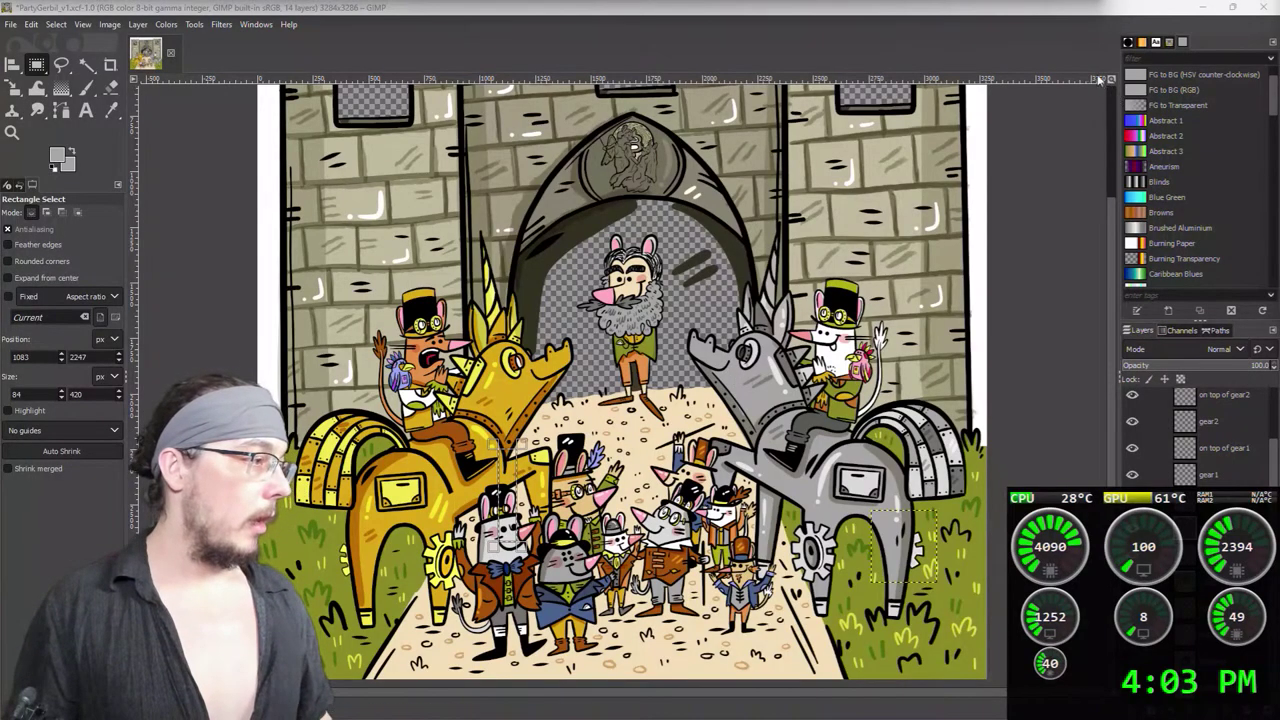
pyautogui.click(1049, 22)
pyautogui.moveTo(1046, 17); pyautogui.dragTo(1078, 4)
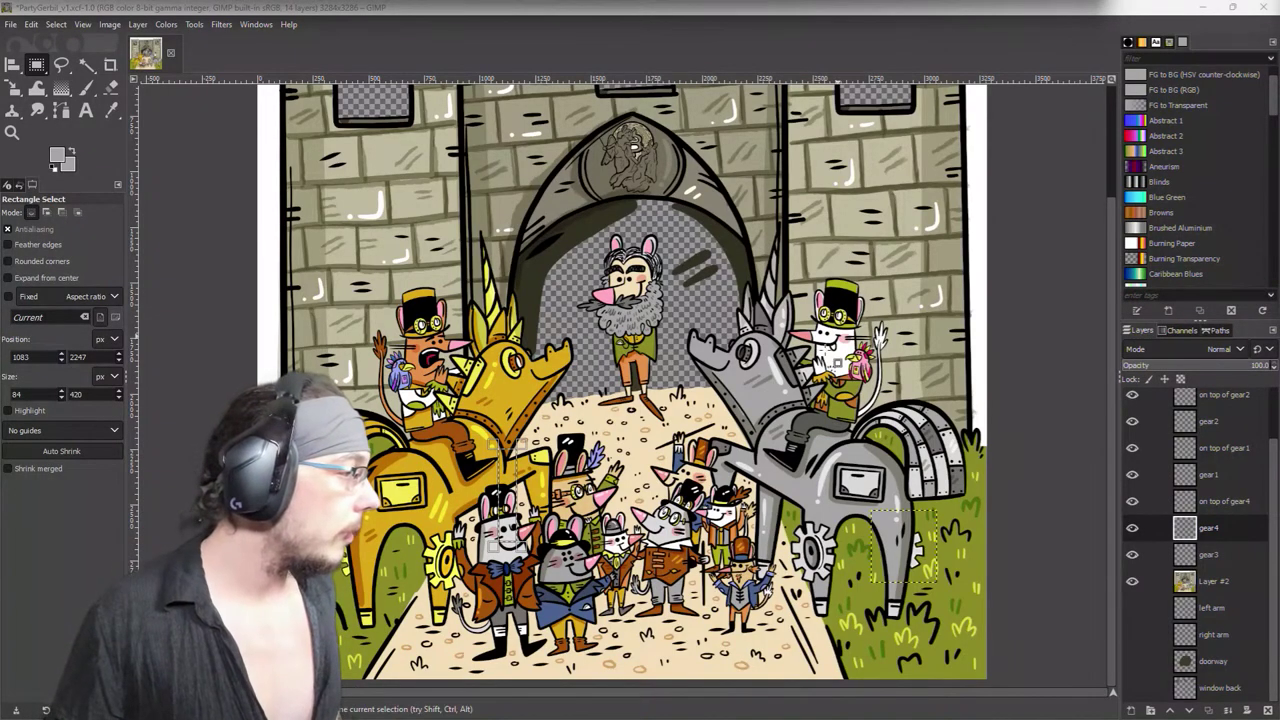
pyautogui.click(807, 512)
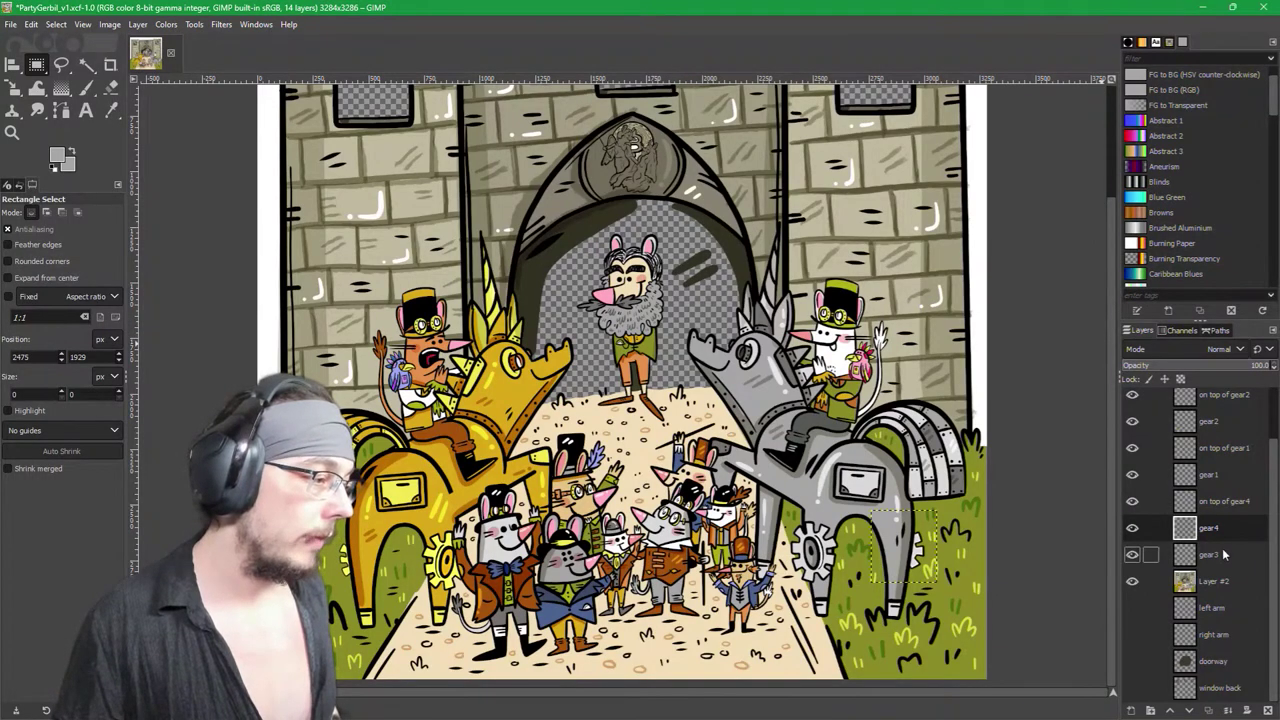
# Step: Make the annotation layer named Layer, at the head of the layer stack, visible and active
pyautogui.scroll(2, 1222, 555)
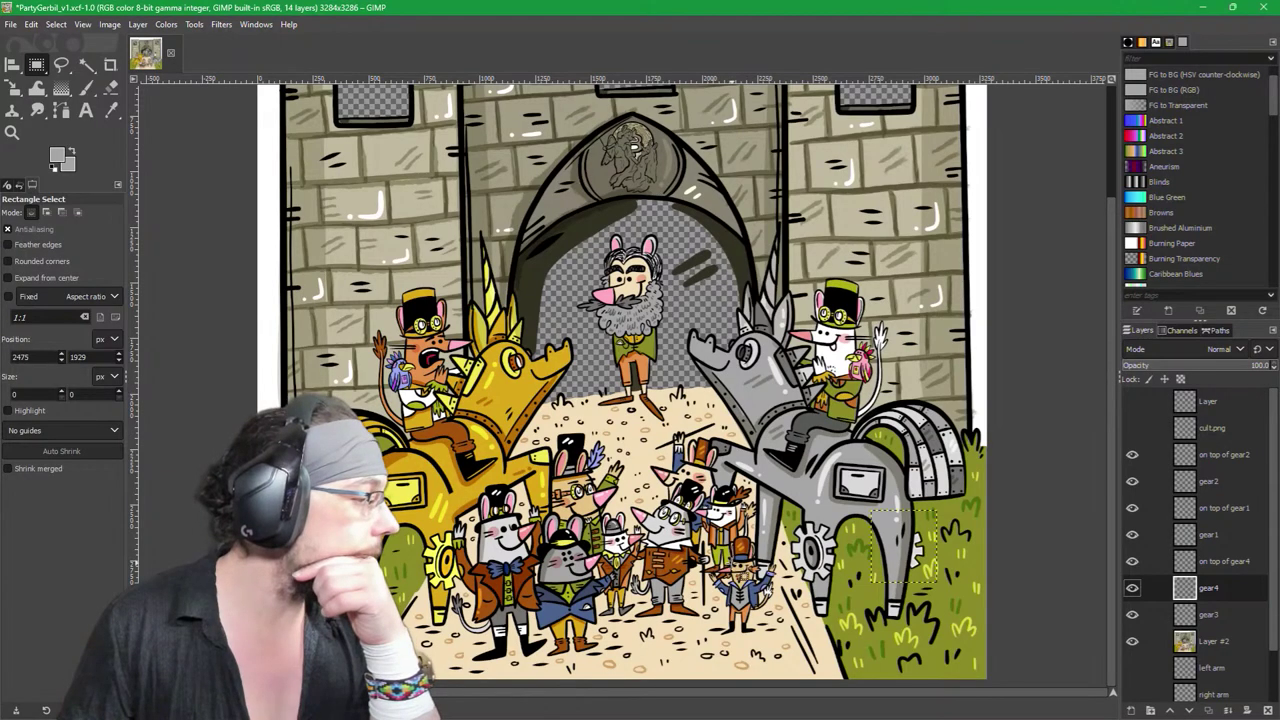
pyautogui.scroll(-2, 660, 380)
pyautogui.hscroll(-2, 660, 380)
pyautogui.scroll(1, 660, 380)
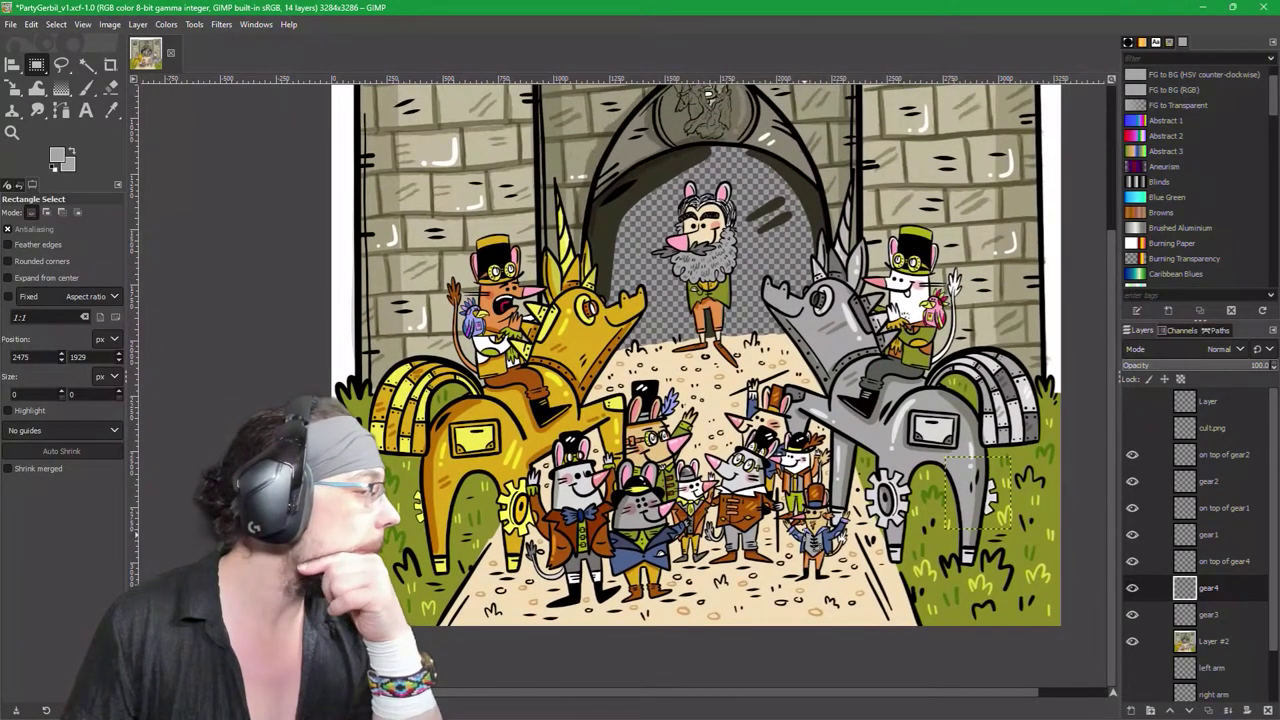
pyautogui.hscroll(2, 660, 380)
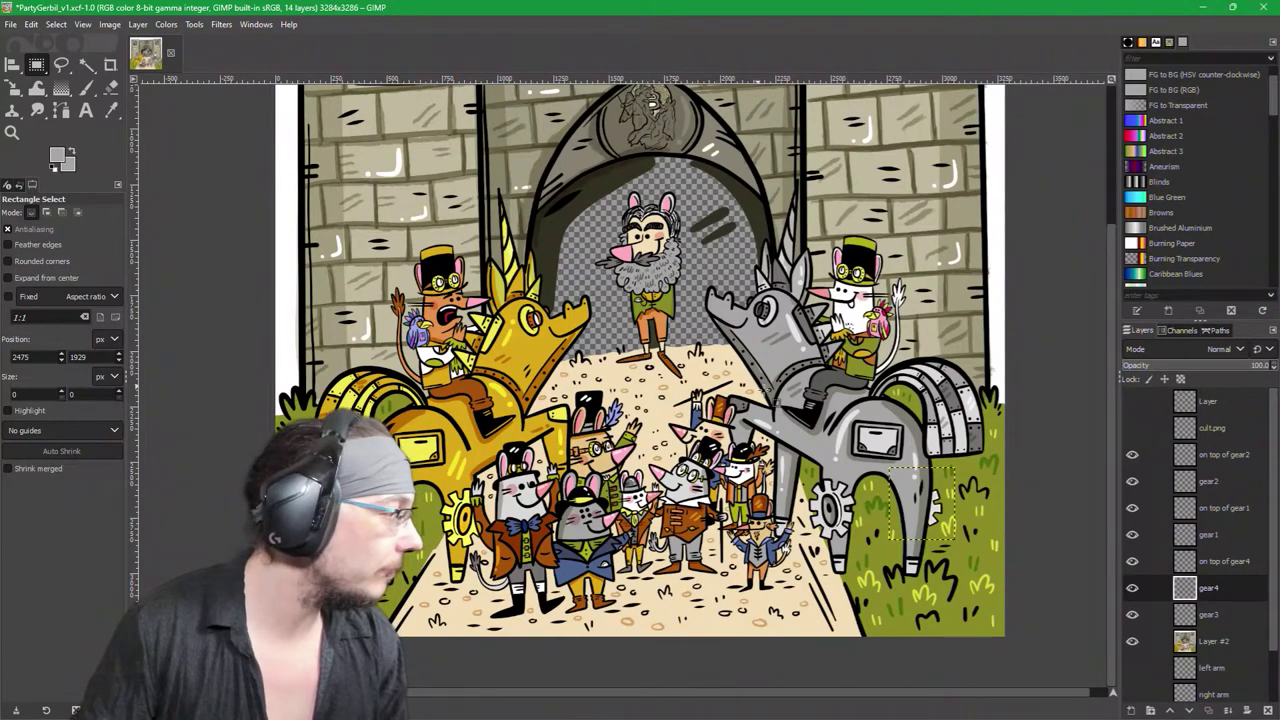
pyautogui.click(1152, 401)
pyautogui.click(1132, 401)
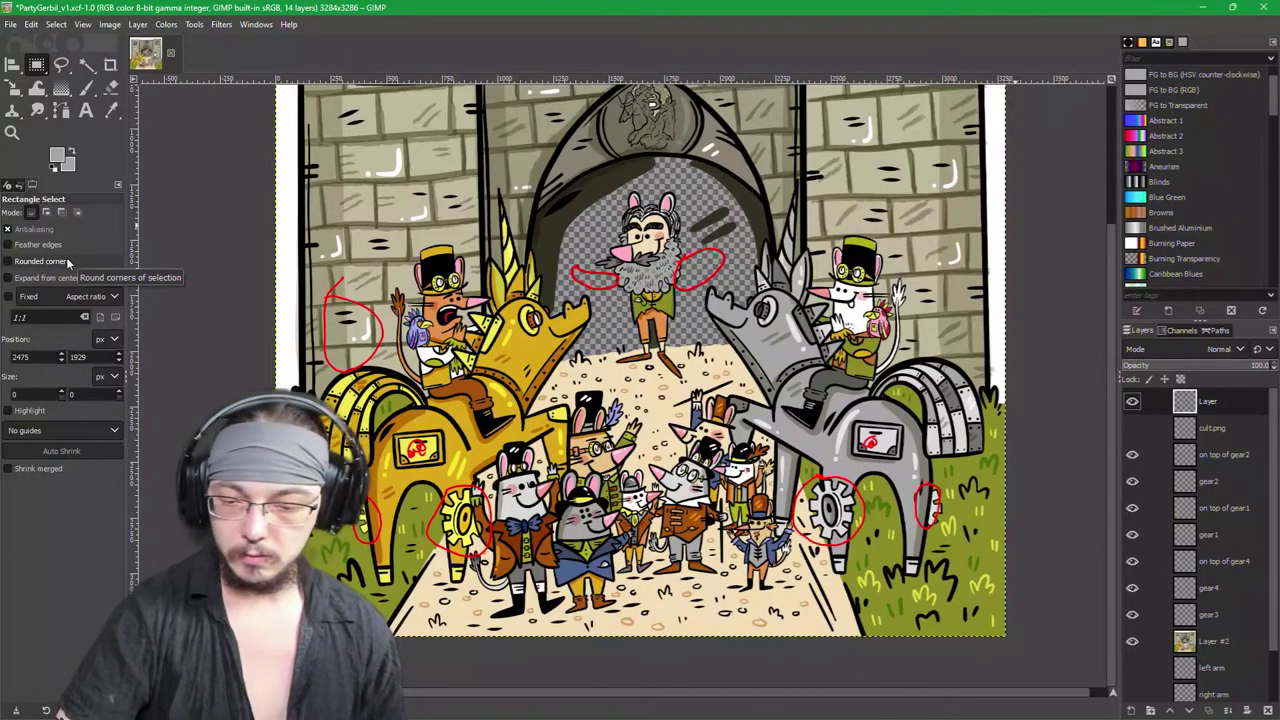
# Step: Set up the Paintbrush with a red foreground colour and a brush size of 6
pyautogui.moveTo(449, 264); pyautogui.dragTo(512, 327)
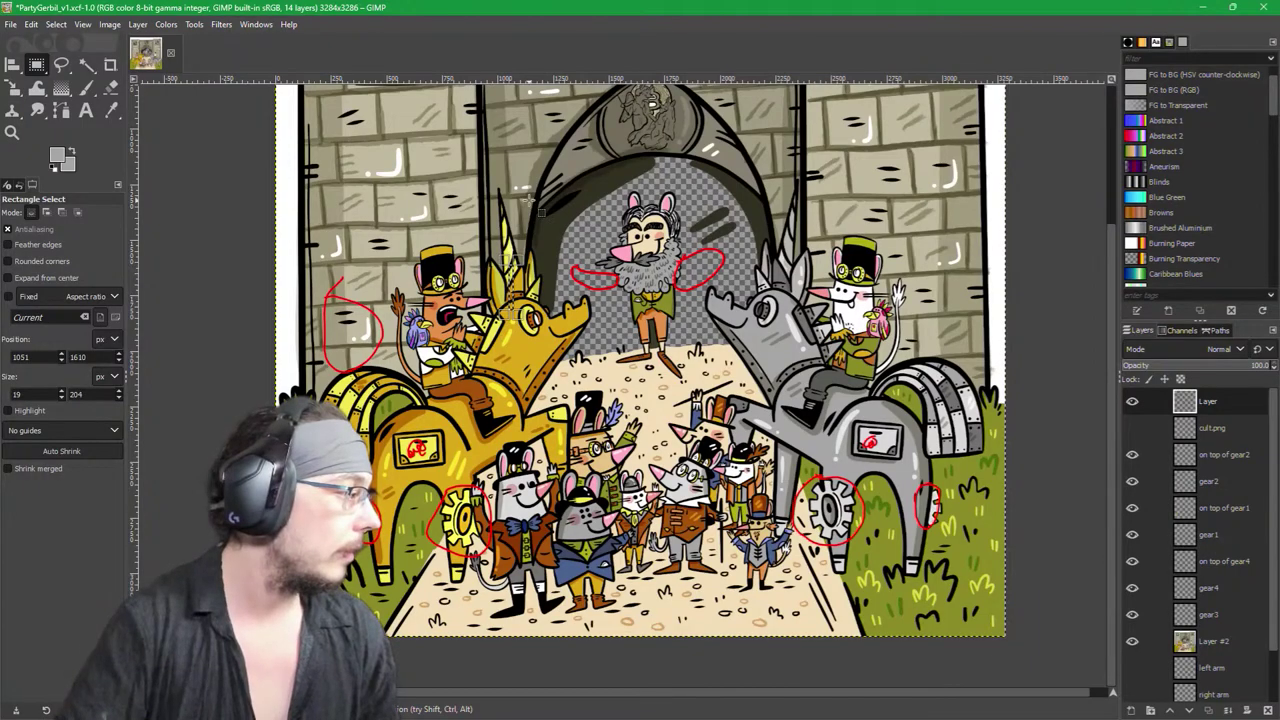
pyautogui.moveTo(422, 160); pyautogui.dragTo(425, 330)
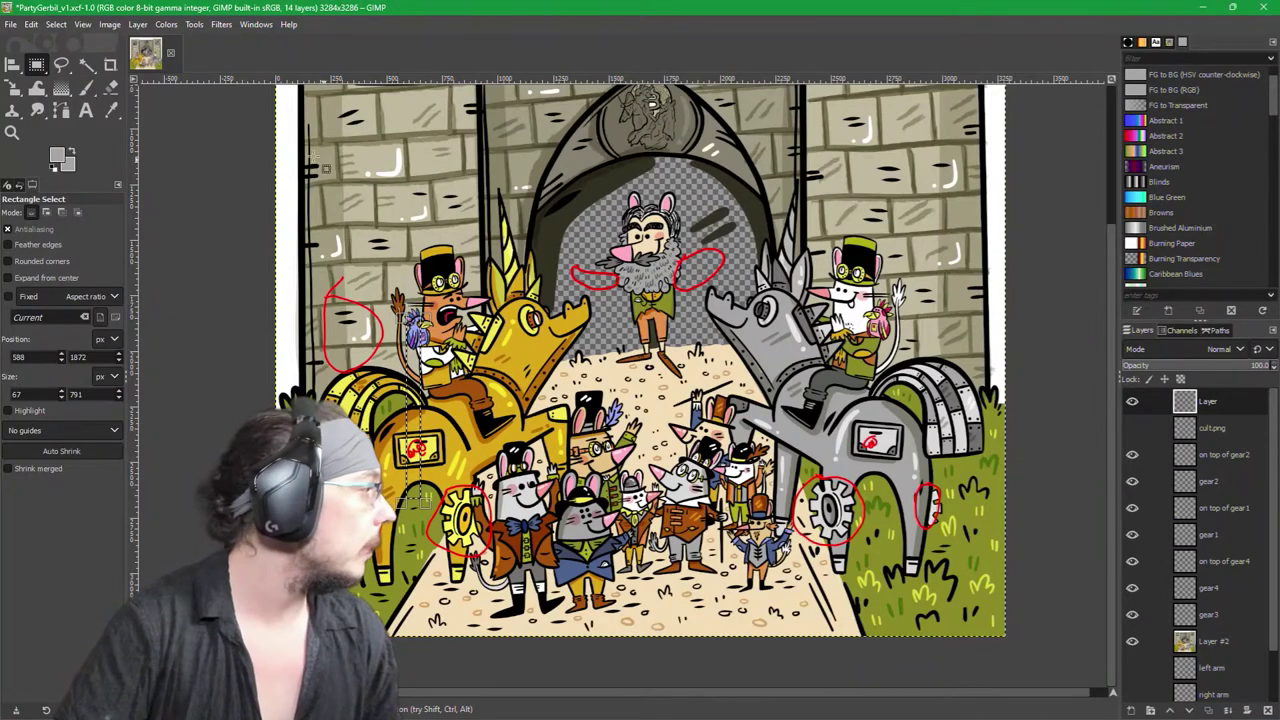
pyautogui.click(87, 90)
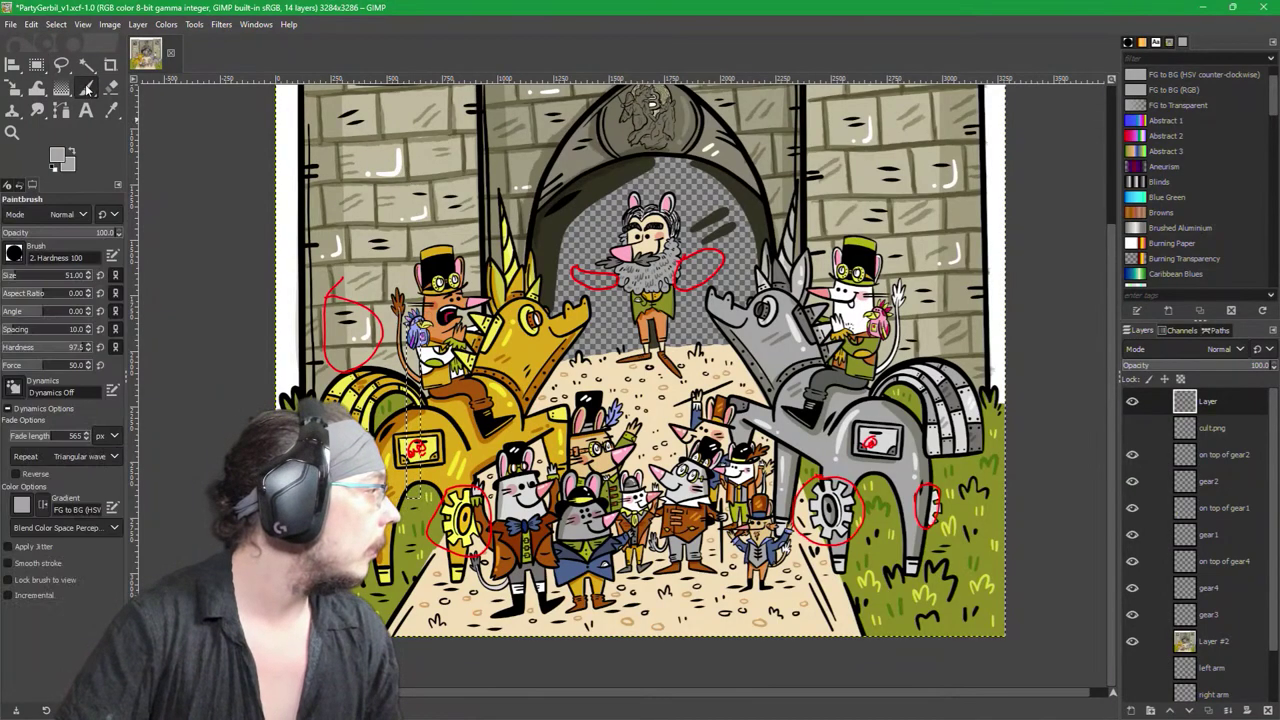
pyautogui.click(61, 155)
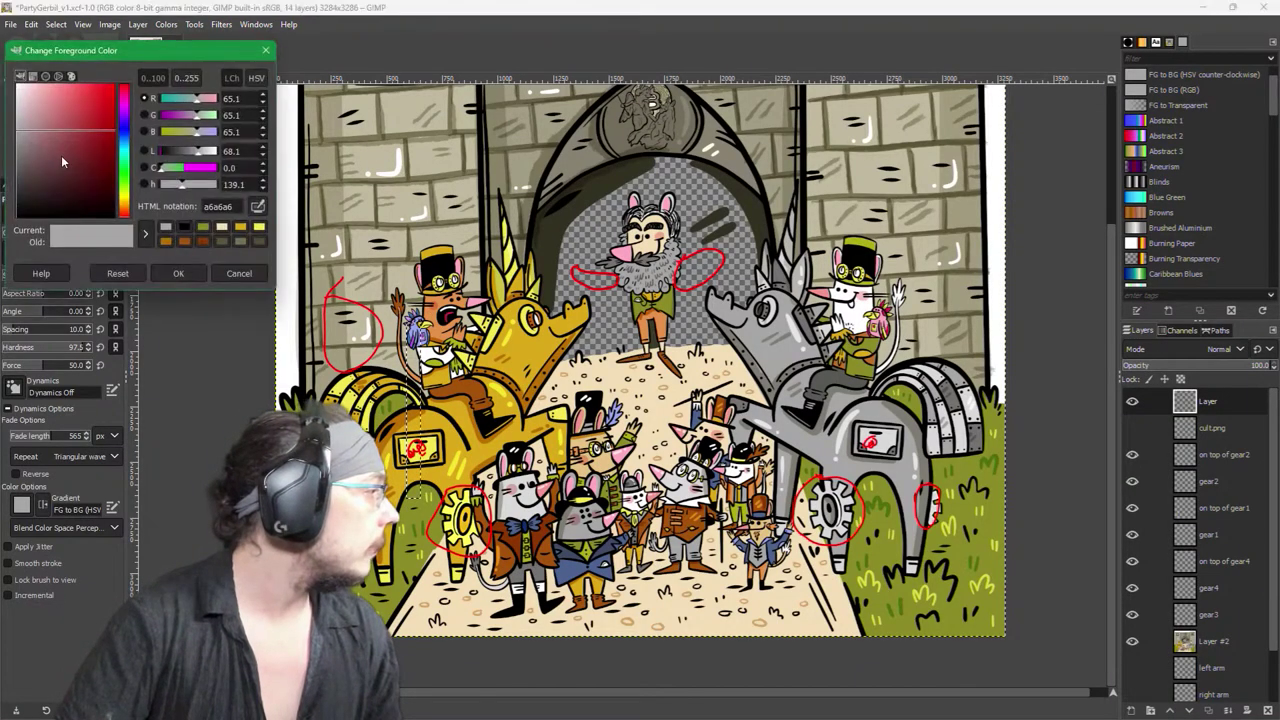
pyautogui.click(177, 272)
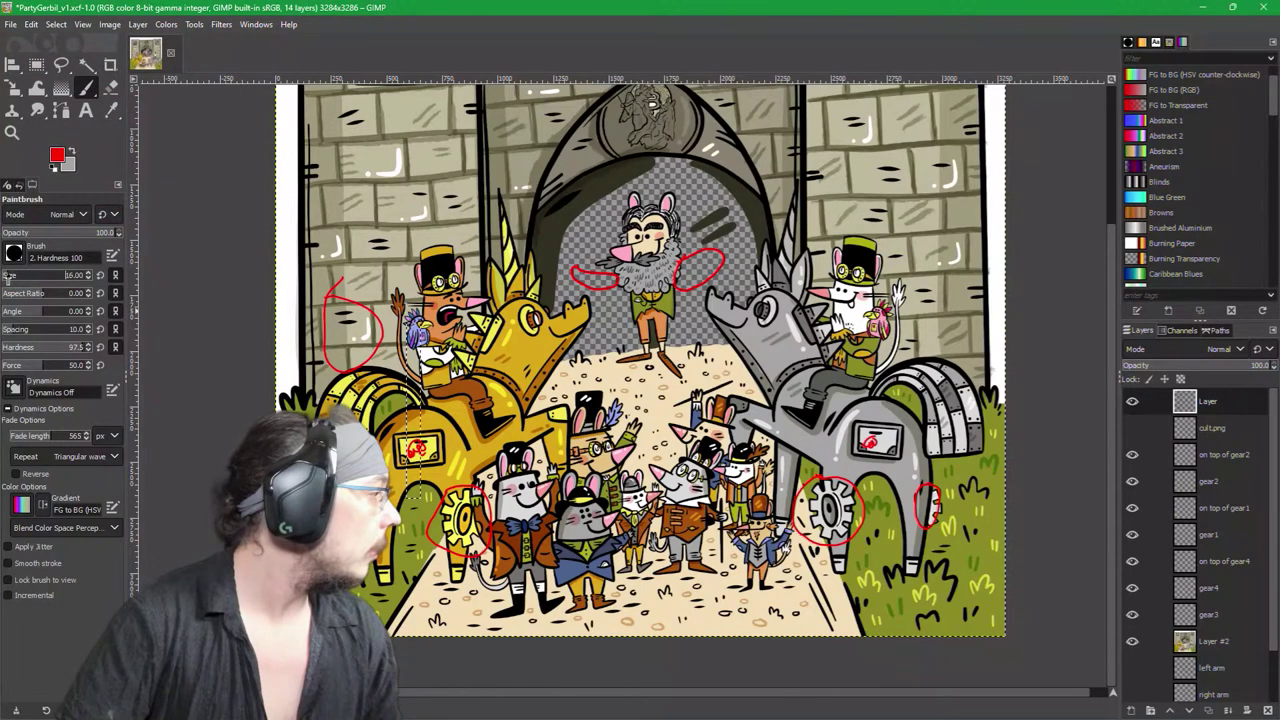
pyautogui.scroll(-4, 6, 280)
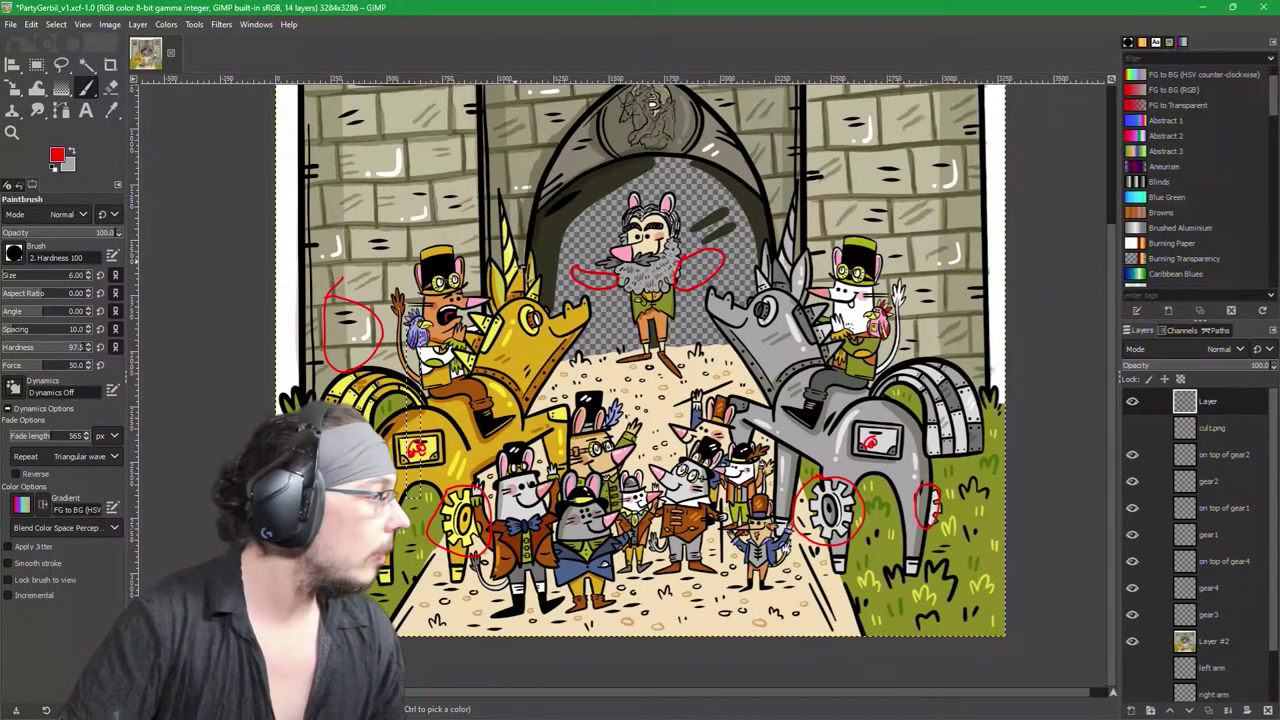
pyautogui.click(1132, 400)
pyautogui.click(1132, 400)
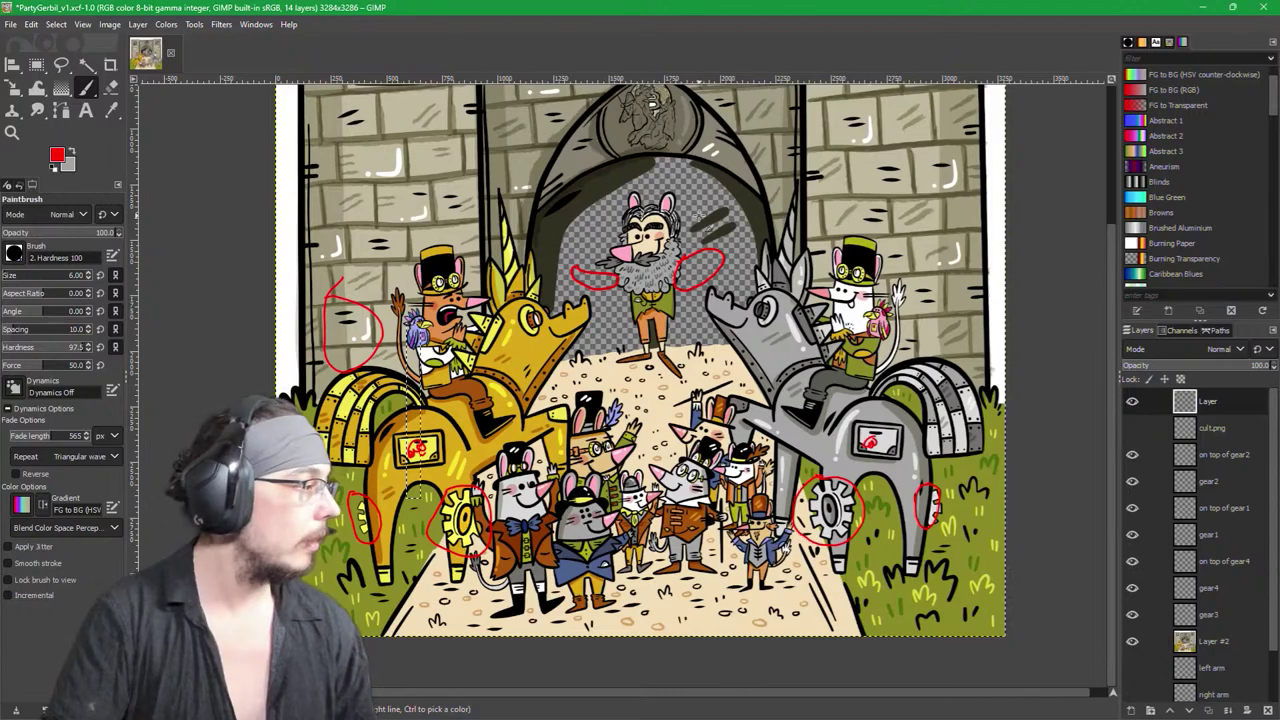
pyautogui.middleClick(676, 155)
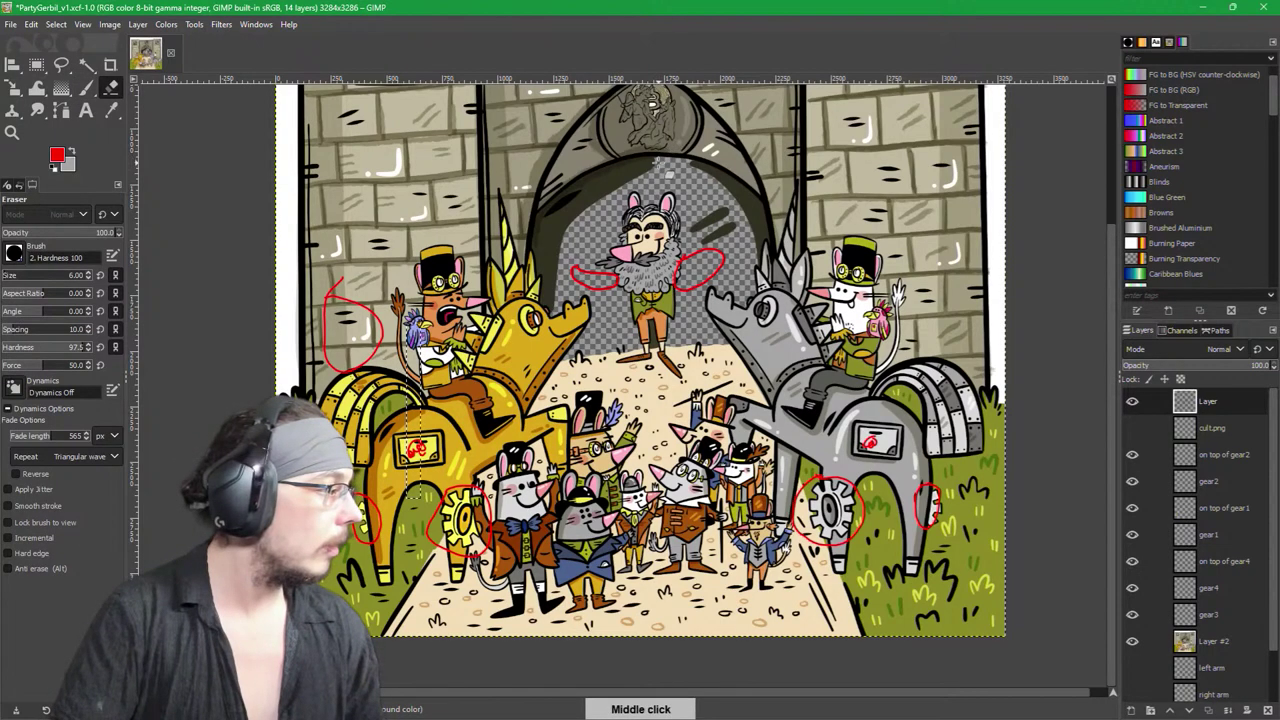
pyautogui.hotkey('shift', 'e')
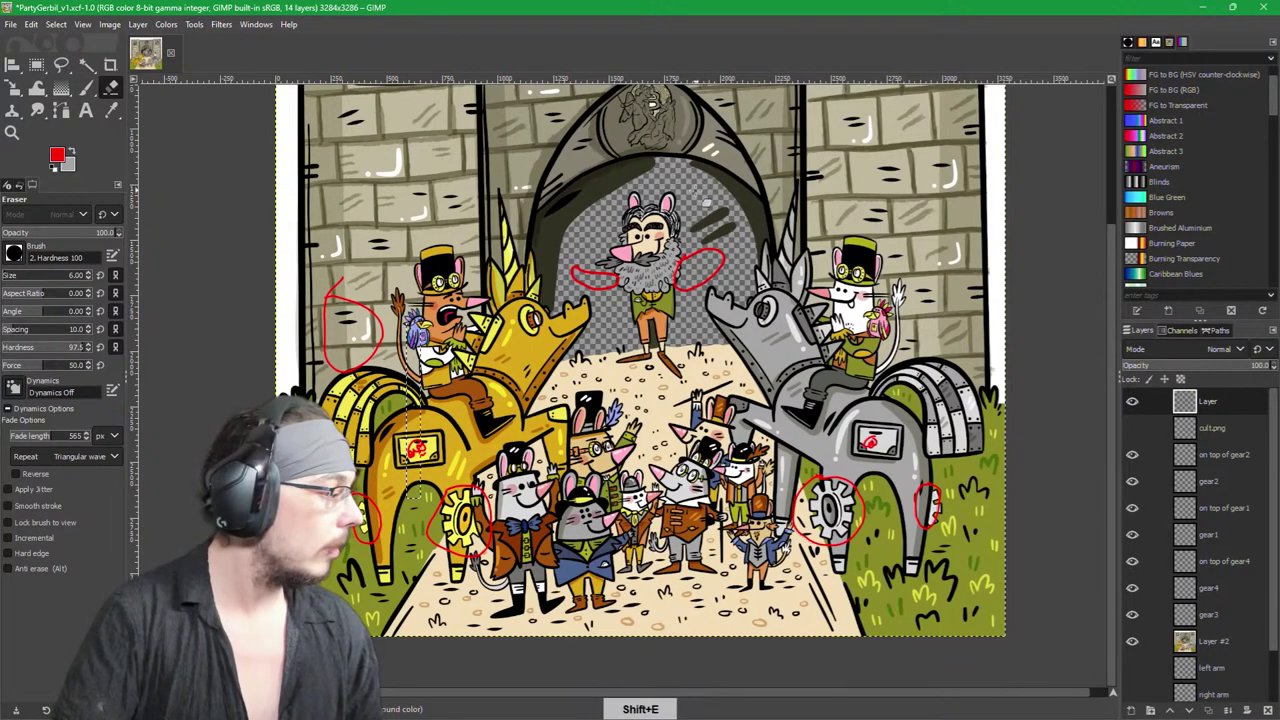
pyautogui.middleClick(706, 208)
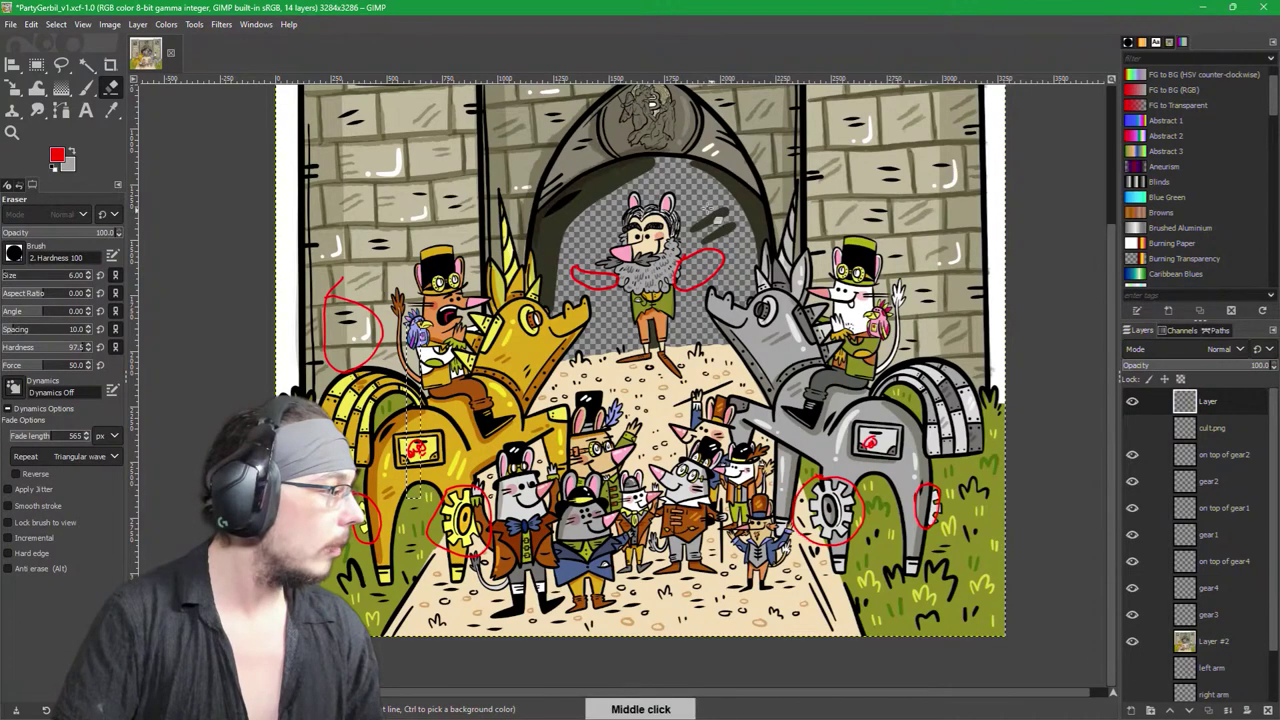
pyautogui.click(86, 88)
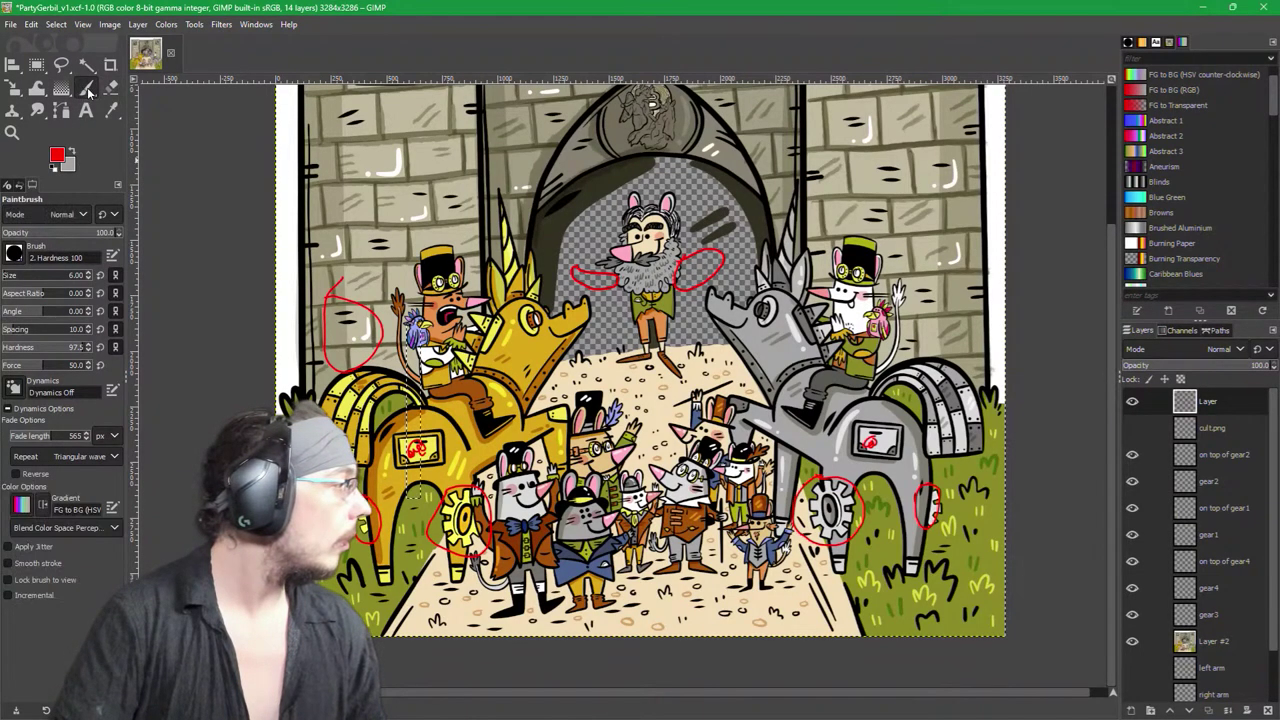
pyautogui.hotkey('shift', 'e')
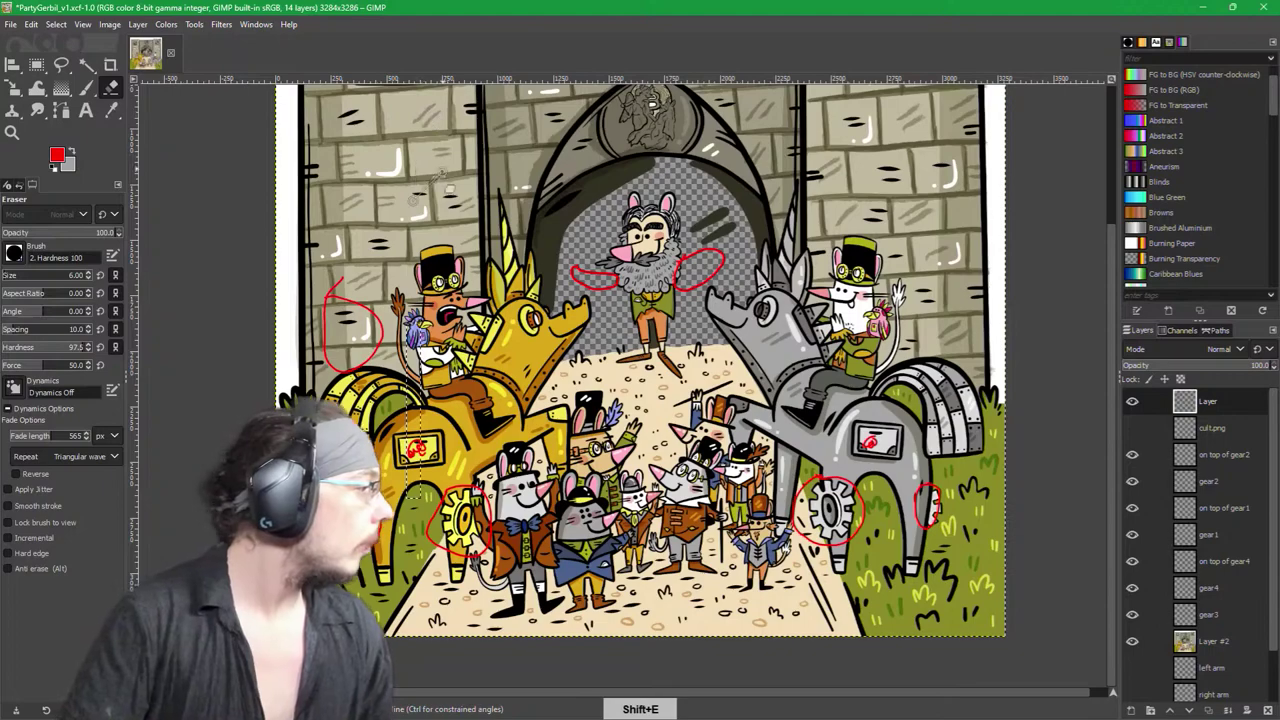
# Step: Try circling the tip of the golden horse's tall horn in red, and undo the stroke
pyautogui.click(86, 88)
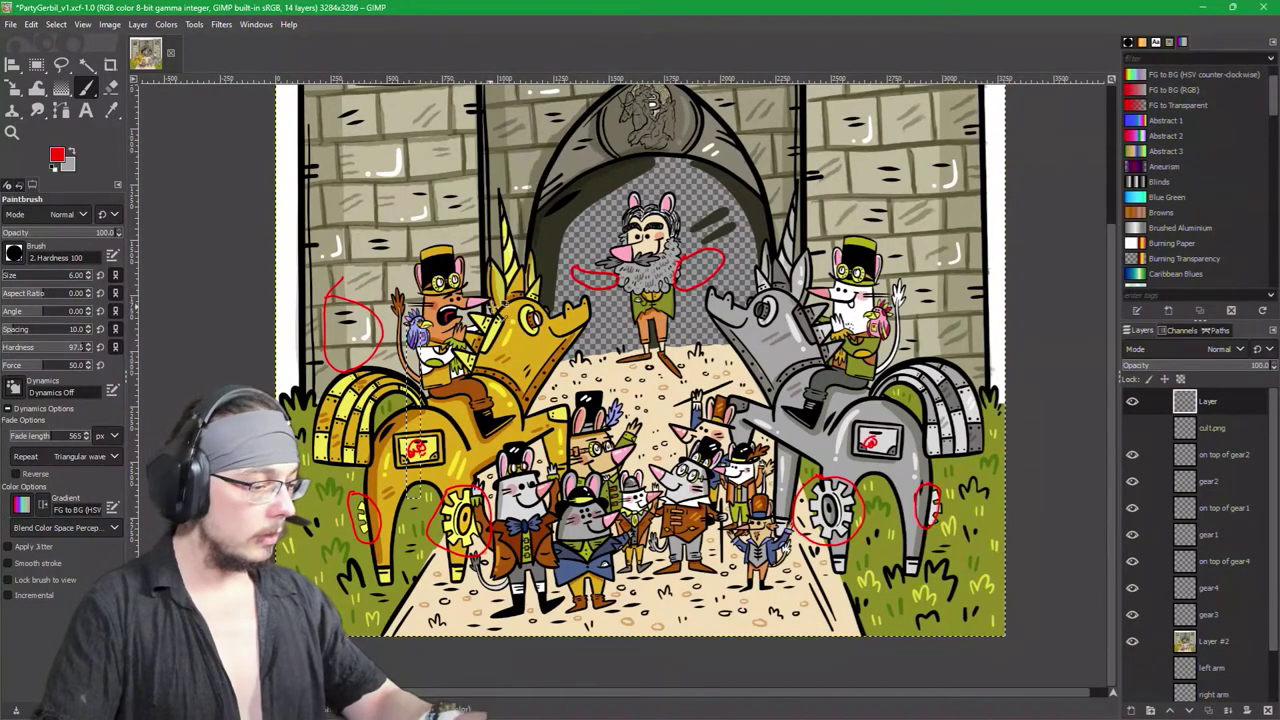
pyautogui.moveTo(500, 203); pyautogui.dragTo(505, 240)
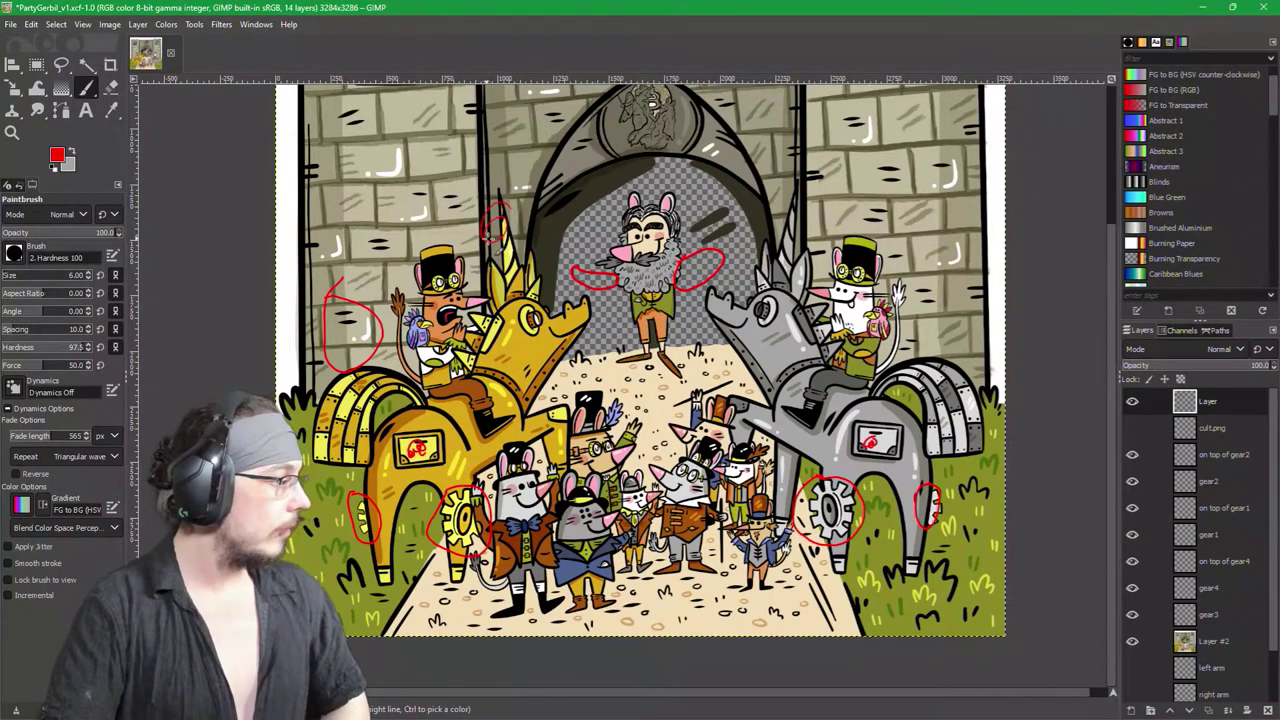
pyautogui.hotkey('ctrl', 'z')
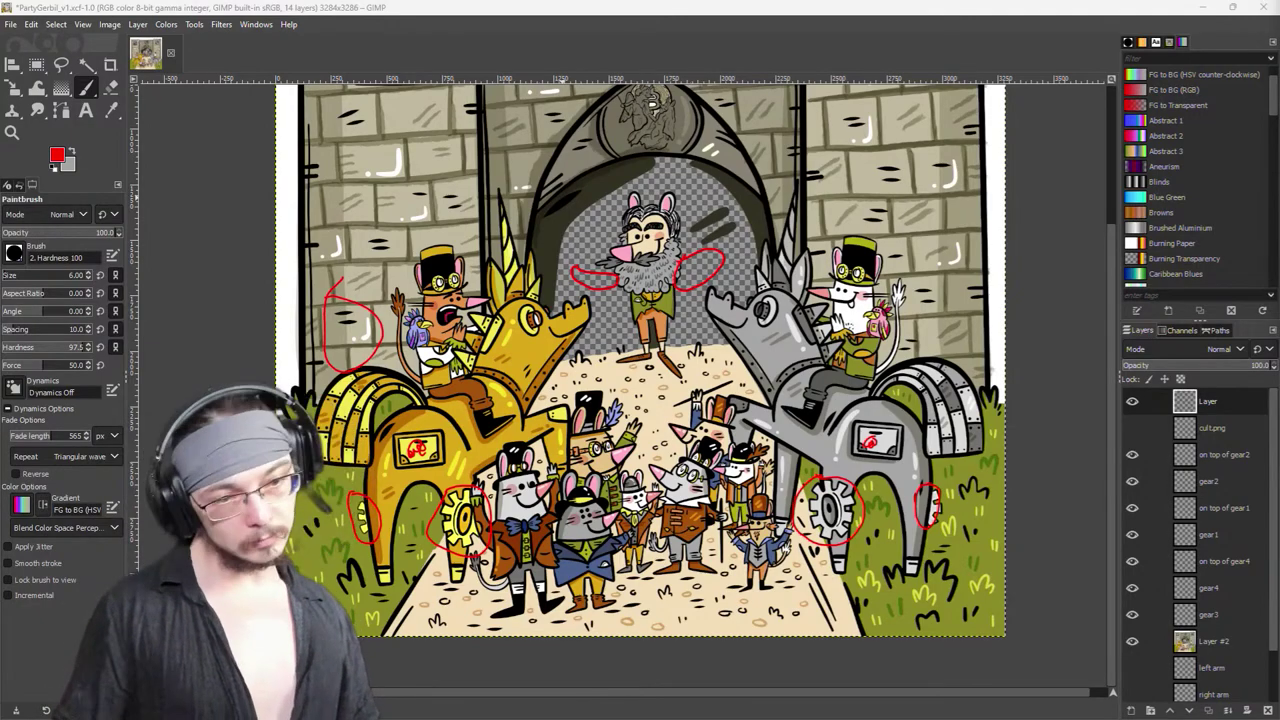
# Step: Reset the Paintbrush colours to the defaults and set the foreground to bright green 00ff2e
pyautogui.press('r')
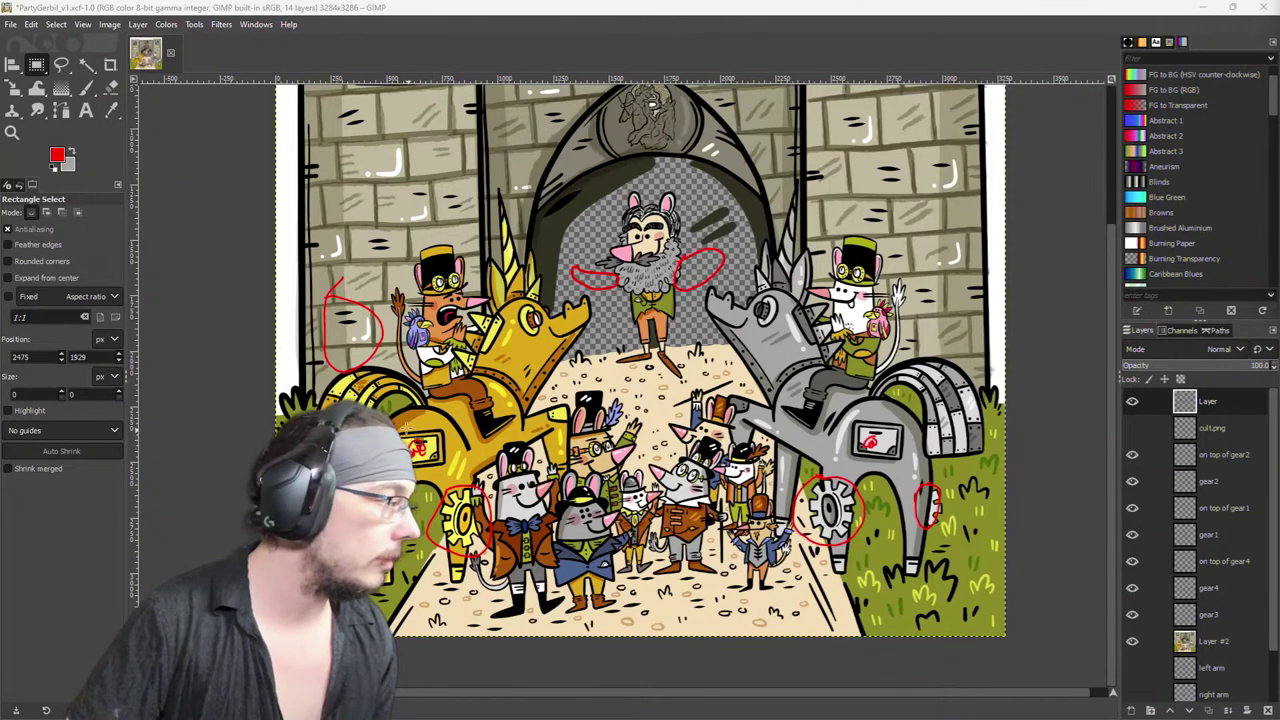
pyautogui.click(86, 88)
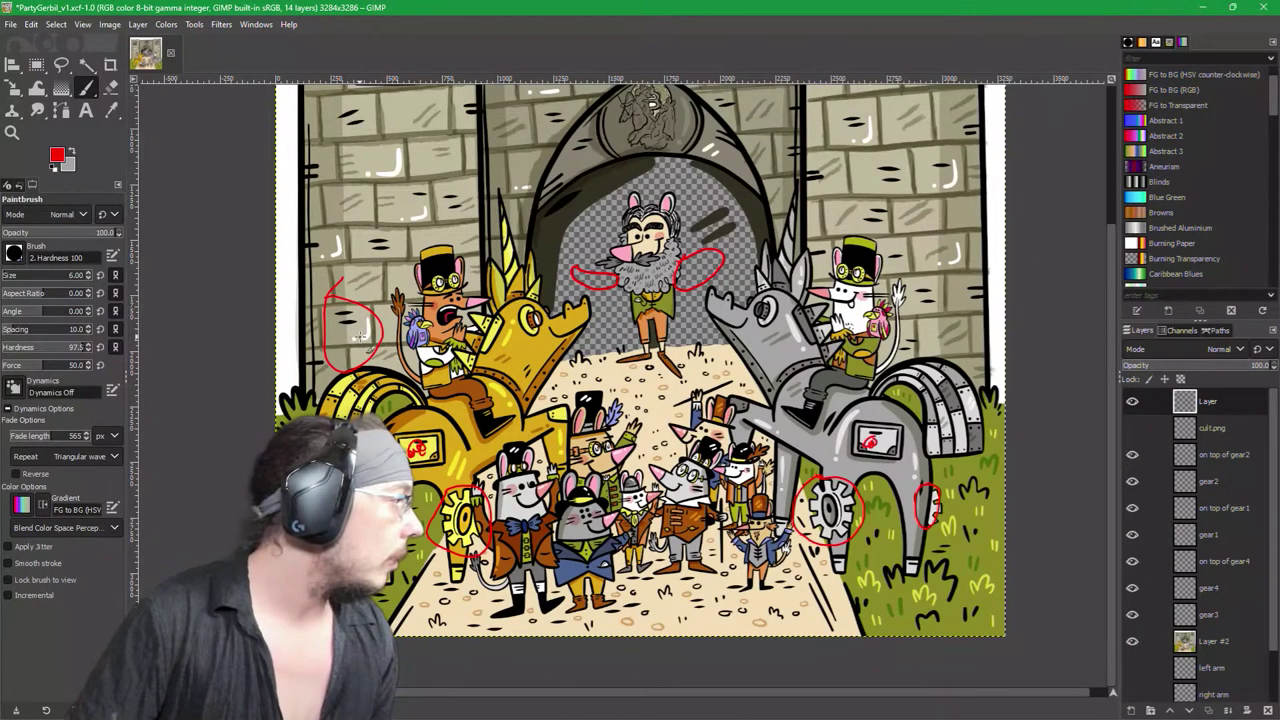
pyautogui.click(55, 168)
pyautogui.click(58, 157)
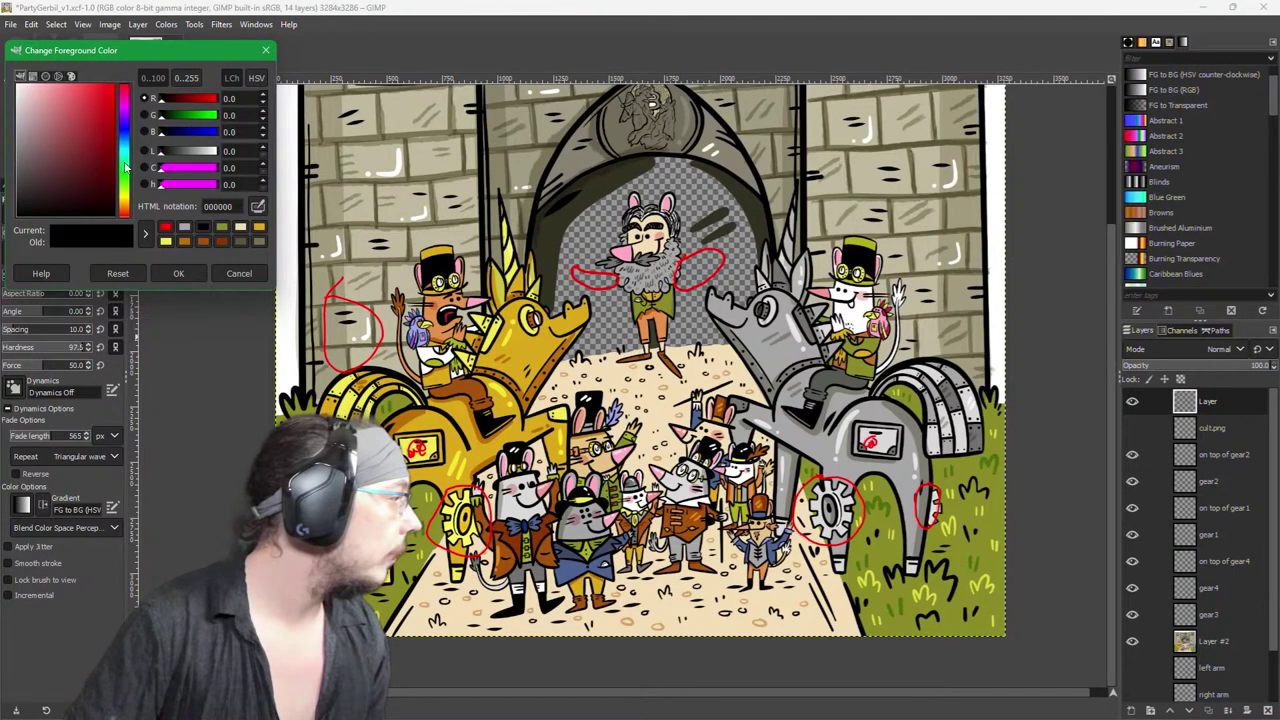
pyautogui.click(128, 172)
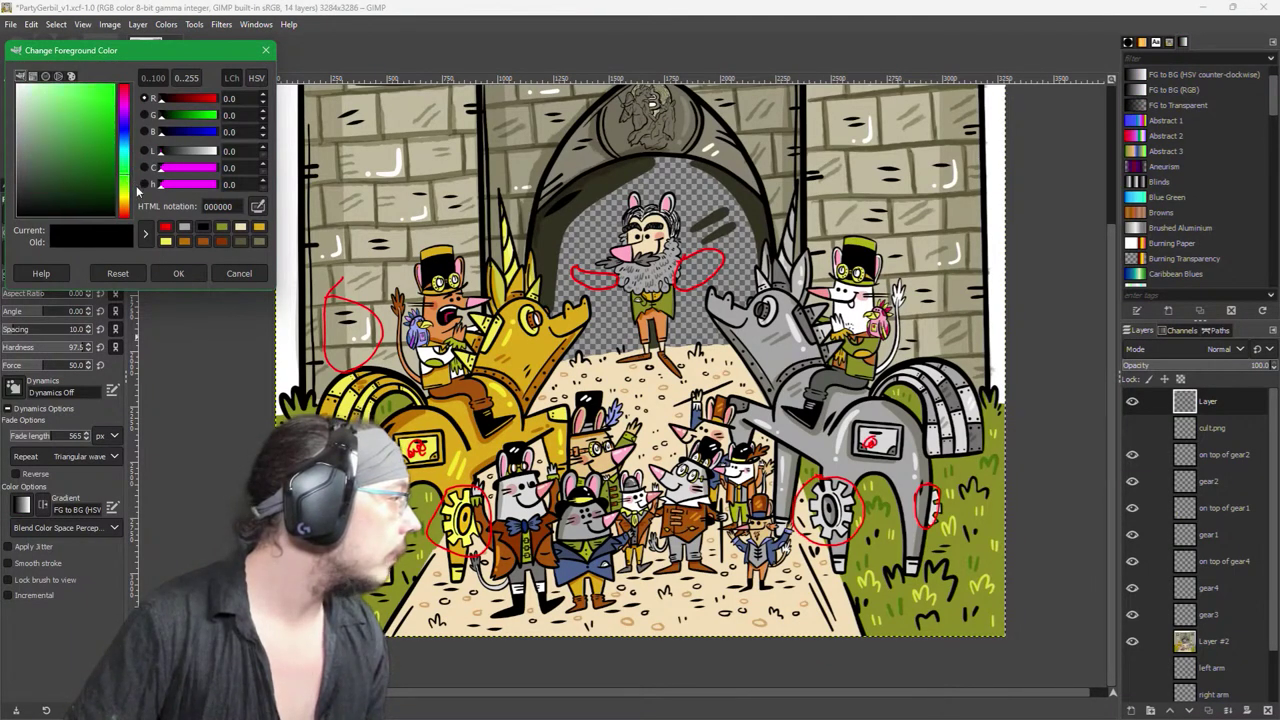
pyautogui.click(180, 273)
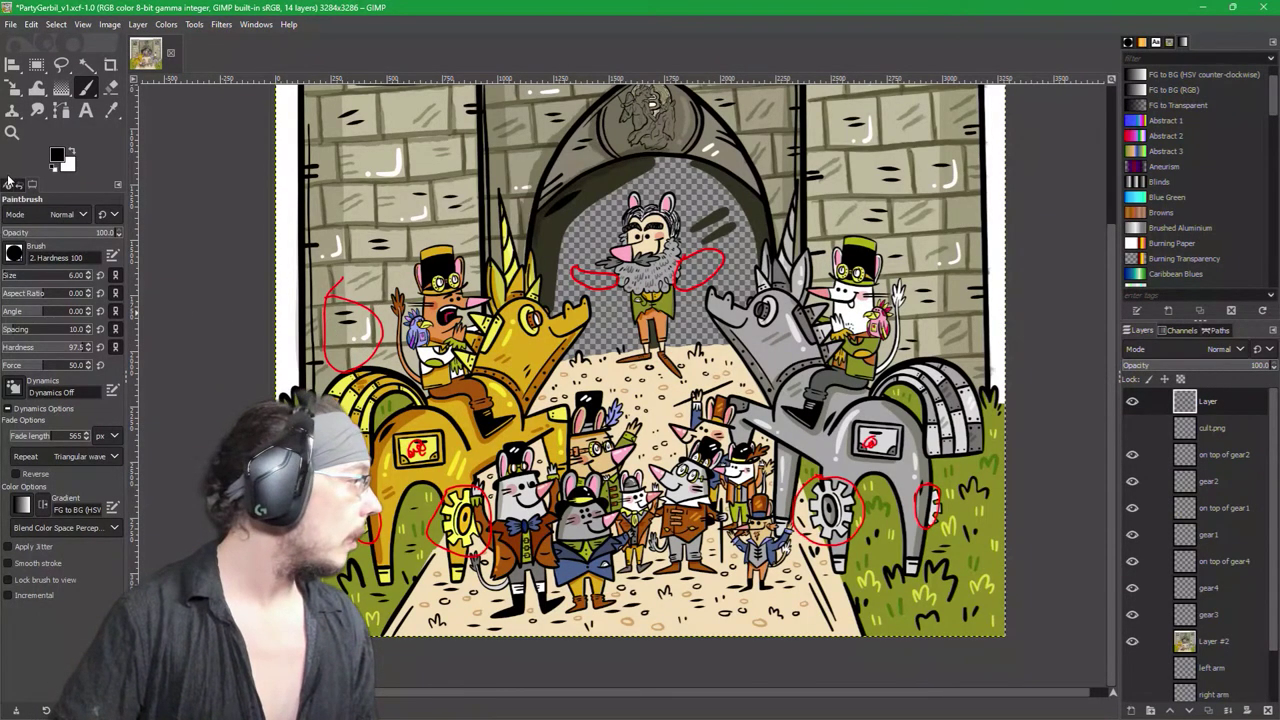
pyautogui.click(58, 156)
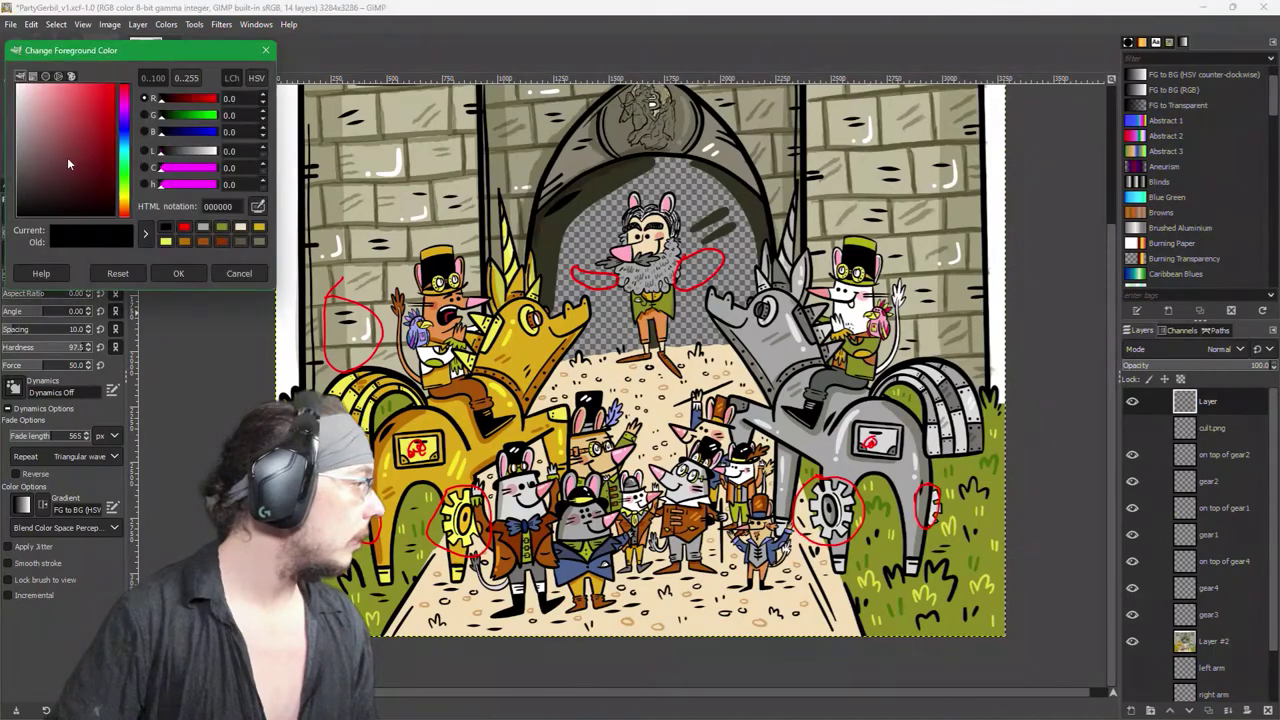
pyautogui.click(128, 174)
pyautogui.moveTo(100, 120); pyautogui.dragTo(128, 82)
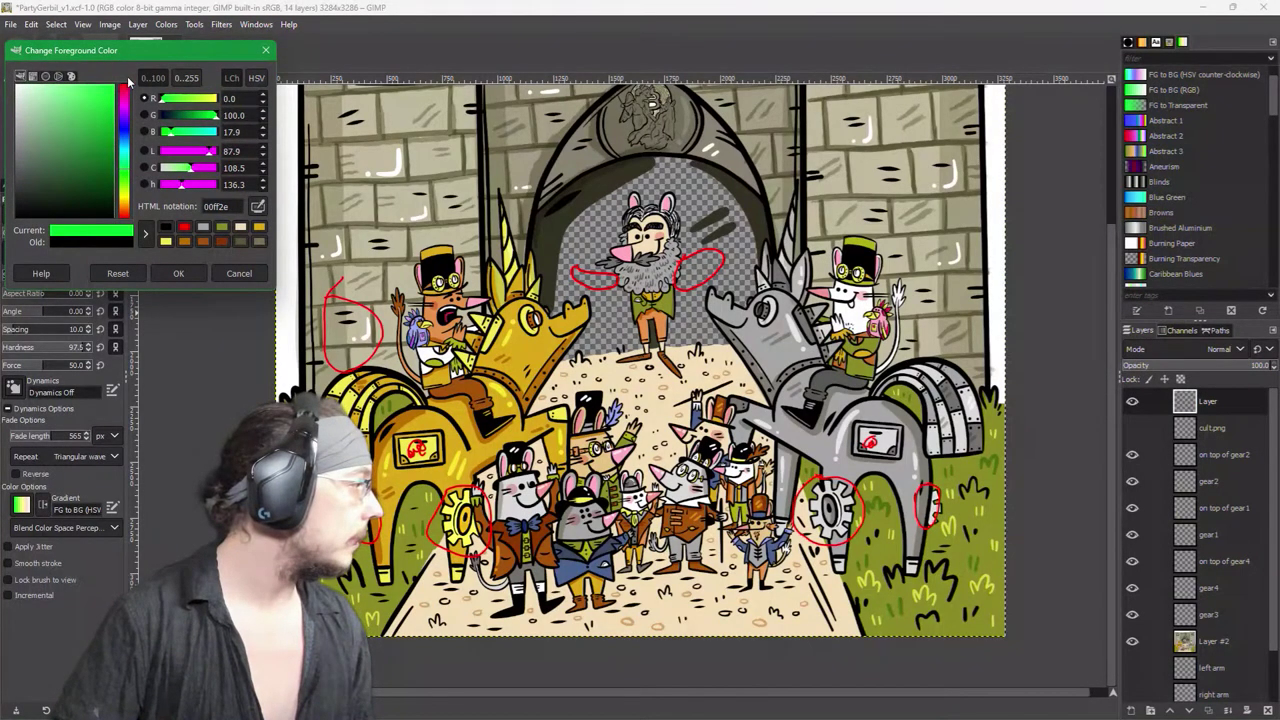
pyautogui.click(197, 273)
# Step: Paint green check marks over the red circles beside the golden horse's rider, beside the bearded figure and around both horses' gears
pyautogui.moveTo(326, 320)
pyautogui.mouseDown()
pyautogui.moveTo(378, 298)
pyautogui.moveTo(405, 266)
pyautogui.mouseUp()
pyautogui.moveTo(565, 283)
pyautogui.mouseDown()
pyautogui.moveTo(655, 245)
pyautogui.moveTo(665, 265)
pyautogui.moveTo(698, 262)
pyautogui.moveTo(772, 228)
pyautogui.mouseUp()
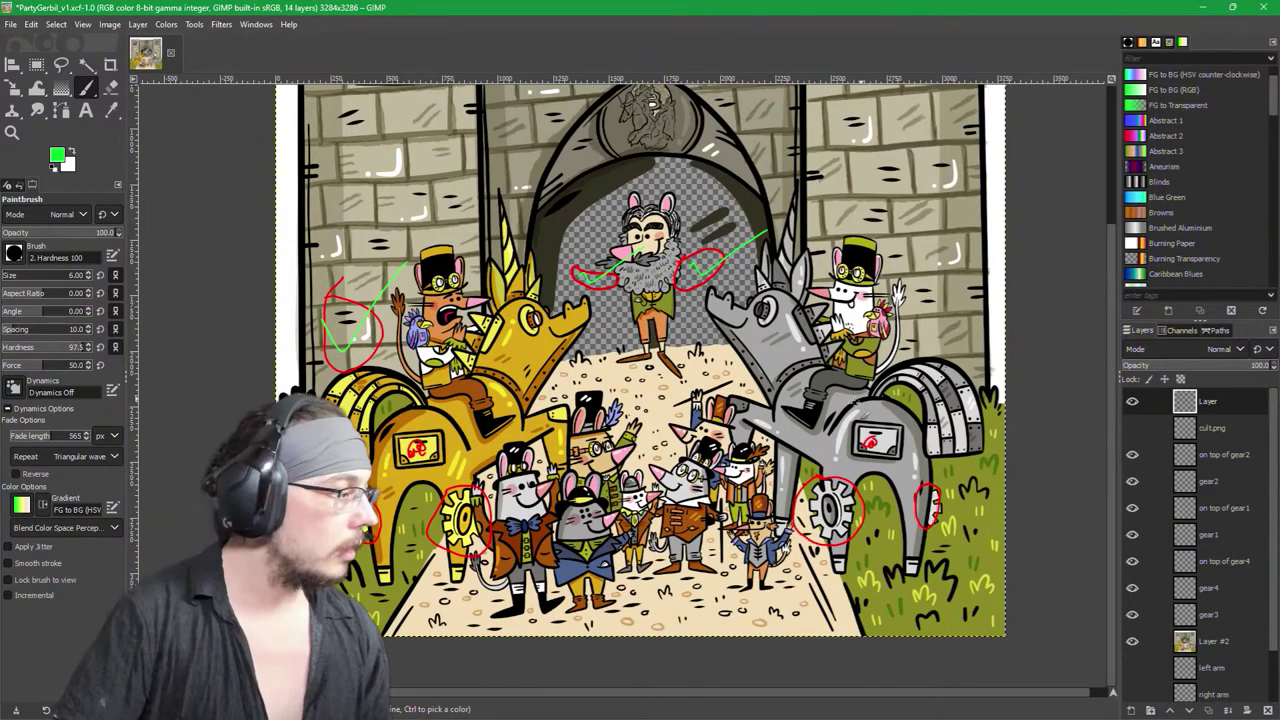
pyautogui.moveTo(828, 492); pyautogui.dragTo(910, 482)
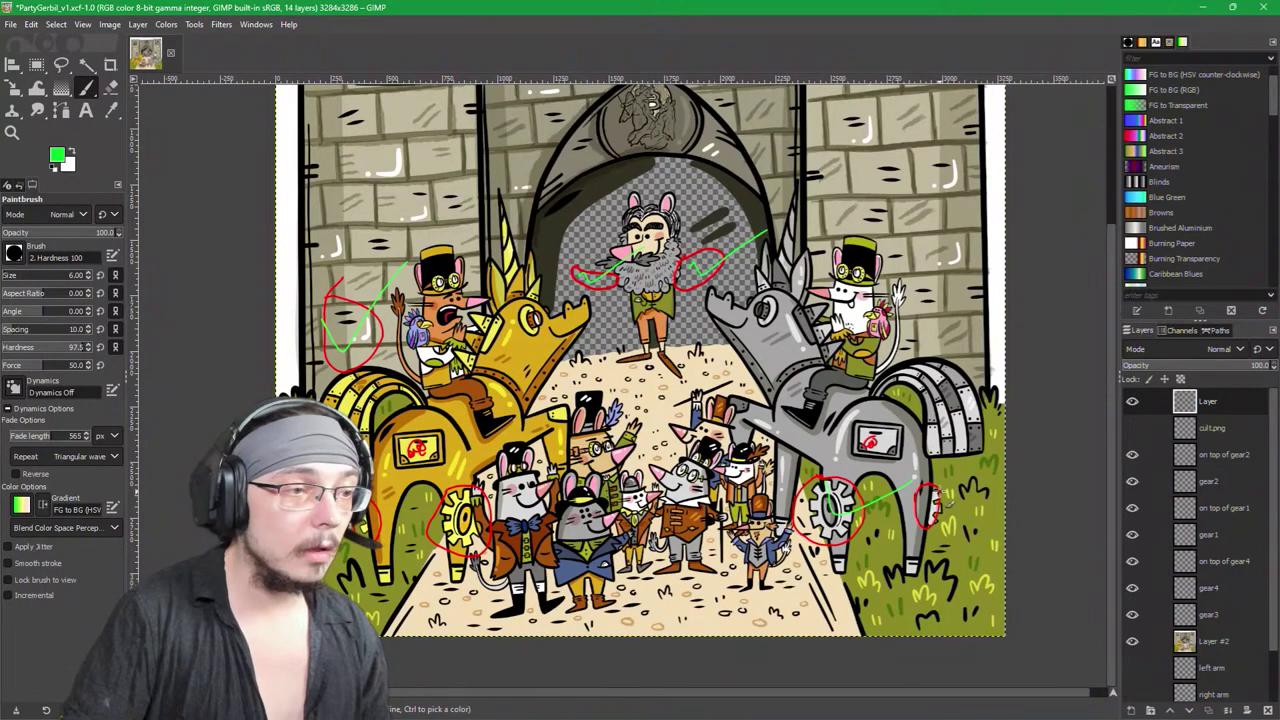
pyautogui.moveTo(917, 497); pyautogui.dragTo(988, 456)
pyautogui.moveTo(458, 530); pyautogui.dragTo(526, 455)
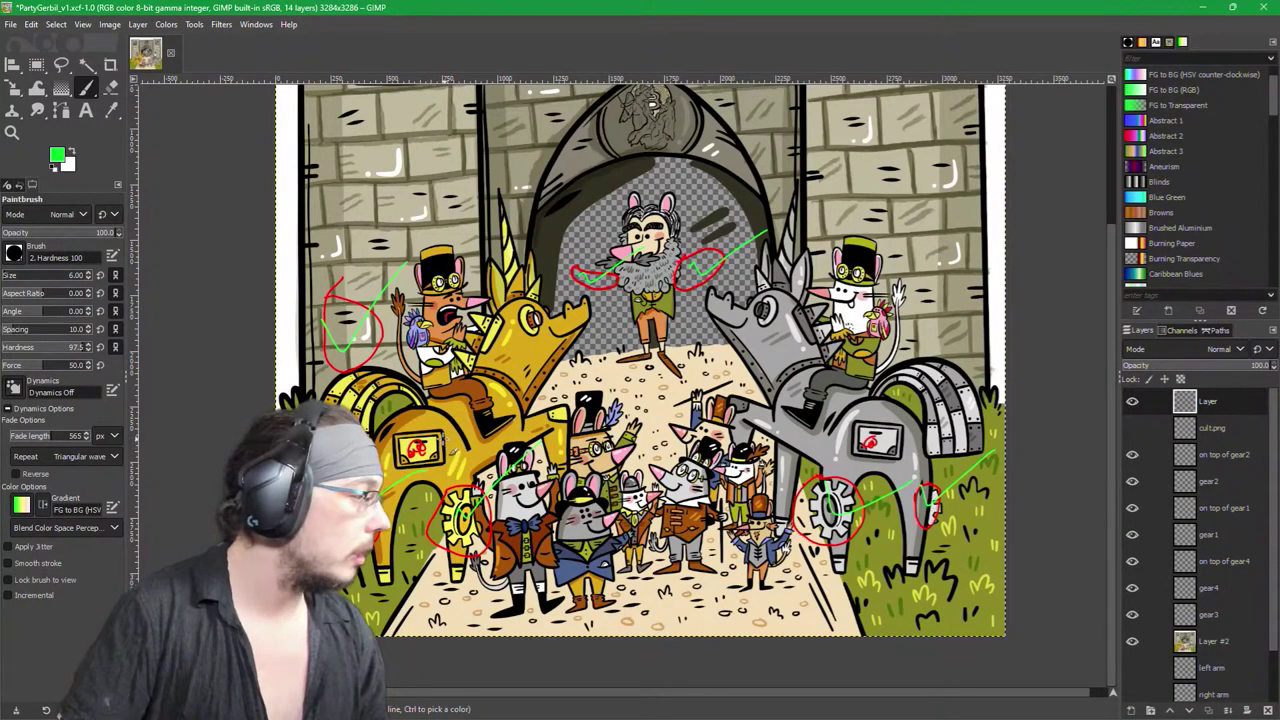
# Step: Set the foreground colour to red ff0000 and circle the rectangular plates on the golden and silver horses' bodies
pyautogui.click(57, 155)
pyautogui.moveTo(124, 88); pyautogui.dragTo(130, 80)
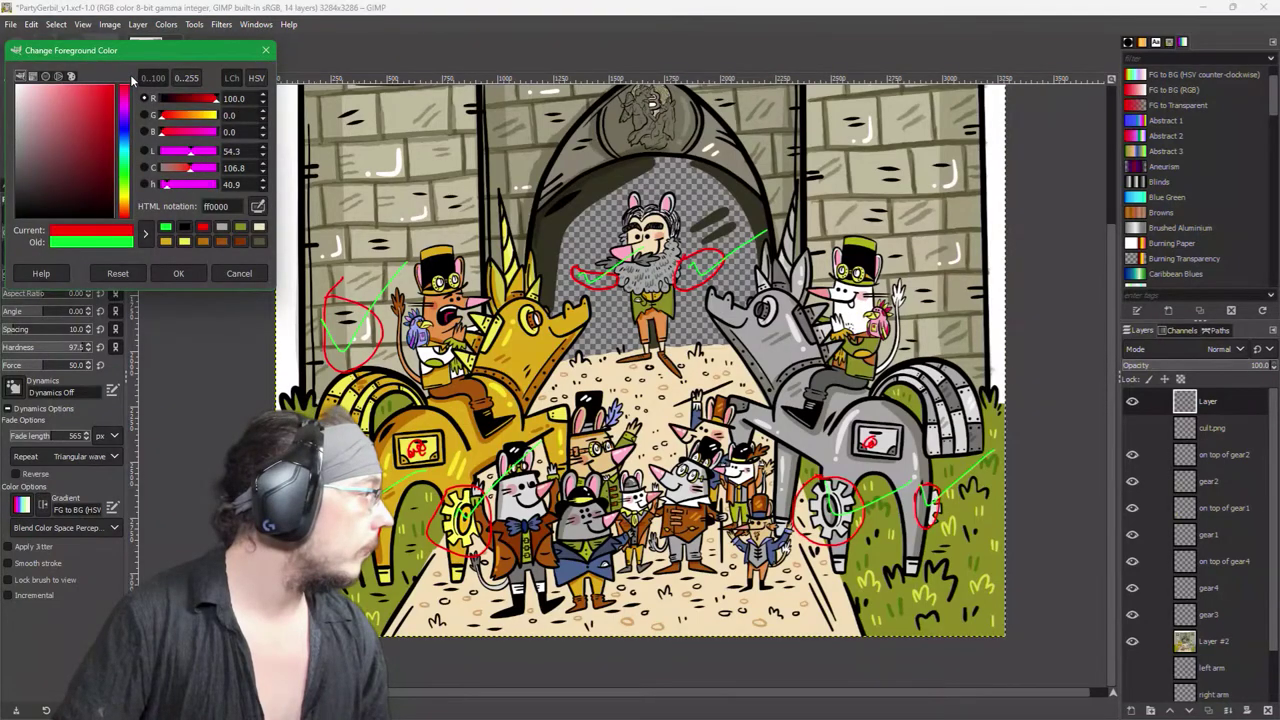
pyautogui.click(178, 272)
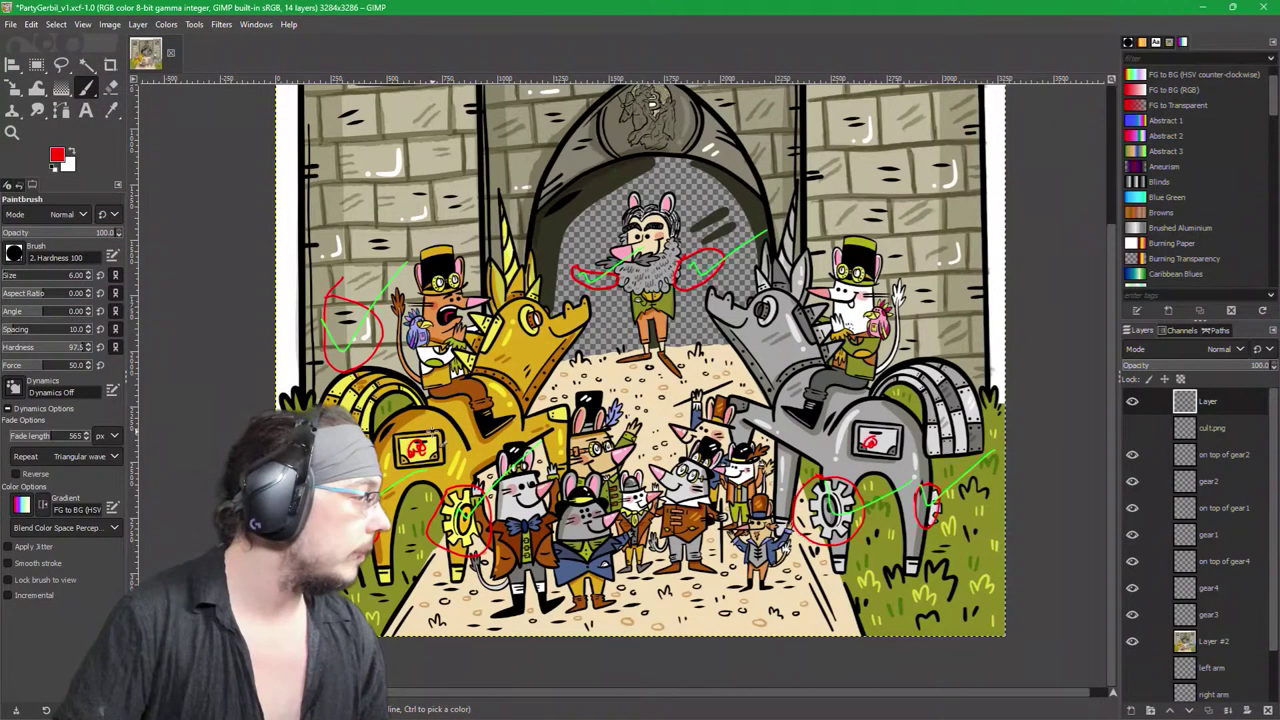
pyautogui.moveTo(395, 478)
pyautogui.mouseDown()
pyautogui.moveTo(472, 462)
pyautogui.moveTo(440, 408)
pyautogui.moveTo(375, 470)
pyautogui.mouseUp()
pyautogui.moveTo(907, 440)
pyautogui.mouseDown()
pyautogui.moveTo(882, 418)
pyautogui.moveTo(838, 446)
pyautogui.moveTo(936, 452)
pyautogui.moveTo(891, 410)
pyautogui.mouseUp()
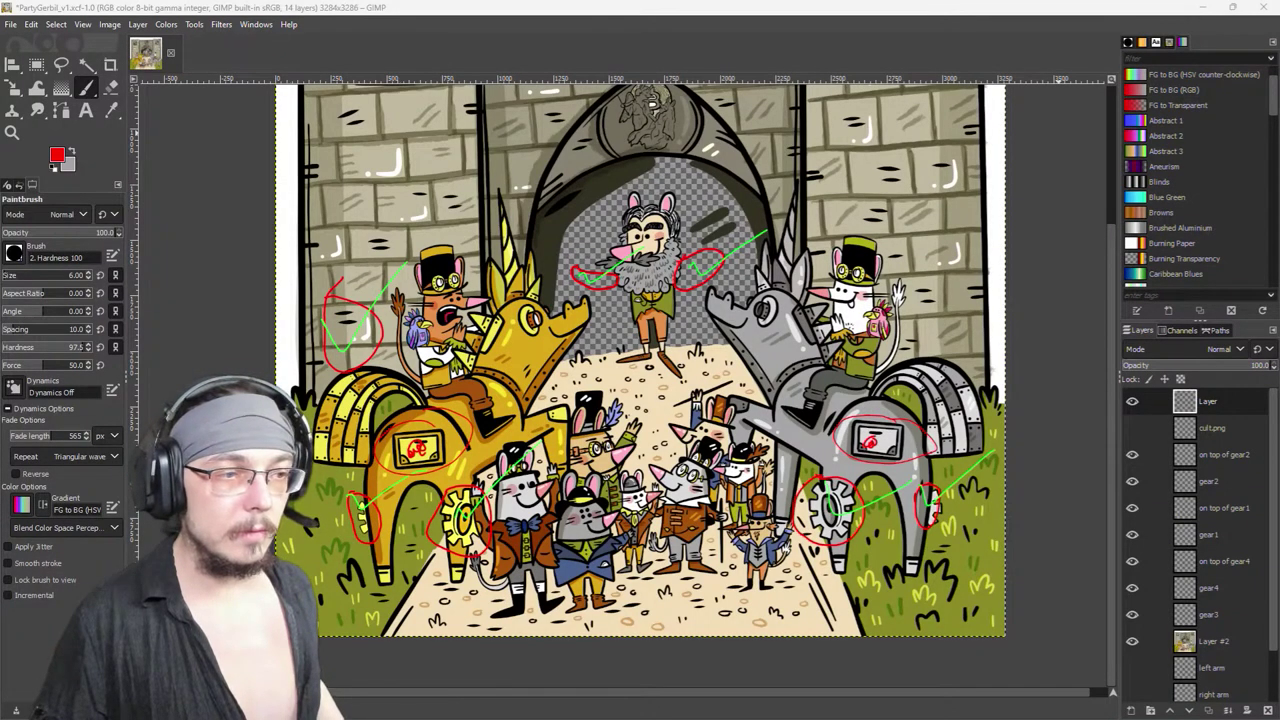
pyautogui.hotkey('alt', 'Tab')
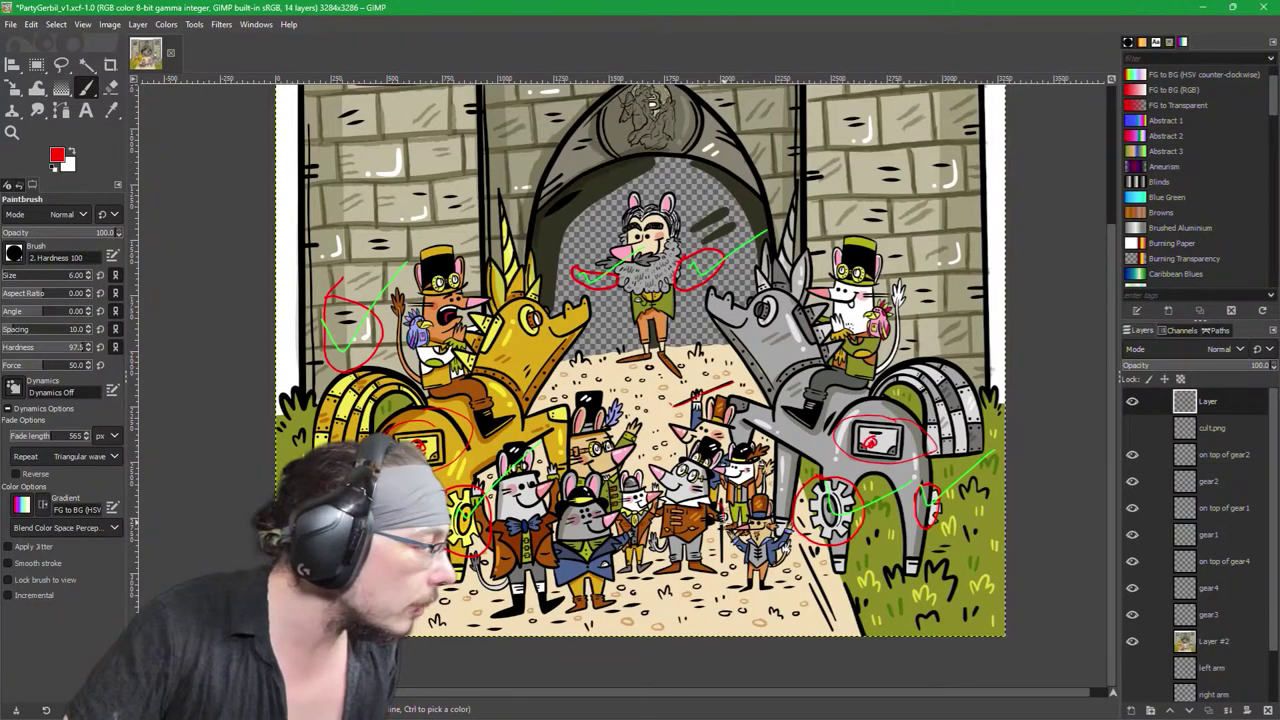
# Step: Mark the crowd gerbil's cane, the four-eyed grey gerbil's face and both horse riders' faces in red
pyautogui.moveTo(720, 560); pyautogui.dragTo(717, 505)
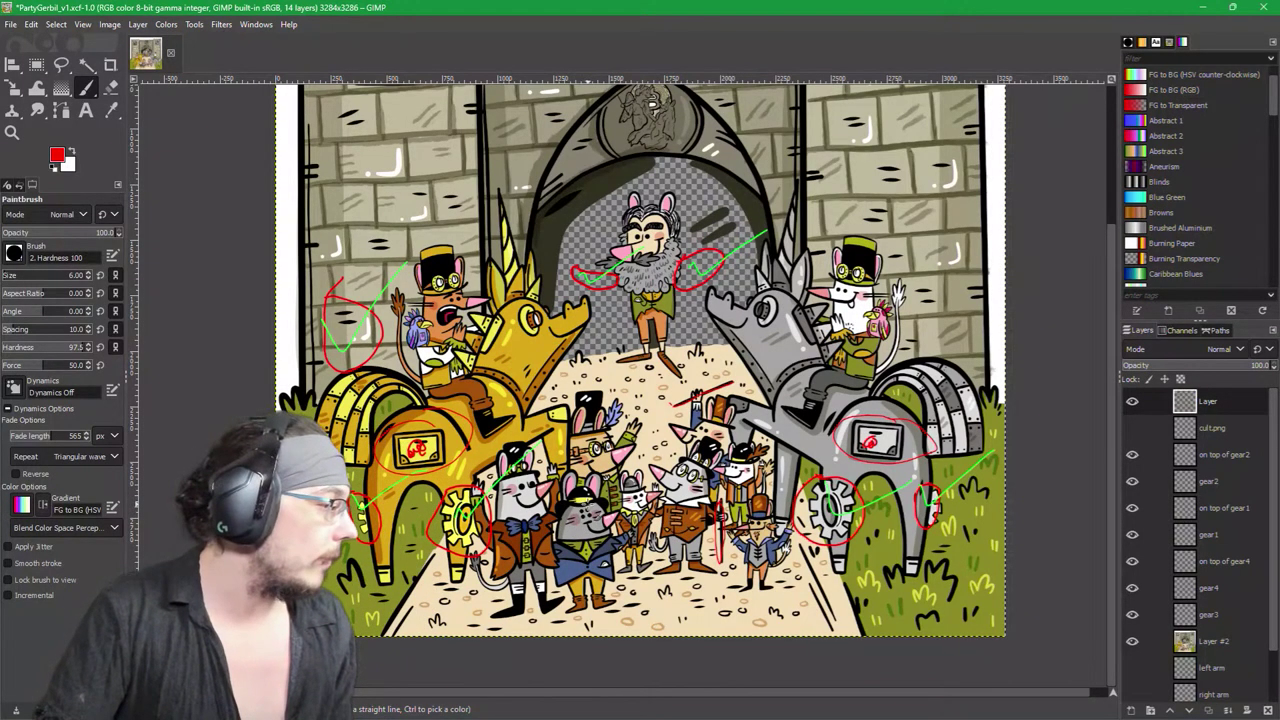
pyautogui.moveTo(580, 506)
pyautogui.mouseDown()
pyautogui.moveTo(576, 528)
pyautogui.moveTo(602, 524)
pyautogui.moveTo(582, 504)
pyautogui.mouseUp()
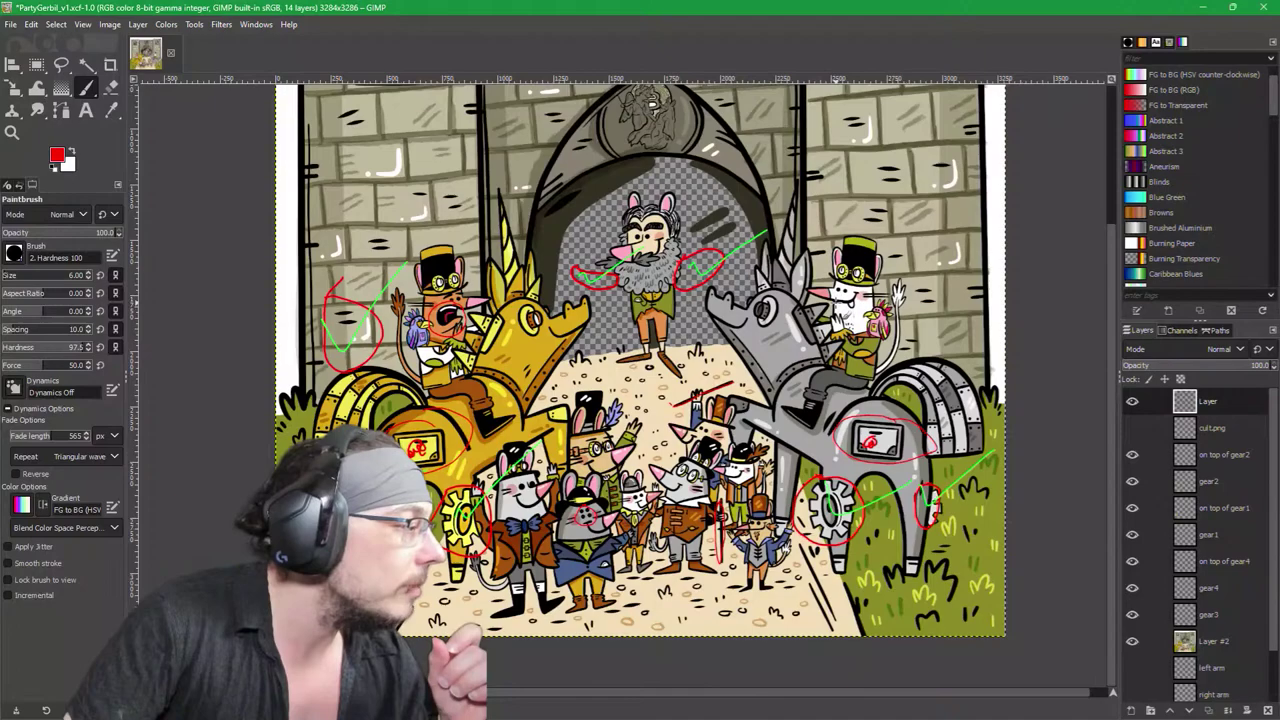
pyautogui.moveTo(850, 300)
pyautogui.mouseDown()
pyautogui.moveTo(860, 315)
pyautogui.moveTo(840, 285)
pyautogui.moveTo(815, 340)
pyautogui.moveTo(870, 300)
pyautogui.moveTo(840, 305)
pyautogui.moveTo(840, 268)
pyautogui.mouseUp()
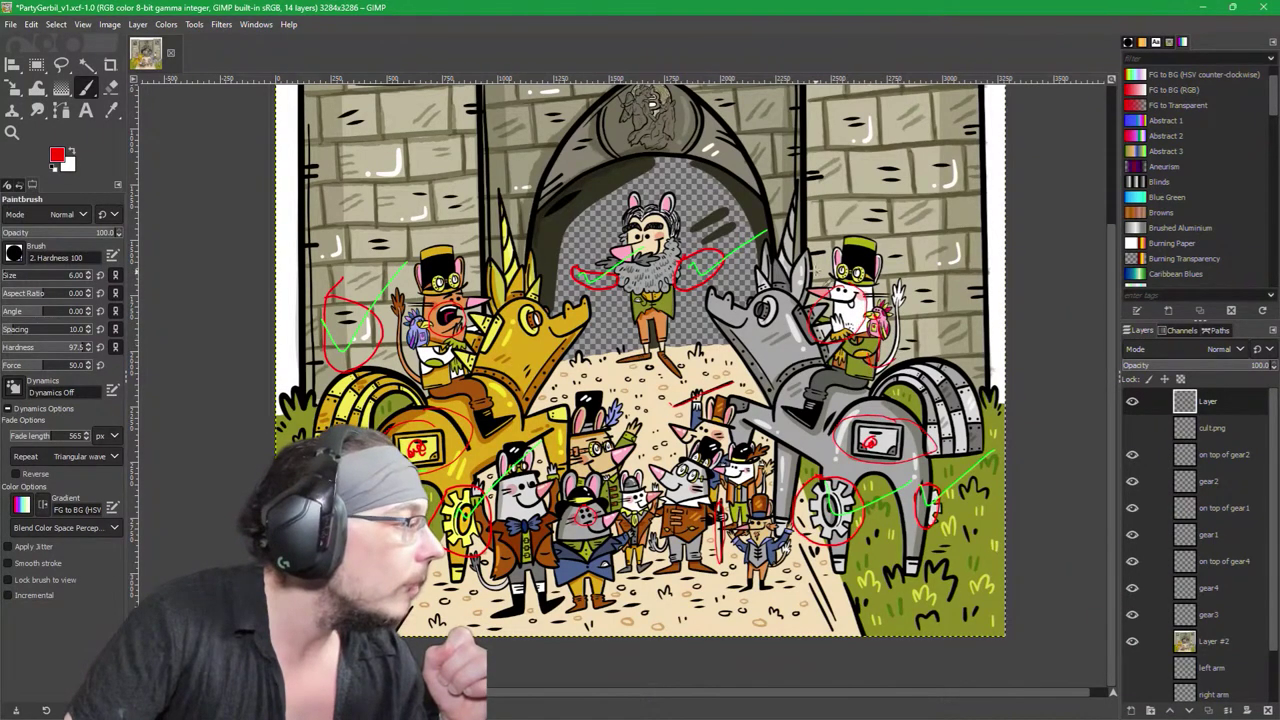
# Step: Make the doorway, right arm, left arm and window back layers visible
pyautogui.scroll(8, 1094, 212)
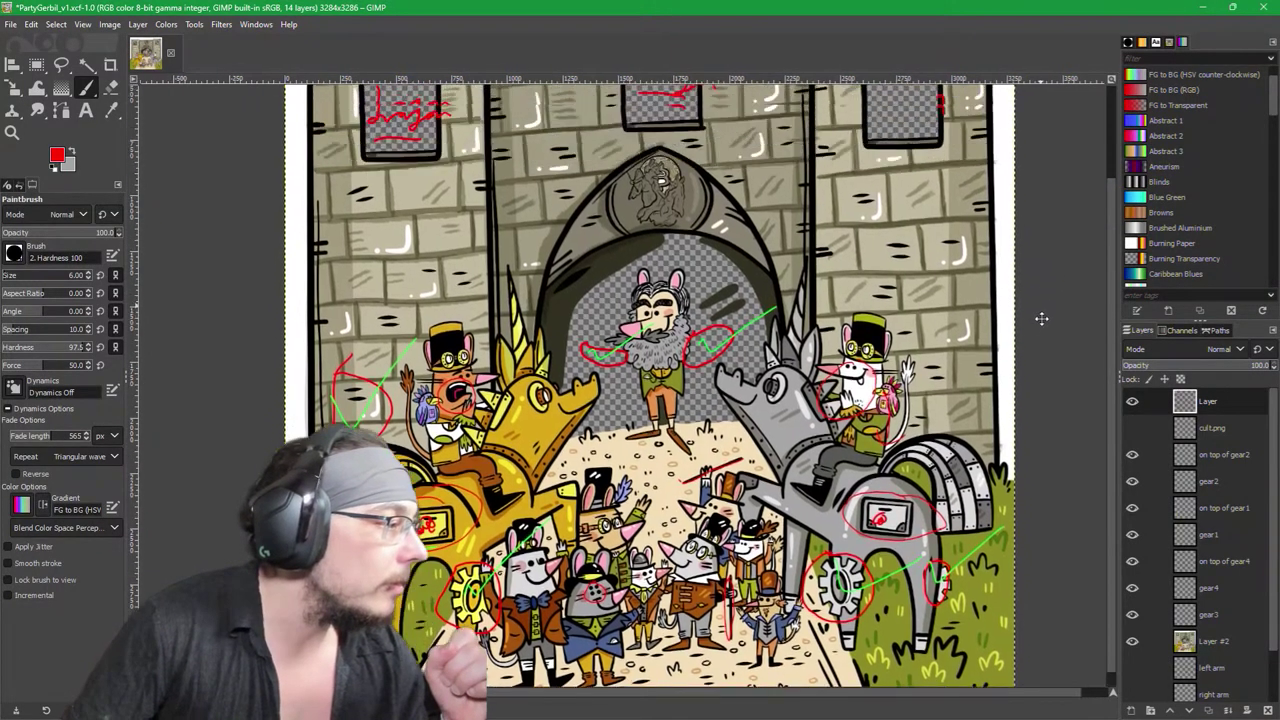
pyautogui.scroll(-3, 729, 453)
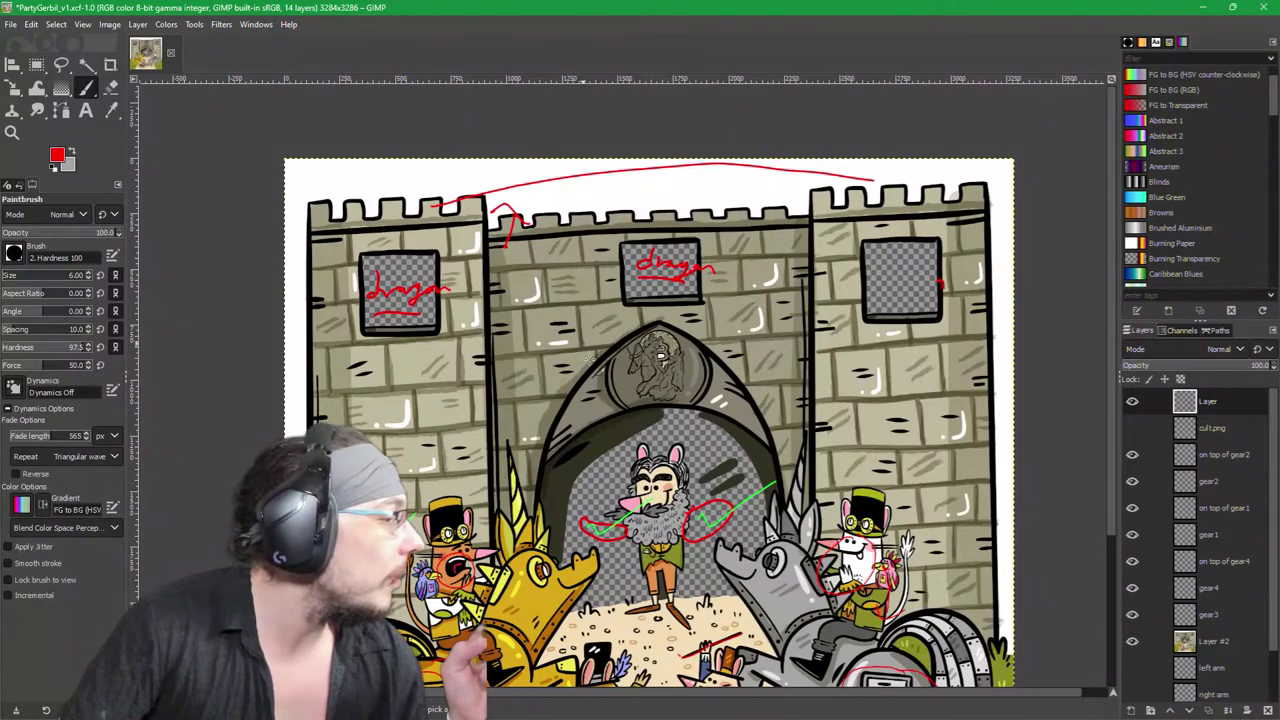
pyautogui.scroll(-2, 706, 508)
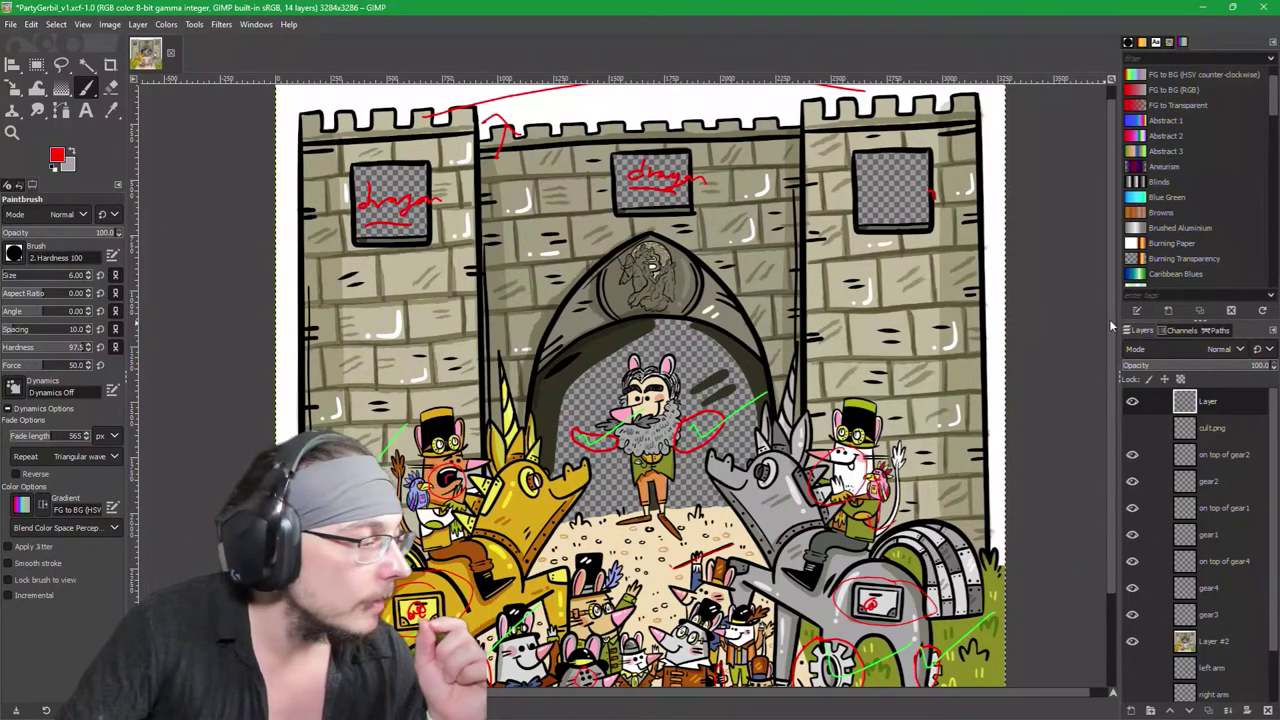
pyautogui.scroll(-2, 1212, 487)
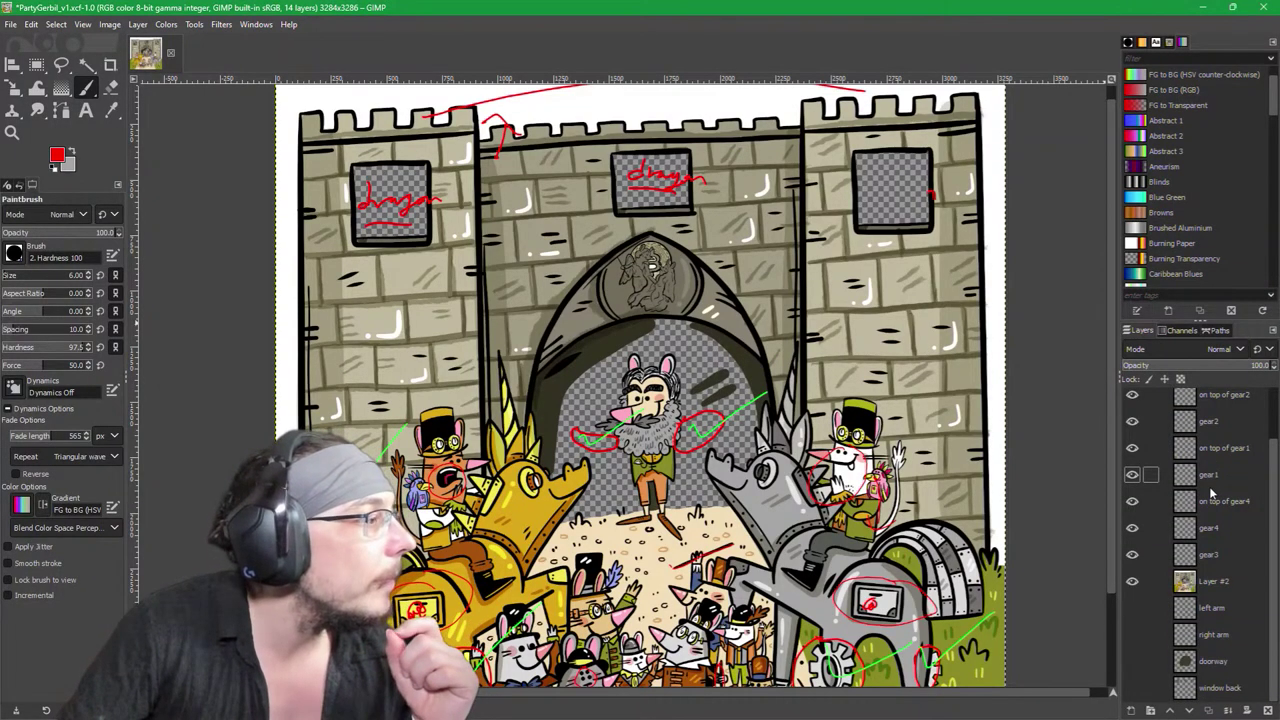
pyautogui.click(1132, 661)
pyautogui.click(1132, 661)
pyautogui.click(1132, 661)
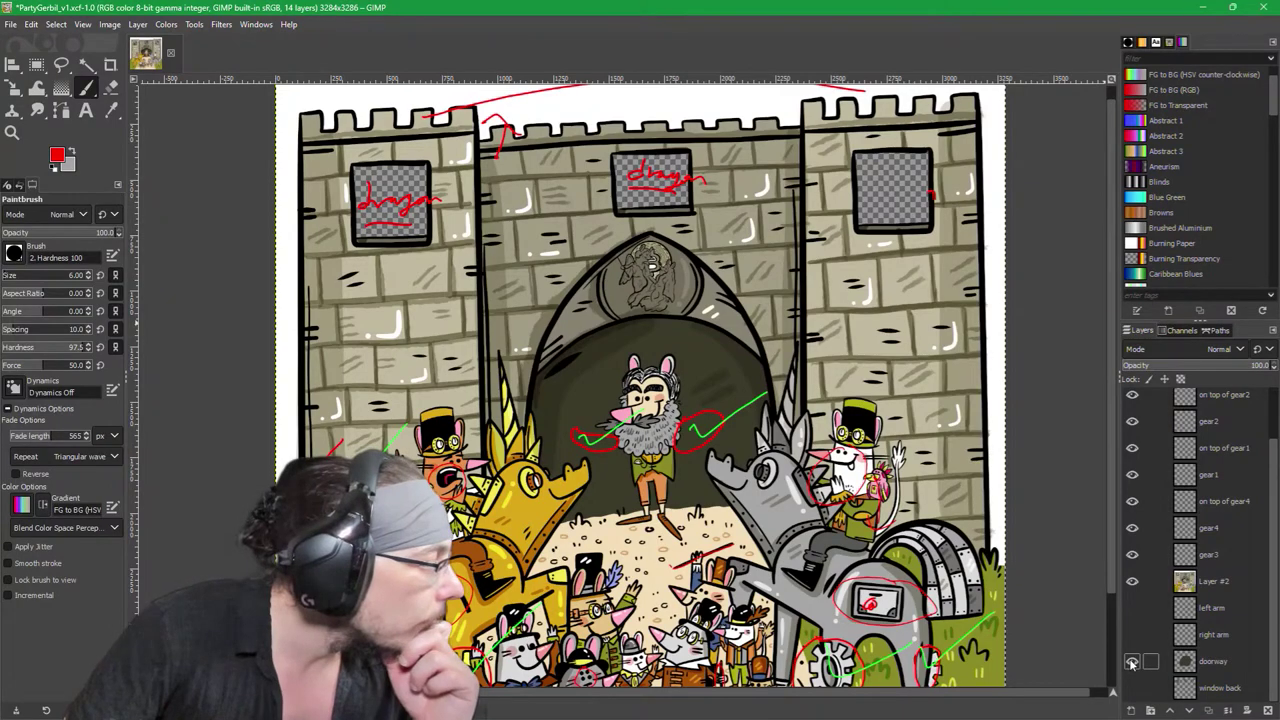
pyautogui.click(1132, 661)
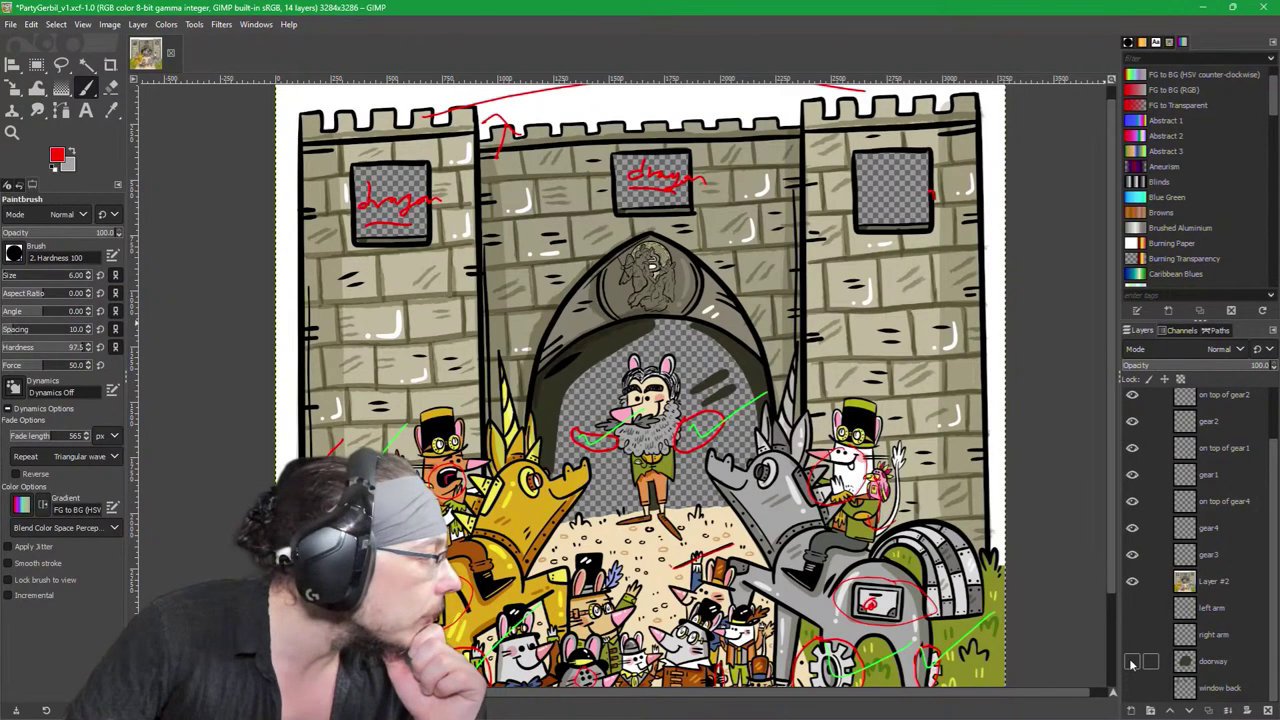
pyautogui.click(1132, 661)
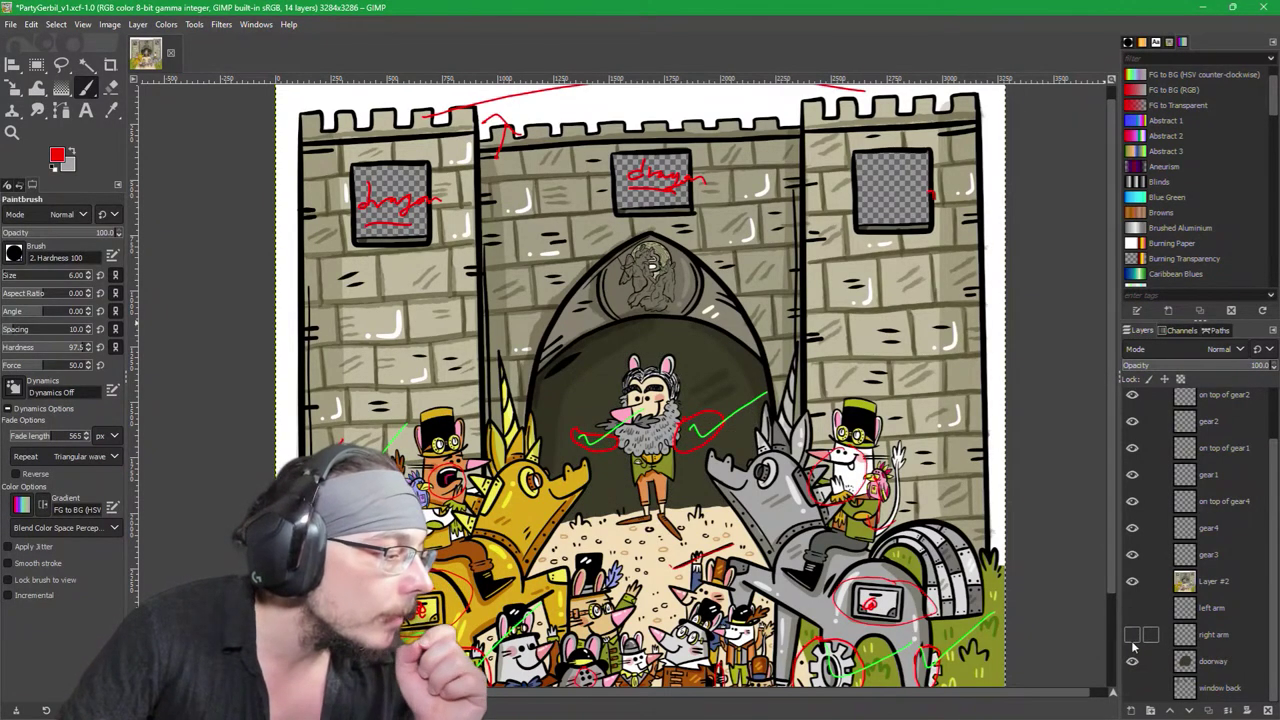
pyautogui.click(1132, 634)
pyautogui.click(1132, 607)
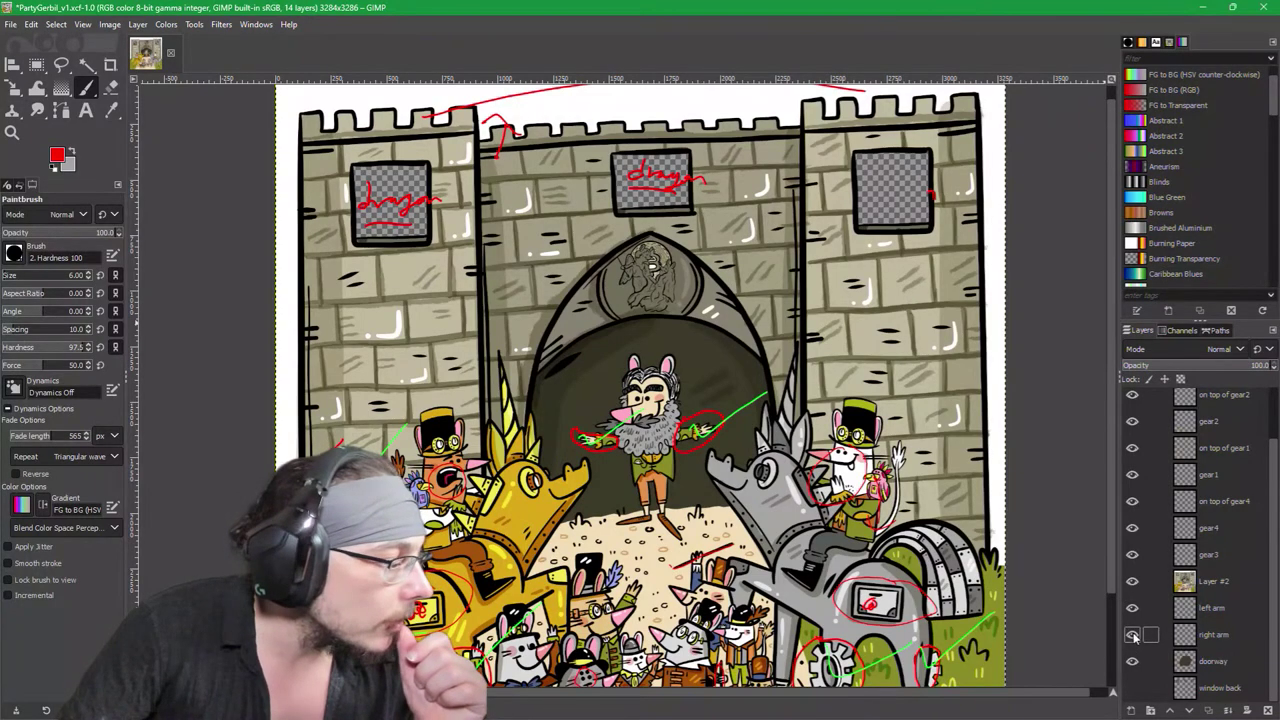
pyautogui.click(1132, 688)
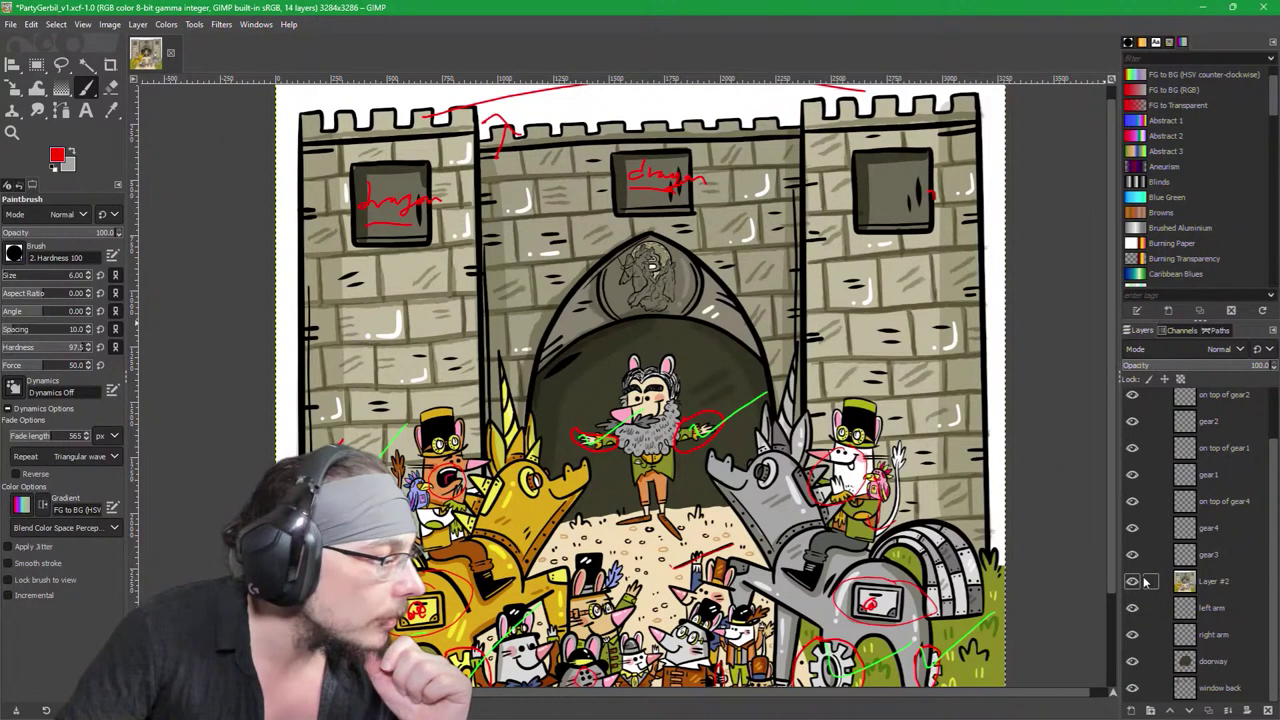
# Step: Hide the topmost layer holding the red and green annotations
pyautogui.scroll(2, 1148, 583)
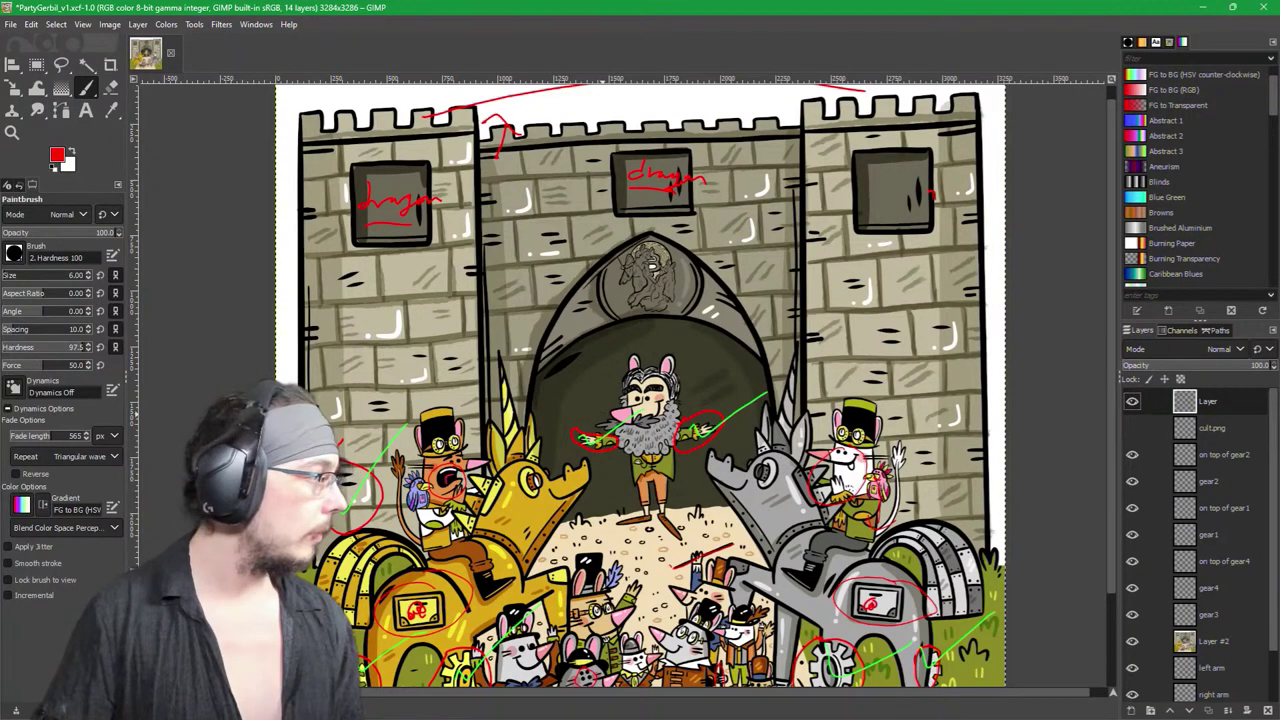
pyautogui.moveTo(190, 236)
pyautogui.mouseDown()
pyautogui.moveTo(240, 181)
pyautogui.moveTo(279, 105)
pyautogui.moveTo(226, 51)
pyautogui.mouseUp()
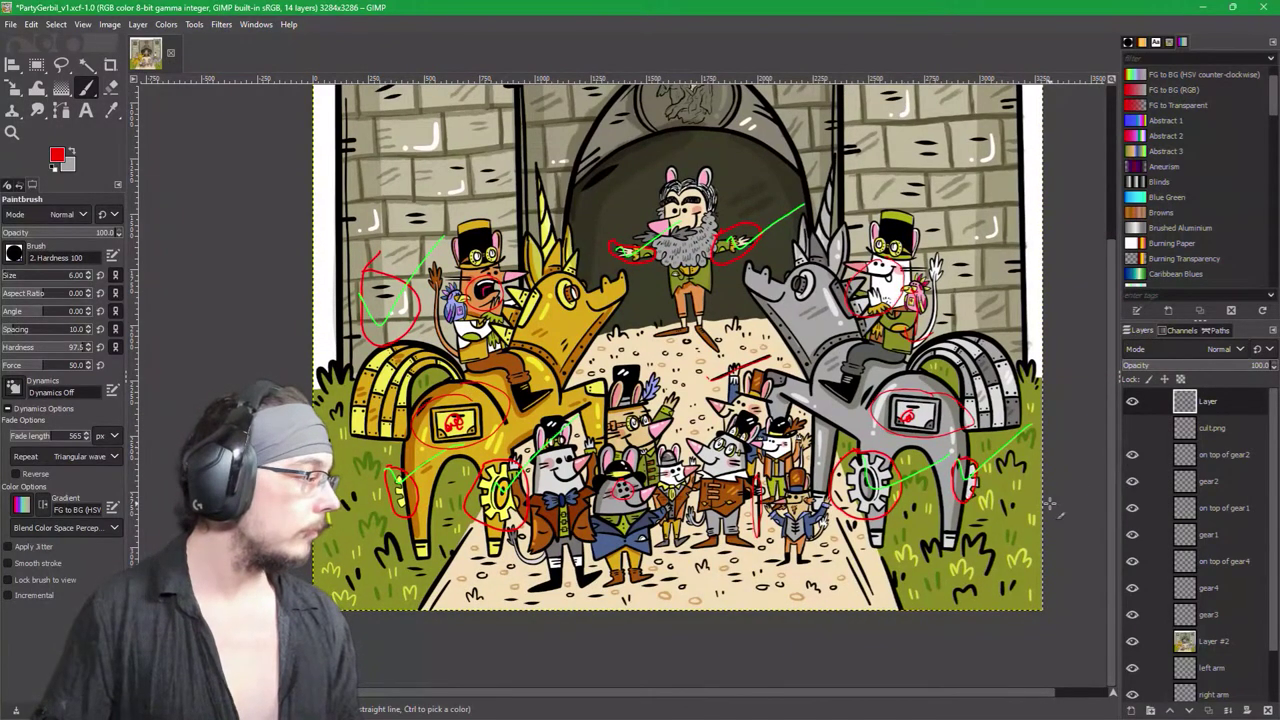
pyautogui.moveTo(1055, 502); pyautogui.dragTo(977, 543)
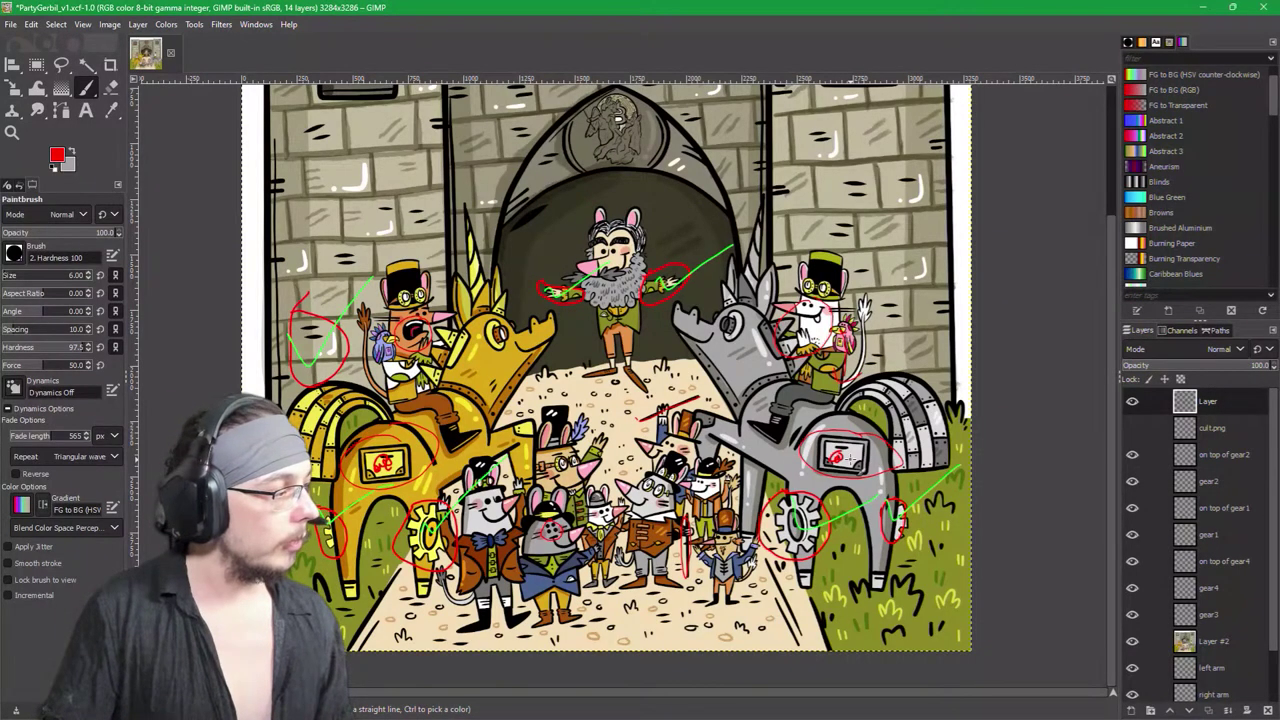
pyautogui.scroll(5, 652, 308)
pyautogui.scroll(-6, 652, 308)
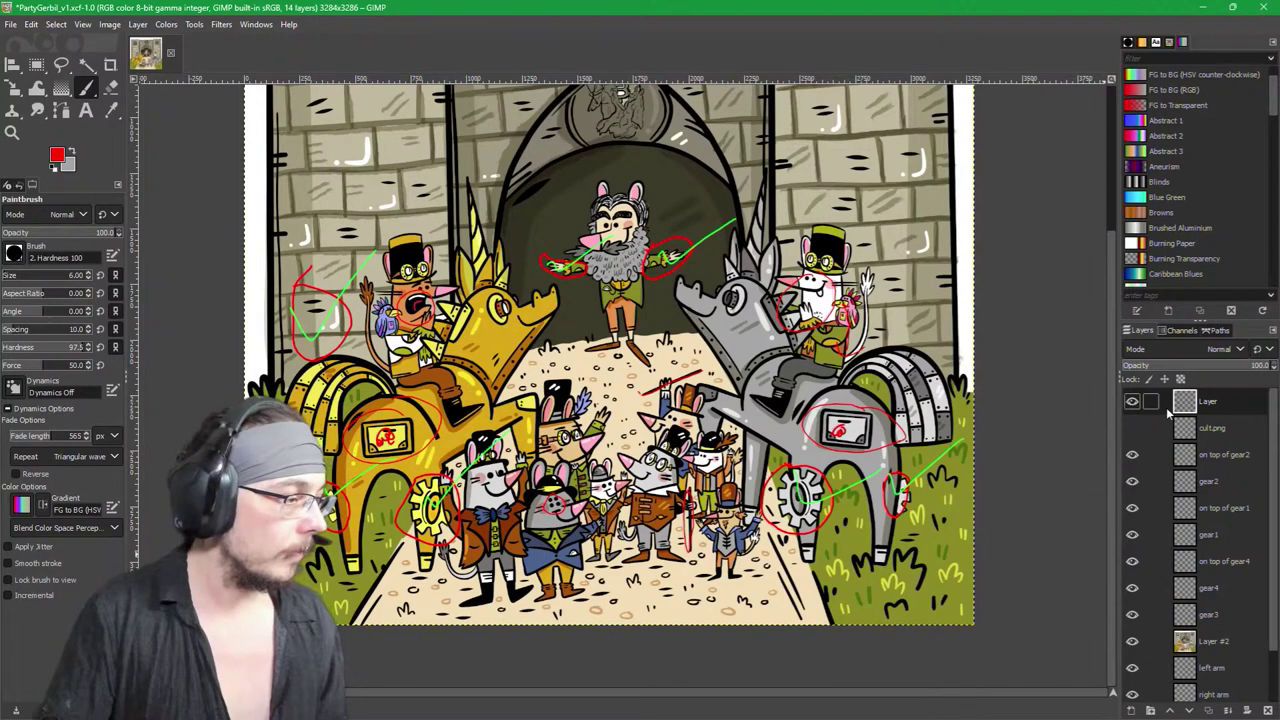
pyautogui.click(1134, 401)
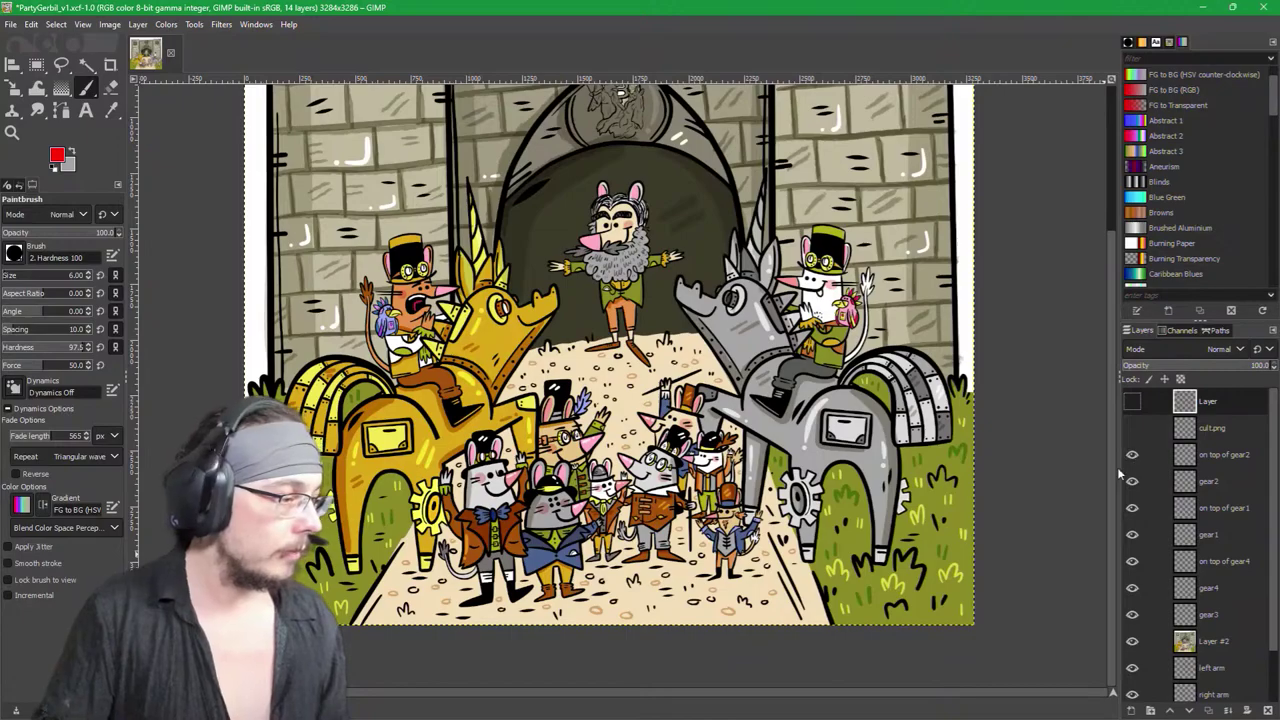
# Step: Check what Layer #2 contains by briefly hiding it, rename it as main, and save the file
pyautogui.click(1215, 648)
pyautogui.click(1133, 642)
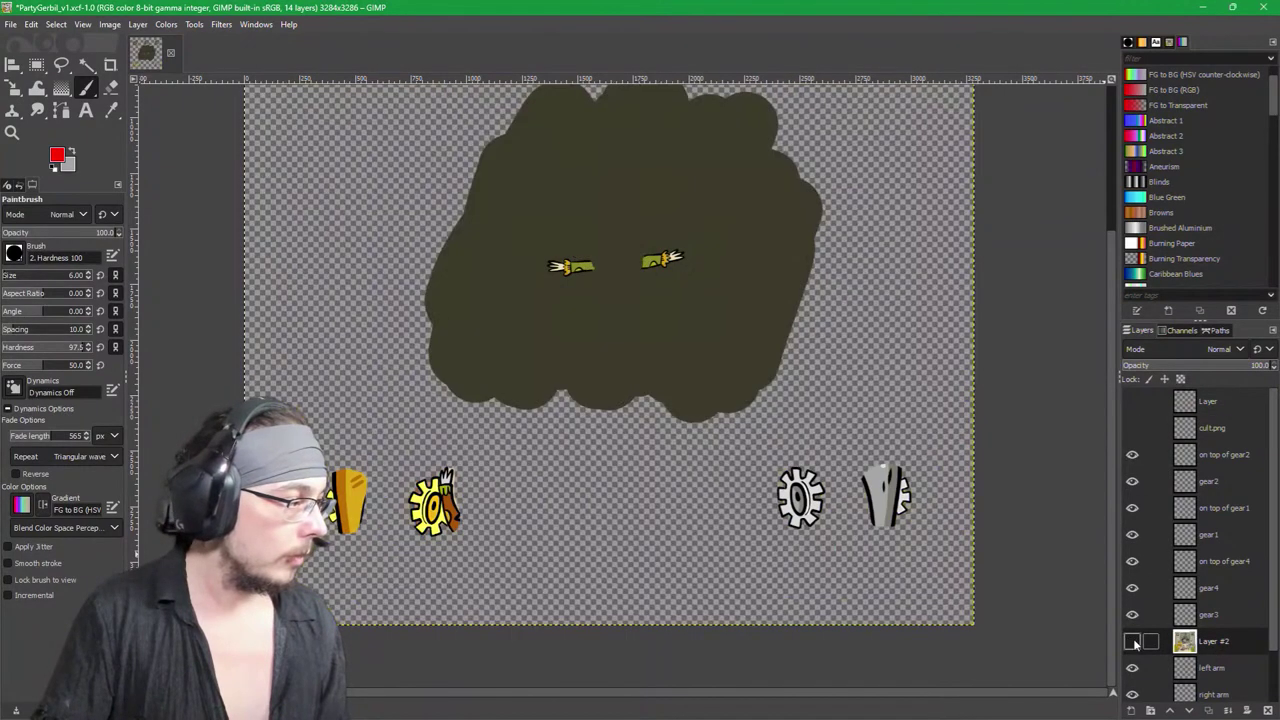
pyautogui.click(1133, 642)
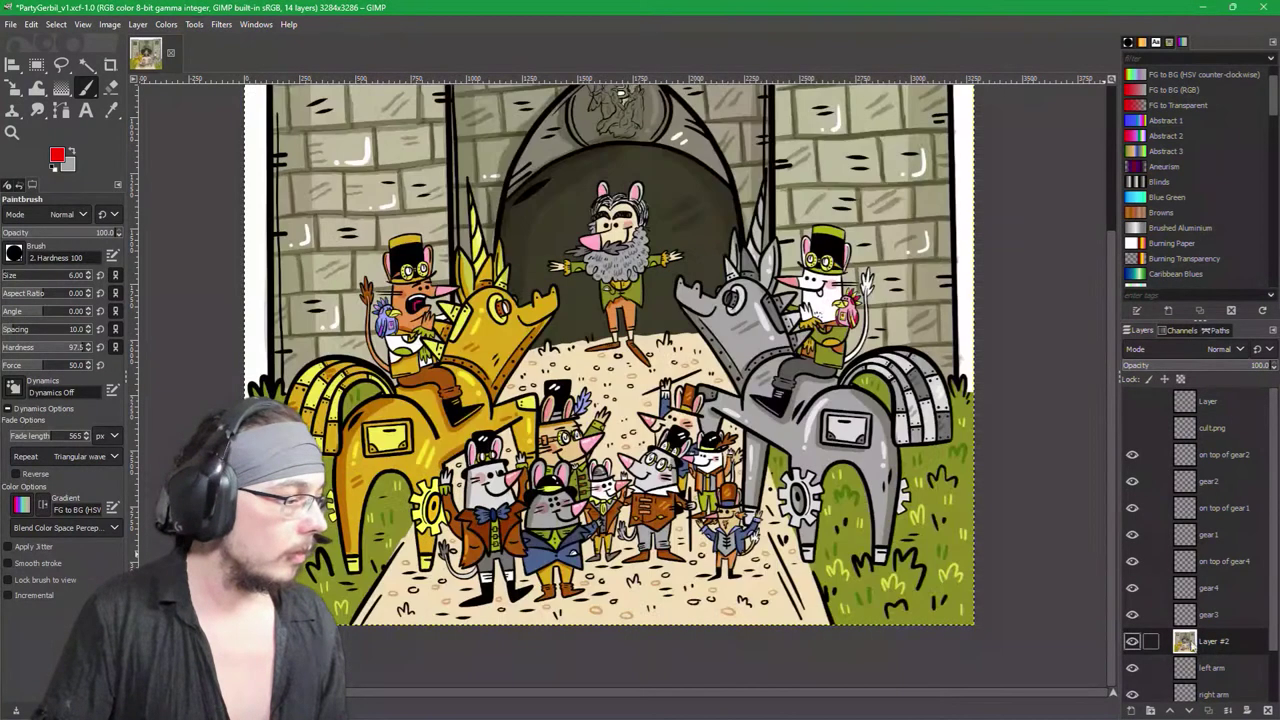
pyautogui.doubleClick(1230, 650)
pyautogui.write('main')
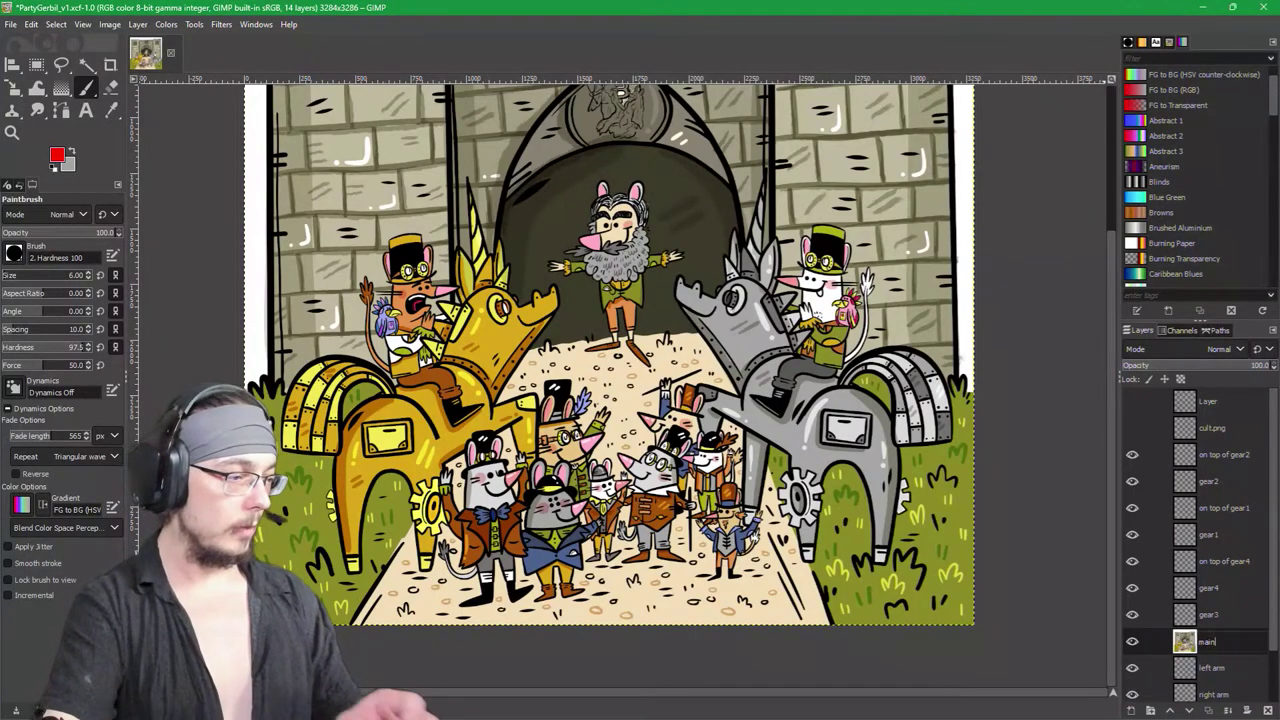
pyautogui.press('Return')
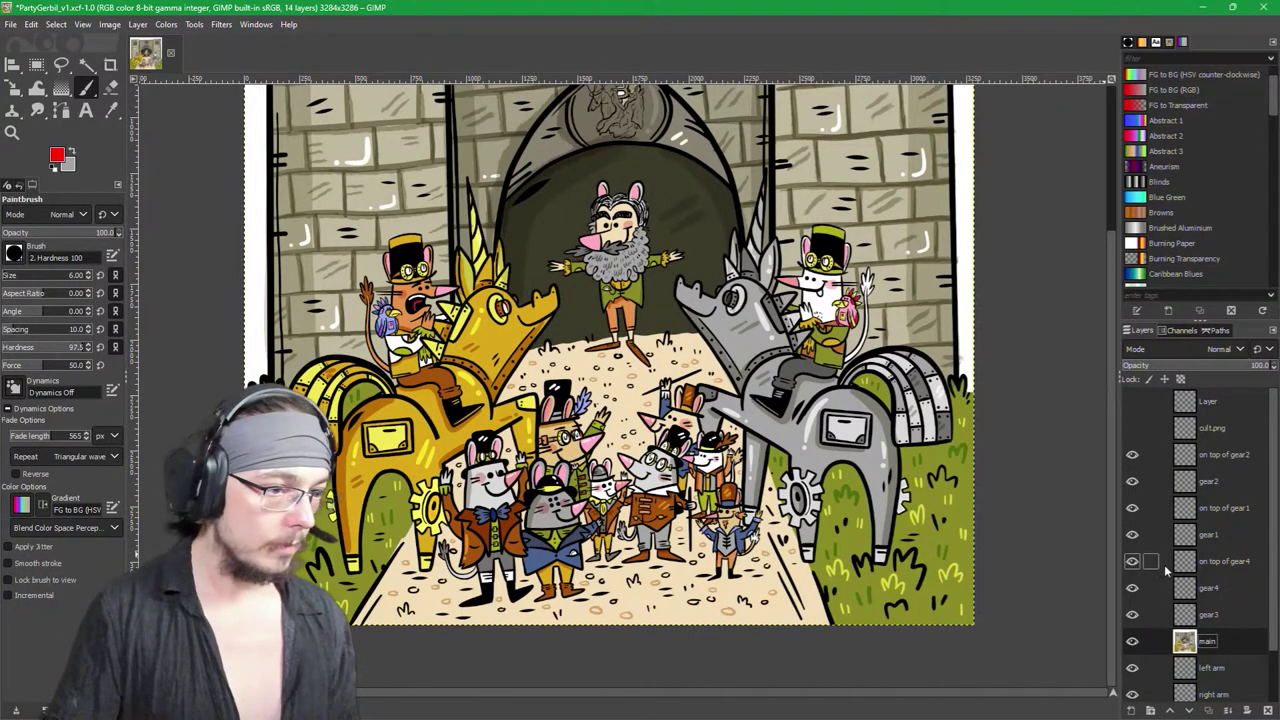
pyautogui.scroll(-3, 1132, 580)
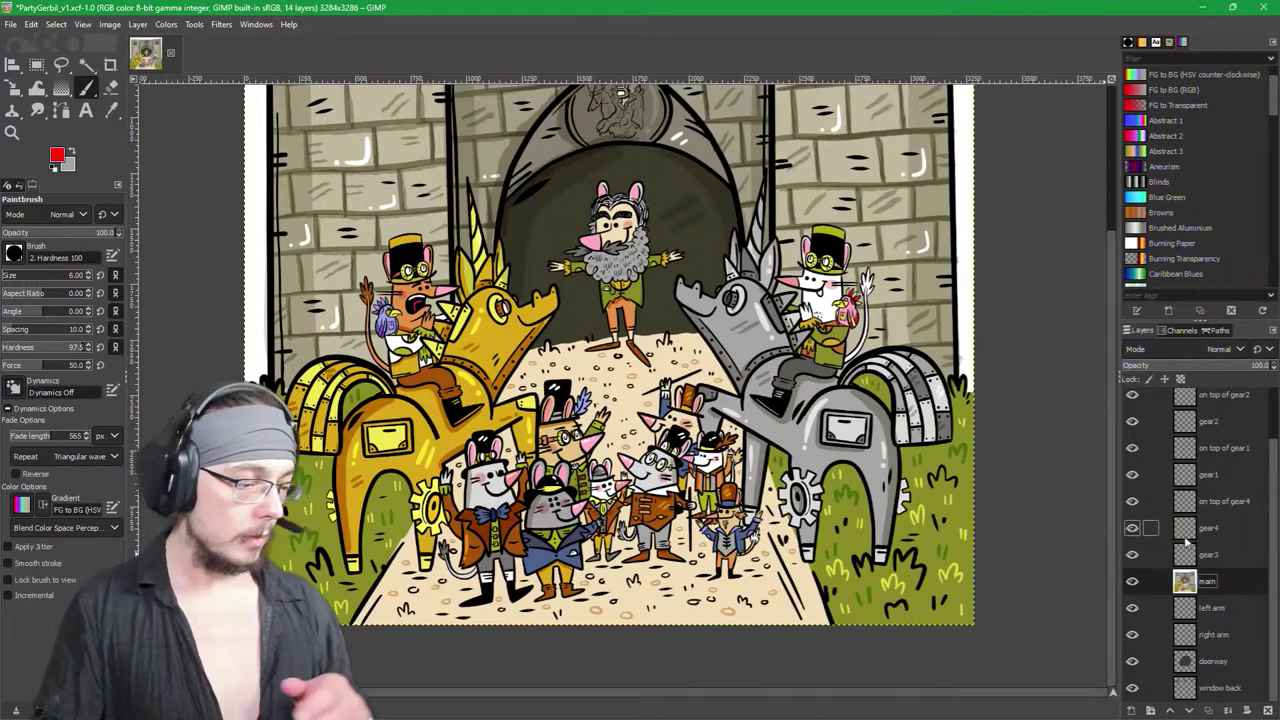
pyautogui.hotkey('ctrl', 's')
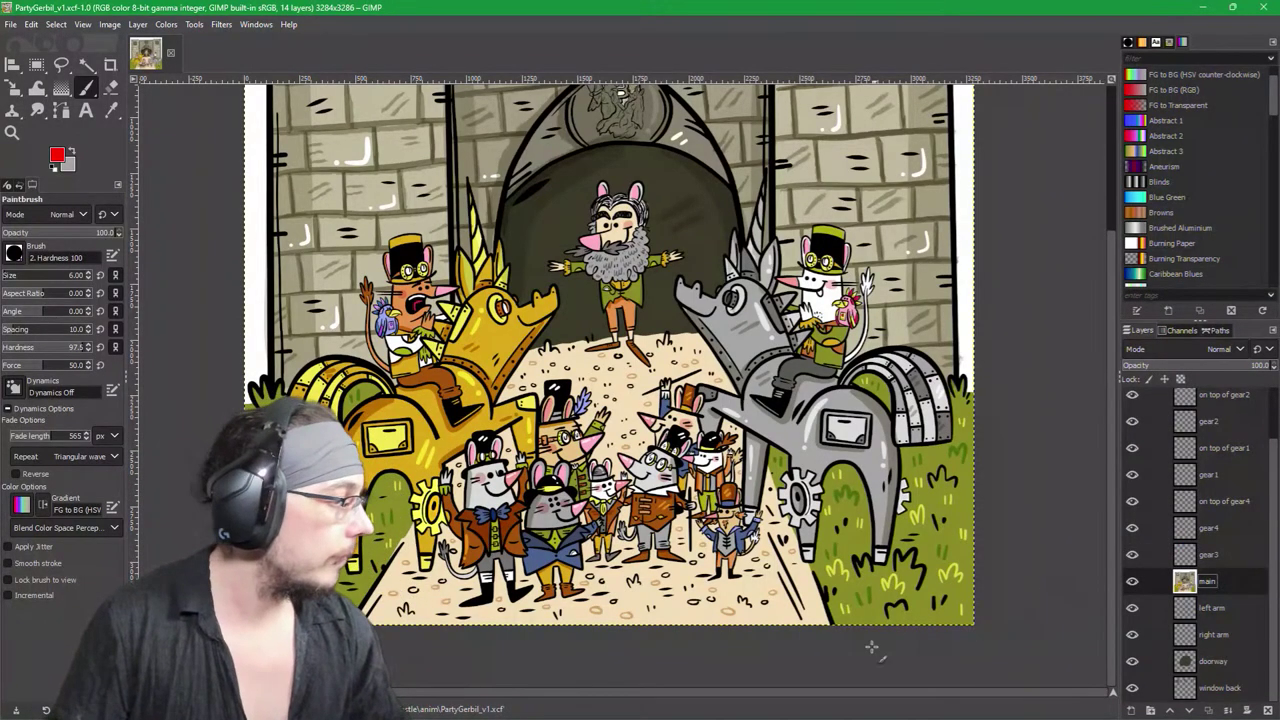
# Step: Outline the grey gerbil's four black eyes with a free selection, and clear the selection
pyautogui.scroll(4, 703, 510)
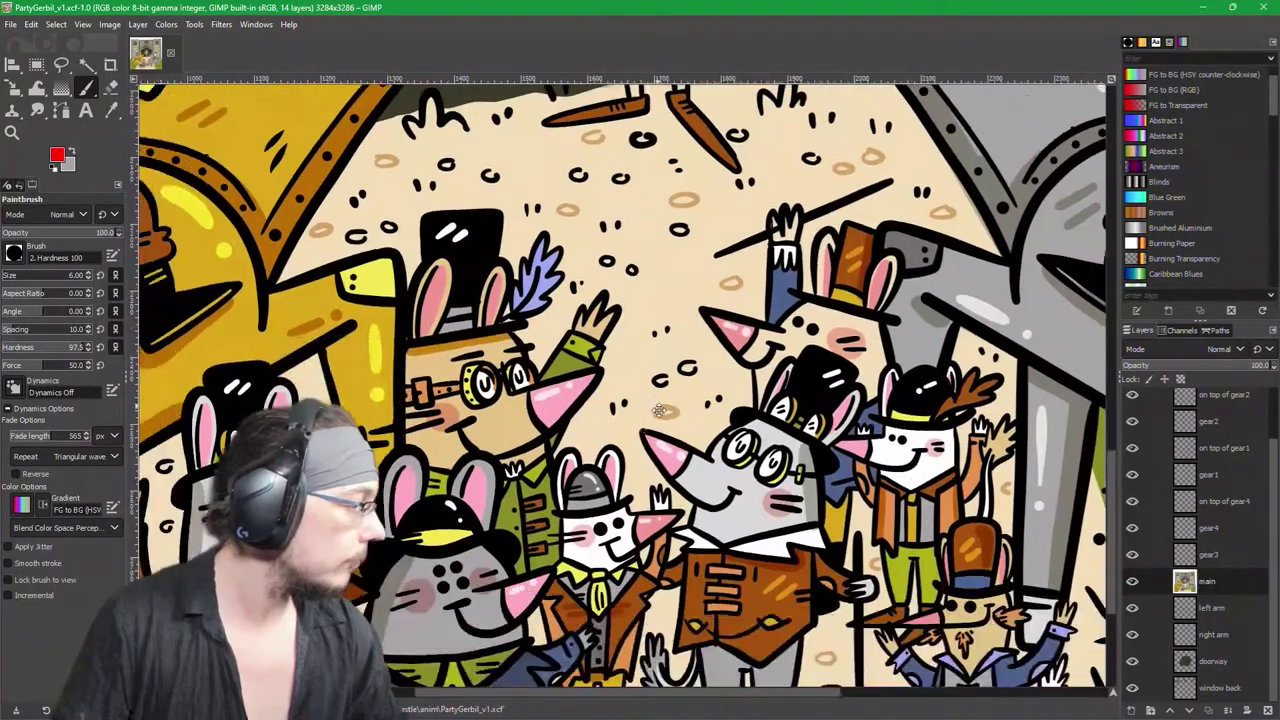
pyautogui.scroll(3, 614, 496)
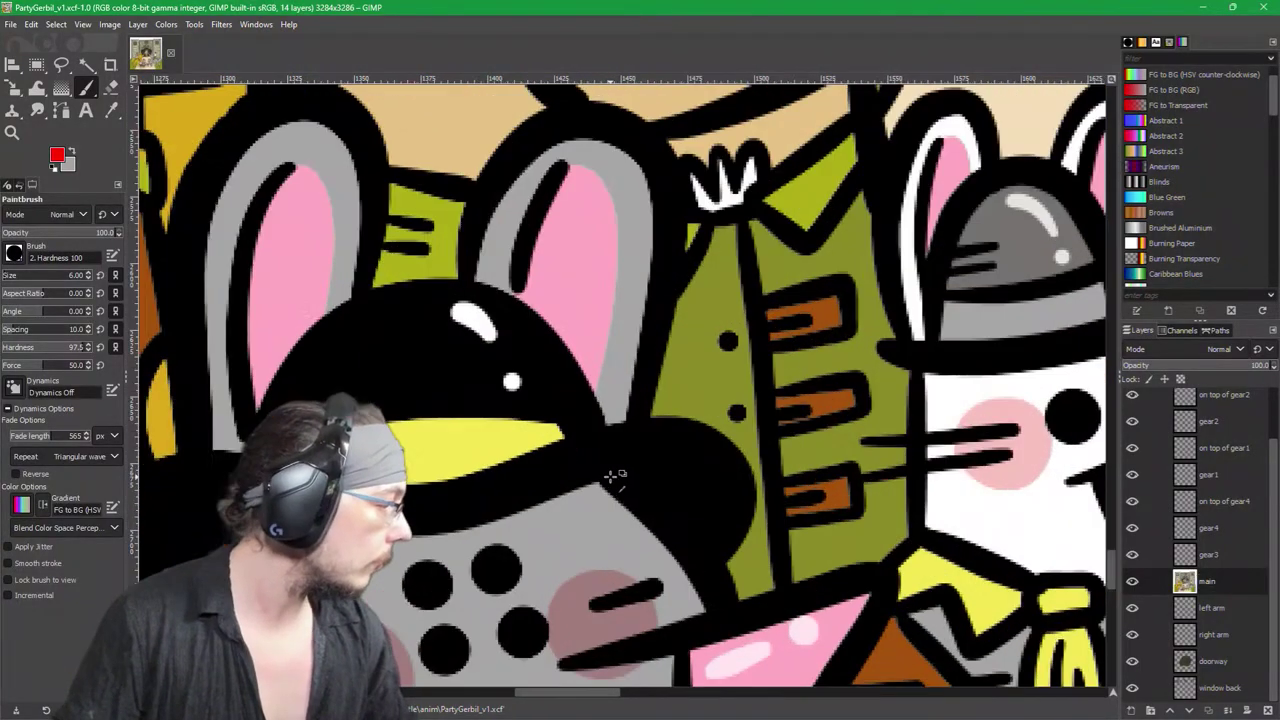
pyautogui.scroll(4, 614, 496)
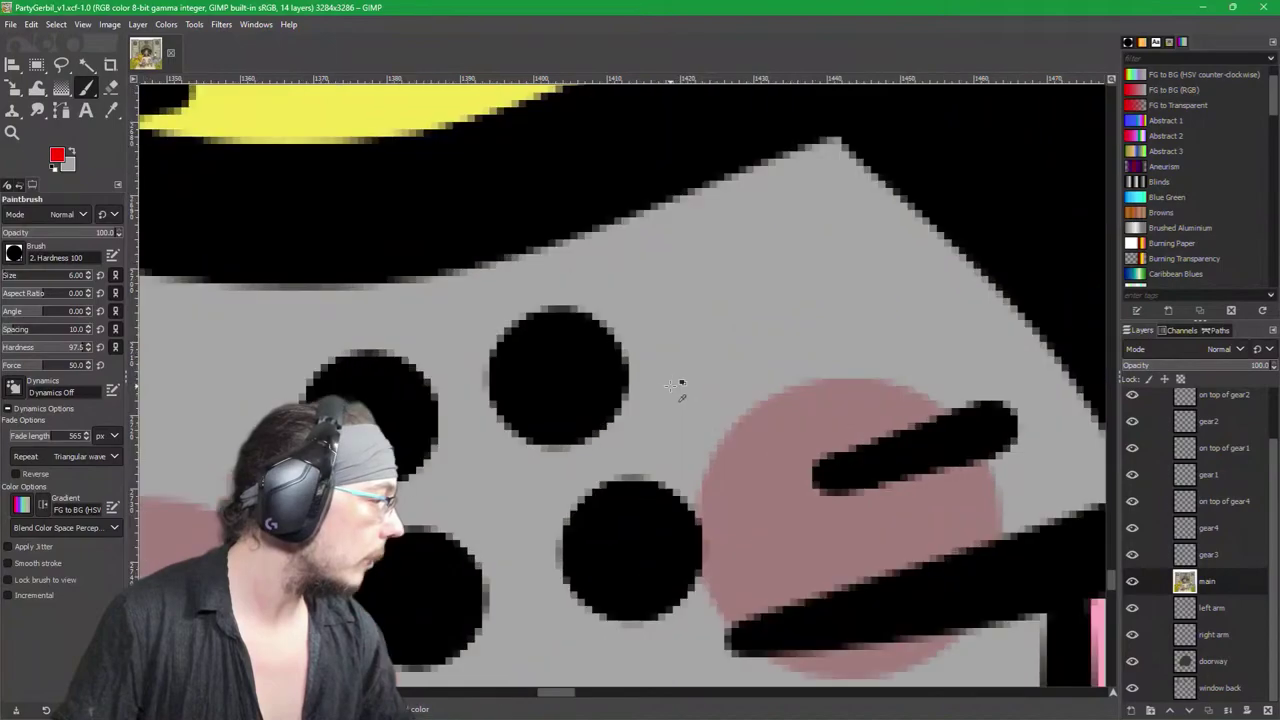
pyautogui.moveTo(657, 394); pyautogui.dragTo(786, 286)
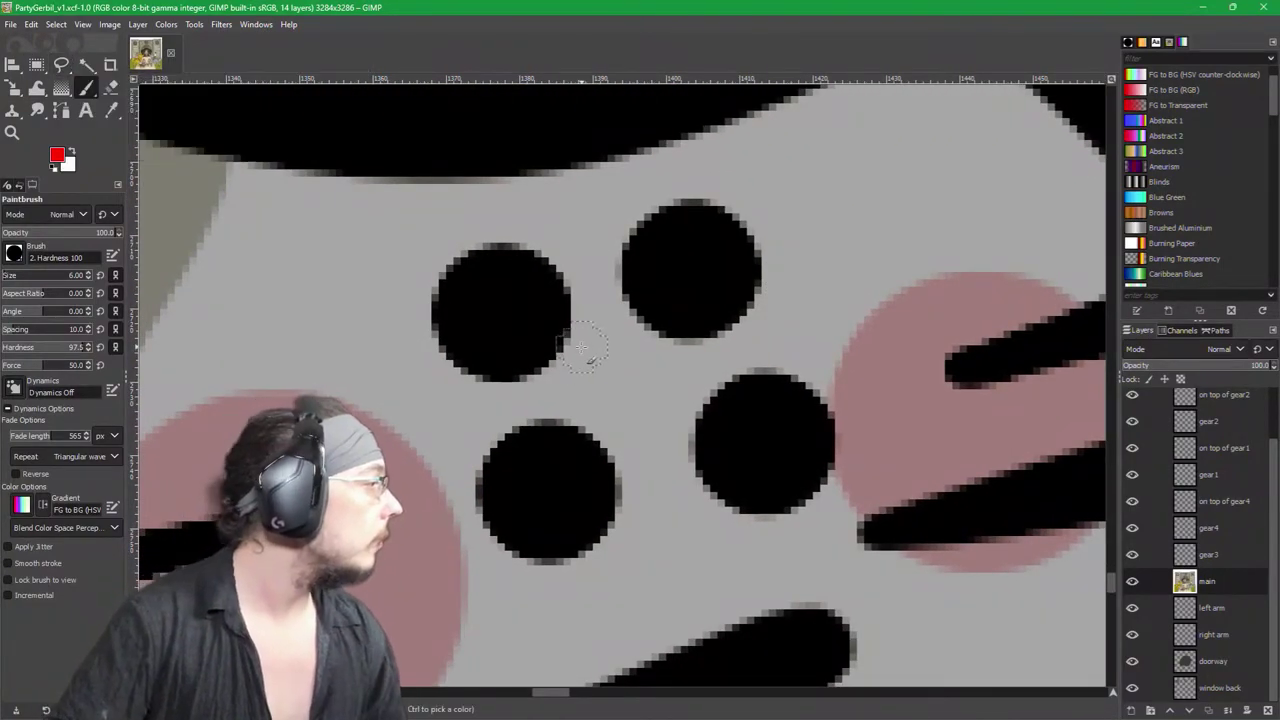
pyautogui.click(61, 64)
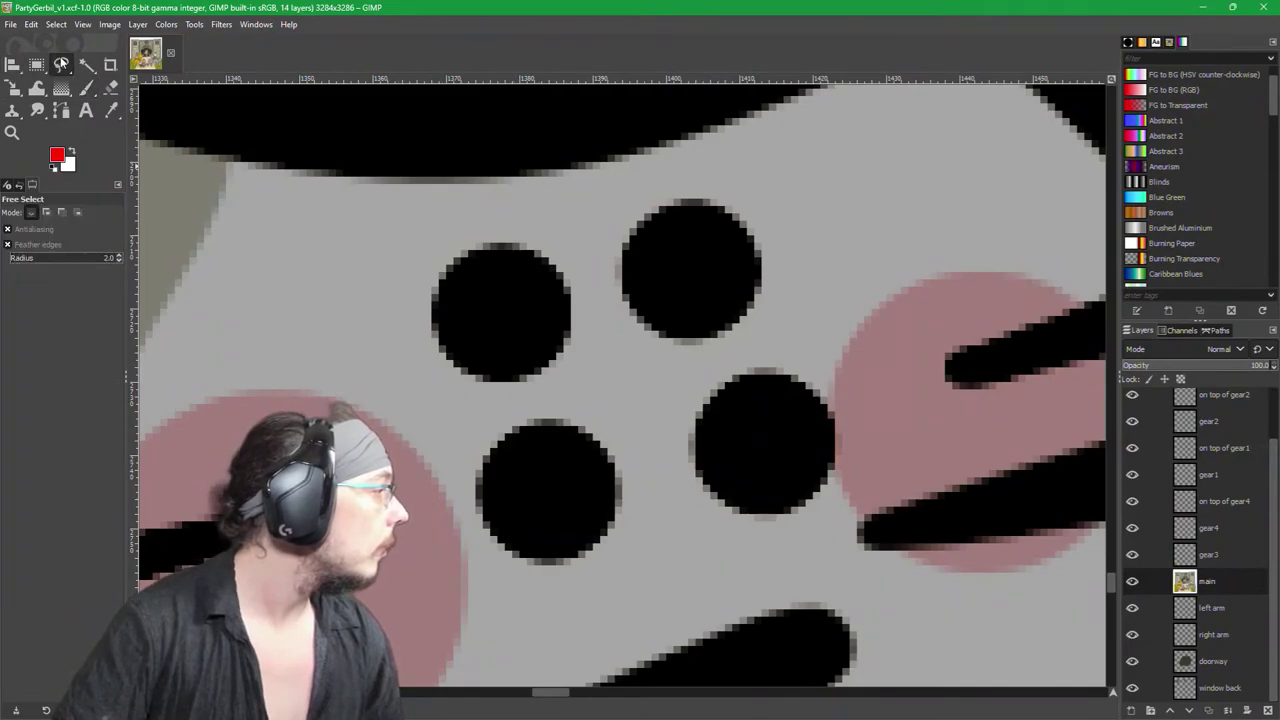
pyautogui.moveTo(398, 253)
pyautogui.mouseDown()
pyautogui.moveTo(652, 175)
pyautogui.moveTo(724, 170)
pyautogui.moveTo(771, 185)
pyautogui.moveTo(781, 266)
pyautogui.moveTo(842, 442)
pyautogui.moveTo(824, 498)
pyautogui.moveTo(776, 537)
pyautogui.moveTo(636, 584)
pyautogui.moveTo(566, 595)
pyautogui.moveTo(492, 581)
pyautogui.moveTo(417, 374)
pyautogui.moveTo(403, 251)
pyautogui.mouseUp()
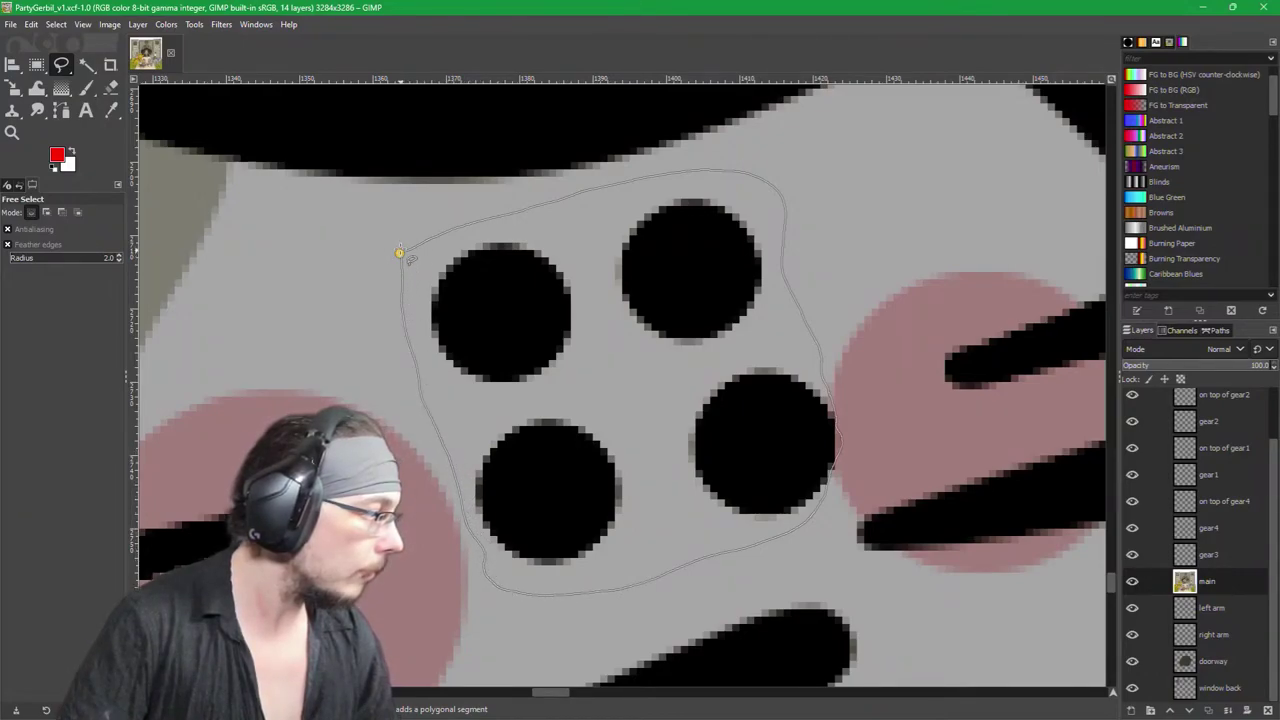
pyautogui.press('Return')
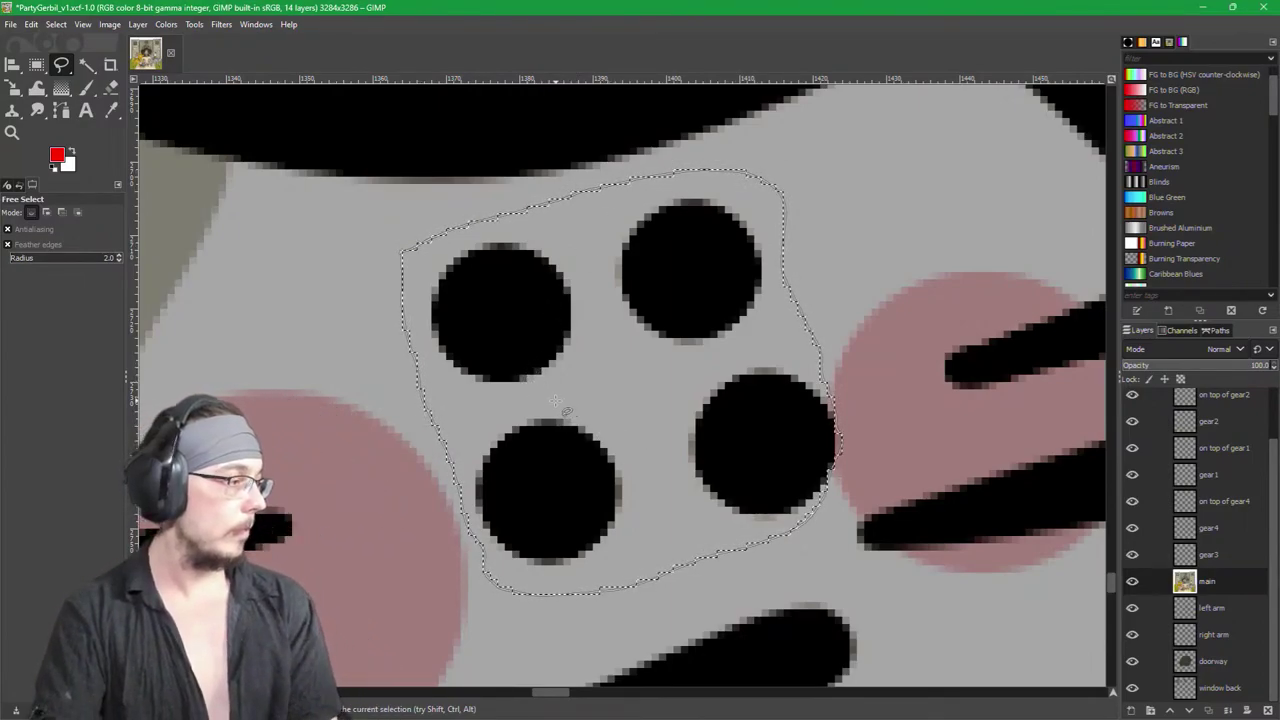
pyautogui.hotkey('ctrl', 'shift', 'a')
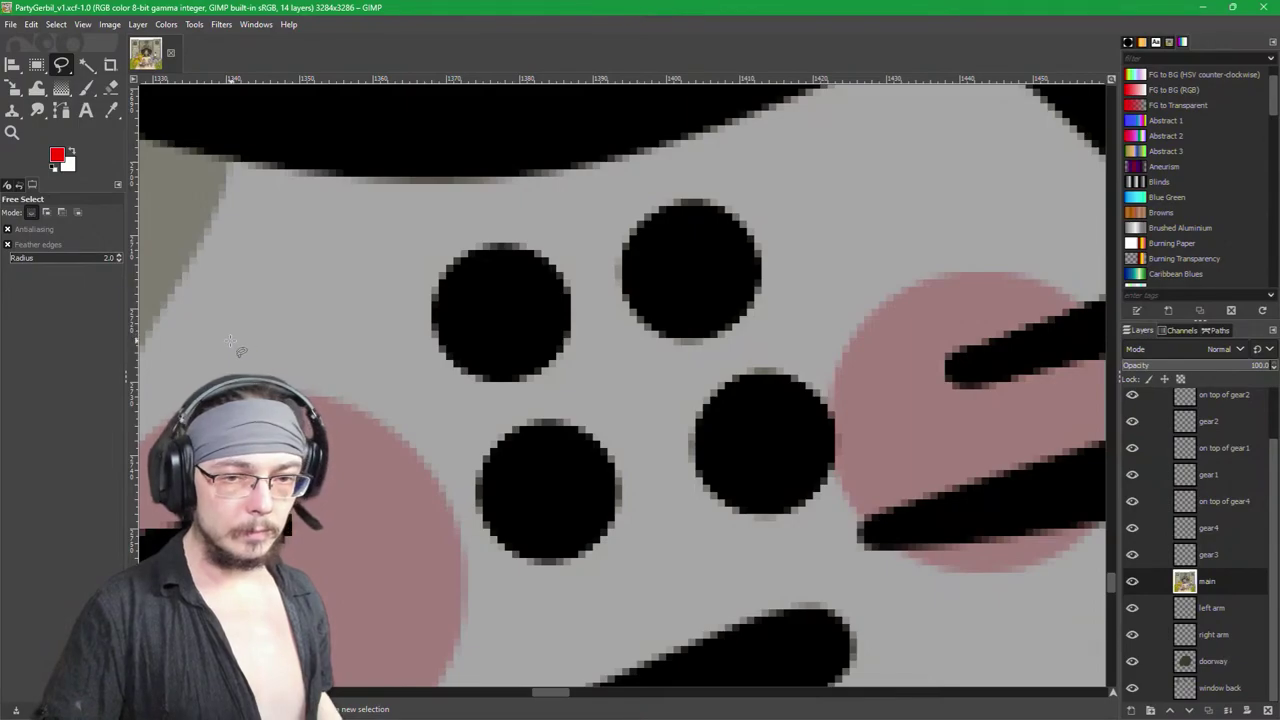
# Step: Sample the black of the grey gerbil's eye as the Paintbrush colour and set the brush size to 18
pyautogui.click(86, 88)
pyautogui.click(58, 157)
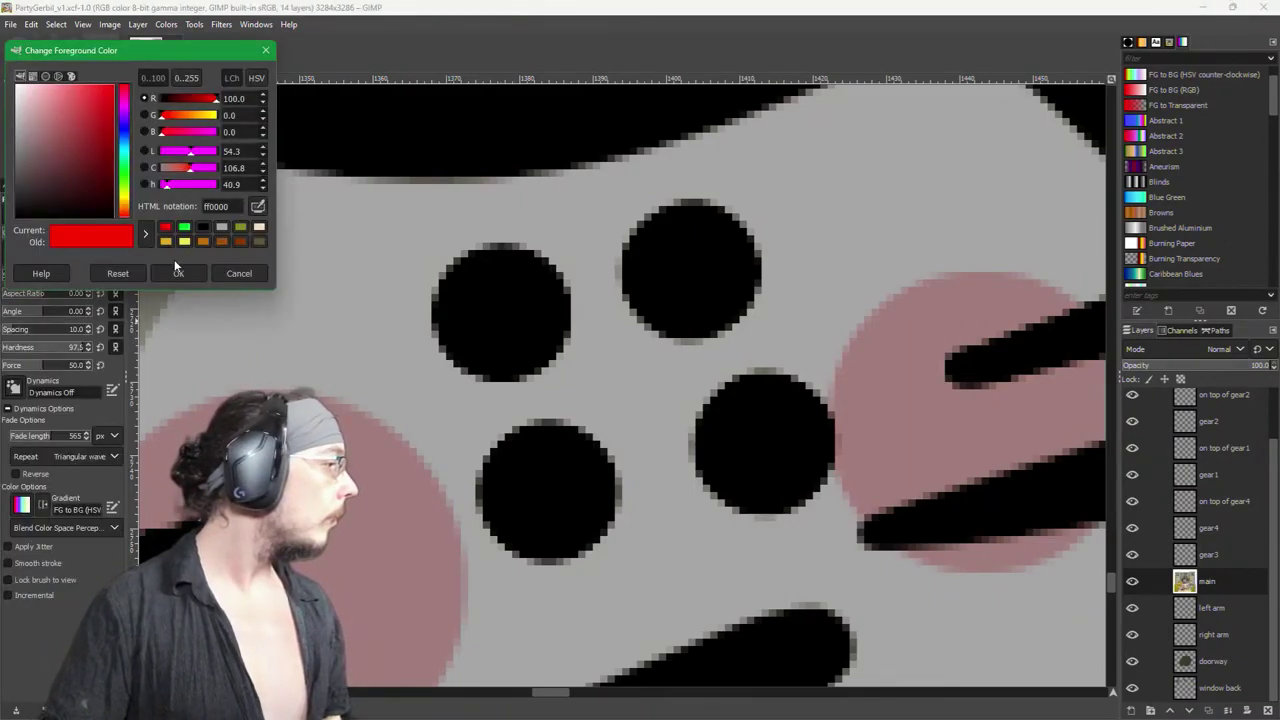
pyautogui.click(229, 272)
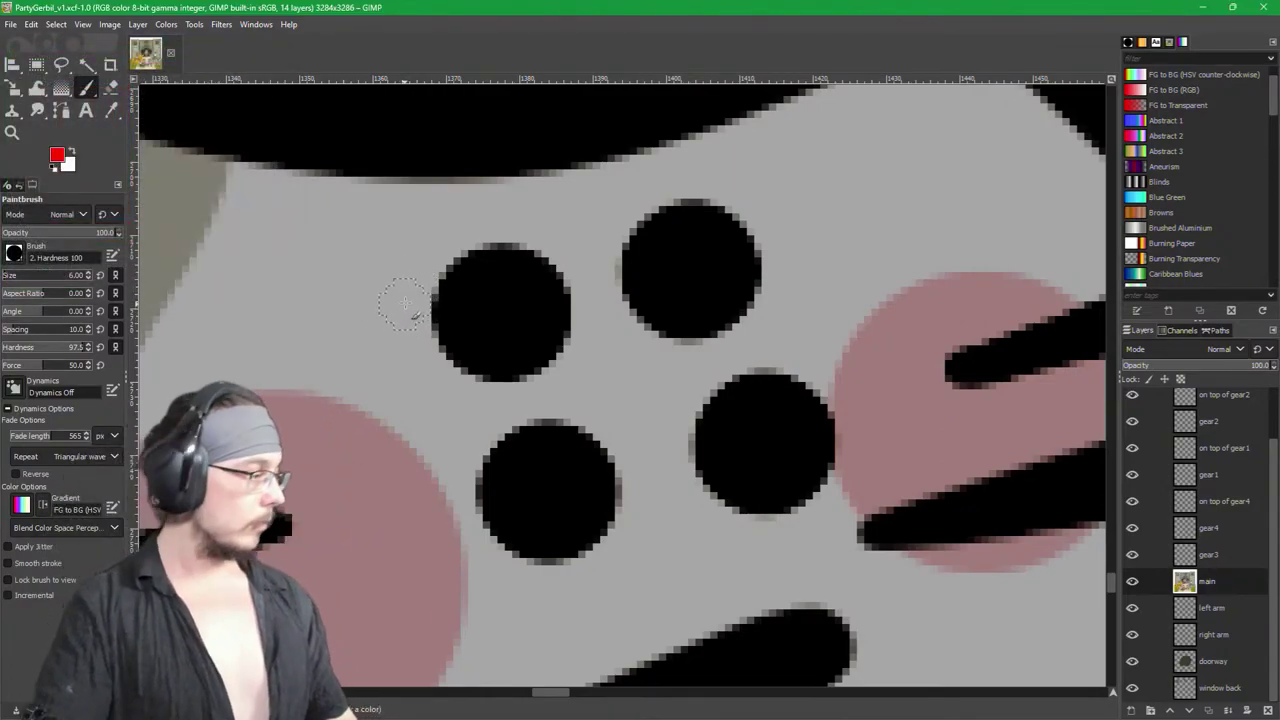
pyautogui.keyDown('ctrl'); pyautogui.click(495, 305); pyautogui.keyUp('ctrl')
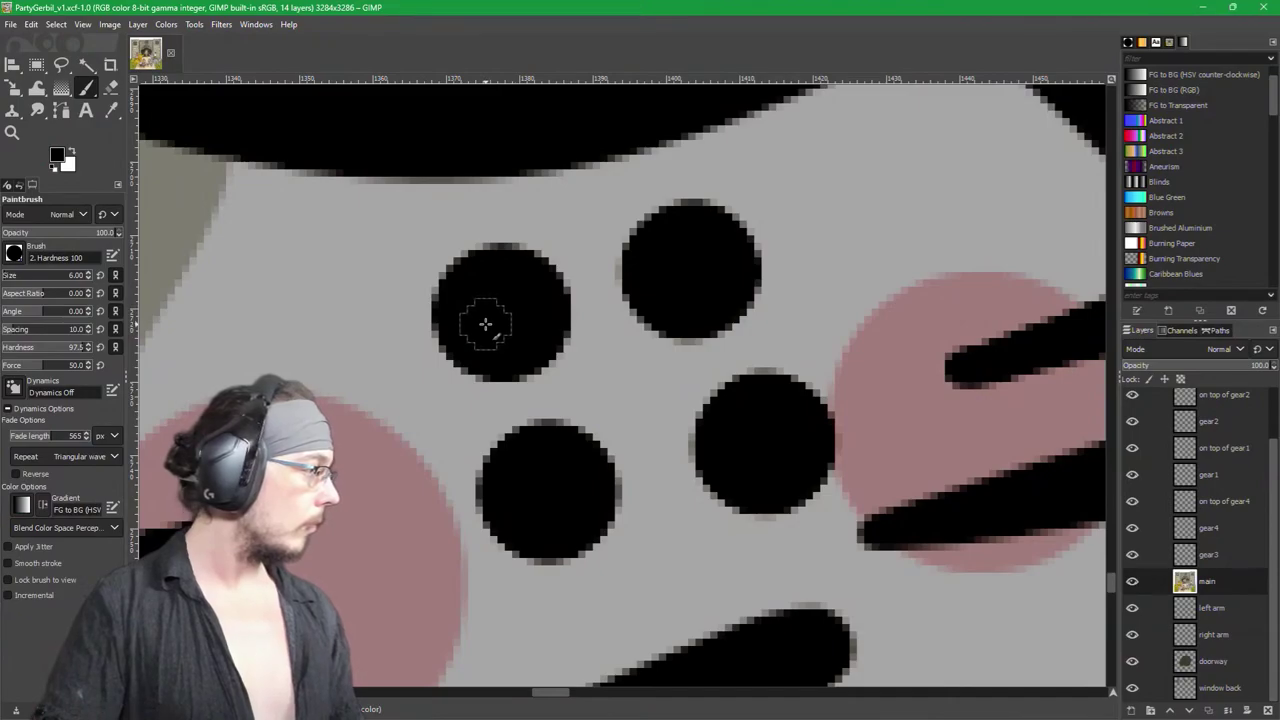
pyautogui.press(']')
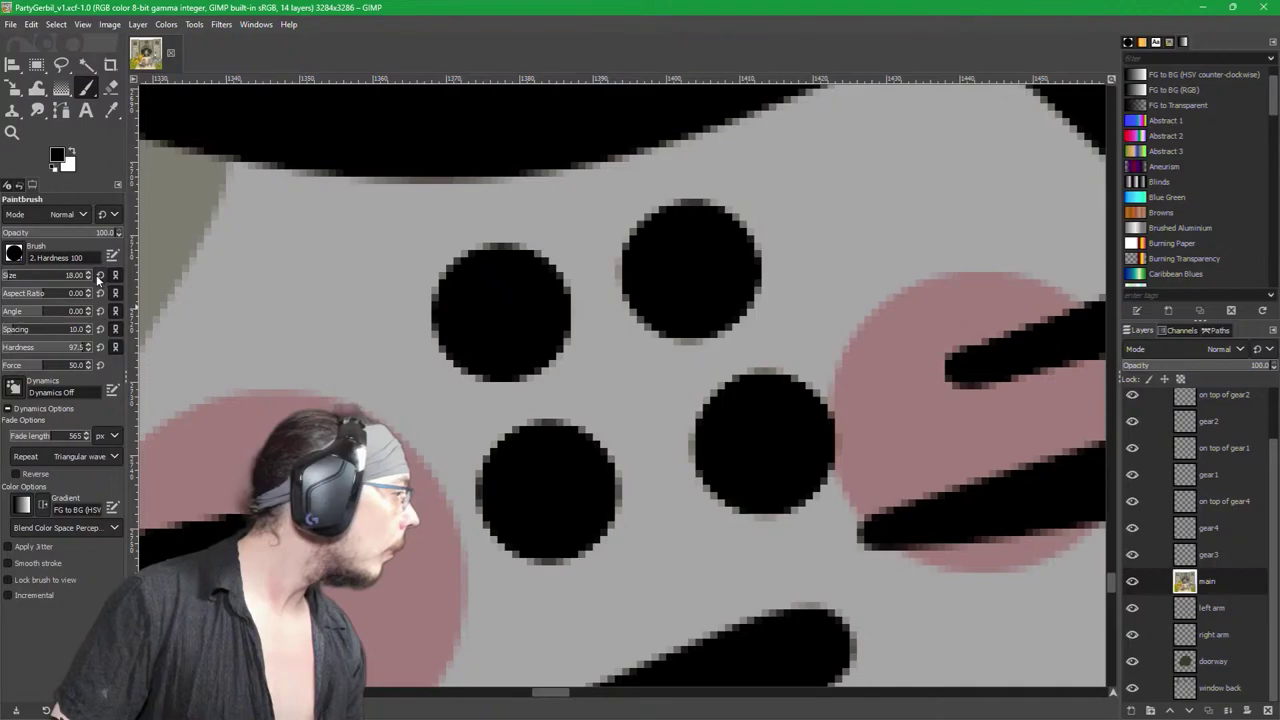
# Step: Try black size 18 test dabs on and beside the grey gerbil's upper-left eye, and undo them
pyautogui.click(500, 315)
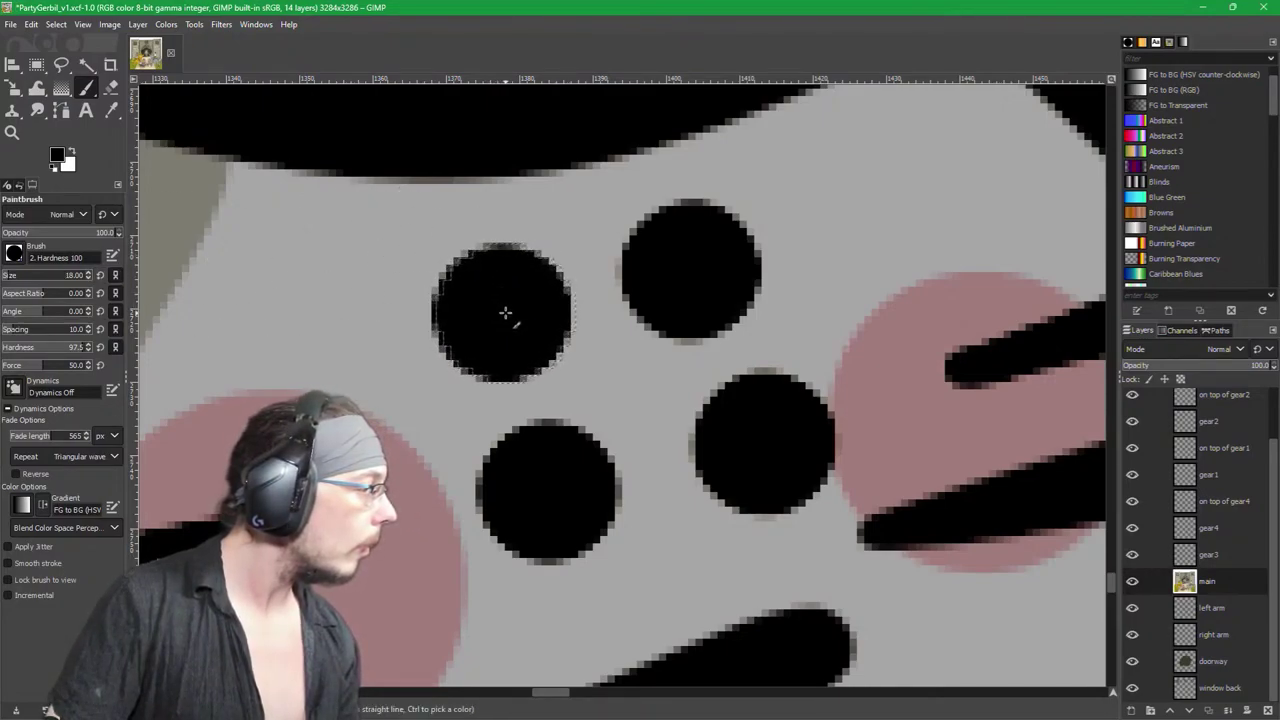
pyautogui.click(336, 292)
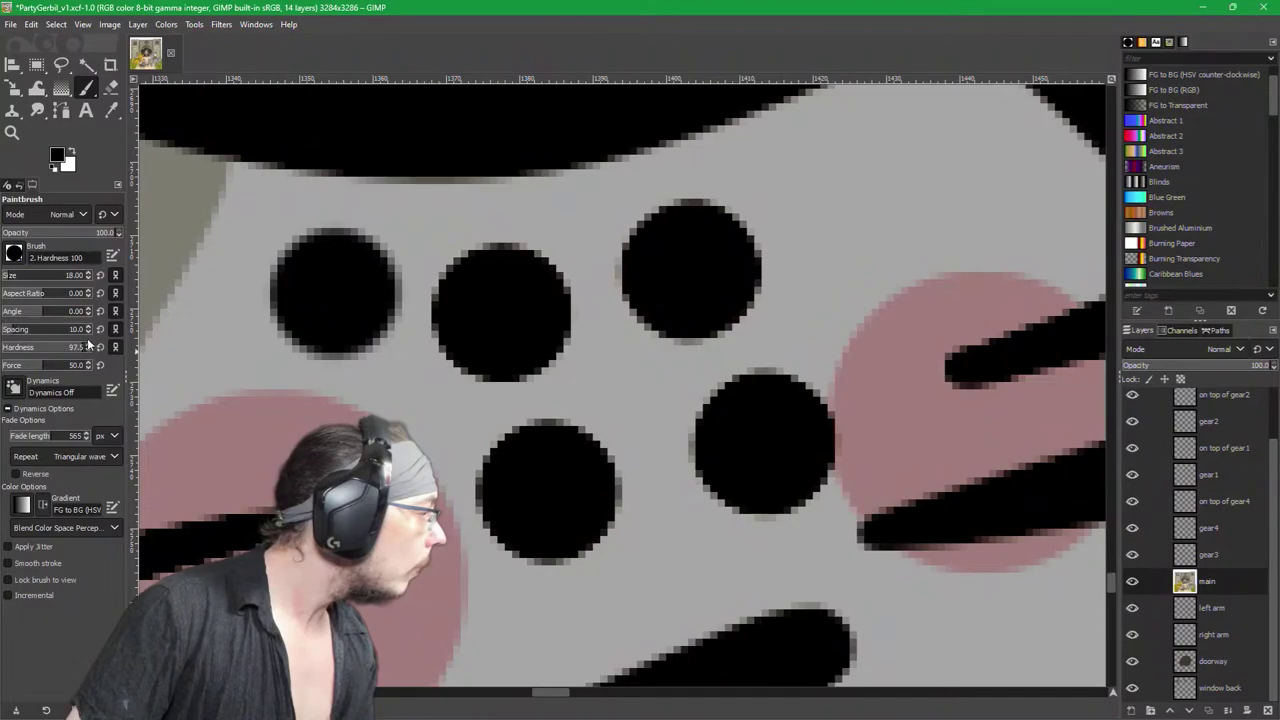
pyautogui.hotkey('ctrl', 'z')
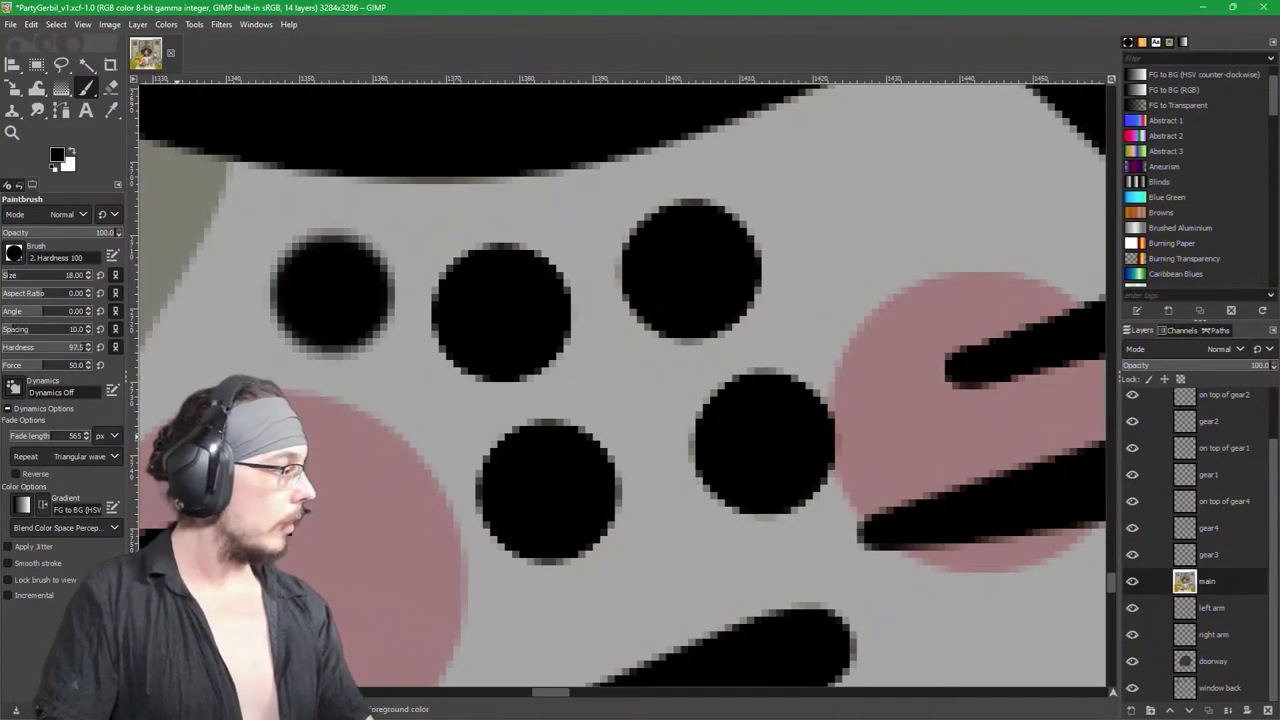
pyautogui.hotkey('ctrl', 's')
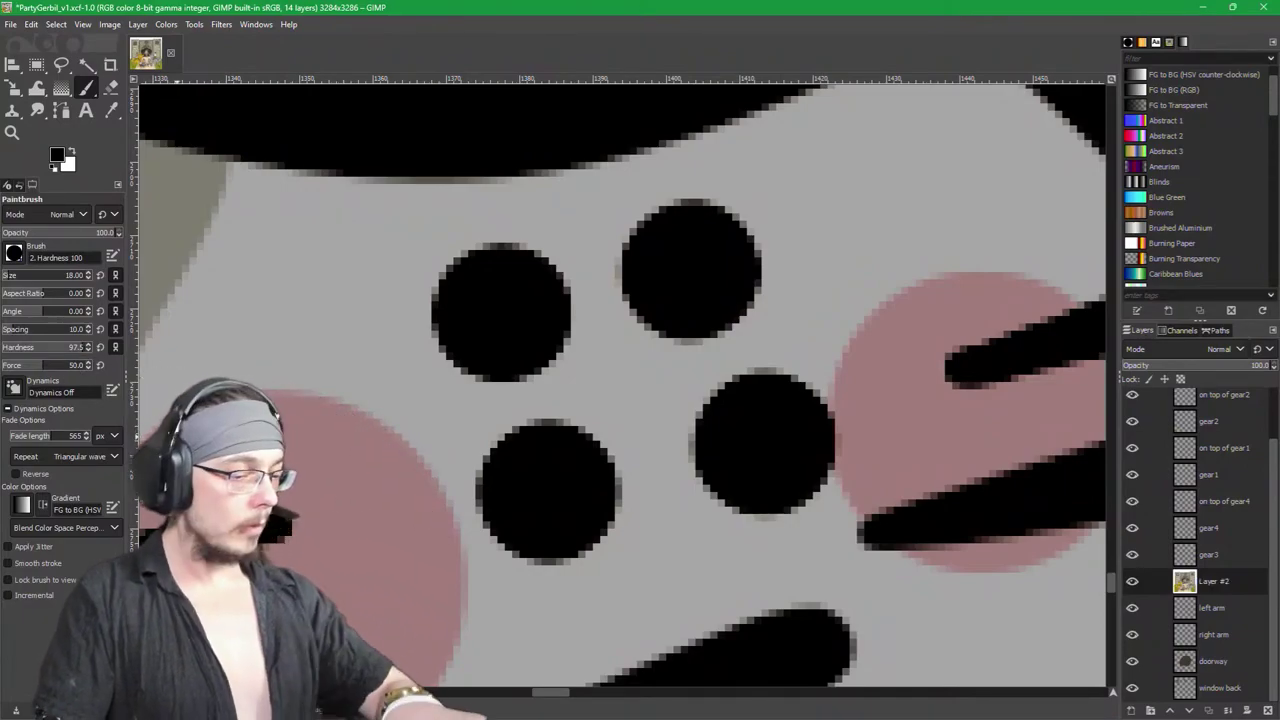
pyautogui.hotkey('ctrl', 'z')
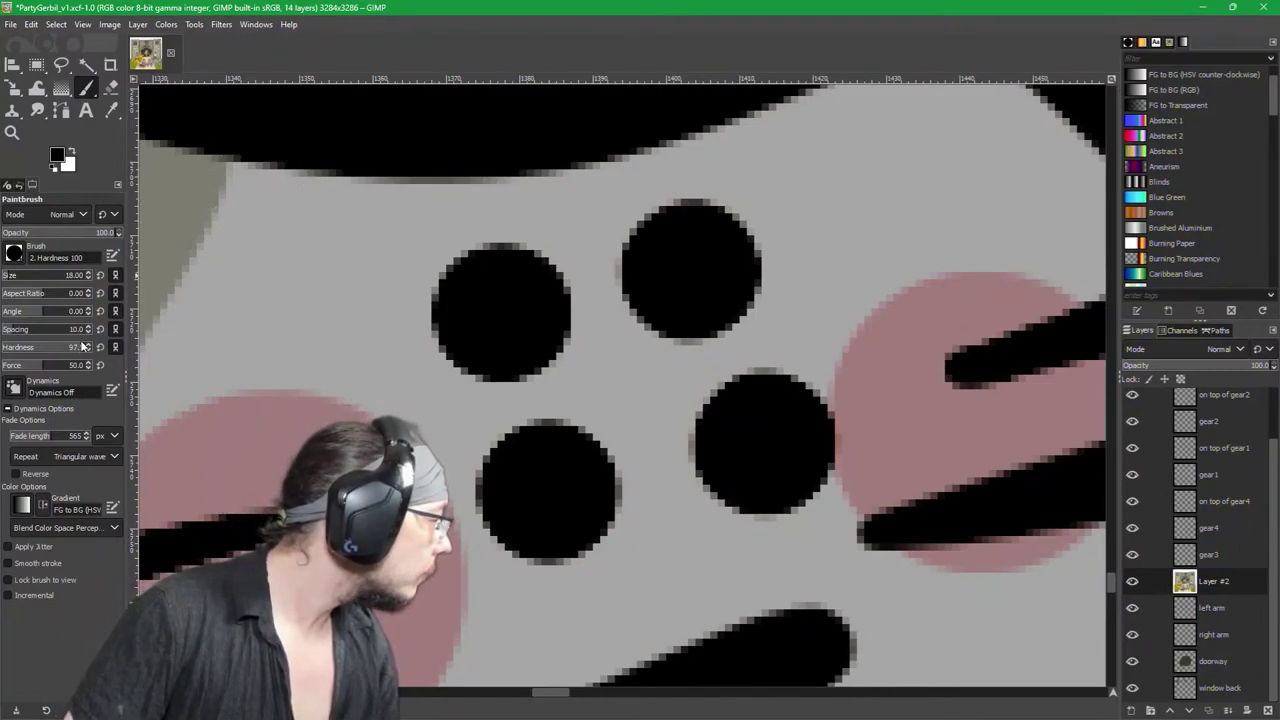
# Step: Set the Paintbrush hardness to 100, try one black dab beside the grey gerbil's eyes, and undo the dab
pyautogui.moveTo(78, 347); pyautogui.dragTo(49, 347)
pyautogui.click(290, 282)
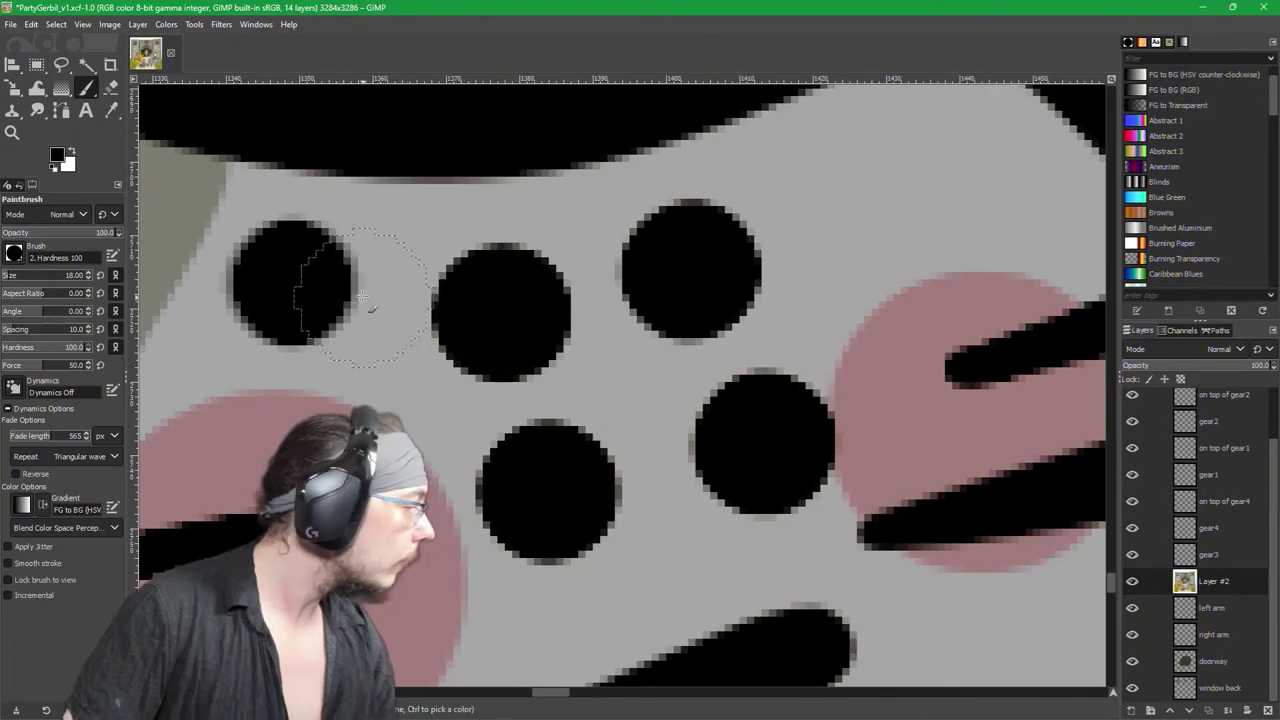
pyautogui.hotkey('ctrl', 'z')
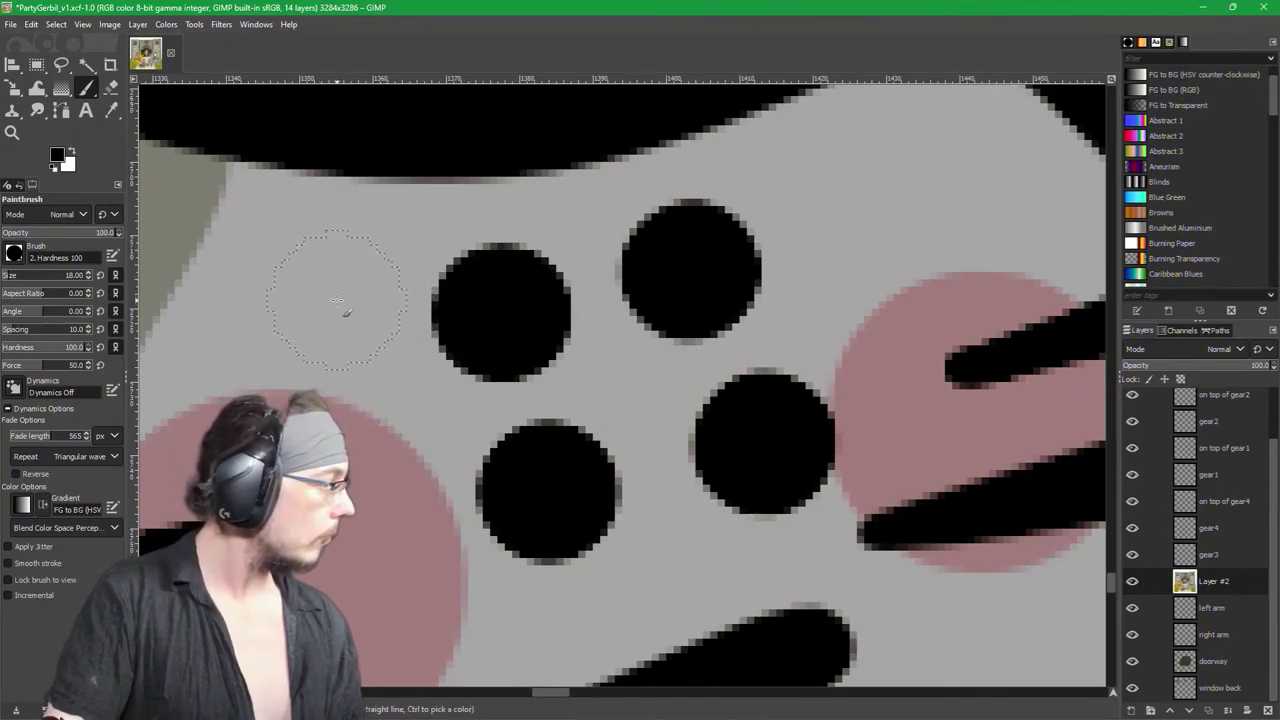
# Step: Try four overlapping black dabs on the grey fur beside the upper-left eye, and undo them all
pyautogui.click(335, 300)
pyautogui.click(334, 300)
pyautogui.click(333, 299)
pyautogui.click(333, 300)
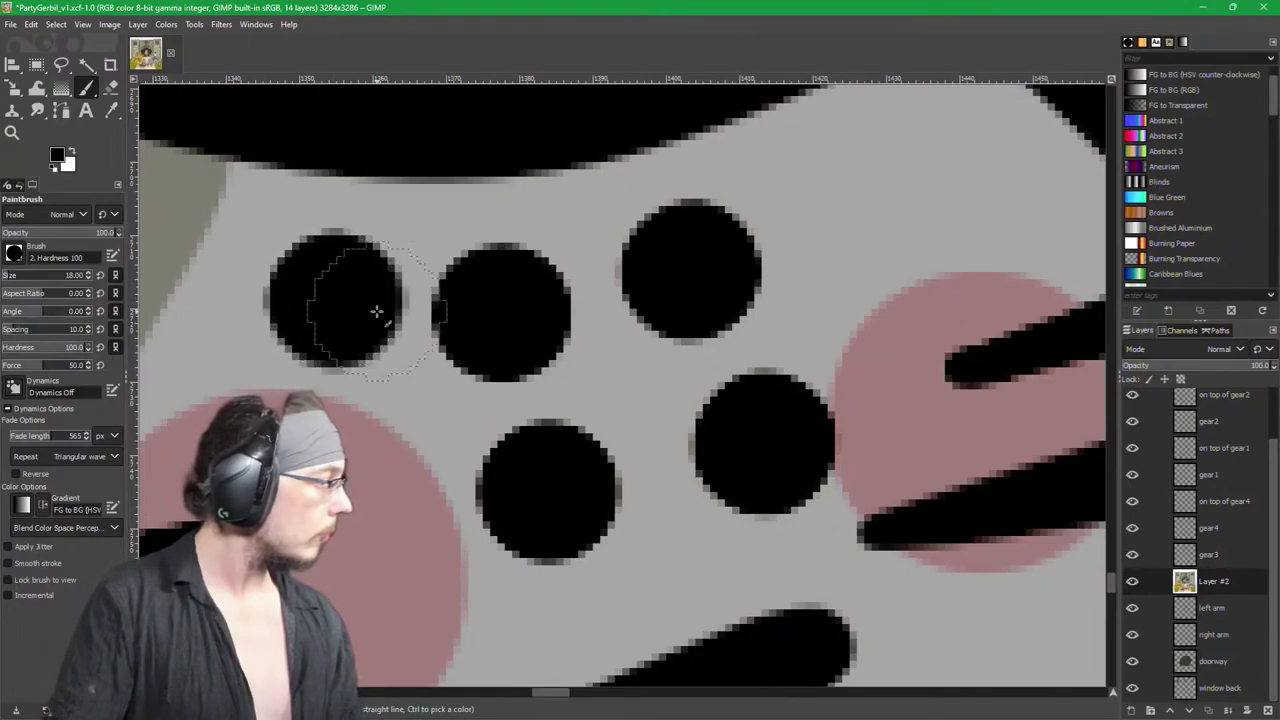
pyautogui.hotkey('ctrl', 'z')
pyautogui.hotkey('ctrl', 'z')
pyautogui.hotkey('ctrl', 'z')
pyautogui.hotkey('ctrl', 'z')
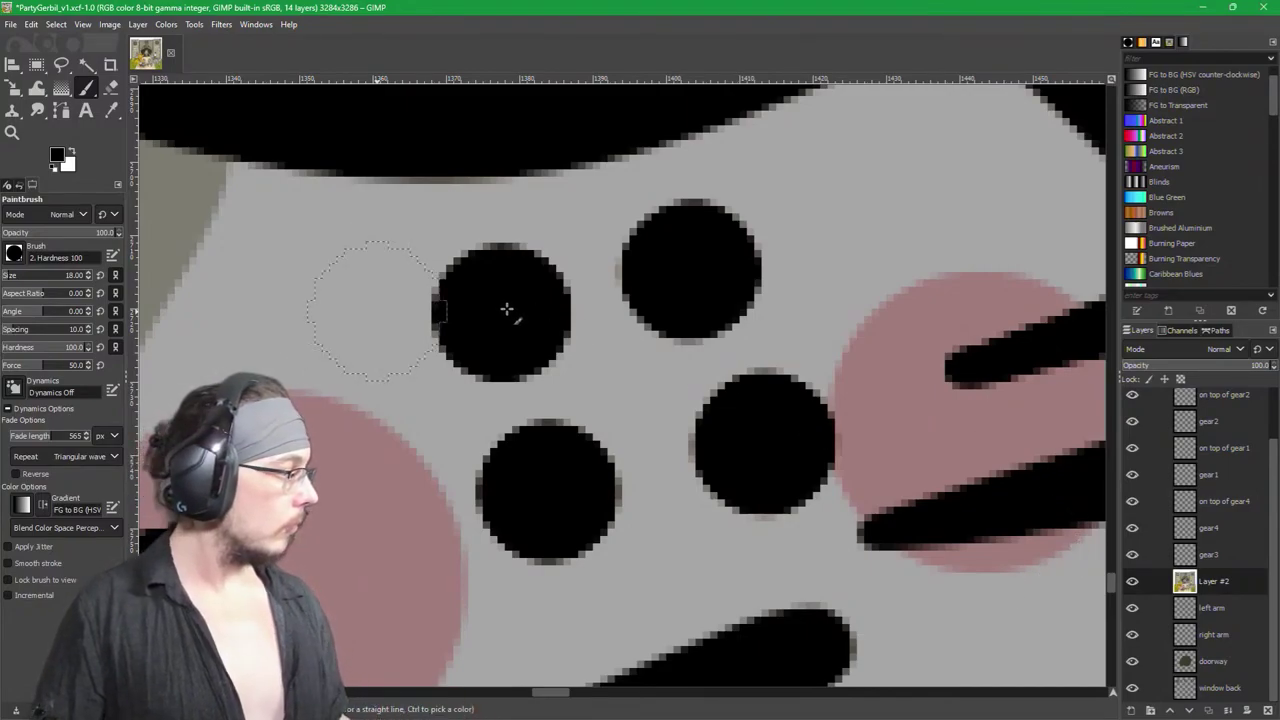
# Step: Add a new transparent layer directly above Layer #2 and name it eye
pyautogui.click(88, 88)
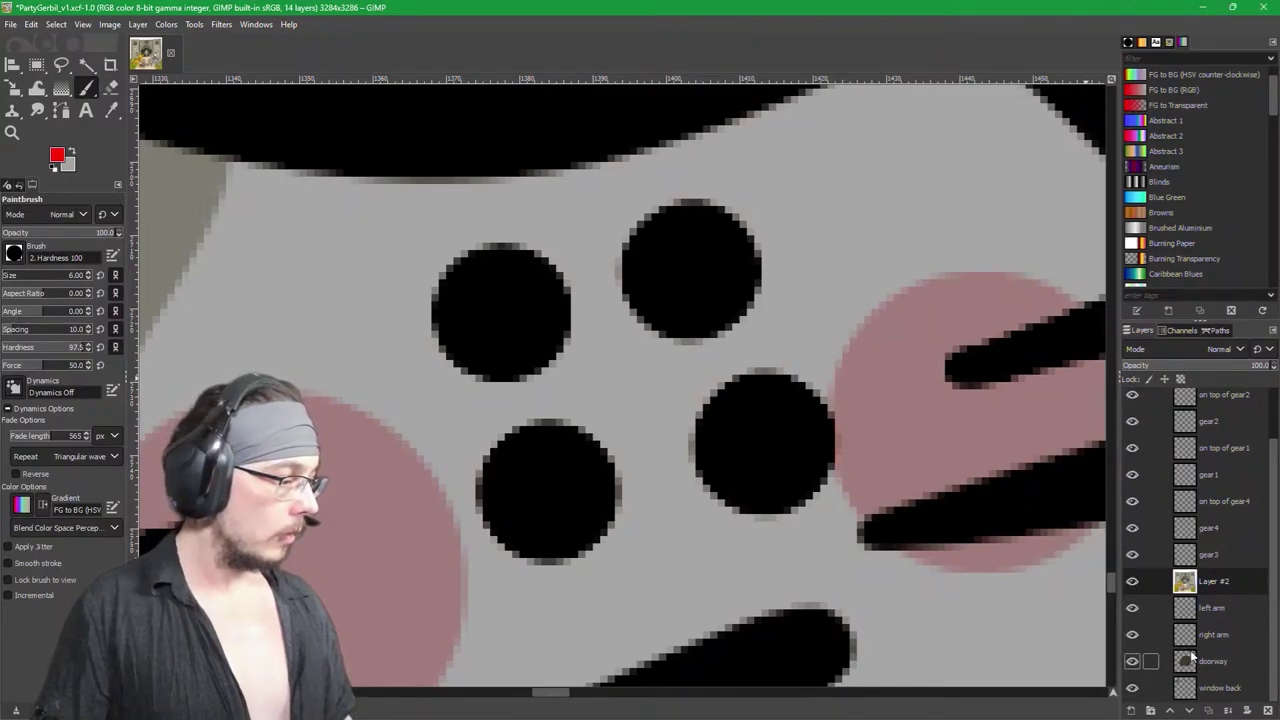
pyautogui.keyDown('shift'); pyautogui.click(1131, 710); pyautogui.keyUp('shift')
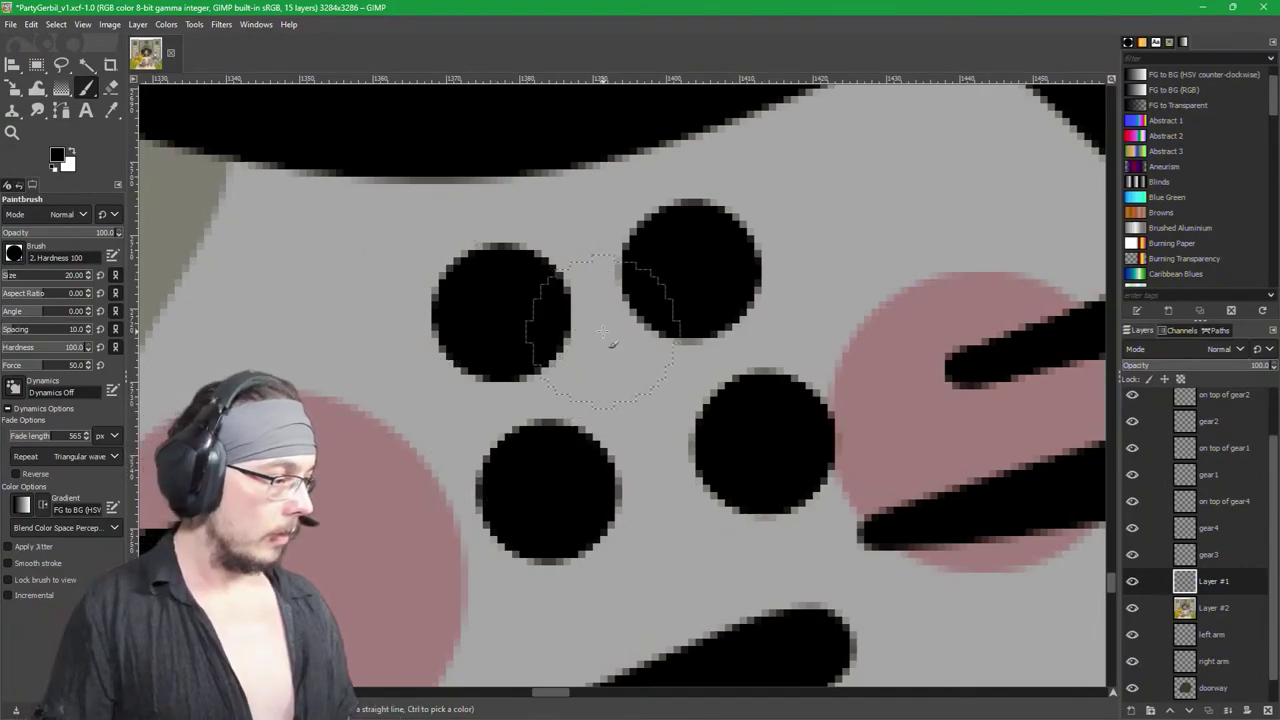
pyautogui.press('1')
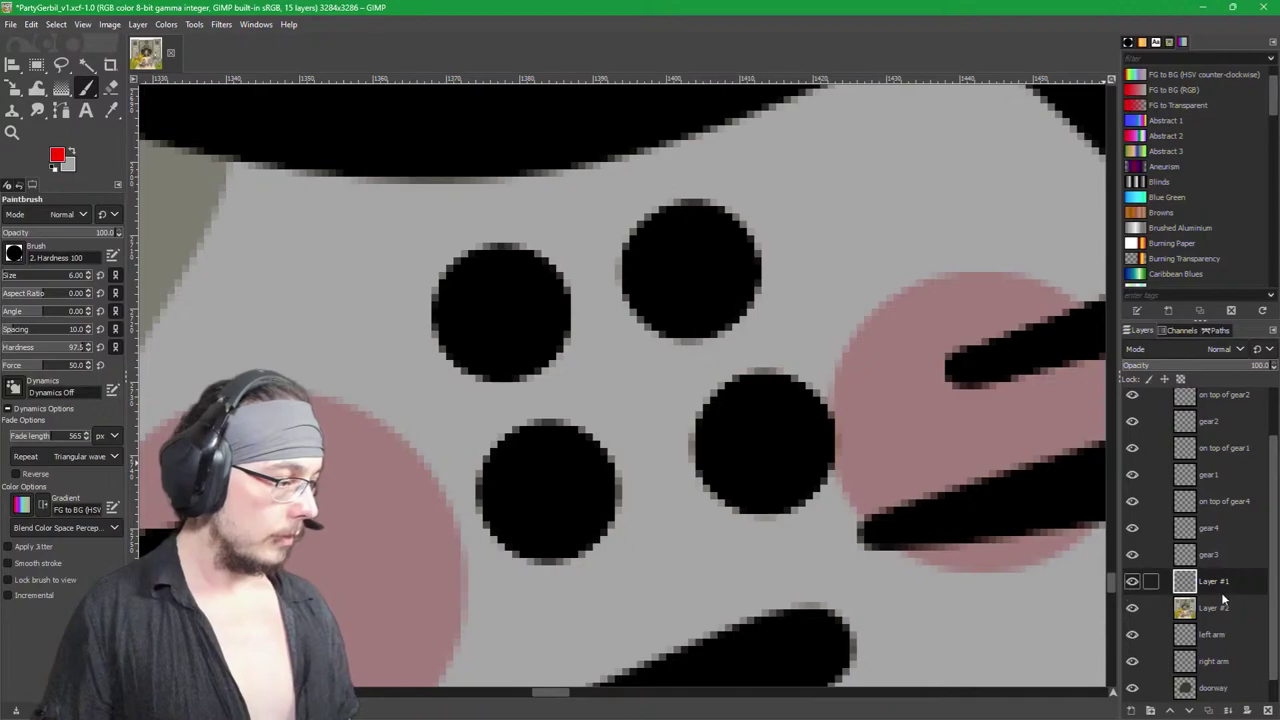
pyautogui.doubleClick(1215, 584)
pyautogui.write('eye')
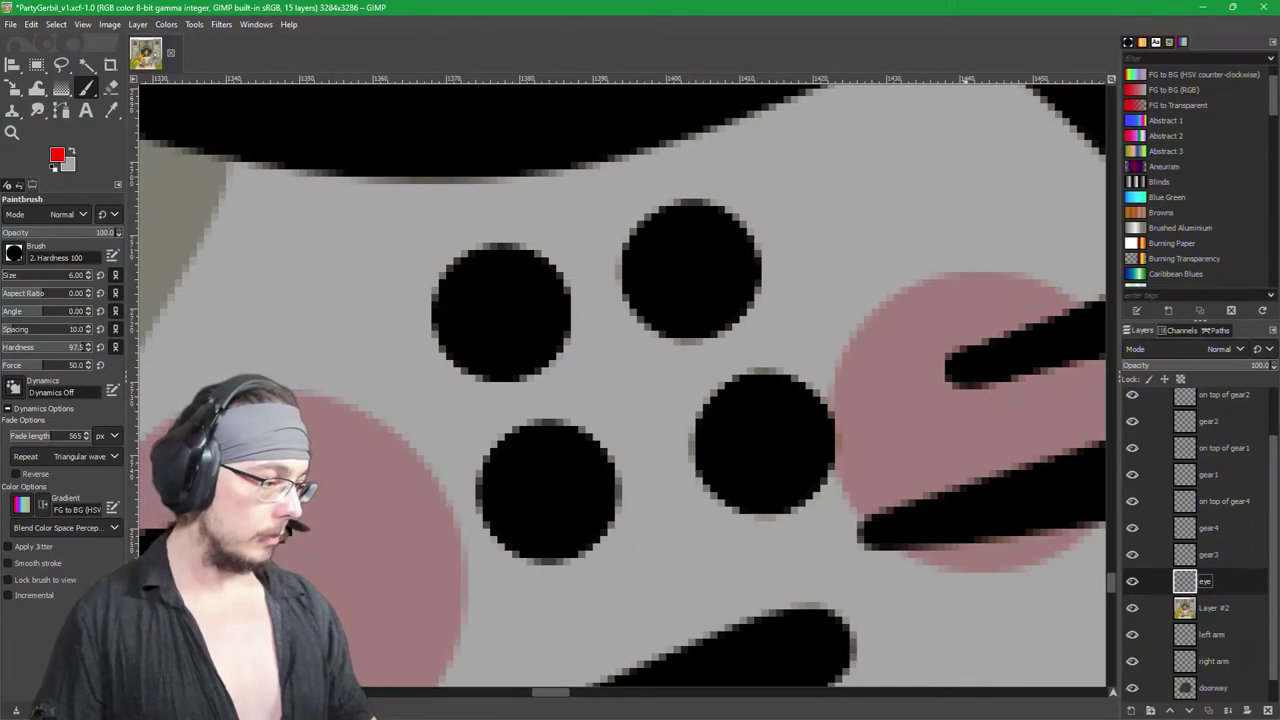
# Step: Make three duplicates of the empty eye layer
pyautogui.click(1210, 710)
pyautogui.click(1210, 710)
pyautogui.click(1210, 710)
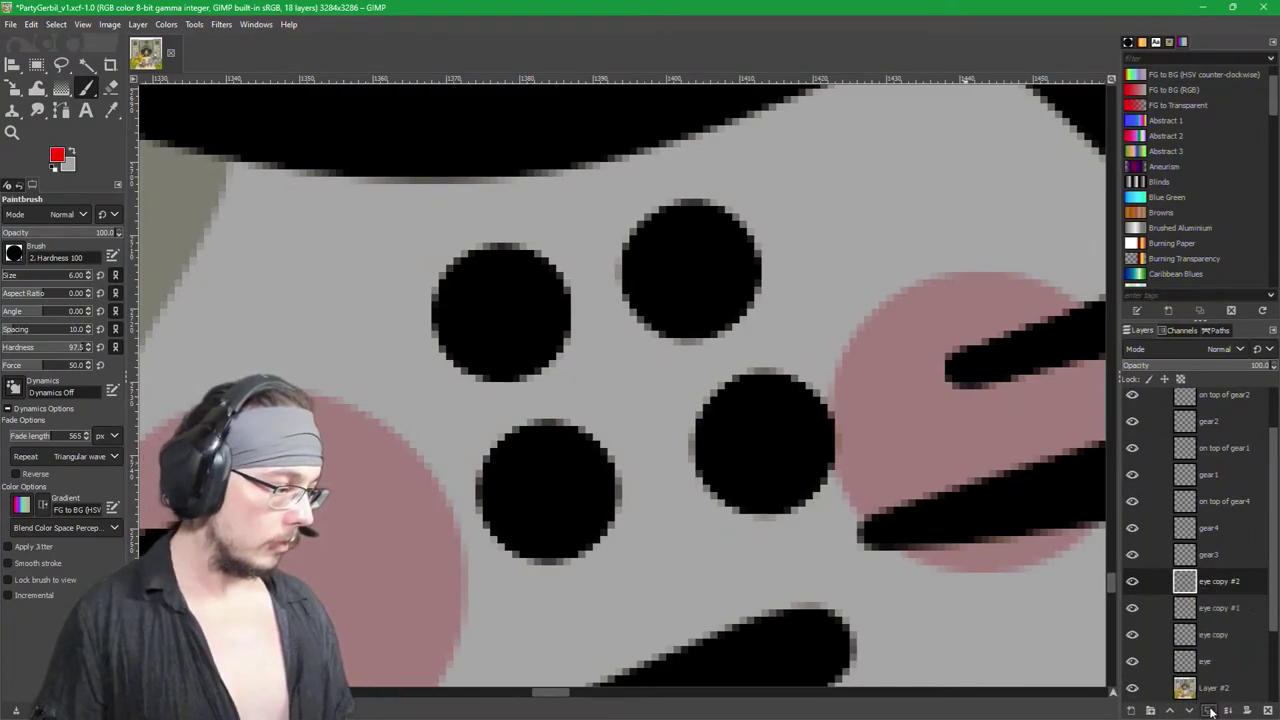
# Step: Rename the four eye layers from lowest to highest as eye 1, eye 2, eye 3 and eye 4
pyautogui.doubleClick(1222, 635)
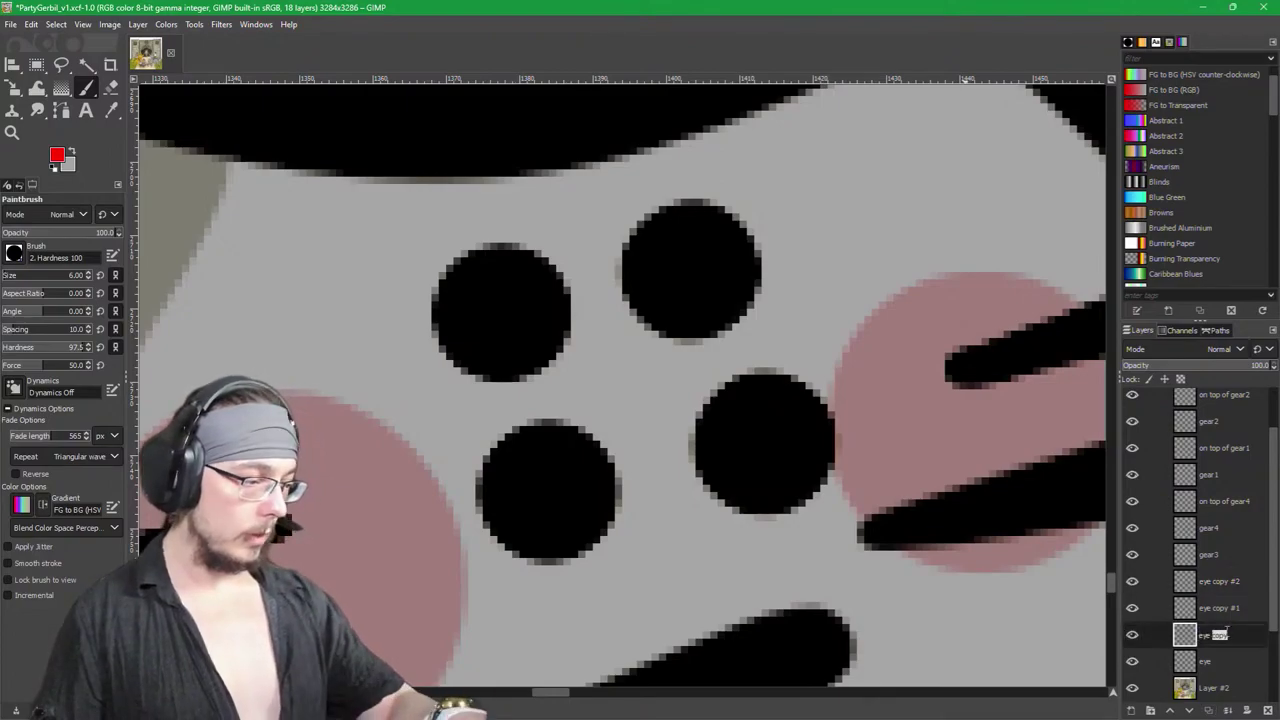
pyautogui.write('eye 2')
pyautogui.doubleClick(1220, 661)
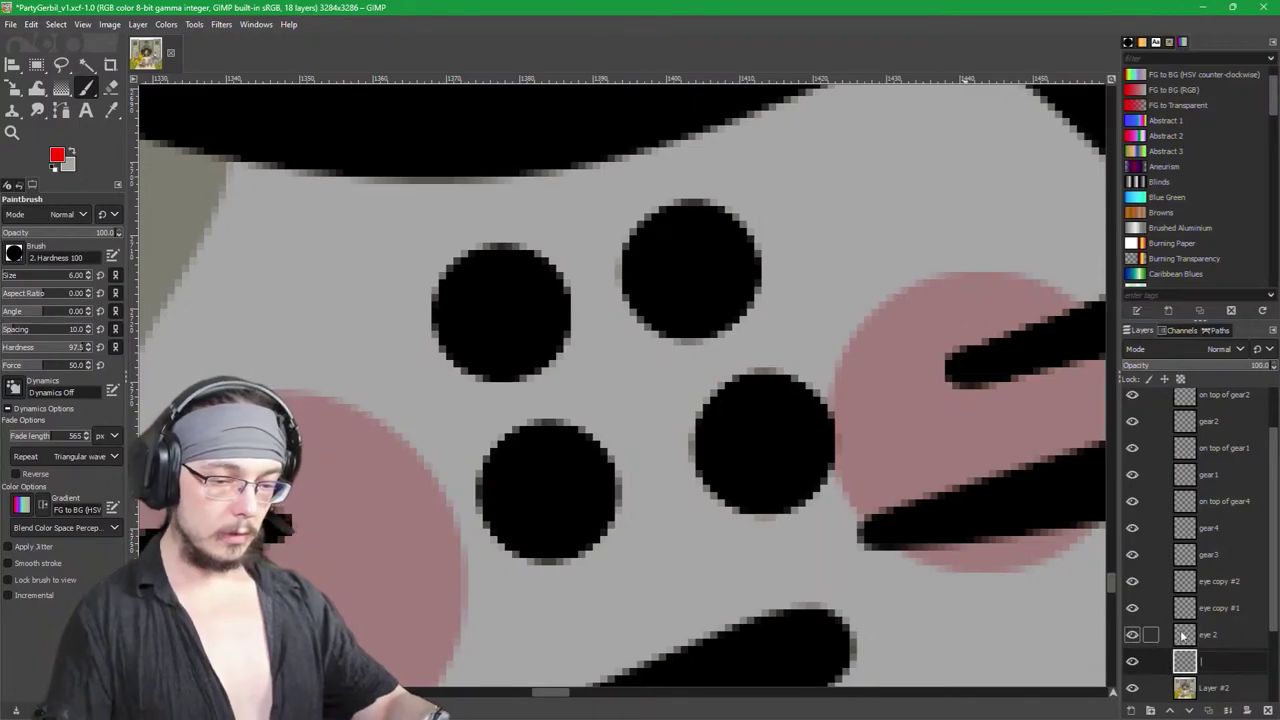
pyautogui.write('eye 1')
pyautogui.press('Return')
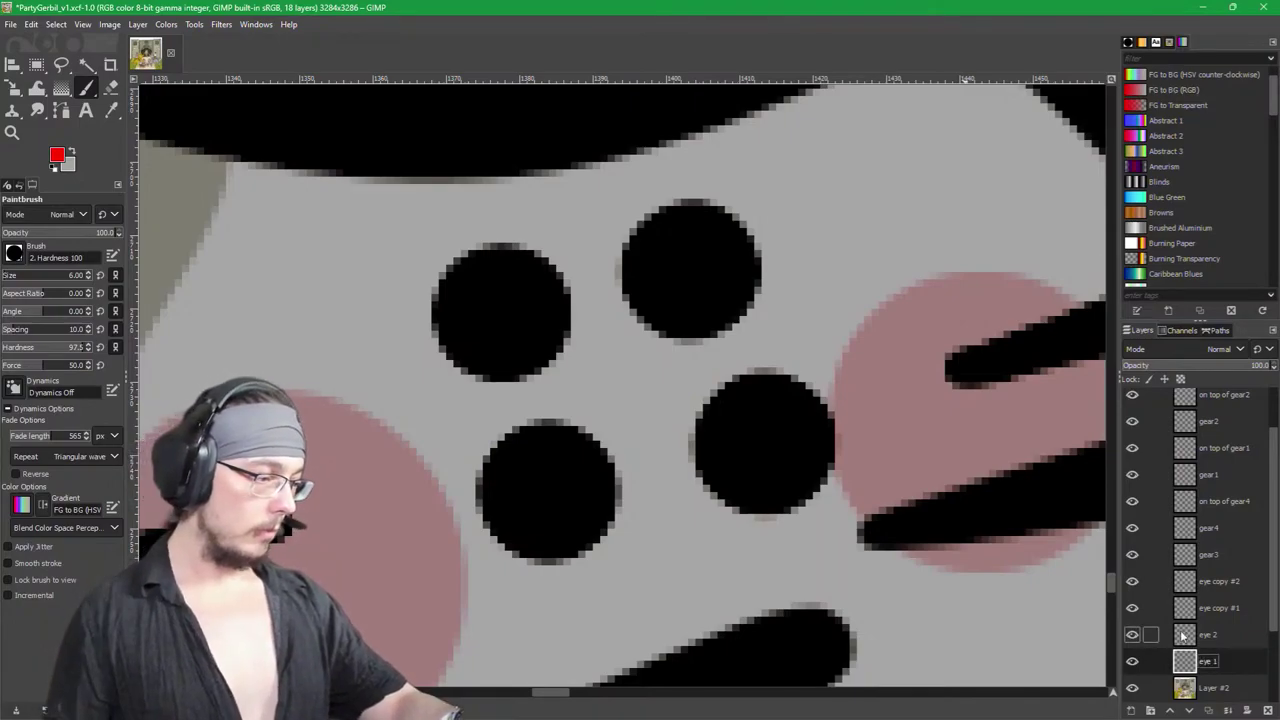
pyautogui.doubleClick(1220, 609)
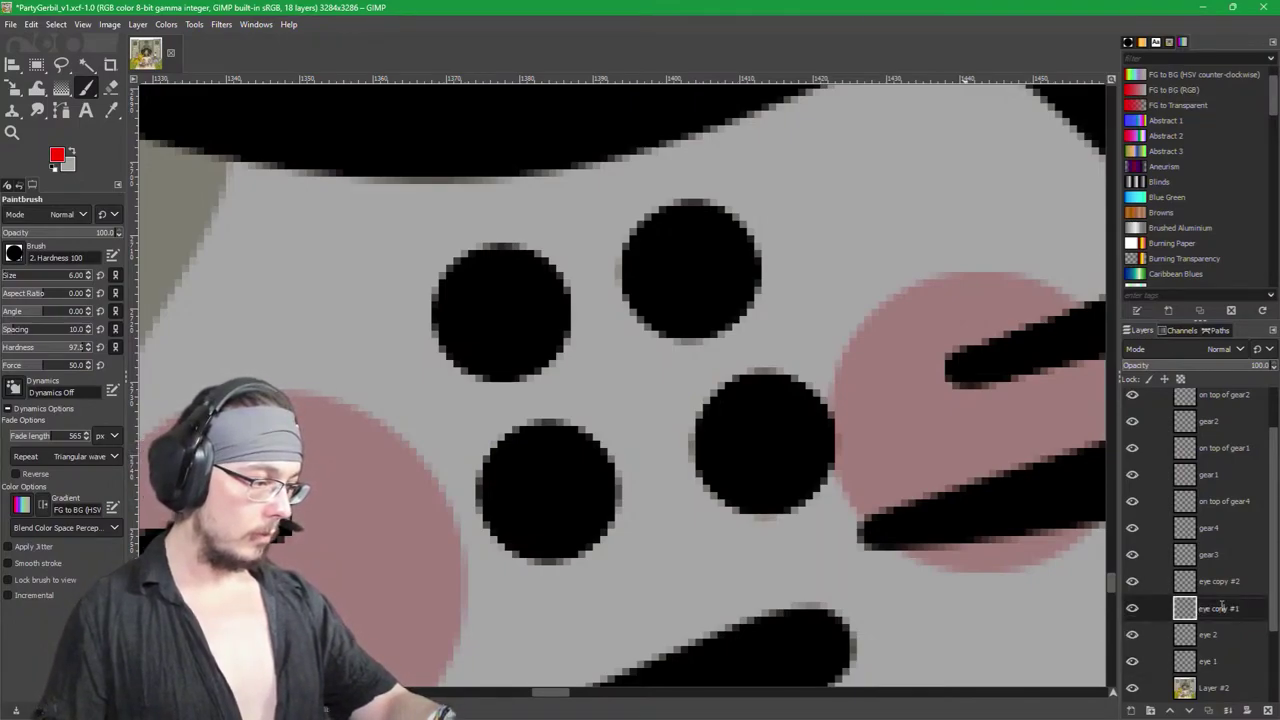
pyautogui.press('BackSpace')
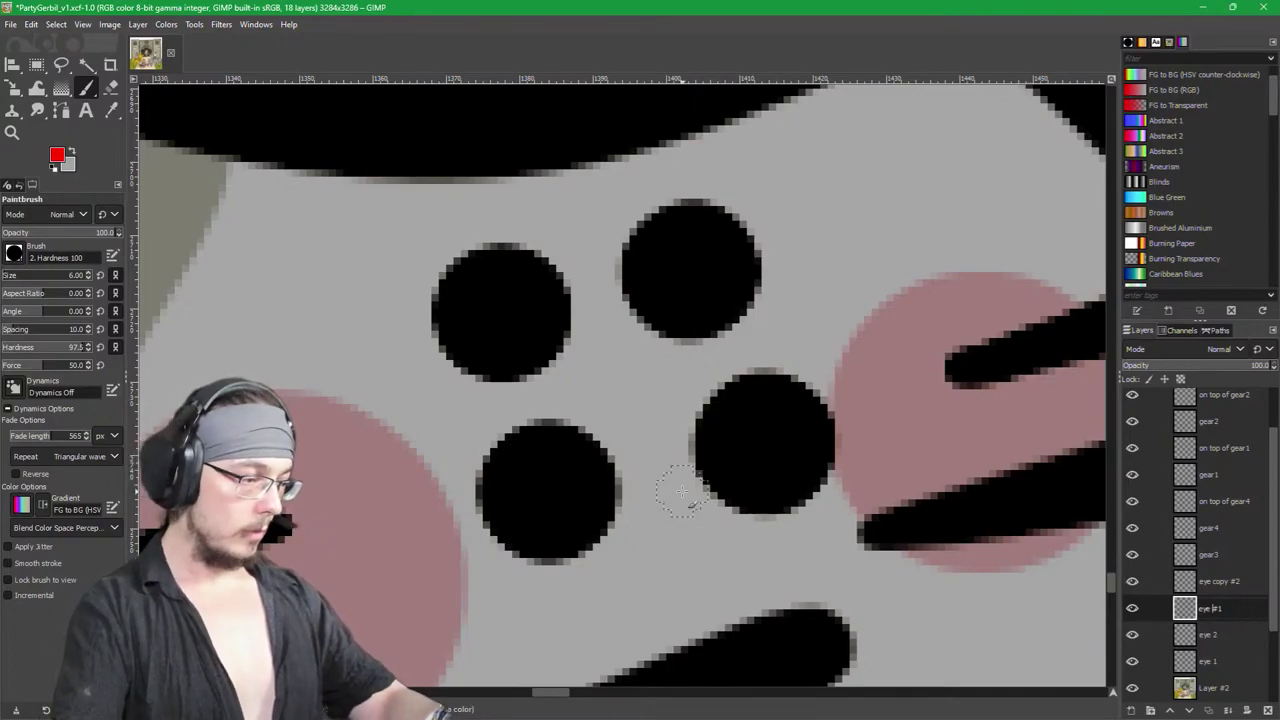
pyautogui.hotkey('shift', 'Tab')
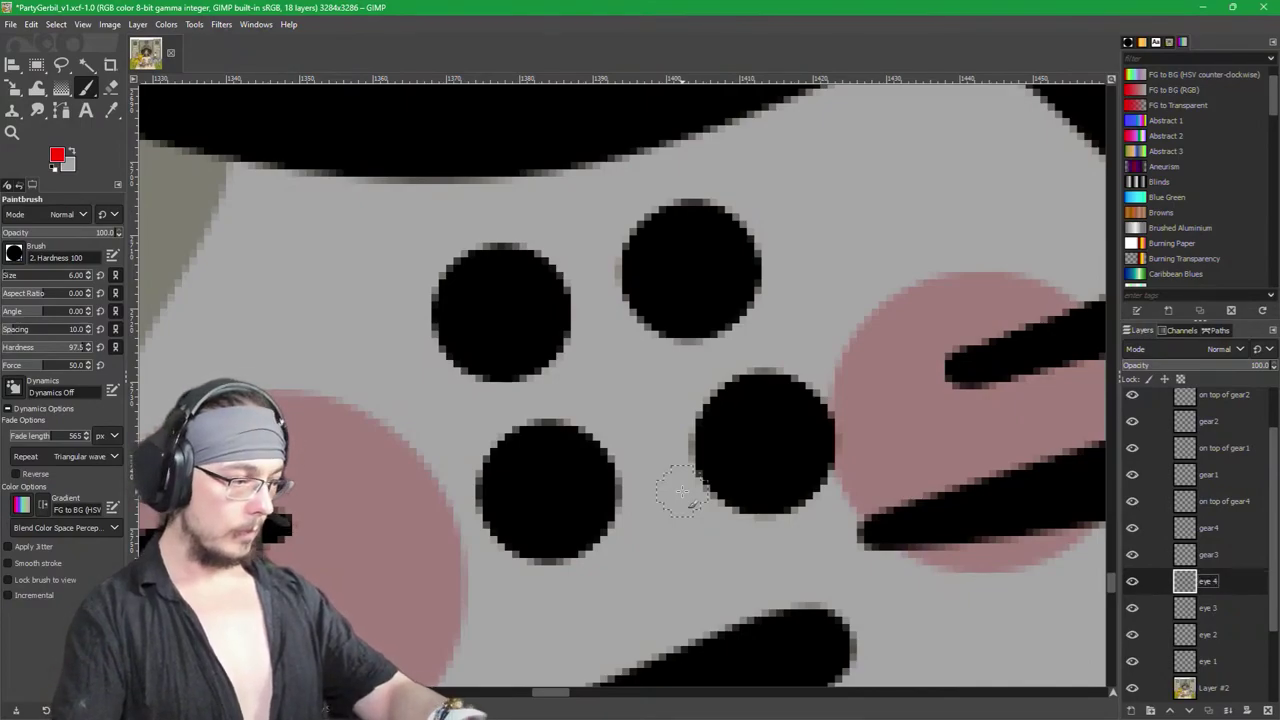
# Step: Cover the grey gerbil's upper two eyes with black size 20 dabs, upper-left on layer eye 1 and upper-right on eye 2
pyautogui.scroll(-5, 681, 490)
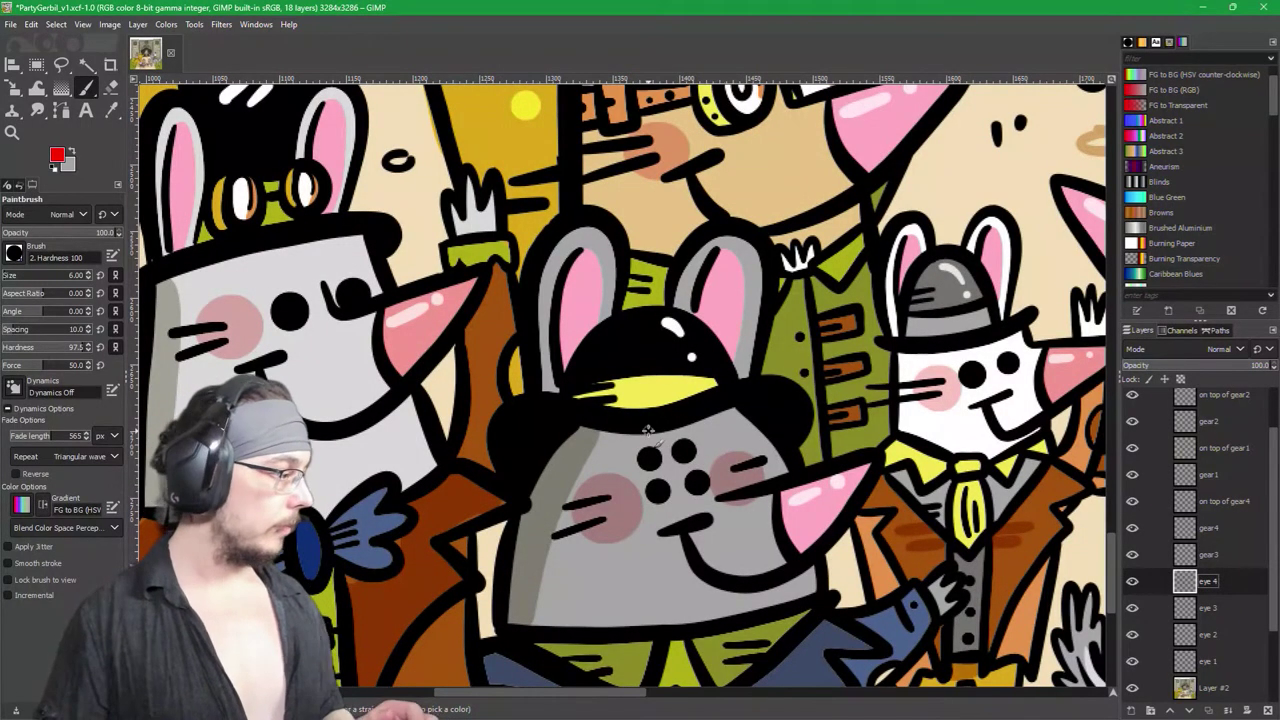
pyautogui.scroll(5, 679, 459)
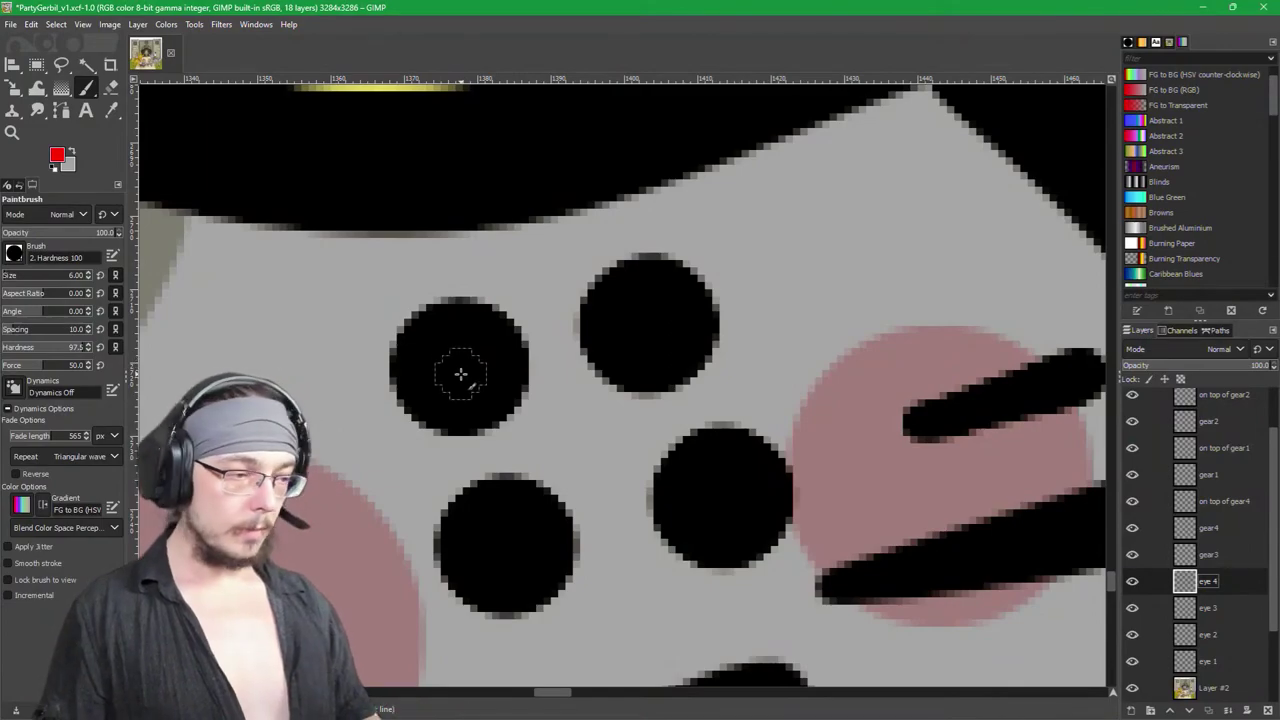
pyautogui.scroll(2, 460, 374)
pyautogui.click(1201, 664)
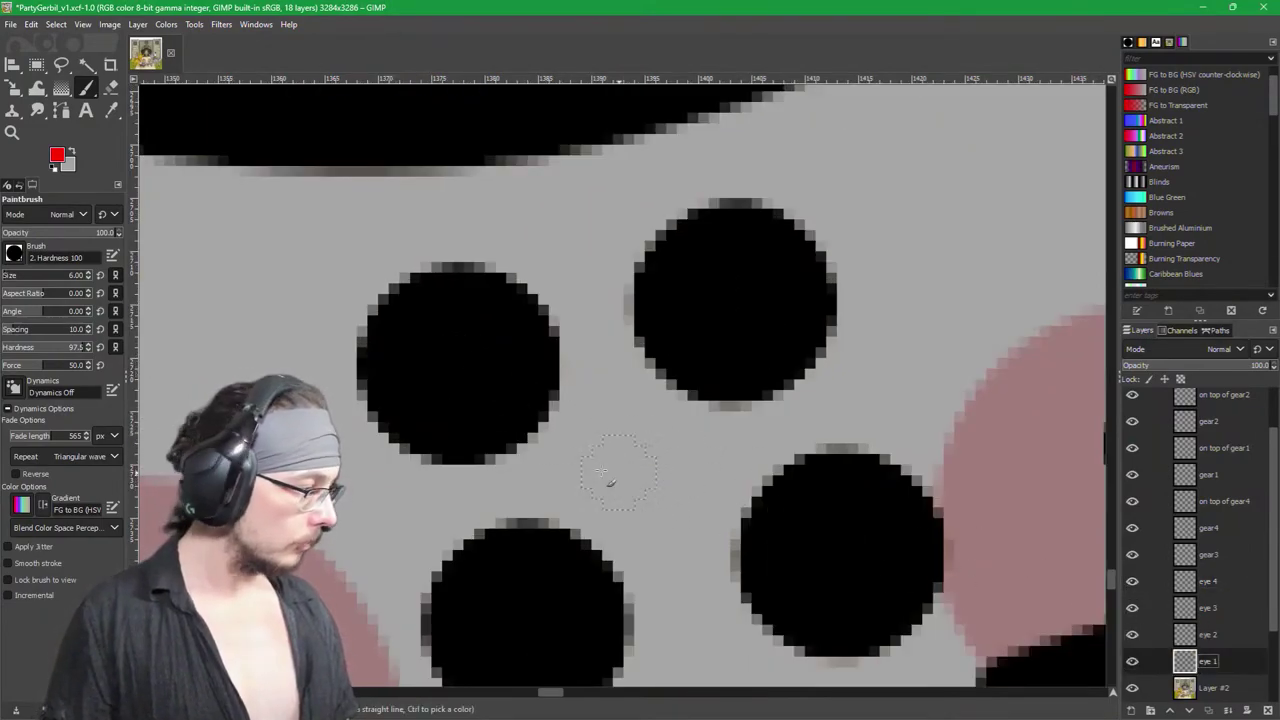
pyautogui.press('d')
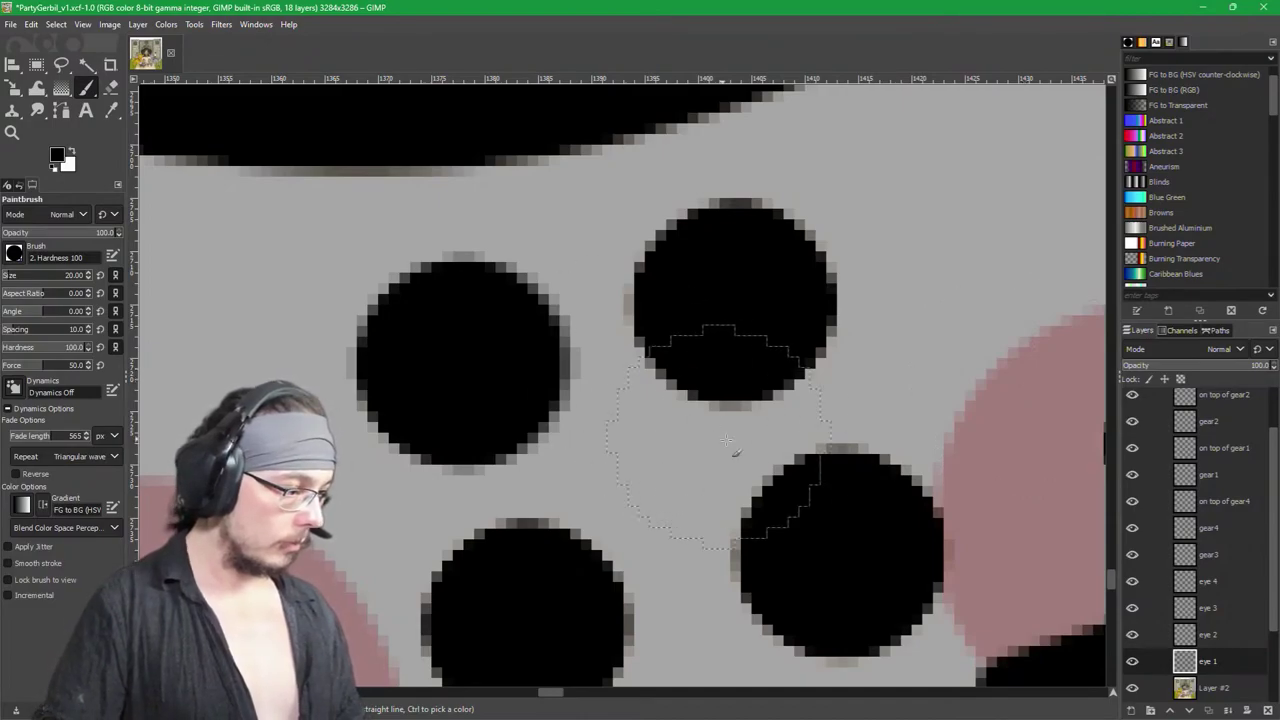
pyautogui.click(1204, 630)
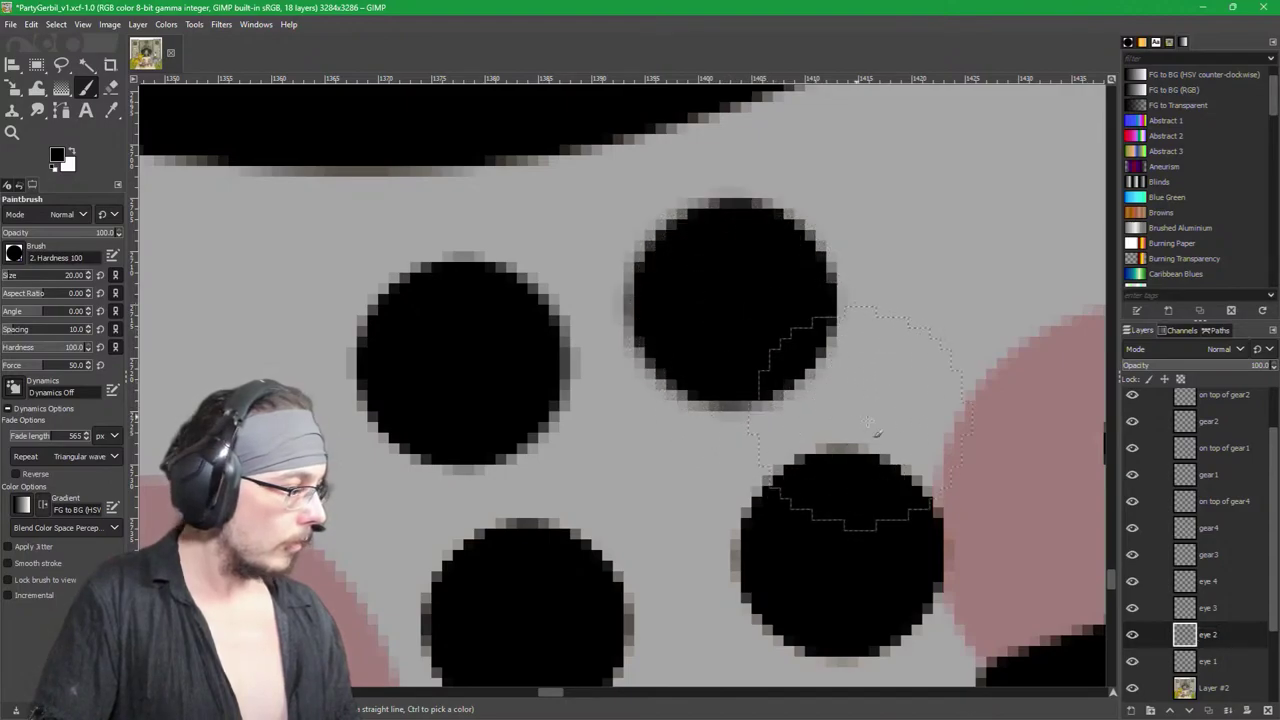
# Step: Cover the grey gerbil's lower-left eye with a black size 20 dab on the eye 3 layer
pyautogui.keyDown('alt'); pyautogui.click(1184, 607); pyautogui.keyUp('alt')
pyautogui.moveTo(863, 585); pyautogui.dragTo(632, 456)
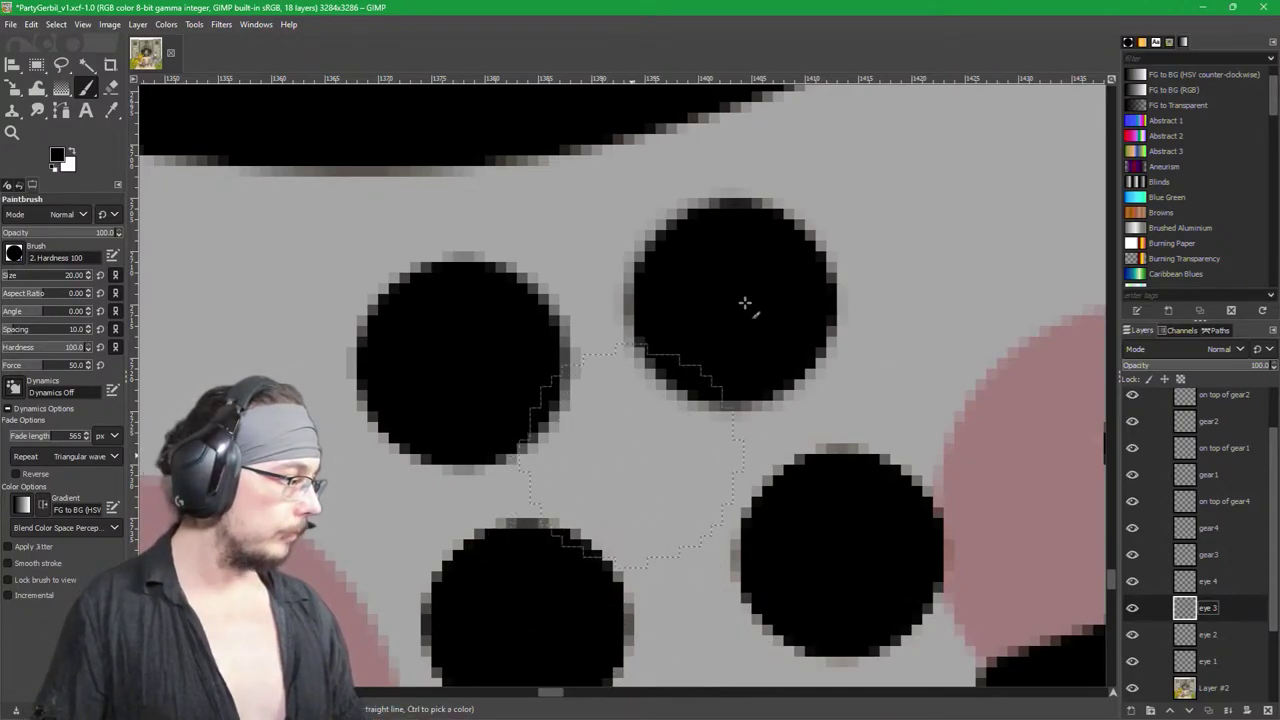
pyautogui.moveTo(537, 323)
pyautogui.mouseDown()
pyautogui.moveTo(571, 251)
pyautogui.moveTo(540, 177)
pyautogui.mouseUp()
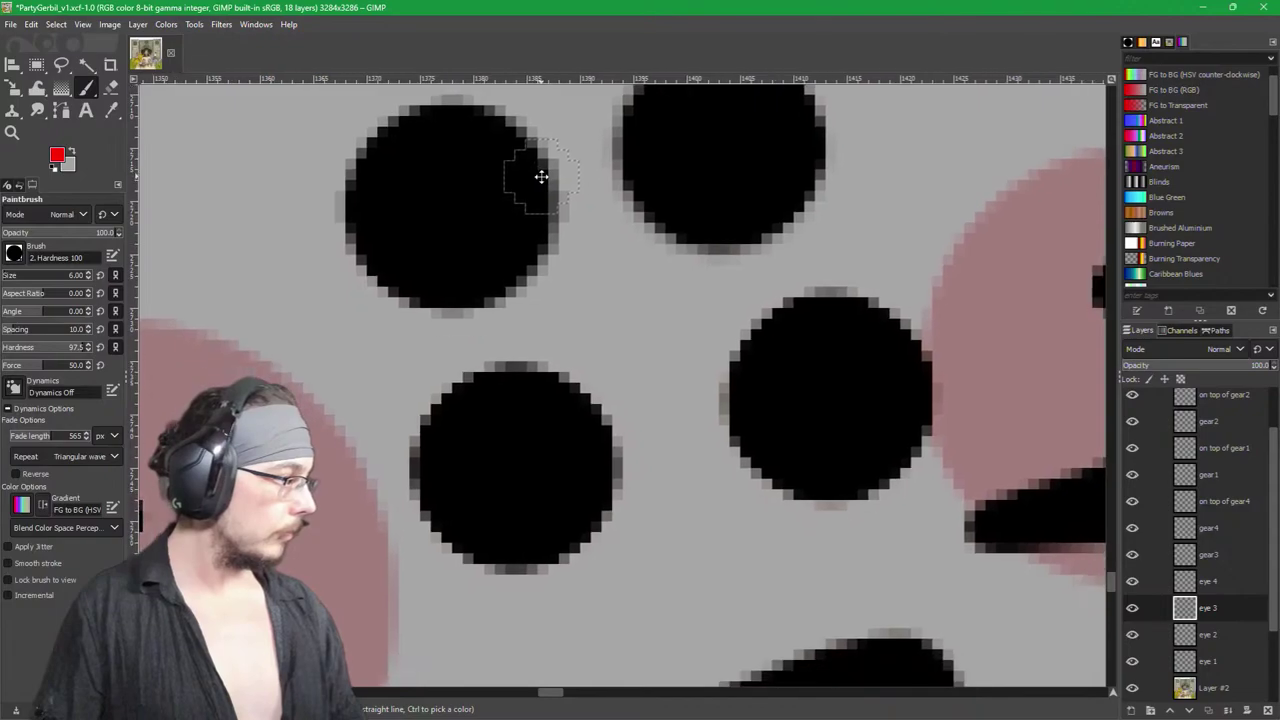
pyautogui.scroll(1, 531, 194)
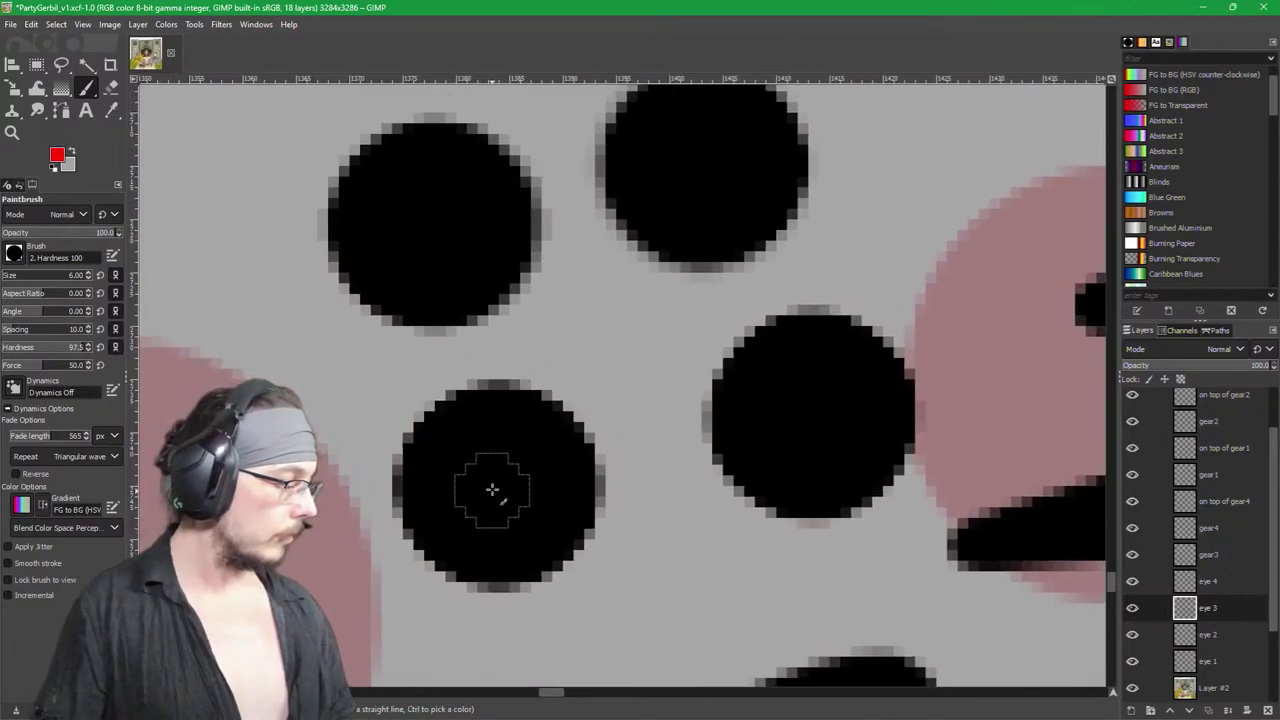
pyautogui.press('d')
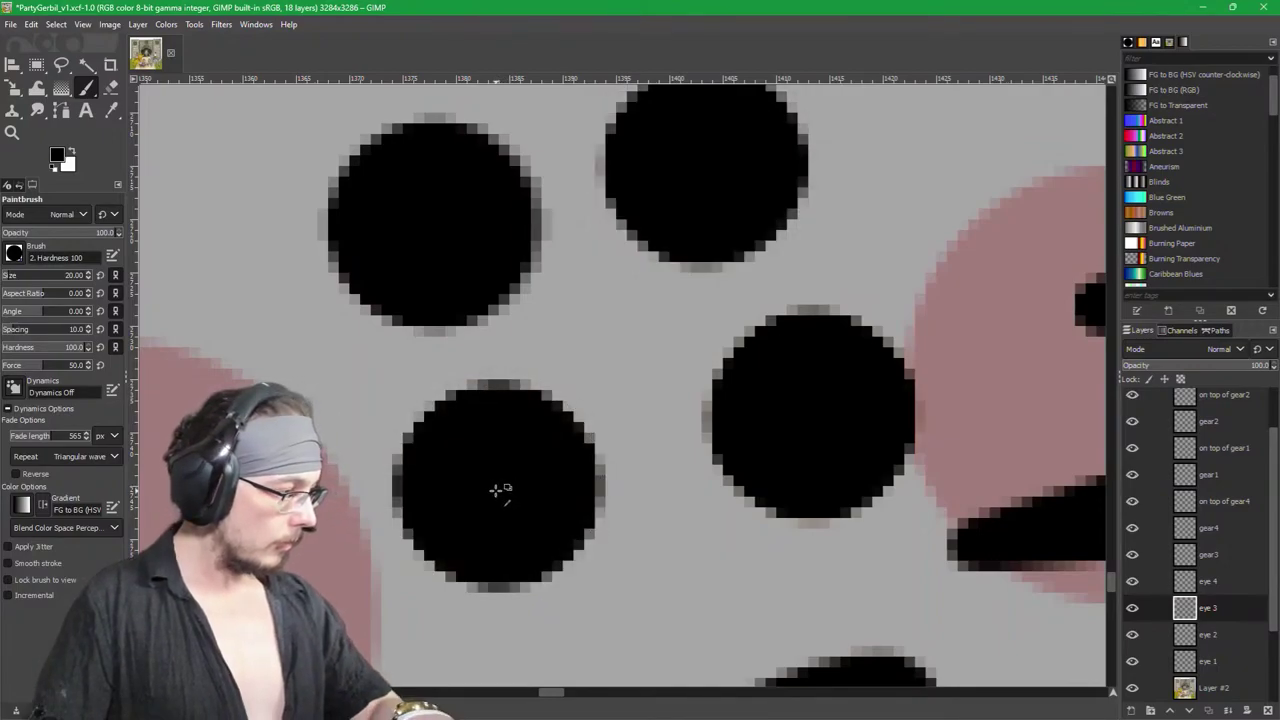
pyautogui.click(491, 497)
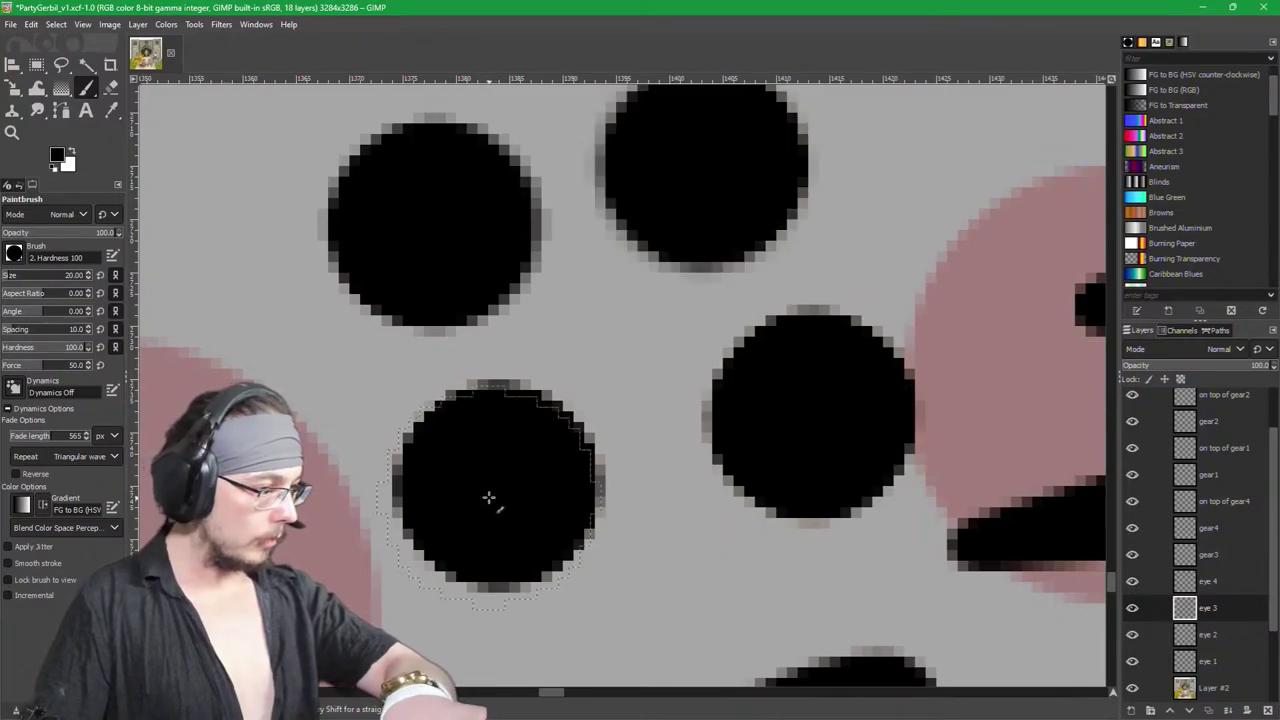
pyautogui.hotkey('ctrl', 'shift', 'a')
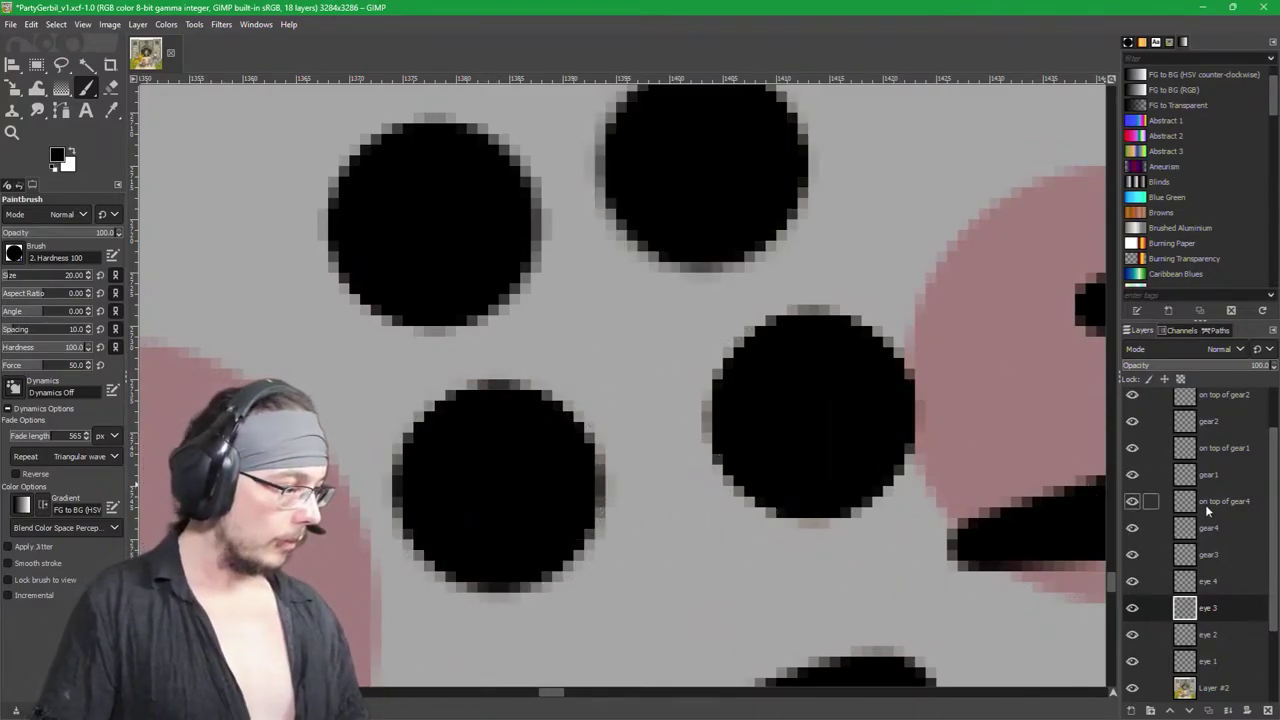
# Step: Cover the grey gerbil's lower-right eye with a black size 20 dab on the eye 4 layer, and save the file
pyautogui.keyDown('alt'); pyautogui.click(1203, 578); pyautogui.keyUp('alt')
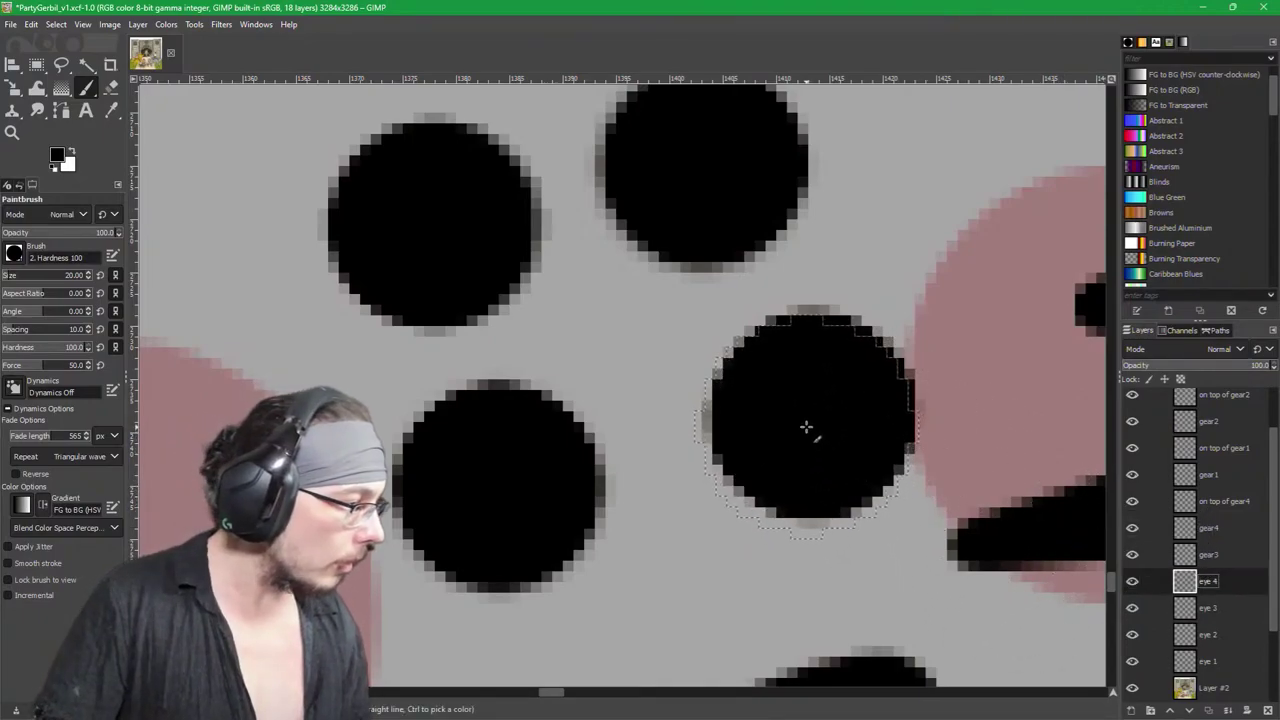
pyautogui.moveTo(805, 425); pyautogui.dragTo(850, 447)
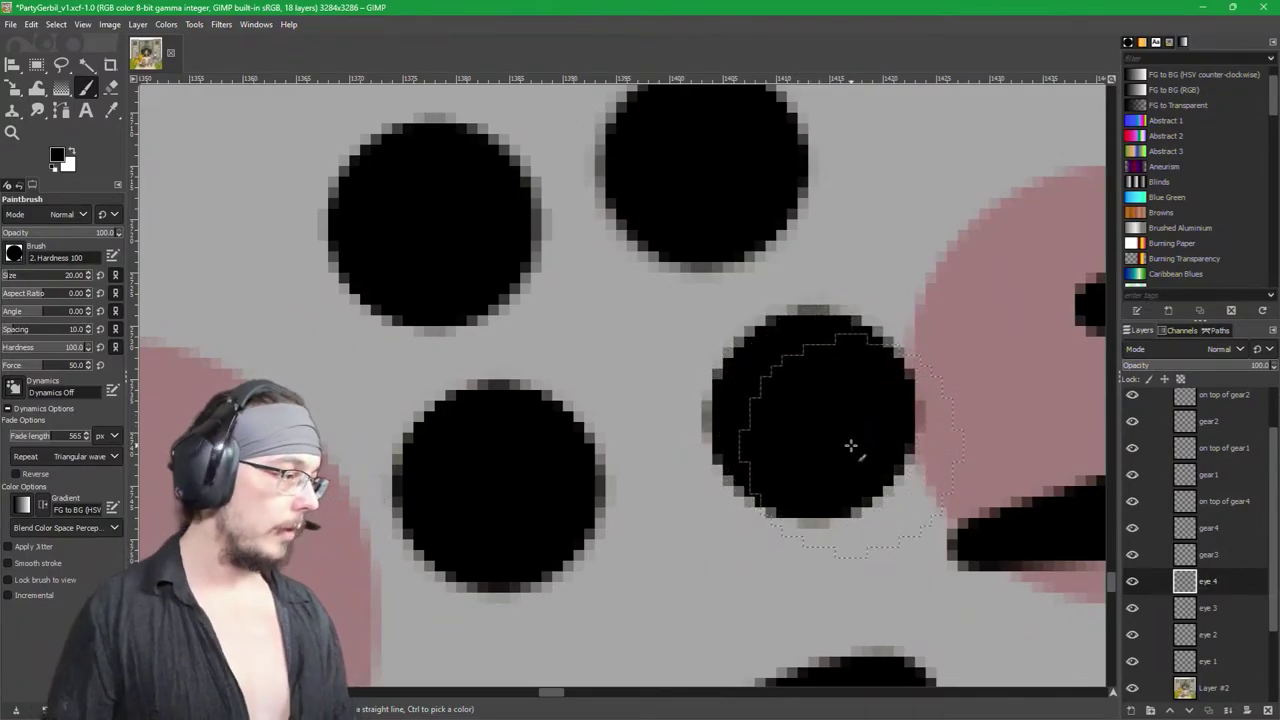
pyautogui.hotkey('ctrl', 'shift', 'a')
pyautogui.hotkey('ctrl', 's')
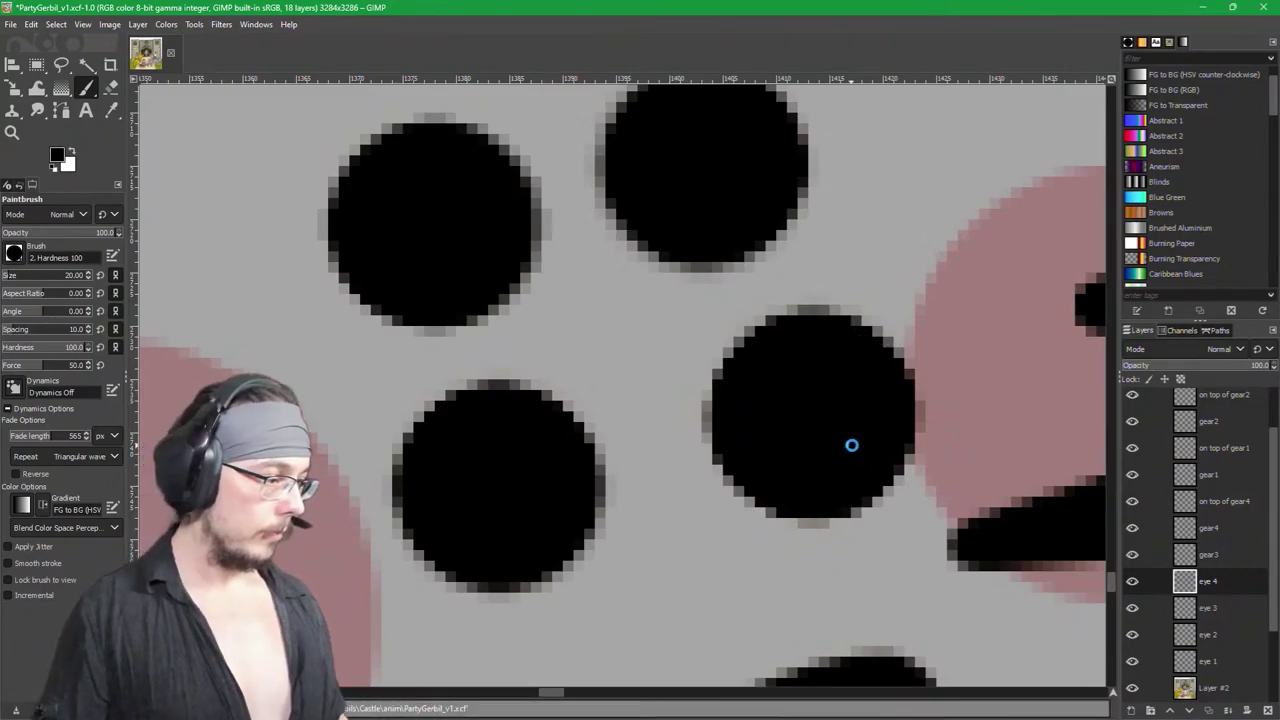
# Step: Paint over the grey gerbil's four original eyes on Layer #2 with size 20 dabs of the face's grey
pyautogui.click(1192, 684)
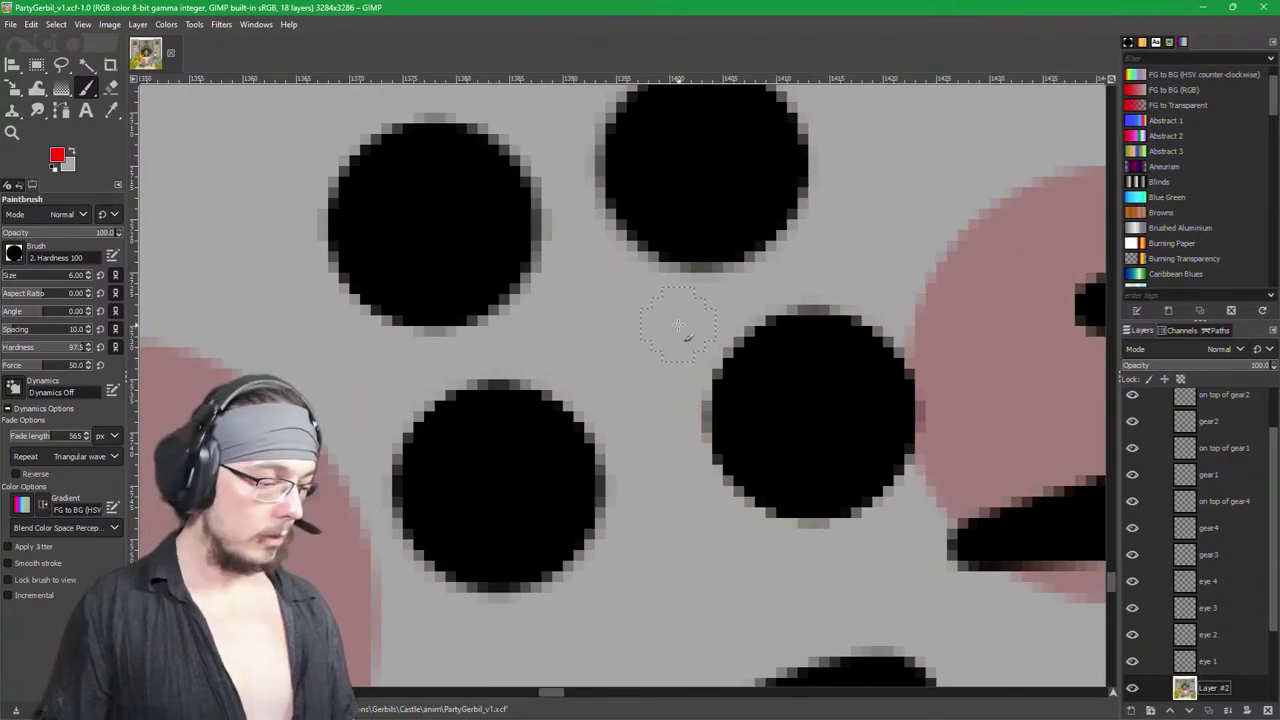
pyautogui.hotkey('ctrl', 'z')
pyautogui.hotkey('ctrl', 'z')
pyautogui.hotkey('ctrl', 'z')
pyautogui.hotkey('ctrl', 'z')
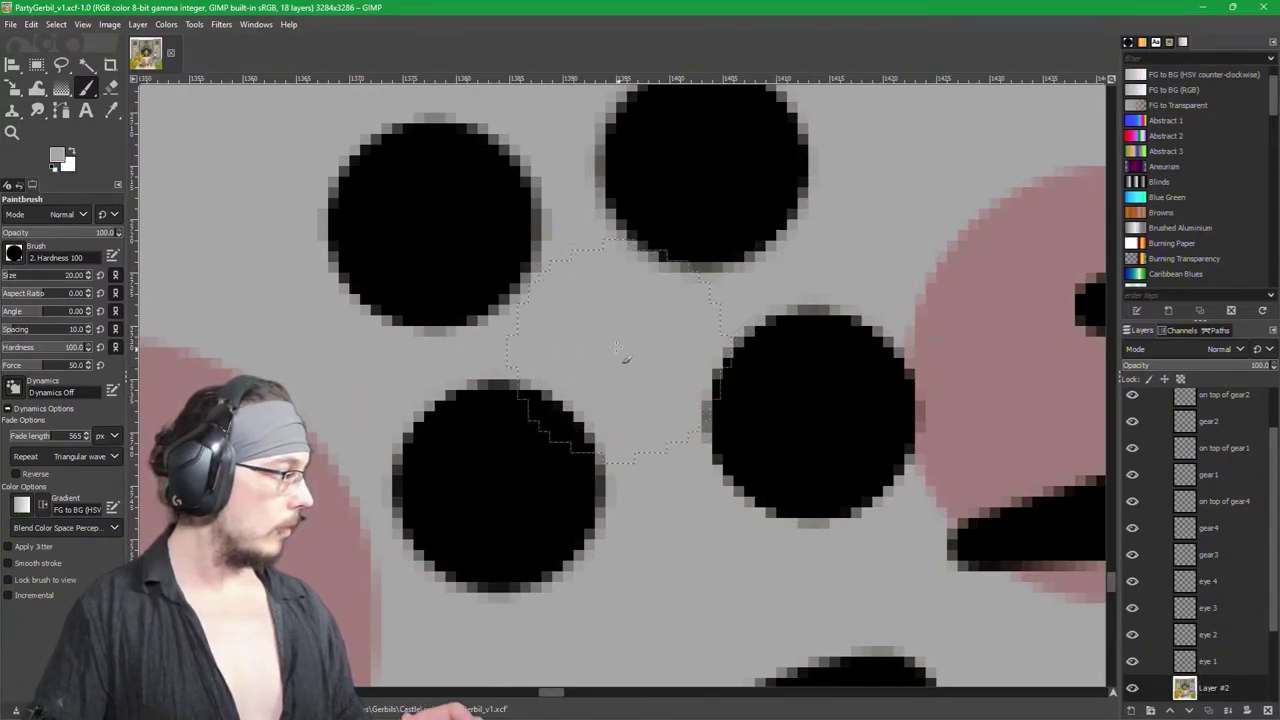
pyautogui.hotkey('ctrl', 'z')
pyautogui.hotkey('ctrl', 'z')
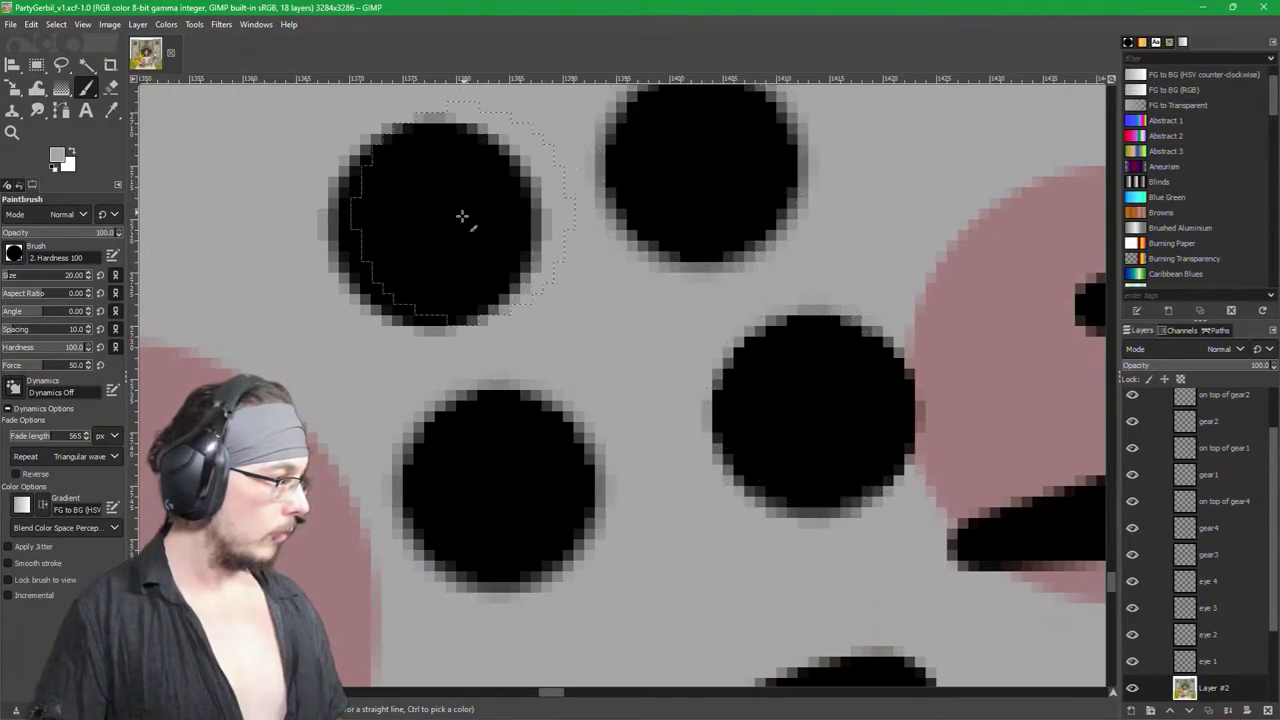
pyautogui.click(371, 209)
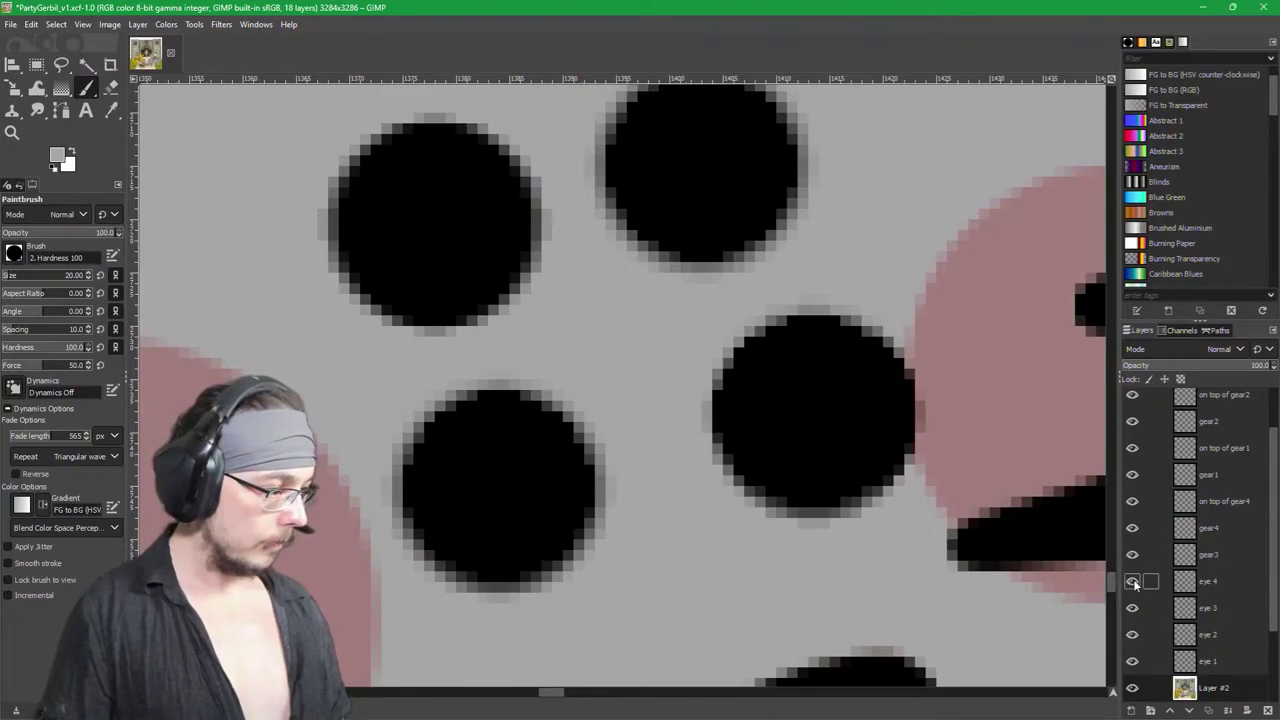
# Step: Hide the layers eye 1, eye 2, eye 3 and eye 4
pyautogui.click(1132, 581)
pyautogui.click(1132, 610)
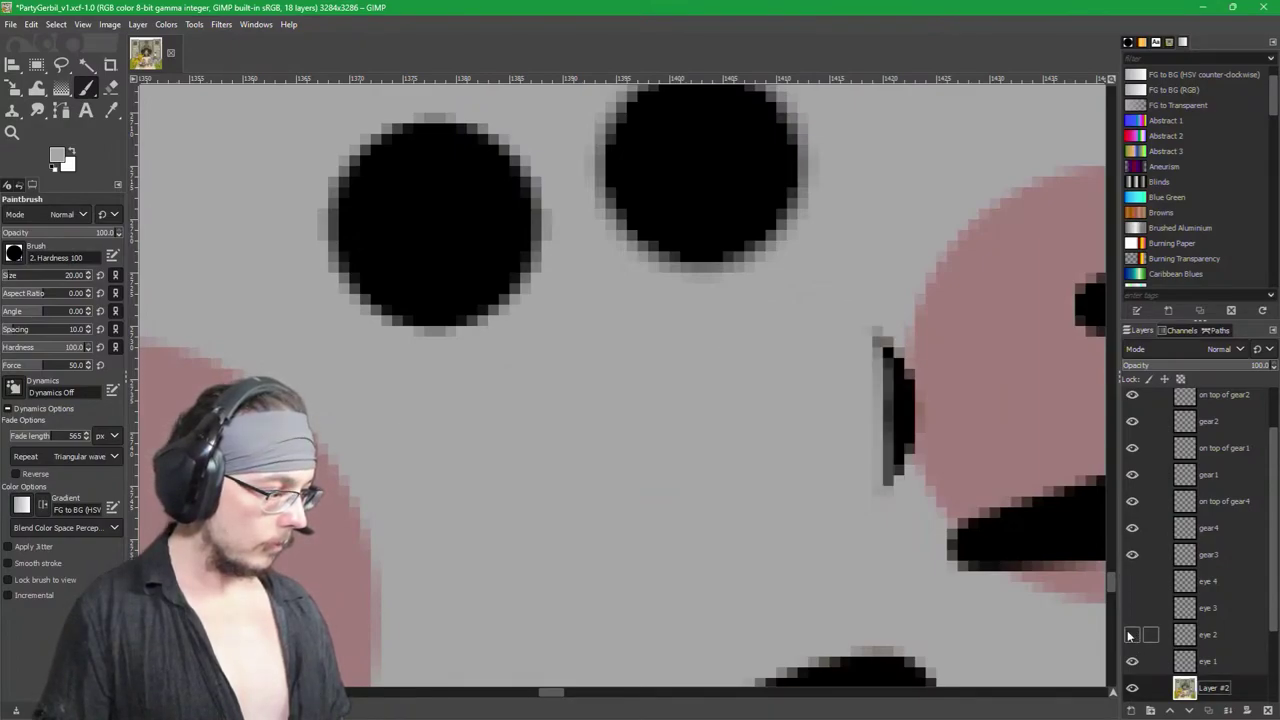
pyautogui.click(1132, 635)
pyautogui.click(1133, 661)
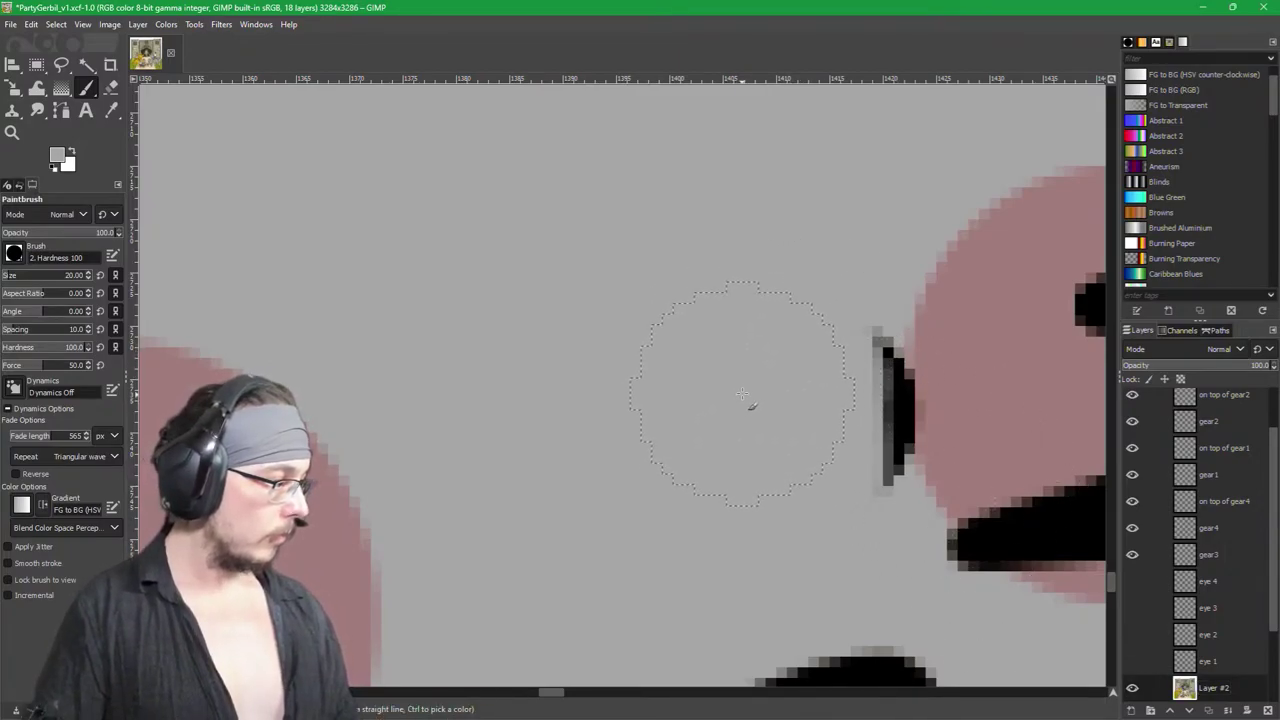
# Step: Reduce the brush size to 11 and paint out the leftover dark sliver of the lower-right eye beside the cheek in grey
pyautogui.press('[')
pyautogui.press('[')
pyautogui.press('[')
pyautogui.press('[')
pyautogui.press('[')
pyautogui.press('[')
pyautogui.press('[')
pyautogui.press('[')
pyautogui.press('[')
pyautogui.press('[')
pyautogui.press('[')
pyautogui.press('[')
pyautogui.press('[')
pyautogui.press('[')
pyautogui.press('[')
pyautogui.press('[')
pyautogui.press('[')
pyautogui.press('[')
pyautogui.press('[')
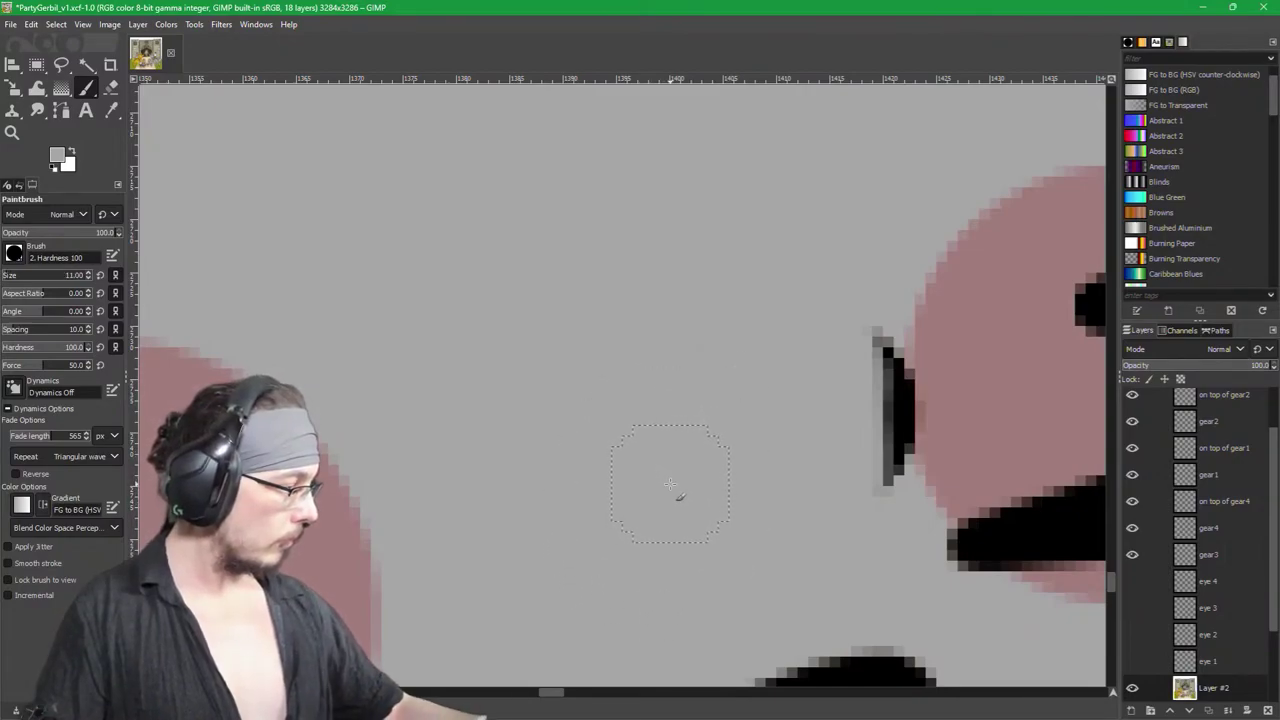
pyautogui.moveTo(840, 400)
pyautogui.mouseDown()
pyautogui.moveTo(840, 346)
pyautogui.moveTo(839, 472)
pyautogui.moveTo(853, 379)
pyautogui.moveTo(865, 428)
pyautogui.mouseUp()
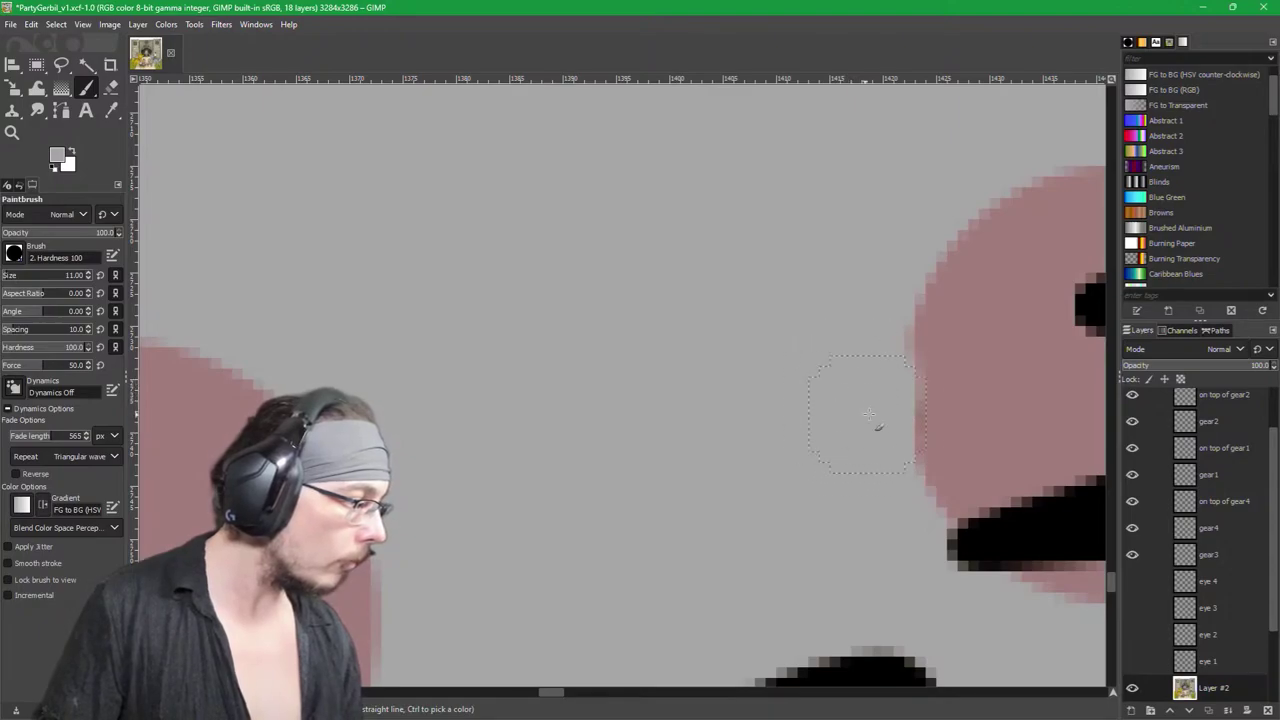
# Step: Restore the edge of the right cheek next to the removed eye with its sampled pink, and save the file
pyautogui.keyDown('ctrl'); pyautogui.click(1003, 406); pyautogui.keyUp('ctrl')
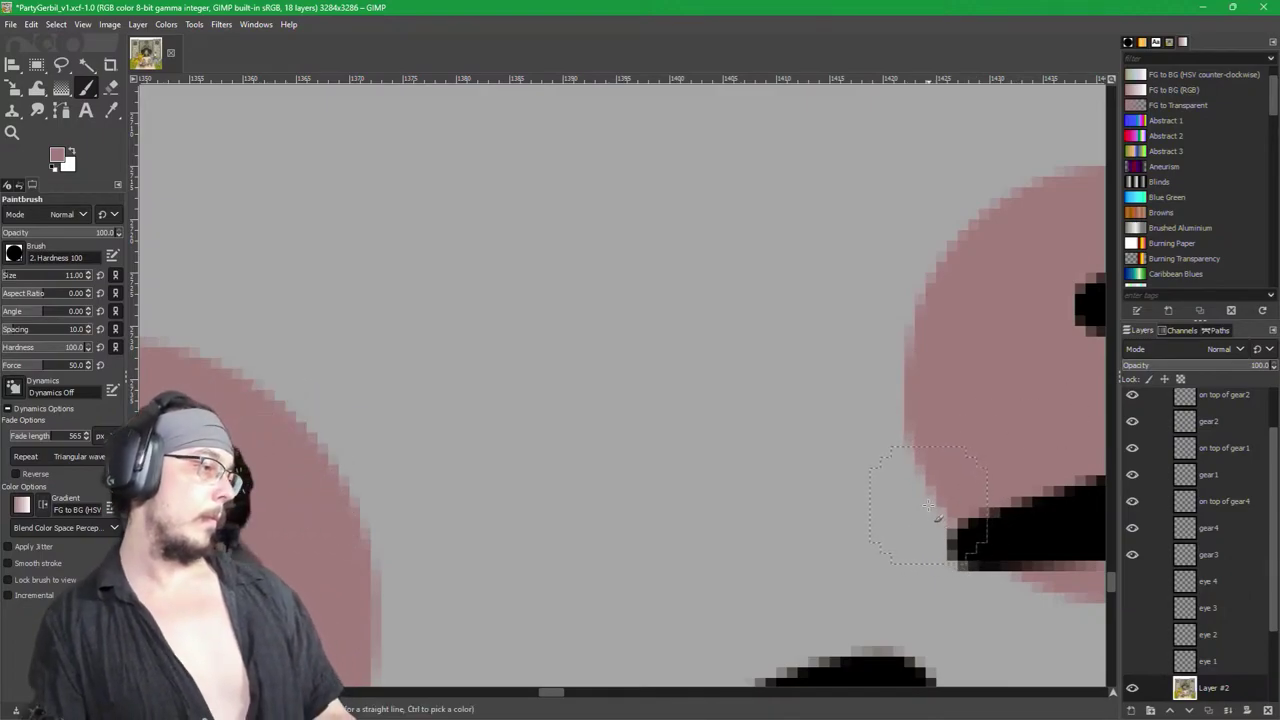
pyautogui.press('ctrl')
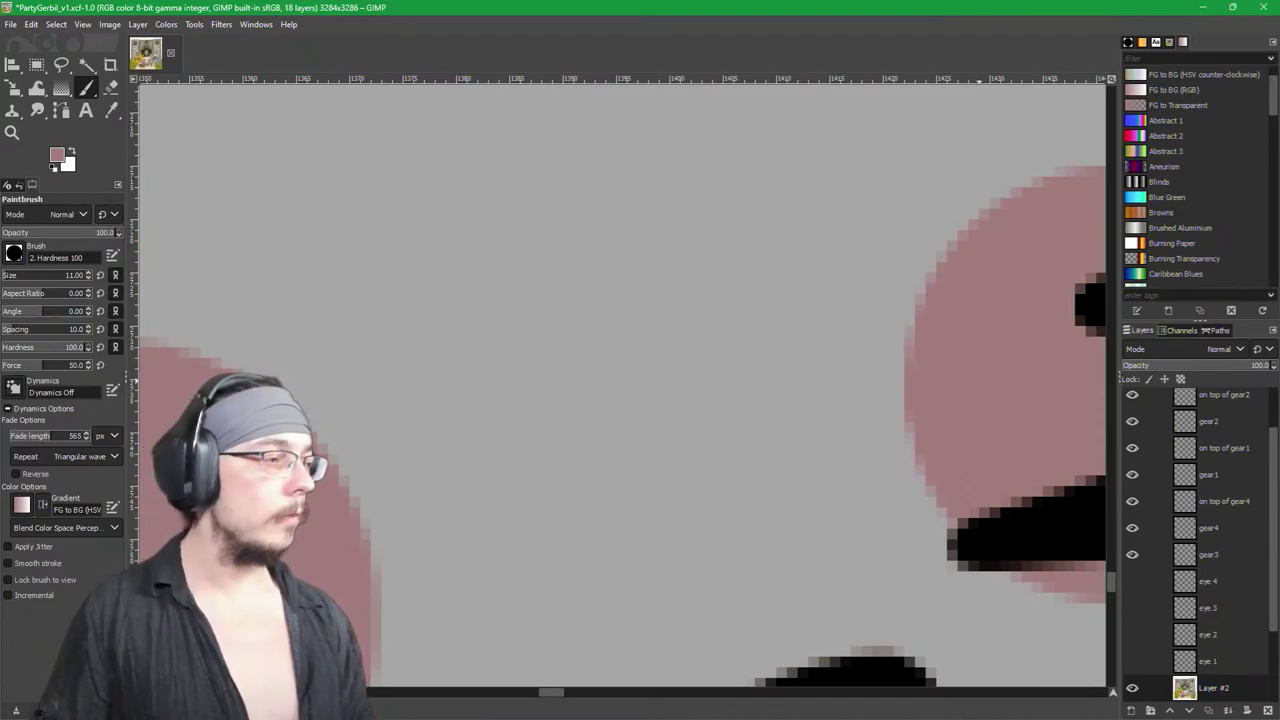
pyautogui.scroll(-3, 672, 585)
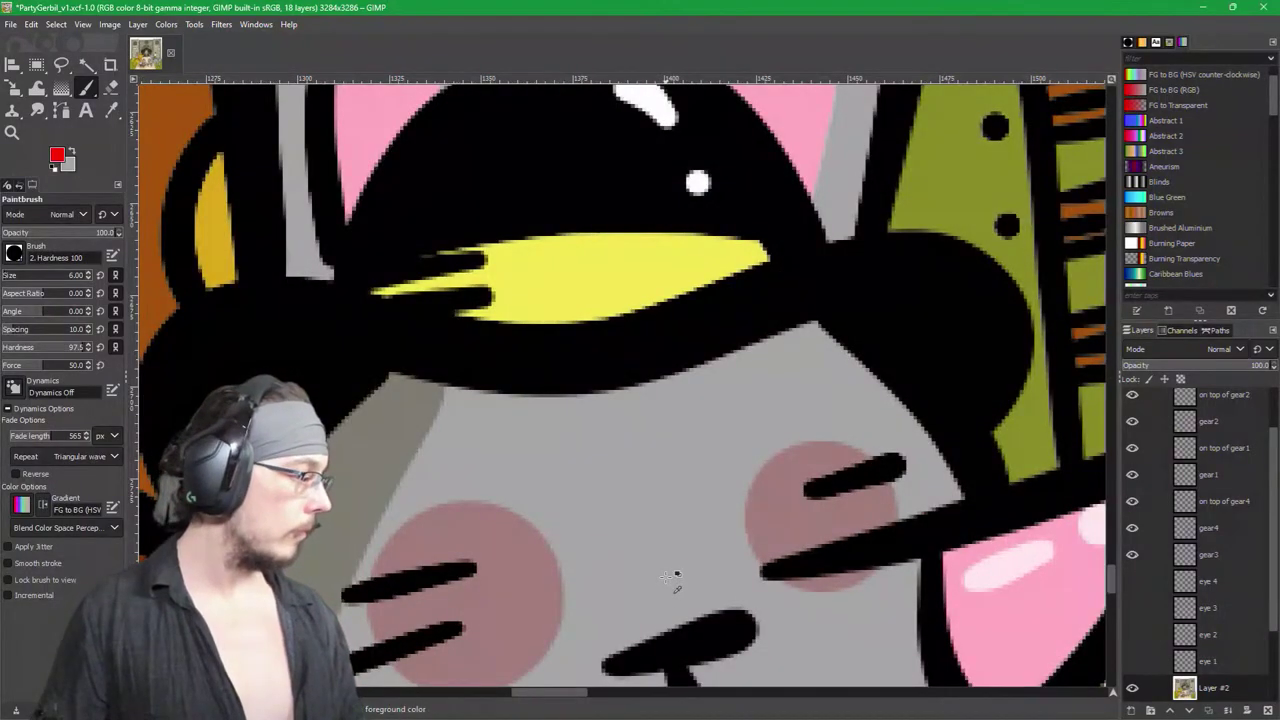
pyautogui.scroll(2, 684, 588)
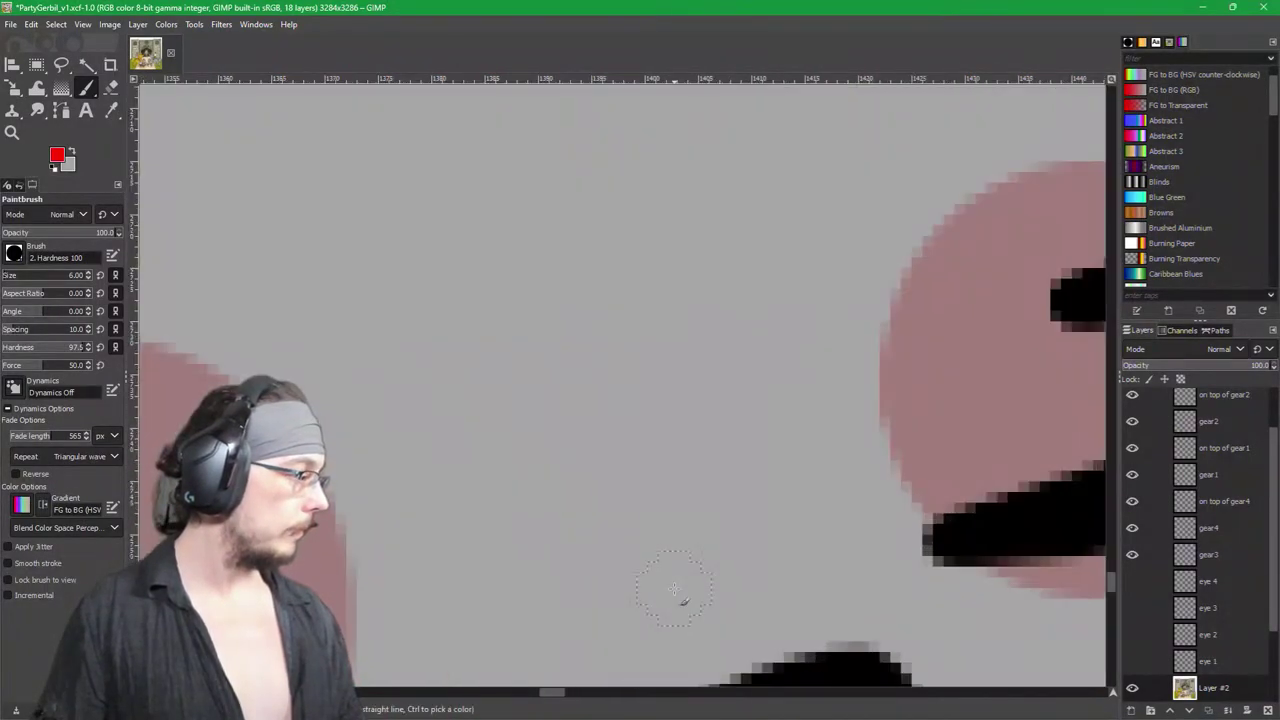
pyautogui.scroll(-5, 686, 590)
pyautogui.moveTo(721, 588); pyautogui.dragTo(683, 347)
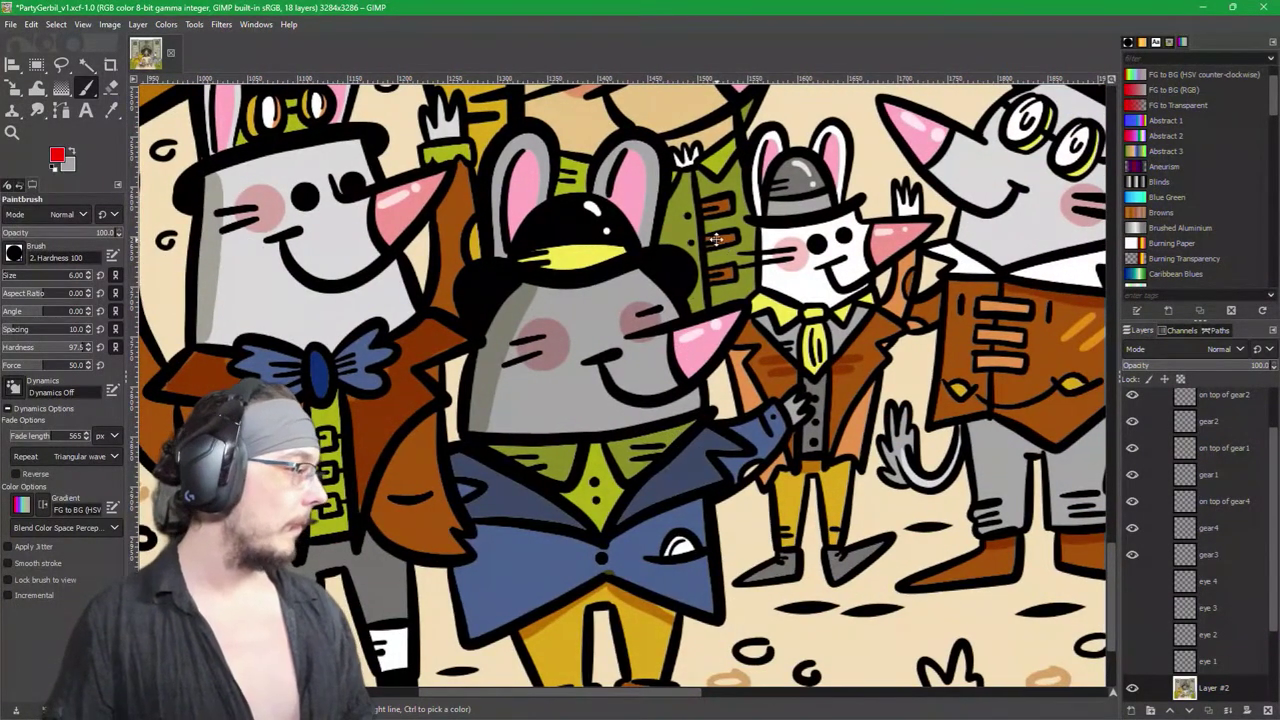
pyautogui.moveTo(648, 435); pyautogui.dragTo(440, 627)
pyautogui.press('f')
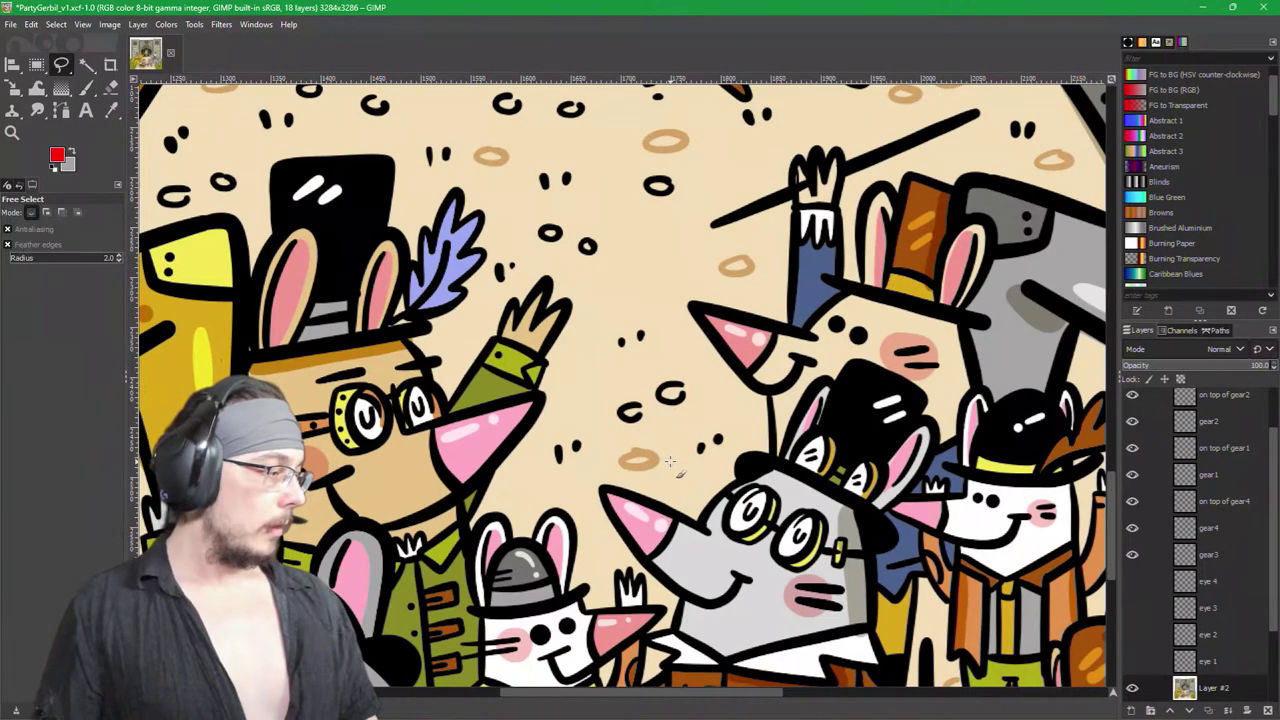
pyautogui.hotkey('ctrl', 's')
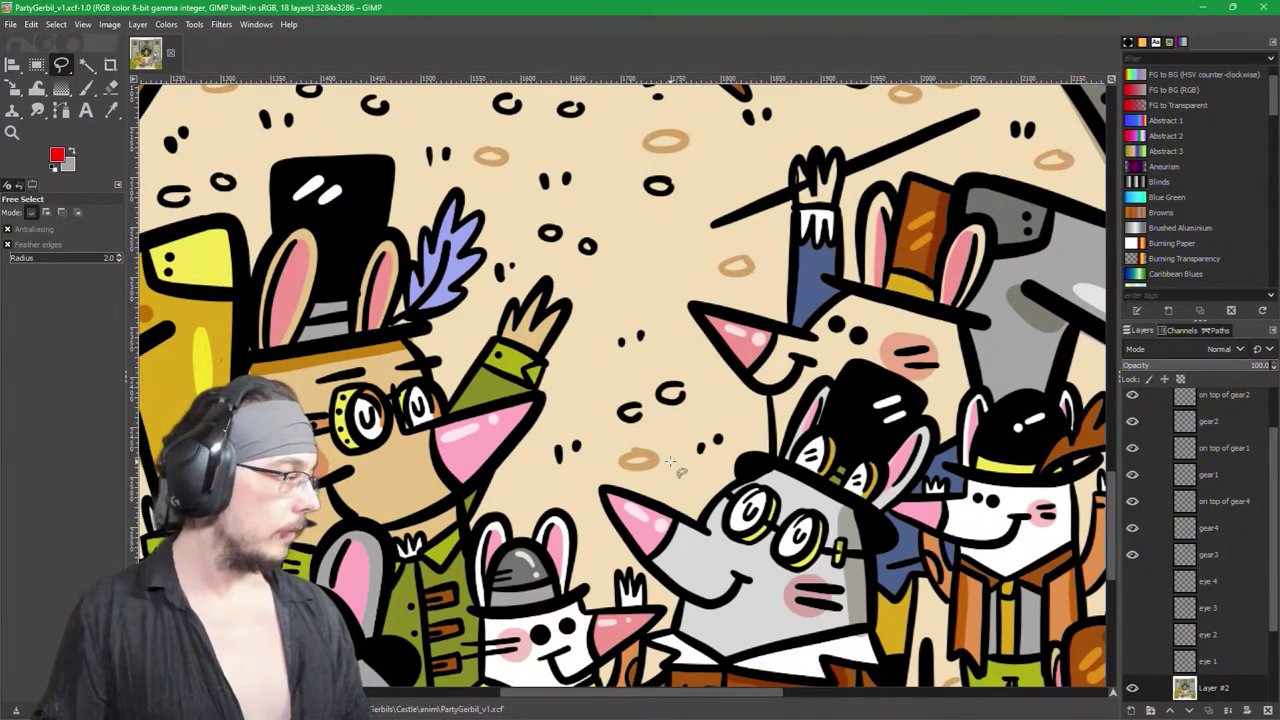
# Step: Examine the raised hand holding the black stick above the gerbil with the brown hat
pyautogui.press('p')
pyautogui.keyDown('ctrl'); pyautogui.click(505, 418); pyautogui.keyUp('ctrl')
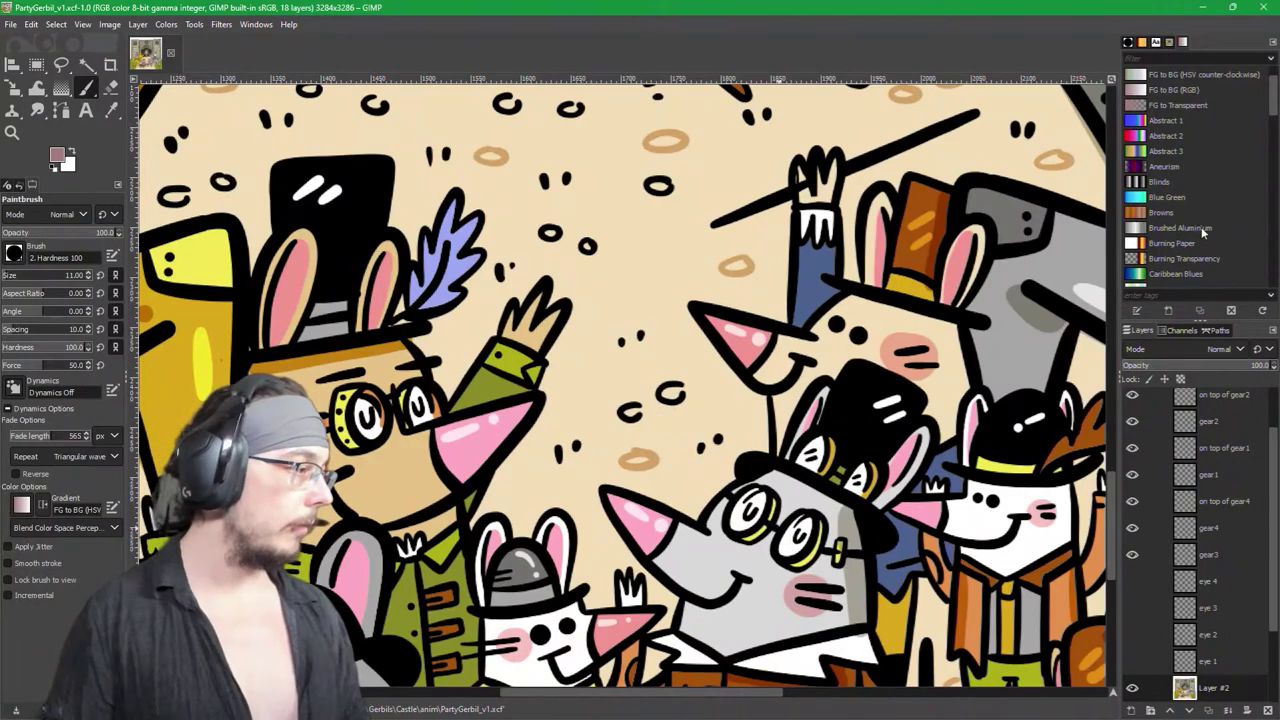
pyautogui.press('f')
pyautogui.scroll(3, 871, 250)
pyautogui.scroll(6, 815, 678)
pyautogui.moveTo(815, 678); pyautogui.dragTo(616, 398)
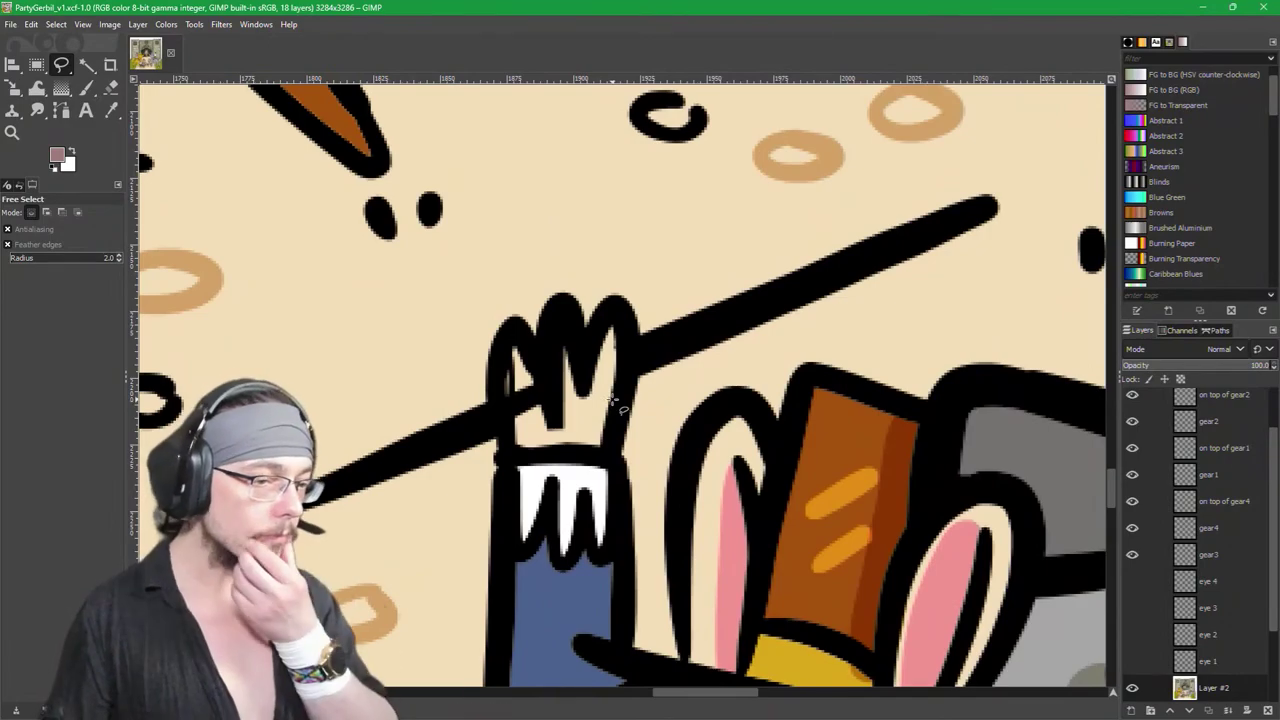
pyautogui.scroll(2, 599, 418)
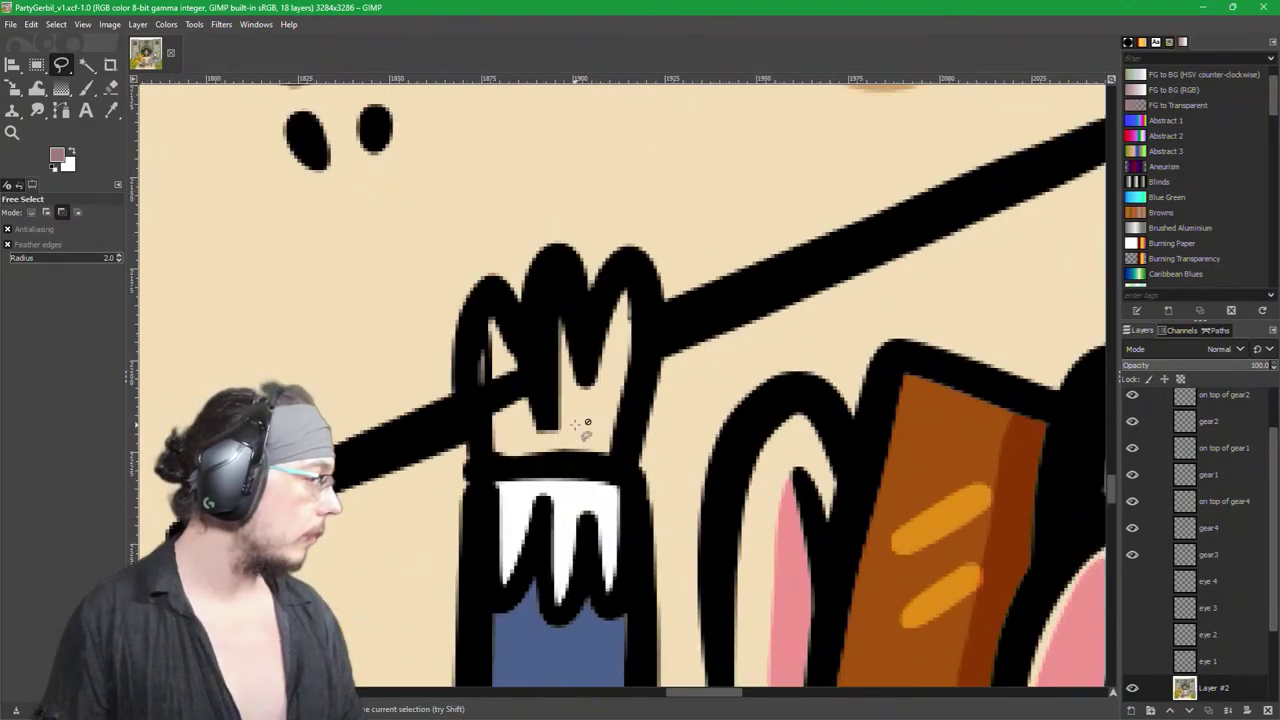
pyautogui.moveTo(599, 418); pyautogui.dragTo(786, 391)
pyautogui.scroll(-2, 844, 301)
pyautogui.scroll(-1, 843, 301)
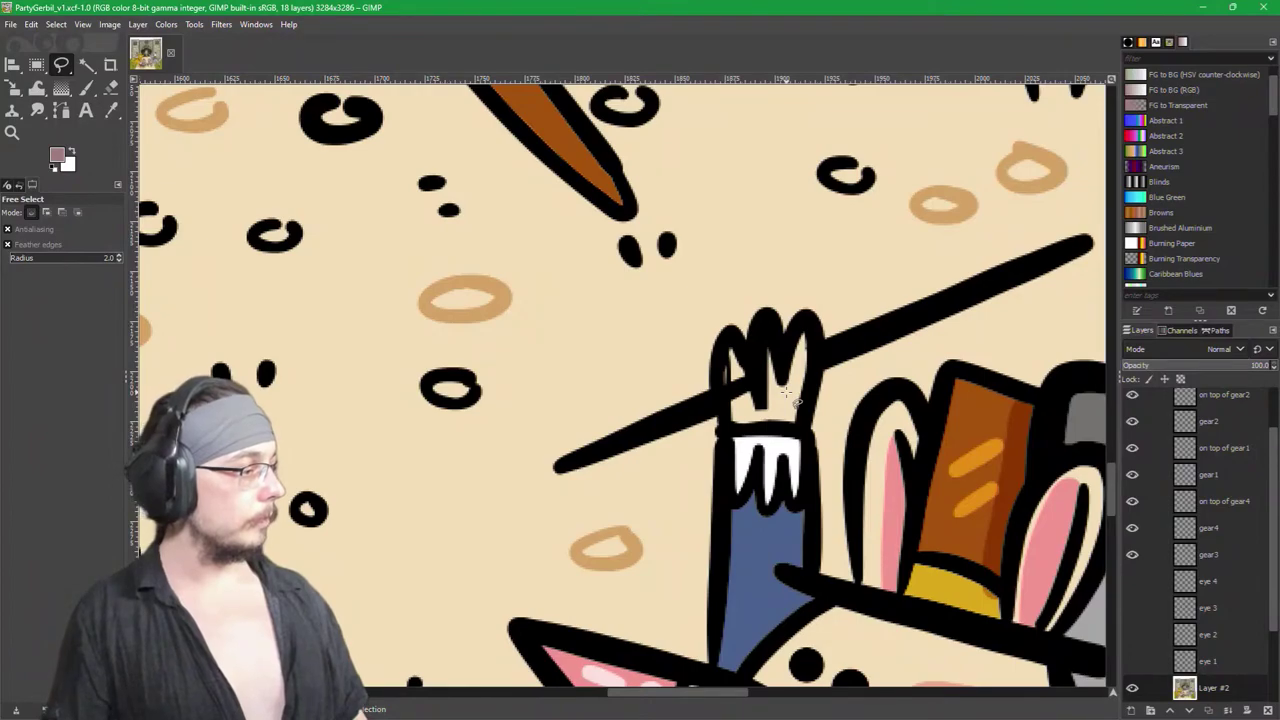
pyautogui.press('p')
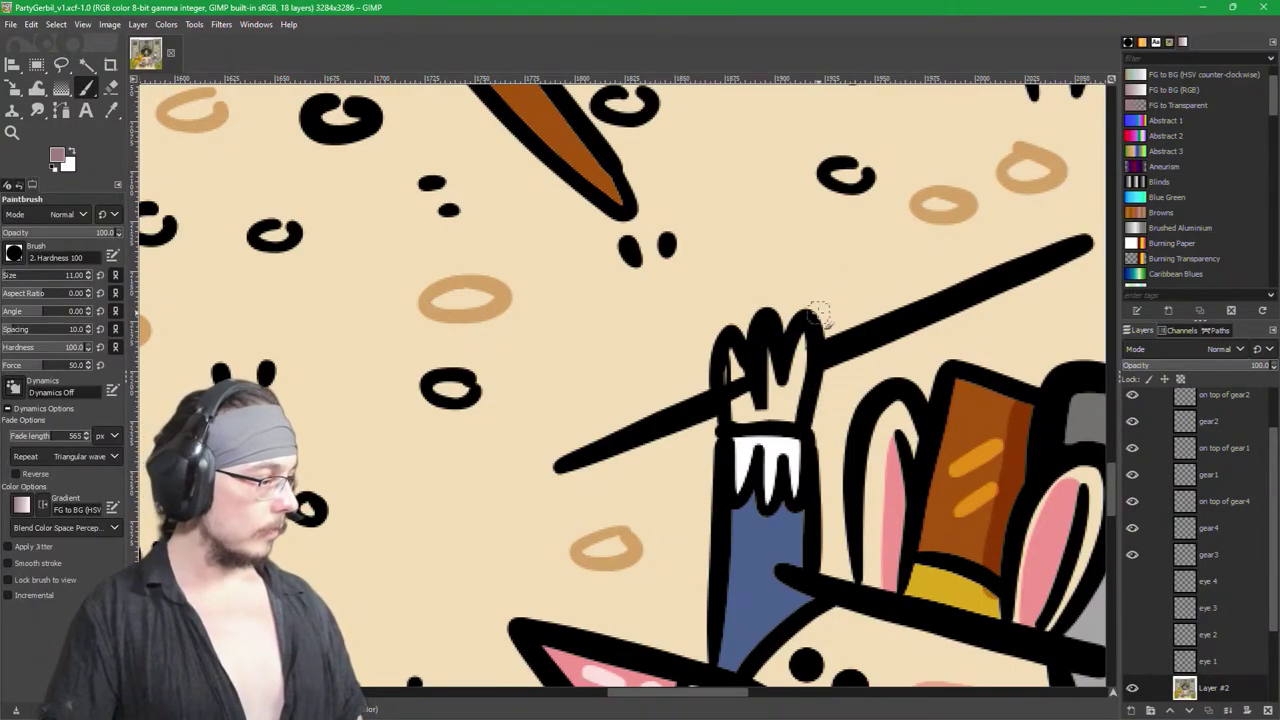
# Step: Add a new layer named stick twirl directly above Layer #2 and reset the paint colours to black and white
pyautogui.keyDown('shift'); pyautogui.click(1131, 710); pyautogui.keyUp('shift')
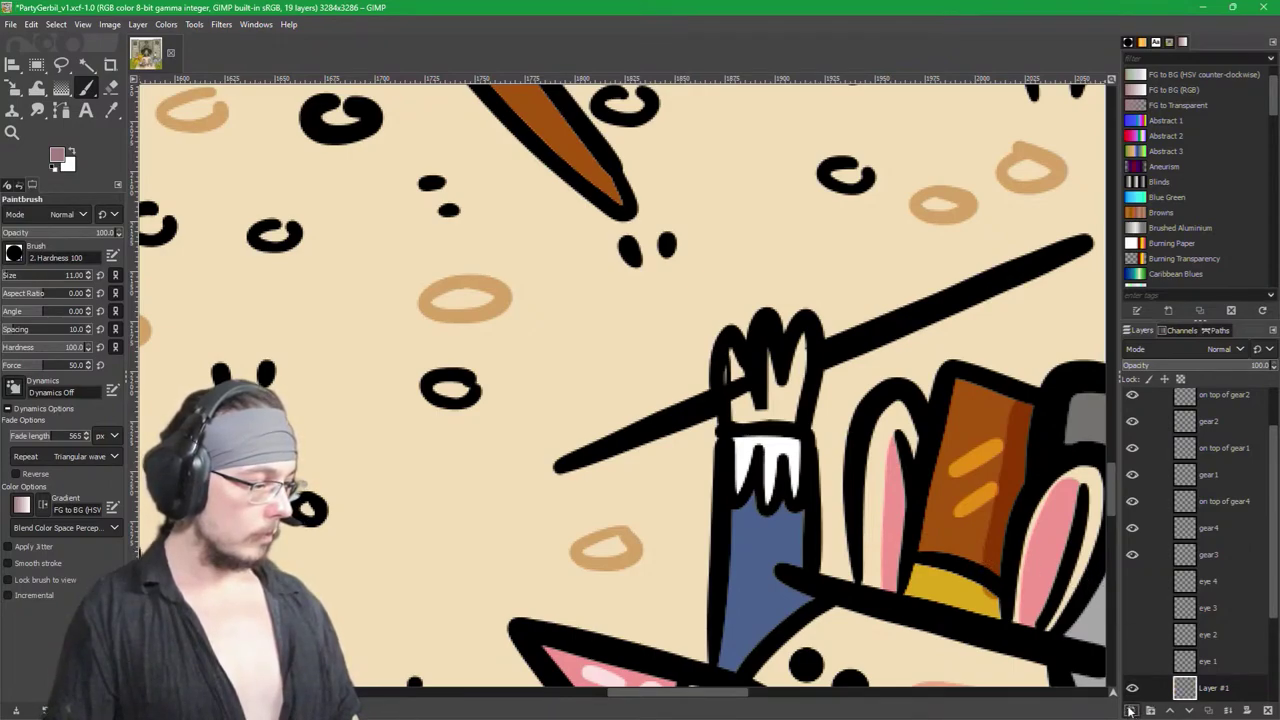
pyautogui.doubleClick(1213, 688)
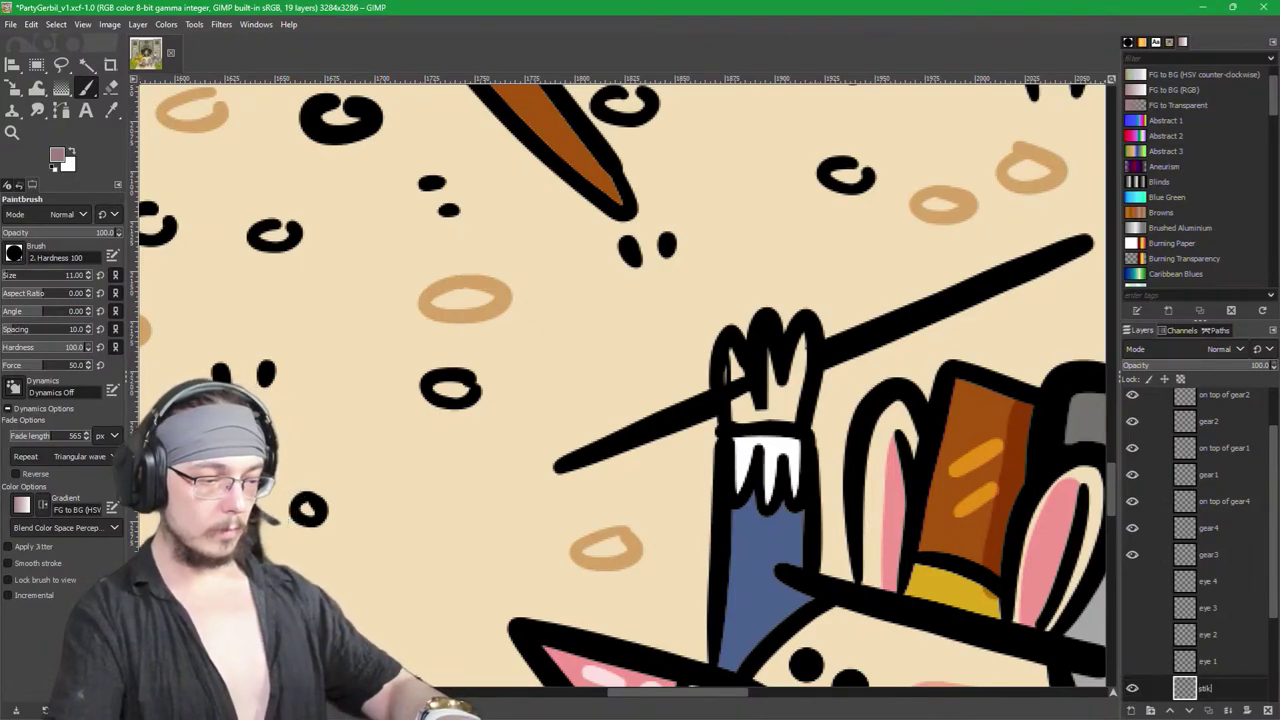
pyautogui.write('stick twirl')
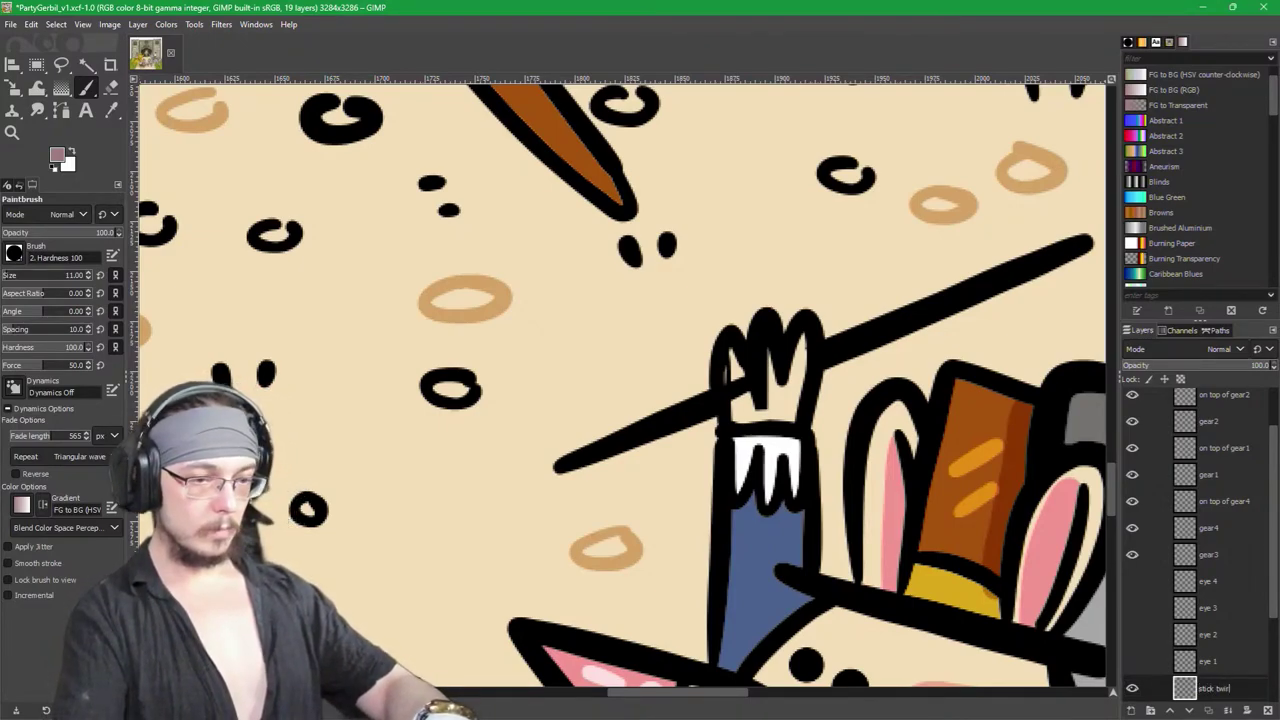
pyautogui.press('Return')
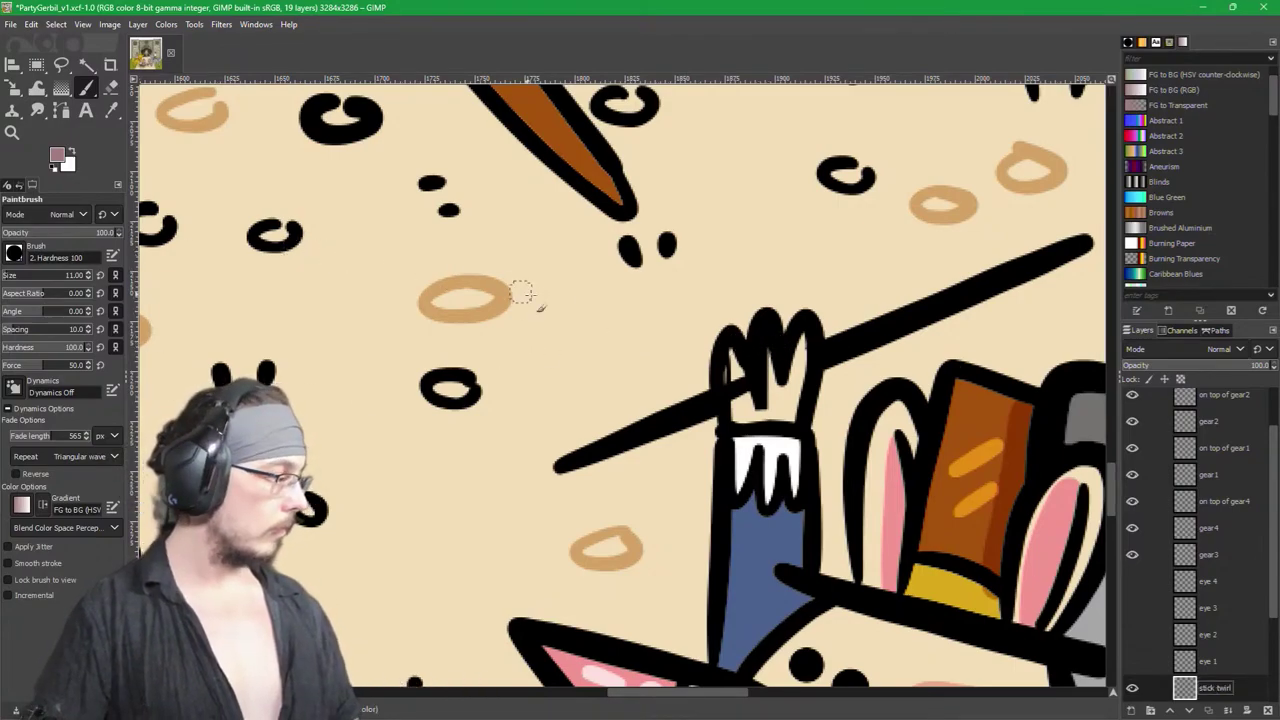
pyautogui.press('d')
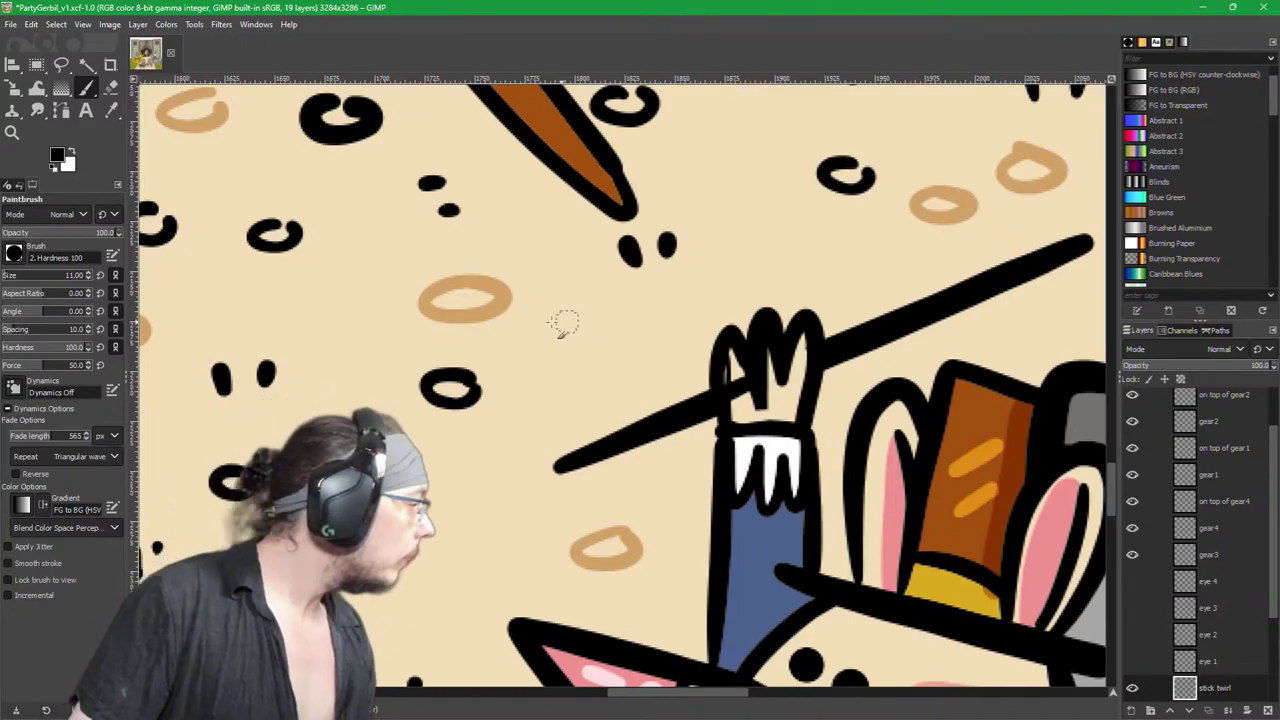
# Step: Try the Basic Dynamics brush setting with freehand test strokes on the background, and undo the strokes
pyautogui.click(13, 388)
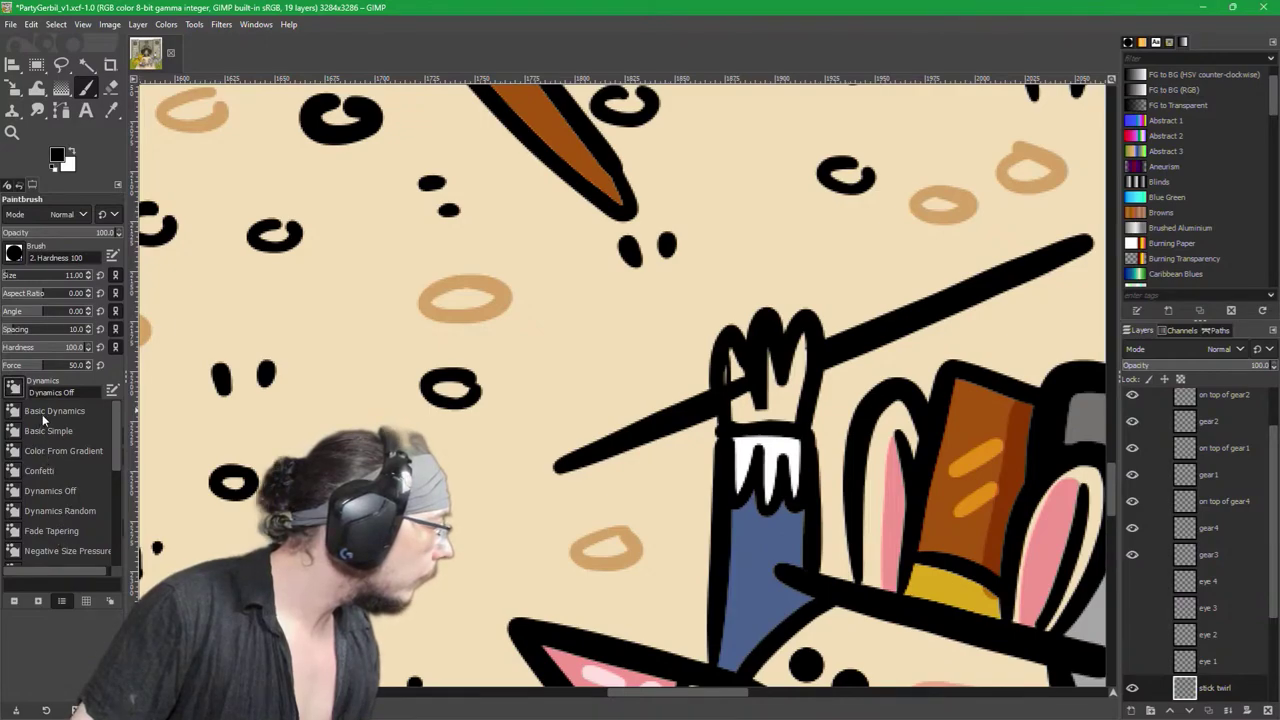
pyautogui.click(42, 414)
pyautogui.moveTo(380, 412)
pyautogui.mouseDown()
pyautogui.moveTo(500, 357)
pyautogui.moveTo(546, 303)
pyautogui.moveTo(484, 433)
pyautogui.mouseUp()
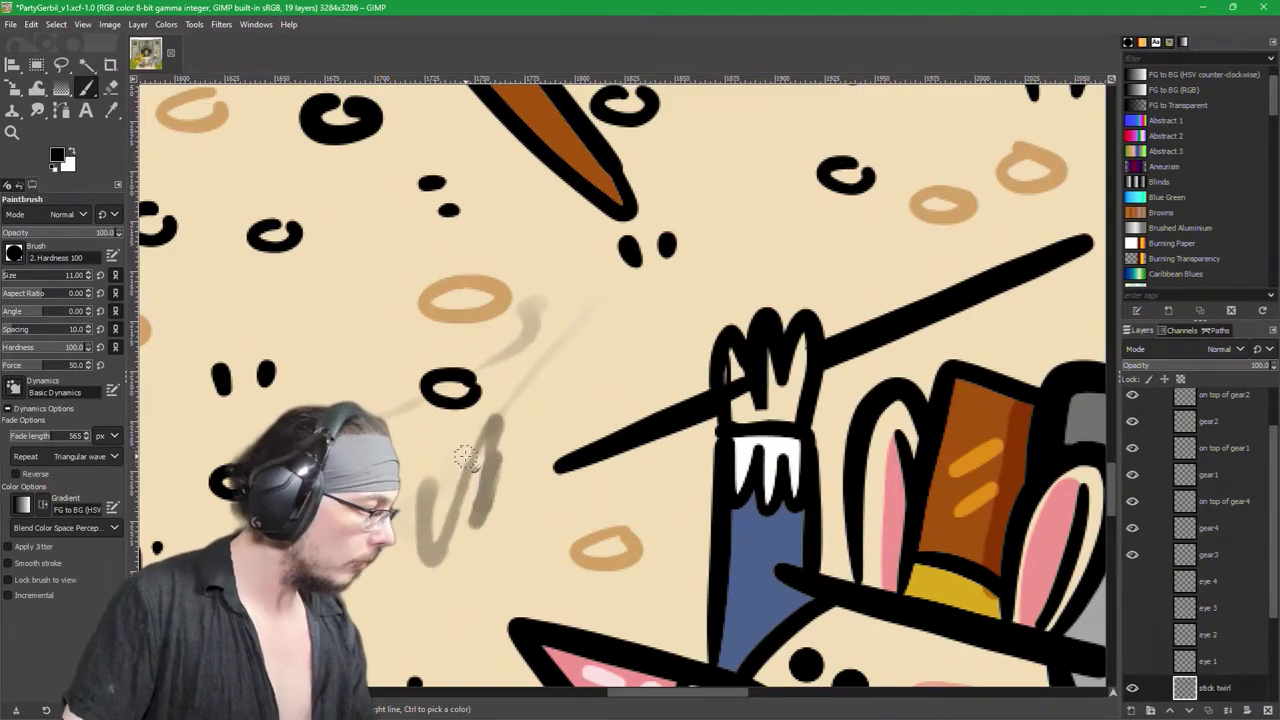
pyautogui.hotkey('ctrl', 'z')
pyautogui.hotkey('ctrl', 'z')
pyautogui.hotkey('ctrl', 'z')
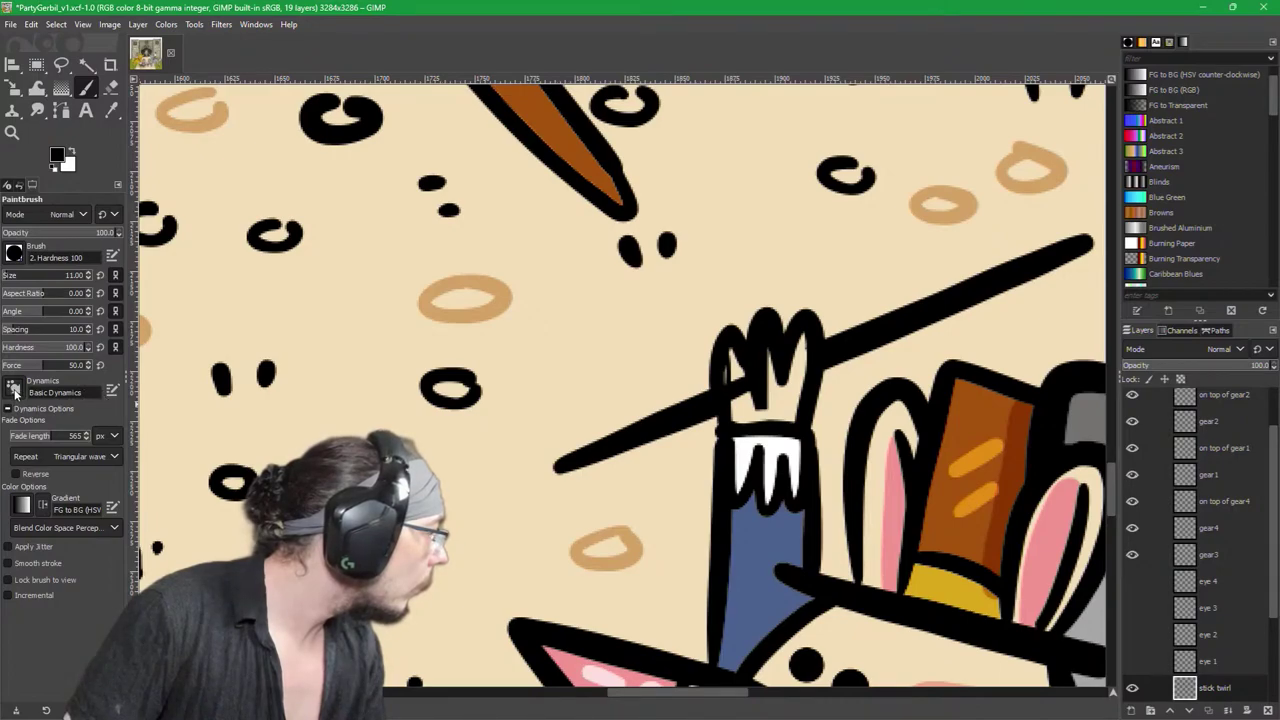
pyautogui.moveTo(389, 330); pyautogui.dragTo(371, 426)
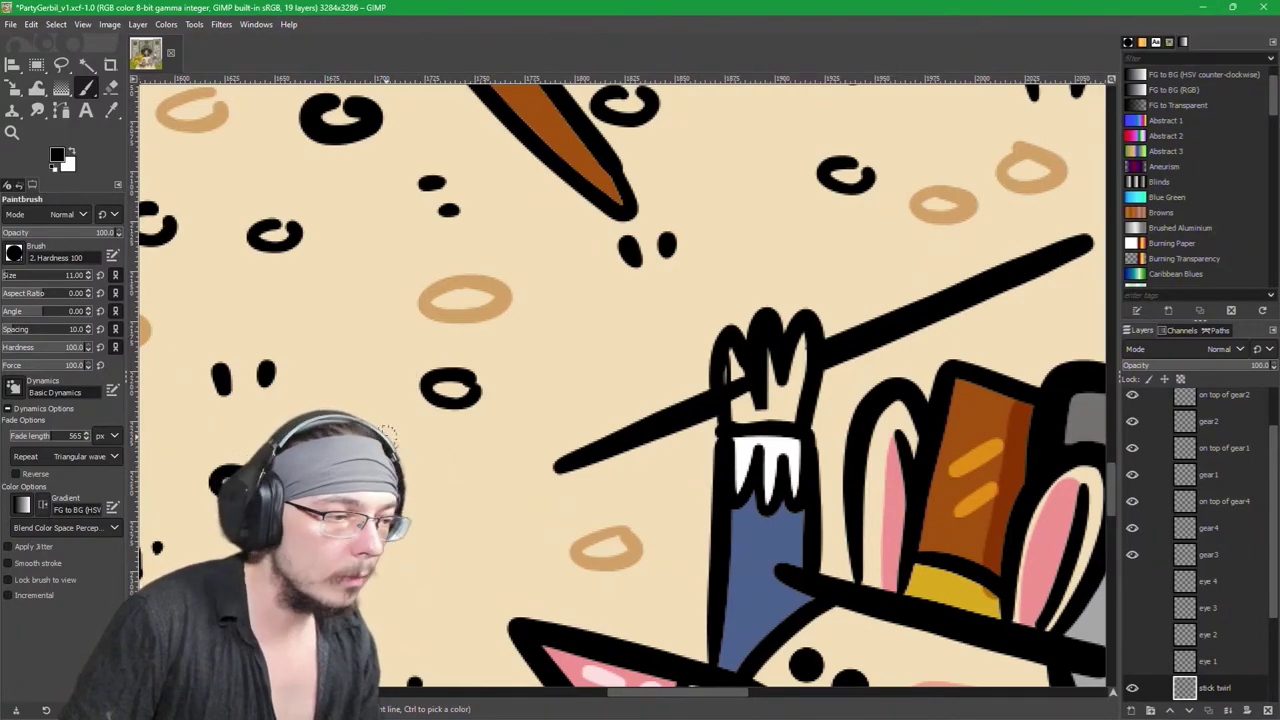
# Step: Set the paintbrush dynamics to Pressure Size, test it with short black strokes, and undo them
pyautogui.click(14, 388)
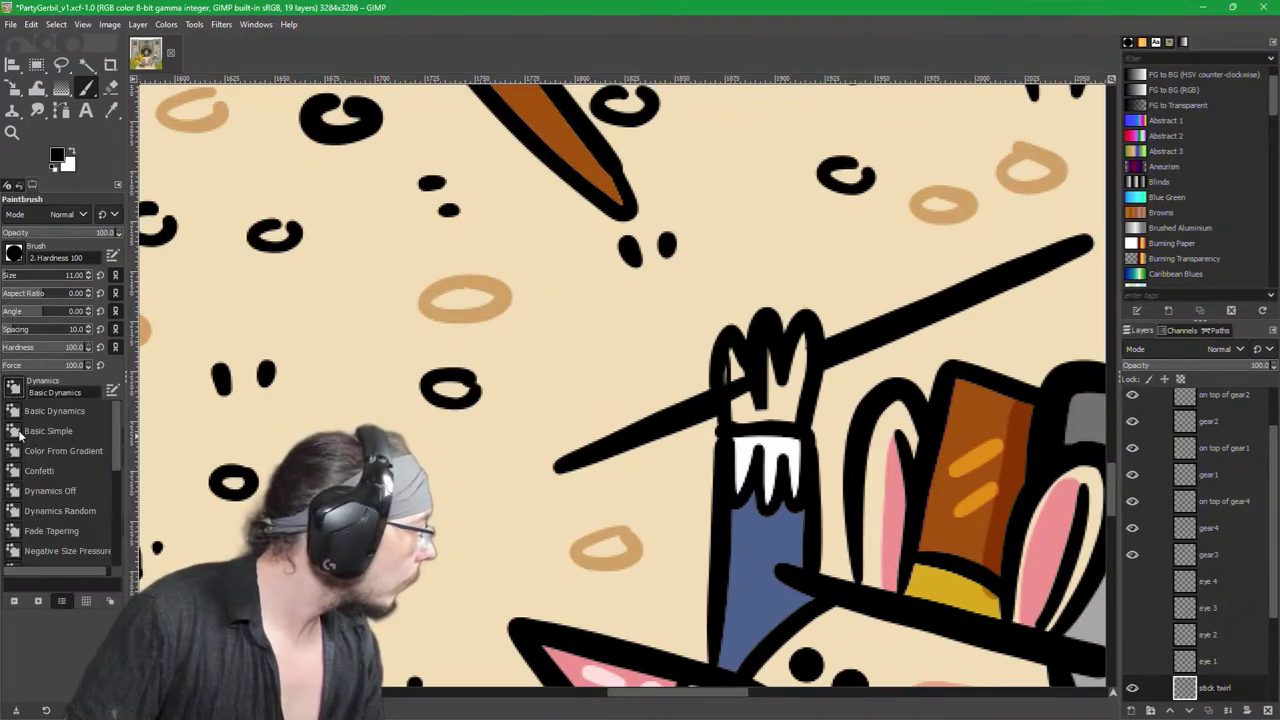
pyautogui.click(52, 531)
pyautogui.click(14, 388)
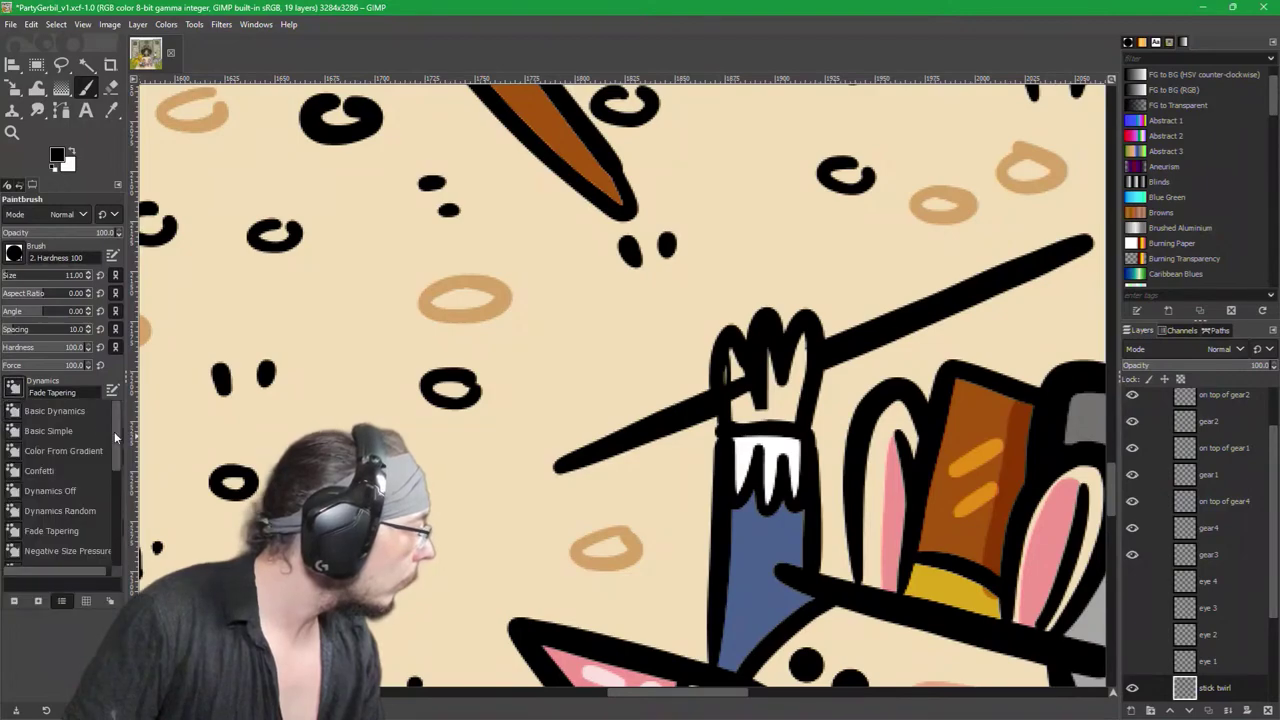
pyautogui.moveTo(115, 420); pyautogui.dragTo(110, 497)
pyautogui.click(59, 508)
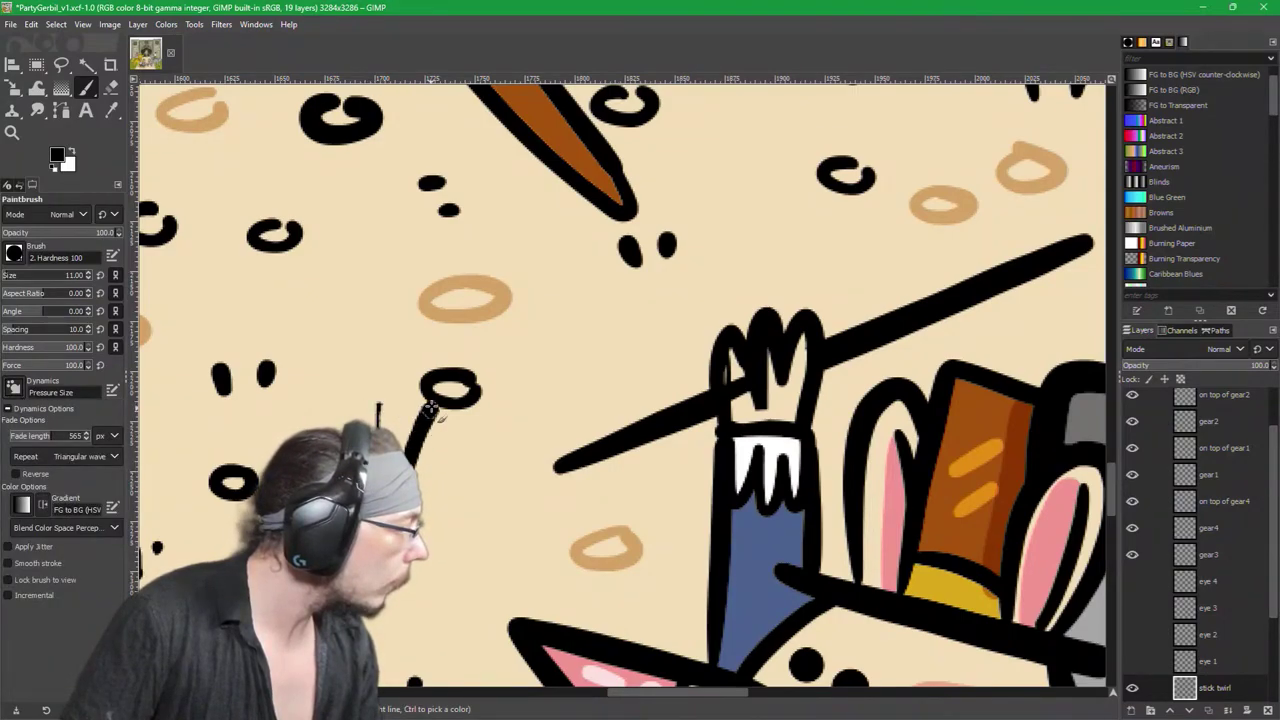
pyautogui.hotkey('ctrl', 'z')
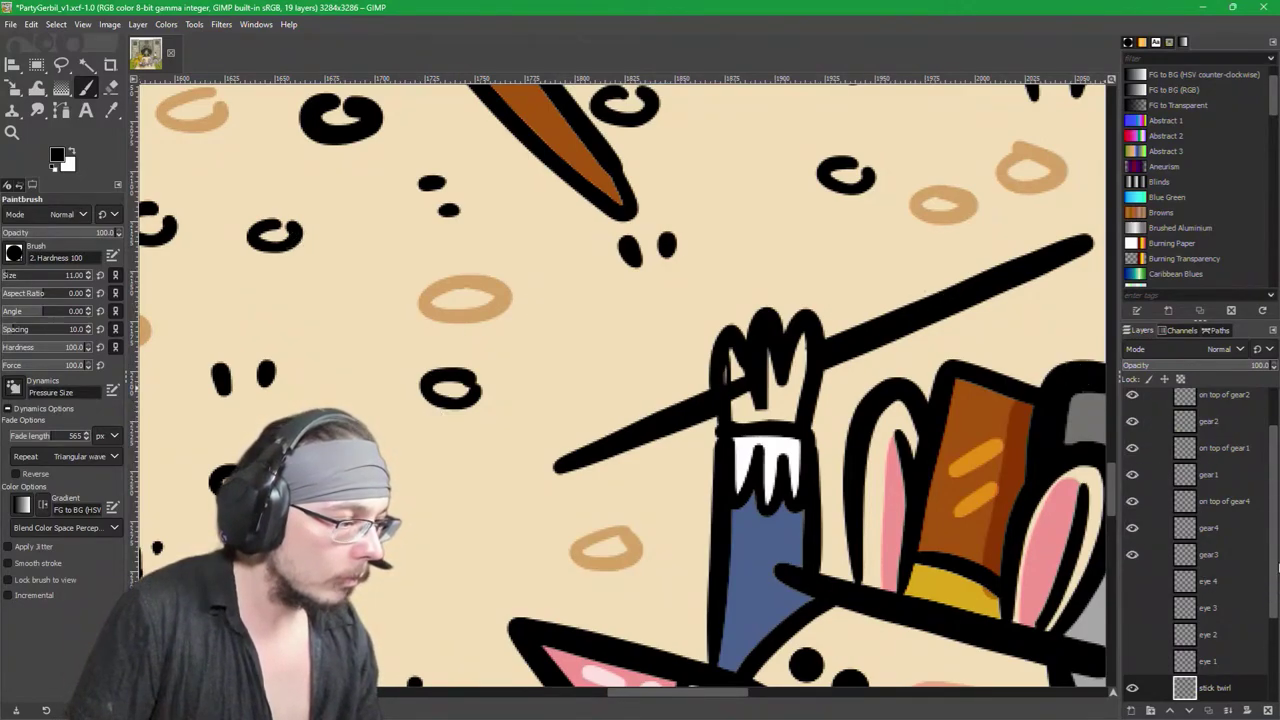
# Step: Lower the opacity of Layer #2 to about 60
pyautogui.scroll(-2, 1272, 568)
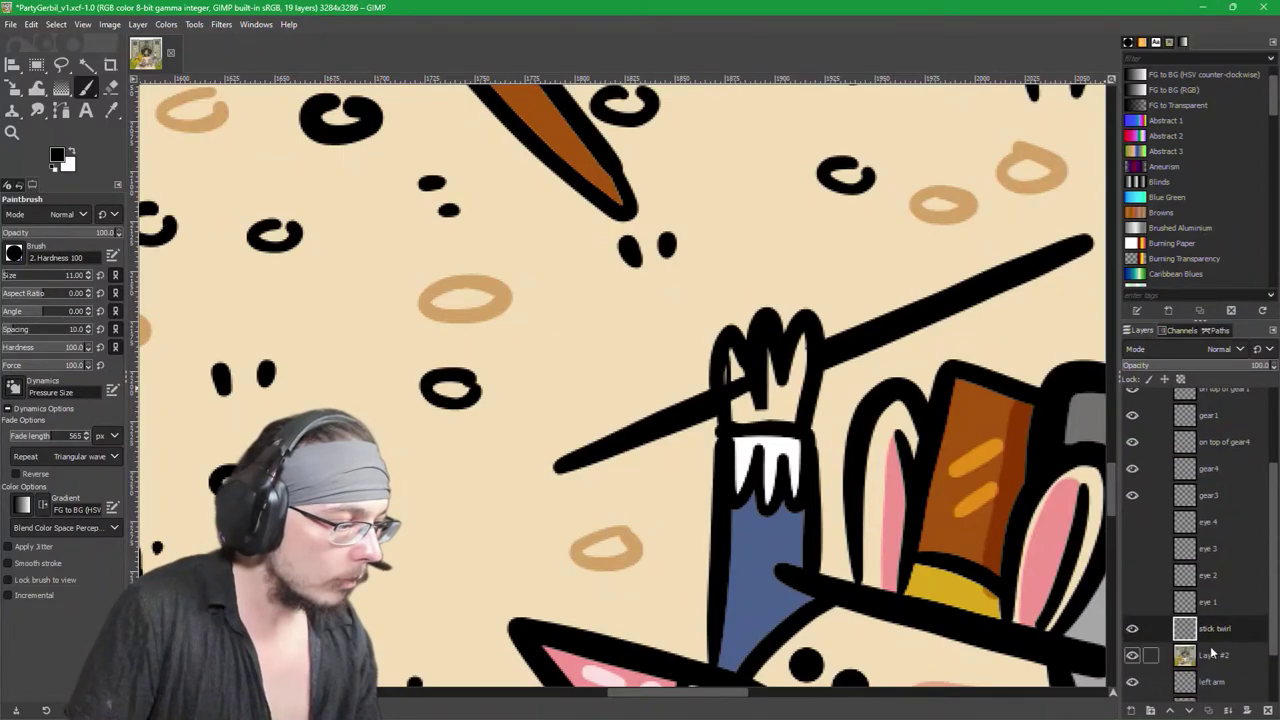
pyautogui.moveTo(1228, 366); pyautogui.dragTo(1204, 376)
pyautogui.click(1212, 372)
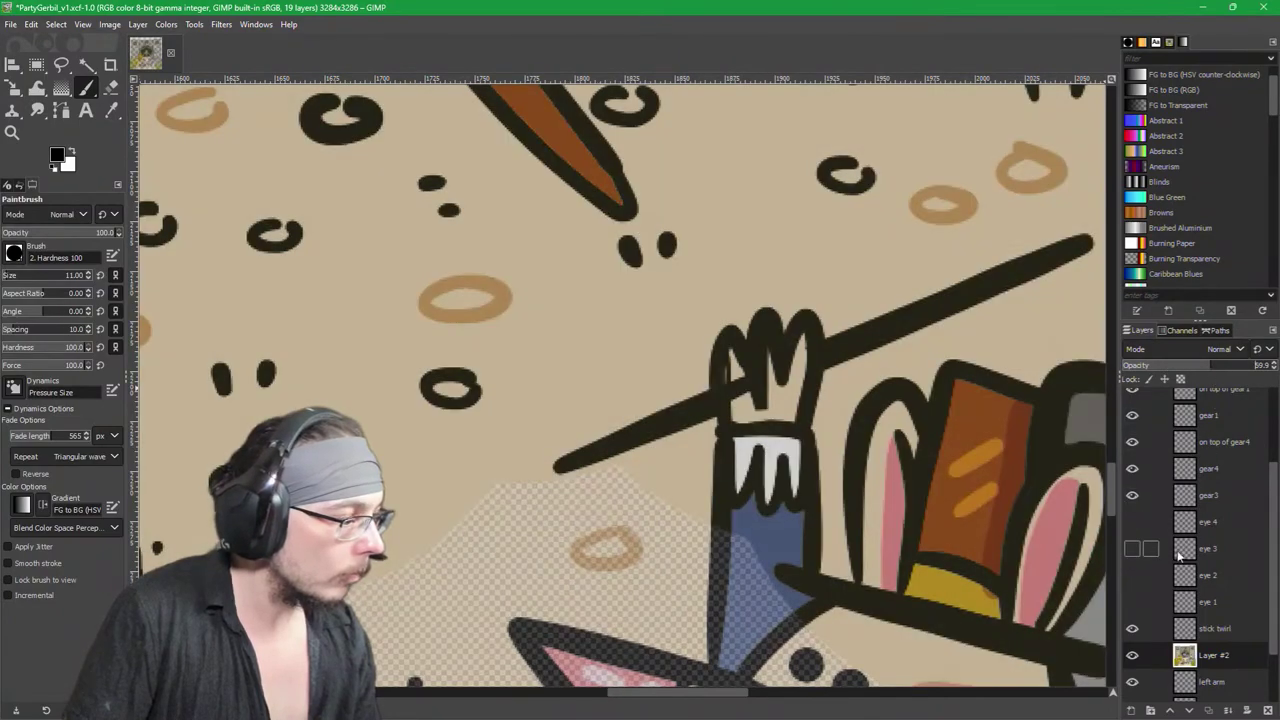
# Step: Try tracing the twirling stick with freehand black strokes on the stick twirl layer, undoing the unwanted attempts
pyautogui.click(1214, 628)
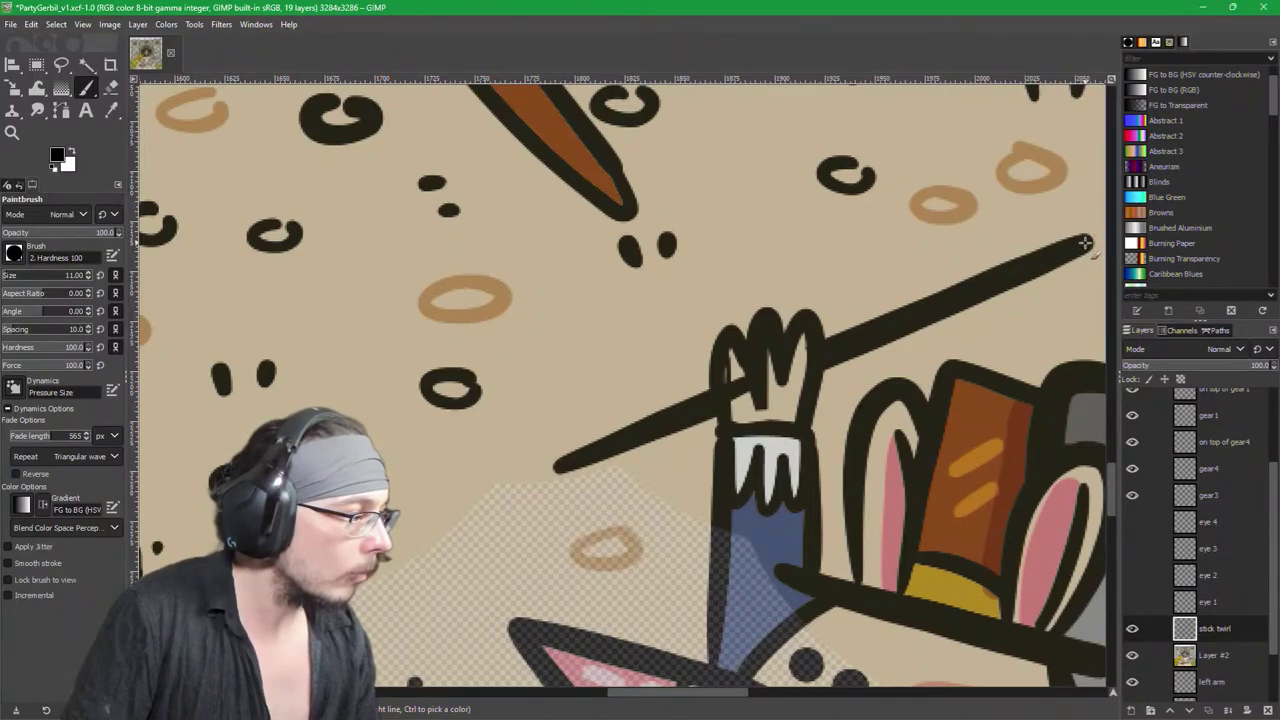
pyautogui.moveTo(1066, 251); pyautogui.dragTo(563, 465)
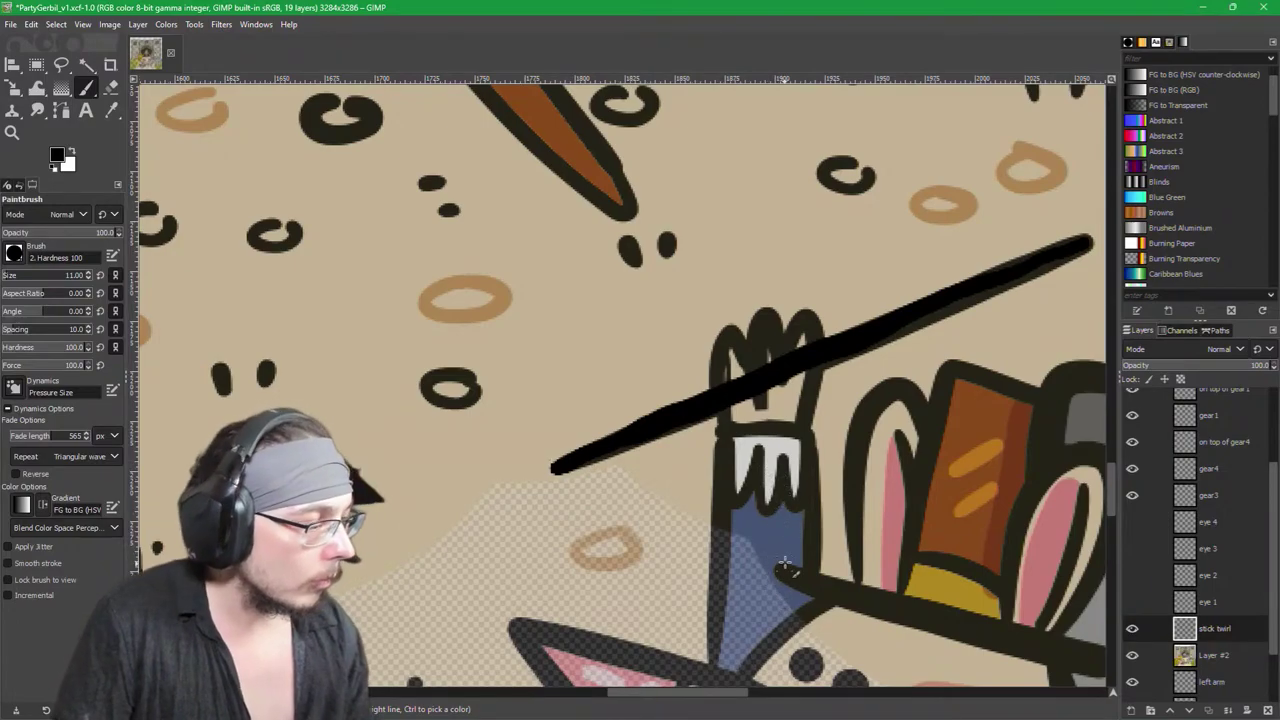
pyautogui.hotkey('ctrl', 'z')
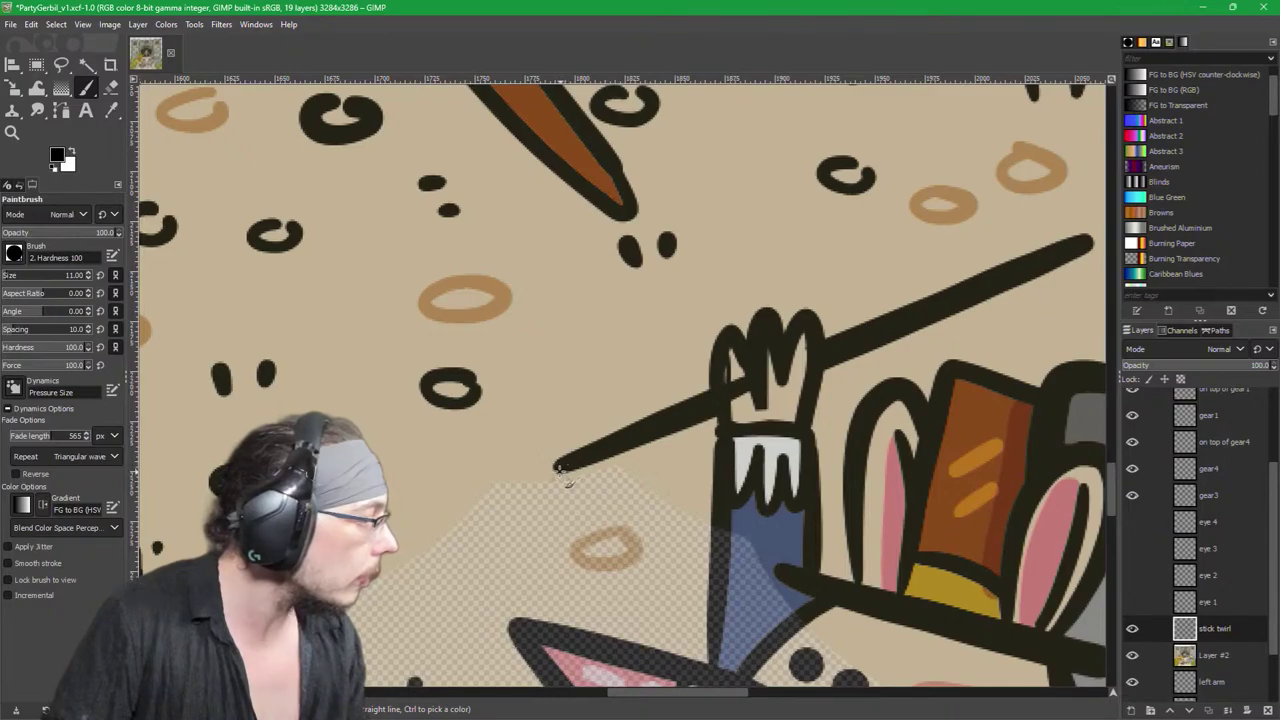
pyautogui.hotkey('ctrl', 'z')
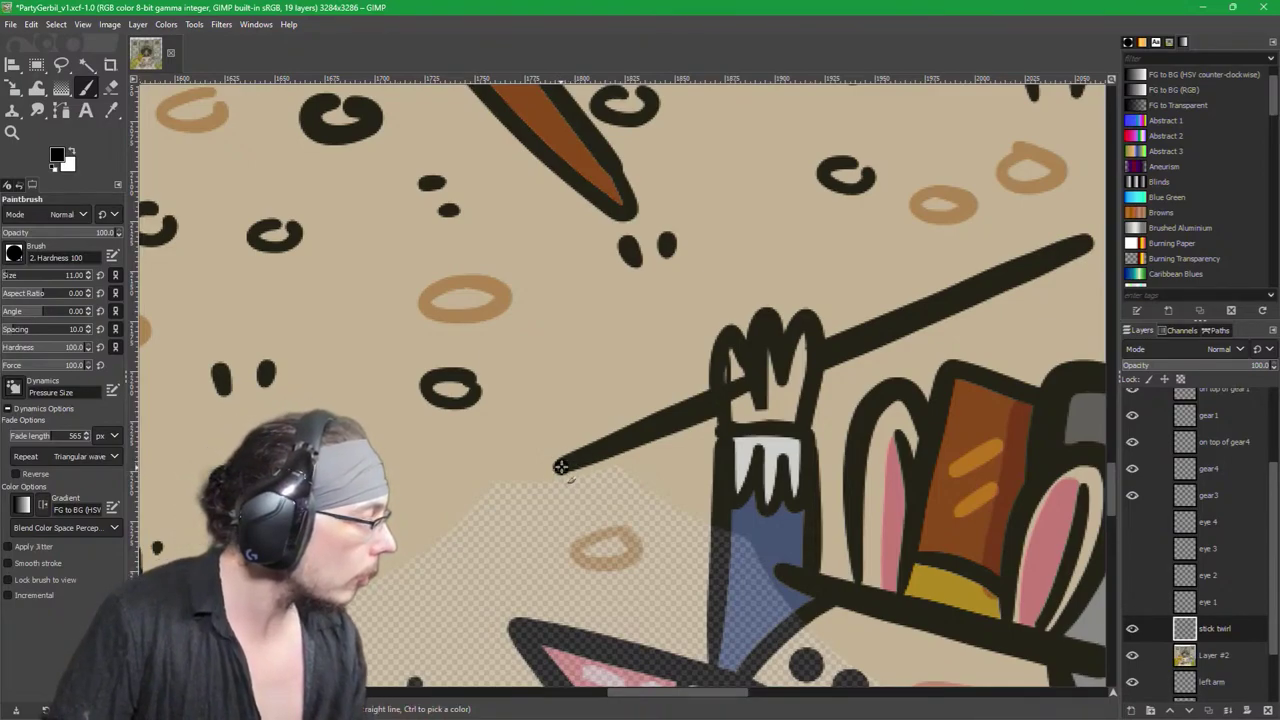
pyautogui.moveTo(595, 451); pyautogui.dragTo(702, 405)
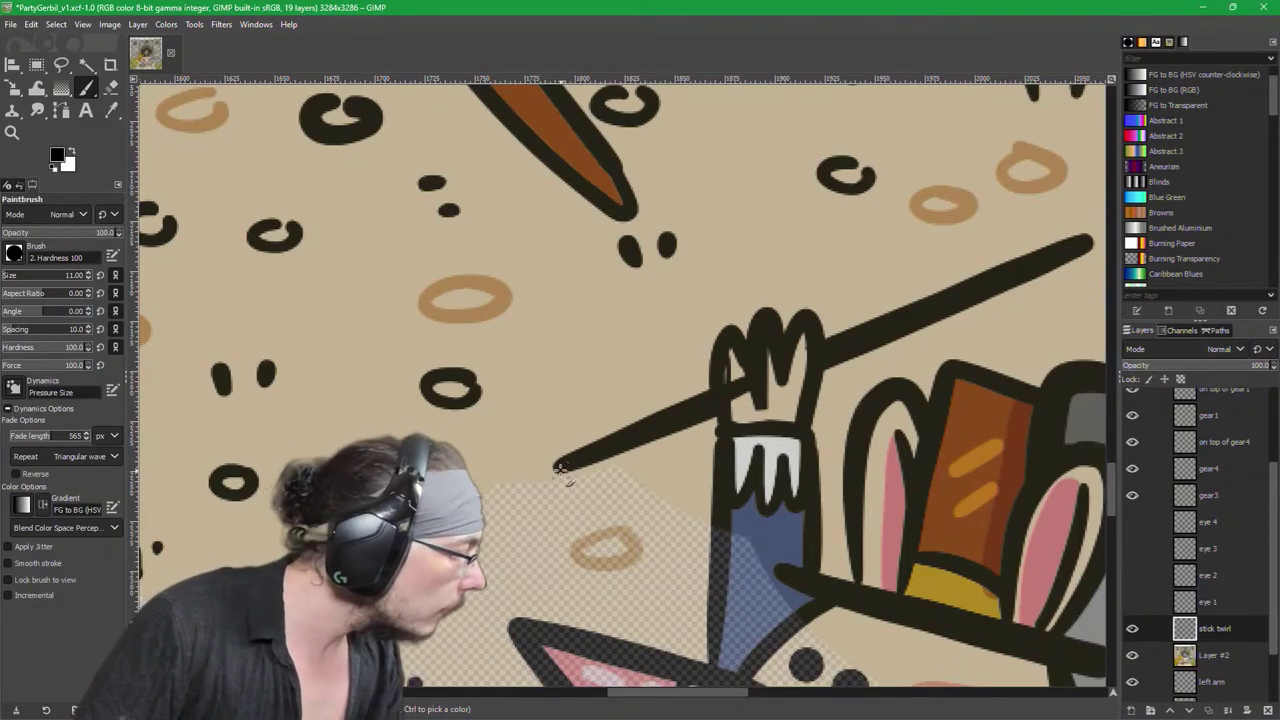
pyautogui.moveTo(577, 460); pyautogui.dragTo(1087, 245)
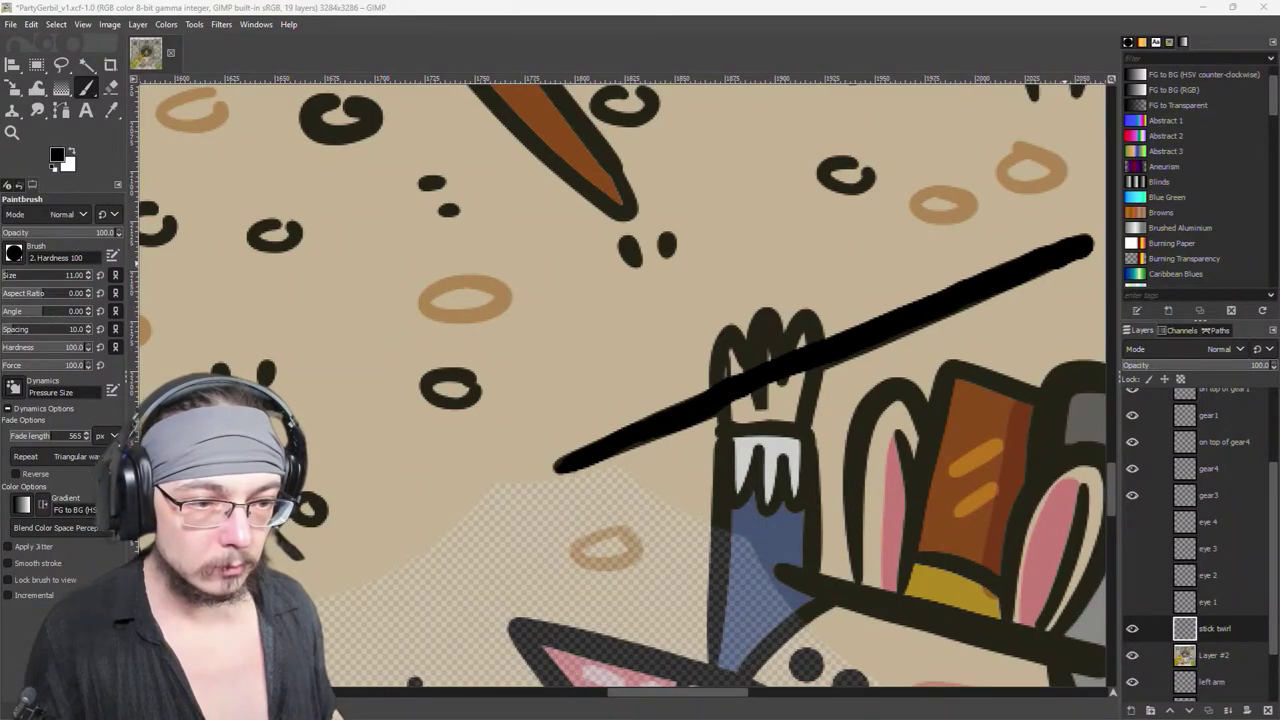
# Step: Raise Layer #2's opacity to 100 and hide the layer to check the traced stick on its own
pyautogui.press('f')
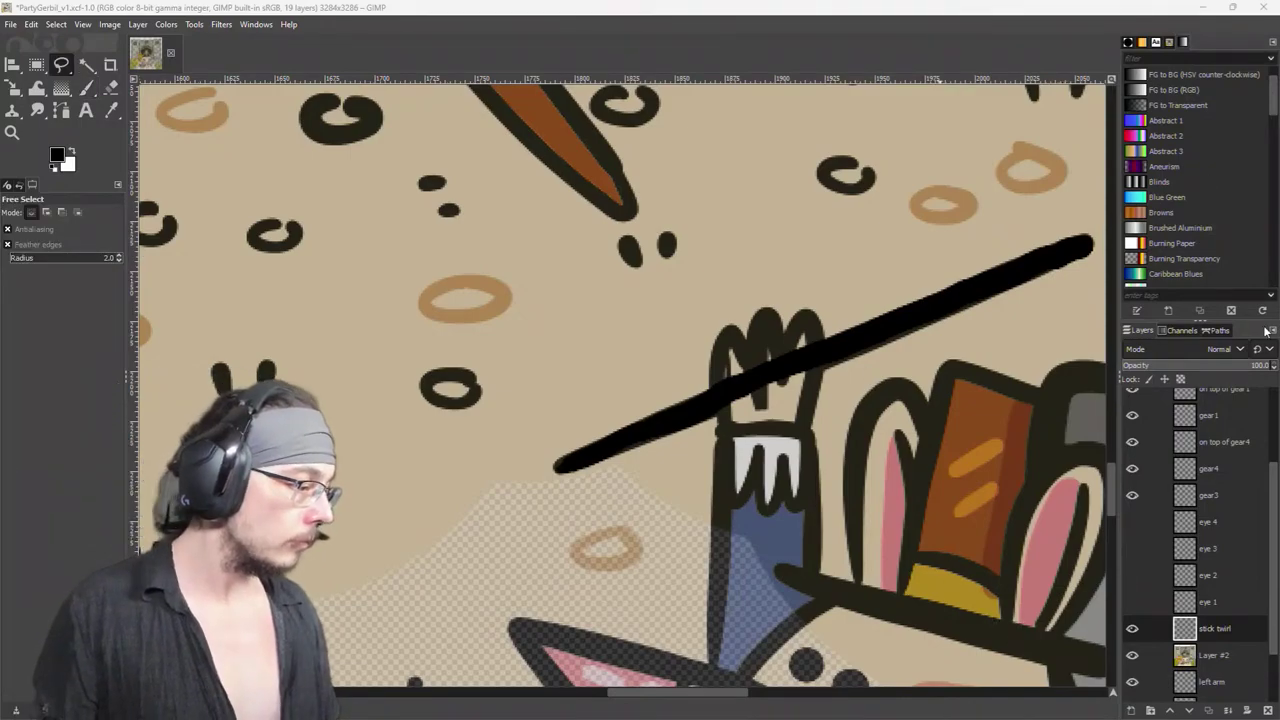
pyautogui.click(1184, 657)
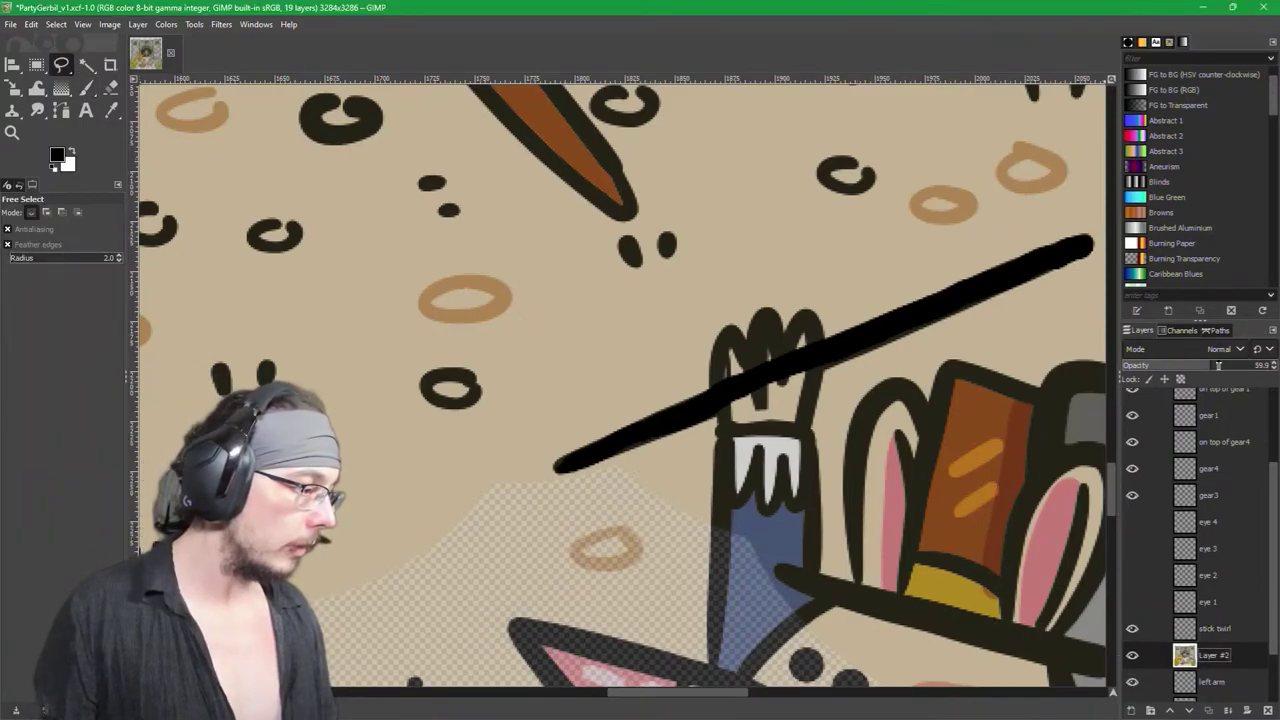
pyautogui.moveTo(1215, 367); pyautogui.dragTo(1275, 367)
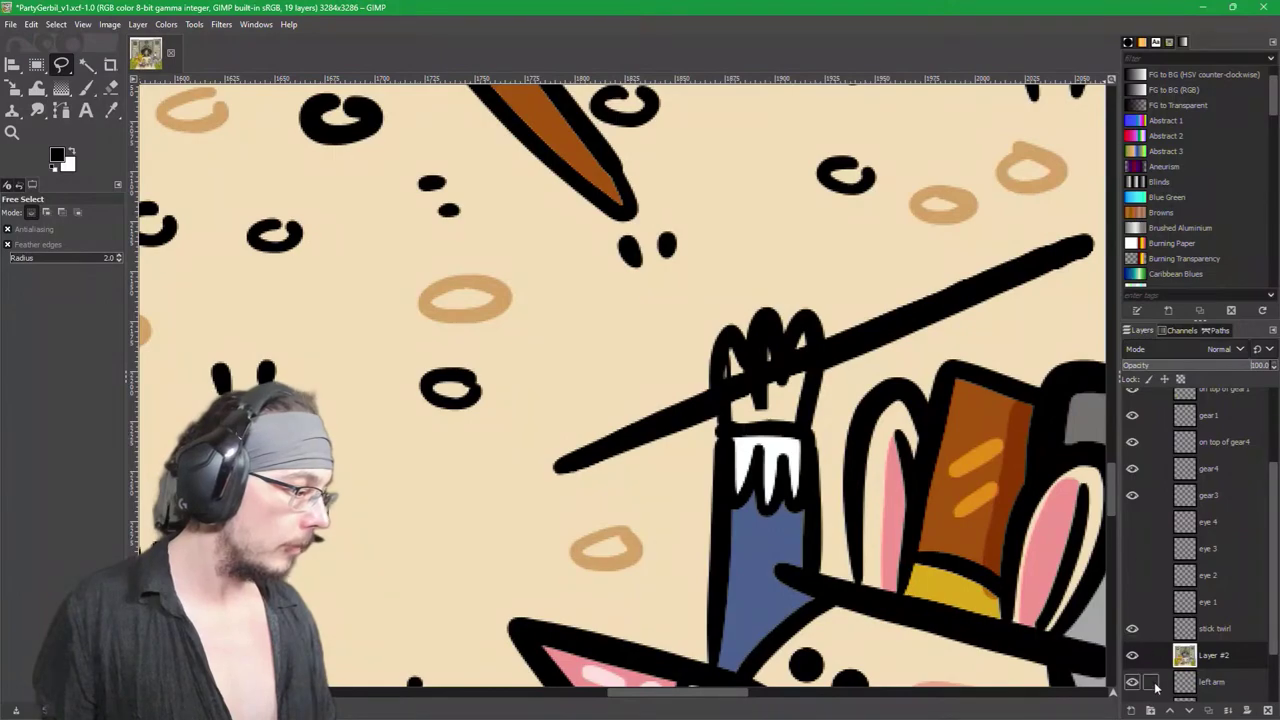
pyautogui.click(1132, 657)
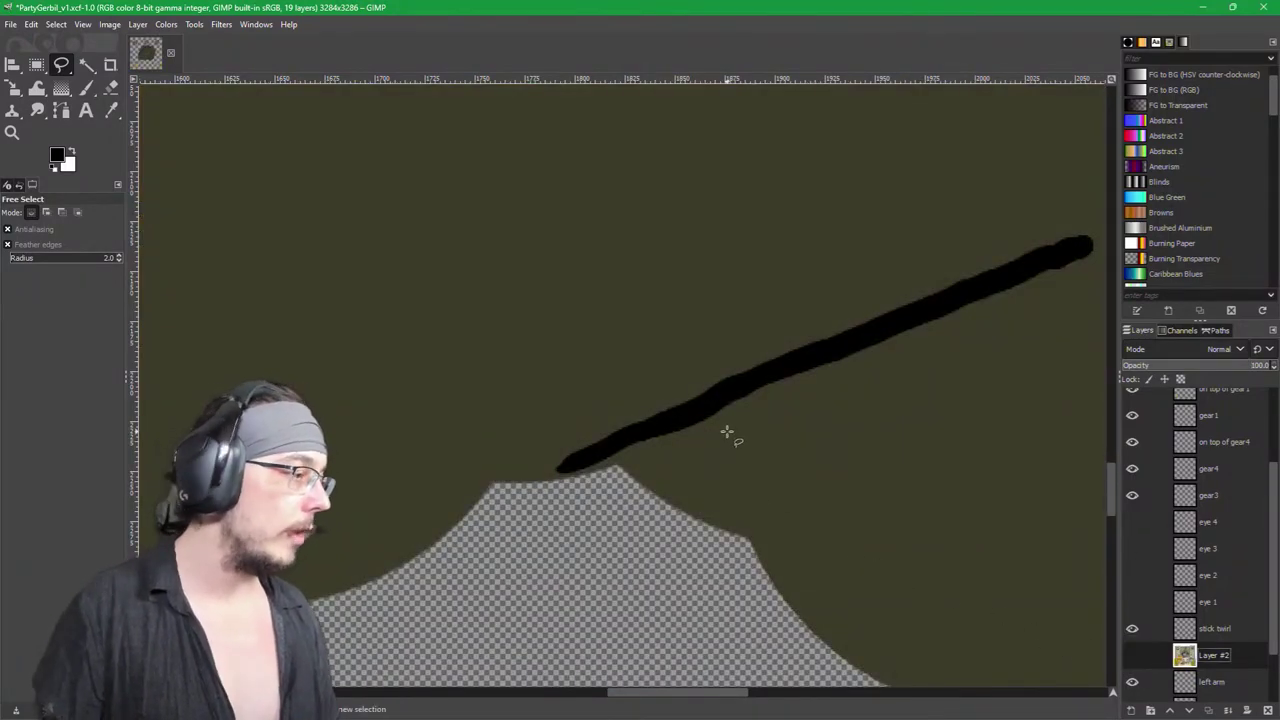
# Step: Enable Smooth stroke for the paintbrush, test it on the stick twirl layer, and undo back to before the stick was traced
pyautogui.press('p')
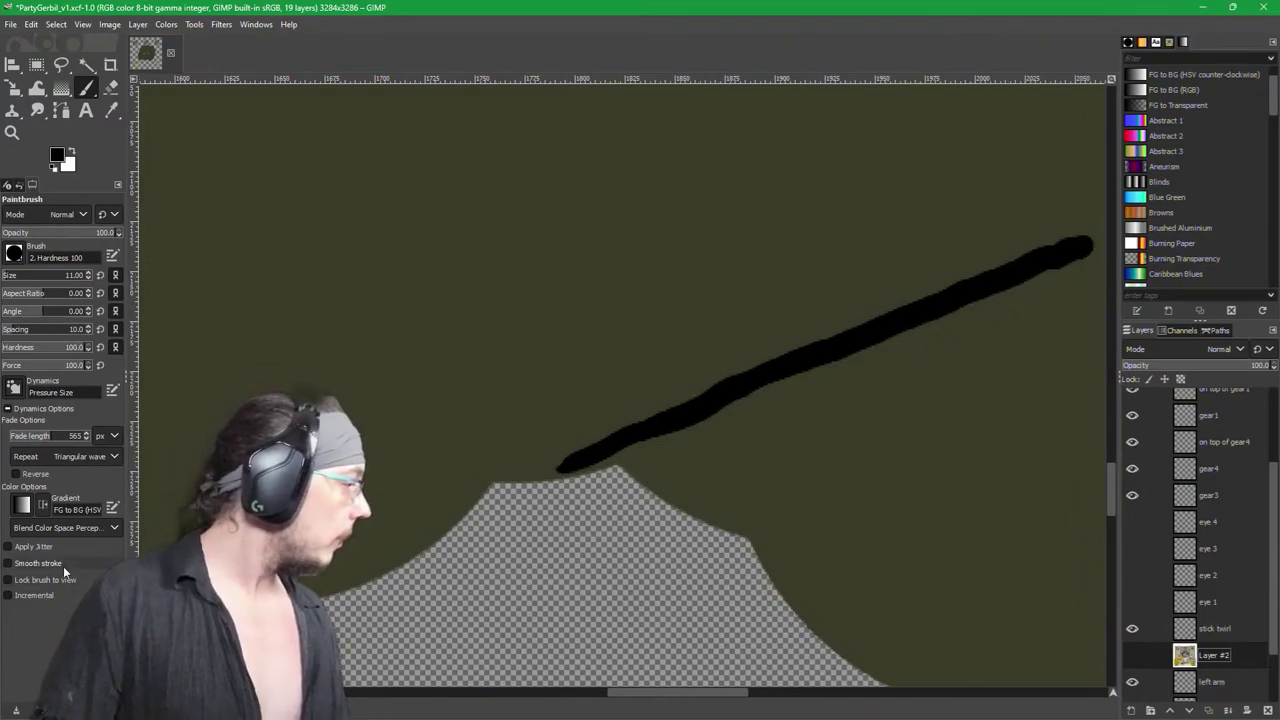
pyautogui.click(33, 566)
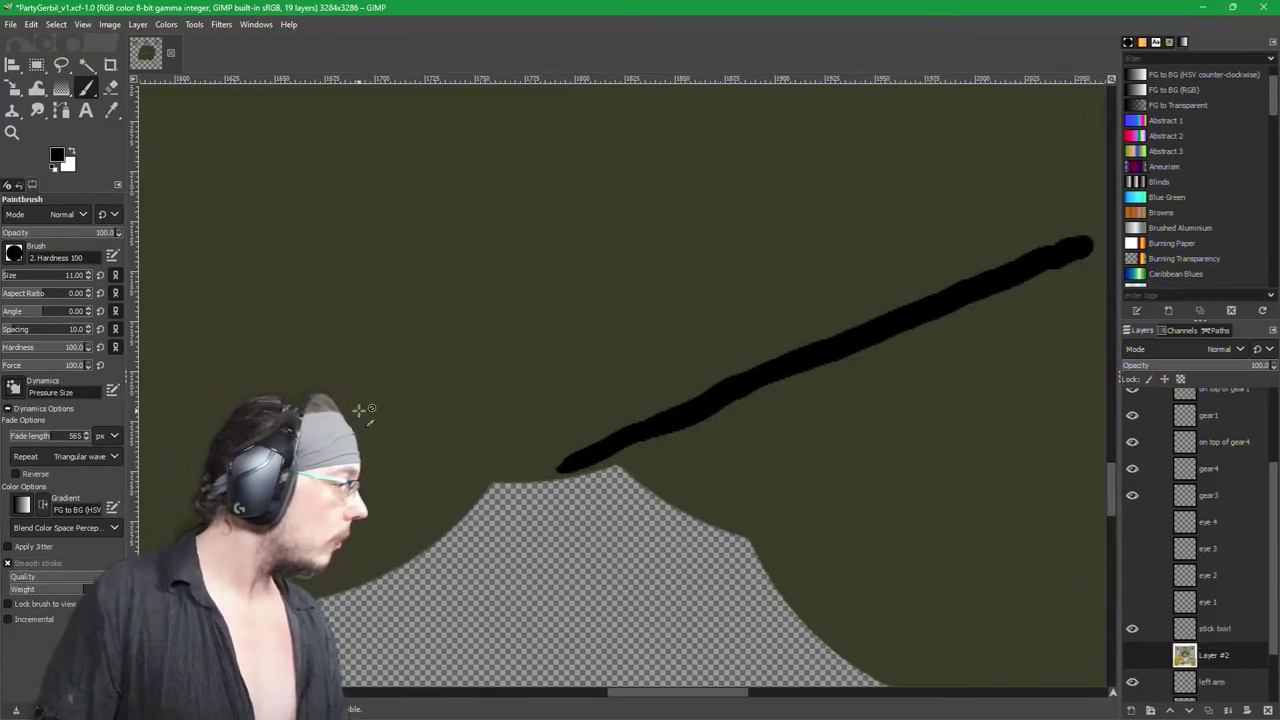
pyautogui.click(1185, 630)
pyautogui.moveTo(534, 419); pyautogui.dragTo(850, 256)
pyautogui.hotkey('ctrl', 'z')
pyautogui.hotkey('ctrl', 'z')
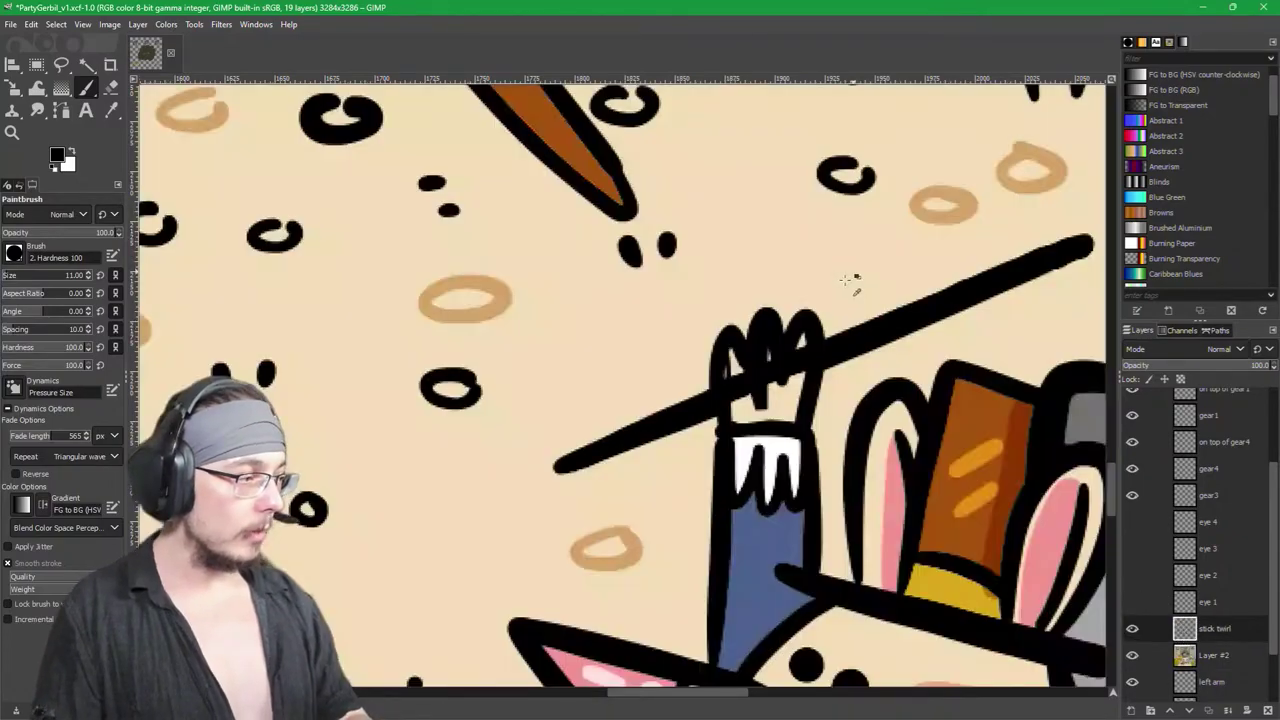
pyautogui.hotkey('ctrl', 'z')
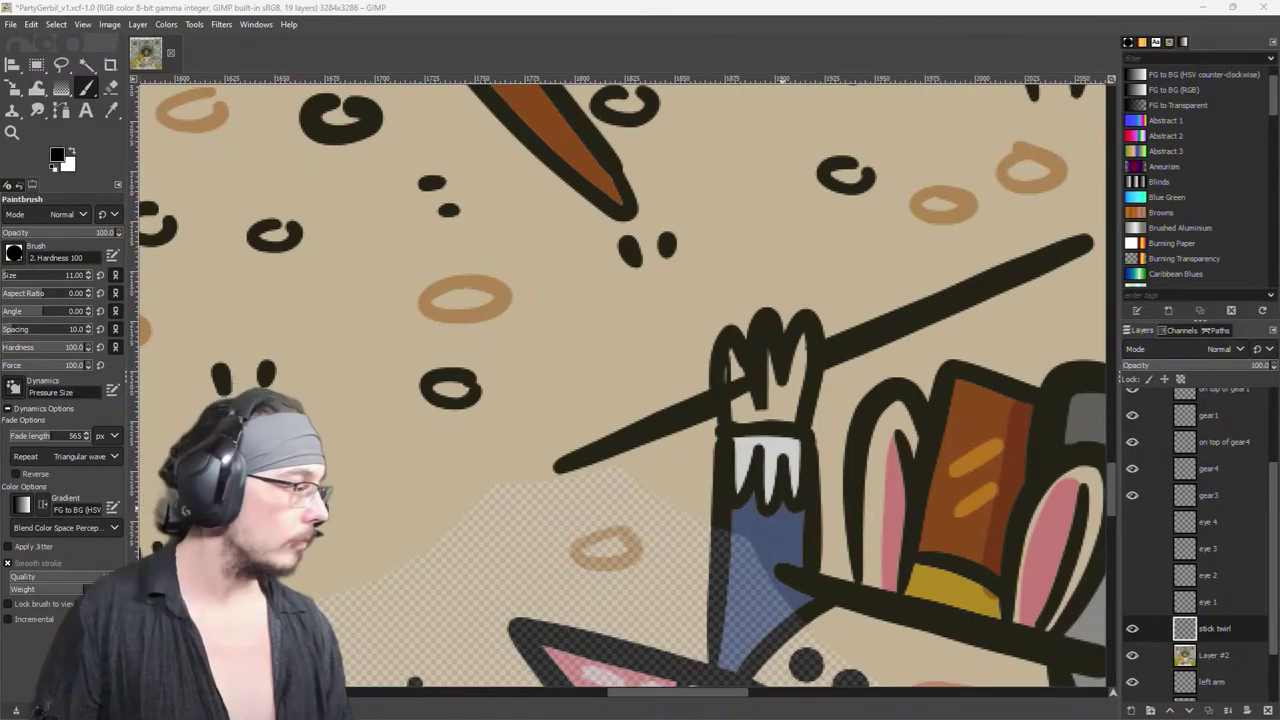
# Step: Try tracing the twirling stick with smoothed black paintbrush strokes and undo each attempt
pyautogui.press('f')
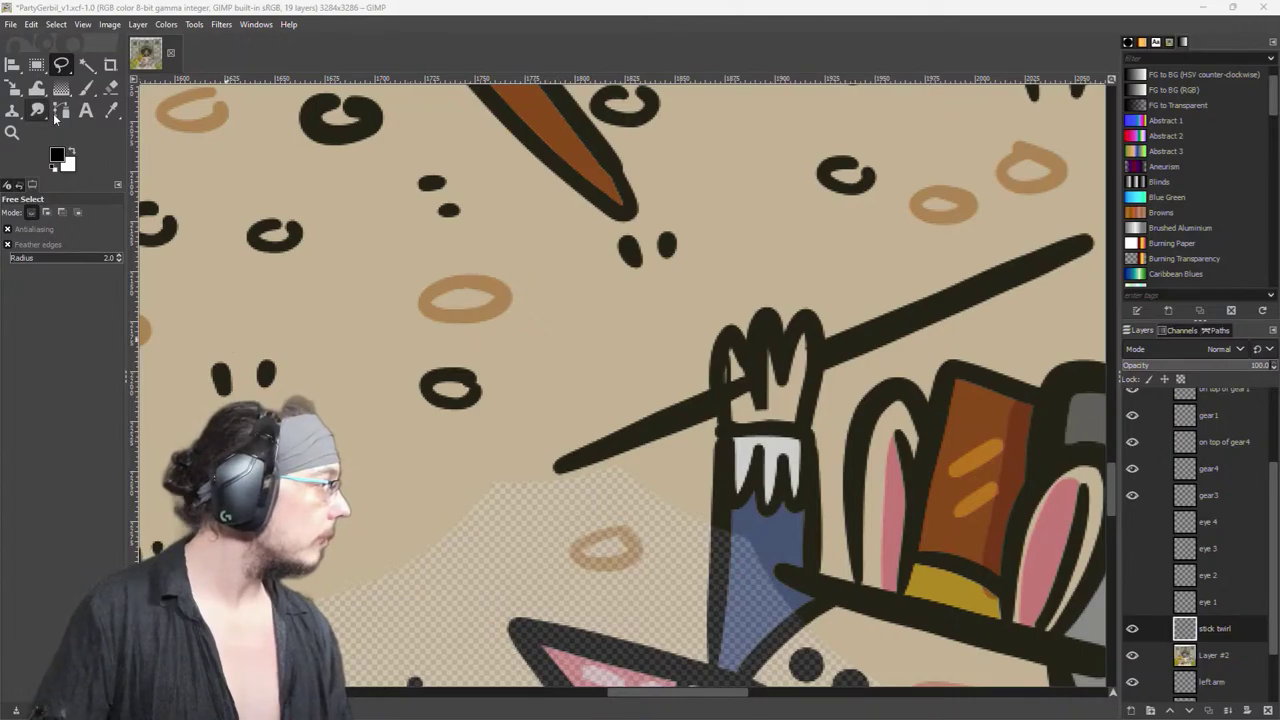
pyautogui.click(87, 87)
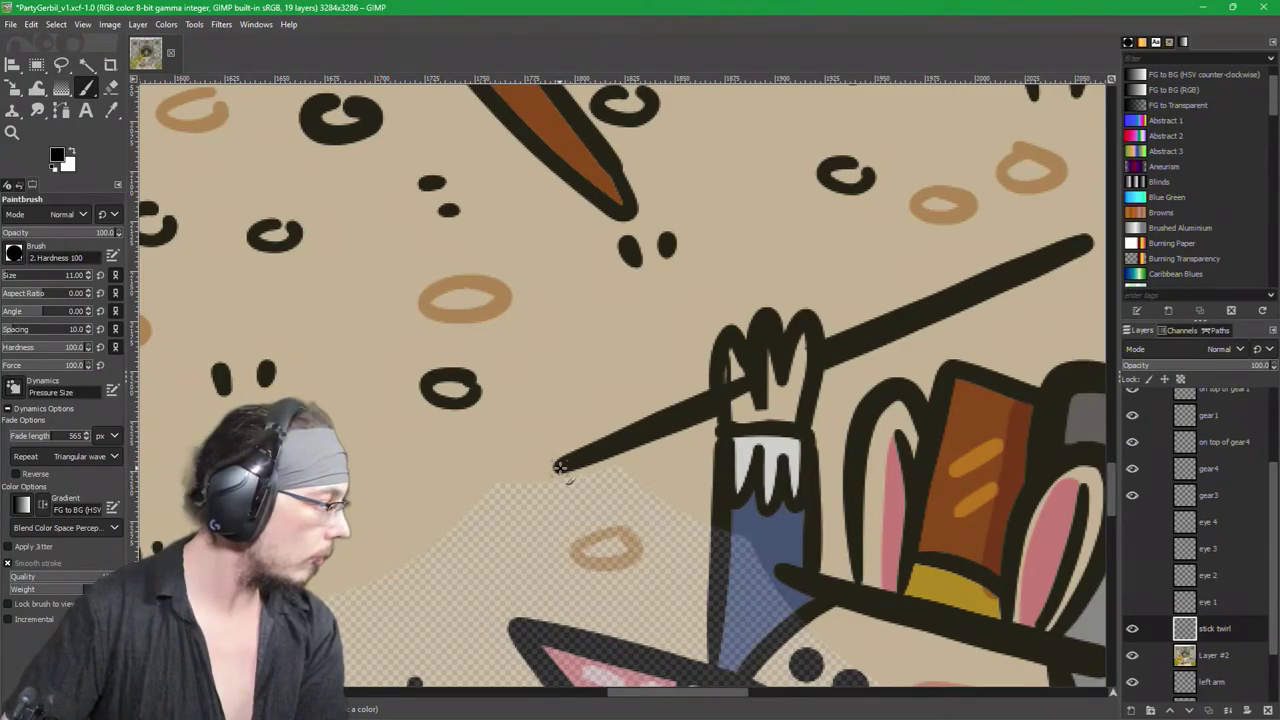
pyautogui.moveTo(586, 452); pyautogui.dragTo(700, 413)
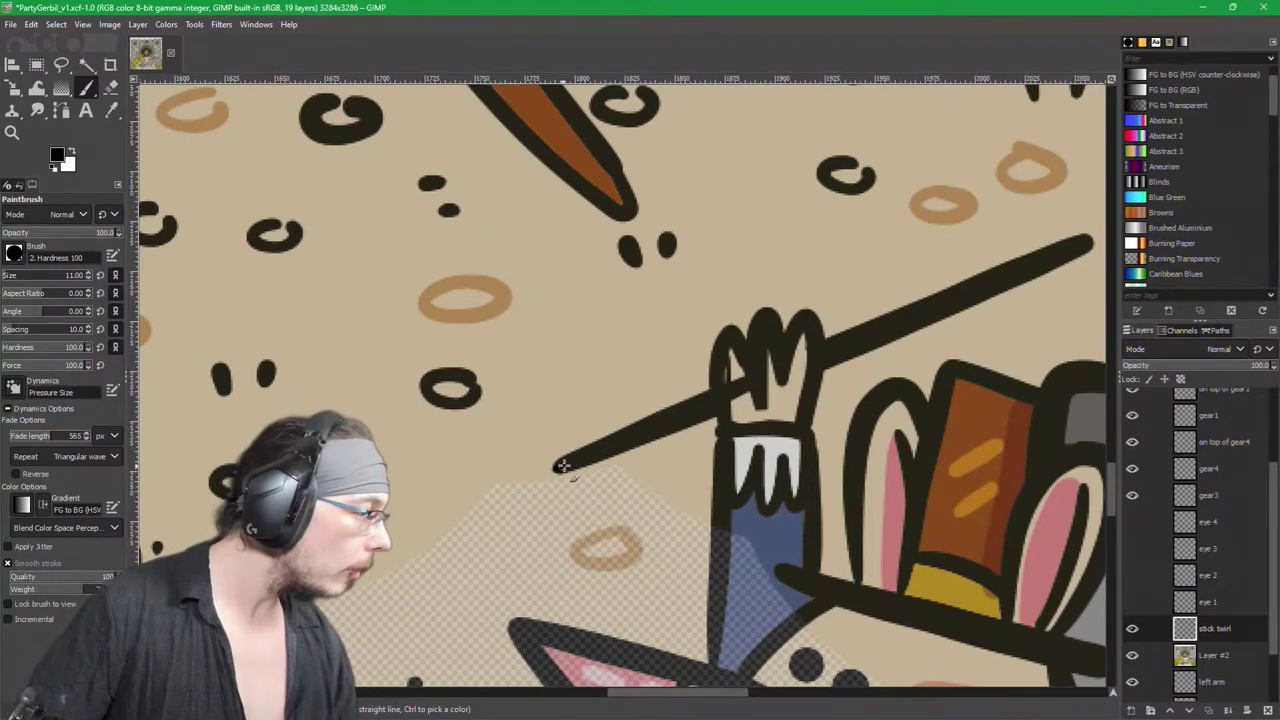
pyautogui.moveTo(587, 456); pyautogui.dragTo(618, 439)
pyautogui.hotkey('ctrl', 'z')
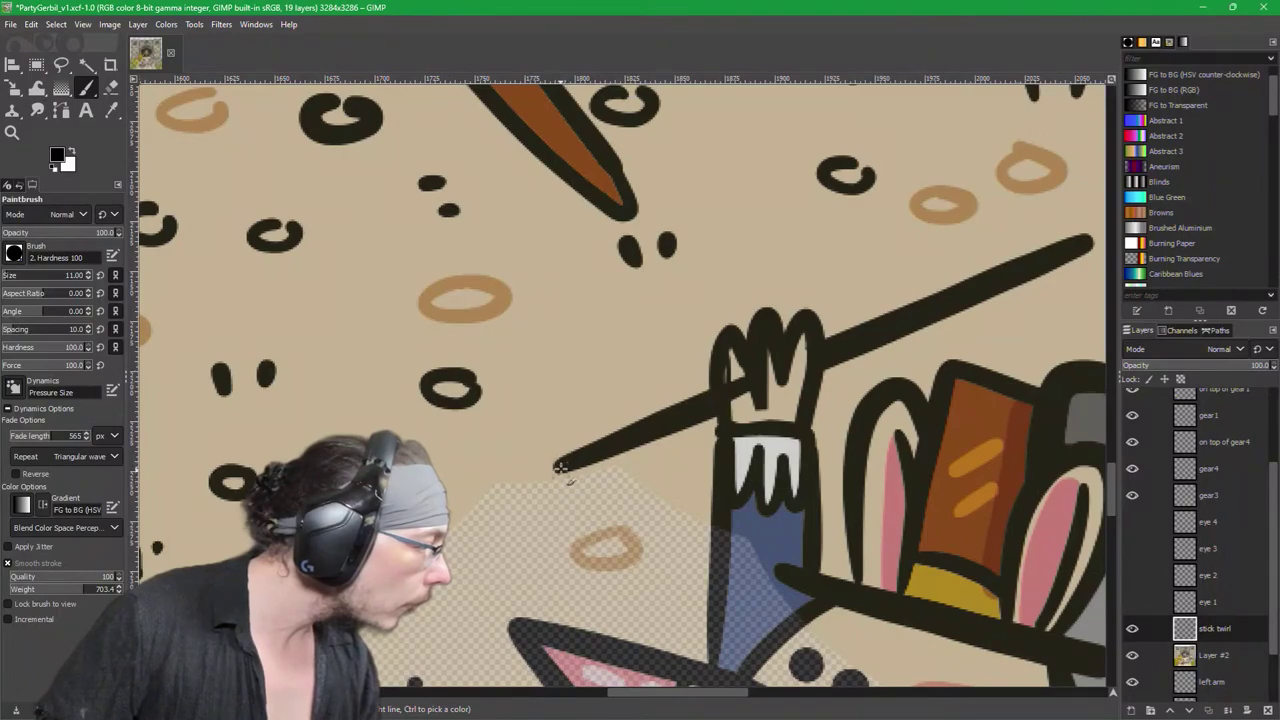
pyautogui.moveTo(564, 466); pyautogui.dragTo(1090, 243)
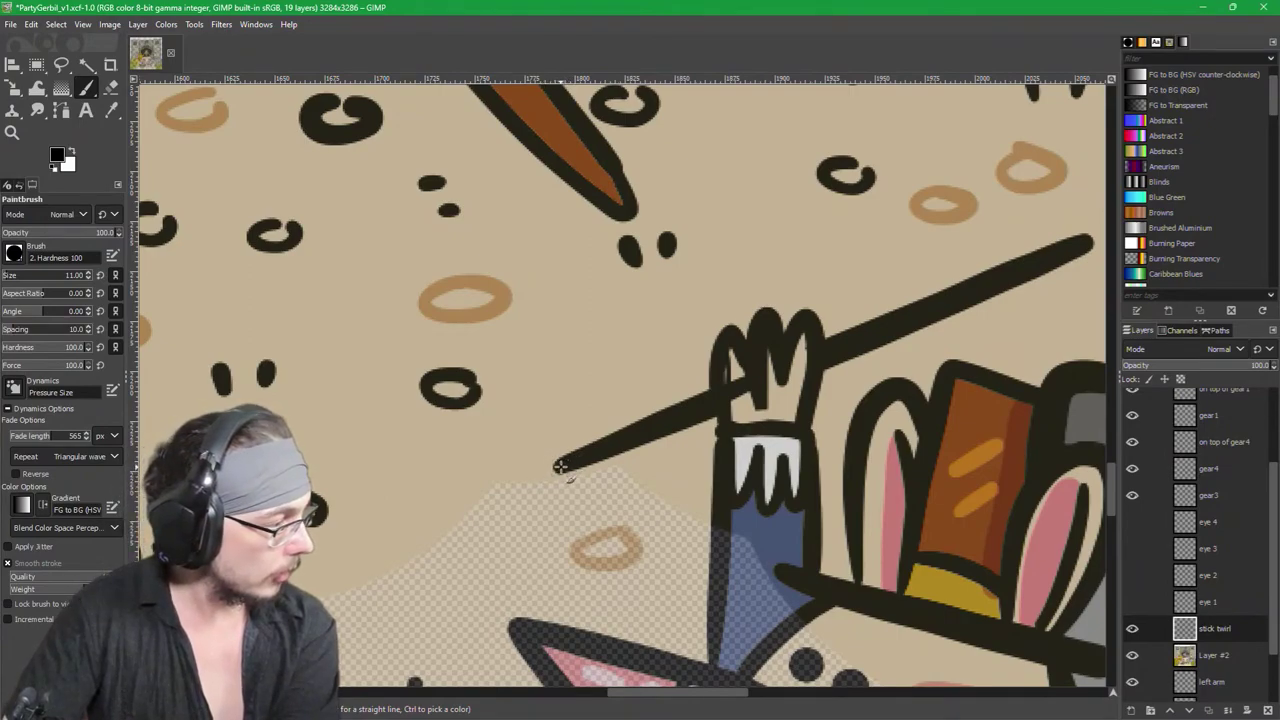
pyautogui.moveTo(607, 447); pyautogui.dragTo(950, 298)
pyautogui.hotkey('shift', 'e')
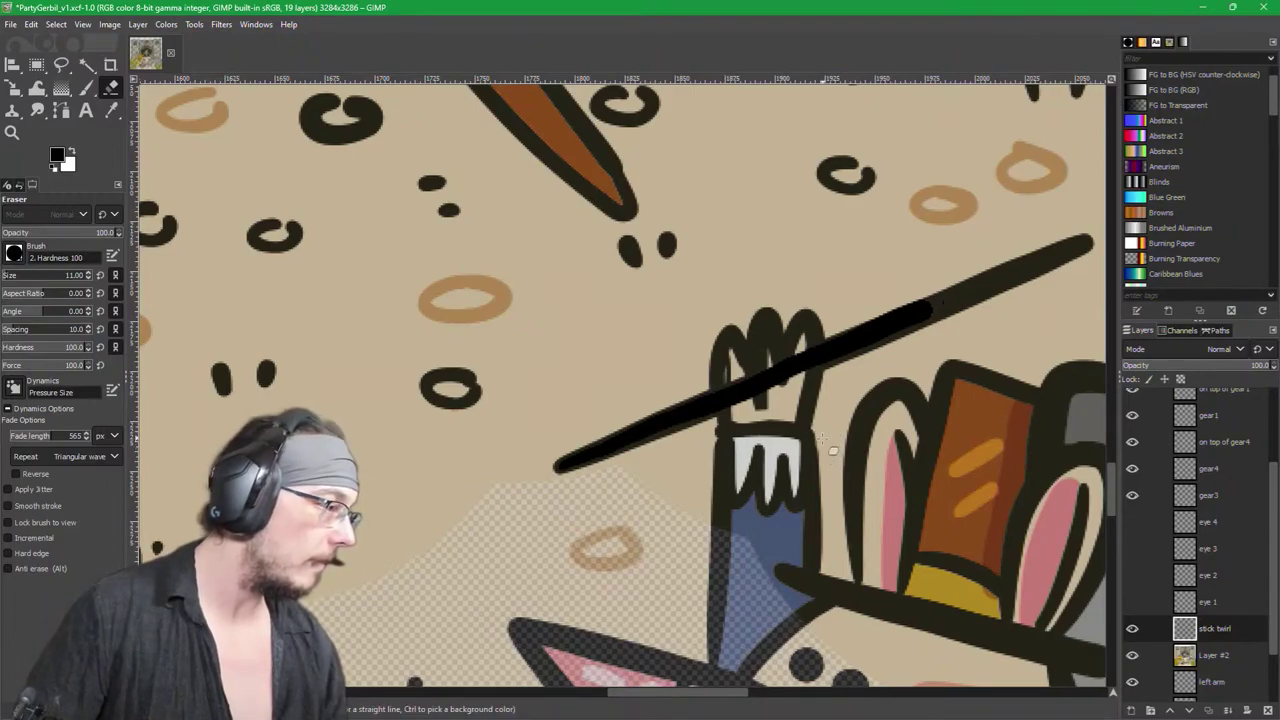
pyautogui.hotkey('ctrl', 'z')
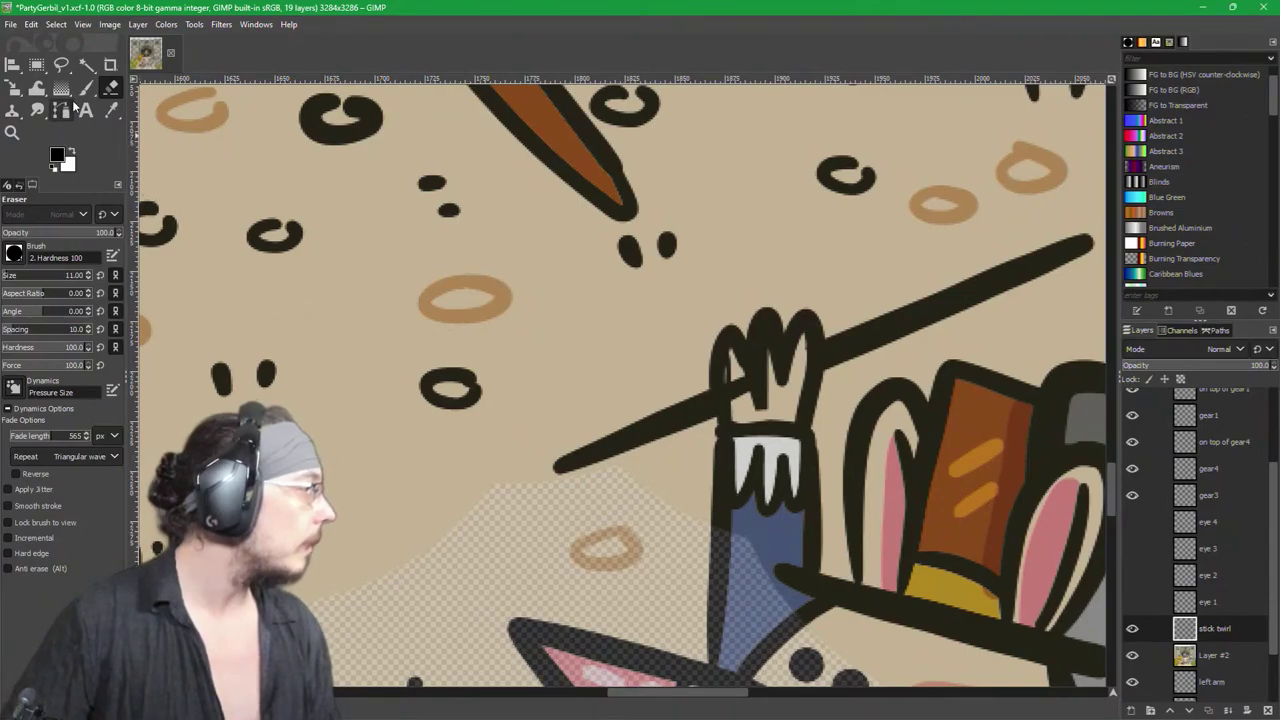
# Step: Trace the stick's full length in smoothed black on the stick twirl layer, checking the line with Layer #2 temporarily hidden
pyautogui.press('p')
pyautogui.click(497, 384)
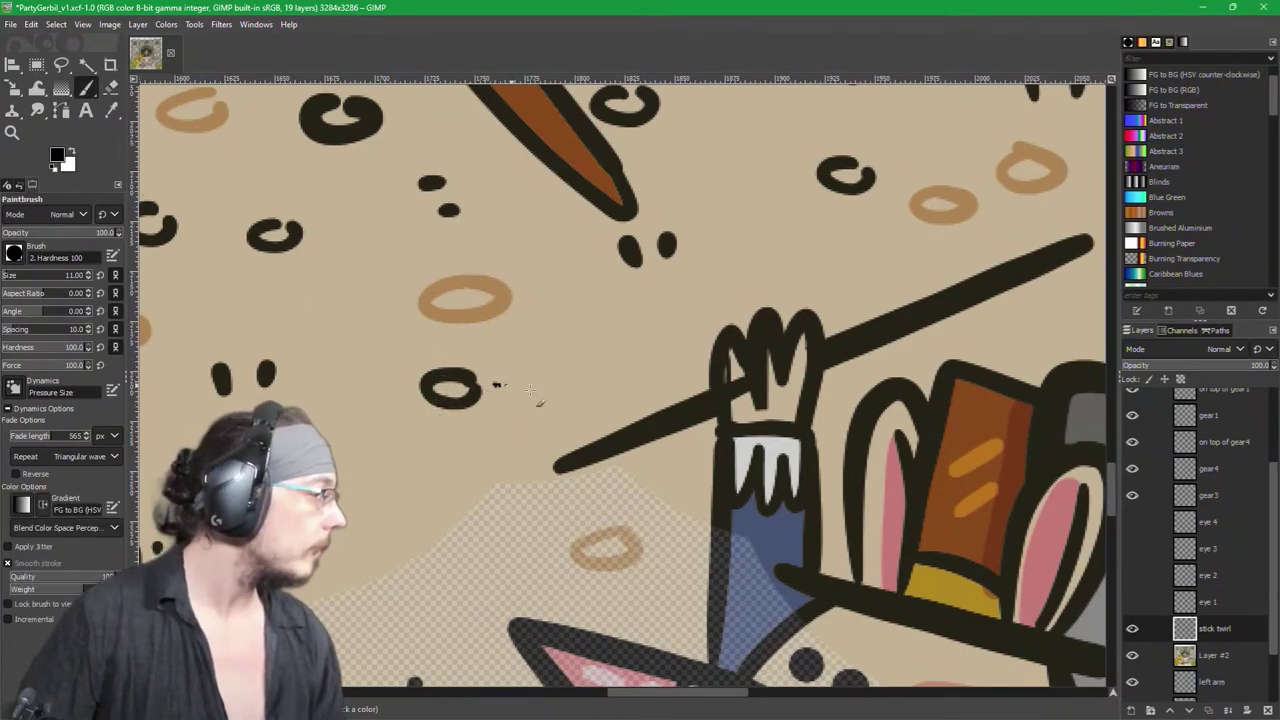
pyautogui.hotkey('ctrl', 'z')
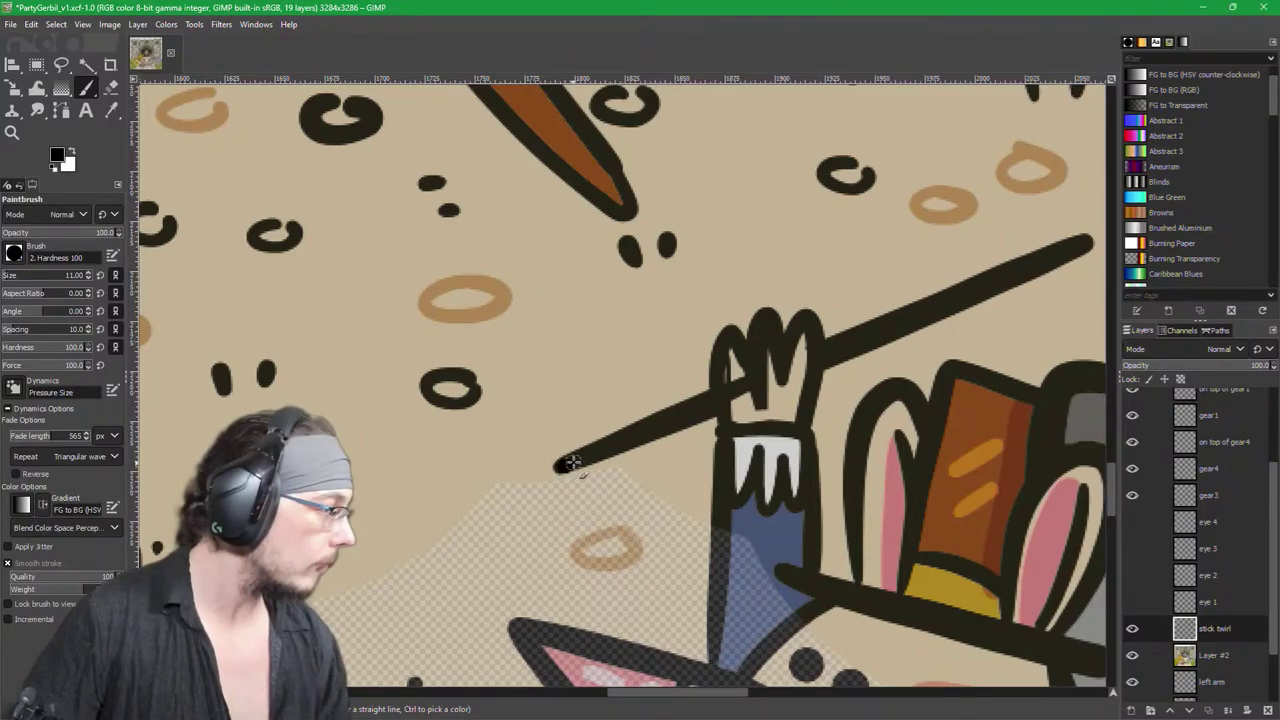
pyautogui.moveTo(604, 450); pyautogui.dragTo(1092, 240)
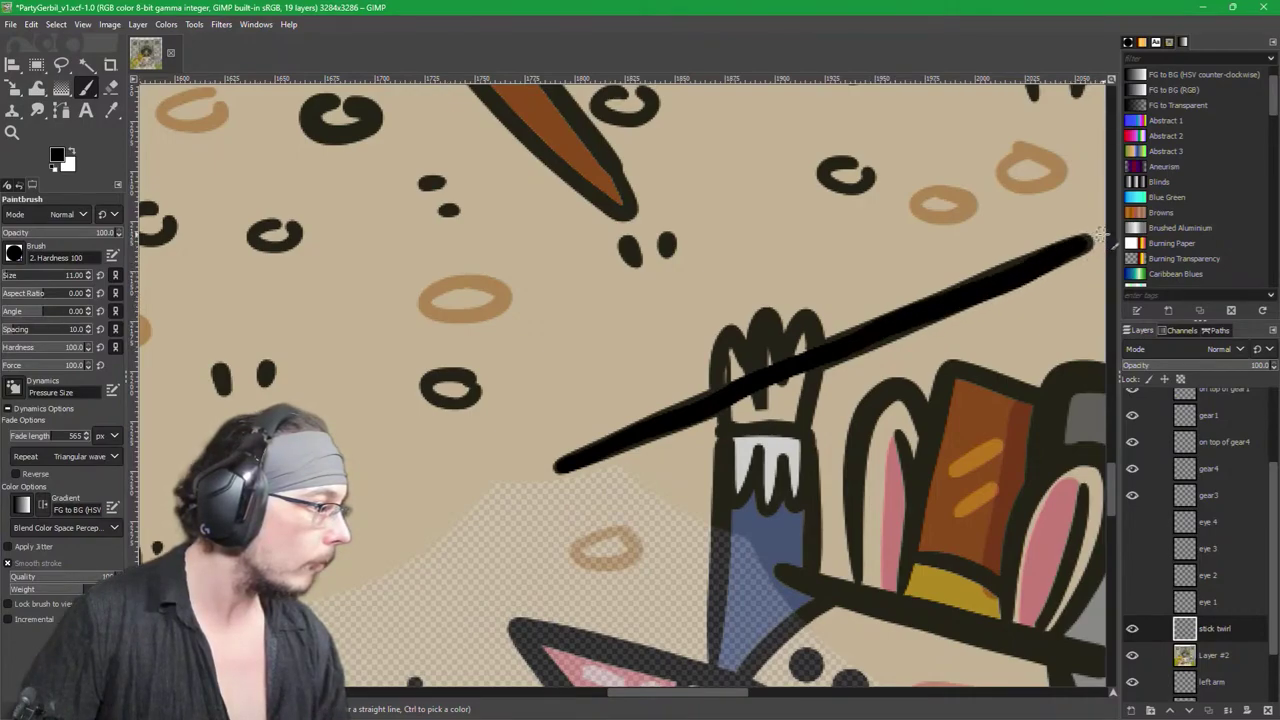
pyautogui.click(1133, 655)
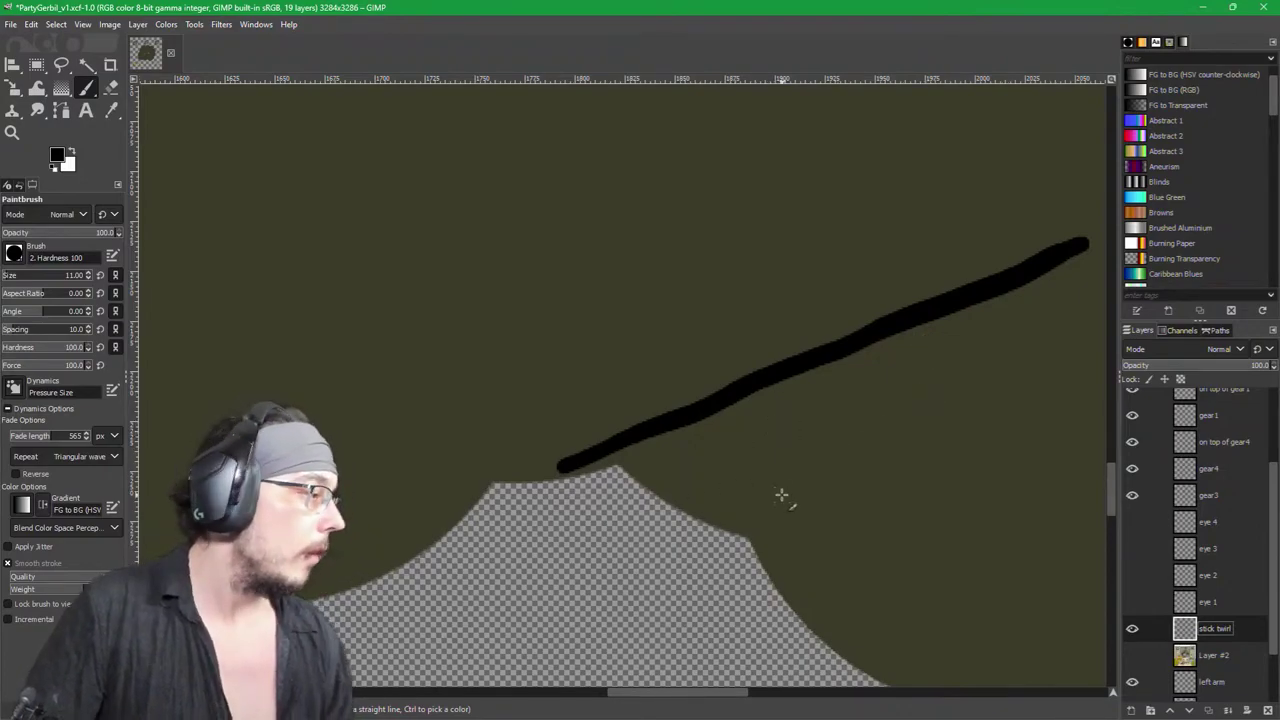
pyautogui.press('v')
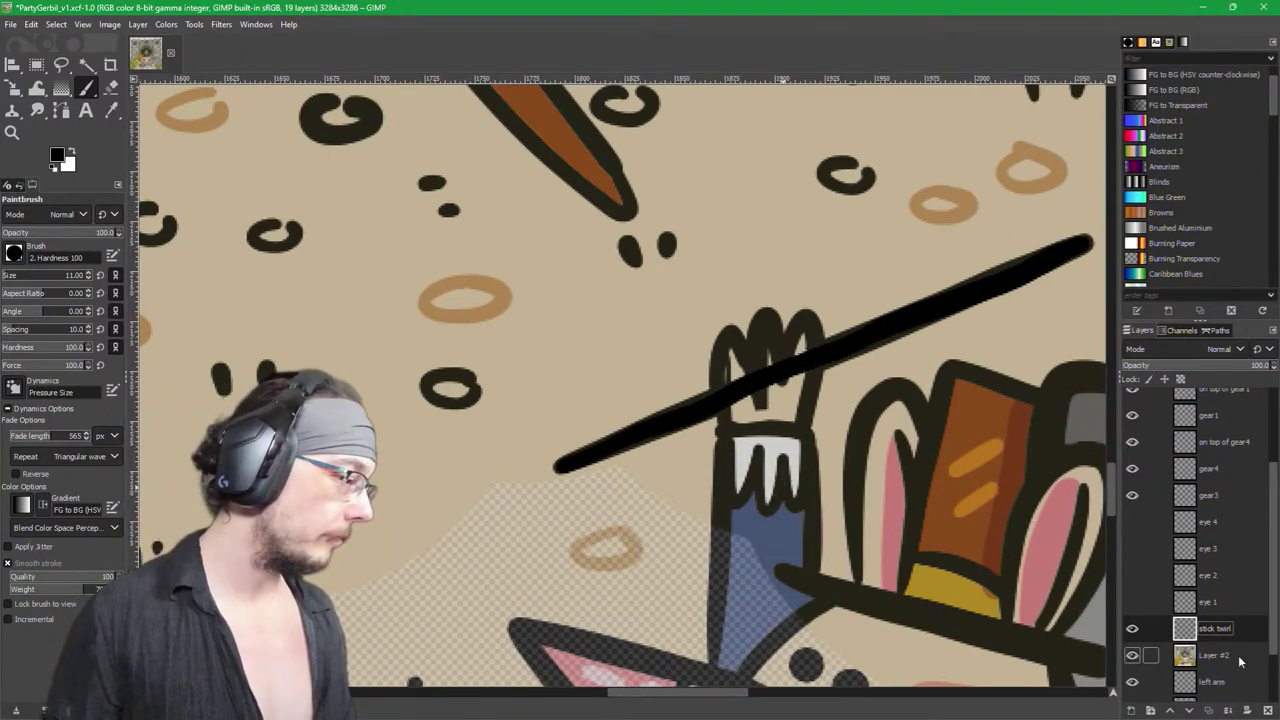
# Step: Hide the stick twirl layer and restore Layer #2 to 100 opacity
pyautogui.click(1132, 628)
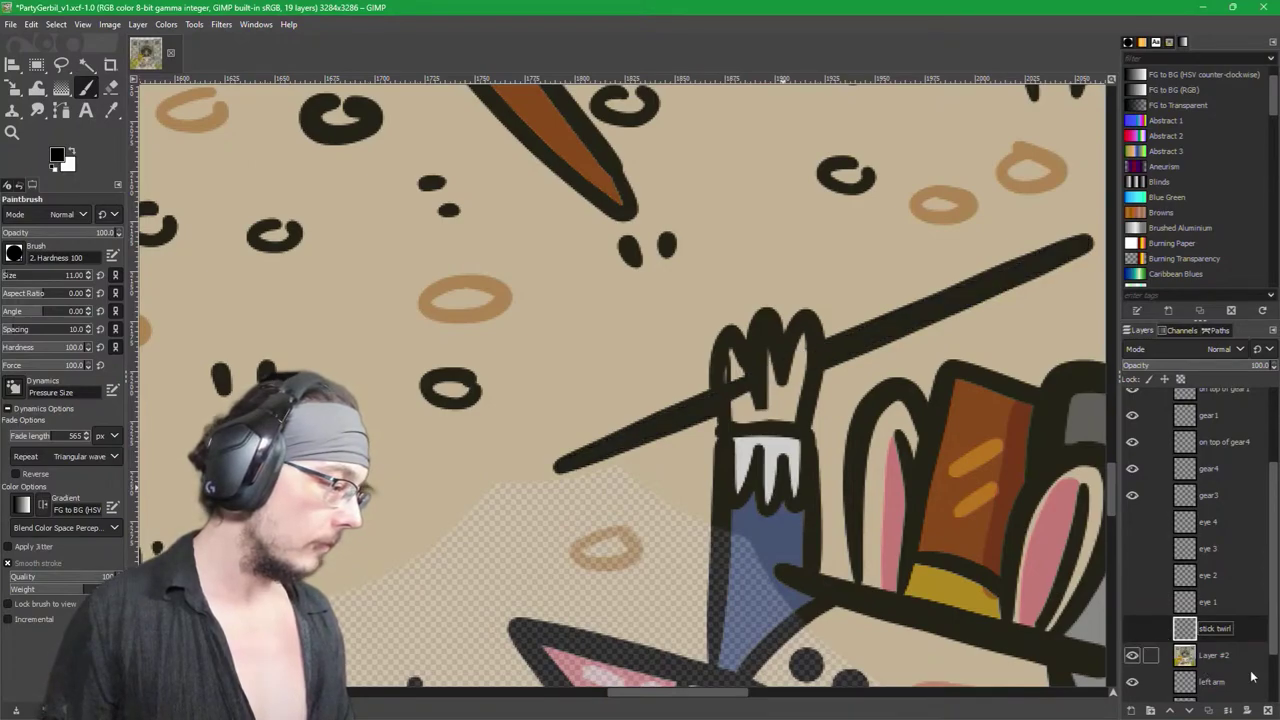
pyautogui.click(1205, 657)
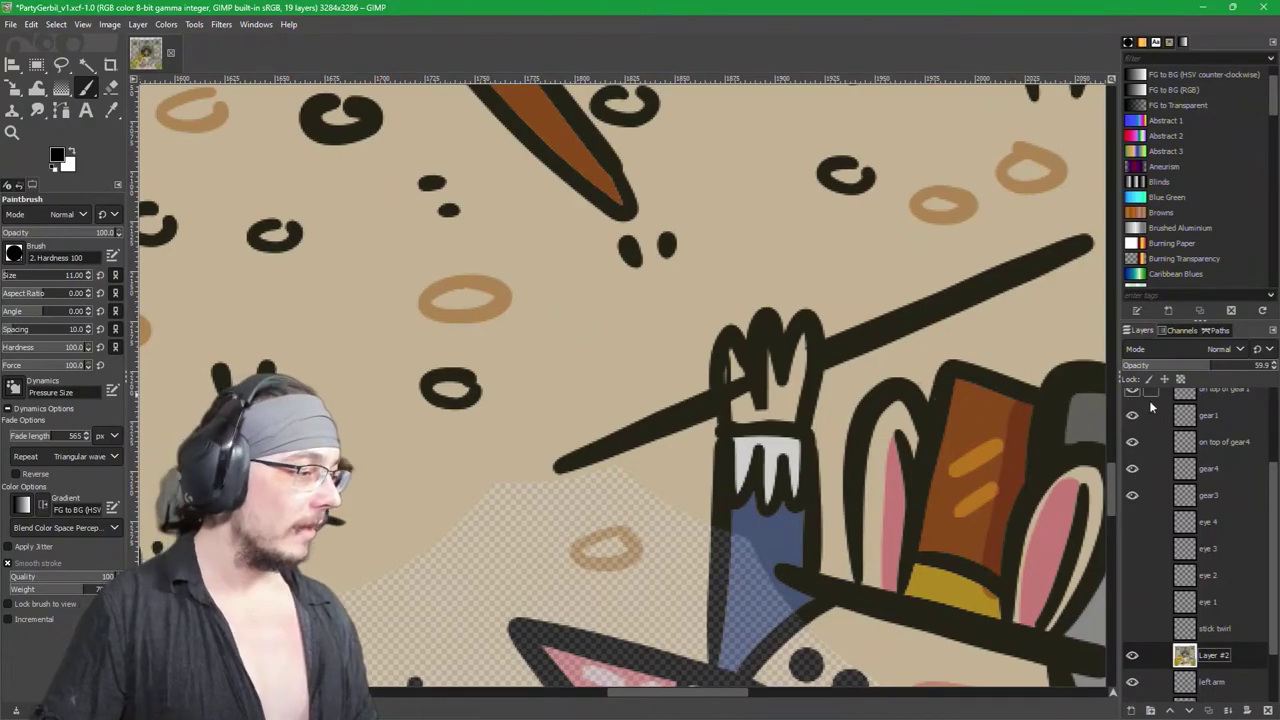
pyautogui.moveTo(1205, 367); pyautogui.dragTo(1270, 366)
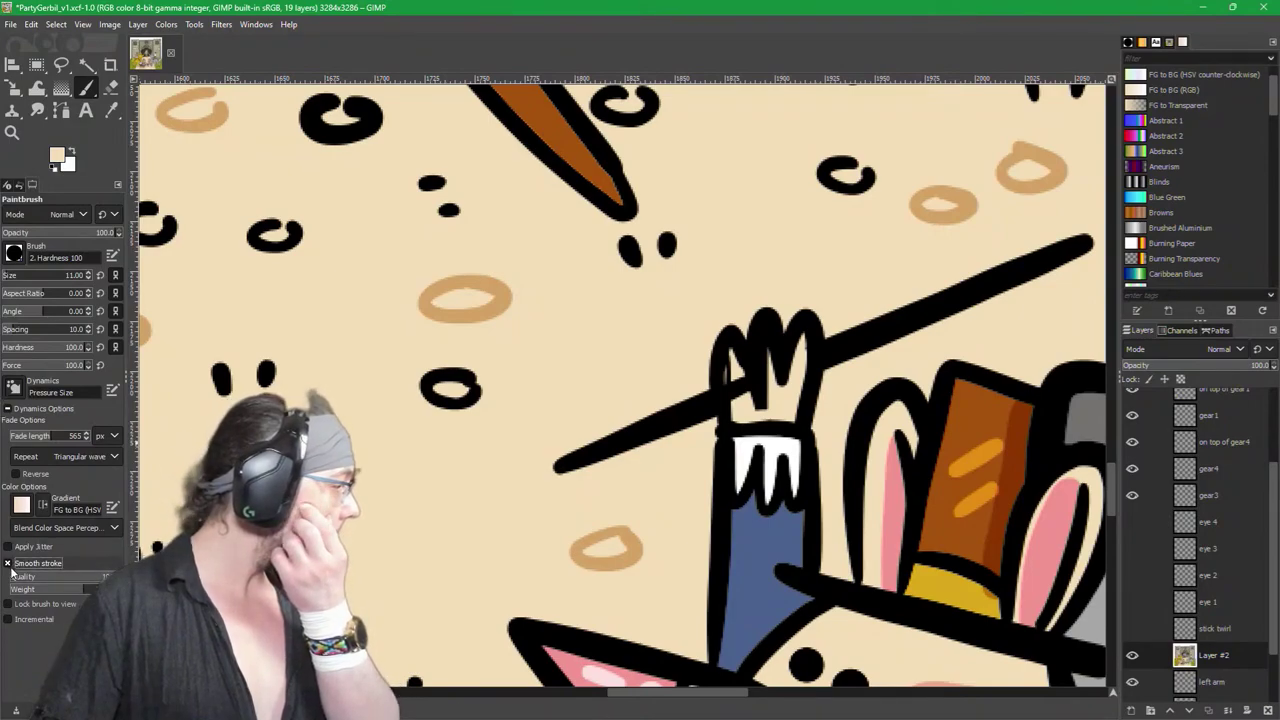
# Step: Turn off Smooth stroke and set the paintbrush dynamics to Dynamics Off
pyautogui.click(30, 563)
pyautogui.click(11, 392)
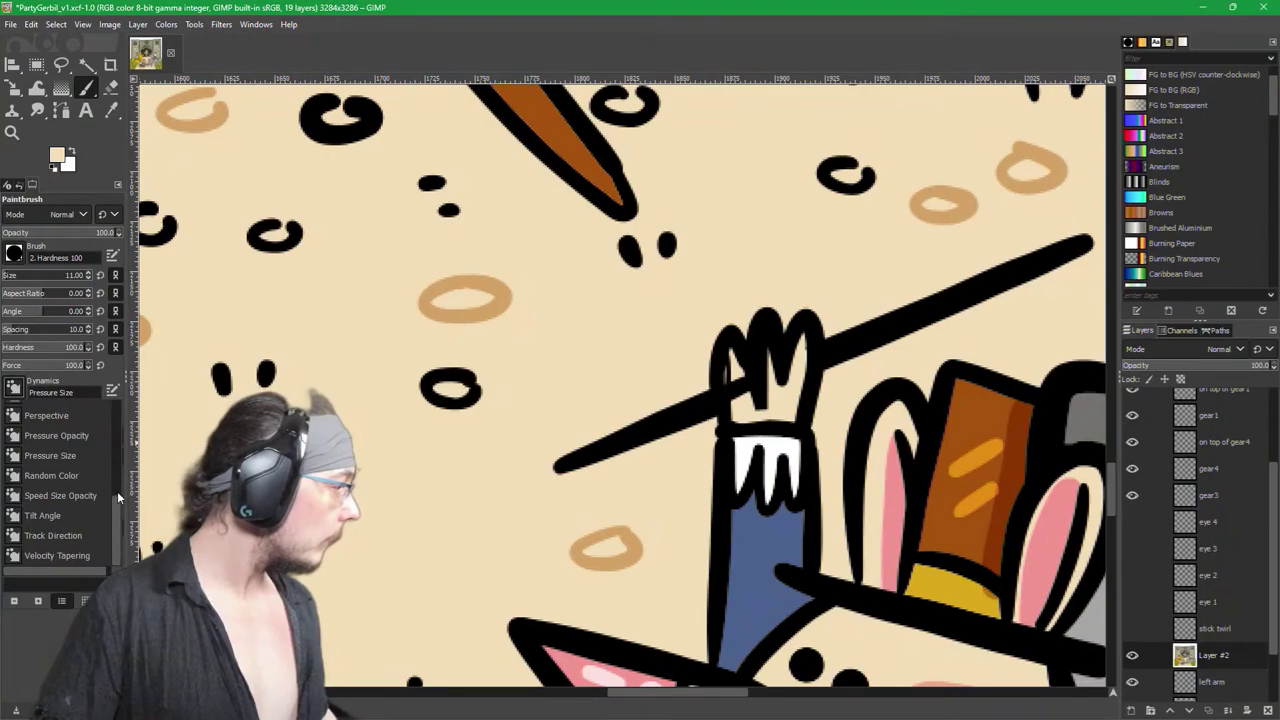
pyautogui.scroll(1, 120, 503)
pyautogui.scroll(-2, 123, 495)
pyautogui.moveTo(125, 480); pyautogui.dragTo(119, 423)
pyautogui.click(52, 474)
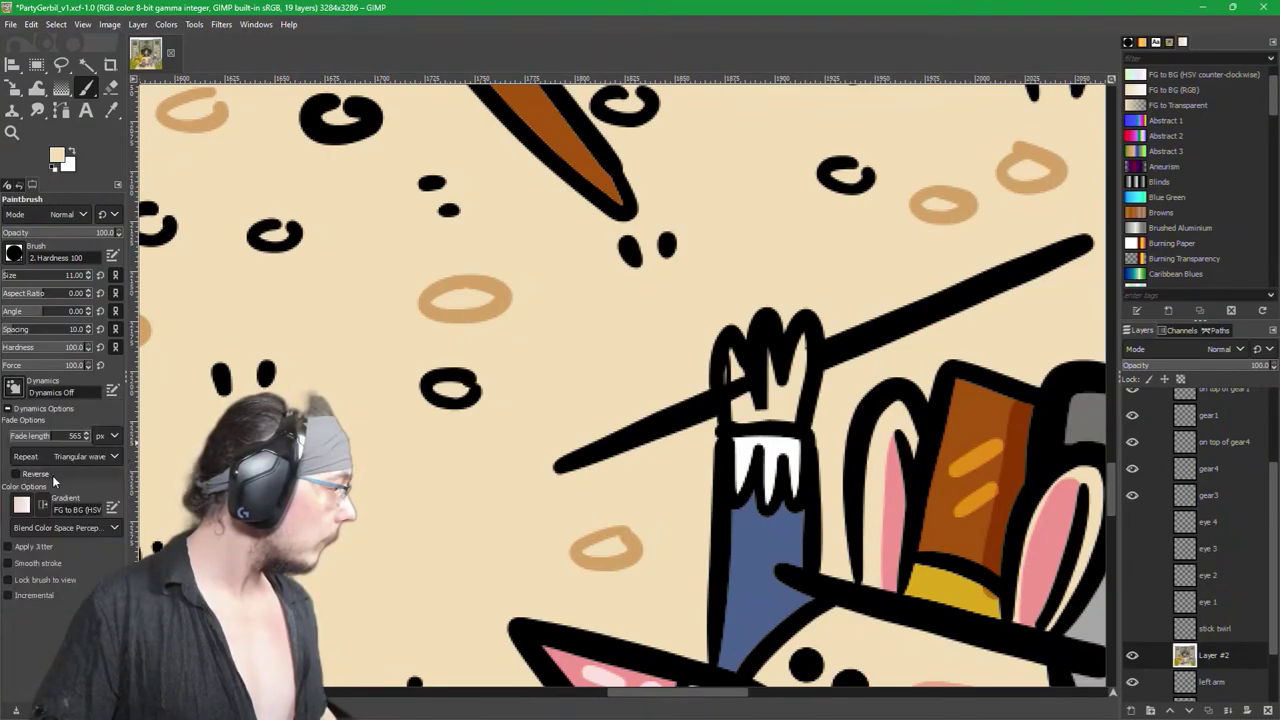
# Step: Paint over the stick left of the raised hand in the ground's beige and repair the hand's left outline in black
pyautogui.moveTo(612, 443)
pyautogui.mouseDown()
pyautogui.moveTo(561, 456)
pyautogui.moveTo(593, 465)
pyautogui.moveTo(618, 432)
pyautogui.moveTo(660, 443)
pyautogui.moveTo(682, 429)
pyautogui.moveTo(693, 399)
pyautogui.mouseUp()
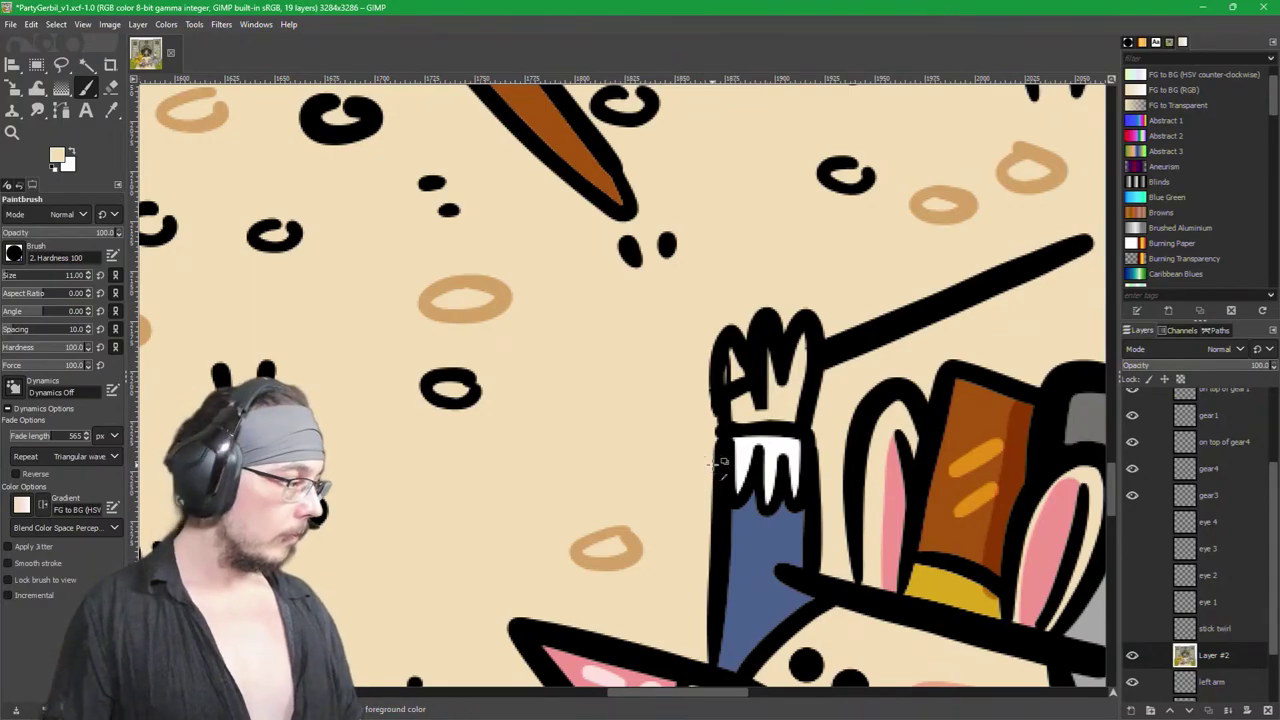
pyautogui.press('d')
pyautogui.scroll(5, 760, 360)
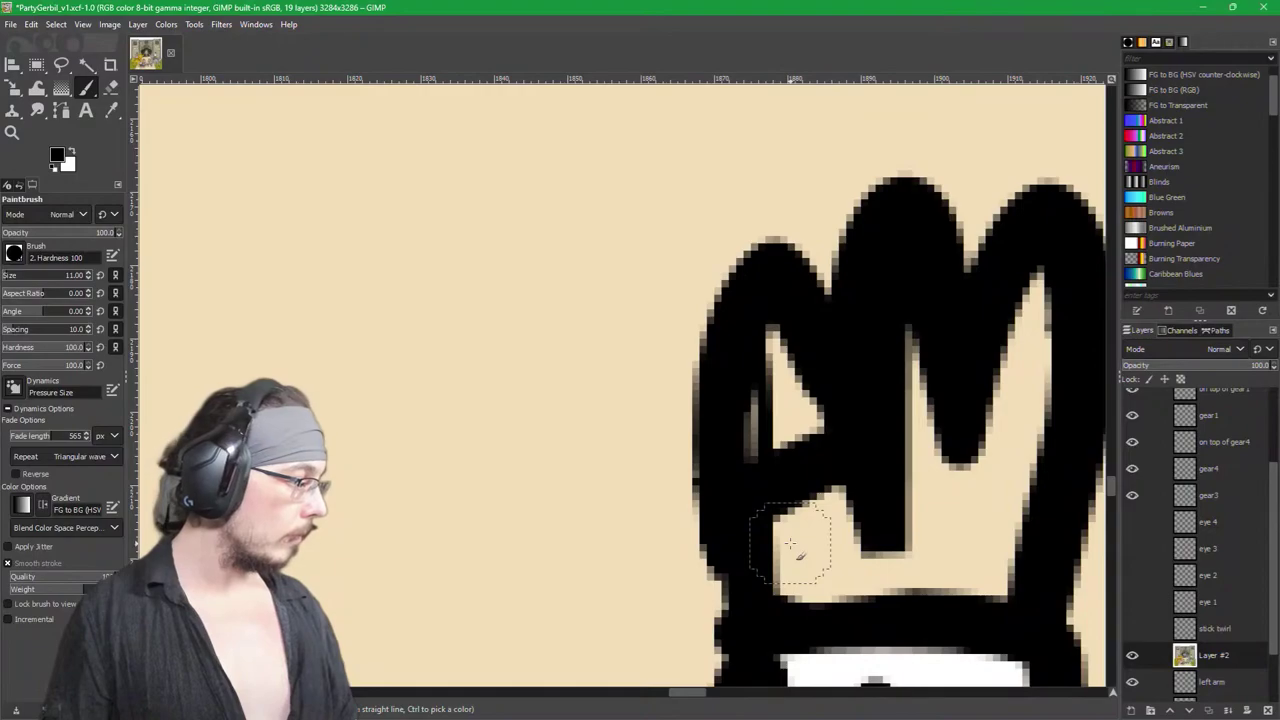
pyautogui.keyDown('ctrl'); pyautogui.click(800, 543); pyautogui.keyUp('ctrl')
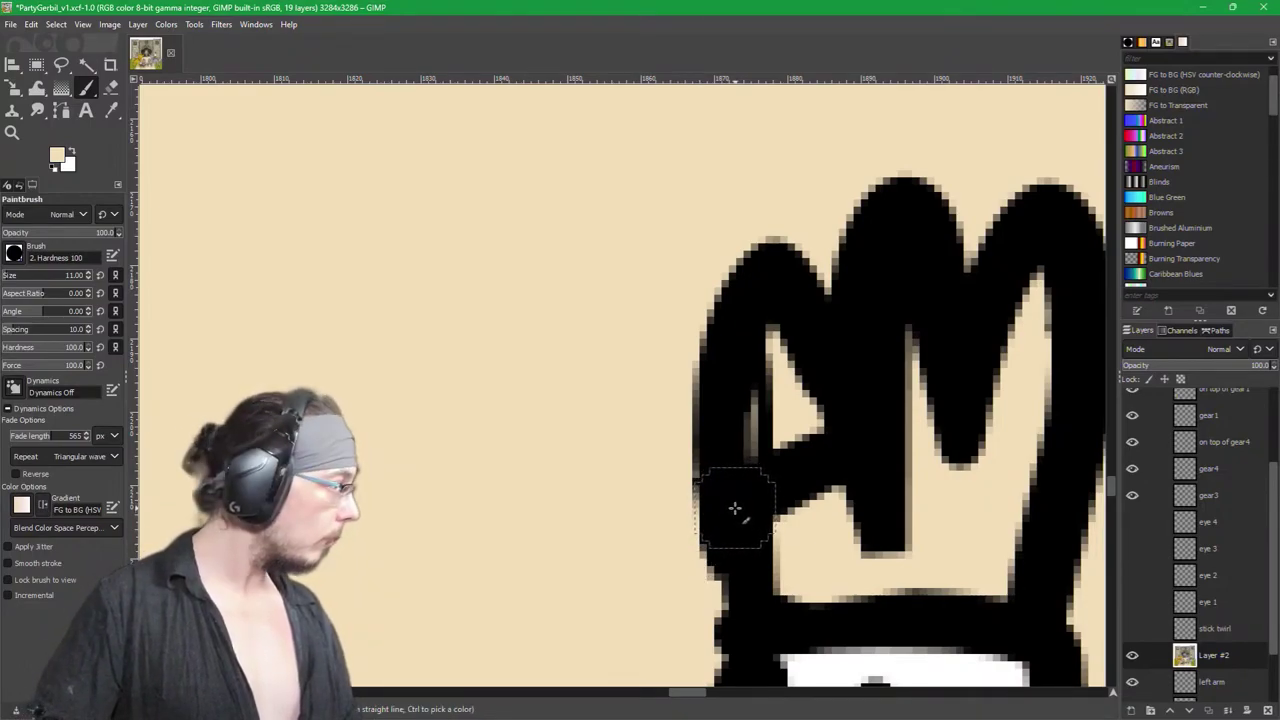
pyautogui.press('d')
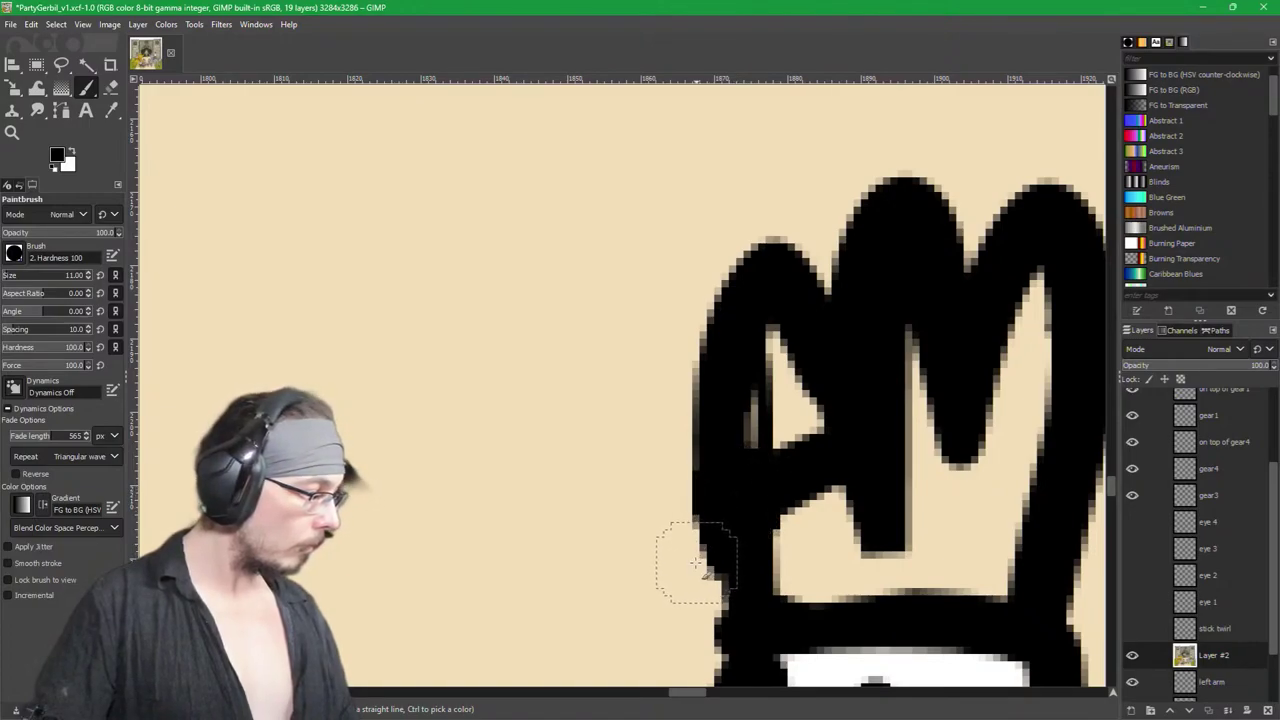
# Step: Remove the stick from inside the leftmost finger with beige at brush size 1, and fill the gap in its outline with black
pyautogui.keyDown('ctrl'); pyautogui.click(666, 570); pyautogui.keyUp('ctrl')
pyautogui.press('{')
pyautogui.moveTo(814, 534)
pyautogui.mouseDown()
pyautogui.moveTo(796, 424)
pyautogui.moveTo(807, 506)
pyautogui.moveTo(808, 428)
pyautogui.moveTo(815, 507)
pyautogui.moveTo(815, 427)
pyautogui.mouseUp()
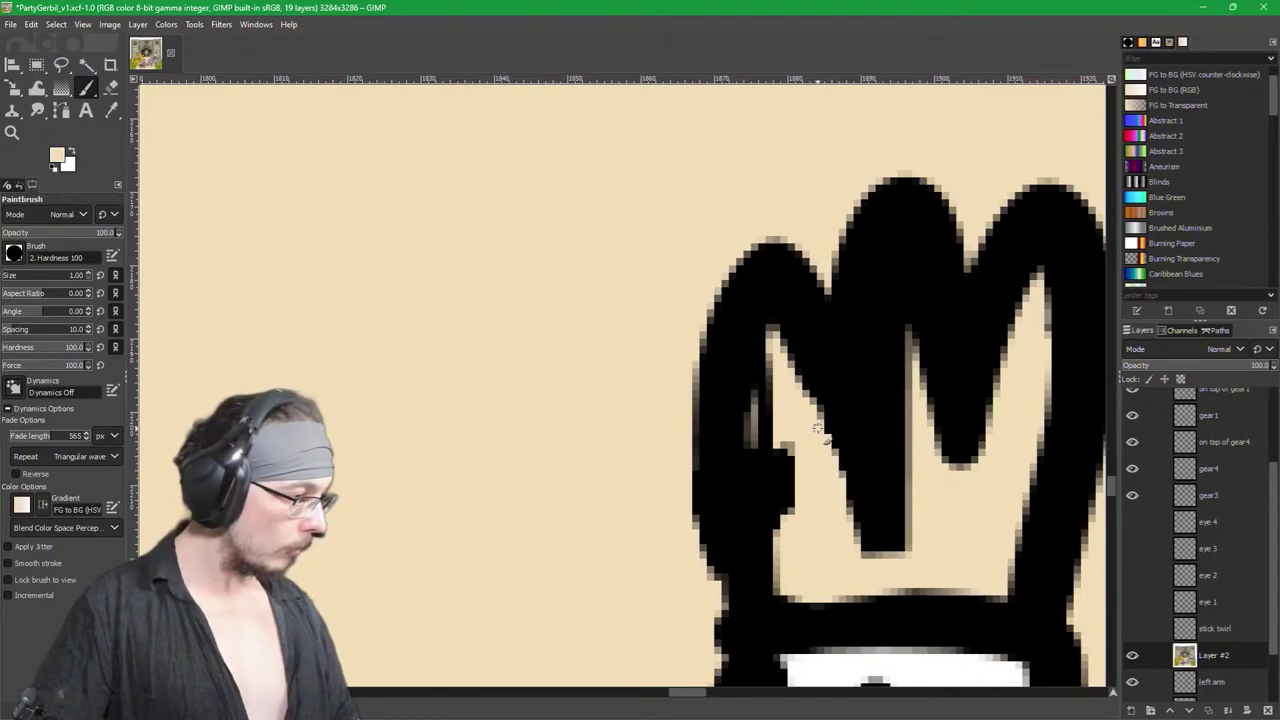
pyautogui.moveTo(795, 510)
pyautogui.mouseDown()
pyautogui.moveTo(796, 433)
pyautogui.moveTo(783, 438)
pyautogui.moveTo(789, 530)
pyautogui.mouseUp()
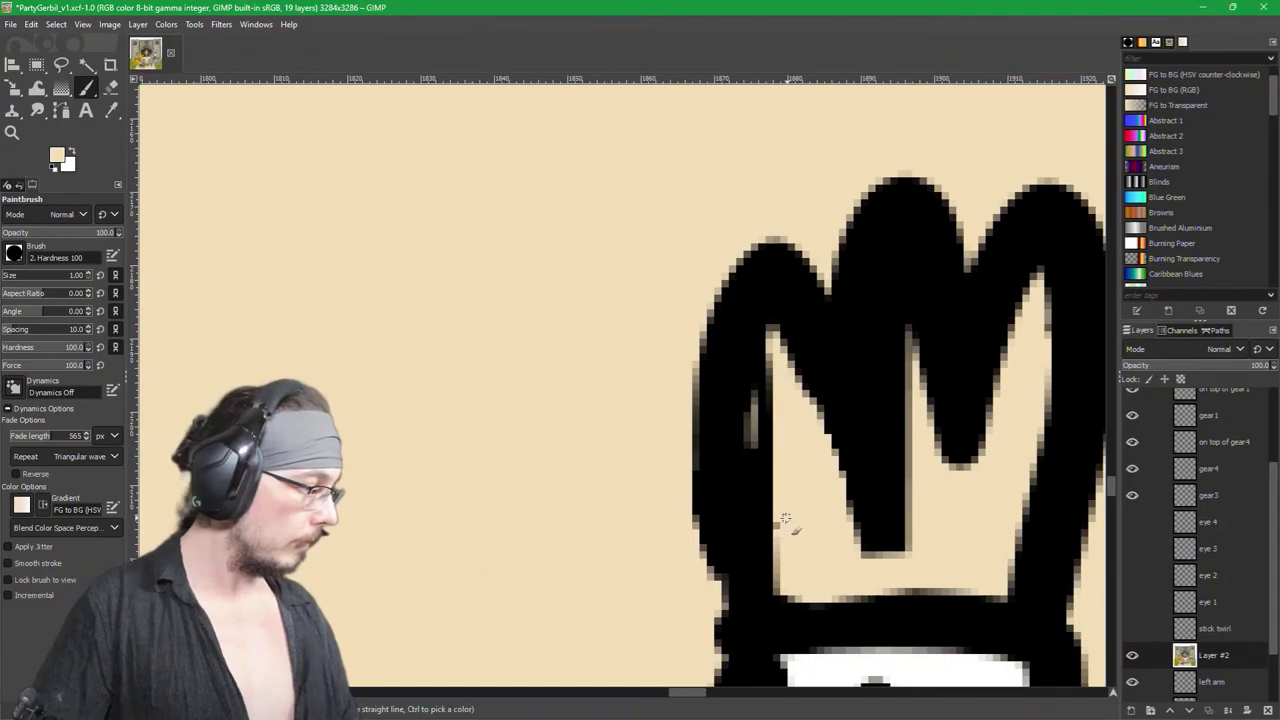
pyautogui.press('x')
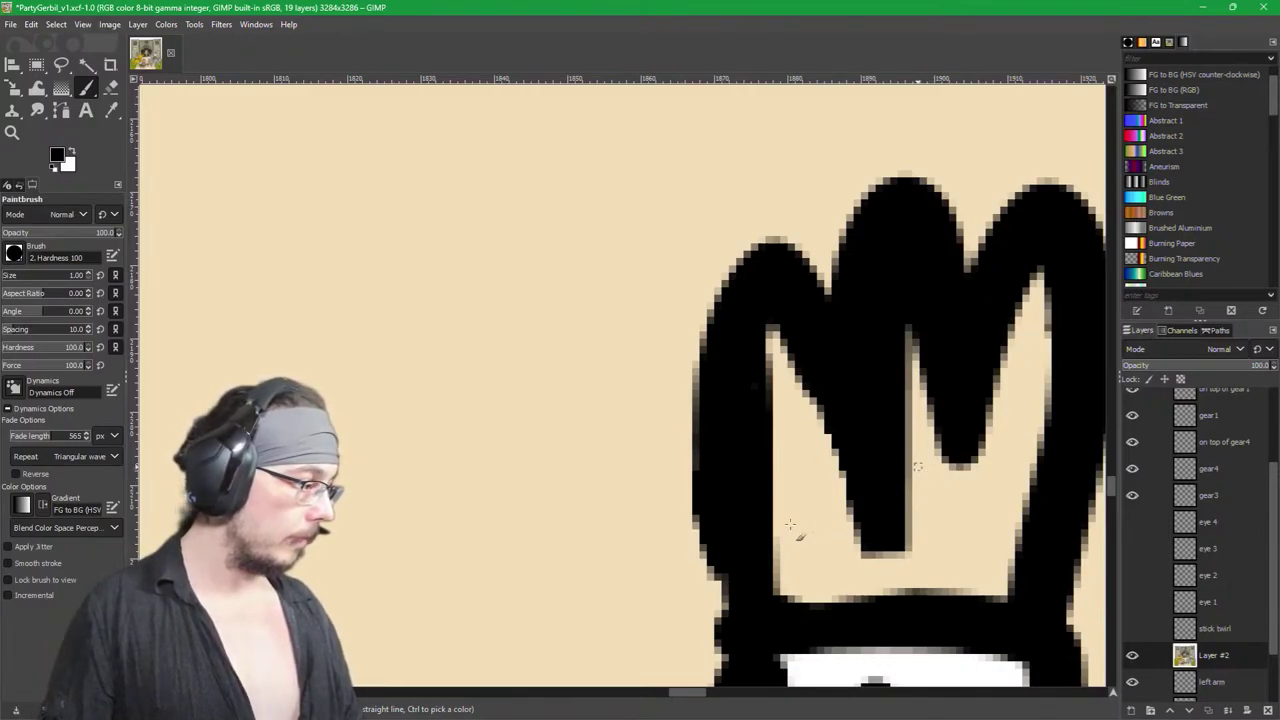
# Step: Try touching up the inside of the rightmost finger in black and in beige, and undo the strokes
pyautogui.moveTo(1061, 505); pyautogui.dragTo(602, 575)
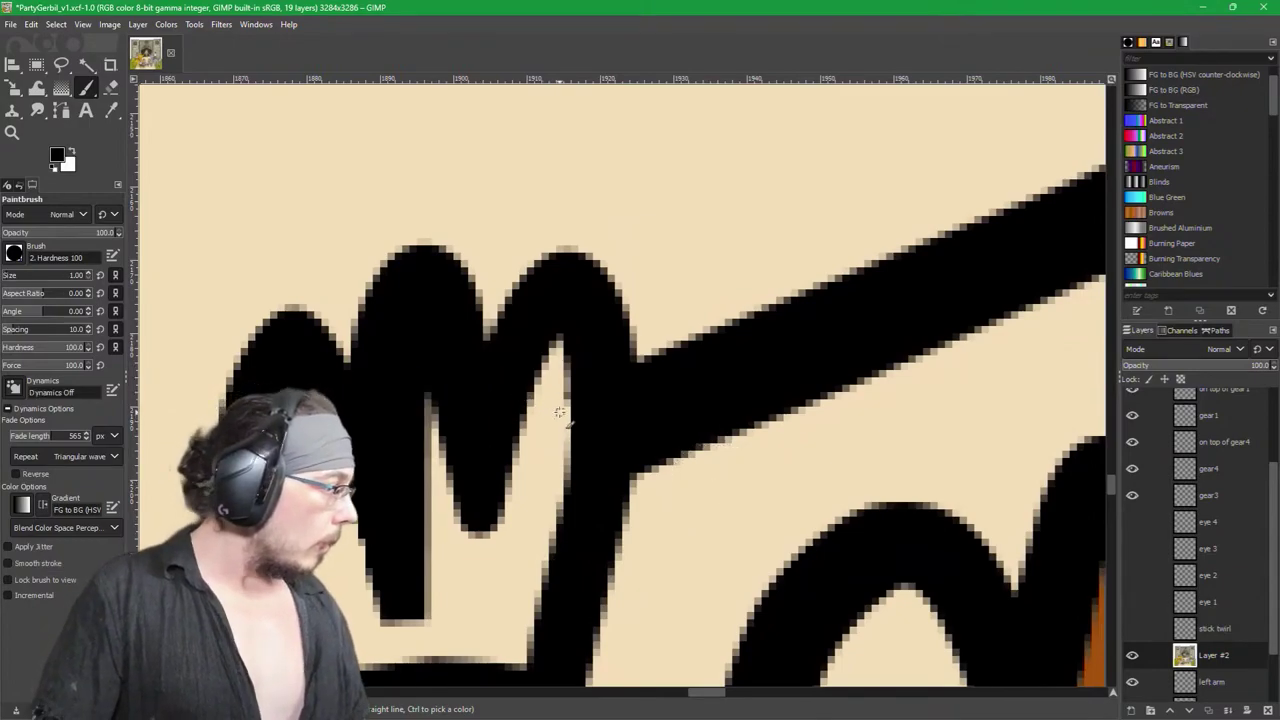
pyautogui.moveTo(558, 398)
pyautogui.mouseDown()
pyautogui.moveTo(552, 388)
pyautogui.moveTo(556, 398)
pyautogui.mouseUp()
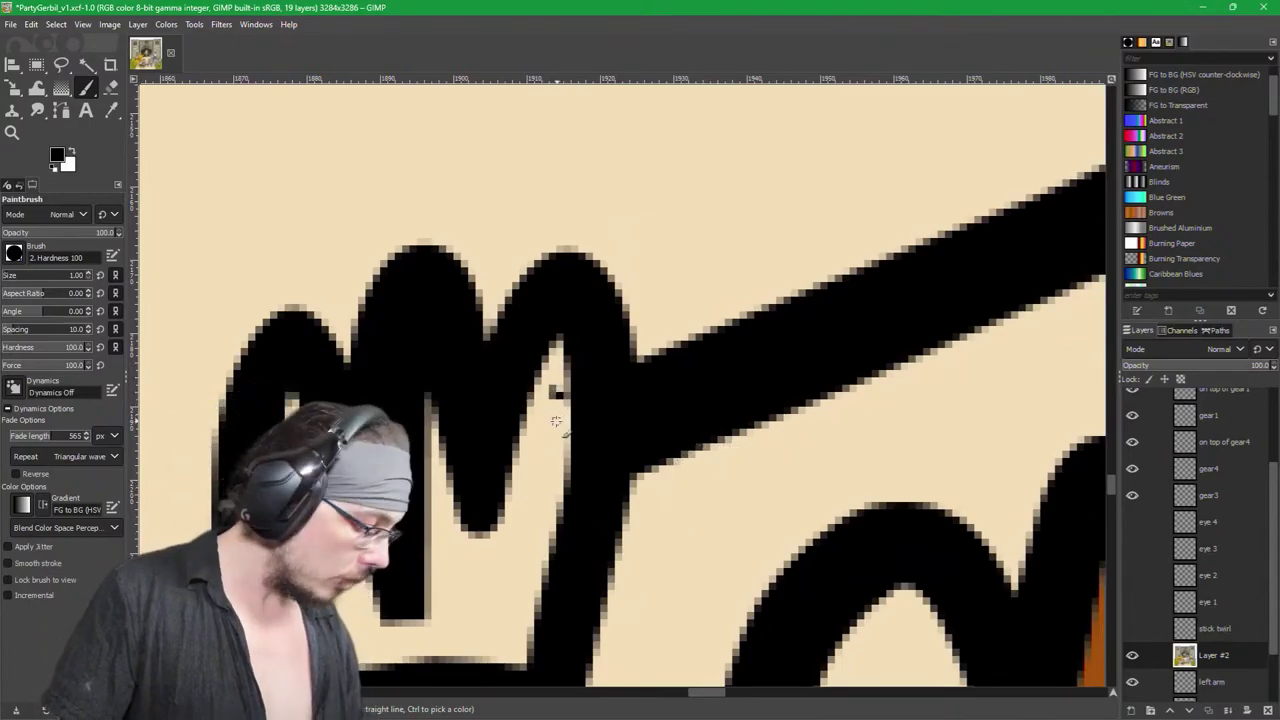
pyautogui.hotkey('ctrl', 'z')
pyautogui.keyDown('ctrl'); pyautogui.click(551, 420); pyautogui.keyUp('ctrl')
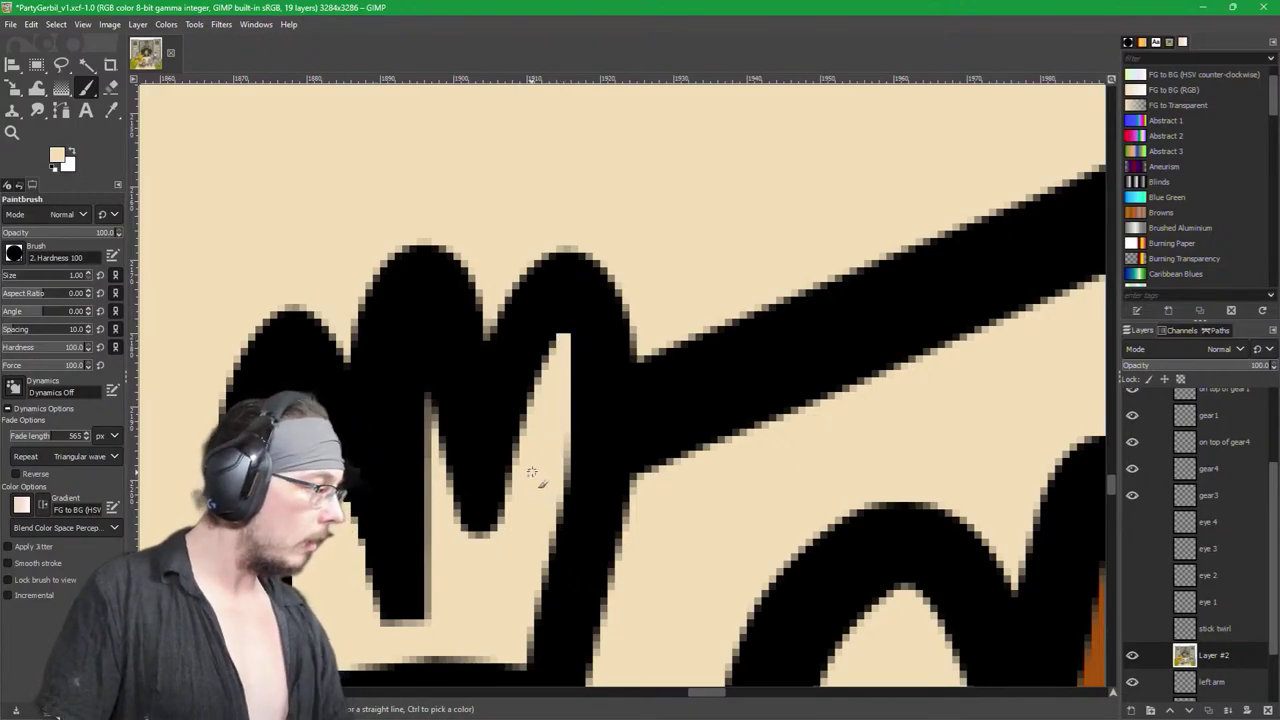
pyautogui.press('u')
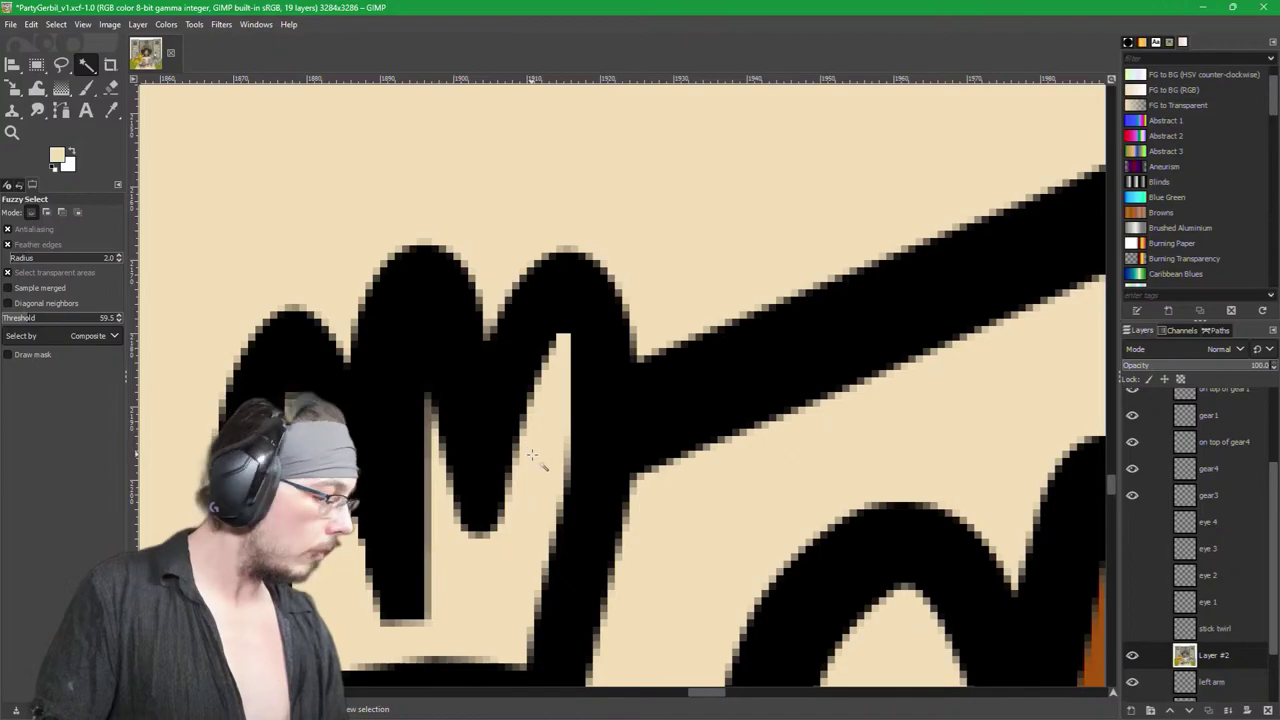
pyautogui.hotkey('ctrl', 'z')
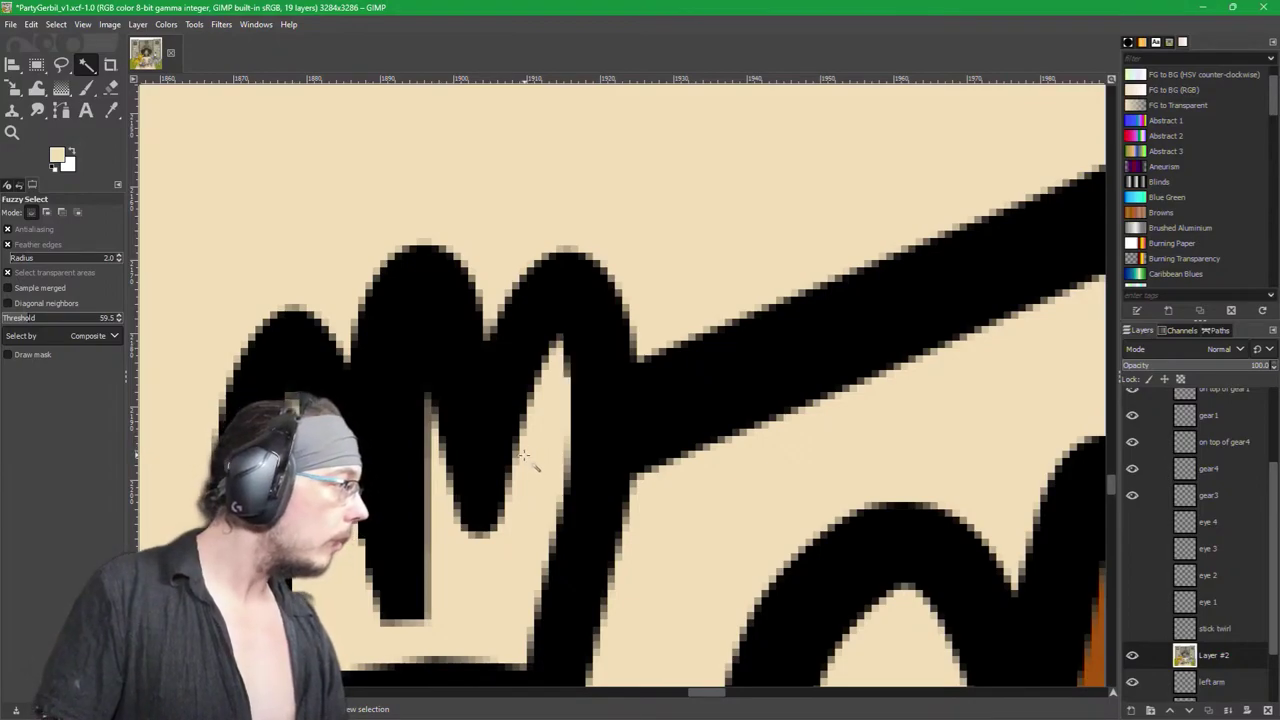
# Step: Separate the stick from the hand's right outline with beige paintbrush strokes at size 1
pyautogui.press('p')
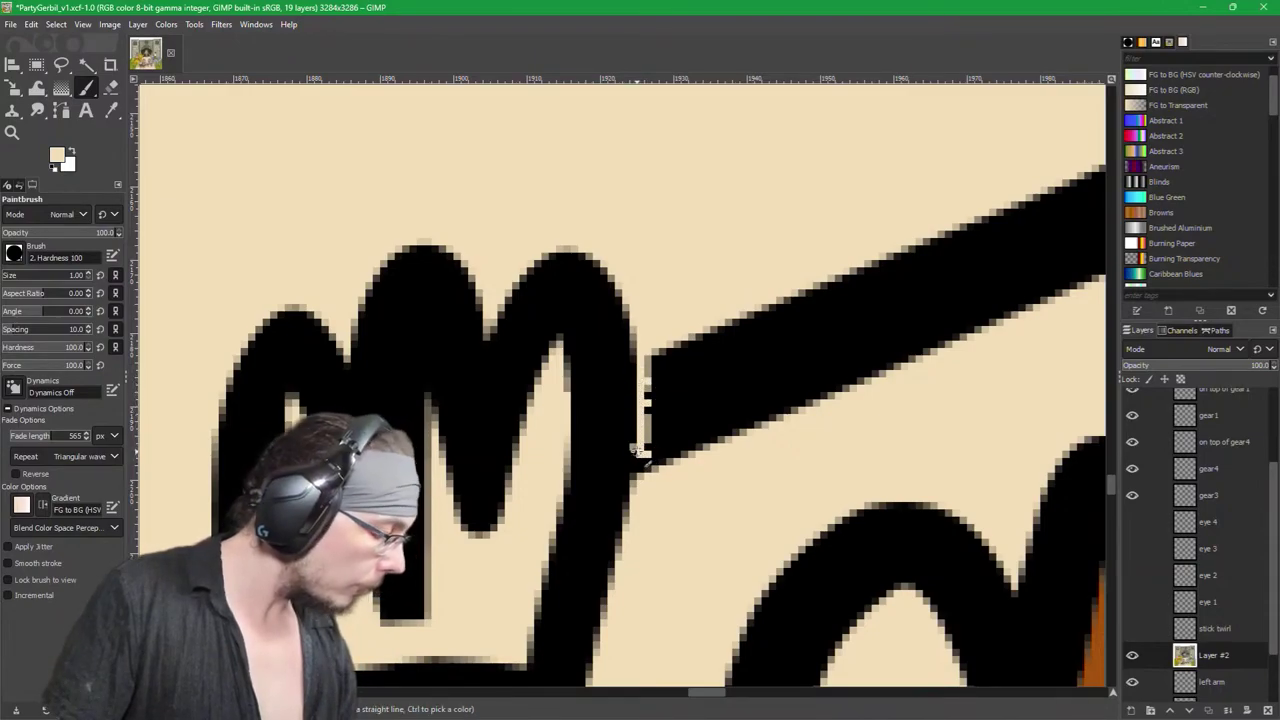
pyautogui.moveTo(640, 446); pyautogui.dragTo(648, 412)
pyautogui.moveTo(650, 350); pyautogui.dragTo(645, 418)
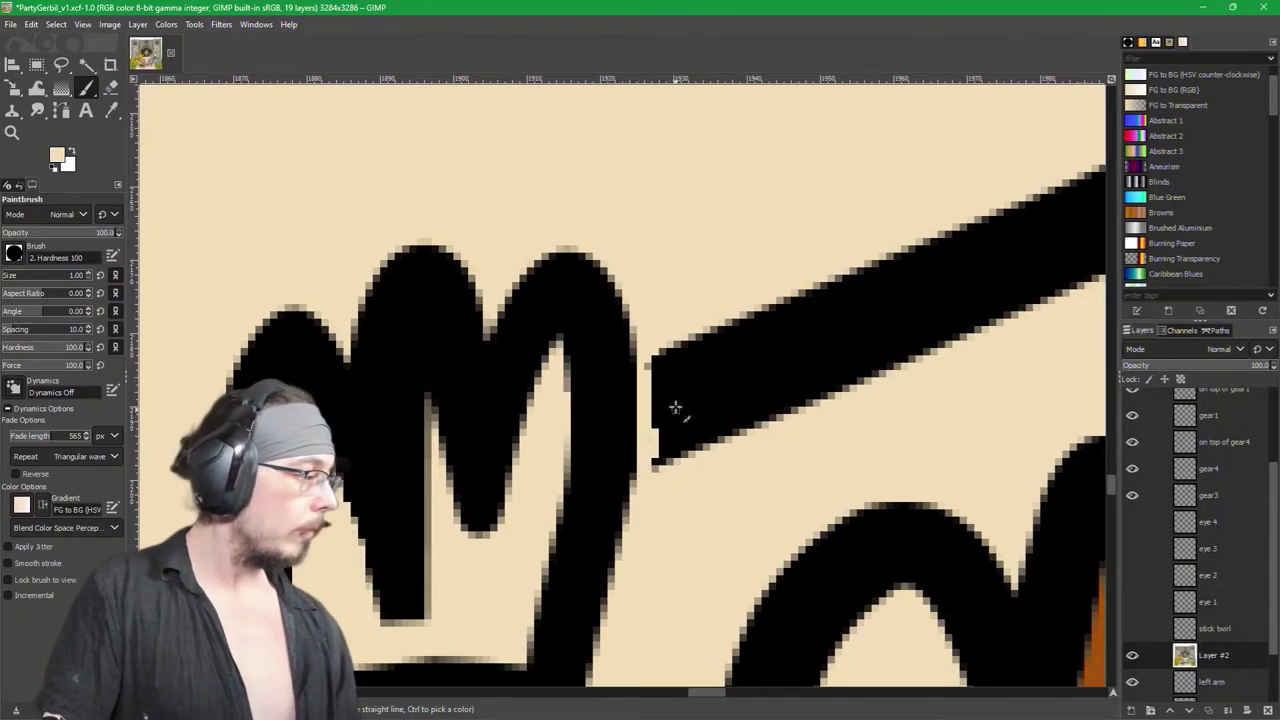
# Step: Paint over the whole stick right of the hand in beige with the paintbrush at size 11, undoing any stray dab
pyautogui.press(']')
pyautogui.press(']')
pyautogui.press(']')
pyautogui.press(']')
pyautogui.press(']')
pyautogui.press(']')
pyautogui.press(']')
pyautogui.press(']')
pyautogui.press(']')
pyautogui.press(']')
pyautogui.moveTo(720, 371)
pyautogui.mouseDown()
pyautogui.moveTo(719, 319)
pyautogui.moveTo(690, 448)
pyautogui.moveTo(684, 363)
pyautogui.moveTo(785, 330)
pyautogui.moveTo(824, 337)
pyautogui.moveTo(824, 389)
pyautogui.moveTo(869, 293)
pyautogui.moveTo(936, 306)
pyautogui.mouseUp()
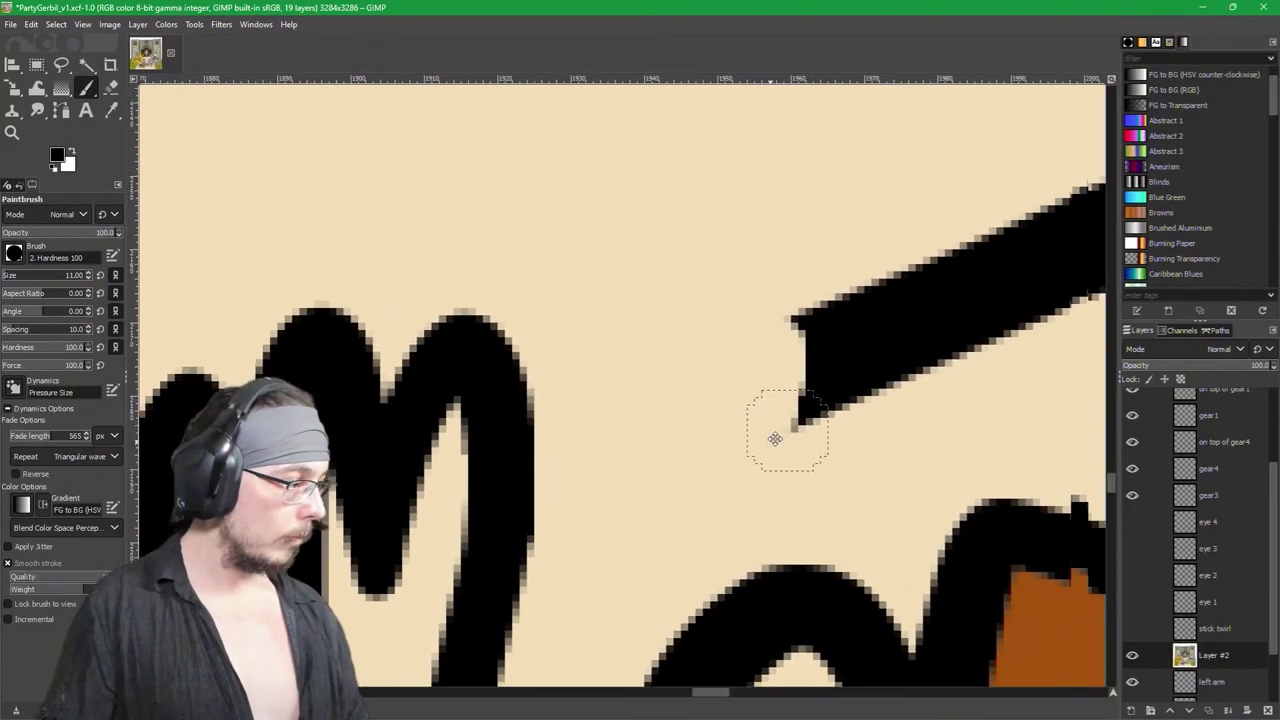
pyautogui.moveTo(775, 438)
pyautogui.mouseDown()
pyautogui.moveTo(466, 537)
pyautogui.moveTo(329, 371)
pyautogui.moveTo(240, 375)
pyautogui.mouseUp()
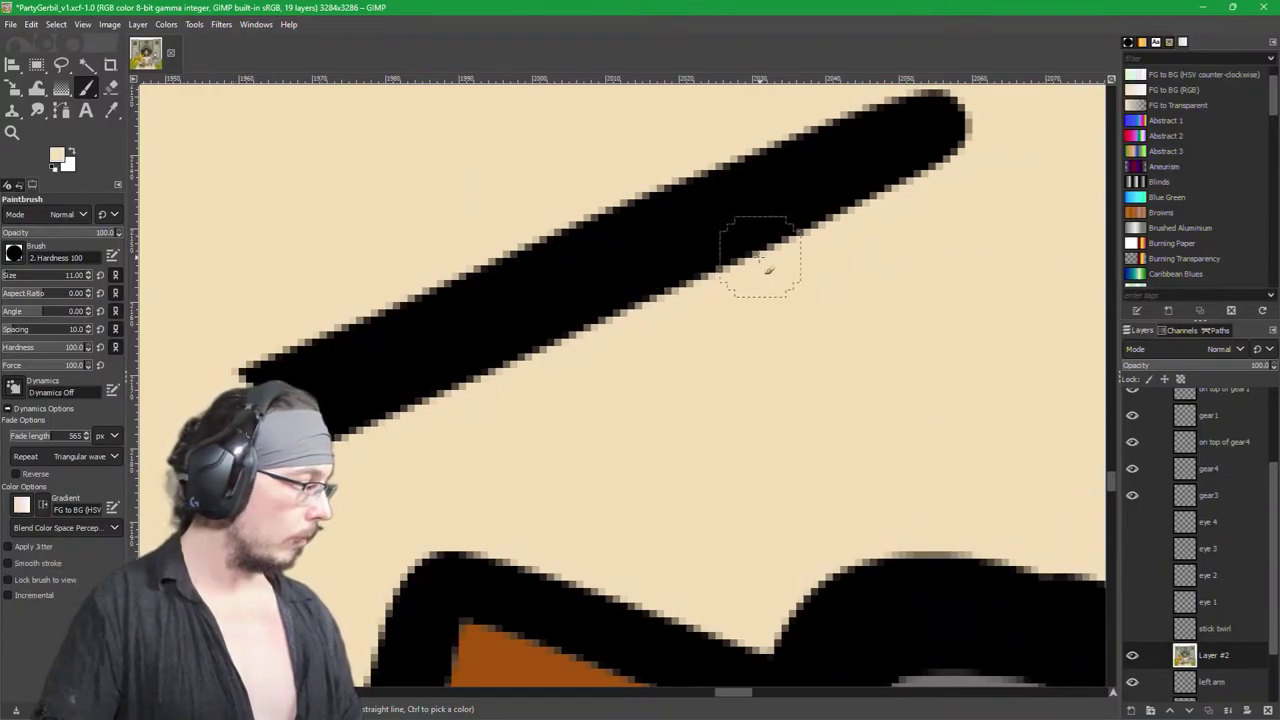
pyautogui.moveTo(297, 408)
pyautogui.mouseDown()
pyautogui.moveTo(320, 353)
pyautogui.moveTo(406, 305)
pyautogui.moveTo(434, 394)
pyautogui.moveTo(545, 323)
pyautogui.moveTo(661, 194)
pyautogui.moveTo(679, 247)
pyautogui.moveTo(744, 264)
pyautogui.moveTo(798, 245)
pyautogui.moveTo(903, 133)
pyautogui.moveTo(984, 124)
pyautogui.mouseUp()
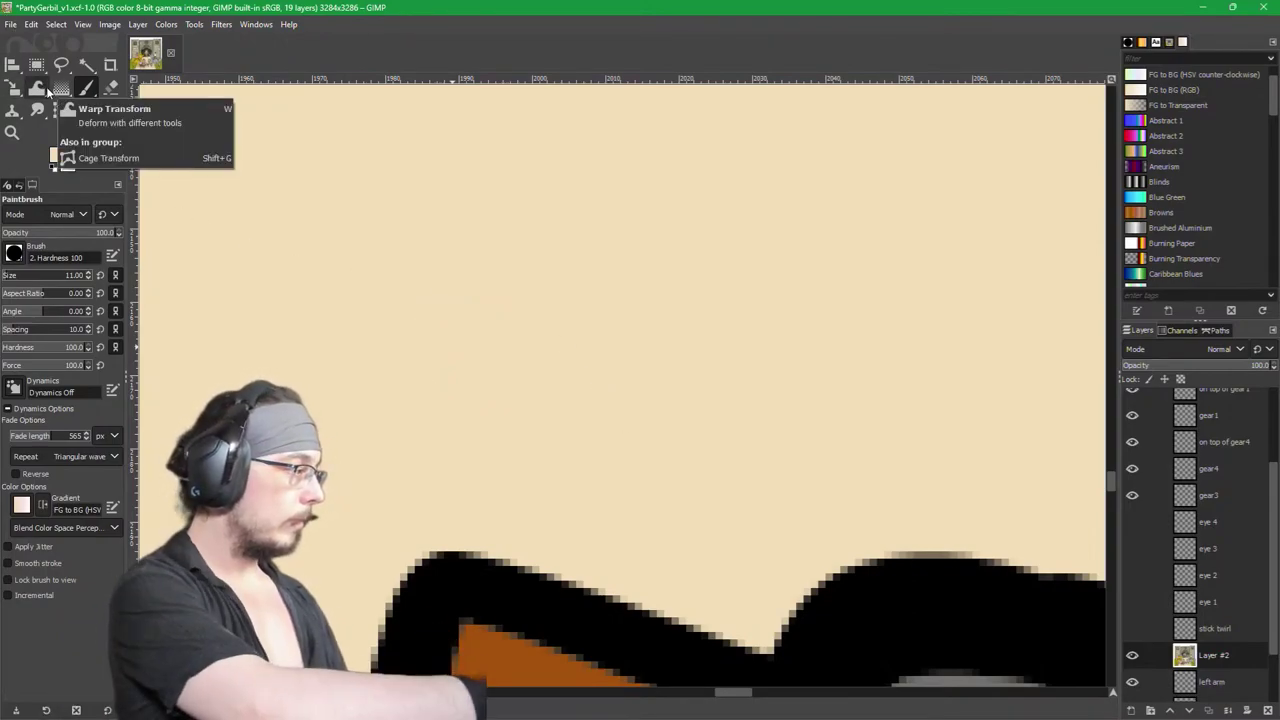
pyautogui.click(635, 308)
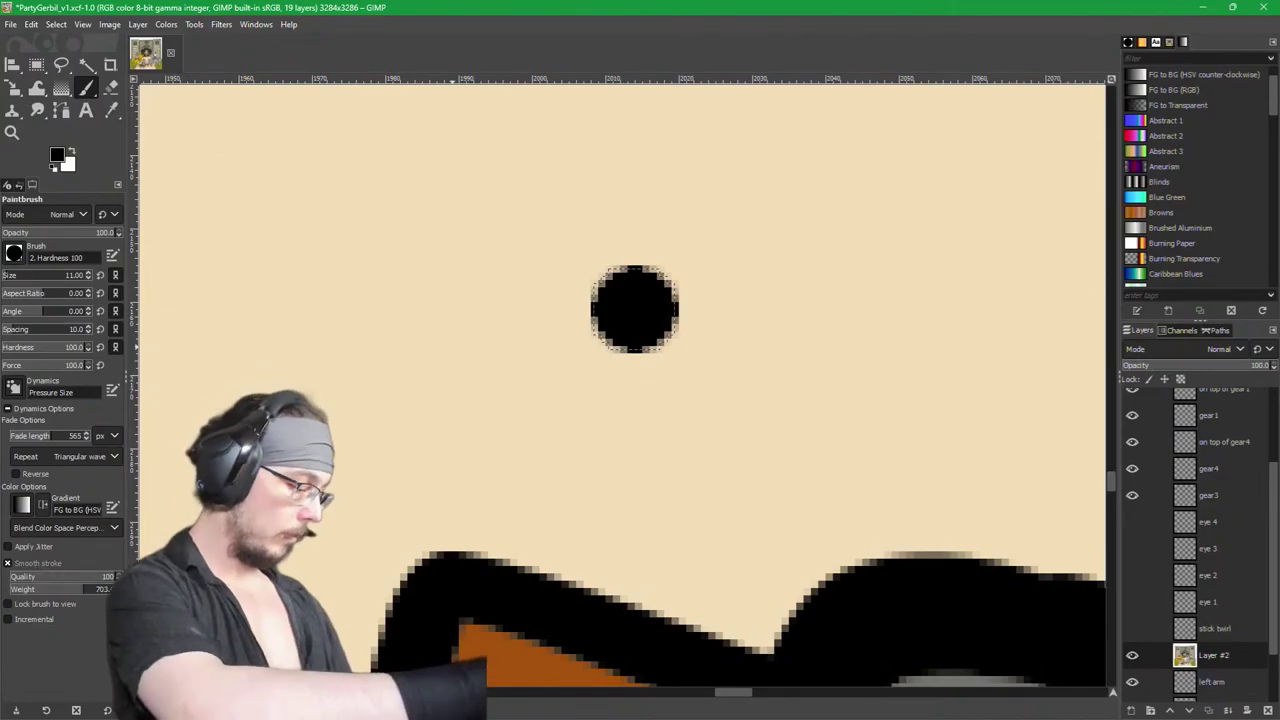
pyautogui.hotkey('ctrl', 'z')
# Step: Fill the notch in the left outline of the wrist, just above the white cuff, with black at brush size 1
pyautogui.moveTo(697, 291)
pyautogui.mouseDown()
pyautogui.moveTo(366, 406)
pyautogui.moveTo(314, 249)
pyautogui.moveTo(266, 286)
pyautogui.moveTo(1043, 143)
pyautogui.mouseUp()
pyautogui.moveTo(949, 135); pyautogui.dragTo(994, 113)
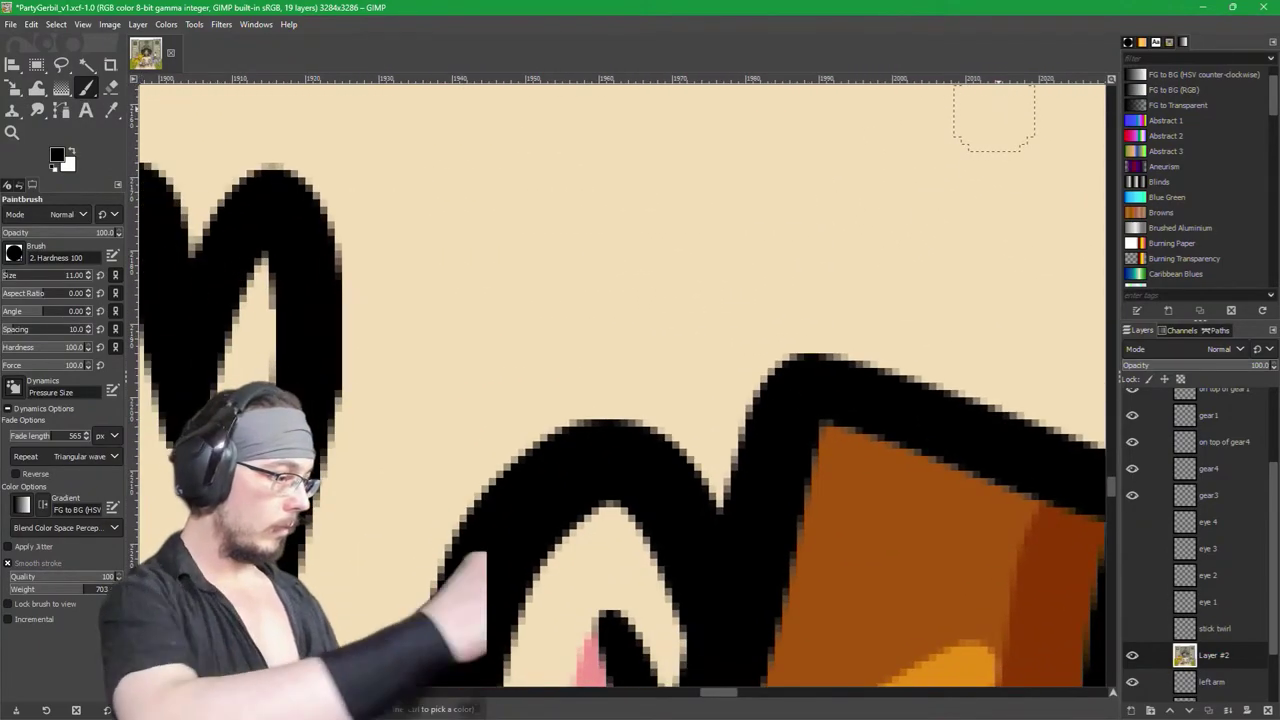
pyautogui.scroll(-5, 466, 383)
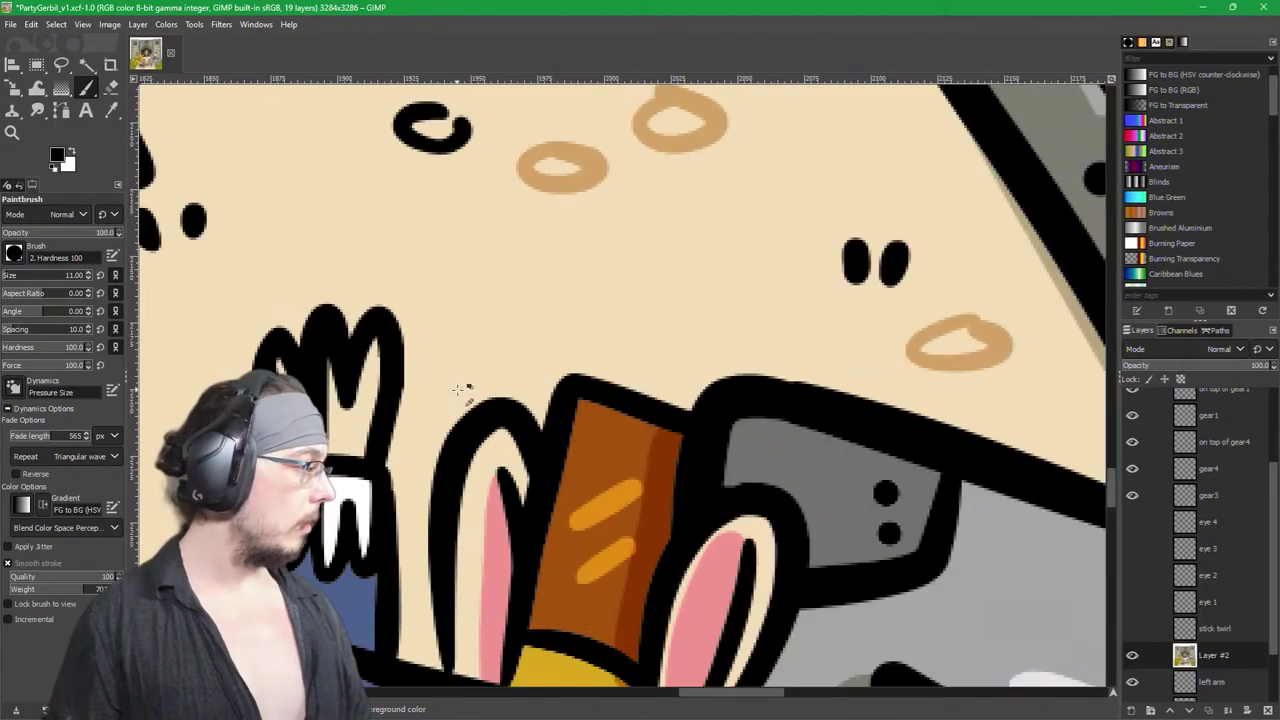
pyautogui.scroll(5, 365, 483)
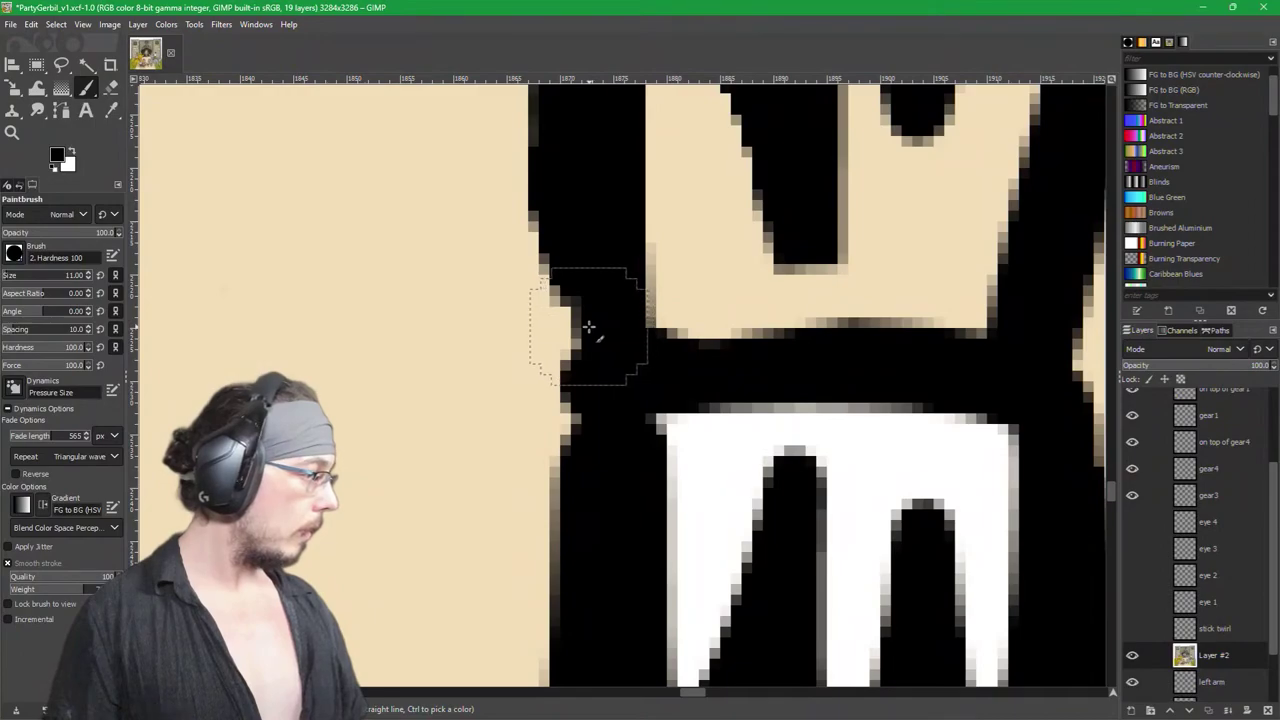
pyautogui.press('[')
pyautogui.press('[')
pyautogui.press('[')
pyautogui.press('[')
pyautogui.press('[')
pyautogui.press('[')
pyautogui.press('[')
pyautogui.press('[')
pyautogui.press('[')
pyautogui.press('[')
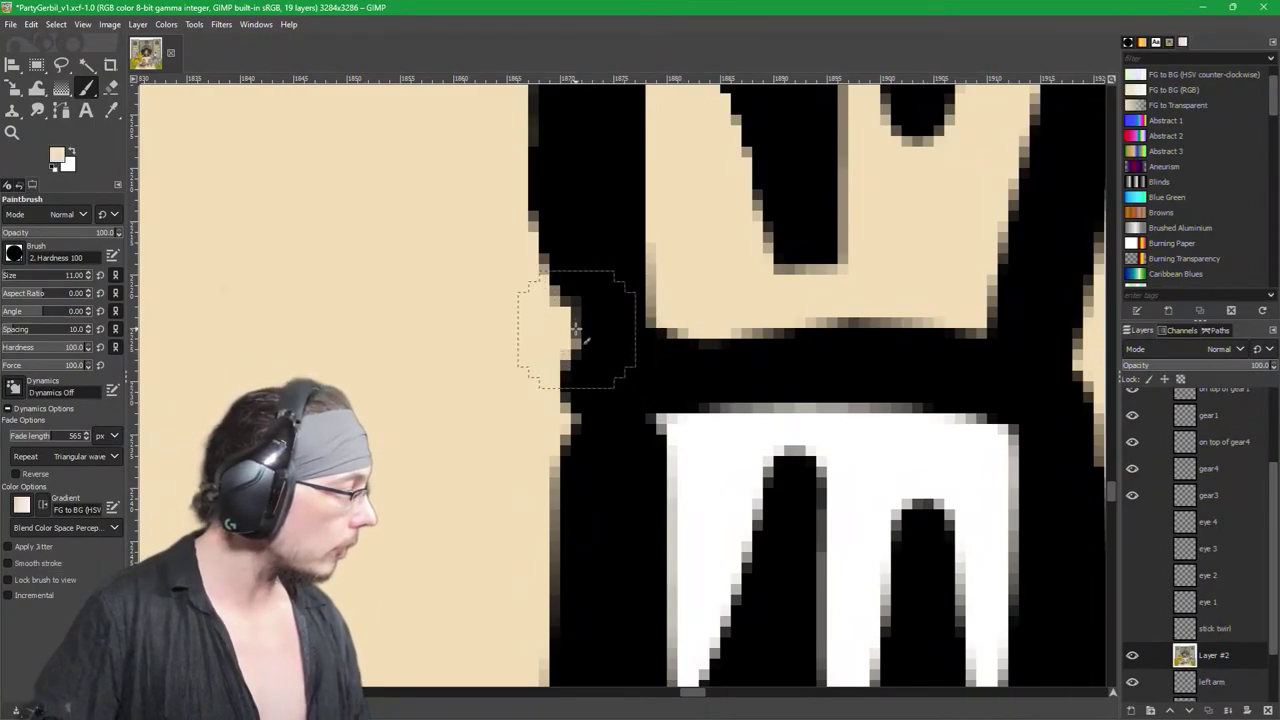
pyautogui.keyDown('ctrl'); pyautogui.click(600, 317); pyautogui.keyUp('ctrl')
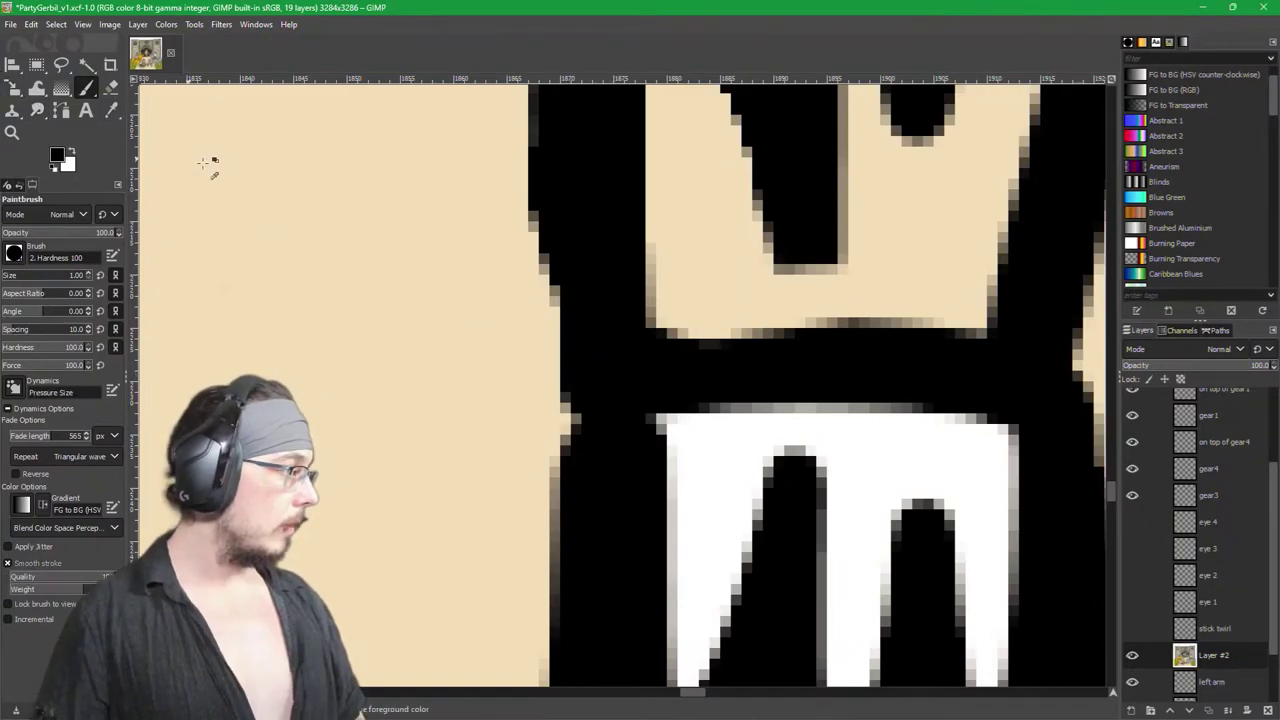
# Step: Trim the hand's outer left outline smooth in beige with the paintbrush at size 4 and Pressure Size dynamics
pyautogui.keyDown('ctrl'); pyautogui.scroll(-3, 484, 408); pyautogui.keyUp('ctrl')
pyautogui.keyDown('ctrl'); pyautogui.scroll(-2, 547, 431); pyautogui.keyUp('ctrl')
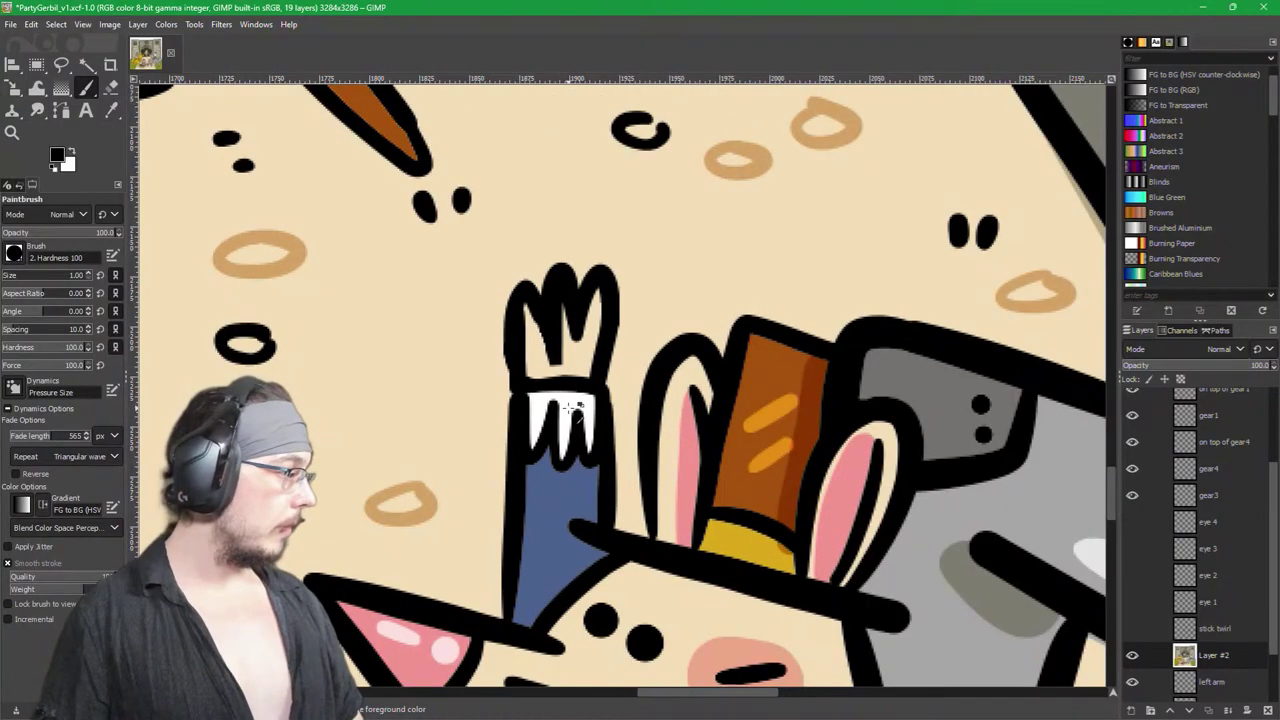
pyautogui.keyDown('ctrl'); pyautogui.scroll(-3, 599, 395); pyautogui.keyUp('ctrl')
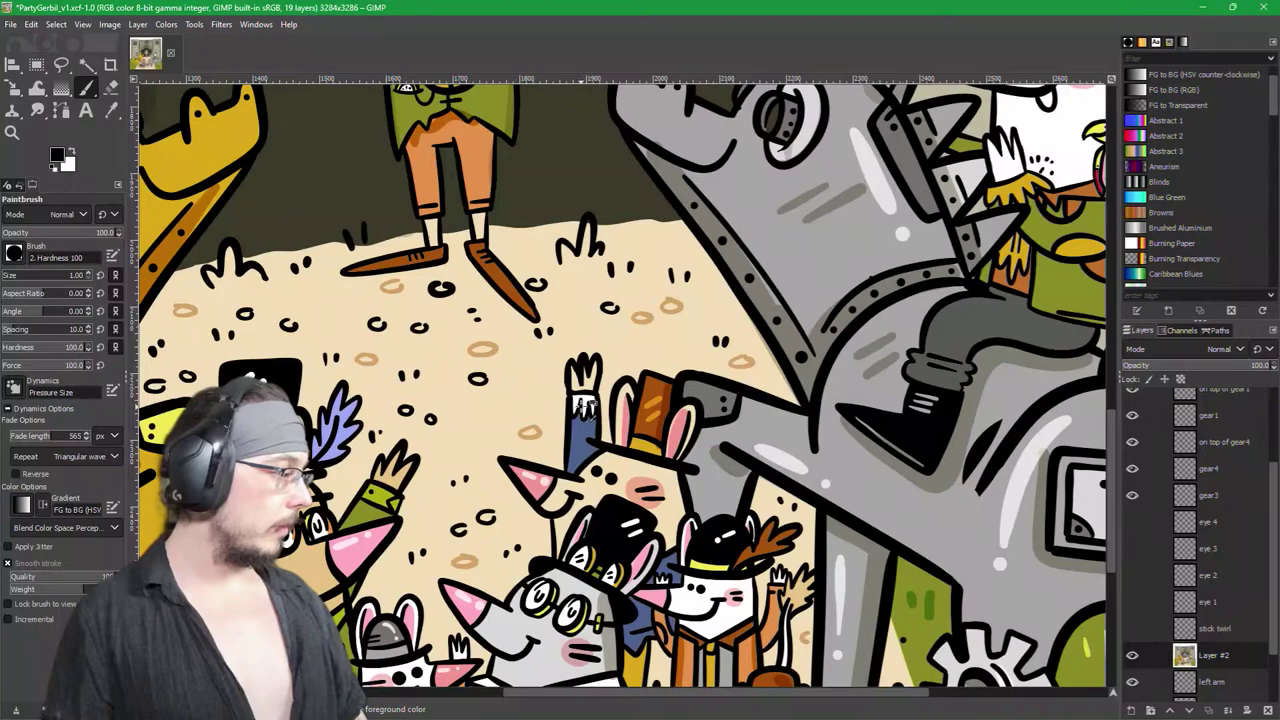
pyautogui.keyDown('ctrl'); pyautogui.scroll(4, 582, 404); pyautogui.keyUp('ctrl')
pyautogui.keyDown('ctrl'); pyautogui.scroll(4, 515, 343); pyautogui.keyUp('ctrl')
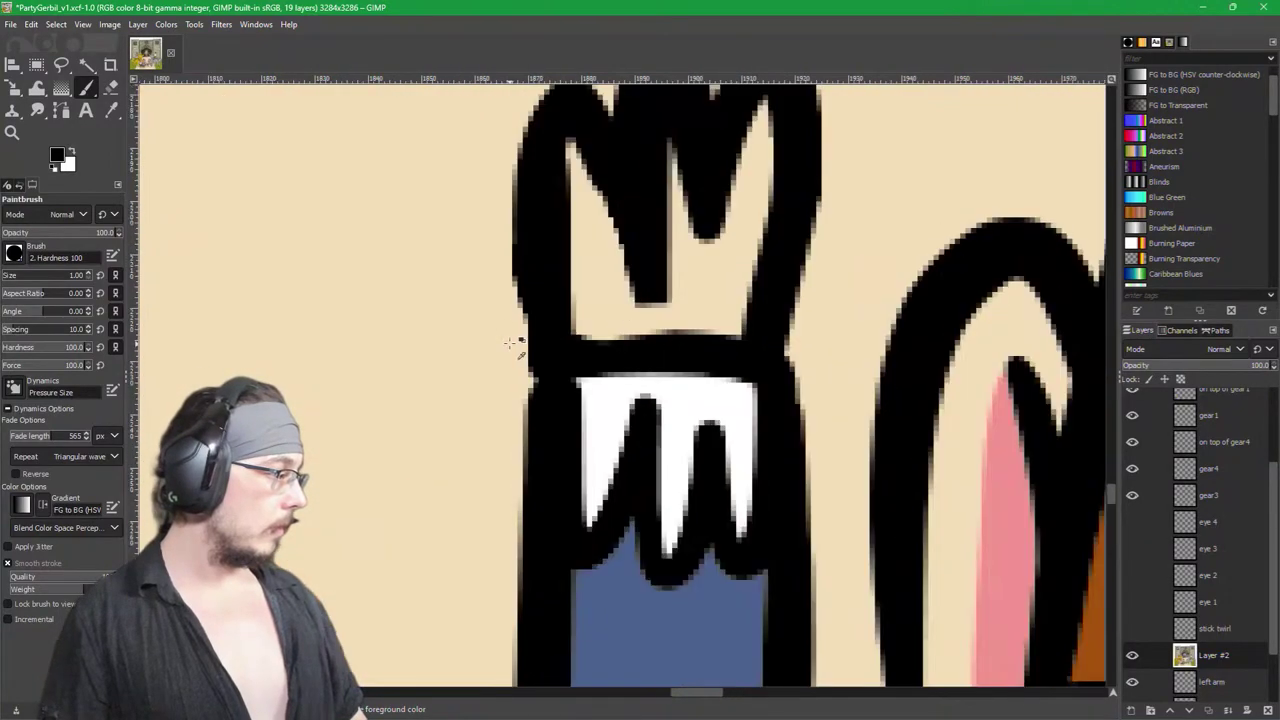
pyautogui.keyDown('ctrl'); pyautogui.scroll(-3, 571, 349); pyautogui.keyUp('ctrl')
pyautogui.keyDown('ctrl'); pyautogui.scroll(3, 563, 346); pyautogui.keyUp('ctrl')
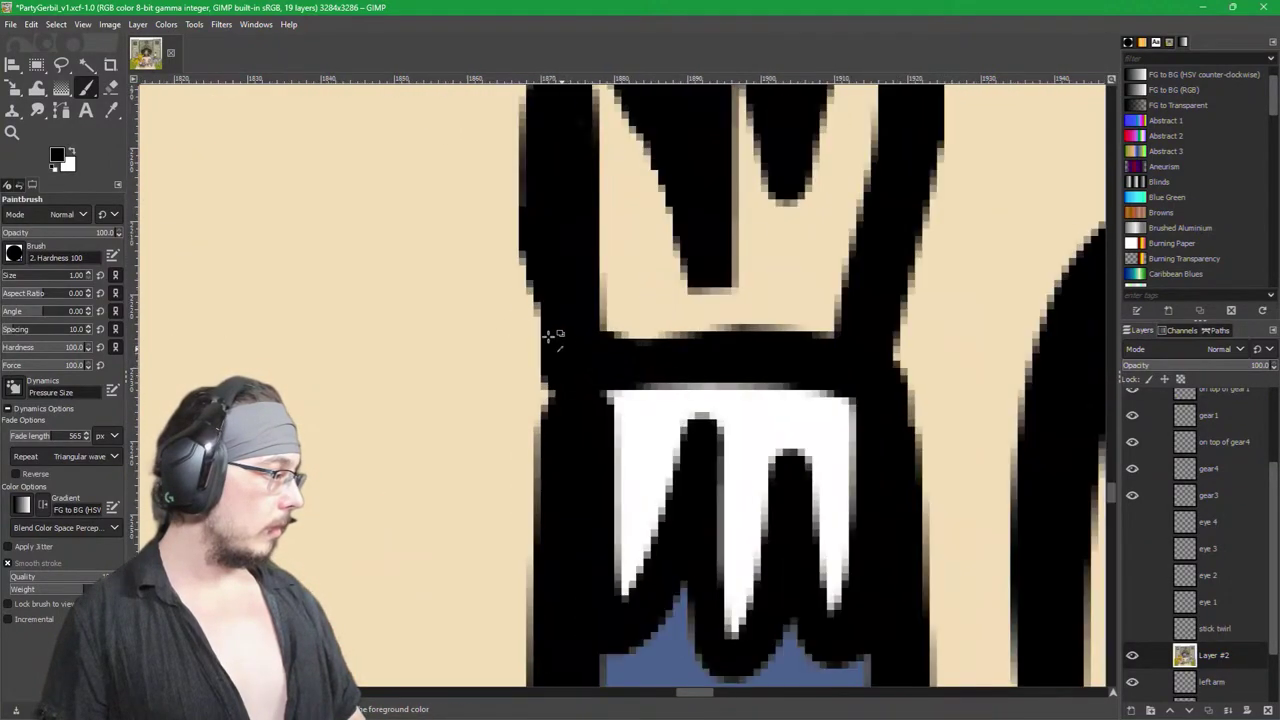
pyautogui.scroll(3, 630, 460)
pyautogui.keyDown('shift'); pyautogui.hscroll(-2, 694, 571); pyautogui.keyUp('shift')
pyautogui.keyDown('ctrl'); pyautogui.click(650, 545); pyautogui.keyUp('ctrl')
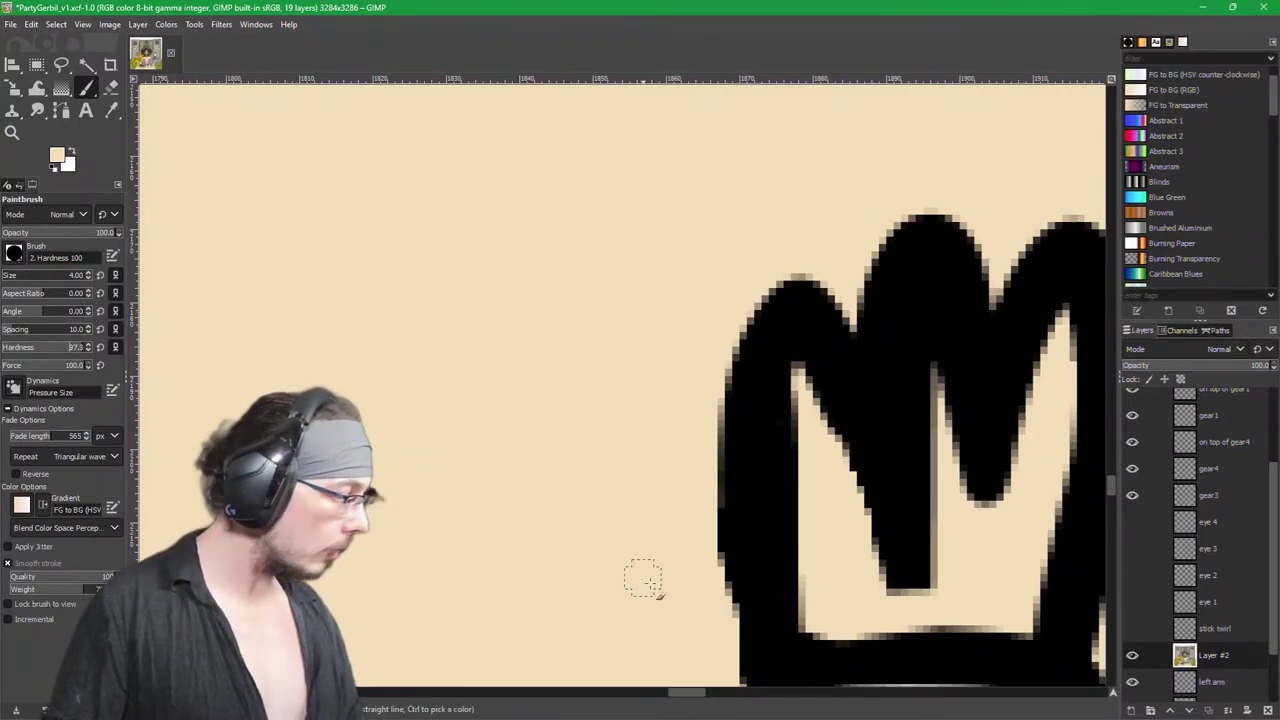
pyautogui.press('n')
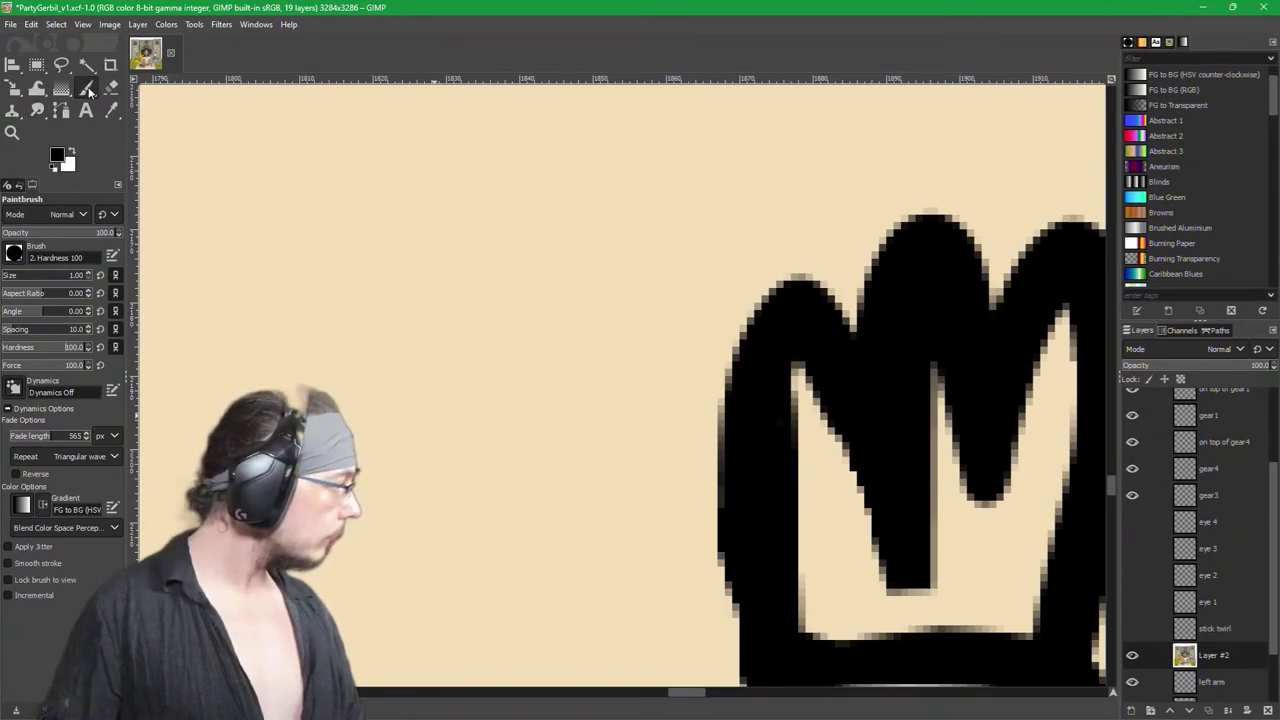
pyautogui.moveTo(592, 491)
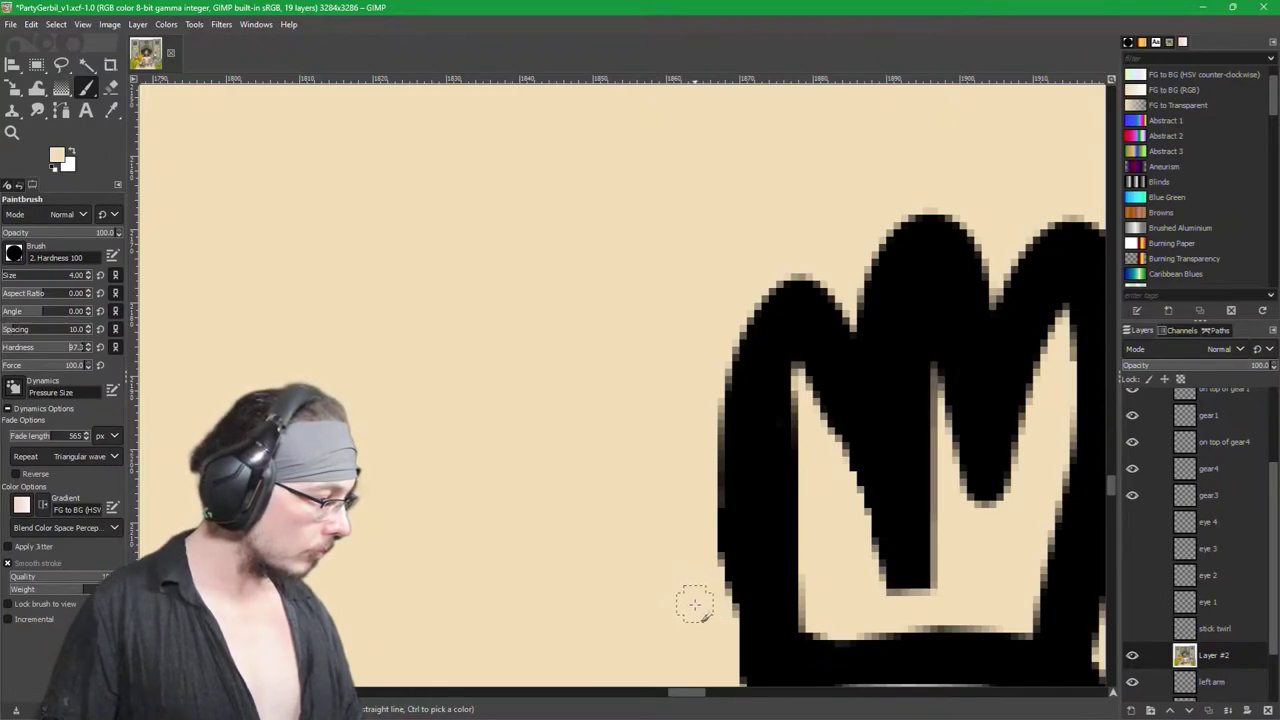
pyautogui.moveTo(713, 572)
pyautogui.mouseDown()
pyautogui.moveTo(720, 543)
pyautogui.moveTo(697, 480)
pyautogui.mouseUp()
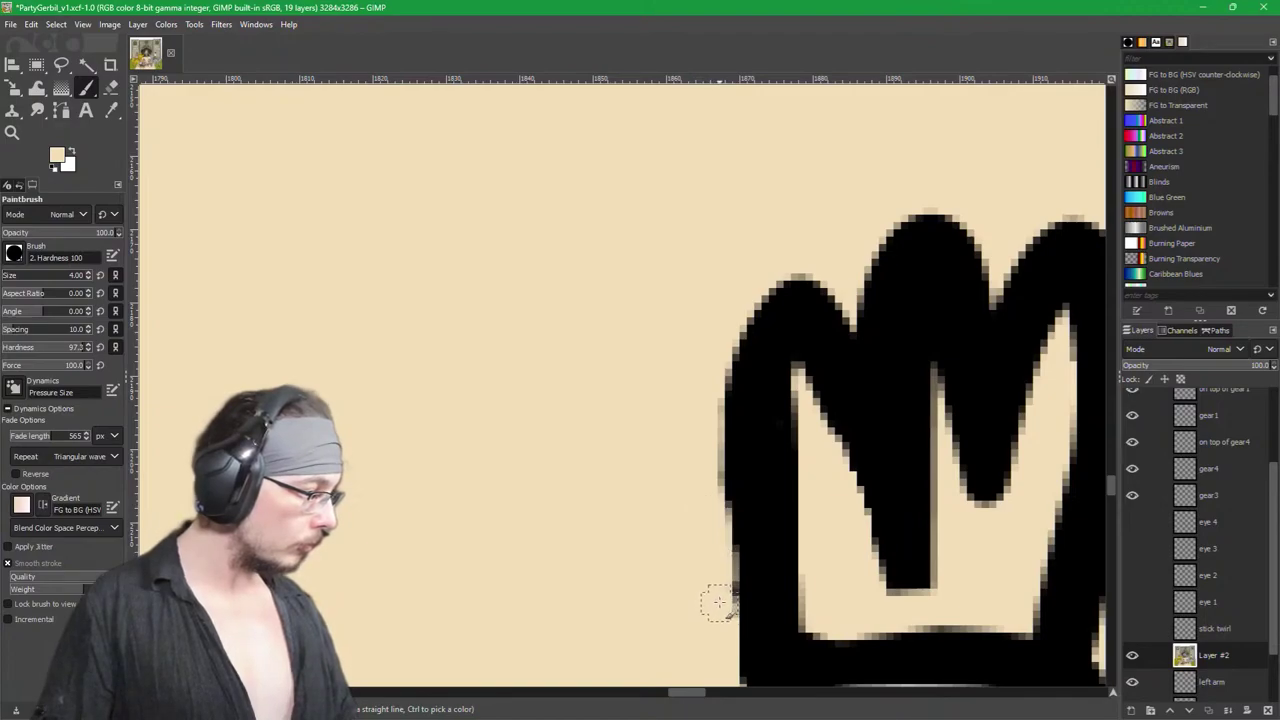
# Step: Show the stick twirl layer again to check the stick in the raised hand against the whole scene
pyautogui.scroll(-4, 666, 584)
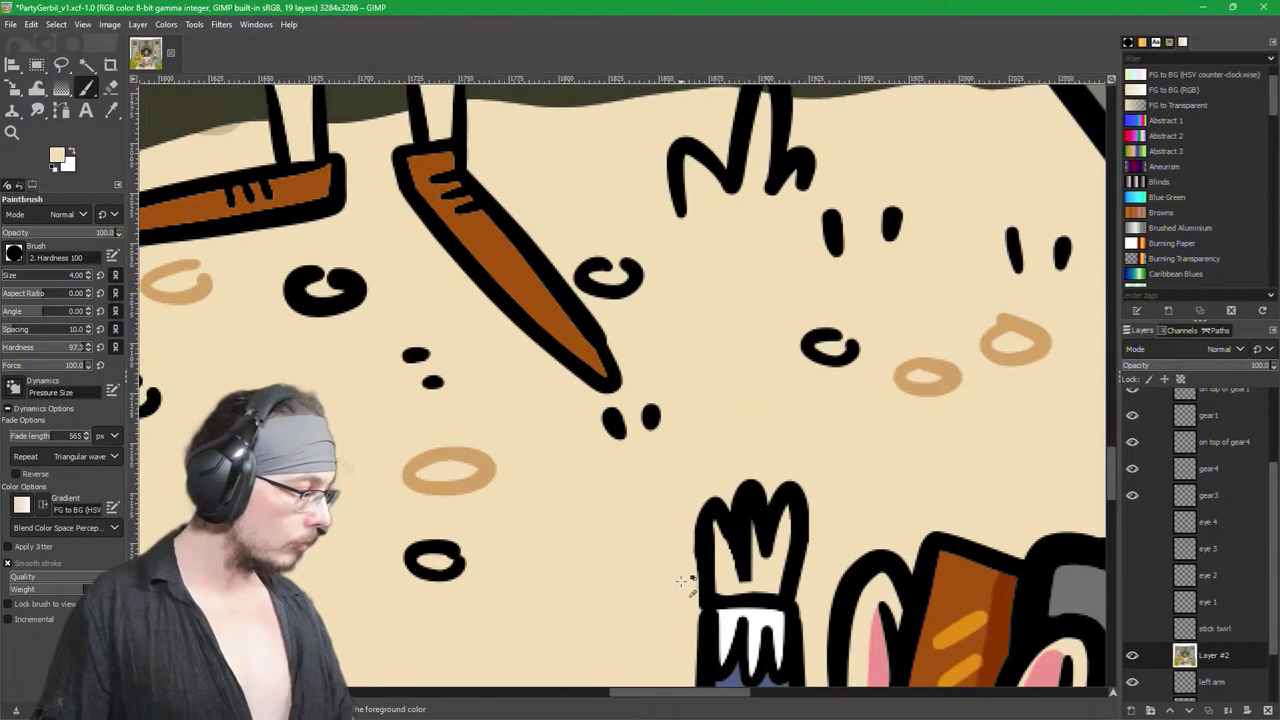
pyautogui.scroll(-4, 630, 584)
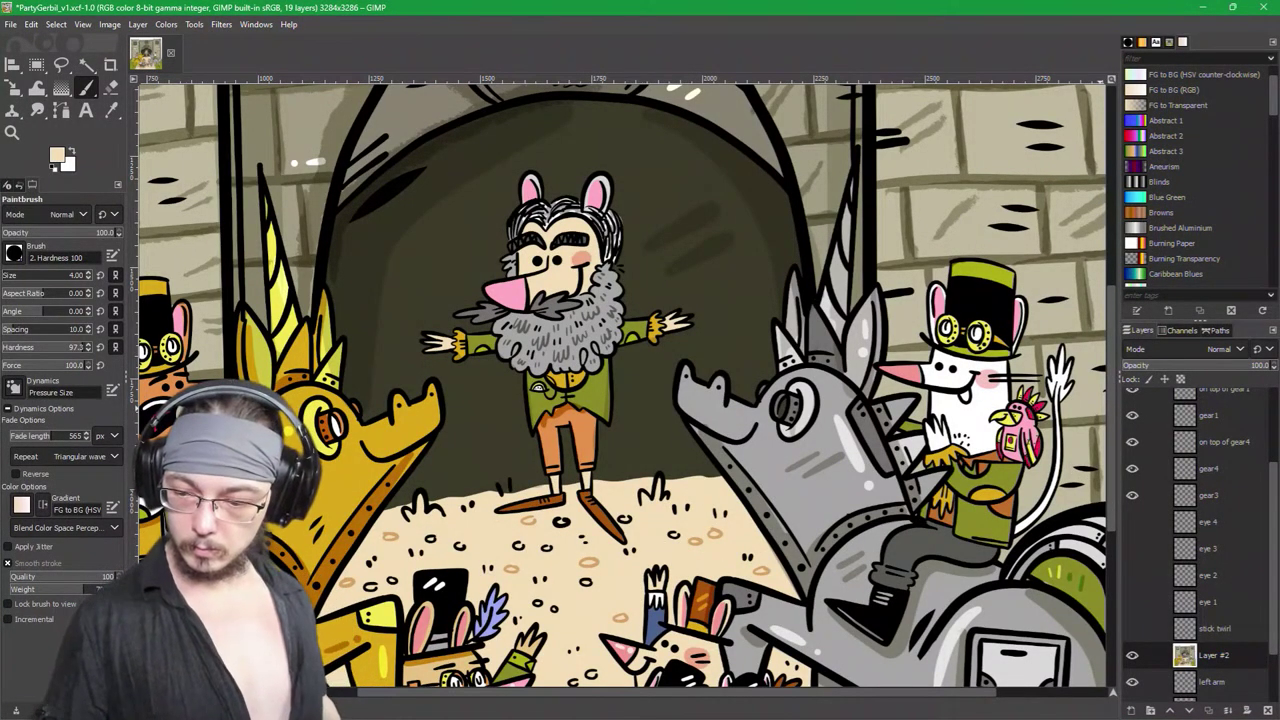
pyautogui.scroll(-5, 727, 585)
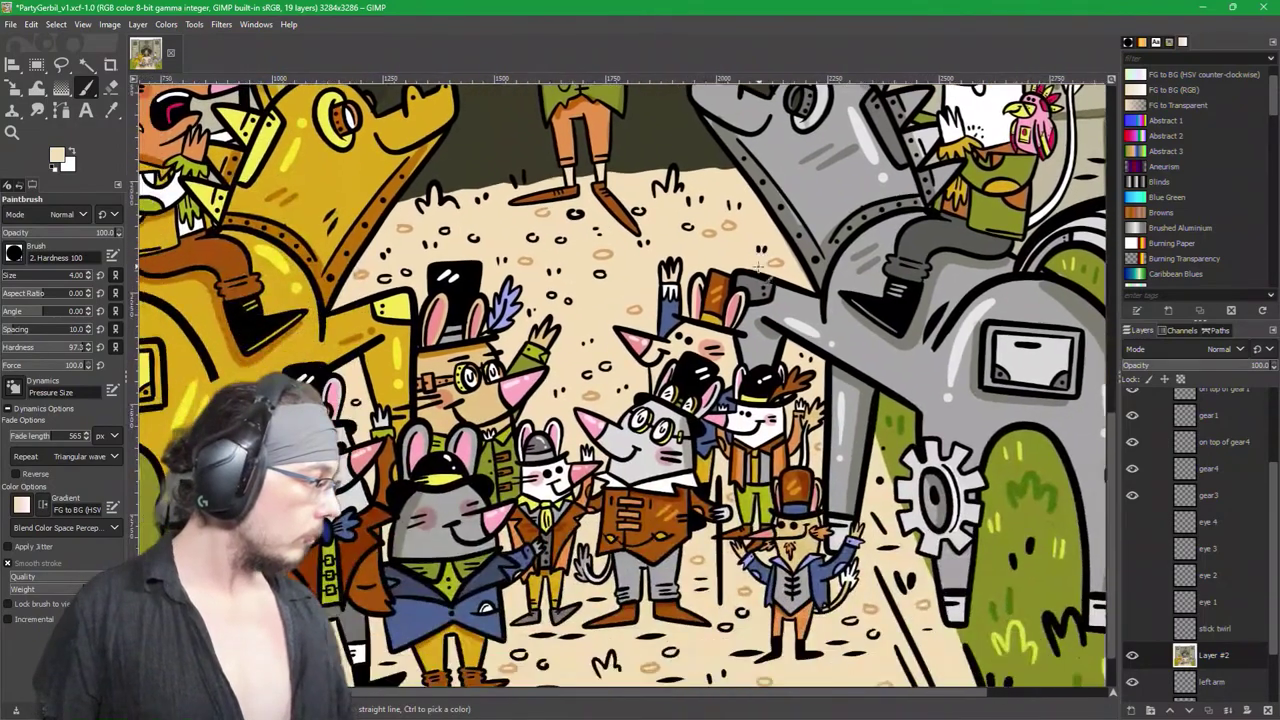
pyautogui.click(1133, 630)
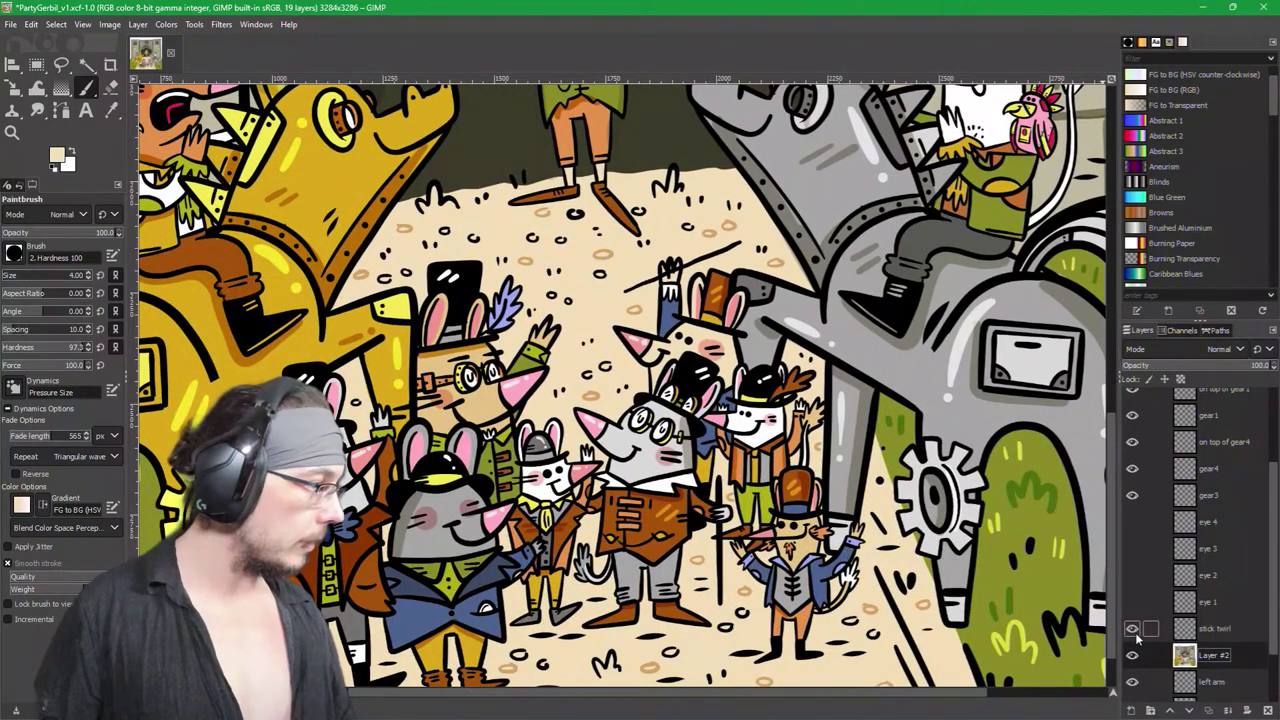
# Step: Toggle the stick twirl layer's visibility to compare the raised hand with and without its stick, then leave the layer hidden
pyautogui.click(1133, 629)
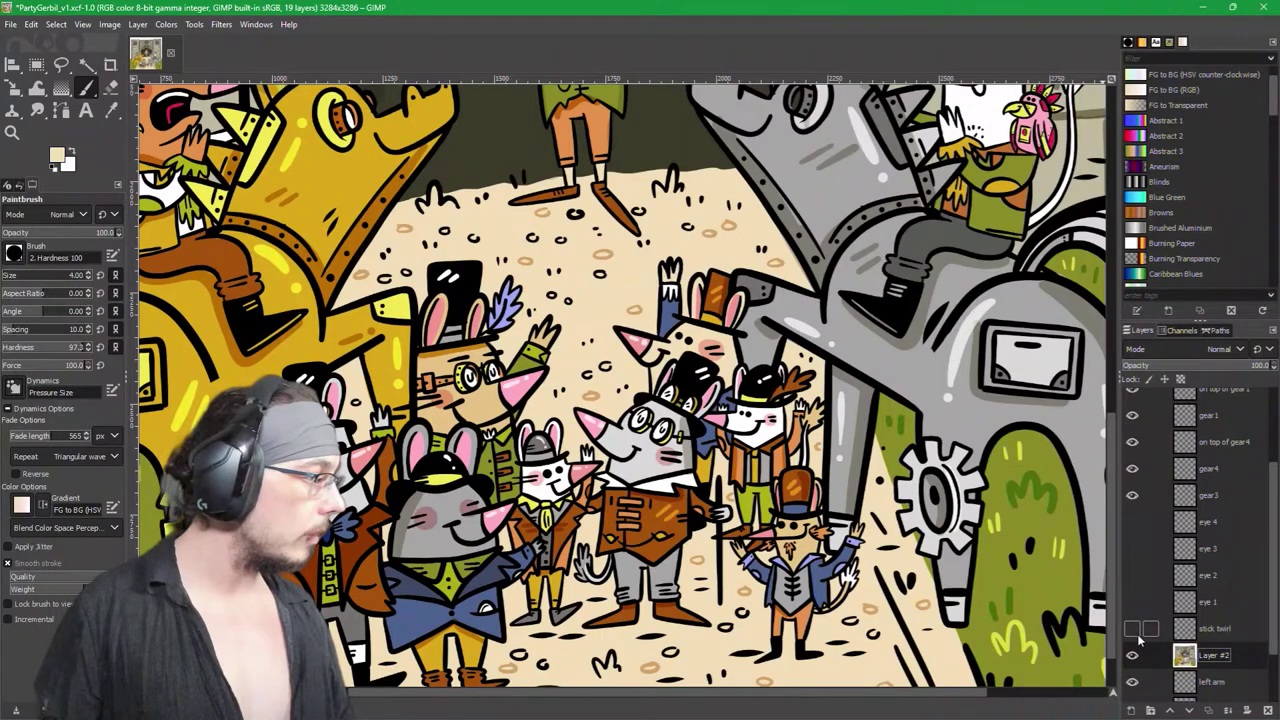
pyautogui.click(1133, 629)
pyautogui.click(1133, 629)
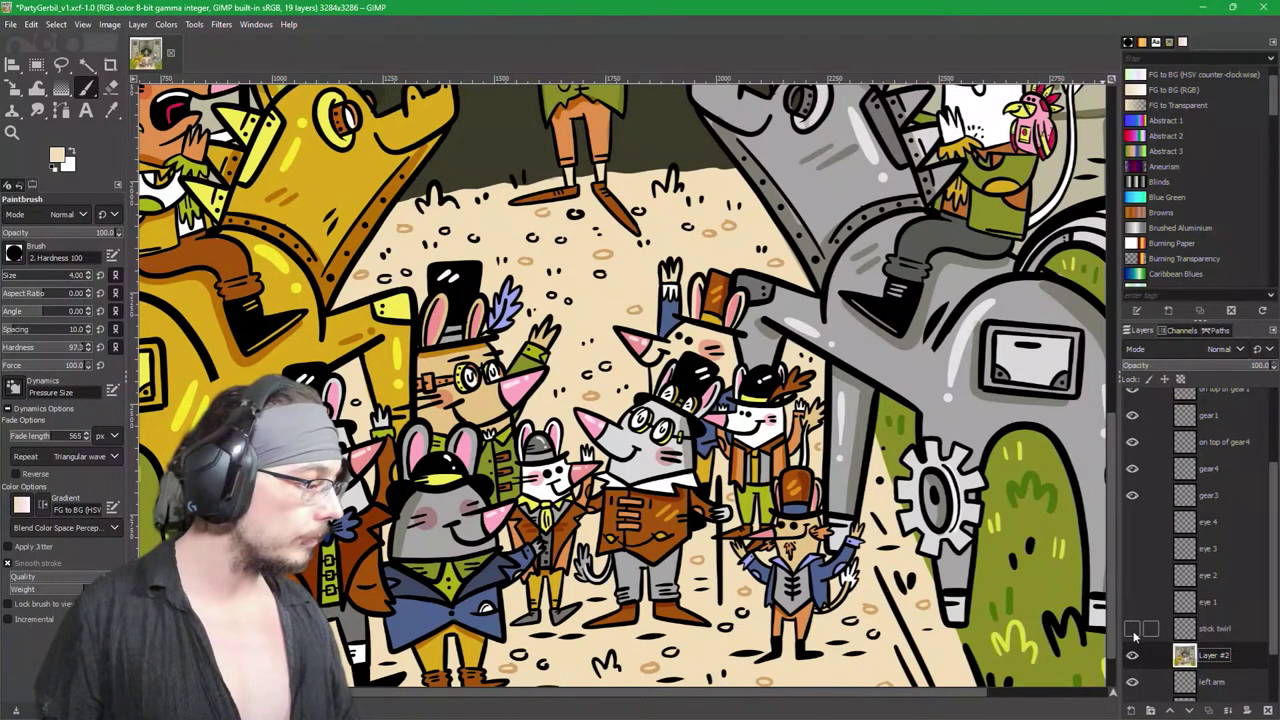
pyautogui.click(1133, 629)
pyautogui.click(1133, 630)
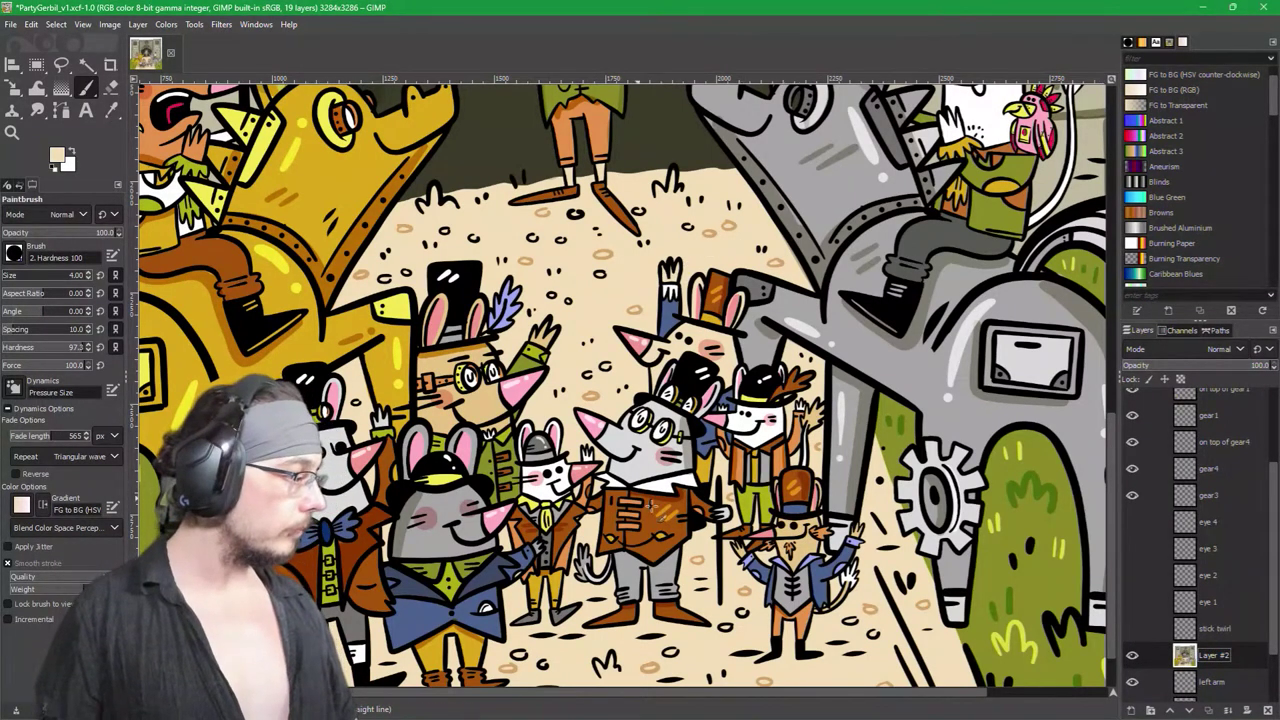
# Step: Add a new layer named "stick up/down" above Layer #2 for the grey gerbil's upright stick and save the file
pyautogui.keyDown('ctrl'); pyautogui.scroll(2, 740, 535); pyautogui.keyUp('ctrl')
pyautogui.keyDown('ctrl'); pyautogui.scroll(-3, 787, 519); pyautogui.keyUp('ctrl')
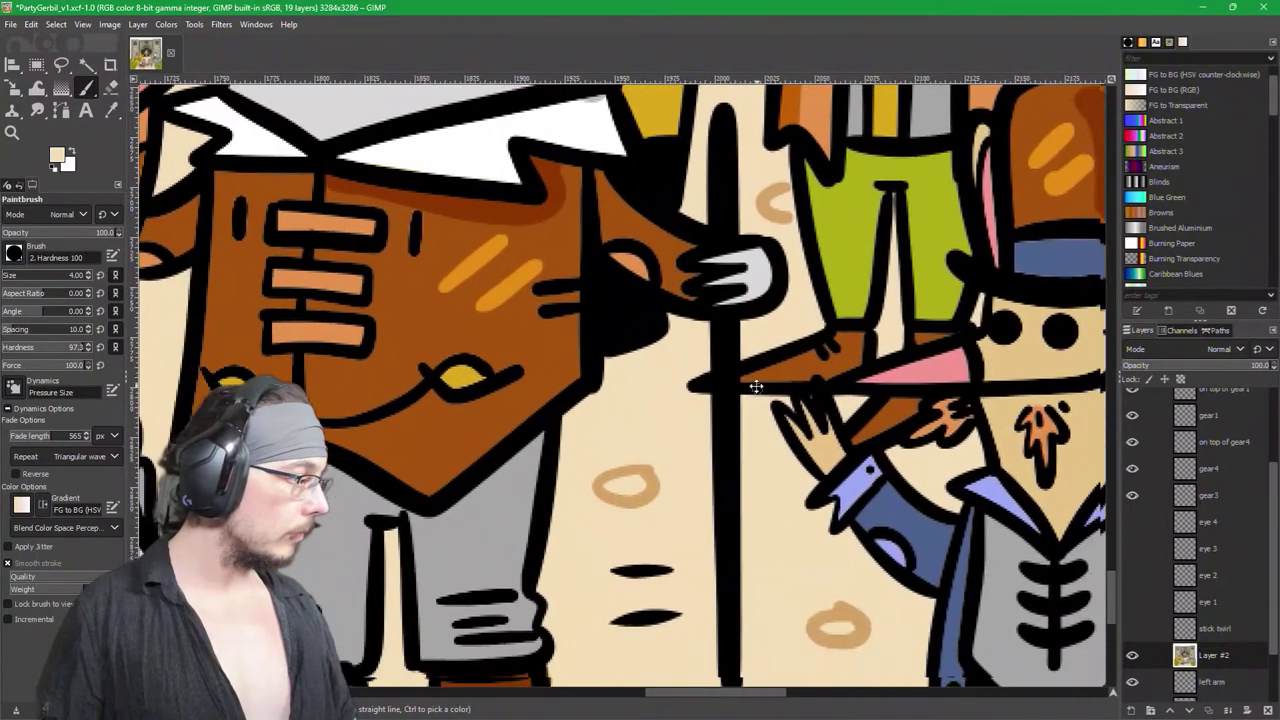
pyautogui.keyDown('ctrl'); pyautogui.scroll(-1, 700, 410); pyautogui.keyUp('ctrl')
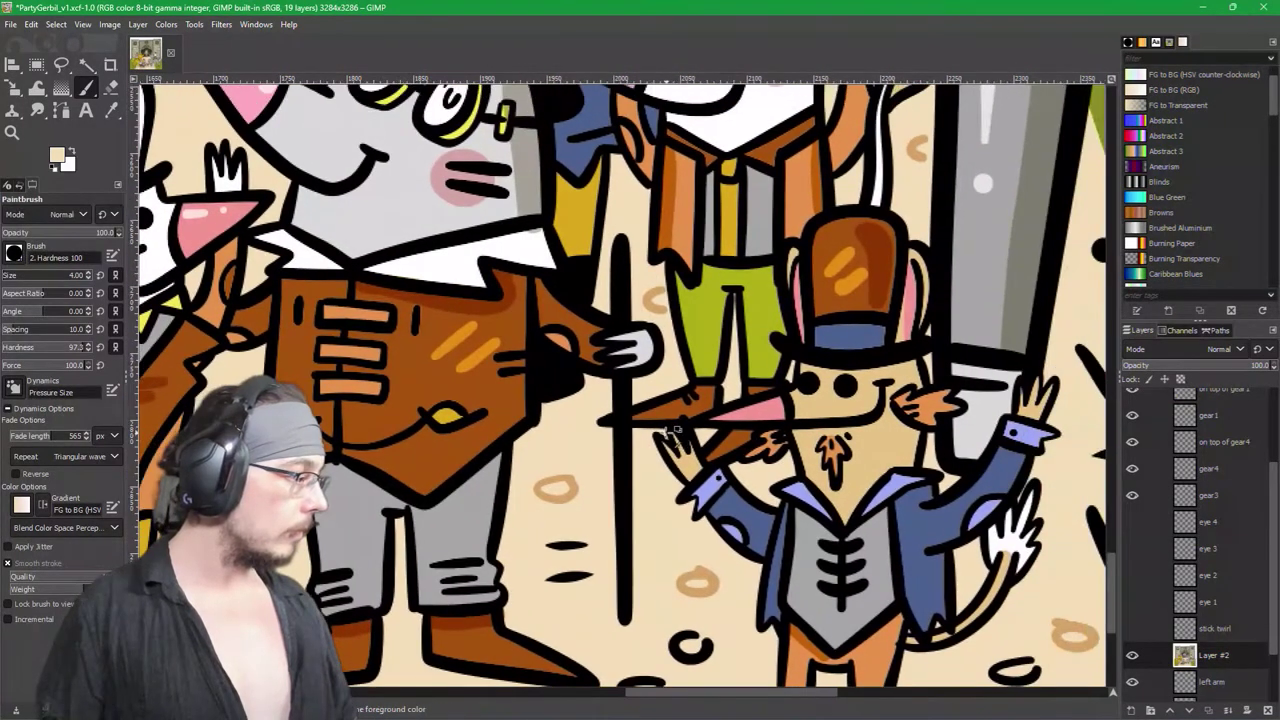
pyautogui.keyDown('ctrl'); pyautogui.scroll(3, 614, 414); pyautogui.keyUp('ctrl')
pyautogui.keyDown('ctrl'); pyautogui.scroll(1, 632, 377); pyautogui.keyUp('ctrl')
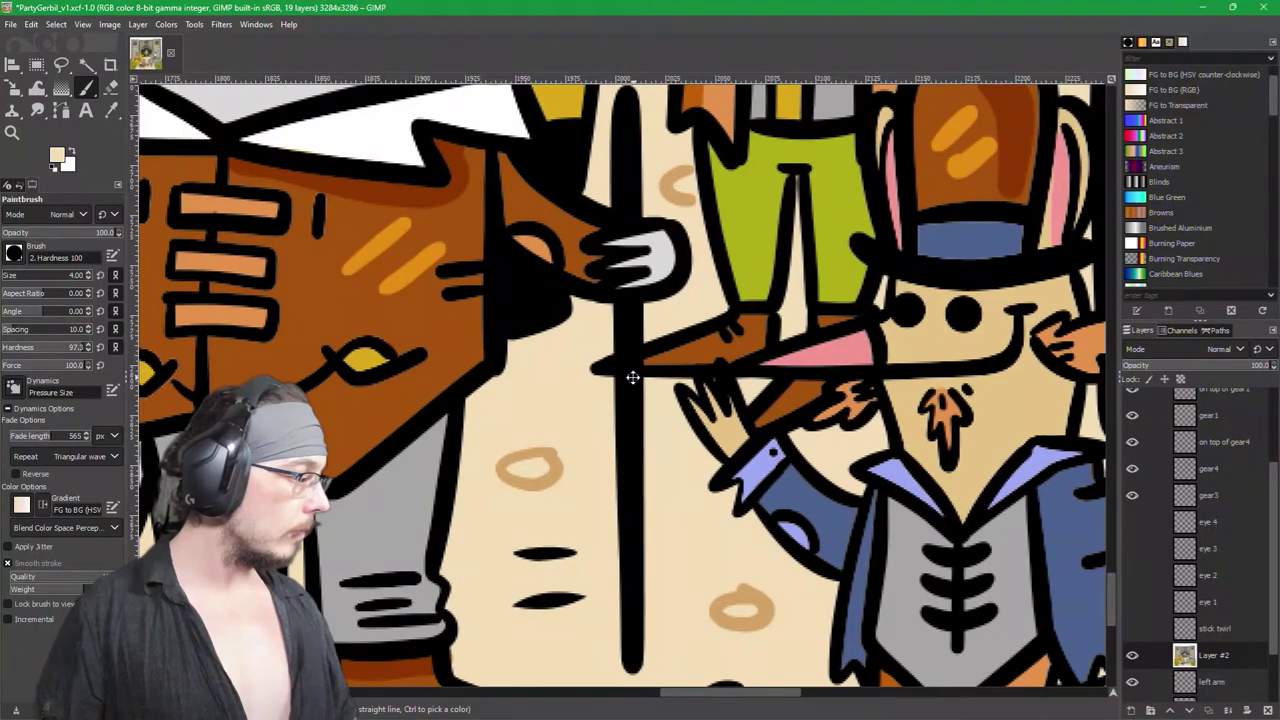
pyautogui.keyDown('shift'); pyautogui.click(1131, 710); pyautogui.keyUp('shift')
pyautogui.doubleClick(1208, 652)
pyautogui.write('stick up/d')
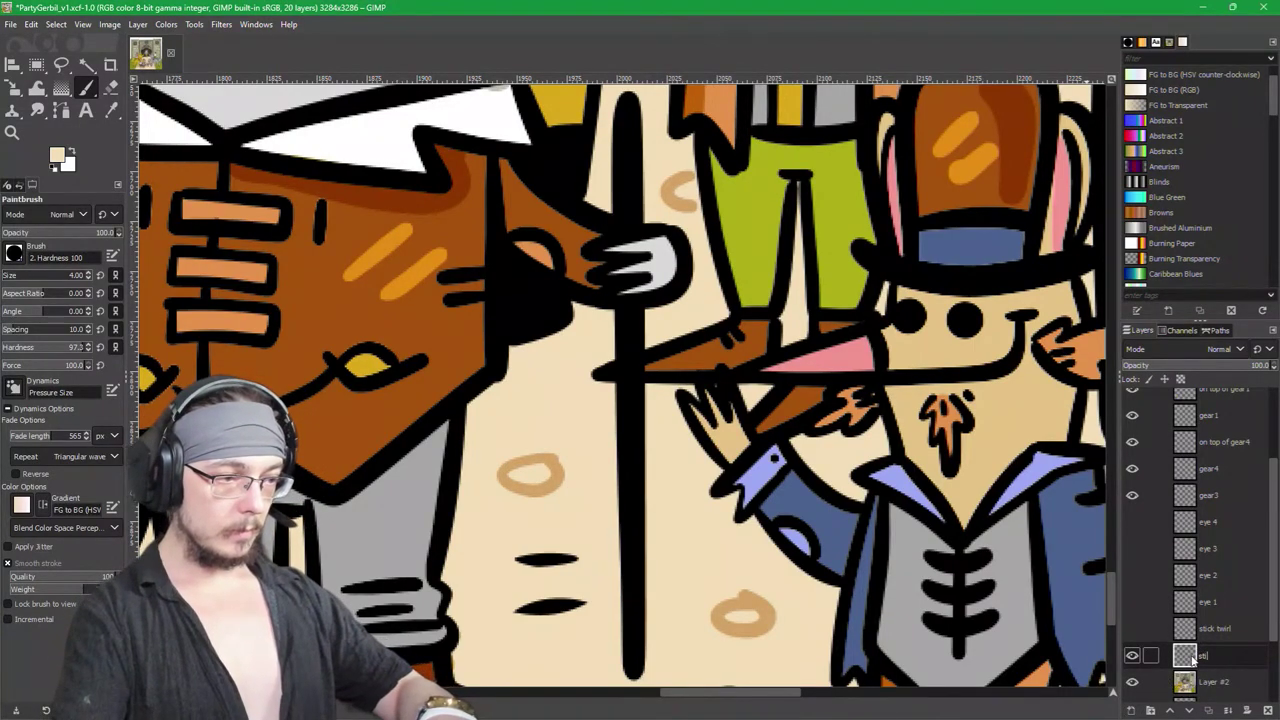
pyautogui.write('own')
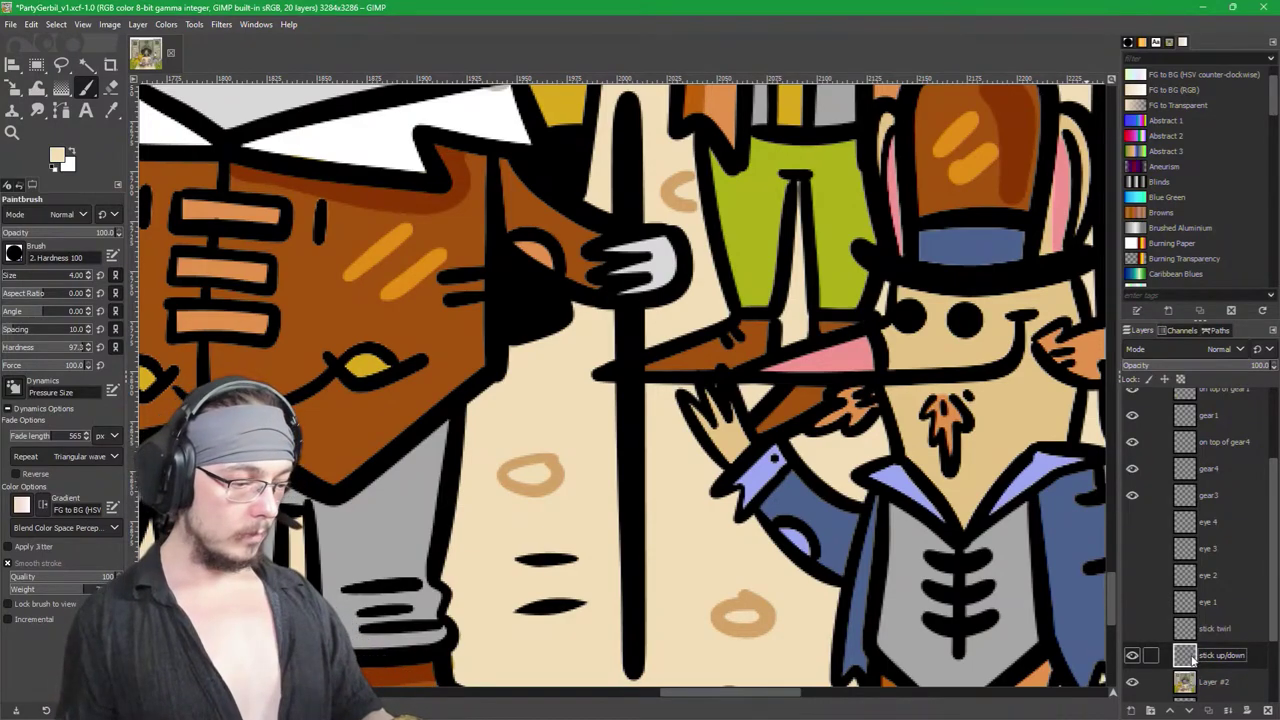
pyautogui.hotkey('ctrl', 's')
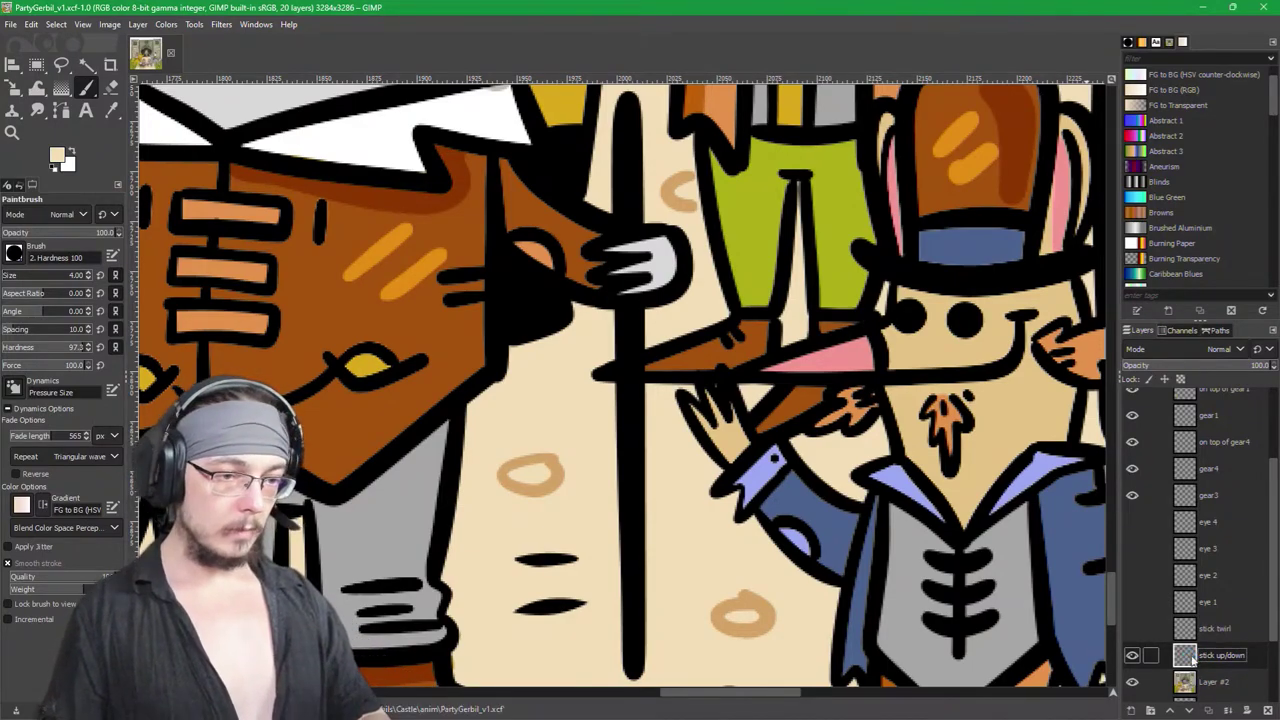
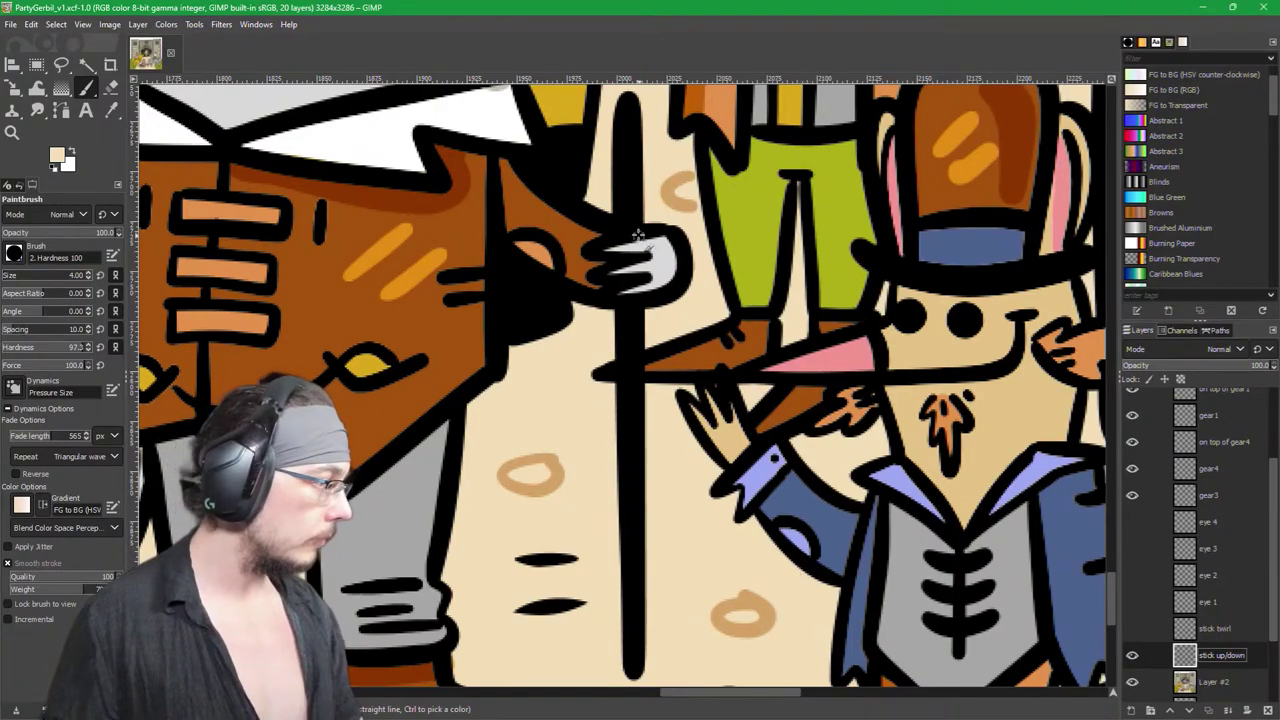
# Step: Set the paintbrush to black, size 8, with Pressure Size dynamics for painting the upright stick
pyautogui.press('d')
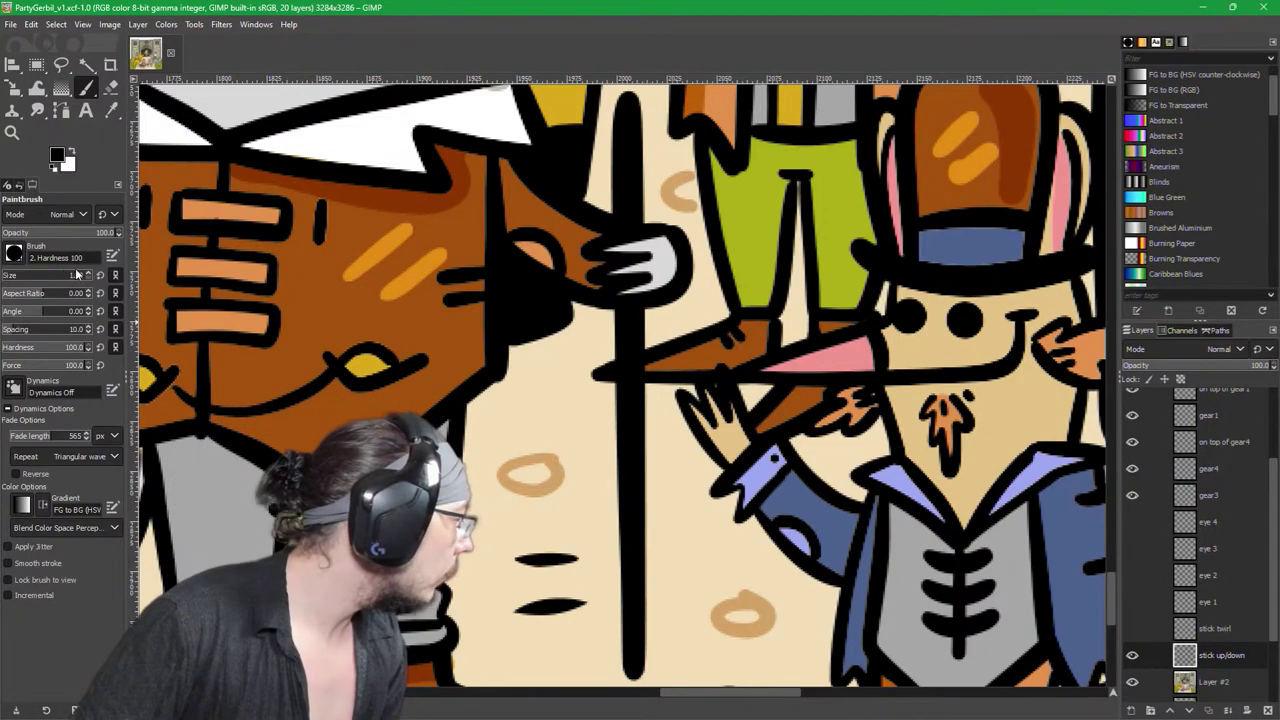
pyautogui.scroll(4, 86, 271)
pyautogui.scroll(3, 88, 272)
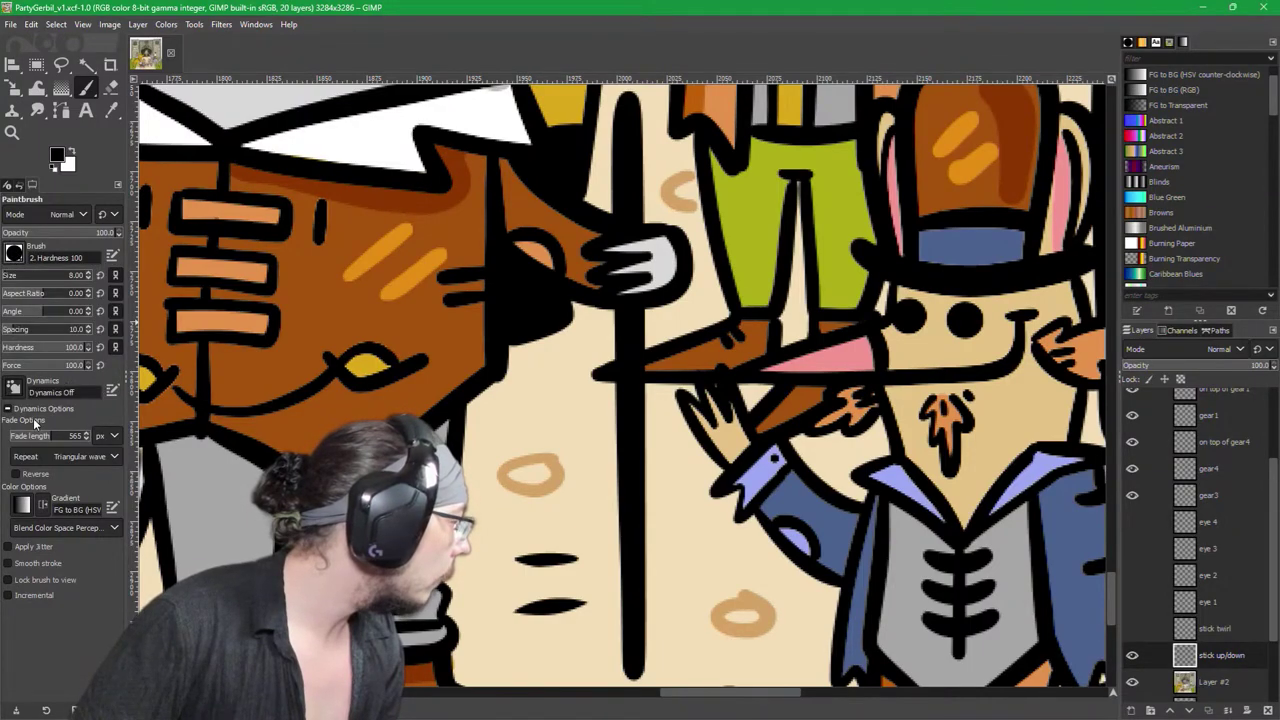
pyautogui.click(14, 388)
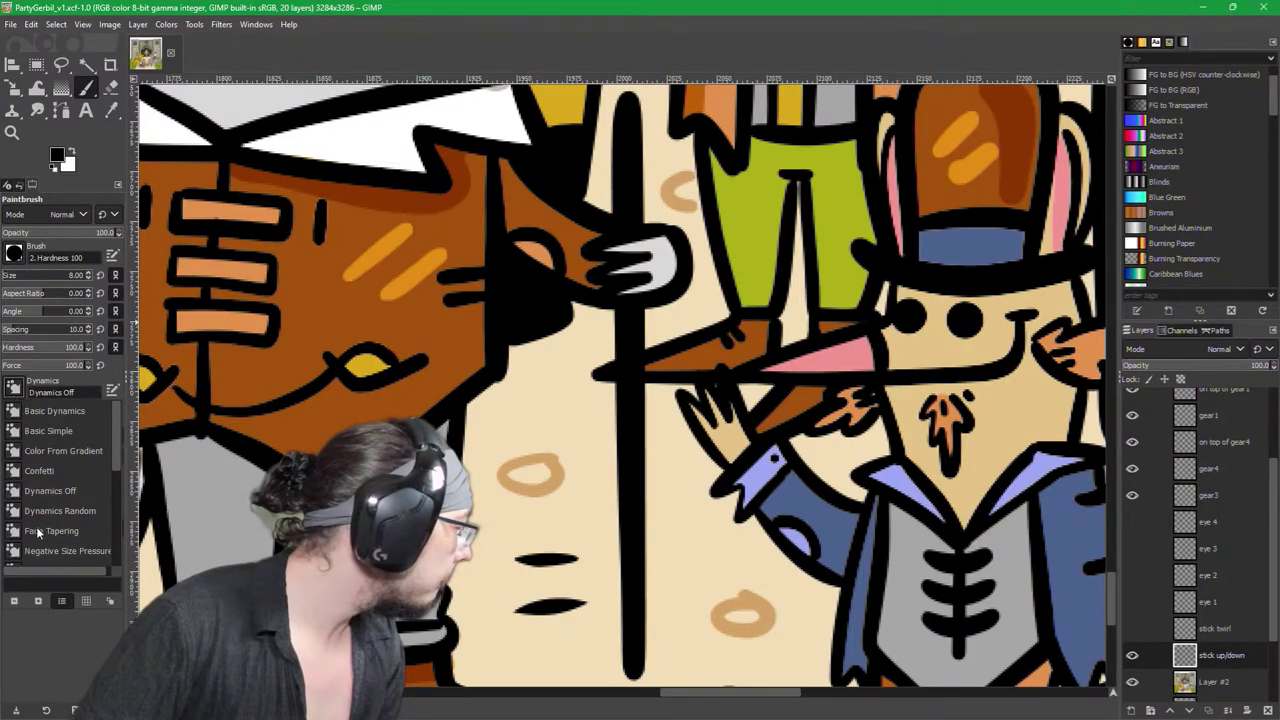
pyautogui.scroll(-5, 117, 456)
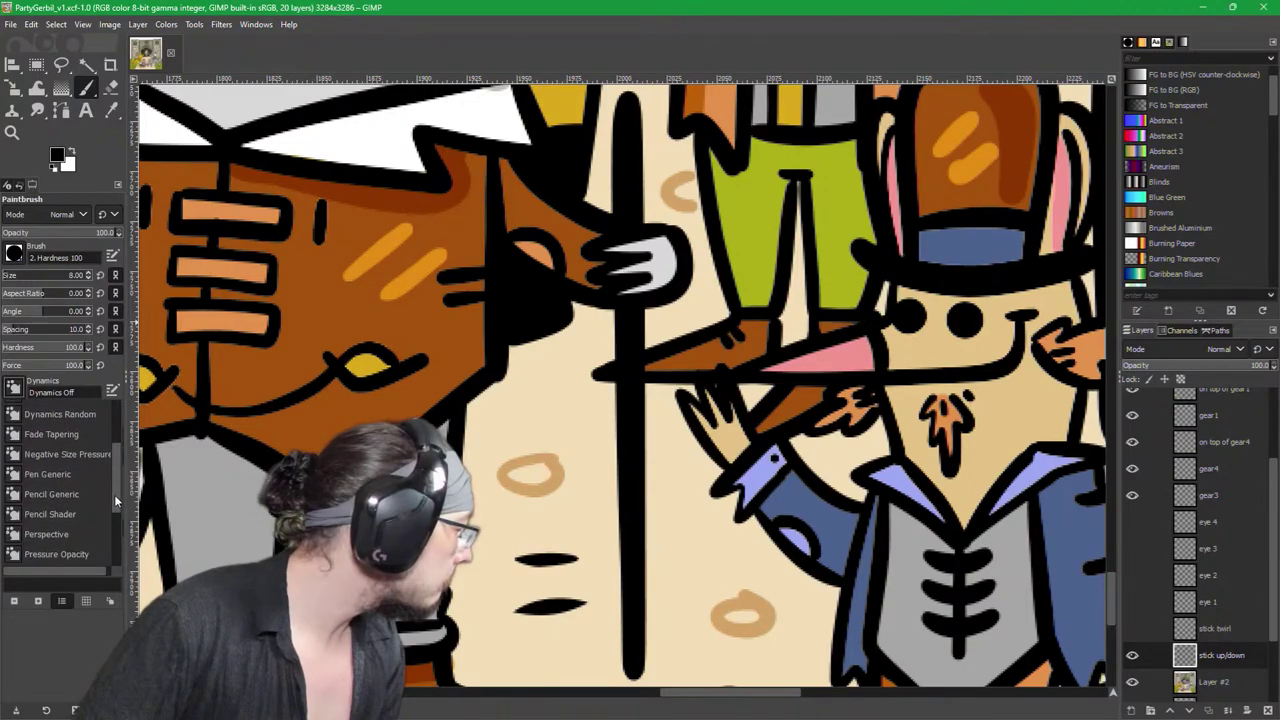
pyautogui.click(70, 512)
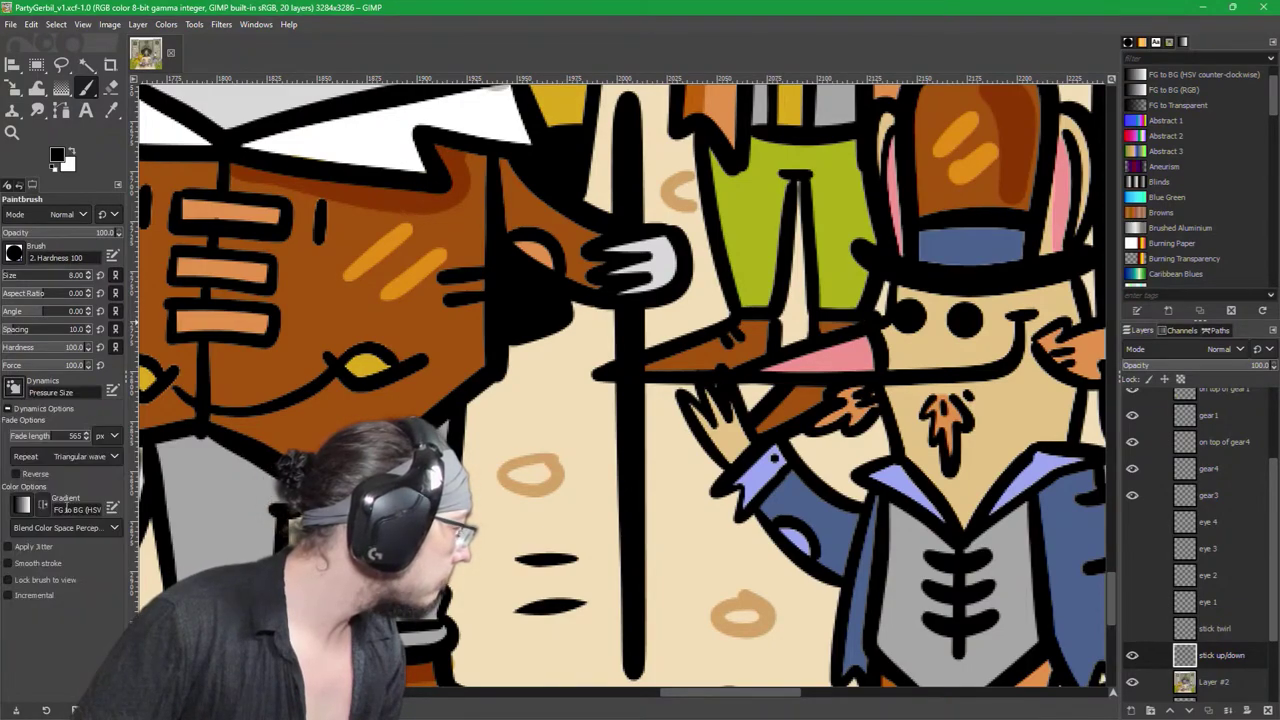
# Step: Try black freehand strokes at size 8 on and around the upright stick, undoing each one
pyautogui.moveTo(380, 308); pyautogui.dragTo(378, 407)
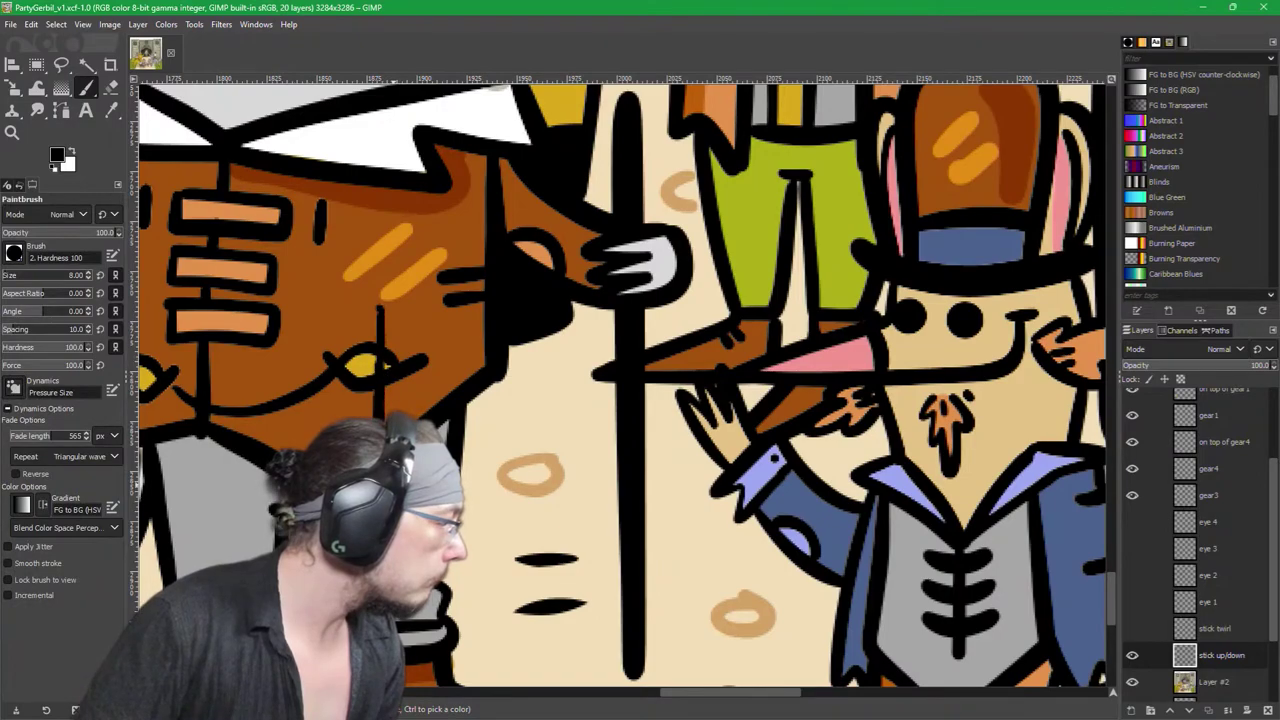
pyautogui.hotkey('ctrl', 'z')
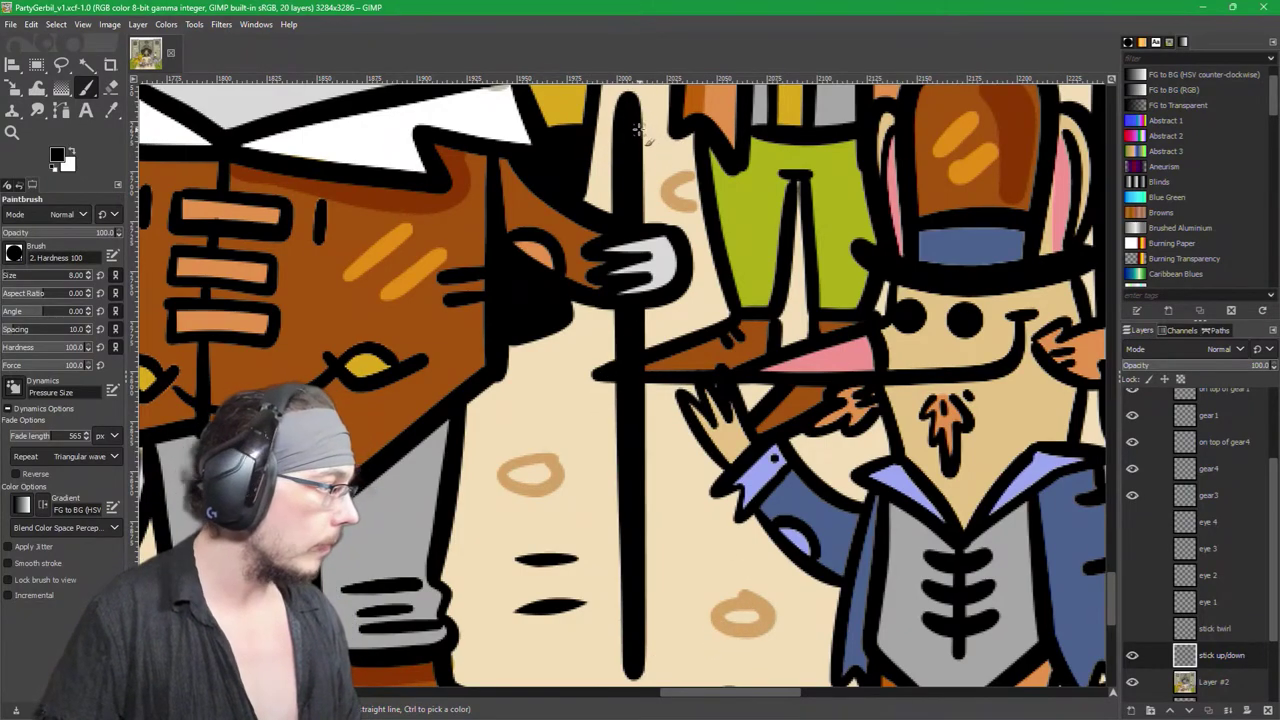
pyautogui.moveTo(607, 318); pyautogui.dragTo(601, 578)
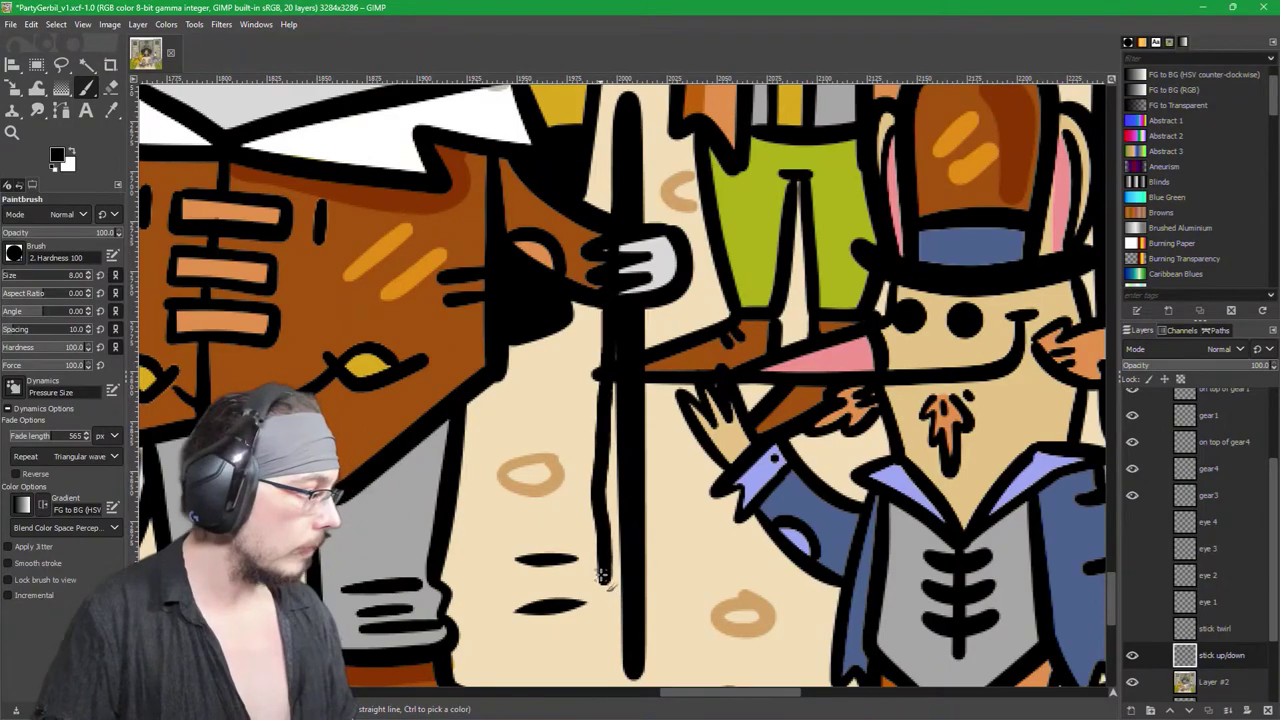
pyautogui.hotkey('ctrl', 'z')
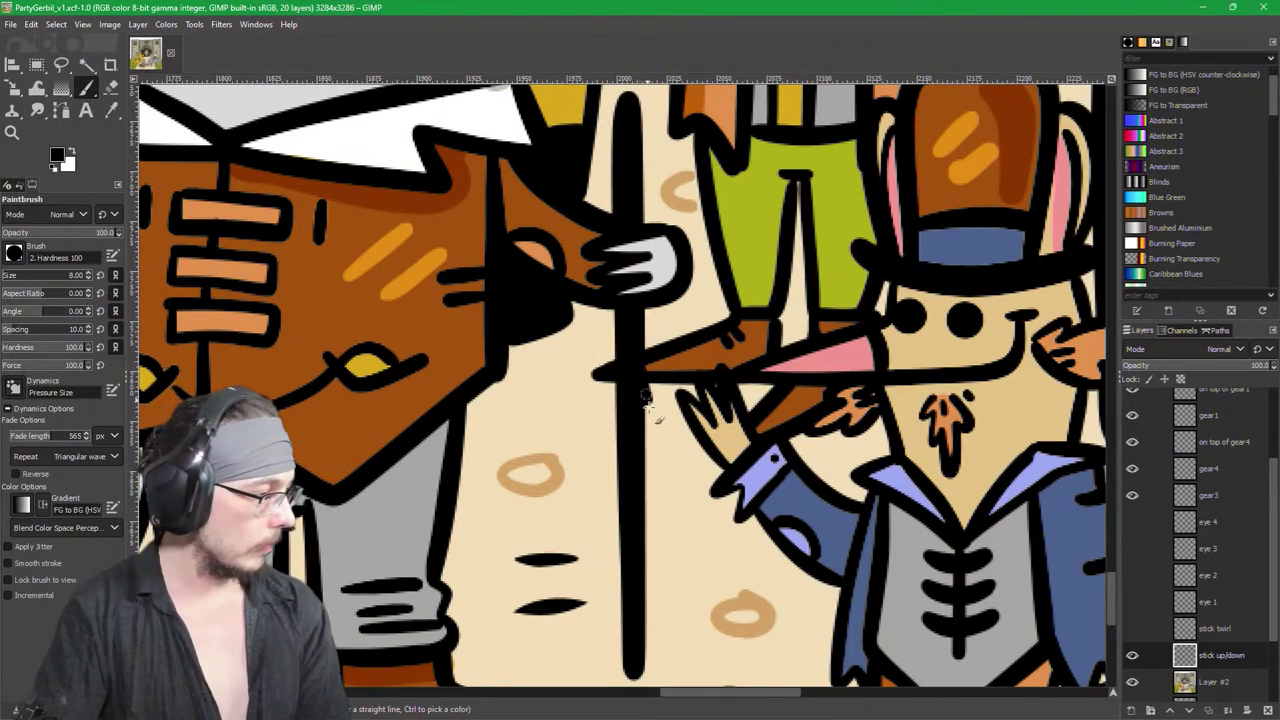
pyautogui.moveTo(645, 390); pyautogui.dragTo(690, 640)
pyautogui.hotkey('ctrl', 'z')
pyautogui.moveTo(633, 502); pyautogui.dragTo(634, 586)
pyautogui.hotkey('ctrl', 'z')
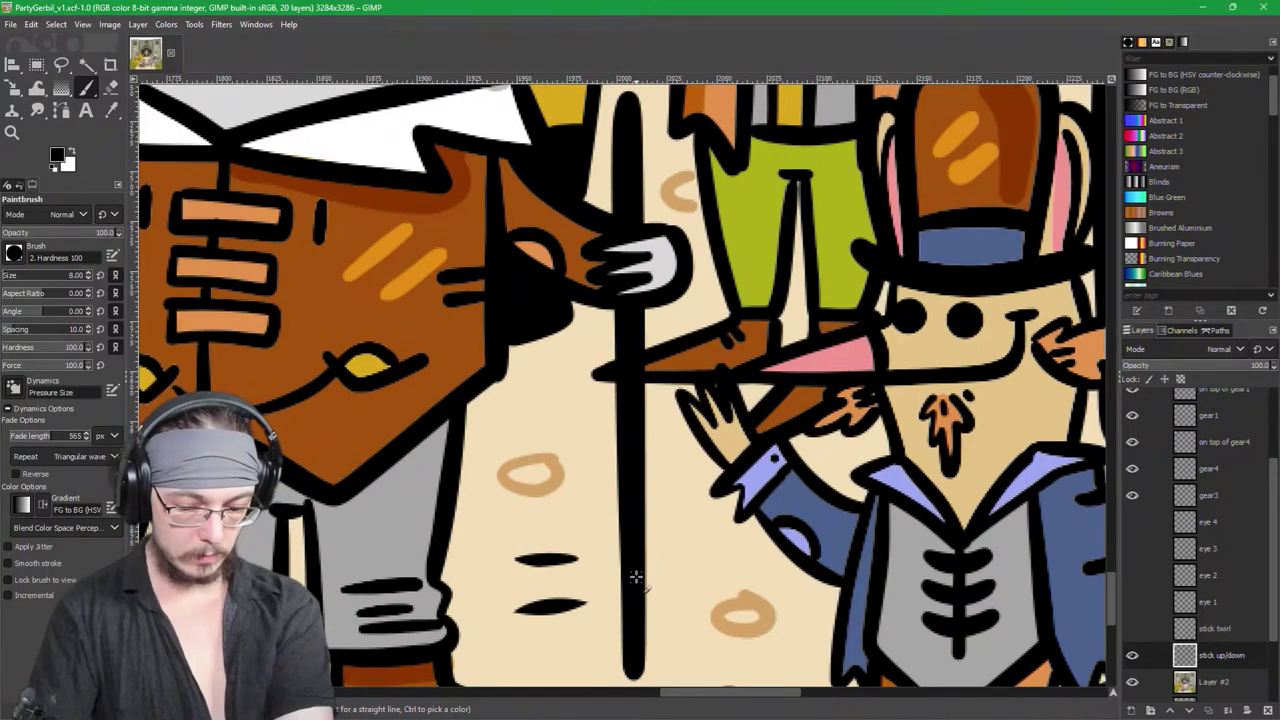
pyautogui.moveTo(612, 370)
pyautogui.mouseDown()
pyautogui.moveTo(628, 552)
pyautogui.moveTo(586, 480)
pyautogui.moveTo(580, 540)
pyautogui.mouseUp()
pyautogui.moveTo(590, 305); pyautogui.dragTo(596, 515)
pyautogui.hotkey('ctrl', 'z')
pyautogui.hotkey('ctrl', 'z')
pyautogui.hotkey('ctrl', 'z')
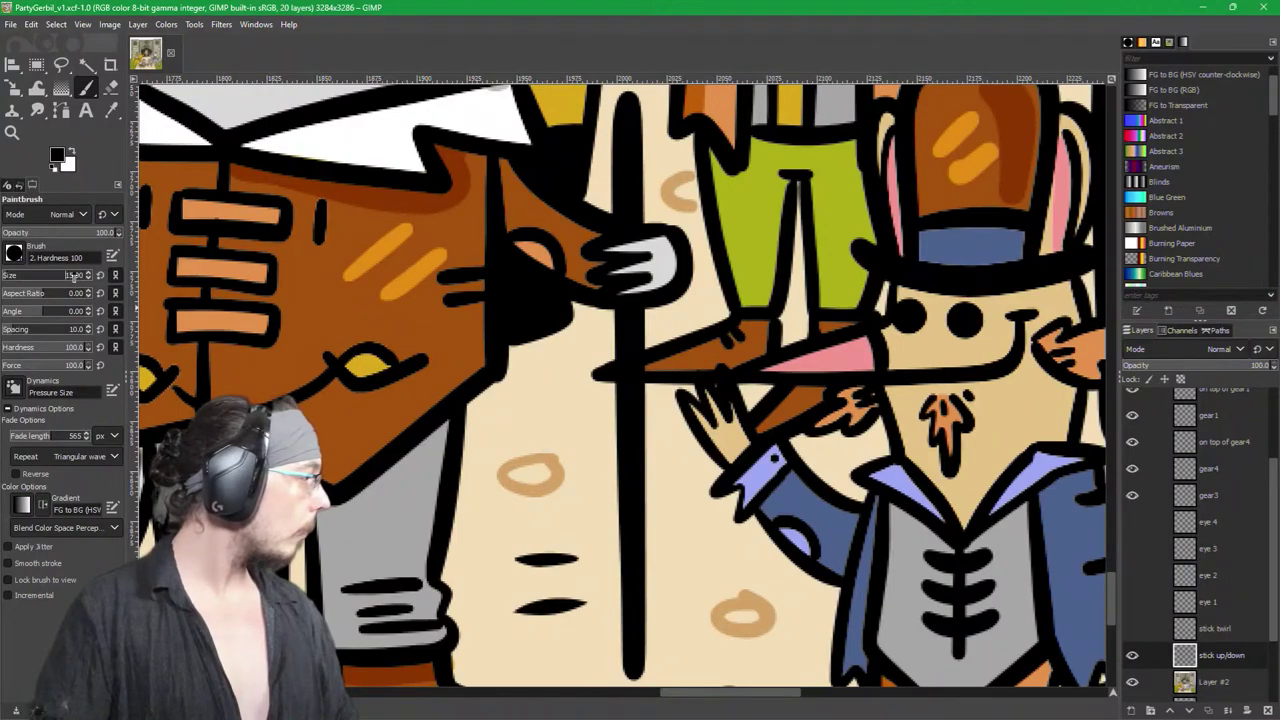
# Step: Set the brush size to 12 and enable Smooth stroke, trying strokes beside the stick and undoing them
pyautogui.moveTo(73, 276); pyautogui.dragTo(78, 276)
pyautogui.moveTo(552, 400)
pyautogui.mouseDown()
pyautogui.moveTo(557, 423)
pyautogui.moveTo(543, 223)
pyautogui.moveTo(522, 392)
pyautogui.moveTo(523, 606)
pyautogui.moveTo(524, 280)
pyautogui.mouseUp()
pyautogui.press('f')
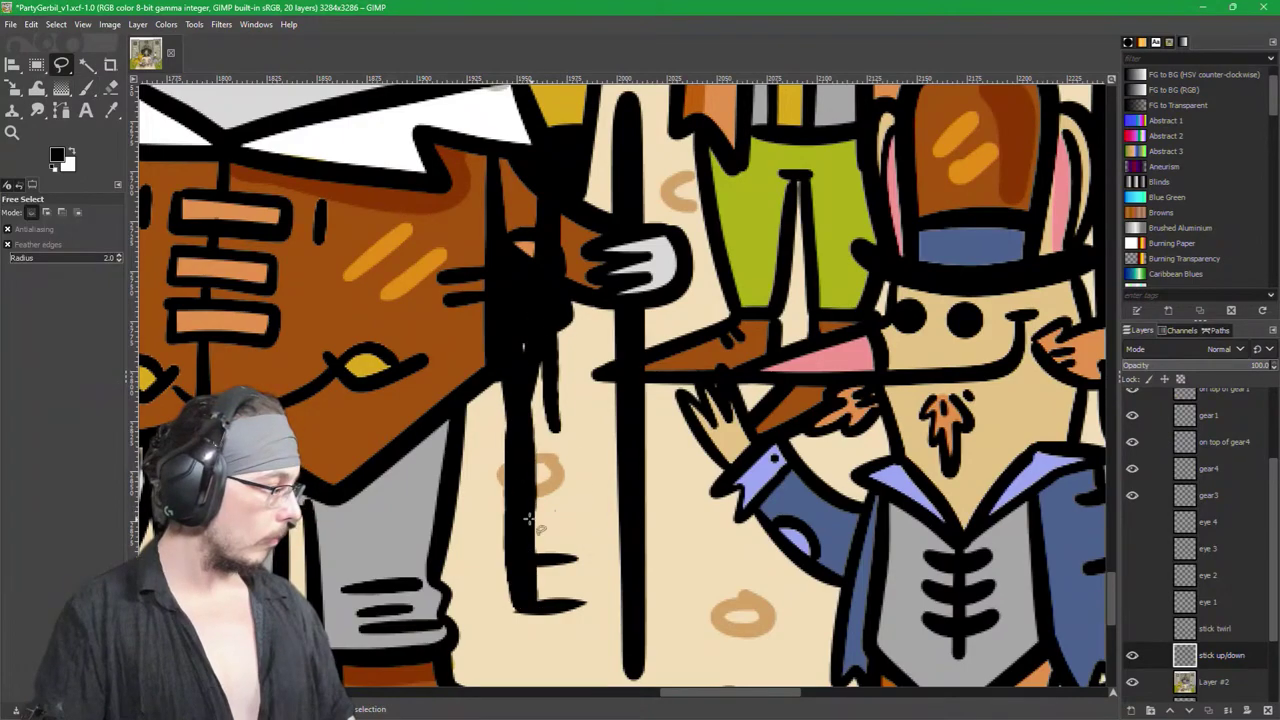
pyautogui.press('p')
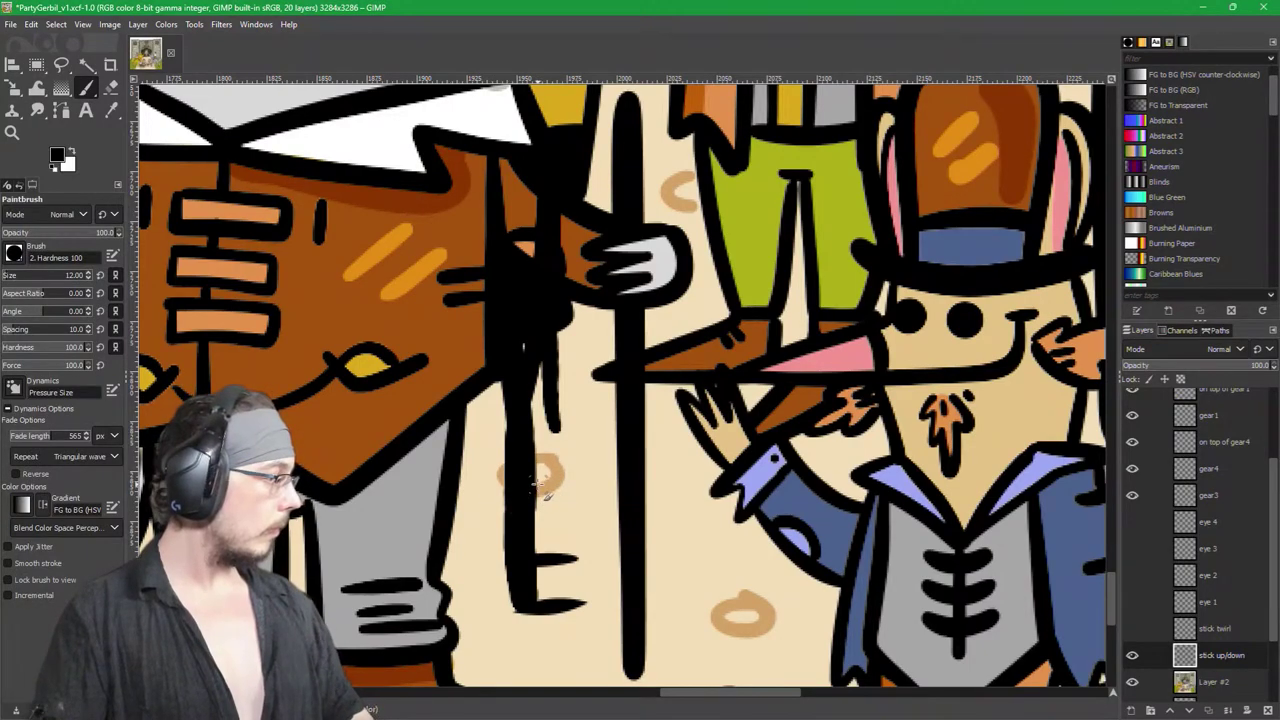
pyautogui.hotkey('ctrl', 'z')
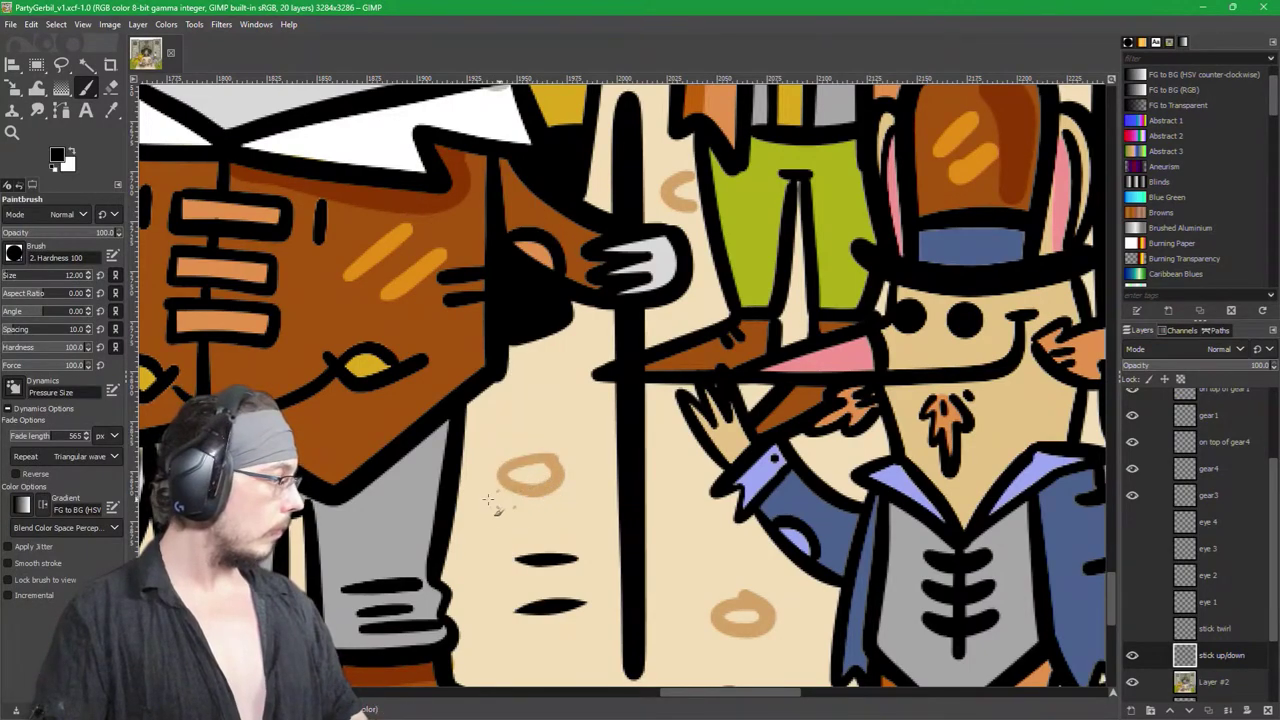
pyautogui.click(57, 566)
pyautogui.moveTo(549, 243); pyautogui.dragTo(520, 572)
pyautogui.hotkey('ctrl', 'z')
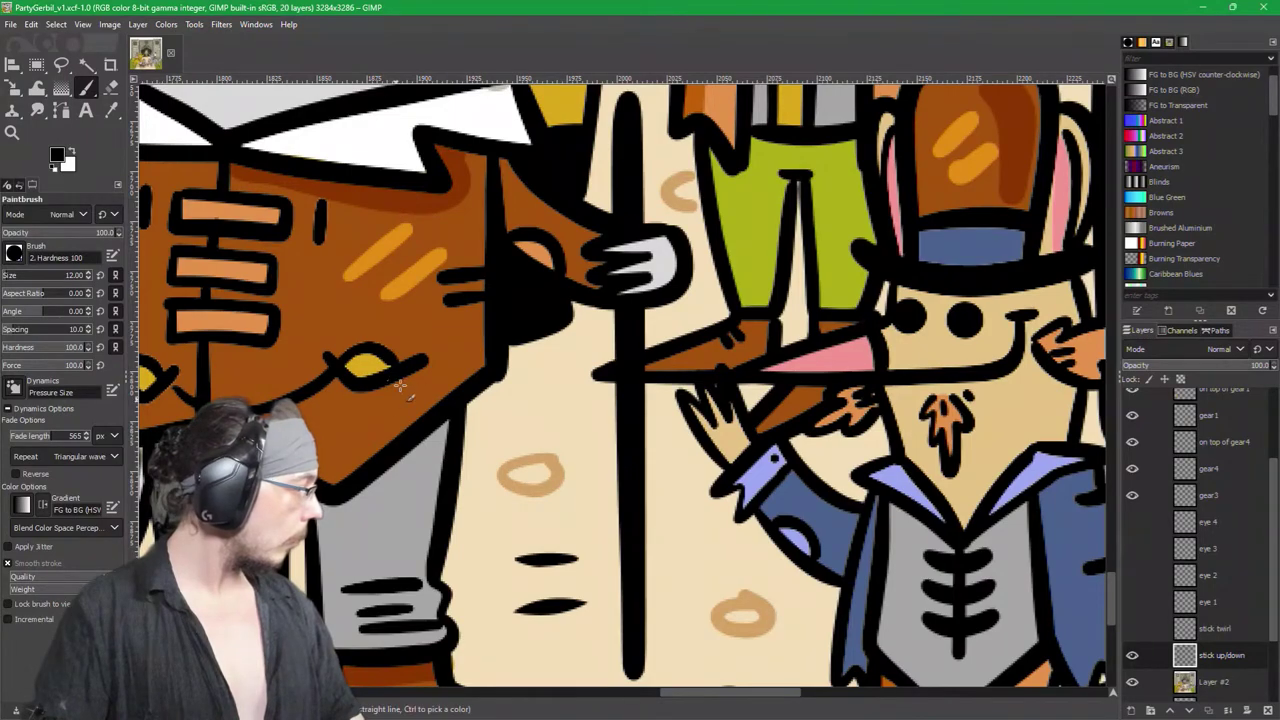
pyautogui.moveTo(558, 338)
pyautogui.mouseDown()
pyautogui.moveTo(549, 633)
pyautogui.moveTo(532, 496)
pyautogui.moveTo(534, 300)
pyautogui.mouseUp()
pyautogui.hotkey('ctrl', 'z')
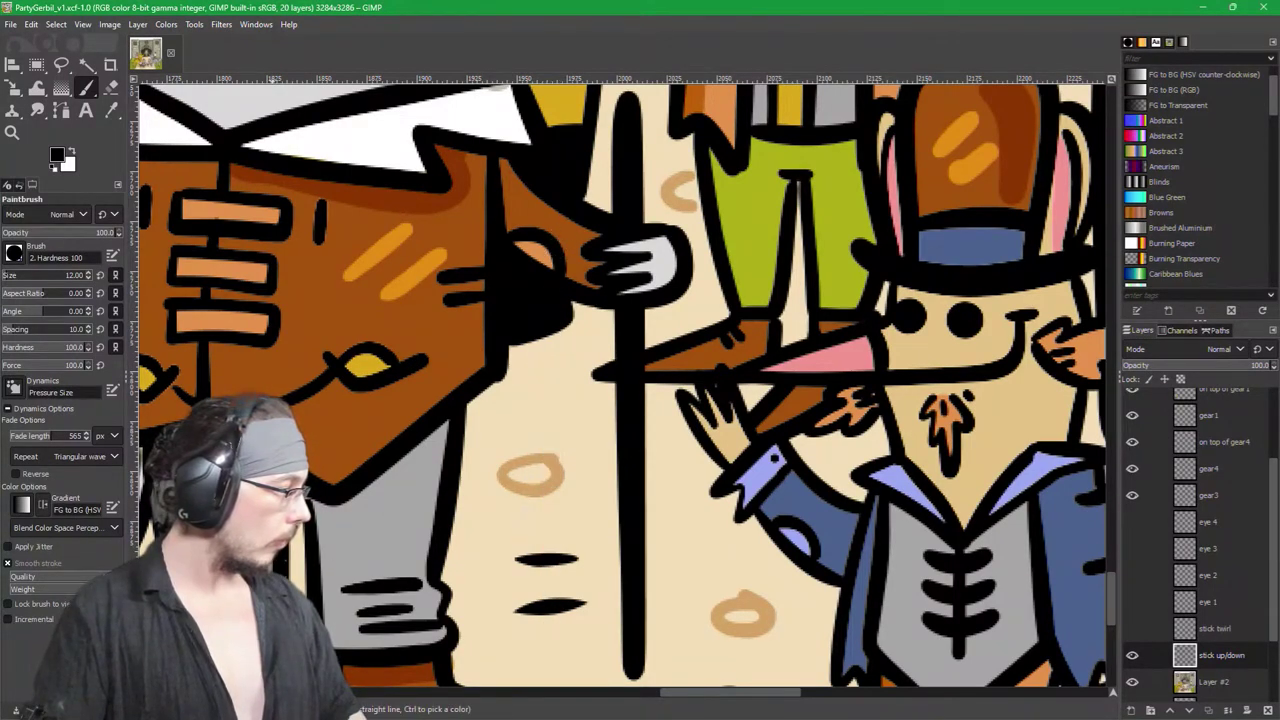
# Step: Try Apply Jitter with amounts up to 50 in black test strokes, undo each stroke and switch jitter off again
pyautogui.click(30, 547)
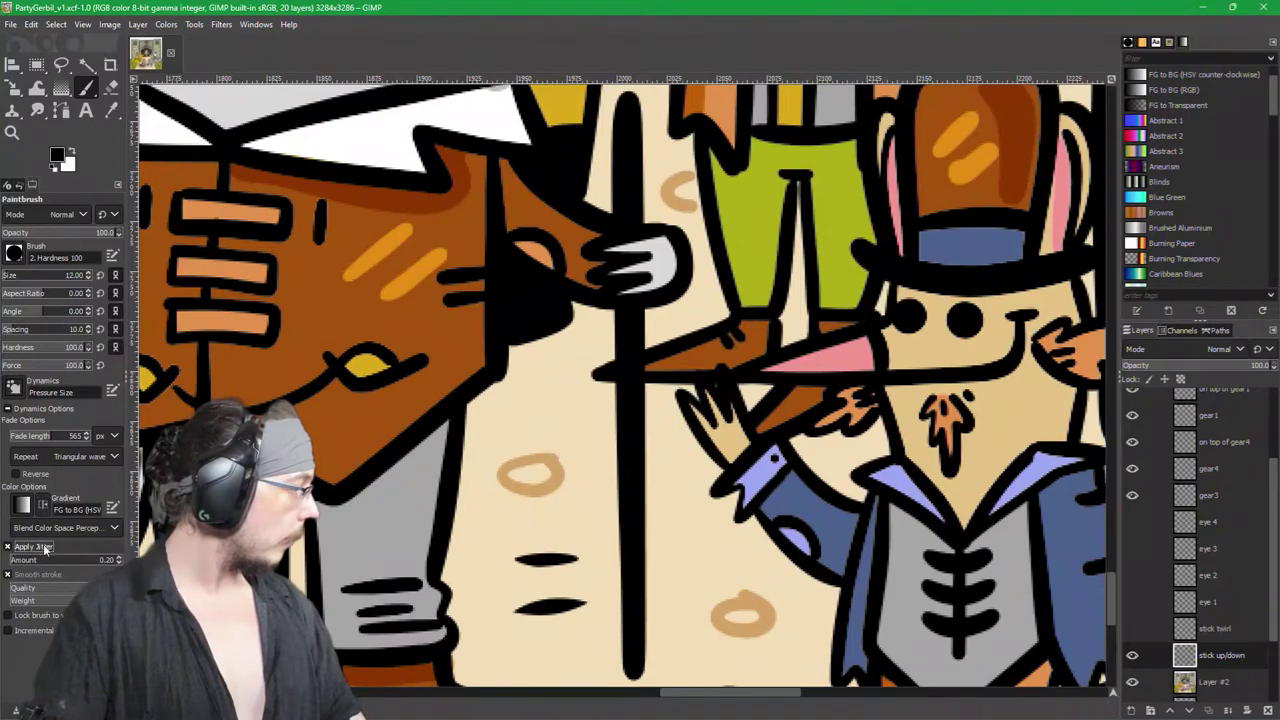
pyautogui.moveTo(547, 313); pyautogui.dragTo(512, 608)
pyautogui.hotkey('ctrl', 'z')
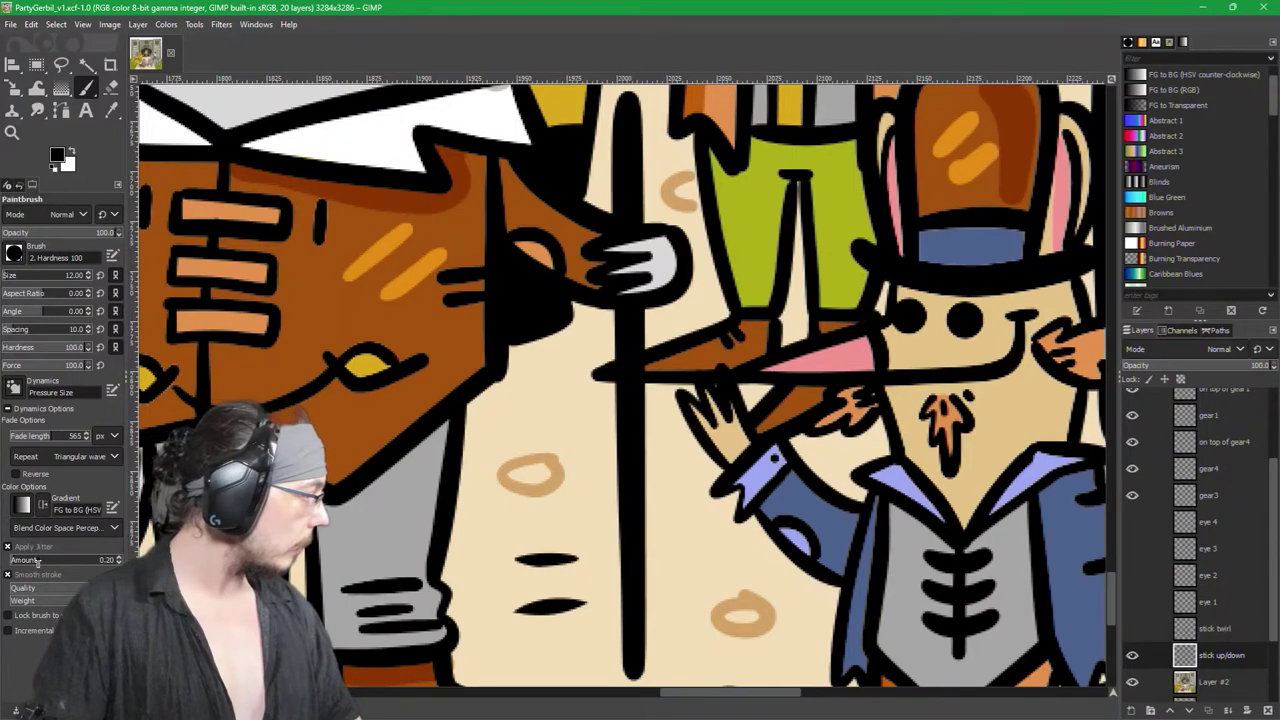
pyautogui.moveTo(539, 236)
pyautogui.mouseDown()
pyautogui.moveTo(515, 620)
pyautogui.moveTo(575, 450)
pyautogui.moveTo(410, 450)
pyautogui.moveTo(615, 470)
pyautogui.mouseUp()
pyautogui.hotkey('ctrl', 'z')
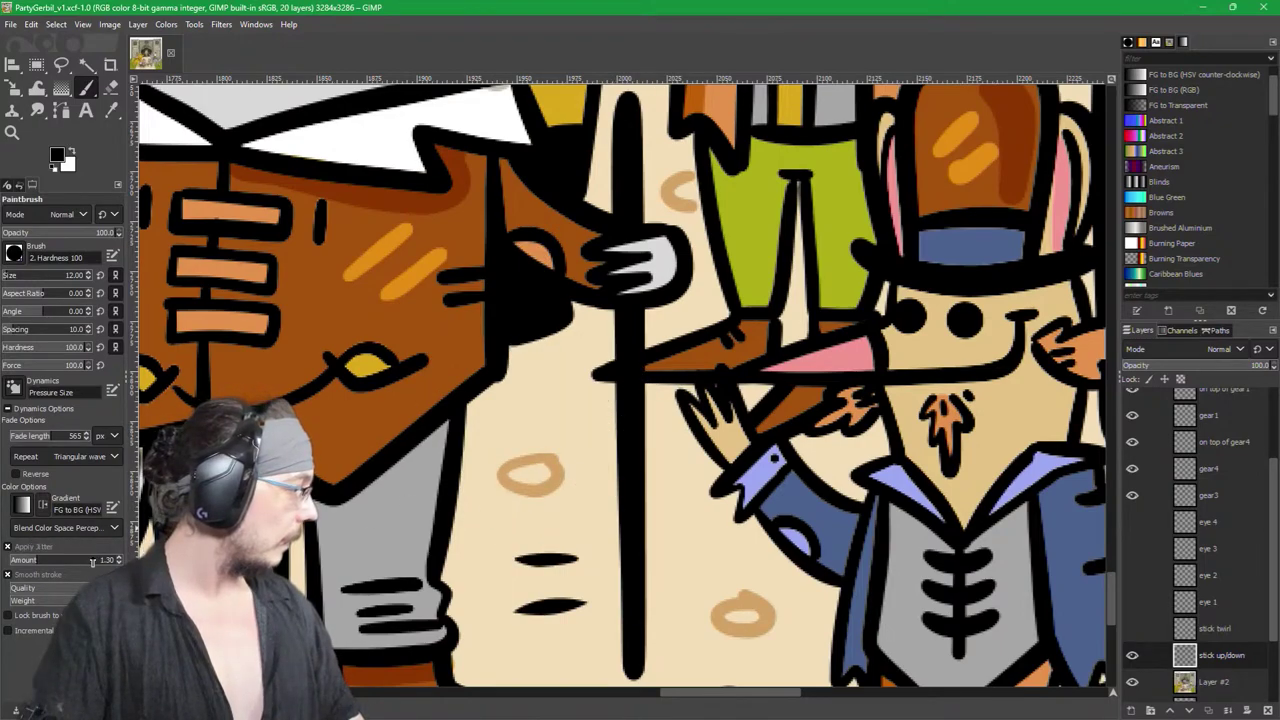
pyautogui.moveTo(480, 295)
pyautogui.mouseDown()
pyautogui.moveTo(433, 338)
pyautogui.moveTo(443, 458)
pyautogui.moveTo(503, 527)
pyautogui.moveTo(644, 502)
pyautogui.moveTo(692, 386)
pyautogui.moveTo(592, 290)
pyautogui.moveTo(476, 384)
pyautogui.moveTo(430, 540)
pyautogui.moveTo(288, 377)
pyautogui.moveTo(500, 250)
pyautogui.mouseUp()
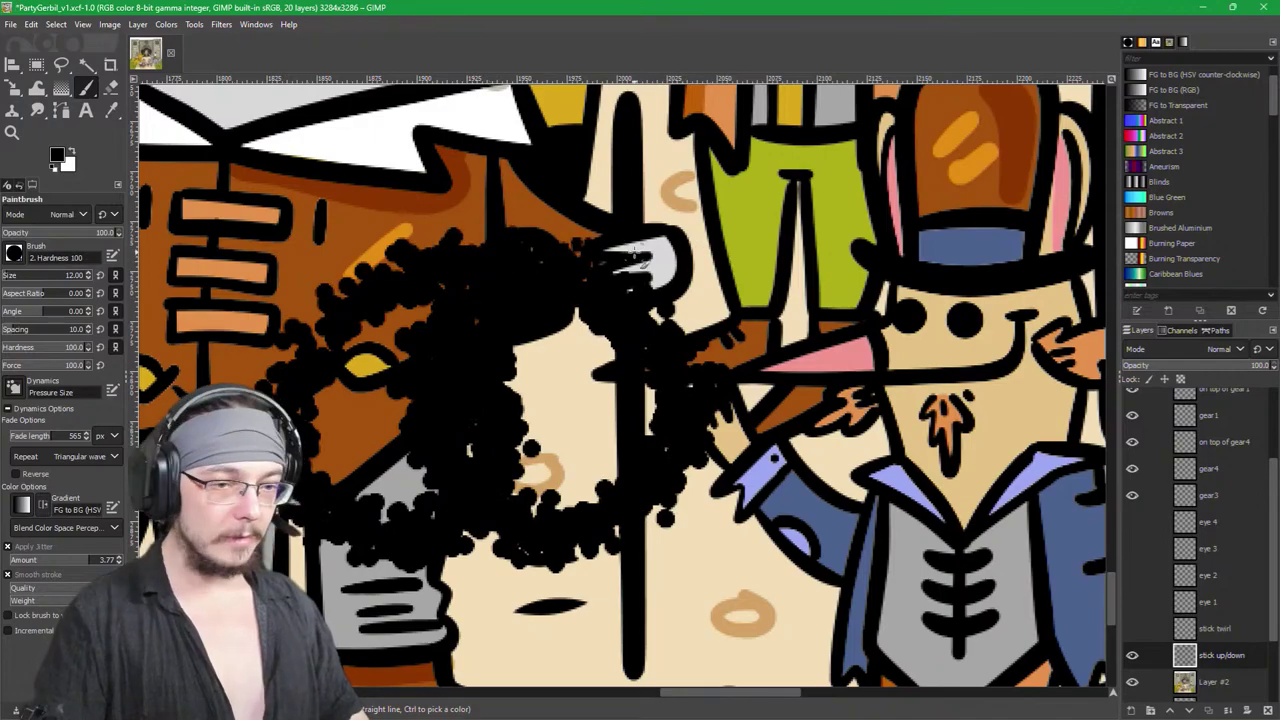
pyautogui.hotkey('ctrl', 'z')
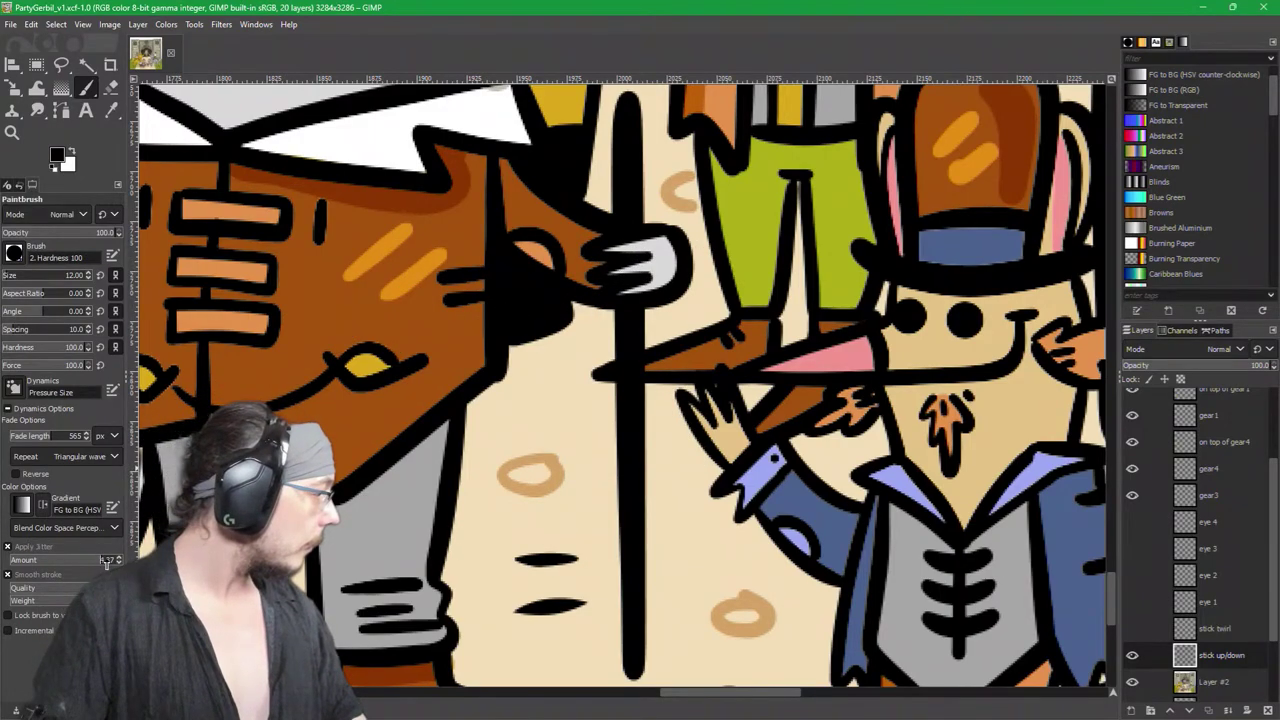
pyautogui.click(66, 560)
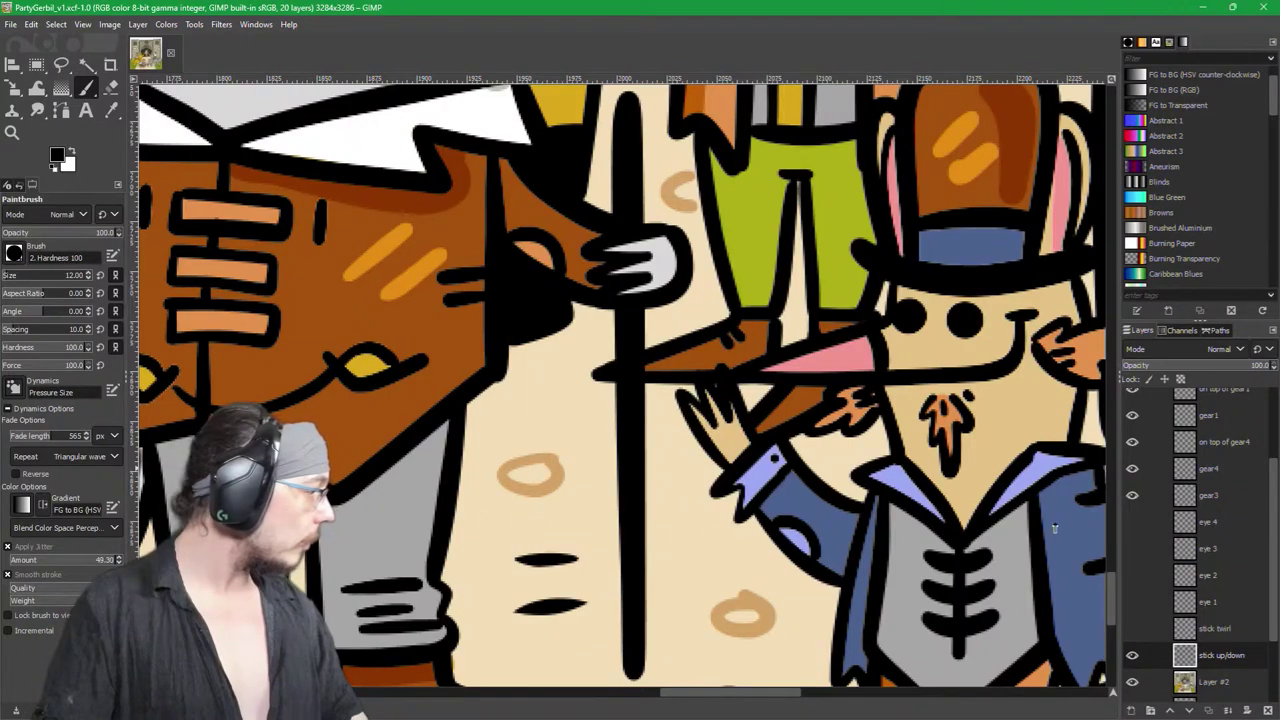
pyautogui.moveTo(557, 280)
pyautogui.mouseDown()
pyautogui.moveTo(522, 359)
pyautogui.moveTo(498, 551)
pyautogui.moveTo(651, 447)
pyautogui.moveTo(498, 327)
pyautogui.moveTo(450, 478)
pyautogui.moveTo(642, 367)
pyautogui.moveTo(390, 393)
pyautogui.moveTo(495, 536)
pyautogui.moveTo(434, 268)
pyautogui.moveTo(646, 292)
pyautogui.moveTo(820, 266)
pyautogui.moveTo(872, 335)
pyautogui.moveTo(914, 445)
pyautogui.moveTo(931, 330)
pyautogui.moveTo(812, 354)
pyautogui.moveTo(796, 463)
pyautogui.moveTo(818, 367)
pyautogui.moveTo(765, 380)
pyautogui.moveTo(545, 525)
pyautogui.moveTo(470, 452)
pyautogui.moveTo(521, 520)
pyautogui.moveTo(561, 447)
pyautogui.moveTo(444, 507)
pyautogui.moveTo(335, 392)
pyautogui.moveTo(365, 297)
pyautogui.moveTo(350, 447)
pyautogui.moveTo(298, 362)
pyautogui.mouseUp()
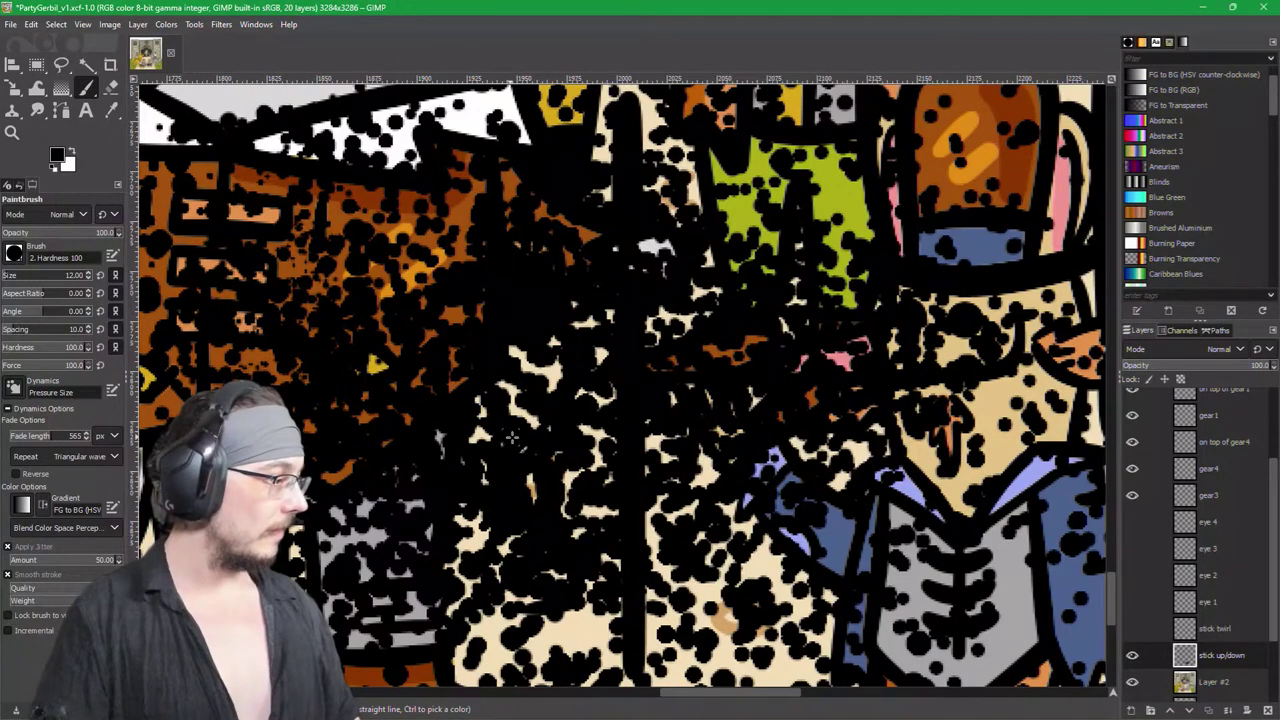
pyautogui.hotkey('ctrl', 'z')
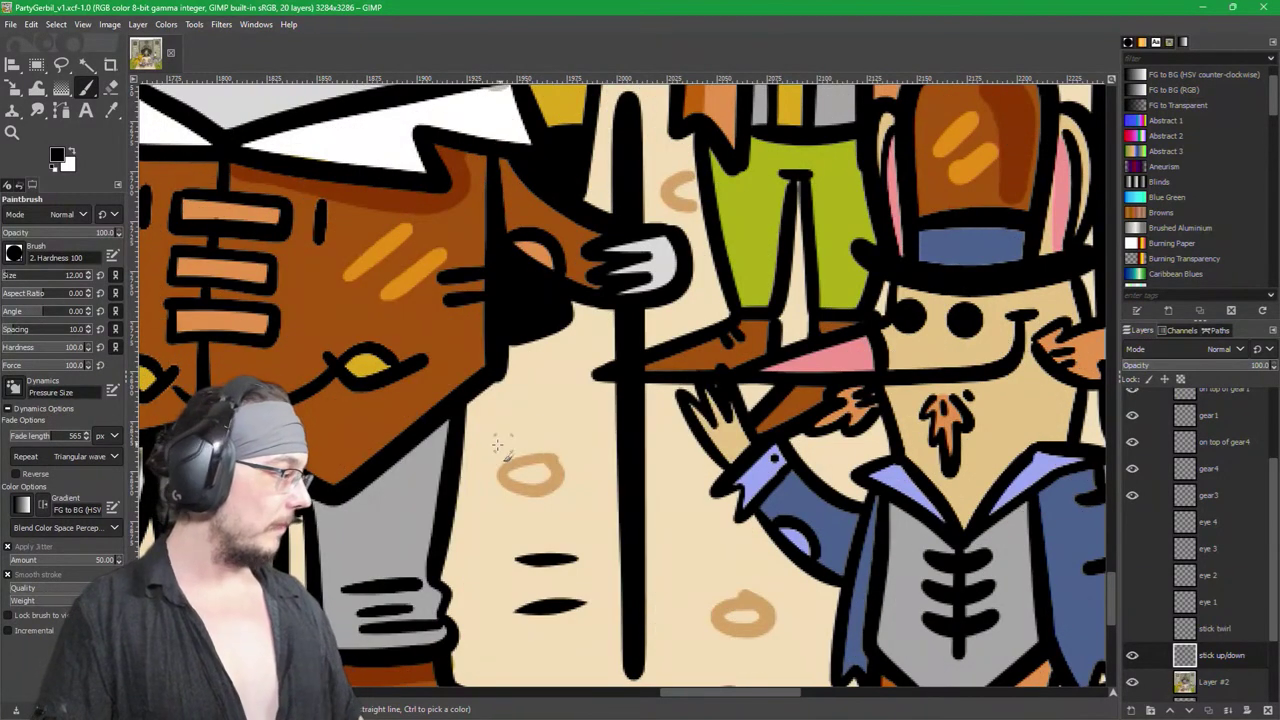
pyautogui.click(9, 546)
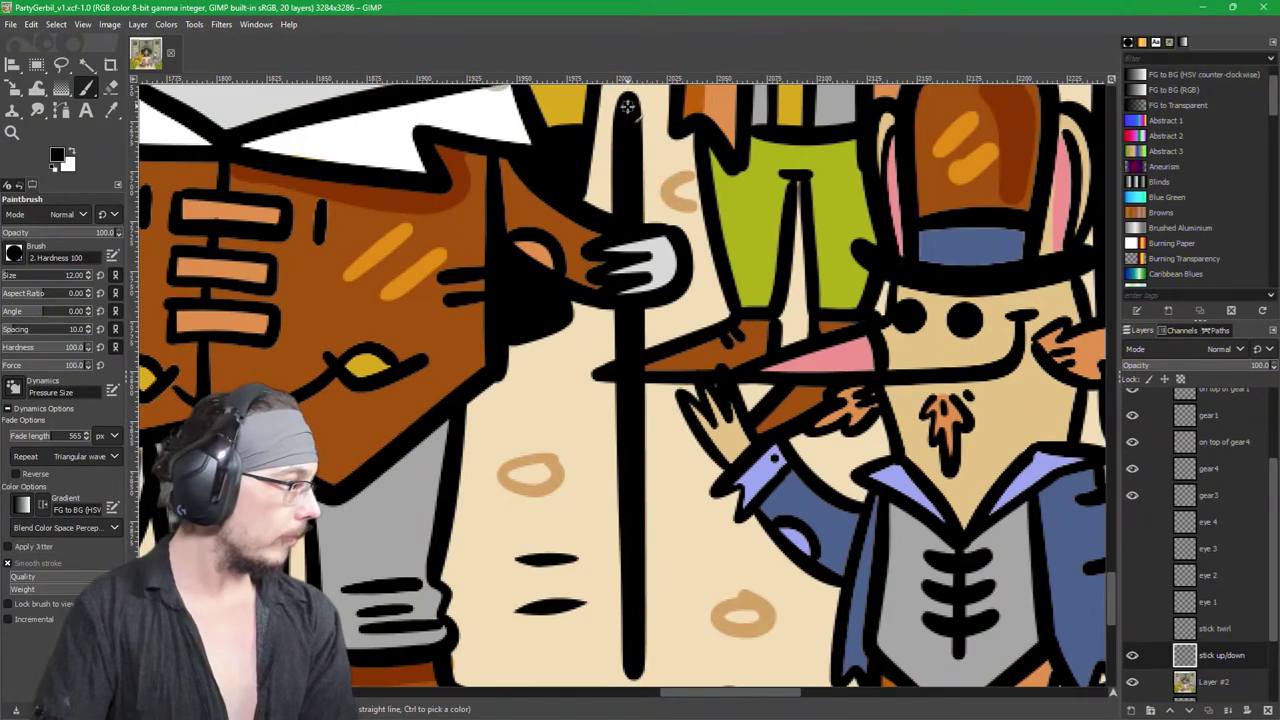
# Step: Try a black size 12 stroke down the upright stick, undo it and paint it again along the stick's full length
pyautogui.moveTo(622, 218); pyautogui.dragTo(637, 676)
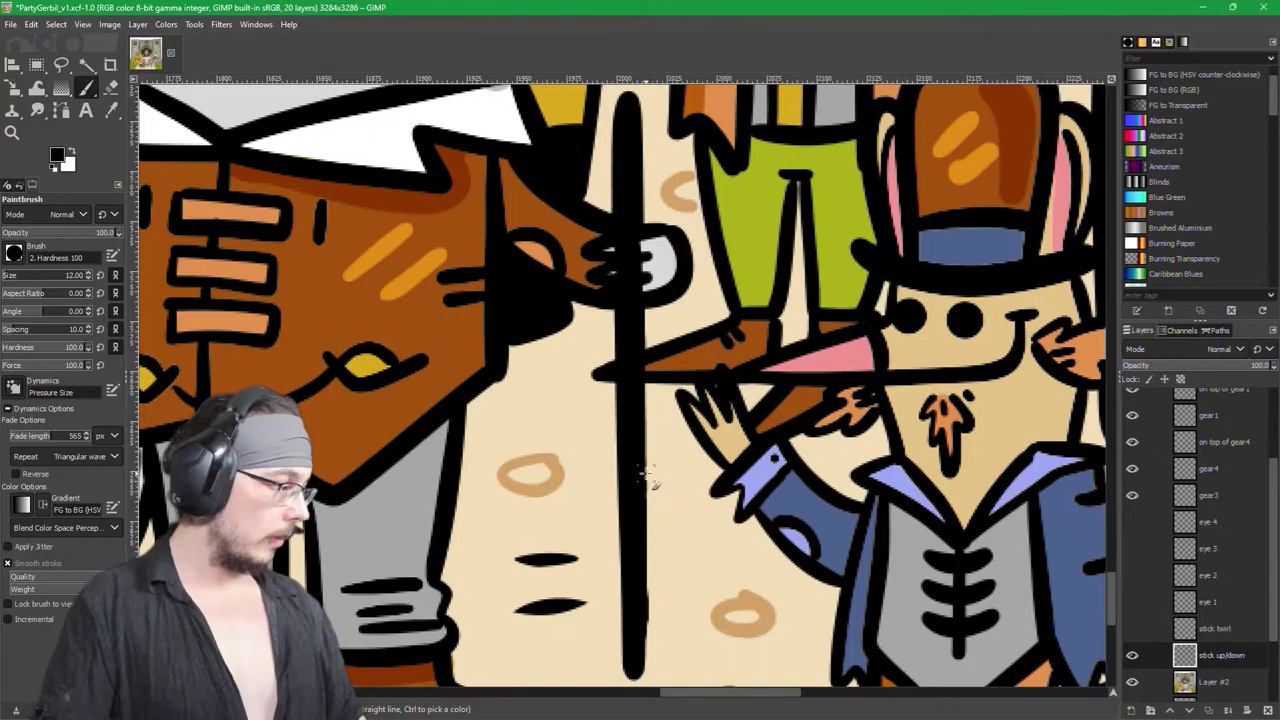
pyautogui.hotkey('ctrl', 's')
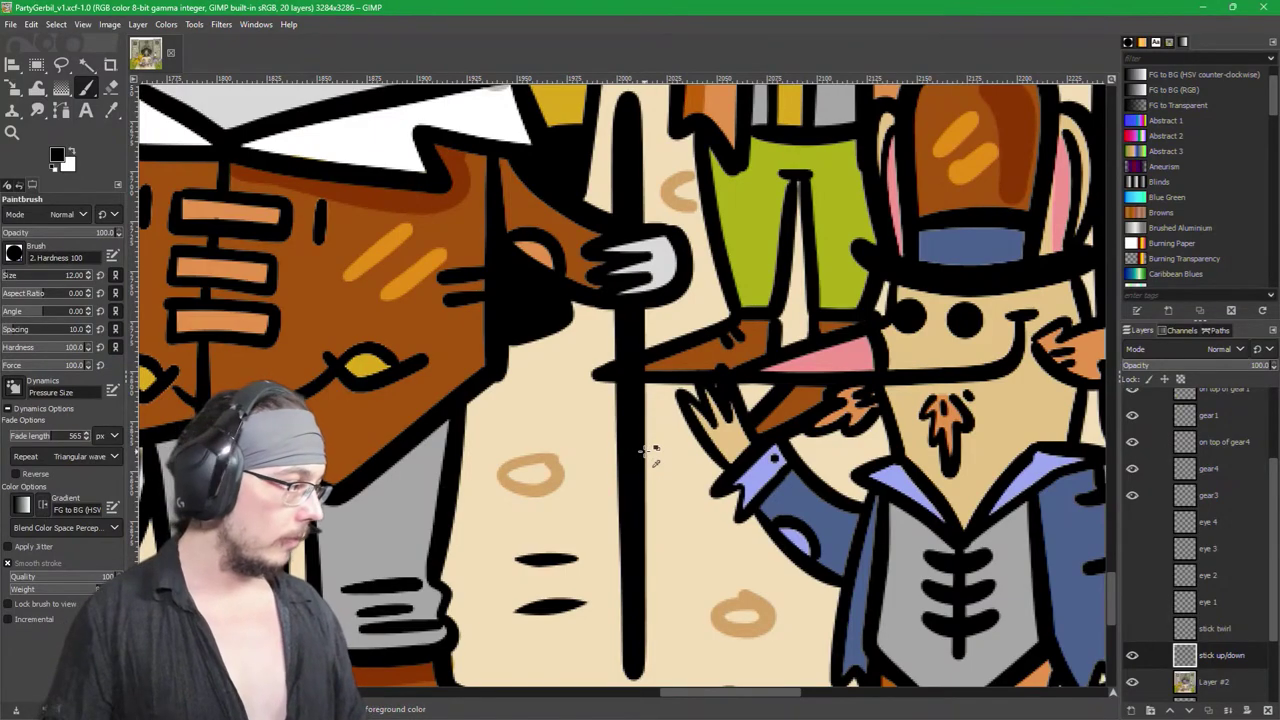
pyautogui.scroll(-3, 557, 449)
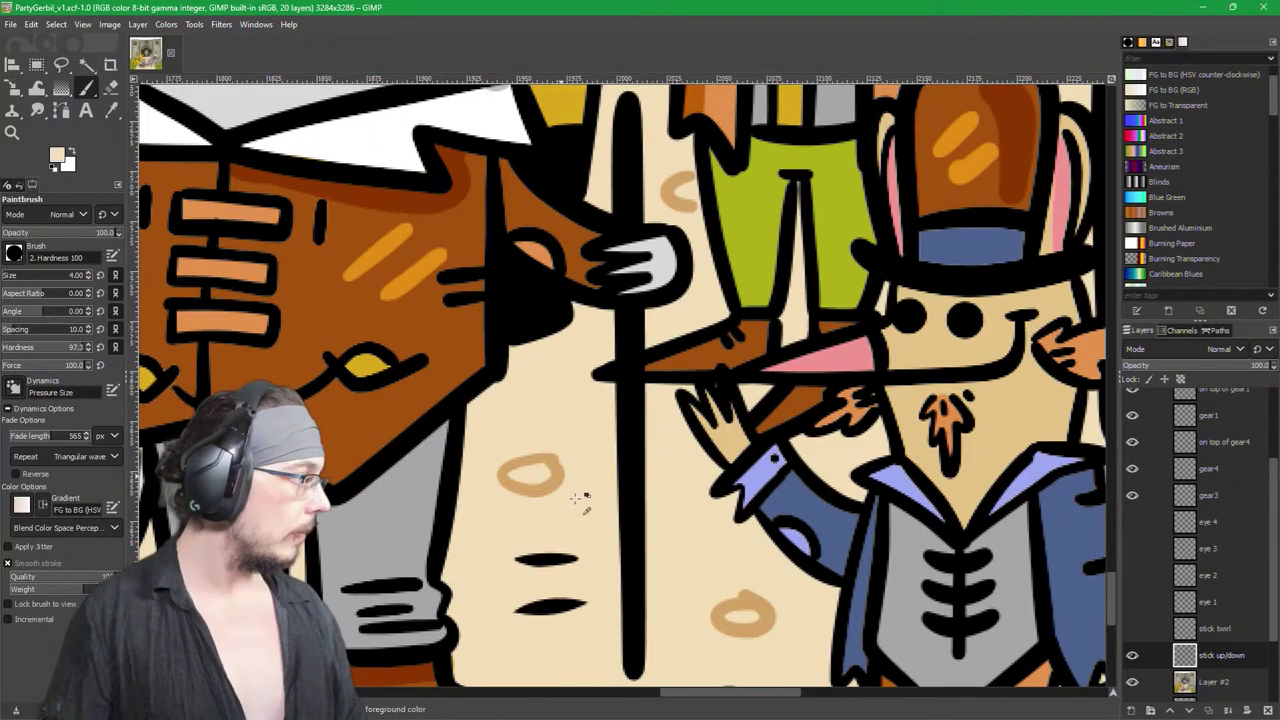
pyautogui.keyDown('ctrl'); pyautogui.click(622, 550); pyautogui.keyUp('ctrl')
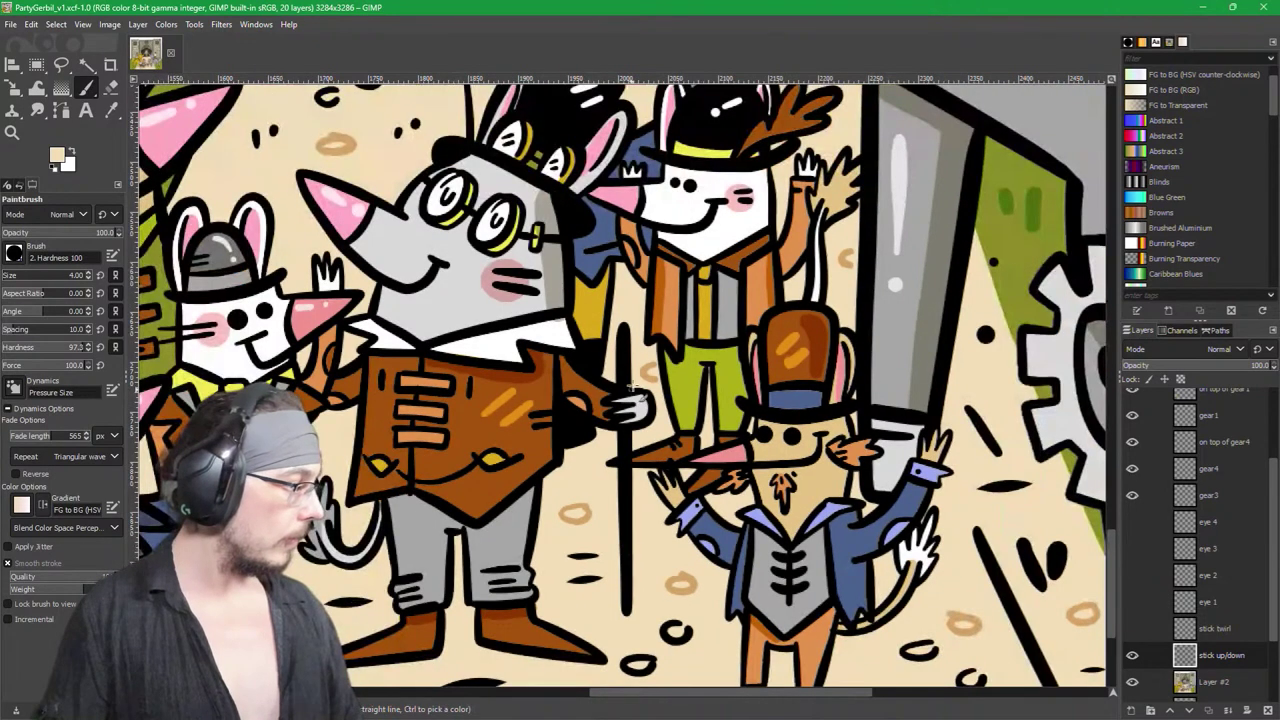
pyautogui.press('d')
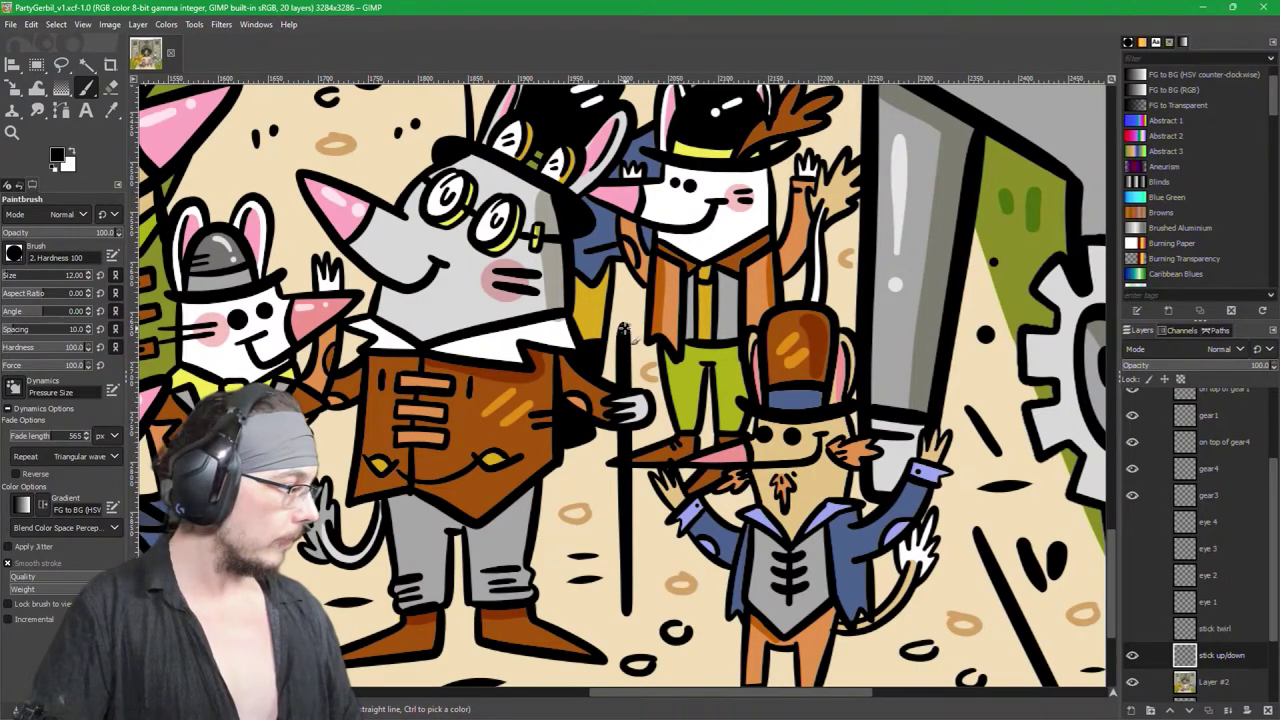
pyautogui.keyDown('shift'); pyautogui.click(623, 330); pyautogui.keyUp('shift')
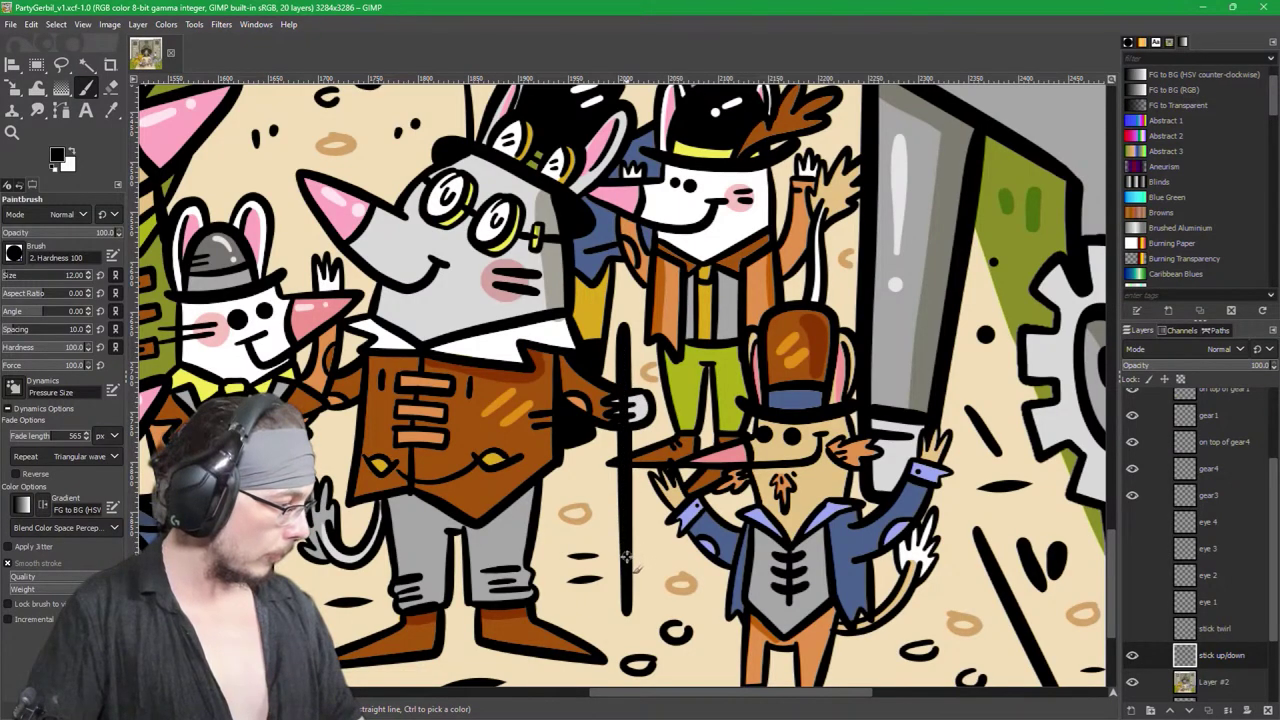
pyautogui.keyDown('shift'); pyautogui.click(625, 613); pyautogui.keyUp('shift')
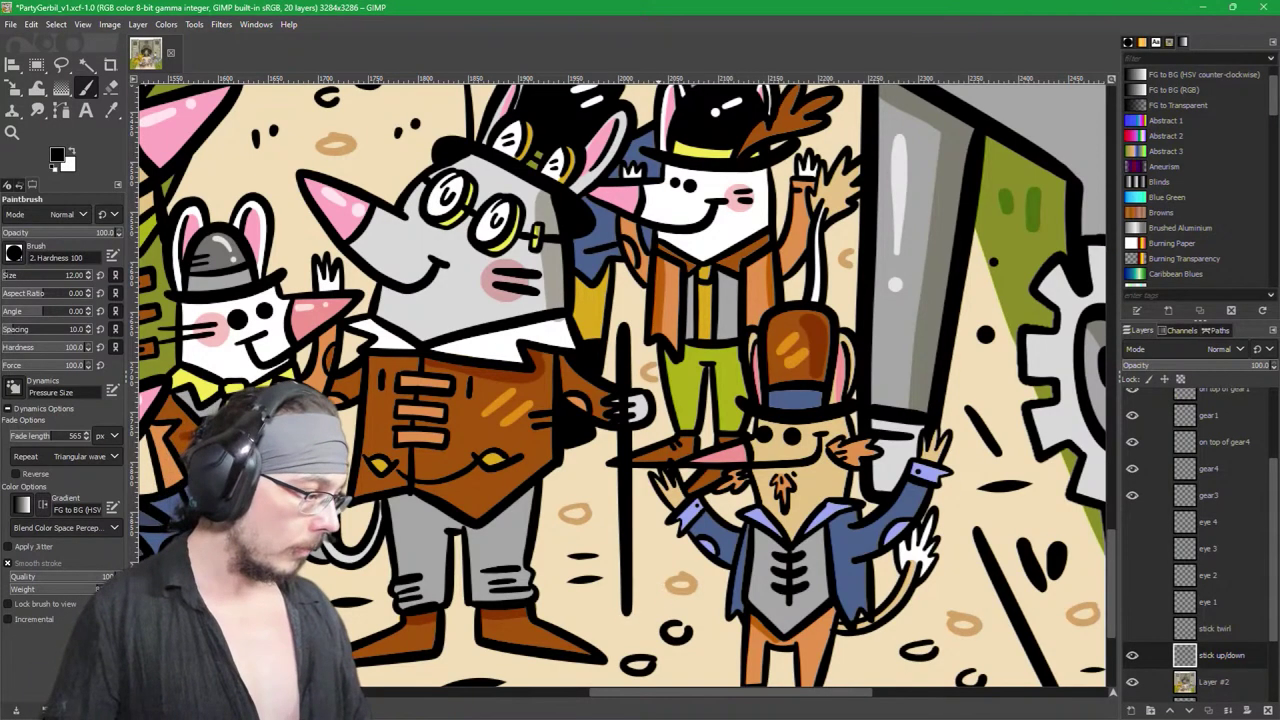
# Step: Toggle the visibility of Layer #2 to check the painted stick in isolation, leaving the layer shown
pyautogui.click(1132, 682)
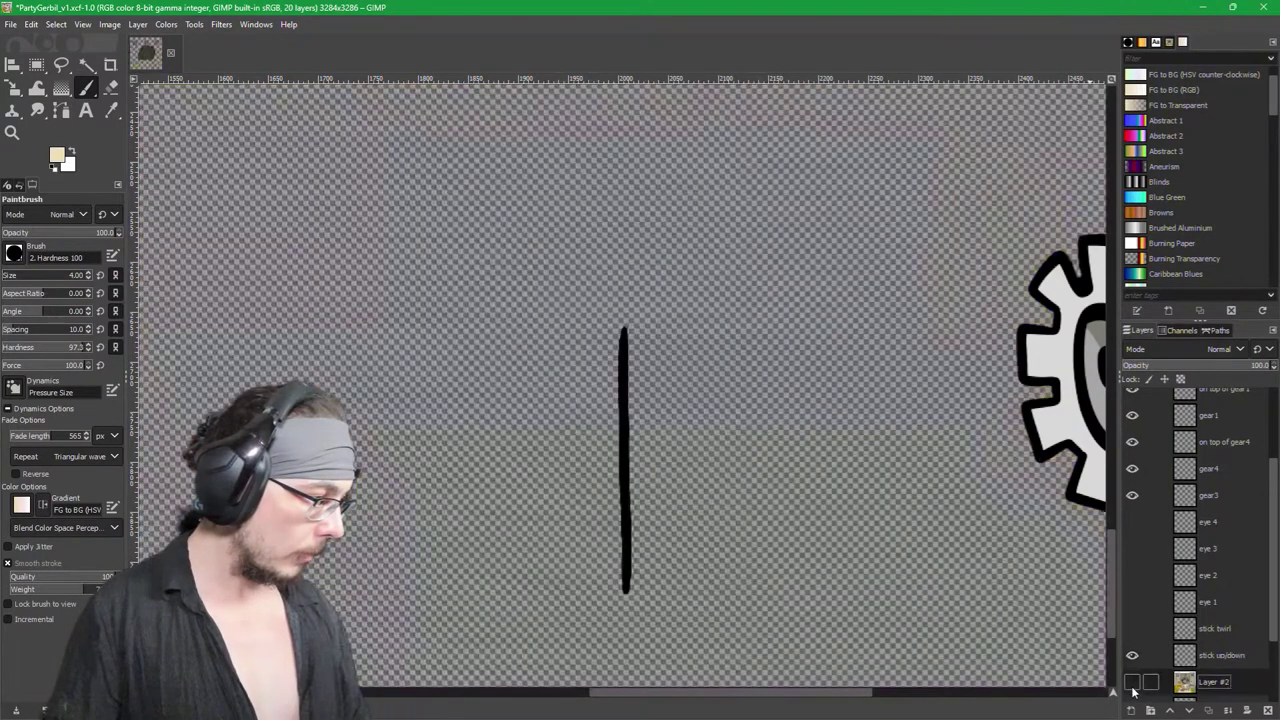
pyautogui.rightClick(1132, 688)
pyautogui.press('Escape')
pyautogui.click(1132, 684)
pyautogui.click(1132, 682)
pyautogui.click(1132, 682)
pyautogui.click(1132, 682)
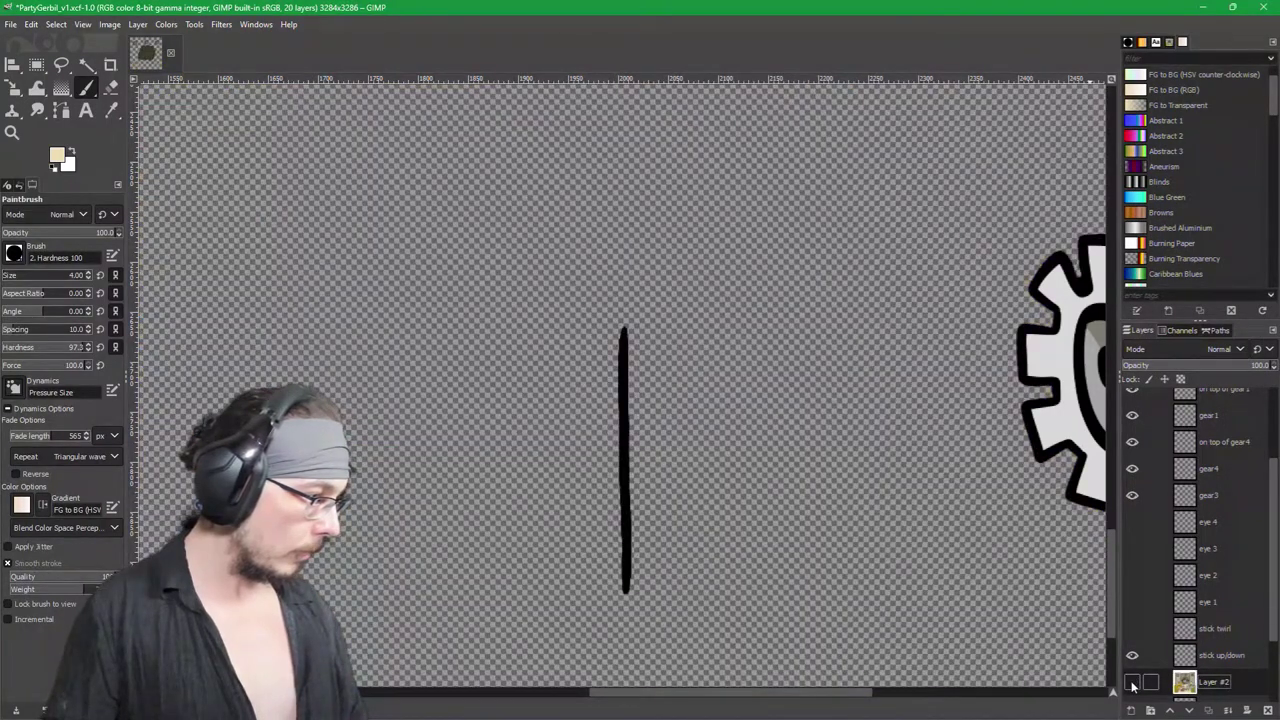
pyautogui.click(1132, 682)
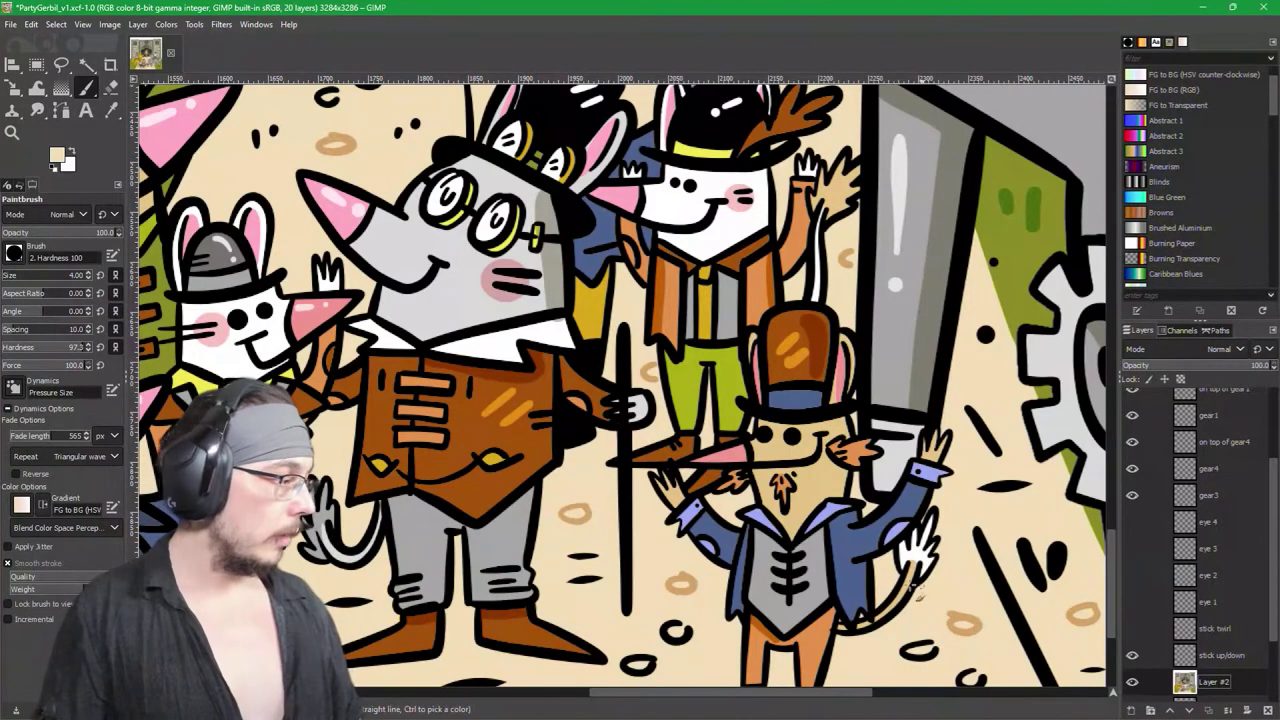
# Step: Lower the opacity of Layer #2 to 28.4 and make "stick up/down" the active layer
pyautogui.scroll(4, 600, 500)
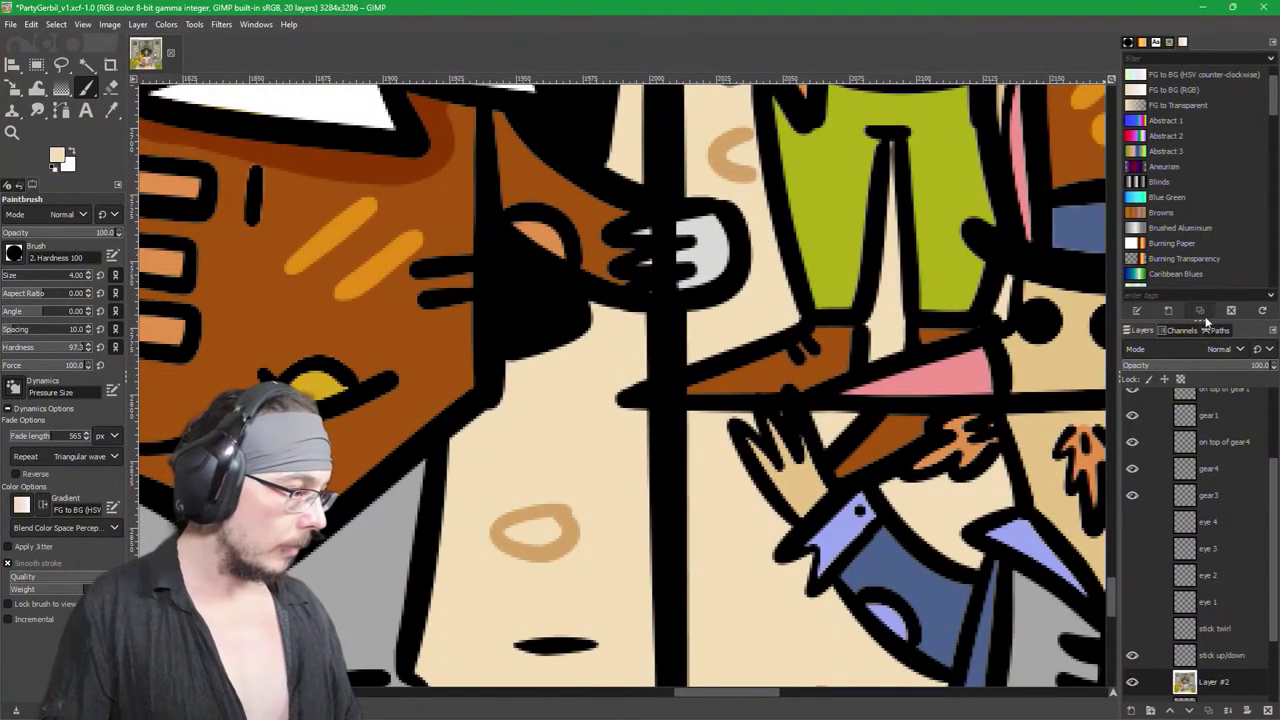
pyautogui.click(1164, 366)
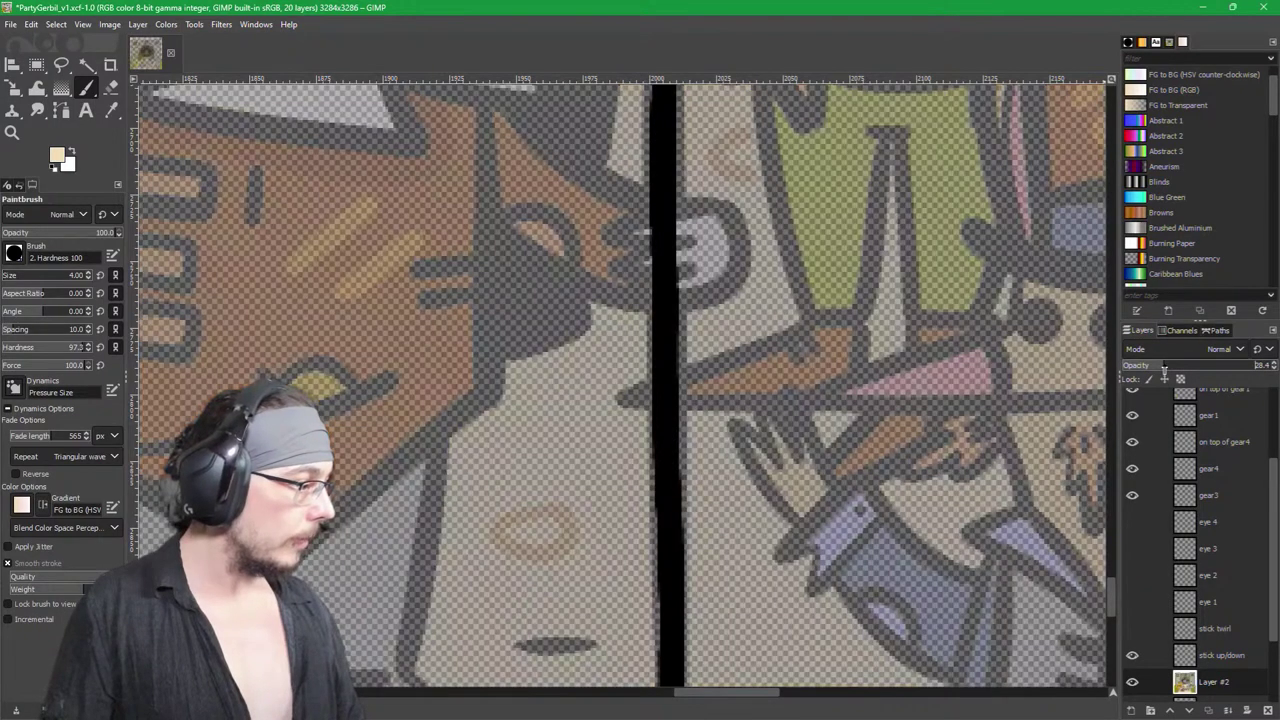
pyautogui.click(1215, 655)
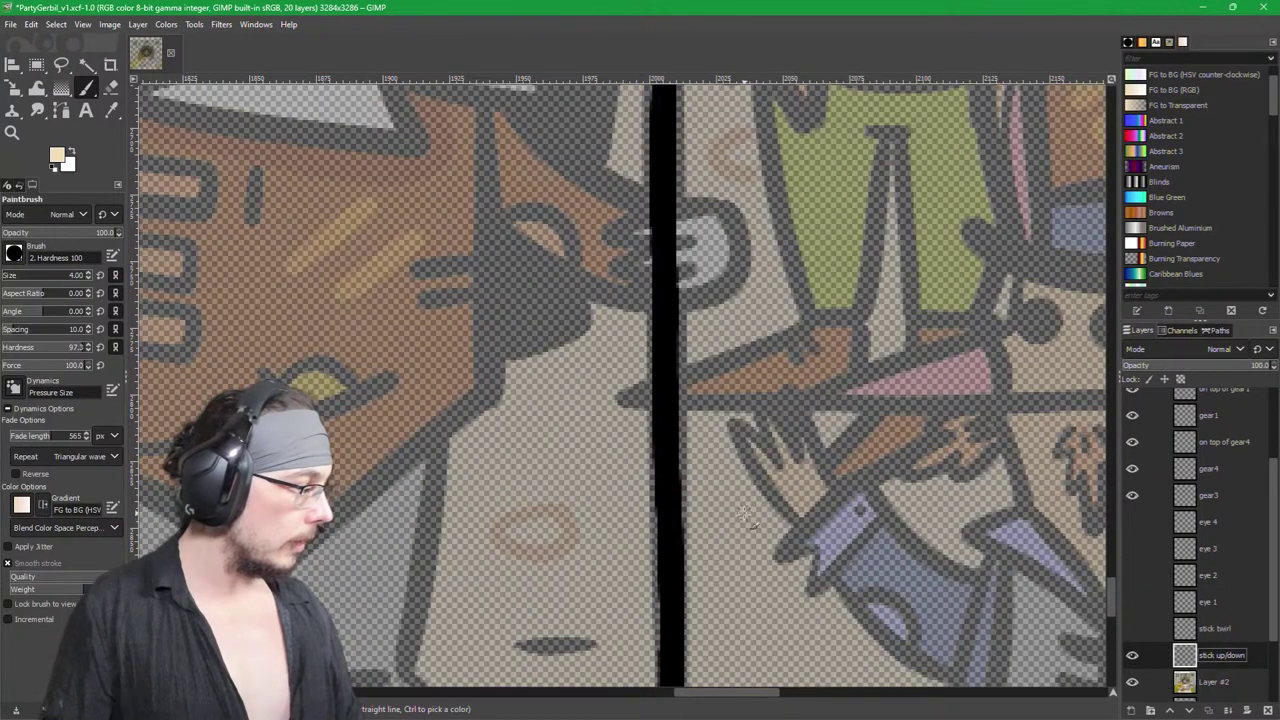
# Step: Delete the painted black stick from the "stick up/down" layer using a rectangular selection around it, and clear the selection
pyautogui.keyDown('ctrl'); pyautogui.scroll(-1, 805, 497); pyautogui.keyUp('ctrl')
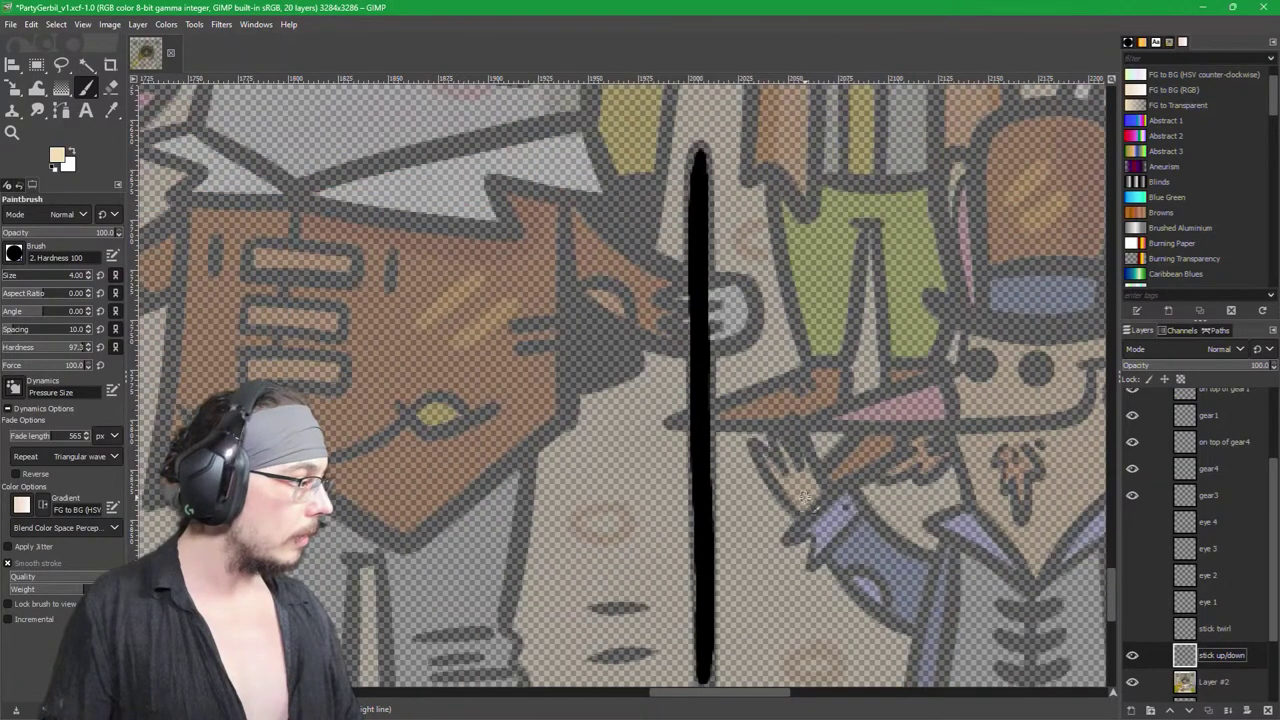
pyautogui.keyDown('ctrl'); pyautogui.scroll(-1, 805, 497); pyautogui.keyUp('ctrl')
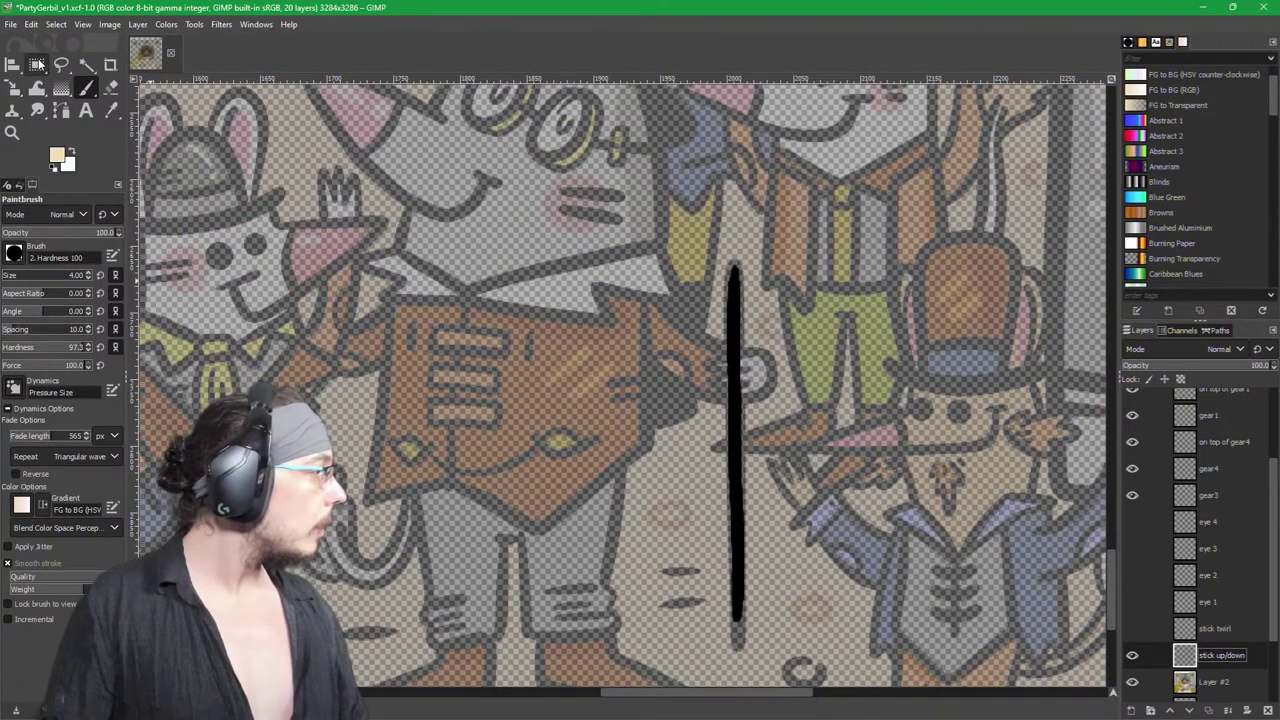
pyautogui.click(37, 65)
pyautogui.scroll(-1, 700, 250)
pyautogui.moveTo(697, 200)
pyautogui.mouseDown()
pyautogui.moveTo(872, 477)
pyautogui.moveTo(860, 625)
pyautogui.mouseUp()
pyautogui.click(817, 405)
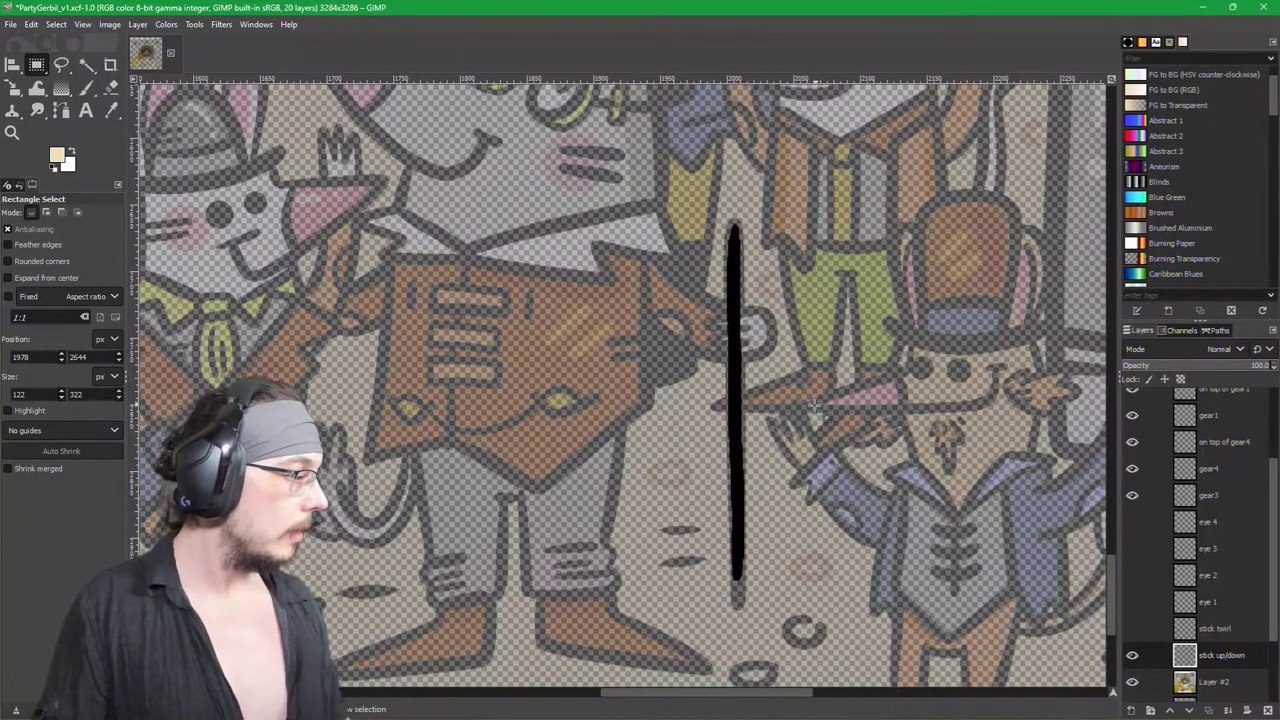
pyautogui.scroll(-1, 817, 405)
pyautogui.moveTo(683, 110); pyautogui.dragTo(928, 585)
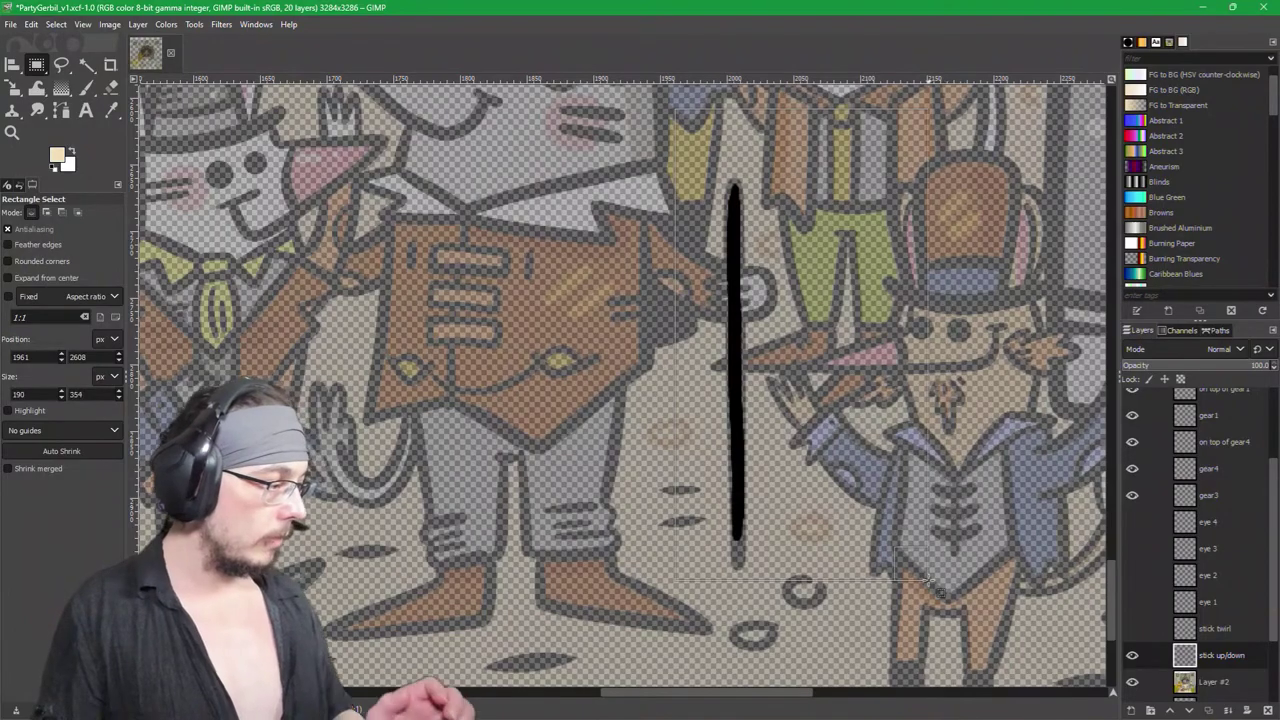
pyautogui.press('Delete')
pyautogui.click(958, 411)
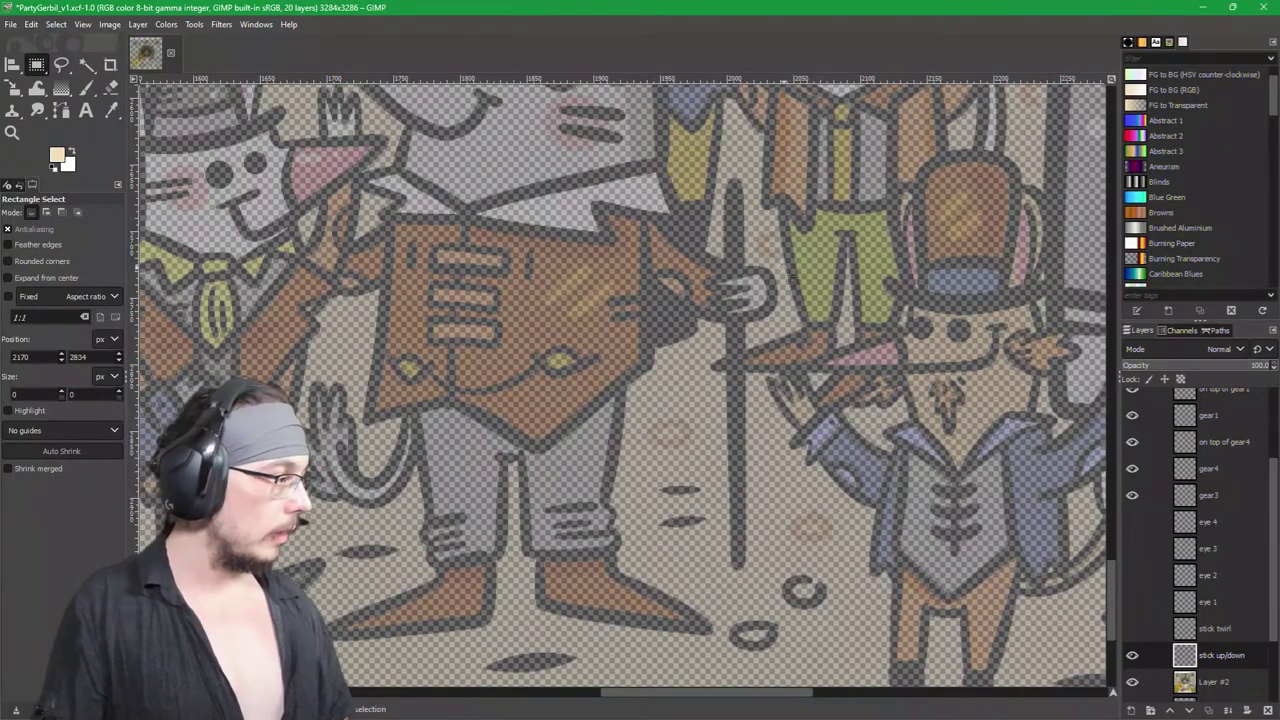
# Step: Repaint the upright stick on the "stick up/down" layer as one black paintbrush stroke at size 14, following the faded original
pyautogui.press('d')
pyautogui.press('p')
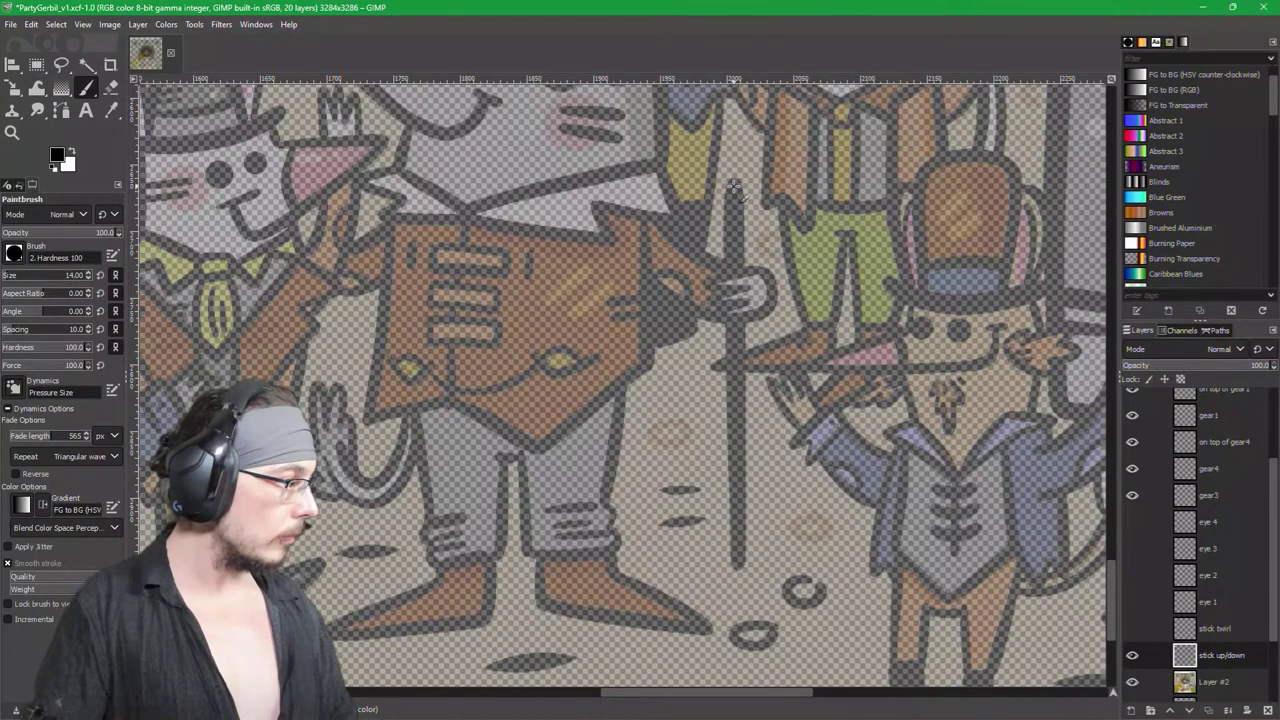
pyautogui.moveTo(733, 200); pyautogui.dragTo(740, 590)
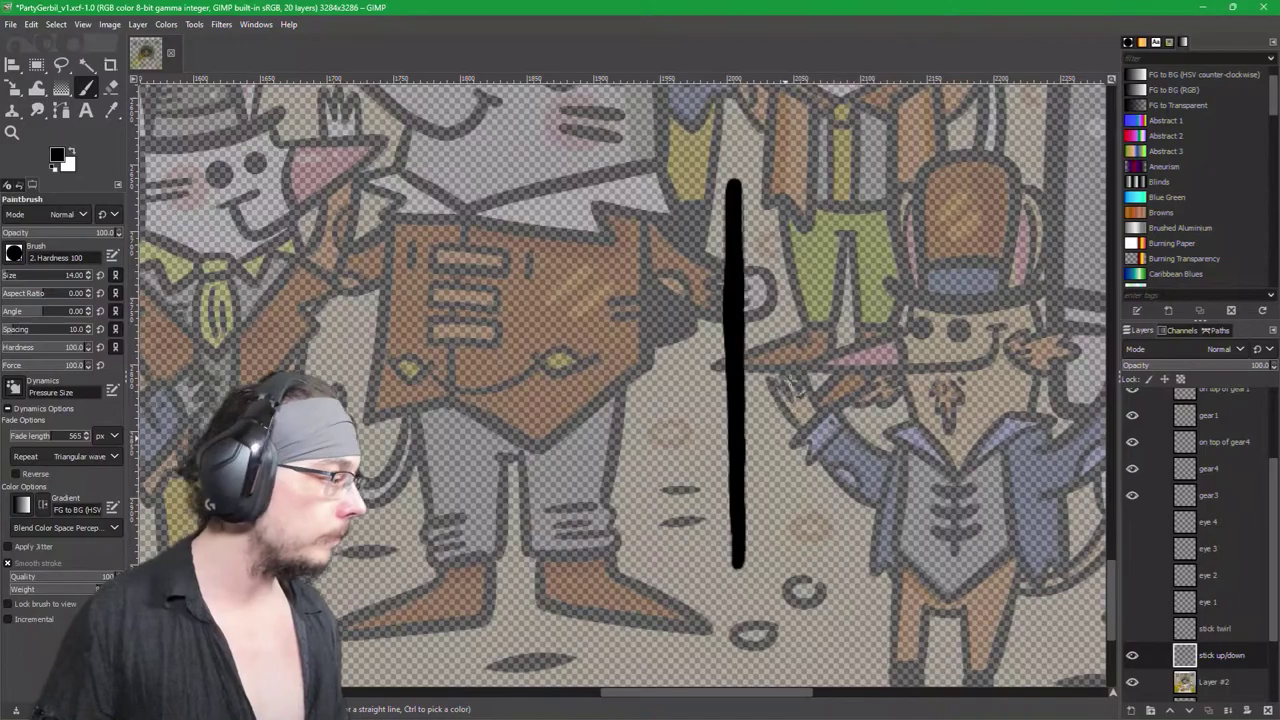
# Step: Hide the "stick up/down" layer and restore Layer #2 to 100 opacity
pyautogui.click(1132, 655)
pyautogui.click(1145, 682)
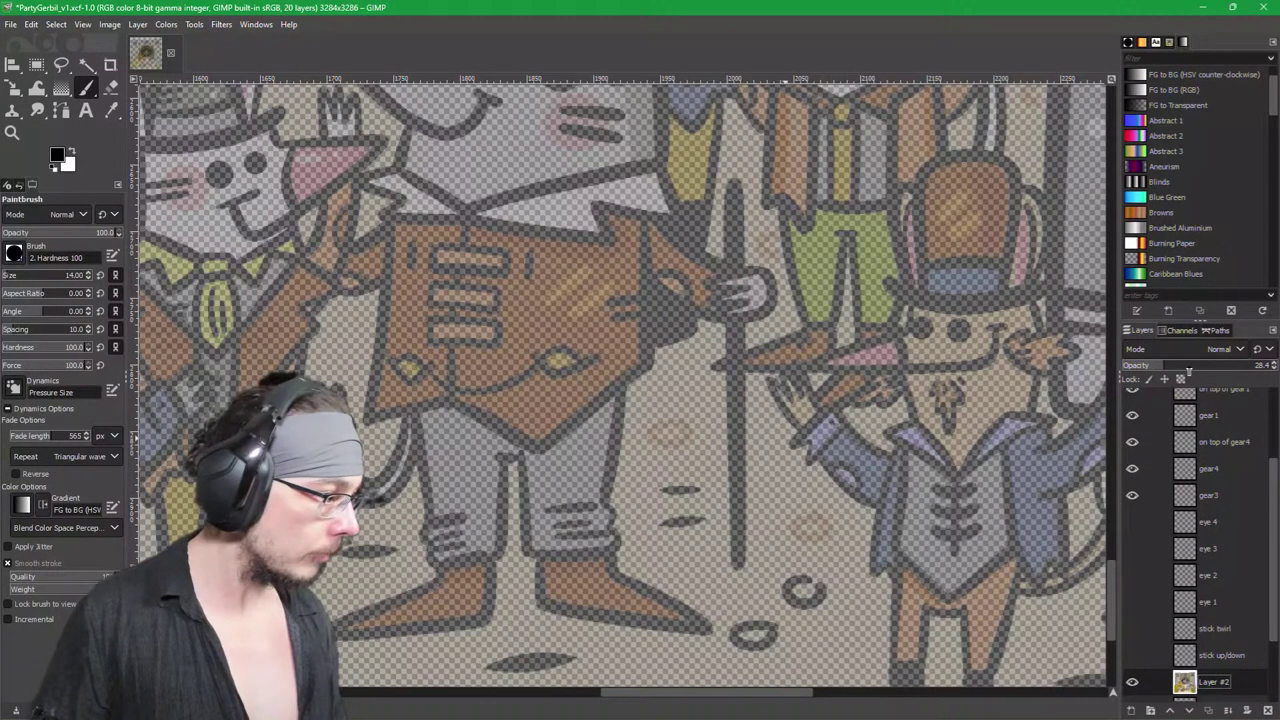
pyautogui.moveTo(1188, 367); pyautogui.dragTo(1276, 366)
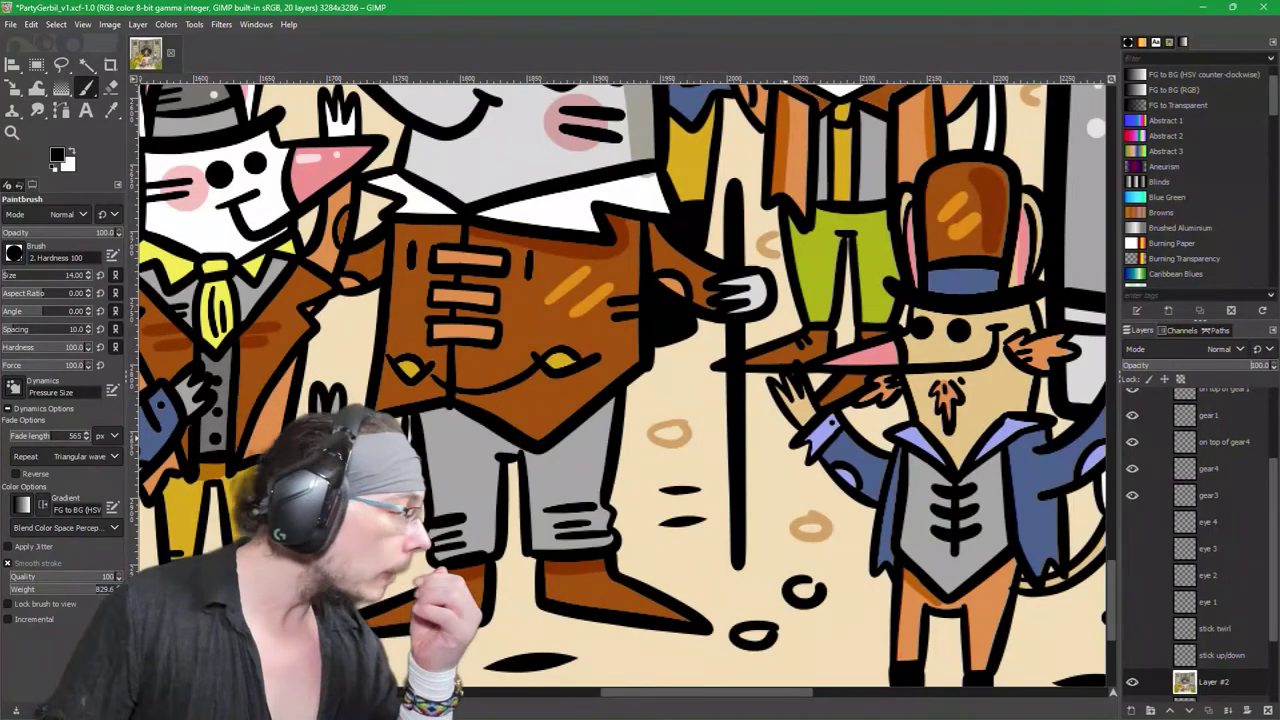
pyautogui.press('r')
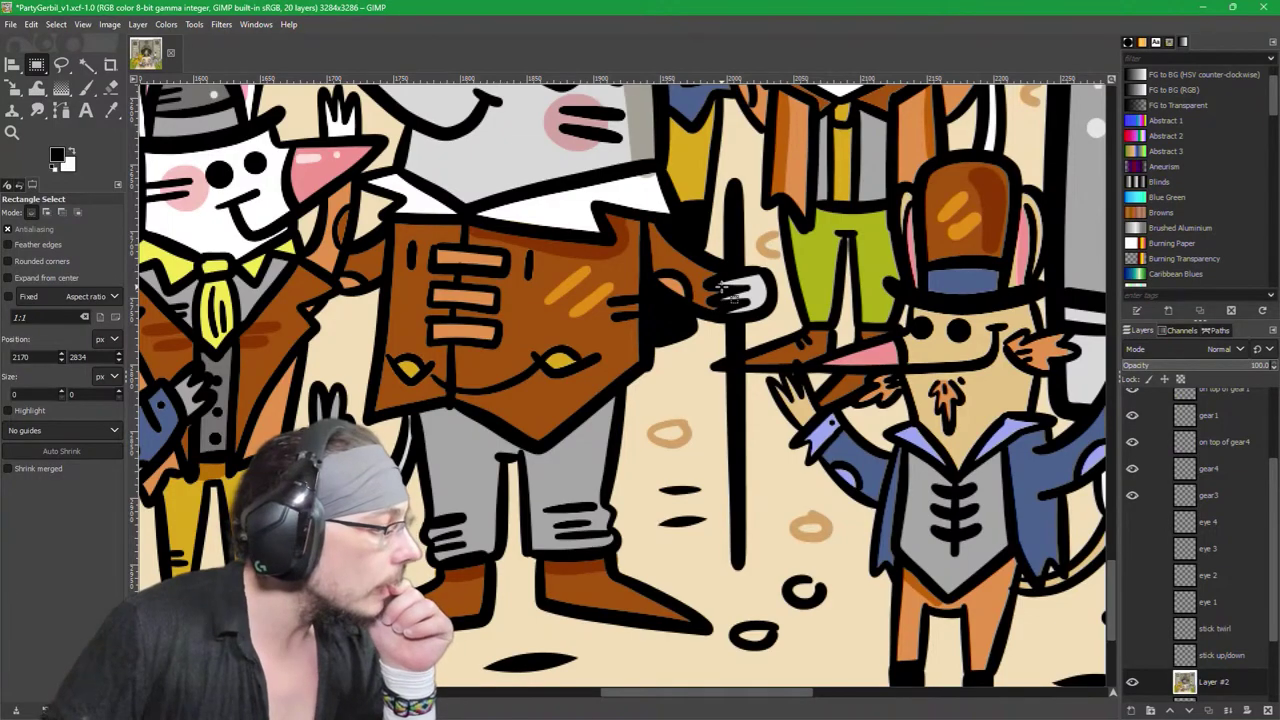
pyautogui.click(1203, 679)
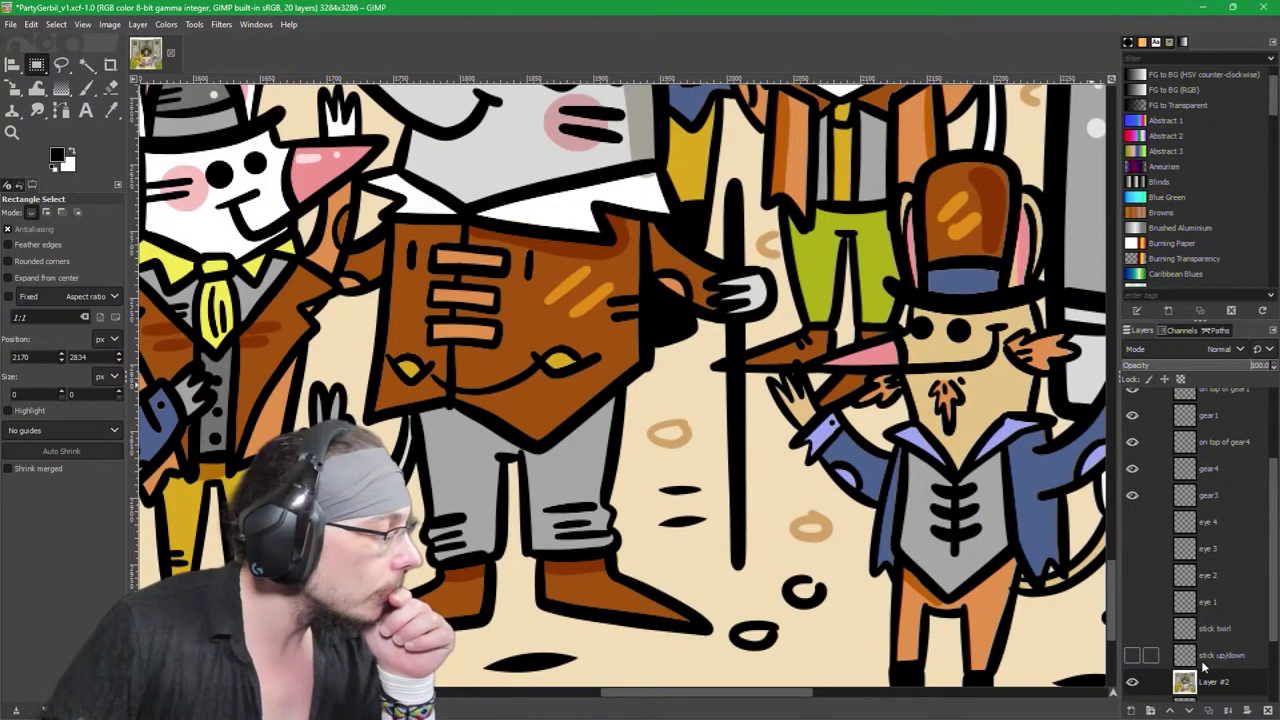
pyautogui.scroll(5, 636, 403)
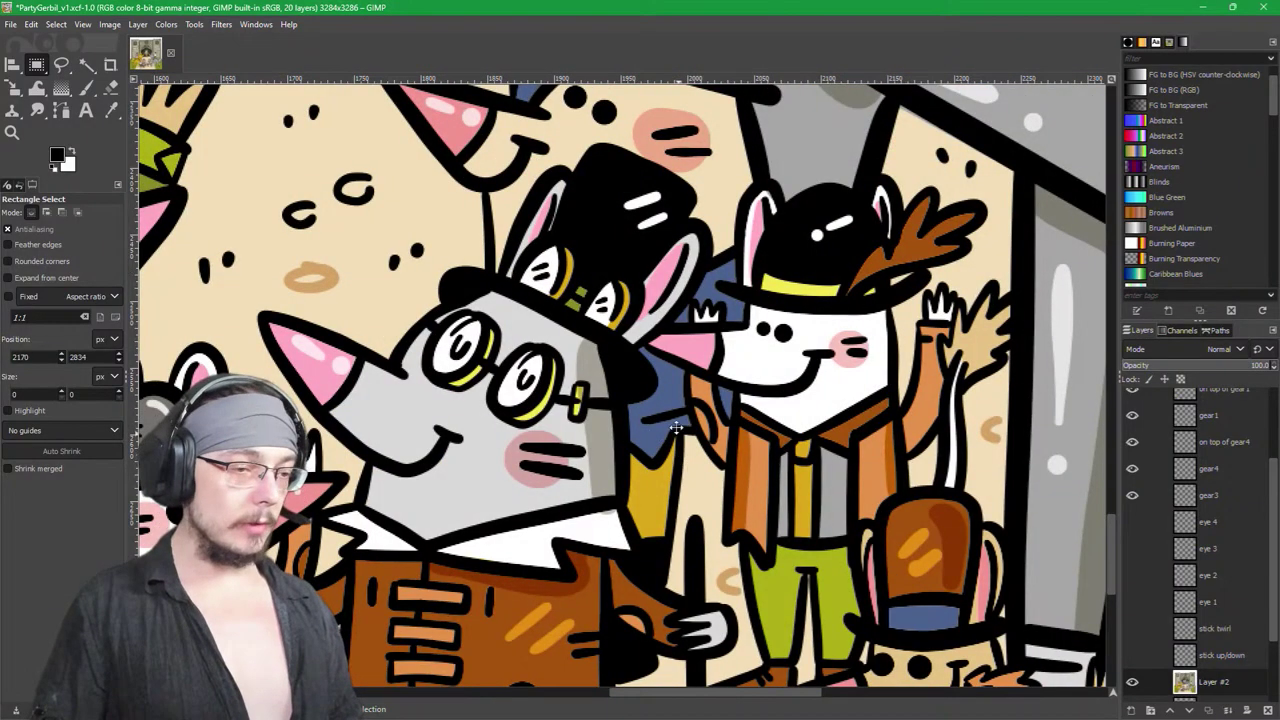
pyautogui.scroll(-5, 640, 400)
pyautogui.scroll(3, 751, 240)
pyautogui.scroll(-5, 751, 240)
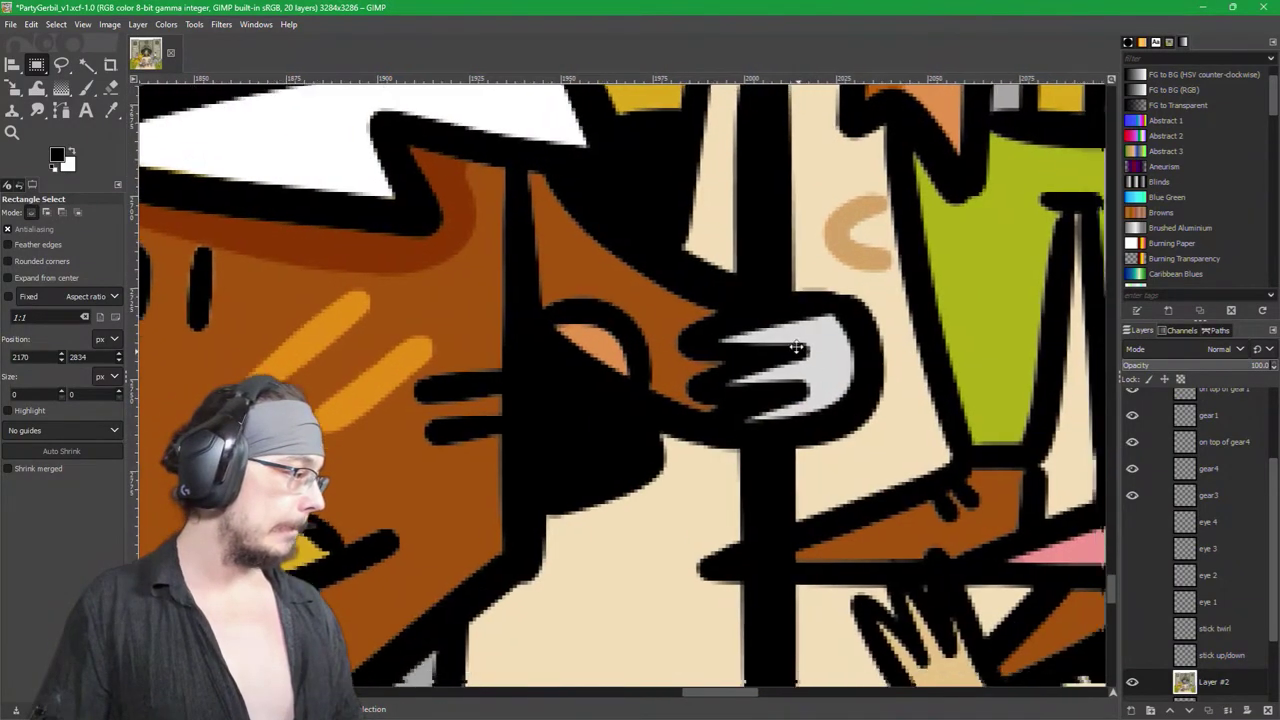
pyautogui.scroll(-3, 789, 316)
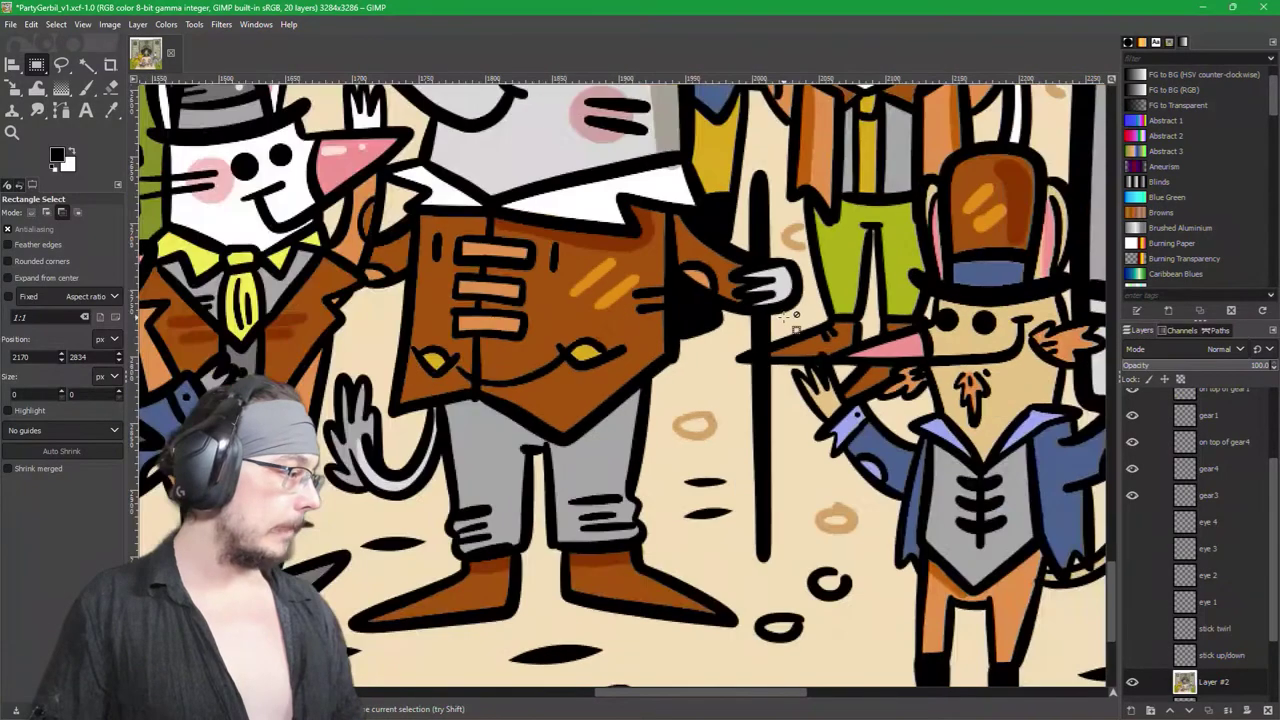
pyautogui.scroll(2, 728, 405)
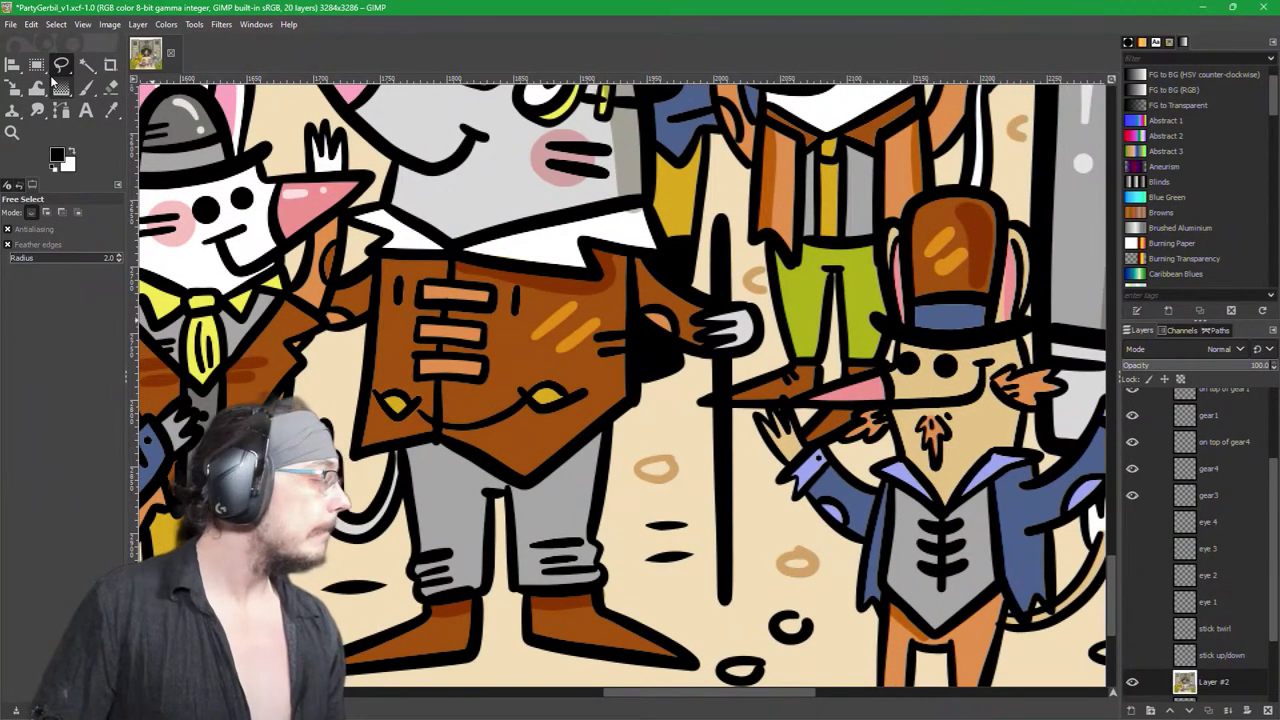
# Step: Start a free selection outline on Layer #2 around the stick's top, past the outer side of the hand, to the crossing shoe and nose
pyautogui.click(86, 87)
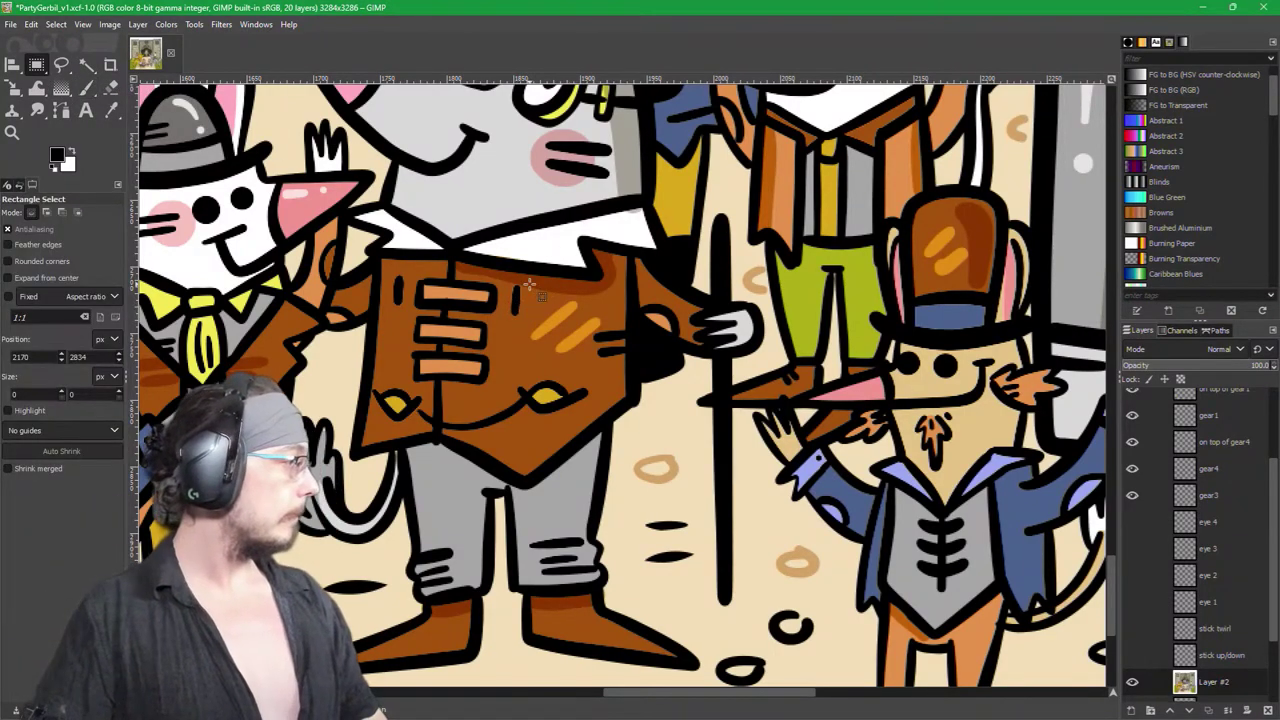
pyautogui.hotkey('shift', 'e')
pyautogui.press('u')
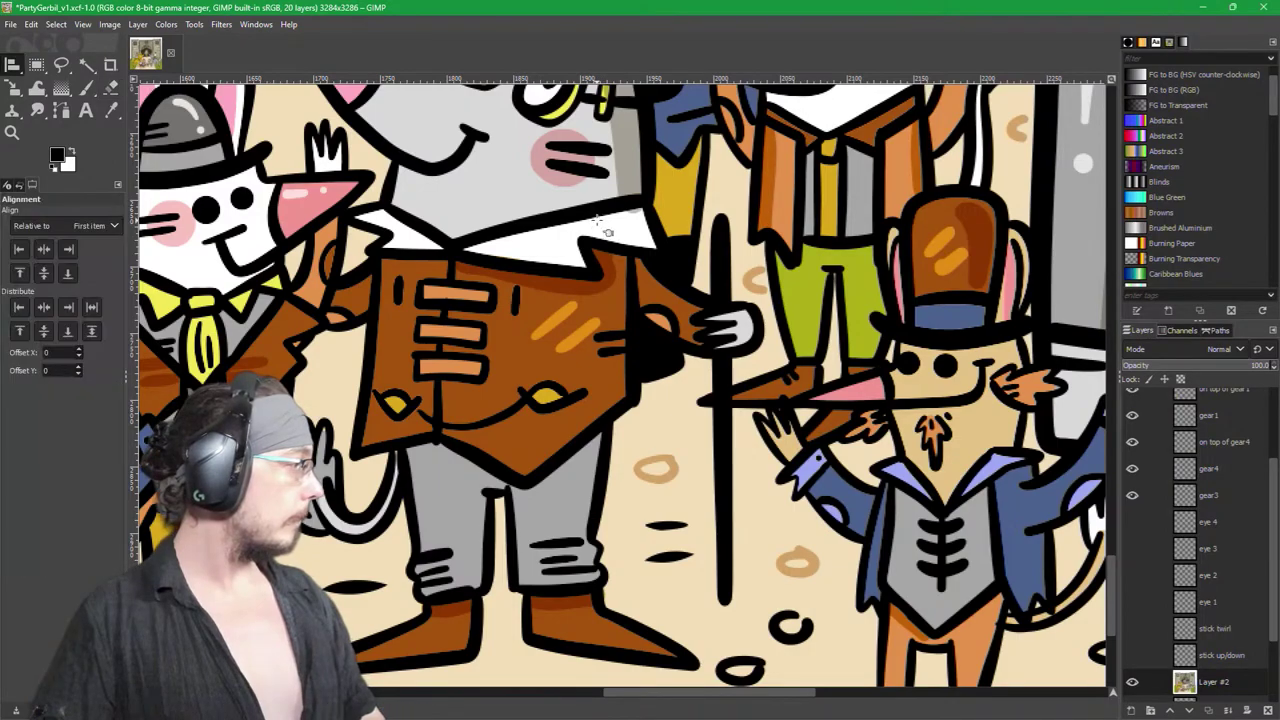
pyautogui.press('f')
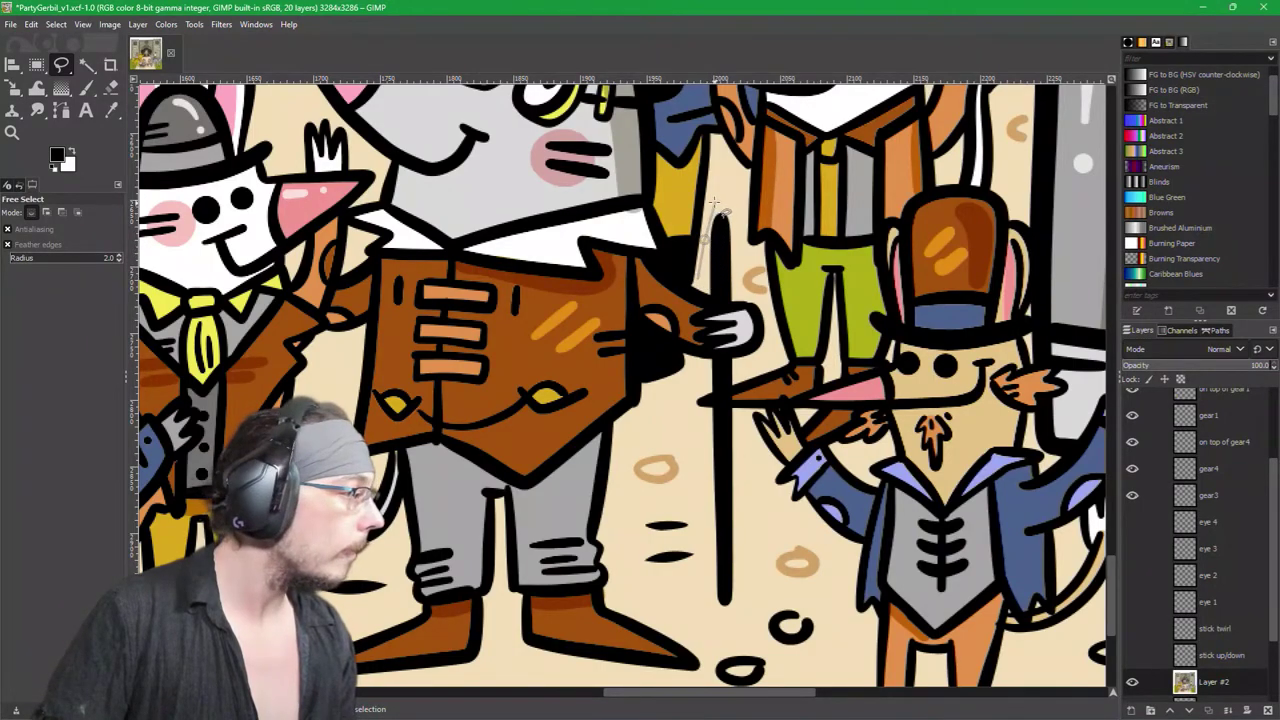
pyautogui.moveTo(710, 205)
pyautogui.mouseDown()
pyautogui.moveTo(738, 222)
pyautogui.moveTo(752, 302)
pyautogui.moveTo(788, 310)
pyautogui.moveTo(775, 312)
pyautogui.moveTo(770, 352)
pyautogui.moveTo(729, 380)
pyautogui.moveTo(709, 377)
pyautogui.mouseUp()
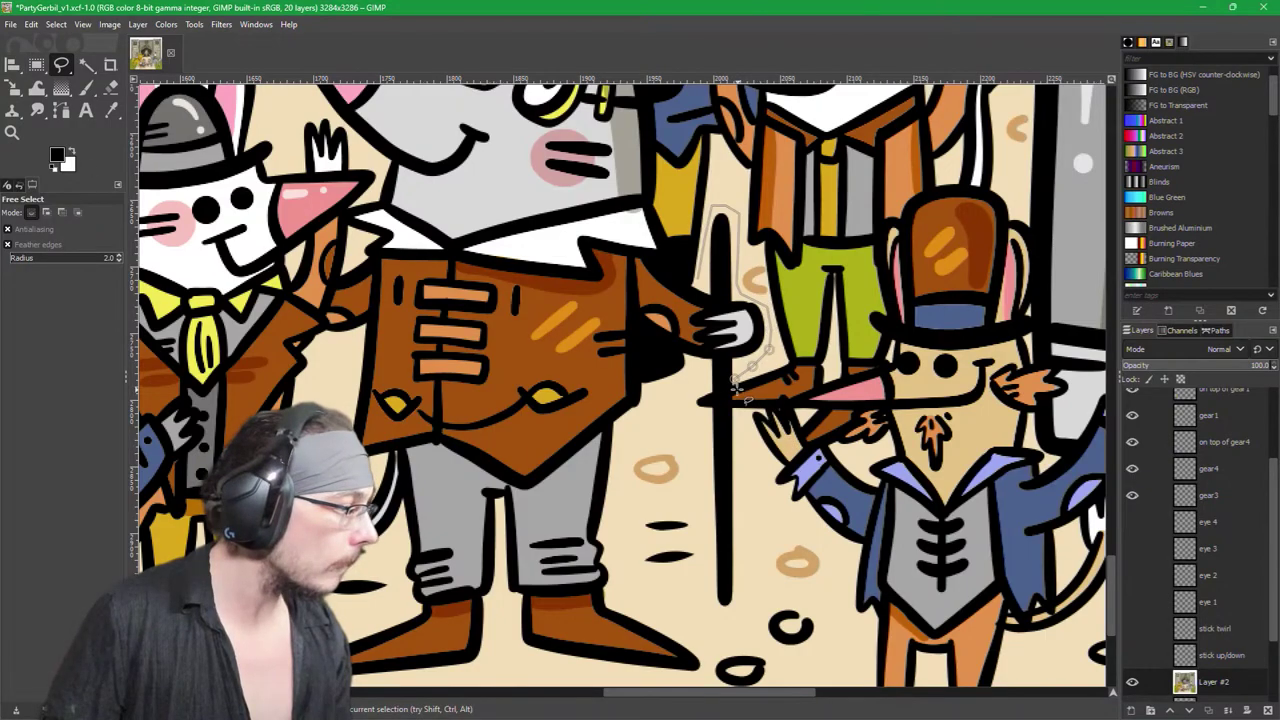
pyautogui.scroll(2, 742, 385)
pyautogui.scroll(2, 740, 390)
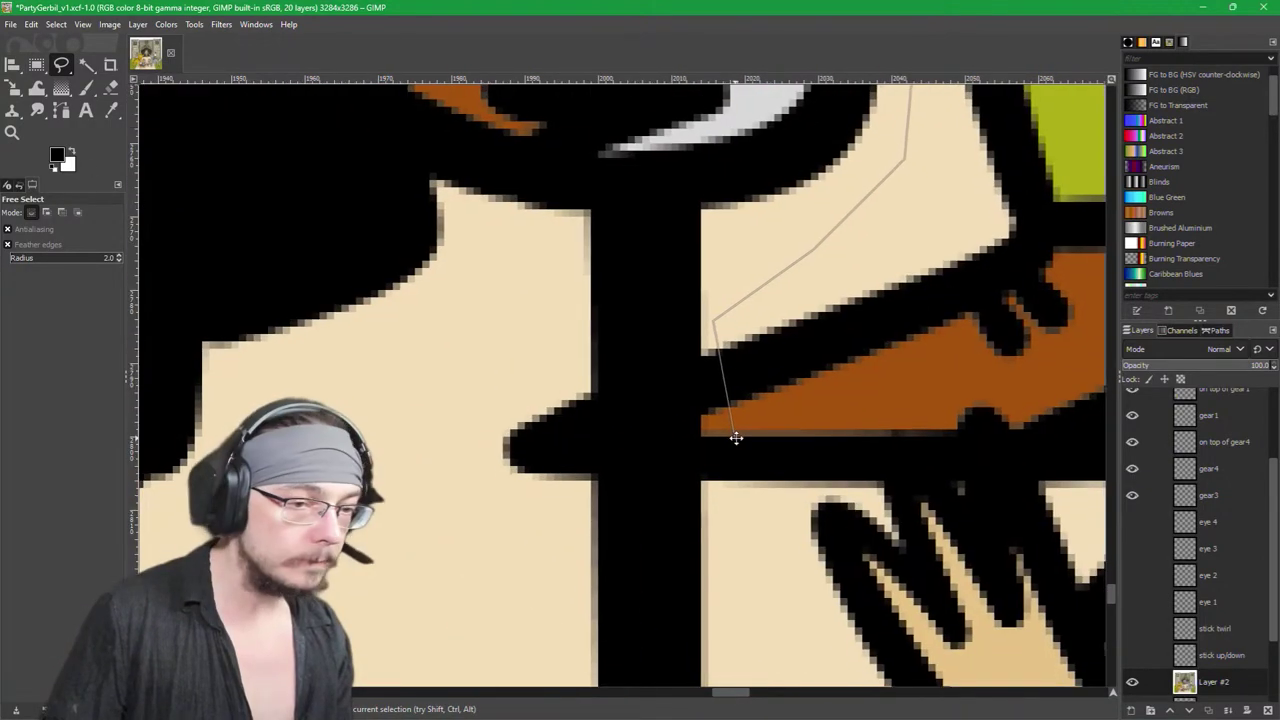
pyautogui.scroll(-3, 734, 437)
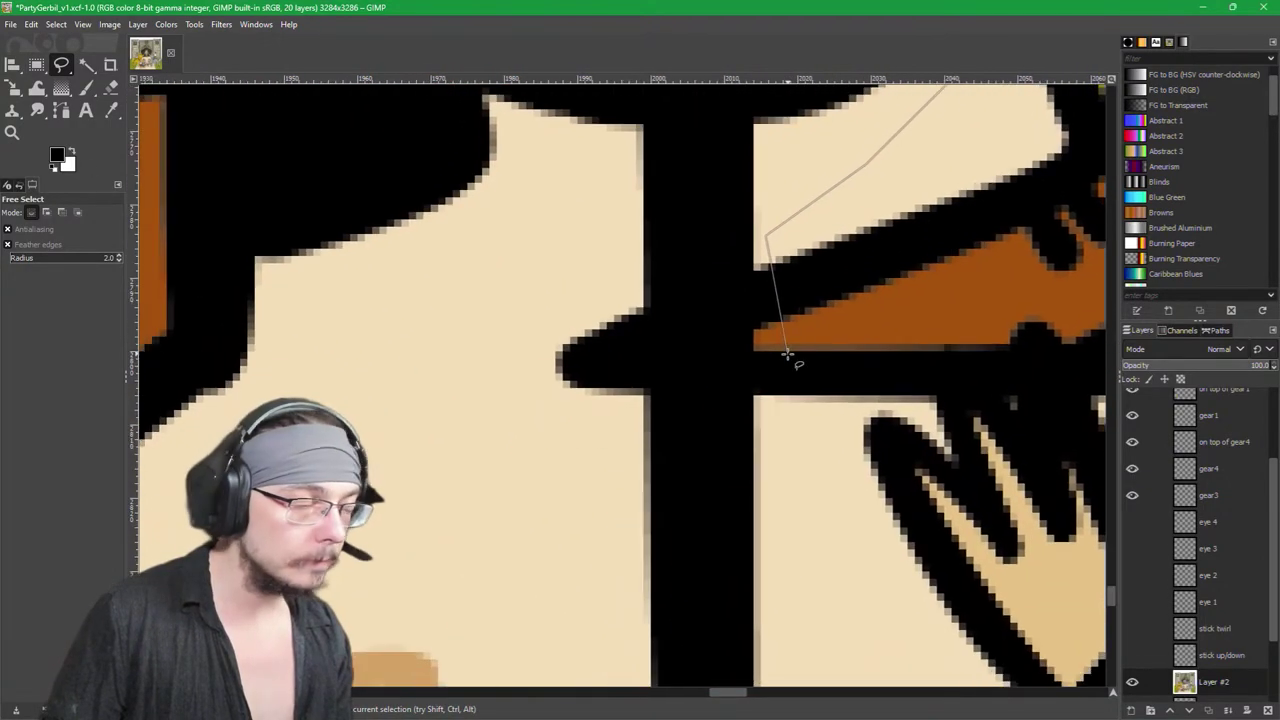
pyautogui.click(755, 267)
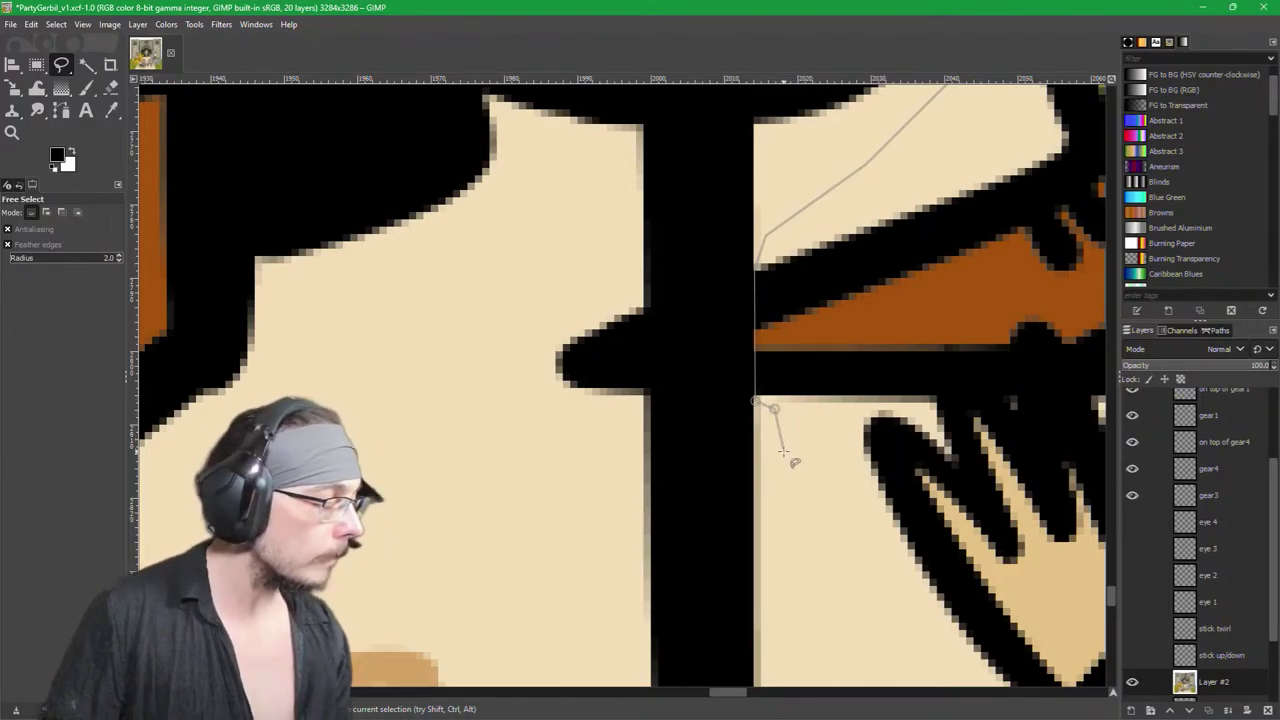
# Step: Continue the free selection outline down one side of the lower stick, around its tip and back up the other side
pyautogui.scroll(-2, 780, 465)
pyautogui.scroll(-2, 779, 473)
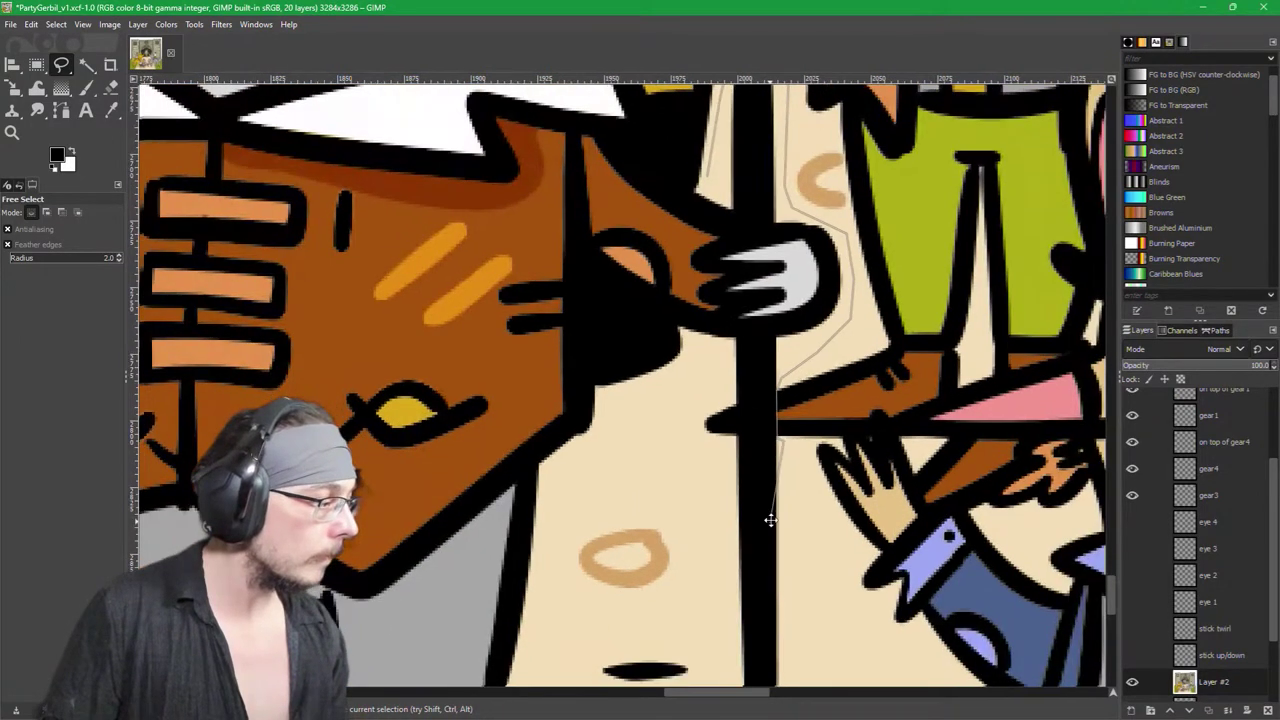
pyautogui.scroll(-3, 805, 468)
pyautogui.scroll(-1, 833, 466)
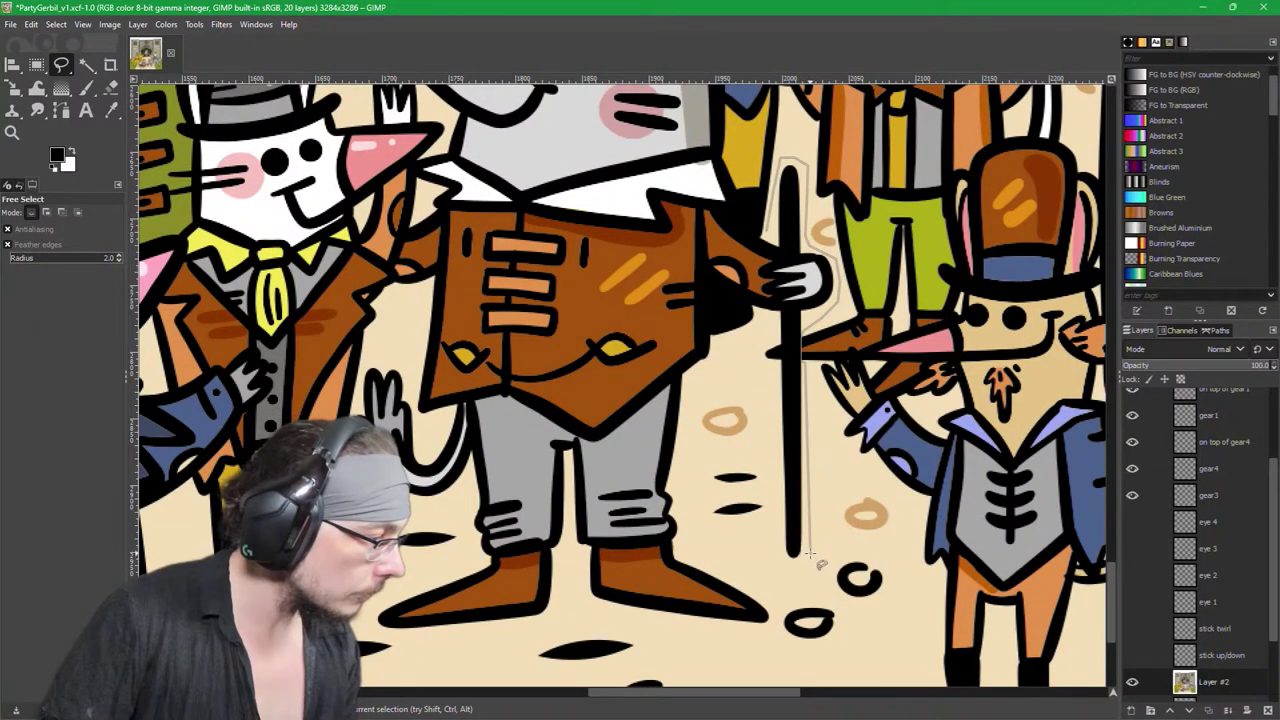
pyautogui.click(771, 558)
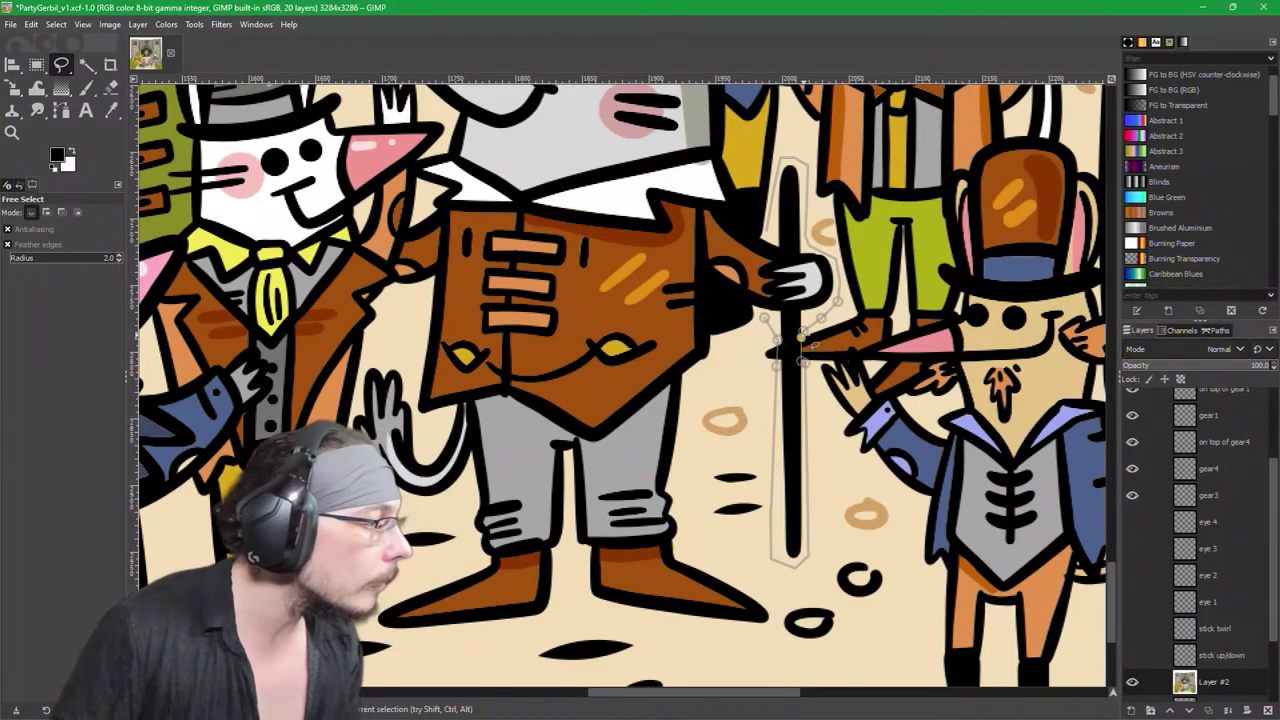
# Step: Trace the grey hand's finger edges against the brown sleeve and close the free selection at its starting point beside the upper stick
pyautogui.scroll(2, 818, 296)
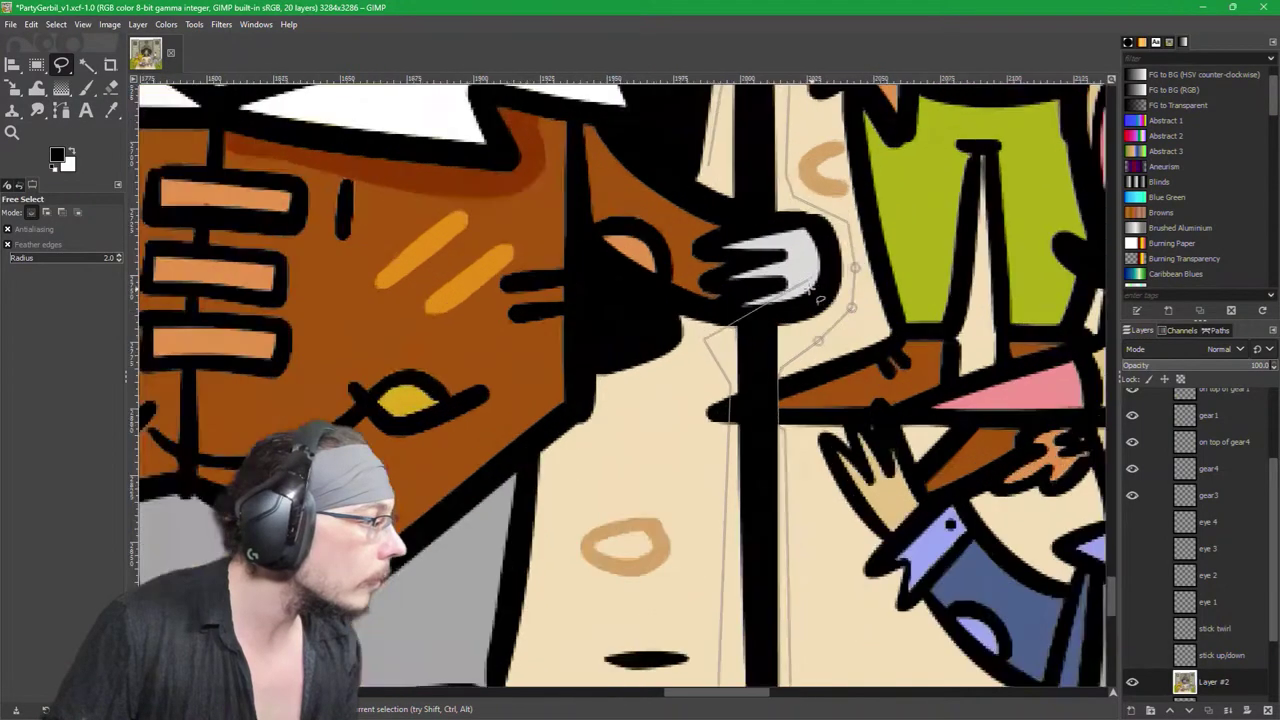
pyautogui.scroll(3, 818, 296)
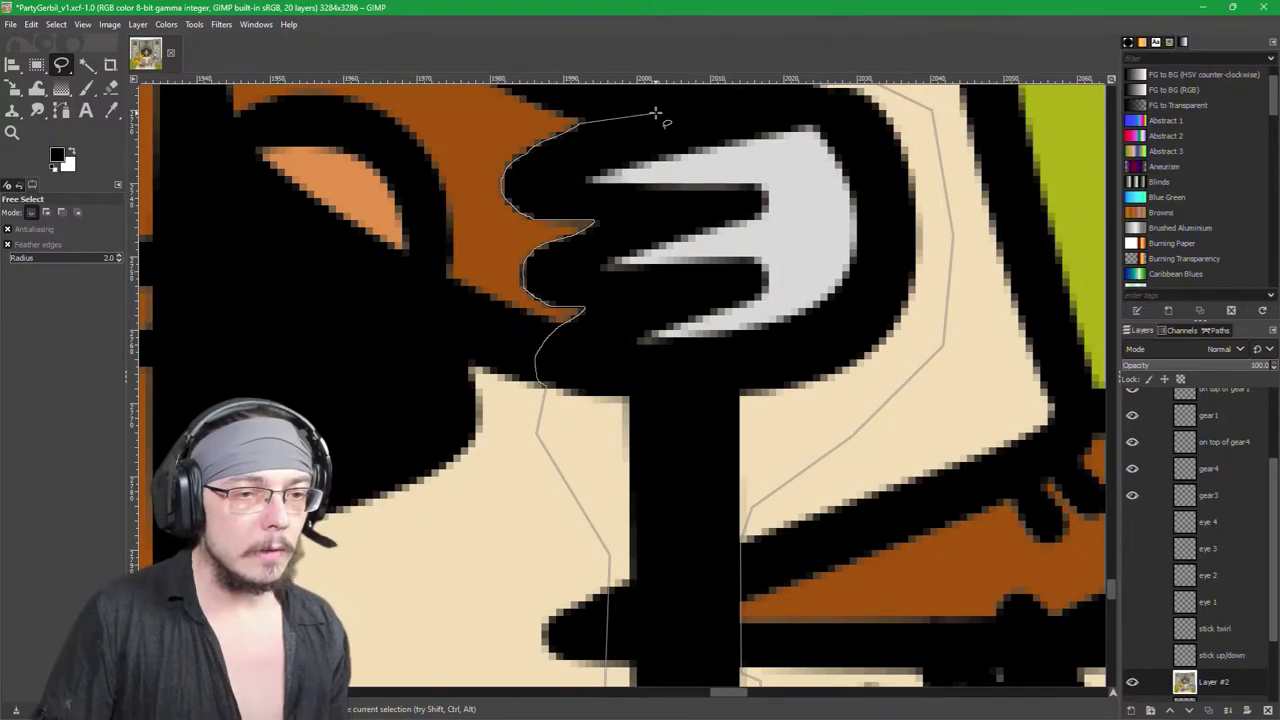
pyautogui.moveTo(514, 229); pyautogui.dragTo(797, 573)
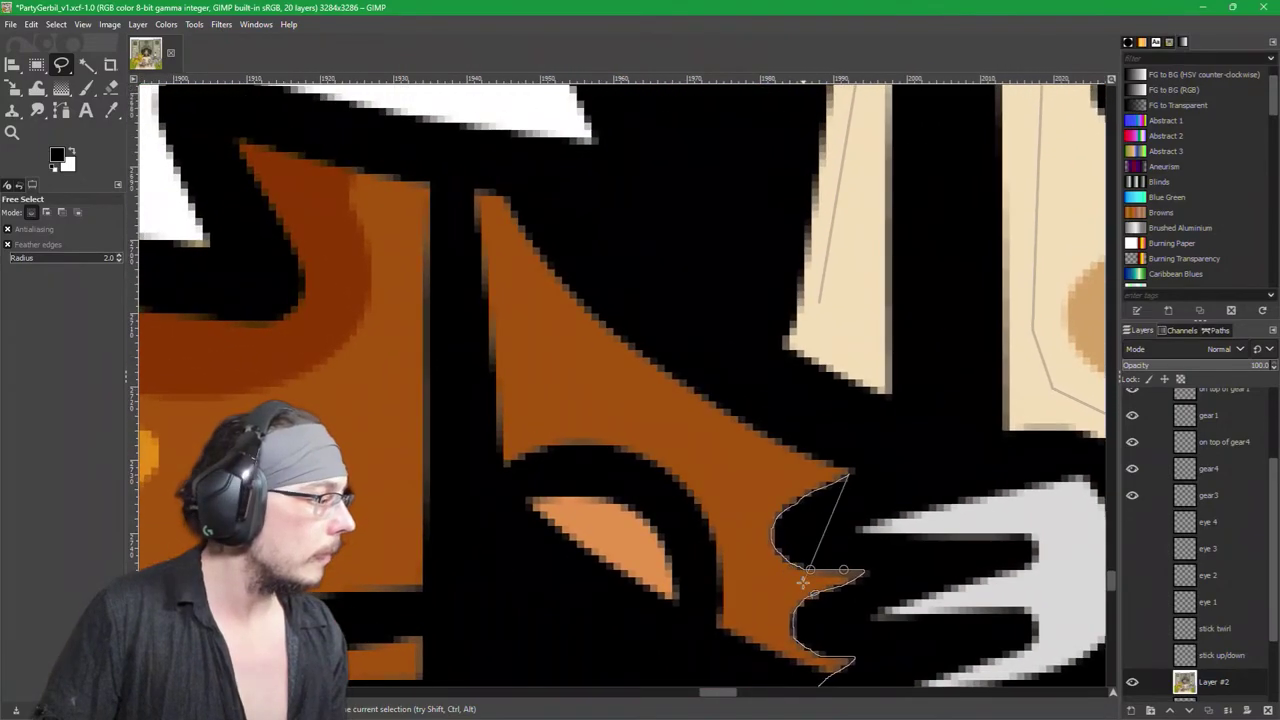
pyautogui.click(885, 458)
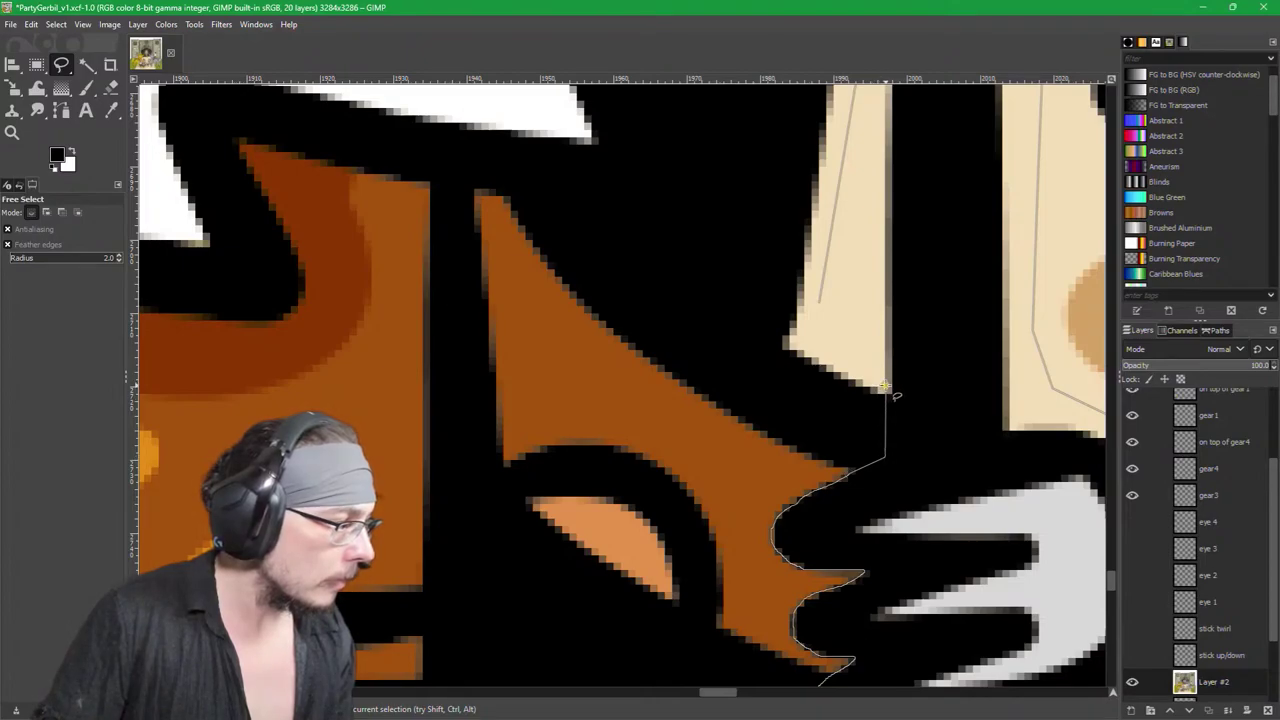
pyautogui.click(818, 300)
pyautogui.scroll(-3, 880, 443)
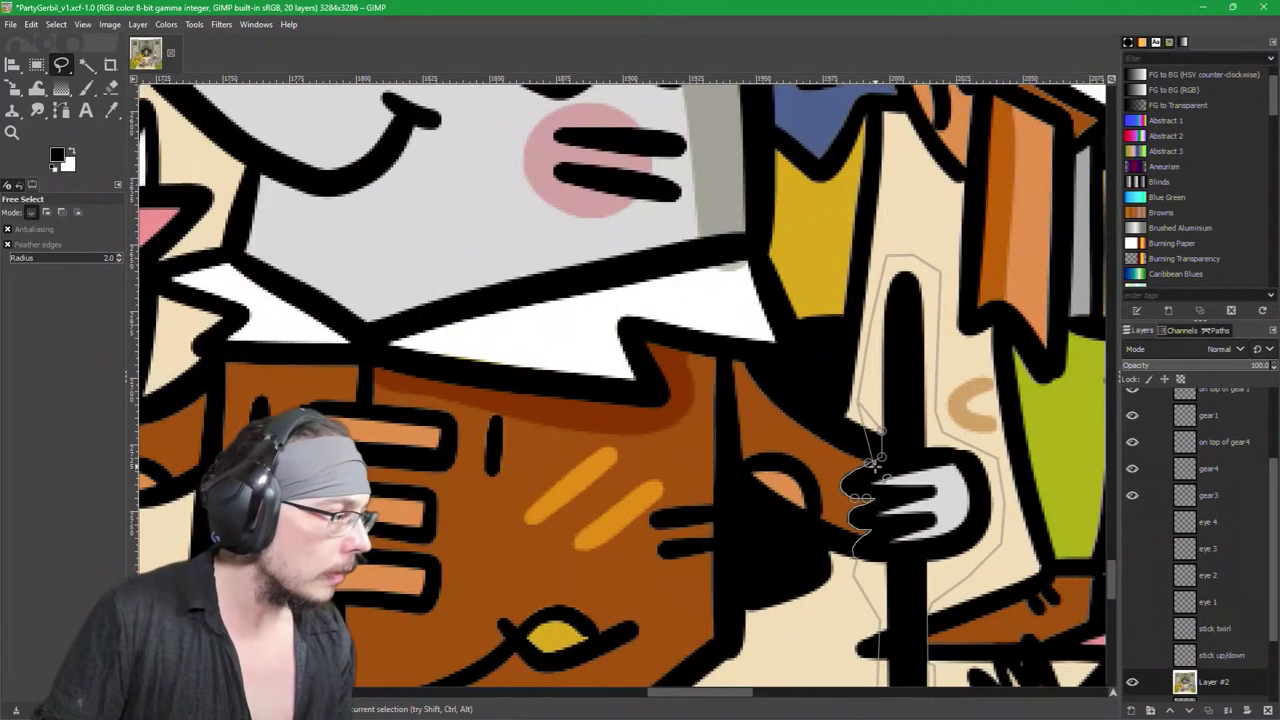
pyautogui.scroll(3, 858, 400)
pyautogui.scroll(-8, 841, 400)
pyautogui.scroll(3, 828, 378)
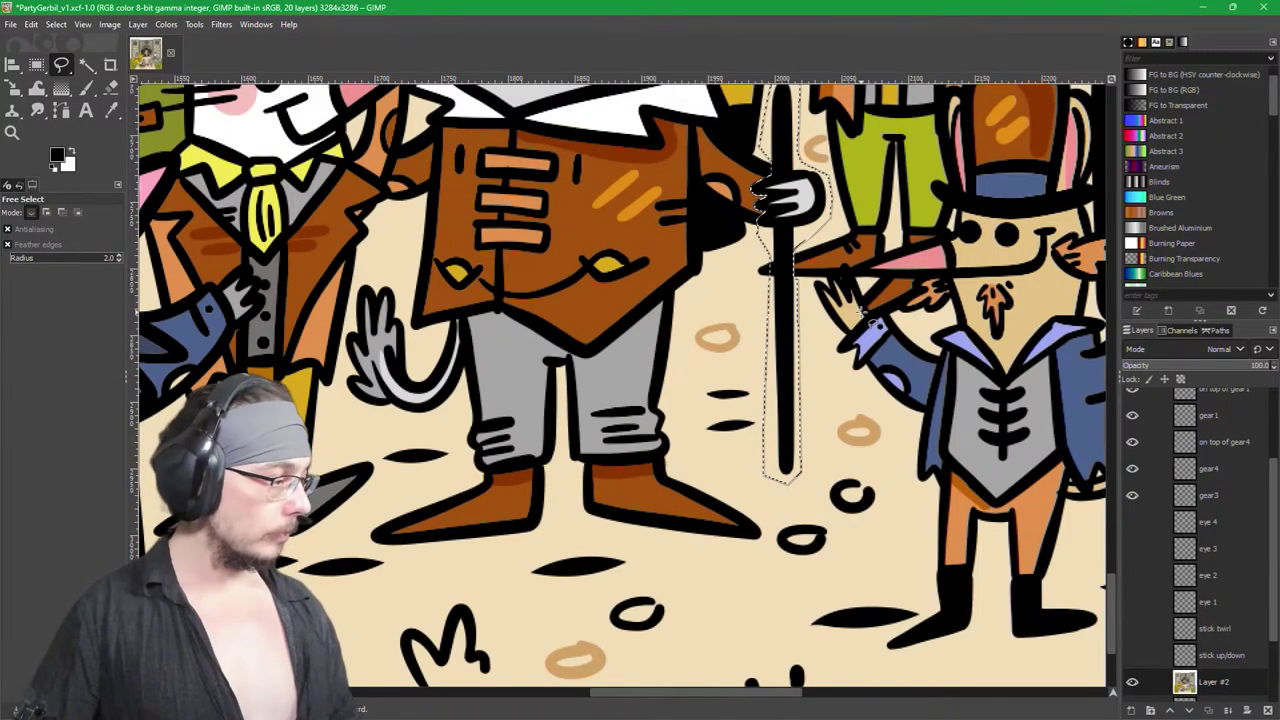
pyautogui.hotkey('ctrl', 'v')
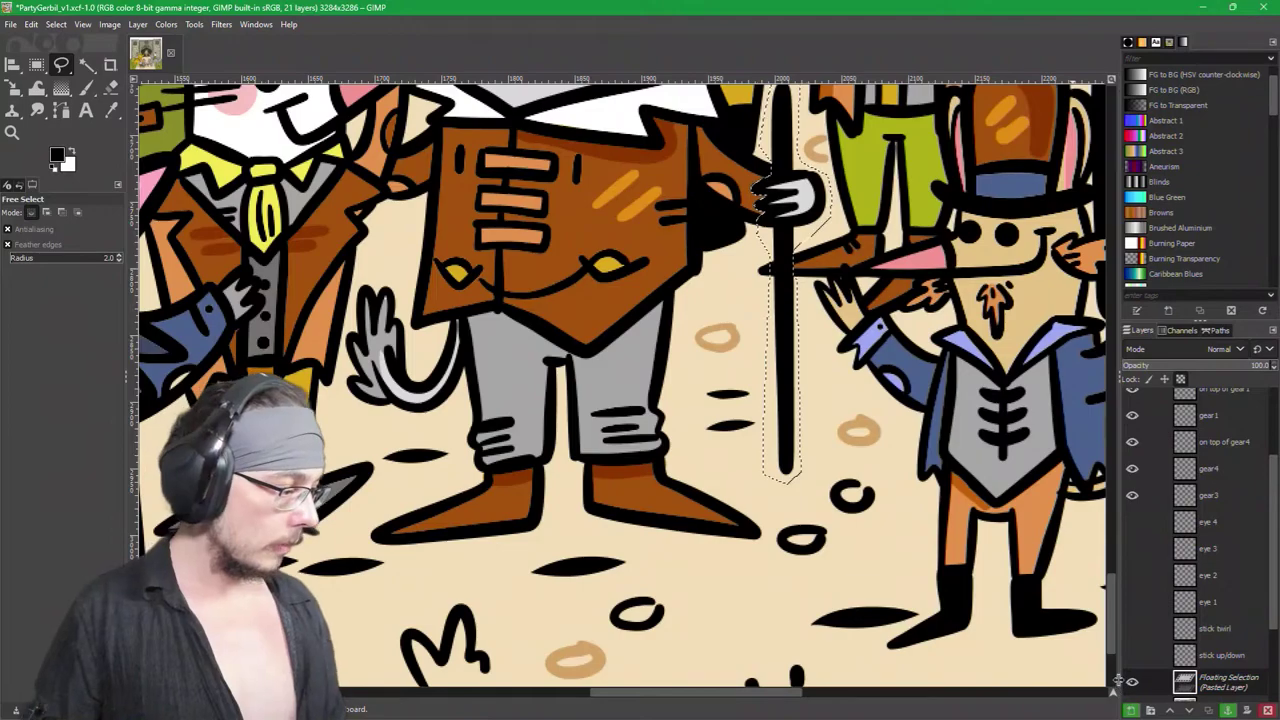
pyautogui.click(1131, 710)
pyautogui.doubleClick(1220, 655)
pyautogui.hotkey('ctrl', 'c')
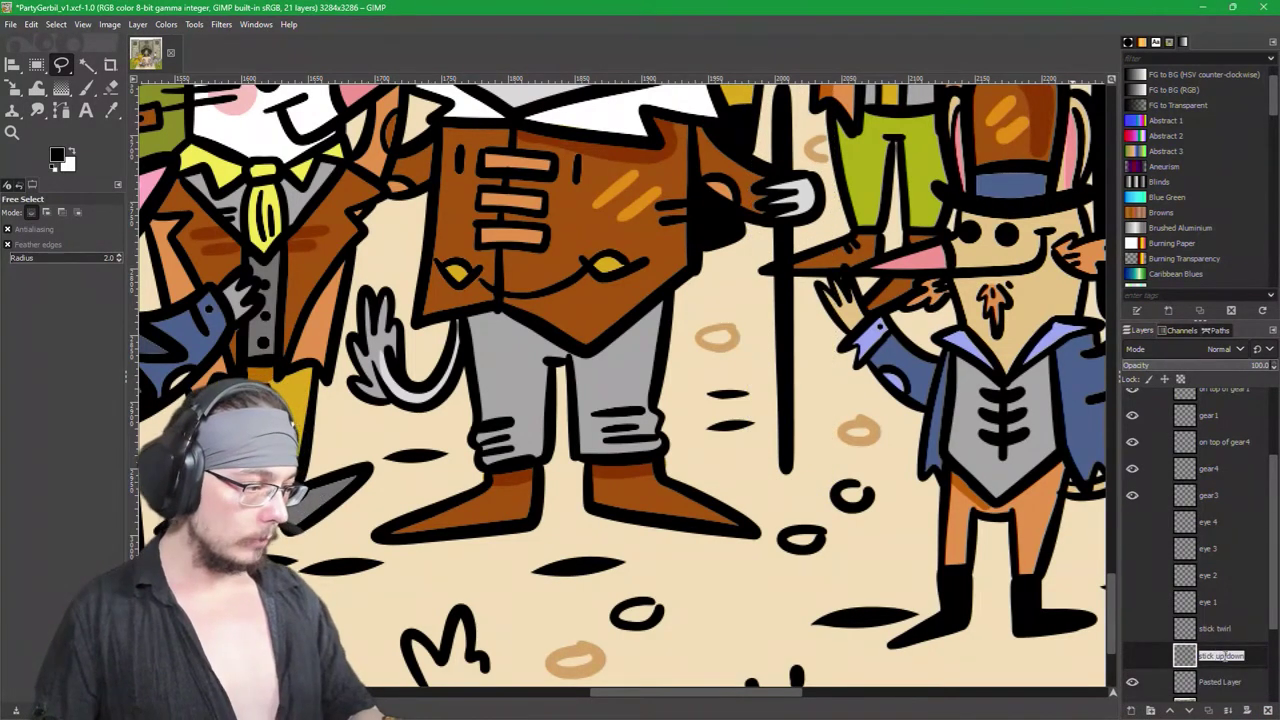
pyautogui.click(1268, 710)
pyautogui.doubleClick(1220, 658)
pyautogui.hotkey('ctrl', 'v')
pyautogui.press('Return')
pyautogui.press('Up')
pyautogui.click(1220, 654)
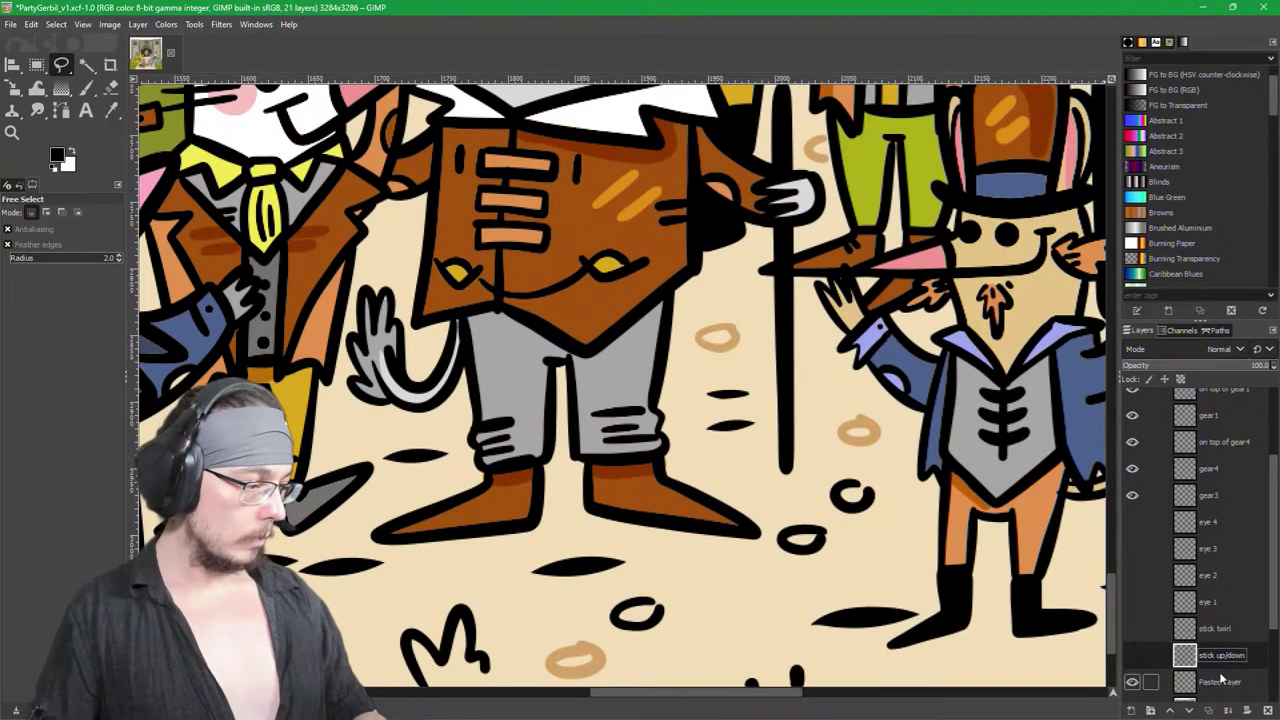
pyautogui.hotkey('ctrl', 'v')
pyautogui.click(1131, 710)
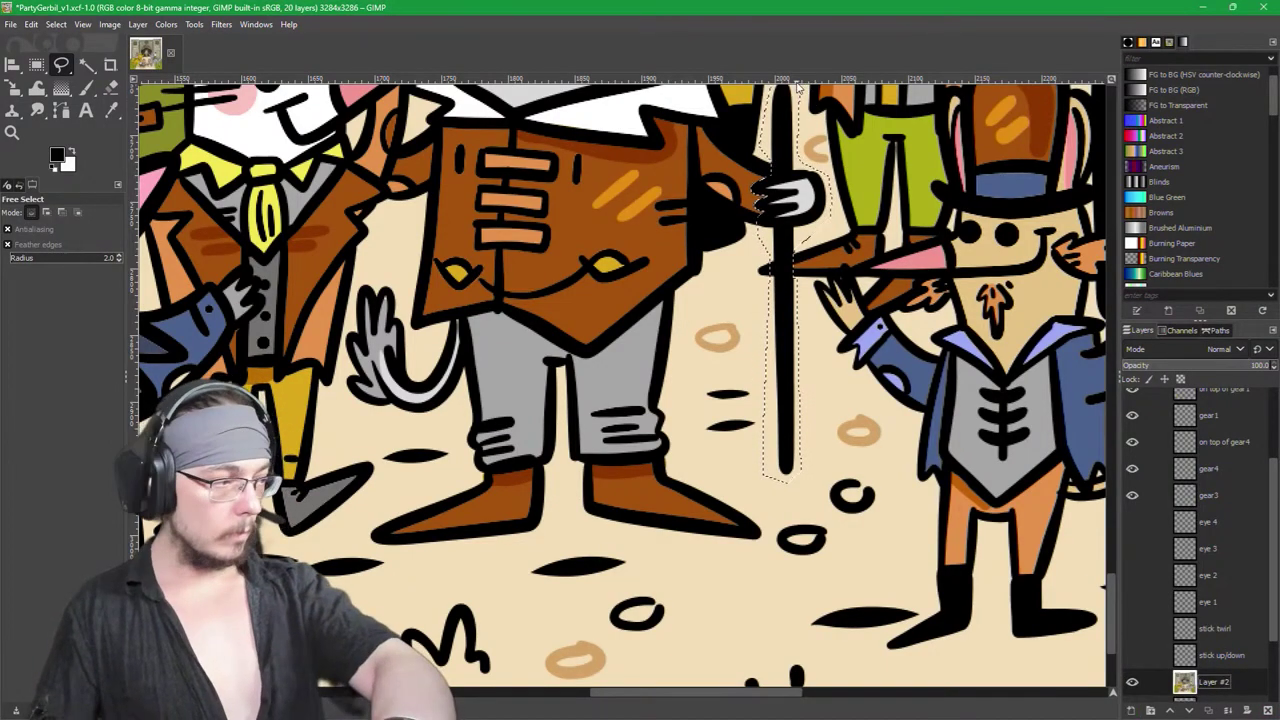
# Step: Cut the selected stick and hand out of Layer #2 and paste them in place as a separate new layer
pyautogui.press('Delete')
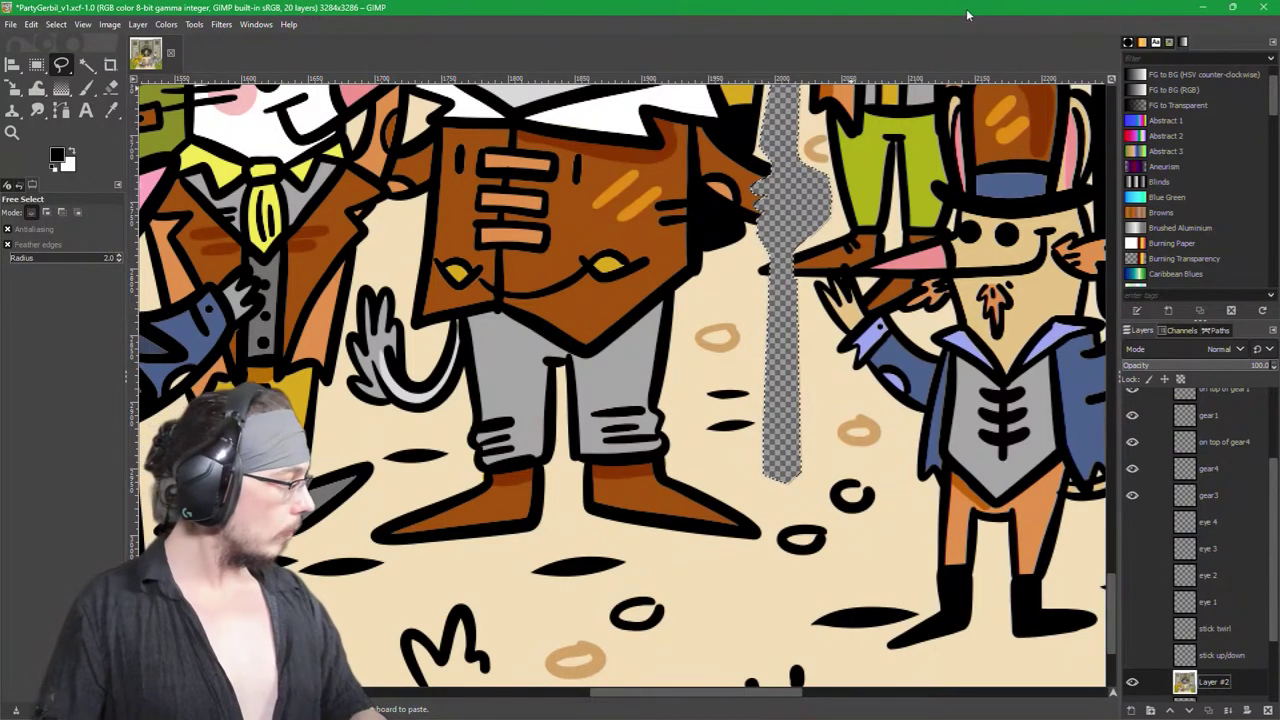
pyautogui.hotkey('ctrl', 'z')
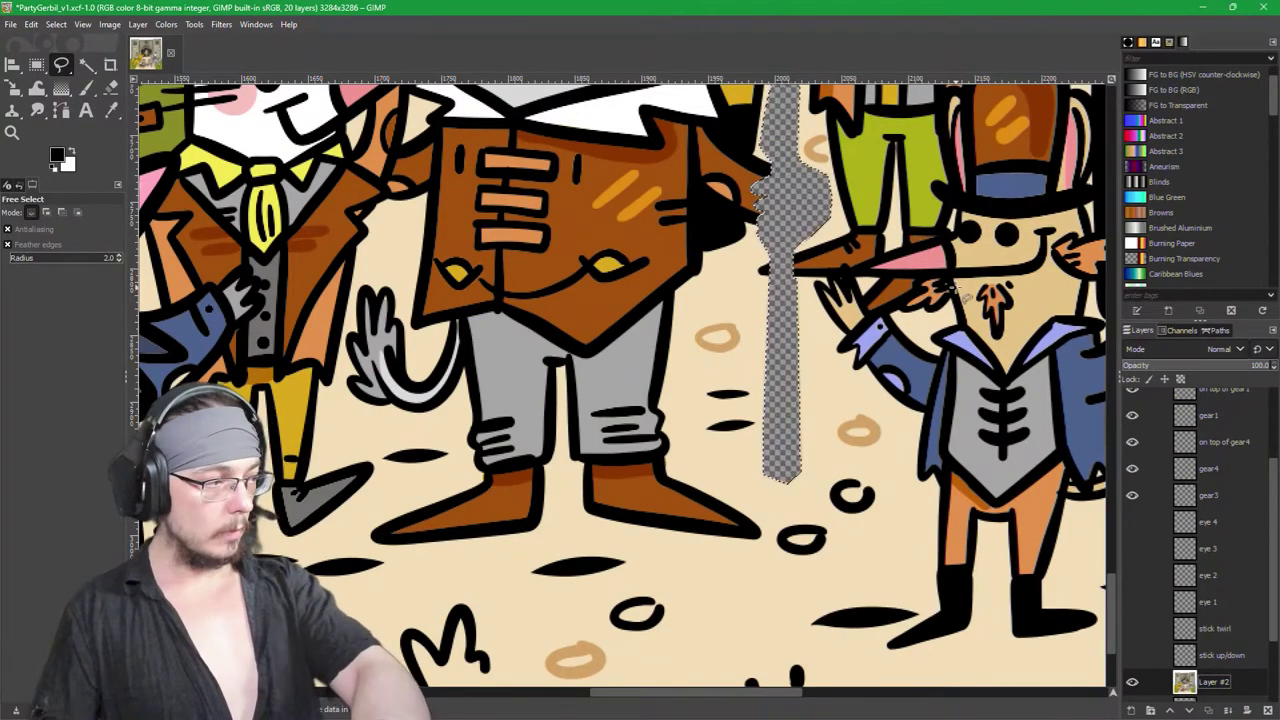
pyautogui.hotkey('ctrl', 'v')
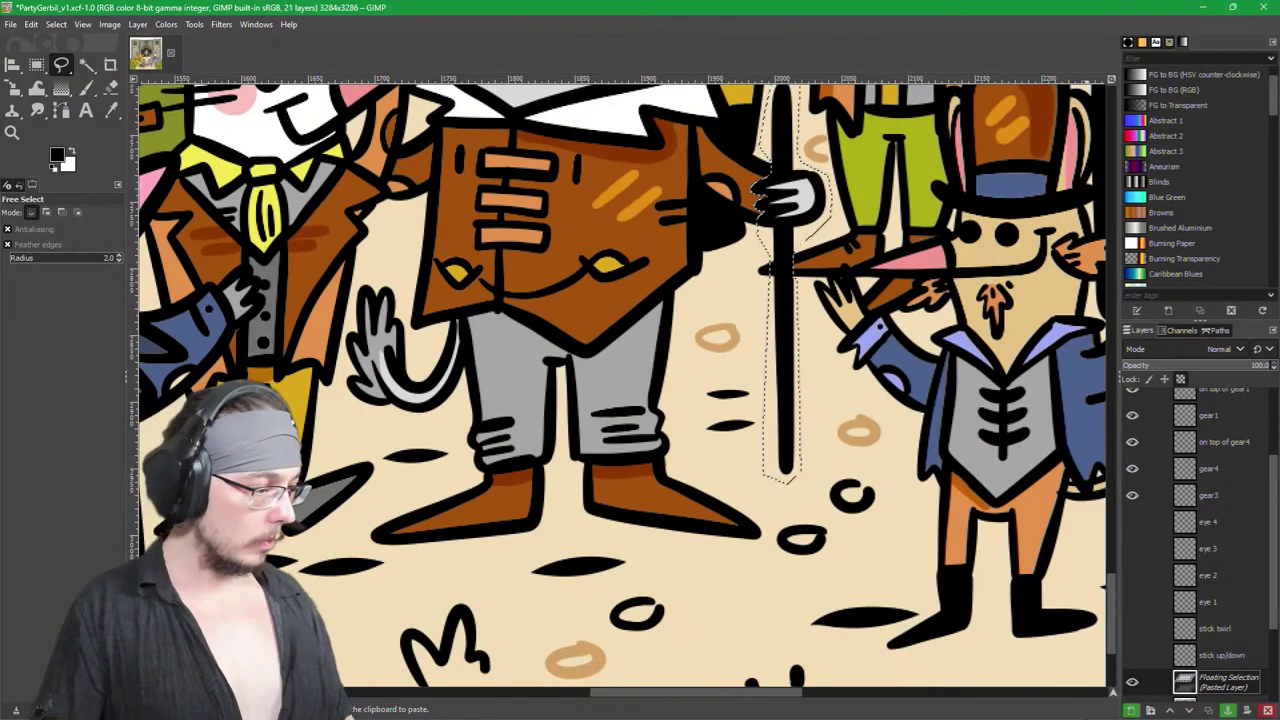
pyautogui.click(1130, 710)
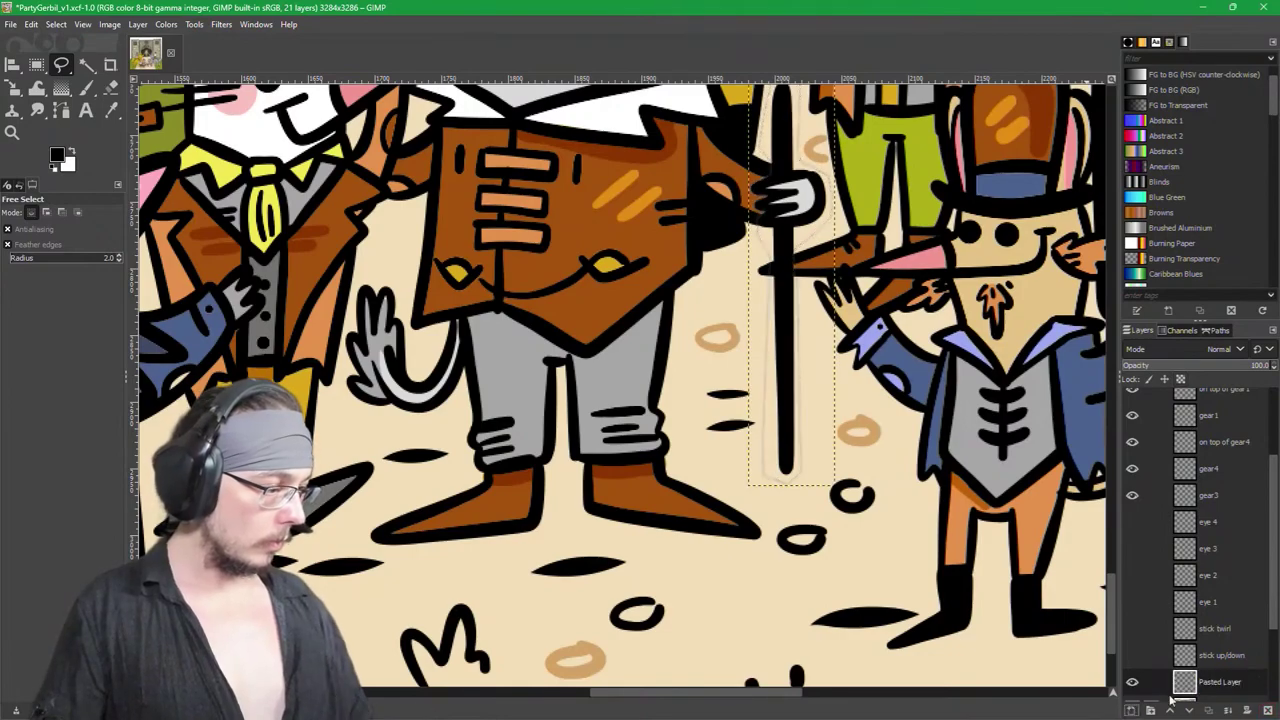
# Step: Delete the old "stick up/down" layer and give its name, "stick up/down", to the pasted stick-and-hand layer
pyautogui.doubleClick(1222, 656)
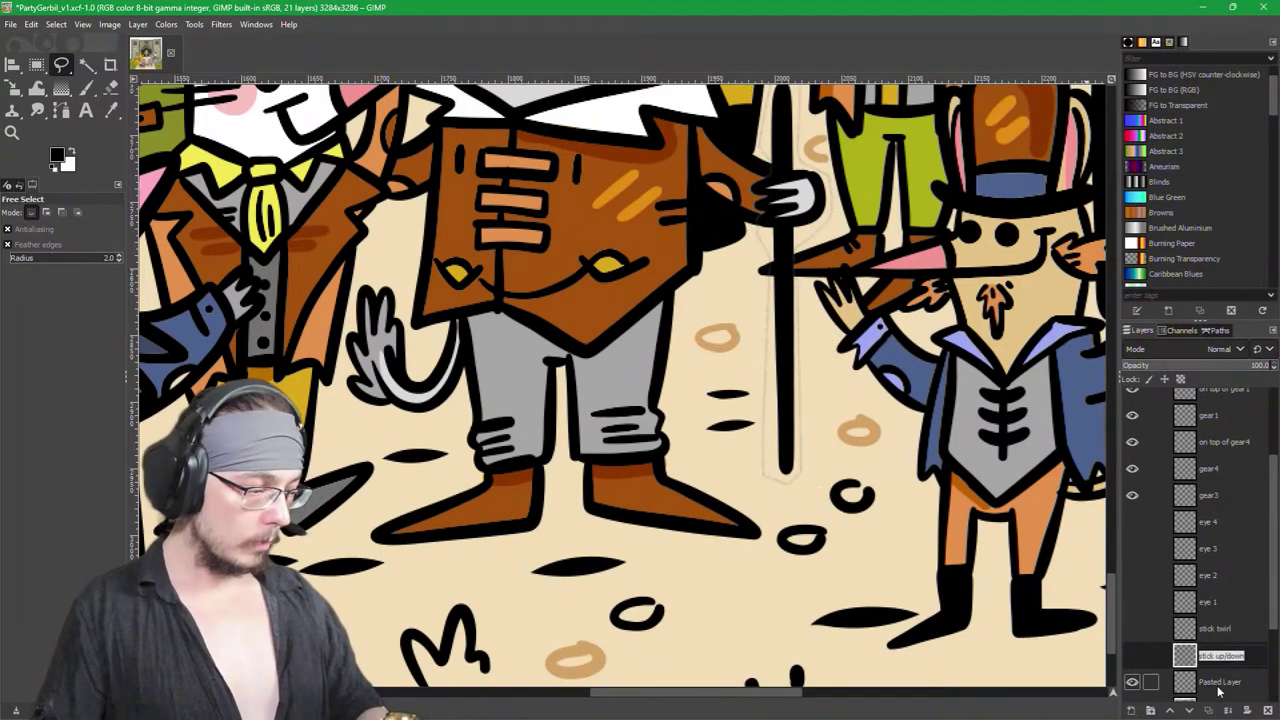
pyautogui.hotkey('ctrl', 'c')
pyautogui.doubleClick(1218, 682)
pyautogui.hotkey('ctrl', 'v')
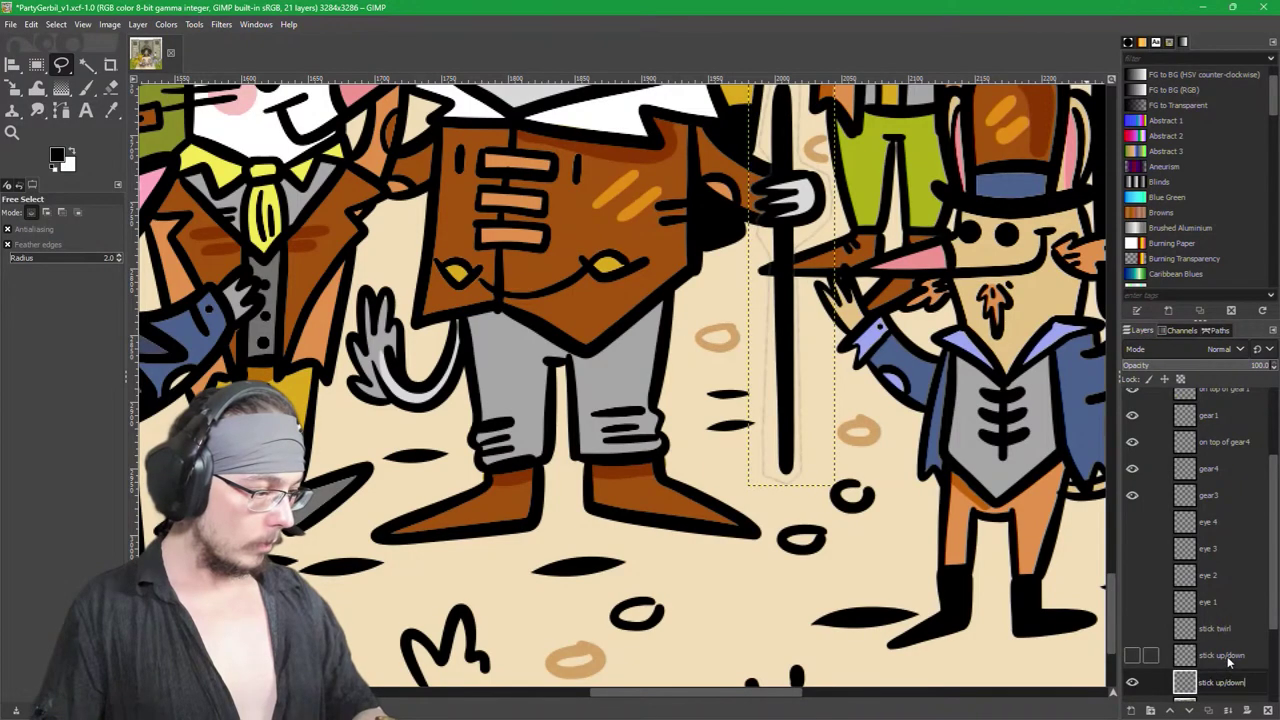
pyautogui.click(1229, 658)
pyautogui.click(1266, 709)
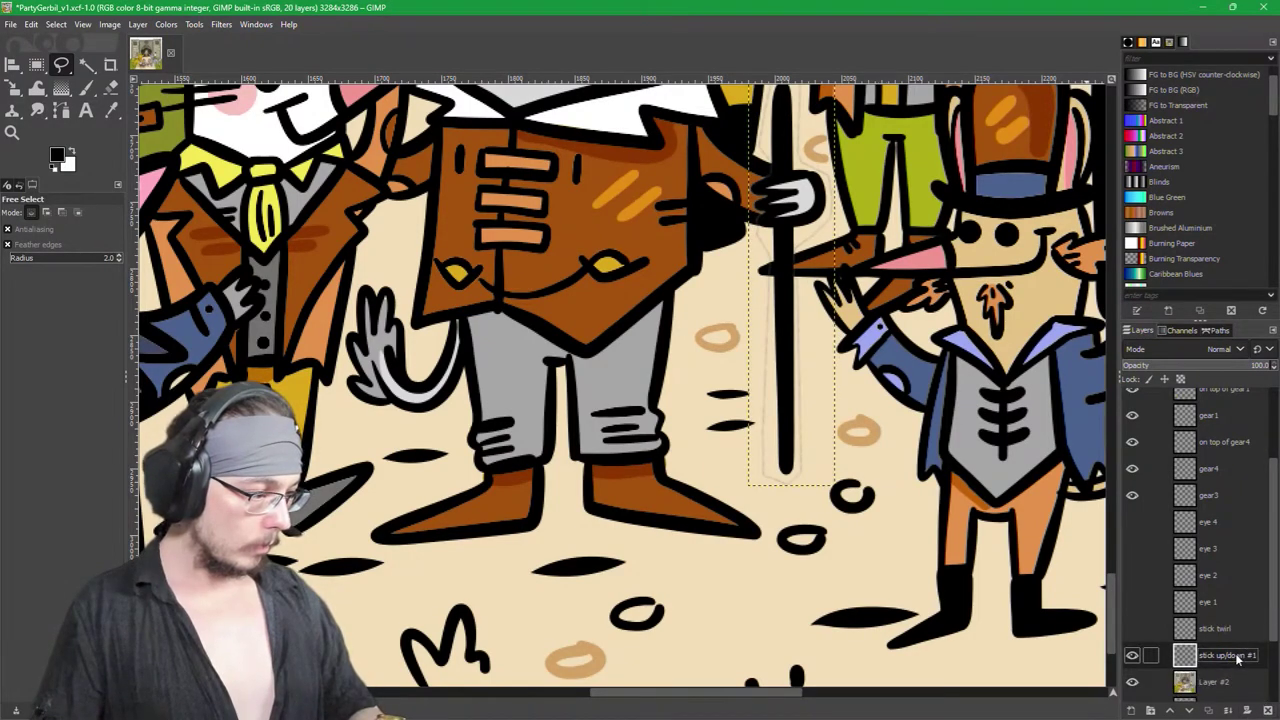
pyautogui.doubleClick(1238, 657)
pyautogui.hotkey('ctrl', 'v')
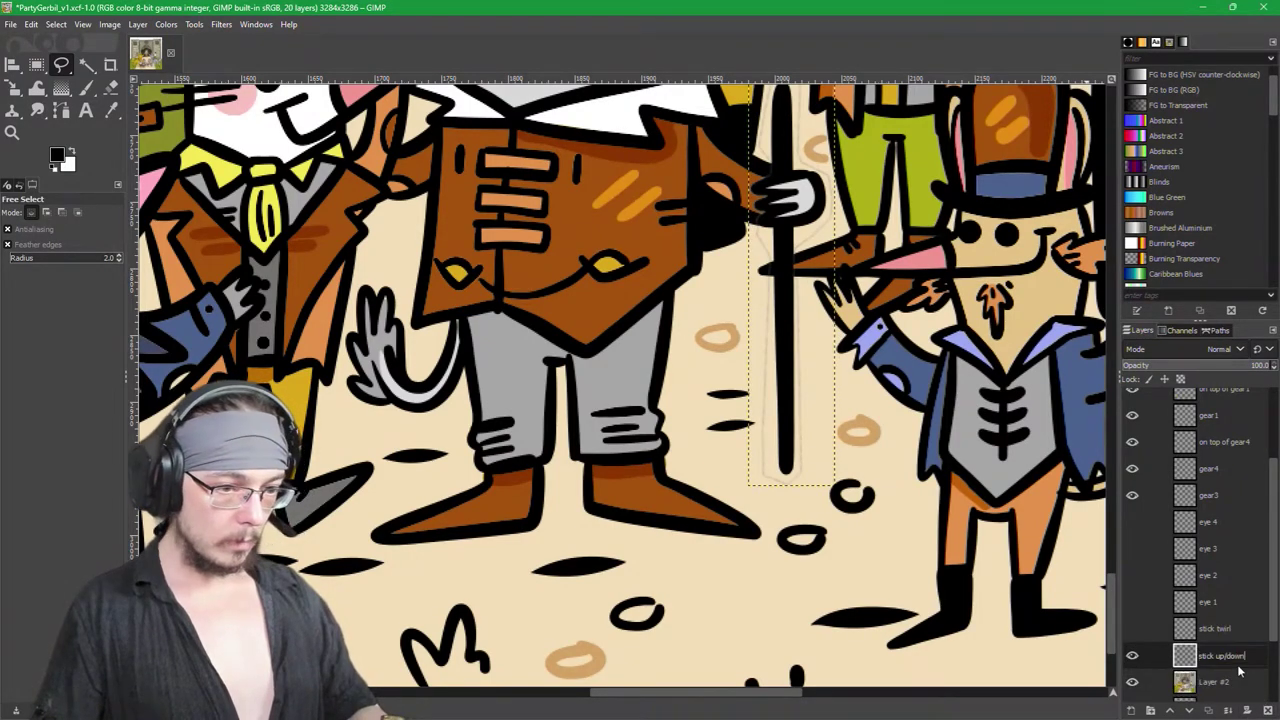
pyautogui.press('Return')
# Step: Rename Layer #2 as "main" and save the image
pyautogui.scroll(-1, 1215, 645)
pyautogui.click(1212, 648)
pyautogui.doubleClick(1212, 645)
pyautogui.write('mai')
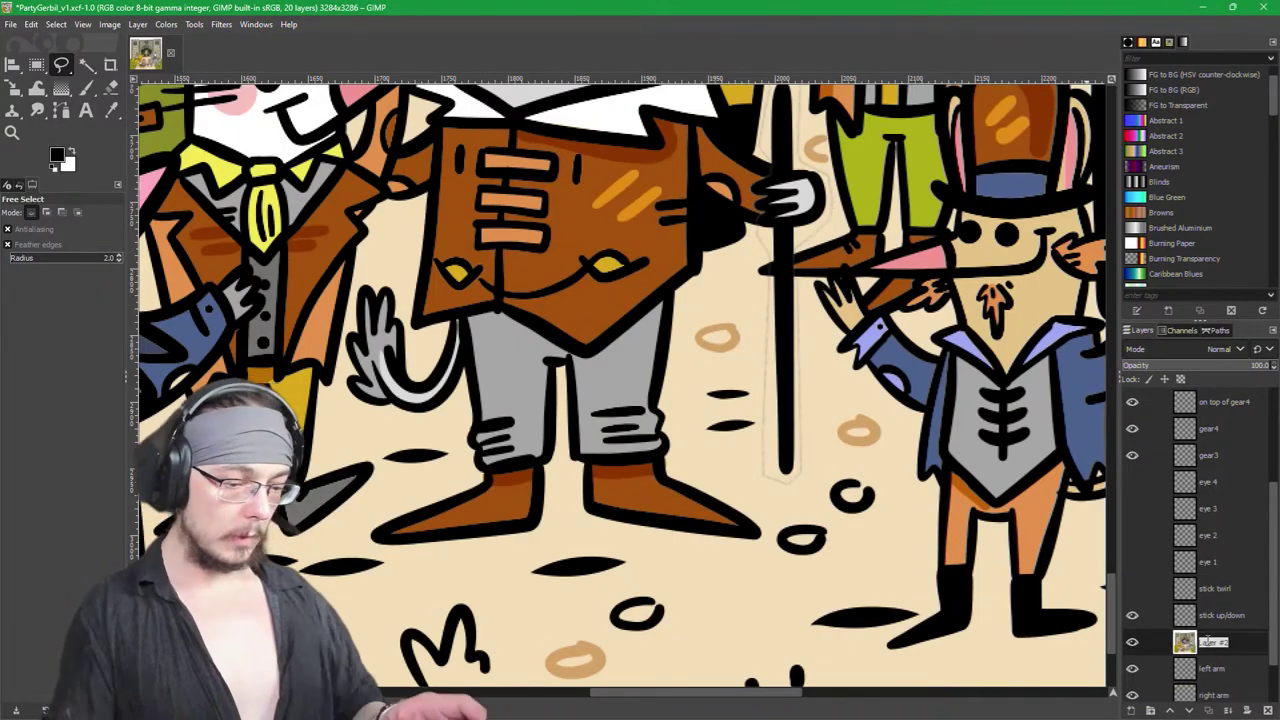
pyautogui.write('n')
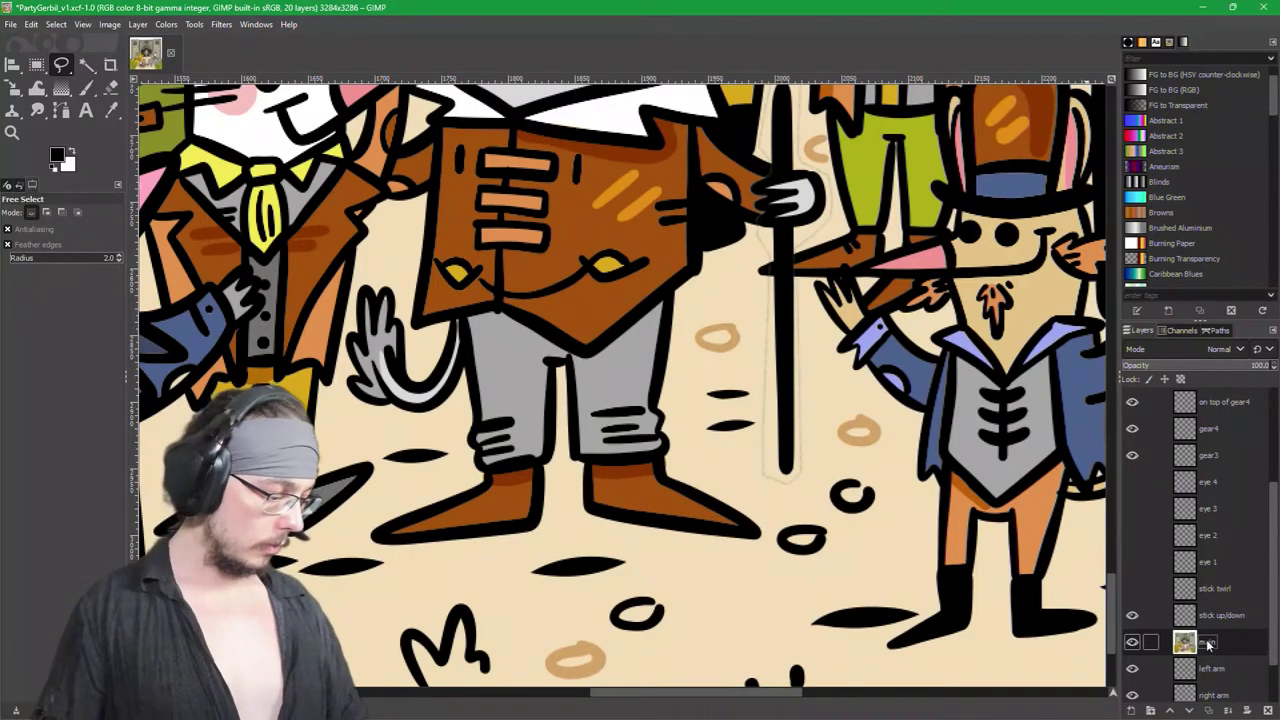
pyautogui.press('Return')
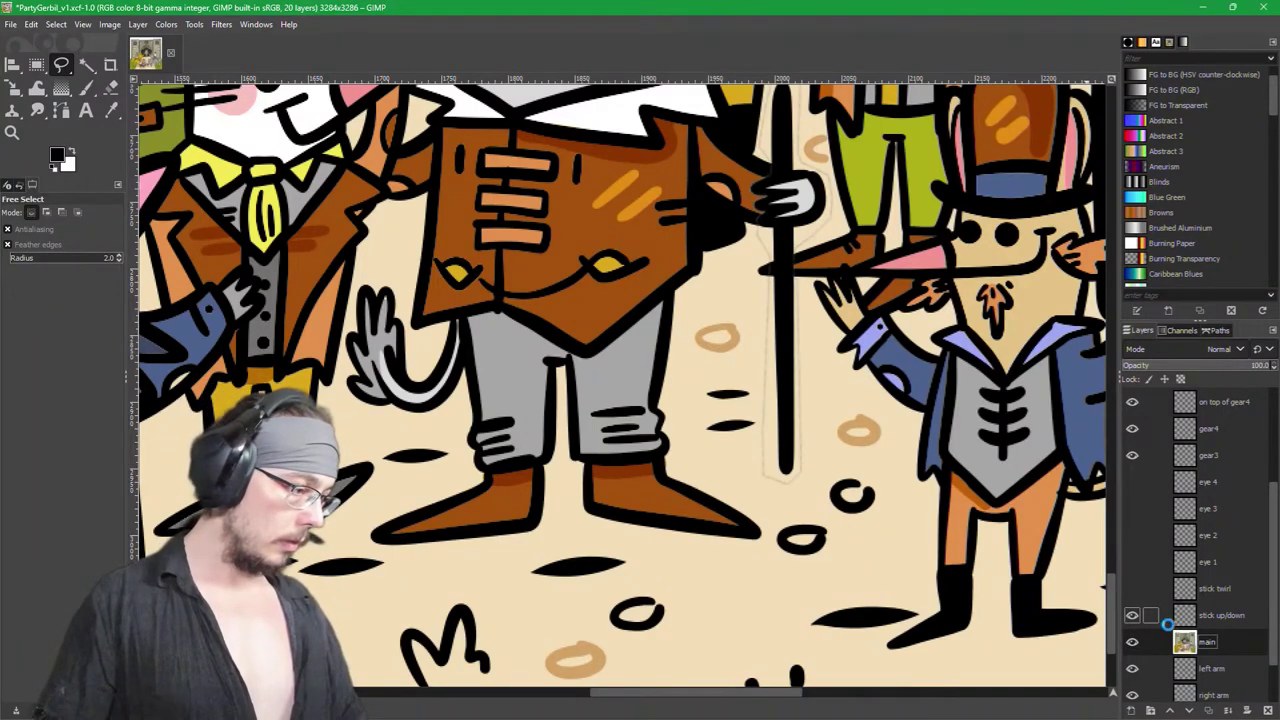
pyautogui.hotkey('ctrl', 's')
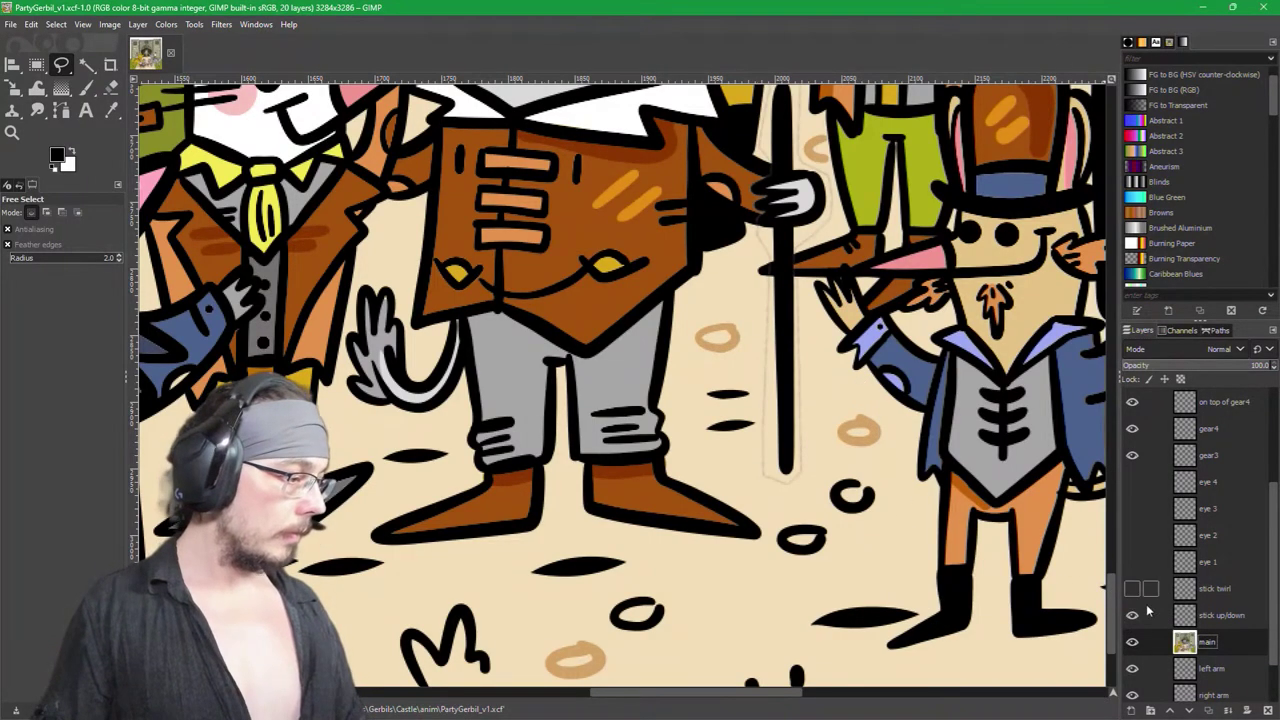
# Step: Make "stick up/down" the active layer and hide the "main" layer to isolate the cut-out stick and hand
pyautogui.click(1218, 616)
pyautogui.scroll(1, 847, 305)
pyautogui.scroll(1, 847, 305)
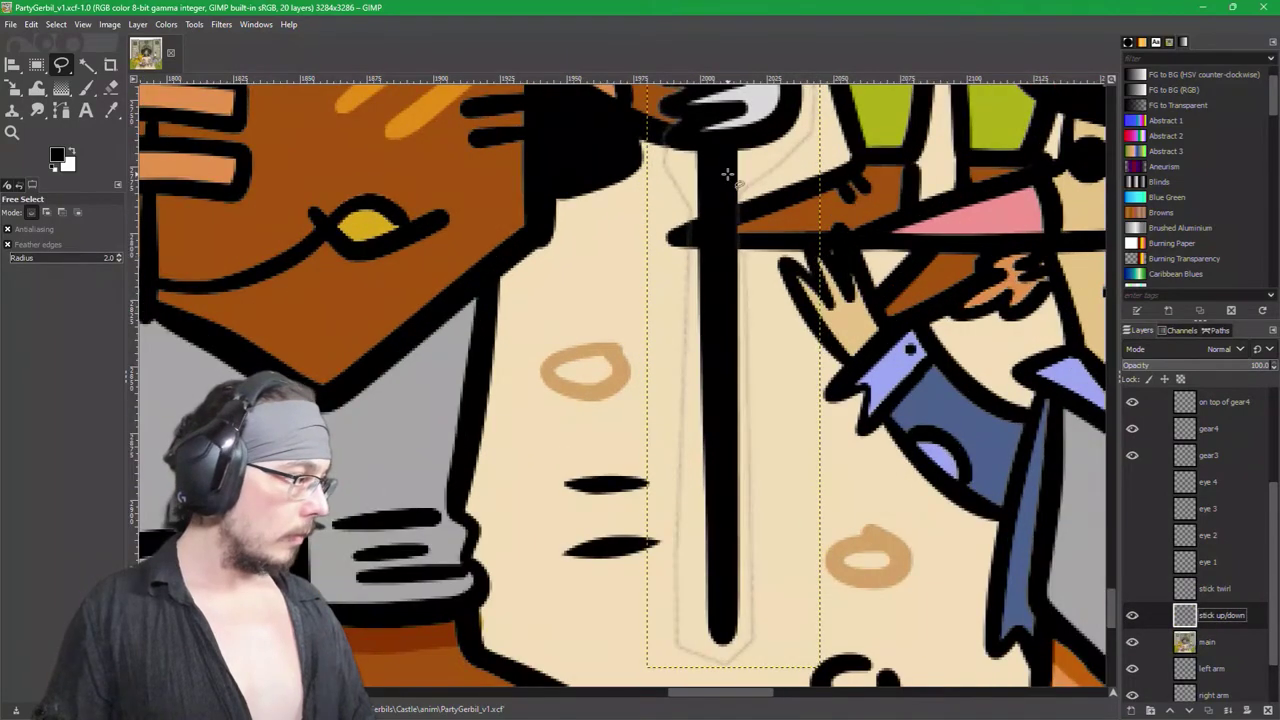
pyautogui.moveTo(728, 175); pyautogui.dragTo(779, 362)
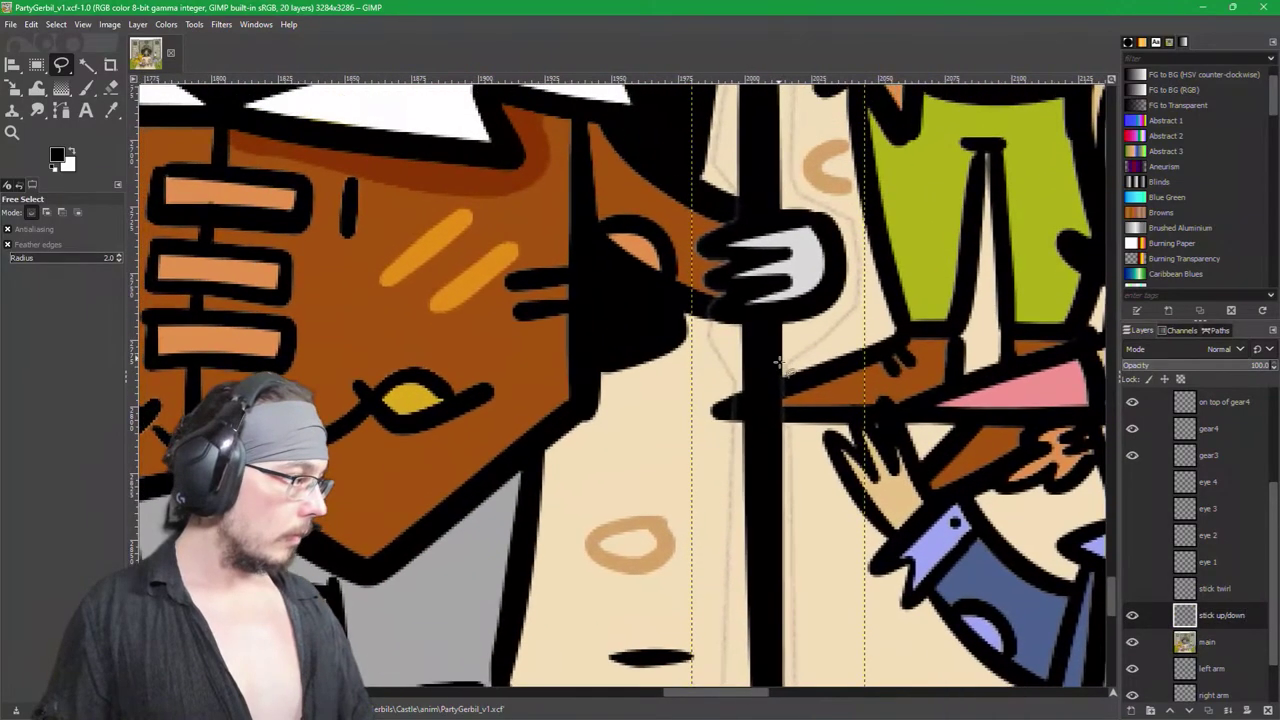
pyautogui.click(1133, 643)
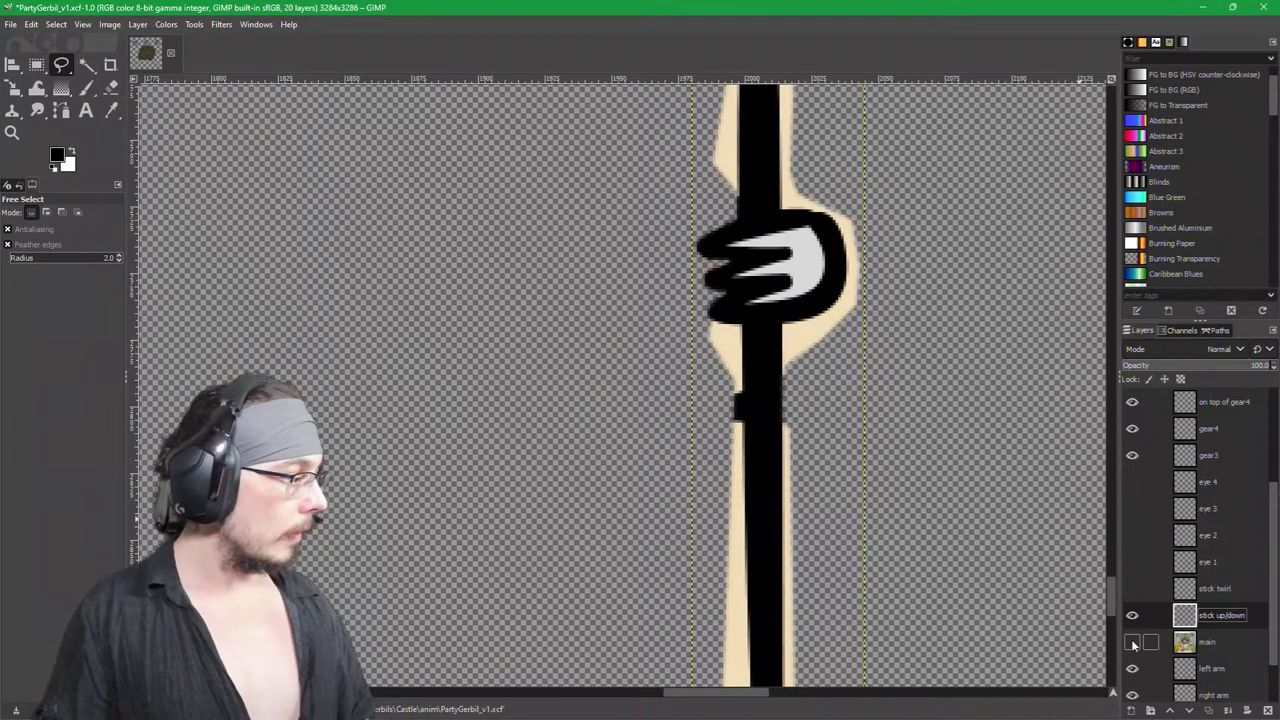
# Step: Fuzzy-select all leftover beige background areas around the stick and hand on "stick up/down", delete them, and clear the selection
pyautogui.press('u')
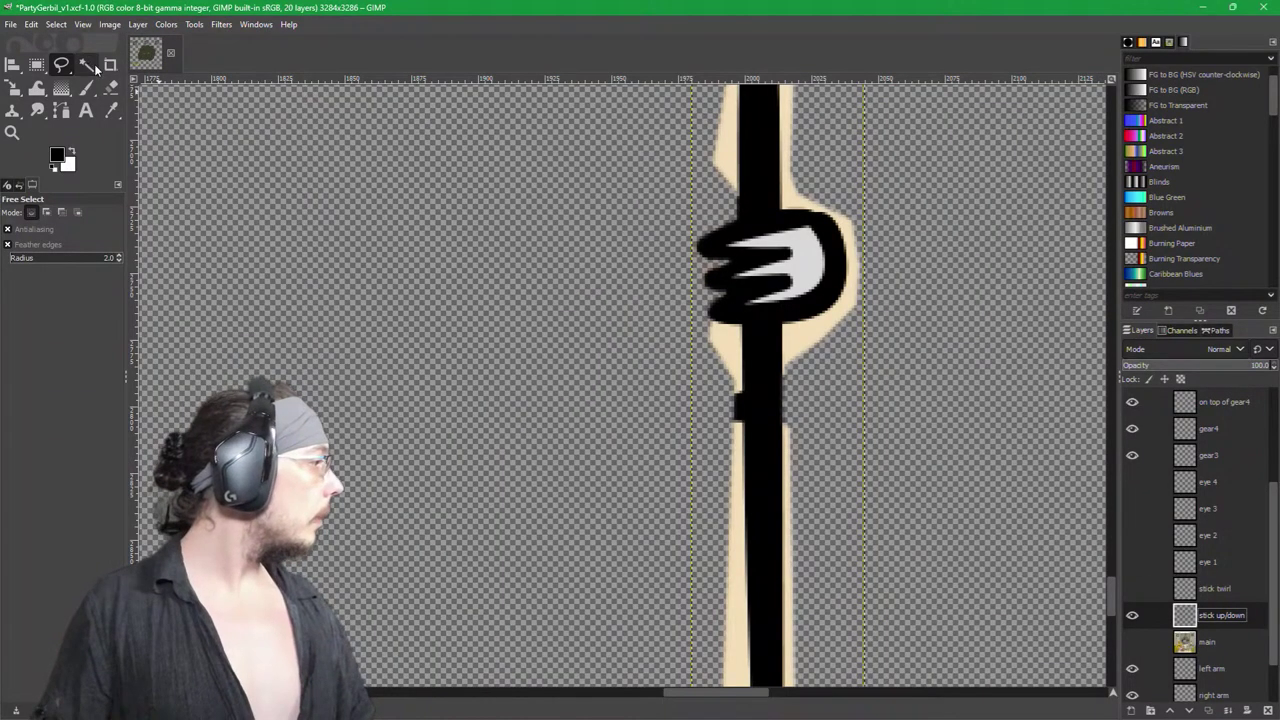
pyautogui.keyDown('ctrl'); pyautogui.scroll(2, 771, 163); pyautogui.keyUp('ctrl')
pyautogui.keyDown('ctrl'); pyautogui.scroll(-2, 760, 163); pyautogui.keyUp('ctrl')
pyautogui.scroll(4, 757, 271)
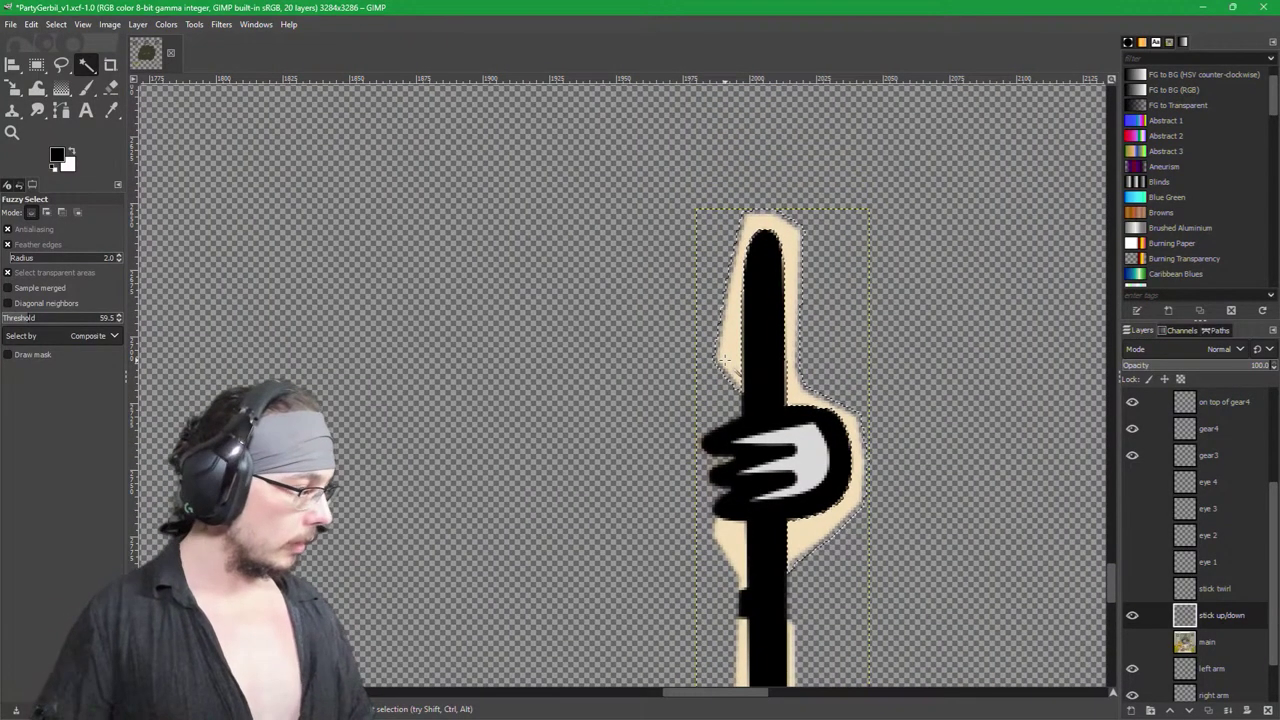
pyautogui.press('f')
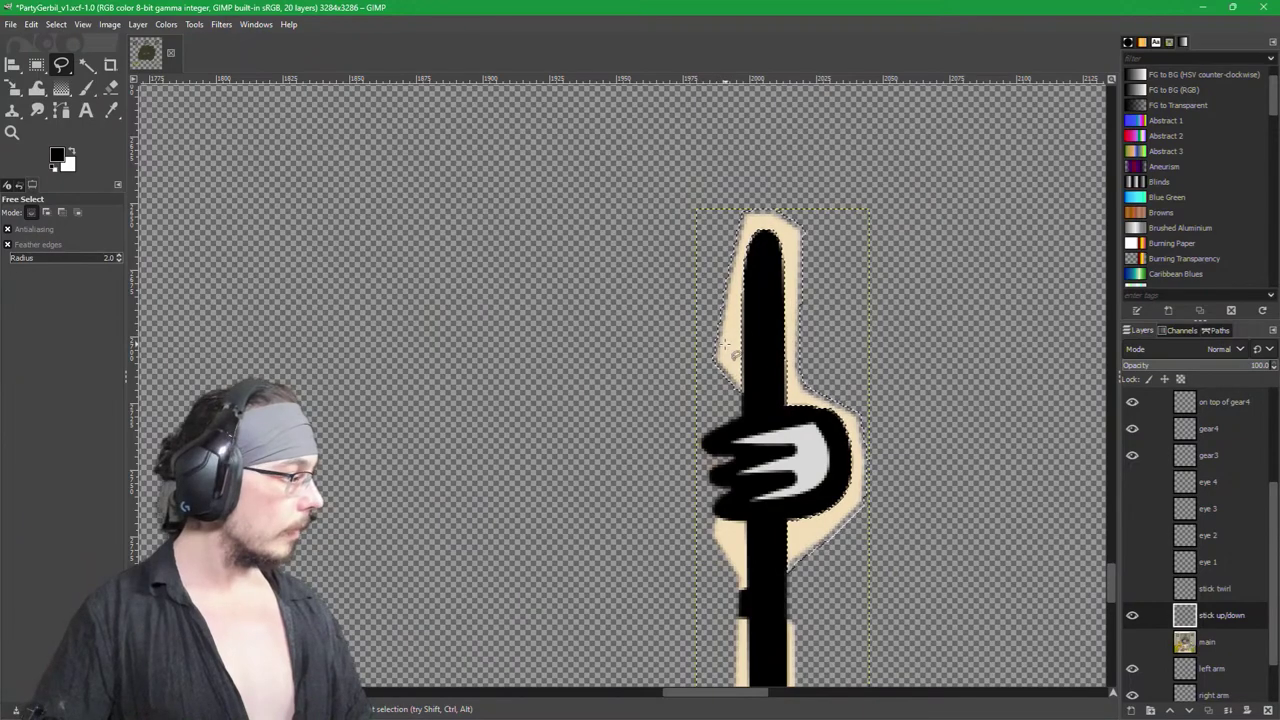
pyautogui.click(86, 64)
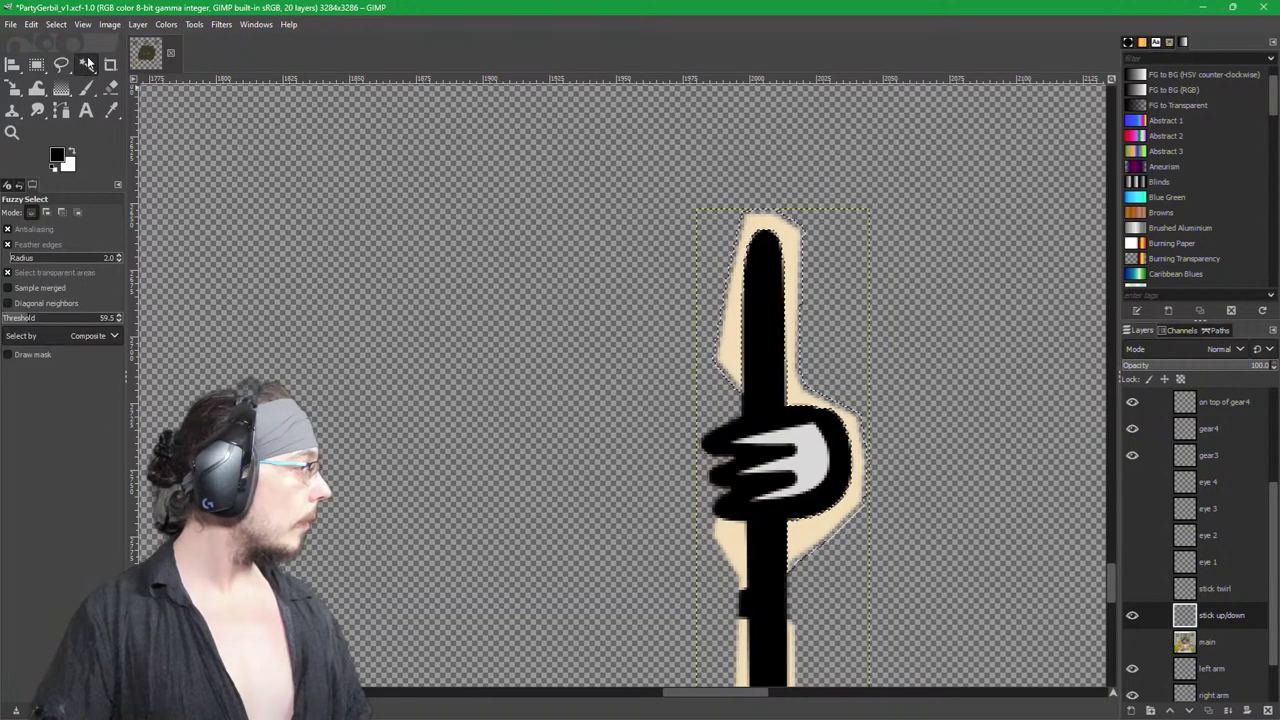
pyautogui.press('shift')
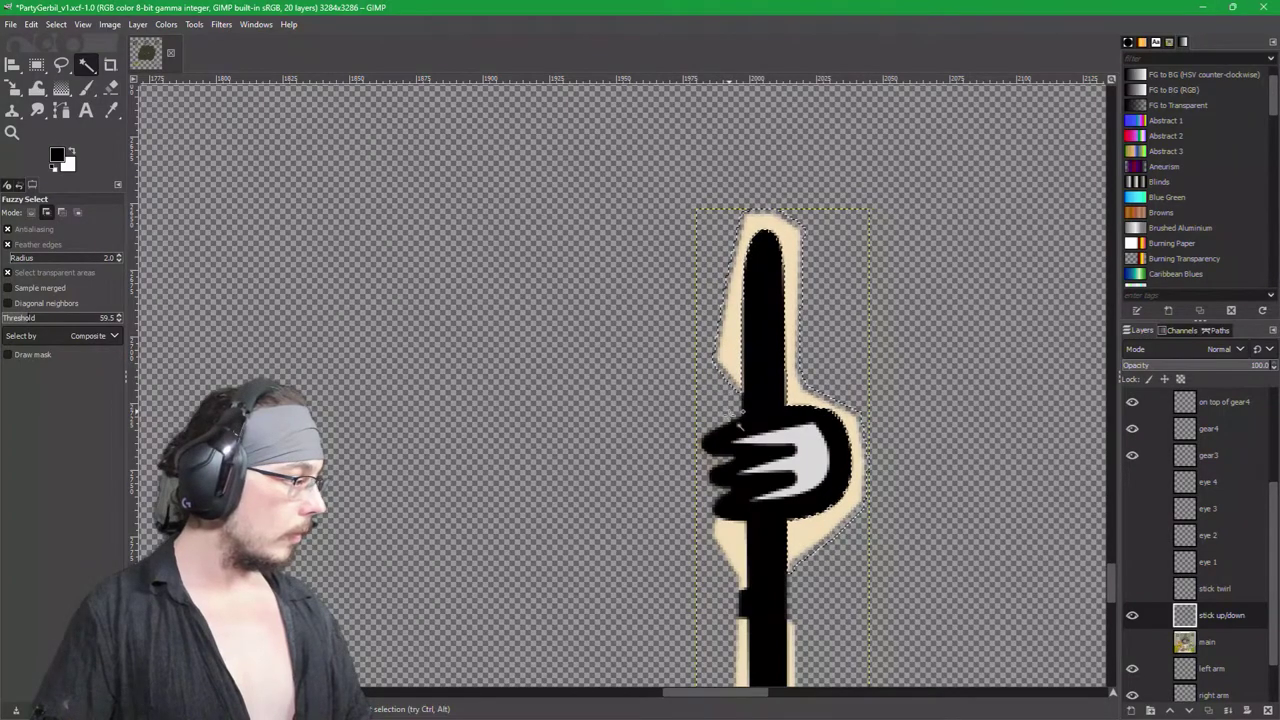
pyautogui.keyDown('shift'); pyautogui.click(755, 634); pyautogui.keyUp('shift')
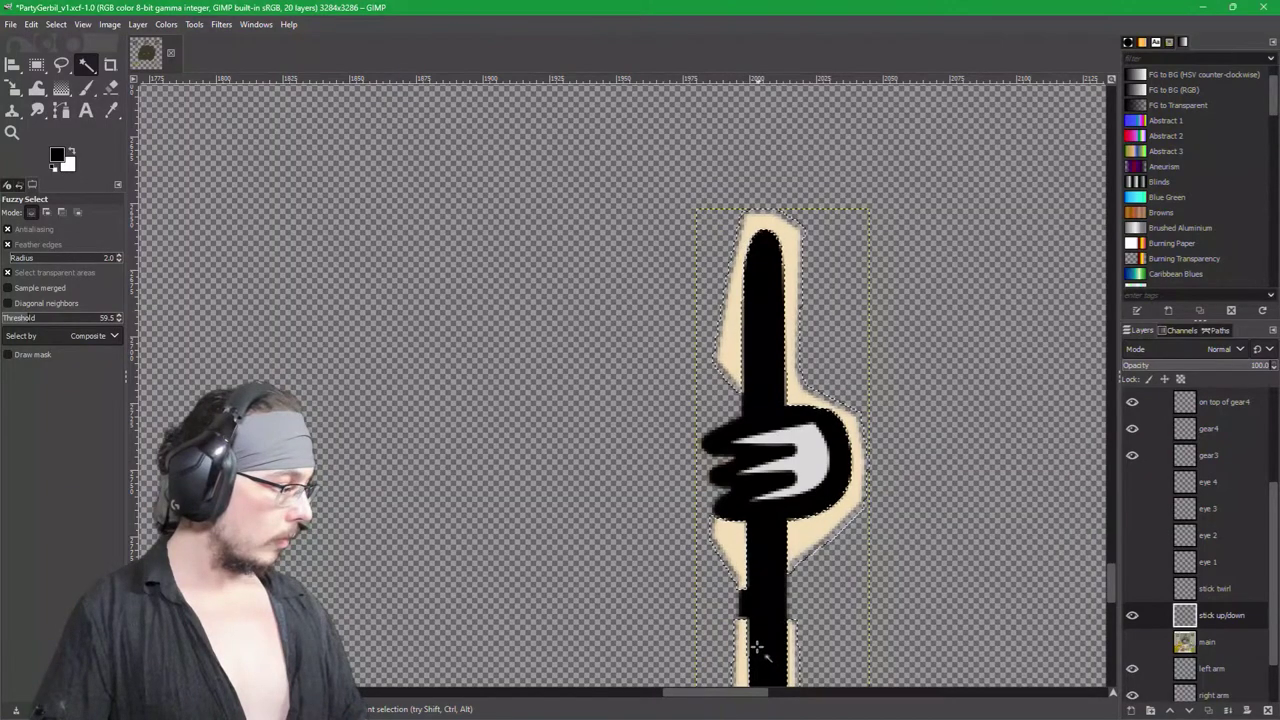
pyautogui.press('m')
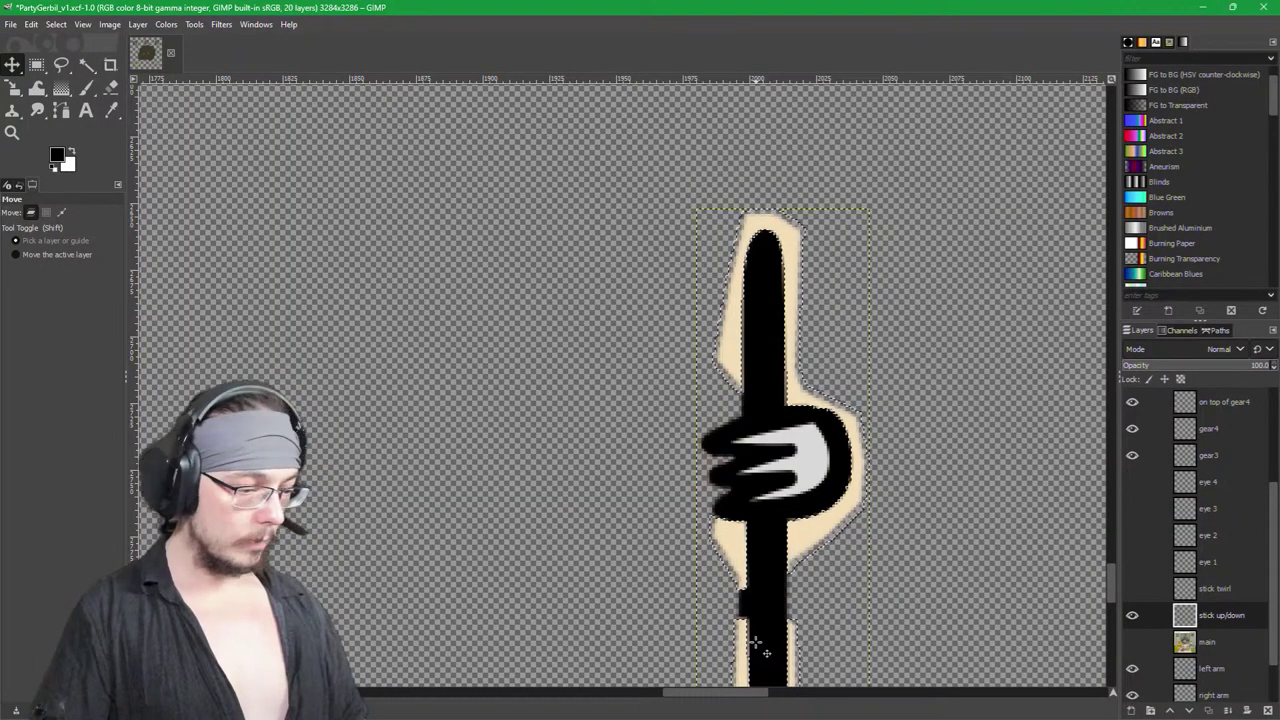
pyautogui.press('Delete')
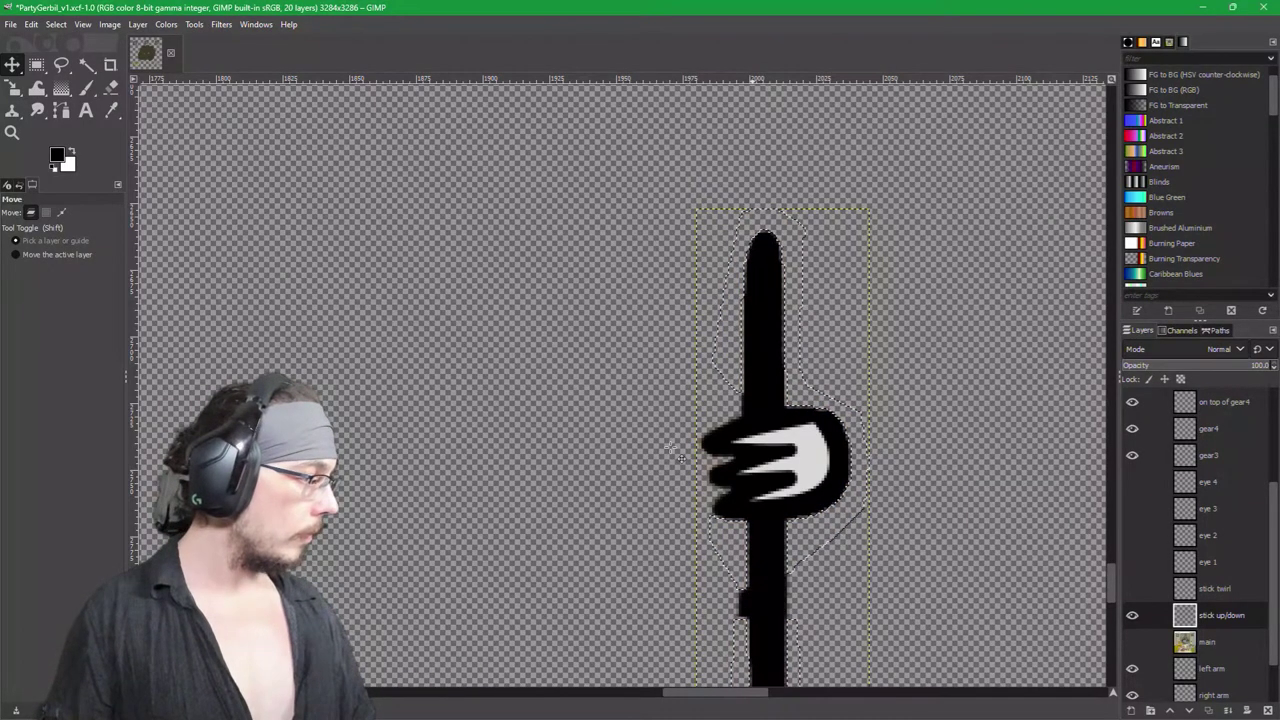
pyautogui.press('shift')
pyautogui.hotkey('ctrl', 'shift', 'a')
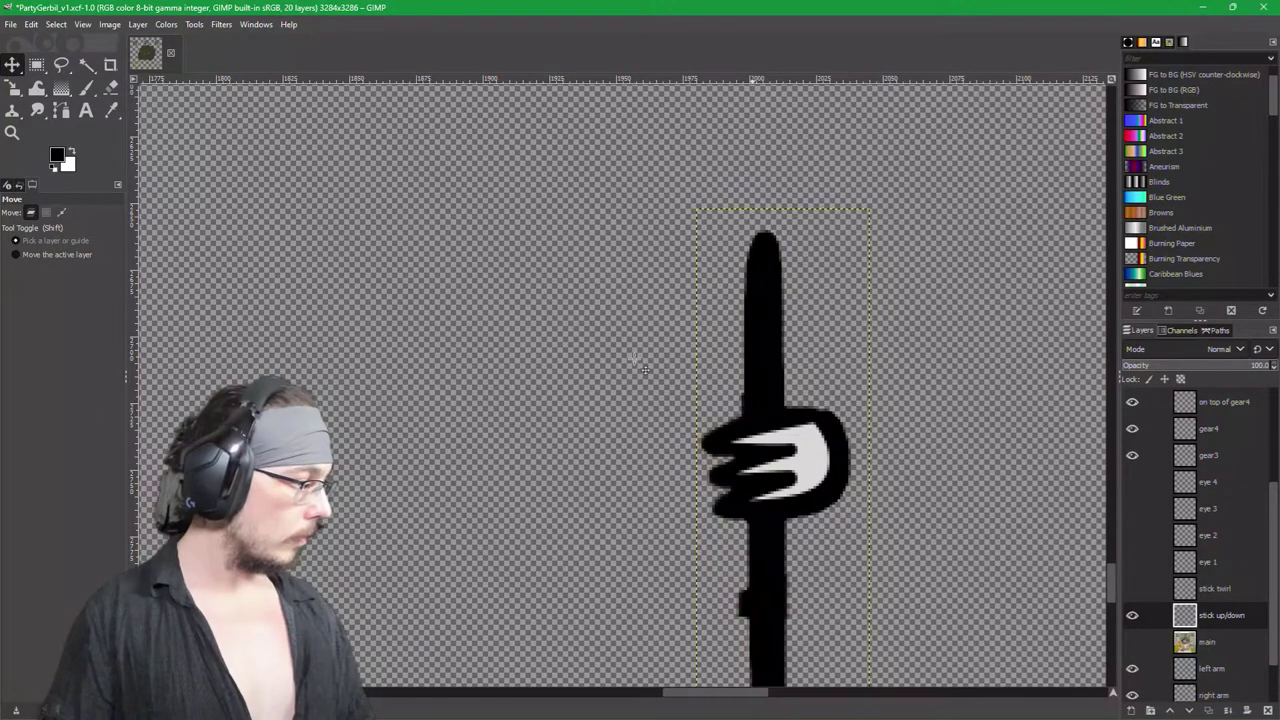
# Step: Set the Eraser to Dynamics Off with size 6 and erase the stray black bump and fringe pixels on the stick below the hand
pyautogui.press('u')
pyautogui.scroll(-6, 824, 349)
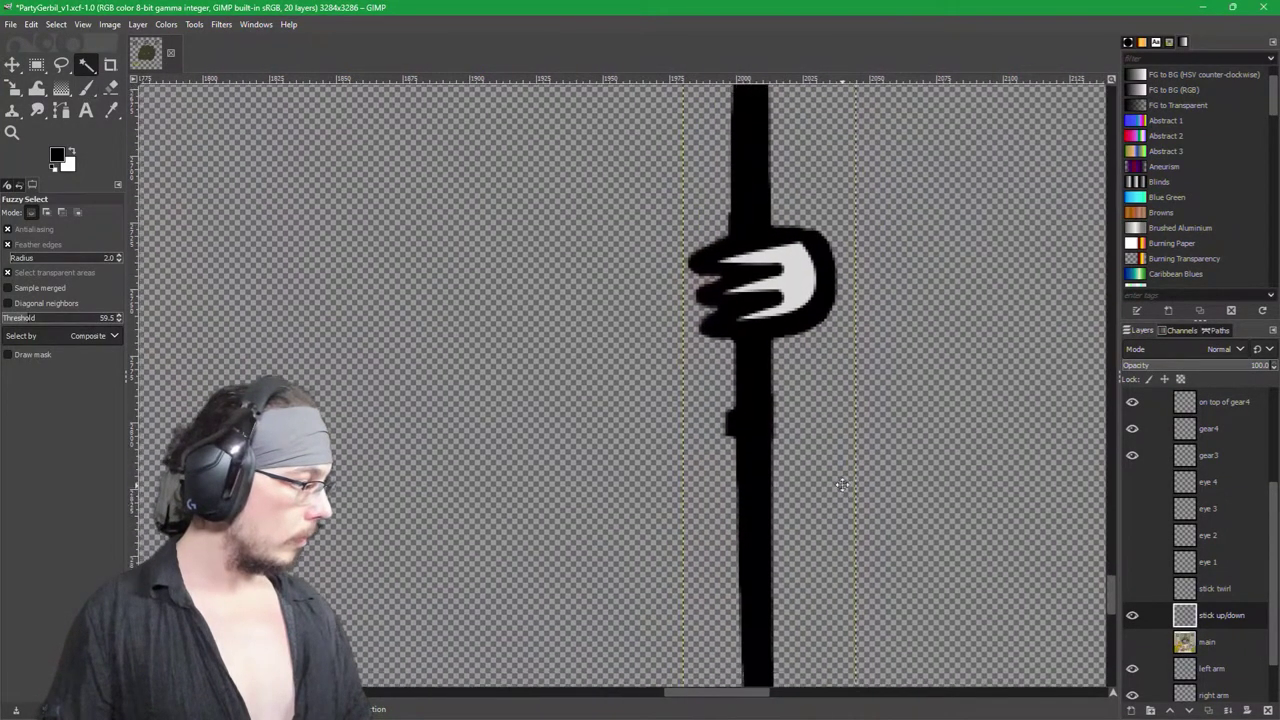
pyautogui.scroll(-2, 824, 349)
pyautogui.scroll(8, 800, 430)
pyautogui.scroll(-2, 781, 517)
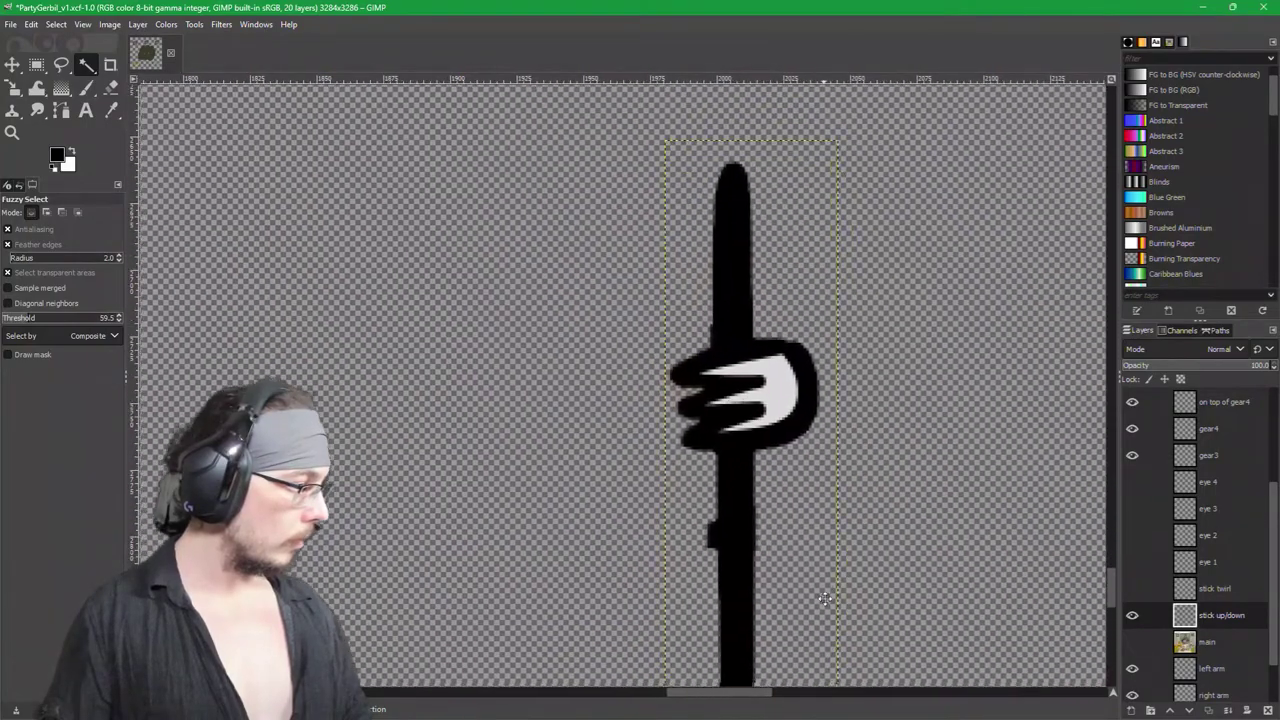
pyautogui.scroll(2, 781, 517)
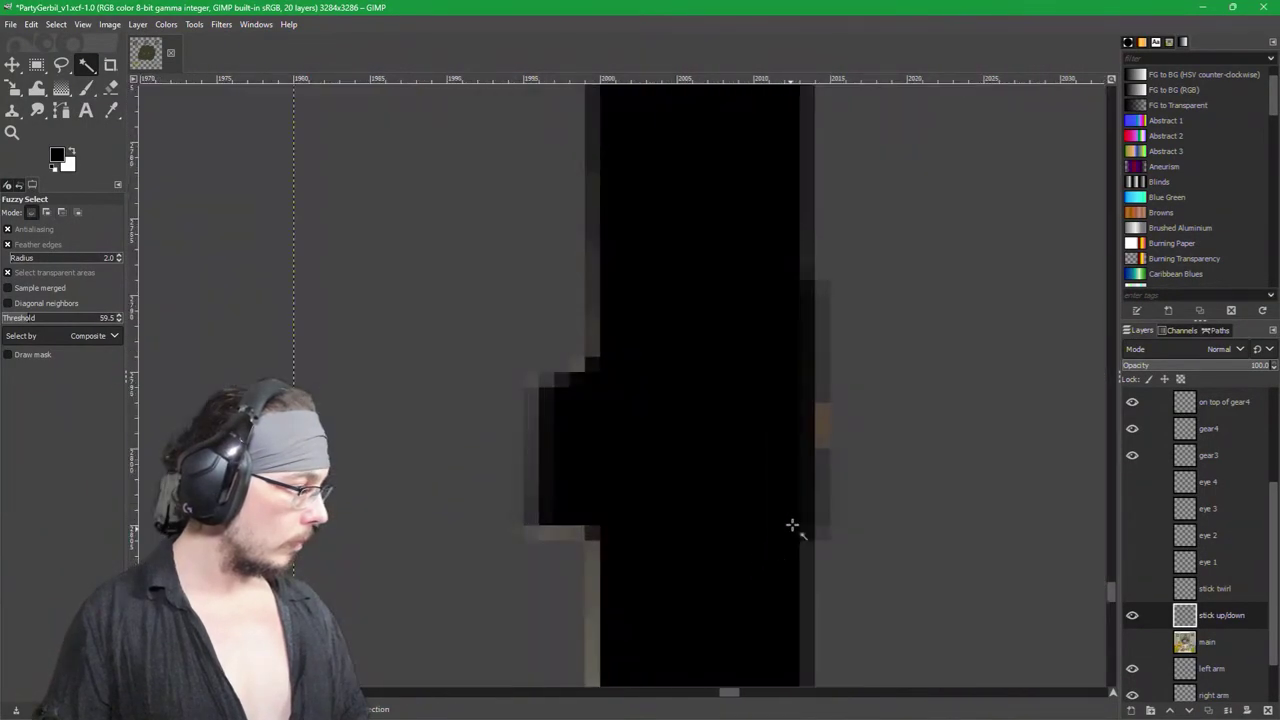
pyautogui.press('m')
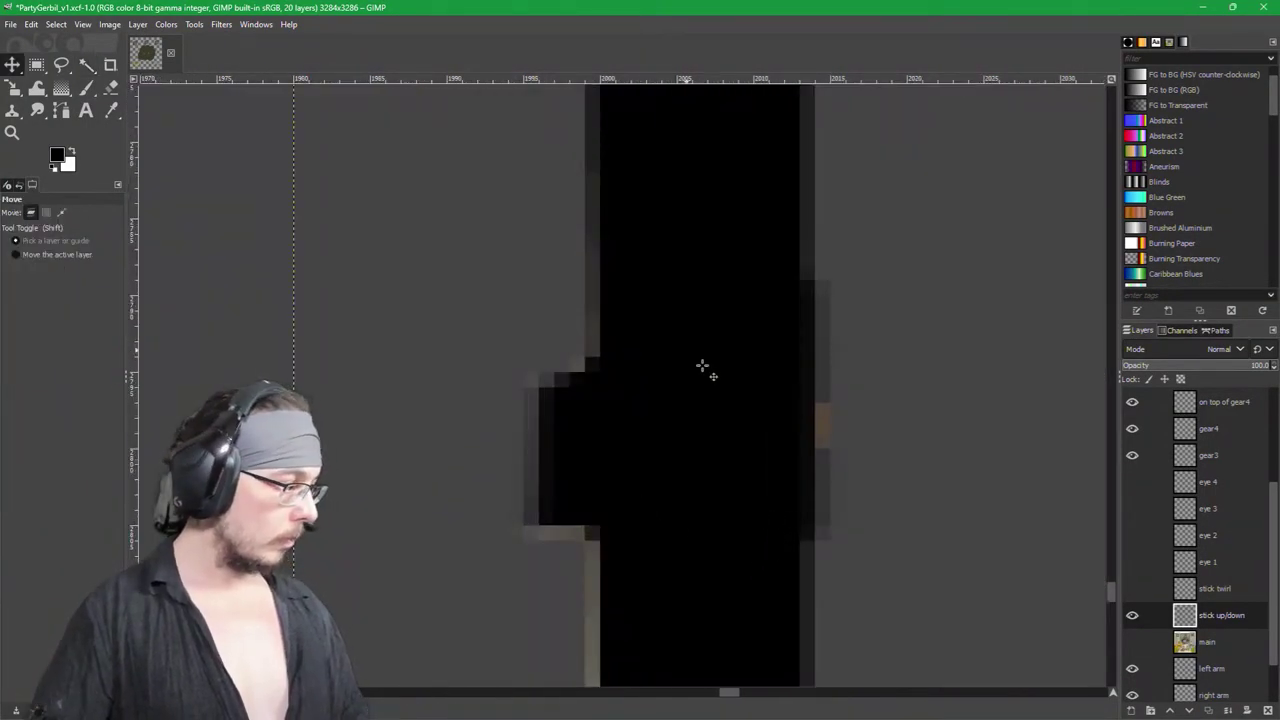
pyautogui.hotkey('shift', 'e')
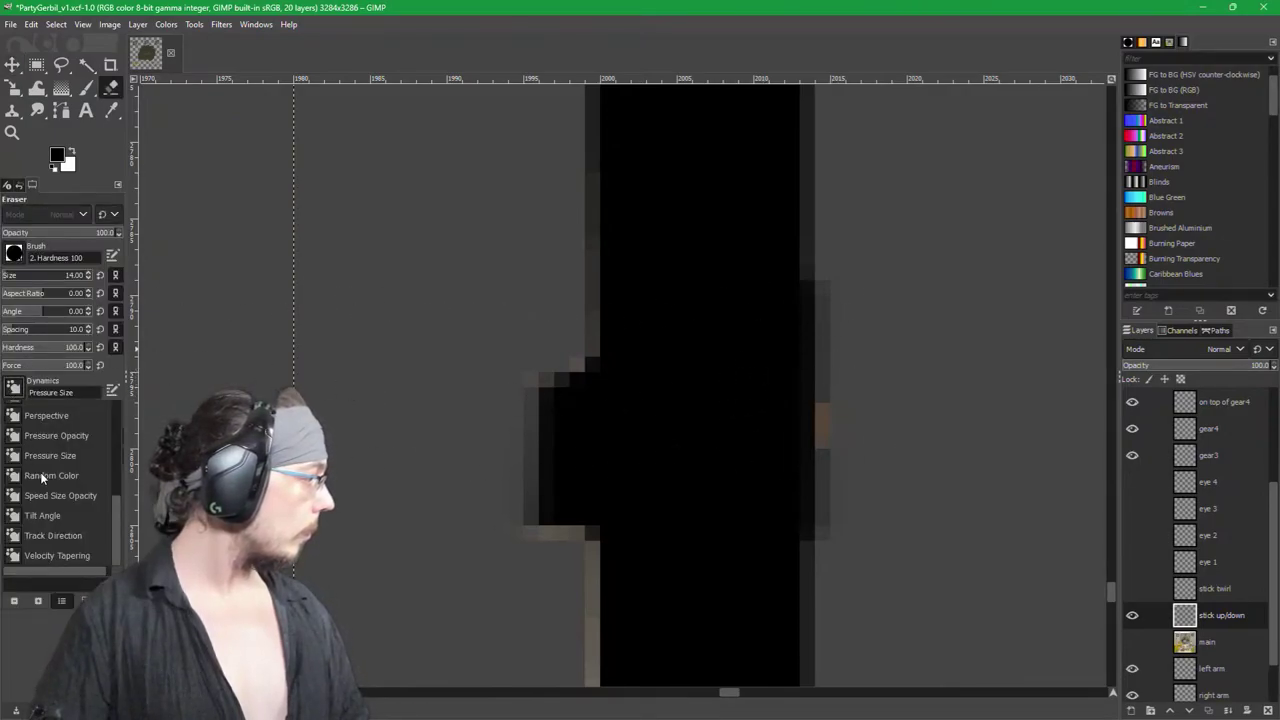
pyautogui.scroll(5, 114, 457)
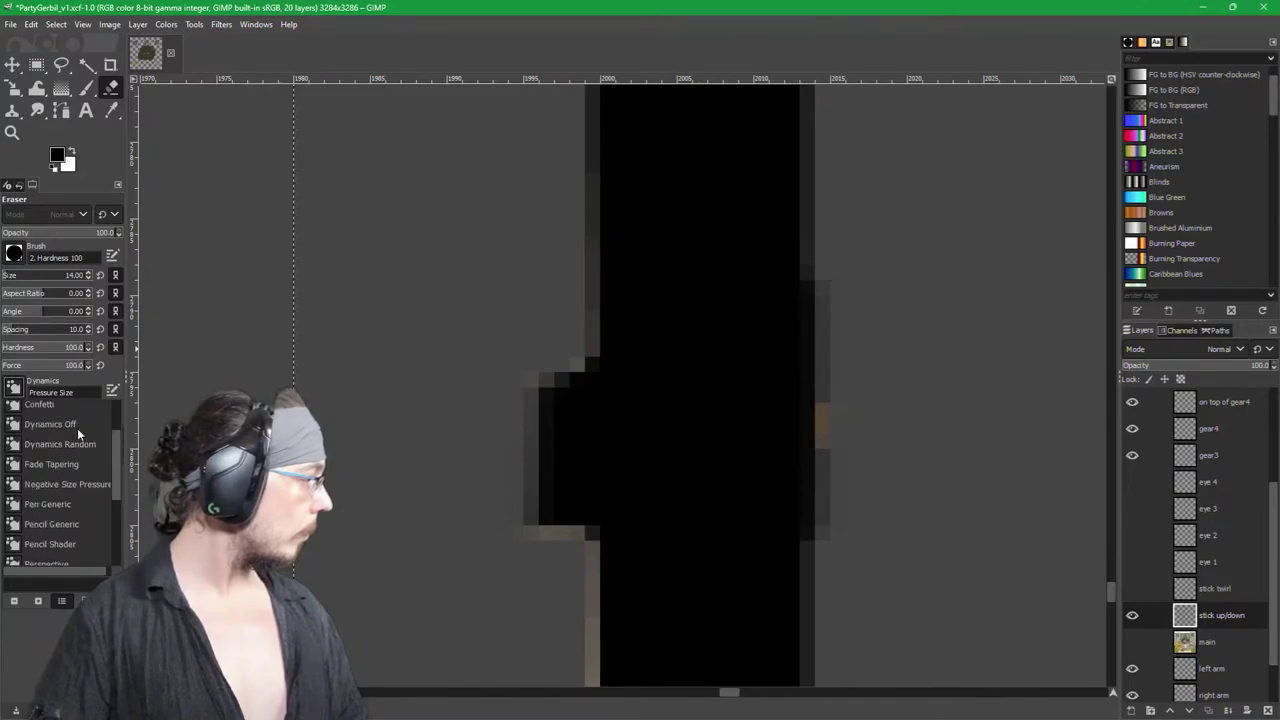
pyautogui.click(78, 428)
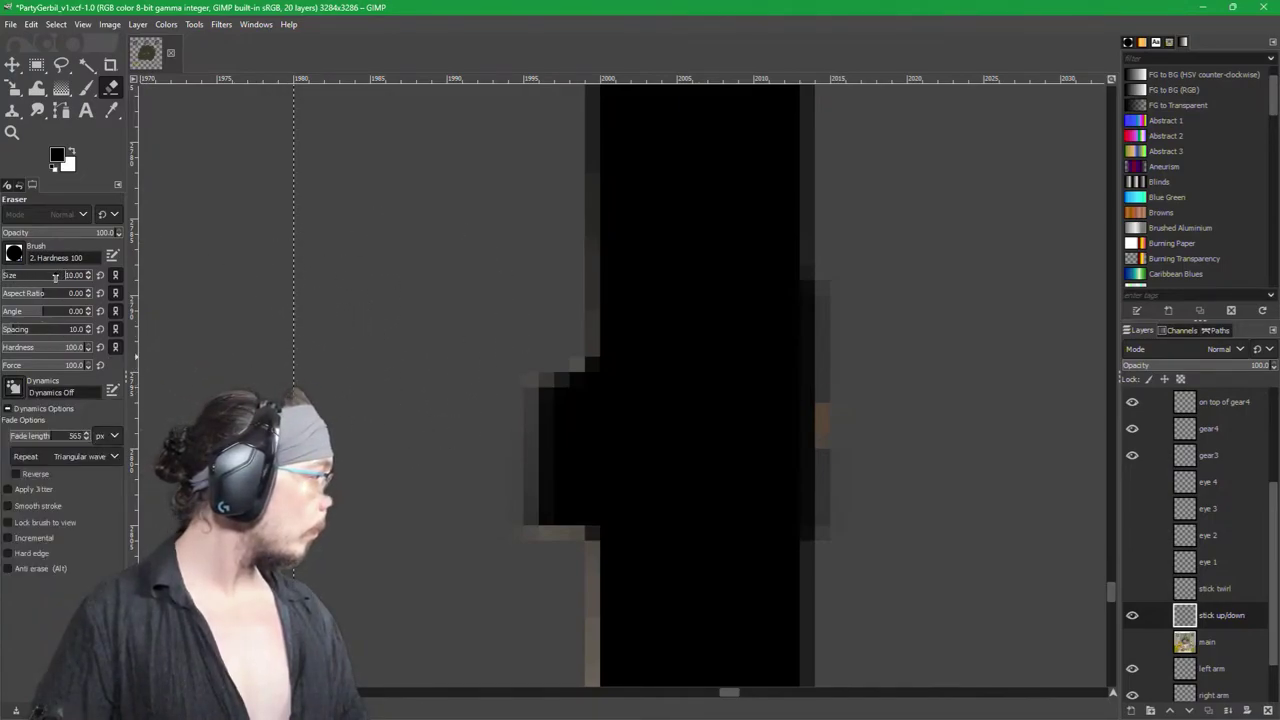
pyautogui.moveTo(530, 395)
pyautogui.mouseDown()
pyautogui.moveTo(514, 428)
pyautogui.moveTo(537, 557)
pyautogui.moveTo(532, 362)
pyautogui.moveTo(538, 528)
pyautogui.moveTo(536, 485)
pyautogui.mouseUp()
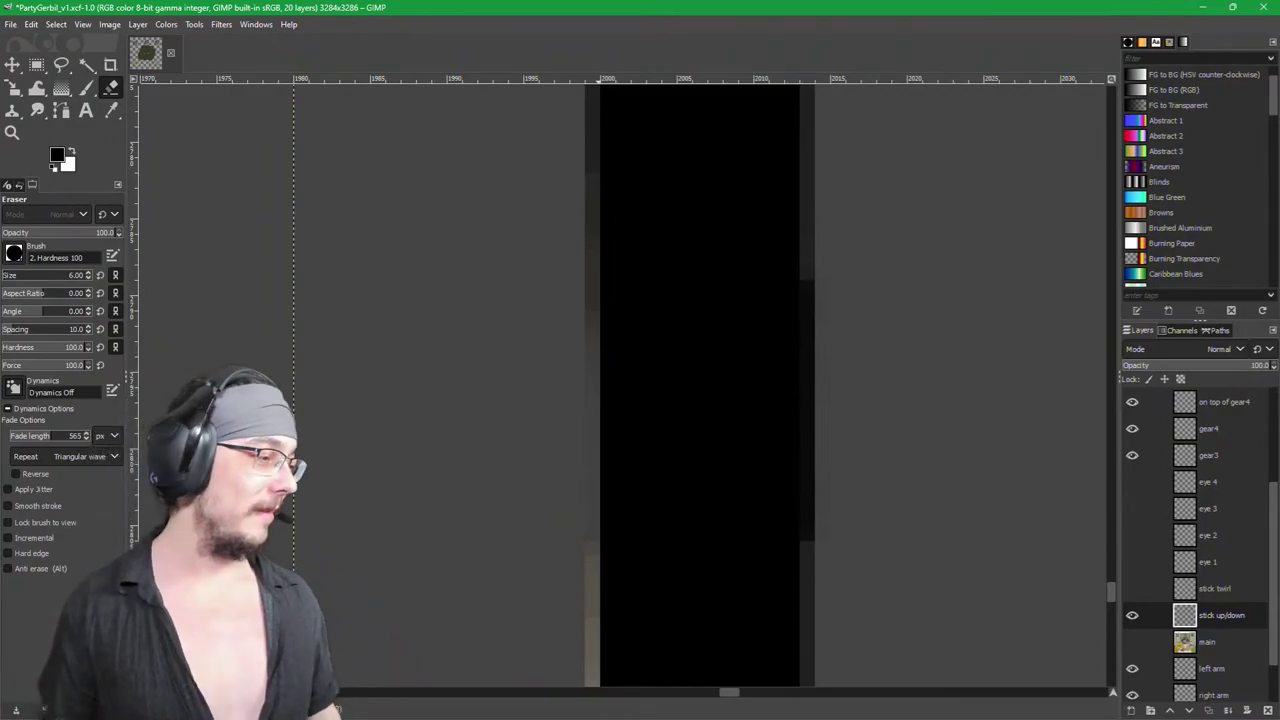
# Step: Erase the dark and beige fringe pixels along both edges of the stick just above the hand
pyautogui.press('u')
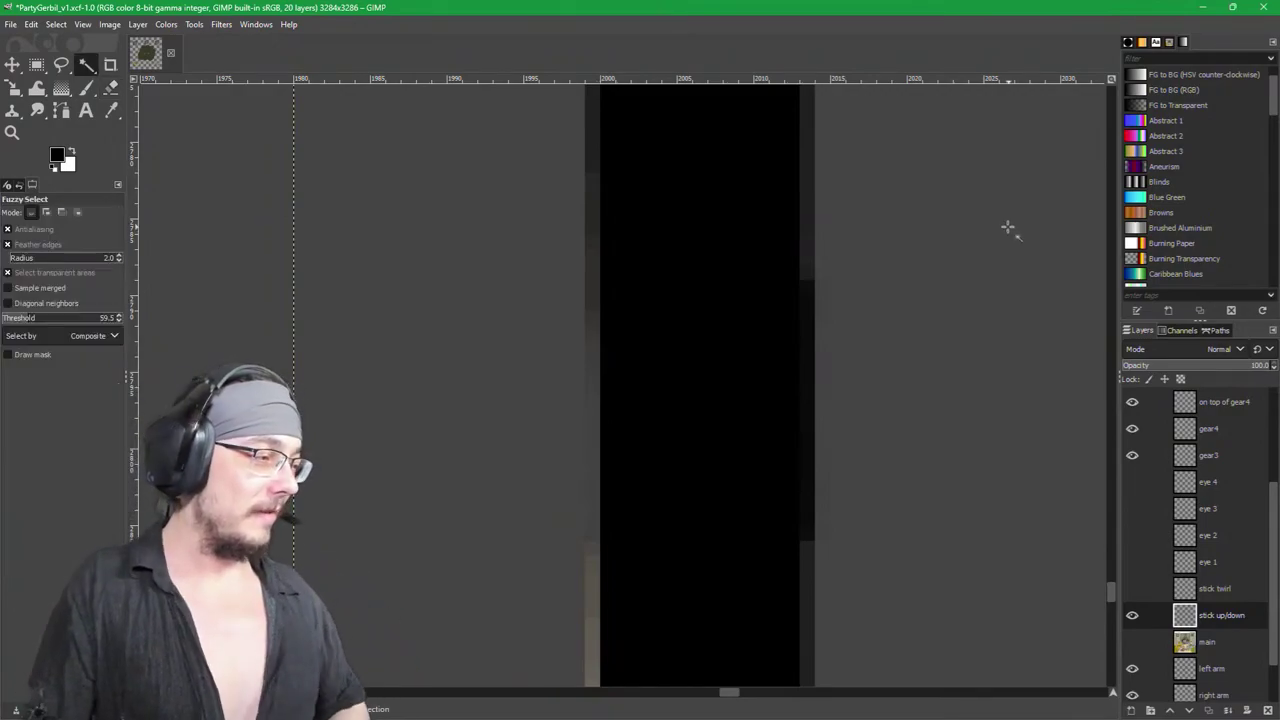
pyautogui.moveTo(901, 336); pyautogui.dragTo(663, 323)
pyautogui.scroll(-5, 663, 323)
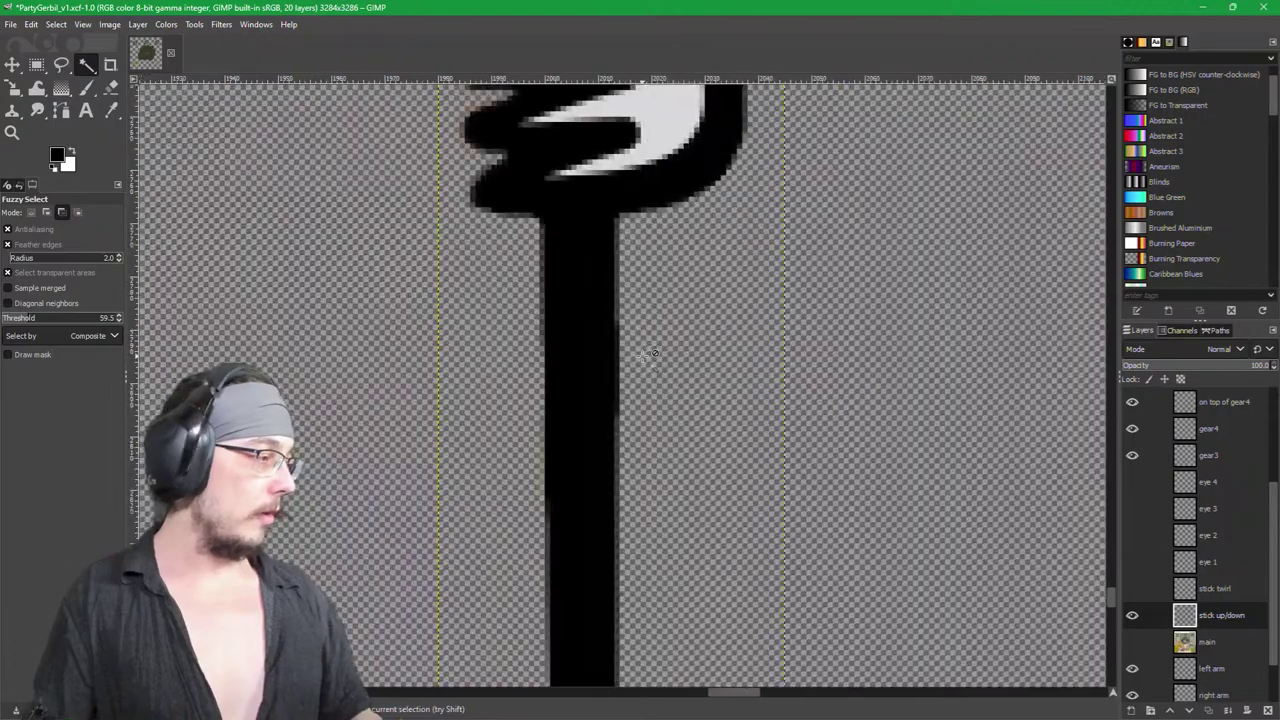
pyautogui.scroll(8, 604, 218)
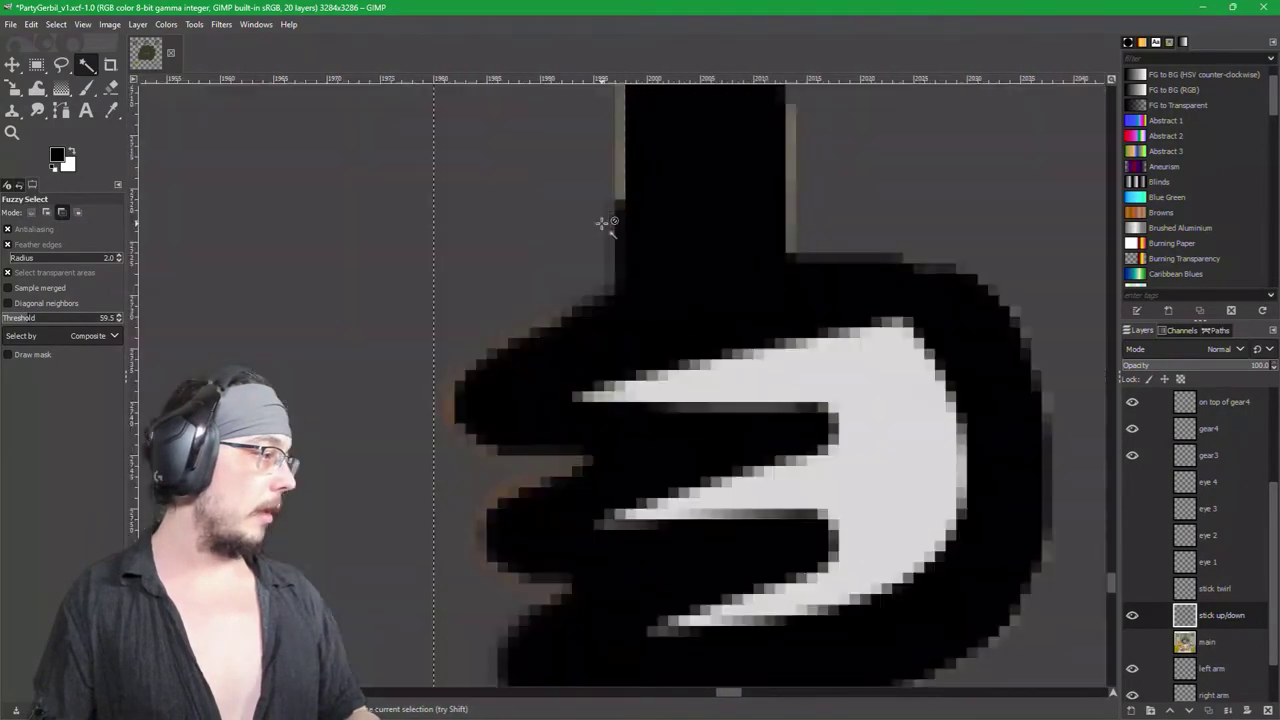
pyautogui.moveTo(597, 227); pyautogui.dragTo(655, 335)
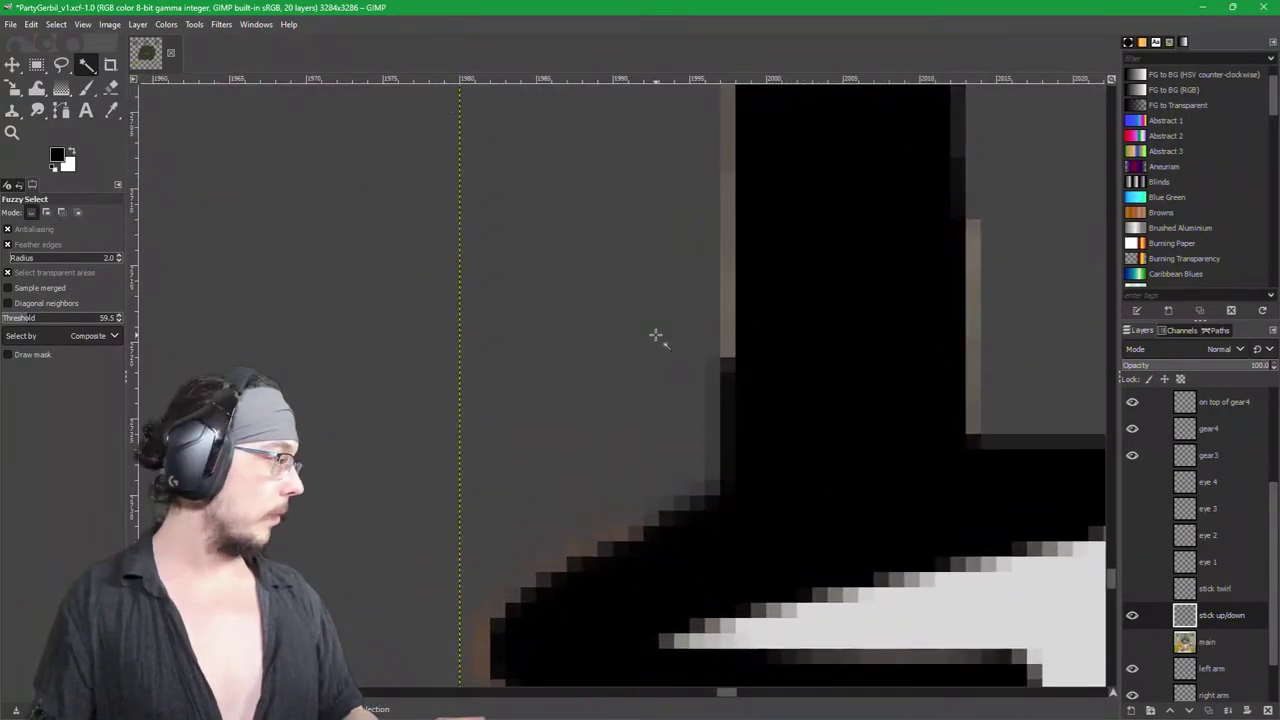
pyautogui.hotkey('shift', 'e')
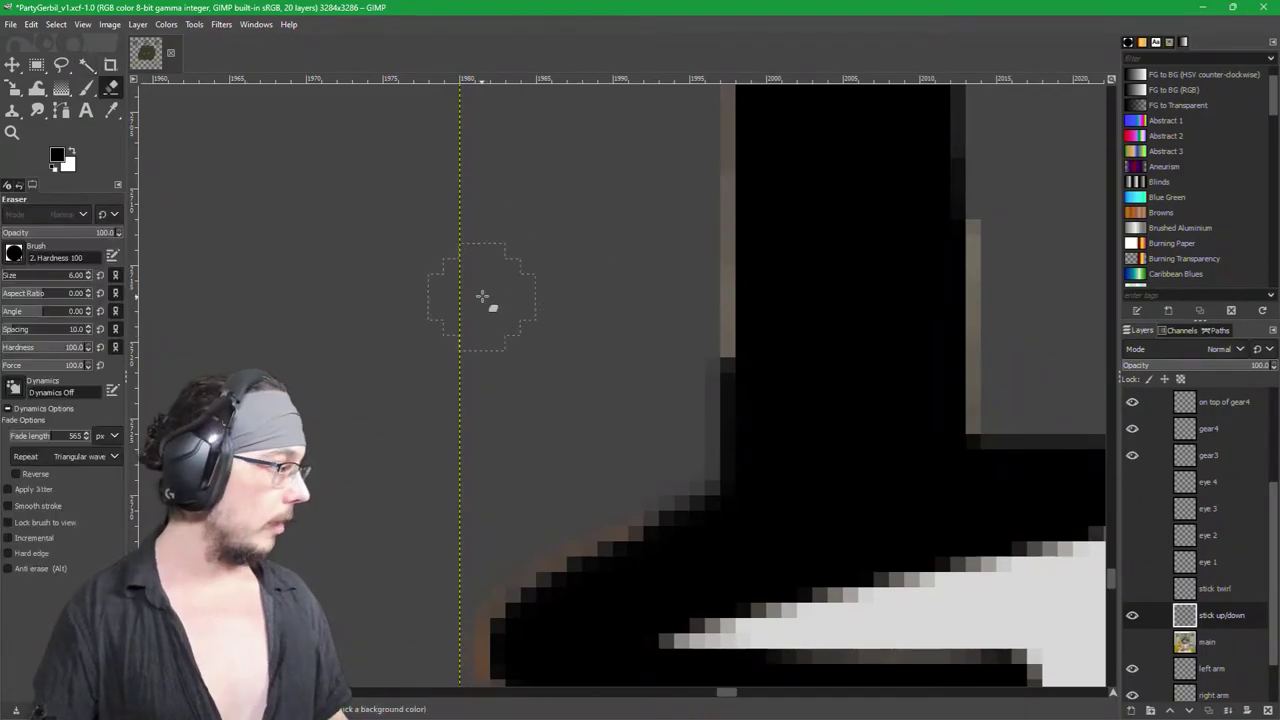
pyautogui.hotkey('shift', 'e')
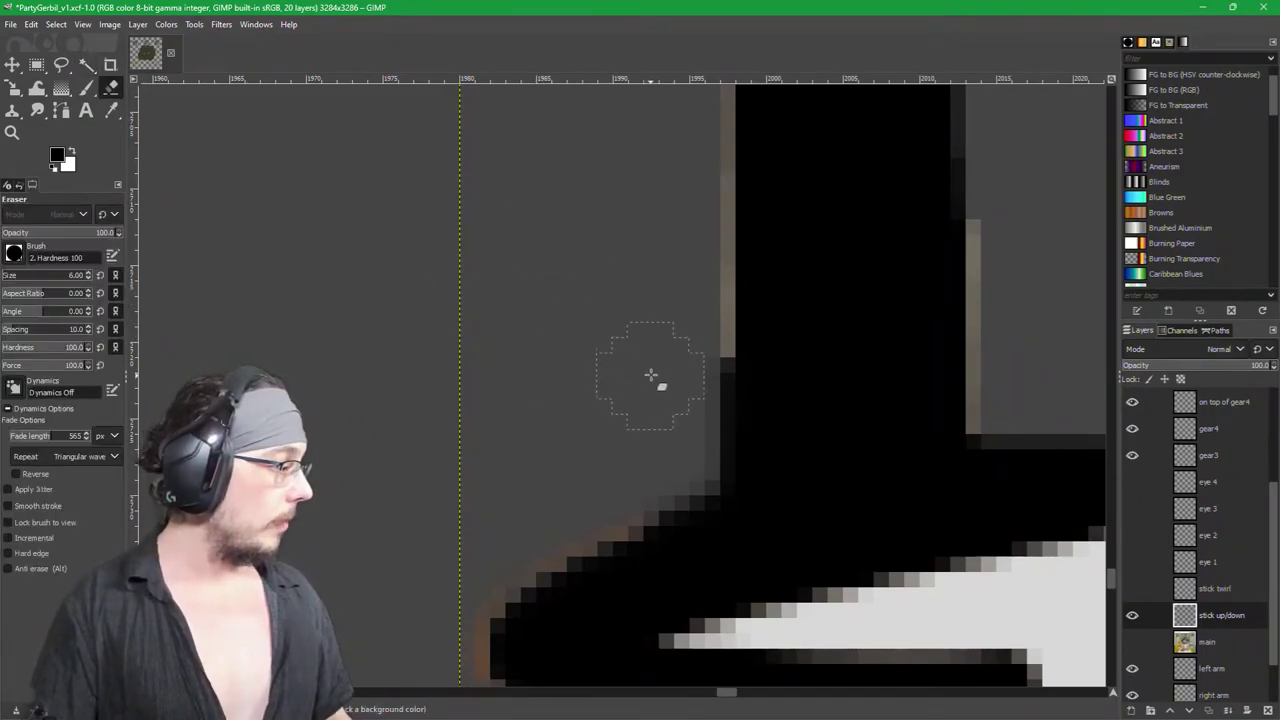
pyautogui.moveTo(662, 370)
pyautogui.mouseDown()
pyautogui.moveTo(680, 371)
pyautogui.moveTo(686, 457)
pyautogui.moveTo(657, 391)
pyautogui.mouseUp()
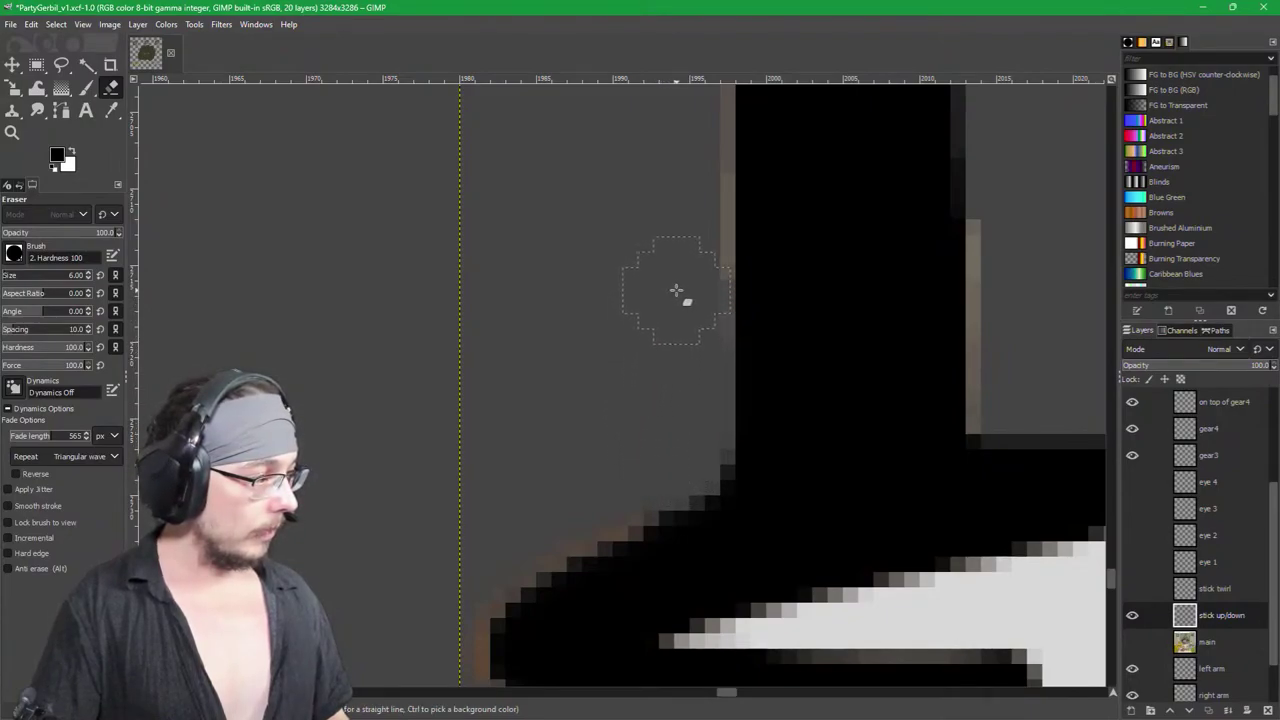
pyautogui.moveTo(1023, 251); pyautogui.dragTo(1020, 340)
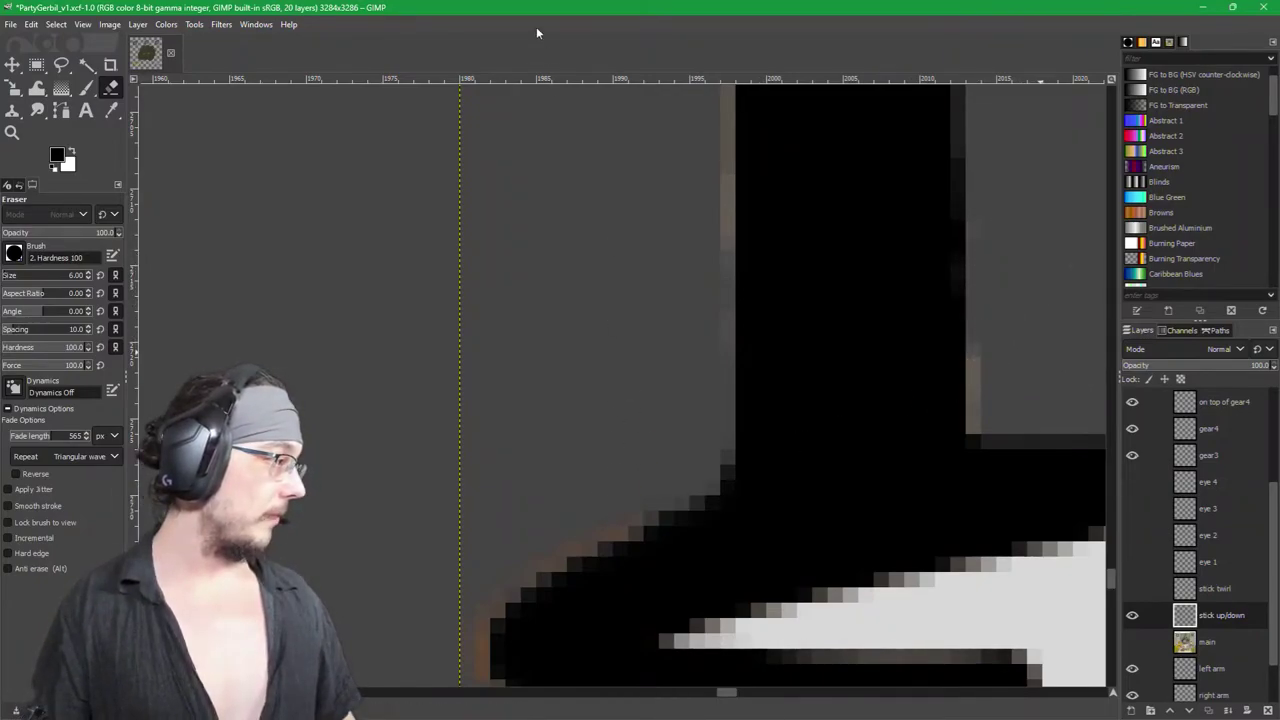
# Step: Reduce the Eraser size to 4 and erase the remaining fringe pixels in the corner where the stick meets the upper finger
pyautogui.press('u')
pyautogui.scroll(-4, 705, 420)
pyautogui.scroll(2, 759, 308)
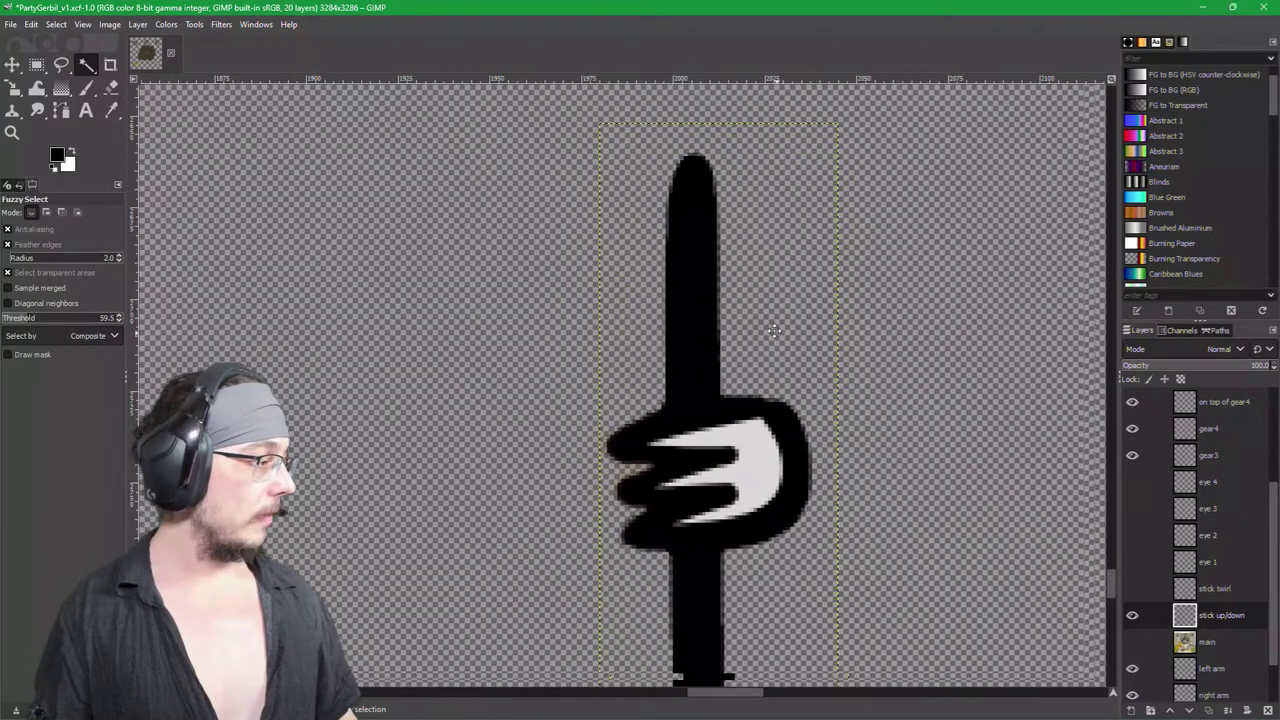
pyautogui.scroll(3, 663, 377)
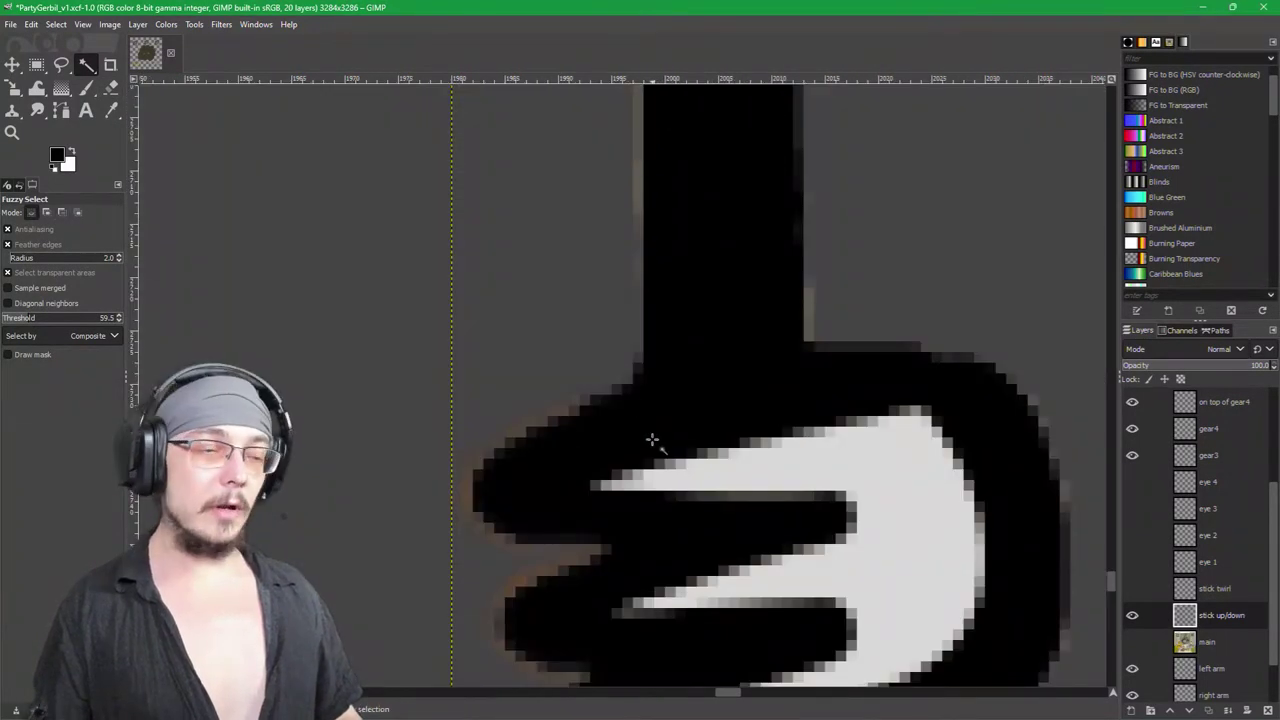
pyautogui.scroll(2, 729, 400)
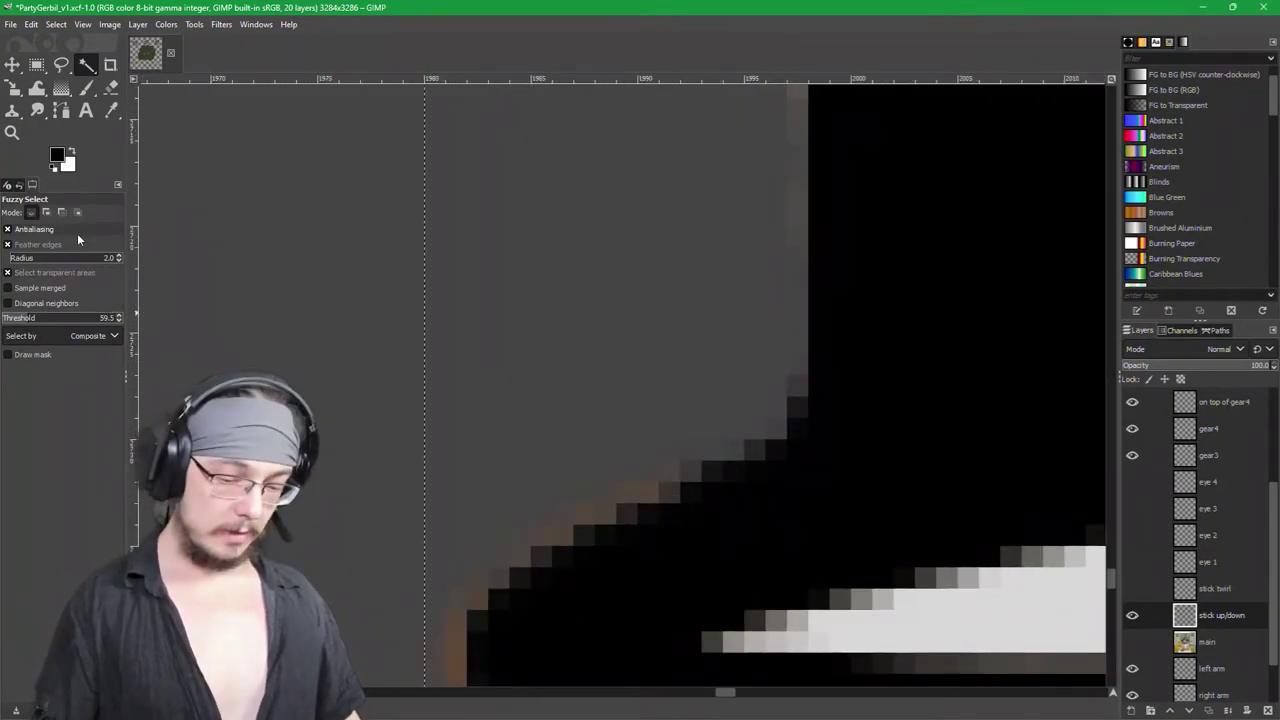
pyautogui.hotkey('shift', 'e')
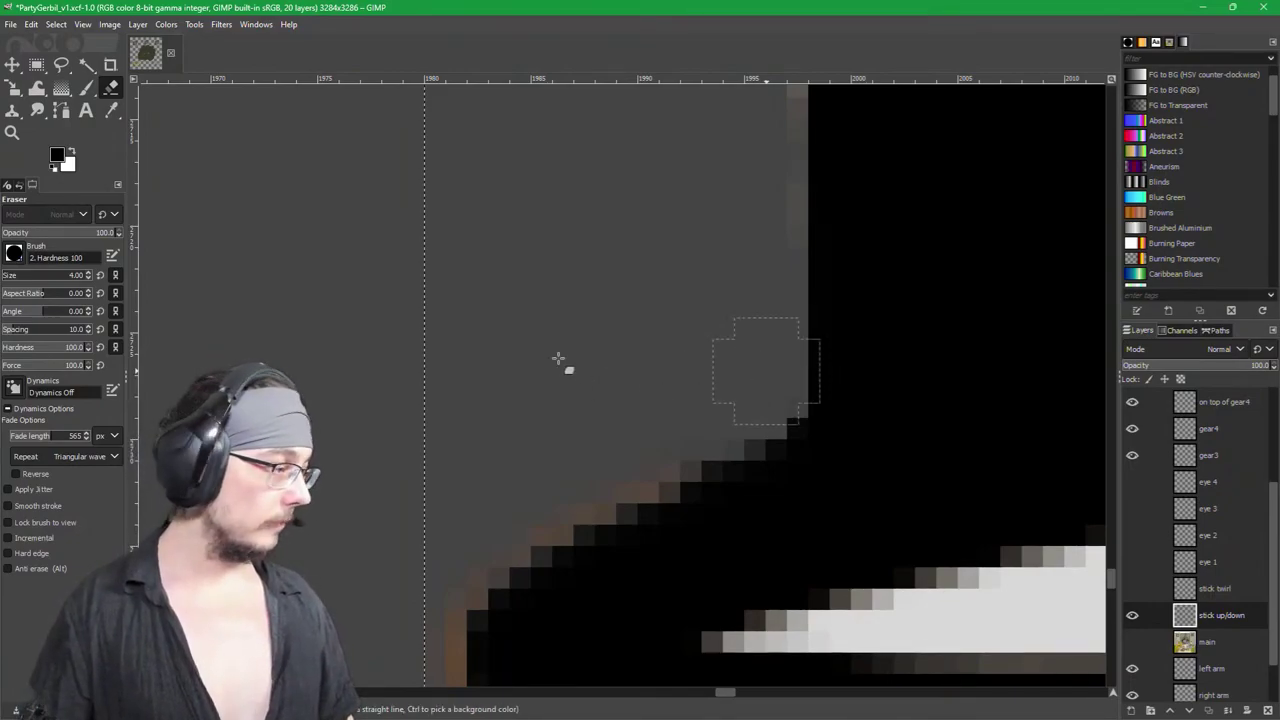
pyautogui.hotkey('shift', 'ctrl', 'a')
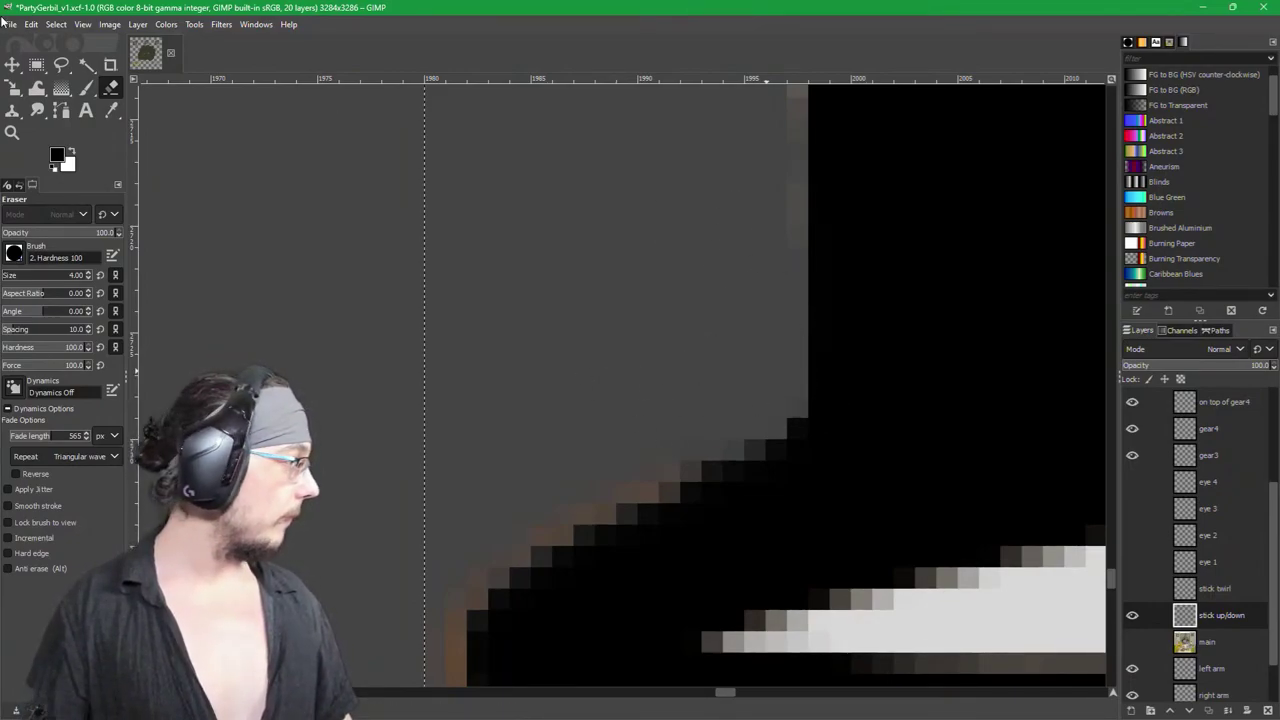
# Step: Check the cleaned stick edges, make the "main" layer visible again, and switch to the Move tool
pyautogui.press('u')
pyautogui.scroll(-4, 757, 371)
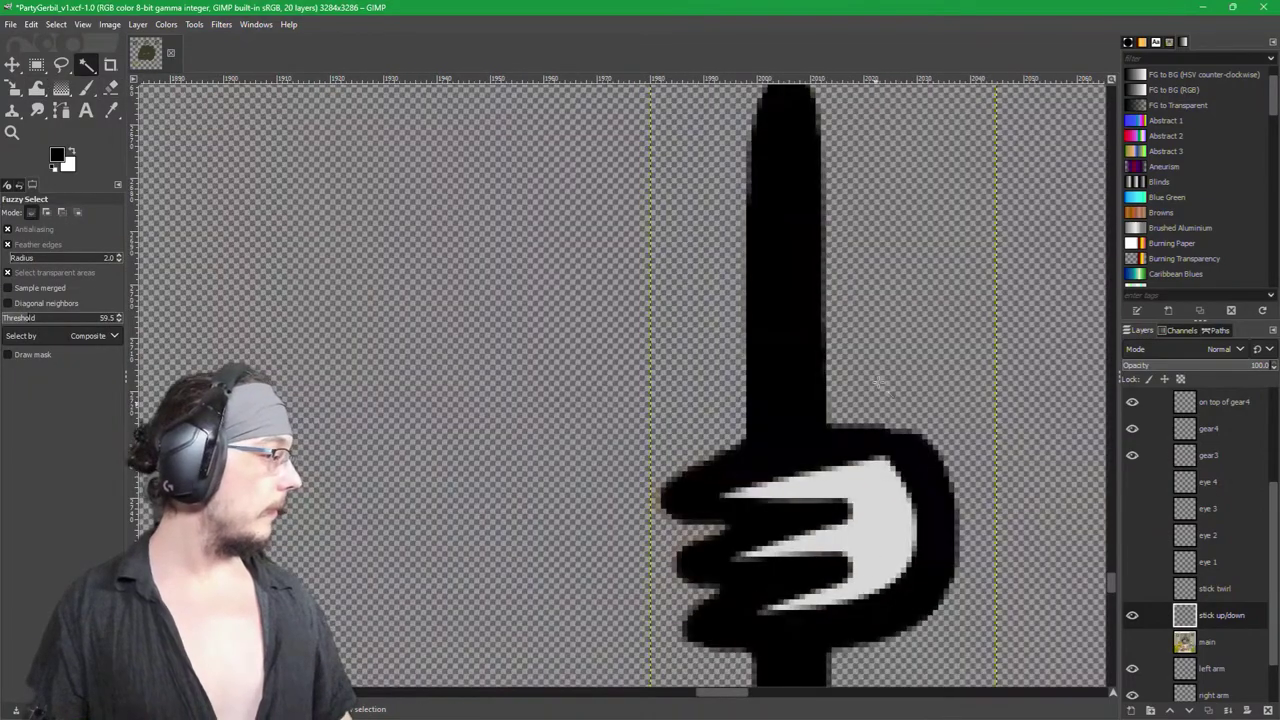
pyautogui.scroll(3, 873, 403)
pyautogui.scroll(-10, 985, 375)
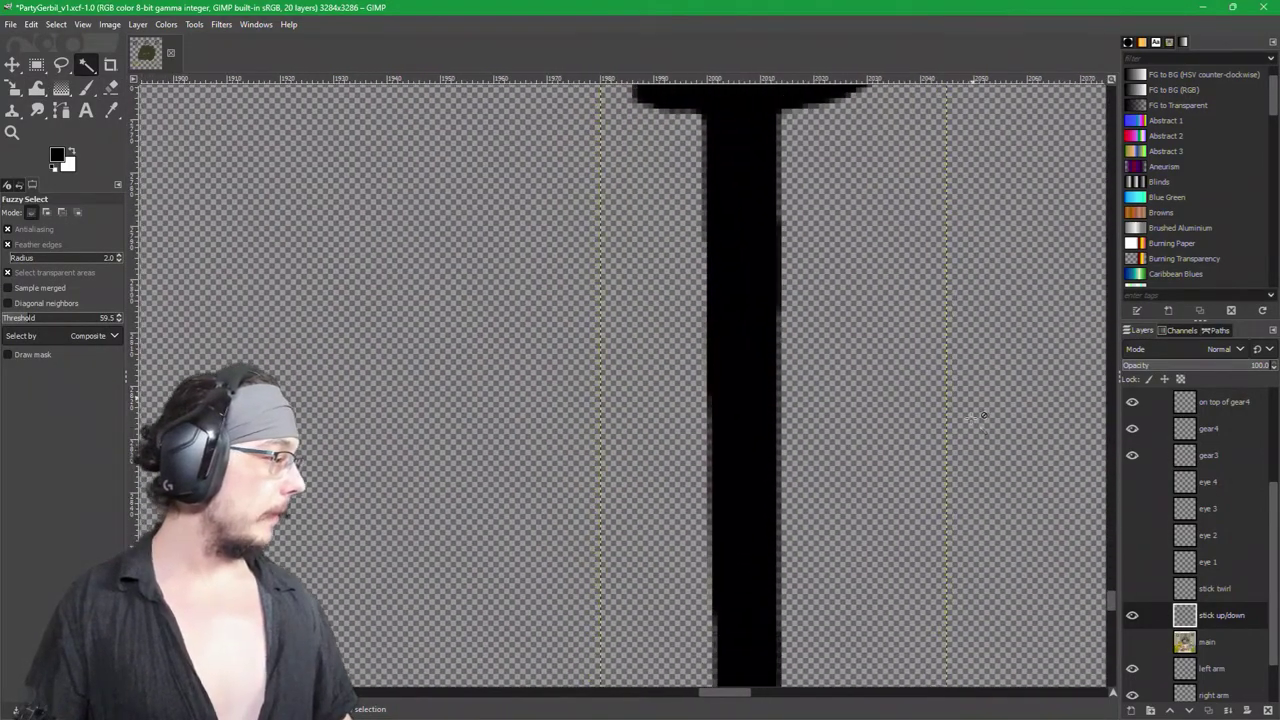
pyautogui.click(1135, 646)
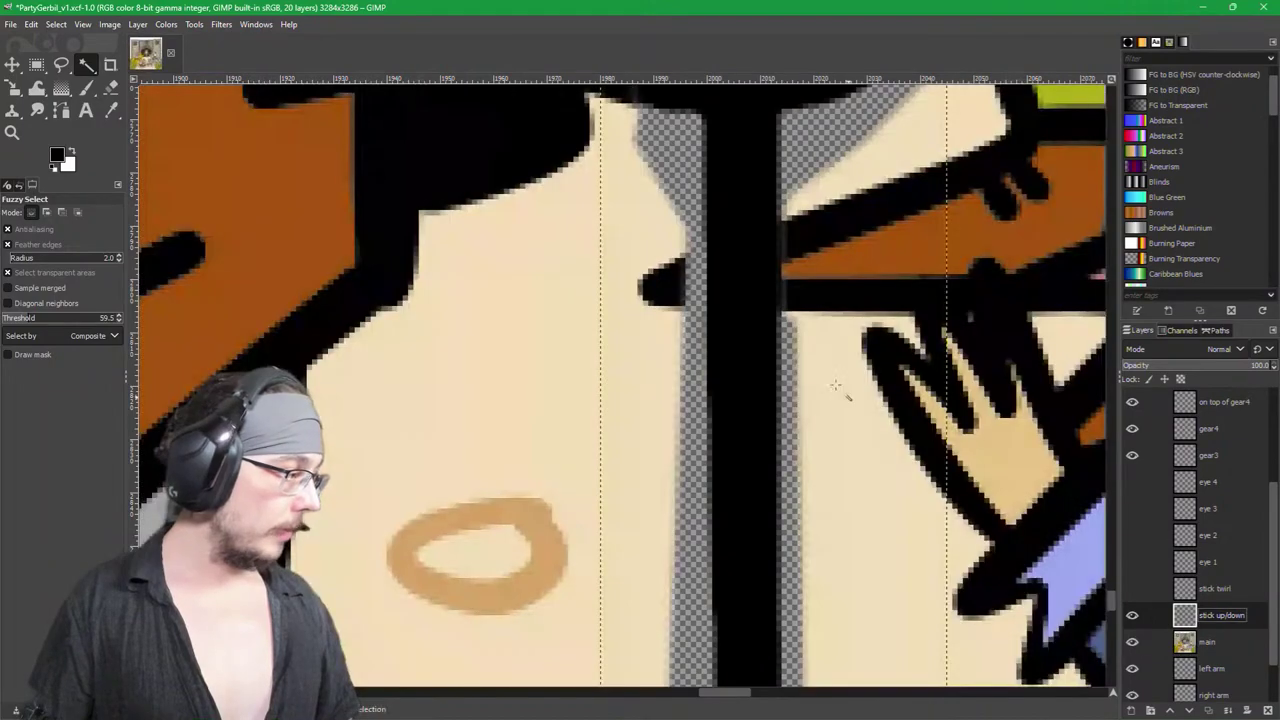
pyautogui.scroll(-3, 748, 441)
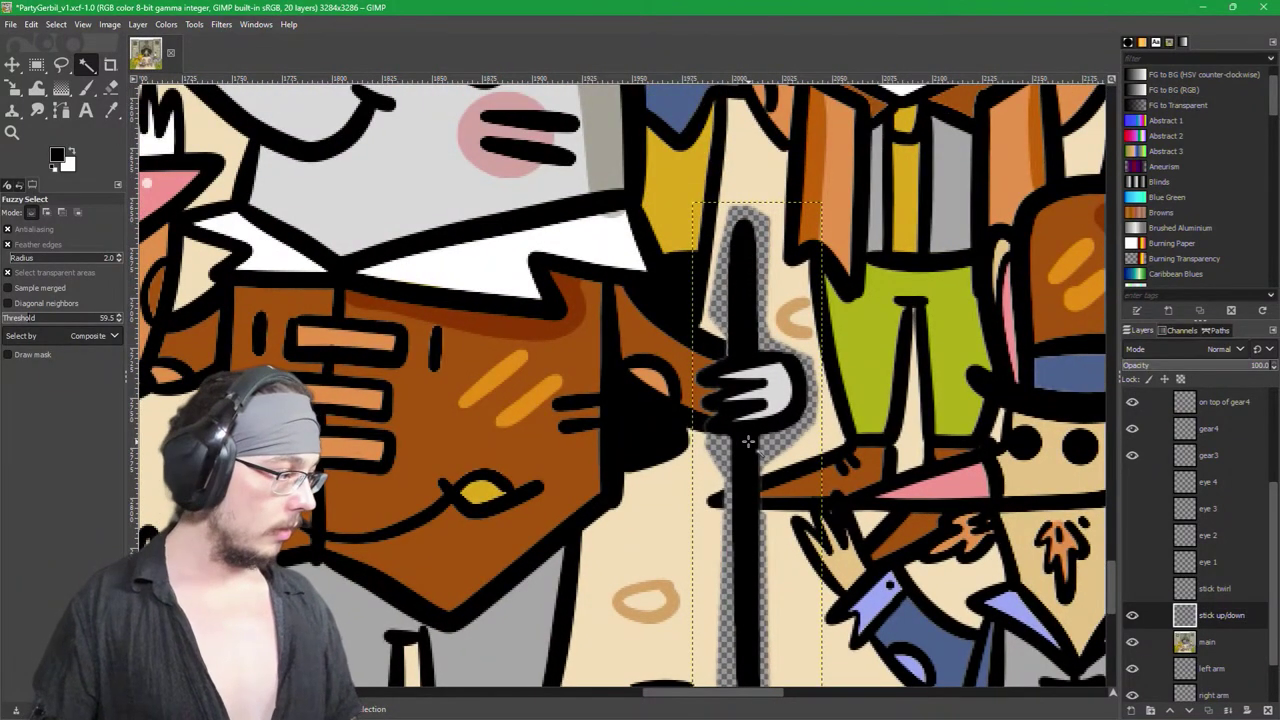
pyautogui.press('m')
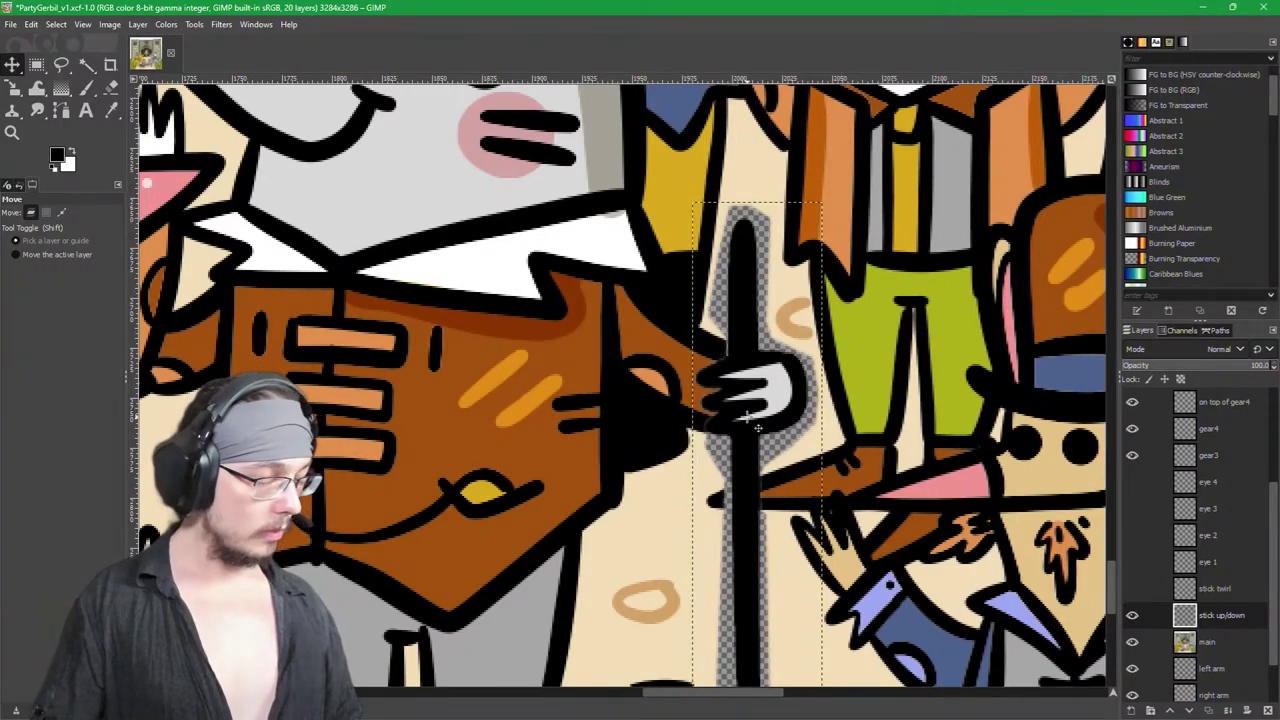
# Step: Nudge the "stick up/down" layer up and down by a few pixels to test the hand and stick motion
pyautogui.press('Up')
pyautogui.press('Up')
pyautogui.press('Up')
pyautogui.press('Up')
pyautogui.press('Up')
pyautogui.press('Up')
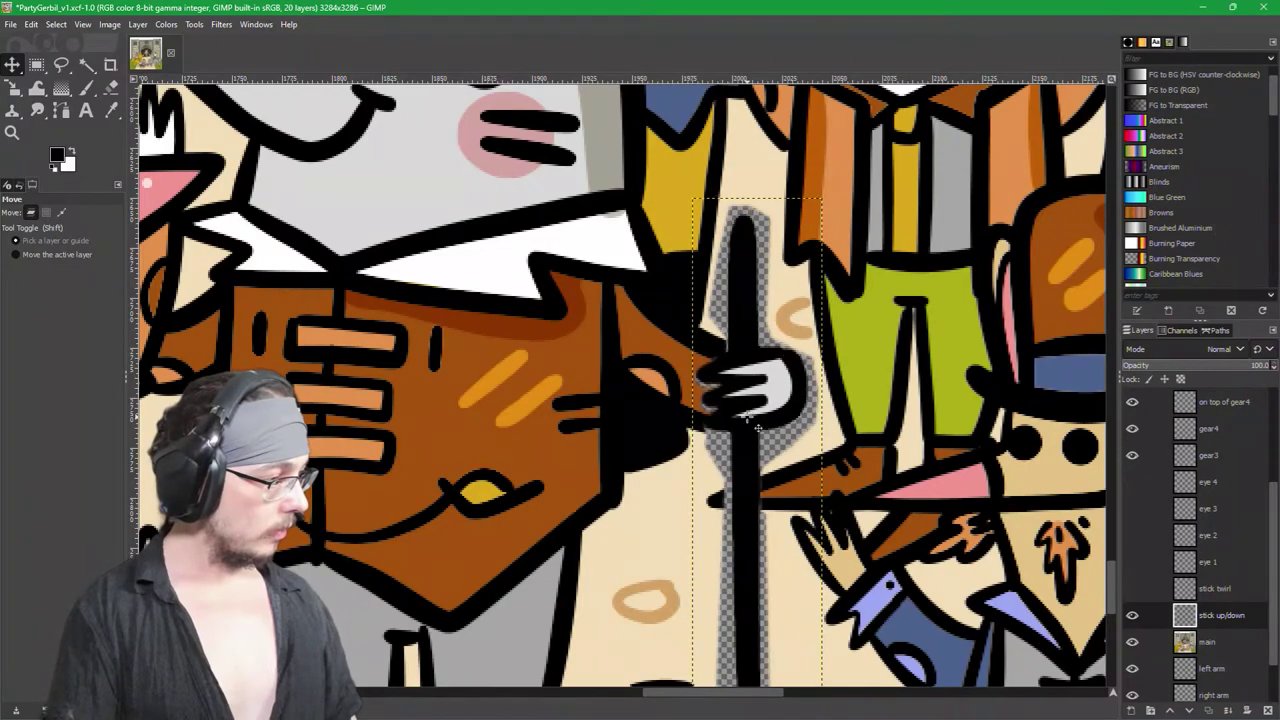
pyautogui.press('Down')
pyautogui.press('Down')
pyautogui.press('Down')
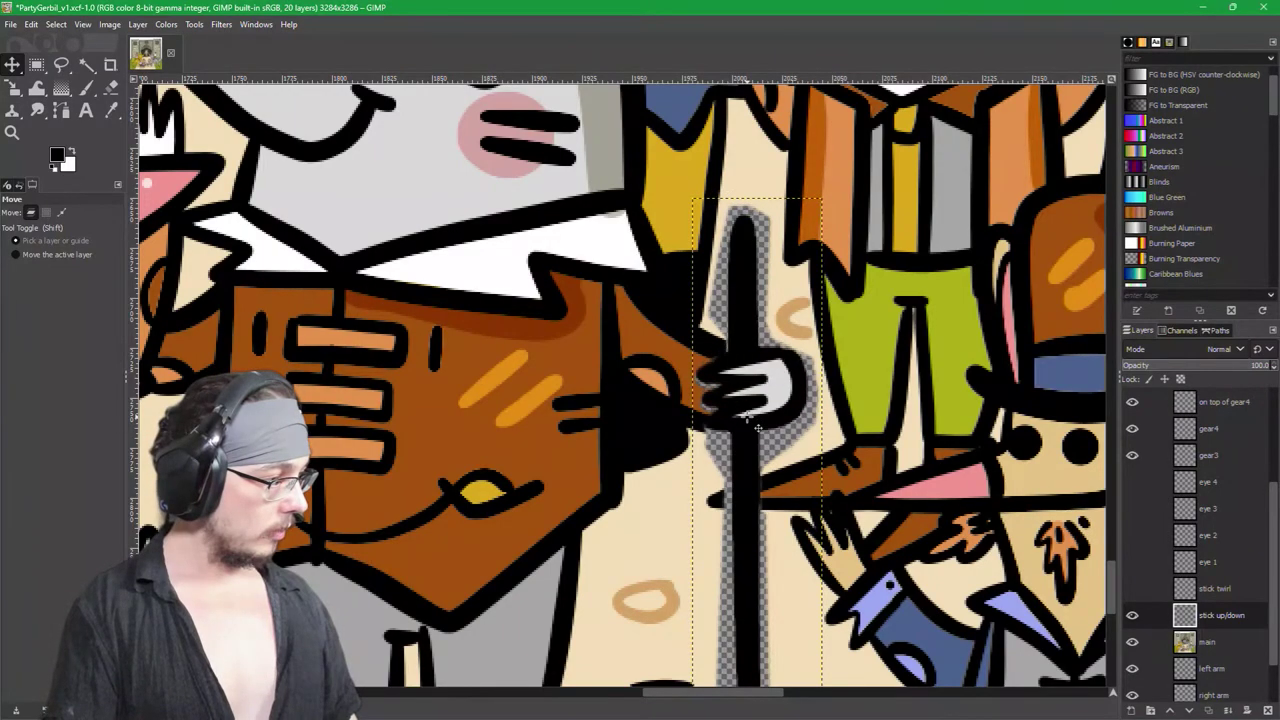
pyautogui.press('Up')
pyautogui.press('Up')
pyautogui.press('Up')
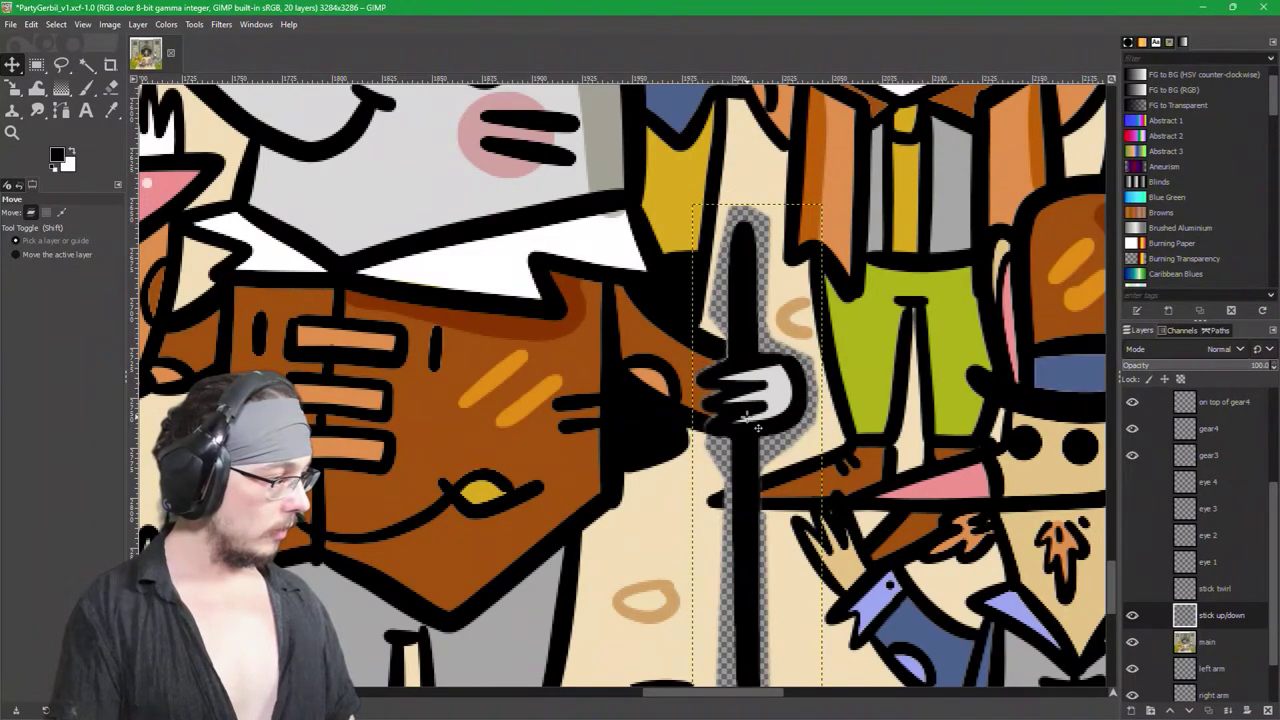
pyautogui.press('Down')
pyautogui.press('Down')
pyautogui.press('Down')
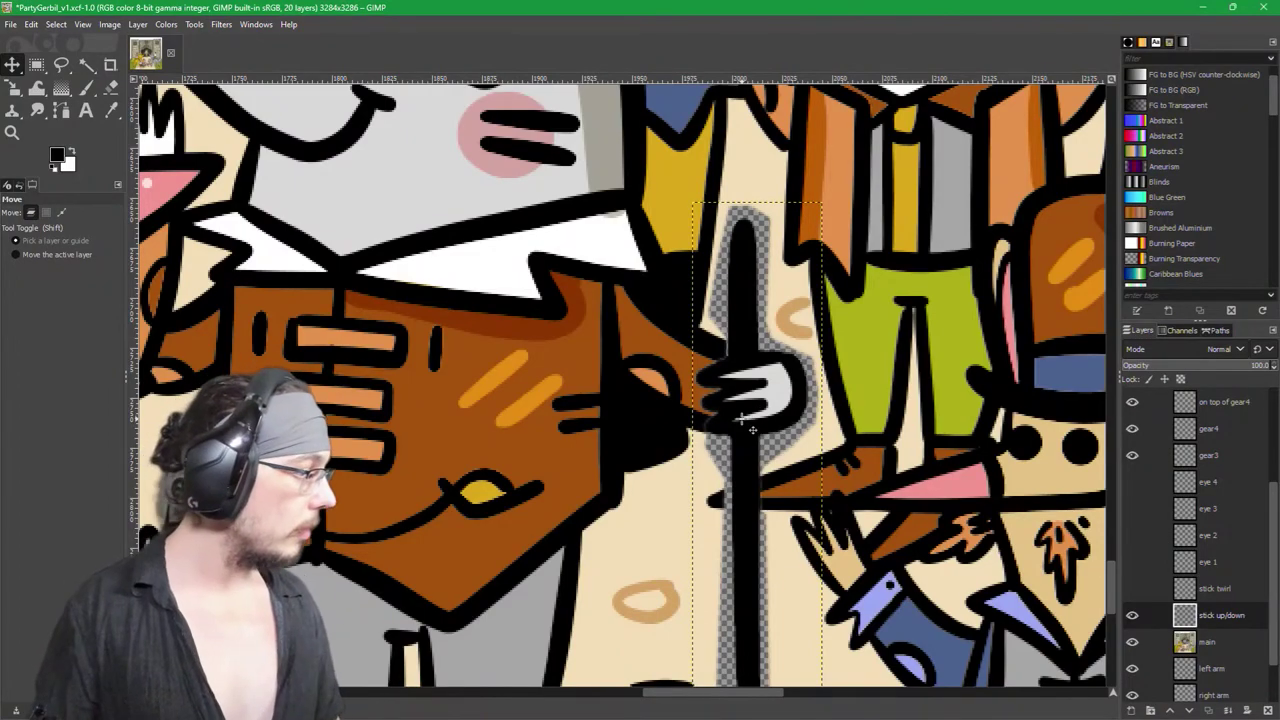
# Step: Hide the "stick up/down" layer, select the "main" layer, and pick the beige background colour for the Paintbrush
pyautogui.scroll(4, 740, 424)
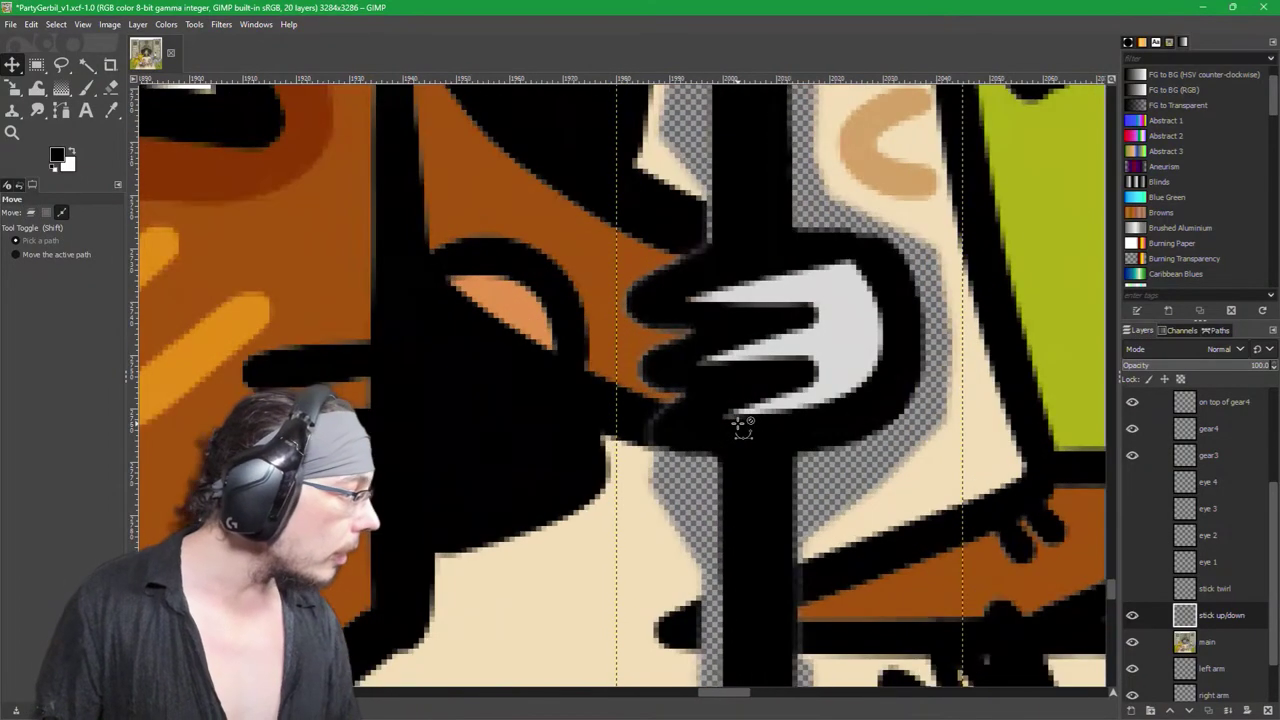
pyautogui.click(1211, 650)
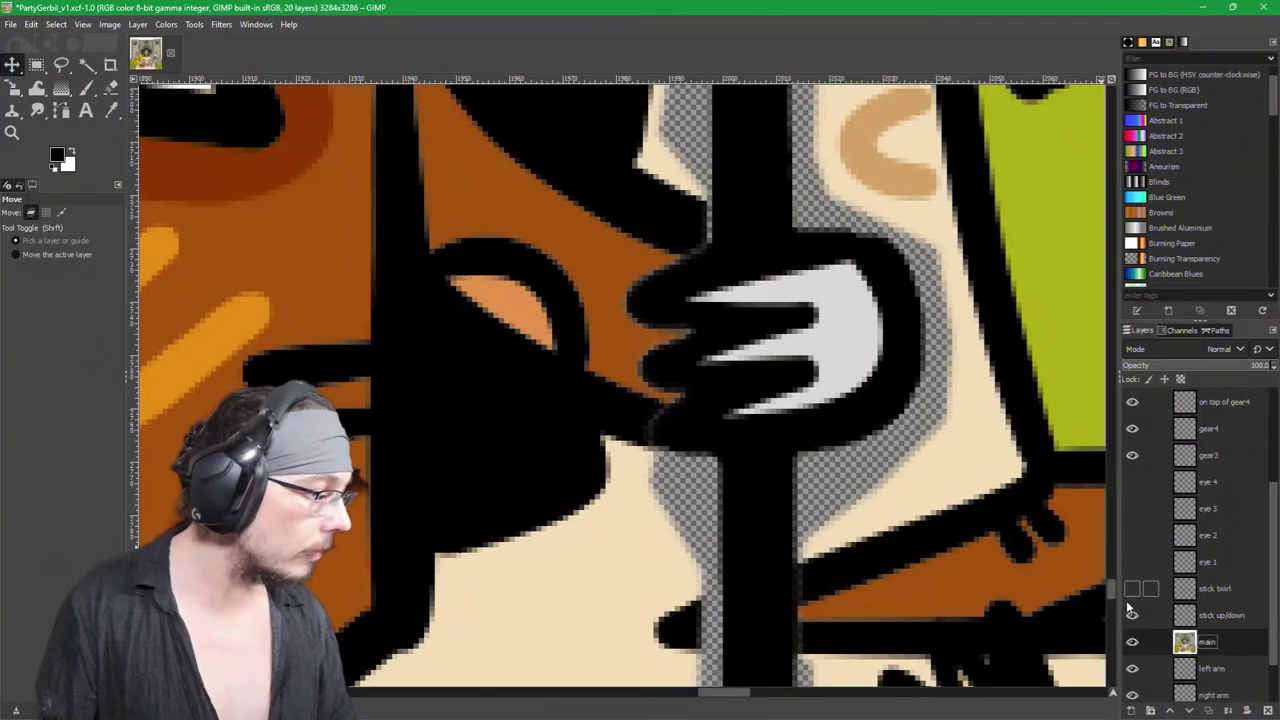
pyautogui.click(1132, 615)
pyautogui.scroll(-3, 857, 505)
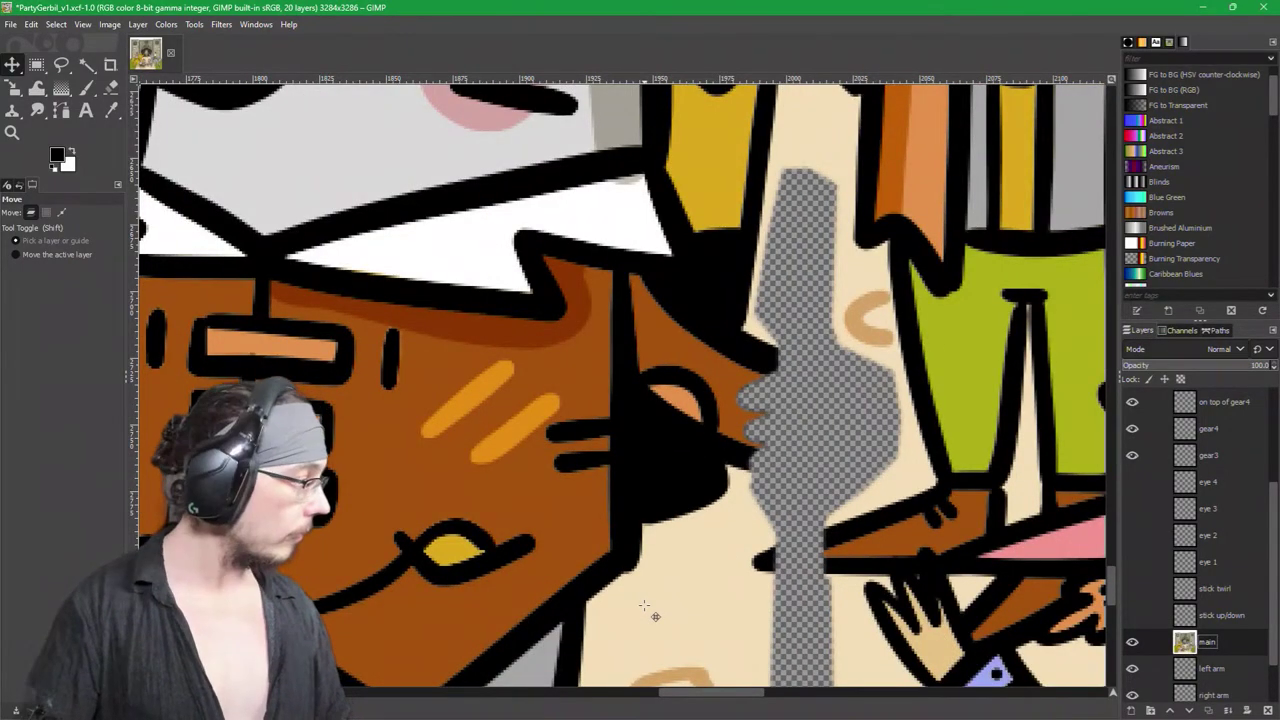
pyautogui.hotkey('shift', 'e')
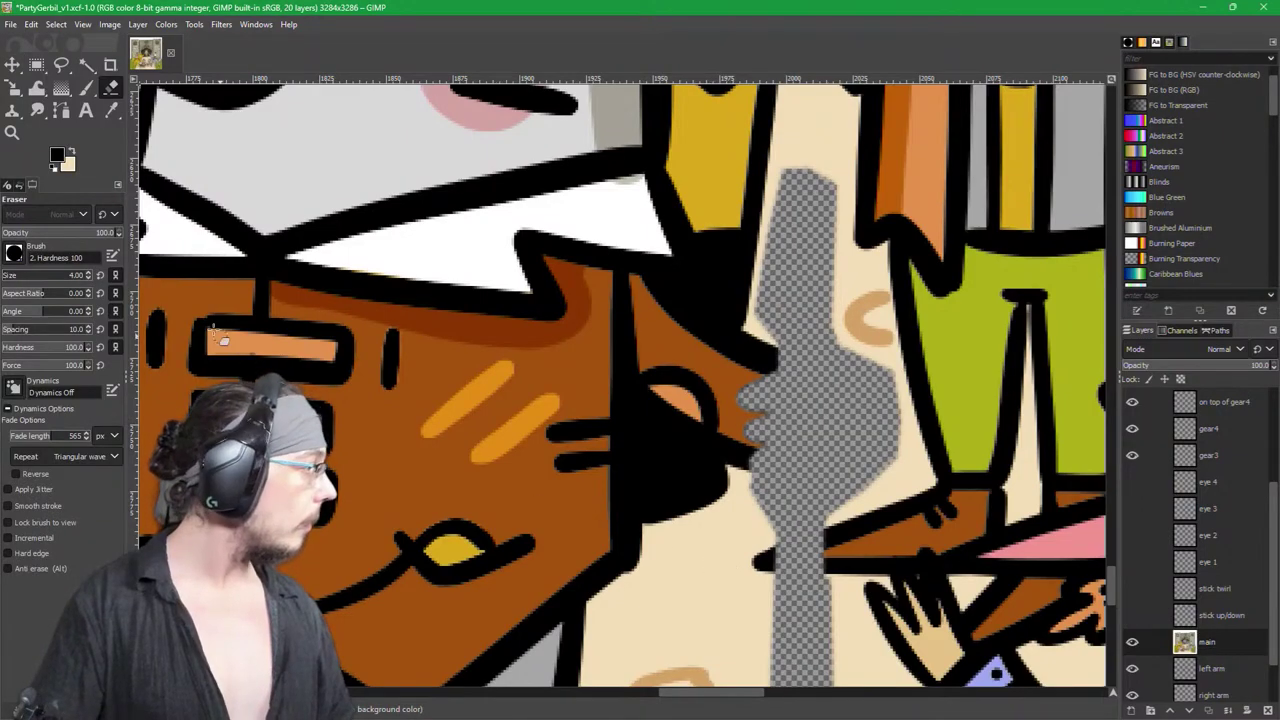
pyautogui.click(86, 87)
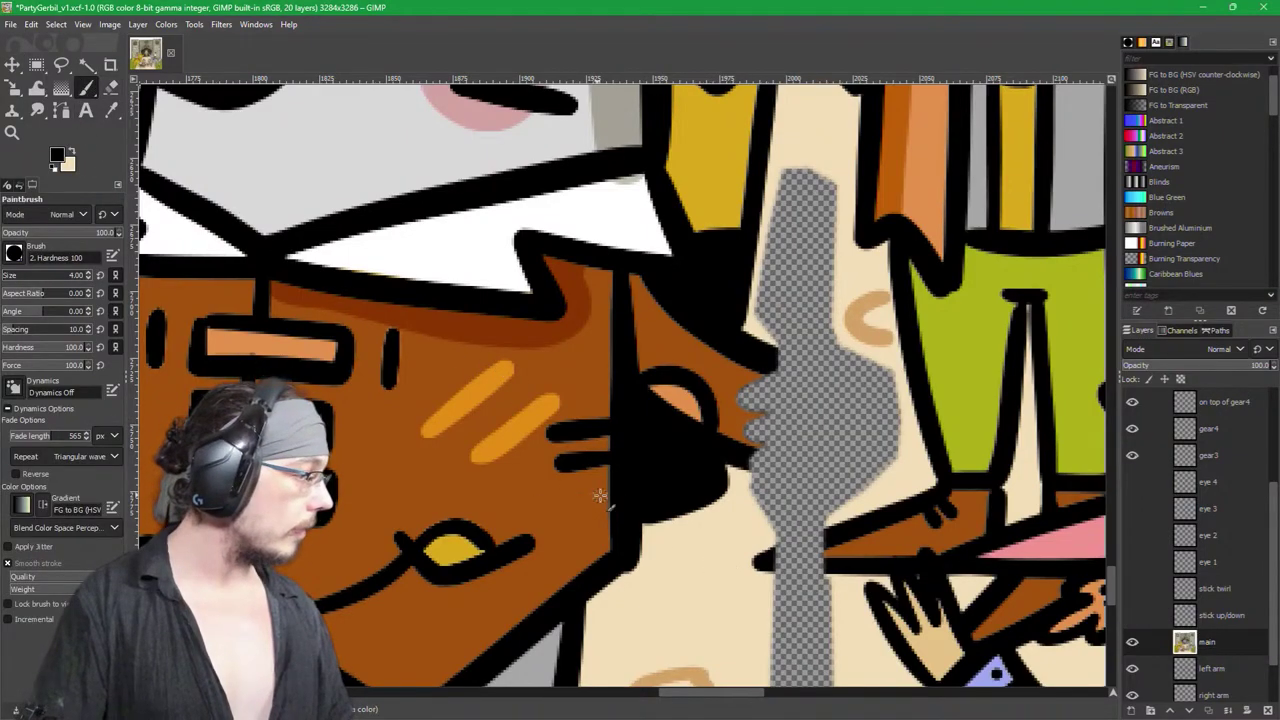
pyautogui.keyDown('ctrl'); pyautogui.click(703, 541); pyautogui.keyUp('ctrl')
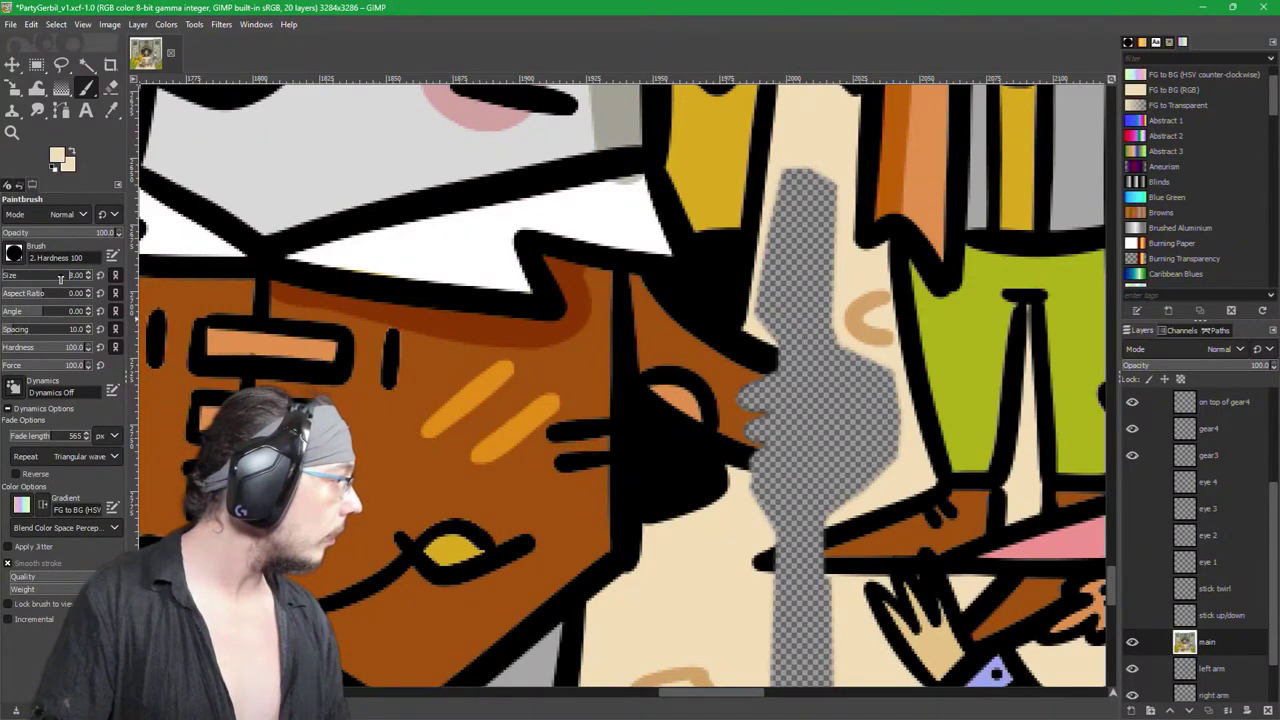
# Step: Try the Paintbrush at size 10 inside the transparent hand gap, undo the first stroke, and turn off Smooth stroke
pyautogui.moveTo(850, 418)
pyautogui.mouseDown()
pyautogui.moveTo(856, 449)
pyautogui.moveTo(905, 457)
pyautogui.moveTo(873, 352)
pyautogui.mouseUp()
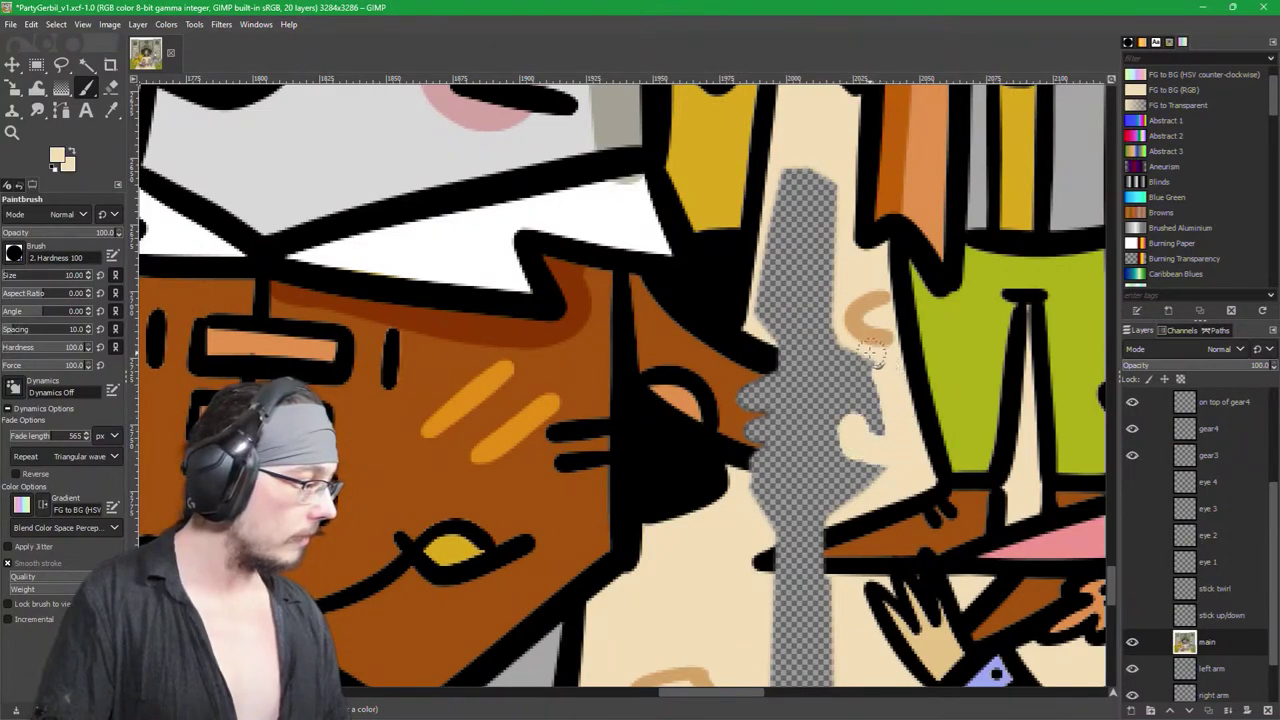
pyautogui.hotkey('ctrl', 'z')
pyautogui.click(832, 360)
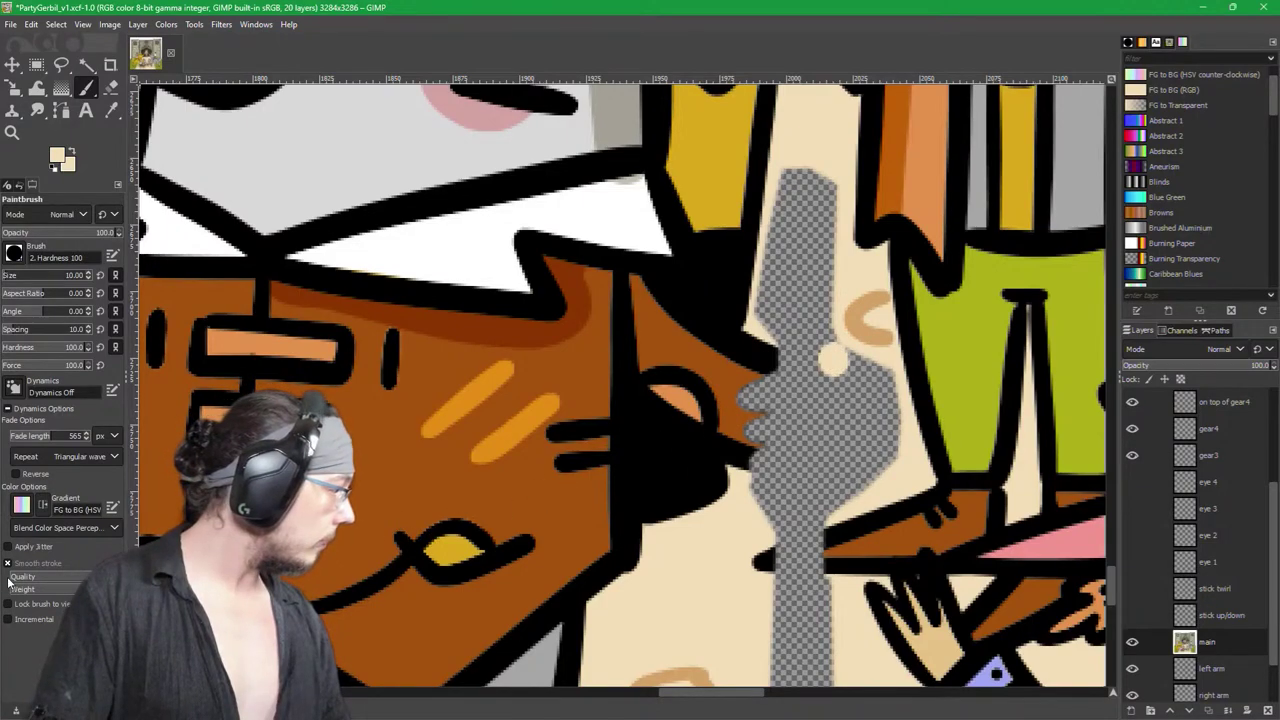
pyautogui.click(10, 563)
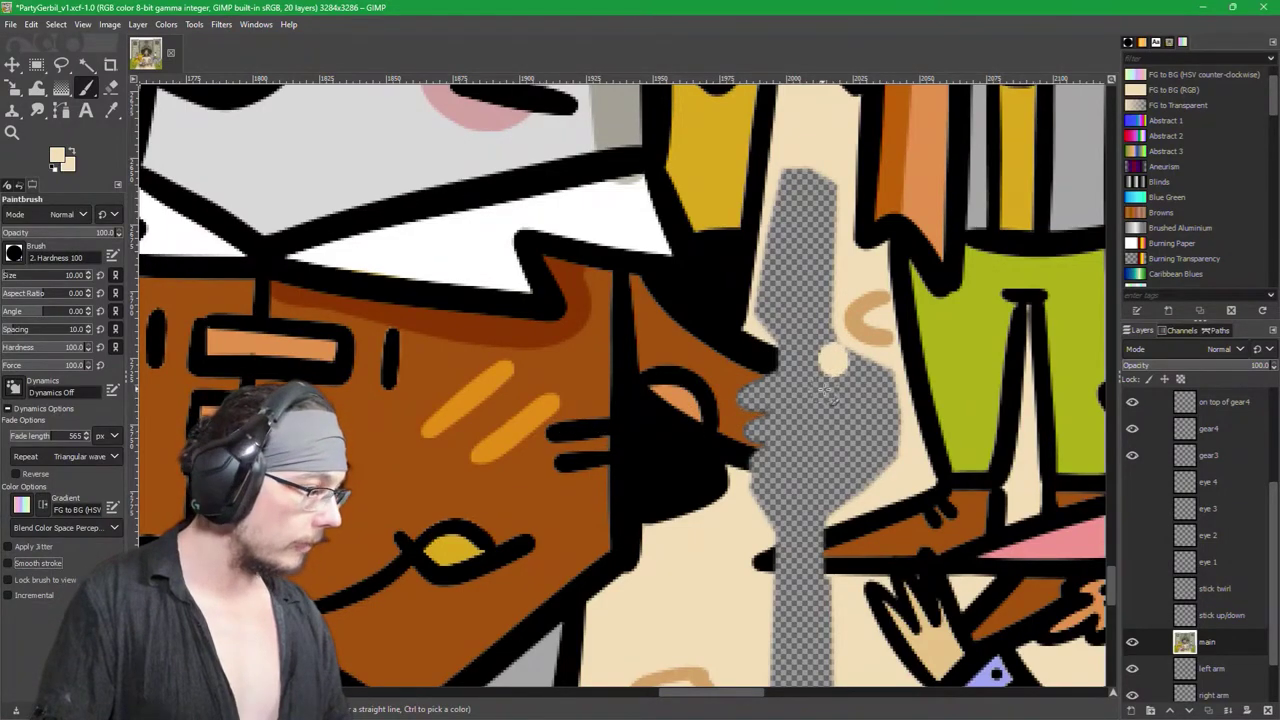
# Step: Paint beige over the transparent gap left by the upper part of the stick, down to the hand
pyautogui.moveTo(862, 380)
pyautogui.mouseDown()
pyautogui.moveTo(828, 342)
pyautogui.moveTo(829, 326)
pyautogui.moveTo(849, 355)
pyautogui.moveTo(831, 330)
pyautogui.moveTo(835, 183)
pyautogui.moveTo(819, 184)
pyautogui.moveTo(793, 270)
pyautogui.moveTo(822, 173)
pyautogui.moveTo(811, 163)
pyautogui.moveTo(794, 206)
pyautogui.moveTo(801, 169)
pyautogui.mouseUp()
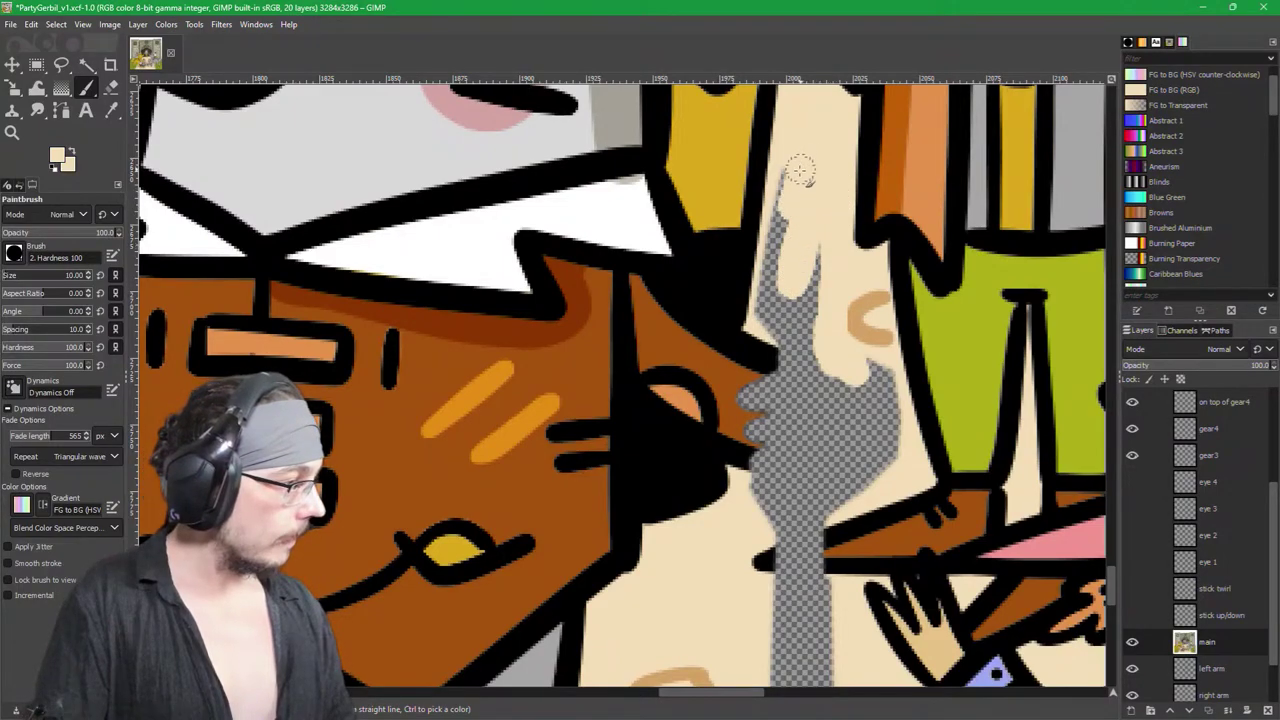
pyautogui.moveTo(781, 213)
pyautogui.mouseDown()
pyautogui.moveTo(764, 316)
pyautogui.moveTo(788, 295)
pyautogui.moveTo(812, 320)
pyautogui.moveTo(816, 240)
pyautogui.moveTo(813, 330)
pyautogui.moveTo(841, 364)
pyautogui.moveTo(871, 364)
pyautogui.moveTo(891, 398)
pyautogui.moveTo(890, 454)
pyautogui.moveTo(860, 483)
pyautogui.moveTo(872, 421)
pyautogui.moveTo(831, 375)
pyautogui.mouseUp()
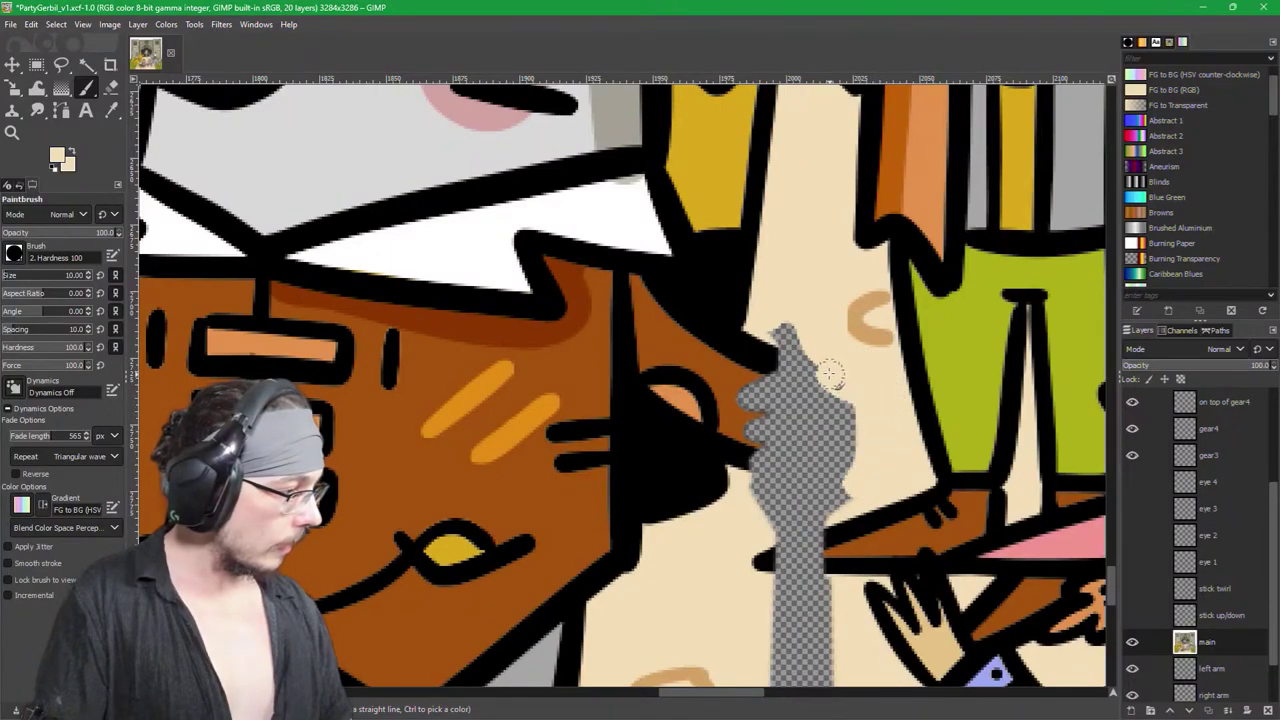
pyautogui.moveTo(773, 320); pyautogui.dragTo(779, 331)
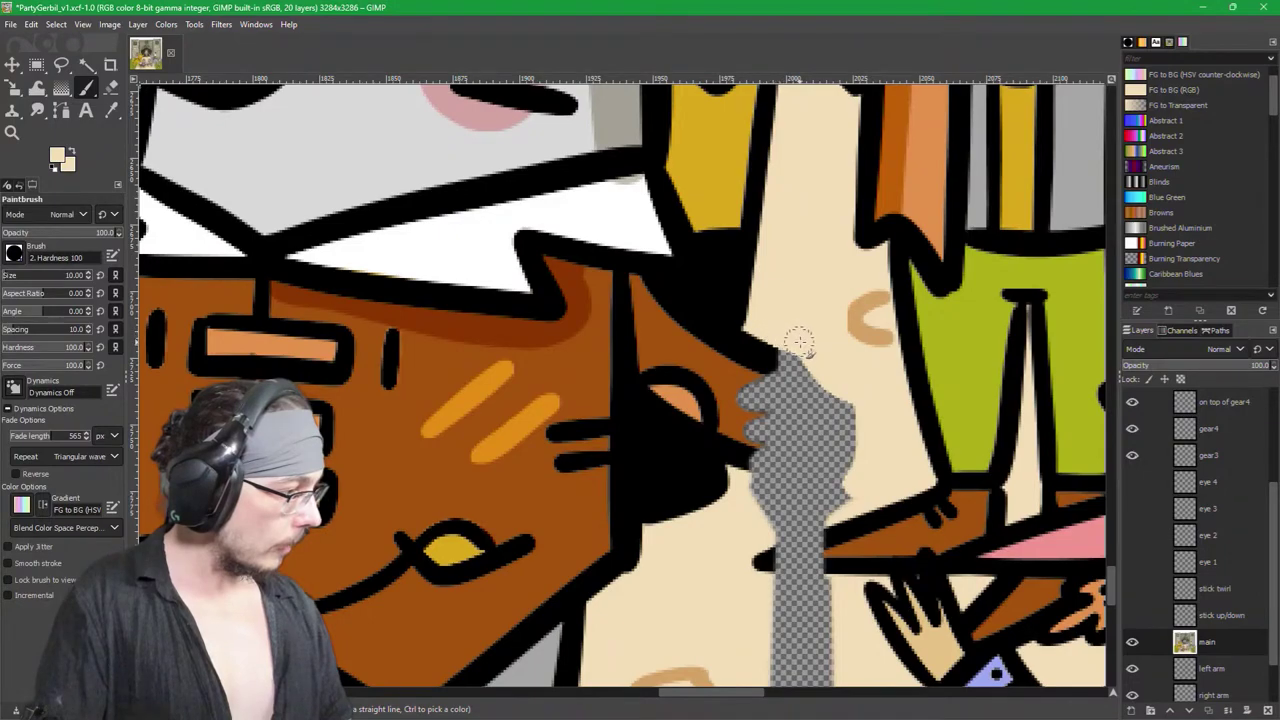
# Step: Fill the transparent hand gap with beige down to the brown pointed shape, leaving the finger notches beside the sleeve unpainted
pyautogui.moveTo(868, 437)
pyautogui.mouseDown()
pyautogui.moveTo(858, 470)
pyautogui.moveTo(817, 381)
pyautogui.moveTo(840, 433)
pyautogui.moveTo(820, 504)
pyautogui.mouseUp()
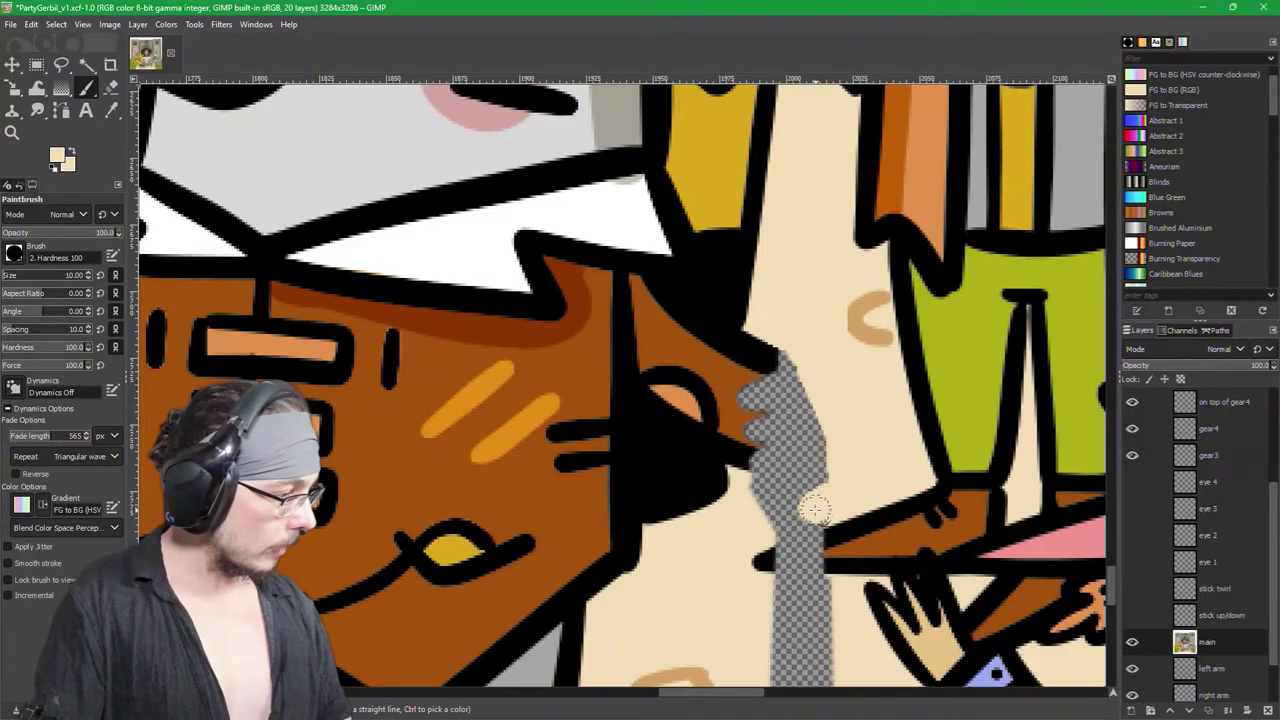
pyautogui.moveTo(809, 511); pyautogui.dragTo(813, 506)
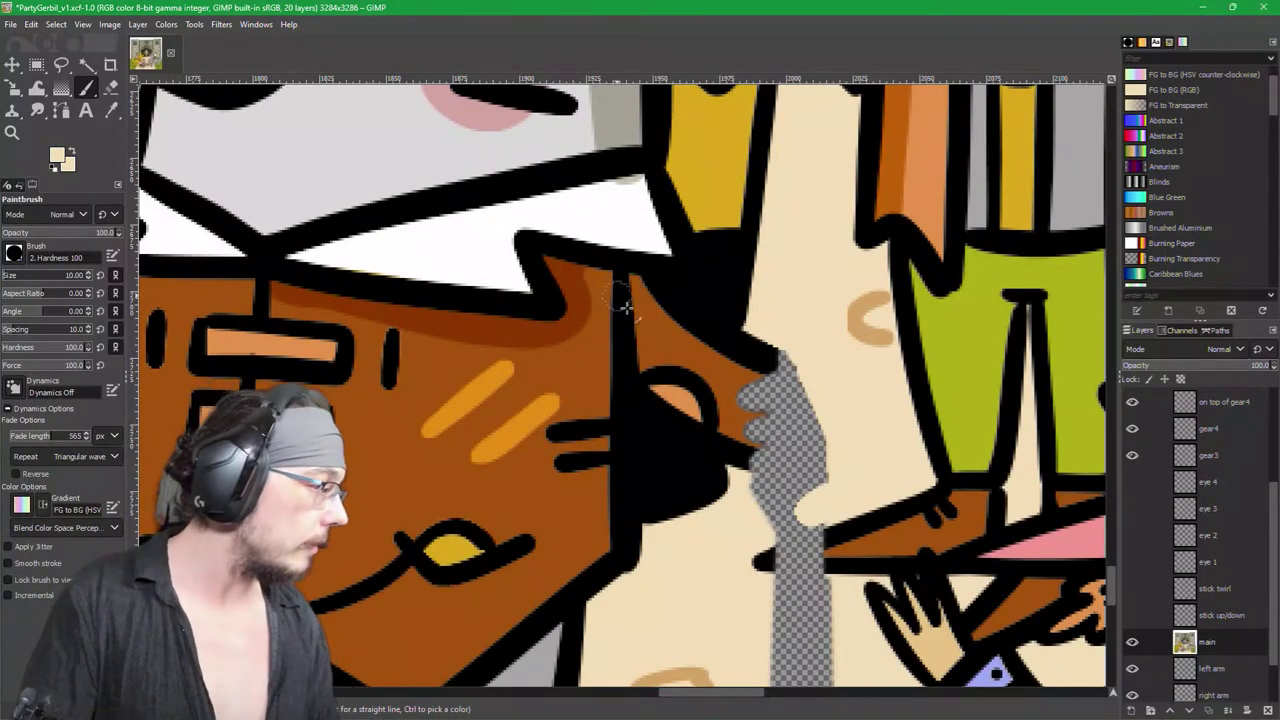
pyautogui.moveTo(826, 487)
pyautogui.mouseDown()
pyautogui.moveTo(818, 456)
pyautogui.moveTo(808, 490)
pyautogui.moveTo(824, 415)
pyautogui.mouseUp()
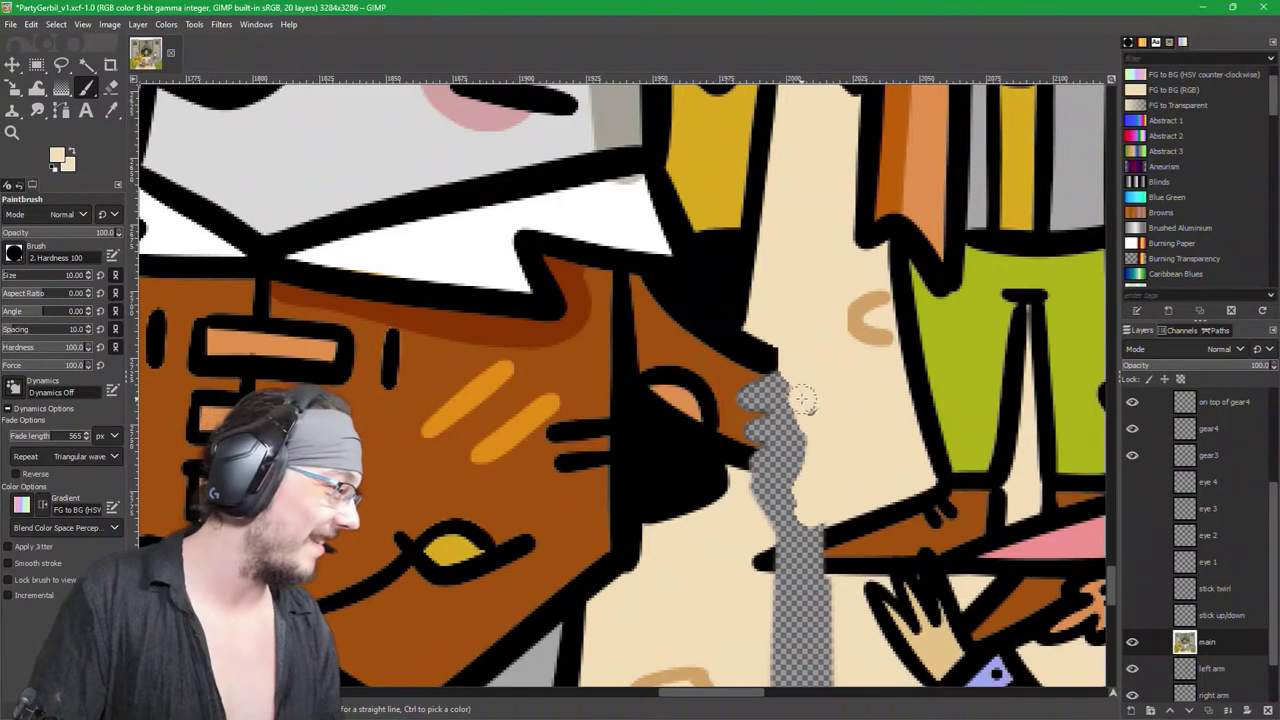
pyautogui.moveTo(791, 390)
pyautogui.mouseDown()
pyautogui.moveTo(804, 419)
pyautogui.moveTo(794, 484)
pyautogui.moveTo(792, 430)
pyautogui.moveTo(762, 485)
pyautogui.mouseUp()
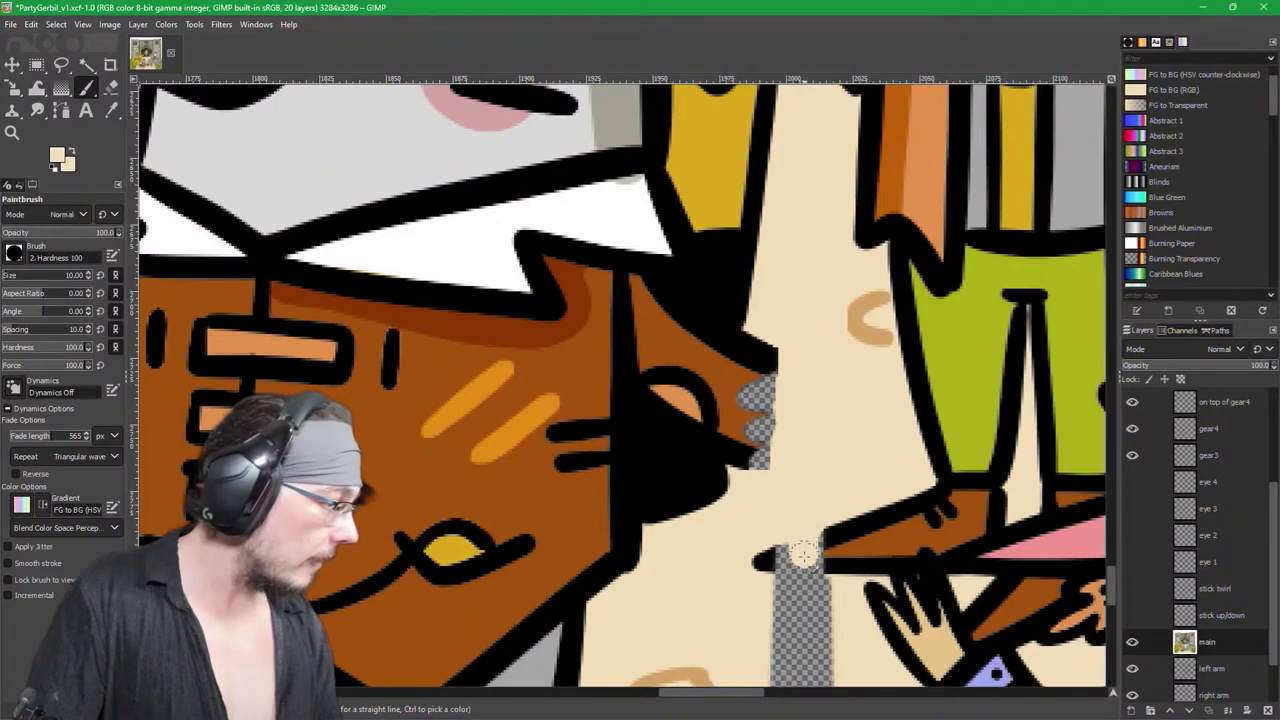
# Step: Undo the rough stroke below the hand and carefully paint the gap beige between the small black tip and the brown shape
pyautogui.moveTo(804, 553); pyautogui.dragTo(811, 602)
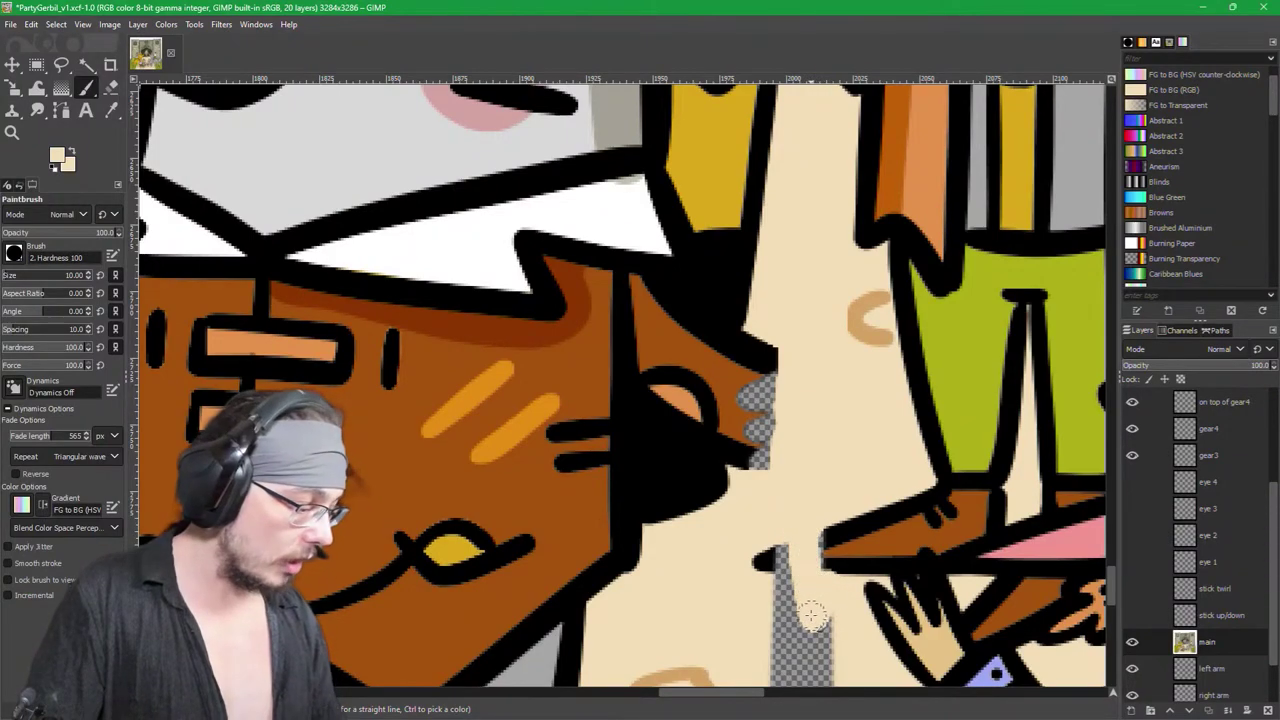
pyautogui.hotkey('ctrl', 'z')
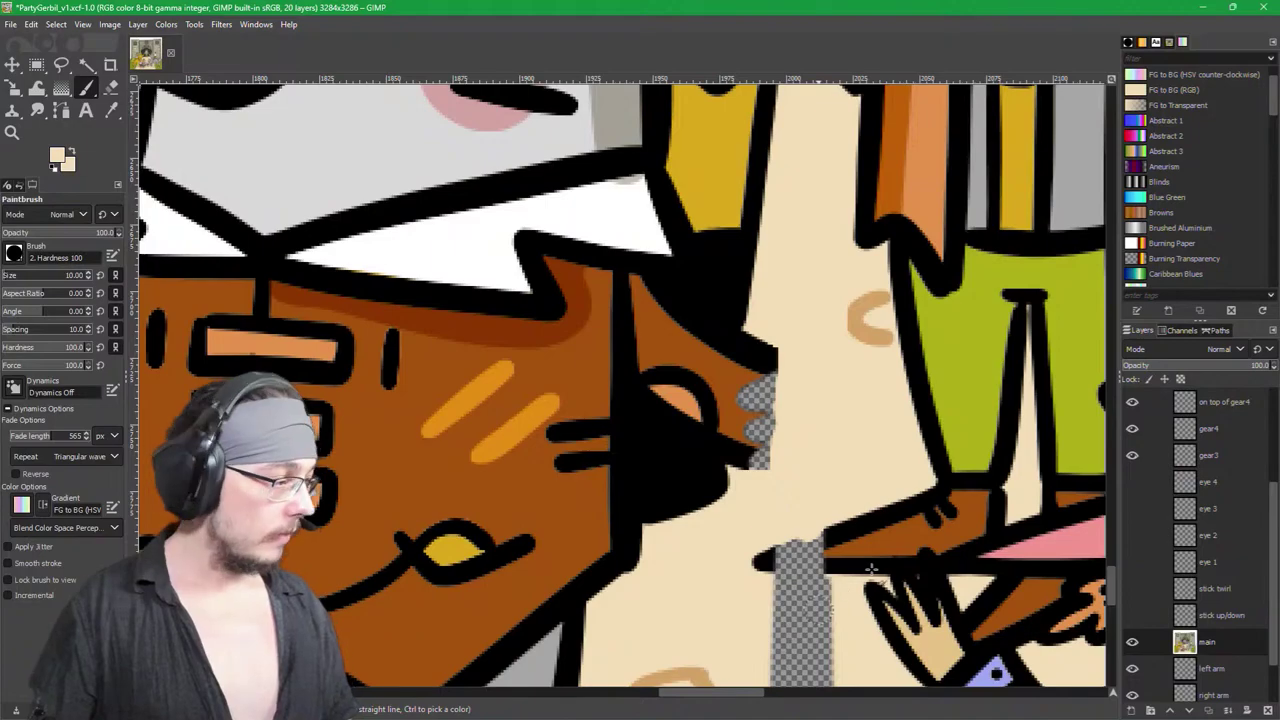
pyautogui.press('m')
pyautogui.scroll(-5, 777, 449)
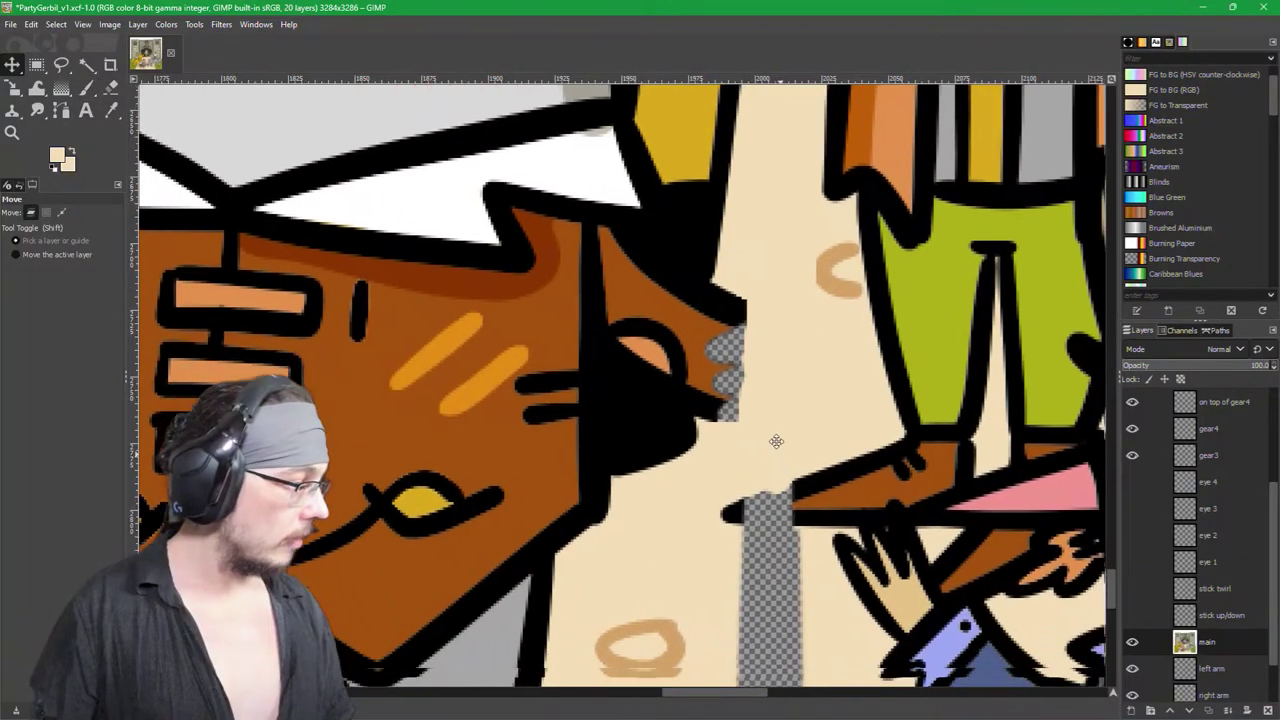
pyautogui.scroll(4, 737, 317)
pyautogui.scroll(-2, 763, 351)
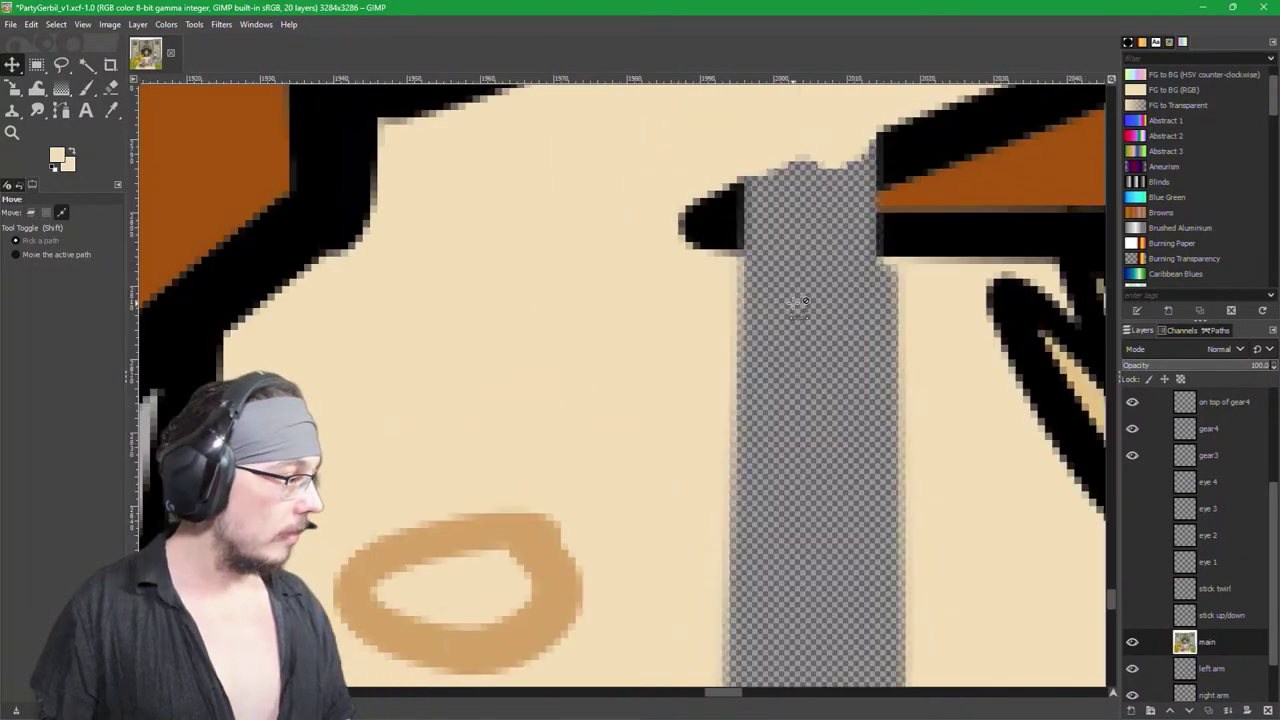
pyautogui.scroll(4, 817, 366)
pyautogui.press('p')
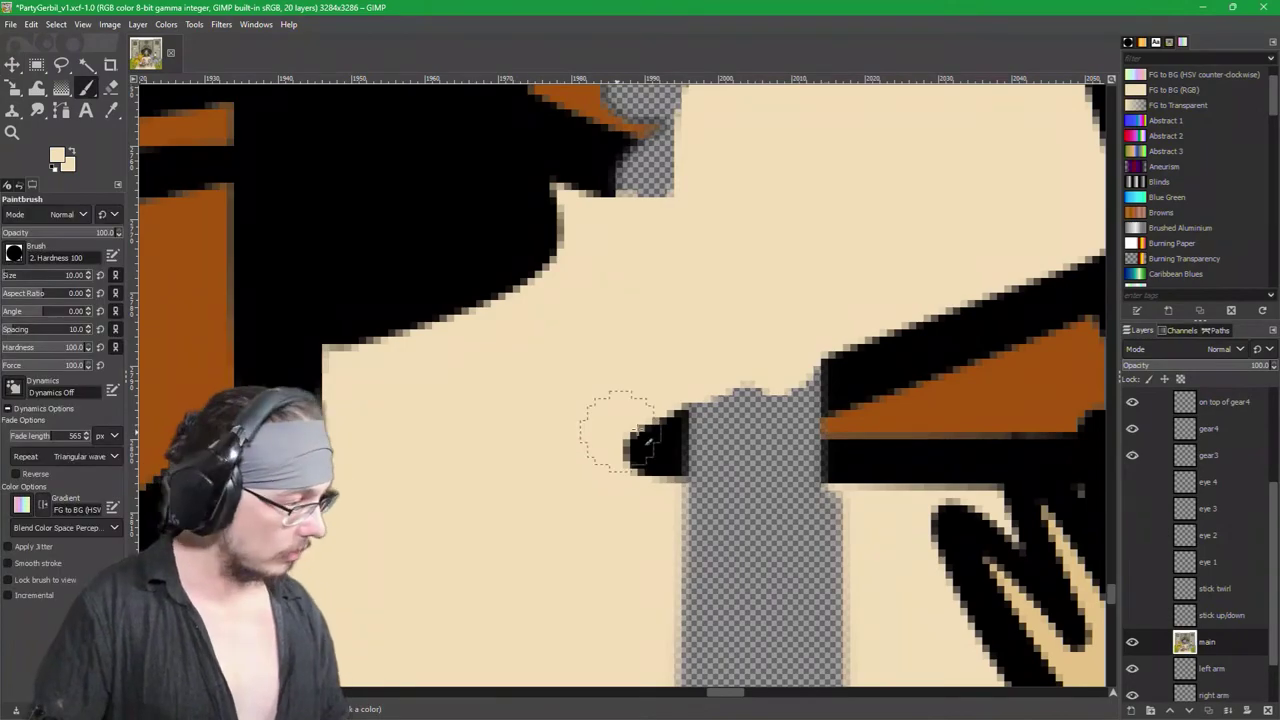
pyautogui.moveTo(694, 363)
pyautogui.mouseDown()
pyautogui.moveTo(750, 396)
pyautogui.moveTo(782, 371)
pyautogui.moveTo(786, 482)
pyautogui.moveTo(785, 494)
pyautogui.moveTo(763, 445)
pyautogui.moveTo(750, 467)
pyautogui.moveTo(731, 414)
pyautogui.moveTo(735, 480)
pyautogui.moveTo(735, 452)
pyautogui.moveTo(729, 489)
pyautogui.moveTo(701, 523)
pyautogui.moveTo(710, 583)
pyautogui.moveTo(832, 531)
pyautogui.moveTo(808, 556)
pyautogui.mouseUp()
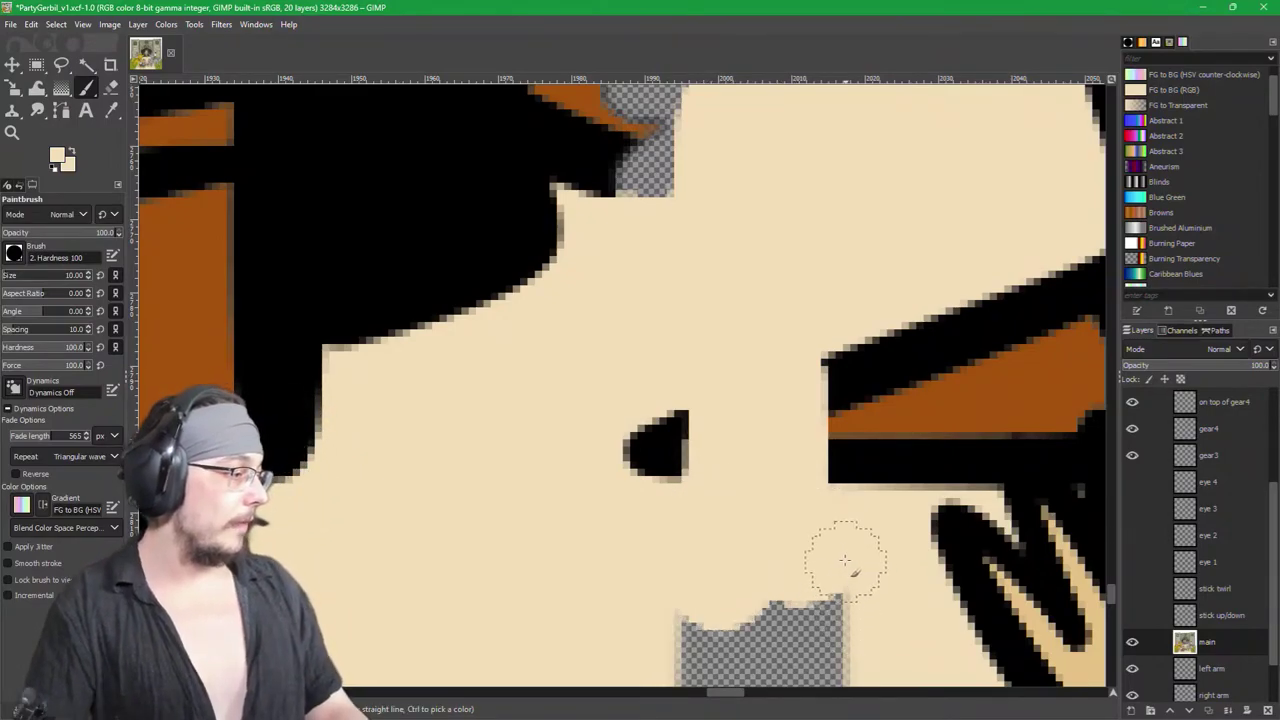
# Step: Briefly show the "stick up/down" layer to check the patch, and continue the beige fill further down the stick gap
pyautogui.click(1132, 615)
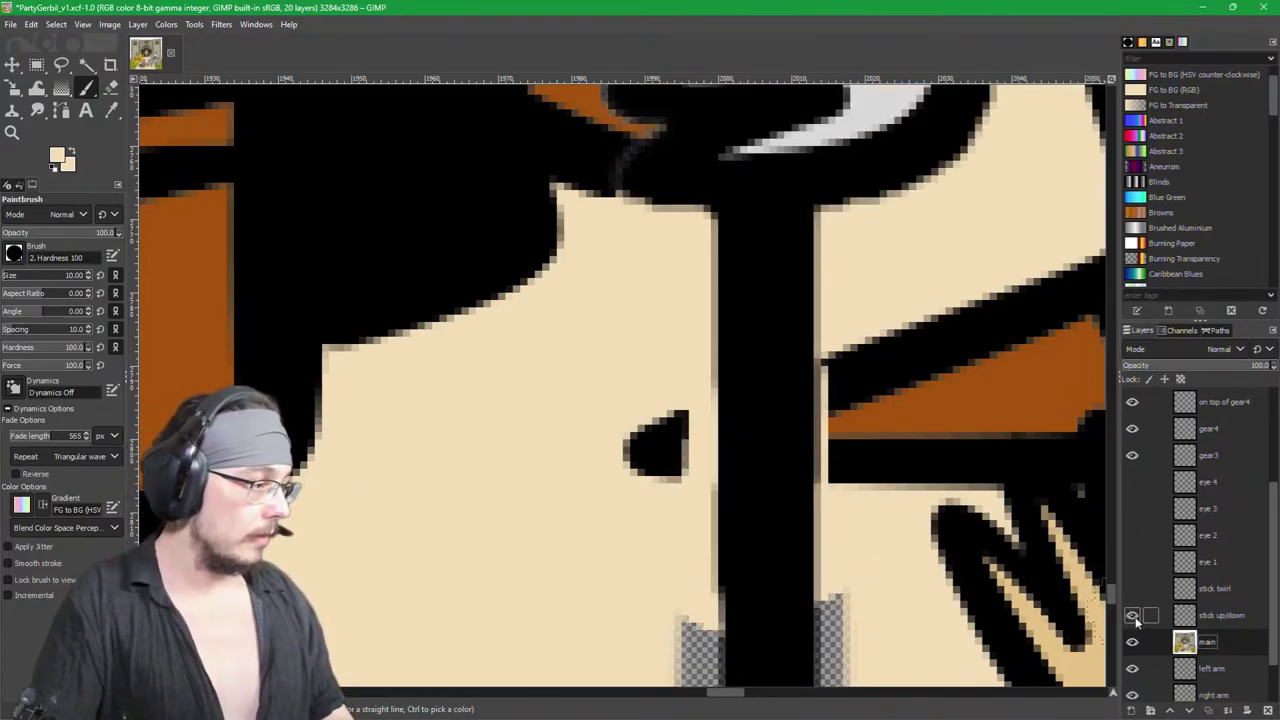
pyautogui.click(1132, 615)
pyautogui.moveTo(853, 603)
pyautogui.mouseDown()
pyautogui.moveTo(817, 593)
pyautogui.moveTo(691, 638)
pyautogui.moveTo(646, 636)
pyautogui.moveTo(830, 641)
pyautogui.mouseUp()
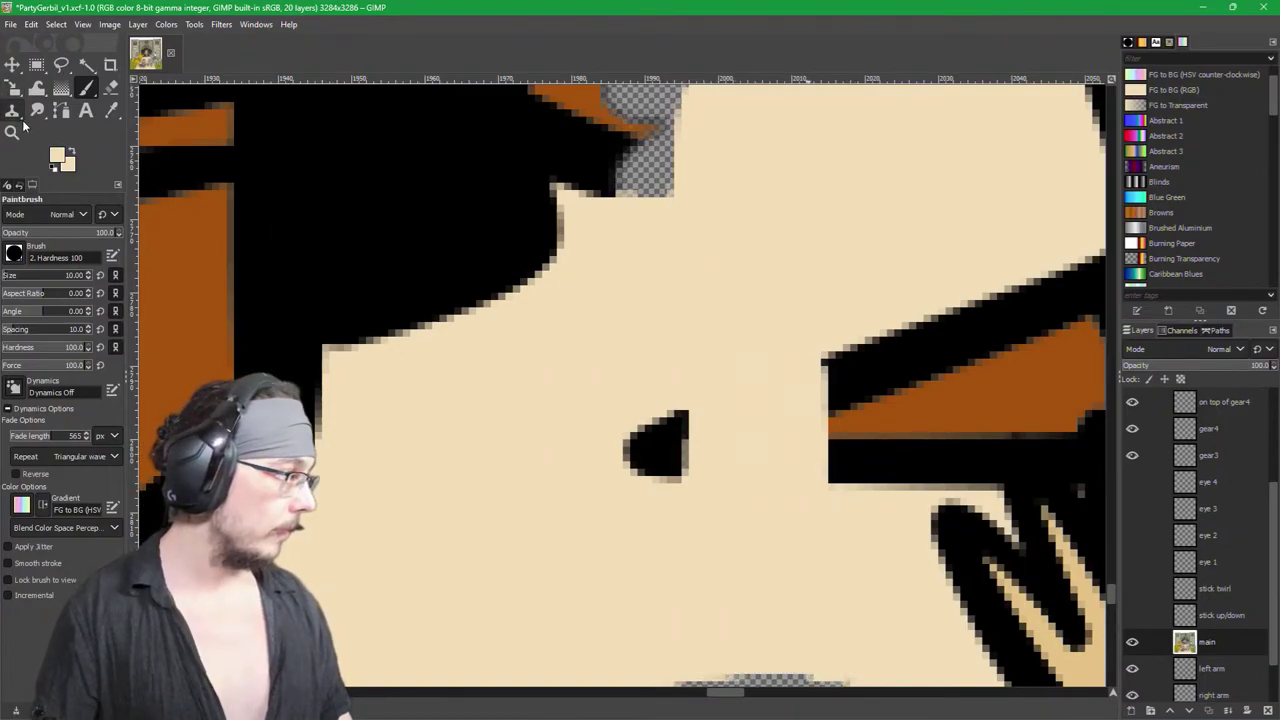
# Step: Enlarge the Paintbrush to size 23 and paint beige over the upper part of the remaining lower stick gap
pyautogui.press('m')
pyautogui.moveTo(800, 663)
pyautogui.mouseDown()
pyautogui.moveTo(771, 229)
pyautogui.moveTo(794, 334)
pyautogui.moveTo(752, 88)
pyautogui.mouseUp()
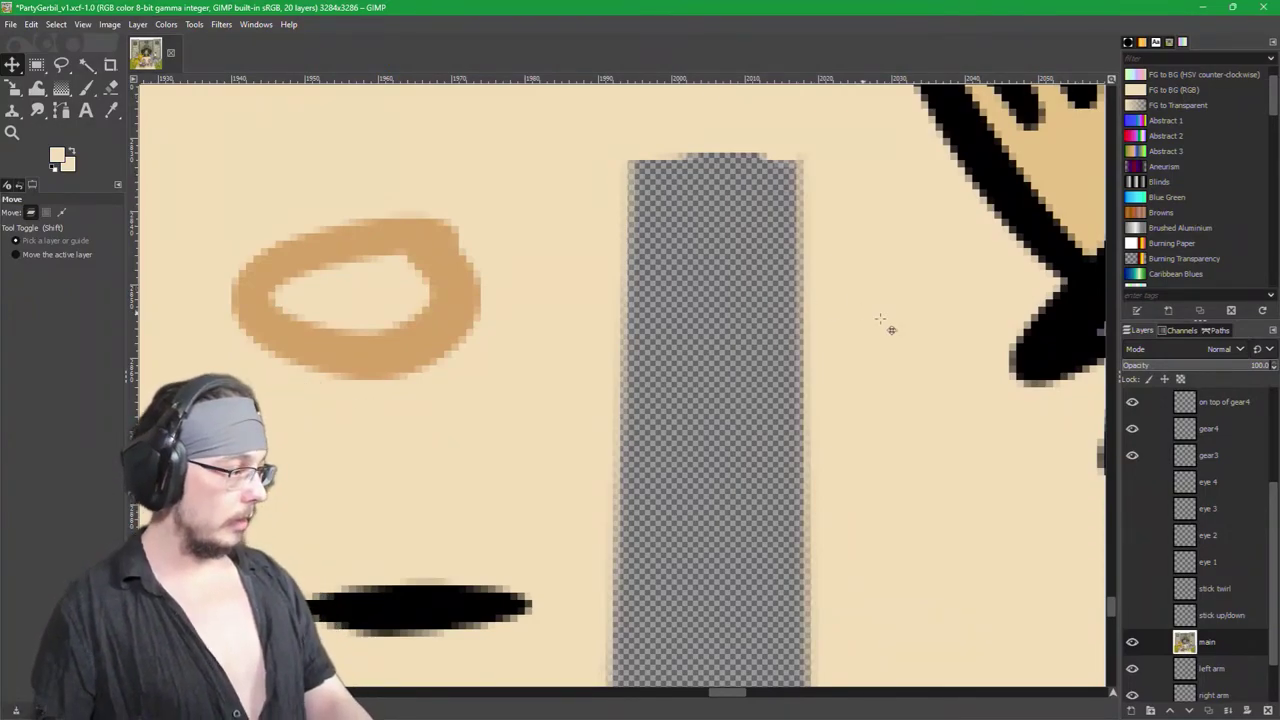
pyautogui.keyDown('ctrl'); pyautogui.scroll(-2, 873, 323); pyautogui.keyUp('ctrl')
pyautogui.keyDown('ctrl'); pyautogui.scroll(-1, 894, 366); pyautogui.keyUp('ctrl')
pyautogui.scroll(-3, 894, 366)
pyautogui.scroll(-2, 765, 352)
pyautogui.keyDown('ctrl'); pyautogui.scroll(1, 765, 352); pyautogui.keyUp('ctrl')
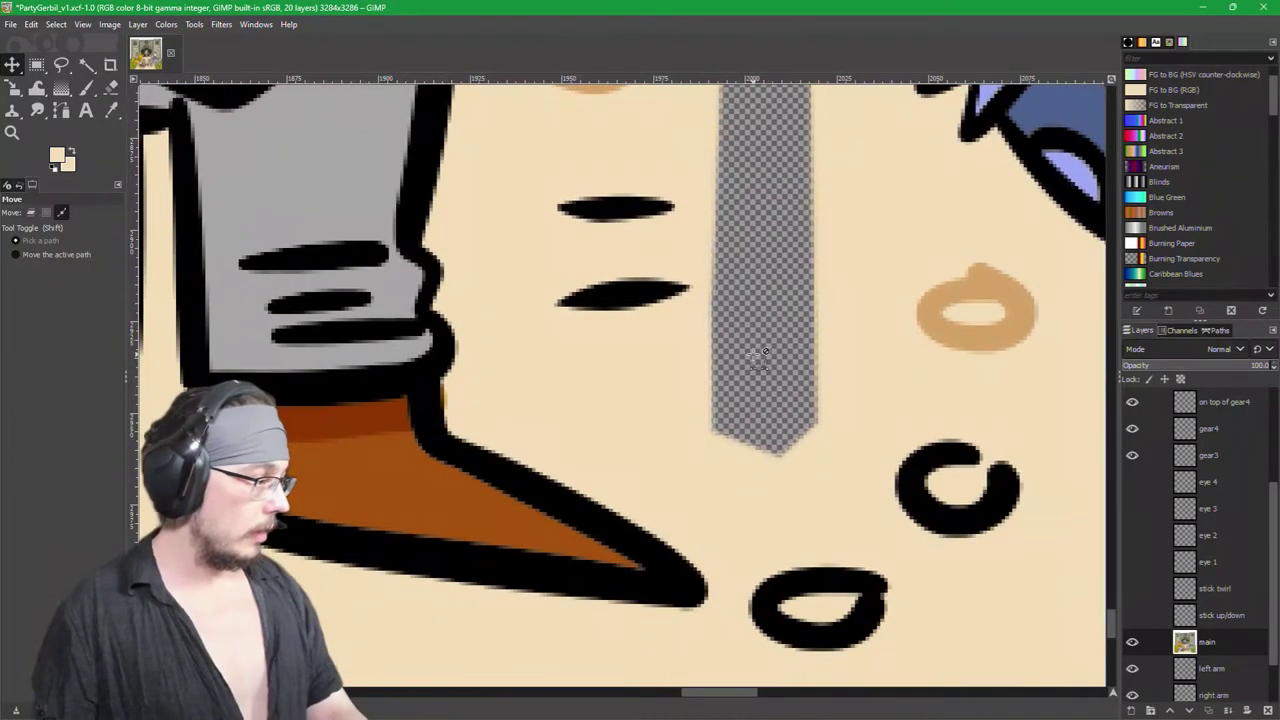
pyautogui.keyDown('ctrl'); pyautogui.scroll(-2, 765, 352); pyautogui.keyUp('ctrl')
pyautogui.keyDown('ctrl'); pyautogui.scroll(1, 765, 307); pyautogui.keyUp('ctrl')
pyautogui.press('p')
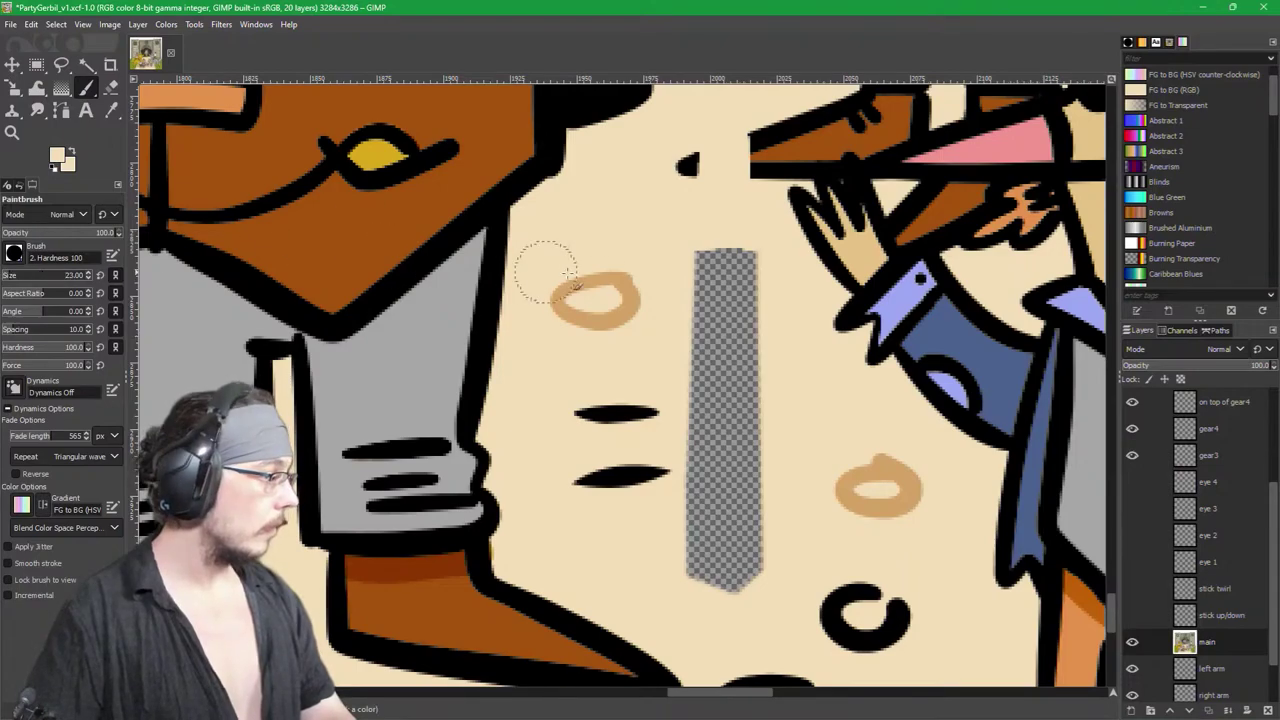
pyautogui.moveTo(730, 255)
pyautogui.mouseDown()
pyautogui.moveTo(706, 282)
pyautogui.moveTo(742, 302)
pyautogui.moveTo(750, 290)
pyautogui.moveTo(748, 279)
pyautogui.moveTo(728, 455)
pyautogui.mouseUp()
pyautogui.hotkey('shift', 'e')
pyautogui.moveTo(725, 512)
pyautogui.mouseDown()
pyautogui.moveTo(736, 478)
pyautogui.moveTo(708, 429)
pyautogui.mouseUp()
pyautogui.keyDown('shift'); pyautogui.click(540, 383); pyautogui.keyUp('shift')
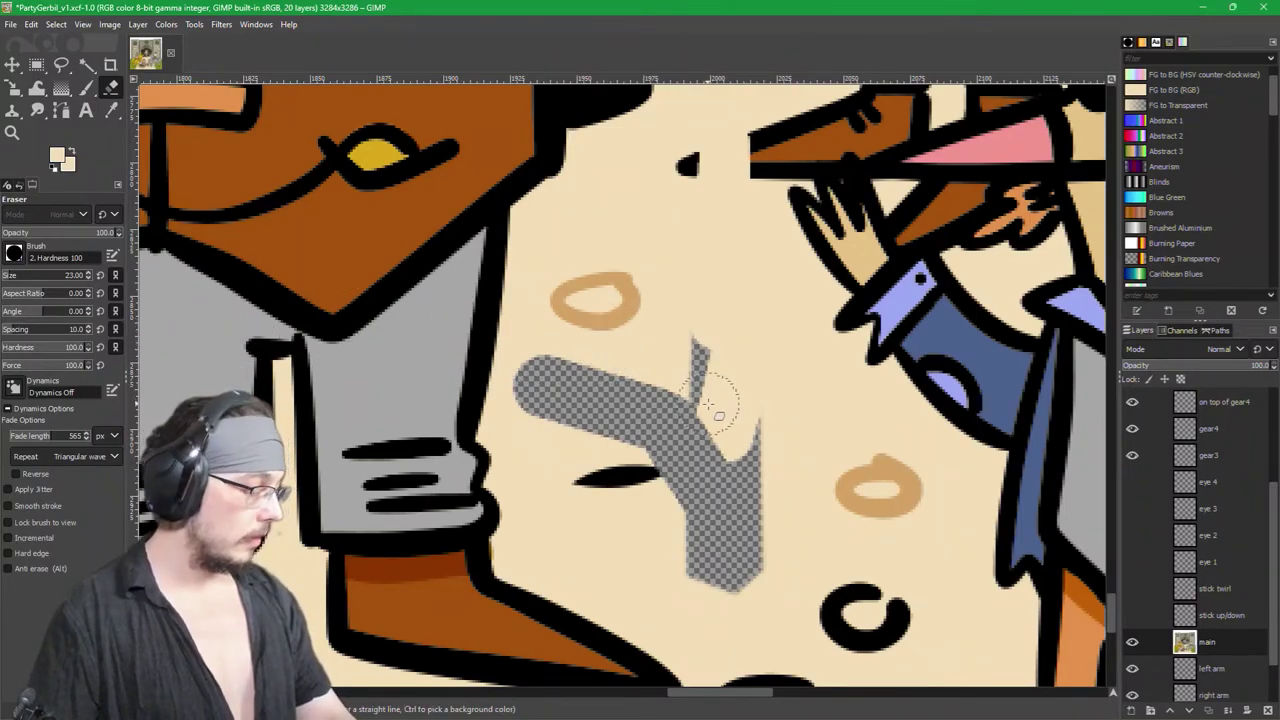
pyautogui.hotkey('ctrl', 'z')
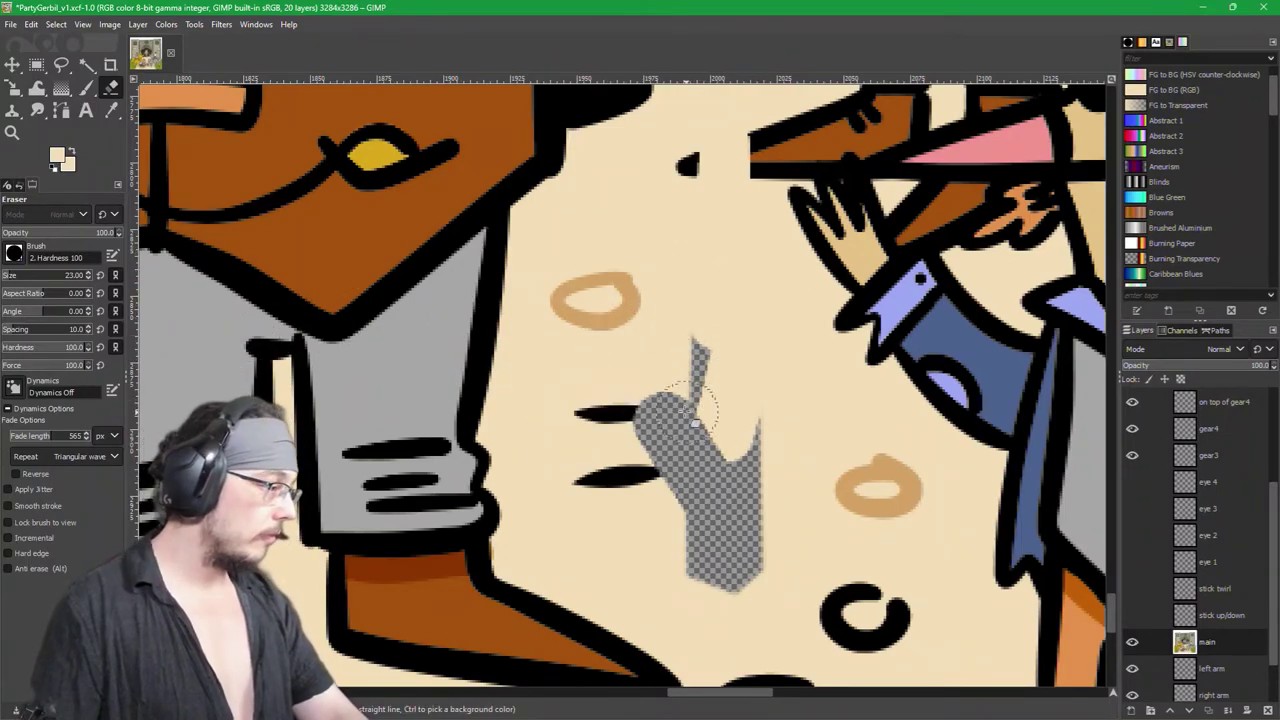
pyautogui.hotkey('ctrl', 'z')
# Step: Return to the Paintbrush and fill the rest of the lower stick gap with beige down to its pointed end
pyautogui.click(87, 89)
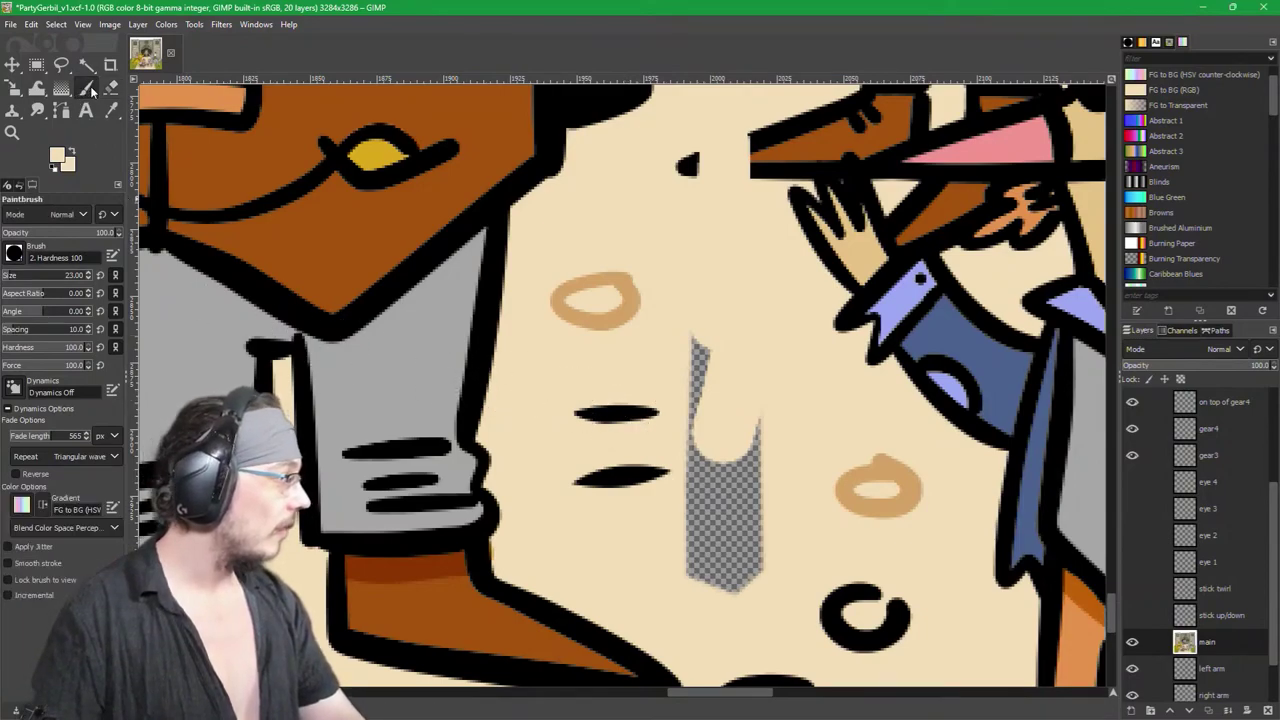
pyautogui.moveTo(705, 362)
pyautogui.mouseDown()
pyautogui.moveTo(702, 532)
pyautogui.moveTo(749, 572)
pyautogui.moveTo(759, 417)
pyautogui.moveTo(757, 451)
pyautogui.mouseUp()
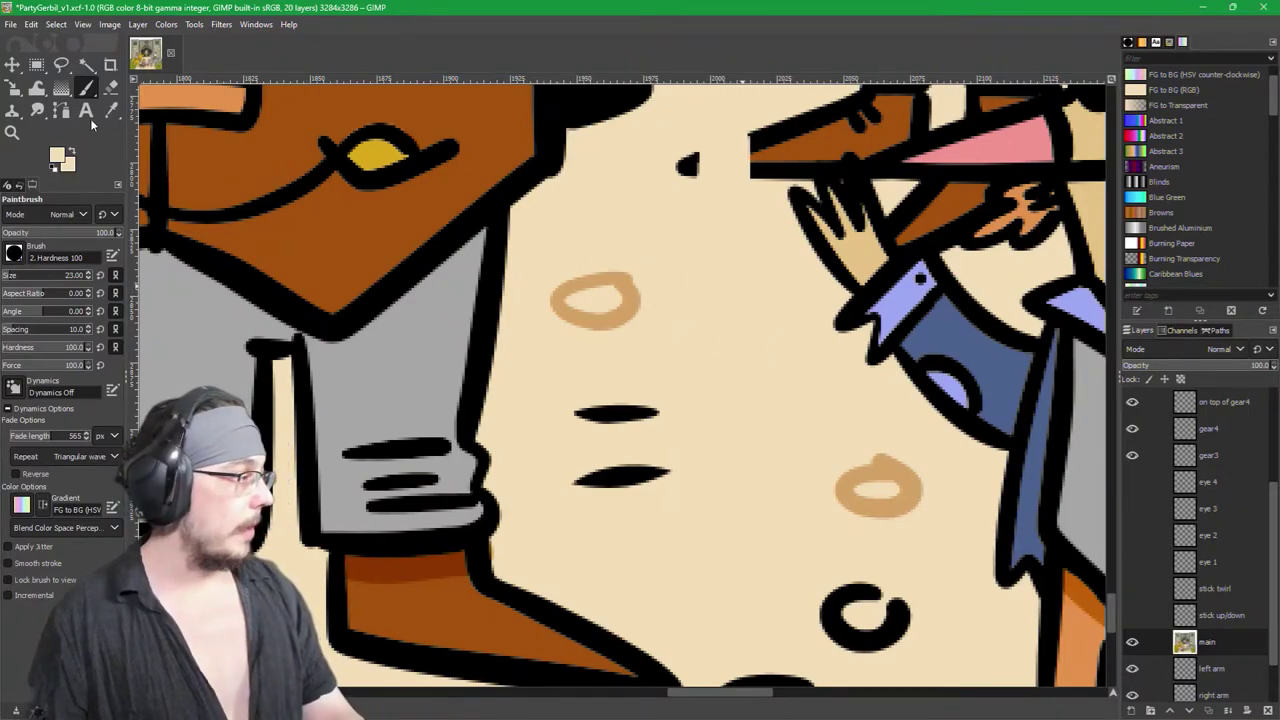
# Step: Reduce the Paintbrush to size 13 and paint beige over the lowest transparent patch beside the black edge of the hand
pyautogui.press('m')
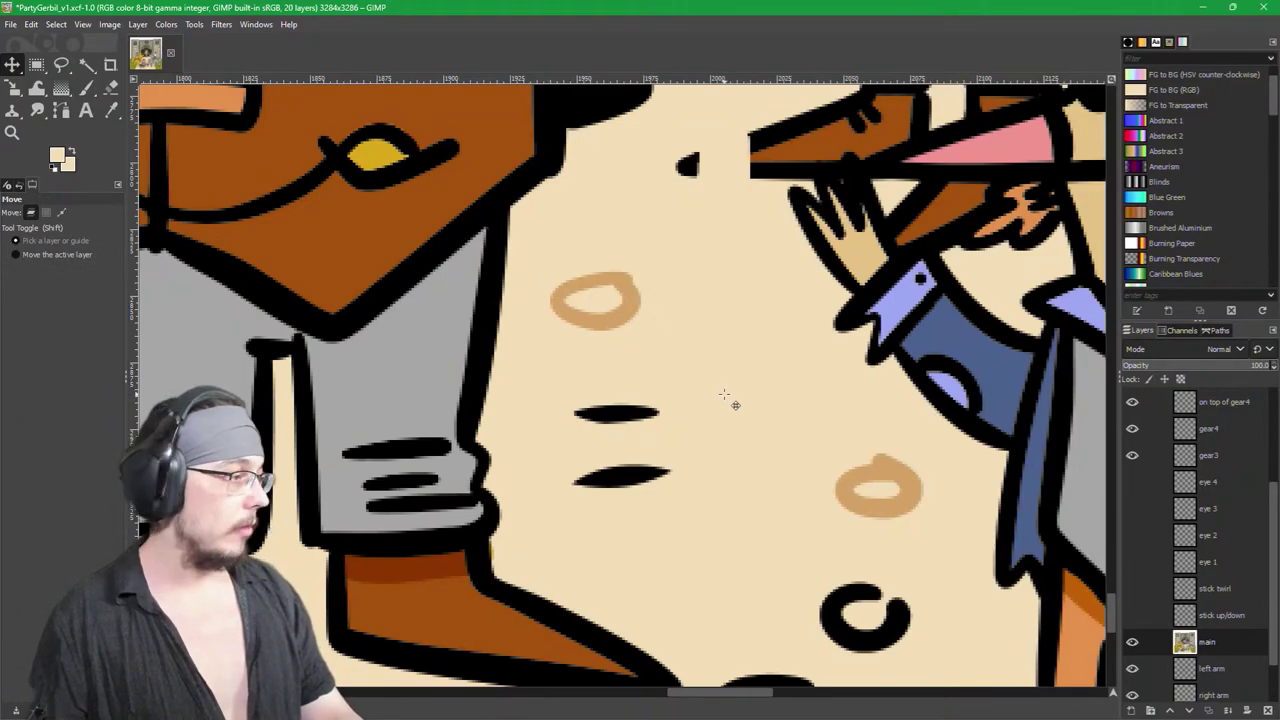
pyautogui.keyDown('ctrl'); pyautogui.scroll(-2, 736, 390); pyautogui.keyUp('ctrl')
pyautogui.keyDown('ctrl'); pyautogui.scroll(5, 657, 520); pyautogui.keyUp('ctrl')
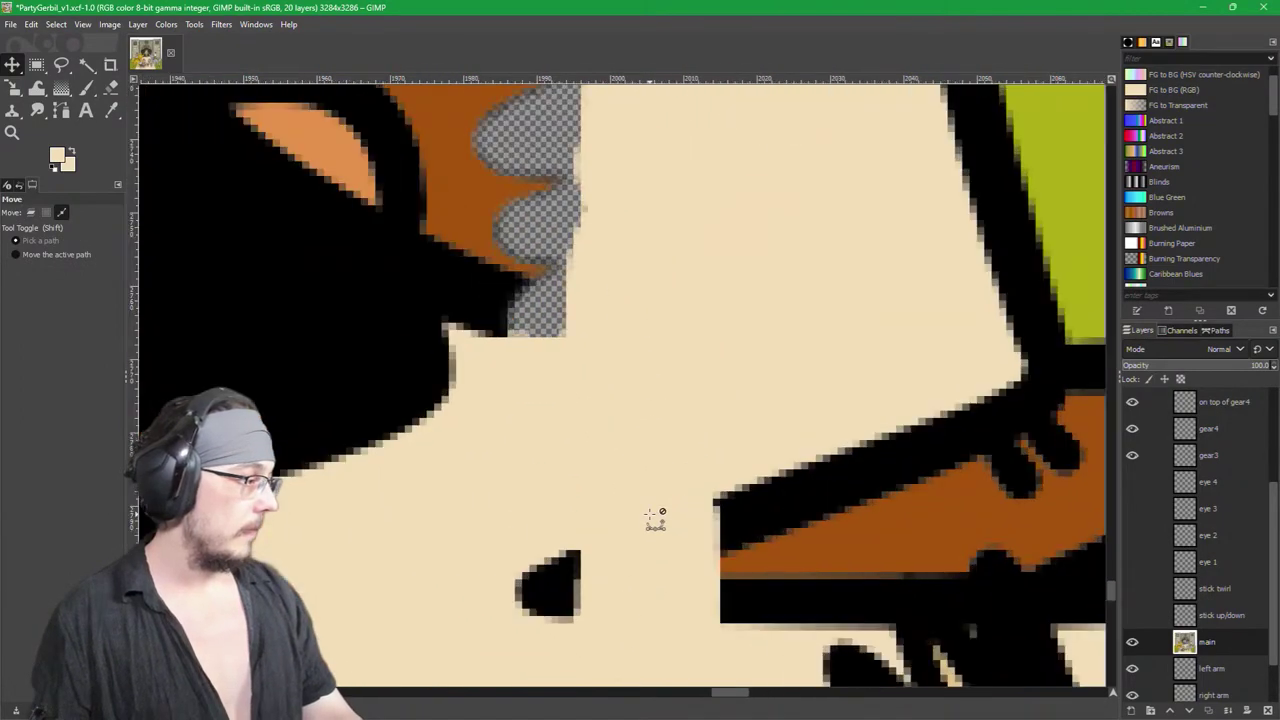
pyautogui.moveTo(679, 445); pyautogui.dragTo(752, 452)
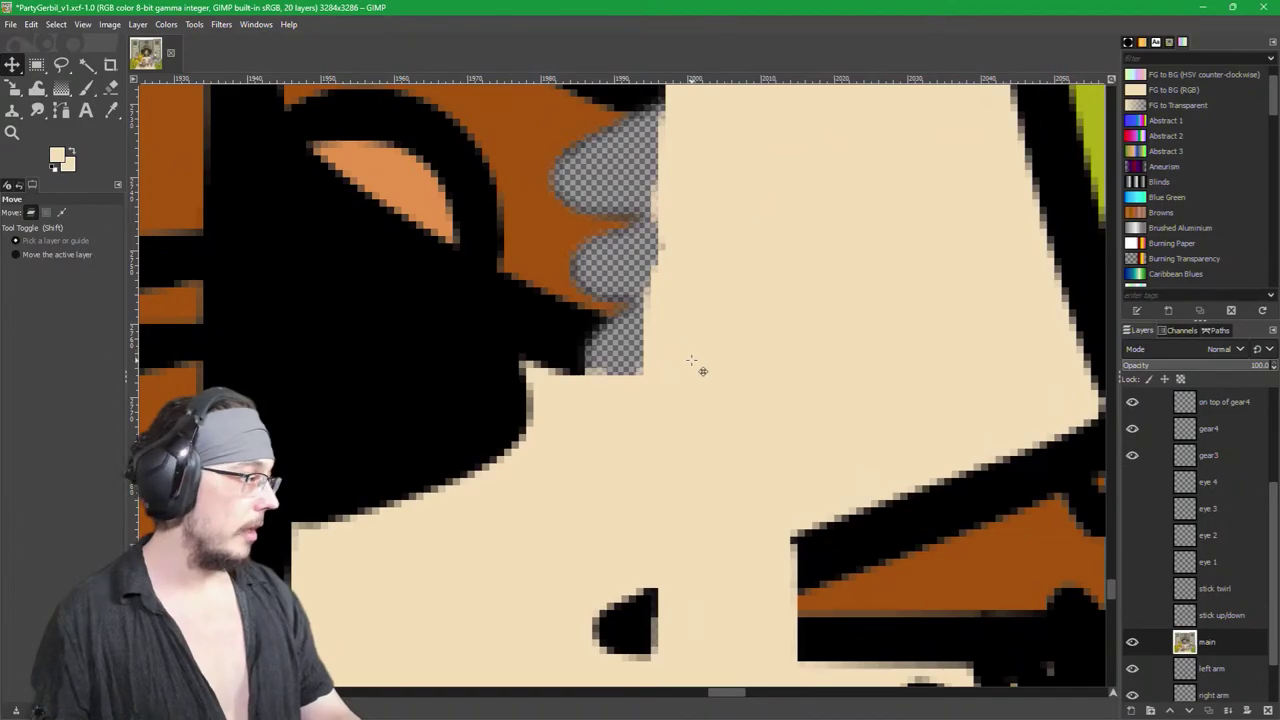
pyautogui.press('p')
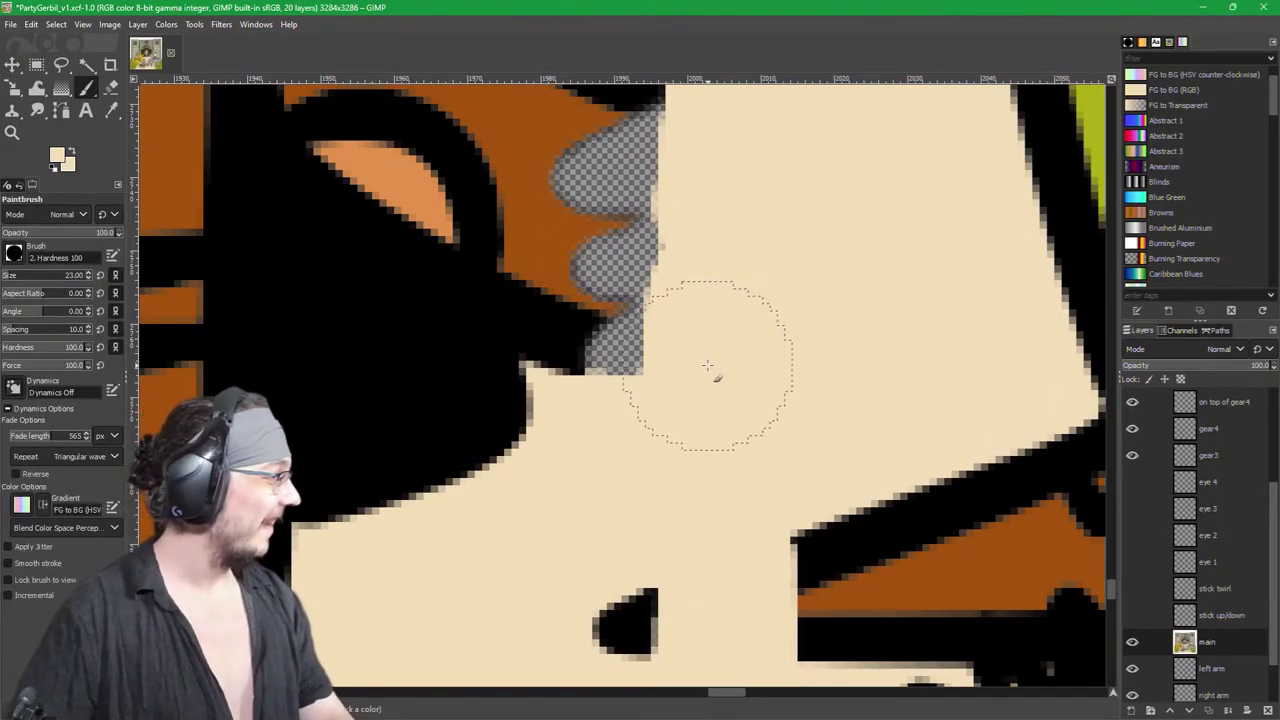
pyautogui.hotkey('shift', '[')
pyautogui.moveTo(703, 375)
pyautogui.mouseDown()
pyautogui.moveTo(661, 406)
pyautogui.moveTo(676, 363)
pyautogui.moveTo(633, 398)
pyautogui.moveTo(647, 354)
pyautogui.mouseUp()
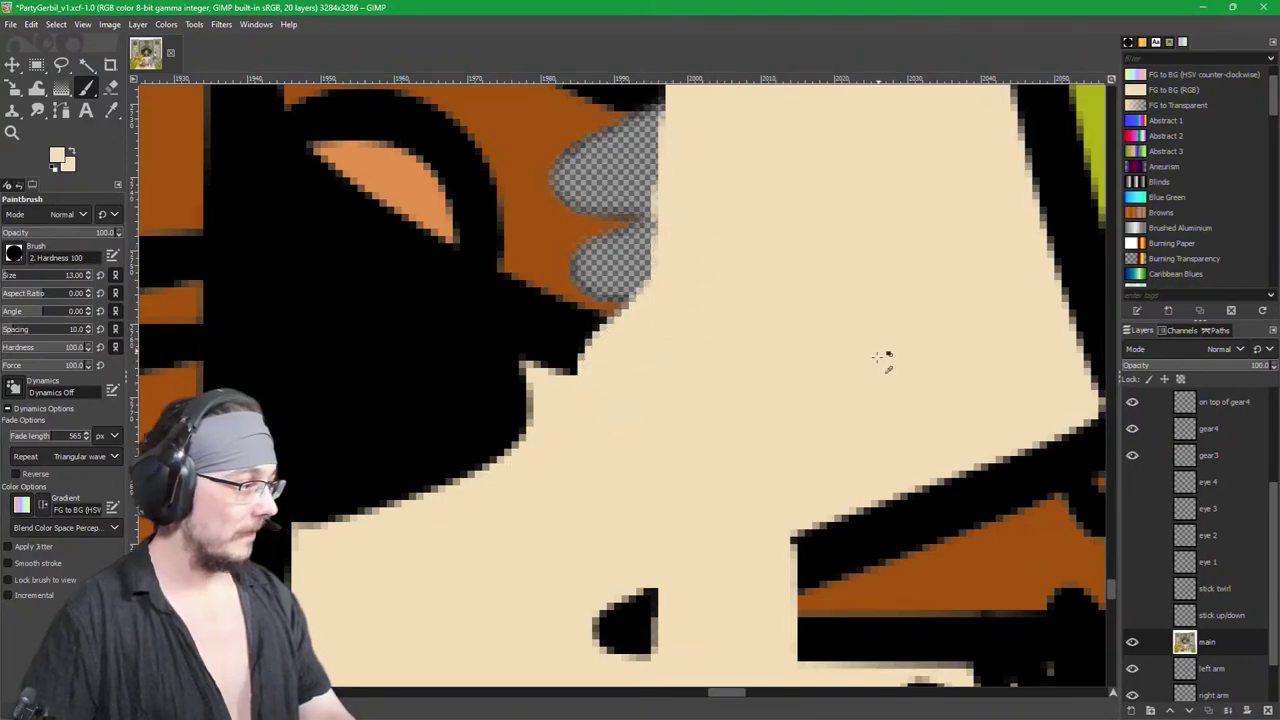
# Step: Show the "stick up/down" layer and lower its opacity to 64 as a see-through guide
pyautogui.press('m')
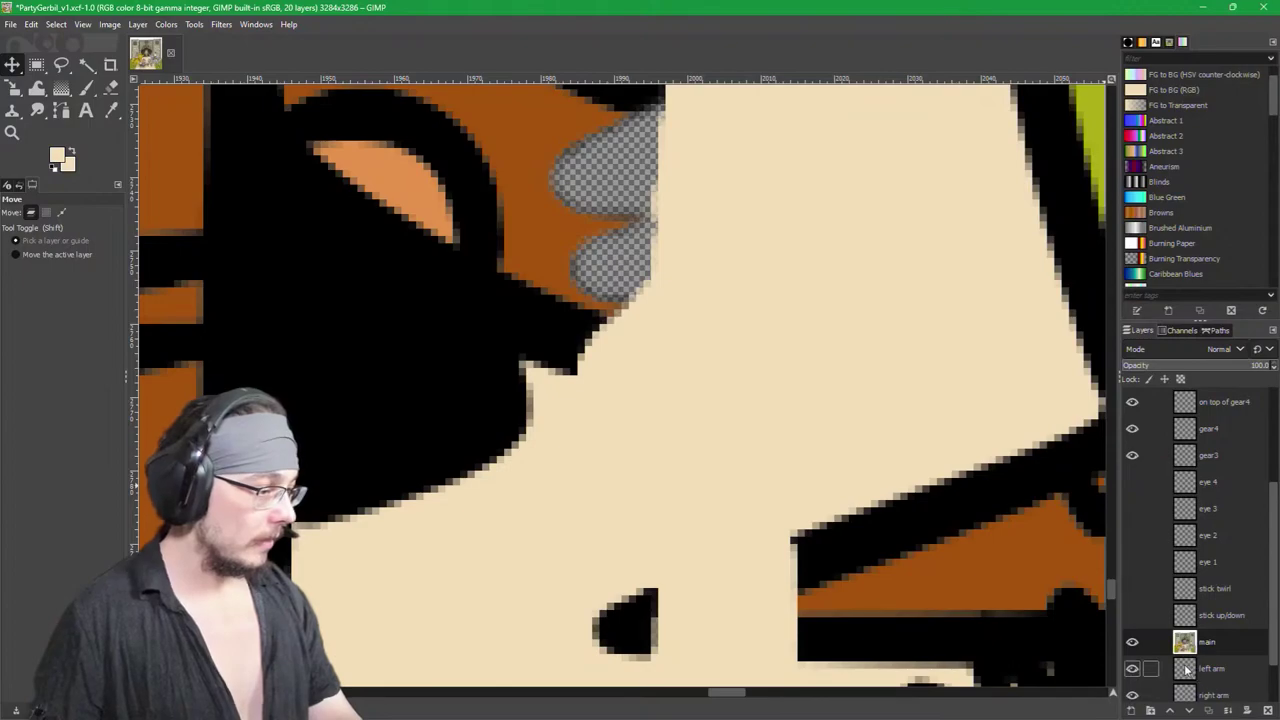
pyautogui.click(1132, 615)
pyautogui.click(1219, 622)
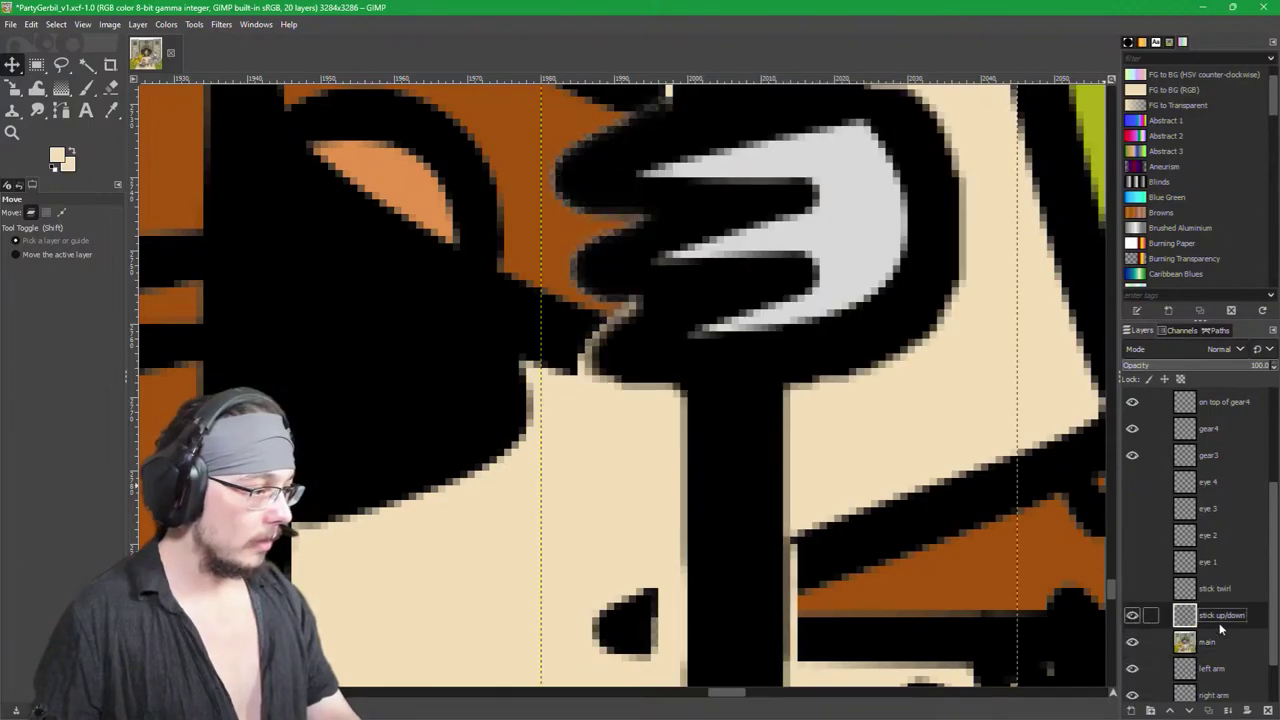
pyautogui.click(1217, 368)
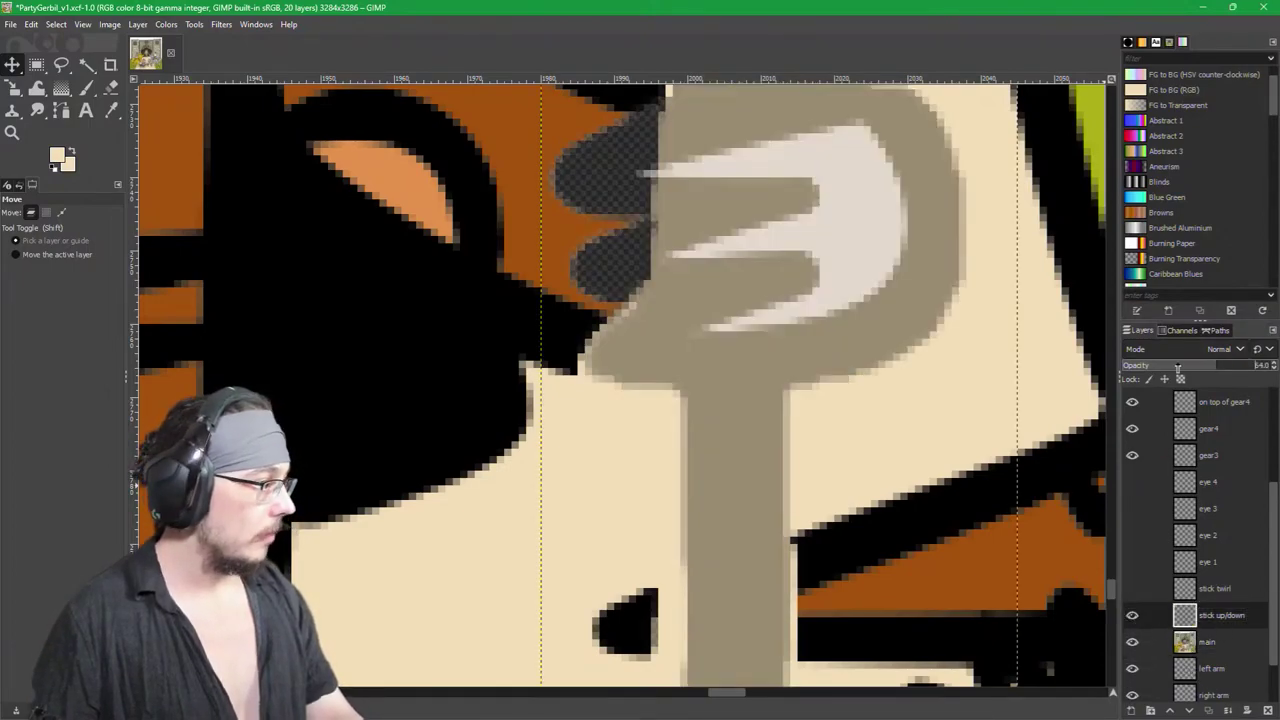
# Step: On the "main" layer, paint a rounded black outline closing the arm's end behind the translucent fist, using a size 10 Paintbrush
pyautogui.scroll(-3, 757, 600)
pyautogui.scroll(7, 757, 600)
pyautogui.hscroll(-1, 757, 700)
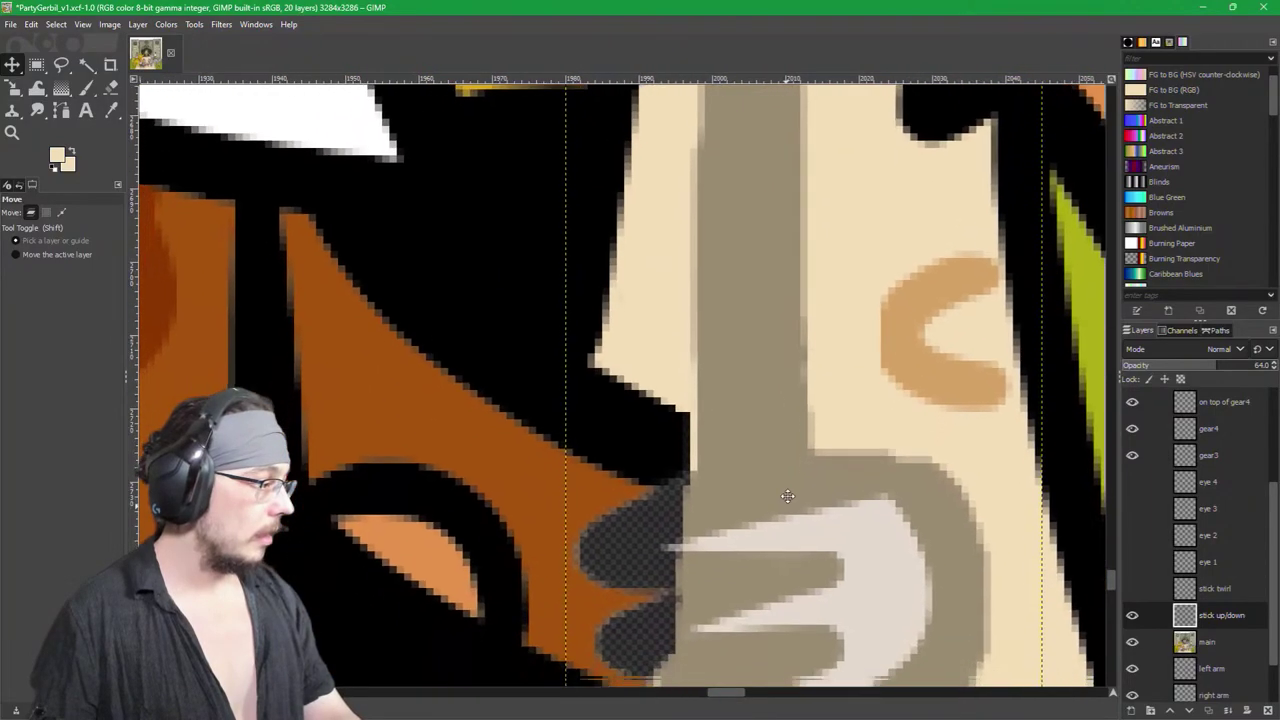
pyautogui.scroll(-3, 791, 223)
pyautogui.press('p')
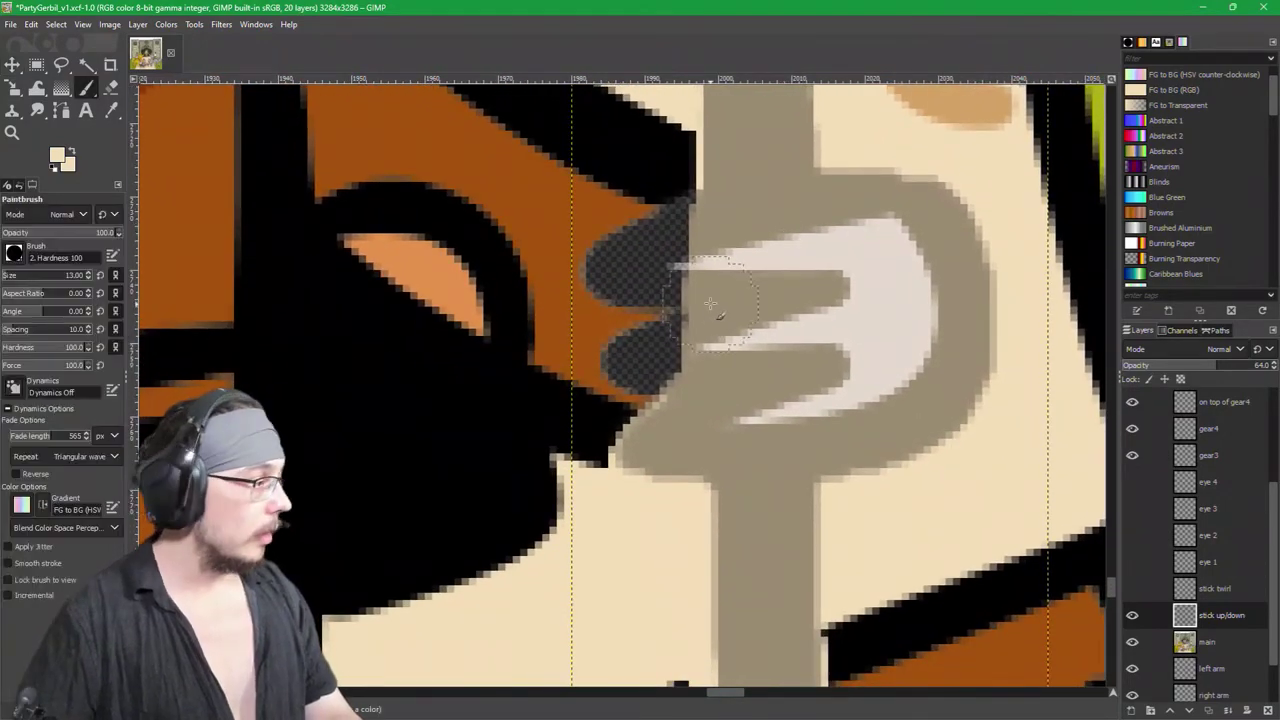
pyautogui.keyDown('ctrl'); pyautogui.click(651, 162); pyautogui.keyUp('ctrl')
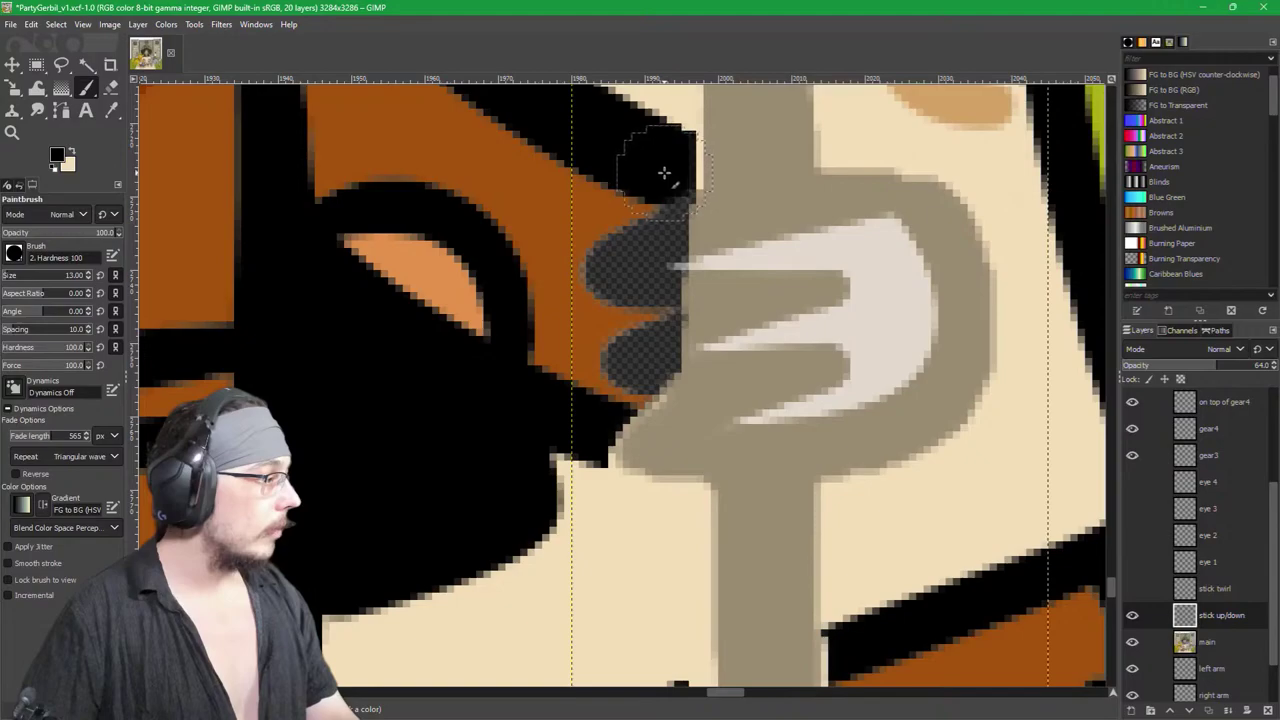
pyautogui.click(1206, 634)
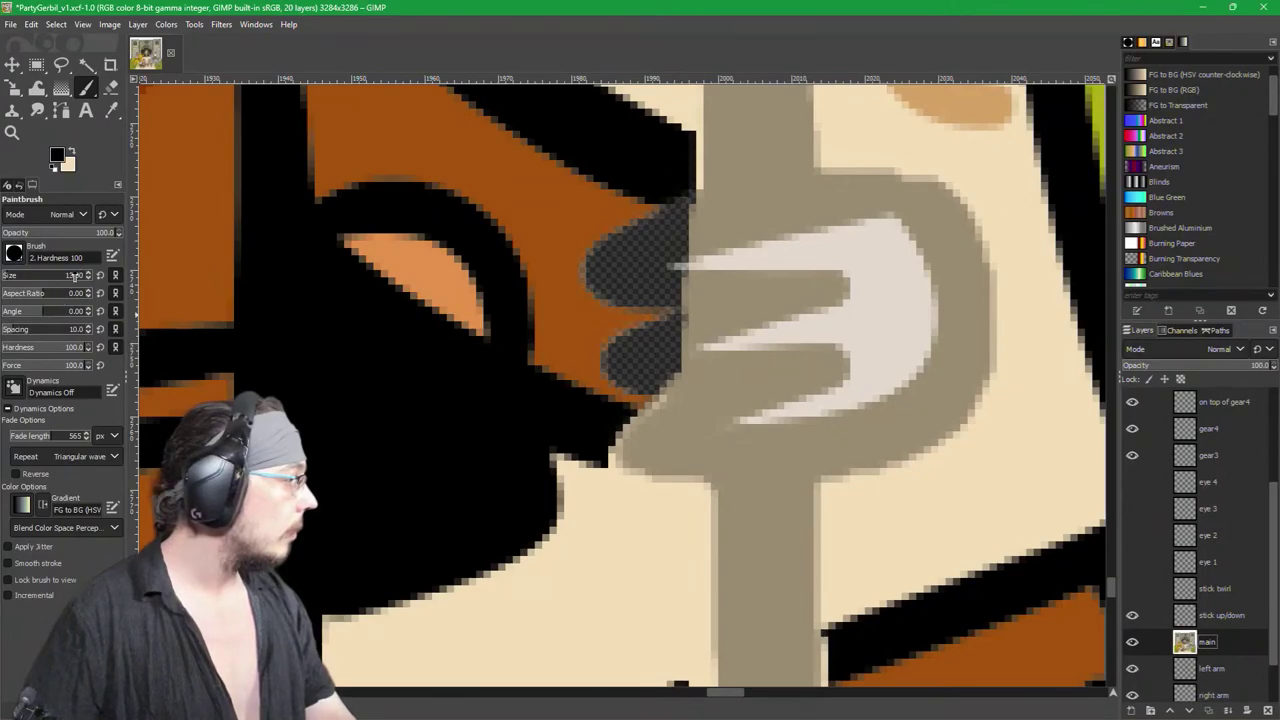
pyautogui.moveTo(675, 167)
pyautogui.mouseDown()
pyautogui.moveTo(686, 177)
pyautogui.moveTo(663, 163)
pyautogui.moveTo(780, 209)
pyautogui.moveTo(797, 228)
pyautogui.moveTo(808, 295)
pyautogui.moveTo(787, 420)
pyautogui.moveTo(770, 440)
pyautogui.moveTo(693, 450)
pyautogui.moveTo(624, 439)
pyautogui.moveTo(651, 443)
pyautogui.mouseUp()
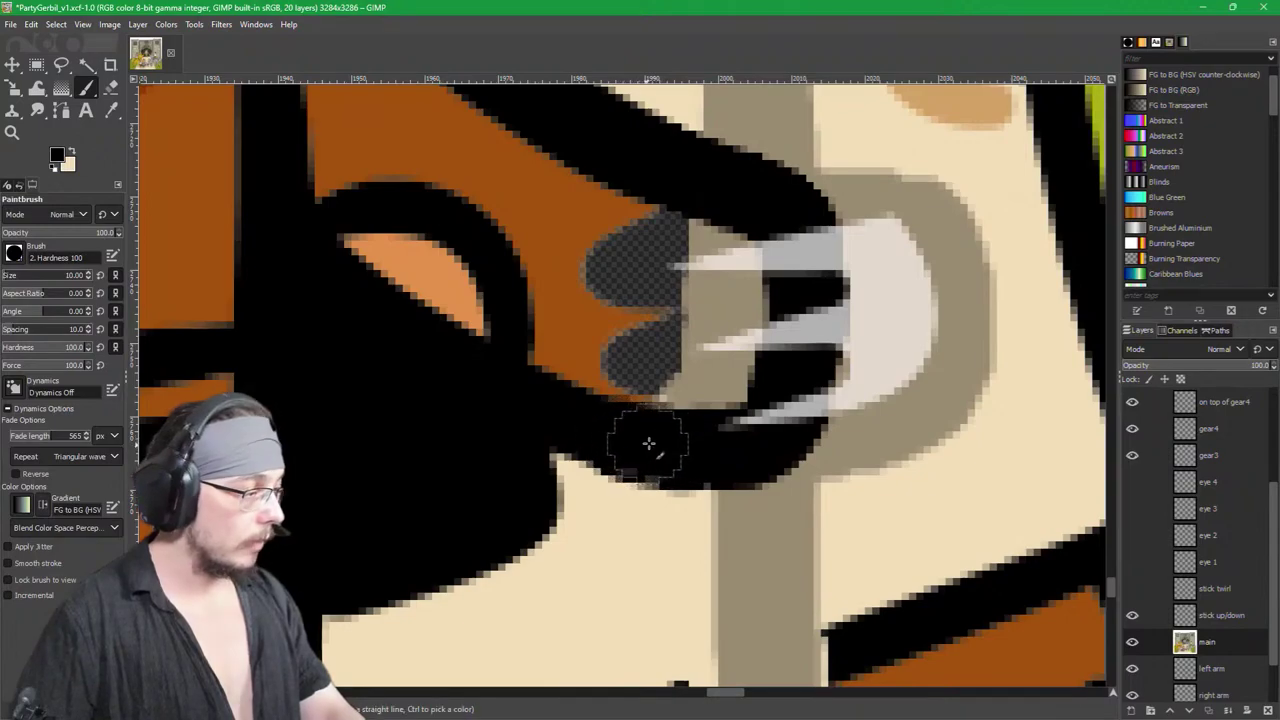
# Step: Sample the arm's brown and fill the transparent finger gaps and the beige area inside the new black outline
pyautogui.keyDown('ctrl'); pyautogui.click(568, 232); pyautogui.keyUp('ctrl')
pyautogui.moveTo(594, 262); pyautogui.dragTo(634, 296)
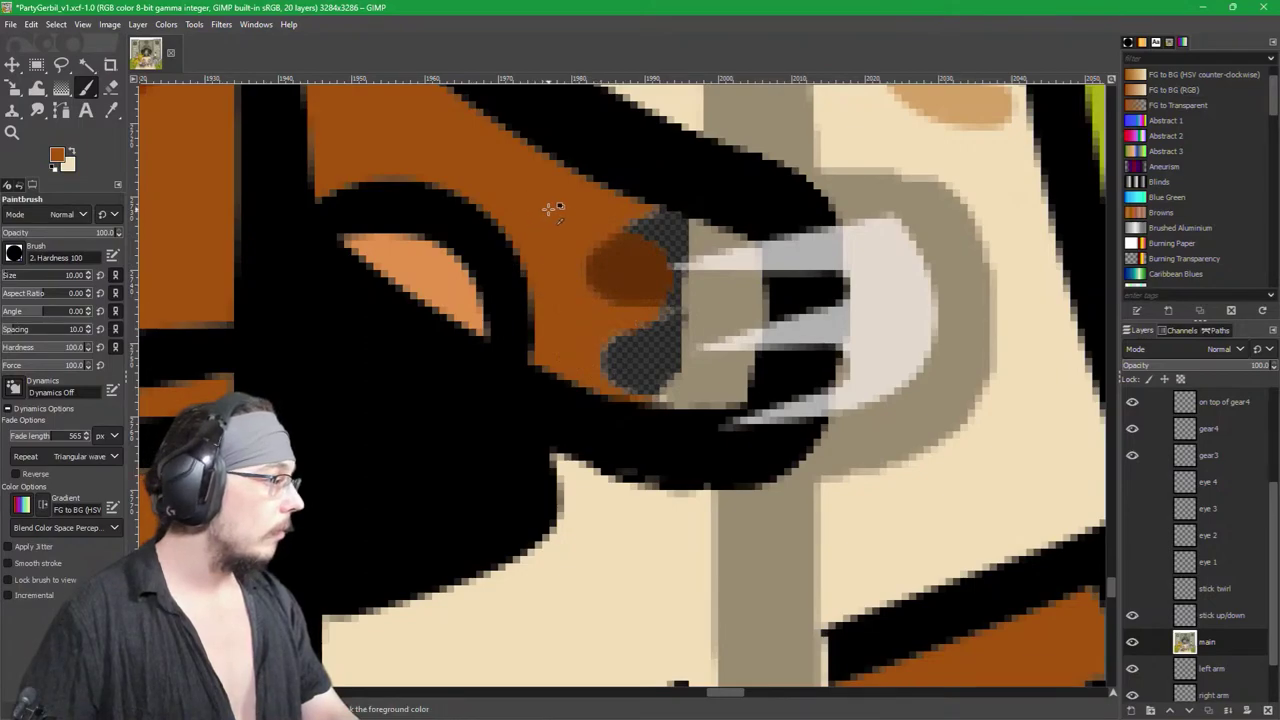
pyautogui.moveTo(623, 346); pyautogui.dragTo(632, 353)
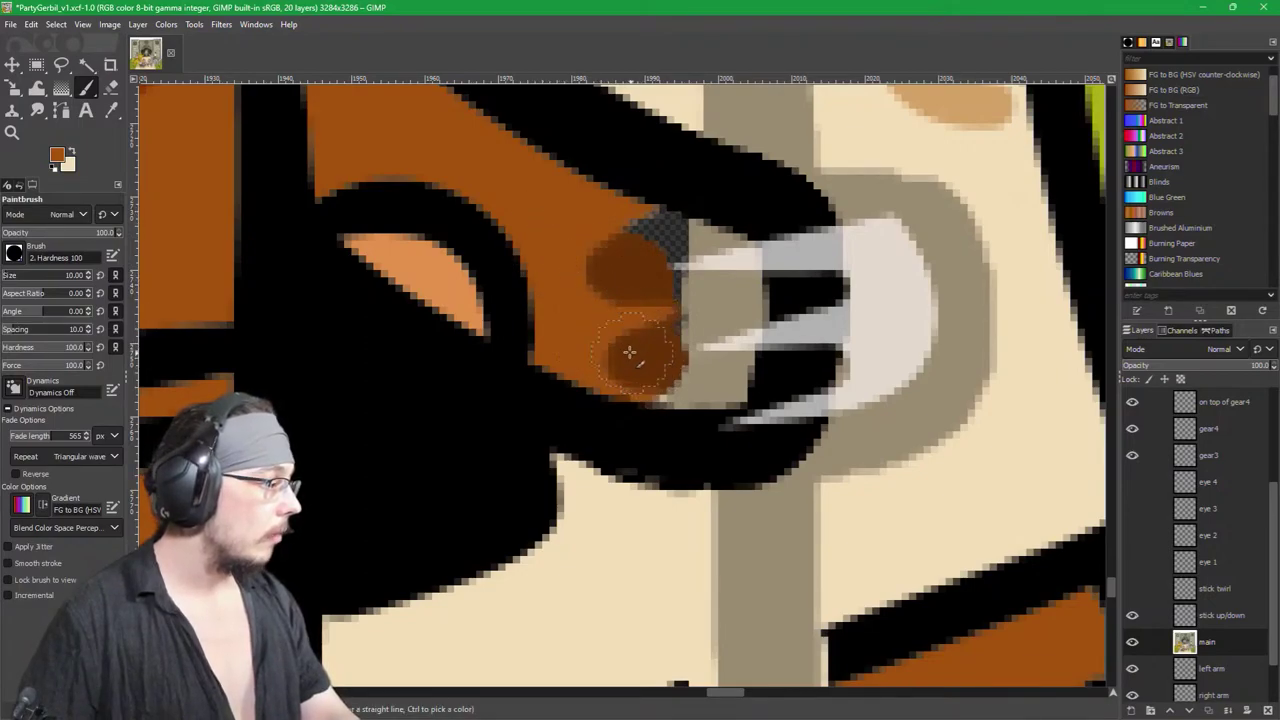
pyautogui.click(1132, 615)
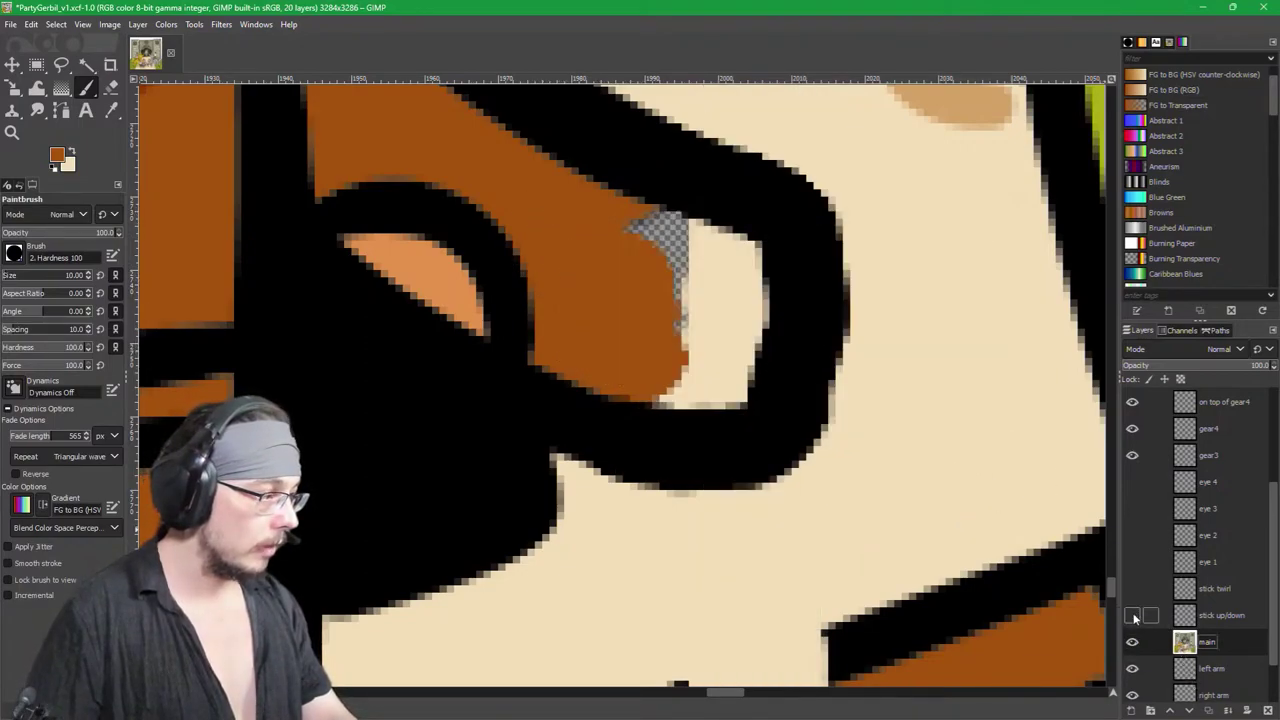
pyautogui.click(1132, 616)
pyautogui.moveTo(705, 316); pyautogui.dragTo(666, 300)
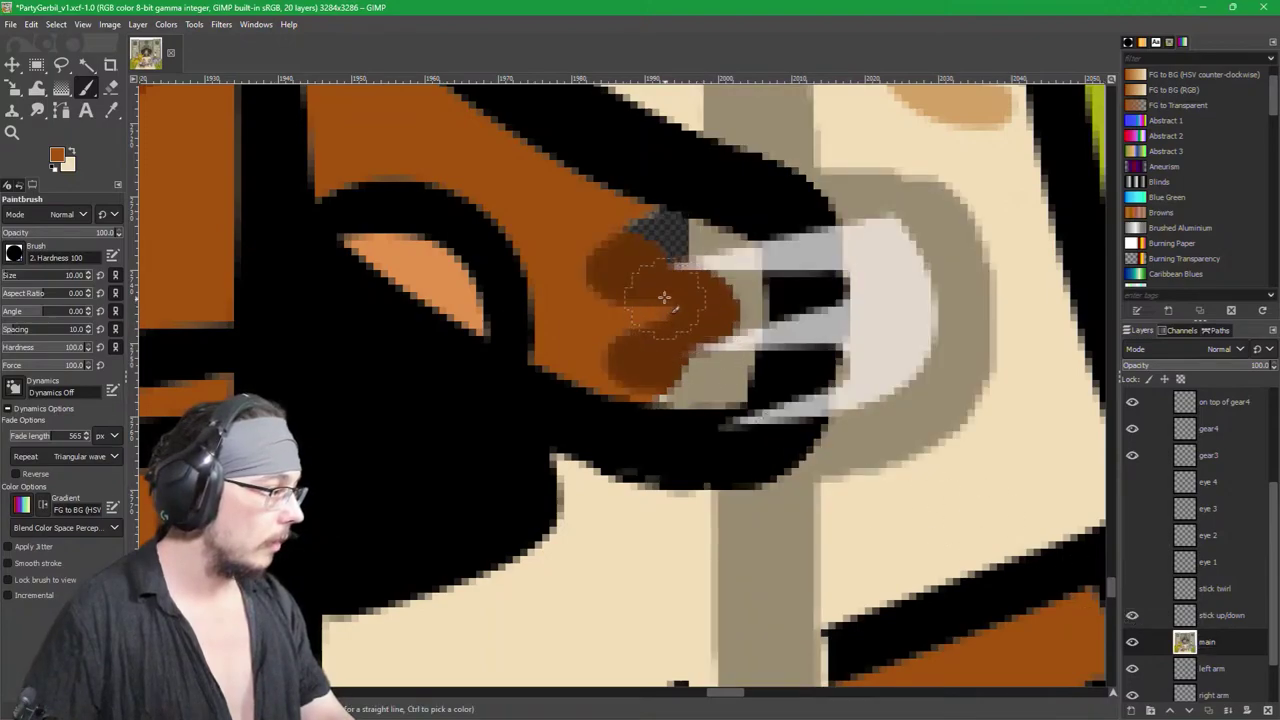
pyautogui.moveTo(641, 245)
pyautogui.mouseDown()
pyautogui.moveTo(718, 270)
pyautogui.moveTo(690, 313)
pyautogui.moveTo(687, 359)
pyautogui.moveTo(653, 360)
pyautogui.moveTo(716, 363)
pyautogui.moveTo(721, 302)
pyautogui.mouseUp()
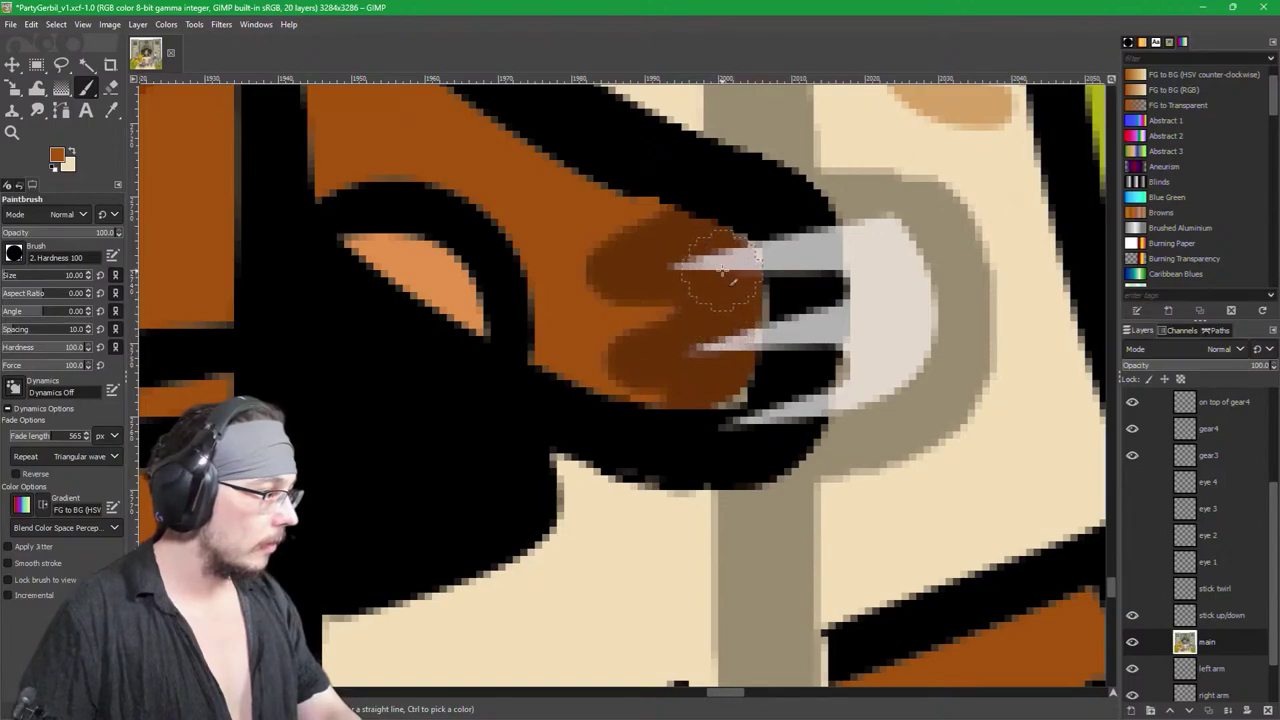
# Step: Clean up the end of the large grey gerbil's brown sleeve with brown, black and cream paint, hiding the stick up/down layer
pyautogui.moveTo(714, 363); pyautogui.dragTo(720, 368)
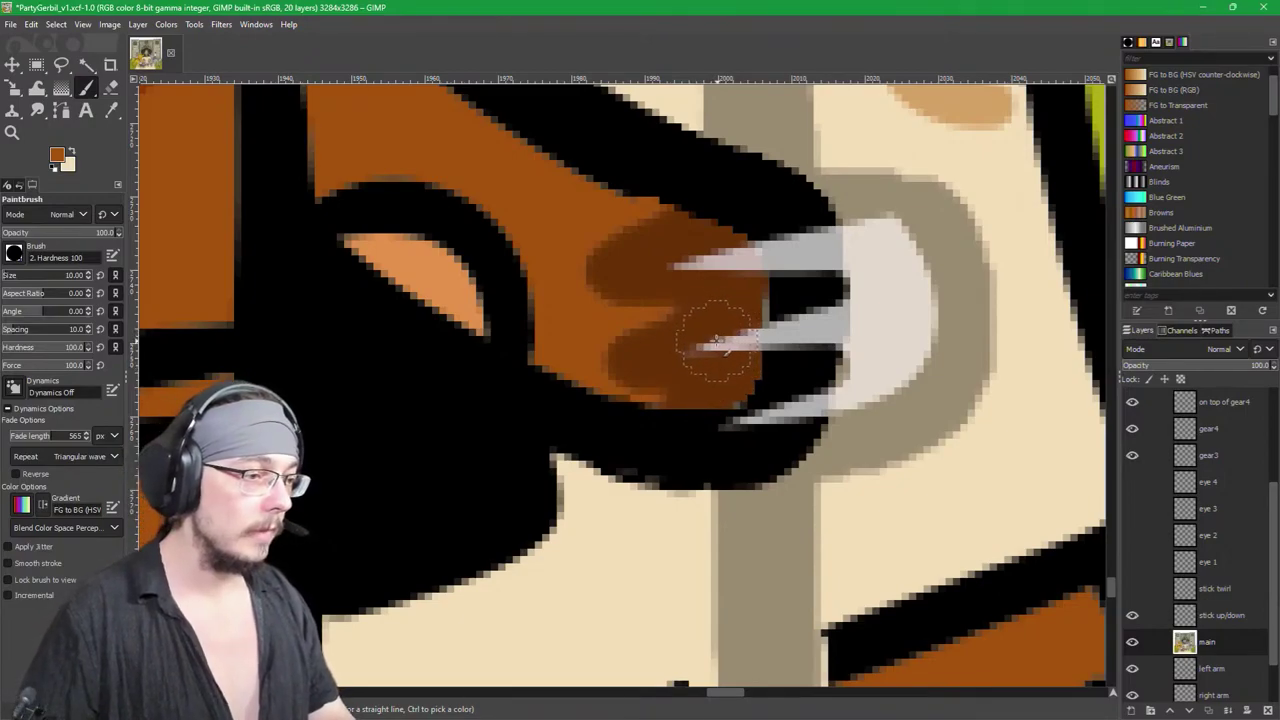
pyautogui.keyDown('ctrl'); pyautogui.click(658, 172); pyautogui.keyUp('ctrl')
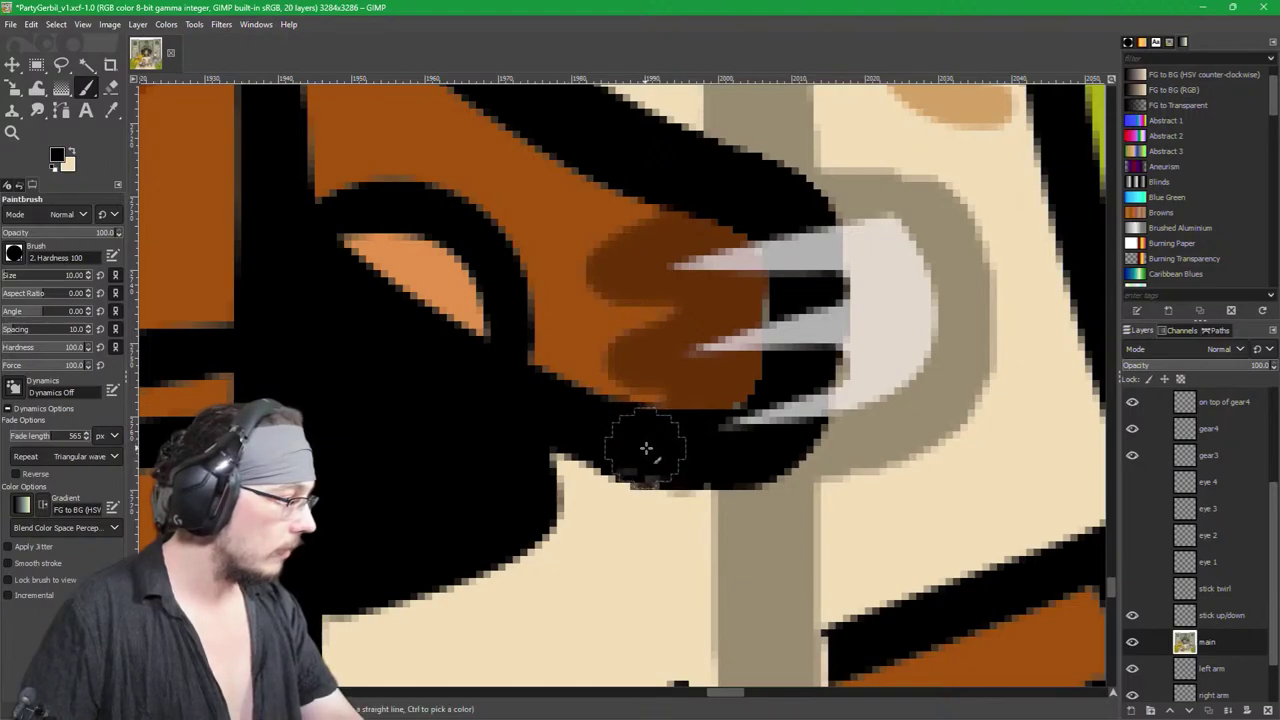
pyautogui.click(1132, 616)
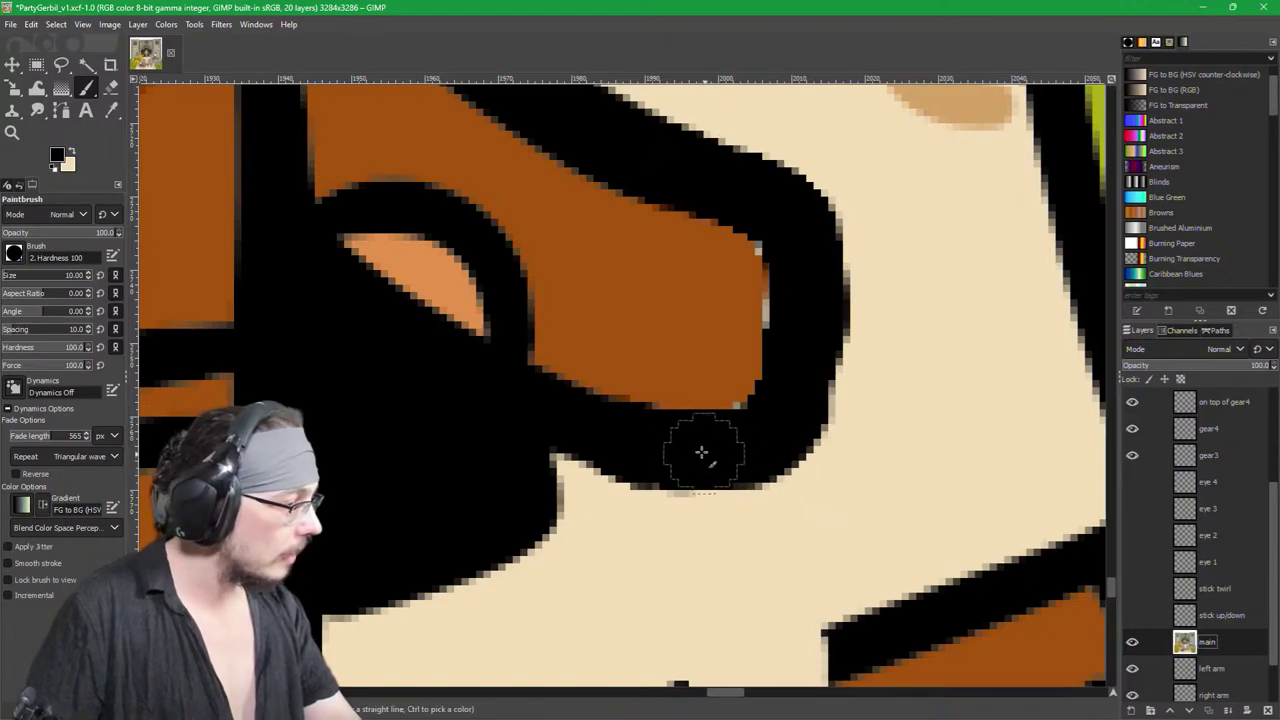
pyautogui.keyDown('ctrl'); pyautogui.click(705, 549); pyautogui.keyUp('ctrl')
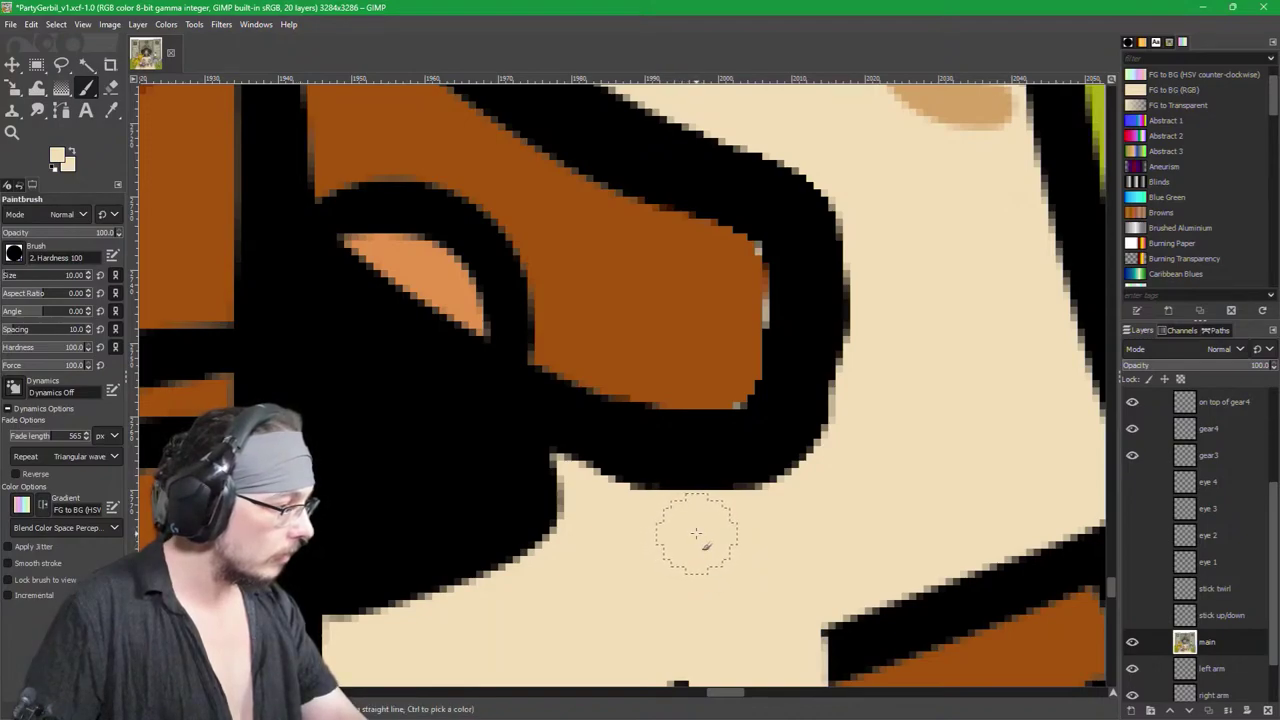
# Step: Smooth the black outline around the sleeve's end with the Paintbrush and check it against the stick up/down layer
pyautogui.moveTo(790, 372); pyautogui.dragTo(797, 395)
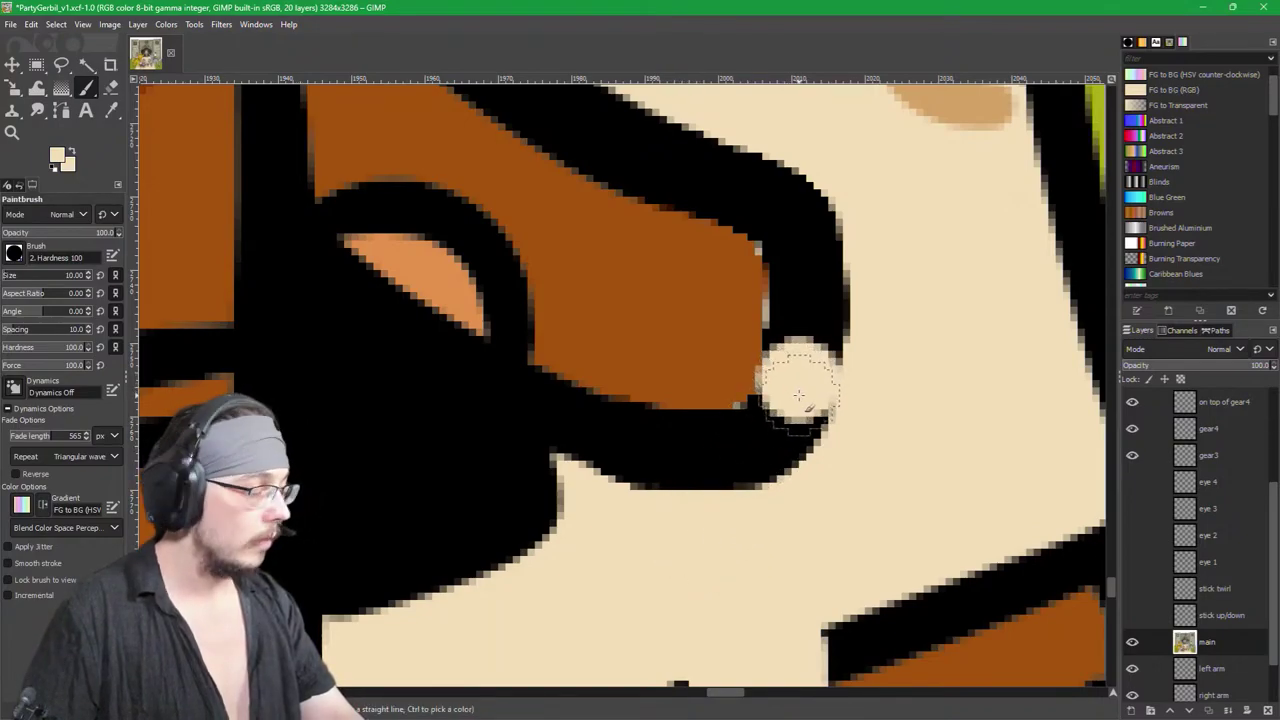
pyautogui.hotkey('ctrl', 'z')
pyautogui.keyDown('ctrl'); pyautogui.click(785, 425); pyautogui.keyUp('ctrl')
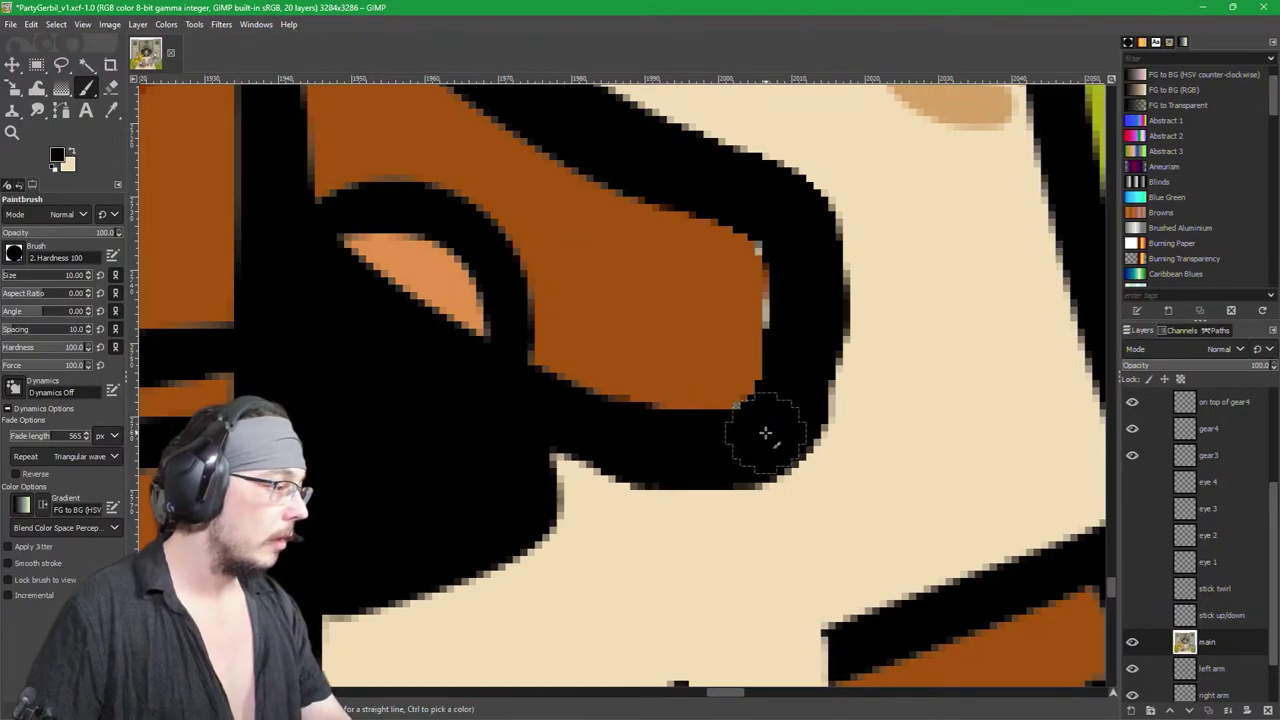
pyautogui.moveTo(766, 434)
pyautogui.mouseDown()
pyautogui.moveTo(791, 417)
pyautogui.moveTo(806, 366)
pyautogui.moveTo(790, 248)
pyautogui.moveTo(801, 293)
pyautogui.mouseUp()
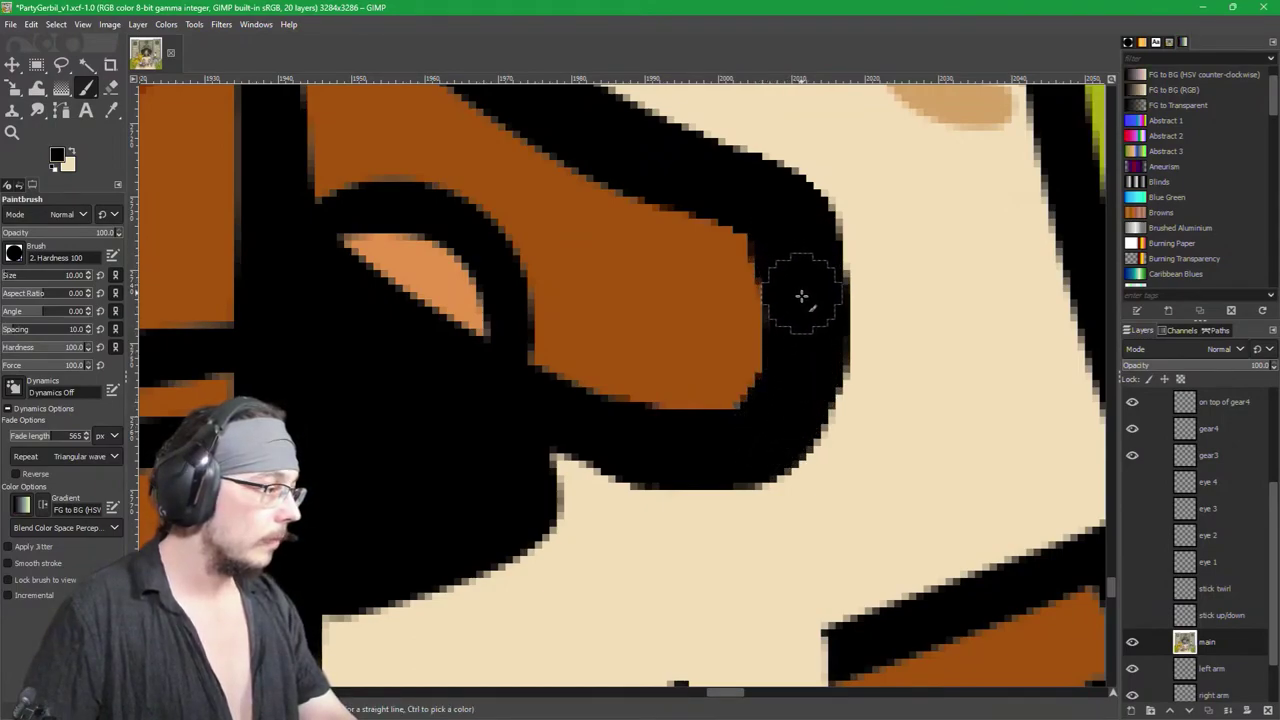
pyautogui.click(1132, 615)
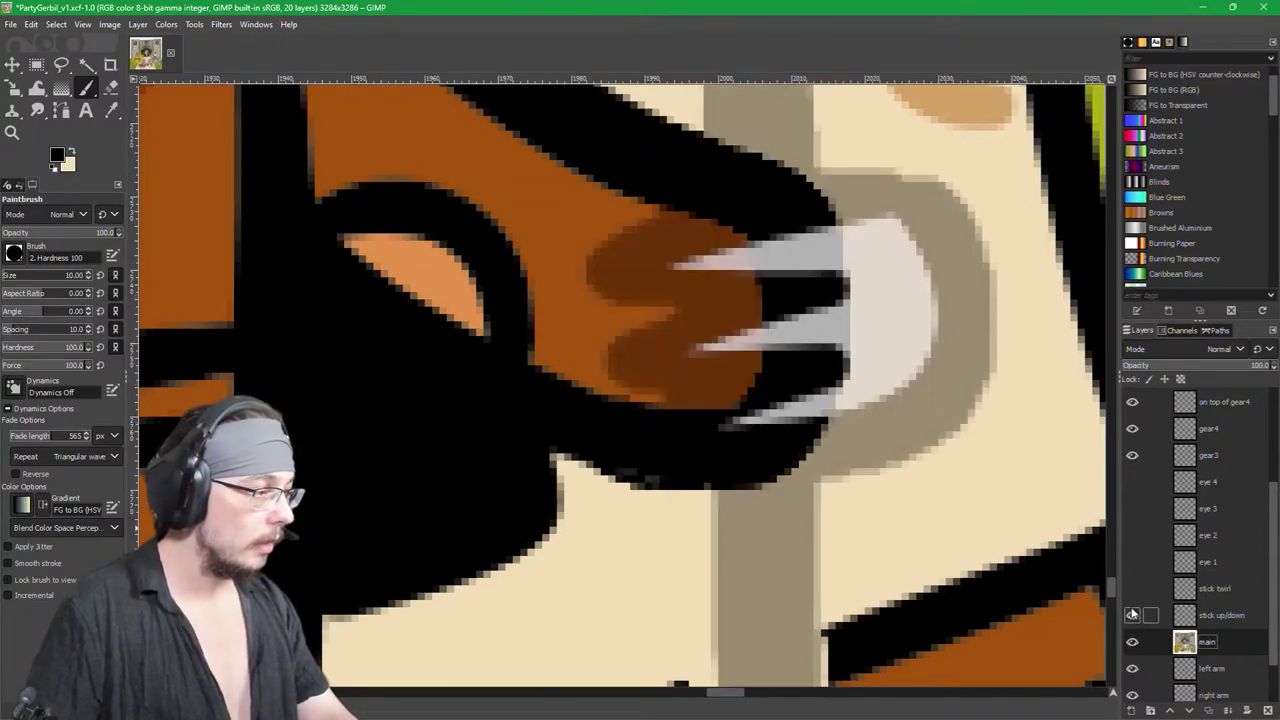
pyautogui.click(1132, 615)
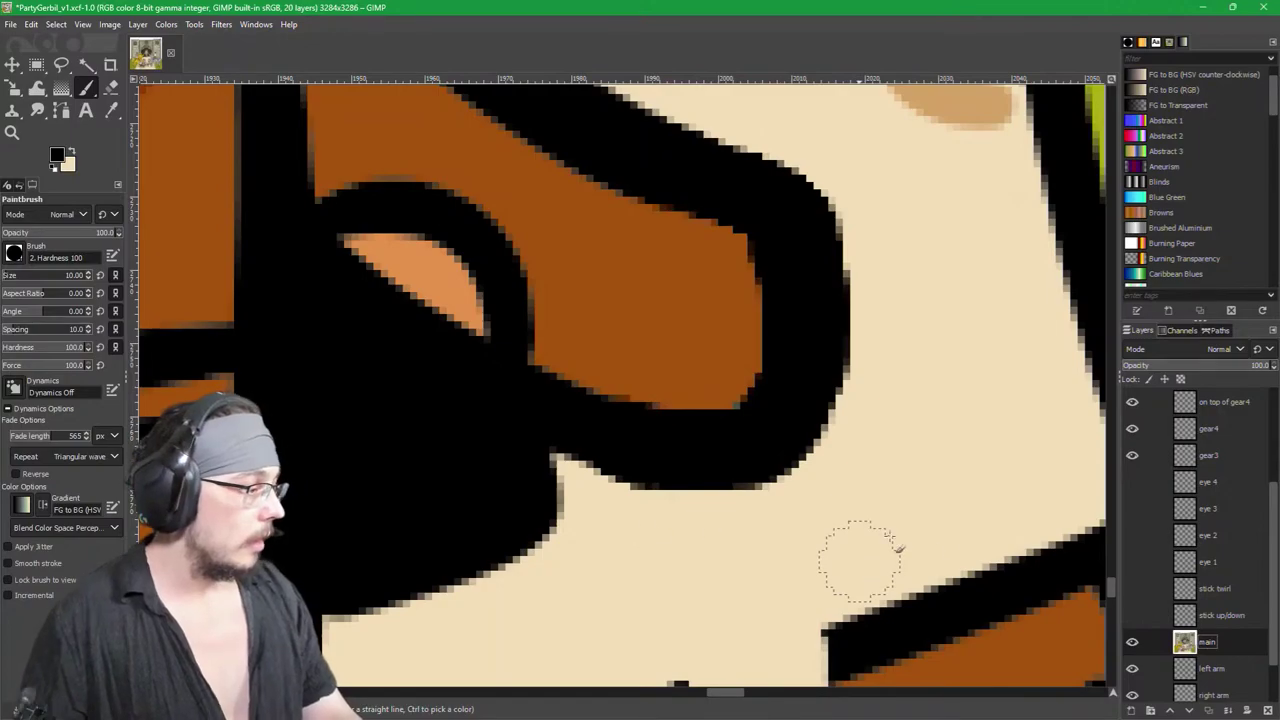
# Step: Show the stick up/down layer and paint the brown shoe's missing black outline behind the stick with a size 5 brush
pyautogui.press('m')
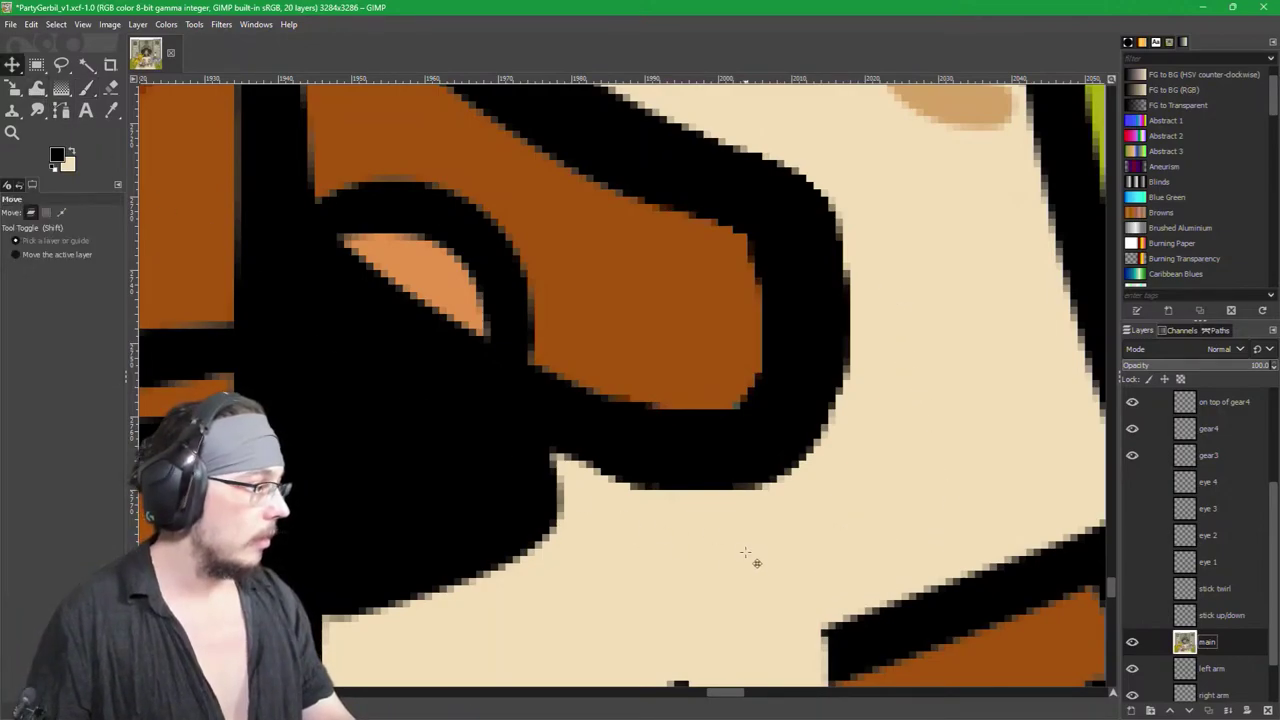
pyautogui.scroll(-5, 745, 553)
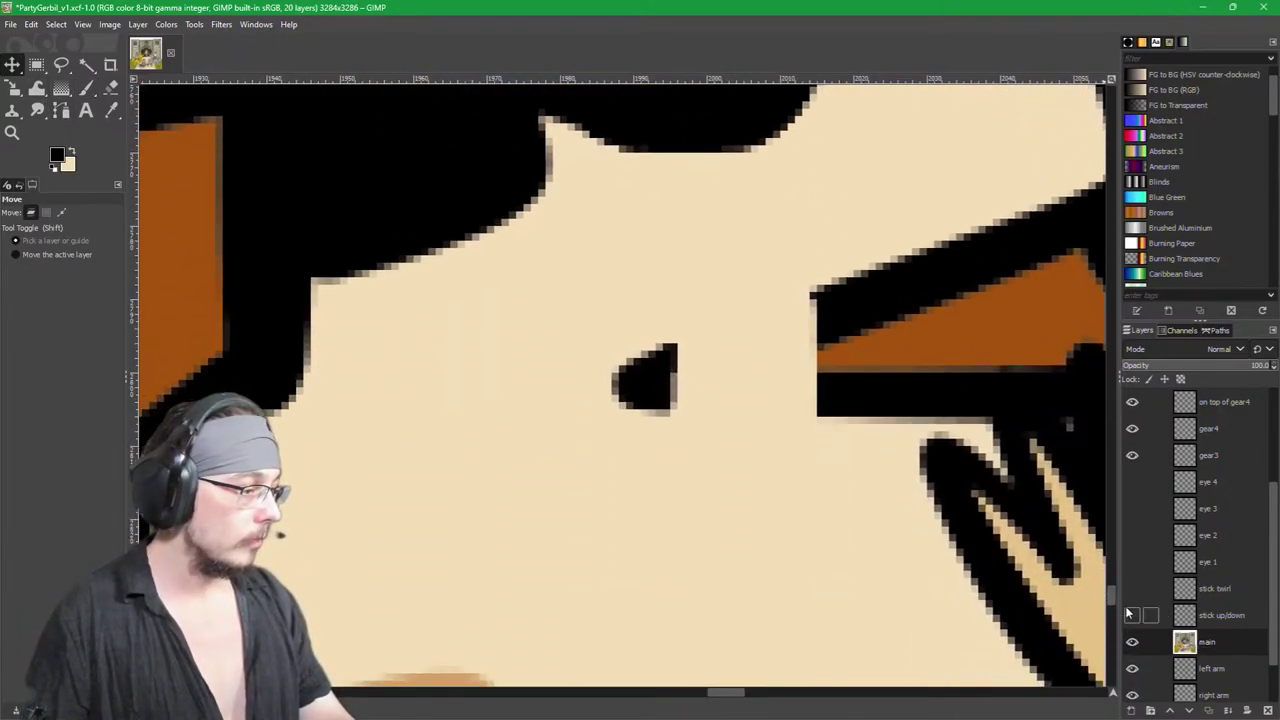
pyautogui.click(1132, 615)
pyautogui.press('p')
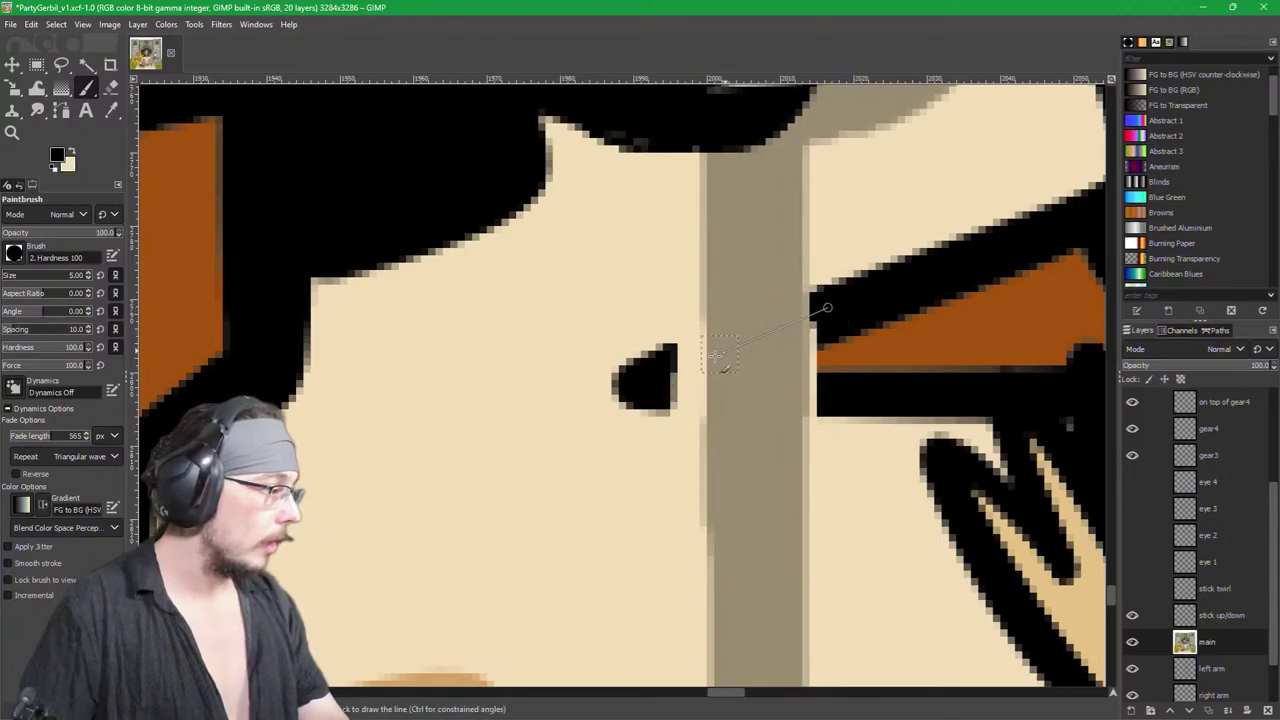
pyautogui.moveTo(680, 371); pyautogui.dragTo(671, 389)
pyautogui.click(670, 396)
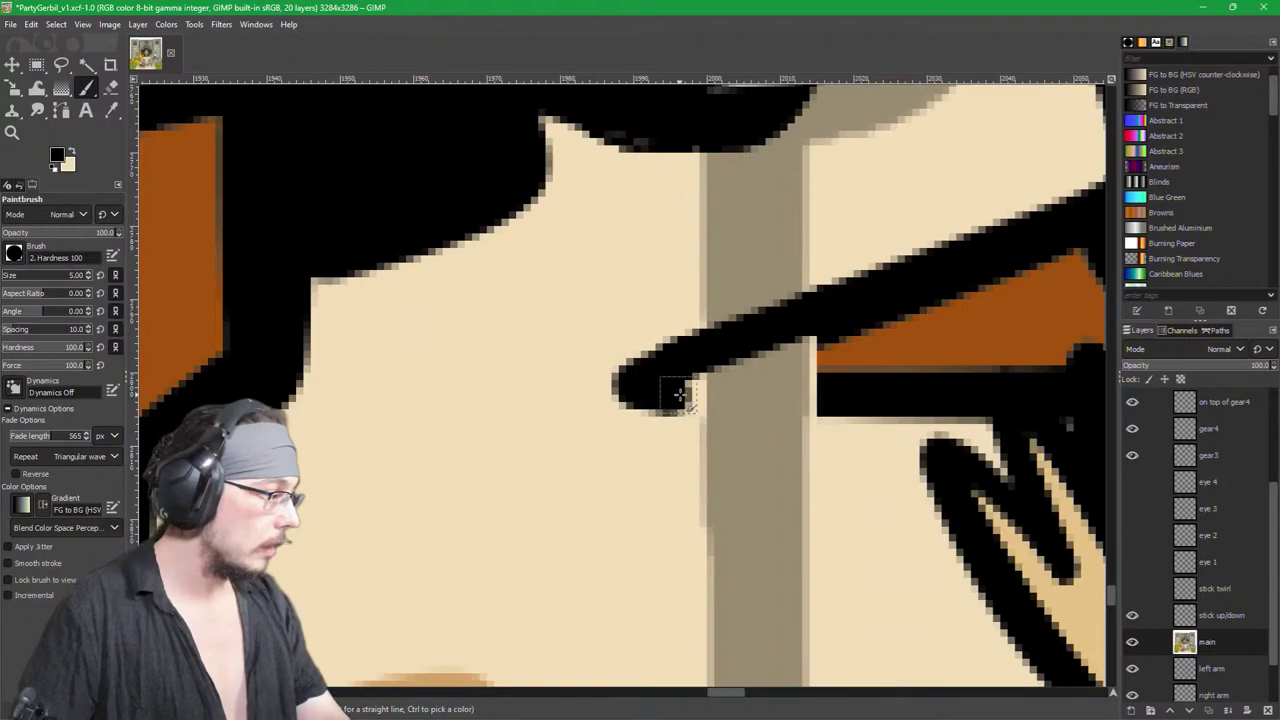
pyautogui.keyDown('shift'); pyautogui.click(830, 398); pyautogui.keyUp('shift')
pyautogui.moveTo(827, 392)
pyautogui.mouseDown()
pyautogui.moveTo(706, 380)
pyautogui.moveTo(806, 346)
pyautogui.moveTo(792, 367)
pyautogui.mouseUp()
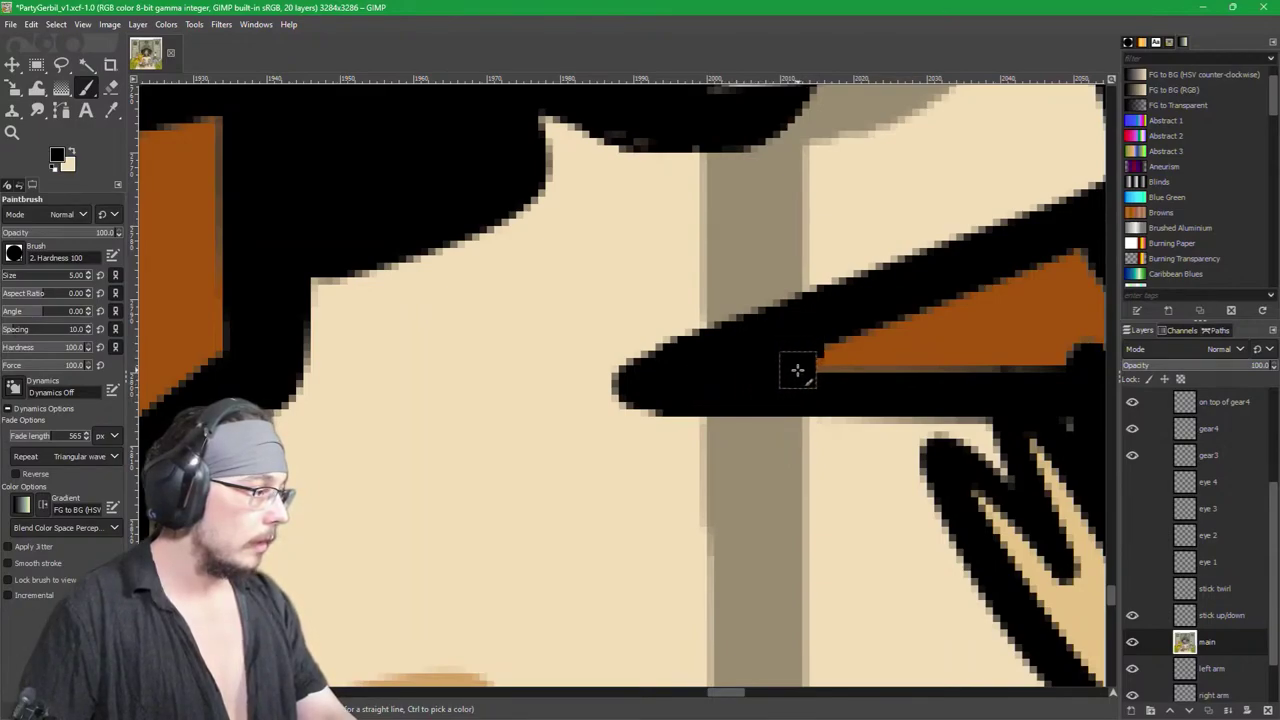
# Step: Extend the shoe's brown fill toward its tip with straight size 1 brush lines, using brown and black sampled from the drawing
pyautogui.press('[')
pyautogui.press('[')
pyautogui.press('[')
pyautogui.press('[')
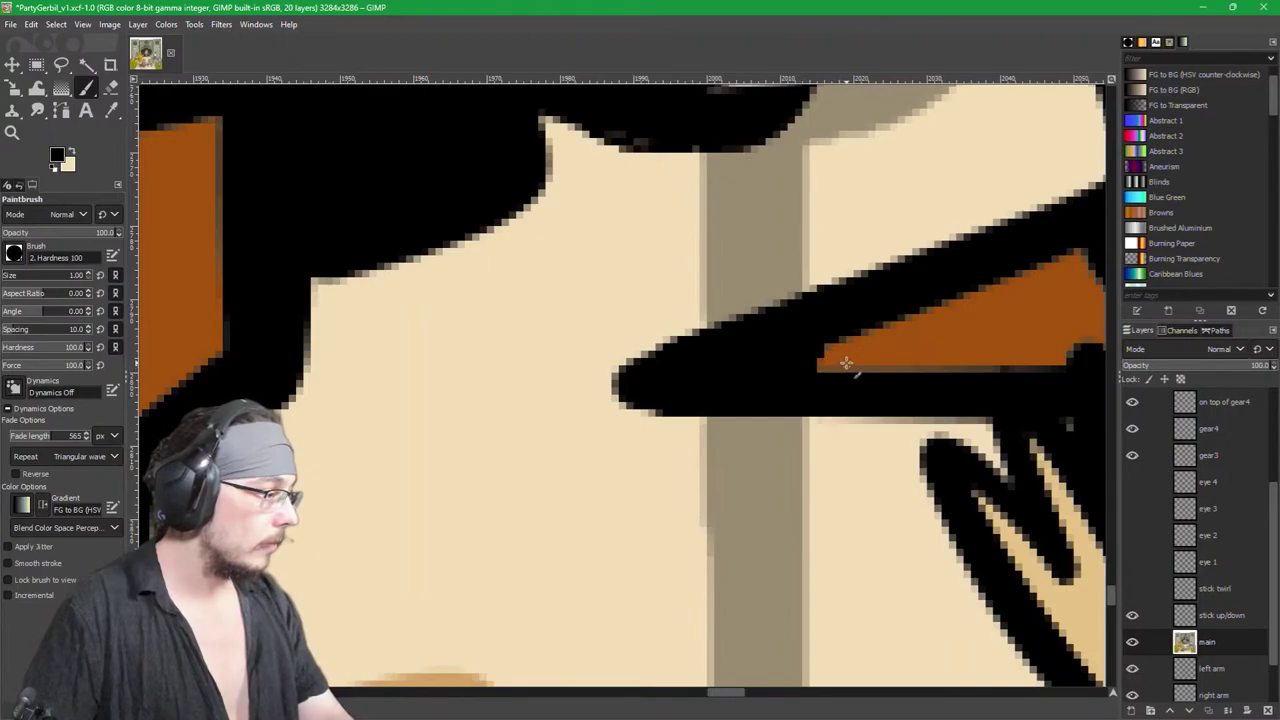
pyautogui.keyDown('ctrl'); pyautogui.click(834, 354); pyautogui.keyUp('ctrl')
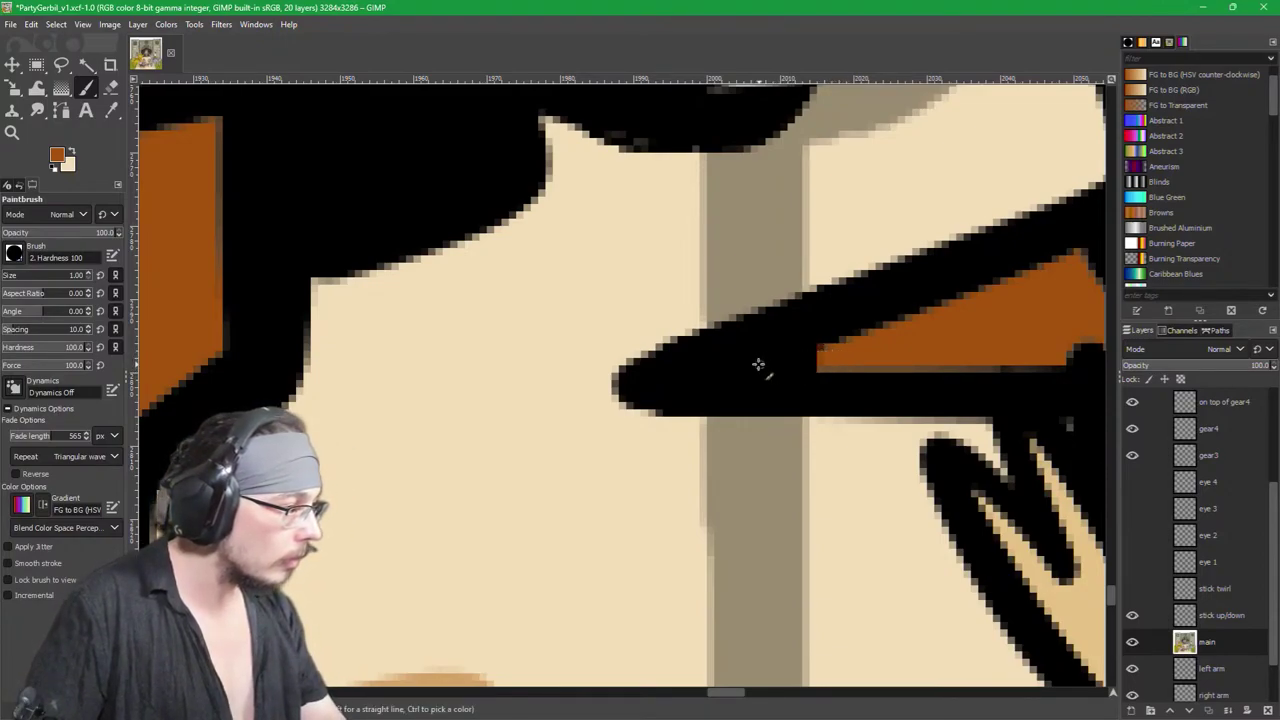
pyautogui.keyDown('shift'); pyautogui.click(724, 369); pyautogui.keyUp('shift')
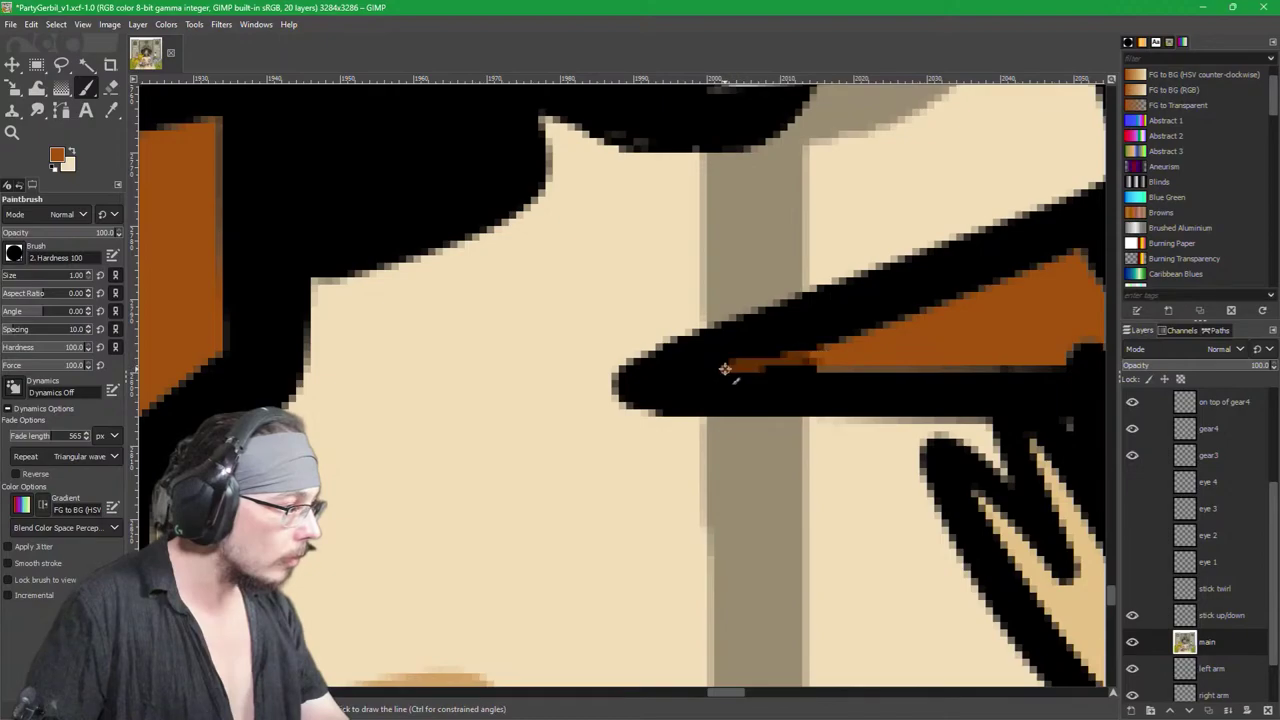
pyautogui.keyDown('shift'); pyautogui.click(829, 366); pyautogui.keyUp('shift')
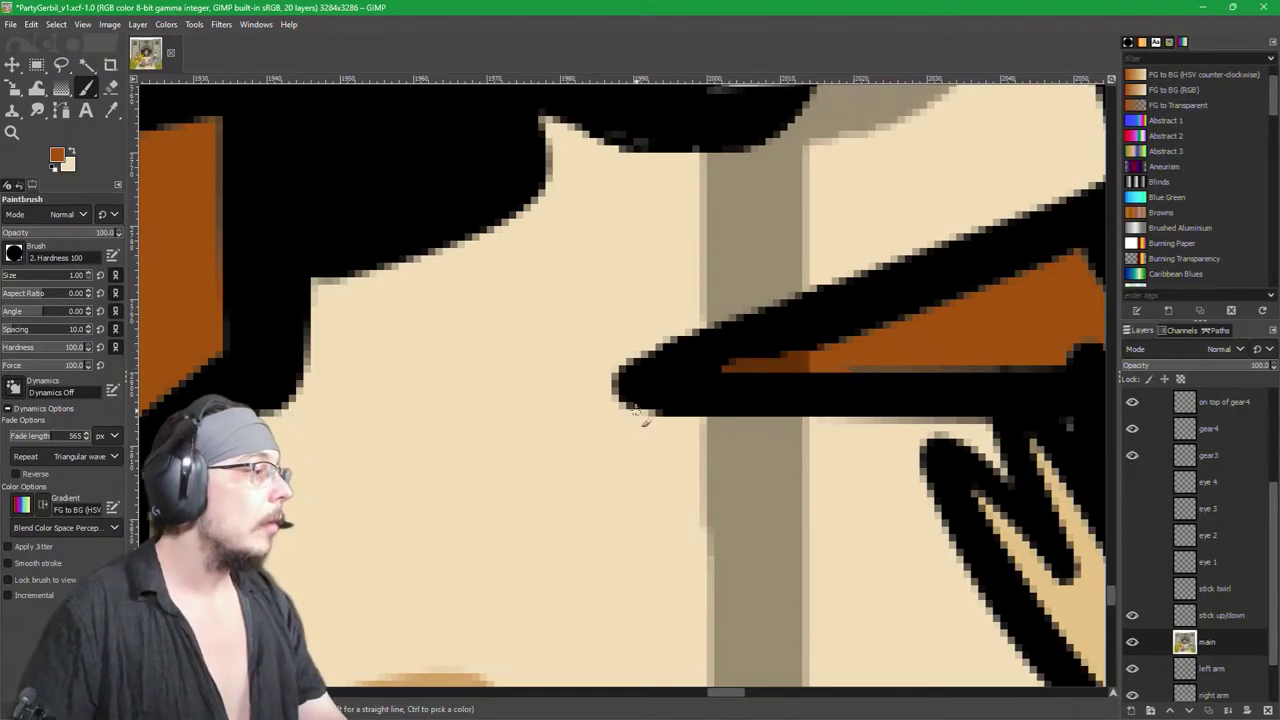
pyautogui.keyDown('ctrl'); pyautogui.click(785, 349); pyautogui.keyUp('ctrl')
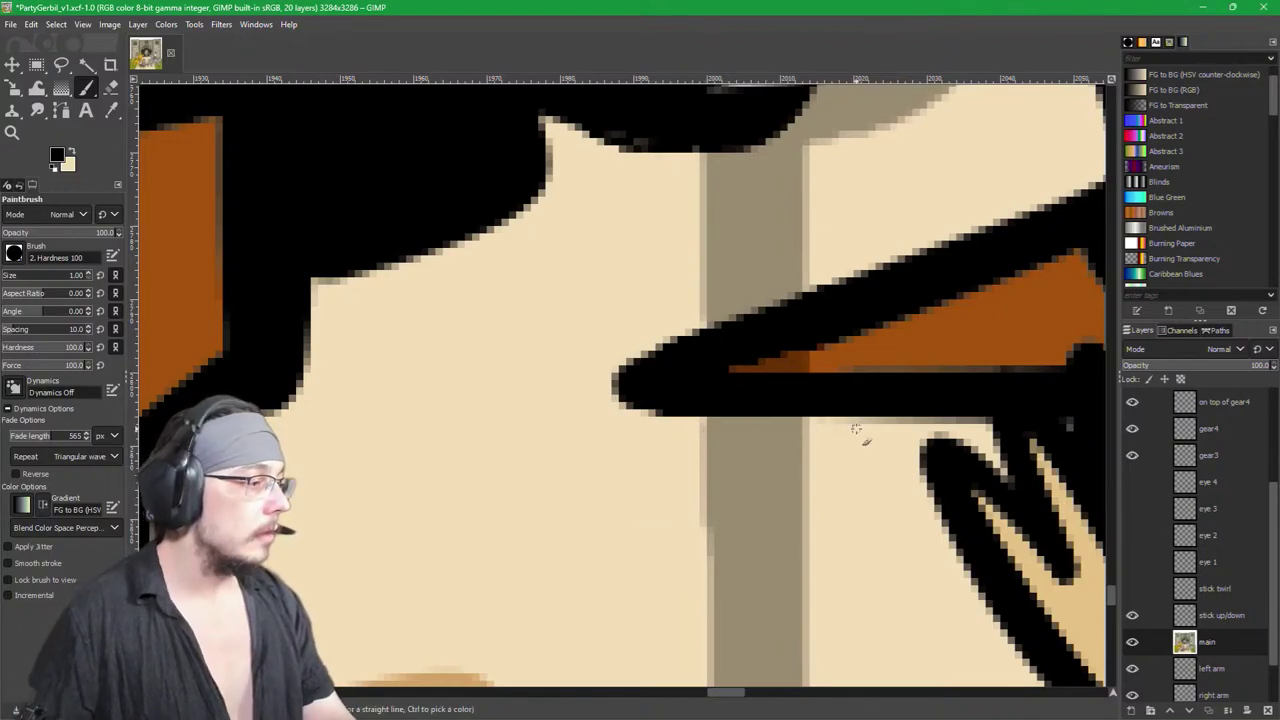
# Step: Touch up the black outline at the shoe's tip with the size 1 brush and save the image
pyautogui.press('m')
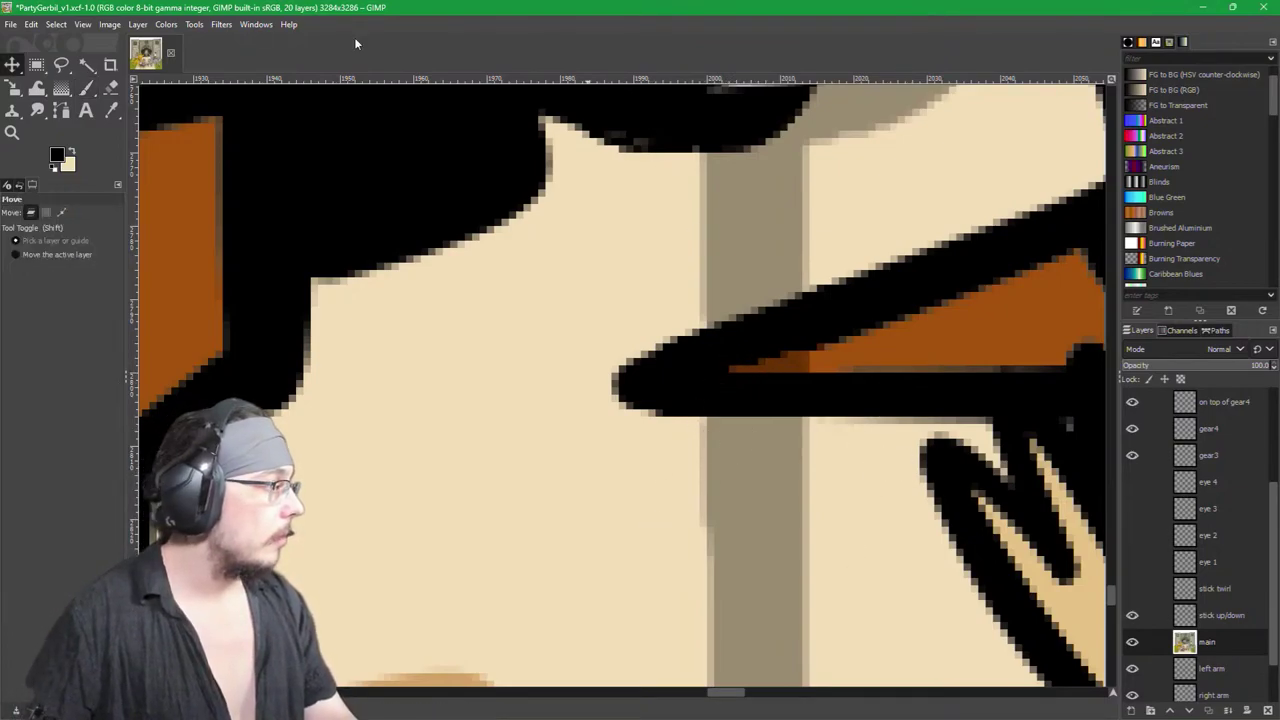
pyautogui.scroll(-4, 850, 488)
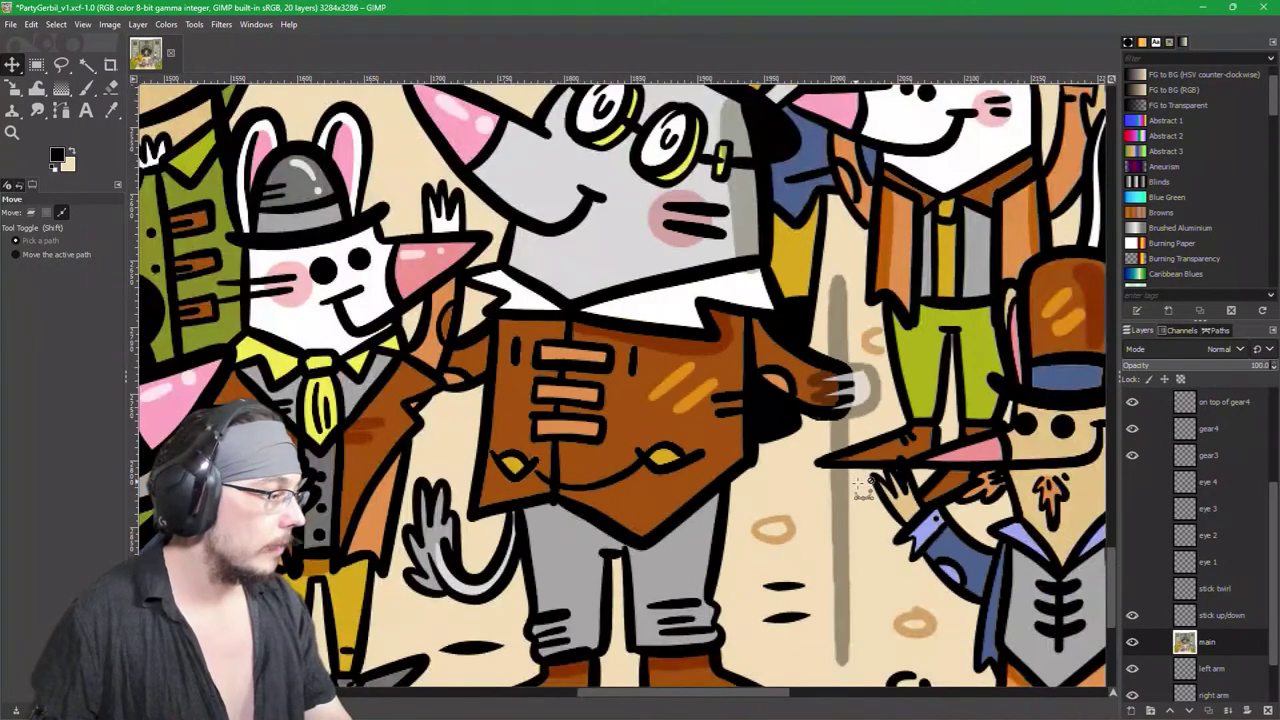
pyautogui.scroll(4, 845, 490)
pyautogui.scroll(2, 540, 310)
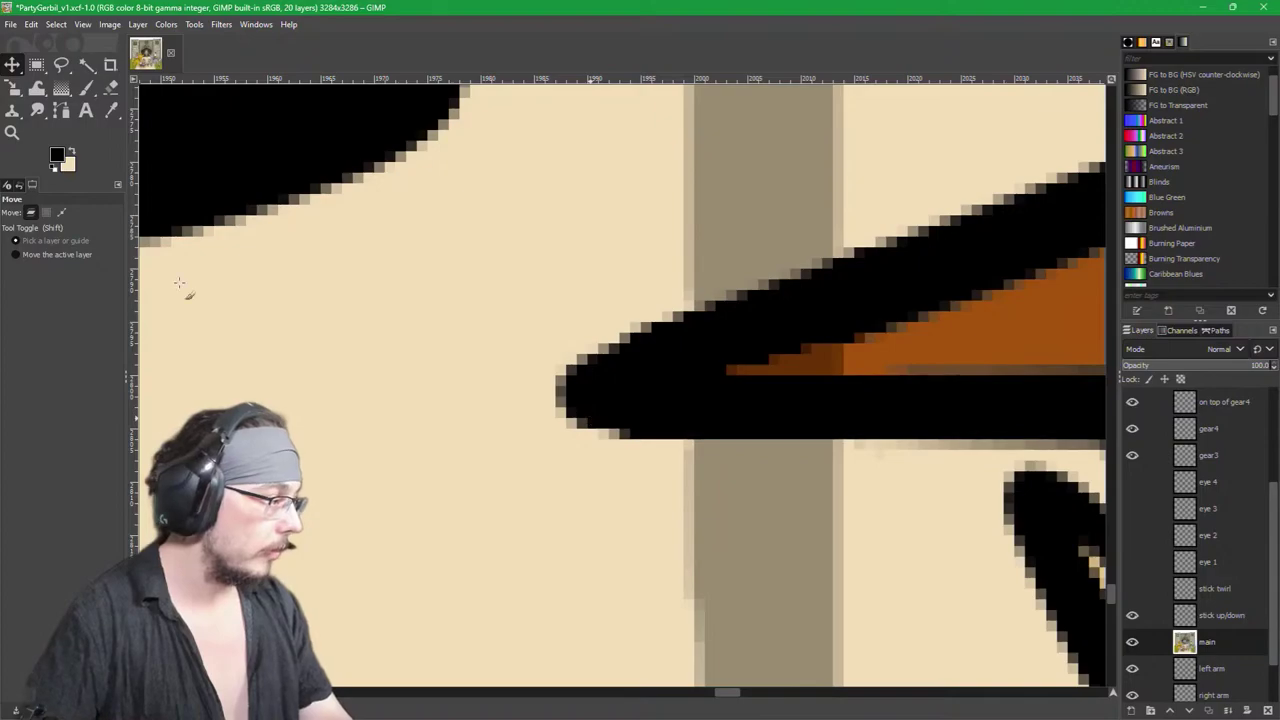
pyautogui.press('p')
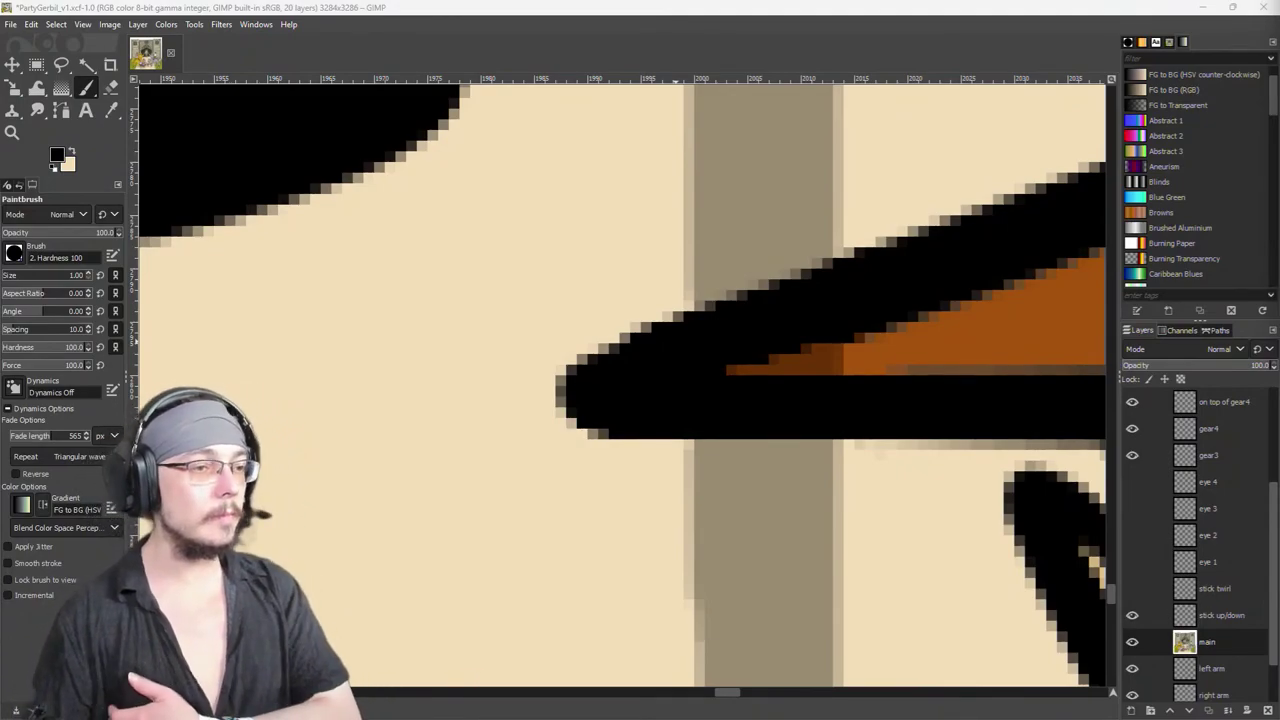
pyautogui.press('m')
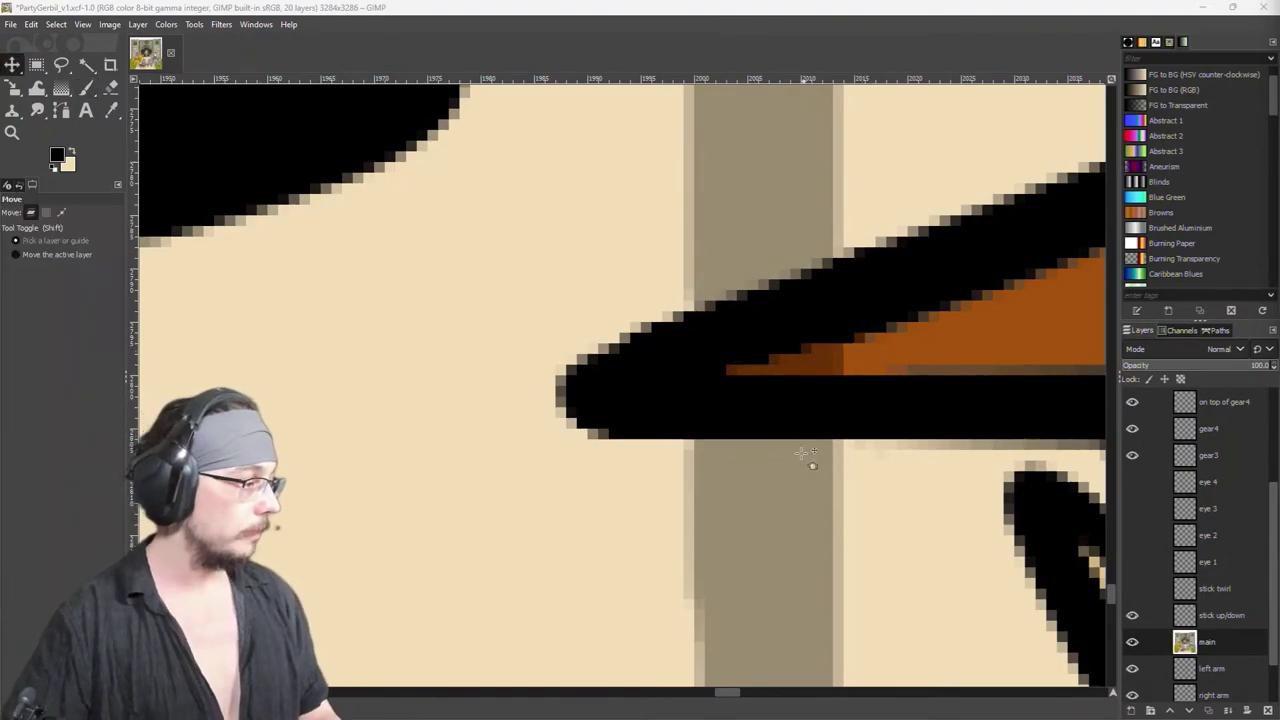
pyautogui.click(718, 18)
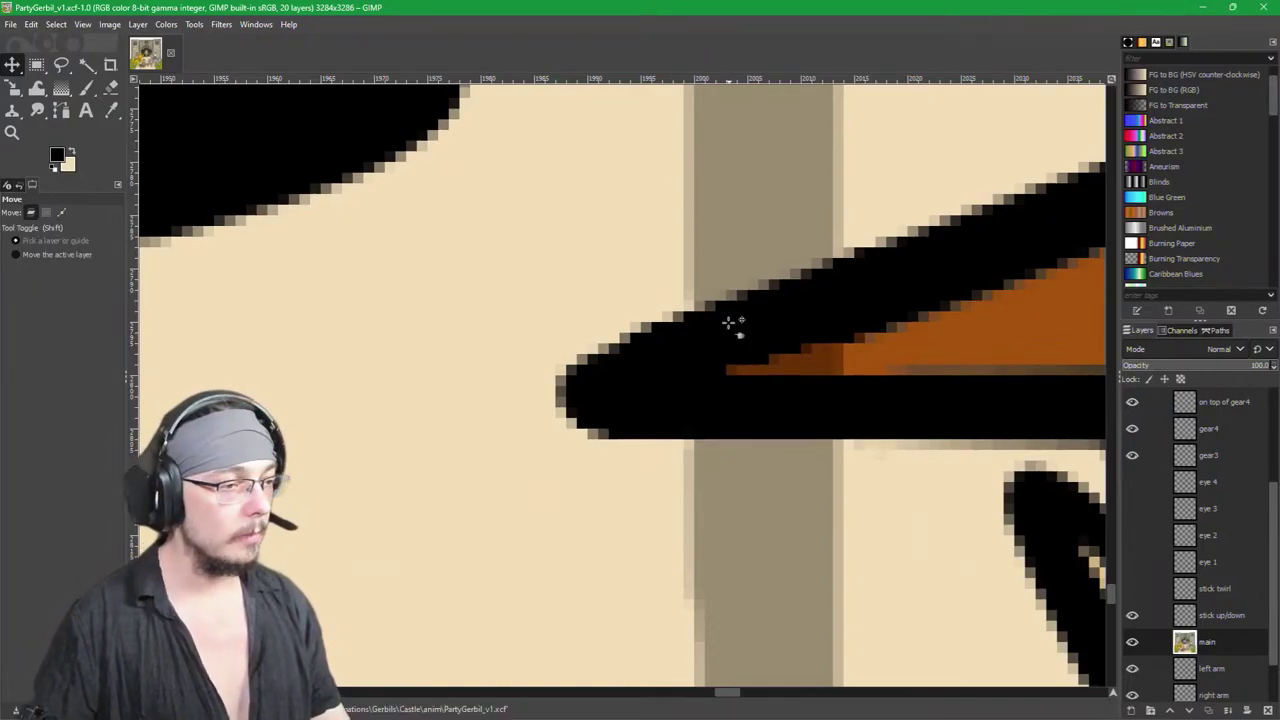
# Step: Select the stick up/down layer and set its opacity to 100
pyautogui.scroll(-5, 740, 316)
pyautogui.scroll(2, 740, 316)
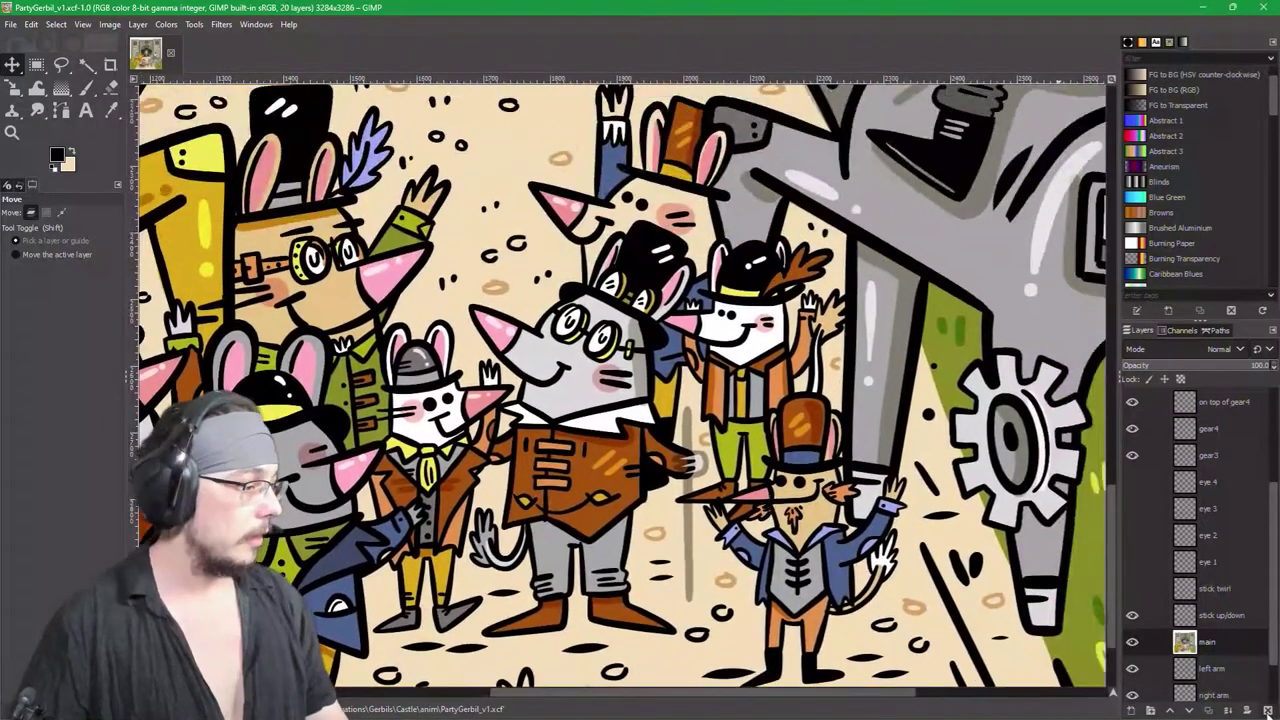
pyautogui.click(1192, 615)
pyautogui.moveTo(1213, 368); pyautogui.dragTo(1272, 367)
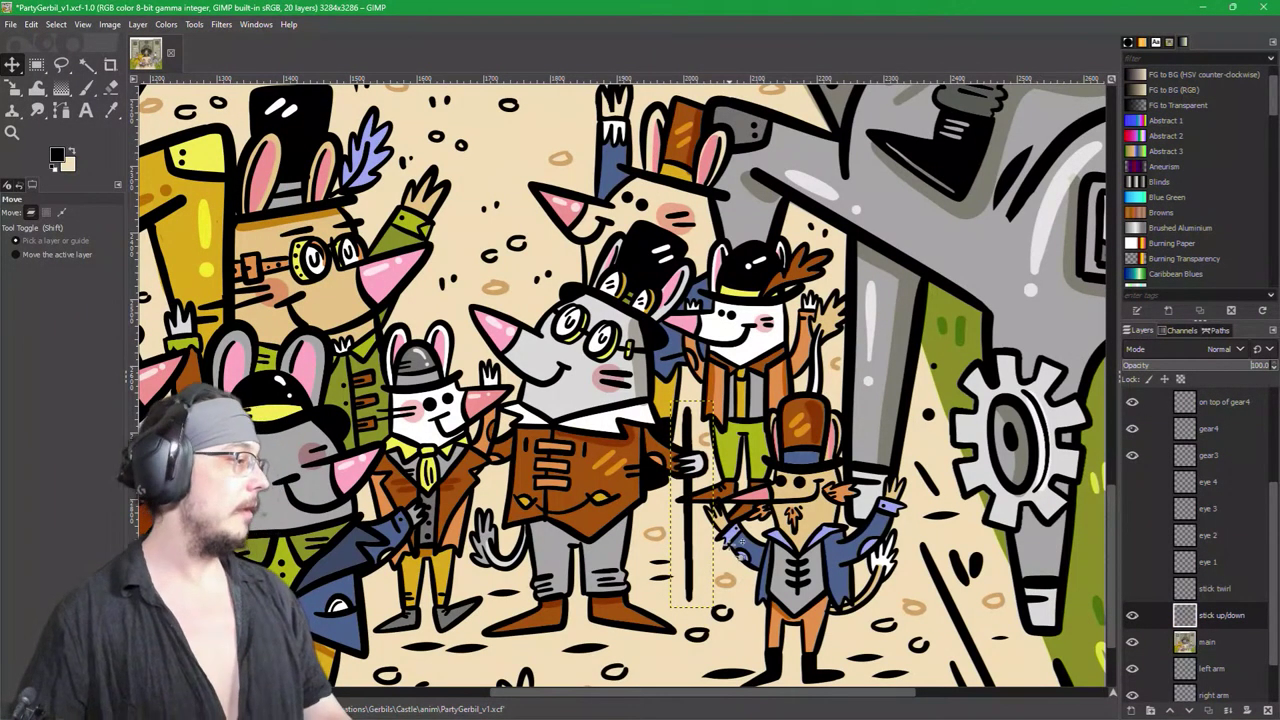
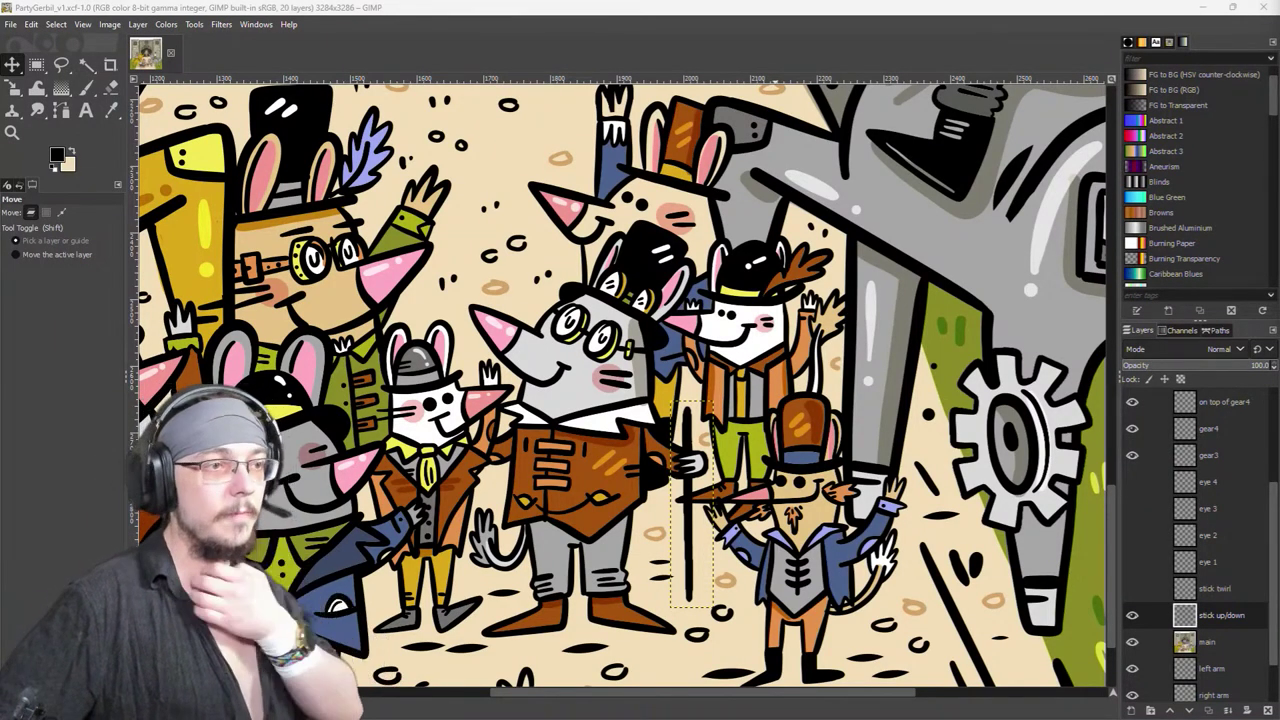
# Step: Look over the gerbil crowd and the bearded gerbil standing between the two dragons
pyautogui.click(746, 397)
pyautogui.moveTo(746, 397); pyautogui.dragTo(713, 371)
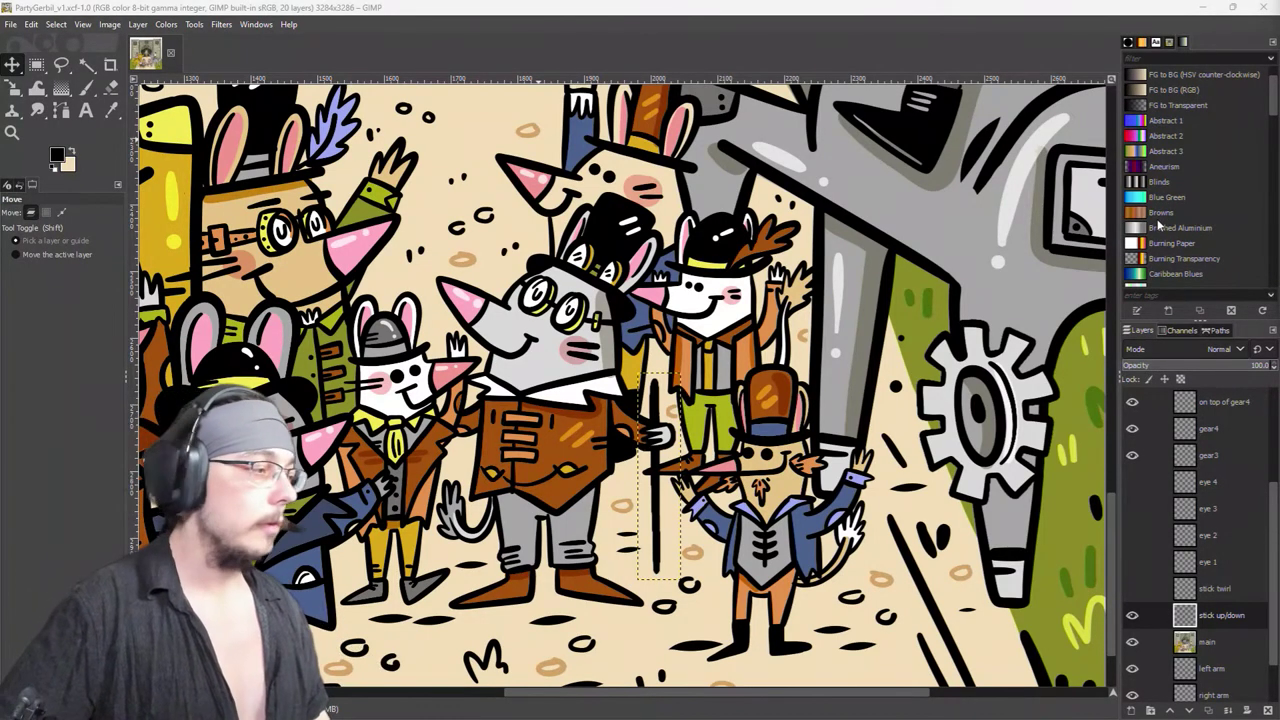
pyautogui.hscroll(1, 1000, 510)
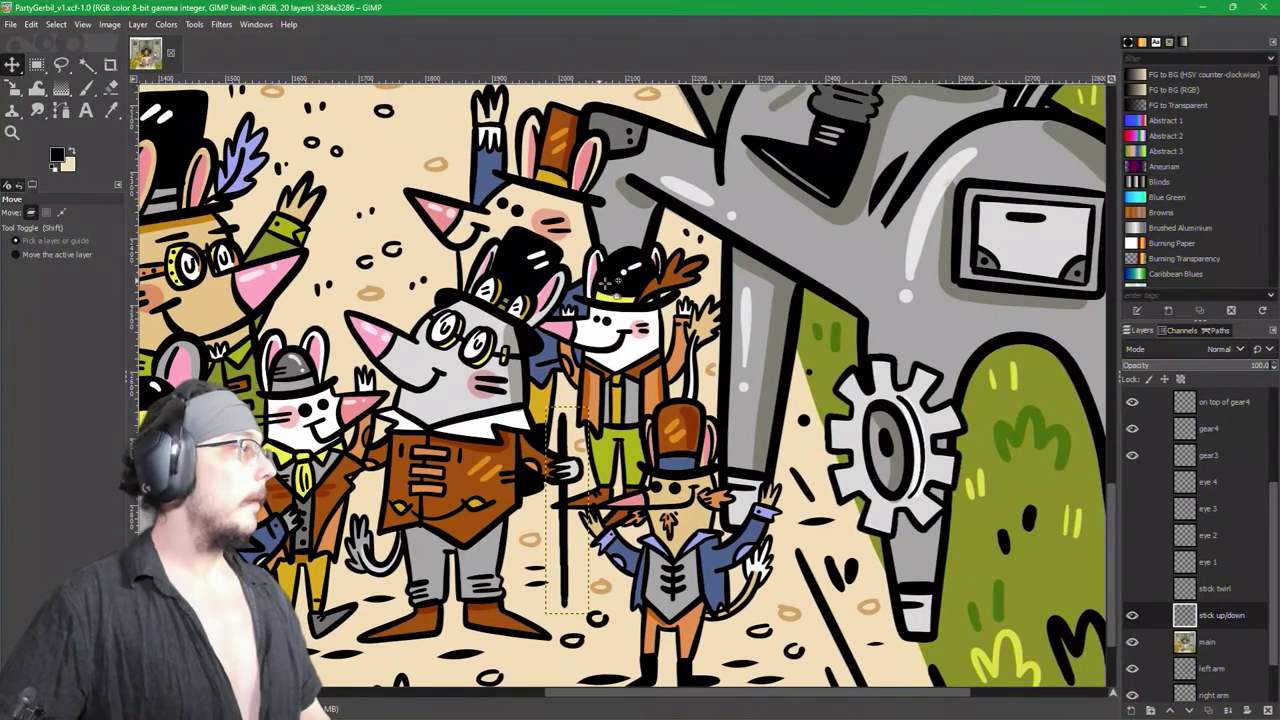
pyautogui.scroll(1, 958, 312)
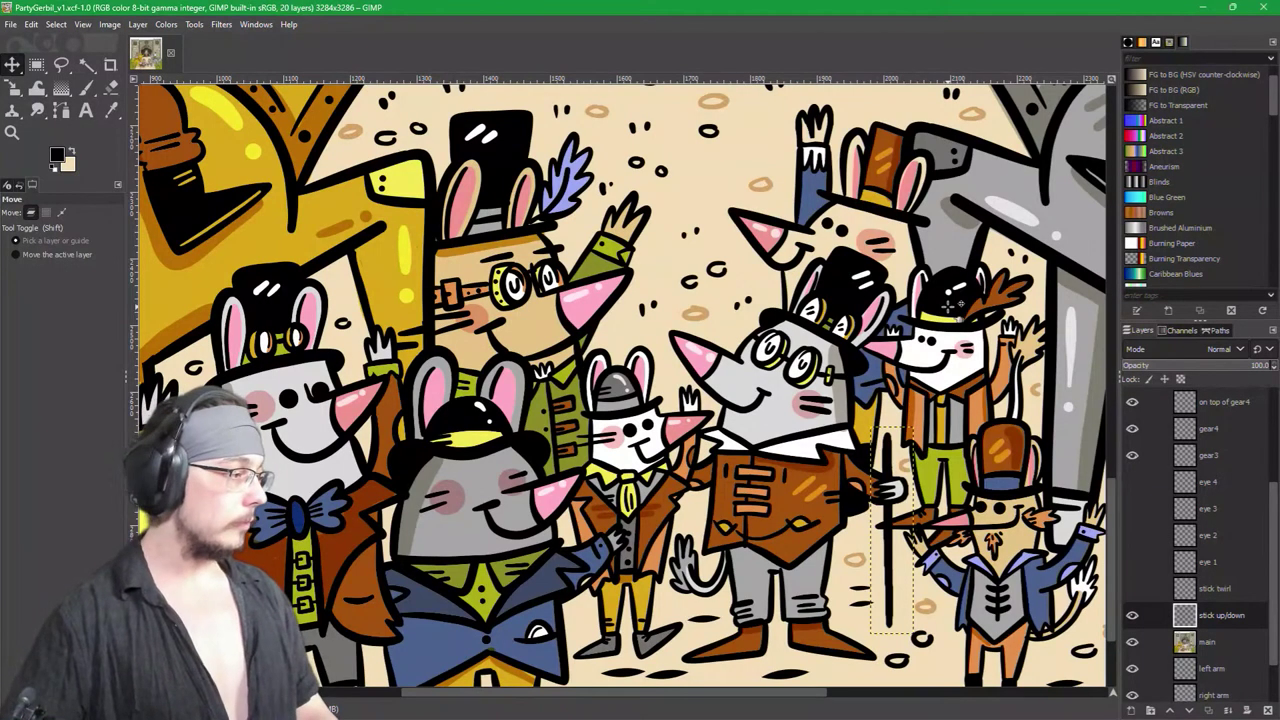
pyautogui.press('p')
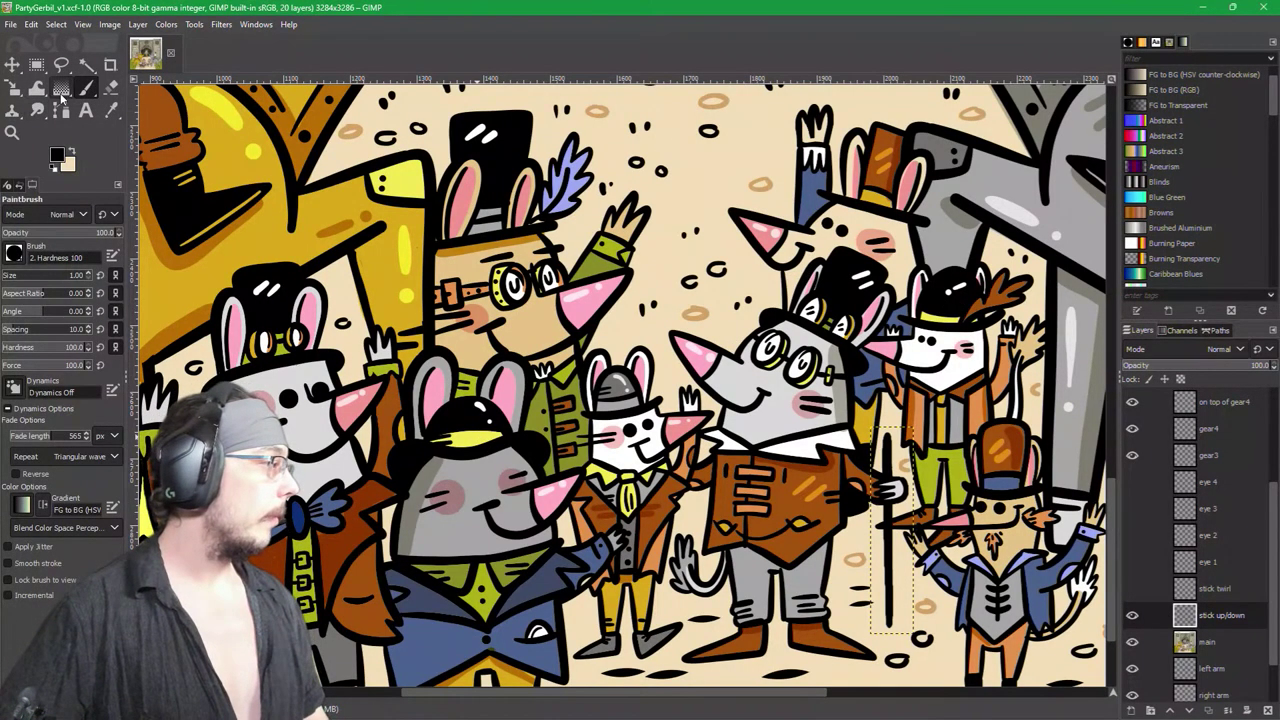
pyautogui.press('m')
pyautogui.scroll(8, 836, 485)
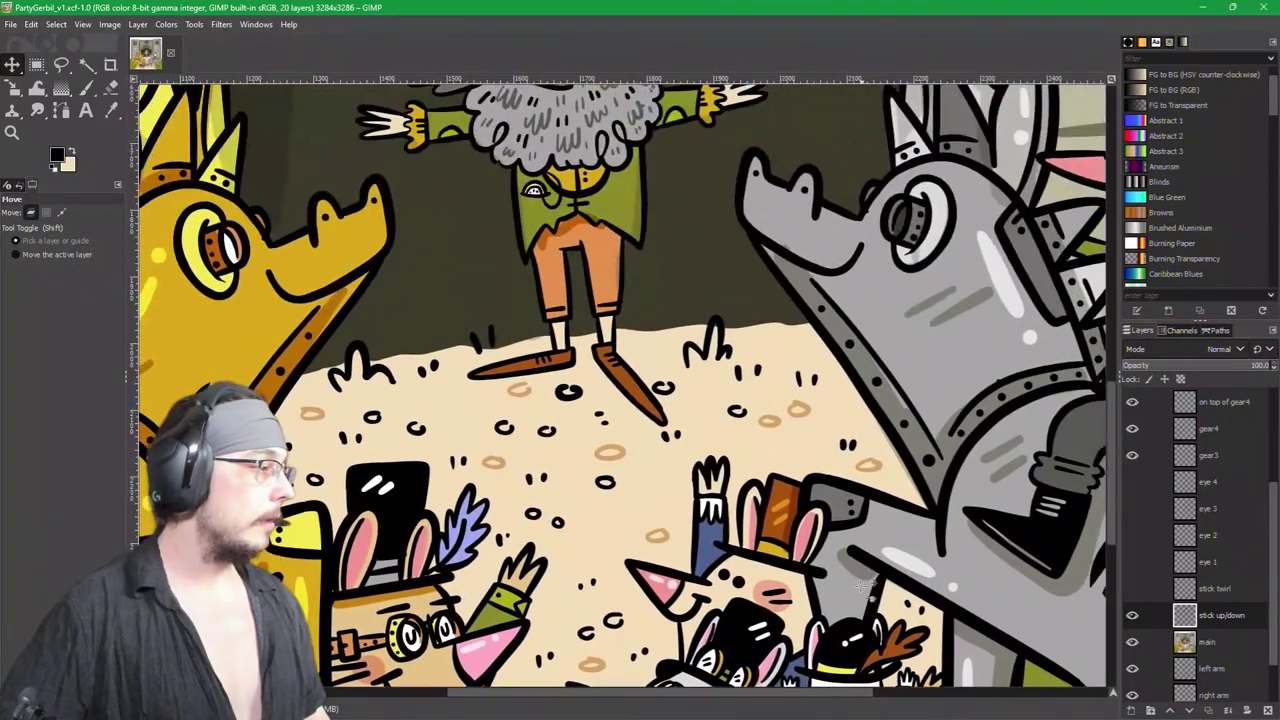
pyautogui.scroll(-3, 836, 485)
pyautogui.scroll(8, 700, 600)
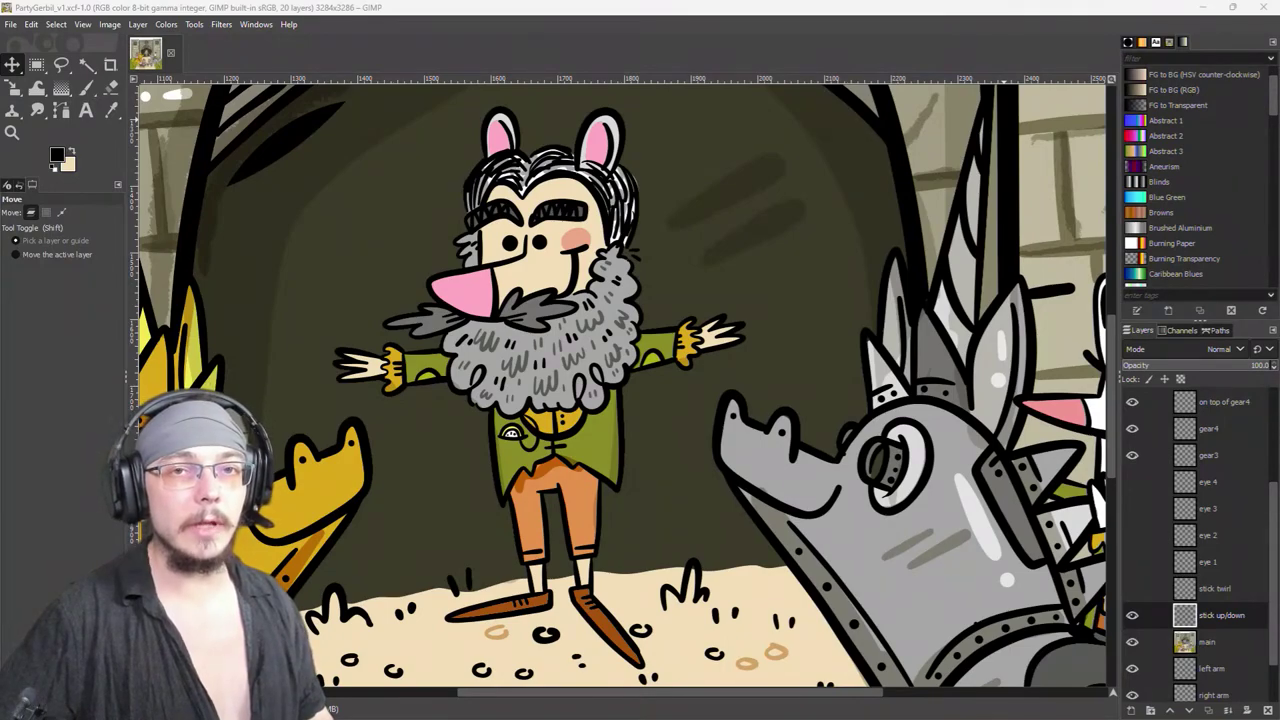
pyautogui.hotkey('alt', 'Tab')
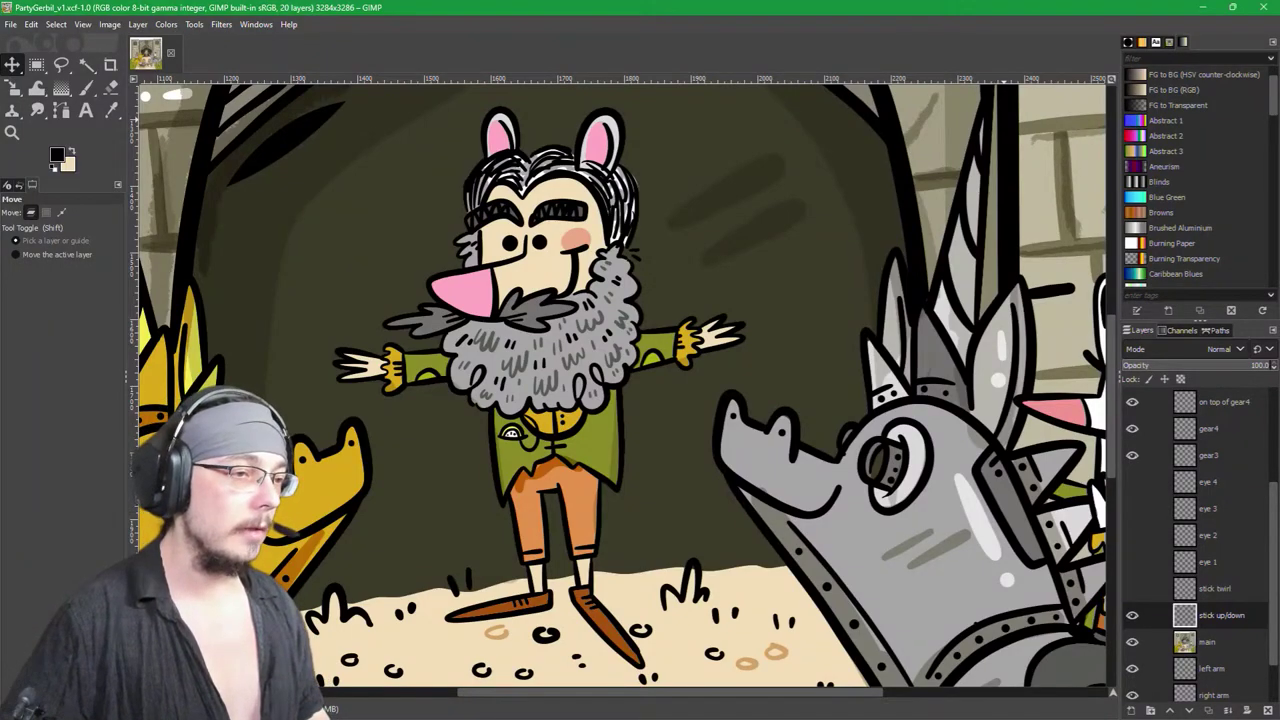
# Step: Outline the hatch panel on the grey mechanical horse's rear with Free Select, following the inner edge of its thick black frame
pyautogui.press('p')
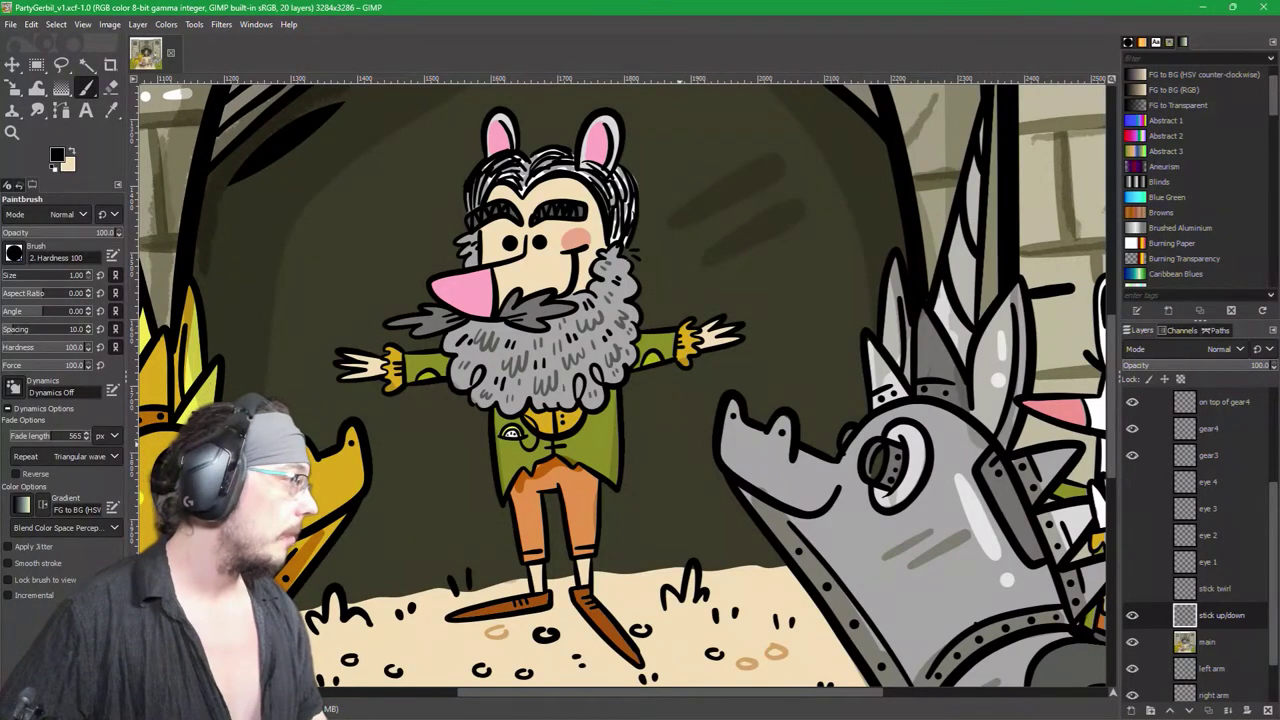
pyautogui.press('m')
pyautogui.moveTo(654, 467)
pyautogui.mouseDown()
pyautogui.moveTo(1000, 200)
pyautogui.moveTo(880, 420)
pyautogui.moveTo(560, 420)
pyautogui.moveTo(470, 370)
pyautogui.moveTo(404, 268)
pyautogui.moveTo(920, 189)
pyautogui.moveTo(588, 233)
pyautogui.mouseUp()
pyautogui.hscroll(8, 588, 233)
pyautogui.scroll(3, 650, 380)
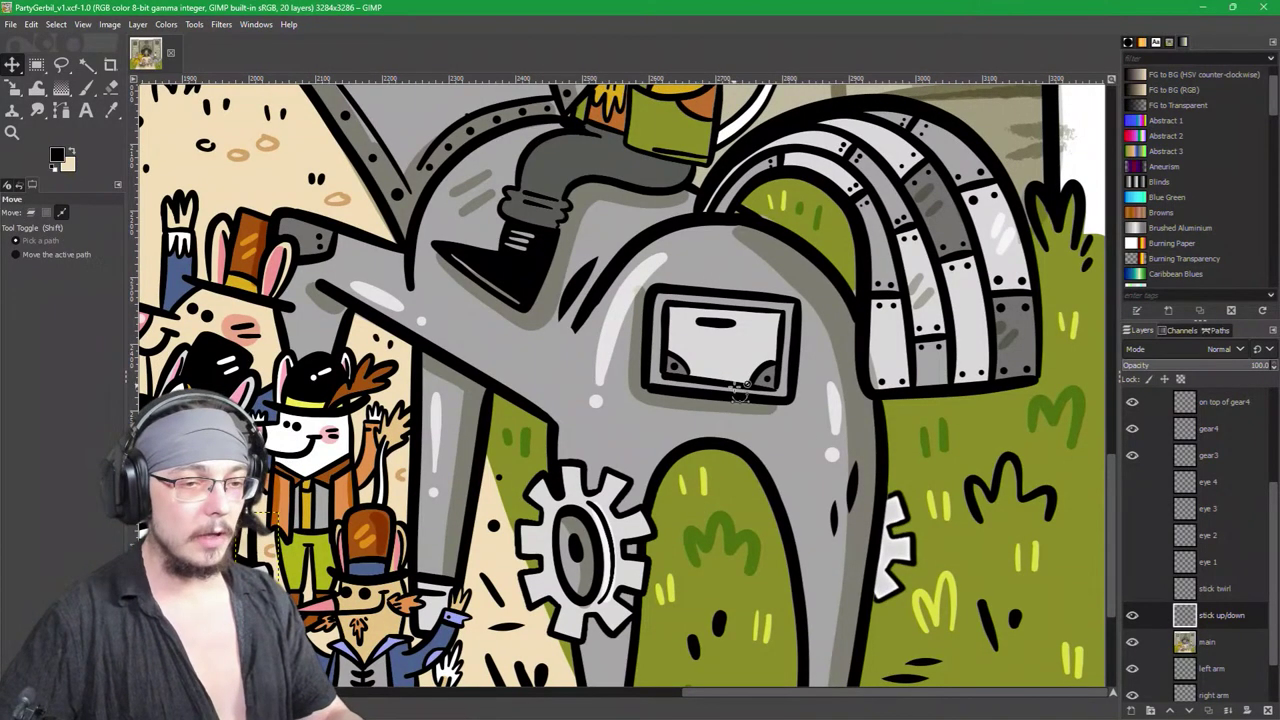
pyautogui.keyDown('ctrl'); pyautogui.scroll(1, 746, 362); pyautogui.keyUp('ctrl')
pyautogui.keyDown('ctrl'); pyautogui.scroll(1, 748, 358); pyautogui.keyUp('ctrl')
pyautogui.keyDown('ctrl'); pyautogui.scroll(1, 726, 283); pyautogui.keyUp('ctrl')
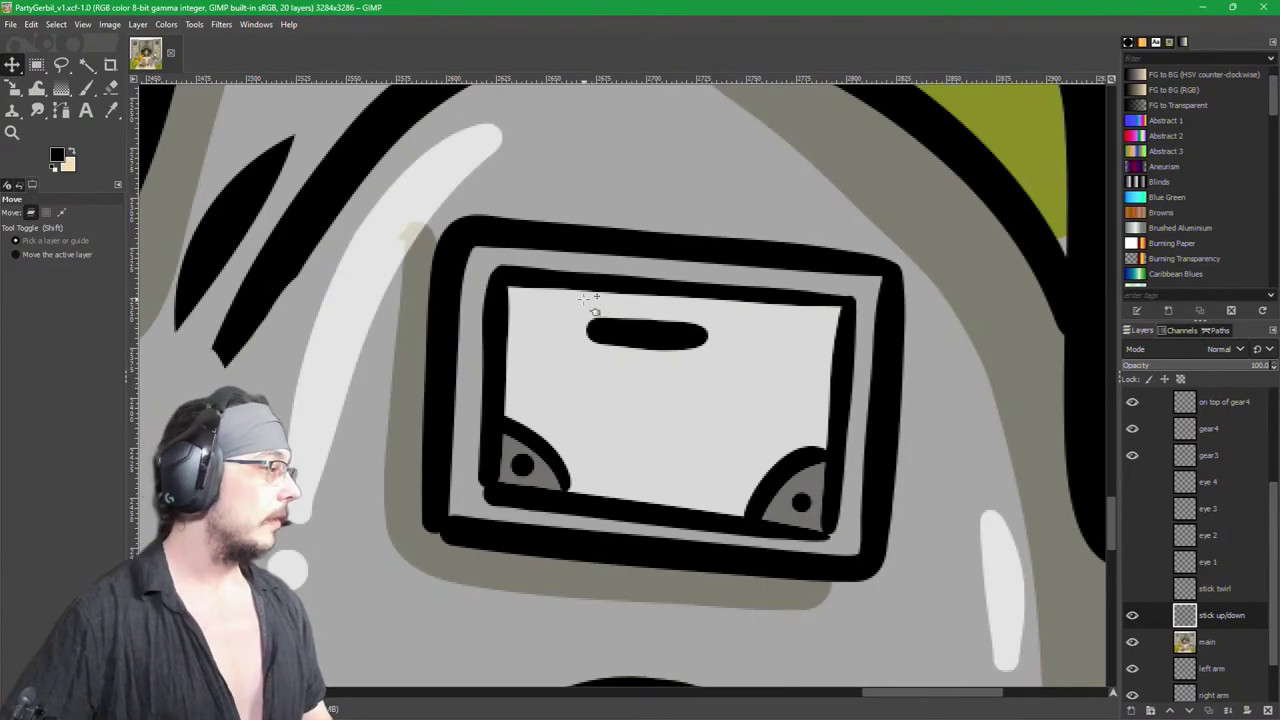
pyautogui.press('p')
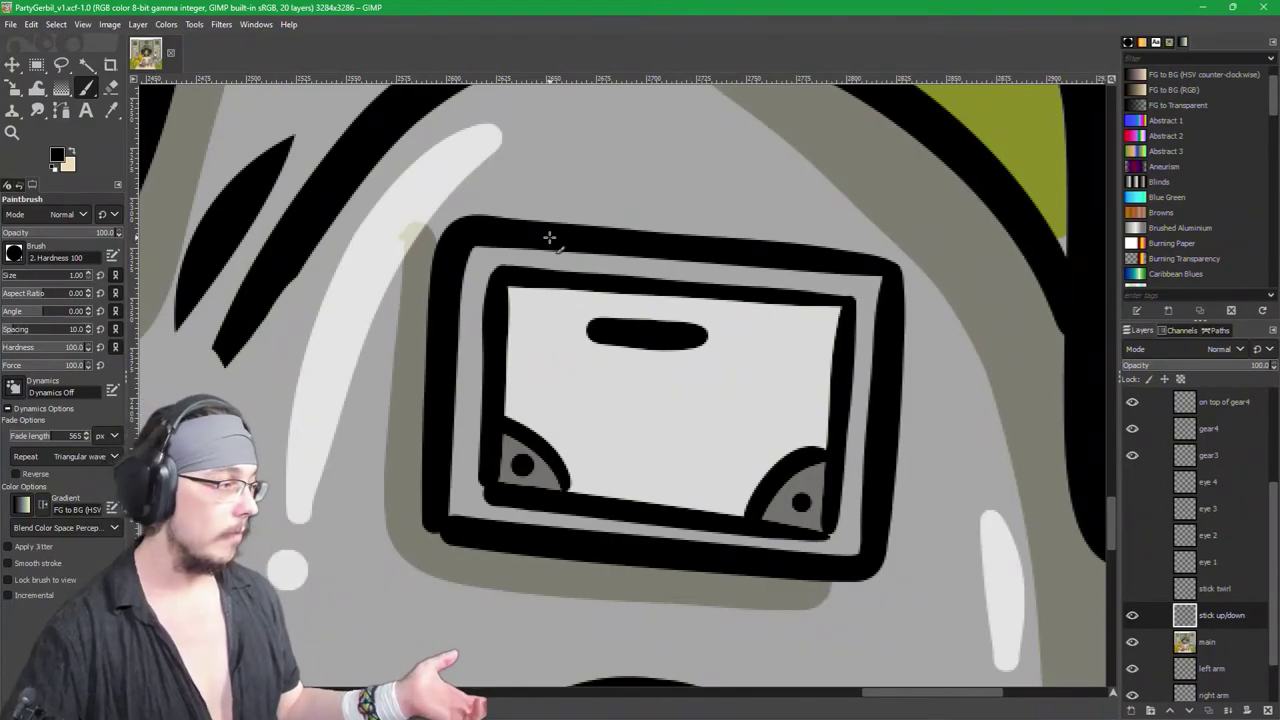
pyautogui.click(62, 64)
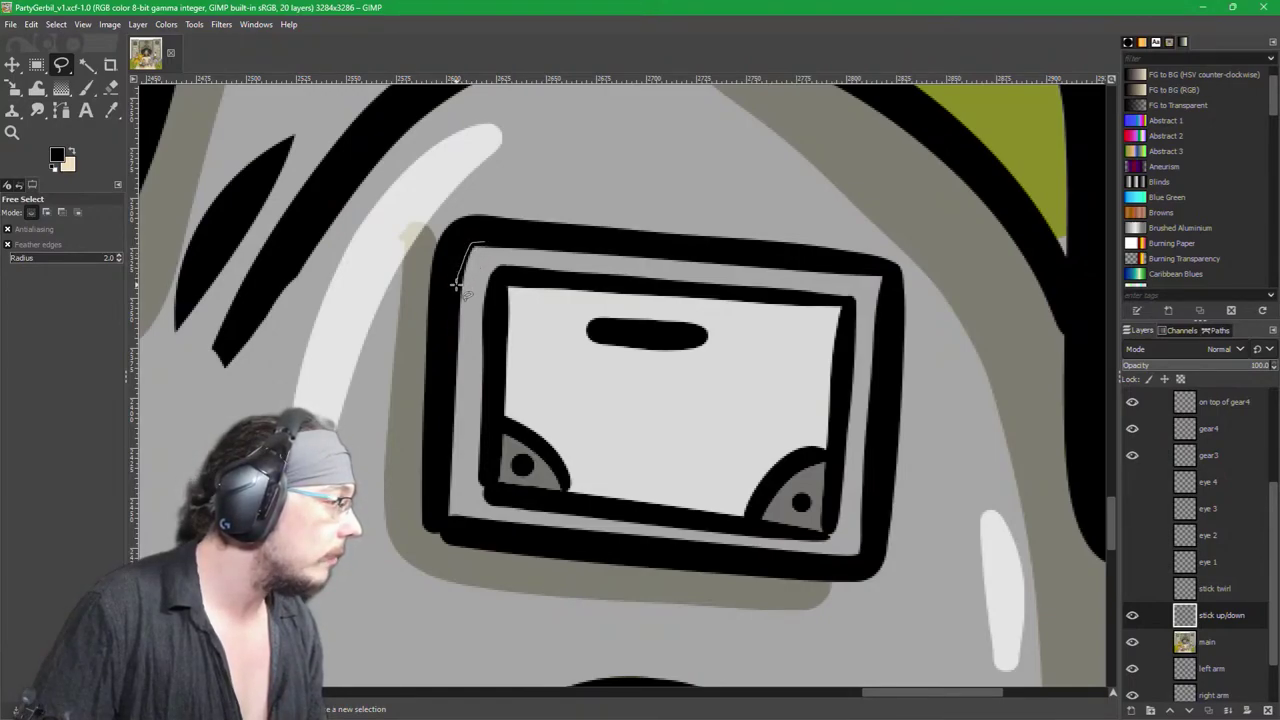
pyautogui.moveTo(455, 296); pyautogui.dragTo(449, 416)
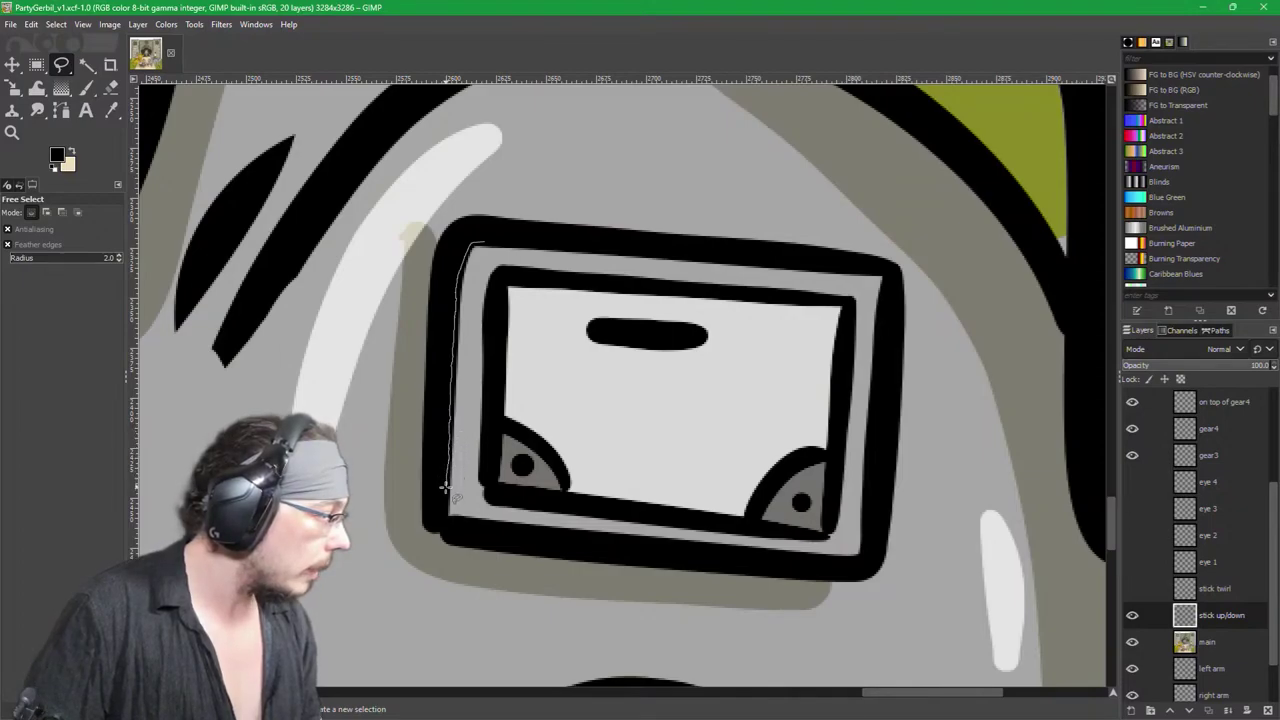
pyautogui.moveTo(453, 521); pyautogui.dragTo(448, 518)
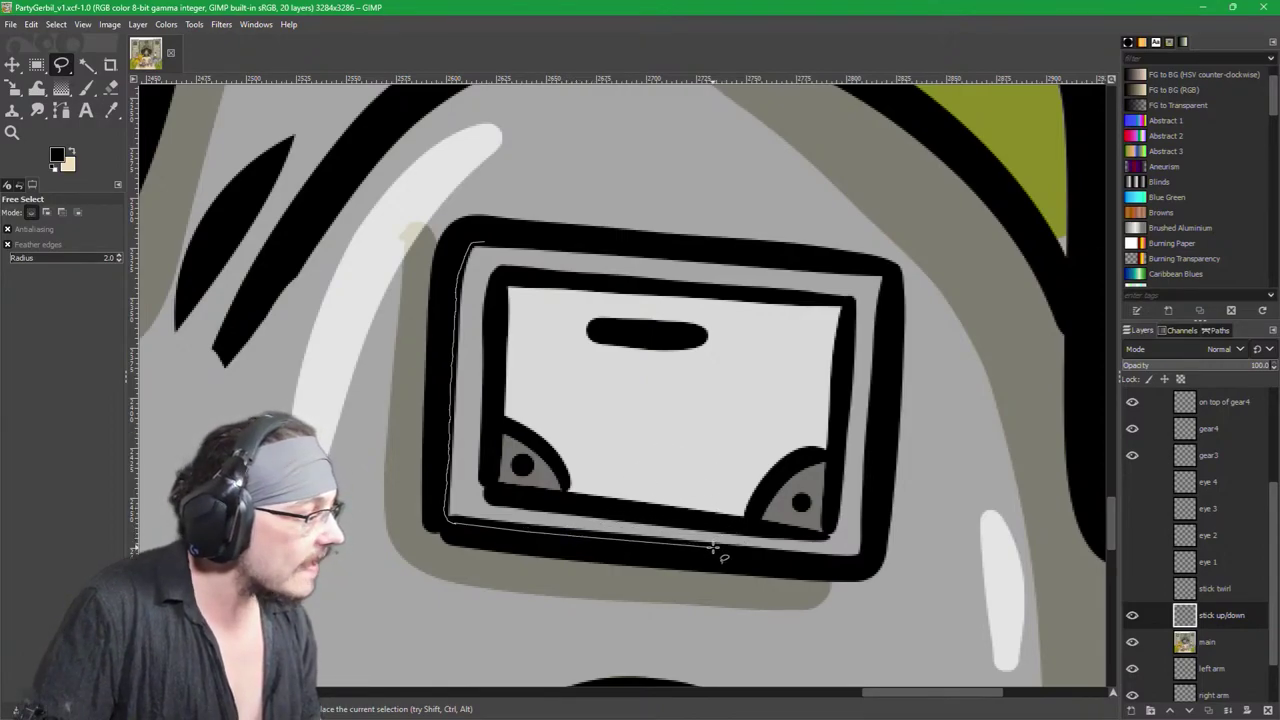
pyautogui.click(863, 556)
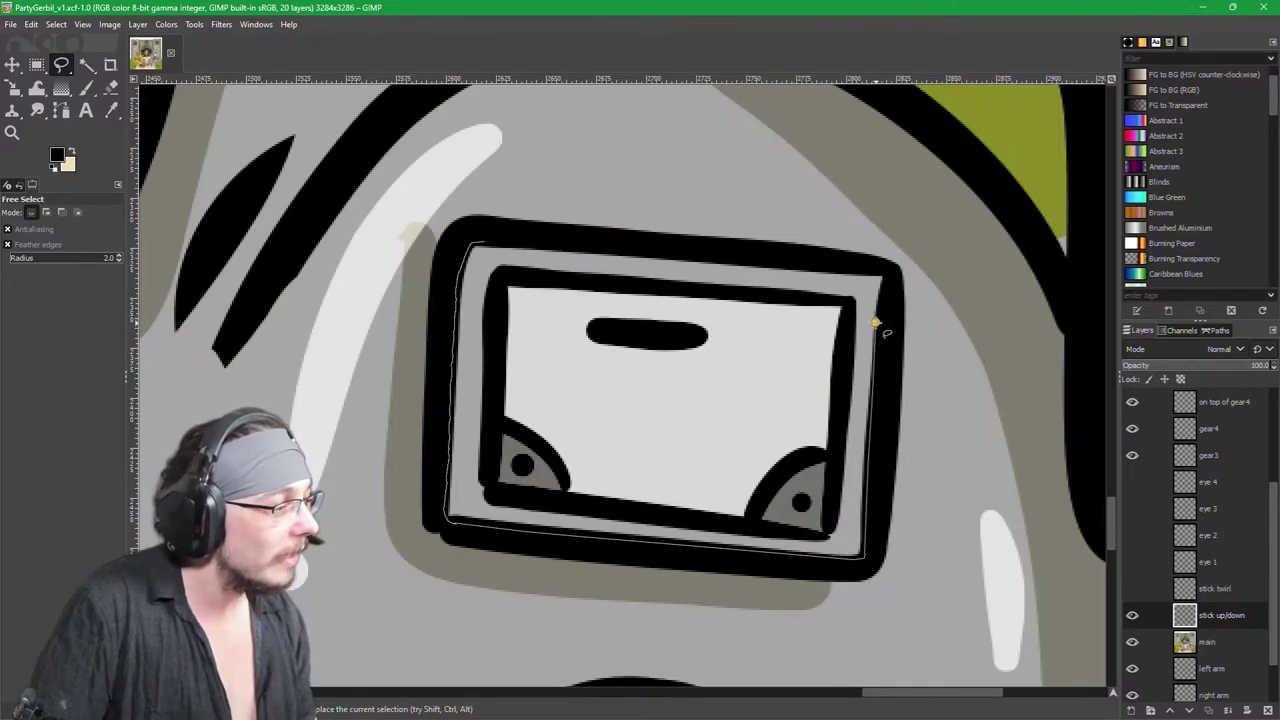
pyautogui.click(880, 322)
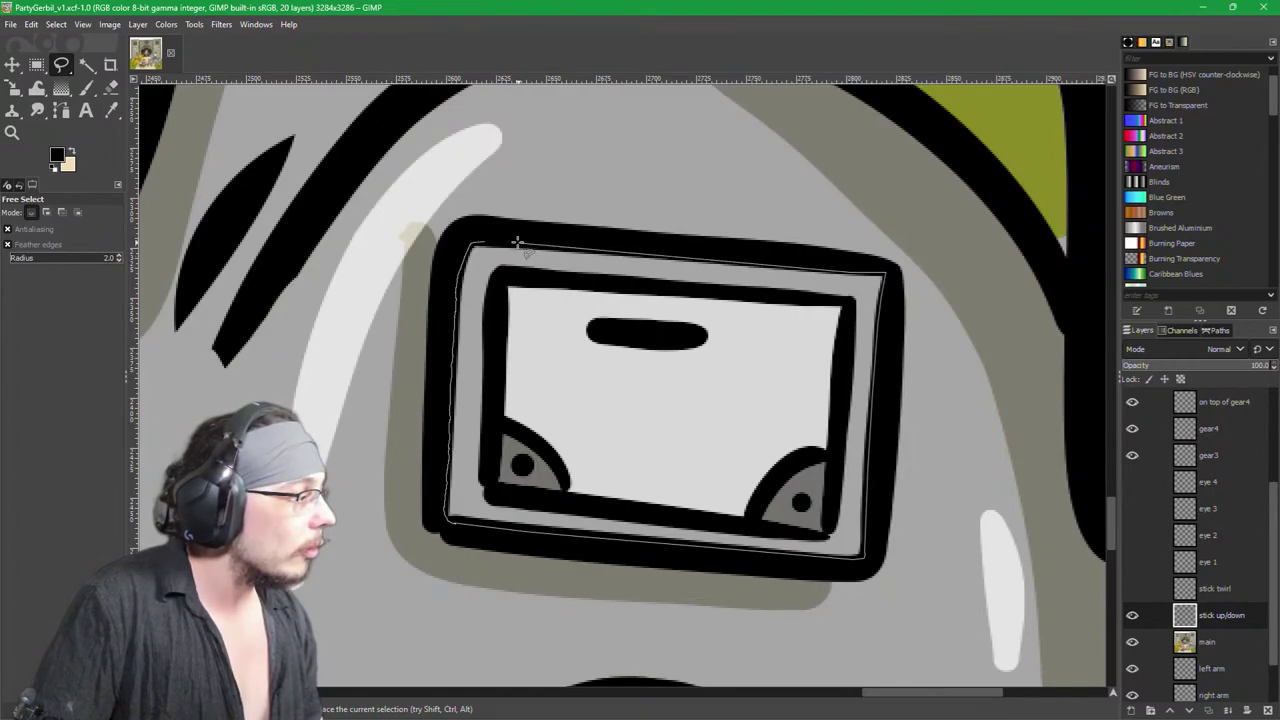
pyautogui.doubleClick(500, 243)
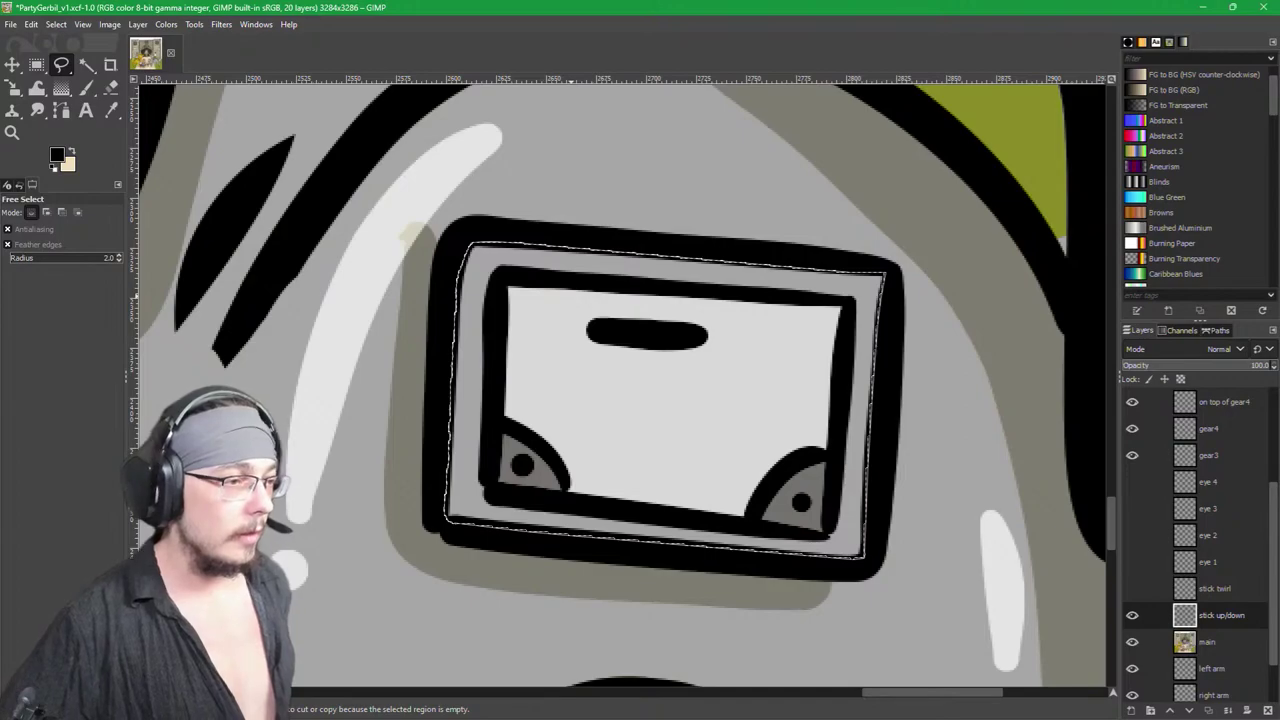
# Step: Cut the selected hatch panel out of the main layer and paste it onto its own new layer named "rhorse butt"
pyautogui.press('m')
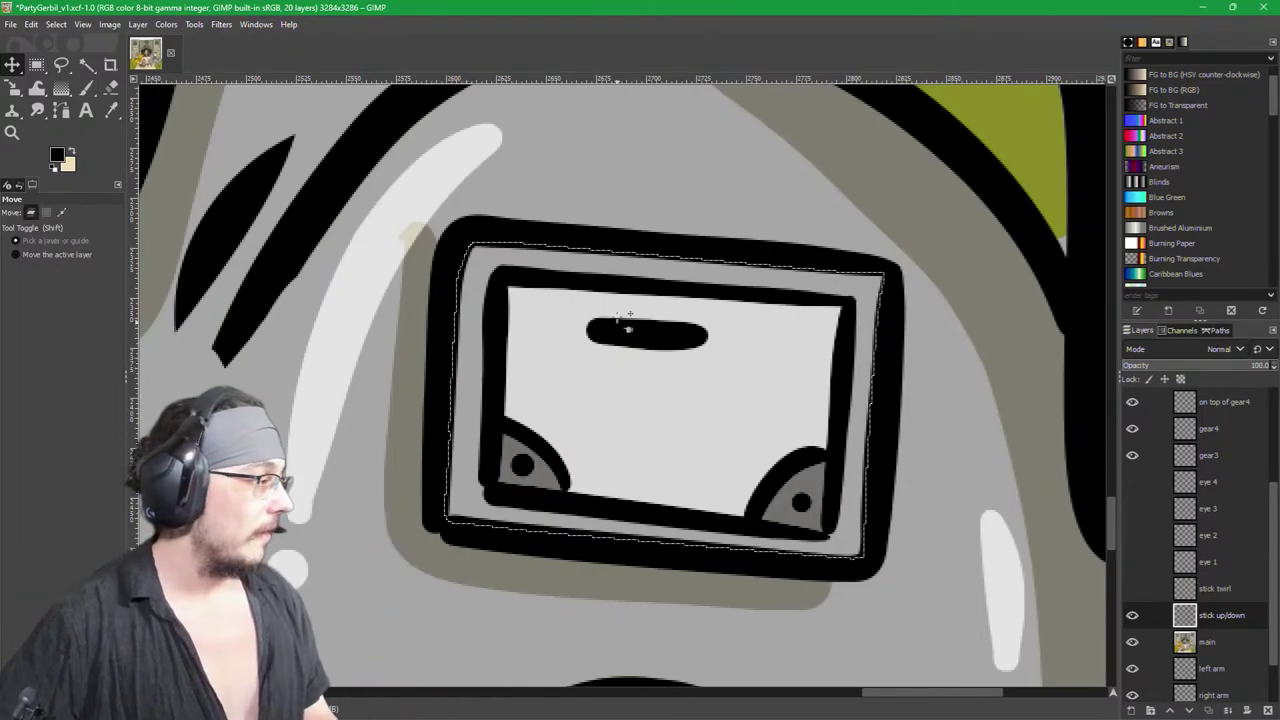
pyautogui.hotkey('ctrl', 'v')
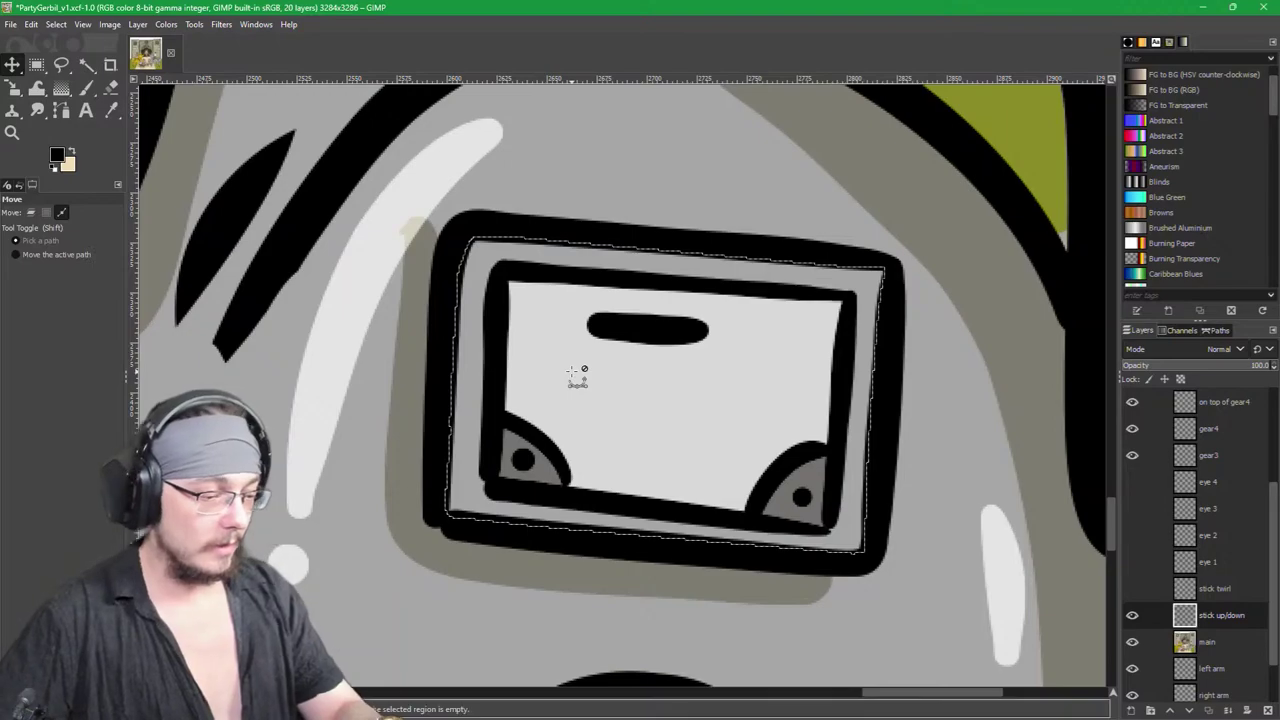
pyautogui.click(1237, 640)
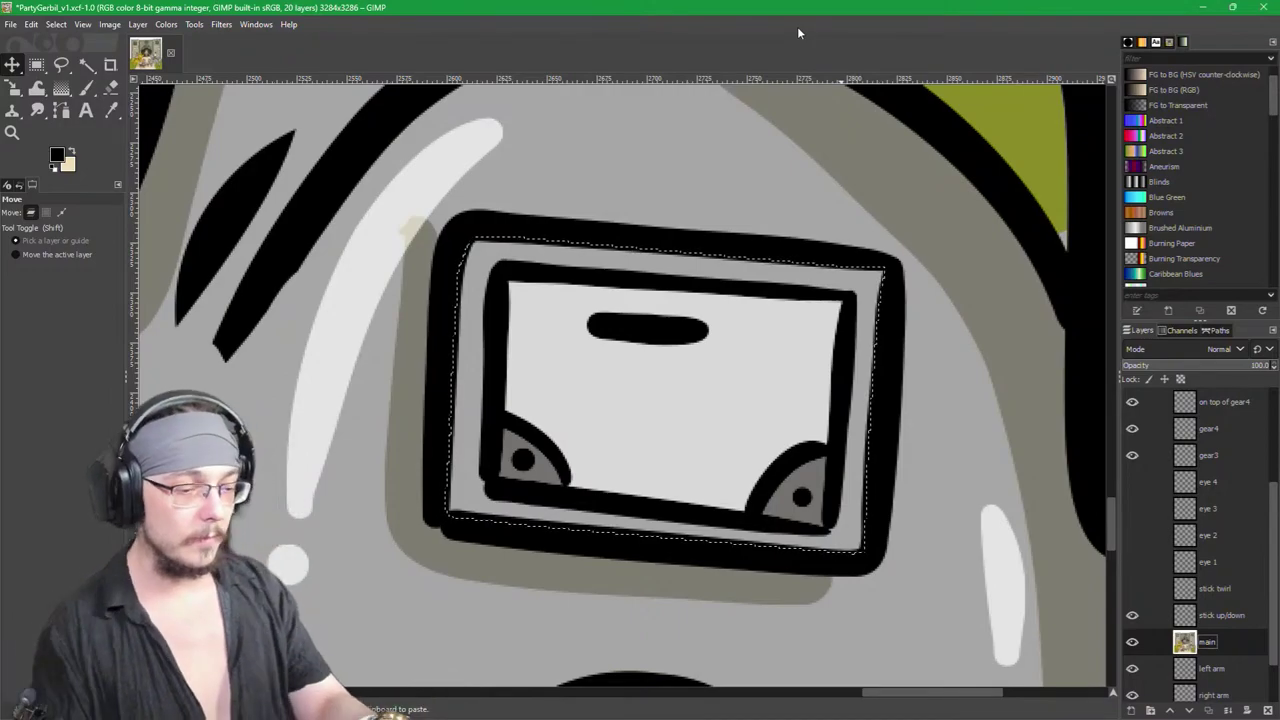
pyautogui.hotkey('ctrl', 'x')
pyautogui.hotkey('ctrl', 'v')
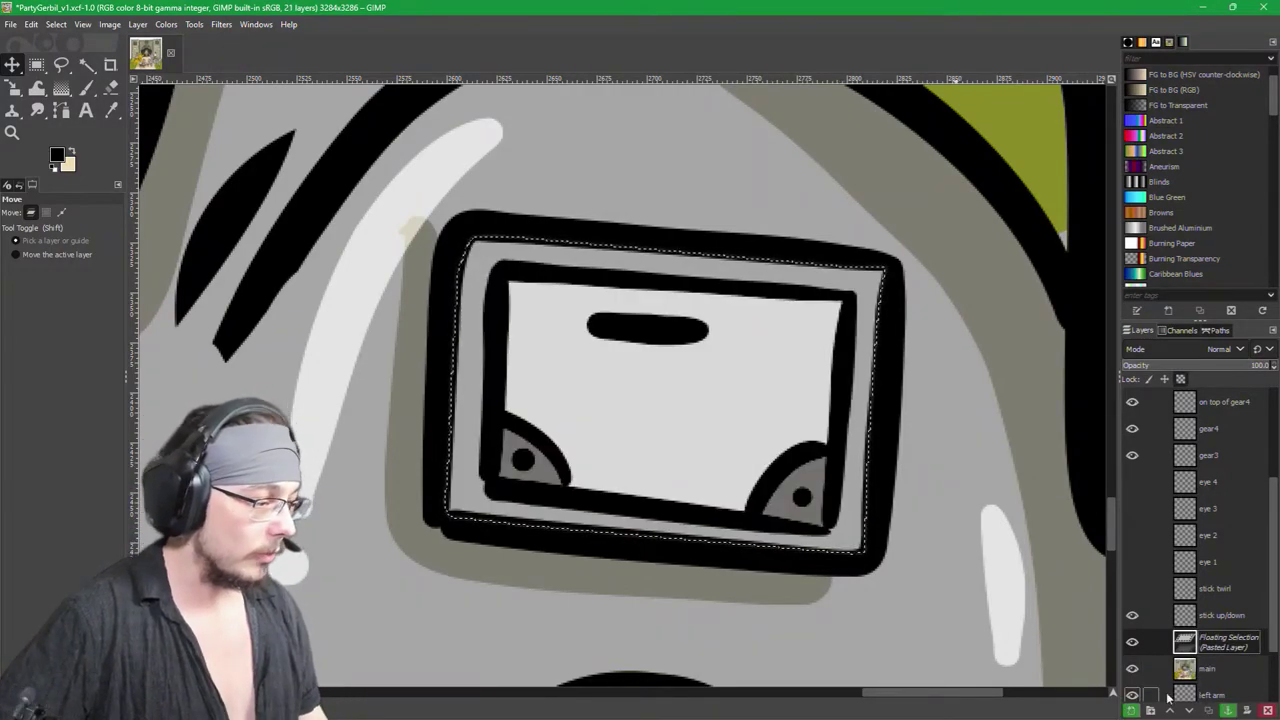
pyautogui.click(1131, 710)
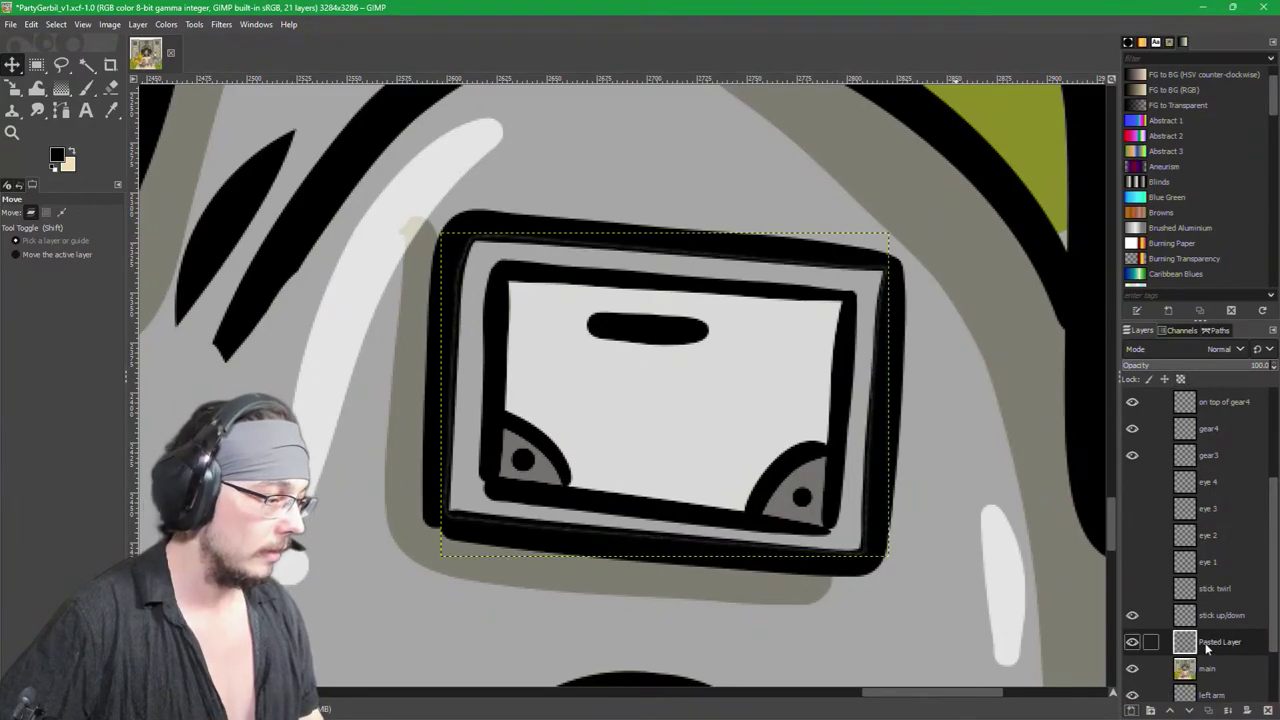
pyautogui.doubleClick(1213, 644)
pyautogui.write('rhorse butt')
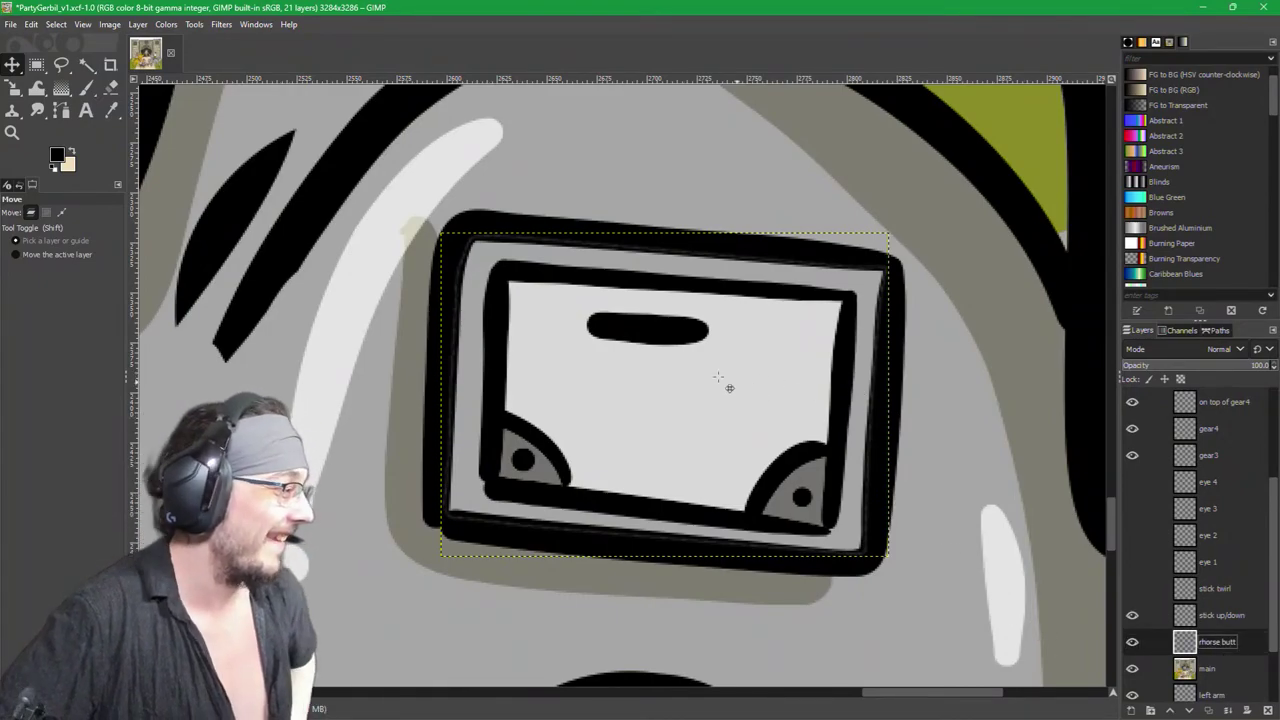
# Step: Hide the rhorse butt layer and paint the empty hatch opening on the main layer solid black, enlarging the brush up to size 41
pyautogui.click(1190, 668)
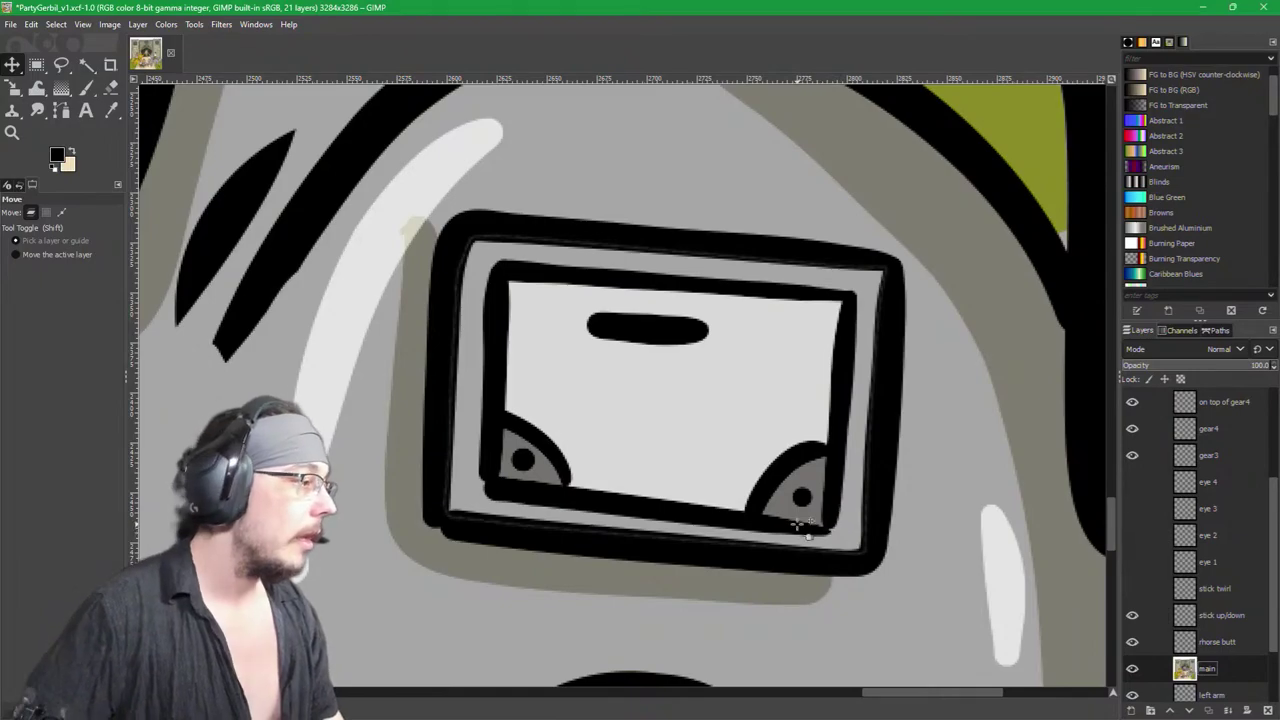
pyautogui.click(1131, 642)
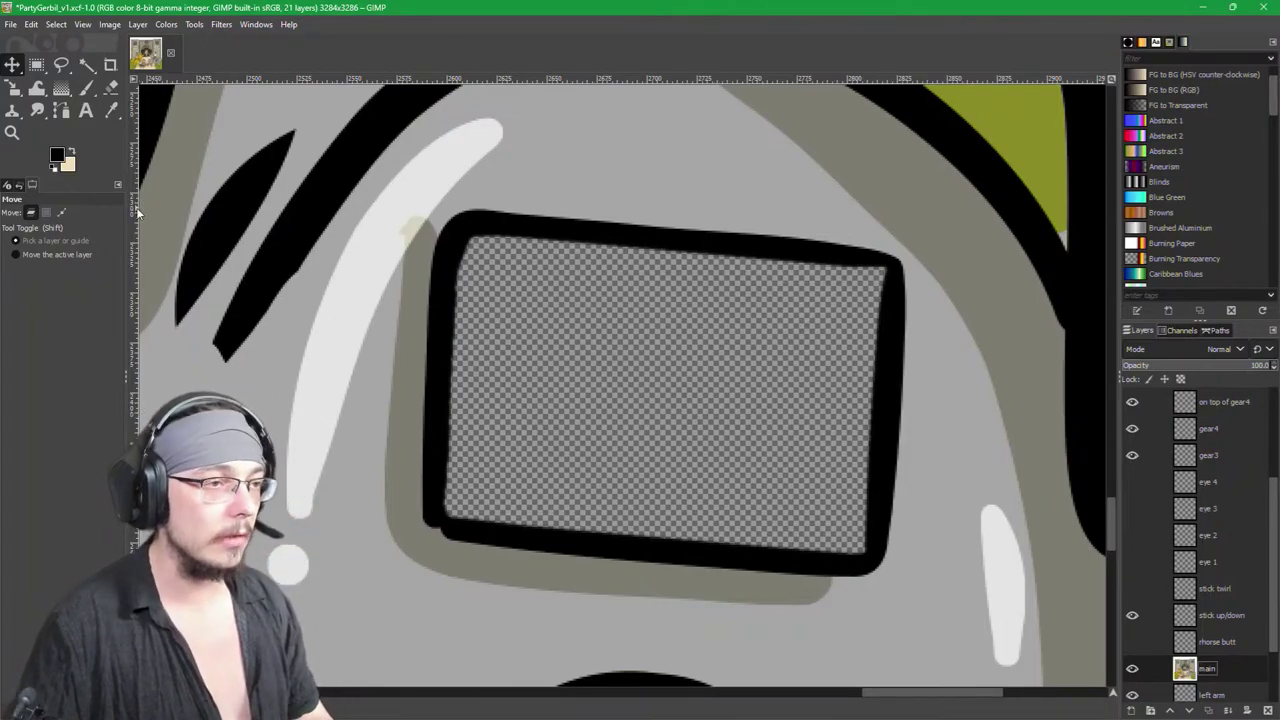
pyautogui.press('f')
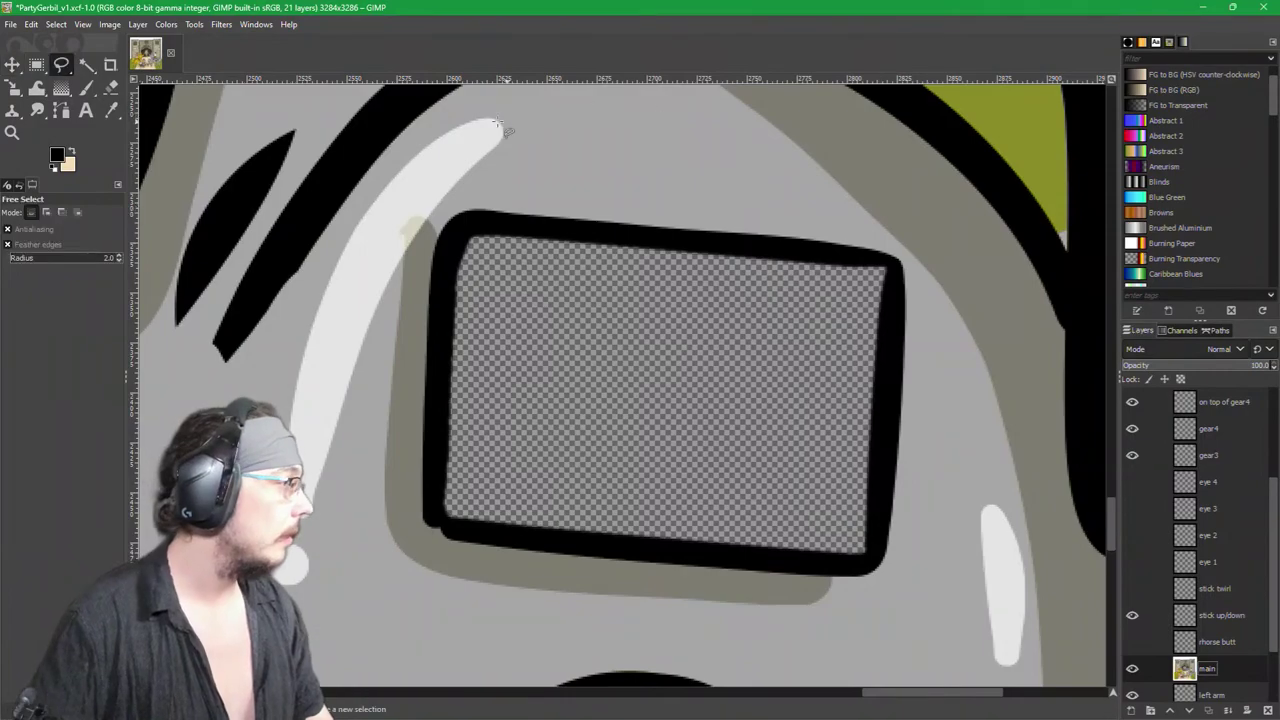
pyautogui.click(86, 88)
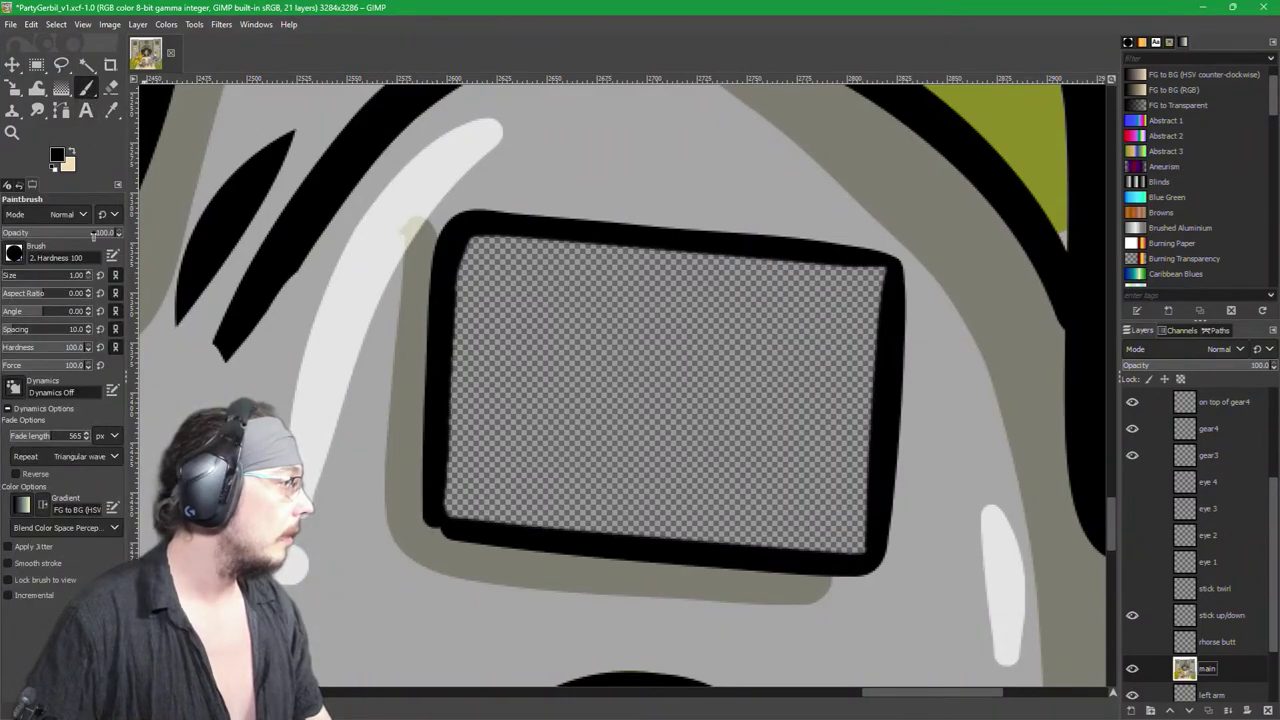
pyautogui.moveTo(510, 288)
pyautogui.mouseDown()
pyautogui.moveTo(530, 324)
pyautogui.moveTo(518, 352)
pyautogui.mouseUp()
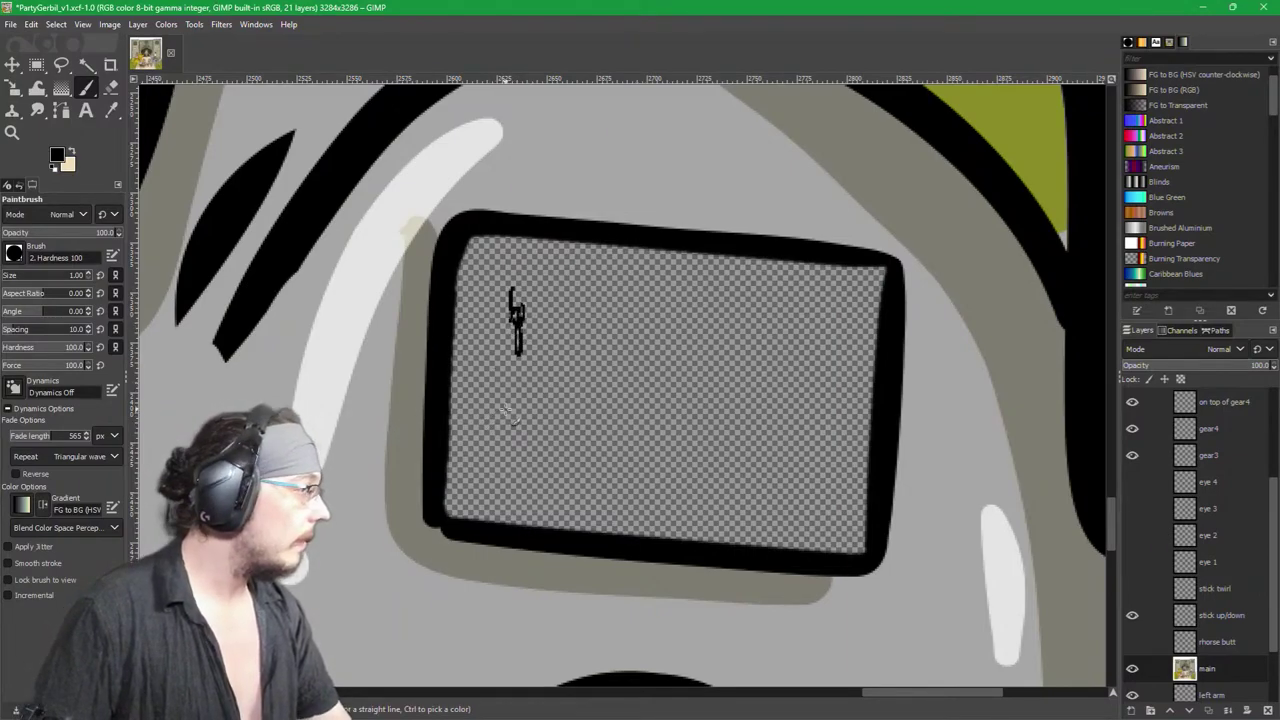
pyautogui.moveTo(578, 340)
pyautogui.mouseDown()
pyautogui.moveTo(525, 365)
pyautogui.moveTo(511, 240)
pyautogui.moveTo(511, 285)
pyautogui.moveTo(493, 238)
pyautogui.moveTo(466, 252)
pyautogui.moveTo(486, 286)
pyautogui.moveTo(486, 266)
pyautogui.moveTo(451, 323)
pyautogui.moveTo(474, 374)
pyautogui.moveTo(451, 417)
pyautogui.moveTo(515, 377)
pyautogui.moveTo(457, 437)
pyautogui.moveTo(448, 490)
pyautogui.moveTo(466, 503)
pyautogui.moveTo(480, 471)
pyautogui.moveTo(477, 514)
pyautogui.moveTo(497, 471)
pyautogui.moveTo(497, 511)
pyautogui.moveTo(531, 366)
pyautogui.moveTo(534, 257)
pyautogui.mouseUp()
pyautogui.press('}')
pyautogui.press('}')
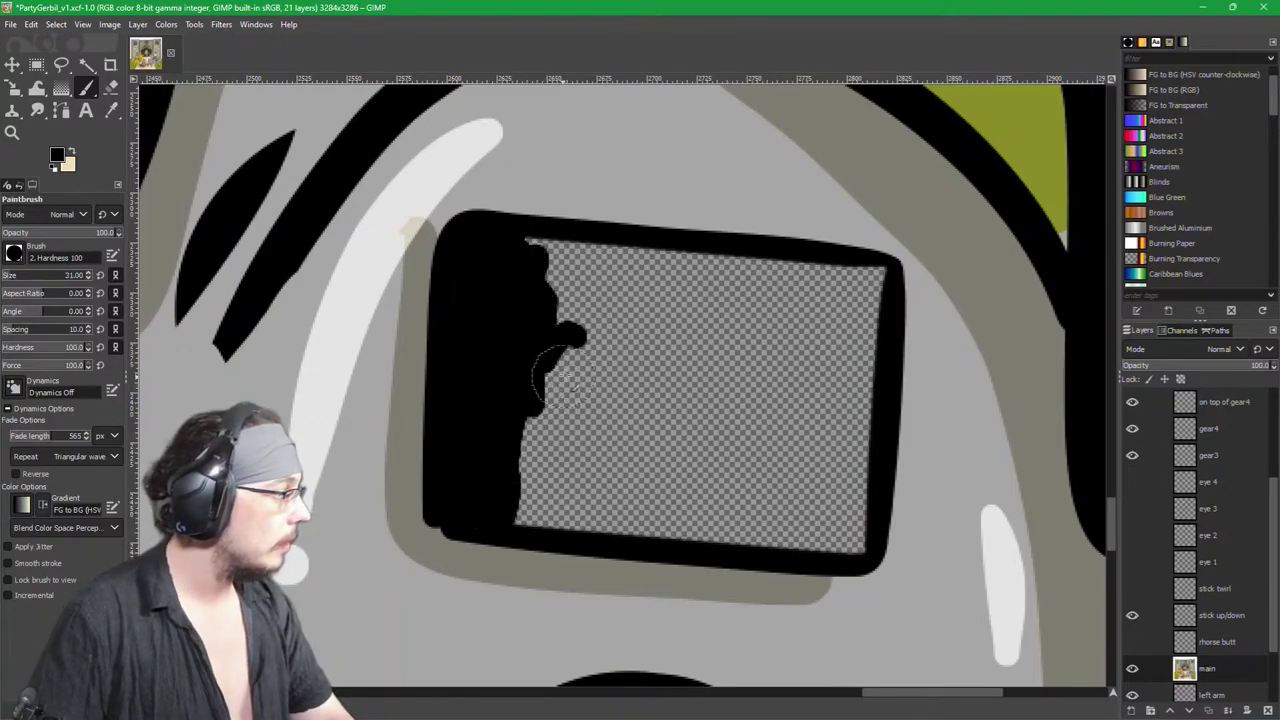
pyautogui.press('}')
pyautogui.moveTo(636, 347)
pyautogui.mouseDown()
pyautogui.moveTo(563, 336)
pyautogui.moveTo(523, 269)
pyautogui.moveTo(744, 284)
pyautogui.moveTo(751, 315)
pyautogui.moveTo(786, 291)
pyautogui.moveTo(857, 293)
pyautogui.moveTo(839, 392)
pyautogui.moveTo(842, 523)
pyautogui.moveTo(786, 513)
pyautogui.moveTo(798, 376)
pyautogui.moveTo(781, 339)
pyautogui.moveTo(769, 429)
pyautogui.moveTo(803, 432)
pyautogui.moveTo(791, 409)
pyautogui.moveTo(748, 463)
pyautogui.moveTo(765, 505)
pyautogui.mouseUp()
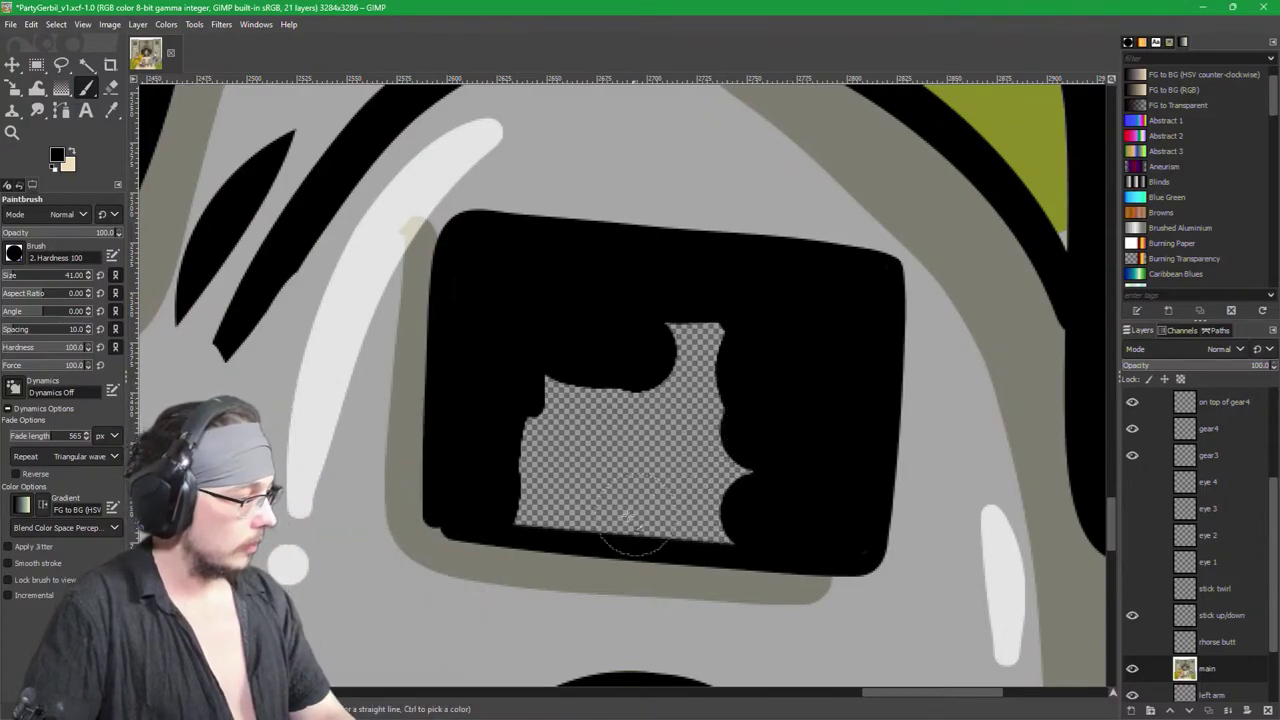
pyautogui.moveTo(528, 498)
pyautogui.mouseDown()
pyautogui.moveTo(550, 368)
pyautogui.moveTo(574, 418)
pyautogui.moveTo(604, 426)
pyautogui.moveTo(666, 398)
pyautogui.moveTo(684, 373)
pyautogui.moveTo(694, 443)
pyautogui.mouseUp()
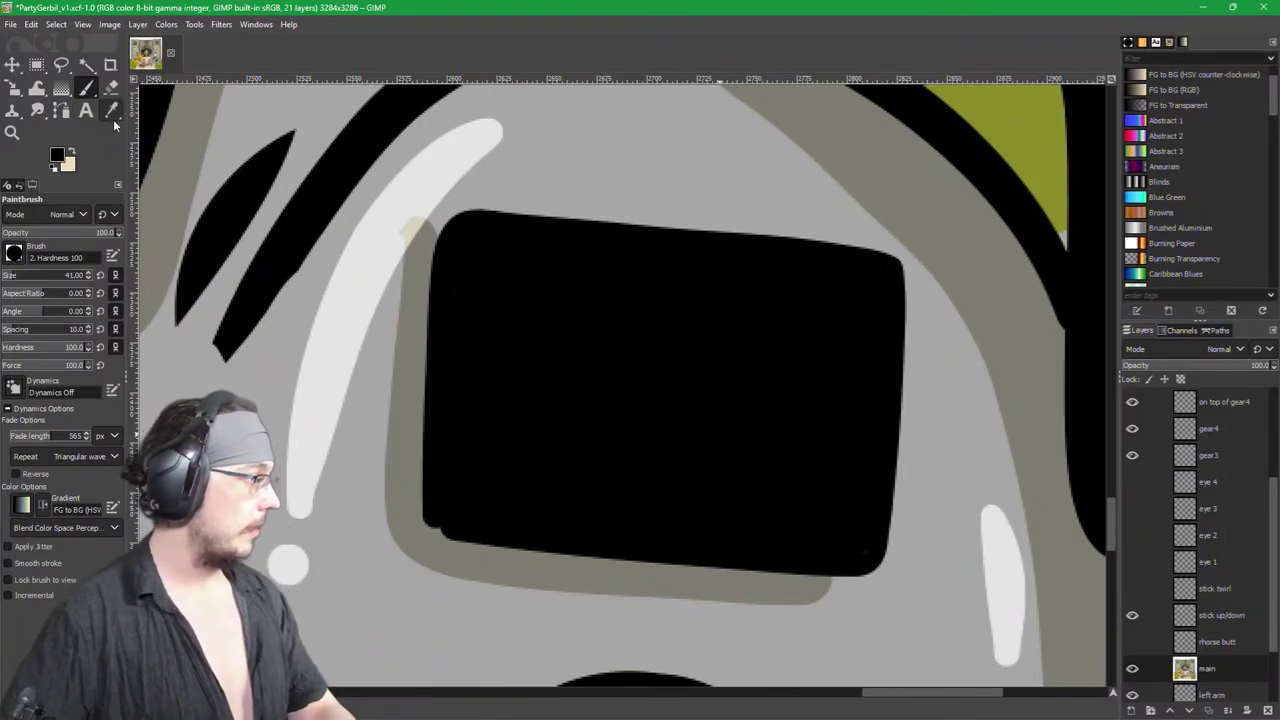
# Step: Show the rhorse butt layer again over the blackened opening and duplicate it
pyautogui.press('m')
pyautogui.press('-')
pyautogui.press('-')
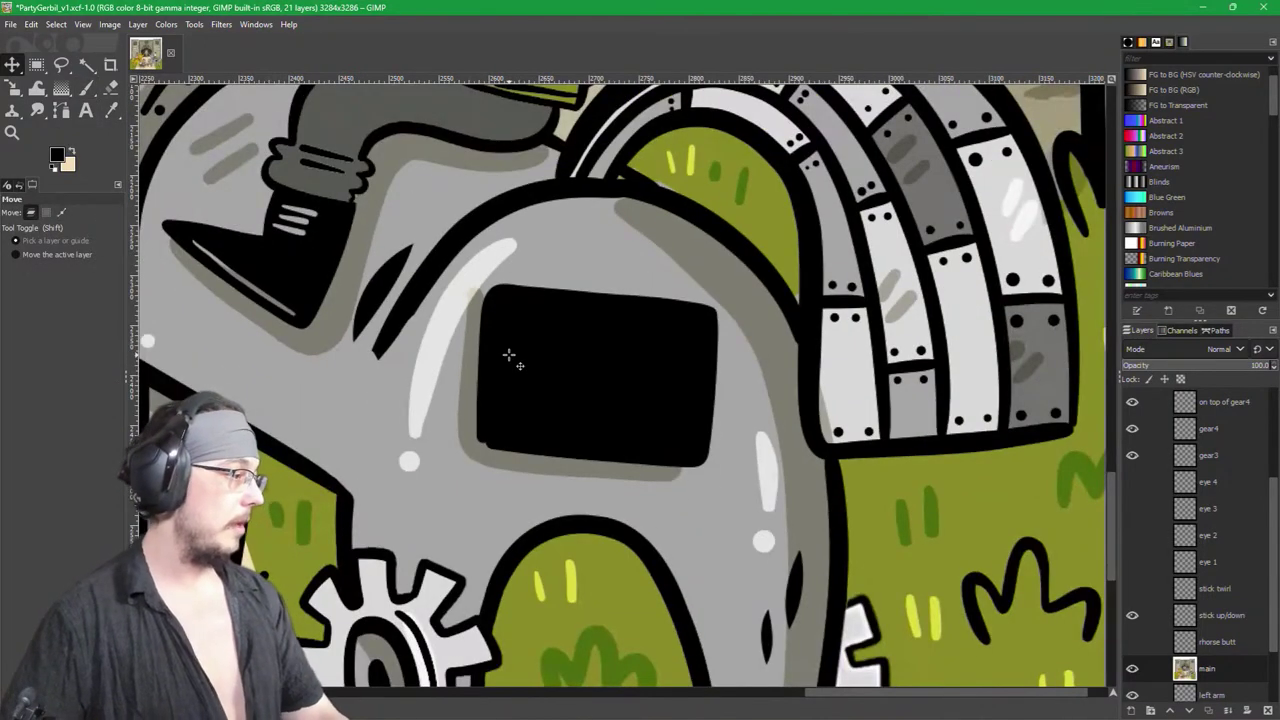
pyautogui.click(1133, 641)
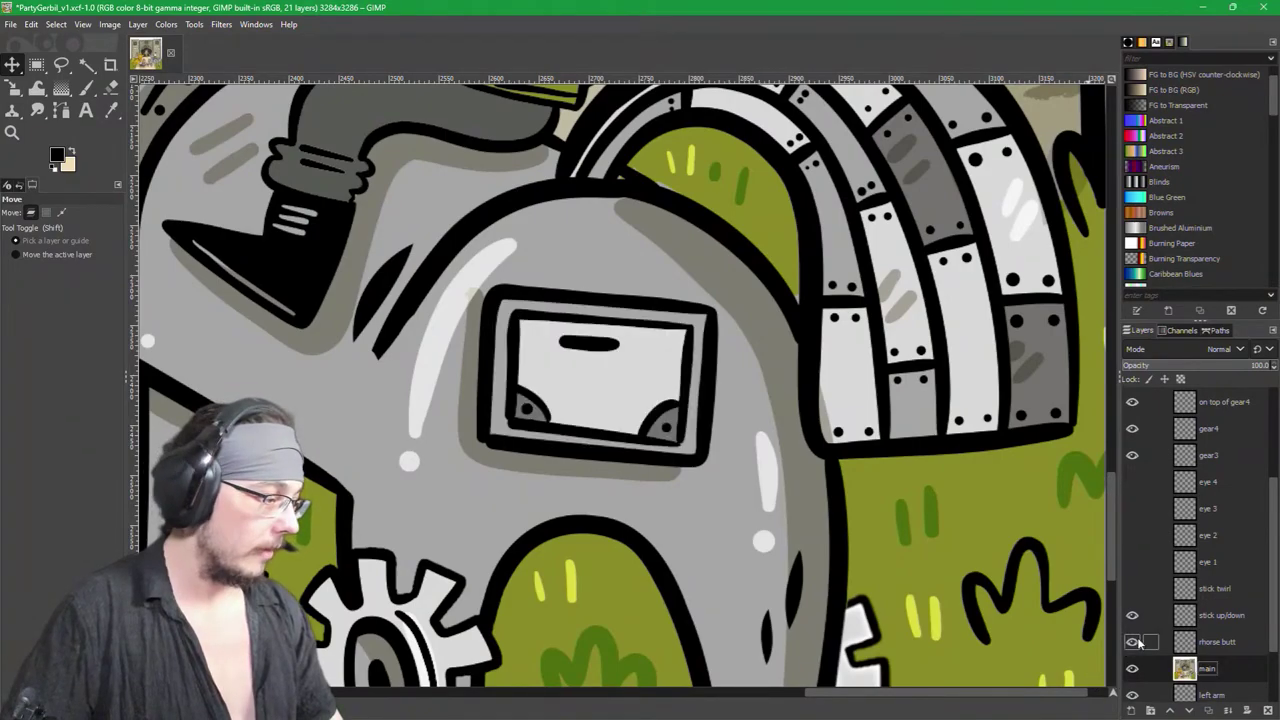
pyautogui.click(1216, 645)
pyautogui.click(1208, 710)
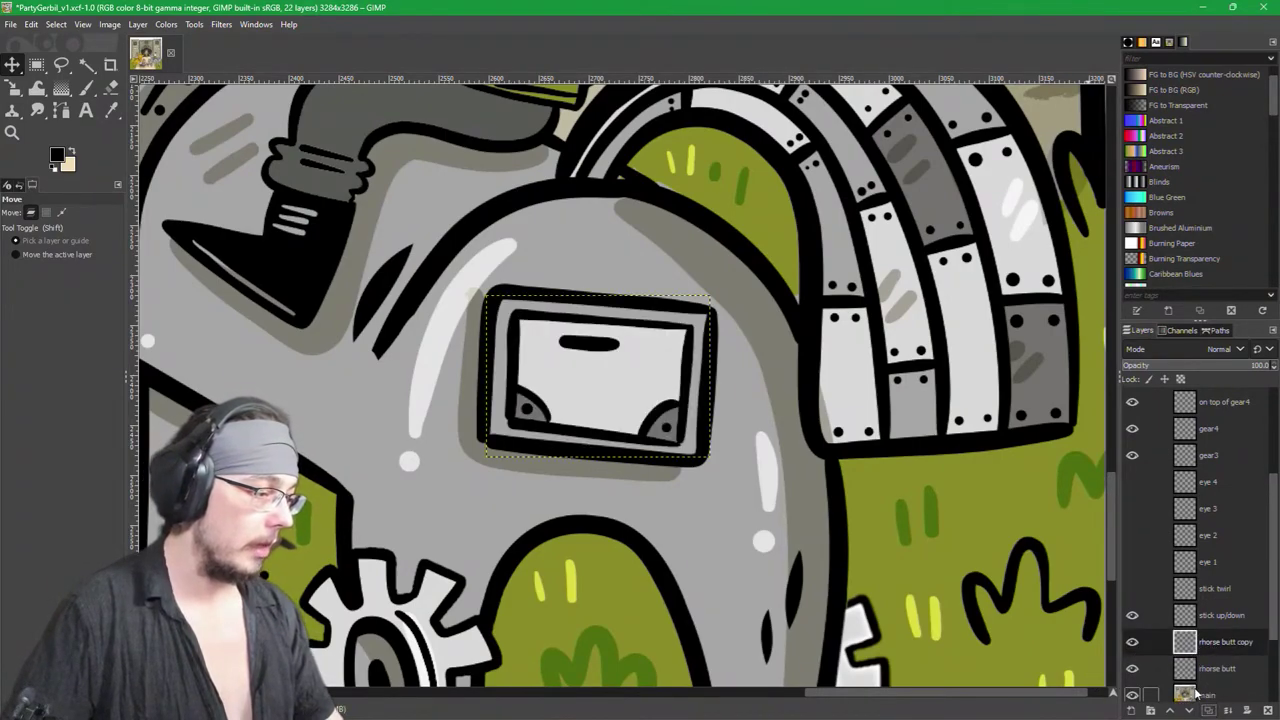
# Step: Save the image and rename the duplicated hatch layer as "rhorse butt open"
pyautogui.hotkey('ctrl', 's')
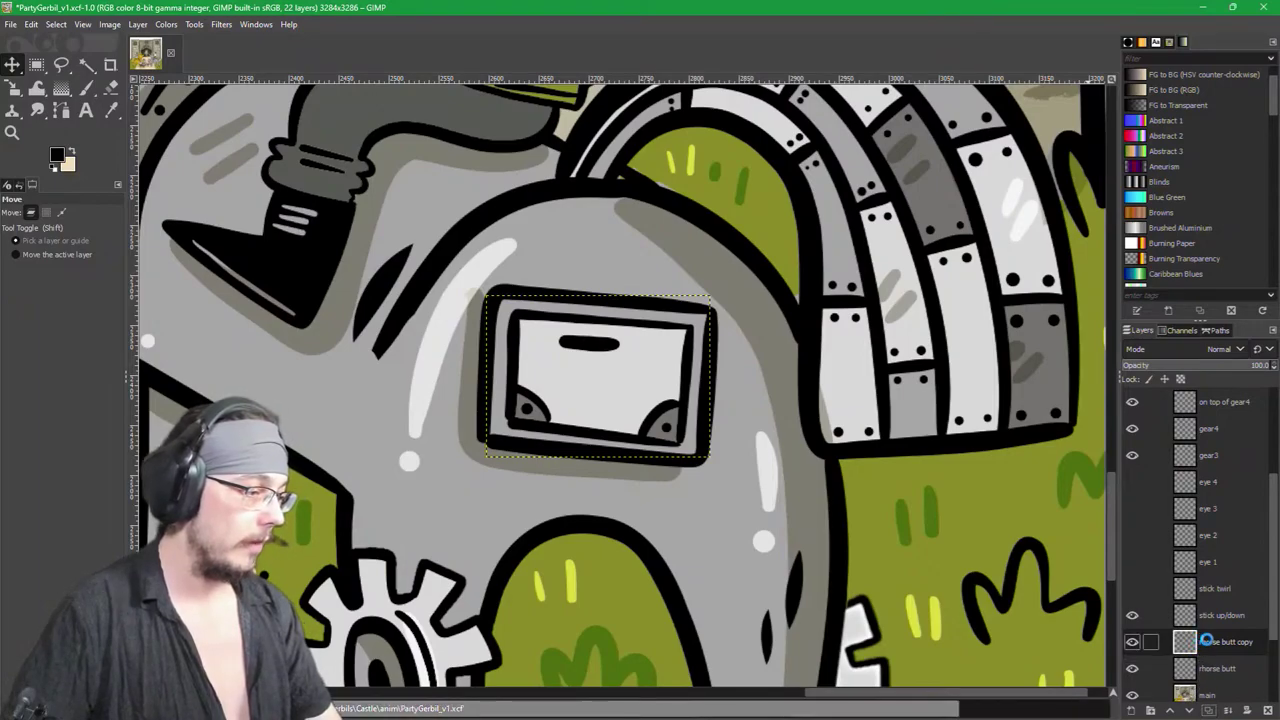
pyautogui.doubleClick(1232, 645)
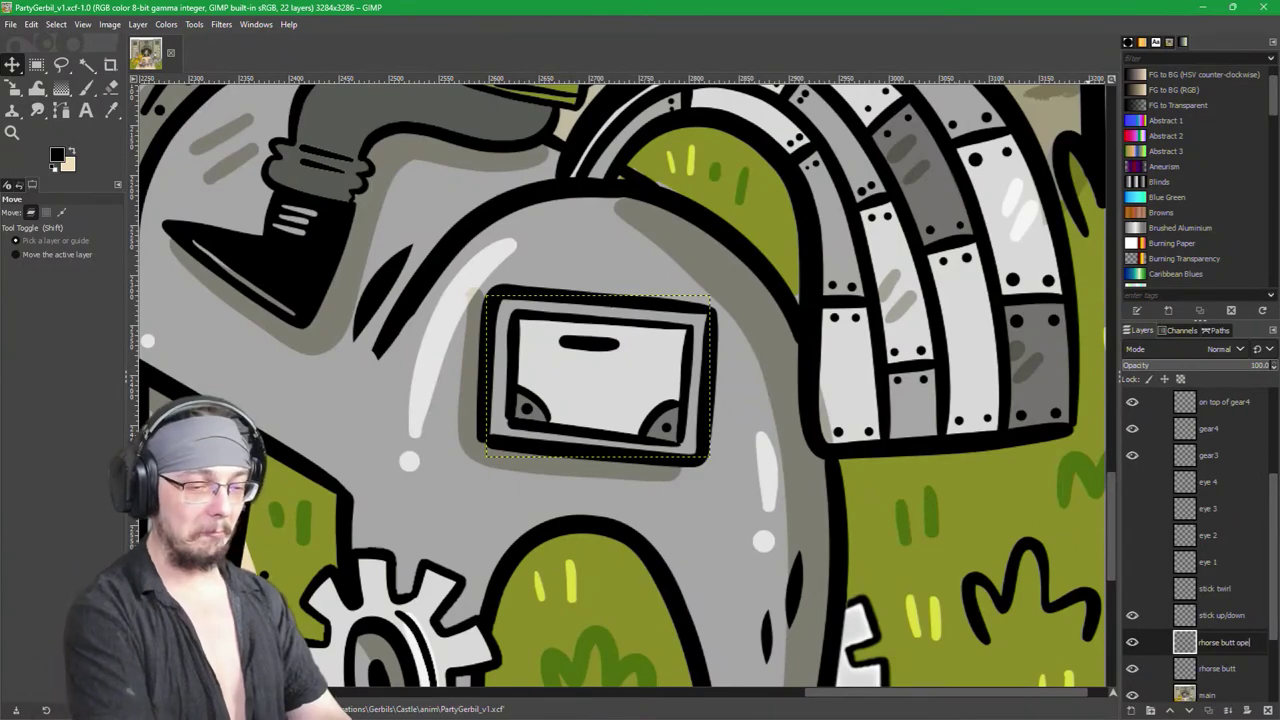
pyautogui.press('Return')
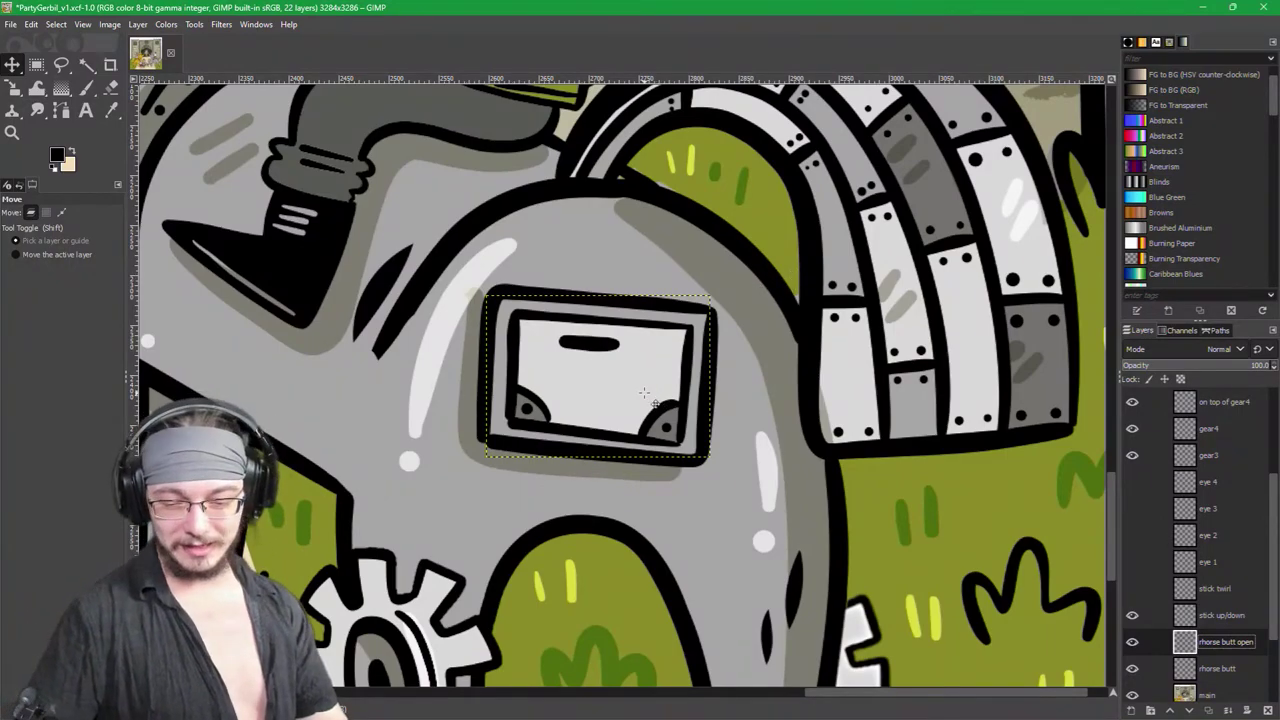
pyautogui.press('p')
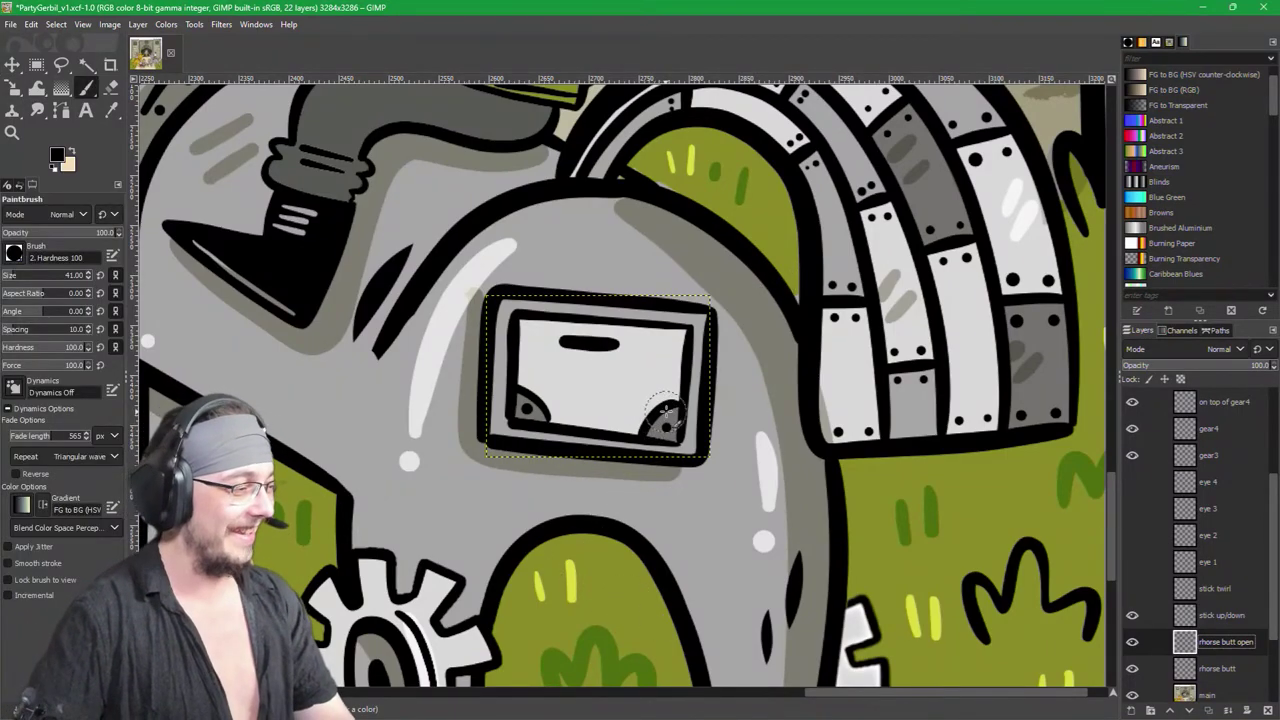
pyautogui.moveTo(625, 318)
pyautogui.mouseDown()
pyautogui.moveTo(588, 378)
pyautogui.moveTo(620, 383)
pyautogui.mouseUp()
pyautogui.hotkey('ctrl', 'z')
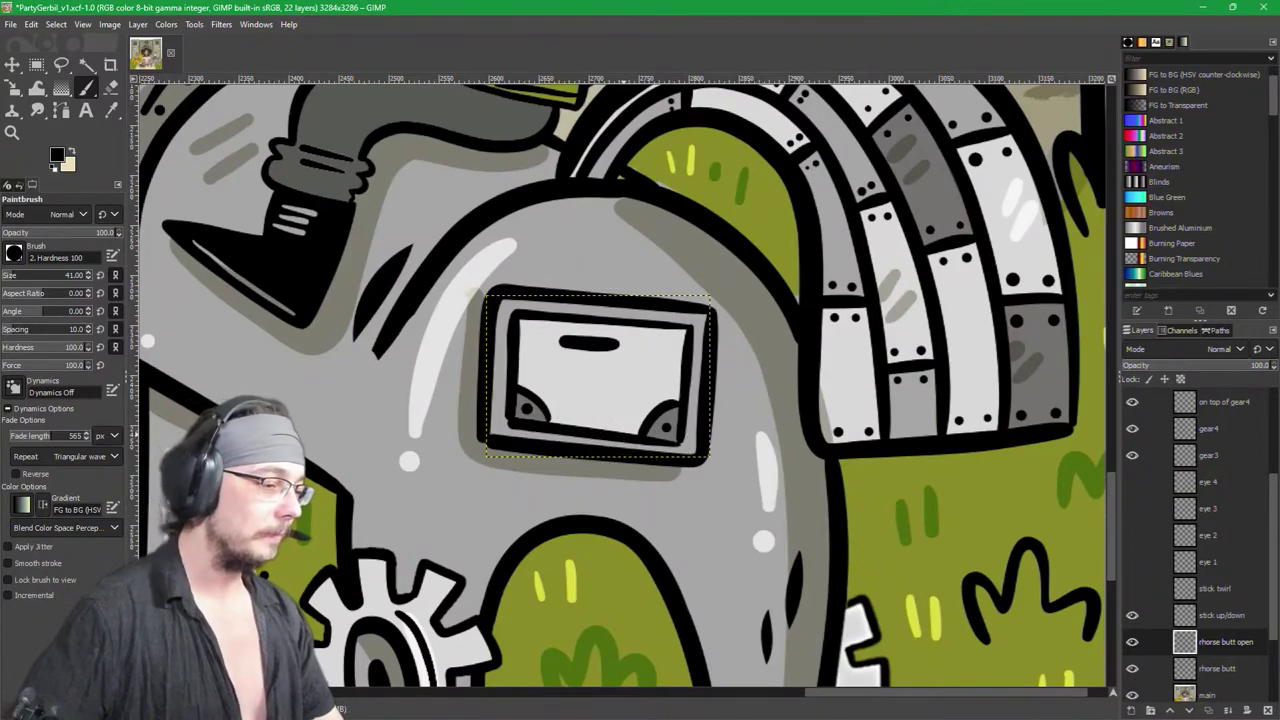
# Step: Apply a Perspective transform to the rhorse butt open layer, lowering its upper corners so the hatch is flattened against the opening's lower edge
pyautogui.press('m')
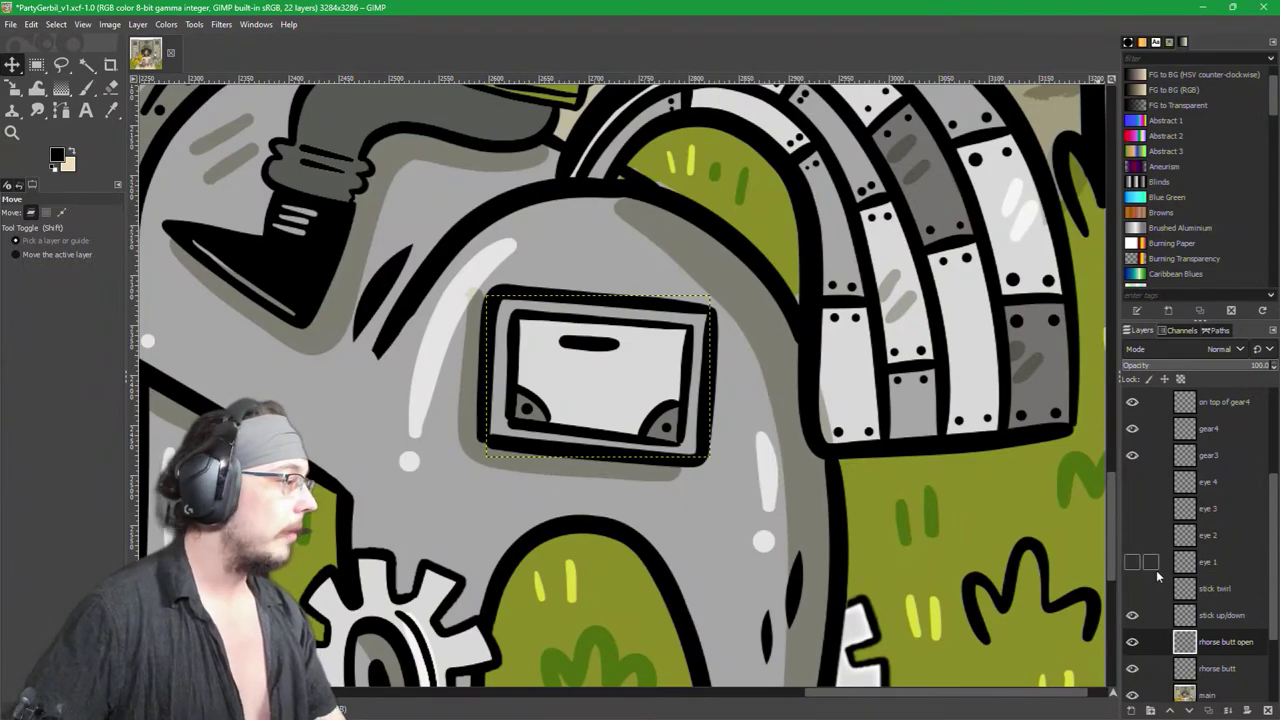
pyautogui.press('shift')
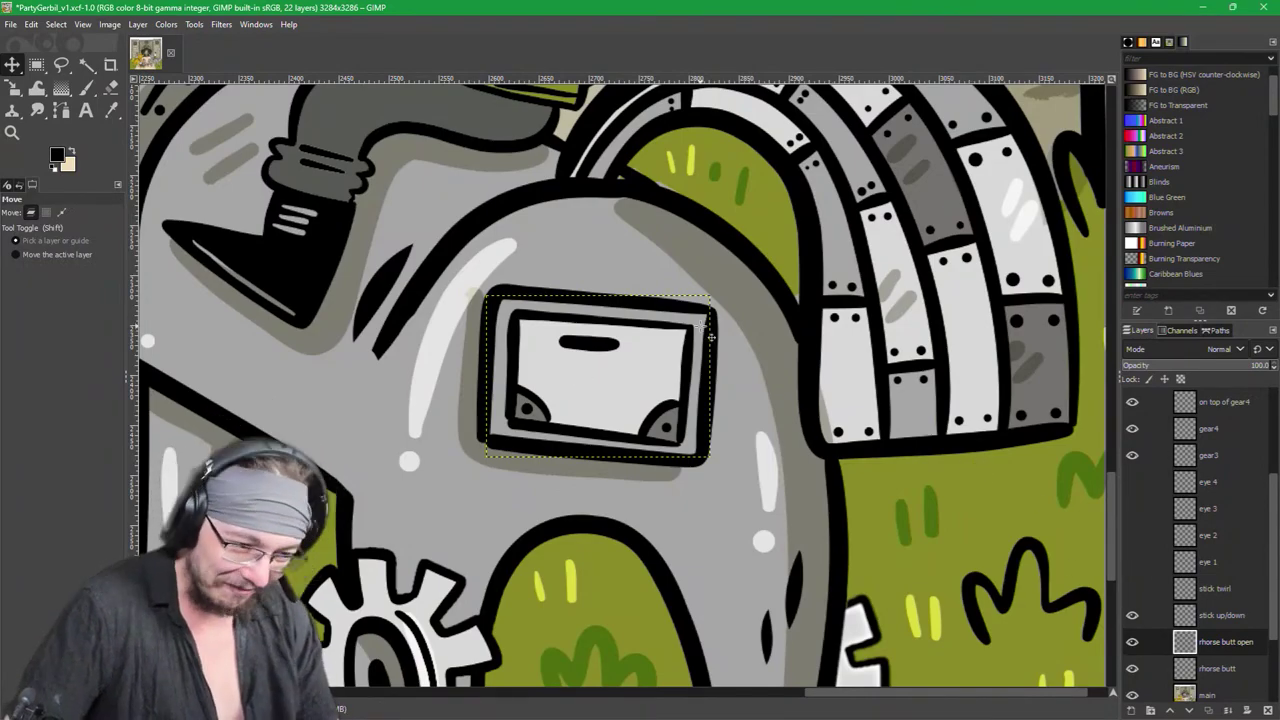
pyautogui.hotkey('shift', 'p')
pyautogui.click(710, 337)
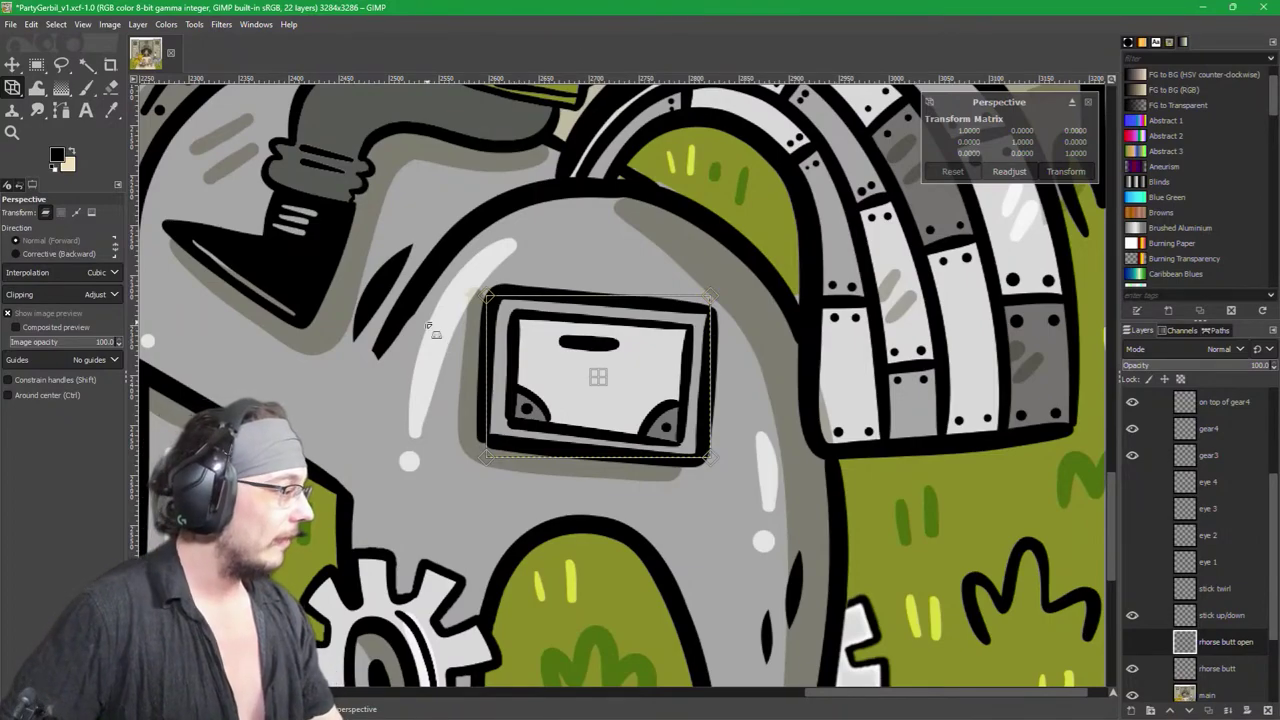
pyautogui.moveTo(490, 304); pyautogui.dragTo(482, 370)
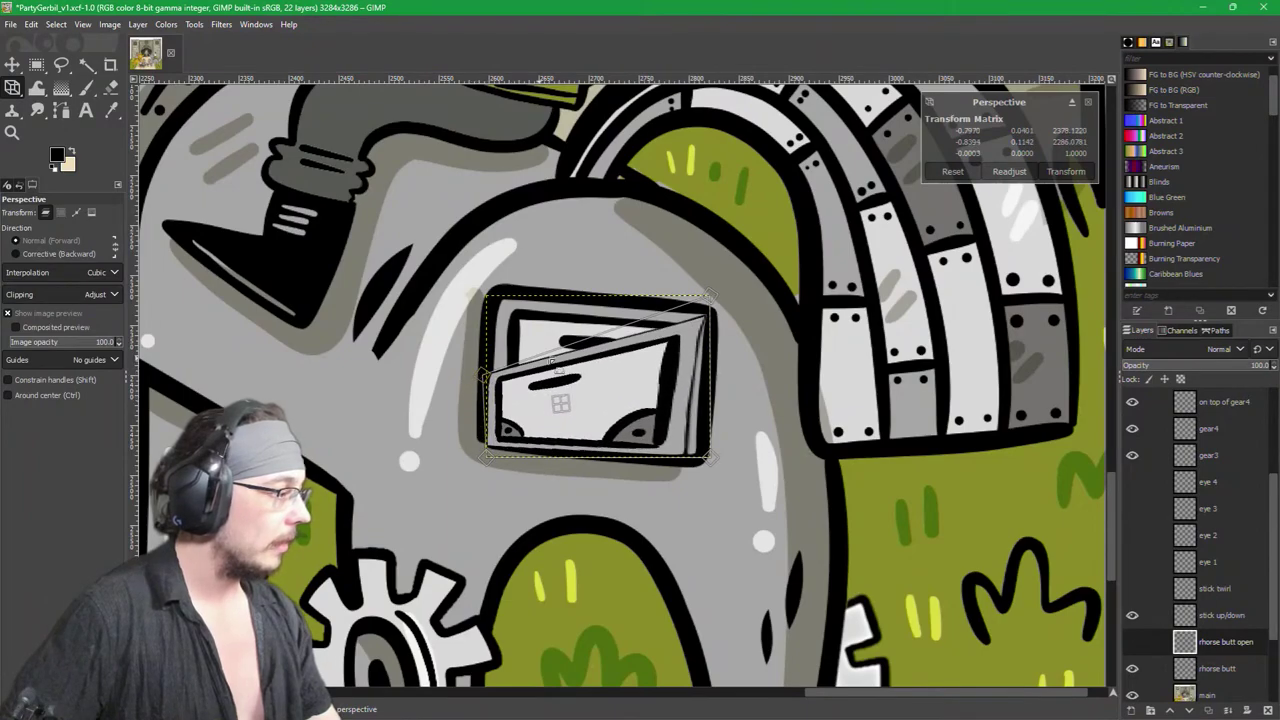
pyautogui.moveTo(709, 314); pyautogui.dragTo(695, 370)
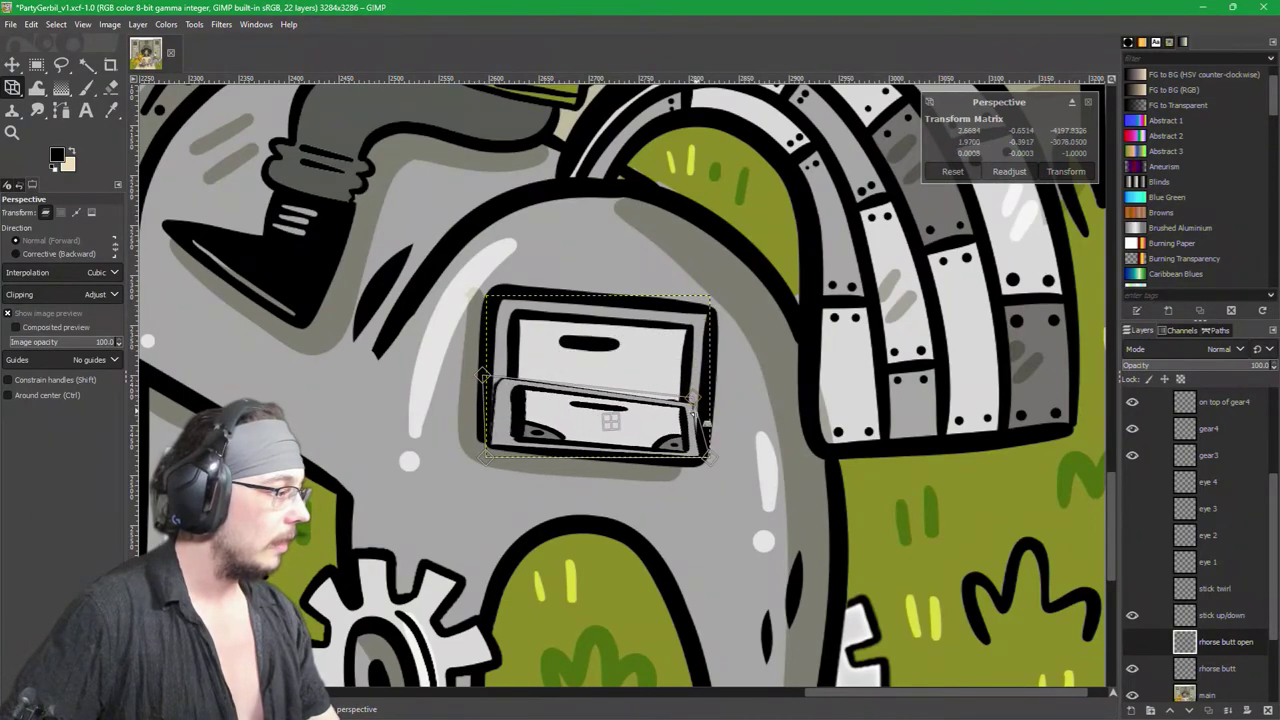
pyautogui.moveTo(706, 426); pyautogui.dragTo(718, 372)
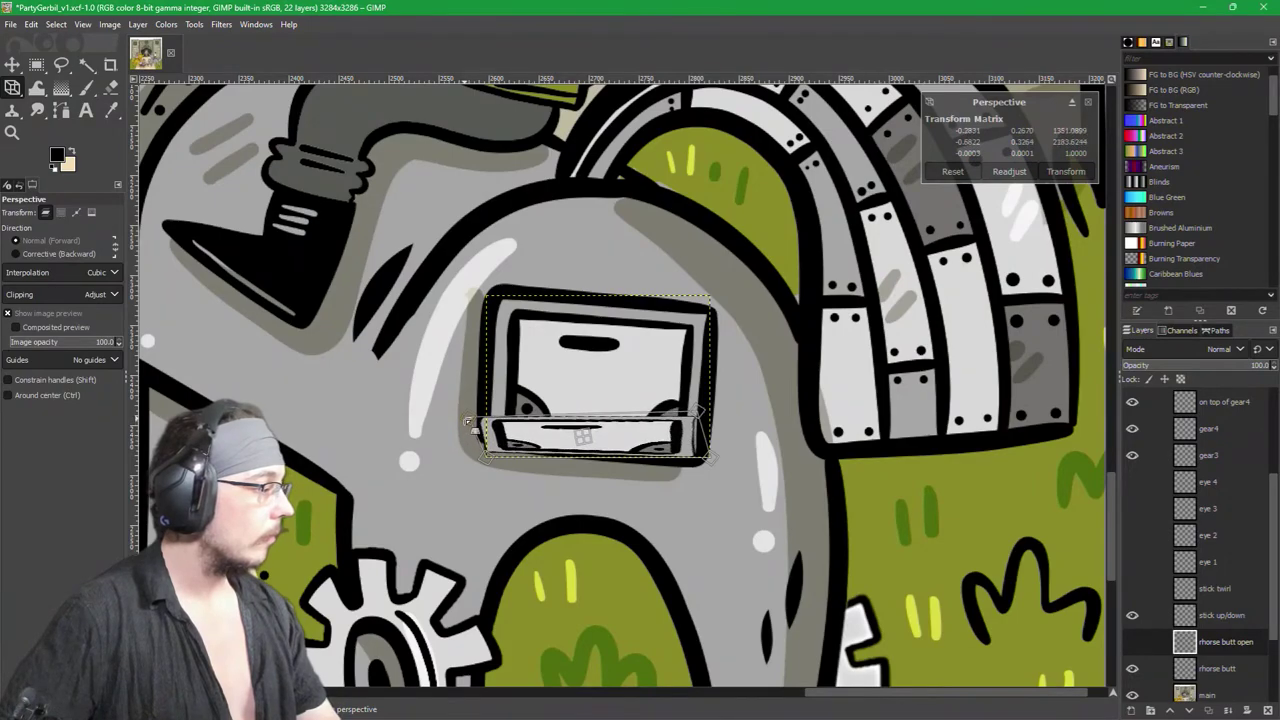
pyautogui.moveTo(472, 420); pyautogui.dragTo(464, 414)
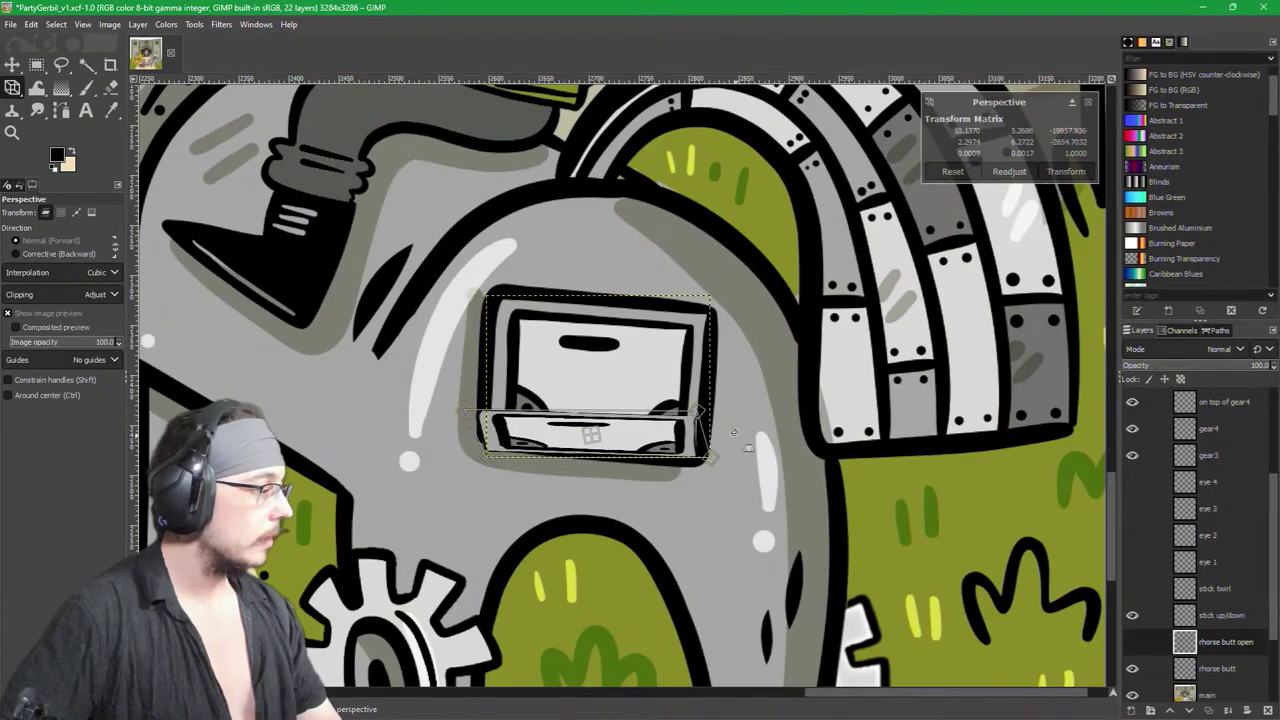
pyautogui.moveTo(715, 425); pyautogui.dragTo(731, 431)
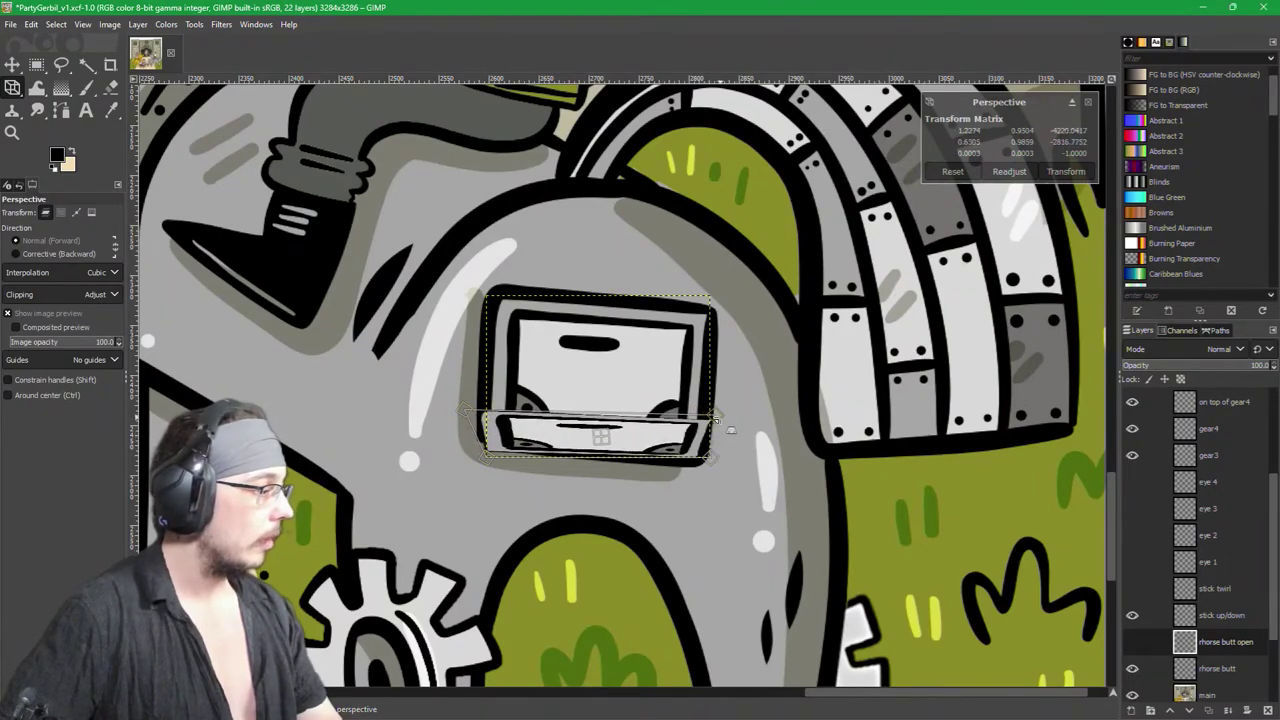
pyautogui.moveTo(456, 409); pyautogui.dragTo(465, 396)
pyautogui.moveTo(719, 429); pyautogui.dragTo(710, 424)
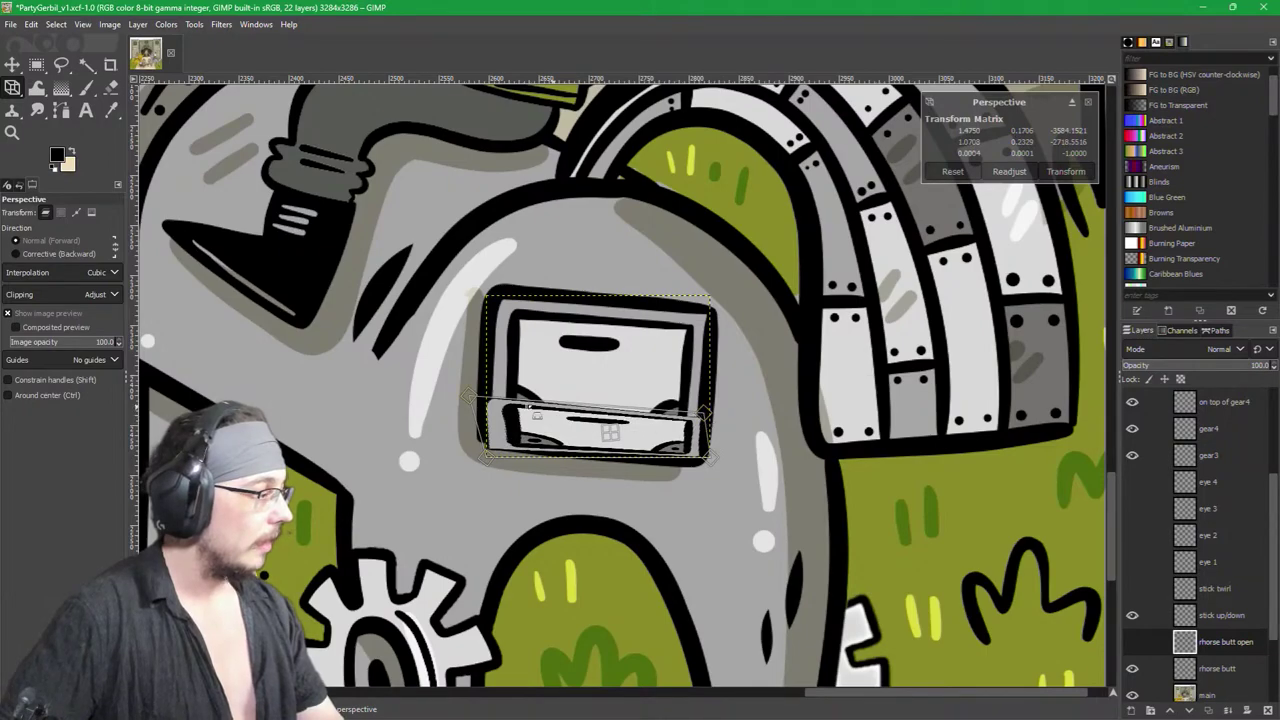
pyautogui.moveTo(466, 397); pyautogui.dragTo(480, 397)
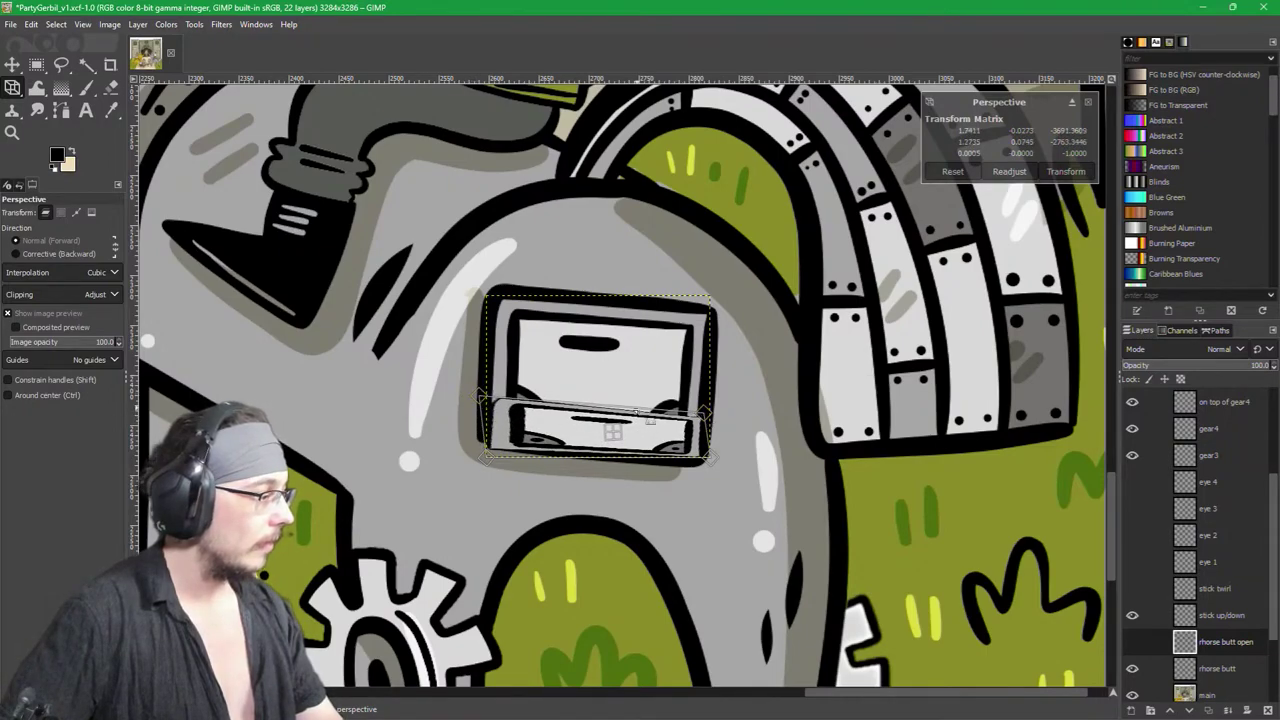
pyautogui.moveTo(718, 424); pyautogui.dragTo(712, 418)
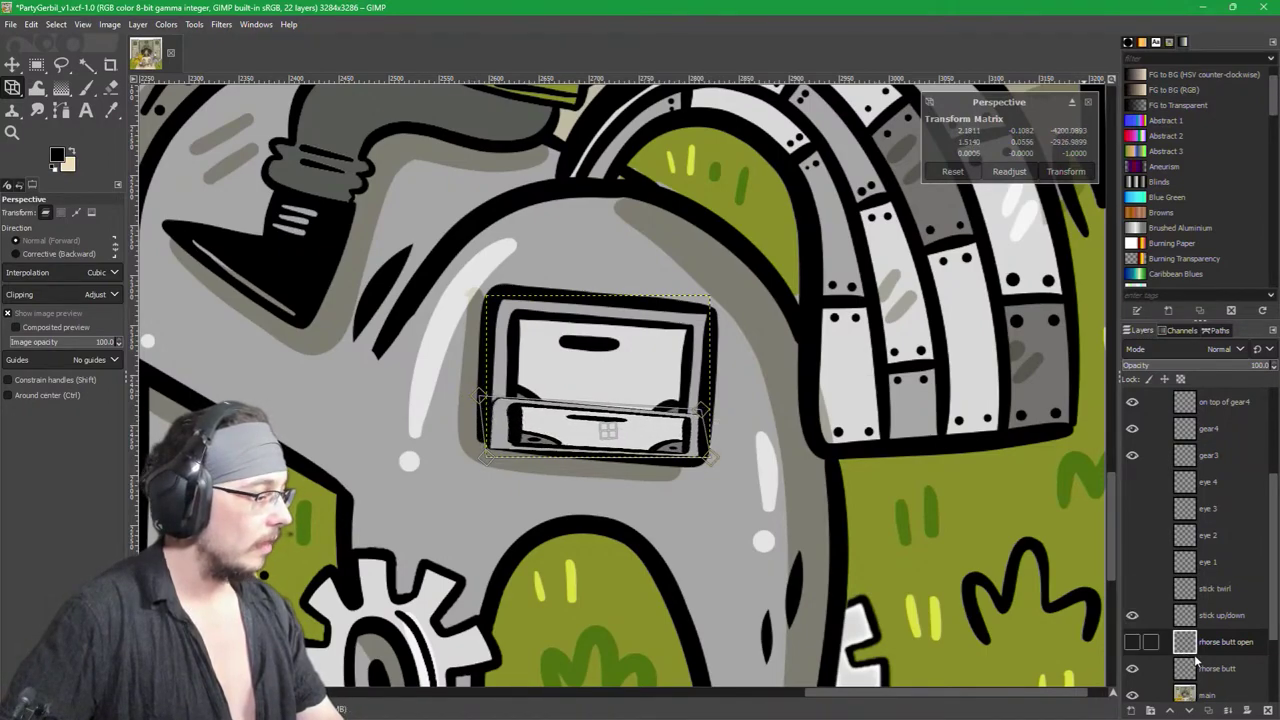
pyautogui.click(1065, 171)
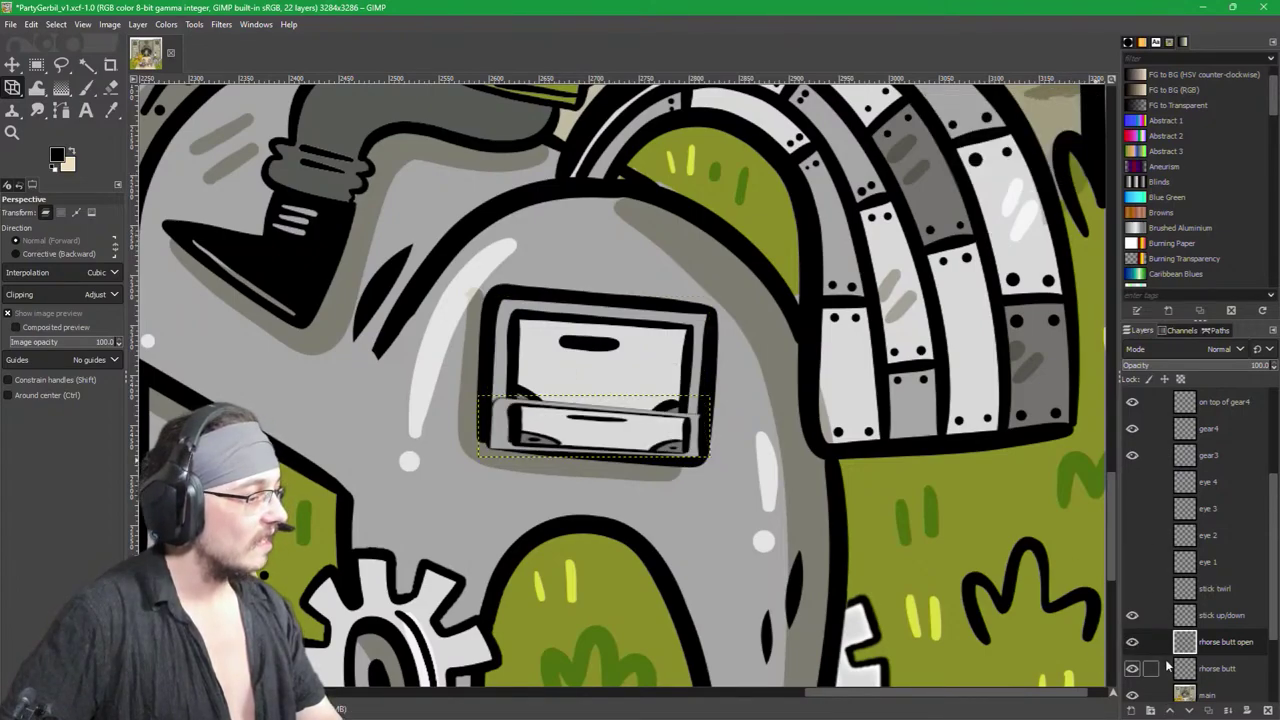
# Step: Hide the rhorse butt layer and nudge the open hatch's lower corners with a Perspective transform to fit the black opening
pyautogui.click(1133, 668)
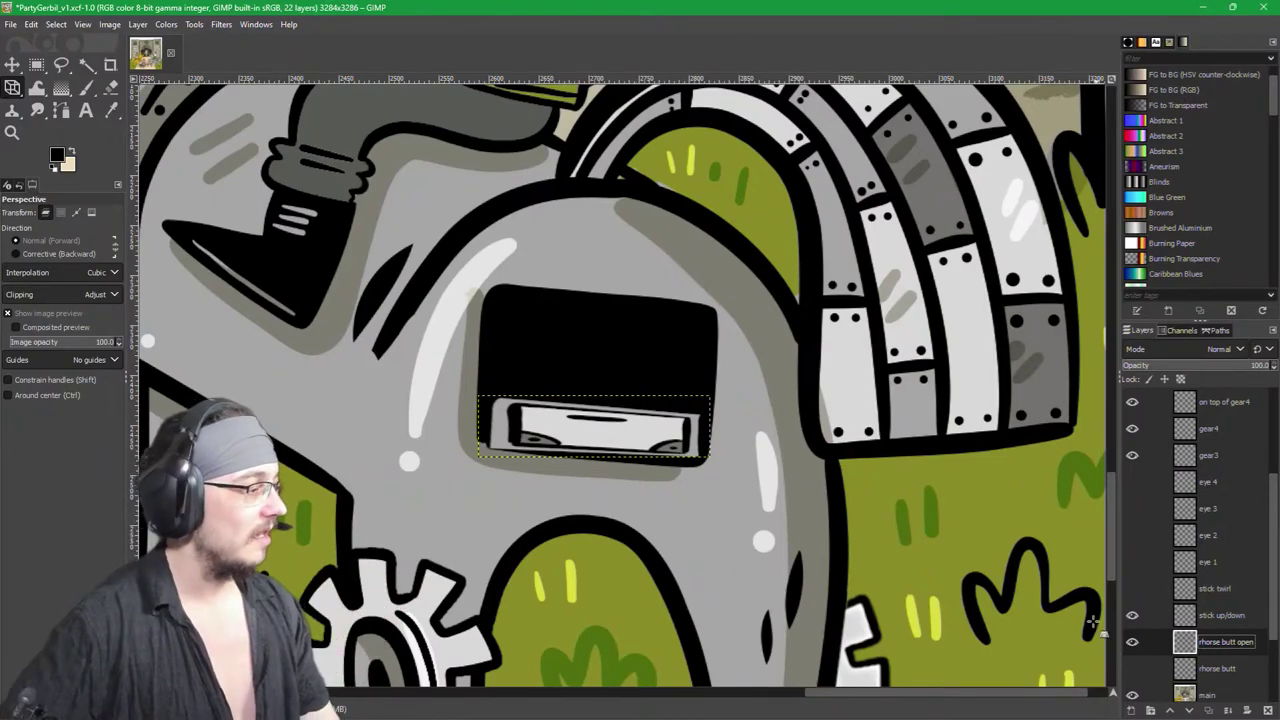
pyautogui.click(505, 484)
pyautogui.moveTo(483, 459); pyautogui.dragTo(483, 460)
pyautogui.moveTo(713, 468); pyautogui.dragTo(703, 462)
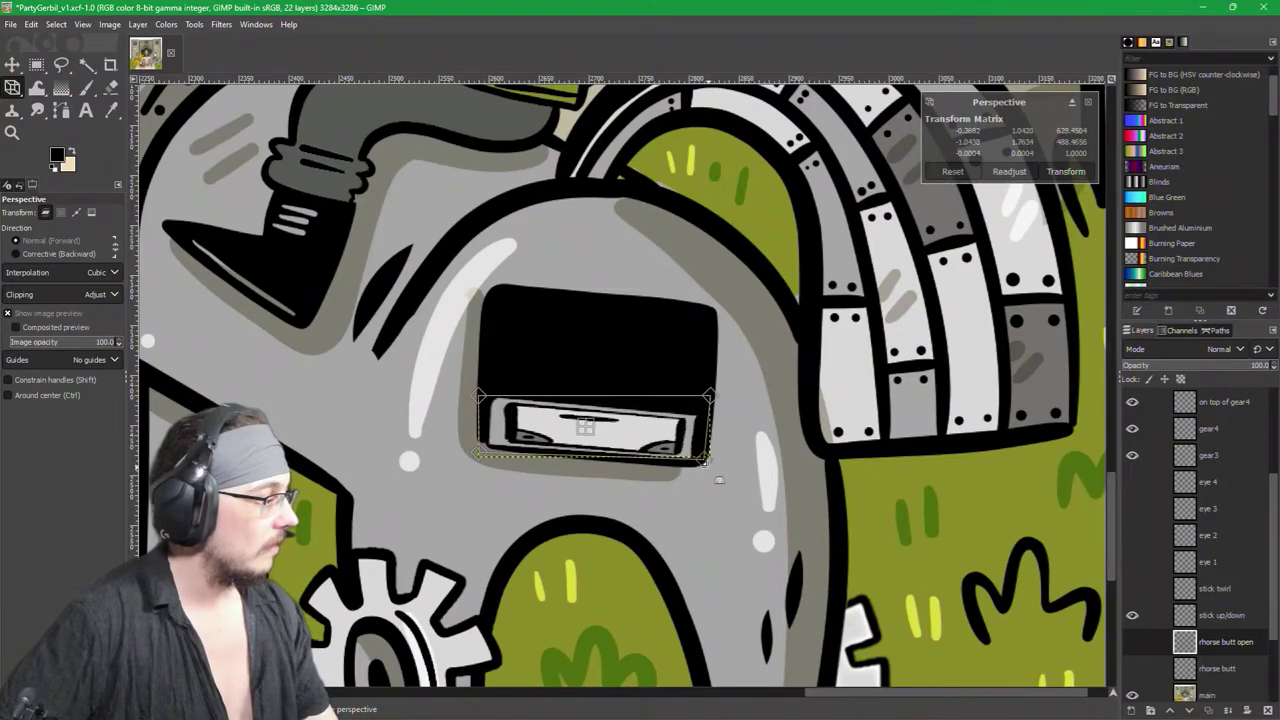
pyautogui.moveTo(481, 451); pyautogui.dragTo(488, 455)
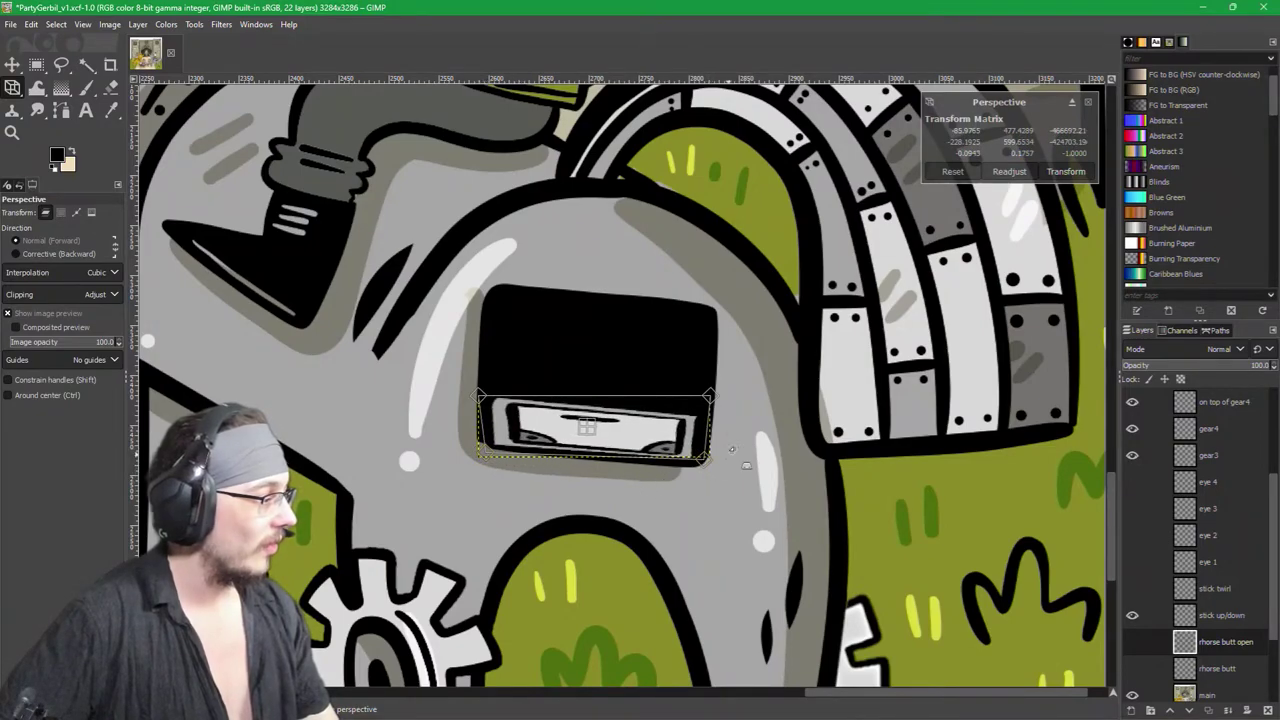
pyautogui.click(1066, 171)
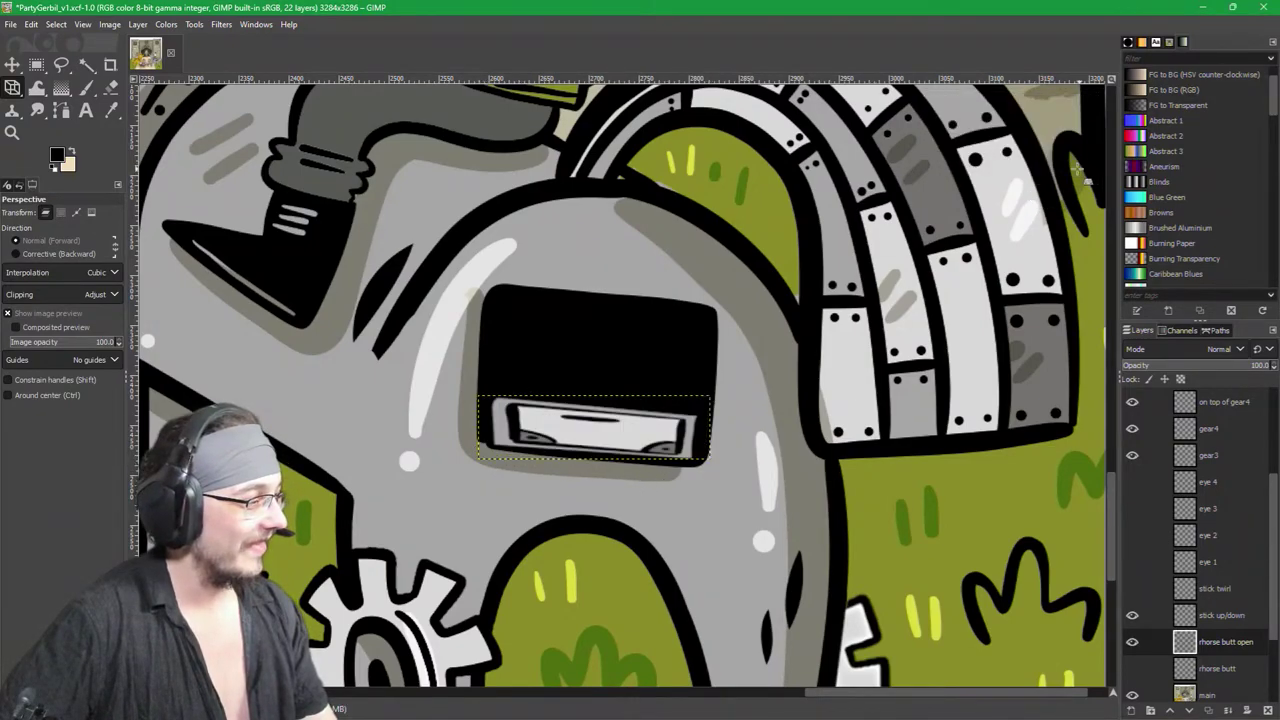
# Step: Widen the open hatch's upper edge outward on both sides with another Perspective transform, then save the image
pyautogui.click(703, 410)
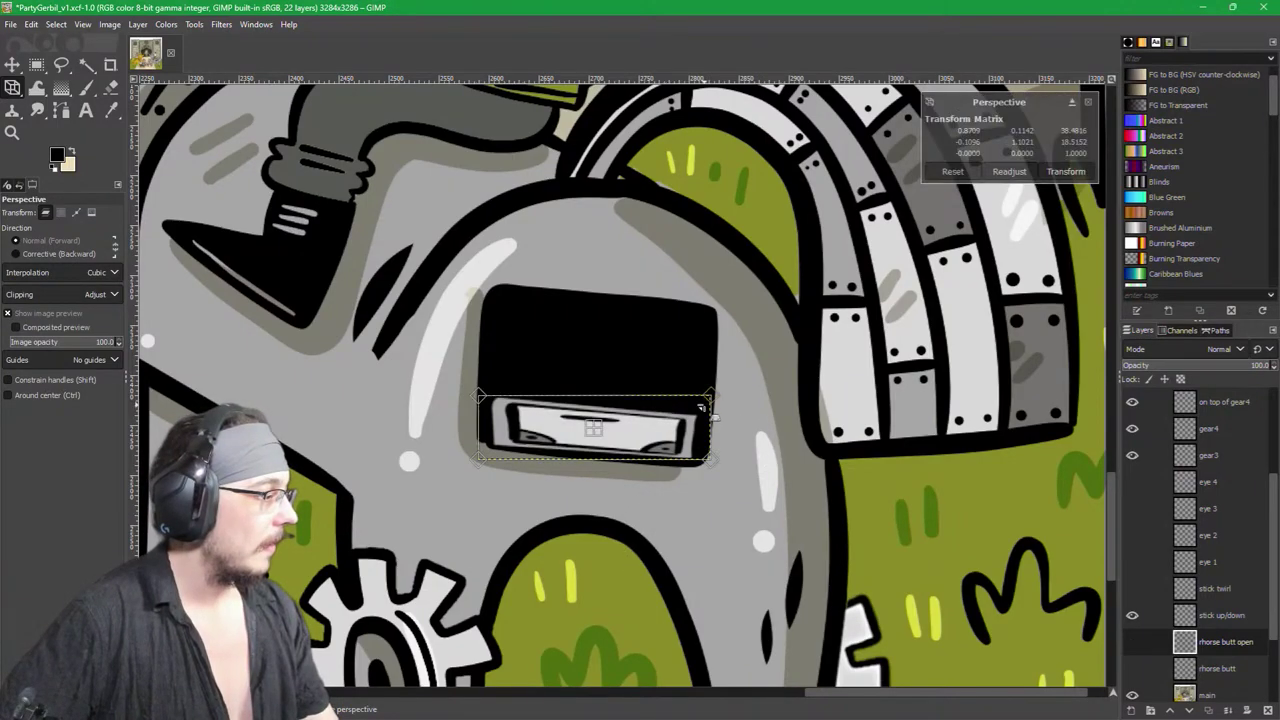
pyautogui.moveTo(707, 402); pyautogui.dragTo(709, 410)
pyautogui.moveTo(522, 407); pyautogui.dragTo(497, 403)
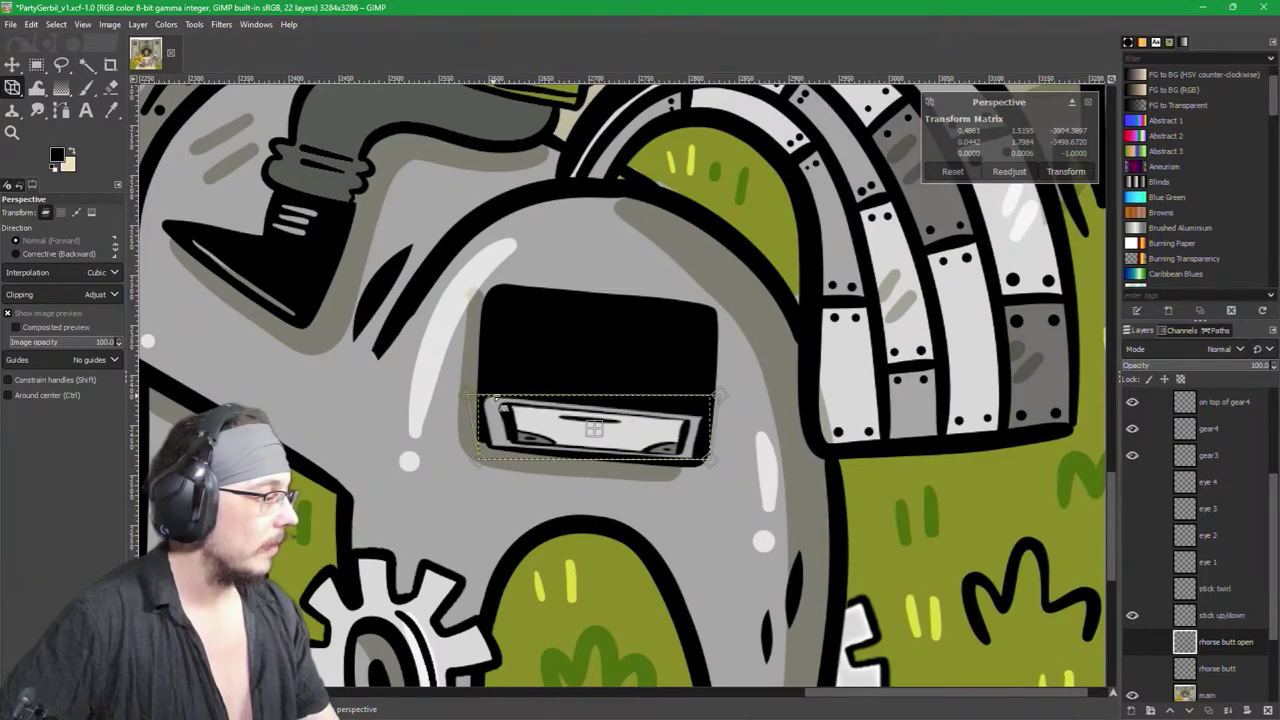
pyautogui.moveTo(730, 412)
pyautogui.mouseDown()
pyautogui.moveTo(757, 422)
pyautogui.moveTo(724, 409)
pyautogui.moveTo(728, 399)
pyautogui.mouseUp()
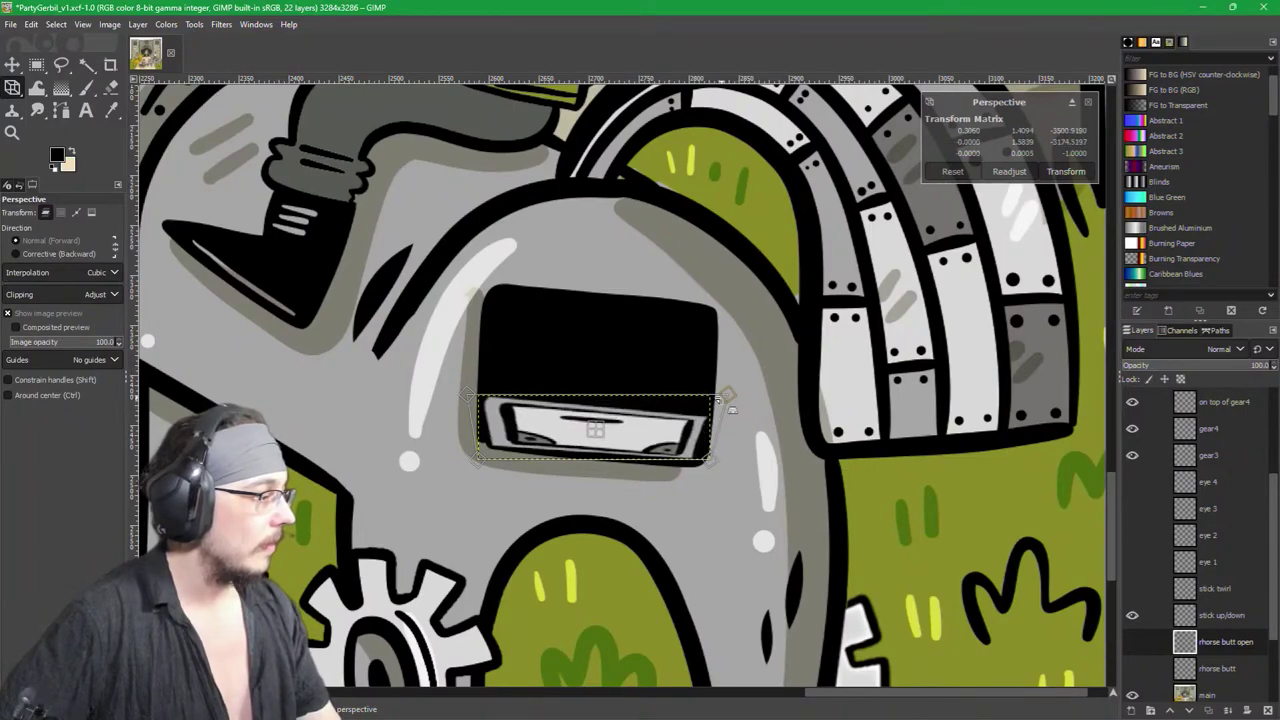
pyautogui.moveTo(481, 410); pyautogui.dragTo(481, 425)
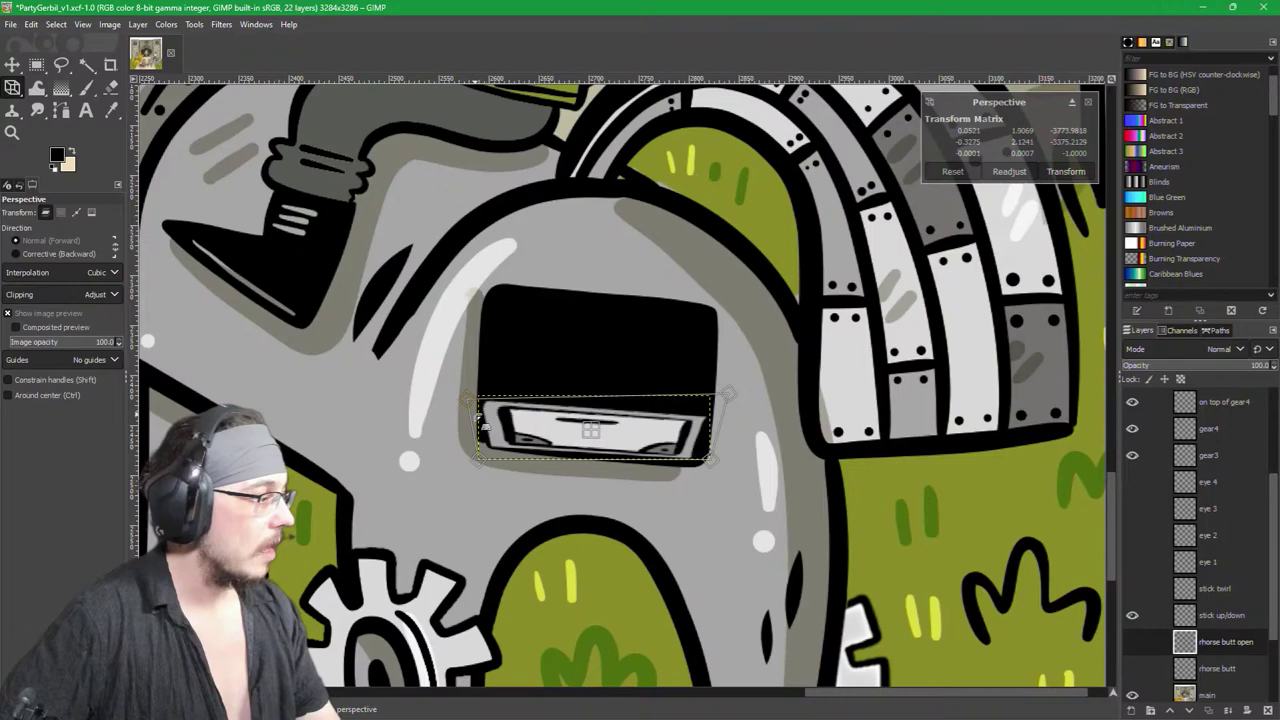
pyautogui.click(1066, 171)
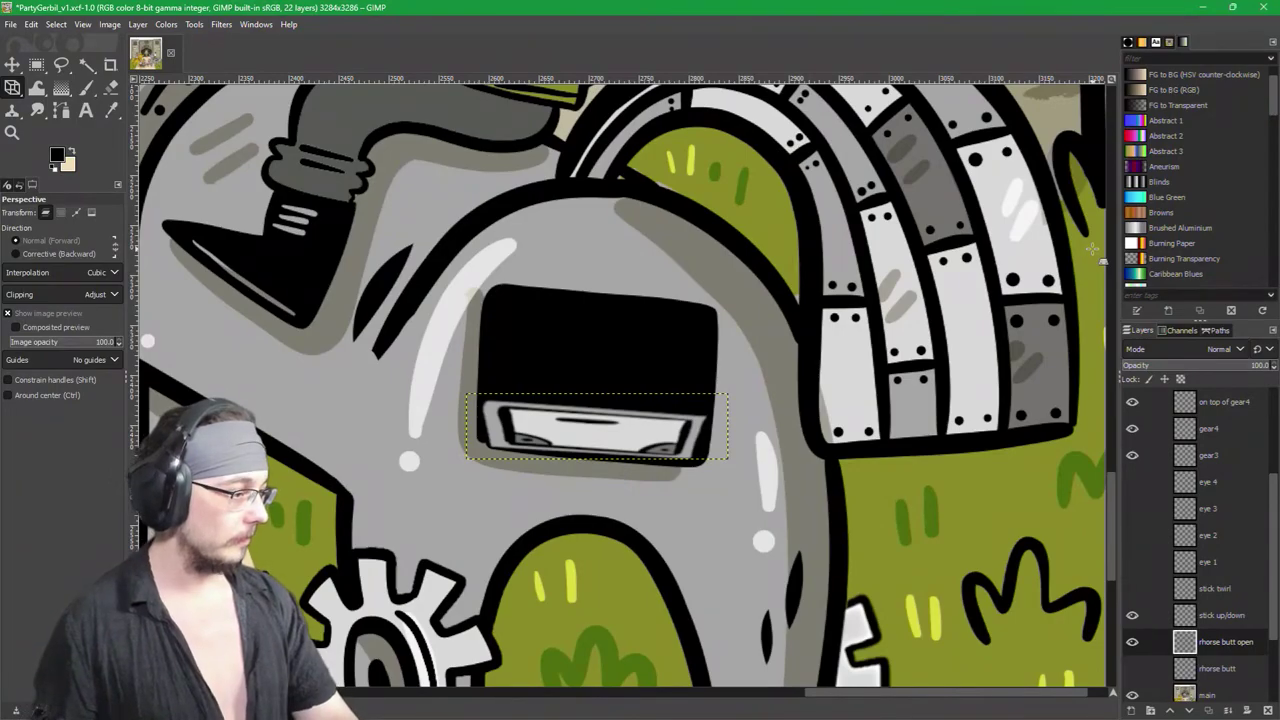
pyautogui.hotkey('ctrl', 's')
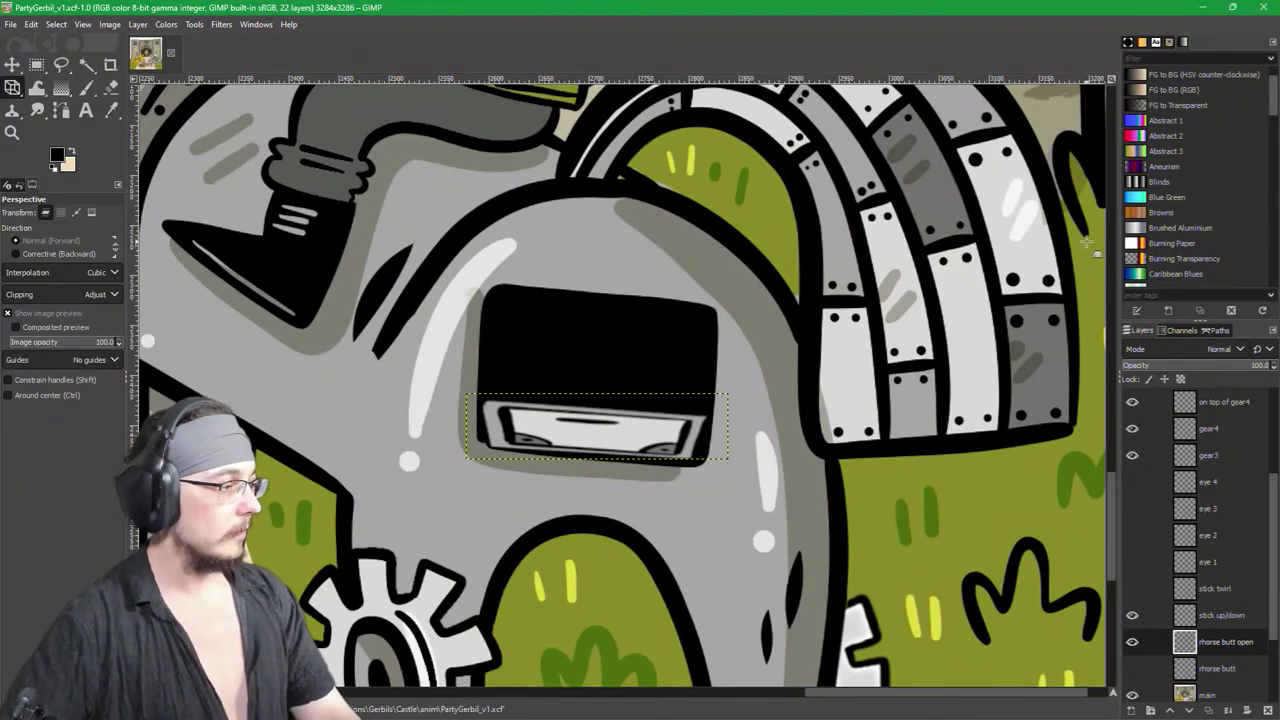
# Step: Hide the rhorse butt open layer and make the main layer active for work on the yellow horse's rear hatch
pyautogui.hscroll(-15, 697, 371)
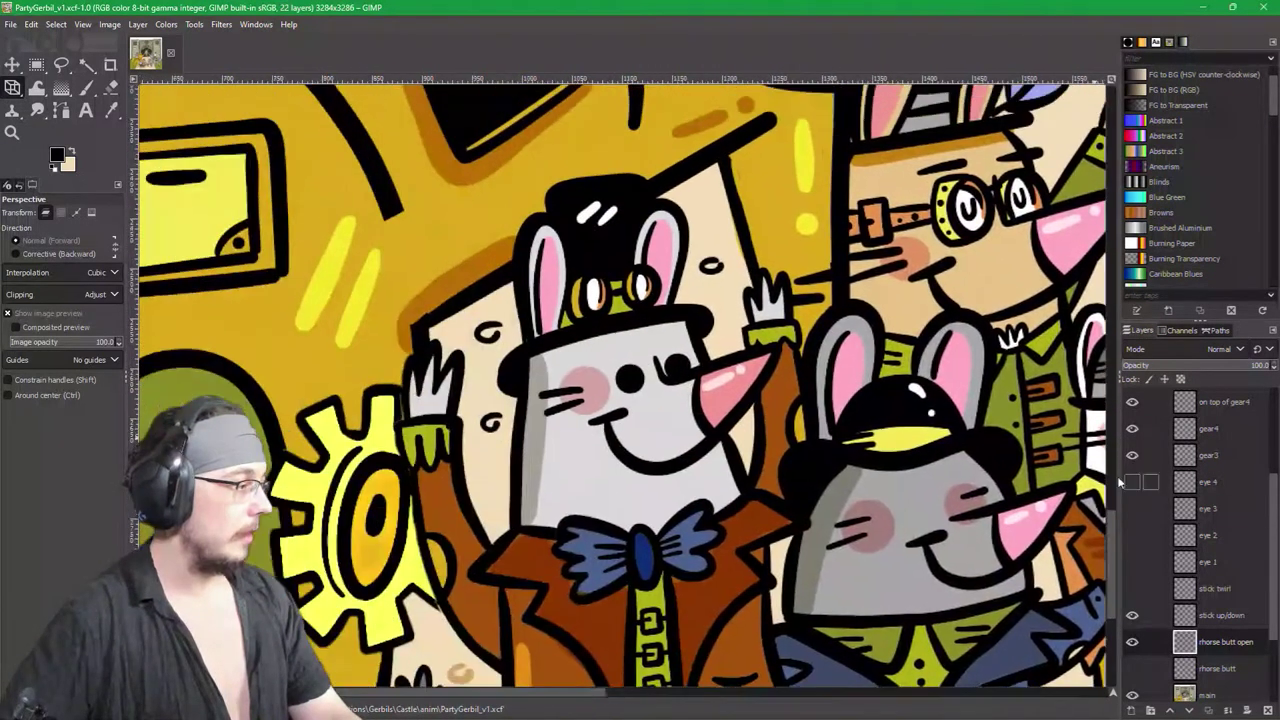
pyautogui.scroll(3, 675, 357)
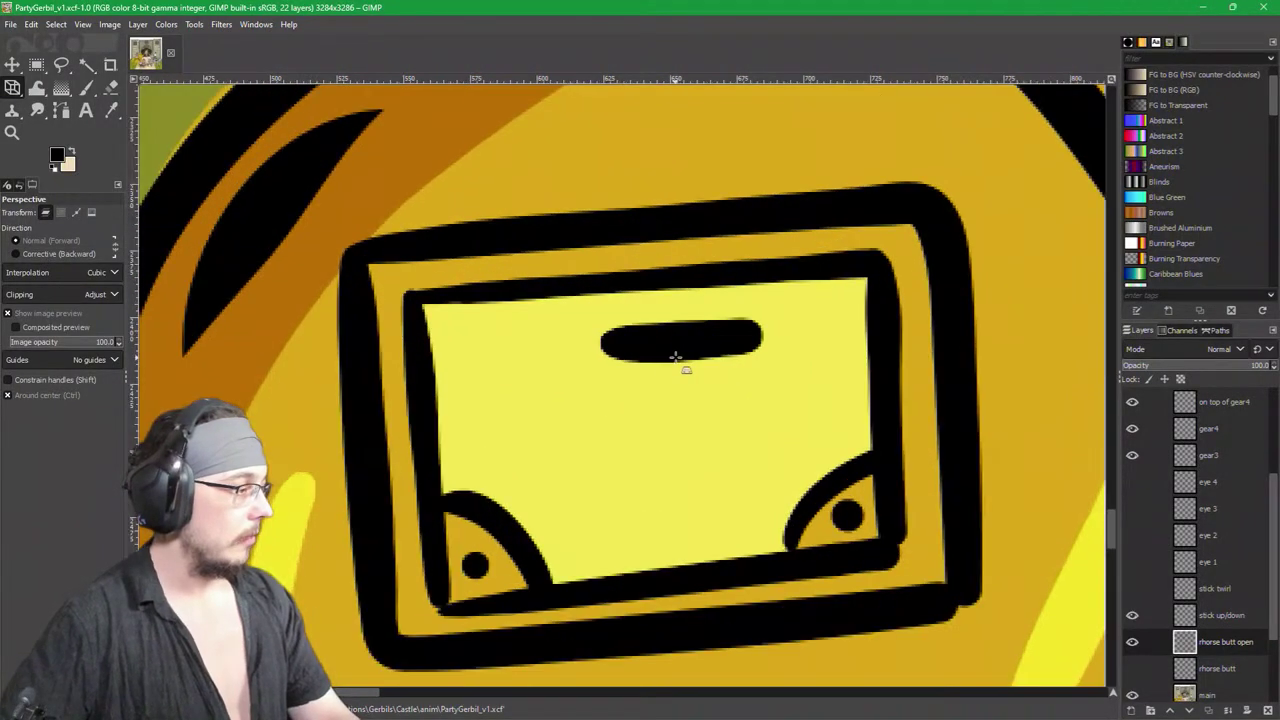
pyautogui.scroll(-2, 700, 400)
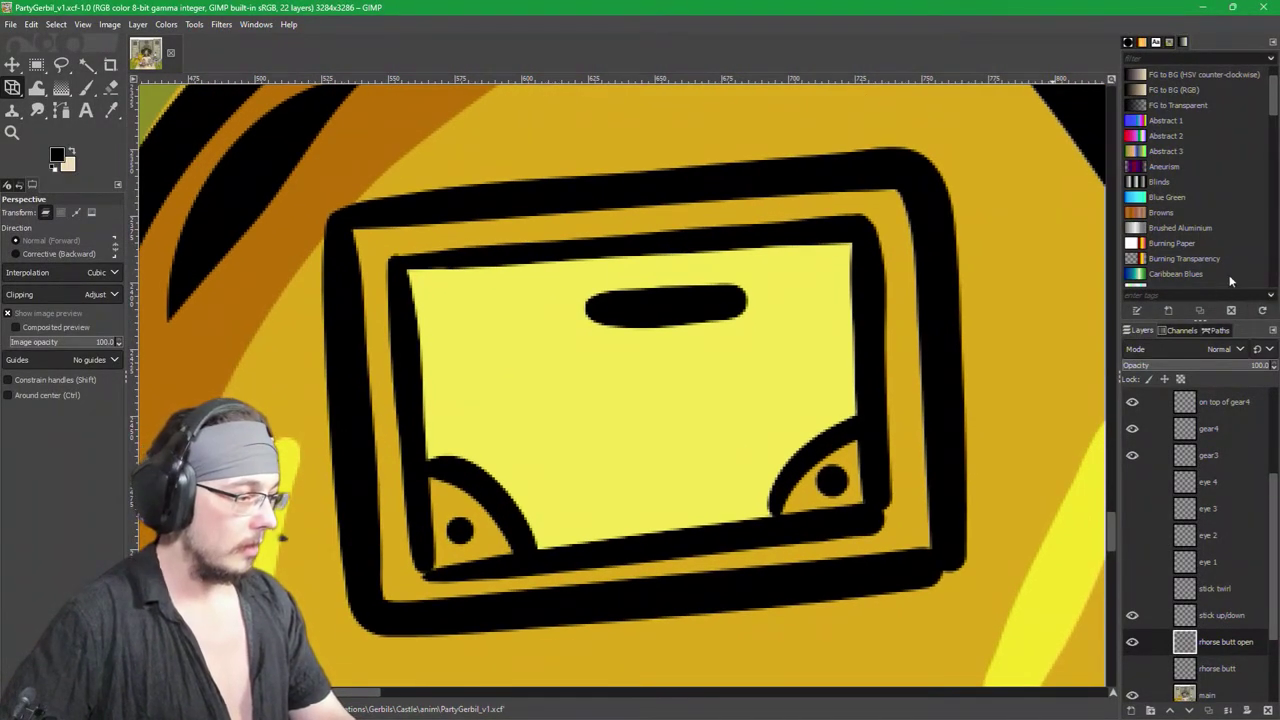
pyautogui.click(1207, 694)
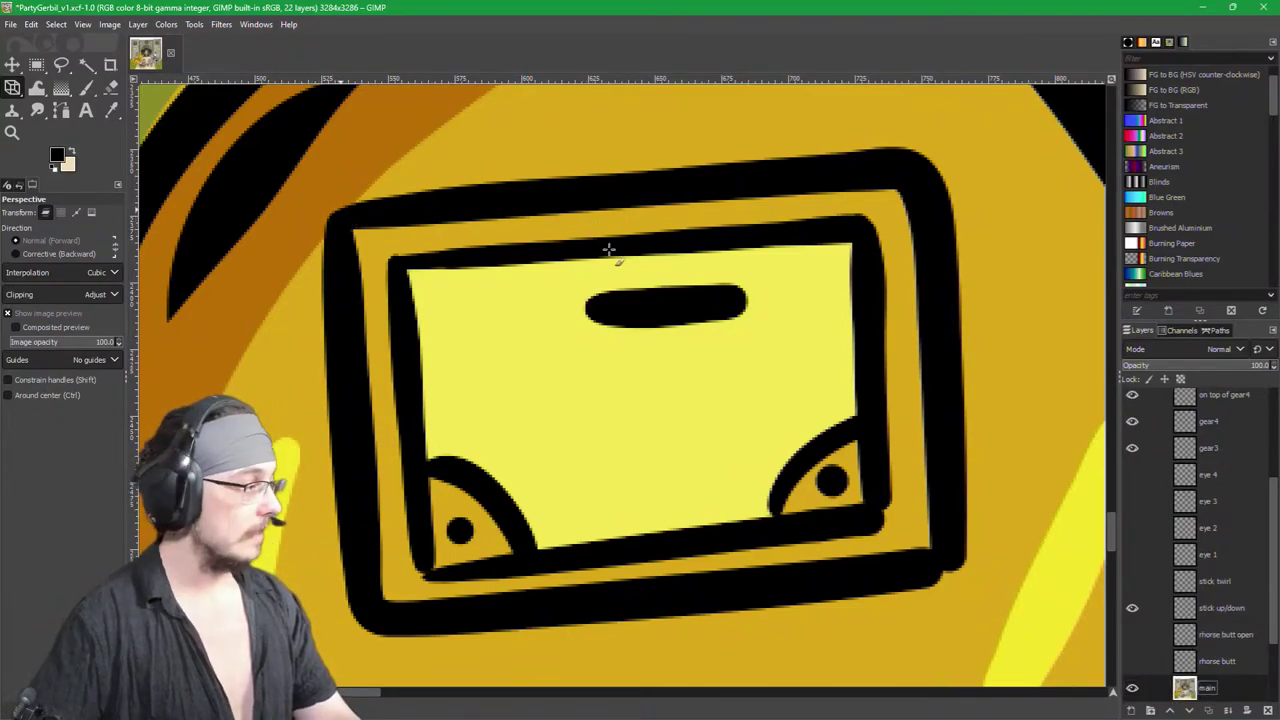
# Step: Outline the yellow horse's rear hatch with a closed Free Select selection along the inner edge of its thick black frame
pyautogui.press('p')
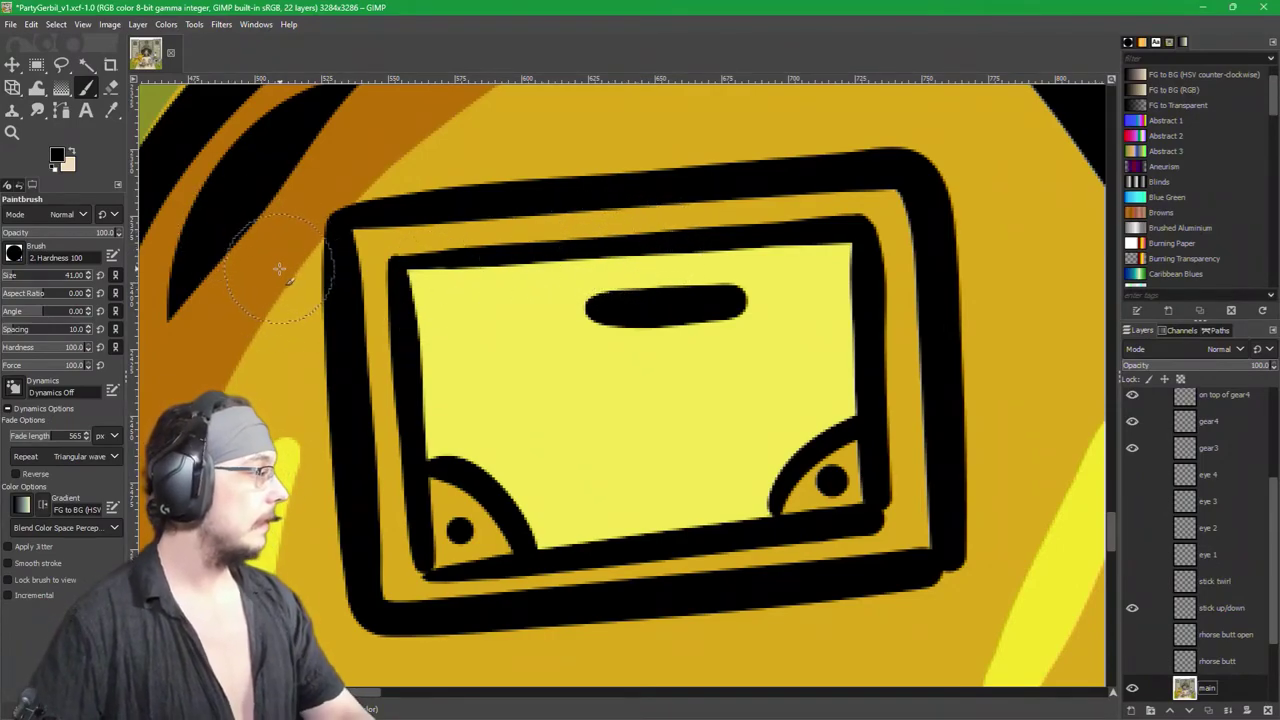
pyautogui.press('f')
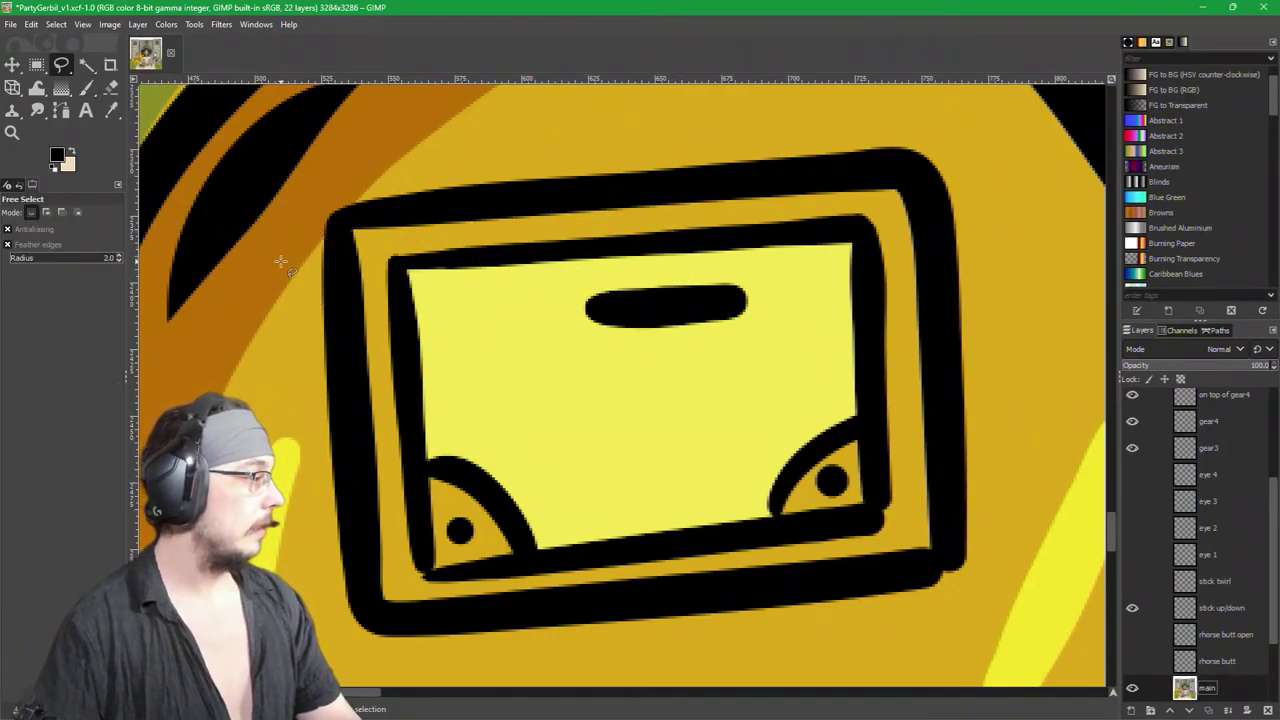
pyautogui.click(342, 220)
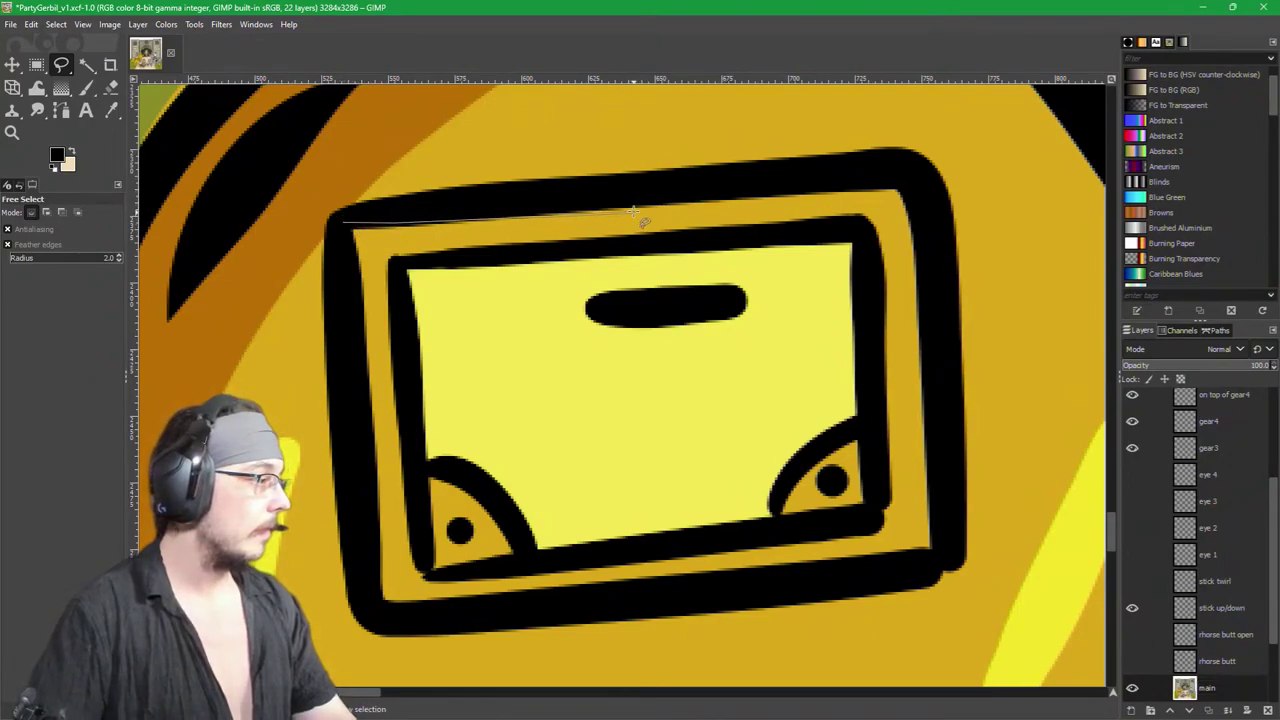
pyautogui.click(824, 188)
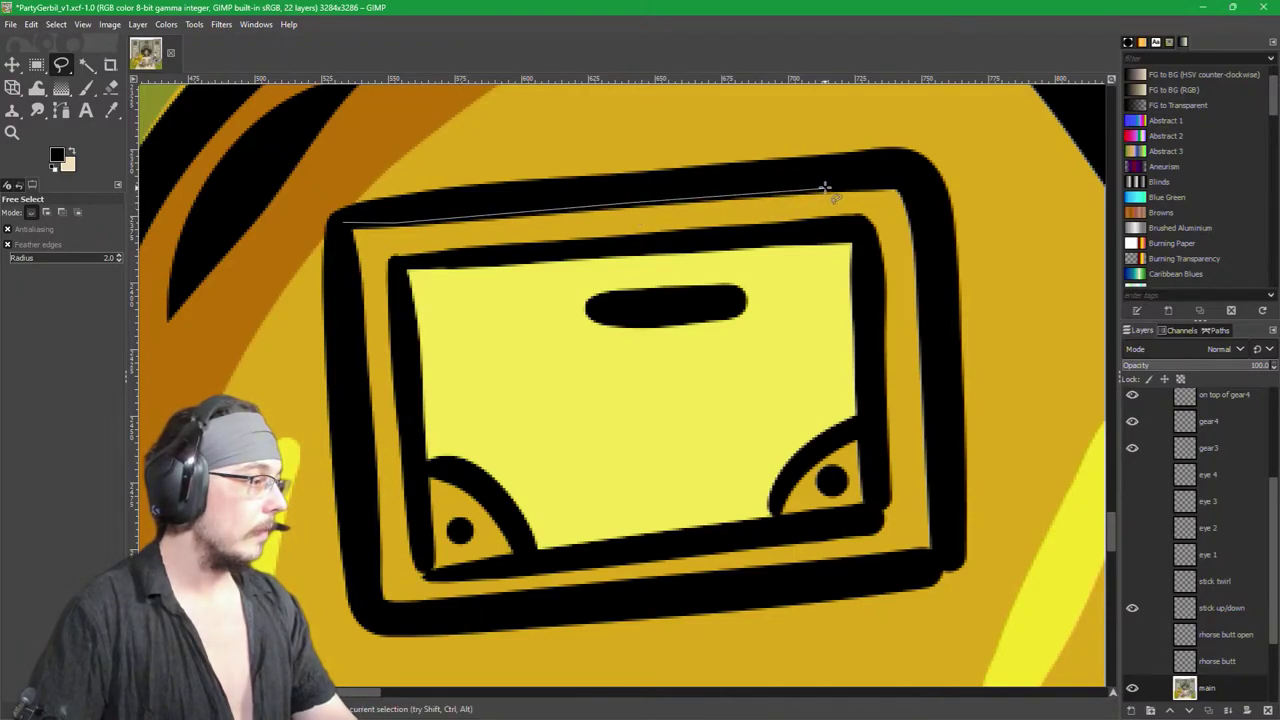
pyautogui.click(901, 185)
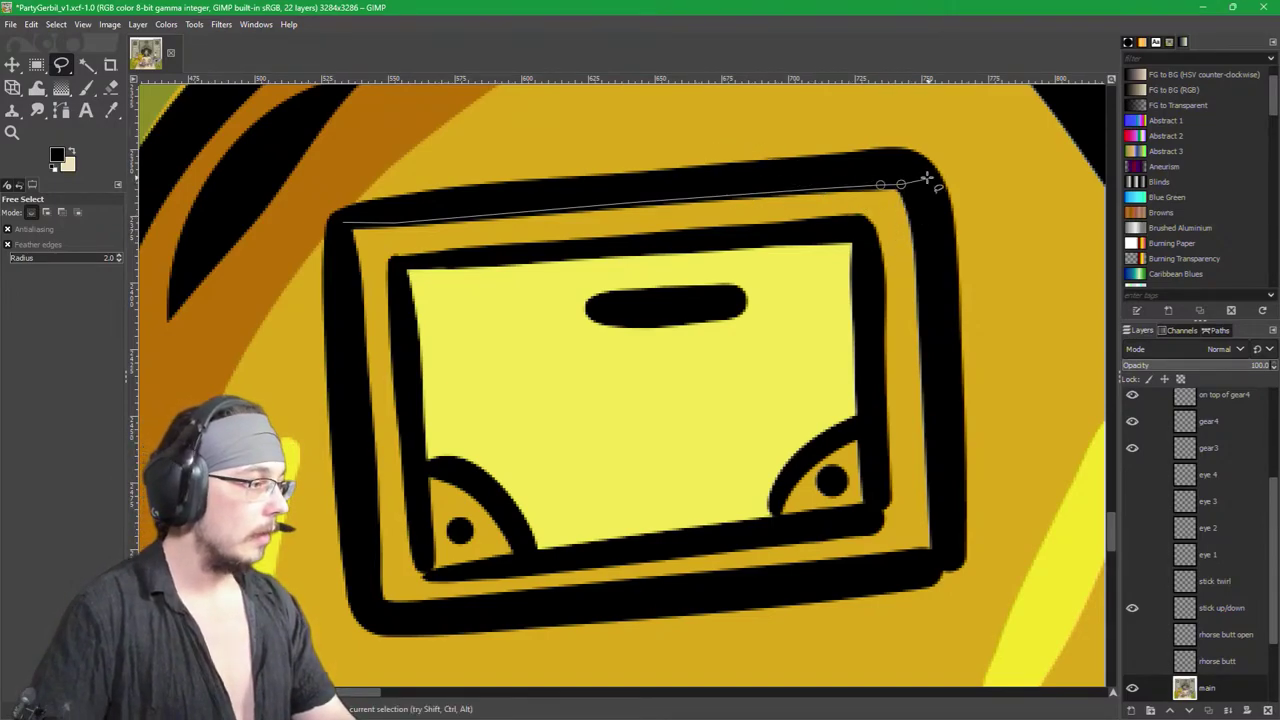
pyautogui.click(916, 233)
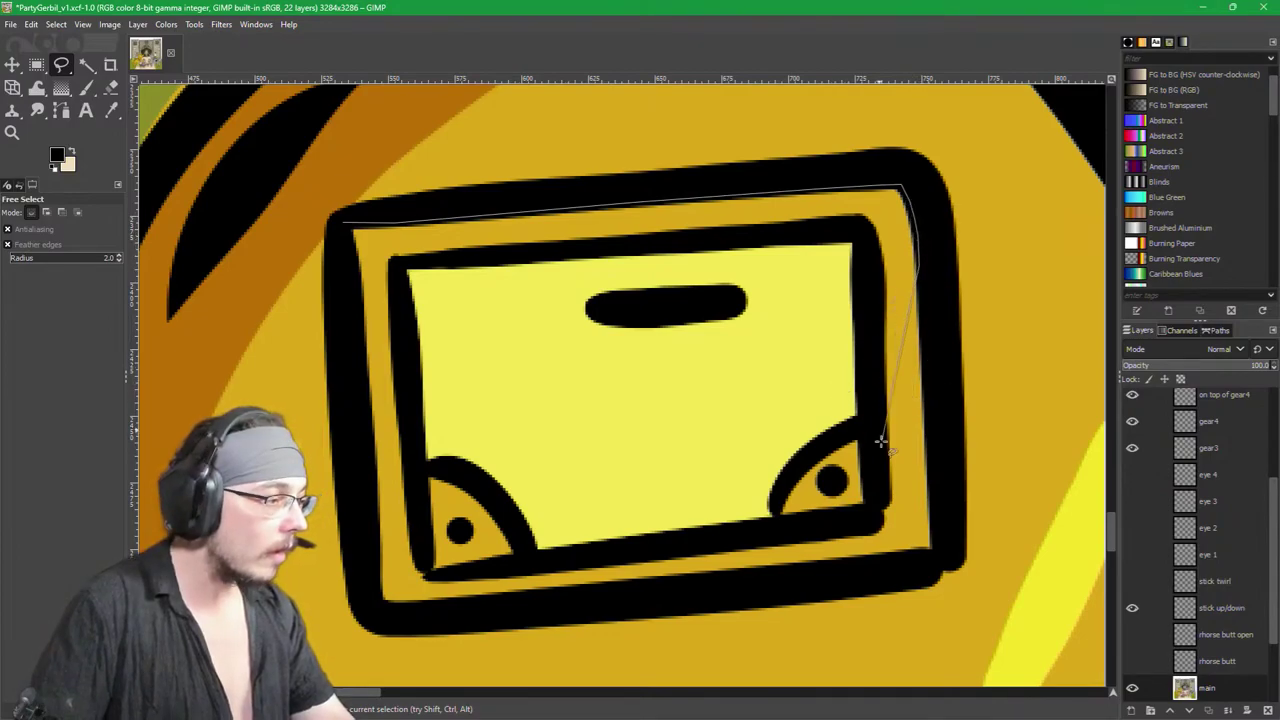
pyautogui.click(935, 549)
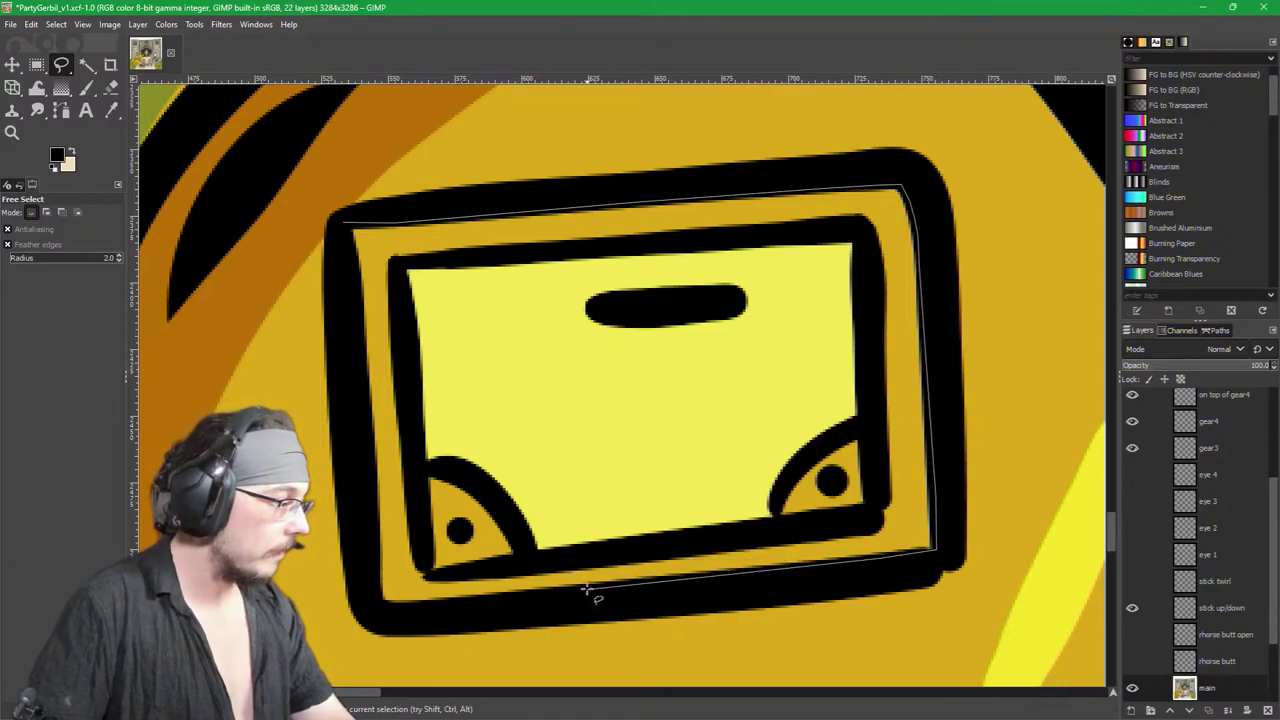
pyautogui.click(383, 605)
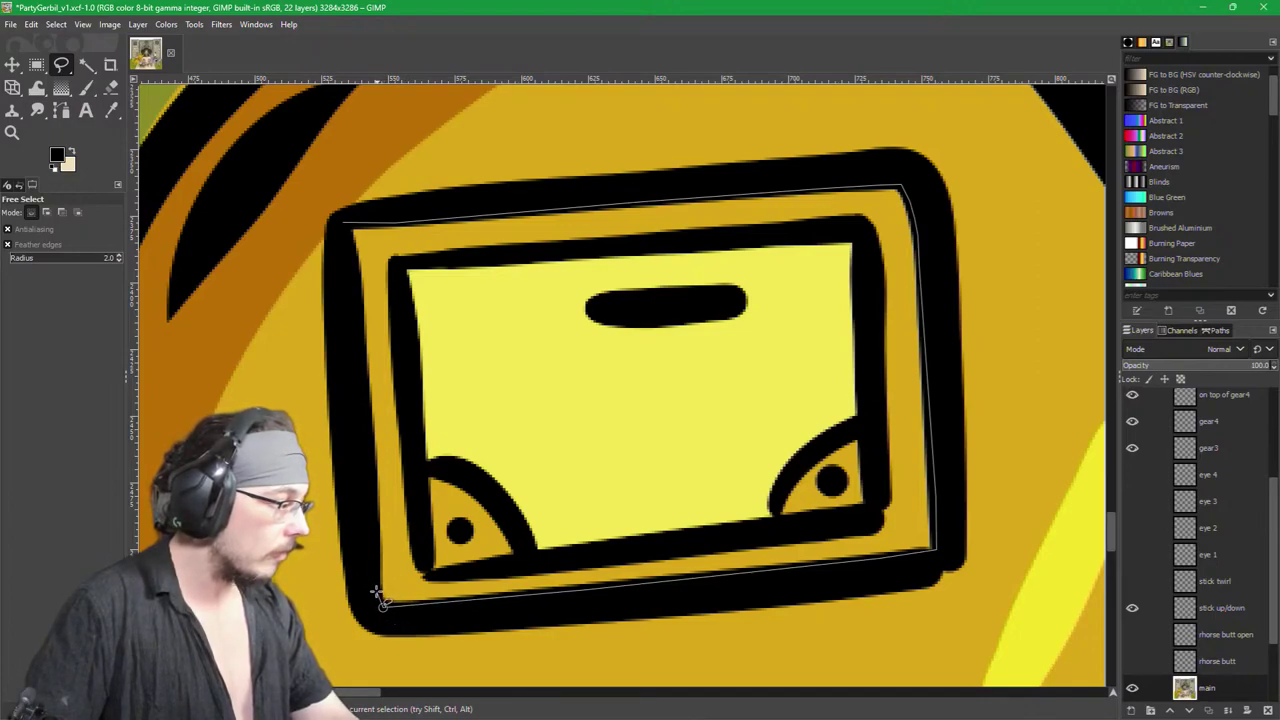
pyautogui.click(372, 488)
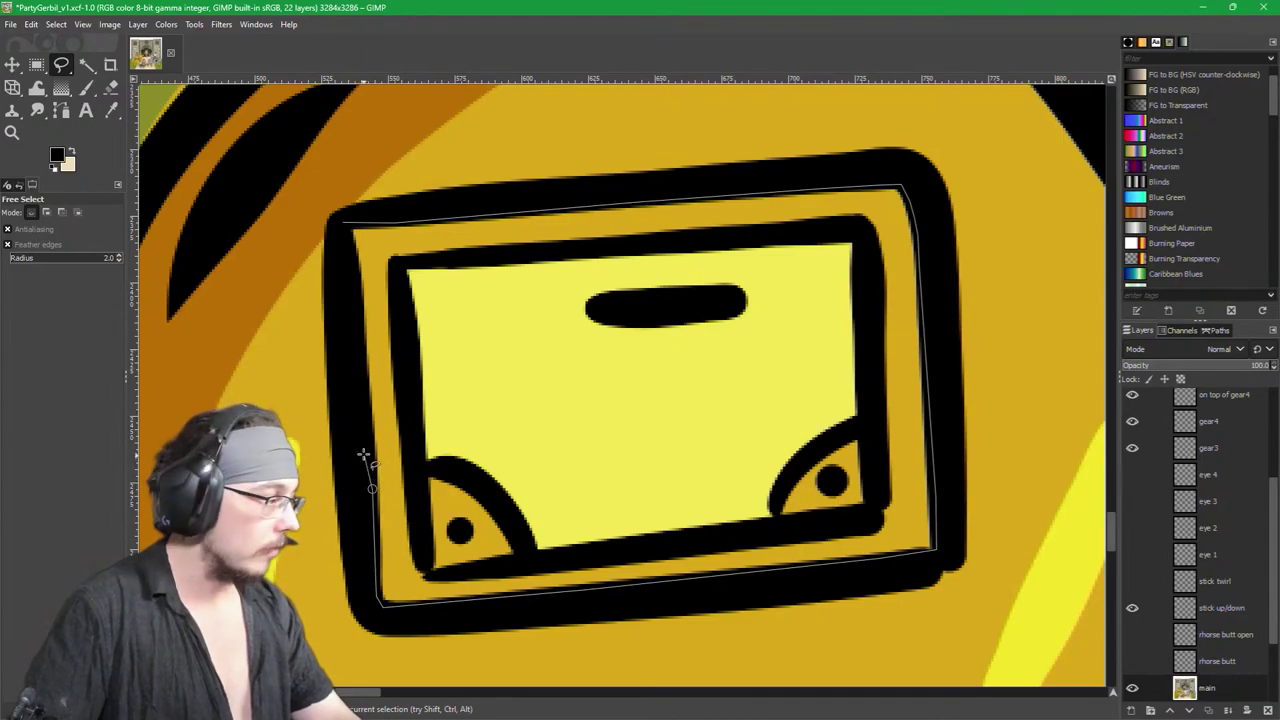
pyautogui.click(359, 339)
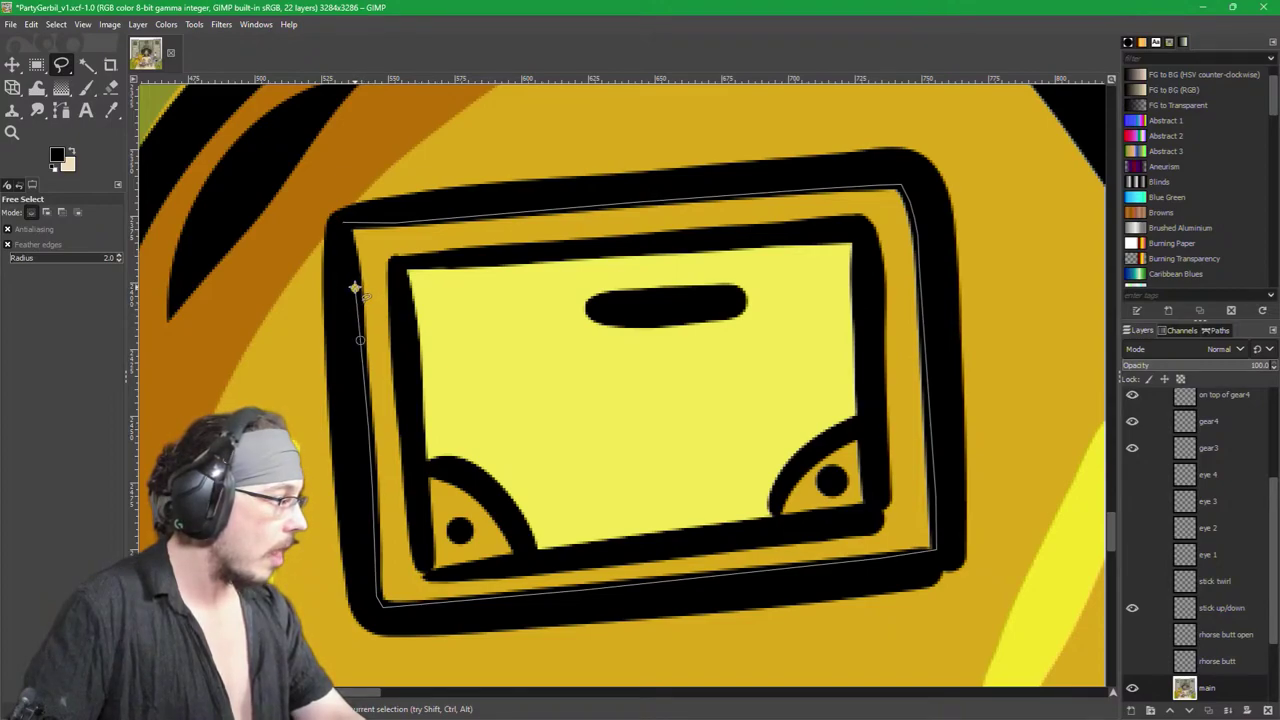
pyautogui.click(347, 228)
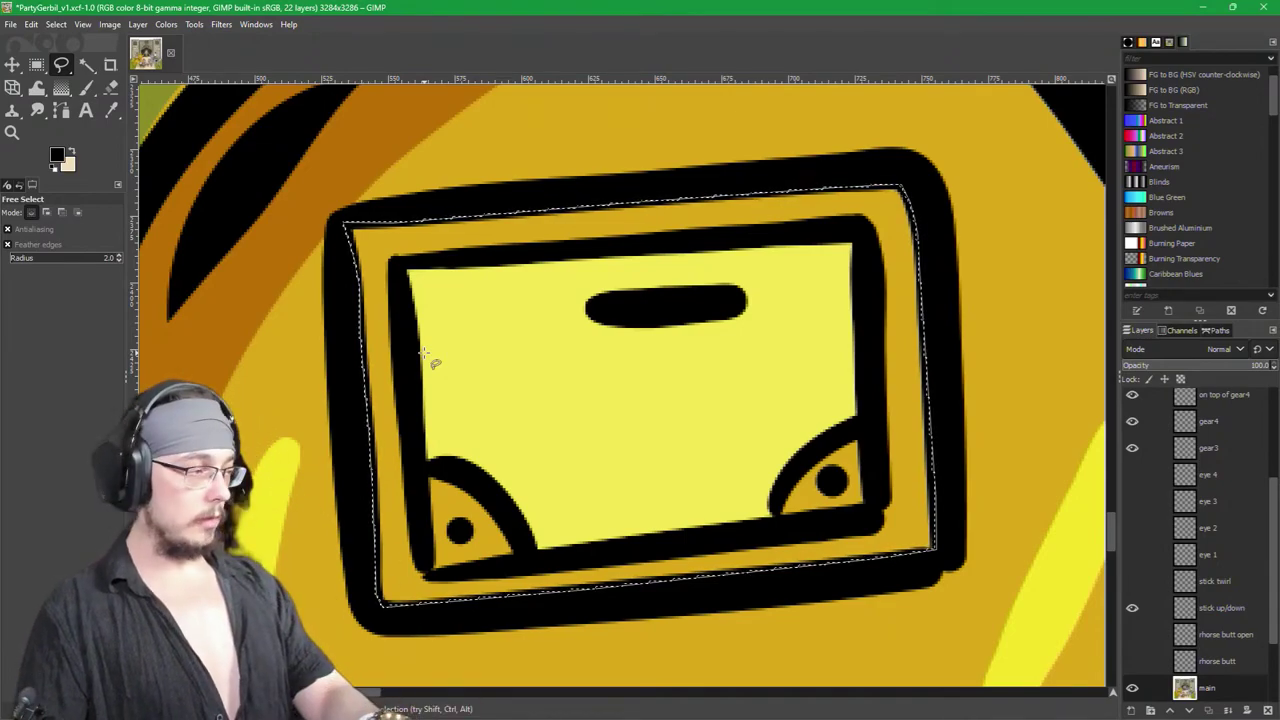
# Step: Cut the selected yellow hatch out of the main layer and paste it in place as a new layer
pyautogui.hotkey('shift', 'p')
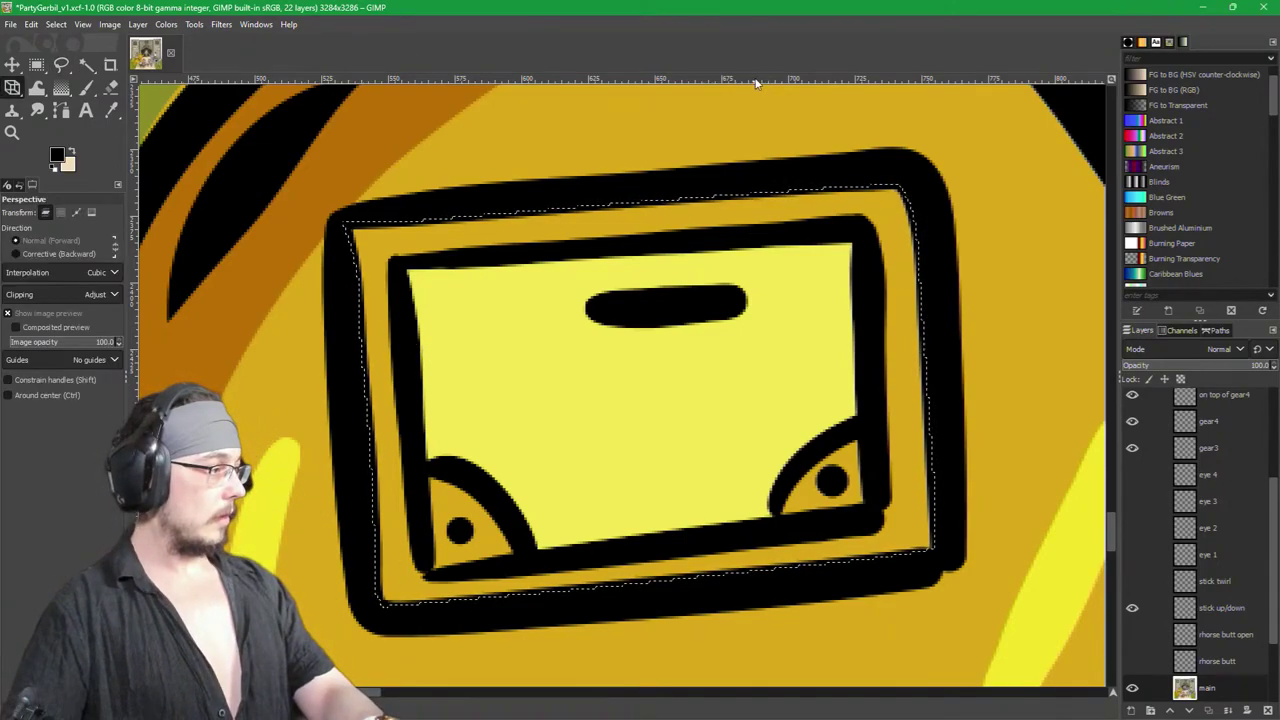
pyautogui.hotkey('ctrl', 'x')
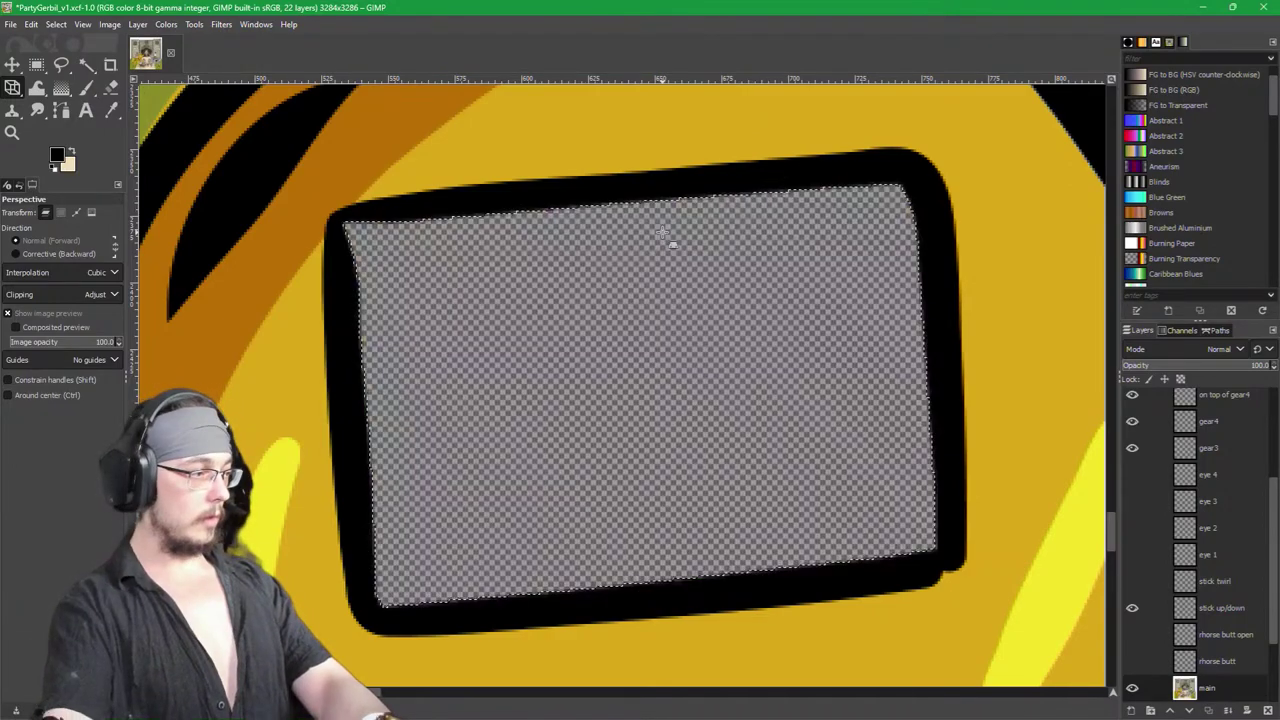
pyautogui.hotkey('ctrl', 'v')
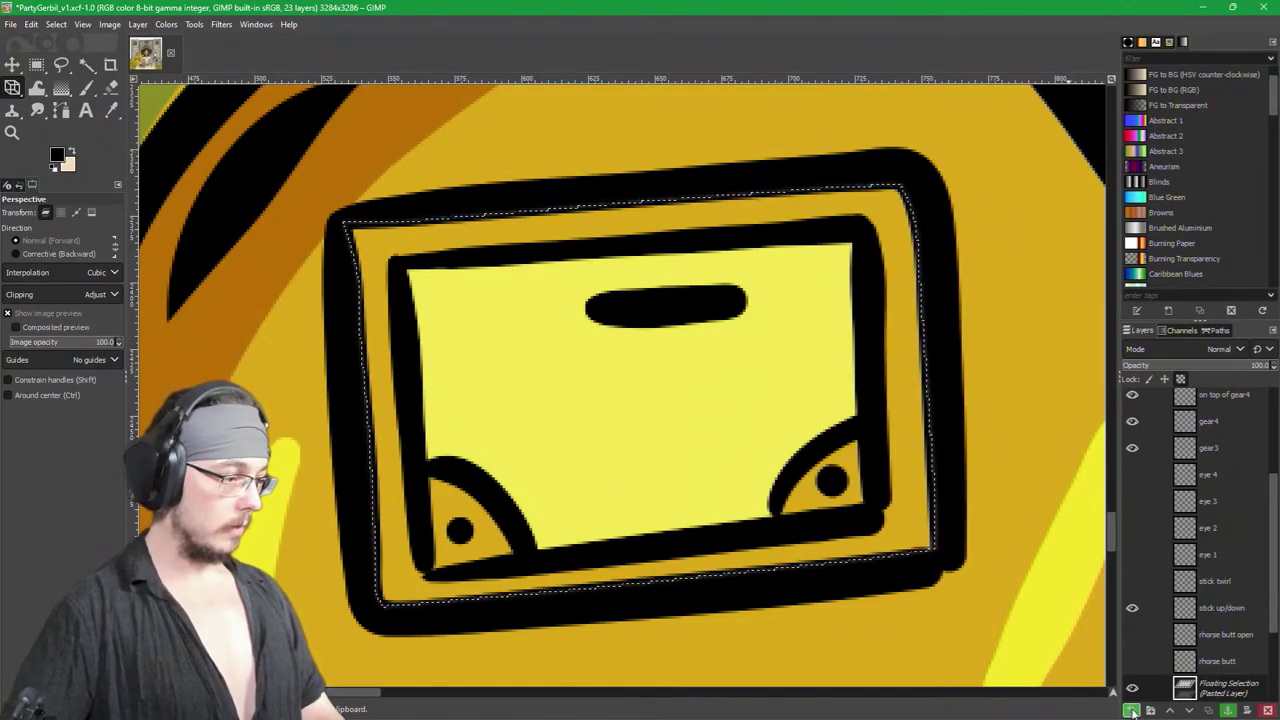
pyautogui.hotkey('ctrl', 'shift', 'n')
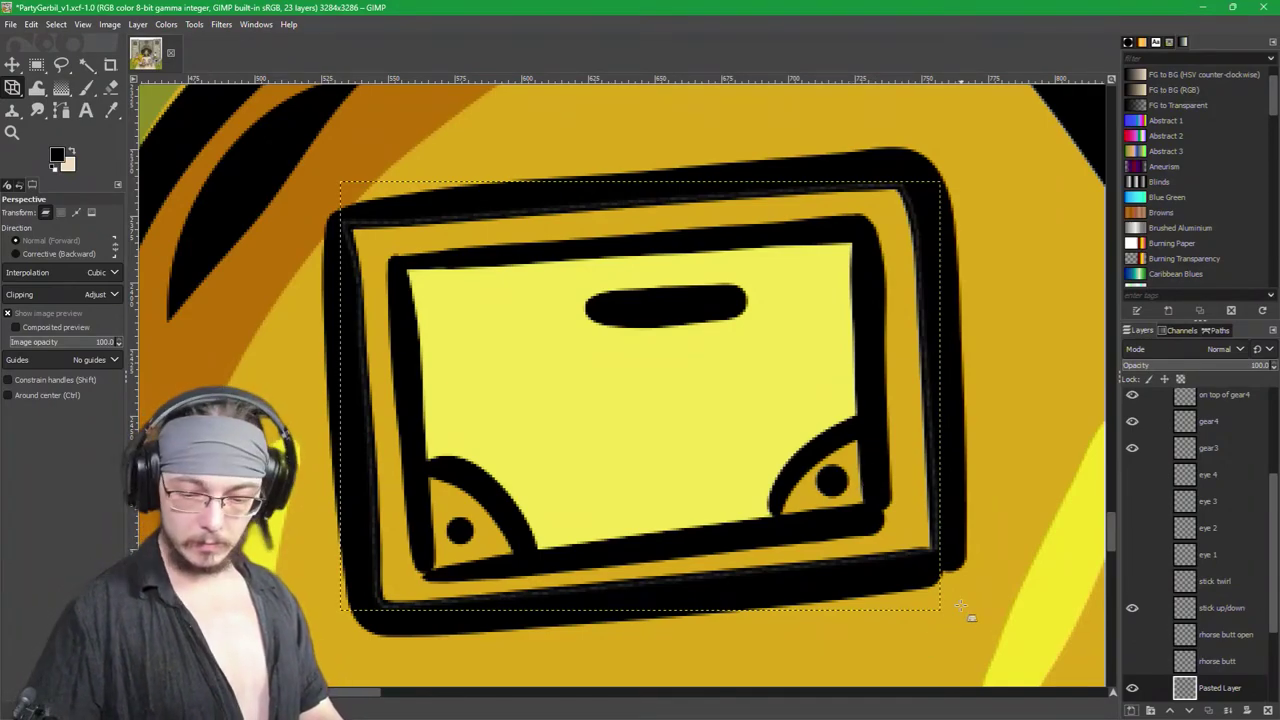
# Step: Rename the pasted hatch layer as "lhorse butt"
pyautogui.press('f')
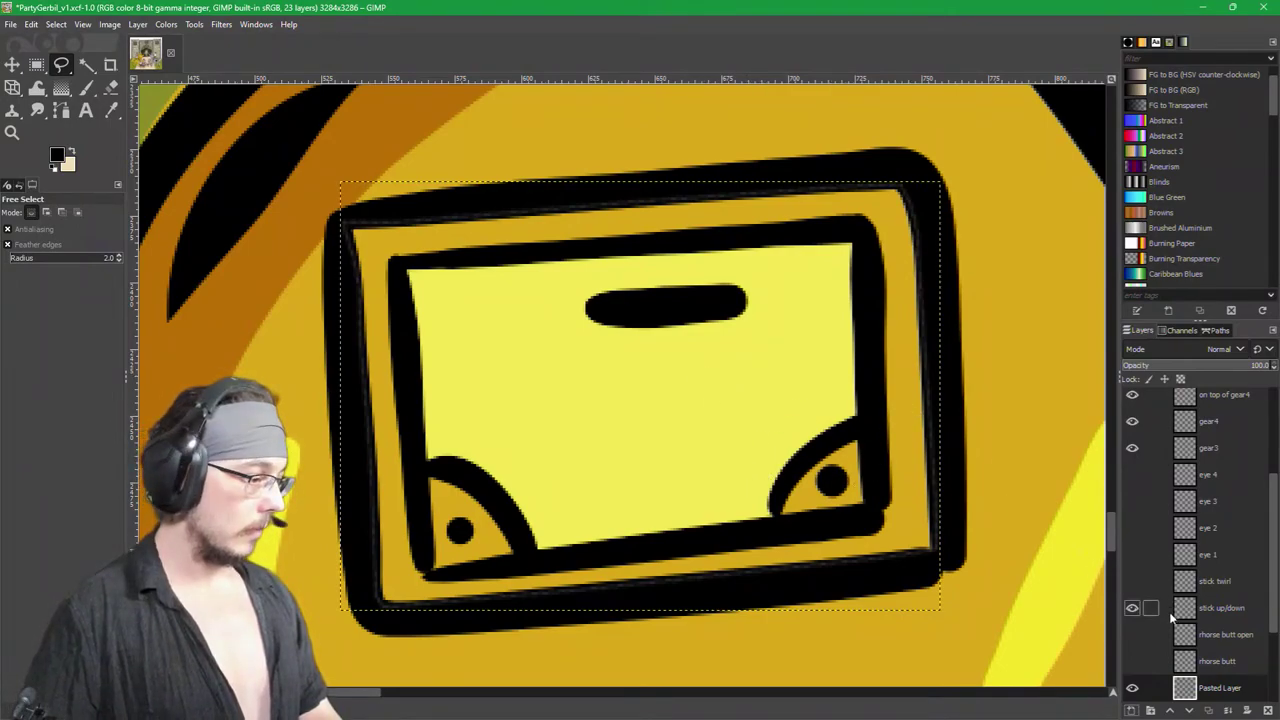
pyautogui.doubleClick(1215, 688)
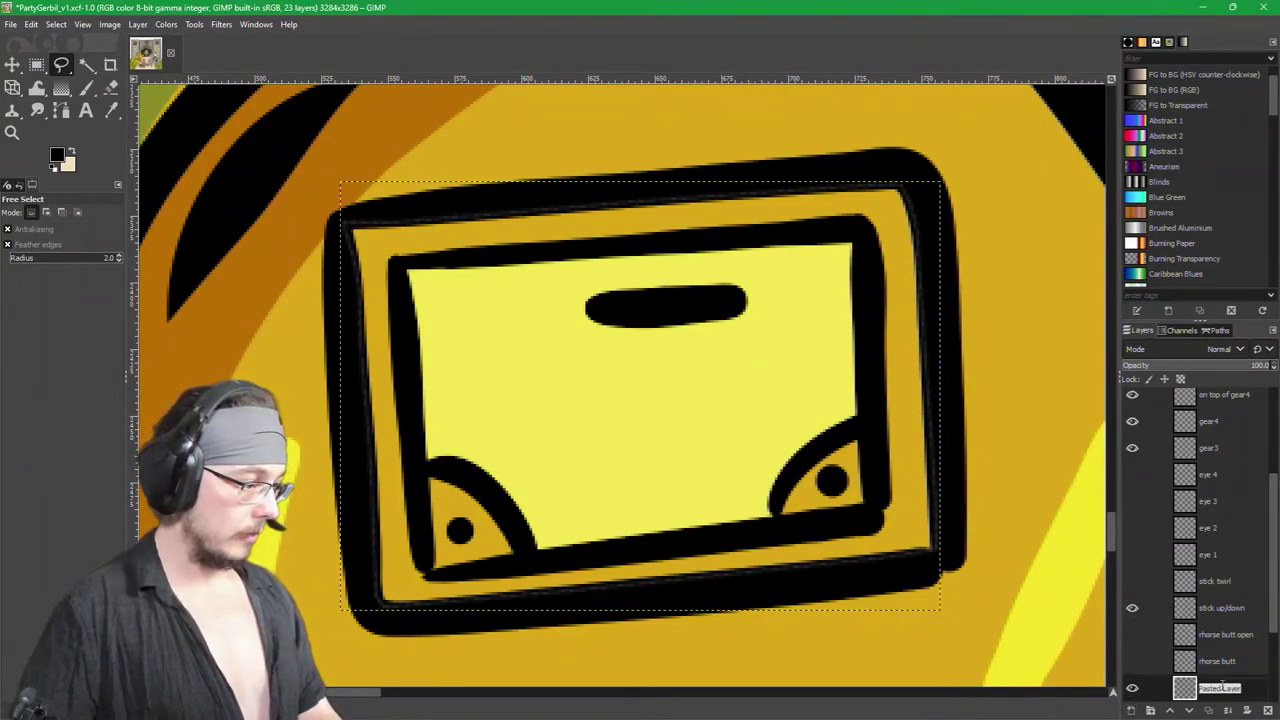
pyautogui.write('horse butt')
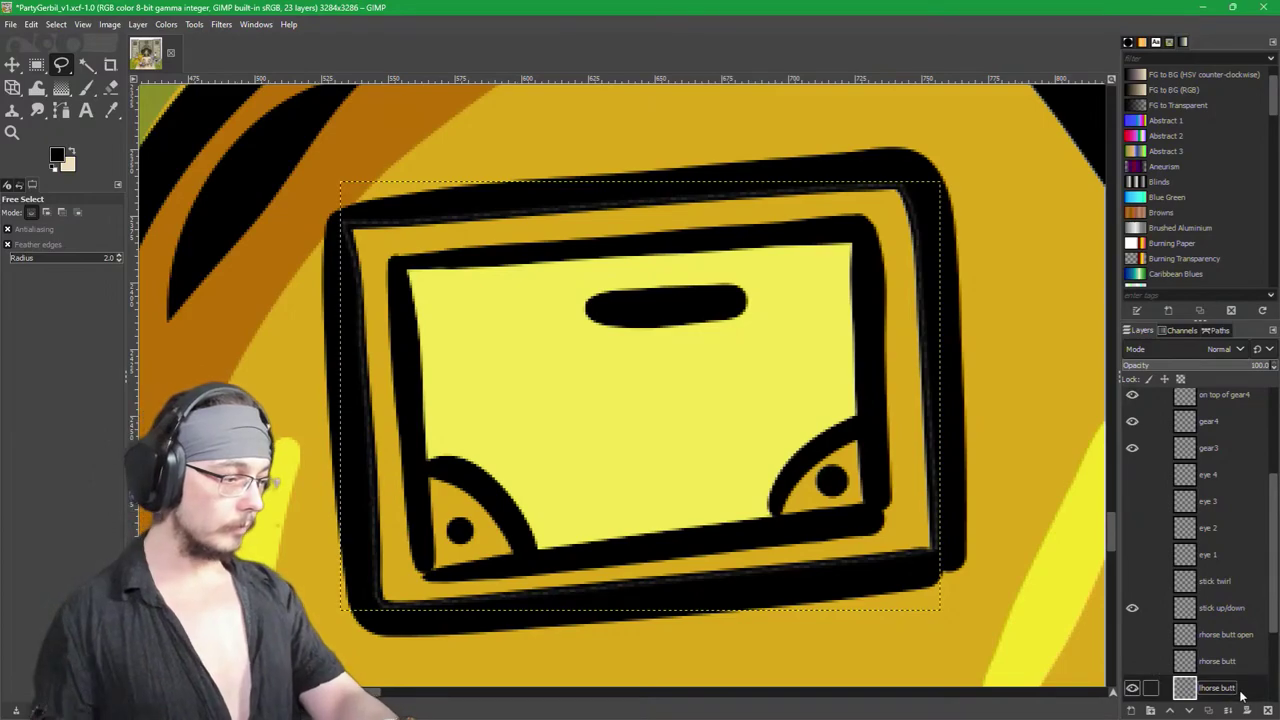
# Step: Duplicate the lhorse butt layer, hide the original and rename the copy as "lhorse butt open"
pyautogui.scroll(-2, 1248, 630)
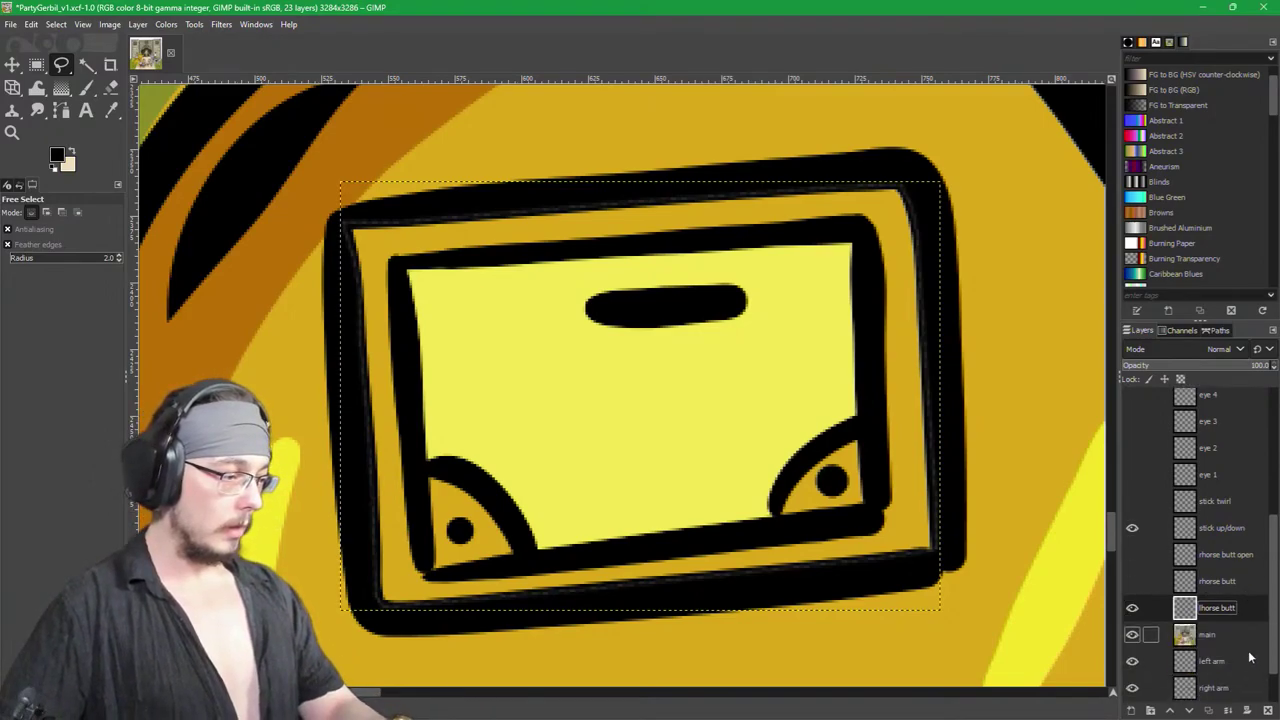
pyautogui.click(1208, 711)
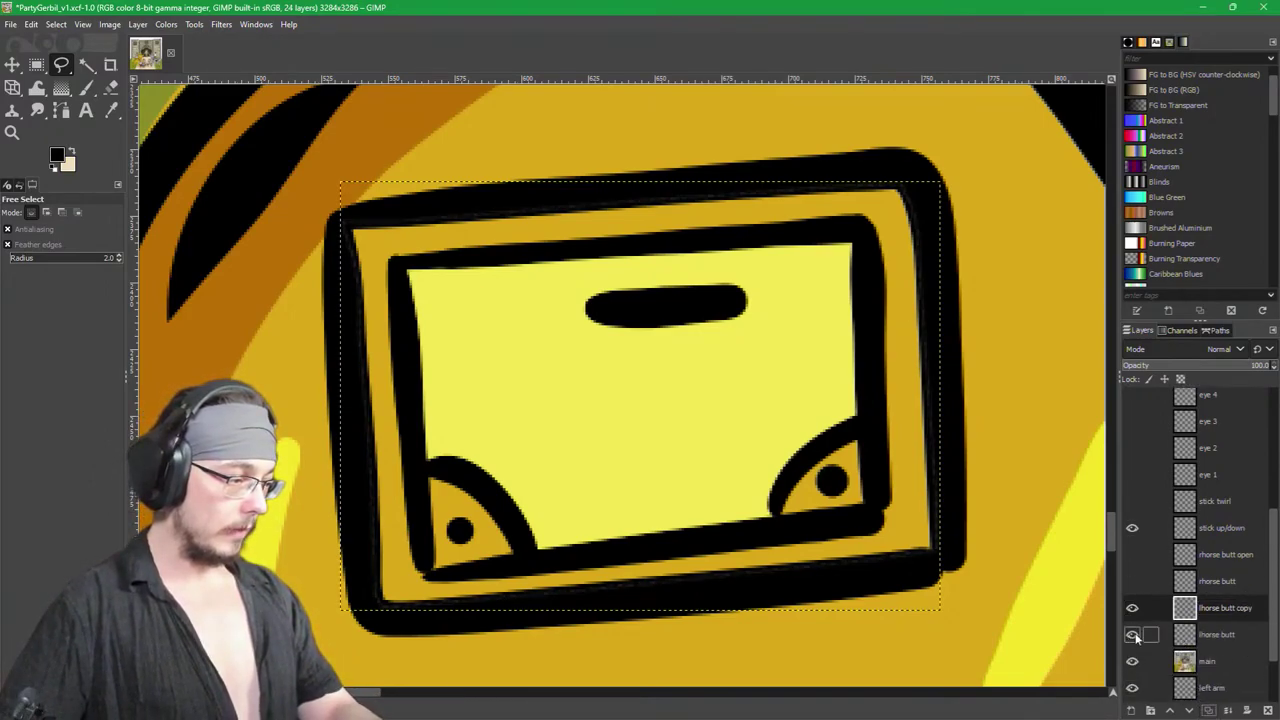
pyautogui.doubleClick(1250, 607)
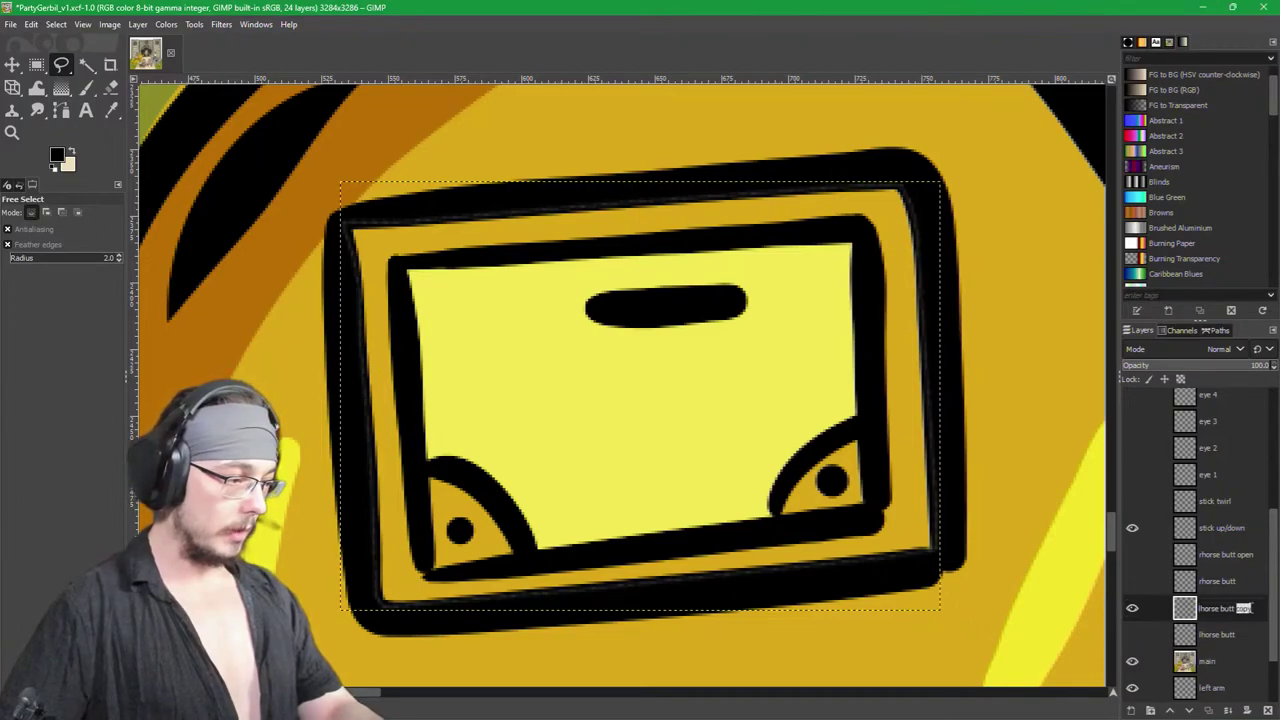
pyautogui.write('opens')
pyautogui.press('Return')
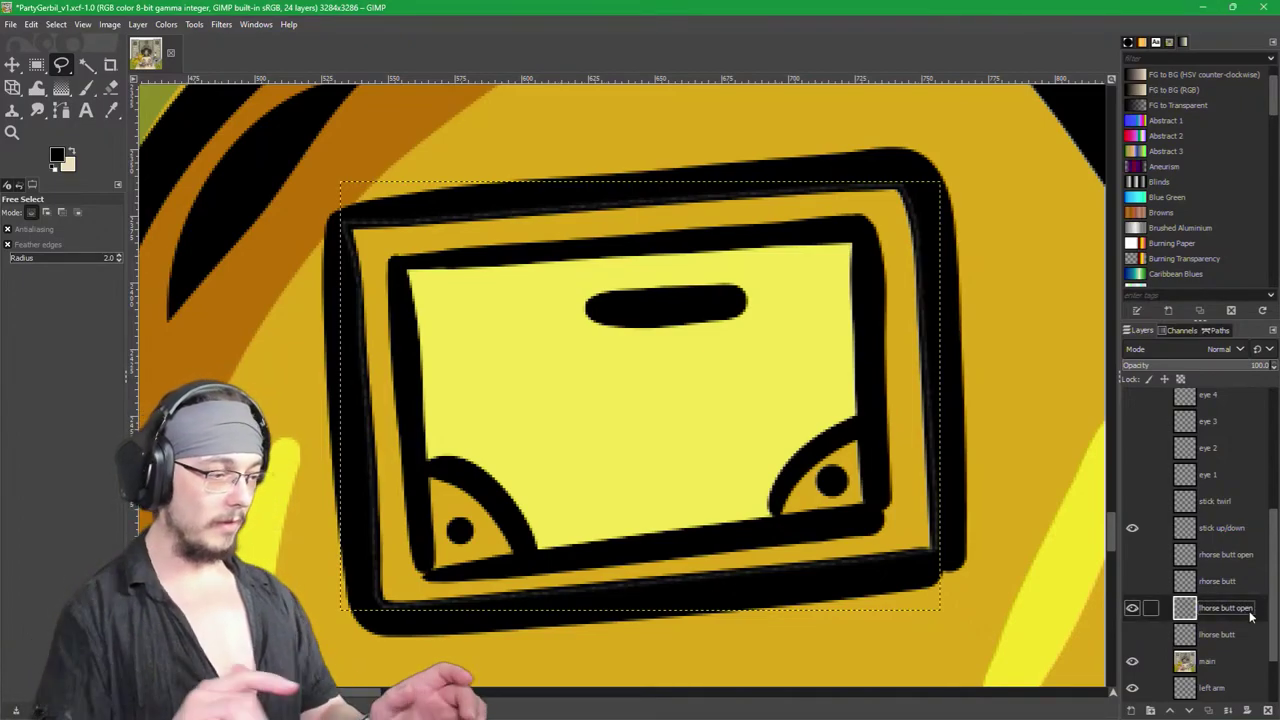
# Step: Start a Perspective transform on the lhorse butt open layer and lower both upper corners to flatten the hatch against the opening's lower edge
pyautogui.hotkey('shift', 'p')
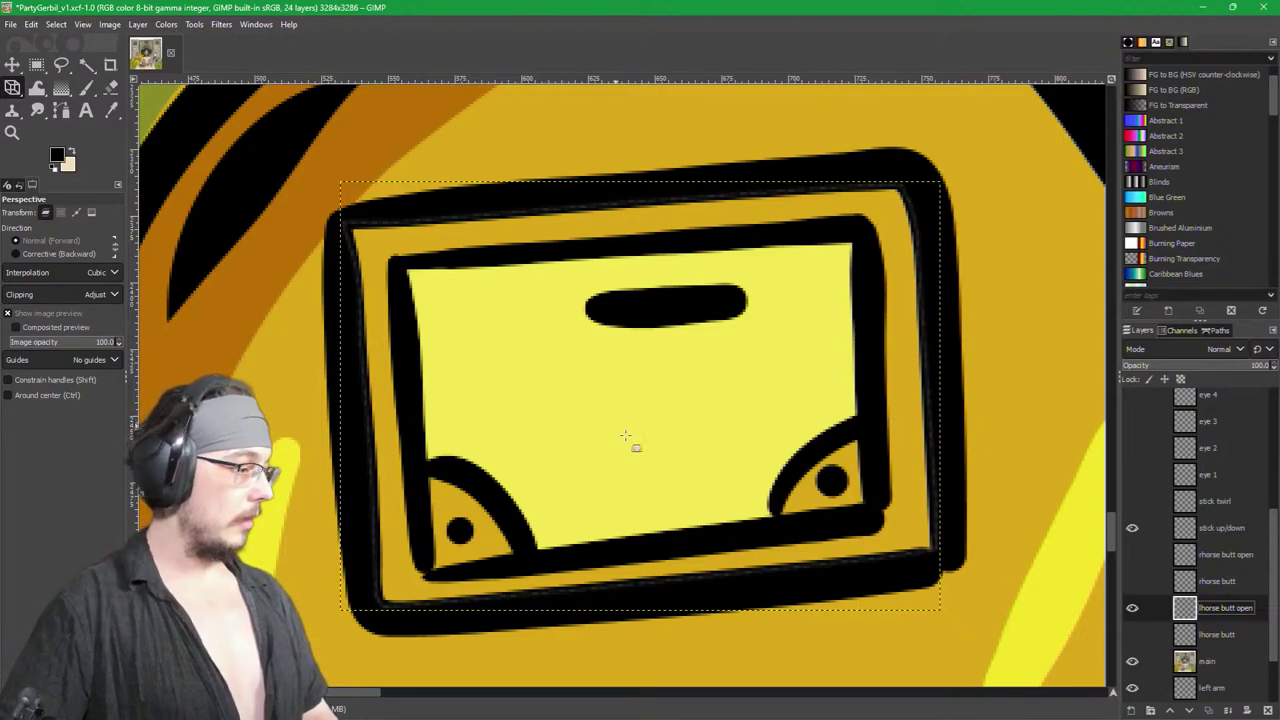
pyautogui.scroll(-2, 665, 527)
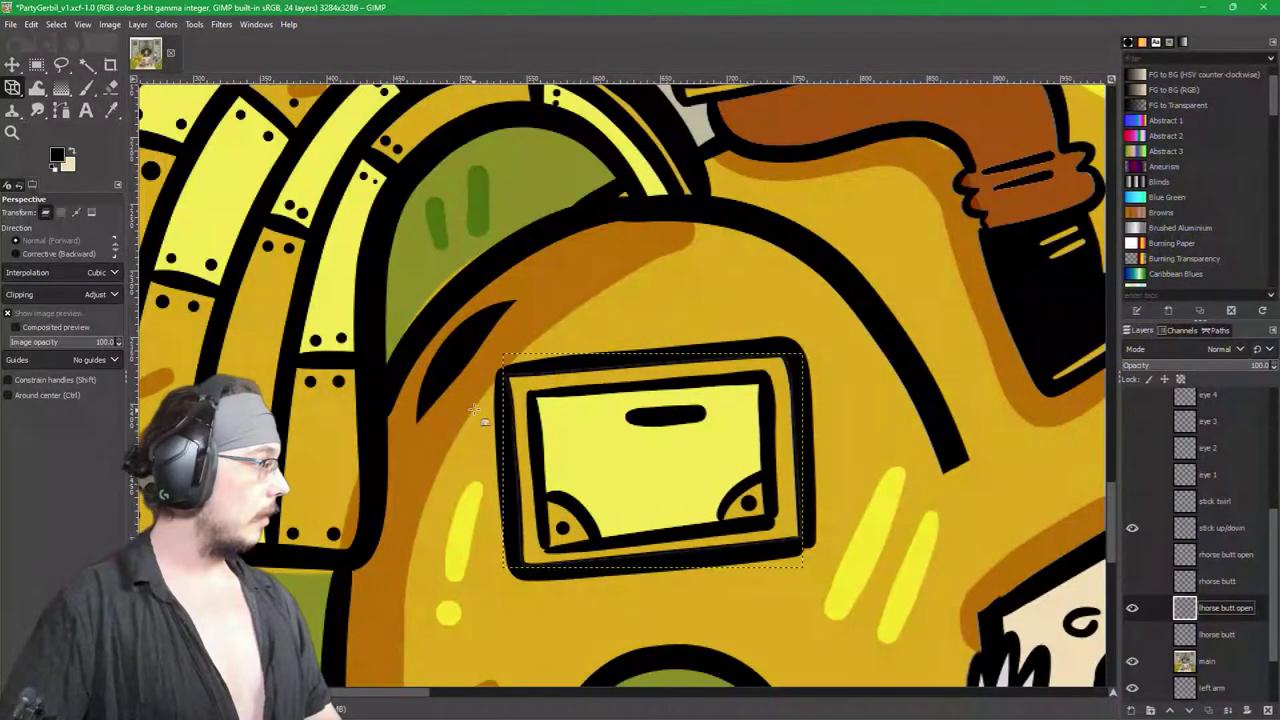
pyautogui.click(502, 387)
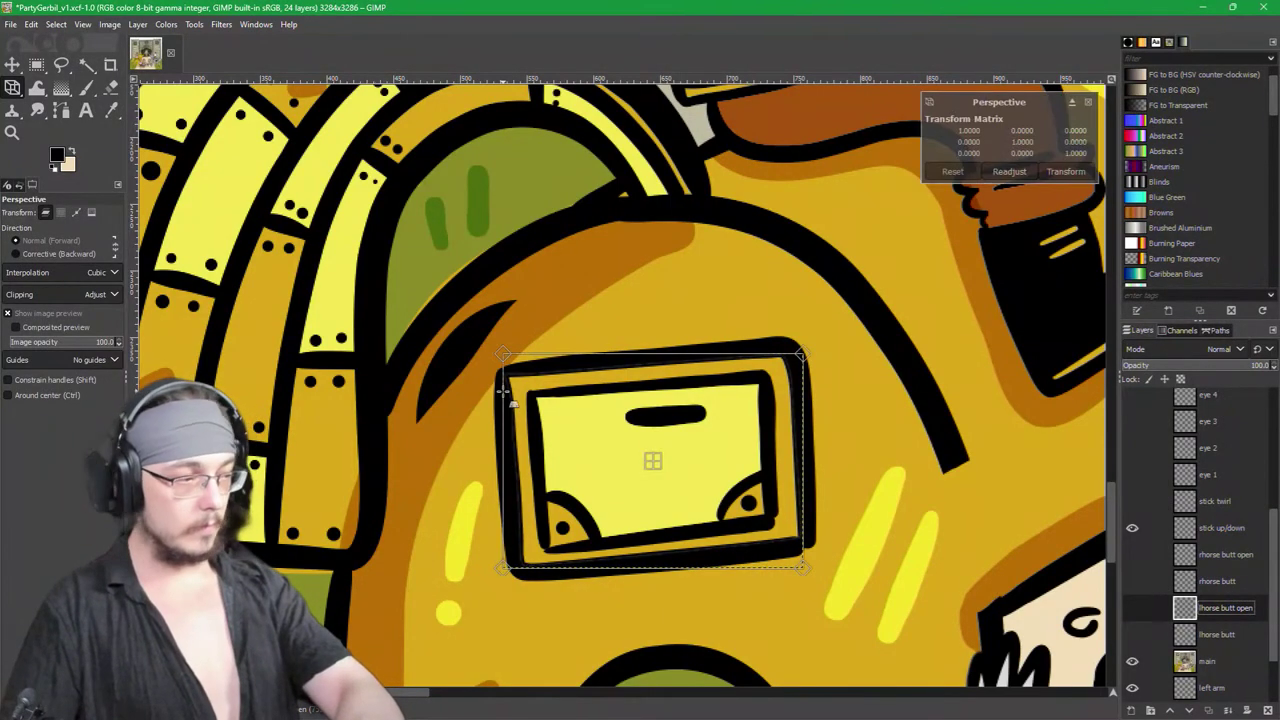
pyautogui.moveTo(505, 378); pyautogui.dragTo(519, 511)
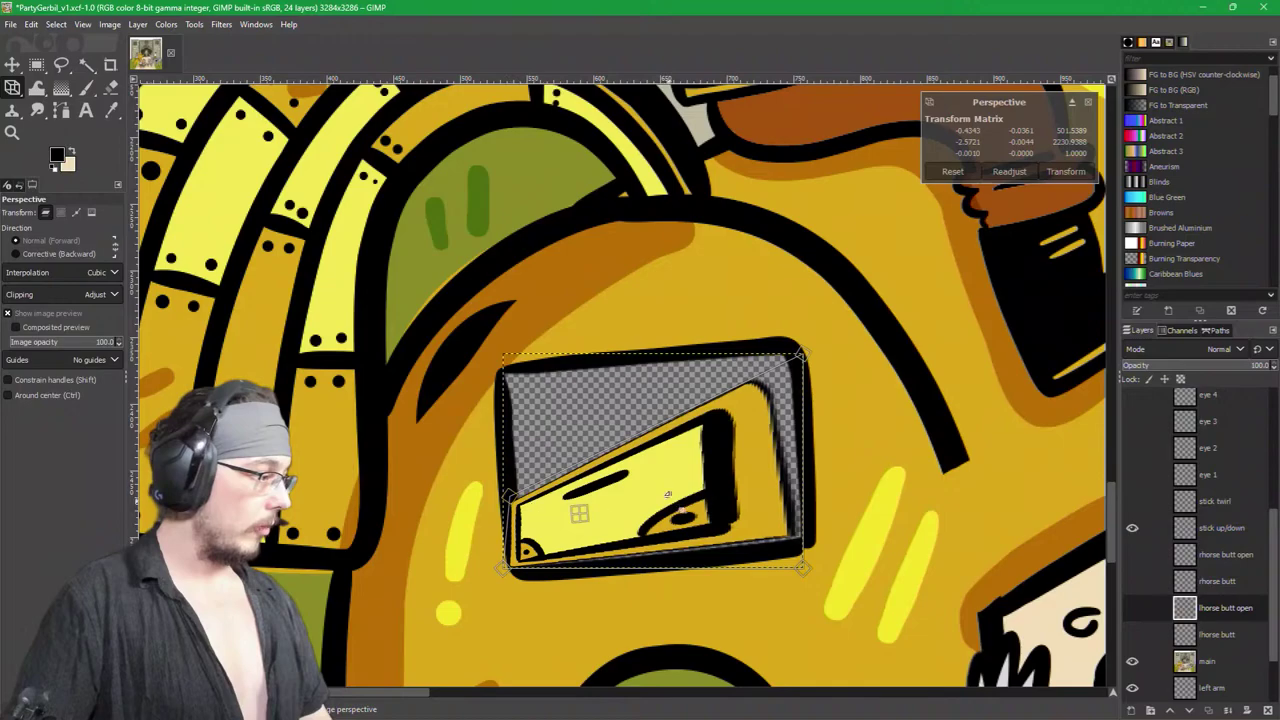
pyautogui.moveTo(770, 406); pyautogui.dragTo(828, 485)
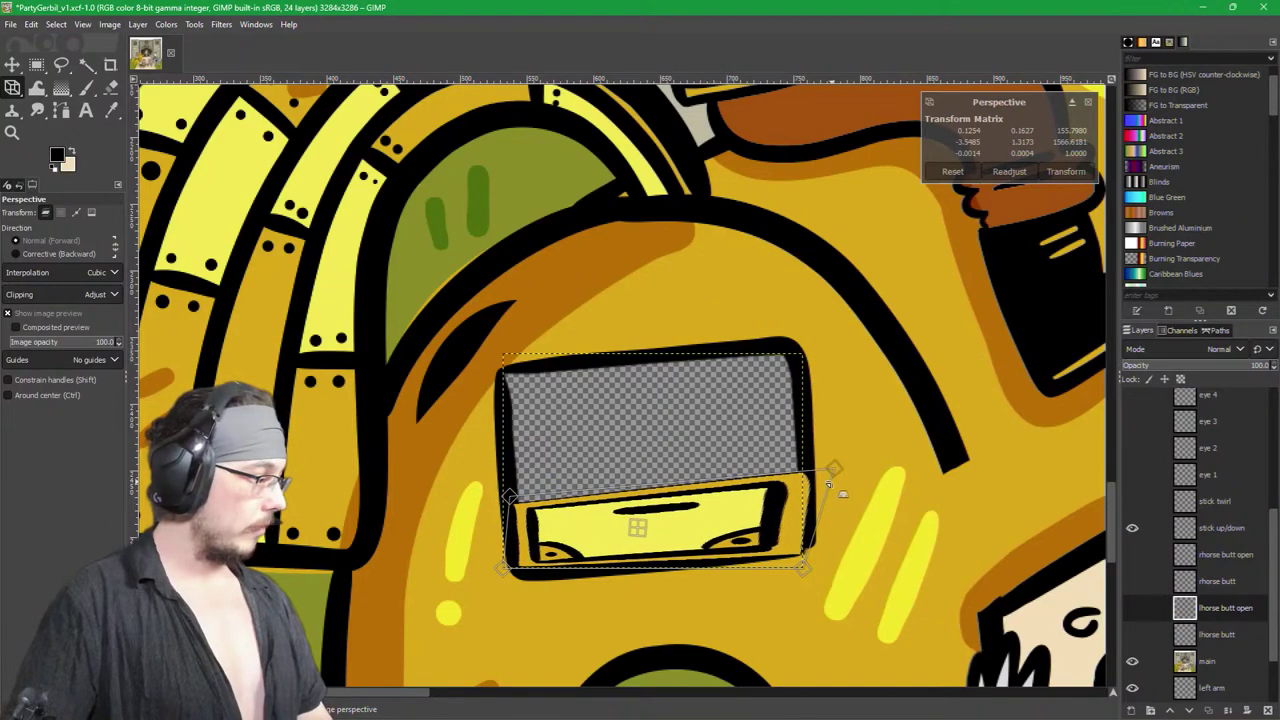
# Step: Fine-tune the Perspective corners so the lhorse butt open hatch aligns with the opening's lower edge and sides, and apply the transform
pyautogui.moveTo(522, 594); pyautogui.dragTo(532, 601)
pyautogui.moveTo(815, 588); pyautogui.dragTo(806, 580)
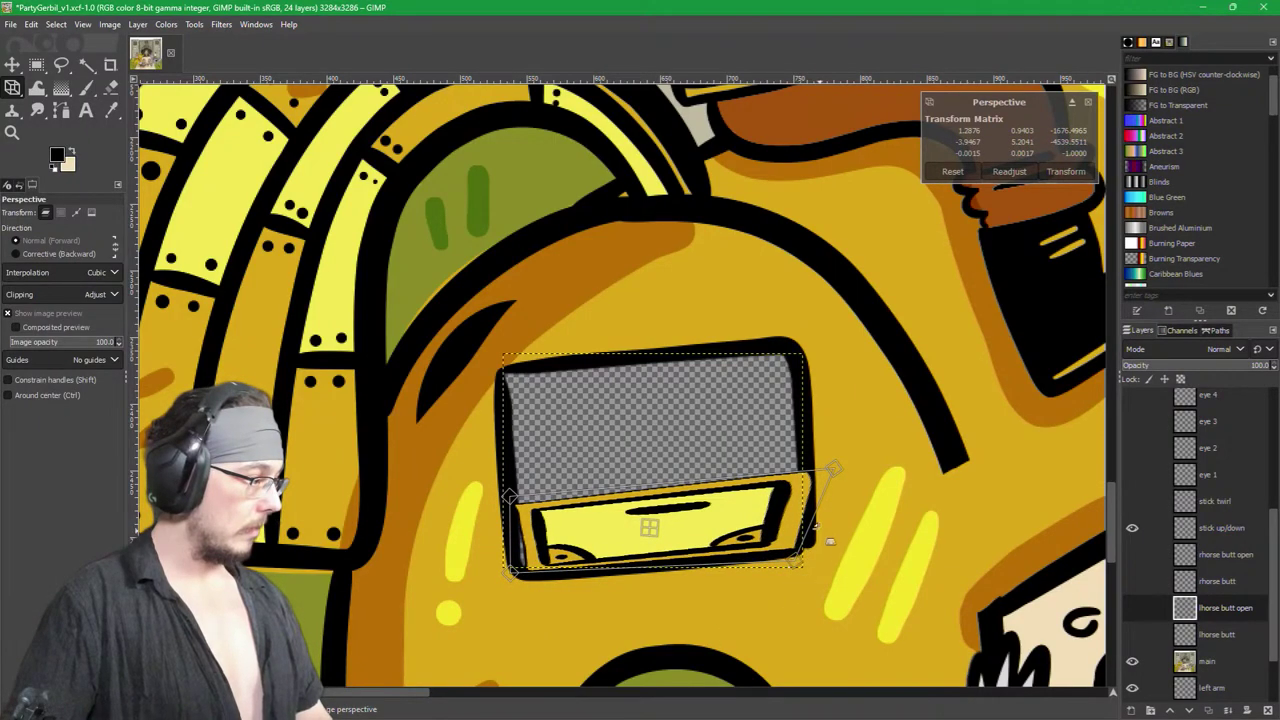
pyautogui.moveTo(832, 492); pyautogui.dragTo(826, 499)
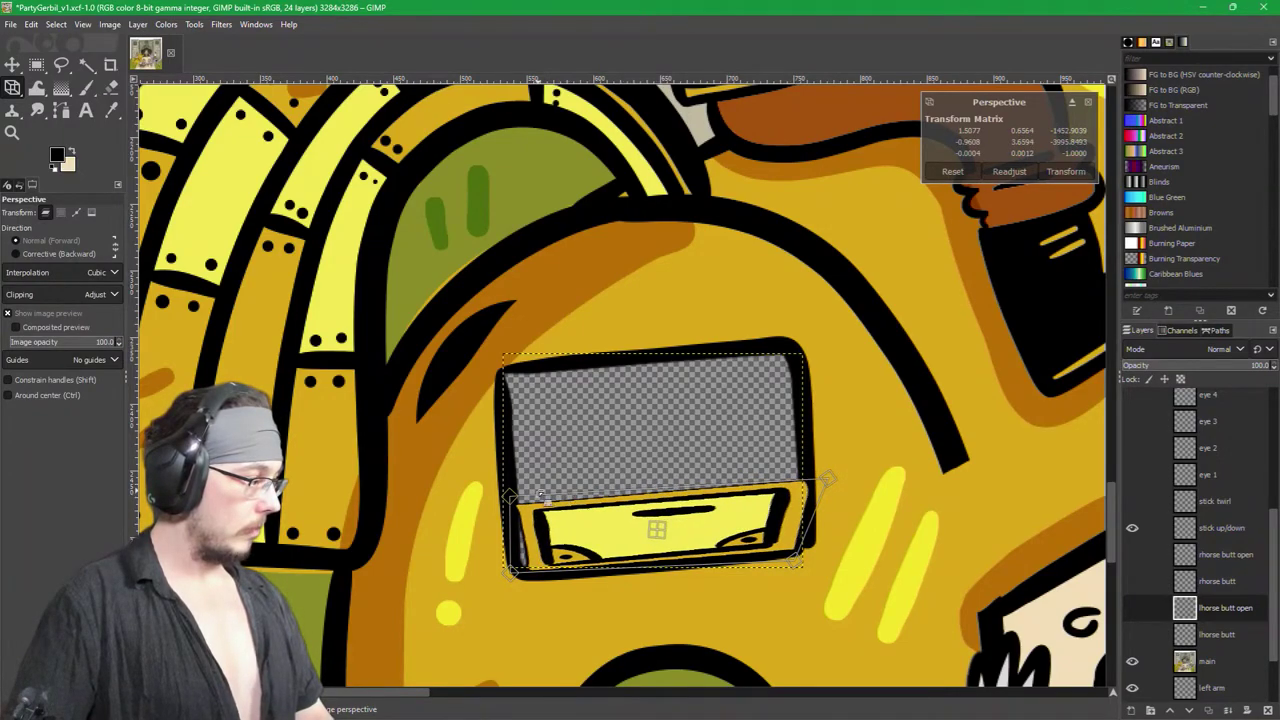
pyautogui.moveTo(510, 498); pyautogui.dragTo(505, 498)
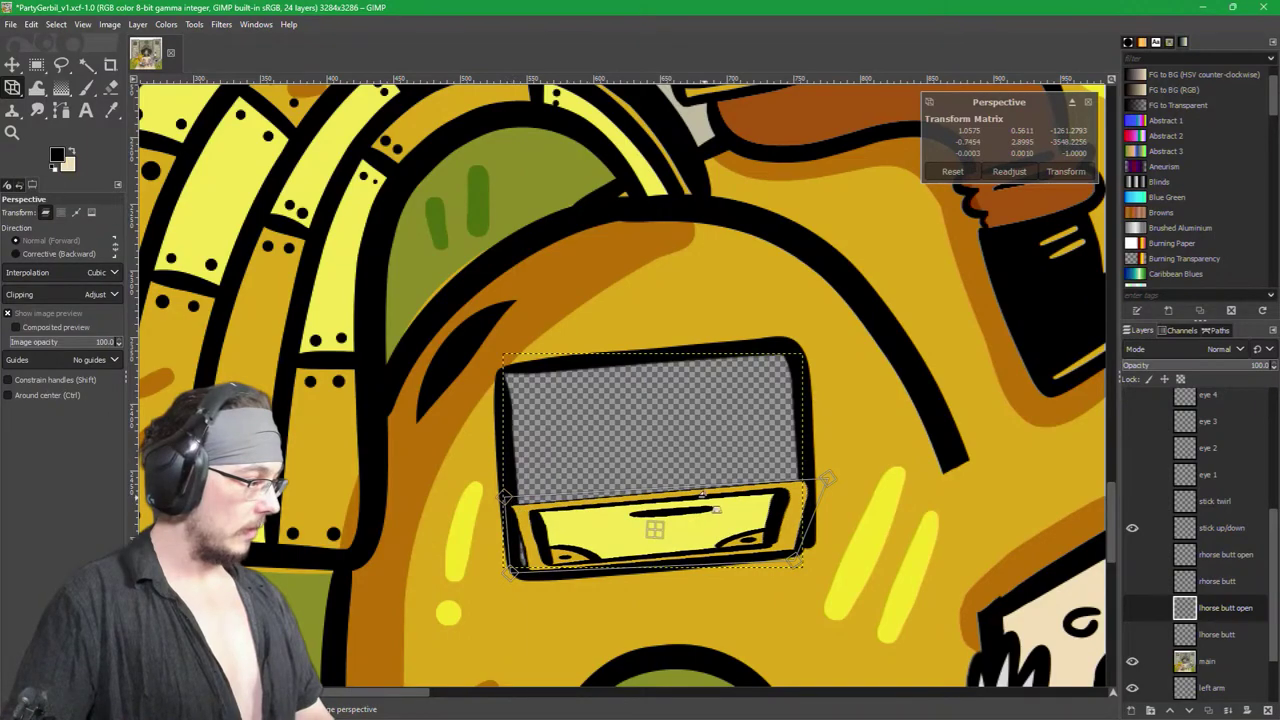
pyautogui.moveTo(844, 487); pyautogui.dragTo(847, 487)
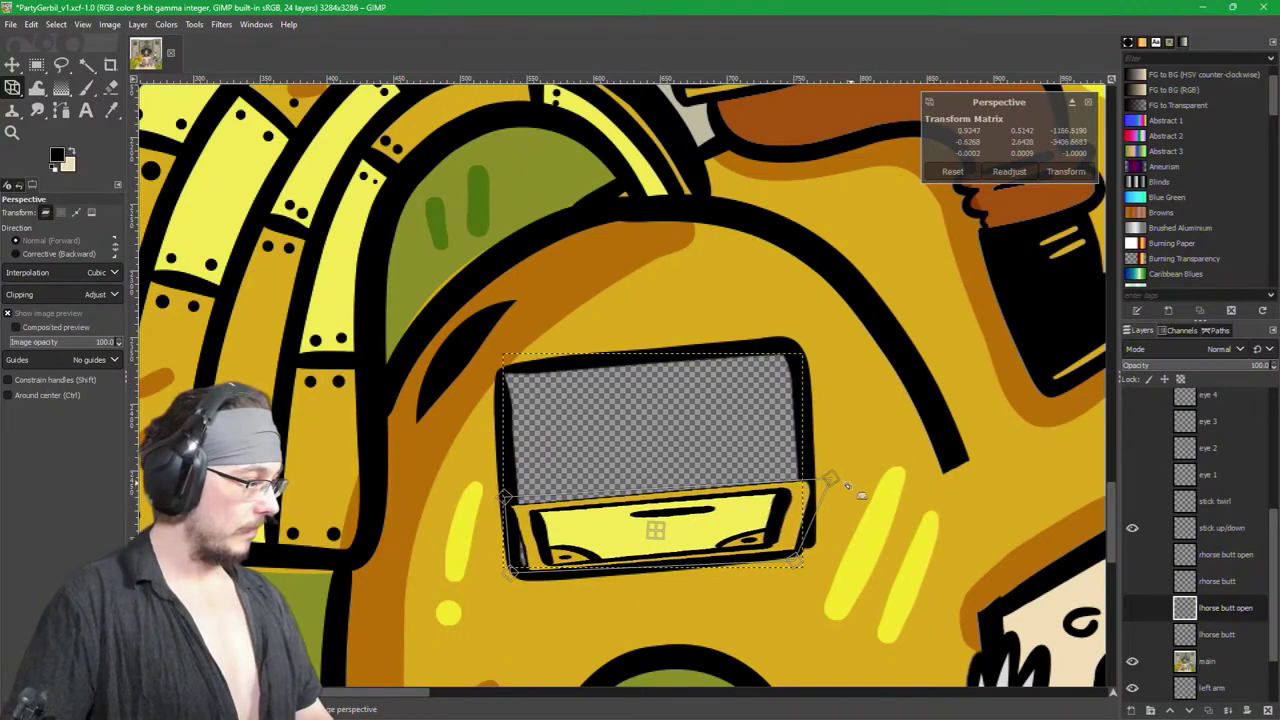
pyautogui.click(1066, 171)
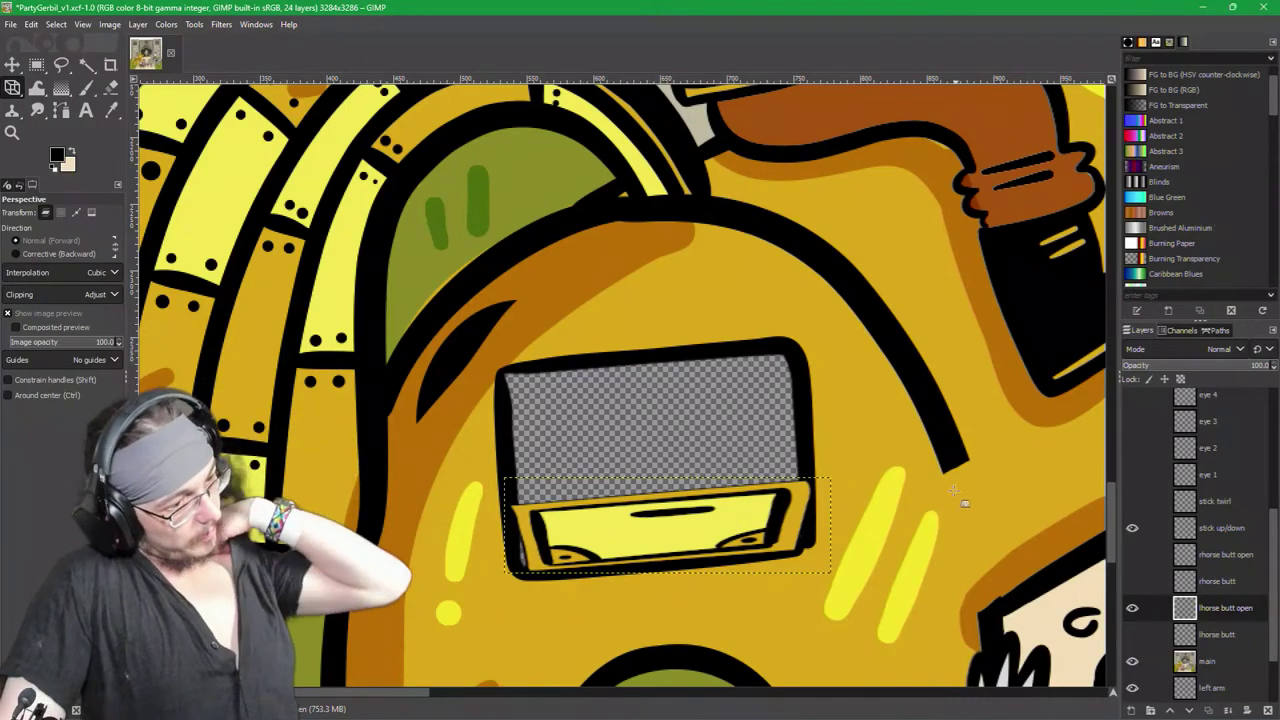
# Step: With the lhorse butt open layer hidden, paint the yellow horse's rear opening solid black on the main layer and save the file
pyautogui.click(1200, 670)
pyautogui.click(1132, 608)
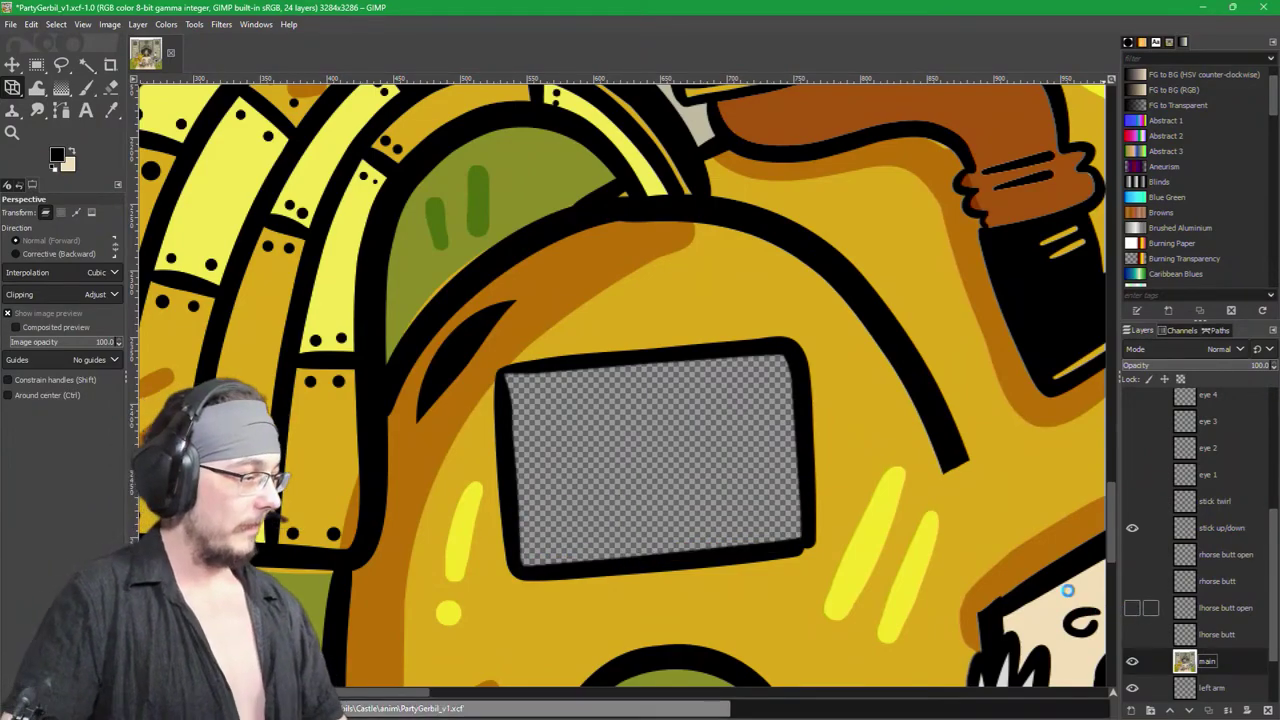
pyautogui.scroll(2, 566, 452)
pyautogui.moveTo(566, 452); pyautogui.dragTo(474, 342)
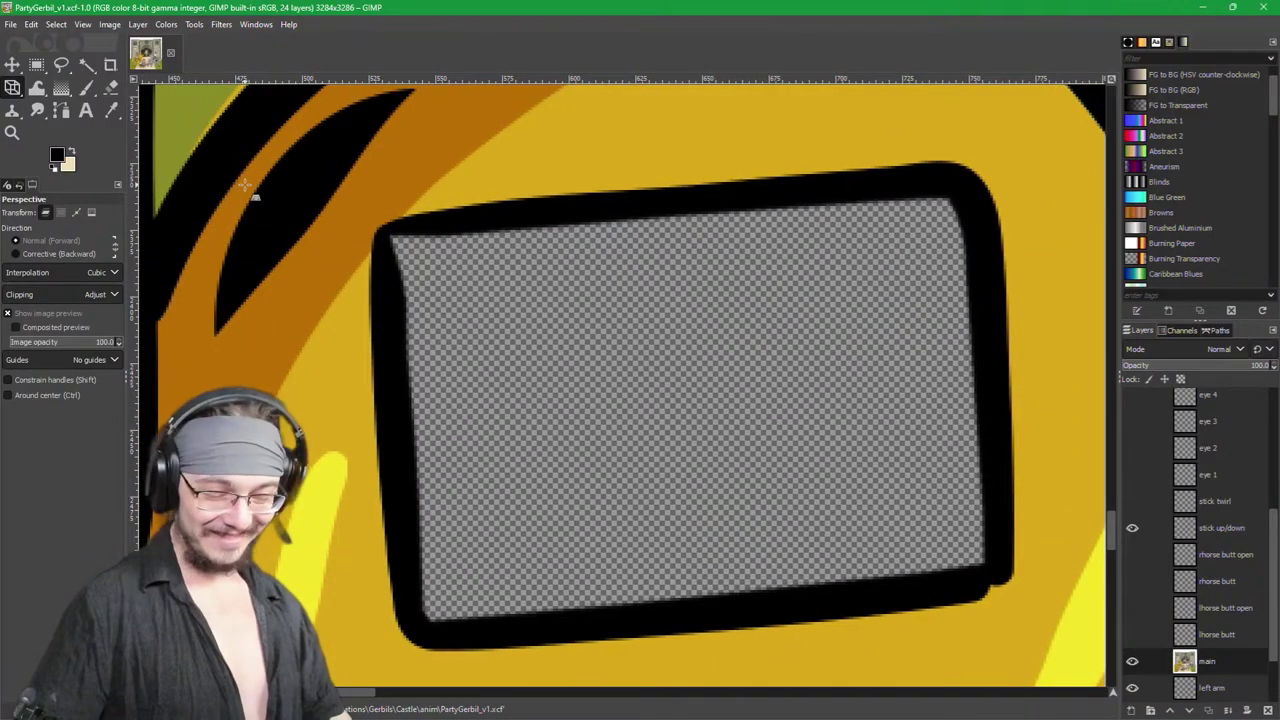
pyautogui.press('f')
pyautogui.press('p')
pyautogui.moveTo(600, 347)
pyautogui.mouseDown()
pyautogui.moveTo(565, 352)
pyautogui.moveTo(425, 270)
pyautogui.moveTo(929, 235)
pyautogui.moveTo(944, 533)
pyautogui.moveTo(718, 543)
pyautogui.moveTo(459, 580)
pyautogui.moveTo(440, 348)
pyautogui.moveTo(513, 492)
pyautogui.moveTo(526, 456)
pyautogui.moveTo(583, 456)
pyautogui.moveTo(660, 415)
pyautogui.moveTo(729, 432)
pyautogui.moveTo(688, 316)
pyautogui.moveTo(710, 389)
pyautogui.moveTo(755, 444)
pyautogui.moveTo(820, 459)
pyautogui.moveTo(883, 433)
pyautogui.moveTo(800, 320)
pyautogui.mouseUp()
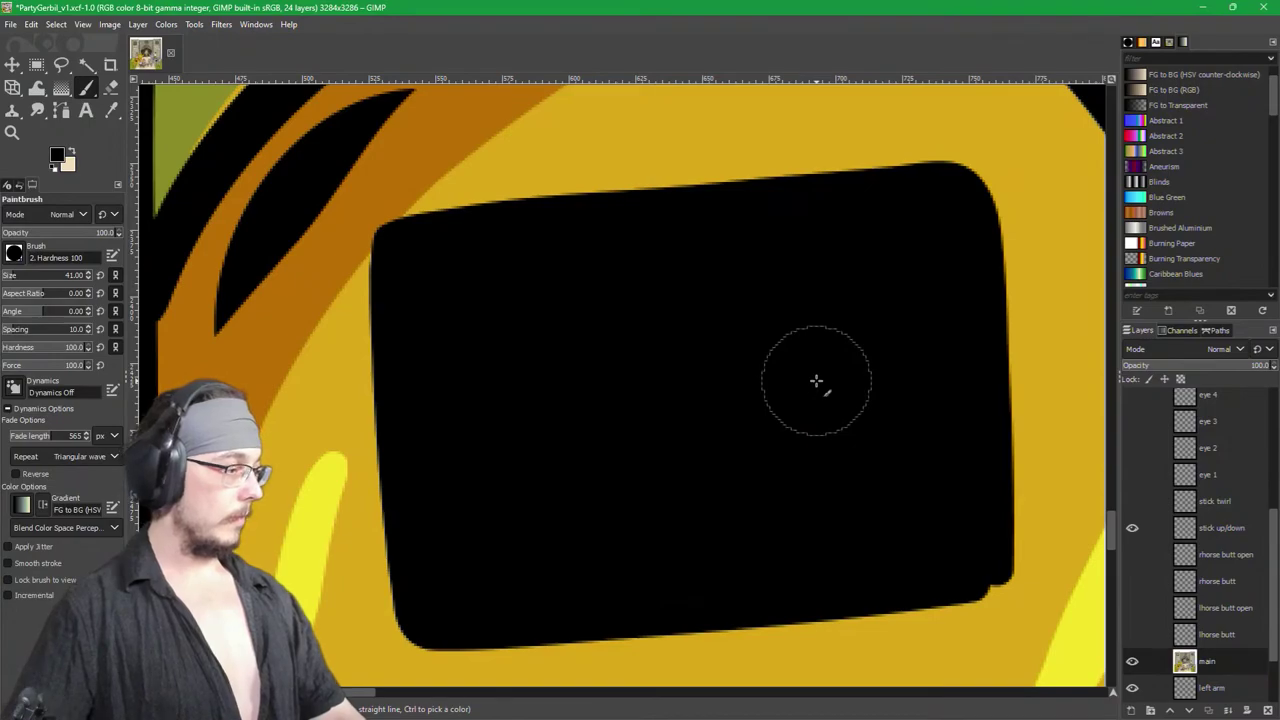
pyautogui.hotkey('ctrl', 's')
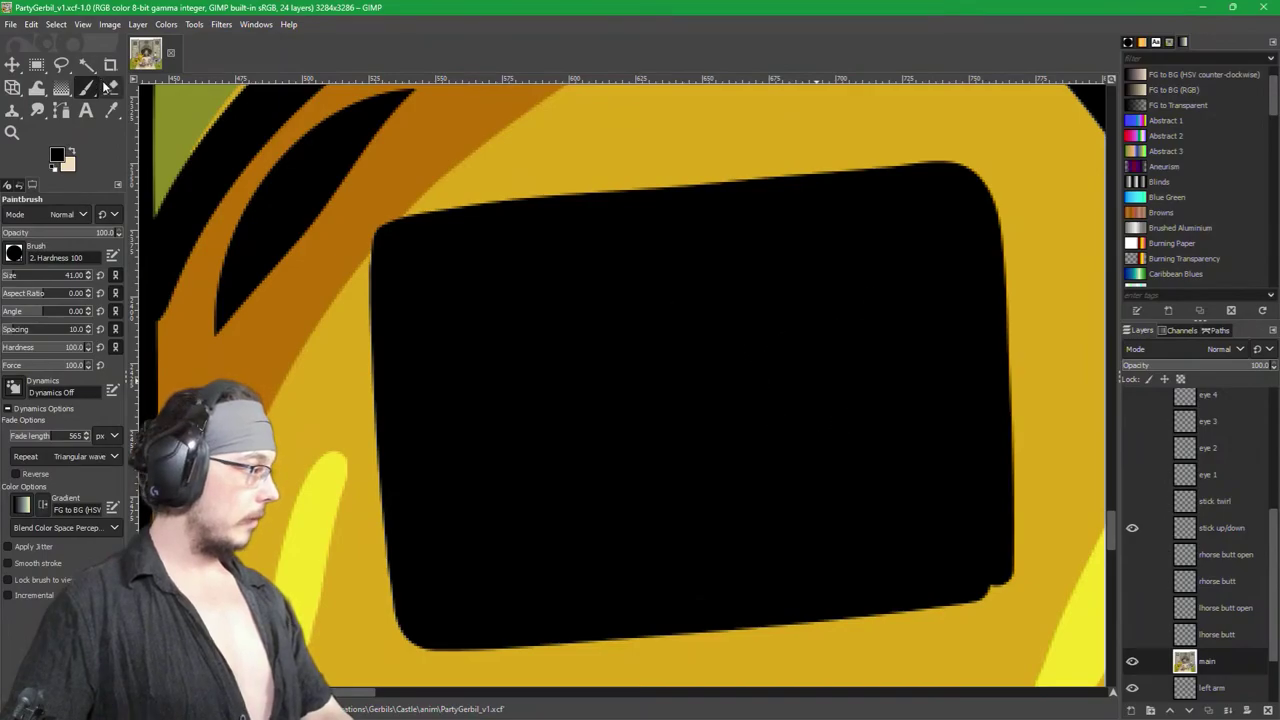
# Step: Show the topmost annotation layer, named Layer, with its red and green marks over the illustration
pyautogui.hotkey('shift', 'p')
pyautogui.scroll(-5, 537, 503)
pyautogui.scroll(3, 693, 481)
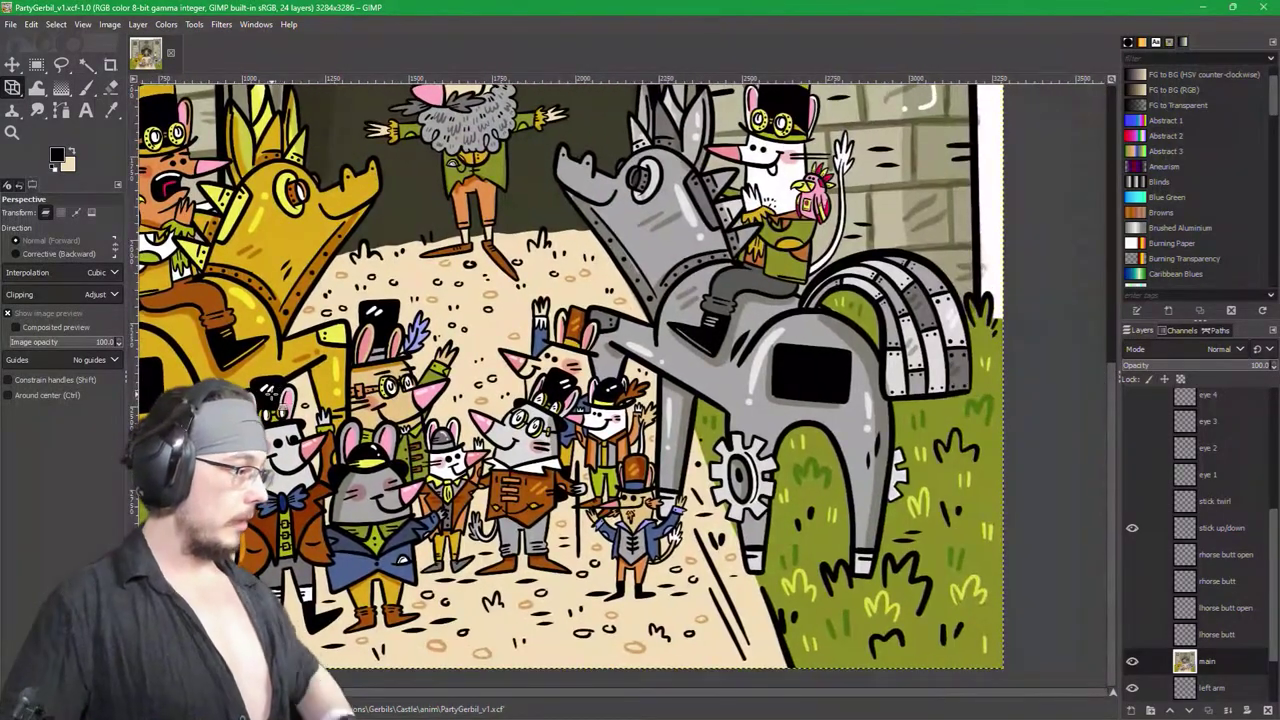
pyautogui.hscroll(-3, 620, 380)
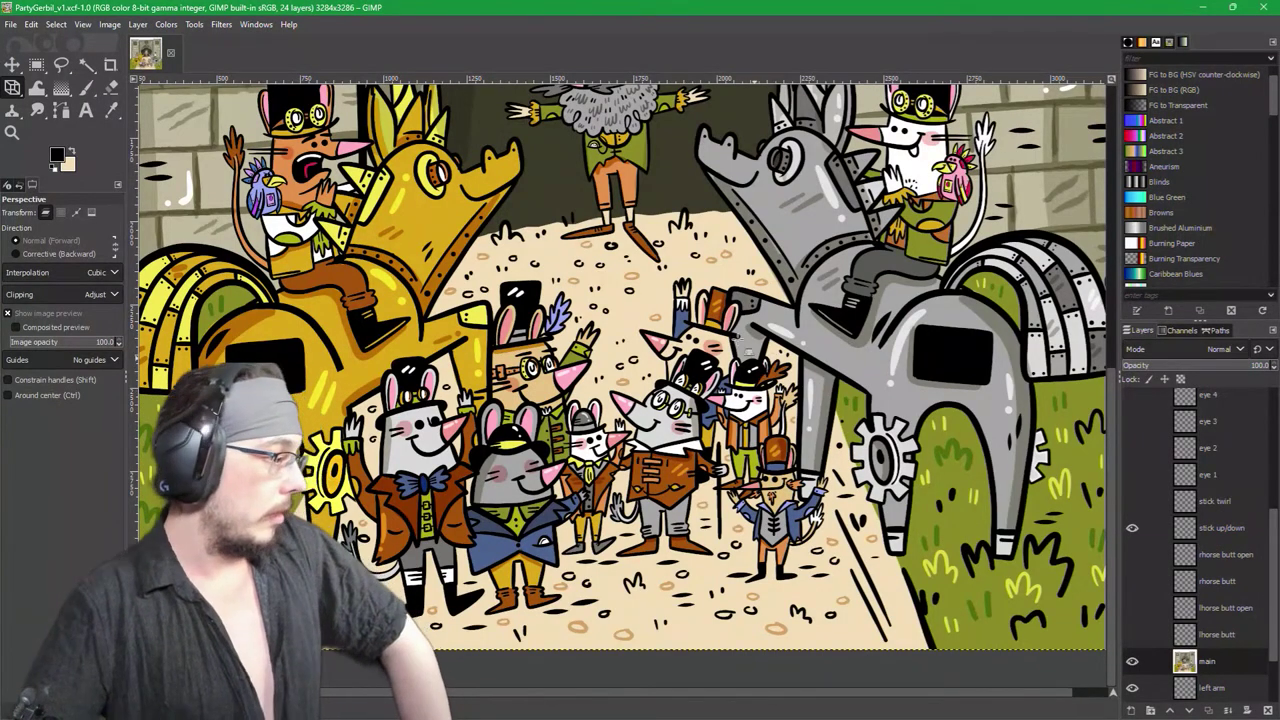
pyautogui.scroll(3, 703, 383)
pyautogui.hotkey('ctrl', 'z')
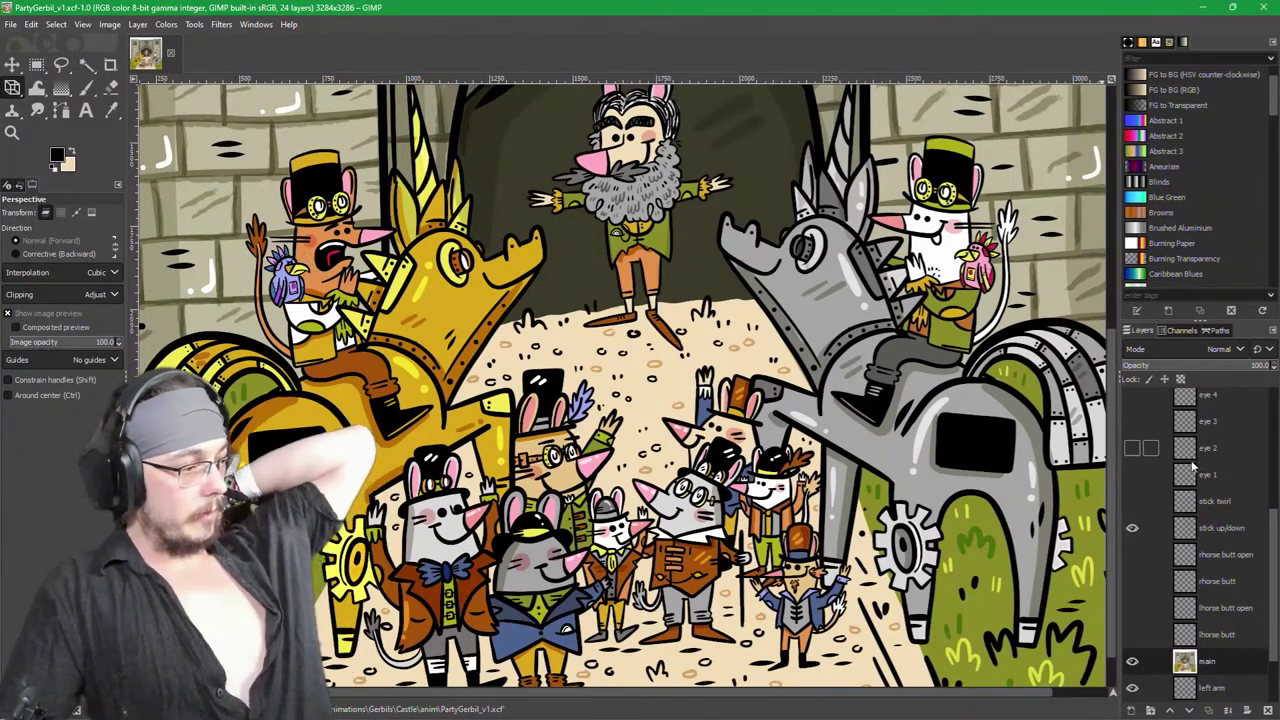
pyautogui.scroll(4, 1200, 440)
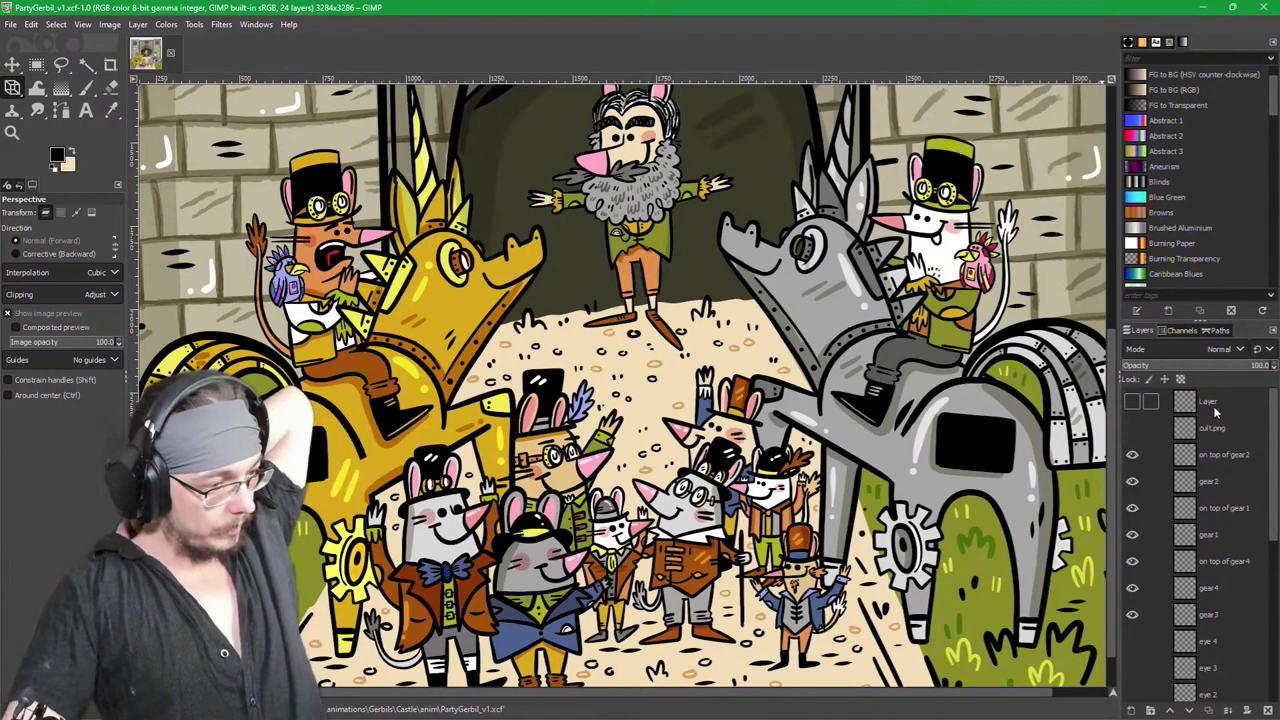
pyautogui.click(1132, 401)
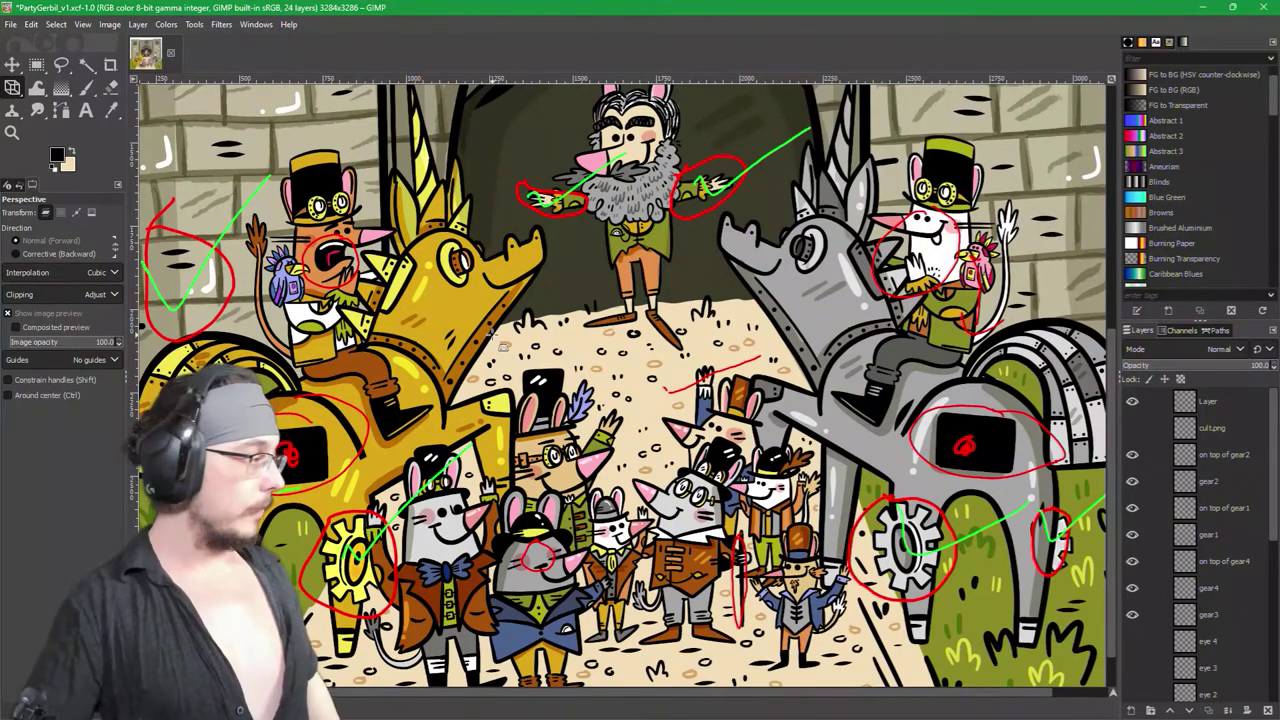
# Step: Set the Paintbrush's foreground colour to bright green
pyautogui.click(87, 87)
pyautogui.click(58, 157)
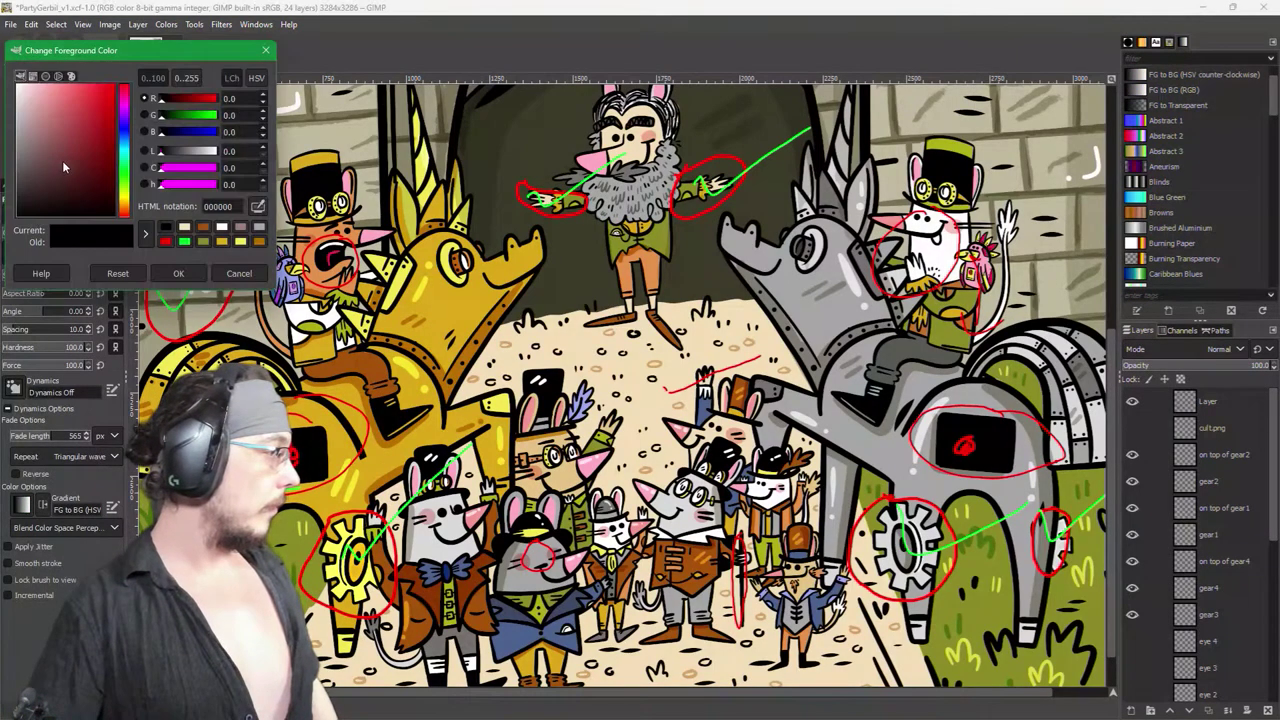
pyautogui.click(126, 174)
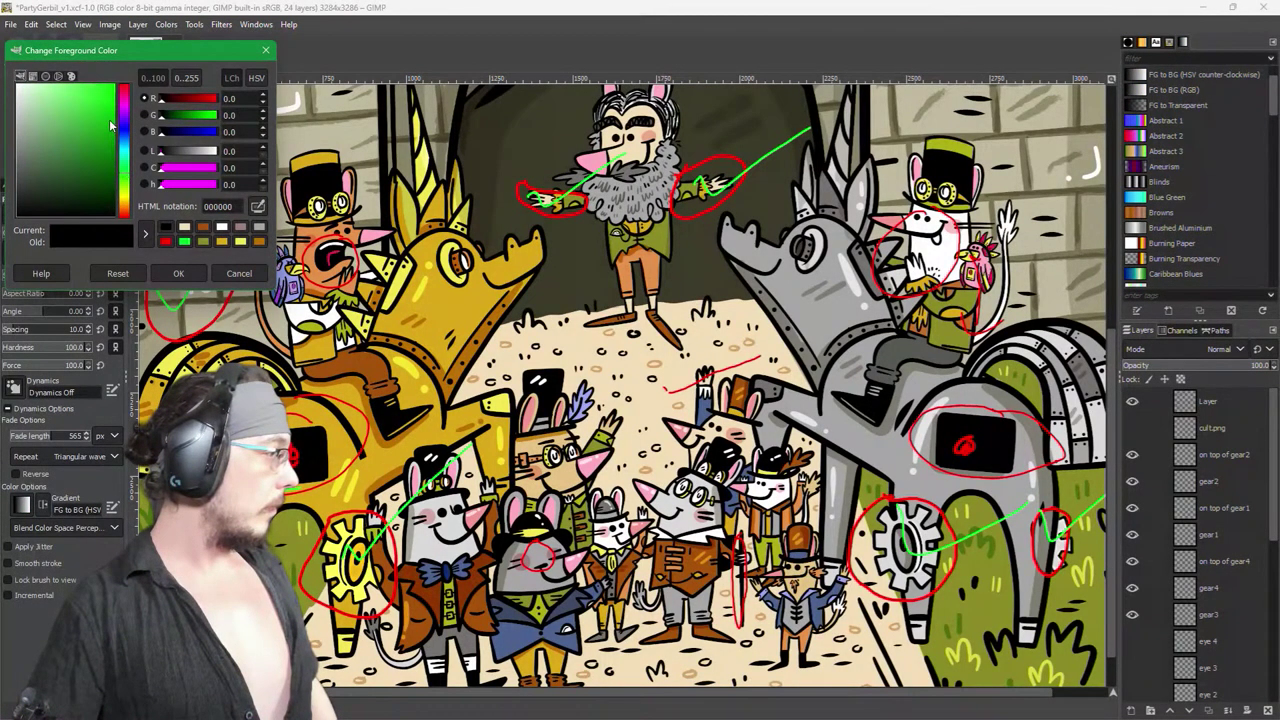
pyautogui.moveTo(113, 126); pyautogui.dragTo(116, 84)
pyautogui.click(177, 274)
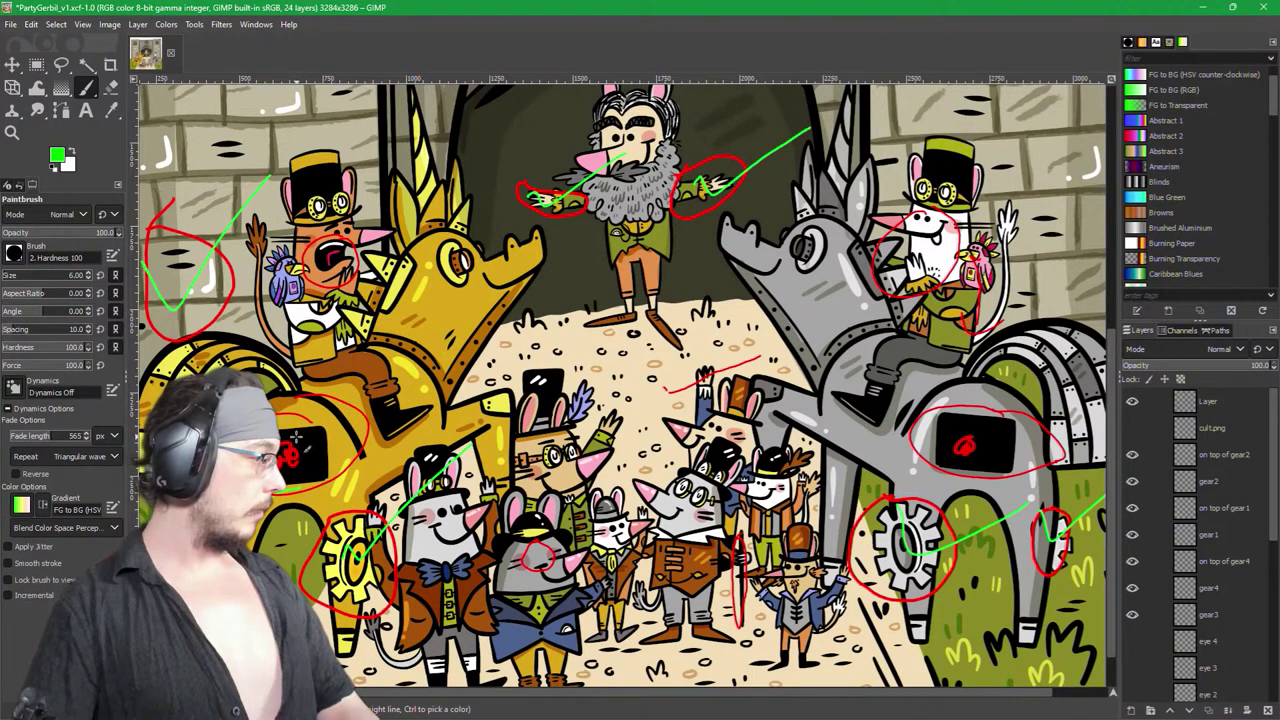
# Step: Draw green check marks on the annotation layer over both horse hatches, the walking stick, the raised arm and the grey gerbil's circled face
pyautogui.moveTo(956, 440); pyautogui.dragTo(1064, 390)
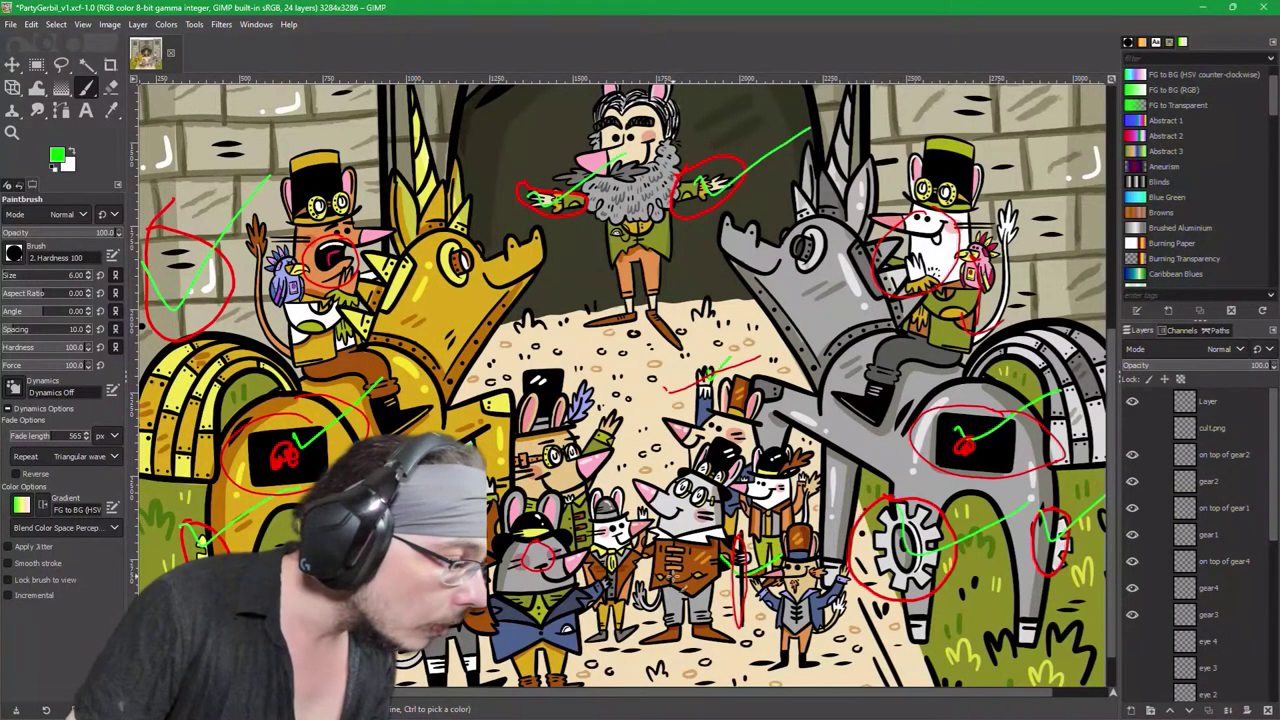
pyautogui.click(1132, 401)
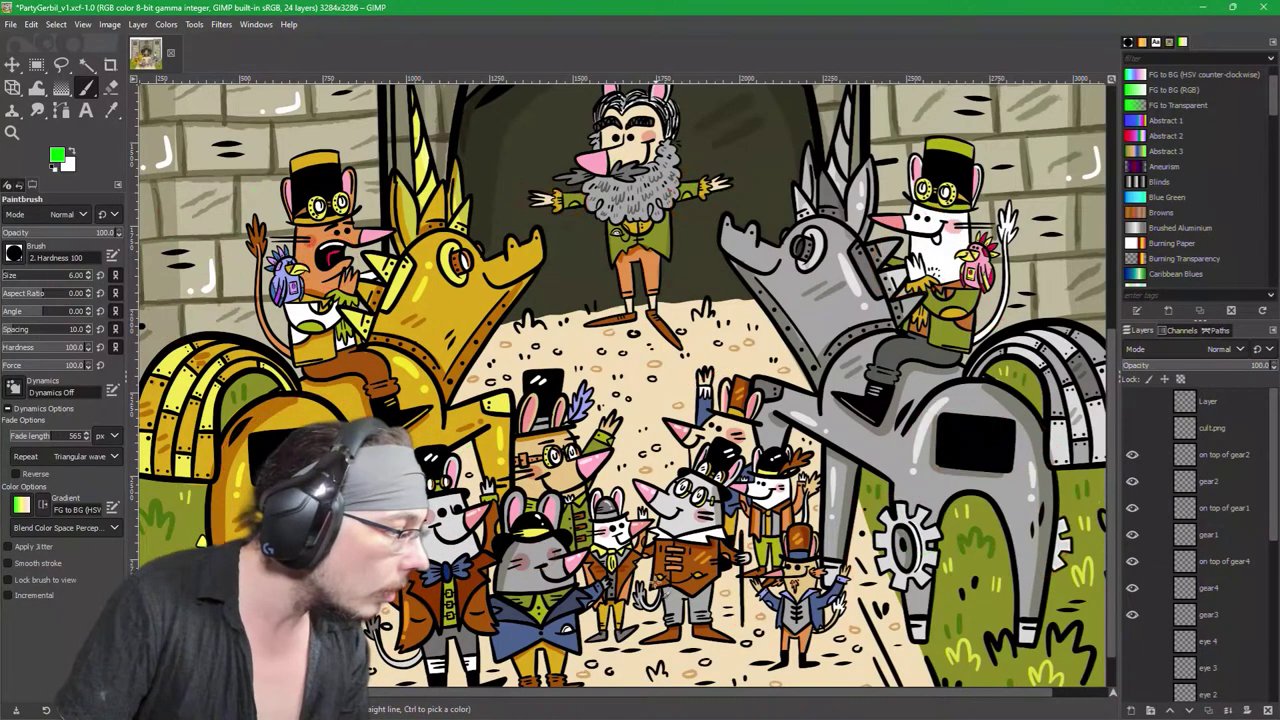
pyautogui.click(1132, 401)
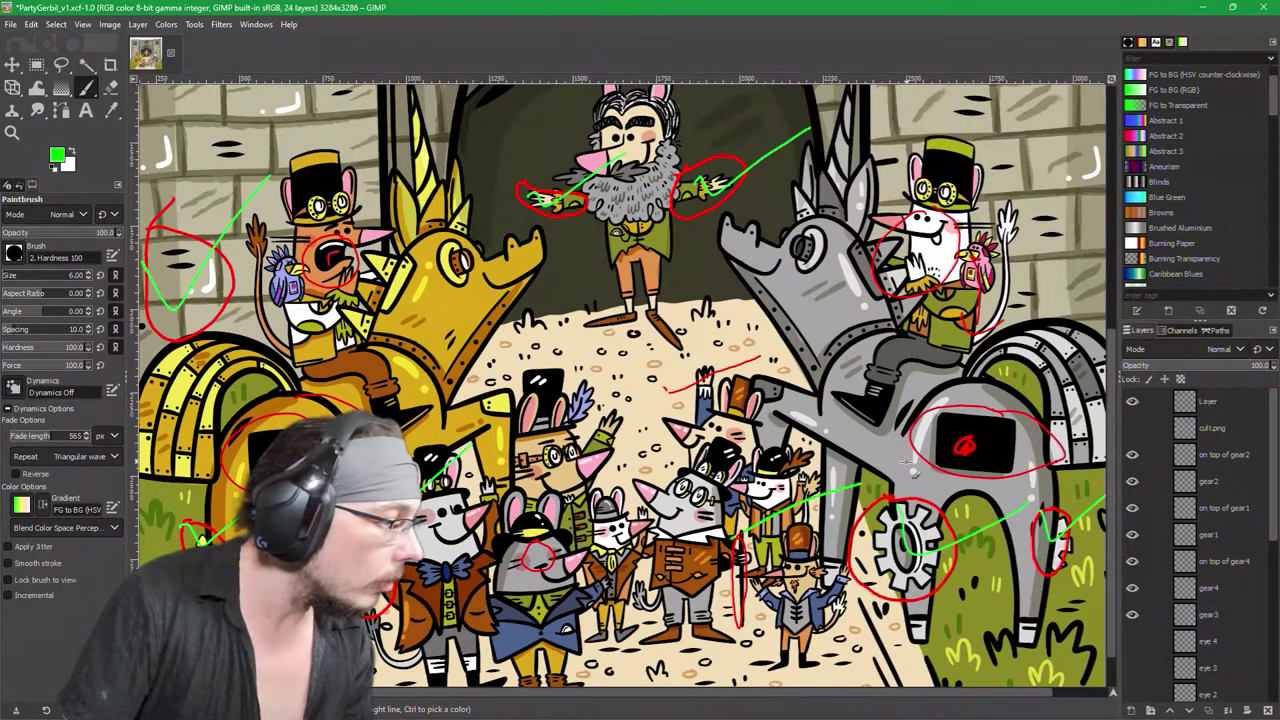
pyautogui.click(1210, 402)
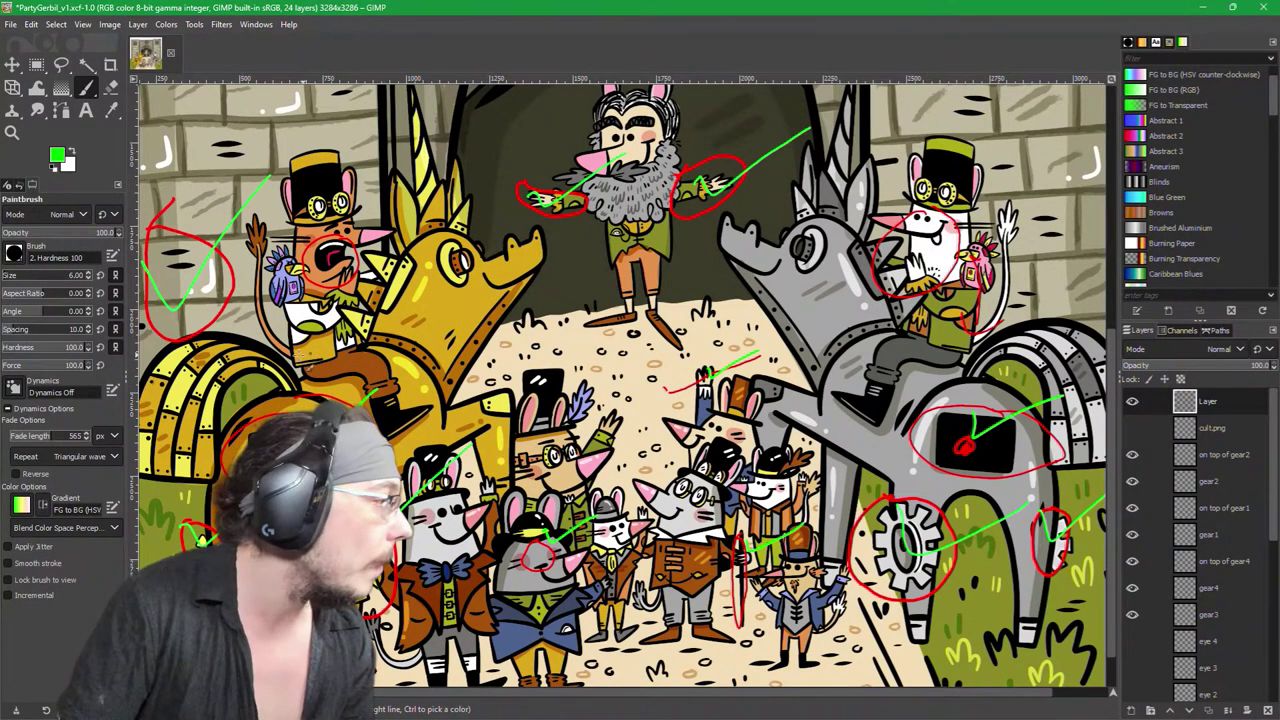
pyautogui.moveTo(440, 265)
pyautogui.mouseDown()
pyautogui.moveTo(300, 280)
pyautogui.moveTo(380, 300)
pyautogui.moveTo(330, 290)
pyautogui.moveTo(285, 255)
pyautogui.mouseUp()
pyautogui.hotkey('ctrl', 'z')
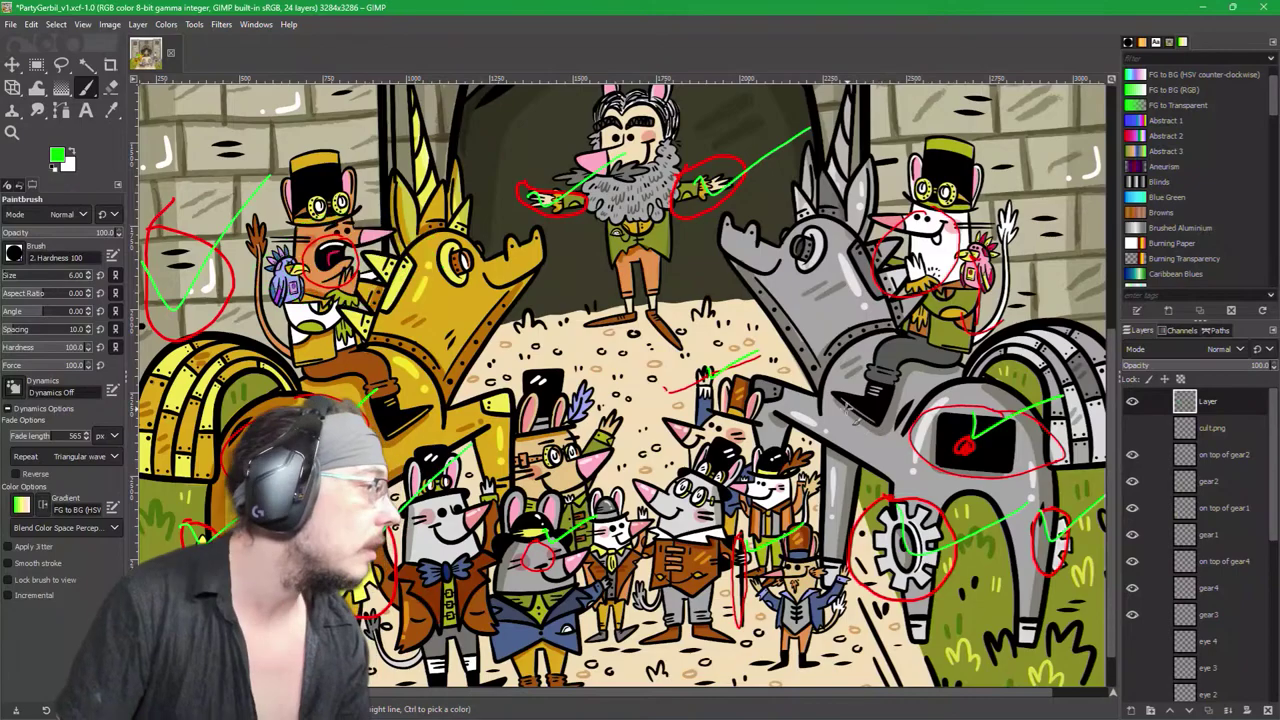
pyautogui.moveTo(850, 300)
pyautogui.mouseDown()
pyautogui.moveTo(900, 270)
pyautogui.moveTo(885, 295)
pyautogui.moveTo(860, 300)
pyautogui.moveTo(820, 250)
pyautogui.moveTo(730, 300)
pyautogui.moveTo(720, 320)
pyautogui.mouseUp()
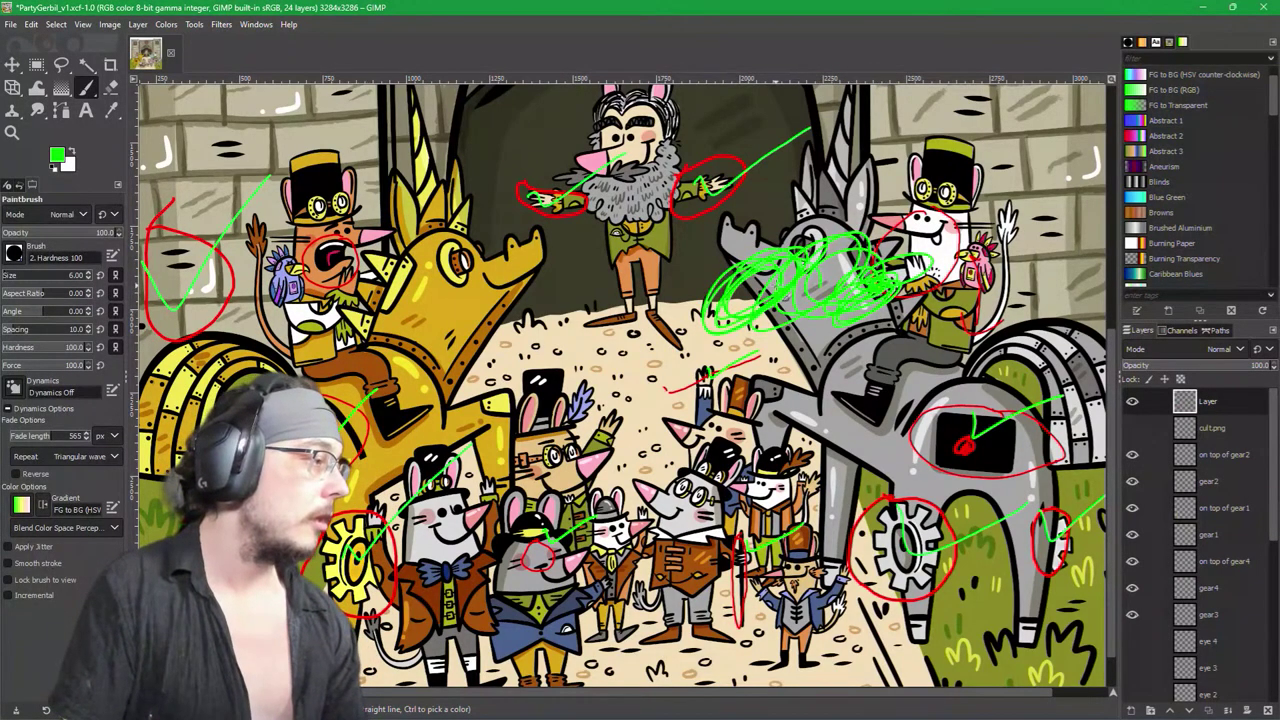
pyautogui.hotkey('ctrl', 'z')
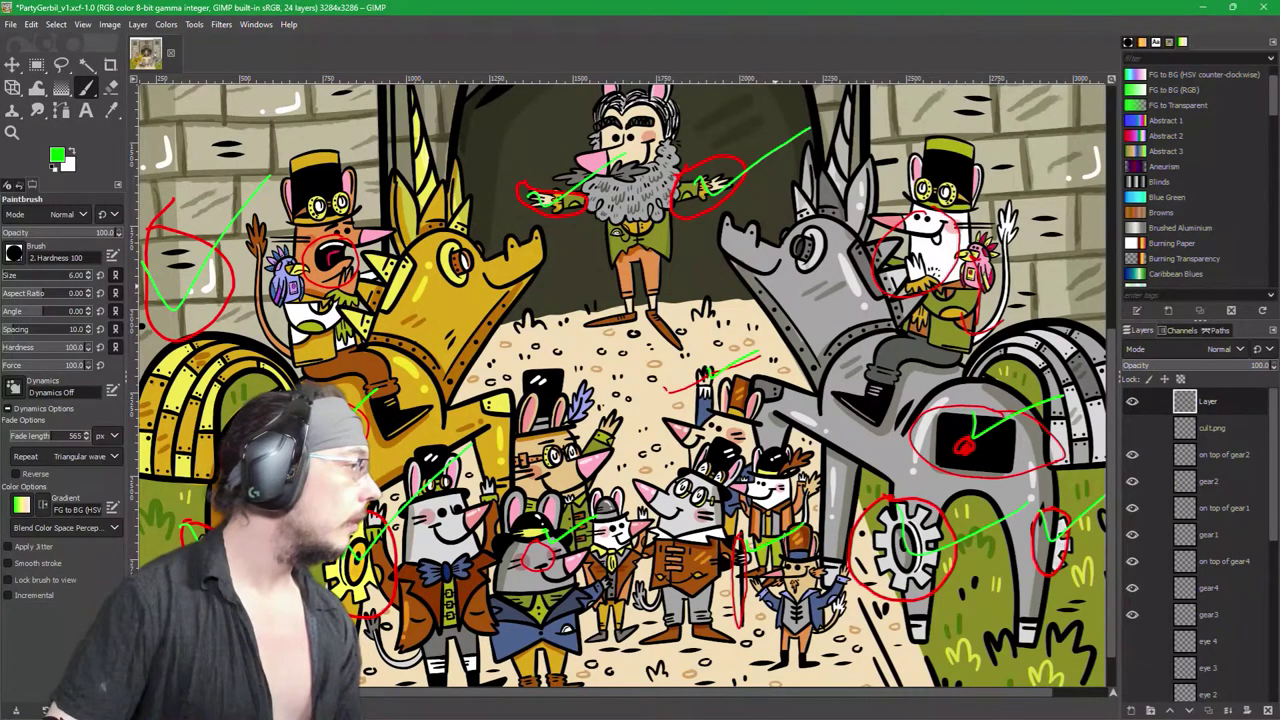
pyautogui.keyDown('ctrl'); pyautogui.click(205, 147); pyautogui.keyUp('ctrl')
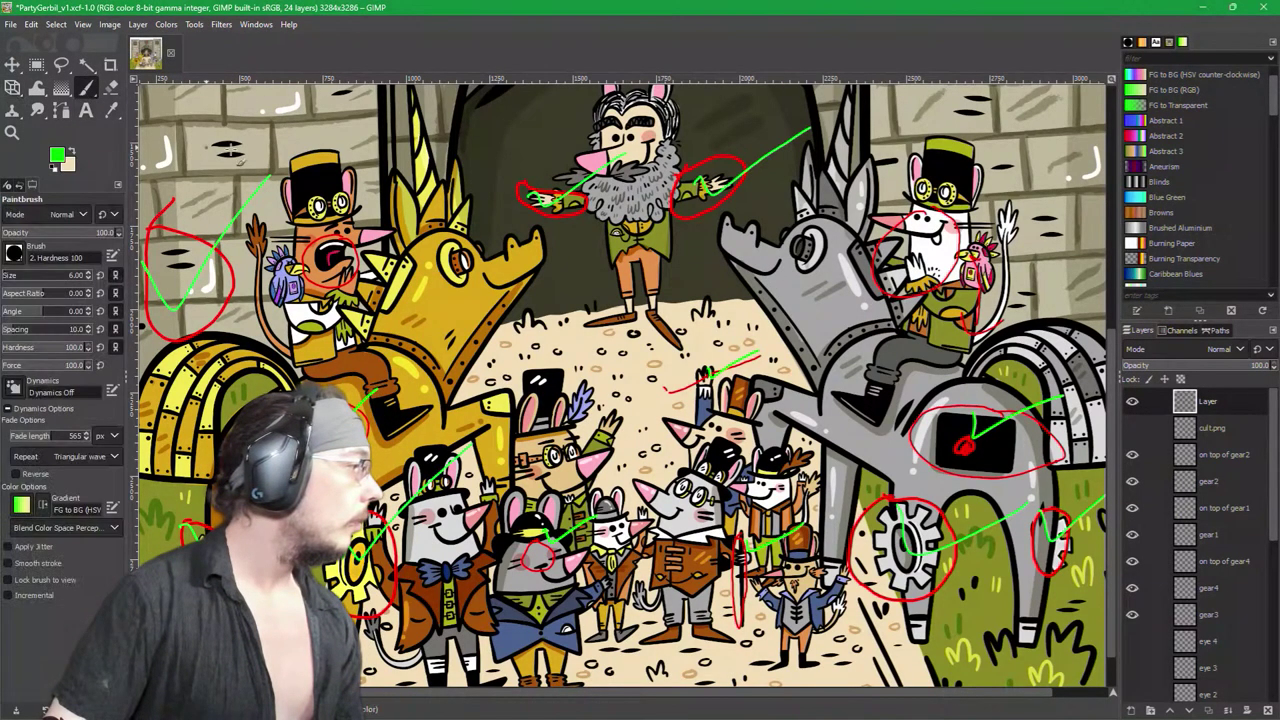
pyautogui.moveTo(730, 270)
pyautogui.mouseDown()
pyautogui.moveTo(720, 380)
pyautogui.moveTo(645, 425)
pyautogui.moveTo(590, 400)
pyautogui.moveTo(545, 300)
pyautogui.moveTo(500, 400)
pyautogui.moveTo(465, 215)
pyautogui.moveTo(410, 560)
pyautogui.mouseUp()
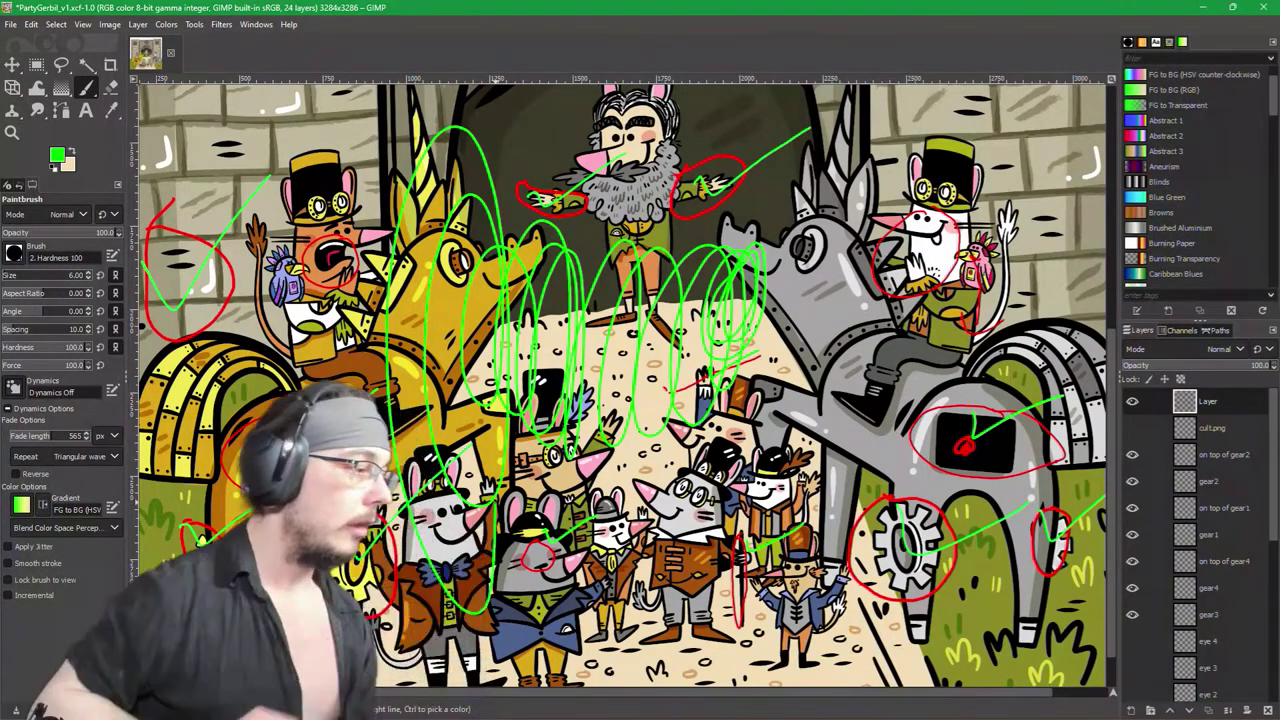
pyautogui.hotkey('ctrl', 'z')
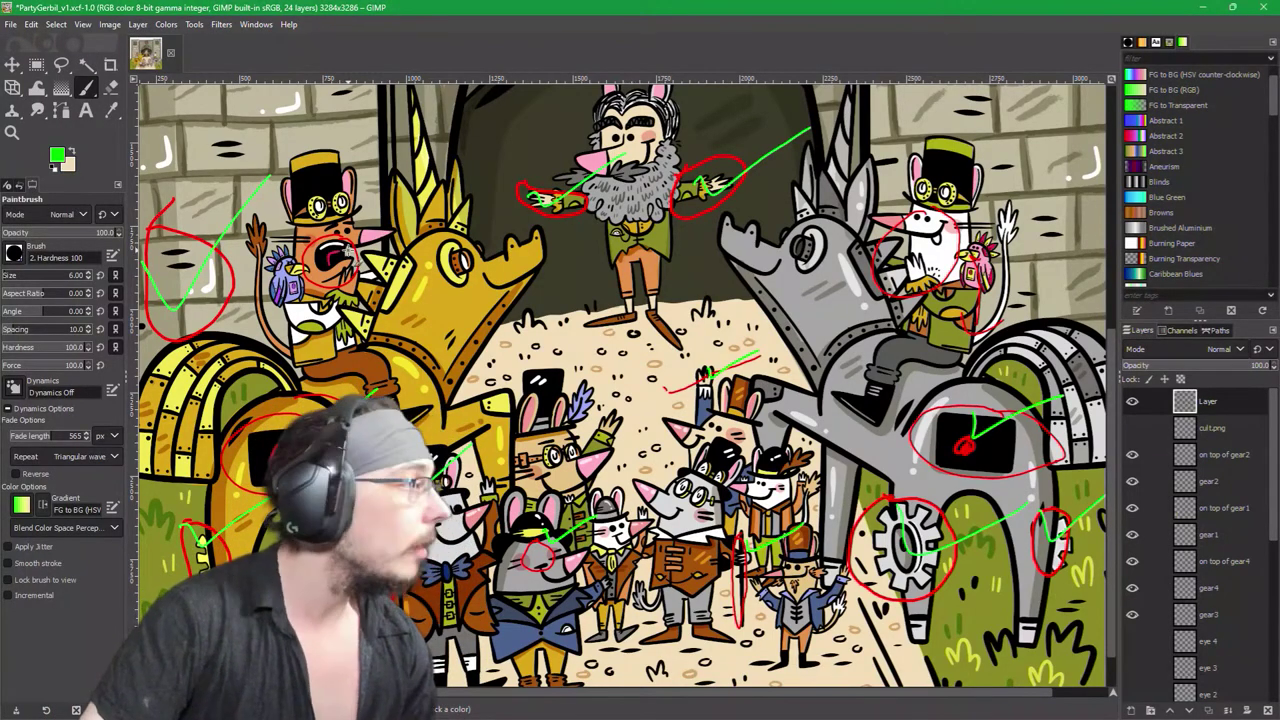
# Step: Hide the annotation layer, make main the active layer for working around the orange gerbil's mouth and neck, and save the file
pyautogui.keyDown('ctrl'); pyautogui.scroll(1, 258, 320); pyautogui.keyUp('ctrl')
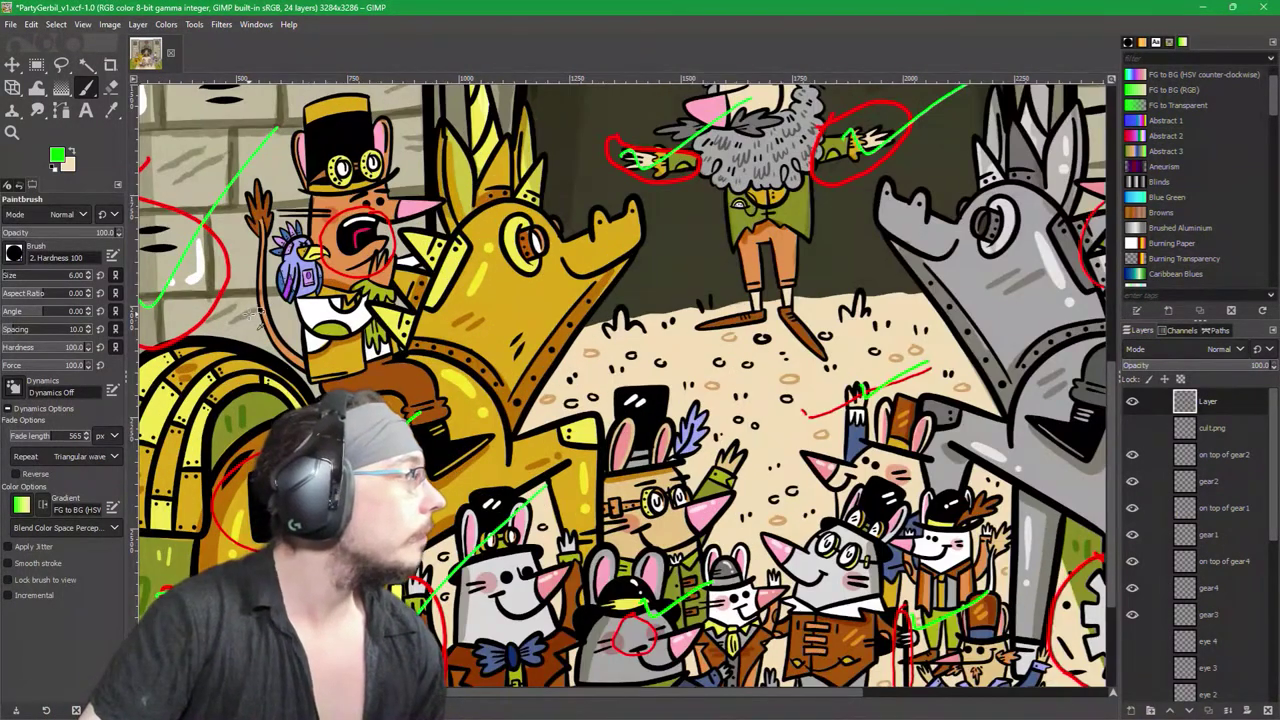
pyautogui.keyDown('ctrl'); pyautogui.scroll(1, 258, 320); pyautogui.keyUp('ctrl')
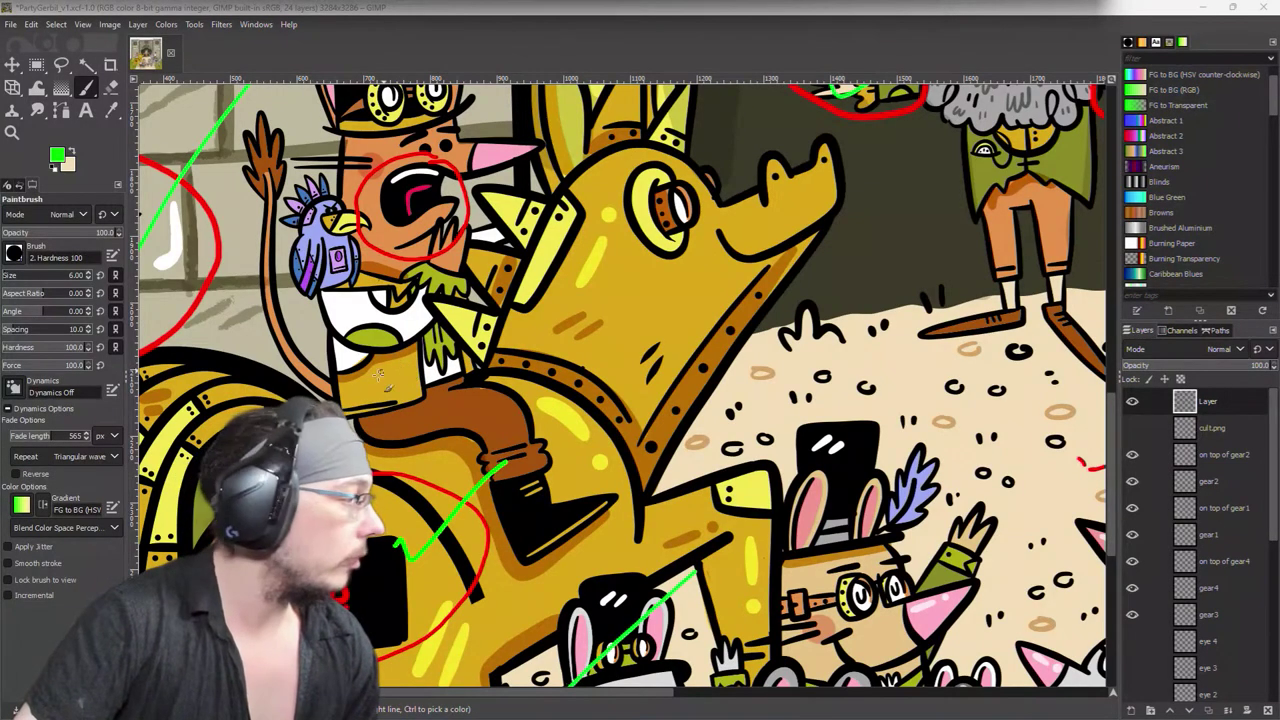
pyautogui.scroll(5, 511, 261)
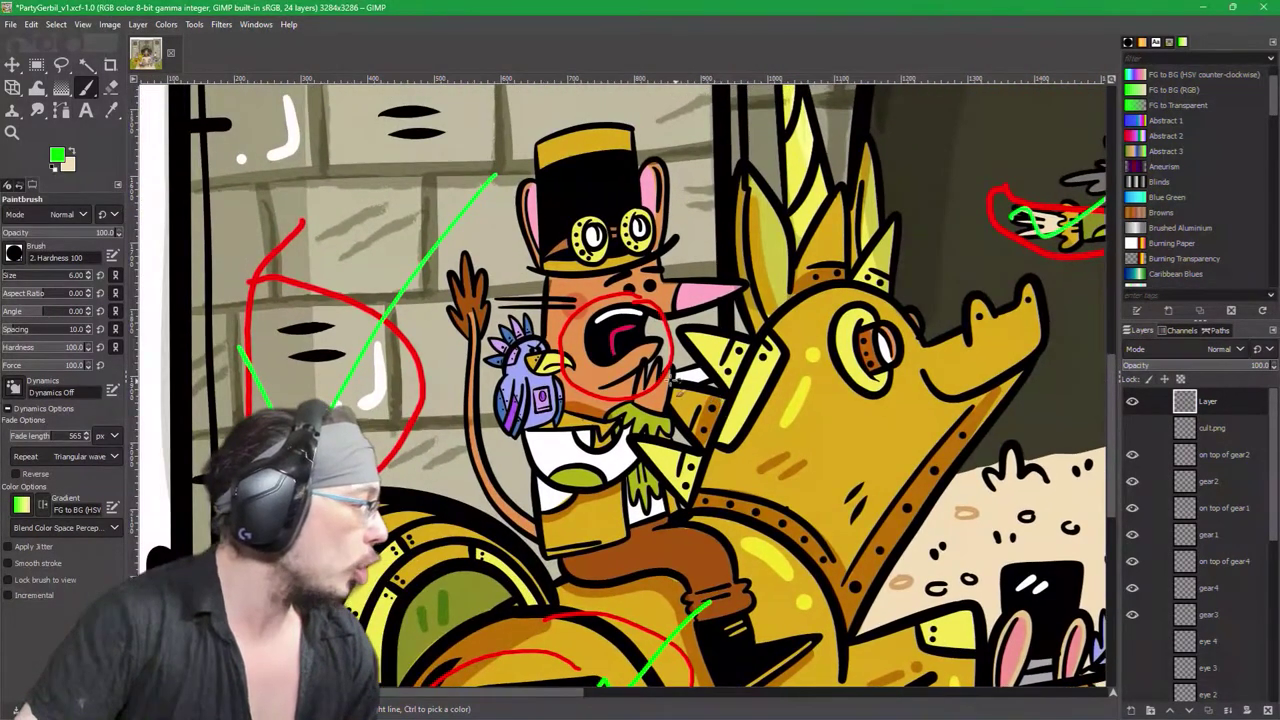
pyautogui.scroll(1, 616, 362)
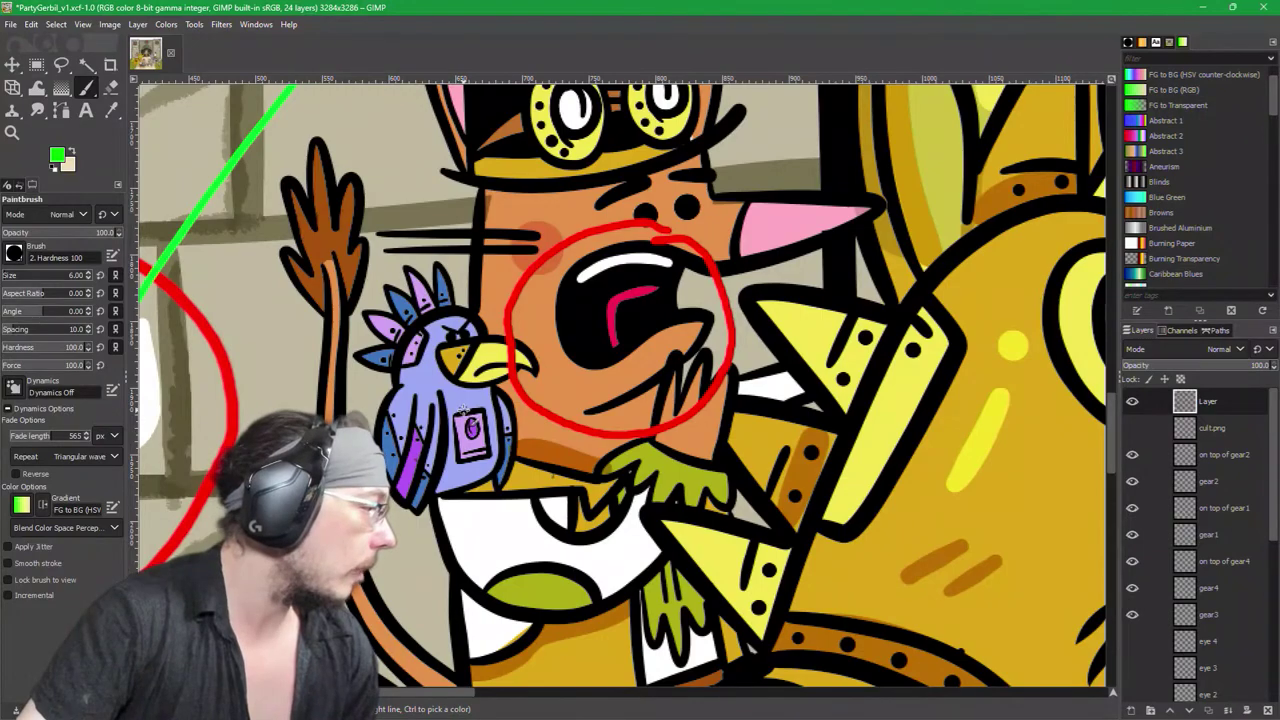
pyautogui.scroll(1, 500, 400)
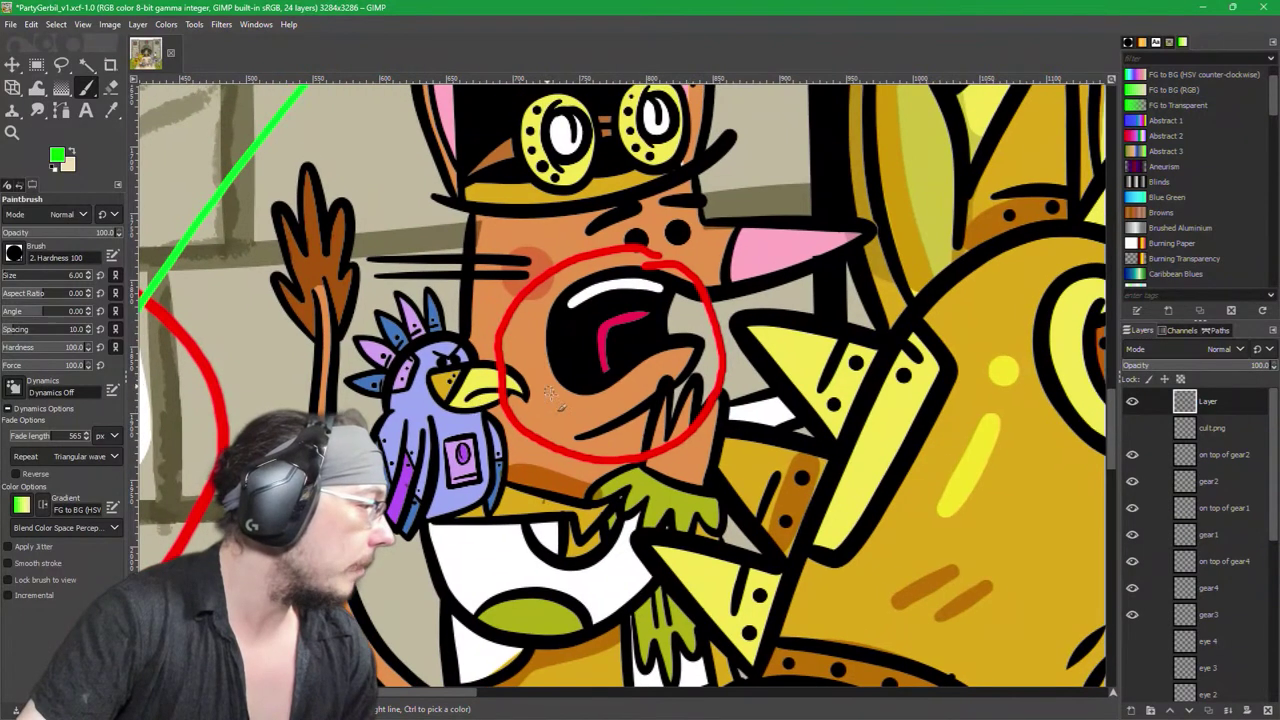
pyautogui.click(1132, 401)
pyautogui.scroll(-5, 1237, 592)
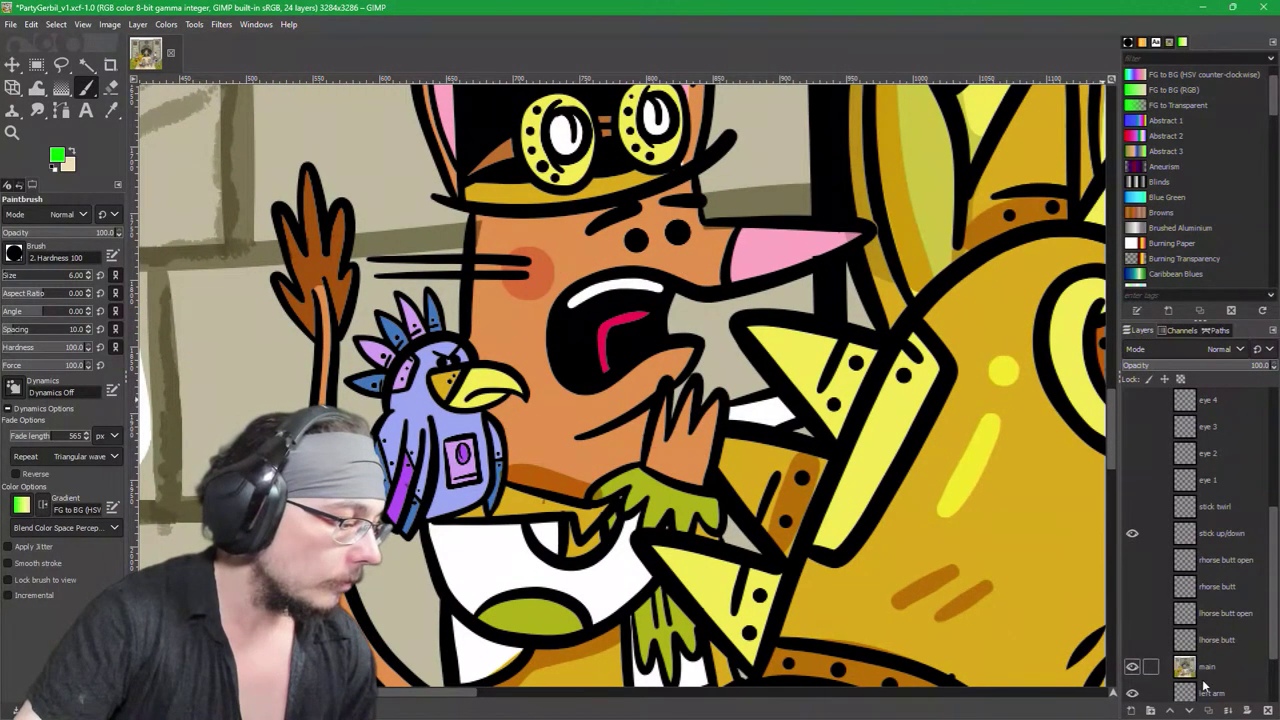
pyautogui.hotkey('ctrl', 's')
pyautogui.scroll(2, 727, 366)
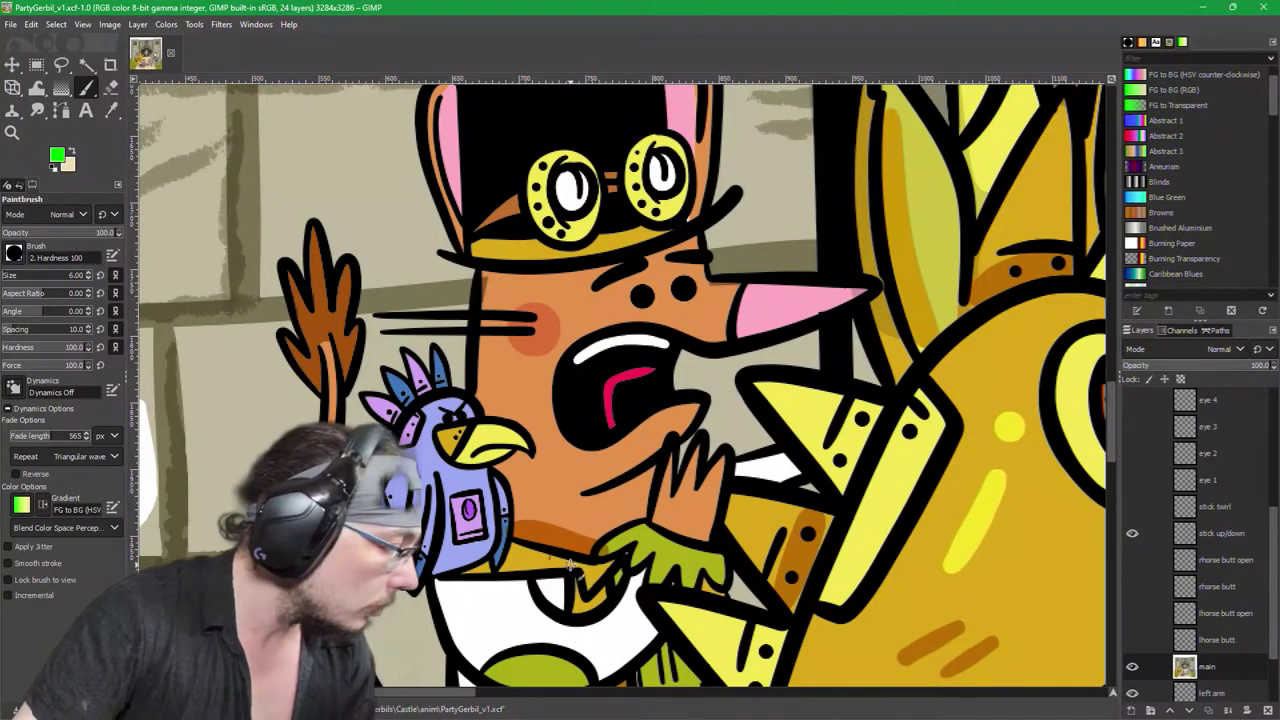
pyautogui.scroll(3, 566, 555)
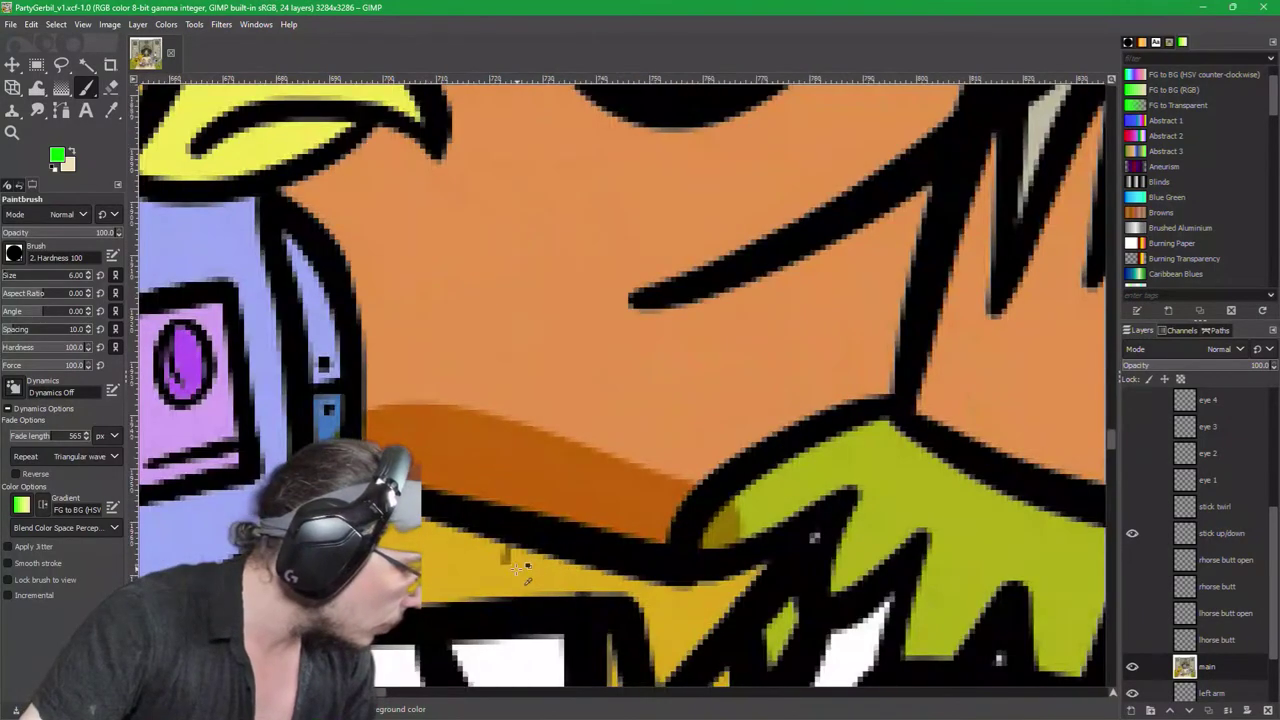
# Step: Sample the surrounding yellow and paint over the dark stray mark on the clothing just below the orange gerbil's neck outline
pyautogui.keyDown('ctrl'); pyautogui.click(440, 562); pyautogui.keyUp('ctrl')
pyautogui.scroll(4, 443, 568)
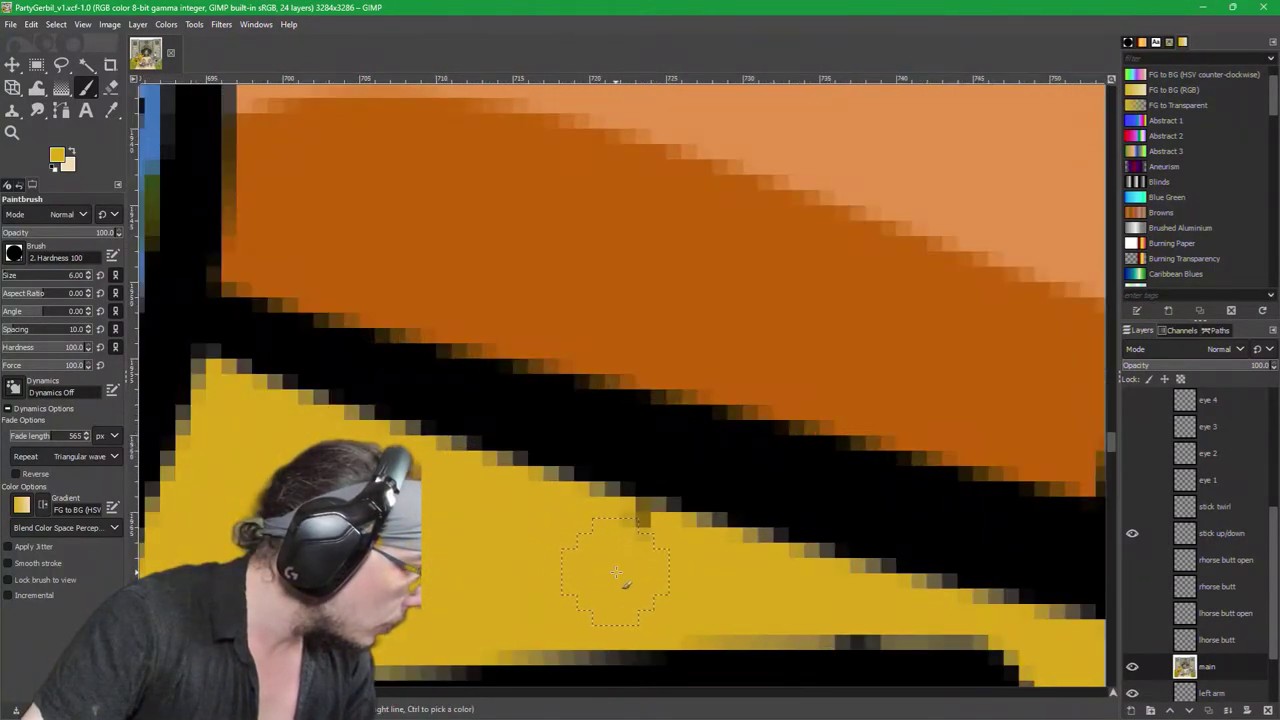
pyautogui.moveTo(622, 563); pyautogui.dragTo(640, 557)
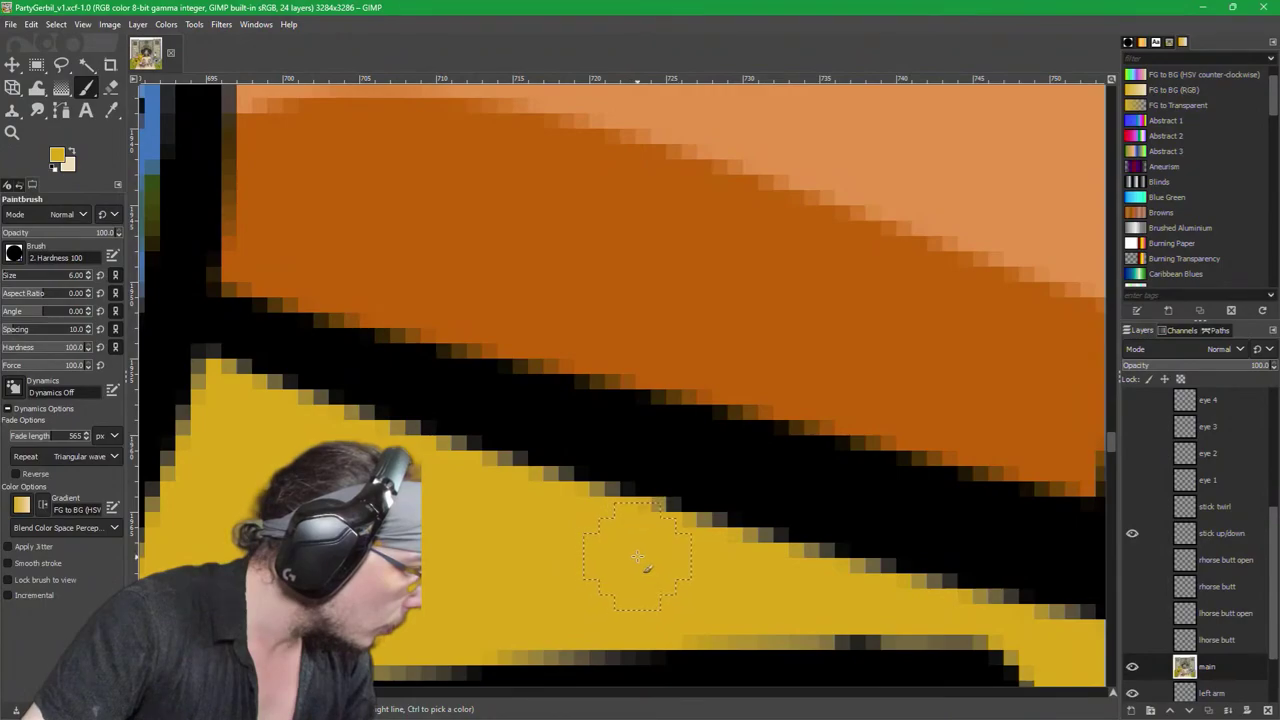
pyautogui.scroll(-5, 633, 560)
# Step: Sample black and paint over the white specks in the jagged outline around the orange gerbil's lime-green cuff
pyautogui.scroll(4, 515, 418)
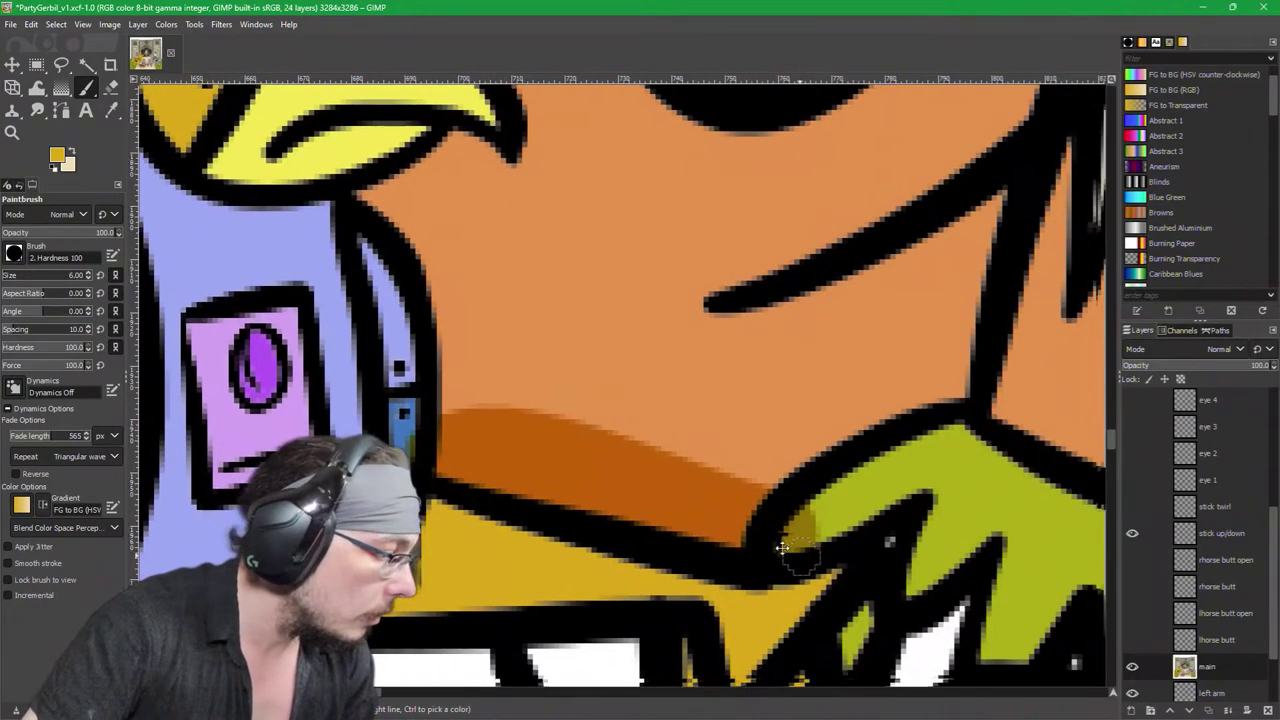
pyautogui.scroll(2, 515, 418)
pyautogui.keyDown('ctrl'); pyautogui.click(586, 368); pyautogui.keyUp('ctrl')
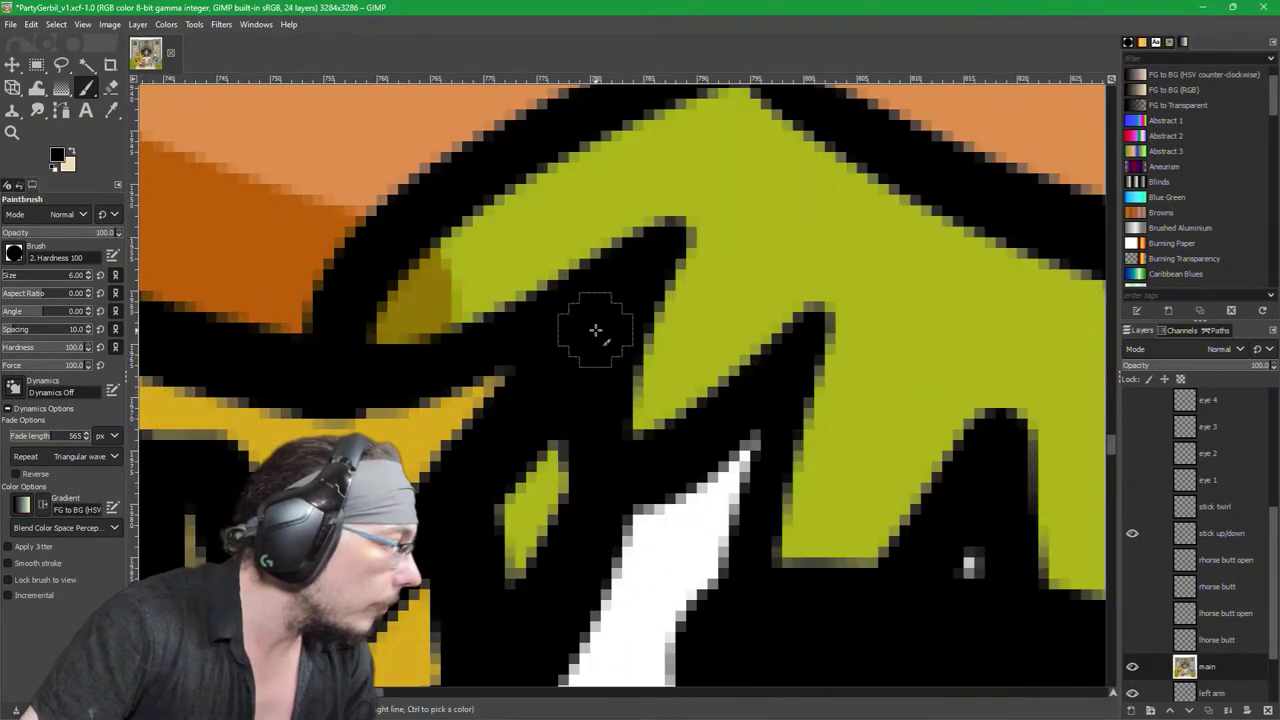
pyautogui.scroll(-4, 906, 674)
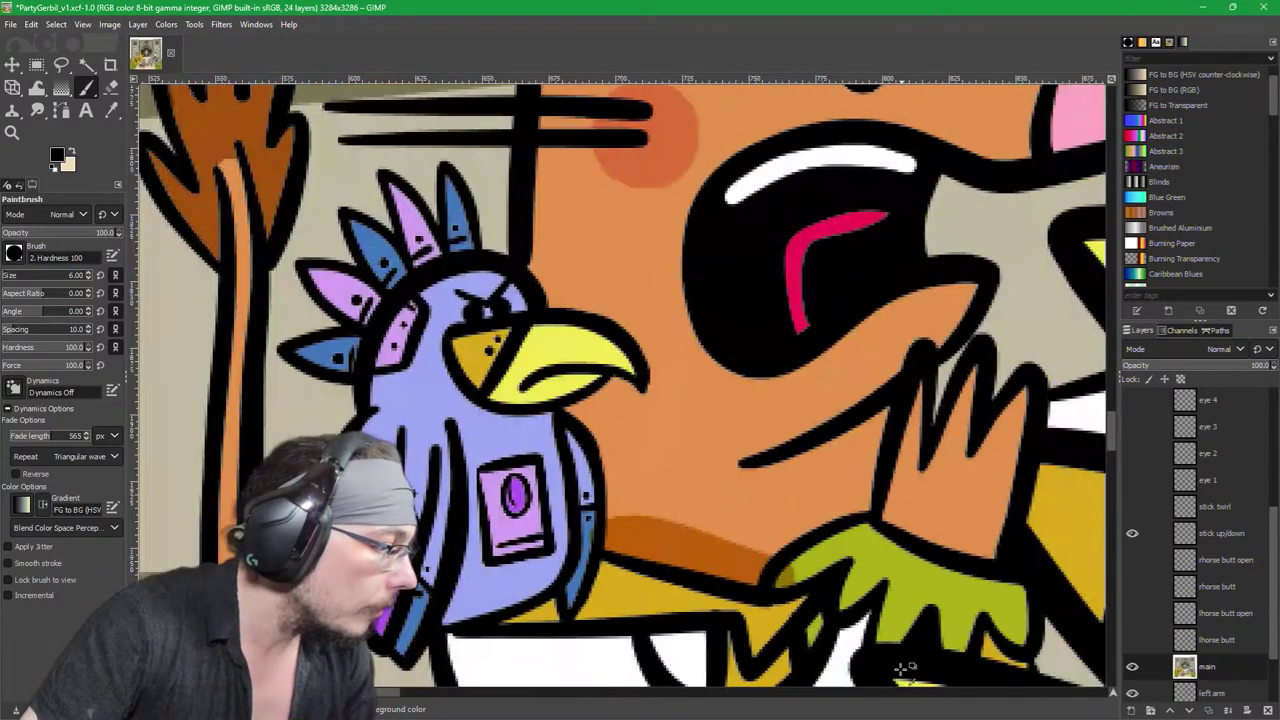
pyautogui.scroll(1, 820, 518)
pyautogui.moveTo(820, 518); pyautogui.dragTo(586, 349)
pyautogui.scroll(5, 686, 202)
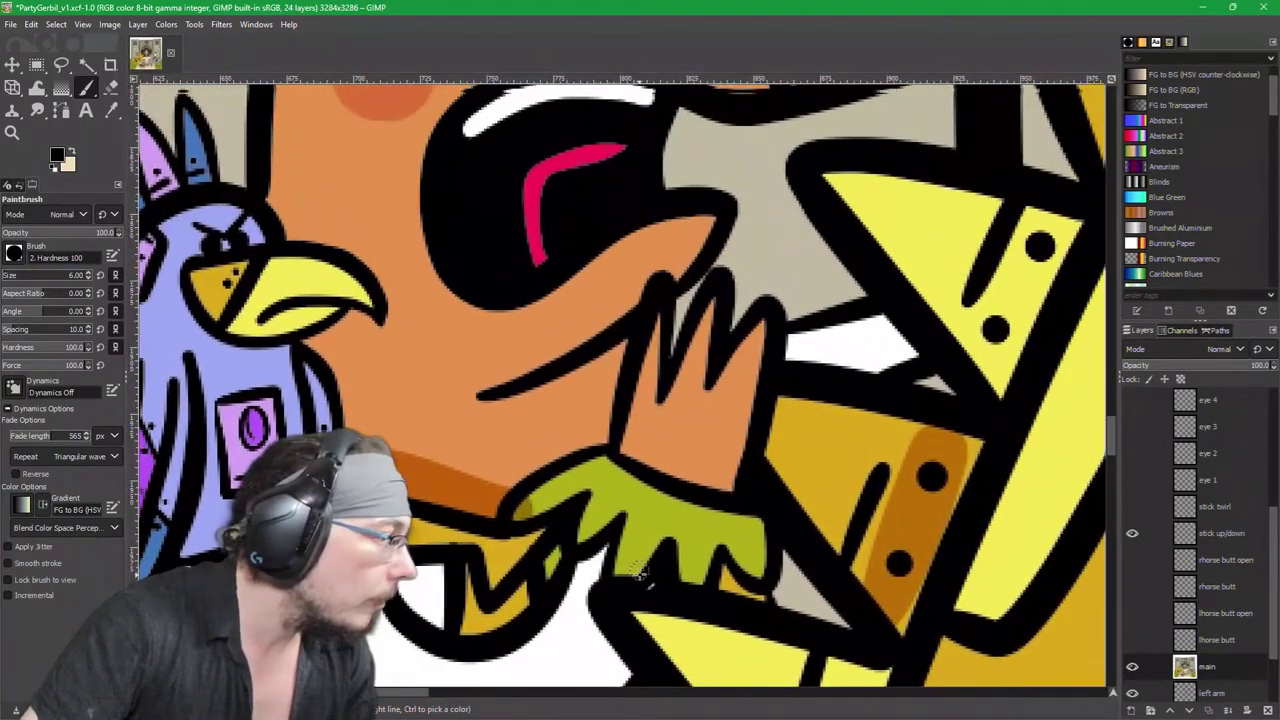
pyautogui.scroll(3, 686, 202)
# Step: Sample the nose's pink and smooth the rough lower edge of the orange gerbil's nose, covering the dark speck near its tip
pyautogui.scroll(5, 983, 409)
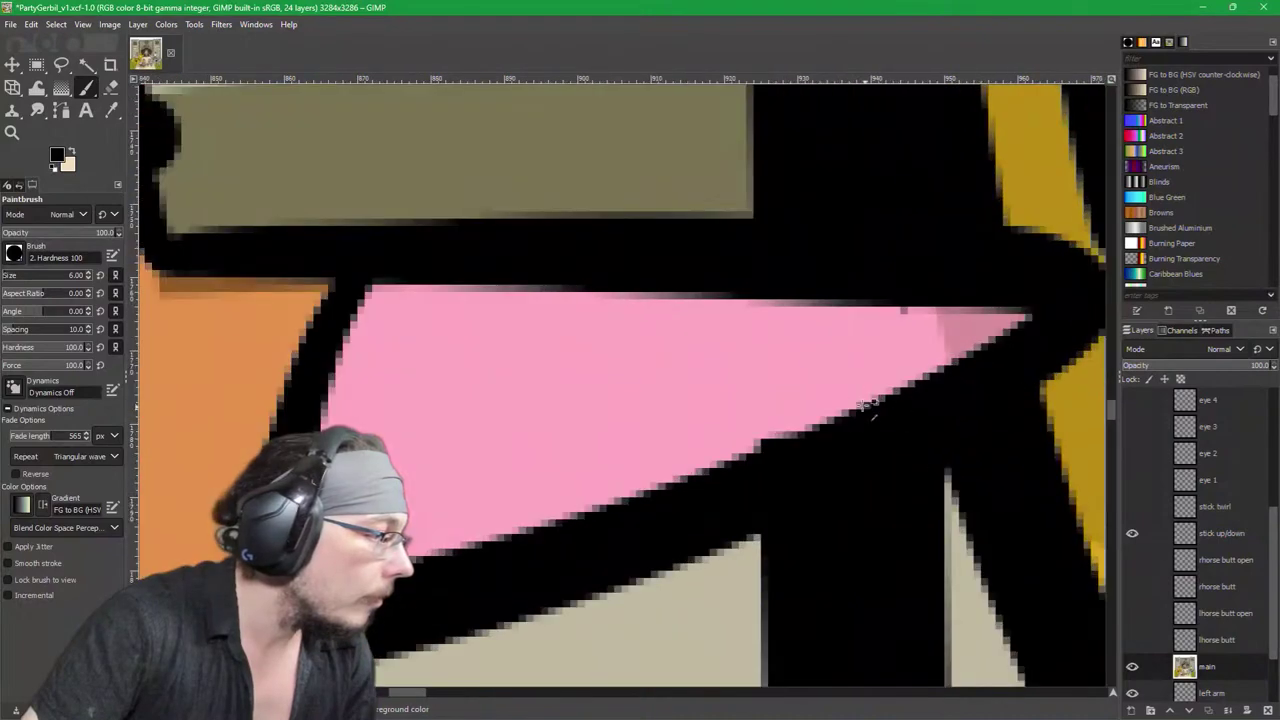
pyautogui.keyDown('ctrl'); pyautogui.click(778, 384); pyautogui.keyUp('ctrl')
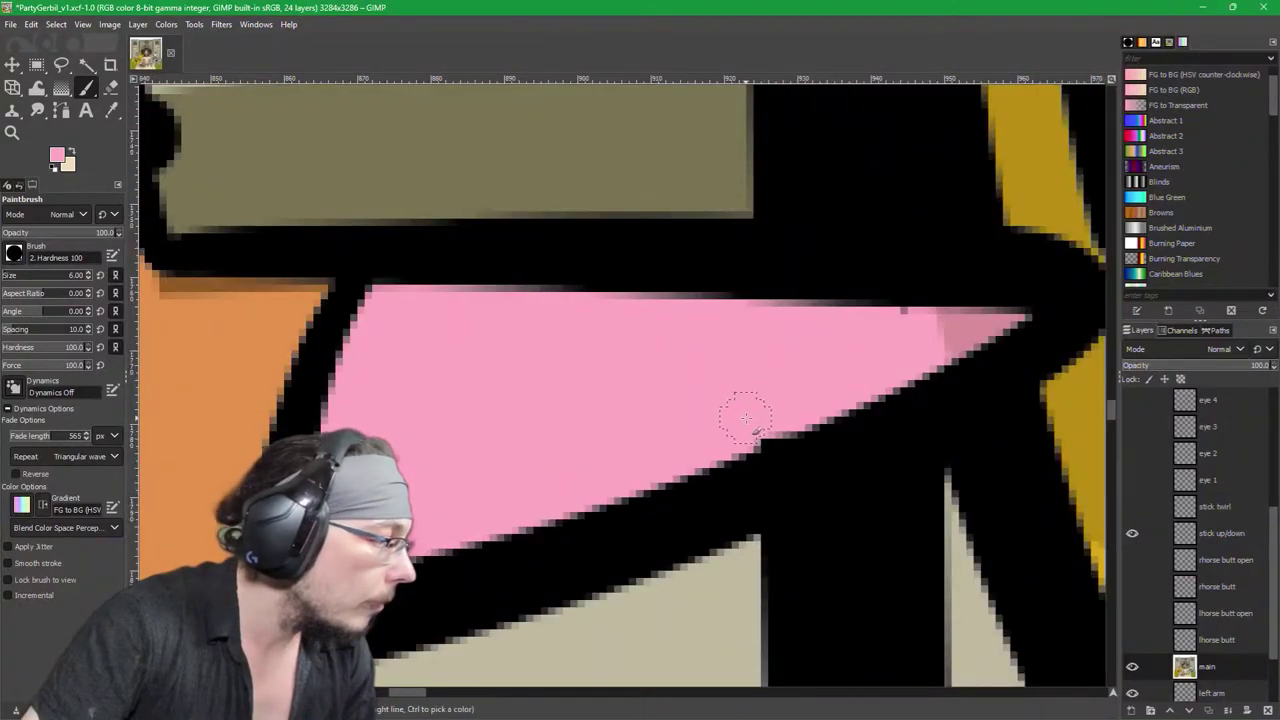
pyautogui.moveTo(755, 420); pyautogui.dragTo(857, 362)
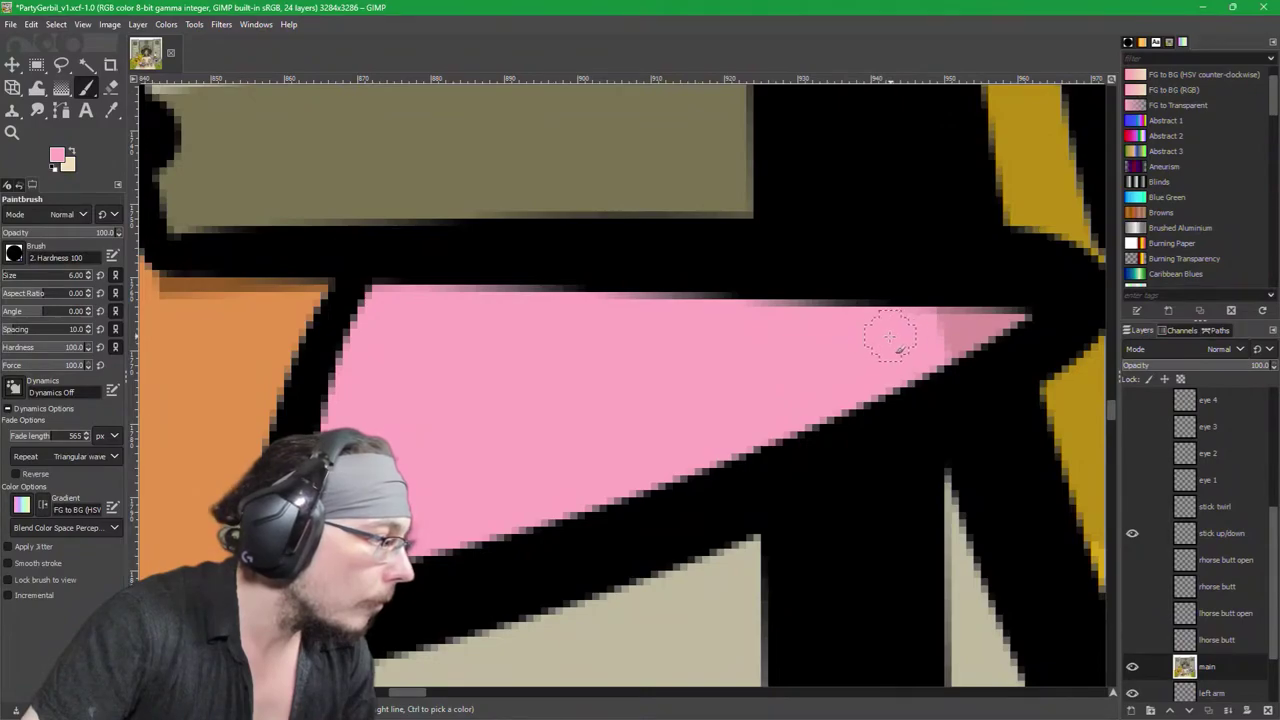
pyautogui.scroll(-3, 891, 338)
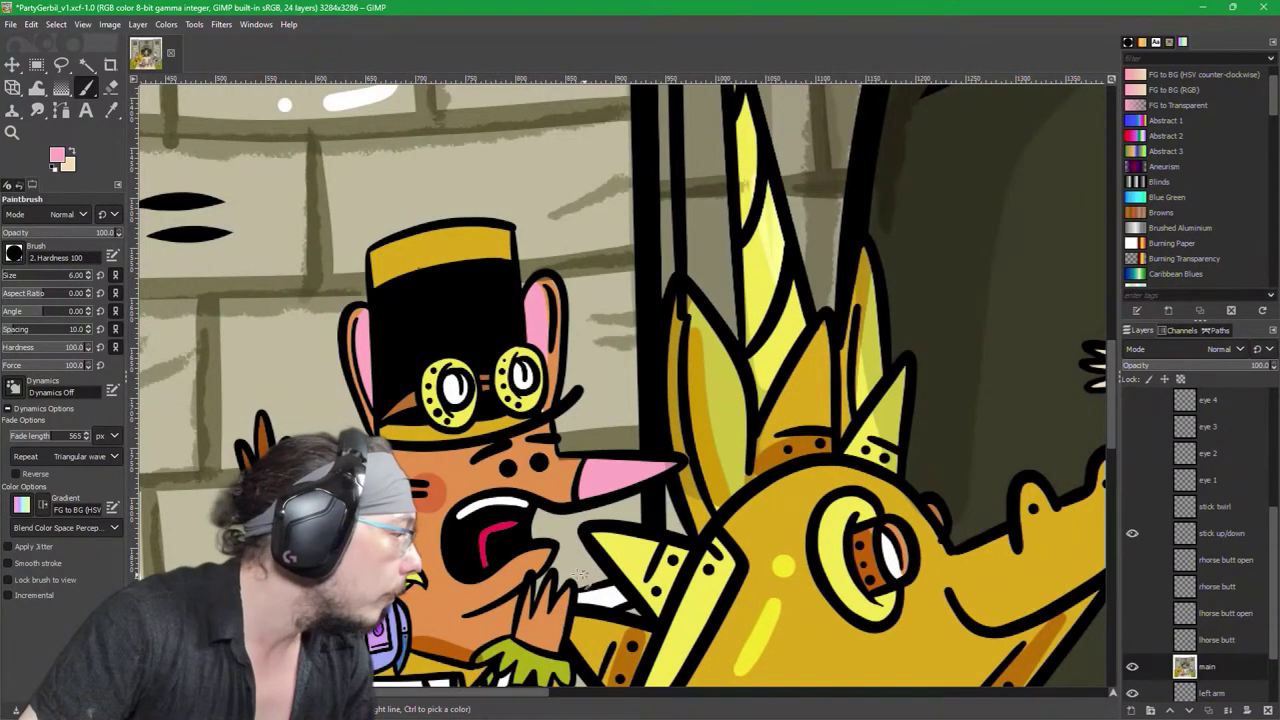
# Step: Sample the yellow of the orange gerbil's hat band and paint over the dark speck on the band's lower edge
pyautogui.scroll(4, 415, 272)
pyautogui.keyDown('ctrl'); pyautogui.click(415, 272); pyautogui.keyUp('ctrl')
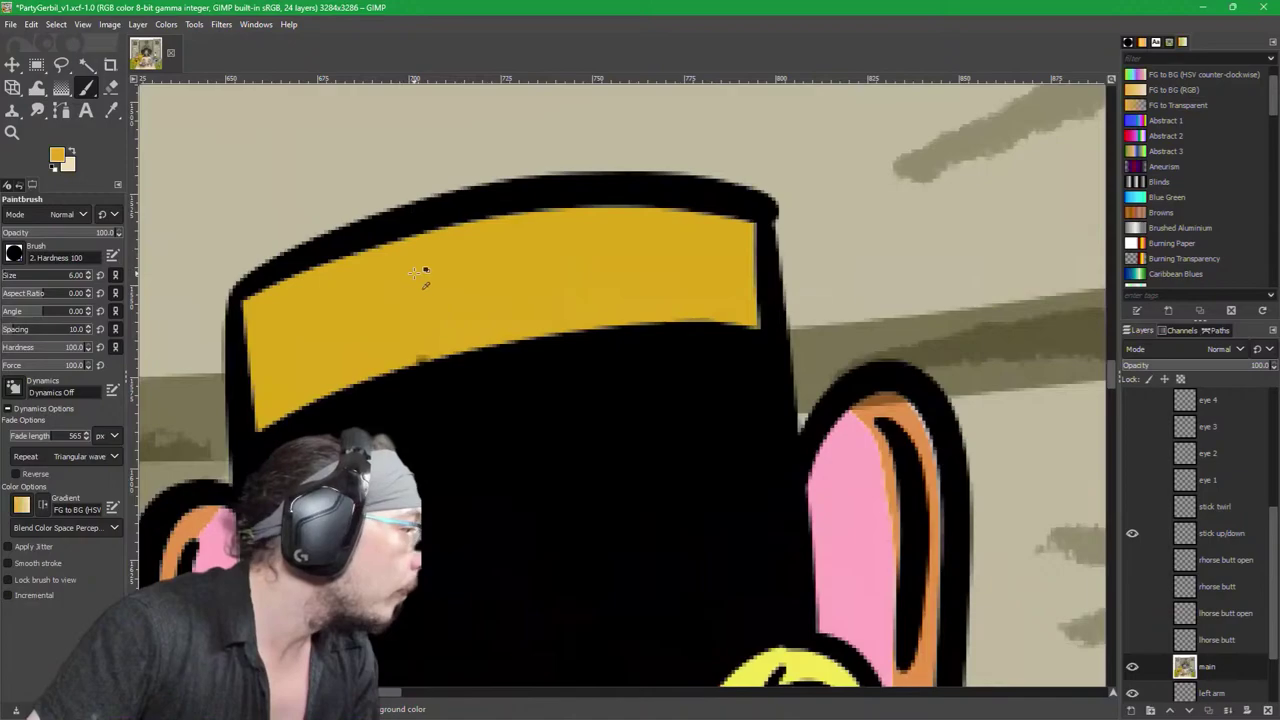
pyautogui.scroll(2, 420, 300)
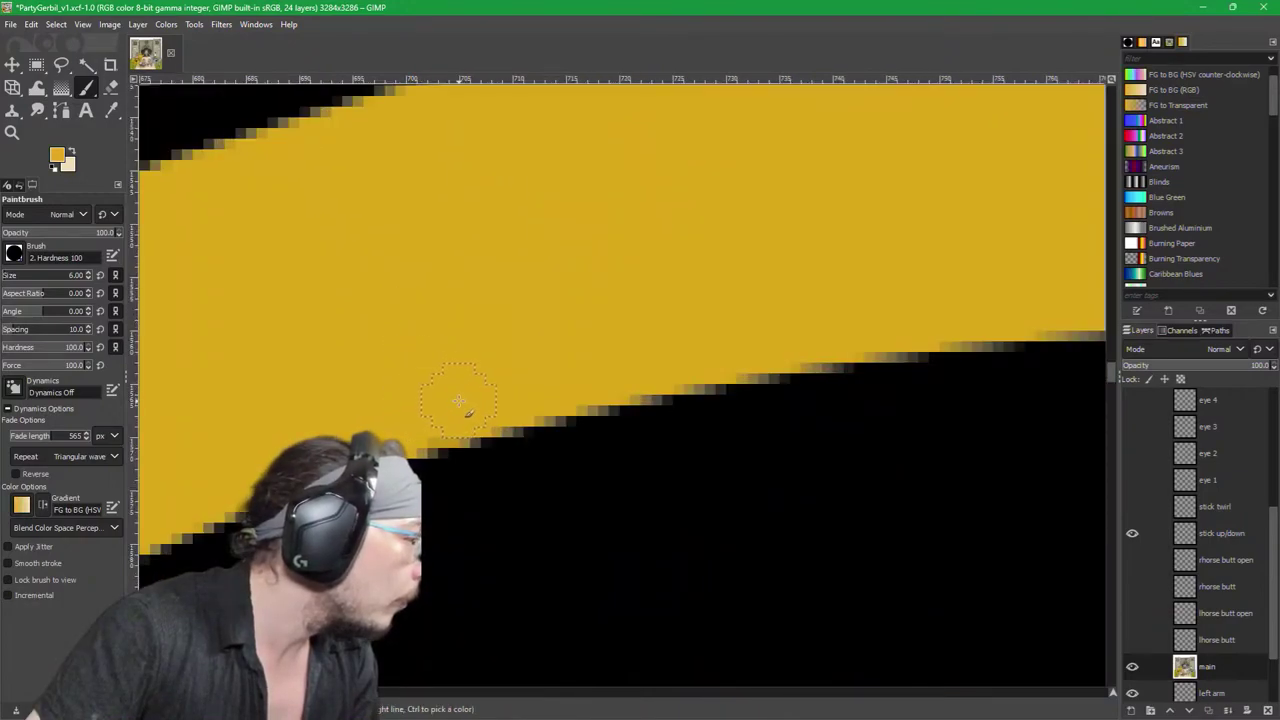
pyautogui.scroll(-5, 439, 388)
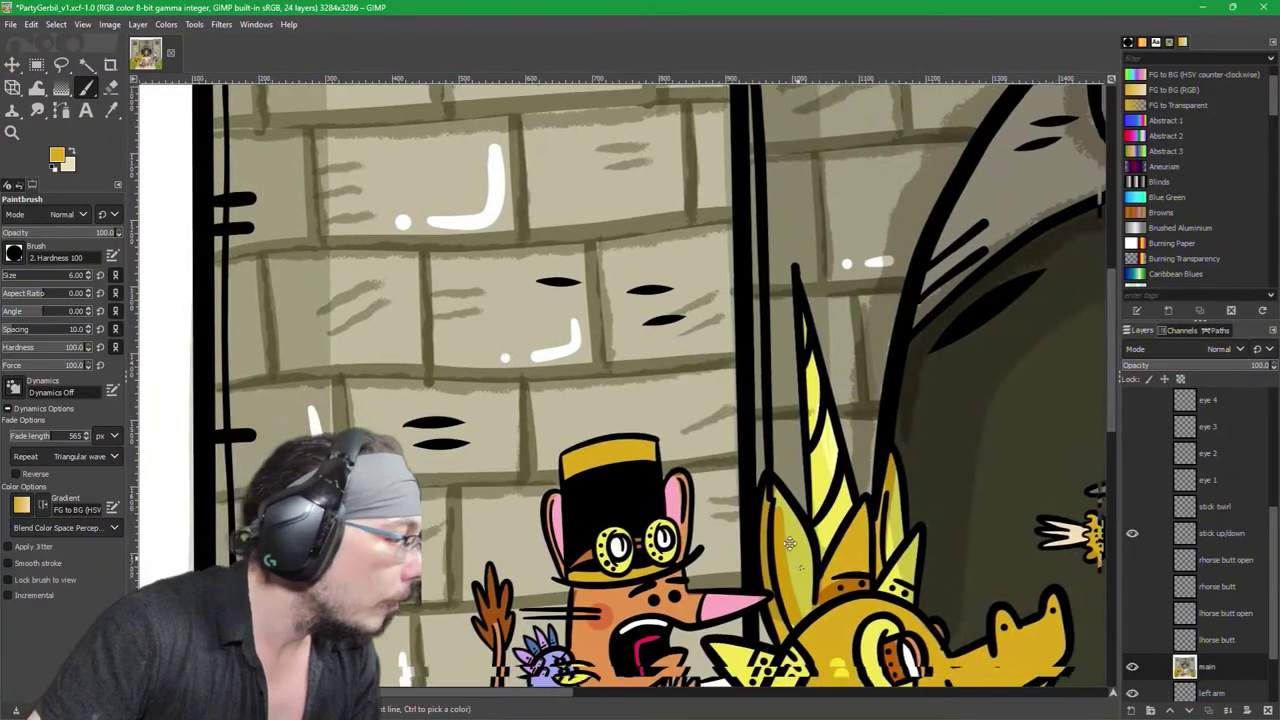
# Step: Sample the lime green of the white gerbil's hat band and touch up the band's upper edge
pyautogui.moveTo(790, 543); pyautogui.dragTo(615, 330)
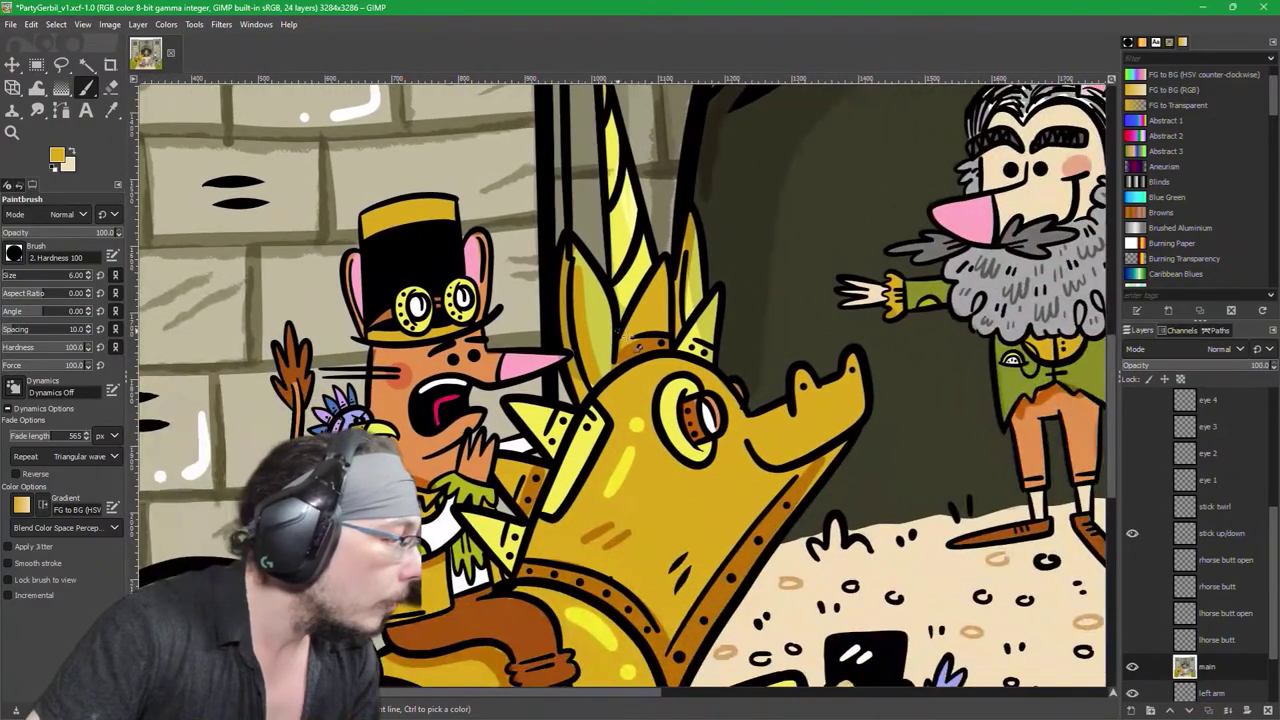
pyautogui.moveTo(655, 455); pyautogui.dragTo(309, 321)
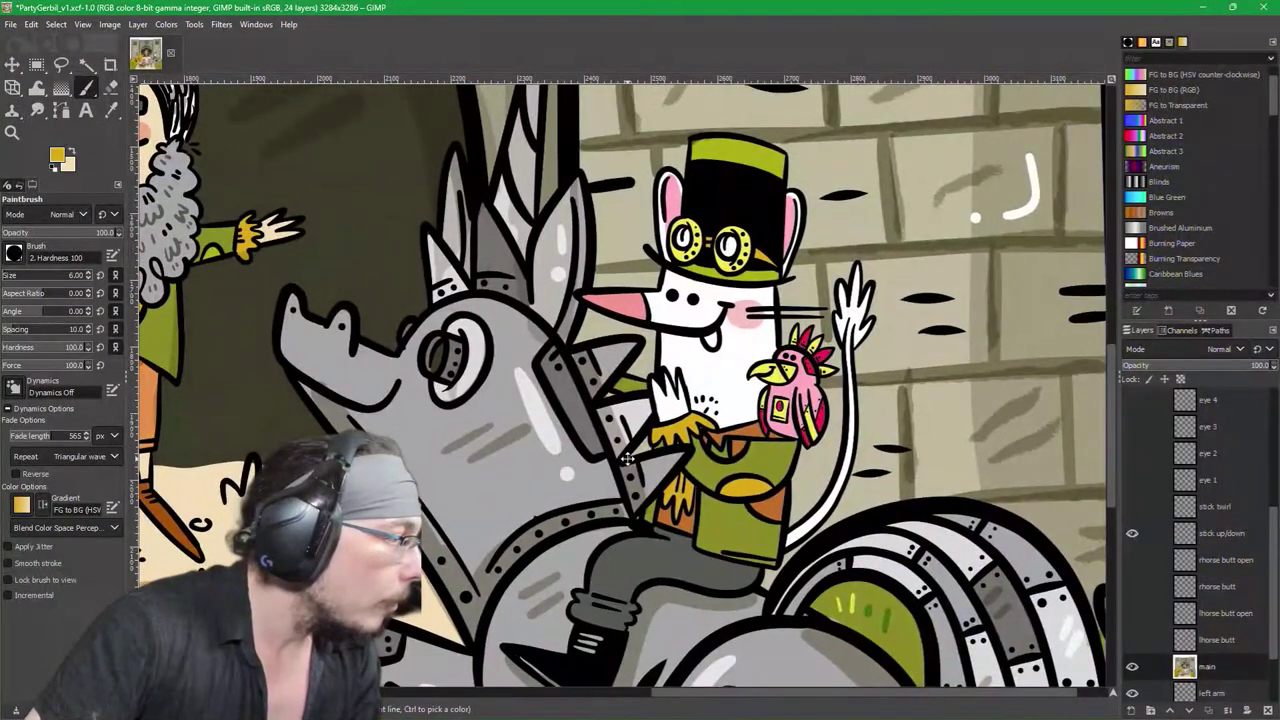
pyautogui.scroll(6, 685, 322)
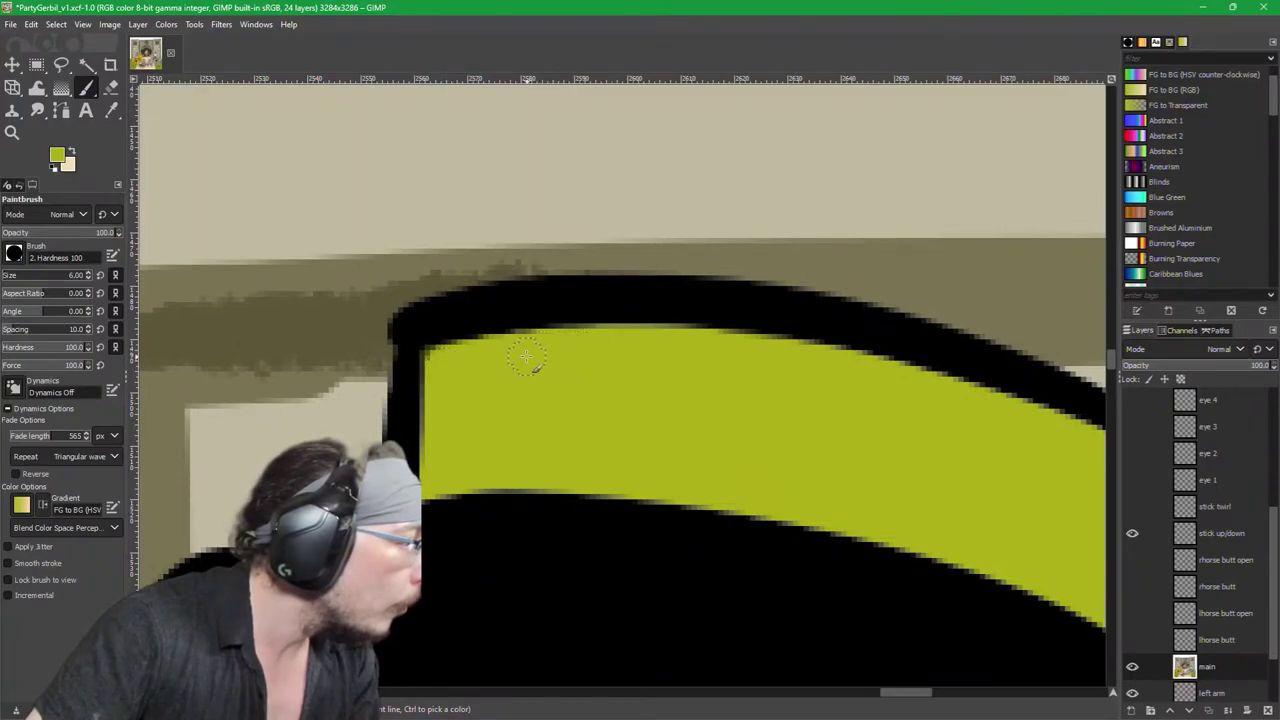
pyautogui.scroll(-3, 583, 429)
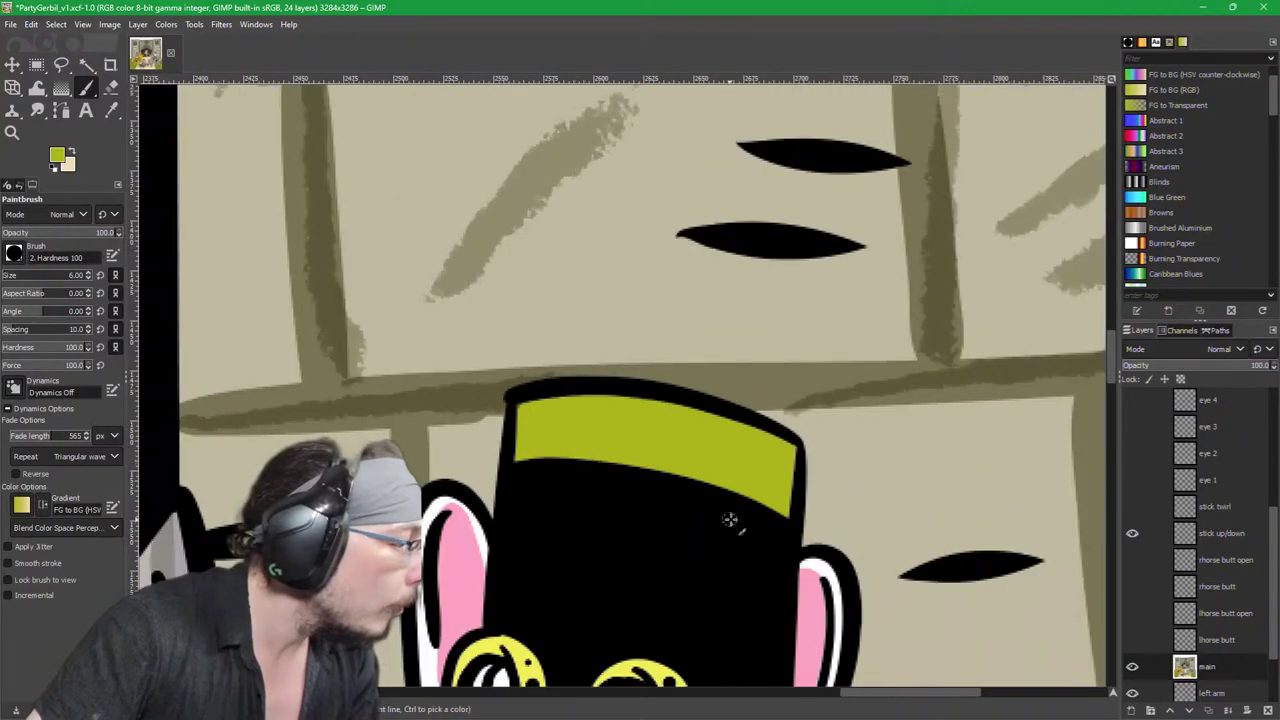
# Step: Sample black and touch up the outline of the white gerbil's raised hand
pyautogui.scroll(-3, 725, 517)
pyautogui.scroll(3, 530, 502)
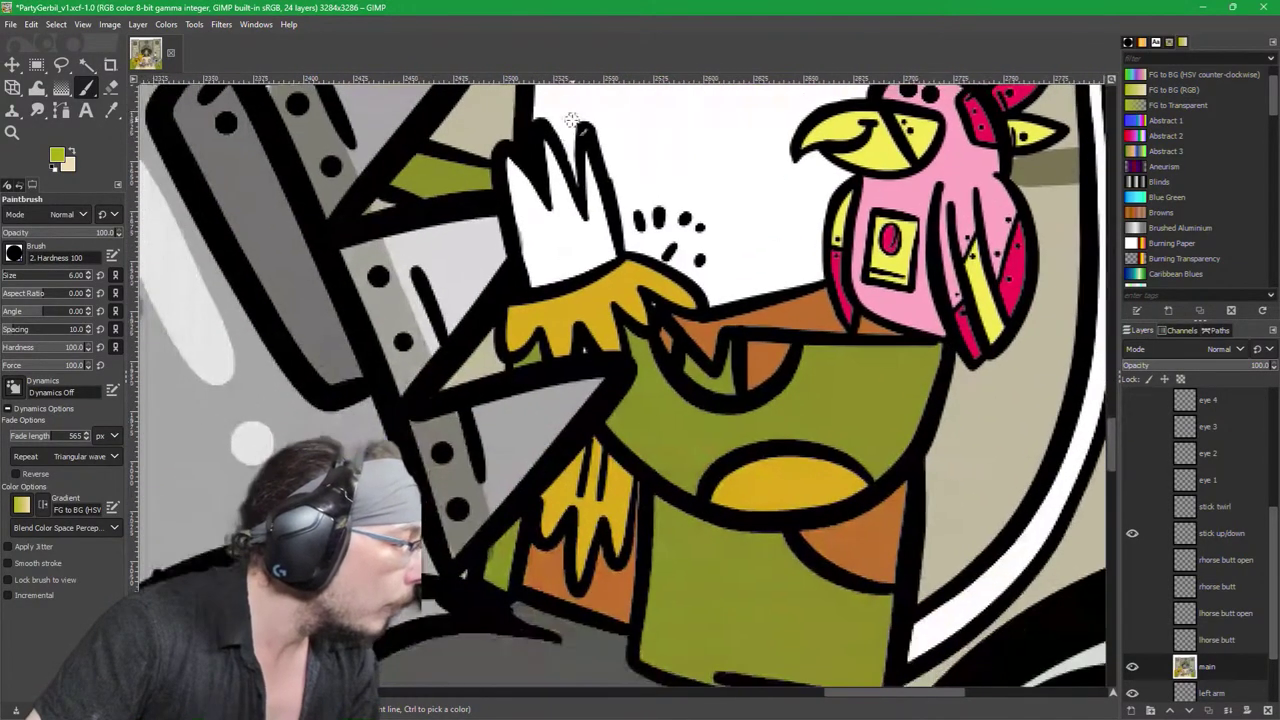
pyautogui.scroll(4, 714, 373)
pyautogui.keyDown('ctrl'); pyautogui.click(590, 258); pyautogui.keyUp('ctrl')
pyautogui.click(565, 241)
pyautogui.scroll(-3, 586, 552)
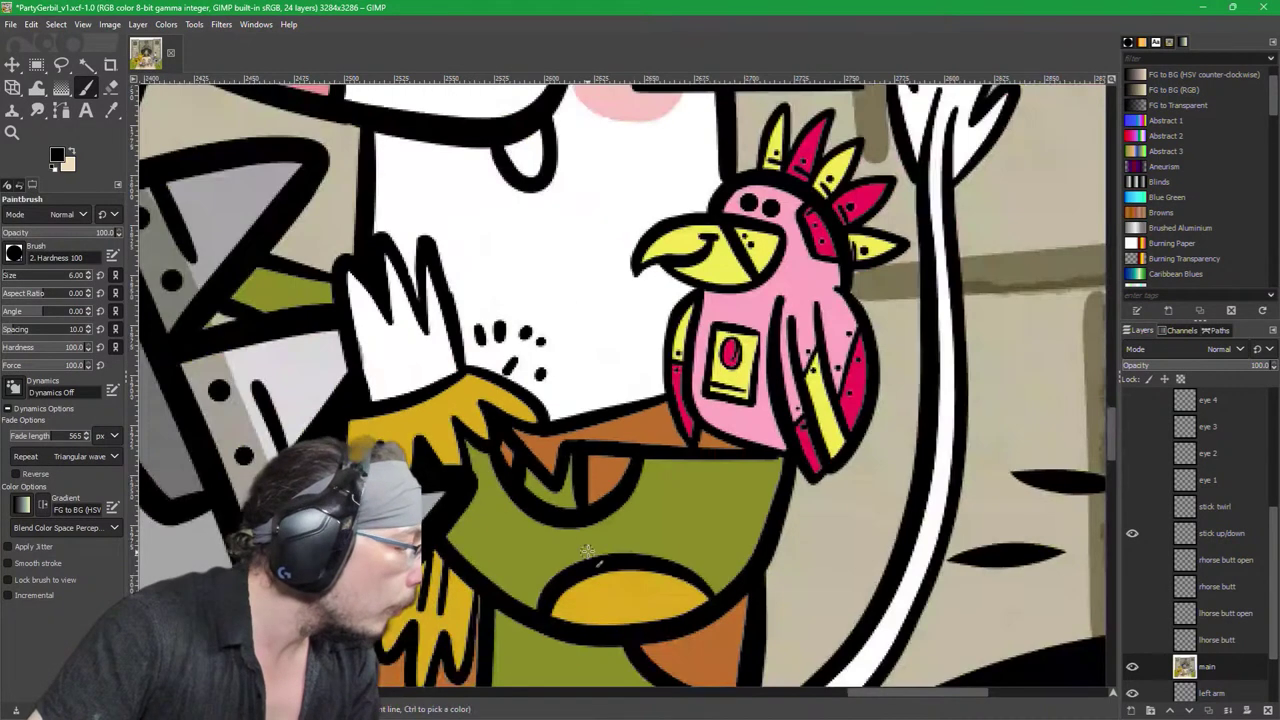
# Step: Undo the stray black brush stroke across the grey horse's neck armour and save the file
pyautogui.scroll(2, 586, 552)
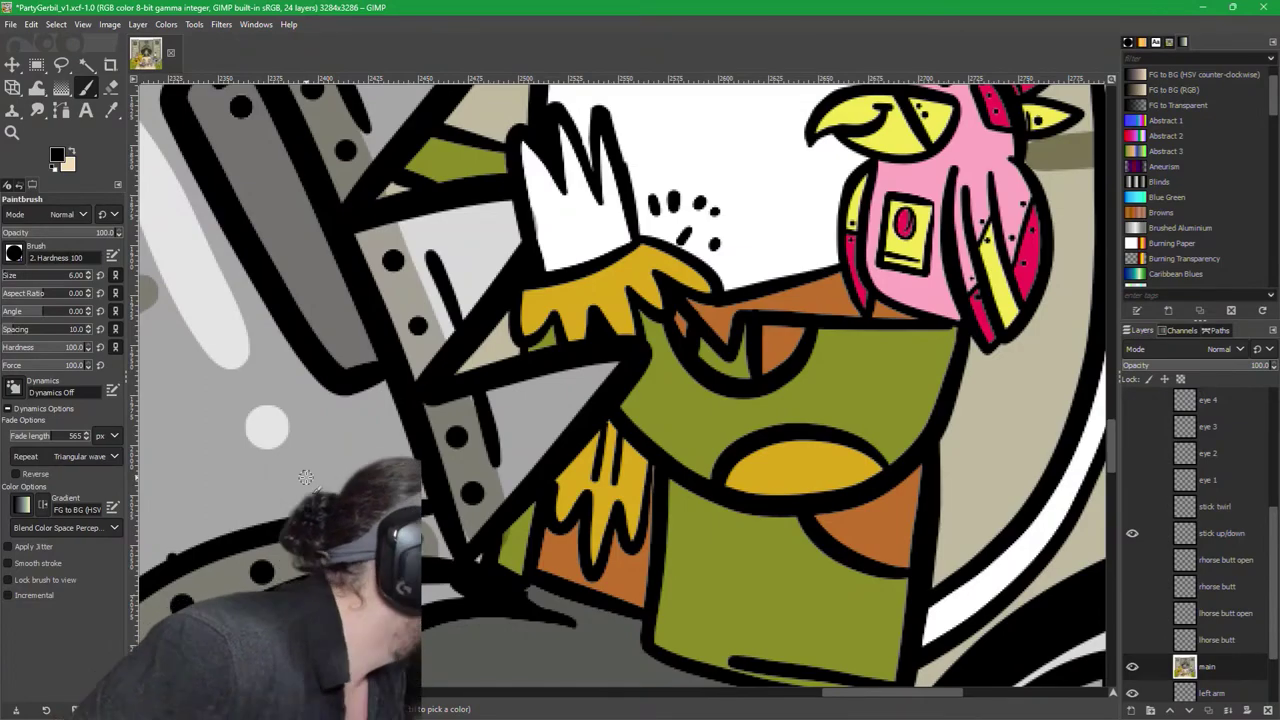
pyautogui.moveTo(340, 430); pyautogui.dragTo(383, 243)
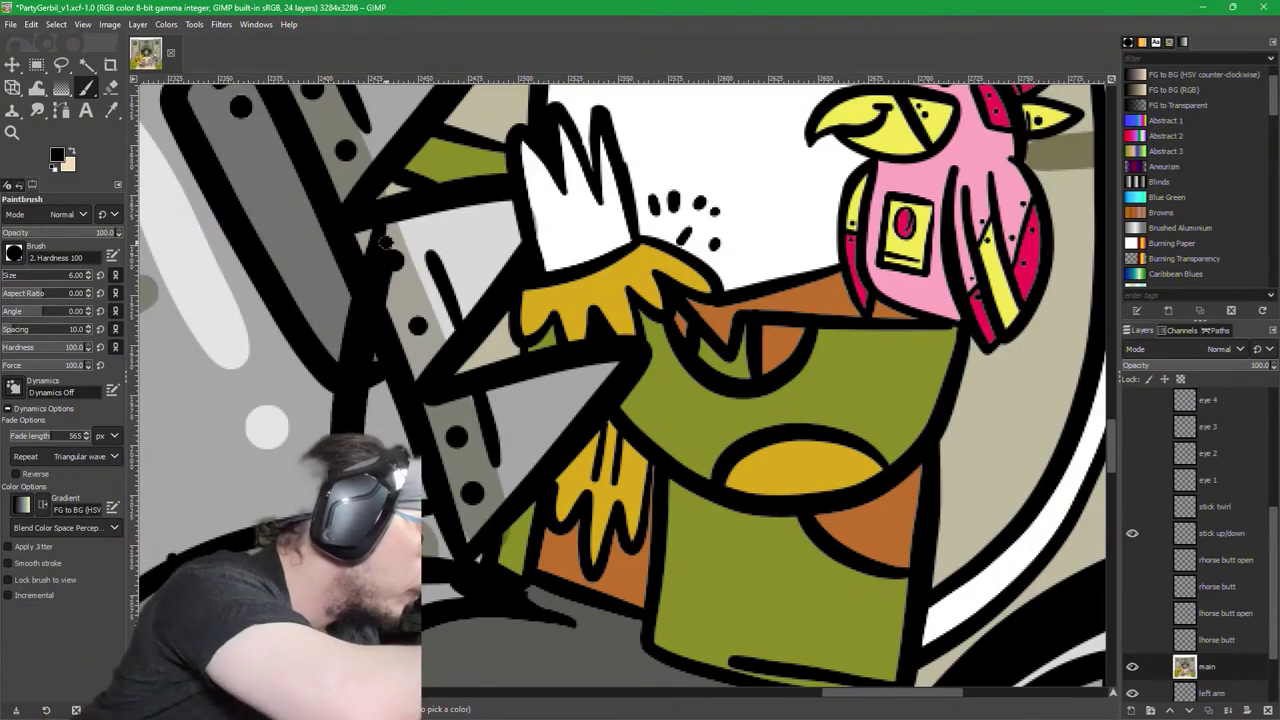
pyautogui.hotkey('ctrl', 'z')
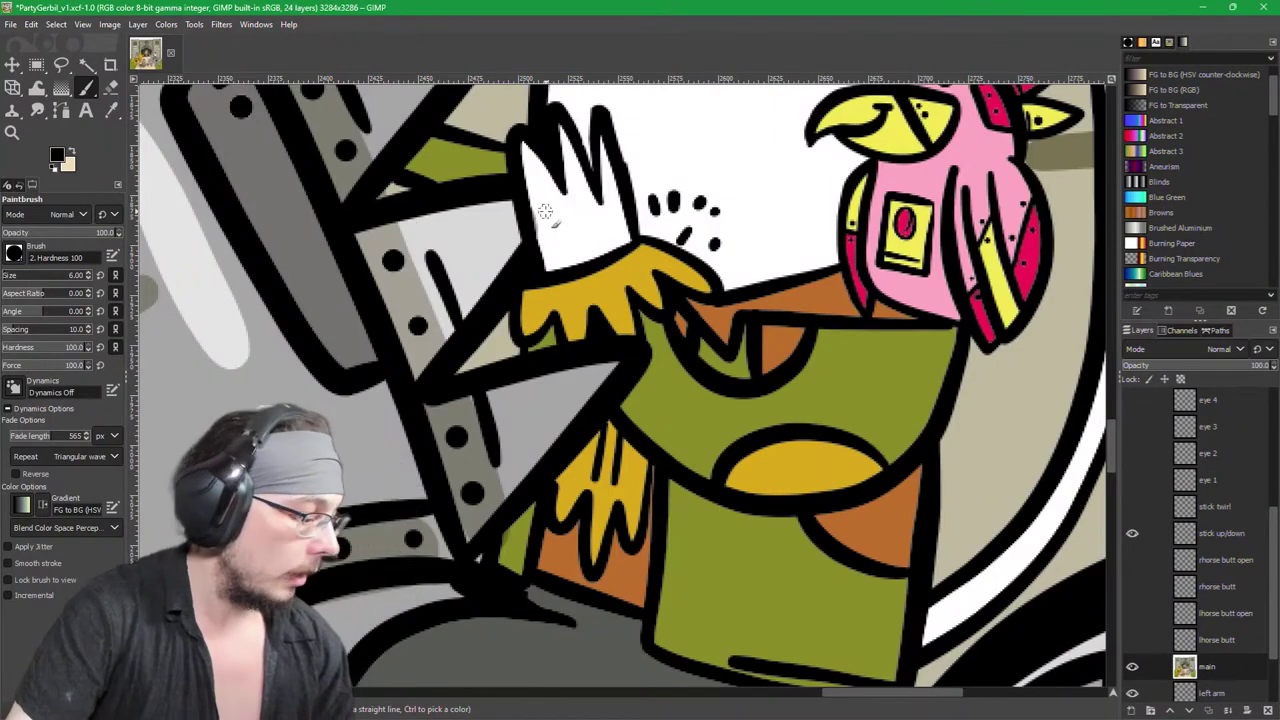
pyautogui.hotkey('ctrl', 's')
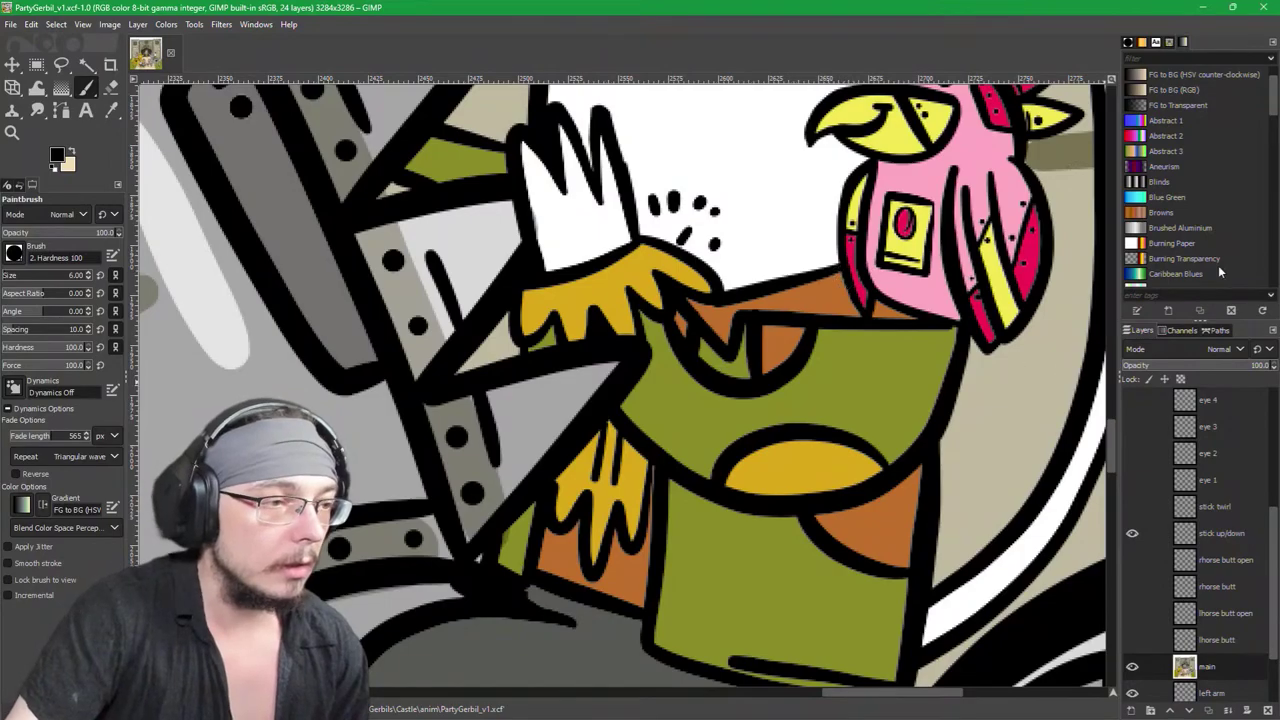
# Step: Look over the grey horse, the bearded figure and the golden horse for remaining stray marks
pyautogui.scroll(-2, 551, 219)
pyautogui.scroll(3, 862, 278)
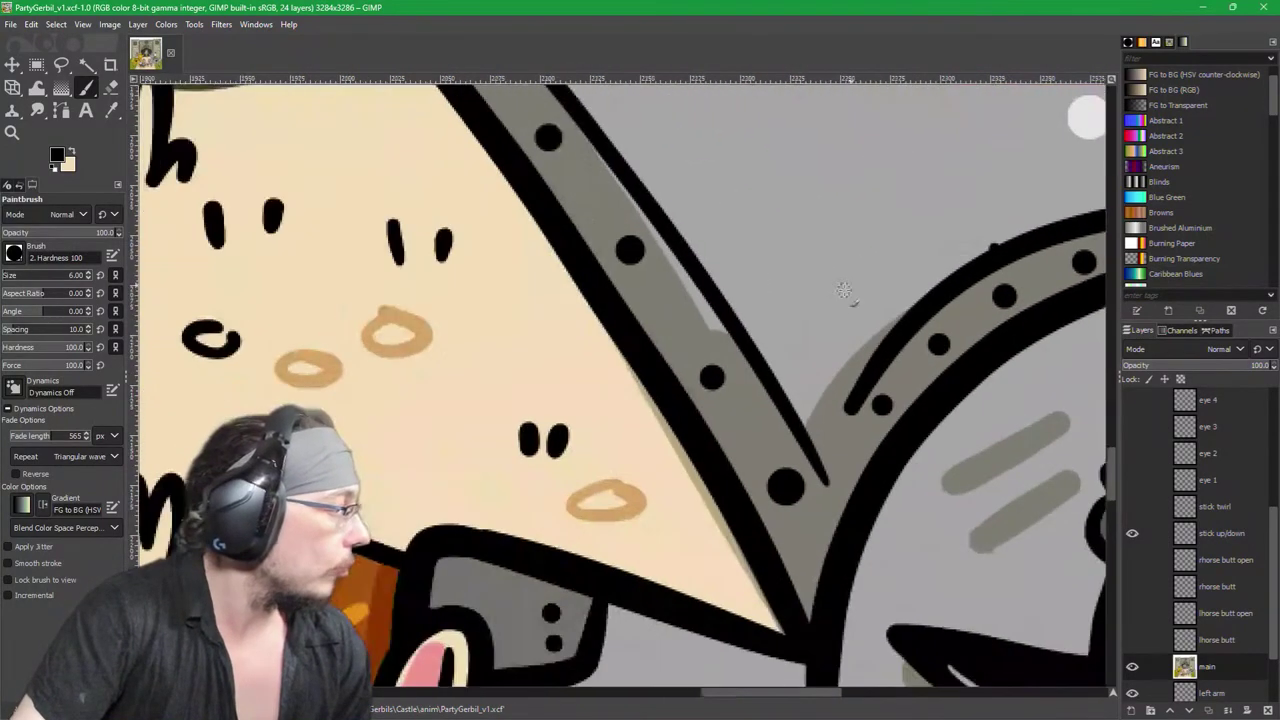
pyautogui.scroll(-4, 757, 372)
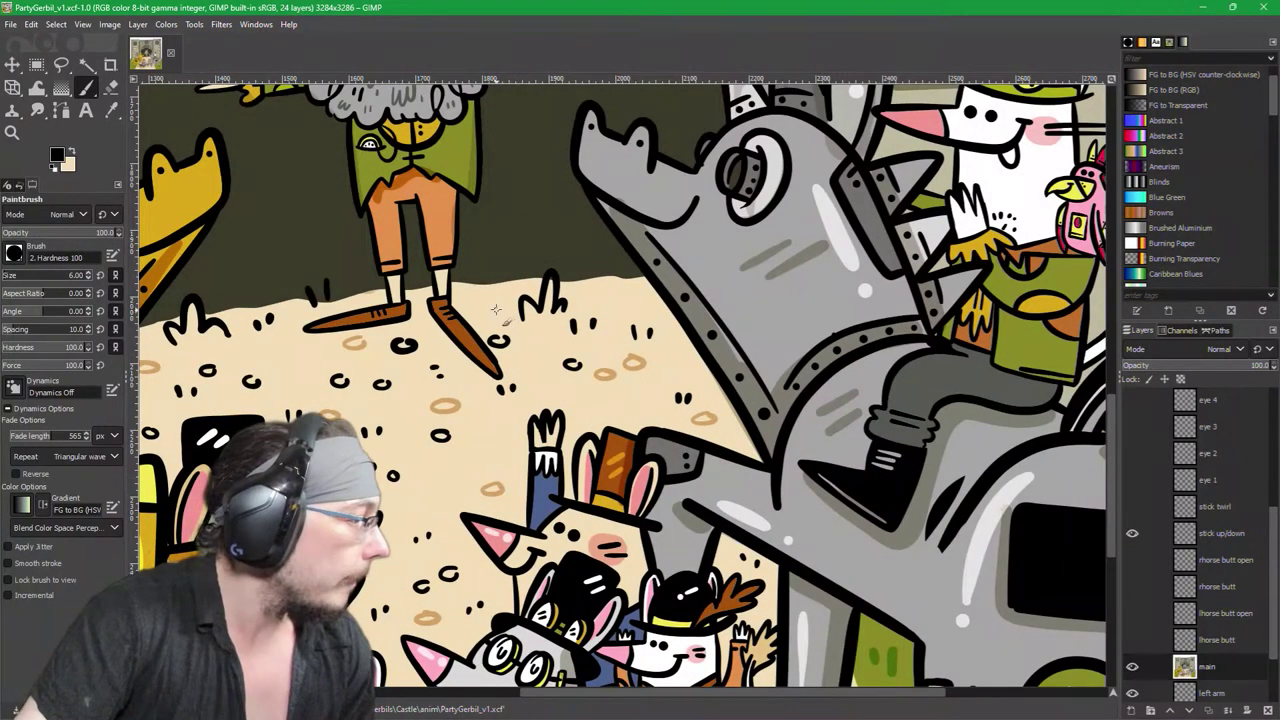
pyautogui.scroll(-3, 755, 378)
pyautogui.scroll(2, 755, 378)
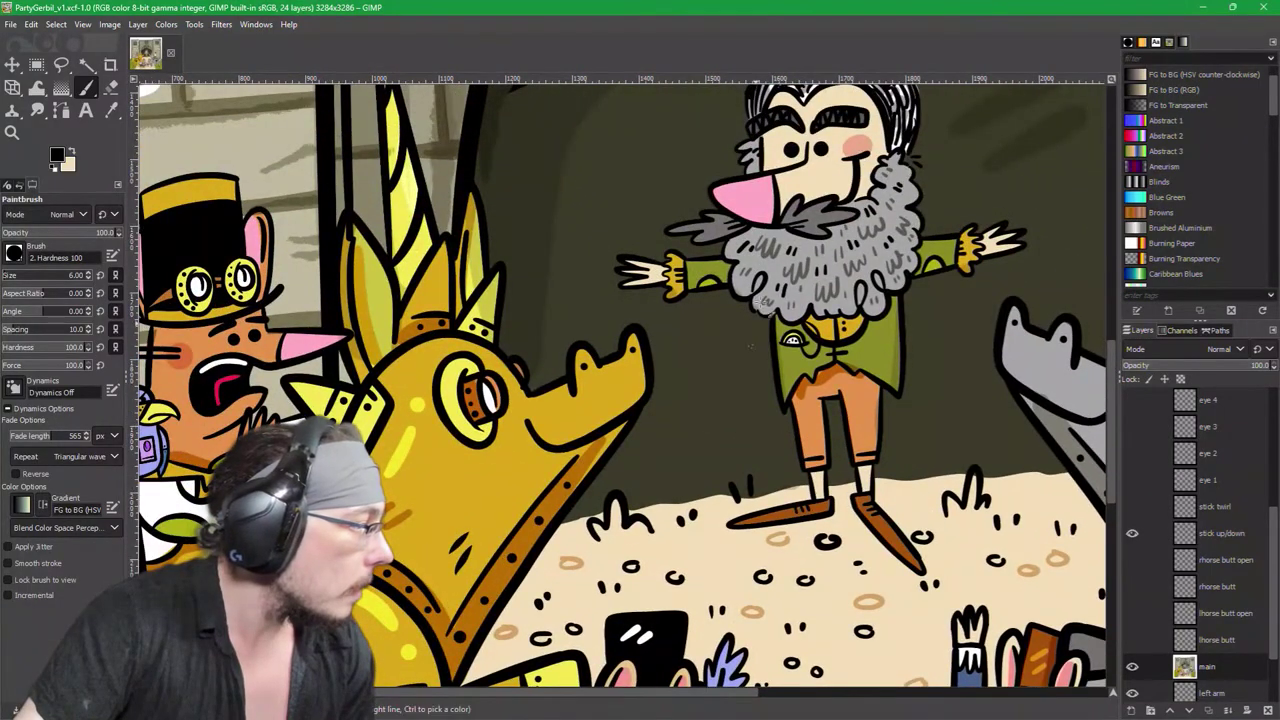
pyautogui.scroll(2, 755, 378)
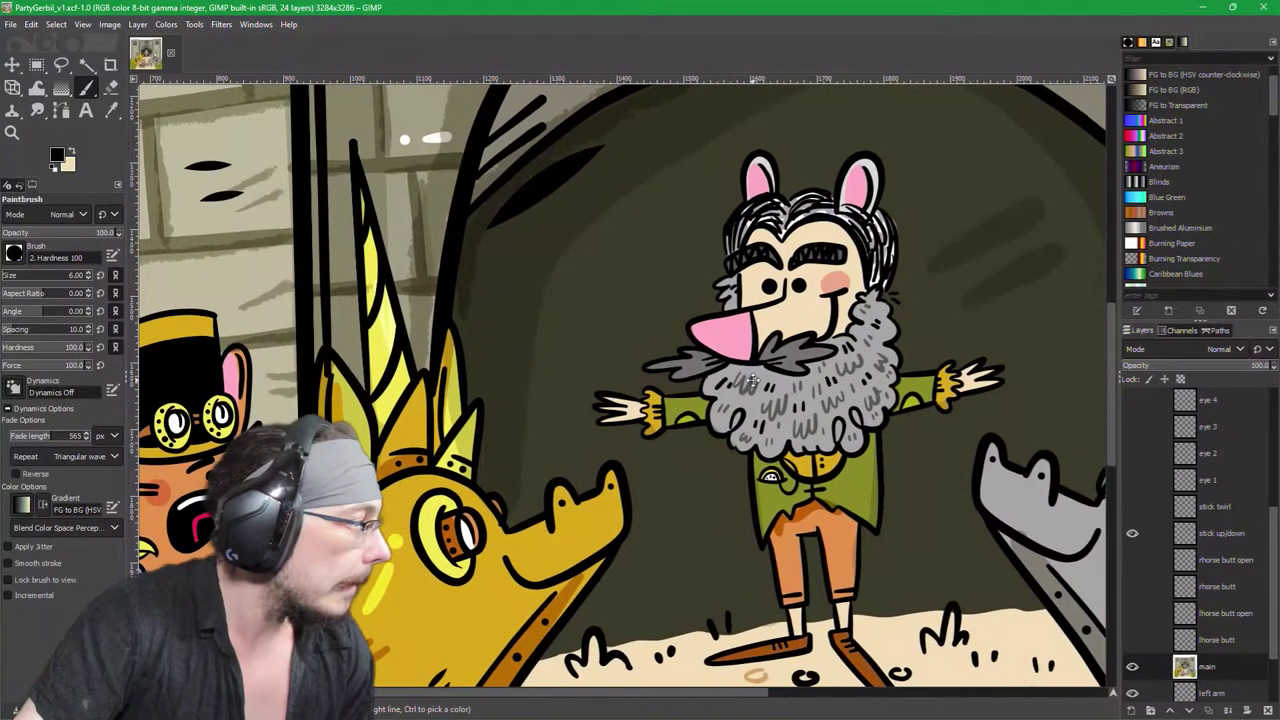
pyautogui.moveTo(755, 380); pyautogui.dragTo(1090, 105)
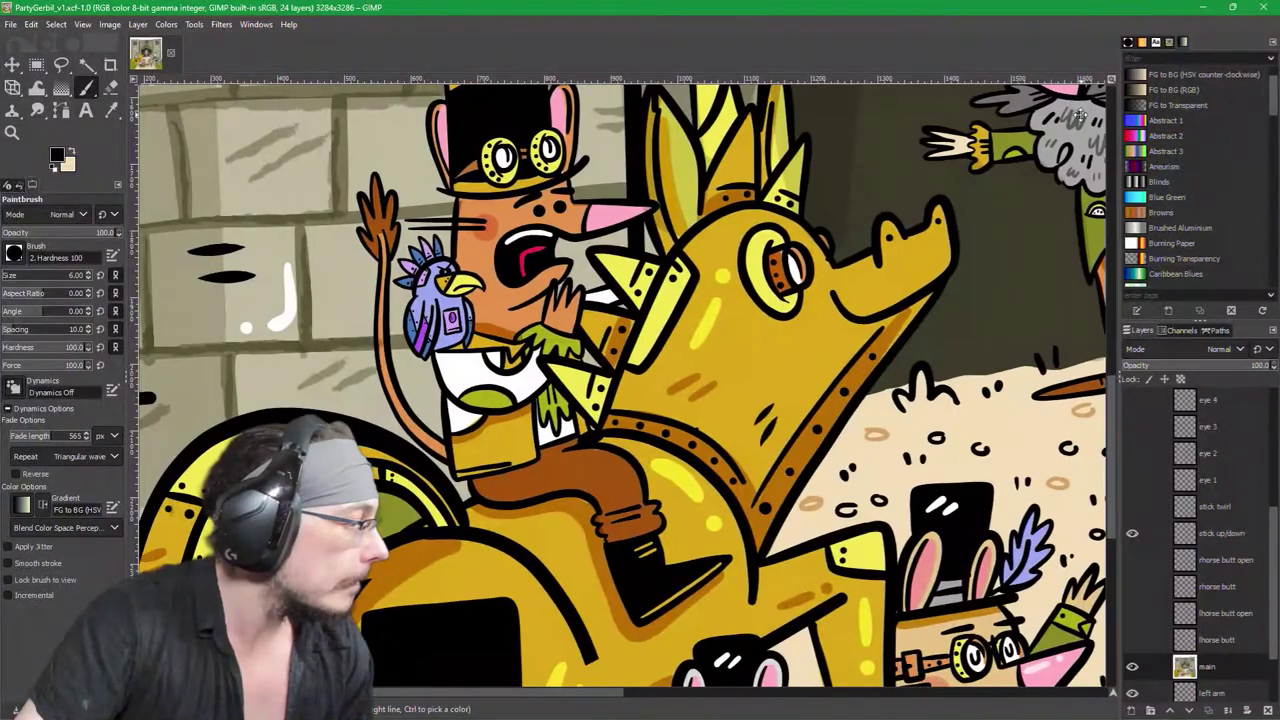
# Step: Save the file and examine the orange gerbil's open mouth, teeth and tongue up close
pyautogui.scroll(2, 678, 268)
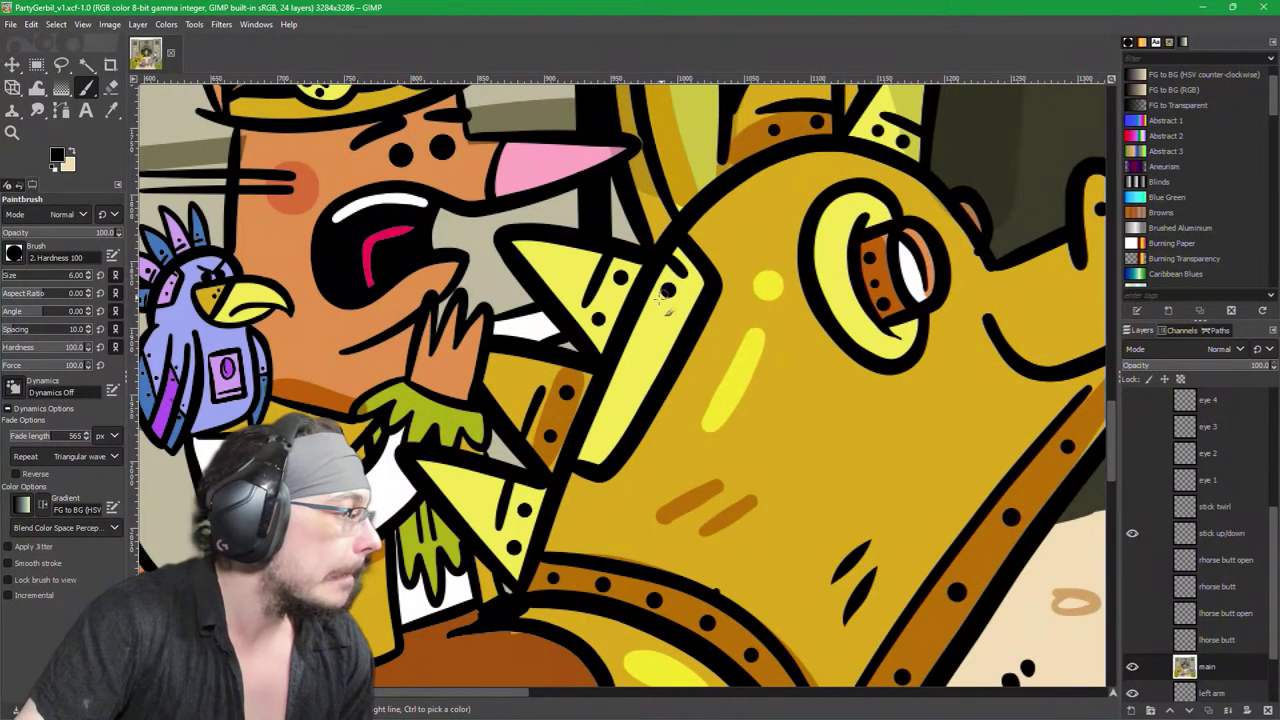
pyautogui.moveTo(528, 372); pyautogui.dragTo(610, 400)
pyautogui.scroll(3, 558, 322)
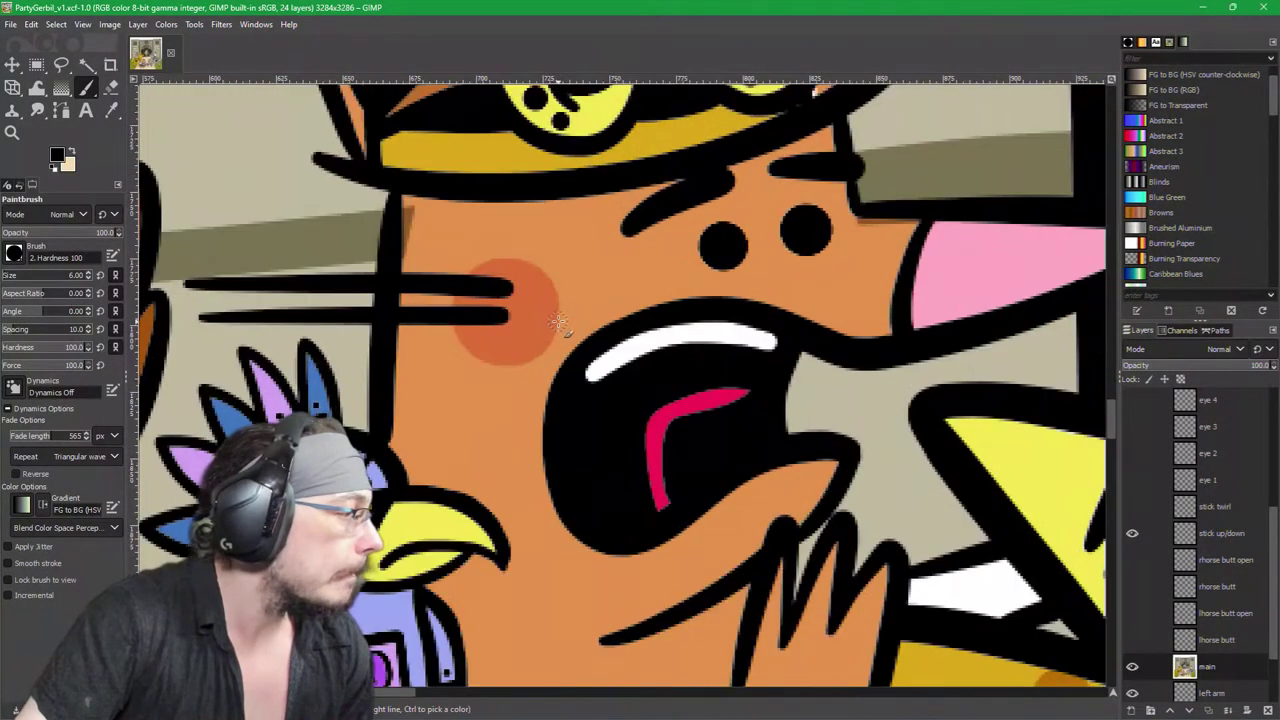
pyautogui.scroll(3, 558, 322)
pyautogui.moveTo(690, 427); pyautogui.dragTo(664, 284)
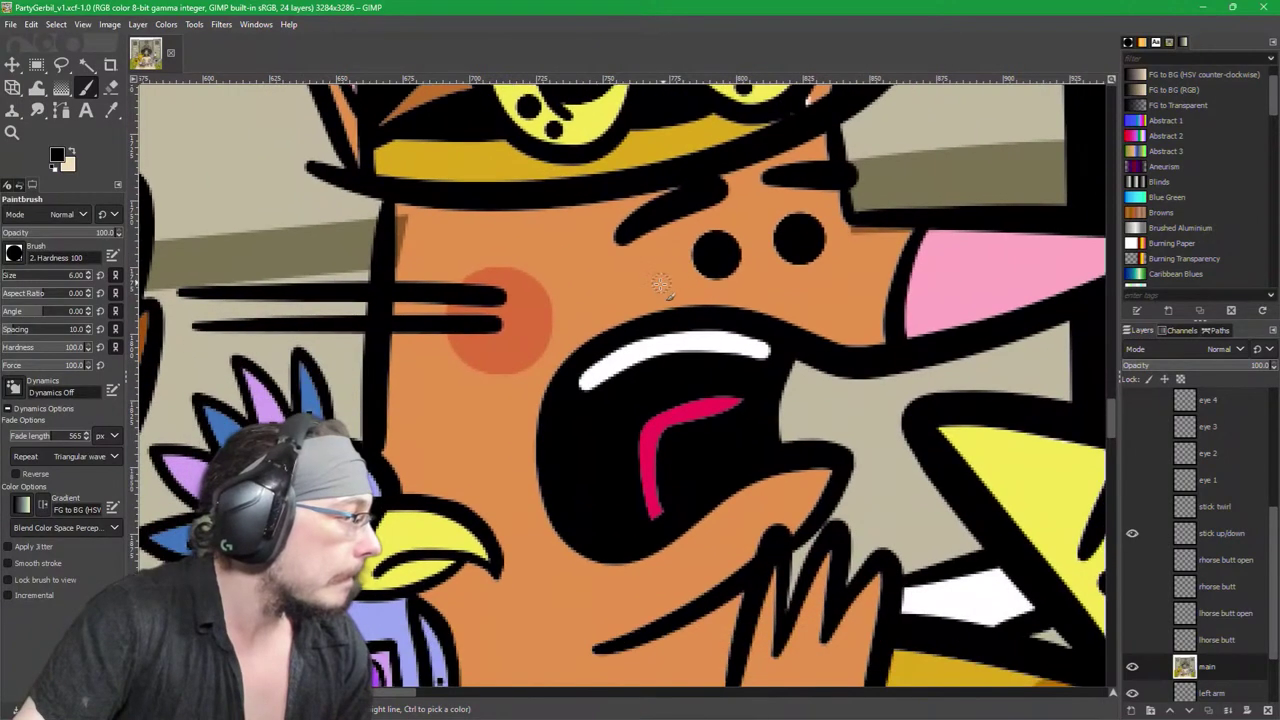
pyautogui.hotkey('ctrl', 's')
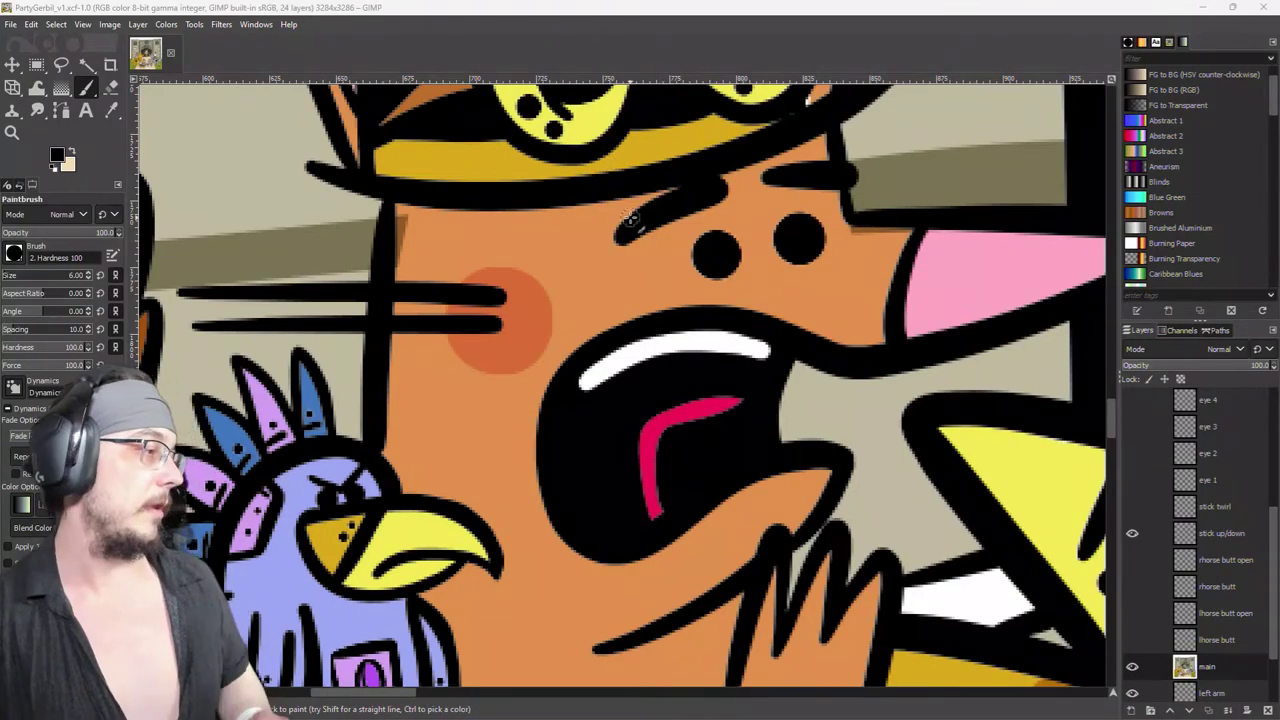
pyautogui.scroll(3, 600, 432)
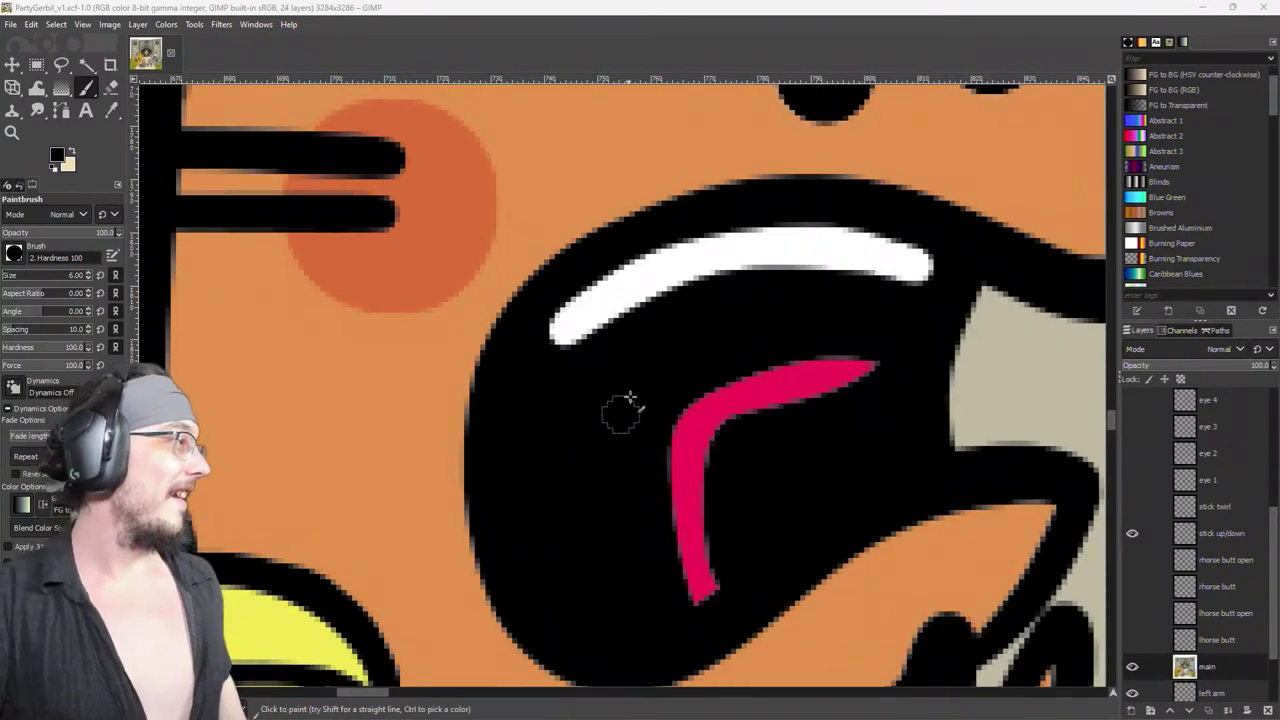
pyautogui.moveTo(814, 529); pyautogui.dragTo(660, 420)
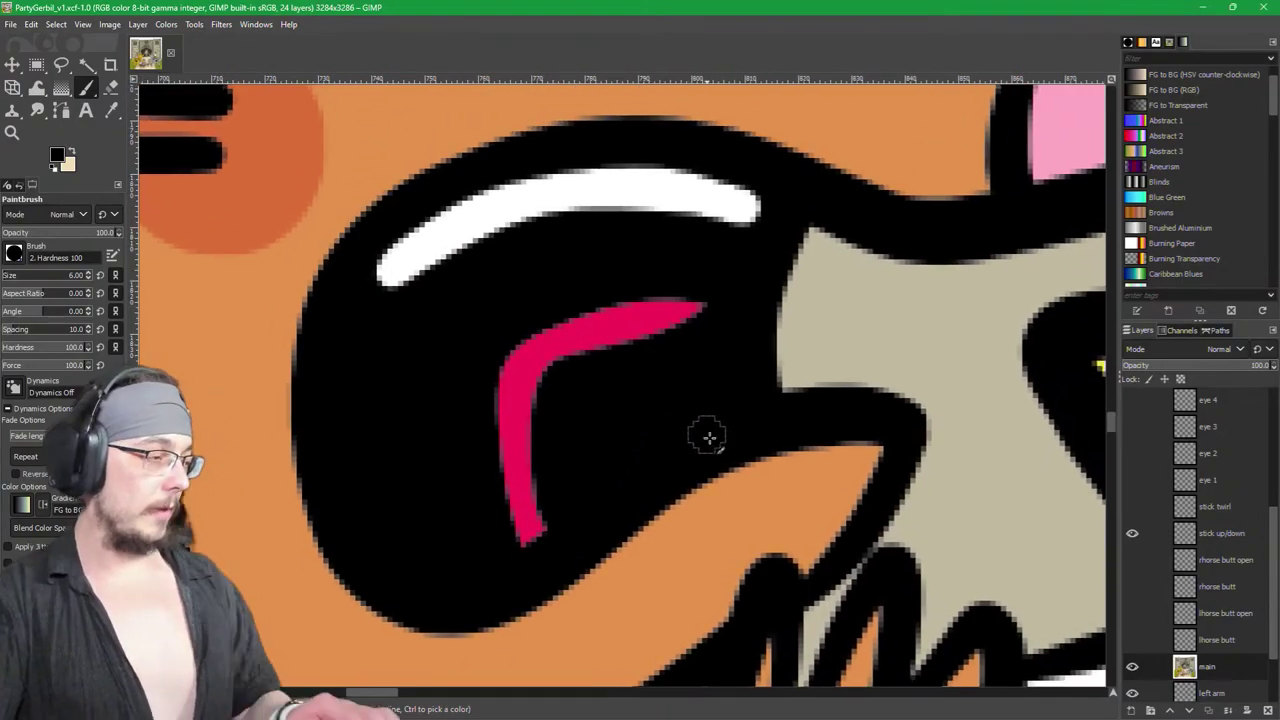
pyautogui.scroll(-3, 712, 414)
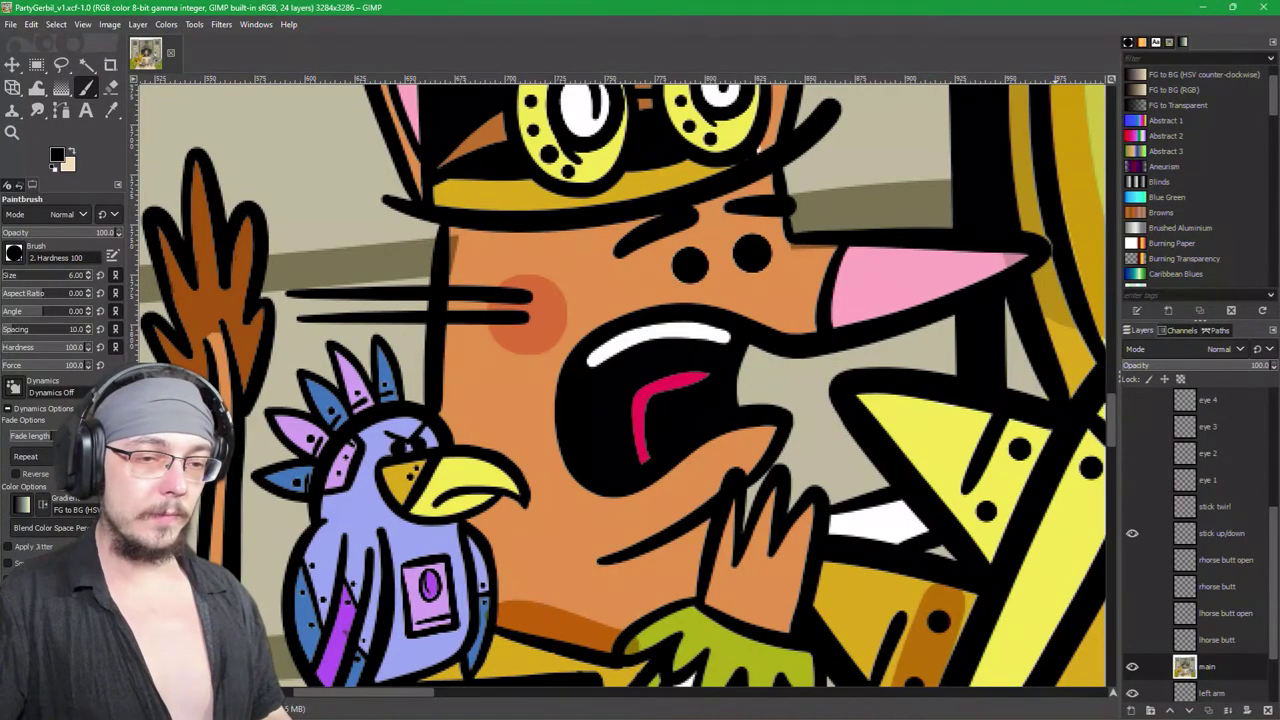
# Step: Select the pink tongue inside the orange gerbil's open mouth with a freehand outline on the main layer
pyautogui.scroll(-4, 620, 385)
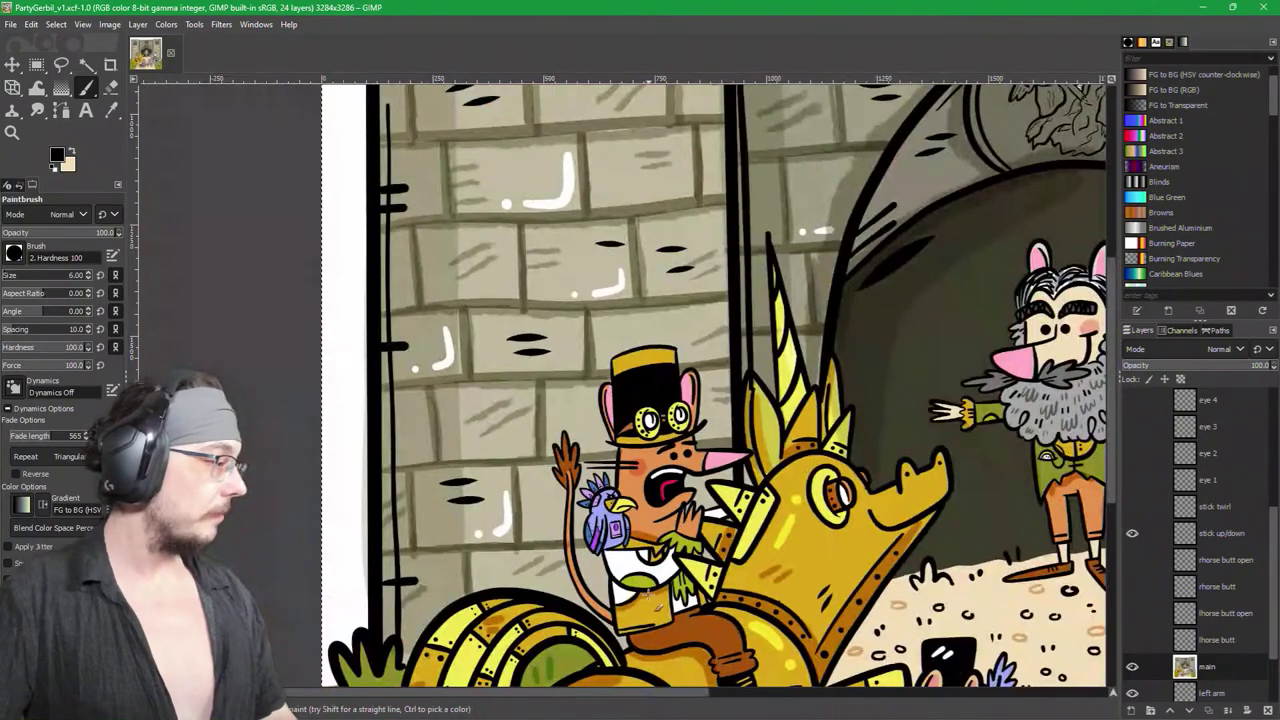
pyautogui.scroll(2, 620, 385)
pyautogui.moveTo(906, 412); pyautogui.dragTo(644, 467)
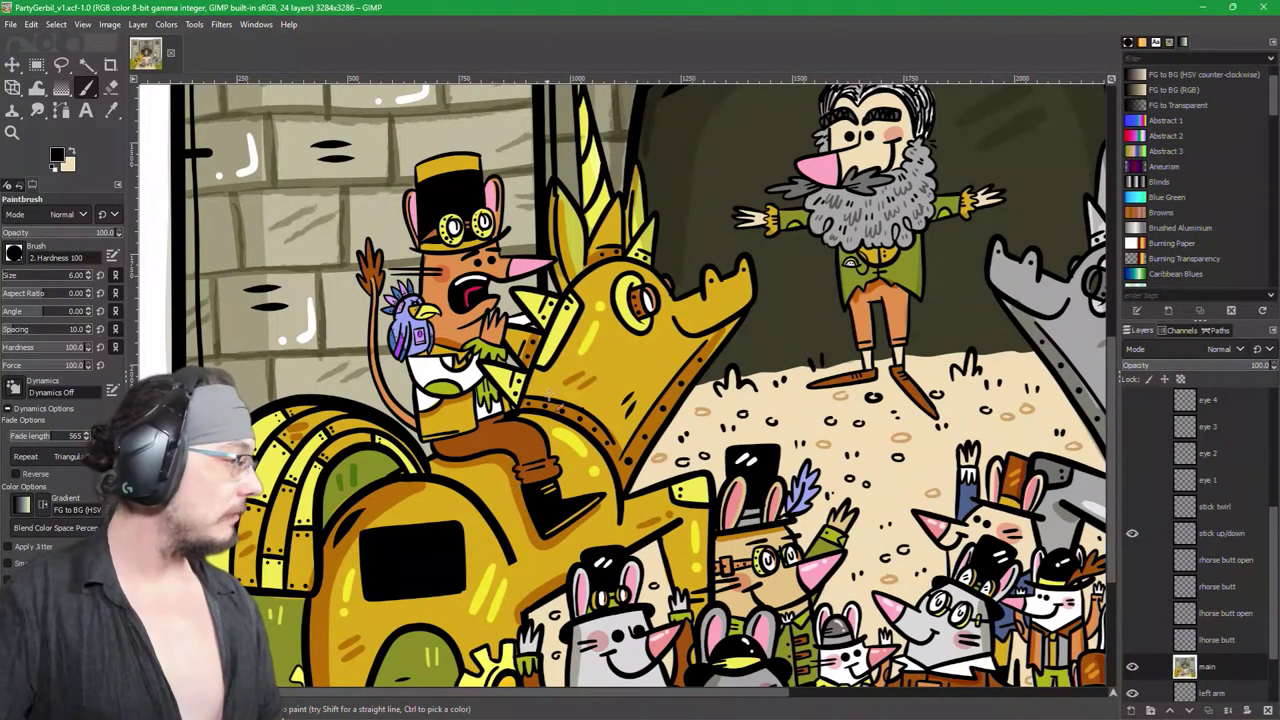
pyautogui.scroll(8, 535, 355)
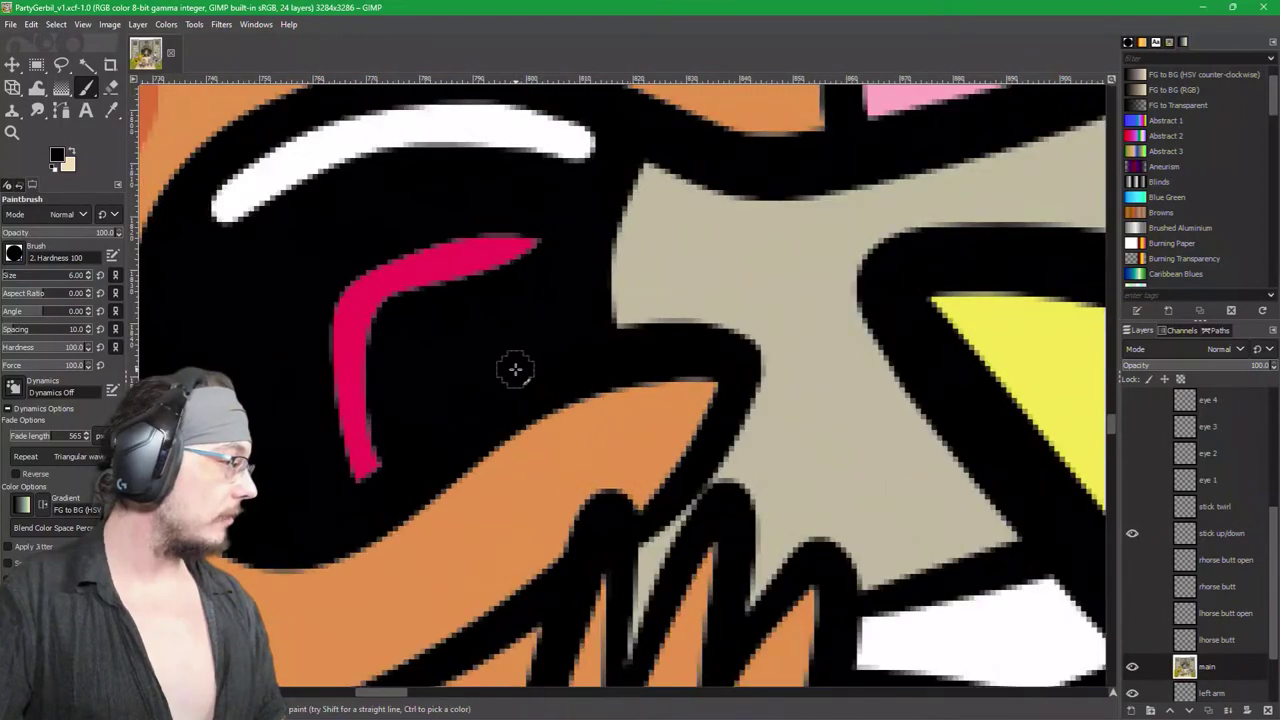
pyautogui.scroll(-4, 720, 463)
pyautogui.scroll(1, 727, 478)
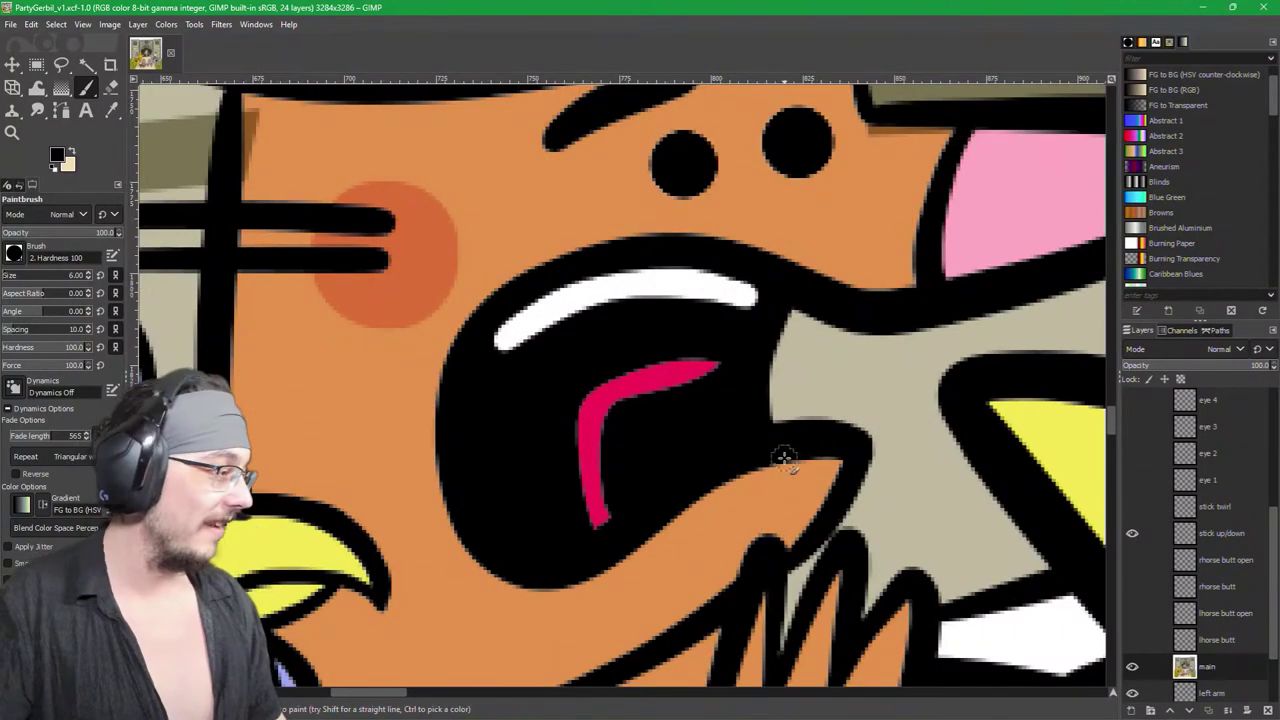
pyautogui.click(66, 65)
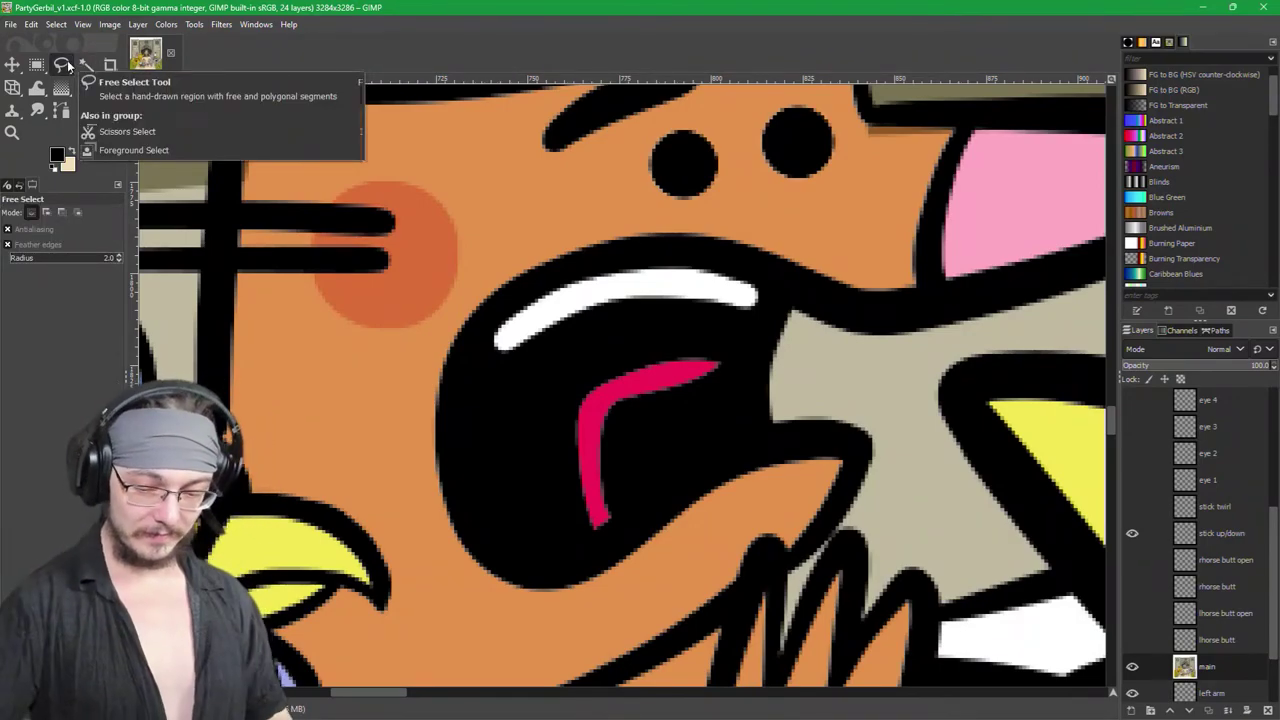
pyautogui.press('p')
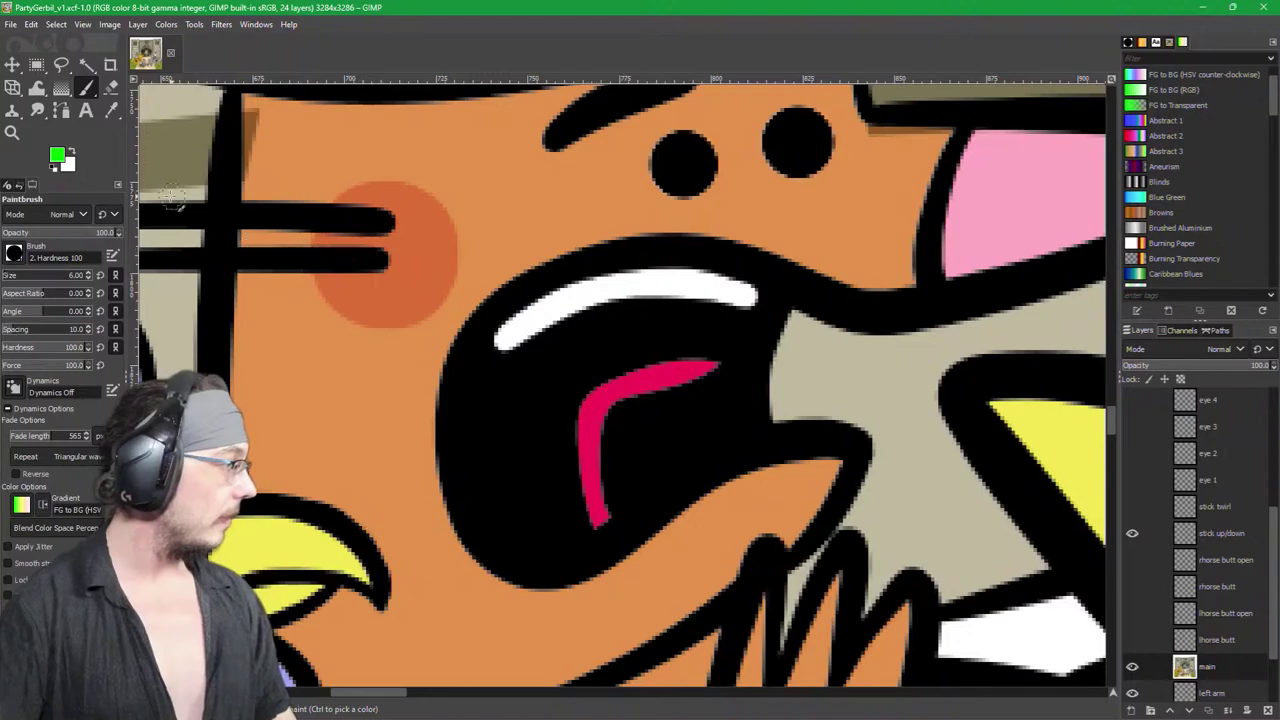
pyautogui.press('f')
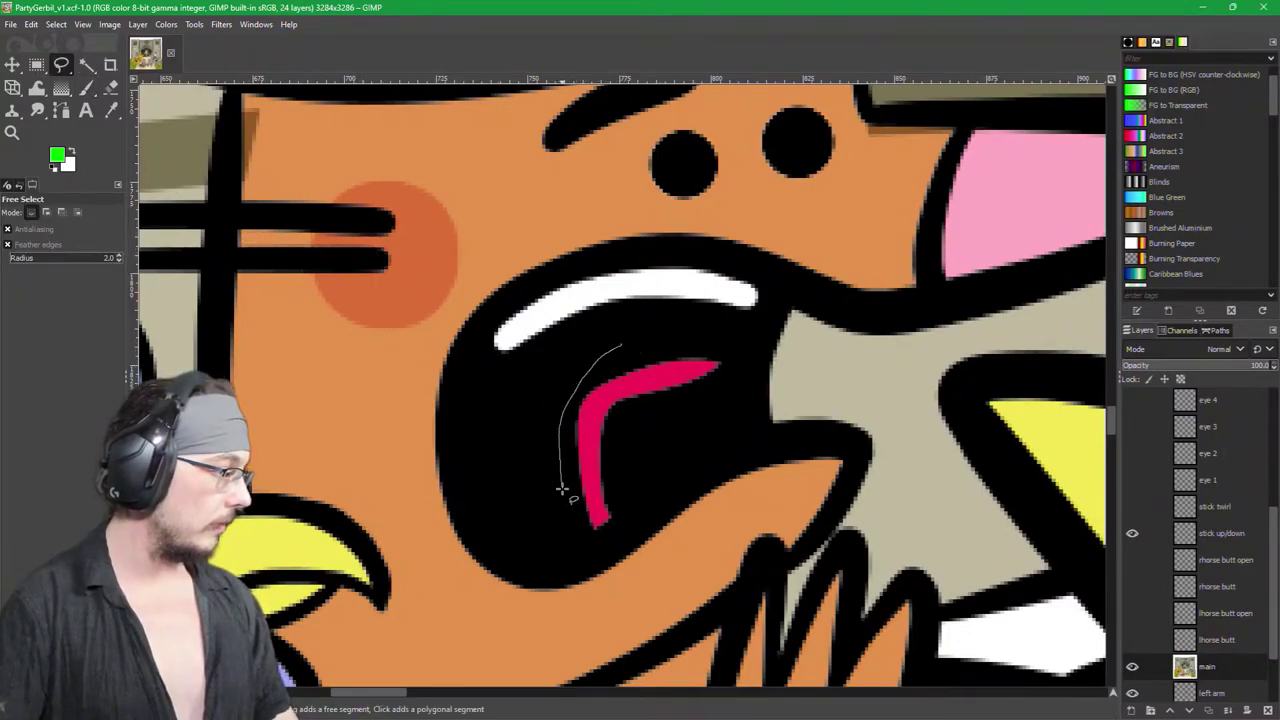
pyautogui.moveTo(561, 487); pyautogui.dragTo(578, 535)
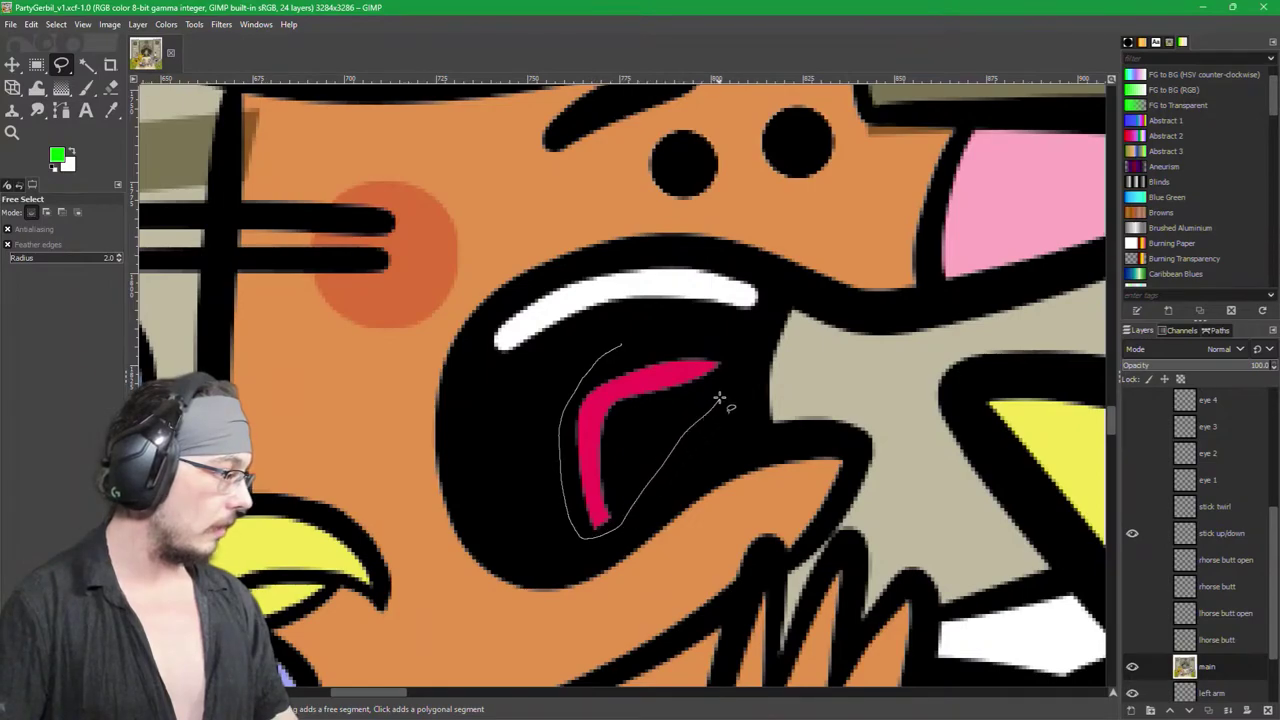
pyautogui.click(655, 355)
pyautogui.press('Return')
# Step: Copy the selected tongue and paste it as a new layer named "tongue 1"
pyautogui.hotkey('ctrl', 'c')
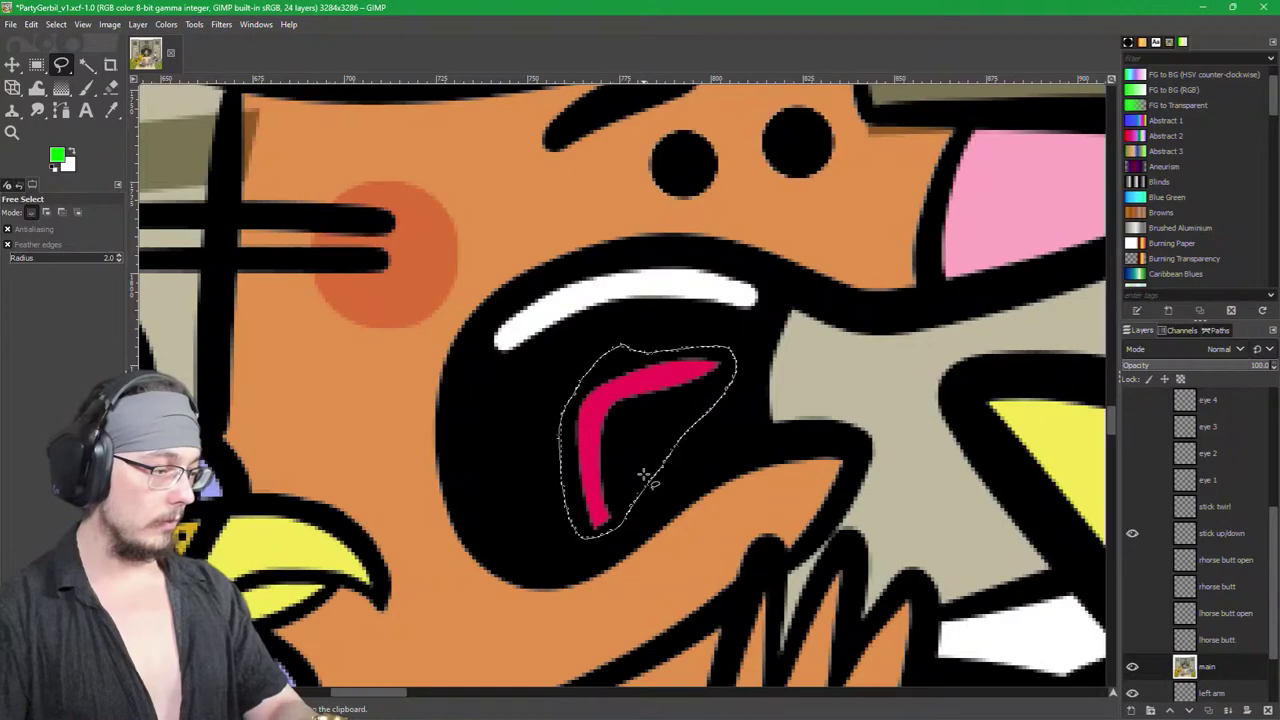
pyautogui.hotkey('ctrl', 'v')
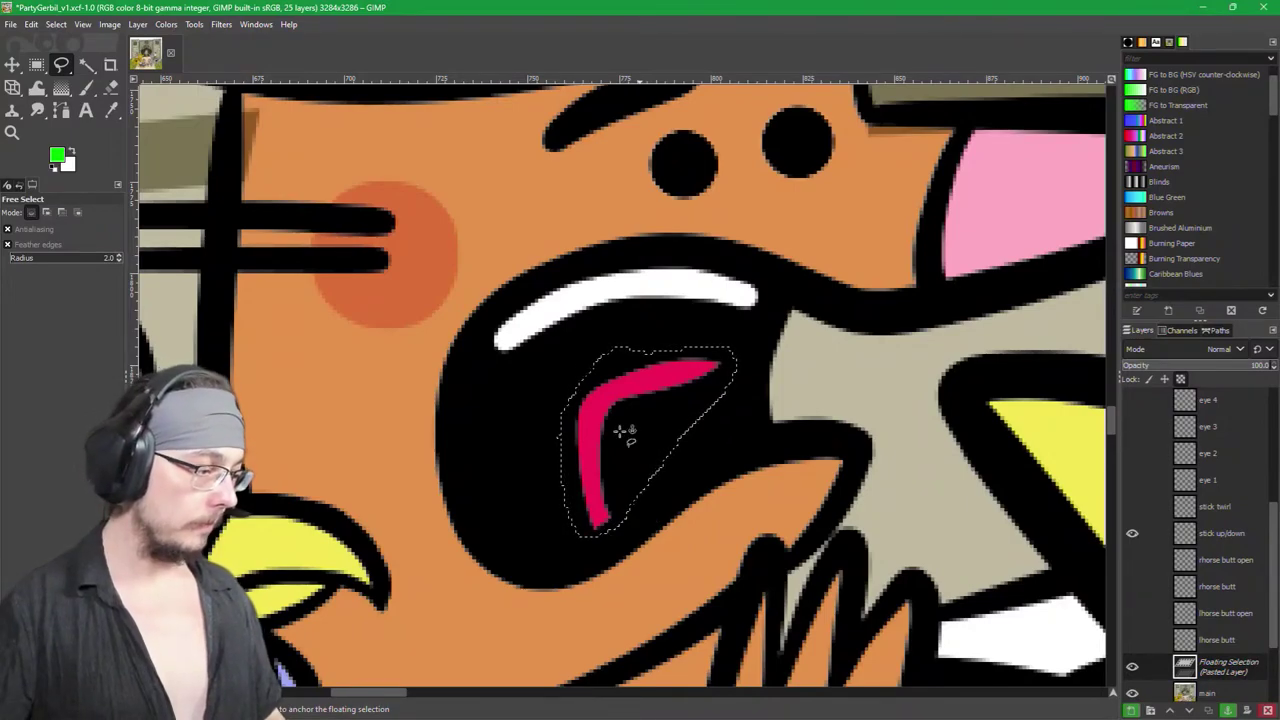
pyautogui.click(1131, 711)
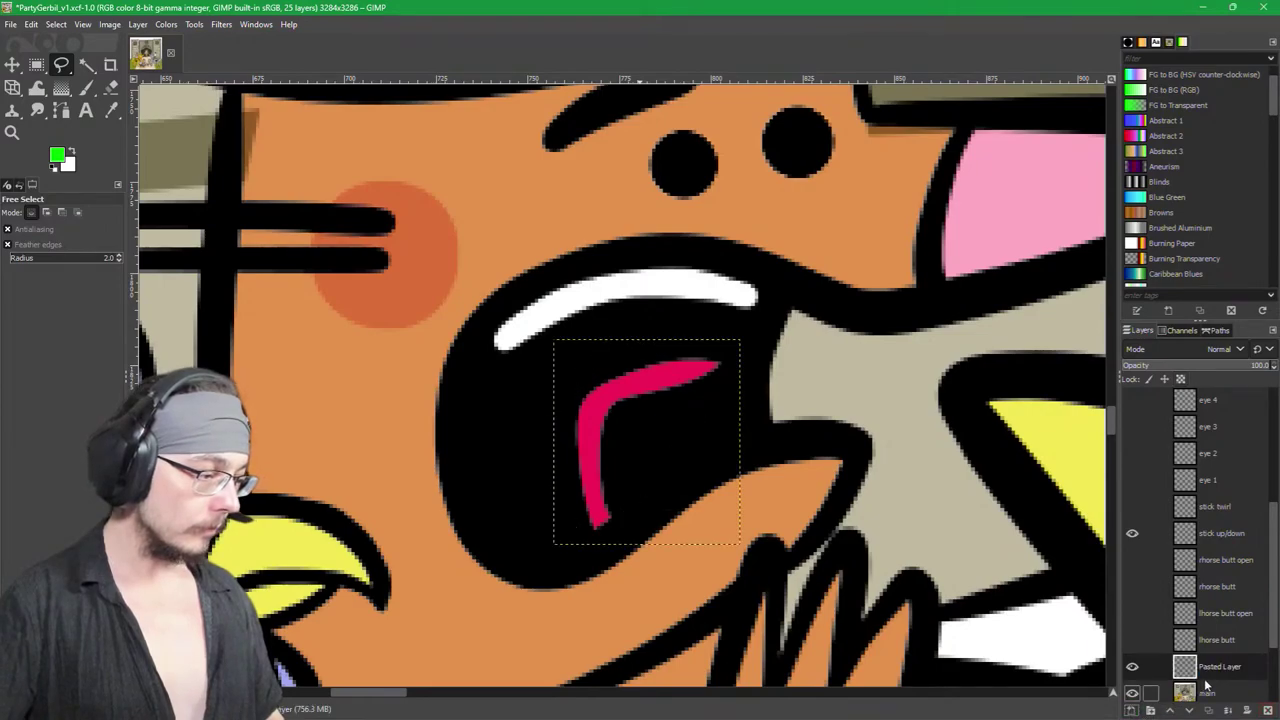
pyautogui.doubleClick(1205, 670)
pyautogui.write('tongue 1')
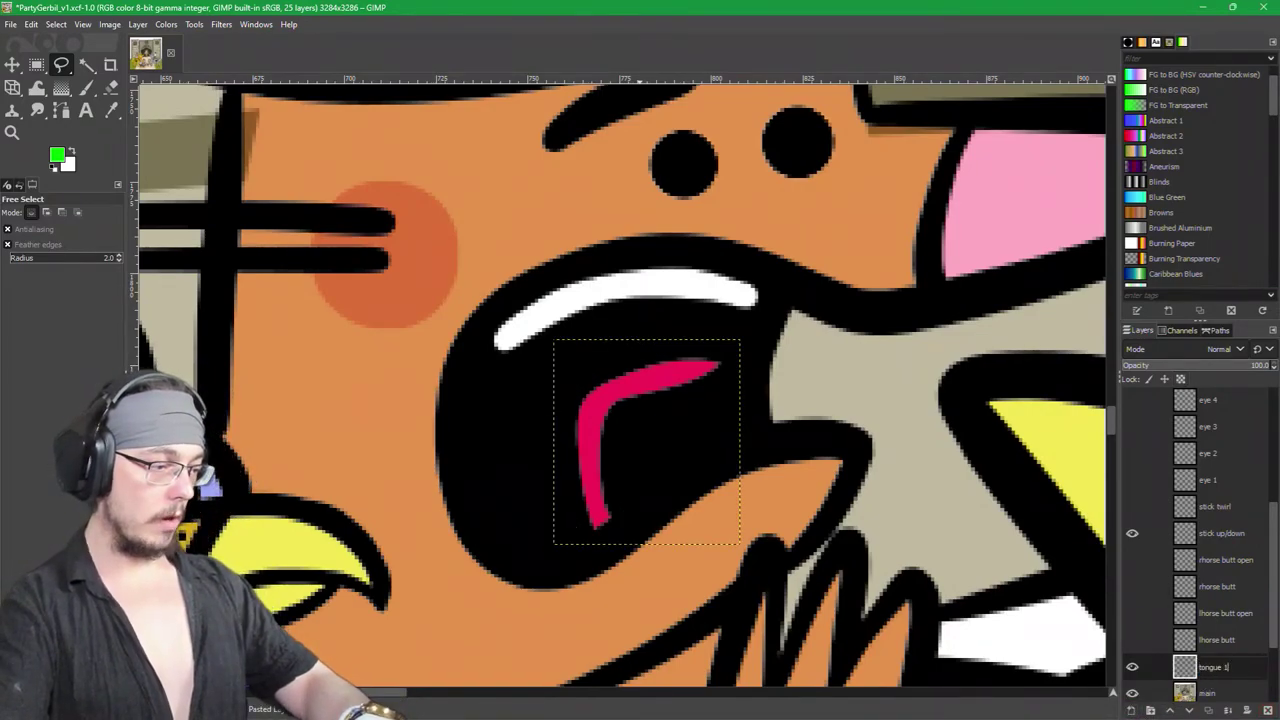
pyautogui.press('Return')
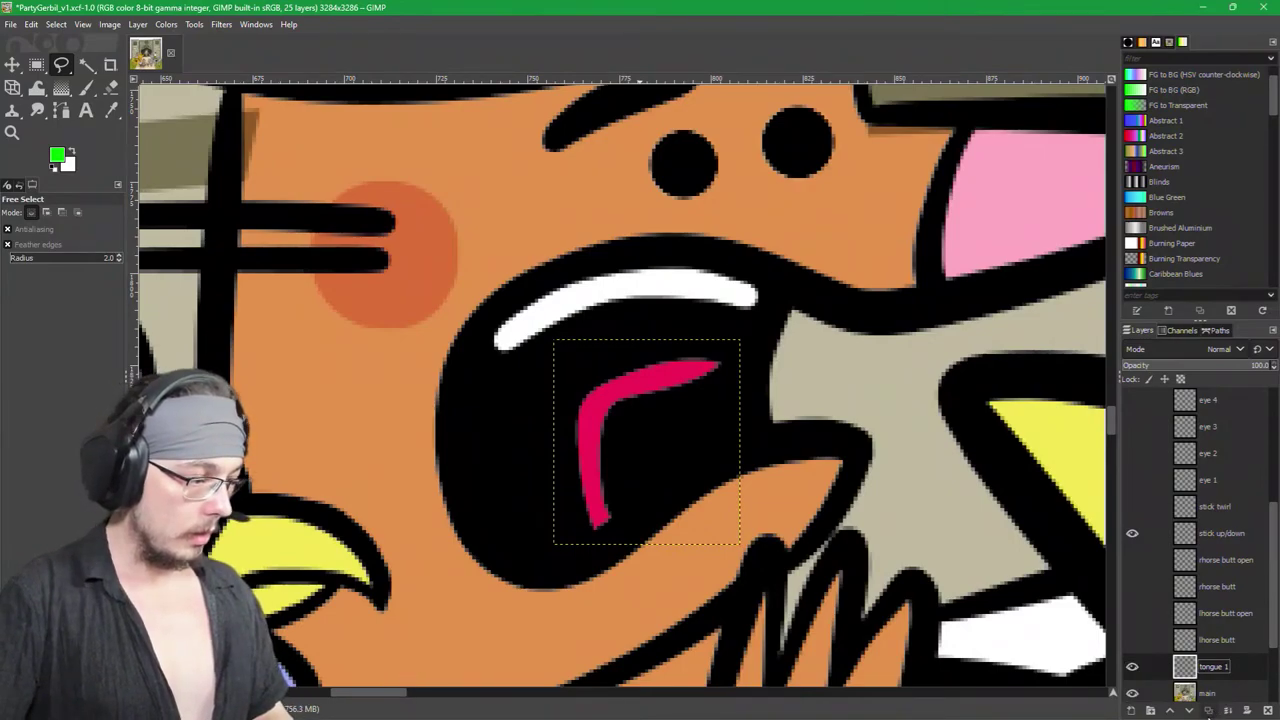
# Step: Duplicate the tongue 1 layer twice and hide the original
pyautogui.click(1208, 710)
pyautogui.click(1208, 710)
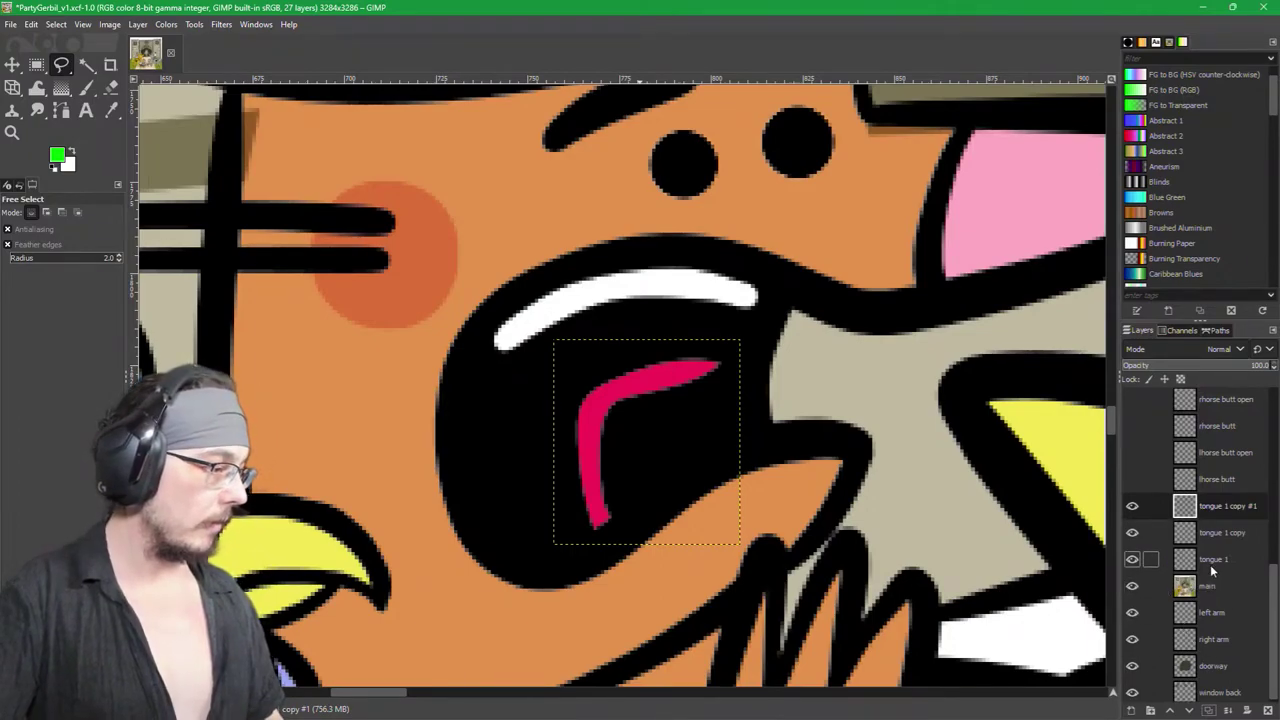
pyautogui.click(1132, 560)
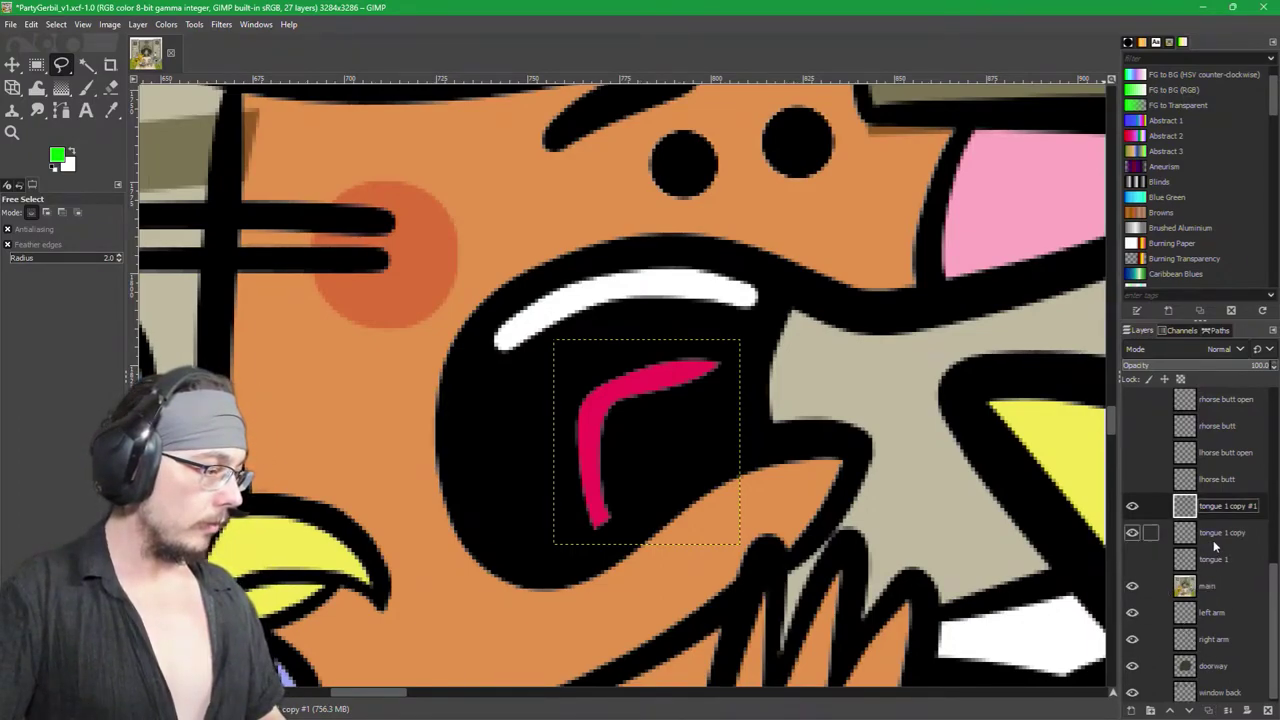
# Step: Hide the topmost tongue copy and rename the other copy "tongue 2"
pyautogui.click(1211, 538)
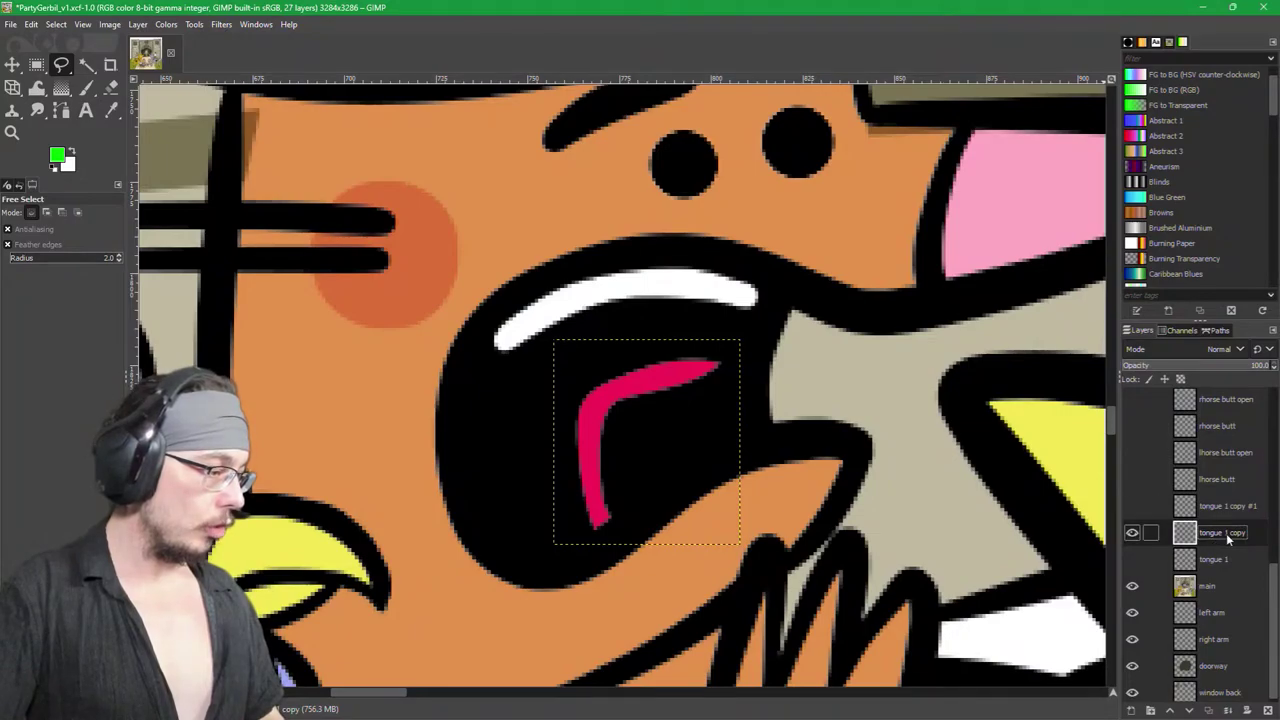
pyautogui.press('Home')
pyautogui.hotkey('shift', 'ctrl', 'Right')
pyautogui.hotkey('shift', 'ctrl', 'Right')
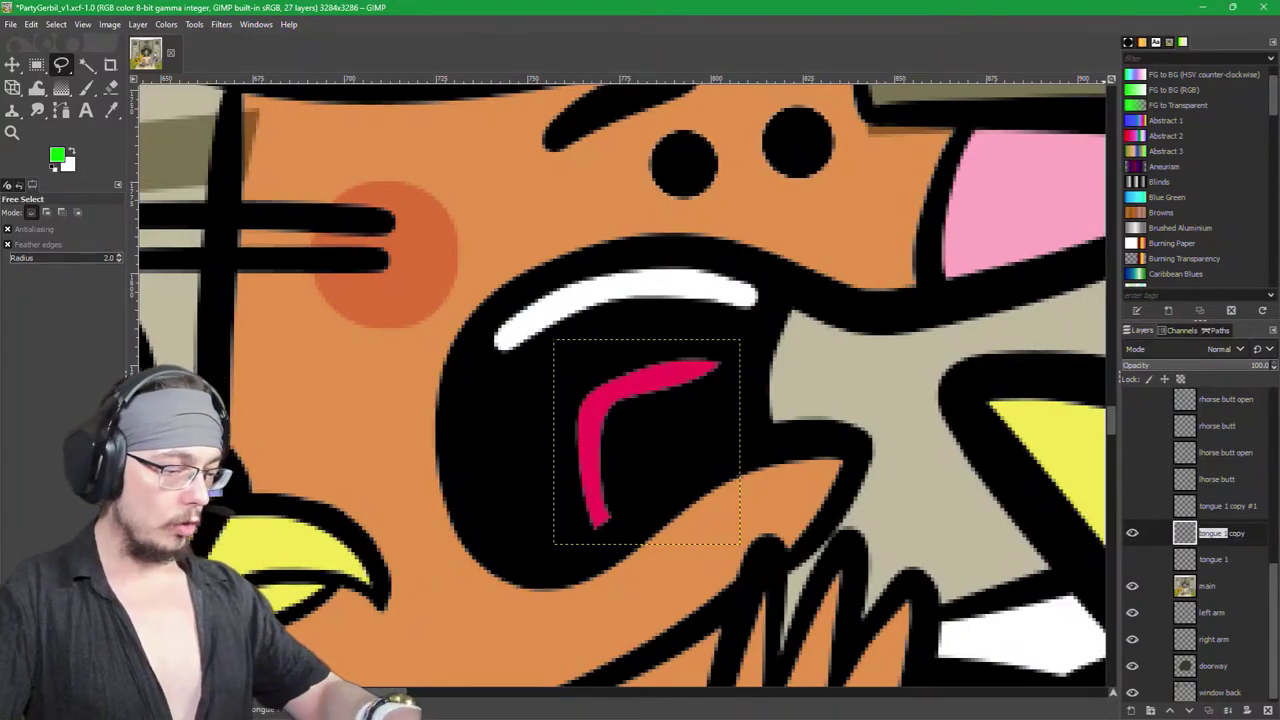
pyautogui.write('2')
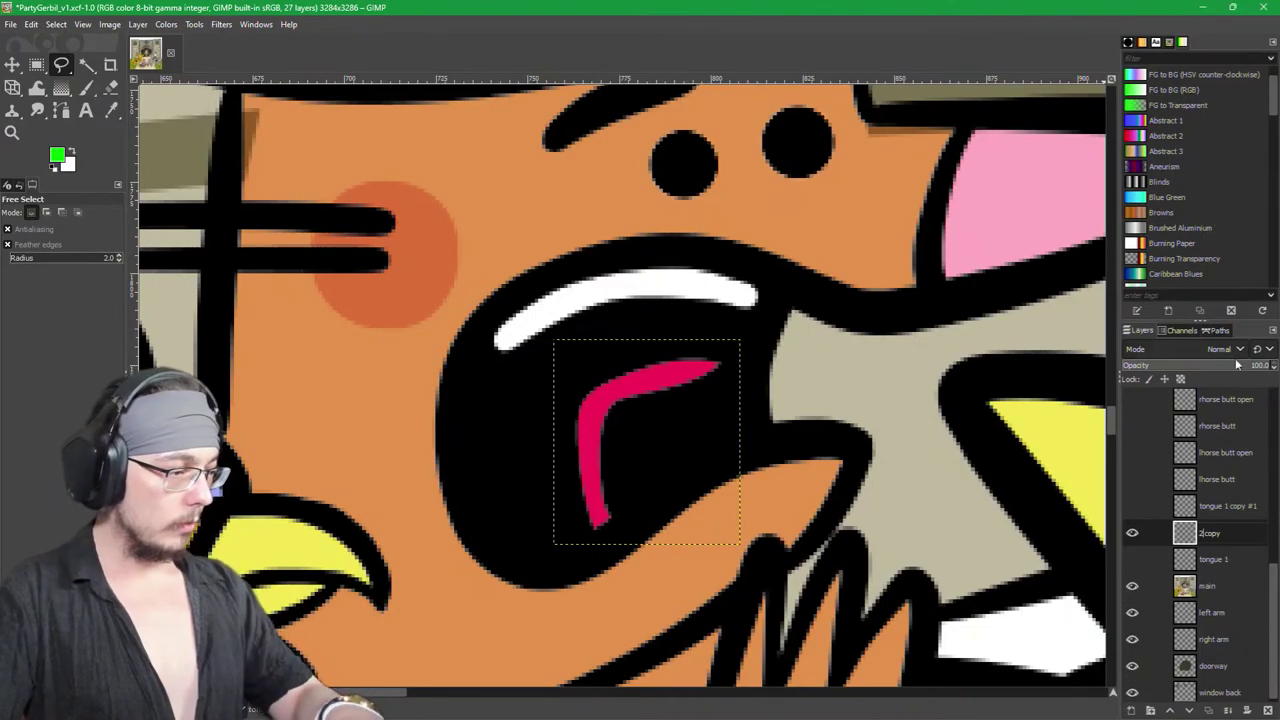
pyautogui.hotkey('shift', 'End')
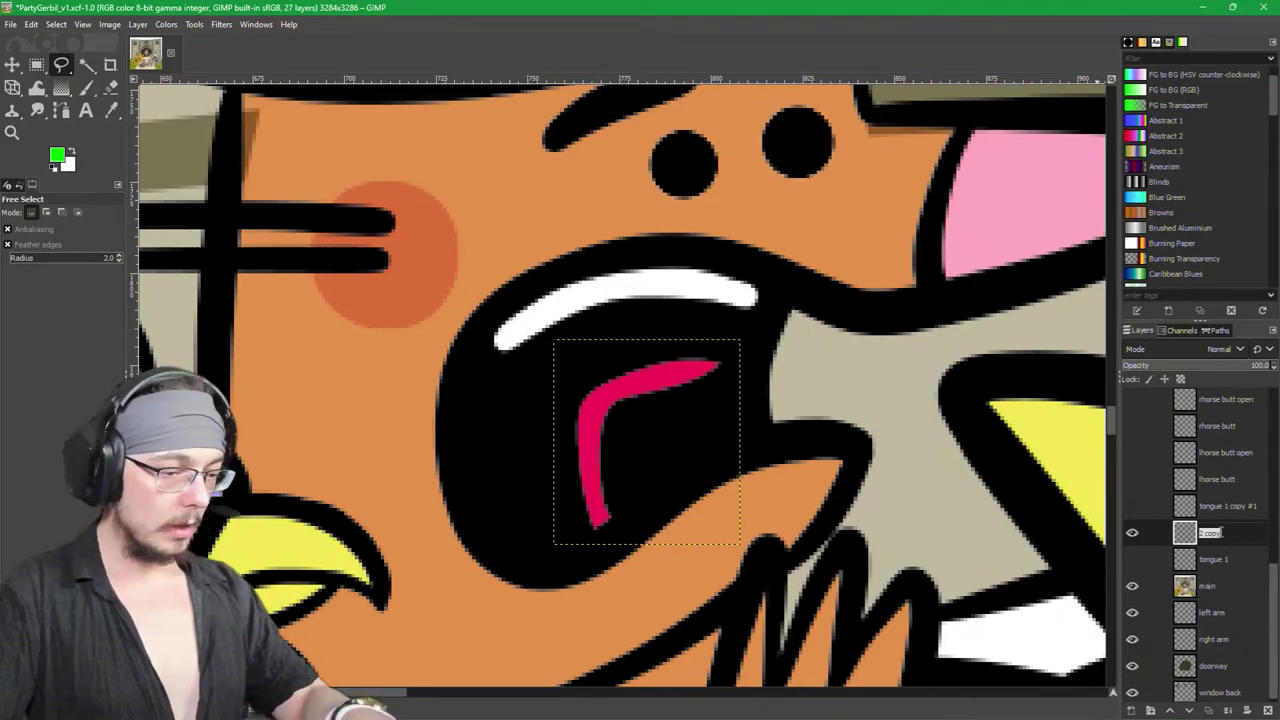
pyautogui.write('tongue 2')
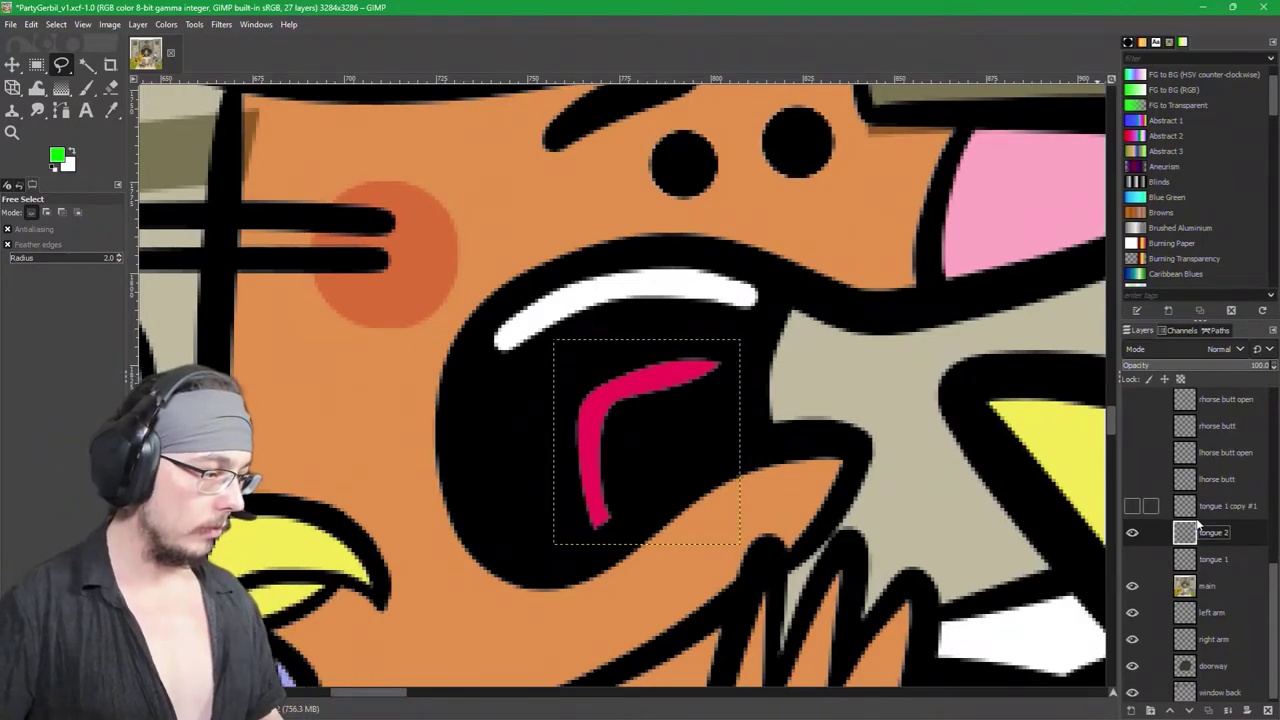
# Step: Rename the topmost tongue copy "tongue 3" and make the tongue 2 layer active
pyautogui.doubleClick(1218, 506)
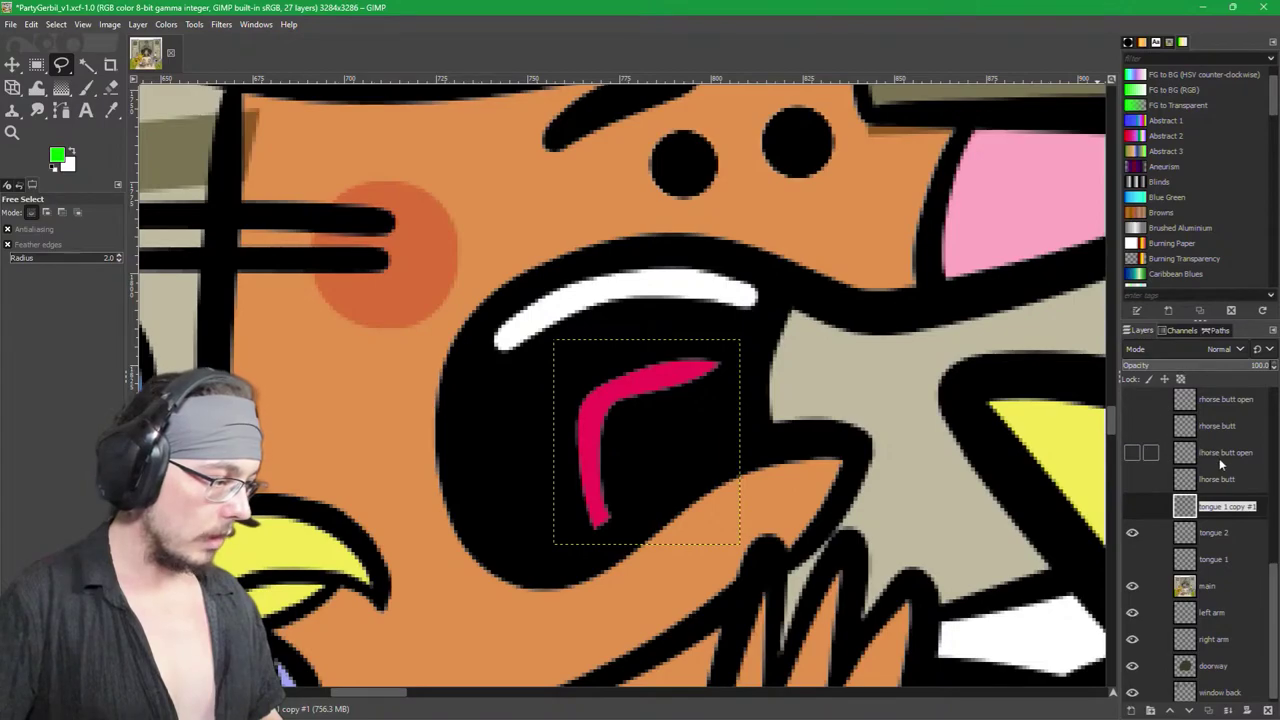
pyautogui.click(1225, 506)
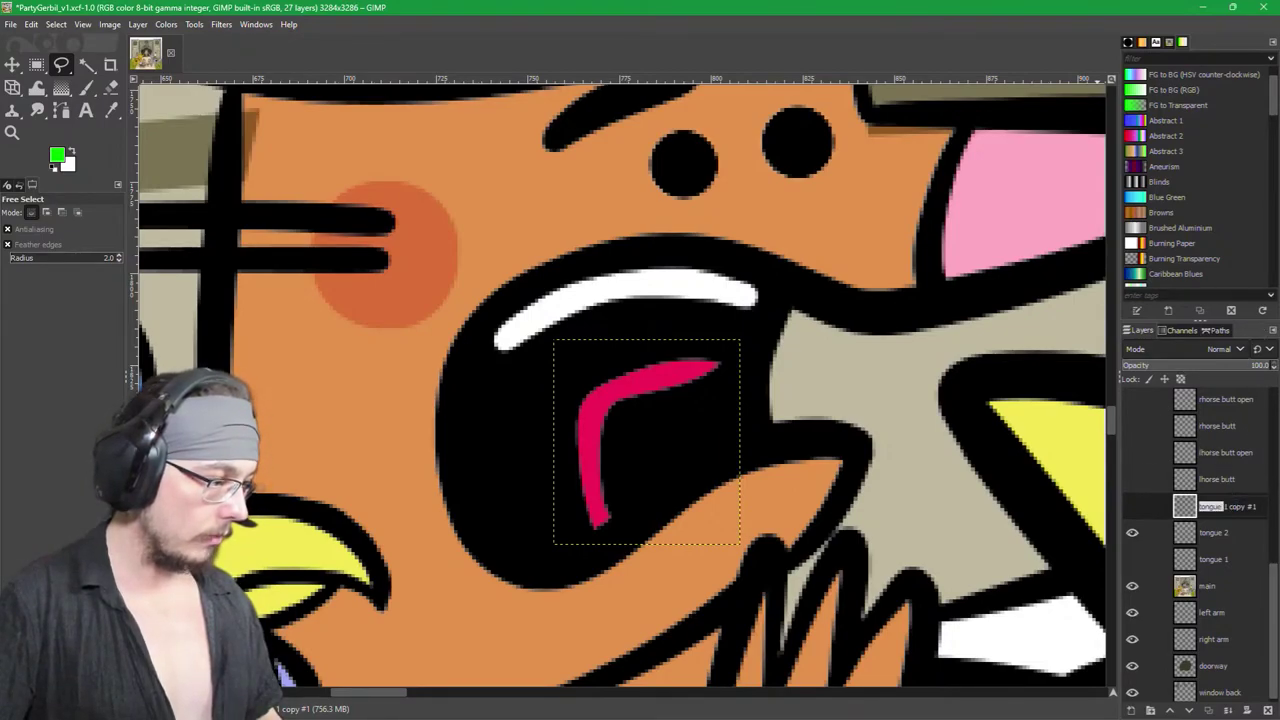
pyautogui.hotkey('shift', 'End')
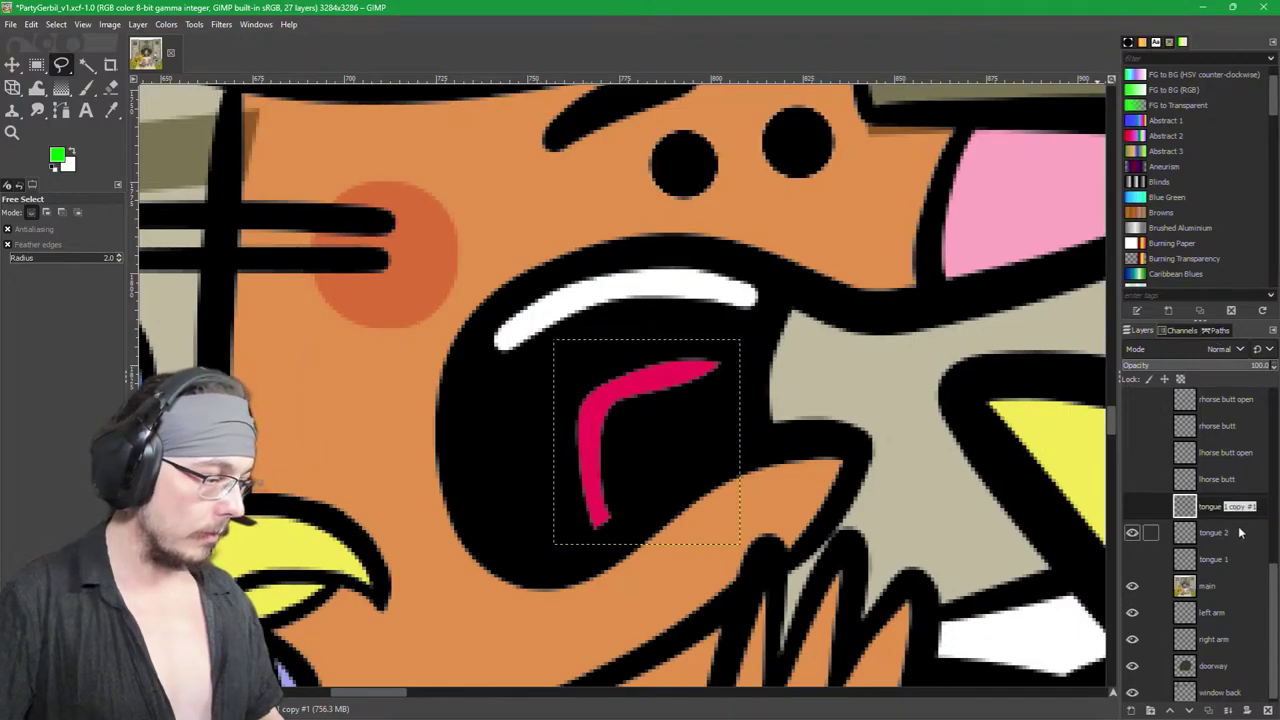
pyautogui.write('3')
pyautogui.press('Return')
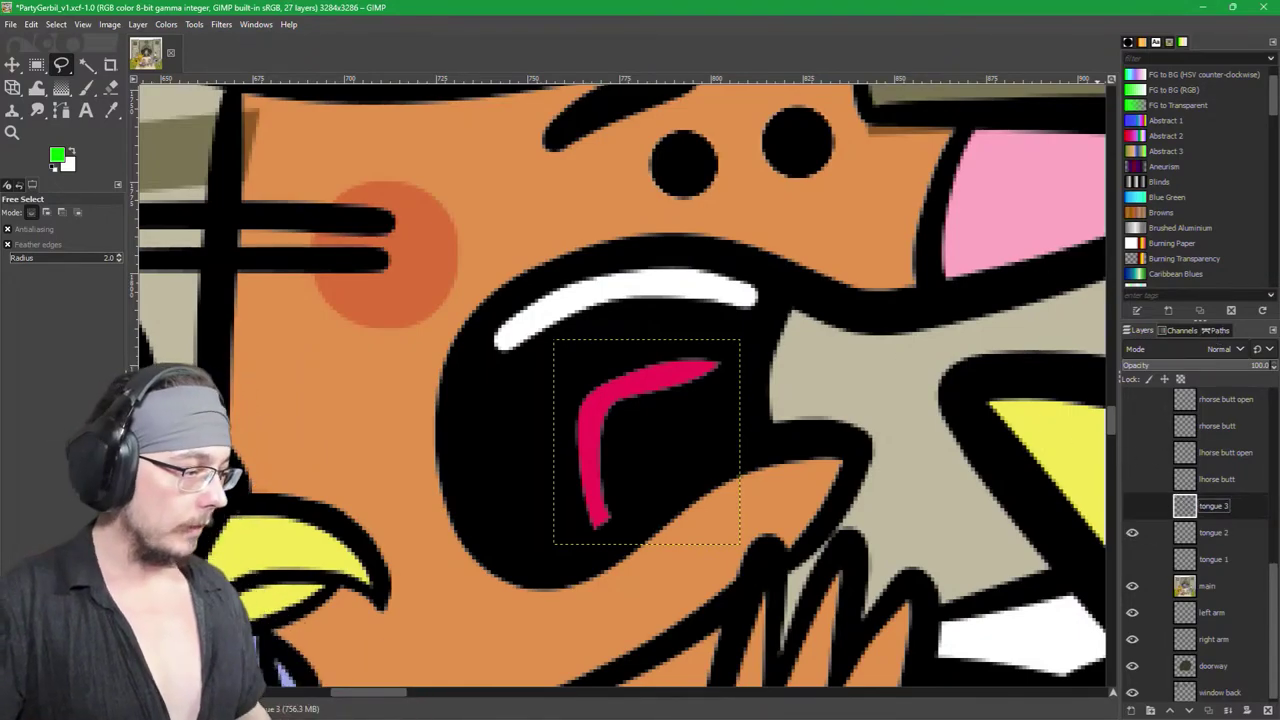
pyautogui.click(1190, 540)
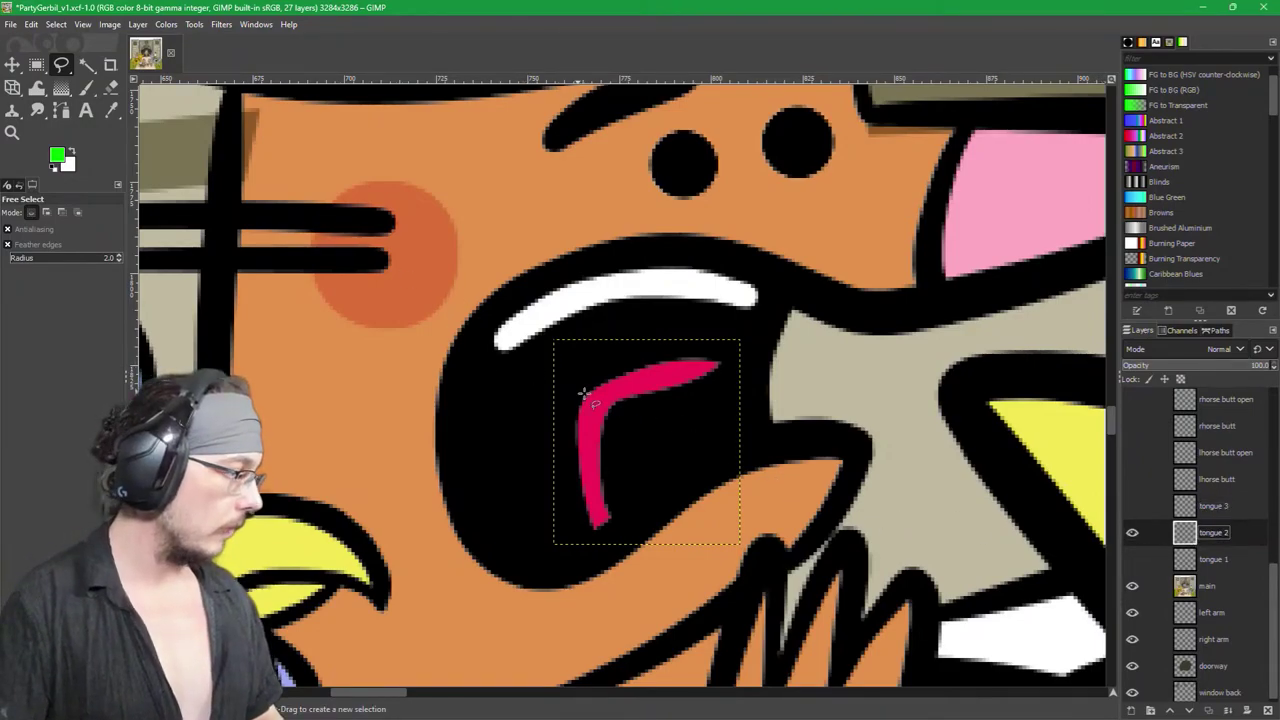
pyautogui.press('ctrl')
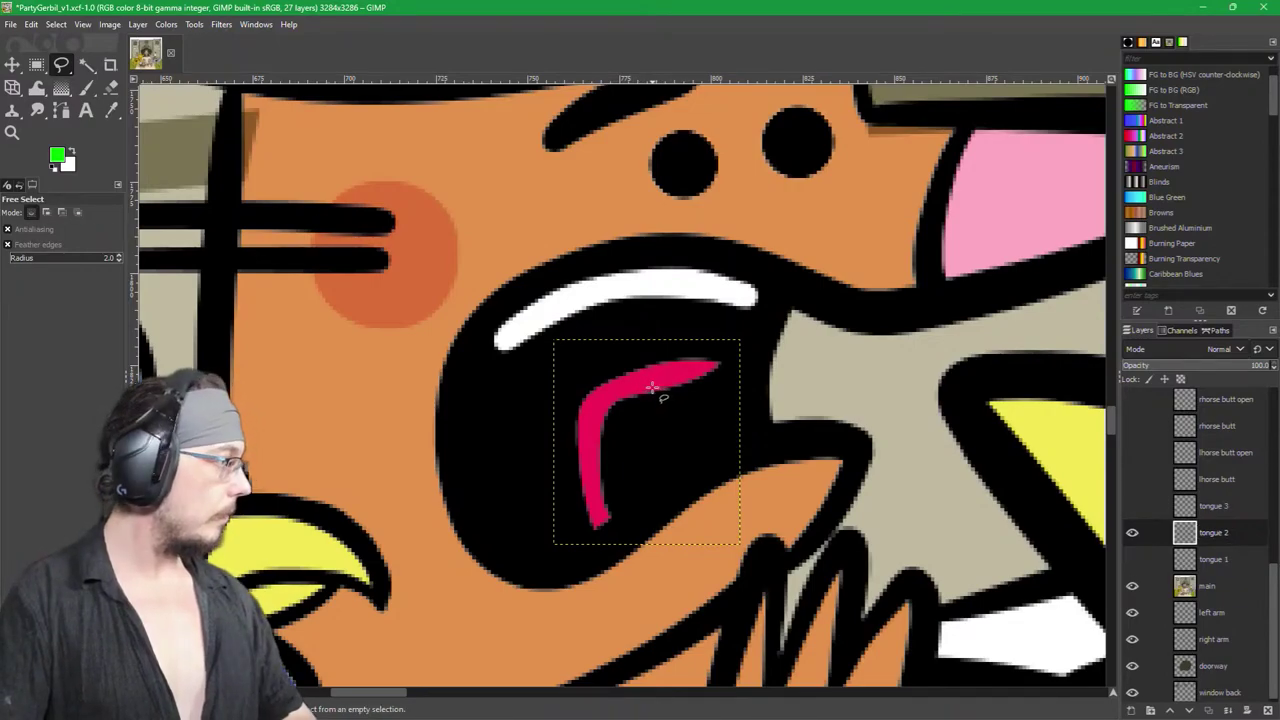
pyautogui.press('p')
pyautogui.keyDown('ctrl'); pyautogui.click(655, 383); pyautogui.keyUp('ctrl')
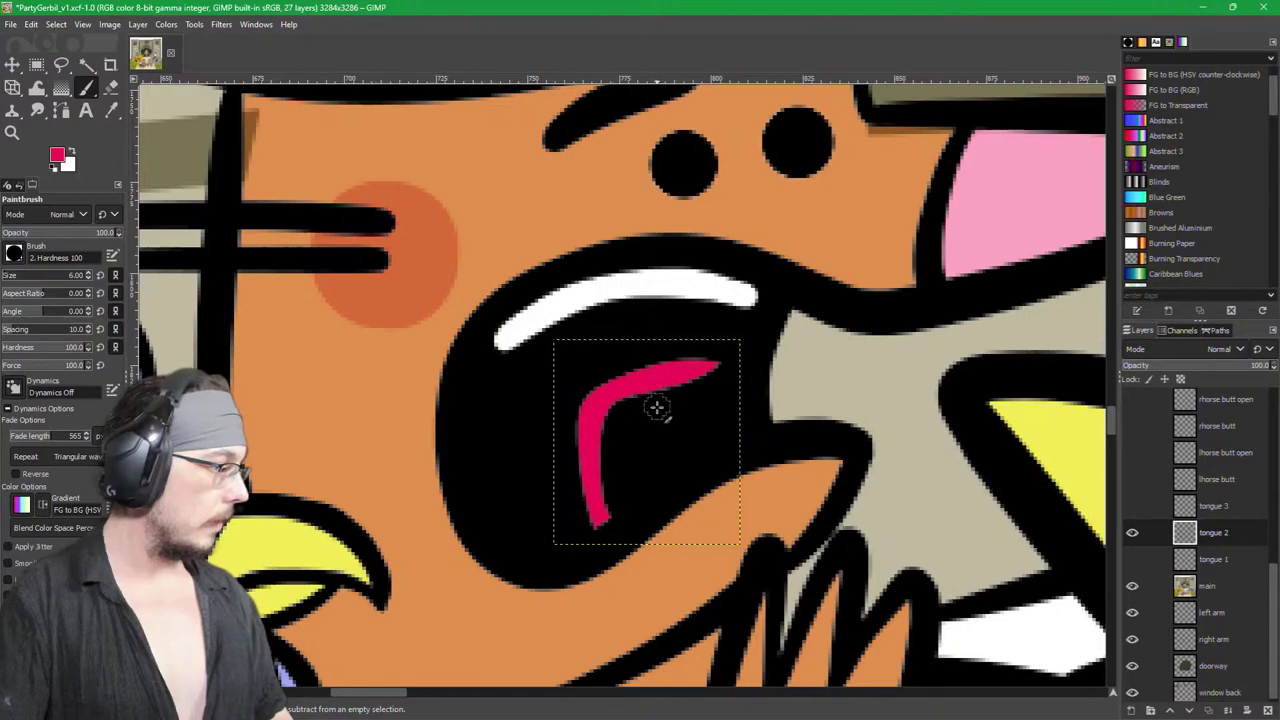
pyautogui.keyDown('ctrl'); pyautogui.click(664, 418); pyautogui.keyUp('ctrl')
pyautogui.moveTo(684, 400)
pyautogui.mouseDown()
pyautogui.moveTo(714, 370)
pyautogui.moveTo(663, 390)
pyautogui.moveTo(631, 379)
pyautogui.moveTo(577, 412)
pyautogui.moveTo(608, 430)
pyautogui.moveTo(673, 394)
pyautogui.moveTo(570, 449)
pyautogui.moveTo(593, 489)
pyautogui.moveTo(604, 477)
pyautogui.moveTo(613, 506)
pyautogui.mouseUp()
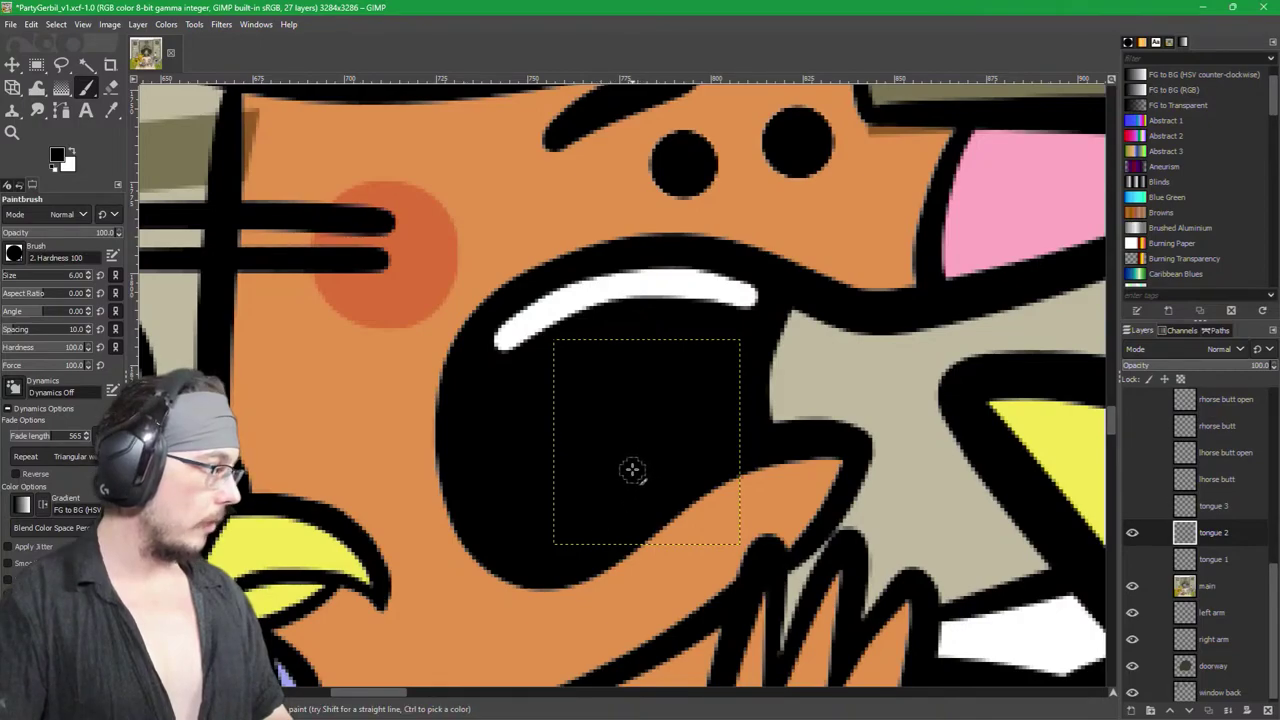
pyautogui.hotkey('ctrl', 'z')
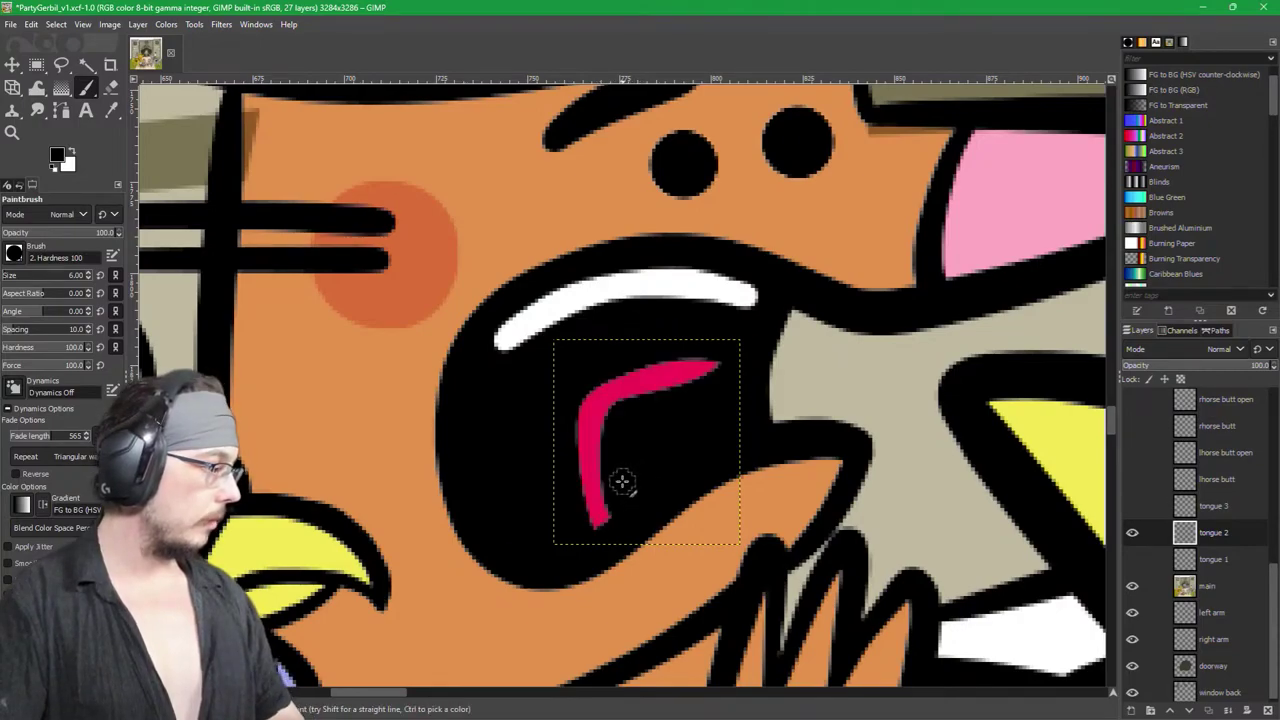
# Step: Sample the tongue's pink as background colour and the mouth's black as foreground, and paint out the tongue on the tongue 2 layer
pyautogui.keyDown('ctrl'); pyautogui.click(590, 462); pyautogui.keyUp('ctrl')
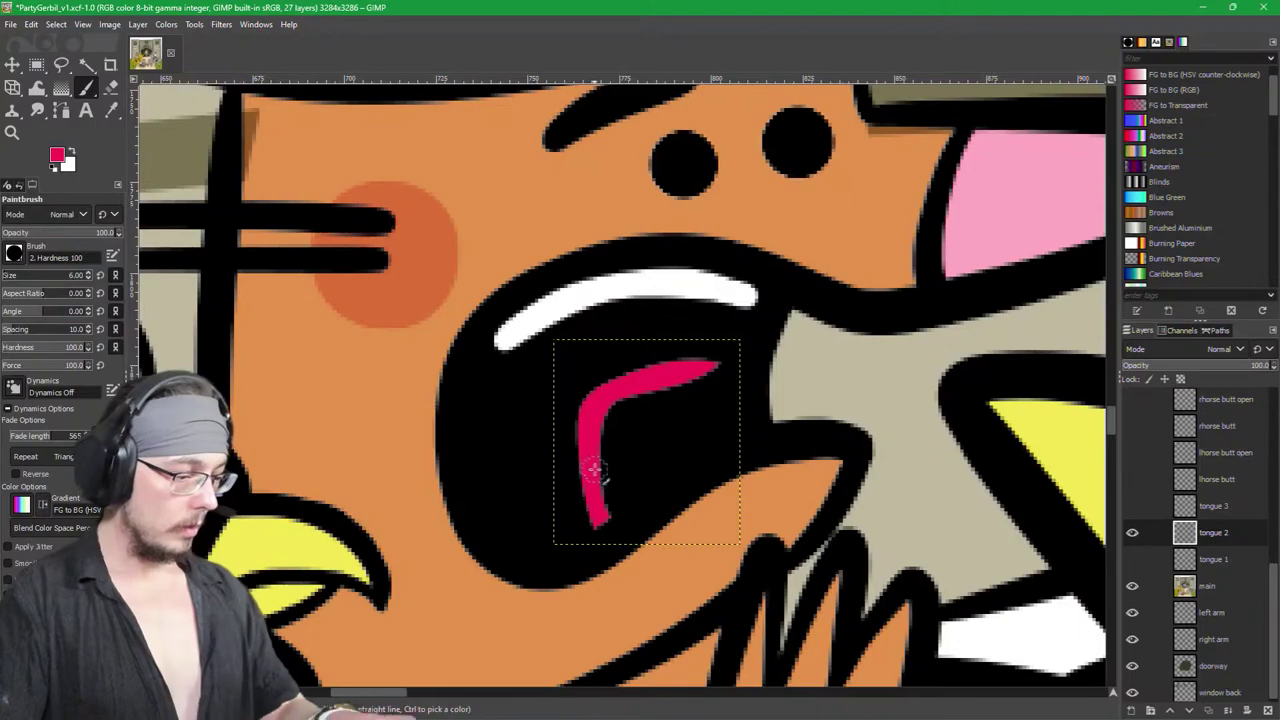
pyautogui.press('x')
pyautogui.keyDown('ctrl'); pyautogui.click(645, 443); pyautogui.keyUp('ctrl')
pyautogui.moveTo(617, 409)
pyautogui.mouseDown()
pyautogui.moveTo(591, 424)
pyautogui.moveTo(603, 431)
pyautogui.moveTo(599, 421)
pyautogui.moveTo(577, 490)
pyautogui.moveTo(603, 508)
pyautogui.mouseUp()
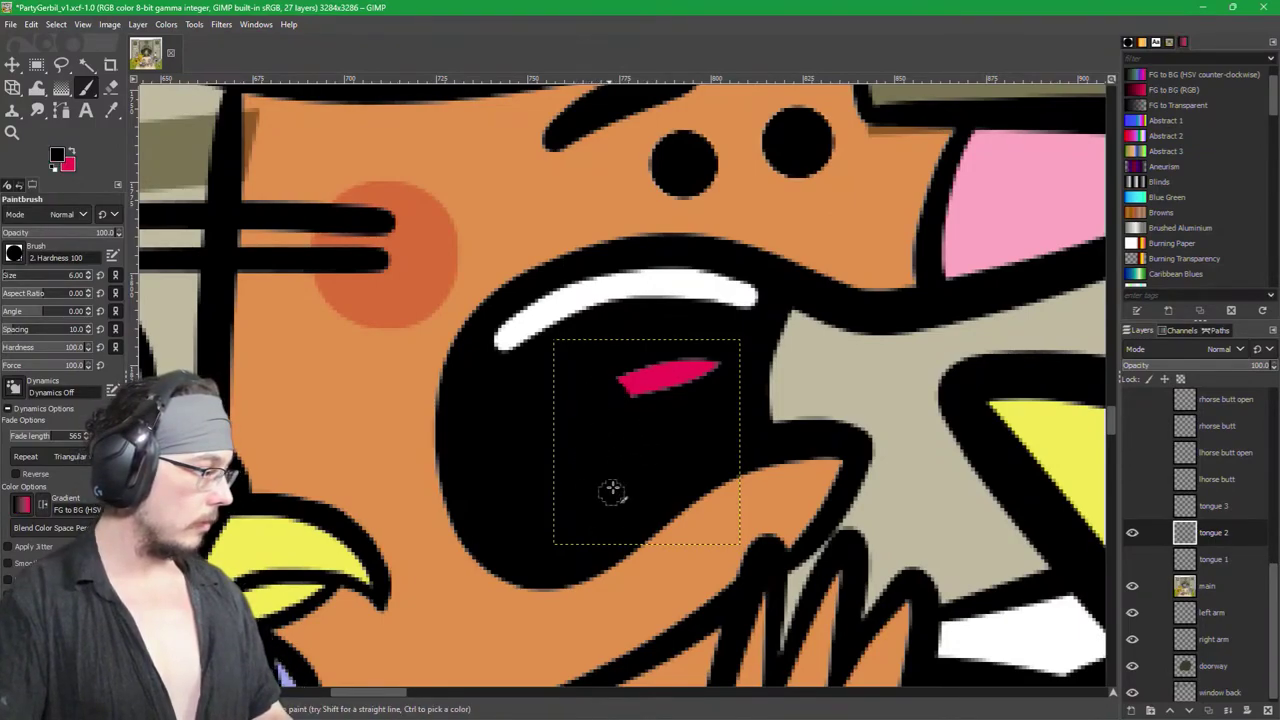
pyautogui.moveTo(629, 391)
pyautogui.mouseDown()
pyautogui.moveTo(666, 371)
pyautogui.moveTo(731, 366)
pyautogui.mouseUp()
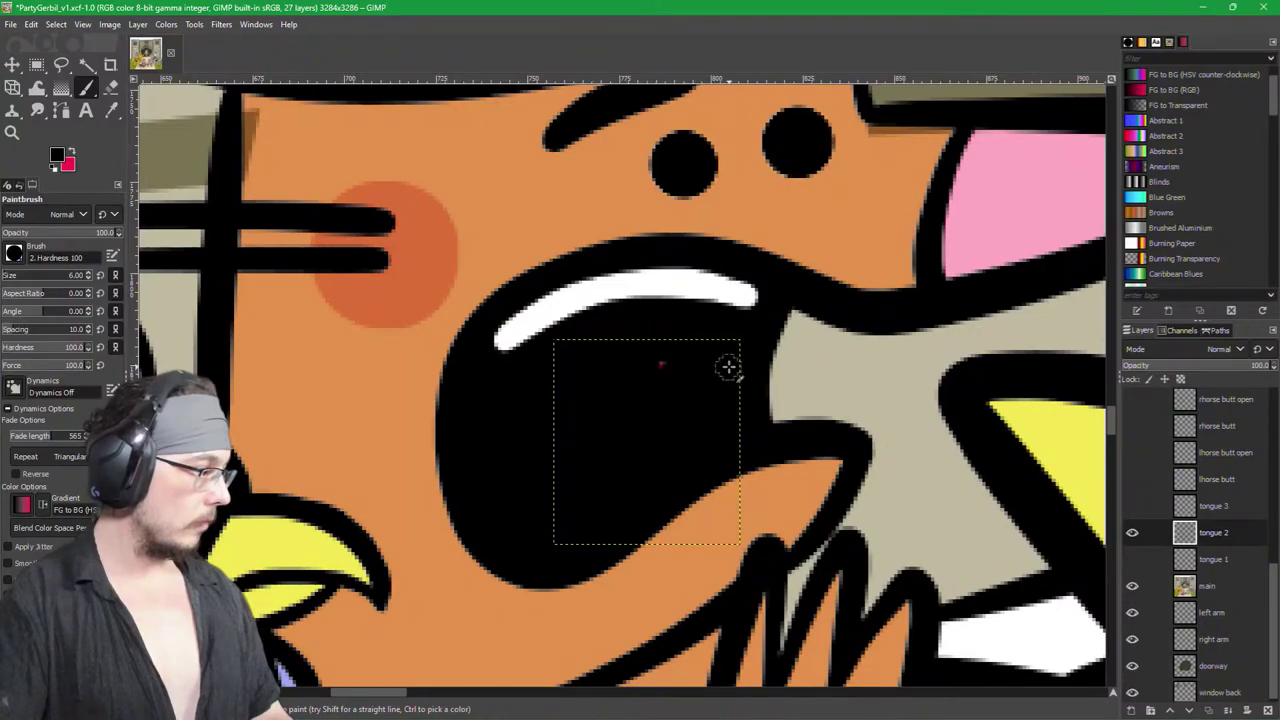
# Step: Try a wavy pink tongue stroke inside the mouth on the tongue 2 layer and undo it
pyautogui.press('x')
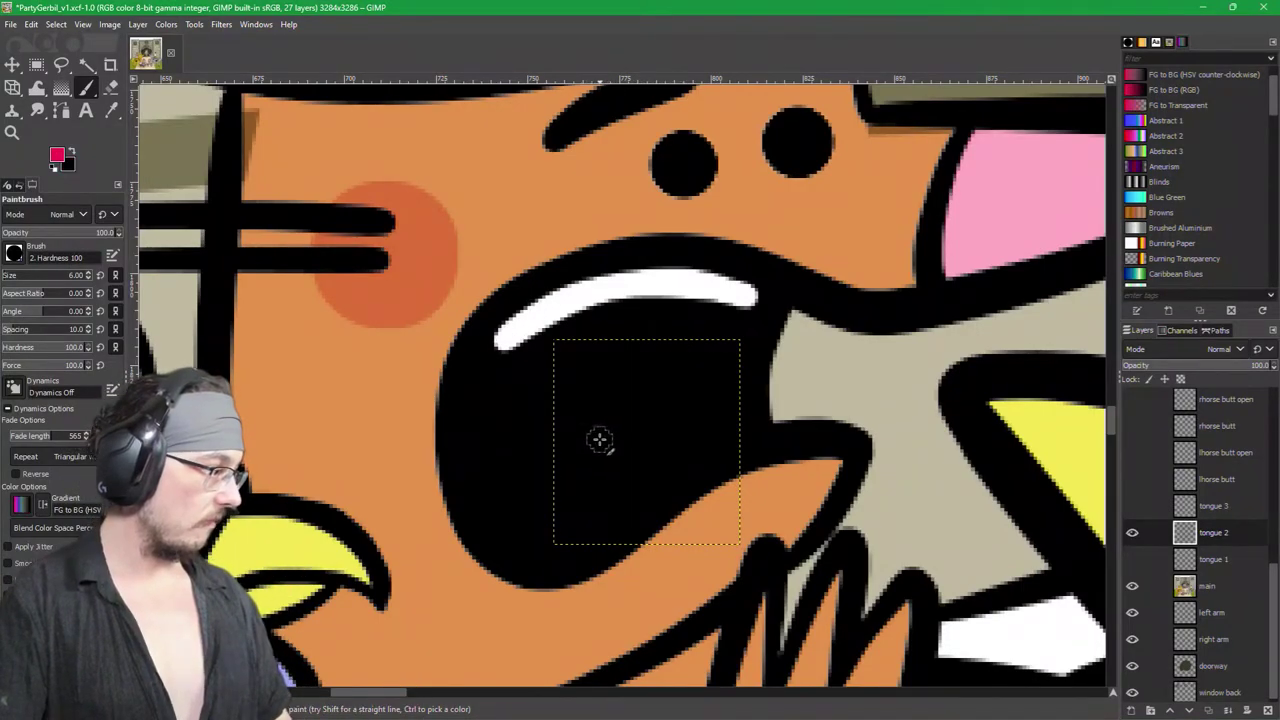
pyautogui.moveTo(645, 360)
pyautogui.mouseDown()
pyautogui.moveTo(610, 447)
pyautogui.moveTo(620, 543)
pyautogui.mouseUp()
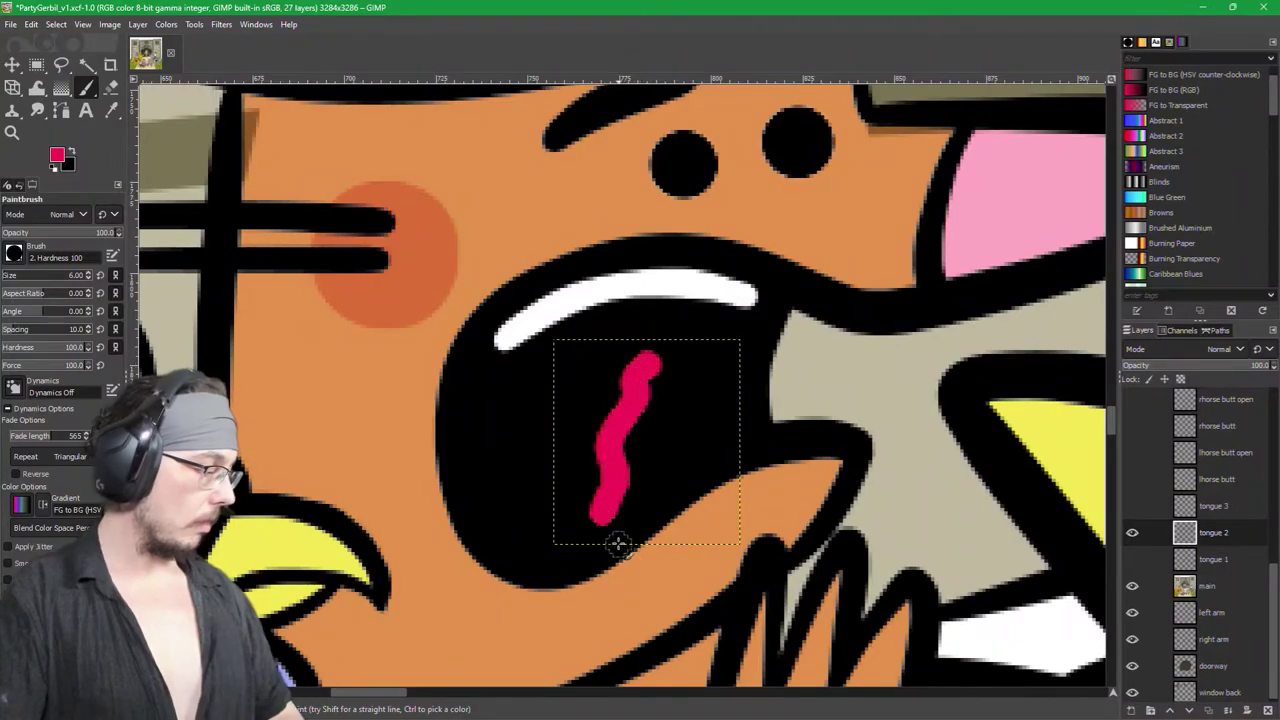
pyautogui.hotkey('ctrl', 'z')
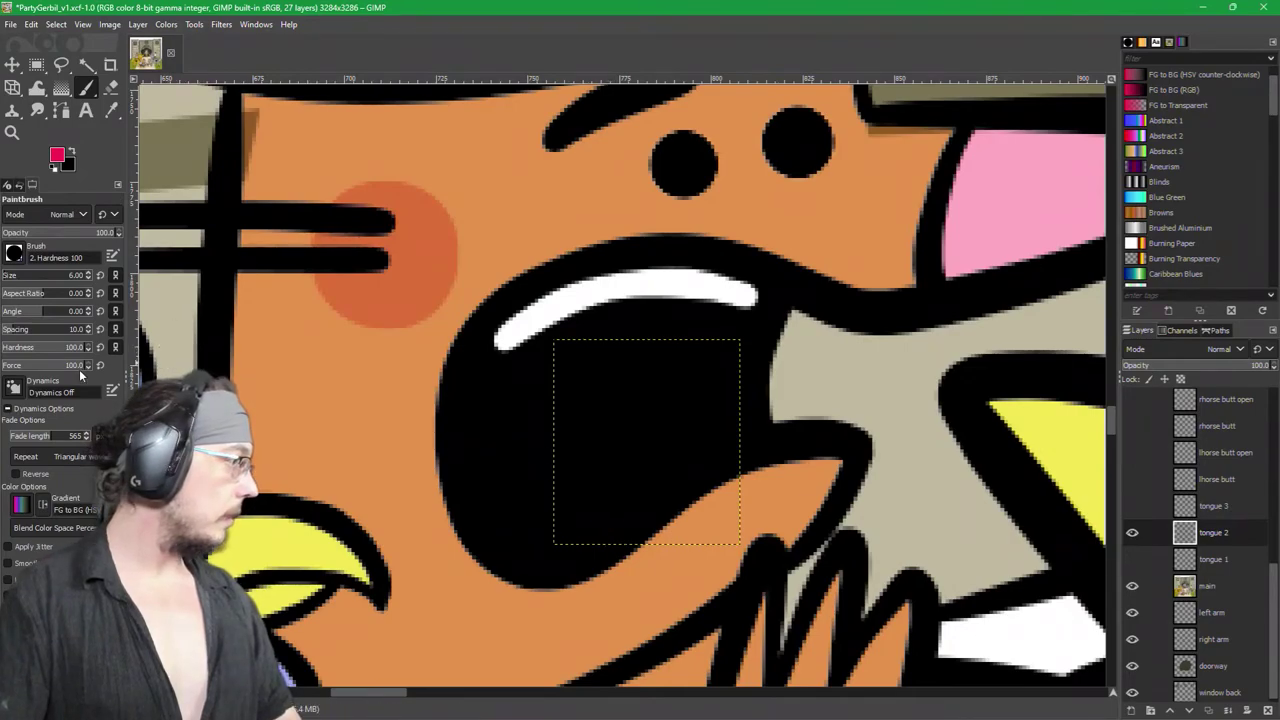
# Step: Set the brush size to 4 and paint a zigzag pink tongue inside the mouth on the tongue 2 layer, undoing unsatisfactory strokes
pyautogui.scroll(-1, 57, 279)
pyautogui.scroll(-1, 57, 279)
pyautogui.moveTo(651, 380)
pyautogui.mouseDown()
pyautogui.moveTo(624, 436)
pyautogui.moveTo(617, 522)
pyautogui.mouseUp()
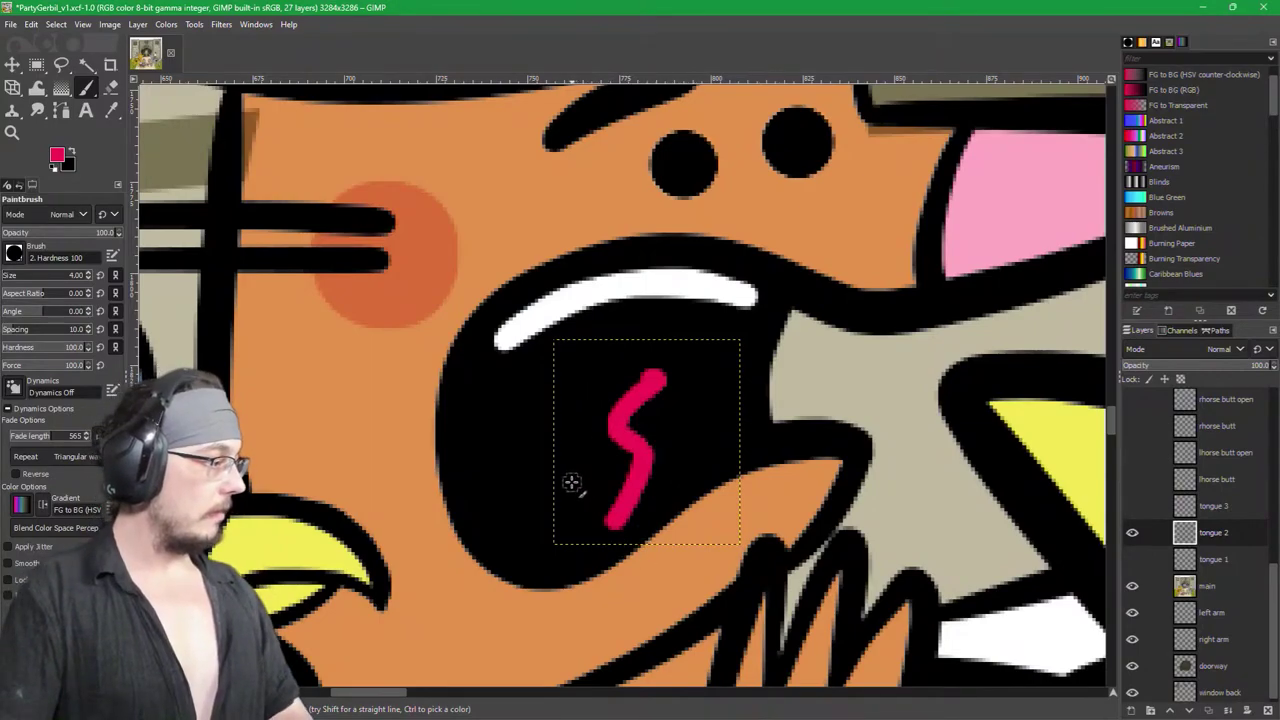
pyautogui.hotkey('ctrl', 'z')
pyautogui.moveTo(648, 374); pyautogui.dragTo(578, 535)
pyautogui.hotkey('ctrl', 's')
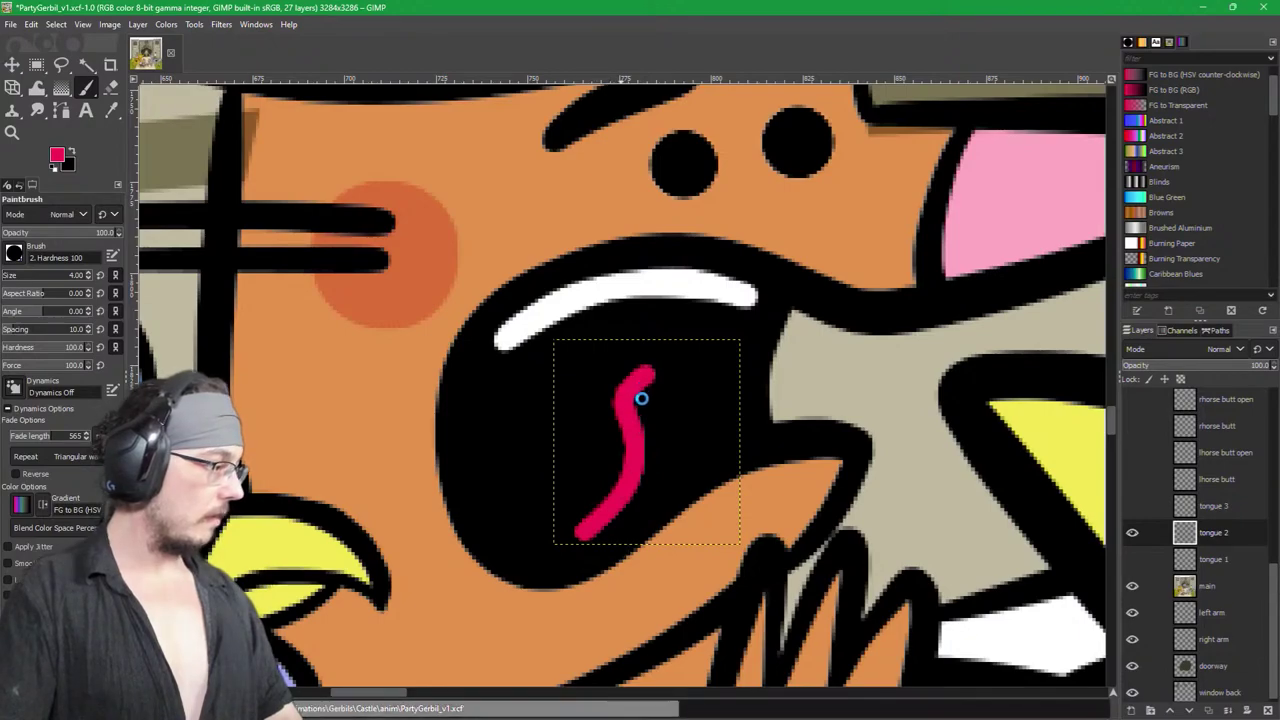
pyautogui.hotkey('ctrl', 'z')
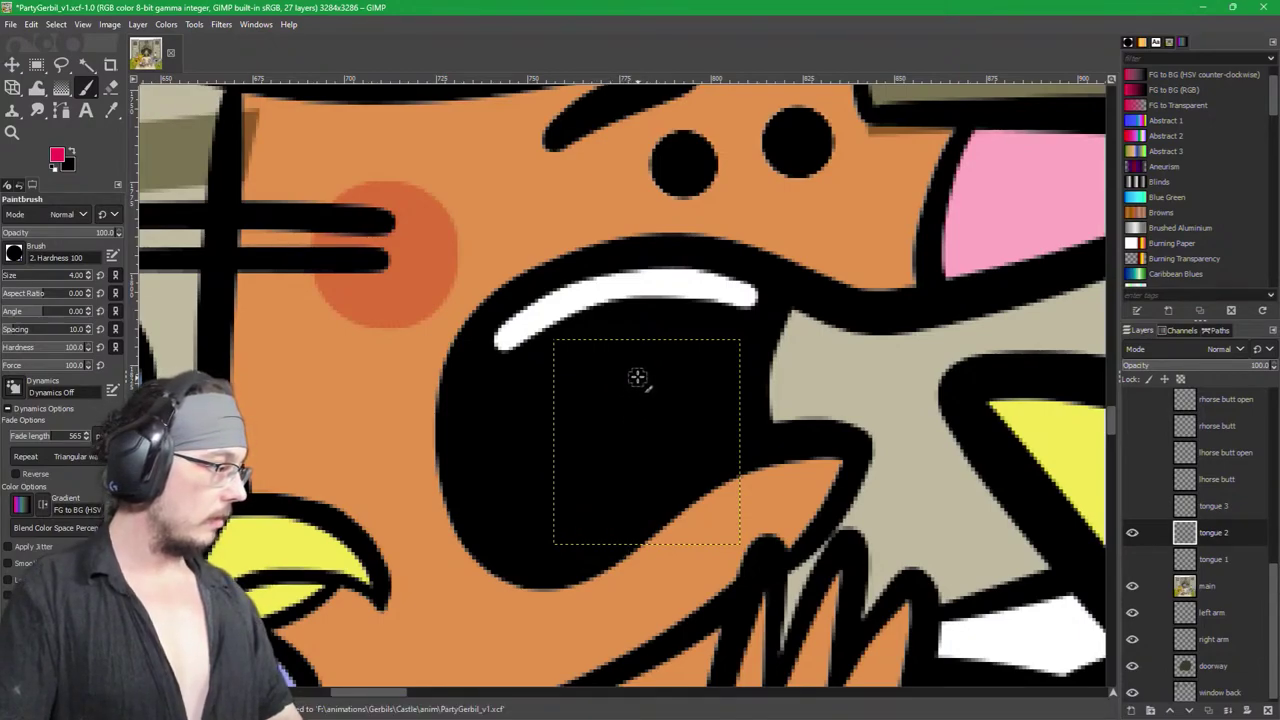
pyautogui.moveTo(650, 360)
pyautogui.mouseDown()
pyautogui.moveTo(617, 413)
pyautogui.moveTo(634, 459)
pyautogui.moveTo(598, 540)
pyautogui.mouseUp()
pyautogui.hotkey('ctrl', 'z')
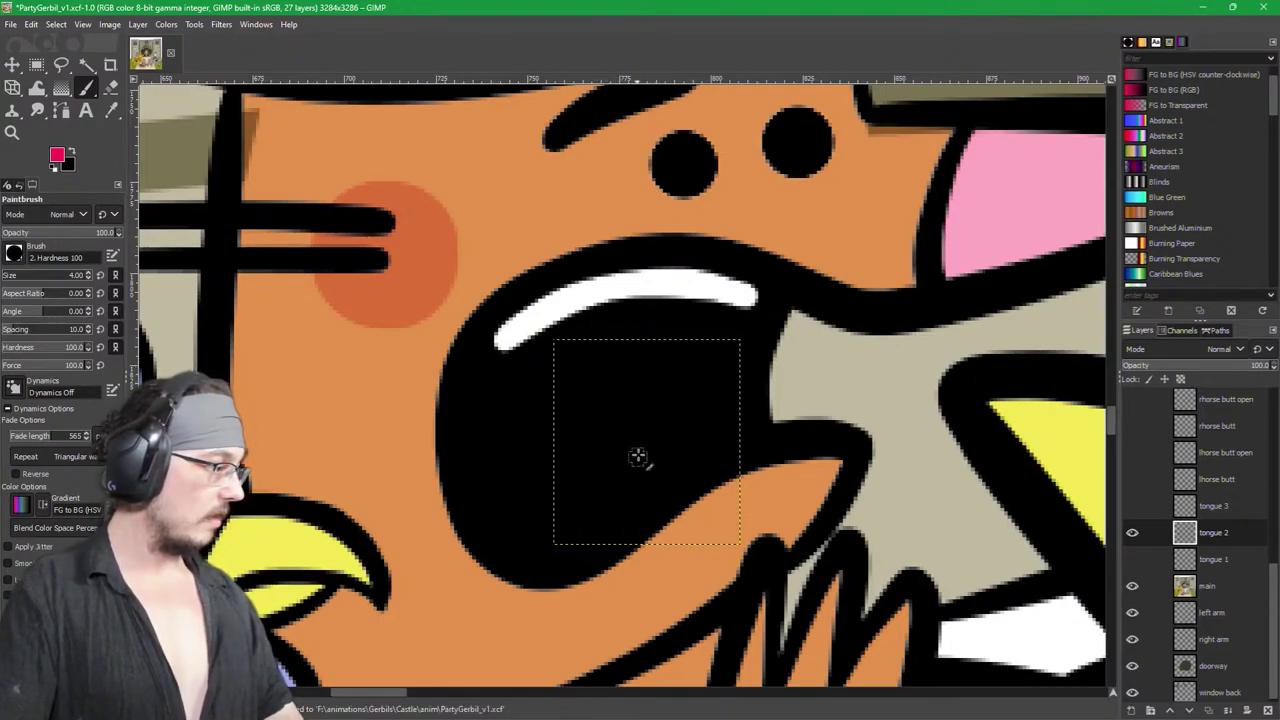
pyautogui.moveTo(650, 363)
pyautogui.mouseDown()
pyautogui.moveTo(614, 438)
pyautogui.moveTo(670, 434)
pyautogui.moveTo(622, 514)
pyautogui.mouseUp()
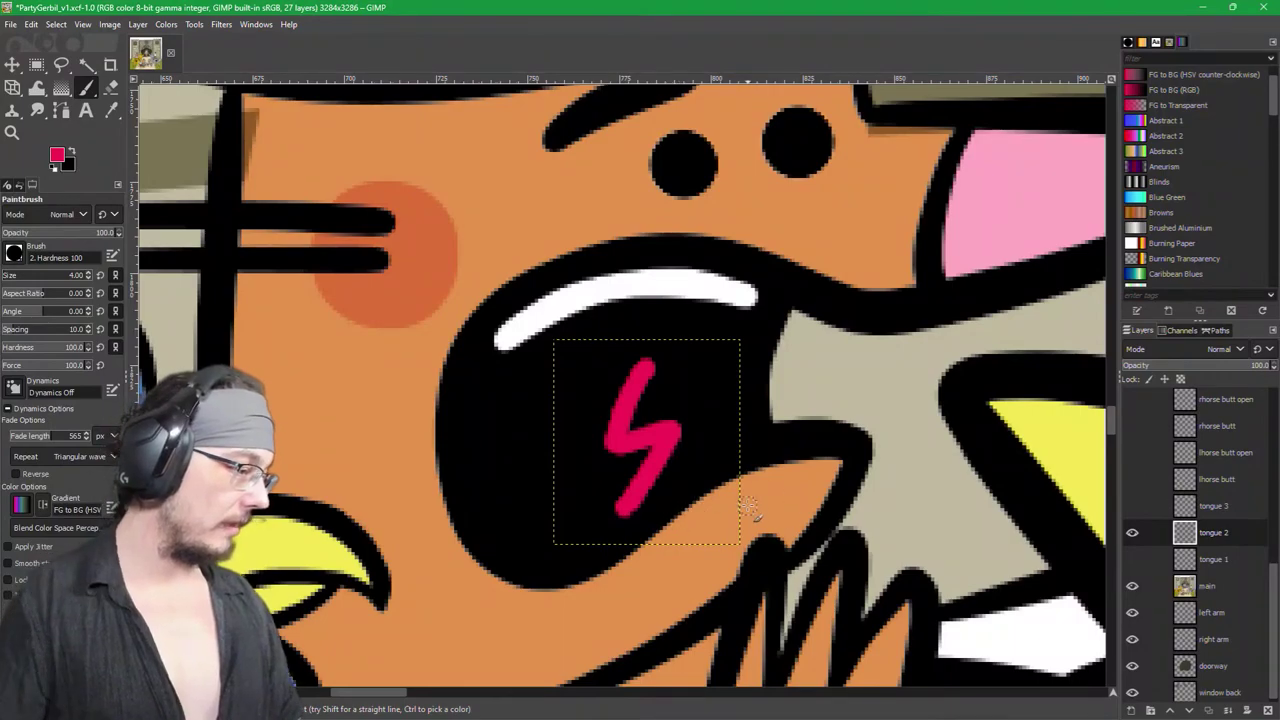
# Step: Compare the zigzag tongue with the original one by switching the visibility of the tongue 1 and tongue 2 layers
pyautogui.press('f')
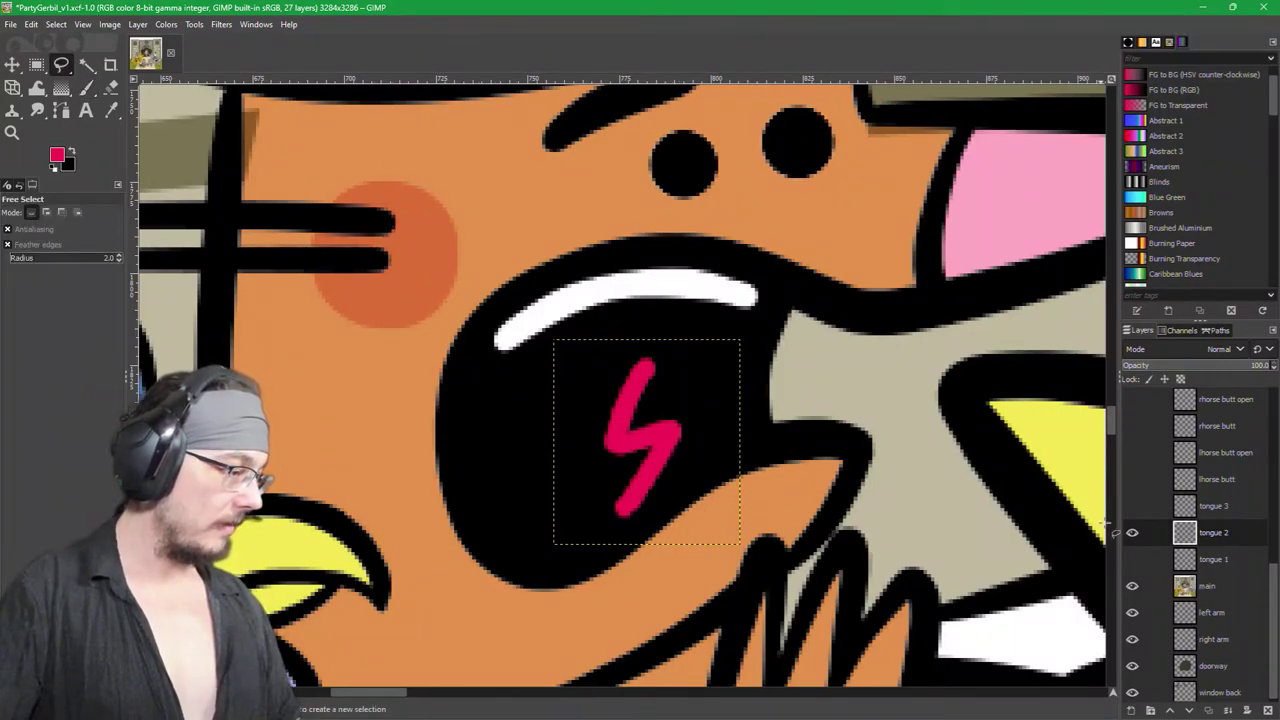
pyautogui.click(1132, 533)
pyautogui.click(1133, 560)
pyautogui.click(1133, 560)
pyautogui.click(1132, 533)
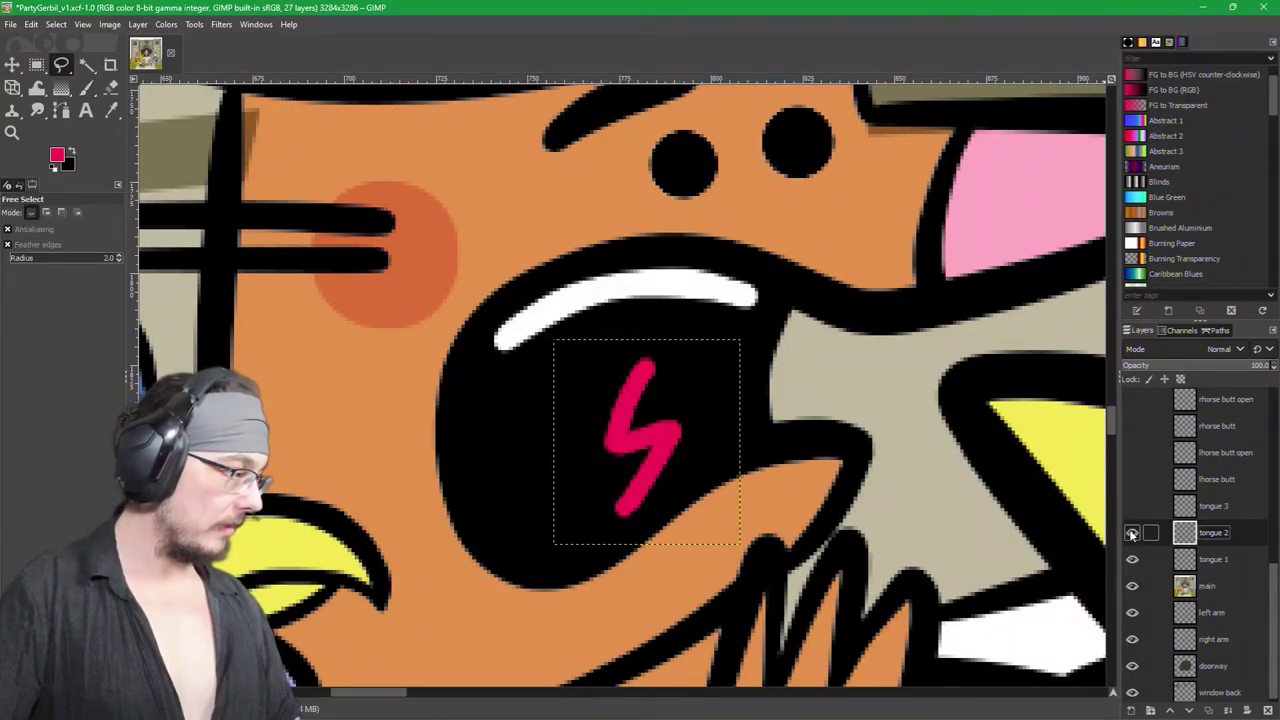
pyautogui.click(1137, 539)
pyautogui.click(1137, 539)
pyautogui.click(1137, 539)
pyautogui.click(1137, 539)
pyautogui.click(1137, 539)
pyautogui.click(1133, 536)
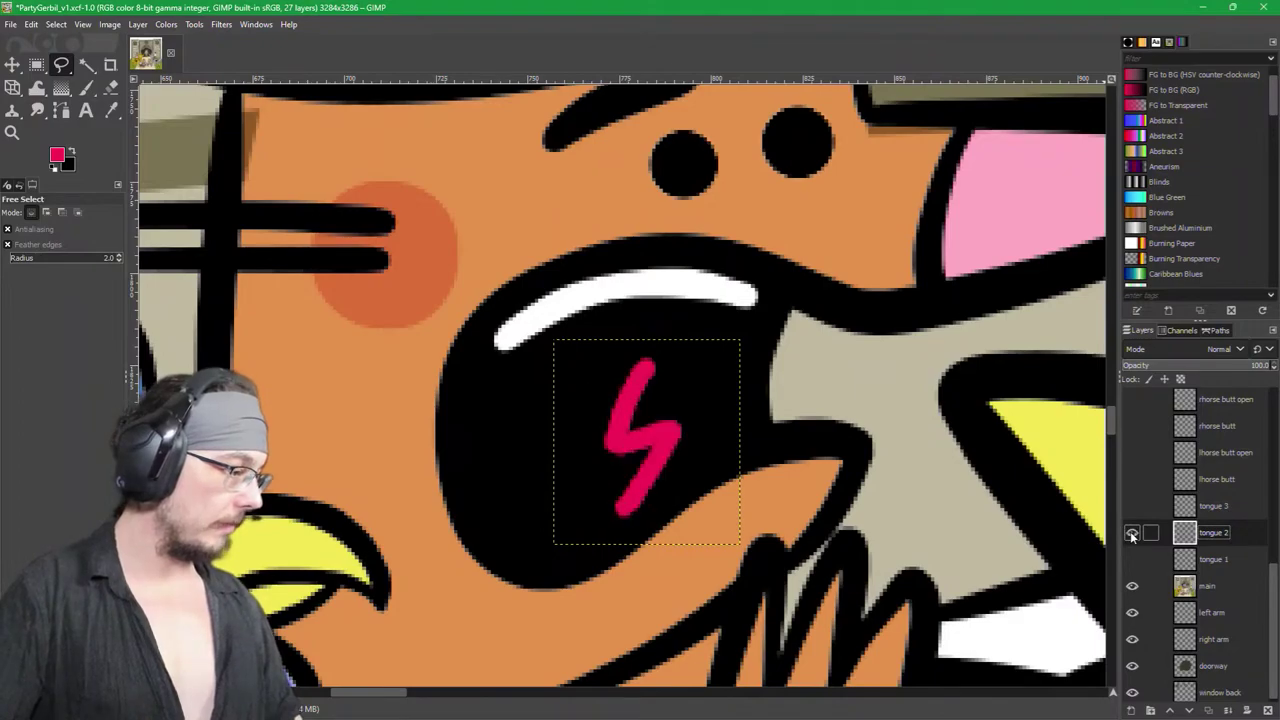
# Step: Lower the tongue 2 layer's opacity to 47.3 and paint out its zigzag tongue in black
pyautogui.moveTo(1192, 367); pyautogui.dragTo(1181, 375)
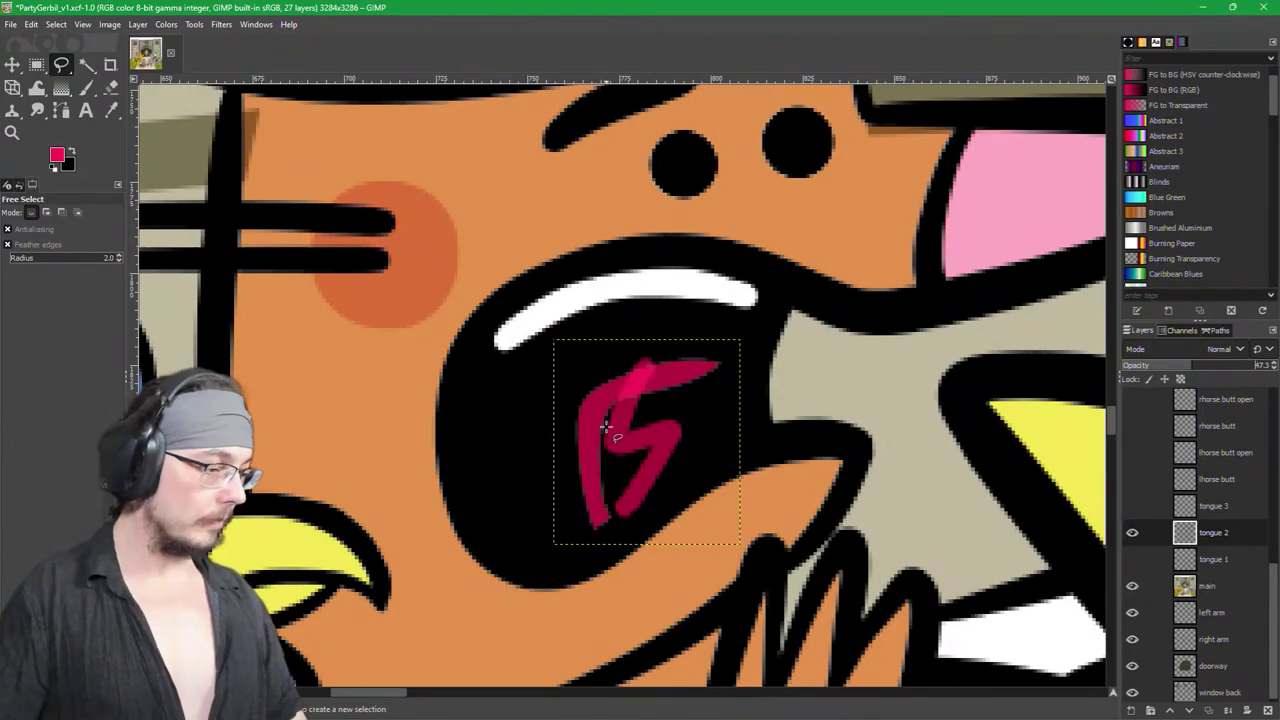
pyautogui.press('p')
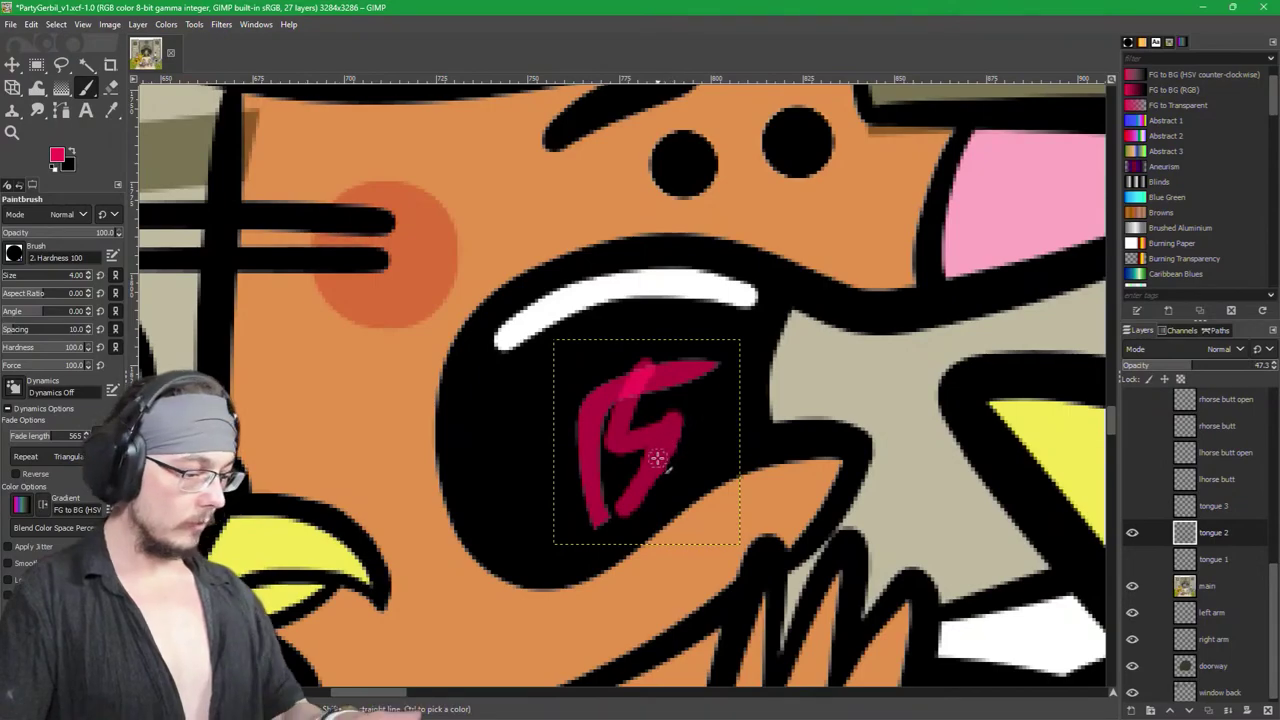
pyautogui.press('x')
pyautogui.moveTo(663, 451)
pyautogui.mouseDown()
pyautogui.moveTo(680, 437)
pyautogui.moveTo(630, 443)
pyautogui.moveTo(640, 449)
pyautogui.moveTo(609, 429)
pyautogui.moveTo(646, 374)
pyautogui.moveTo(636, 385)
pyautogui.mouseUp()
pyautogui.moveTo(621, 461)
pyautogui.mouseDown()
pyautogui.moveTo(605, 508)
pyautogui.moveTo(638, 475)
pyautogui.mouseUp()
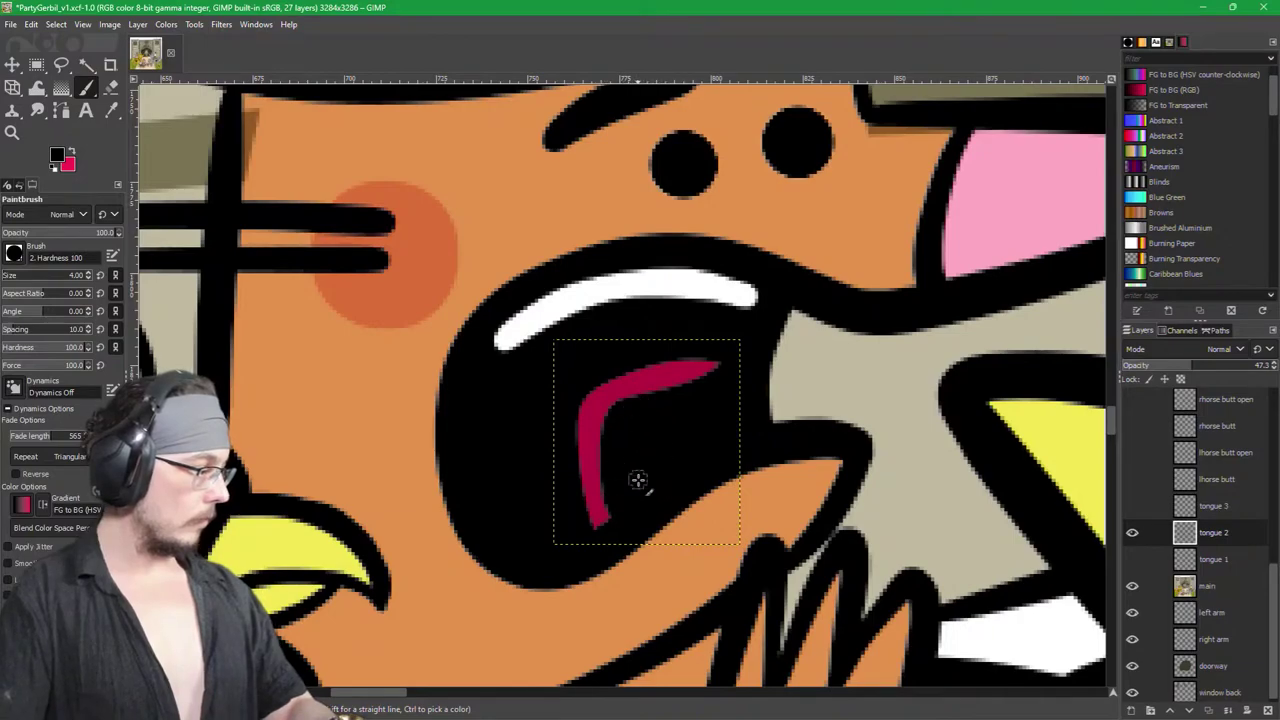
# Step: Paint a new pink zigzag tongue on tongue 2 starting at the original tongue's lower end and restore the layer's opacity to 100
pyautogui.press('x')
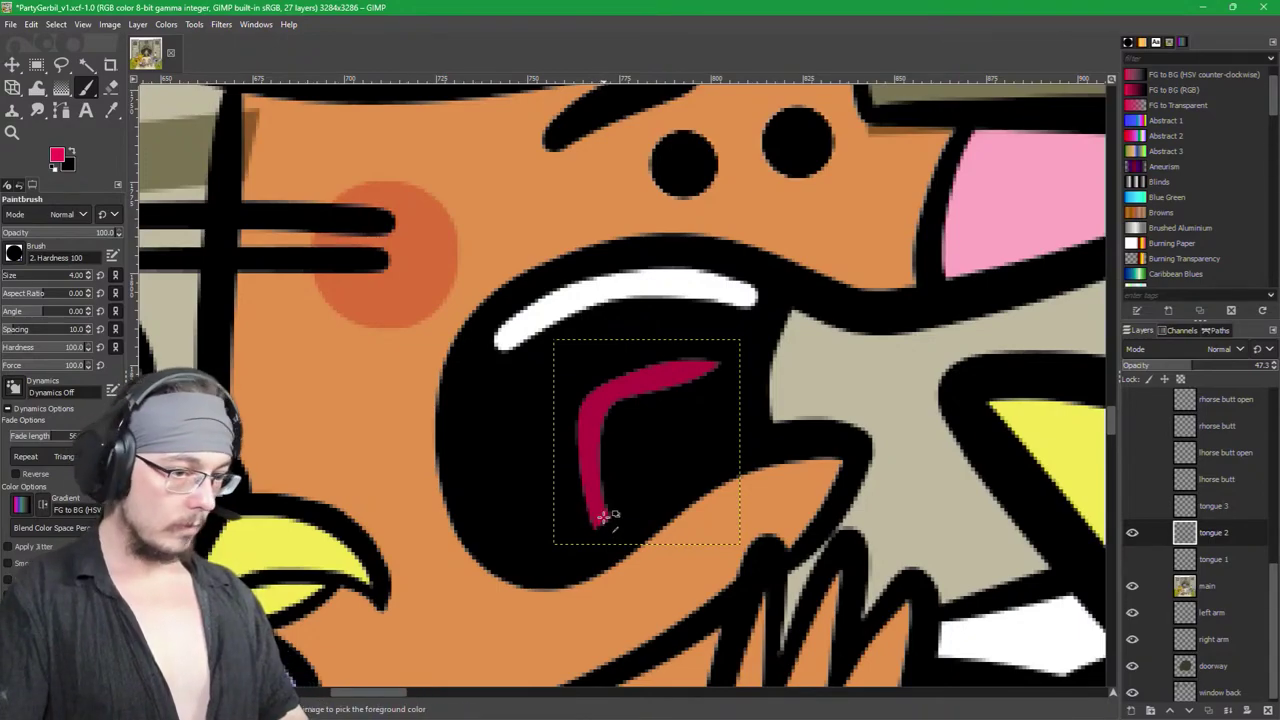
pyautogui.moveTo(603, 514)
pyautogui.mouseDown()
pyautogui.moveTo(644, 443)
pyautogui.moveTo(606, 443)
pyautogui.moveTo(654, 349)
pyautogui.mouseUp()
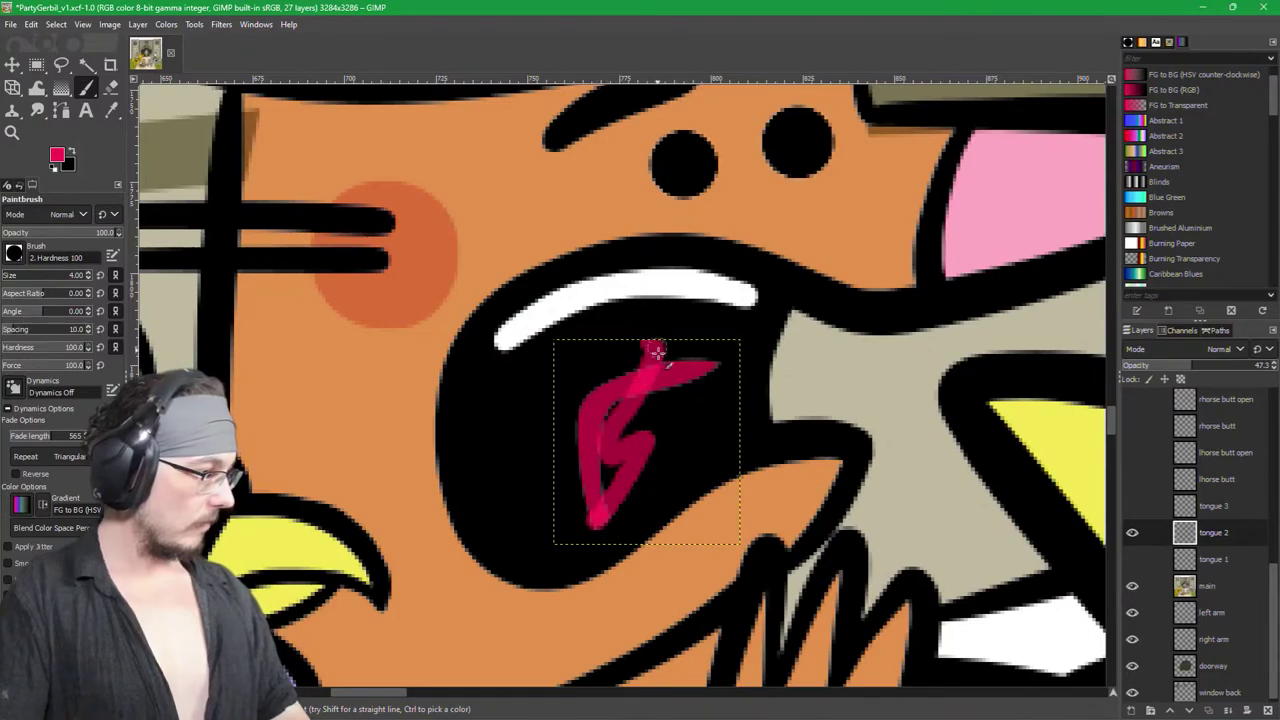
pyautogui.hotkey('ctrl', 'z')
pyautogui.moveTo(598, 517)
pyautogui.mouseDown()
pyautogui.moveTo(638, 444)
pyautogui.moveTo(590, 454)
pyautogui.moveTo(617, 377)
pyautogui.mouseUp()
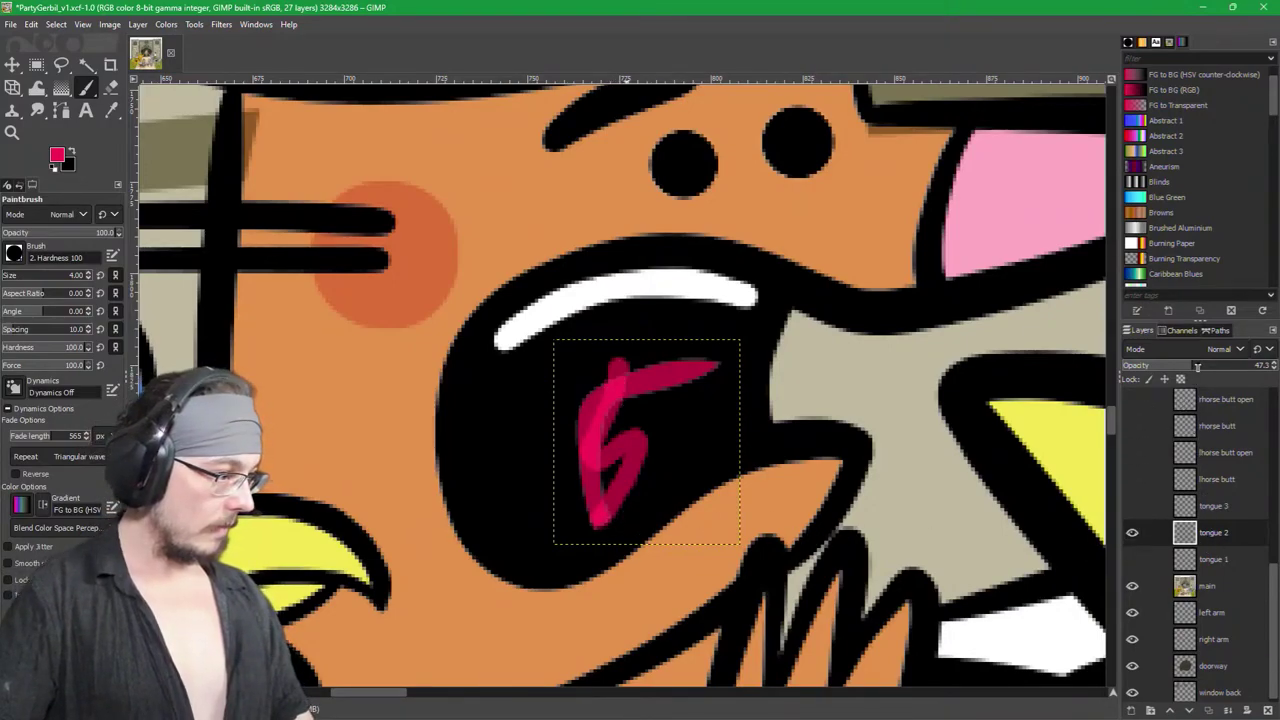
pyautogui.hotkey('ctrl', 'z')
# Step: Hide tongue 2, show tongue 3, and make tongue 3 the active layer at 48.6 opacity
pyautogui.press('f')
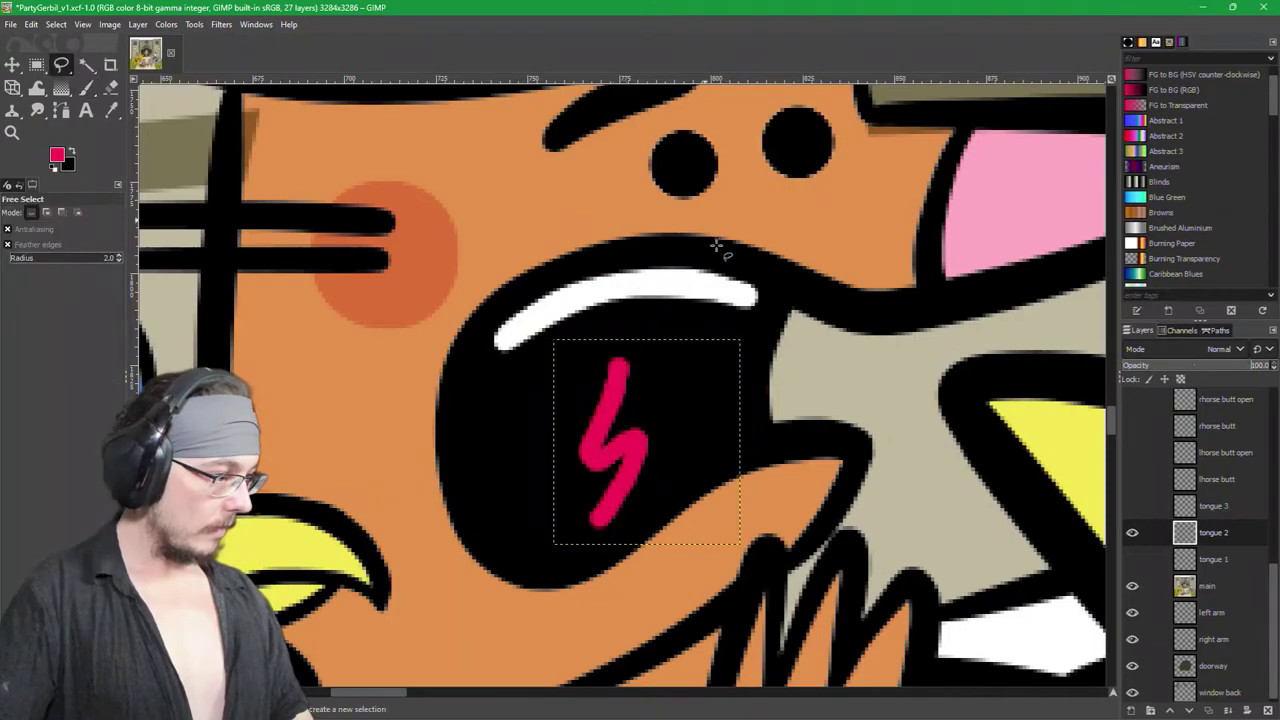
pyautogui.click(1133, 534)
pyautogui.click(1132, 506)
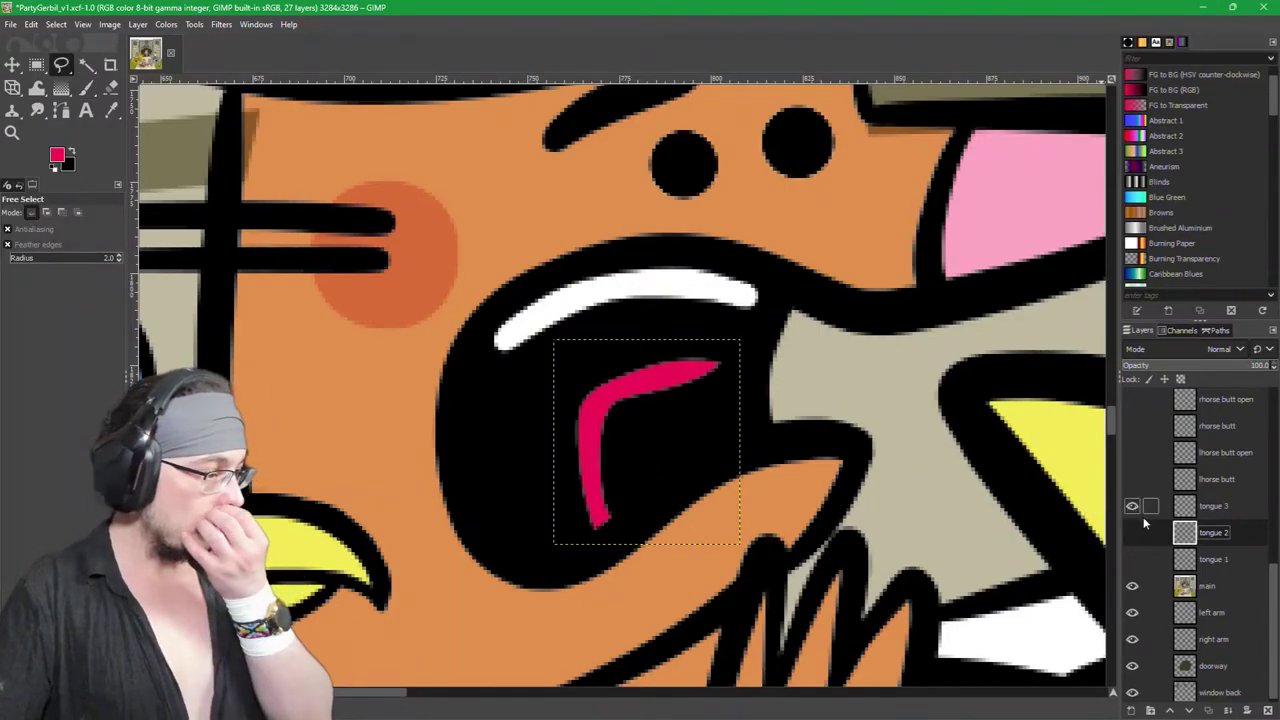
pyautogui.click(1193, 509)
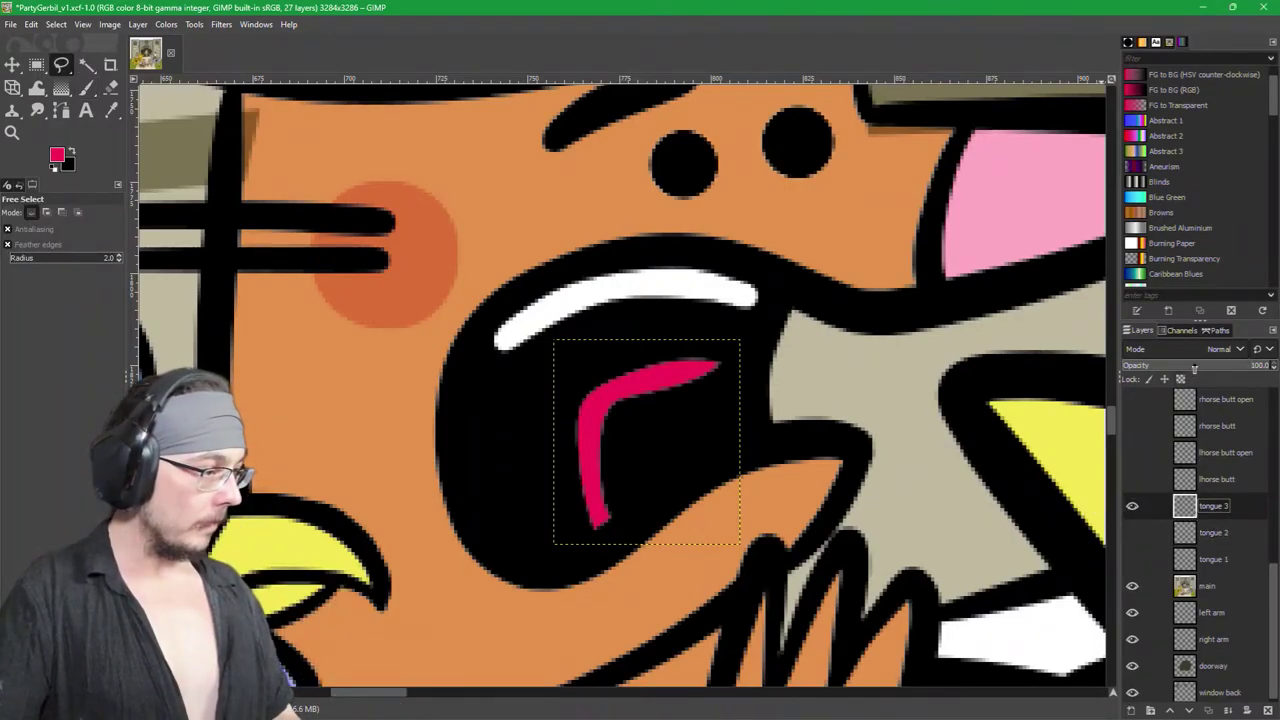
pyautogui.click(1193, 369)
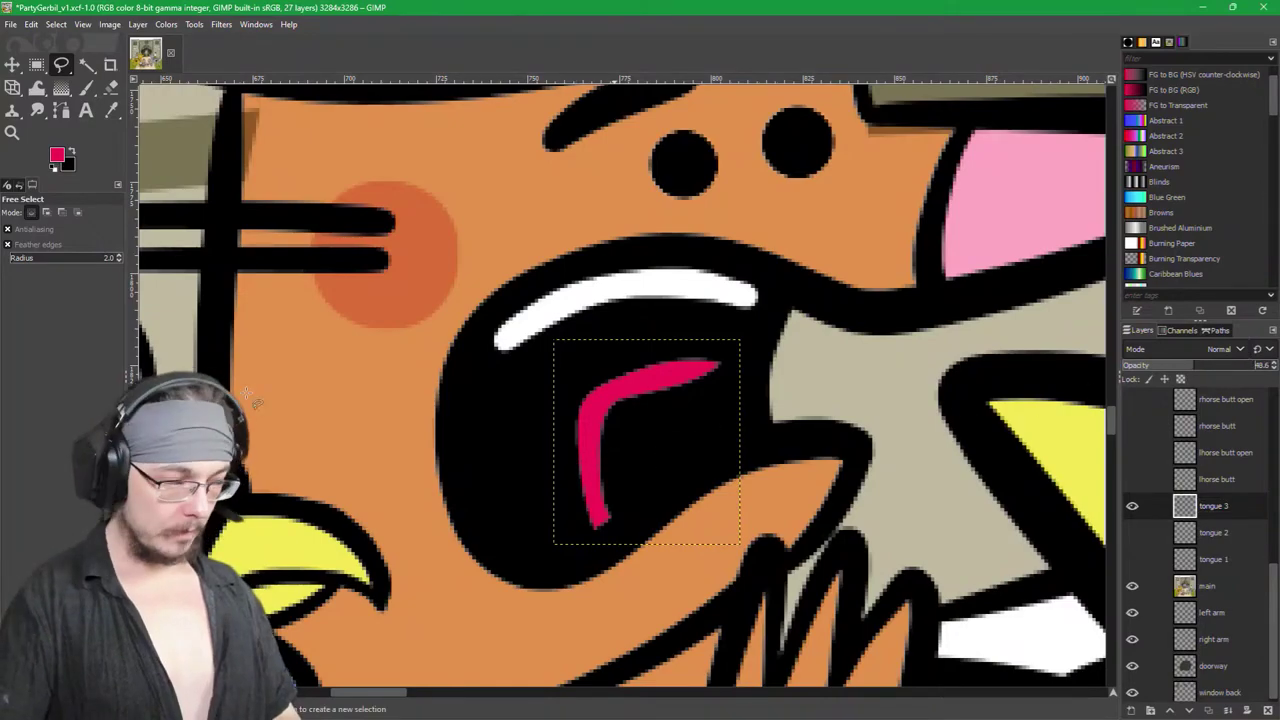
# Step: Paint out the tongue on the tongue 3 layer in black
pyautogui.press('p')
pyautogui.moveTo(620, 449)
pyautogui.mouseDown()
pyautogui.moveTo(623, 409)
pyautogui.moveTo(612, 416)
pyautogui.mouseUp()
pyautogui.press('x')
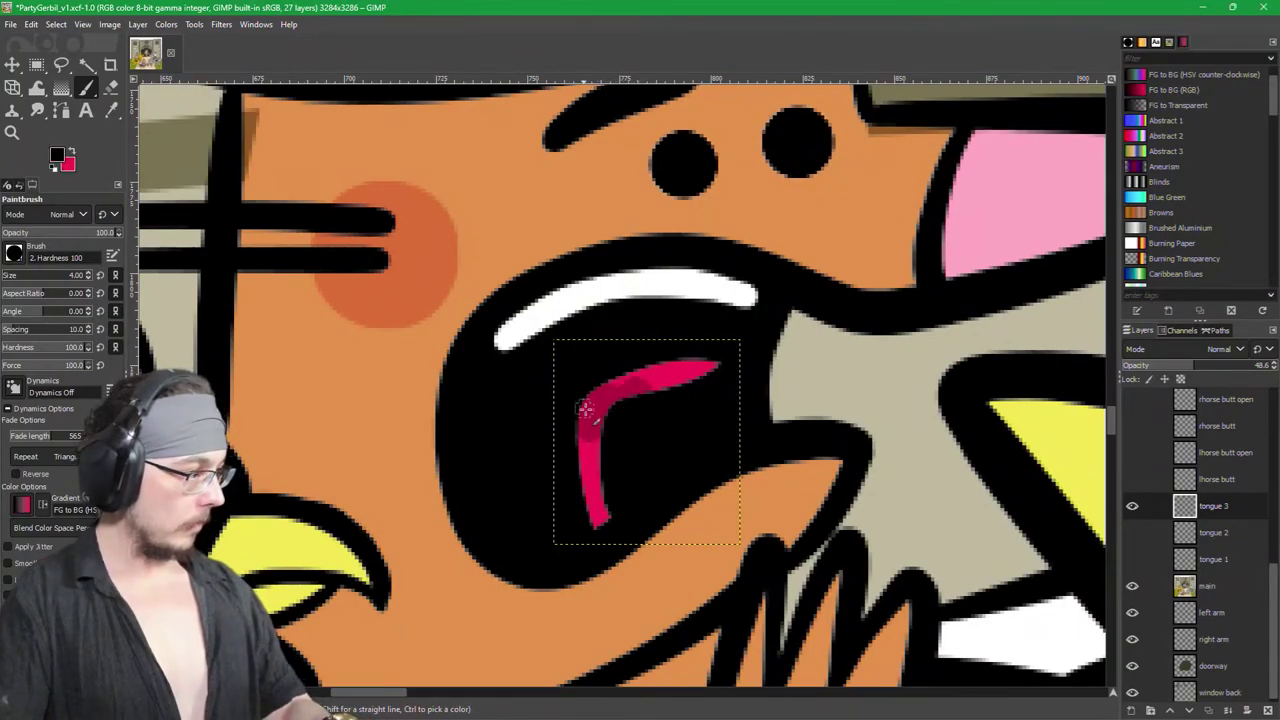
pyautogui.moveTo(628, 388); pyautogui.dragTo(700, 383)
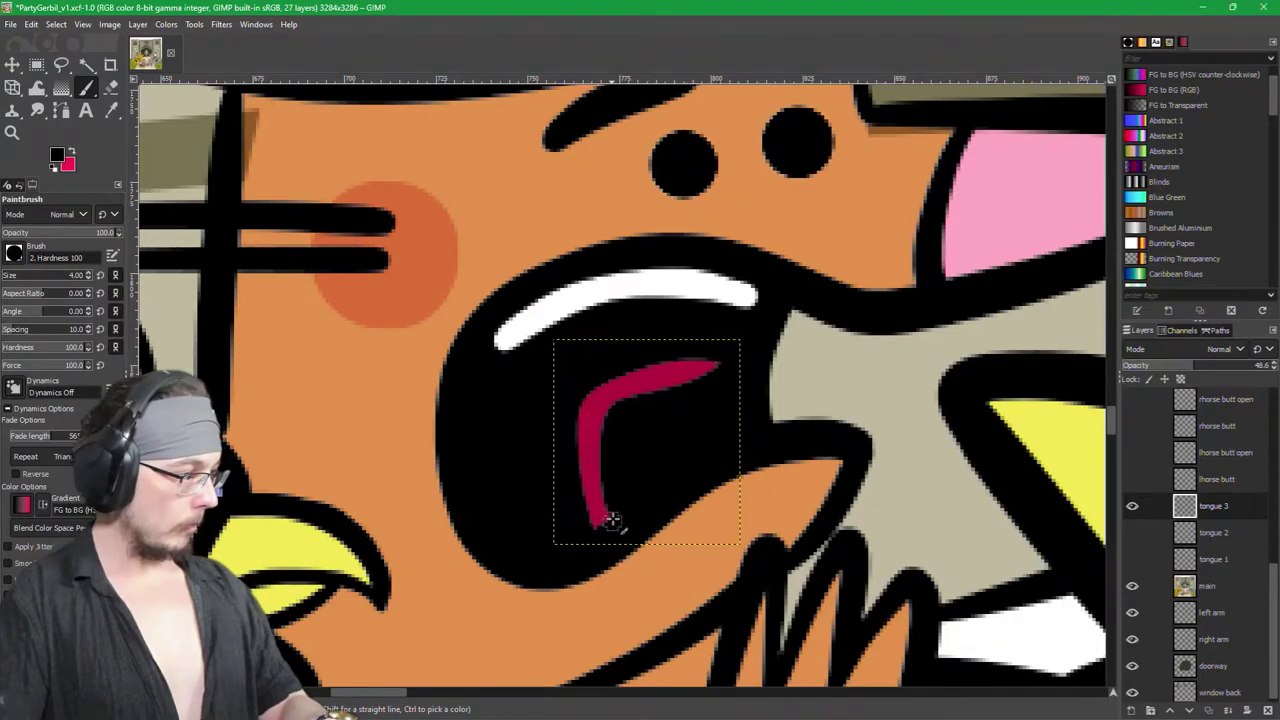
# Step: Paint a pink tongue shaped like a 3 on the tongue 3 layer and restore the layer's opacity to 100
pyautogui.press('x')
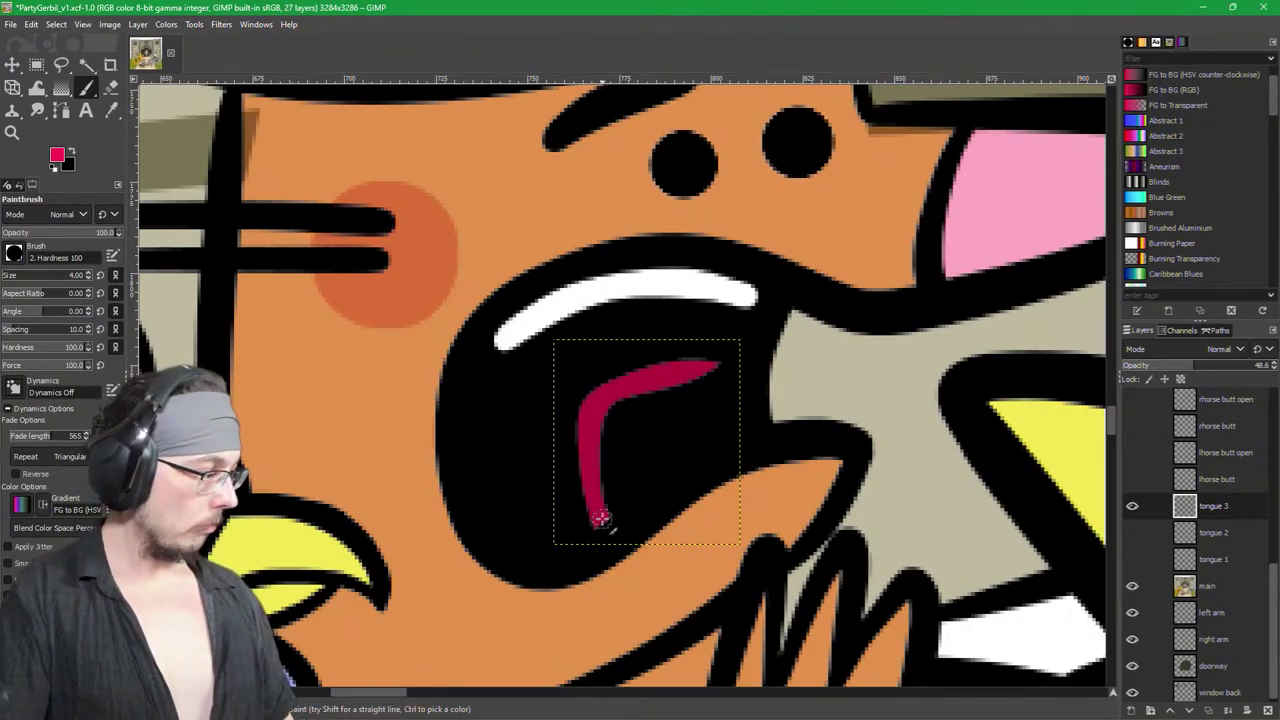
pyautogui.moveTo(606, 518); pyautogui.dragTo(641, 500)
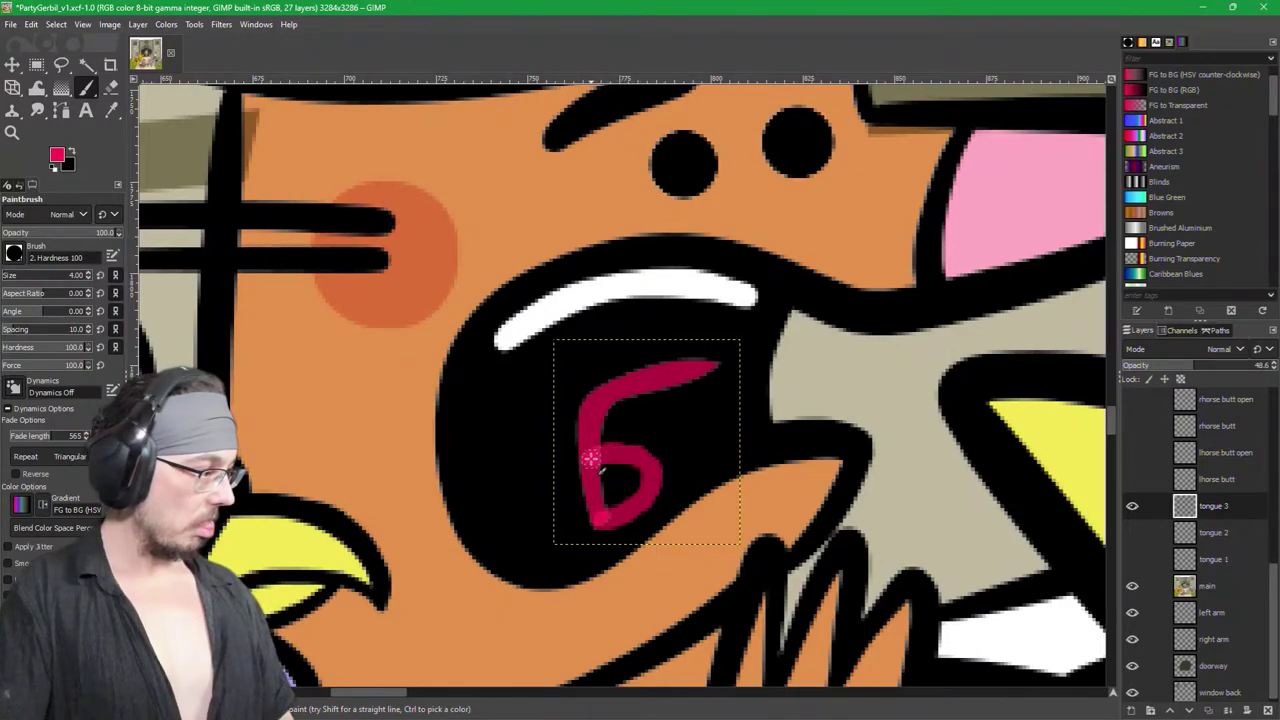
pyautogui.moveTo(649, 435); pyautogui.dragTo(637, 398)
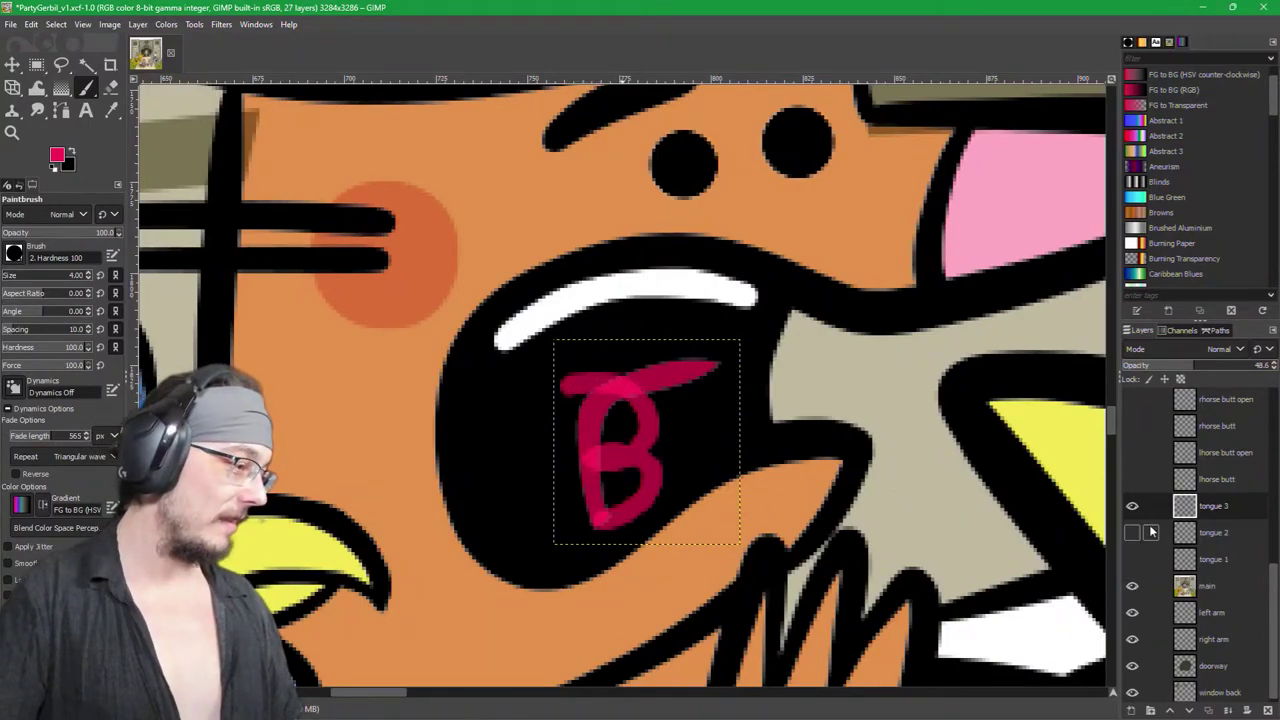
pyautogui.hotkey('ctrl', 'z')
pyautogui.hotkey('ctrl', 'z')
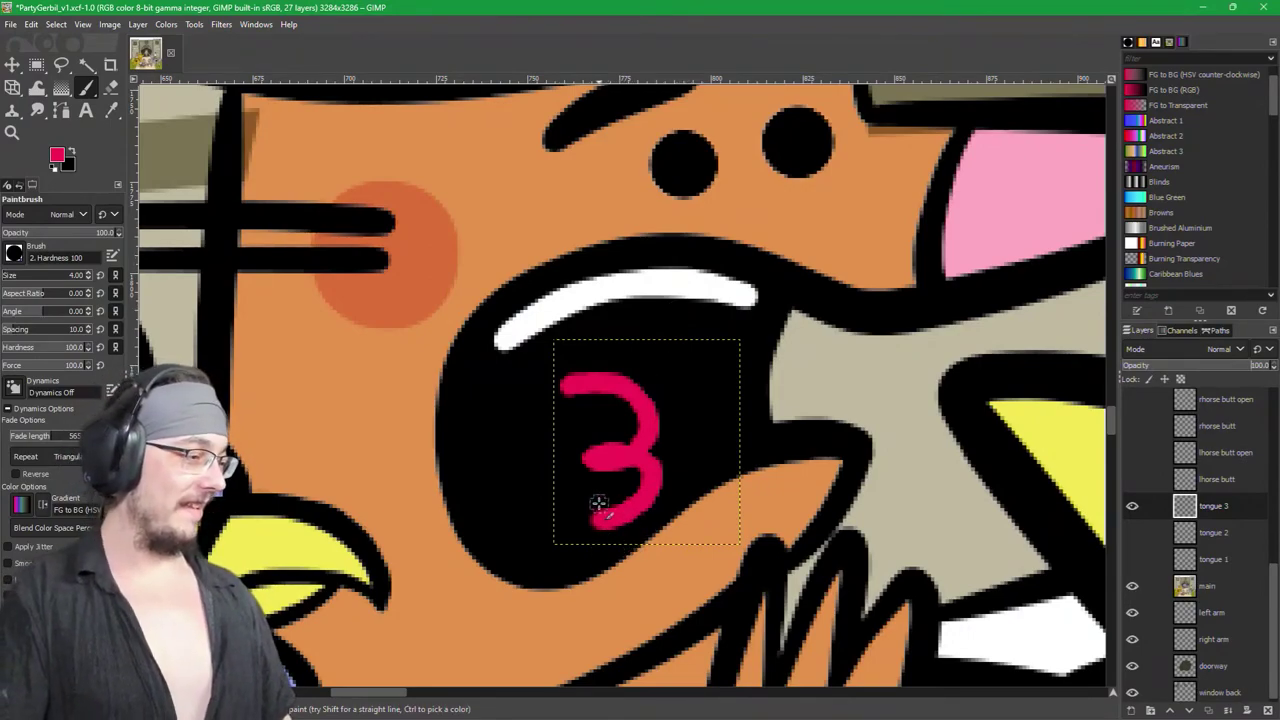
# Step: Hide tongue 3 and paint out the original tongue on the main layer with the mouth's sampled black
pyautogui.press('f')
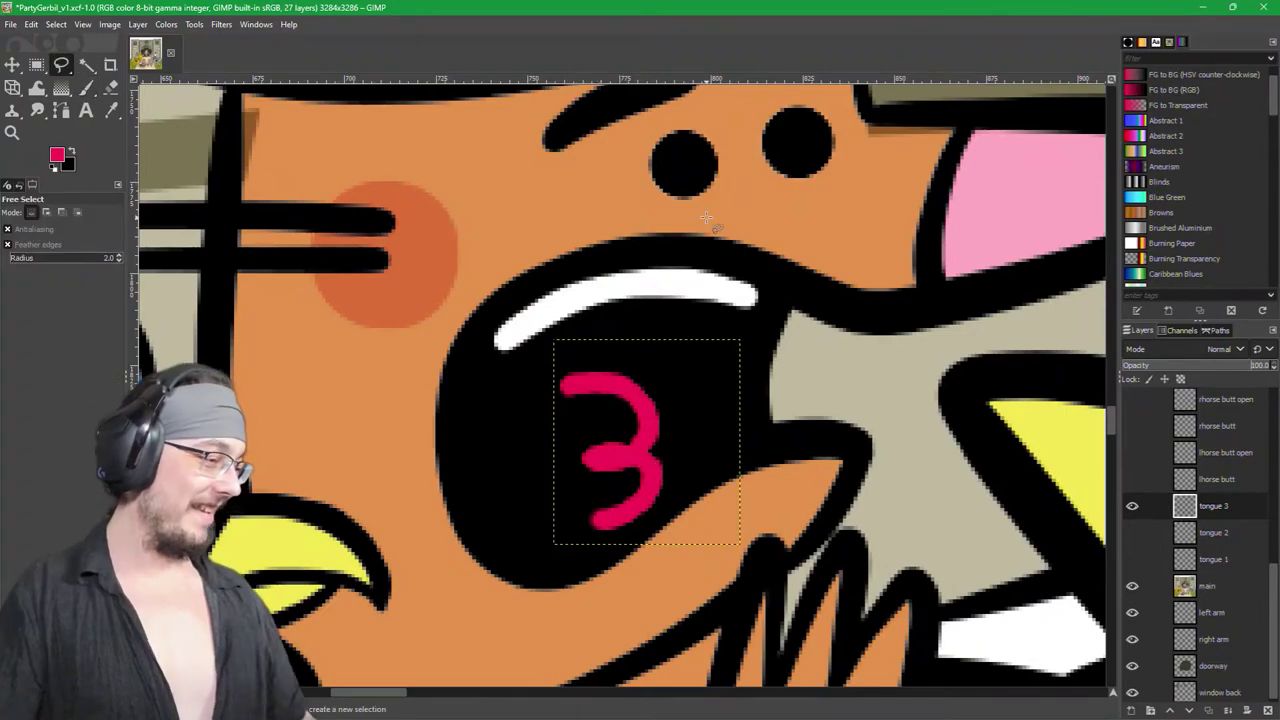
pyautogui.click(1132, 506)
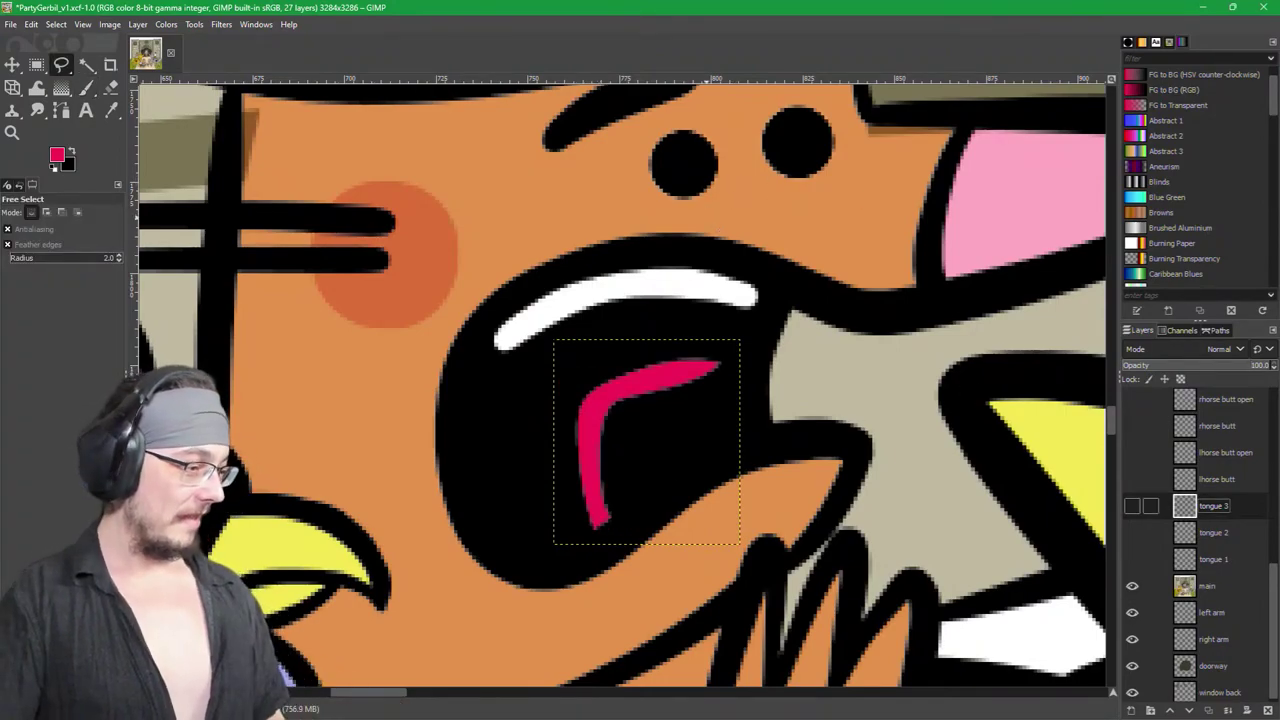
pyautogui.press('p')
pyautogui.click(1190, 594)
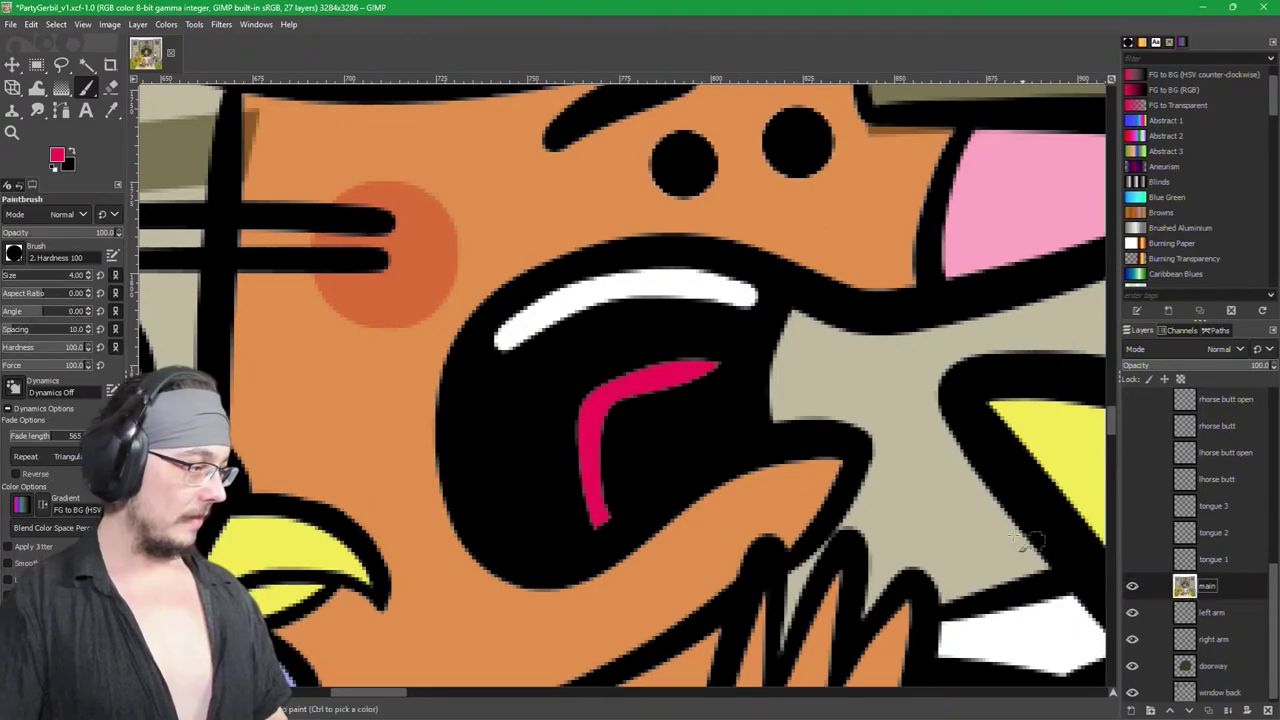
pyautogui.keyDown('ctrl'); pyautogui.click(645, 468); pyautogui.keyUp('ctrl')
pyautogui.moveTo(636, 400)
pyautogui.mouseDown()
pyautogui.moveTo(594, 417)
pyautogui.moveTo(635, 382)
pyautogui.moveTo(579, 406)
pyautogui.moveTo(609, 442)
pyautogui.moveTo(570, 473)
pyautogui.moveTo(606, 476)
pyautogui.moveTo(605, 522)
pyautogui.mouseUp()
pyautogui.moveTo(656, 399)
pyautogui.mouseDown()
pyautogui.moveTo(633, 378)
pyautogui.moveTo(678, 361)
pyautogui.moveTo(671, 397)
pyautogui.moveTo(695, 370)
pyautogui.mouseUp()
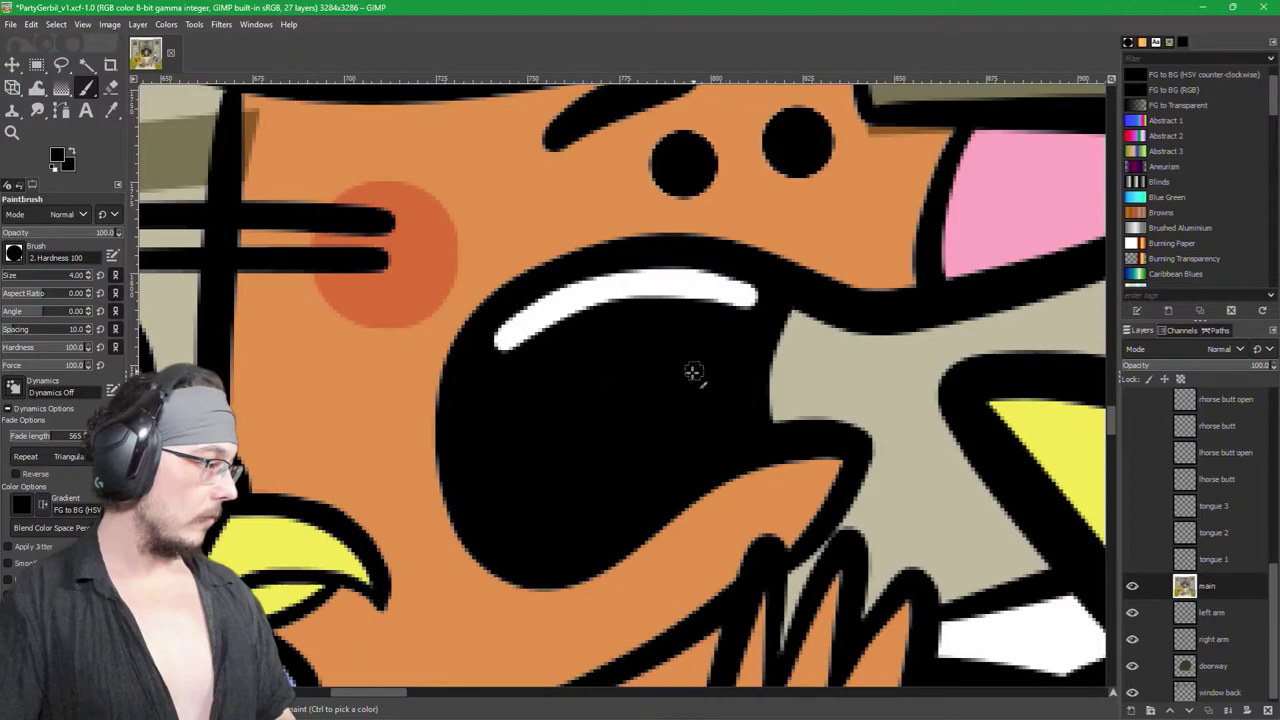
# Step: Sample the face's orange as the foreground colour and the teeth's white as the background colour
pyautogui.keyDown('ctrl'); pyautogui.click(758, 501); pyautogui.keyUp('ctrl')
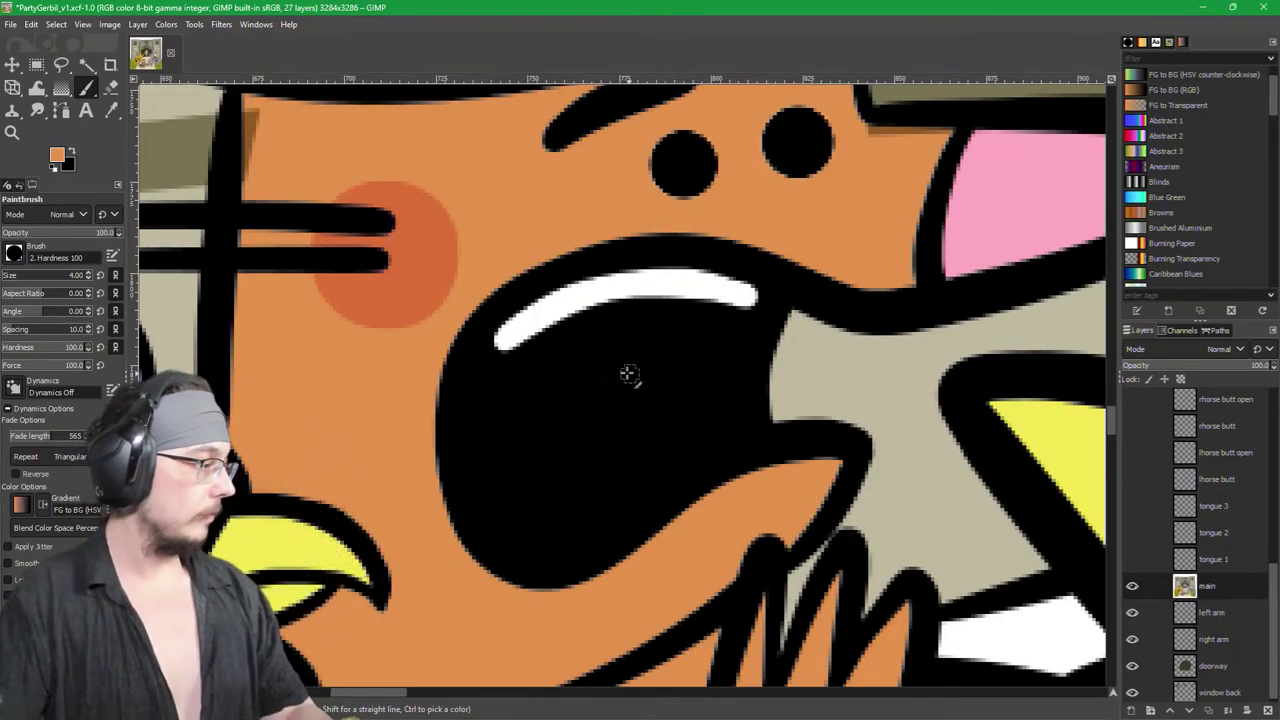
pyautogui.press('x')
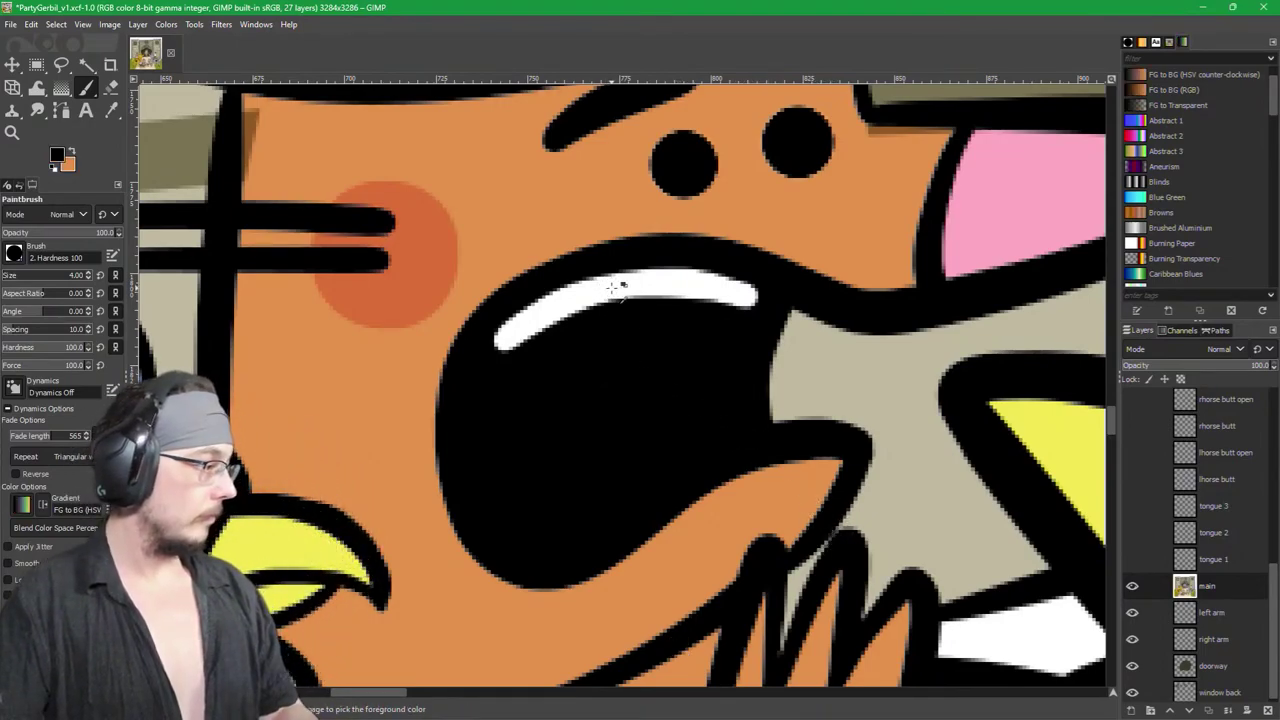
pyautogui.keyDown('ctrl'); pyautogui.click(612, 288); pyautogui.keyUp('ctrl')
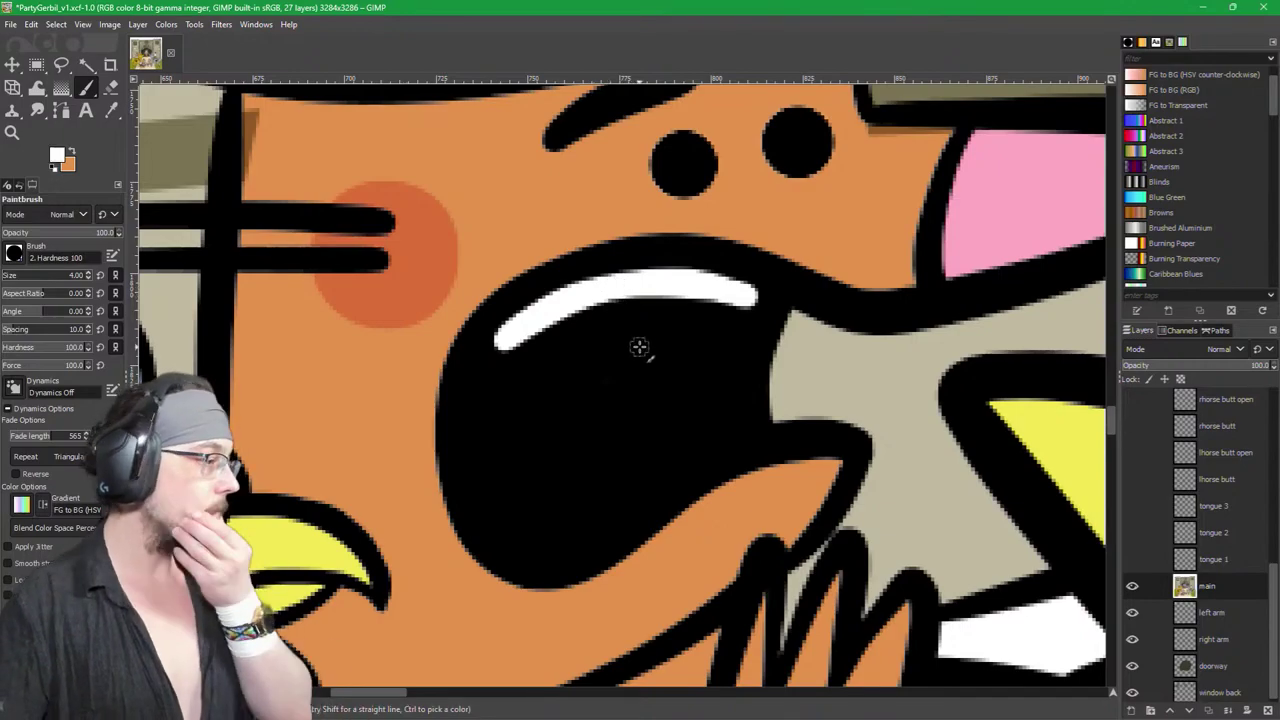
pyautogui.press('x')
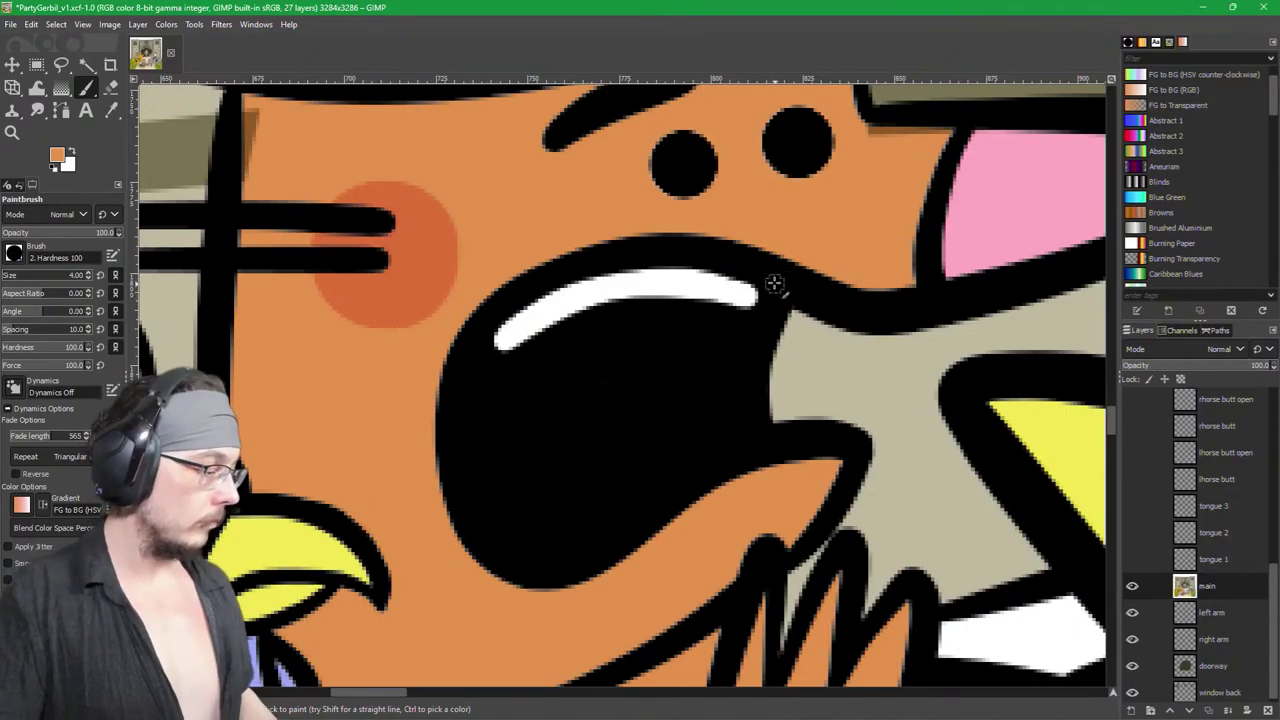
# Step: Save the file, then paint over most of the gerbil's open mouth in orange at brush size 14, leaving a small gap
pyautogui.press(']')
pyautogui.press(']')
pyautogui.press(']')
pyautogui.press(']')
pyautogui.press(']')
pyautogui.press(']')
pyautogui.press(']')
pyautogui.press(']')
pyautogui.press(']')
pyautogui.press(']')
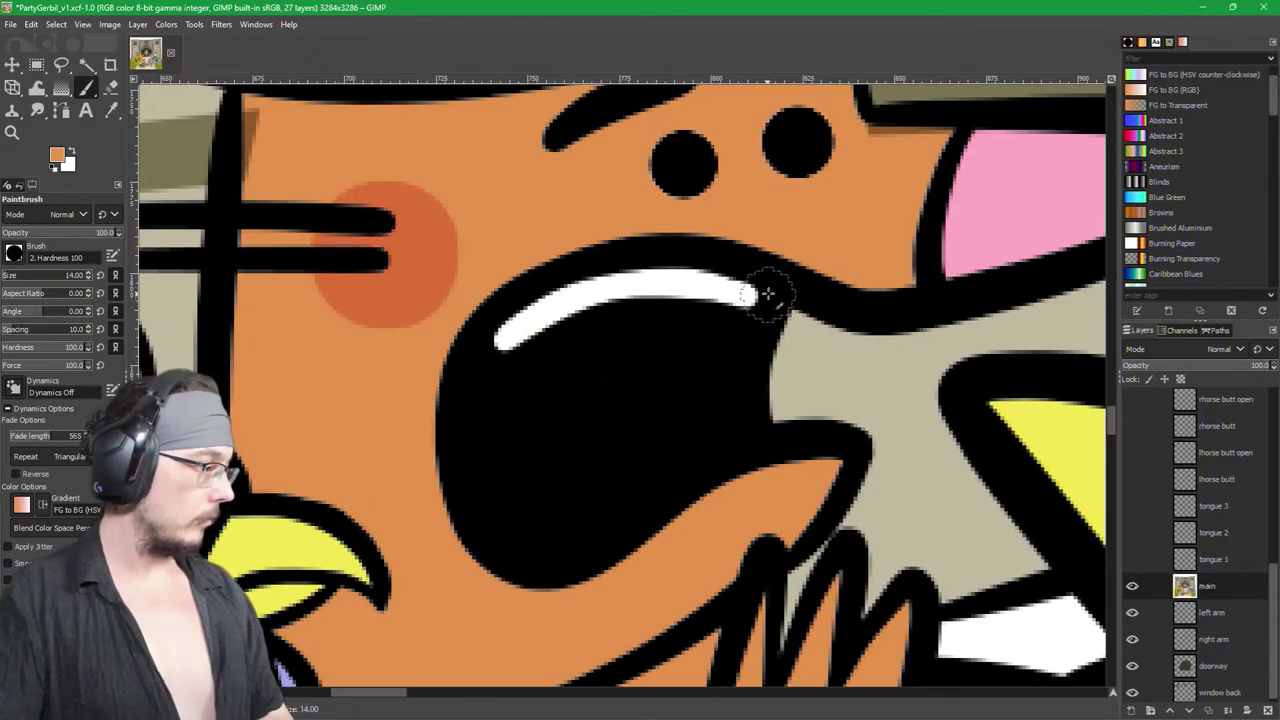
pyautogui.hotkey('ctrl', 's')
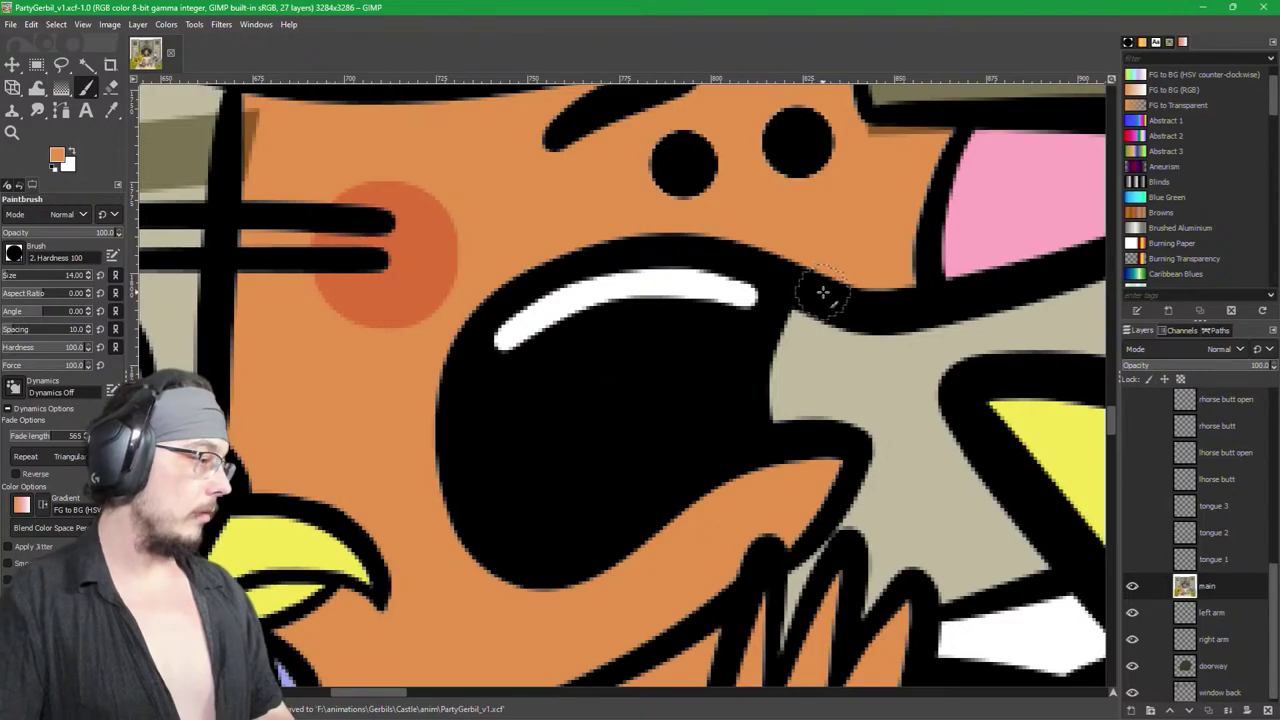
pyautogui.moveTo(855, 285)
pyautogui.mouseDown()
pyautogui.moveTo(716, 263)
pyautogui.moveTo(737, 255)
pyautogui.moveTo(680, 255)
pyautogui.moveTo(612, 259)
pyautogui.moveTo(519, 297)
pyautogui.moveTo(465, 359)
pyautogui.moveTo(449, 424)
pyautogui.moveTo(454, 506)
pyautogui.moveTo(495, 574)
pyautogui.moveTo(572, 578)
pyautogui.moveTo(662, 510)
pyautogui.moveTo(815, 453)
pyautogui.moveTo(821, 439)
pyautogui.moveTo(717, 466)
pyautogui.moveTo(572, 546)
pyautogui.moveTo(512, 558)
pyautogui.moveTo(472, 487)
pyautogui.moveTo(496, 359)
pyautogui.moveTo(631, 312)
pyautogui.moveTo(760, 312)
pyautogui.moveTo(600, 306)
pyautogui.moveTo(491, 437)
pyautogui.moveTo(545, 470)
pyautogui.moveTo(523, 528)
pyautogui.moveTo(550, 550)
pyautogui.moveTo(598, 470)
pyautogui.moveTo(614, 377)
pyautogui.mouseUp()
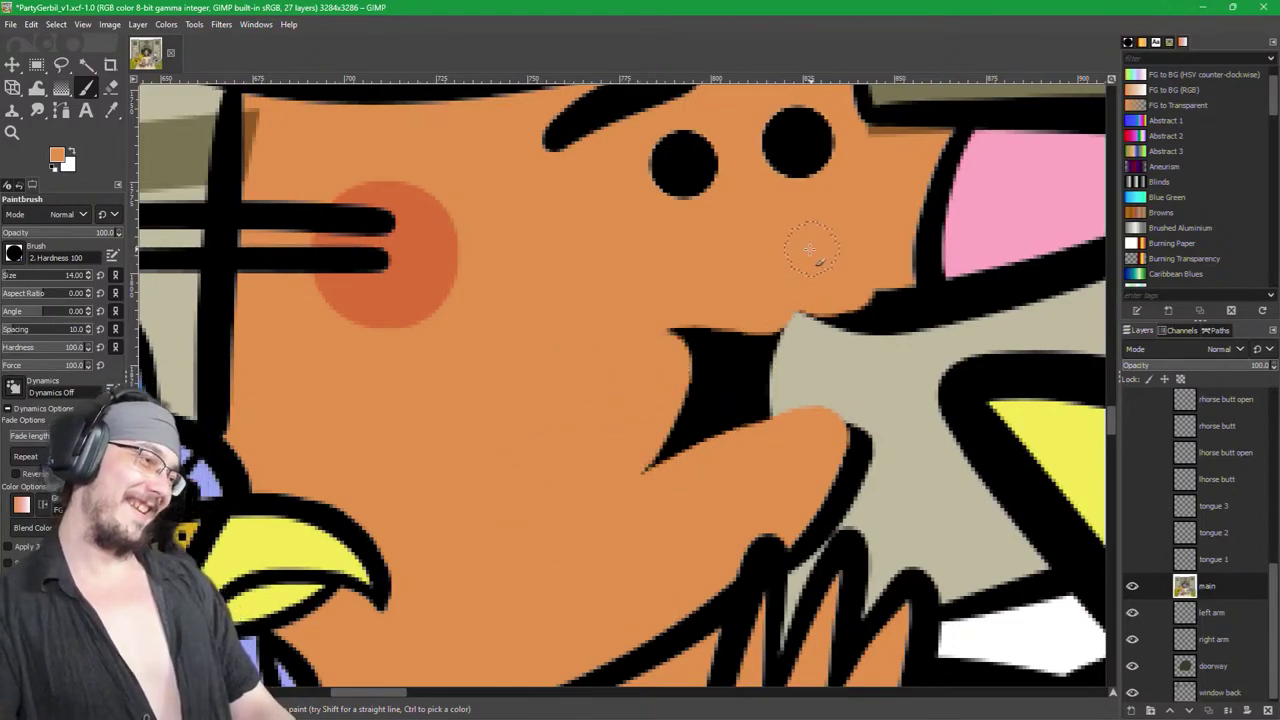
pyautogui.moveTo(819, 283); pyautogui.dragTo(806, 303)
pyautogui.moveTo(758, 385); pyautogui.dragTo(750, 408)
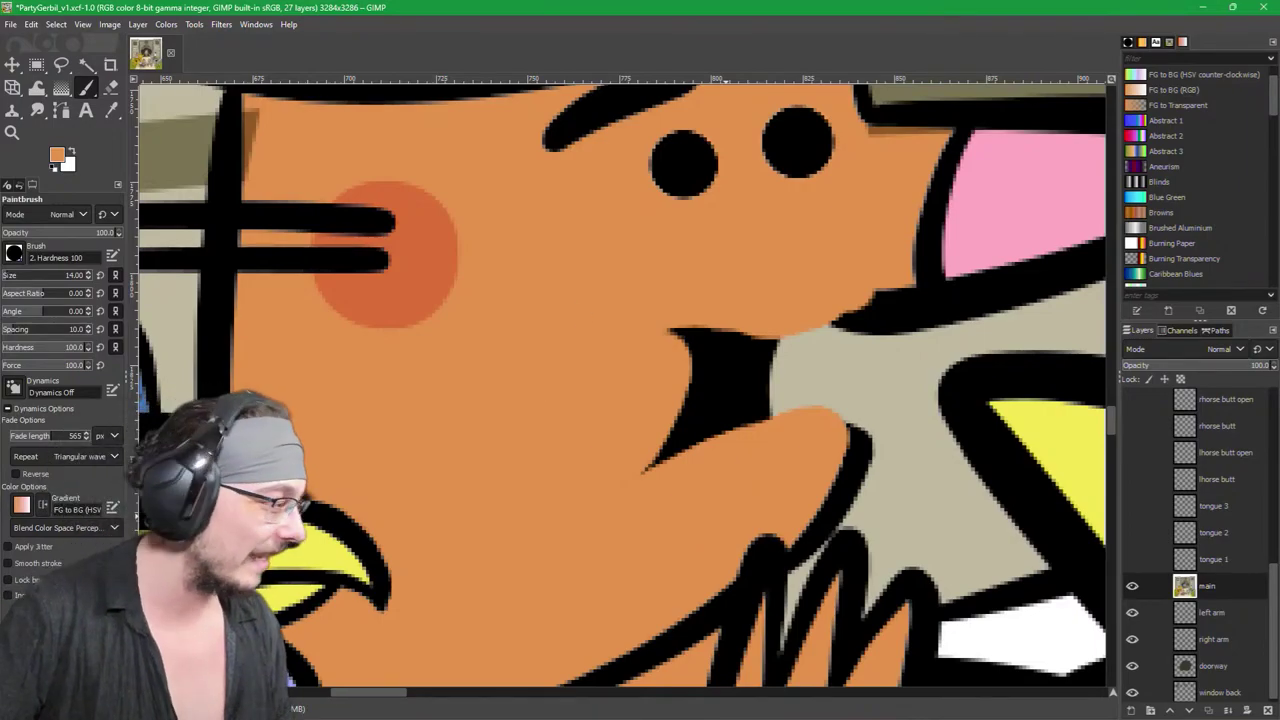
pyautogui.press('f')
pyautogui.press('p')
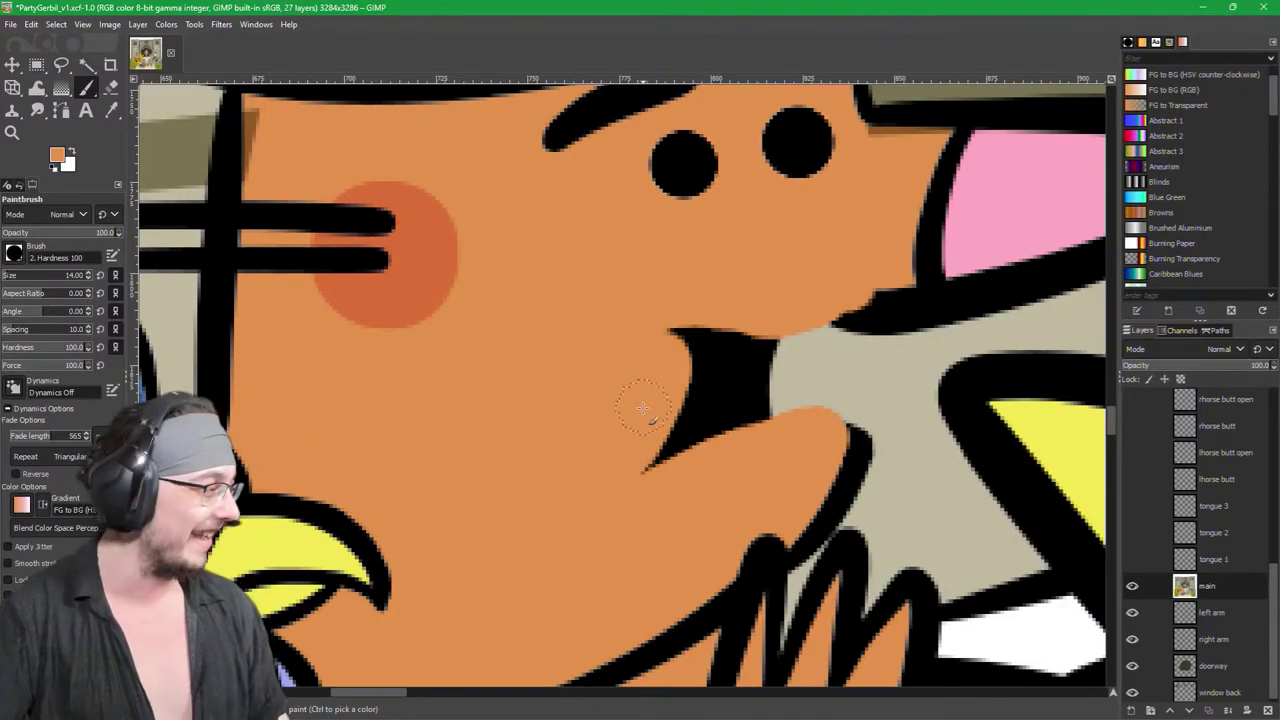
# Step: Paint a small white tooth at the upper edge of the mouth gap at brush size 8 and trim it with the face's orange
pyautogui.press('x')
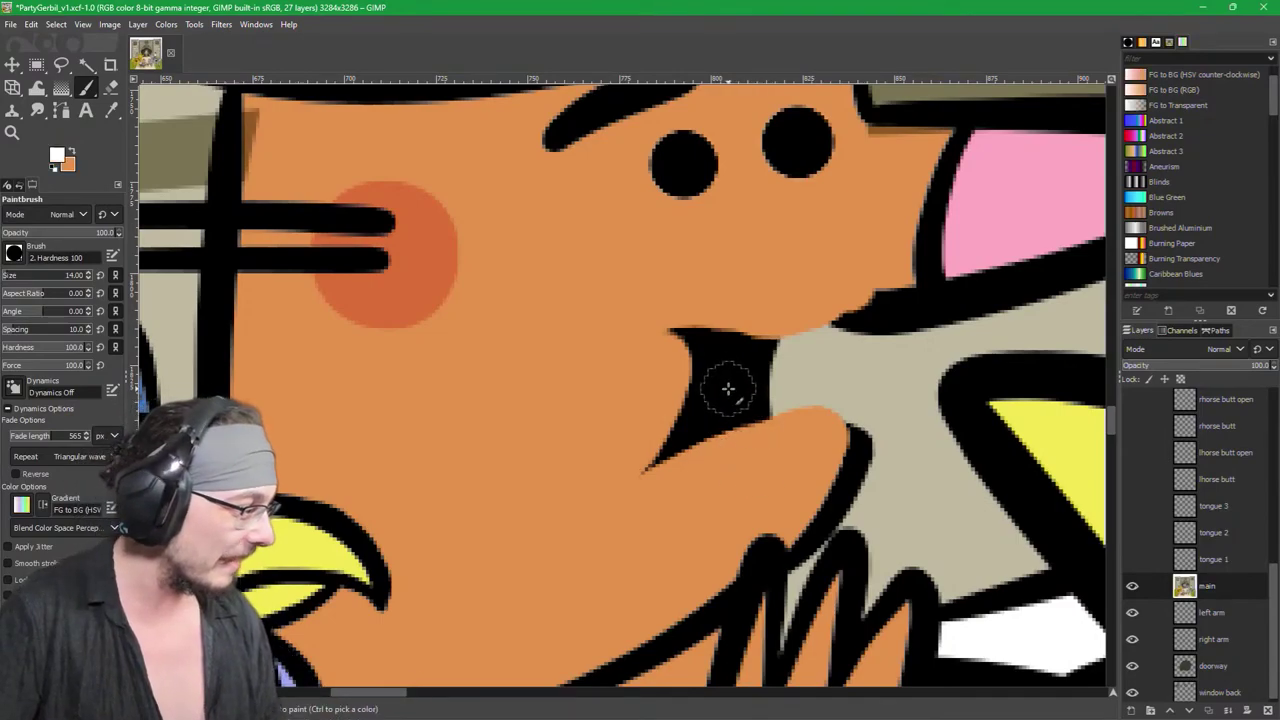
pyautogui.hotkey('shift', '[')
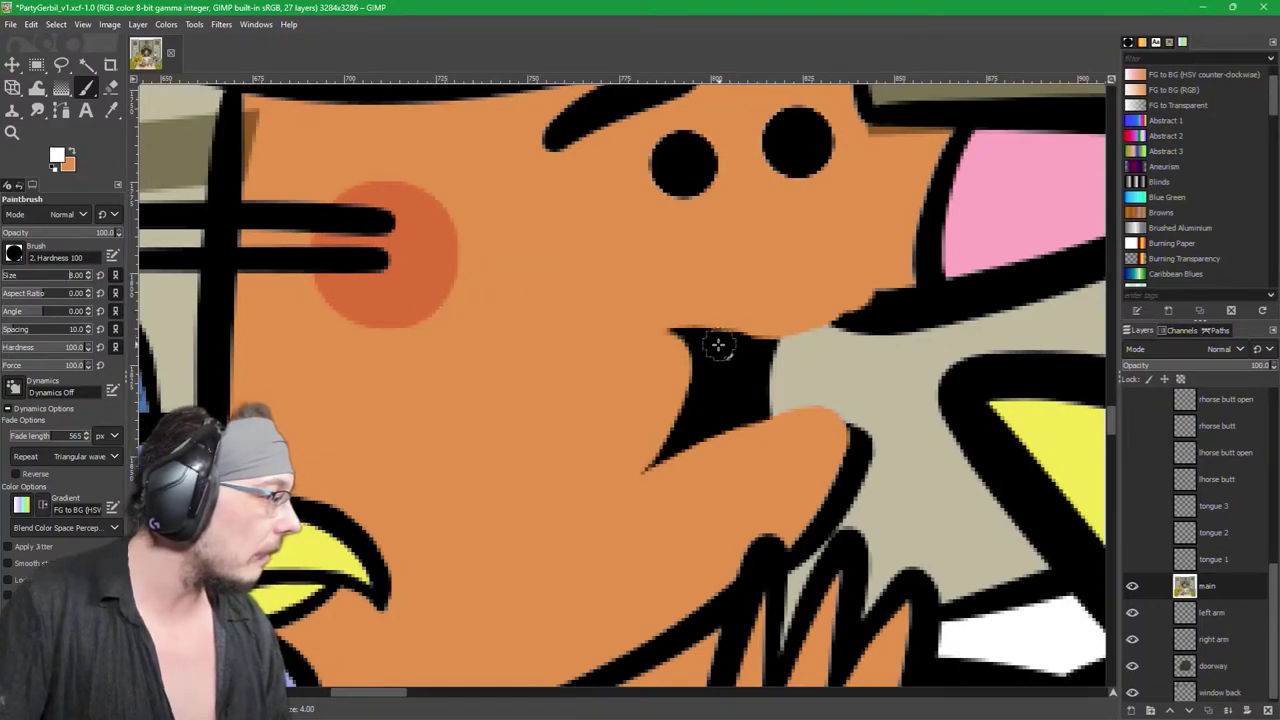
pyautogui.moveTo(722, 344); pyautogui.dragTo(676, 339)
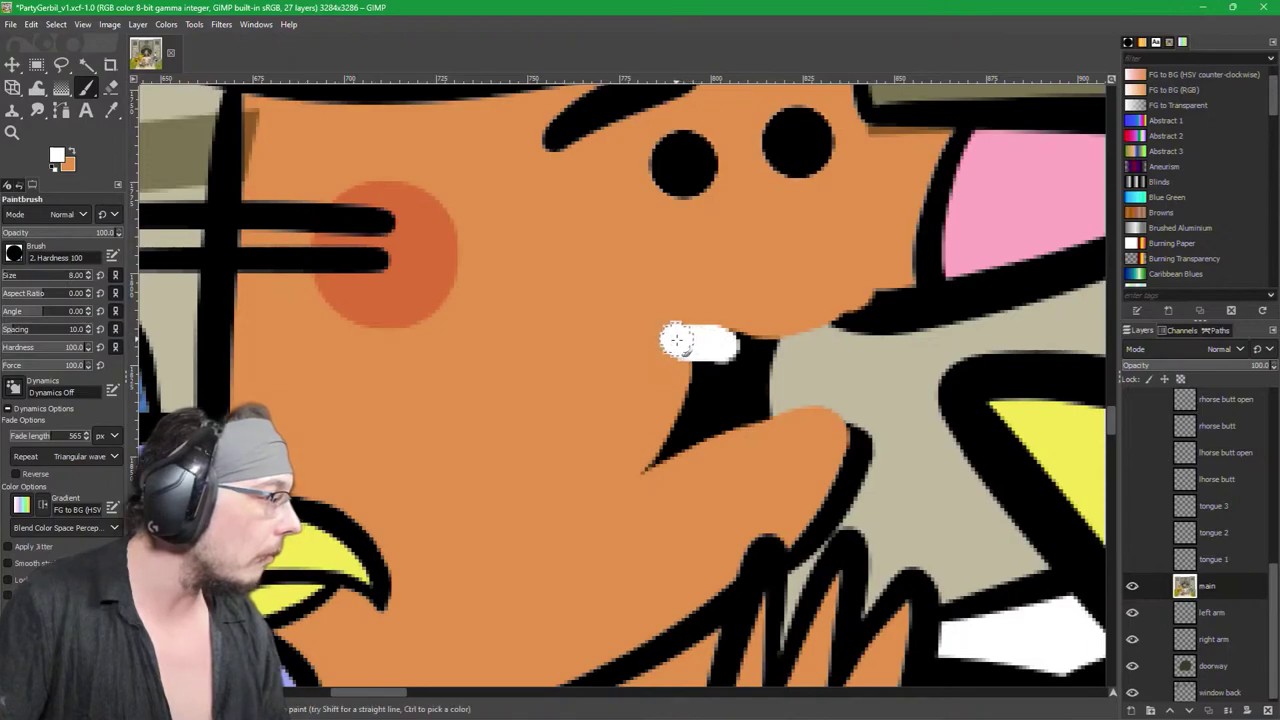
pyautogui.keyDown('ctrl'); pyautogui.click(621, 354); pyautogui.keyUp('ctrl')
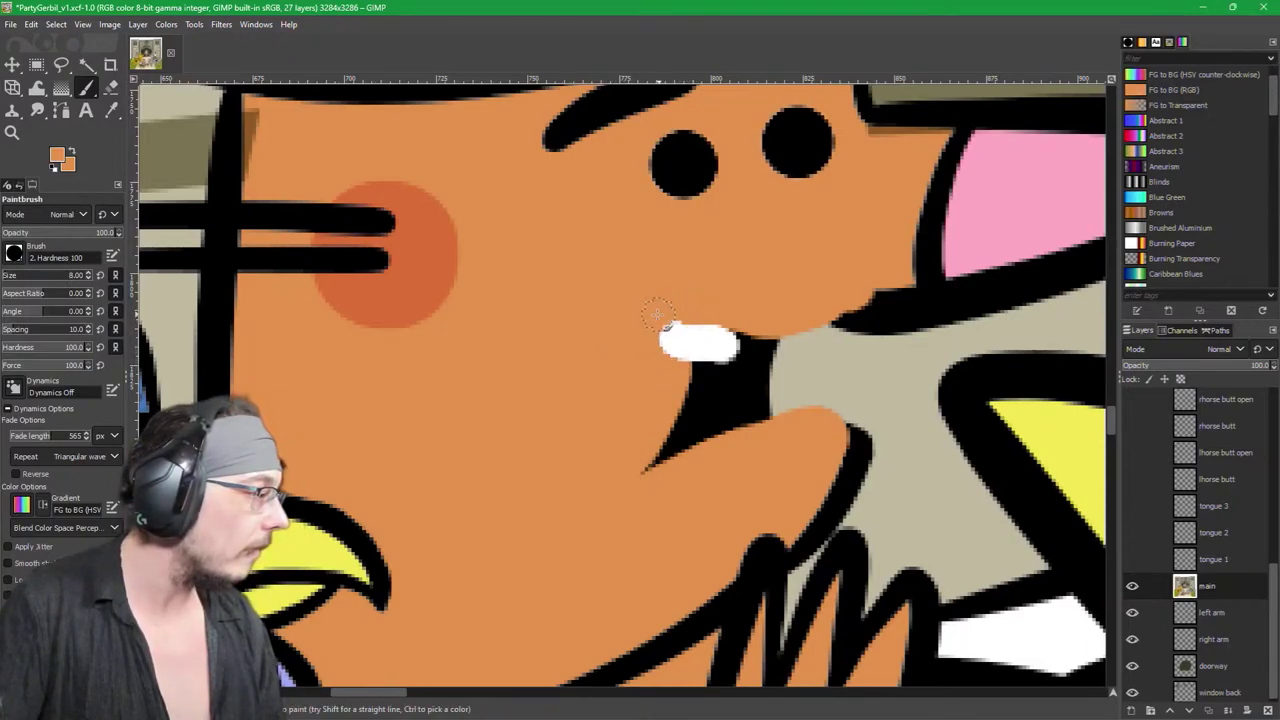
pyautogui.moveTo(670, 333)
pyautogui.mouseDown()
pyautogui.moveTo(641, 349)
pyautogui.moveTo(671, 343)
pyautogui.mouseUp()
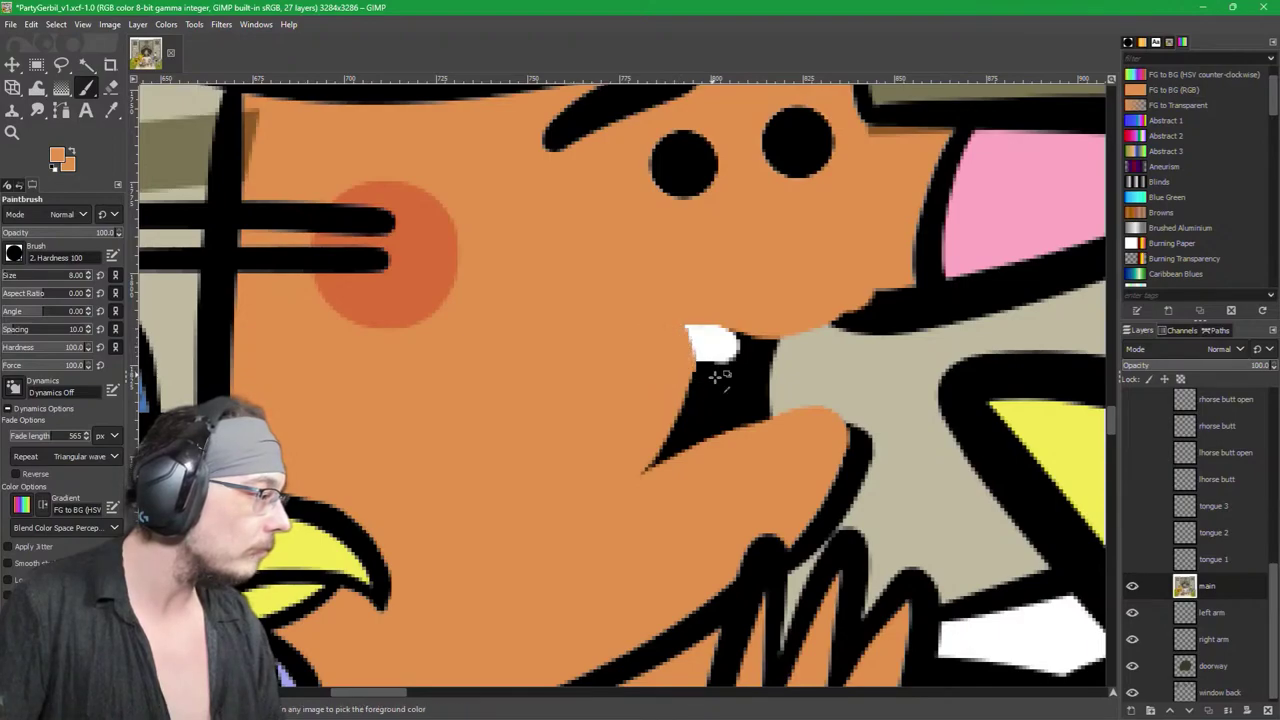
# Step: Outline the smaller mouth in black, drawing the upper lip and mouth corner at brush size 8 and the lower lip at size 5
pyautogui.press('x')
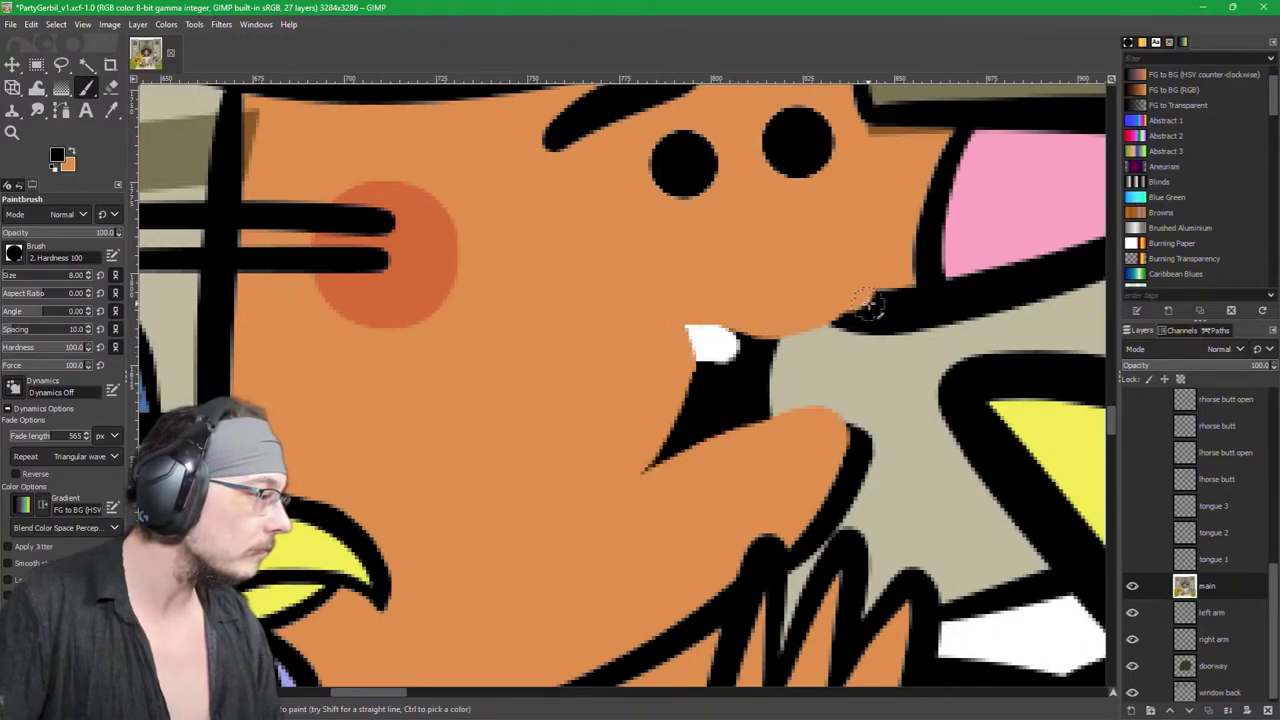
pyautogui.moveTo(872, 303)
pyautogui.mouseDown()
pyautogui.moveTo(875, 308)
pyautogui.moveTo(697, 326)
pyautogui.moveTo(635, 469)
pyautogui.moveTo(653, 481)
pyautogui.moveTo(635, 469)
pyautogui.moveTo(772, 410)
pyautogui.mouseUp()
pyautogui.moveTo(857, 449)
pyautogui.mouseDown()
pyautogui.moveTo(857, 434)
pyautogui.moveTo(860, 458)
pyautogui.mouseUp()
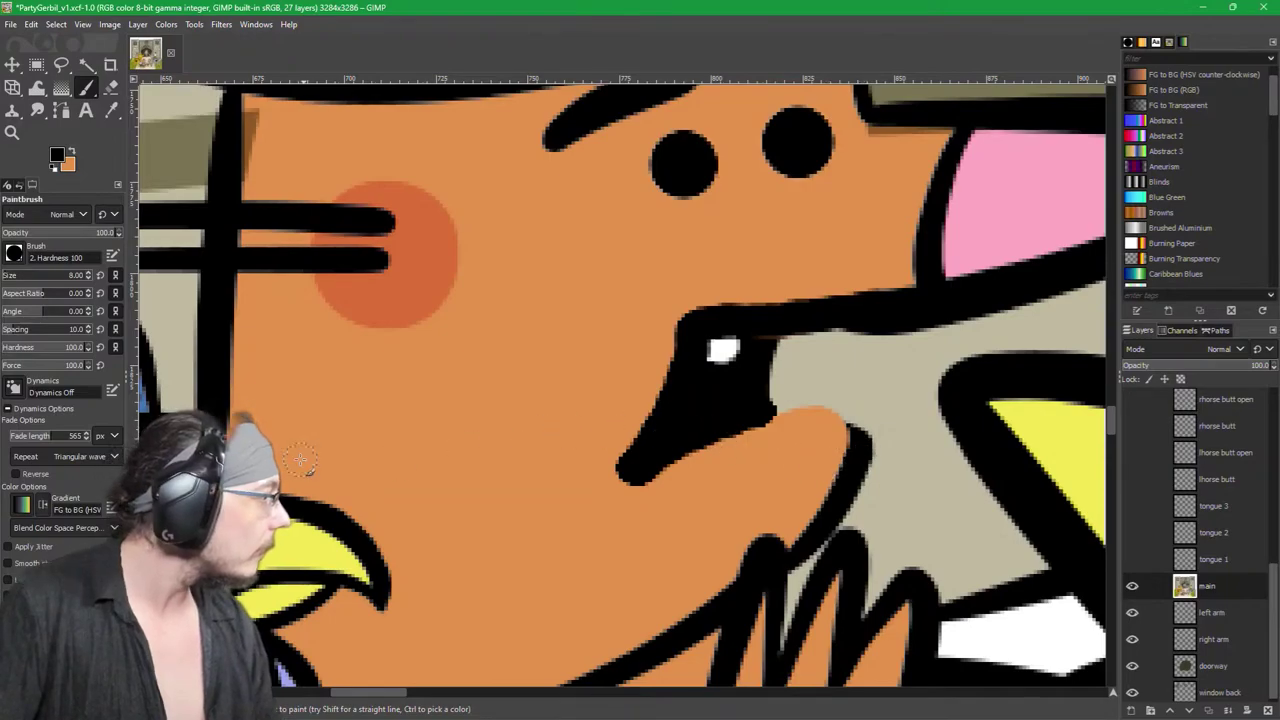
pyautogui.moveTo(76, 280); pyautogui.dragTo(69, 280)
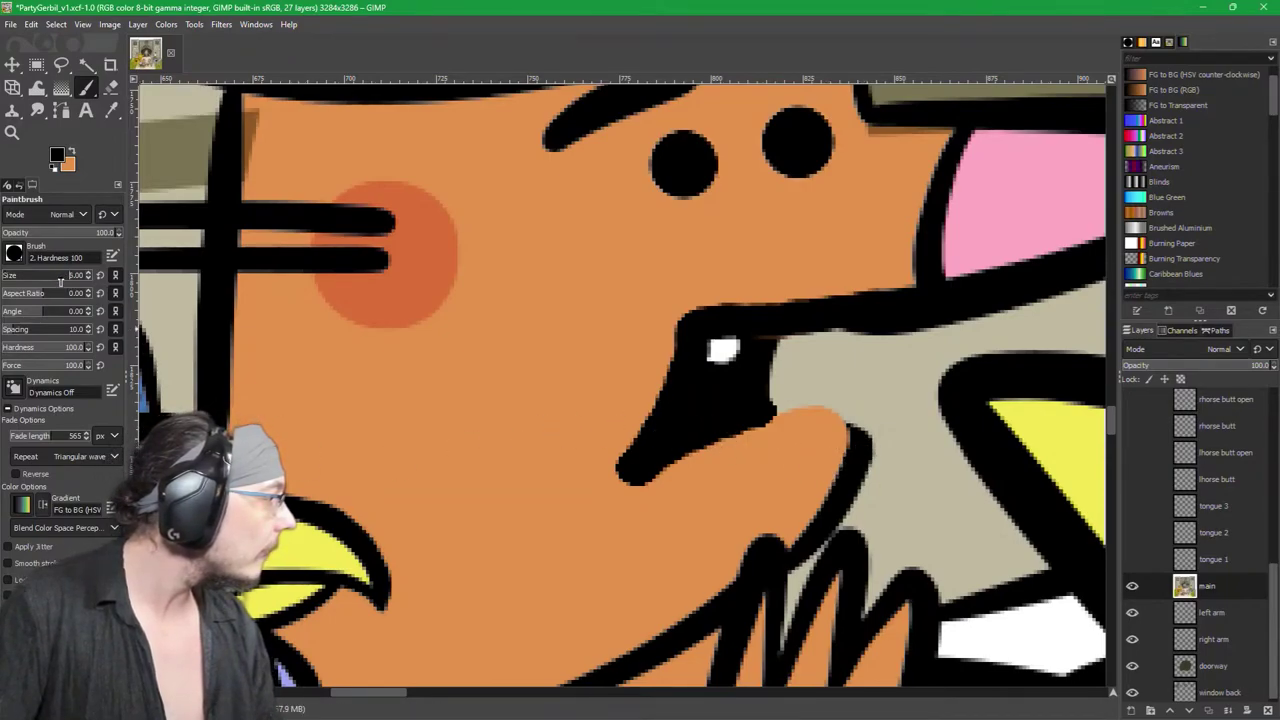
pyautogui.moveTo(862, 445)
pyautogui.mouseDown()
pyautogui.moveTo(851, 420)
pyautogui.moveTo(817, 409)
pyautogui.moveTo(729, 429)
pyautogui.mouseUp()
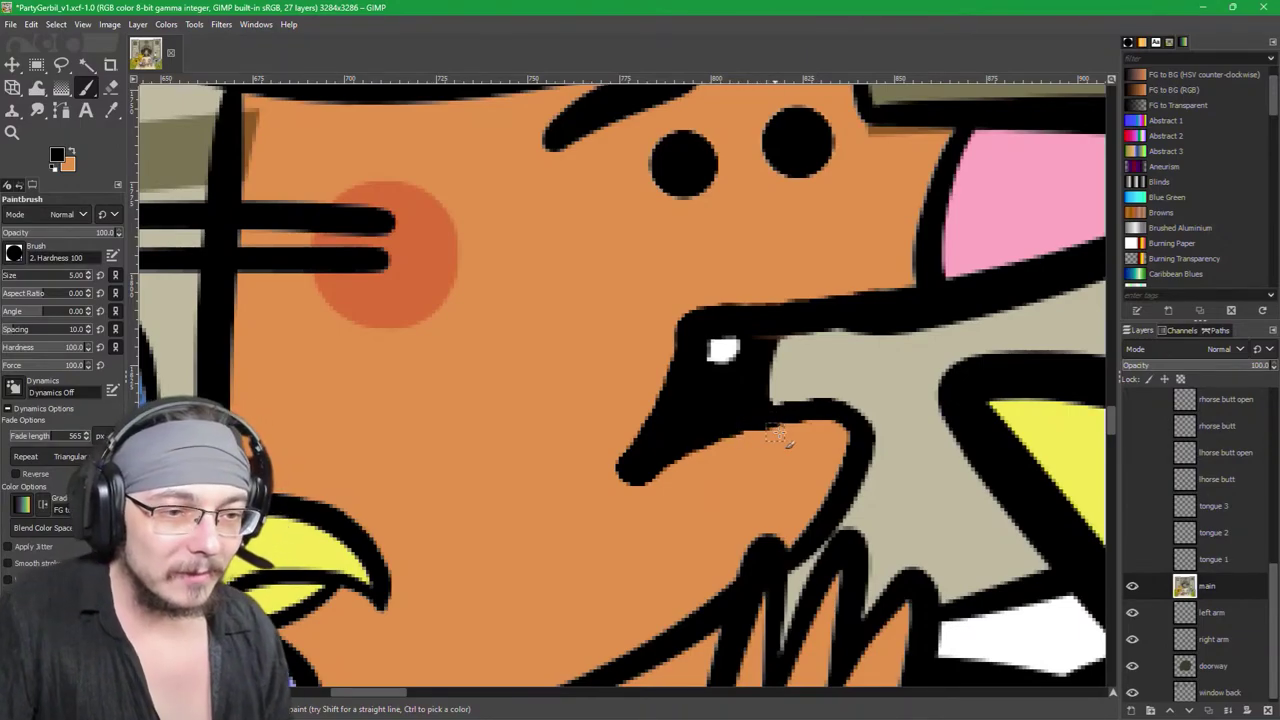
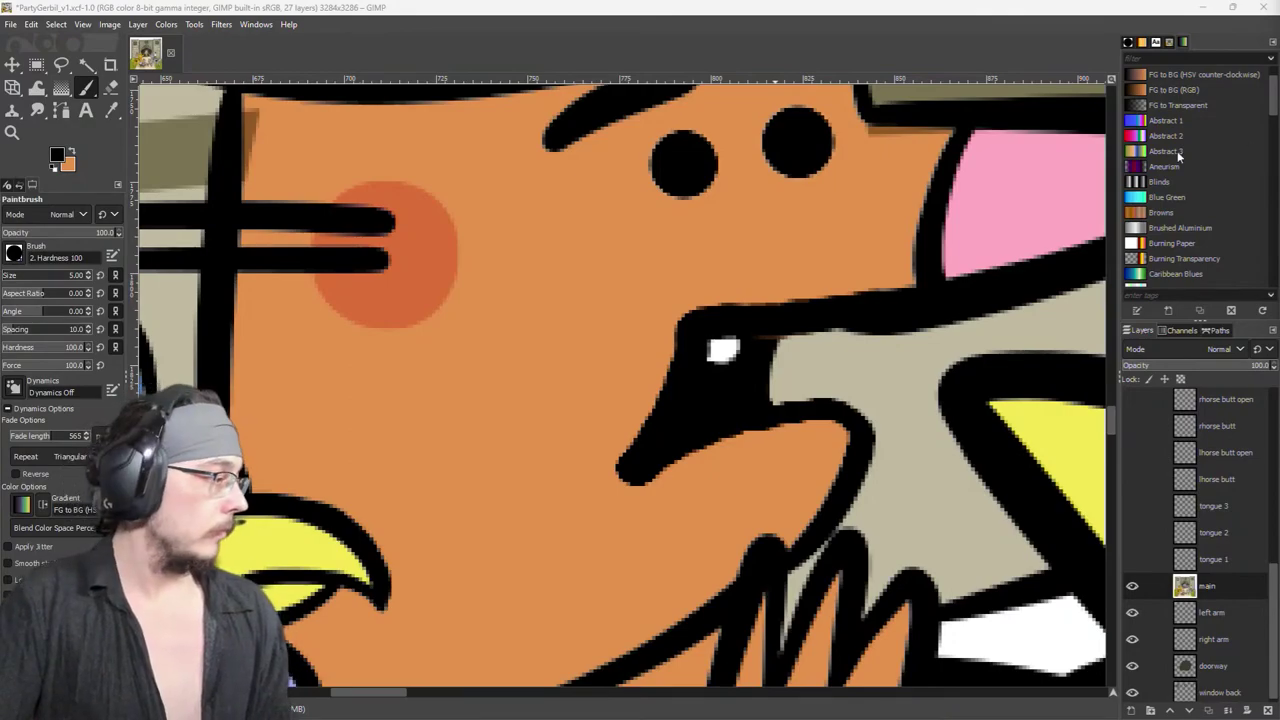
# Step: Tidy the upper lip's underside and trim the top of its black outline with the face's sampled orange
pyautogui.press('f')
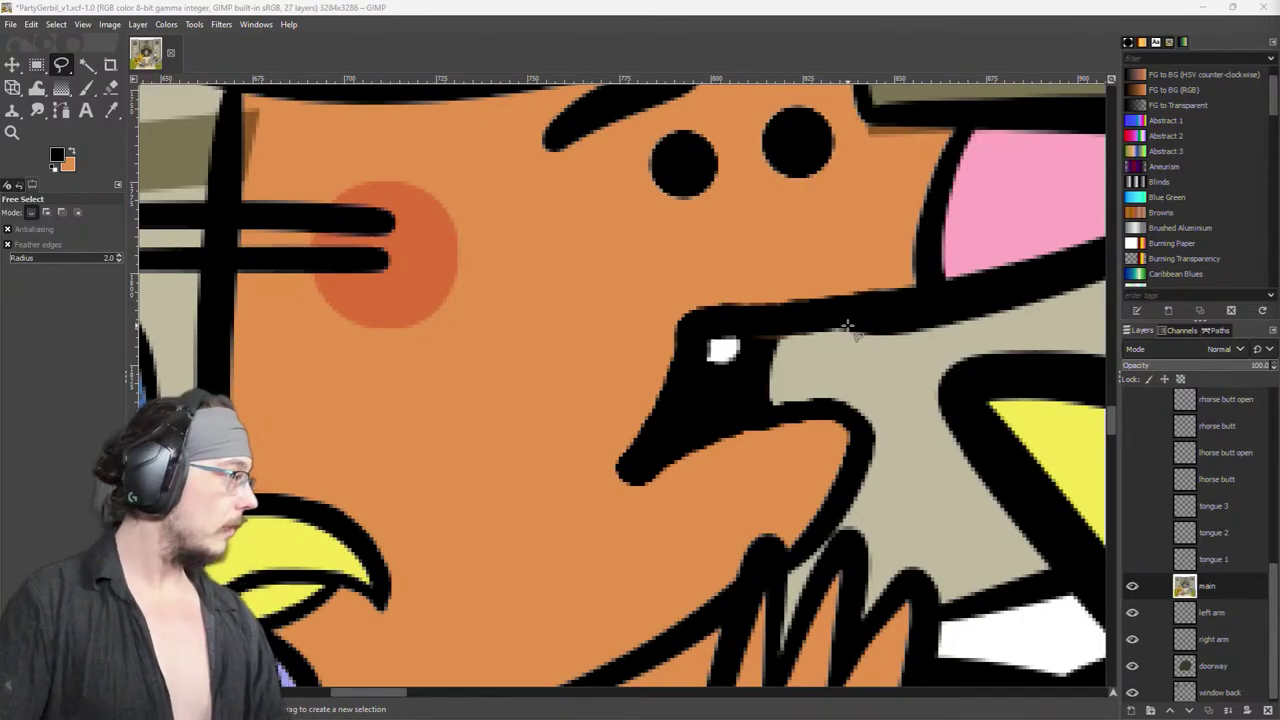
pyautogui.press('p')
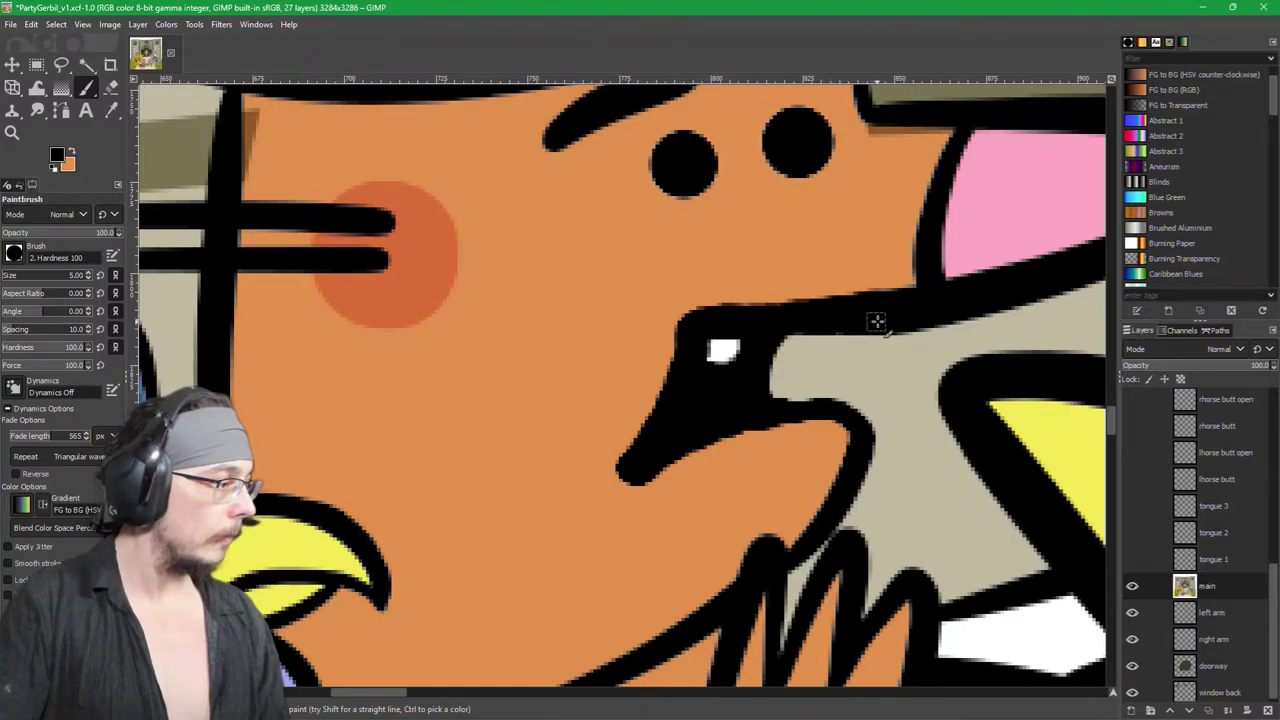
pyautogui.keyDown('ctrl'); pyautogui.click(877, 266); pyautogui.keyUp('ctrl')
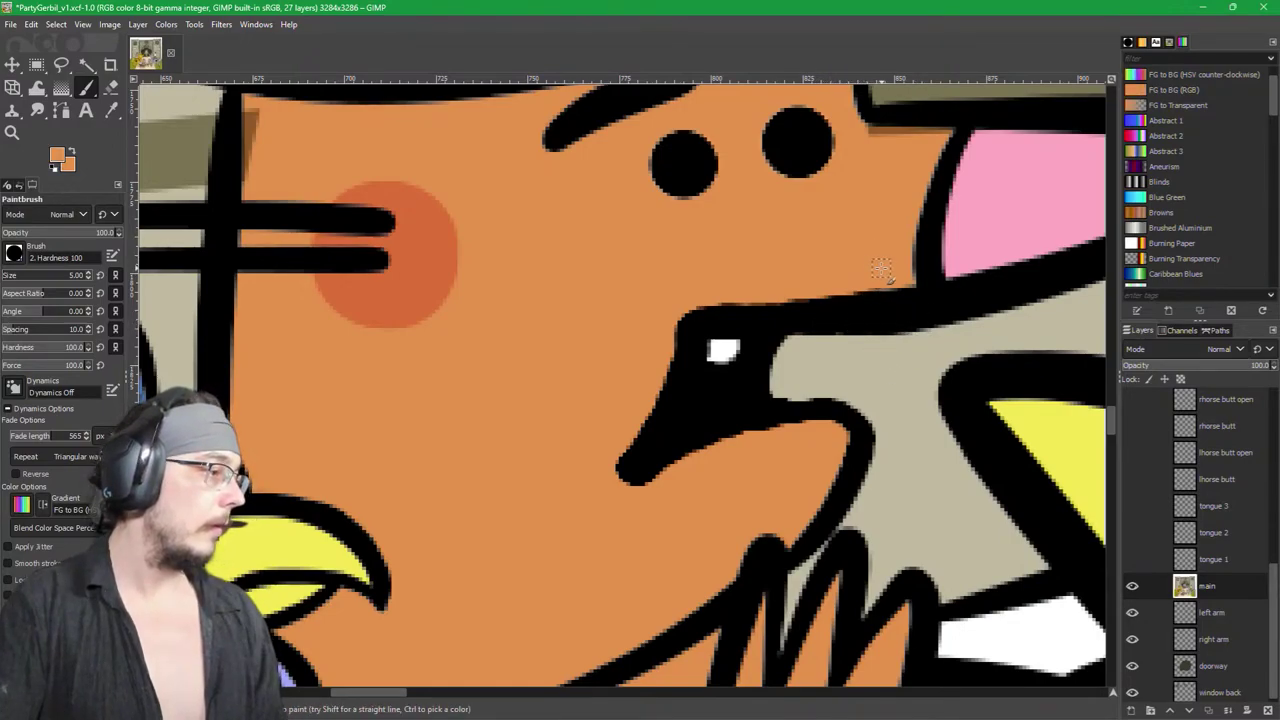
pyautogui.moveTo(903, 283); pyautogui.dragTo(781, 289)
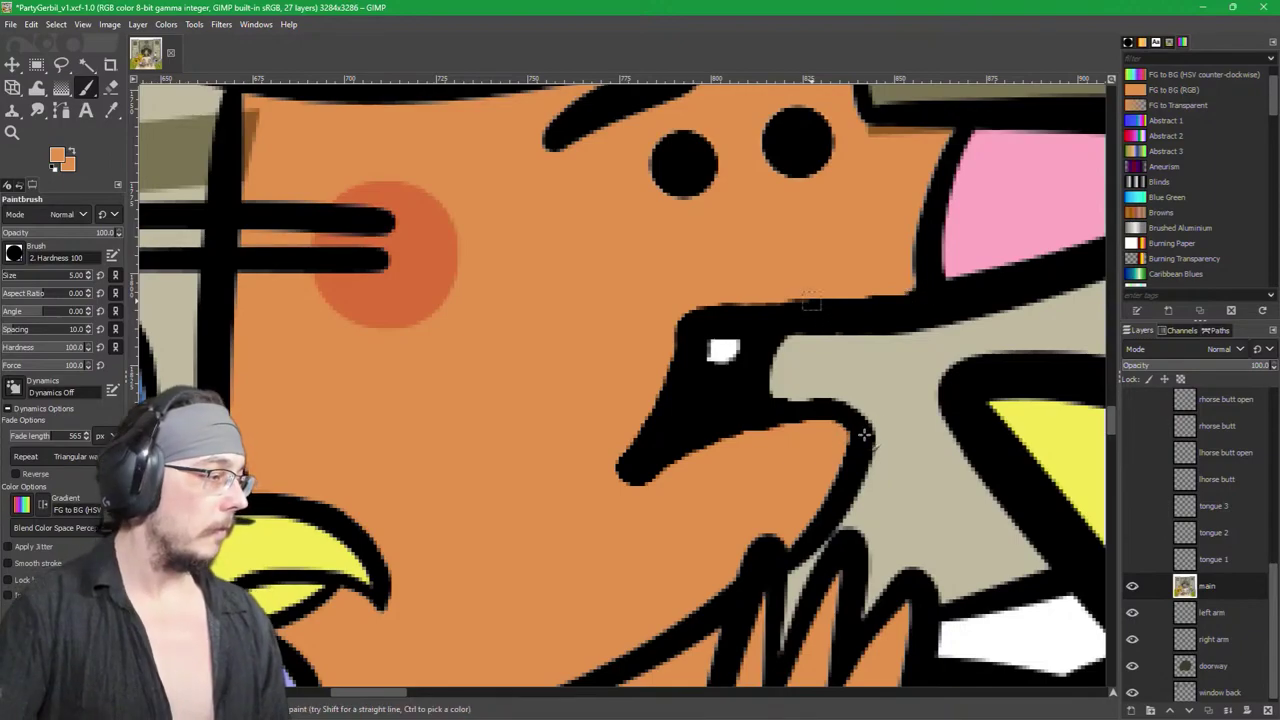
# Step: Check the reshaped mouth against the whole gerbil, briefly showing the tongue 1 layer over it and hiding it again
pyautogui.press('f')
pyautogui.scroll(-4, 822, 374)
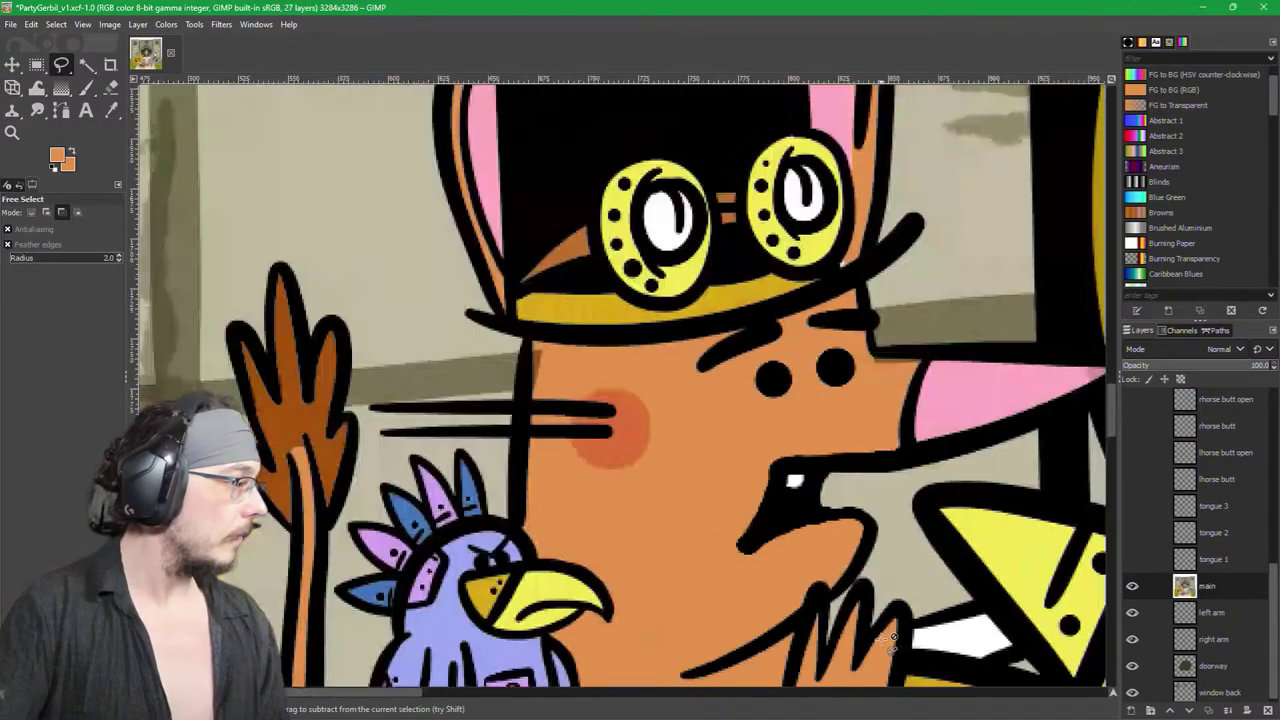
pyautogui.scroll(-2, 731, 400)
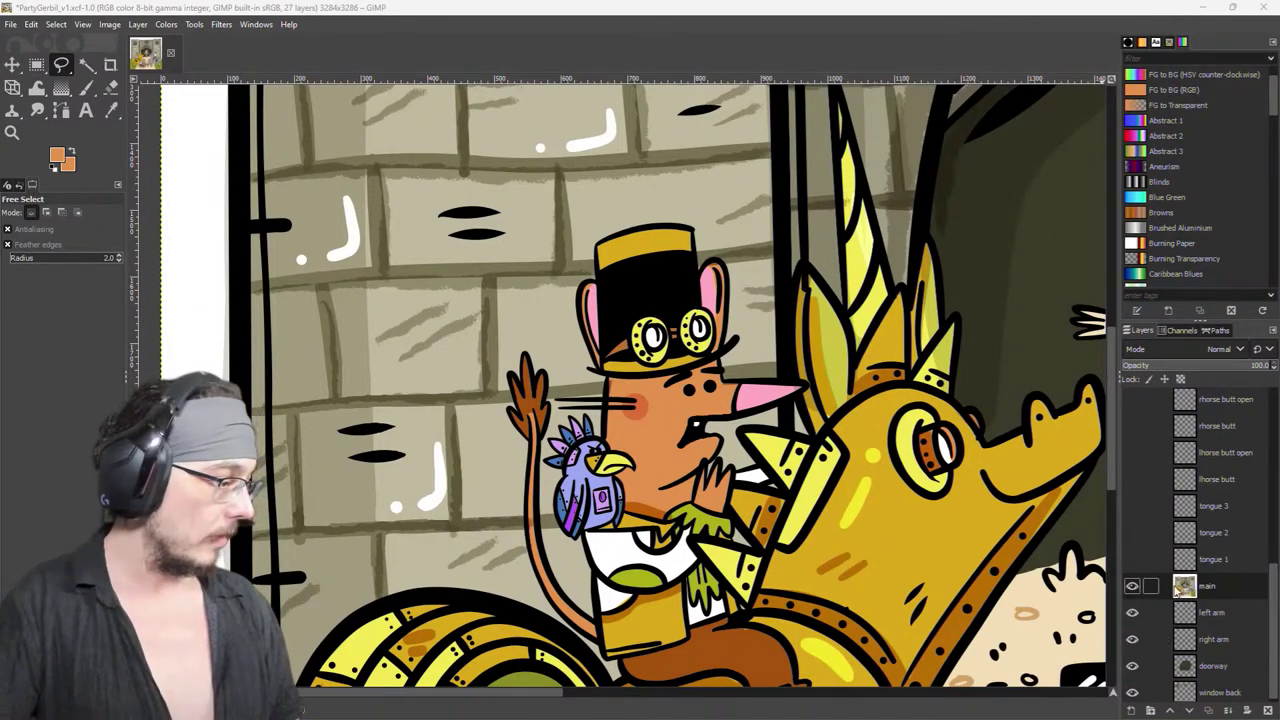
pyautogui.click(1132, 560)
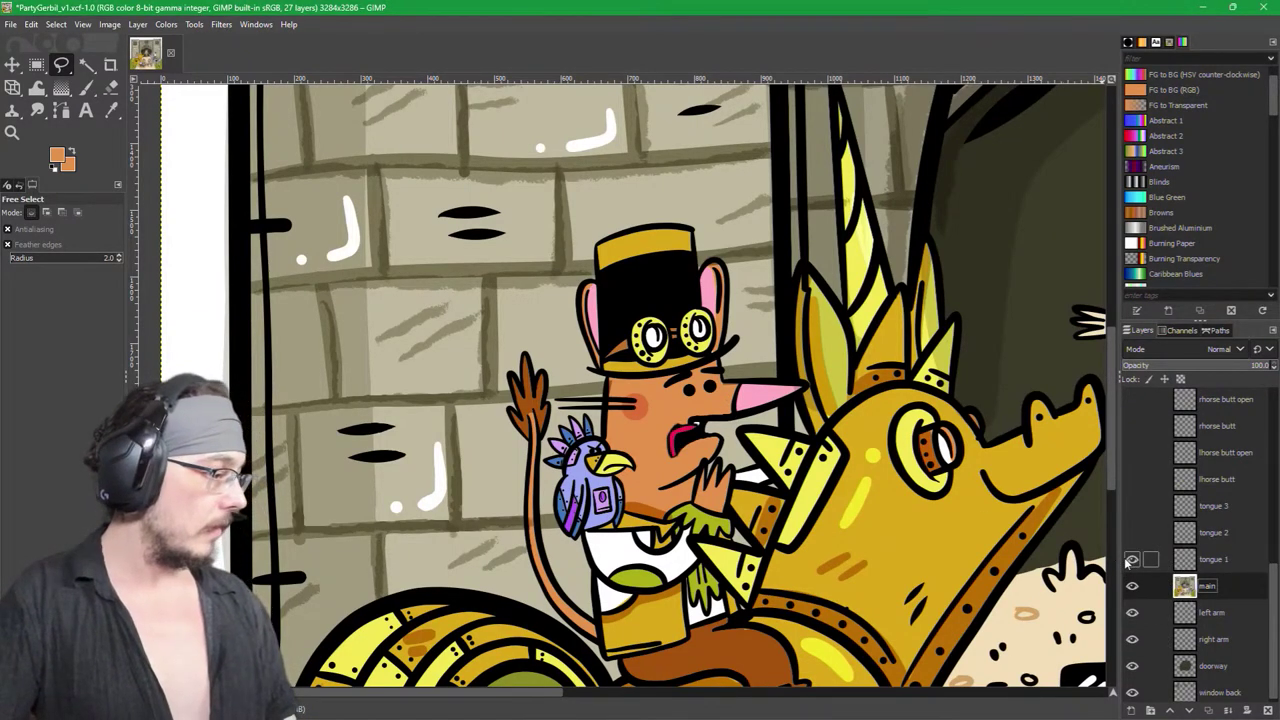
pyautogui.click(1132, 560)
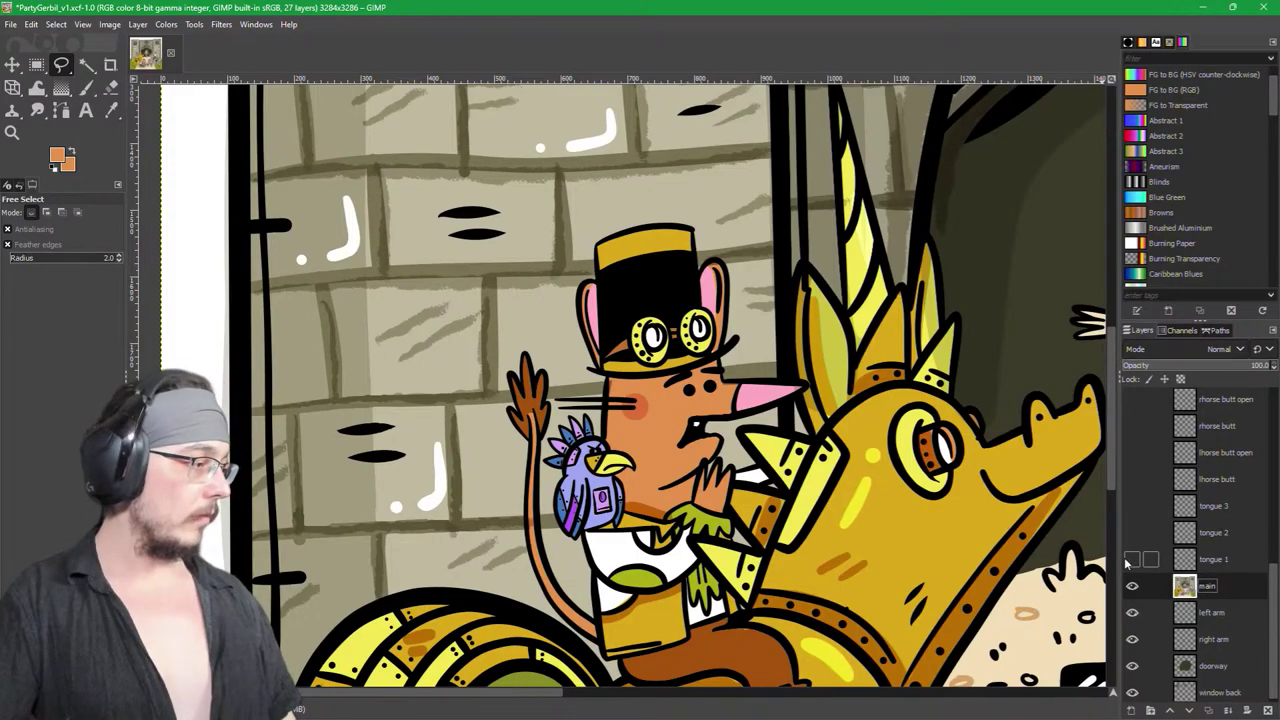
pyautogui.keyDown('ctrl'); pyautogui.scroll(4, 688, 492); pyautogui.keyUp('ctrl')
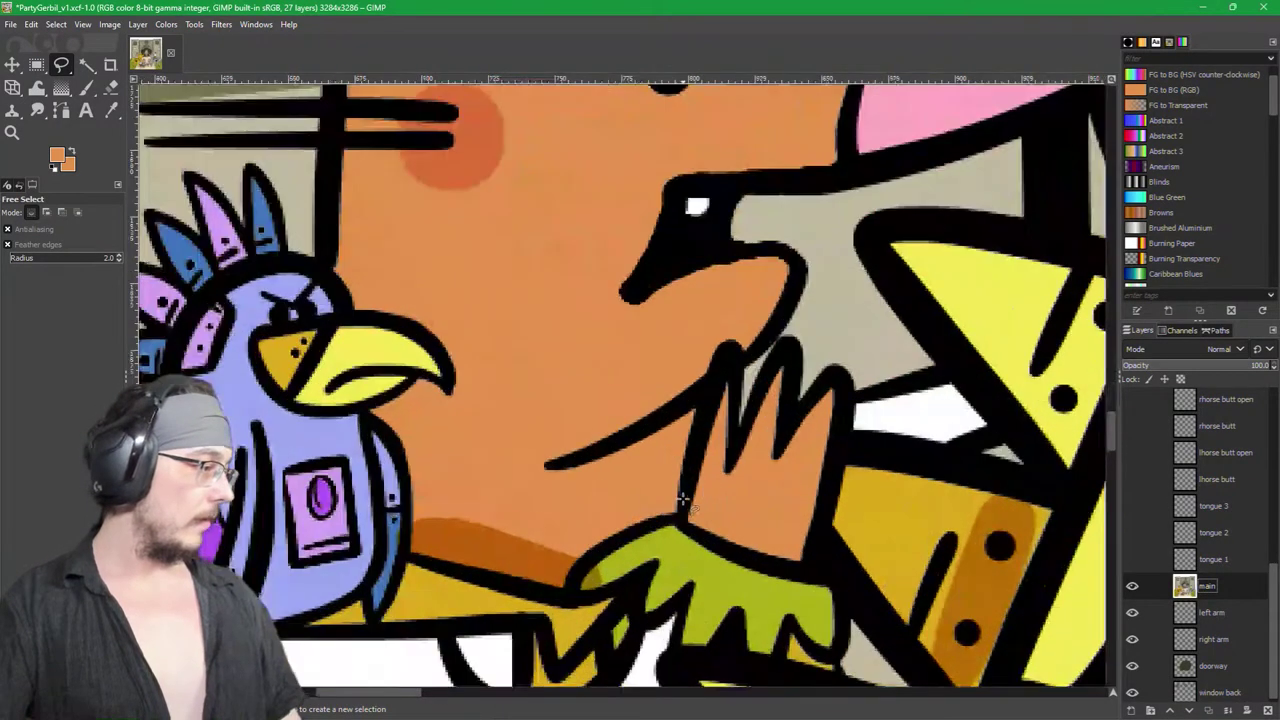
pyautogui.keyDown('ctrl'); pyautogui.scroll(-3, 688, 492); pyautogui.keyUp('ctrl')
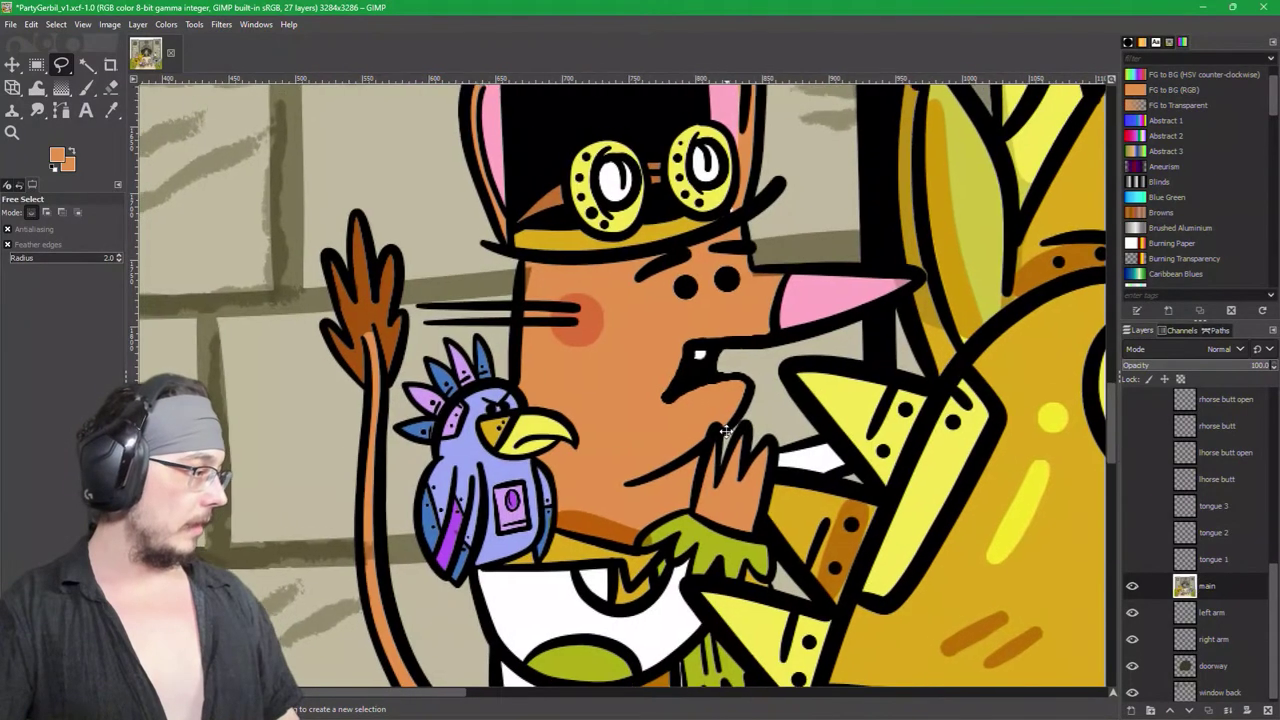
pyautogui.scroll(1, 738, 450)
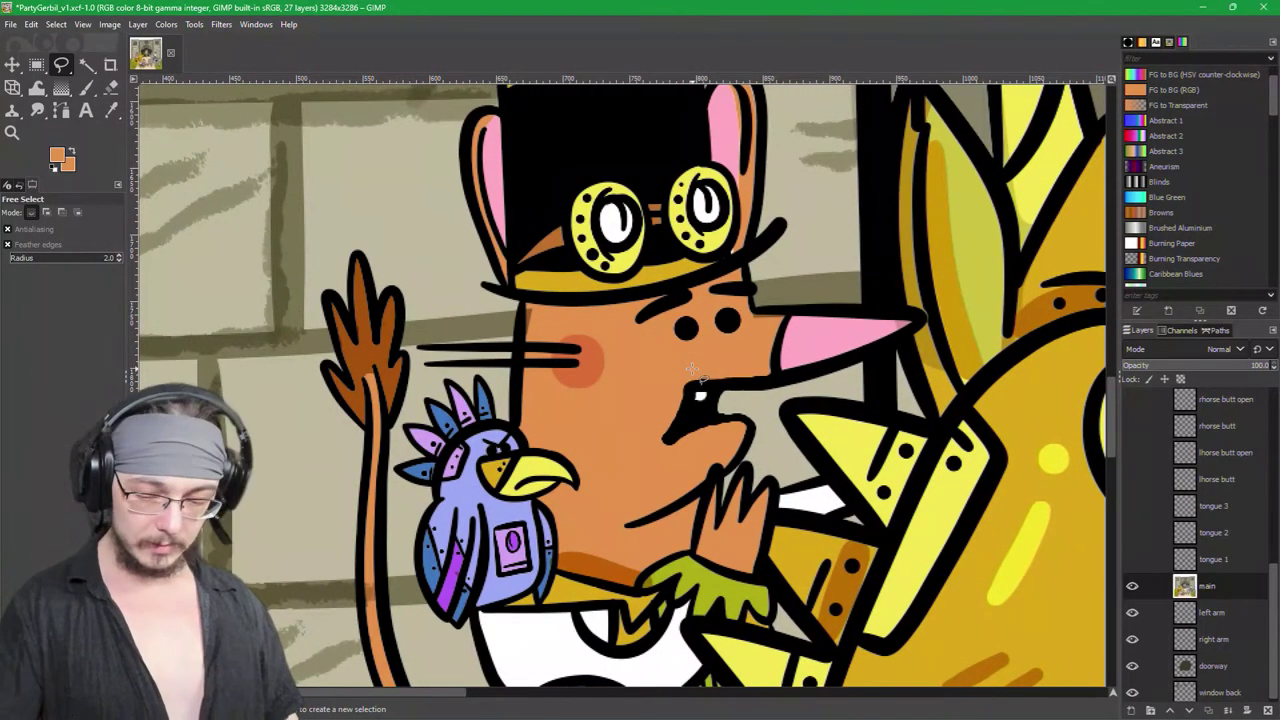
# Step: Select the gerbil's snout and smaller mouth on the main layer with a freehand loop and copy the selection
pyautogui.press('p')
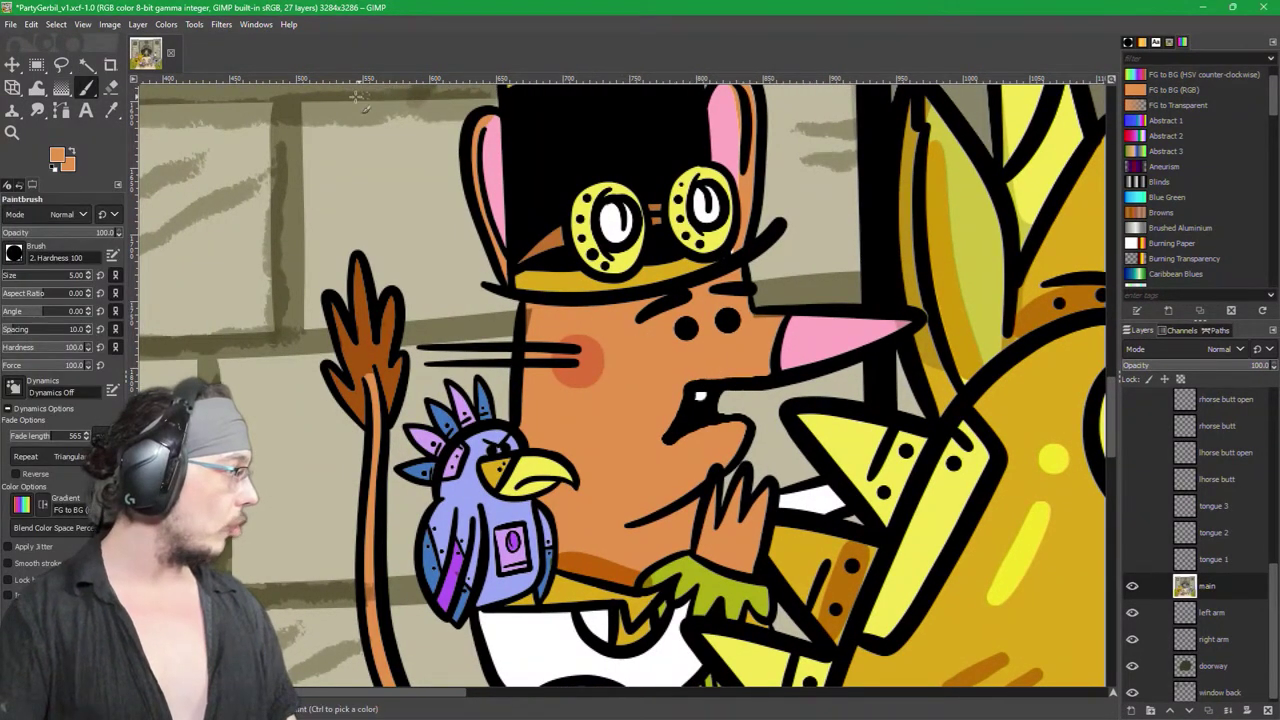
pyautogui.click(63, 64)
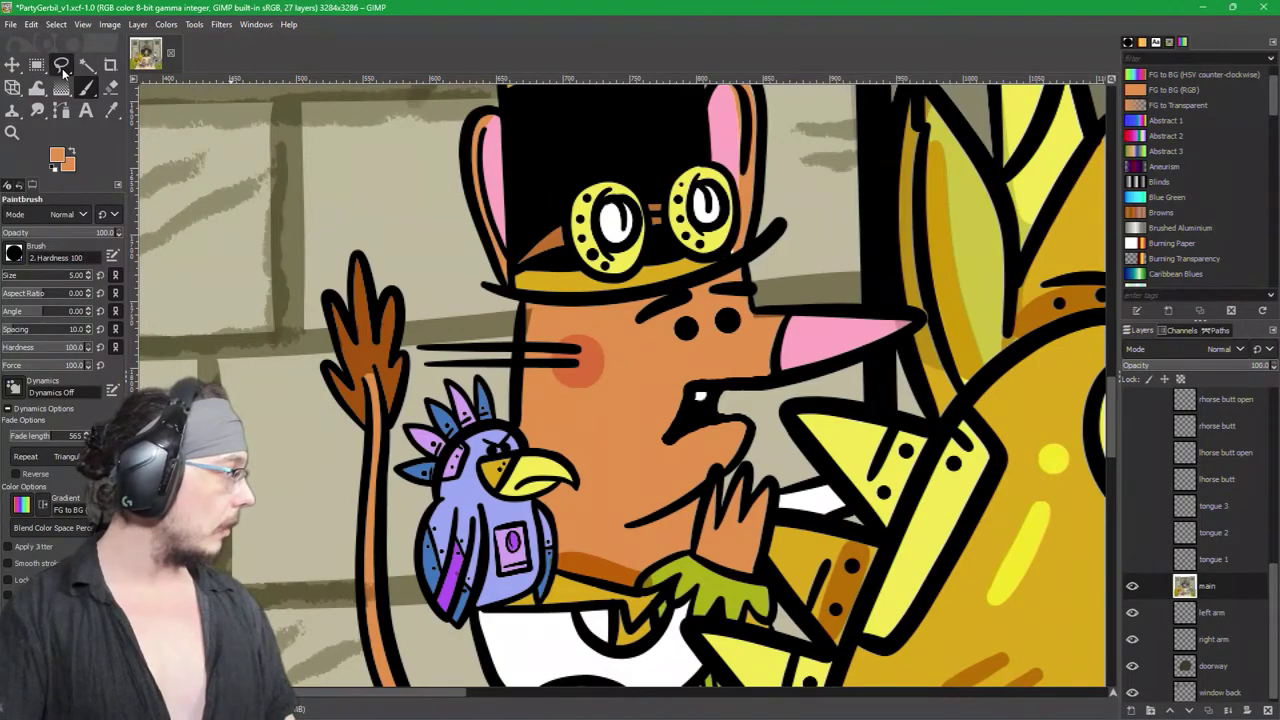
pyautogui.click(585, 333)
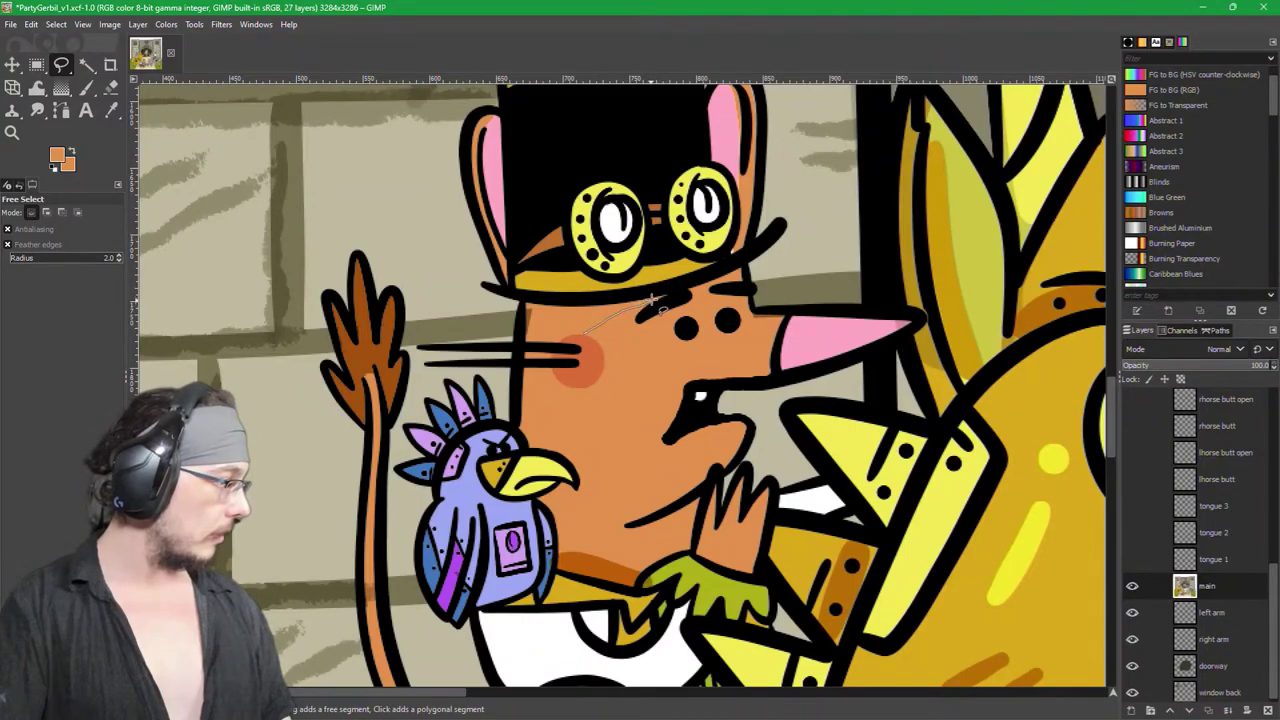
pyautogui.moveTo(678, 292)
pyautogui.mouseDown()
pyautogui.moveTo(769, 287)
pyautogui.moveTo(795, 325)
pyautogui.moveTo(794, 397)
pyautogui.moveTo(766, 444)
pyautogui.moveTo(707, 480)
pyautogui.mouseUp()
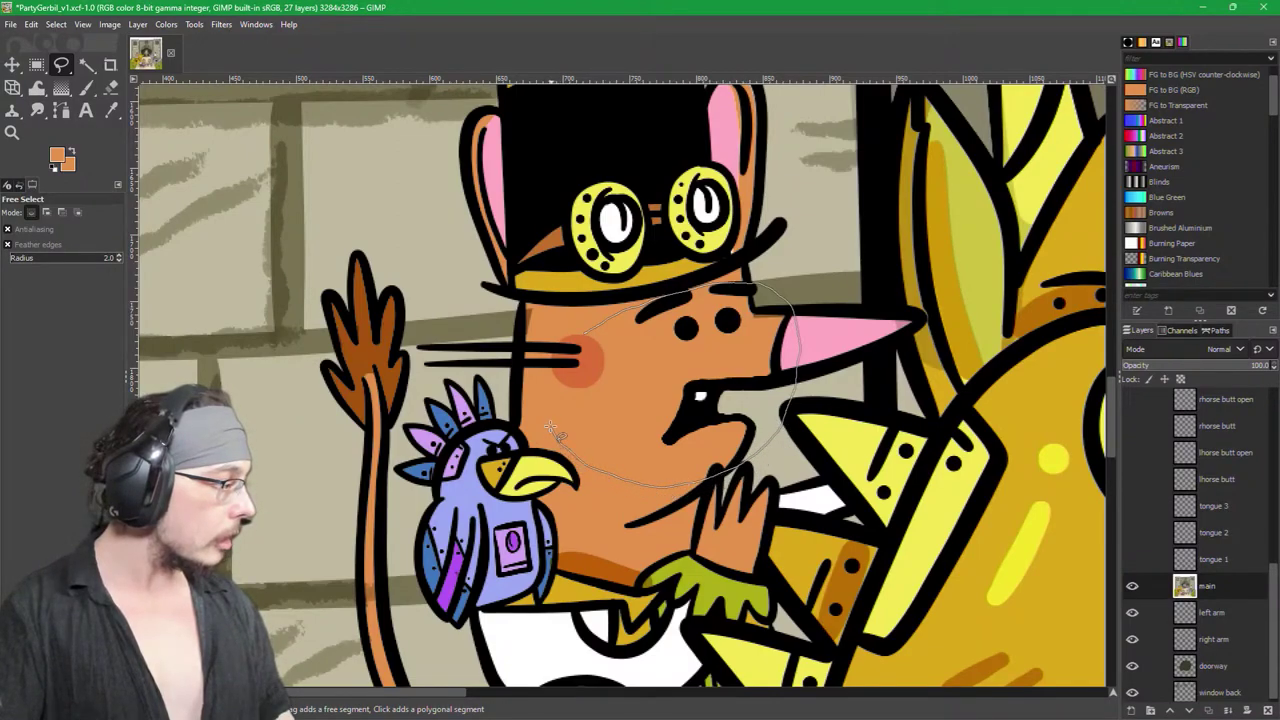
pyautogui.moveTo(551, 389); pyautogui.dragTo(572, 349)
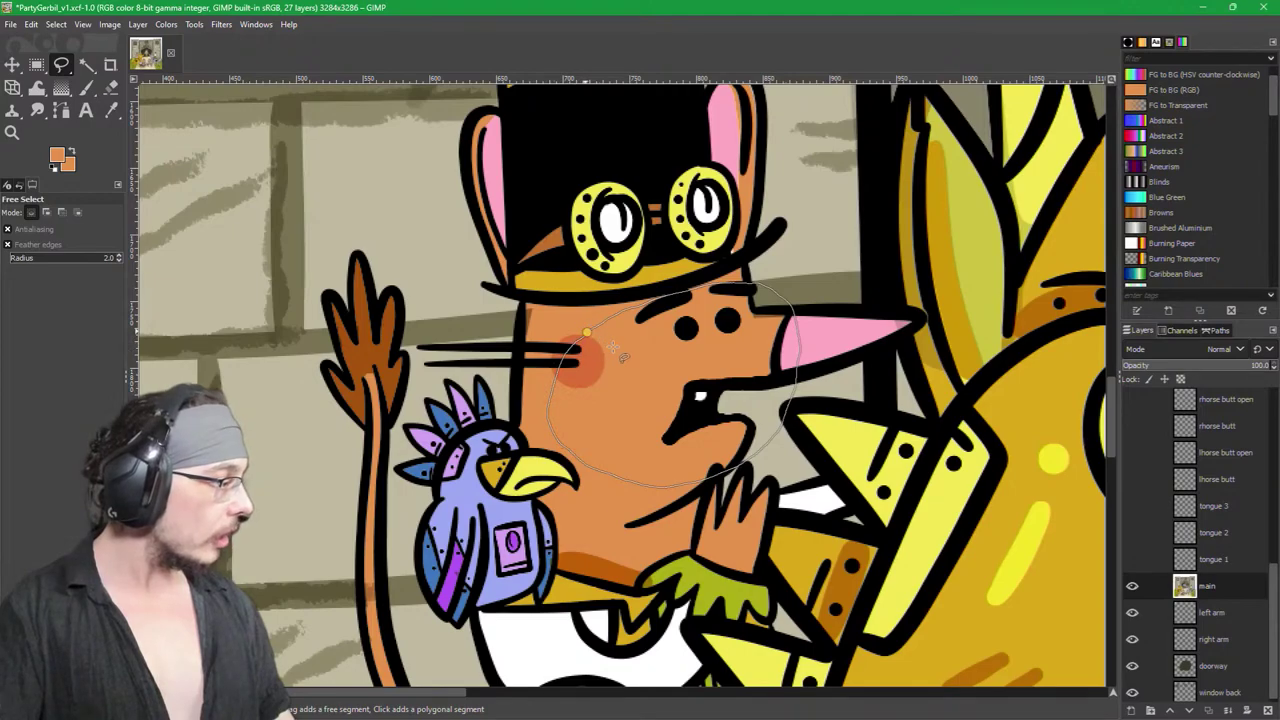
pyautogui.press('Return')
pyautogui.hotkey('ctrl', 'c')
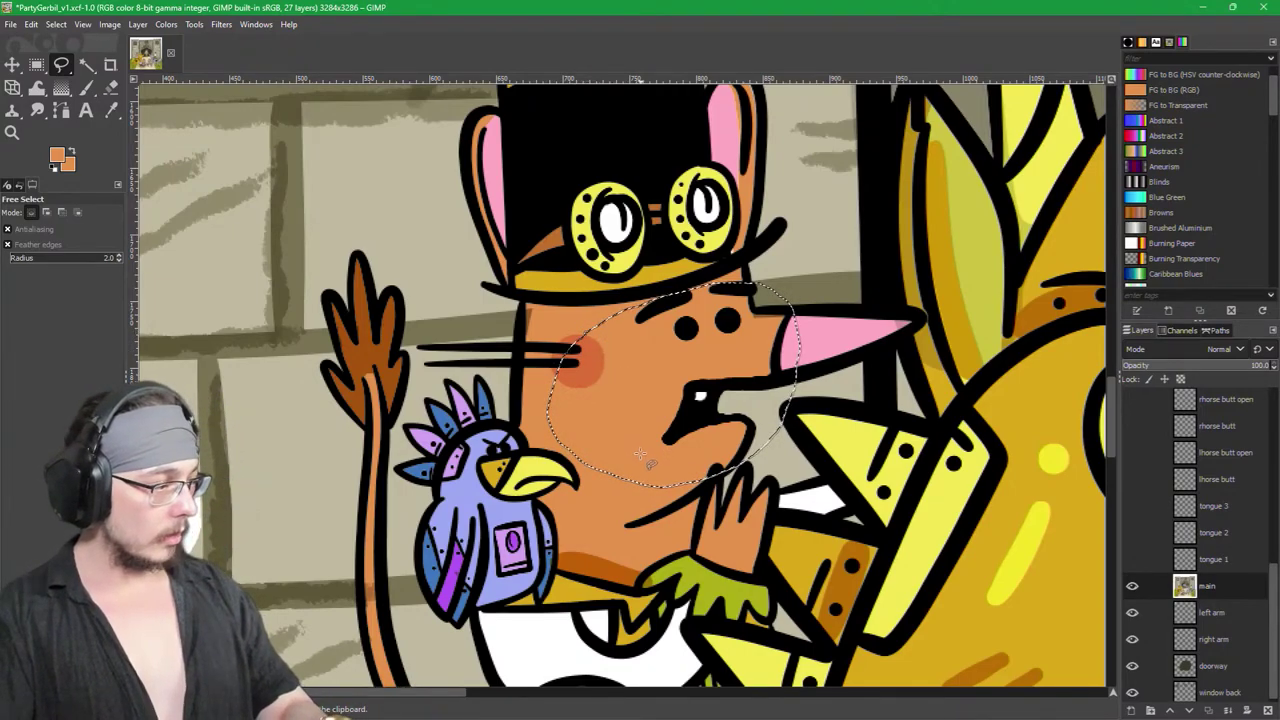
# Step: Undo the mouth repainting on the main layer back to the open mouth and paste the copied smaller mouth as a floating selection
pyautogui.hotkey('ctrl', 'shift', 'a')
pyautogui.hotkey('ctrl', 'z')
pyautogui.hotkey('ctrl', 'z')
pyautogui.hotkey('ctrl', 'z')
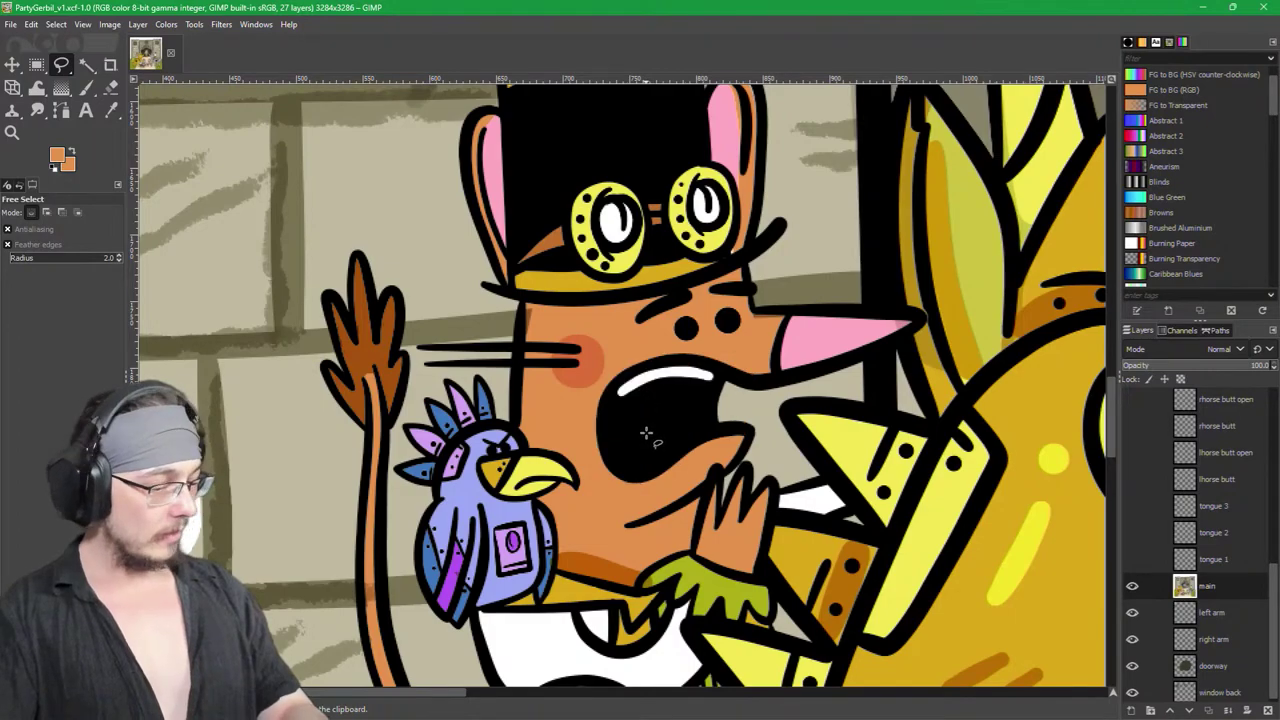
pyautogui.hotkey('ctrl', 'y')
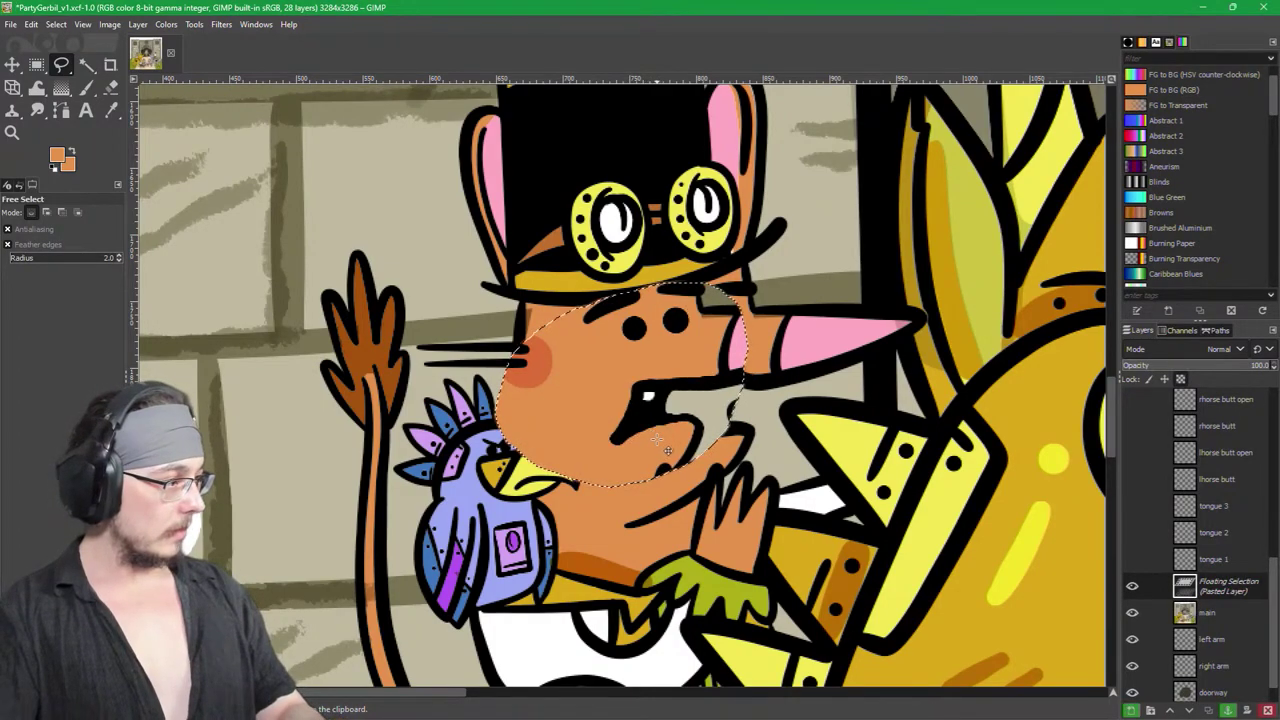
pyautogui.hotkey('ctrl', 'z')
pyautogui.hotkey('ctrl', 'v')
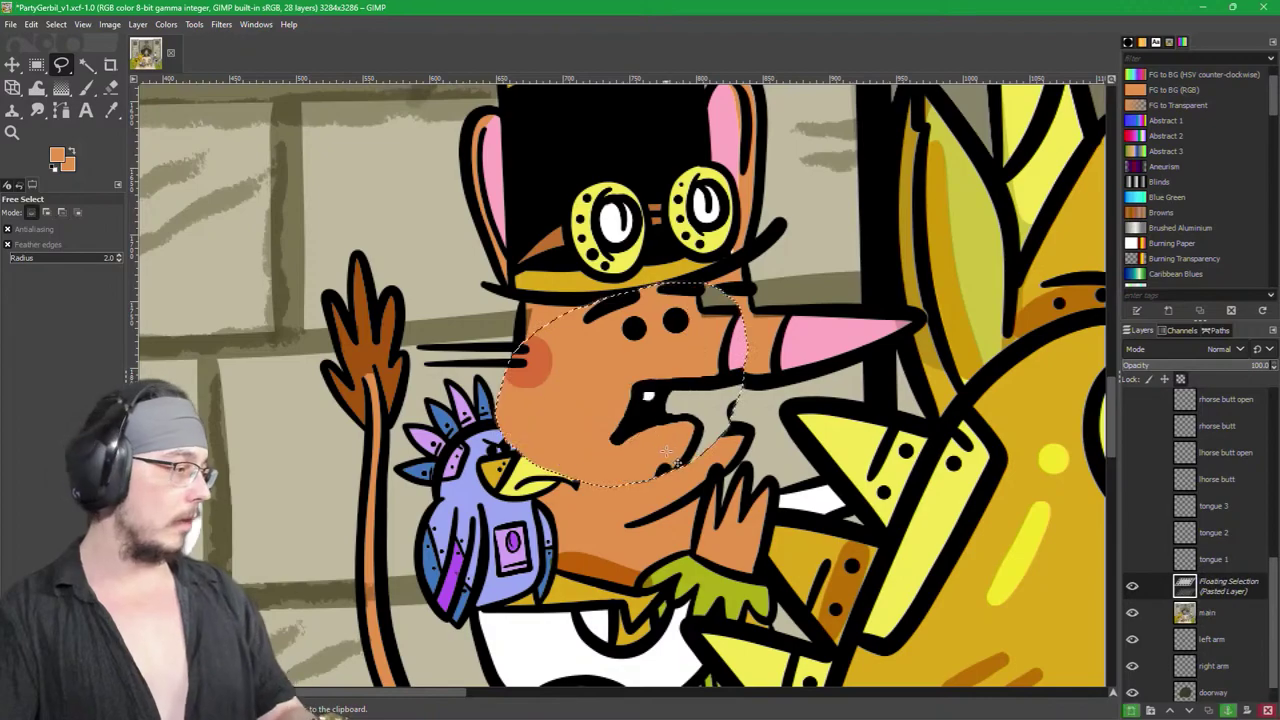
# Step: Put the pasted smaller mouth on its own layer and align it over the gerbil's face using a temporary 50.9 layer opacity
pyautogui.moveTo(688, 406)
pyautogui.mouseDown()
pyautogui.moveTo(686, 437)
pyautogui.moveTo(710, 412)
pyautogui.moveTo(701, 406)
pyautogui.mouseUp()
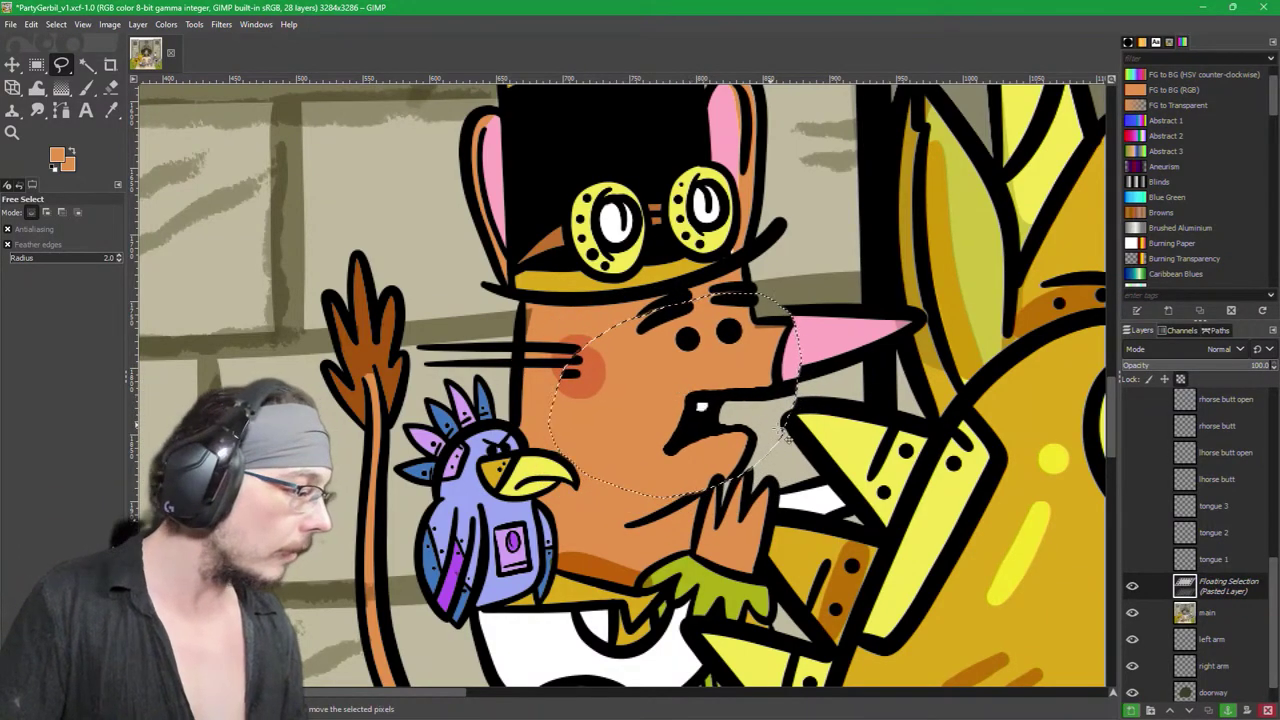
pyautogui.click(1130, 710)
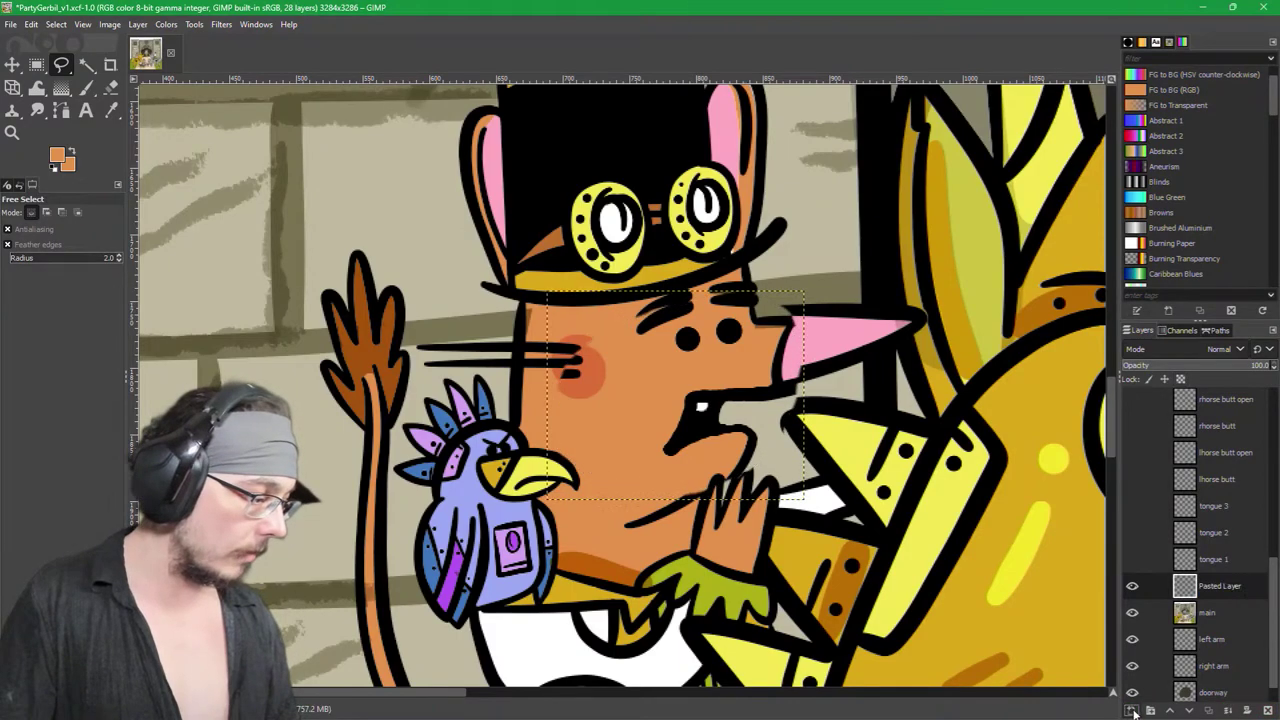
pyautogui.click(1197, 365)
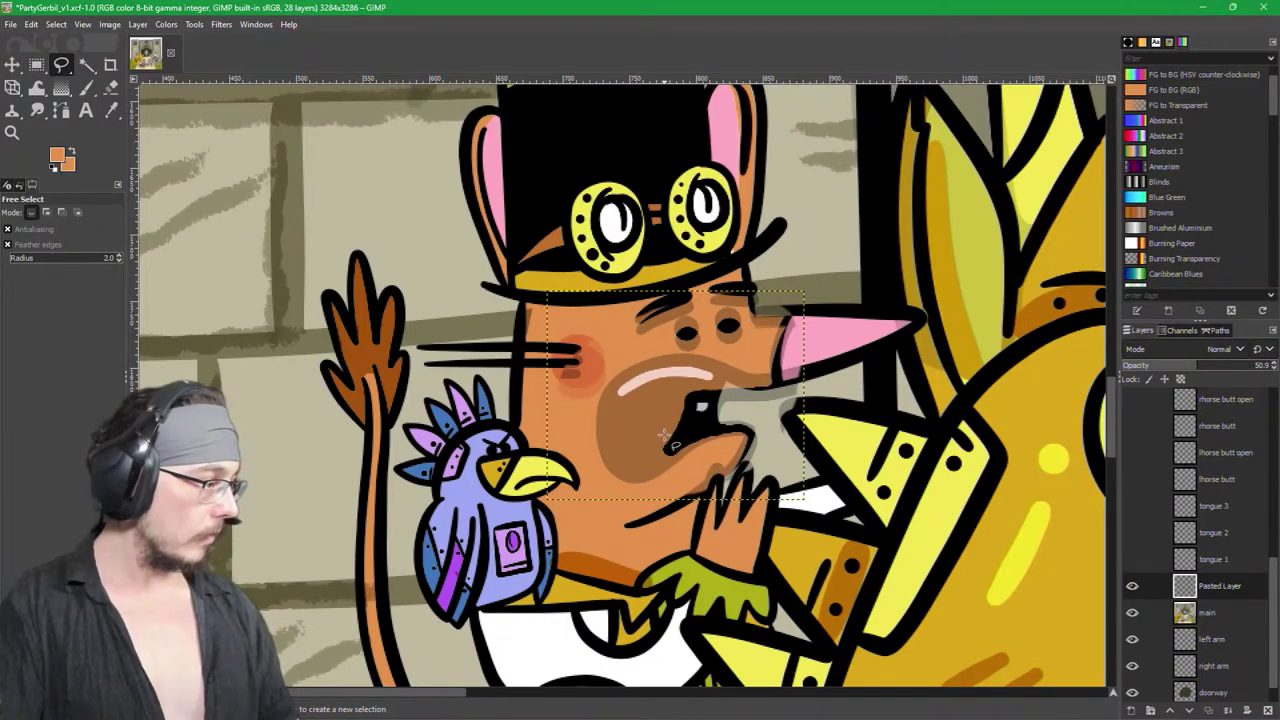
pyautogui.press('m')
pyautogui.moveTo(673, 446); pyautogui.dragTo(667, 427)
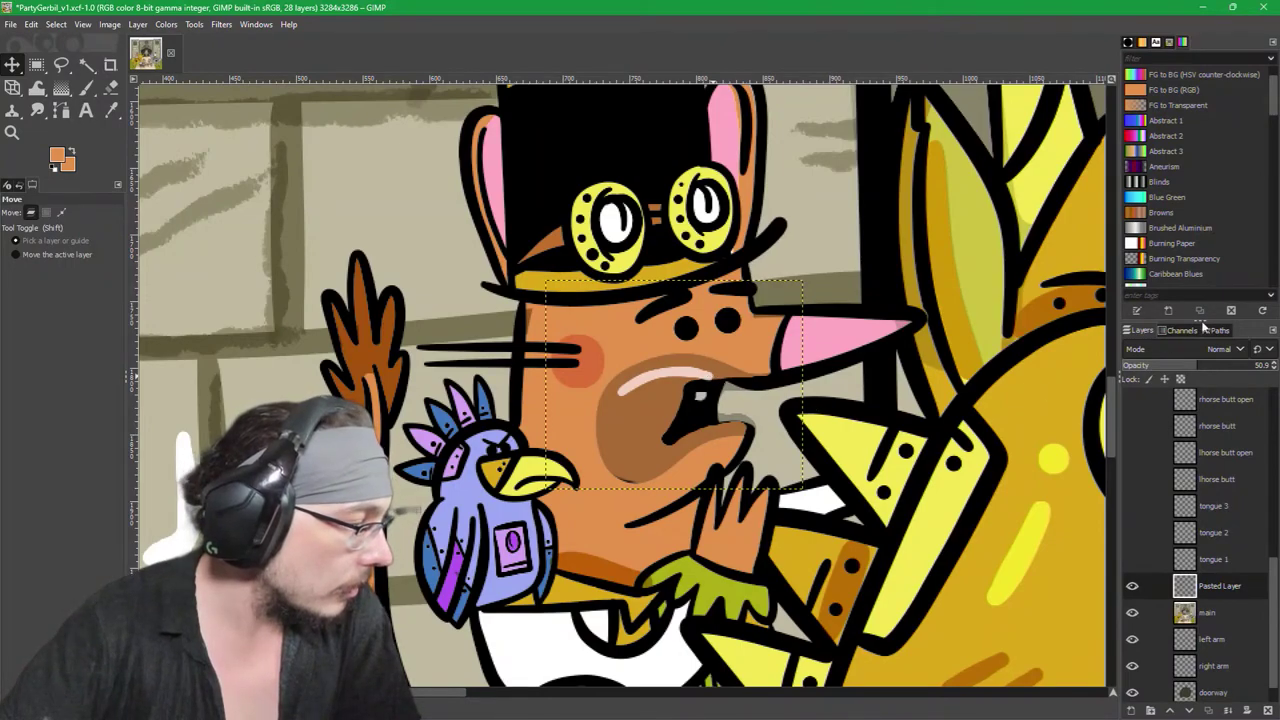
pyautogui.scroll(-5, 1256, 368)
pyautogui.hotkey('ctrl', 'z')
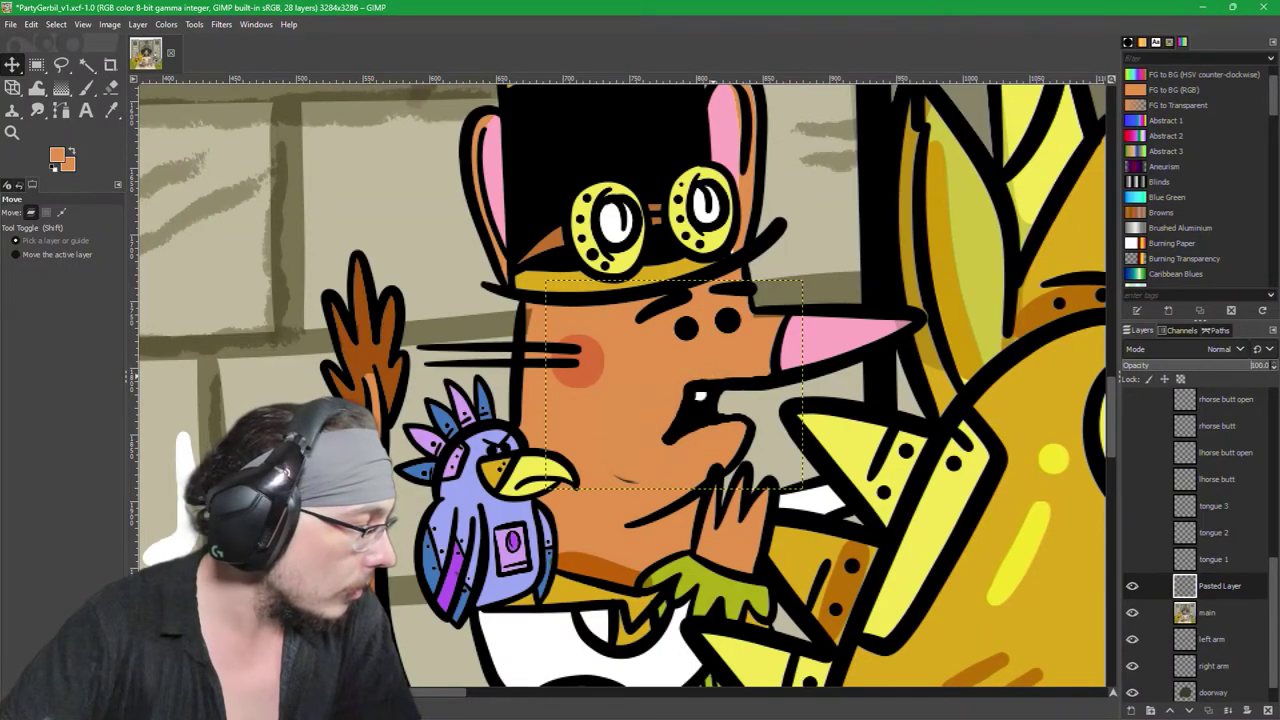
pyautogui.press('f')
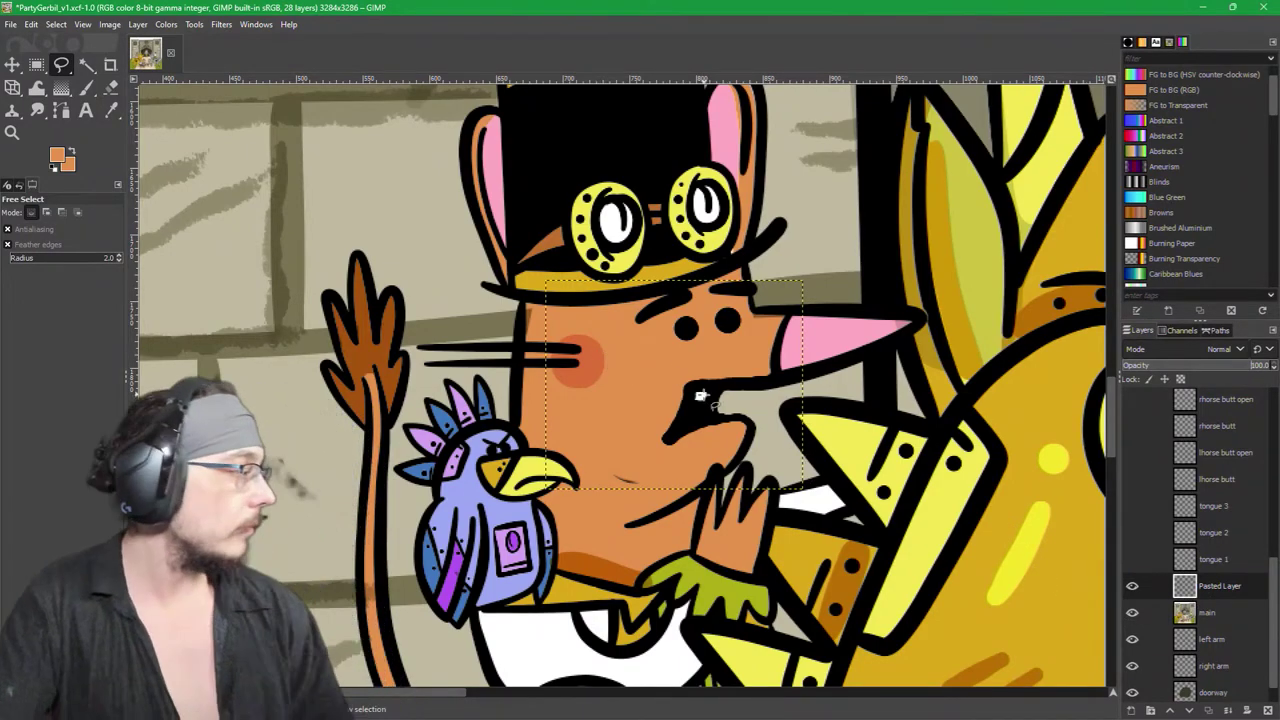
pyautogui.press('m')
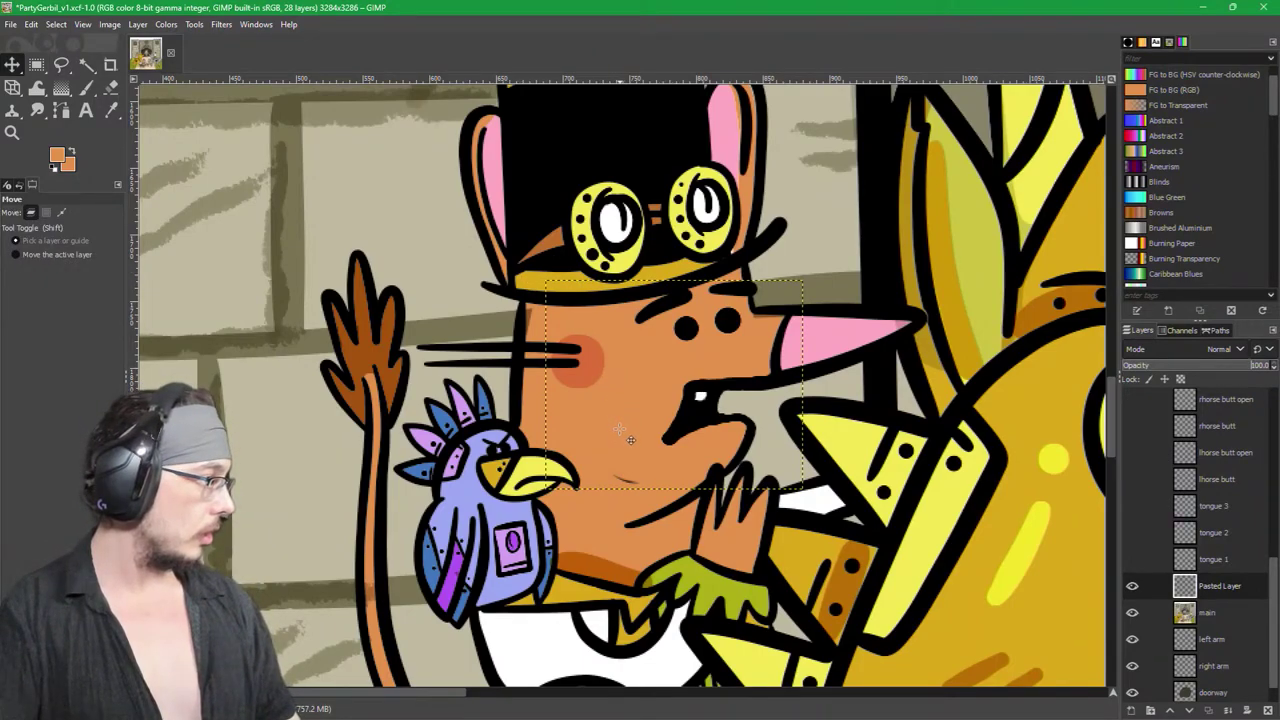
pyautogui.moveTo(679, 423); pyautogui.dragTo(643, 415)
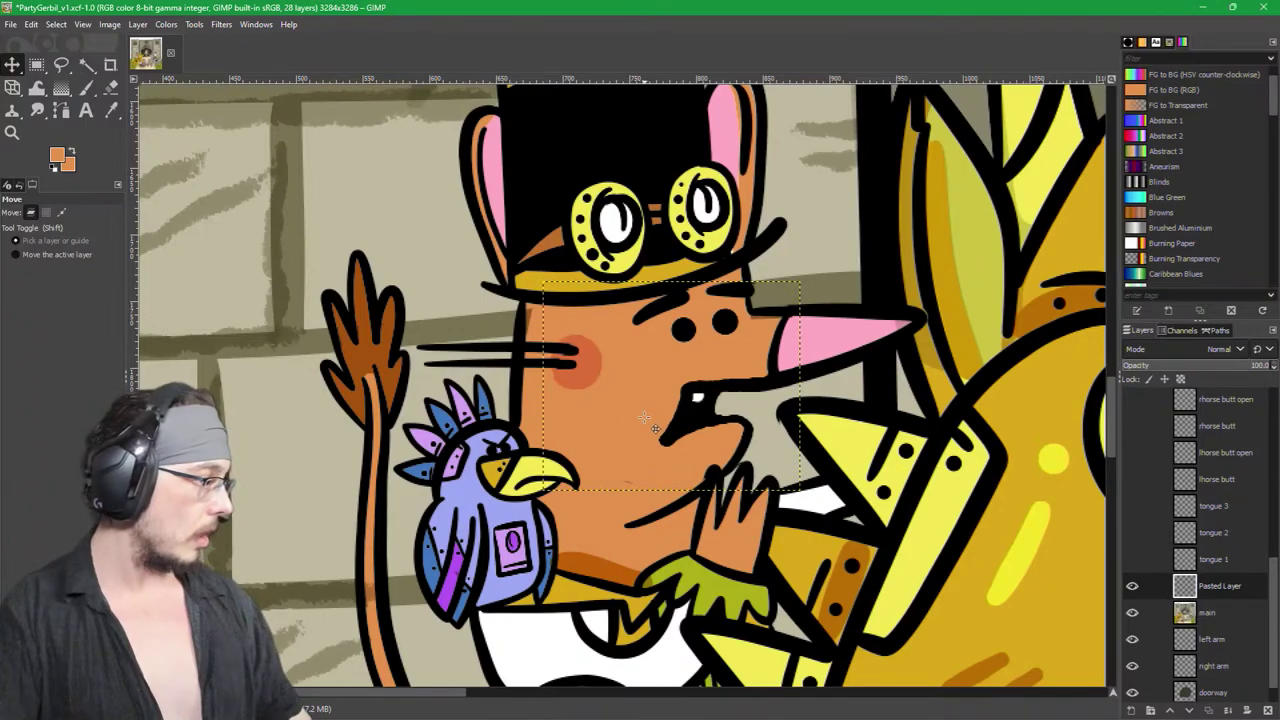
pyautogui.hotkey('shift', 'b')
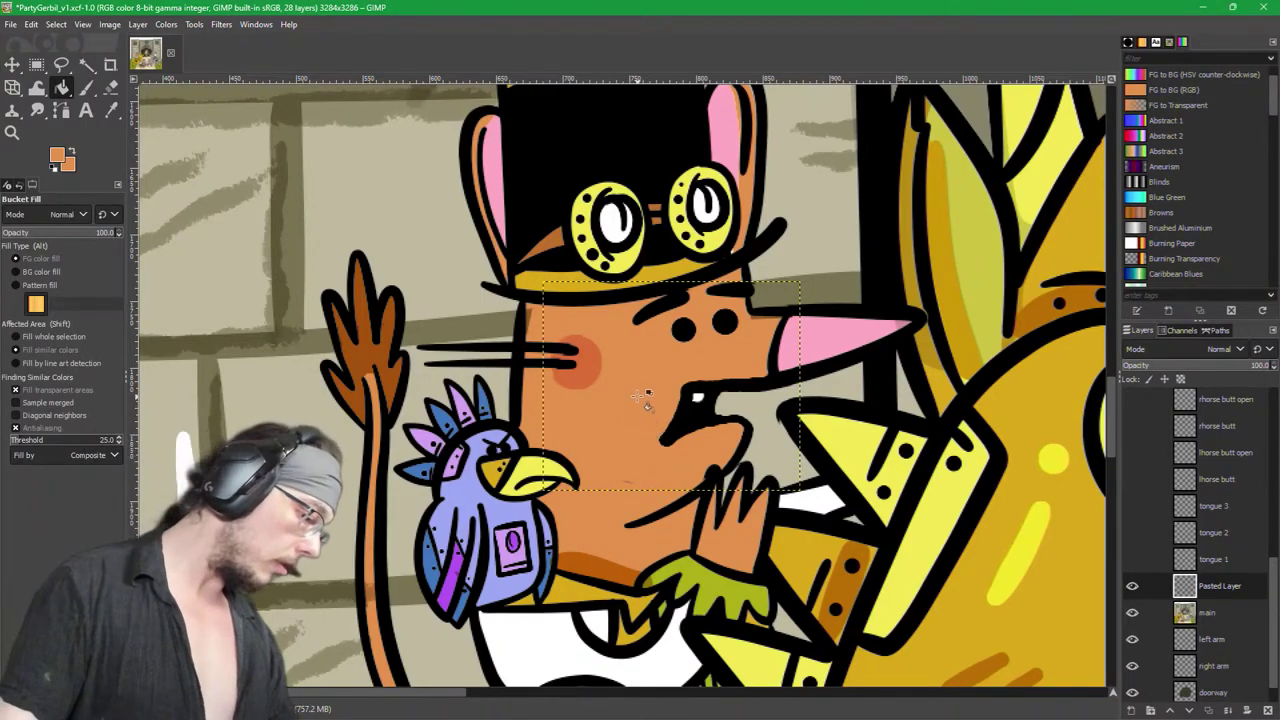
pyautogui.hotkey('ctrl', 'z')
pyautogui.press('u')
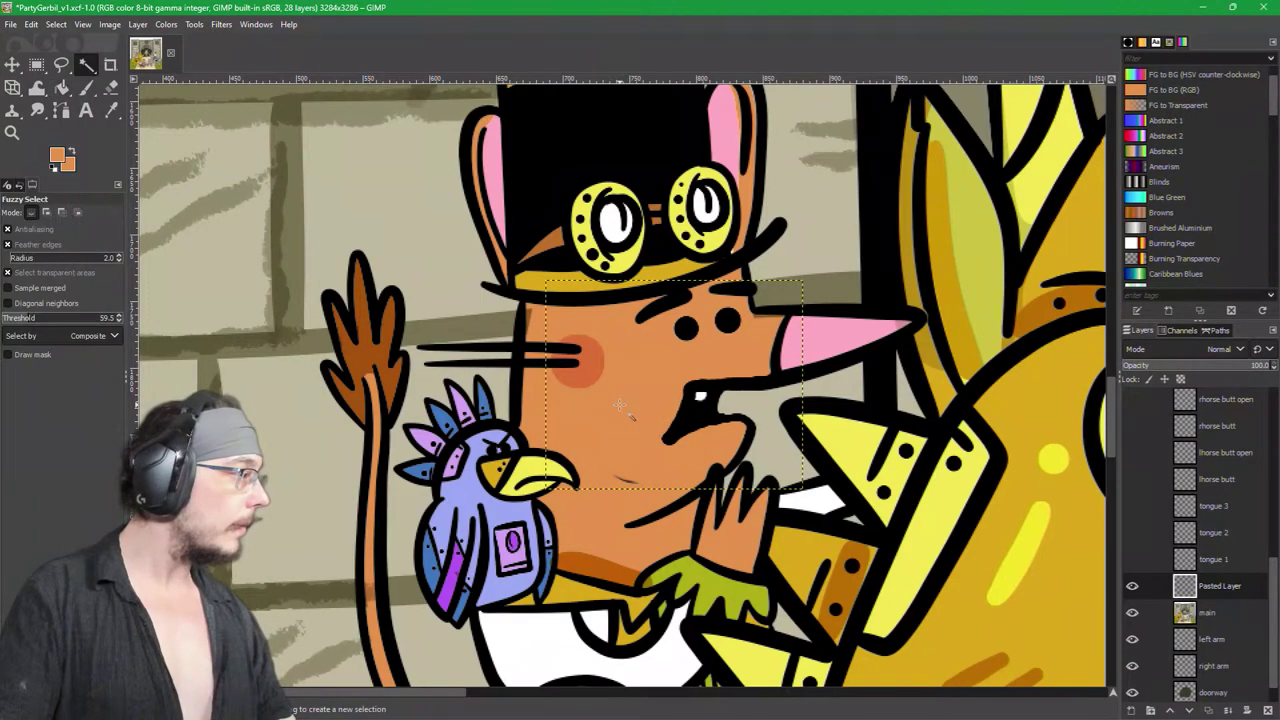
# Step: Smooth the smaller mouth's outline and tooth edge on the pasted layer with sampled black and the face's sampled orange at brush size 5
pyautogui.press('p')
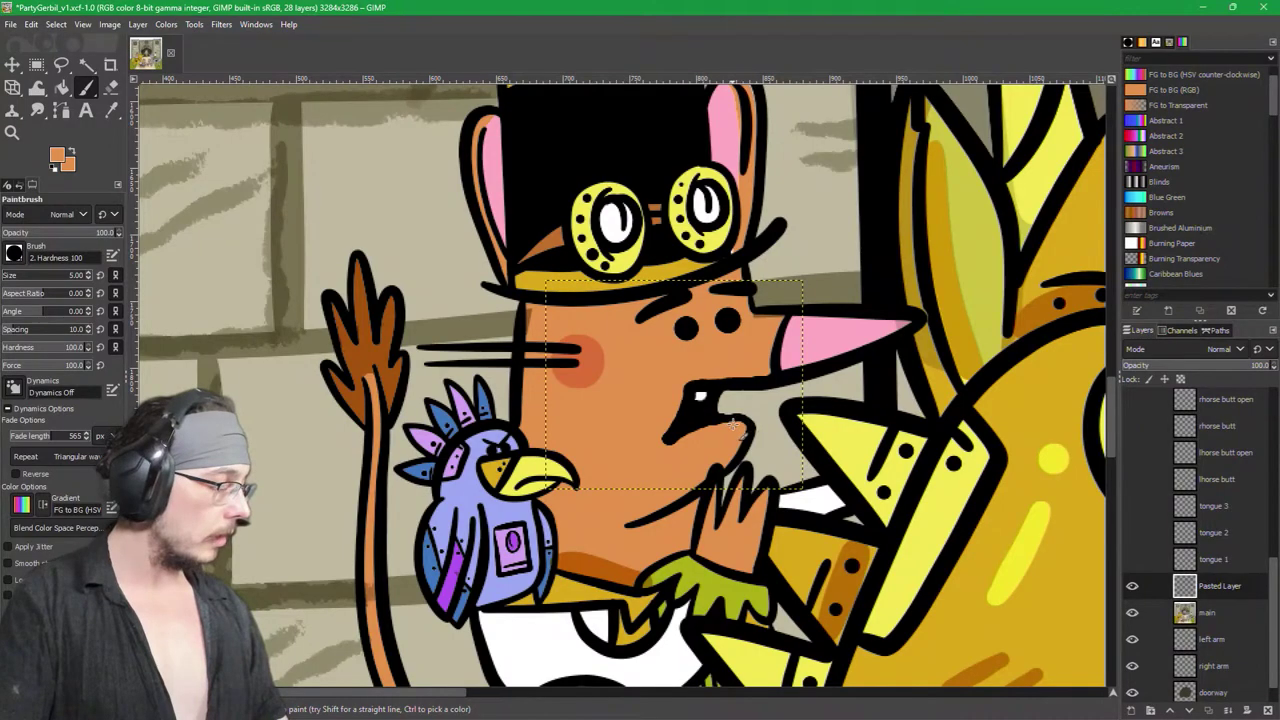
pyautogui.press('ctrl')
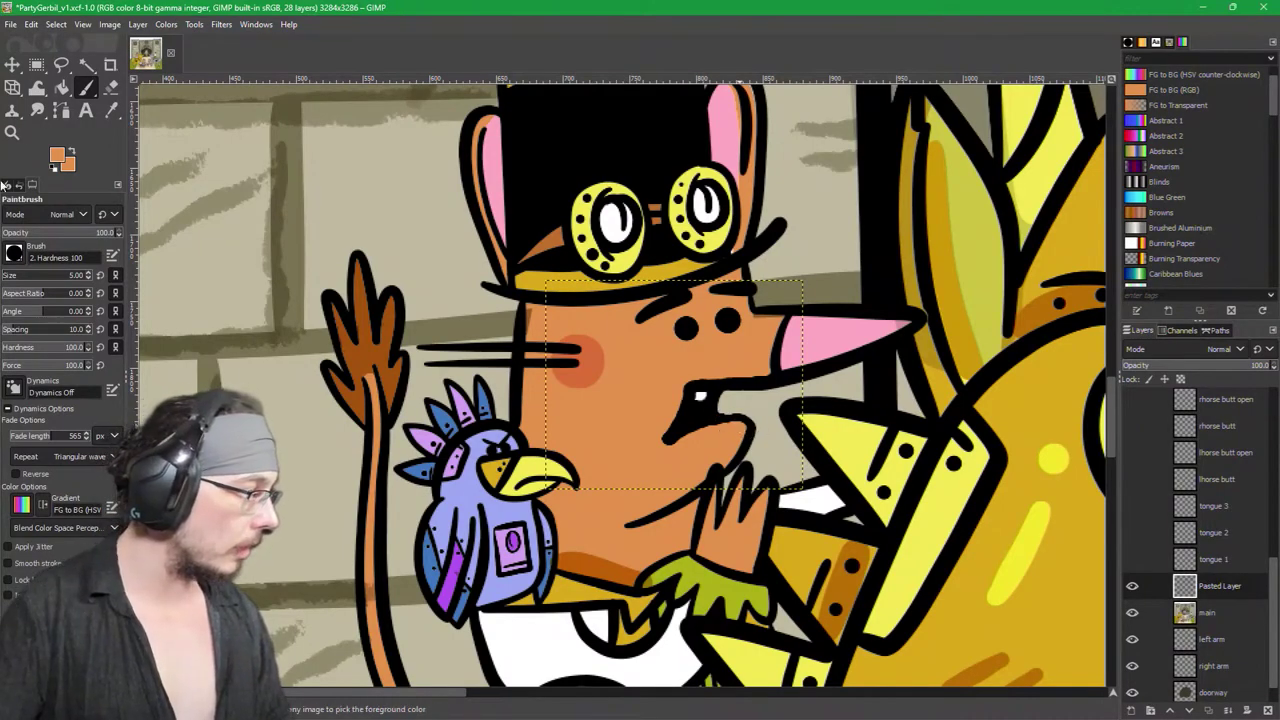
pyautogui.click(61, 64)
pyautogui.scroll(4, 715, 445)
pyautogui.moveTo(800, 375); pyautogui.dragTo(745, 485)
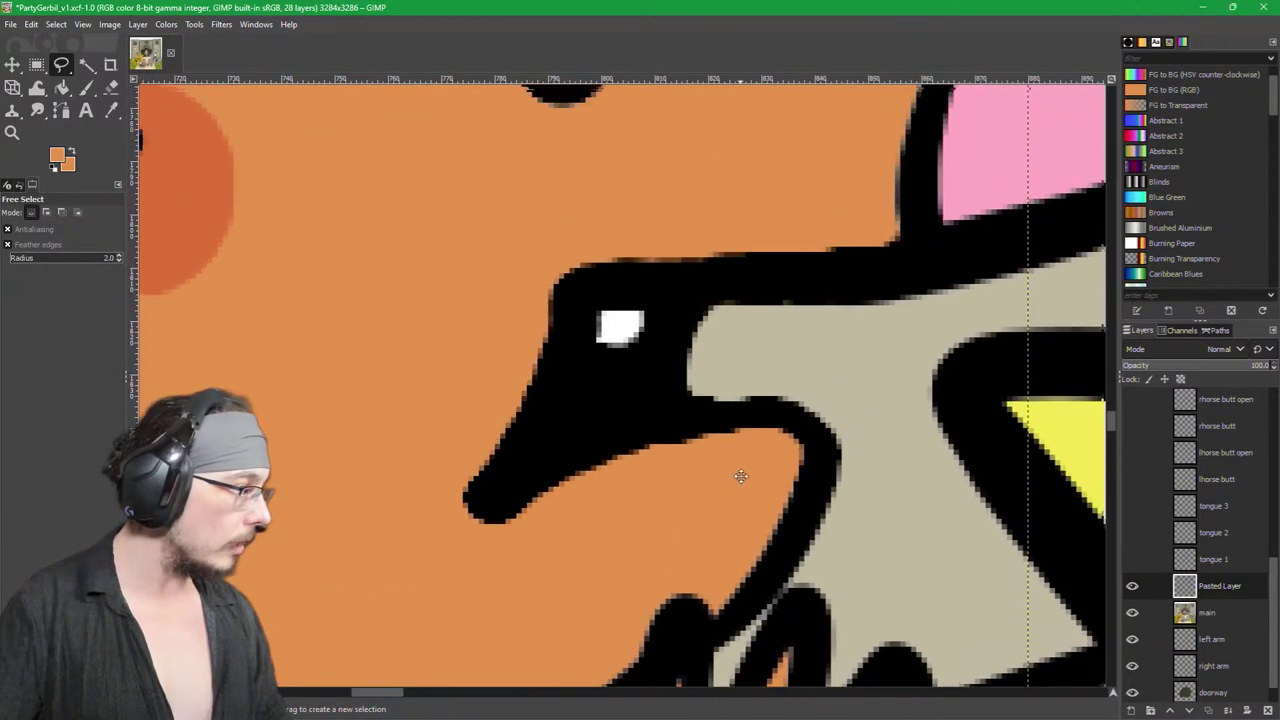
pyautogui.press('p')
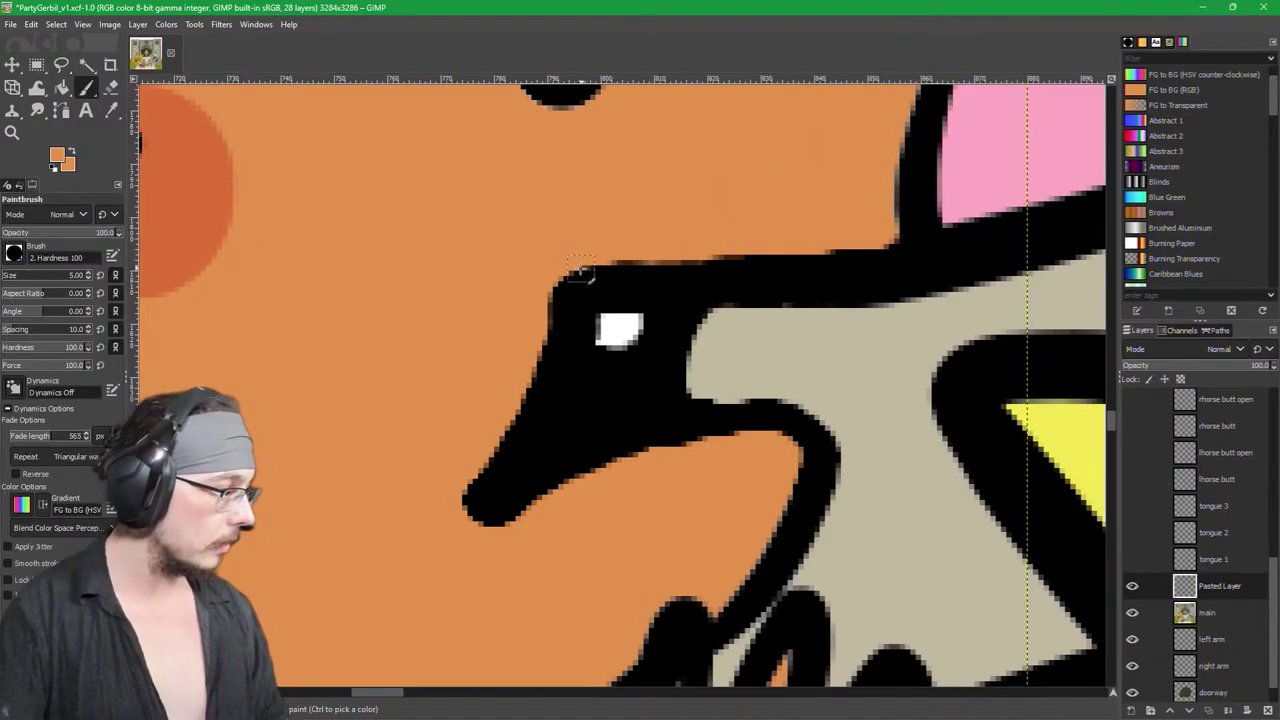
pyautogui.keyDown('ctrl'); pyautogui.click(622, 412); pyautogui.keyUp('ctrl')
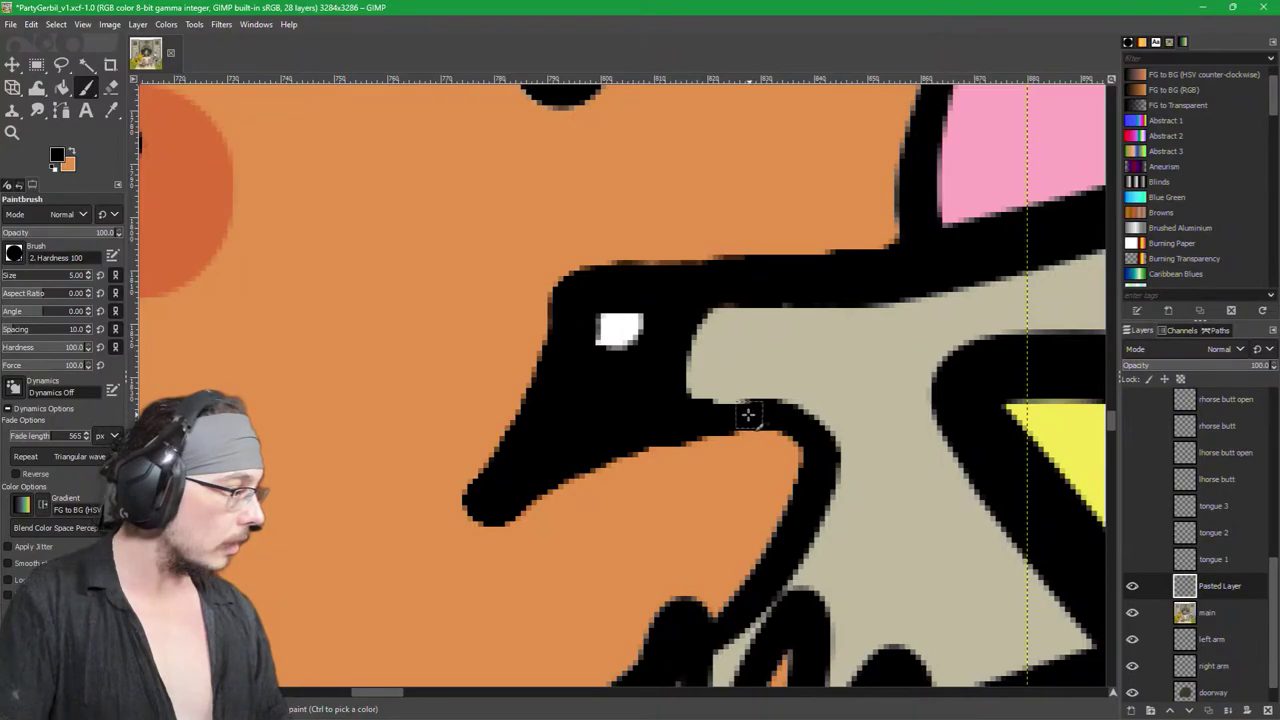
pyautogui.click(718, 418)
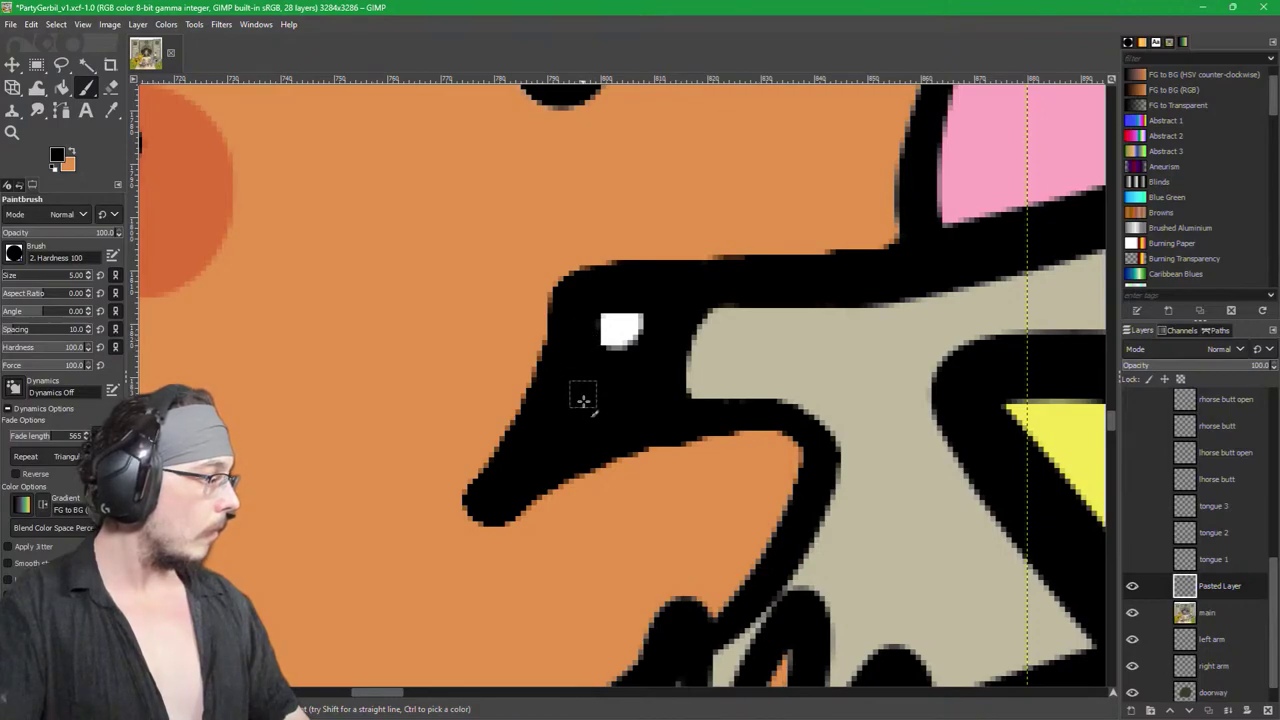
pyautogui.keyDown('ctrl'); pyautogui.click(671, 495); pyautogui.keyUp('ctrl')
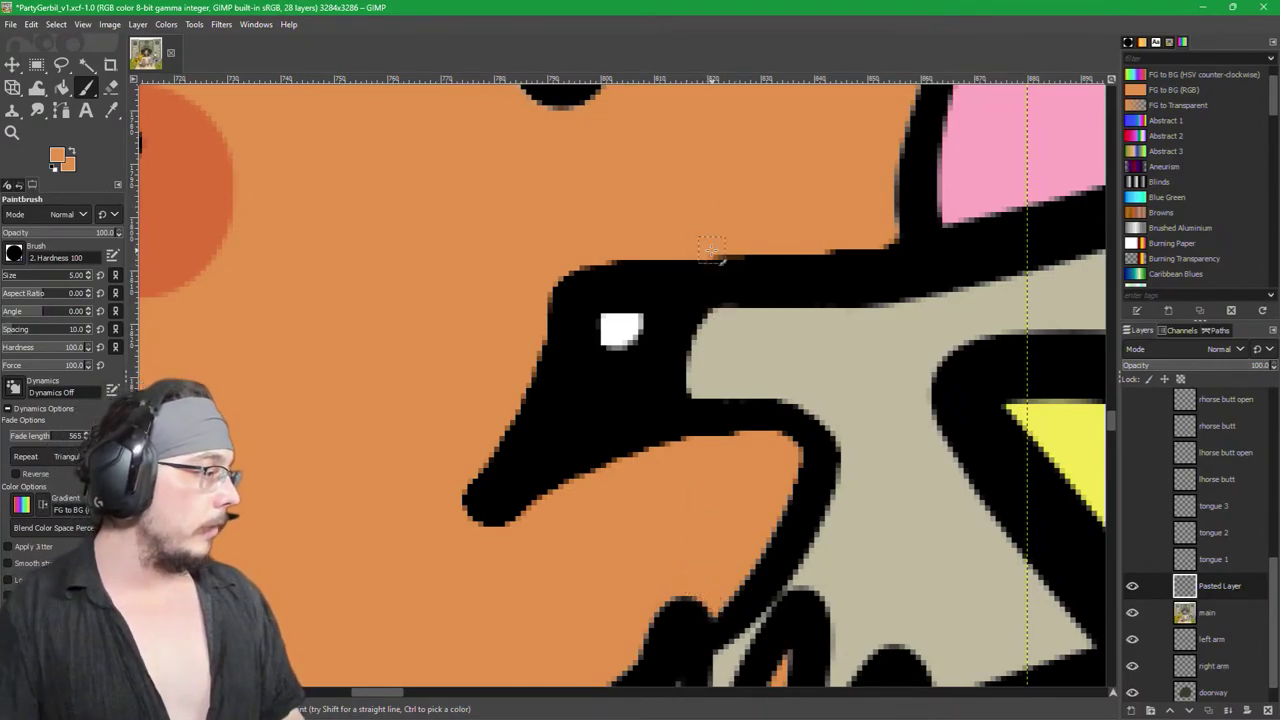
# Step: Paint over the centers and outer edges of both gerbil eyes with the face's orange, leaving only thin black rings
pyautogui.press('f')
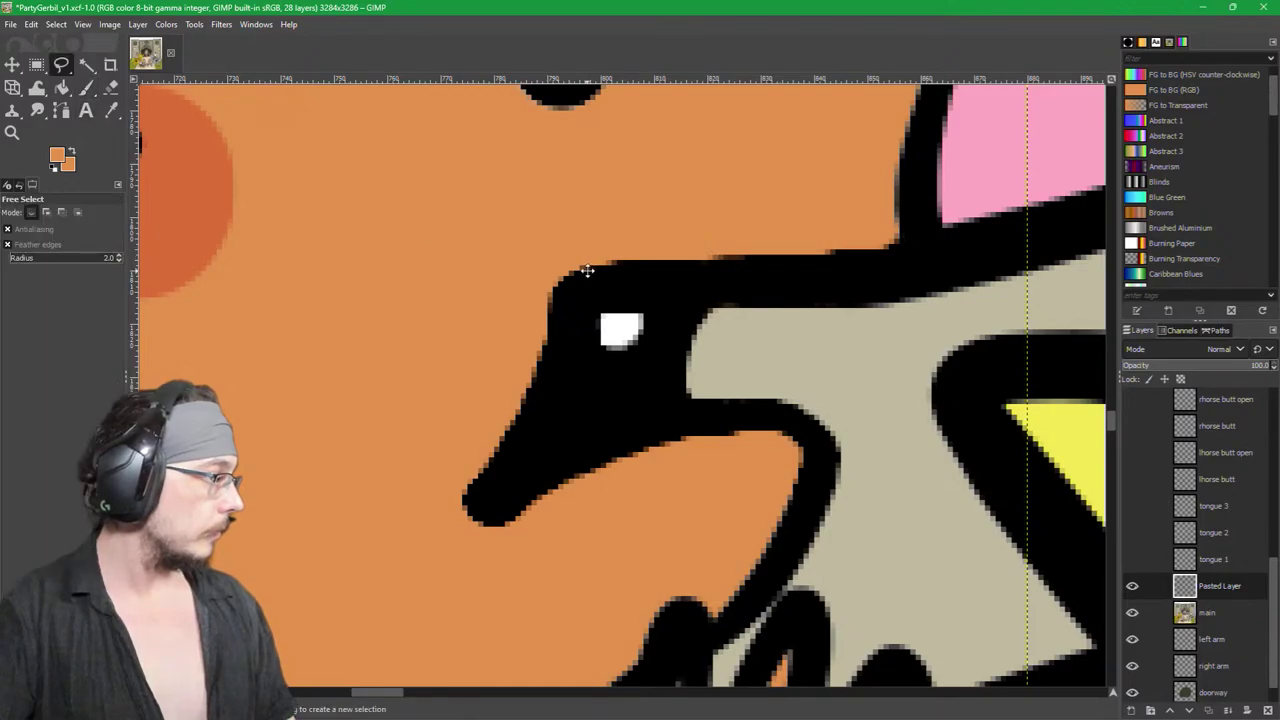
pyautogui.scroll(5, 594, 277)
pyautogui.hscroll(-1, 731, 541)
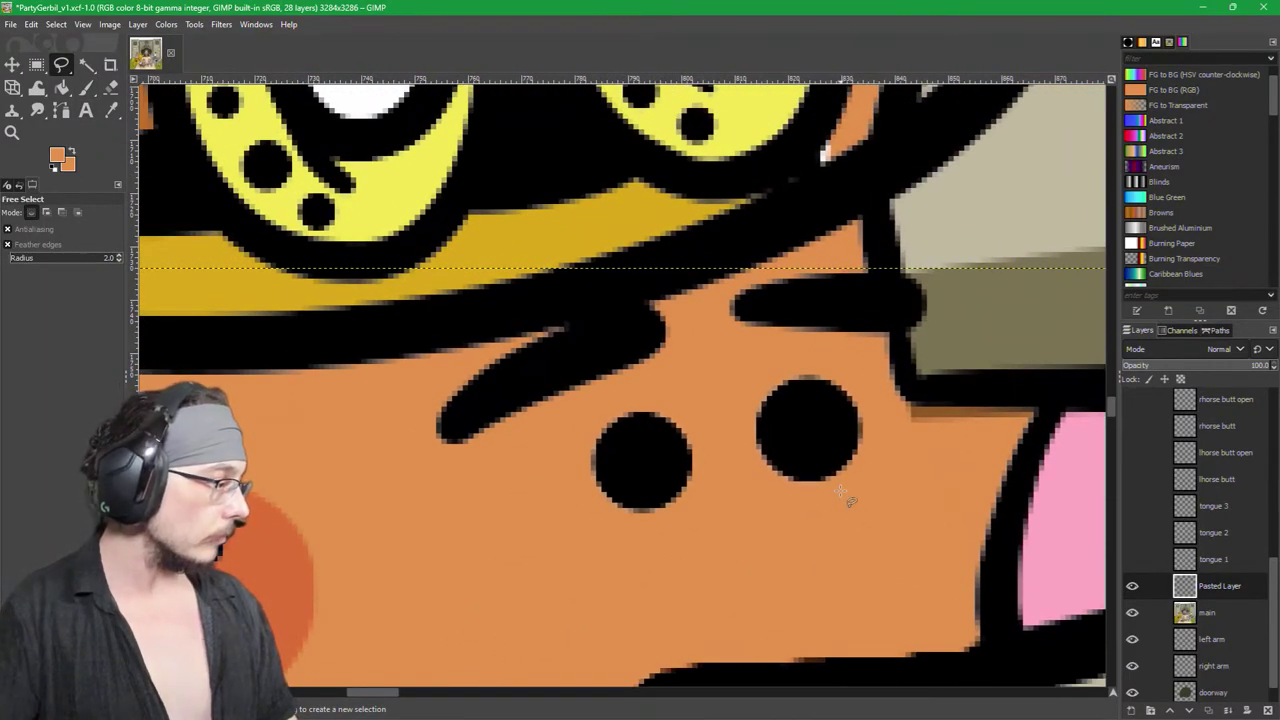
pyautogui.press('p')
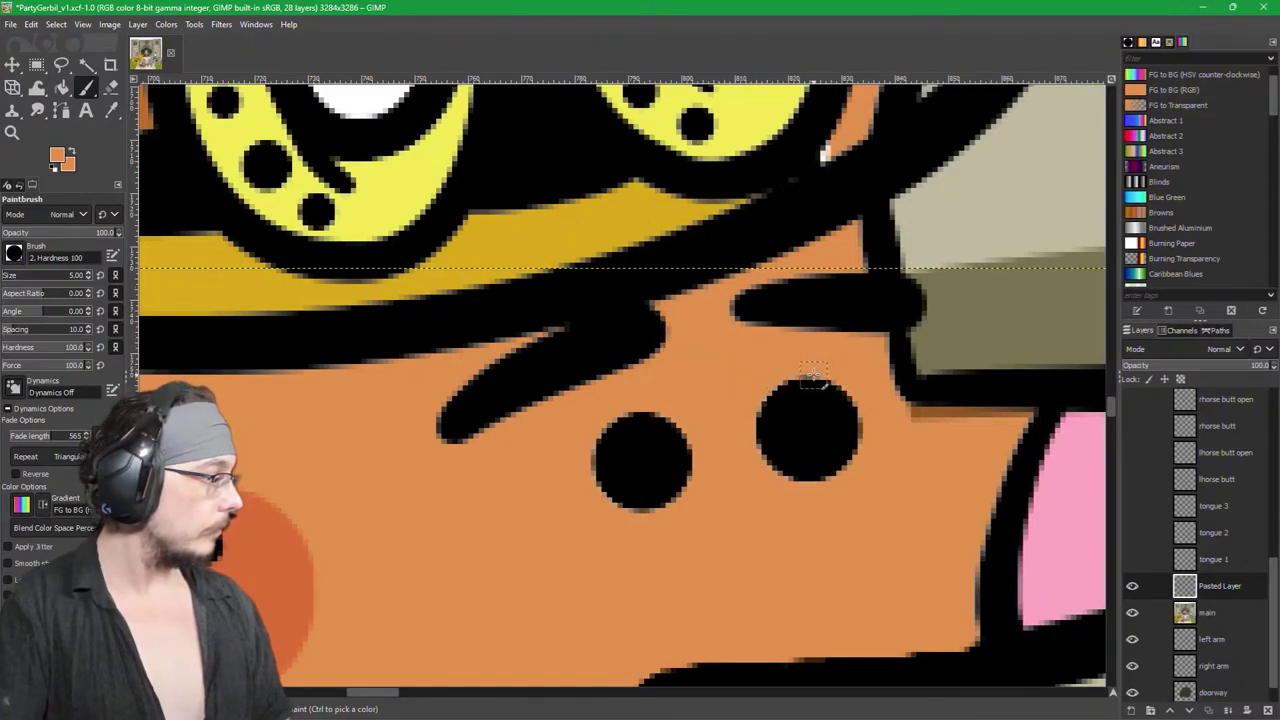
pyautogui.click(808, 426)
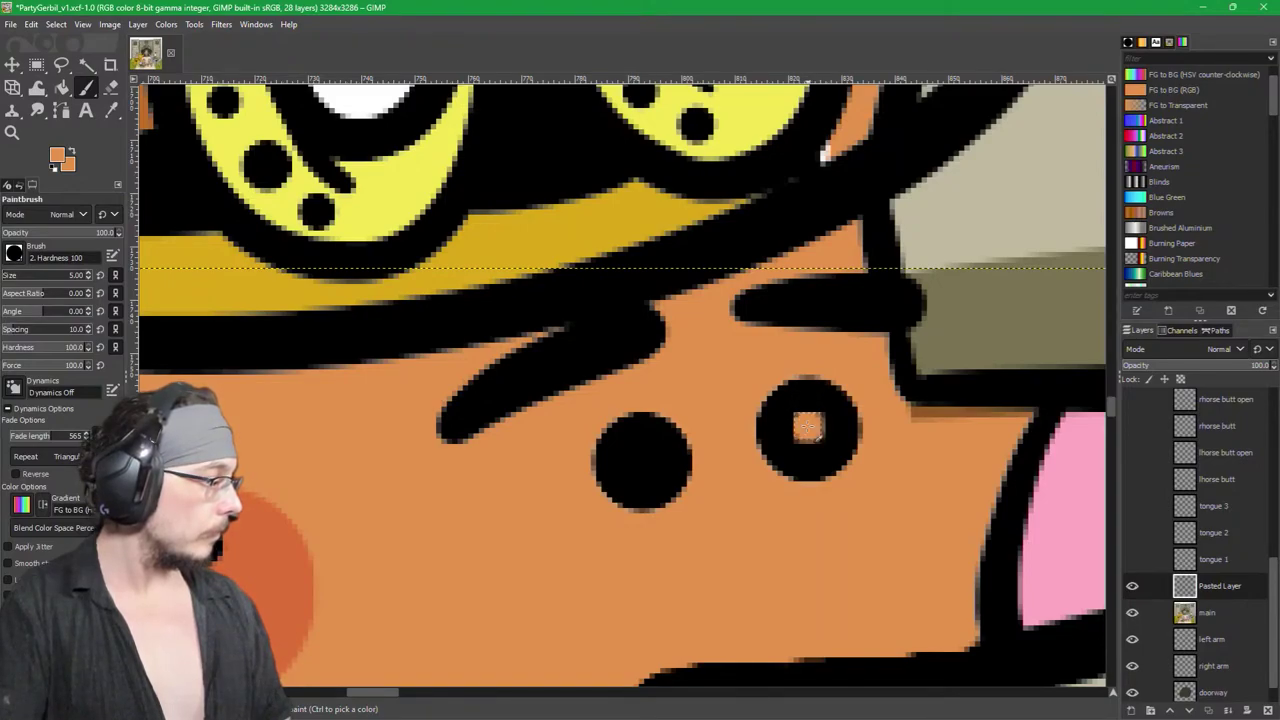
pyautogui.click(641, 459)
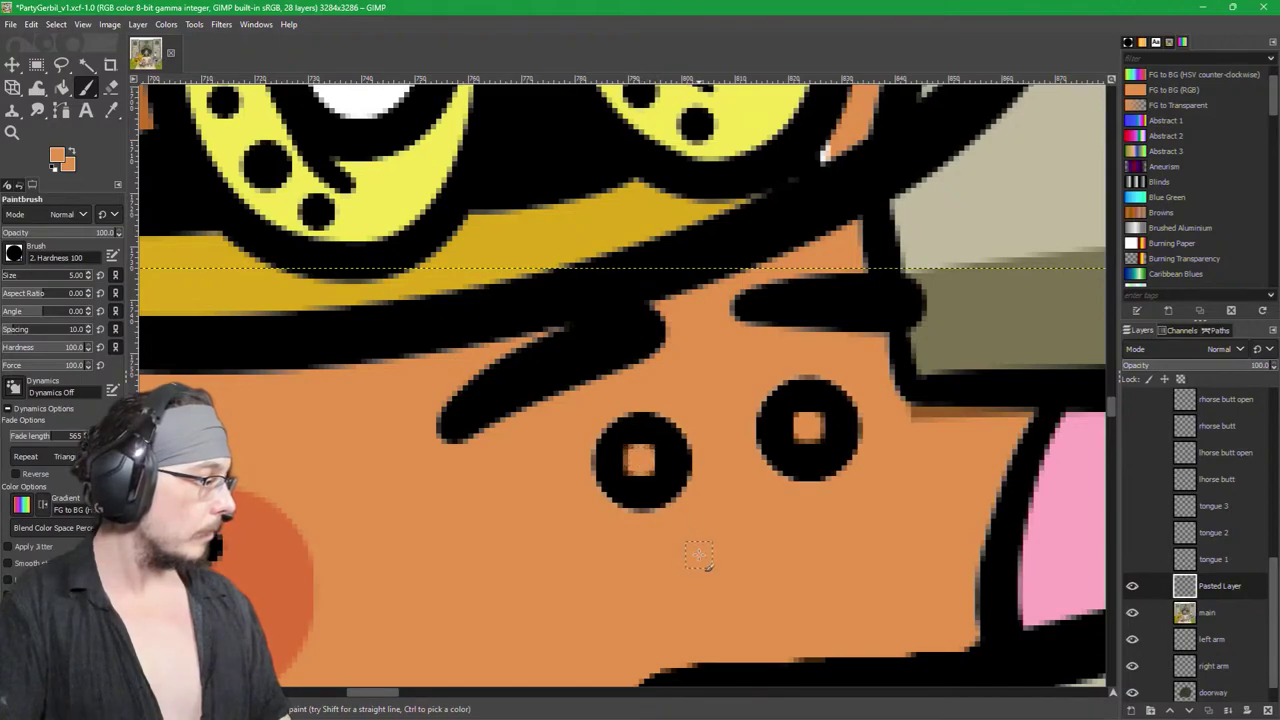
pyautogui.moveTo(695, 470)
pyautogui.mouseDown()
pyautogui.moveTo(662, 414)
pyautogui.moveTo(590, 436)
pyautogui.moveTo(590, 481)
pyautogui.moveTo(604, 492)
pyautogui.moveTo(673, 500)
pyautogui.mouseUp()
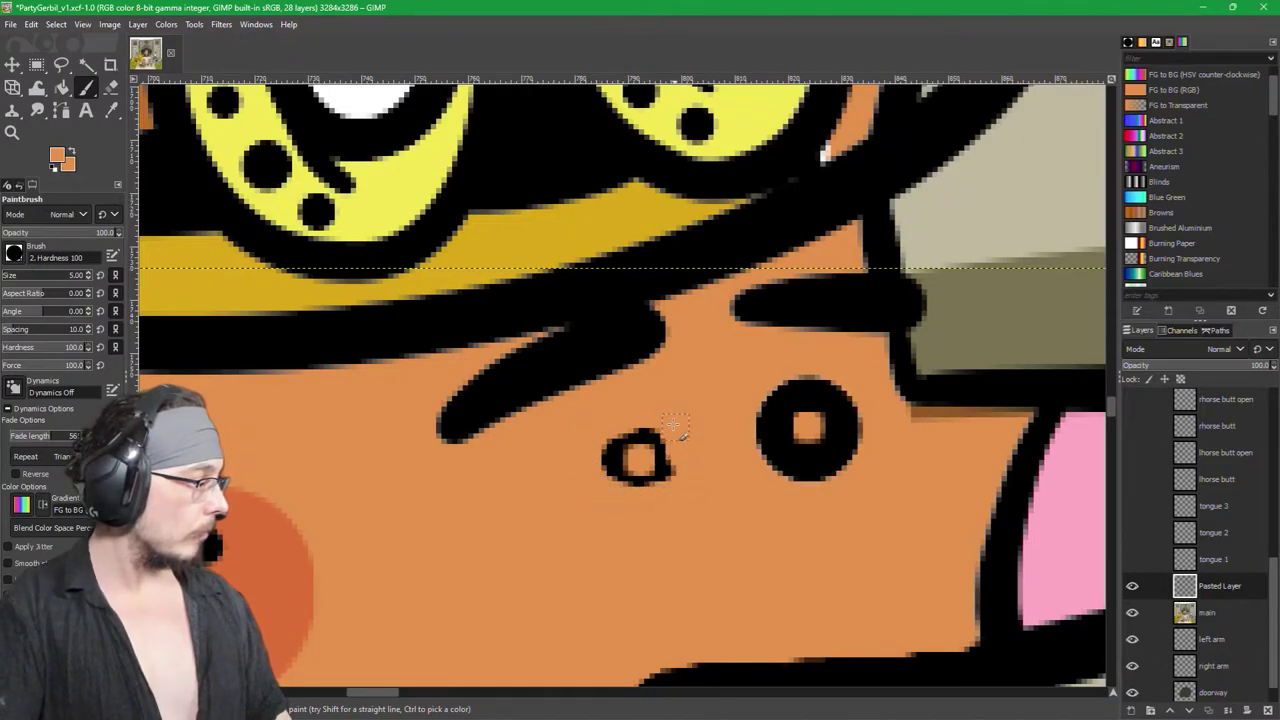
pyautogui.moveTo(597, 447)
pyautogui.mouseDown()
pyautogui.moveTo(602, 479)
pyautogui.moveTo(644, 509)
pyautogui.moveTo(678, 481)
pyautogui.mouseUp()
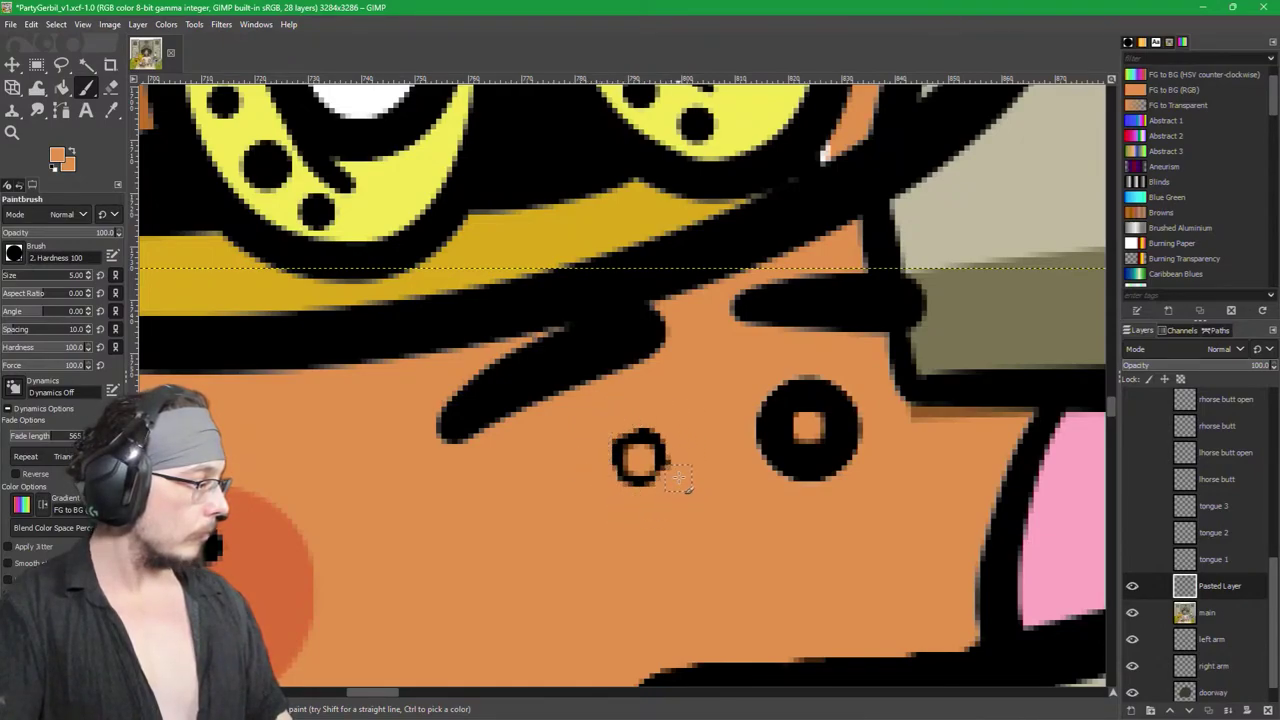
pyautogui.moveTo(774, 398)
pyautogui.mouseDown()
pyautogui.moveTo(785, 465)
pyautogui.moveTo(847, 458)
pyautogui.moveTo(860, 443)
pyautogui.moveTo(856, 406)
pyautogui.moveTo(818, 378)
pyautogui.moveTo(779, 383)
pyautogui.moveTo(841, 399)
pyautogui.moveTo(836, 462)
pyautogui.mouseUp()
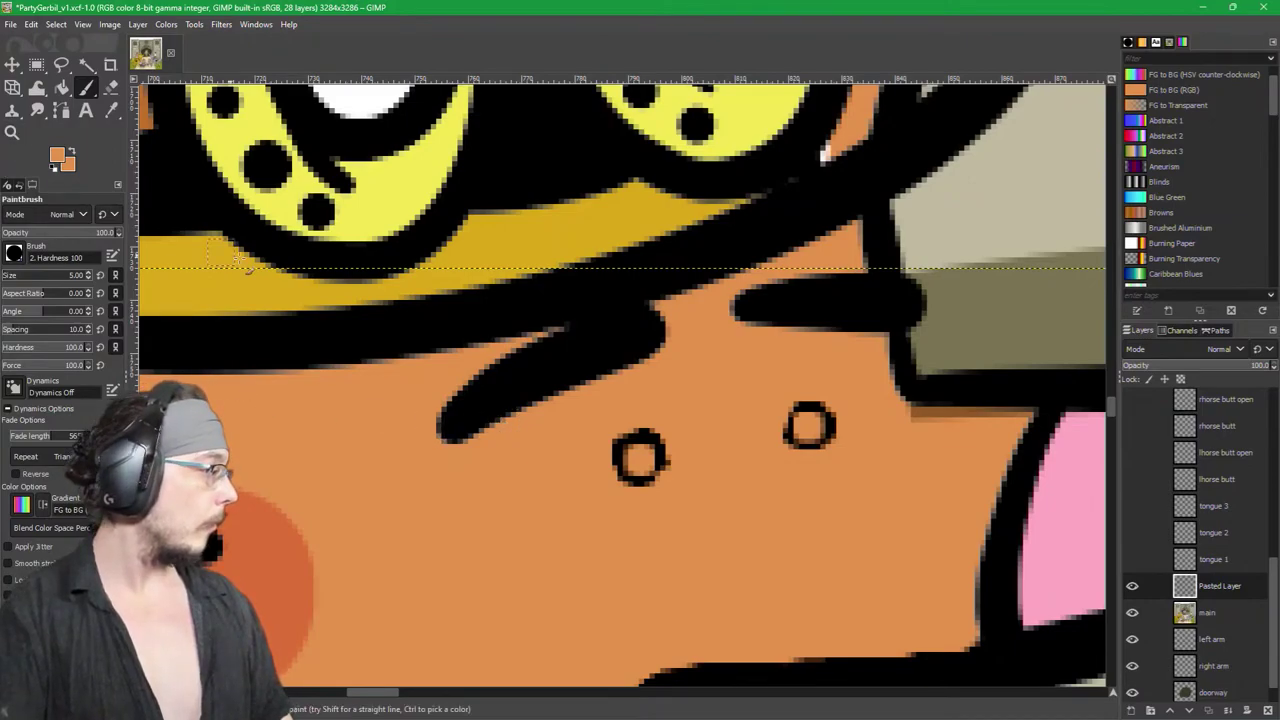
# Step: Repaint both eyes as smaller solid black dots with a size 12 brush and save the file
pyautogui.keyDown('ctrl'); pyautogui.click(566, 366); pyautogui.keyUp('ctrl')
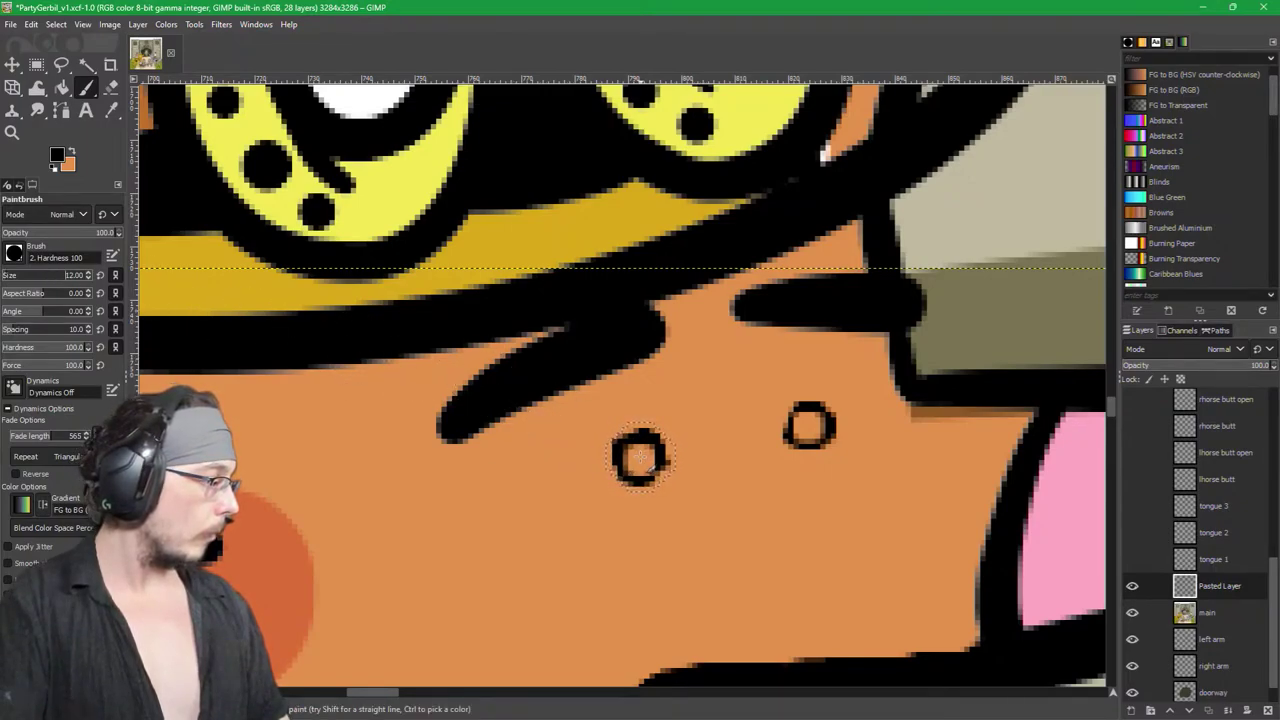
pyautogui.moveTo(639, 457); pyautogui.dragTo(652, 455)
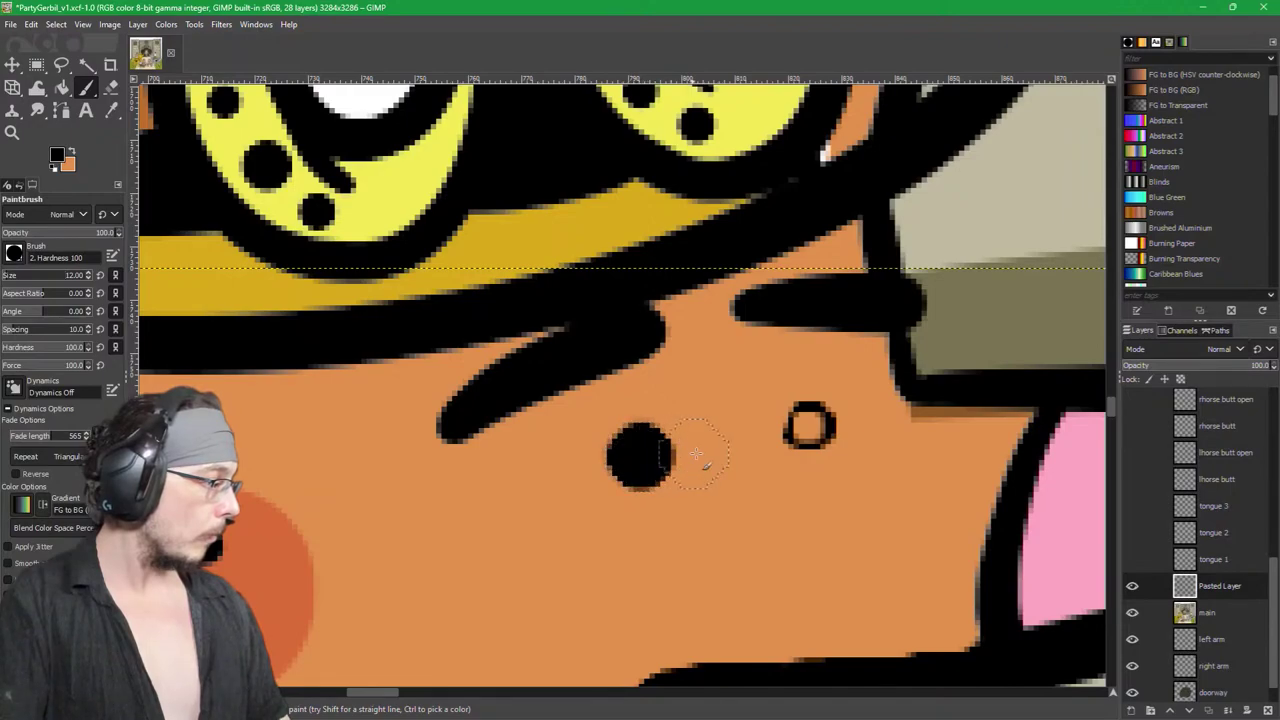
pyautogui.click(808, 427)
pyautogui.hotkey('ctrl', 'z')
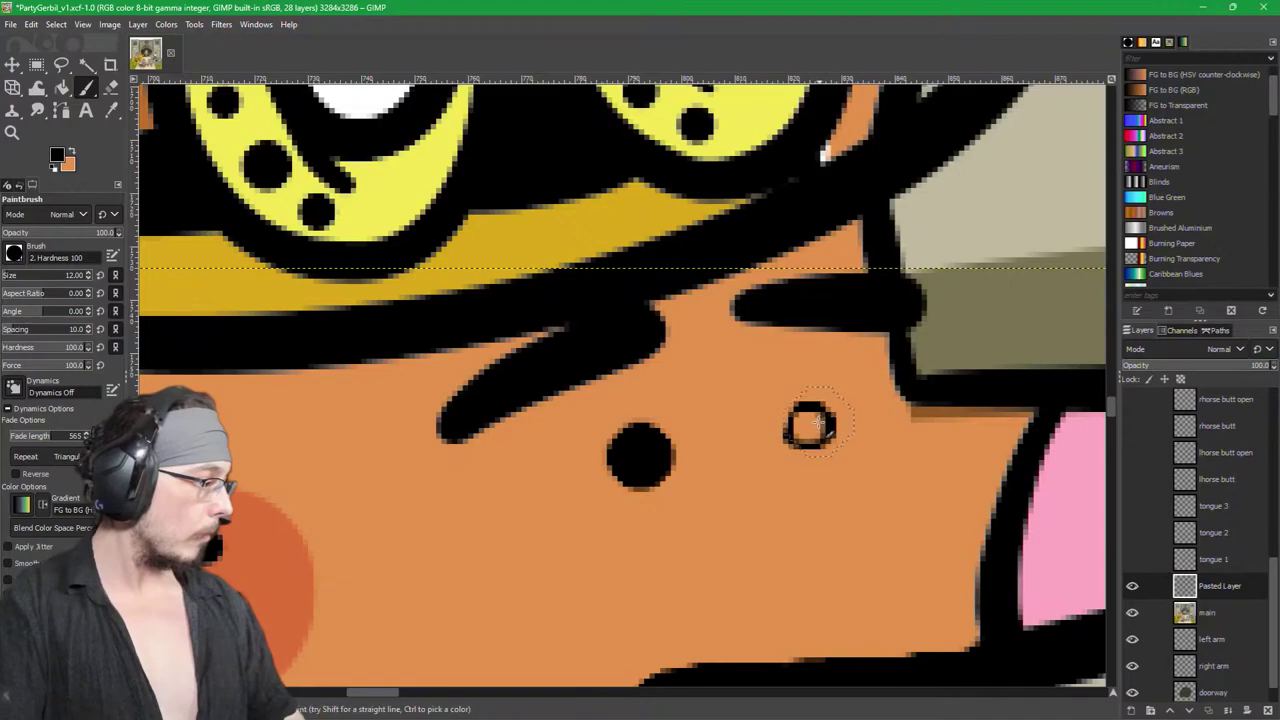
pyautogui.click(808, 425)
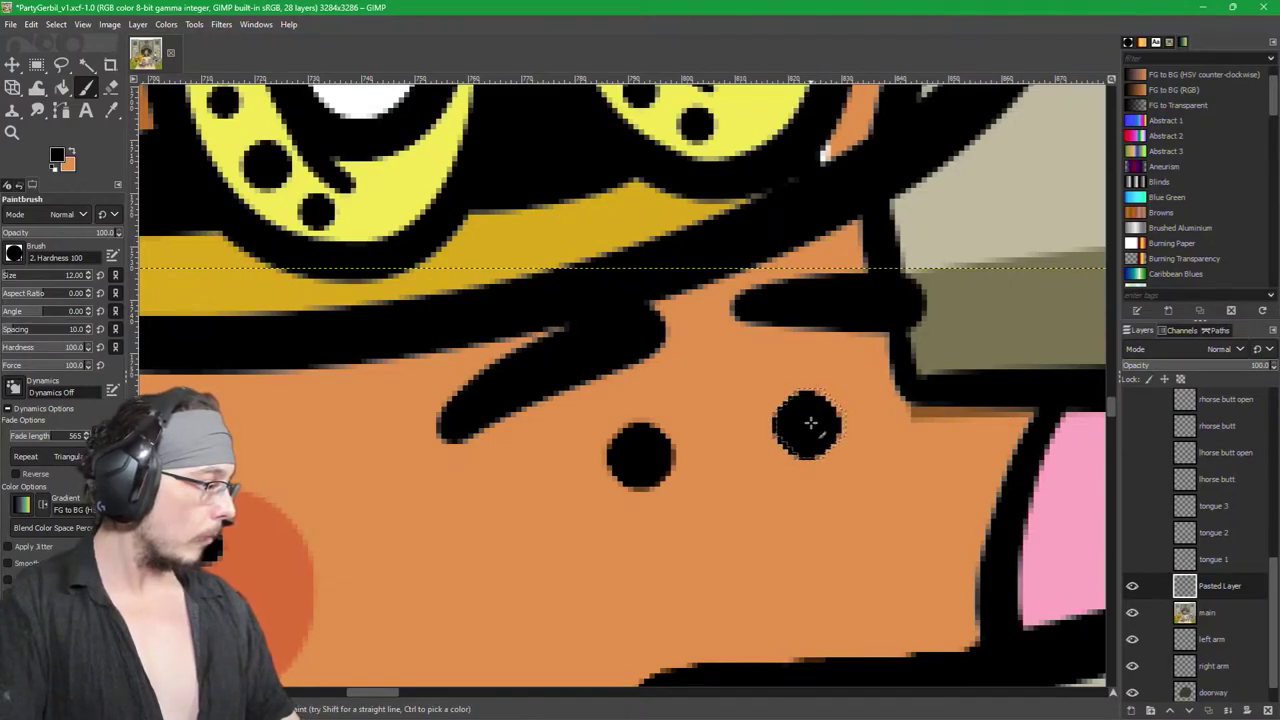
pyautogui.hotkey('ctrl', 'z')
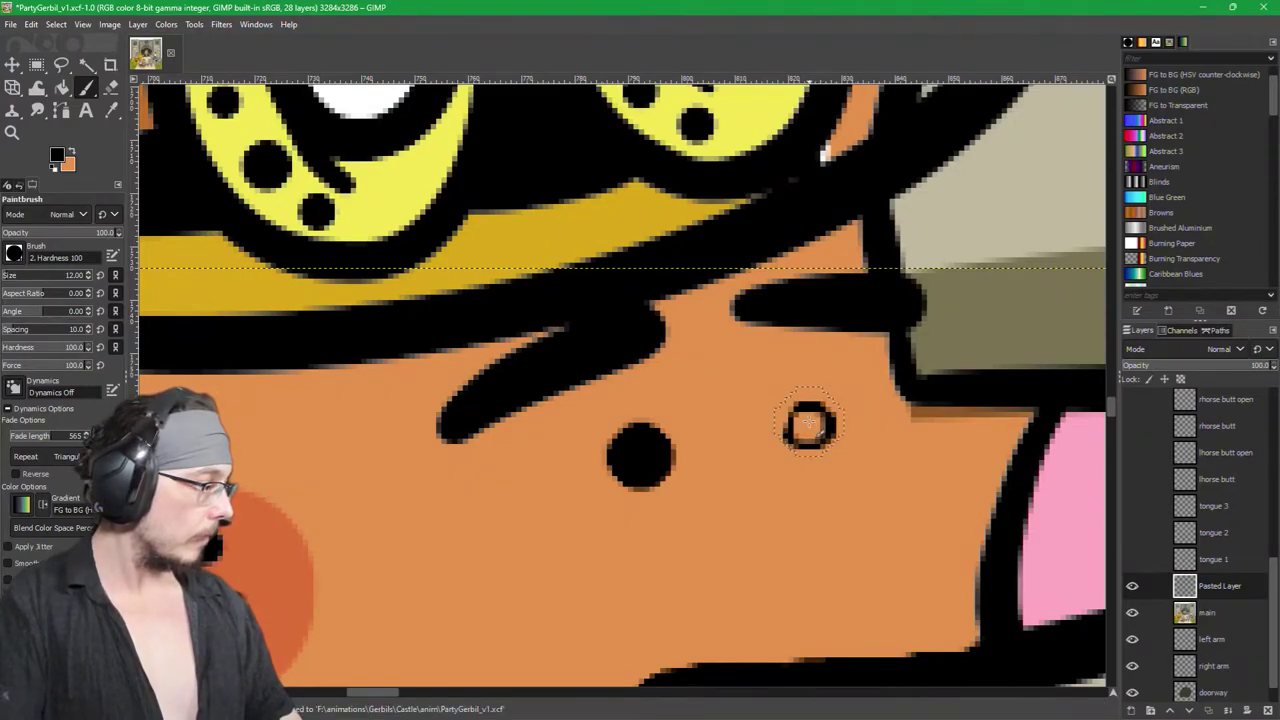
pyautogui.click(809, 424)
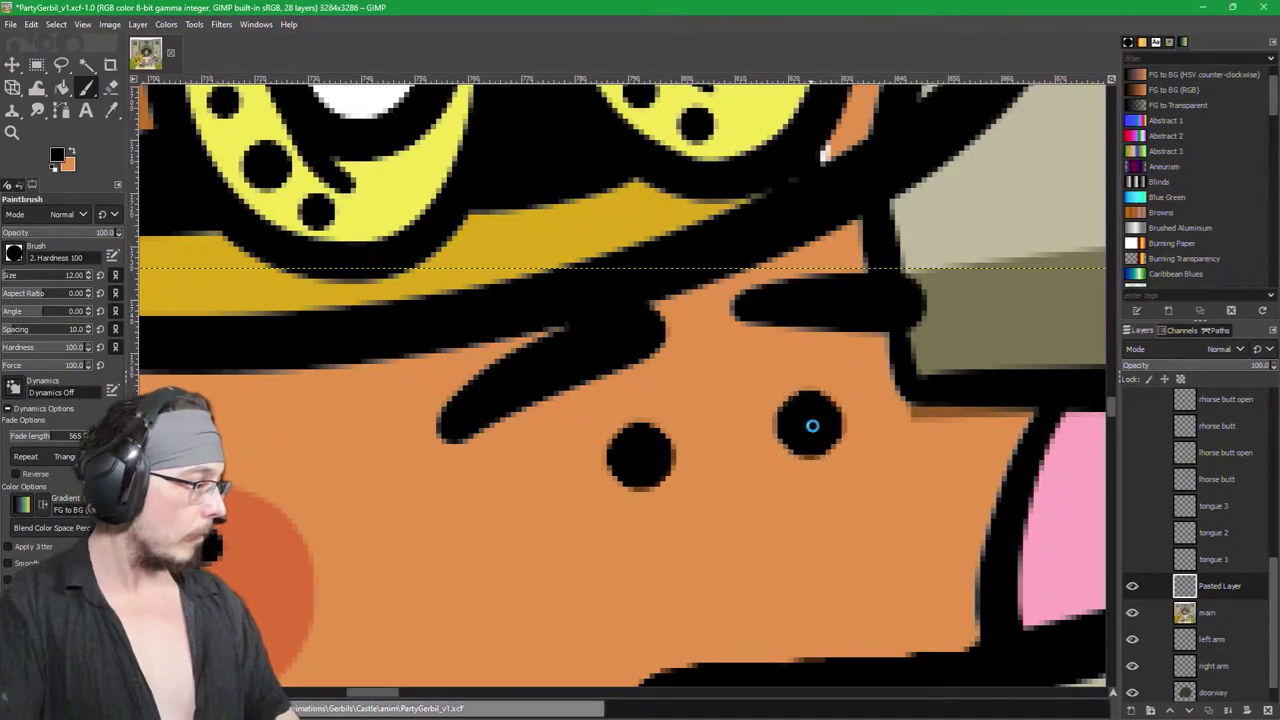
# Step: Compare the smaller-mouth face with the original open-mouth face and leave the Pasted Layer hidden
pyautogui.press('-')
pyautogui.press('f')
pyautogui.press('-')
pyautogui.scroll(-3, 790, 460)
pyautogui.hscroll(2, 790, 460)
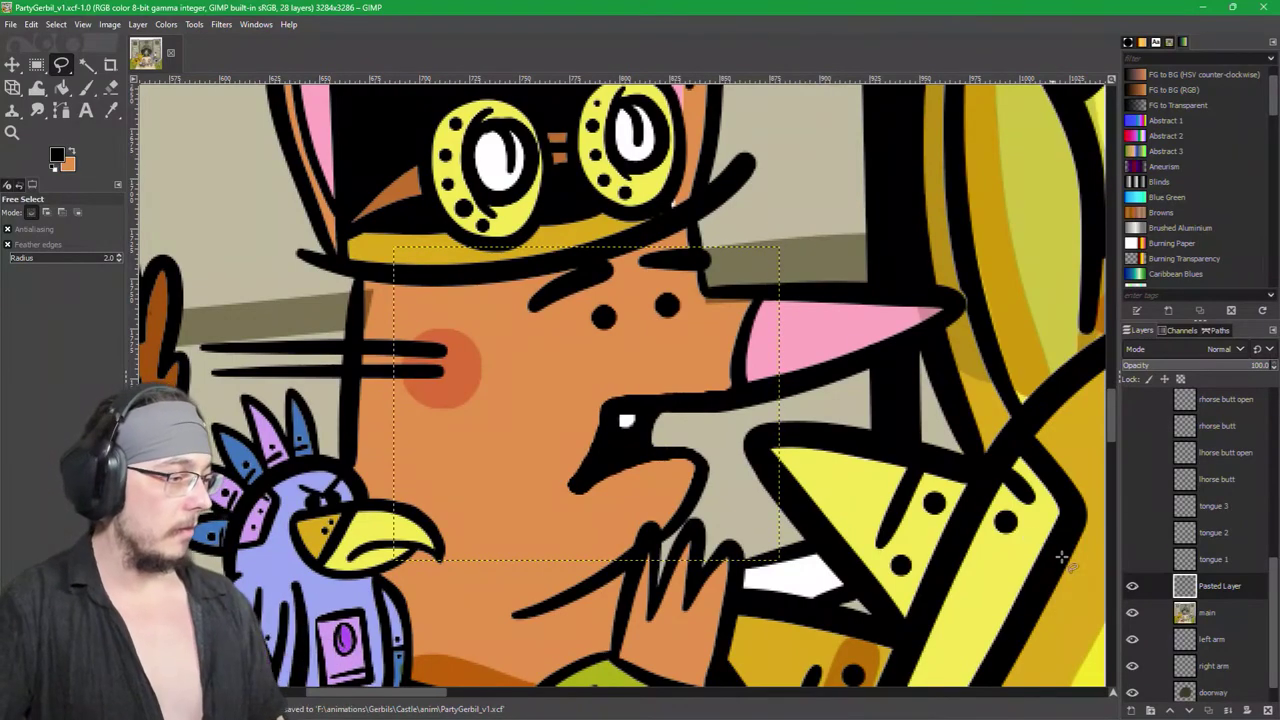
pyautogui.click(1133, 586)
pyautogui.click(1130, 587)
pyautogui.click(1130, 587)
# Step: Show the tongue 1 layer, move it directly above the main layer and merge it down into main
pyautogui.click(1130, 566)
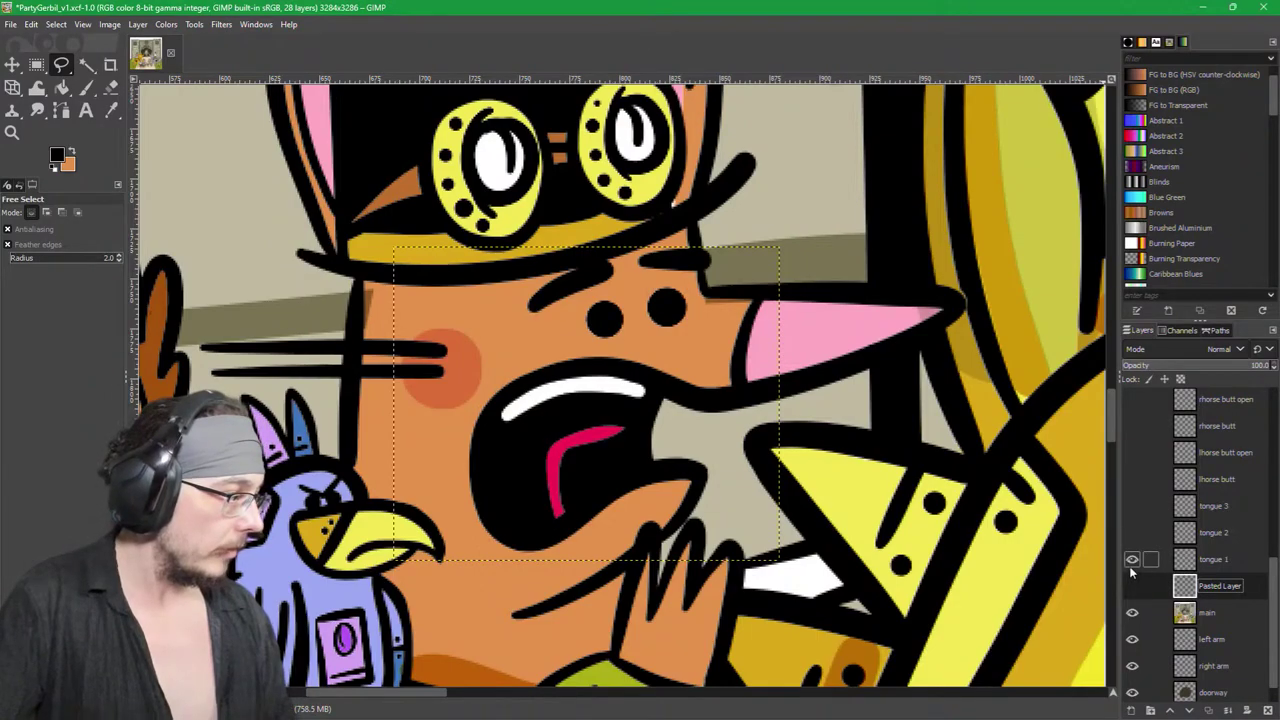
pyautogui.moveTo(1184, 562); pyautogui.dragTo(1185, 604)
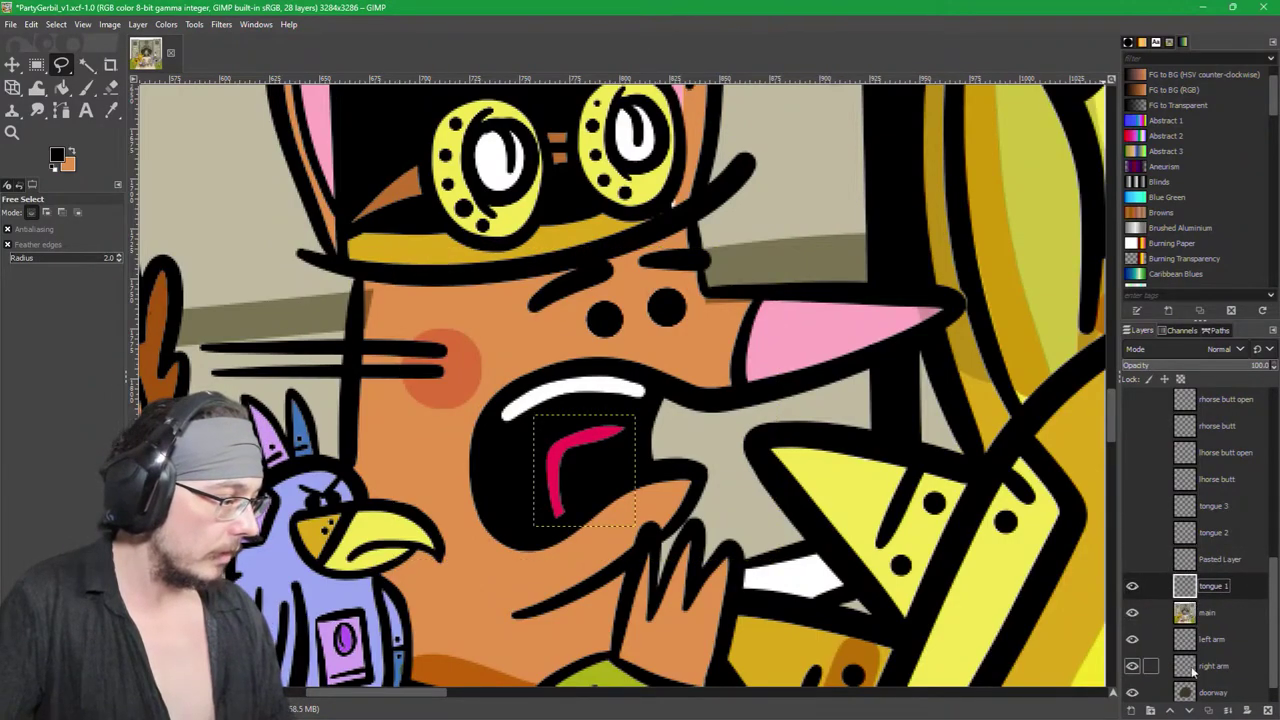
pyautogui.click(1229, 711)
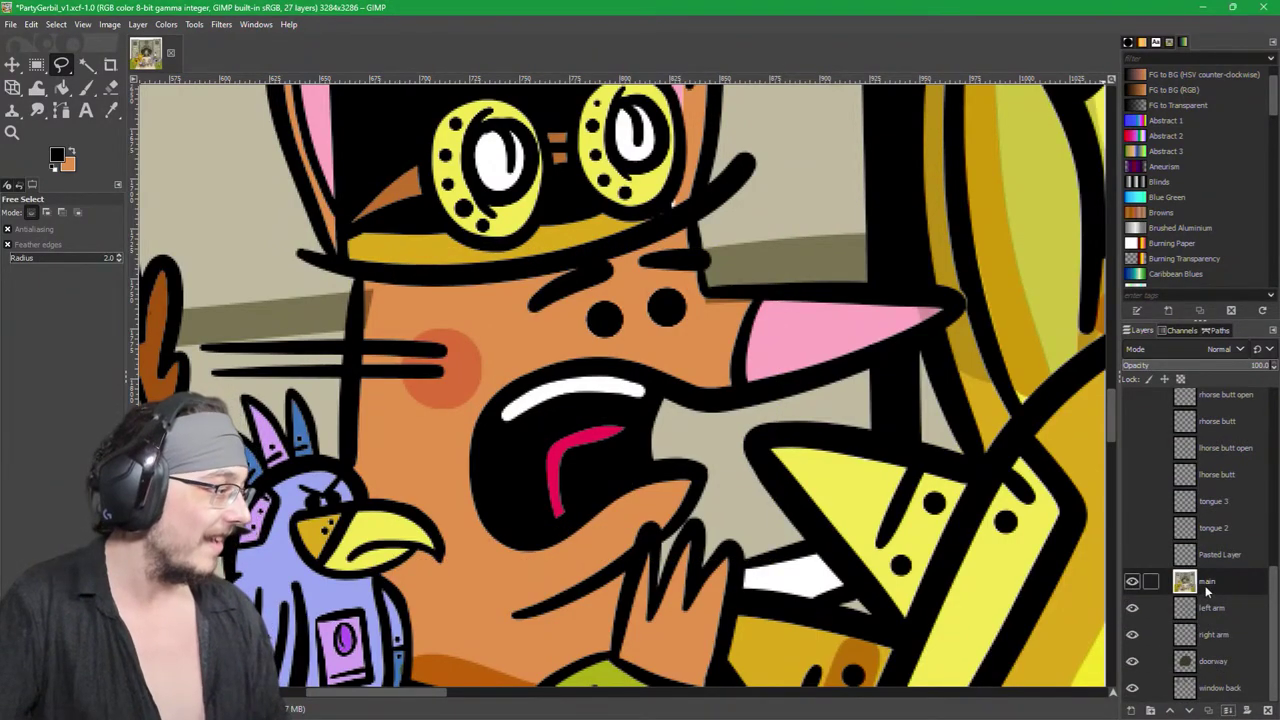
# Step: Save the file and move the Pasted Layer above the tongue 3 layer
pyautogui.scroll(1, 1190, 588)
pyautogui.hotkey('ctrl', 's')
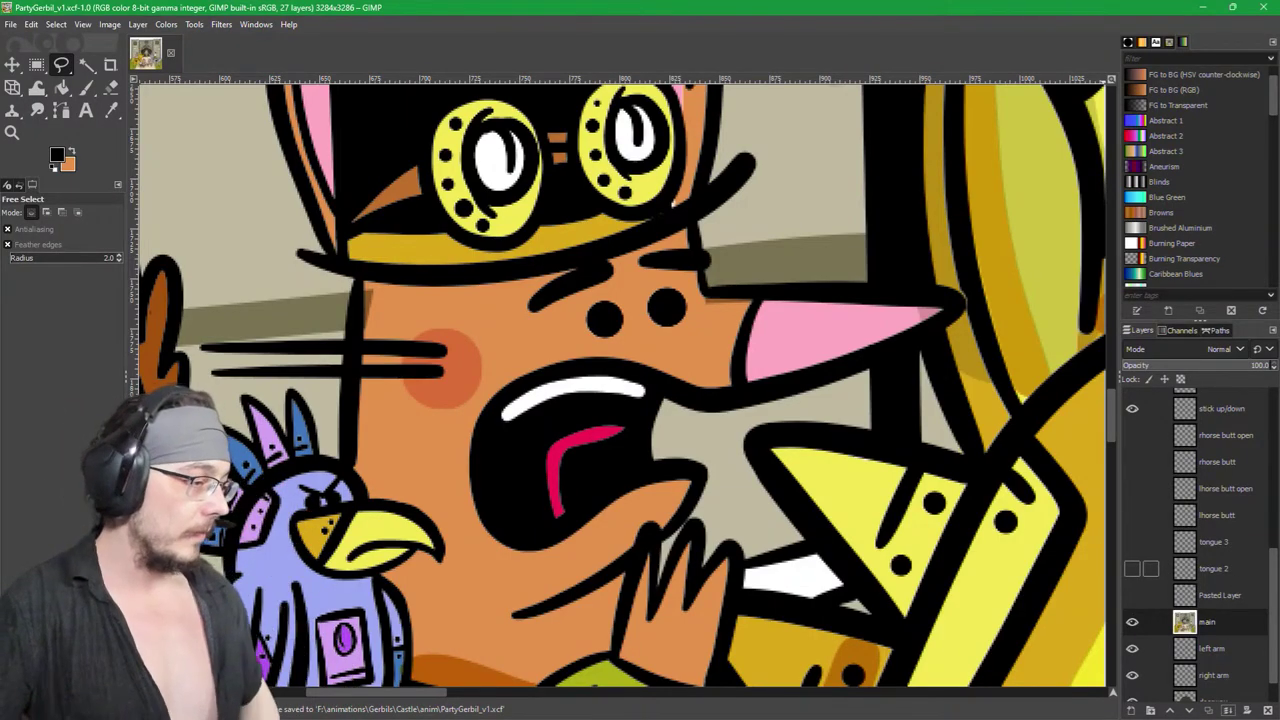
pyautogui.moveTo(1204, 597); pyautogui.dragTo(1205, 543)
# Step: Show the tongue 2, tongue 3 and Pasted Layer layers, comparing the face with and without the Pasted Layer and leaving it visible
pyautogui.click(1132, 595)
pyautogui.click(1133, 569)
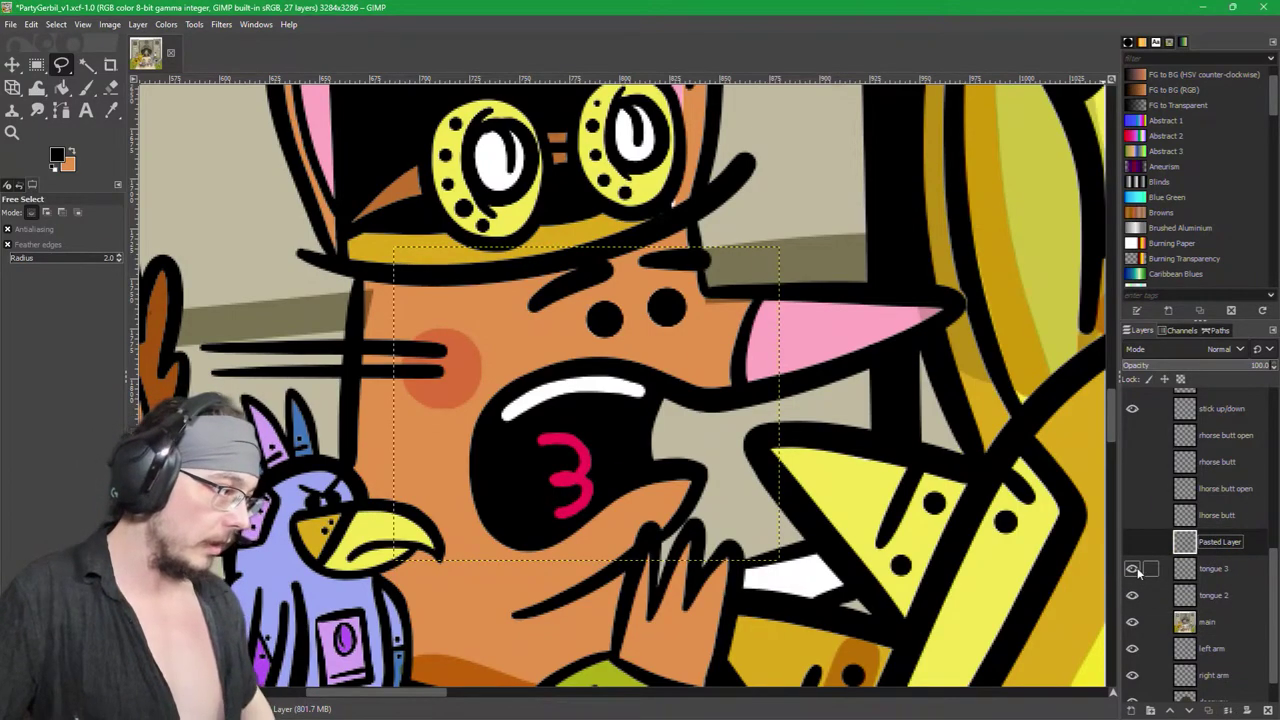
pyautogui.click(1133, 541)
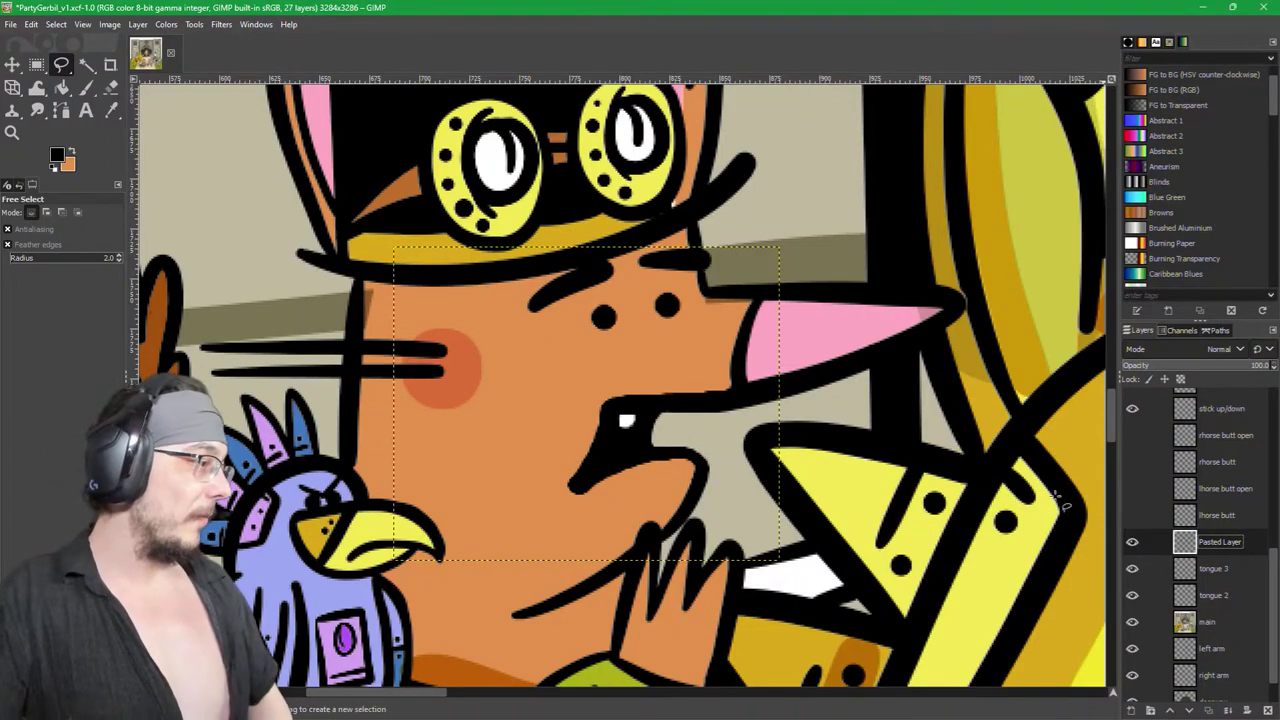
pyautogui.click(1133, 541)
pyautogui.click(1133, 541)
pyautogui.click(1133, 541)
pyautogui.click(1133, 541)
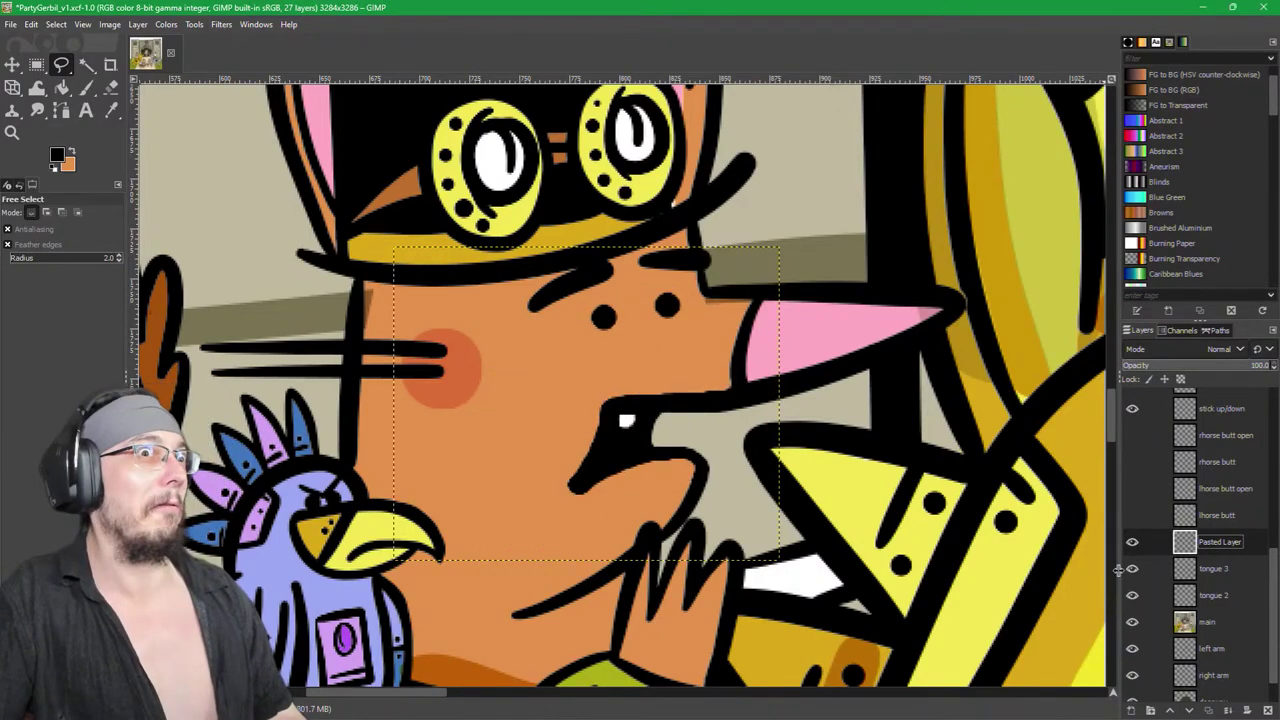
# Step: Rename the Pasted Layer as fartface and save the file
pyautogui.doubleClick(1215, 543)
pyautogui.write('fart')
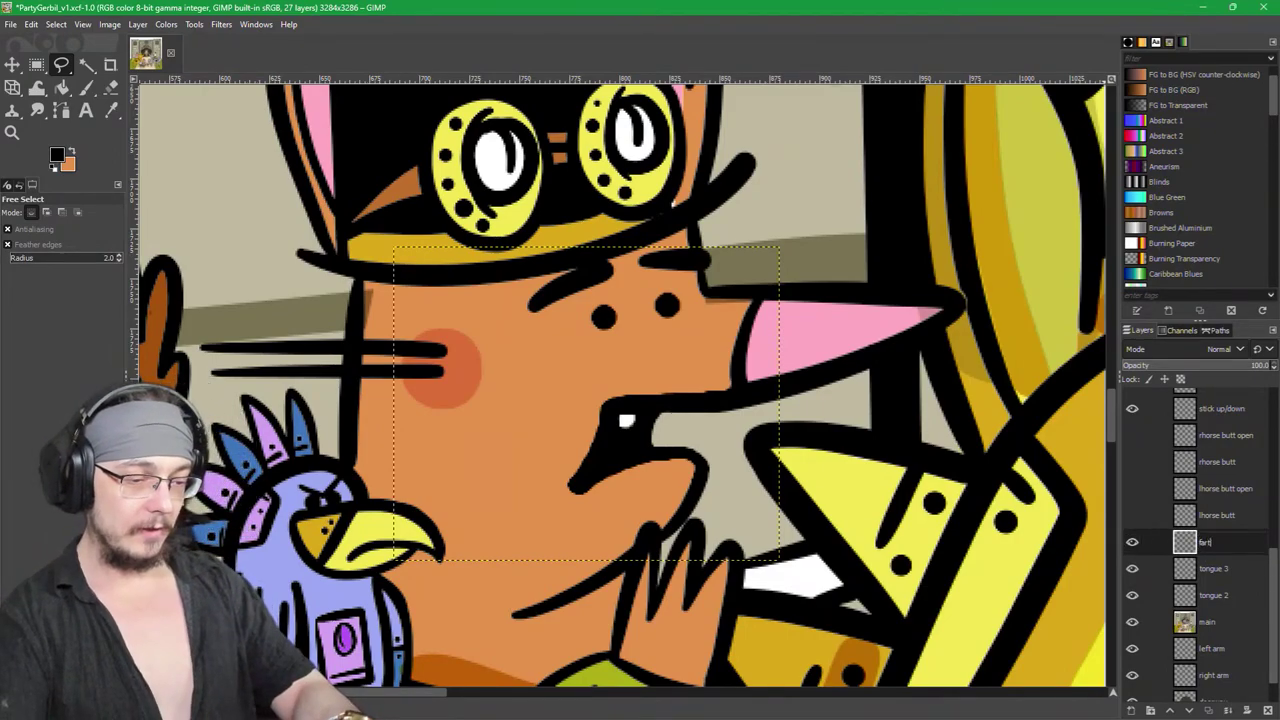
pyautogui.write('faces')
pyautogui.press('BackSpace')
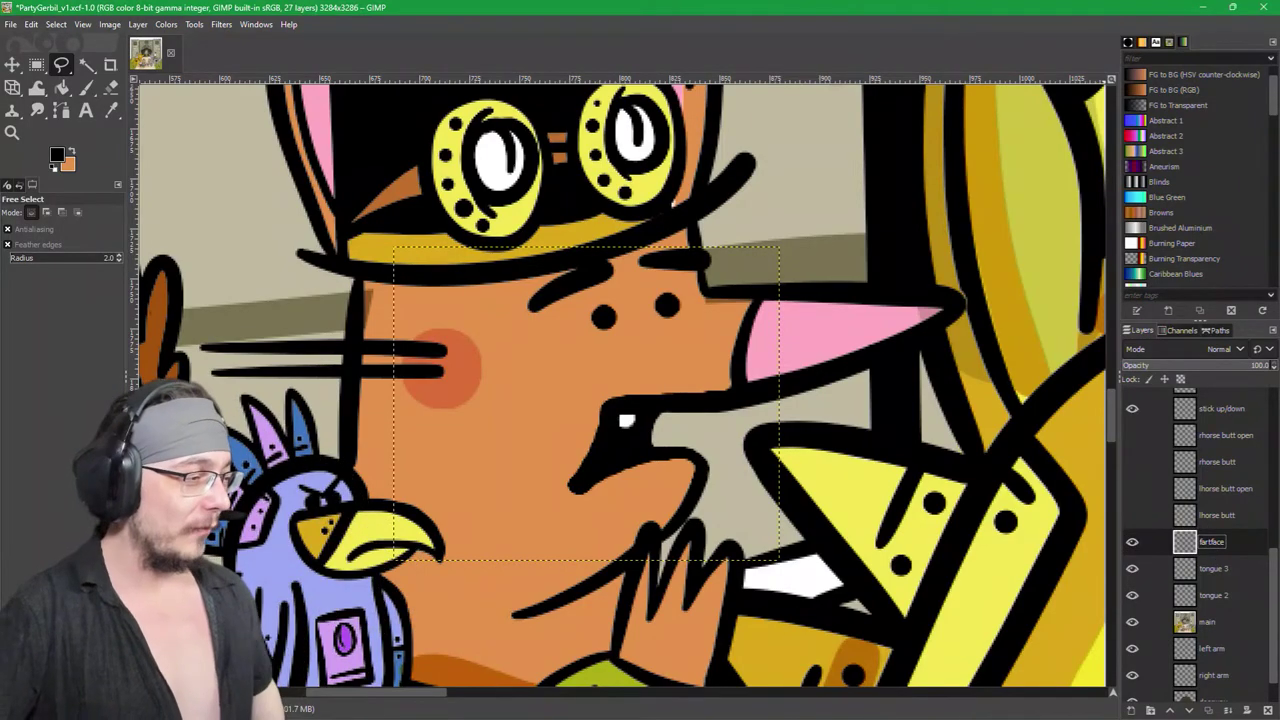
pyautogui.scroll(-2, 700, 350)
pyautogui.hscroll(10, 700, 350)
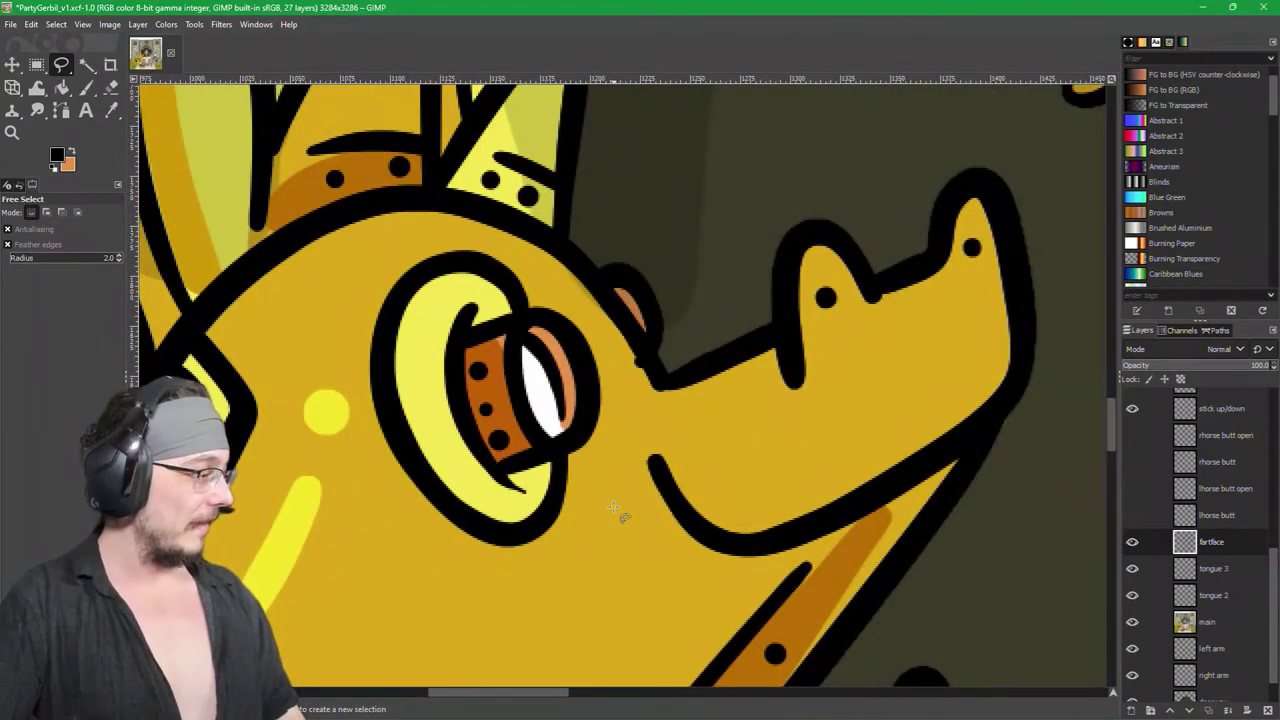
pyautogui.moveTo(632, 521); pyautogui.dragTo(930, 500)
pyautogui.hotkey('ctrl', 's')
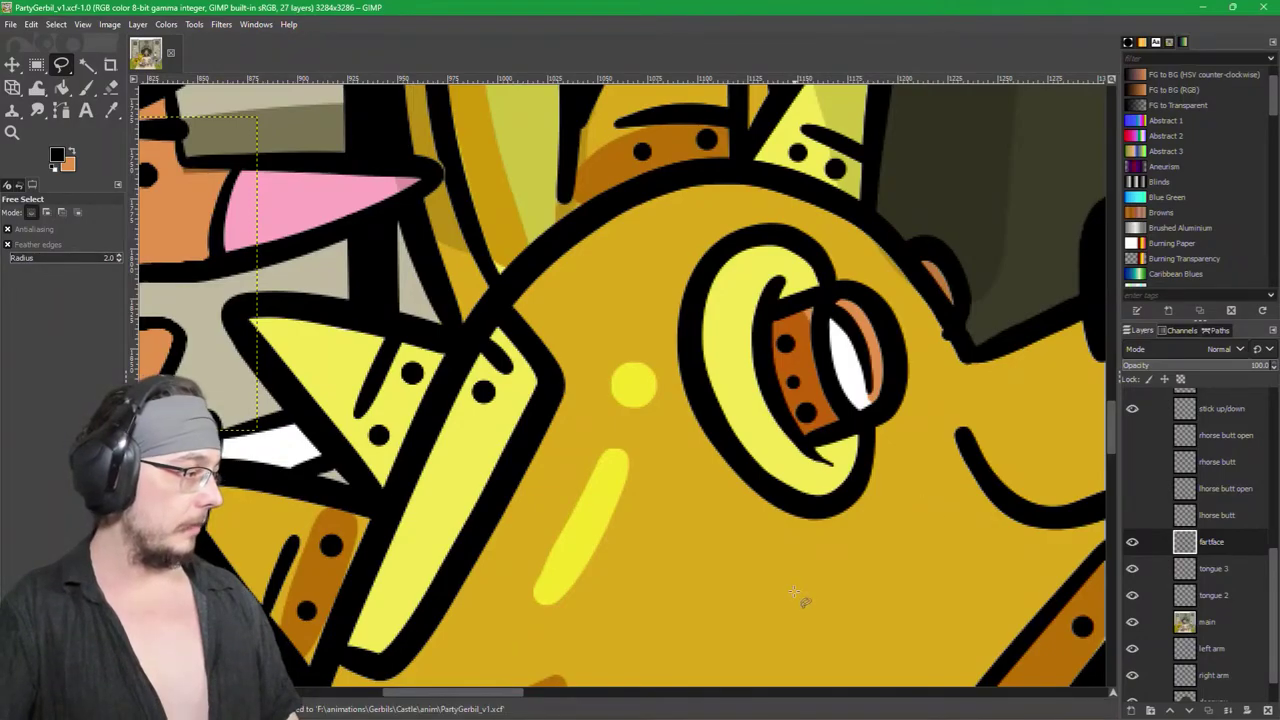
# Step: Start a Free Select outline around the white gerbil's face, crossing under the hat, down the cheek, below the tongue and back beneath the snout
pyautogui.keyDown('ctrl'); pyautogui.scroll(-4, 748, 592); pyautogui.keyUp('ctrl')
pyautogui.keyDown('ctrl'); pyautogui.scroll(-2, 750, 592); pyautogui.keyUp('ctrl')
pyautogui.hscroll(3, 845, 369)
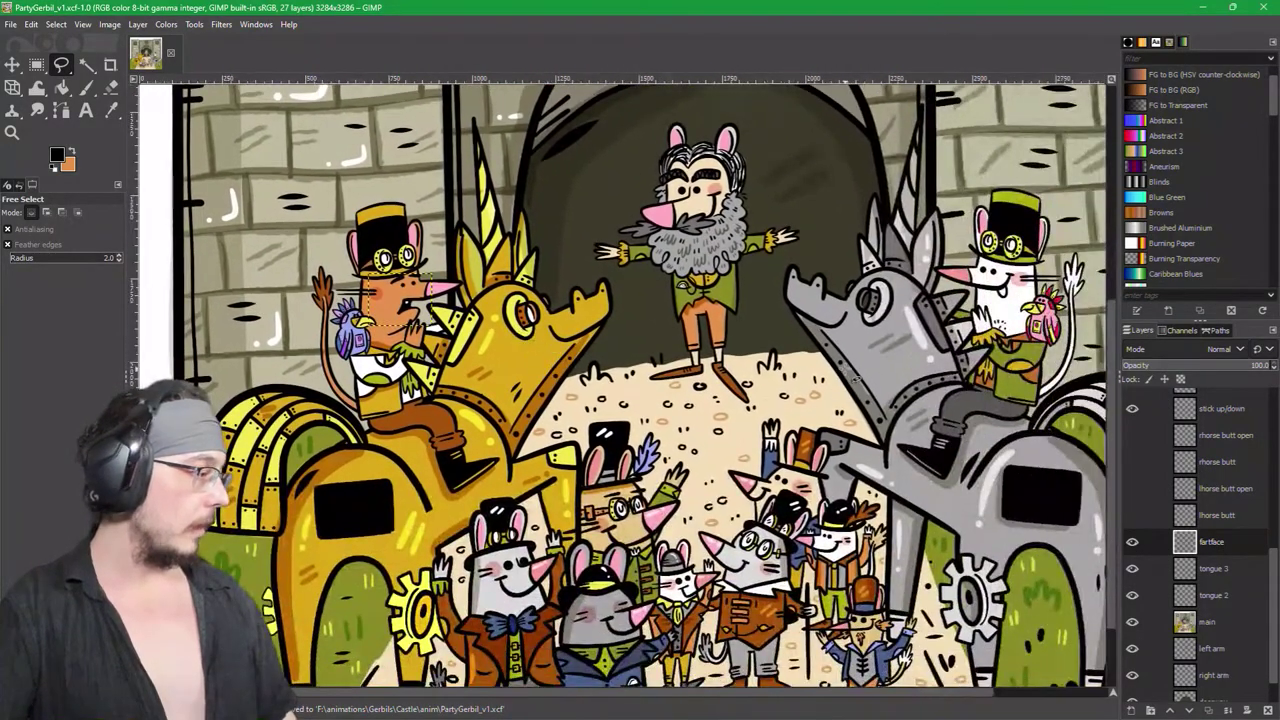
pyautogui.hscroll(3, 745, 460)
pyautogui.keyDown('ctrl'); pyautogui.scroll(4, 740, 440); pyautogui.keyUp('ctrl')
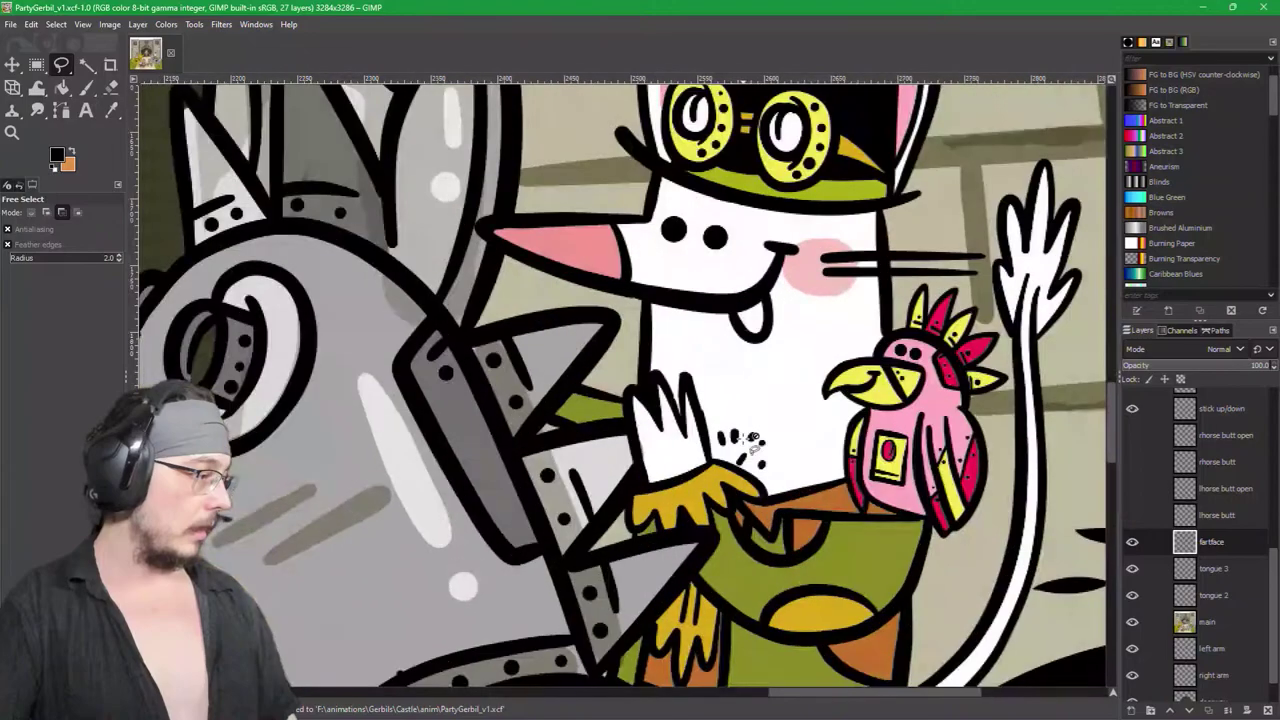
pyautogui.keyDown('ctrl'); pyautogui.scroll(1, 722, 300); pyautogui.keyUp('ctrl')
pyautogui.keyDown('ctrl'); pyautogui.scroll(-2, 708, 355); pyautogui.keyUp('ctrl')
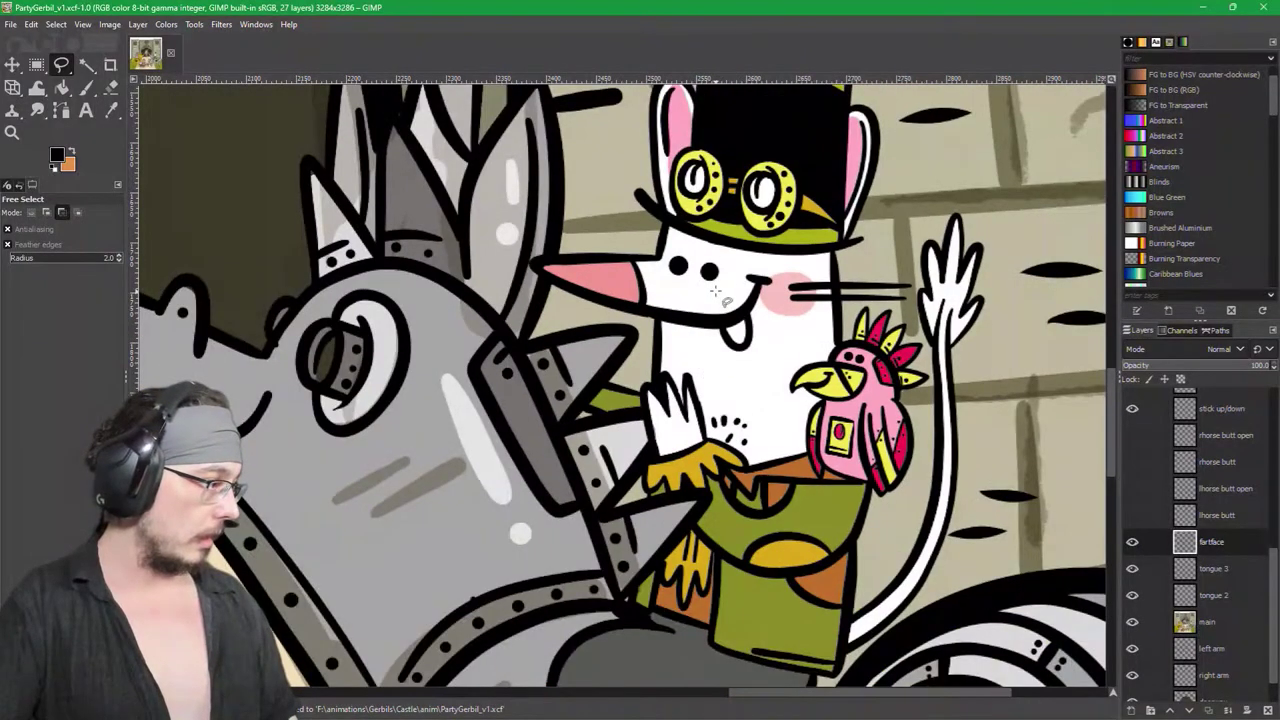
pyautogui.keyDown('ctrl'); pyautogui.scroll(1, 713, 320); pyautogui.keyUp('ctrl')
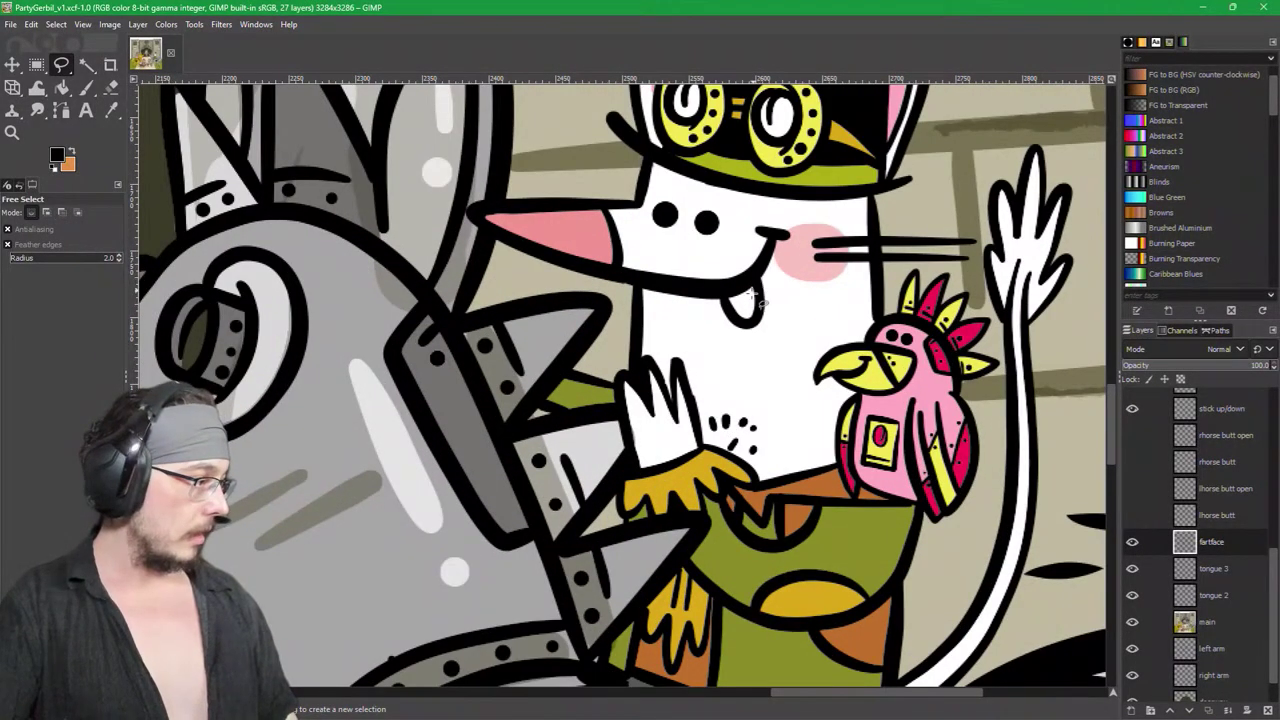
pyautogui.scroll(2, 694, 390)
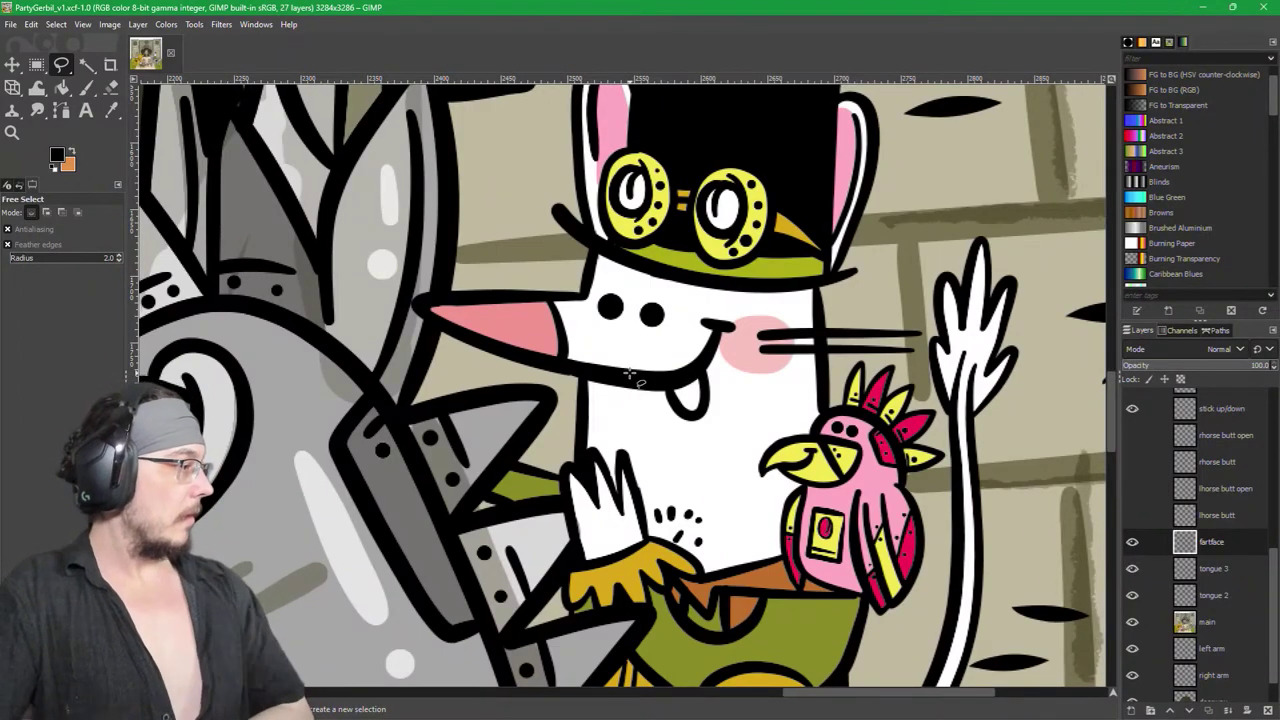
pyautogui.keyDown('ctrl'); pyautogui.scroll(1, 677, 354); pyautogui.keyUp('ctrl')
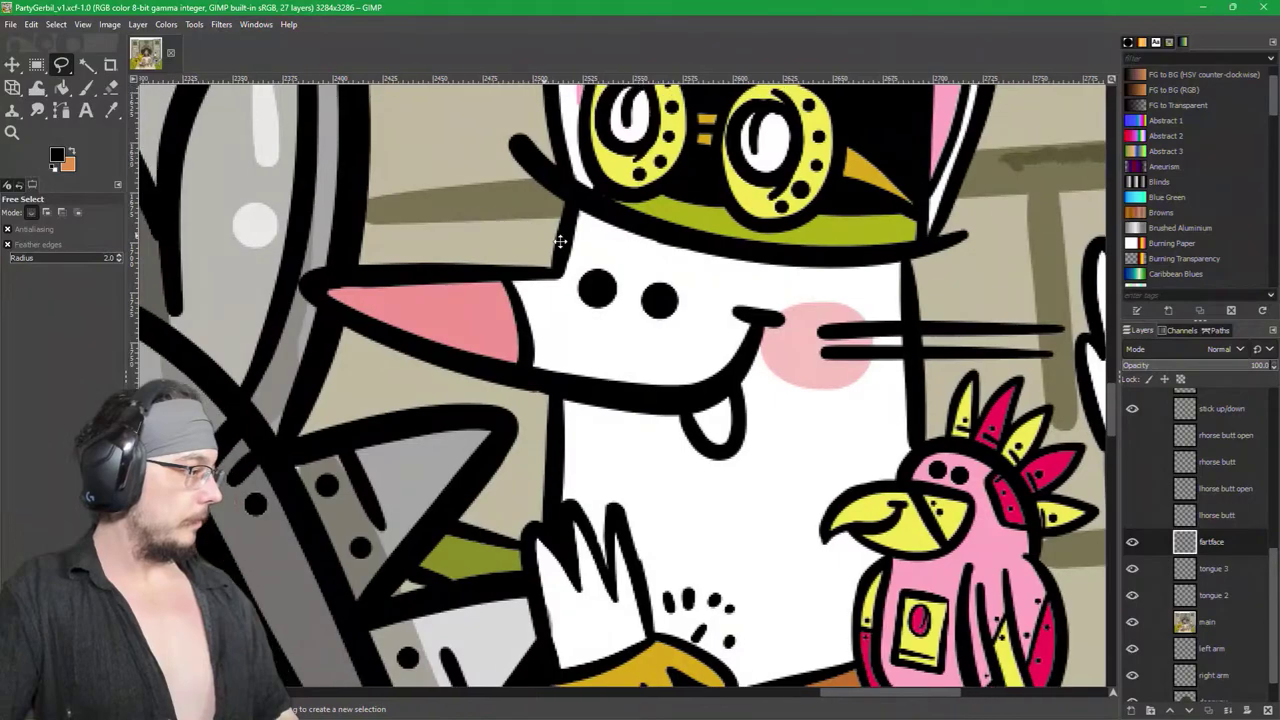
pyautogui.keyDown('ctrl'); pyautogui.scroll(1, 790, 318); pyautogui.keyUp('ctrl')
pyautogui.keyDown('ctrl'); pyautogui.scroll(1, 805, 340); pyautogui.keyUp('ctrl')
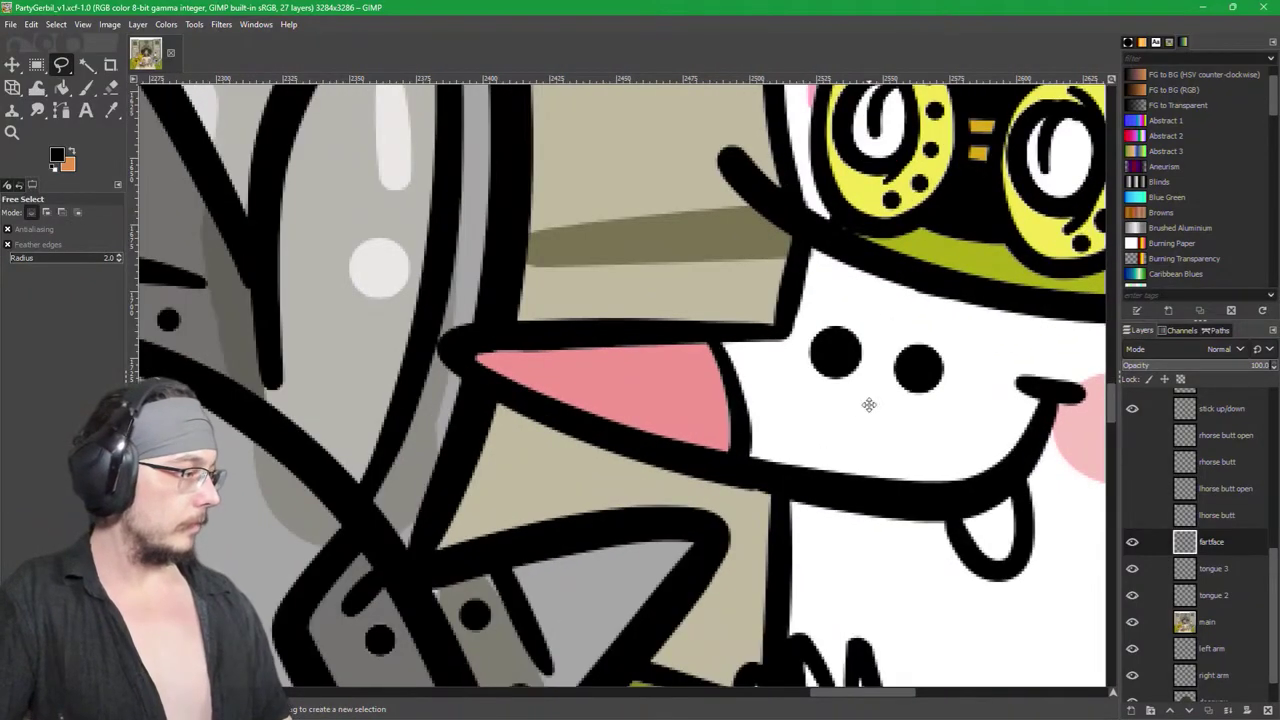
pyautogui.keyDown('ctrl'); pyautogui.scroll(1, 806, 392); pyautogui.keyUp('ctrl')
pyautogui.keyDown('ctrl'); pyautogui.scroll(-3, 805, 395); pyautogui.keyUp('ctrl')
pyautogui.keyDown('ctrl'); pyautogui.scroll(2, 810, 400); pyautogui.keyUp('ctrl')
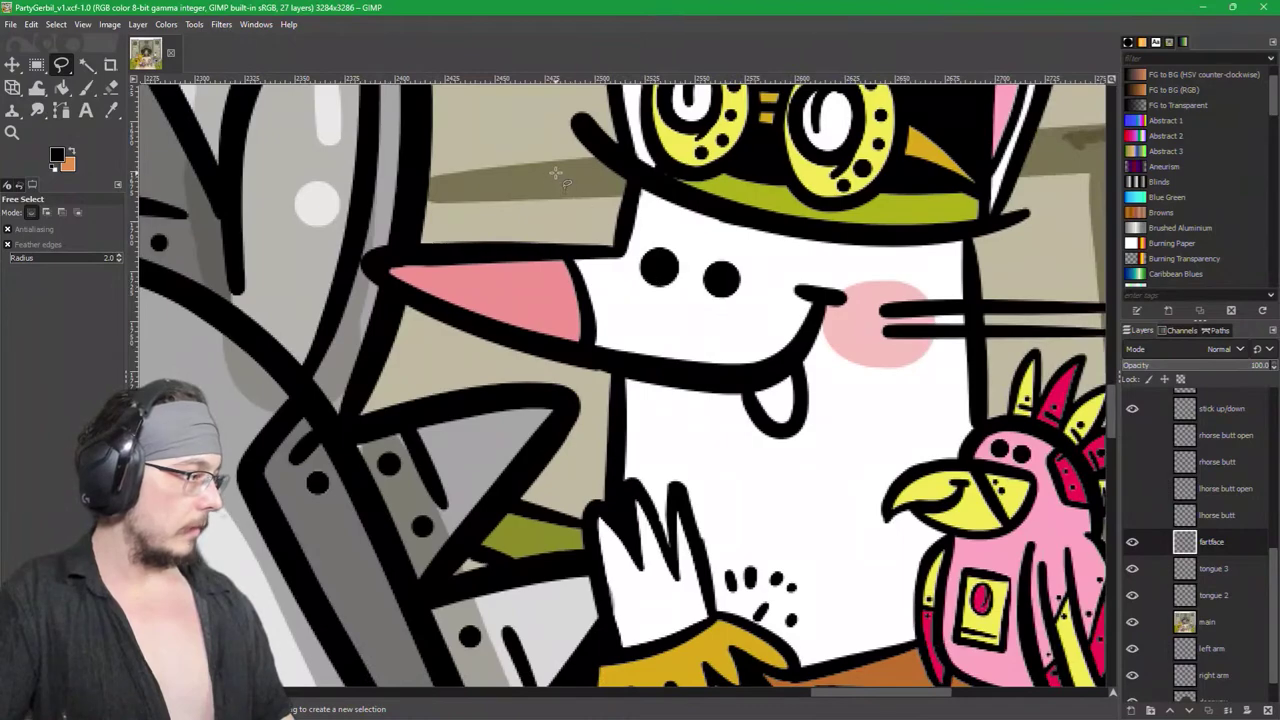
pyautogui.click(556, 174)
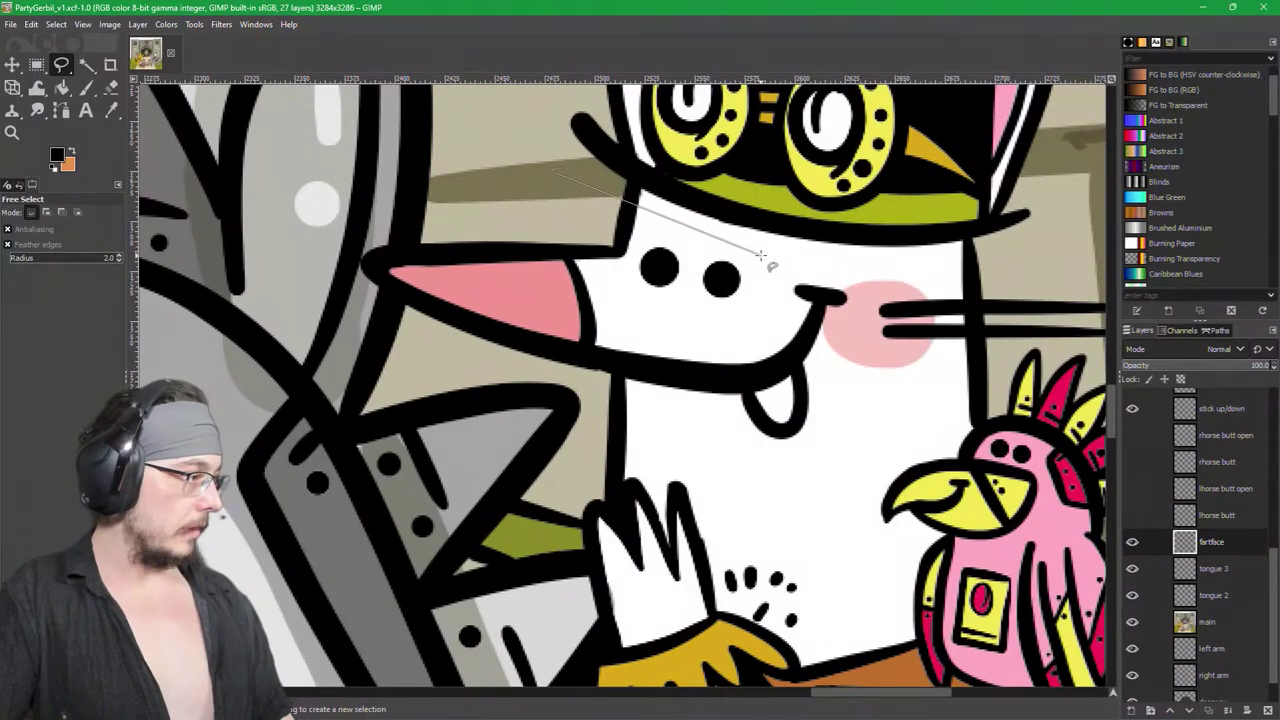
pyautogui.click(862, 274)
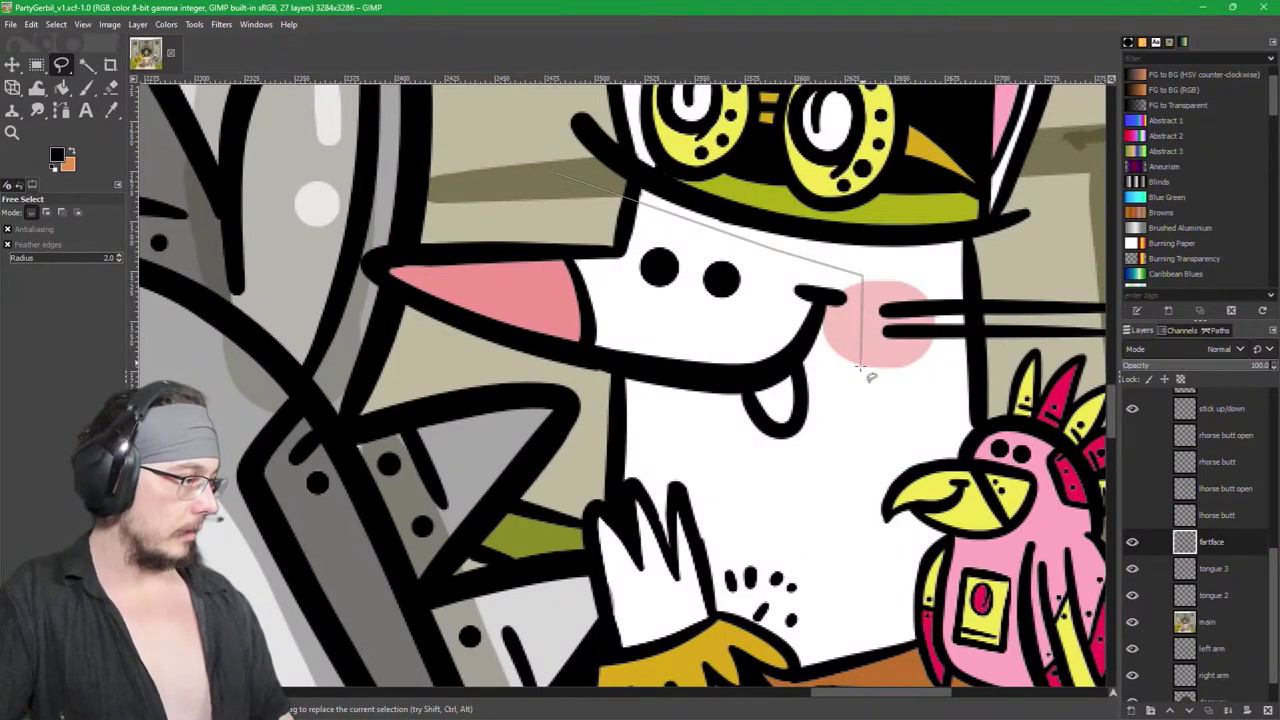
pyautogui.click(818, 492)
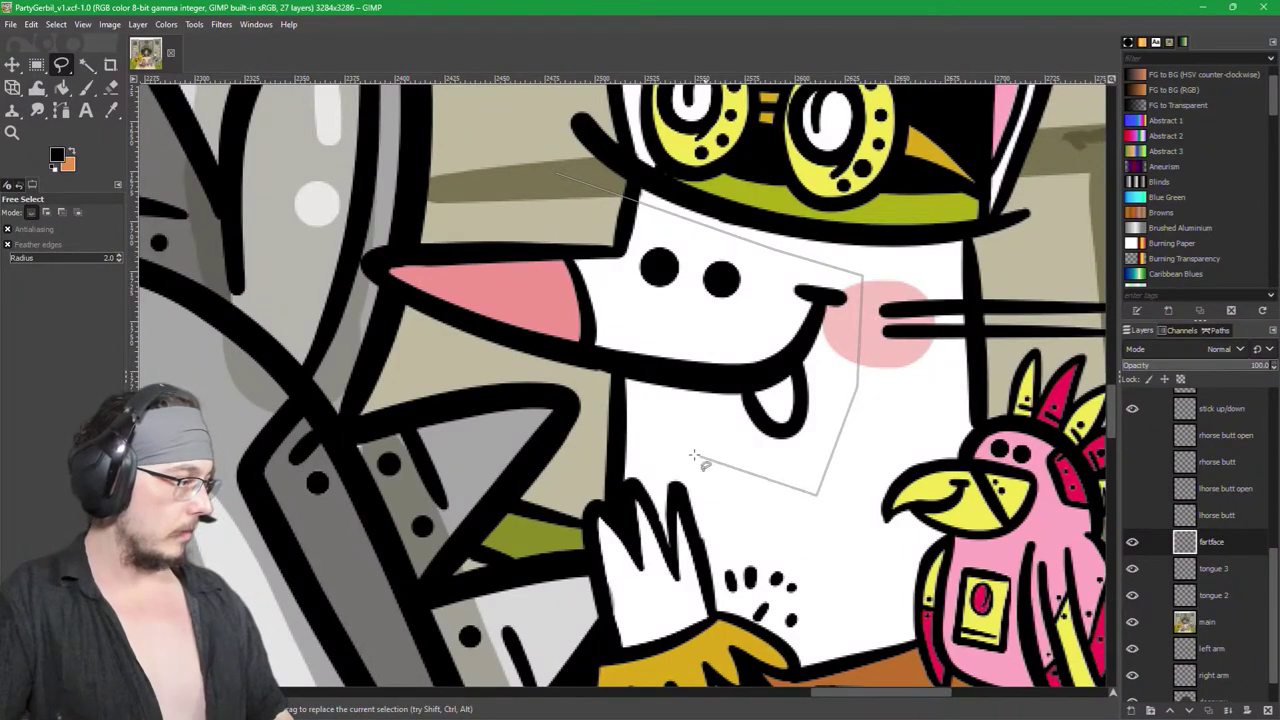
pyautogui.click(566, 385)
pyautogui.click(460, 368)
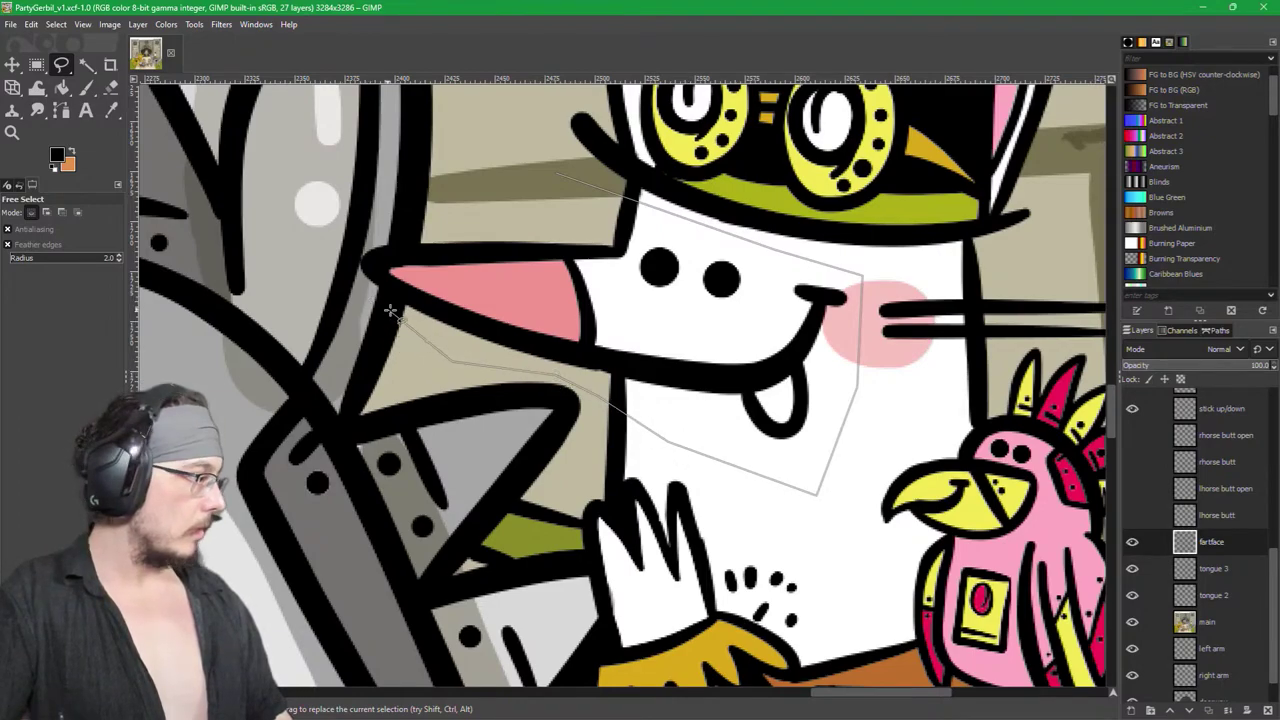
pyautogui.click(414, 314)
# Step: Trace the outline tightly around the white gerbil's nose tip and along the snout's upper edge, closing it into a selection
pyautogui.scroll(3, 398, 320)
pyautogui.scroll(2, 398, 320)
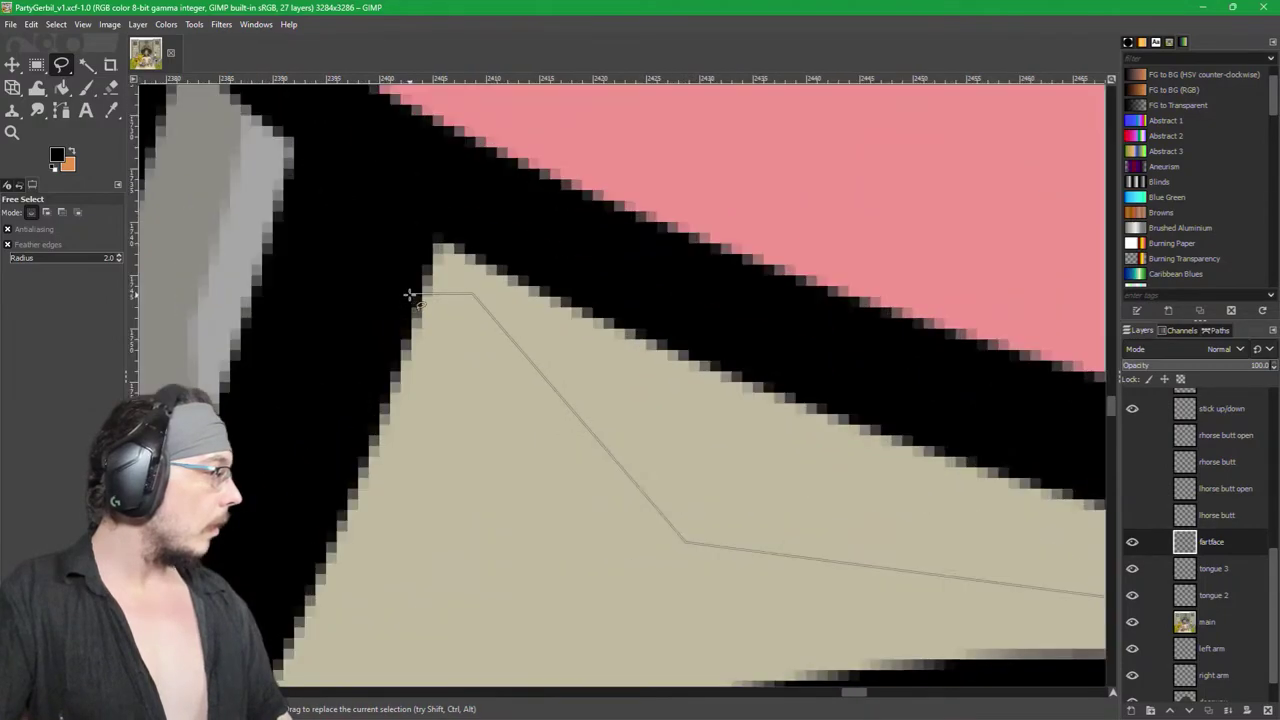
pyautogui.scroll(3, 449, 271)
pyautogui.hscroll(-3, 449, 271)
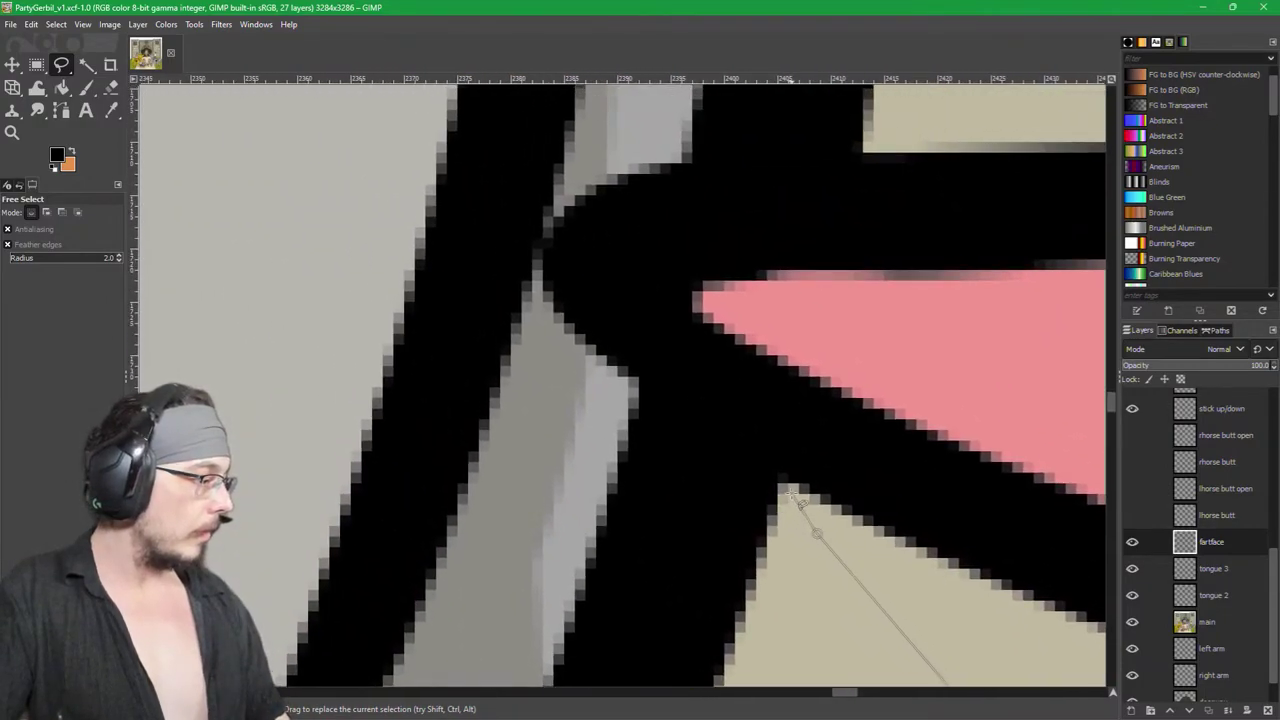
pyautogui.click(789, 483)
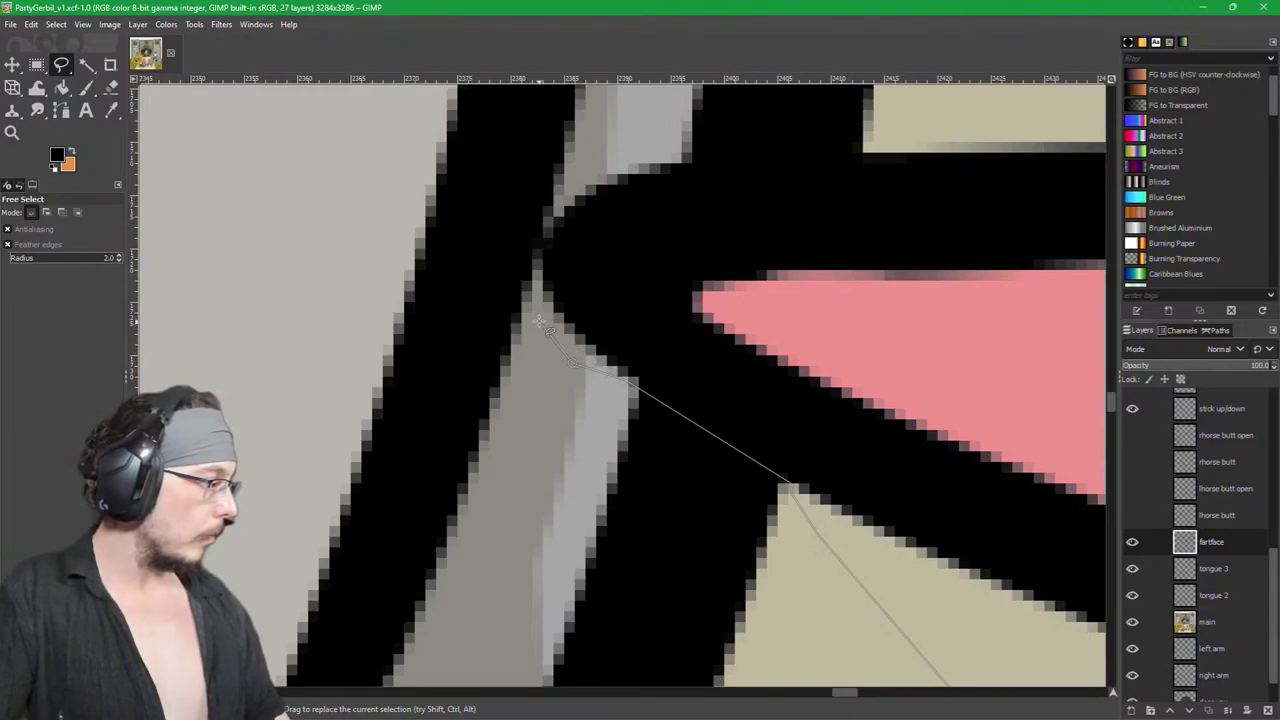
pyautogui.moveTo(538, 250)
pyautogui.mouseDown()
pyautogui.moveTo(578, 185)
pyautogui.moveTo(632, 150)
pyautogui.mouseUp()
pyautogui.scroll(4, 829, 200)
pyautogui.hscroll(2, 740, 290)
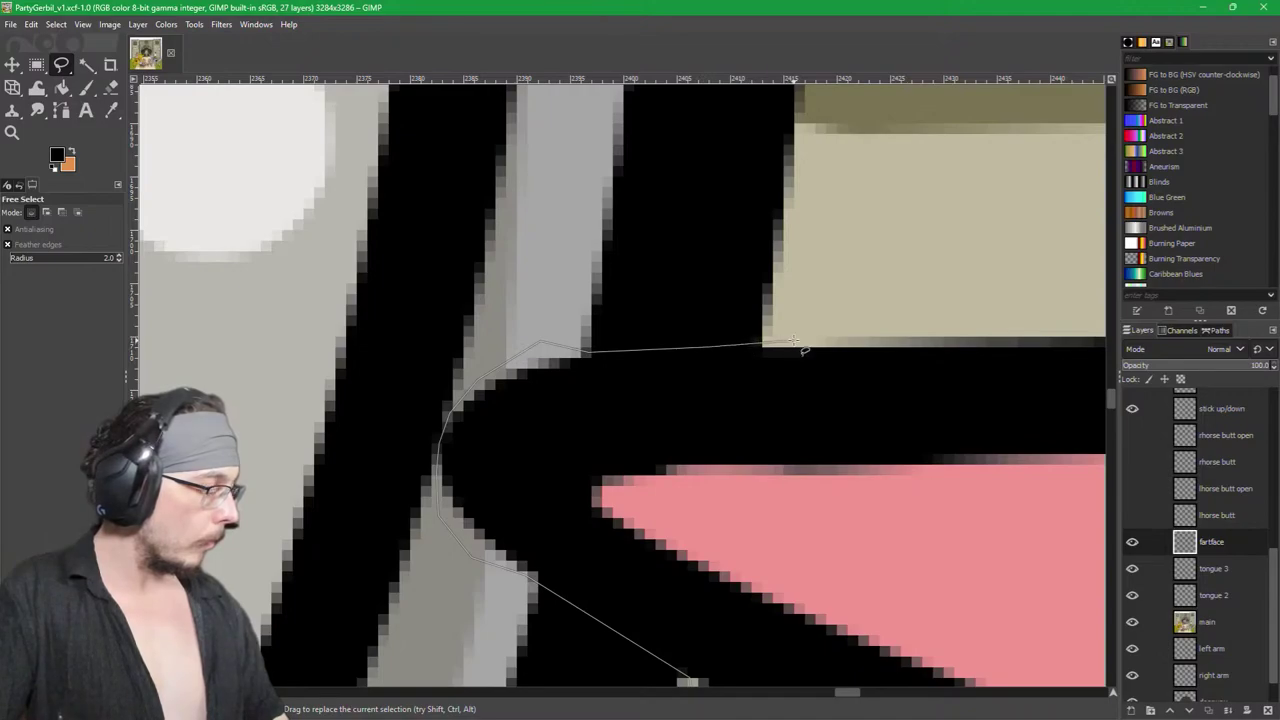
pyautogui.scroll(2, 930, 338)
pyautogui.click(987, 297)
pyautogui.scroll(-2, 990, 300)
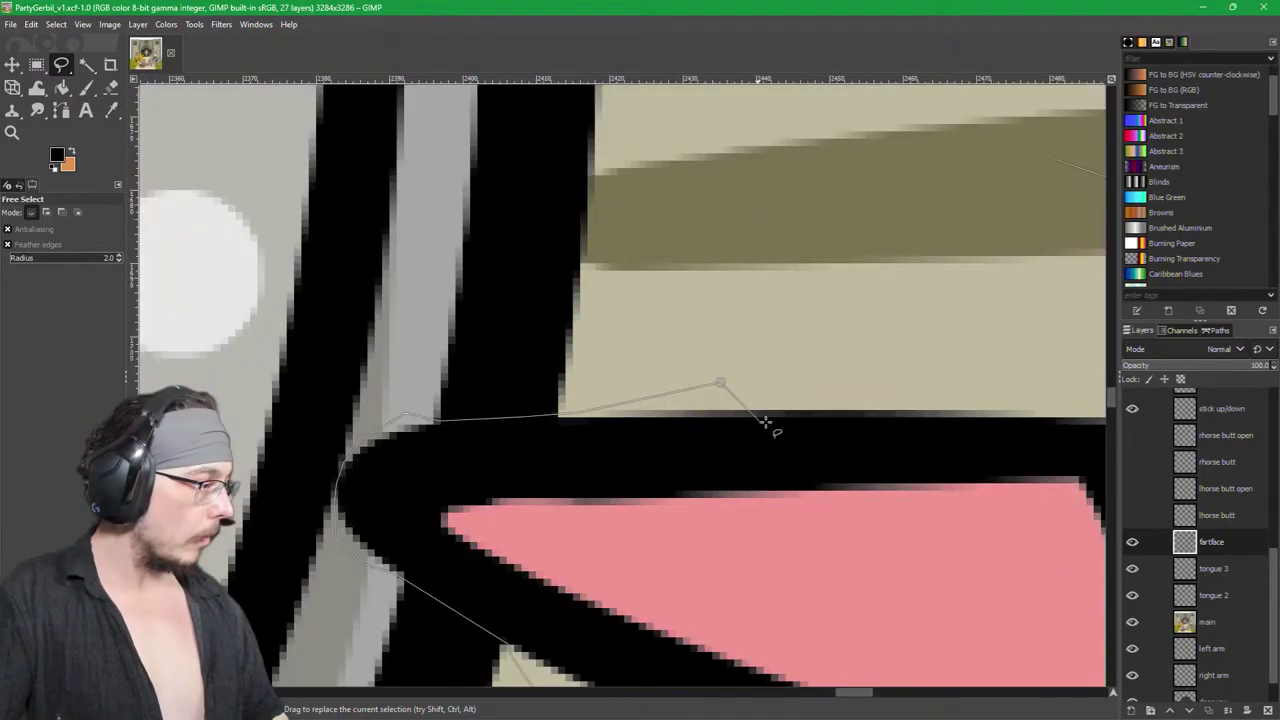
pyautogui.hscroll(5, 762, 418)
pyautogui.click(552, 344)
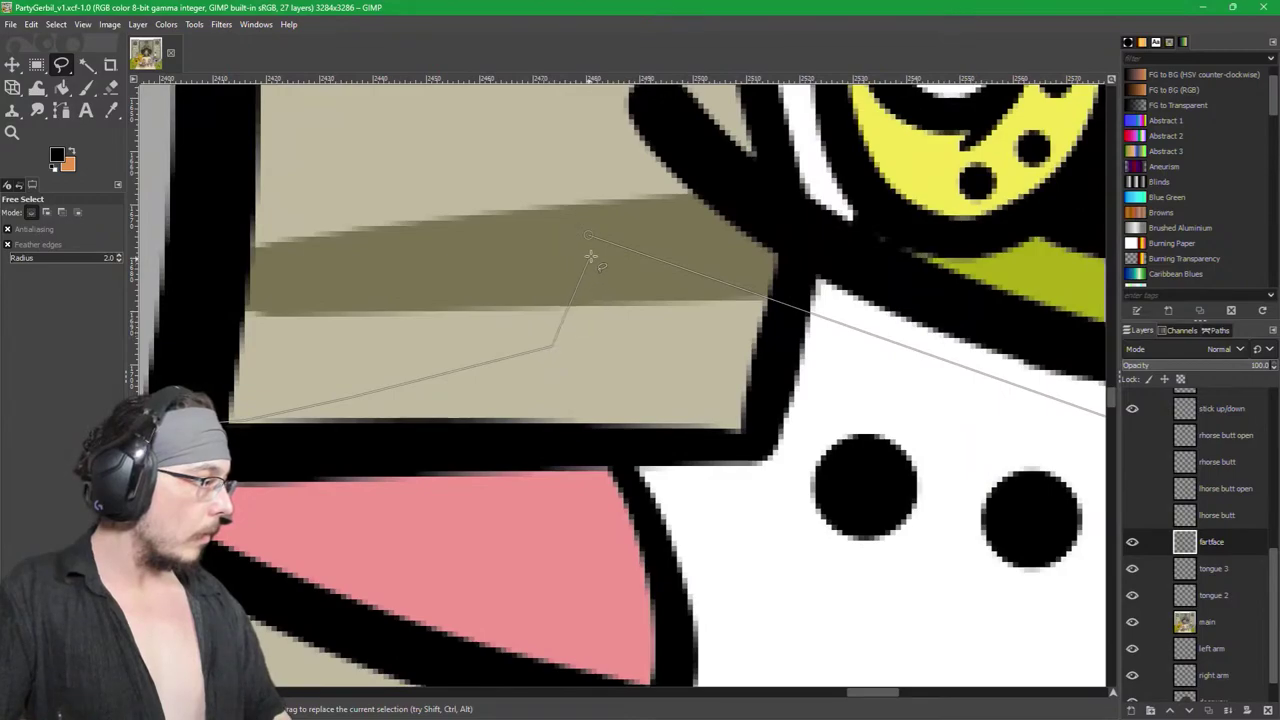
pyautogui.moveTo(588, 237)
pyautogui.mouseDown()
pyautogui.moveTo(620, 375)
pyautogui.moveTo(606, 352)
pyautogui.mouseUp()
pyautogui.press('Return')
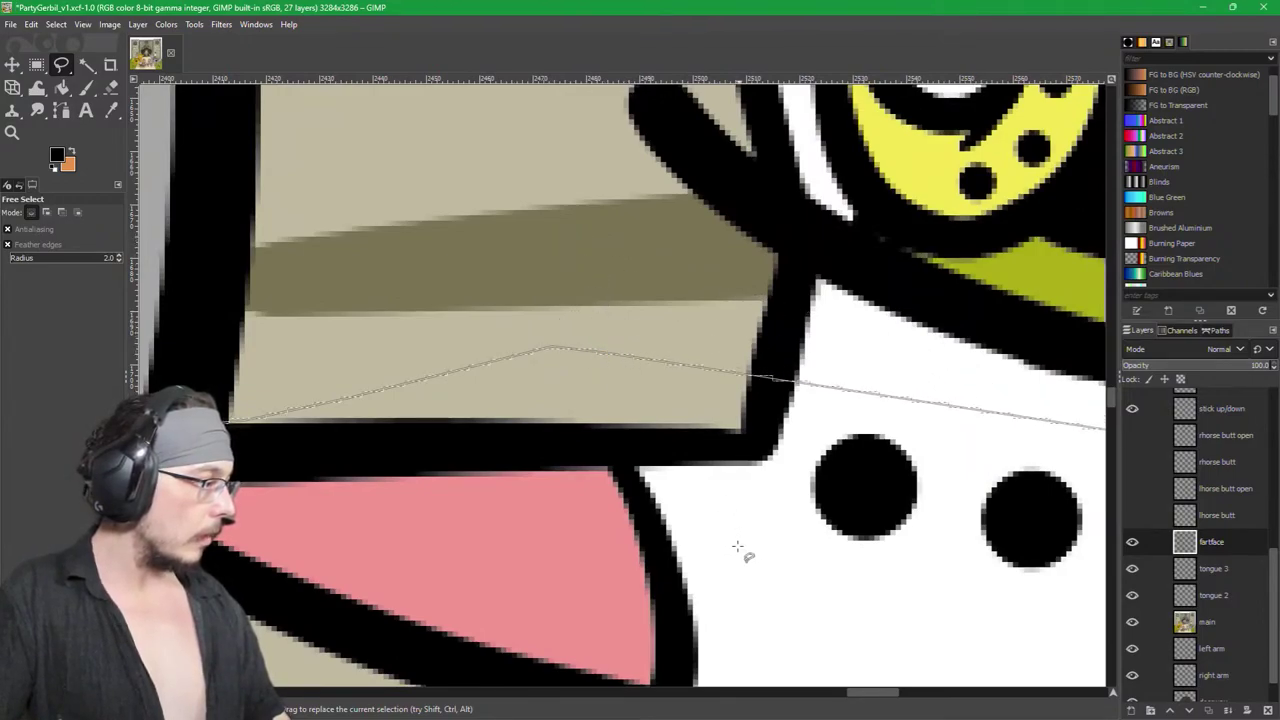
# Step: Try to copy the selected white gerbil face, and add a new layer directly above the main layer
pyautogui.scroll(-2, 775, 551)
pyautogui.scroll(-3, 783, 549)
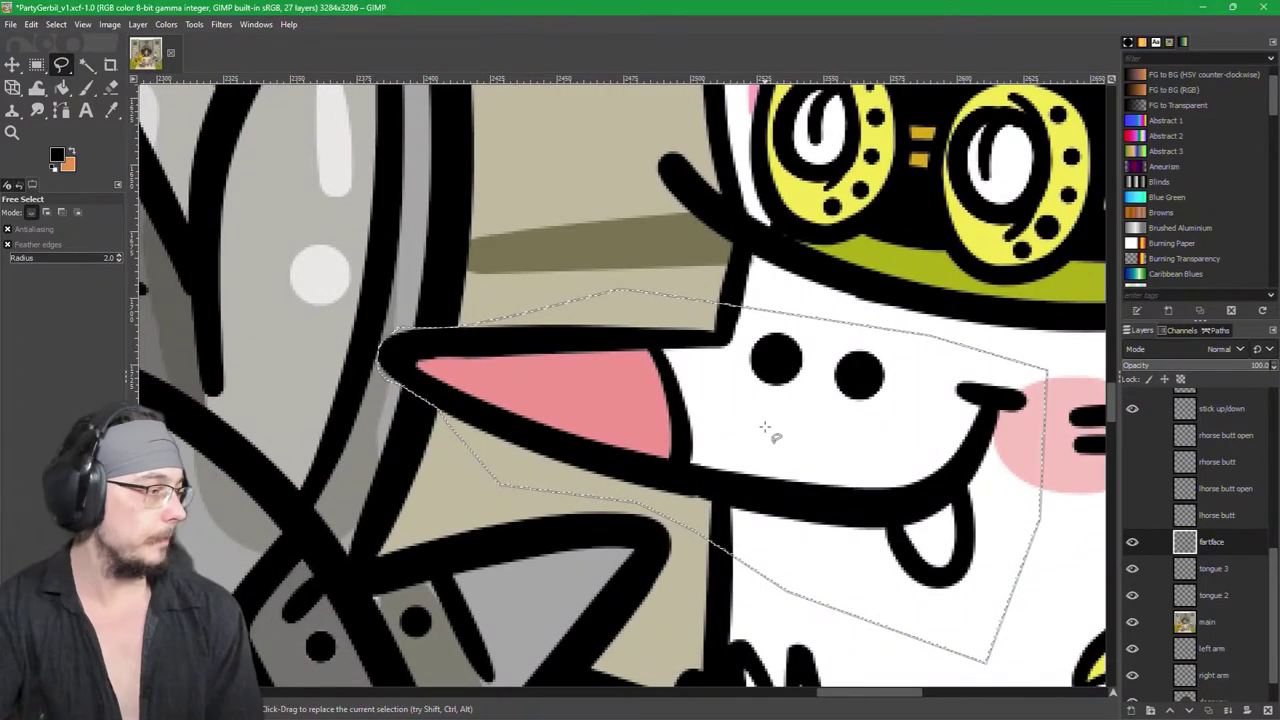
pyautogui.hotkey('ctrl', 'c')
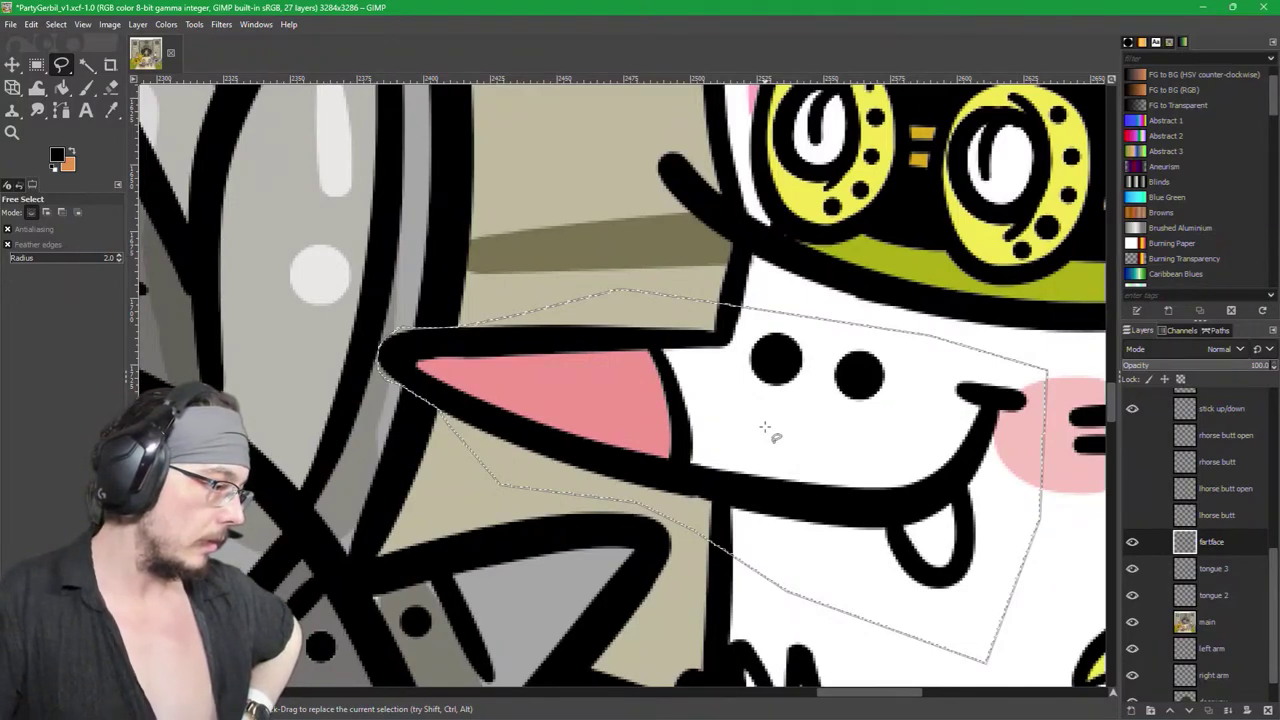
pyautogui.click(1155, 620)
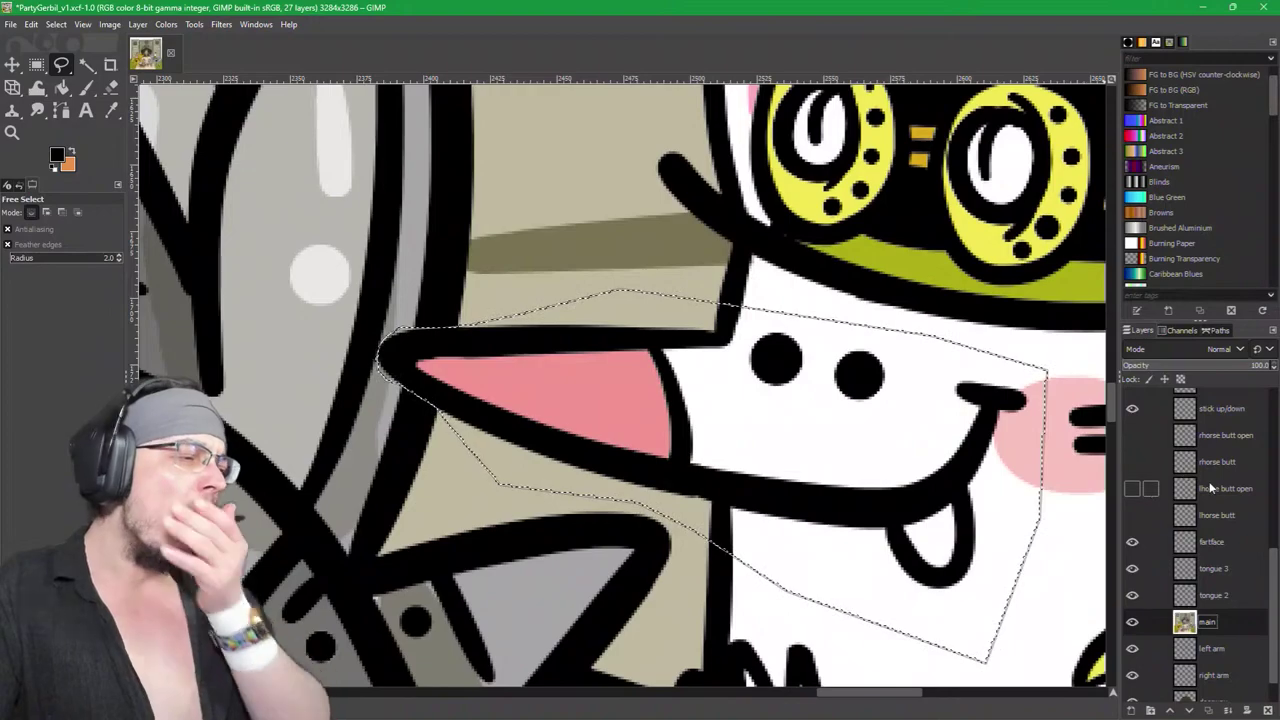
pyautogui.keyDown('shift'); pyautogui.click(1133, 711); pyautogui.keyUp('shift')
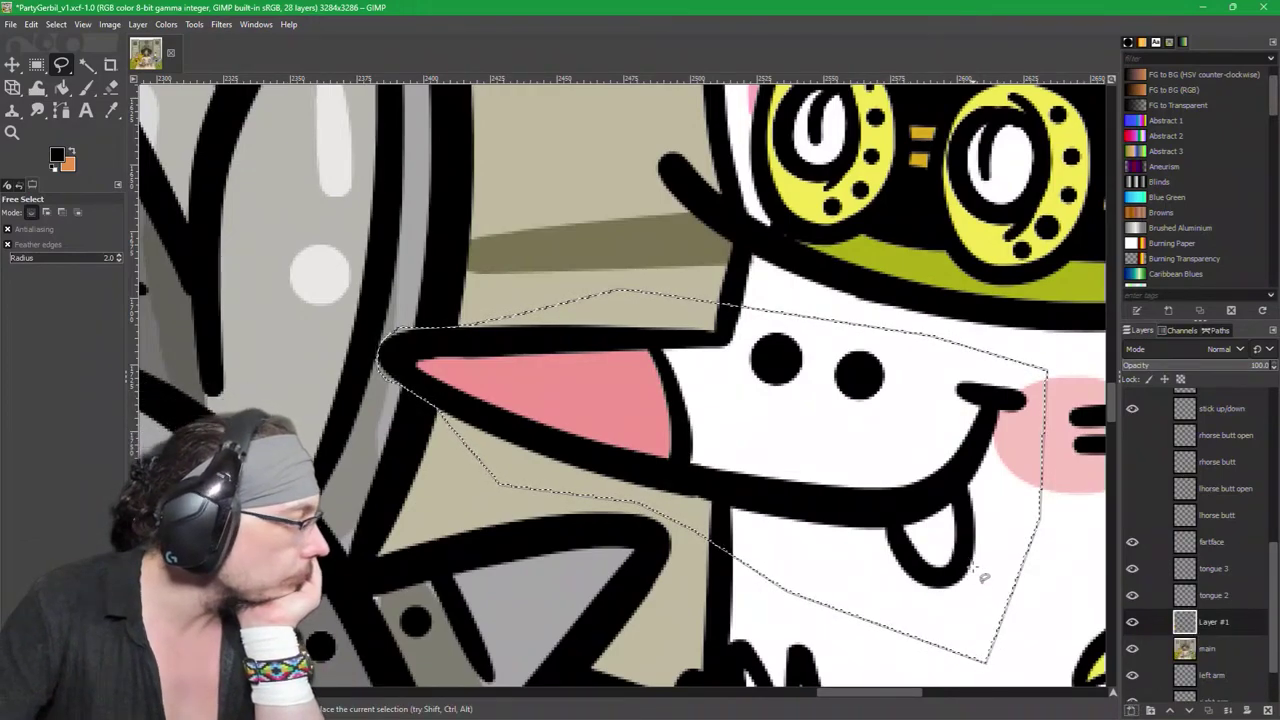
# Step: Undo the mistaken paste of the orange face, and paste the white gerbil's face copied from main, anchoring it on the new layer
pyautogui.hotkey('ctrl', 'v')
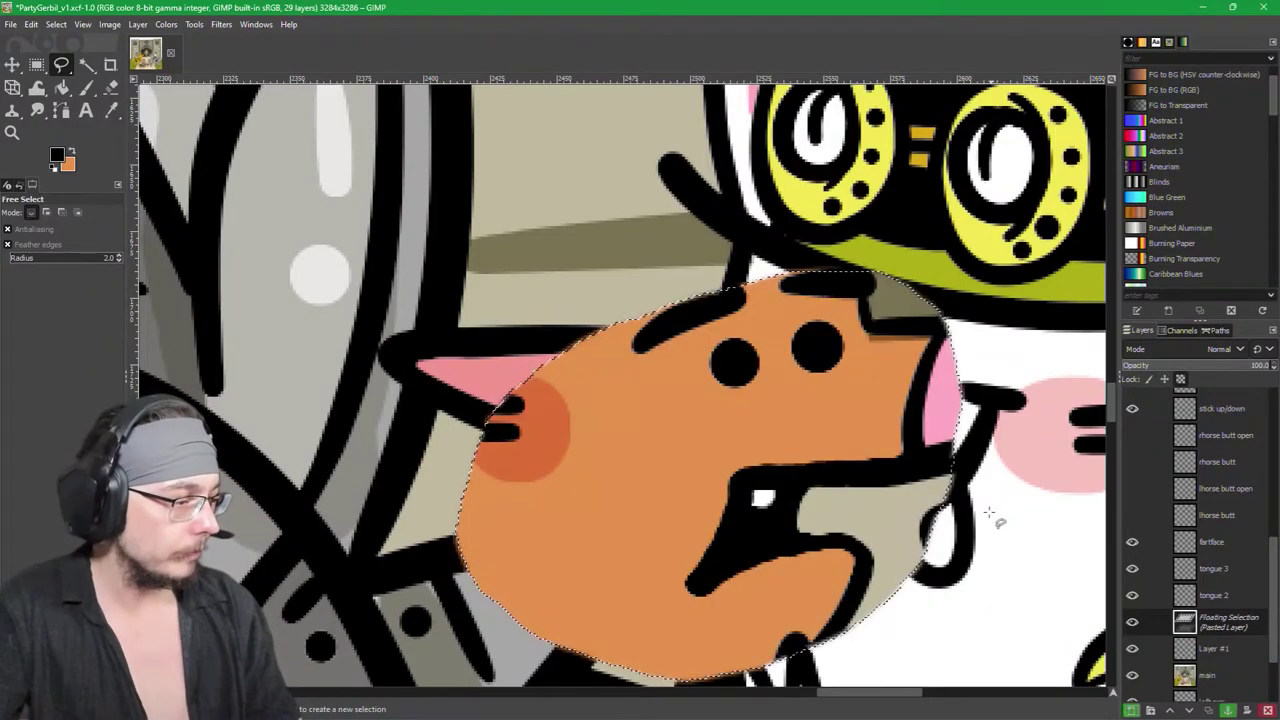
pyautogui.hotkey('ctrl', 'z')
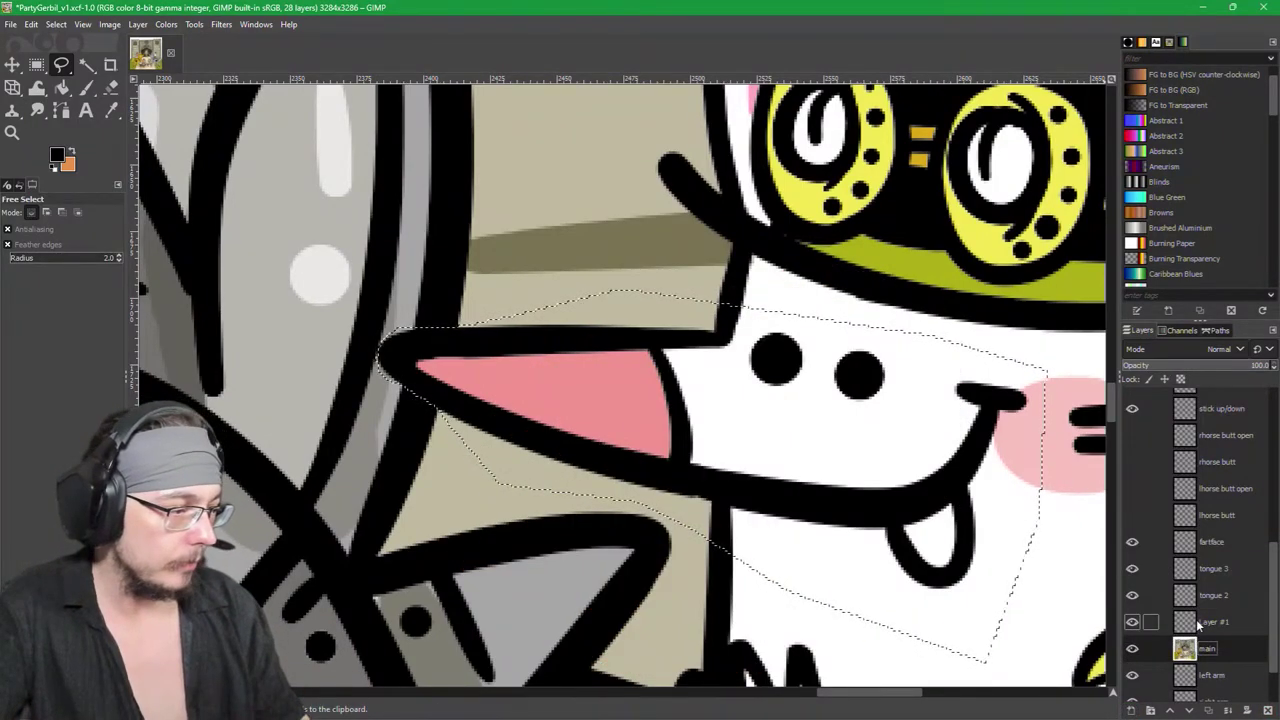
pyautogui.hotkey('ctrl', 'v')
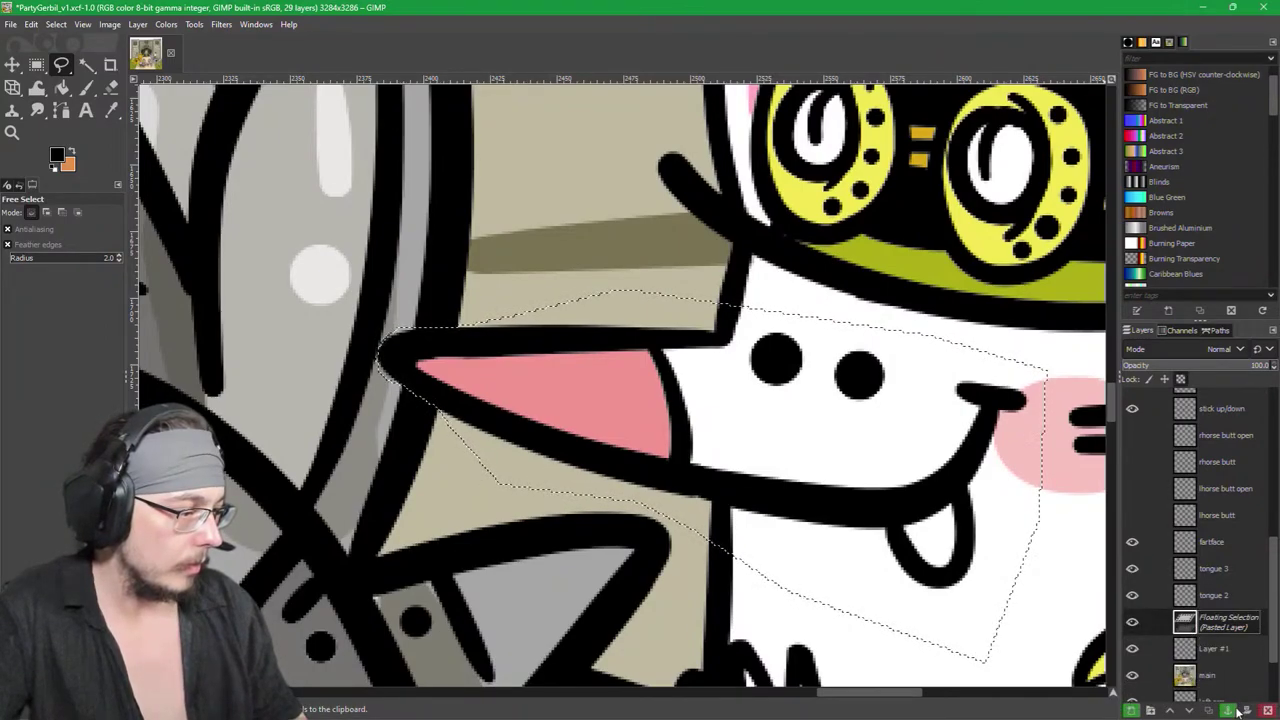
pyautogui.click(1229, 709)
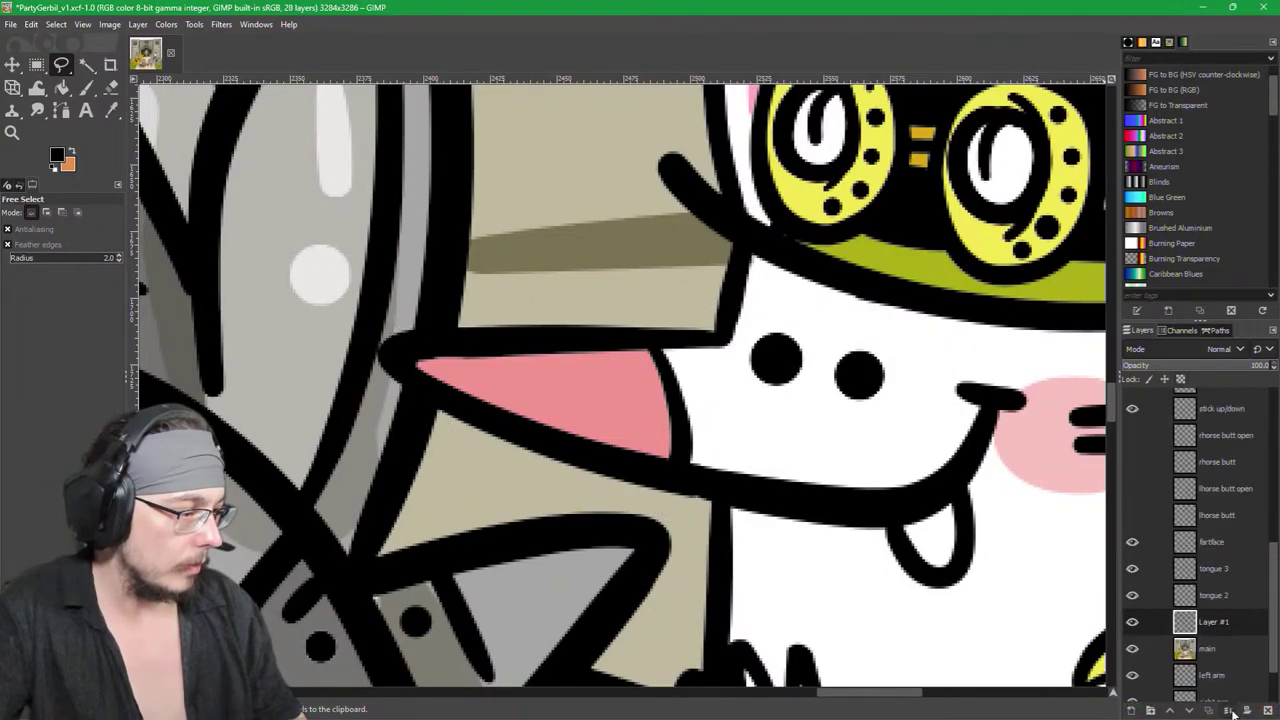
# Step: Rename the layer holding the white gerbil's pasted face as fartface2, and save the file
pyautogui.click(1132, 648)
pyautogui.click(1133, 623)
pyautogui.click(1133, 623)
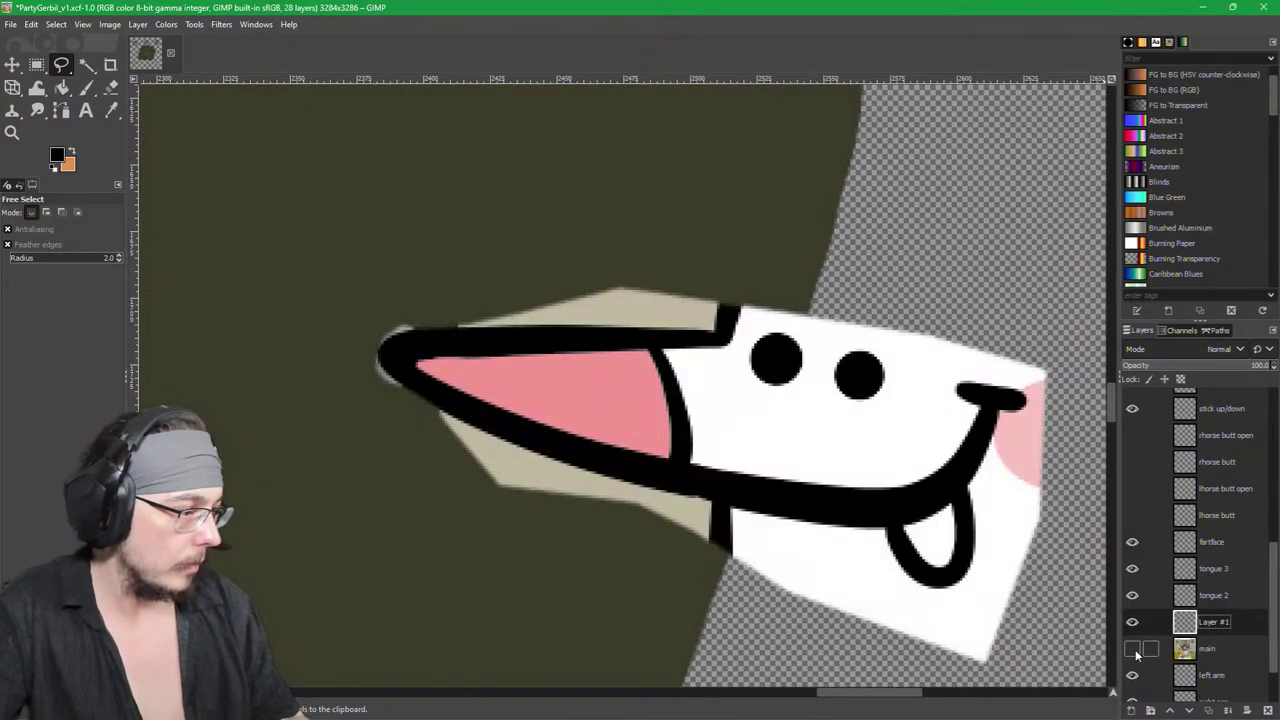
pyautogui.click(1133, 649)
pyautogui.doubleClick(1212, 622)
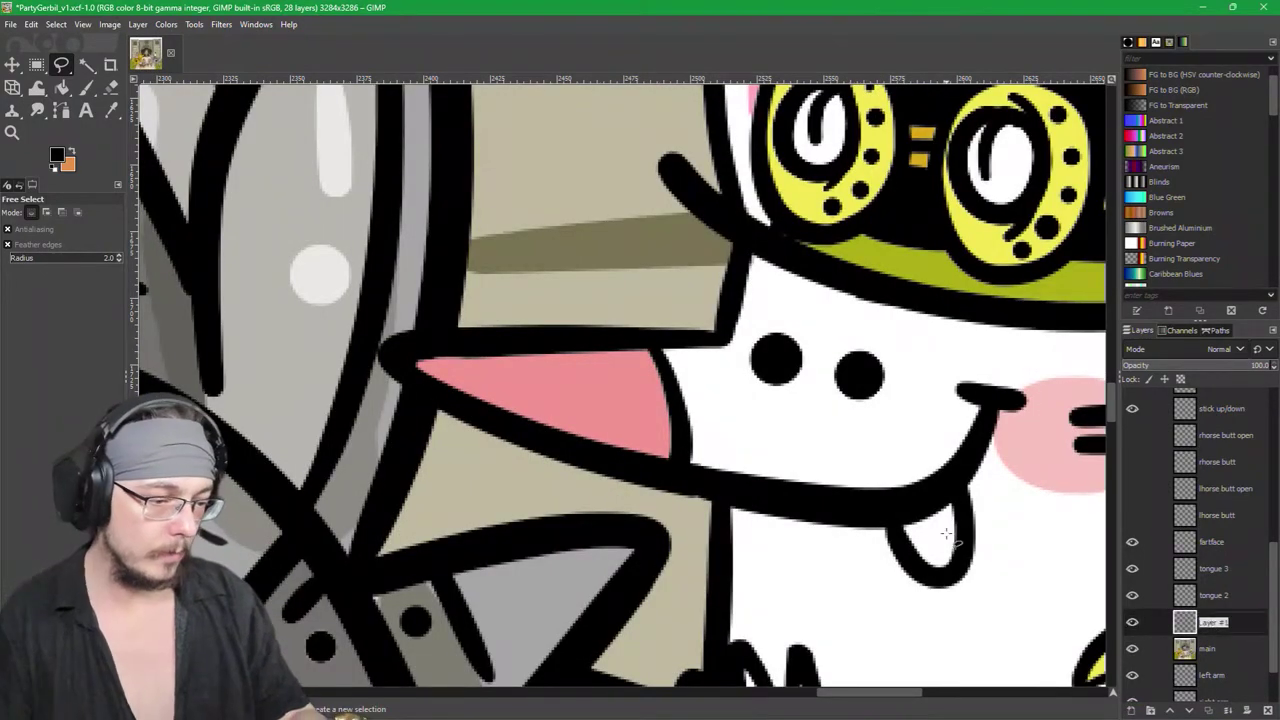
pyautogui.write('fartface2')
pyautogui.press('Return')
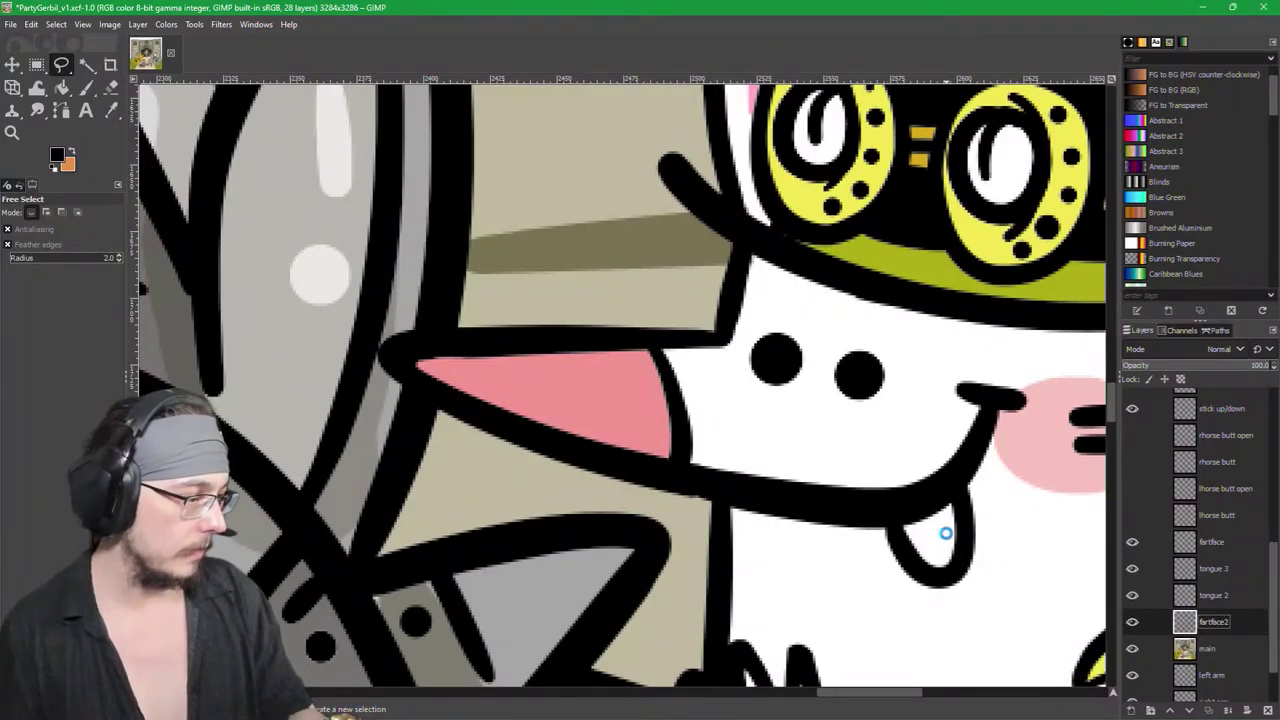
pyautogui.hotkey('ctrl', 's')
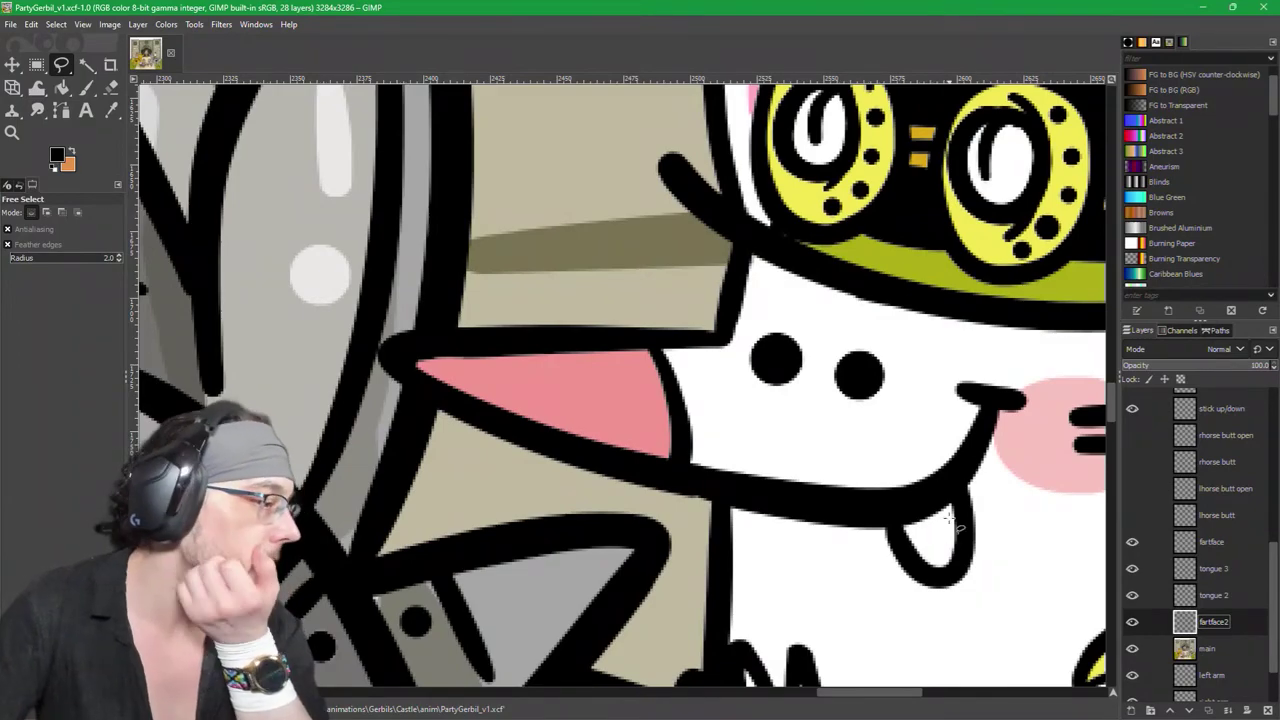
# Step: Set the Warp Transform tool to move pixels with a size of 77.39 for reshaping the snout
pyautogui.press('space')
pyautogui.moveTo(621, 383); pyautogui.dragTo(891, 373)
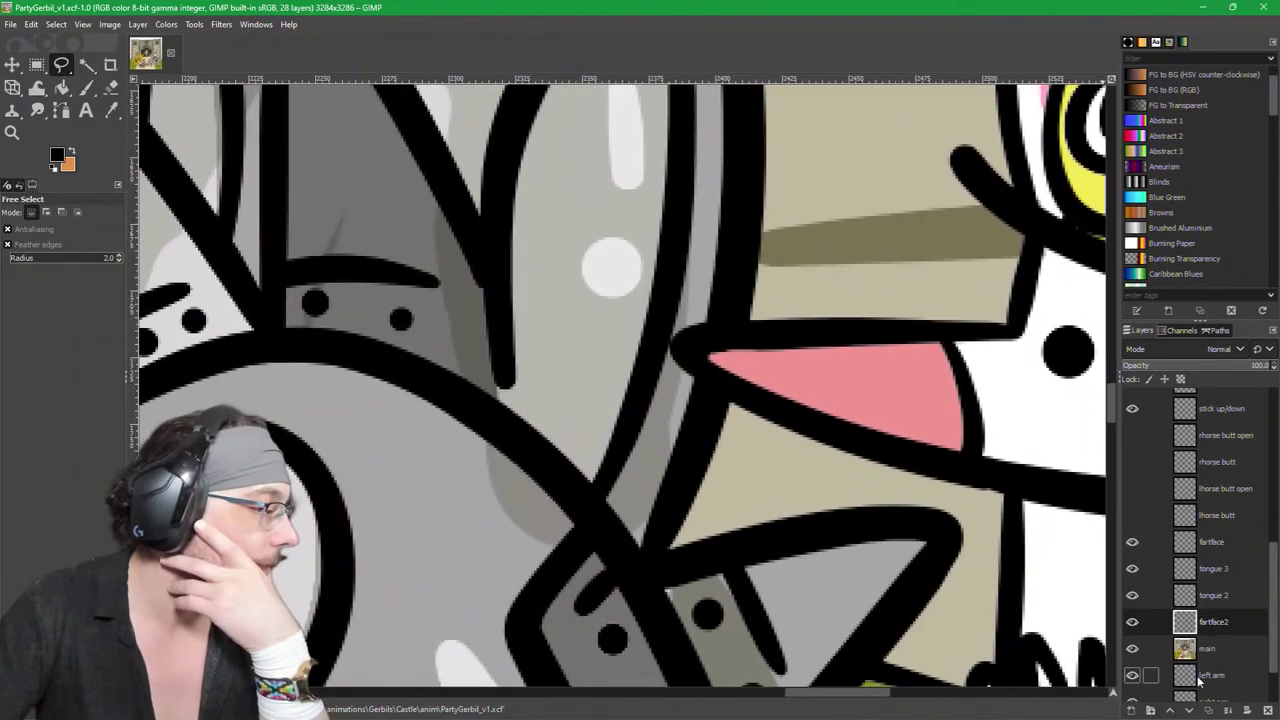
pyautogui.moveTo(878, 482); pyautogui.dragTo(637, 487)
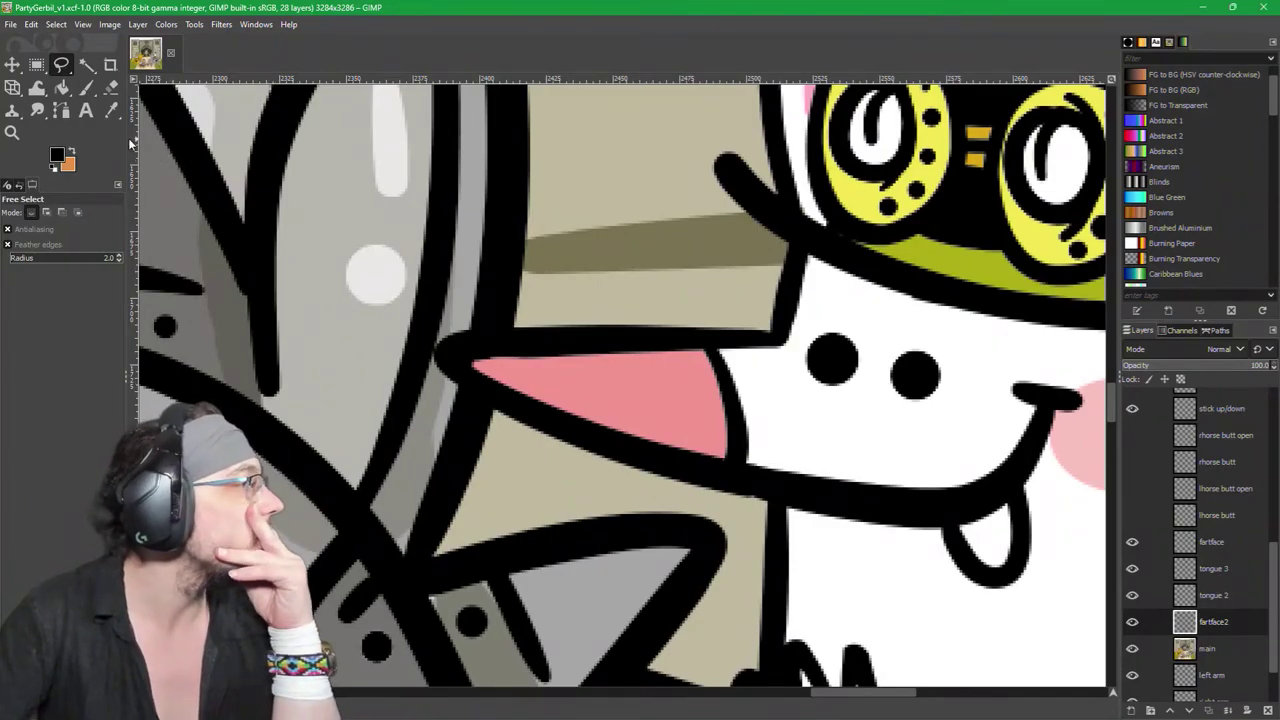
pyautogui.moveTo(612, 472); pyautogui.dragTo(800, 489)
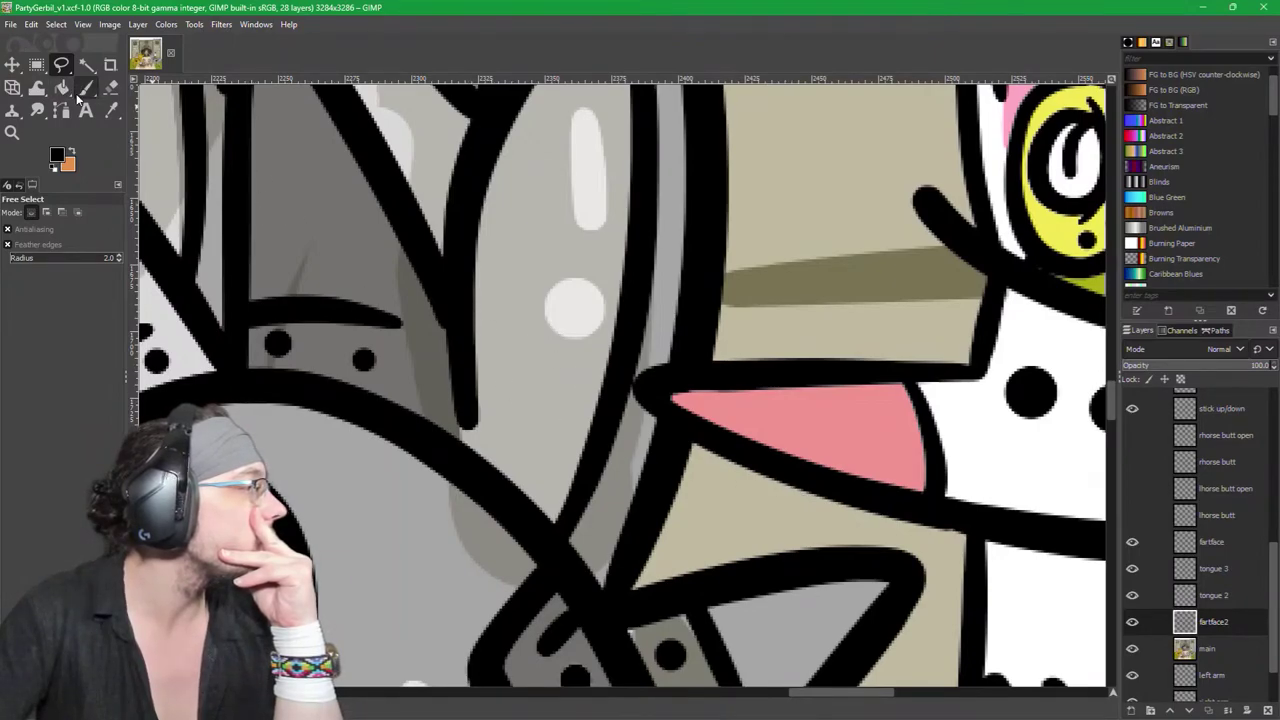
pyautogui.click(42, 90)
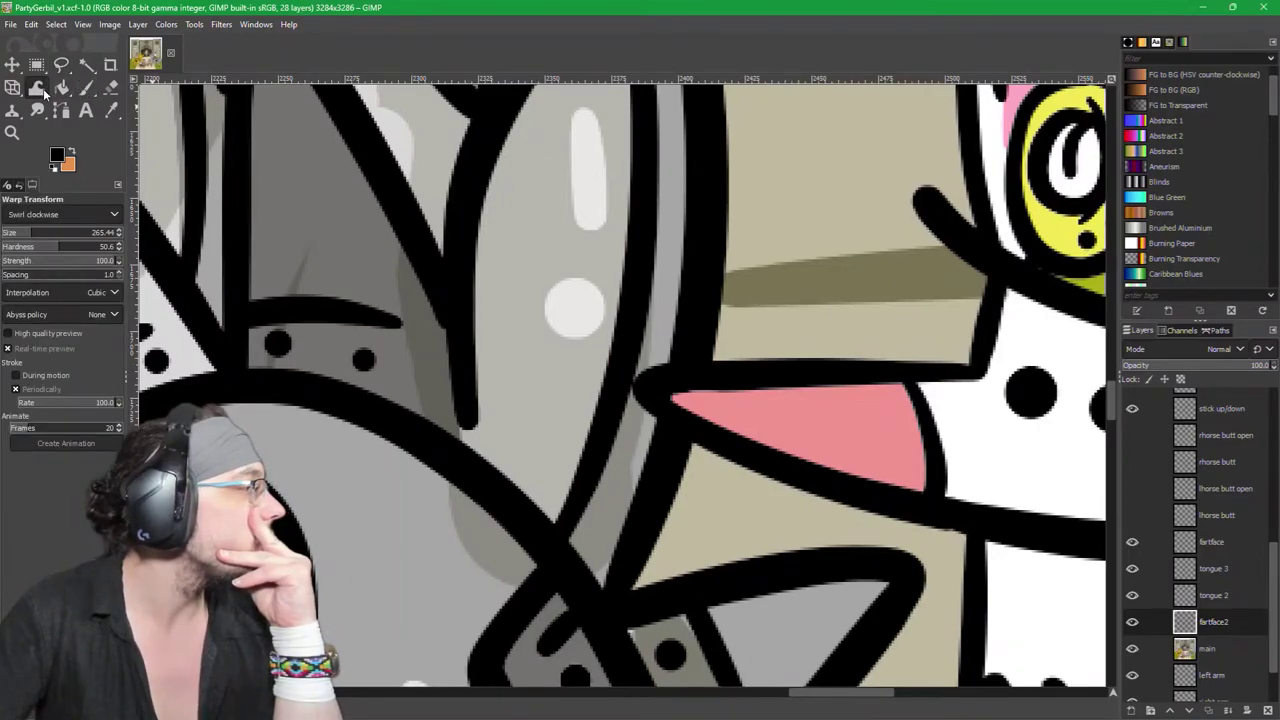
pyautogui.click(55, 216)
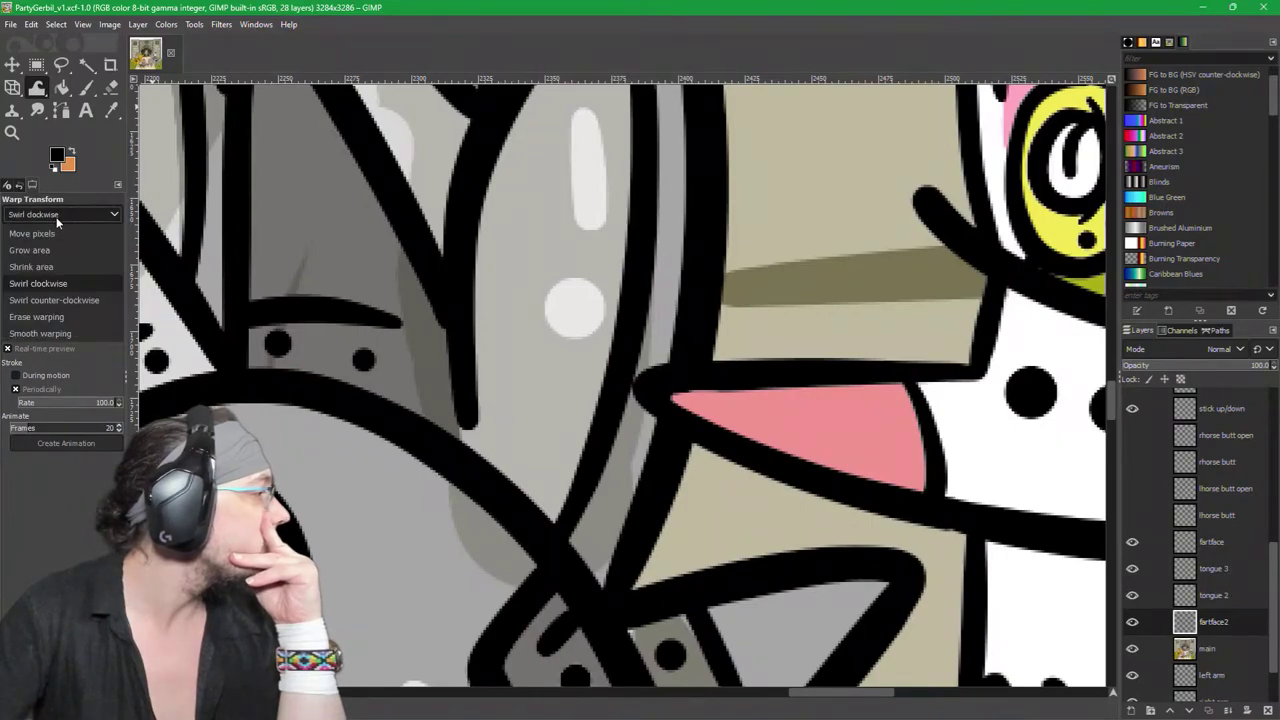
pyautogui.click(58, 231)
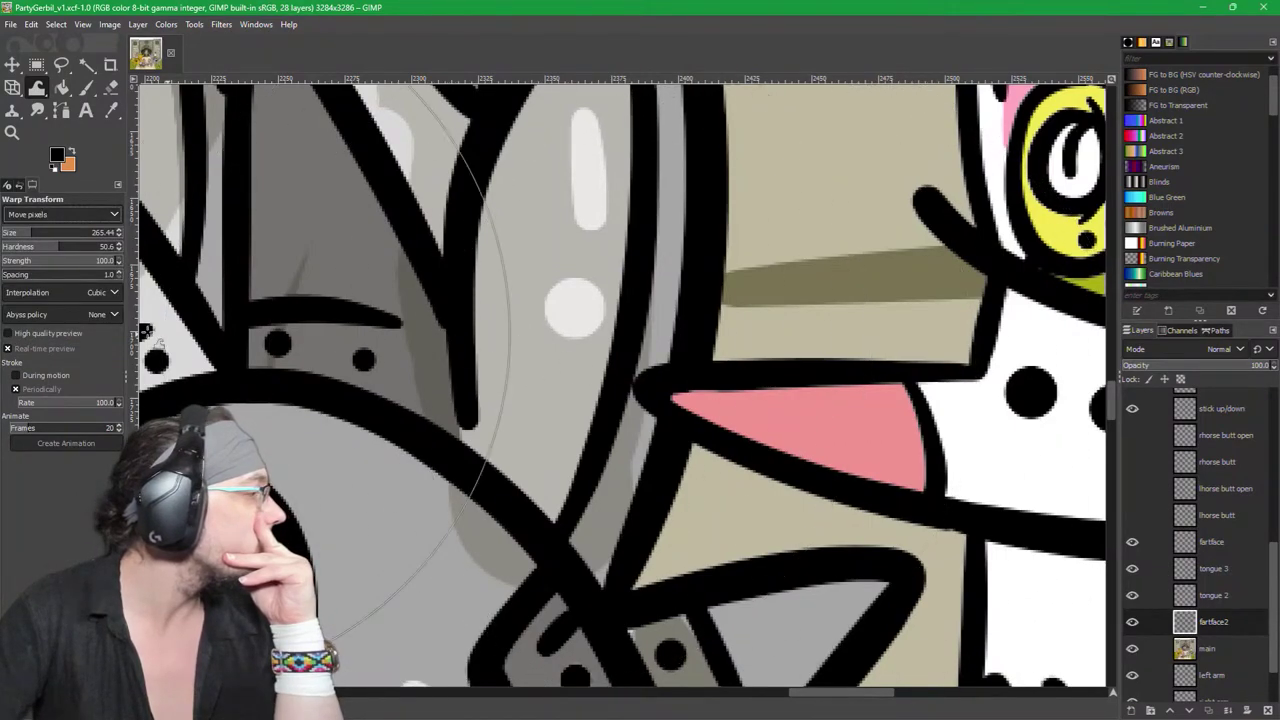
pyautogui.click(22, 231)
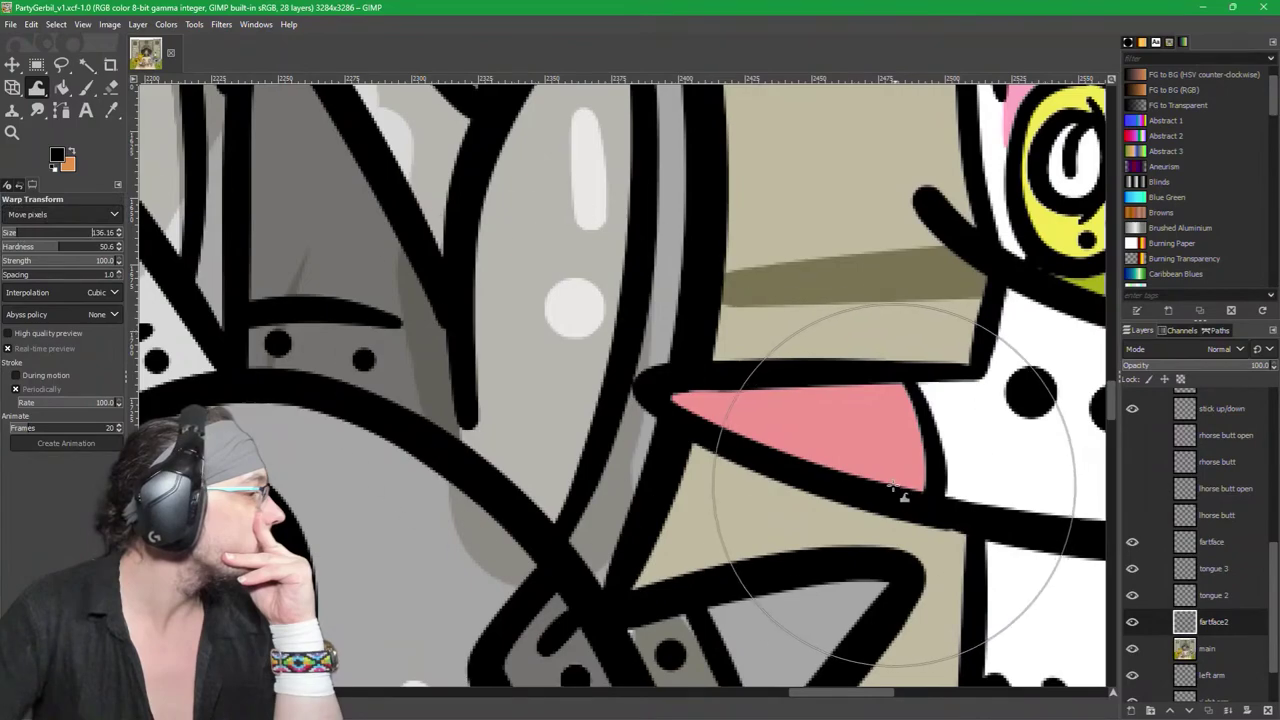
pyautogui.click(10, 232)
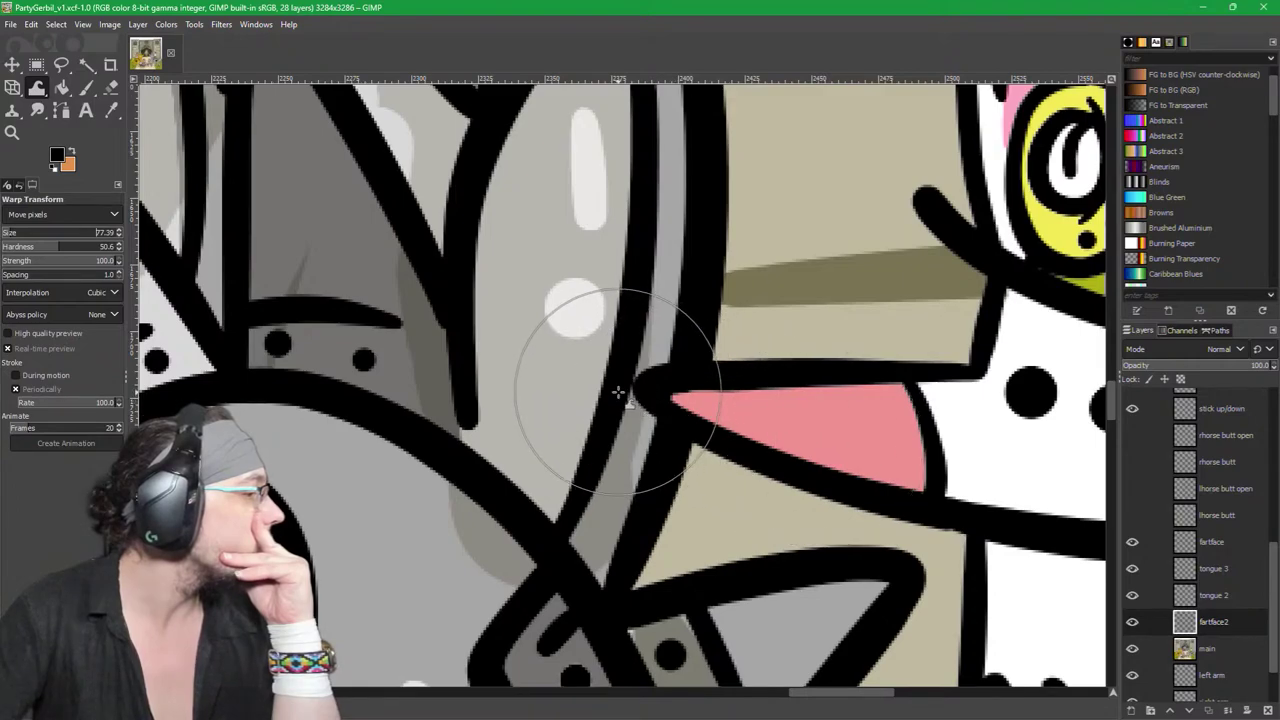
# Step: Try to warp the white gerbil's snout on fartface2 inward from its tip and upper edge, undoing each attempt
pyautogui.moveTo(609, 394)
pyautogui.mouseDown()
pyautogui.moveTo(643, 386)
pyautogui.moveTo(660, 402)
pyautogui.moveTo(674, 388)
pyautogui.moveTo(808, 429)
pyautogui.moveTo(688, 428)
pyautogui.mouseUp()
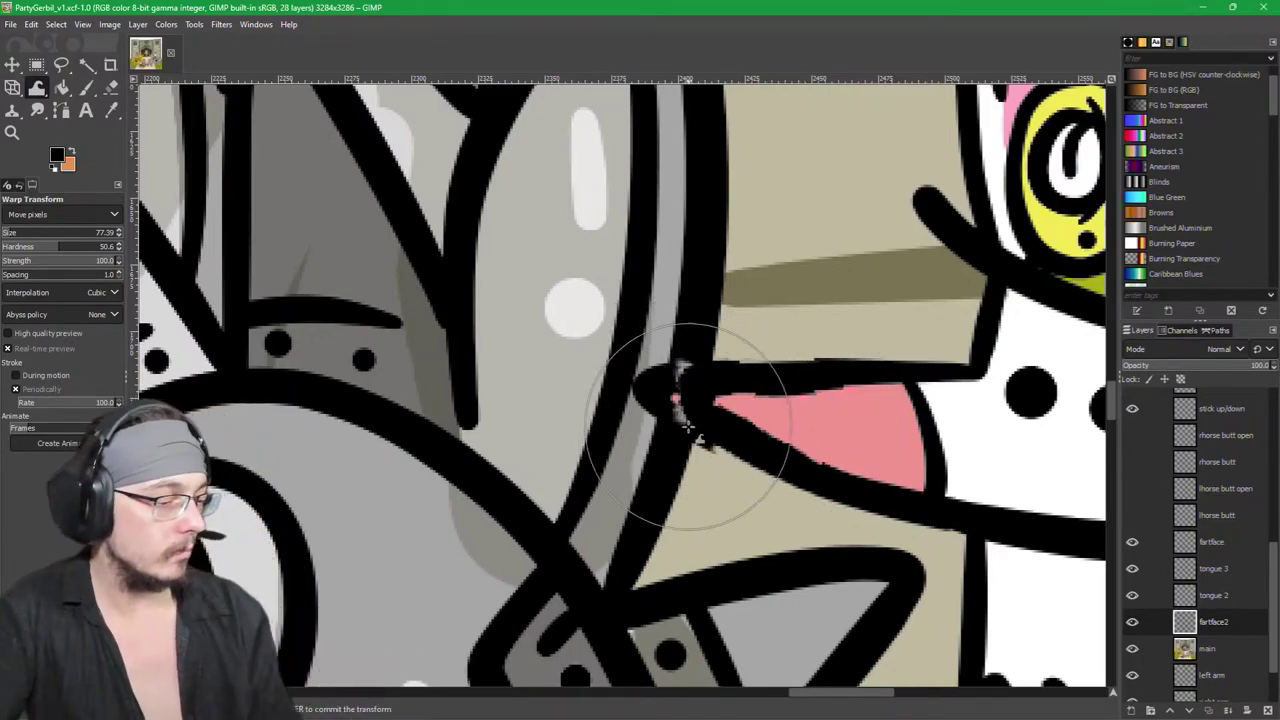
pyautogui.hotkey('ctrl', 'z')
pyautogui.hotkey('ctrl', 'z')
pyautogui.moveTo(586, 372)
pyautogui.mouseDown()
pyautogui.moveTo(626, 380)
pyautogui.moveTo(616, 353)
pyautogui.moveTo(634, 349)
pyautogui.moveTo(674, 380)
pyautogui.moveTo(666, 409)
pyautogui.moveTo(682, 410)
pyautogui.moveTo(668, 370)
pyautogui.moveTo(800, 358)
pyautogui.mouseUp()
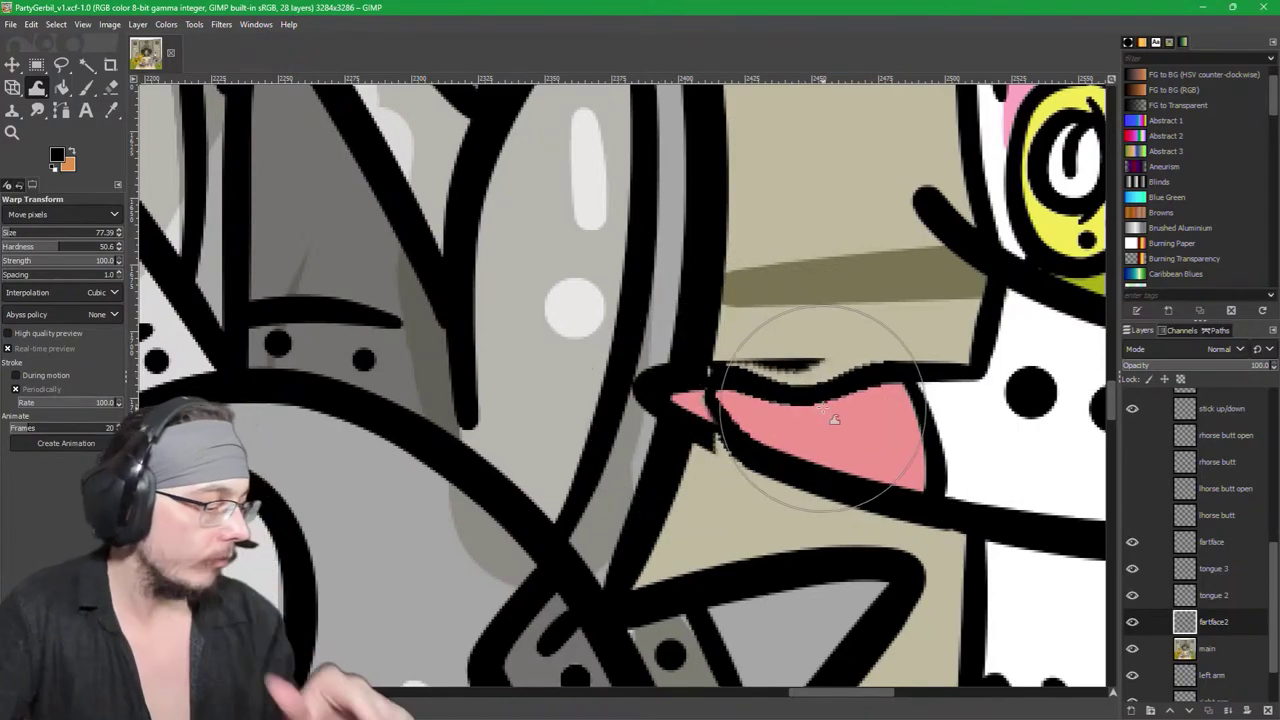
pyautogui.hotkey('ctrl', 'z')
pyautogui.moveTo(755, 411)
pyautogui.mouseDown()
pyautogui.moveTo(752, 458)
pyautogui.moveTo(791, 428)
pyautogui.moveTo(784, 398)
pyautogui.moveTo(782, 435)
pyautogui.moveTo(820, 388)
pyautogui.moveTo(838, 412)
pyautogui.moveTo(726, 419)
pyautogui.moveTo(753, 419)
pyautogui.moveTo(751, 359)
pyautogui.moveTo(769, 378)
pyautogui.moveTo(751, 368)
pyautogui.moveTo(766, 383)
pyautogui.moveTo(751, 478)
pyautogui.moveTo(775, 453)
pyautogui.moveTo(864, 506)
pyautogui.moveTo(892, 490)
pyautogui.moveTo(837, 367)
pyautogui.moveTo(862, 389)
pyautogui.moveTo(843, 424)
pyautogui.moveTo(883, 419)
pyautogui.moveTo(860, 429)
pyautogui.moveTo(875, 438)
pyautogui.moveTo(859, 464)
pyautogui.moveTo(876, 444)
pyautogui.moveTo(822, 458)
pyautogui.moveTo(777, 447)
pyautogui.moveTo(782, 433)
pyautogui.moveTo(877, 409)
pyautogui.moveTo(743, 509)
pyautogui.mouseUp()
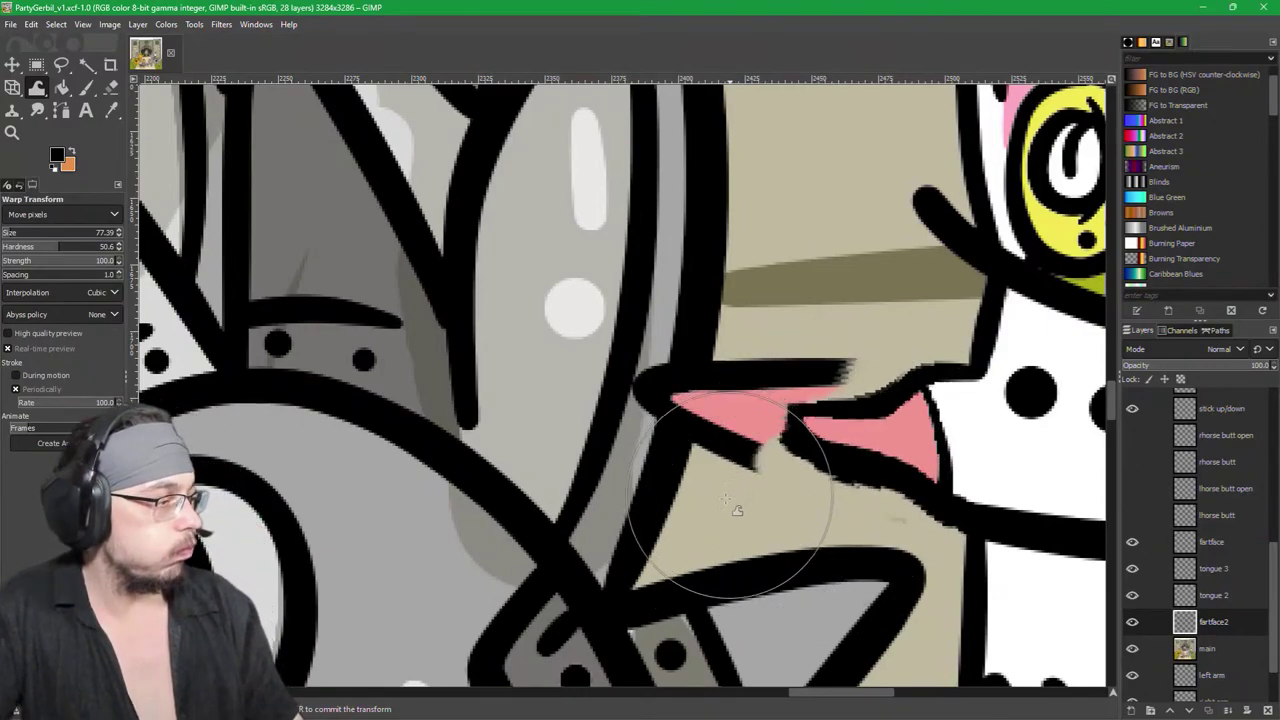
pyautogui.click(36, 64)
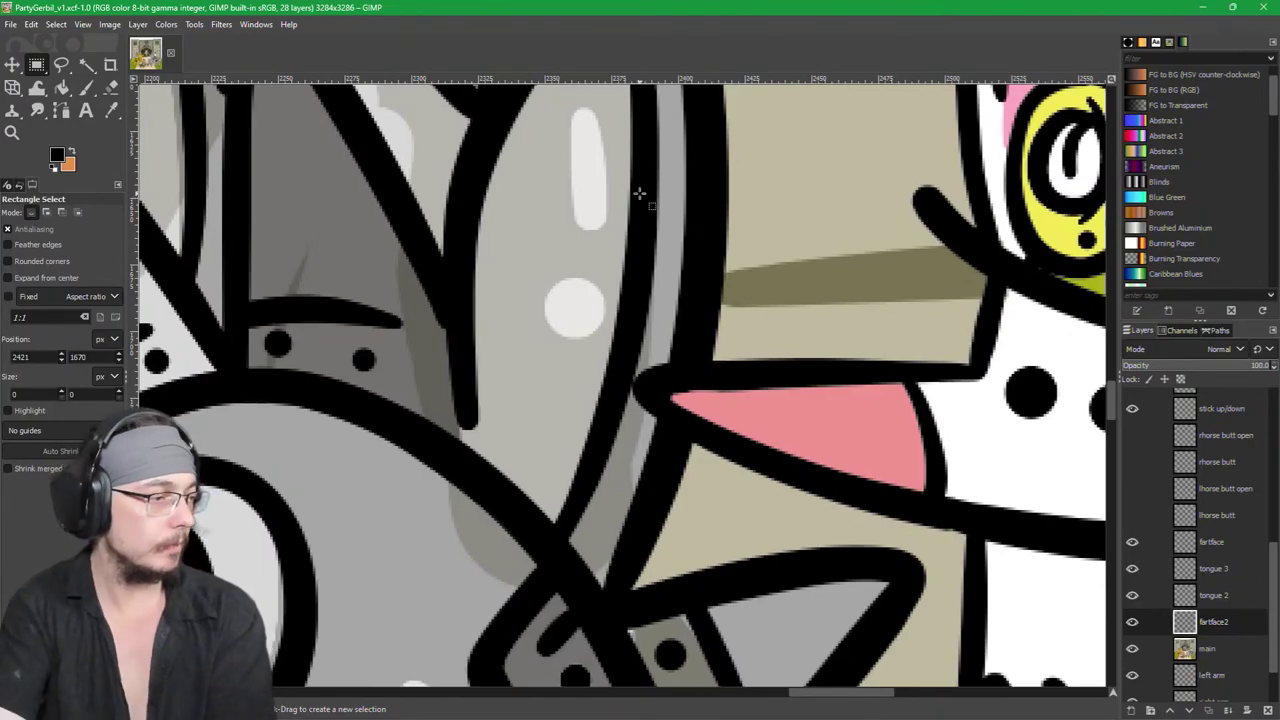
# Step: Hide the main layer, and fuzzy-select and delete the leftover background scraps around the snout on fartface2, clearing the selection
pyautogui.click(1124, 648)
pyautogui.moveTo(770, 395); pyautogui.dragTo(590, 400)
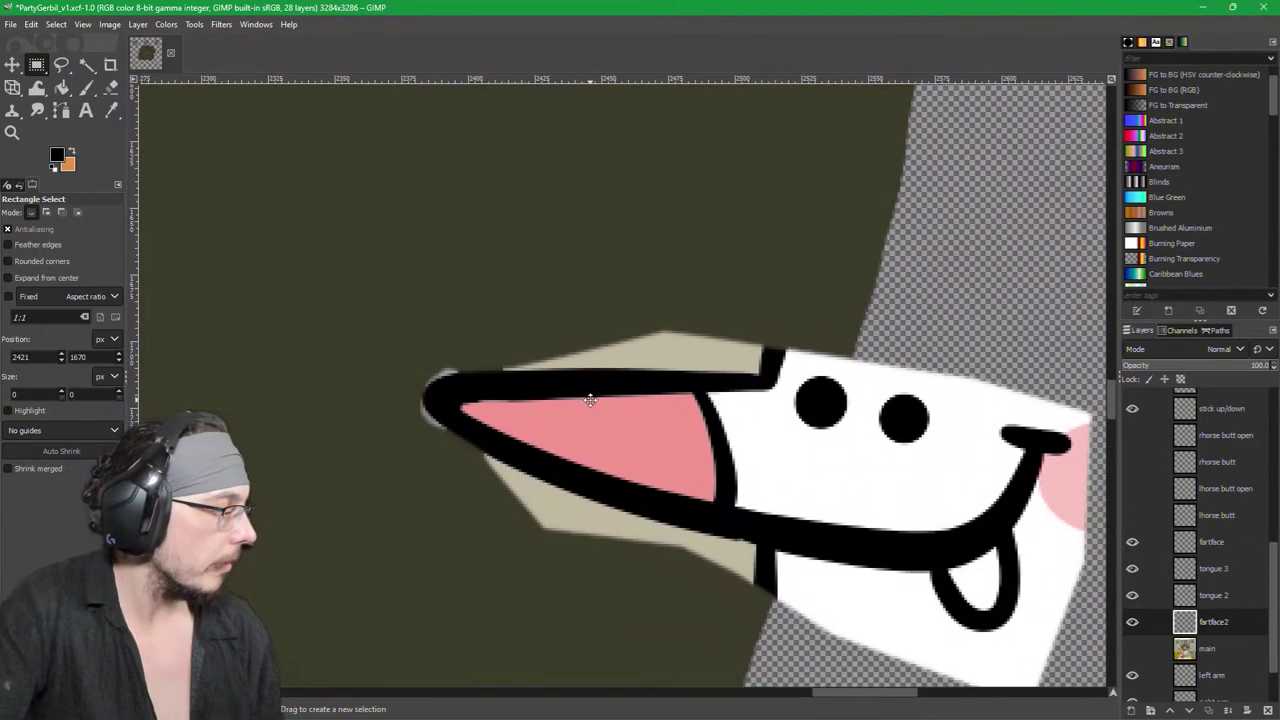
pyautogui.press('u')
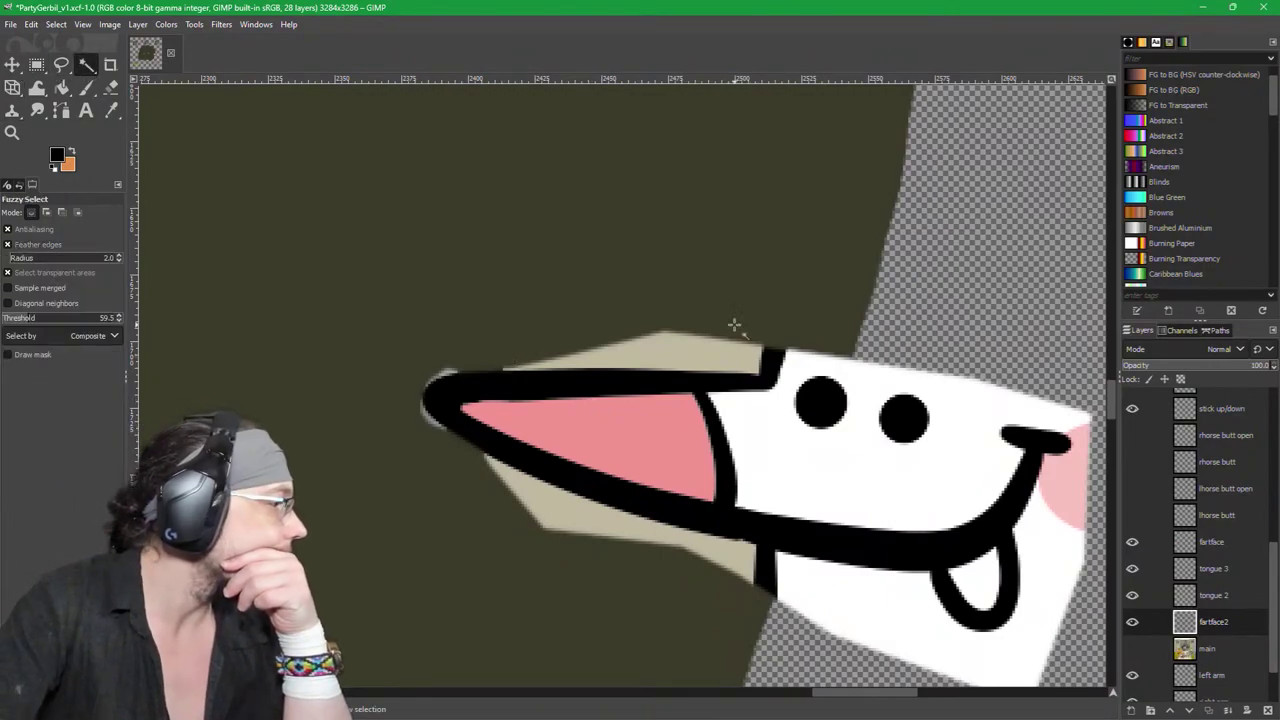
pyautogui.click(725, 350)
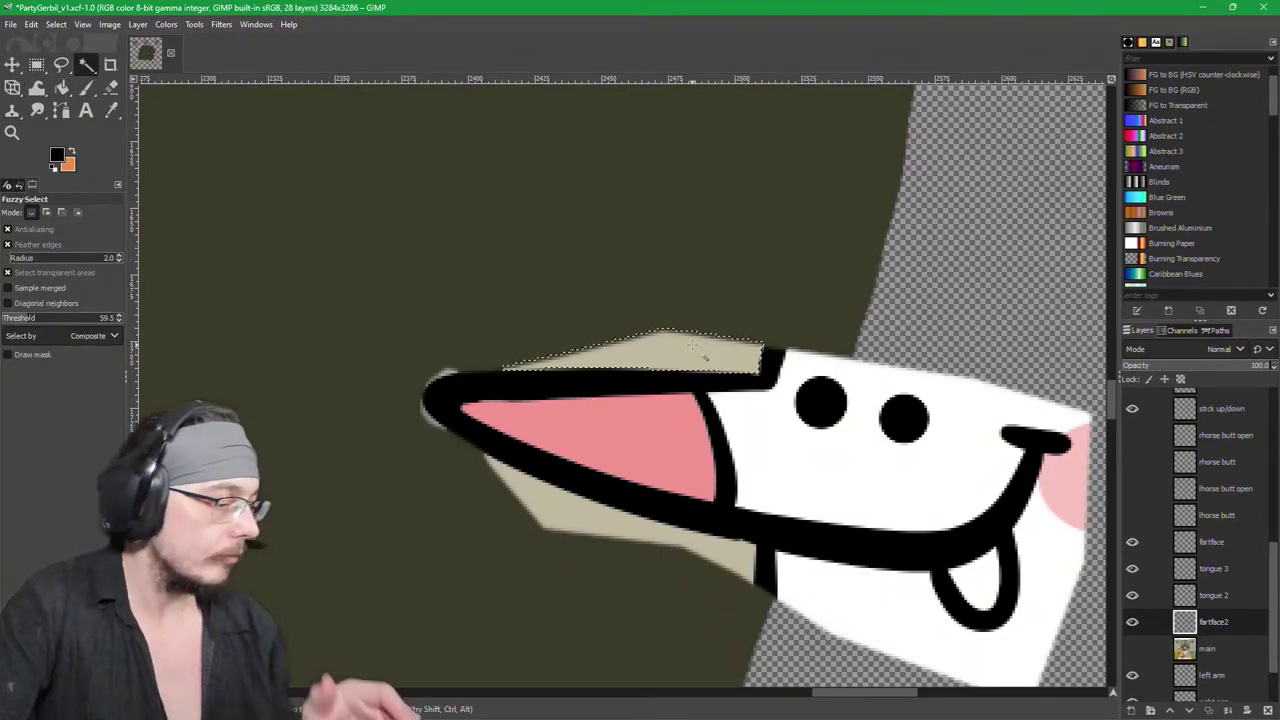
pyautogui.click(572, 510)
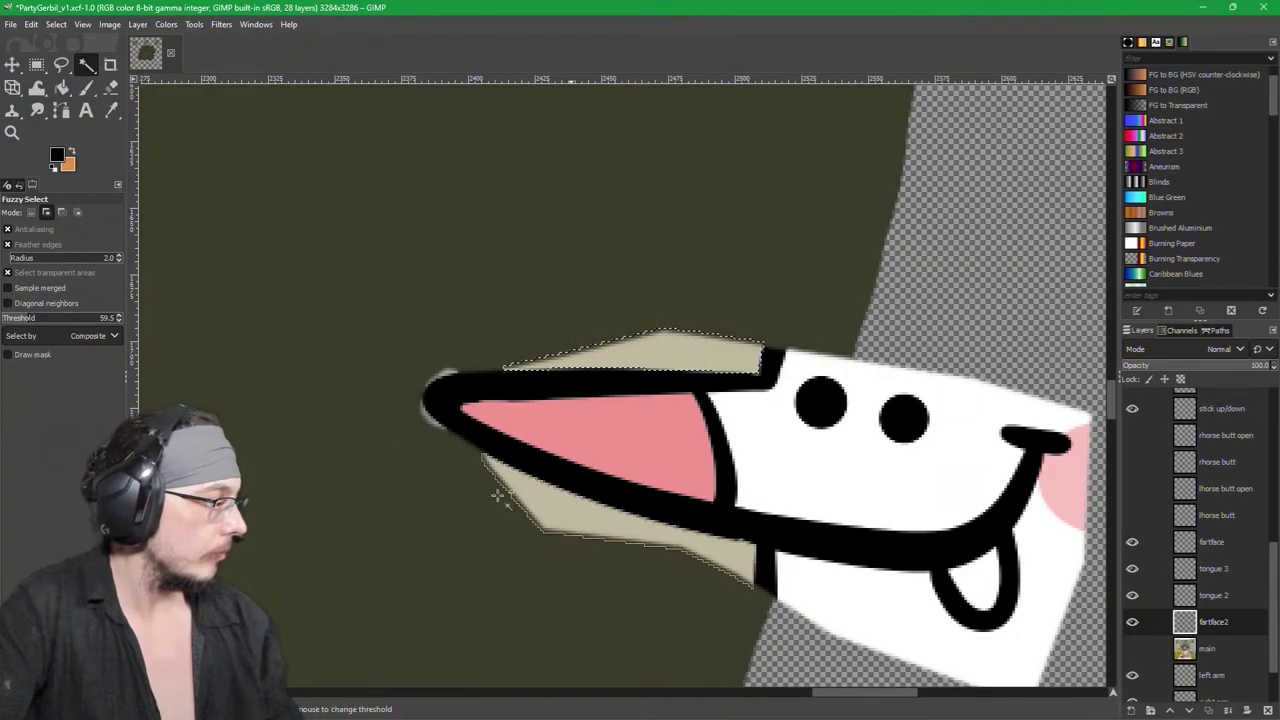
pyautogui.click(430, 413)
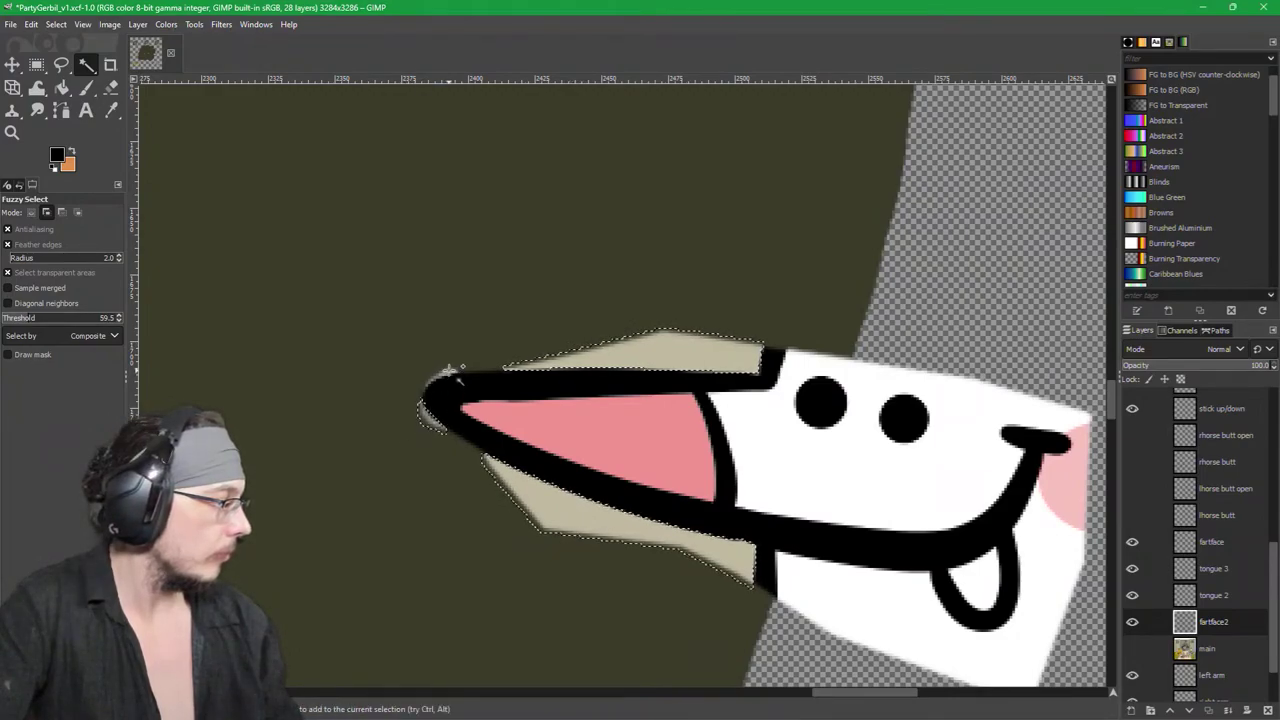
pyautogui.click(452, 375)
pyautogui.press('Delete')
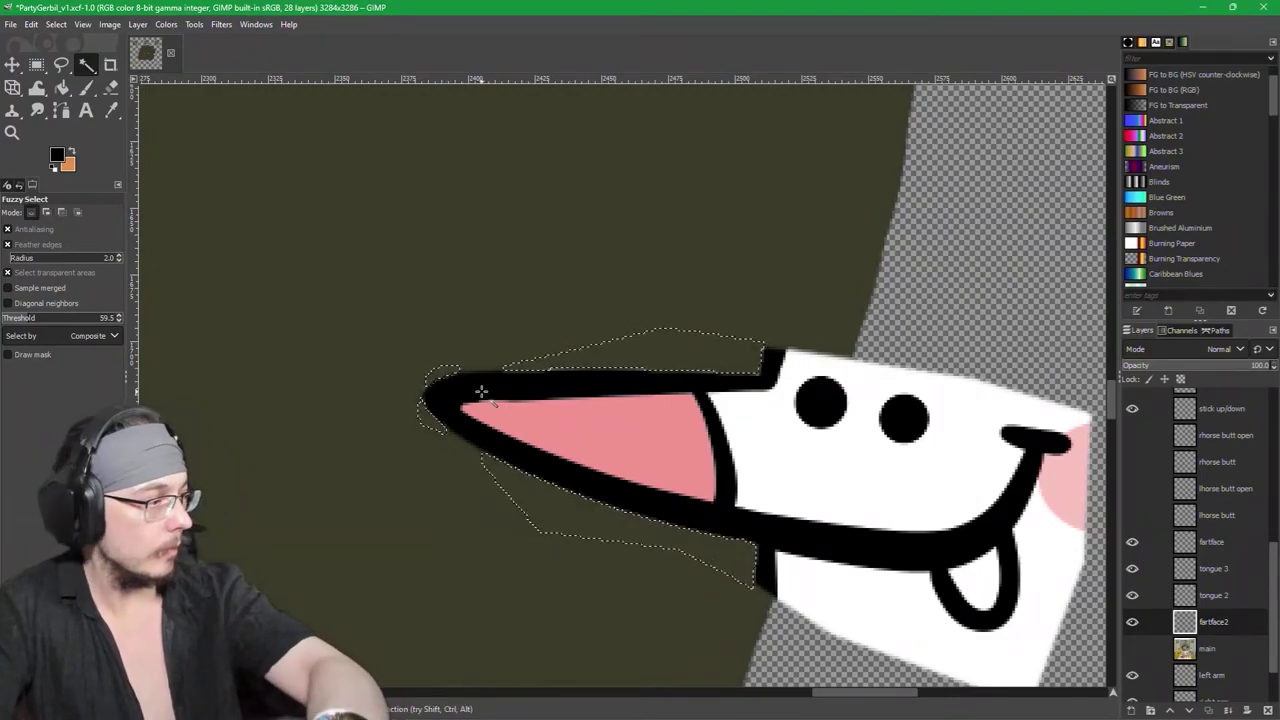
pyautogui.click(36, 64)
pyautogui.click(330, 168)
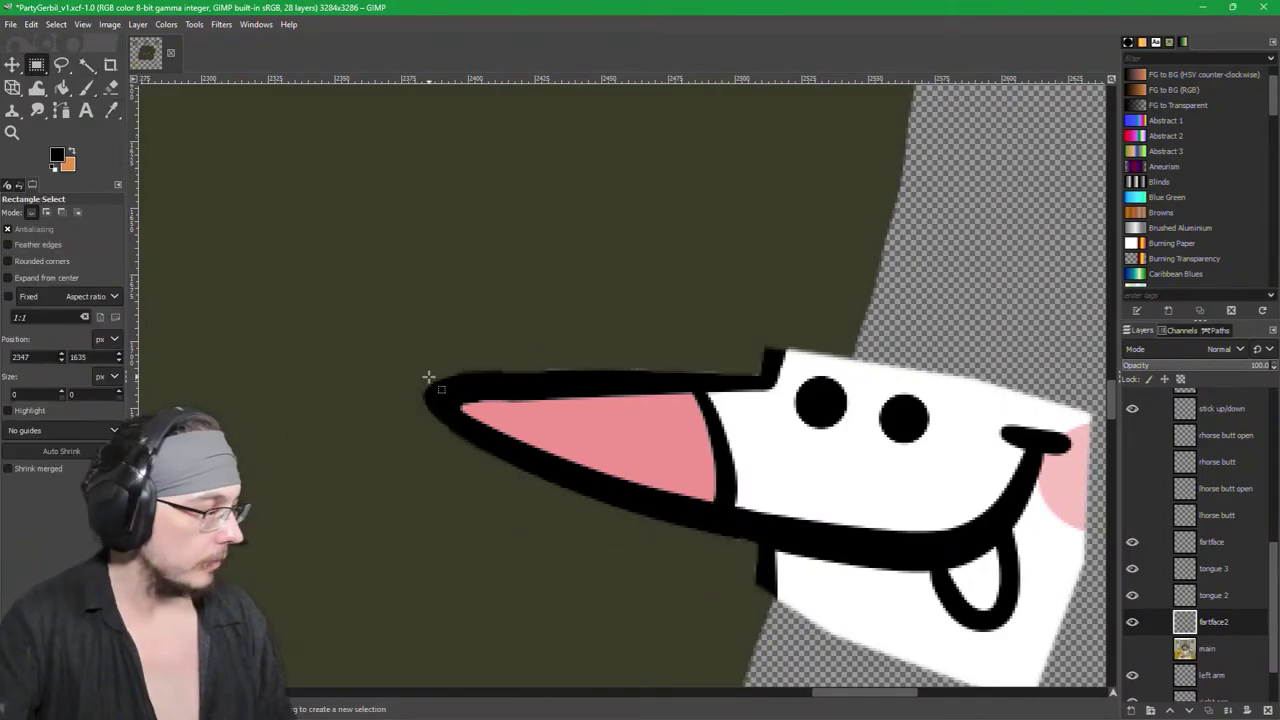
# Step: Erase the pink snout and its black outline from fartface2, up to the curved edge of the white face
pyautogui.press('p')
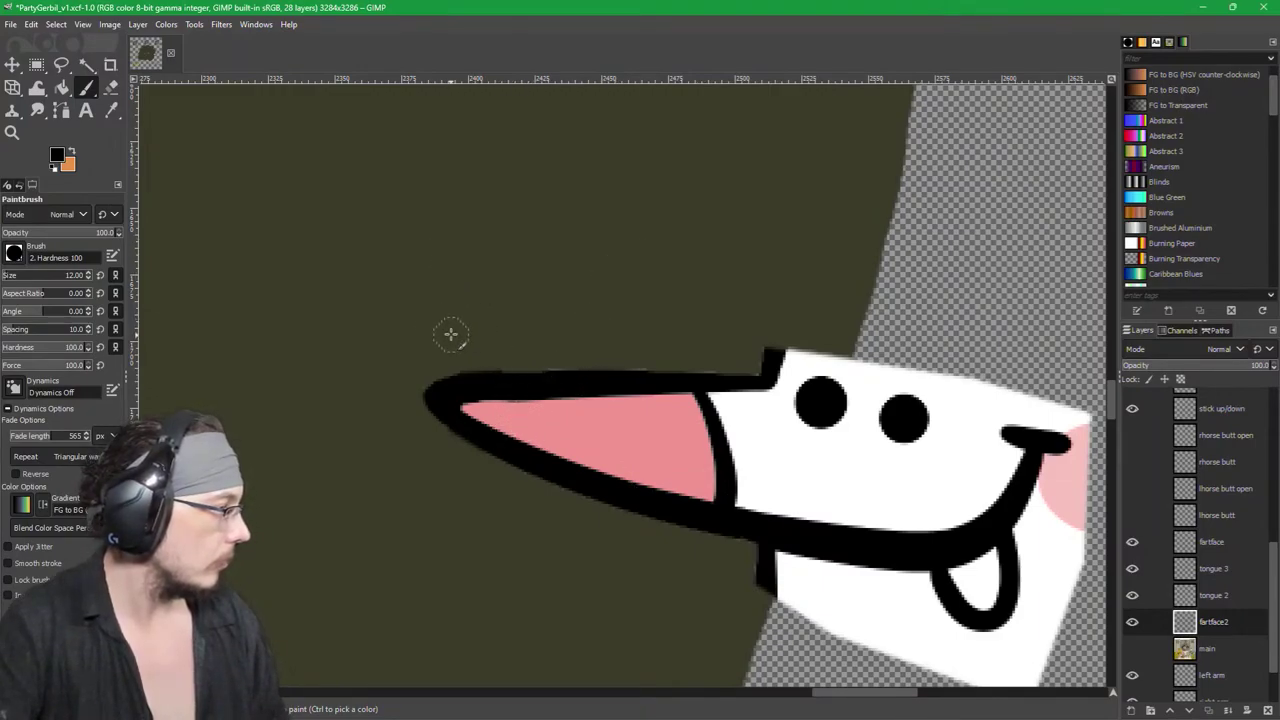
pyautogui.hotkey('shift', 'e')
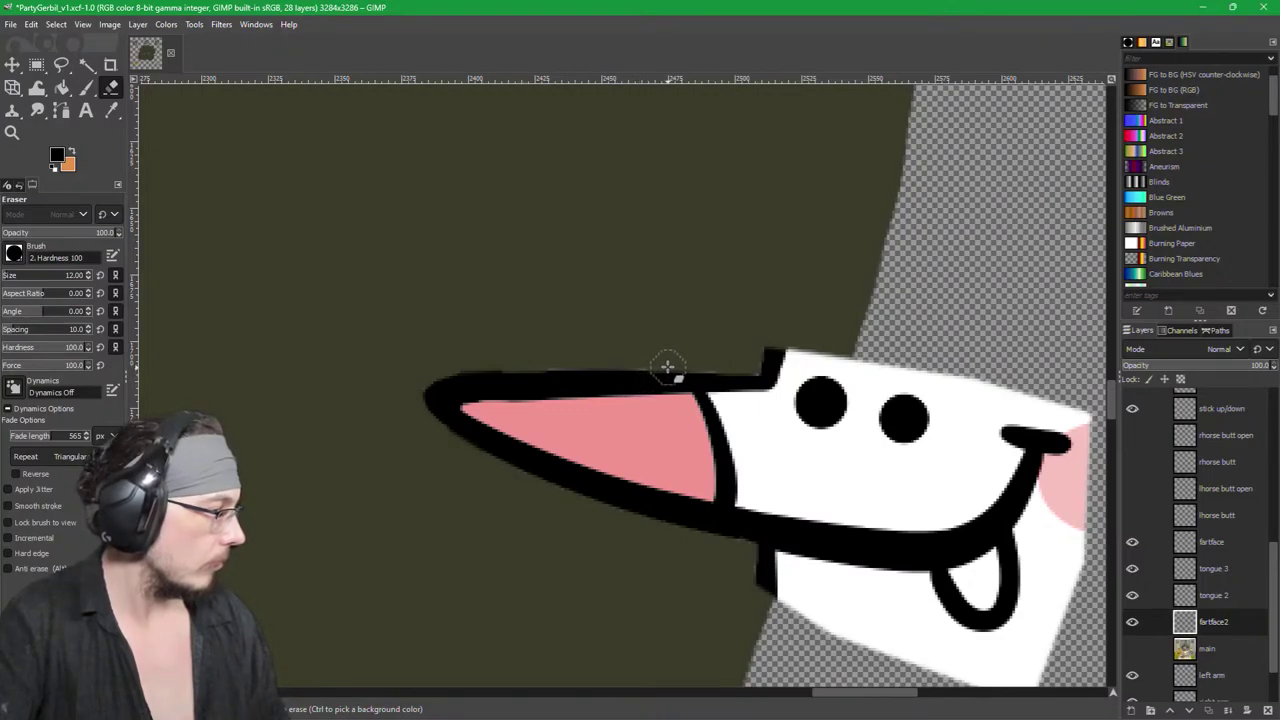
pyautogui.moveTo(676, 388)
pyautogui.mouseDown()
pyautogui.moveTo(699, 490)
pyautogui.moveTo(689, 514)
pyautogui.moveTo(654, 531)
pyautogui.moveTo(668, 449)
pyautogui.moveTo(637, 345)
pyautogui.moveTo(627, 529)
pyautogui.moveTo(613, 360)
pyautogui.moveTo(605, 511)
pyautogui.moveTo(585, 349)
pyautogui.moveTo(584, 486)
pyautogui.moveTo(557, 358)
pyautogui.moveTo(555, 470)
pyautogui.moveTo(530, 356)
pyautogui.moveTo(526, 478)
pyautogui.moveTo(522, 438)
pyautogui.moveTo(487, 380)
pyautogui.moveTo(492, 487)
pyautogui.moveTo(491, 393)
pyautogui.moveTo(472, 355)
pyautogui.moveTo(456, 455)
pyautogui.moveTo(437, 389)
pyautogui.mouseUp()
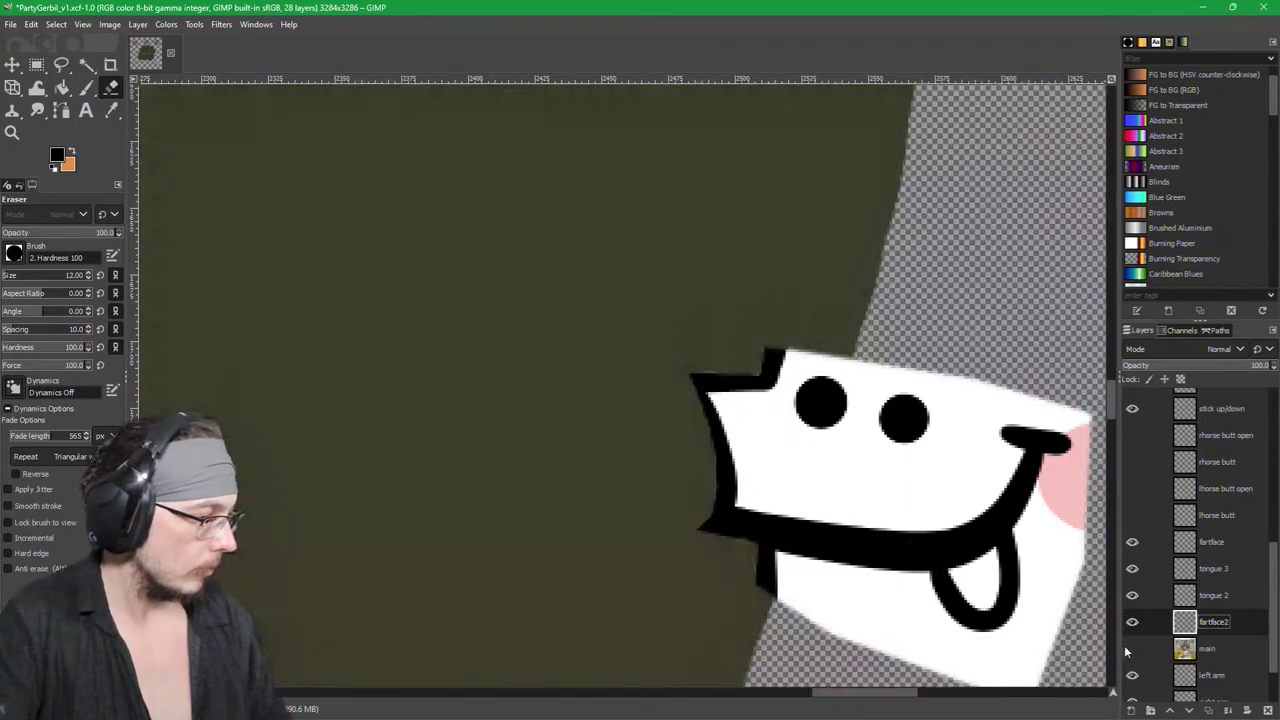
# Step: Show the main layer again, and sample the snout's pink as the Paintbrush color
pyautogui.click(1129, 648)
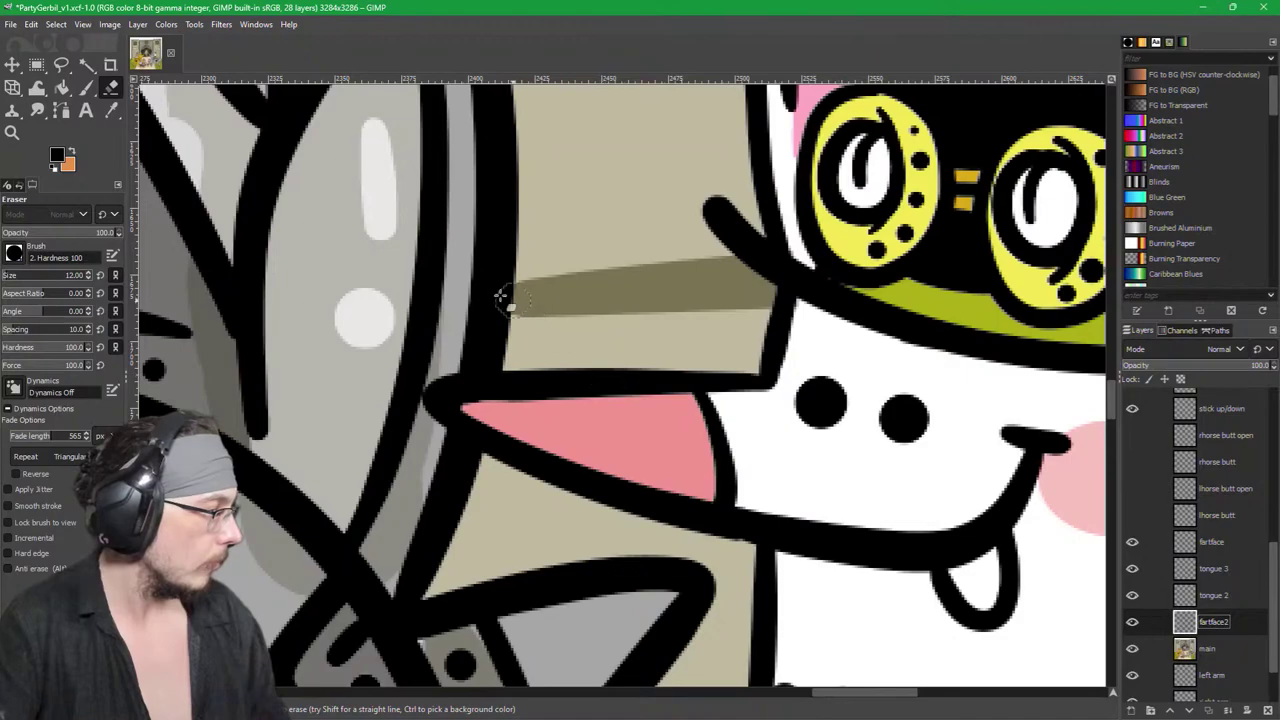
pyautogui.click(86, 87)
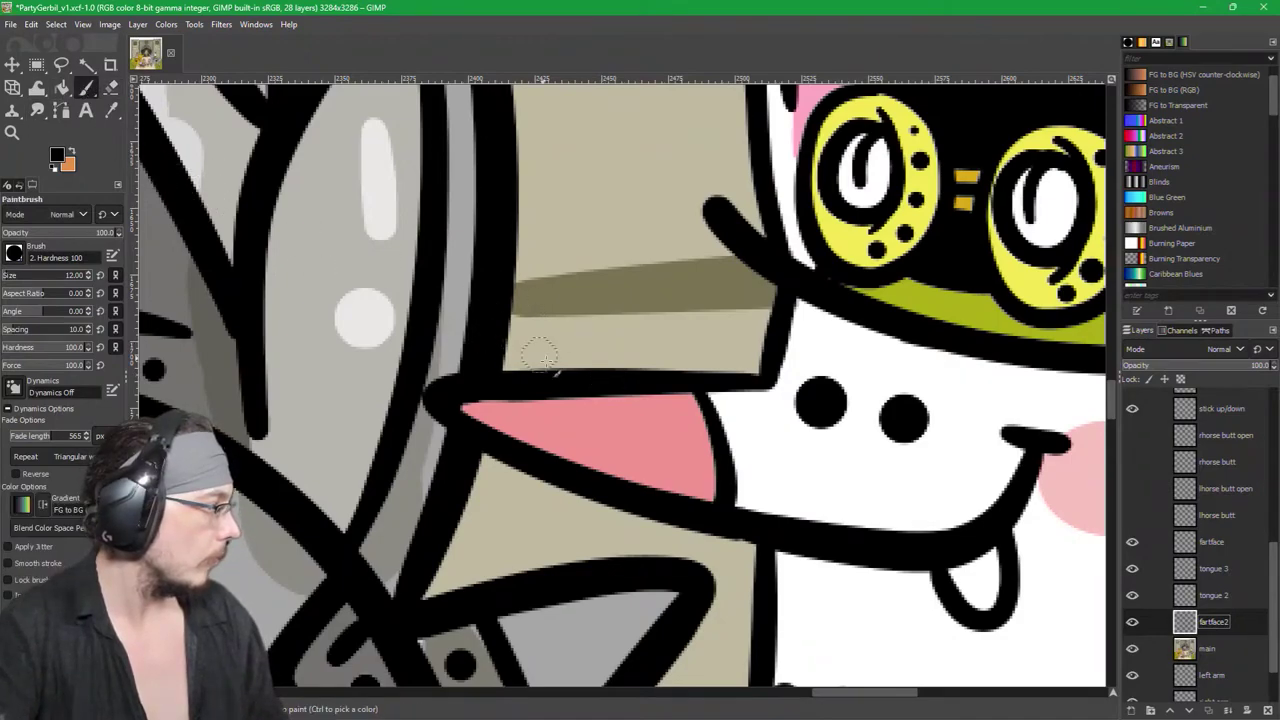
pyautogui.keyDown('ctrl'); pyautogui.click(594, 411); pyautogui.keyUp('ctrl')
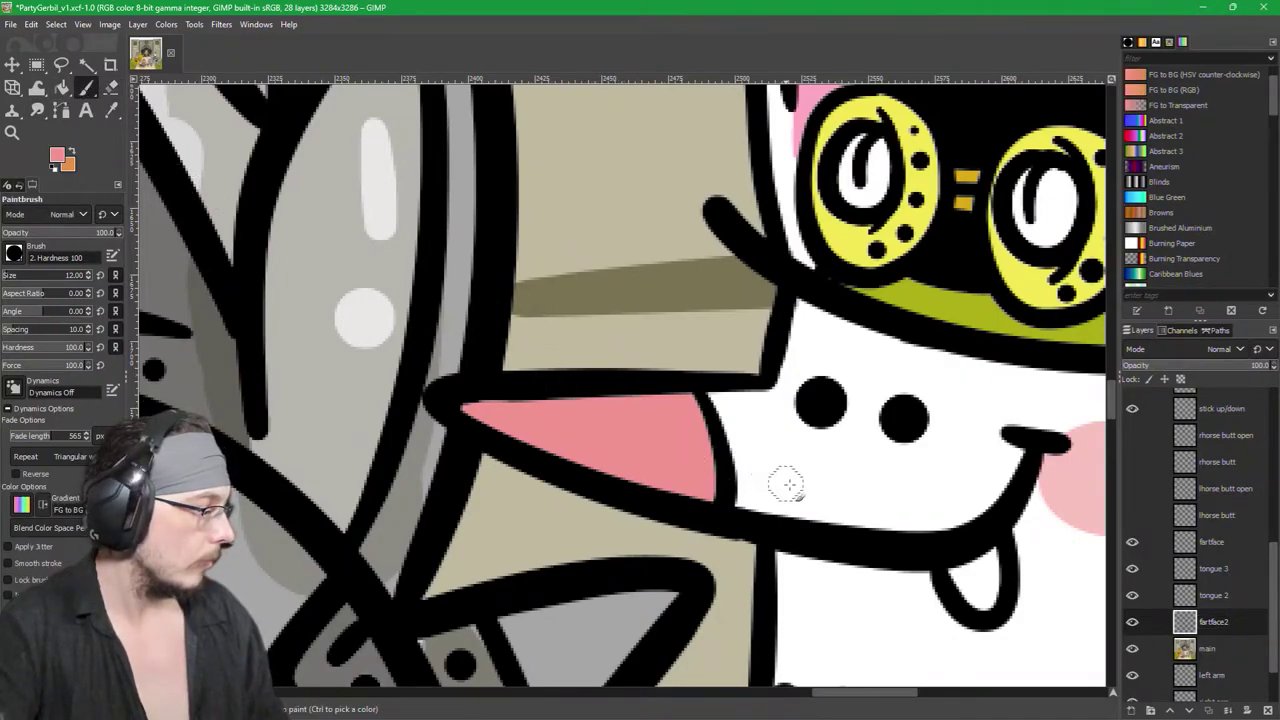
# Step: Hide the main layer and paint a short, wavy-edged pink snout on the fartface2 layer with a size 8 brush
pyautogui.click(1132, 648)
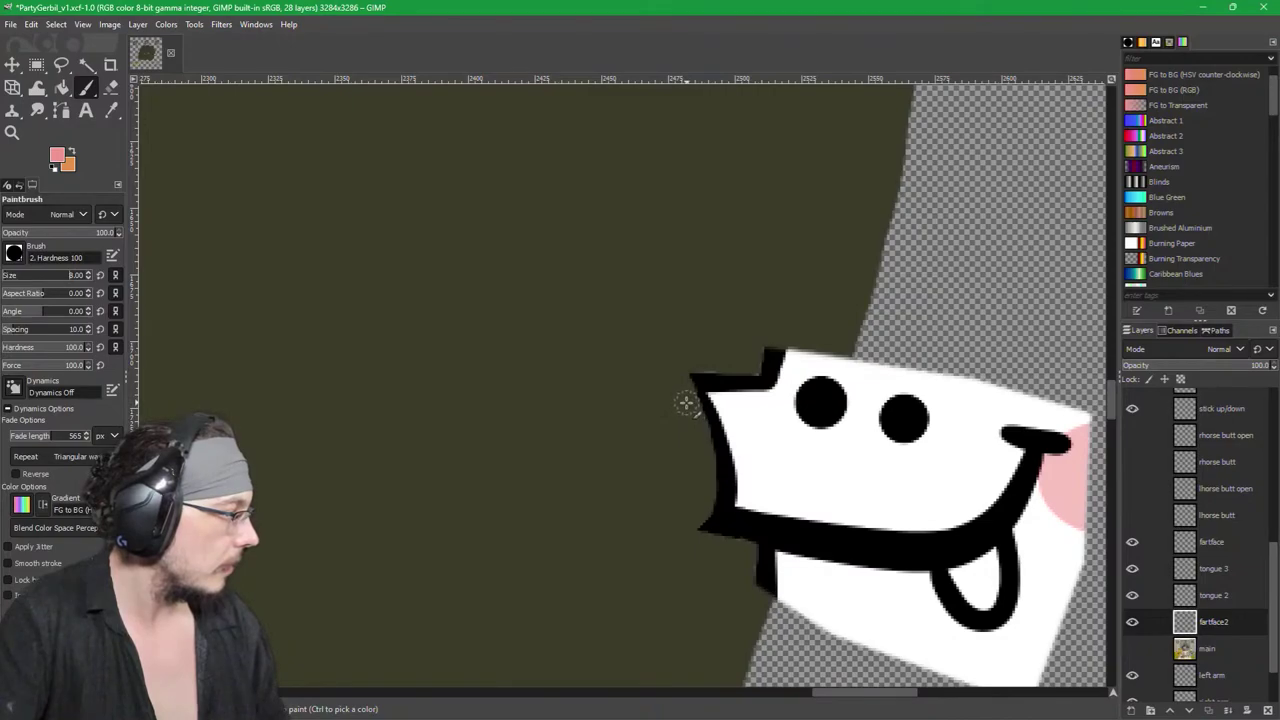
pyautogui.click(686, 403)
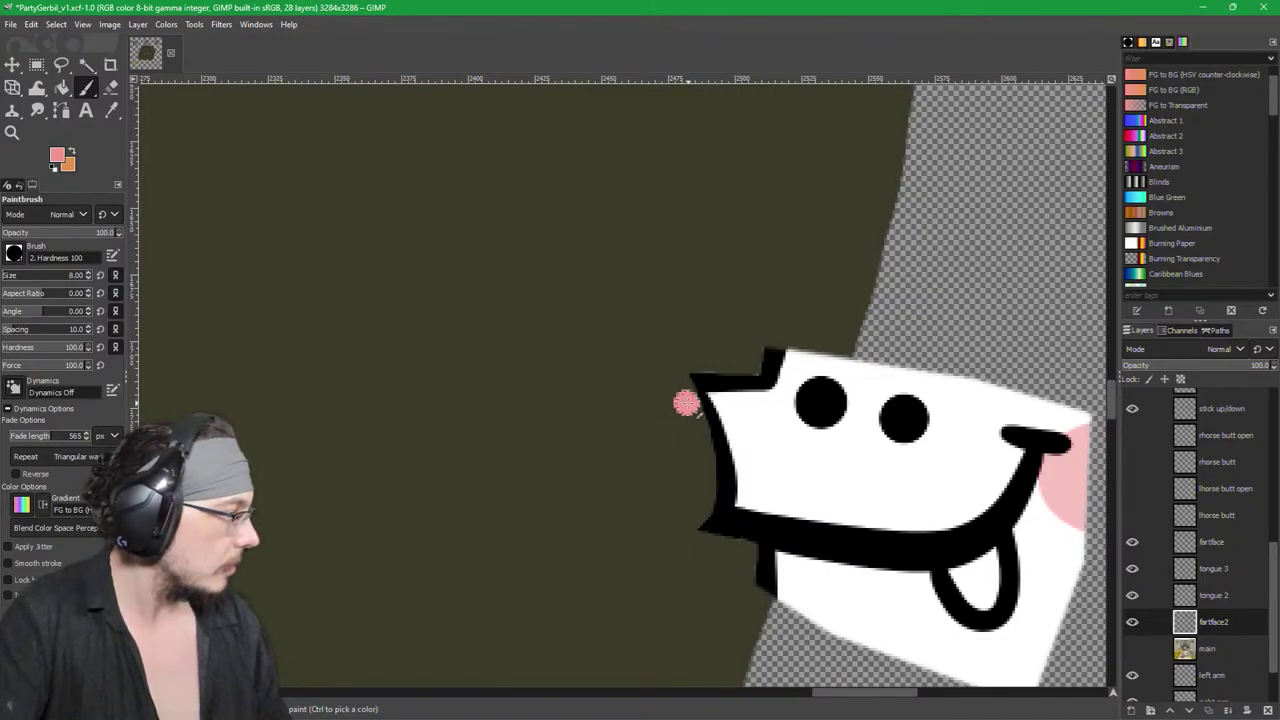
pyautogui.moveTo(684, 406)
pyautogui.mouseDown()
pyautogui.moveTo(631, 422)
pyautogui.moveTo(582, 462)
pyautogui.mouseUp()
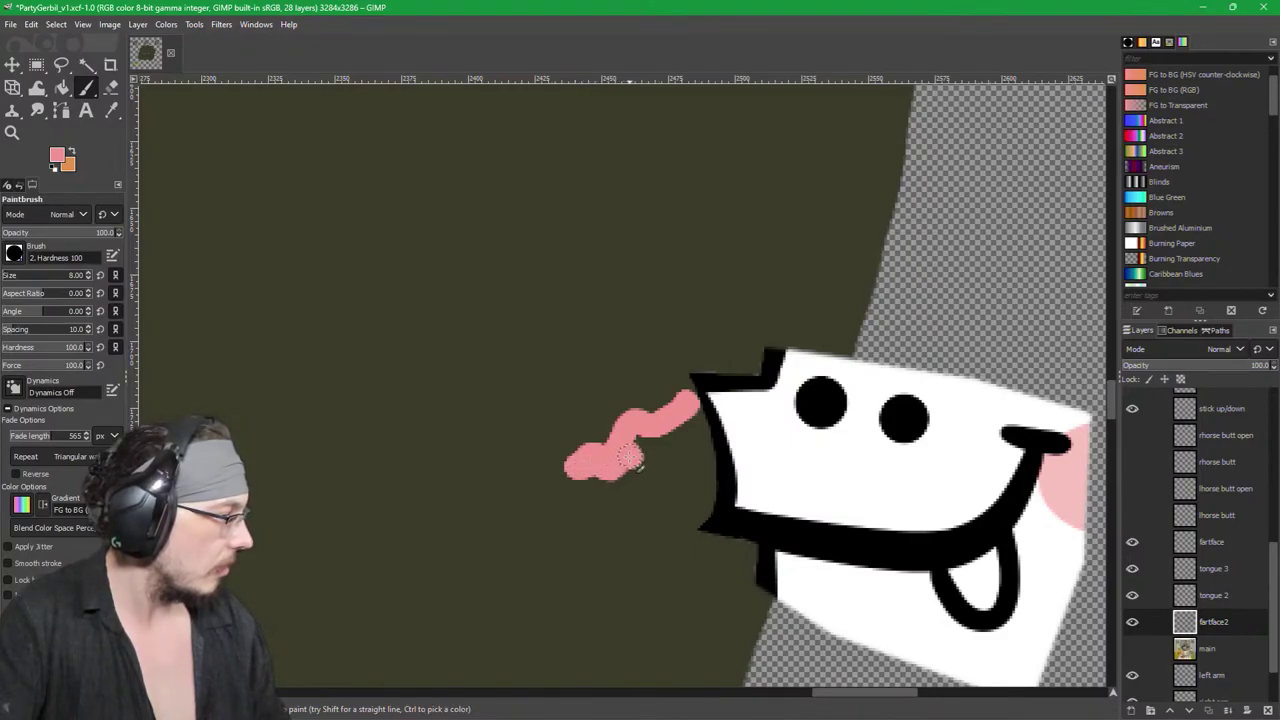
pyautogui.hotkey('ctrl', 'z')
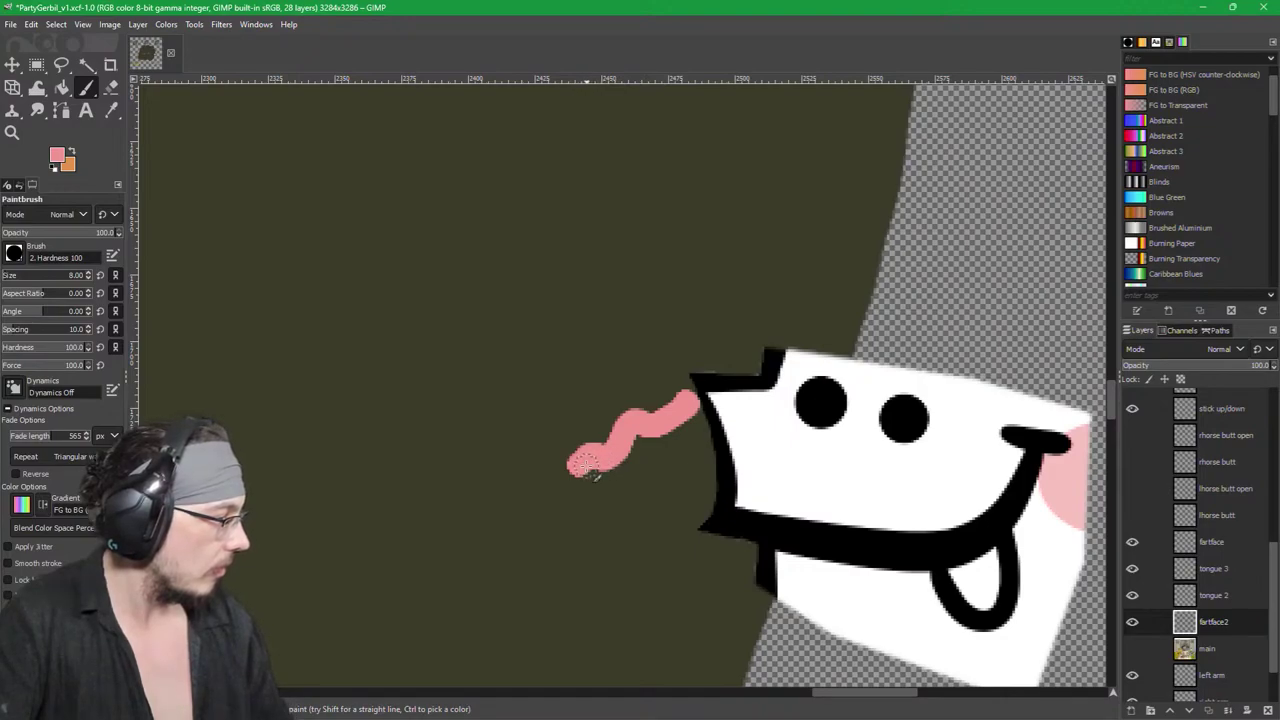
pyautogui.moveTo(598, 474)
pyautogui.mouseDown()
pyautogui.moveTo(651, 490)
pyautogui.moveTo(590, 464)
pyautogui.moveTo(608, 479)
pyautogui.moveTo(640, 474)
pyautogui.moveTo(682, 506)
pyautogui.moveTo(702, 493)
pyautogui.moveTo(694, 425)
pyautogui.mouseUp()
pyautogui.hotkey('ctrl', 'z')
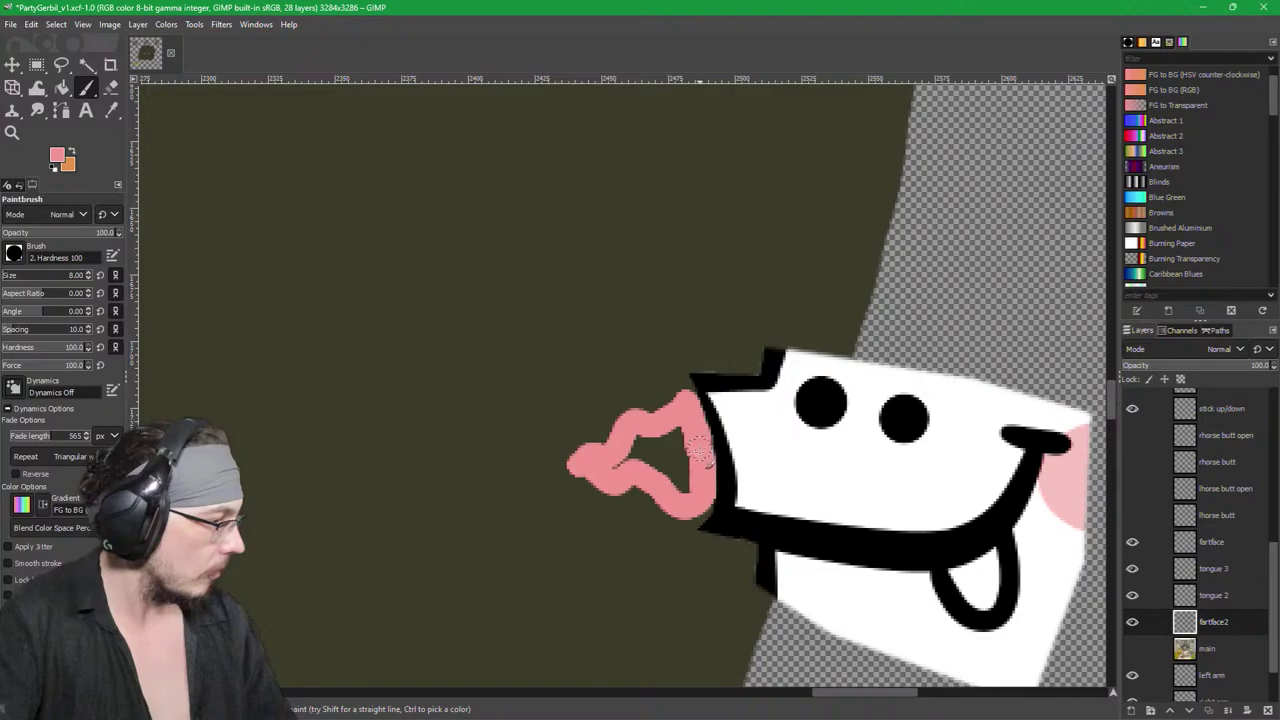
pyautogui.moveTo(693, 487)
pyautogui.mouseDown()
pyautogui.moveTo(648, 468)
pyautogui.moveTo(609, 469)
pyautogui.moveTo(662, 455)
pyautogui.mouseUp()
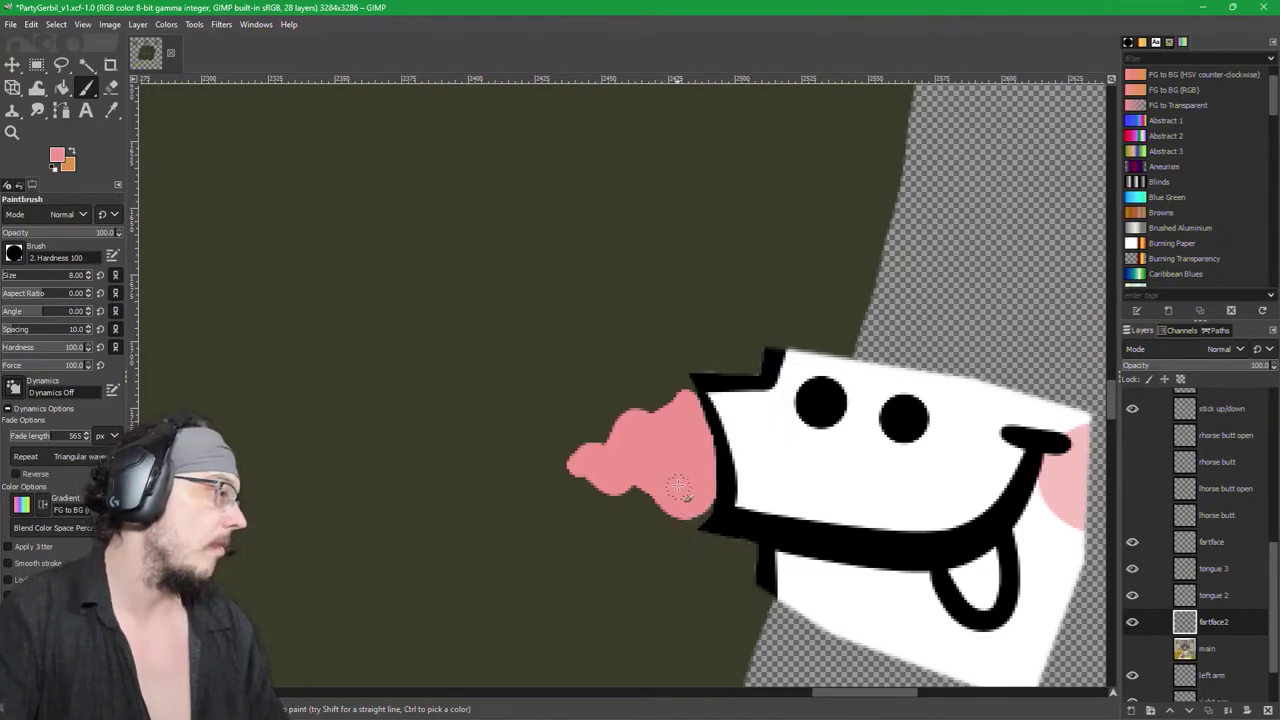
# Step: Outline the new pink snout in black with a size 4 brush and touch up its lower edge
pyautogui.keyDown('ctrl'); pyautogui.click(716, 523); pyautogui.keyUp('ctrl')
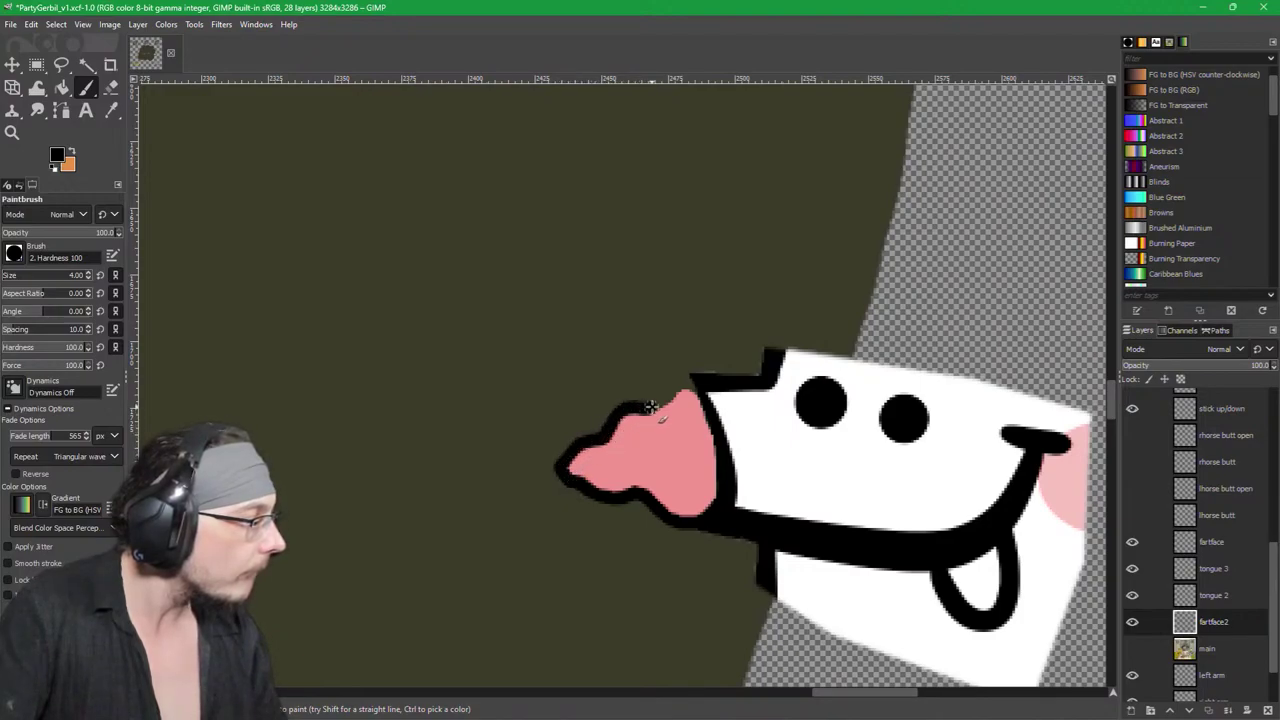
pyautogui.moveTo(668, 397); pyautogui.dragTo(688, 380)
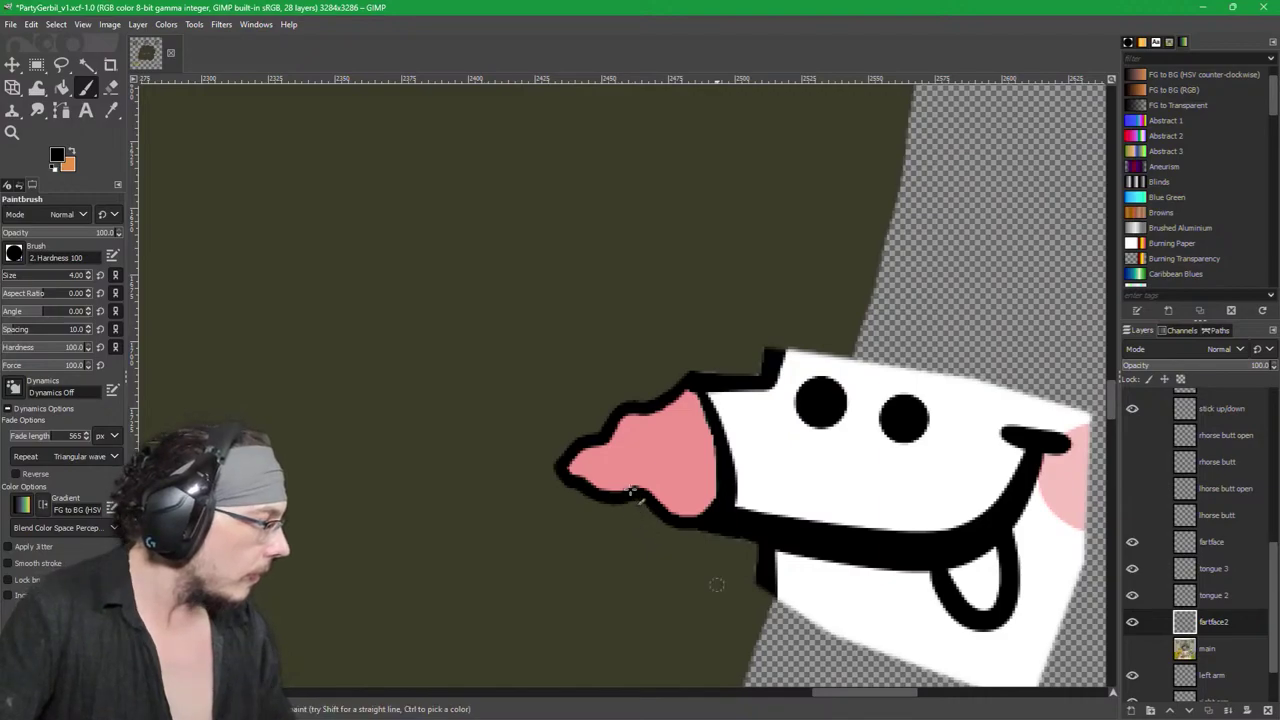
pyautogui.press('r')
pyautogui.scroll(4, 705, 580)
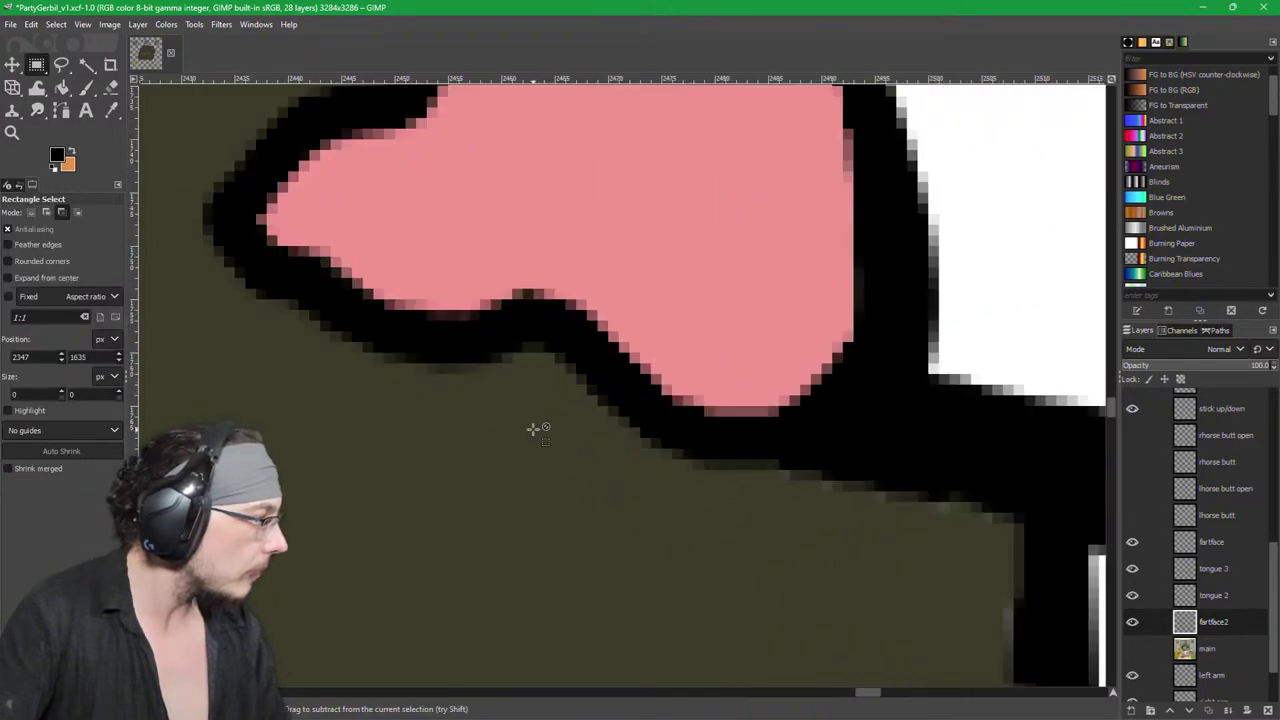
pyautogui.moveTo(589, 340); pyautogui.dragTo(1085, 598)
pyautogui.scroll(3, 946, 632)
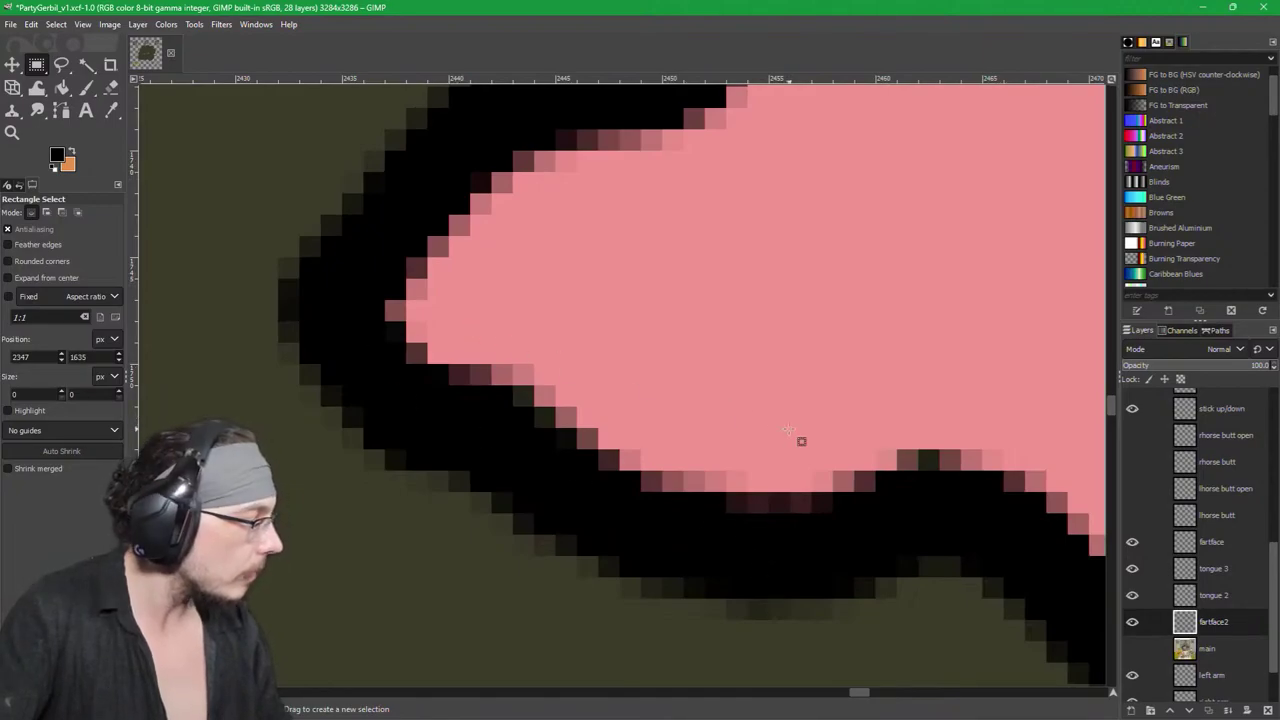
pyautogui.press('p')
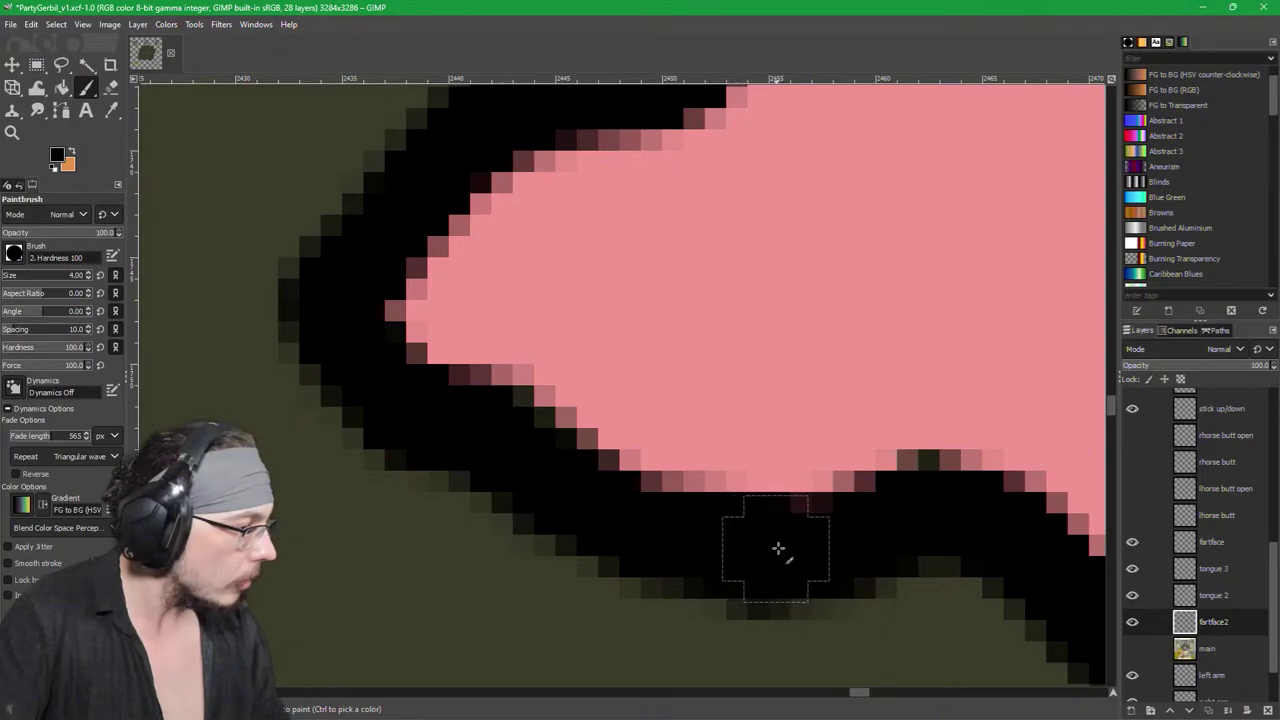
pyautogui.click(809, 568)
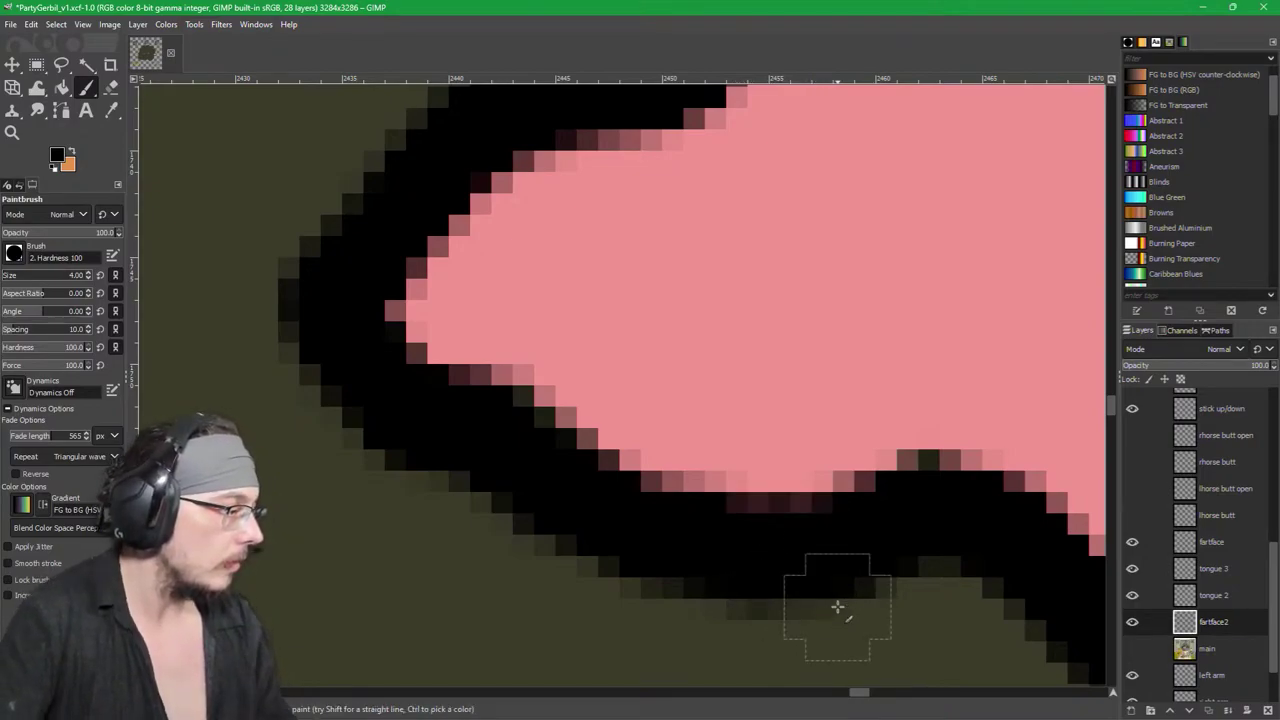
# Step: Check the new snout against the full artwork by toggling layer visibility, leave the main layer visible and save the file
pyautogui.press('r')
pyautogui.keyDown('ctrl'); pyautogui.scroll(-2, 620, 516); pyautogui.keyUp('ctrl')
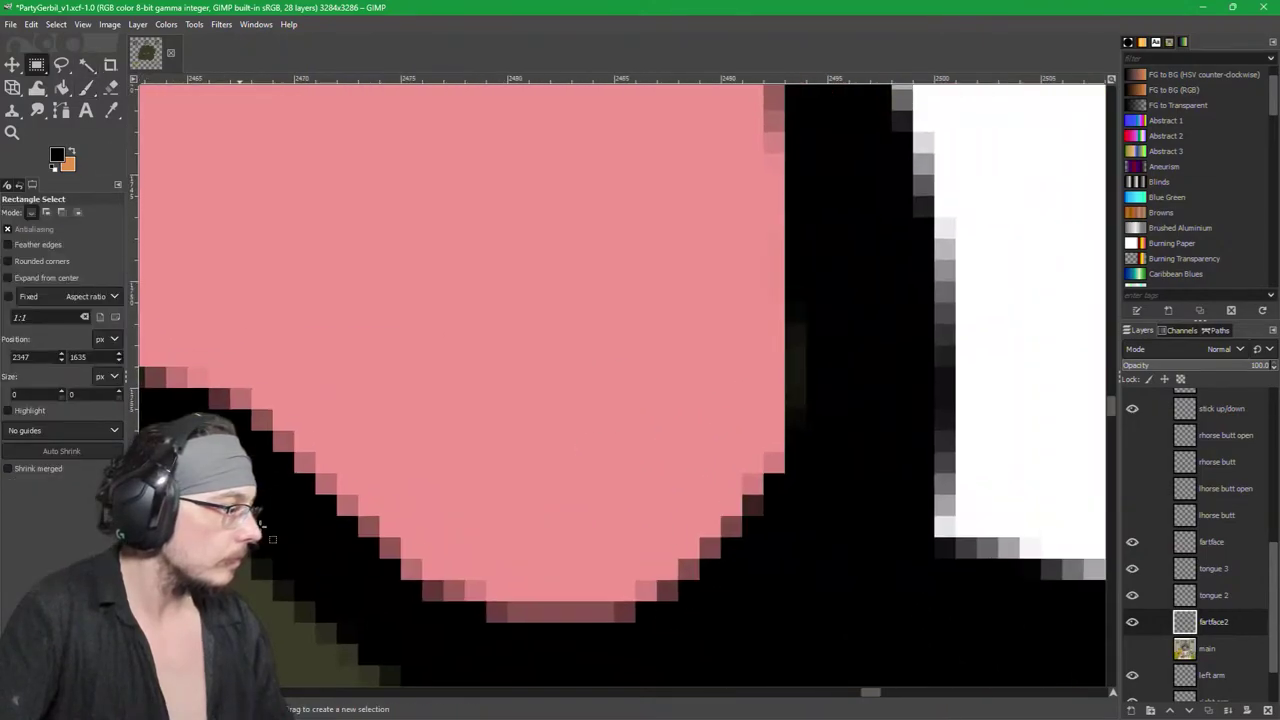
pyautogui.scroll(-3, 586, 357)
pyautogui.keyDown('ctrl'); pyautogui.scroll(-2, 976, 500); pyautogui.keyUp('ctrl')
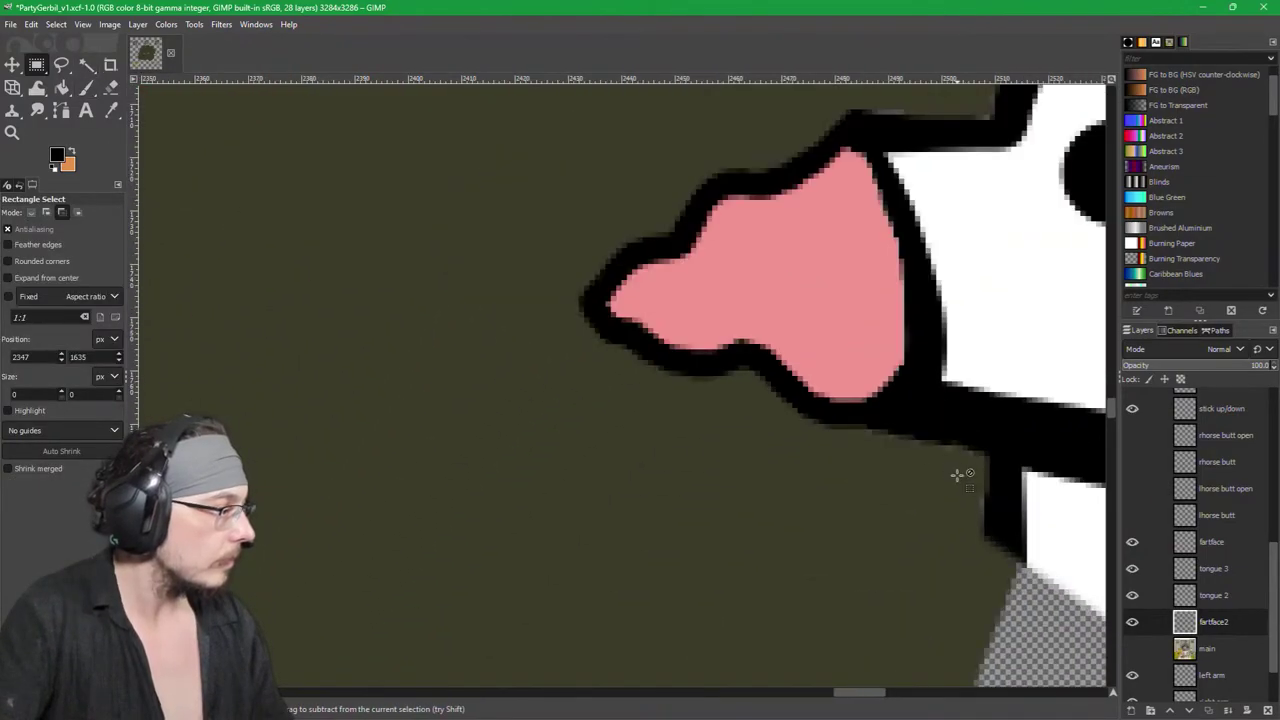
pyautogui.moveTo(834, 249); pyautogui.dragTo(707, 310)
pyautogui.keyDown('ctrl'); pyautogui.scroll(-1, 629, 614); pyautogui.keyUp('ctrl')
pyautogui.keyDown('ctrl'); pyautogui.scroll(-1, 630, 635); pyautogui.keyUp('ctrl')
pyautogui.click(1131, 624)
pyautogui.click(1131, 624)
pyautogui.click(1131, 650)
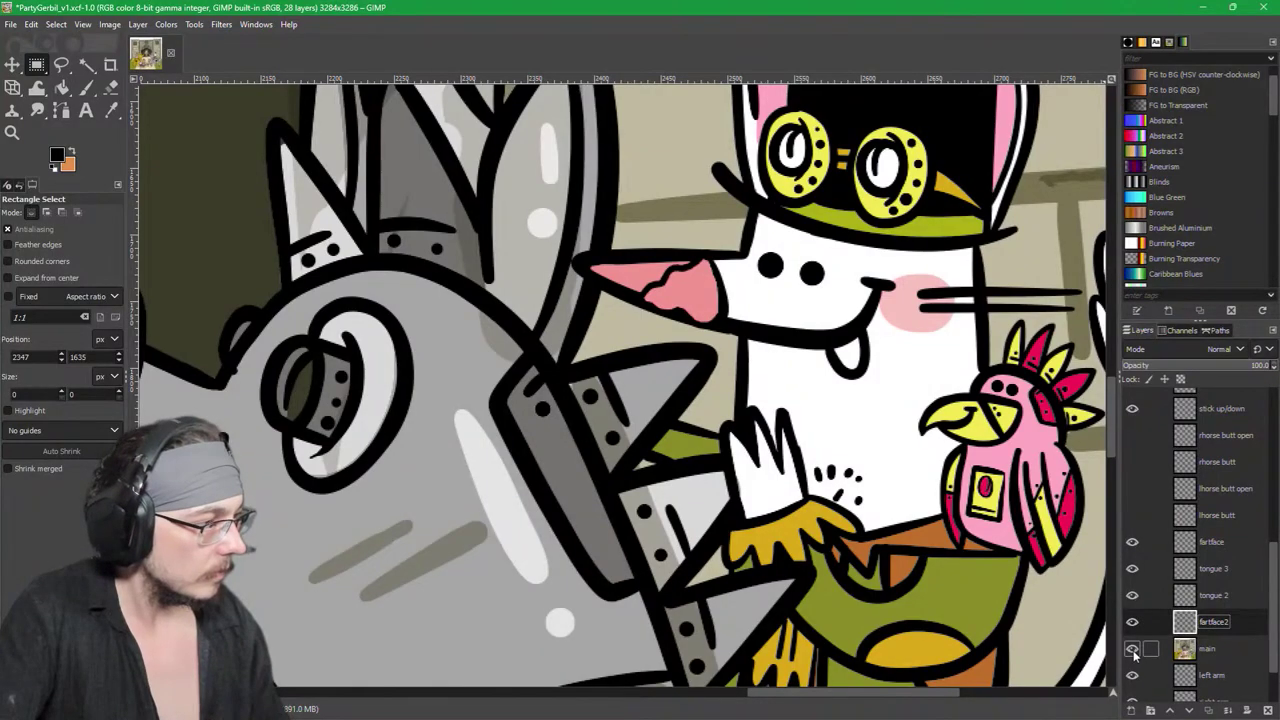
pyautogui.click(1132, 650)
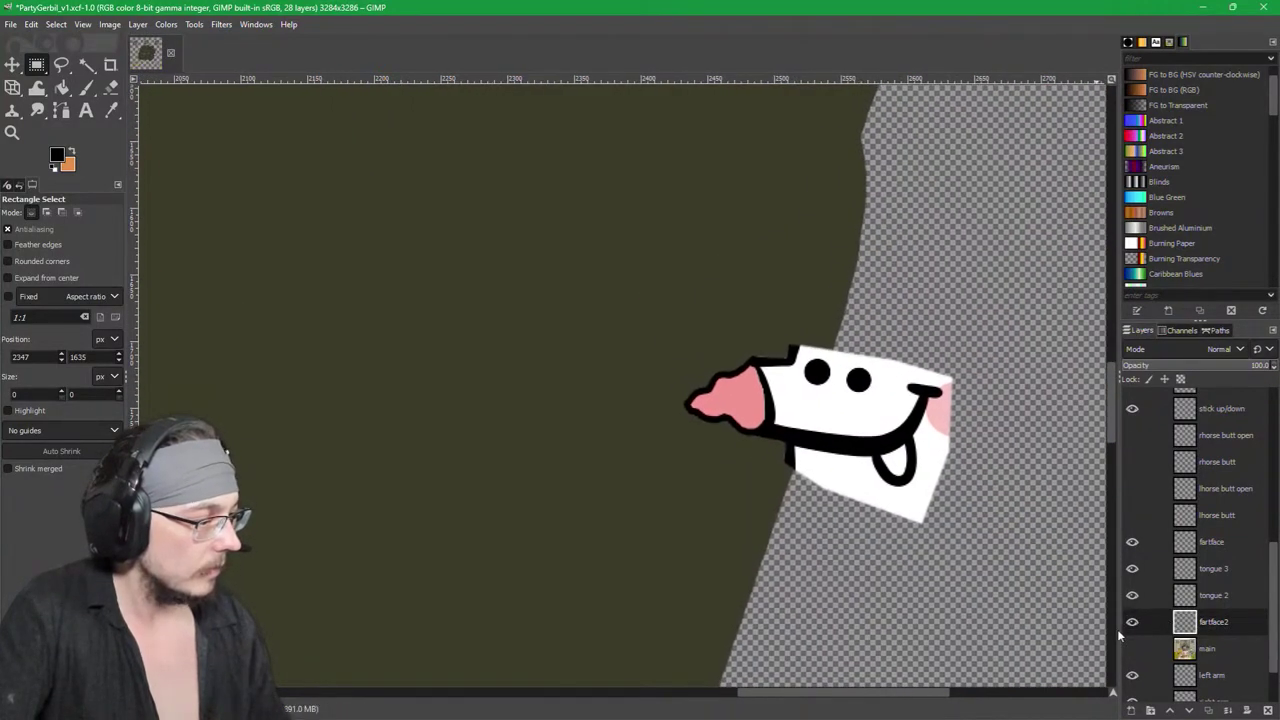
pyautogui.click(1131, 648)
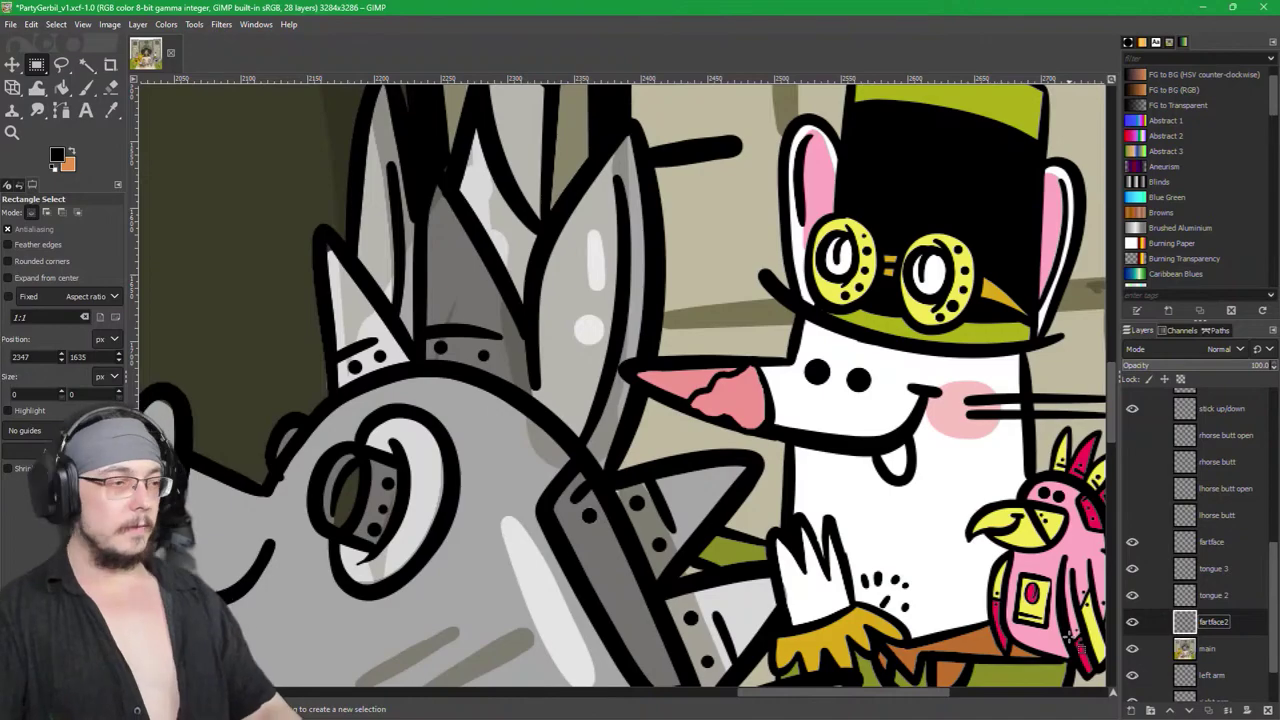
pyautogui.hotkey('ctrl', 's')
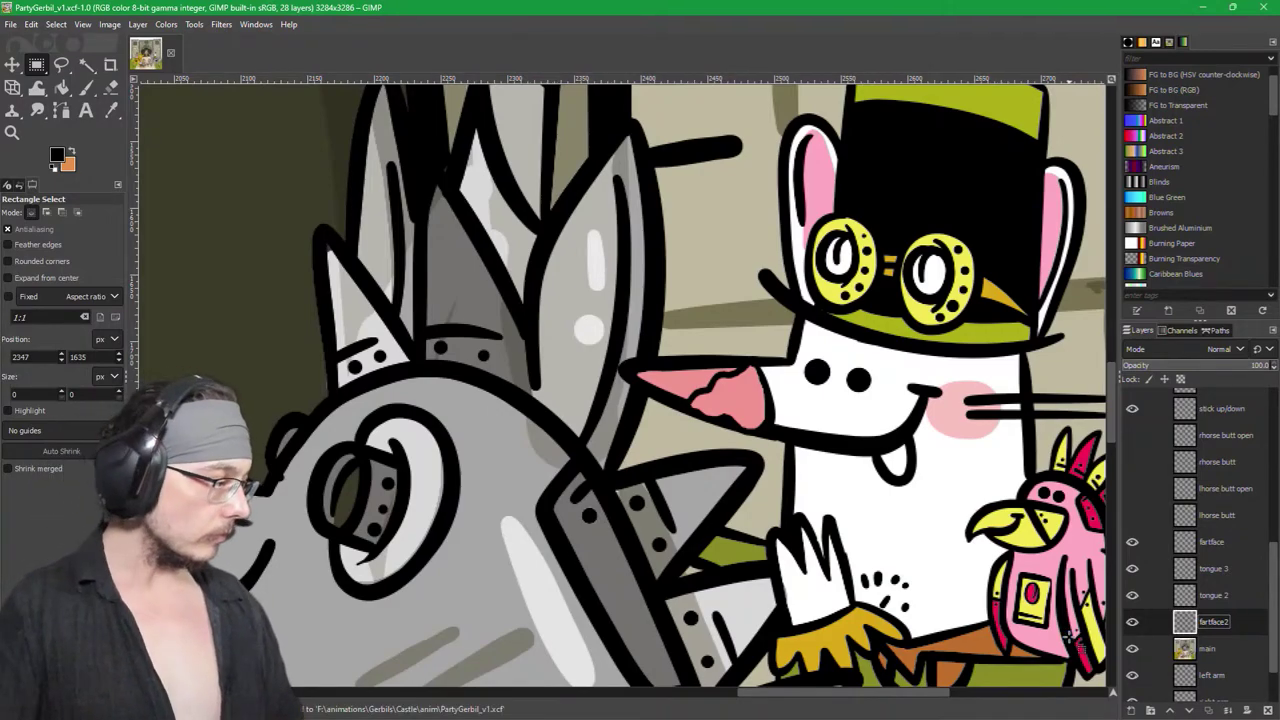
# Step: Add a new layer and place it between the fartface2 and main layers
pyautogui.press('p')
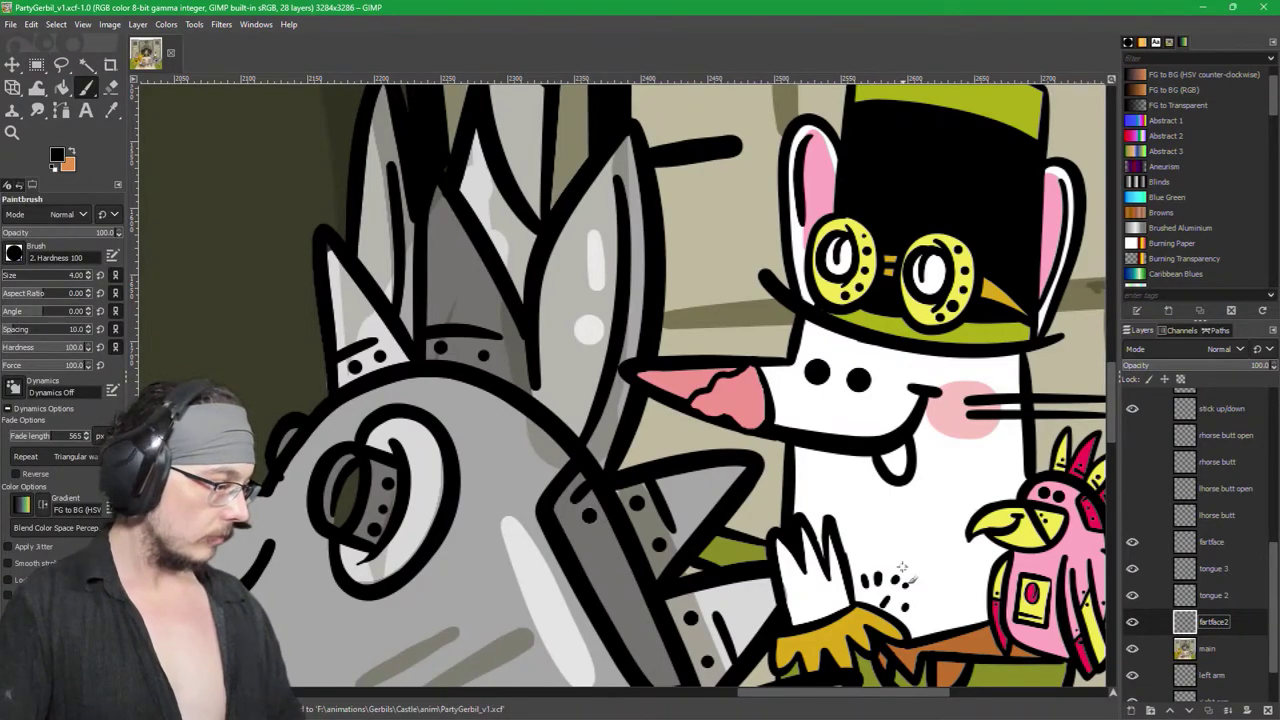
pyautogui.keyDown('shift'); pyautogui.click(1130, 710); pyautogui.keyUp('shift')
pyautogui.moveTo(1214, 622); pyautogui.dragTo(1222, 660)
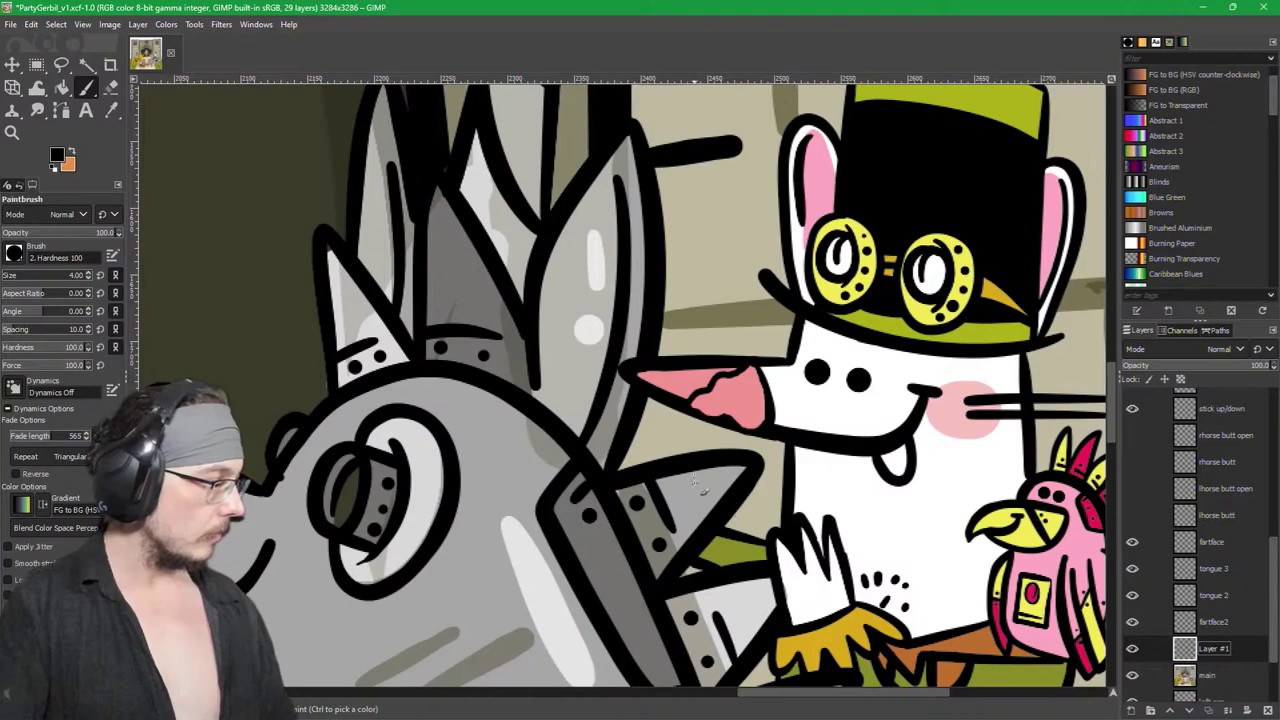
# Step: Pick the beige wall colour and paint over the old snout around the new one's tip, cleaning up stray spots beneath it
pyautogui.keyDown('ctrl'); pyautogui.click(660, 431); pyautogui.keyUp('ctrl')
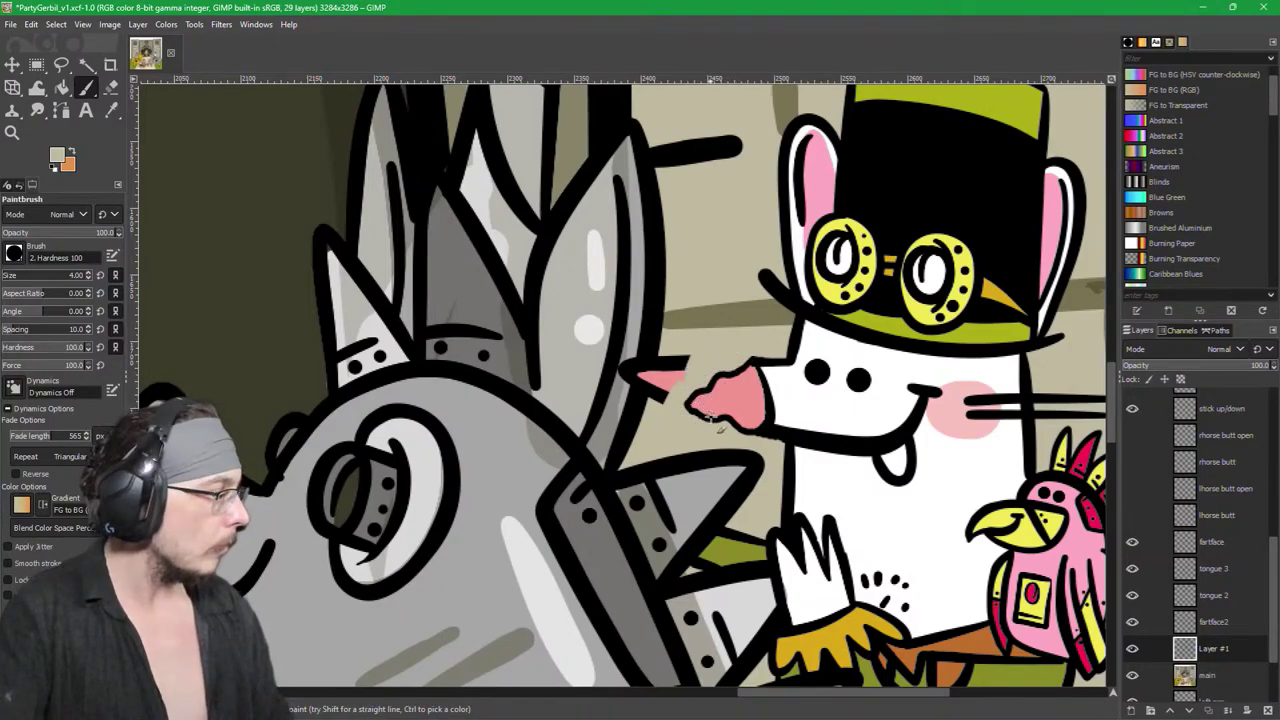
pyautogui.click(37, 64)
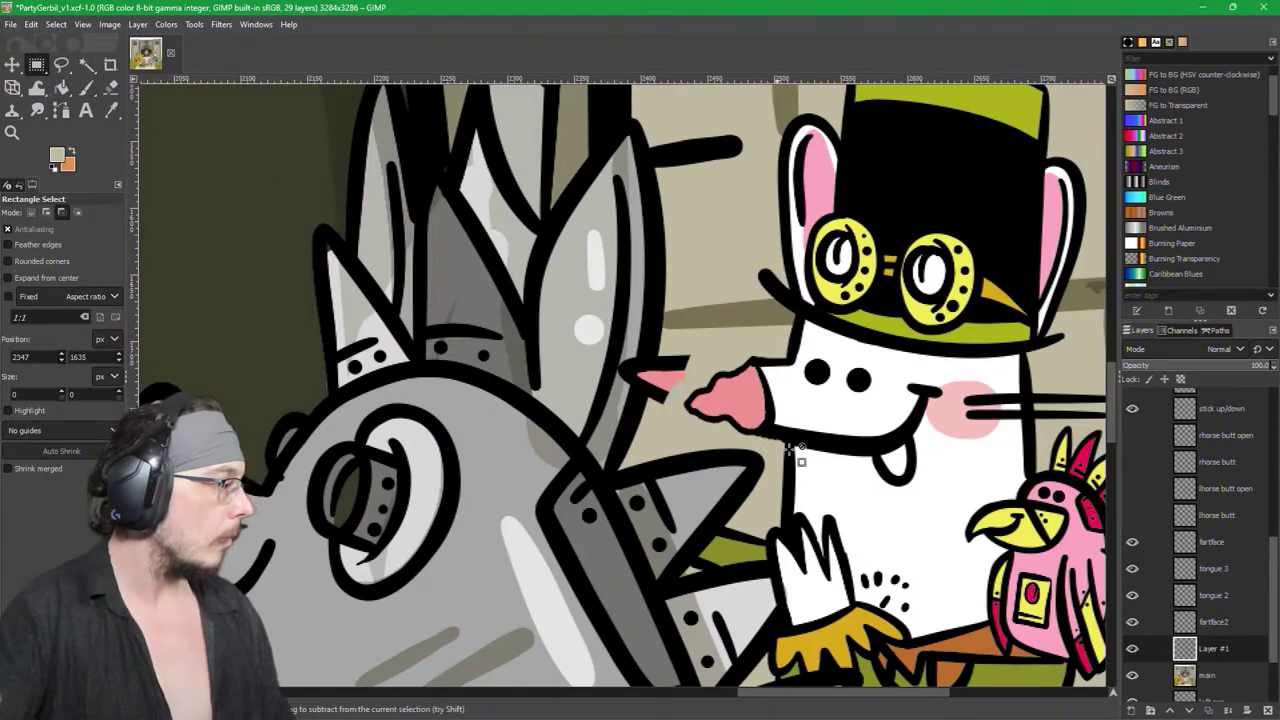
pyautogui.scroll(5, 690, 385)
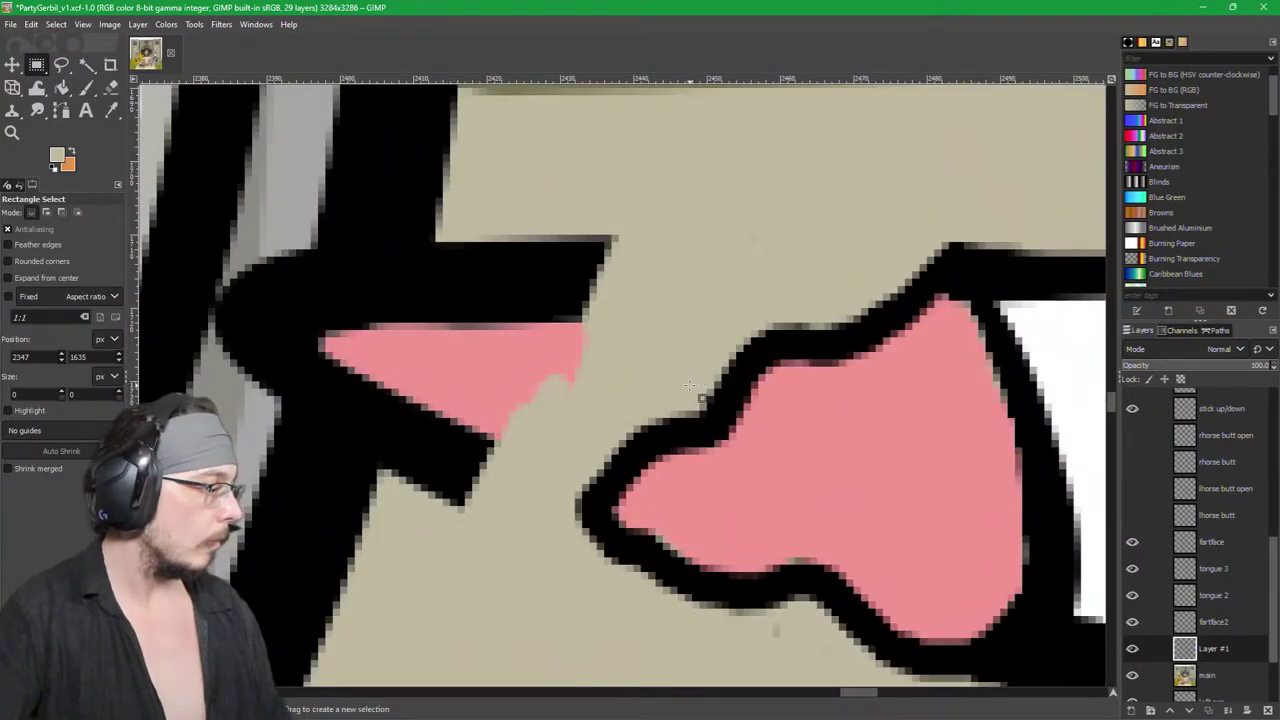
pyautogui.scroll(-3, 715, 470)
pyautogui.hscroll(-2, 715, 470)
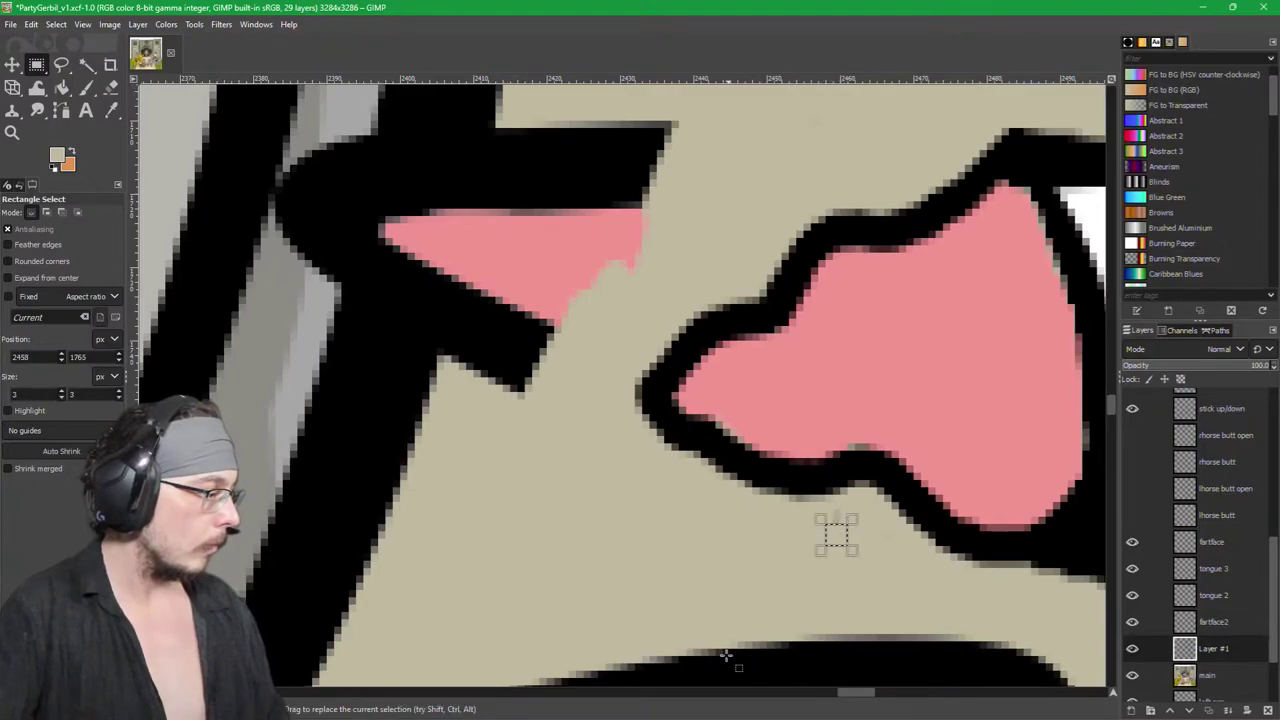
pyautogui.press('p')
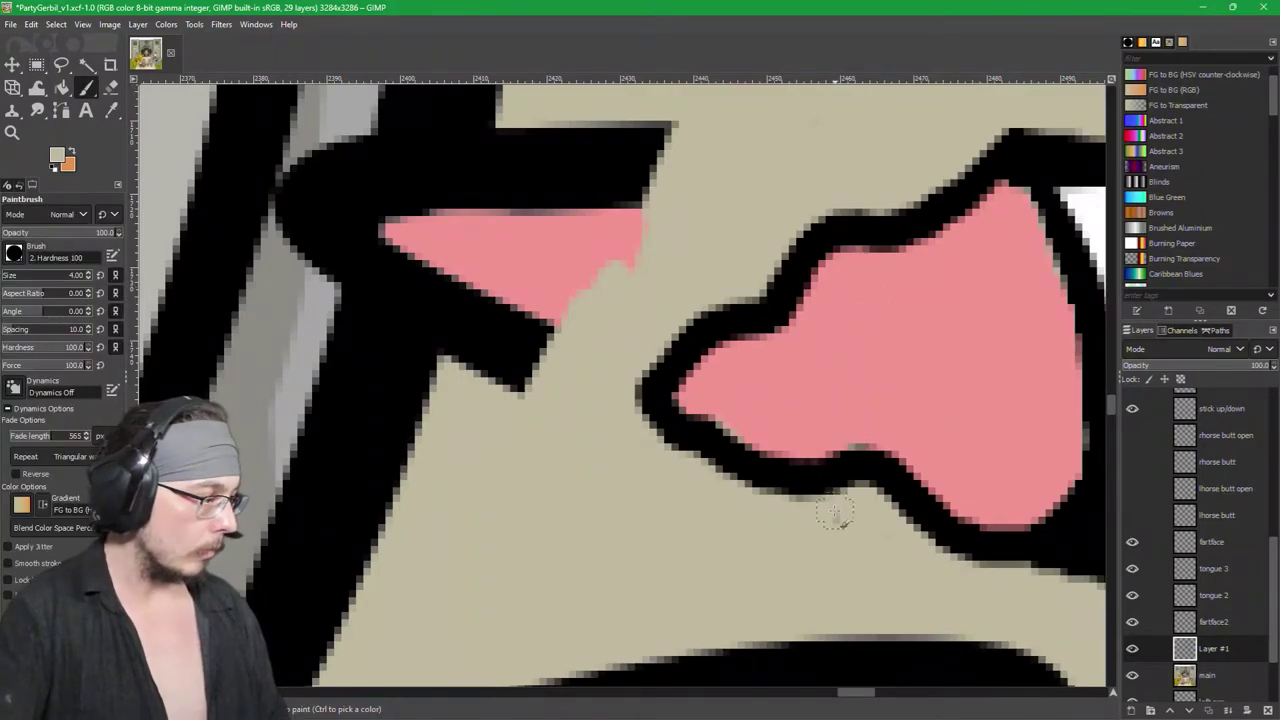
pyautogui.click(884, 572)
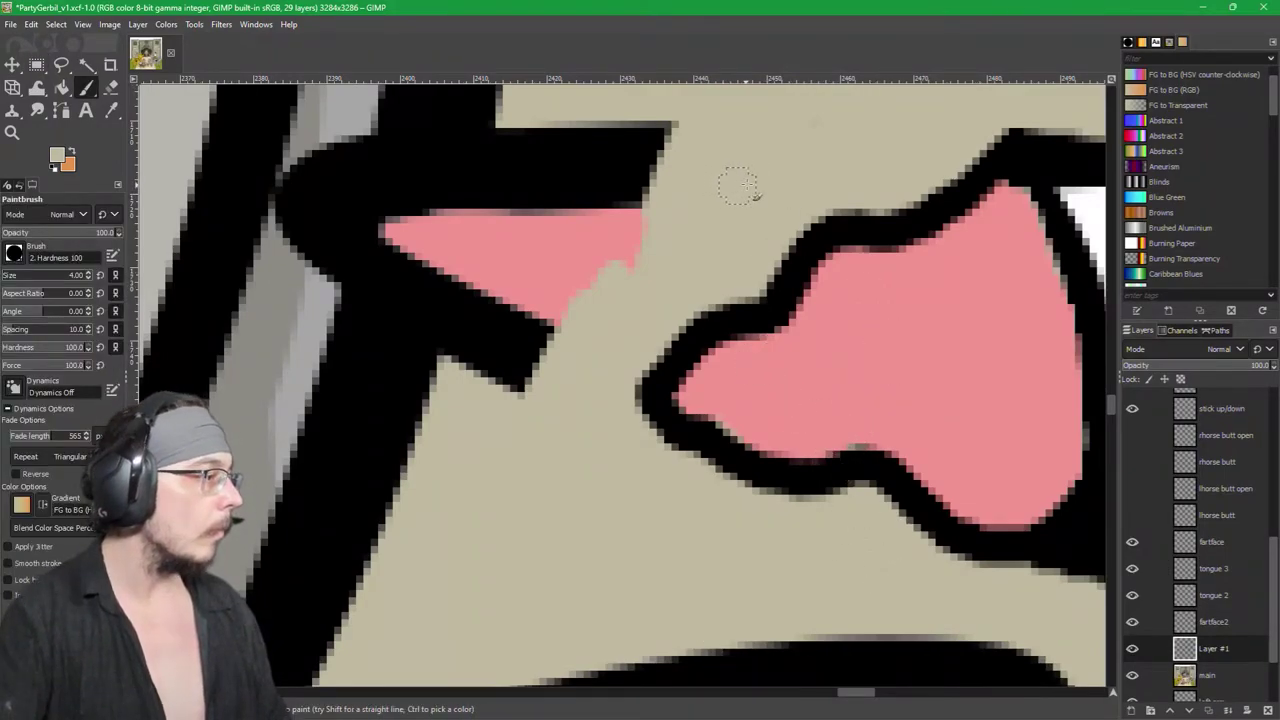
# Step: Cover the rest of the old snout in beige and repaint the grey spike's outline in black over its tip
pyautogui.moveTo(748, 175)
pyautogui.mouseDown()
pyautogui.moveTo(682, 163)
pyautogui.moveTo(653, 185)
pyautogui.moveTo(645, 217)
pyautogui.moveTo(599, 228)
pyautogui.moveTo(647, 125)
pyautogui.moveTo(576, 220)
pyautogui.moveTo(572, 178)
pyautogui.moveTo(619, 105)
pyautogui.moveTo(548, 163)
pyautogui.moveTo(518, 121)
pyautogui.moveTo(509, 161)
pyautogui.moveTo(523, 194)
pyautogui.mouseUp()
pyautogui.hotkey('ctrl', 'z')
pyautogui.moveTo(575, 150)
pyautogui.mouseDown()
pyautogui.moveTo(555, 175)
pyautogui.moveTo(625, 160)
pyautogui.moveTo(647, 215)
pyautogui.moveTo(557, 263)
pyautogui.moveTo(506, 415)
pyautogui.moveTo(575, 172)
pyautogui.moveTo(614, 114)
pyautogui.moveTo(522, 135)
pyautogui.moveTo(487, 355)
pyautogui.moveTo(545, 105)
pyautogui.moveTo(508, 128)
pyautogui.moveTo(510, 160)
pyautogui.moveTo(526, 131)
pyautogui.moveTo(514, 129)
pyautogui.moveTo(503, 229)
pyautogui.moveTo(460, 368)
pyautogui.mouseUp()
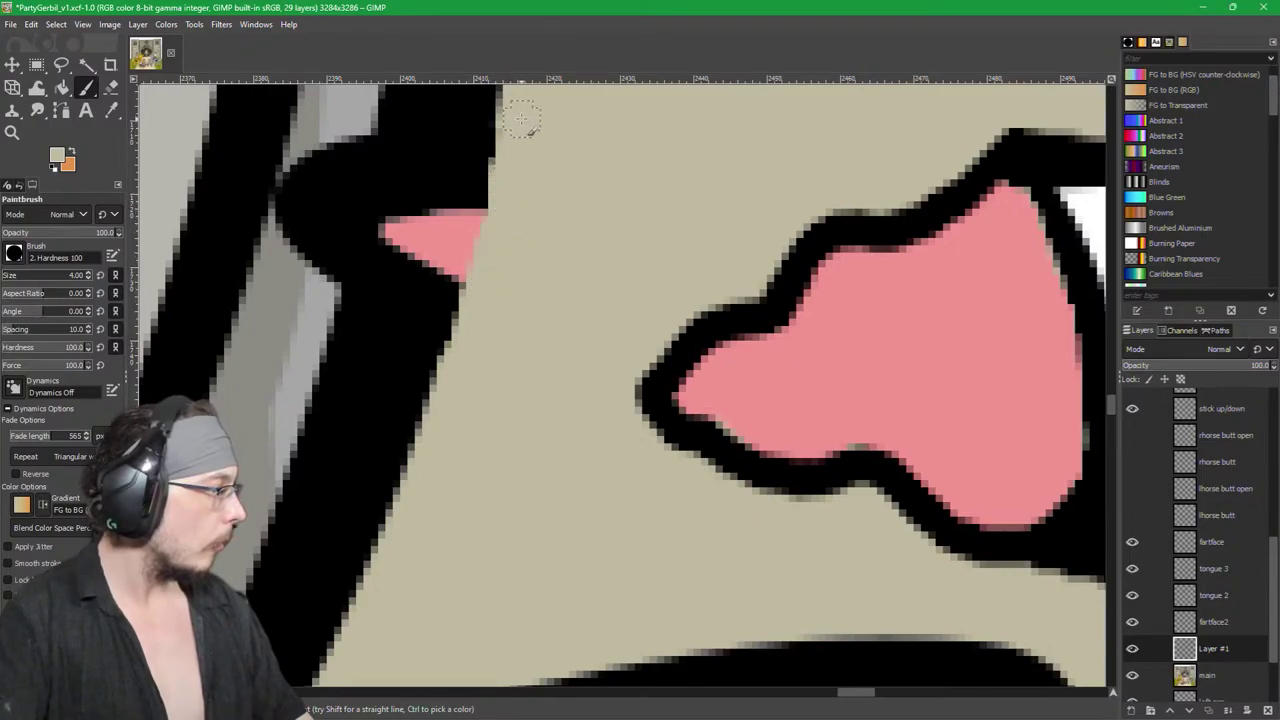
pyautogui.moveTo(515, 158)
pyautogui.mouseDown()
pyautogui.moveTo(479, 316)
pyautogui.moveTo(509, 274)
pyautogui.moveTo(494, 269)
pyautogui.moveTo(470, 340)
pyautogui.mouseUp()
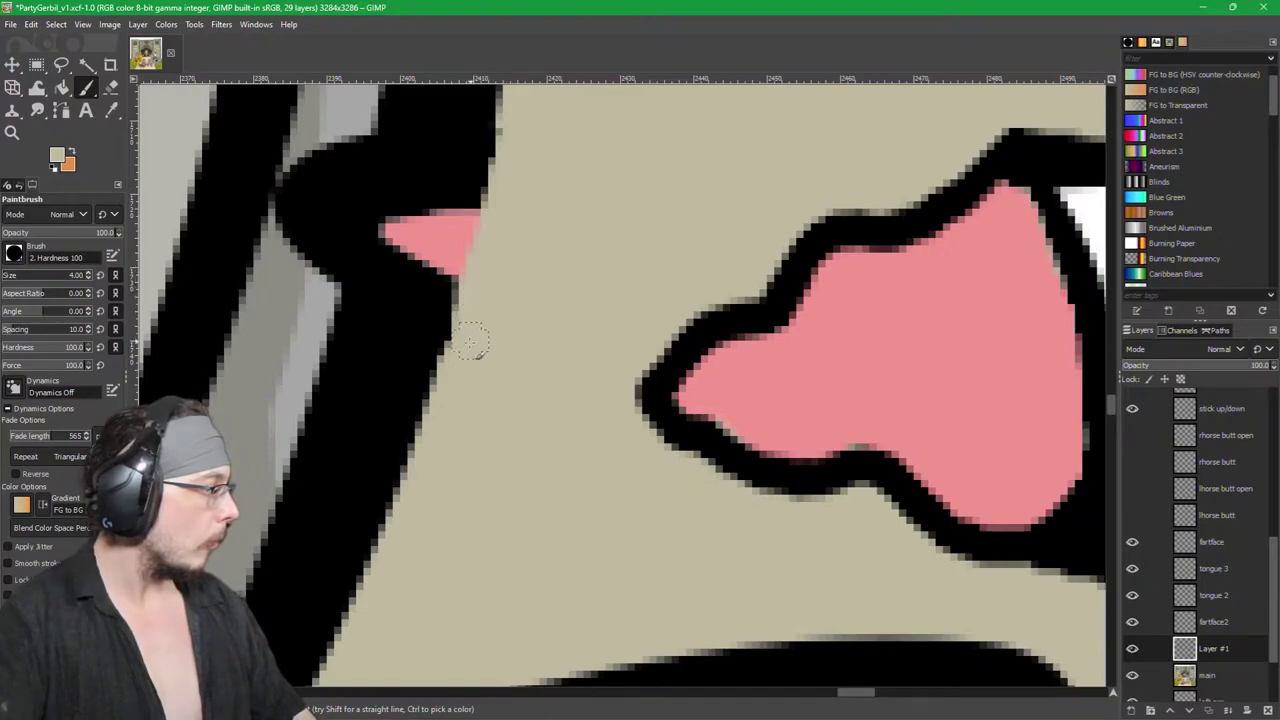
pyautogui.keyDown('ctrl'); pyautogui.click(411, 307); pyautogui.keyUp('ctrl')
pyautogui.moveTo(411, 307)
pyautogui.mouseDown()
pyautogui.moveTo(443, 268)
pyautogui.moveTo(465, 181)
pyautogui.moveTo(427, 324)
pyautogui.moveTo(446, 198)
pyautogui.moveTo(390, 249)
pyautogui.moveTo(394, 206)
pyautogui.moveTo(431, 215)
pyautogui.moveTo(432, 380)
pyautogui.mouseUp()
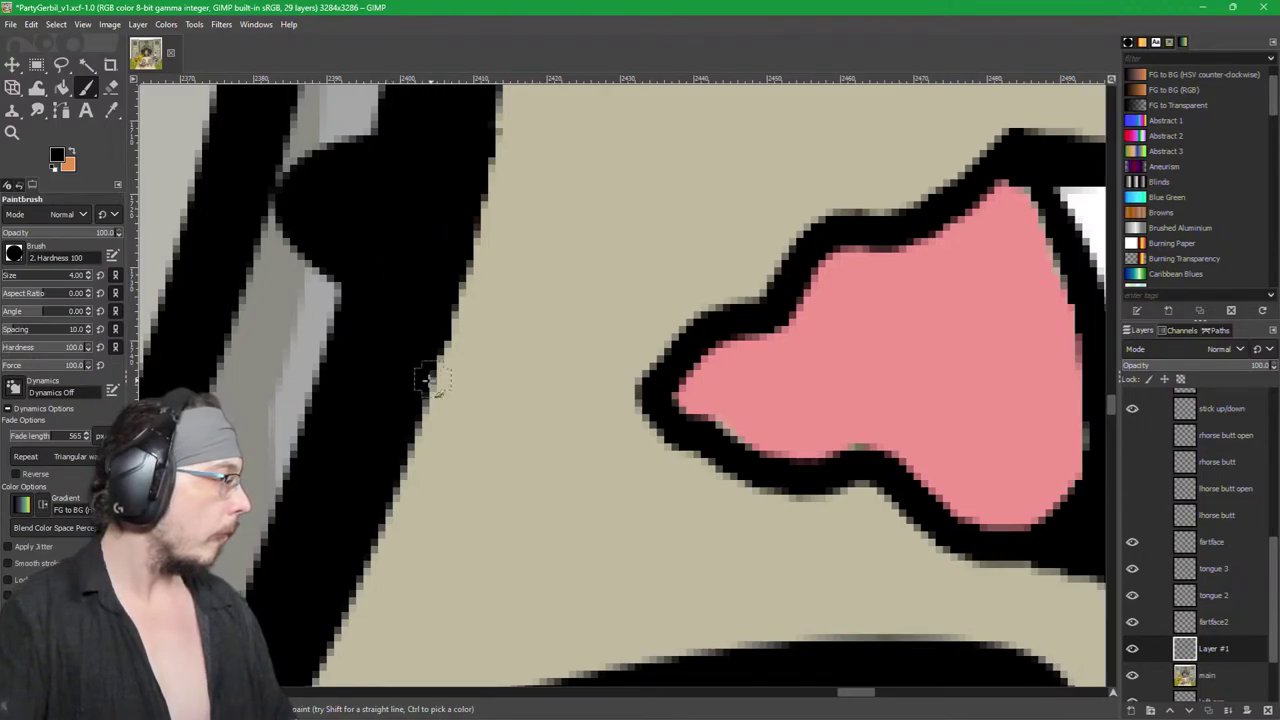
# Step: Cover the old snout's black end inside the grey spike with sampled light and darker greys, finishing with a size 2 brush
pyautogui.keyDown('ctrl'); pyautogui.click(353, 103); pyautogui.keyUp('ctrl')
pyautogui.moveTo(354, 108); pyautogui.dragTo(330, 258)
pyautogui.hotkey('ctrl', 'z')
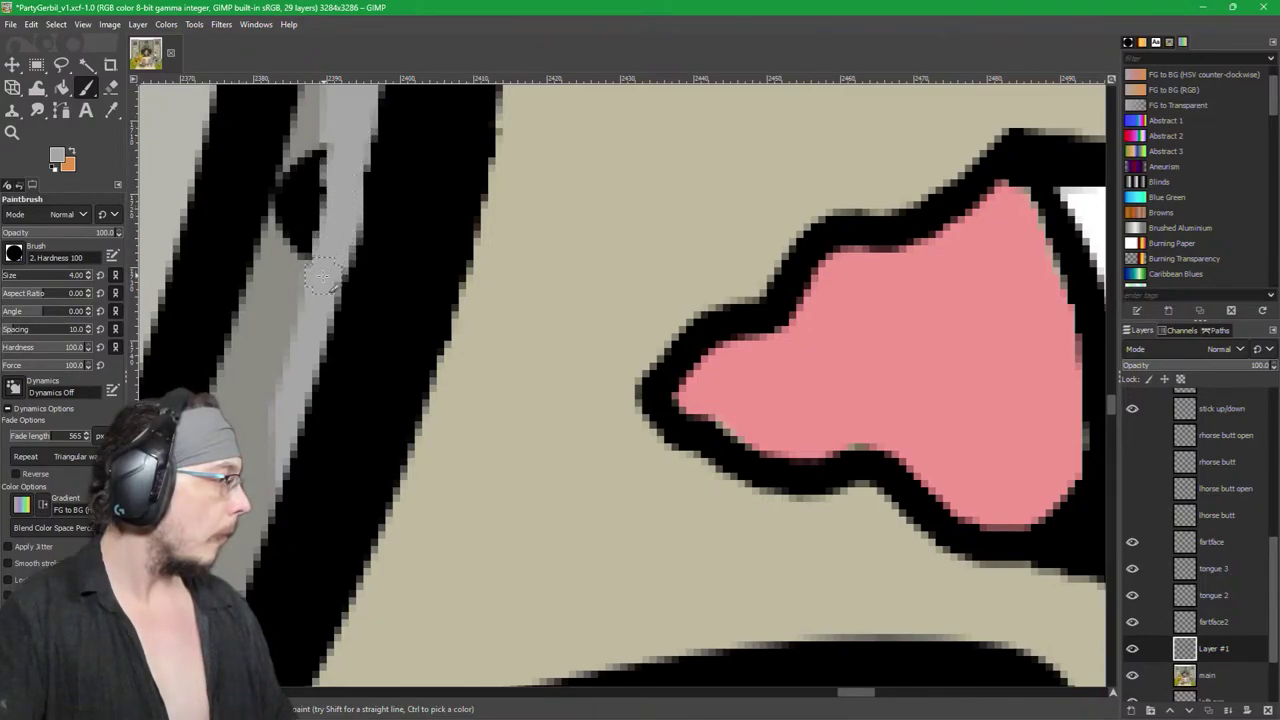
pyautogui.moveTo(341, 121); pyautogui.dragTo(318, 287)
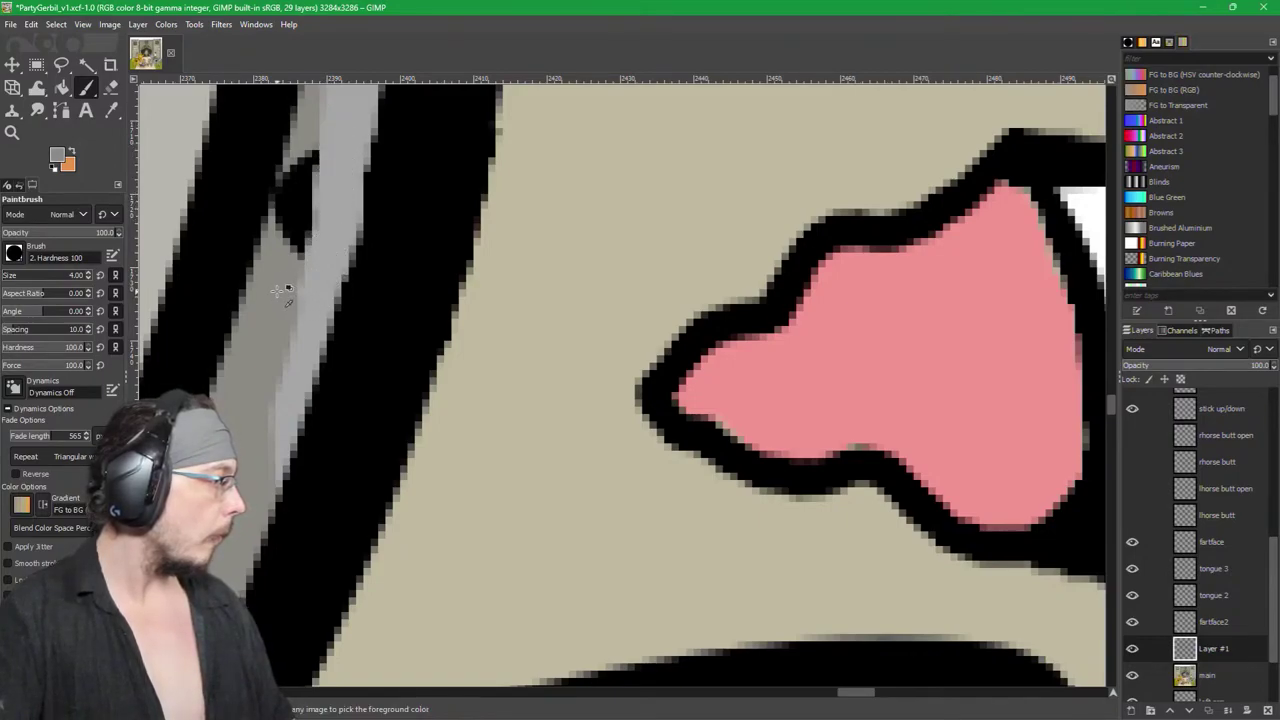
pyautogui.moveTo(288, 272); pyautogui.dragTo(258, 264)
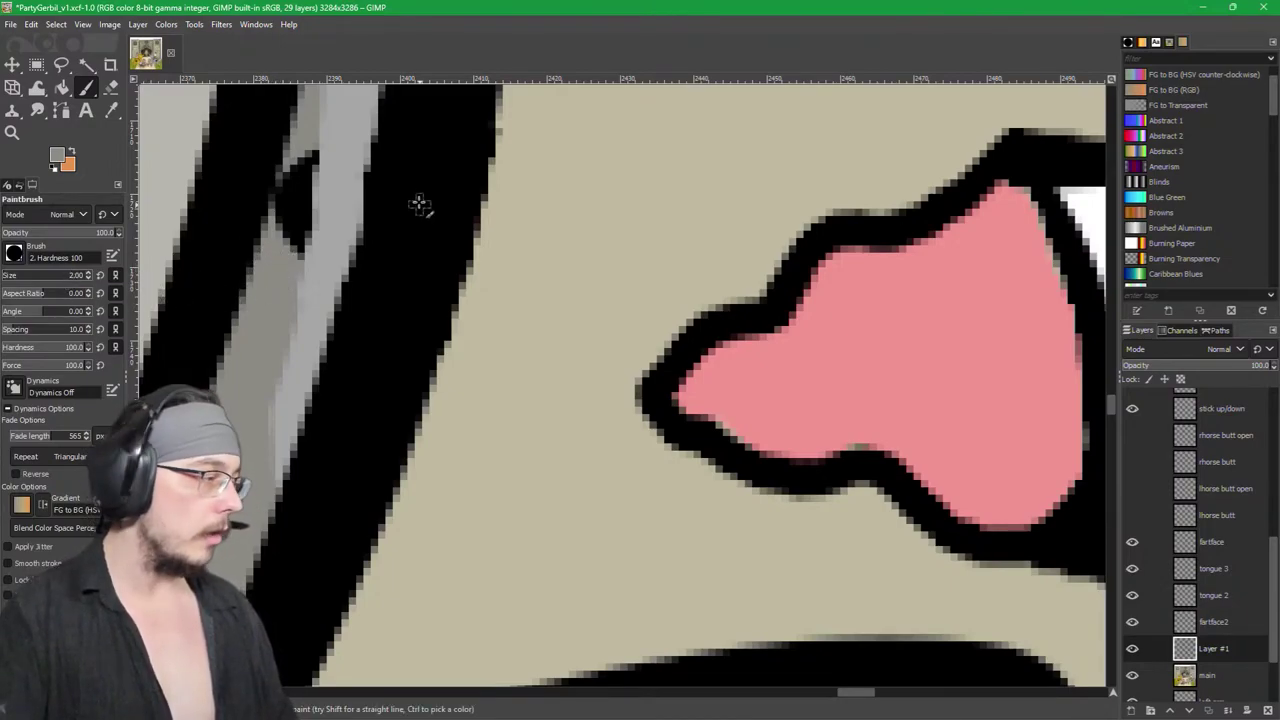
pyautogui.moveTo(308, 150)
pyautogui.mouseDown()
pyautogui.moveTo(289, 266)
pyautogui.moveTo(304, 148)
pyautogui.moveTo(284, 238)
pyautogui.moveTo(302, 148)
pyautogui.moveTo(281, 210)
pyautogui.moveTo(292, 175)
pyautogui.mouseUp()
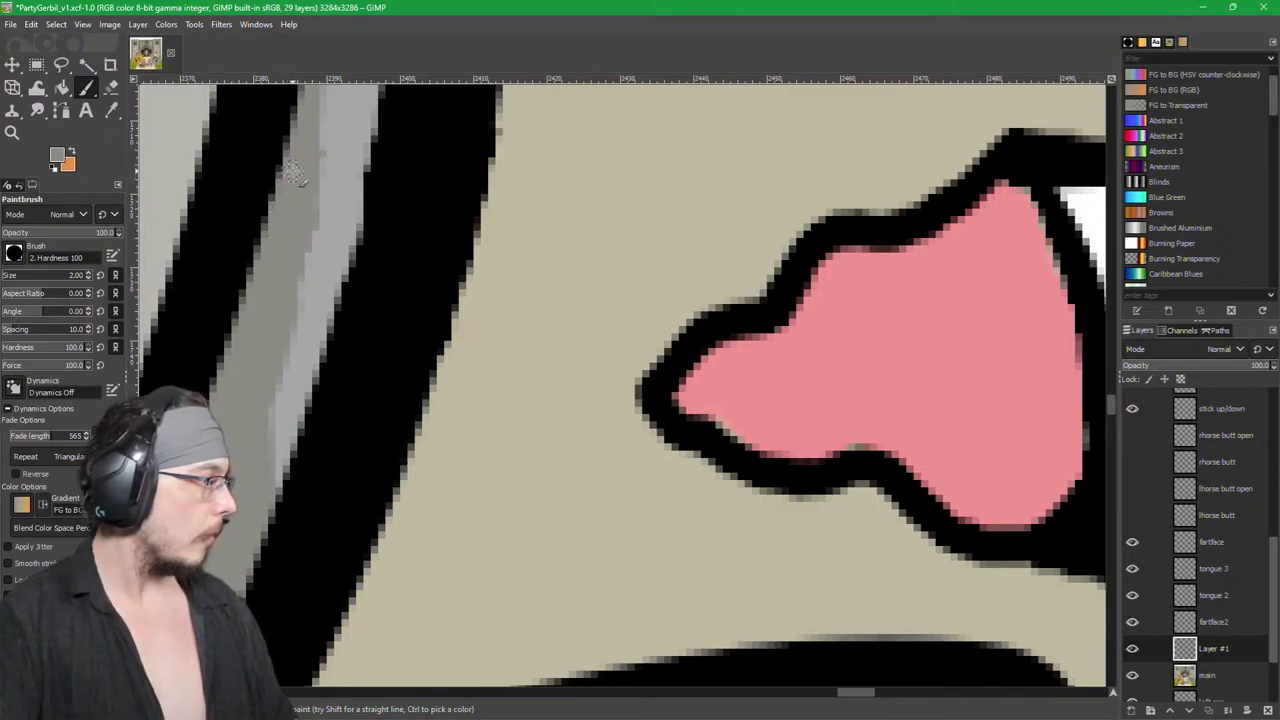
pyautogui.keyDown('ctrl'); pyautogui.click(341, 186); pyautogui.keyUp('ctrl')
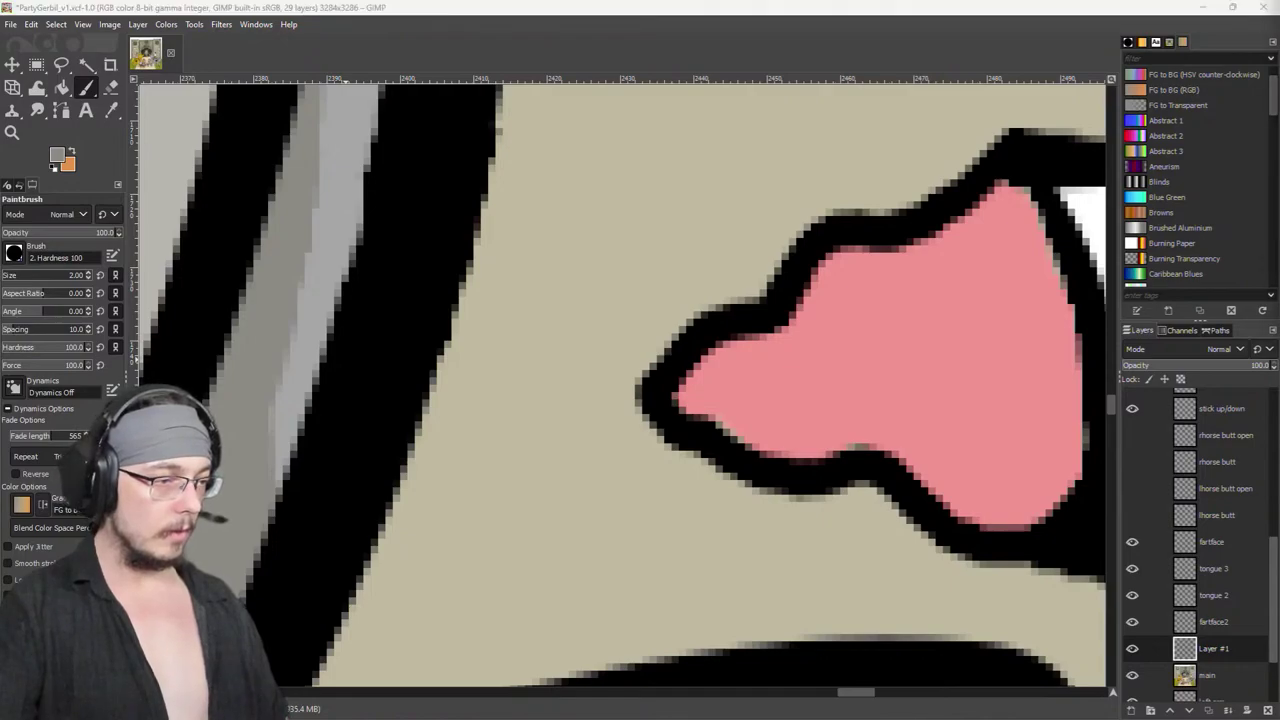
pyautogui.press('r')
pyautogui.scroll(5, 743, 391)
pyautogui.hscroll(-3, 743, 391)
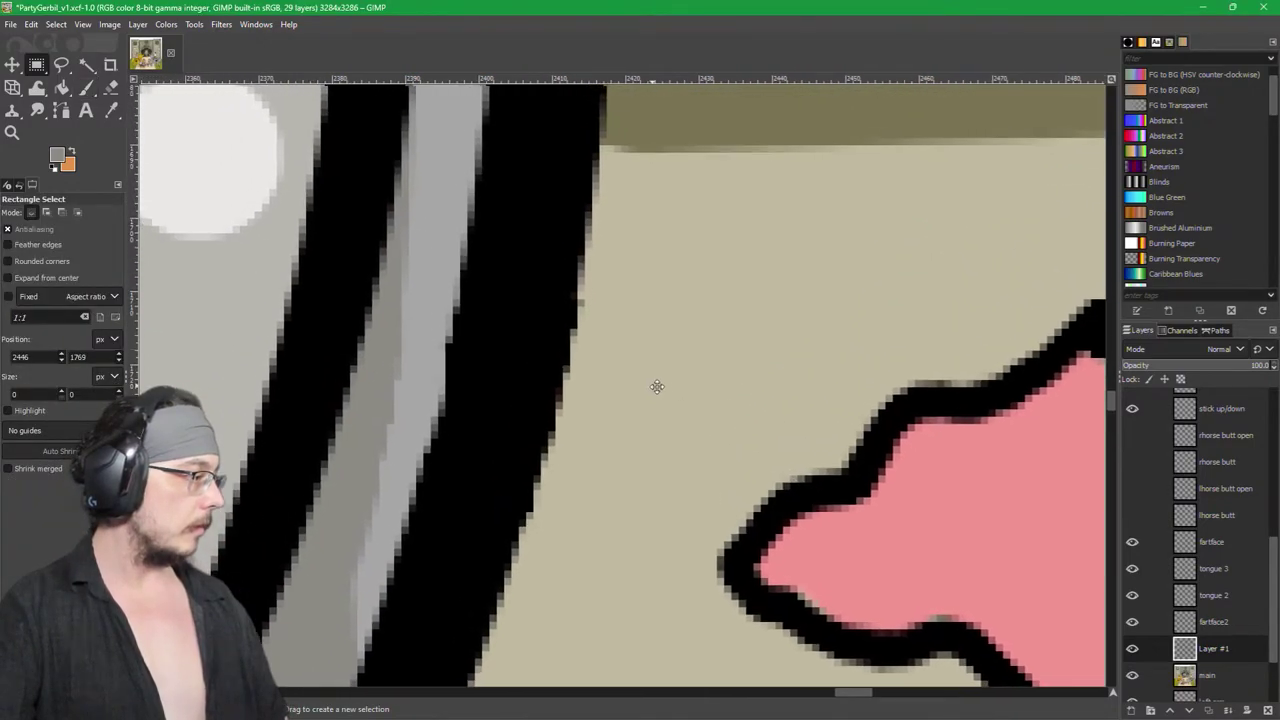
# Step: Pick the beige wall colour and clean up stray pixels on the outer edge of the grey spike's black outline
pyautogui.press('p')
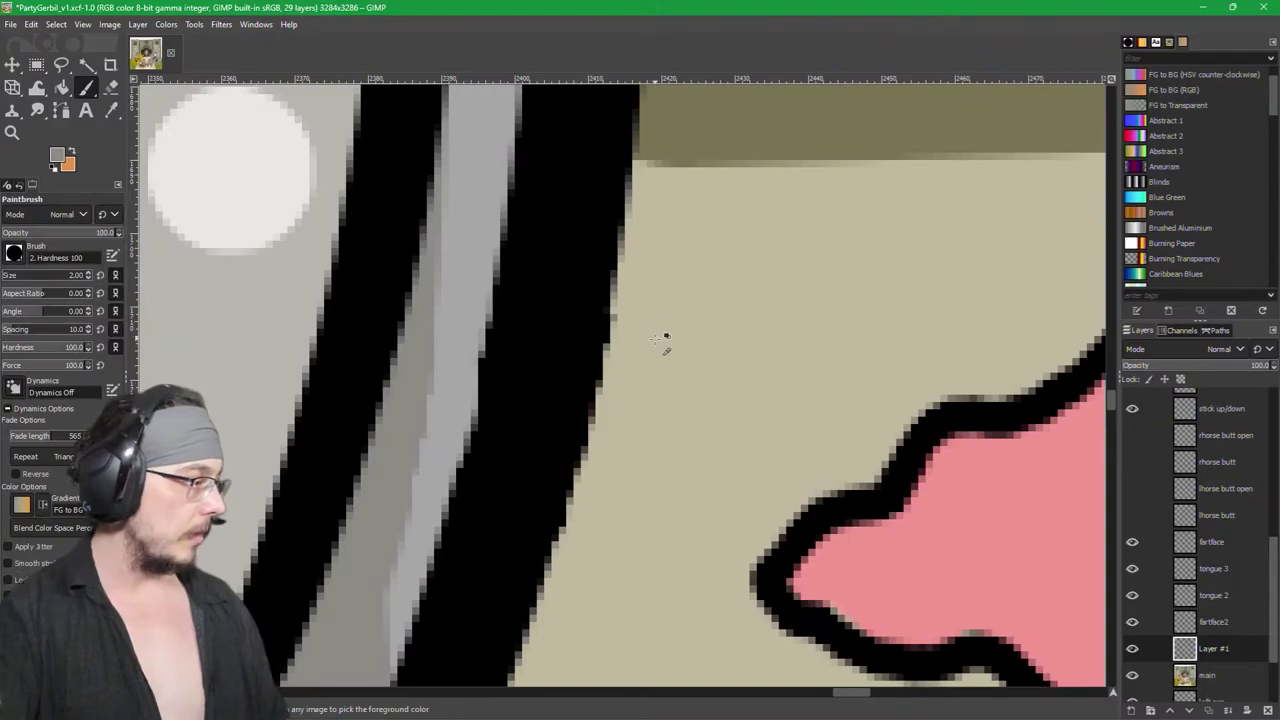
pyautogui.keyDown('ctrl'); pyautogui.click(645, 325); pyautogui.keyUp('ctrl')
pyautogui.click(627, 326)
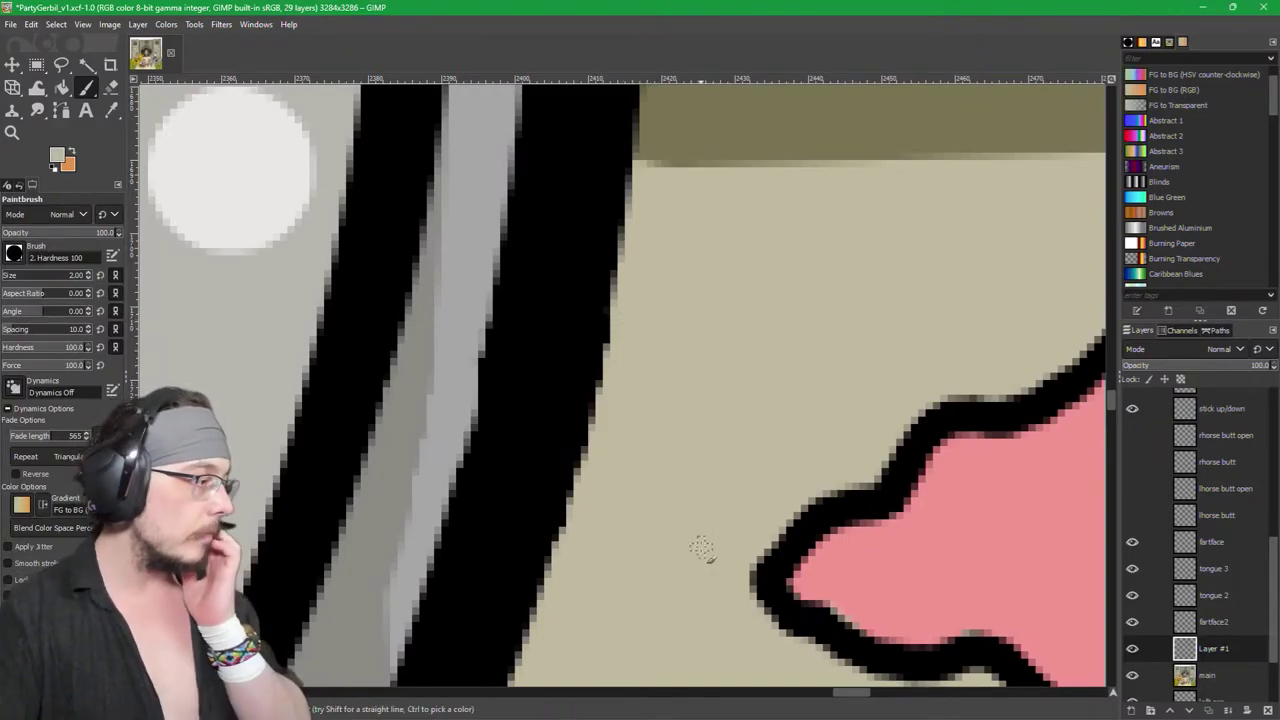
# Step: Repair the inner edge of the spike's outline with sampled black and light grey, and pick the darker shading grey
pyautogui.moveTo(472, 345); pyautogui.dragTo(471, 362)
pyautogui.hotkey('ctrl', 'z')
pyautogui.keyDown('ctrl'); pyautogui.click(541, 377); pyautogui.keyUp('ctrl')
pyautogui.moveTo(484, 370); pyautogui.dragTo(497, 423)
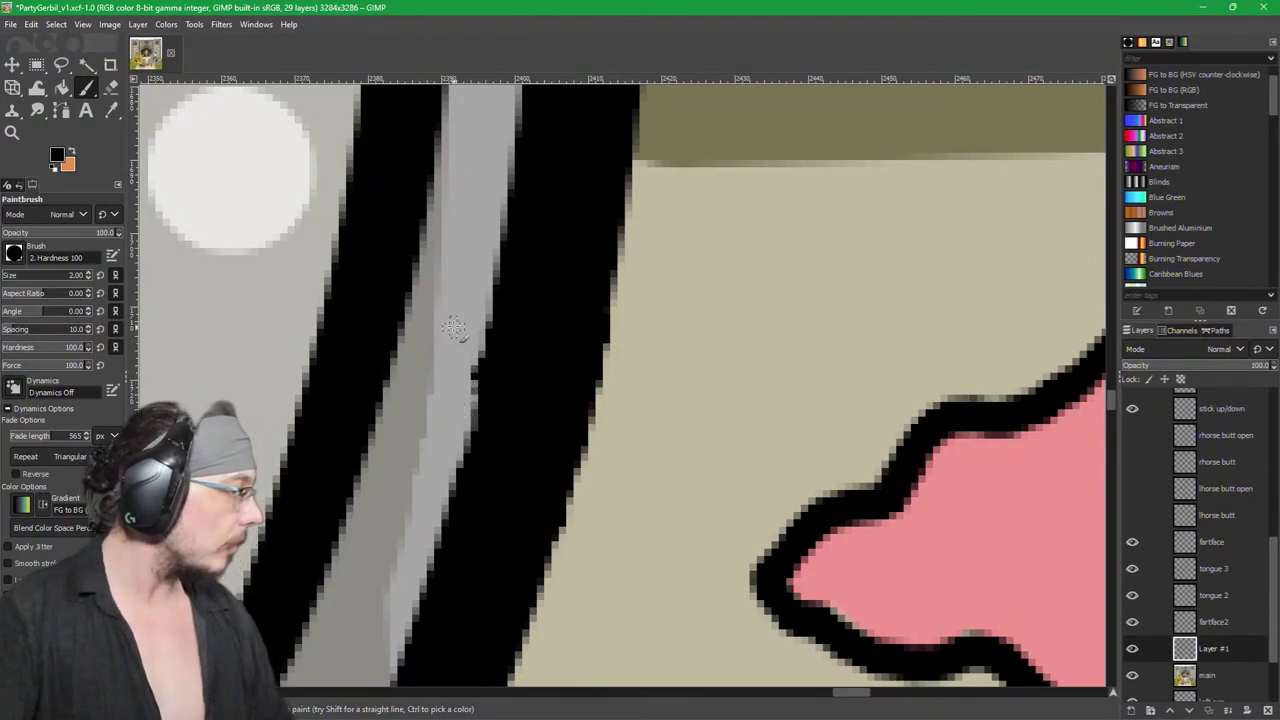
pyautogui.keyDown('ctrl'); pyautogui.click(454, 330); pyautogui.keyUp('ctrl')
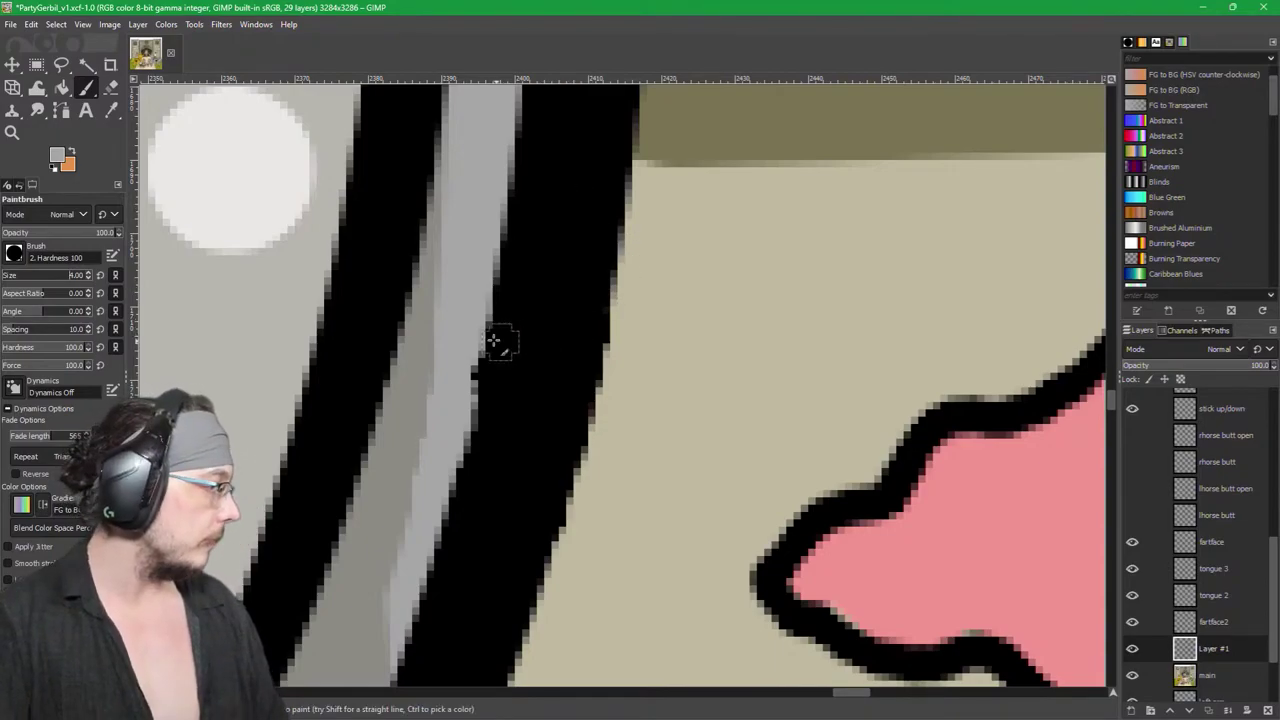
pyautogui.moveTo(466, 335); pyautogui.dragTo(465, 352)
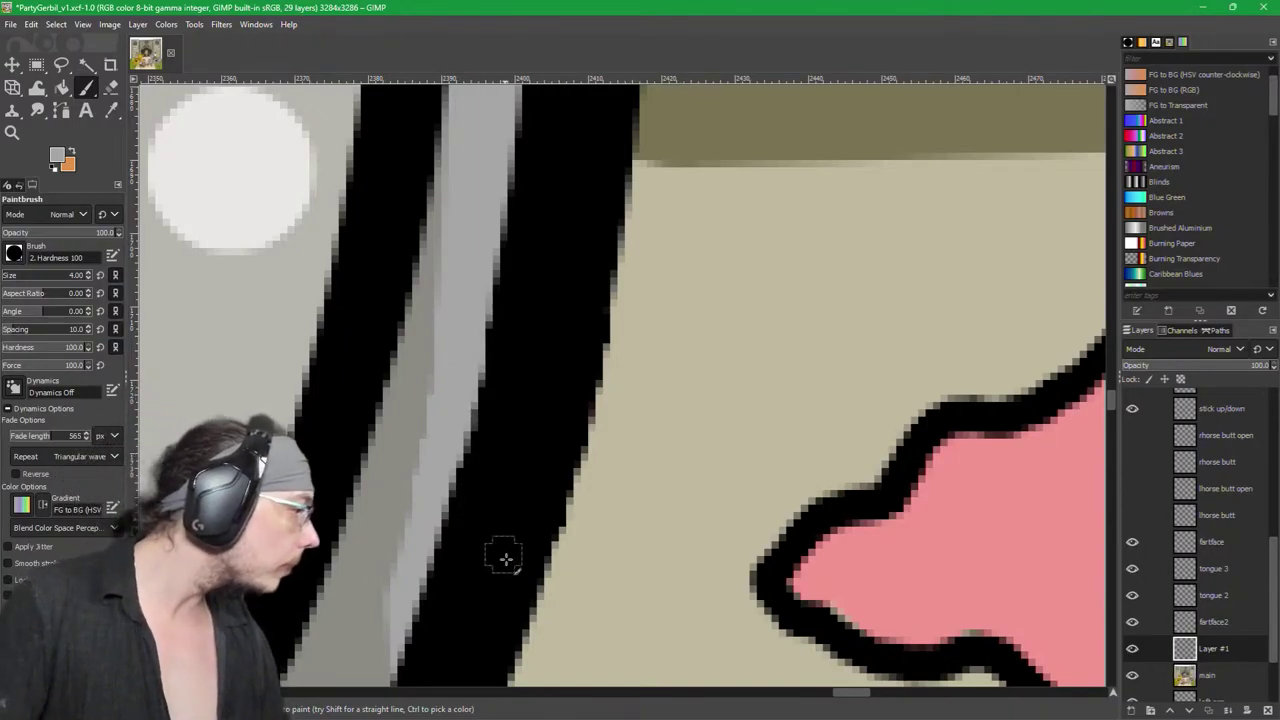
pyautogui.keyDown('ctrl'); pyautogui.click(418, 430); pyautogui.keyUp('ctrl')
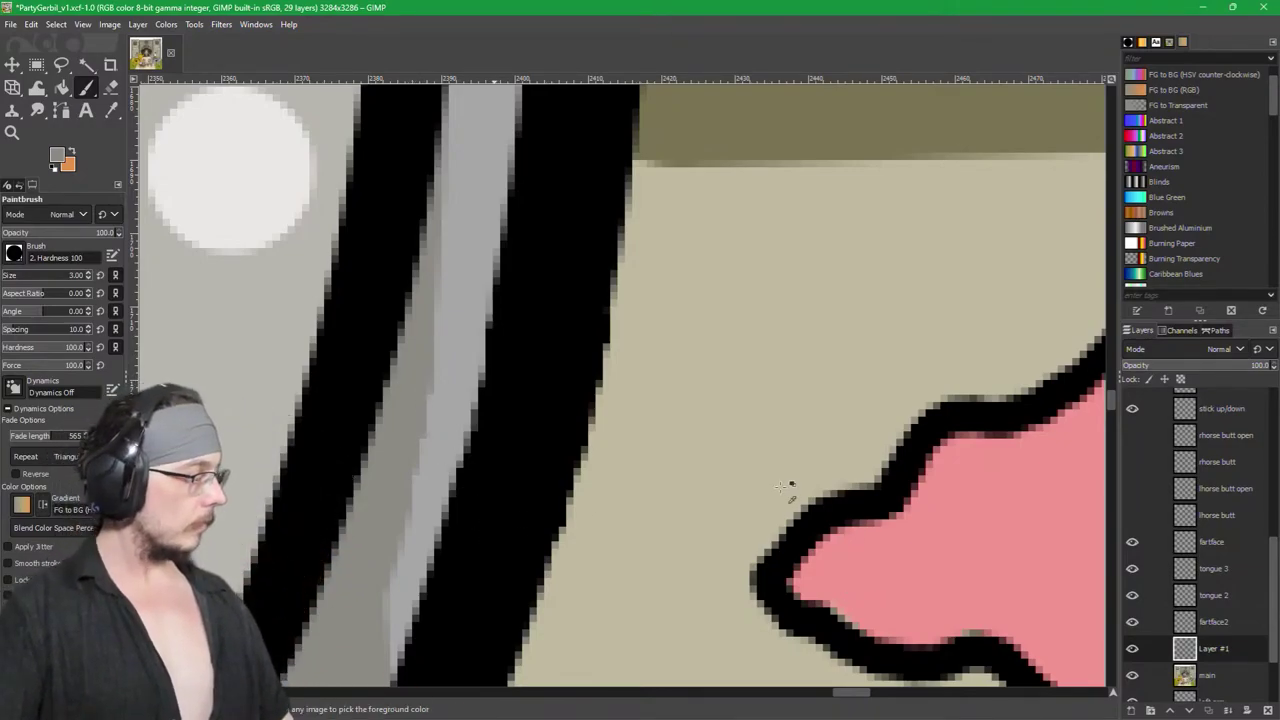
# Step: Undo the dark stroke on the light strip and extend the strip's edge in sampled light grey with a size 3 brush
pyautogui.press('r')
pyautogui.scroll(-5, 750, 530)
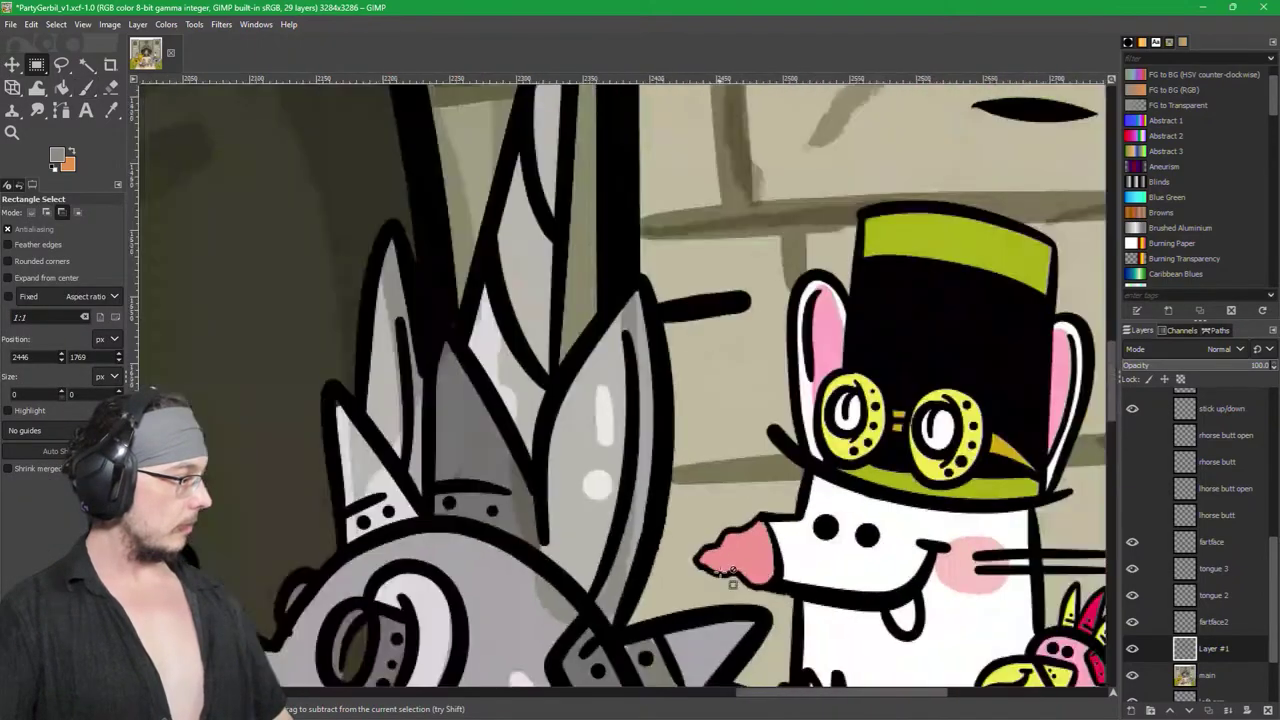
pyautogui.scroll(5, 623, 500)
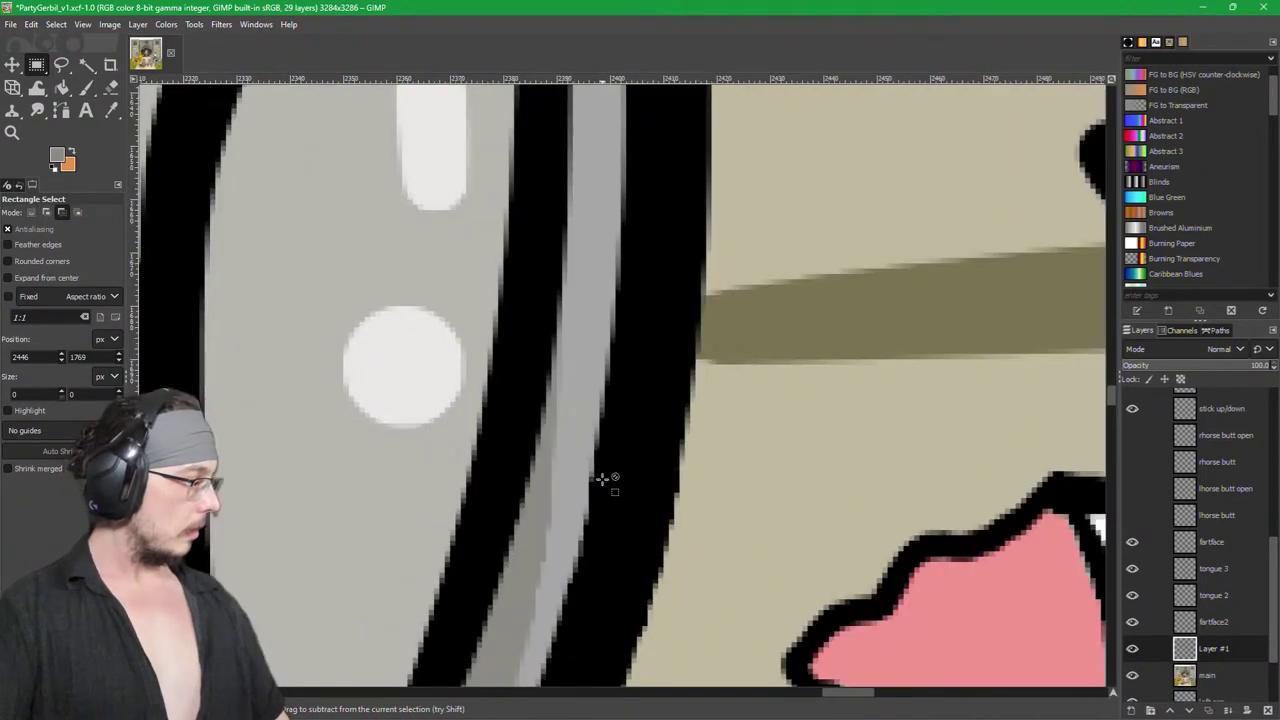
pyautogui.moveTo(607, 535); pyautogui.dragTo(666, 385)
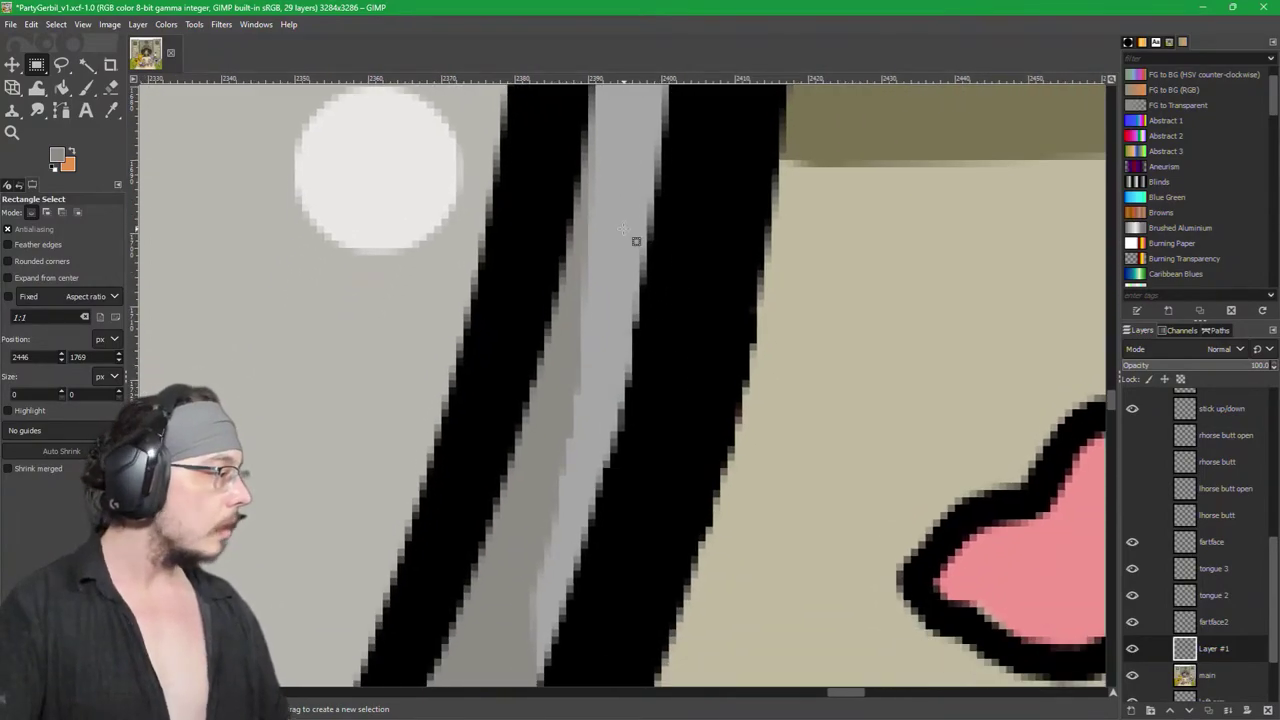
pyautogui.press('p')
pyautogui.moveTo(636, 214); pyautogui.dragTo(630, 244)
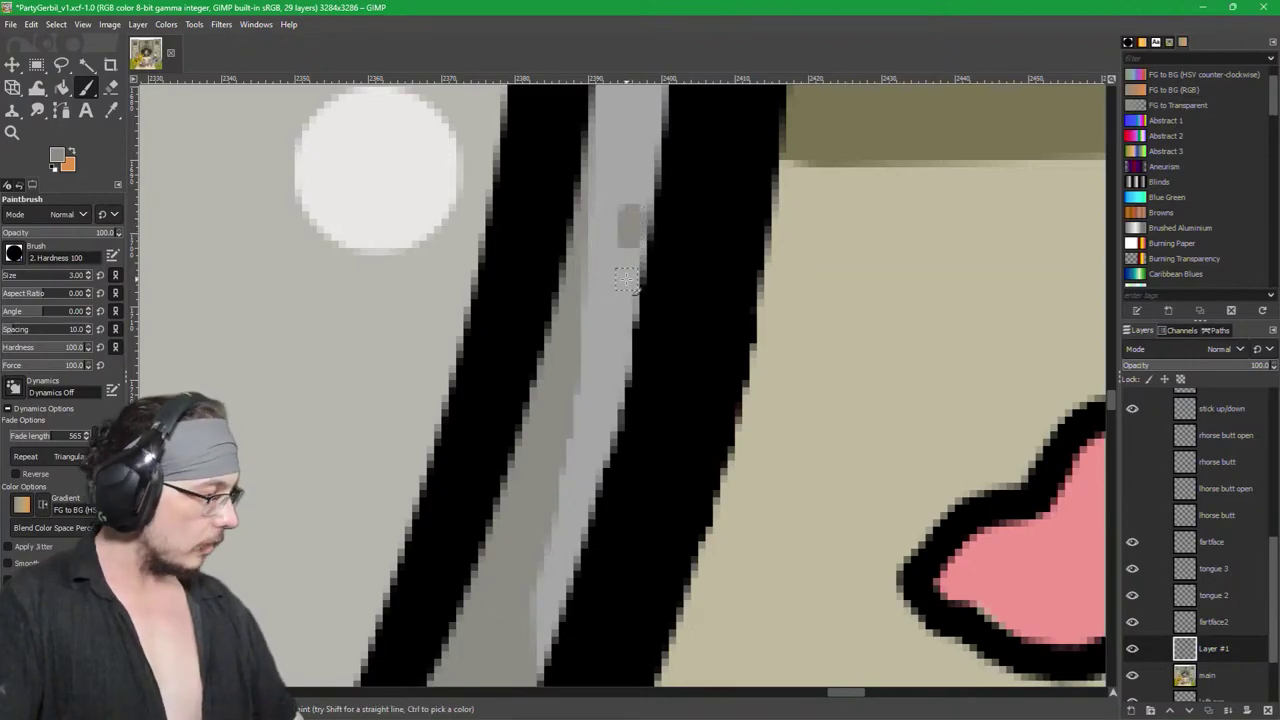
pyautogui.hotkey('ctrl', 'z')
pyautogui.keyDown('ctrl'); pyautogui.click(626, 260); pyautogui.keyUp('ctrl')
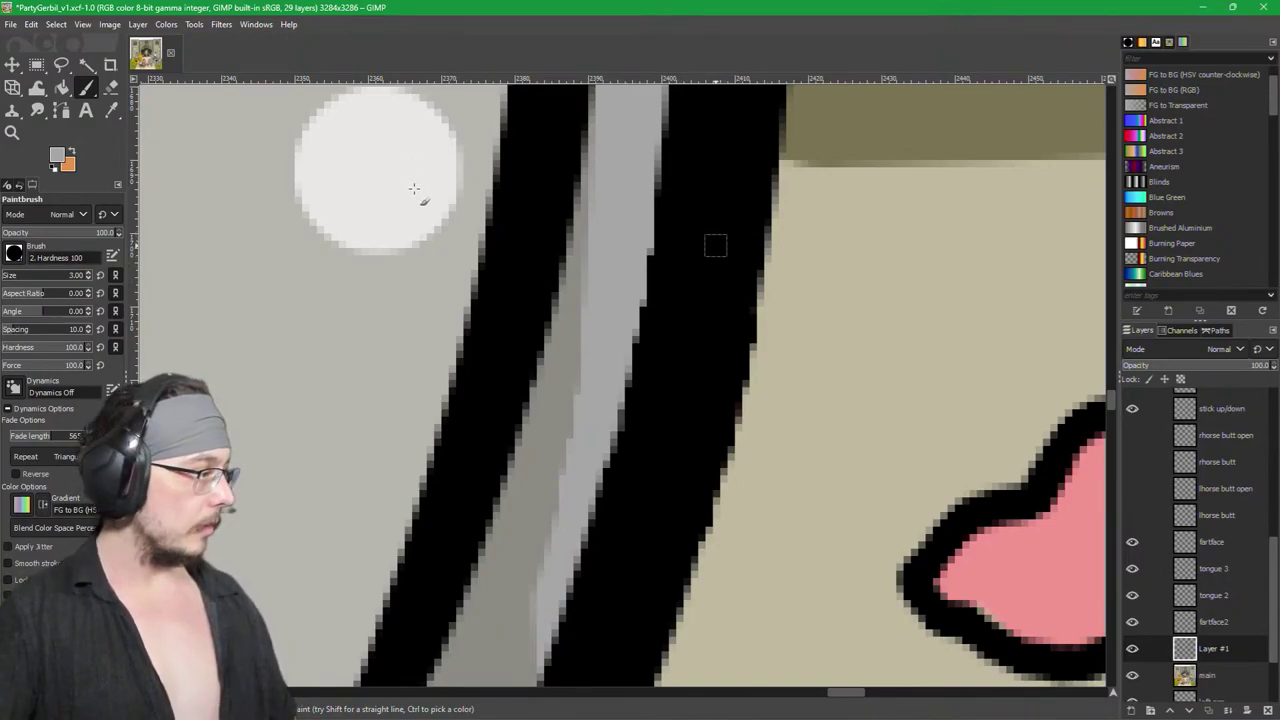
# Step: Try to even out the steps on the outline's inner edge with sampled black and light grey strokes
pyautogui.press('r')
pyautogui.scroll(-3, 850, 492)
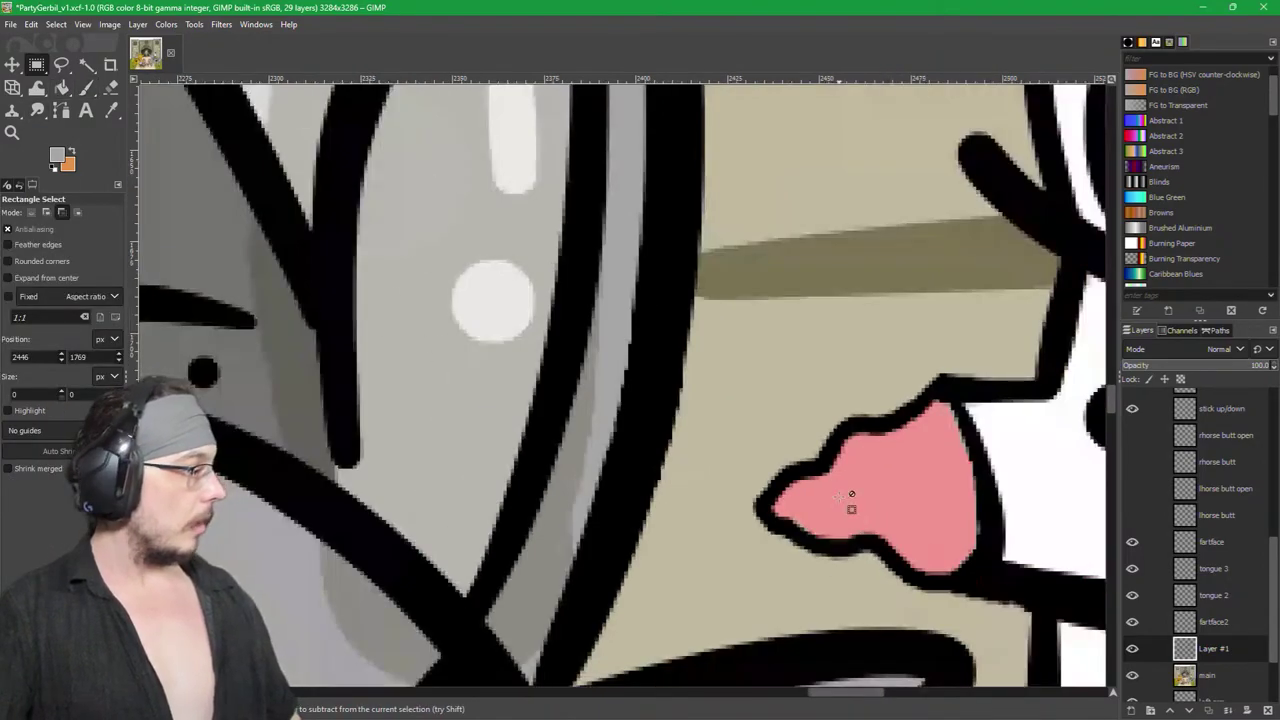
pyautogui.scroll(4, 751, 423)
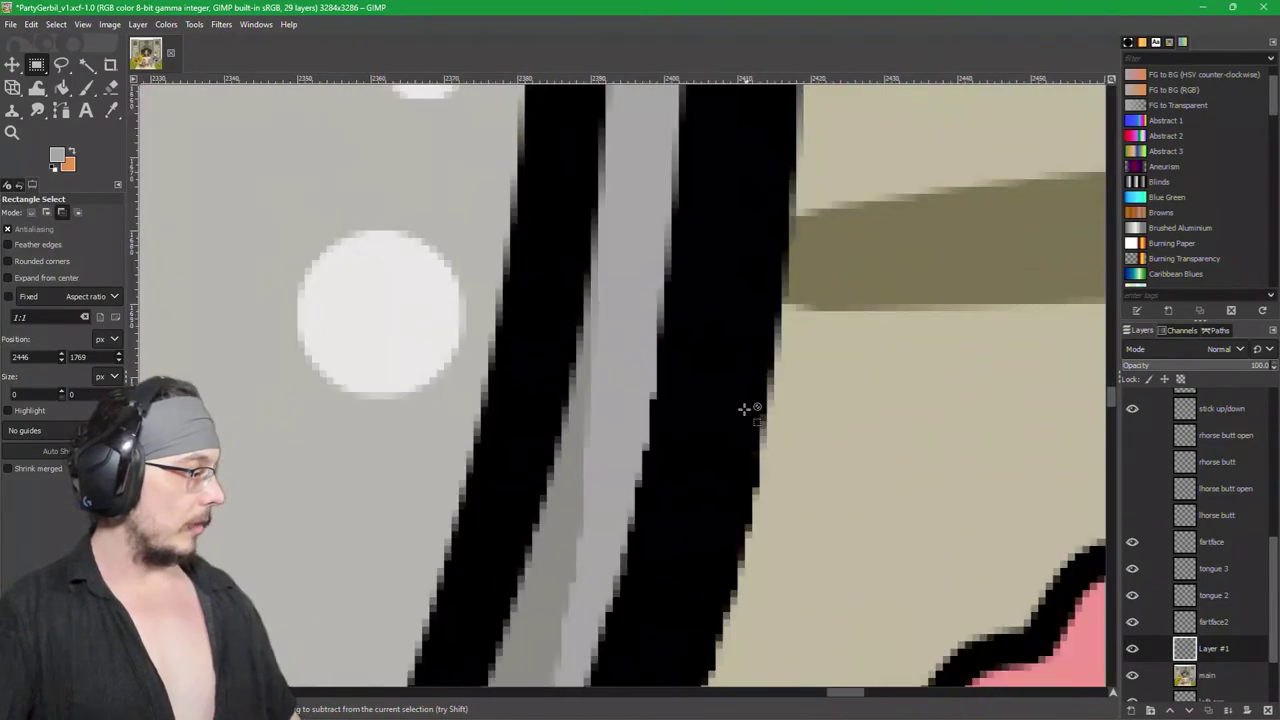
pyautogui.press('p')
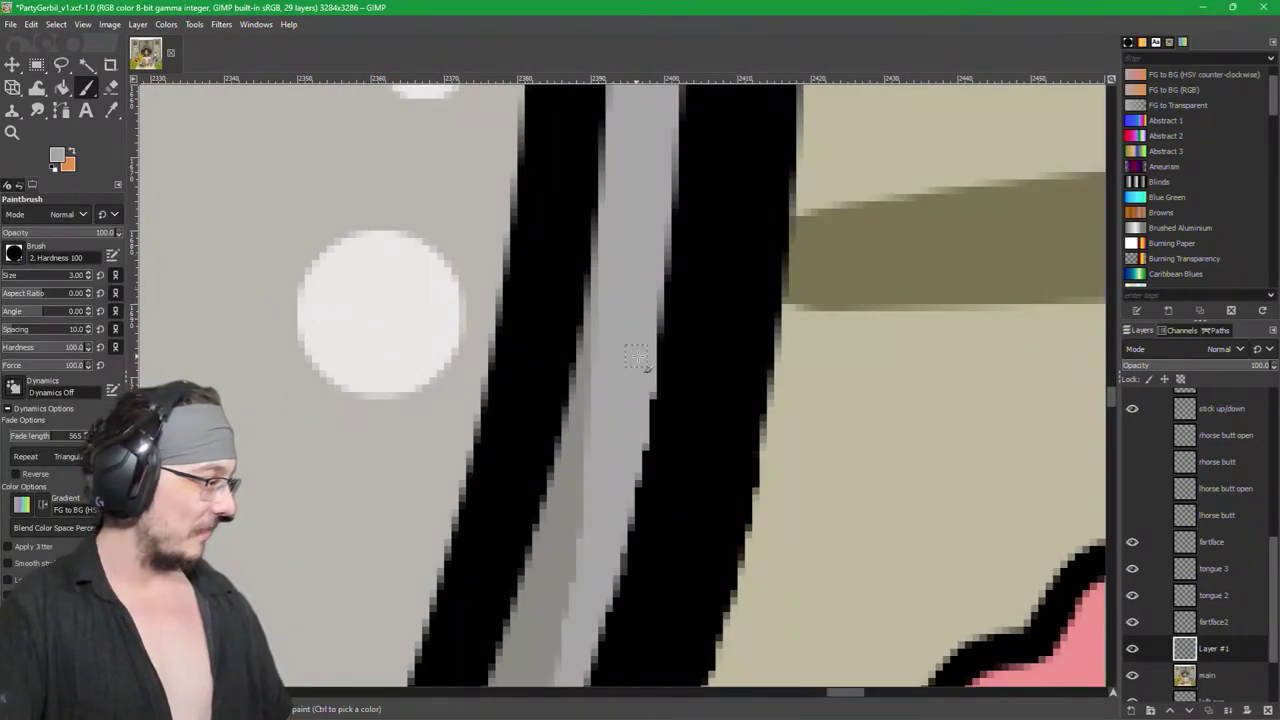
pyautogui.keyDown('ctrl'); pyautogui.click(683, 373); pyautogui.keyUp('ctrl')
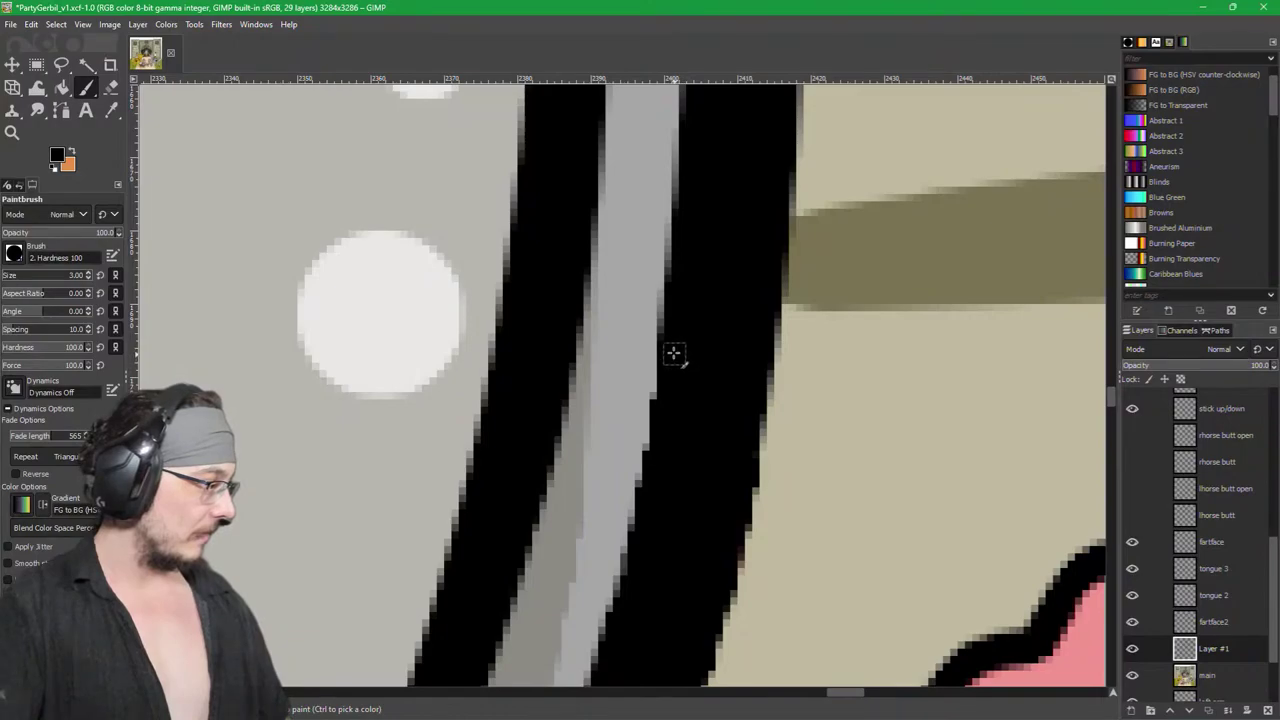
pyautogui.moveTo(665, 371); pyautogui.dragTo(649, 470)
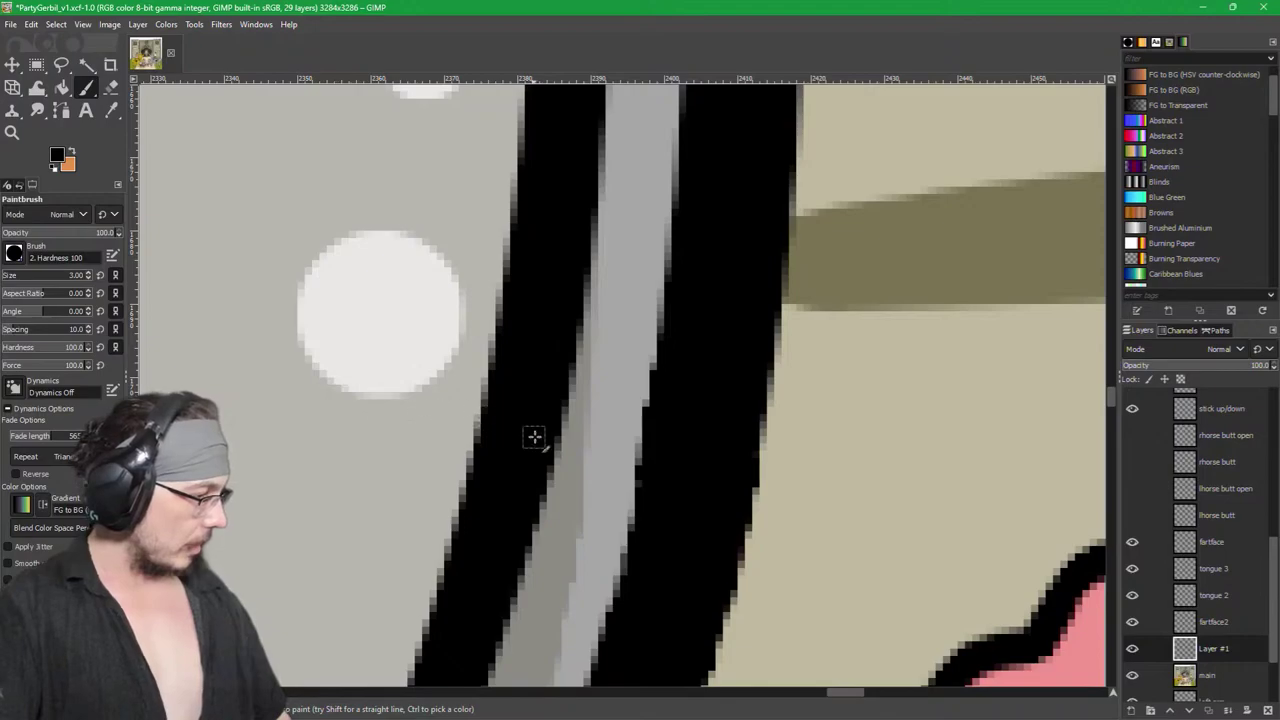
pyautogui.keyDown('ctrl'); pyautogui.click(631, 447); pyautogui.keyUp('ctrl')
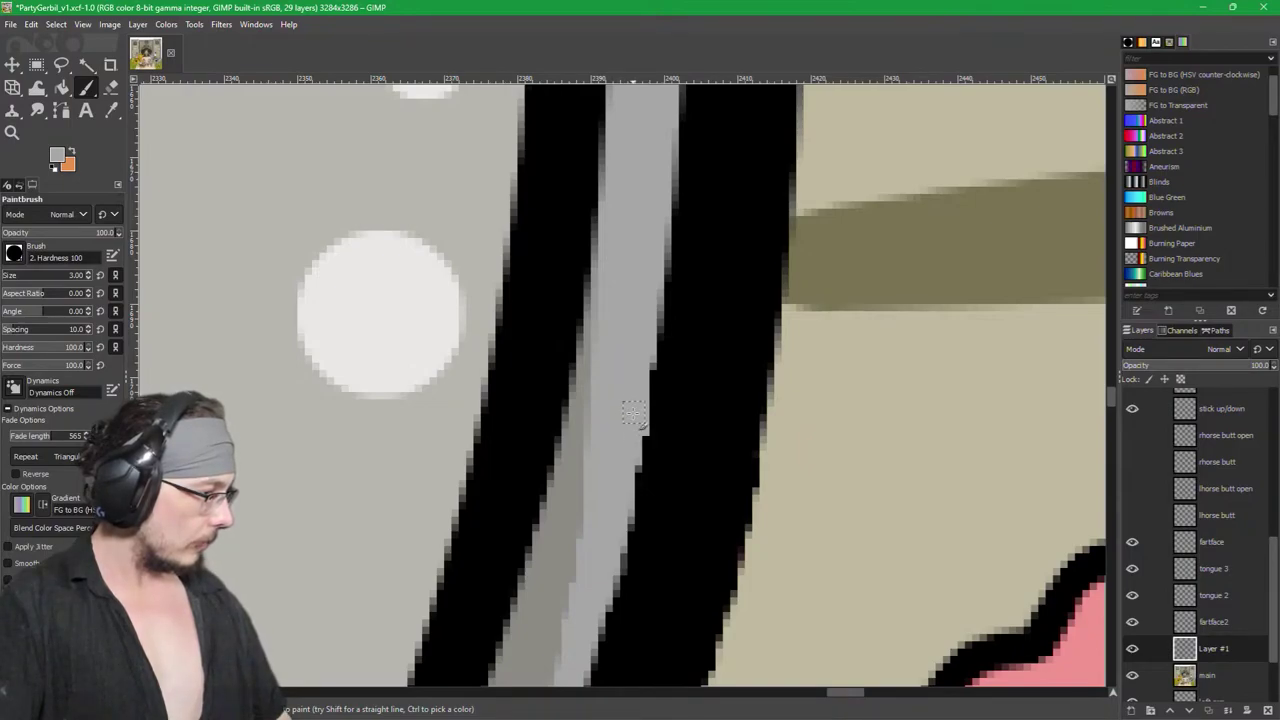
pyautogui.moveTo(634, 403); pyautogui.dragTo(641, 364)
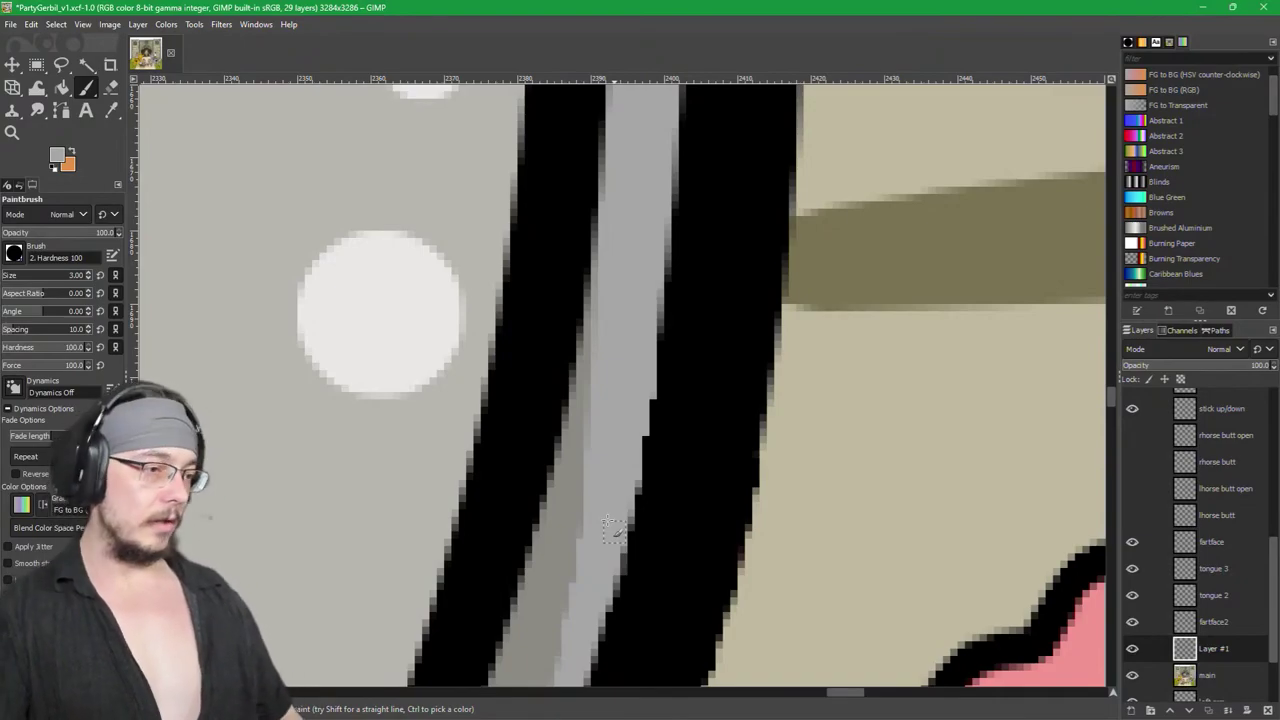
# Step: Undo the latest black and grey strokes on the inner edge, comparing the versions by redoing them
pyautogui.hotkey('ctrl', 'z')
pyautogui.hotkey('ctrl', 'z')
pyautogui.hotkey('ctrl', 'z')
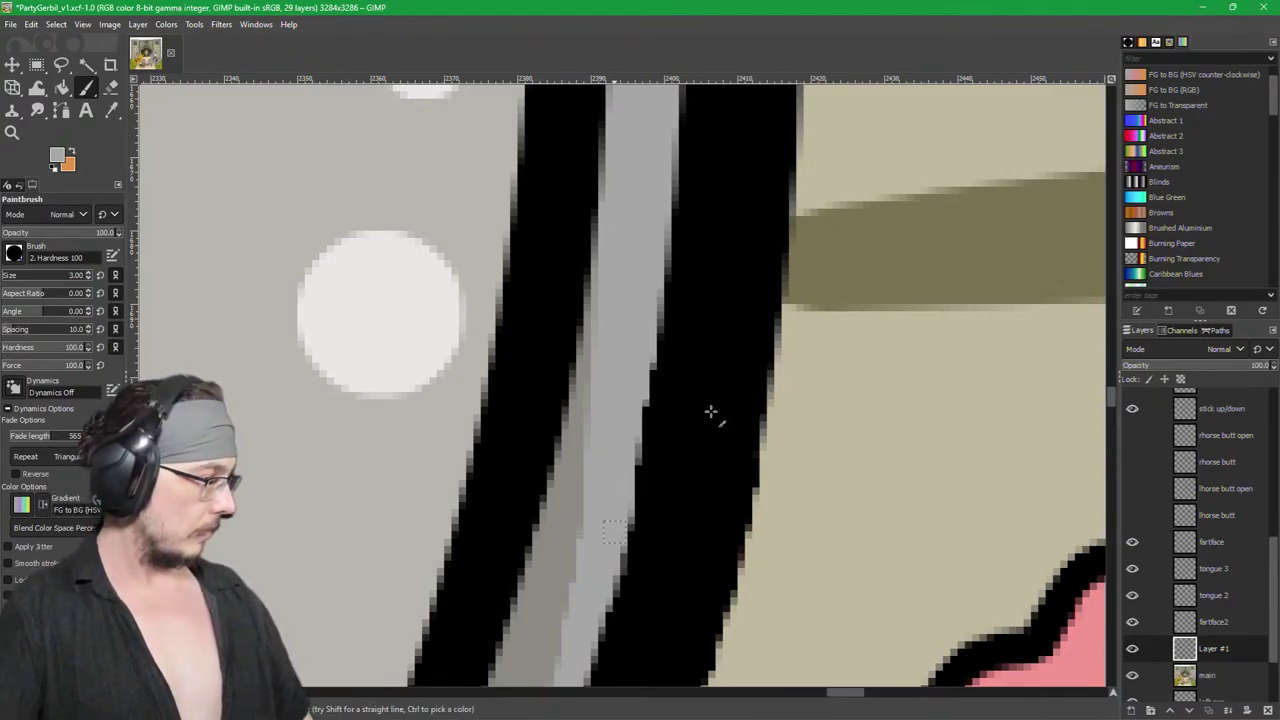
pyautogui.hotkey('ctrl', 'y')
pyautogui.hotkey('ctrl', 'y')
pyautogui.hotkey('ctrl', 'z')
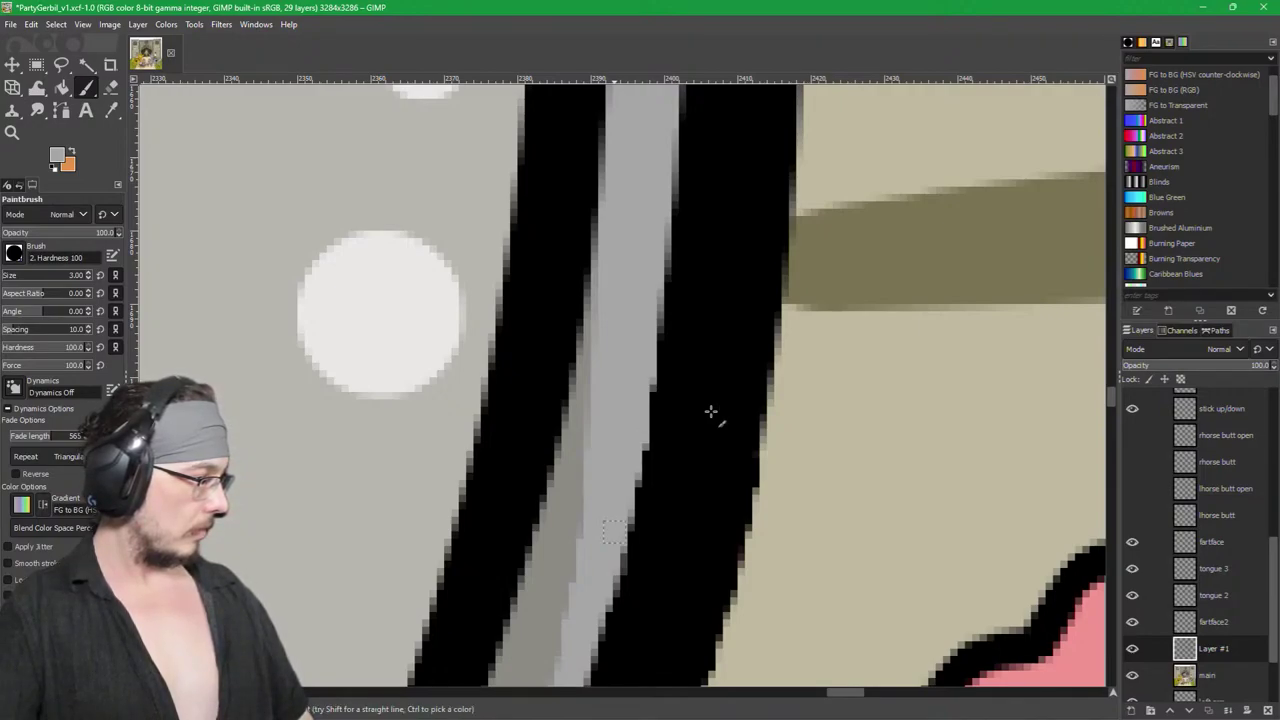
# Step: Examine the spike's repaired outline beside the new snout, both from a distance and at pixel level
pyautogui.click(36, 64)
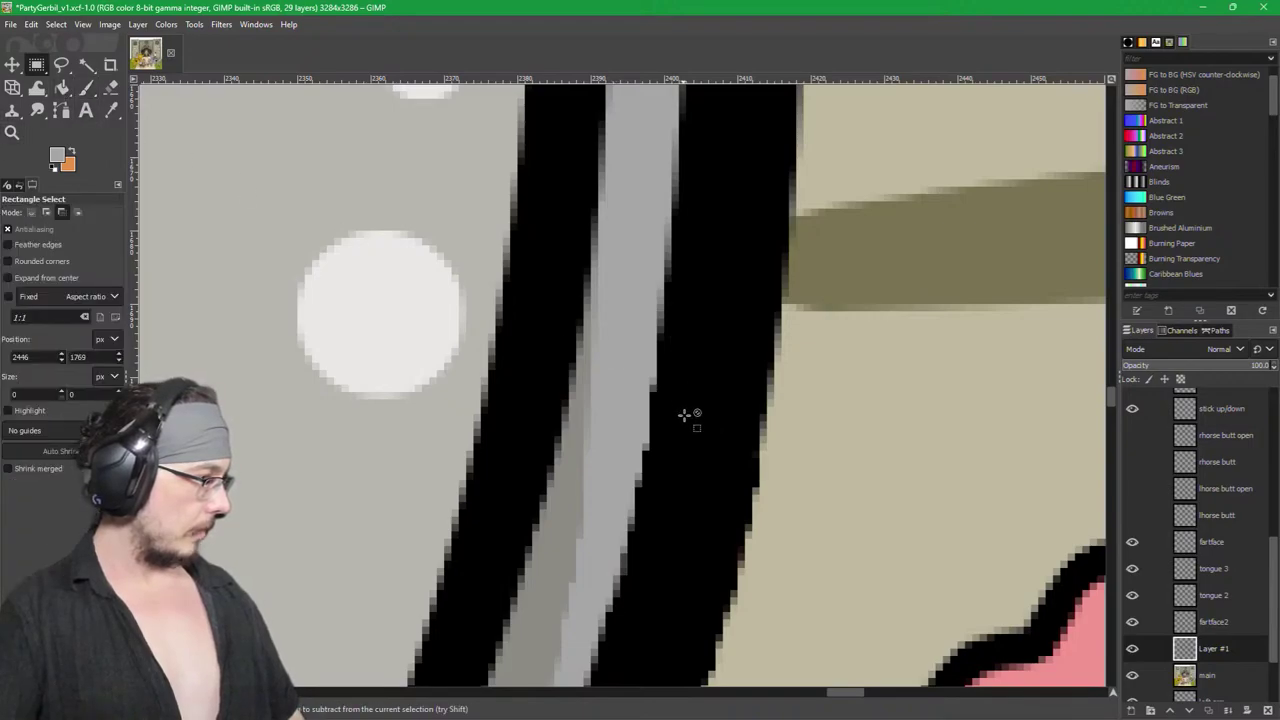
pyautogui.scroll(-3, 808, 594)
pyautogui.scroll(-2, 803, 594)
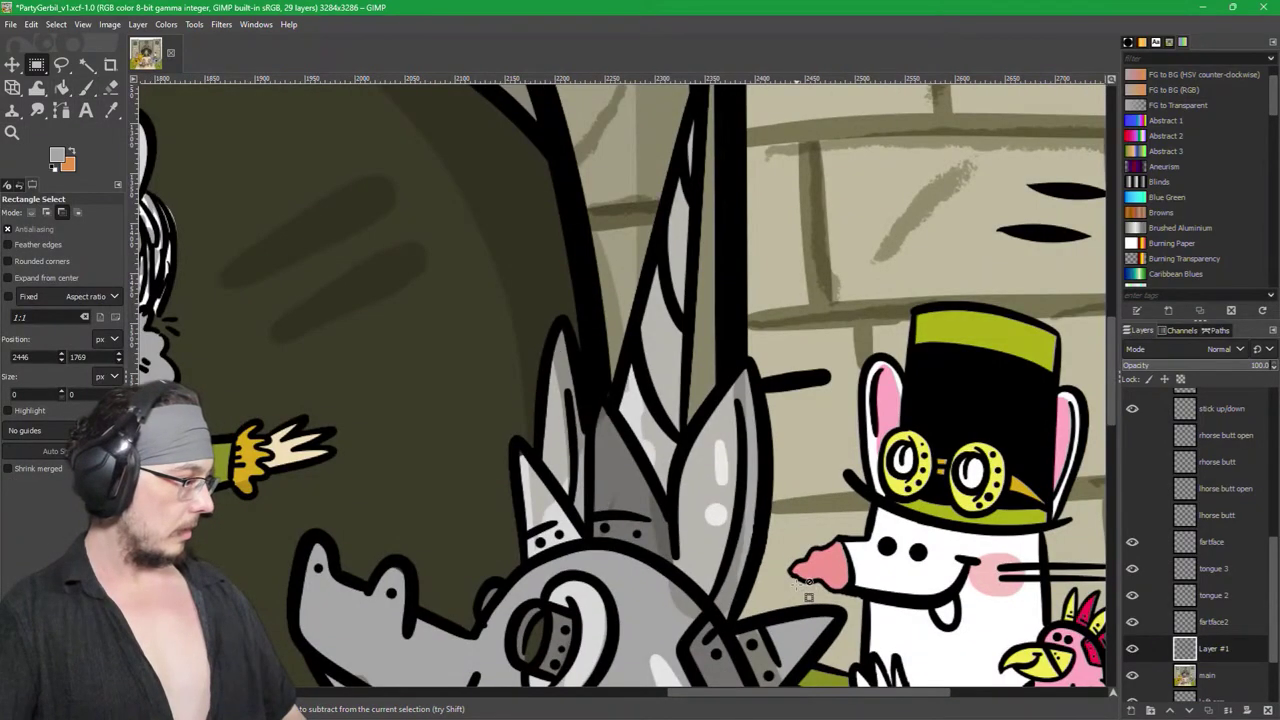
pyautogui.scroll(3, 766, 535)
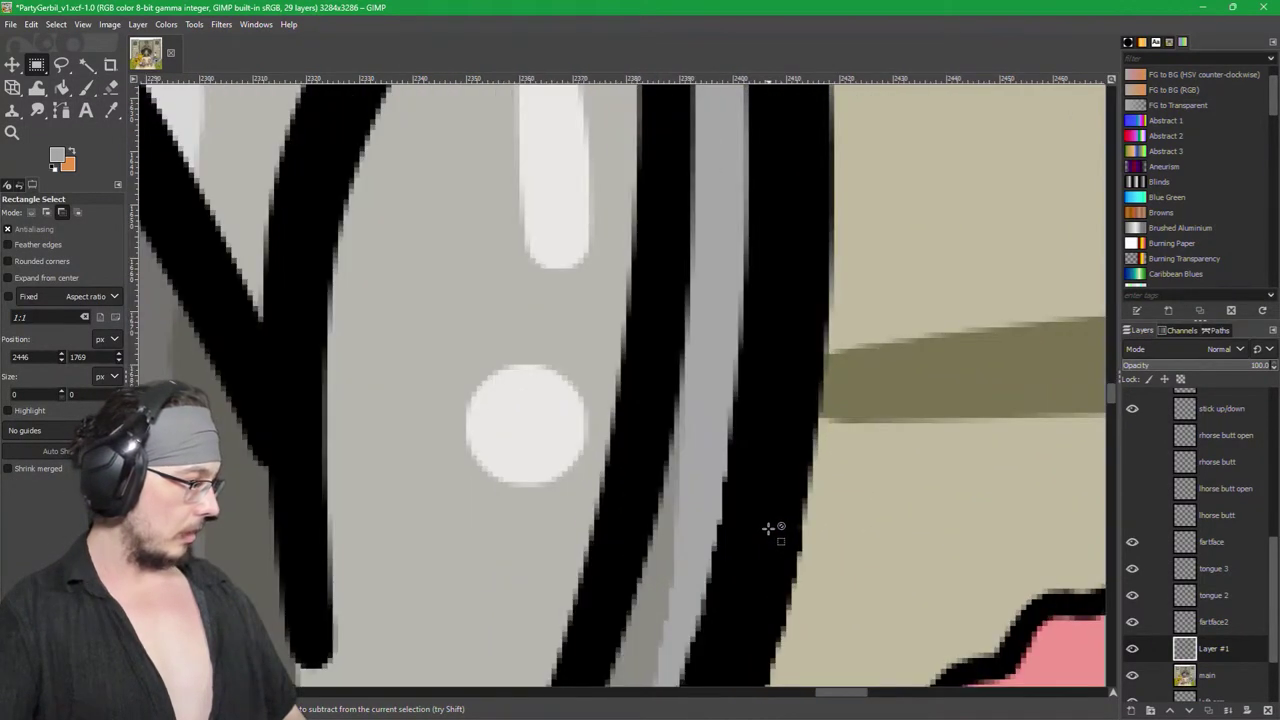
pyautogui.scroll(1, 767, 527)
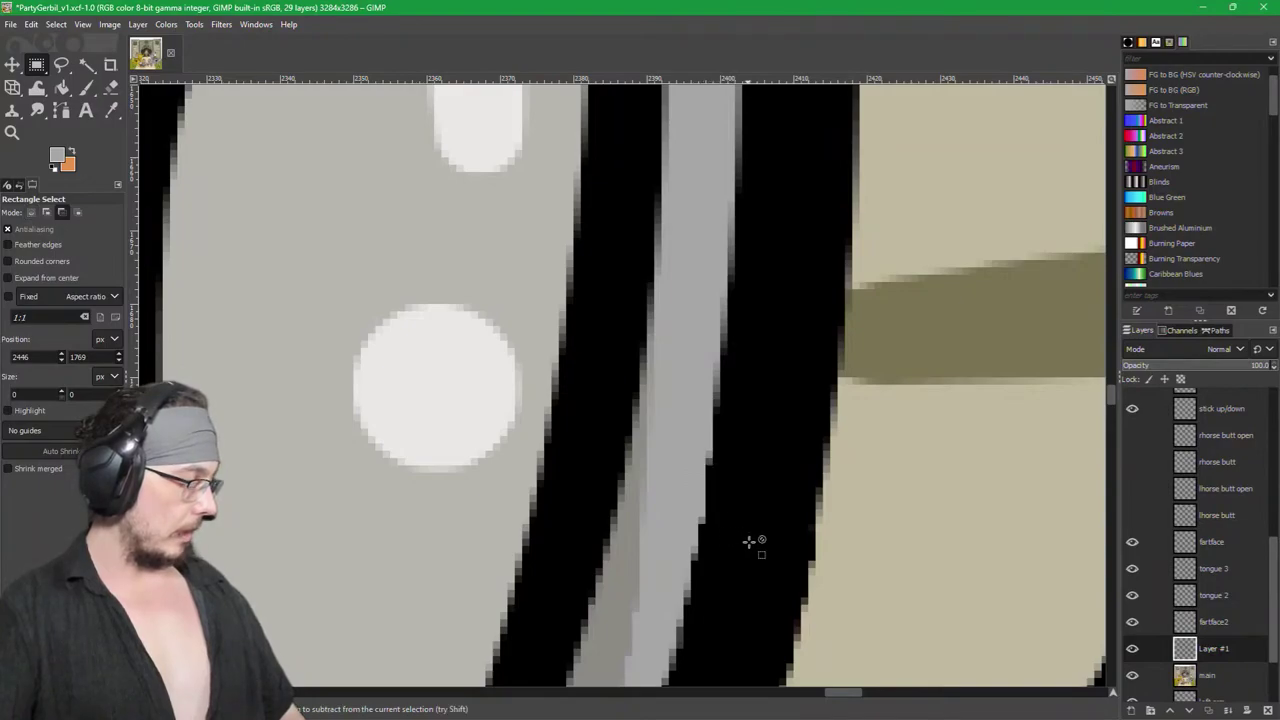
pyautogui.scroll(-3, 751, 543)
pyautogui.scroll(-1, 756, 514)
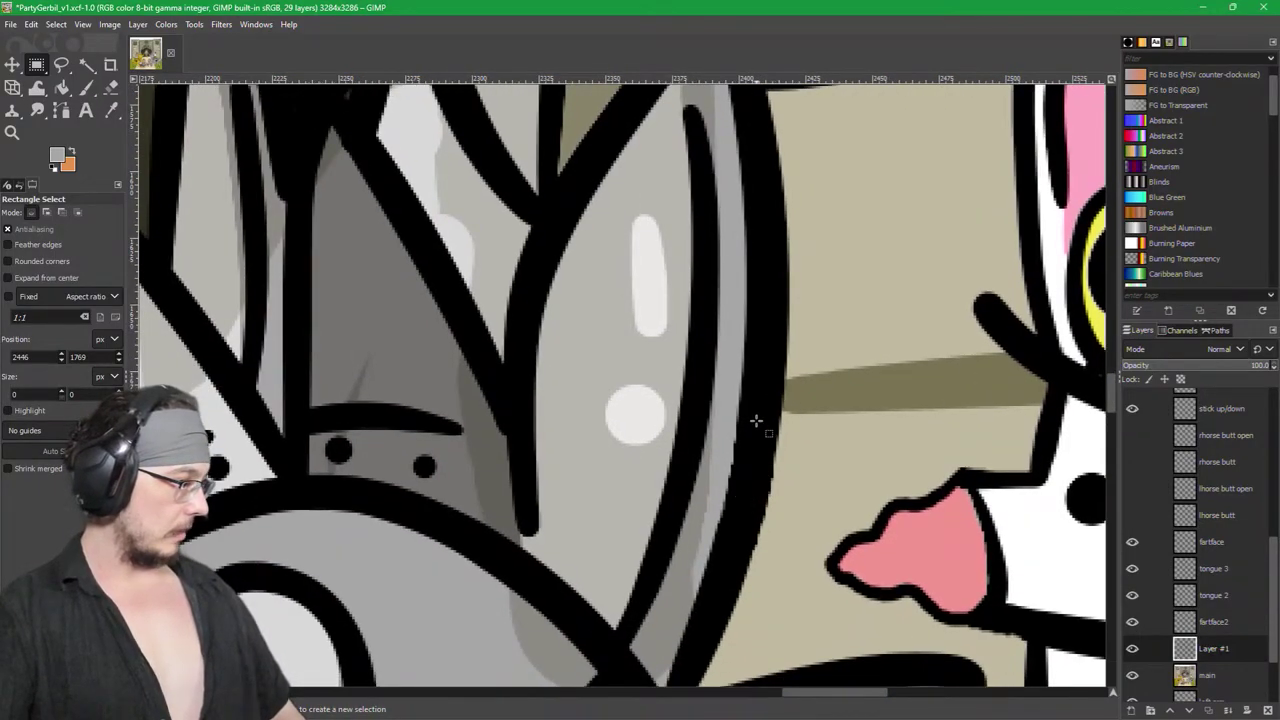
pyautogui.scroll(1, 757, 466)
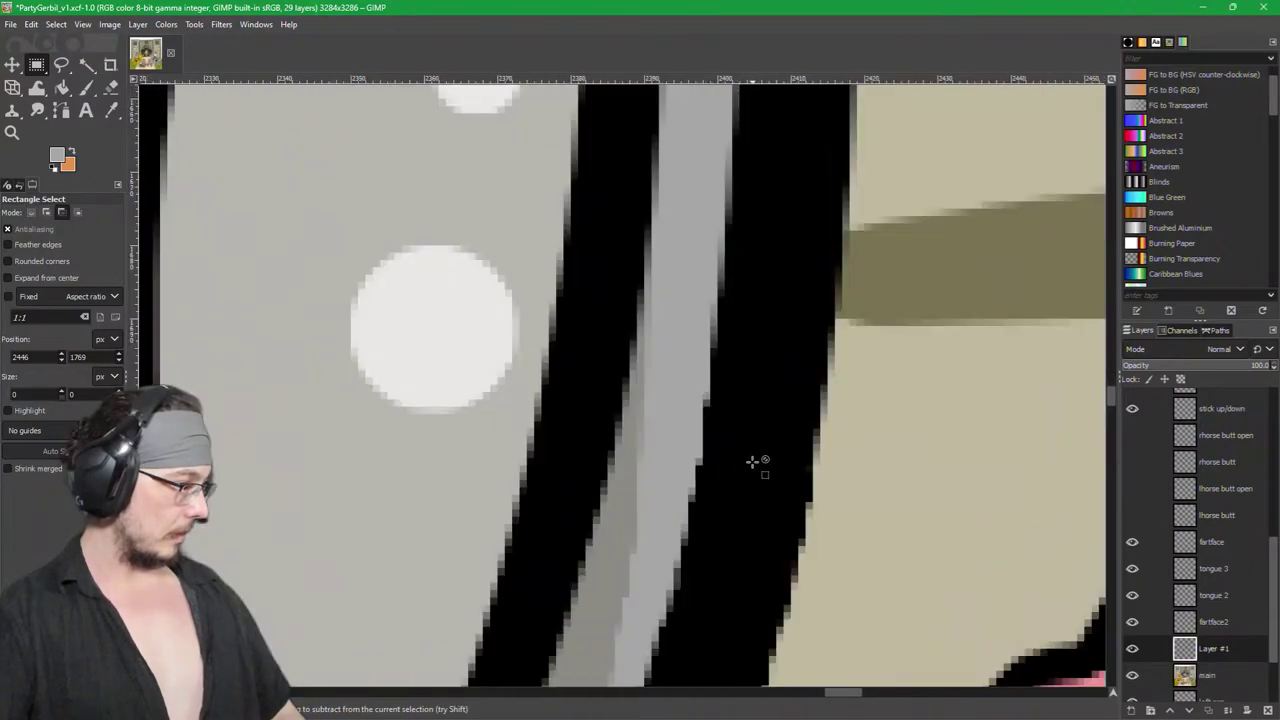
pyautogui.scroll(1, 757, 466)
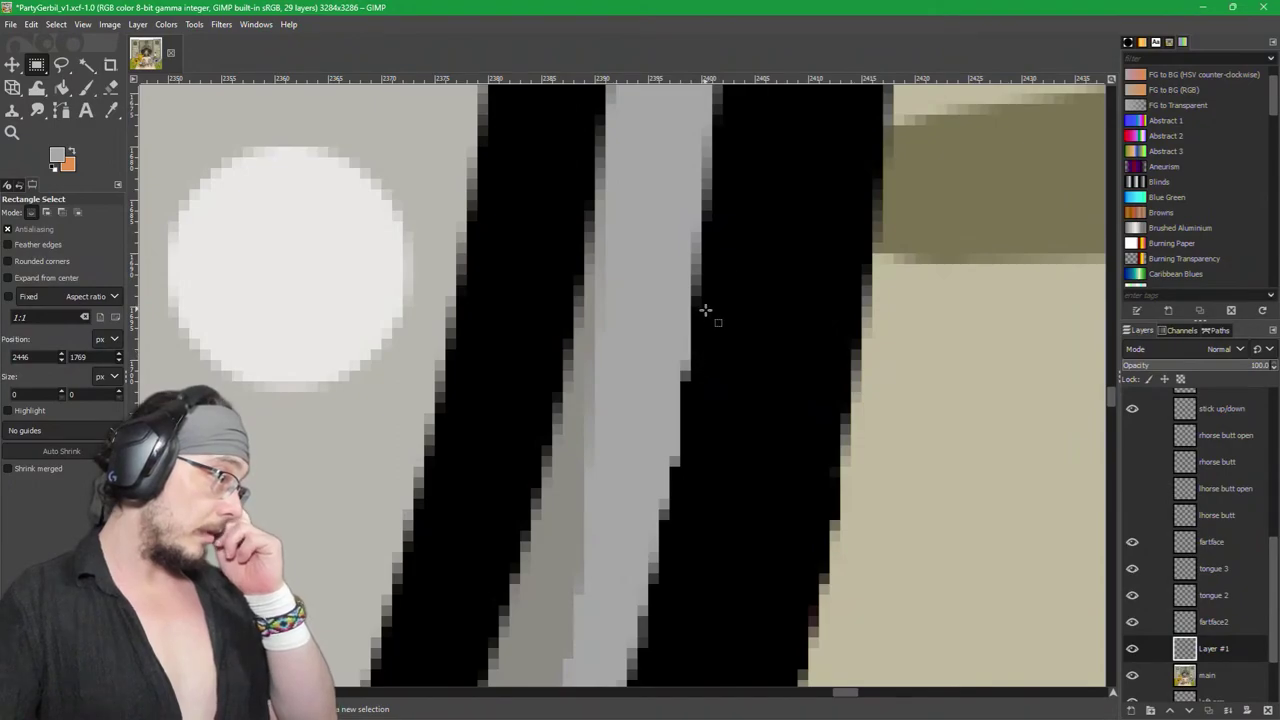
pyautogui.keyDown('ctrl'); pyautogui.scroll(1, 686, 504); pyautogui.keyUp('ctrl')
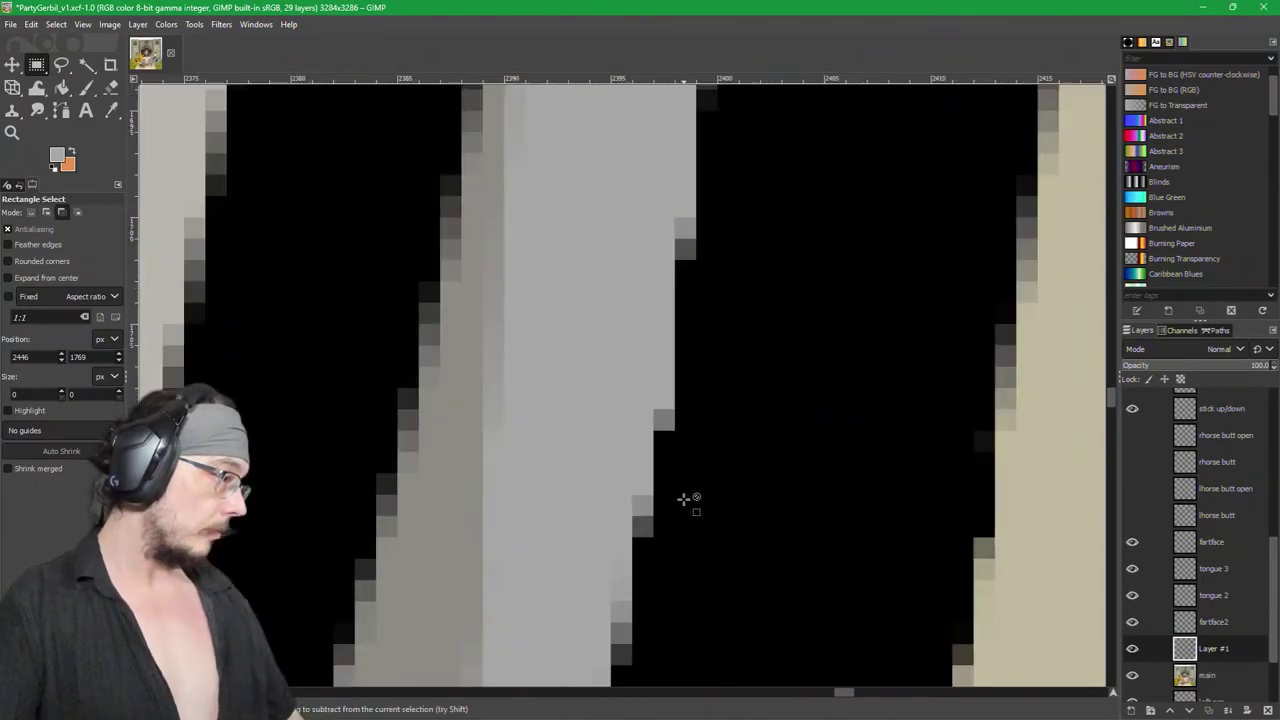
pyautogui.keyDown('ctrl'); pyautogui.scroll(-1, 686, 502); pyautogui.keyUp('ctrl')
# Step: Pick black and touch up the jagged step on the outline's inner edge with the size 3 brush
pyautogui.moveTo(737, 349); pyautogui.dragTo(788, 333)
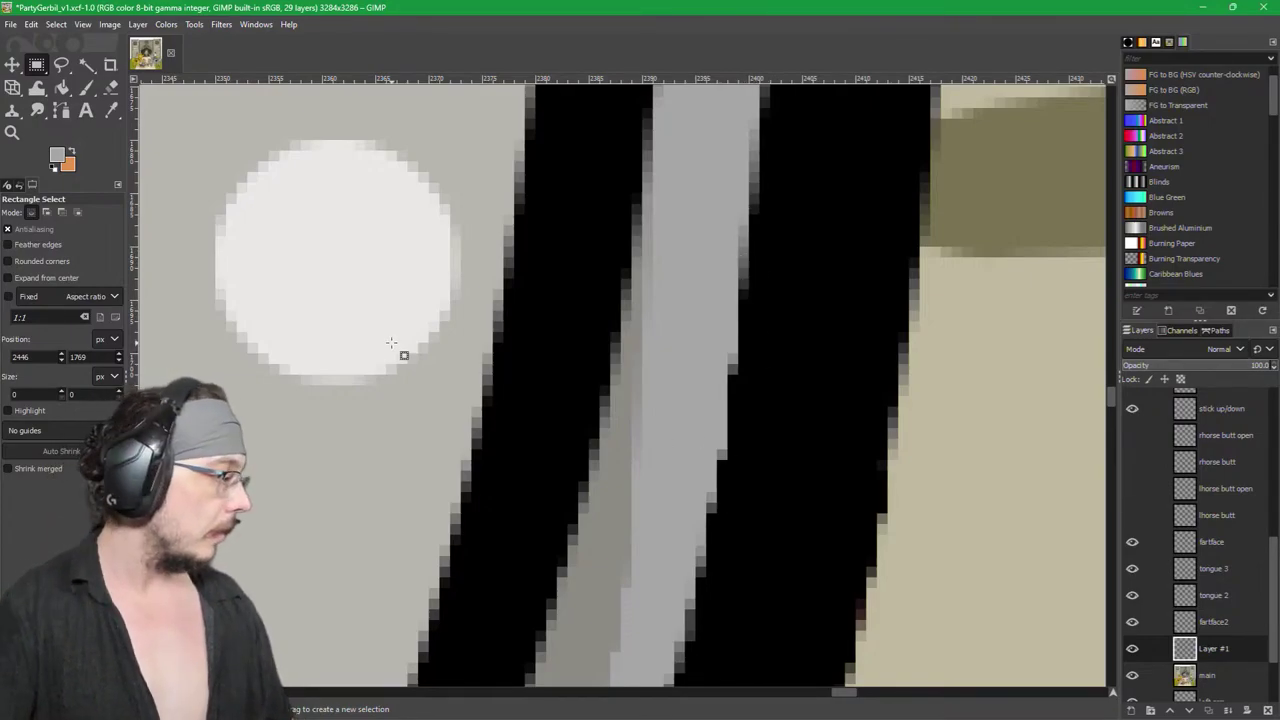
pyautogui.press('p')
pyautogui.keyDown('ctrl'); pyautogui.click(766, 391); pyautogui.keyUp('ctrl')
pyautogui.keyDown('shift'); pyautogui.click(777, 360); pyautogui.keyUp('shift')
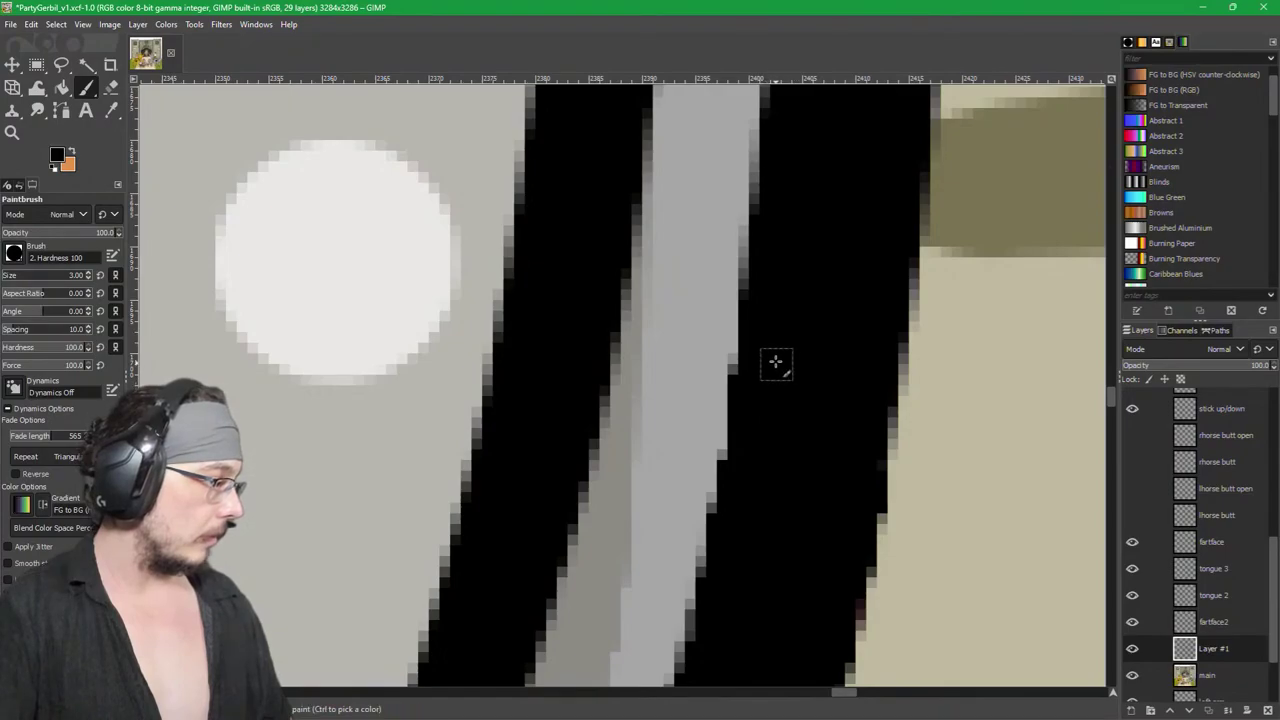
pyautogui.click(749, 346)
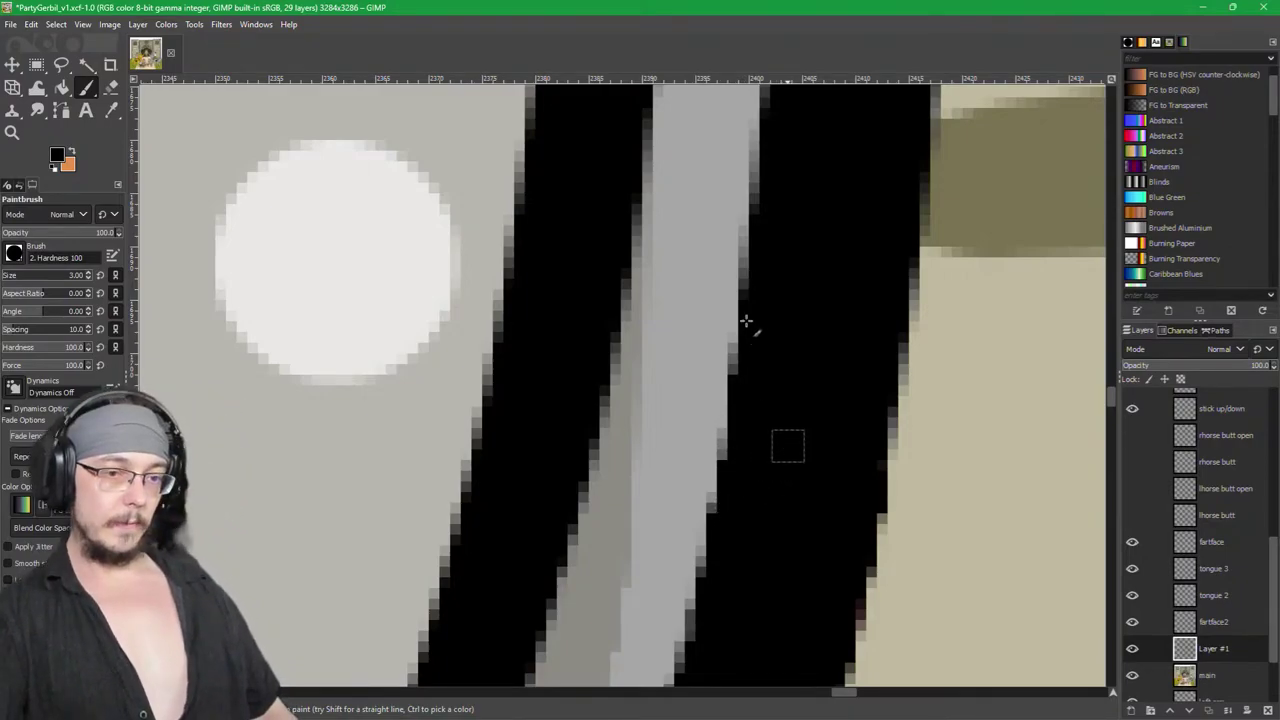
# Step: Check the retouched spike outline and the area around the gerbil's new snout for leftover flaws
pyautogui.press('r')
pyautogui.press('-')
pyautogui.press('-')
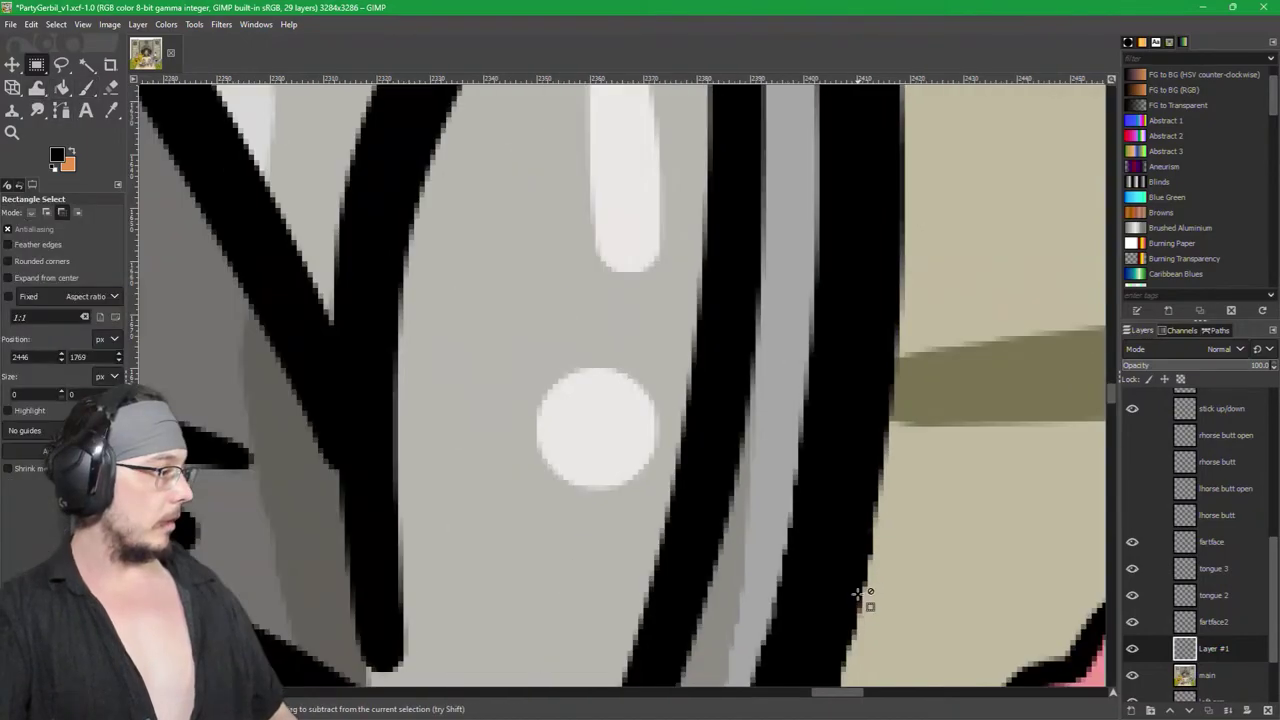
pyautogui.press('-')
pyautogui.press('-')
pyautogui.press('+')
pyautogui.keyDown('ctrl'); pyautogui.scroll(4, 899, 604); pyautogui.keyUp('ctrl')
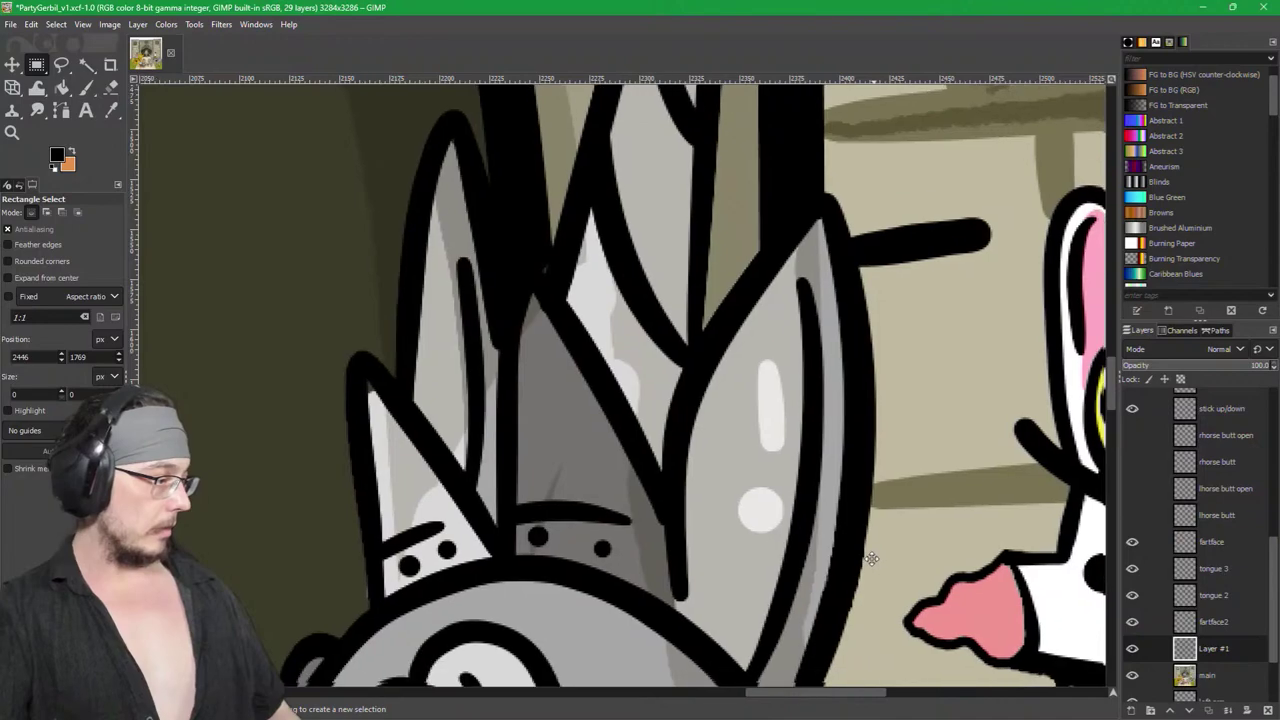
pyautogui.keyDown('ctrl'); pyautogui.scroll(1, 827, 502); pyautogui.keyUp('ctrl')
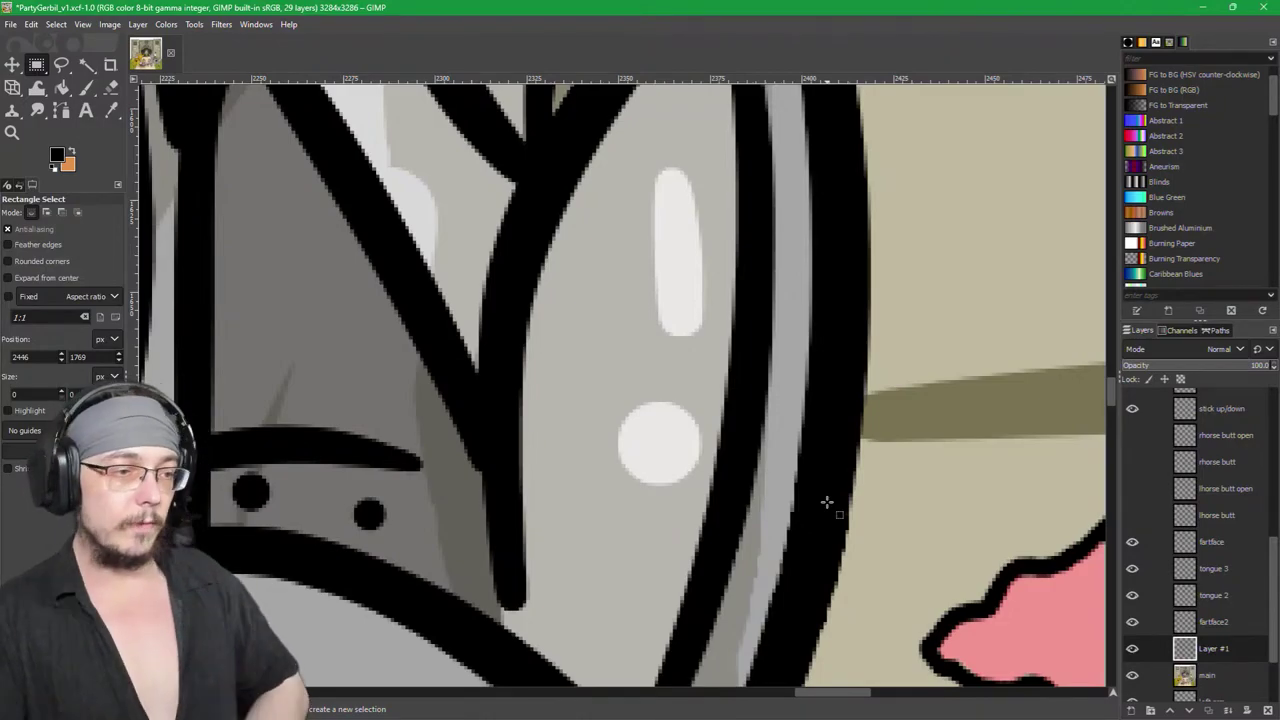
pyautogui.moveTo(1072, 497); pyautogui.dragTo(333, 438)
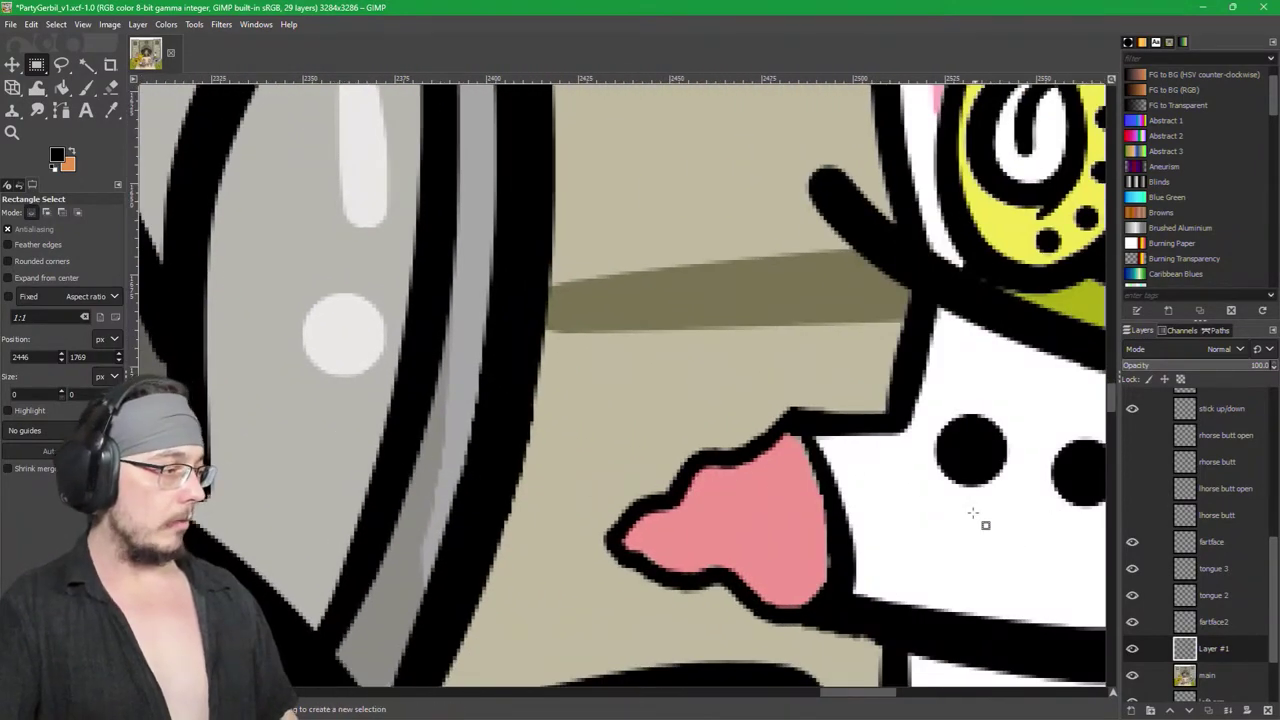
# Step: Pick the beige background colour beside the snout's upper outline
pyautogui.scroll(1, 785, 430)
pyautogui.scroll(1, 760, 381)
pyautogui.scroll(1, 595, 383)
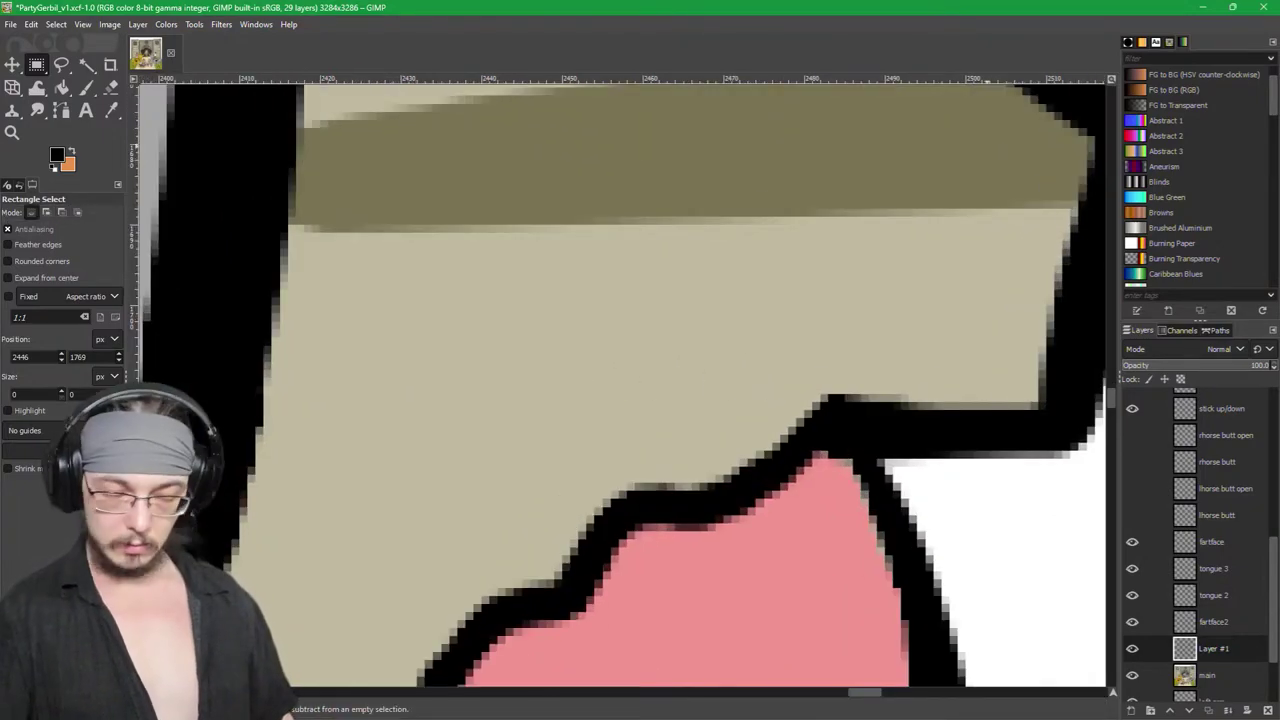
pyautogui.press('p')
pyautogui.keyDown('ctrl'); pyautogui.click(749, 434); pyautogui.keyUp('ctrl')
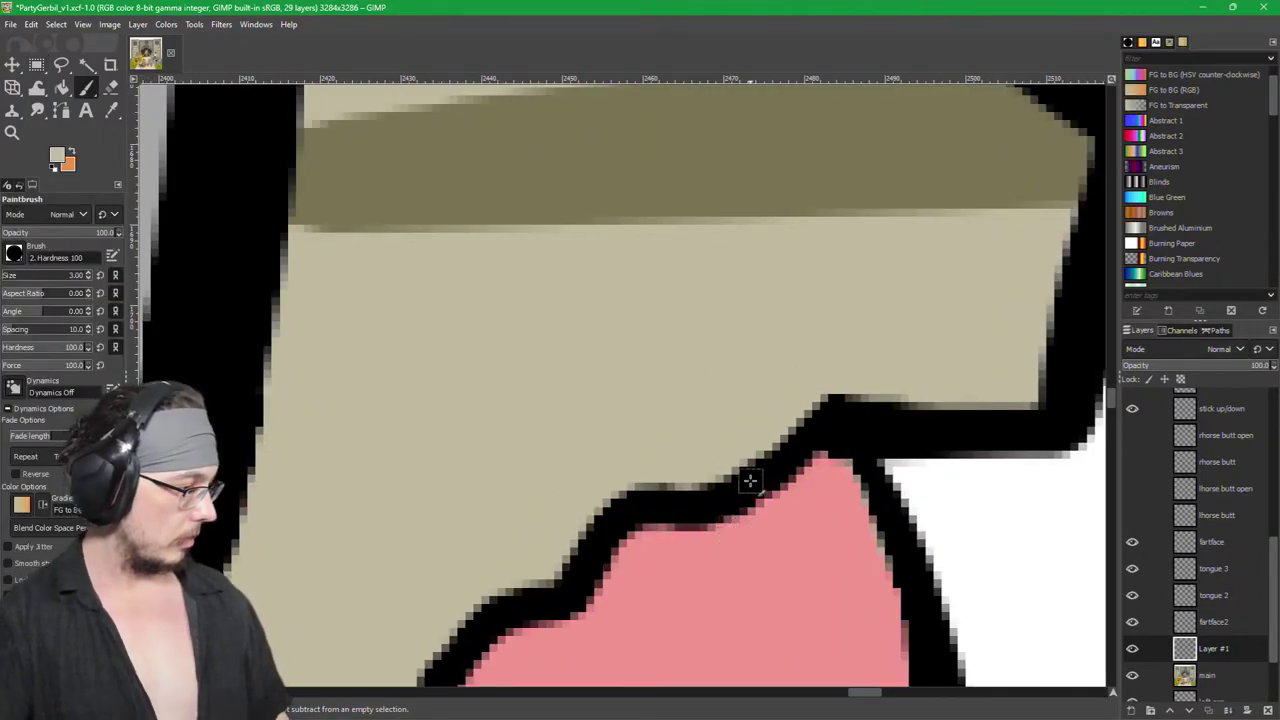
pyautogui.click(37, 64)
pyautogui.scroll(-5, 623, 315)
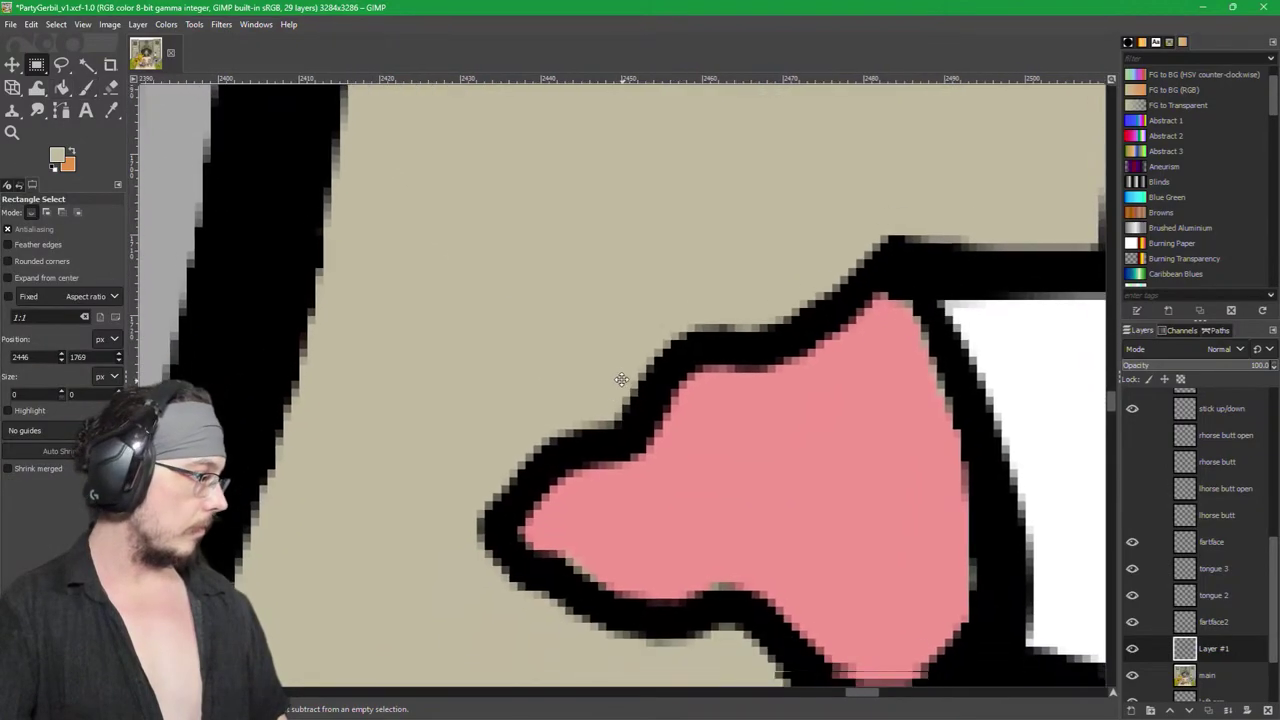
# Step: Pick black and try to touch up the snout's upper outline on Layer #1 with the size 3 brush
pyautogui.press('p')
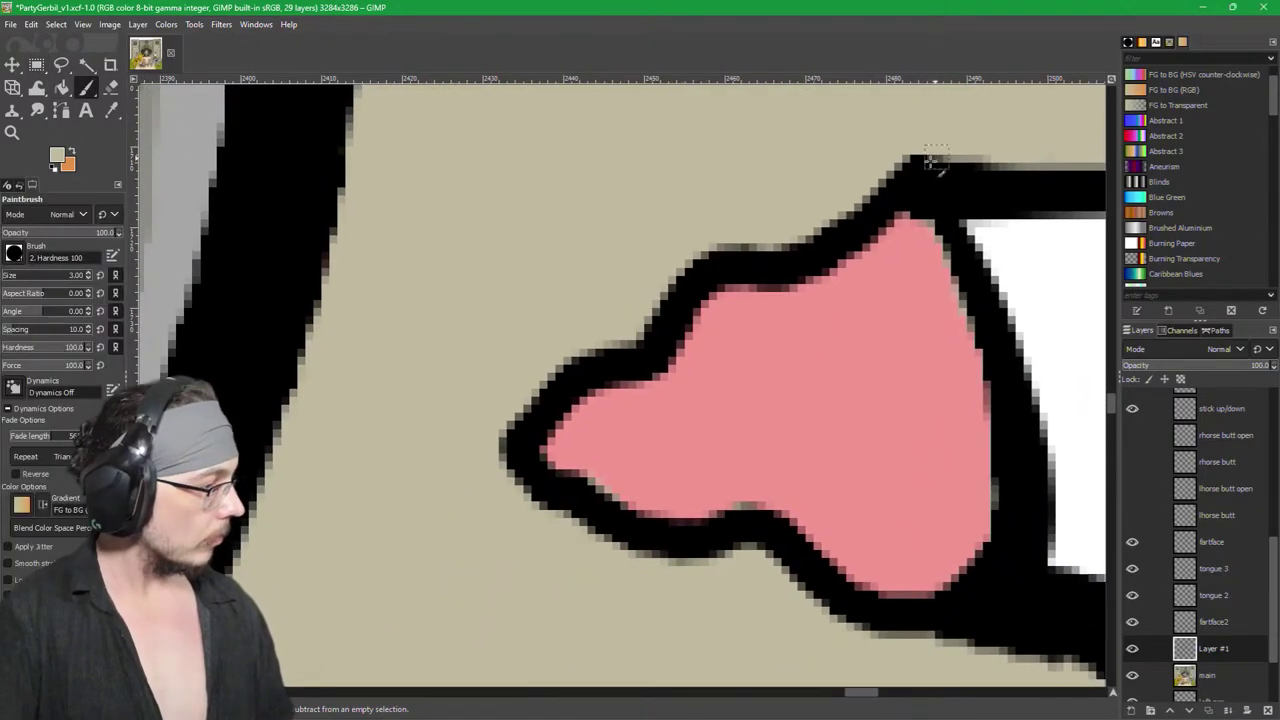
pyautogui.keyDown('ctrl'); pyautogui.click(767, 270); pyautogui.keyUp('ctrl')
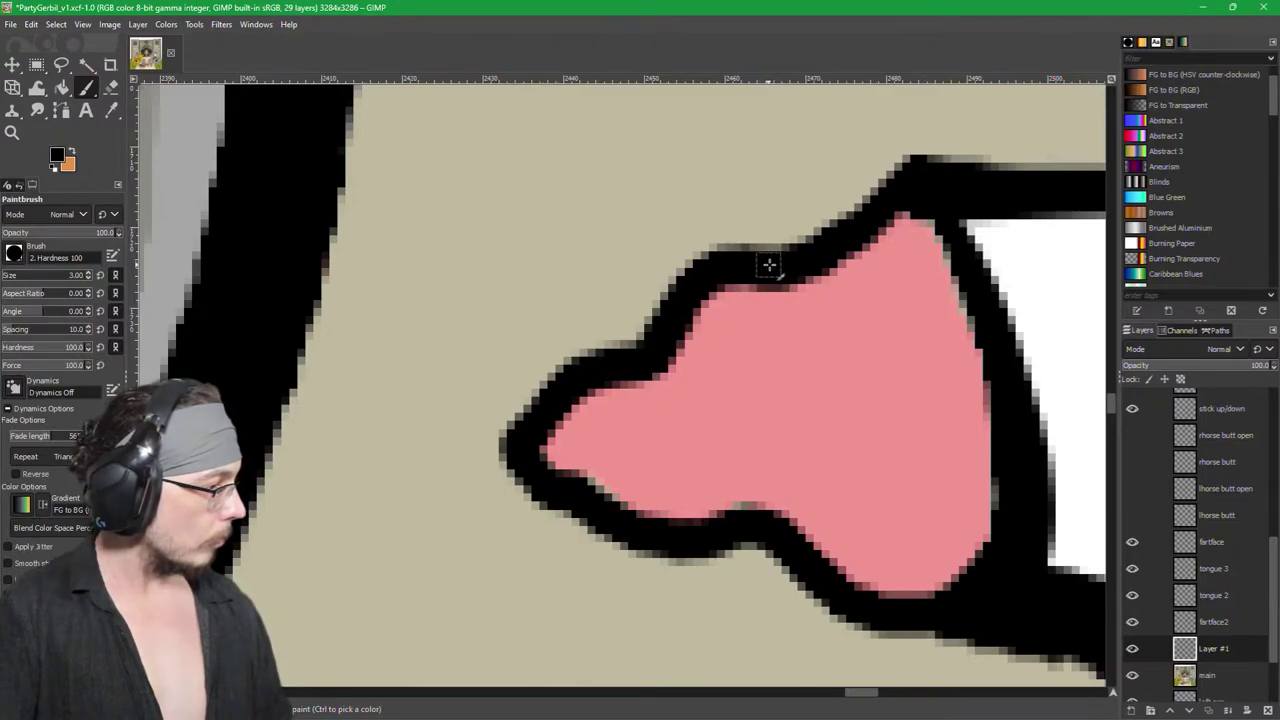
pyautogui.click(769, 263)
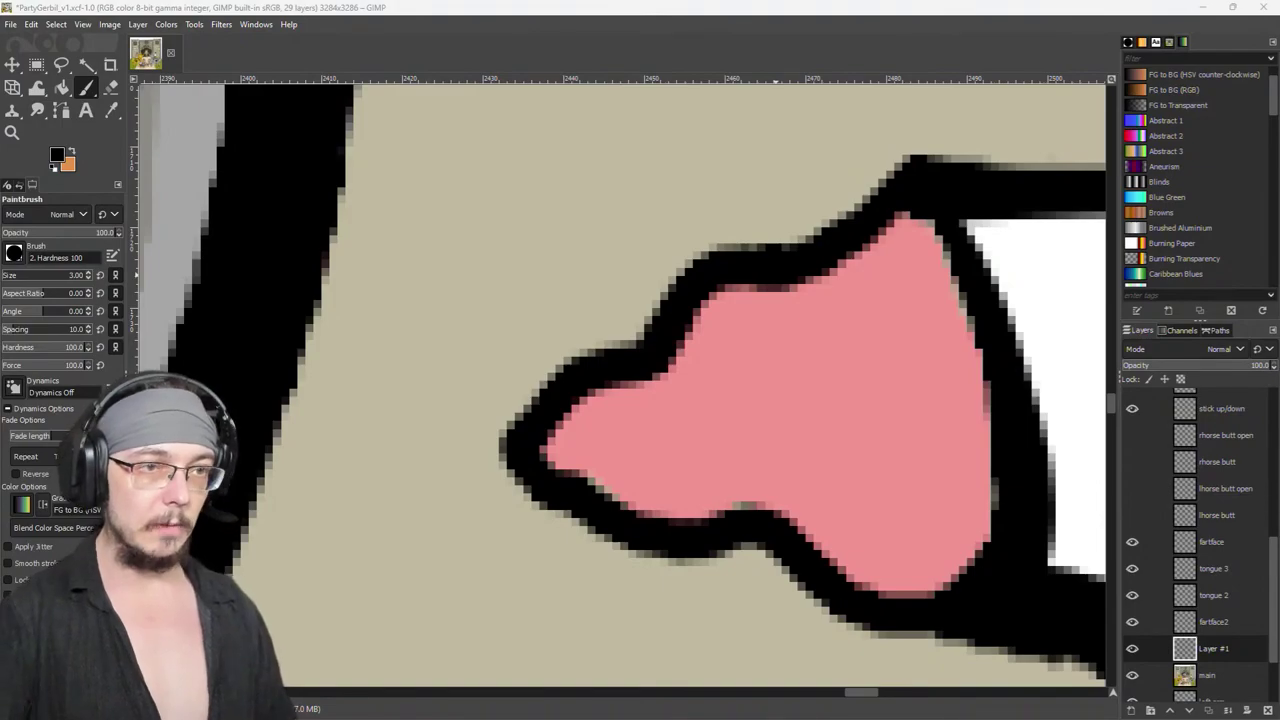
pyautogui.hotkey('alt', 'Tab')
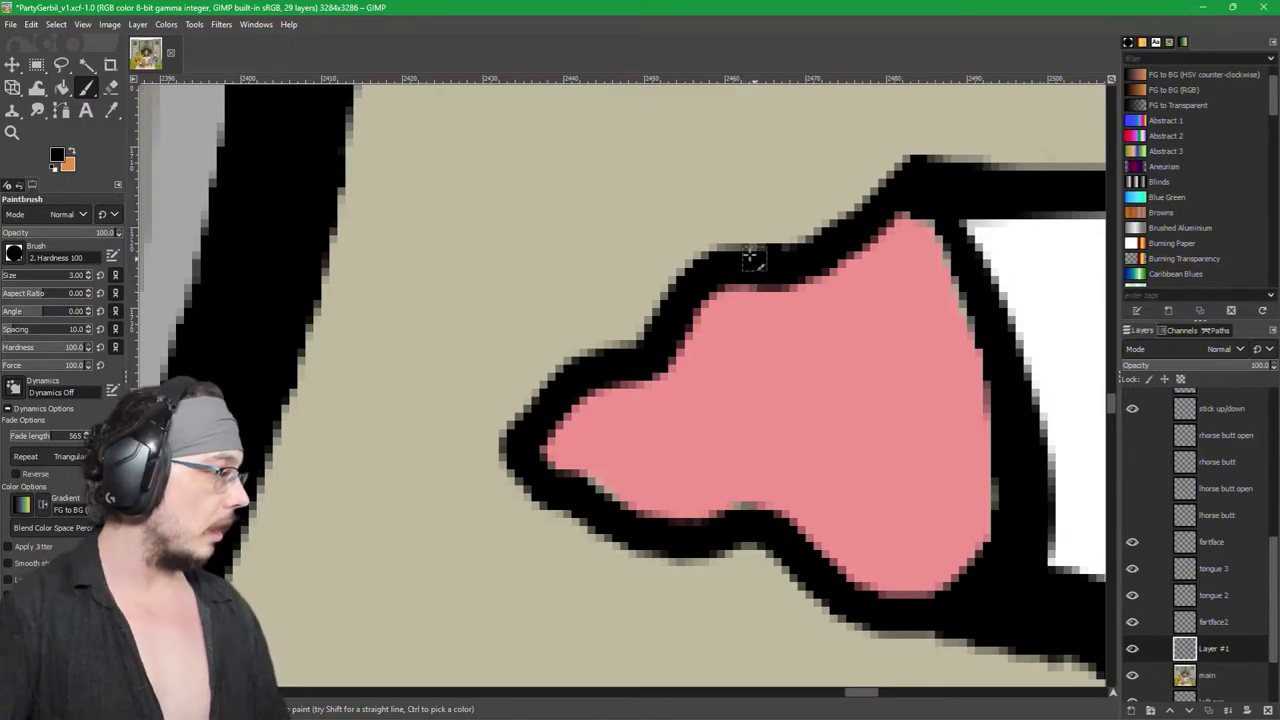
pyautogui.press('r')
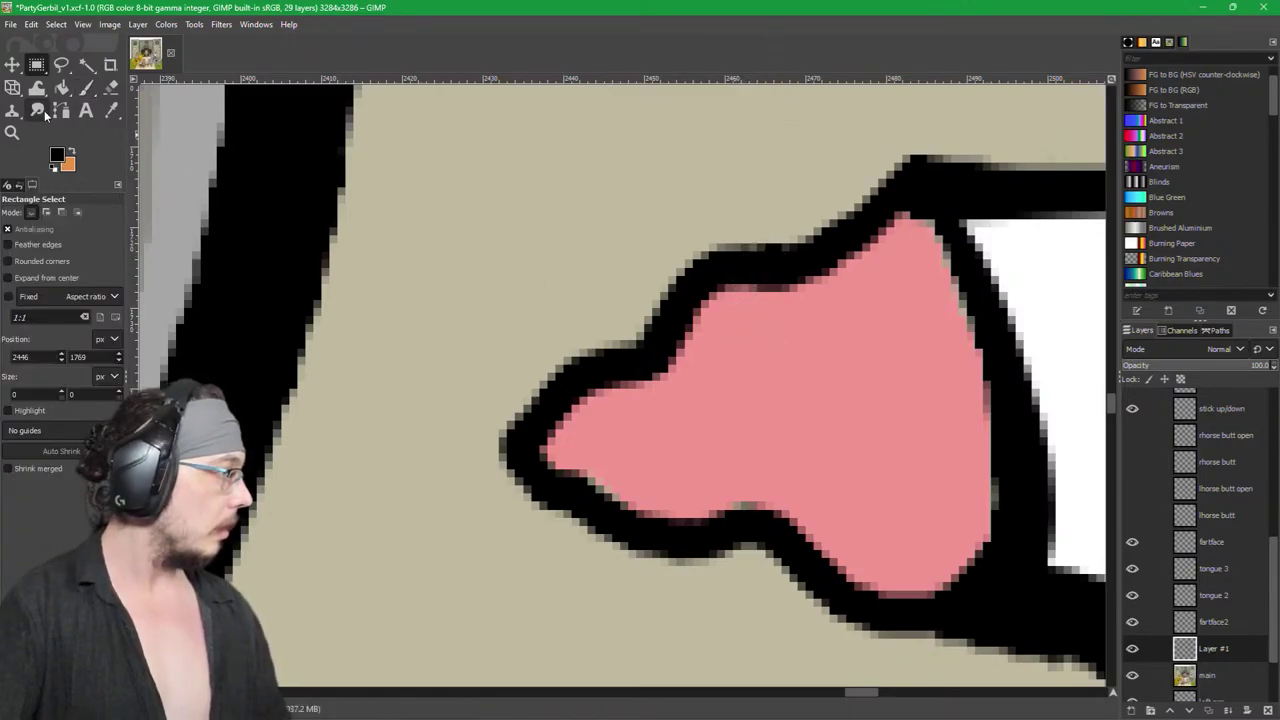
pyautogui.press('p')
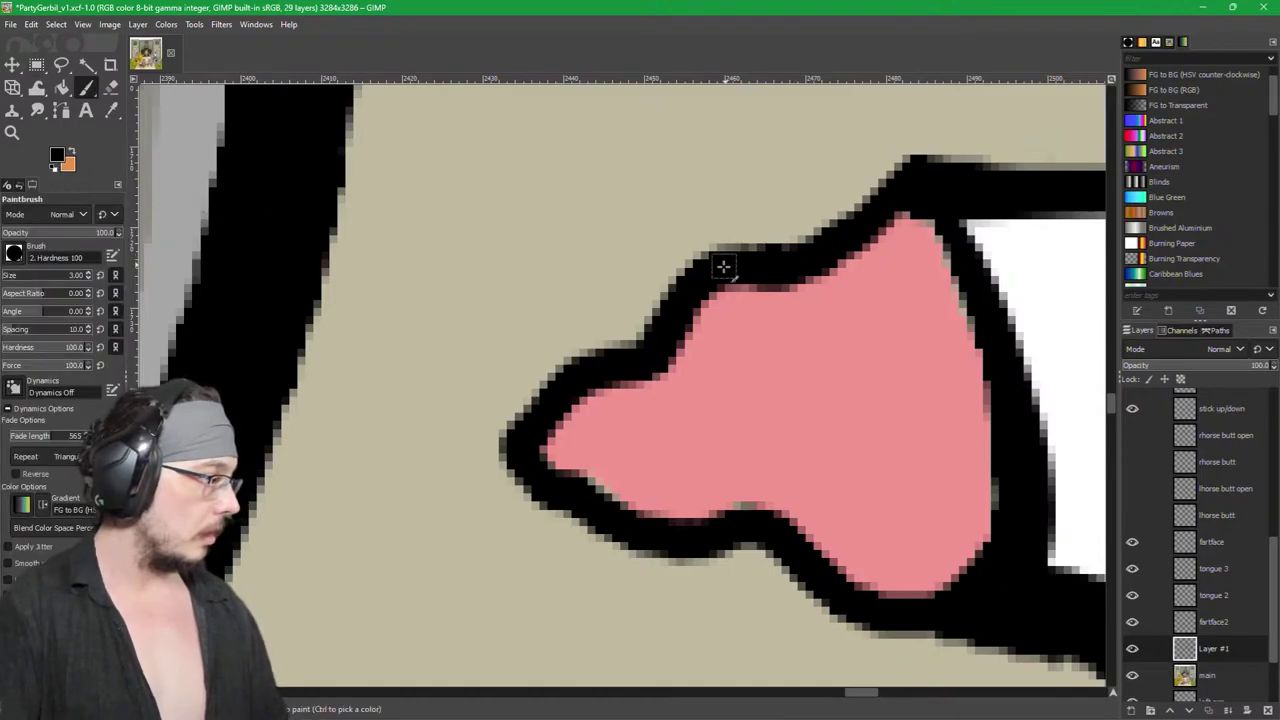
pyautogui.click(773, 284)
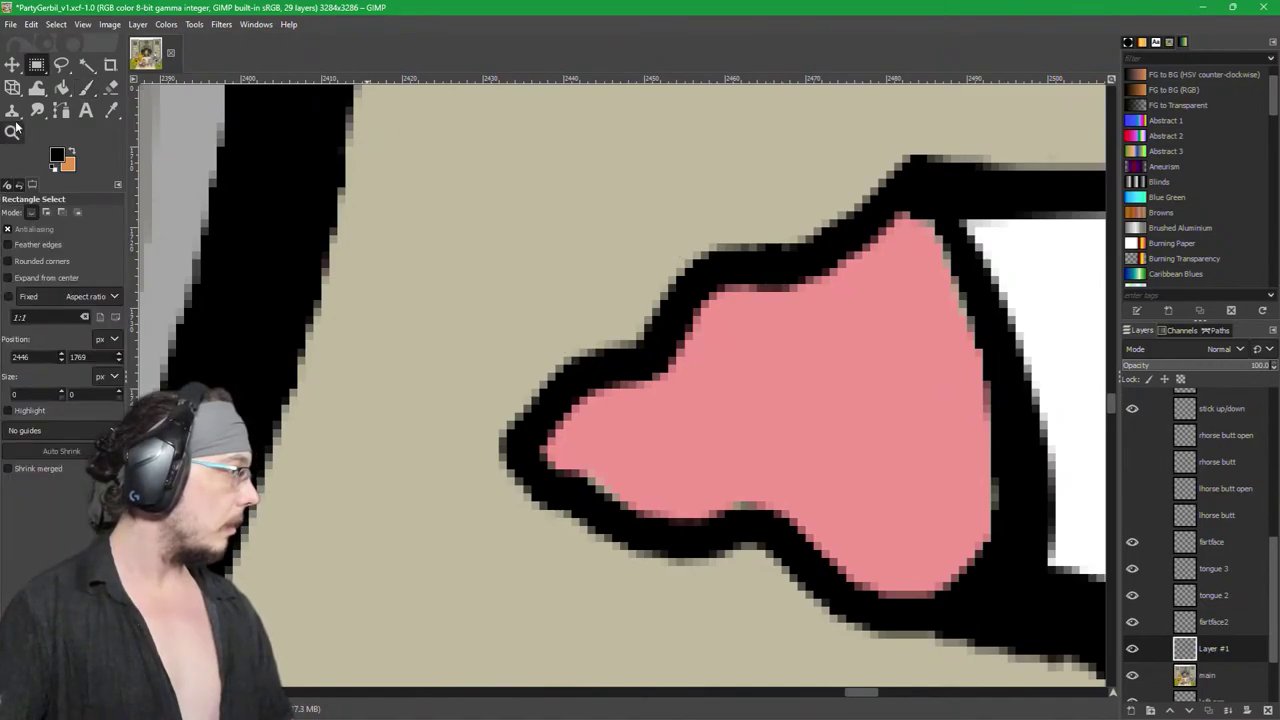
# Step: Undo the latest black touch-up strokes around the snout's upper outline
pyautogui.moveTo(643, 295); pyautogui.dragTo(640, 330)
pyautogui.moveTo(749, 229)
pyautogui.mouseDown()
pyautogui.moveTo(652, 330)
pyautogui.moveTo(673, 326)
pyautogui.moveTo(757, 238)
pyautogui.moveTo(723, 285)
pyautogui.moveTo(780, 237)
pyautogui.moveTo(757, 298)
pyautogui.moveTo(787, 226)
pyautogui.mouseUp()
pyautogui.hotkey('ctrl', 'z')
pyautogui.hotkey('ctrl', 'z')
pyautogui.hotkey('ctrl', 'z')
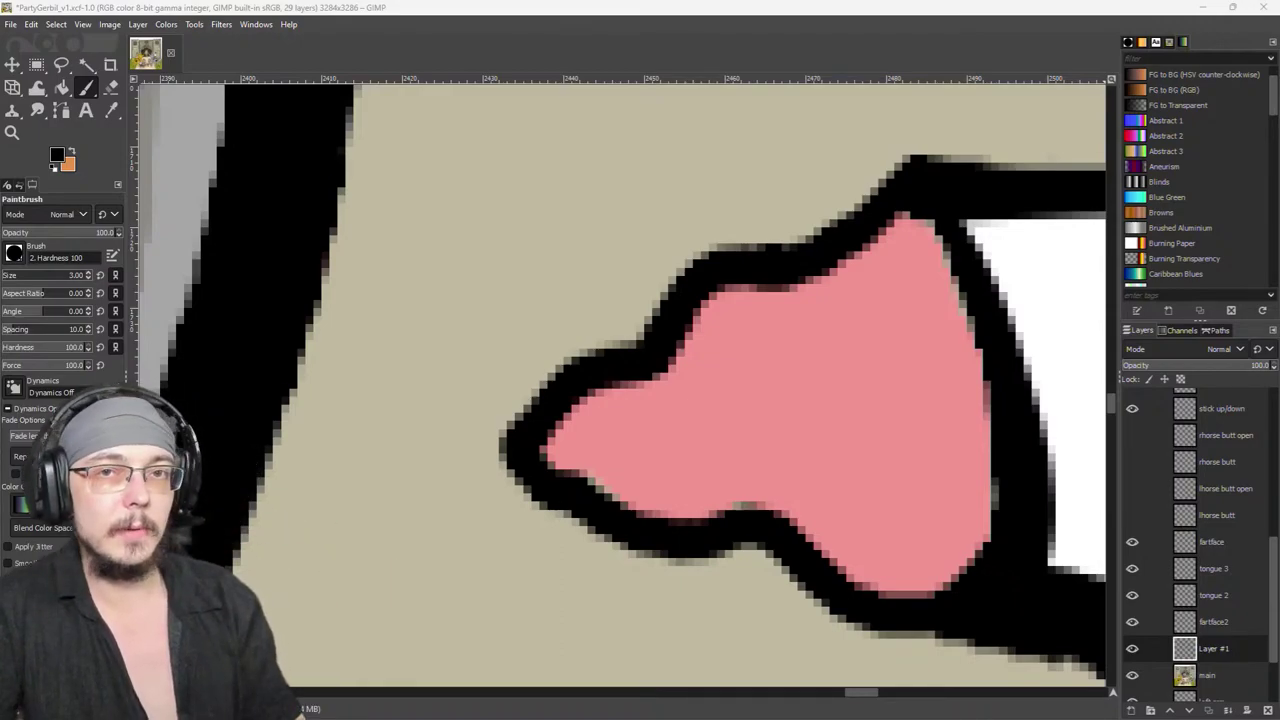
pyautogui.hotkey('alt', 'Tab')
pyautogui.hotkey('alt', 'Tab')
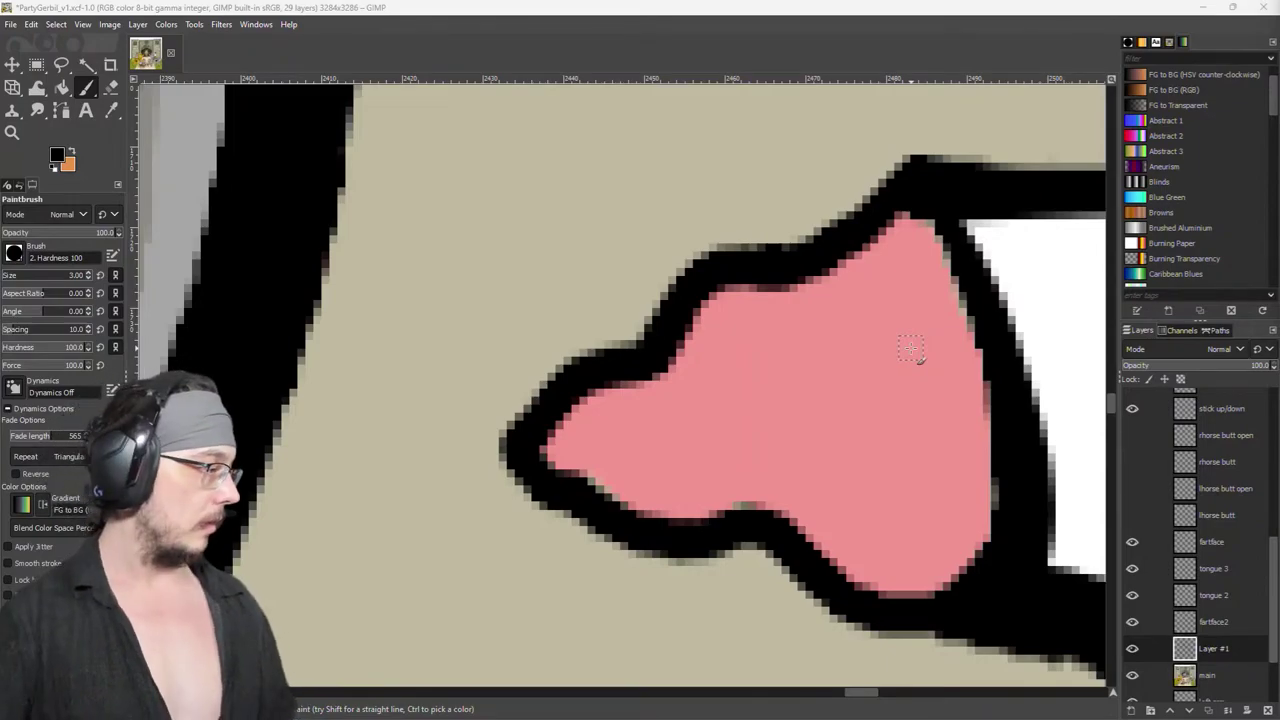
# Step: Activate the fartface2 layer and smooth the notch in the snout's lower outline in black, trying brush sizes 3, 5 and 4
pyautogui.click(1213, 621)
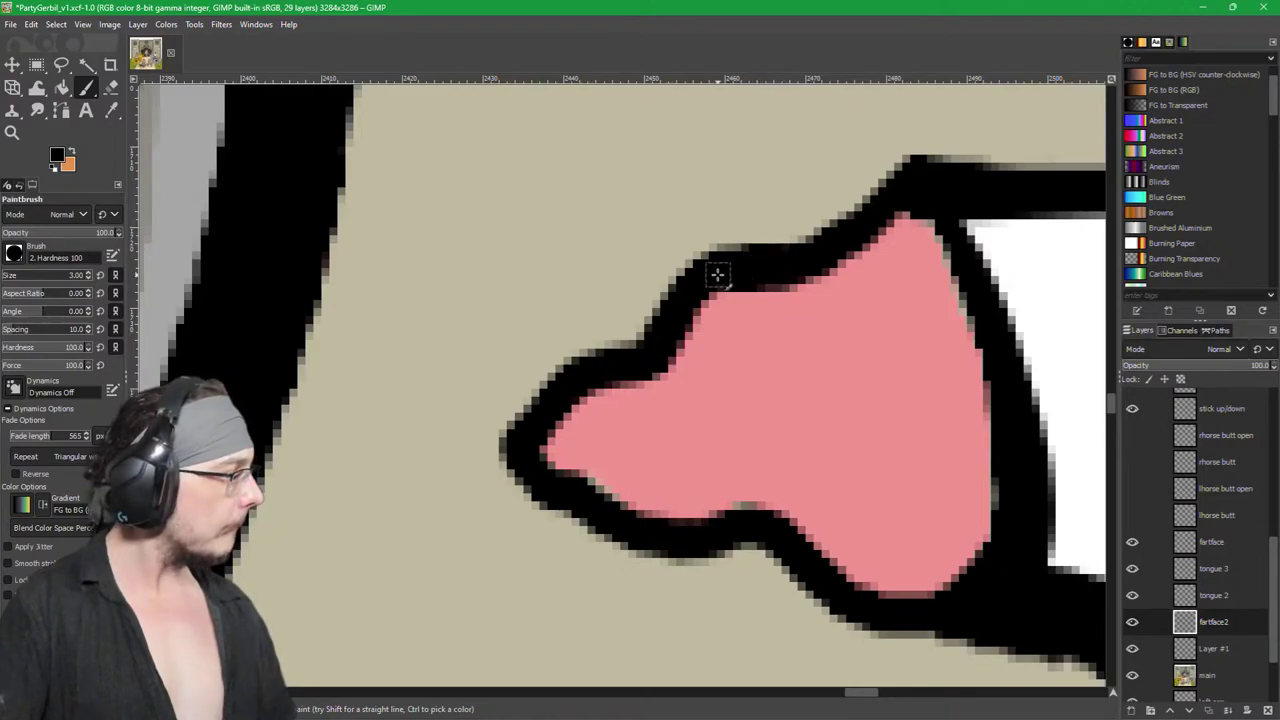
pyautogui.moveTo(745, 520); pyautogui.dragTo(740, 517)
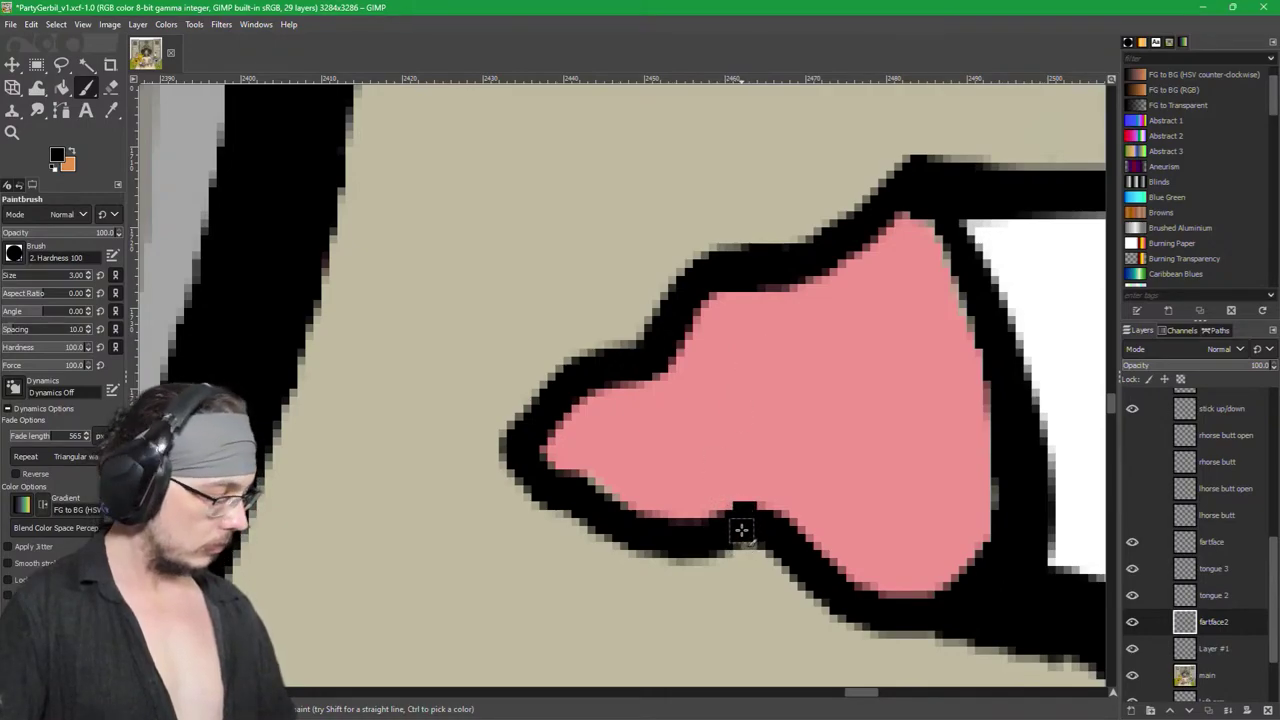
pyautogui.hotkey('ctrl', 'z')
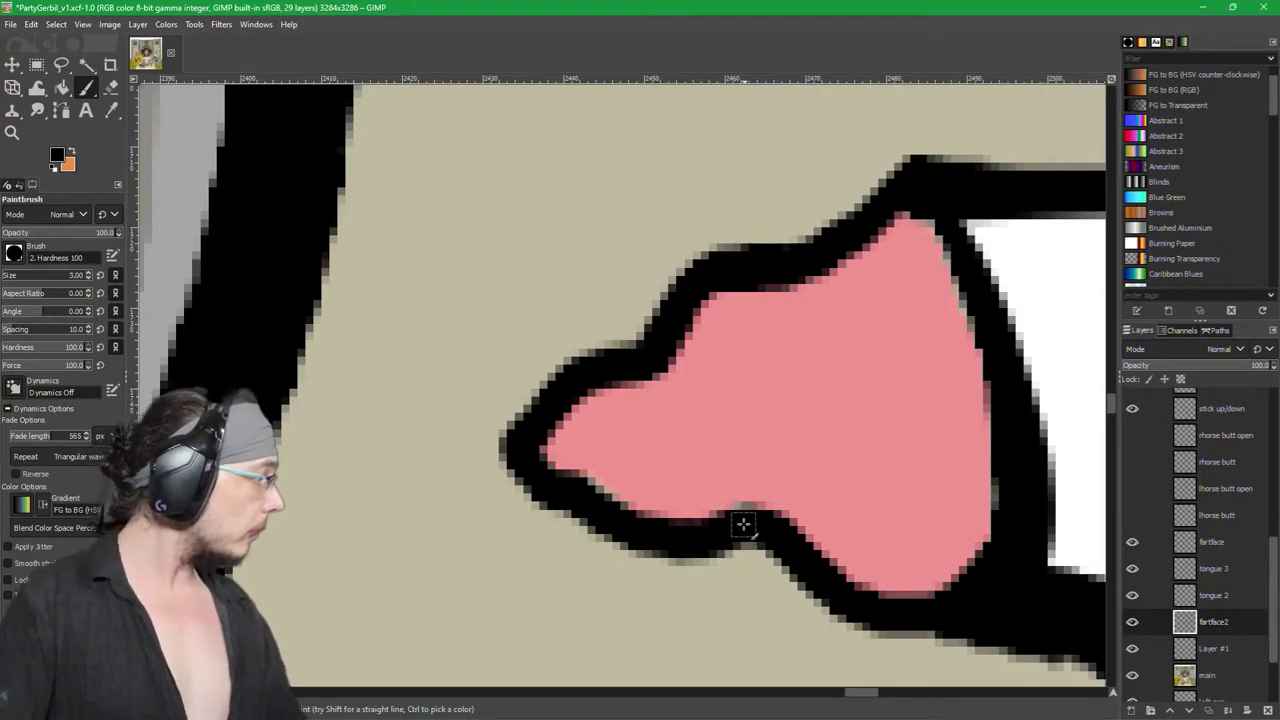
pyautogui.scroll(1, 66, 276)
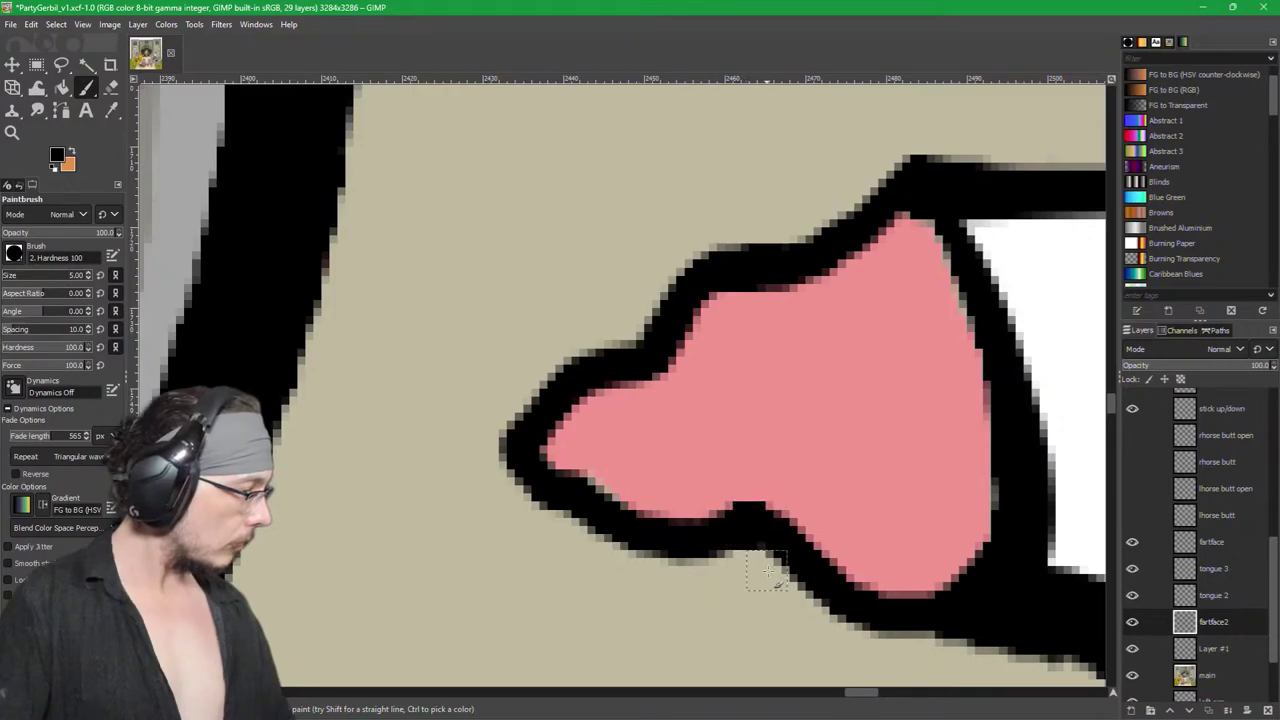
pyautogui.click(748, 521)
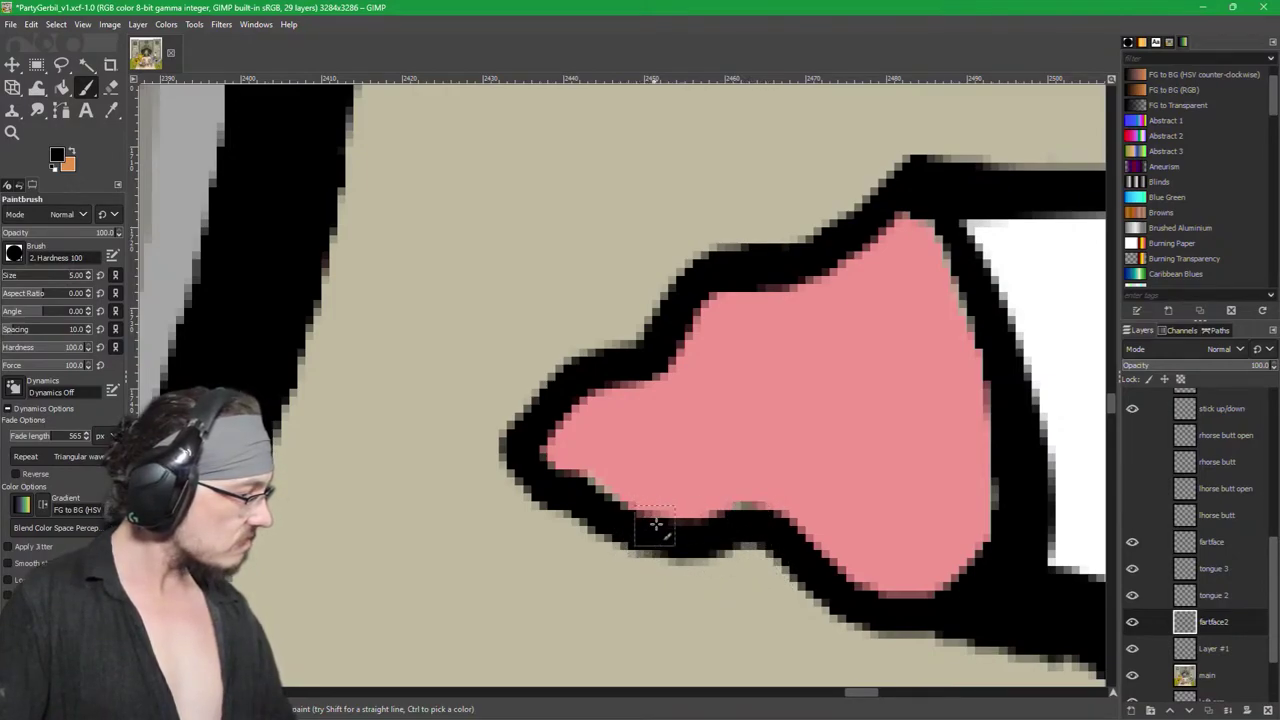
pyautogui.click(744, 524)
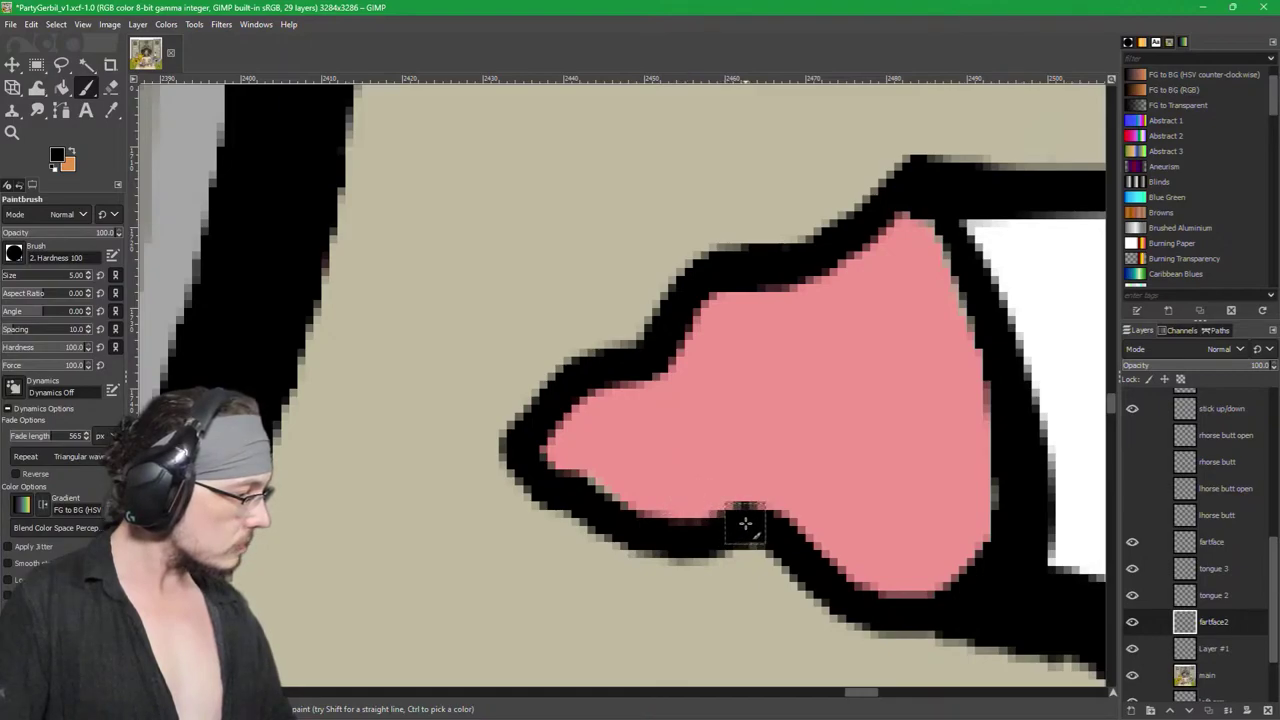
pyautogui.moveTo(677, 537); pyautogui.dragTo(737, 526)
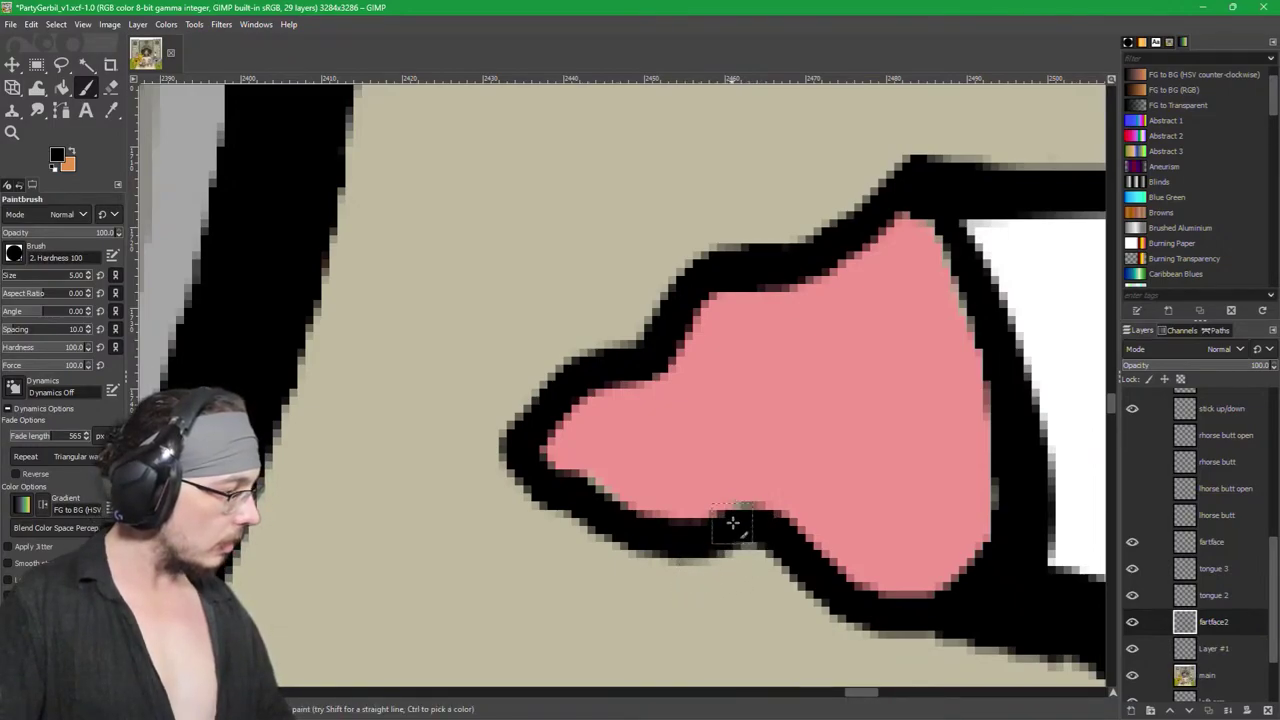
pyautogui.scroll(-1, 69, 277)
pyautogui.moveTo(750, 521)
pyautogui.mouseDown()
pyautogui.moveTo(765, 555)
pyautogui.moveTo(743, 521)
pyautogui.moveTo(680, 545)
pyautogui.moveTo(590, 520)
pyautogui.moveTo(610, 518)
pyautogui.moveTo(587, 502)
pyautogui.mouseUp()
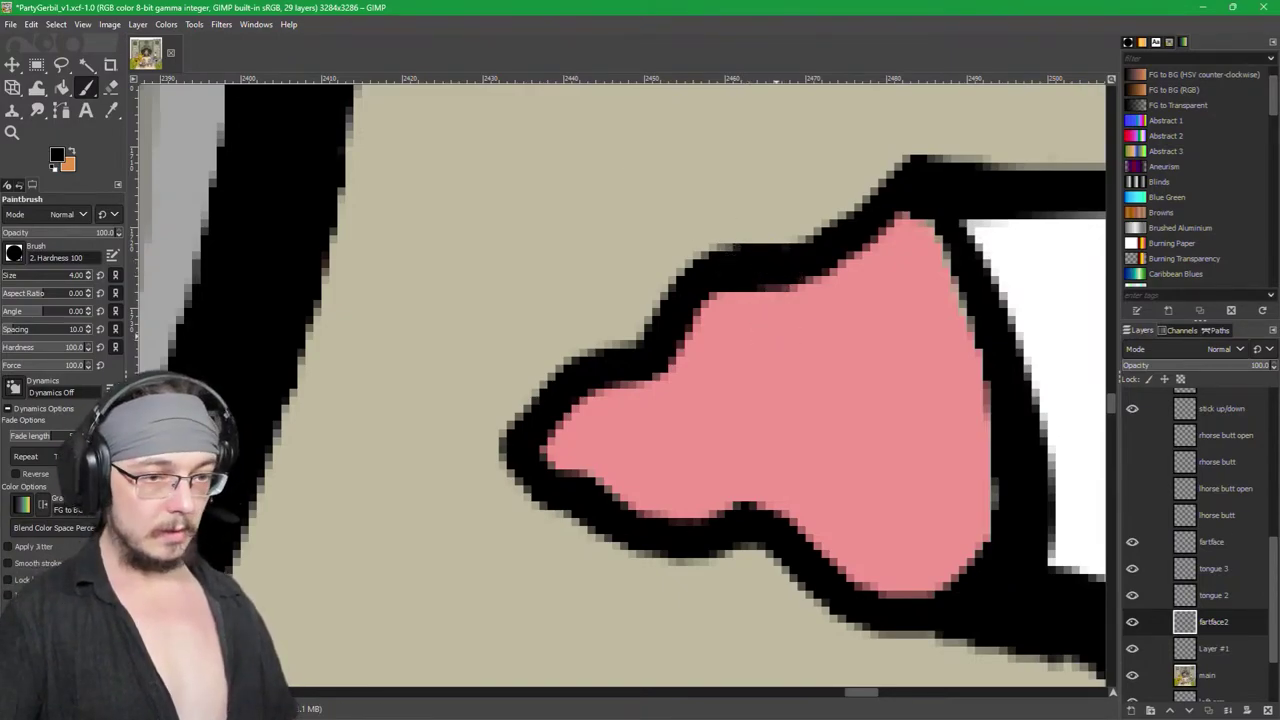
# Step: Pick the beige background colour and try trimming the raised peak of the snout's upper outline with the size 3 brush, undoing the stroke
pyautogui.press('[')
pyautogui.scroll(-1, 578, 440)
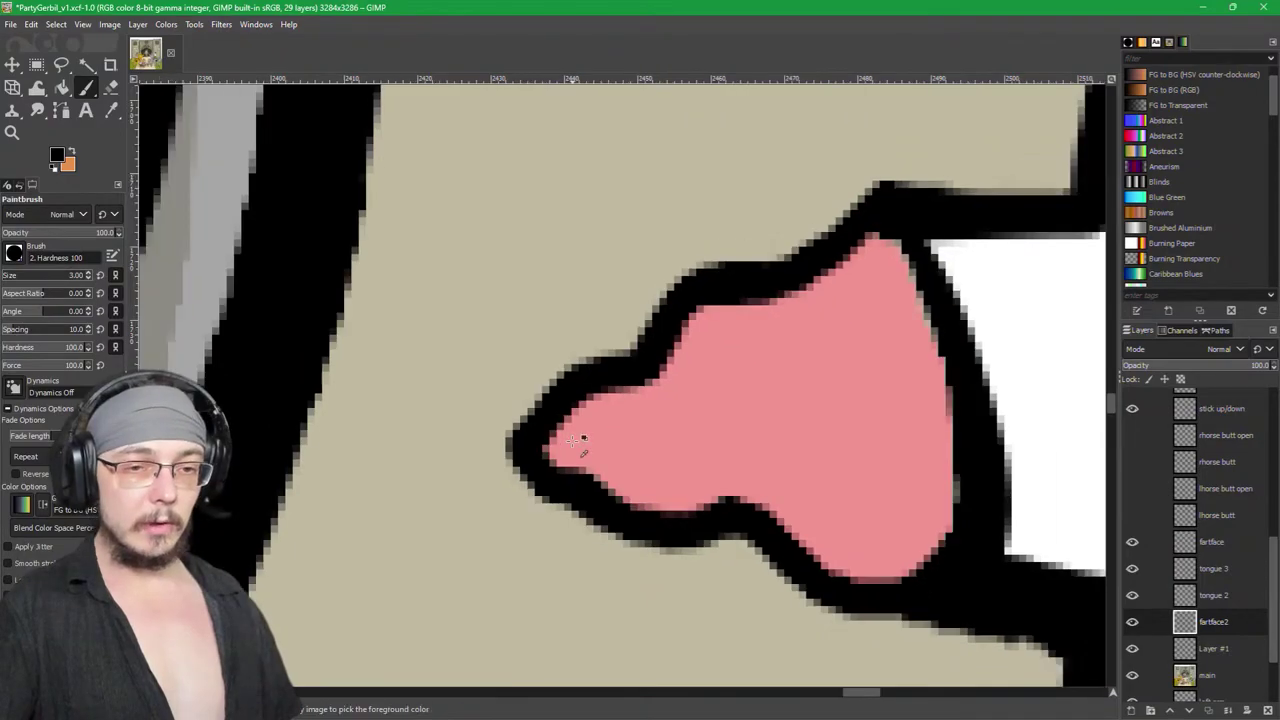
pyautogui.scroll(-3, 580, 440)
pyautogui.scroll(-2, 846, 380)
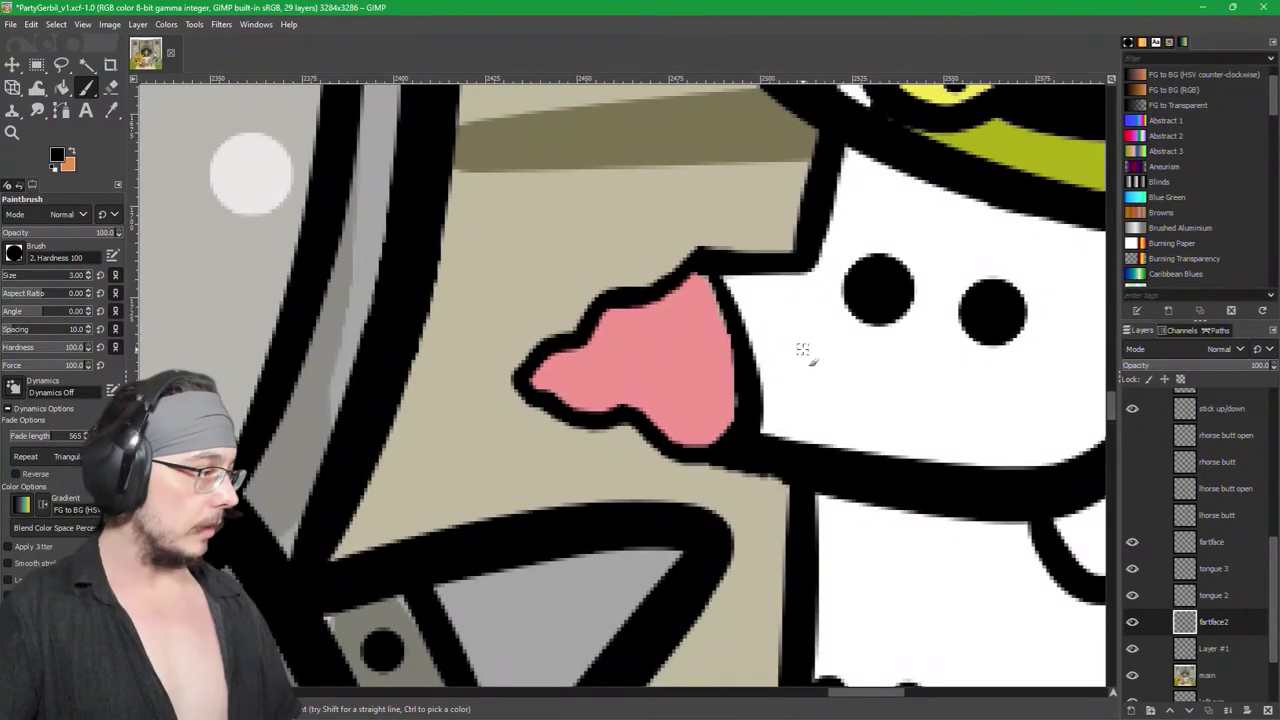
pyautogui.scroll(3, 777, 318)
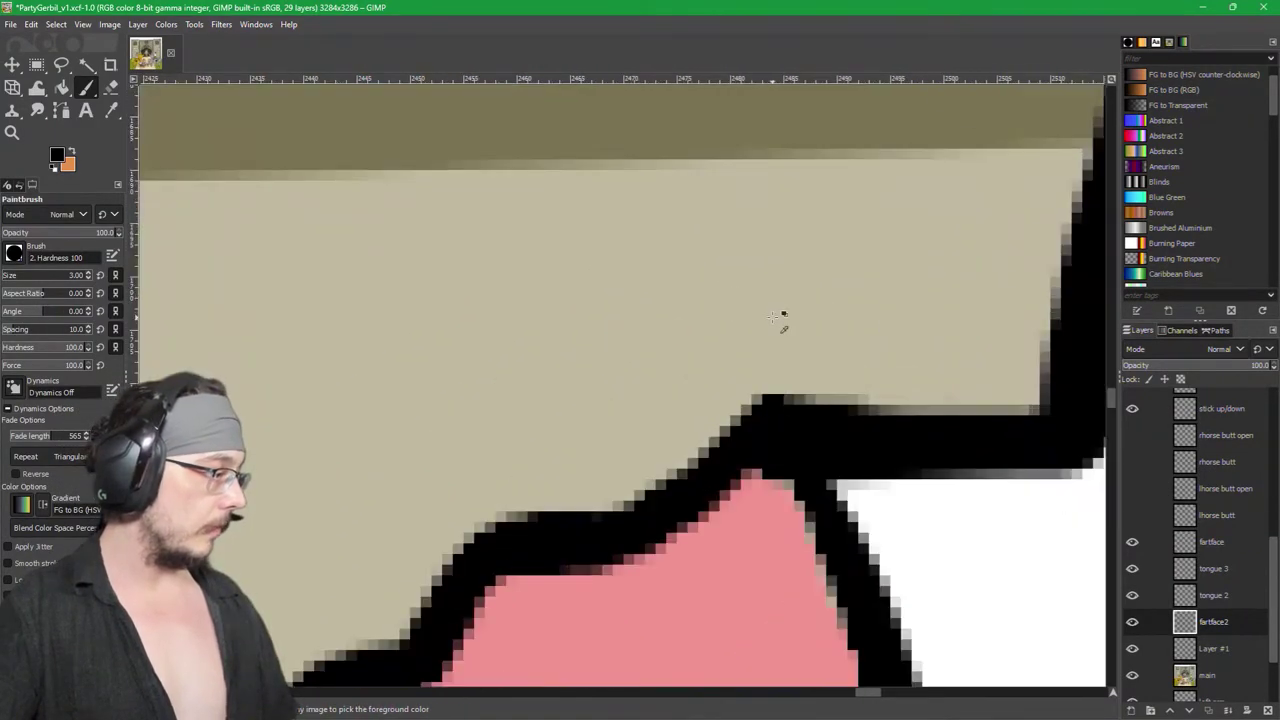
pyautogui.keyDown('ctrl'); pyautogui.click(783, 318); pyautogui.keyUp('ctrl')
pyautogui.moveTo(789, 372)
pyautogui.mouseDown()
pyautogui.moveTo(775, 396)
pyautogui.moveTo(749, 383)
pyautogui.moveTo(866, 383)
pyautogui.mouseUp()
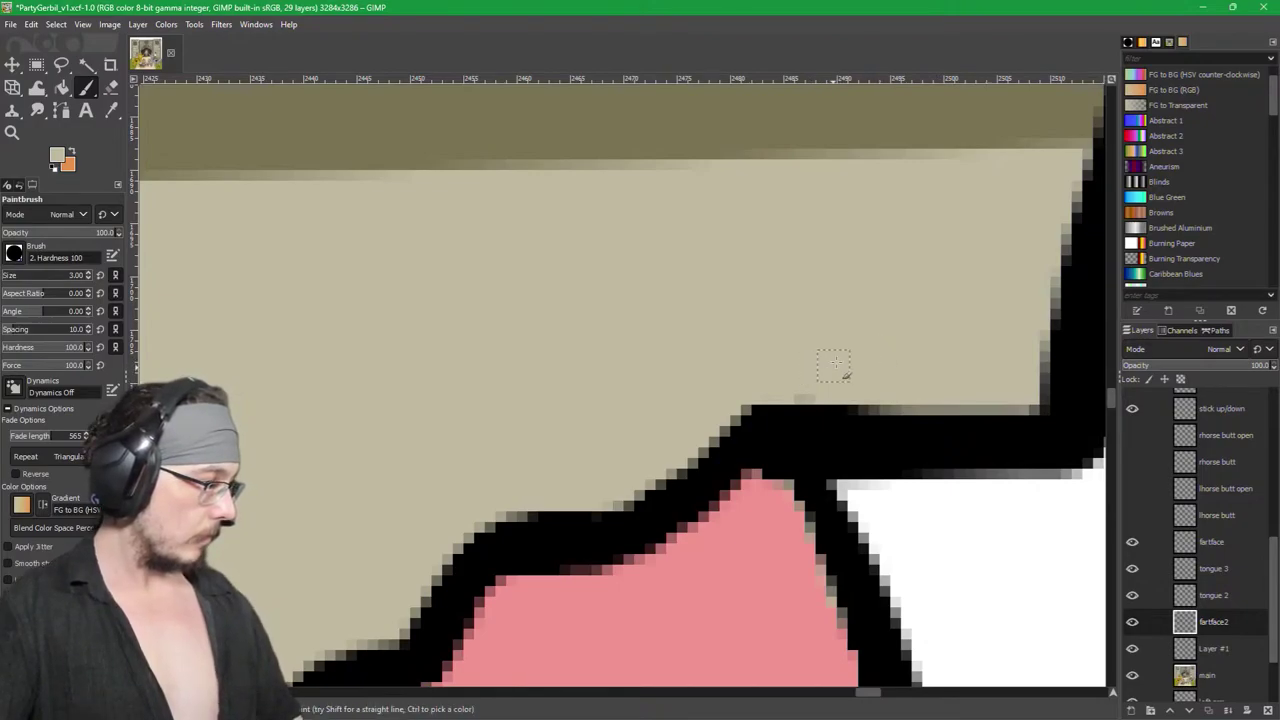
pyautogui.hotkey('ctrl', 'z')
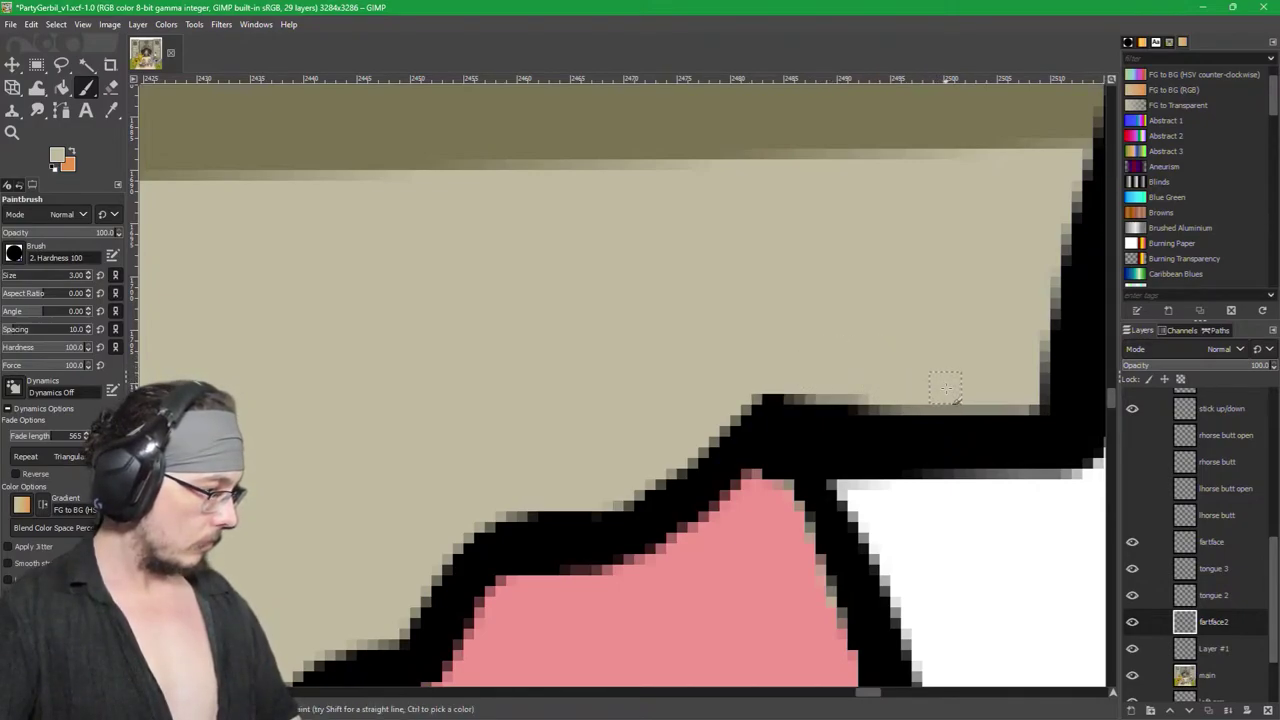
# Step: Try trimming the upper outline's peak and the edge toward the face again with longer beige strokes, undoing them
pyautogui.moveTo(861, 374)
pyautogui.mouseDown()
pyautogui.moveTo(737, 395)
pyautogui.moveTo(853, 380)
pyautogui.moveTo(907, 397)
pyautogui.mouseUp()
pyautogui.hotkey('ctrl', 'z')
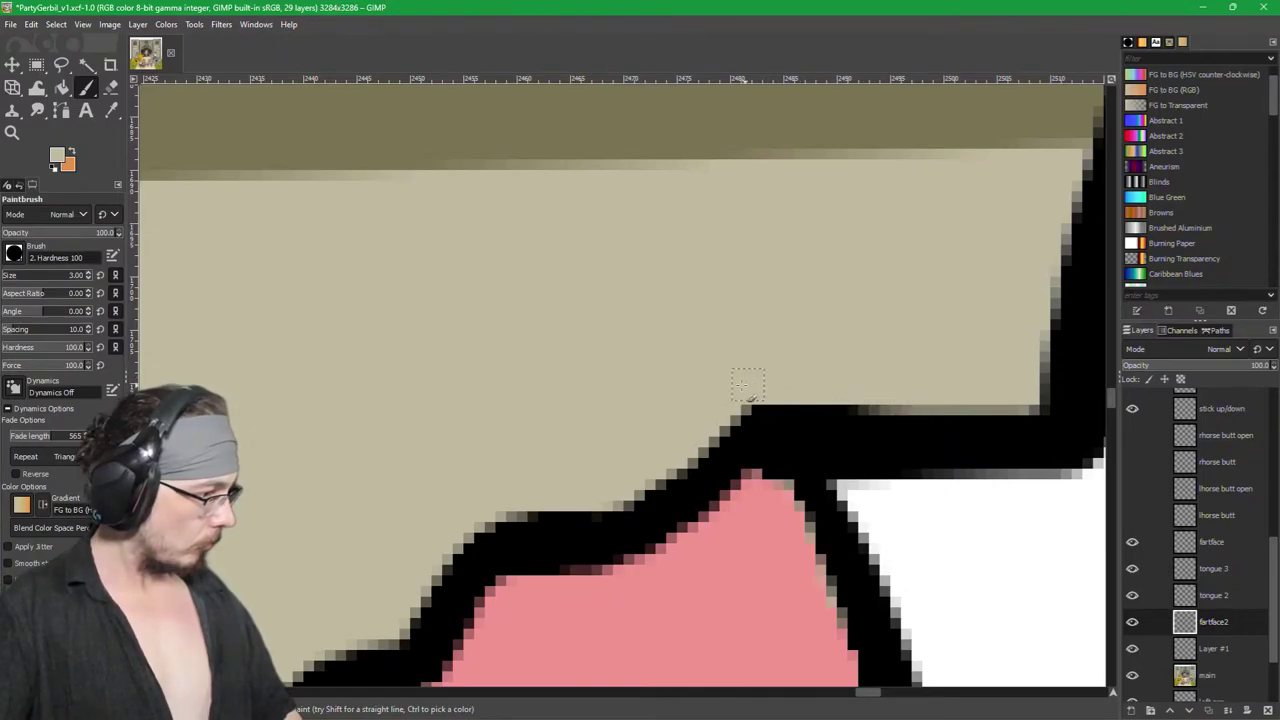
pyautogui.moveTo(714, 402); pyautogui.dragTo(890, 389)
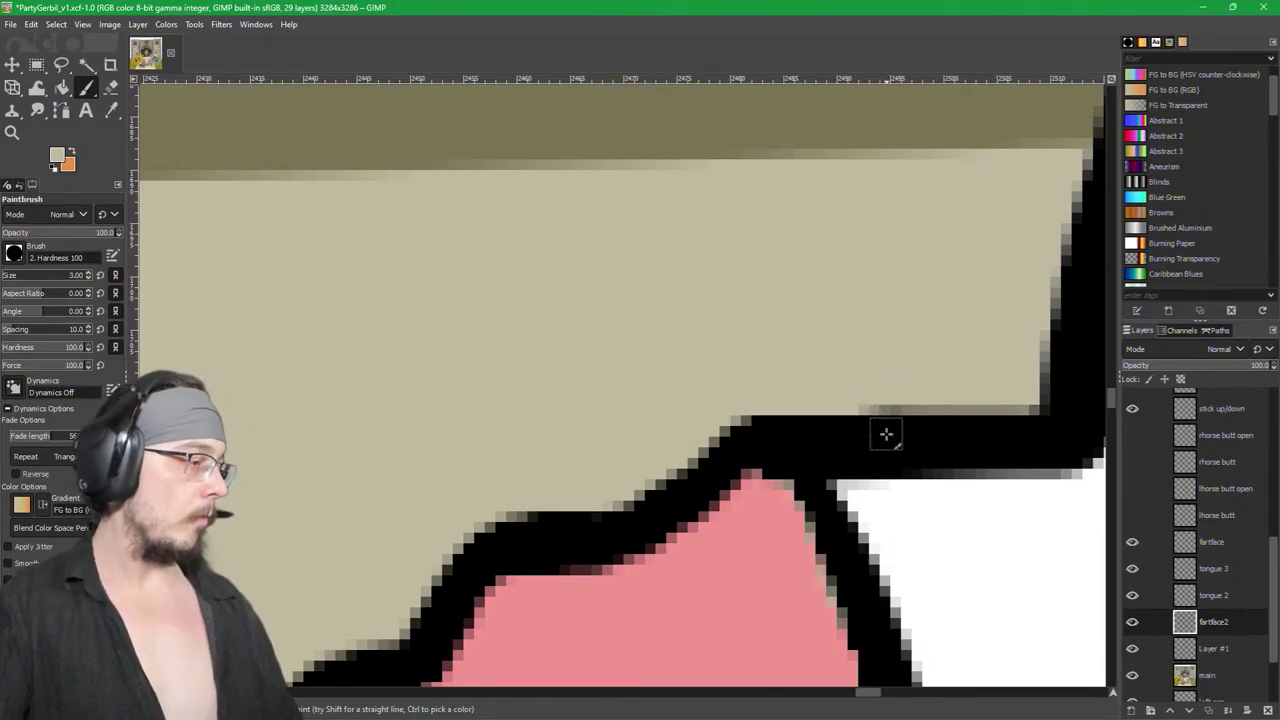
pyautogui.scroll(-3, 886, 434)
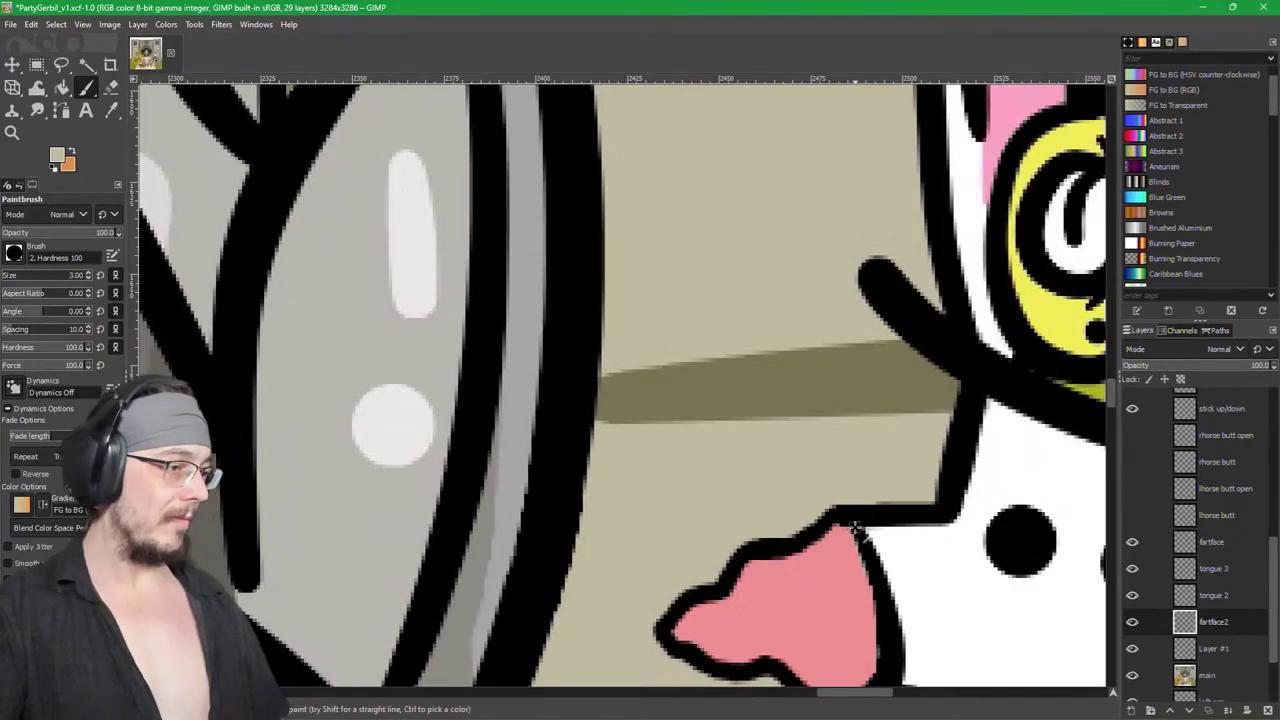
pyautogui.scroll(-2, 900, 575)
pyautogui.scroll(4, 895, 580)
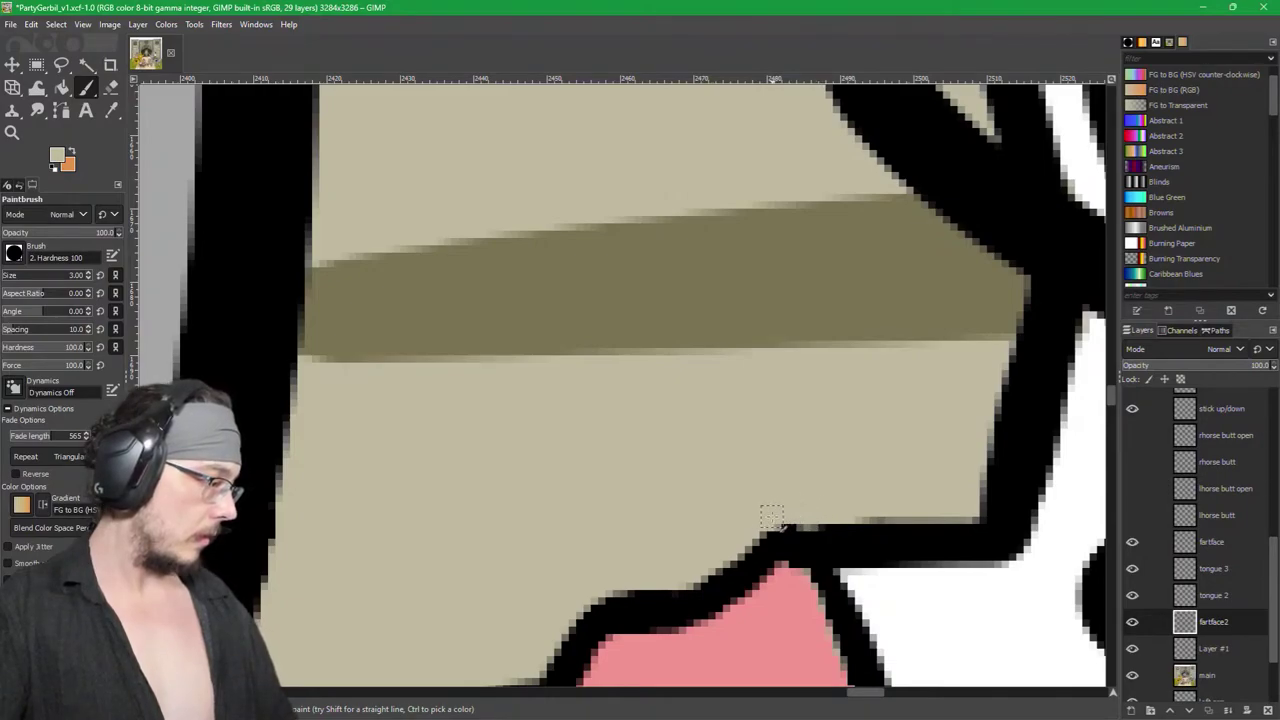
pyautogui.moveTo(838, 500); pyautogui.dragTo(836, 505)
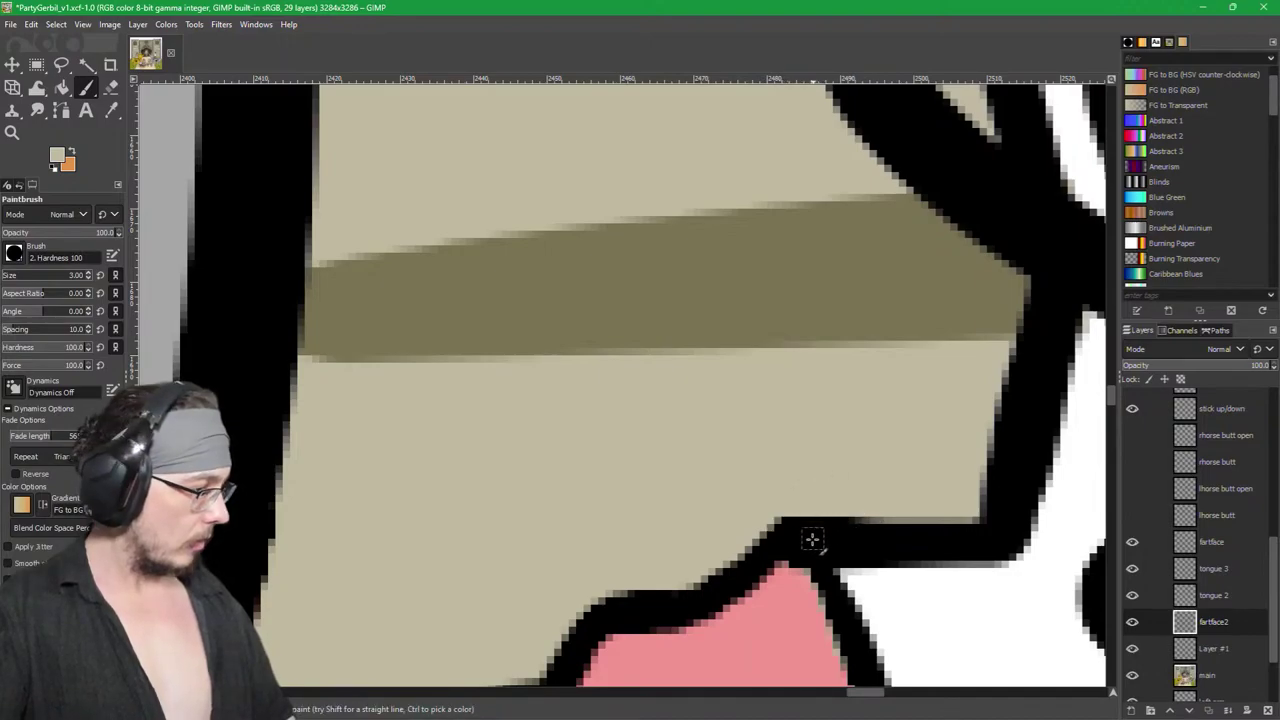
# Step: Soften the peak of the snout's upper outline in beige with the size 3 brush and check the retouched snout
pyautogui.press(']')
pyautogui.keyDown('ctrl'); pyautogui.click(718, 580); pyautogui.keyUp('ctrl')
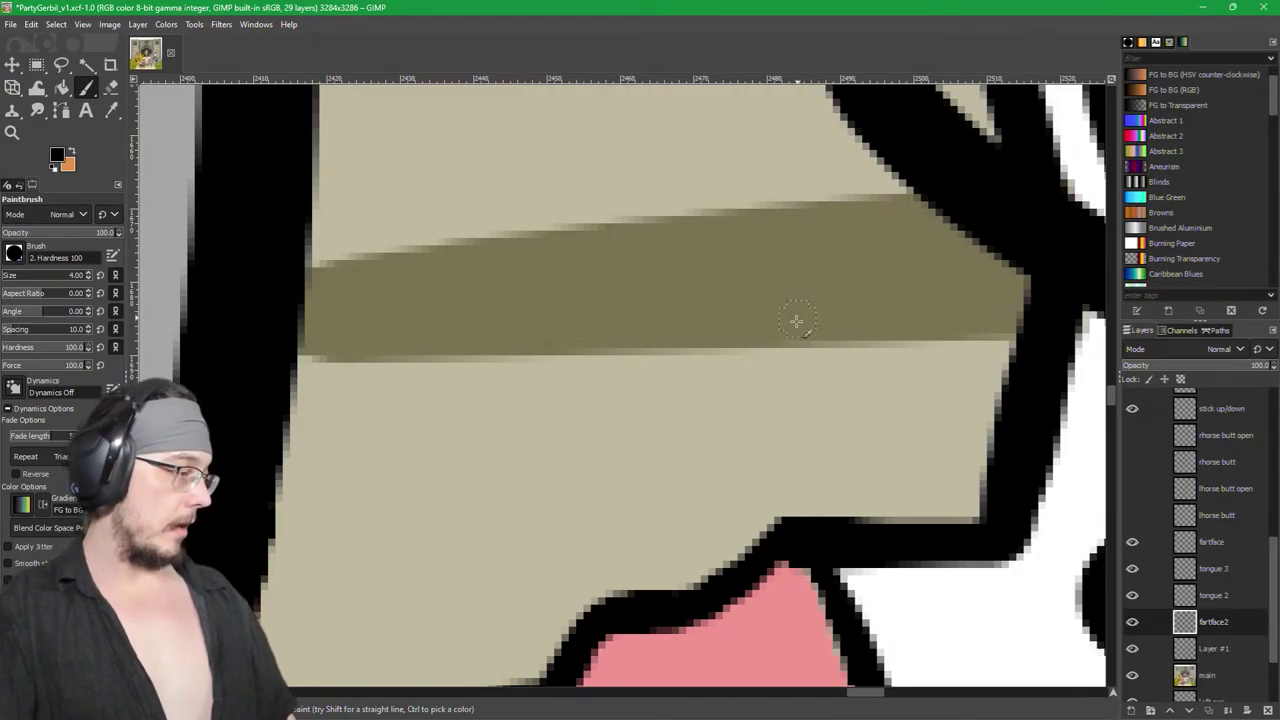
pyautogui.keyDown('ctrl'); pyautogui.click(800, 434); pyautogui.keyUp('ctrl')
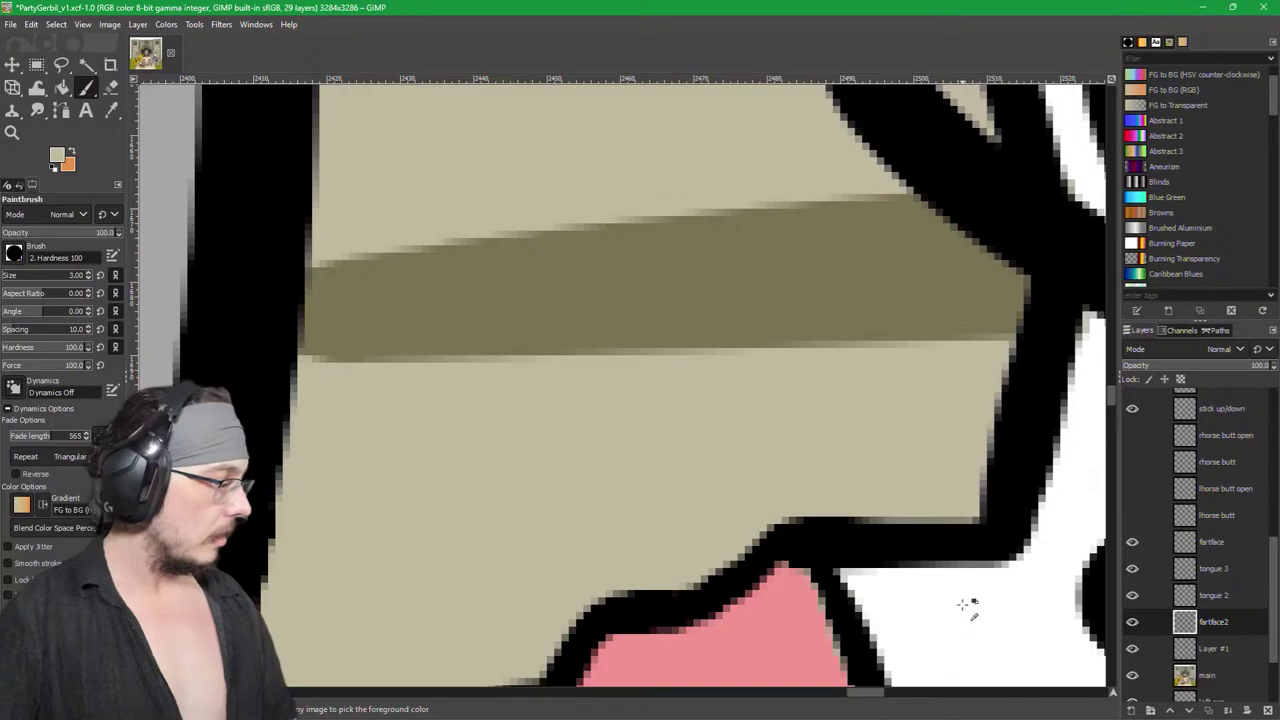
pyautogui.press('2')
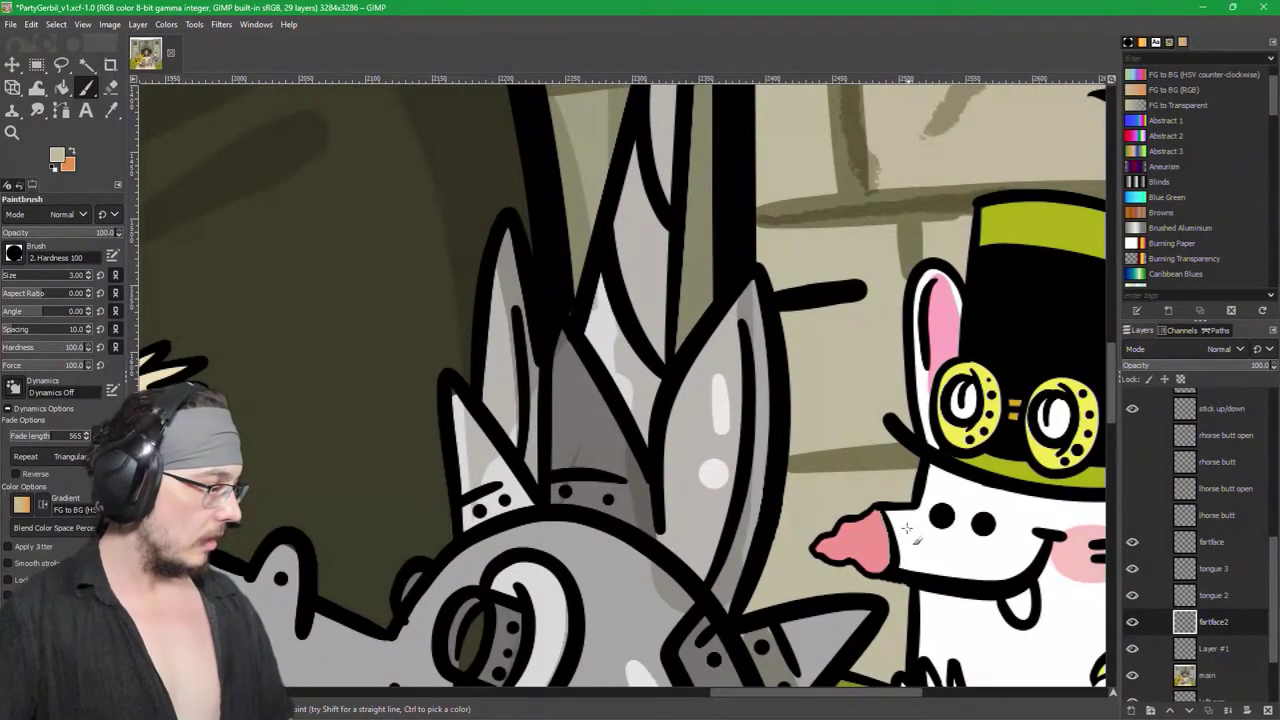
pyautogui.keyDown('ctrl'); pyautogui.scroll(2, 907, 528); pyautogui.keyUp('ctrl')
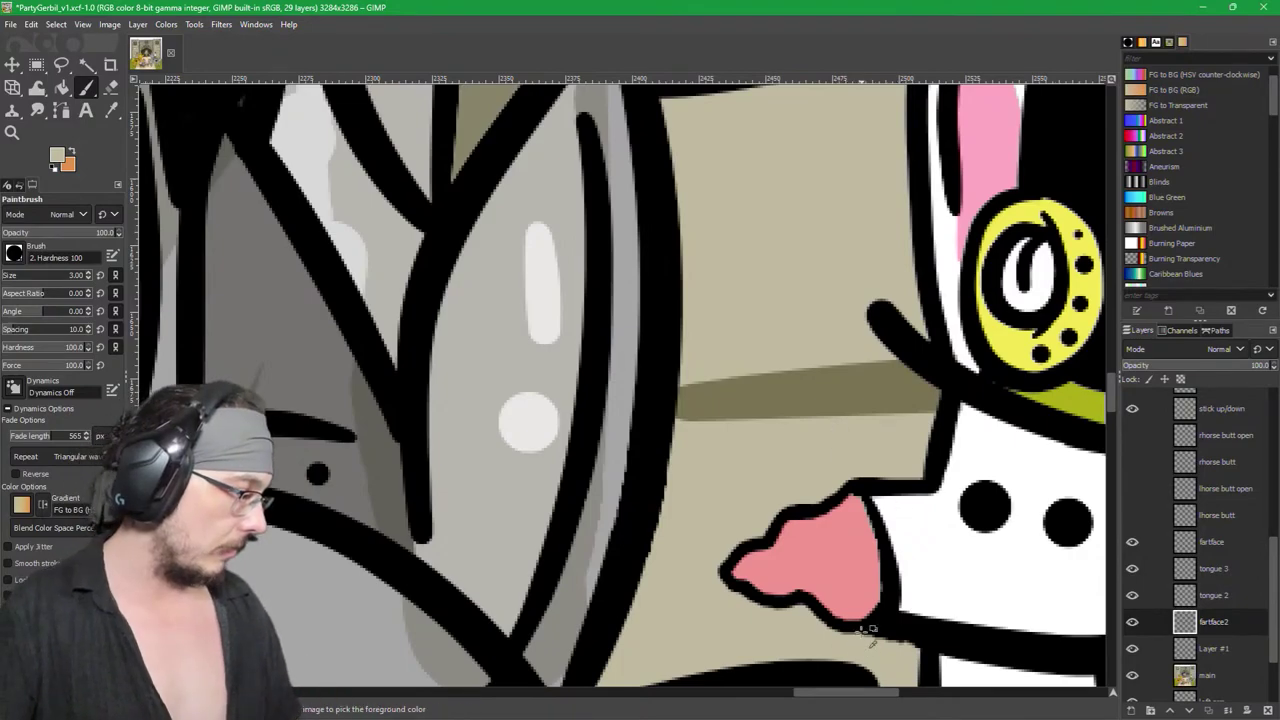
pyautogui.scroll(-3, 628, 478)
pyautogui.hscroll(5, 628, 478)
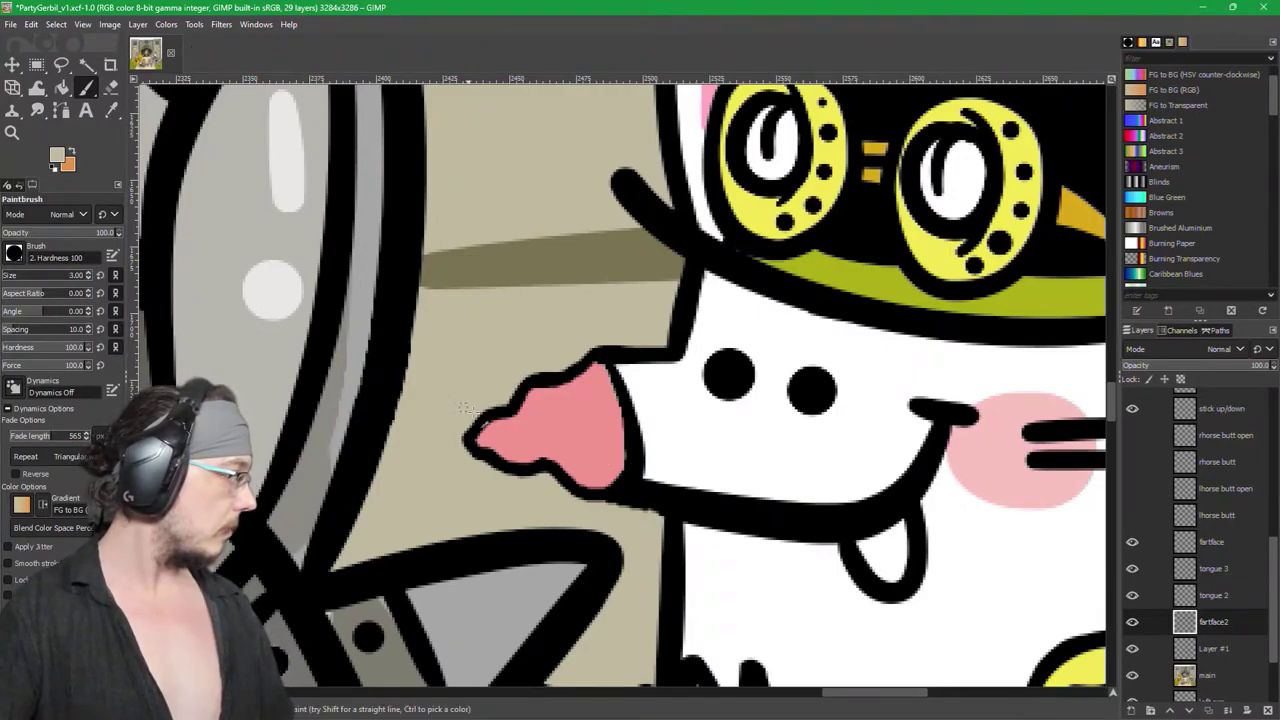
# Step: Pick the snout's pink and extend its fill into the thick black edge toward the face with the size 4 brush
pyautogui.scroll(5, 371, 306)
pyautogui.keyDown('ctrl'); pyautogui.click(512, 320); pyautogui.keyUp('ctrl')
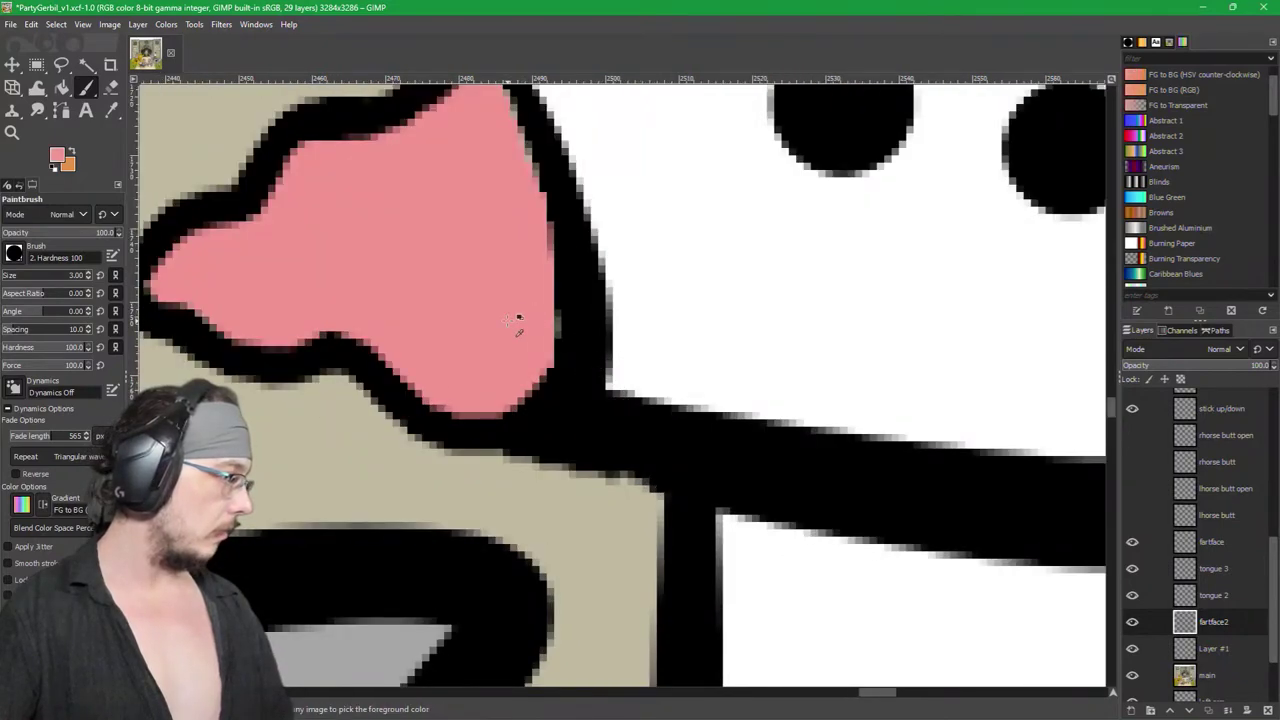
pyautogui.press(']')
pyautogui.keyDown('ctrl'); pyautogui.click(688, 230); pyautogui.keyUp('ctrl')
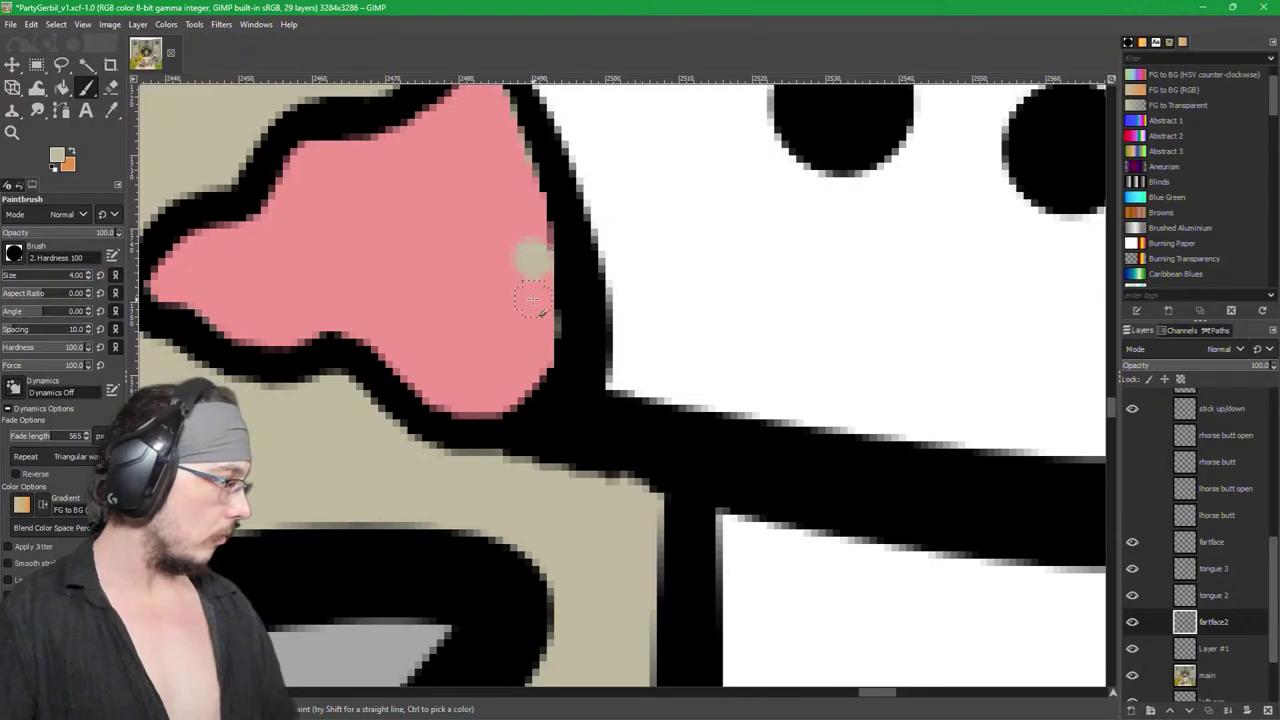
pyautogui.hotkey('ctrl', 'z')
pyautogui.keyDown('ctrl'); pyautogui.click(528, 303); pyautogui.keyUp('ctrl')
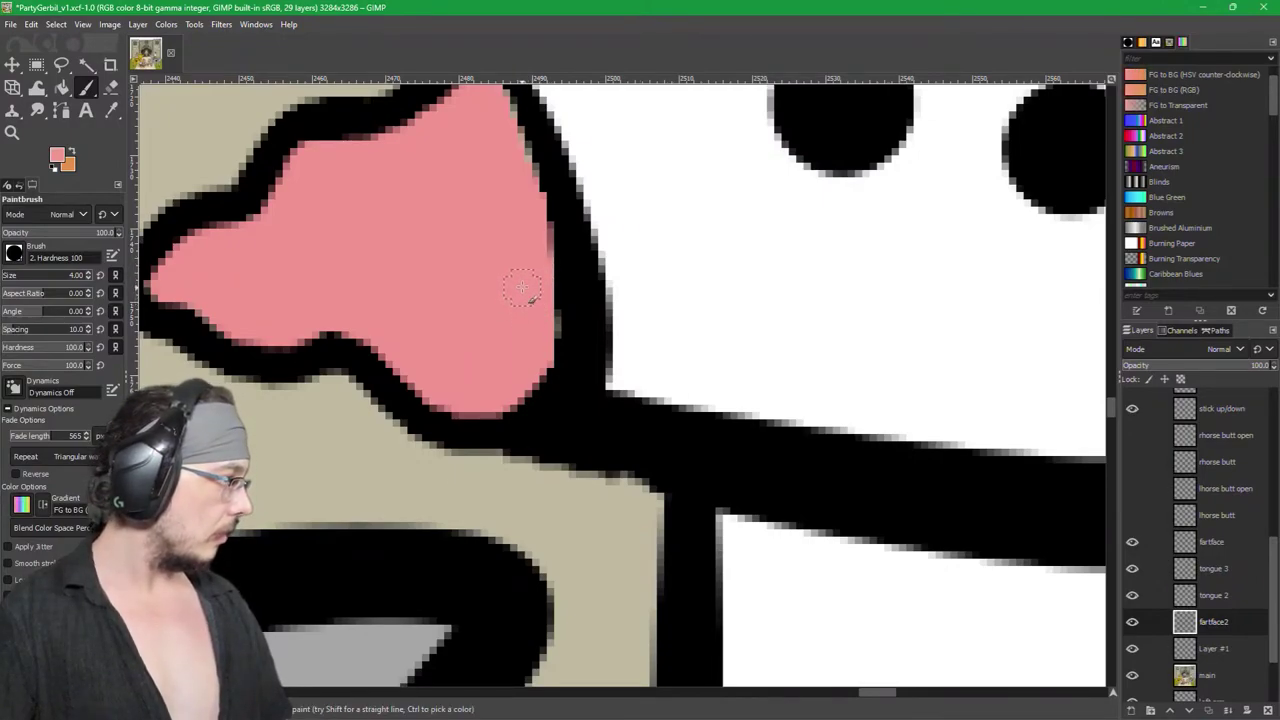
pyautogui.moveTo(535, 265)
pyautogui.mouseDown()
pyautogui.moveTo(556, 306)
pyautogui.moveTo(534, 370)
pyautogui.mouseUp()
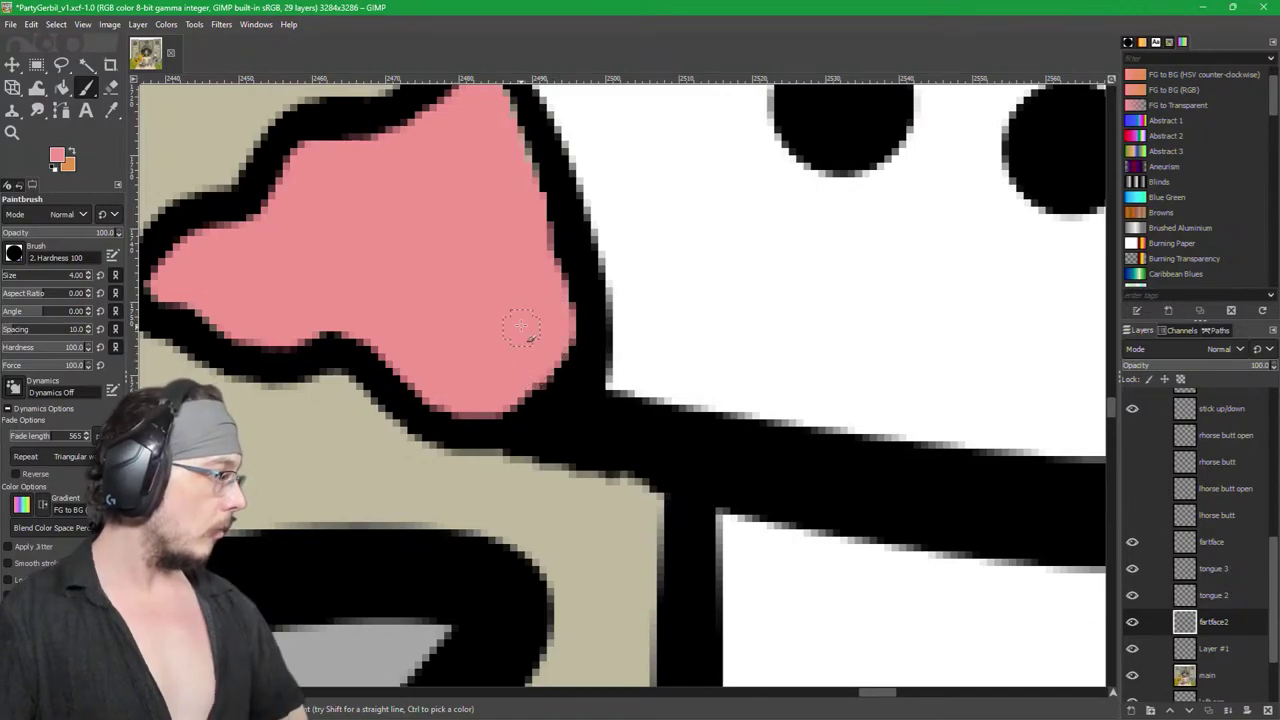
pyautogui.moveTo(525, 218); pyautogui.dragTo(548, 290)
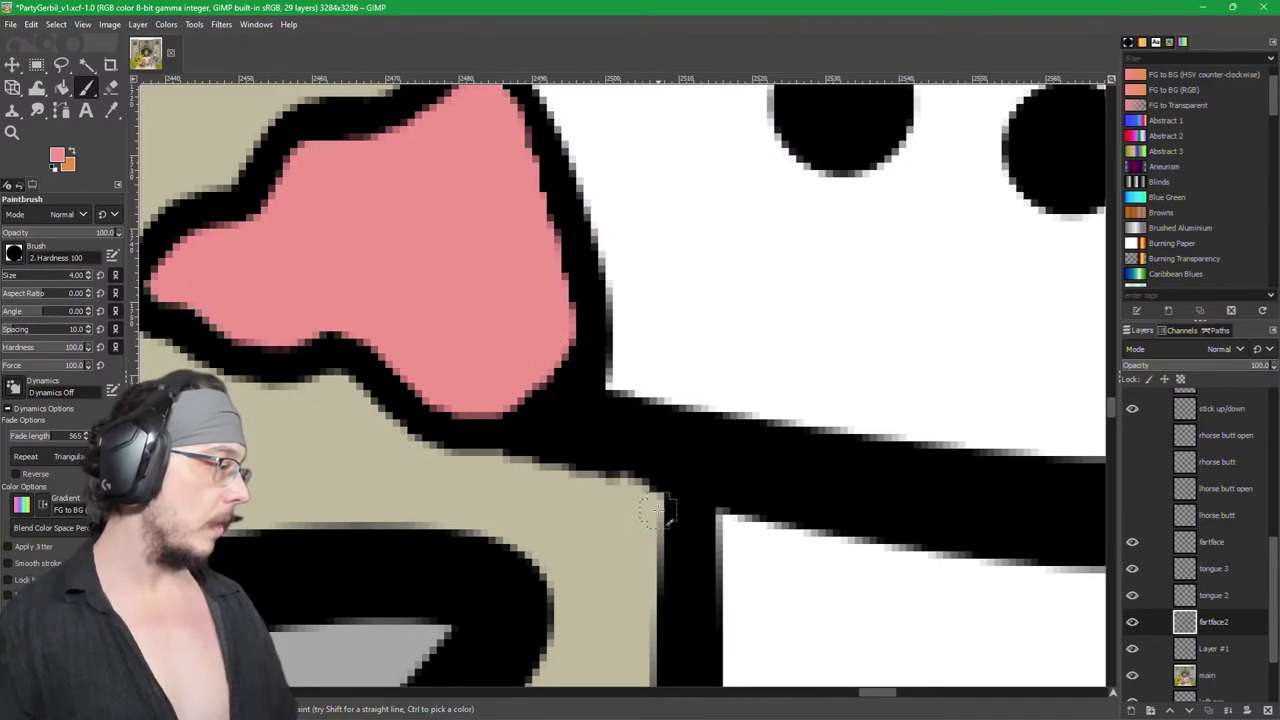
# Step: Cover the end of the smile line overlapping the cheek in the blush's light pink, undoing the excess strokes
pyautogui.scroll(-2, 1200, 500)
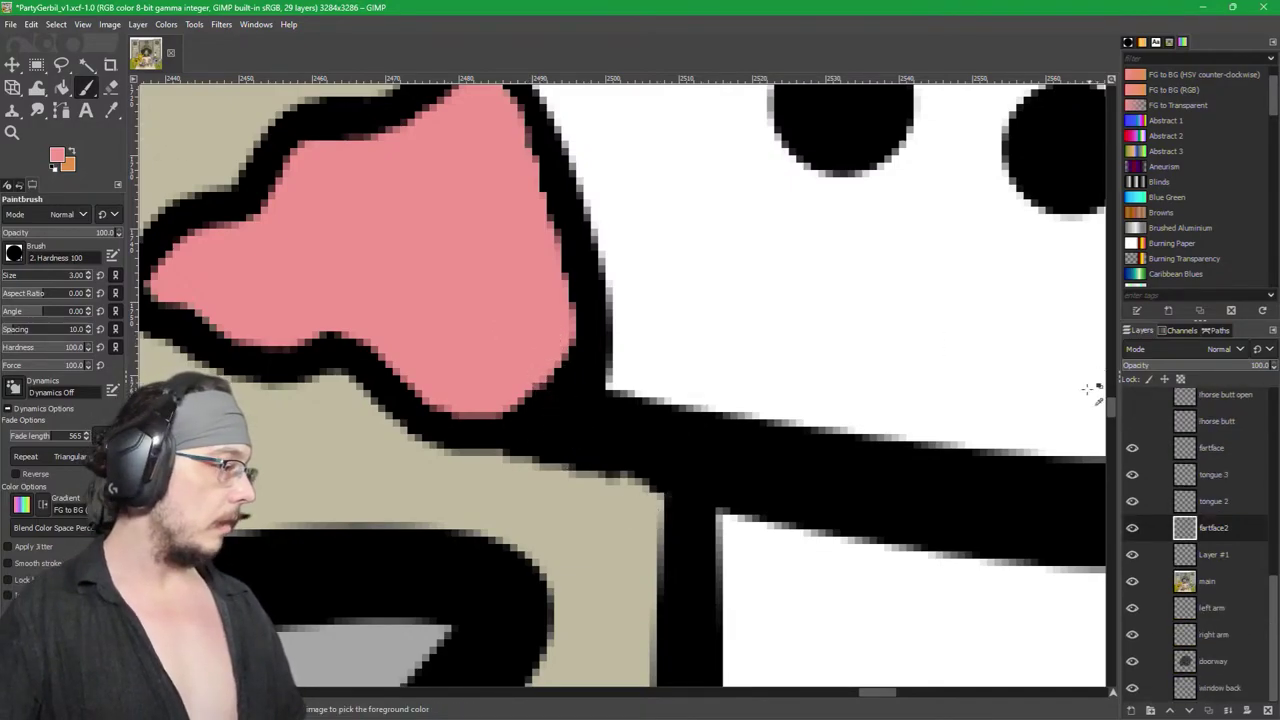
pyautogui.scroll(-2, 800, 418)
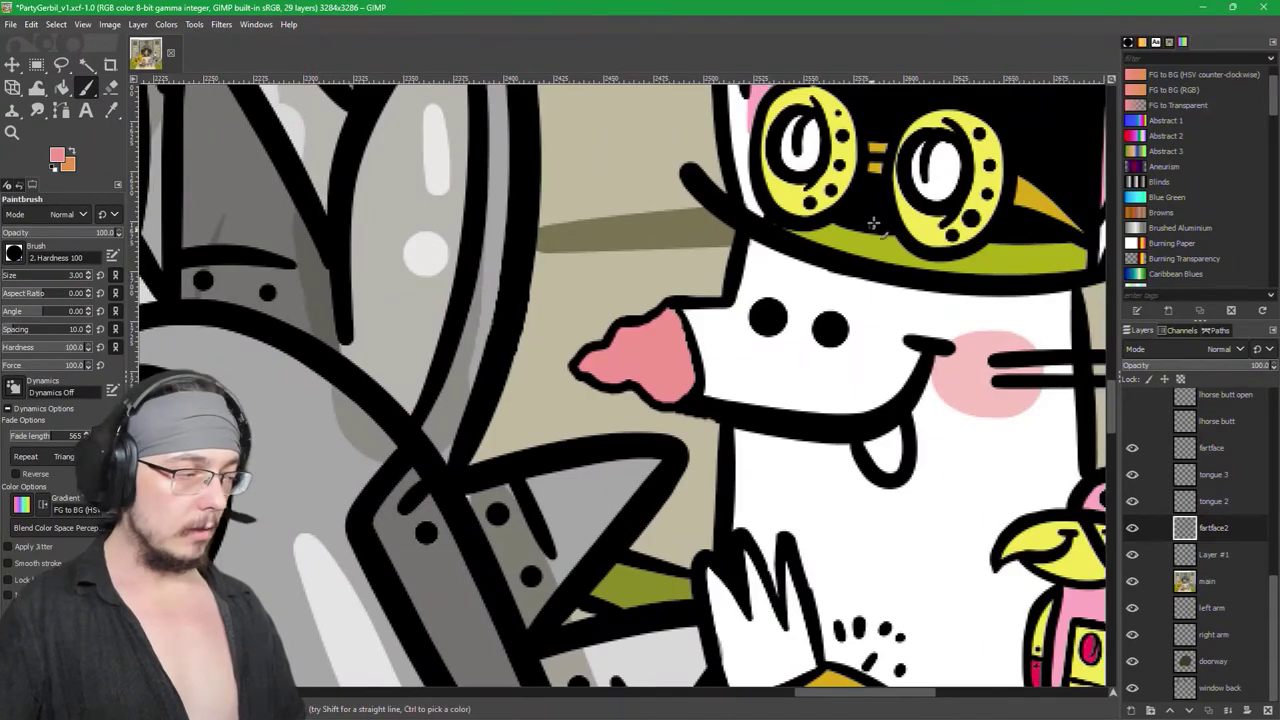
pyautogui.scroll(-1, 790, 345)
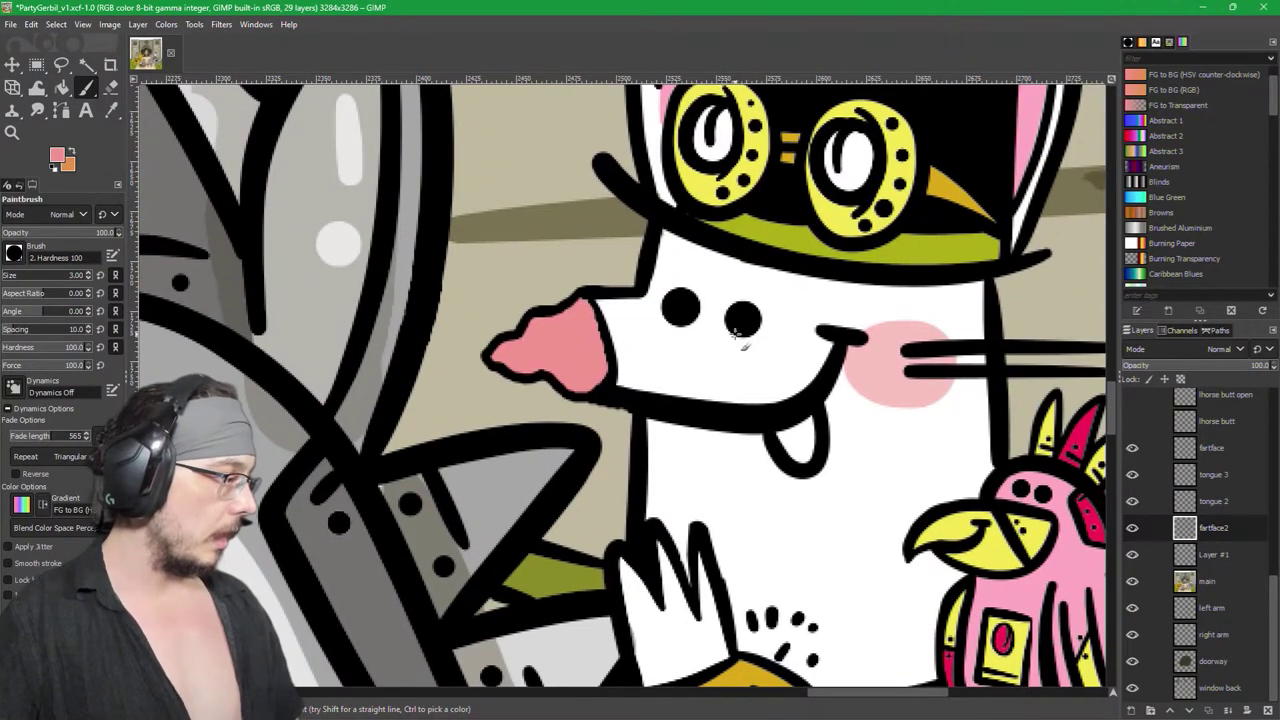
pyautogui.scroll(3, 757, 374)
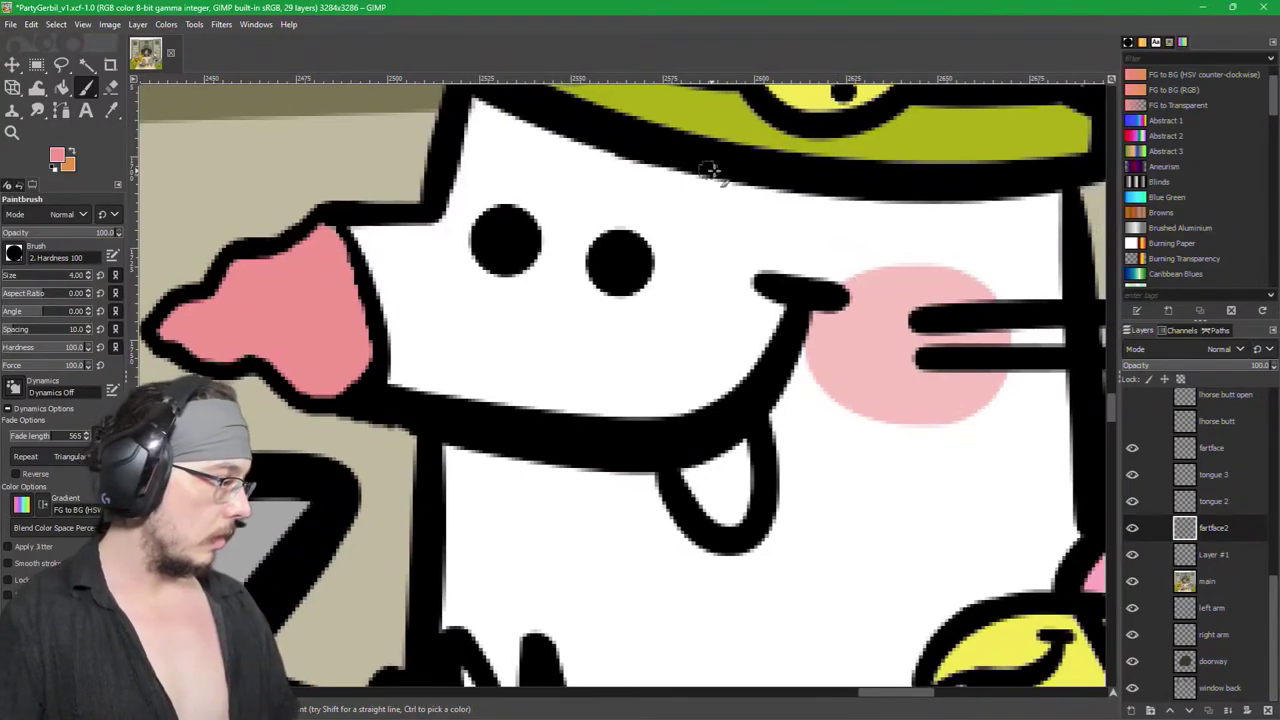
pyautogui.press(']')
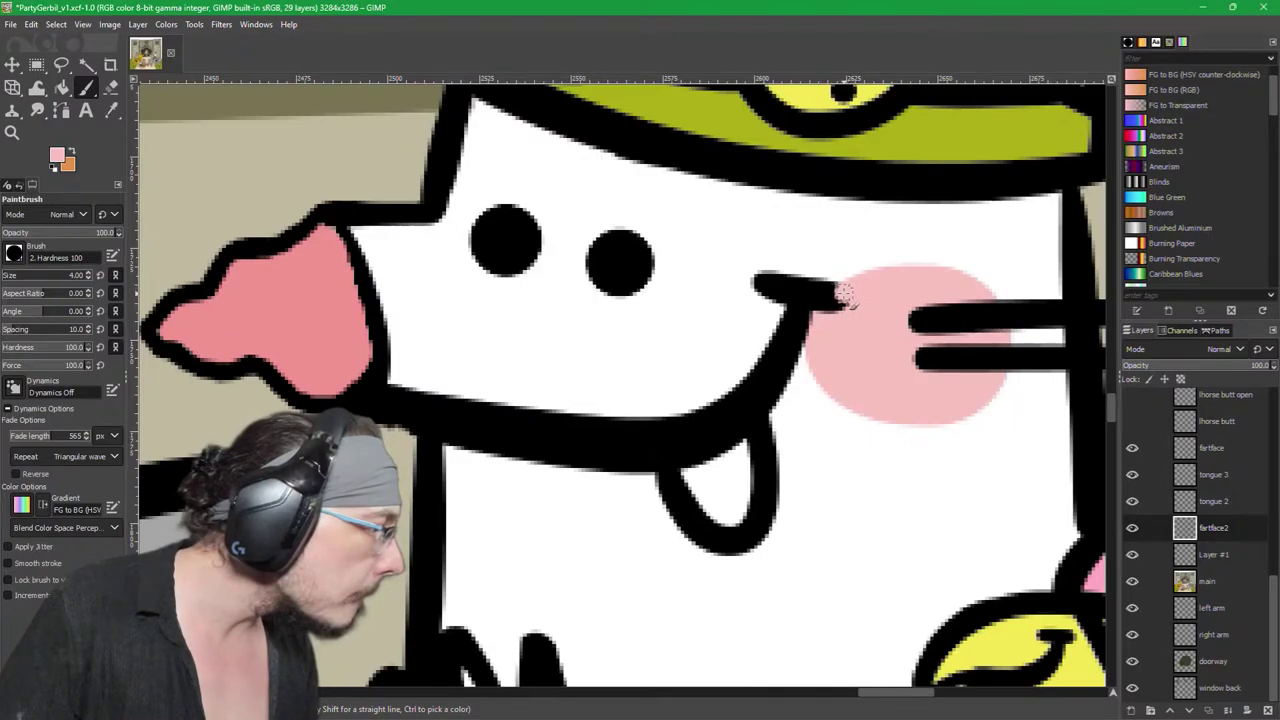
pyautogui.moveTo(836, 298); pyautogui.dragTo(818, 350)
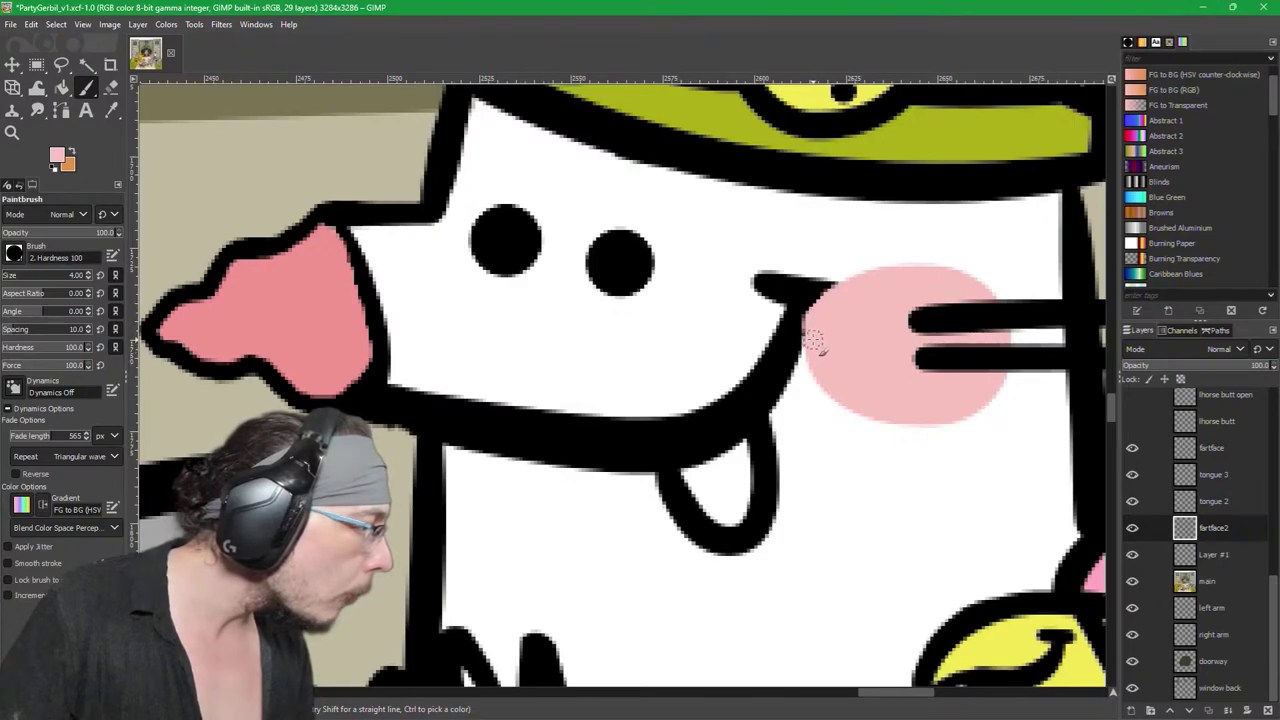
pyautogui.hotkey('ctrl', 'z')
pyautogui.hotkey('ctrl', 'z')
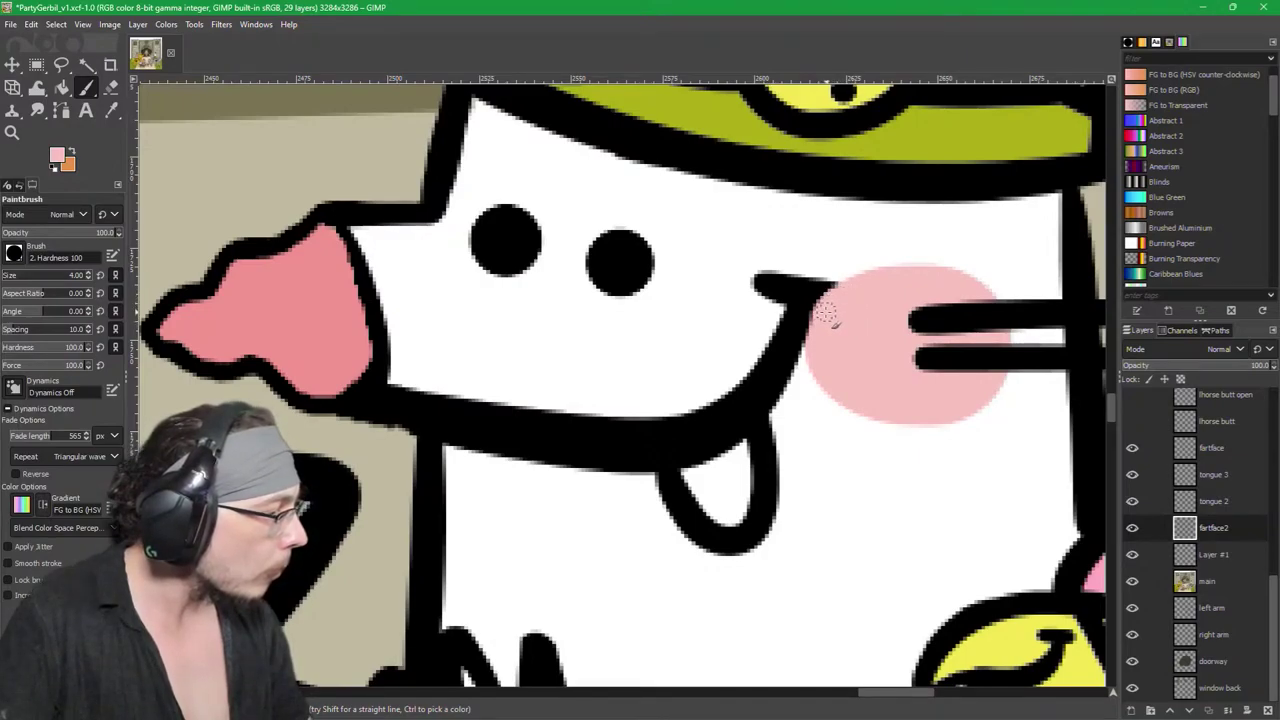
# Step: Pick white and paint out the smile's curved corner and the tongue with the size 4 brush
pyautogui.keyDown('ctrl'); pyautogui.click(834, 254); pyautogui.keyUp('ctrl')
pyautogui.moveTo(834, 268)
pyautogui.mouseDown()
pyautogui.moveTo(800, 294)
pyautogui.moveTo(802, 277)
pyautogui.moveTo(753, 282)
pyautogui.moveTo(783, 290)
pyautogui.moveTo(773, 326)
pyautogui.moveTo(846, 258)
pyautogui.moveTo(812, 289)
pyautogui.mouseUp()
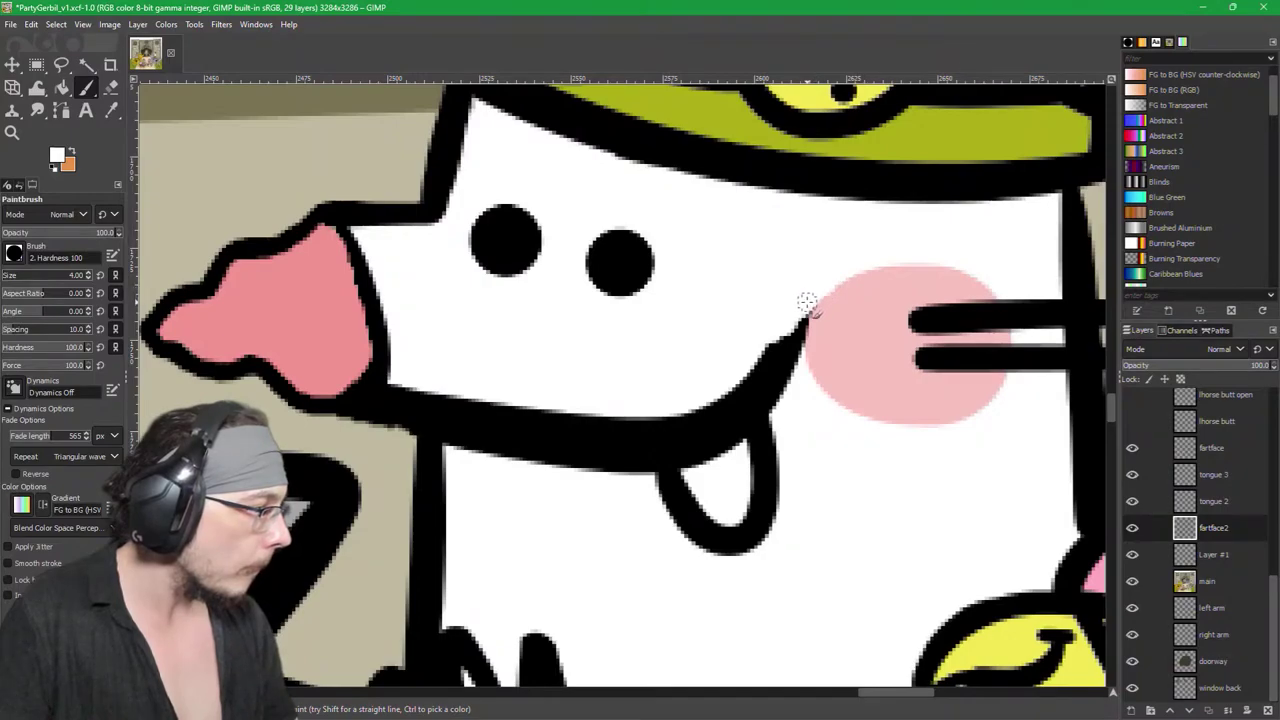
pyautogui.moveTo(800, 317)
pyautogui.mouseDown()
pyautogui.moveTo(798, 373)
pyautogui.moveTo(778, 328)
pyautogui.moveTo(770, 368)
pyautogui.moveTo(799, 394)
pyautogui.moveTo(773, 383)
pyautogui.moveTo(782, 395)
pyautogui.moveTo(762, 402)
pyautogui.moveTo(784, 451)
pyautogui.moveTo(775, 393)
pyautogui.moveTo(761, 424)
pyautogui.moveTo(771, 447)
pyautogui.moveTo(742, 409)
pyautogui.moveTo(761, 521)
pyautogui.moveTo(763, 455)
pyautogui.moveTo(736, 449)
pyautogui.moveTo(753, 539)
pyautogui.moveTo(745, 496)
pyautogui.moveTo(700, 424)
pyautogui.moveTo(713, 549)
pyautogui.moveTo(698, 550)
pyautogui.moveTo(673, 482)
pyautogui.mouseUp()
pyautogui.moveTo(749, 517); pyautogui.dragTo(797, 551)
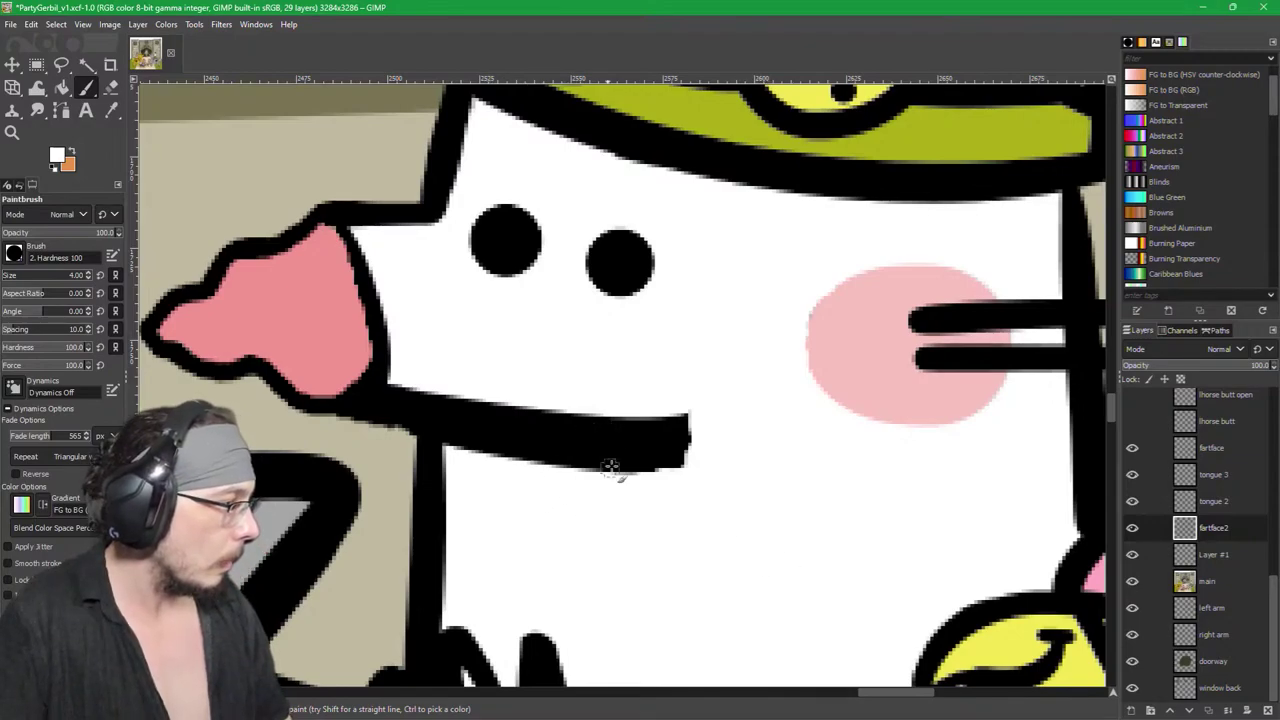
# Step: Trim the remaining mouth line in white along its upper and lower edges into a thin, shorter line
pyautogui.click(658, 452)
pyautogui.moveTo(482, 394); pyautogui.dragTo(514, 398)
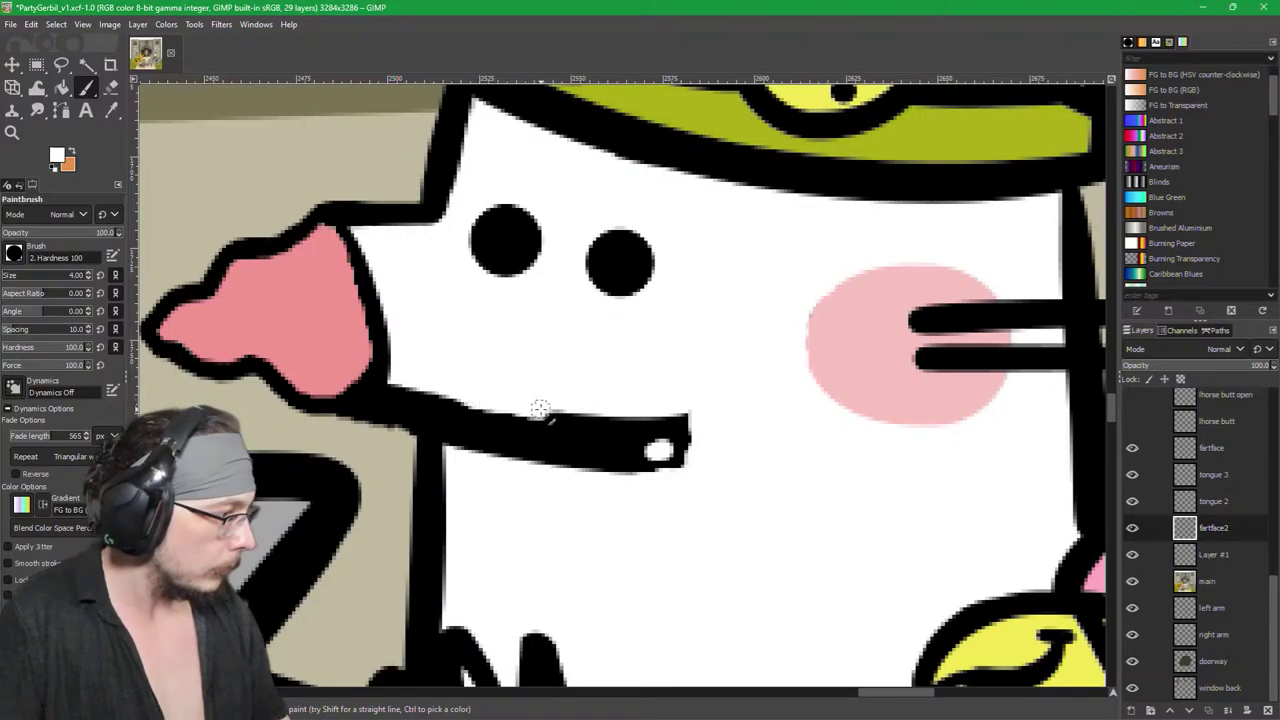
pyautogui.moveTo(596, 414); pyautogui.dragTo(723, 414)
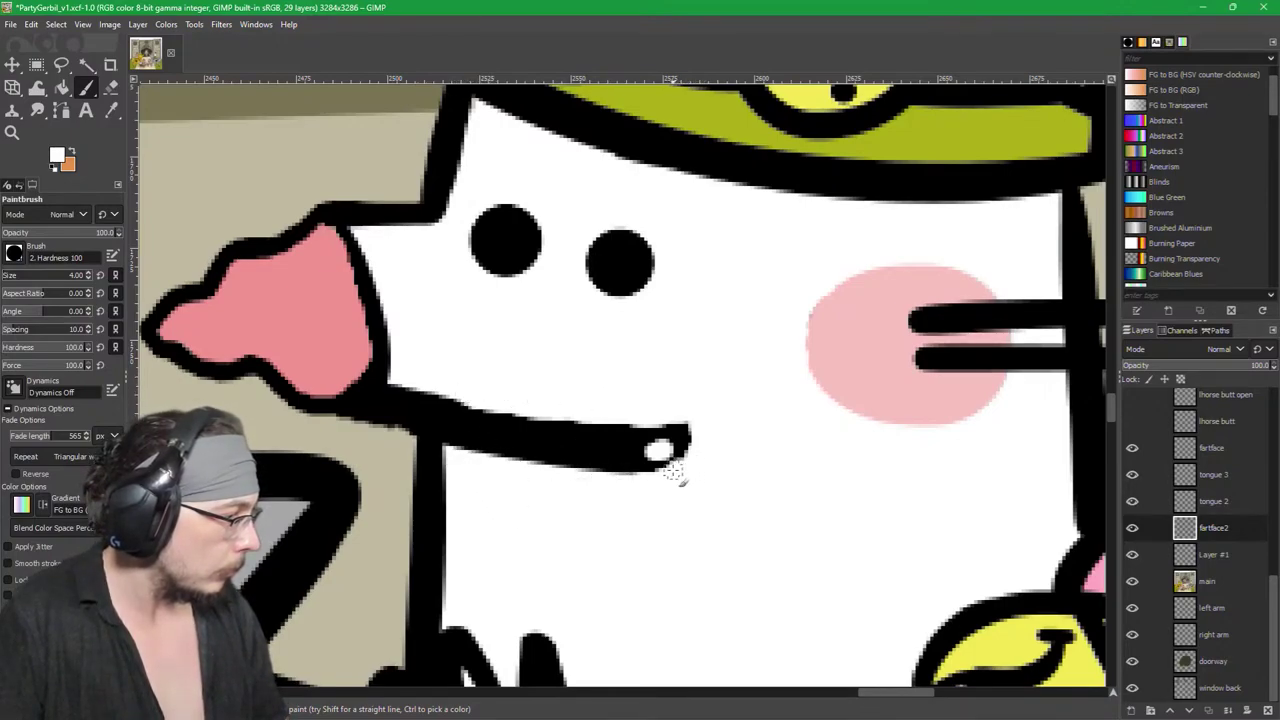
pyautogui.moveTo(646, 474)
pyautogui.mouseDown()
pyautogui.moveTo(460, 459)
pyautogui.moveTo(656, 455)
pyautogui.moveTo(623, 470)
pyautogui.moveTo(578, 471)
pyautogui.moveTo(685, 451)
pyautogui.moveTo(715, 429)
pyautogui.moveTo(658, 454)
pyautogui.moveTo(661, 433)
pyautogui.moveTo(706, 430)
pyautogui.moveTo(678, 438)
pyautogui.moveTo(491, 406)
pyautogui.mouseUp()
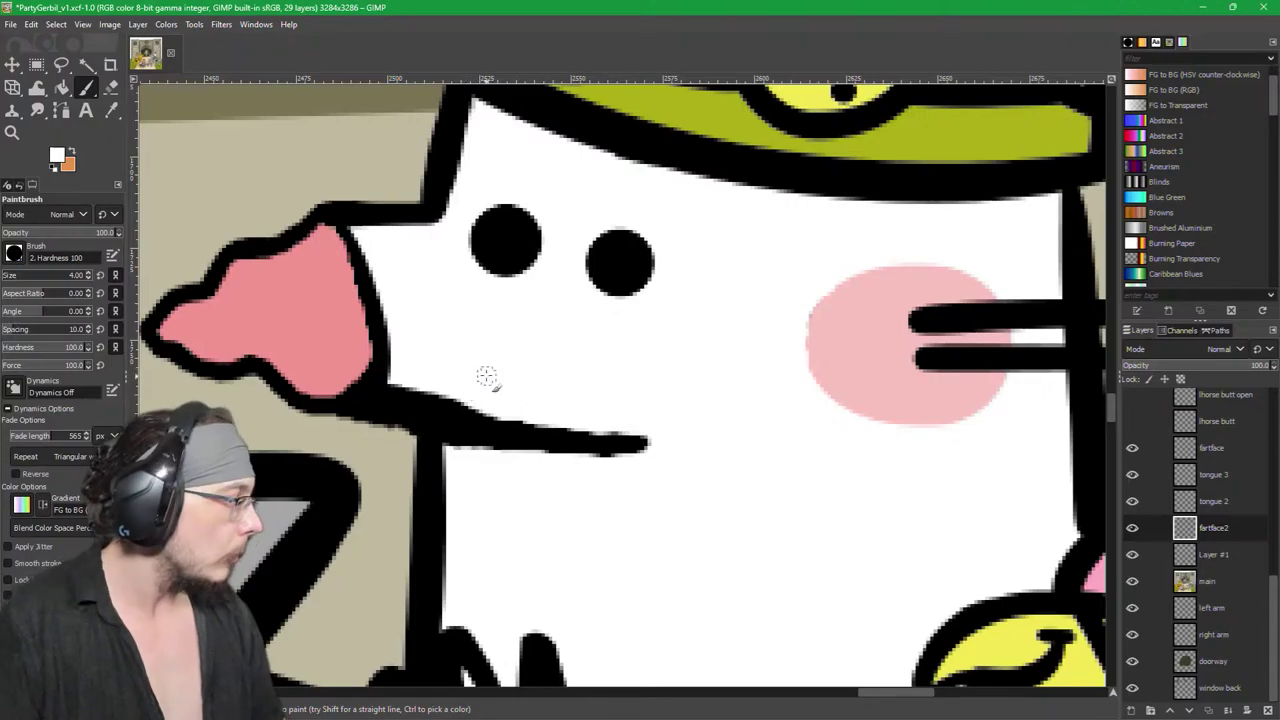
# Step: Smooth the mouth line's edges in white with Smooth stroke enabled, switch it off and pick pink at brush size 3
pyautogui.click(45, 563)
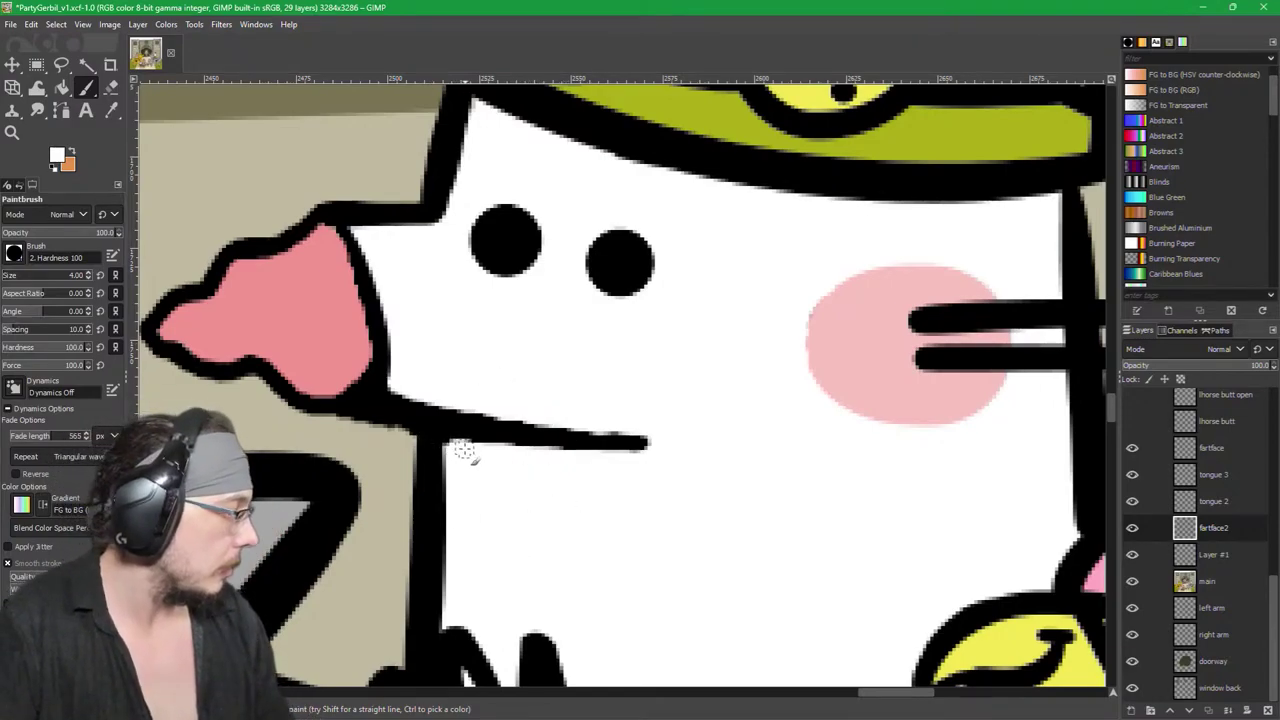
pyautogui.press('[')
pyautogui.press('[')
pyautogui.press('[')
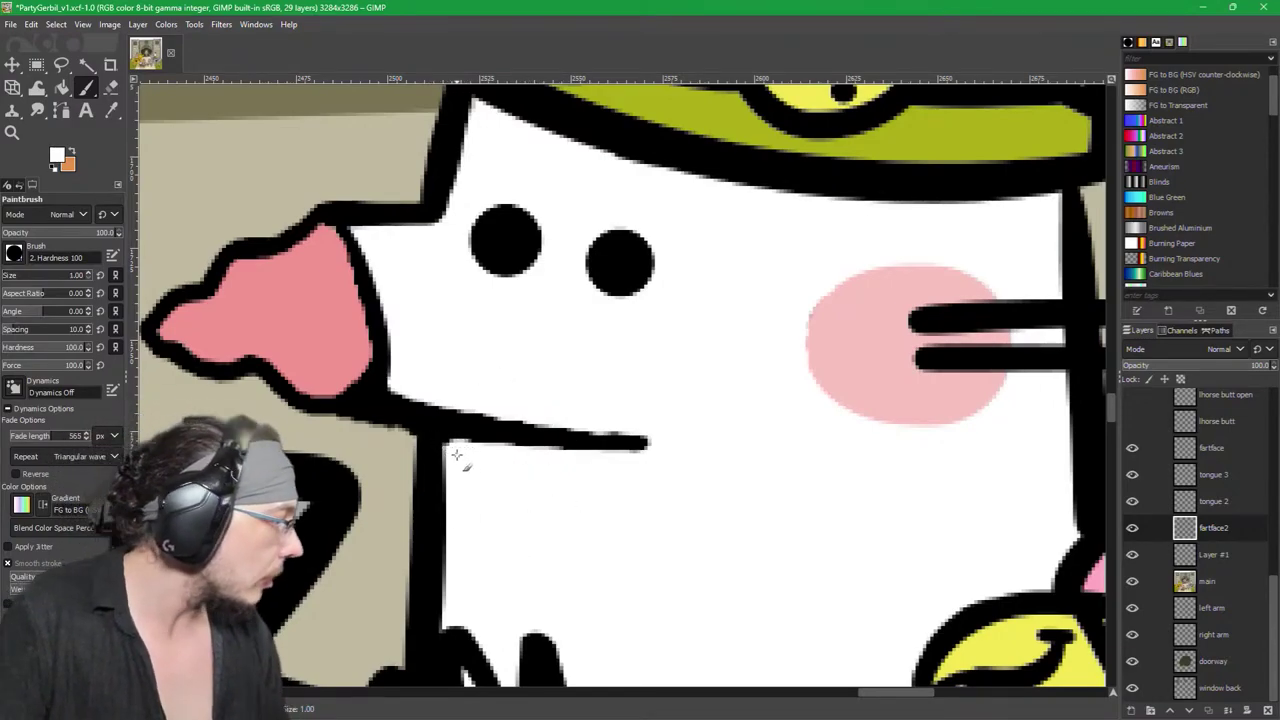
pyautogui.click(30, 563)
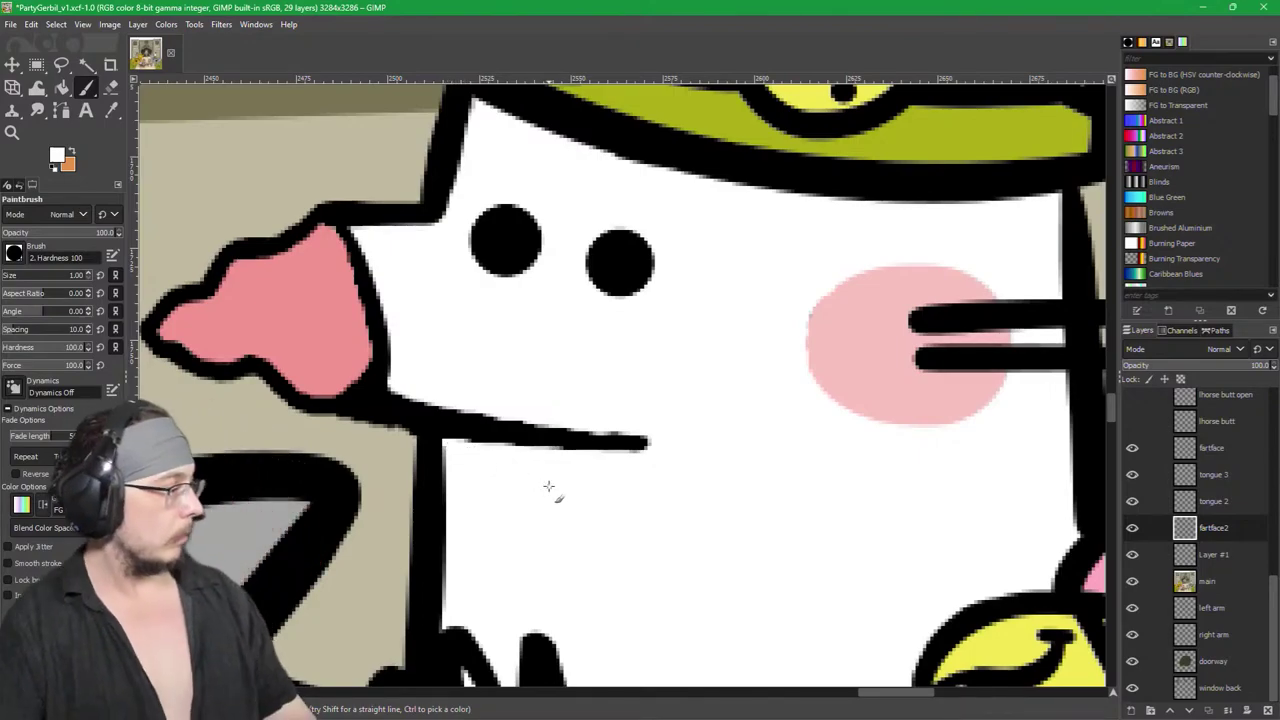
pyautogui.press(']')
pyautogui.press(']')
pyautogui.keyDown('ctrl'); pyautogui.click(880, 340); pyautogui.keyUp('ctrl')
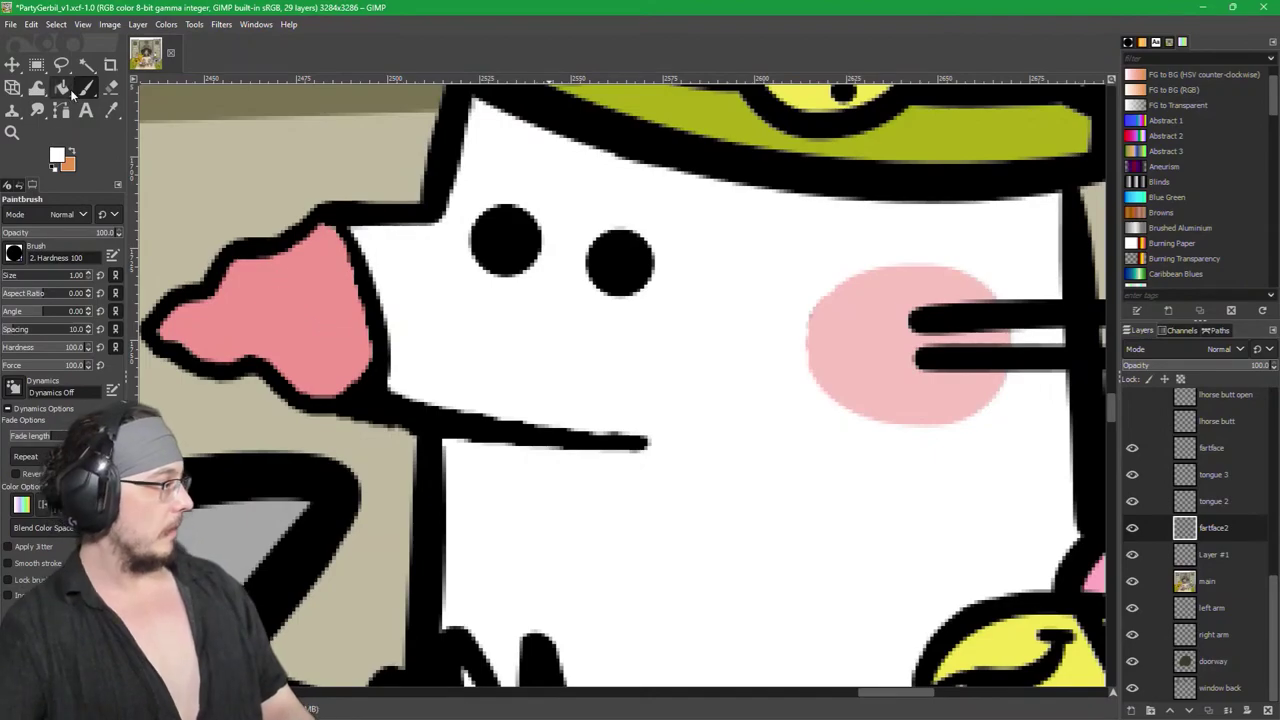
# Step: Toggle the visibility of fartface2 and Layer #1 to compare the new face with the original, leaving both shown
pyautogui.scroll(-5, 787, 473)
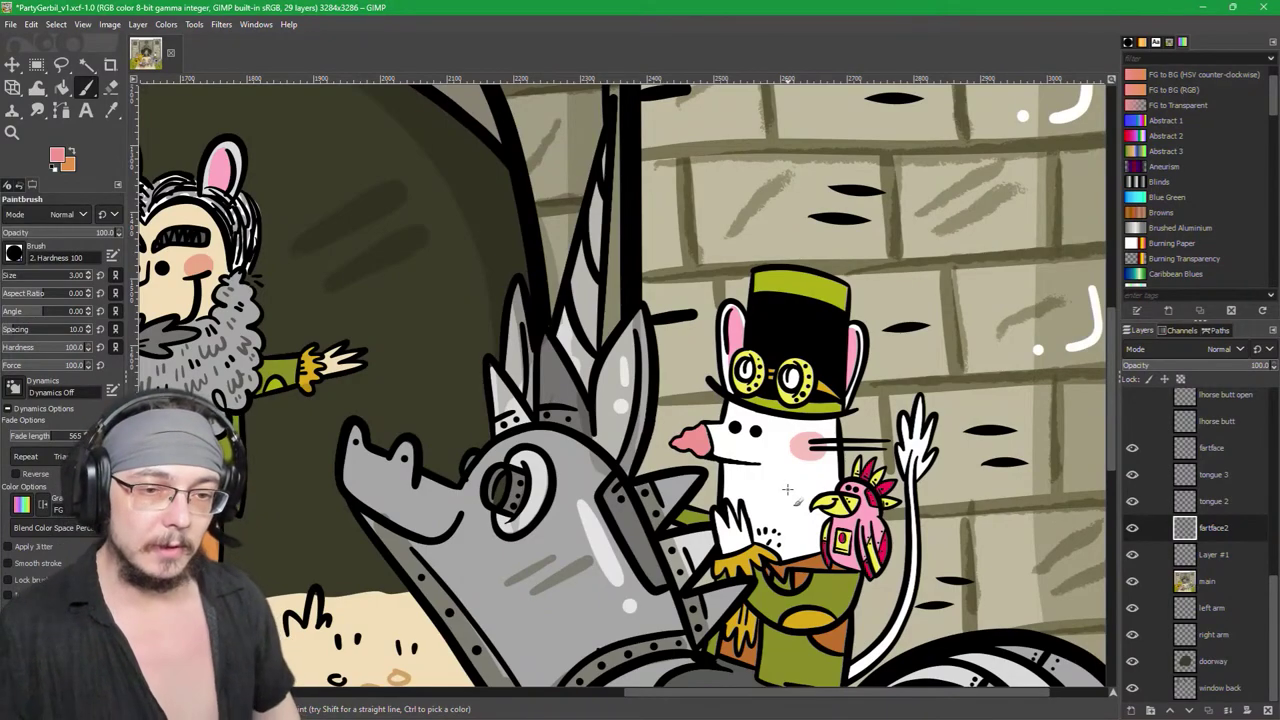
pyautogui.click(1133, 528)
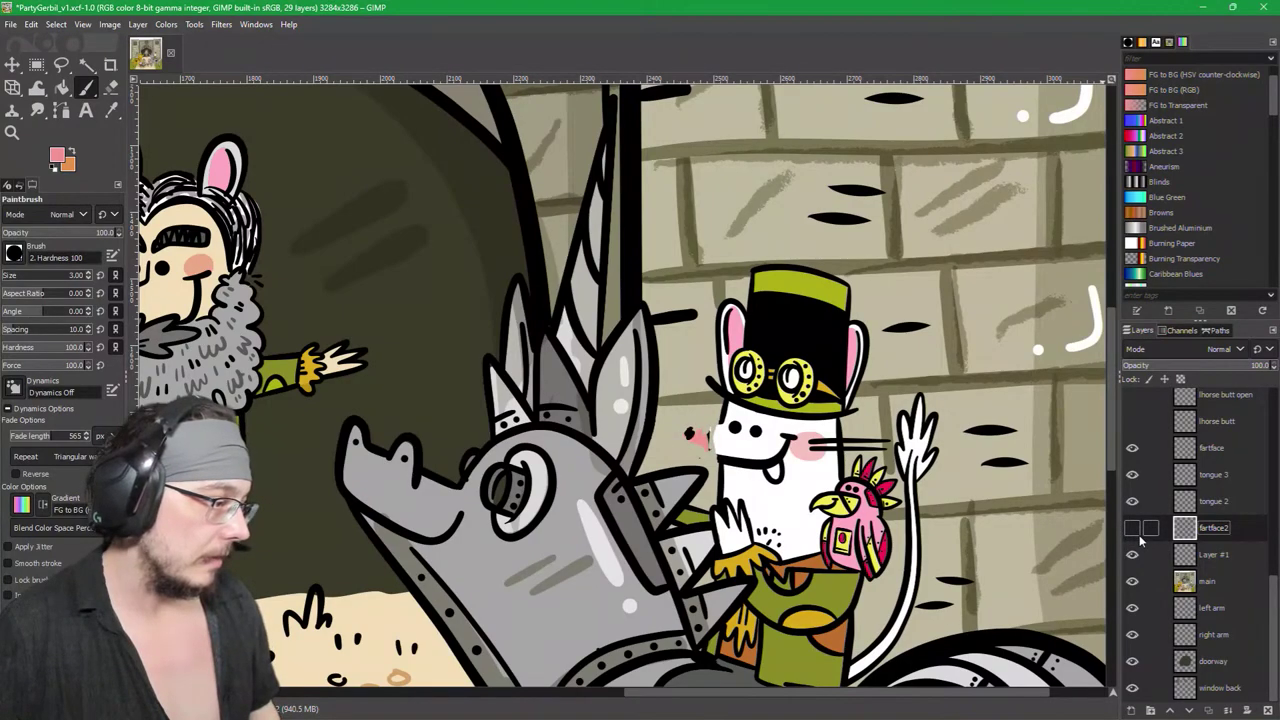
pyautogui.click(1133, 554)
pyautogui.click(1133, 554)
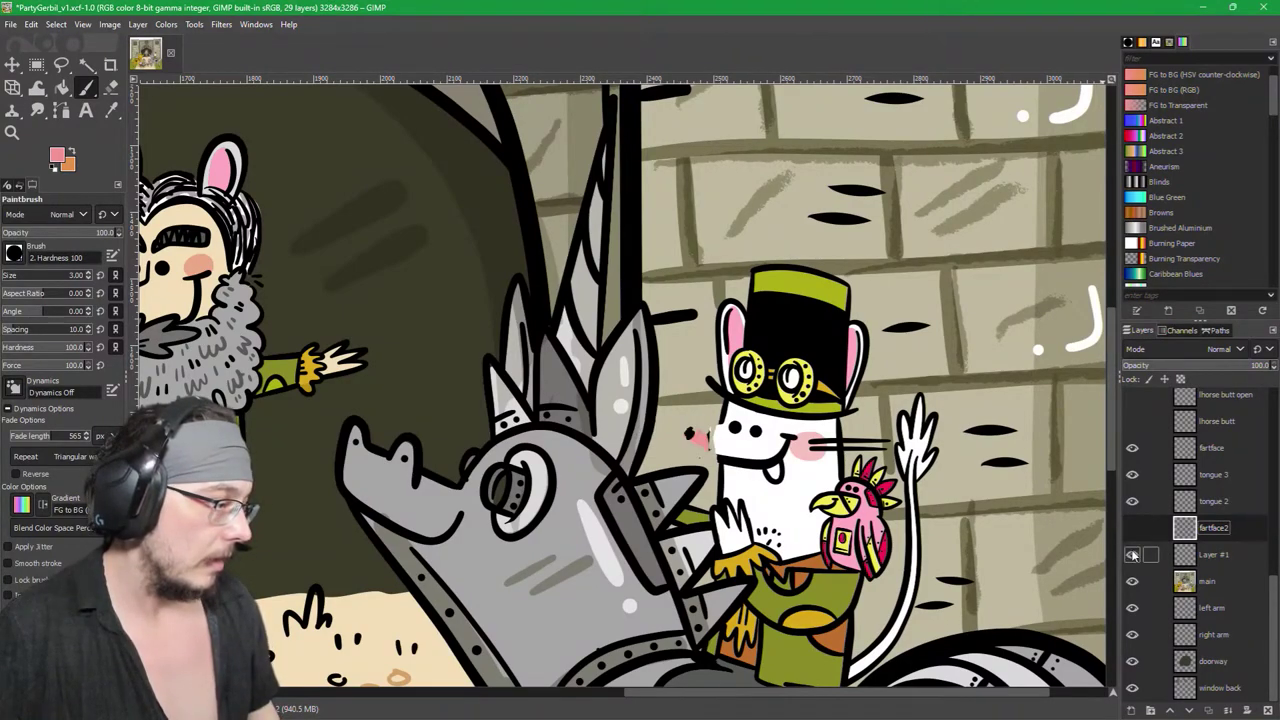
pyautogui.click(1133, 528)
# Step: Merge fartface2 down into Layer #1, rename the merged layer fartface2 and save the file
pyautogui.click(1228, 710)
pyautogui.doubleClick(1222, 555)
pyautogui.write('fartface2')
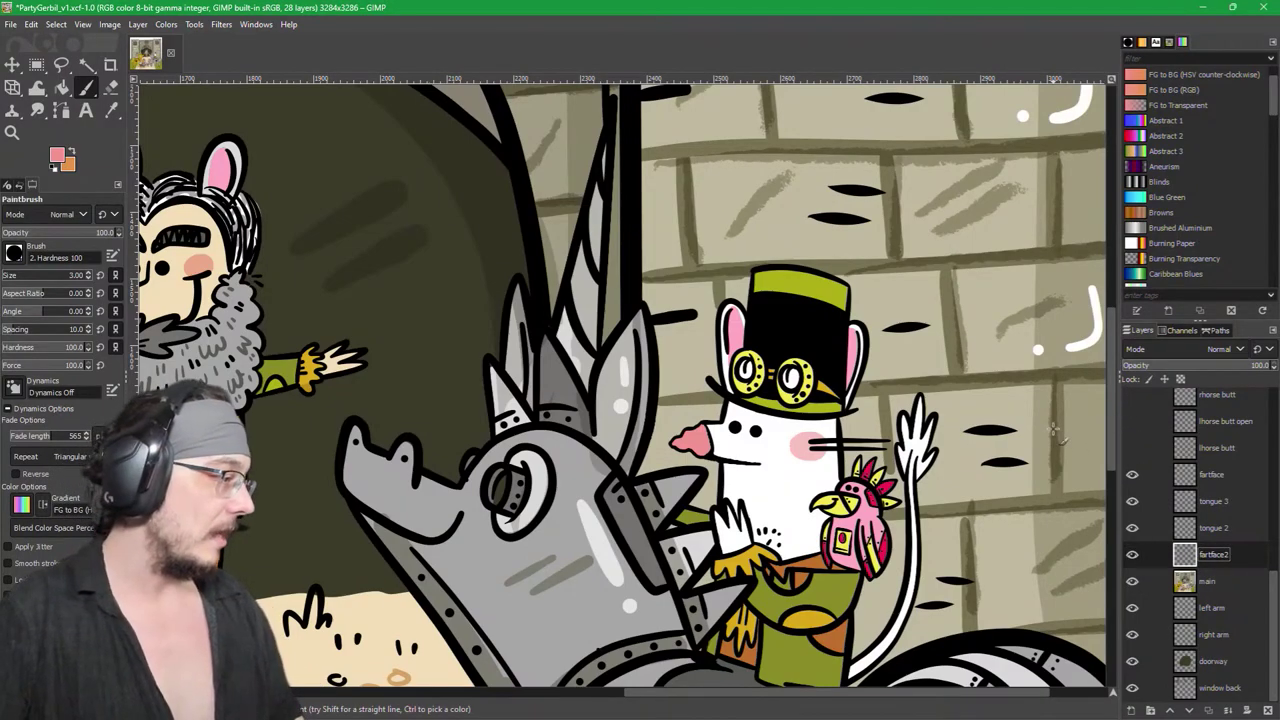
pyautogui.hotkey('ctrl', 's')
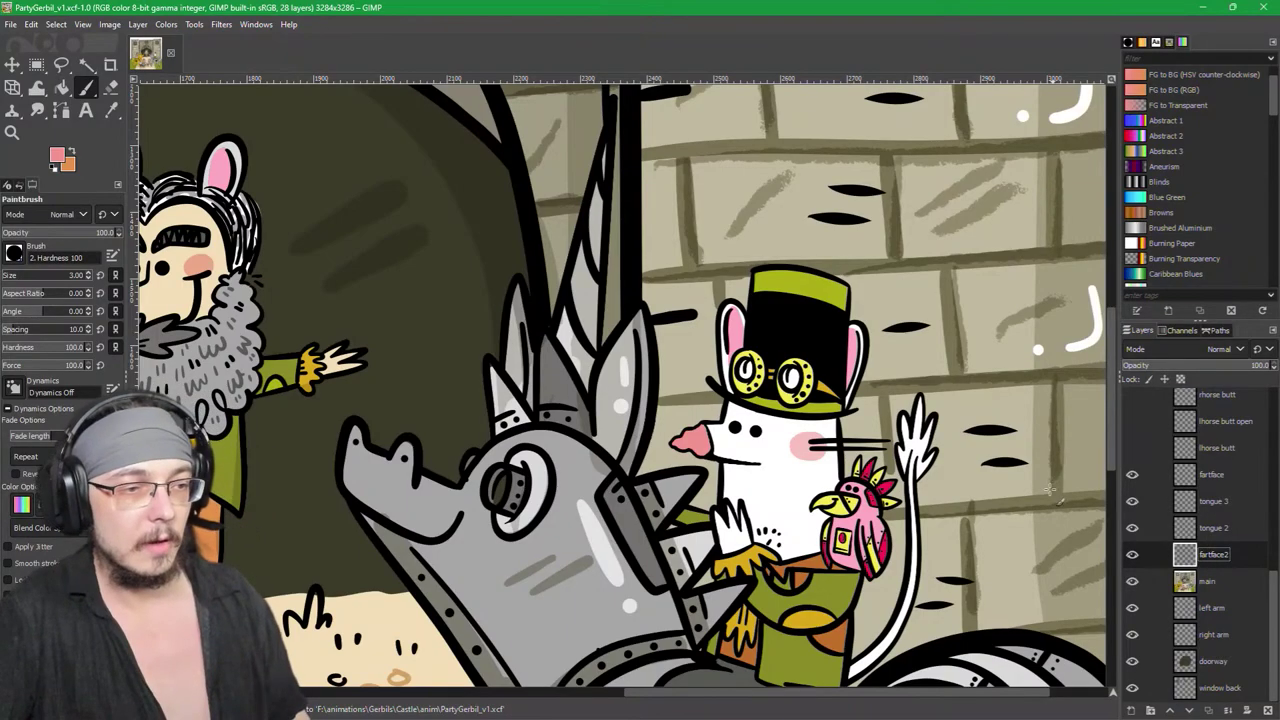
# Step: Pick white and thin the upper edge of the mouth line near its end with the size 1 brush
pyautogui.scroll(4, 771, 466)
pyautogui.moveTo(577, 437); pyautogui.dragTo(612, 461)
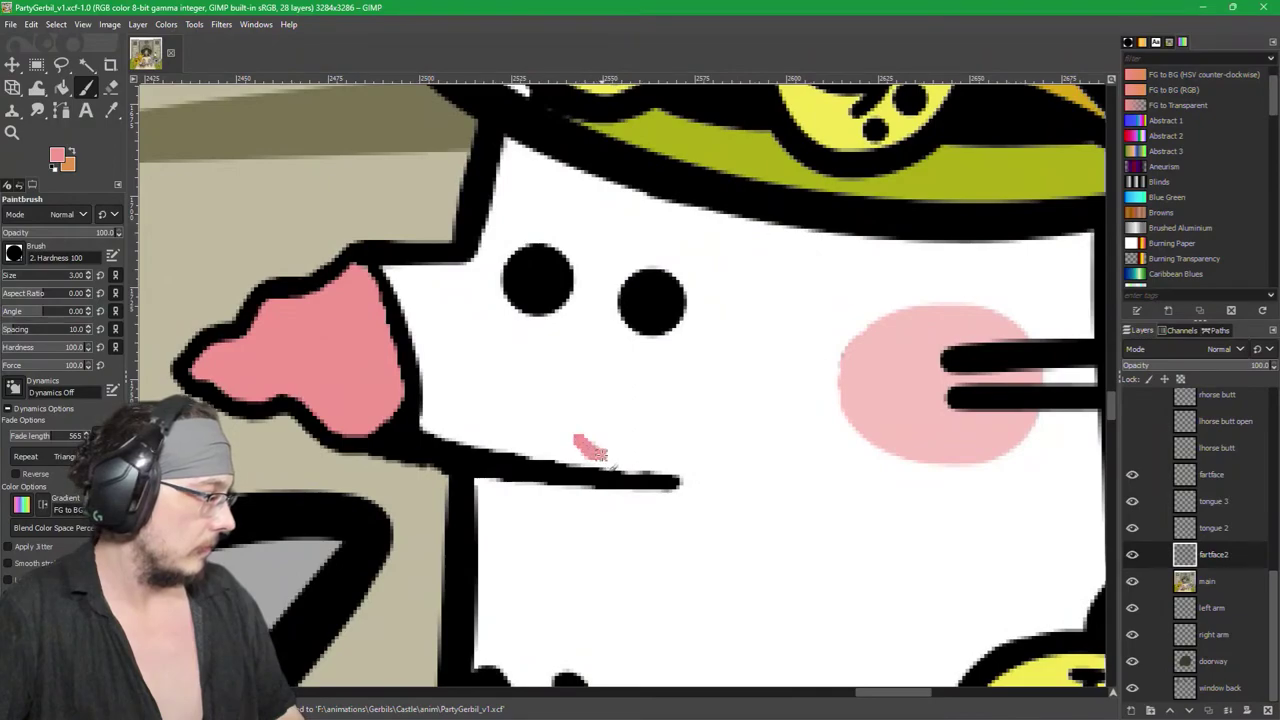
pyautogui.hotkey('ctrl', 'z')
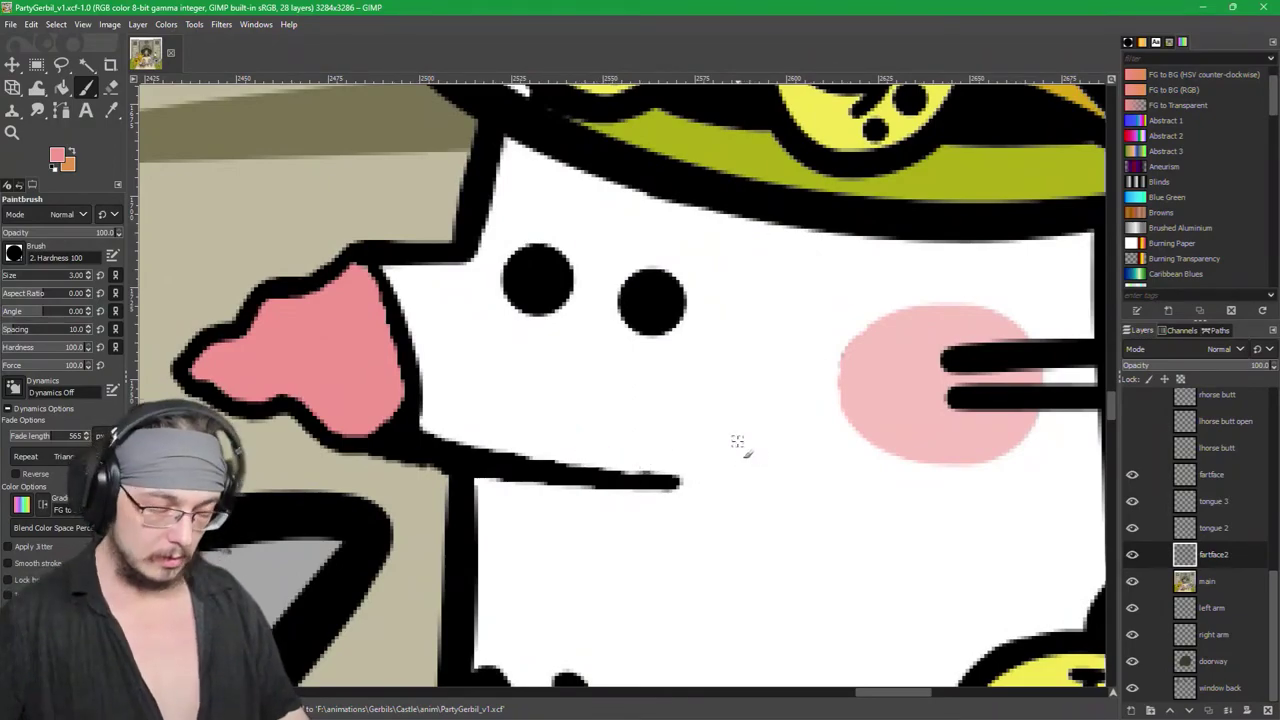
pyautogui.keyDown('ctrl'); pyautogui.click(737, 441); pyautogui.keyUp('ctrl')
pyautogui.press('[')
pyautogui.press('[')
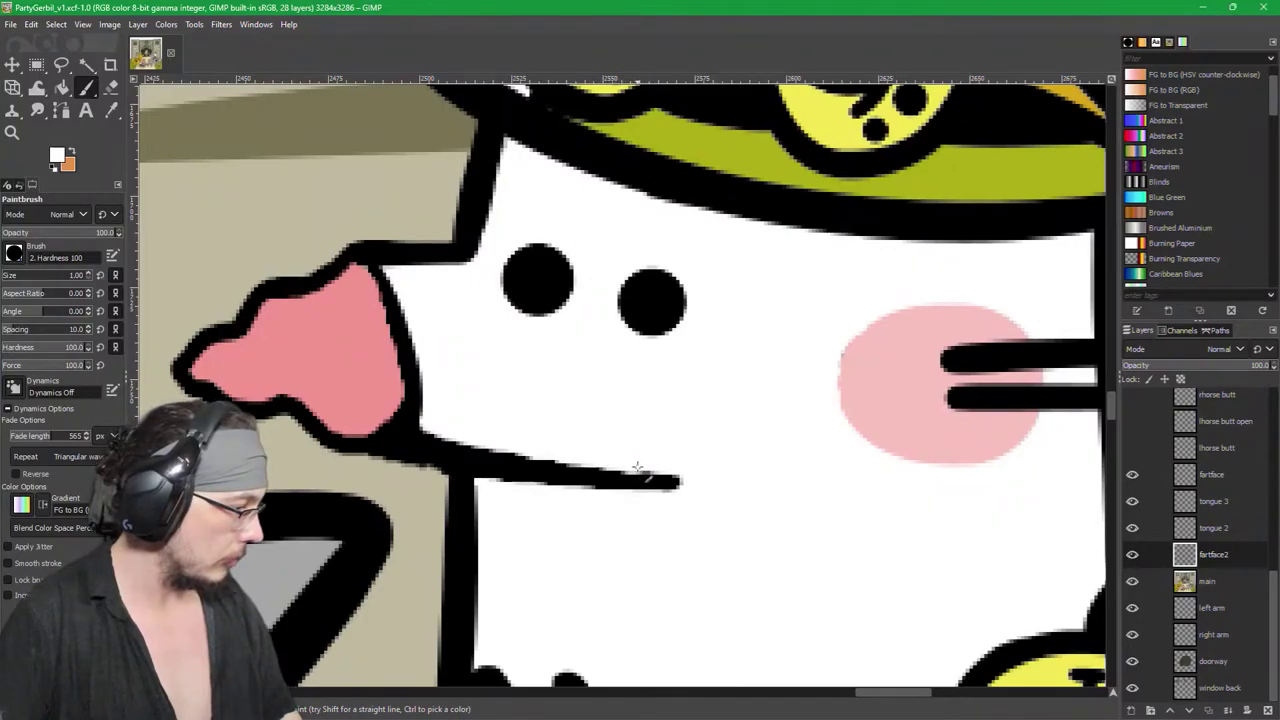
pyautogui.moveTo(666, 468); pyautogui.dragTo(709, 477)
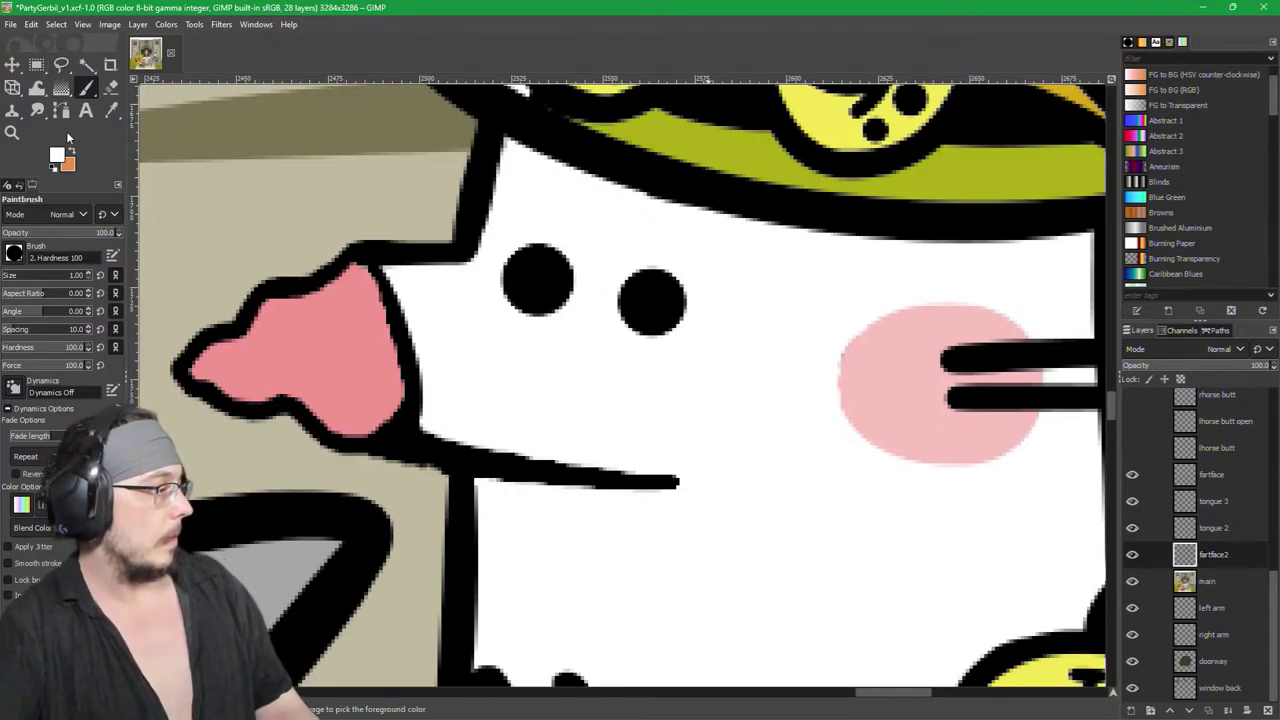
# Step: Pick white from the face and try small highlights in both eyes with the size 1 brush, undoing them
pyautogui.scroll(-3, 620, 368)
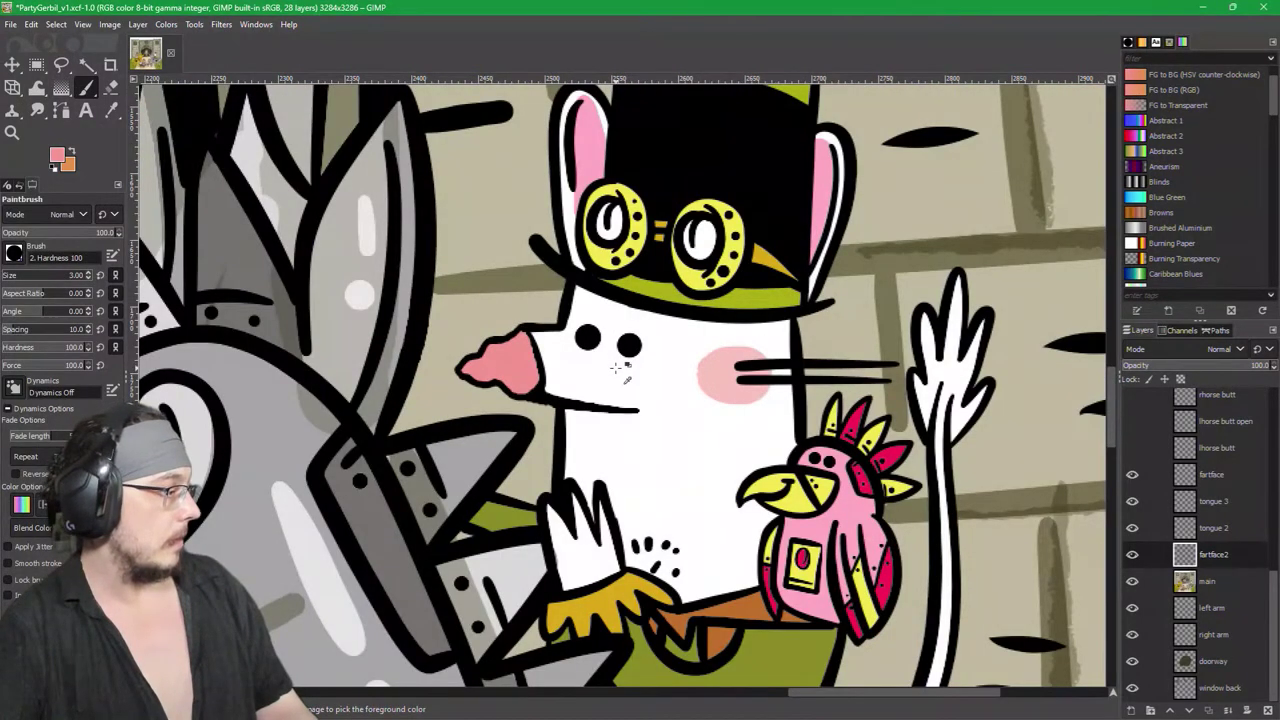
pyautogui.scroll(3, 616, 370)
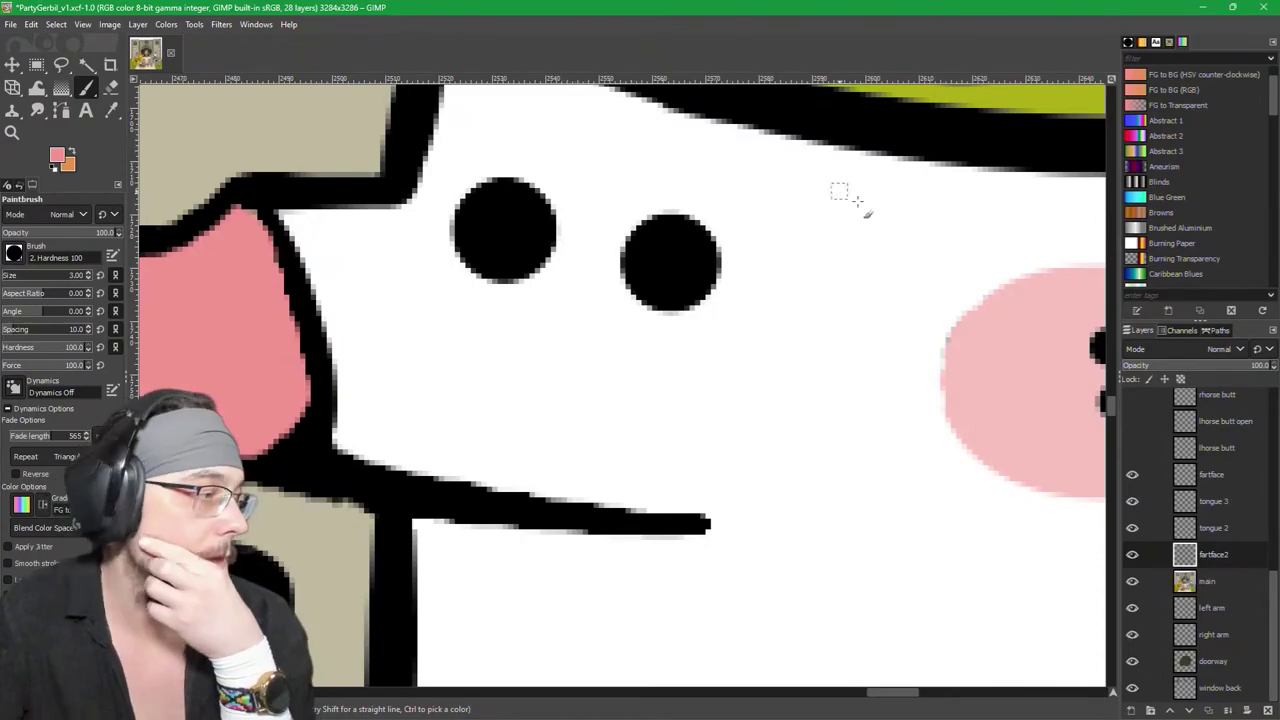
pyautogui.moveTo(609, 229)
pyautogui.mouseDown()
pyautogui.moveTo(709, 277)
pyautogui.moveTo(797, 355)
pyautogui.mouseUp()
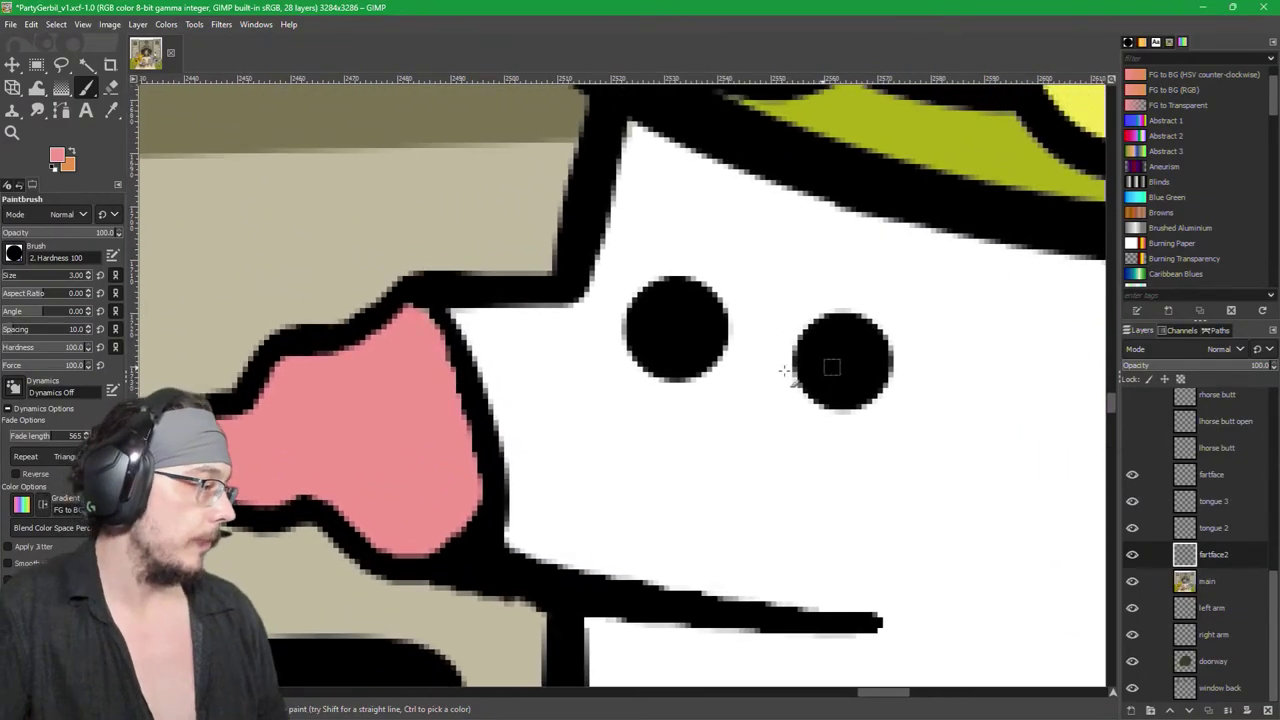
pyautogui.press('[')
pyautogui.press('[')
pyautogui.keyDown('ctrl'); pyautogui.click(696, 228); pyautogui.keyUp('ctrl')
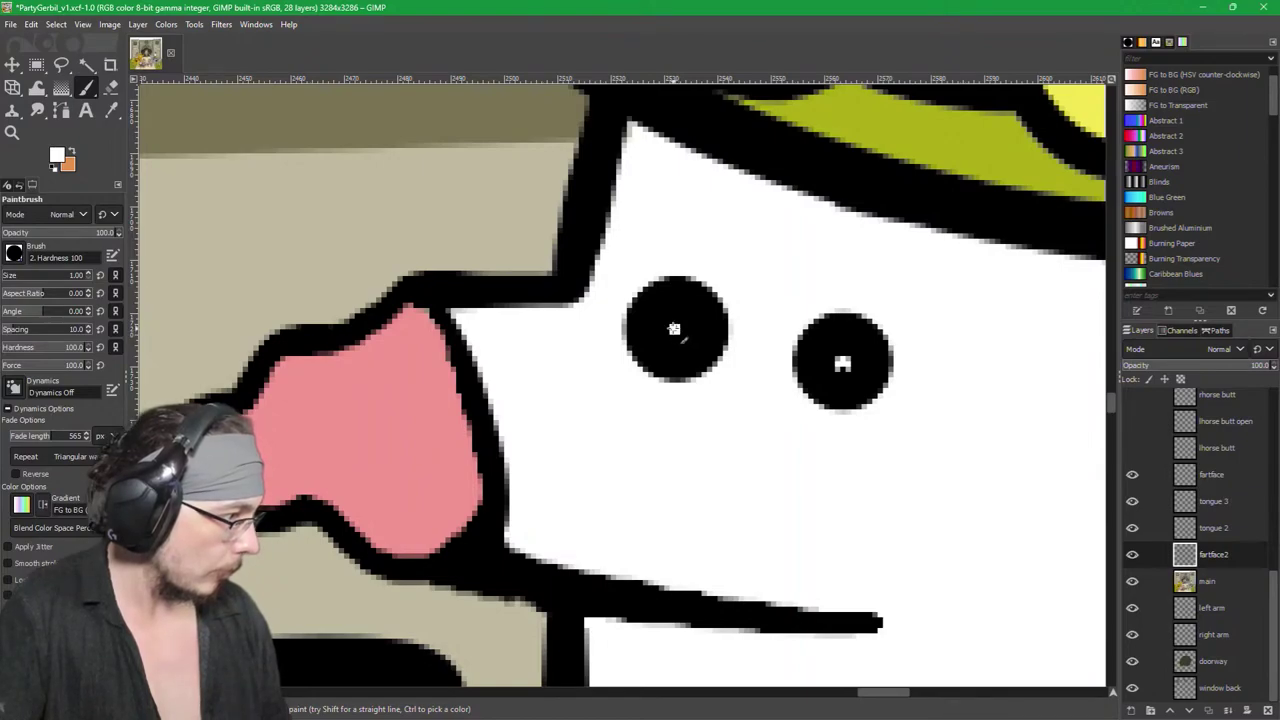
pyautogui.hotkey('ctrl', 'z')
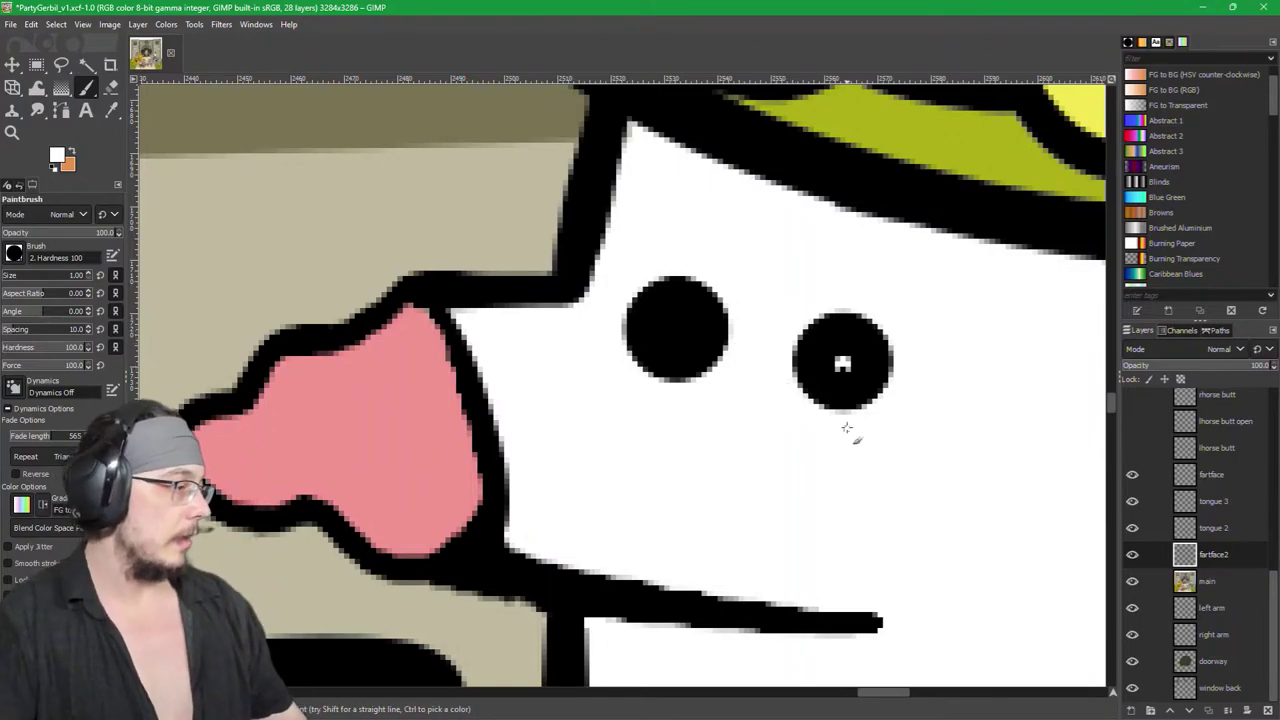
pyautogui.hotkey('ctrl', 'z')
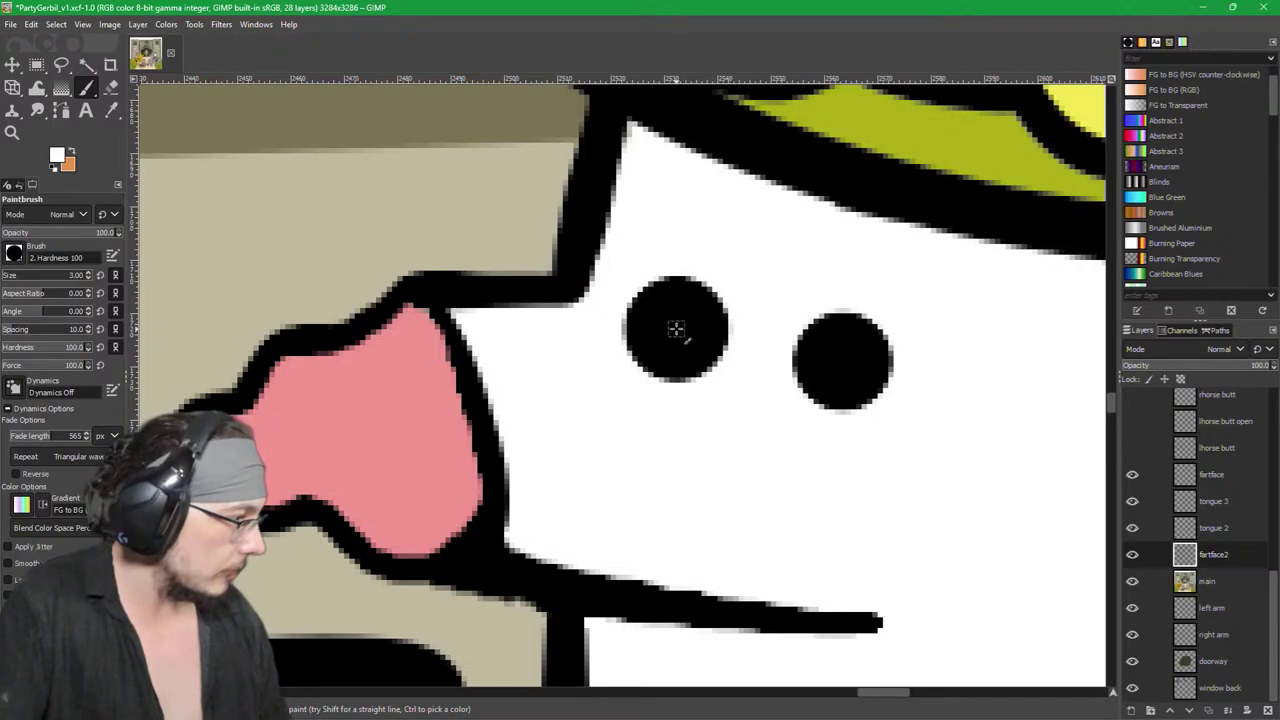
# Step: Dot a white highlight into the centre of each eye with the size 3 brush, redoing the second, and pick the snout's pink
pyautogui.click(674, 330)
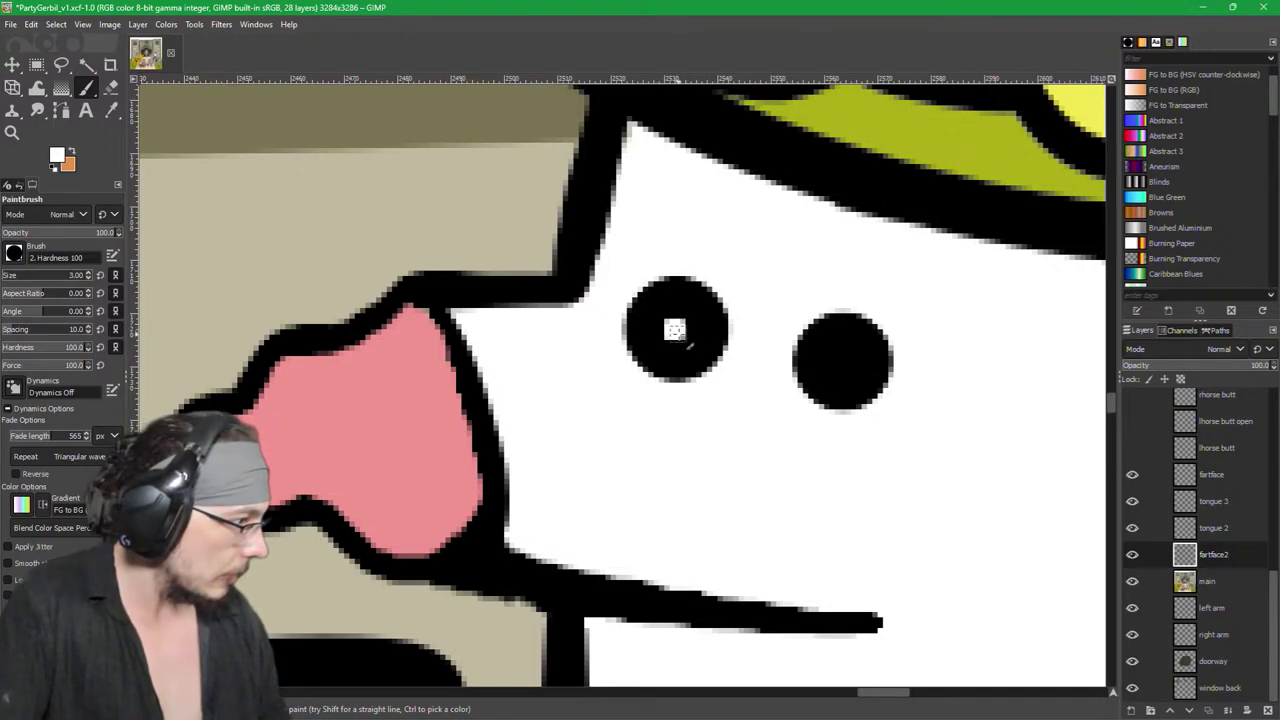
pyautogui.click(842, 361)
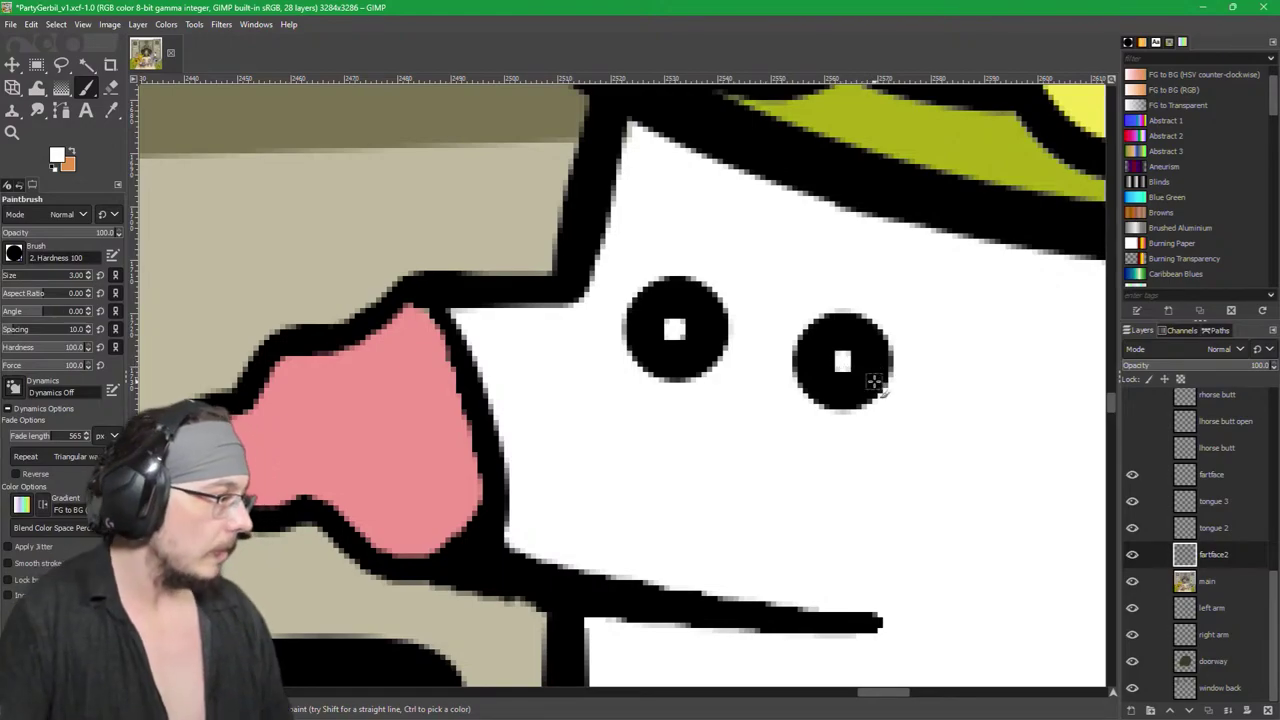
pyautogui.hotkey('ctrl', 'z')
pyautogui.keyDown('ctrl'); pyautogui.click(1093, 406); pyautogui.keyUp('ctrl')
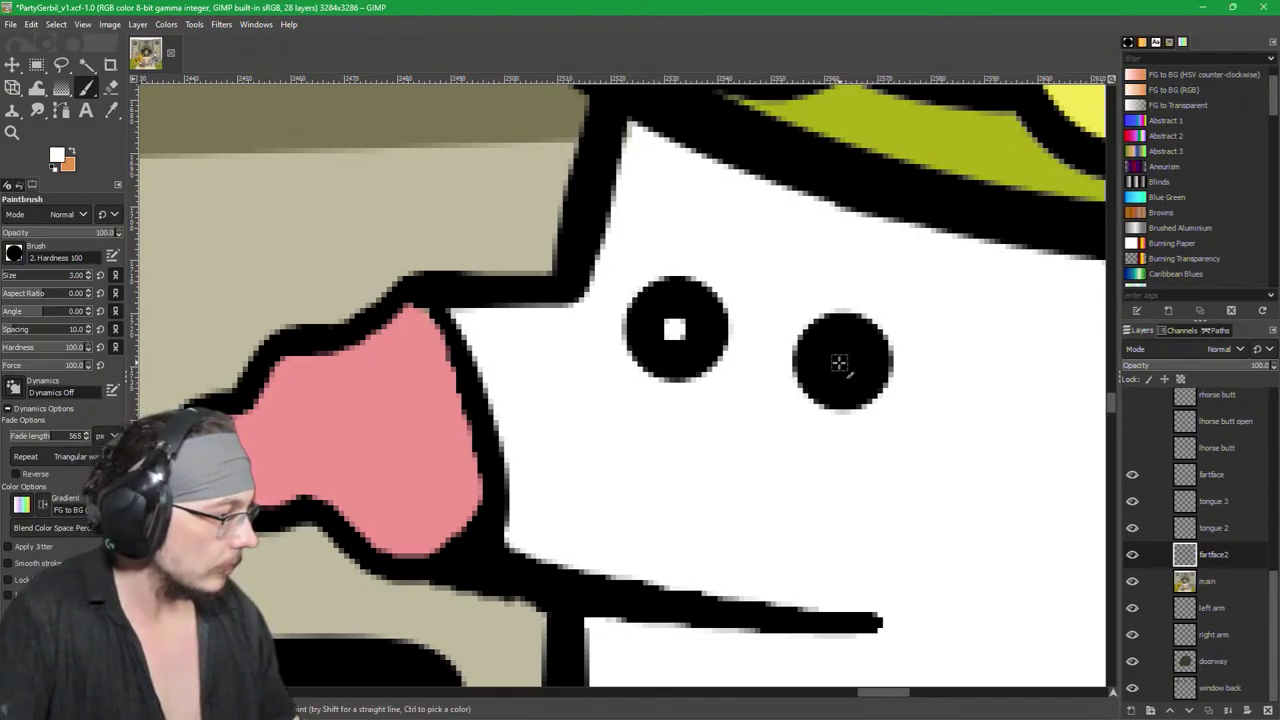
pyautogui.moveTo(836, 358); pyautogui.dragTo(844, 362)
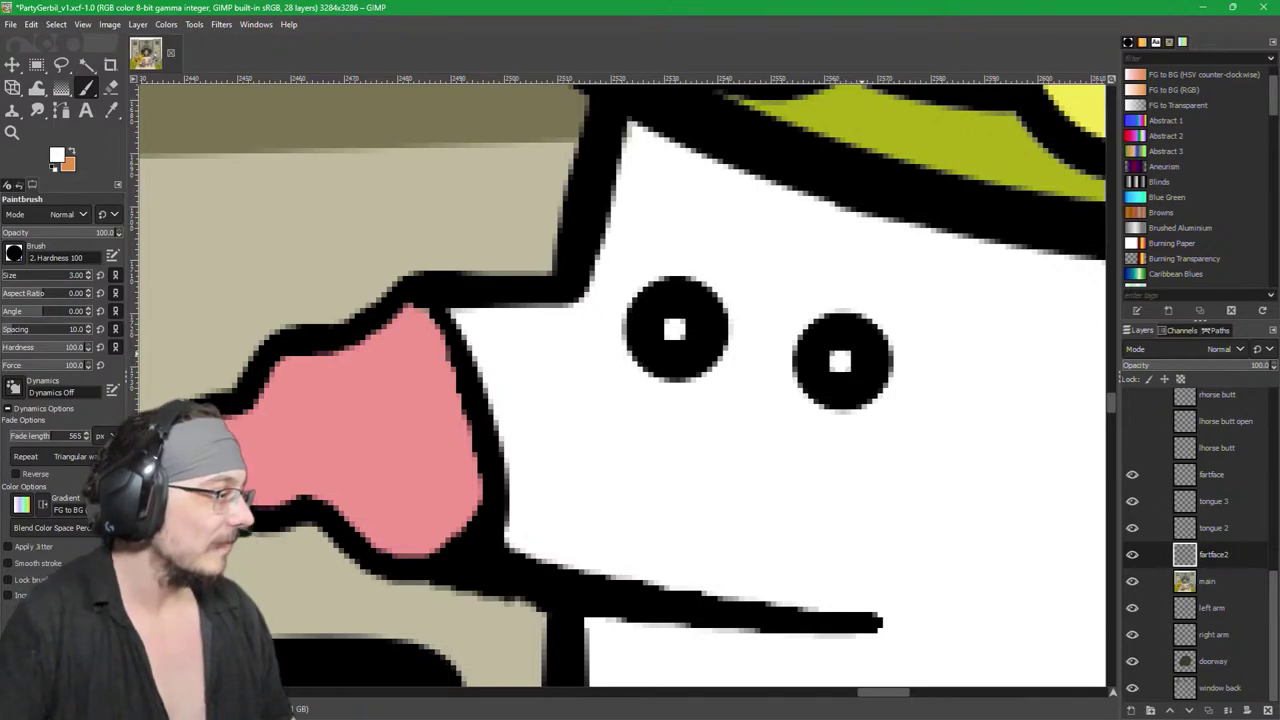
pyautogui.keyDown('ctrl'); pyautogui.click(450, 470); pyautogui.keyUp('ctrl')
# Step: Toggle the visibility of fartface2 repeatedly to compare the crumpled-snout face with the original, leaving it shown
pyautogui.scroll(-3, 526, 443)
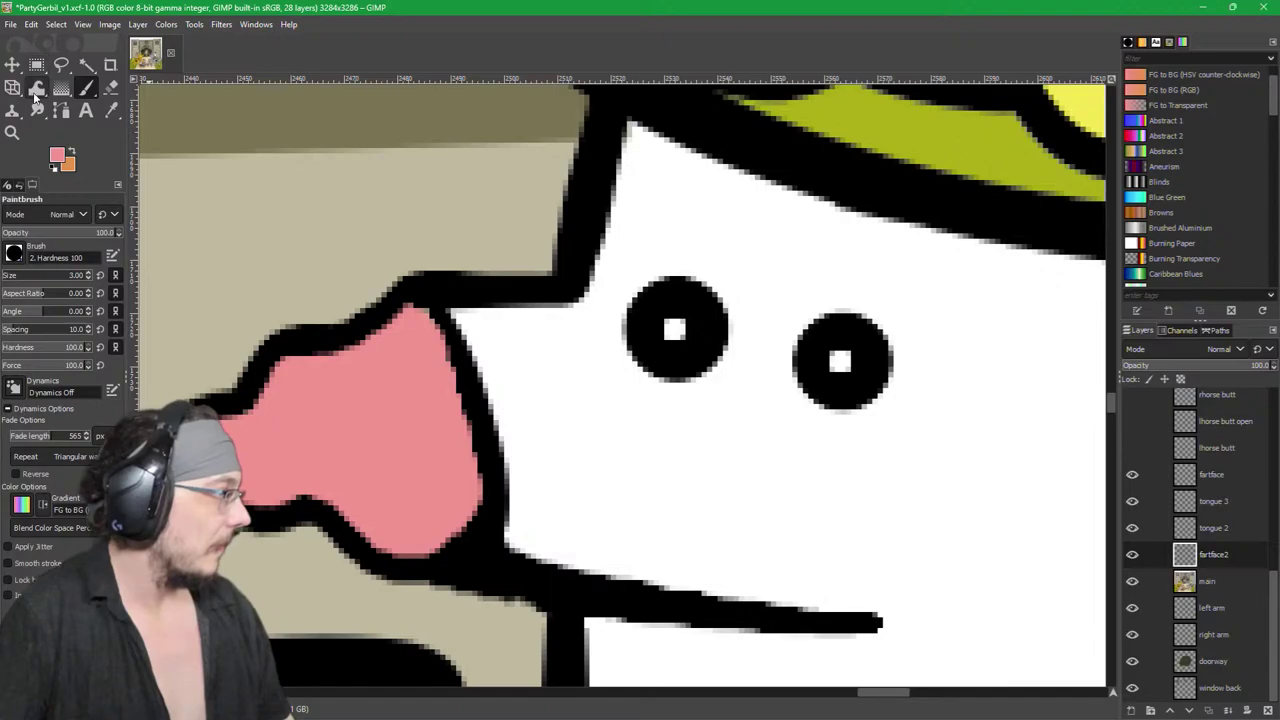
pyautogui.scroll(3, 960, 508)
pyautogui.scroll(-3, 960, 508)
pyautogui.scroll(-2, 890, 440)
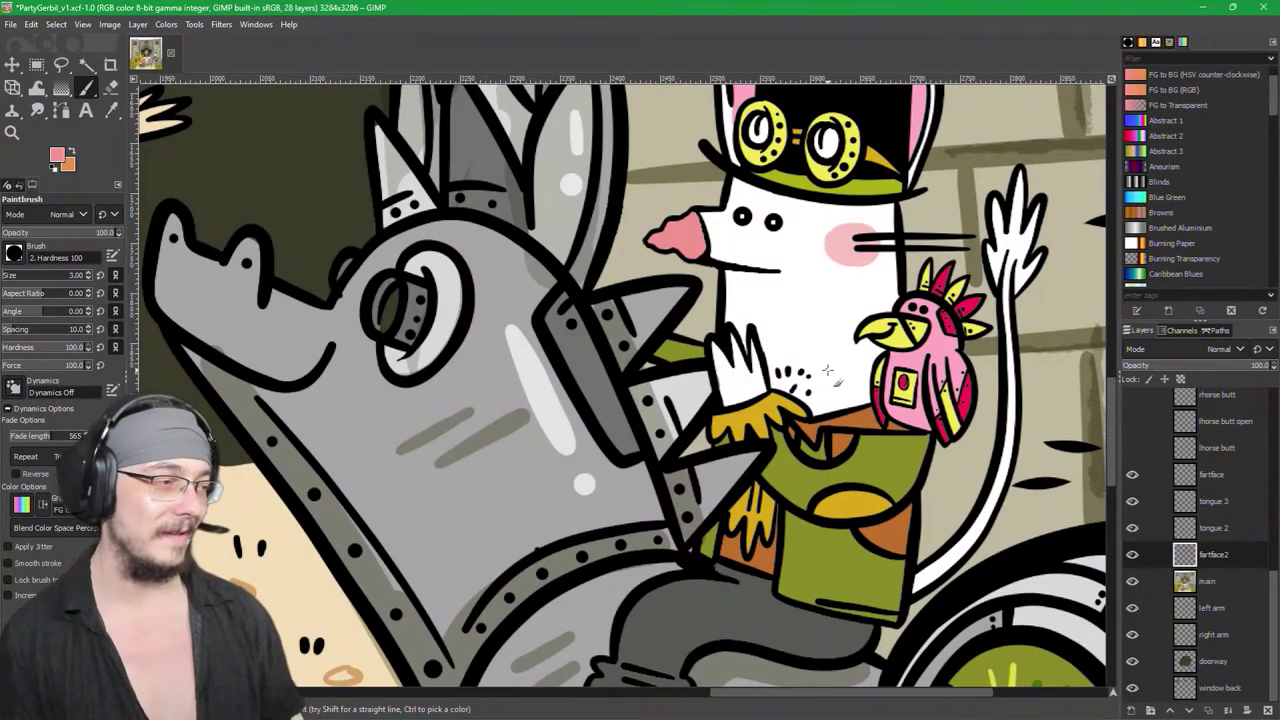
pyautogui.click(1134, 555)
pyautogui.click(1134, 555)
pyautogui.click(1134, 555)
pyautogui.click(1134, 555)
pyautogui.click(1134, 555)
pyautogui.click(1134, 555)
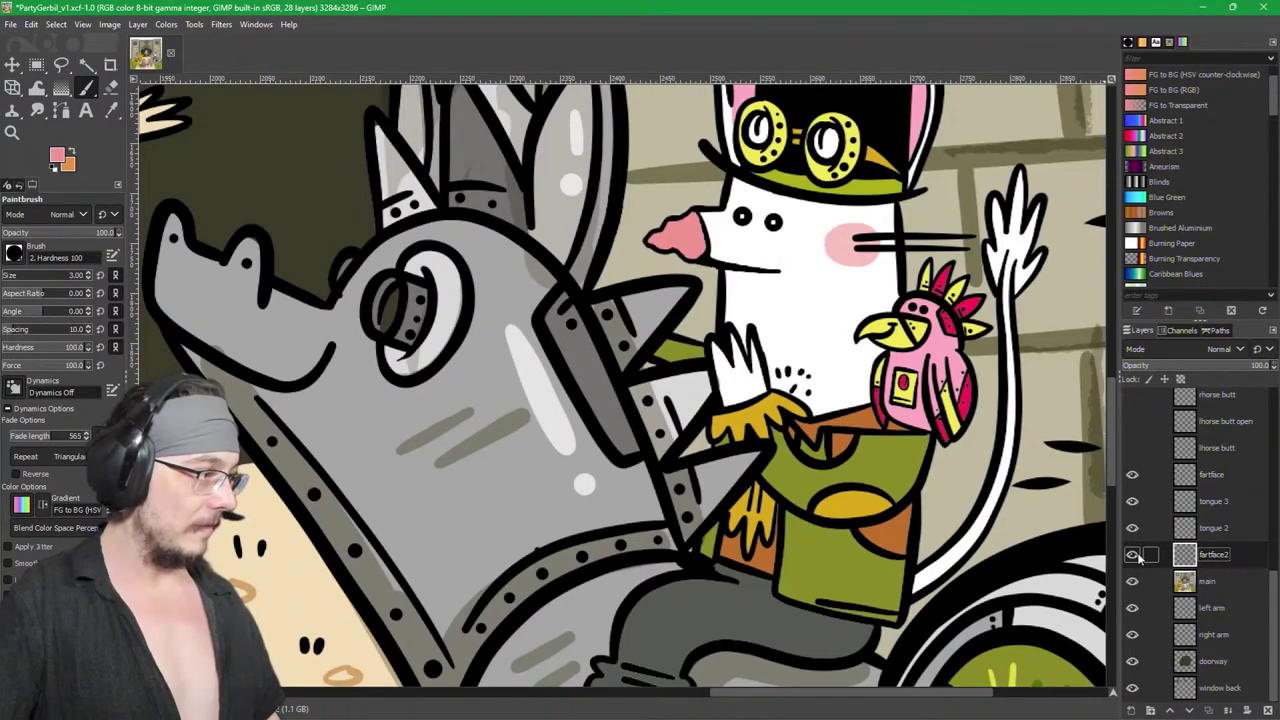
pyautogui.click(1134, 555)
pyautogui.click(1134, 555)
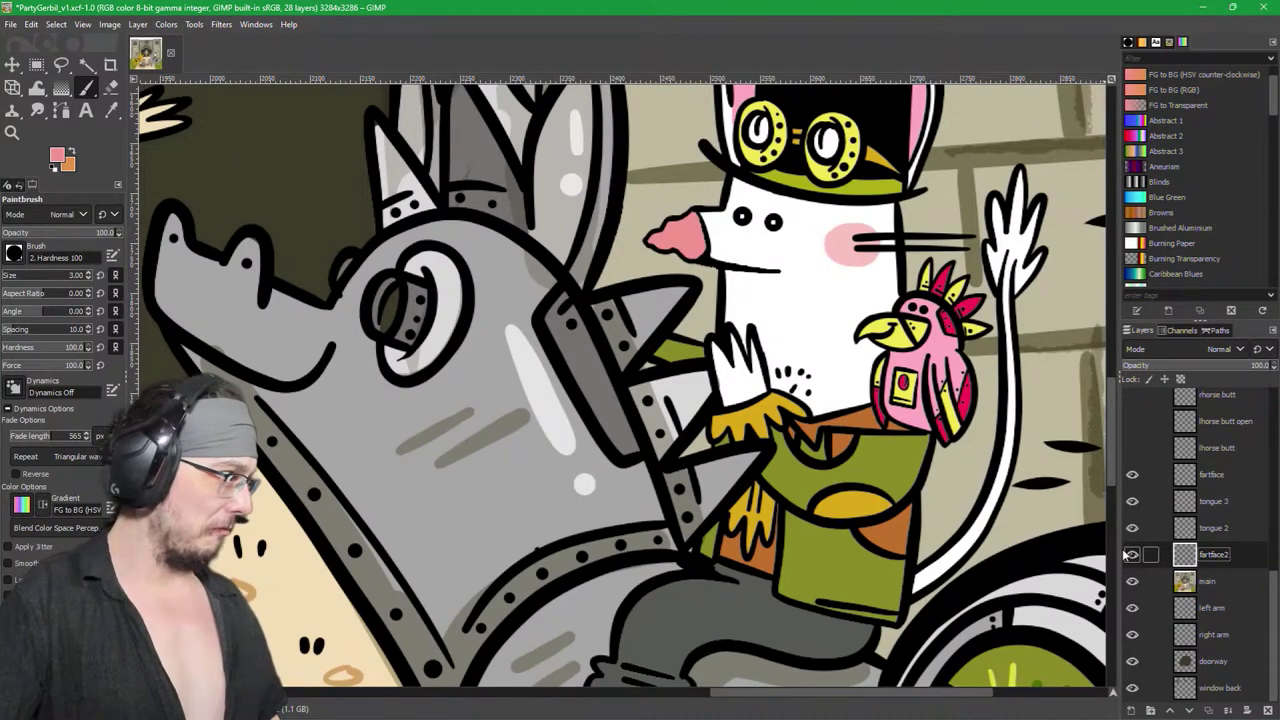
# Step: Save the file with the new eye highlights
pyautogui.press('-')
pyautogui.press('-')
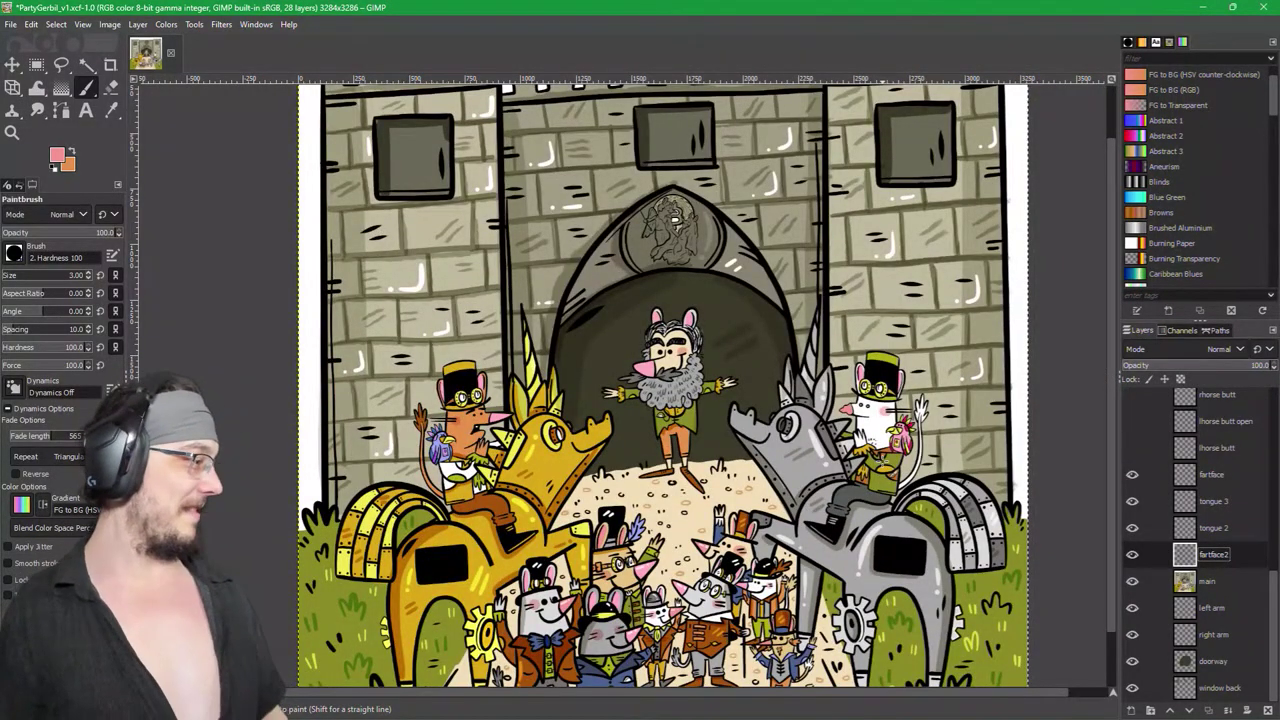
pyautogui.hotkey('ctrl', 's')
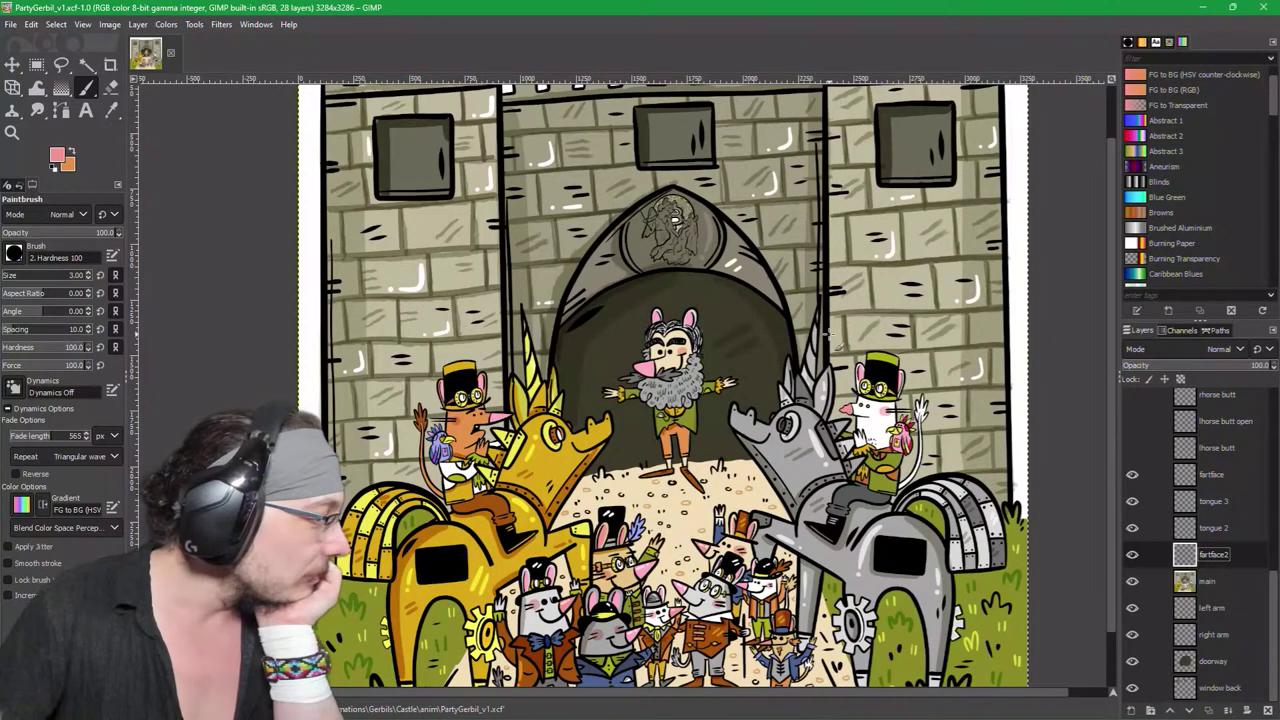
# Step: Examine the white gerbil rider up close and the whole castle scene, and save the file again
pyautogui.scroll(-4, 1010, 600)
pyautogui.scroll(3, 995, 570)
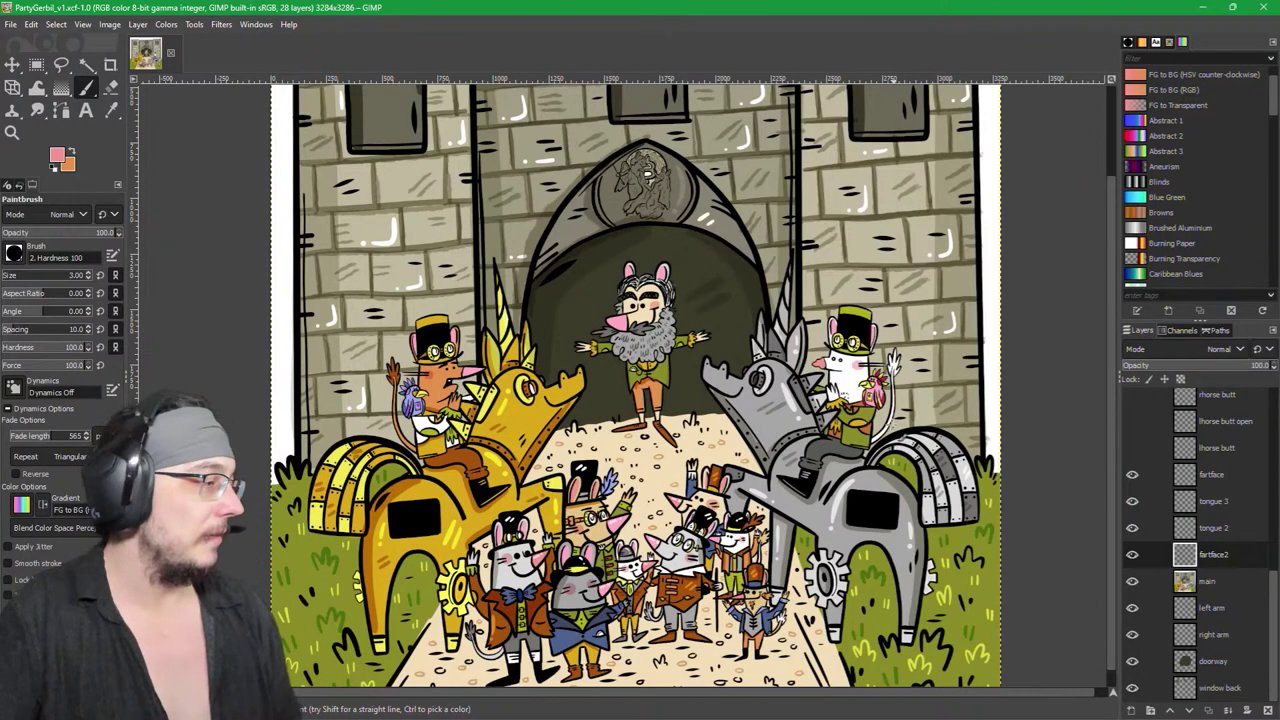
pyautogui.scroll(5, 860, 396)
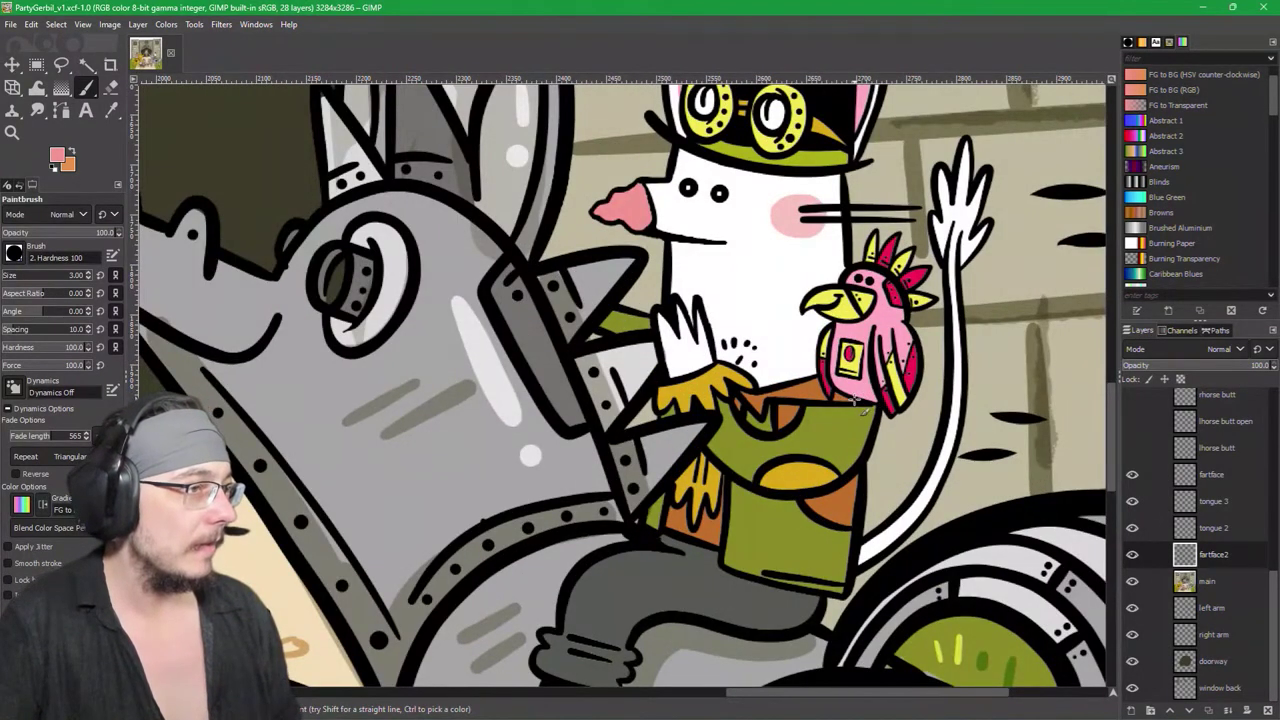
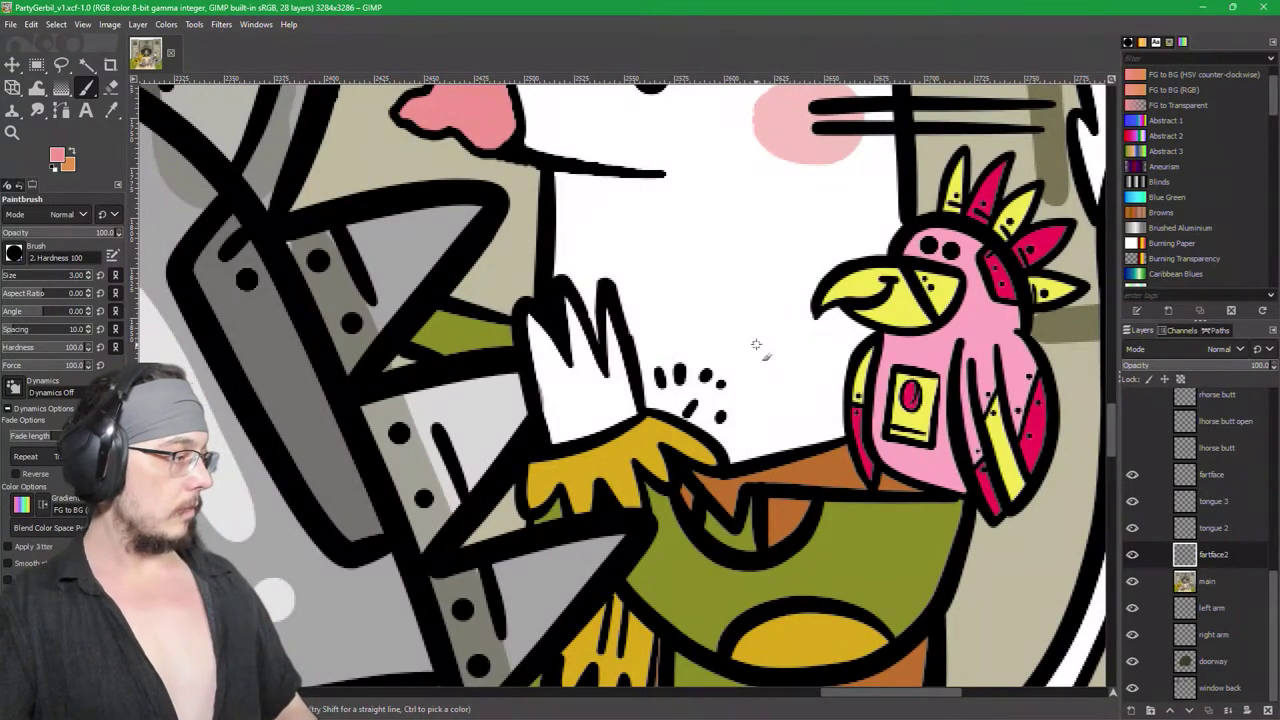
pyautogui.scroll(2, 625, 336)
pyautogui.scroll(1, 660, 337)
pyautogui.scroll(-5, 662, 337)
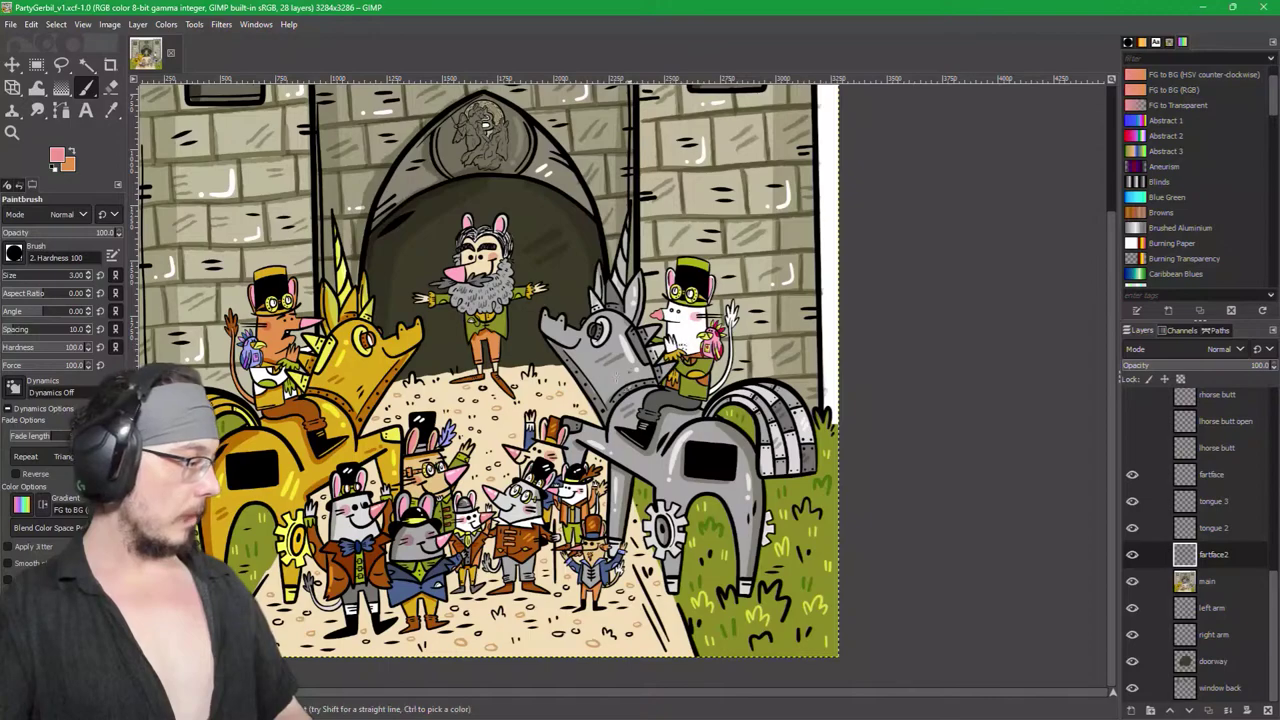
pyautogui.scroll(-2, 585, 395)
pyautogui.hotkey('ctrl', 's')
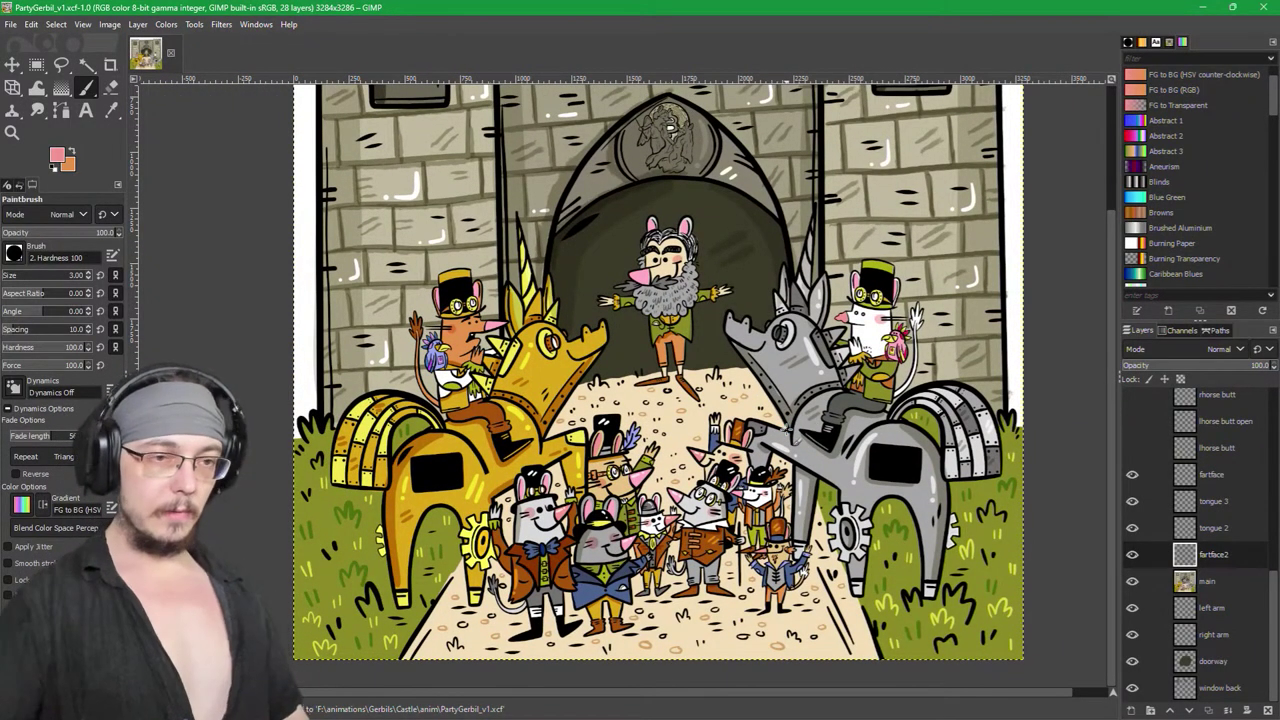
pyautogui.hotkey('ctrl', 's')
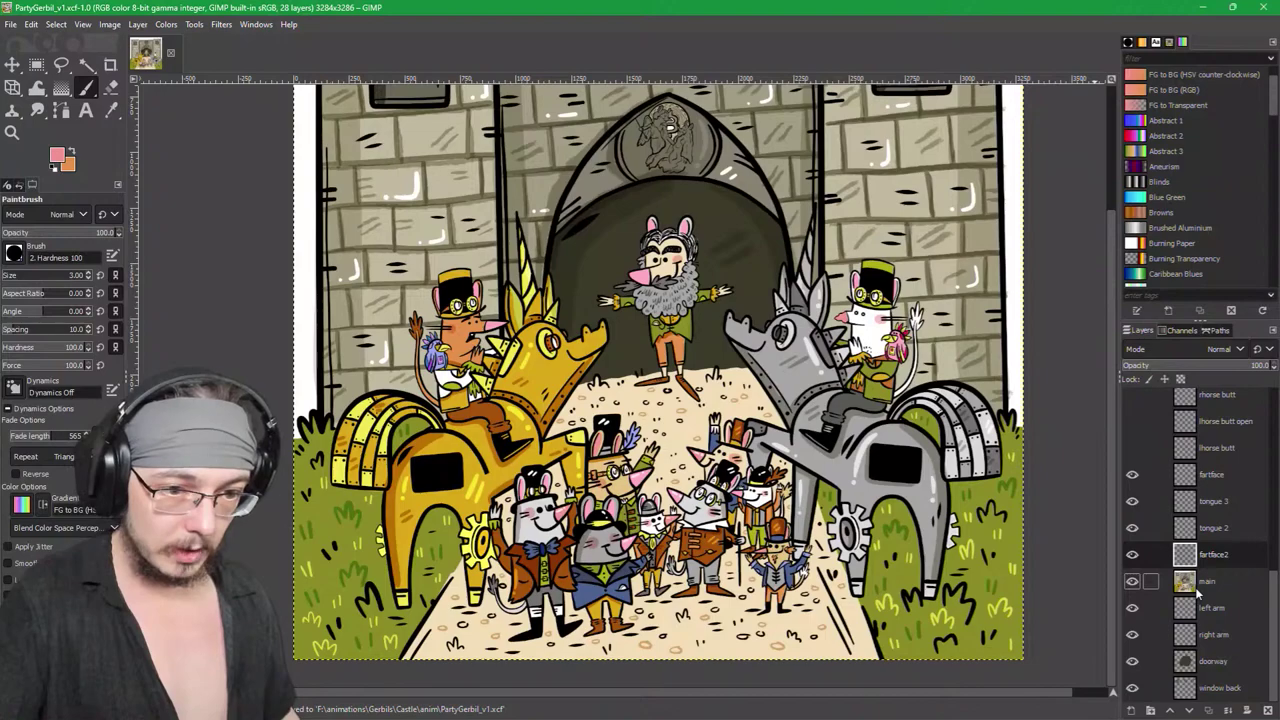
# Step: Select the window back layer, hide all other layers so only it is shown, and save the file
pyautogui.click(1186, 558)
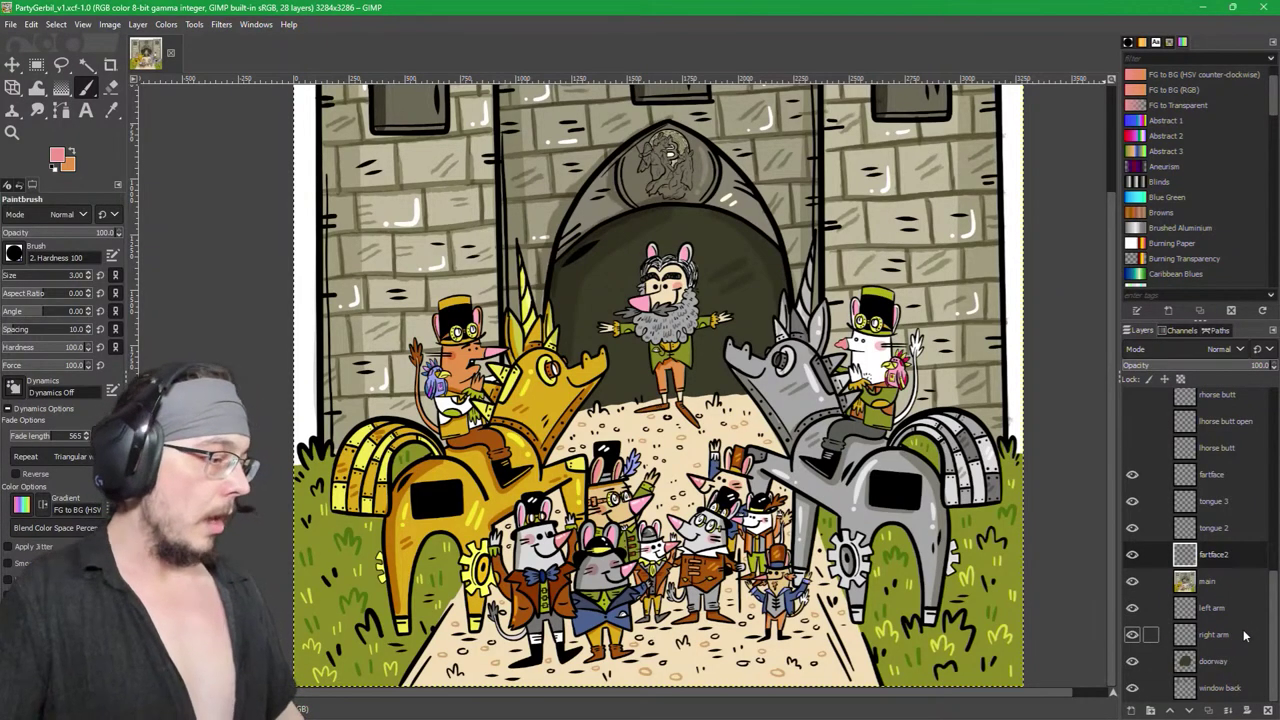
pyautogui.doubleClick(1221, 689)
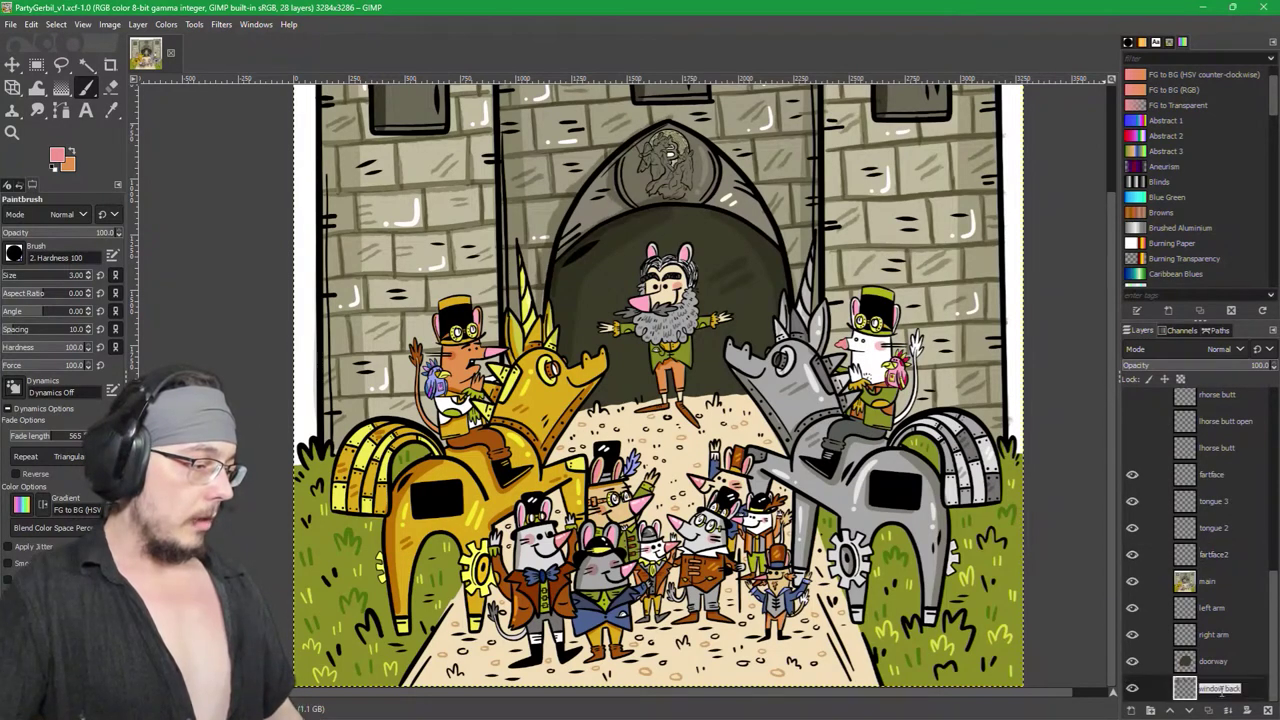
pyautogui.keyDown('shift'); pyautogui.click(1132, 689); pyautogui.keyUp('shift')
pyautogui.scroll(-4, 848, 443)
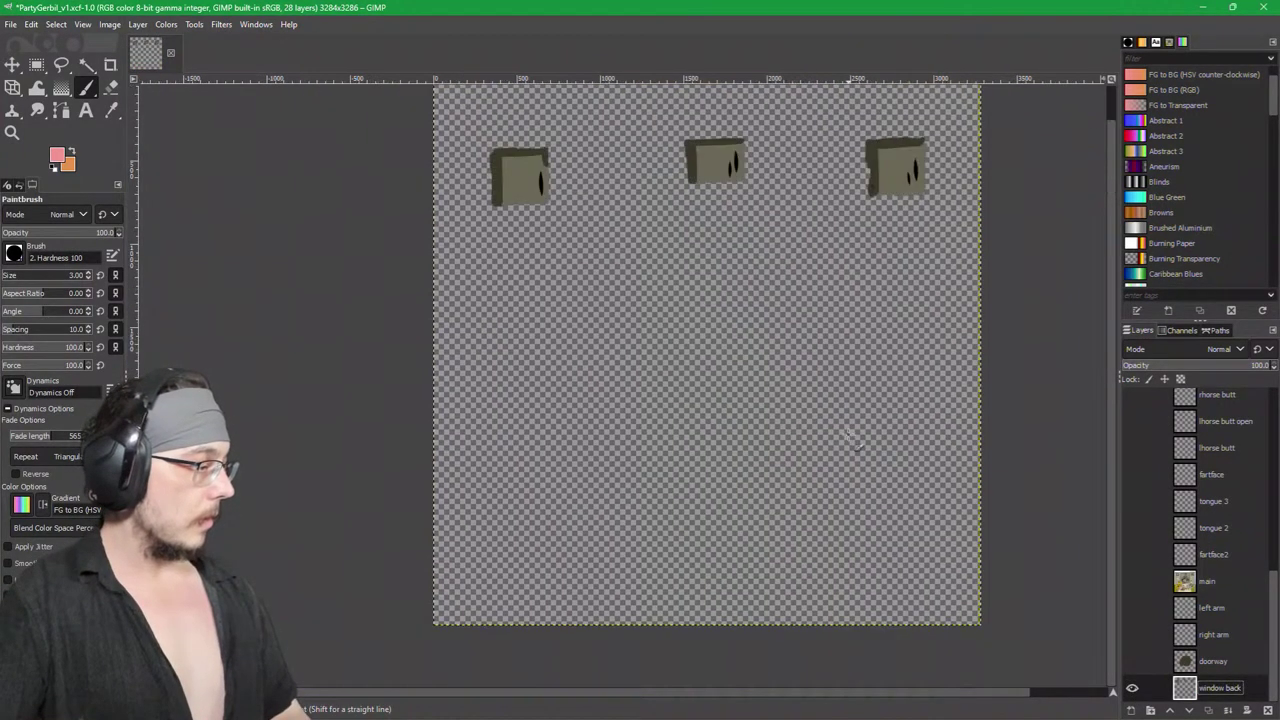
pyautogui.press('f')
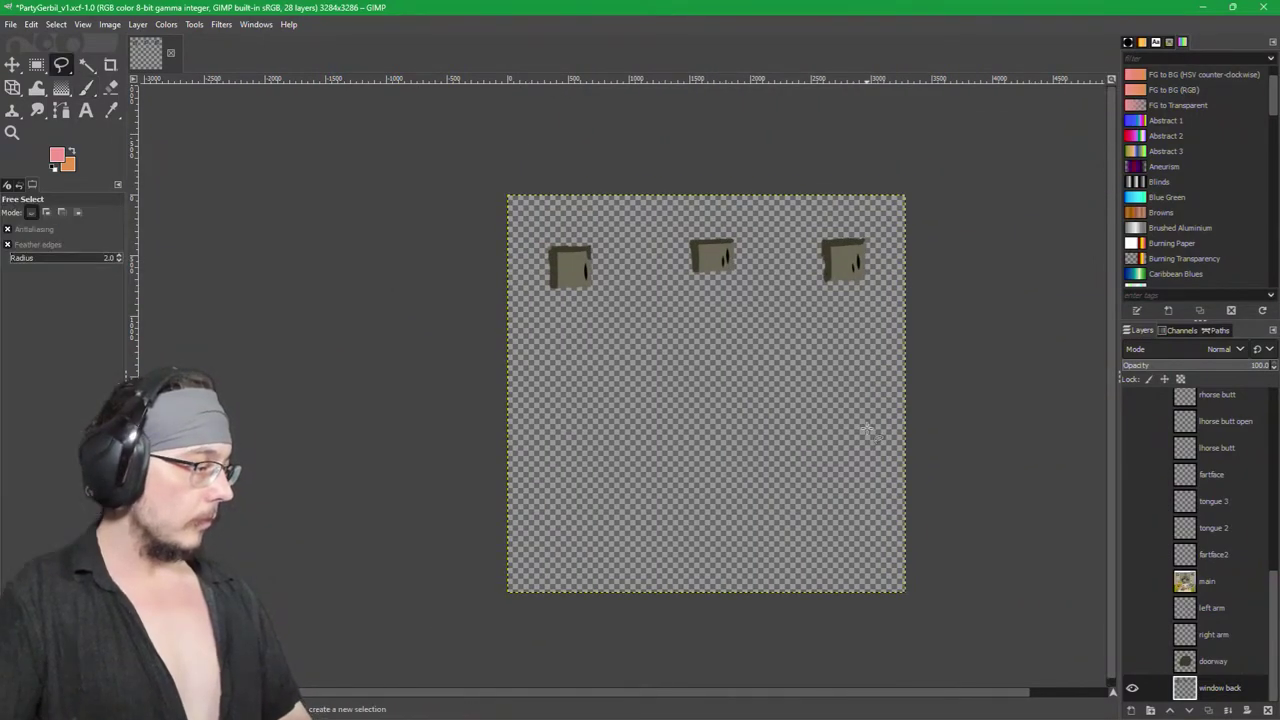
pyautogui.hotkey('ctrl', 's')
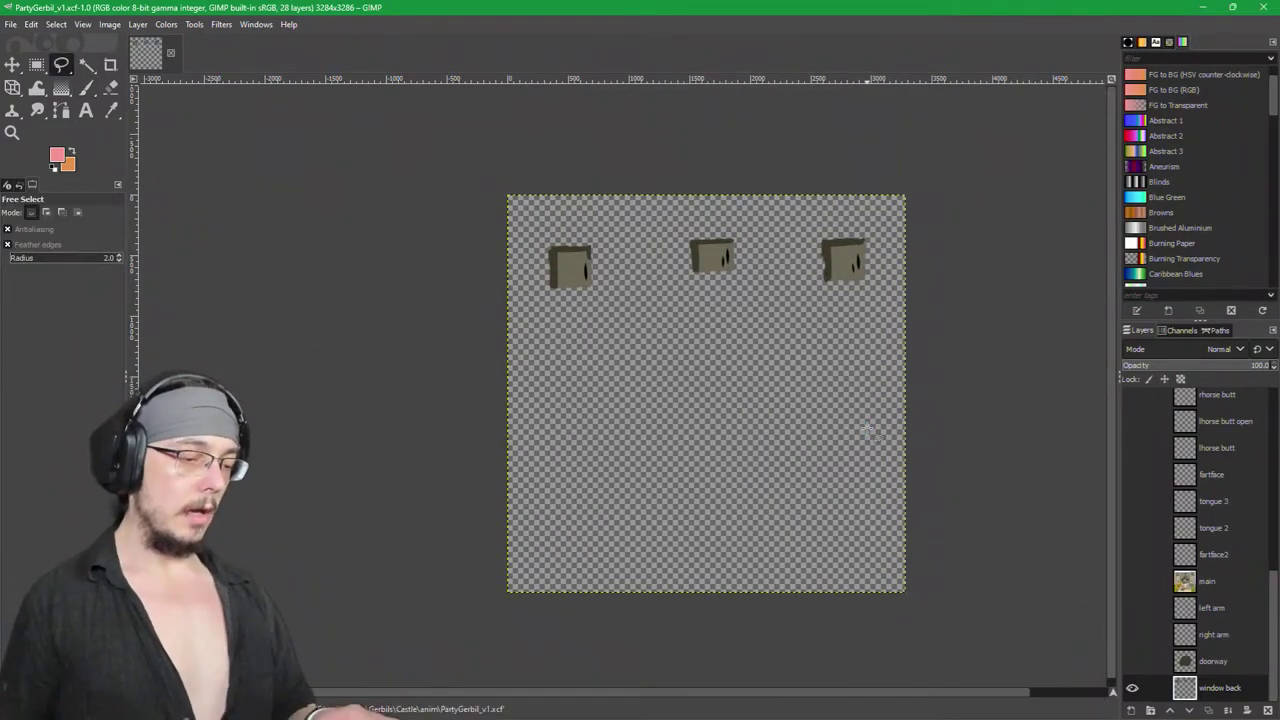
pyautogui.hotkey('ctrl', 'shift')
pyautogui.hotkey('ctrl', 'shift', 'e')
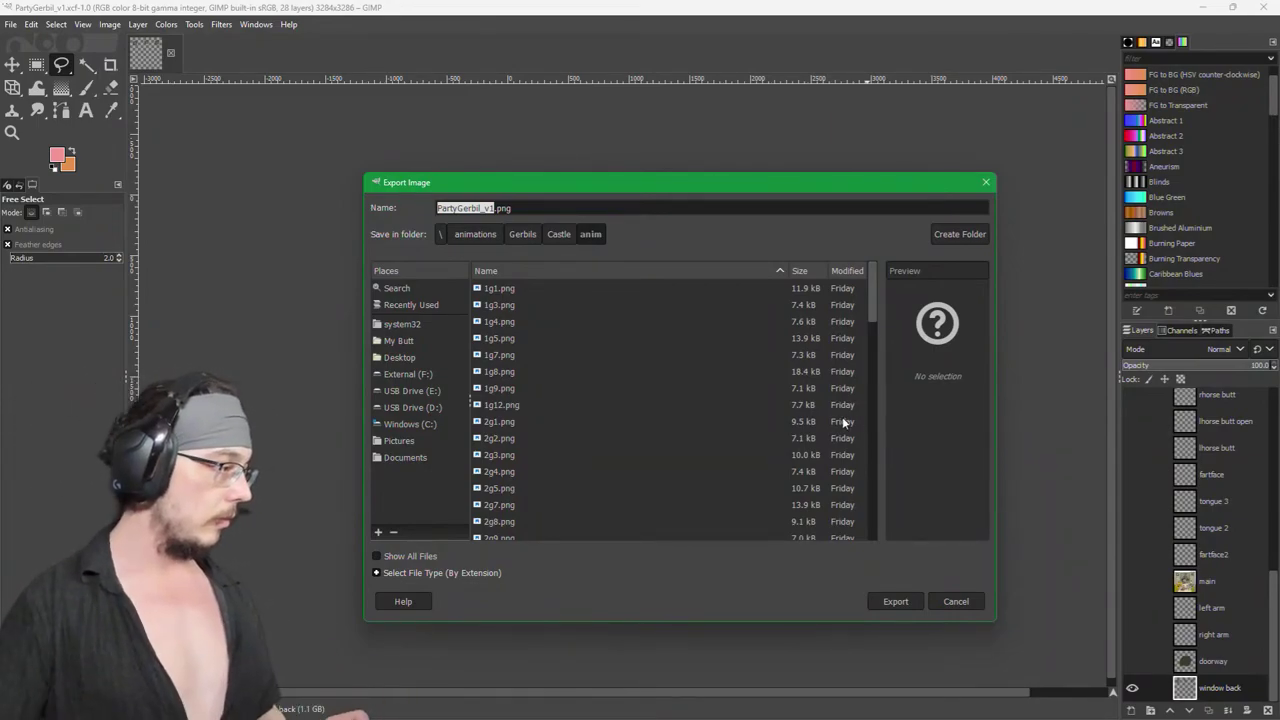
pyautogui.click(956, 601)
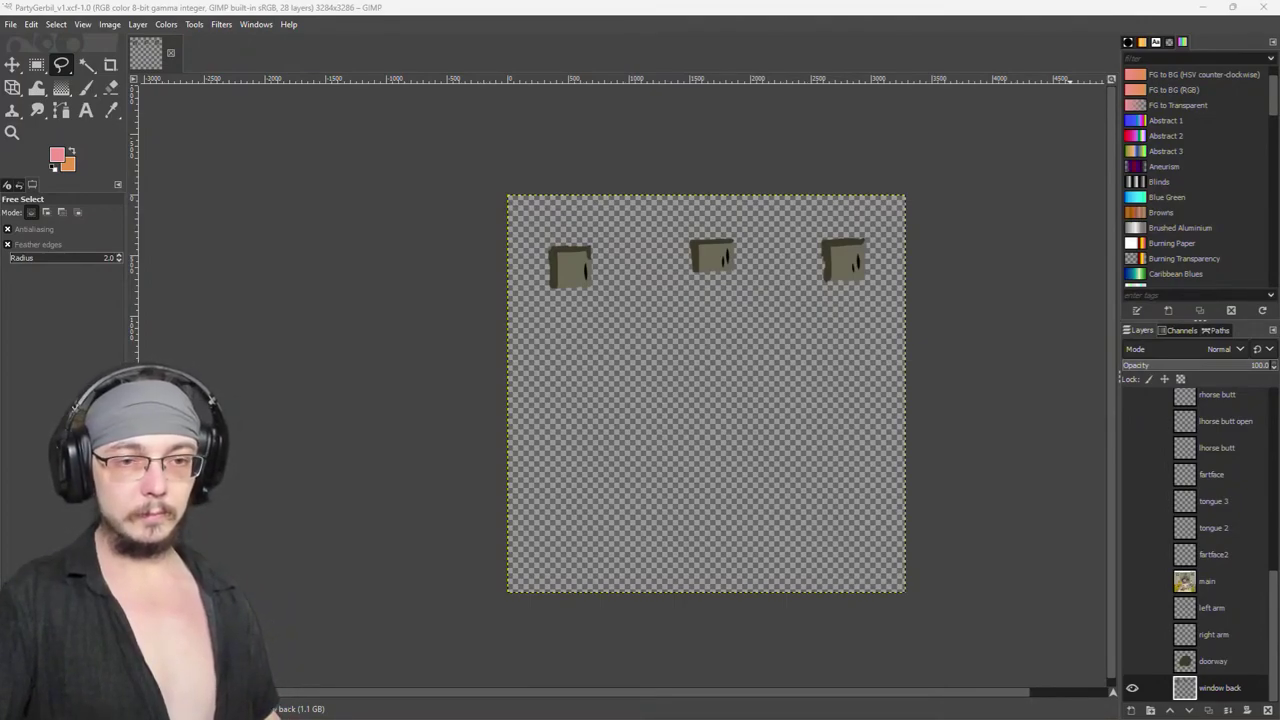
# Step: Start exporting the image and choose the finals folder inside anim as the destination
pyautogui.click(864, 18)
pyautogui.hotkey('ctrl', 'shift', 'e')
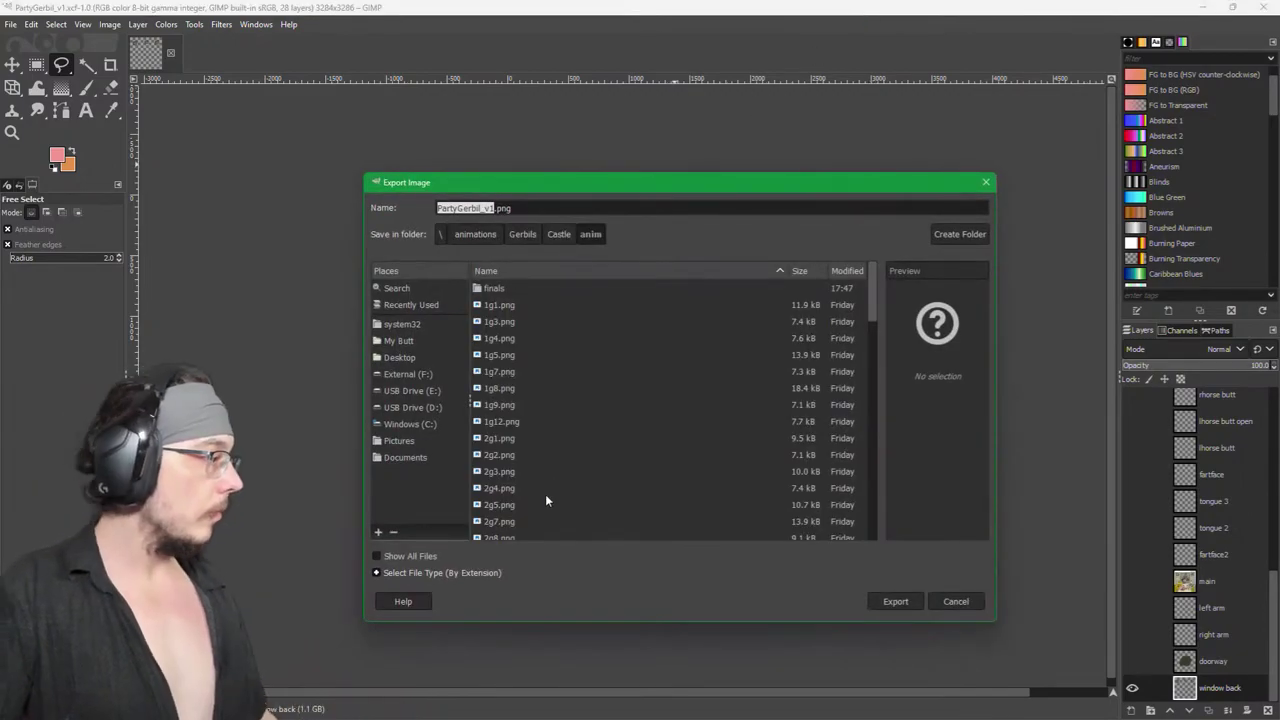
pyautogui.doubleClick(496, 290)
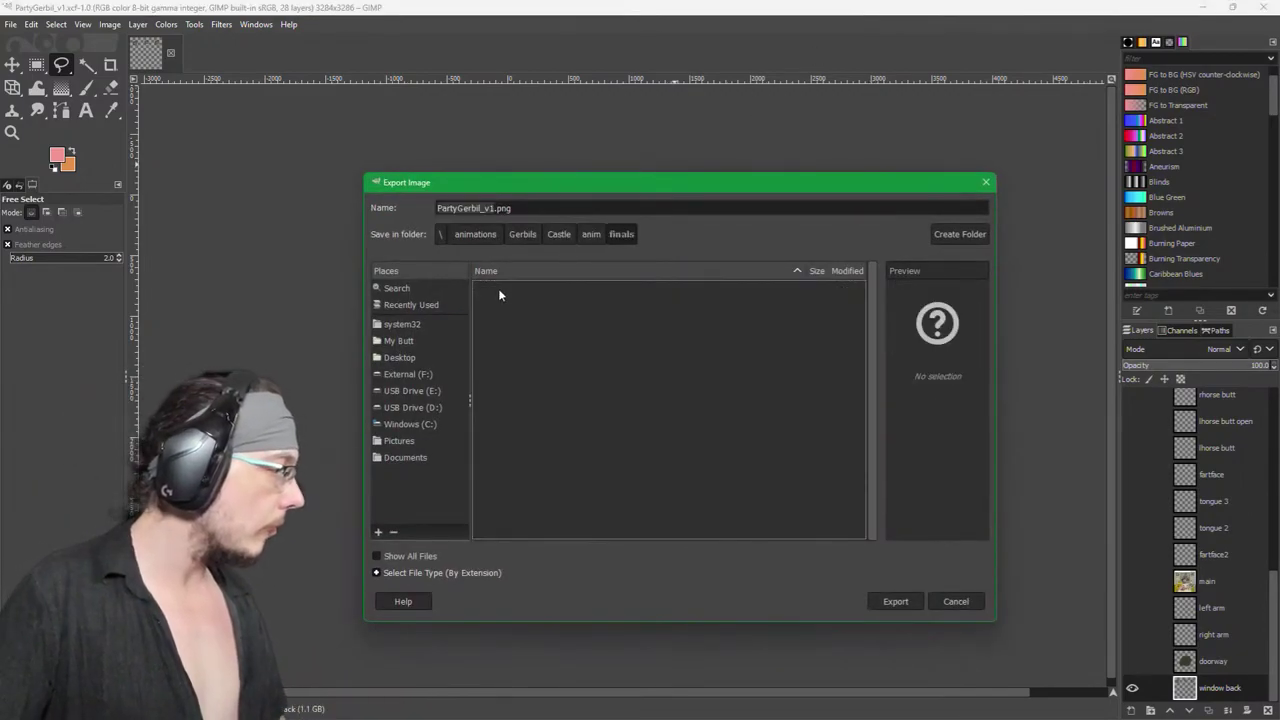
# Step: Export the window back layer as 01windowback.png in the finals folder with the default PNG options
pyautogui.click(519, 206)
pyautogui.hotkey('ctrl', 'a')
pyautogui.write('01')
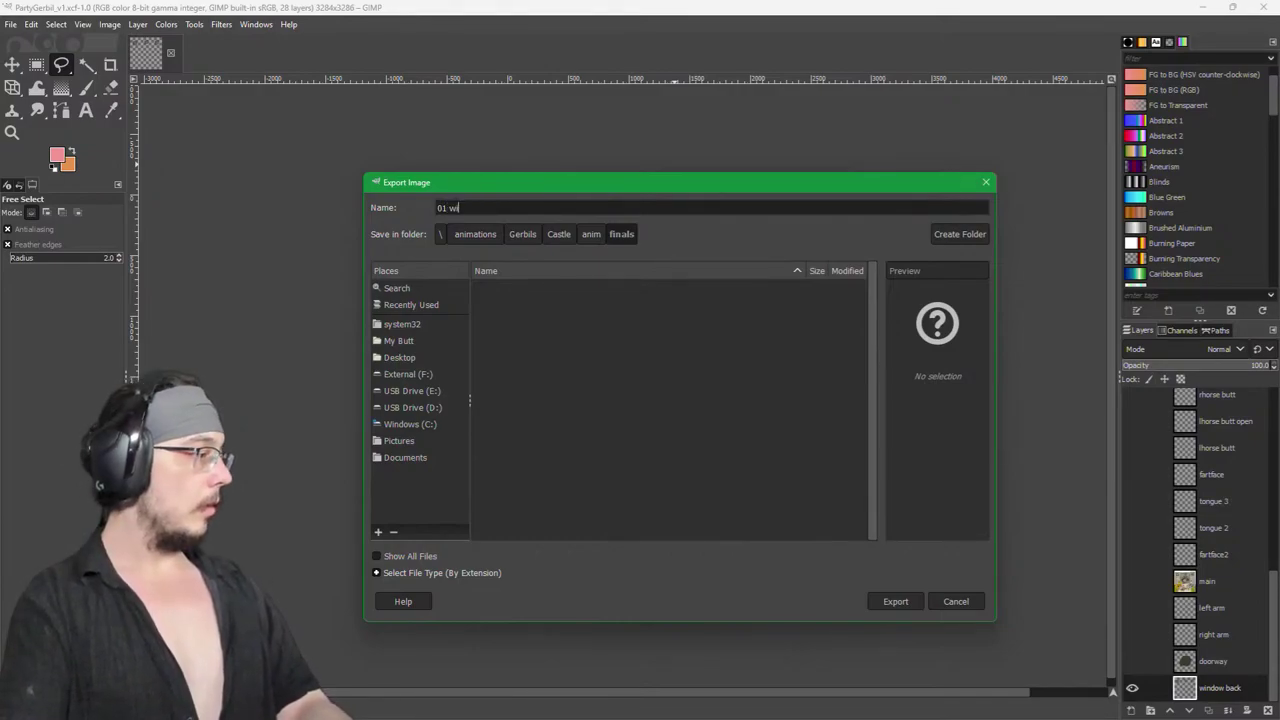
pyautogui.press('BackSpace')
pyautogui.press('BackSpace')
pyautogui.press('BackSpace')
pyautogui.press('BackSpace')
pyautogui.press('BackSpace')
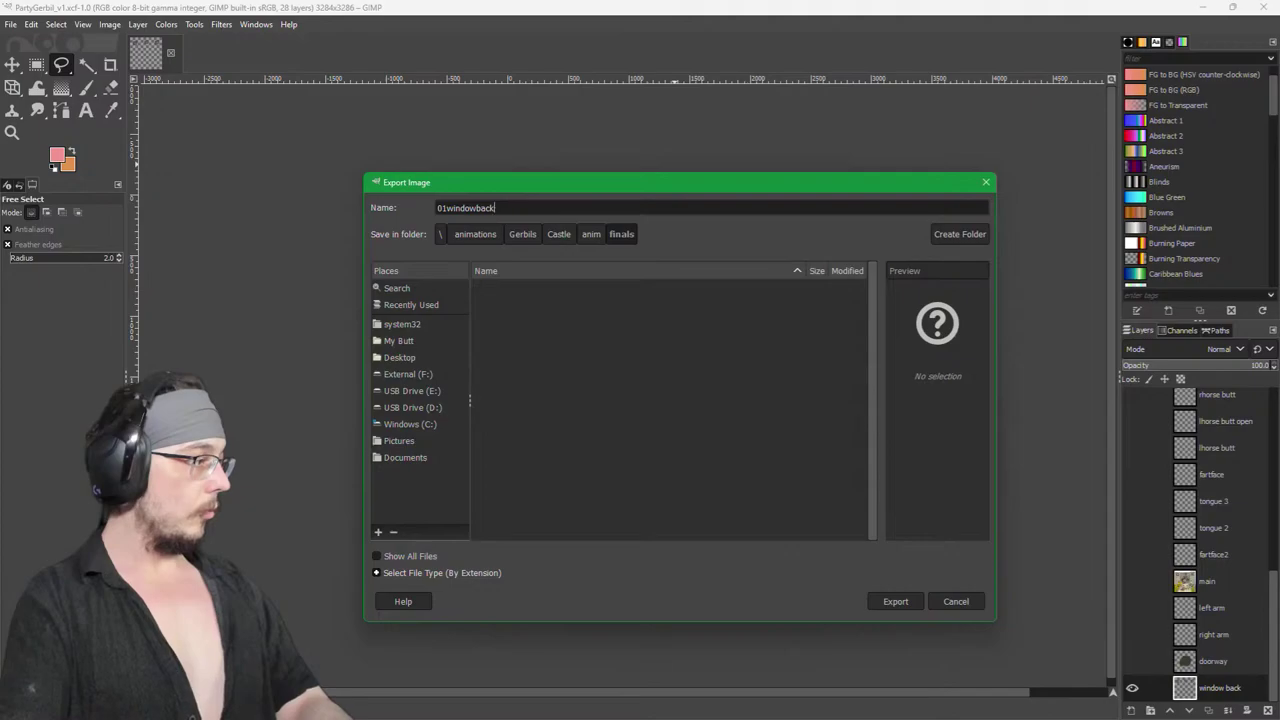
pyautogui.press('Return')
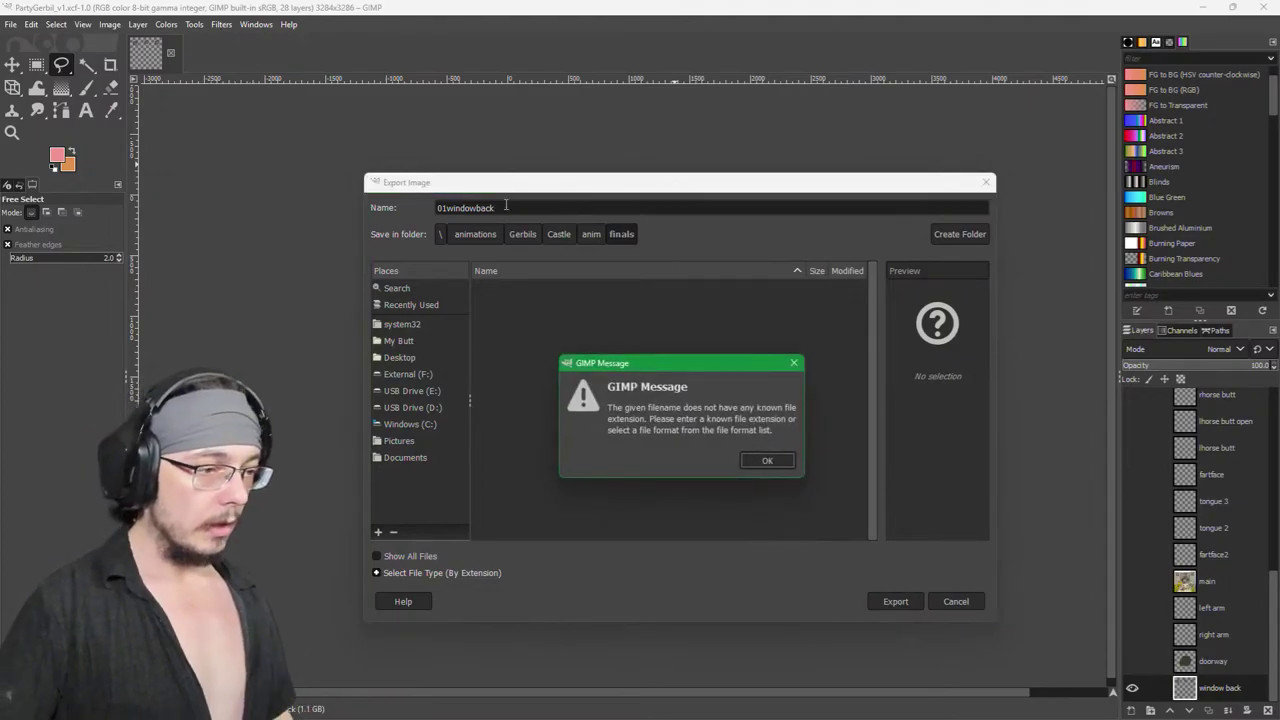
pyautogui.click(767, 461)
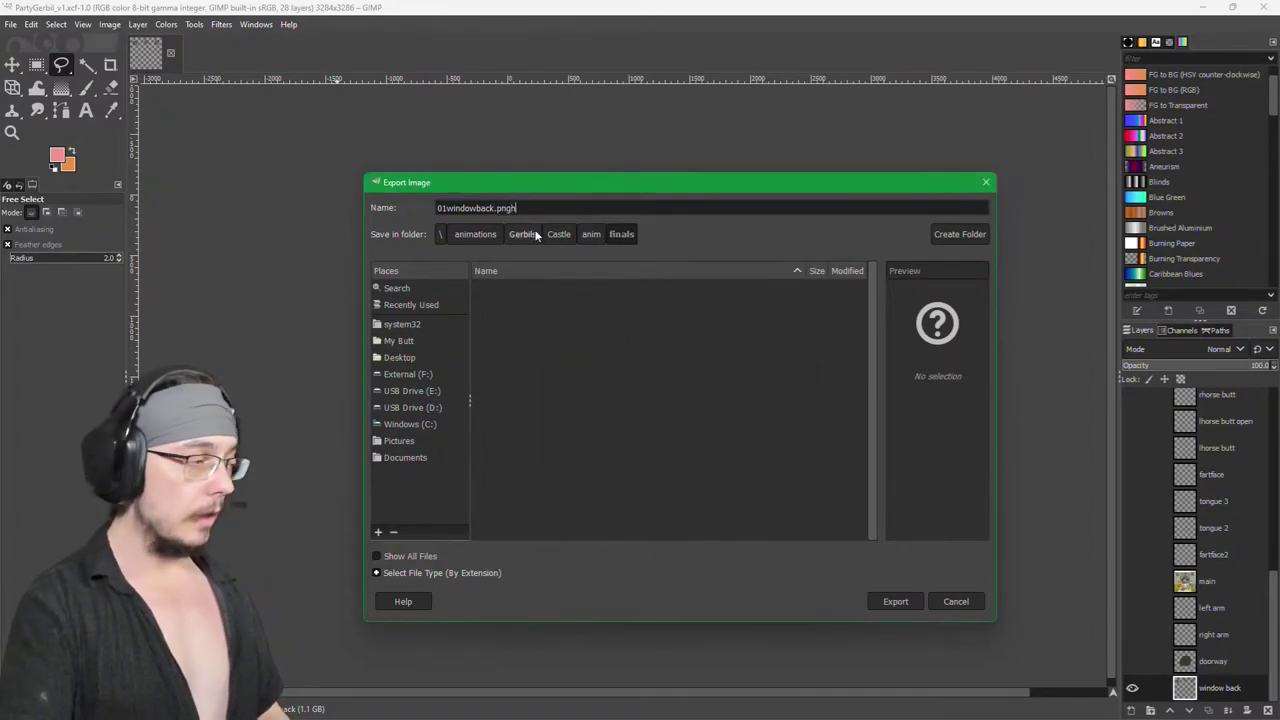
pyautogui.press('Return')
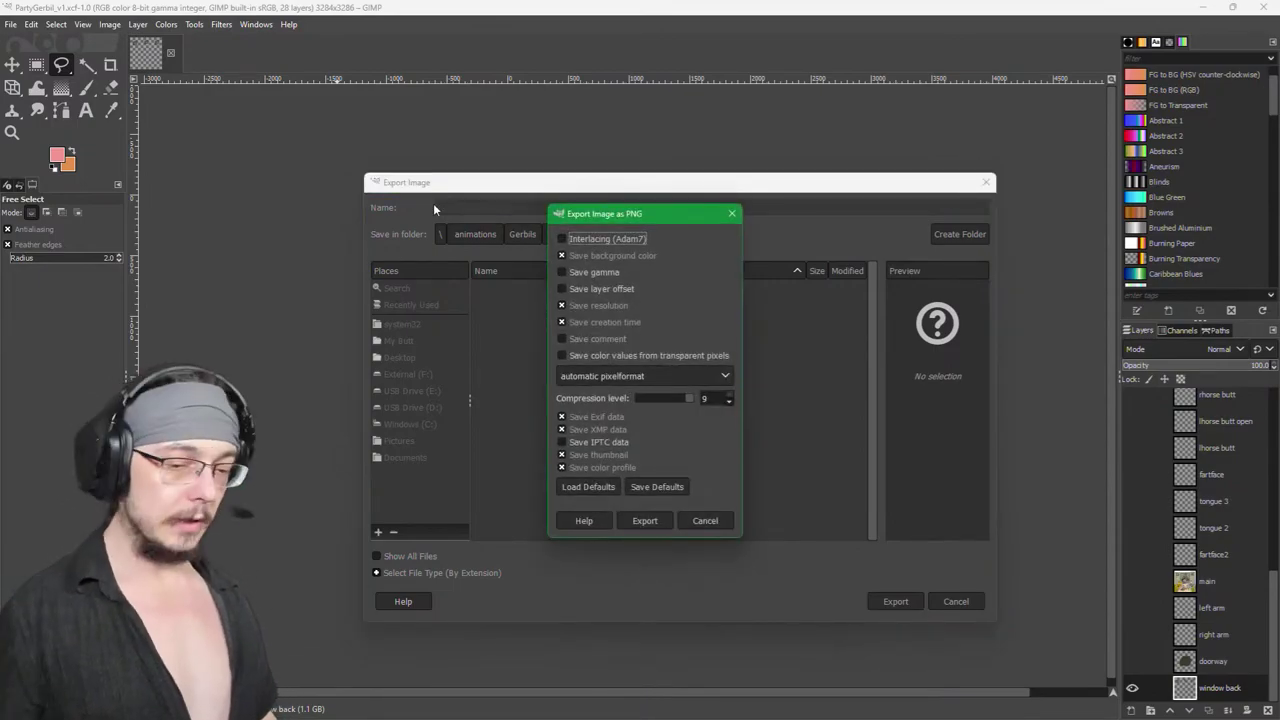
pyautogui.press('Return')
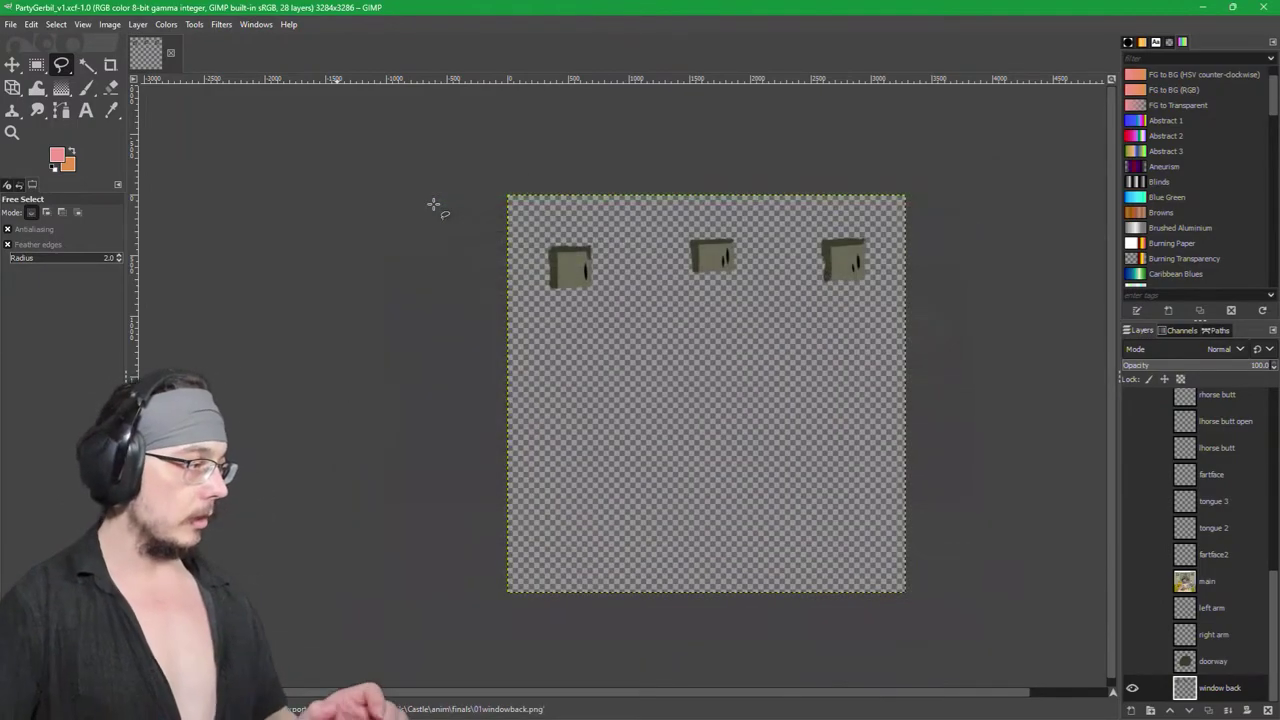
# Step: Show only the doorway layer and export it as 02doorway.png with the default PNG options
pyautogui.press('shift')
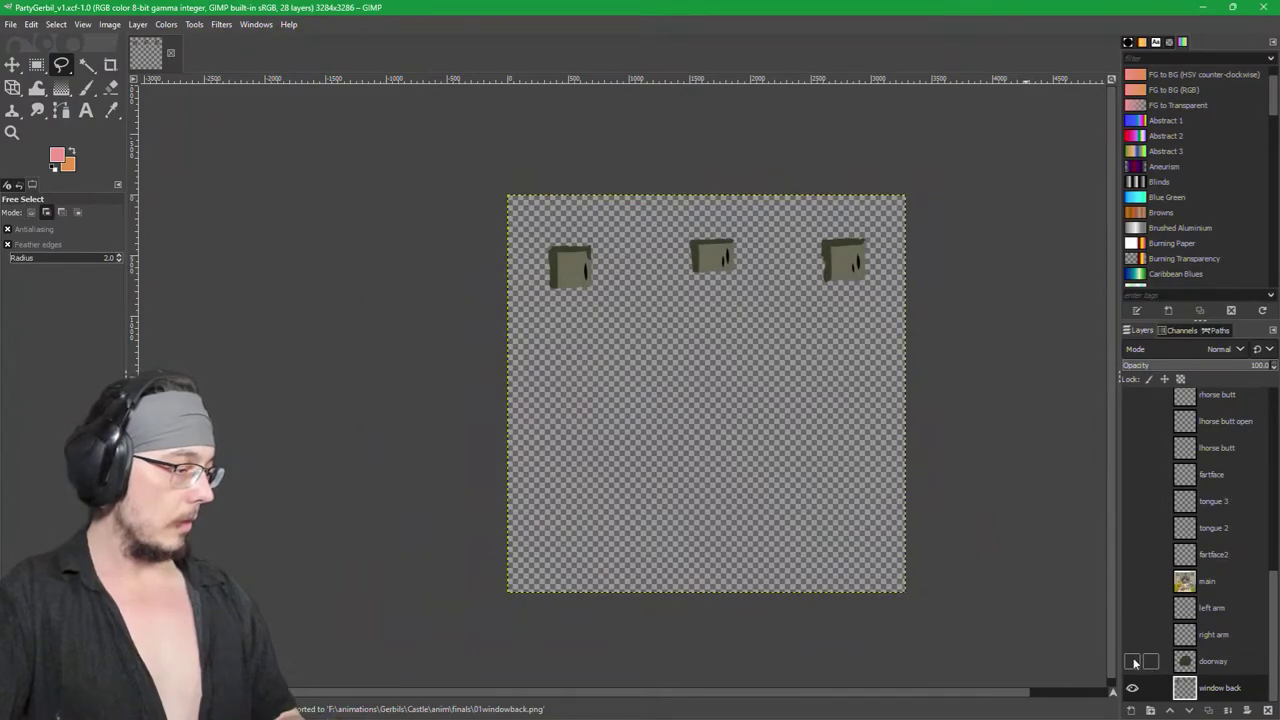
pyautogui.keyDown('shift'); pyautogui.click(1133, 661); pyautogui.keyUp('shift')
pyautogui.hotkey('ctrl', 'shift', 'e')
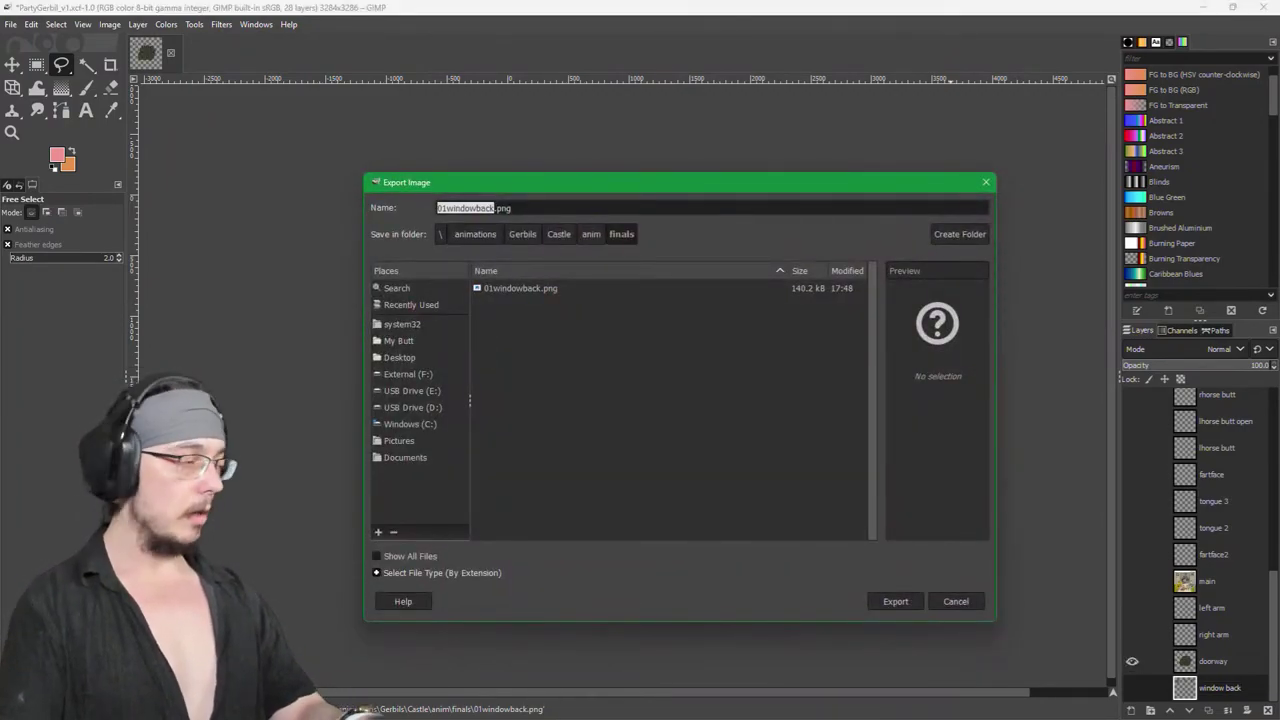
pyautogui.write('02doorwa')
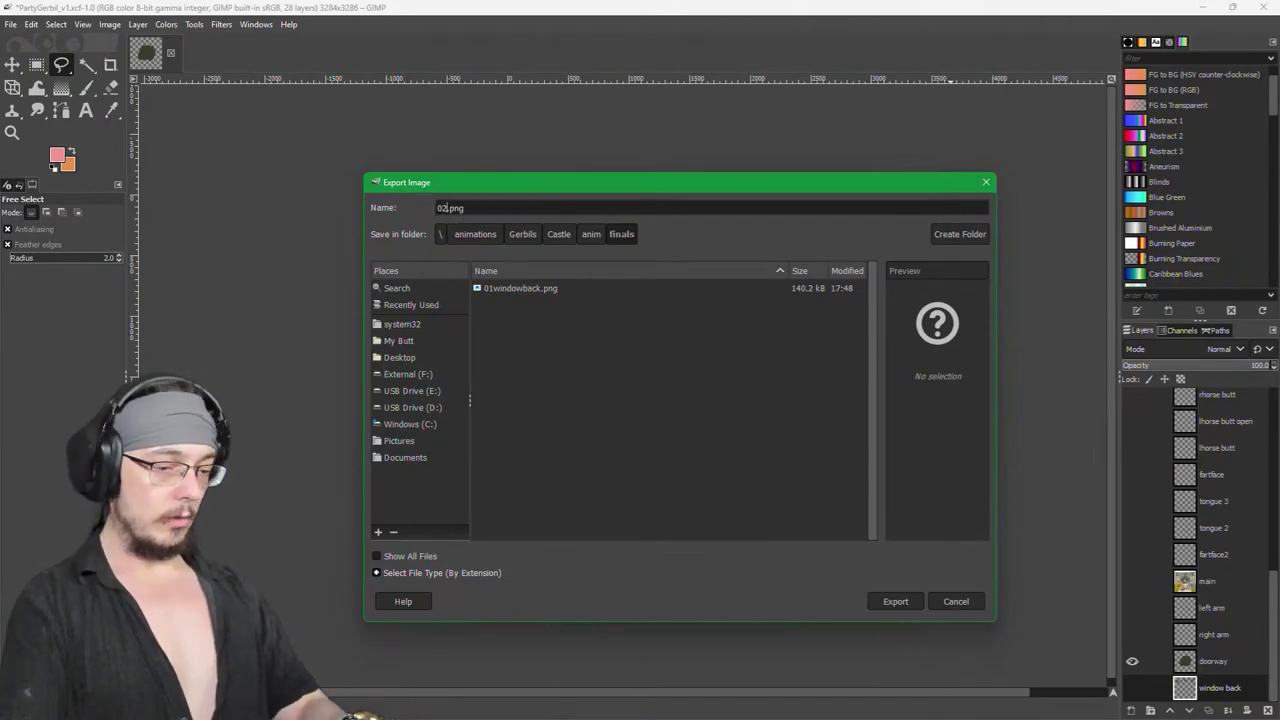
pyautogui.write('y')
pyautogui.press('Return')
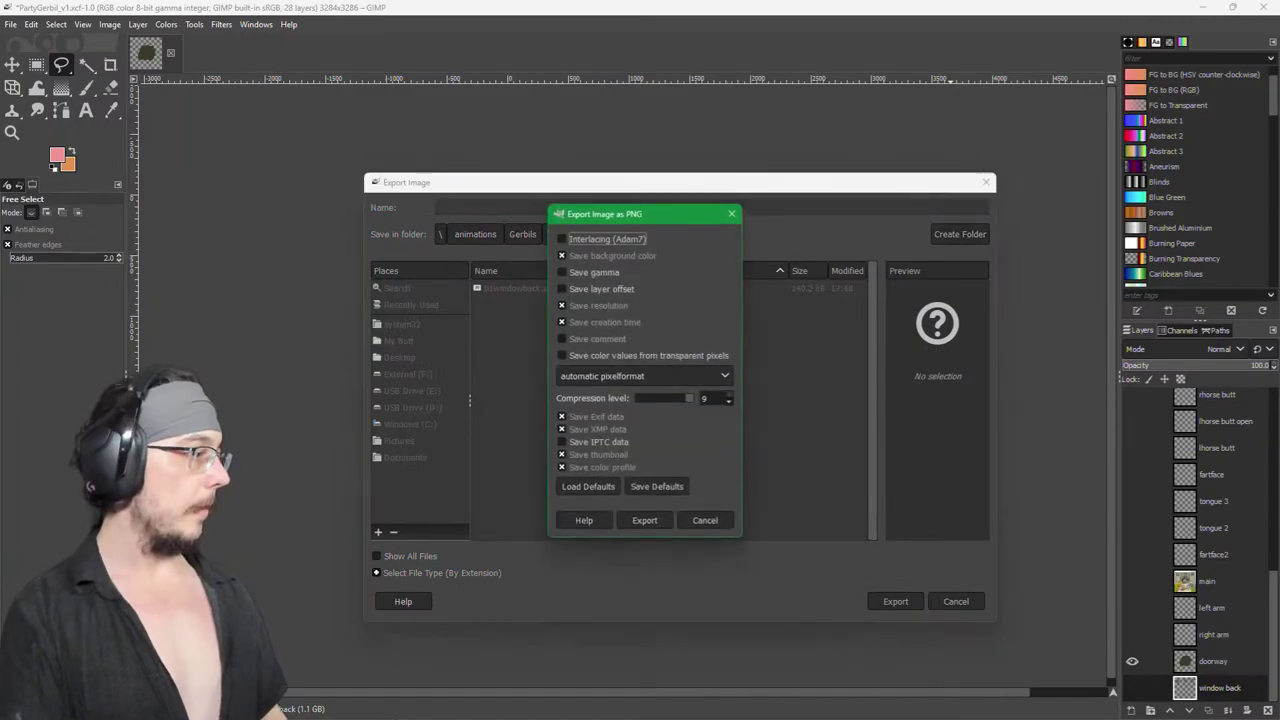
pyautogui.press('Return')
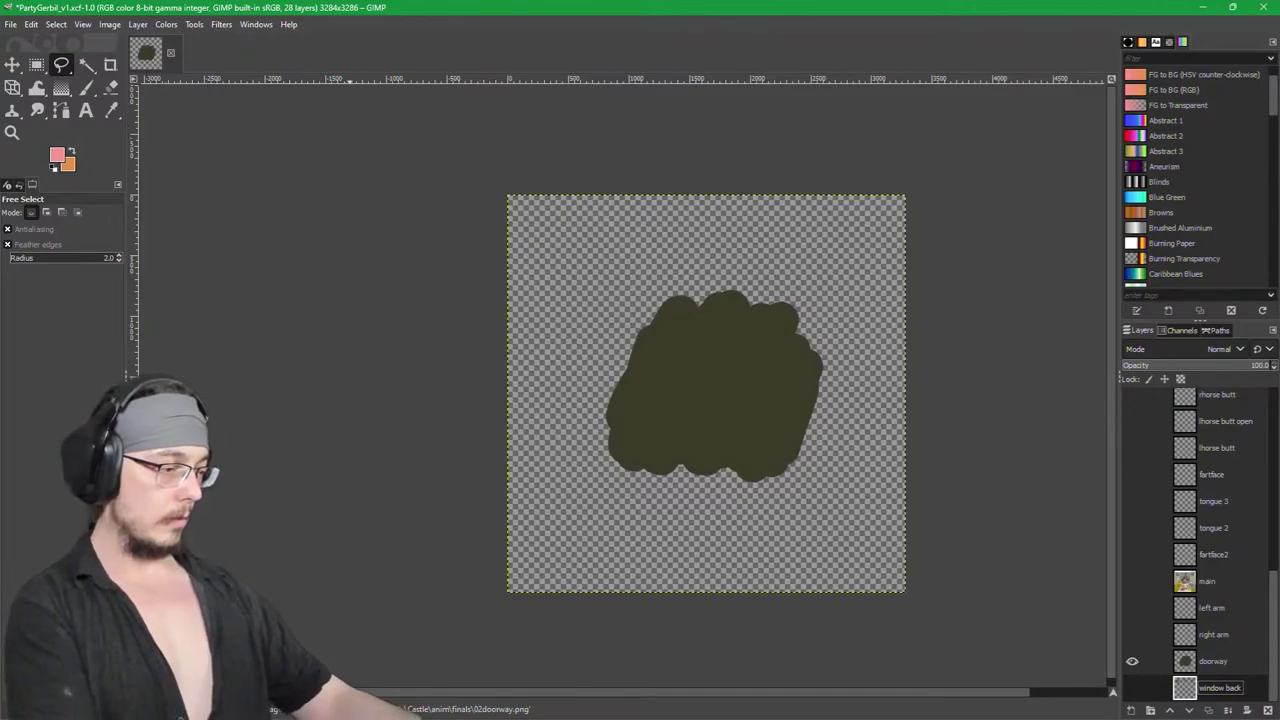
# Step: Show only the right arm layer, select it with the Rectangle Select tool active, and export it as 03arm.png
pyautogui.click(1213, 661)
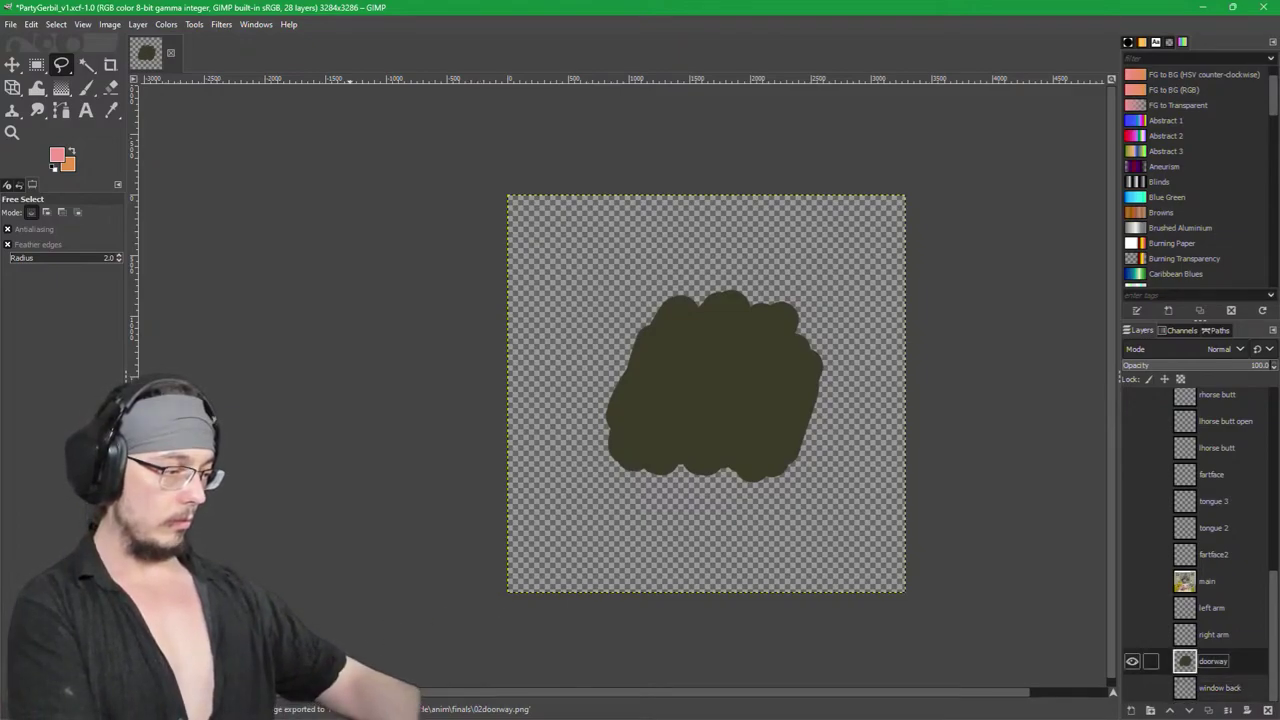
pyautogui.keyDown('shift'); pyautogui.click(1132, 634); pyautogui.keyUp('shift')
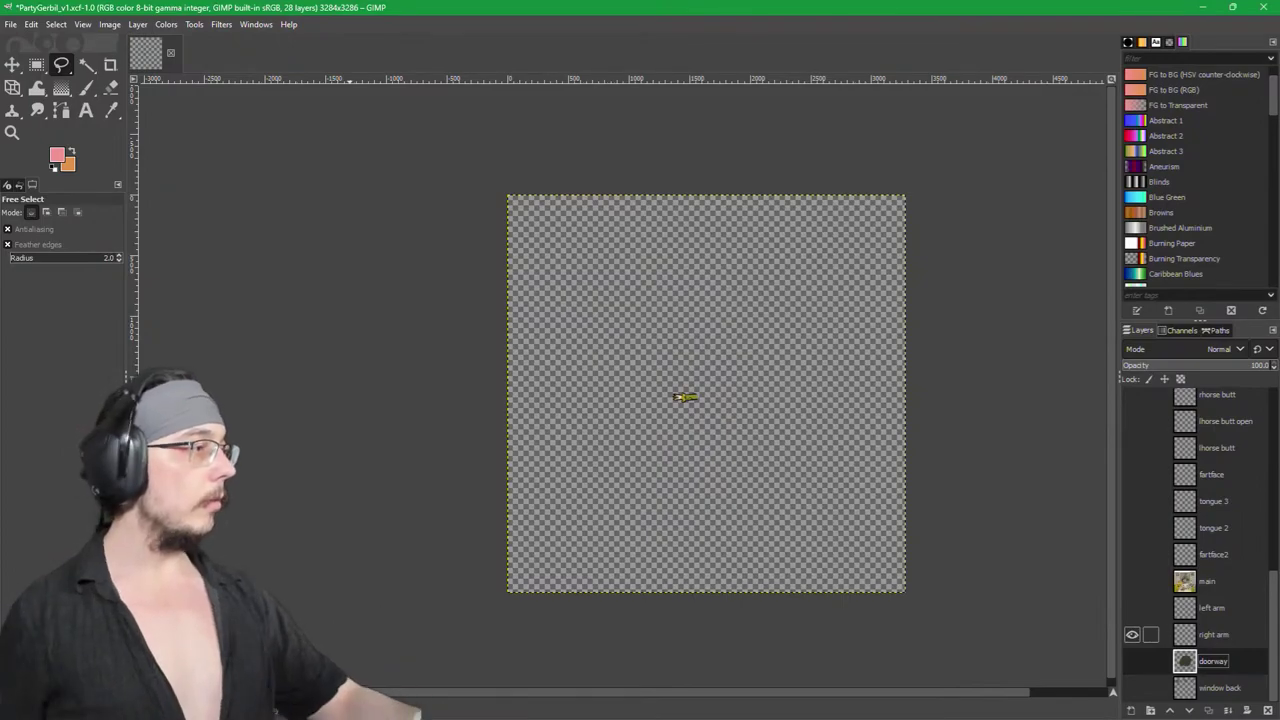
pyautogui.moveTo(974, 467)
pyautogui.mouseDown()
pyautogui.moveTo(967, 519)
pyautogui.moveTo(989, 464)
pyautogui.moveTo(985, 427)
pyautogui.moveTo(1002, 497)
pyautogui.moveTo(999, 407)
pyautogui.moveTo(950, 380)
pyautogui.moveTo(1017, 372)
pyautogui.moveTo(958, 267)
pyautogui.mouseUp()
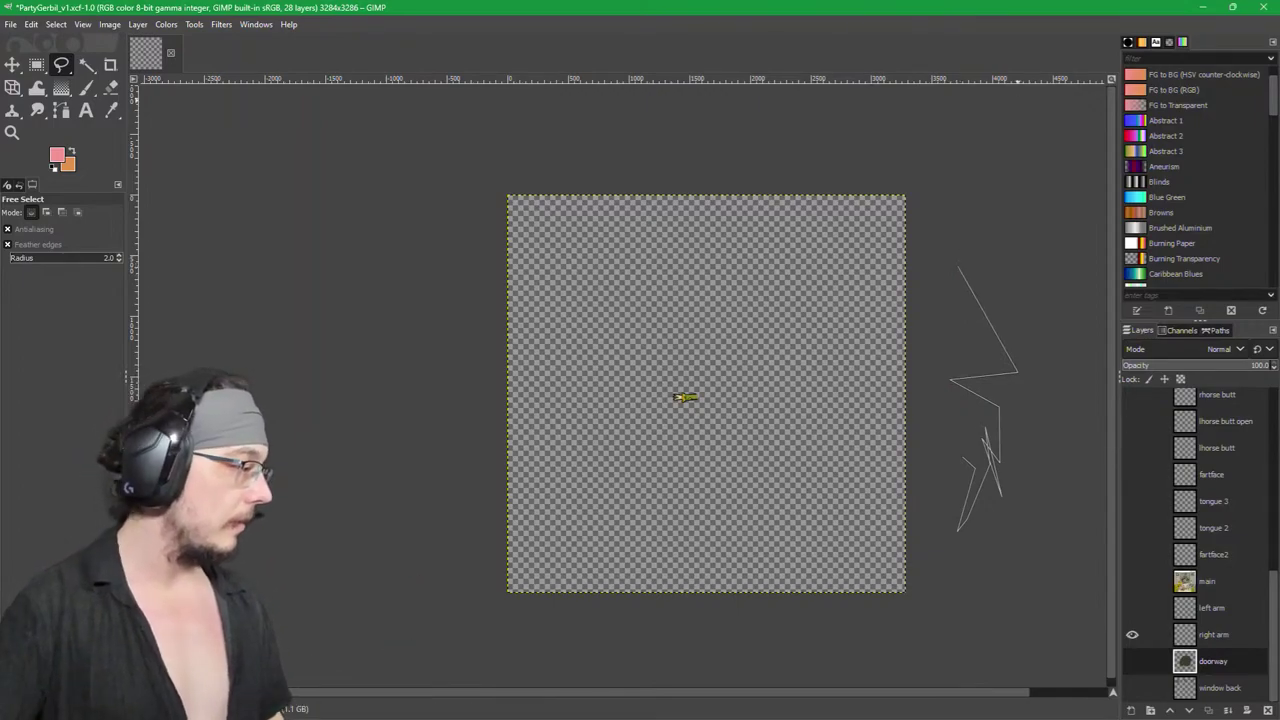
pyautogui.click(37, 65)
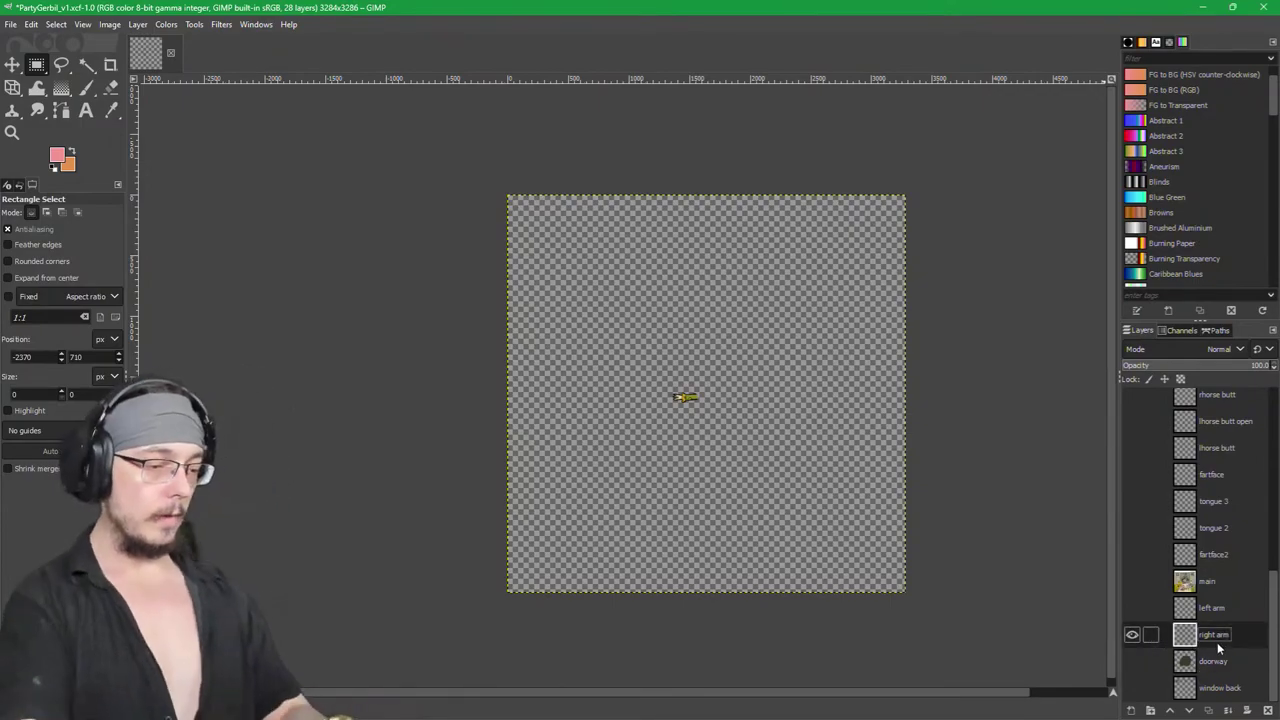
pyautogui.hotkey('ctrl', 'shift', 'e')
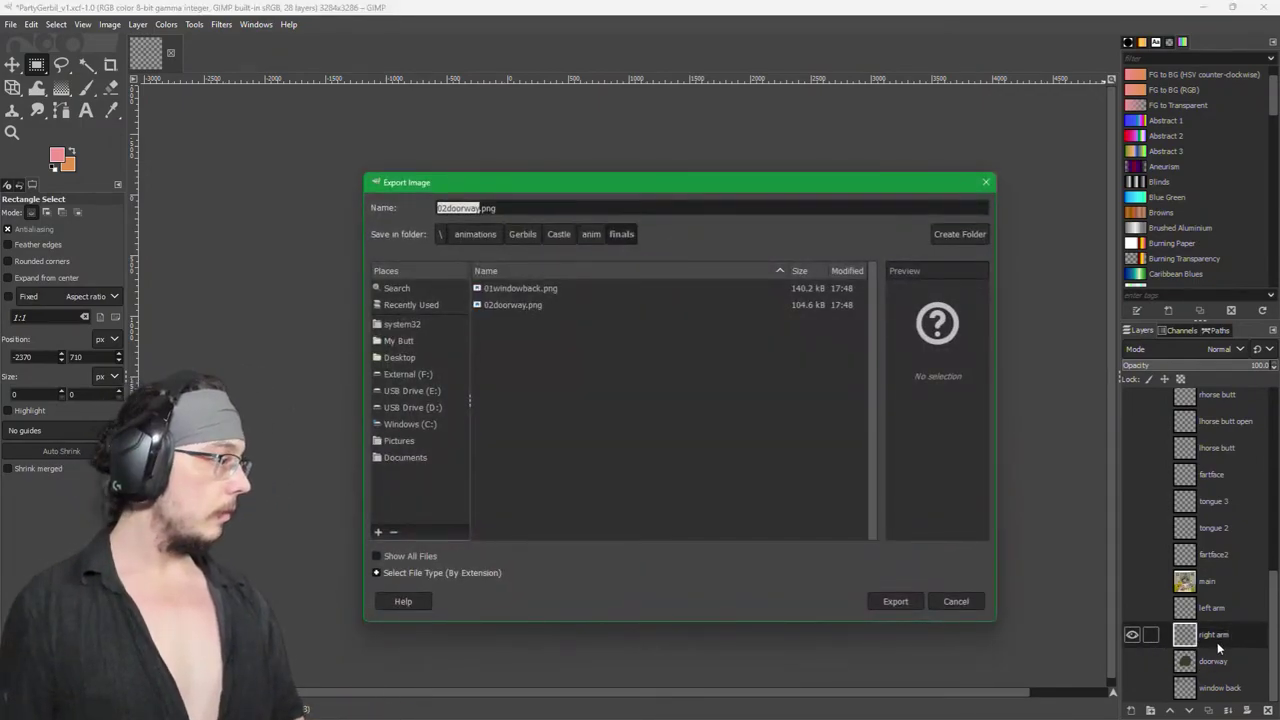
pyautogui.write('03')
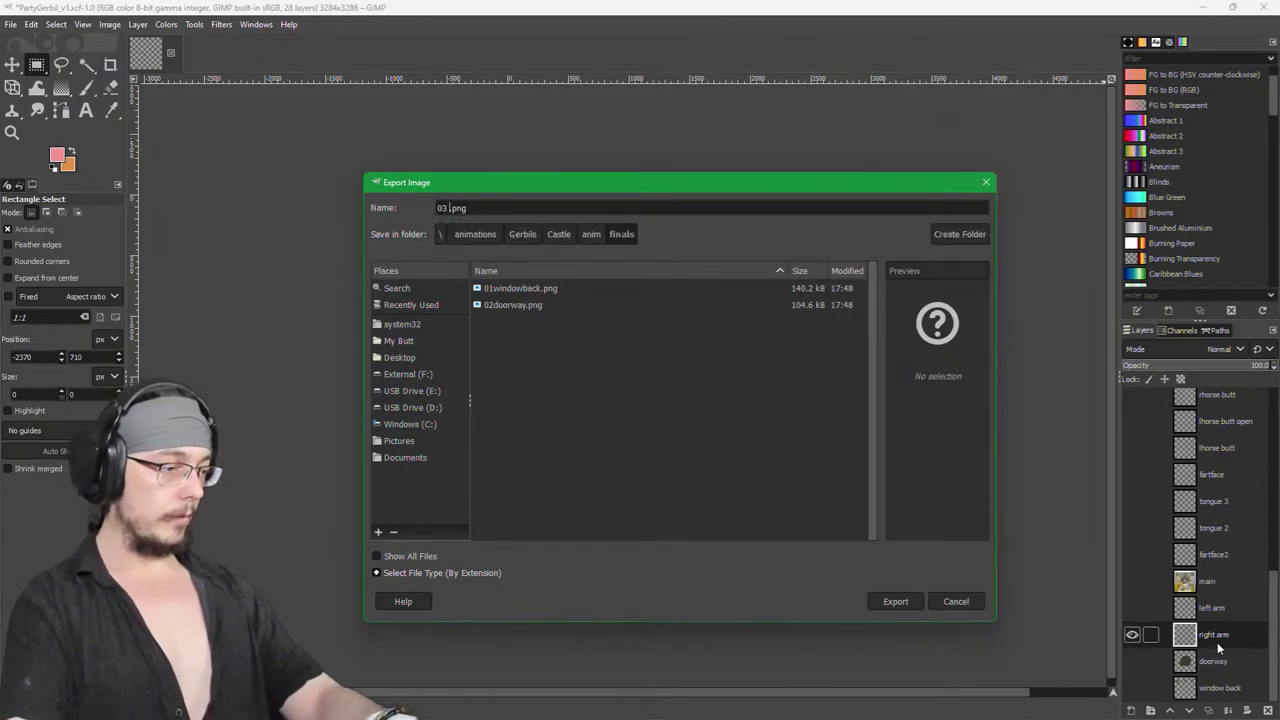
pyautogui.write('rarm')
pyautogui.press('Return')
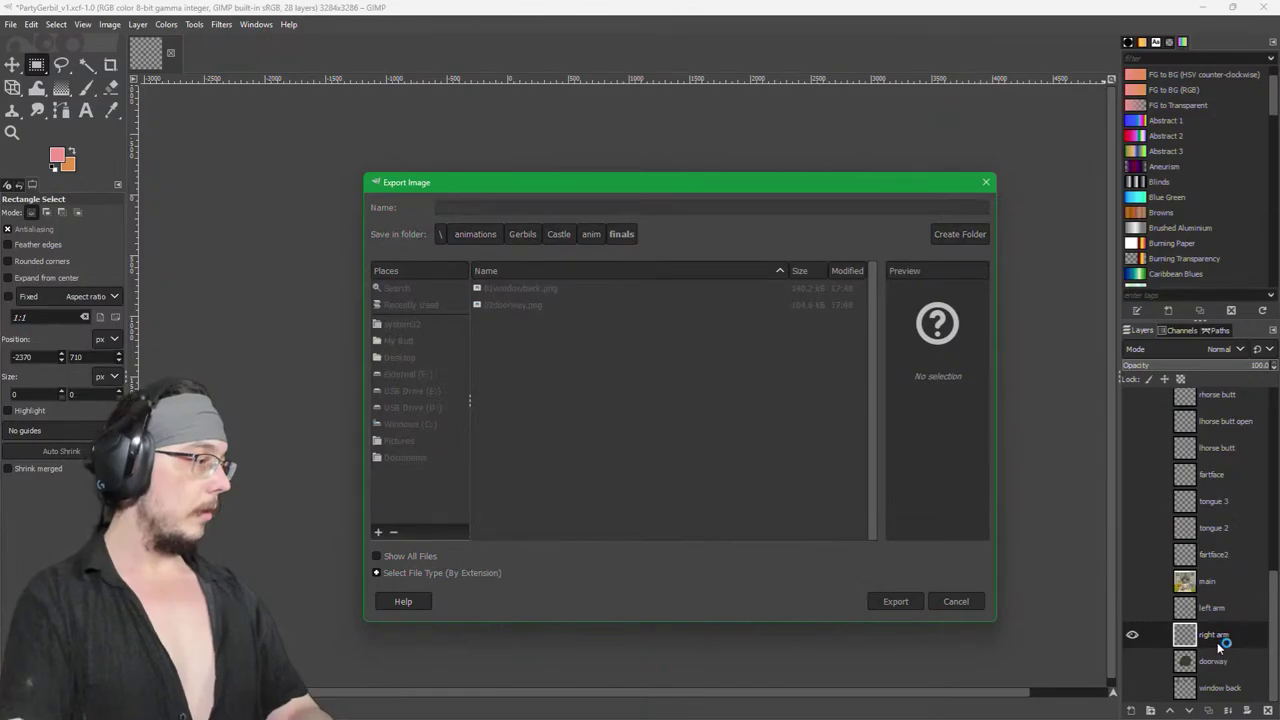
pyautogui.press('Return')
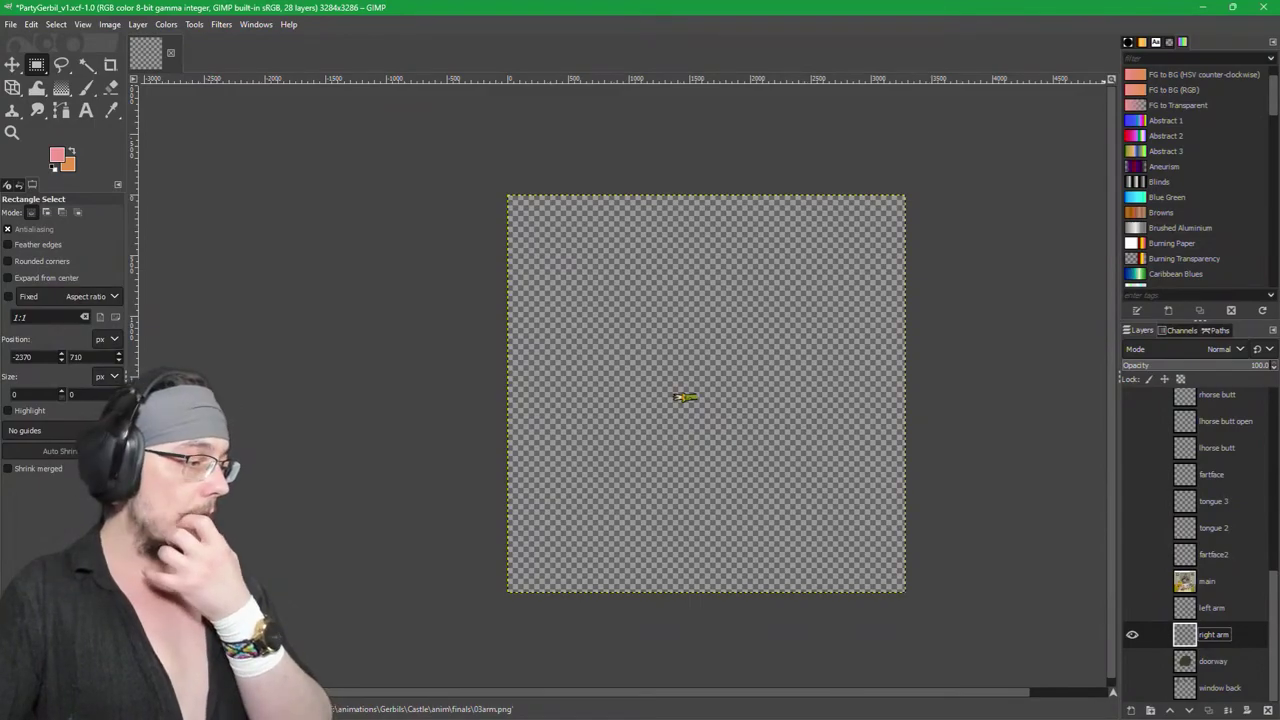
# Step: Show only the left arm layer and export it as 04arm.png
pyautogui.keyDown('shift'); pyautogui.click(1131, 608); pyautogui.keyUp('shift')
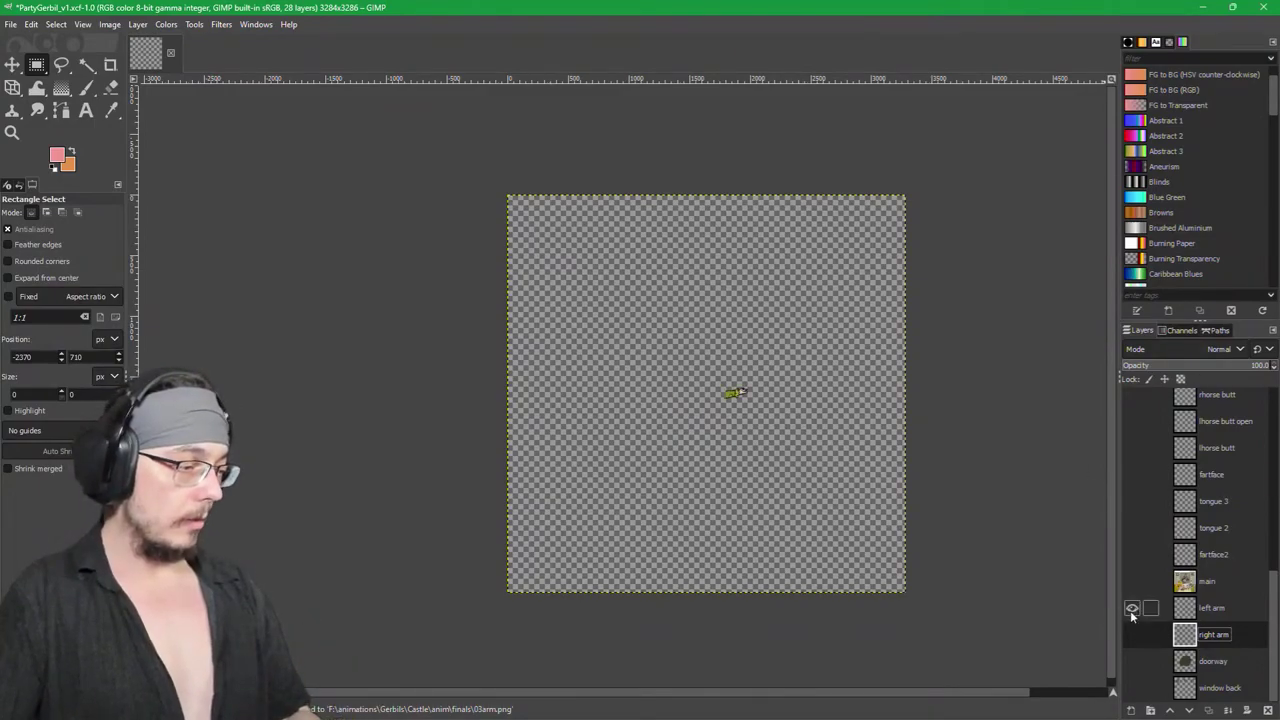
pyautogui.hotkey('ctrl', 'shift', 'e')
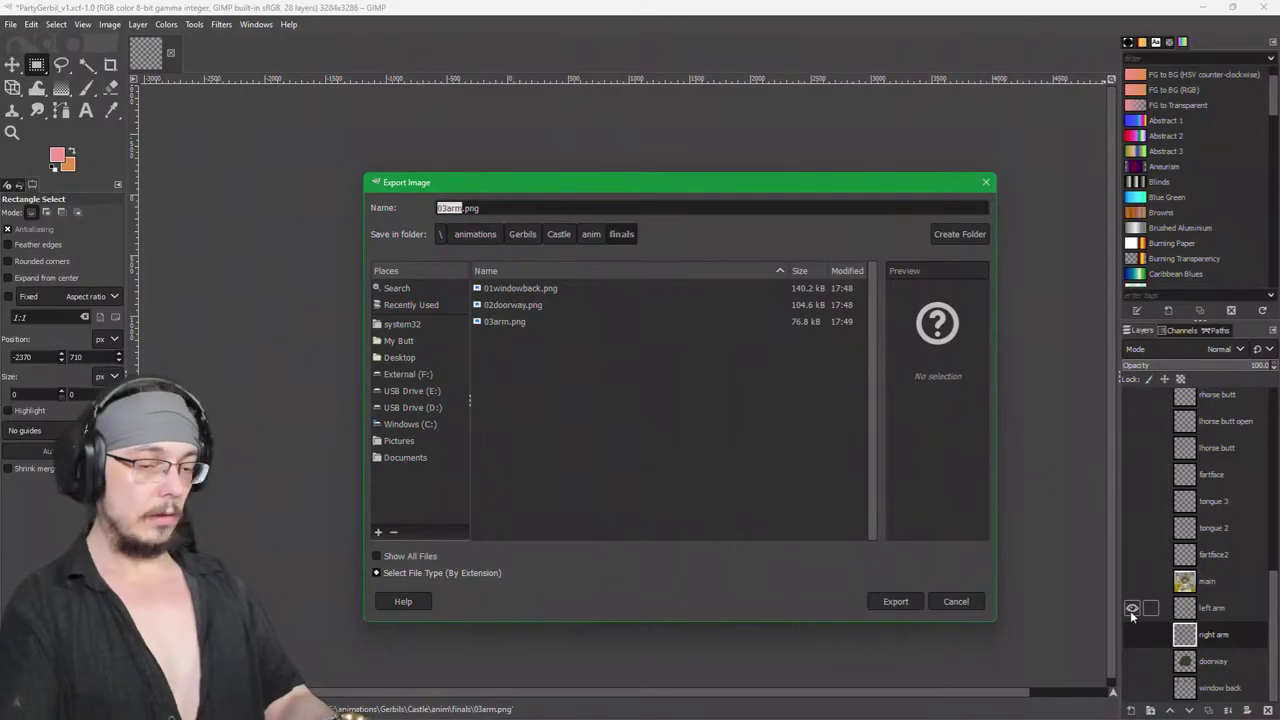
pyautogui.press('Home')
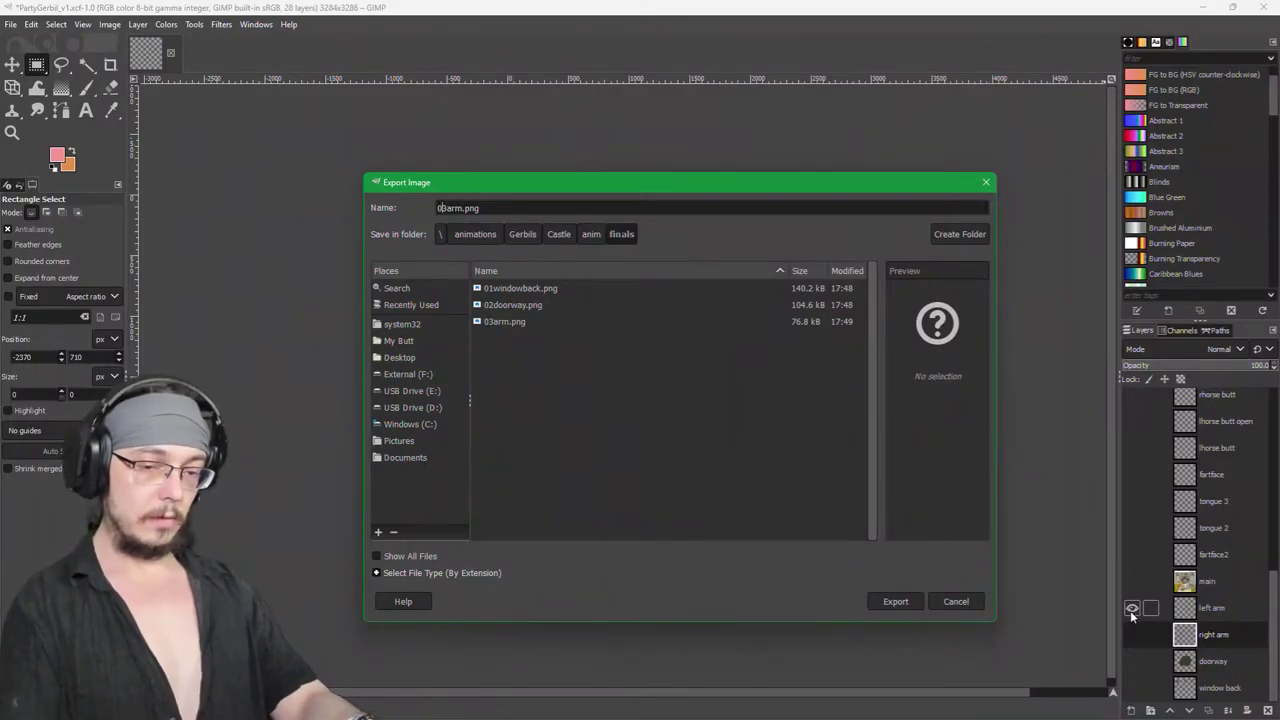
pyautogui.press('Delete')
pyautogui.write('4')
pyautogui.press('Return')
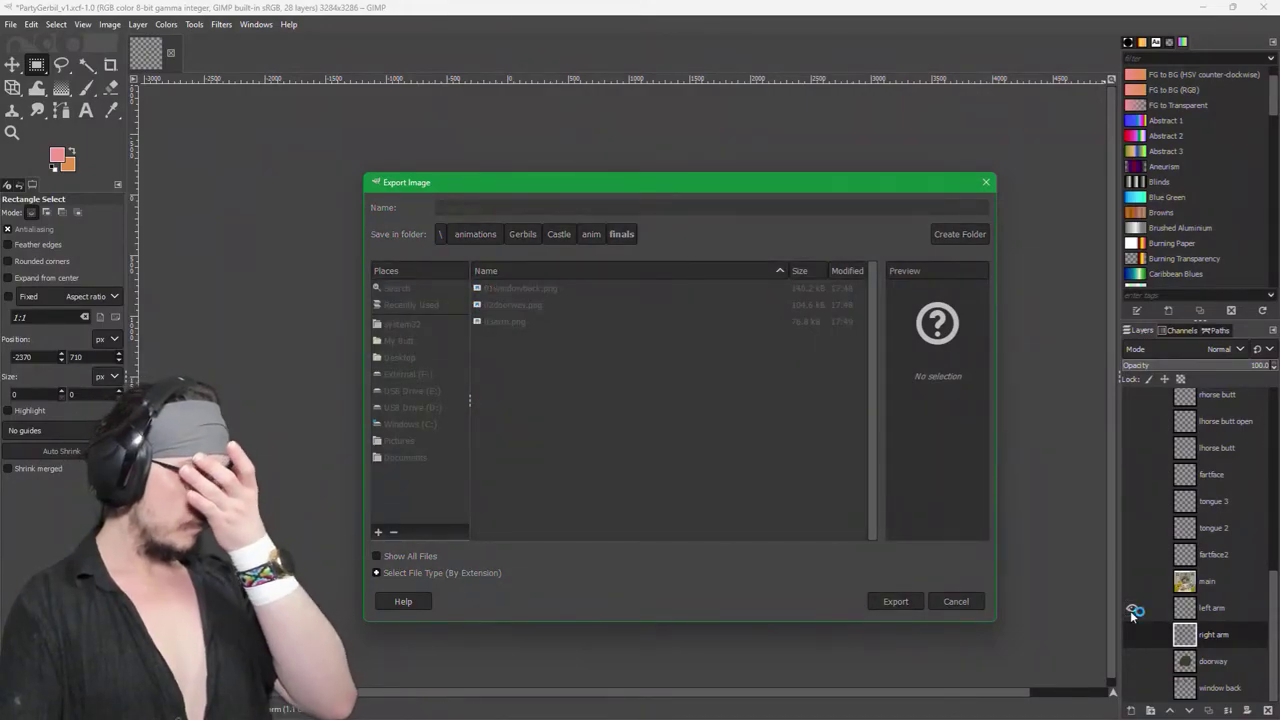
pyautogui.press('Return')
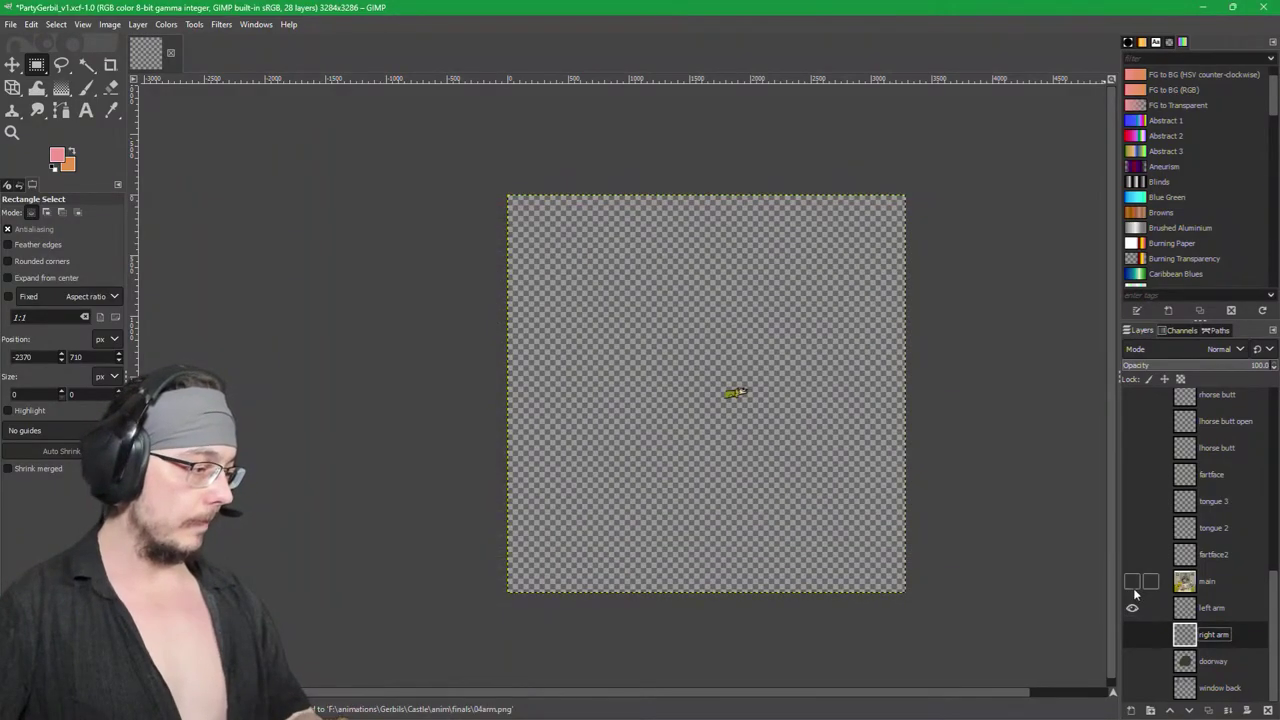
# Step: Show only the main layer and export it as 05main.png
pyautogui.click(1132, 582)
pyautogui.hotkey('ctrl', 'shift', 'e')
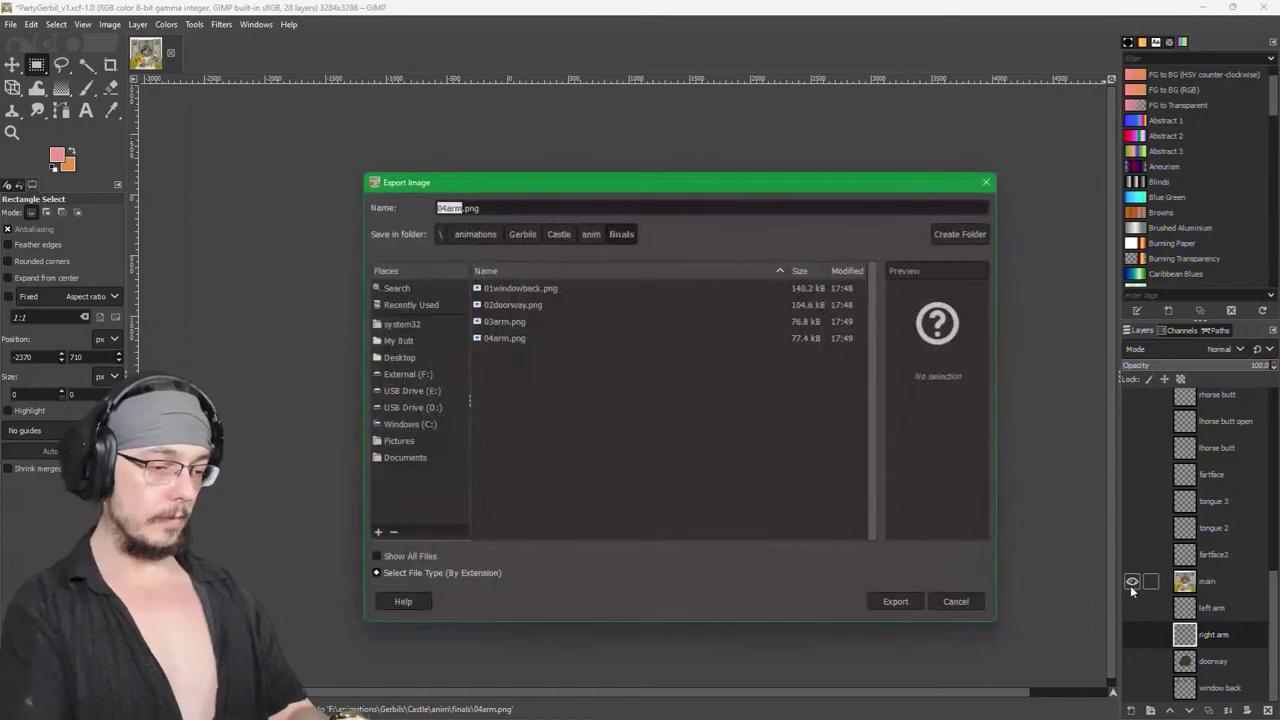
pyautogui.write('05main')
pyautogui.press('Return')
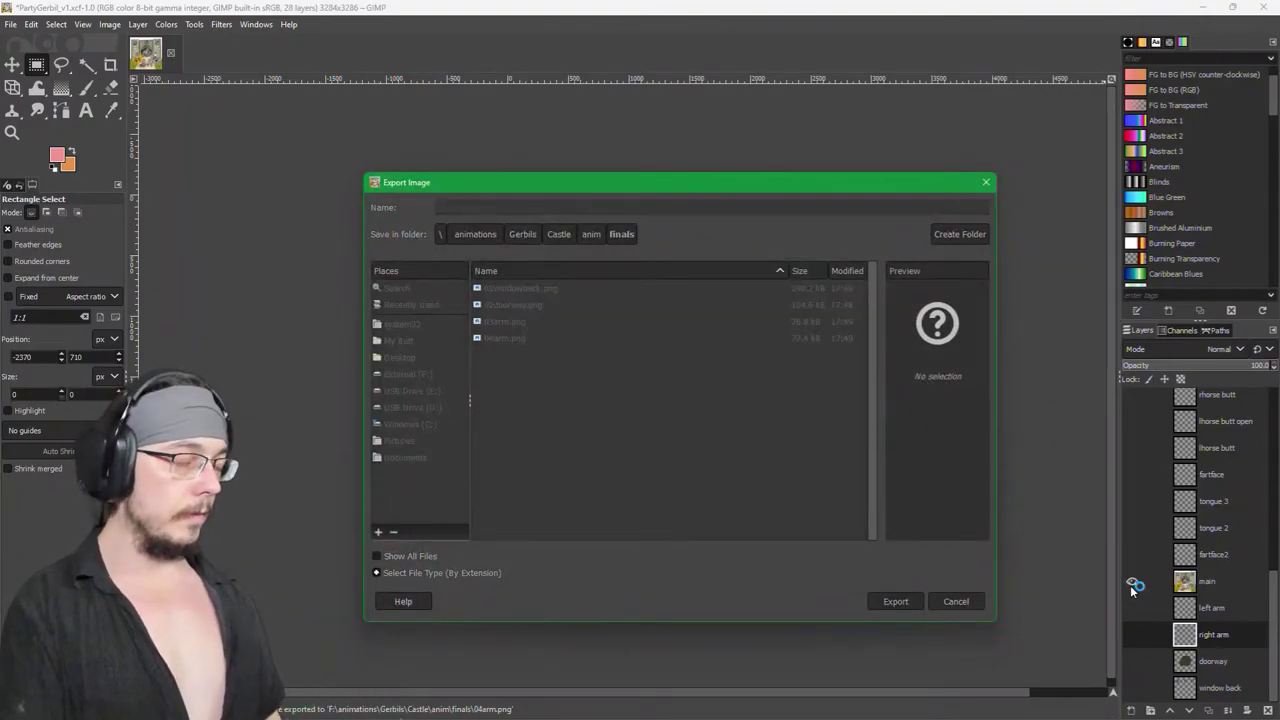
pyautogui.press('Return')
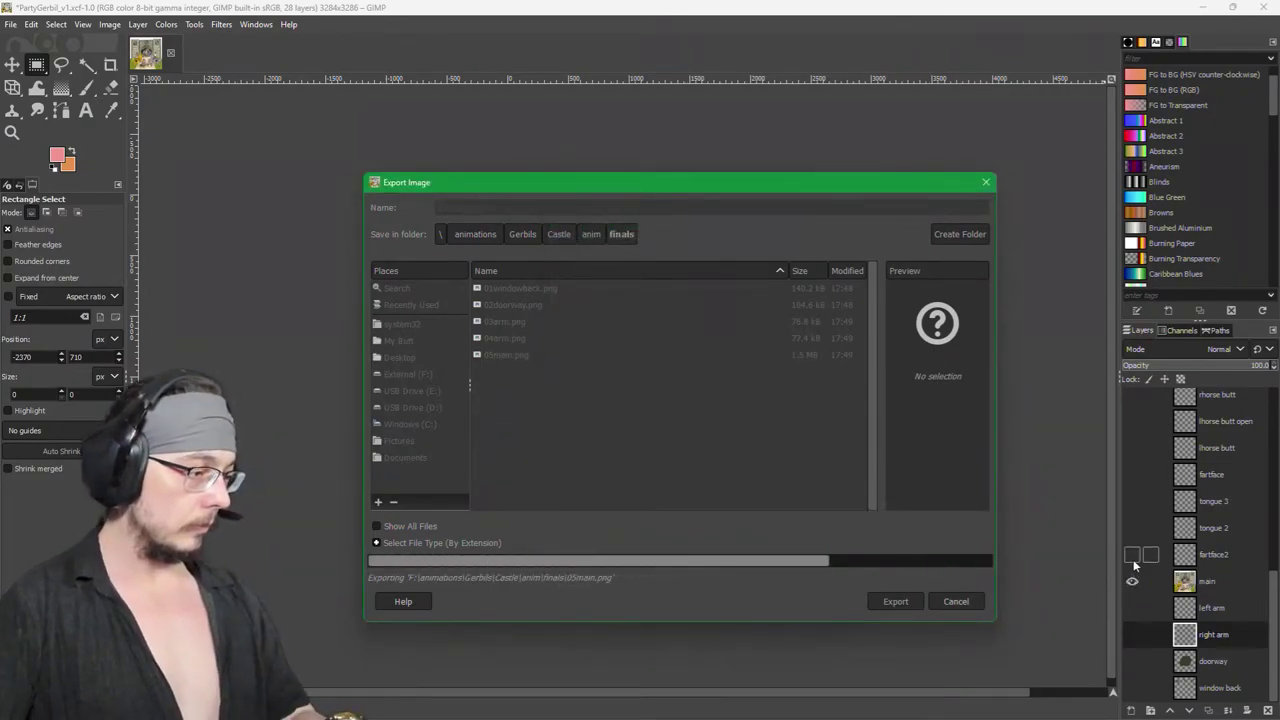
# Step: Show only the fartface2 layer and export it as 06fartfacer.png
pyautogui.keyDown('shift'); pyautogui.click(1133, 559); pyautogui.keyUp('shift')
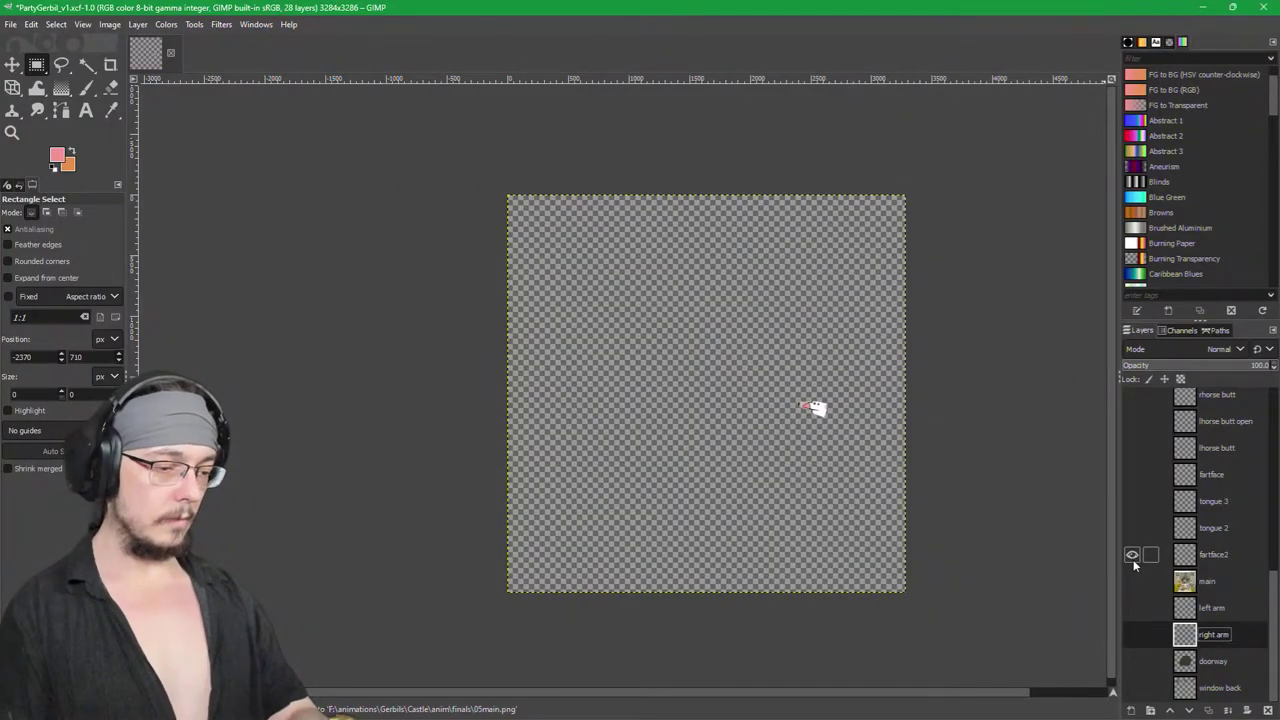
pyautogui.hotkey('ctrl', 'shift', 'e')
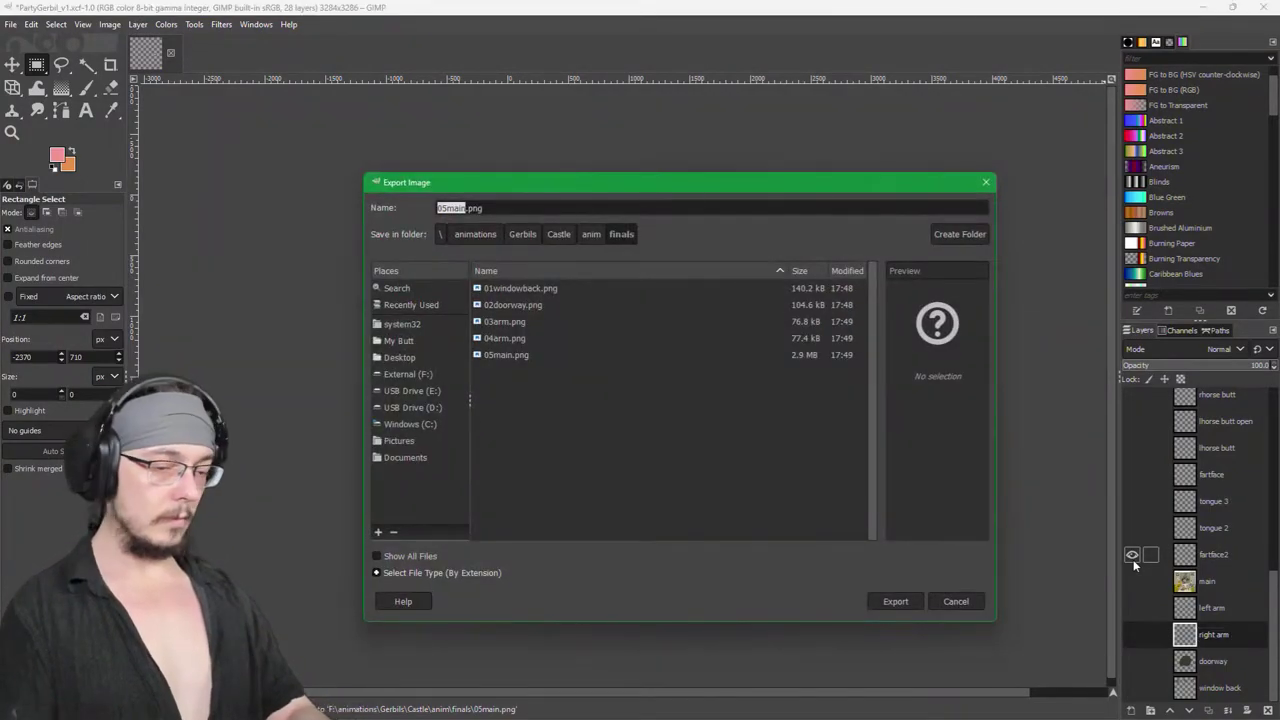
pyautogui.write('0')
pyautogui.write('6fart')
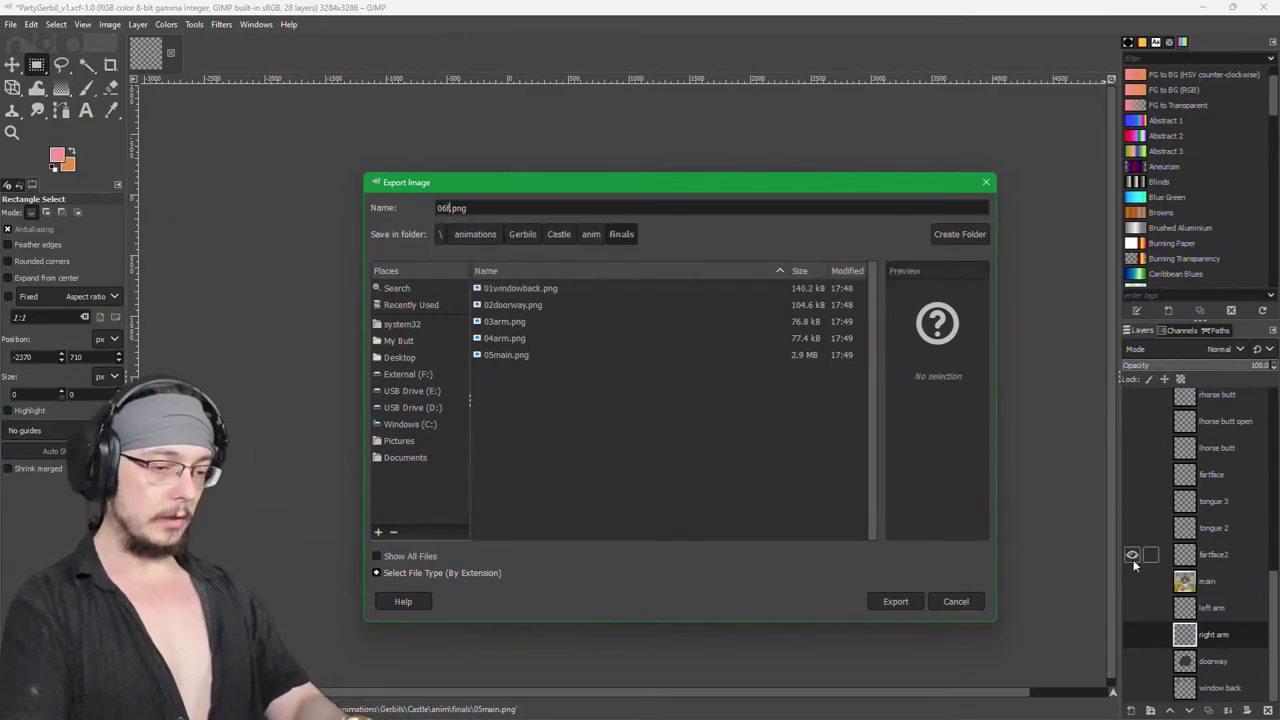
pyautogui.write('face')
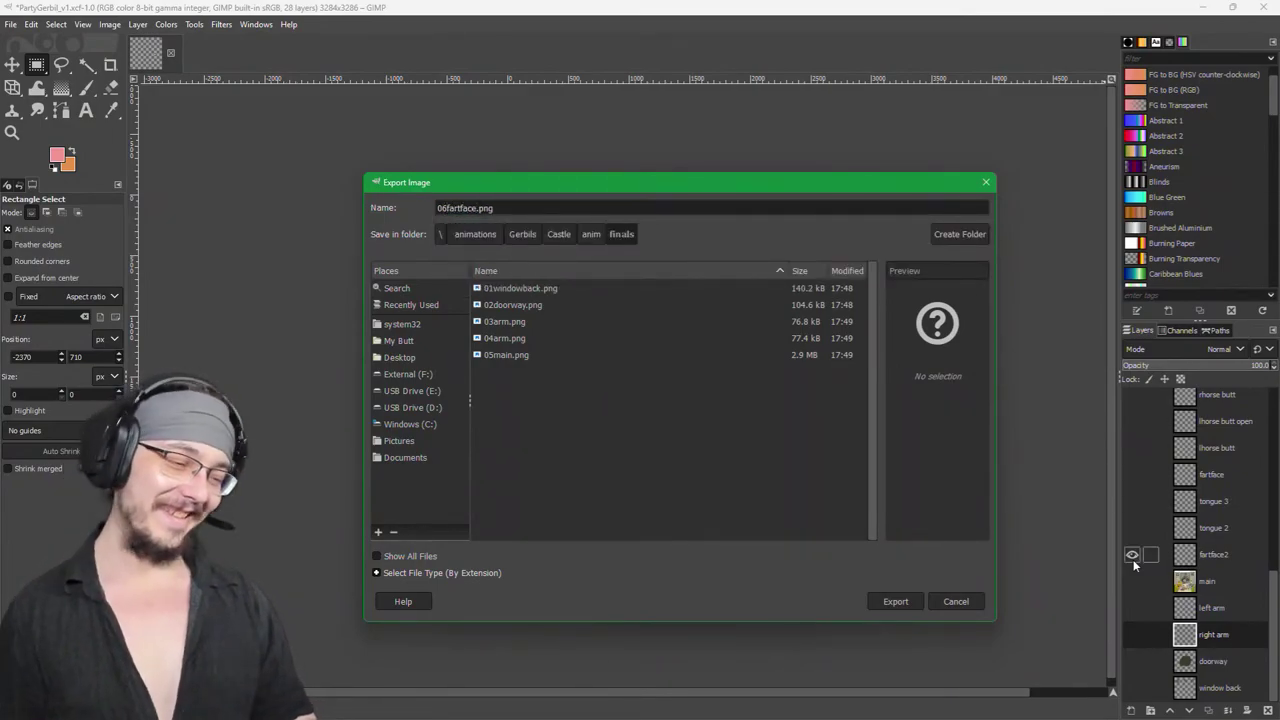
pyautogui.write('2')
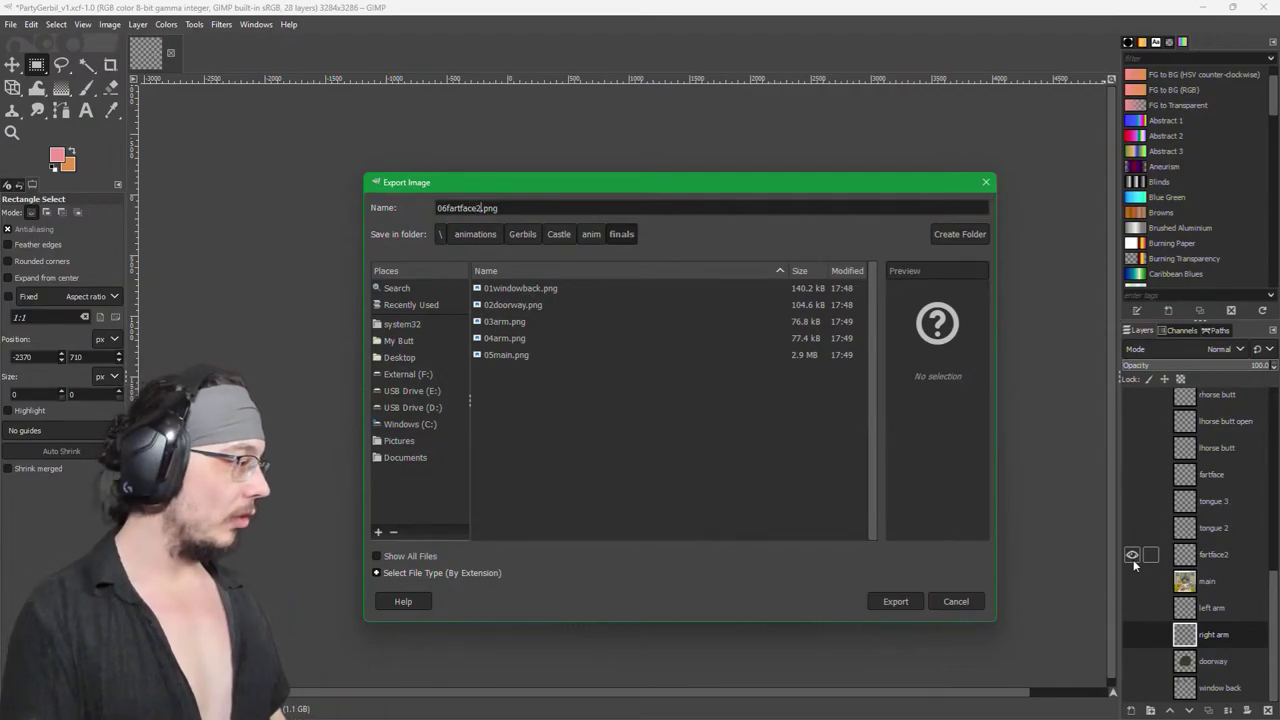
pyautogui.press('Return')
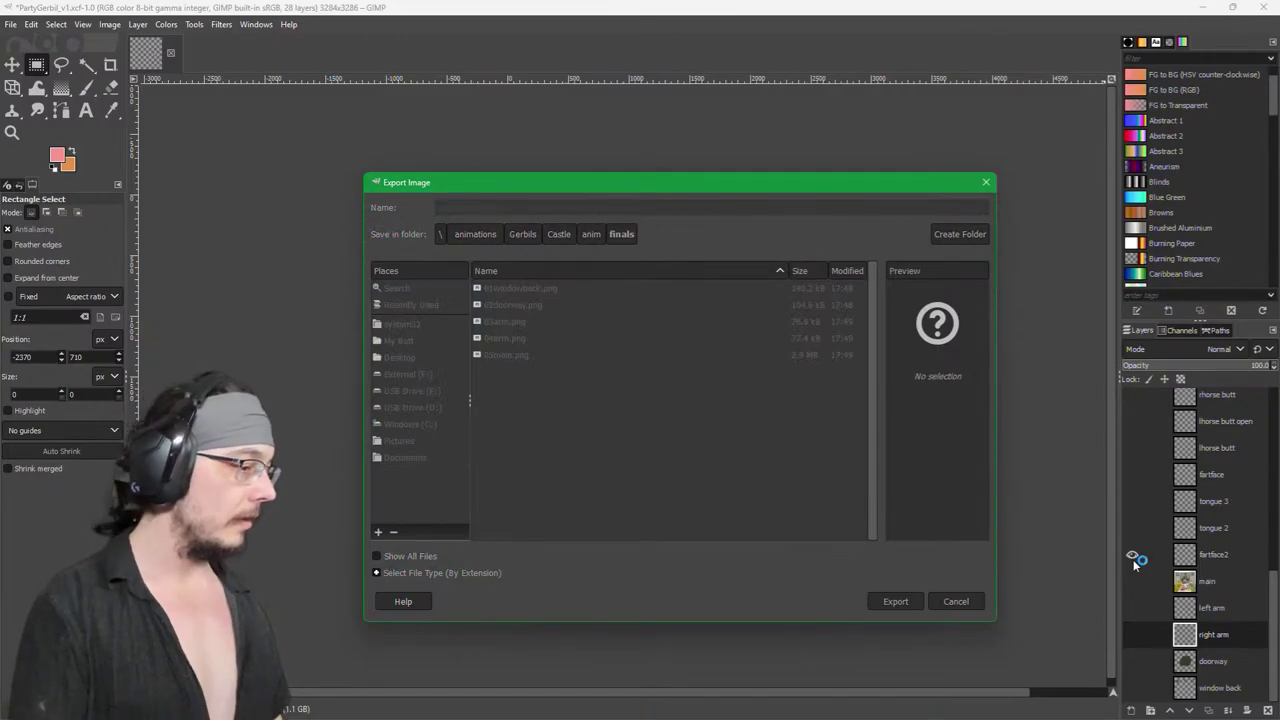
pyautogui.press('Return')
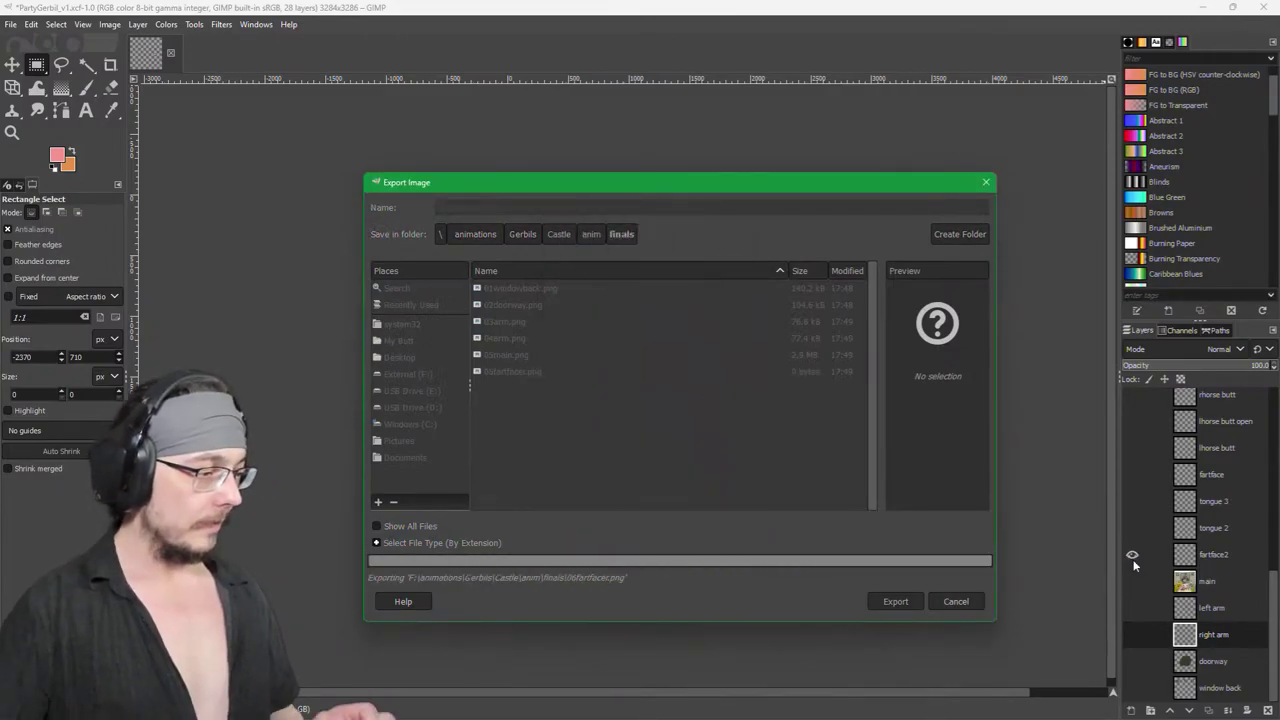
# Step: Show only the tongue 2 layer and export it as 07tong1.png in the finals folder
pyautogui.click(1133, 554)
pyautogui.click(1133, 527)
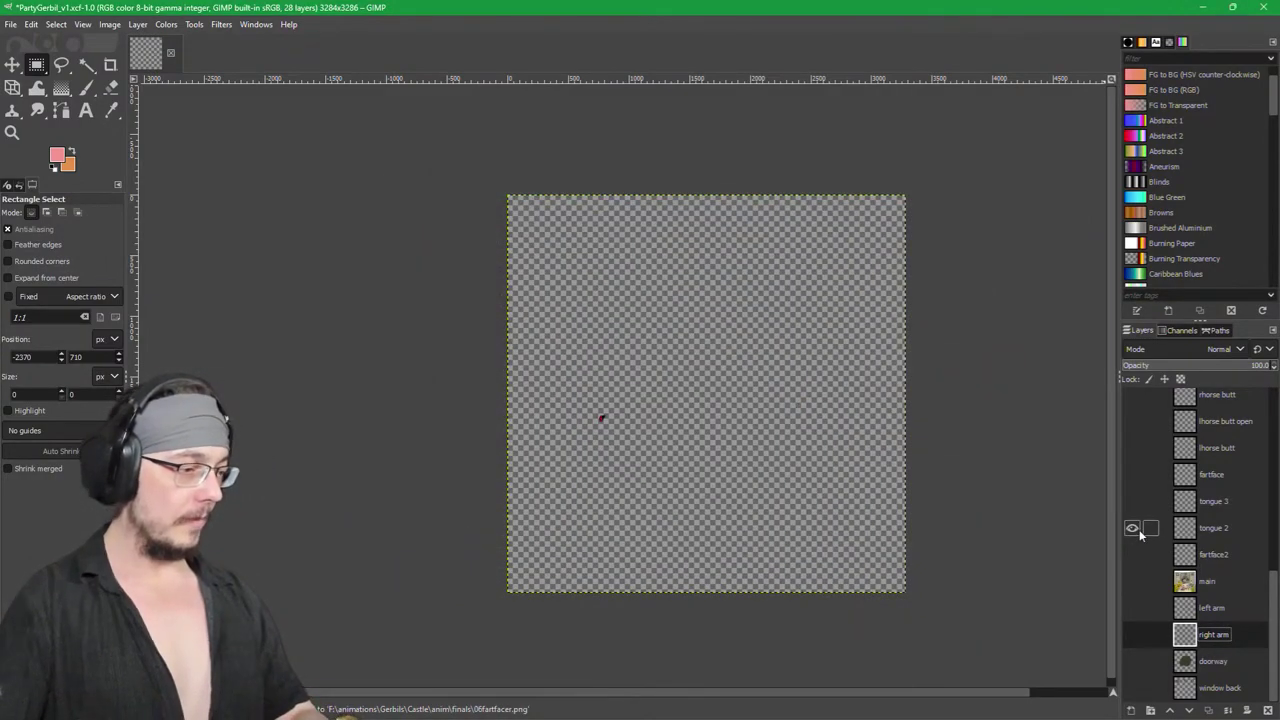
pyautogui.hotkey('ctrl', 'shift', 'e')
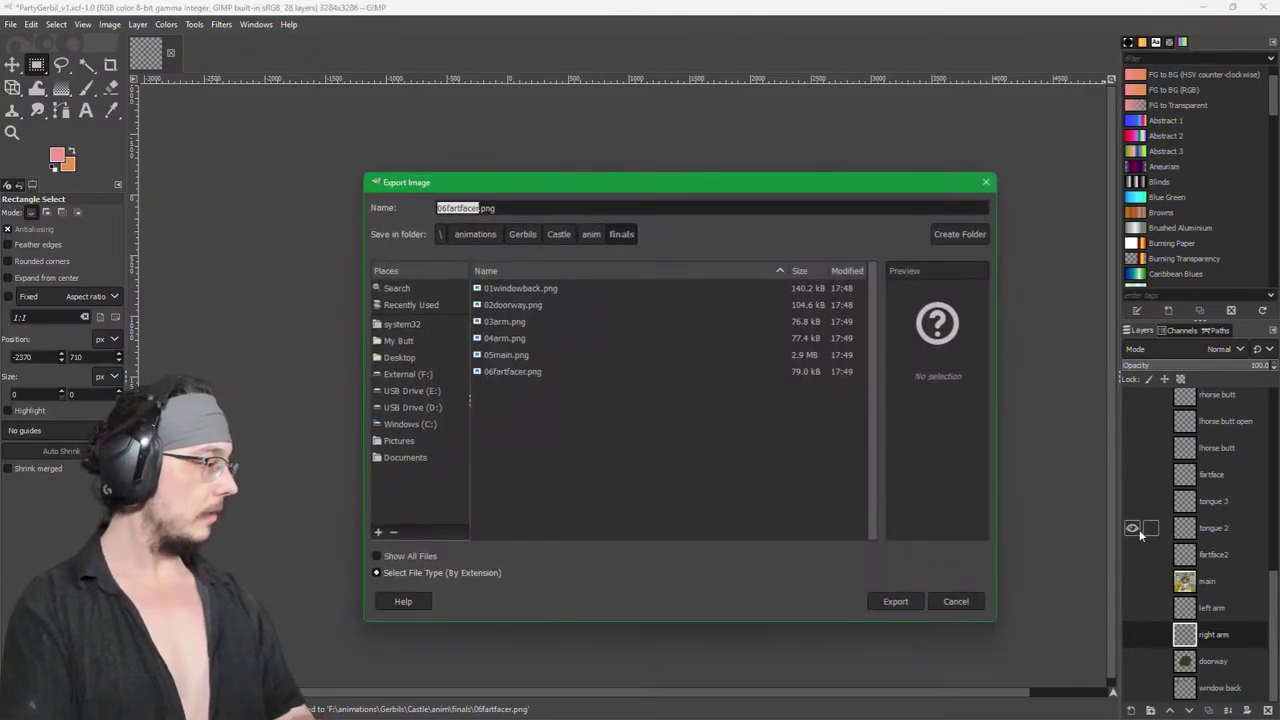
pyautogui.write('07')
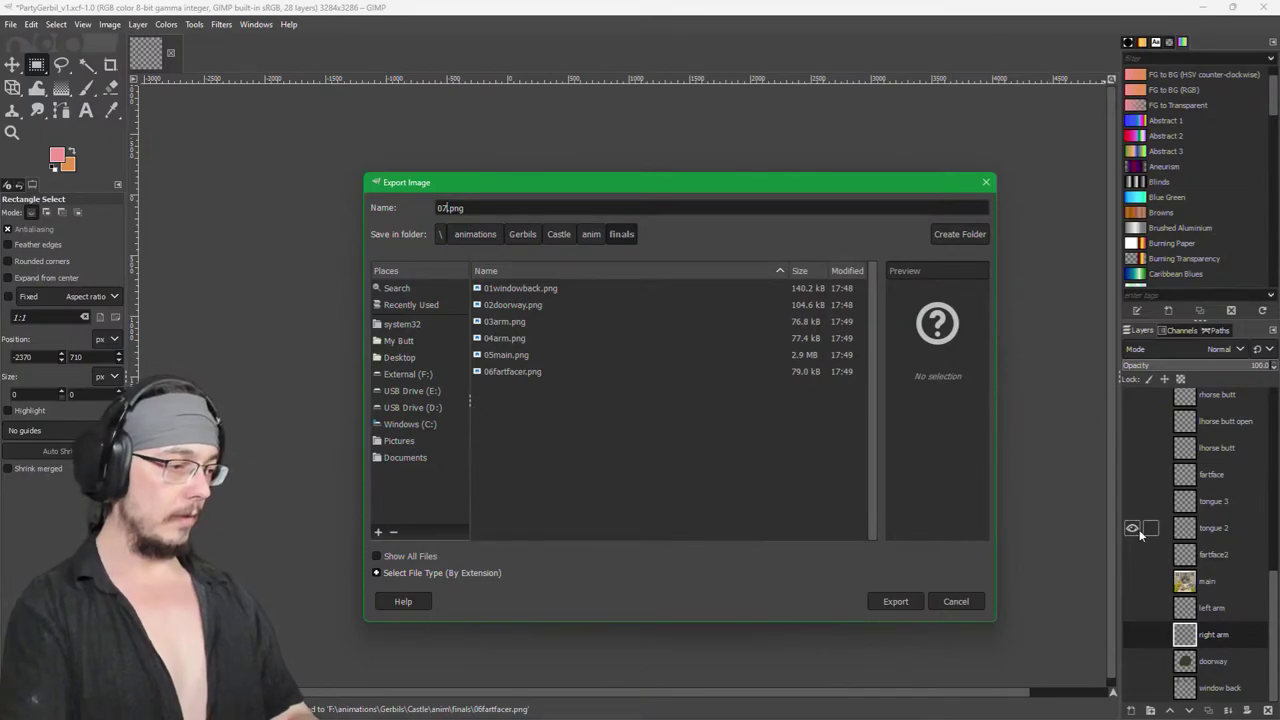
pyautogui.write('ton')
pyautogui.write('gue')
pyautogui.press('Return')
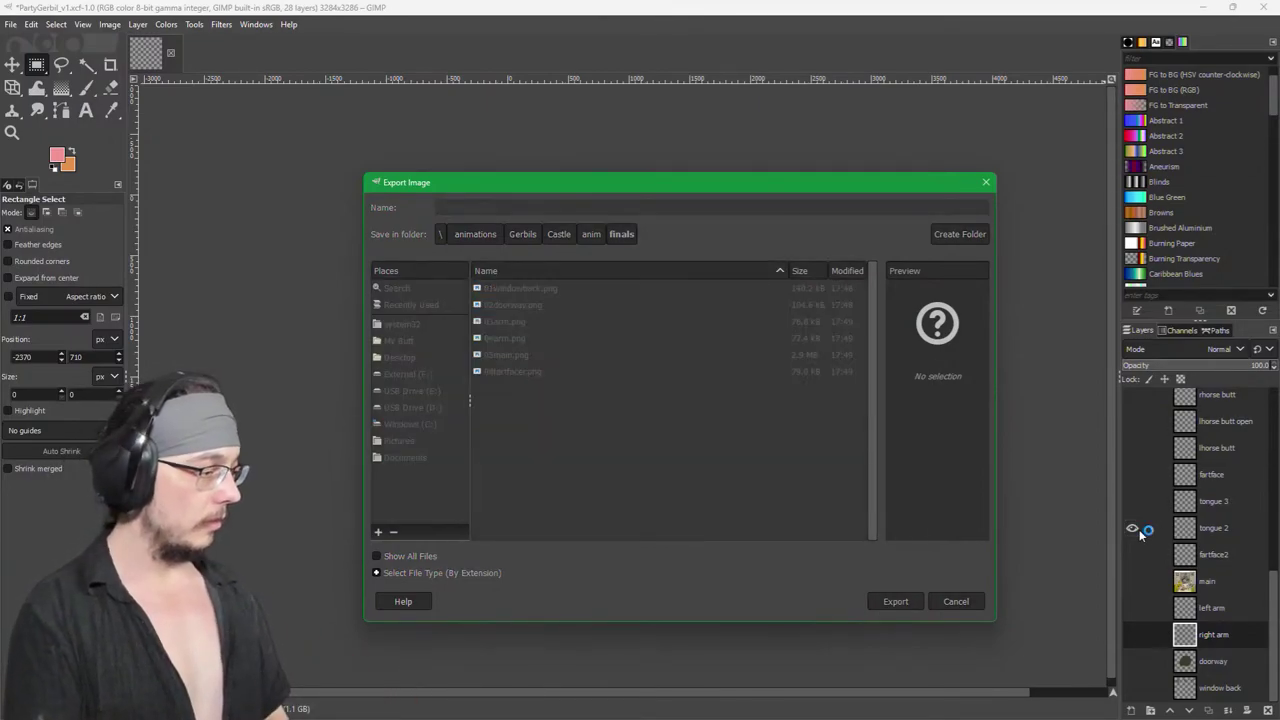
pyautogui.press('Return')
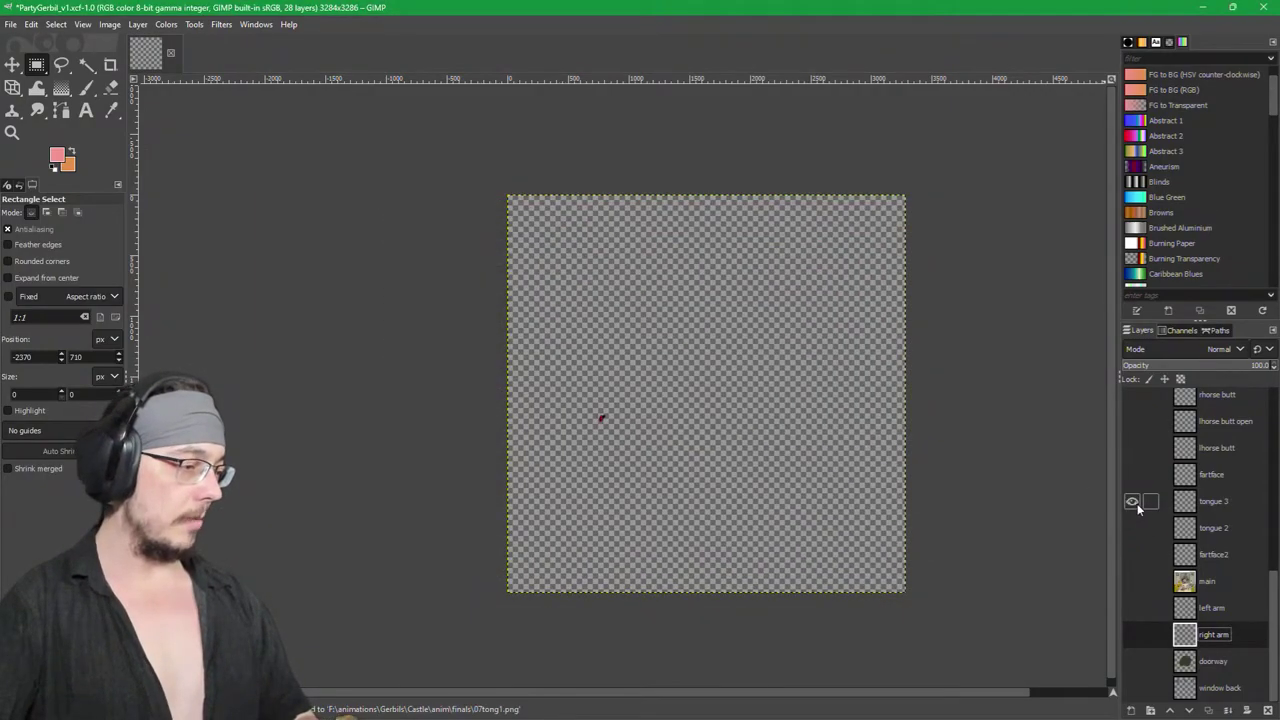
# Step: With only the tongue 3 layer visible, export it as 08tong2.png in the finals folder
pyautogui.hotkey('ctrl', 'shift', 'e')
pyautogui.write('08')
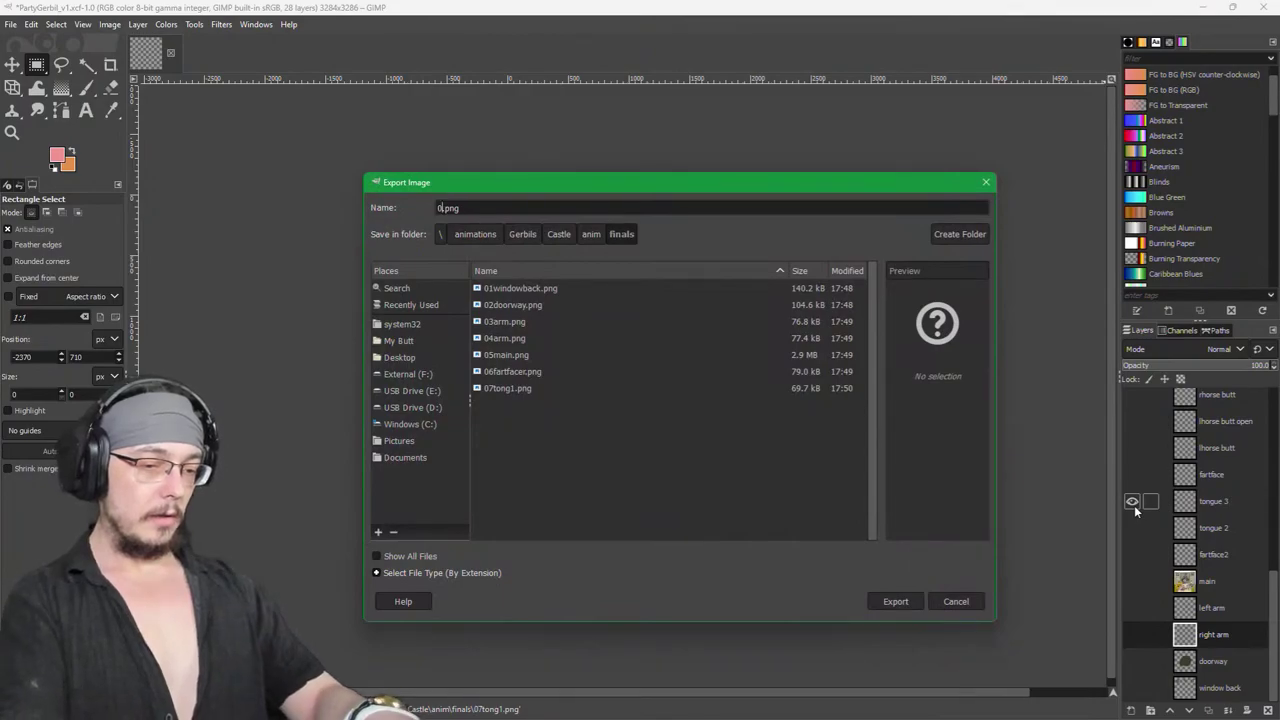
pyautogui.write('tong2')
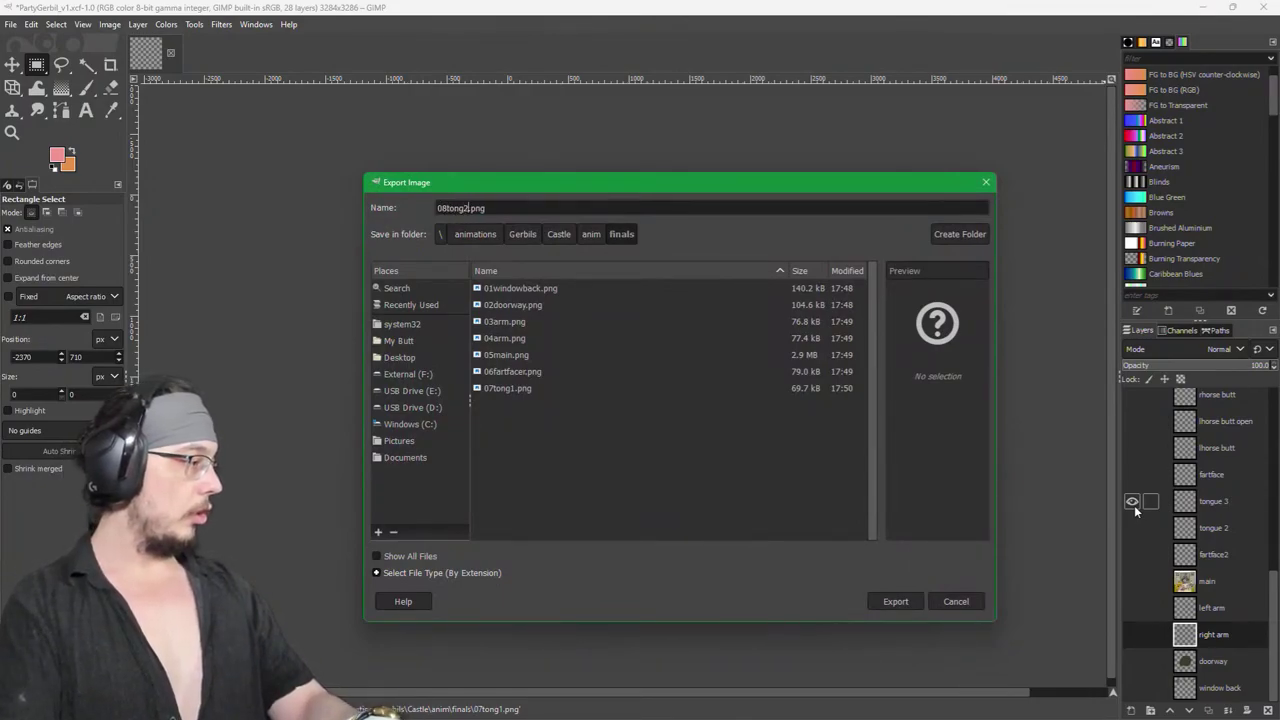
pyautogui.press('Return')
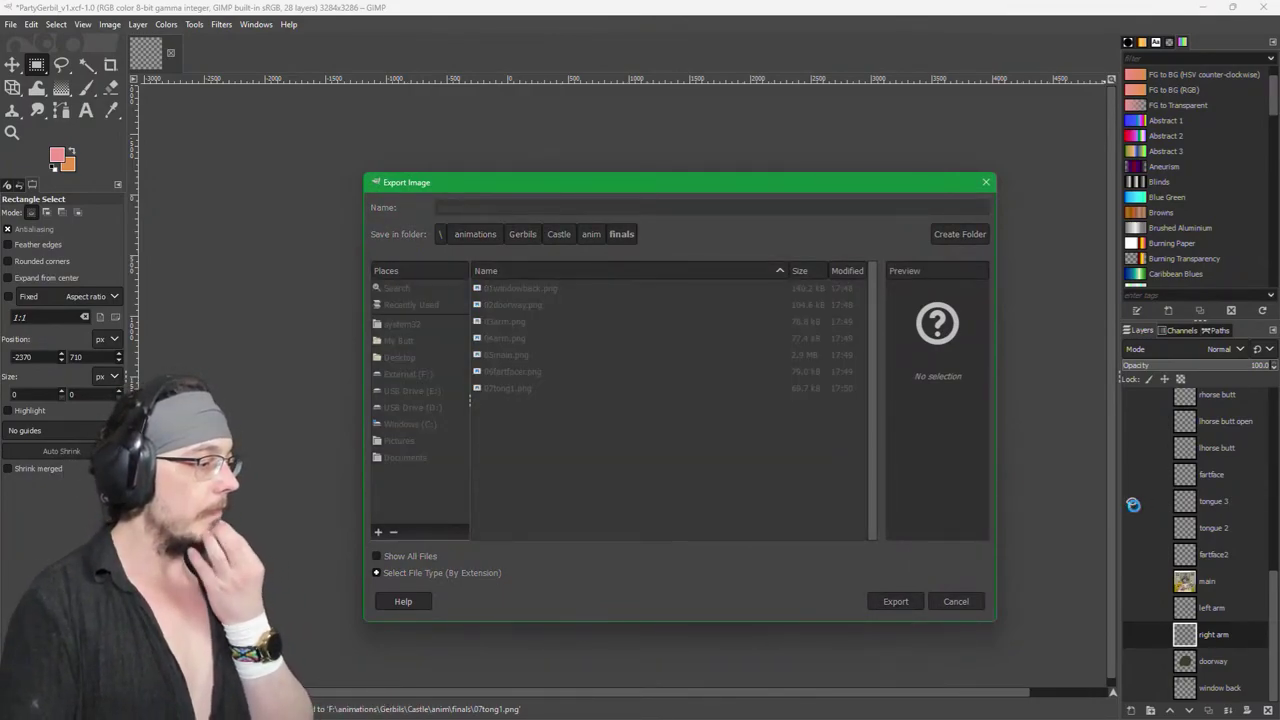
pyautogui.press('Return')
# Step: Show only the fartface layer and export it as 09fartface.png in the finals folder
pyautogui.keyDown('shift'); pyautogui.click(1131, 474); pyautogui.keyUp('shift')
pyautogui.hotkey('ctrl', 'shift', 'e')
pyautogui.write('09fartface.png')
pyautogui.press('Return')
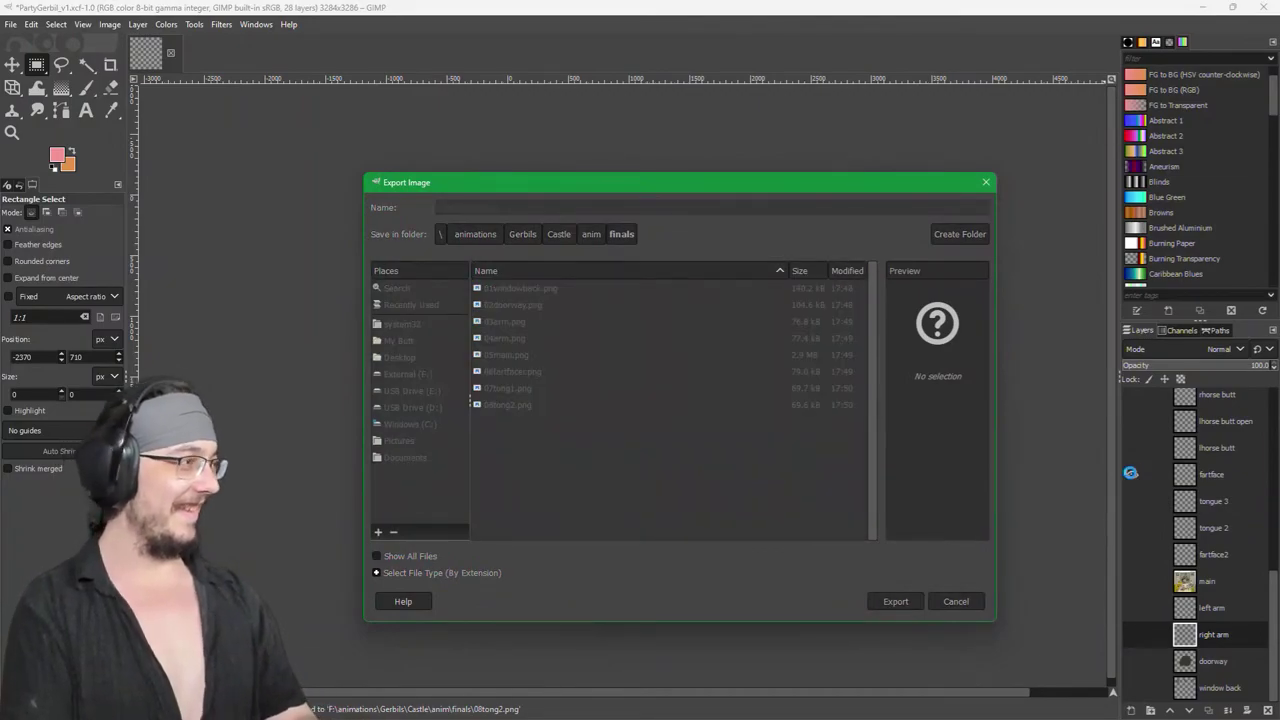
pyautogui.press('Return')
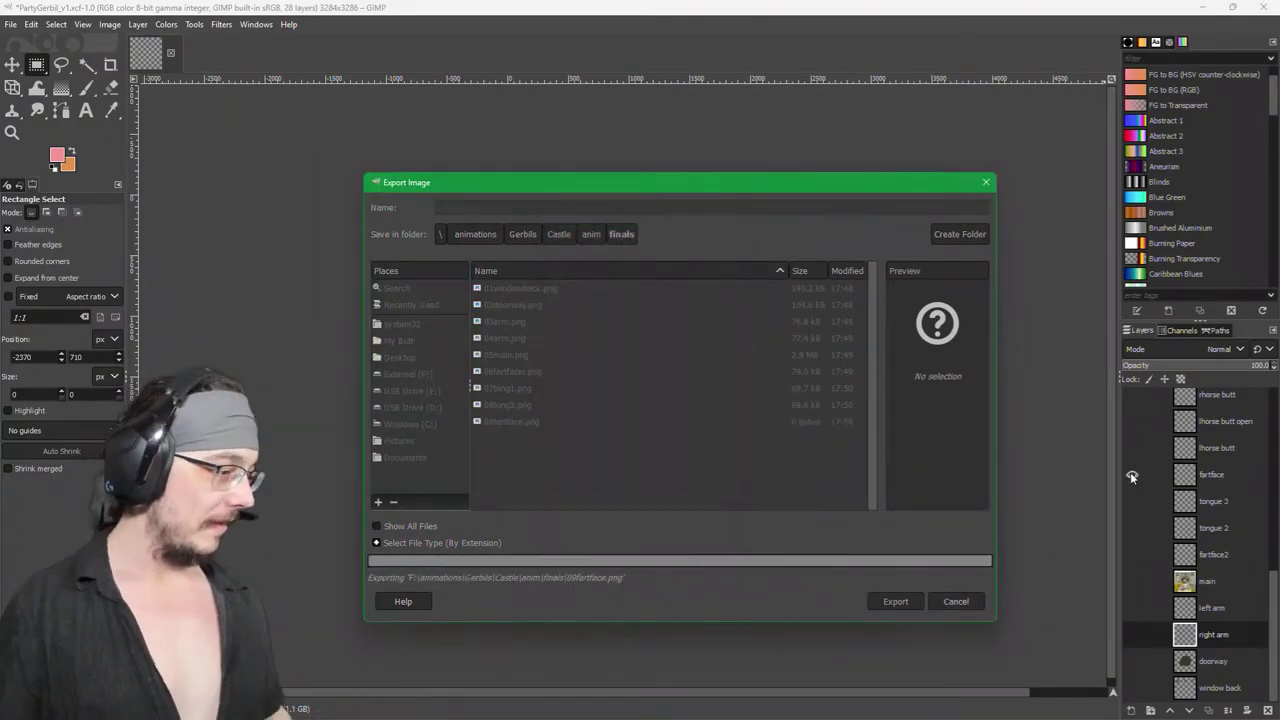
# Step: Show only the lhorse butt layer and export it as 10horselbutt.png in the finals folder
pyautogui.click(1131, 474)
pyautogui.click(1132, 448)
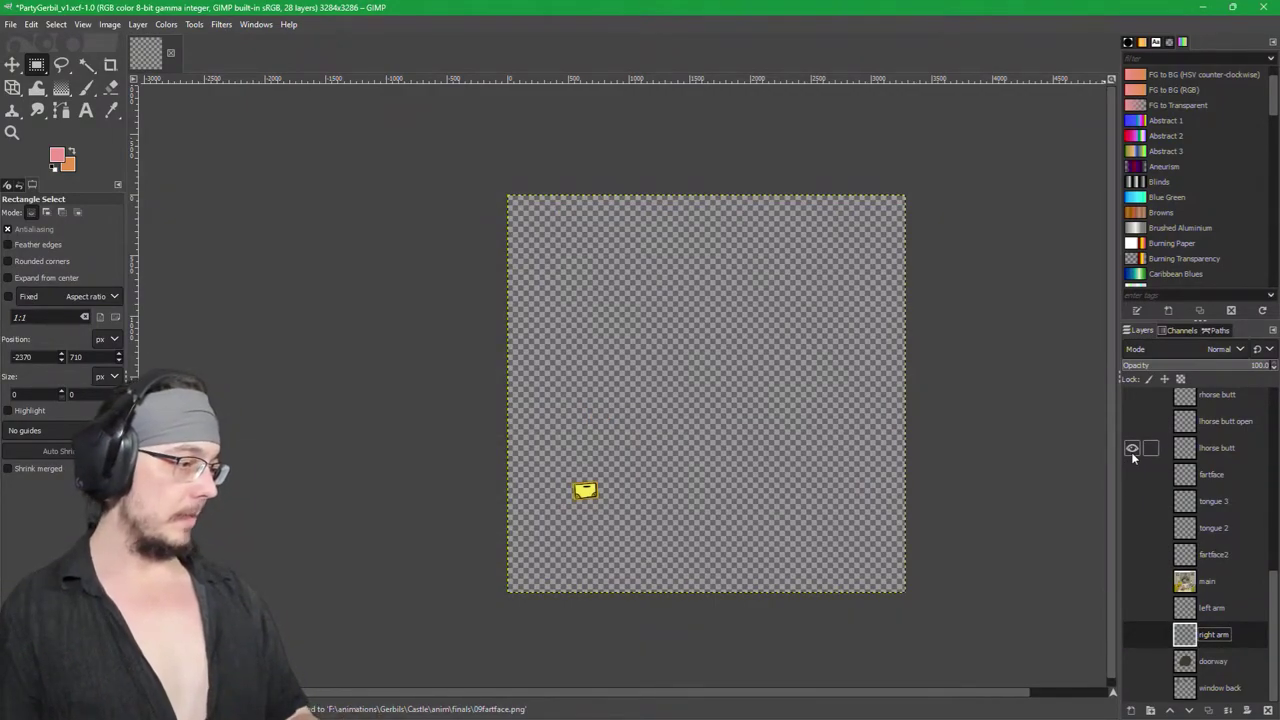
pyautogui.hotkey('ctrl', 'shift', 'e')
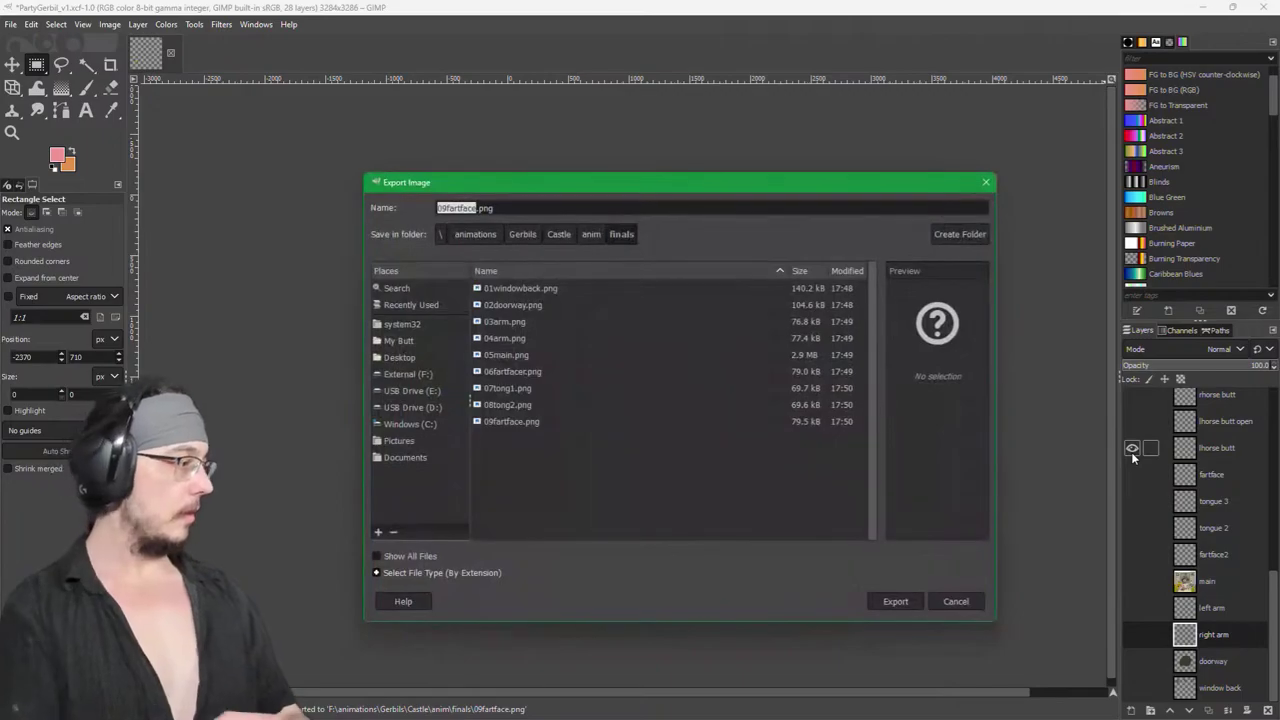
pyautogui.write('10hors')
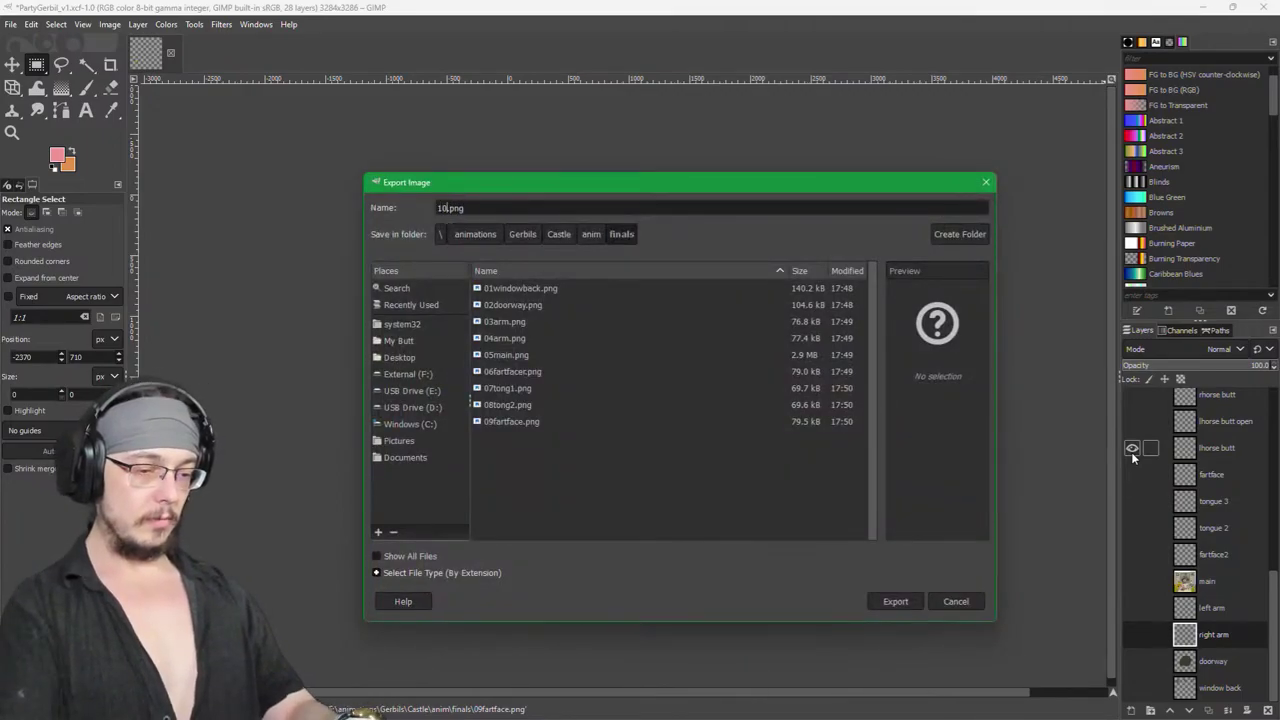
pyautogui.write('e')
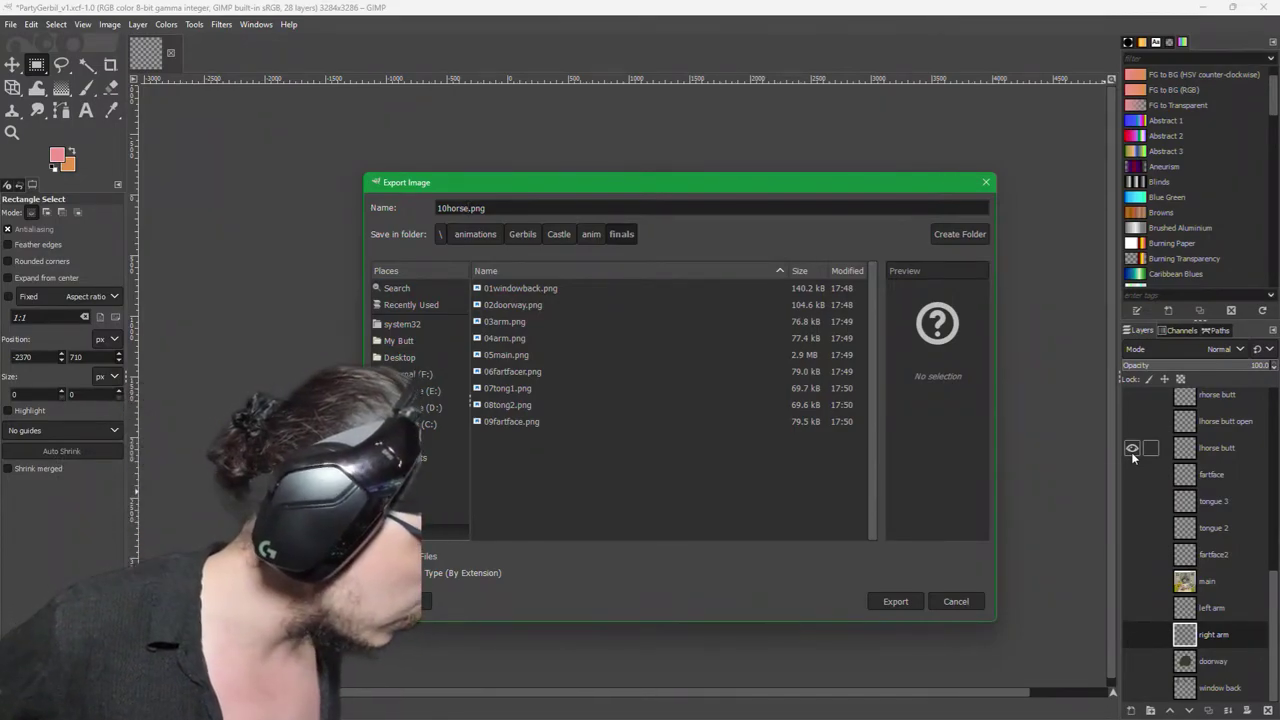
pyautogui.press('BackSpace')
pyautogui.press('BackSpace')
pyautogui.press('BackSpace')
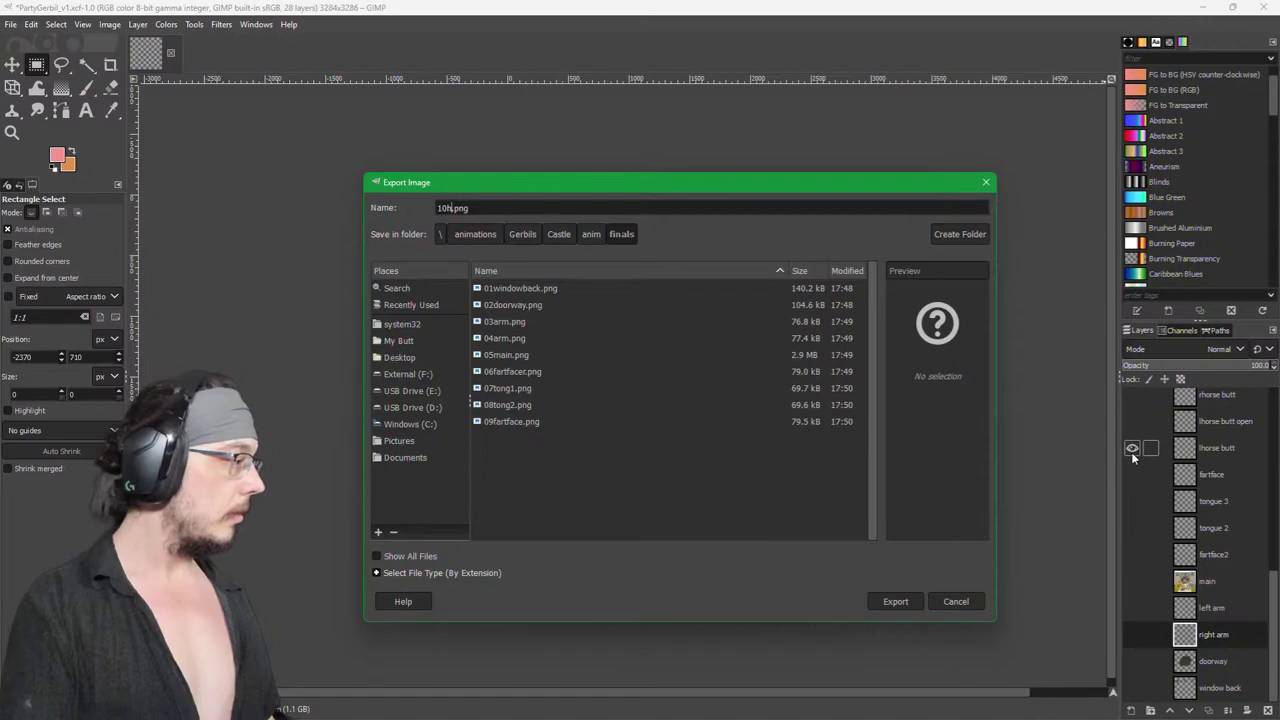
pyautogui.write('horse ')
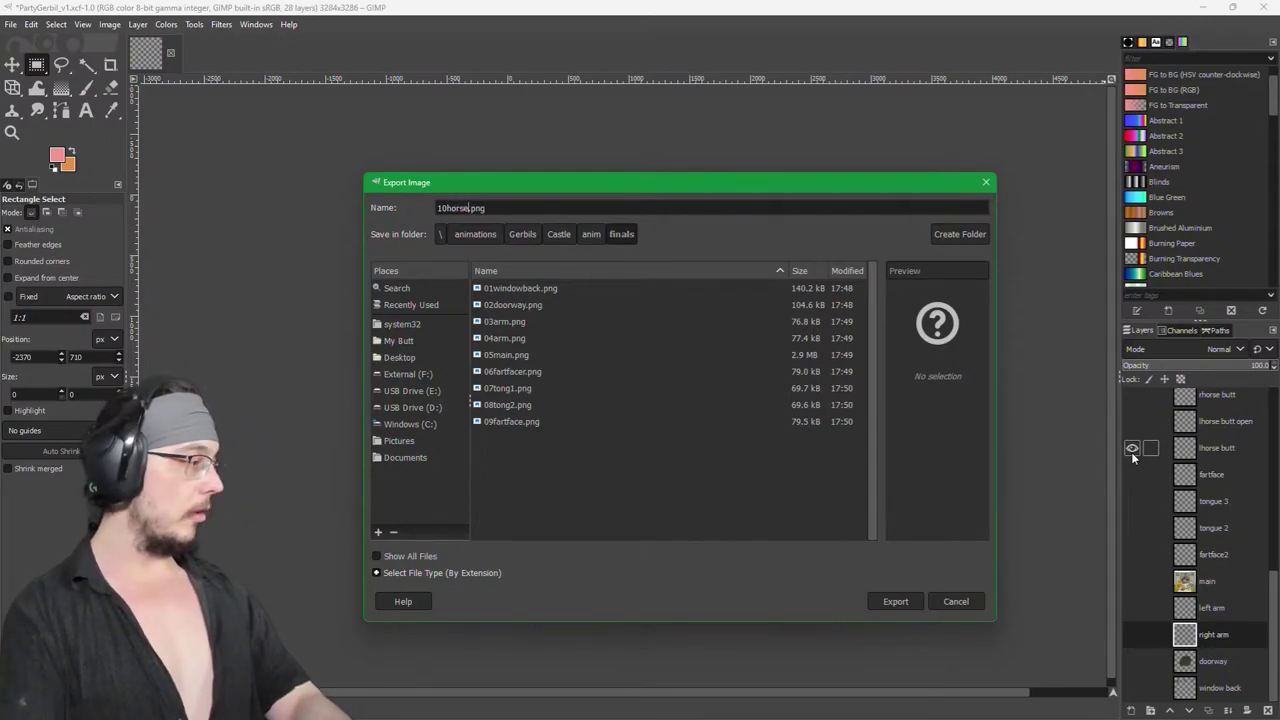
pyautogui.write('butt')
pyautogui.press('Return')
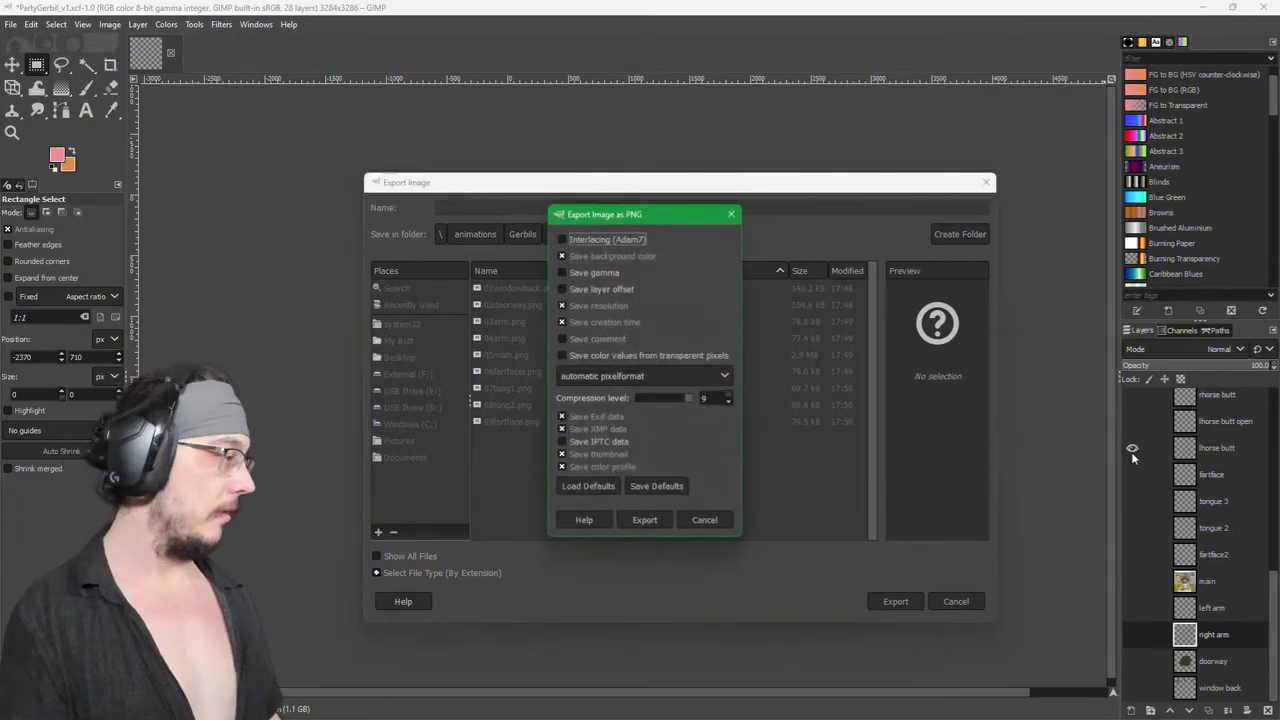
pyautogui.press('Return')
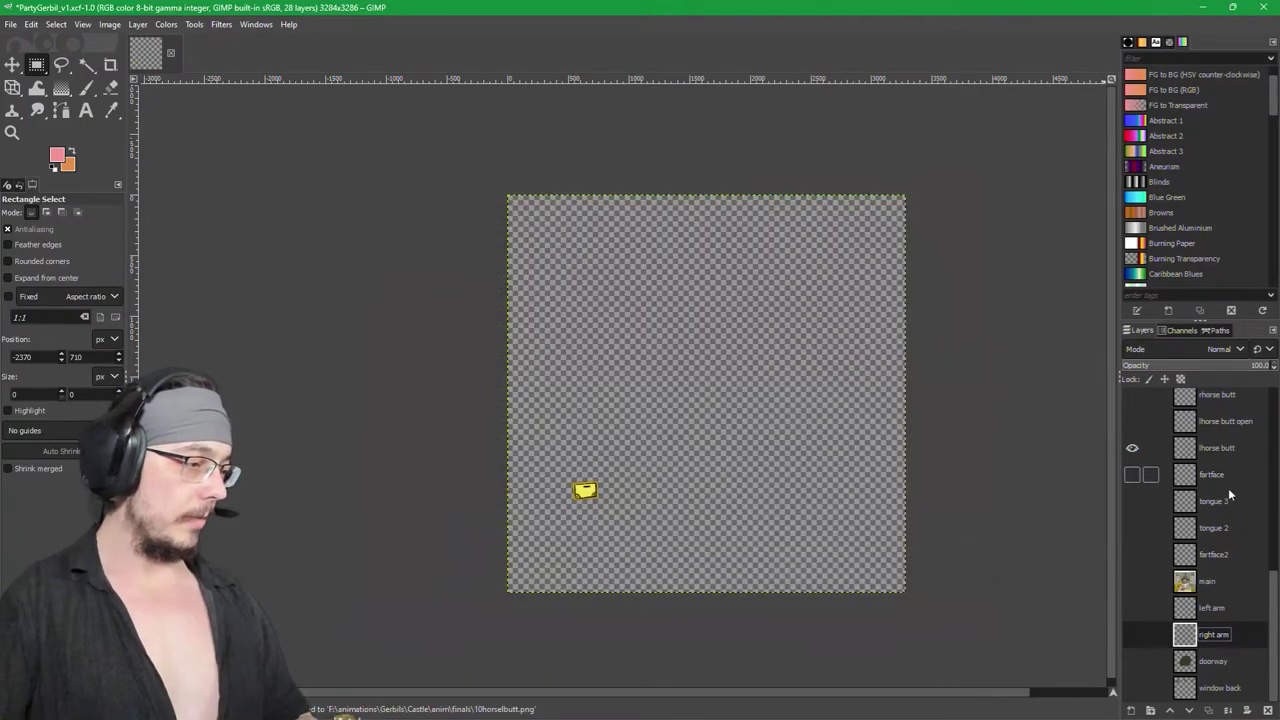
# Step: Show only the lhorse butt open layer and export it as 11horselbuttopen.png in the finals folder
pyautogui.scroll(3, 1231, 488)
pyautogui.click(1132, 502)
pyautogui.hotkey('ctrl', 'shift', 'e')
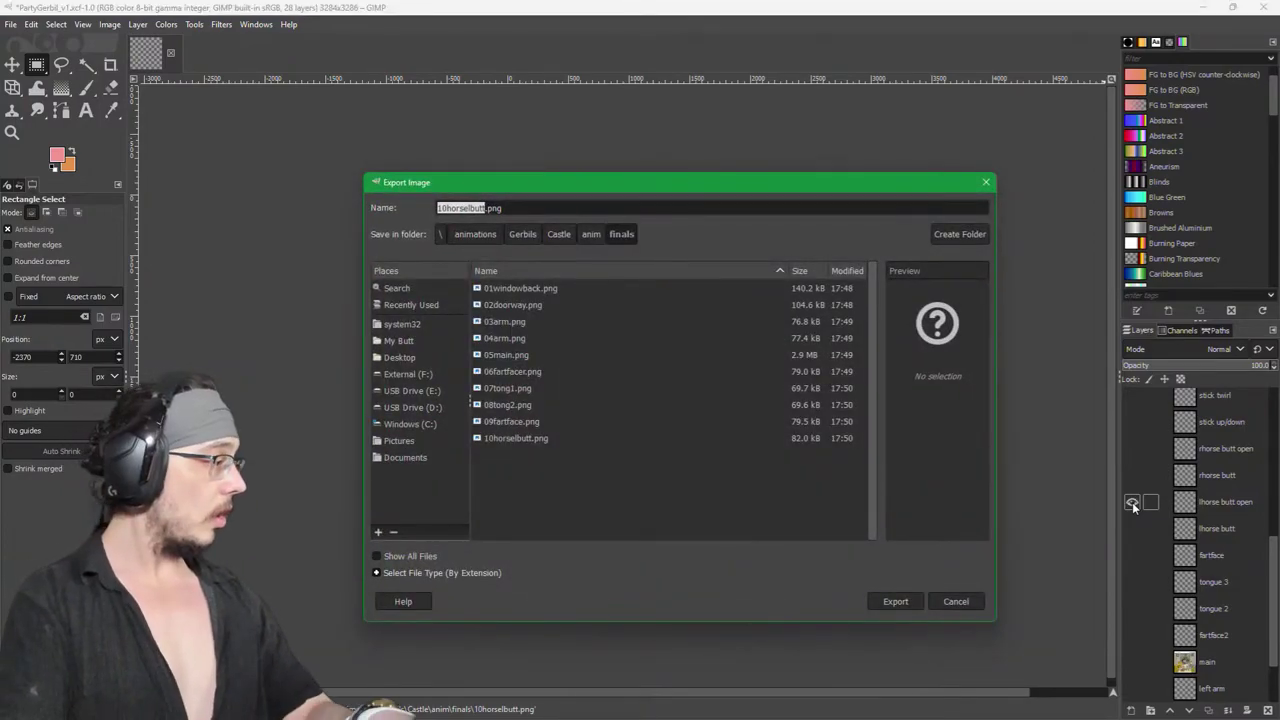
pyautogui.write('11horse')
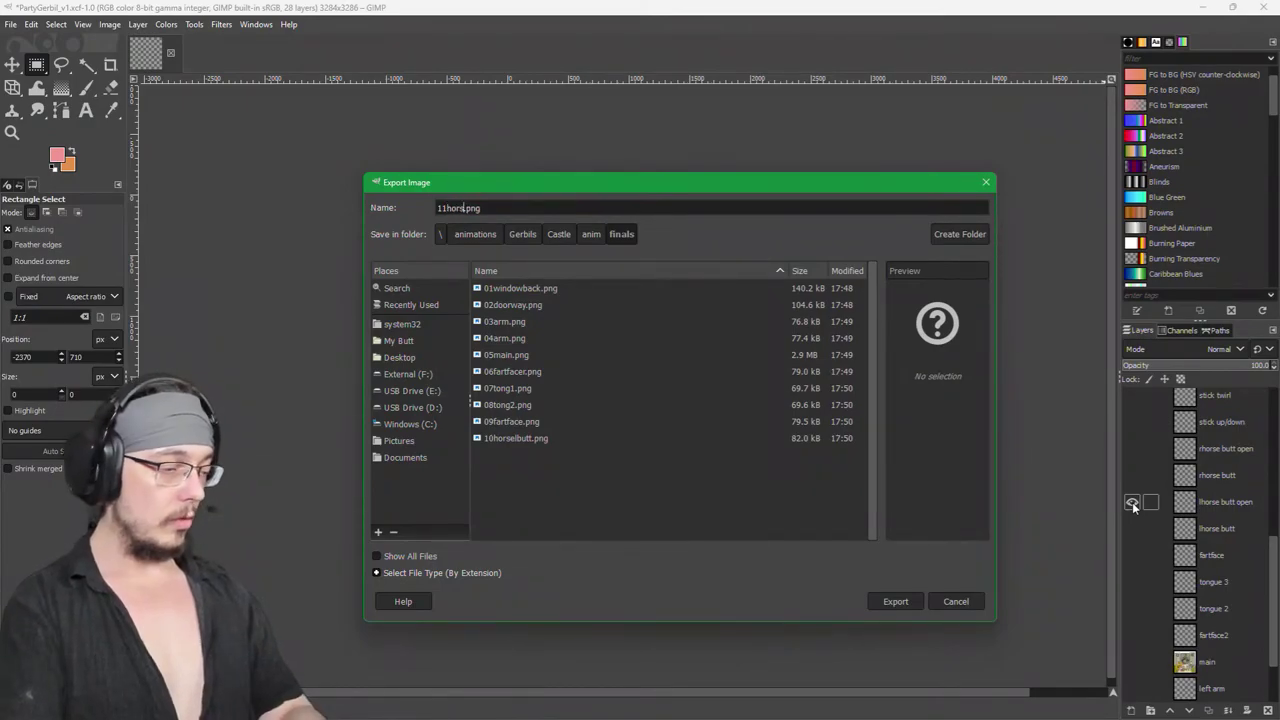
pyautogui.write('lbuttopen')
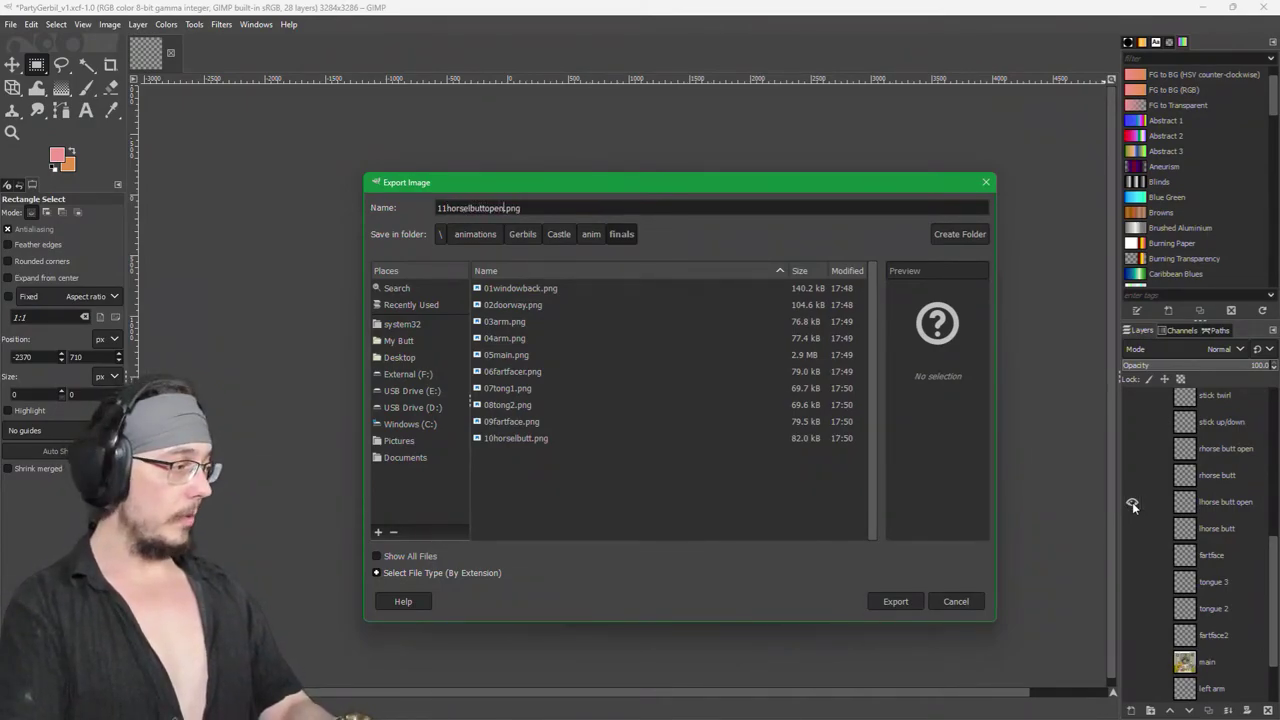
pyautogui.press('Return')
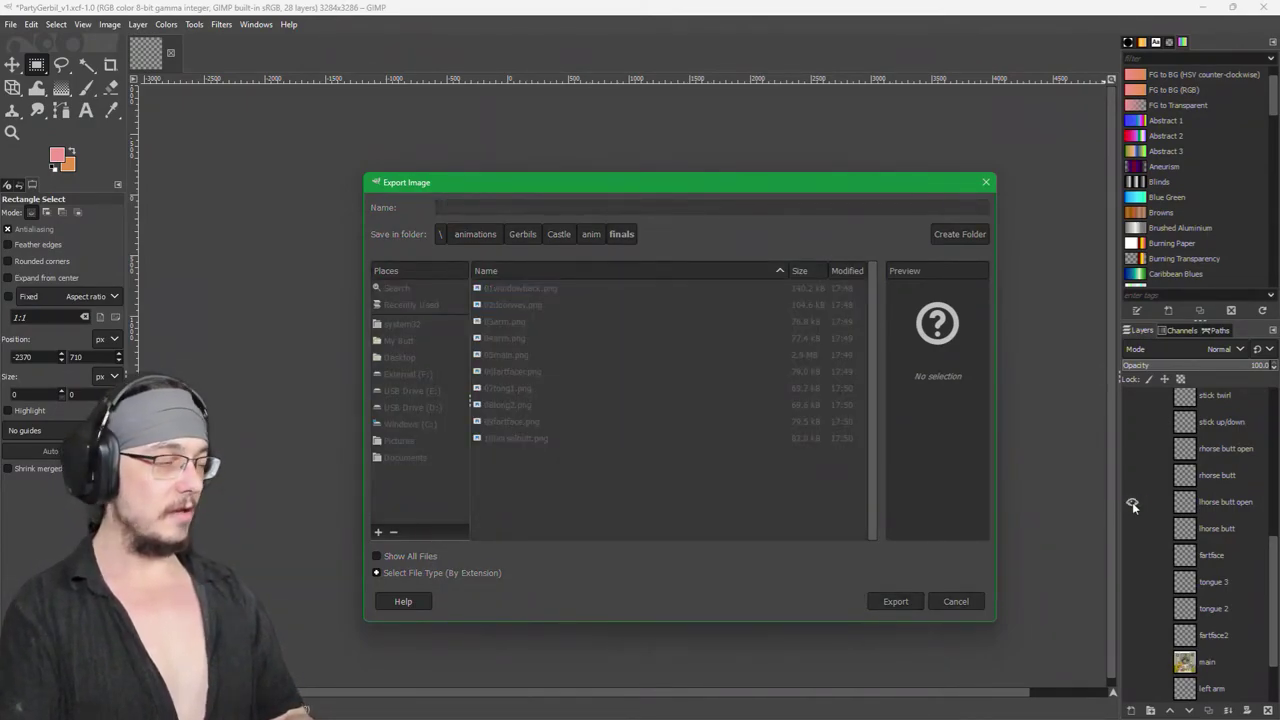
pyautogui.press('Return')
# Step: Show only the rhorse butt layer and export it as 12horserbutt.png in the finals folder
pyautogui.click(1132, 502)
pyautogui.click(1130, 475)
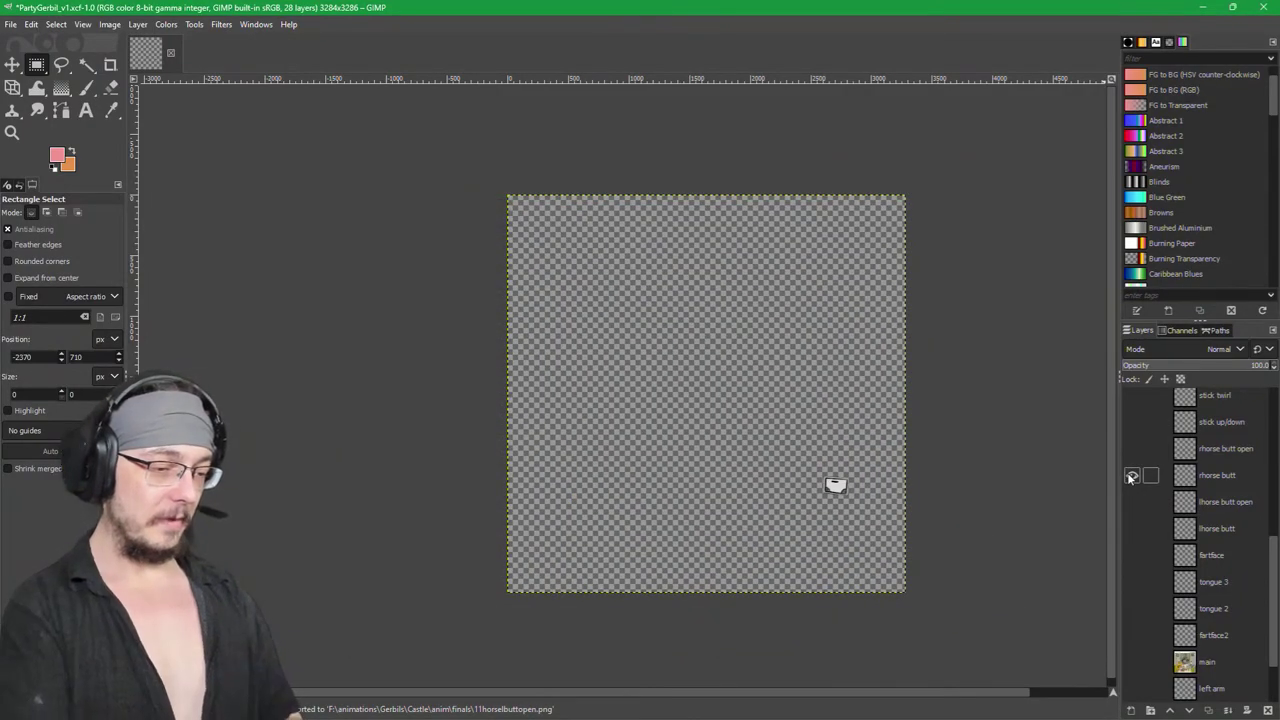
pyautogui.hotkey('ctrl', 'shift', 'e')
pyautogui.write('12horse')
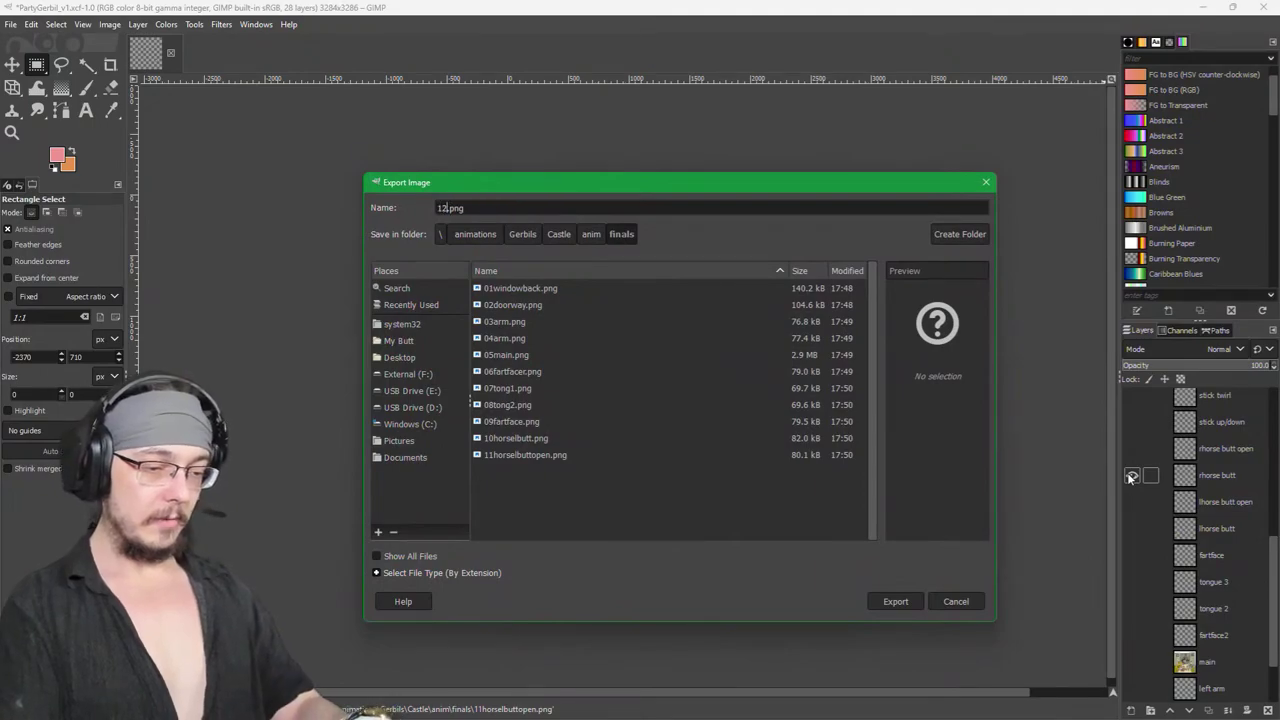
pyautogui.write('rbutt')
pyautogui.press('Return')
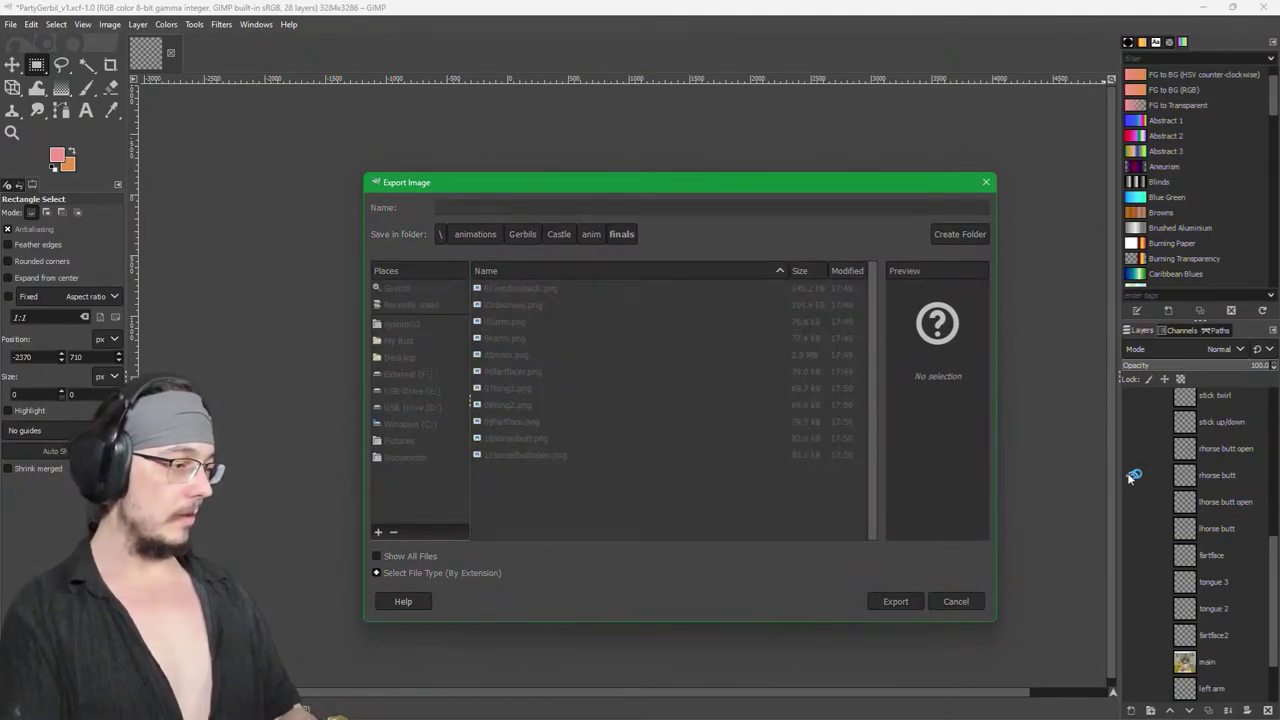
pyautogui.press('Return')
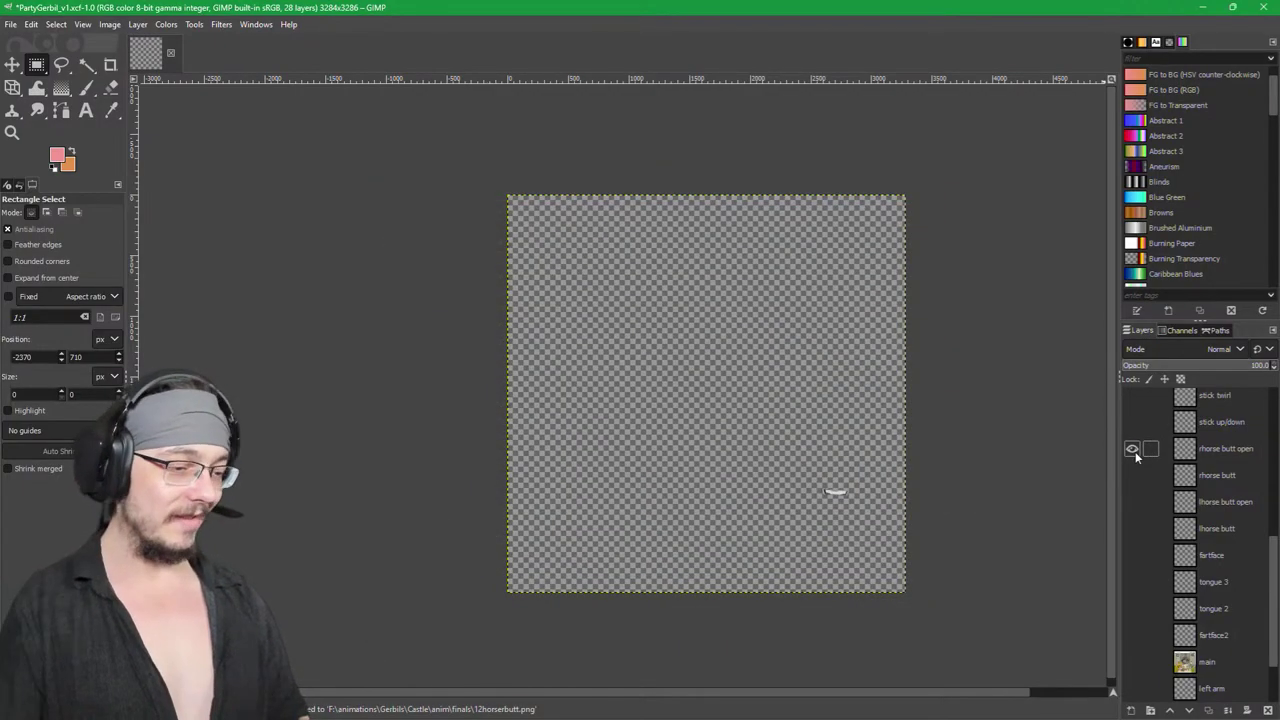
# Step: With only the rhorse butt open layer visible, export it as 13horserbuttopen.png in the finals folder
pyautogui.hotkey('ctrl', 'shift', 'e')
pyautogui.write('13horse')
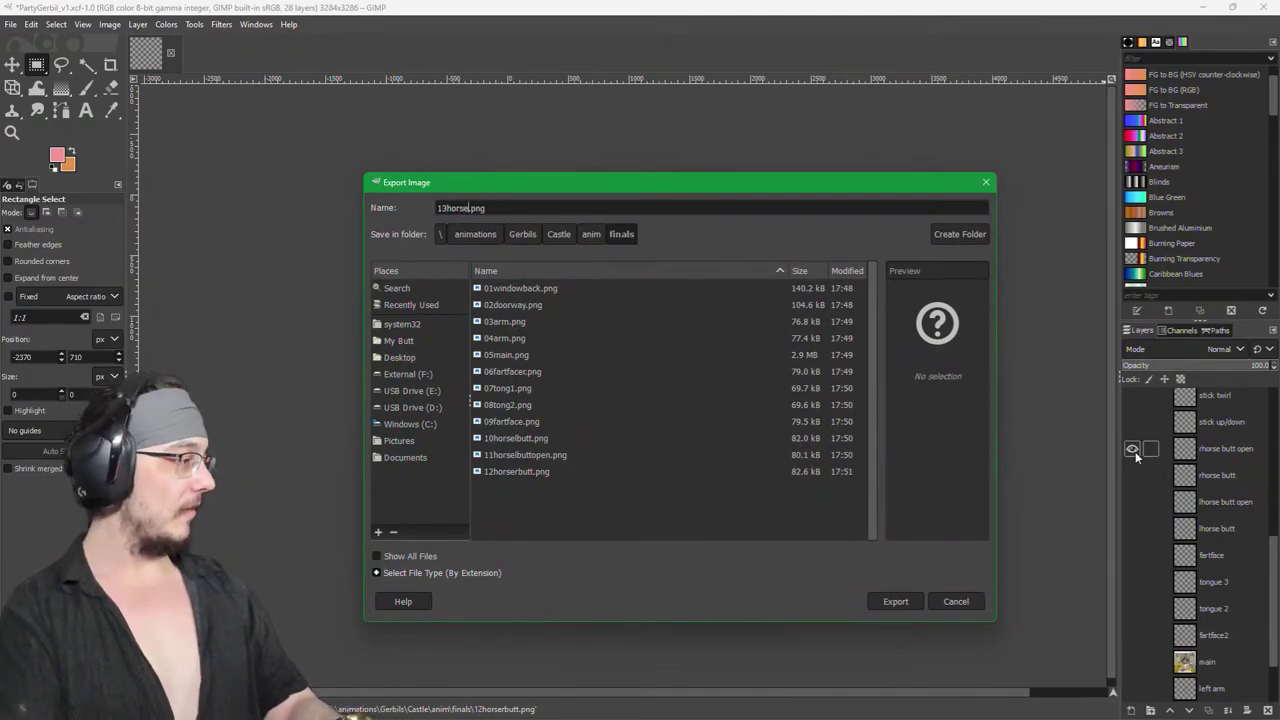
pyautogui.write('buttopen')
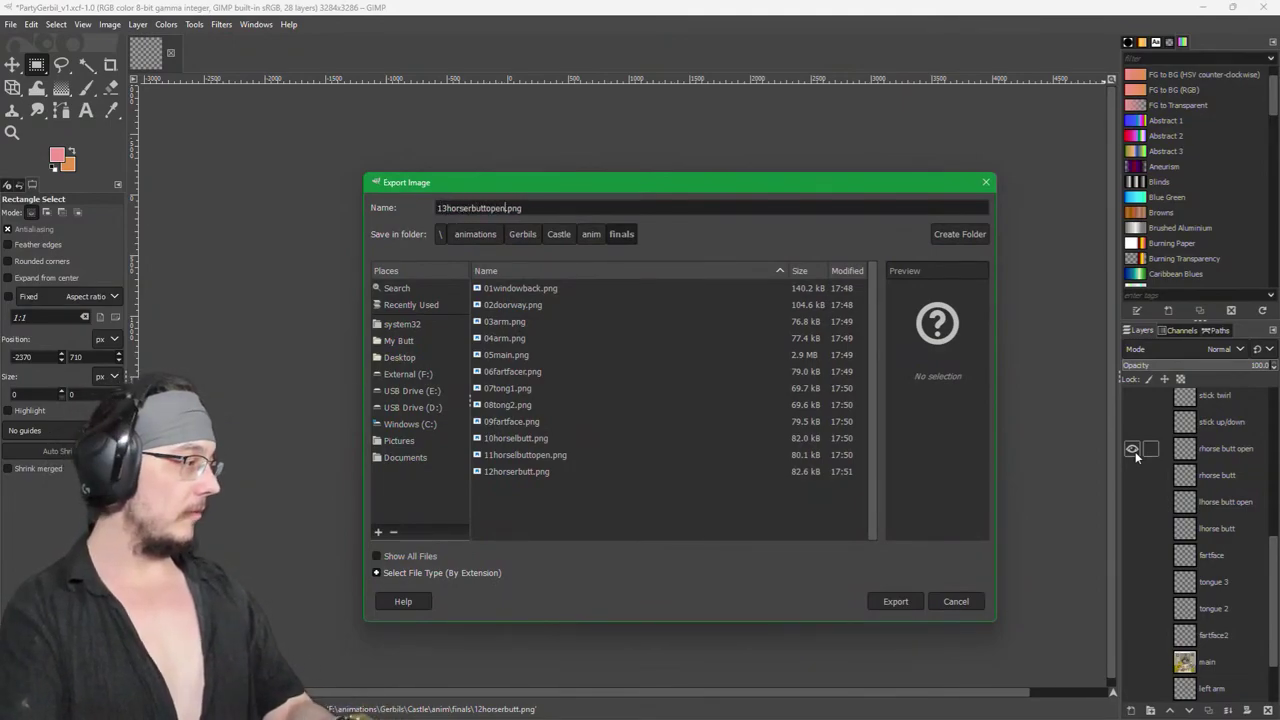
pyautogui.press('Return')
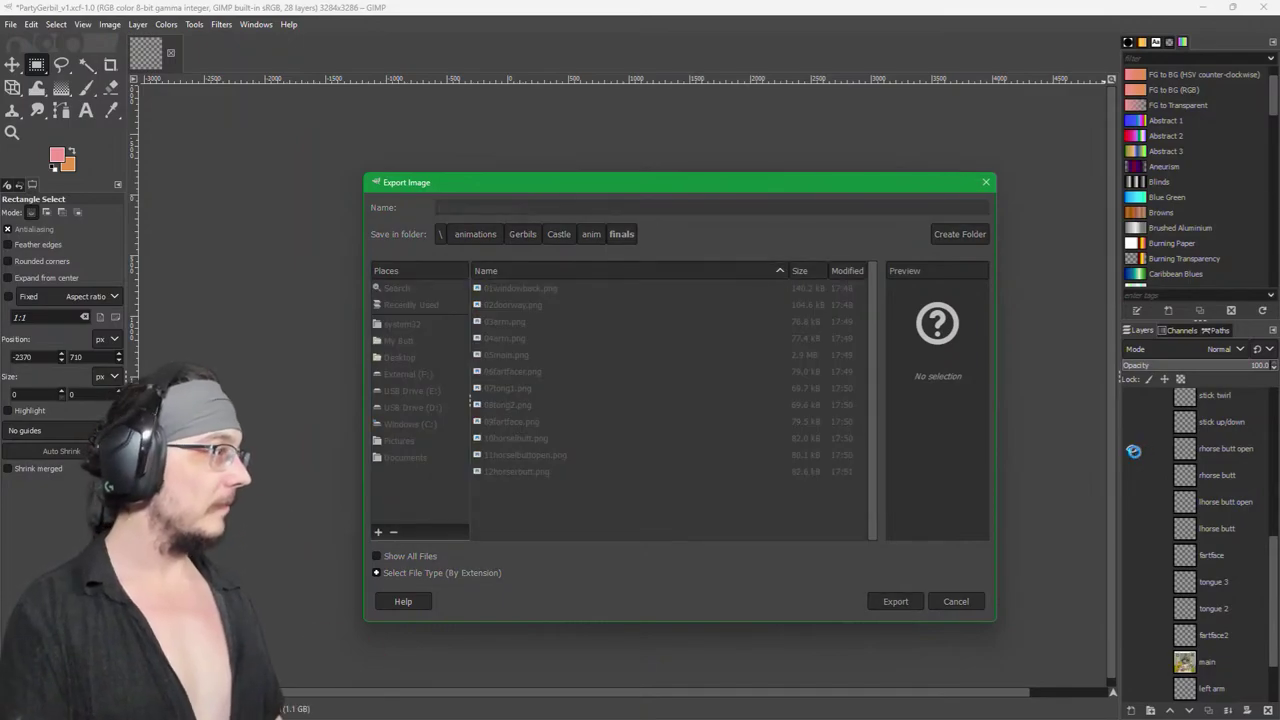
pyautogui.press('Return')
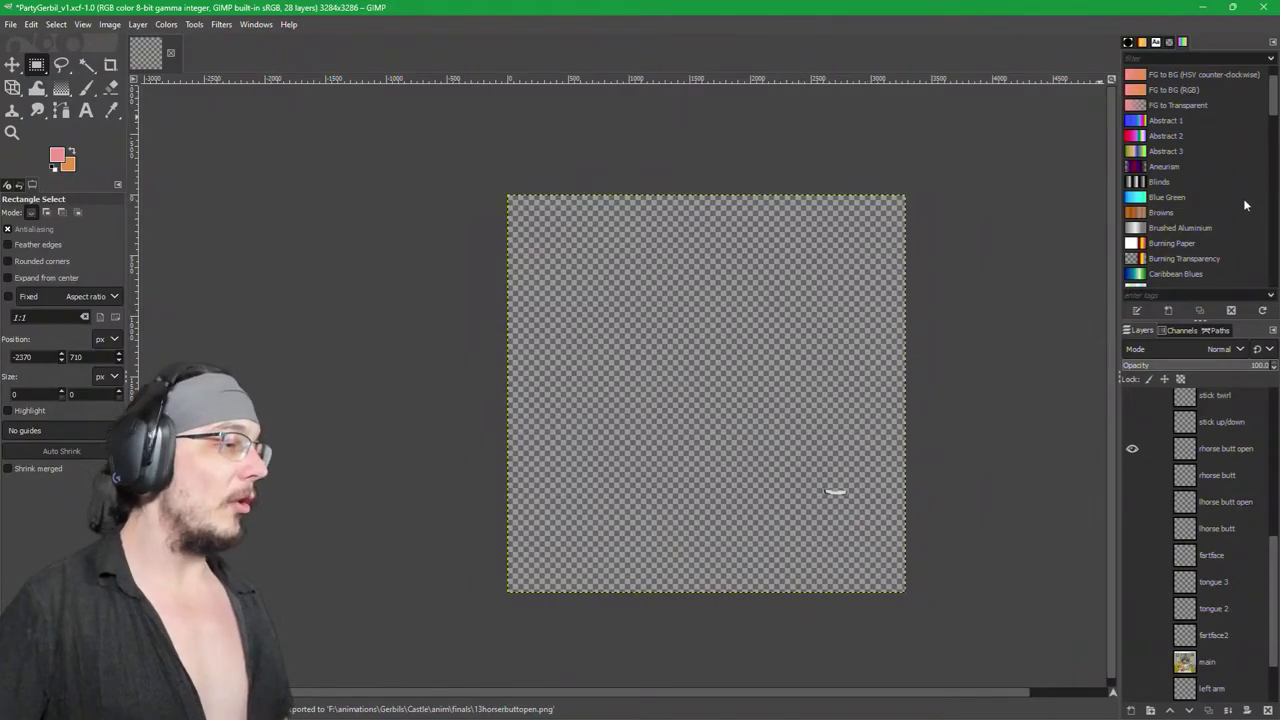
# Step: Show only the stick up/down layer and export it as 14sticktap.png in the finals folder
pyautogui.scroll(2, 1193, 470)
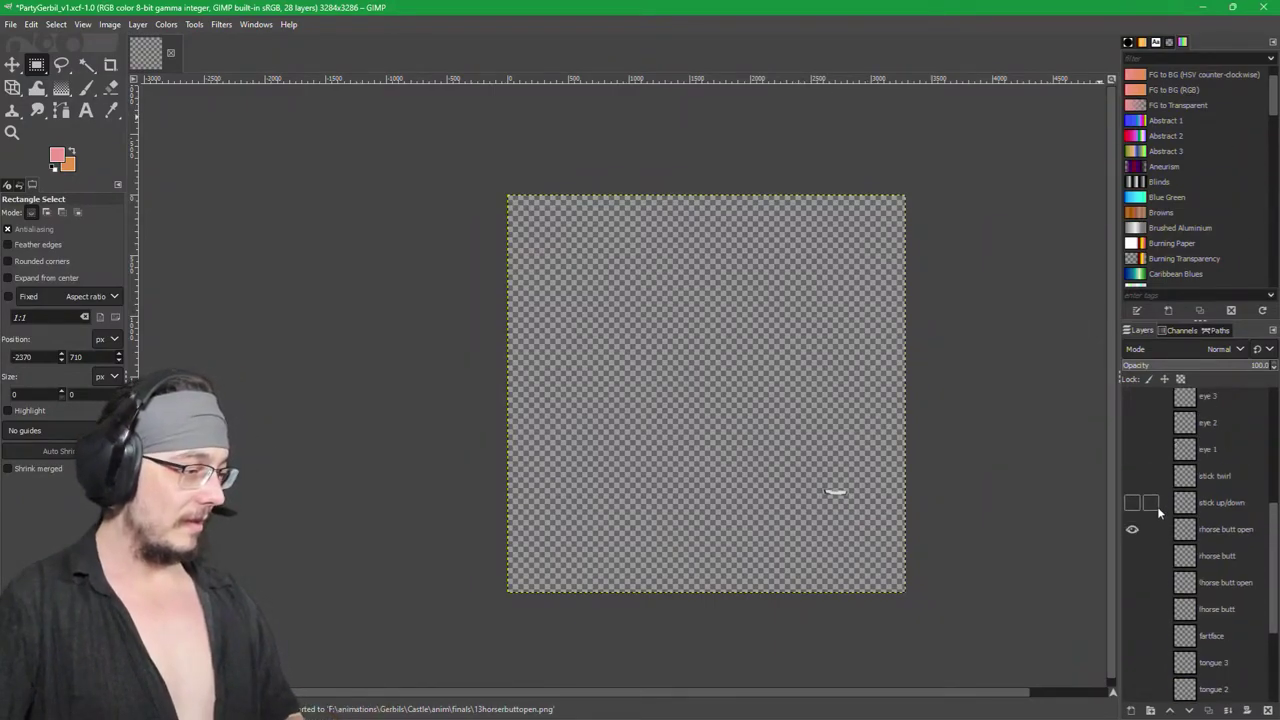
pyautogui.keyDown('shift'); pyautogui.click(1131, 503); pyautogui.keyUp('shift')
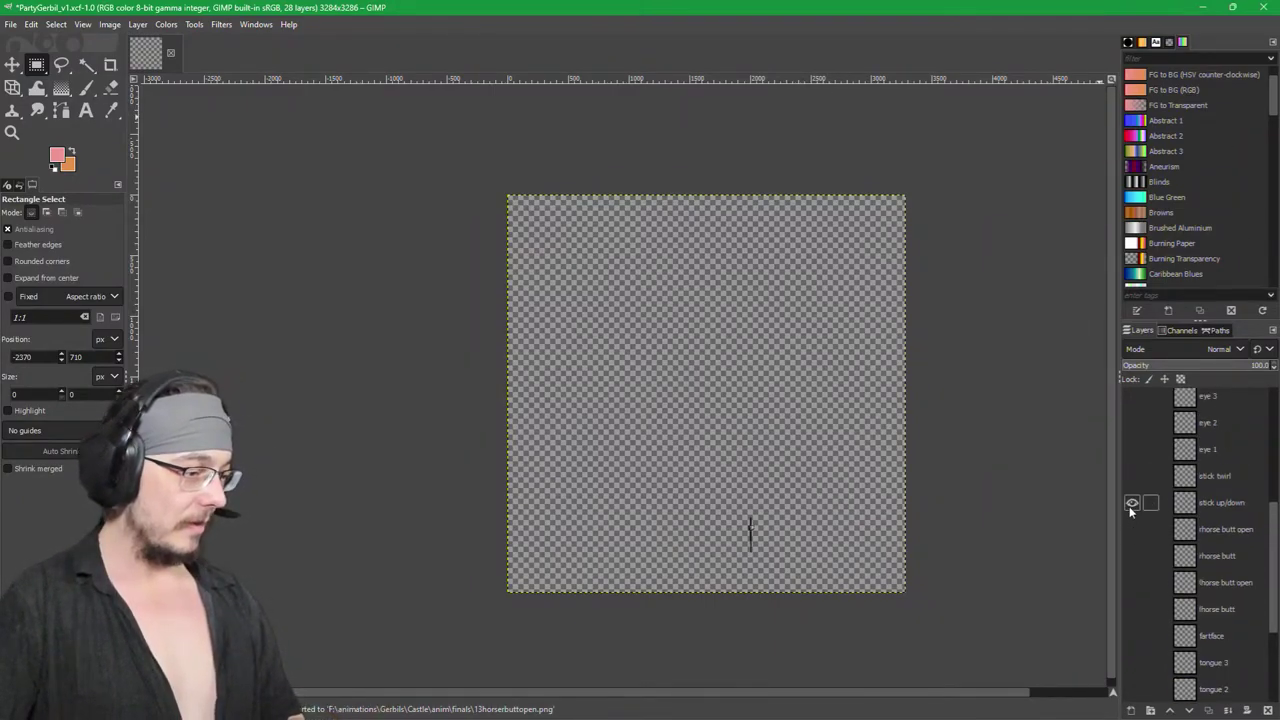
pyautogui.hotkey('ctrl', 'shift', 'e')
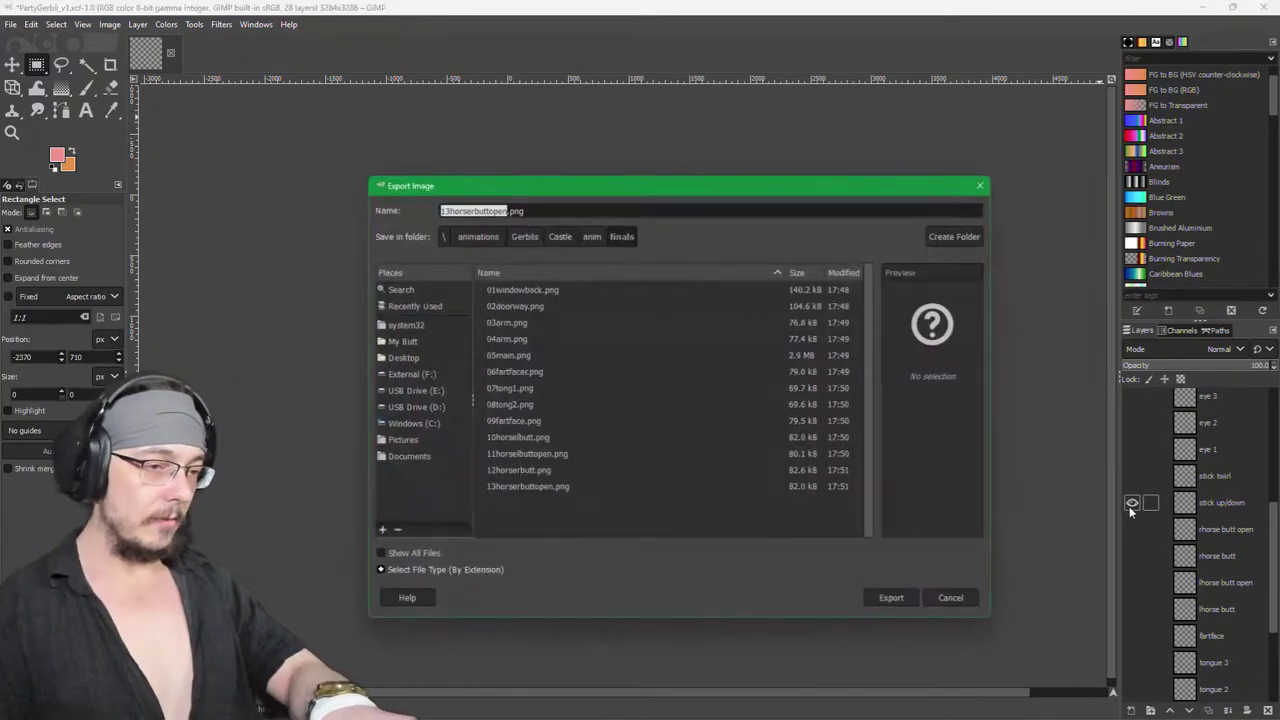
pyautogui.write('14')
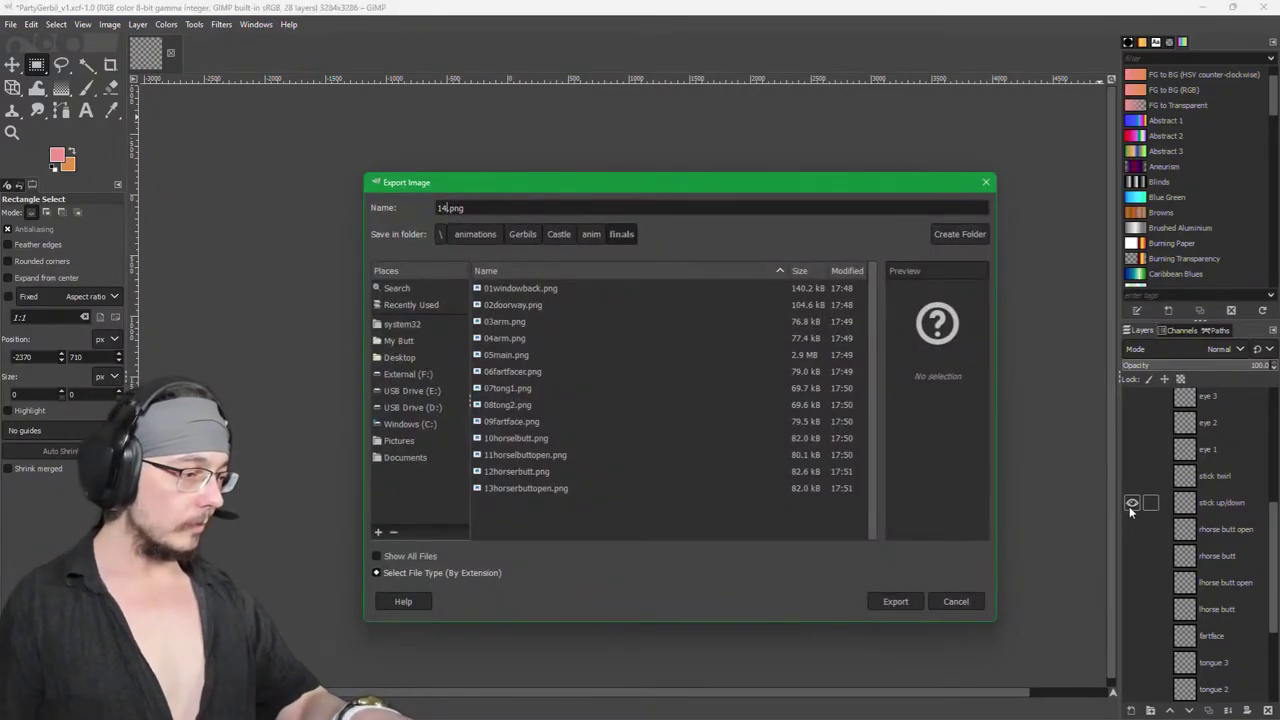
pyautogui.write('stickup')
pyautogui.press('Return')
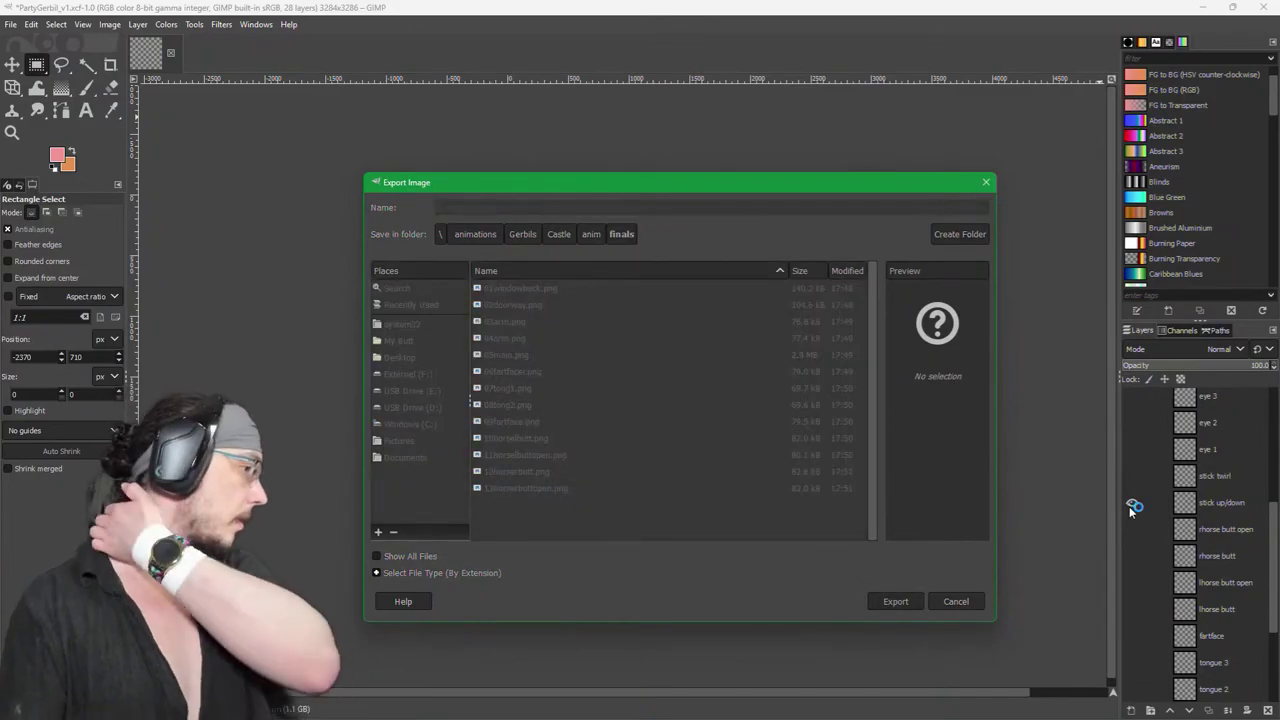
pyautogui.press('Return')
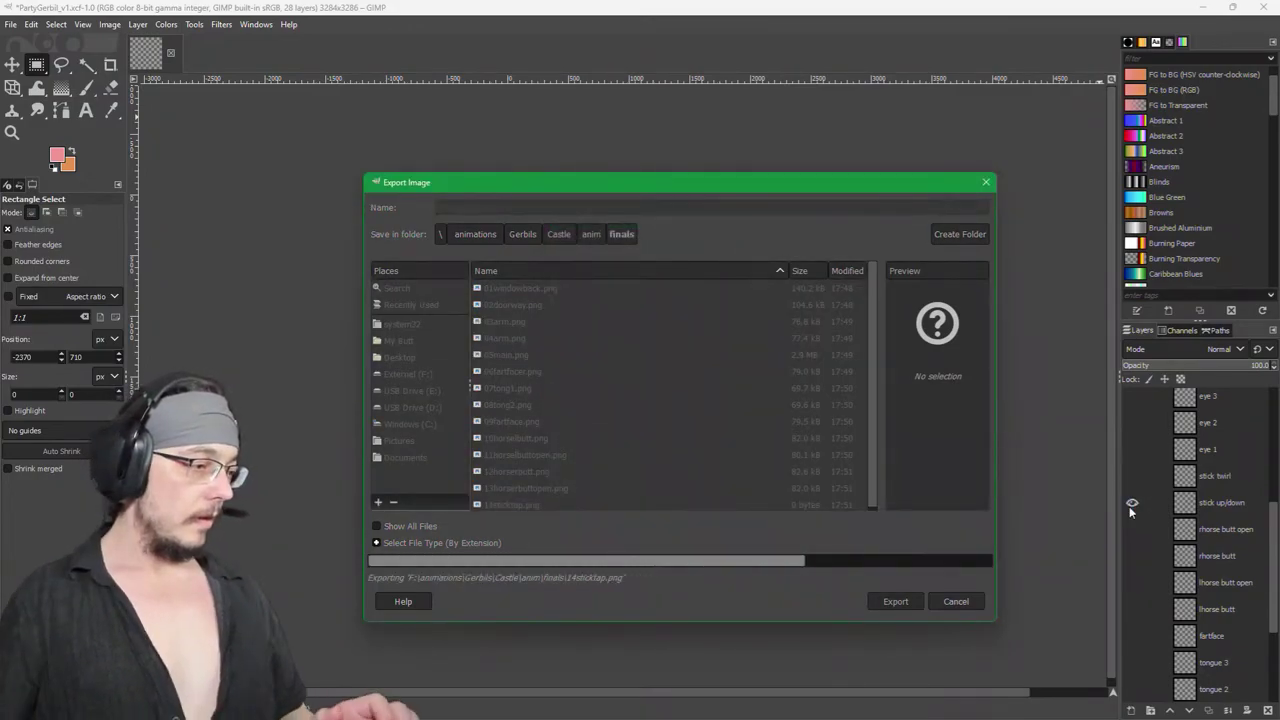
# Step: Show only the stick twirl layer and export it as 15stickspin.png in the finals folder
pyautogui.keyDown('shift'); pyautogui.click(1131, 476); pyautogui.keyUp('shift')
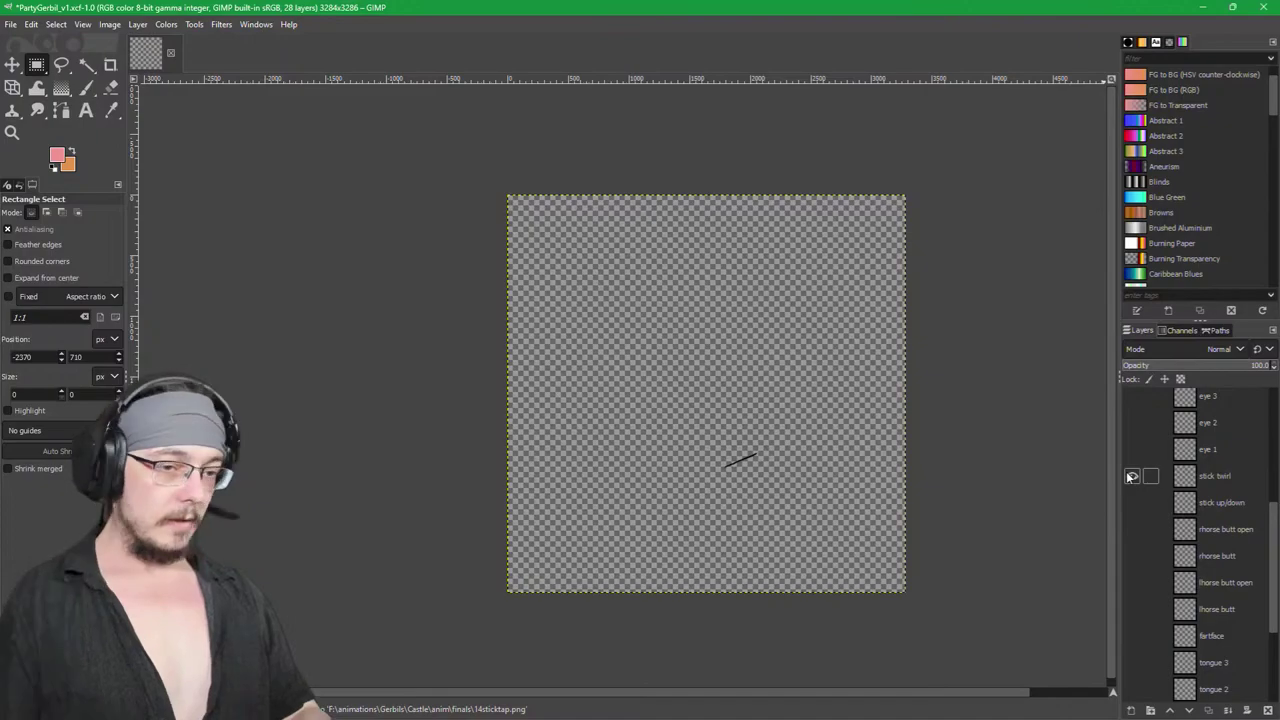
pyautogui.hotkey('ctrl', 'shift', 'e')
pyautogui.write('15stic')
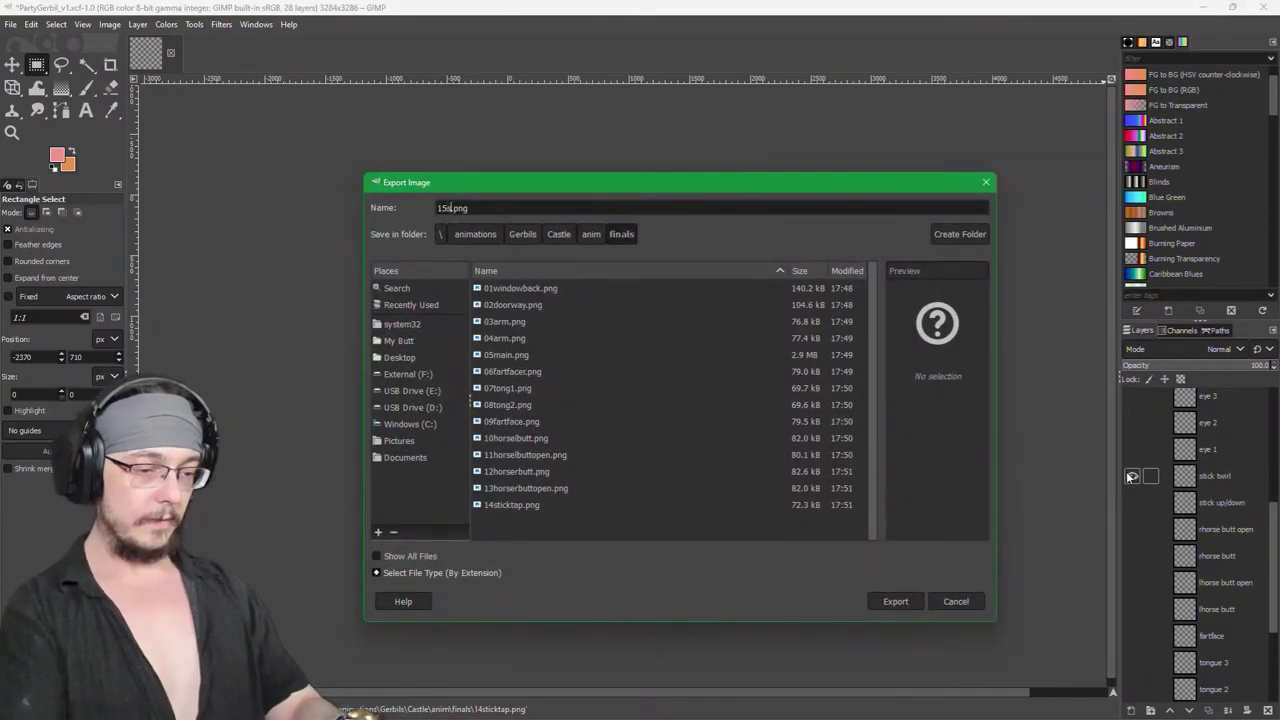
pyautogui.write('kspin')
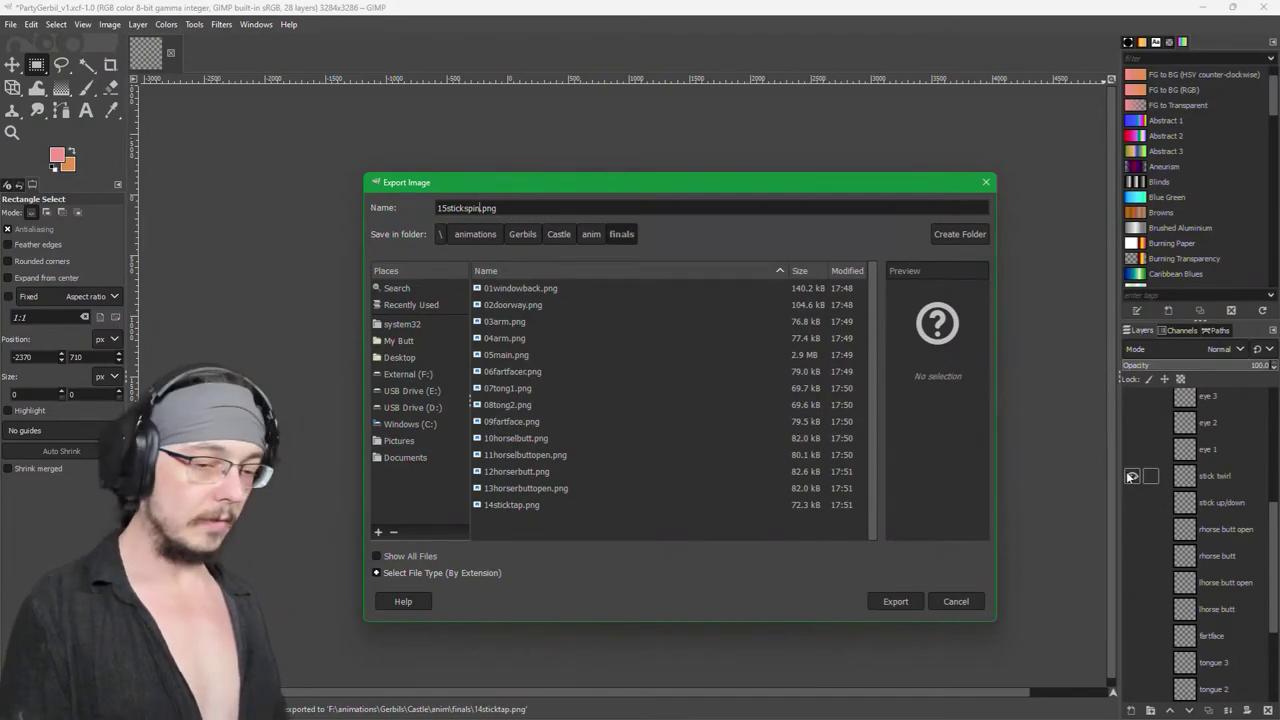
pyautogui.press('Return')
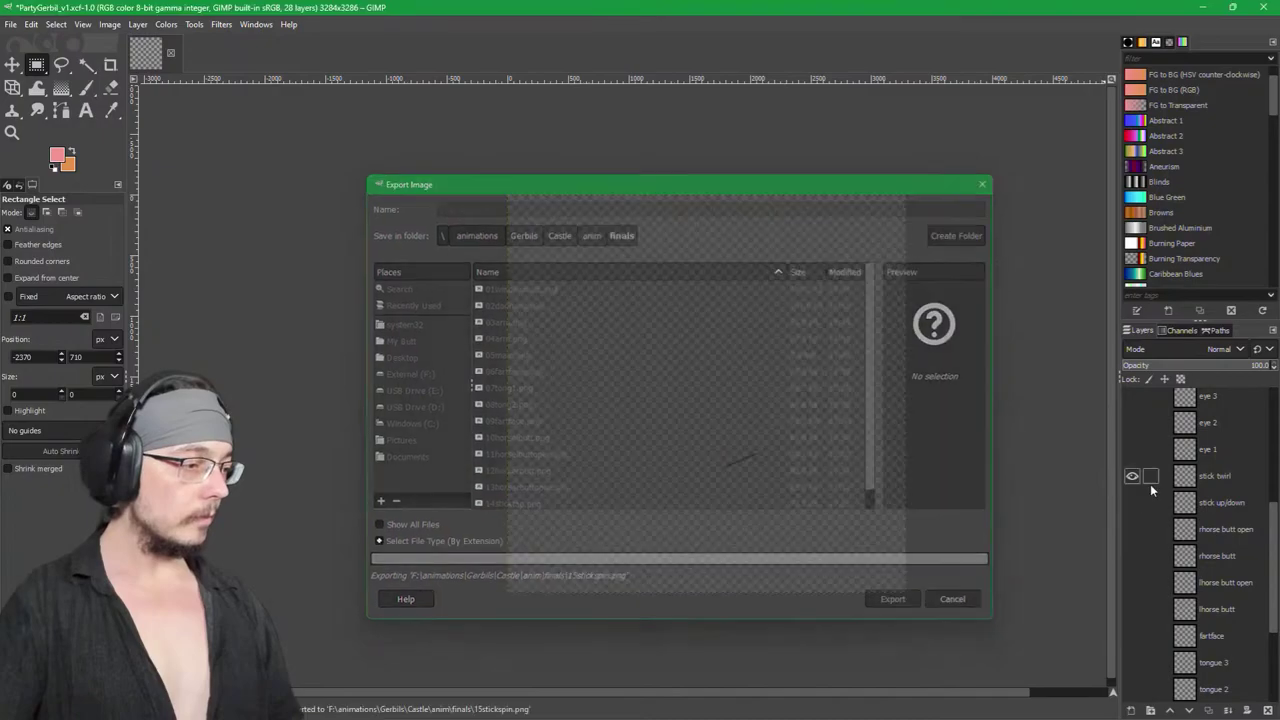
# Step: Show only the eye 1 layer and export it as 16eye1.png in the finals folder
pyautogui.scroll(3, 1150, 530)
pyautogui.keyDown('shift'); pyautogui.click(1132, 570); pyautogui.keyUp('shift')
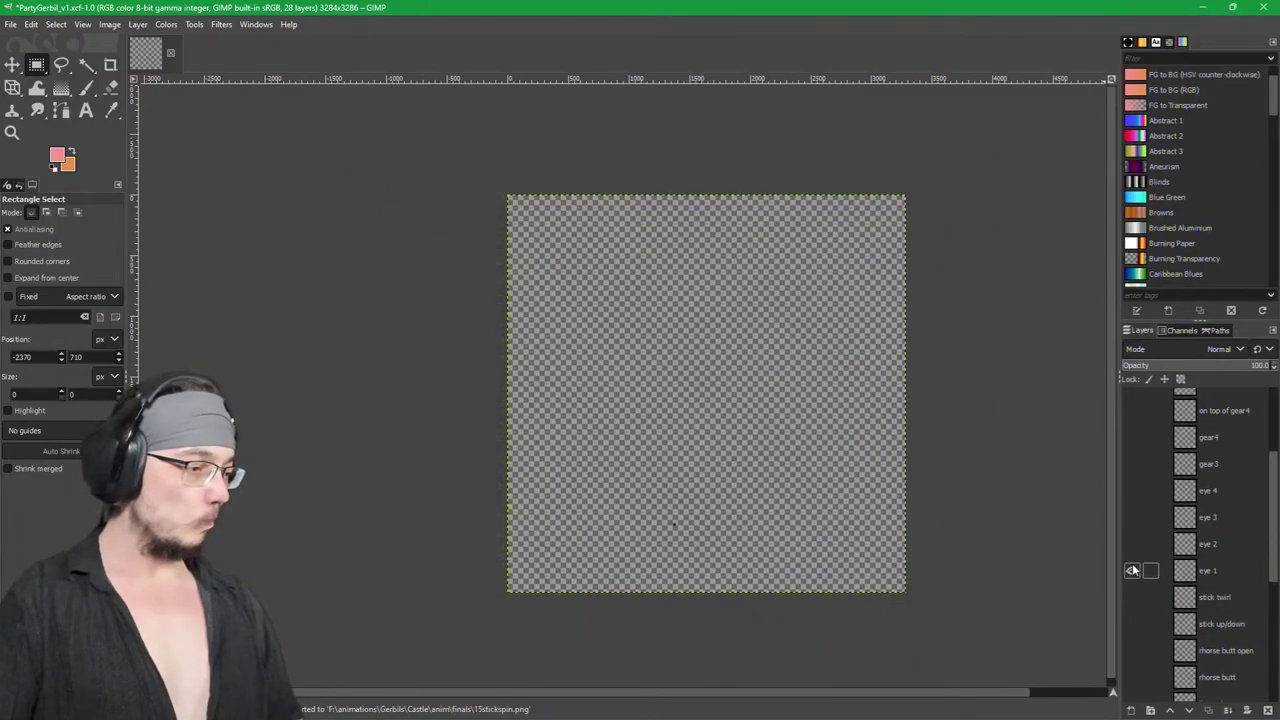
pyautogui.hotkey('ctrl', 'shift', 'e')
pyautogui.write('16ey')
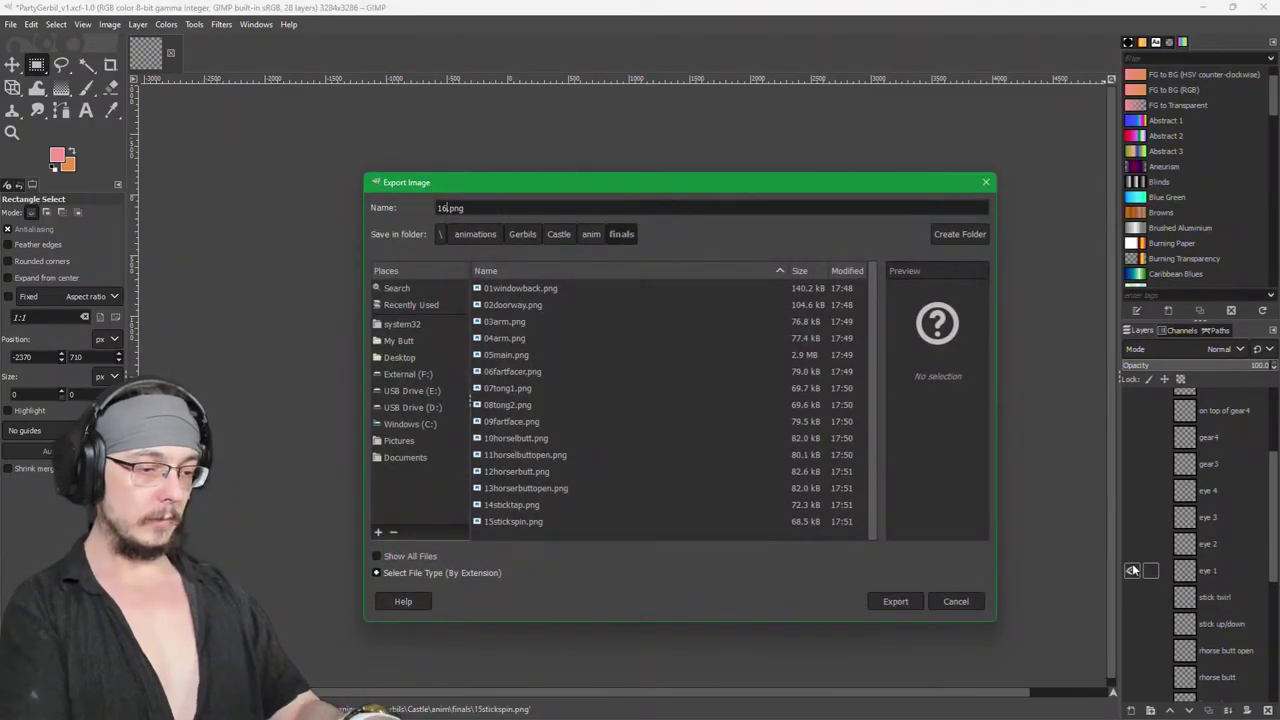
pyautogui.write('e1')
pyautogui.press('Return')
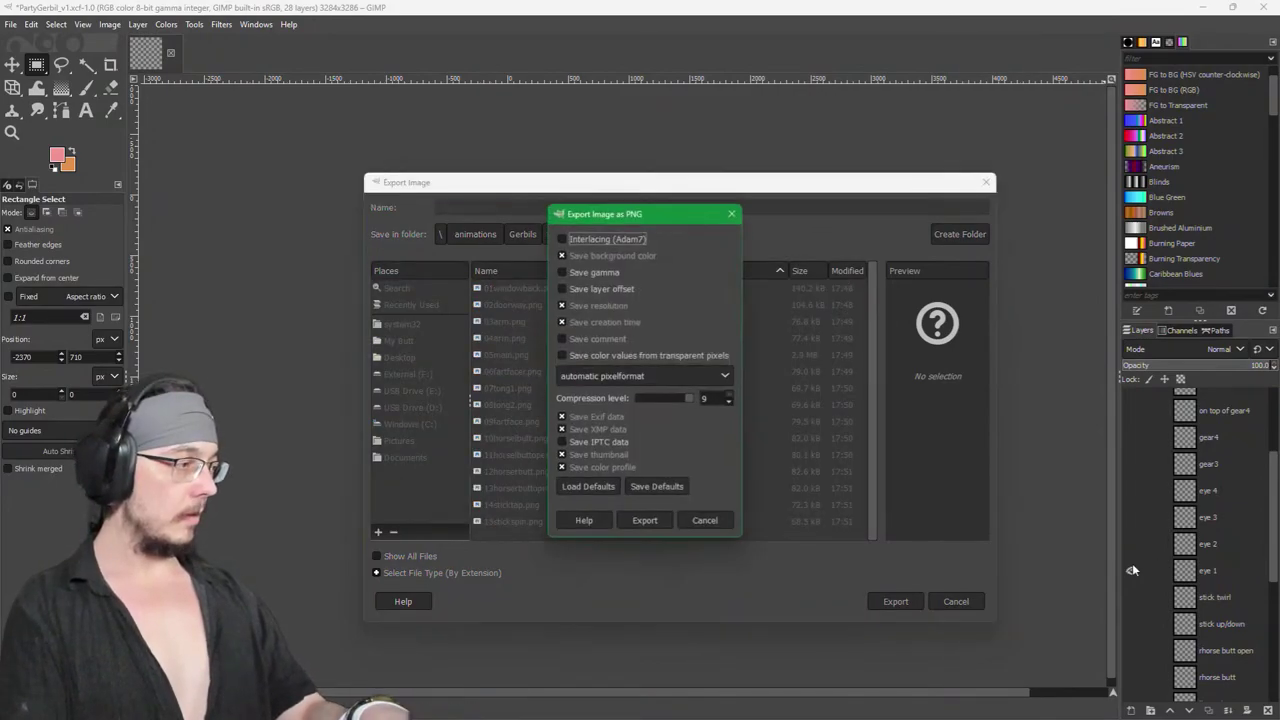
pyautogui.press('Return')
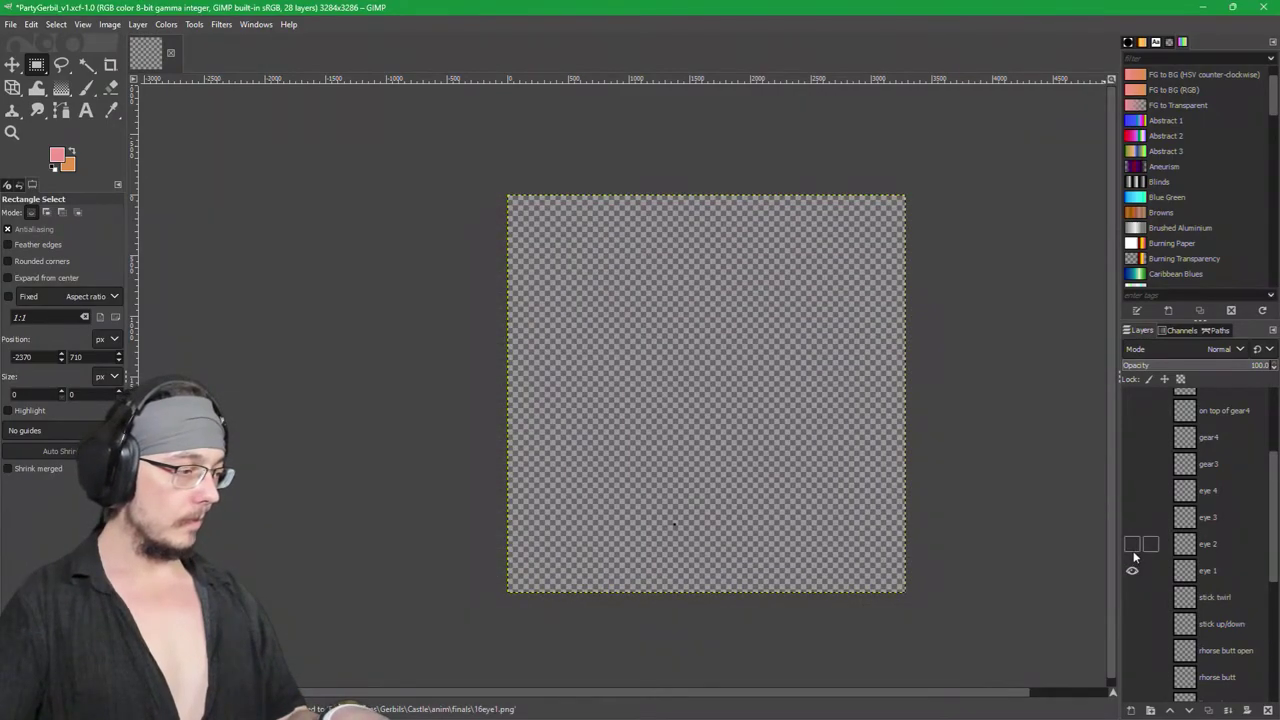
# Step: Show only the eye 2 layer and export it as 17eye2.png in the finals folder
pyautogui.keyDown('shift'); pyautogui.click(1133, 550); pyautogui.keyUp('shift')
pyautogui.hotkey('ctrl', 'shift', 'e')
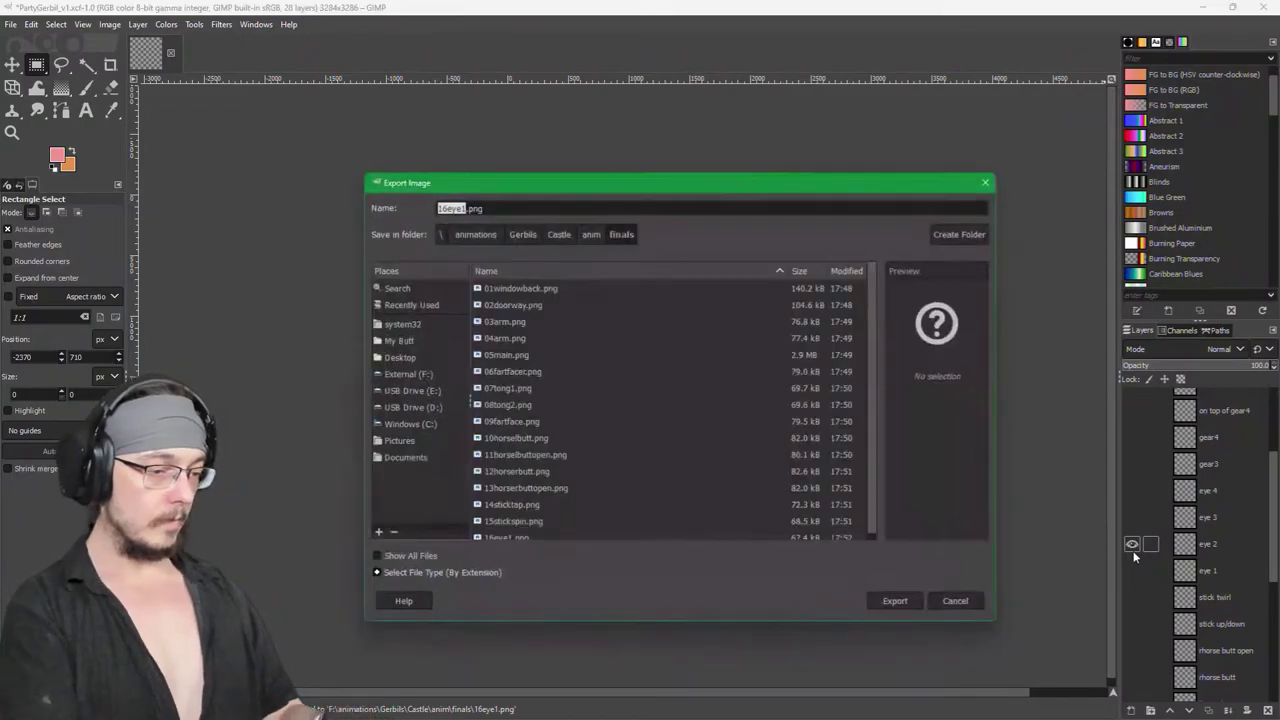
pyautogui.write('17eye2')
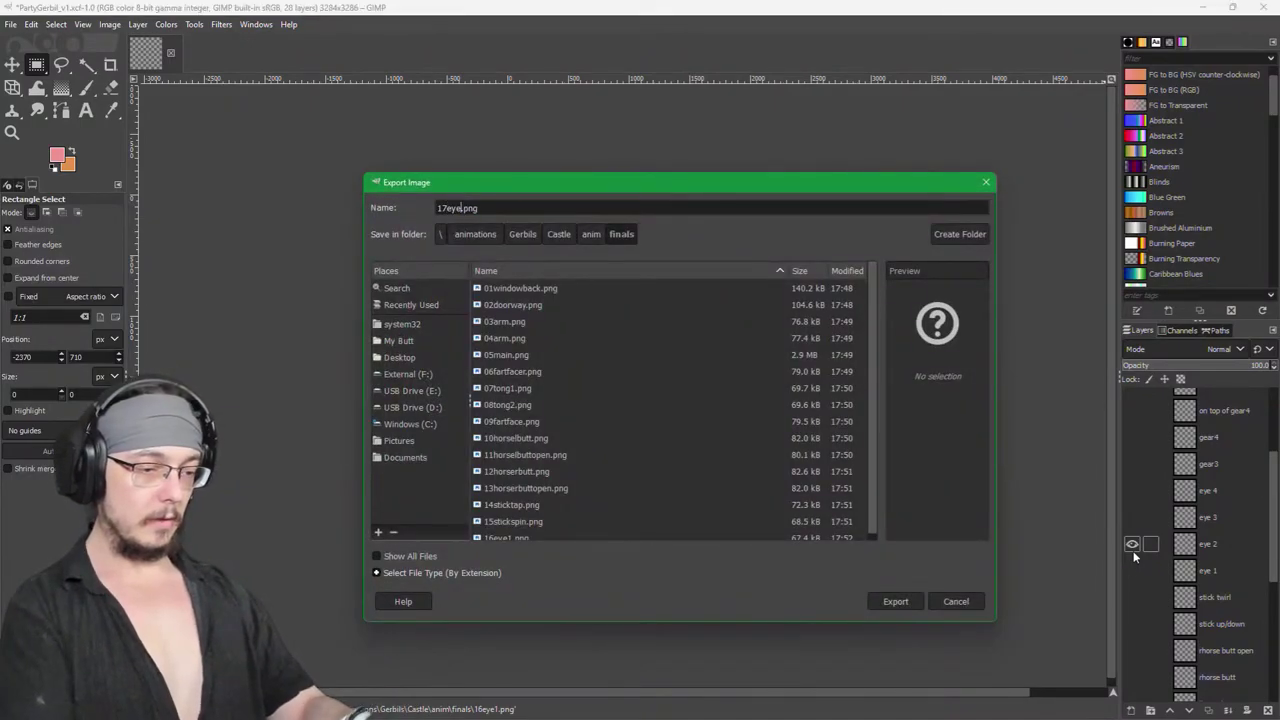
pyautogui.press('Return')
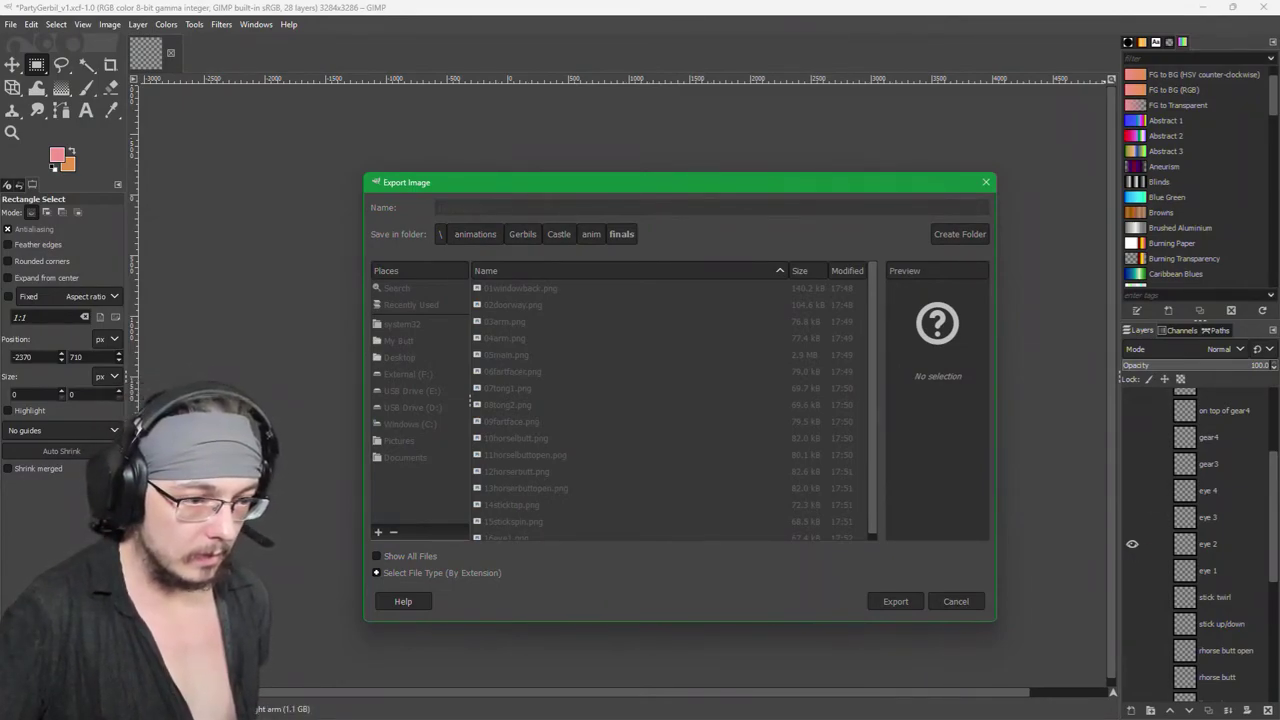
pyautogui.click(667, 521)
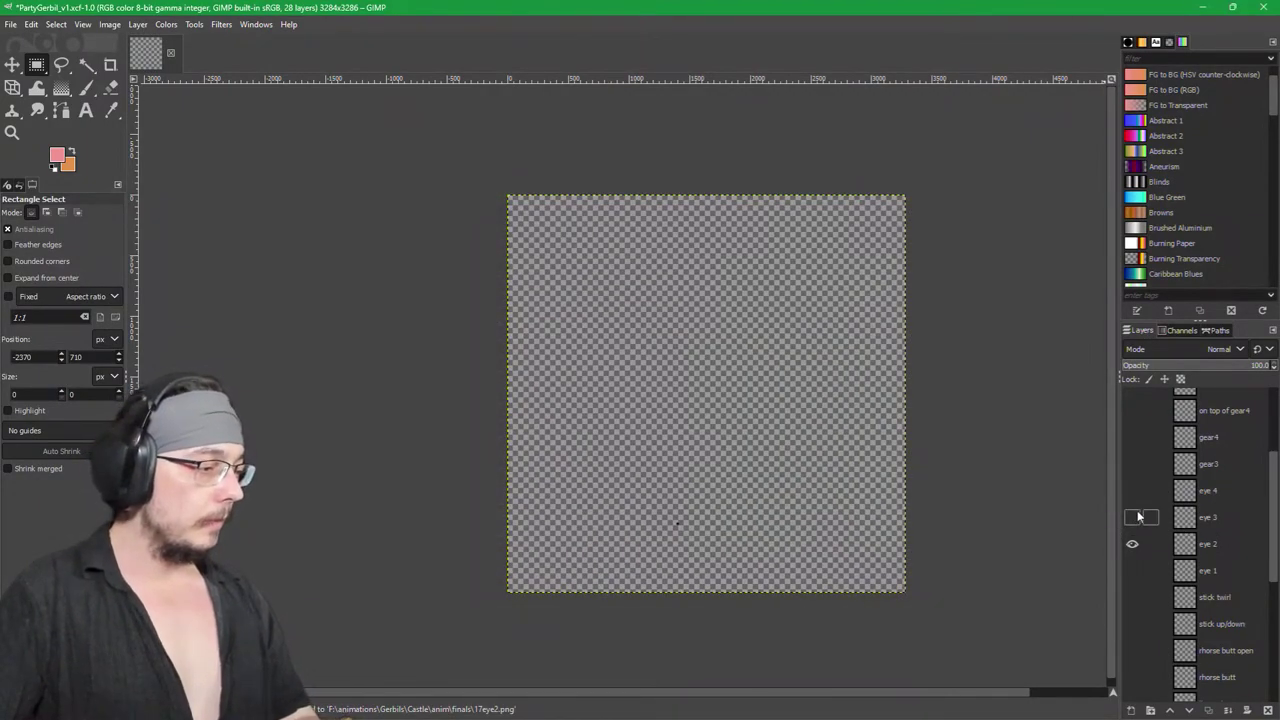
# Step: Show only the eye 3 layer and export it as 18eye3.png in the finals folder
pyautogui.keyDown('shift'); pyautogui.click(1132, 517); pyautogui.keyUp('shift')
pyautogui.hotkey('ctrl', 'shift', 'e')
pyautogui.write('18eye3.png')
pyautogui.press('Return')
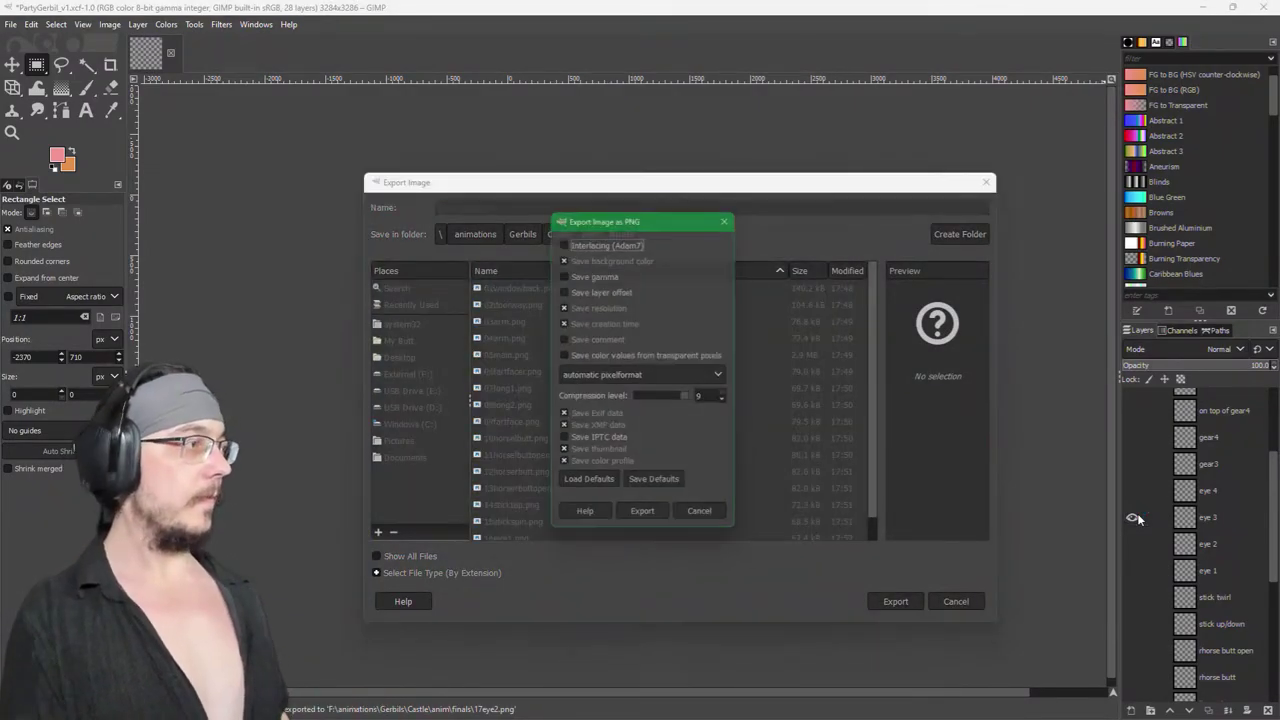
pyautogui.press('Return')
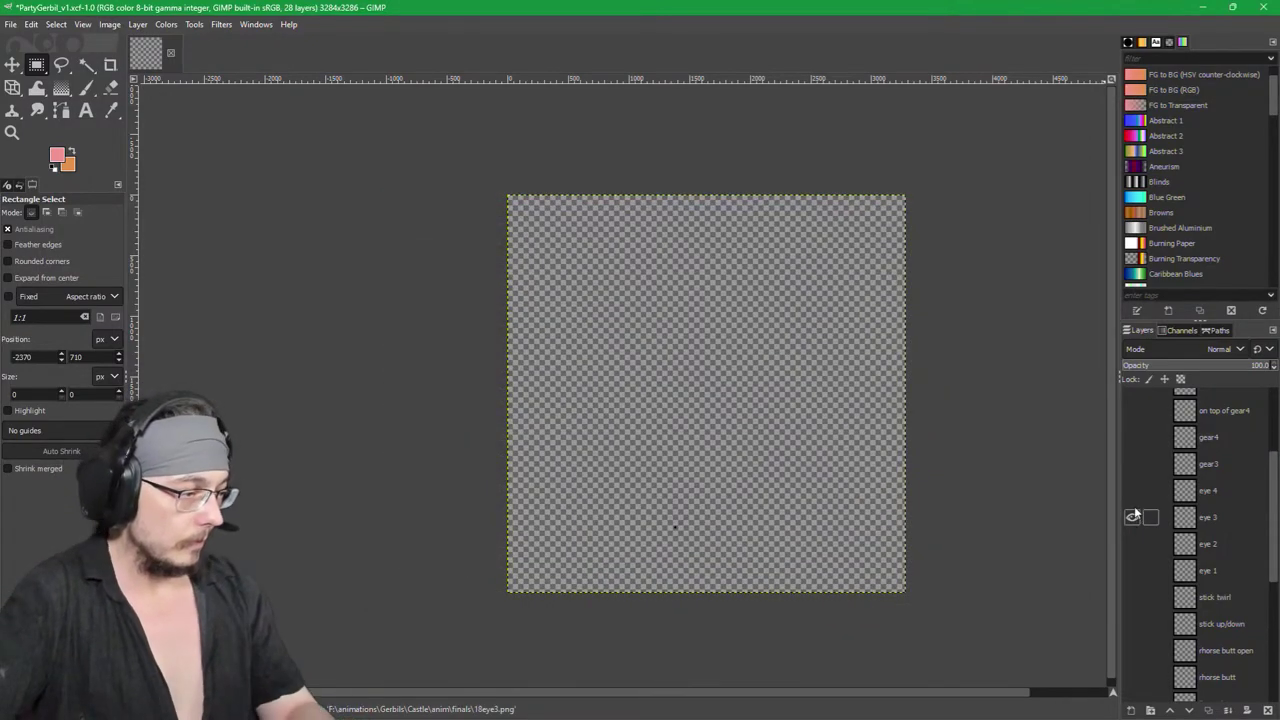
# Step: Show only the eye 4 layer and export it as 19eye4.png in the finals folder
pyautogui.hotkey('ctrl', 'shift', 'e')
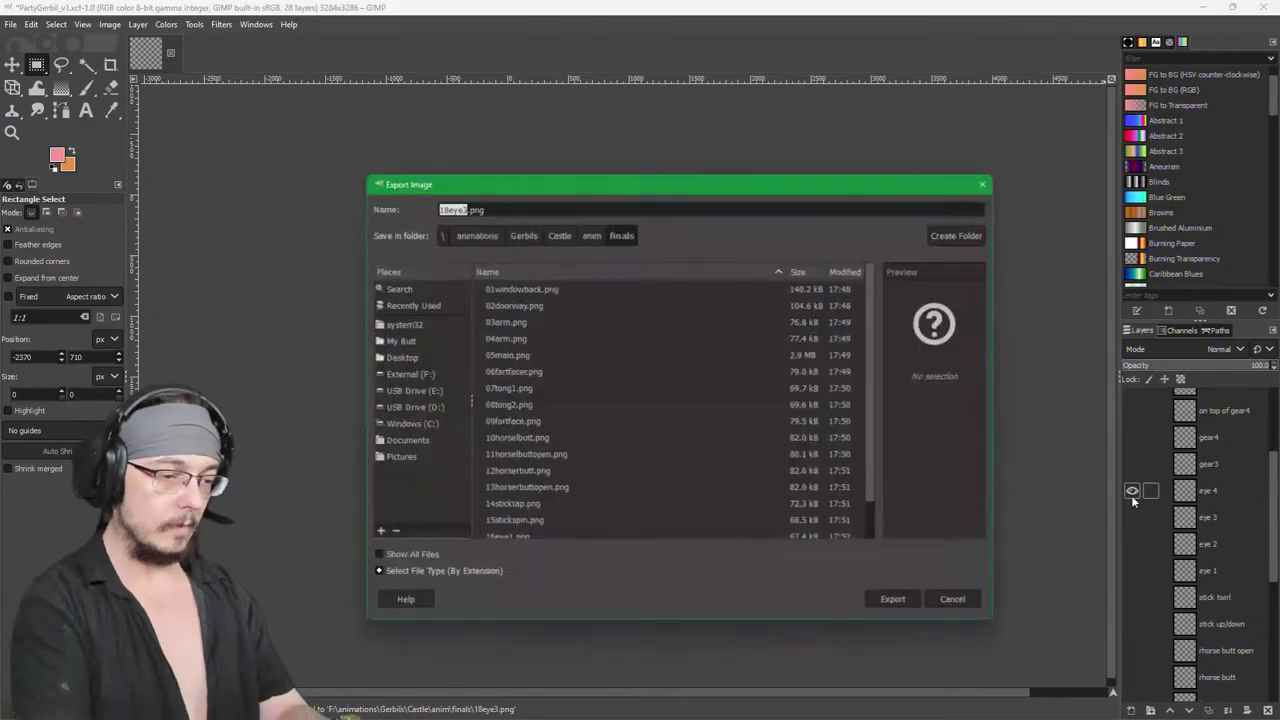
pyautogui.write('19eye4')
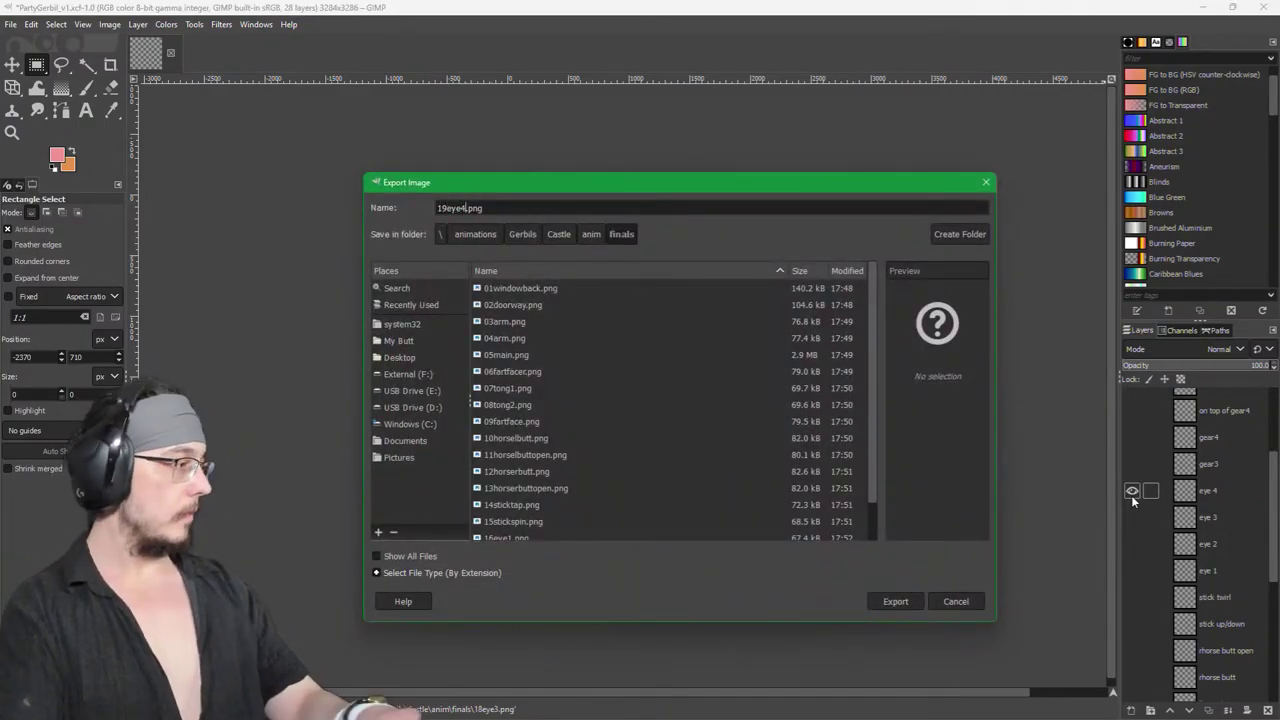
pyautogui.press('Return')
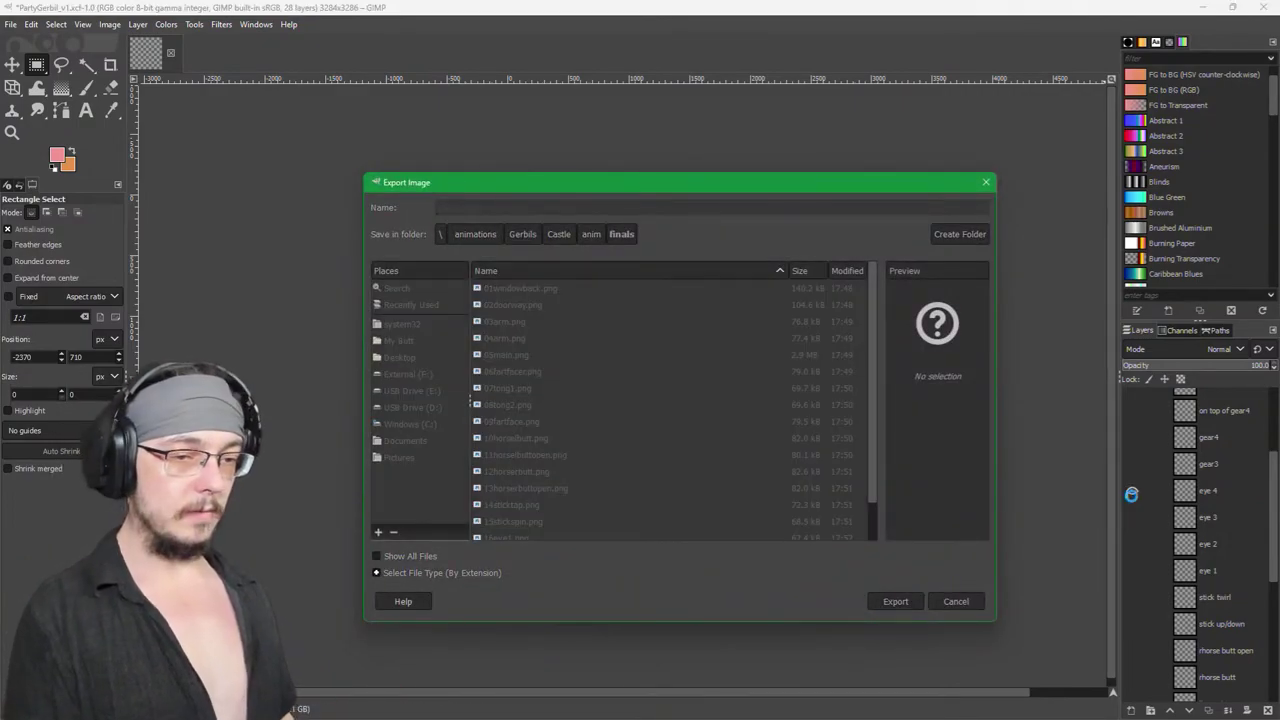
pyautogui.press('Return')
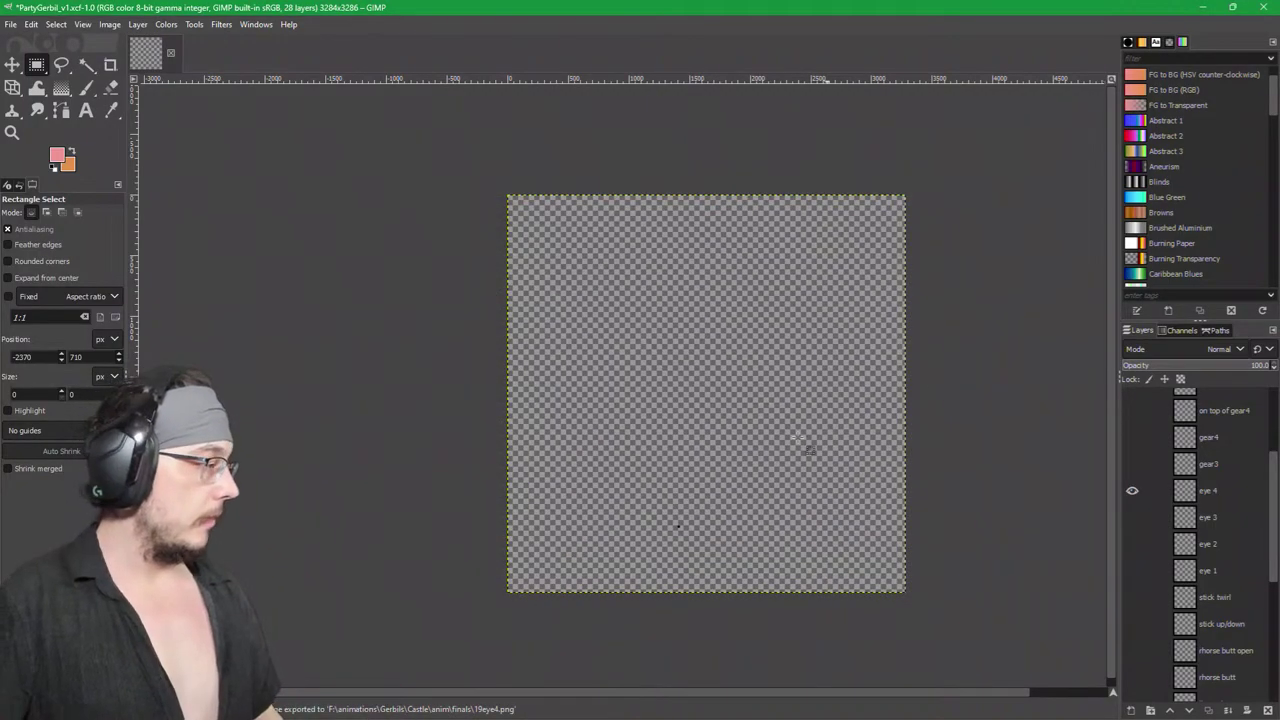
# Step: Show only the gear3 layer and try to export it as 20gear4.png in the finals folder
pyautogui.keyDown('shift'); pyautogui.click(1132, 464); pyautogui.keyUp('shift')
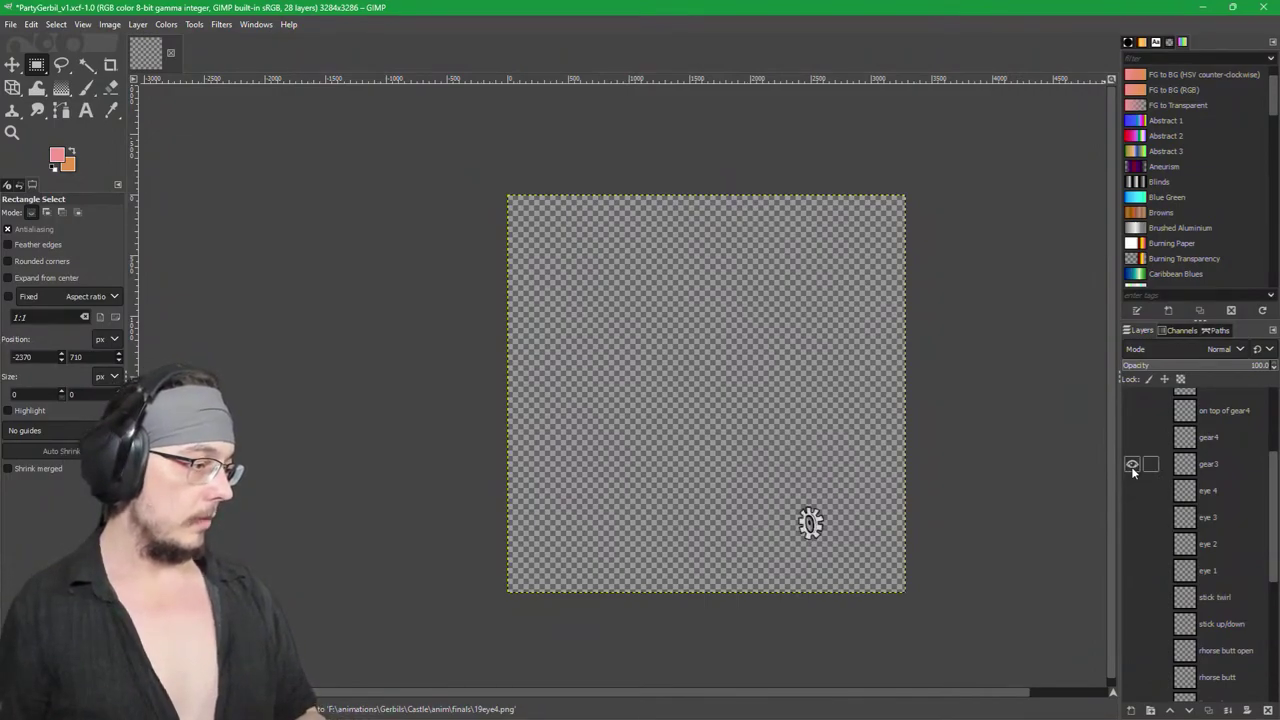
pyautogui.hotkey('ctrl', 'shift', 'e')
pyautogui.write('gea')
pyautogui.press('BackSpace')
pyautogui.press('BackSpace')
pyautogui.press('BackSpace')
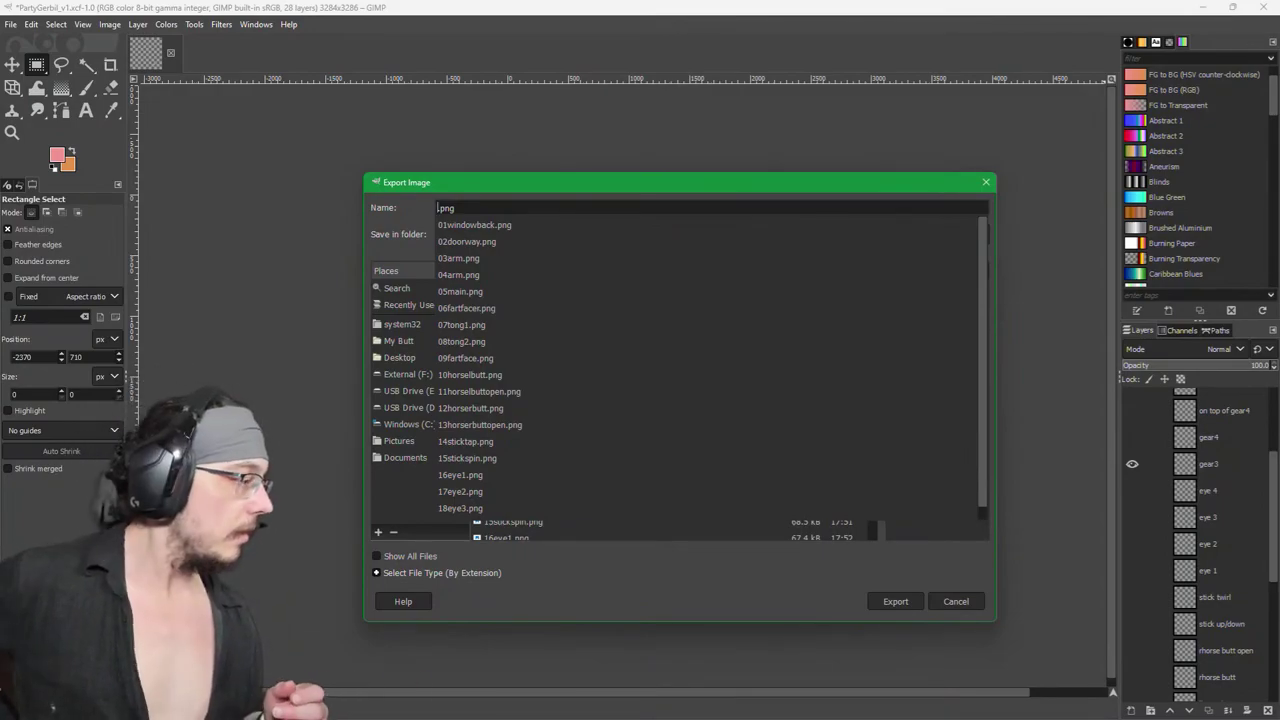
pyautogui.click(474, 183)
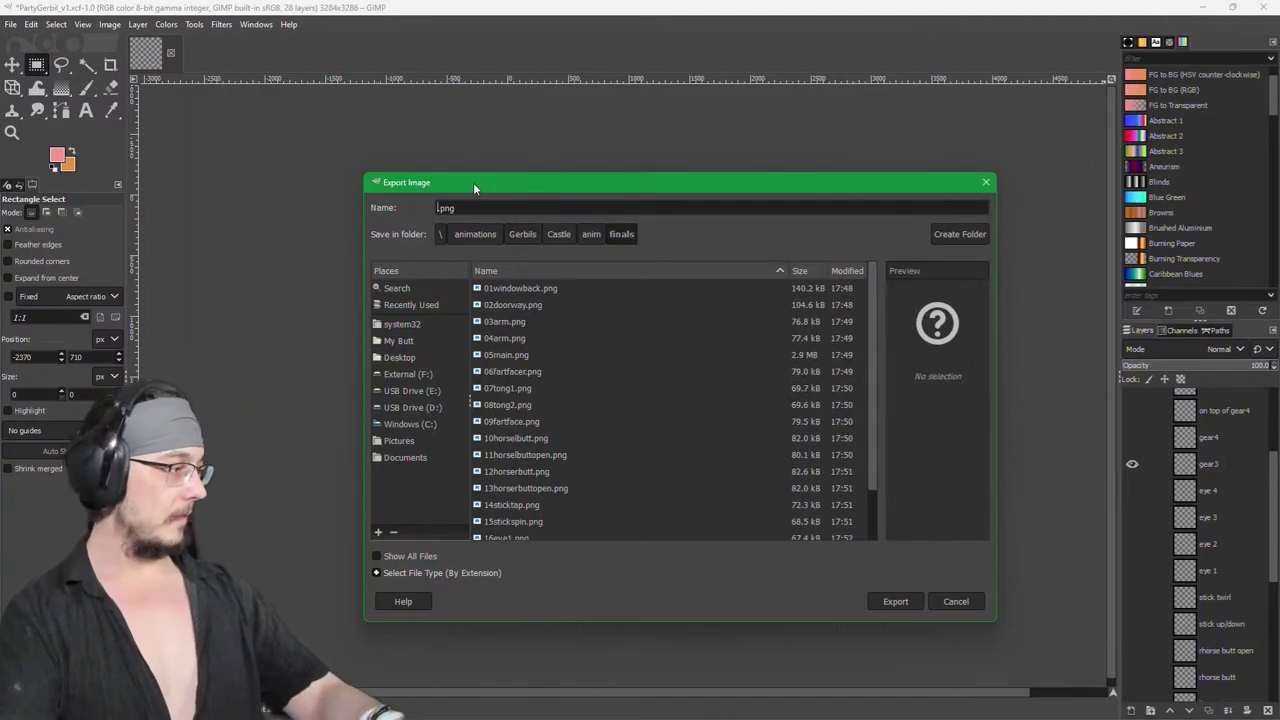
pyautogui.write('gear')
pyautogui.press('Return')
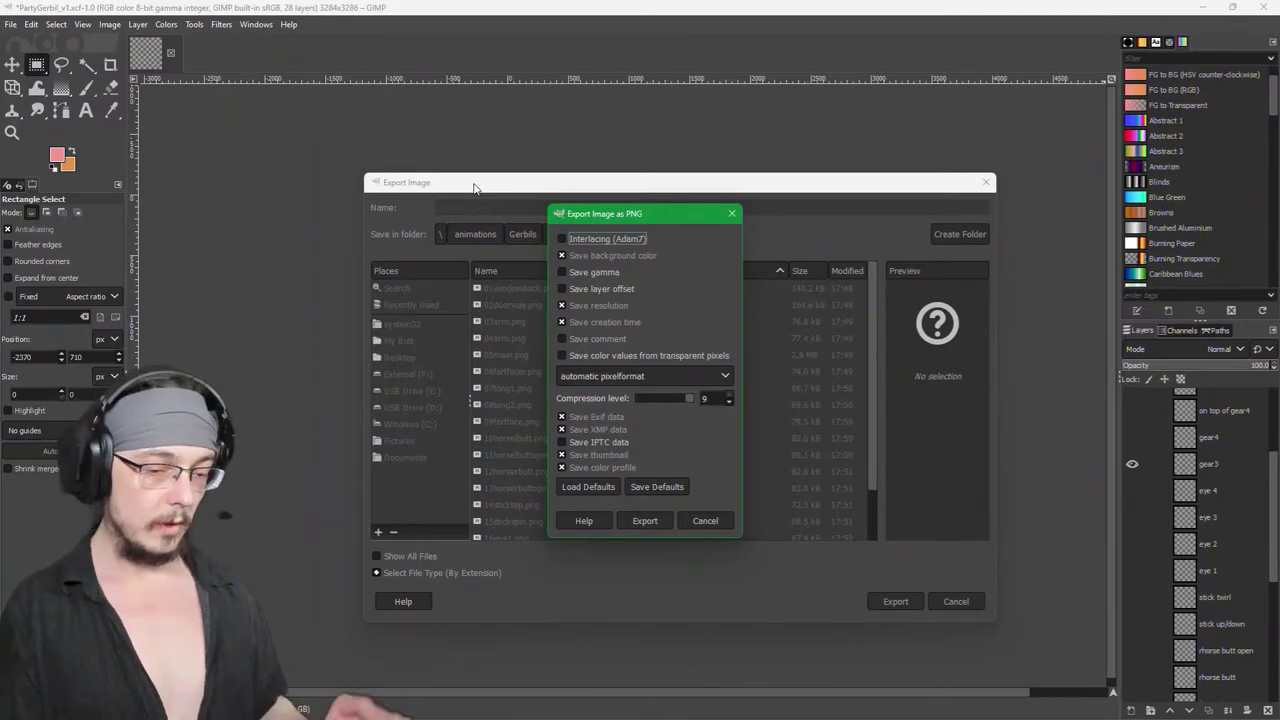
pyautogui.press('Escape')
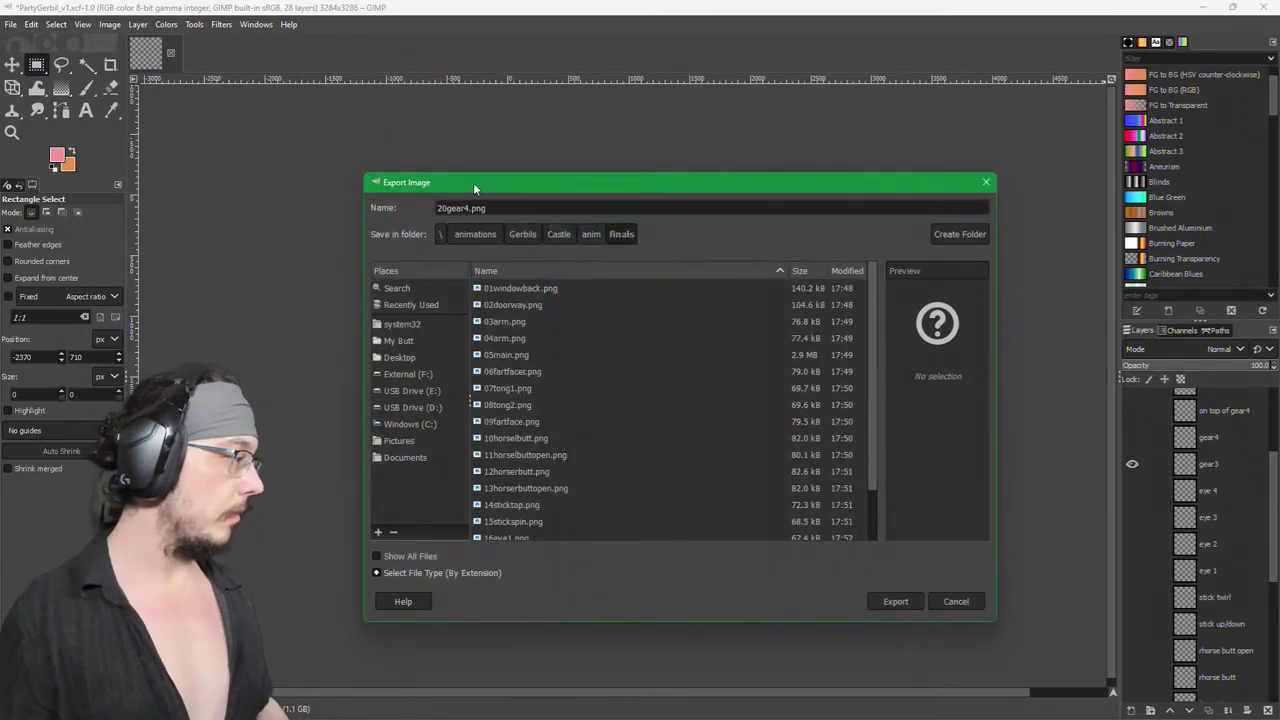
# Step: Correct the export file name to 20gear3.png and export the gear3 layer to the finals folder
pyautogui.doubleClick(453, 208)
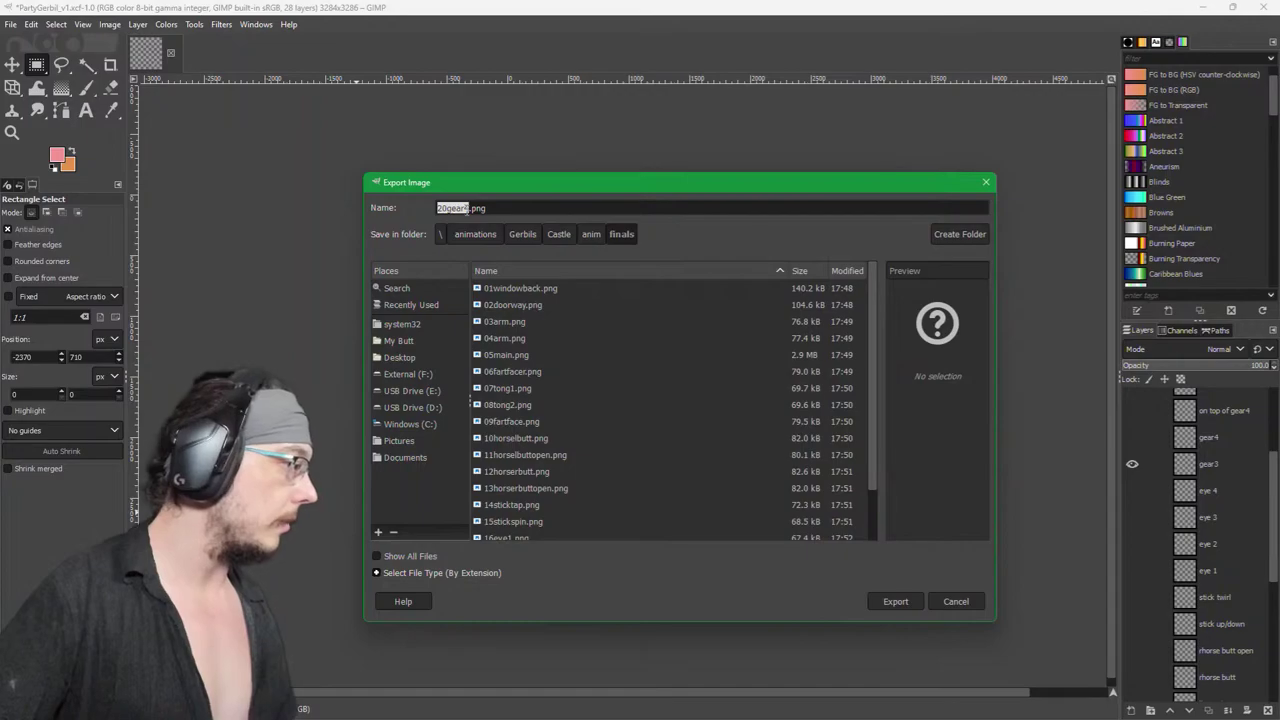
pyautogui.press('Right')
pyautogui.press('Return')
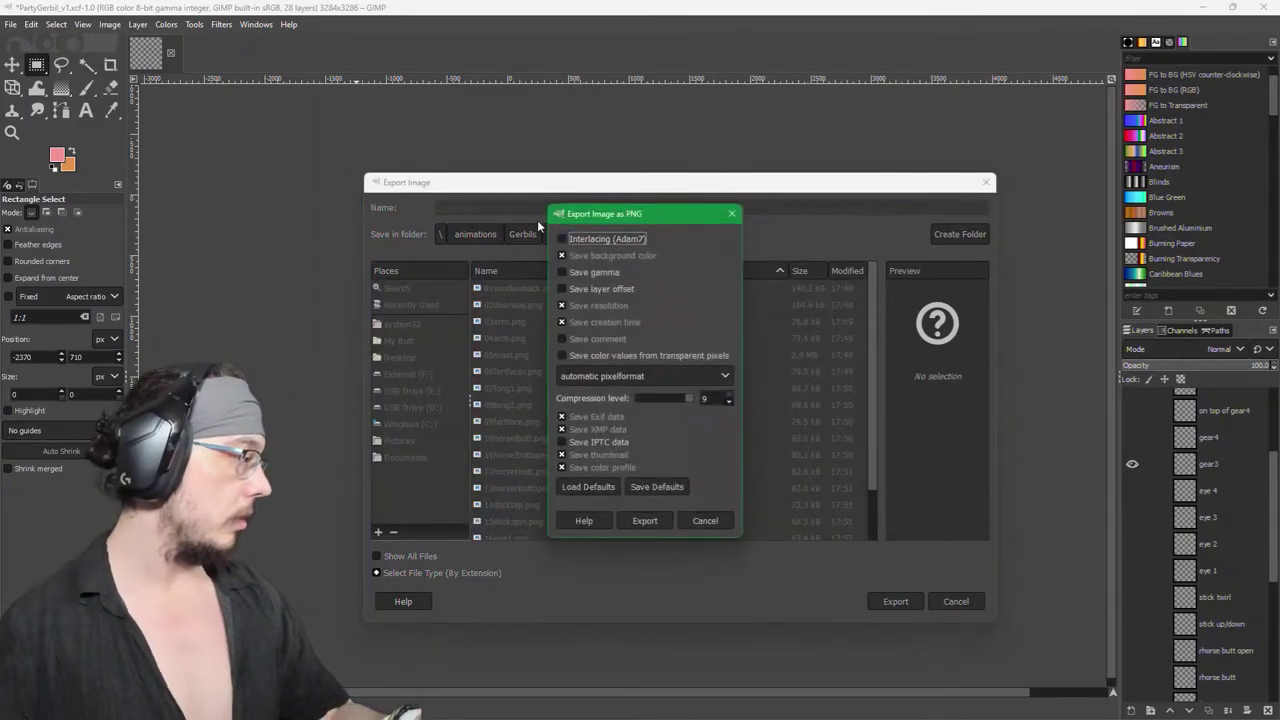
pyautogui.press('Escape')
pyautogui.write('3')
pyautogui.press('Return')
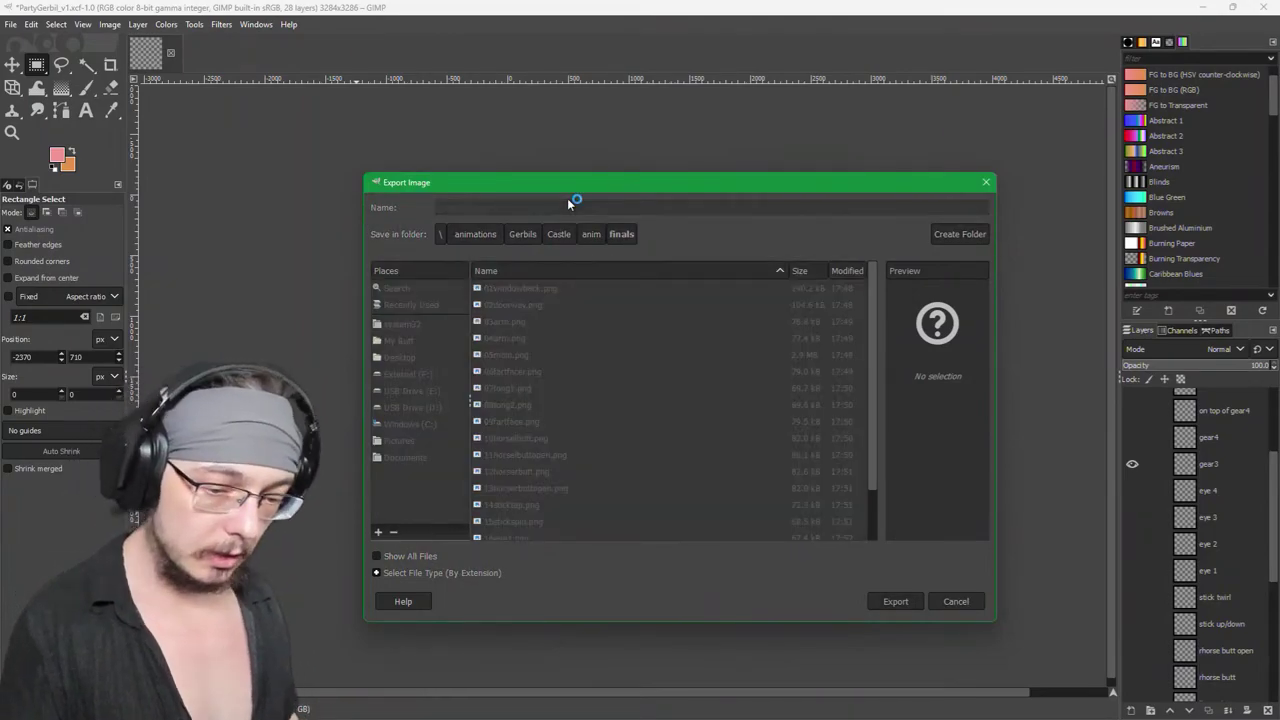
pyautogui.press('Return')
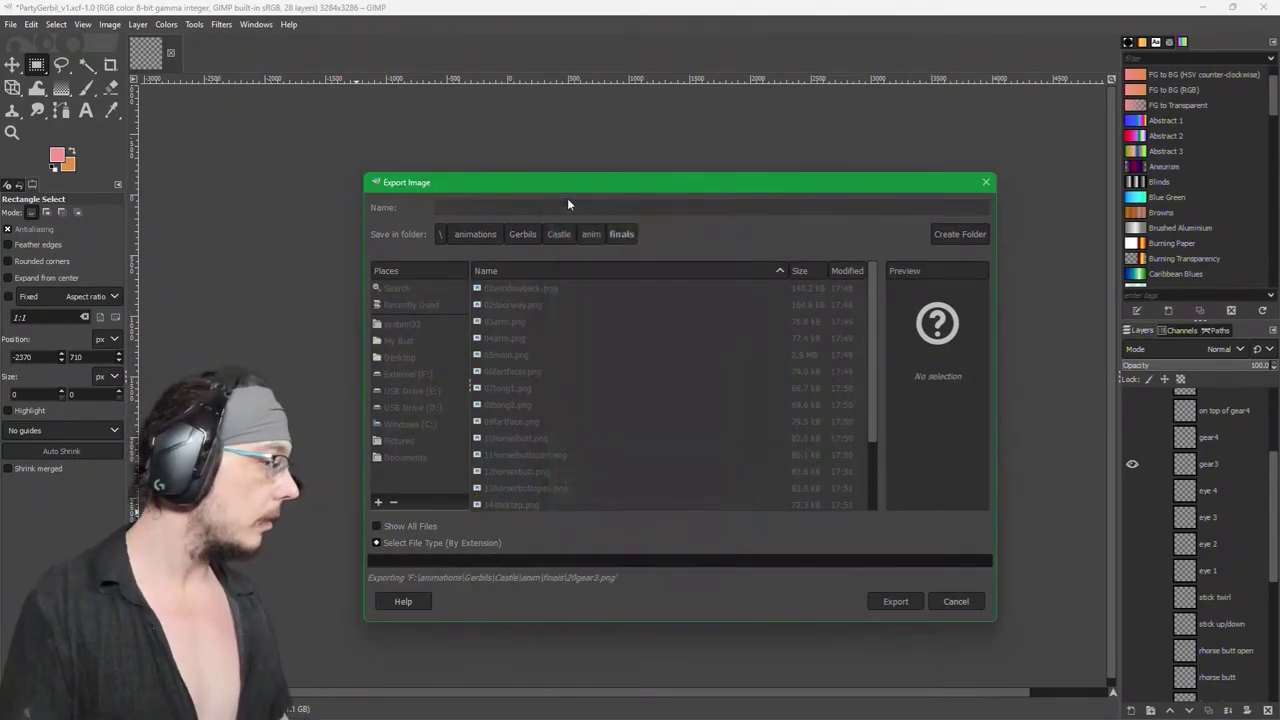
# Step: Show only the gear4 layer and export it as 21gear4.png in the finals folder
pyautogui.keyDown('shift'); pyautogui.click(1133, 437); pyautogui.keyUp('shift')
pyautogui.hotkey('ctrl', 'shift', 'e')
pyautogui.write('21gear4')
pyautogui.press('Return')
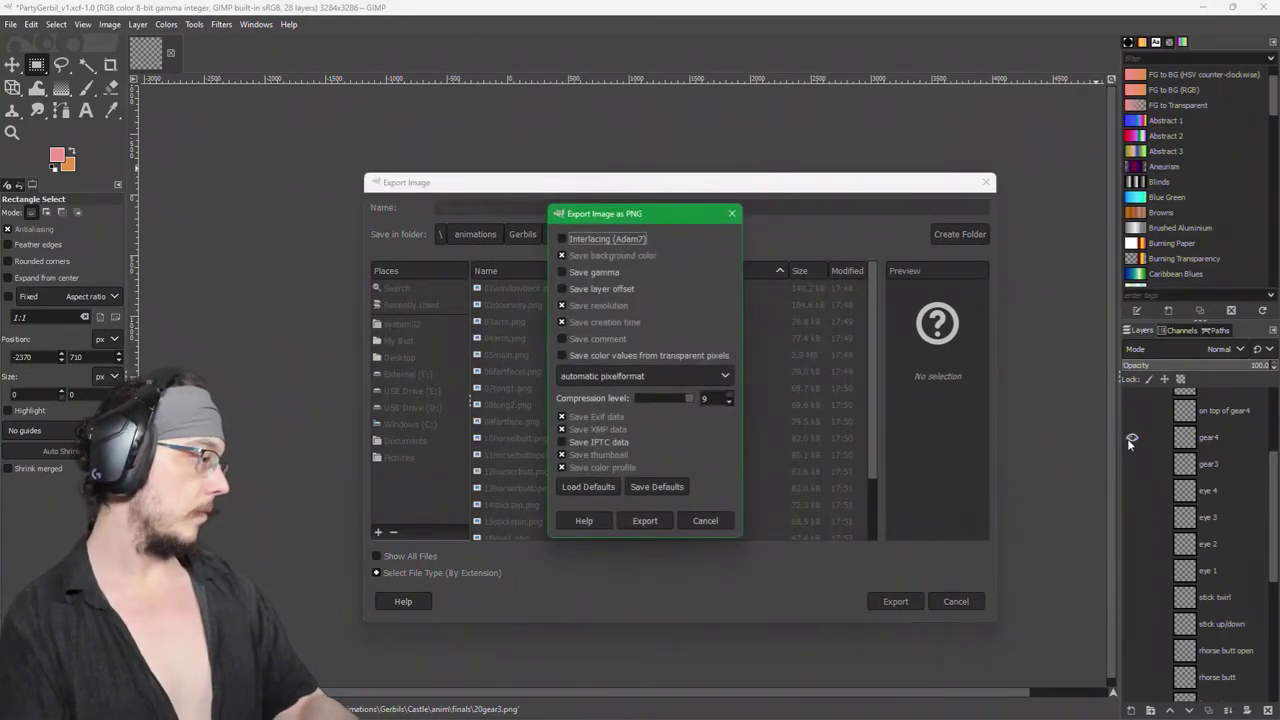
pyautogui.press('Return')
pyautogui.press('s')
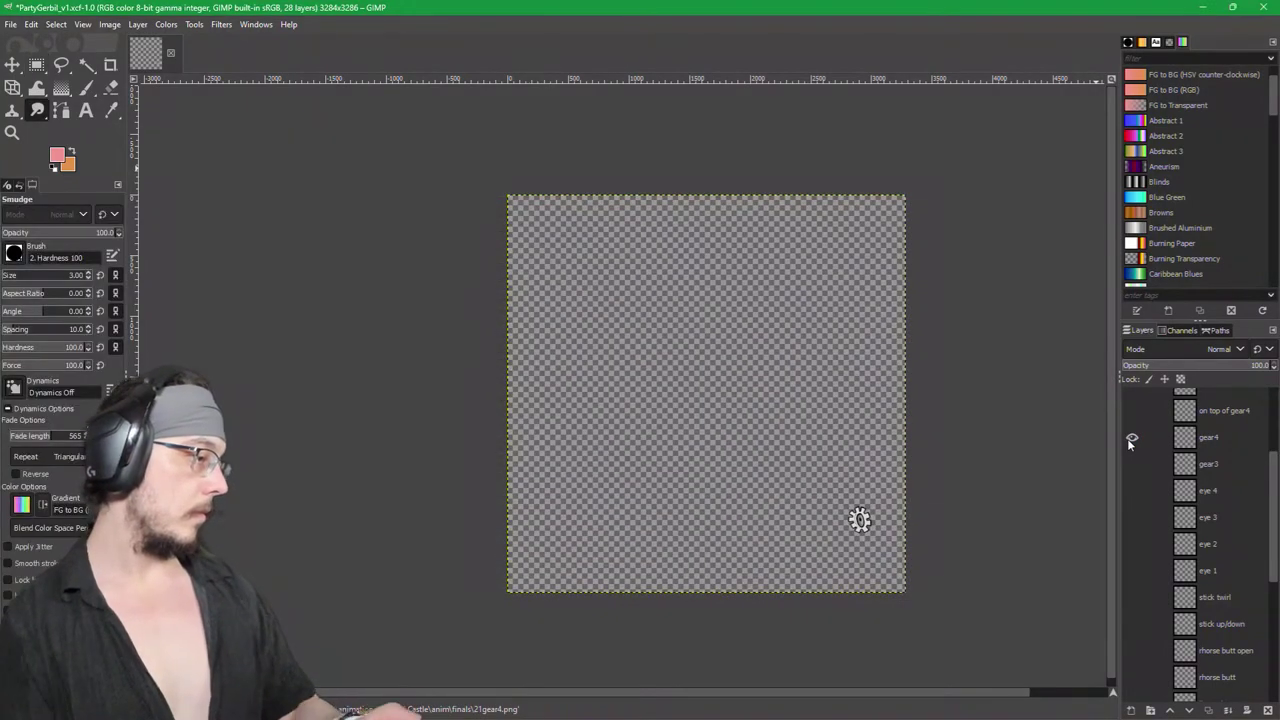
# Step: Show only the on top of gear4 layer and export it as 22gear4TOP.png in the finals folder
pyautogui.scroll(5, 1140, 465)
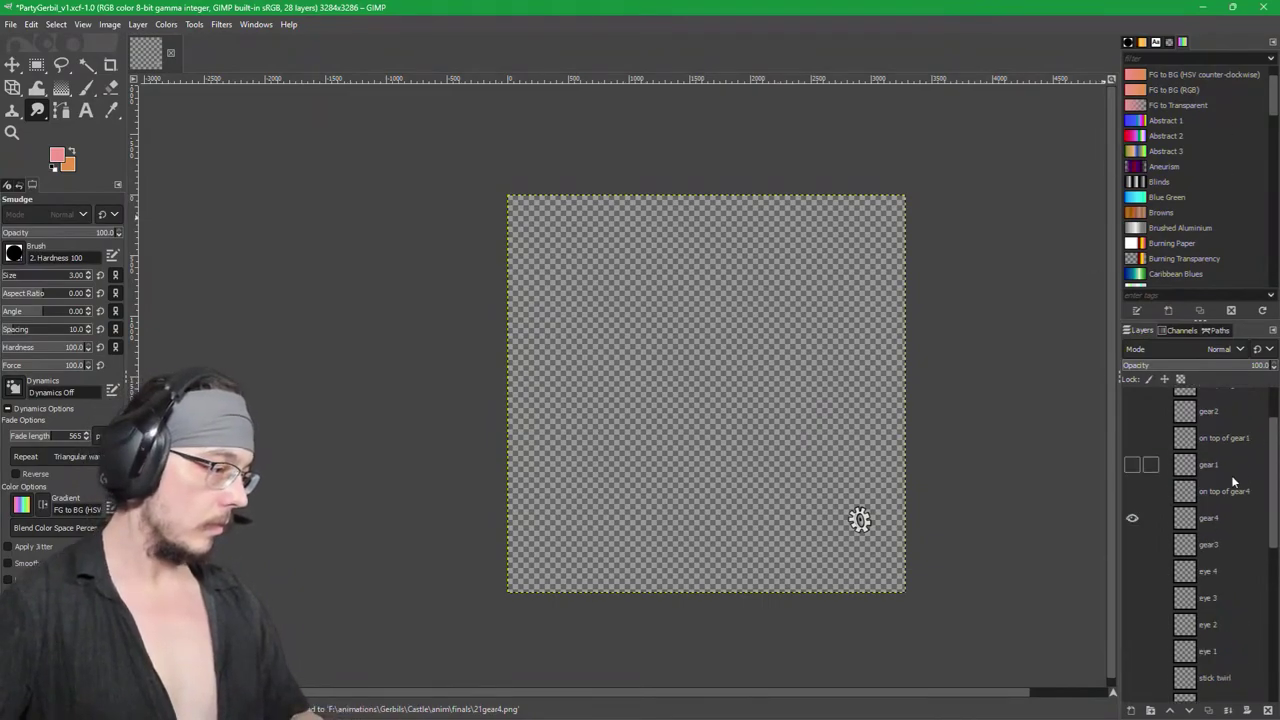
pyautogui.moveTo(1134, 572); pyautogui.dragTo(1133, 587)
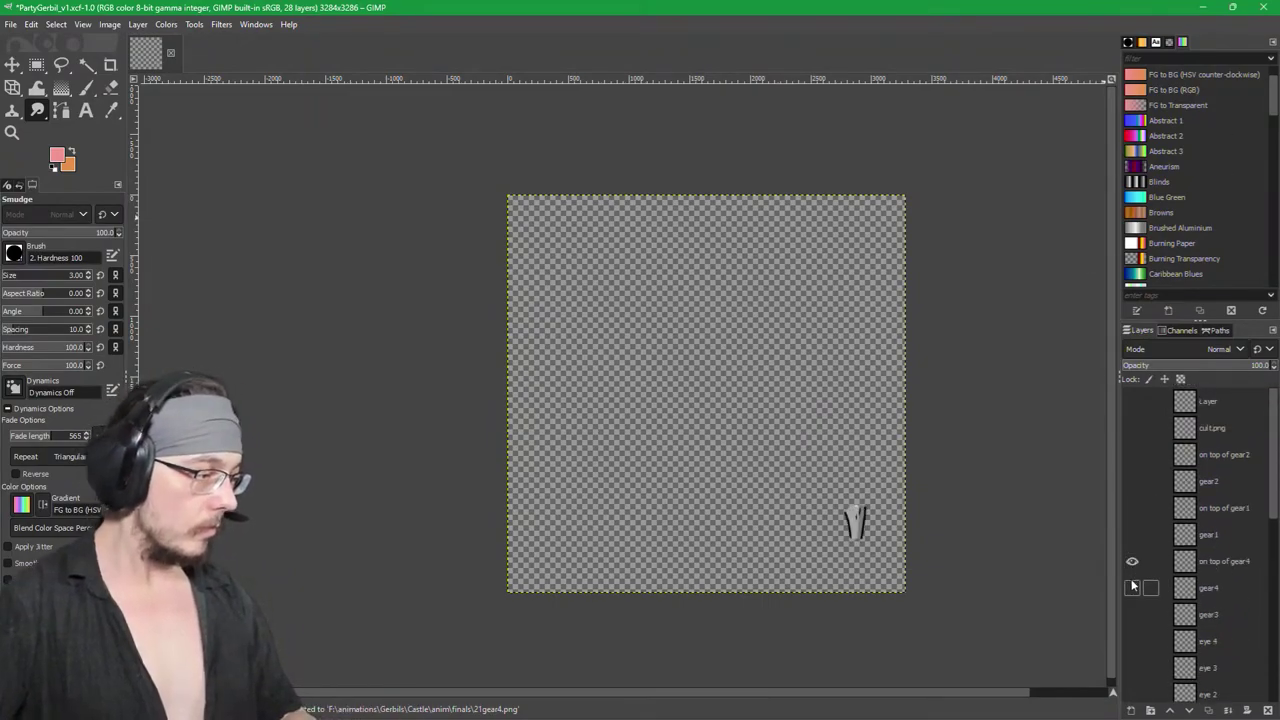
pyautogui.hotkey('ctrl', 'shift', 'e')
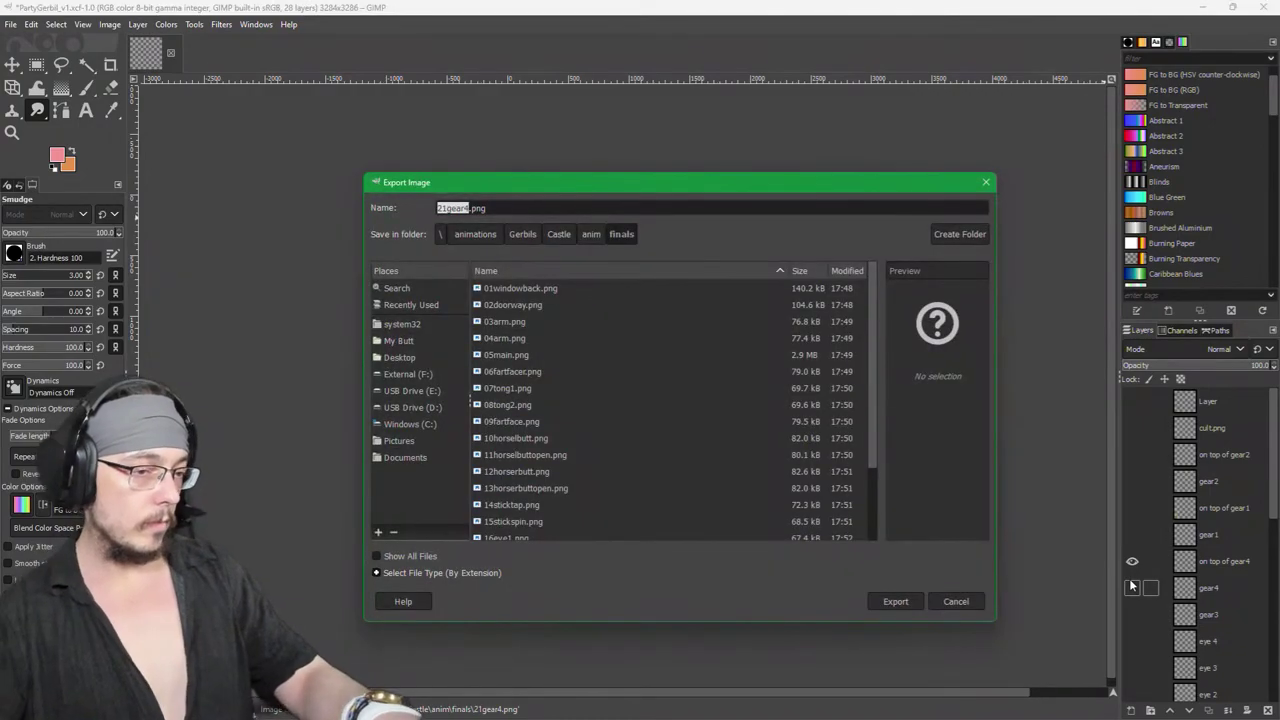
pyautogui.write('22')
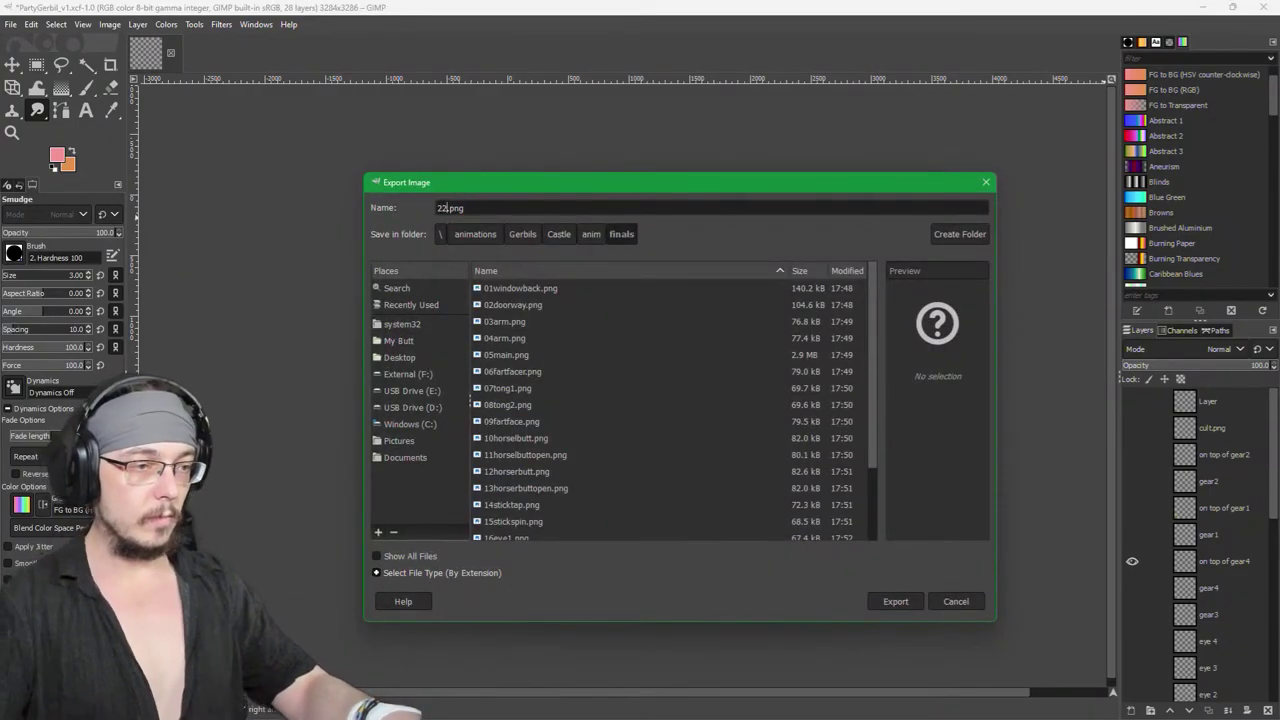
pyautogui.write('gea')
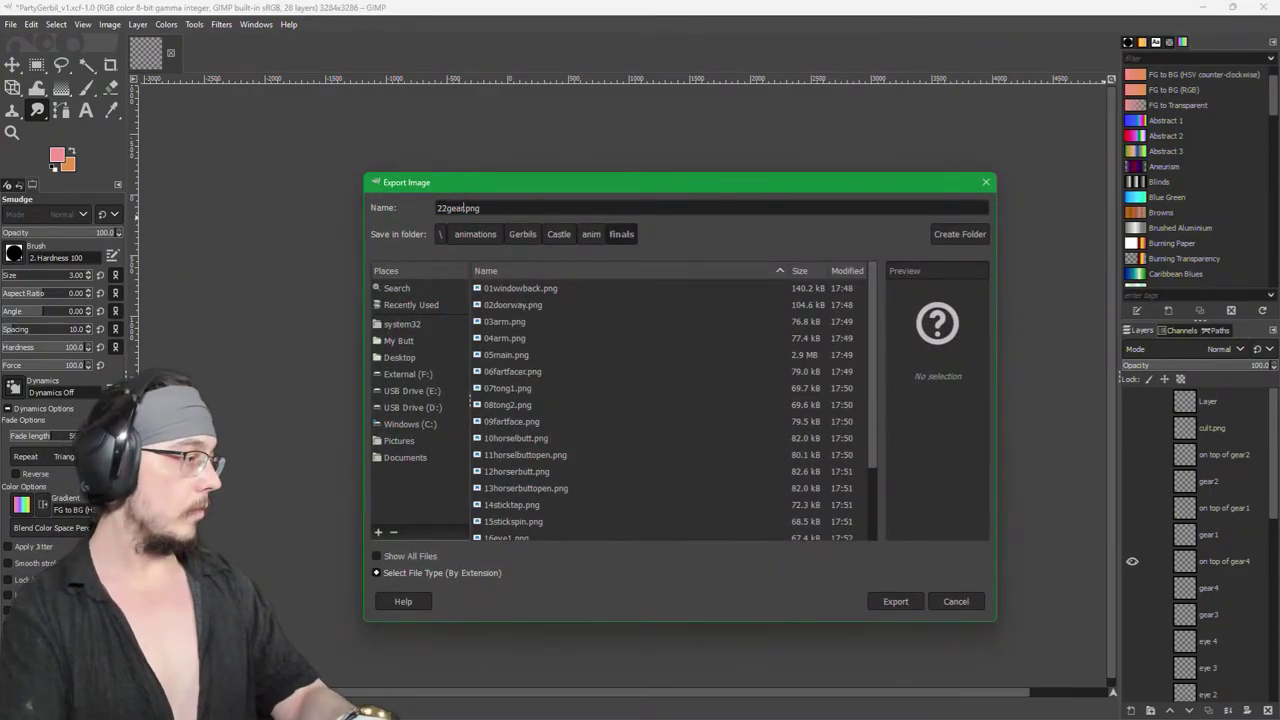
pyautogui.write('r4TOP')
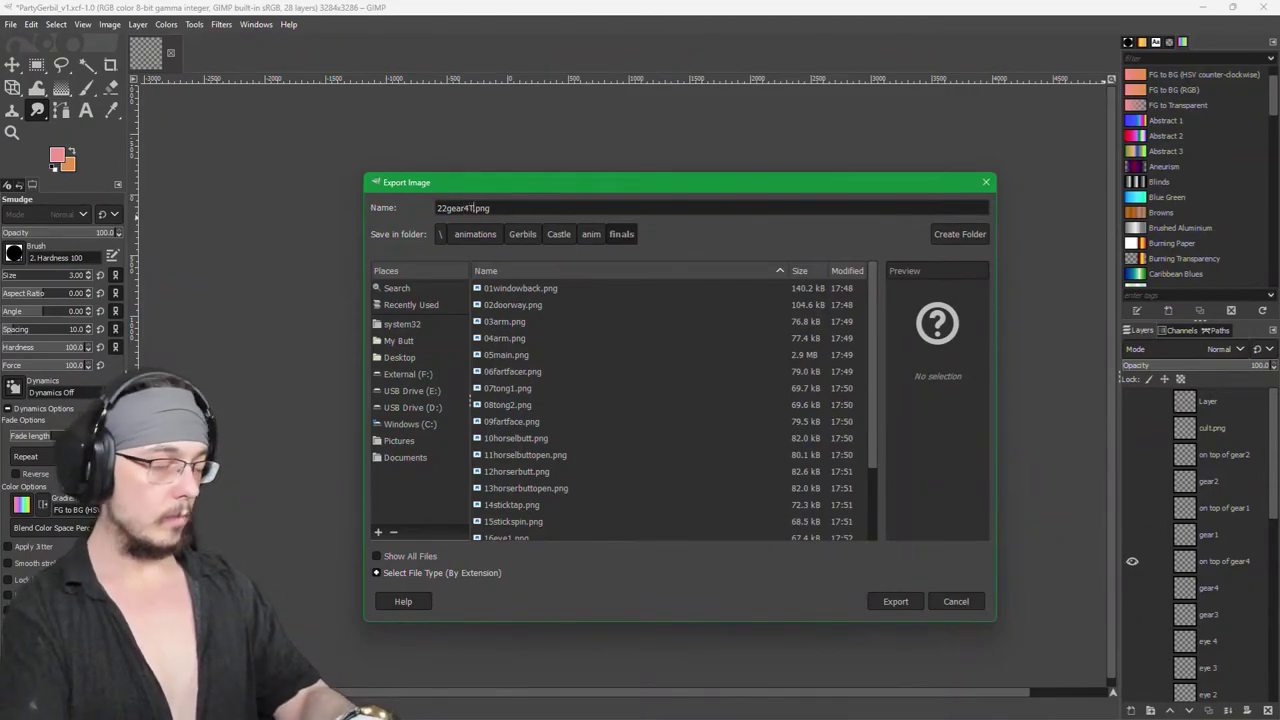
pyautogui.press('Return')
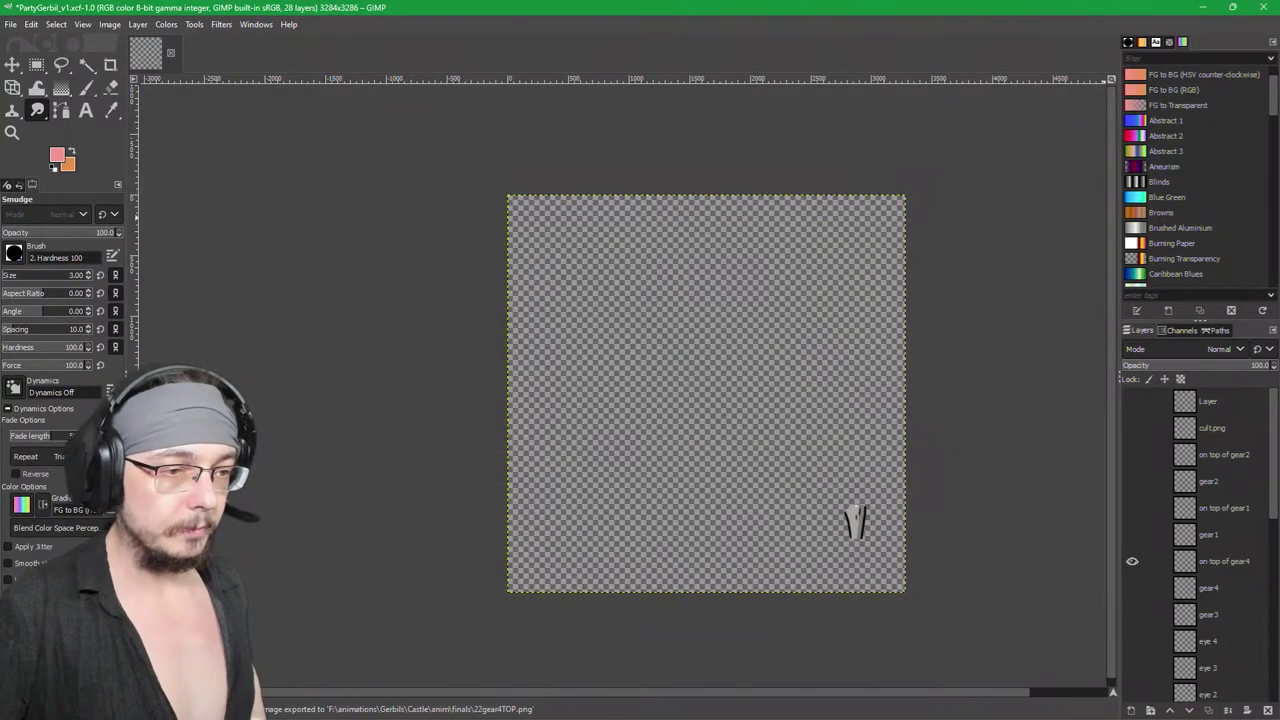
# Step: Show only the gear1 layer and export it as 23gear1.png in the finals folder
pyautogui.keyDown('shift'); pyautogui.click(1132, 534); pyautogui.keyUp('shift')
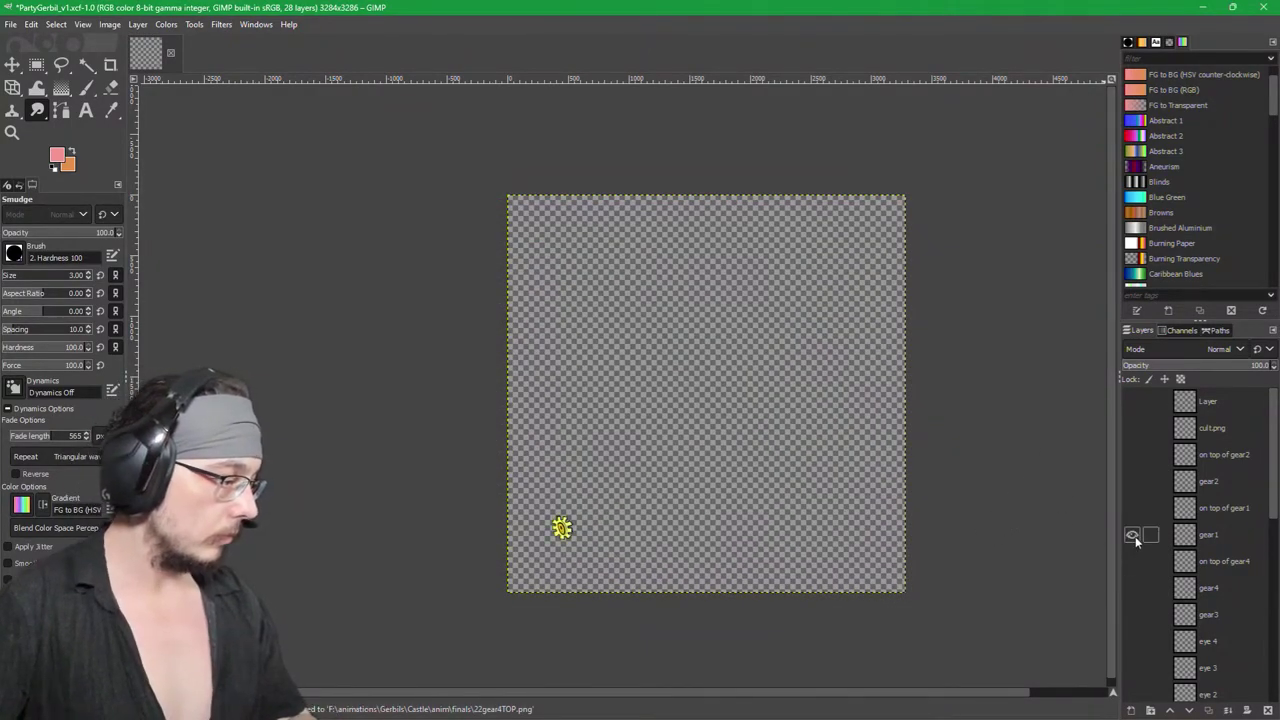
pyautogui.hotkey('ctrl', 'shift', 'e')
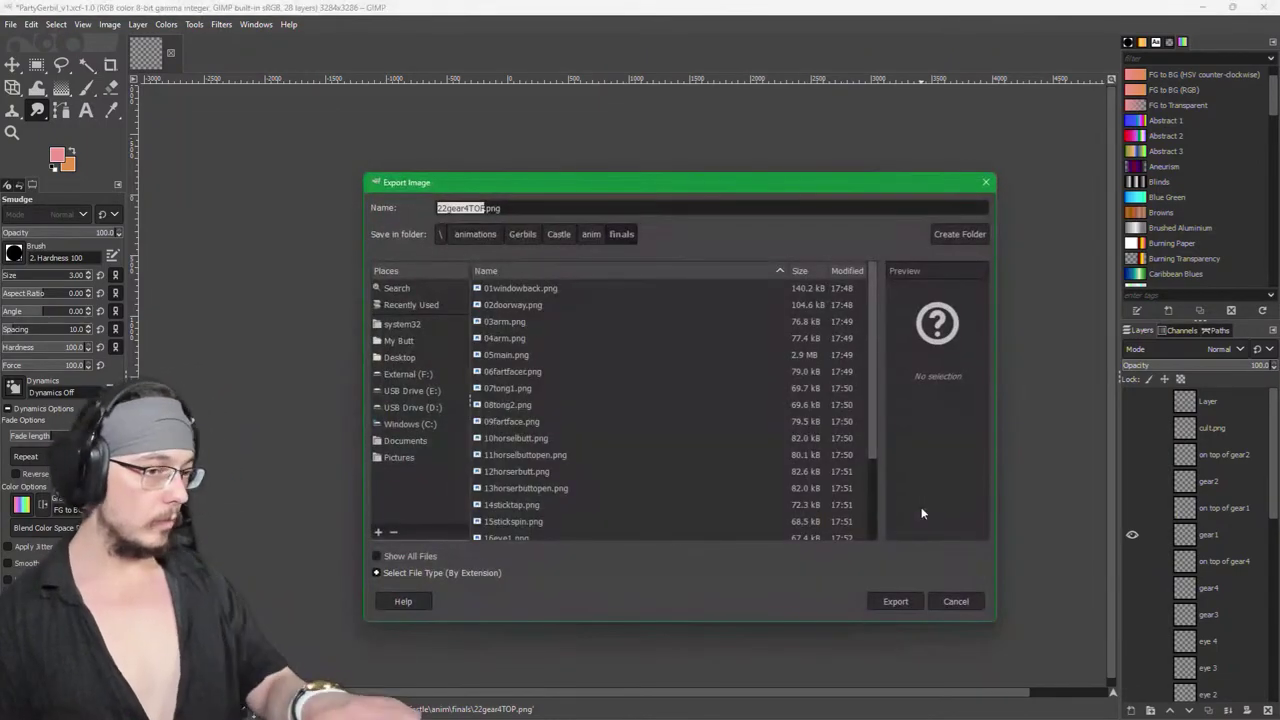
pyautogui.write('23gear4')
pyautogui.press('Return')
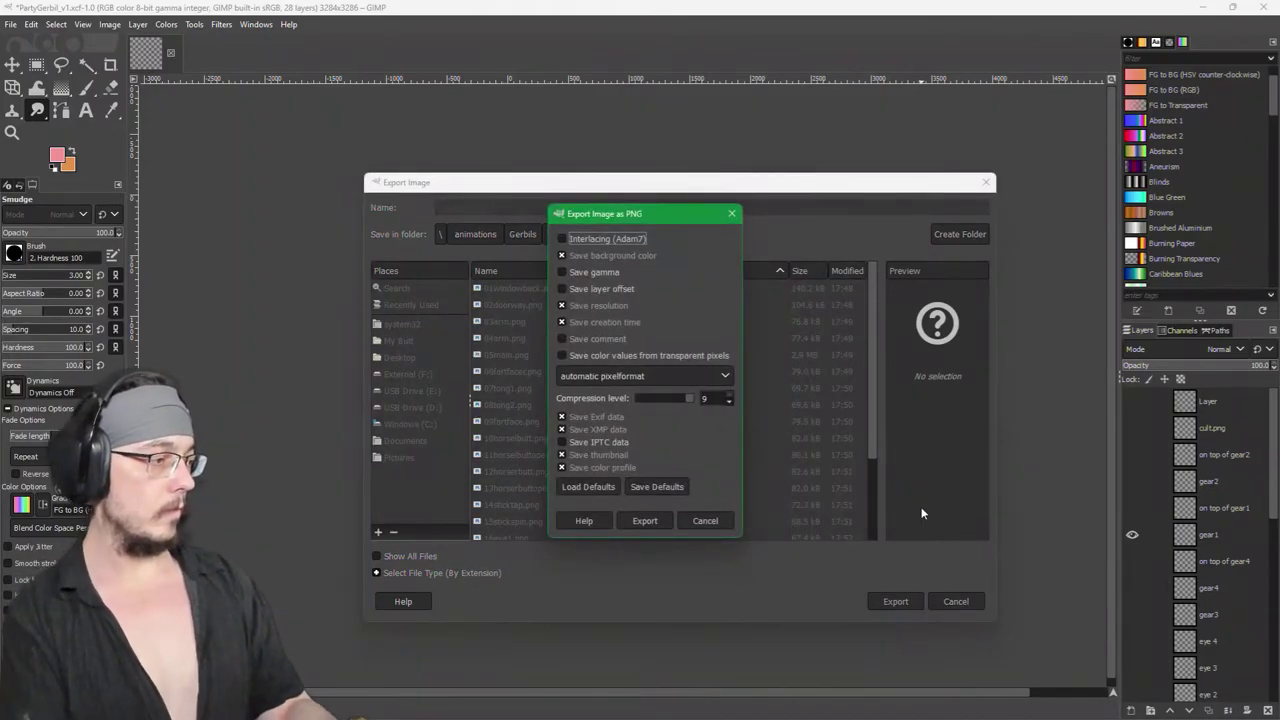
pyautogui.press('Return')
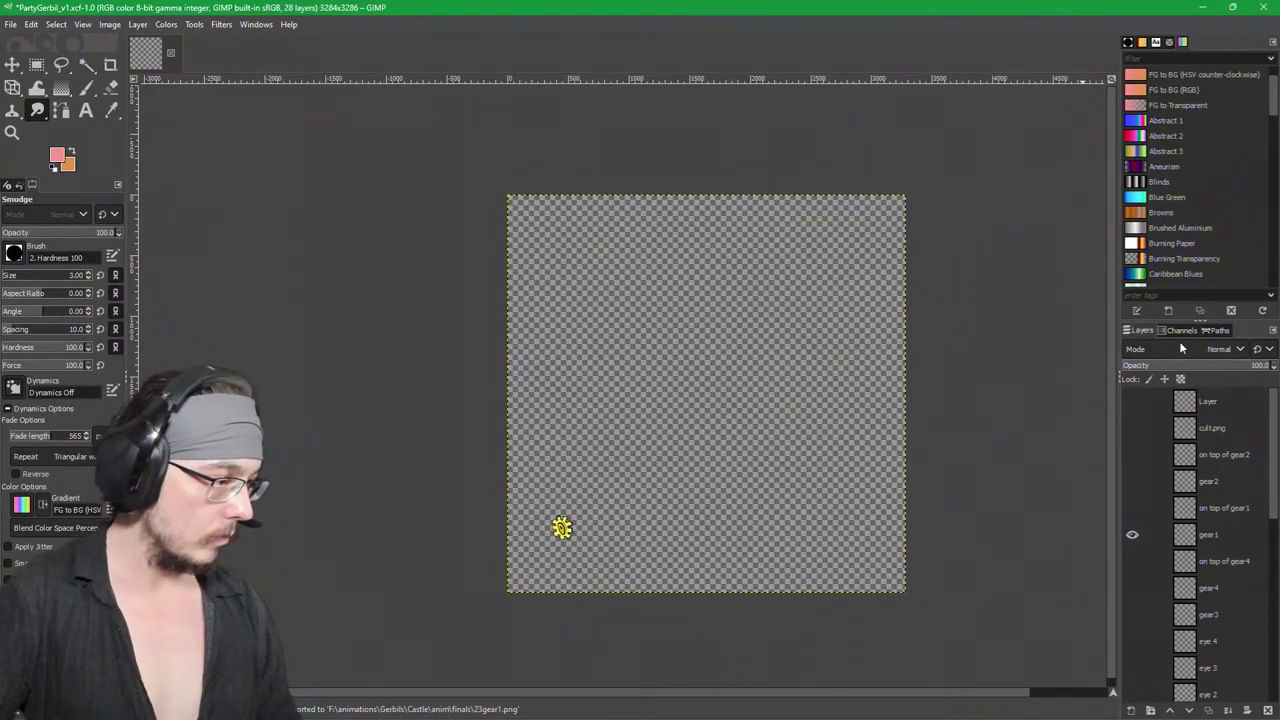
# Step: Show only the on top of gear1 layer and export it as 24gearr1TOP.png in the finals folder
pyautogui.keyDown('shift'); pyautogui.click(1133, 508); pyautogui.keyUp('shift')
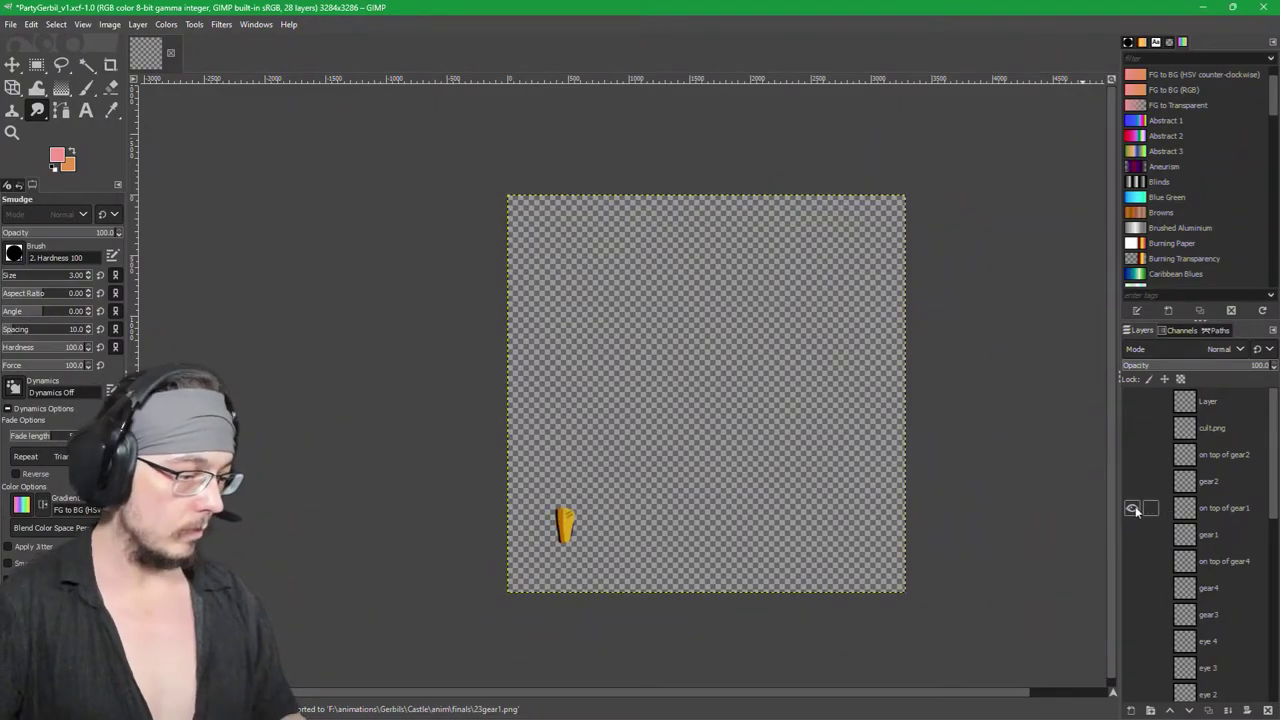
pyautogui.hotkey('ctrl', 'shift', 'e')
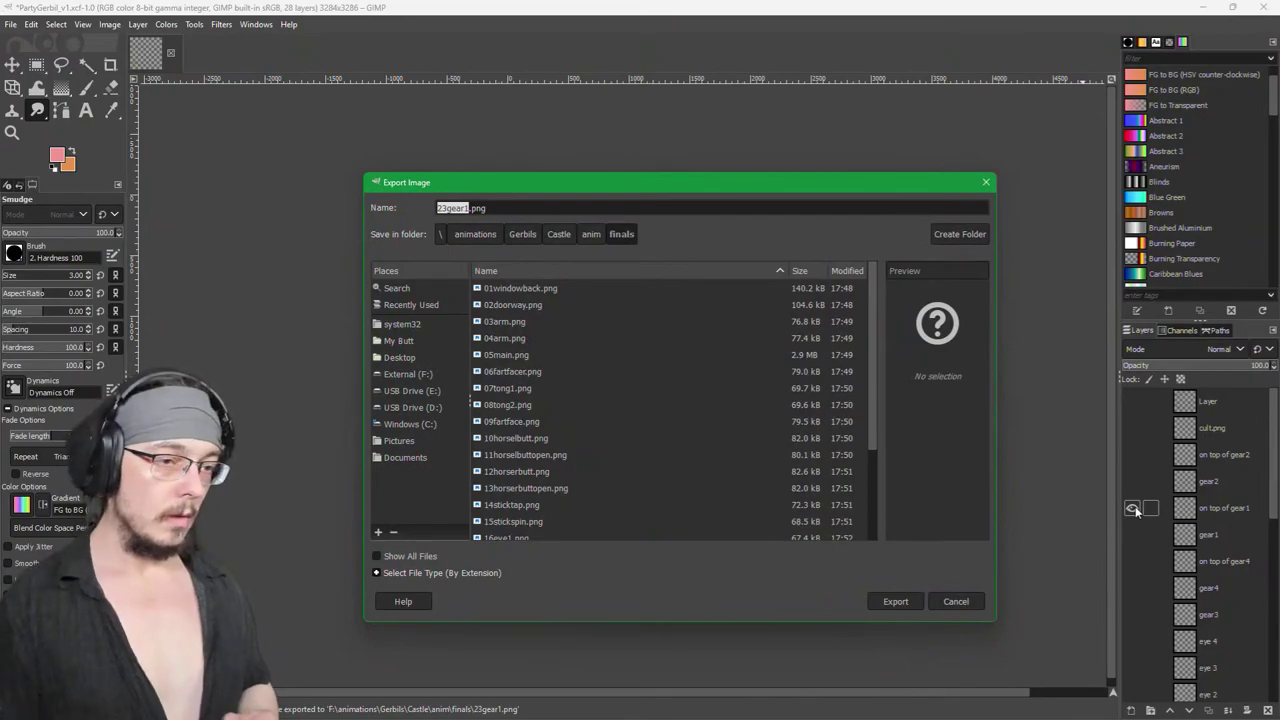
pyautogui.write('24')
pyautogui.write('gear')
pyautogui.write('1')
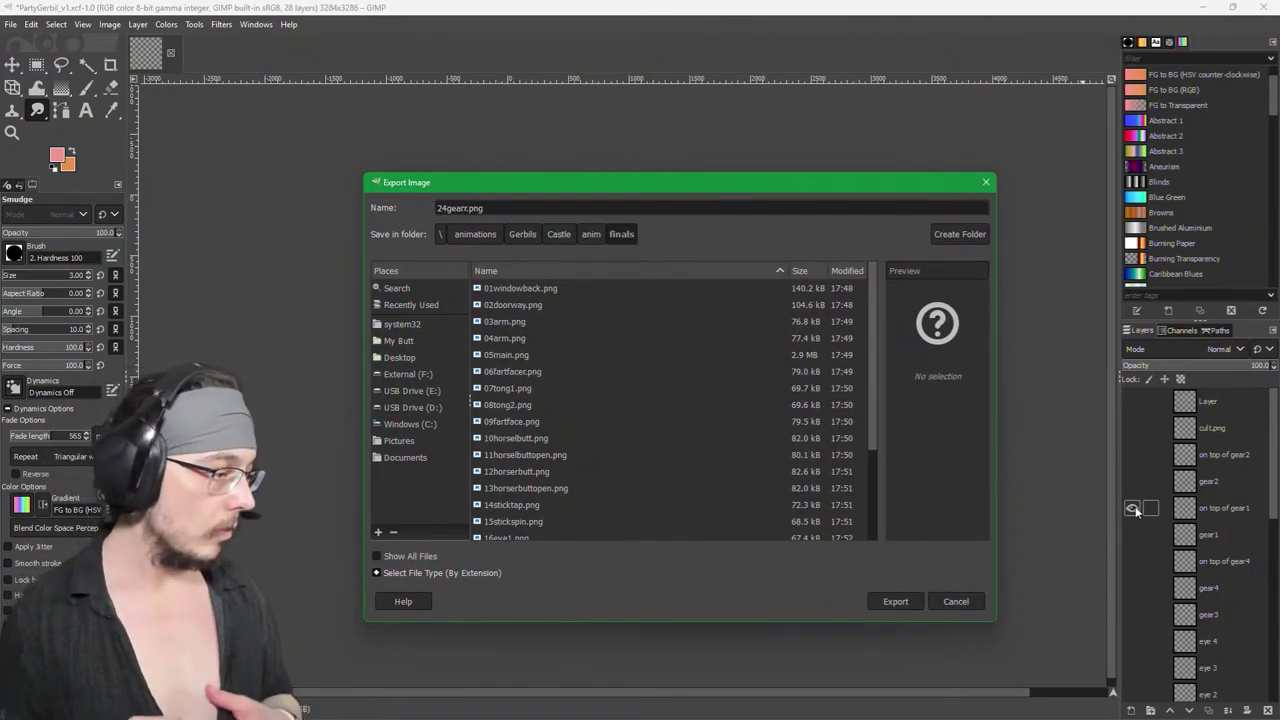
pyautogui.write('1TOP')
pyautogui.press('Return')
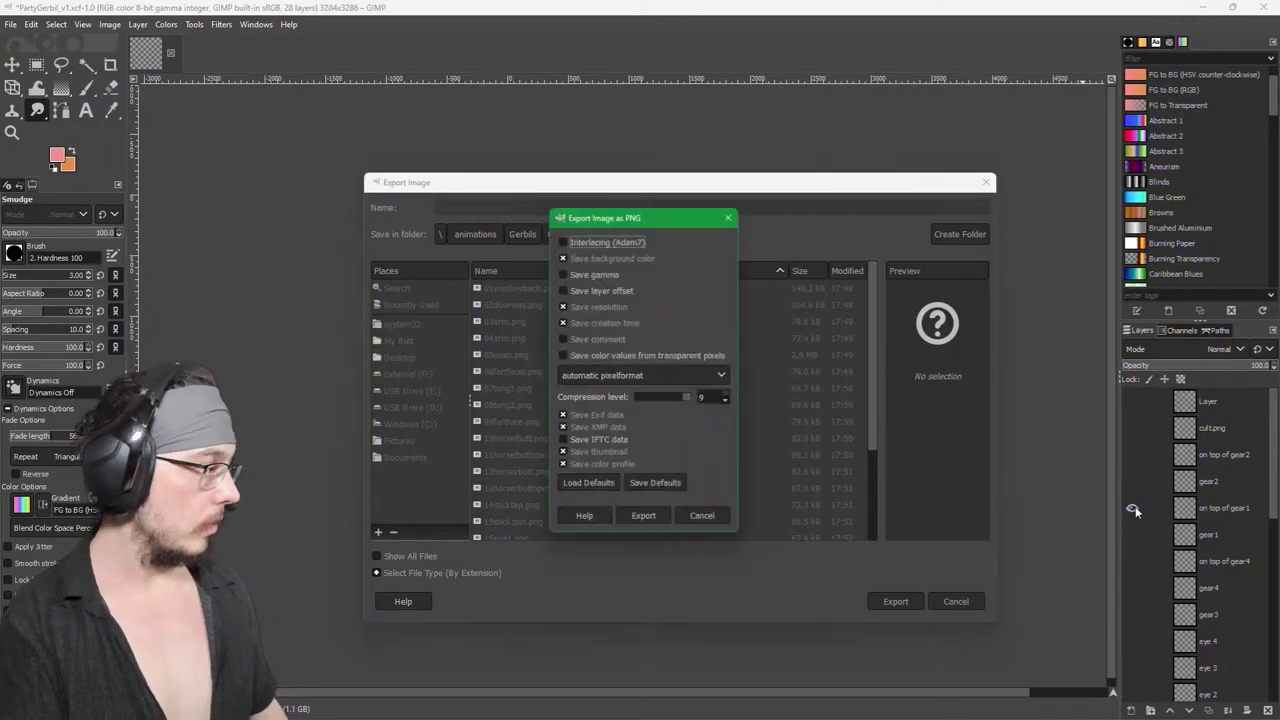
pyautogui.press('Return')
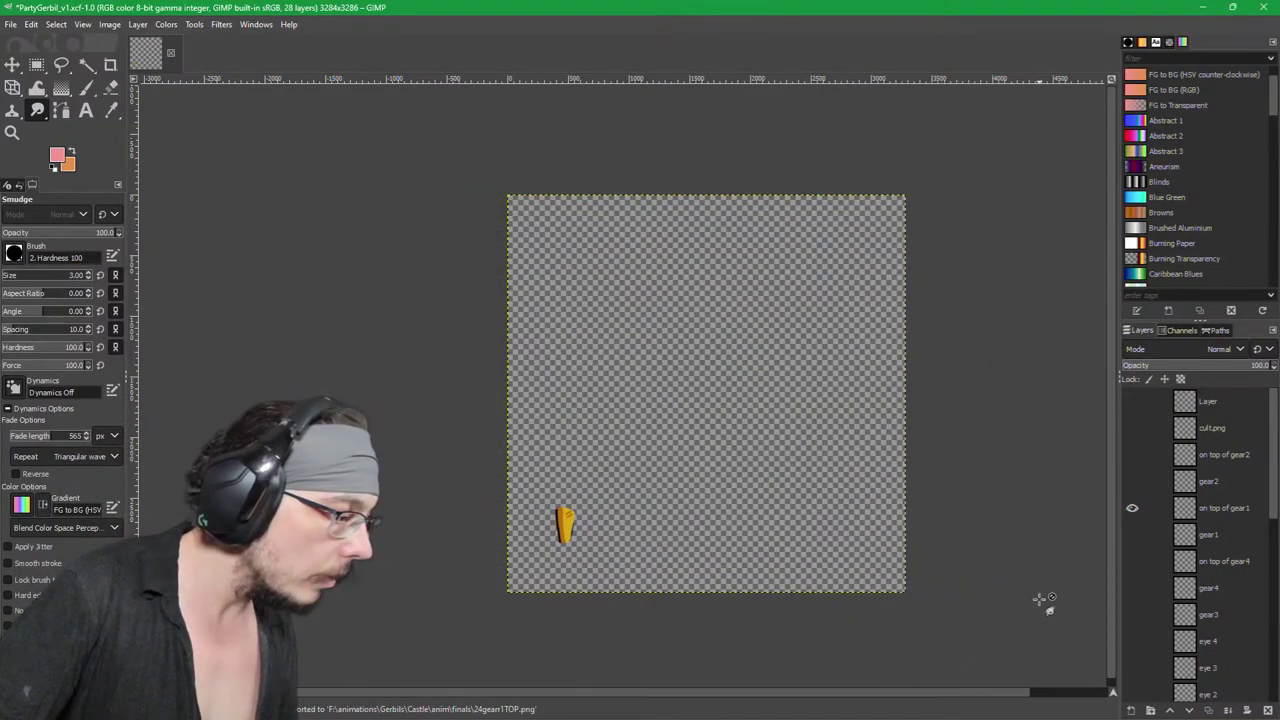
# Step: Show only the gear2 layer and export it as 25gear2.png in the finals folder
pyautogui.click(1132, 455)
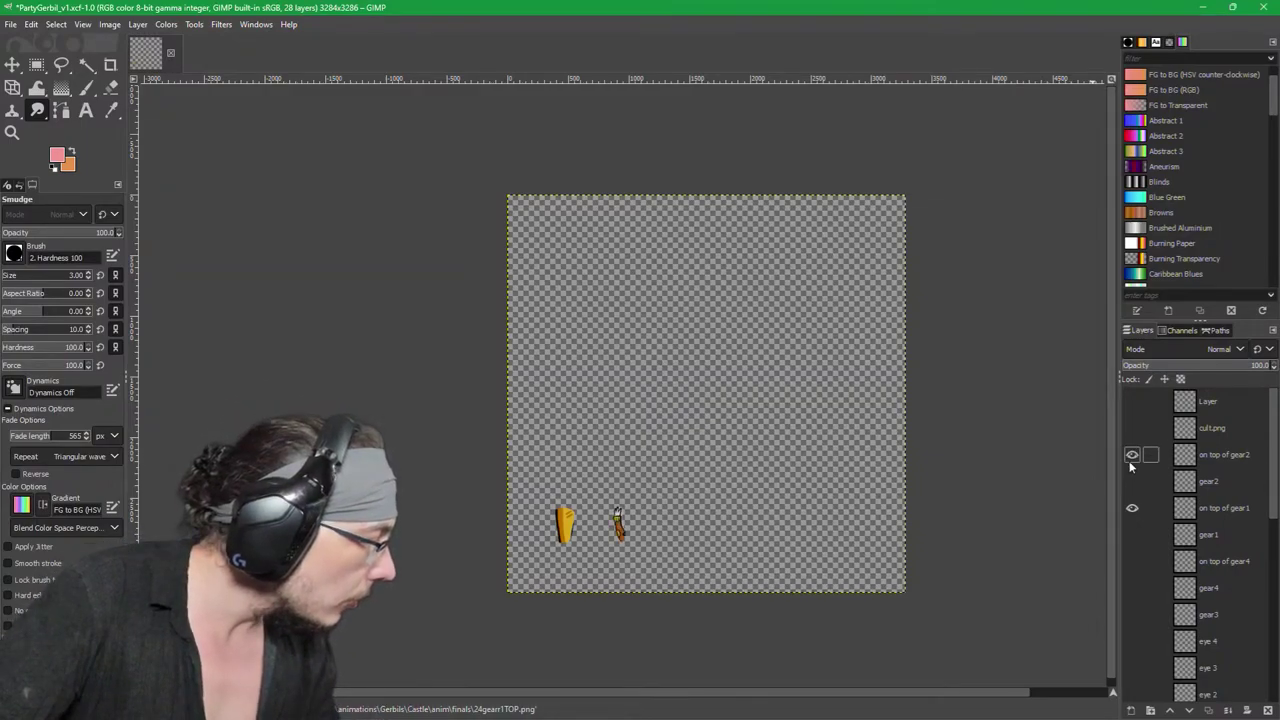
pyautogui.click(1132, 455)
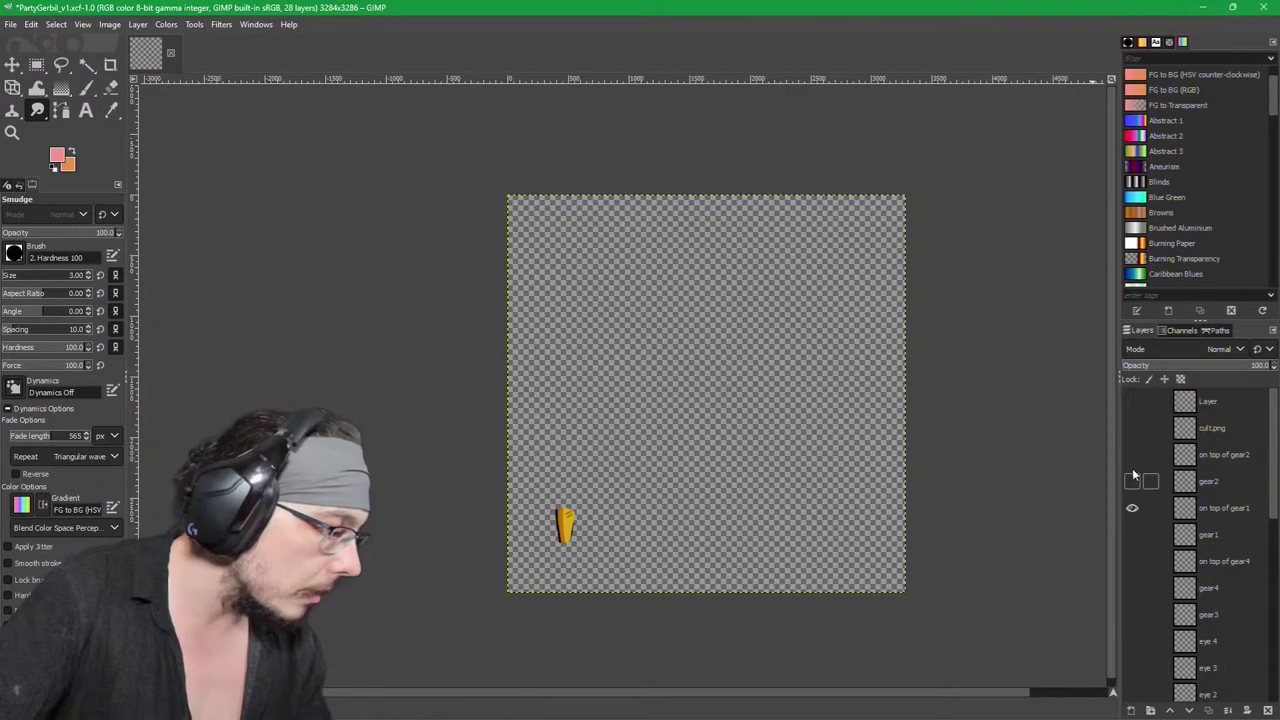
pyautogui.keyDown('shift'); pyautogui.click(1133, 481); pyautogui.keyUp('shift')
pyautogui.hotkey('ctrl', 'shift', 'e')
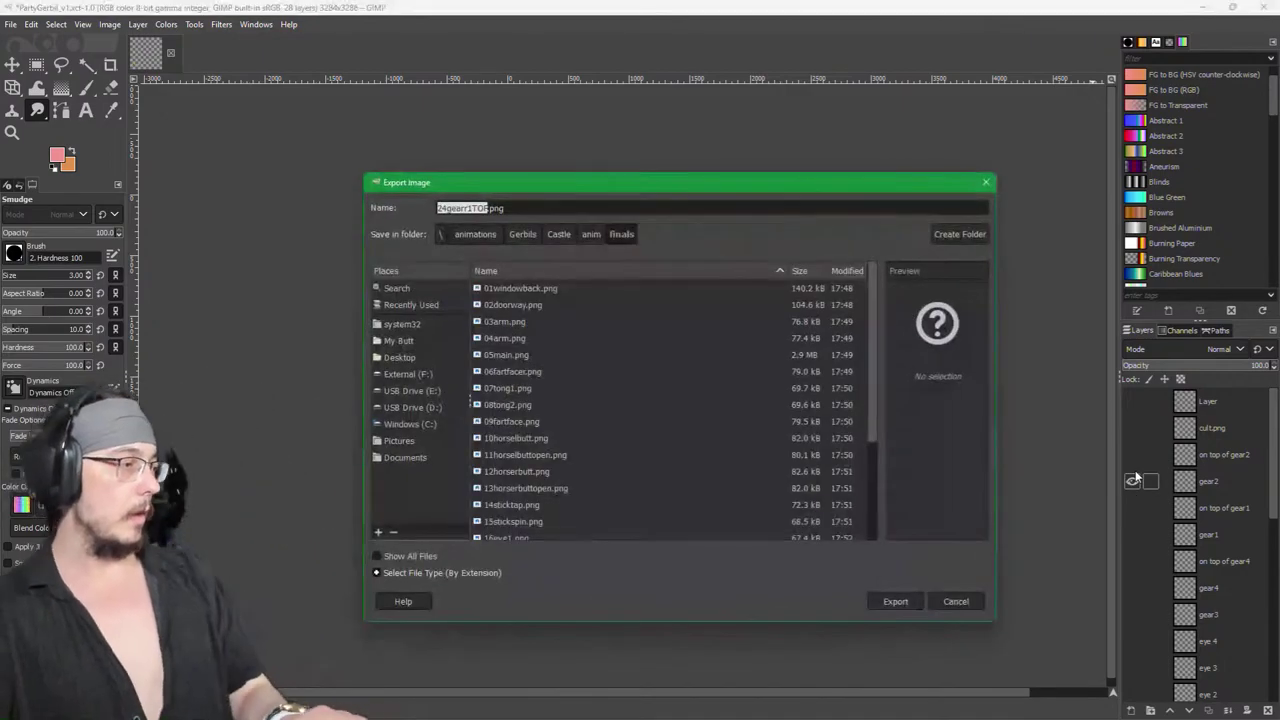
pyautogui.write('25gear3')
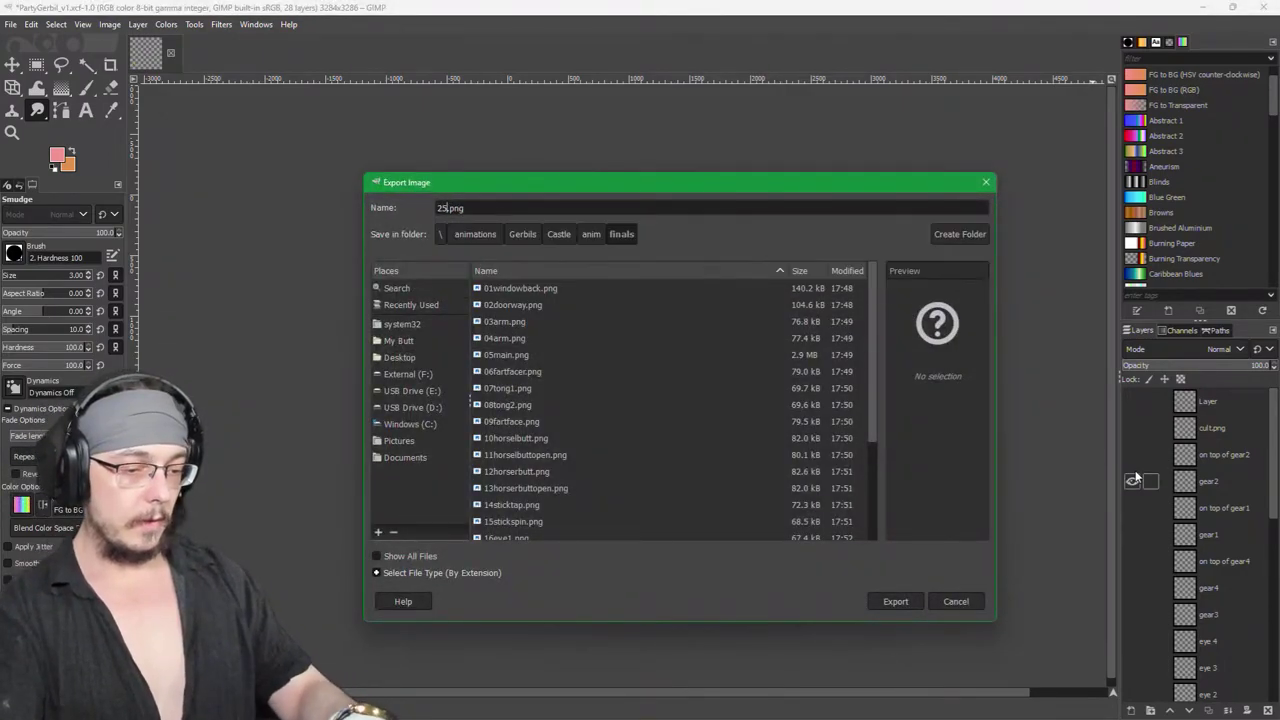
pyautogui.press('BackSpace')
pyautogui.write('2')
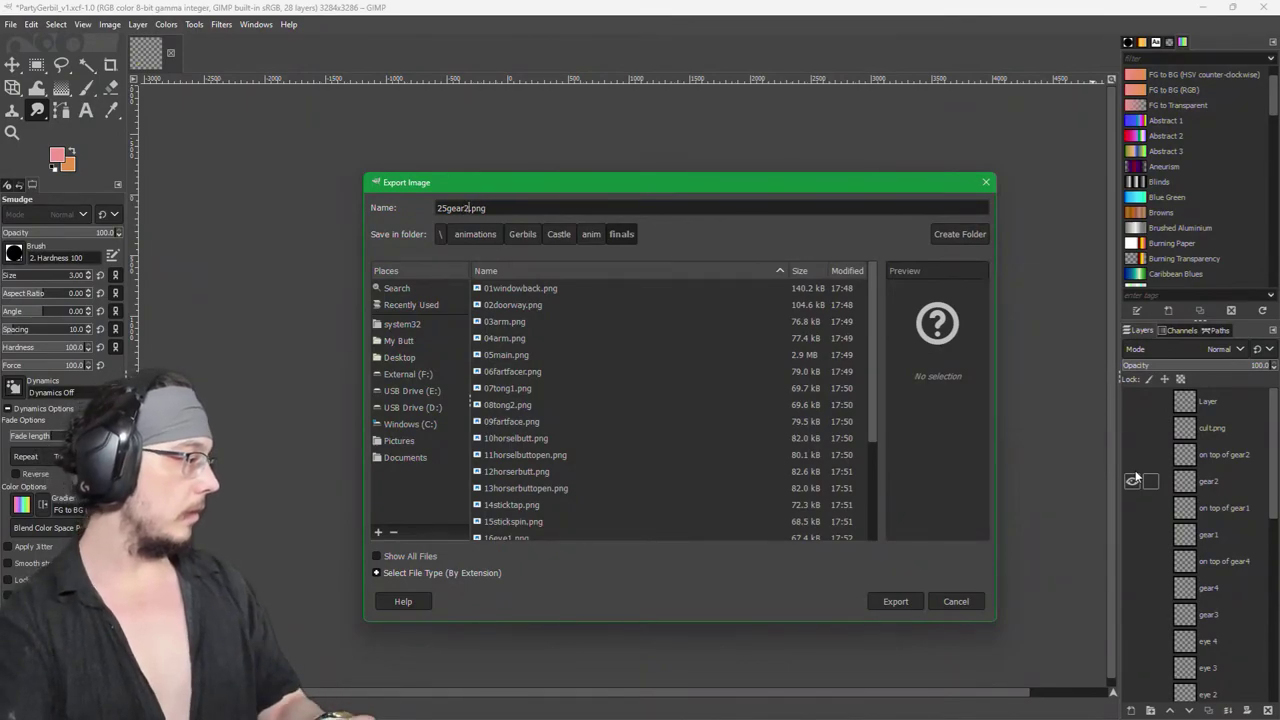
pyautogui.press('Return')
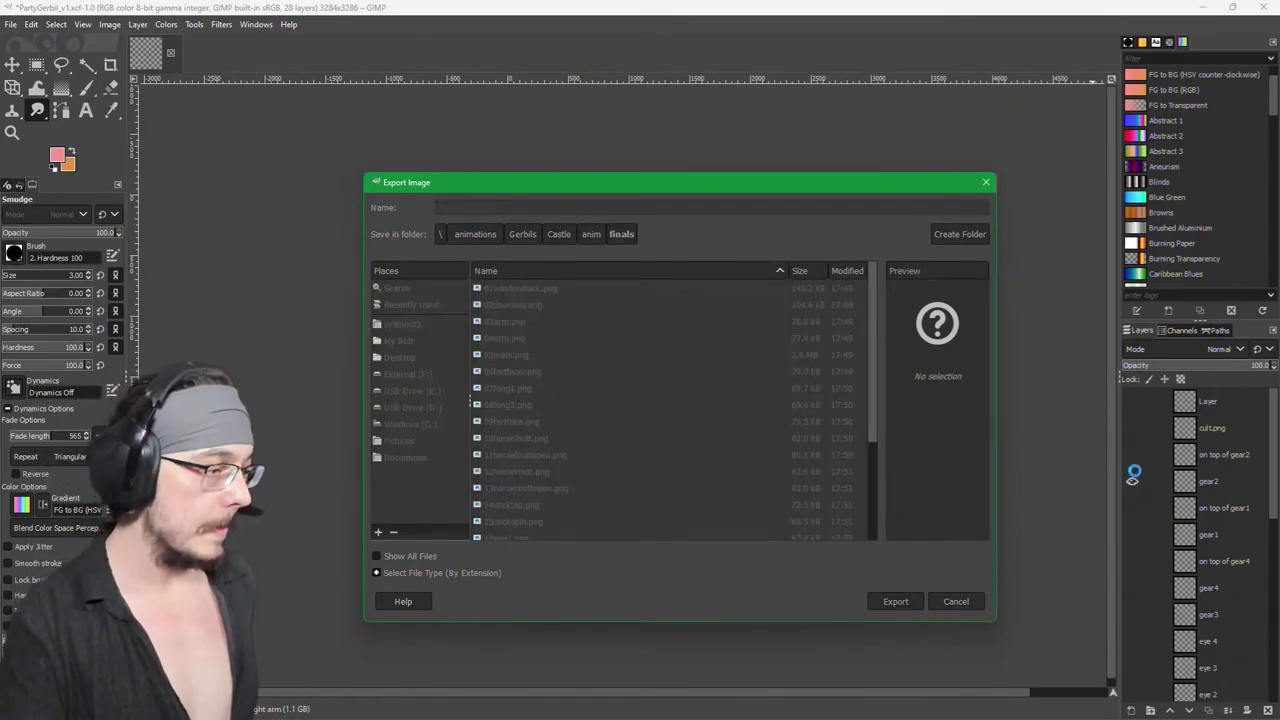
pyautogui.press('Return')
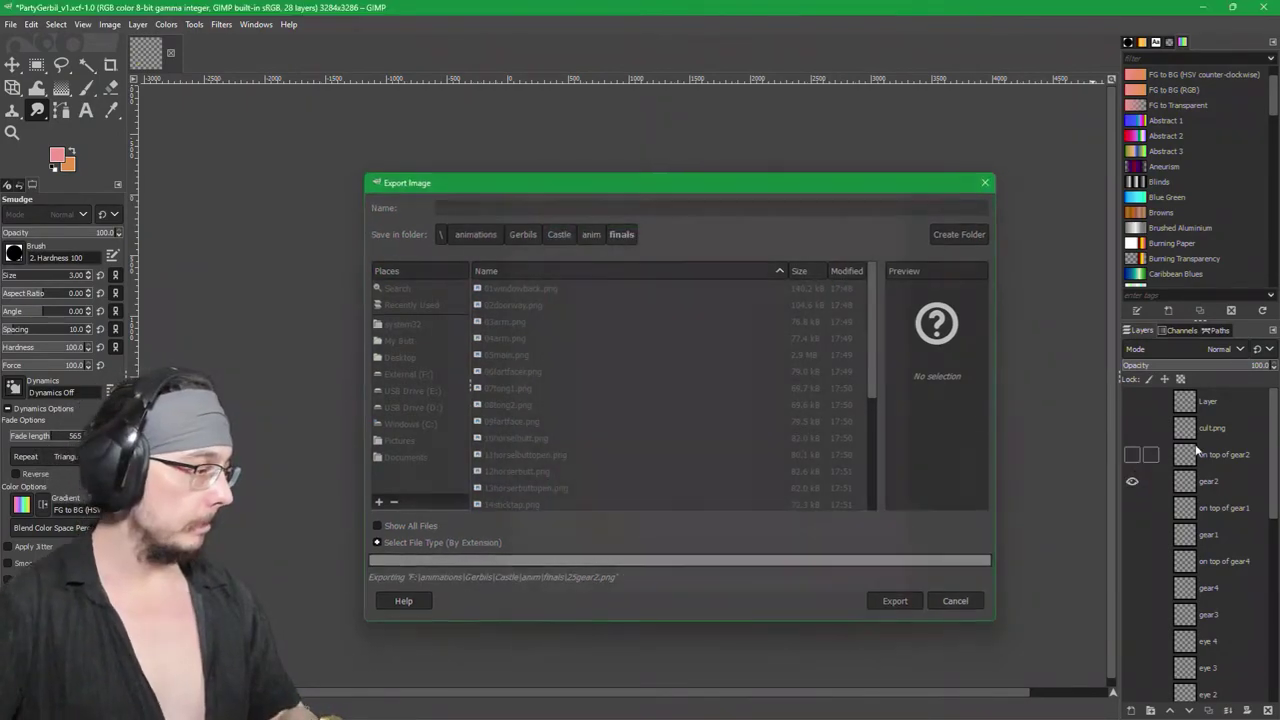
# Step: Show only the on top of gear2 layer and export it as 26gear2TOP.png in the finals folder
pyautogui.keyDown('shift'); pyautogui.click(1132, 455); pyautogui.keyUp('shift')
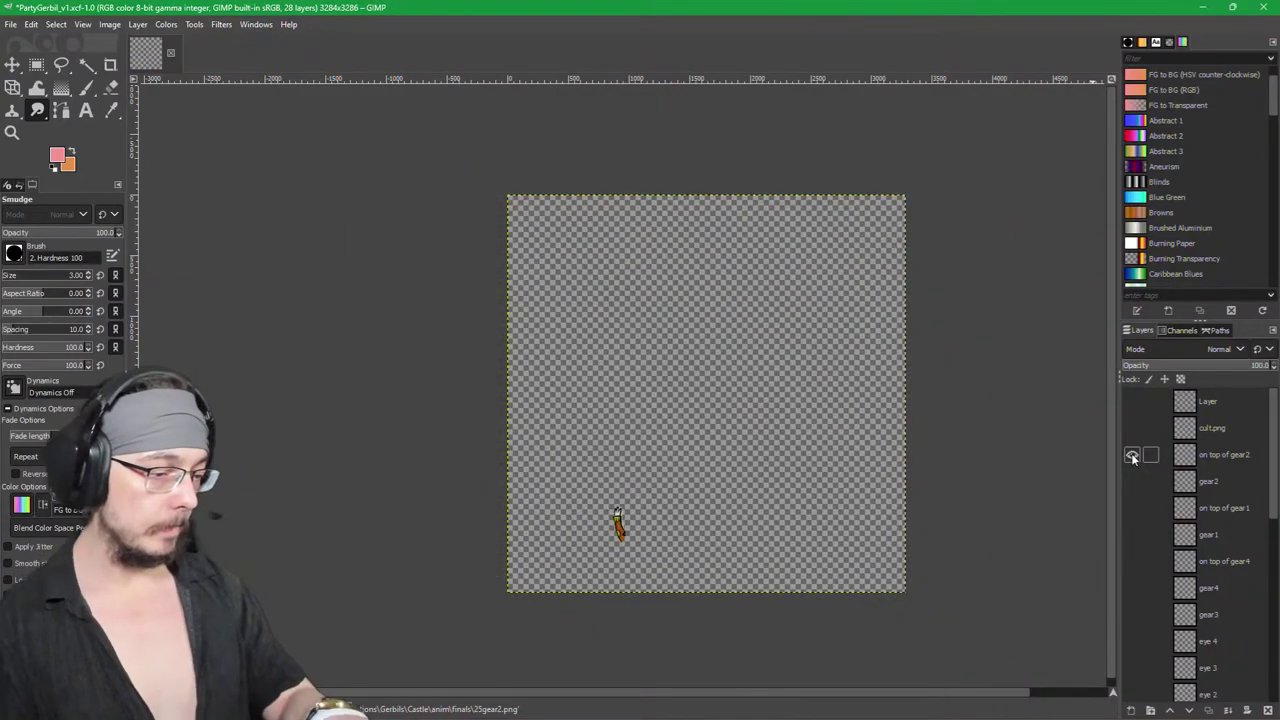
pyautogui.hotkey('ctrl', 'shift', 'e')
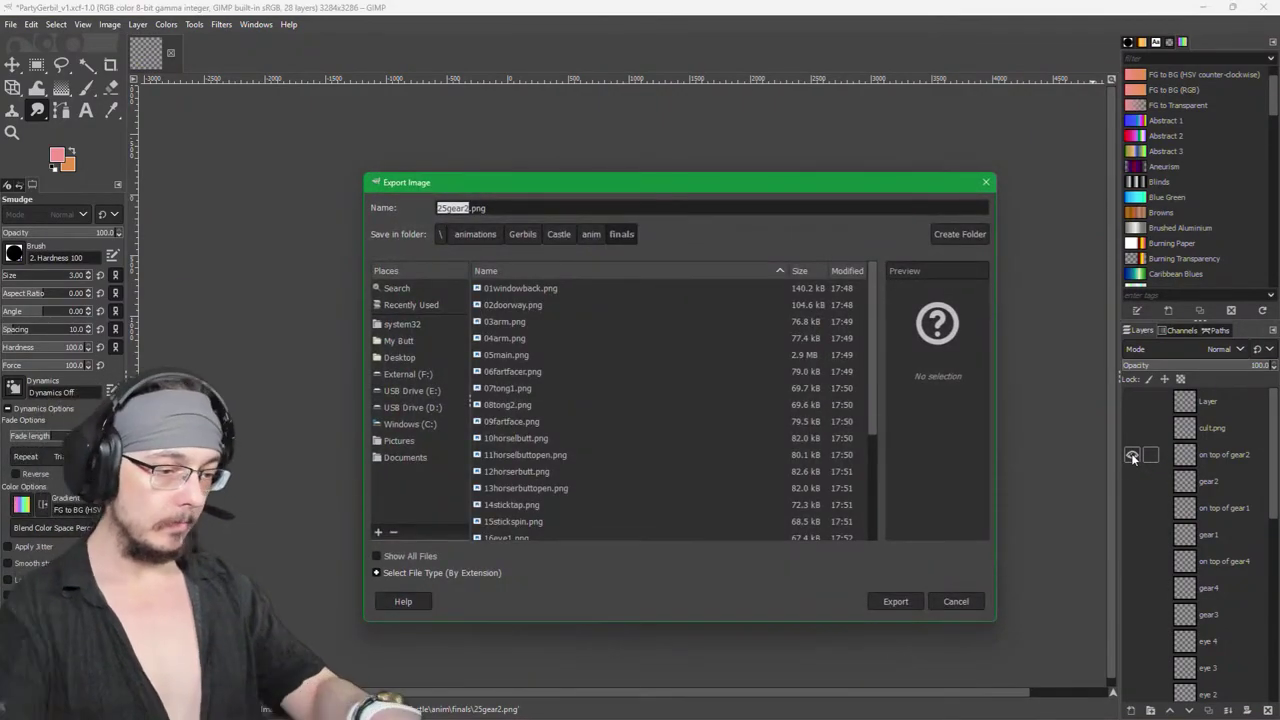
pyautogui.write('26gear2TOf')
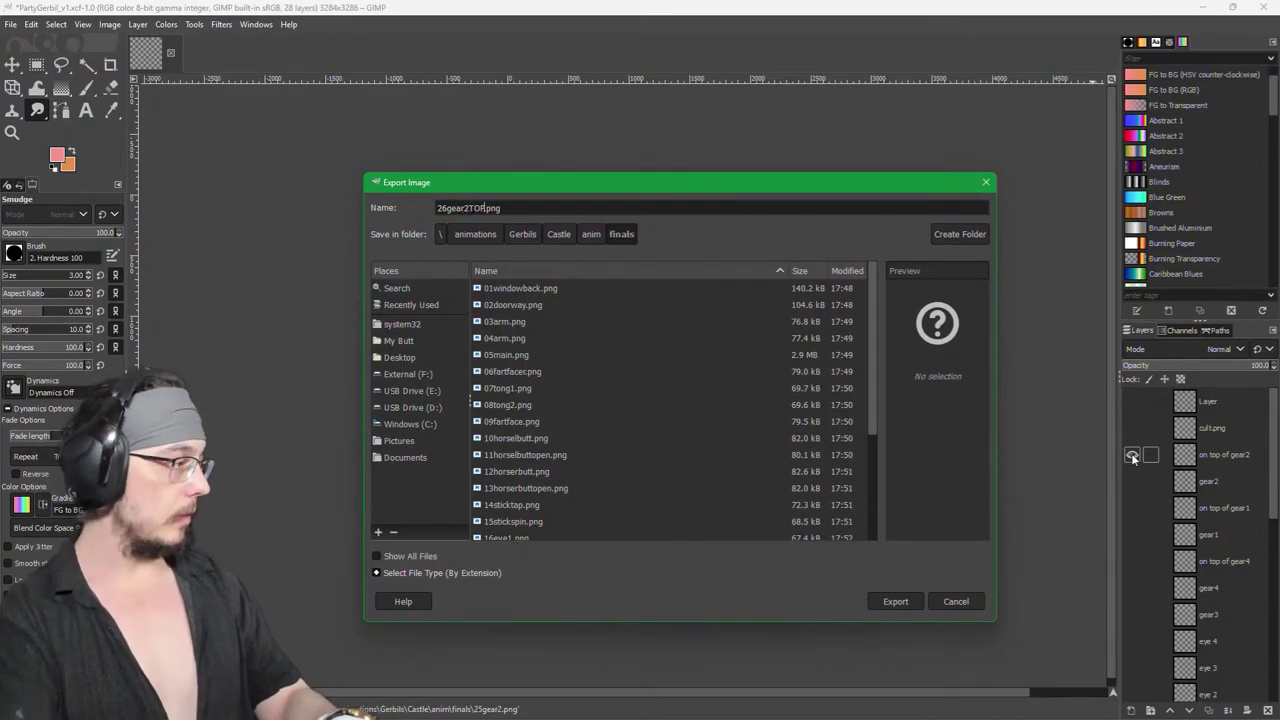
pyautogui.press('Return')
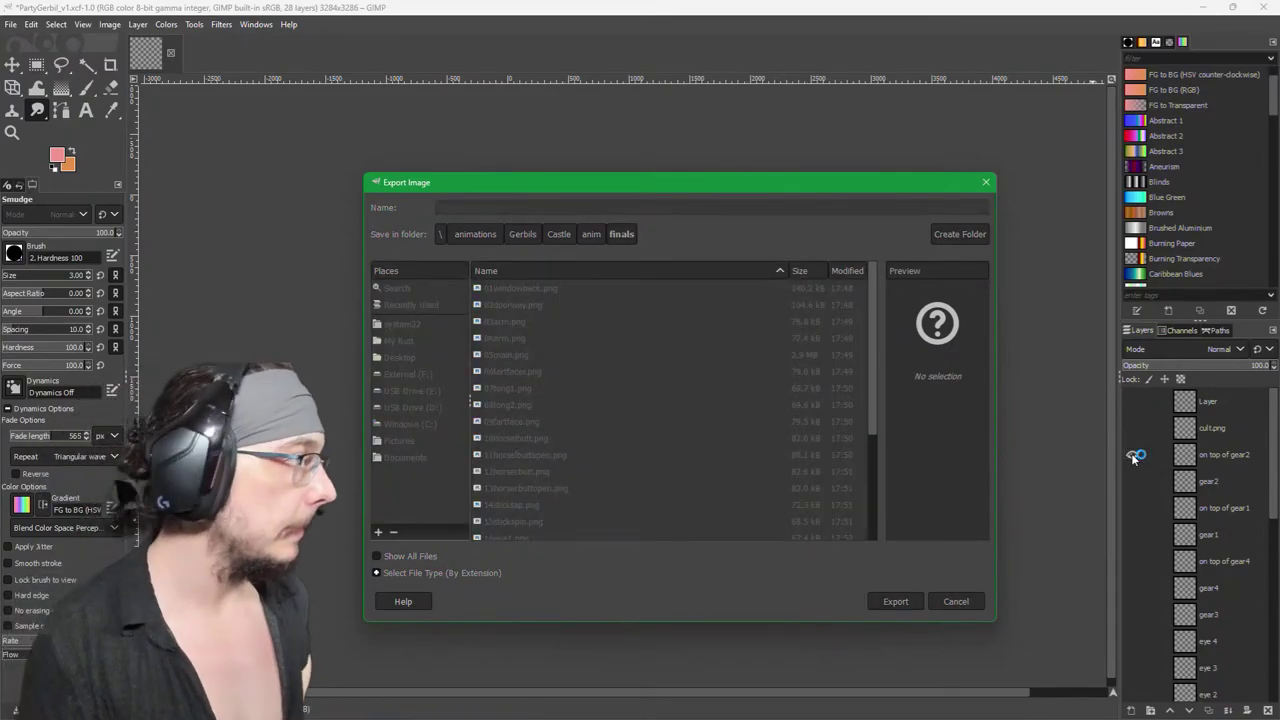
pyautogui.press('Return')
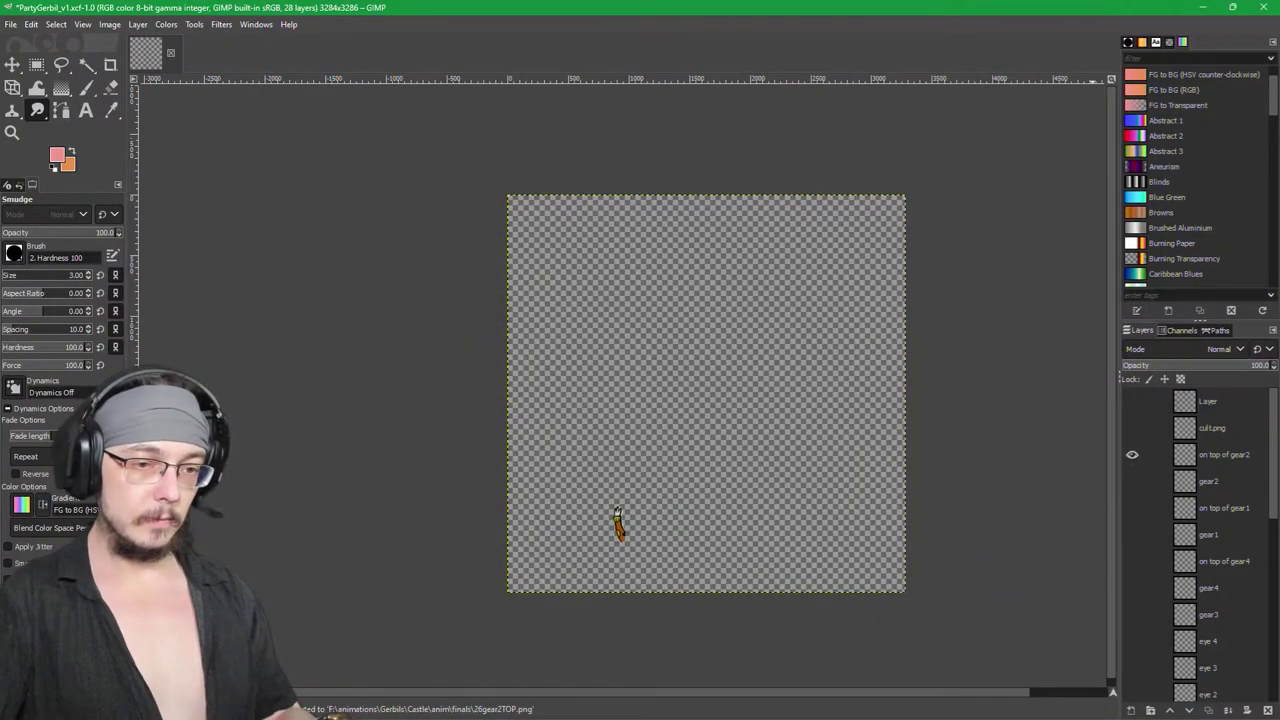
# Step: Show only the cult.png layer and export it as 27cult.png in the finals folder
pyautogui.keyDown('shift'); pyautogui.click(1133, 428); pyautogui.keyUp('shift')
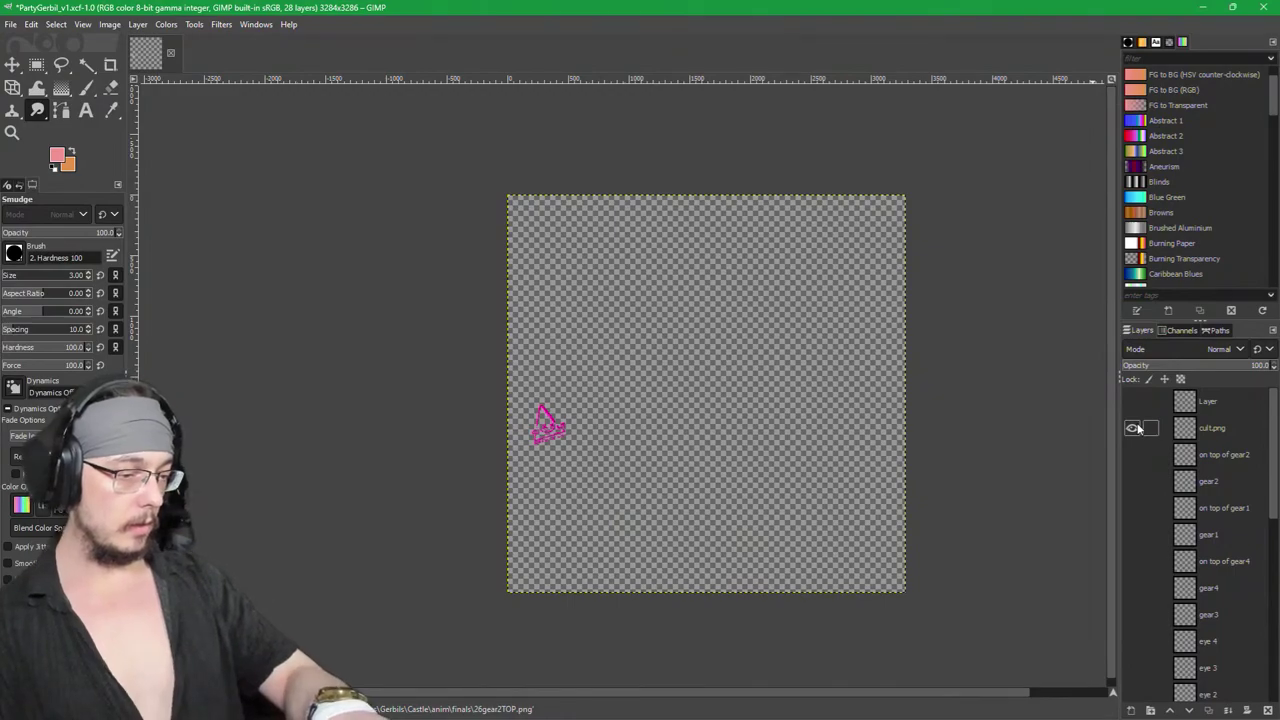
pyautogui.hotkey('ctrl', 'shift', 'e')
pyautogui.write('27cult')
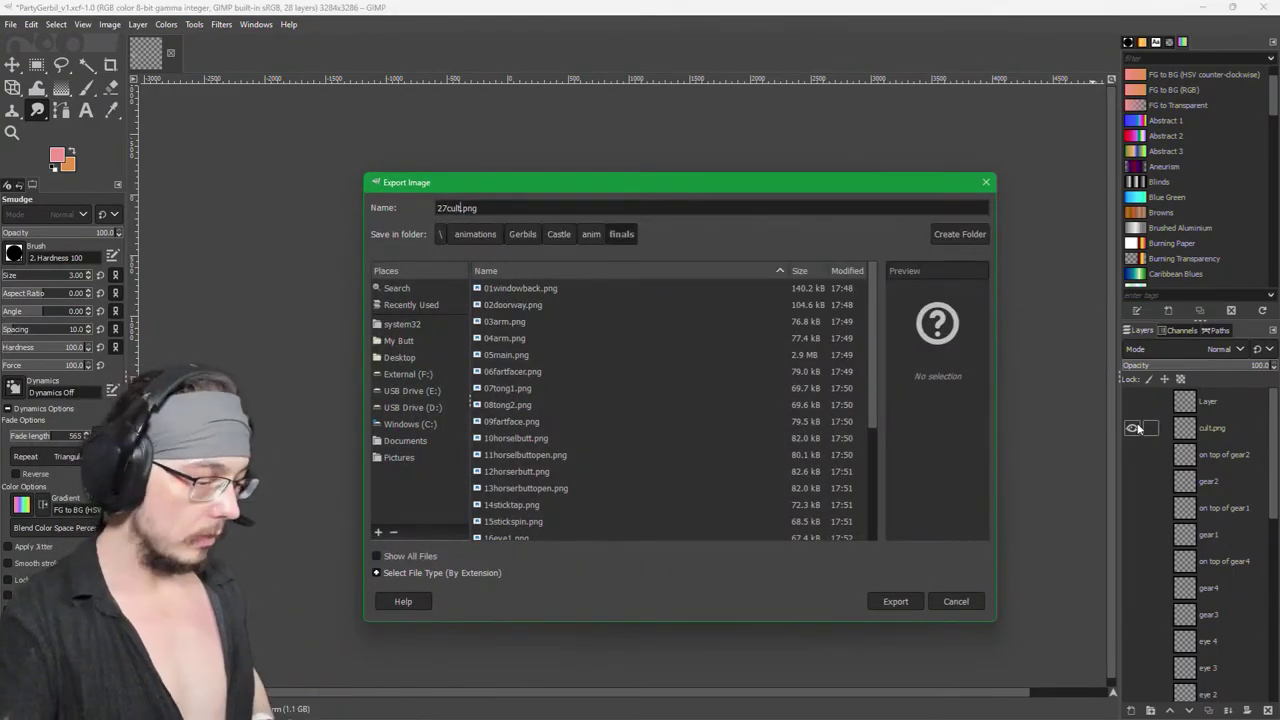
pyautogui.press('Return')
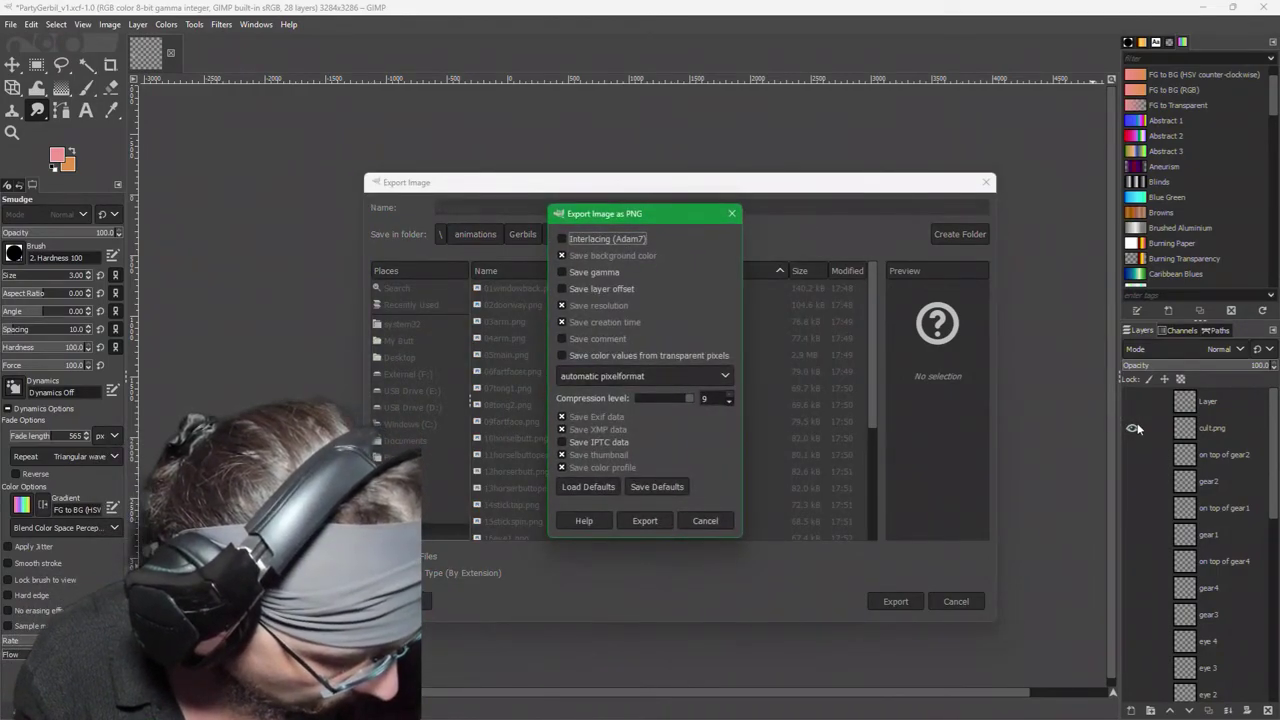
pyautogui.press('Return')
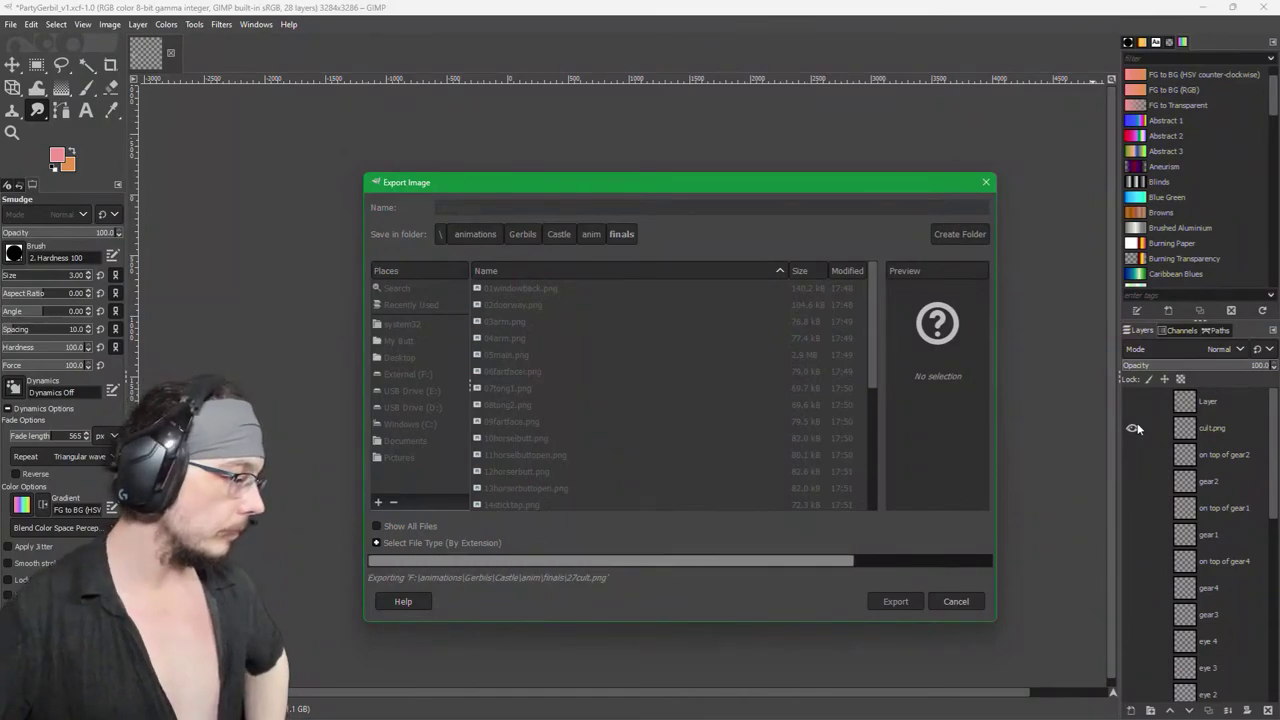
# Step: Save the PartyGerbil_v1.xcf project and close GIMP
pyautogui.hotkey('ctrl', 's')
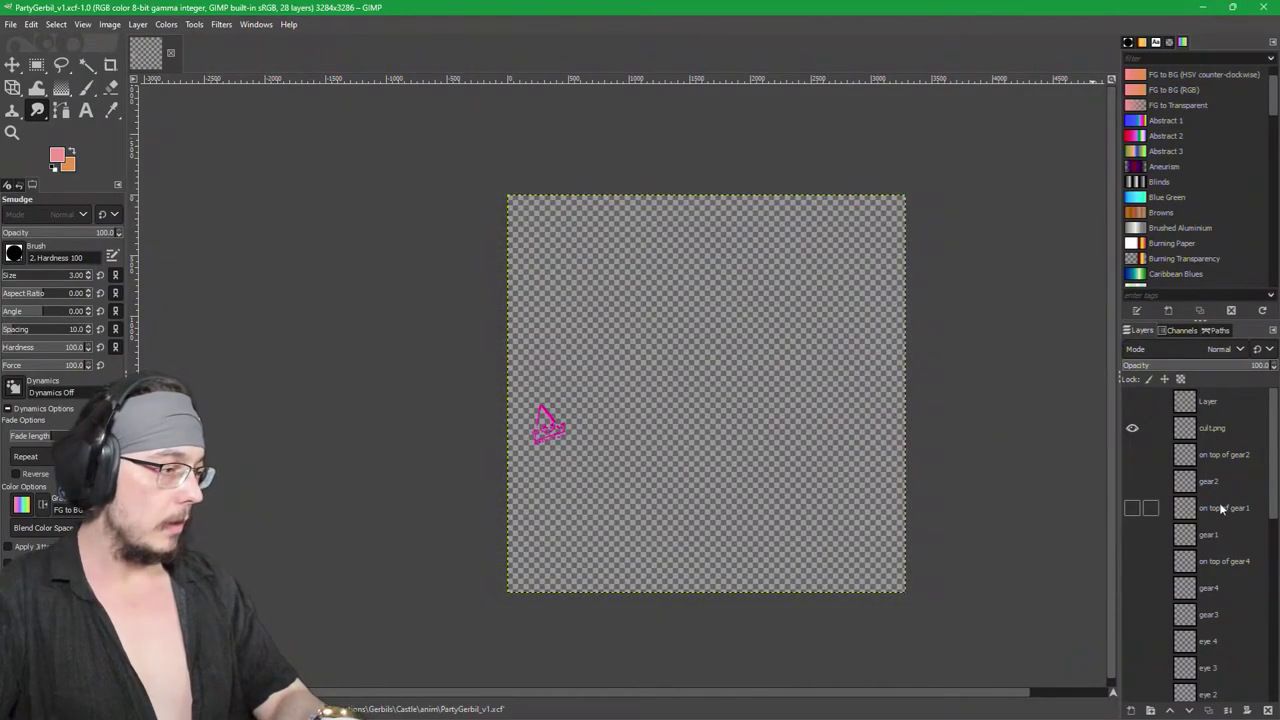
pyautogui.click(1259, 7)
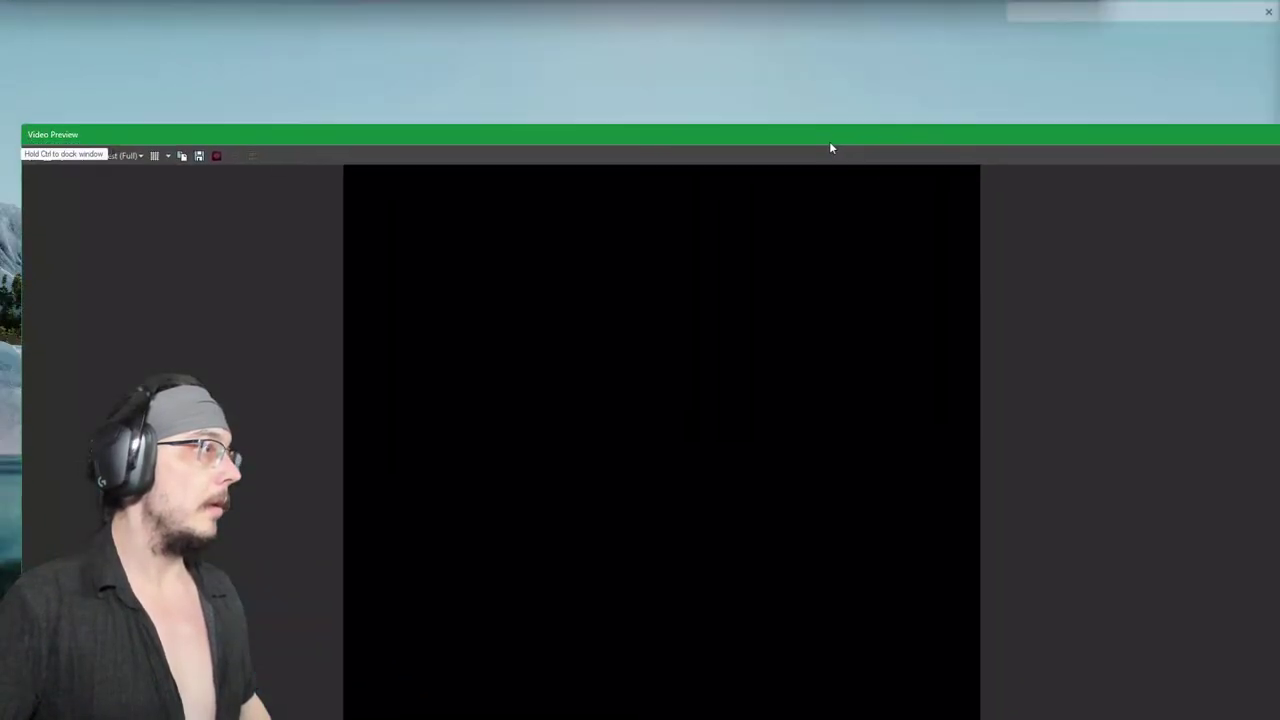
# Step: Switch to the video editor and move its floating Video Preview window so that it fills the screen
pyautogui.moveTo(829, 141); pyautogui.dragTo(812, 21)
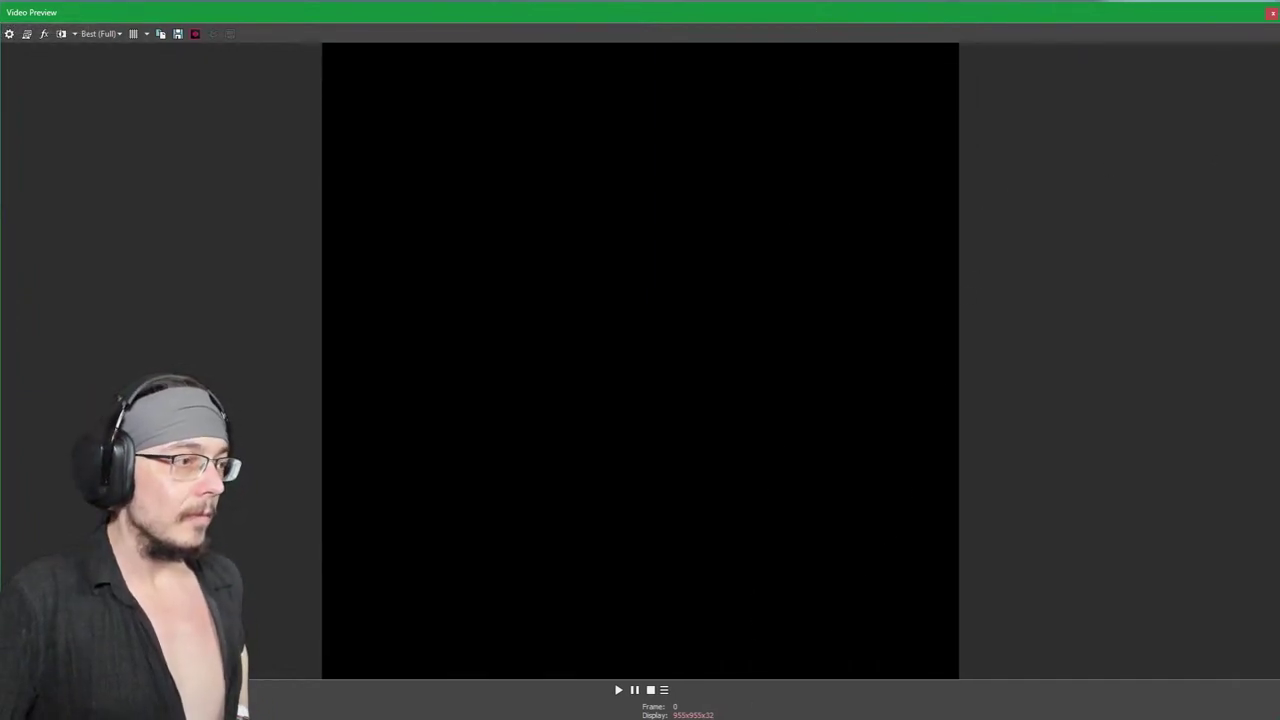
# Step: Restore the maximized preview dock and resize it as a floating window that fills the screen
pyautogui.doubleClick(1200, 22)
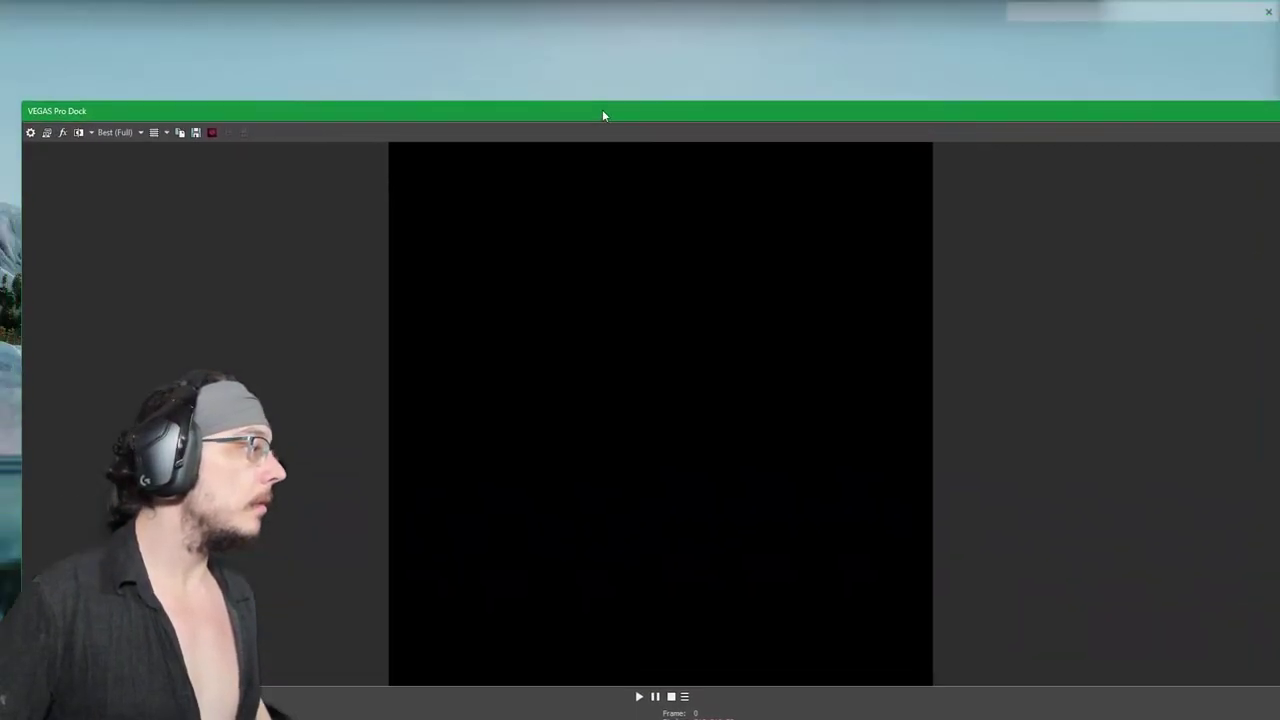
pyautogui.moveTo(602, 109); pyautogui.dragTo(585, 13)
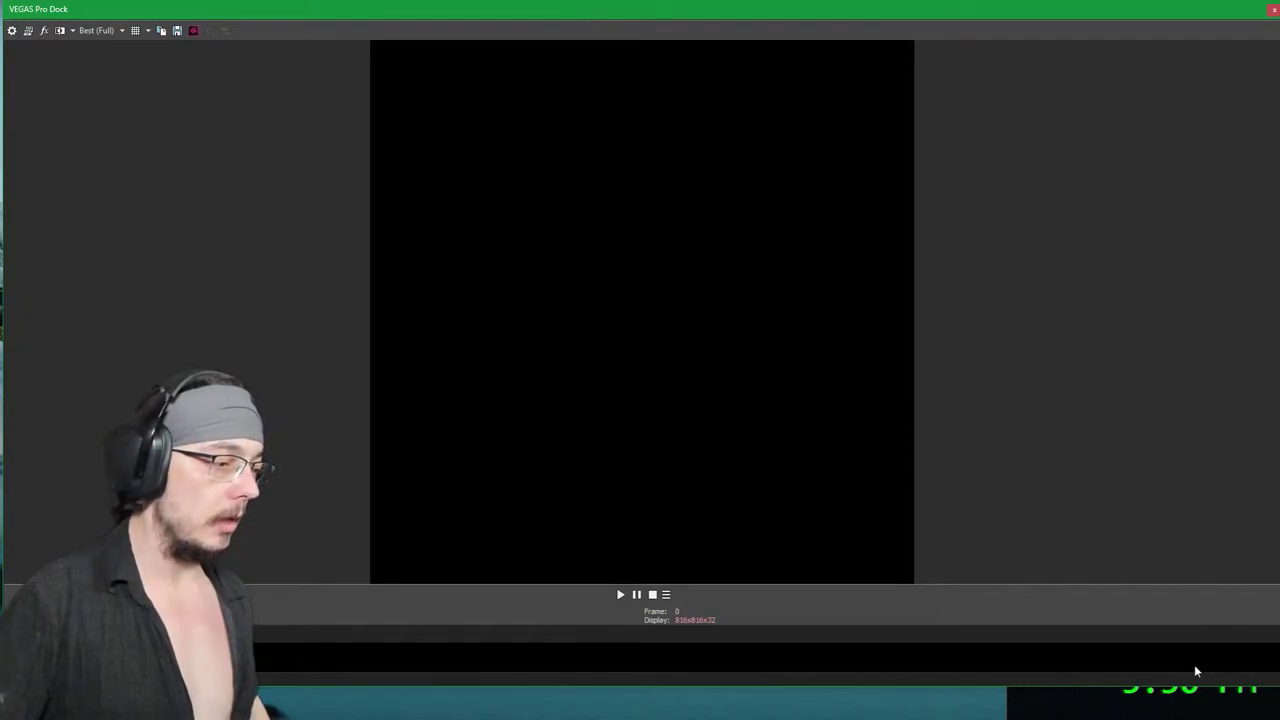
pyautogui.click(1198, 706)
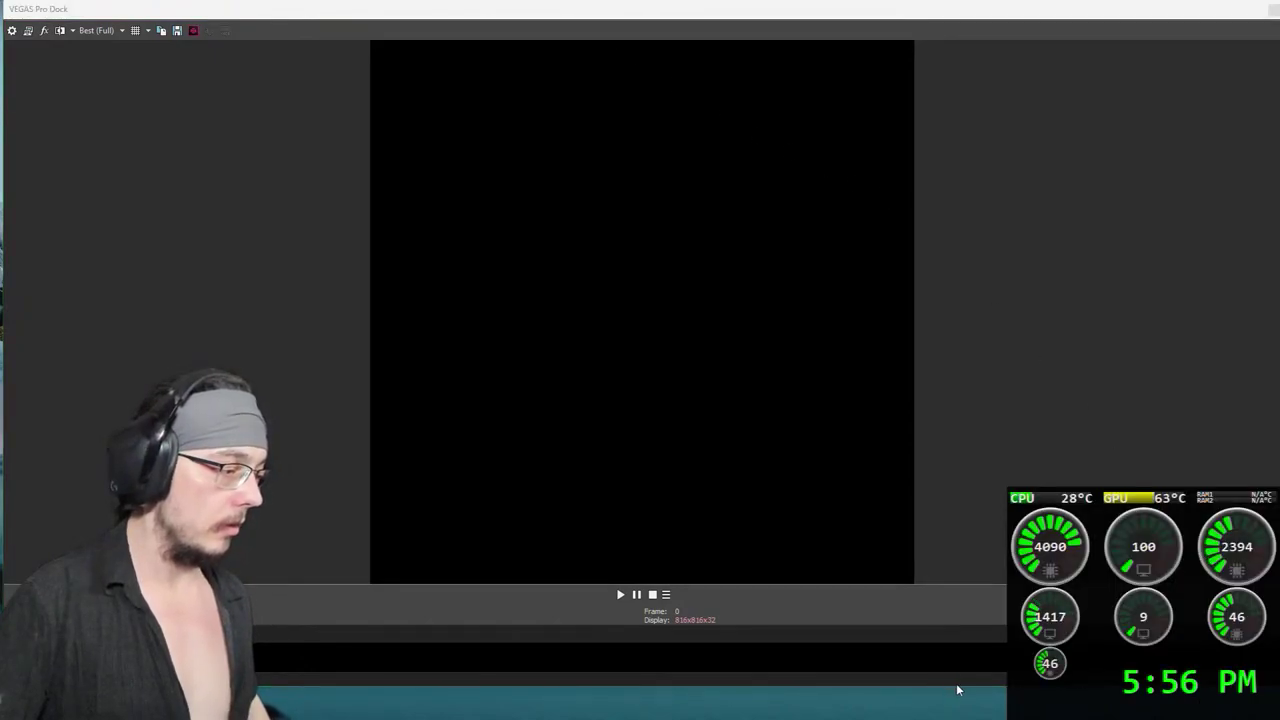
pyautogui.click(975, 612)
pyautogui.moveTo(987, 686); pyautogui.dragTo(994, 715)
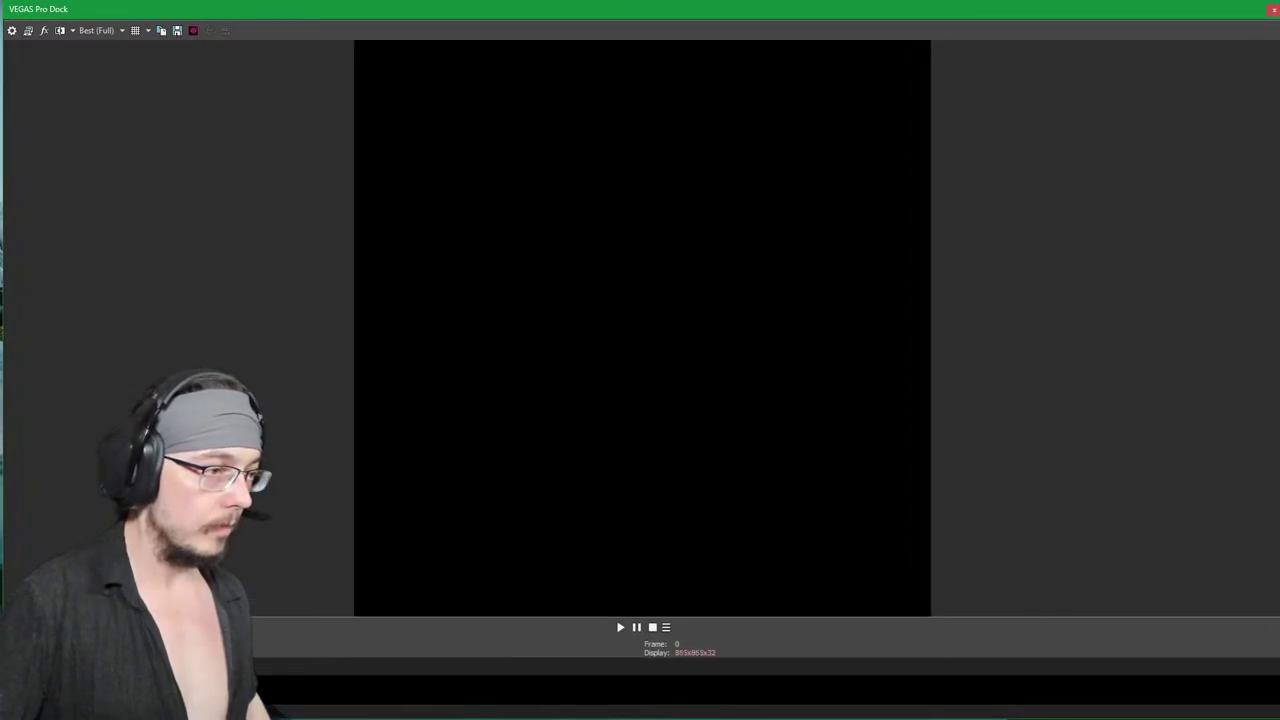
pyautogui.moveTo(1277, 70); pyautogui.dragTo(1275, 70)
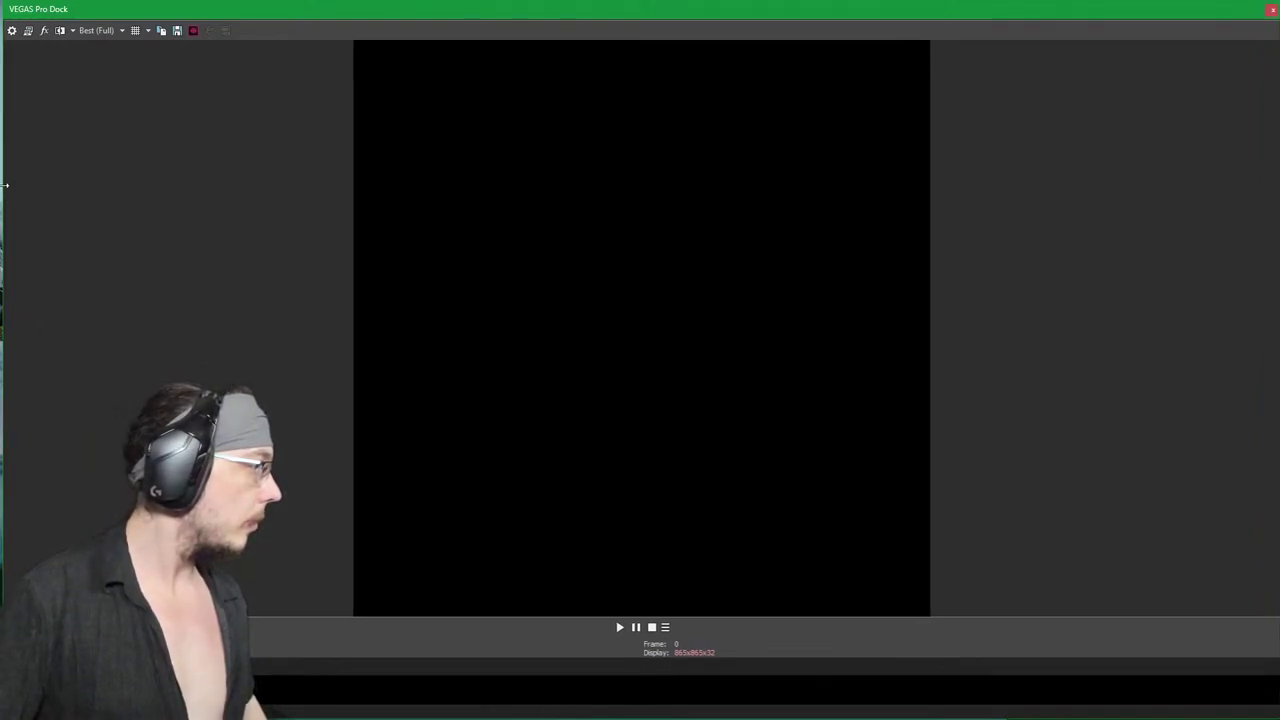
pyautogui.moveTo(5, 185); pyautogui.dragTo(3, 183)
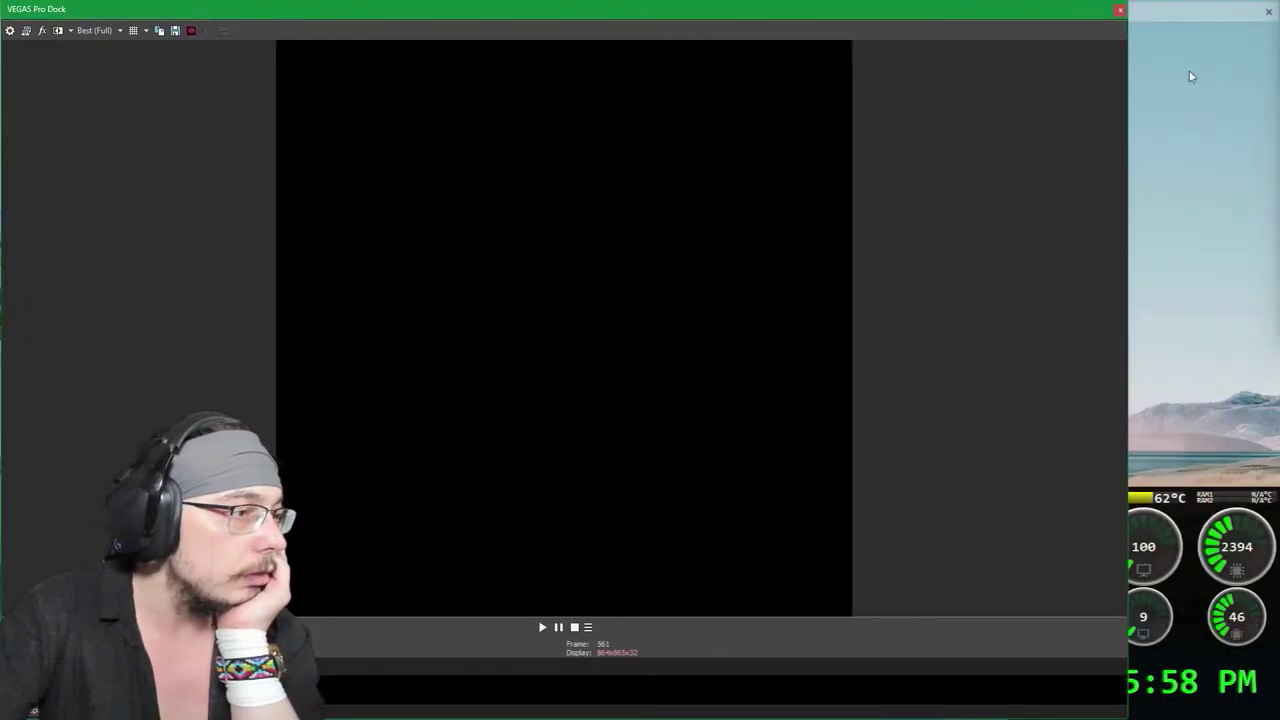
# Step: Widen the floating dock so it spans the full width of the screen again
pyautogui.click(1262, 20)
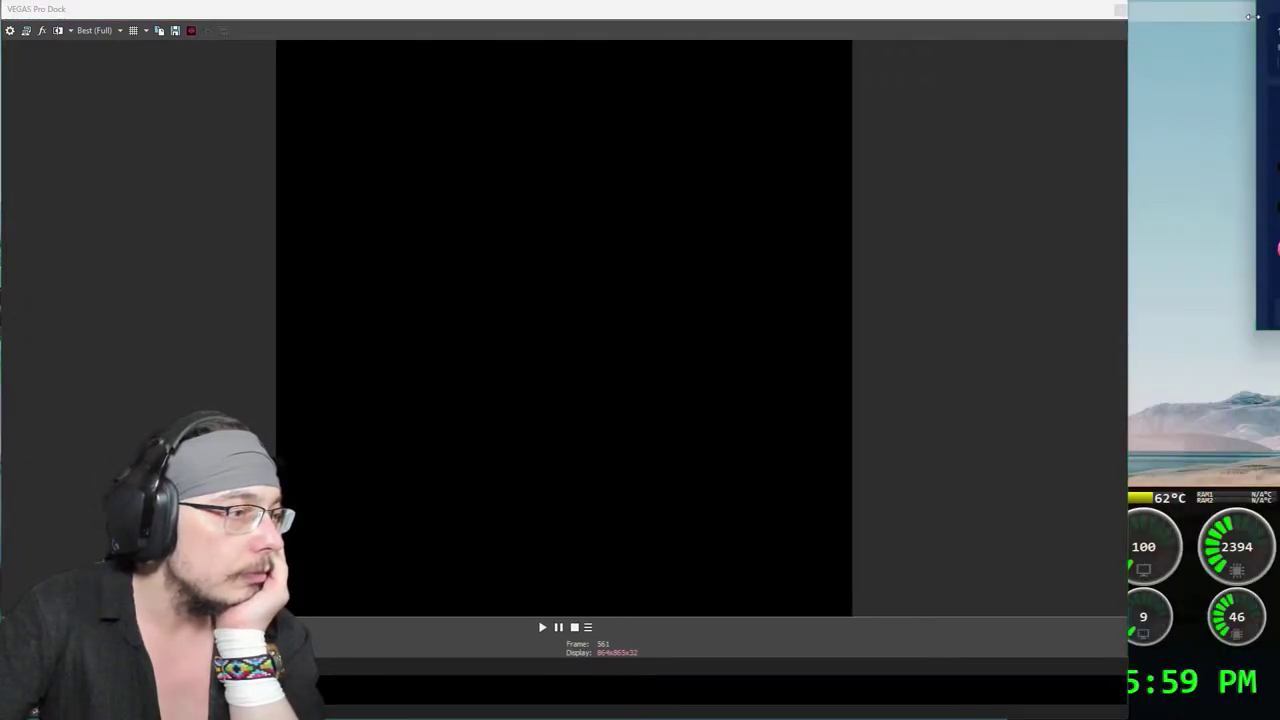
pyautogui.moveTo(1262, 20); pyautogui.dragTo(1273, 21)
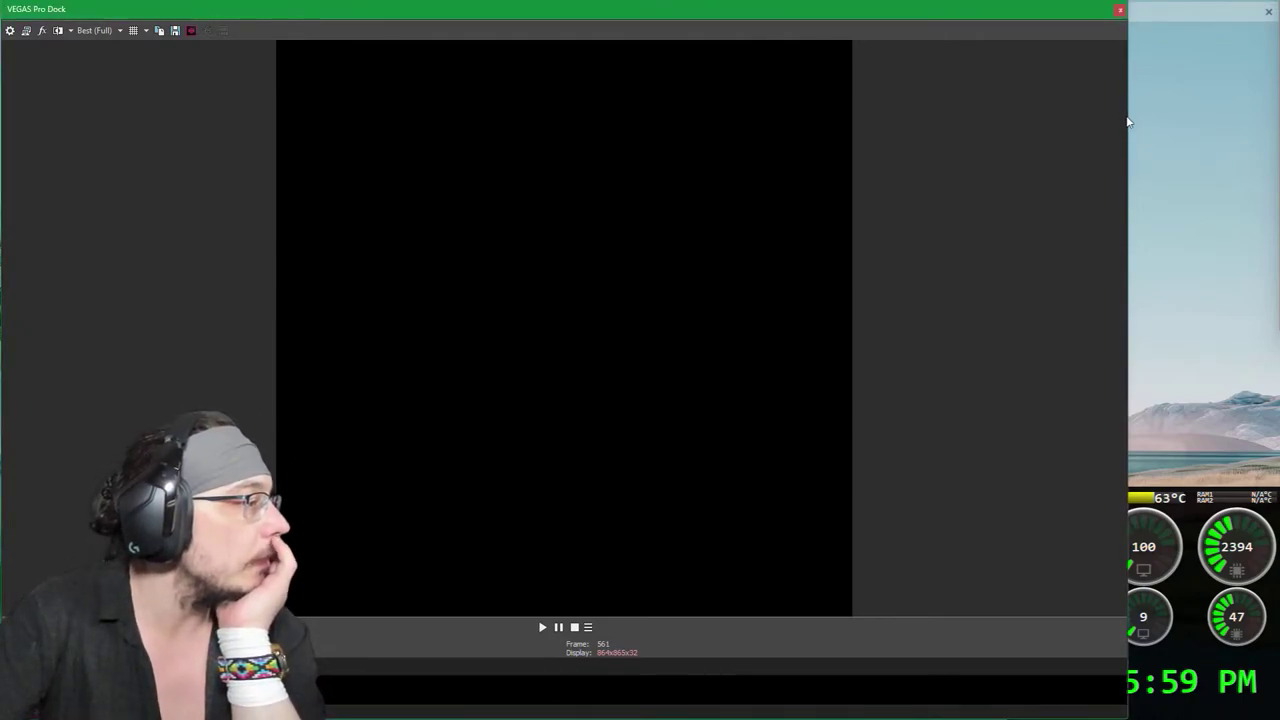
pyautogui.moveTo(1125, 117); pyautogui.dragTo(1274, 231)
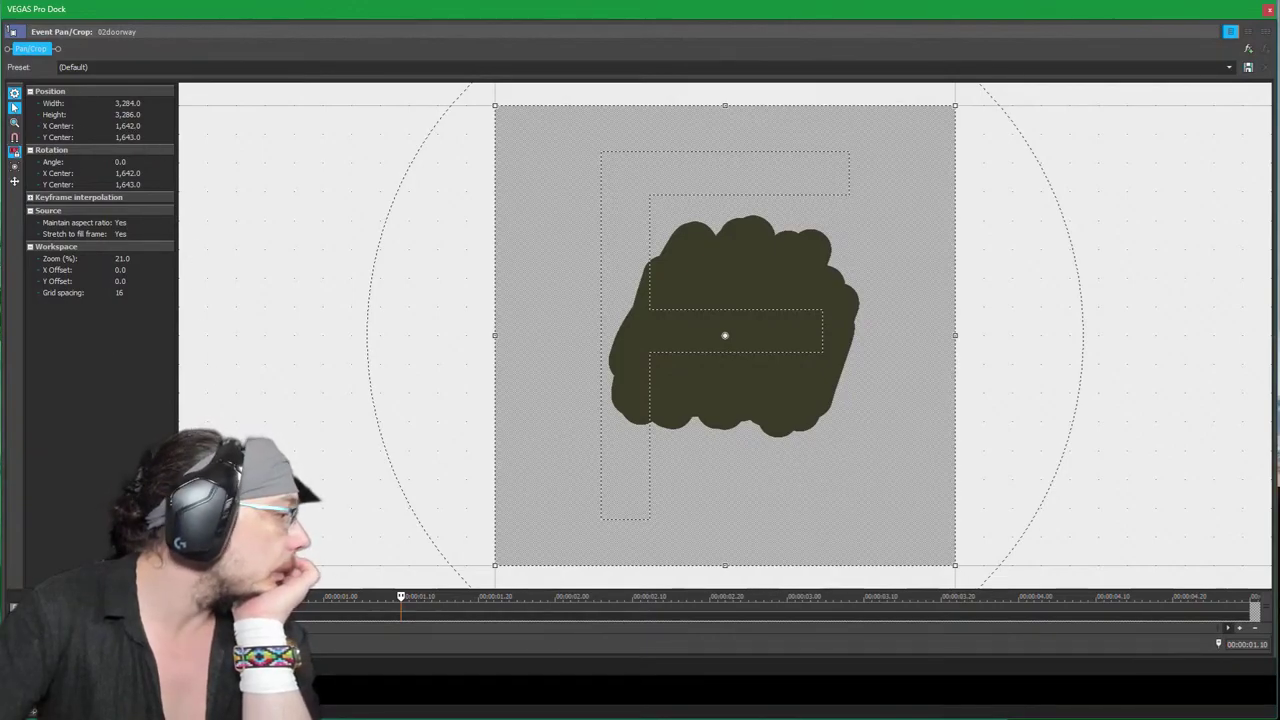
# Step: Dock the Video Preview beside the Event Pan/Crop view and split the space between them roughly in half
pyautogui.hotkey('alt', '6')
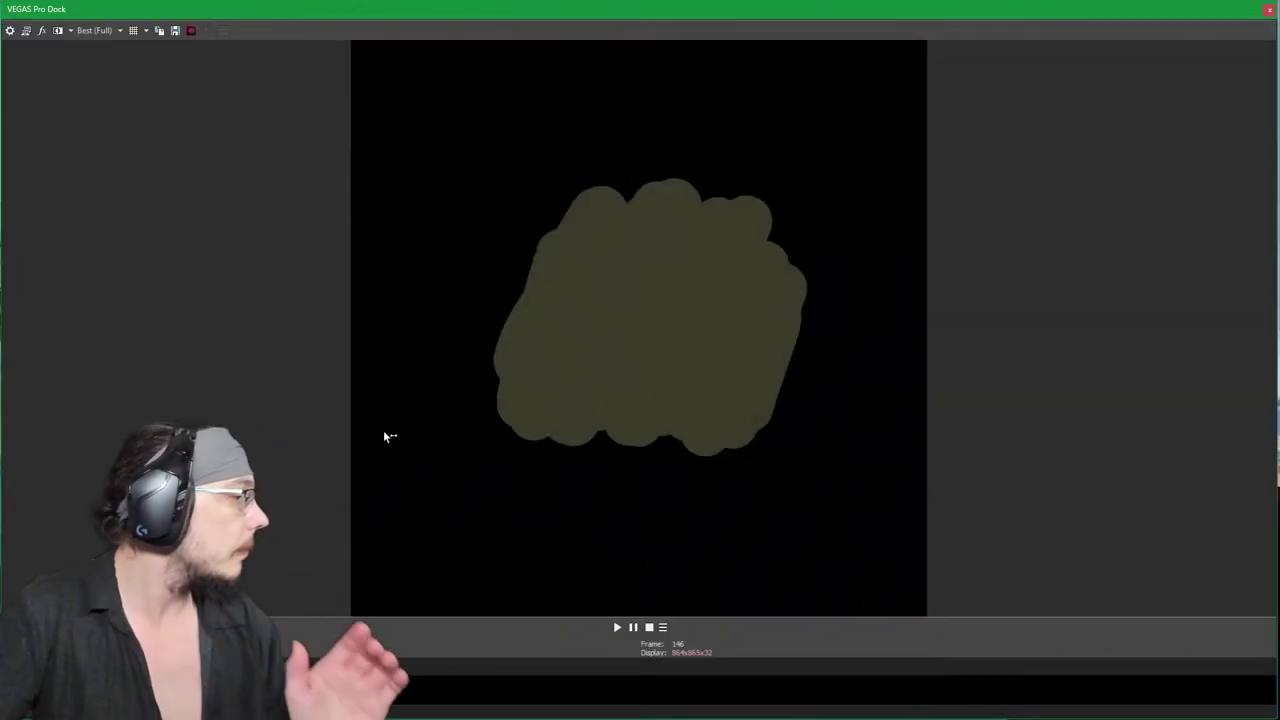
pyautogui.moveTo(293, 690); pyautogui.dragTo(507, 158)
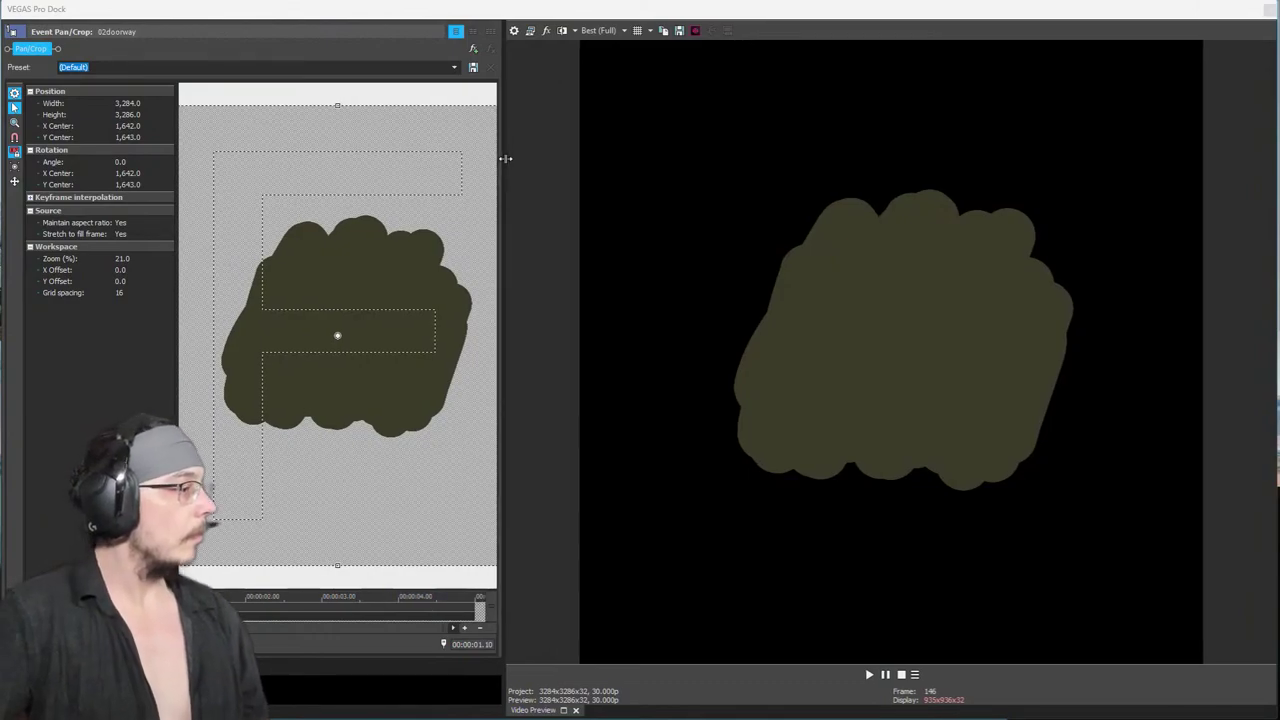
pyautogui.moveTo(508, 158); pyautogui.dragTo(680, 186)
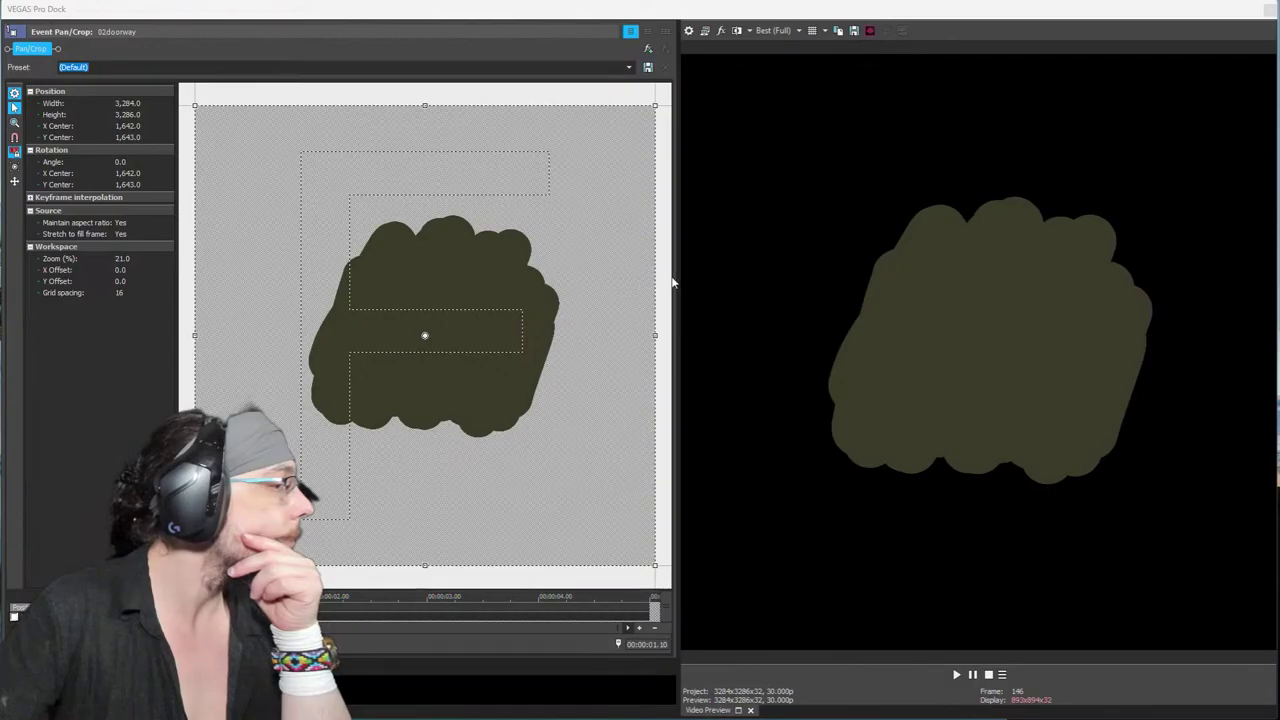
pyautogui.moveTo(678, 262); pyautogui.dragTo(669, 258)
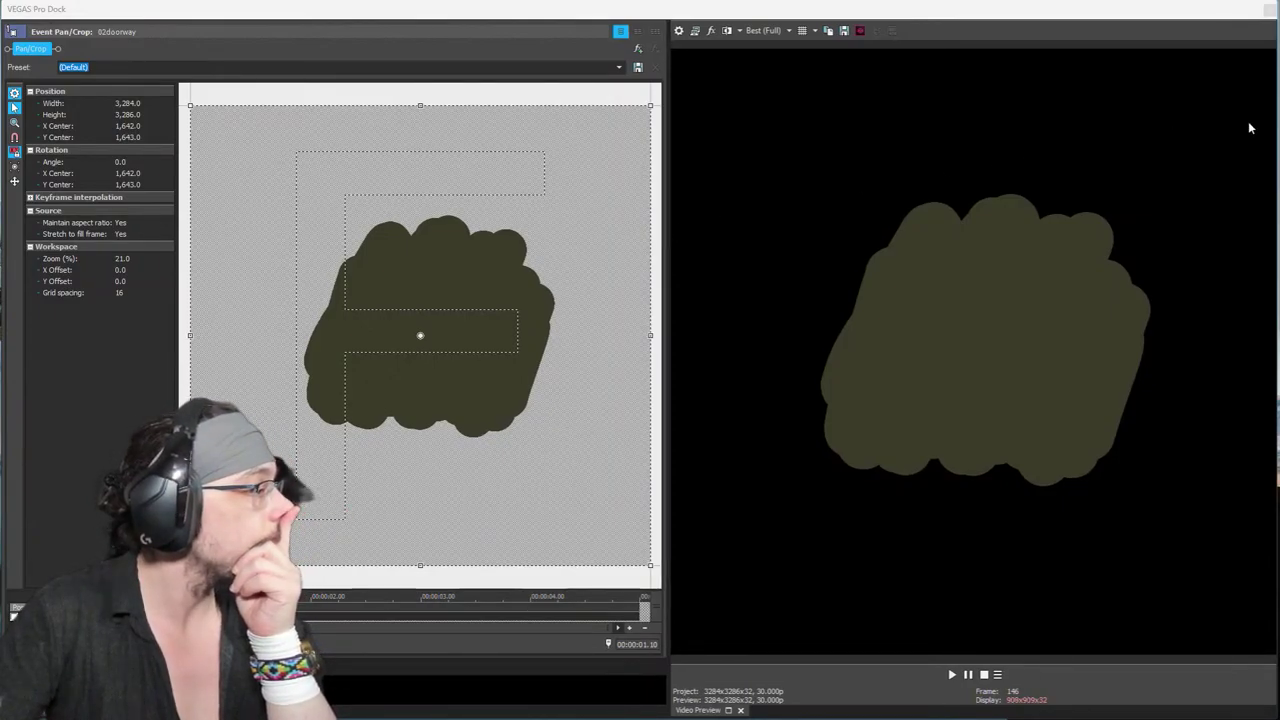
# Step: Narrow the floating dock to free a vertical strip of desktop beside it
pyautogui.moveTo(1272, 120); pyautogui.dragTo(1154, 111)
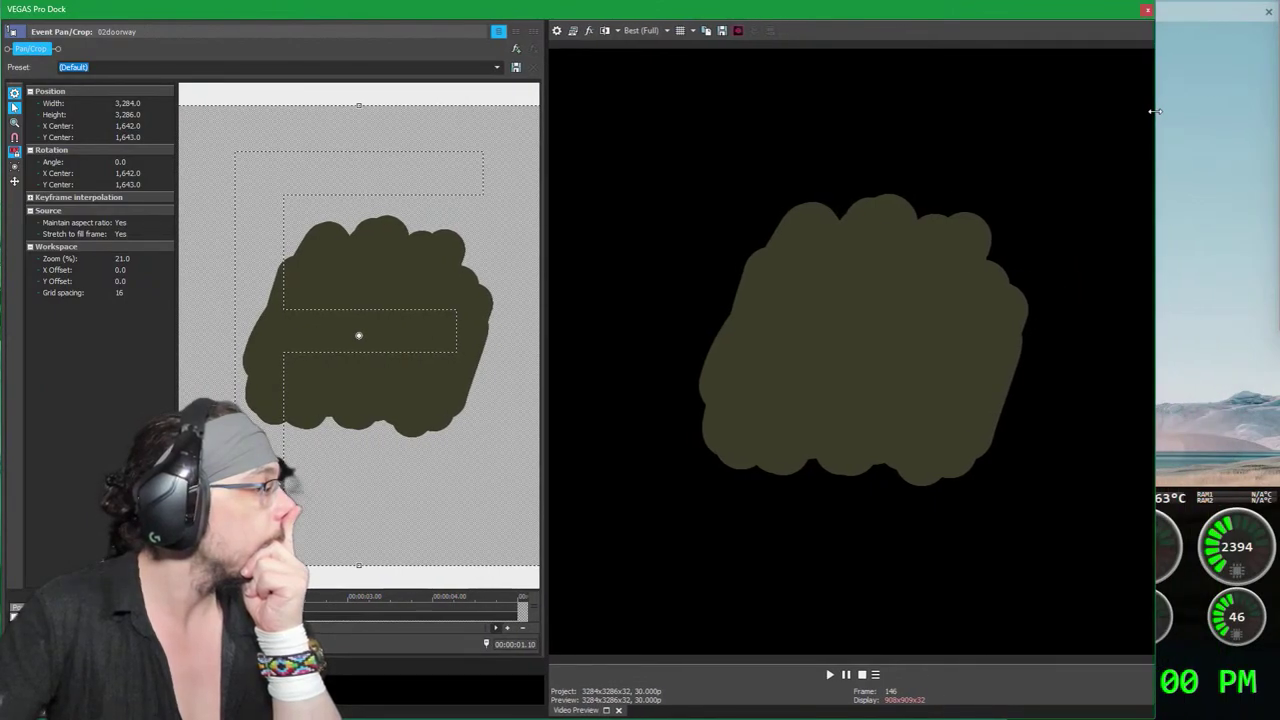
pyautogui.moveTo(546, 241); pyautogui.dragTo(668, 241)
pyautogui.moveTo(1157, 204); pyautogui.dragTo(1051, 200)
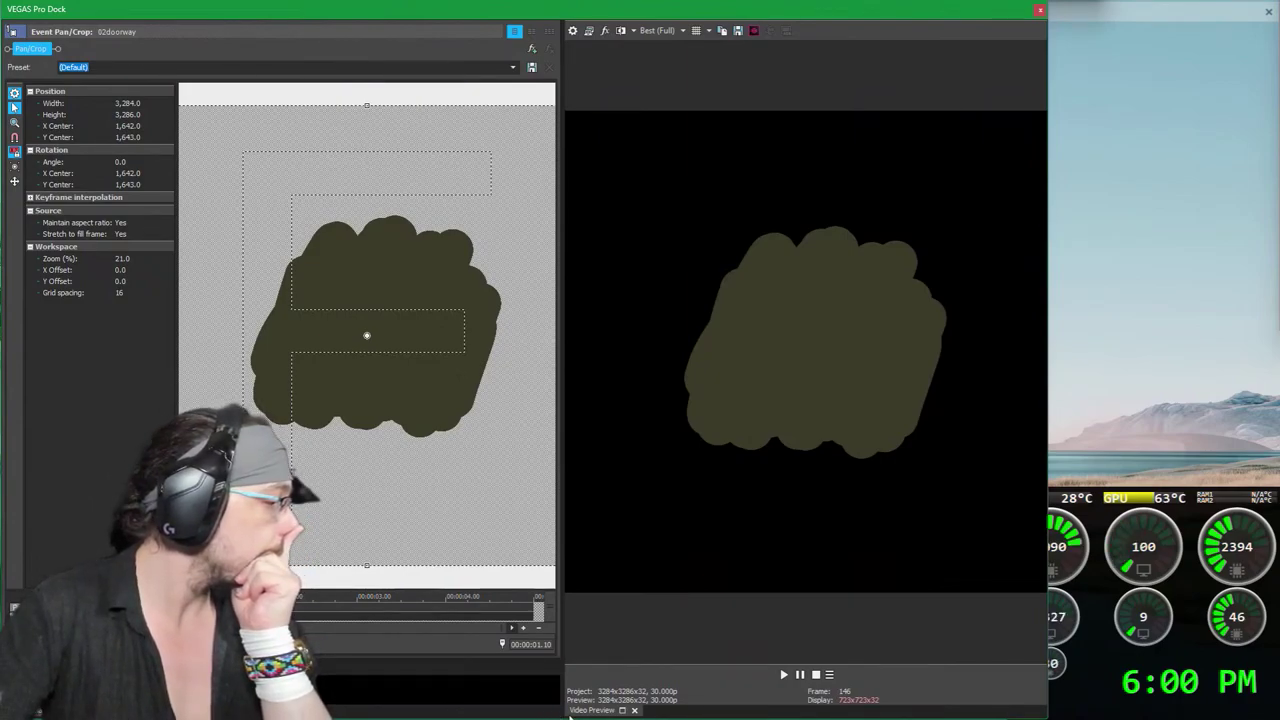
# Step: Swap the docked views so Video Preview sits before Event Pan/Crop, giving the Pan/Crop view the larger share
pyautogui.moveTo(580, 710); pyautogui.dragTo(50, 60)
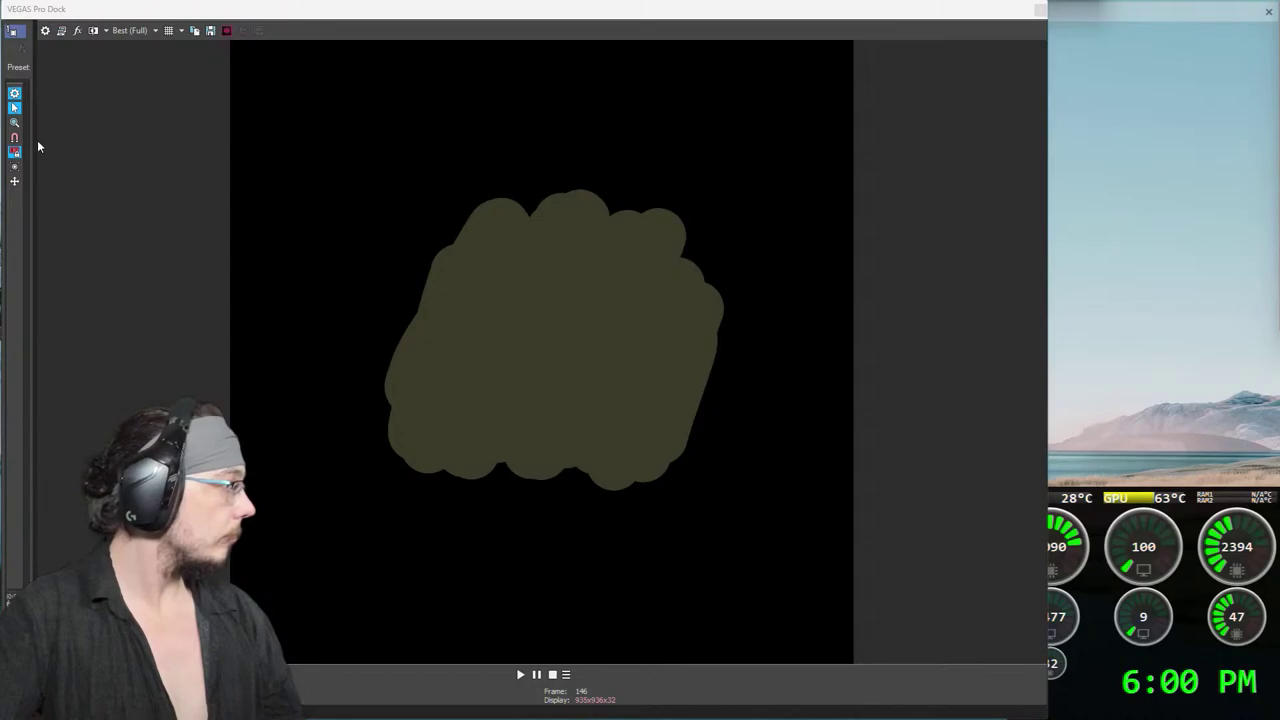
pyautogui.moveTo(35, 139); pyautogui.dragTo(400, 260)
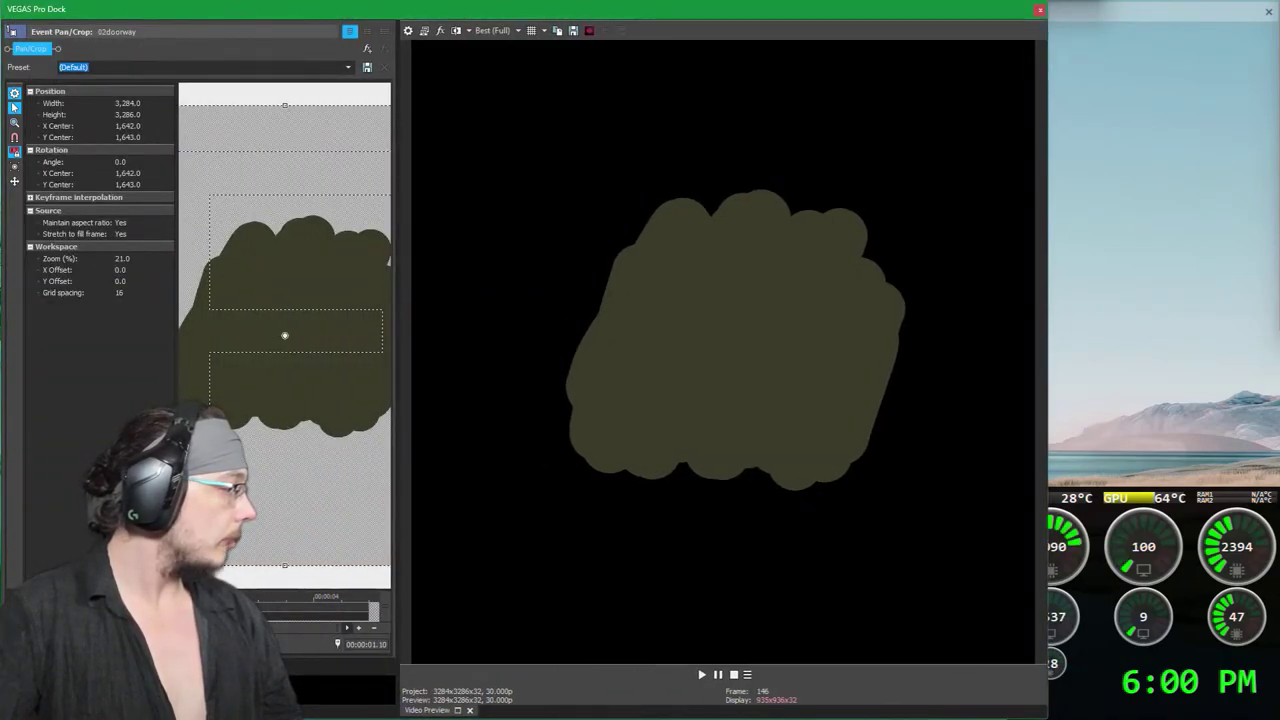
pyautogui.moveTo(60, 31); pyautogui.dragTo(500, 527)
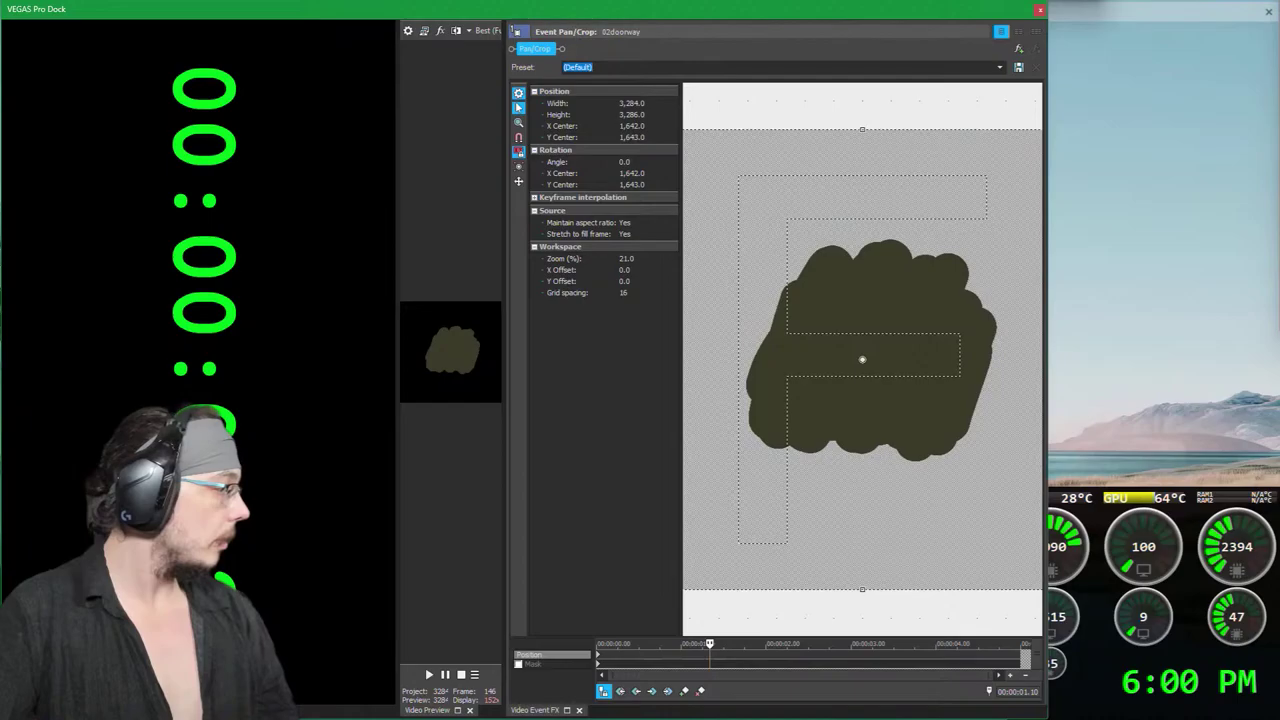
pyautogui.moveTo(505, 279); pyautogui.dragTo(414, 258)
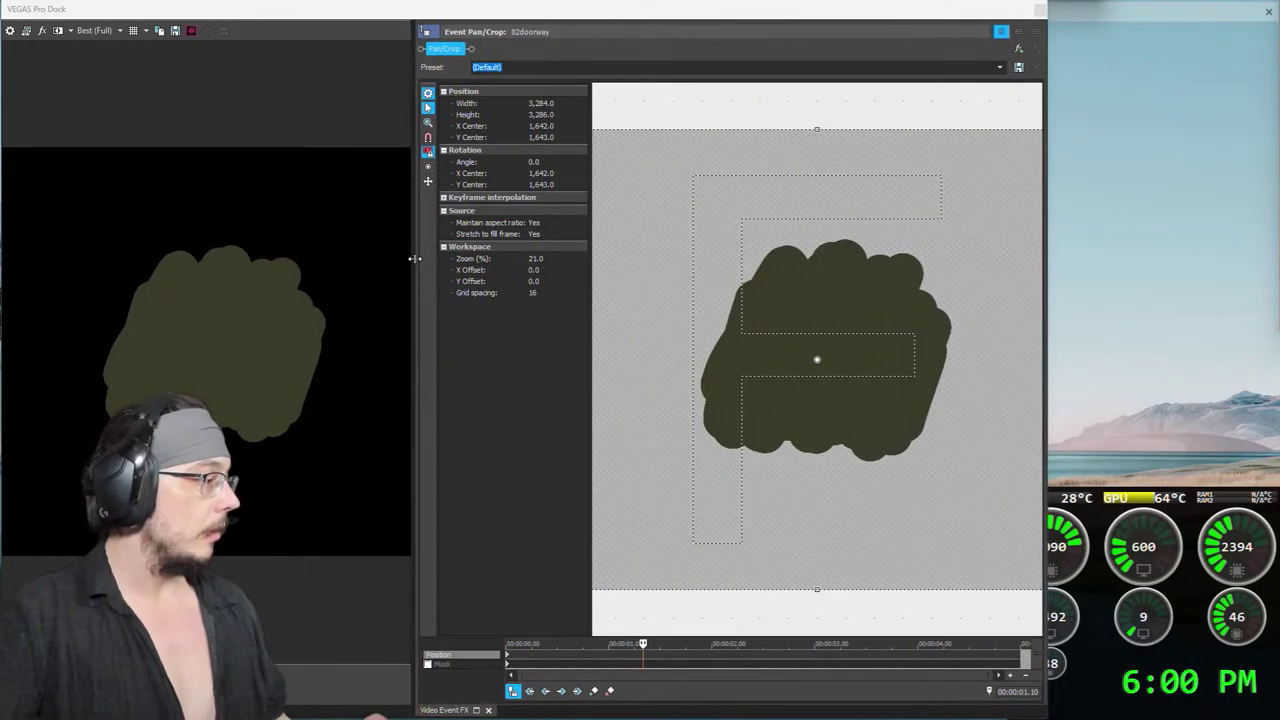
# Step: Shrink the dock's height and width to leave desktop space around it, and rebalance the Video Preview and Event Pan/Crop widths
pyautogui.moveTo(425, 717); pyautogui.dragTo(478, 602)
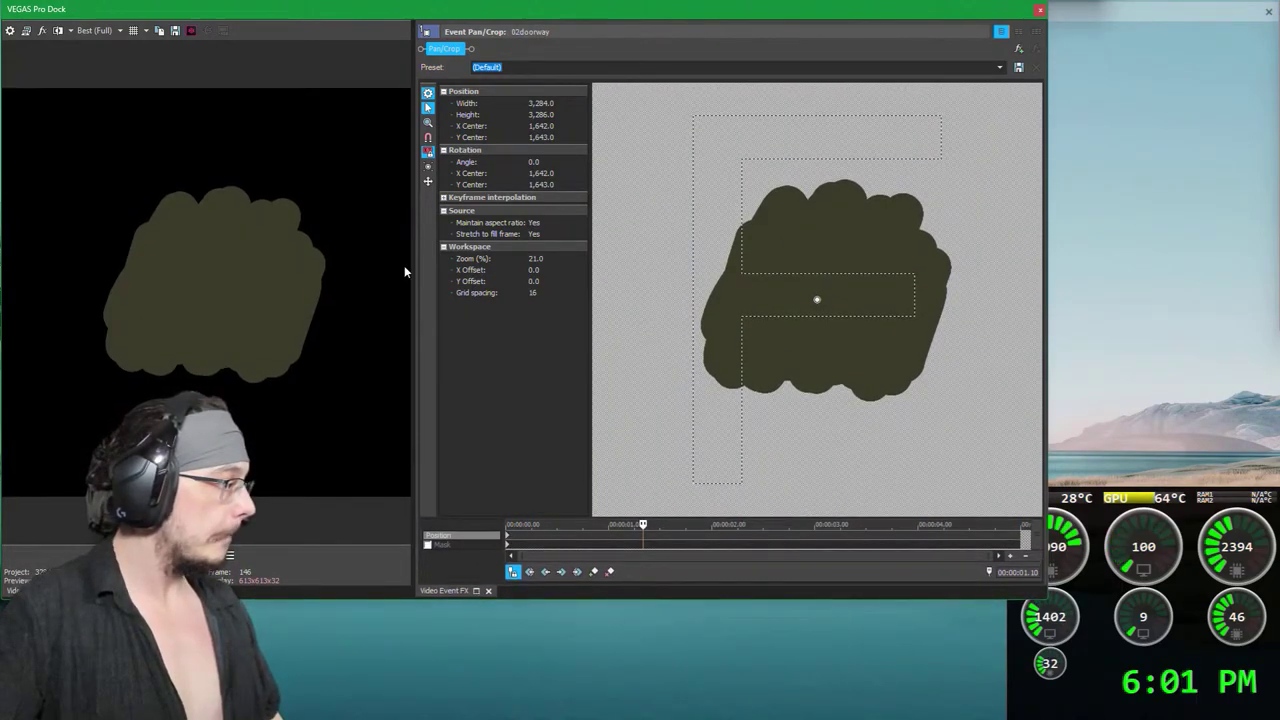
pyautogui.moveTo(411, 263); pyautogui.dragTo(373, 276)
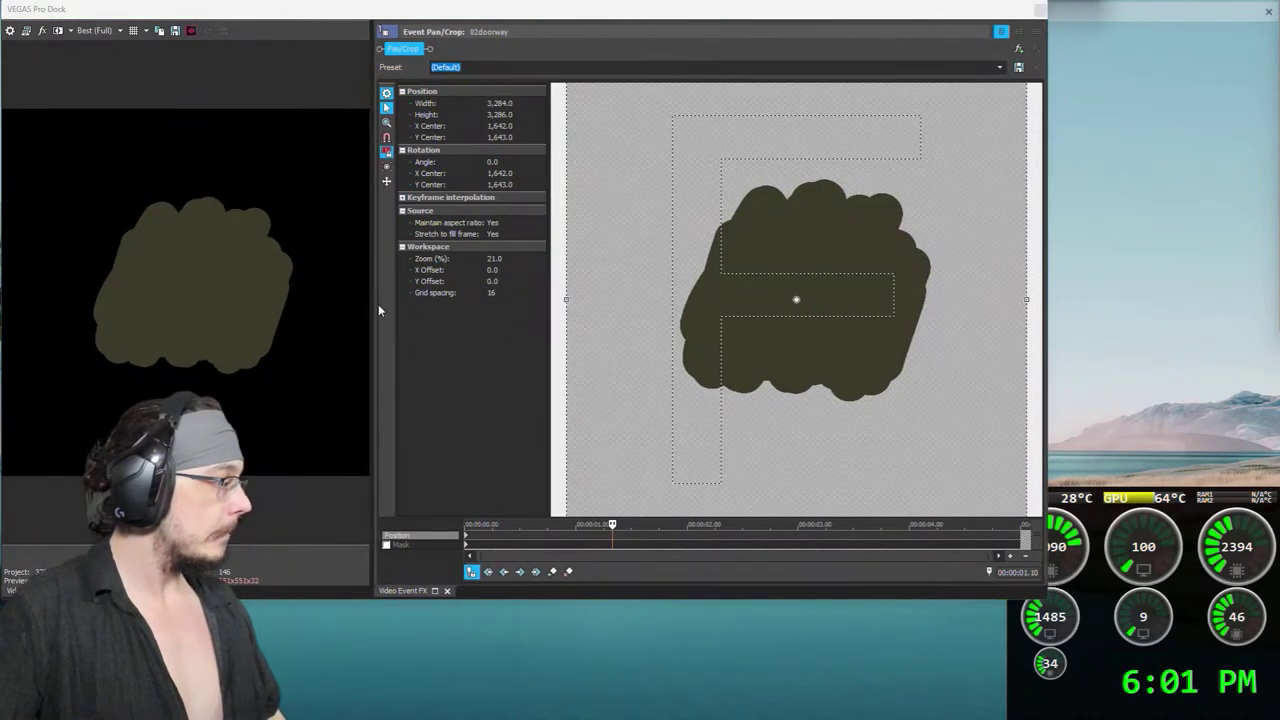
pyautogui.moveTo(343, 599); pyautogui.dragTo(343, 552)
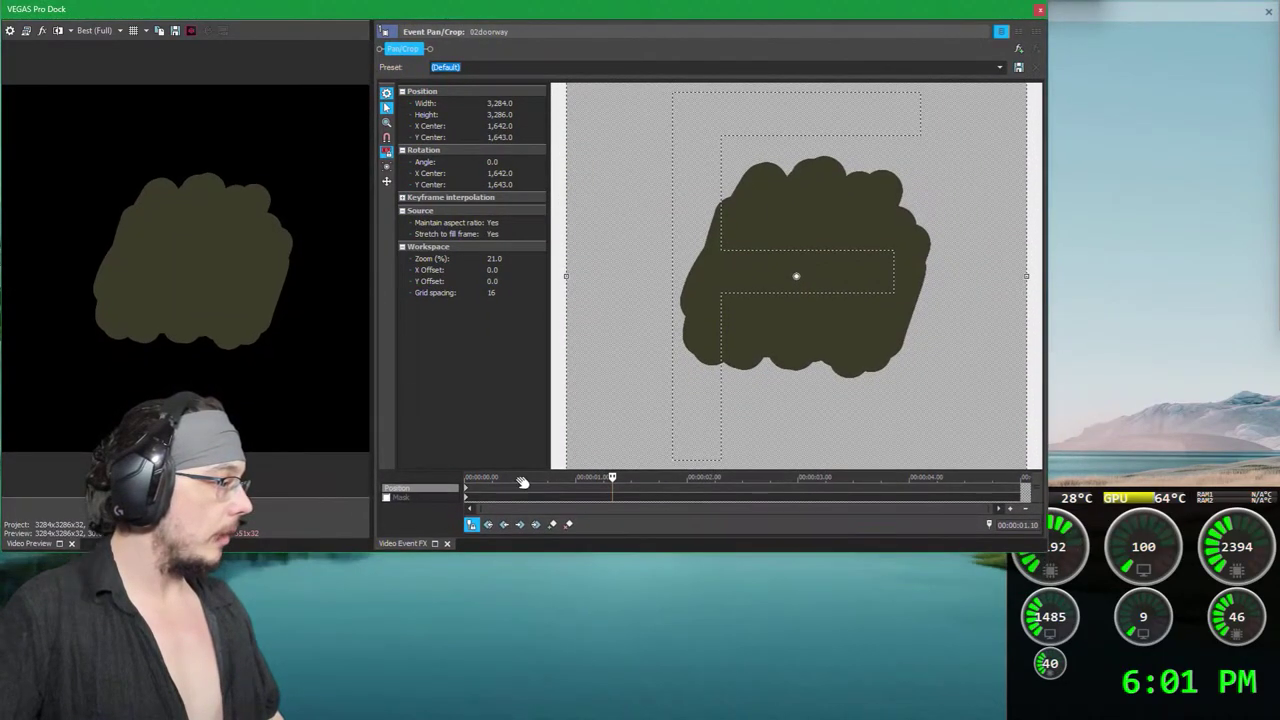
pyautogui.moveTo(1049, 228); pyautogui.dragTo(1001, 223)
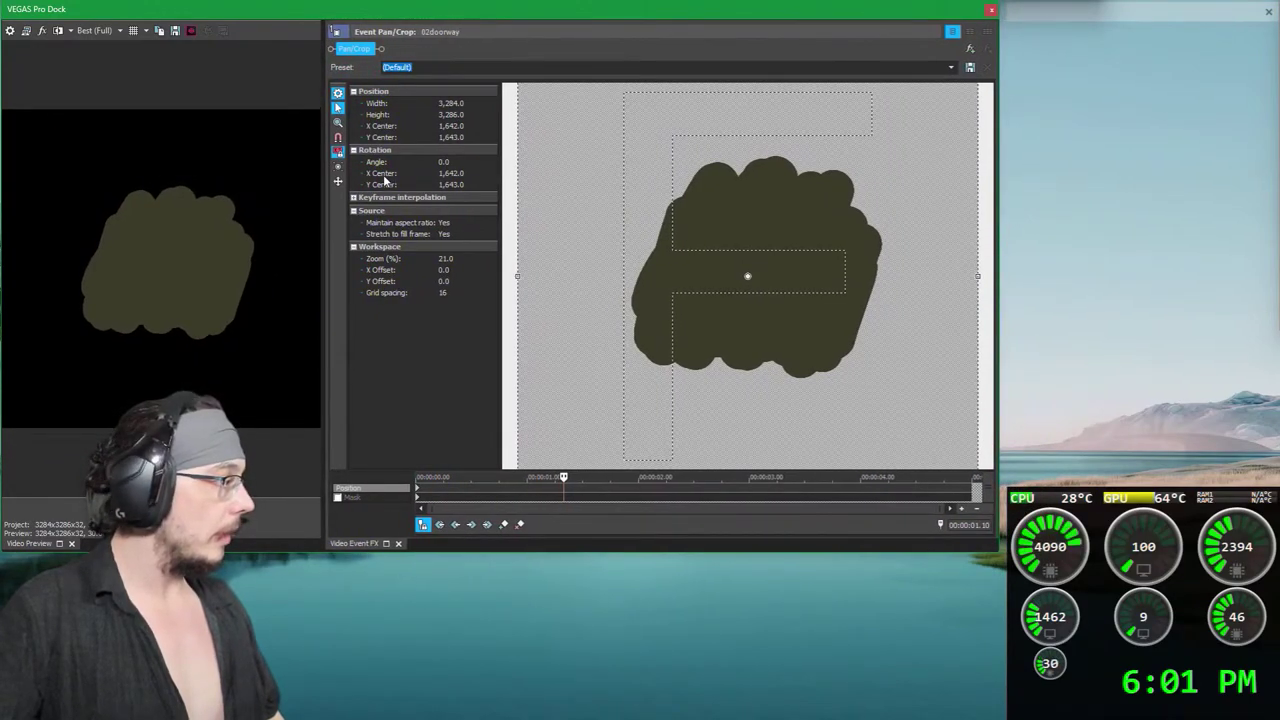
pyautogui.moveTo(323, 171); pyautogui.dragTo(366, 173)
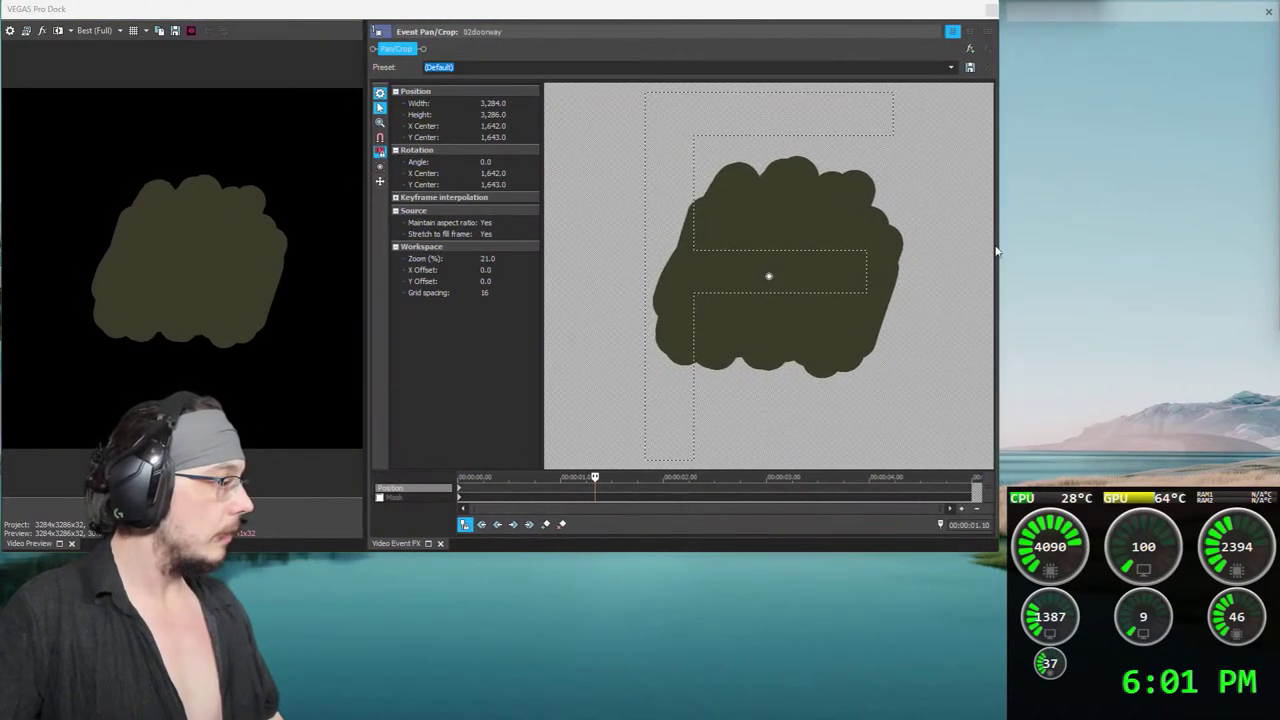
pyautogui.moveTo(1003, 201); pyautogui.dragTo(971, 199)
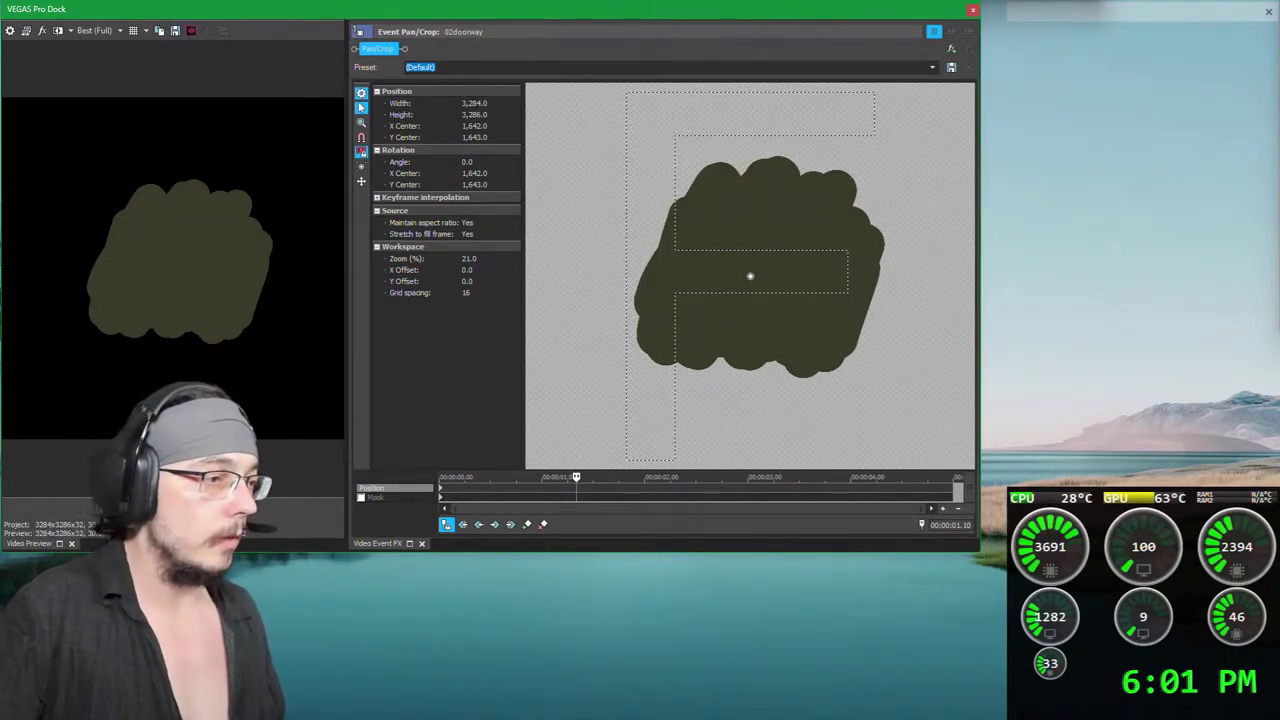
# Step: Bring the Project Media window onto this screen and stretch it across the full width beneath the dock
pyautogui.moveTo(1279, 60); pyautogui.dragTo(6, 452)
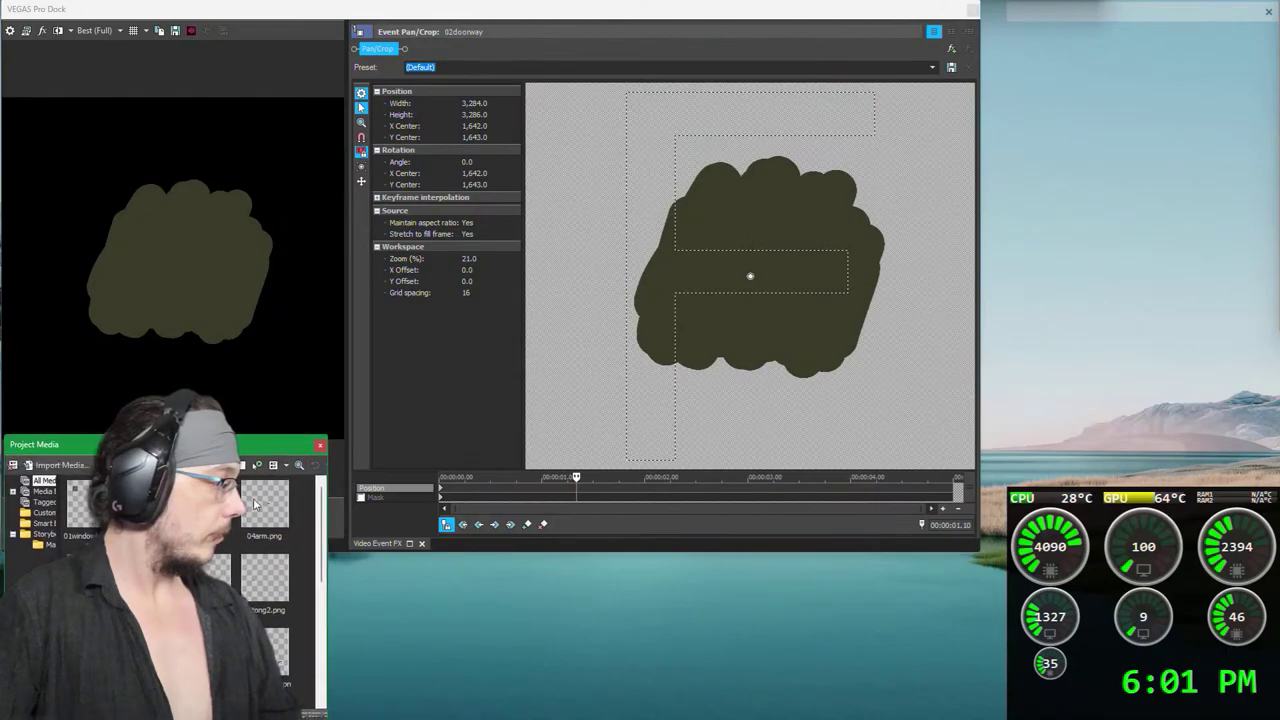
pyautogui.click(306, 440)
pyautogui.click(295, 585)
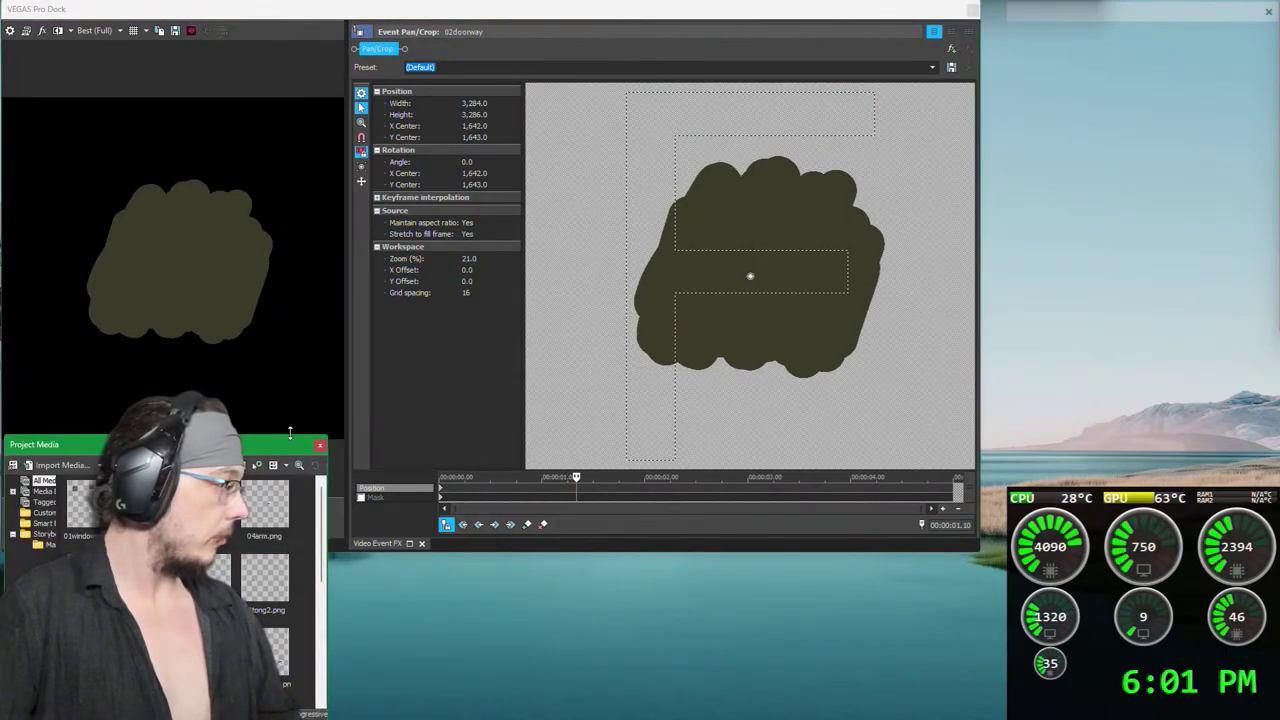
pyautogui.moveTo(290, 434); pyautogui.dragTo(1272, 620)
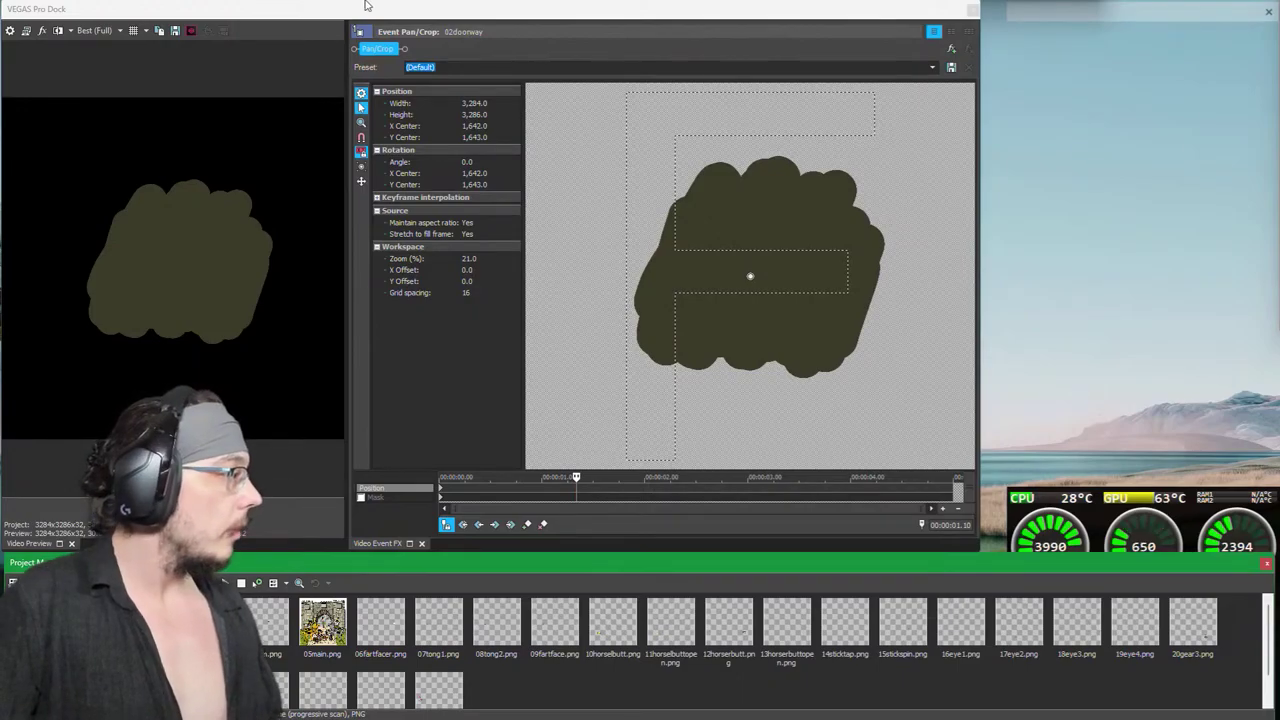
# Step: Stack the Project Media window along the upper edge of the screen with the preview and Pan/Crop dock directly below it
pyautogui.moveTo(458, 553); pyautogui.dragTo(499, 55)
pyautogui.moveTo(352, 10); pyautogui.dragTo(349, 176)
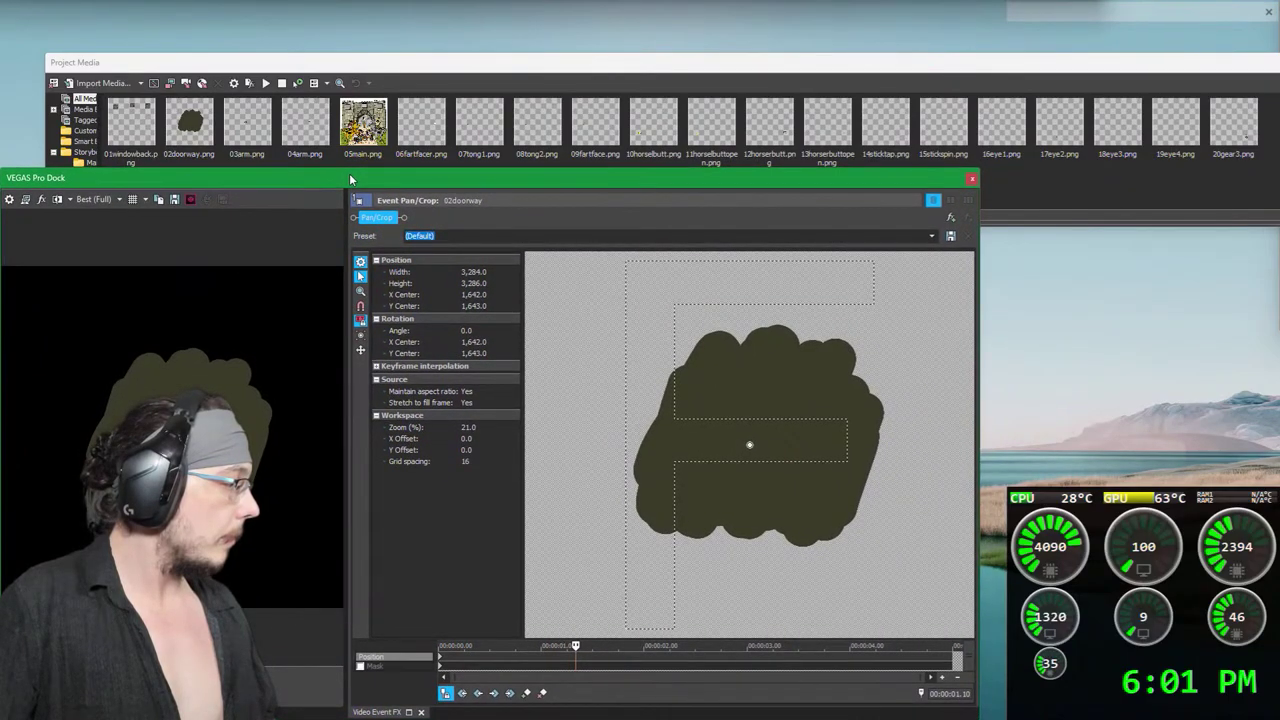
pyautogui.moveTo(409, 61); pyautogui.dragTo(363, 11)
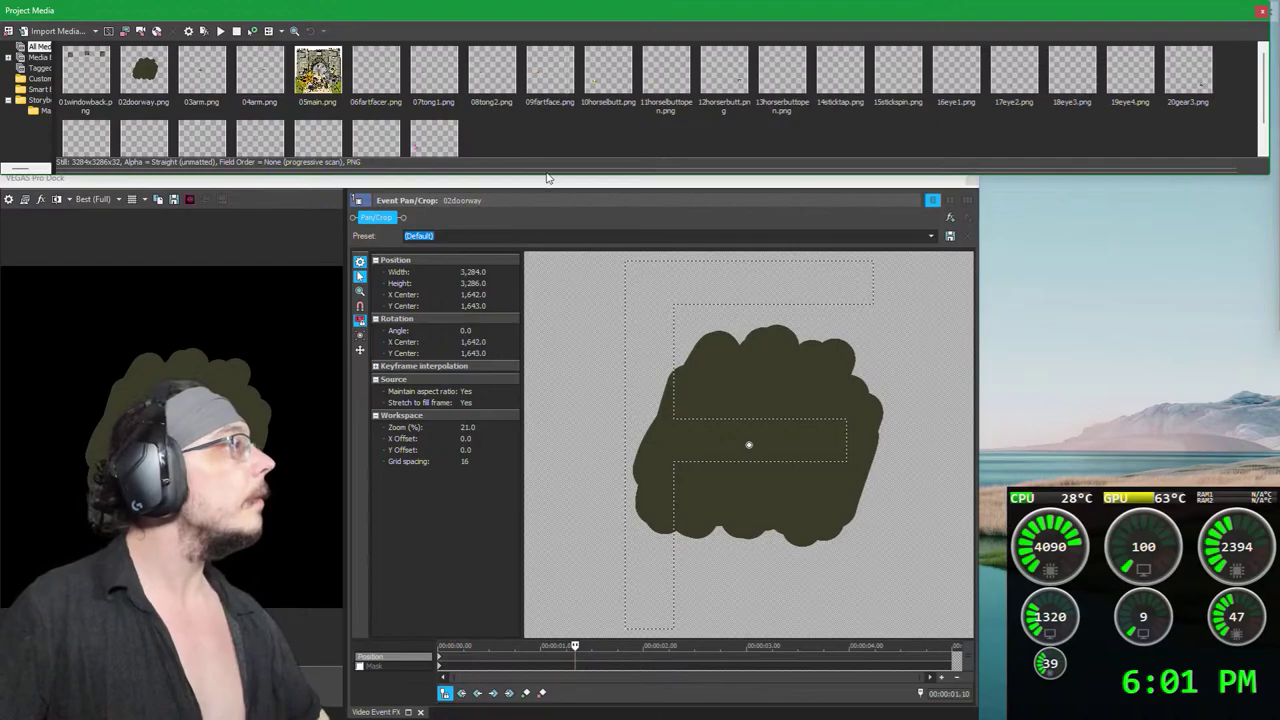
pyautogui.click(660, 200)
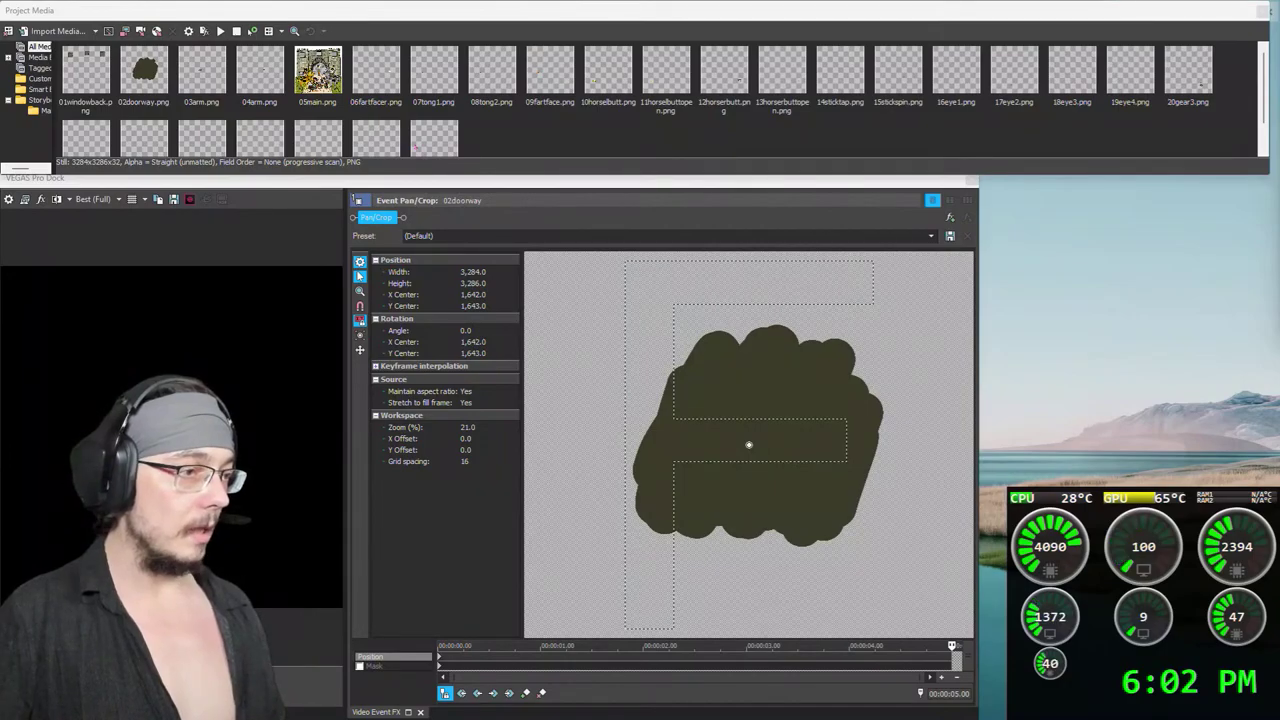
# Step: Fit the main timeline window into the free space beside the dock and collapse its track header area
pyautogui.moveTo(1279, 190); pyautogui.dragTo(1136, 178)
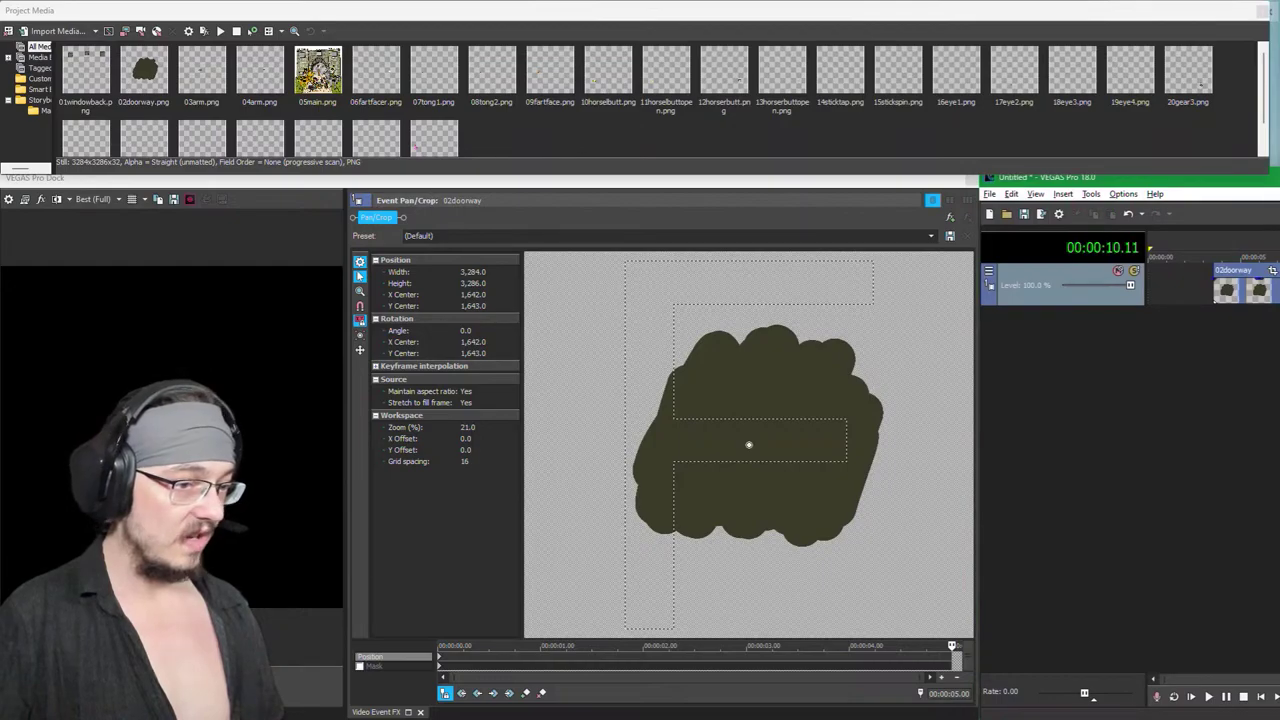
pyautogui.moveTo(1136, 178); pyautogui.dragTo(1136, 178)
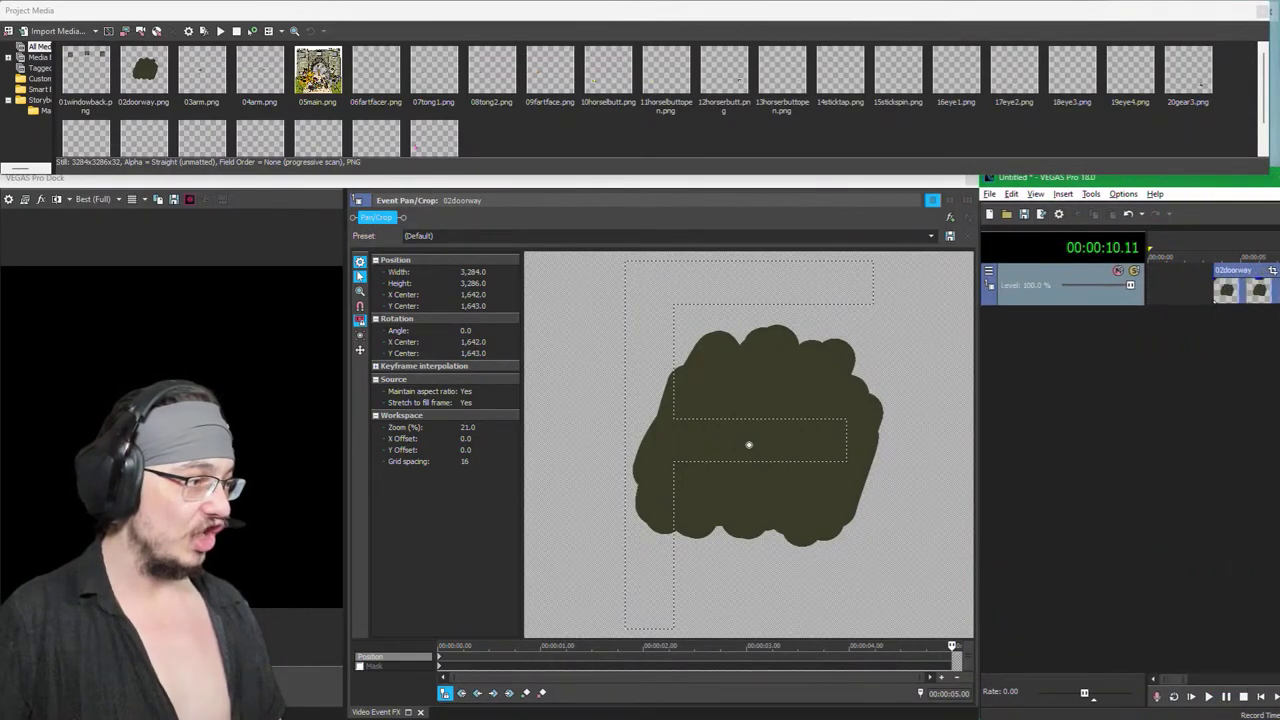
pyautogui.moveTo(1147, 284); pyautogui.dragTo(999, 286)
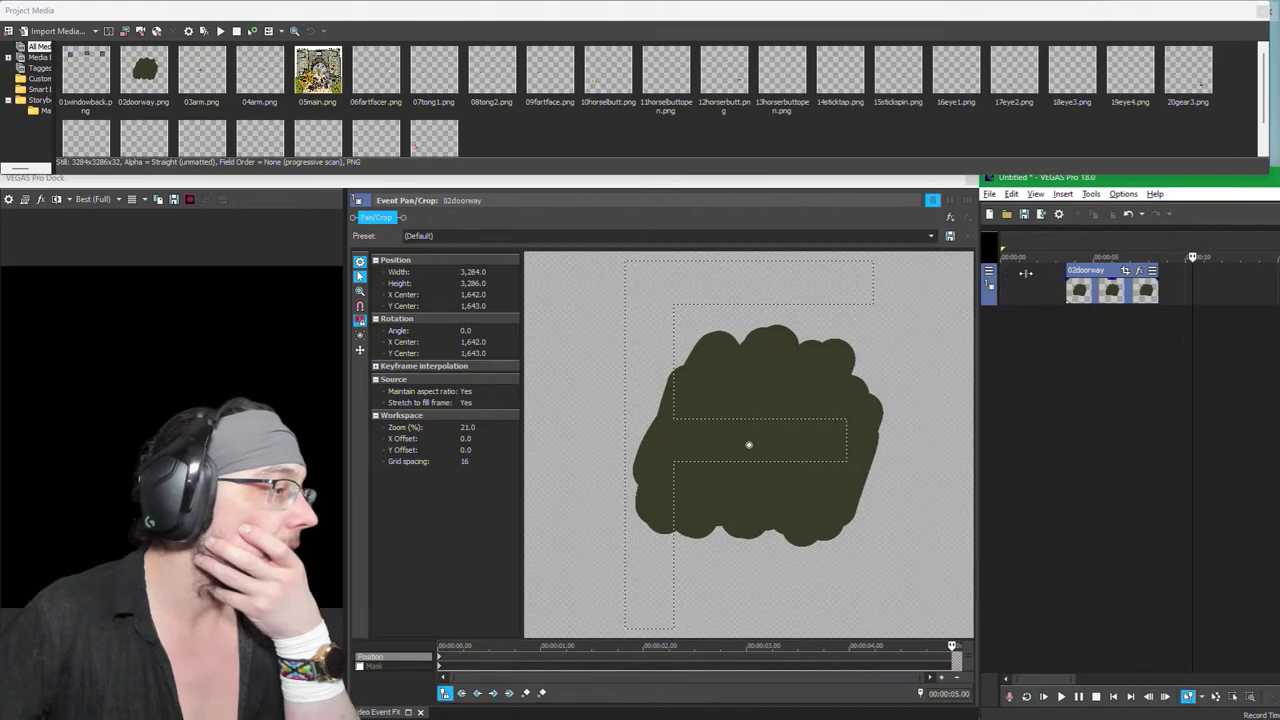
# Step: Move the 02doorway clip to the start of the timeline
pyautogui.moveTo(1006, 270); pyautogui.dragTo(982, 314)
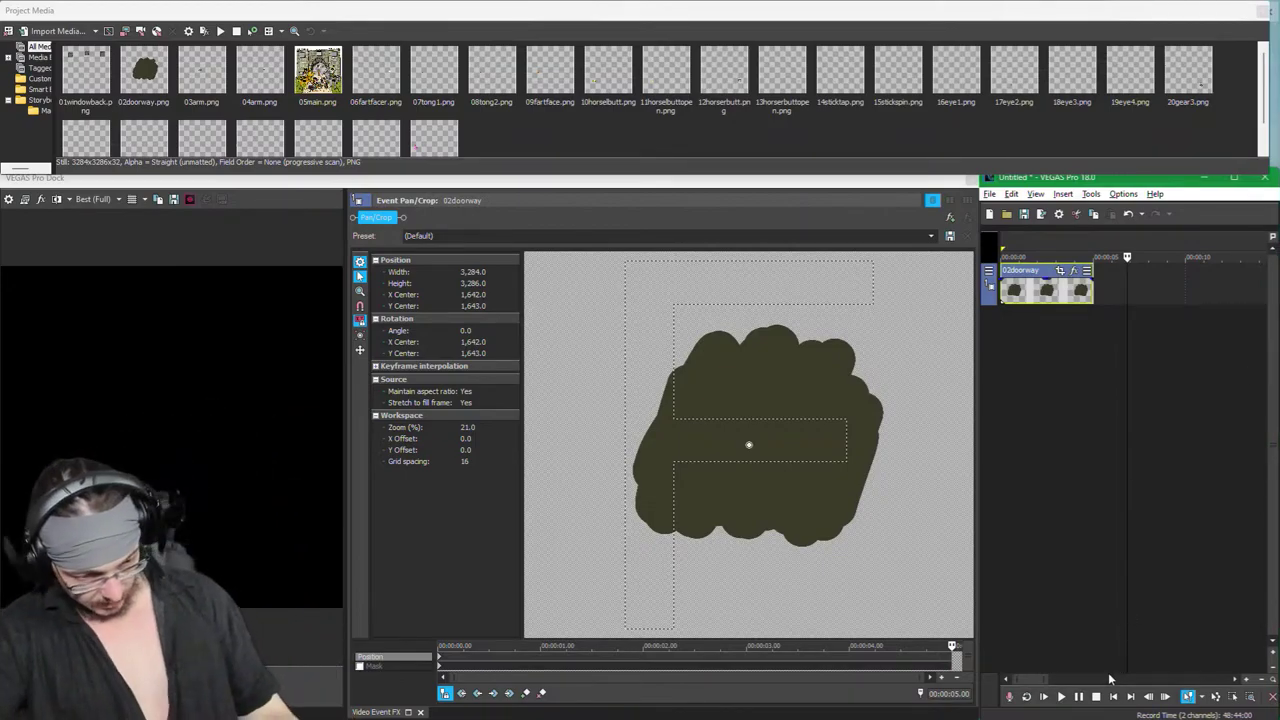
# Step: Narrow the Project Media window to the dock's width and extend the main timeline window up into the freed space
pyautogui.scroll(-2, 1120, 670)
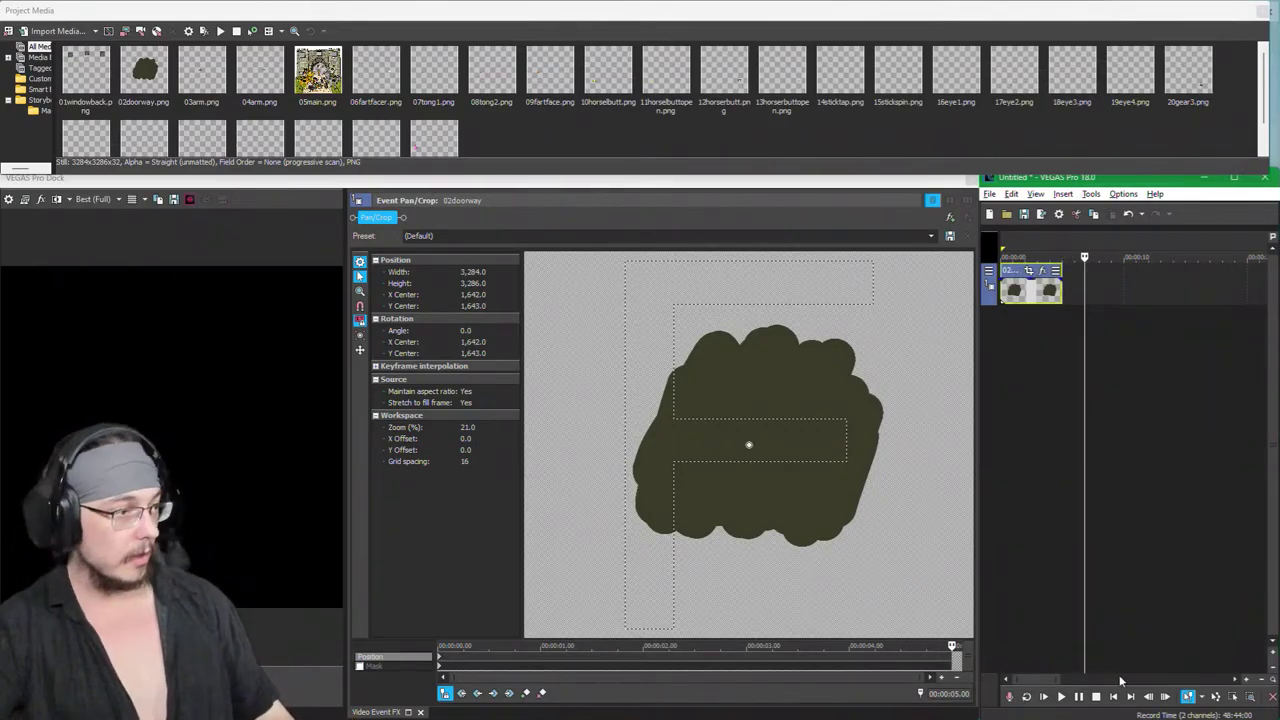
pyautogui.scroll(-4, 1165, 342)
pyautogui.scroll(3, 1150, 355)
pyautogui.scroll(4, 1110, 347)
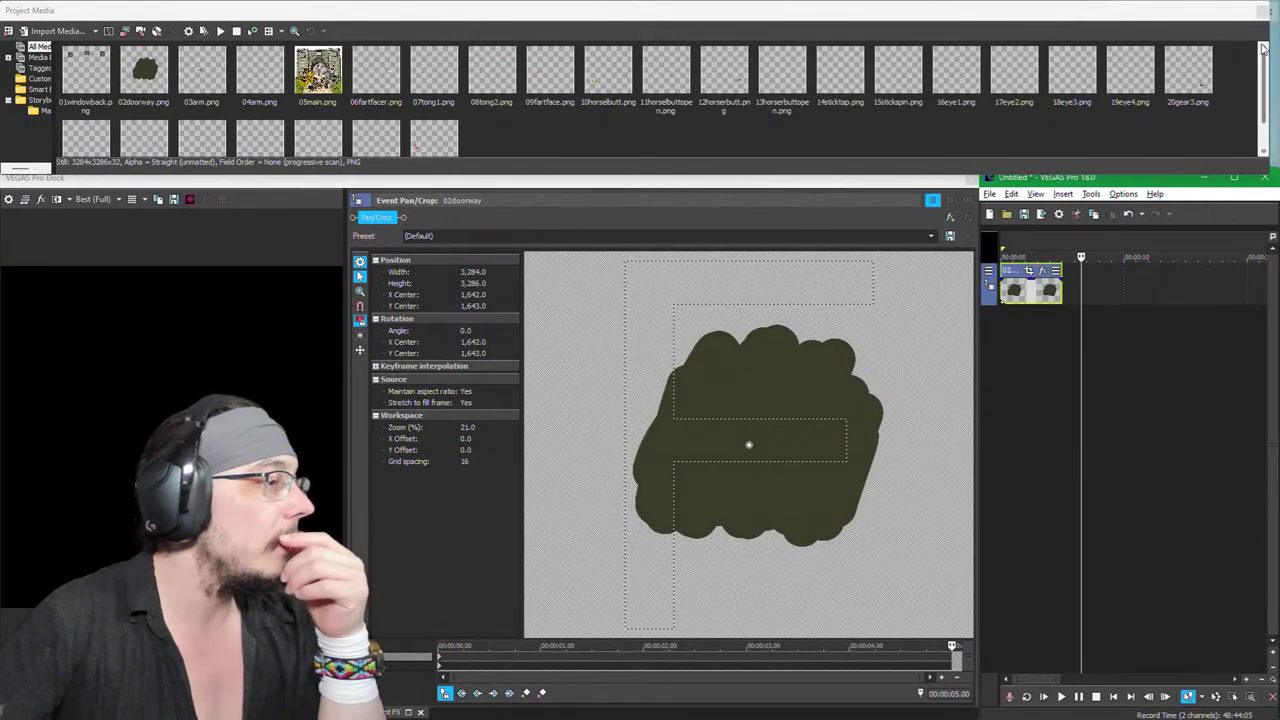
pyautogui.moveTo(1263, 42); pyautogui.dragTo(976, 54)
pyautogui.moveTo(1062, 168); pyautogui.dragTo(1078, 5)
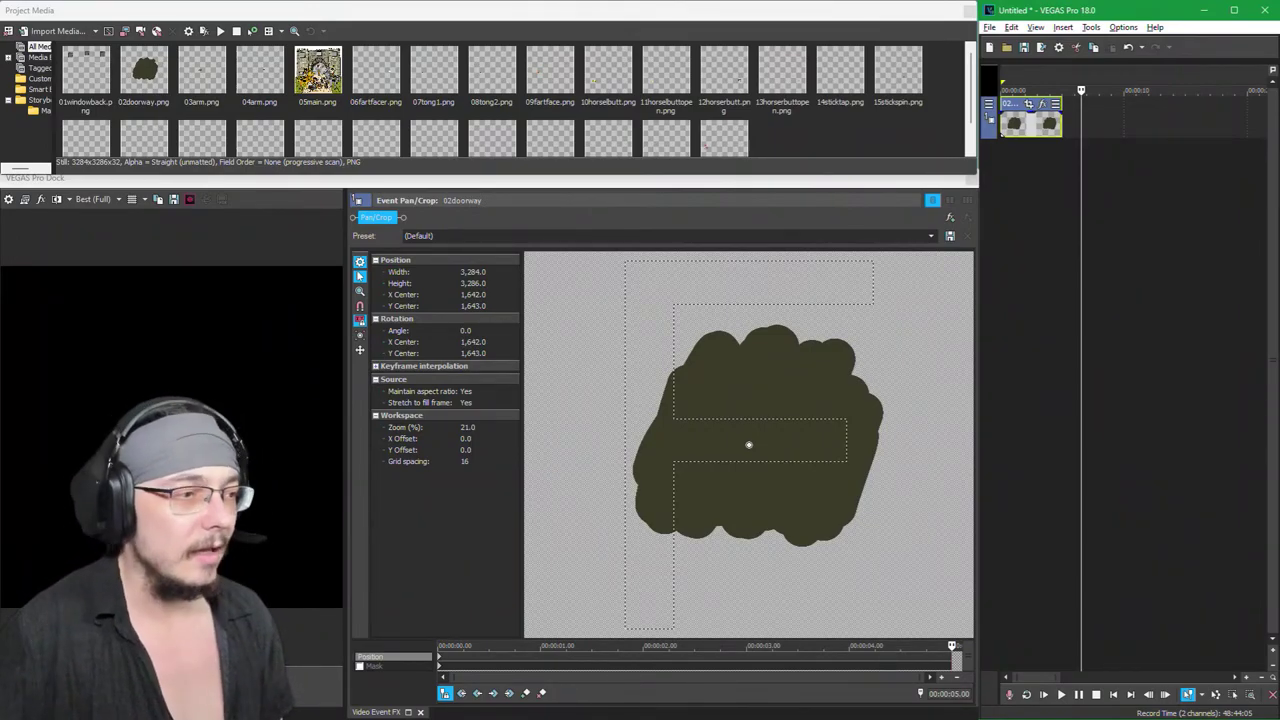
pyautogui.scroll(-5, 1072, 165)
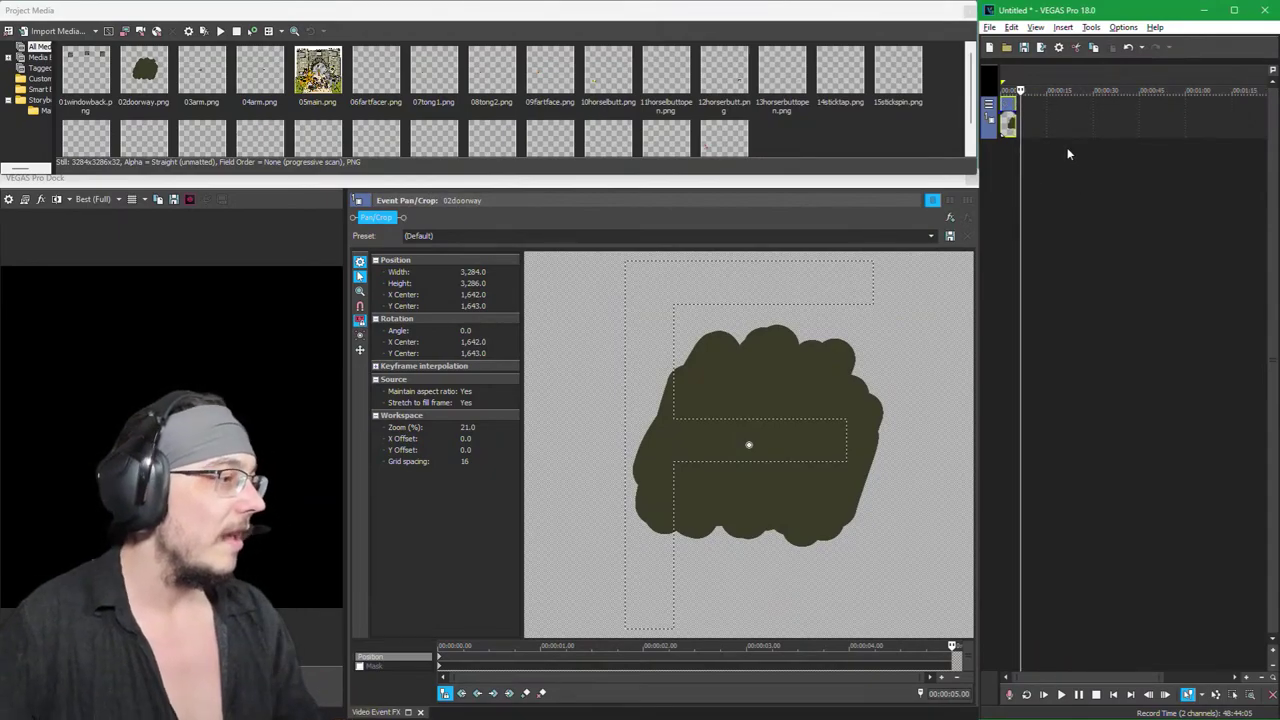
pyautogui.scroll(5, 1070, 142)
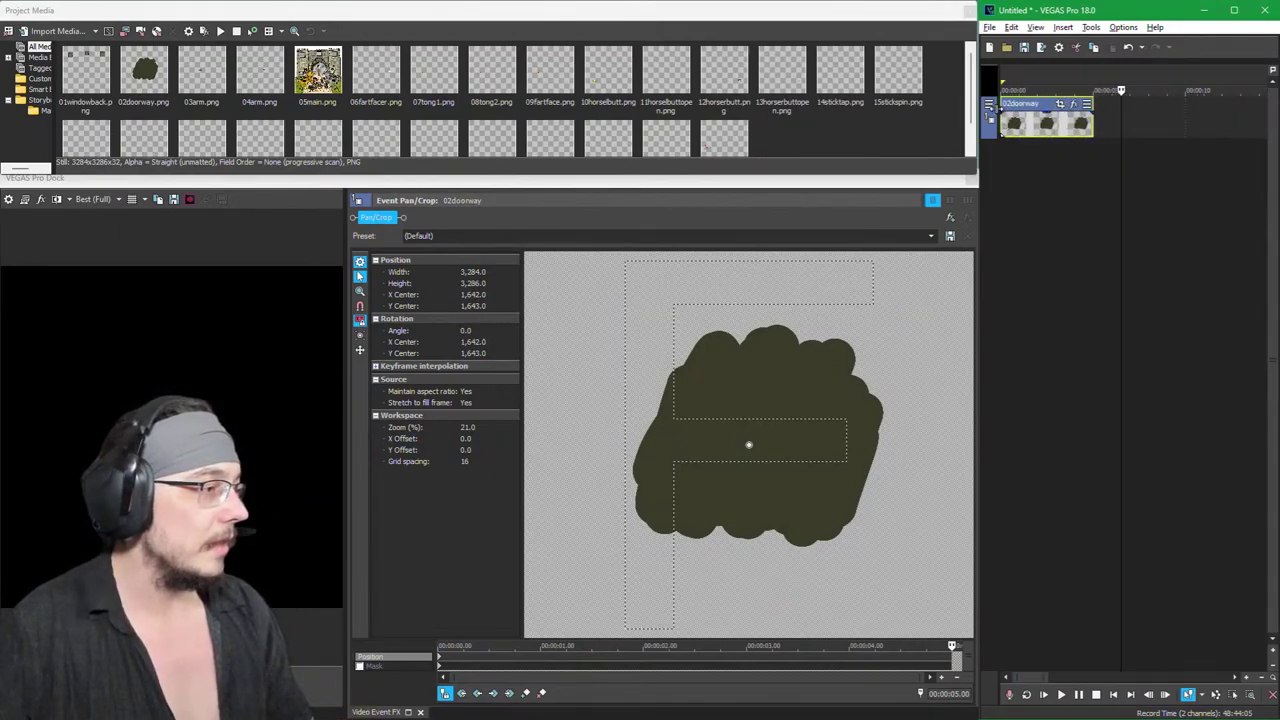
pyautogui.moveTo(998, 140); pyautogui.dragTo(1050, 115)
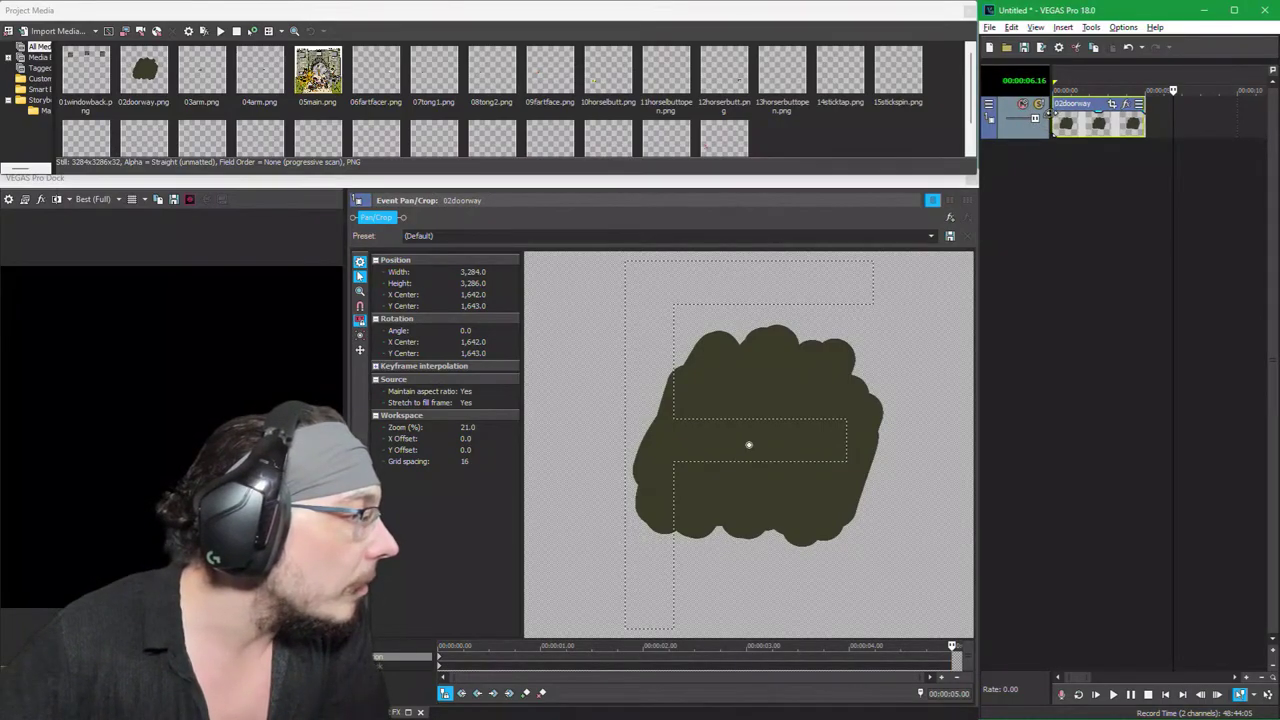
pyautogui.moveTo(1050, 117); pyautogui.dragTo(1040, 120)
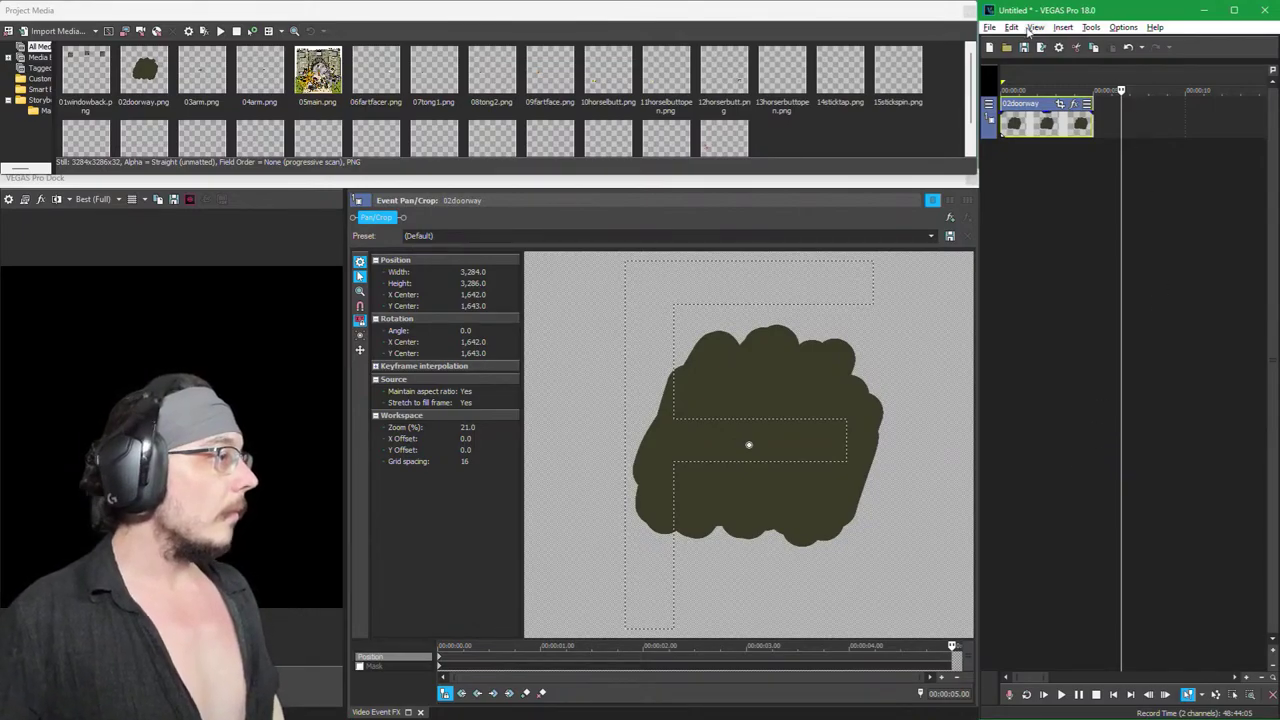
# Step: Save the current window arrangement as a new layout named animatinos in shortcut slot 3
pyautogui.click(1094, 28)
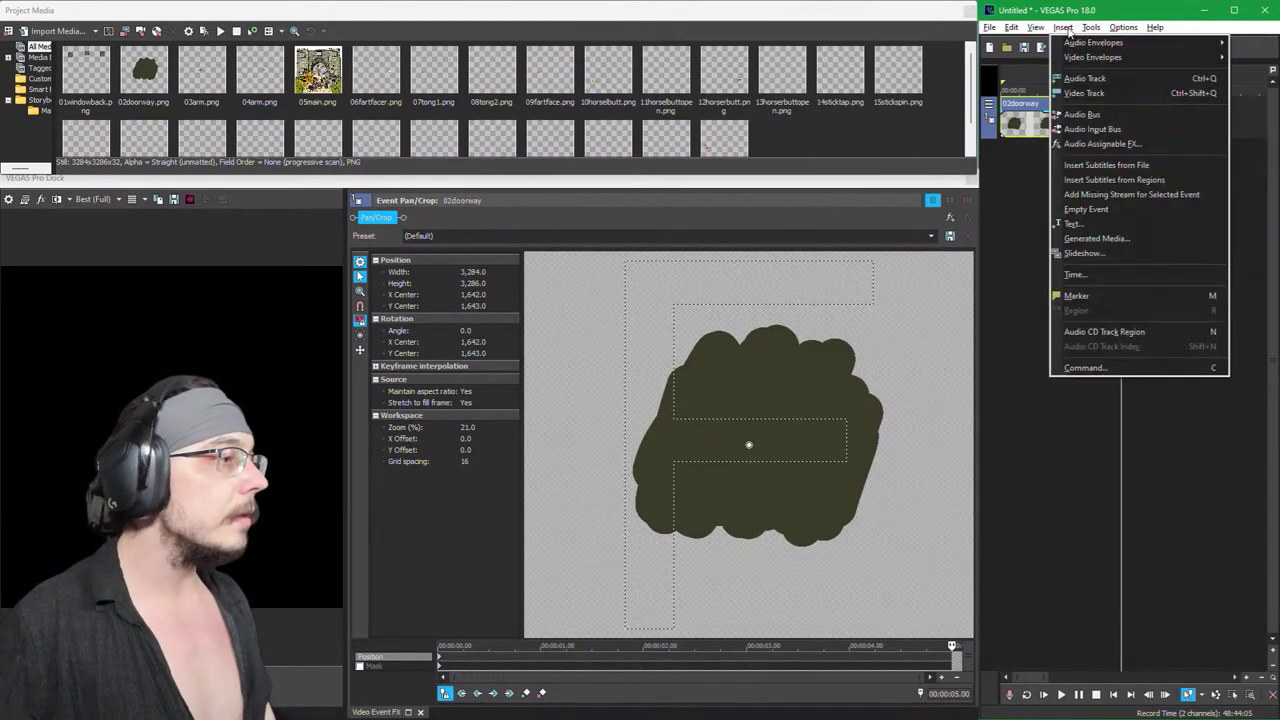
pyautogui.moveTo(1040, 28)
pyautogui.moveTo(1070, 80)
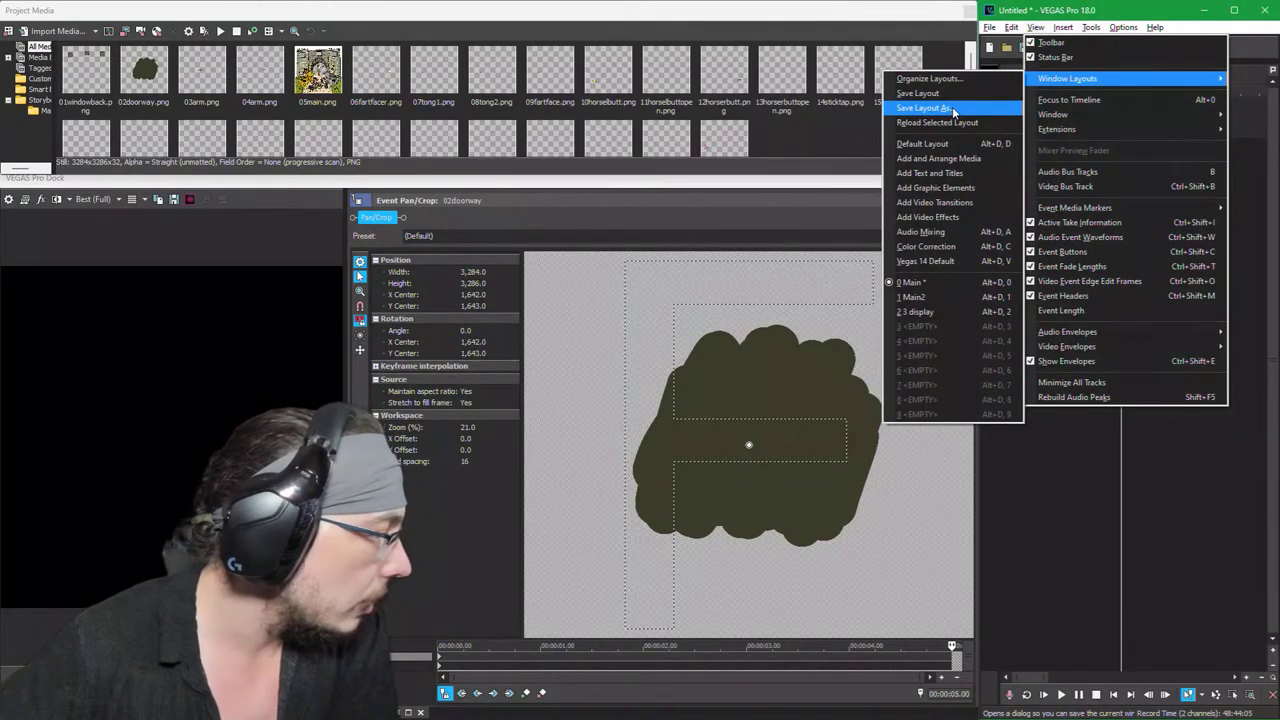
pyautogui.click(953, 110)
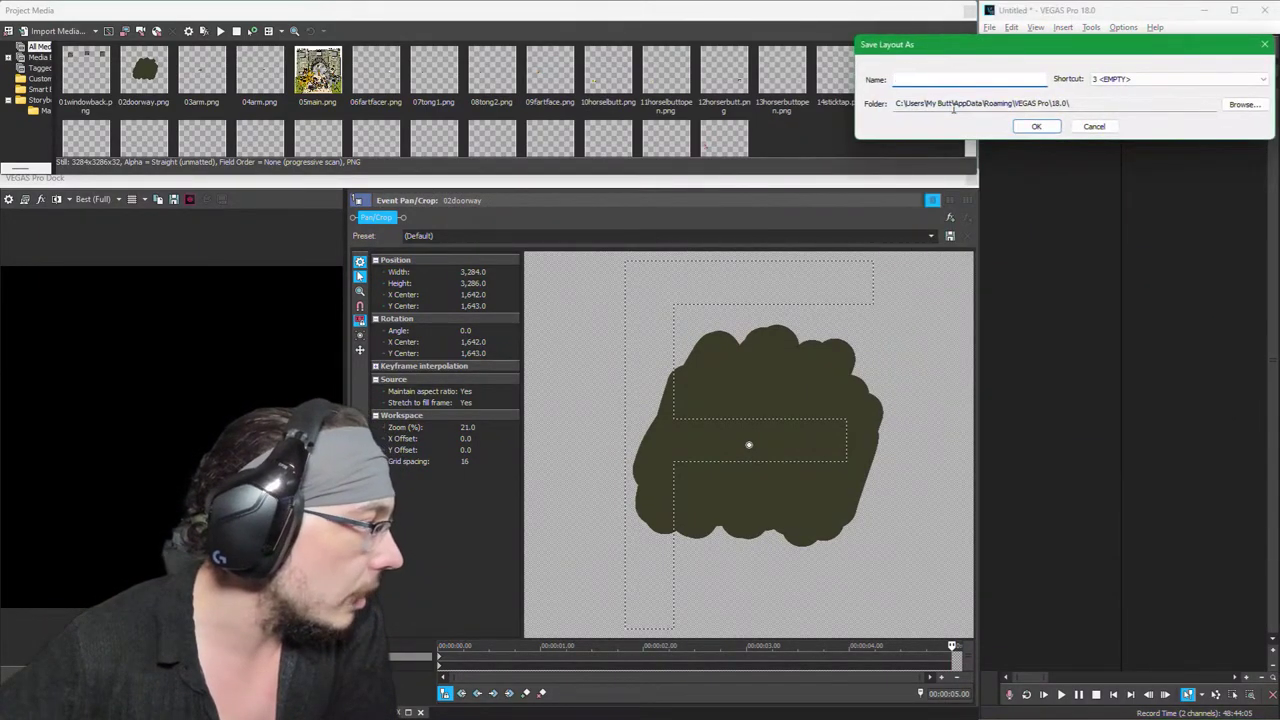
pyautogui.write('ani')
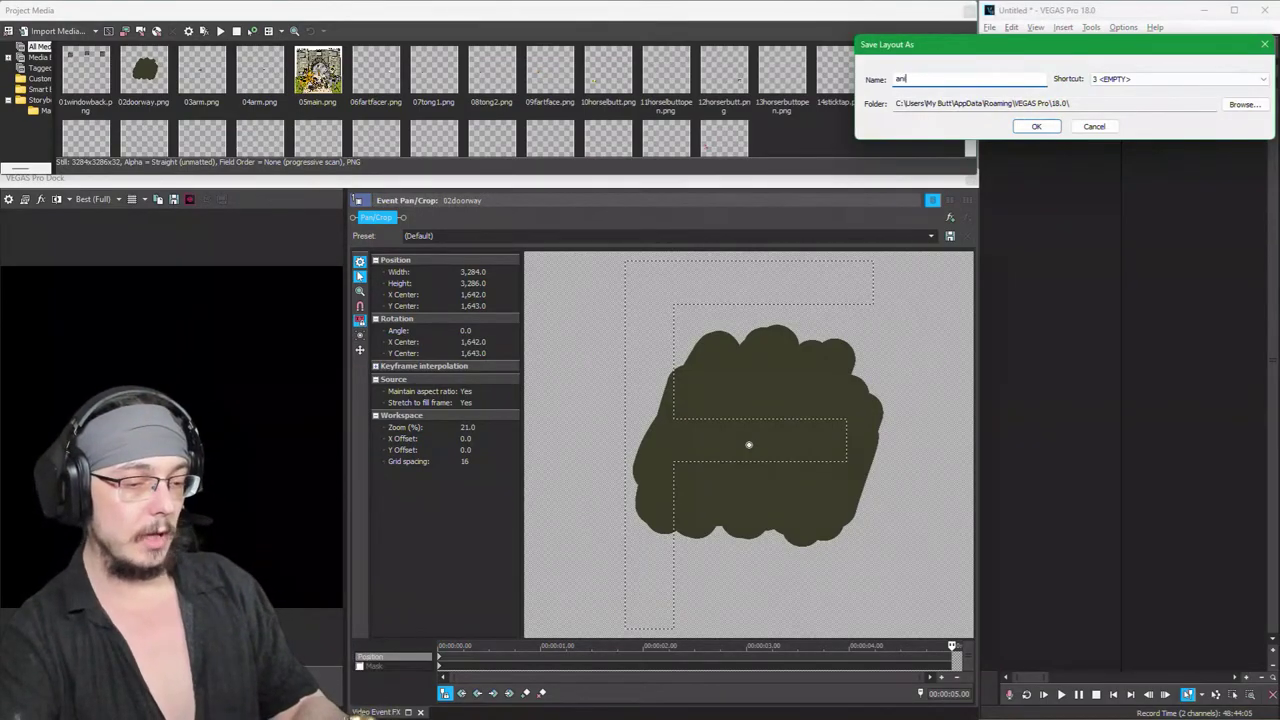
pyautogui.write('matinos')
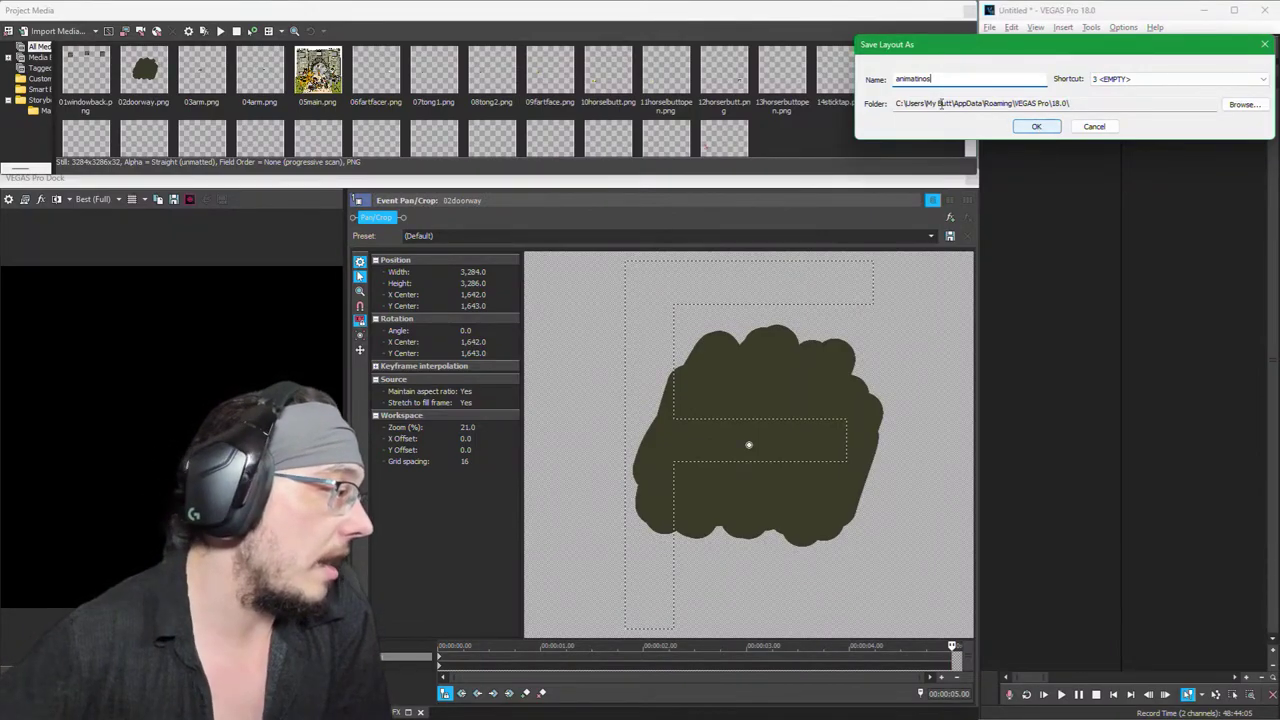
pyautogui.click(1036, 126)
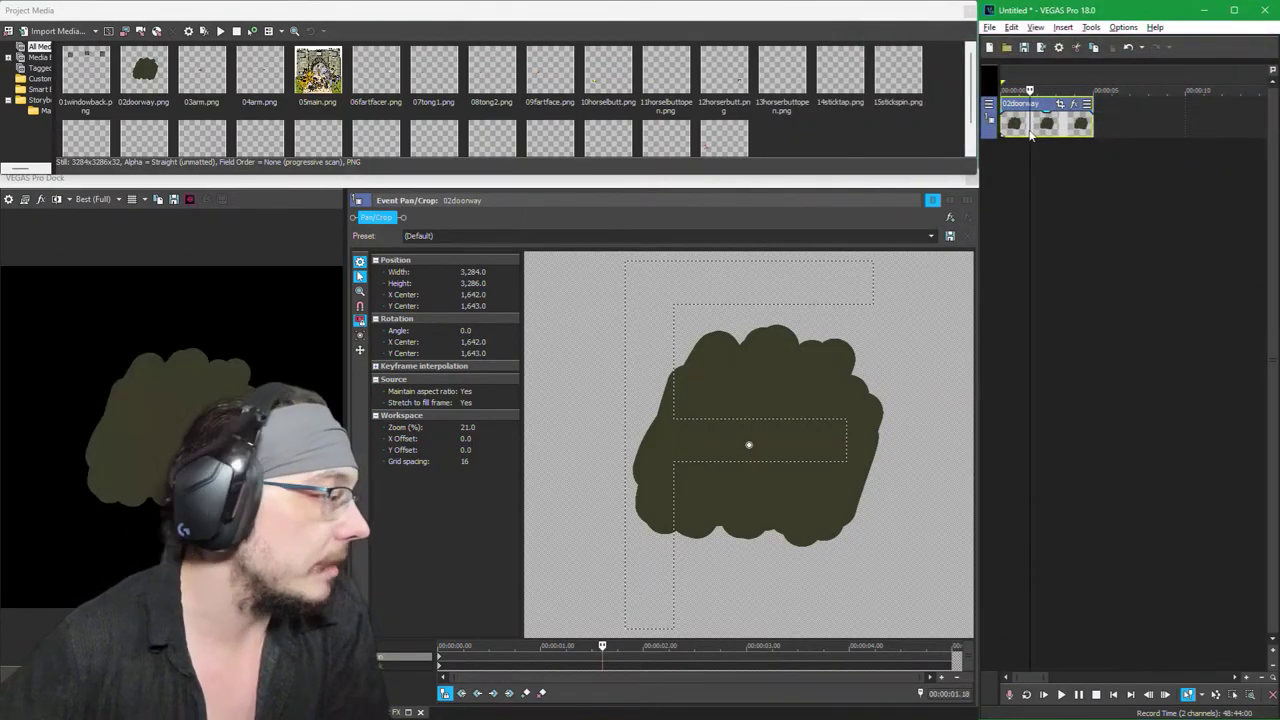
# Step: Delete the 02doorway clip from the timeline and raise the Video Preview window against the Project Media window
pyautogui.press('Delete')
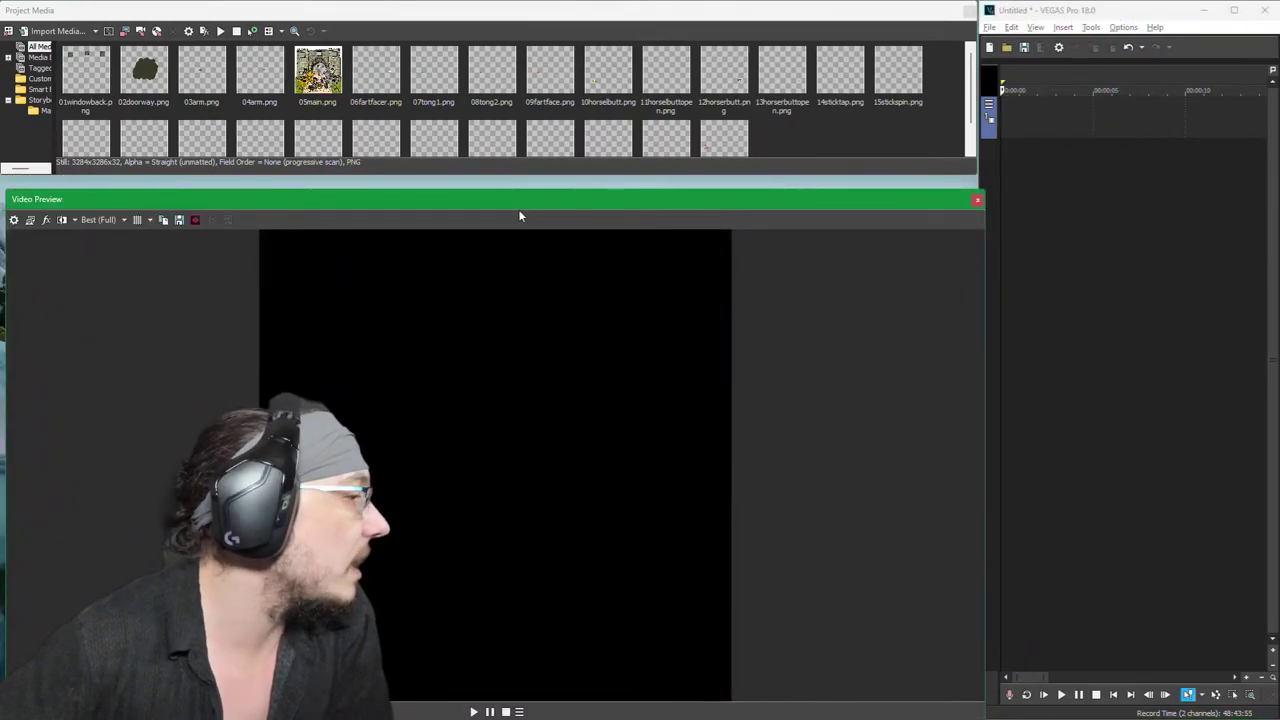
pyautogui.moveTo(521, 200); pyautogui.dragTo(517, 173)
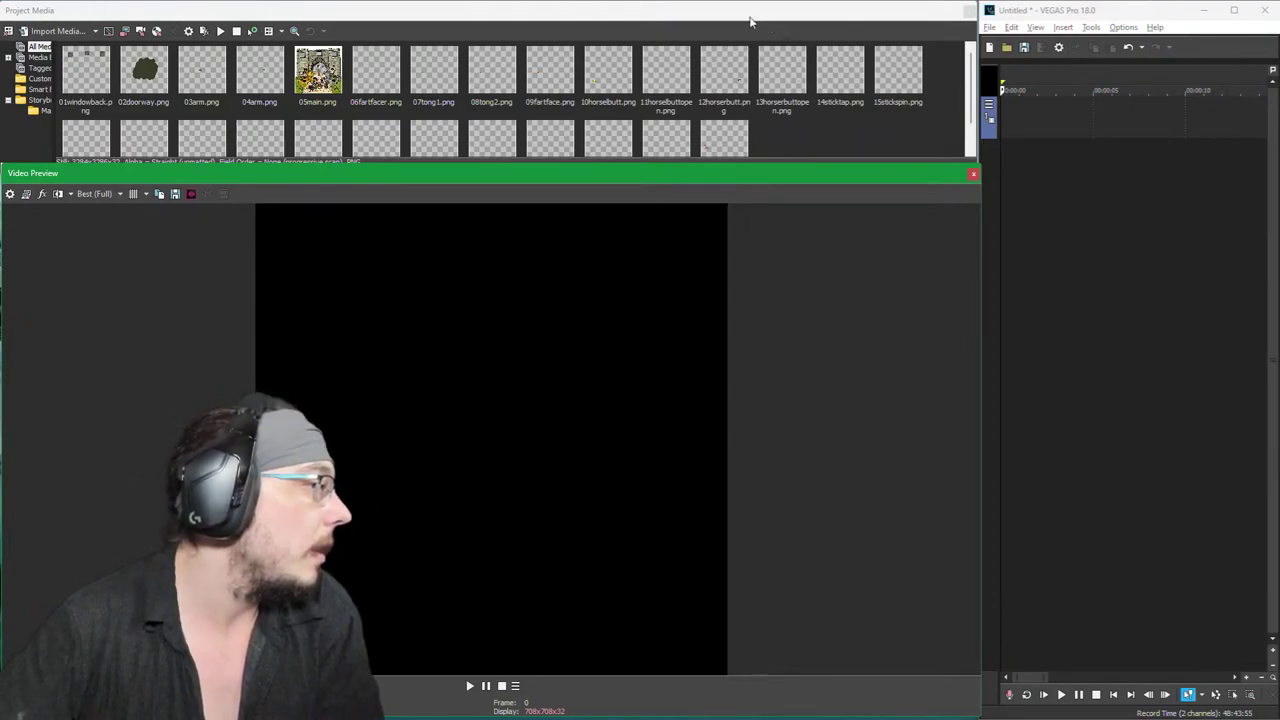
# Step: Test the dock by placing 01windowback.png at the timeline start and opening its Pan/Crop settings, and delete the clip
pyautogui.moveTo(86, 108); pyautogui.dragTo(1004, 122)
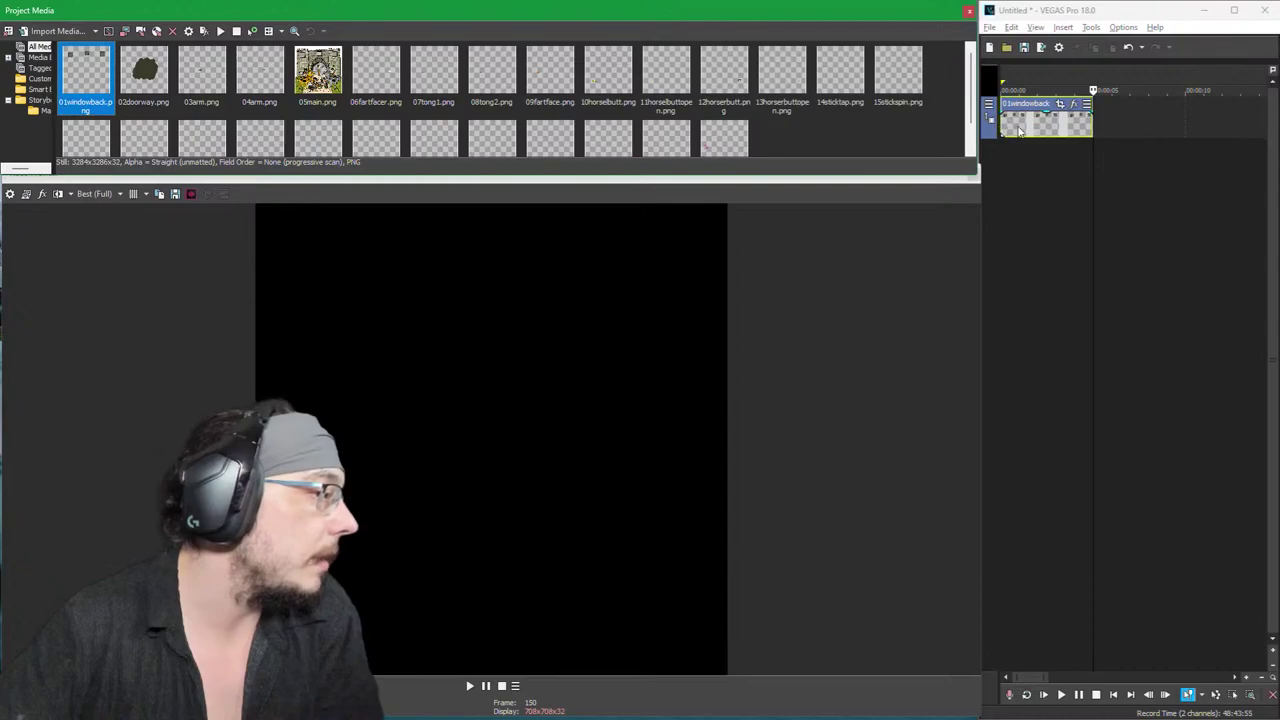
pyautogui.click(1060, 106)
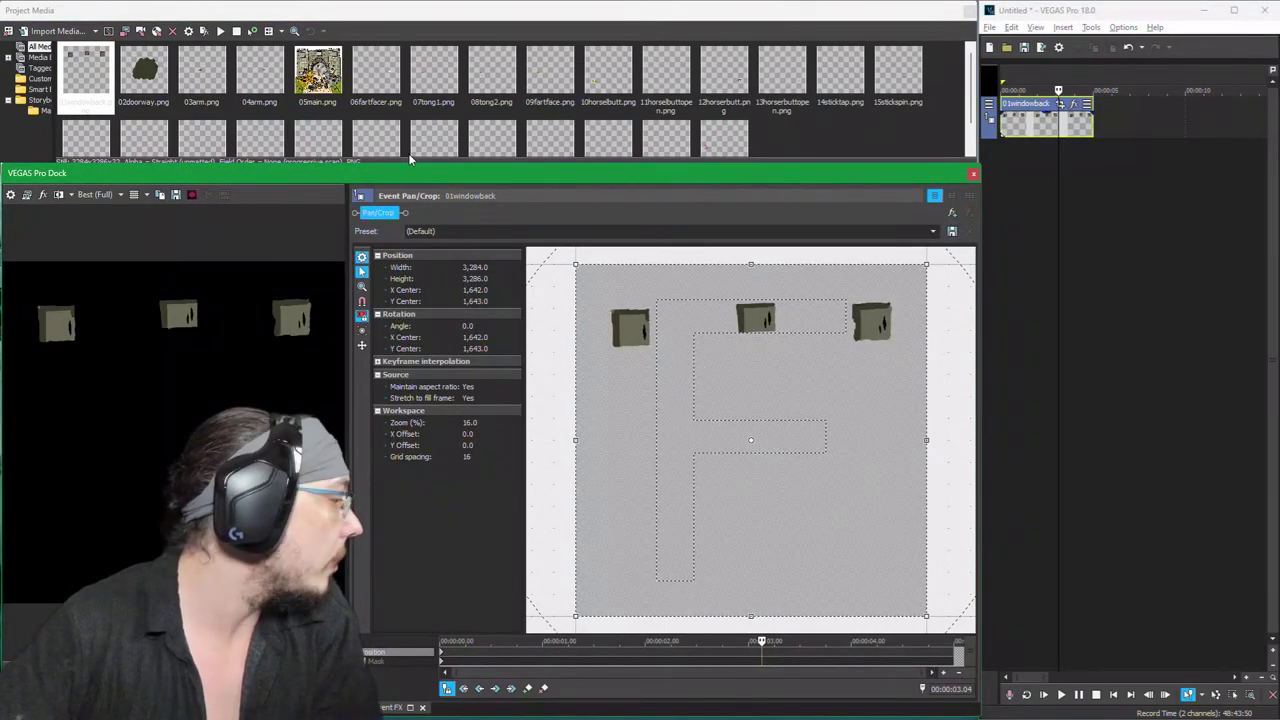
pyautogui.moveTo(418, 174); pyautogui.dragTo(417, 173)
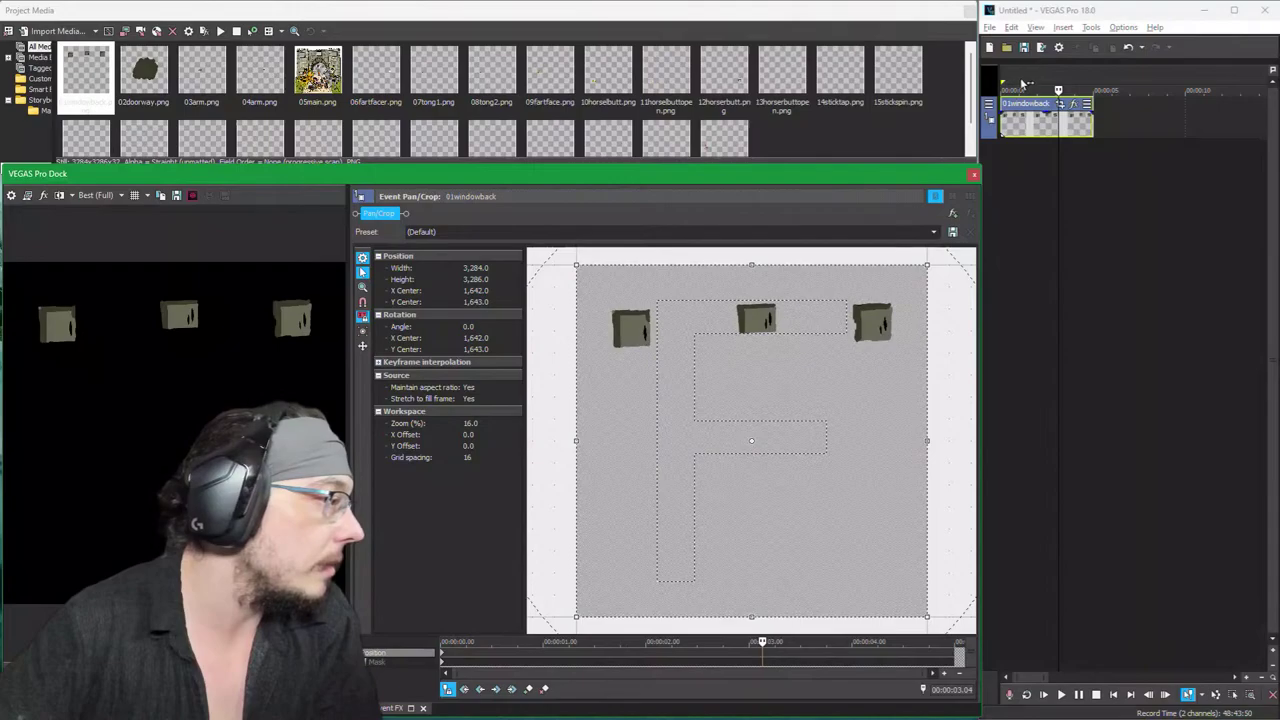
pyautogui.moveTo(1000, 110); pyautogui.dragTo(555, 514)
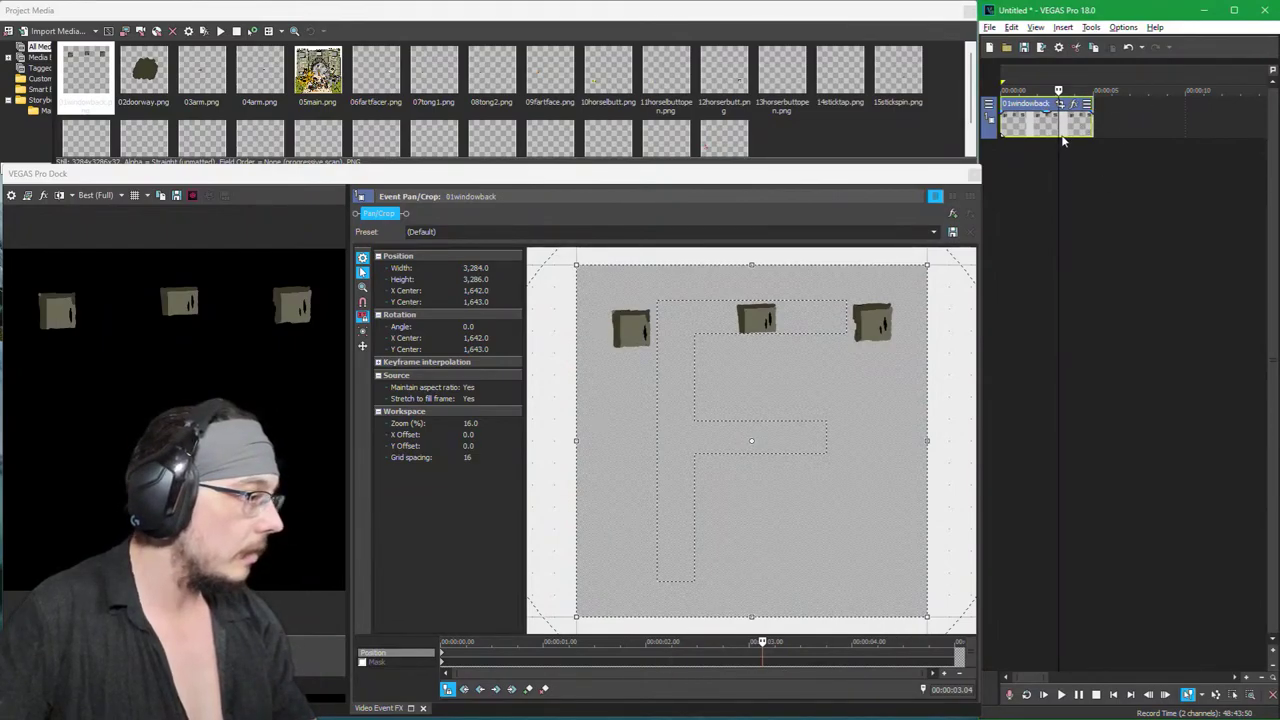
pyautogui.press('Delete')
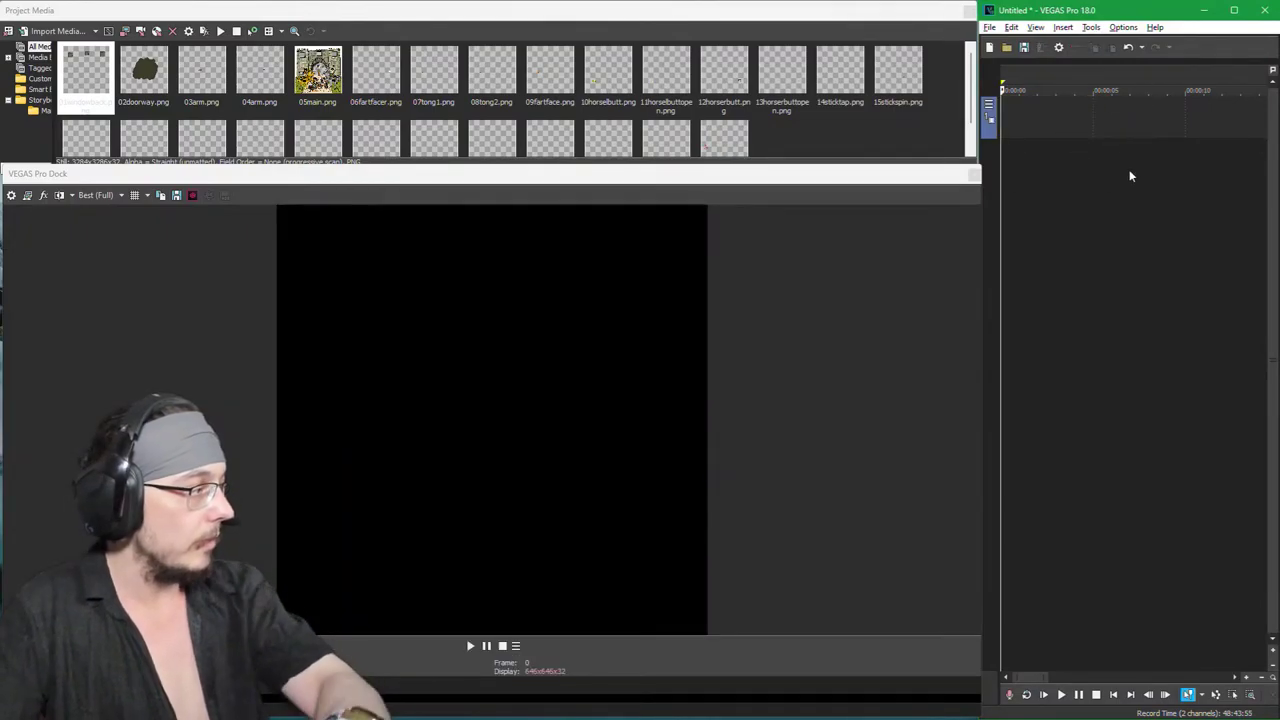
# Step: Seat the dock just beneath the Project Media window and save the arrangement over the existing animatinos layout
pyautogui.click(84, 182)
pyautogui.moveTo(84, 182); pyautogui.dragTo(80, 186)
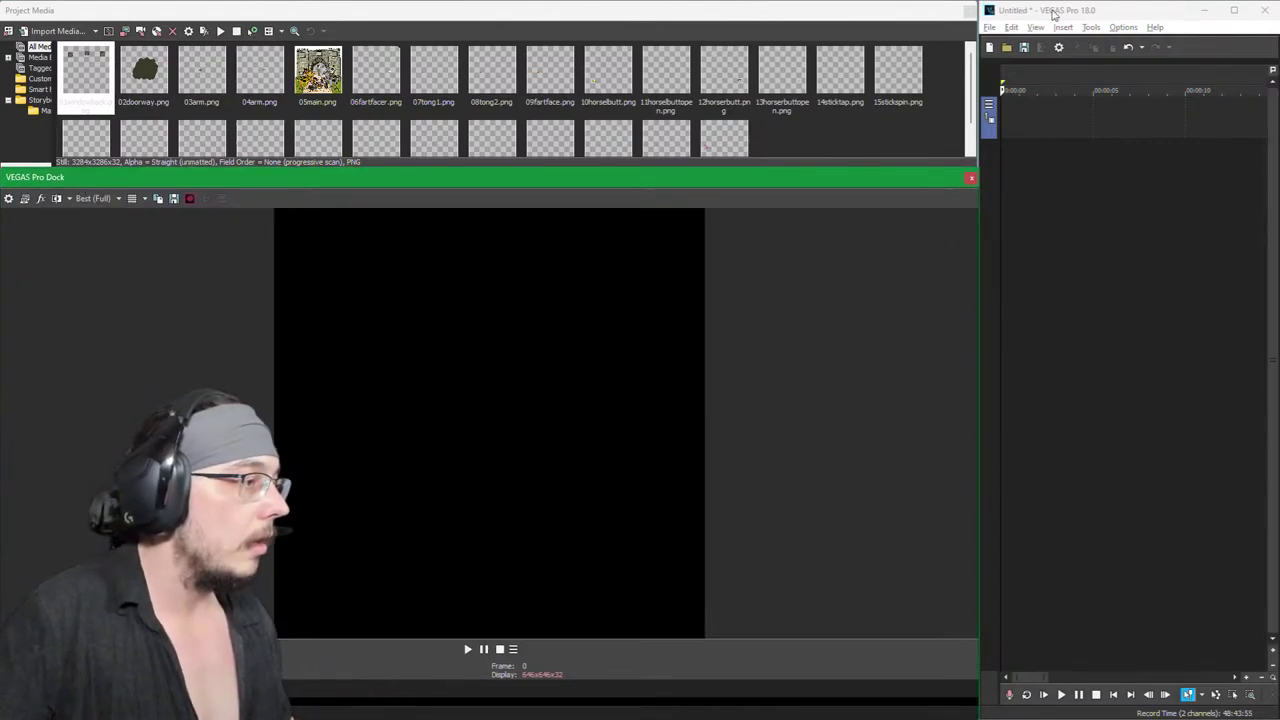
pyautogui.click(1036, 27)
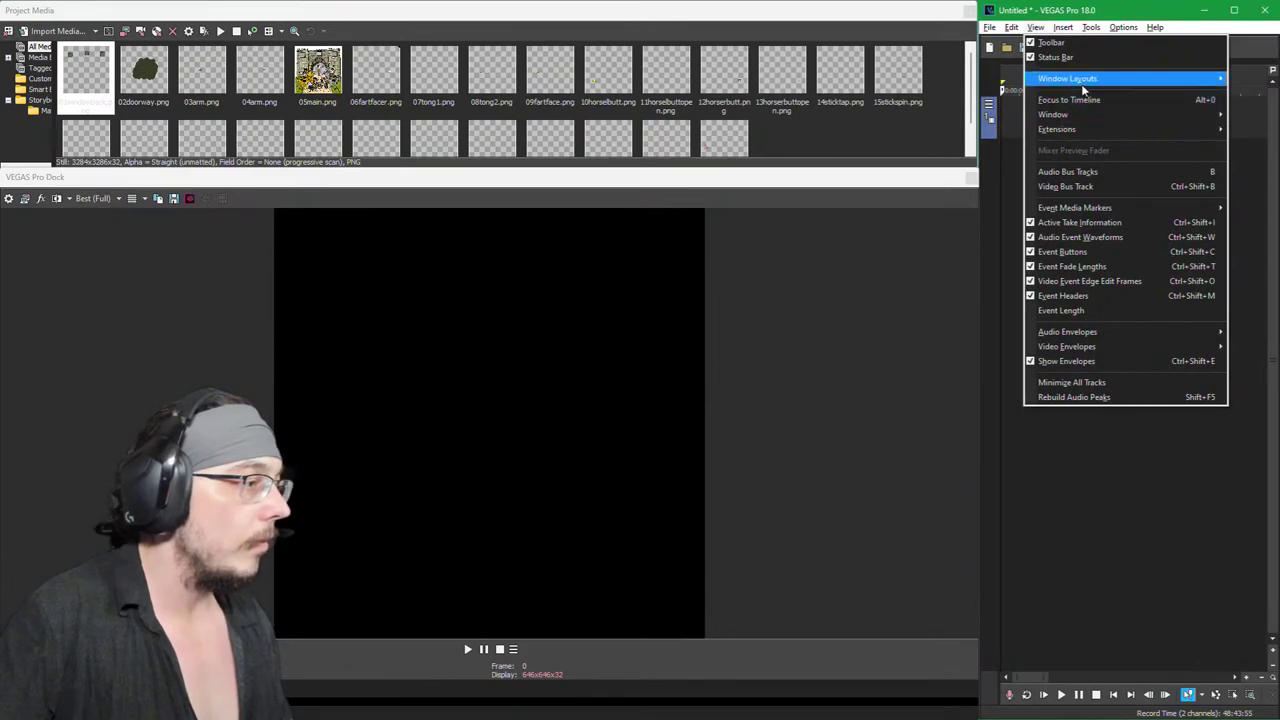
pyautogui.moveTo(1066, 78)
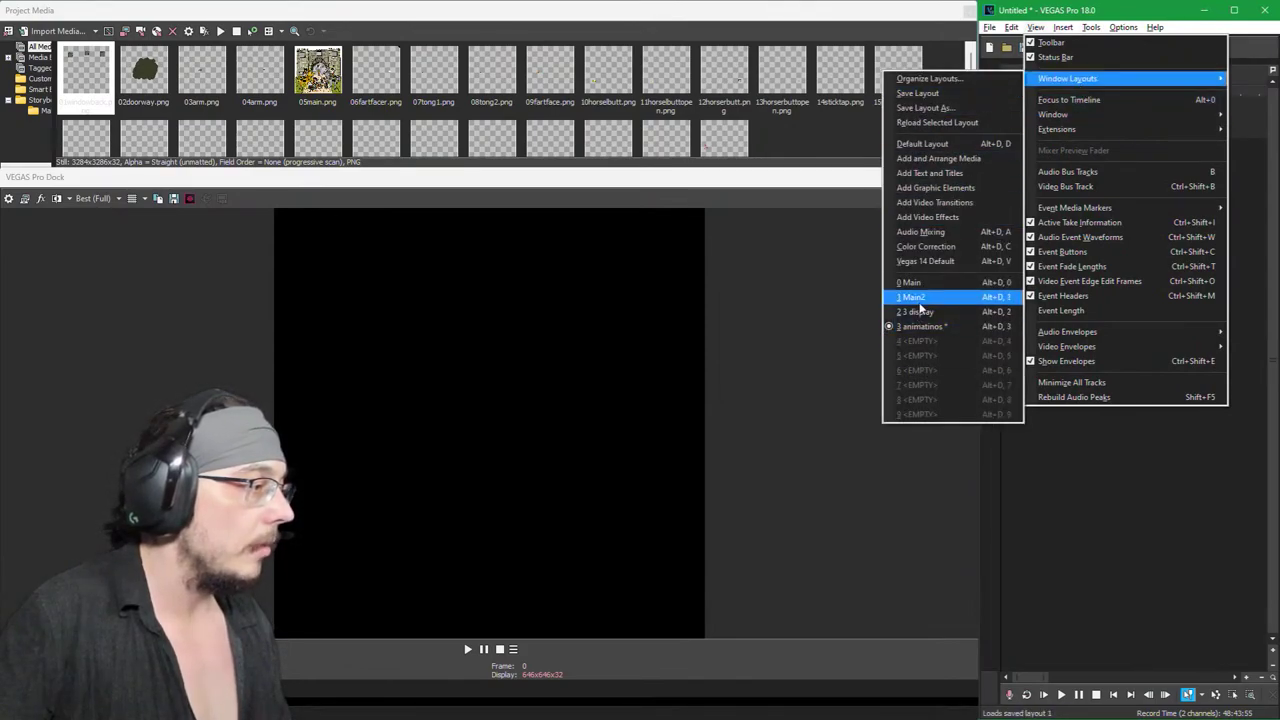
pyautogui.click(931, 94)
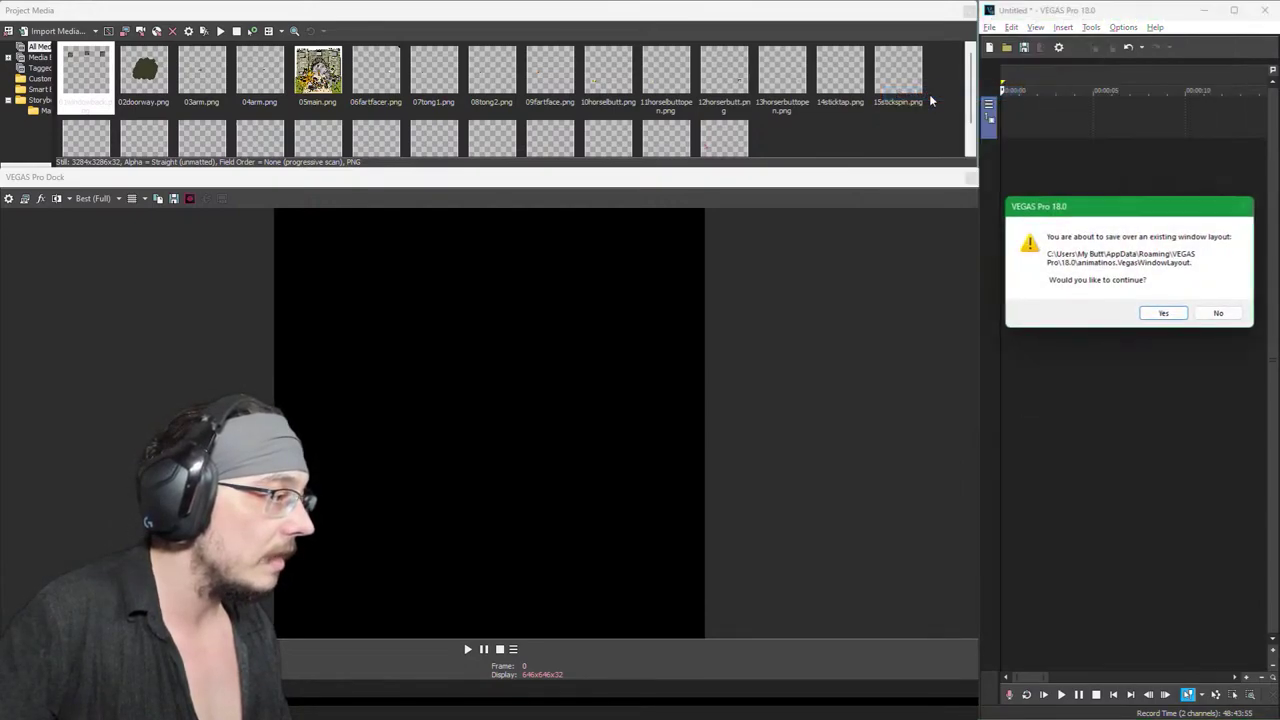
pyautogui.click(1165, 316)
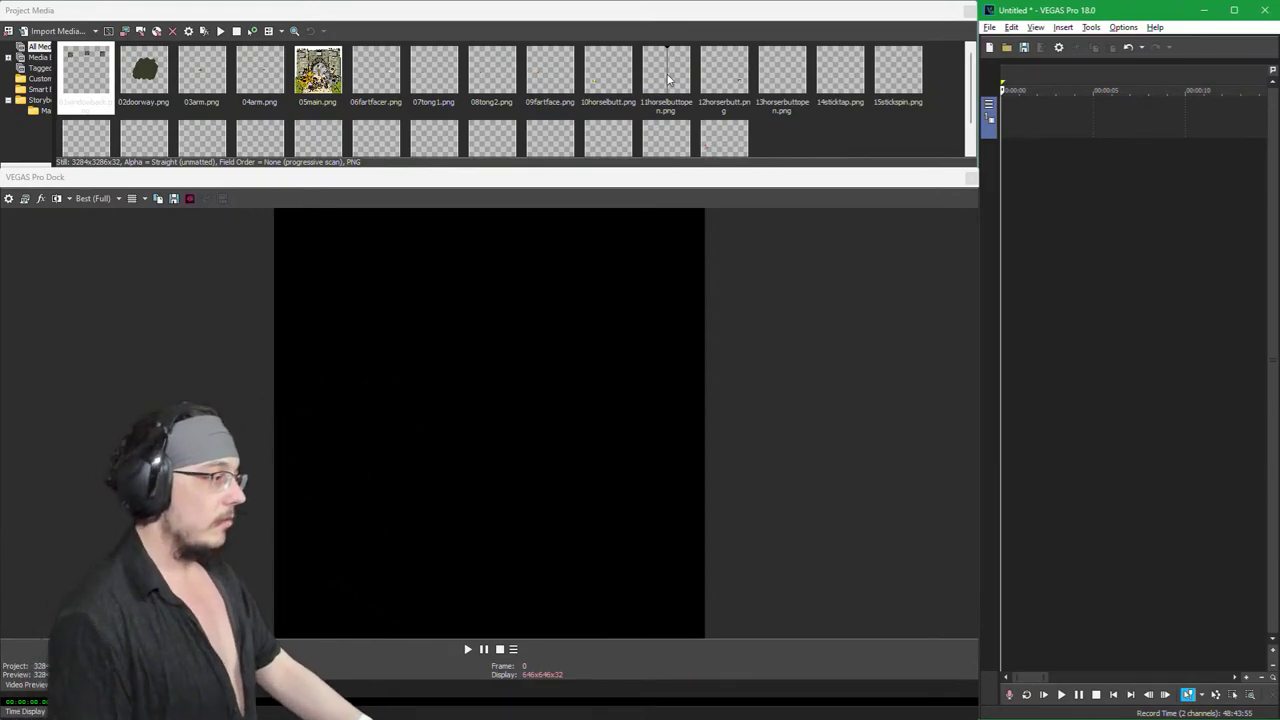
pyautogui.moveTo(500, 177)
pyautogui.mouseDown()
pyautogui.moveTo(500, 277)
pyautogui.moveTo(500, 183)
pyautogui.mouseUp()
pyautogui.click(86, 75)
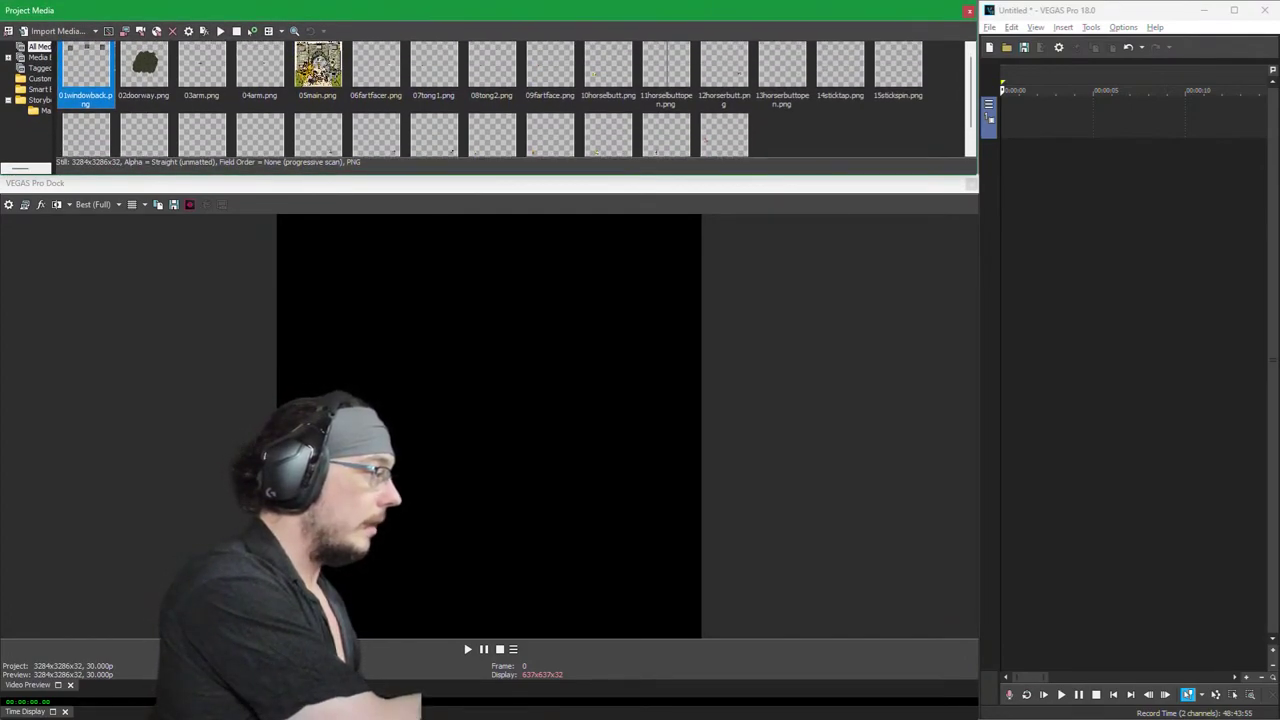
pyautogui.moveTo(86, 75); pyautogui.dragTo(1015, 117)
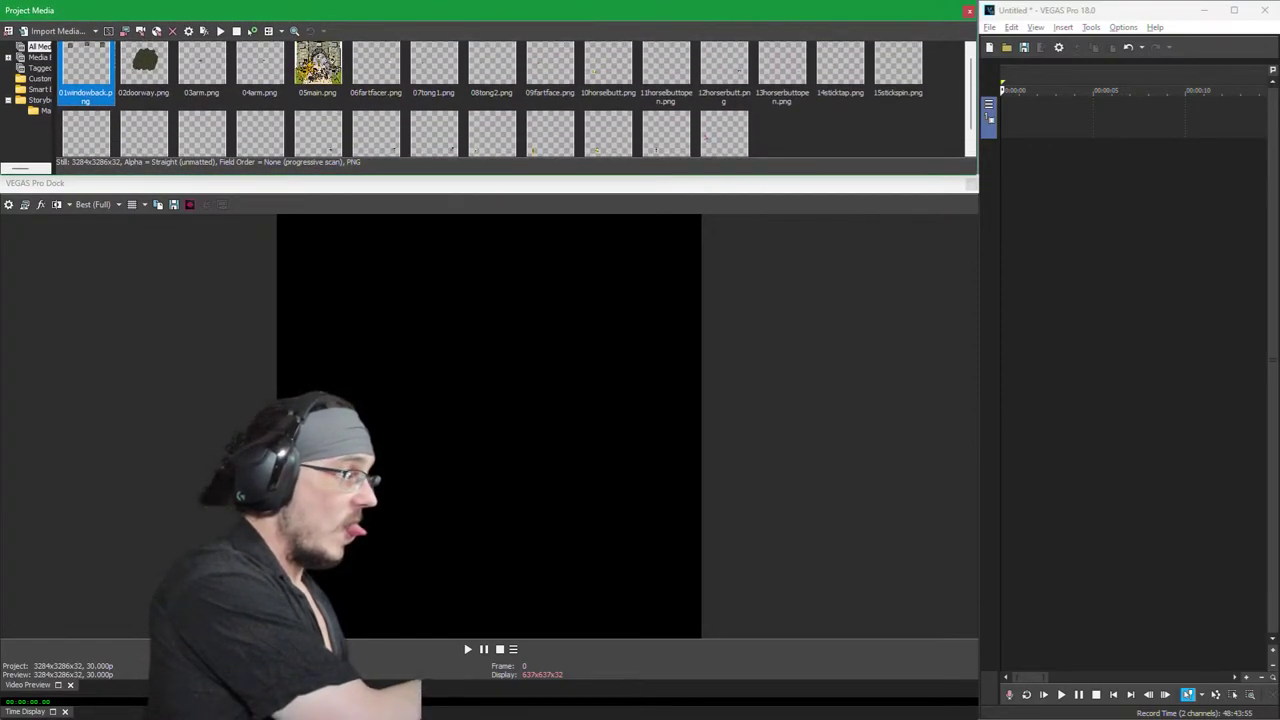
pyautogui.moveTo(1132, 162); pyautogui.dragTo(1022, 122)
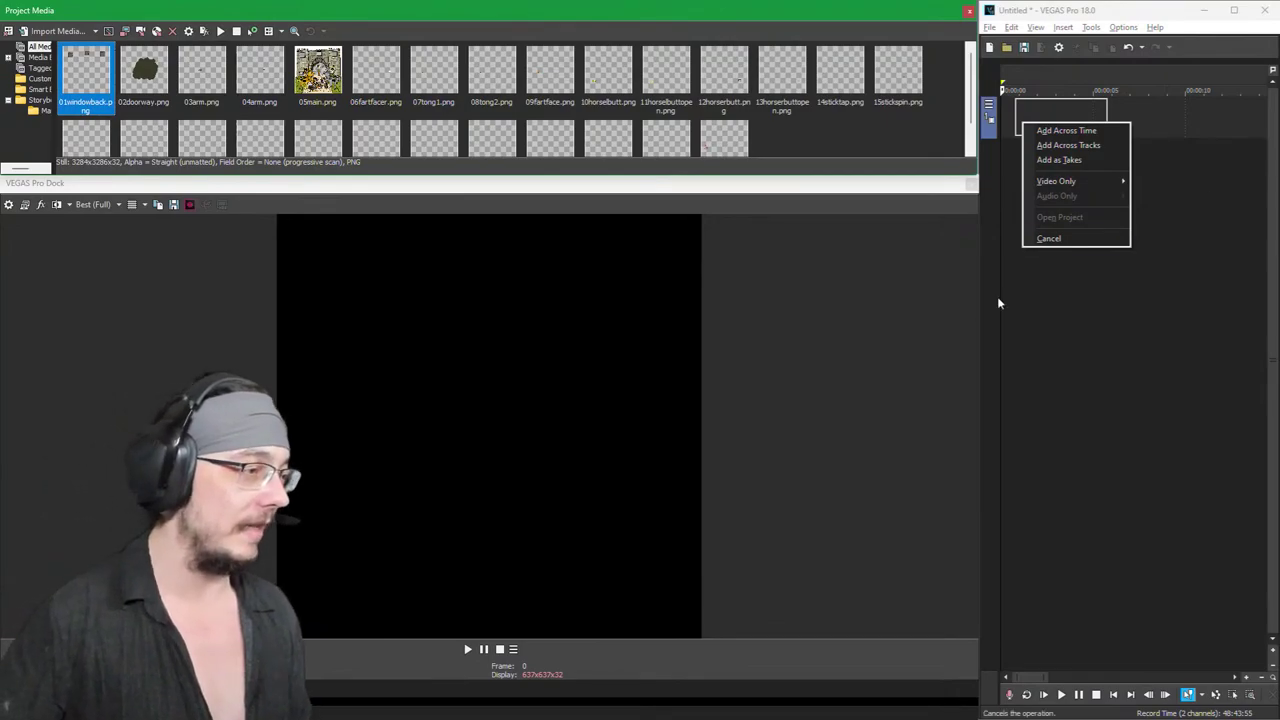
pyautogui.click(1168, 466)
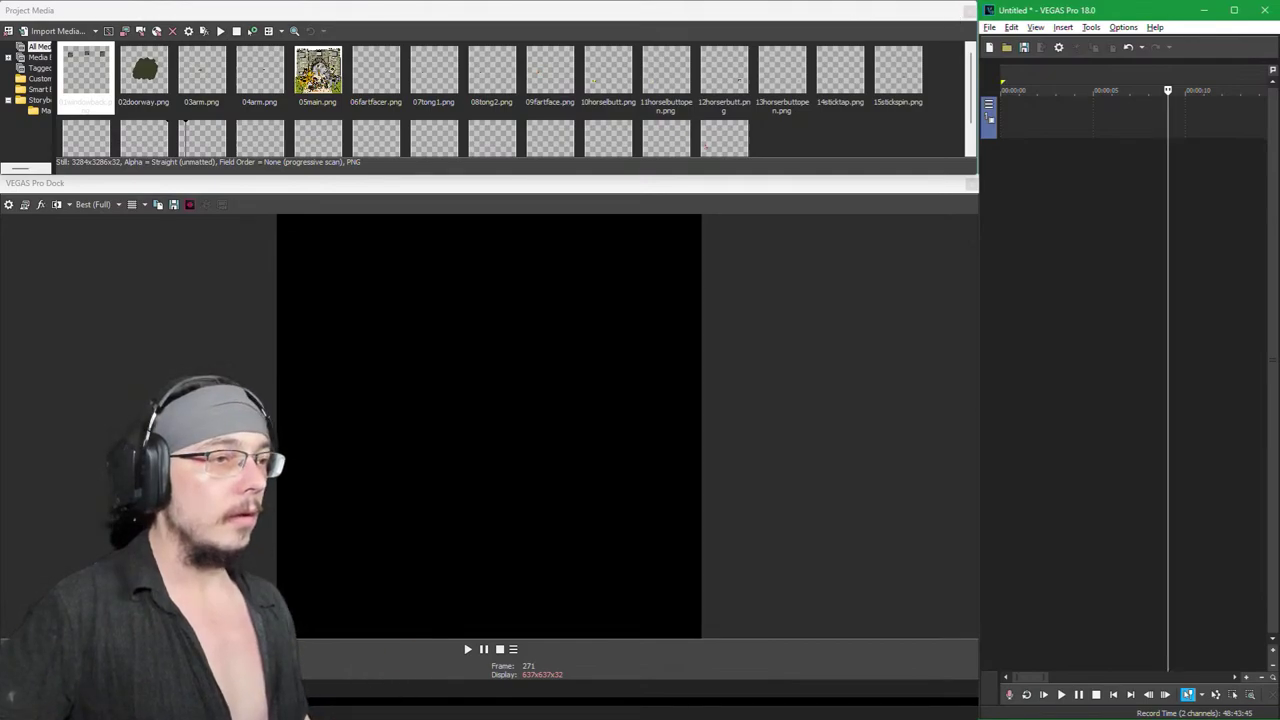
pyautogui.click(1050, 193)
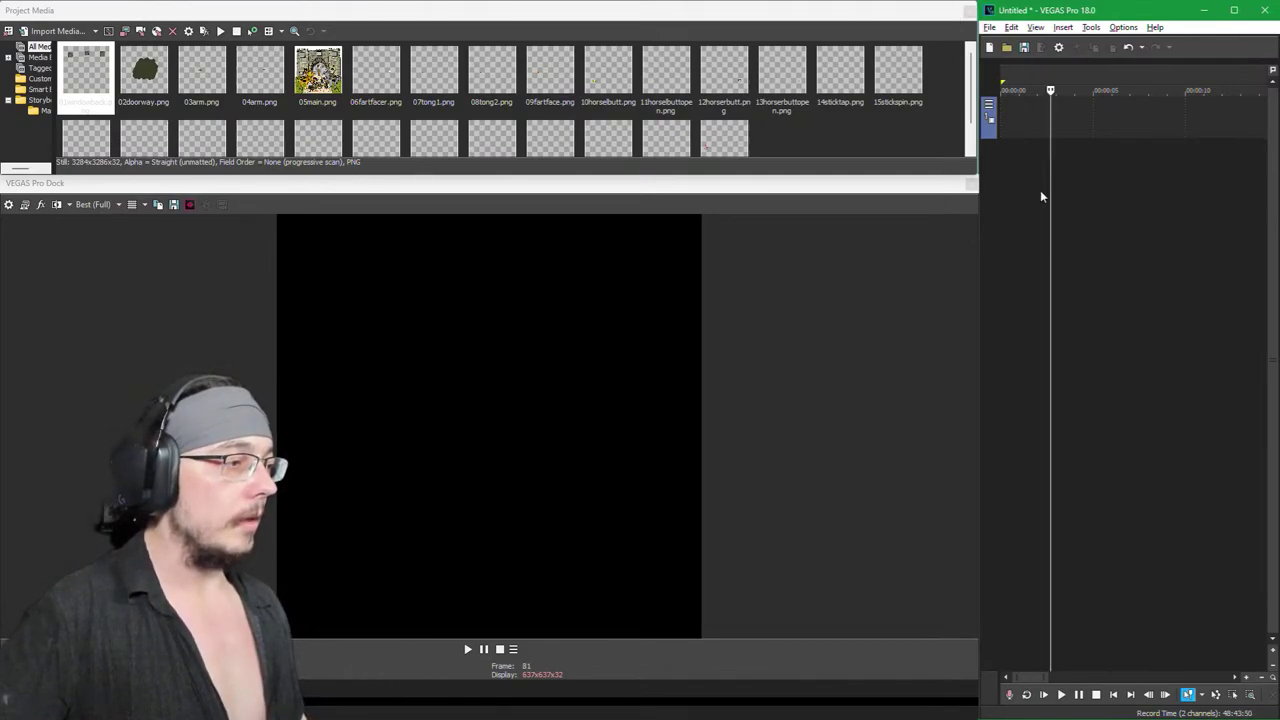
pyautogui.click(1026, 240)
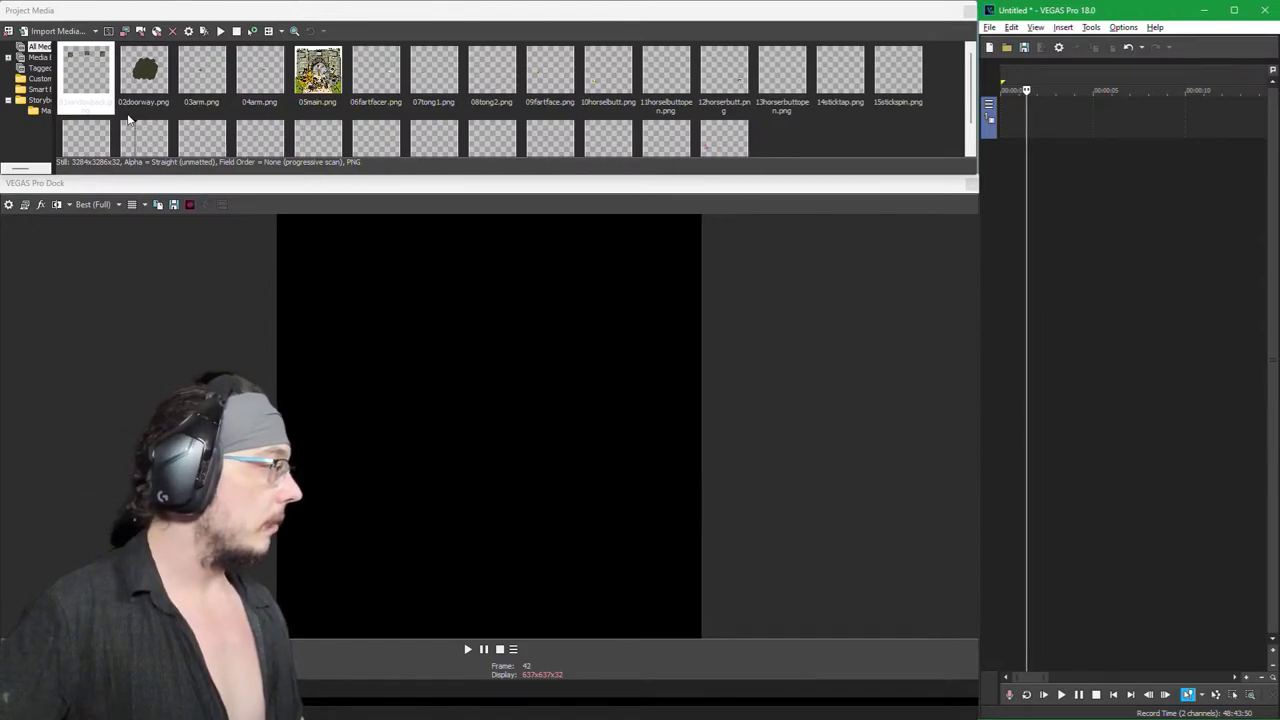
# Step: Place 01windowback.png and 02doorway.png on two separate tracks, both clips starting at the beginning of the timeline
pyautogui.click(95, 111)
pyautogui.moveTo(1000, 140); pyautogui.dragTo(1001, 140)
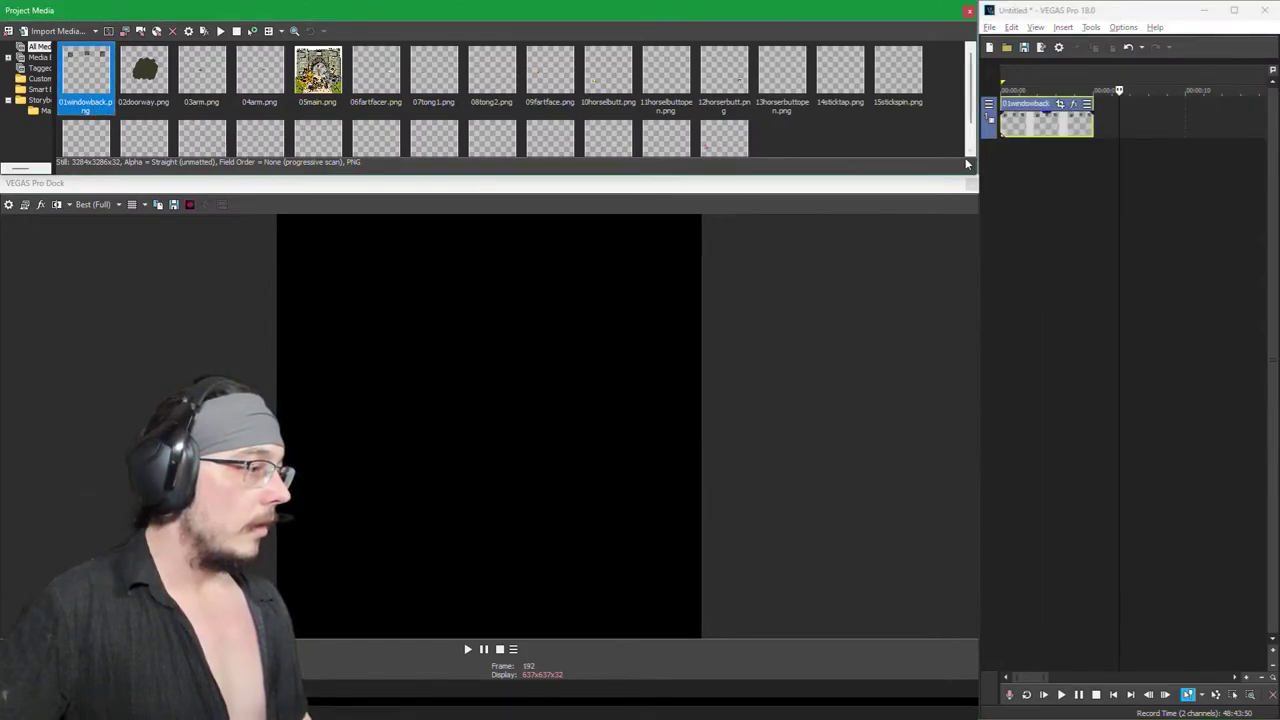
pyautogui.moveTo(124, 106); pyautogui.dragTo(998, 172)
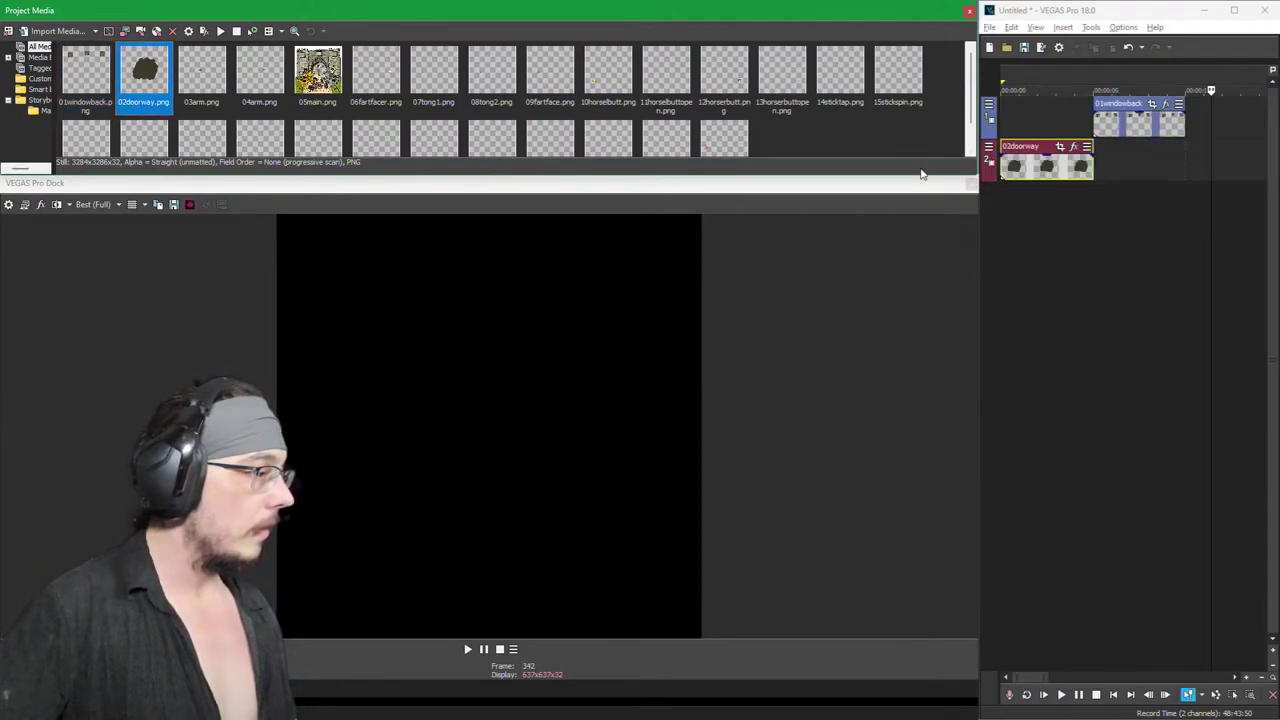
pyautogui.moveTo(1103, 118); pyautogui.dragTo(995, 133)
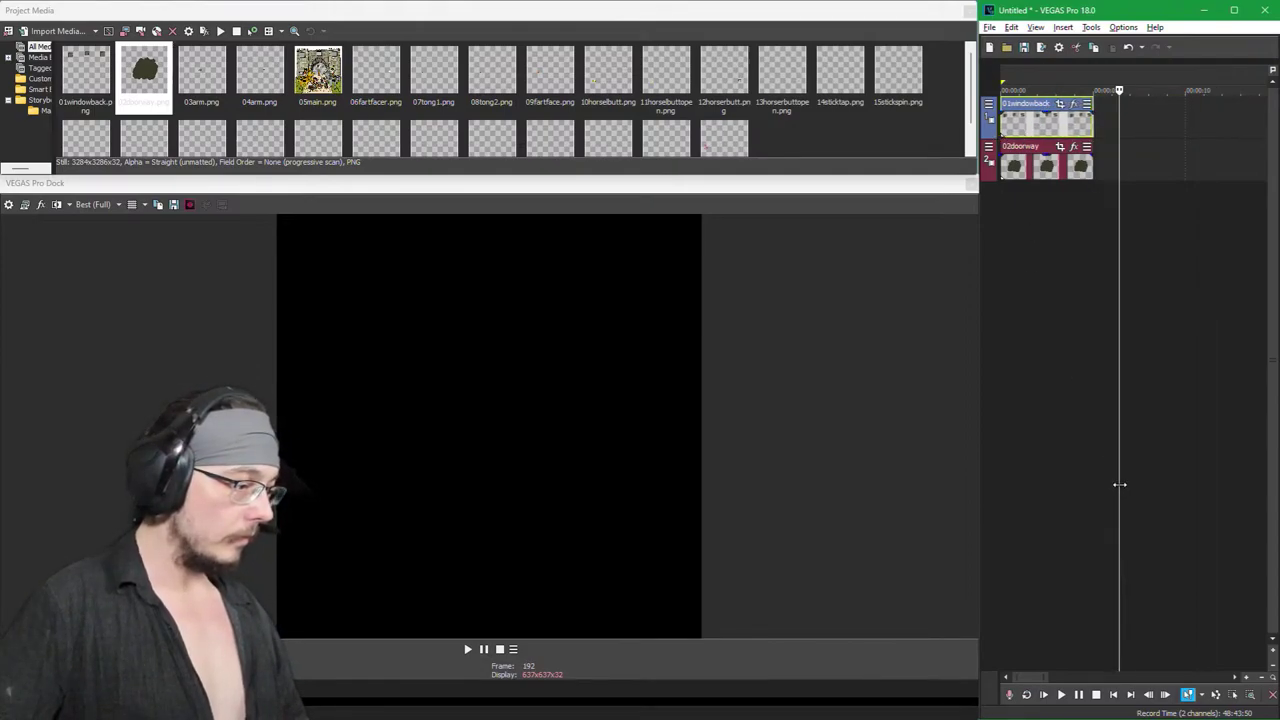
pyautogui.moveTo(1065, 176)
pyautogui.mouseDown()
pyautogui.moveTo(1151, 182)
pyautogui.moveTo(1065, 176)
pyautogui.mouseUp()
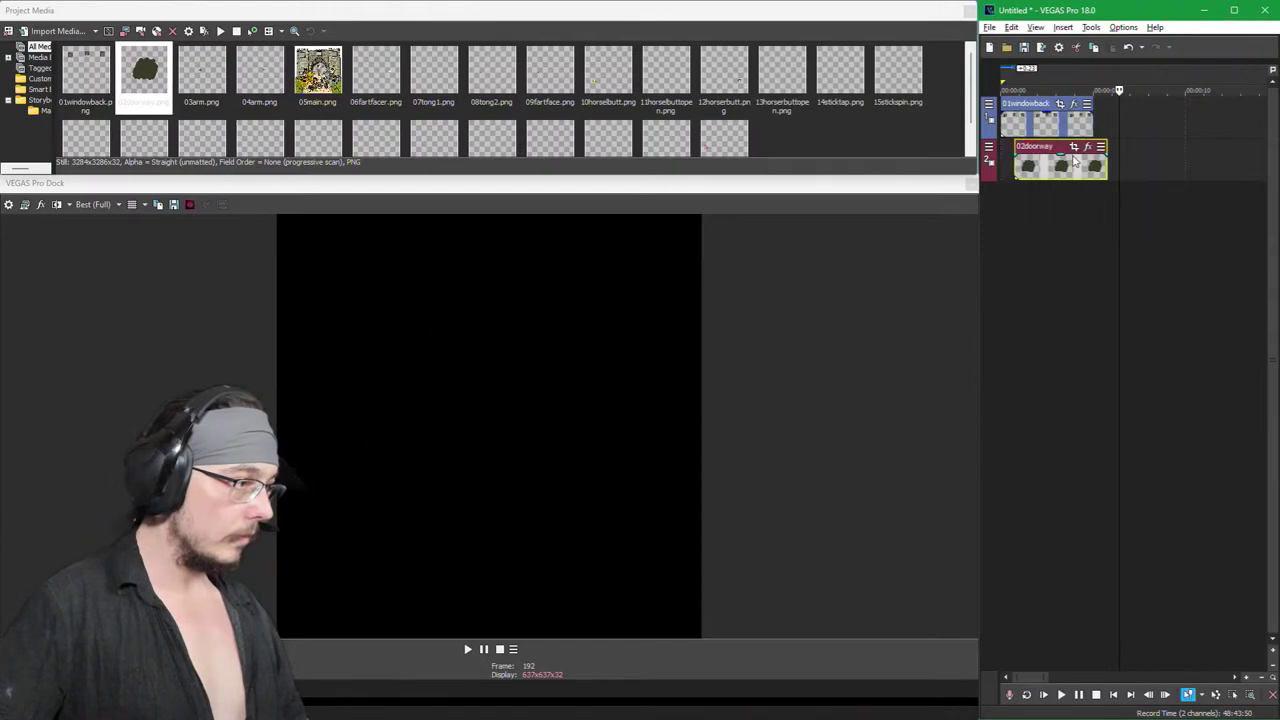
pyautogui.moveTo(1035, 128)
pyautogui.mouseDown()
pyautogui.moveTo(1120, 133)
pyautogui.moveTo(1034, 133)
pyautogui.mouseUp()
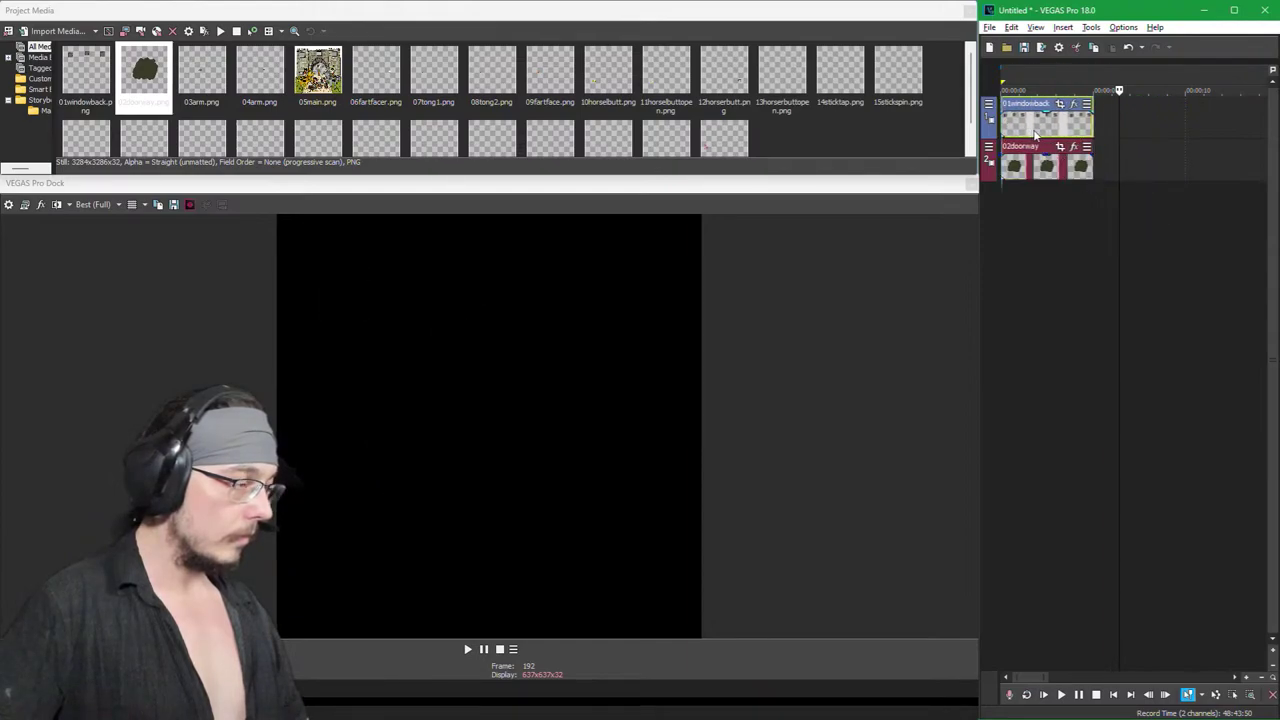
pyautogui.doubleClick(1035, 135)
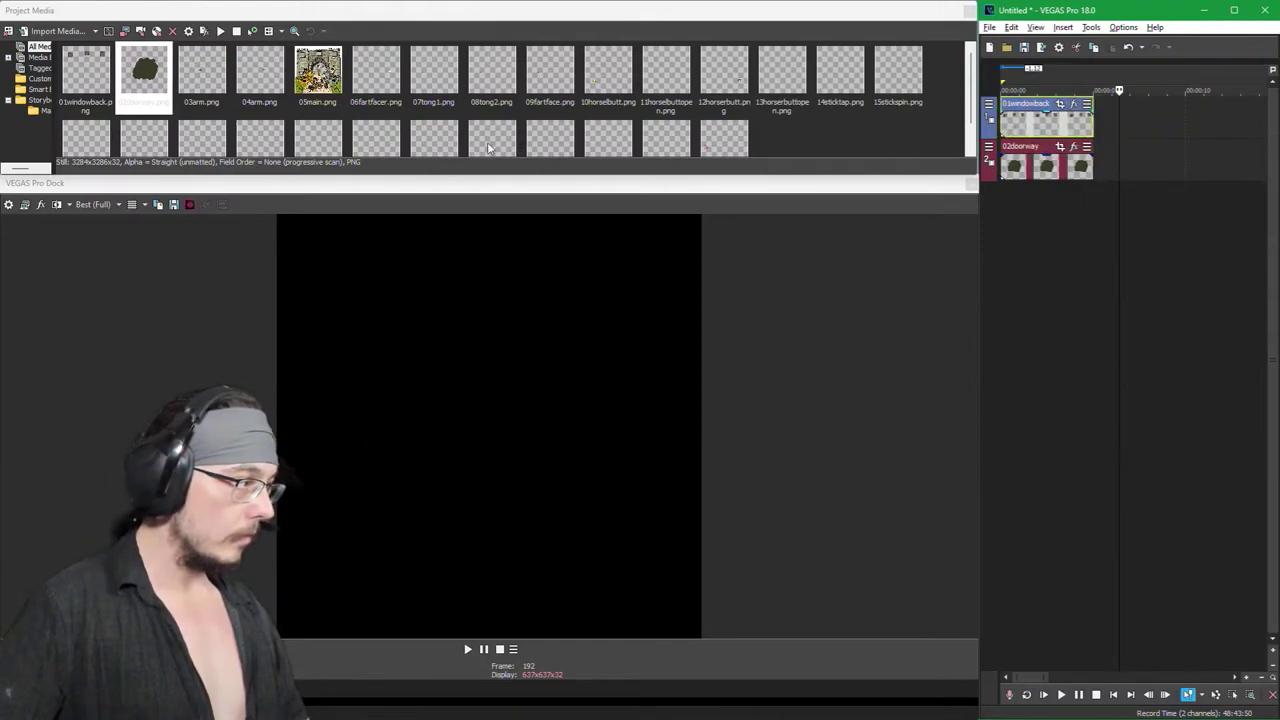
# Step: Add all remaining project images from 03arm.png onward in sequence on a third track, starting at the beginning of the timeline
pyautogui.click(204, 90)
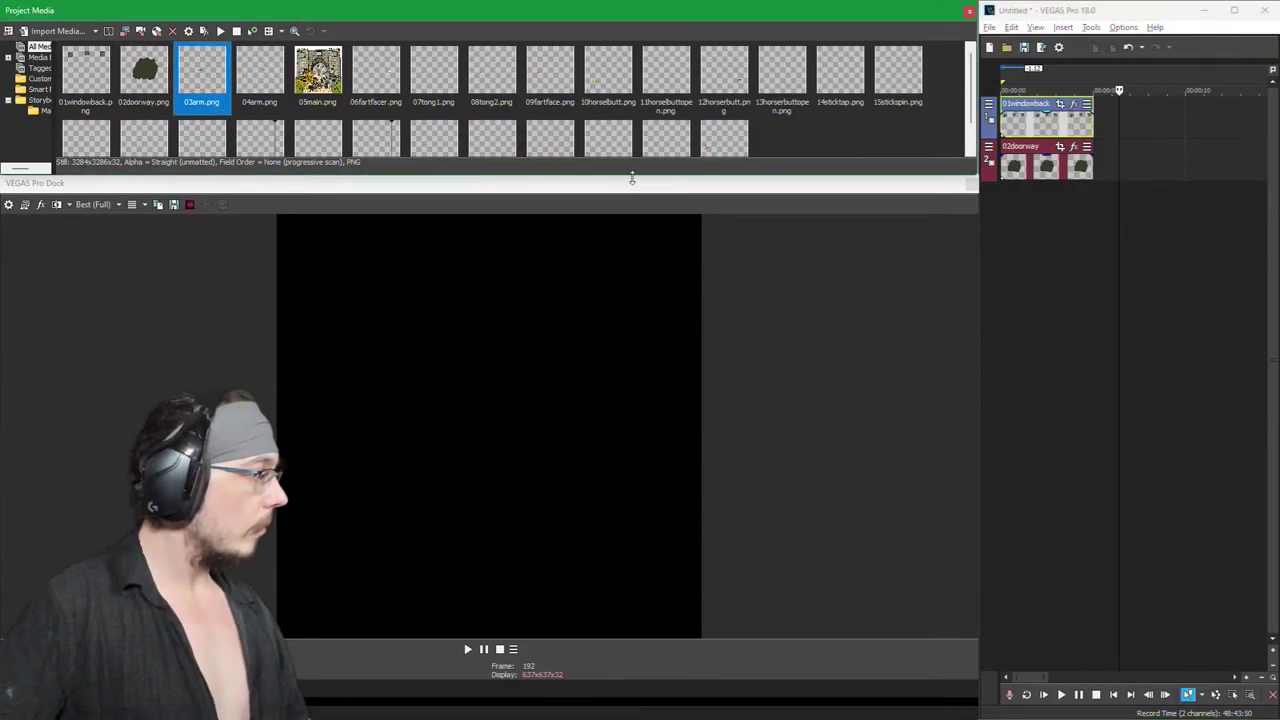
pyautogui.press('F2')
pyautogui.press('Escape')
pyautogui.hotkey('ctrl', 'a')
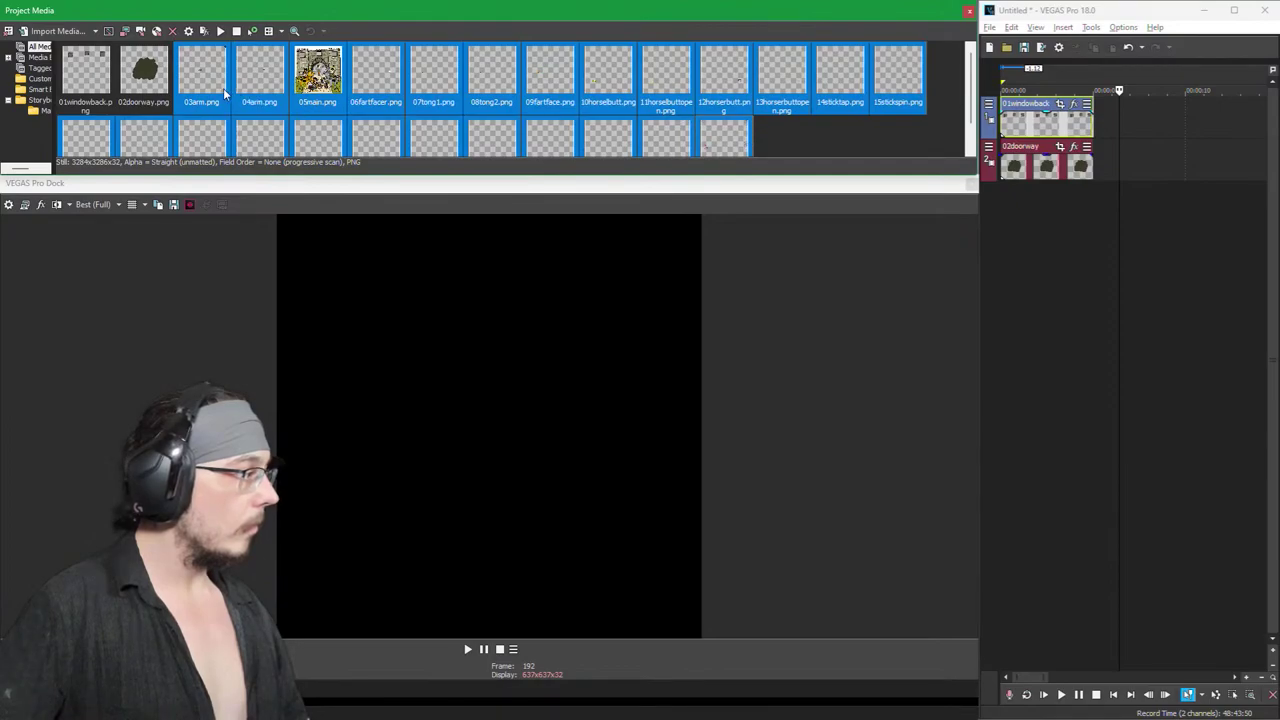
pyautogui.moveTo(779, 255); pyautogui.dragTo(1008, 205)
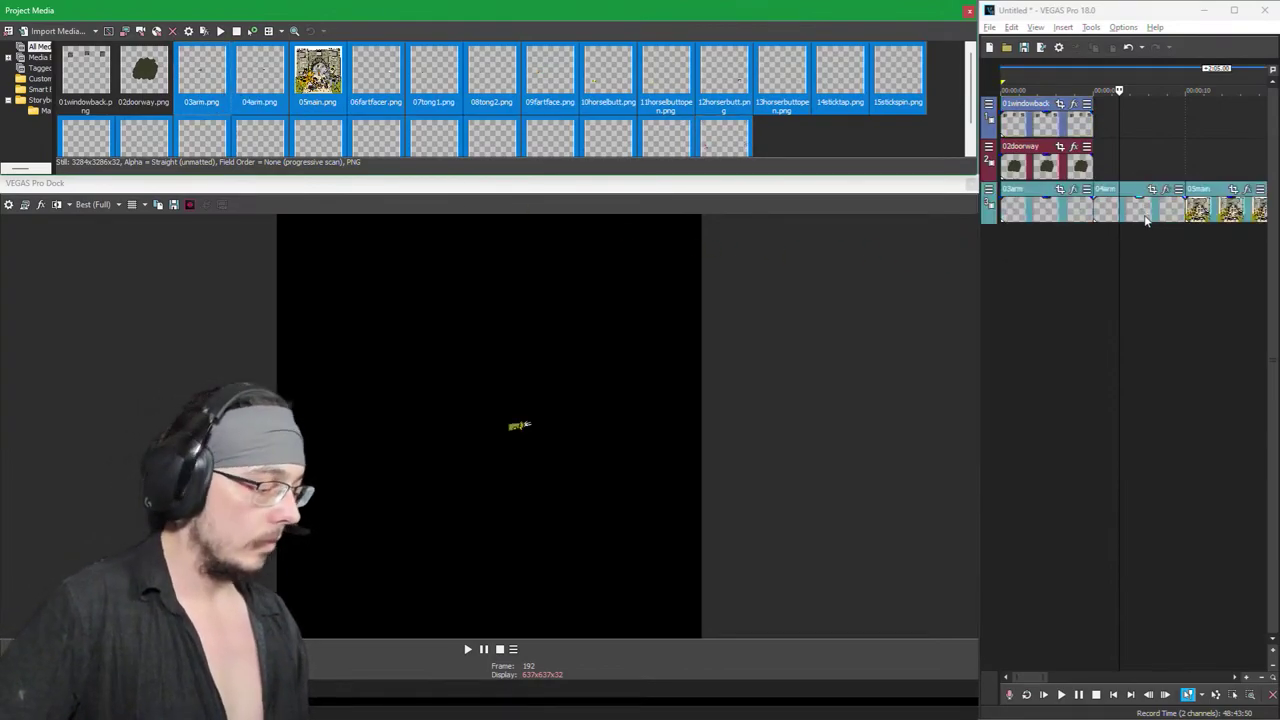
# Step: Move the 04arm, 05main and 06fartfacer clips from track 3 onto their own tracks below
pyautogui.moveTo(1152, 208); pyautogui.dragTo(1060, 260)
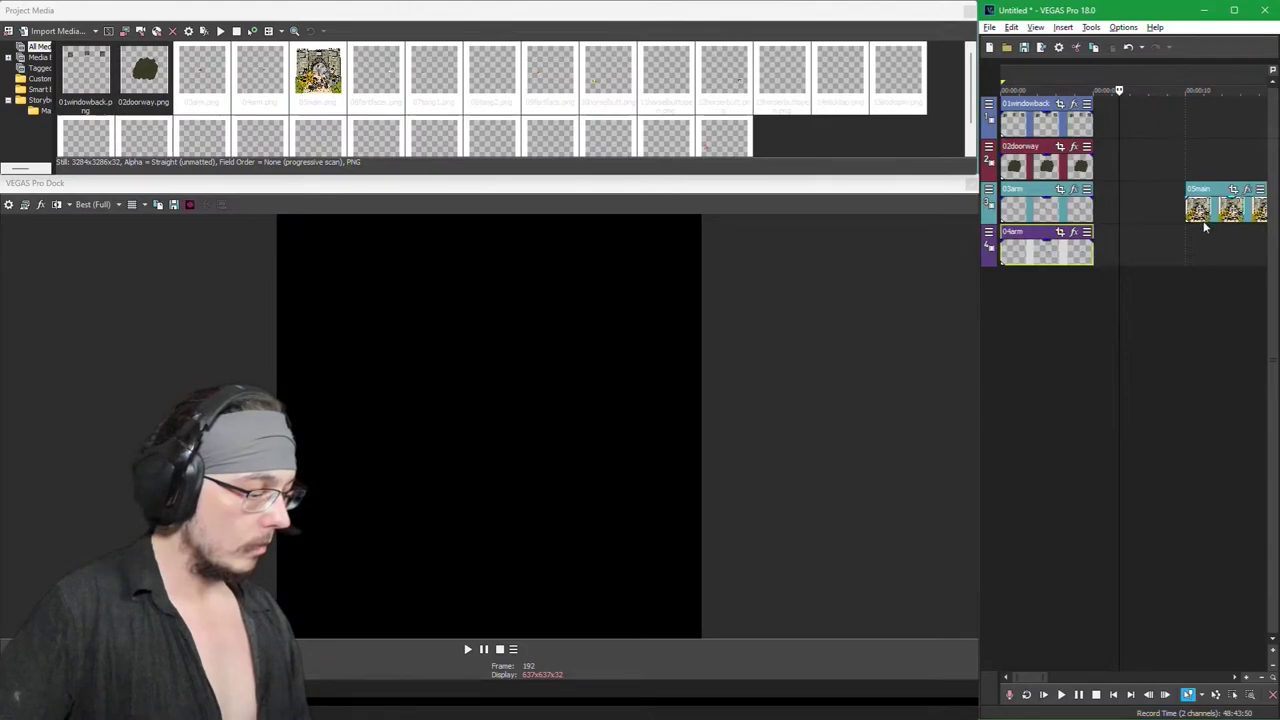
pyautogui.moveTo(1201, 222); pyautogui.dragTo(1007, 328)
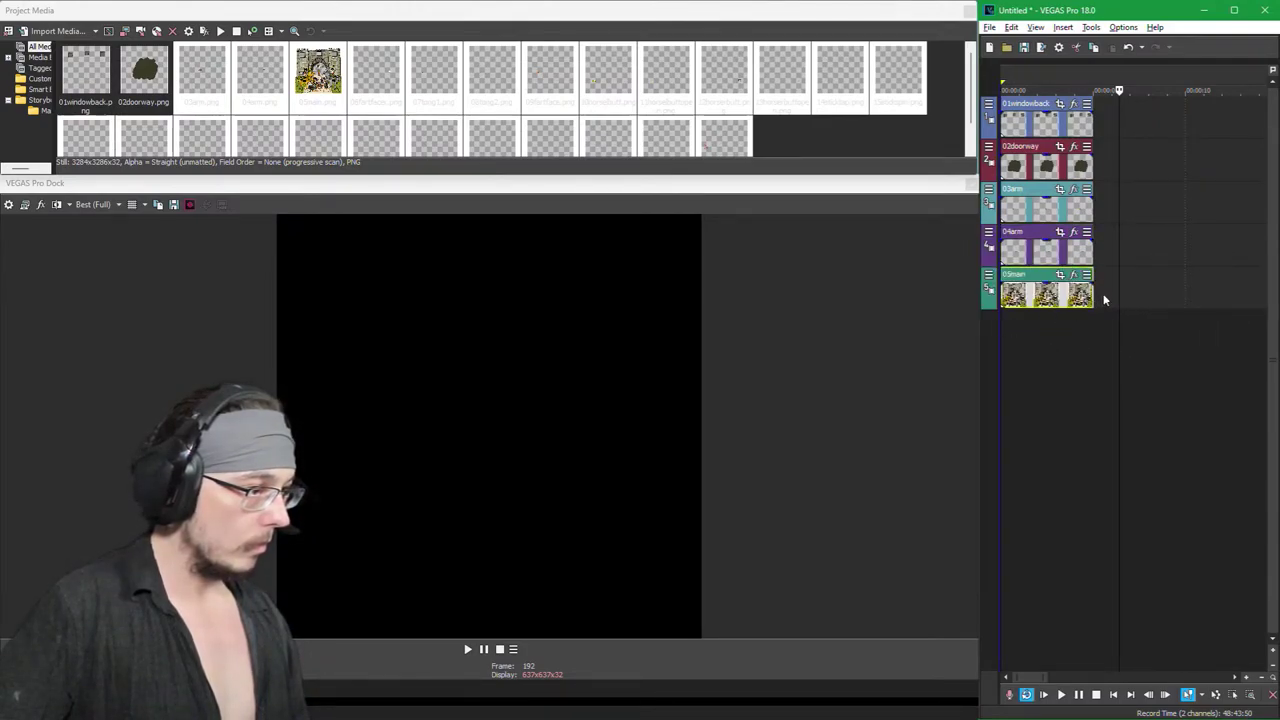
pyautogui.hscroll(3, 1178, 250)
pyautogui.hscroll(3, 1175, 250)
pyautogui.moveTo(1090, 212); pyautogui.dragTo(1103, 255)
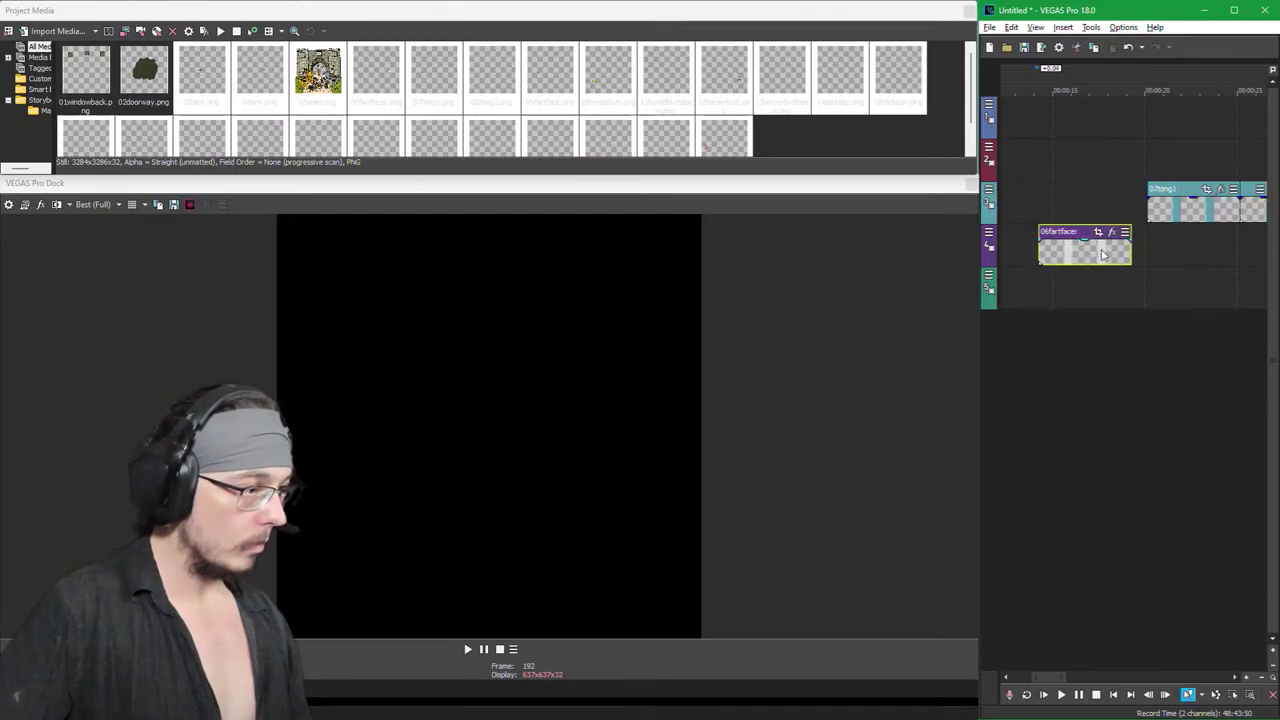
# Step: Stack the clips 07tong1 through 12horserbutt on separate tracks 7 to 12 at the timeline start
pyautogui.moveTo(318, 75); pyautogui.dragTo(1060, 412)
pyautogui.moveTo(1140, 208); pyautogui.dragTo(1040, 495)
pyautogui.moveTo(1148, 210); pyautogui.dragTo(1045, 505)
pyautogui.moveTo(1130, 218); pyautogui.dragTo(1015, 532)
pyautogui.click(1153, 215)
pyautogui.moveTo(1153, 215); pyautogui.dragTo(1043, 581)
# Step: Reduce the track height and stack the 13horserbuttopen and 14sticktap clips on tracks 13 and 14 at the timeline start
pyautogui.click(1273, 666)
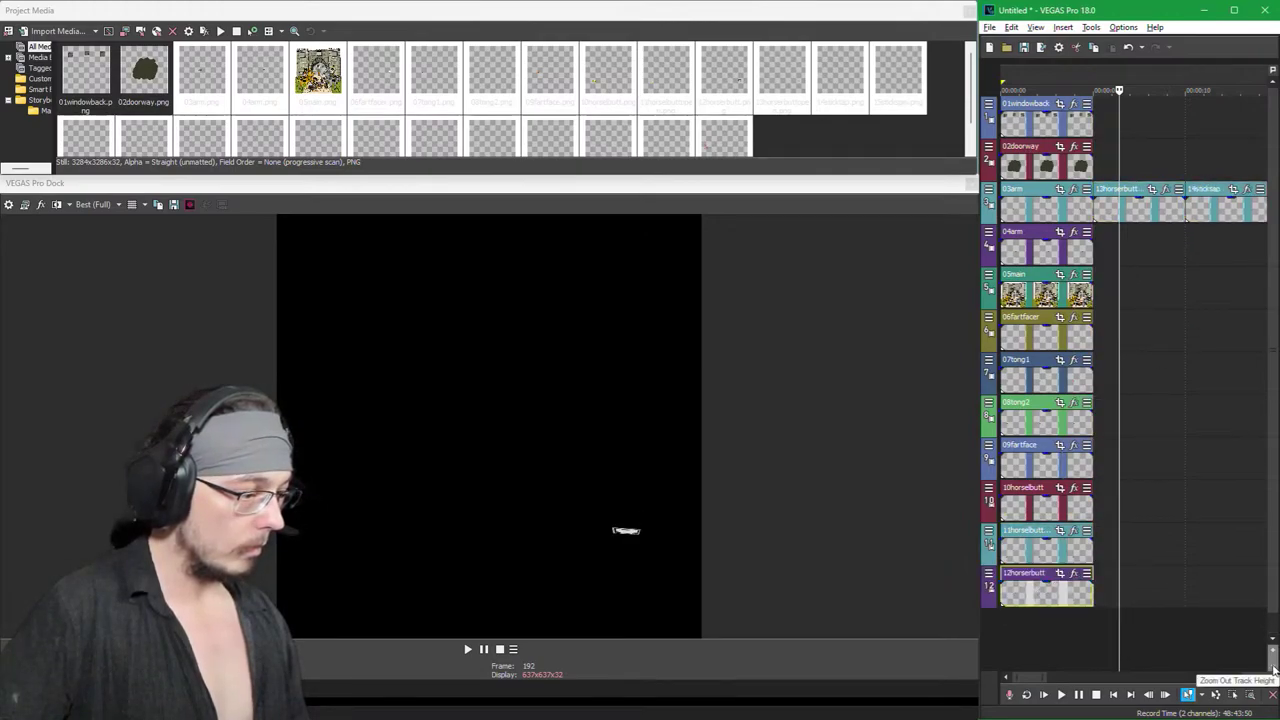
pyautogui.click(1273, 667)
pyautogui.moveTo(1133, 183); pyautogui.dragTo(1054, 517)
pyautogui.moveTo(1140, 186); pyautogui.dragTo(1041, 587)
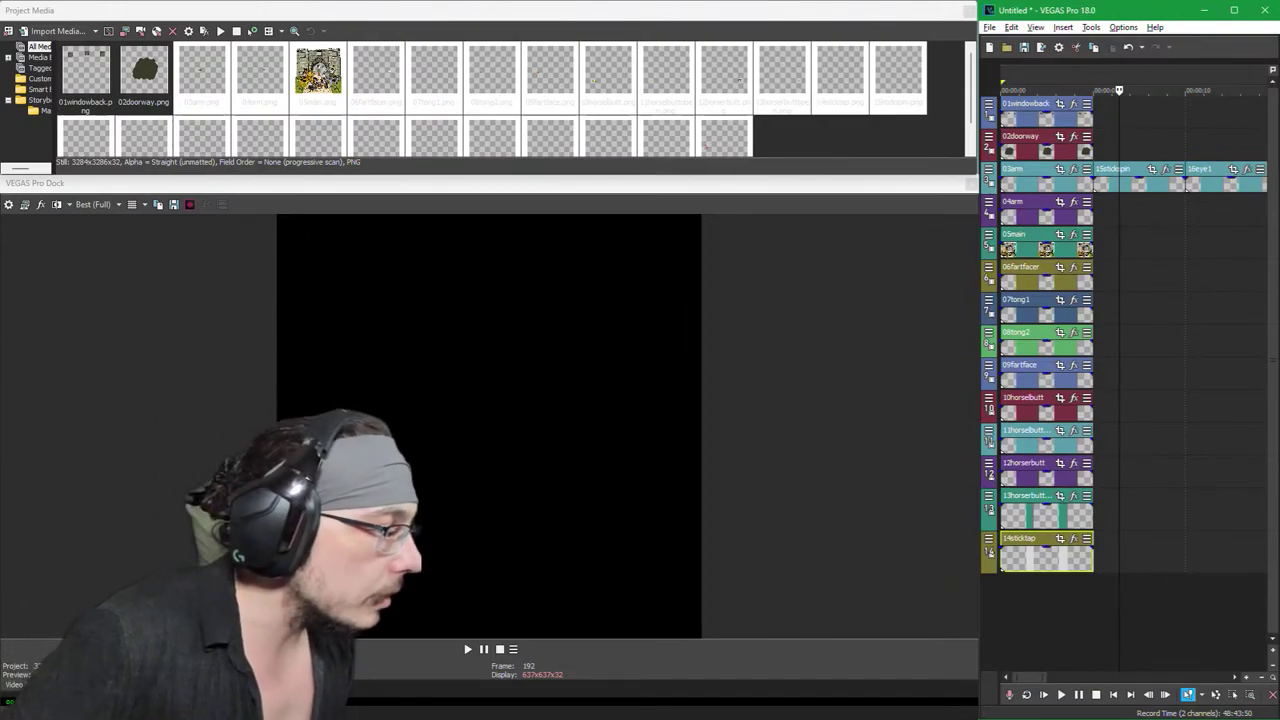
# Step: Move the 08tong2 clip up to track 7, directly after the 07tong1 clip
pyautogui.click(1030, 350)
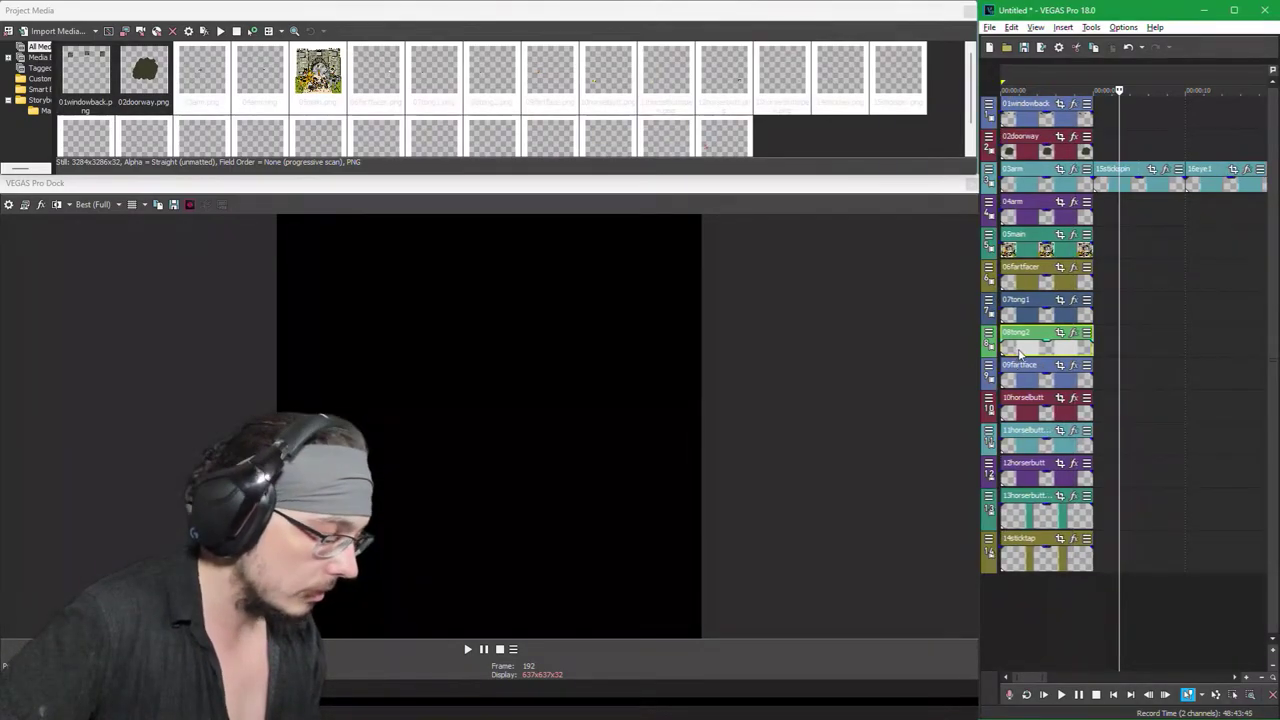
pyautogui.moveTo(1032, 352); pyautogui.dragTo(1104, 326)
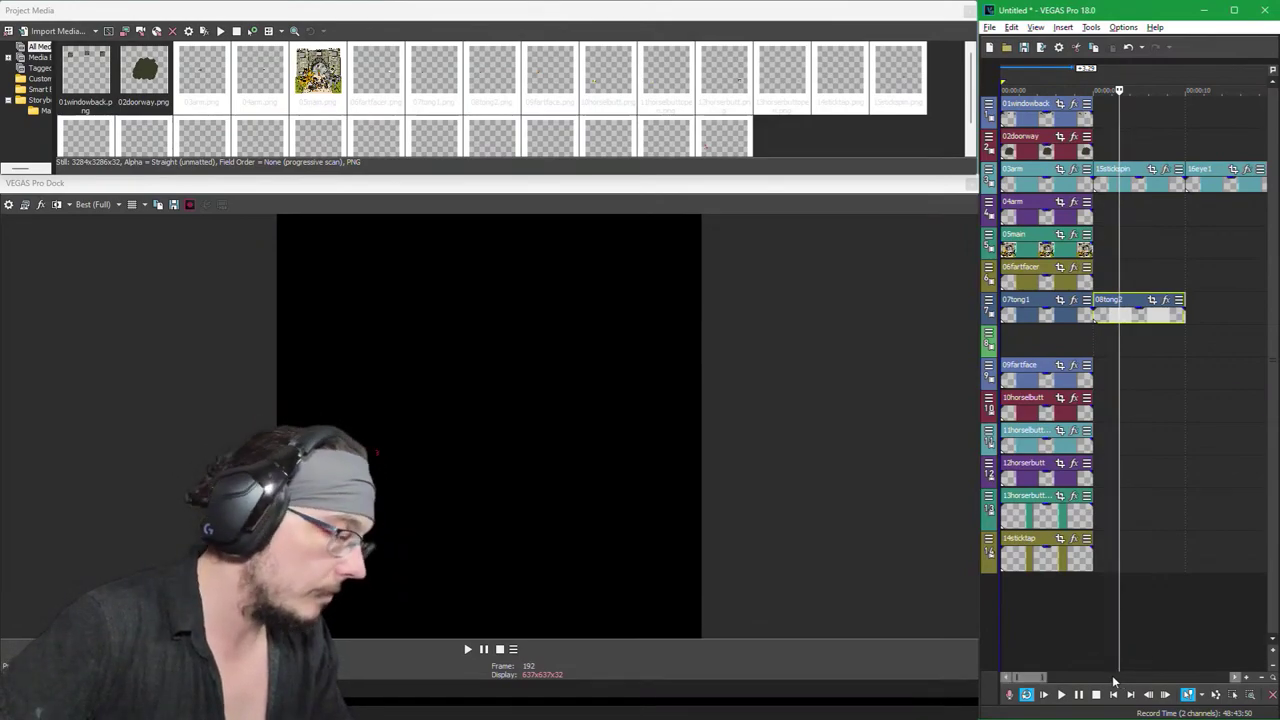
# Step: Undo all the clip placements and moves until the timeline is empty
pyautogui.hotkey('ctrl', 'z')
pyautogui.hotkey('ctrl', 'z')
pyautogui.hotkey('ctrl', 'z')
pyautogui.hotkey('ctrl', 'z')
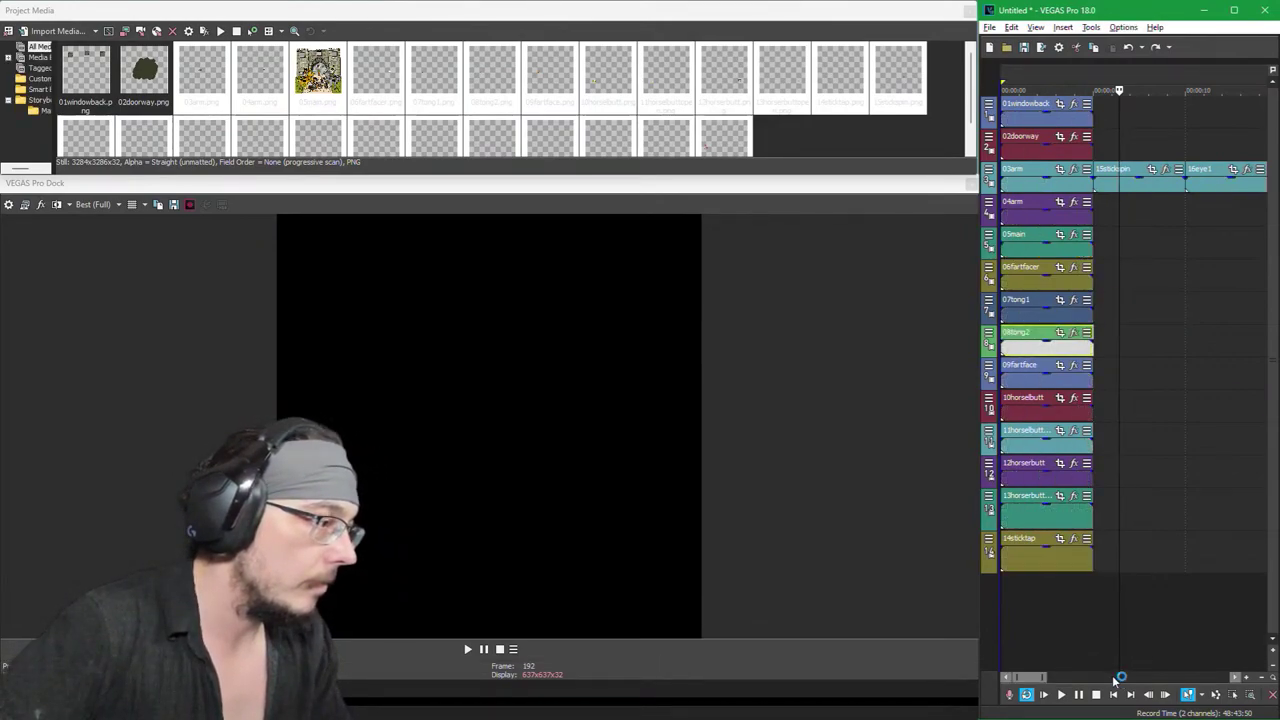
pyautogui.hotkey('ctrl', 'z')
pyautogui.hotkey('ctrl', 'z')
pyautogui.hotkey('ctrl', 'z')
pyautogui.hotkey('ctrl', 'z')
pyautogui.hotkey('ctrl', 'z')
pyautogui.hotkey('ctrl', 'z')
pyautogui.hotkey('ctrl', 'z')
pyautogui.hotkey('ctrl', 'z')
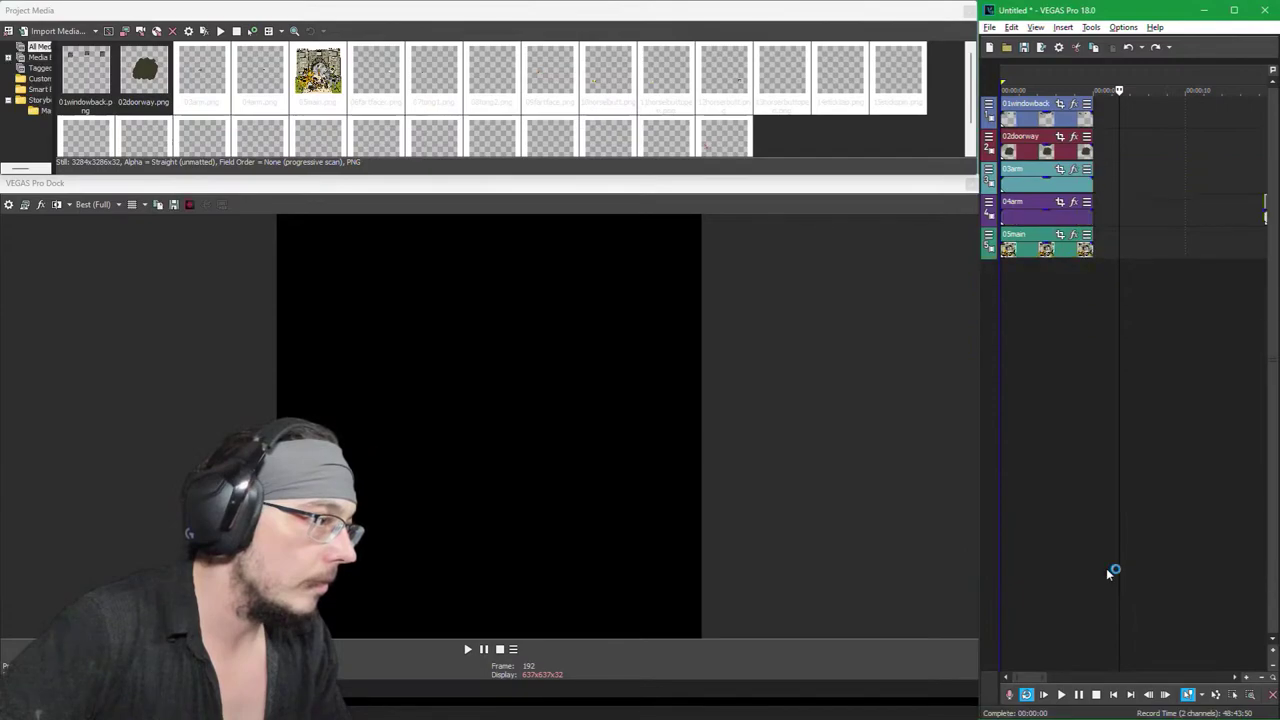
pyautogui.hotkey('ctrl', 'z')
pyautogui.hotkey('ctrl', 'z')
pyautogui.hotkey('ctrl', 'z')
pyautogui.hotkey('ctrl', 'z')
pyautogui.hotkey('ctrl', 'z')
pyautogui.hotkey('ctrl', 'z')
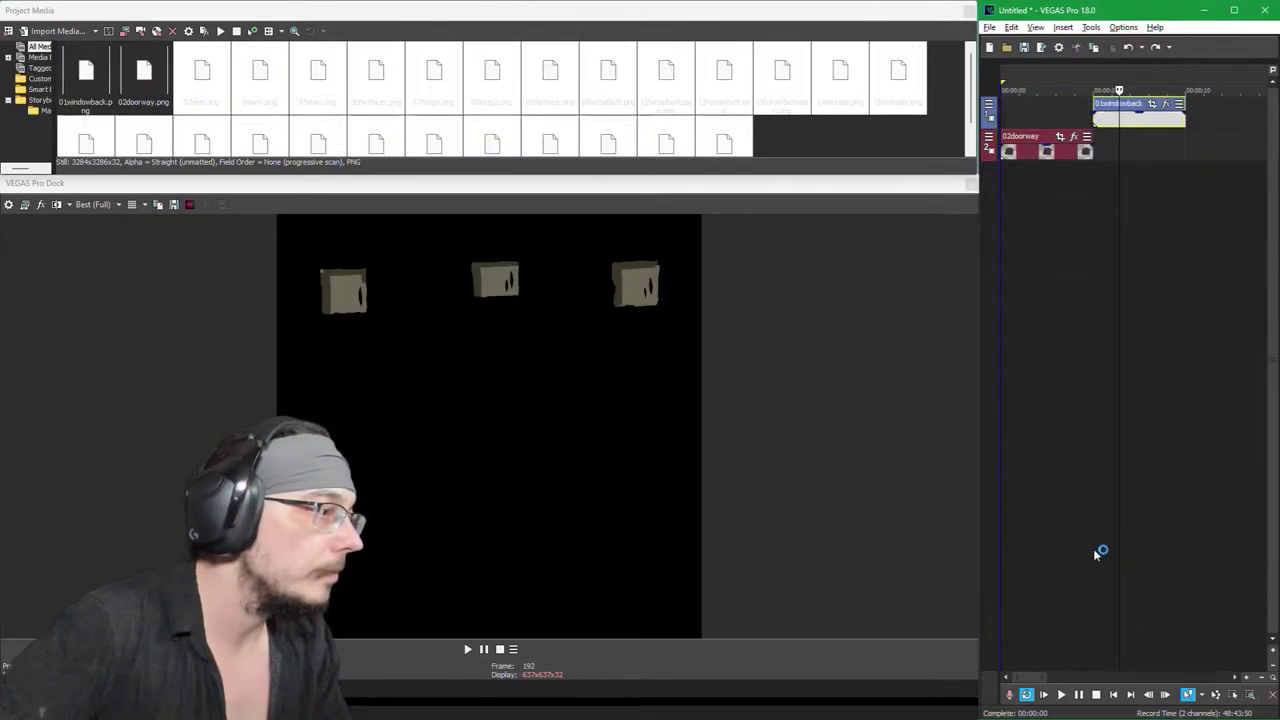
pyautogui.hotkey('ctrl', 'shift', 'z')
pyautogui.hotkey('ctrl', 'z')
pyautogui.hotkey('ctrl', 'shift', 'z')
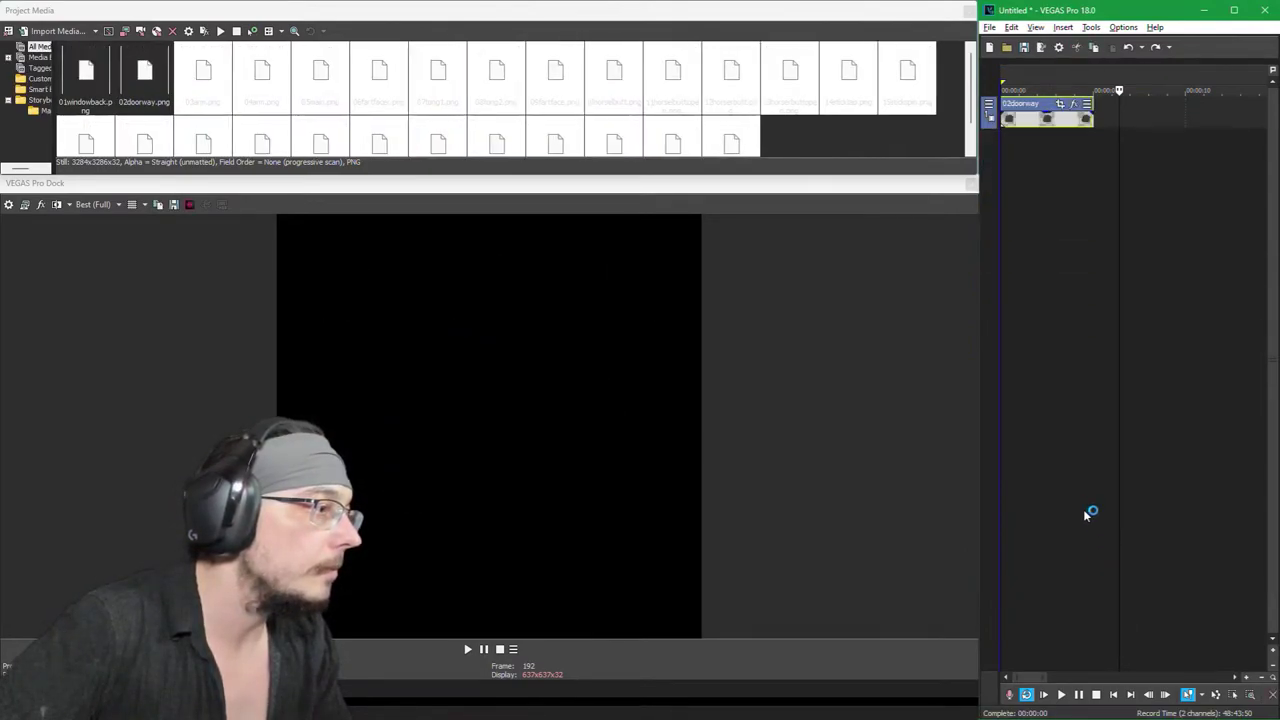
pyautogui.hotkey('ctrl', 'z')
pyautogui.hotkey('ctrl', 'z')
pyautogui.hotkey('ctrl', 'shift', 'z')
pyautogui.hotkey('ctrl', 'shift', 'z')
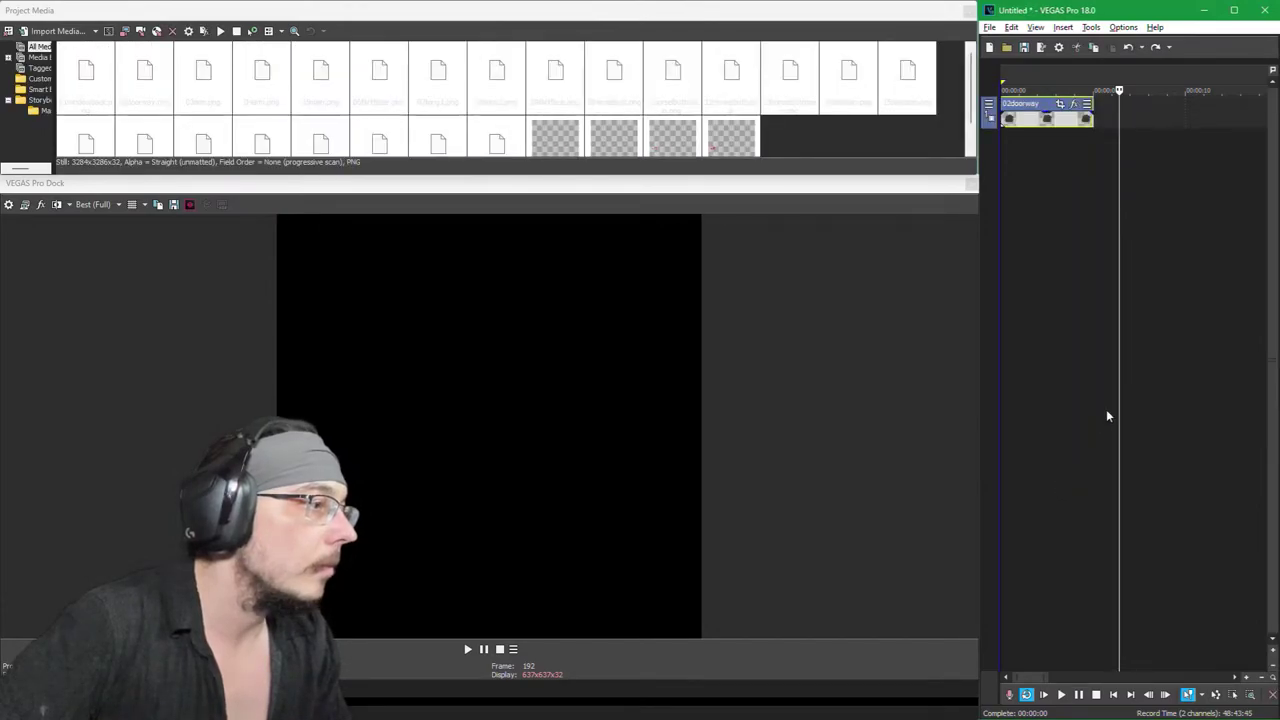
pyautogui.hotkey('ctrl', 'z')
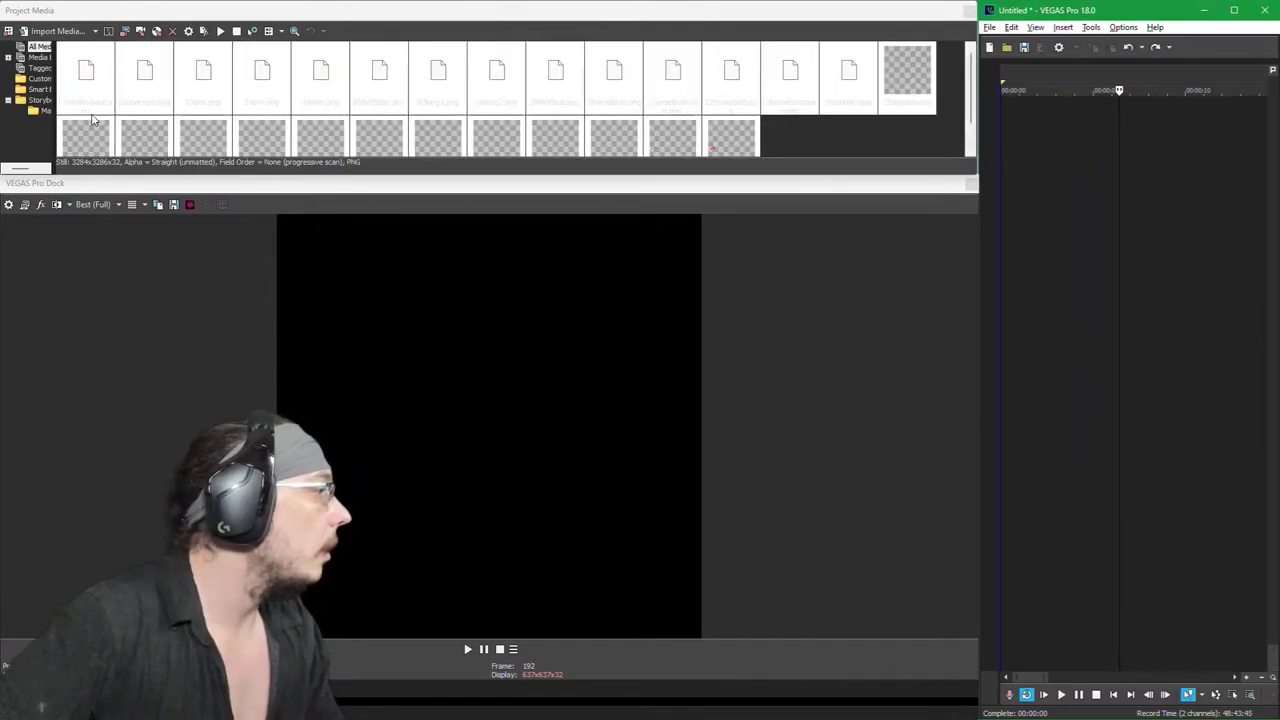
# Step: Add all project images in sequence on one timeline track and move 01windowback to the start of a second track beneath it
pyautogui.click(880, 140)
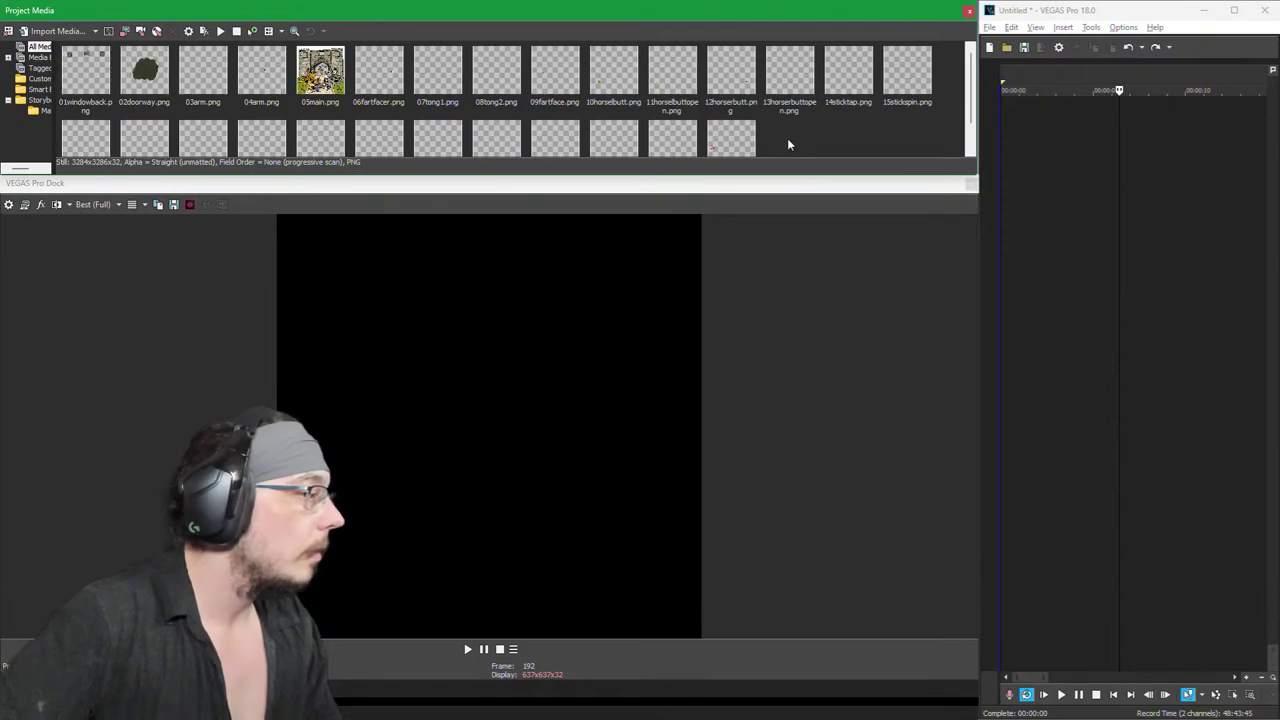
pyautogui.hotkey('ctrl', 'a')
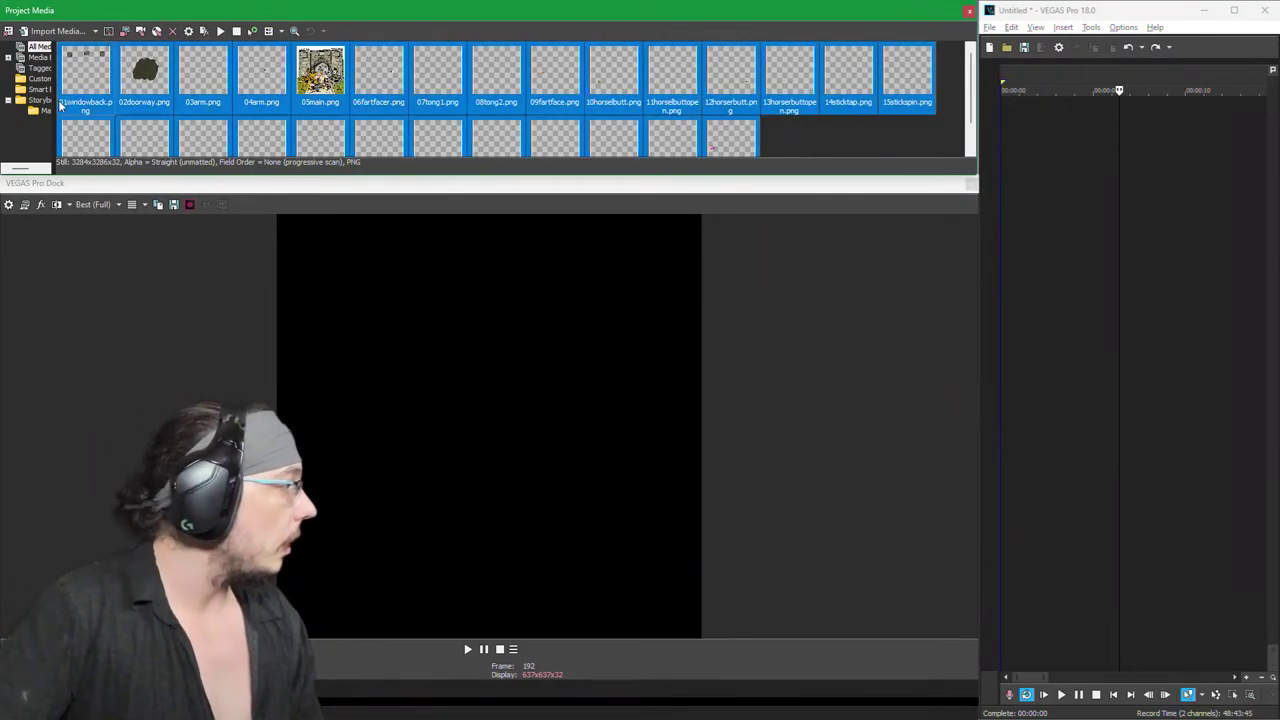
pyautogui.moveTo(808, 260); pyautogui.dragTo(1020, 181)
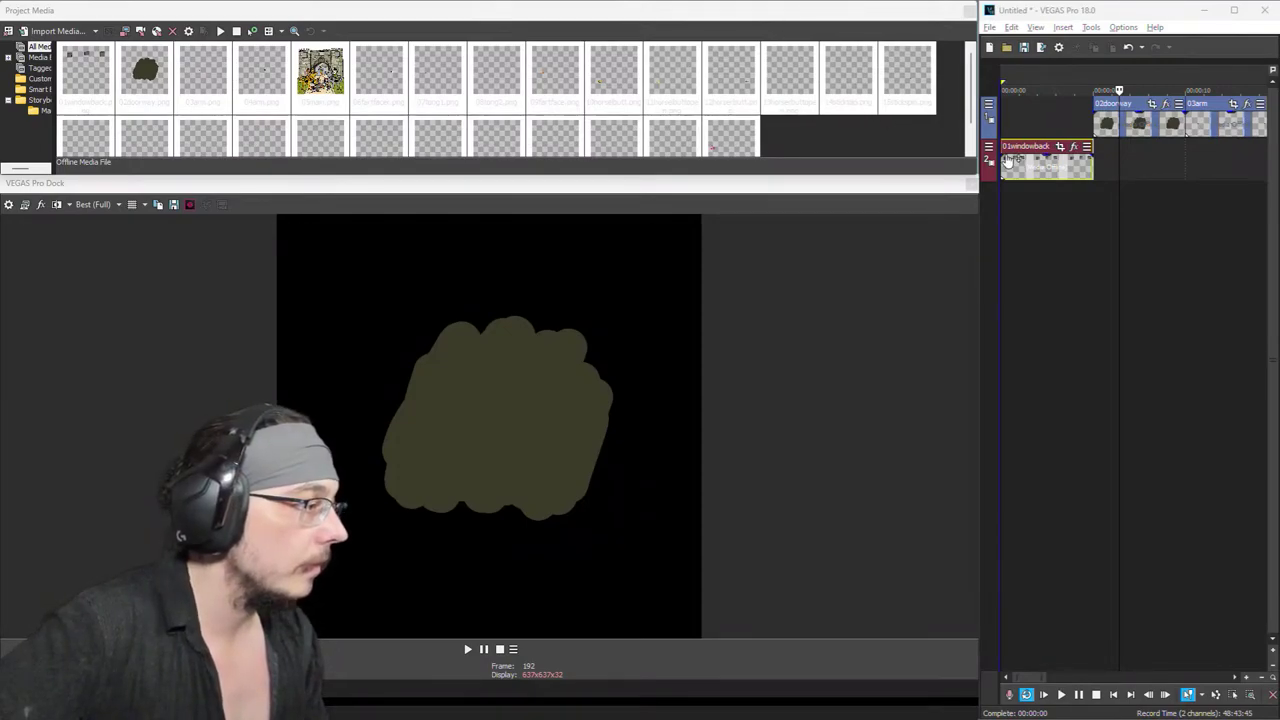
# Step: Move the 01windowback clip down to track 15, keeping it at the start of the timeline
pyautogui.moveTo(1030, 168); pyautogui.dragTo(1010, 470)
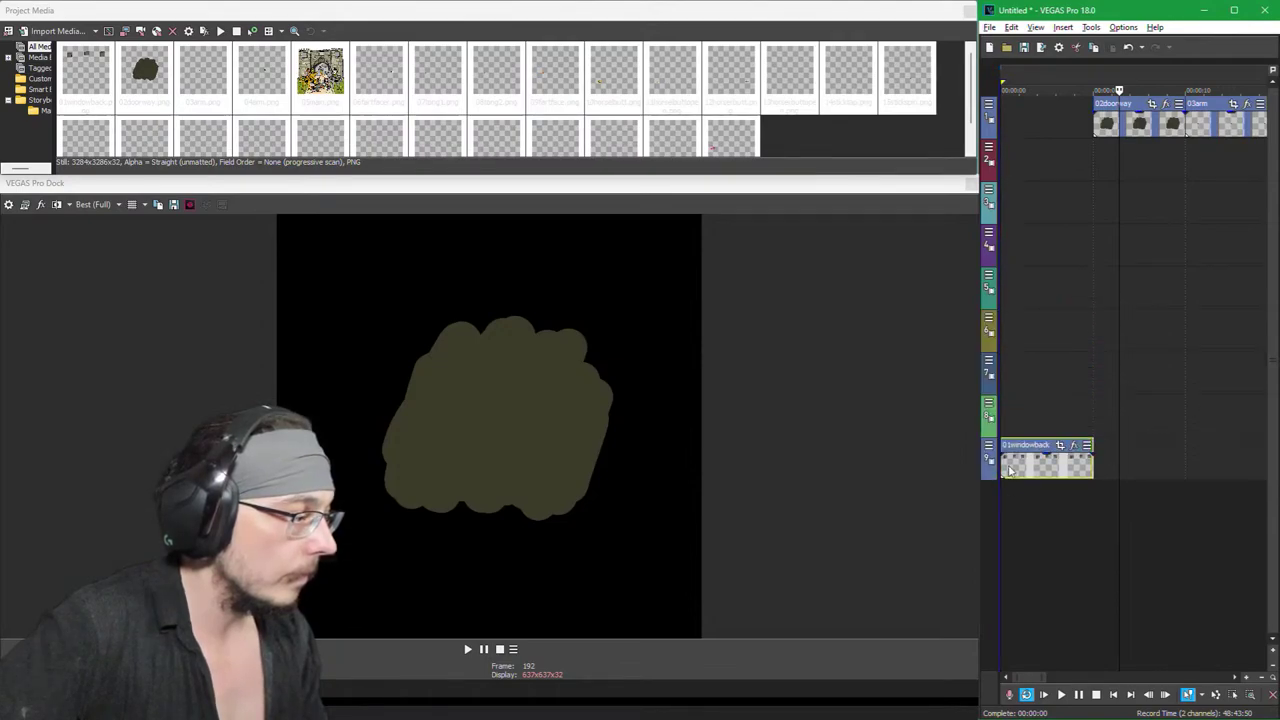
pyautogui.moveTo(1005, 520); pyautogui.dragTo(1025, 650)
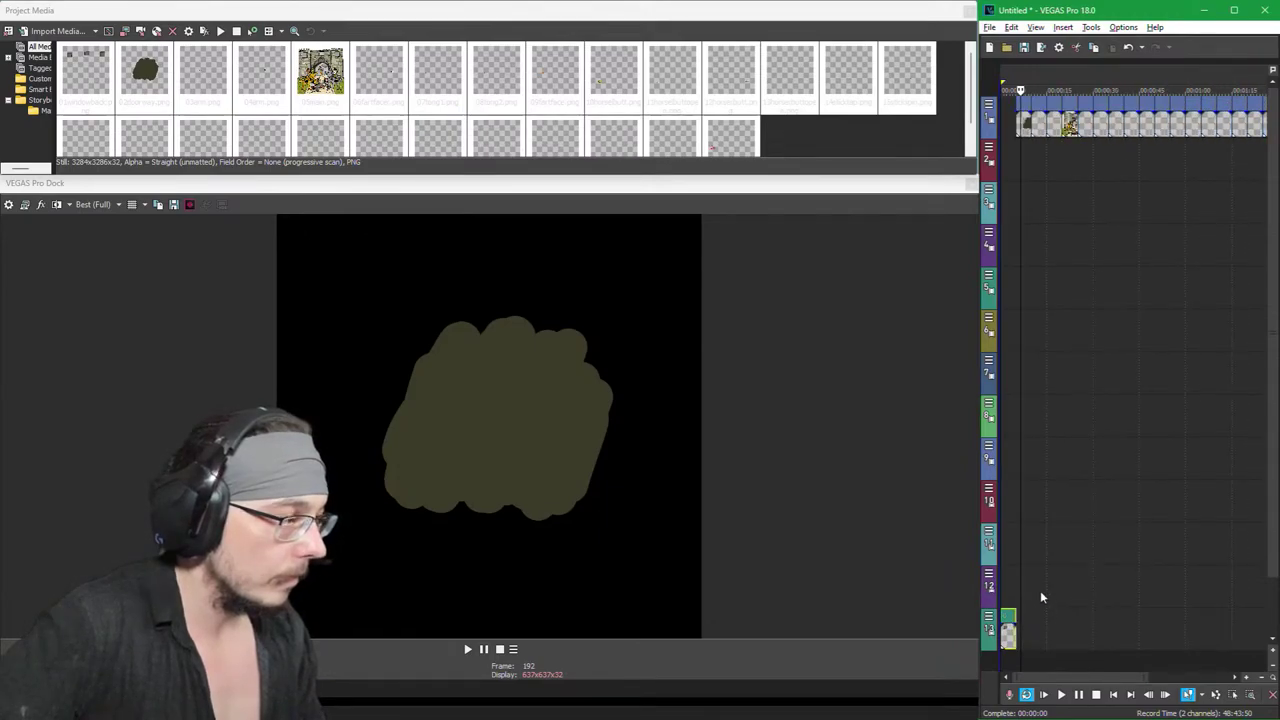
pyautogui.hscroll(-2, 1043, 630)
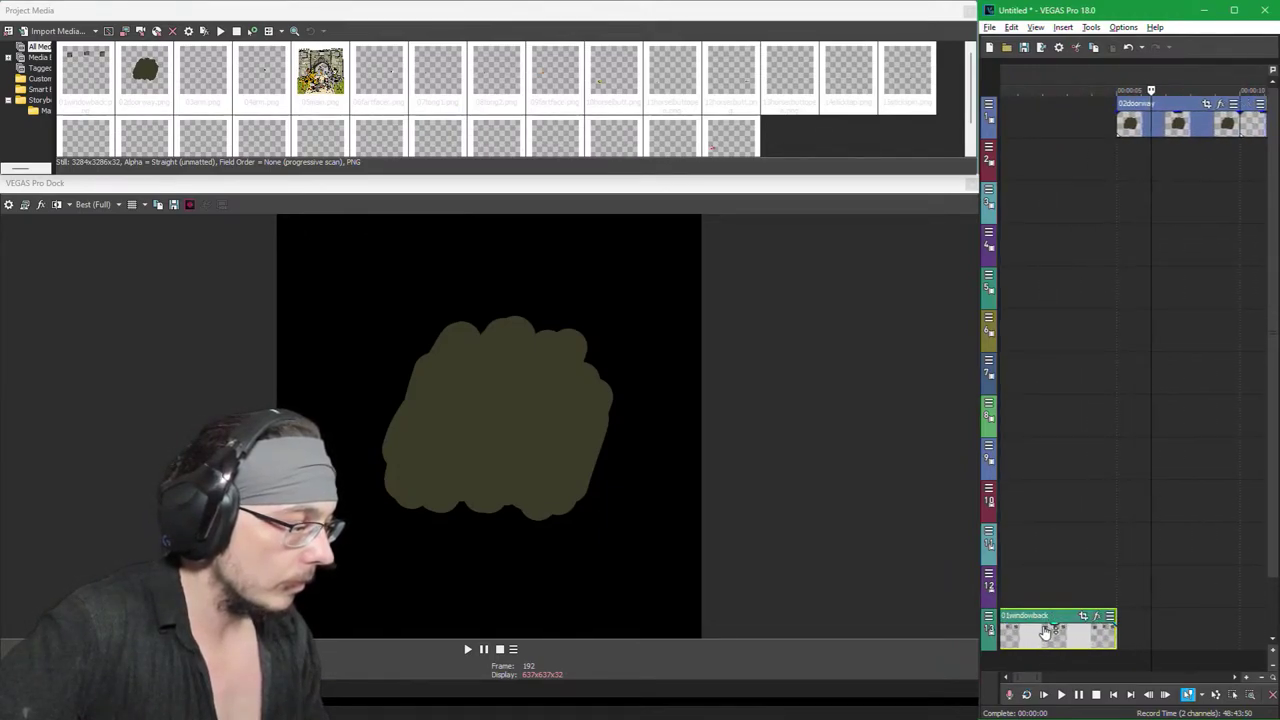
pyautogui.moveTo(1043, 628)
pyautogui.mouseDown()
pyautogui.moveTo(1047, 612)
pyautogui.moveTo(1052, 641)
pyautogui.mouseUp()
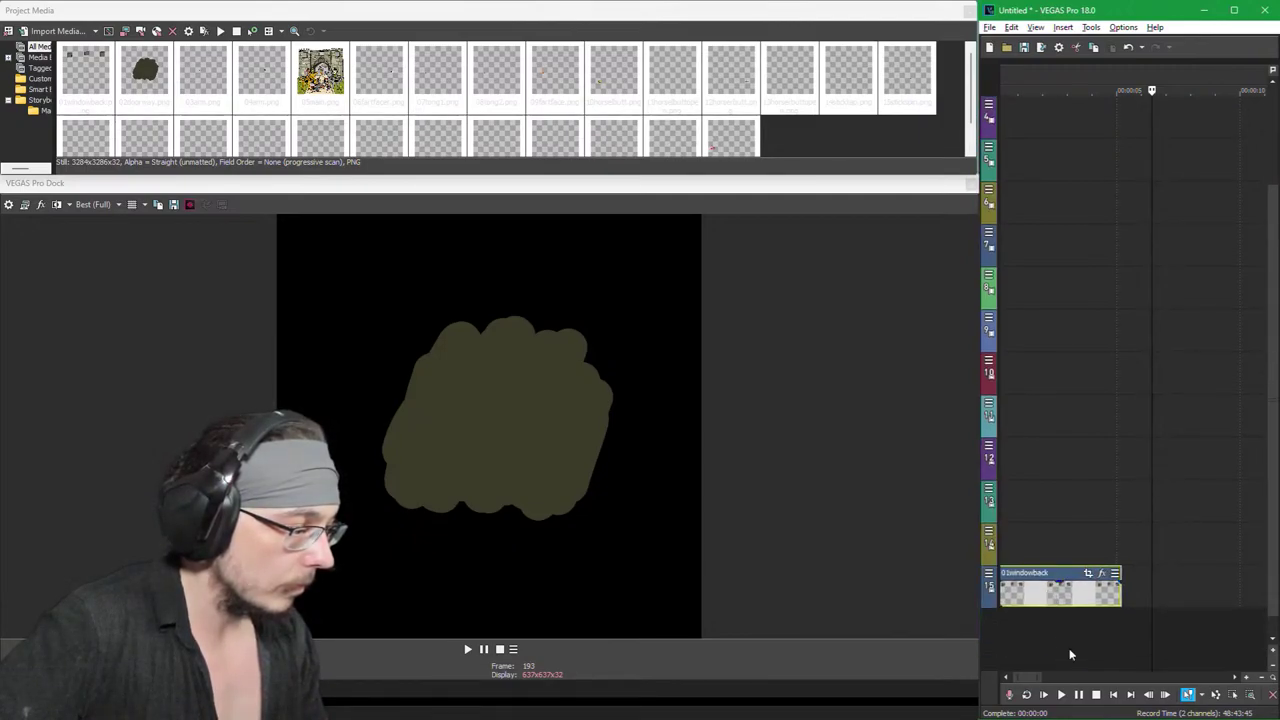
# Step: Reduce the track heights and move the 01windowback clip further down to track 18
pyautogui.click(1272, 666)
pyautogui.click(1272, 666)
pyautogui.click(1272, 666)
pyautogui.click(1272, 666)
pyautogui.click(1273, 668)
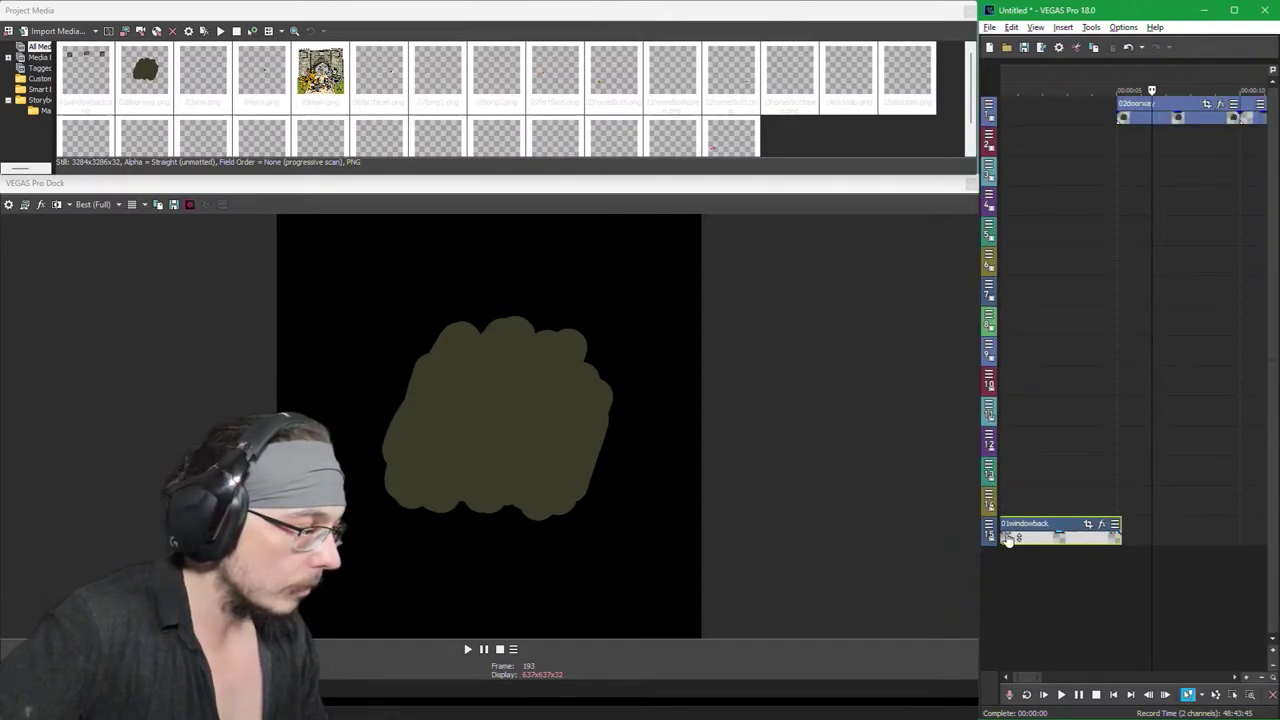
pyautogui.moveTo(1018, 541); pyautogui.dragTo(1022, 656)
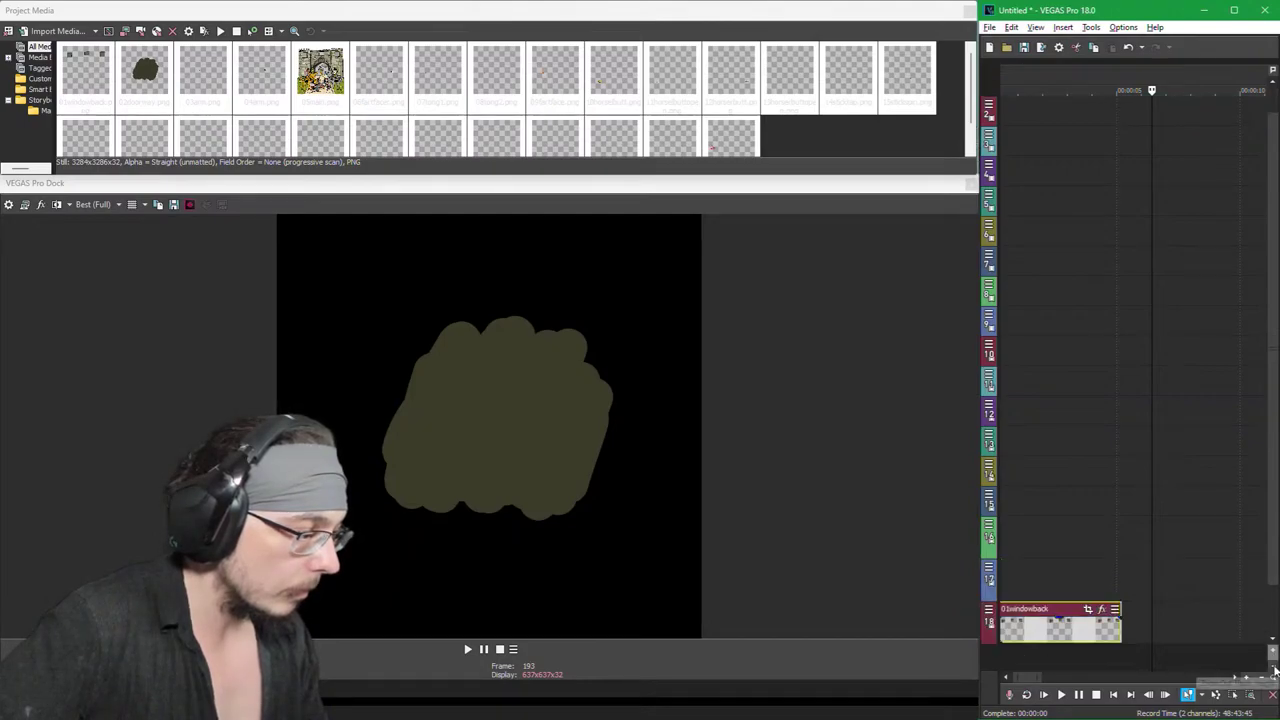
# Step: Move the 01windowback clip down to track 27 at the timeline start and set the loop region to its length
pyautogui.moveTo(1273, 658); pyautogui.dragTo(1274, 670)
pyautogui.moveTo(1043, 640)
pyautogui.mouseDown()
pyautogui.moveTo(1057, 650)
pyautogui.moveTo(1050, 682)
pyautogui.moveTo(1030, 612)
pyautogui.moveTo(1020, 680)
pyautogui.moveTo(1020, 660)
pyautogui.moveTo(1040, 676)
pyautogui.moveTo(1036, 632)
pyautogui.mouseUp()
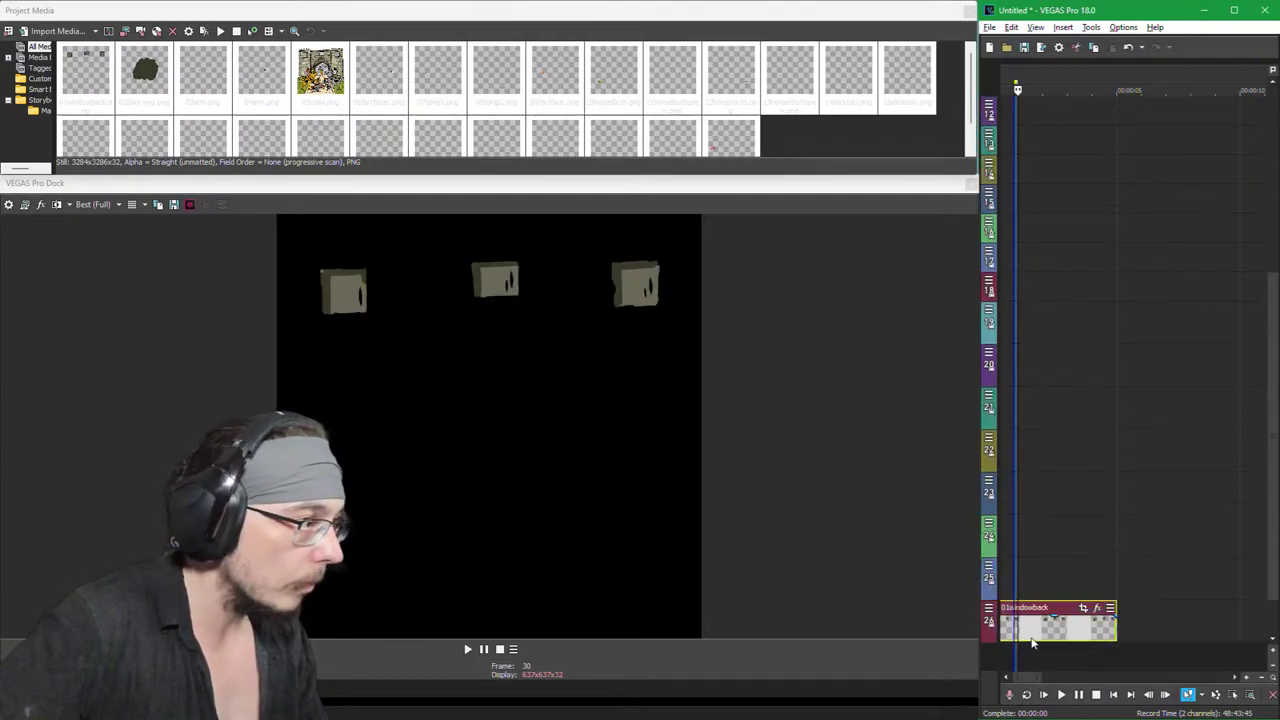
pyautogui.press('q')
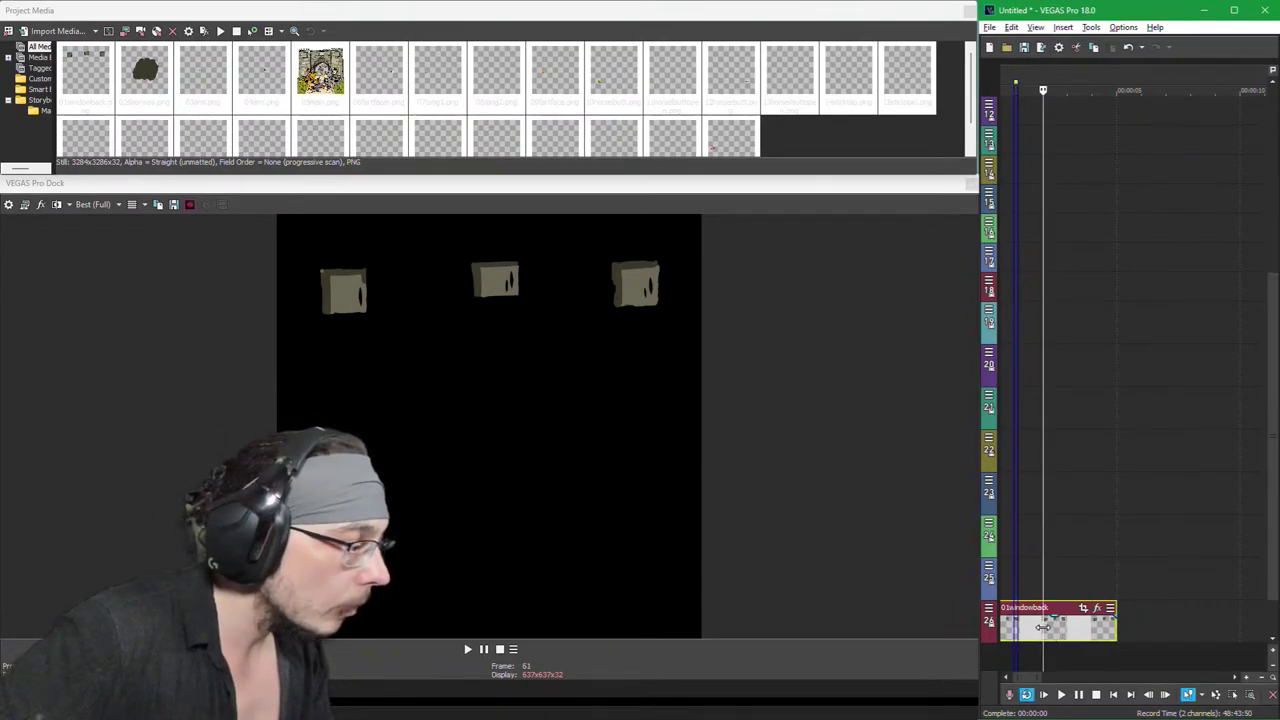
pyautogui.doubleClick(1045, 628)
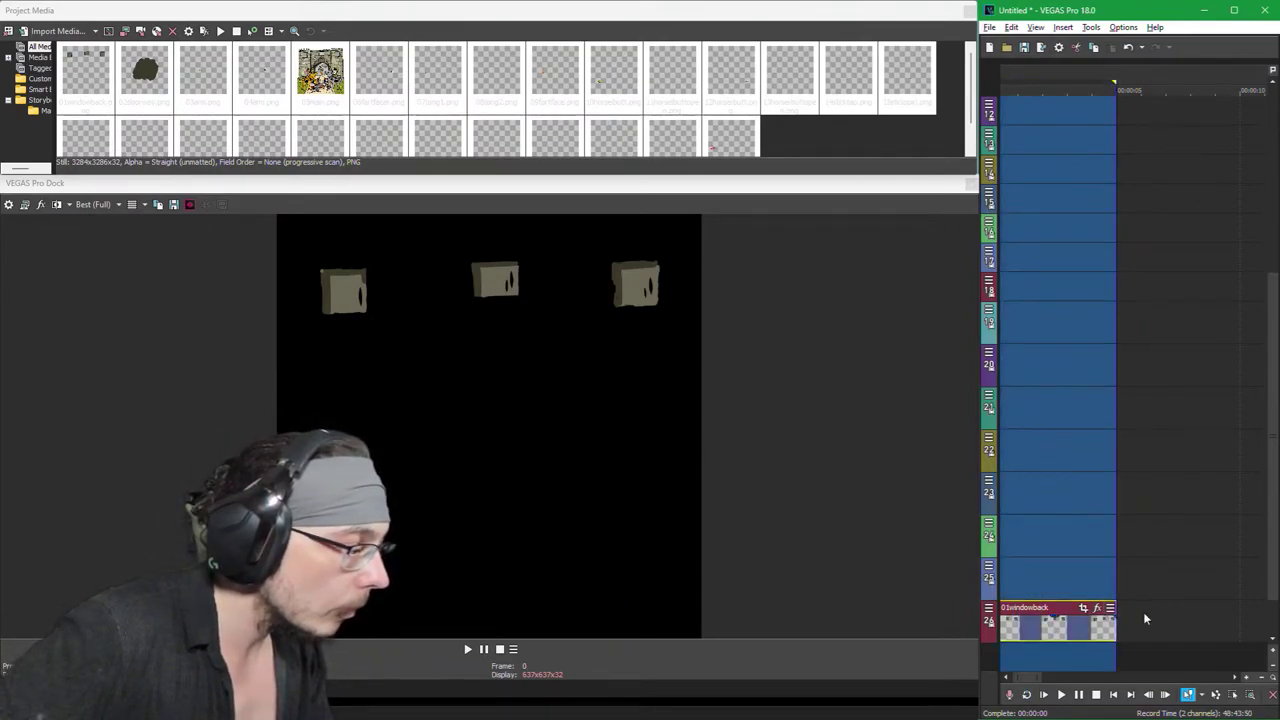
pyautogui.click(1145, 619)
pyautogui.click(1035, 632)
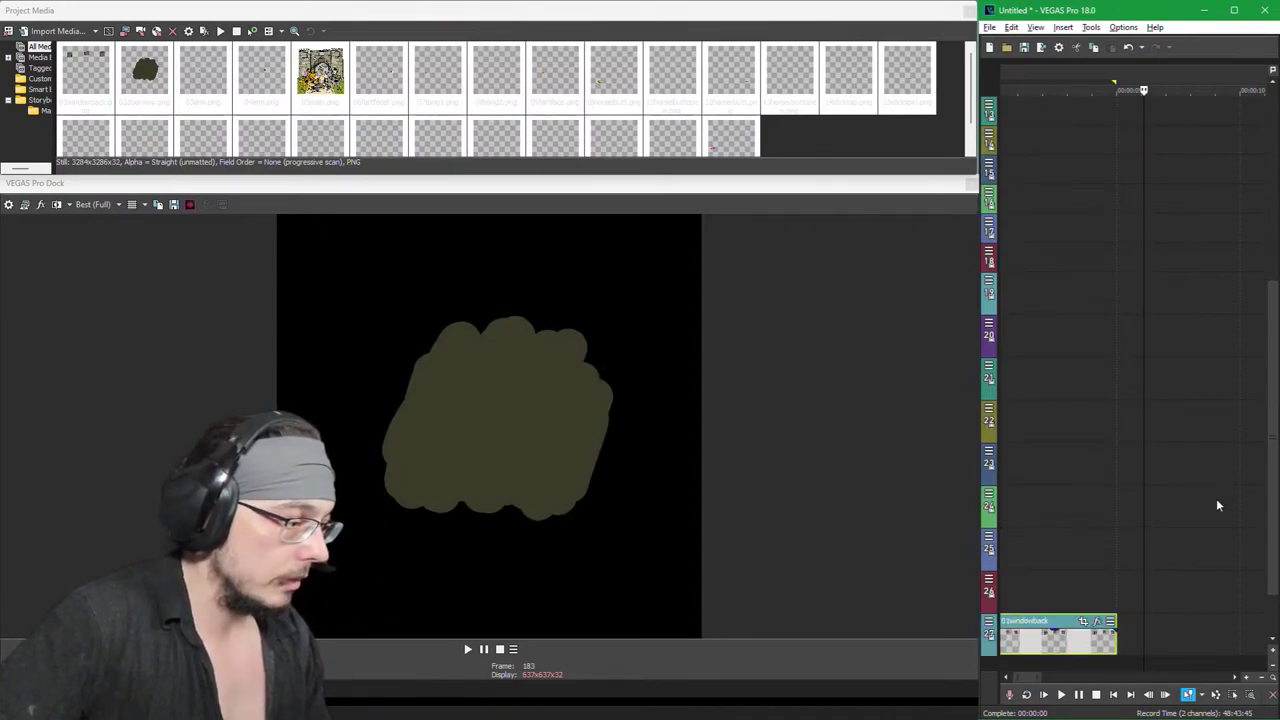
# Step: Shrink the track heights to their minimum so all 27 tracks fit in the timeline view
pyautogui.click(1273, 668)
pyautogui.click(1273, 670)
pyautogui.click(1273, 670)
pyautogui.click(1273, 670)
pyautogui.click(1273, 670)
pyautogui.click(1273, 671)
pyautogui.click(1273, 671)
pyautogui.click(1273, 671)
pyautogui.click(1273, 671)
pyautogui.click(1273, 671)
pyautogui.click(1273, 671)
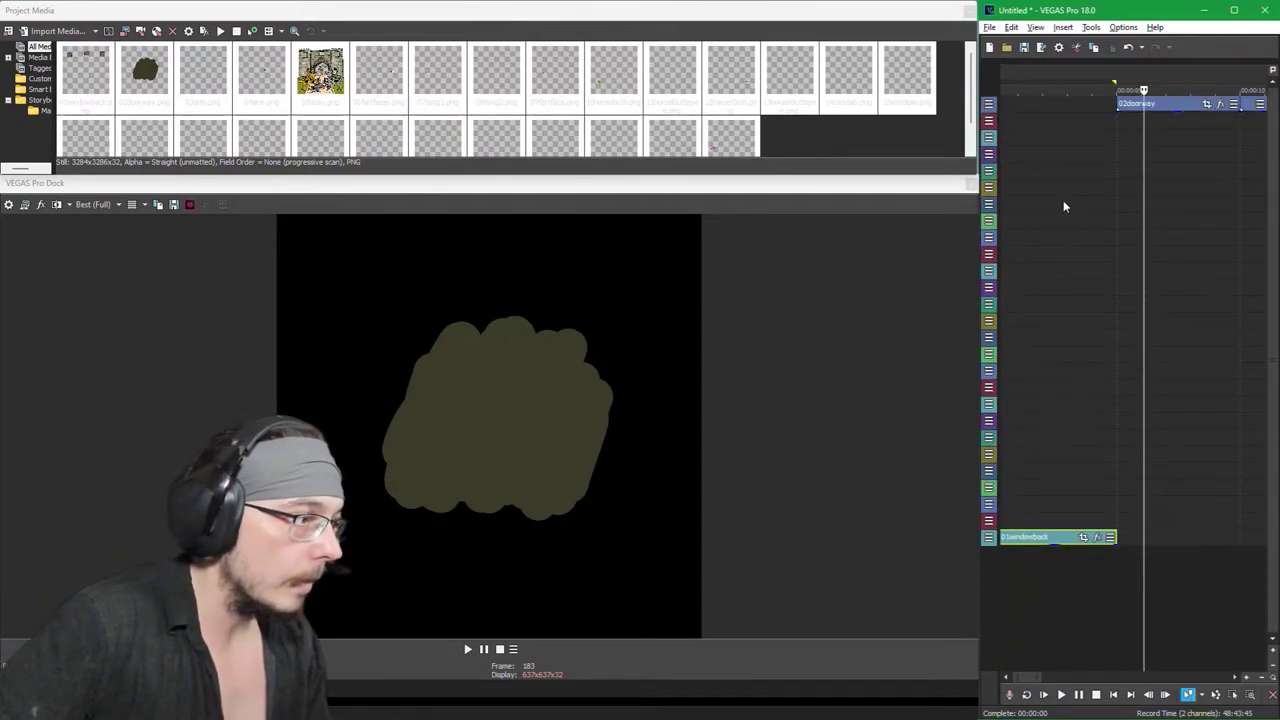
# Step: Move the 02doorway clip to the start of track 26, directly above 01windowback
pyautogui.moveTo(1121, 218); pyautogui.dragTo(989, 524)
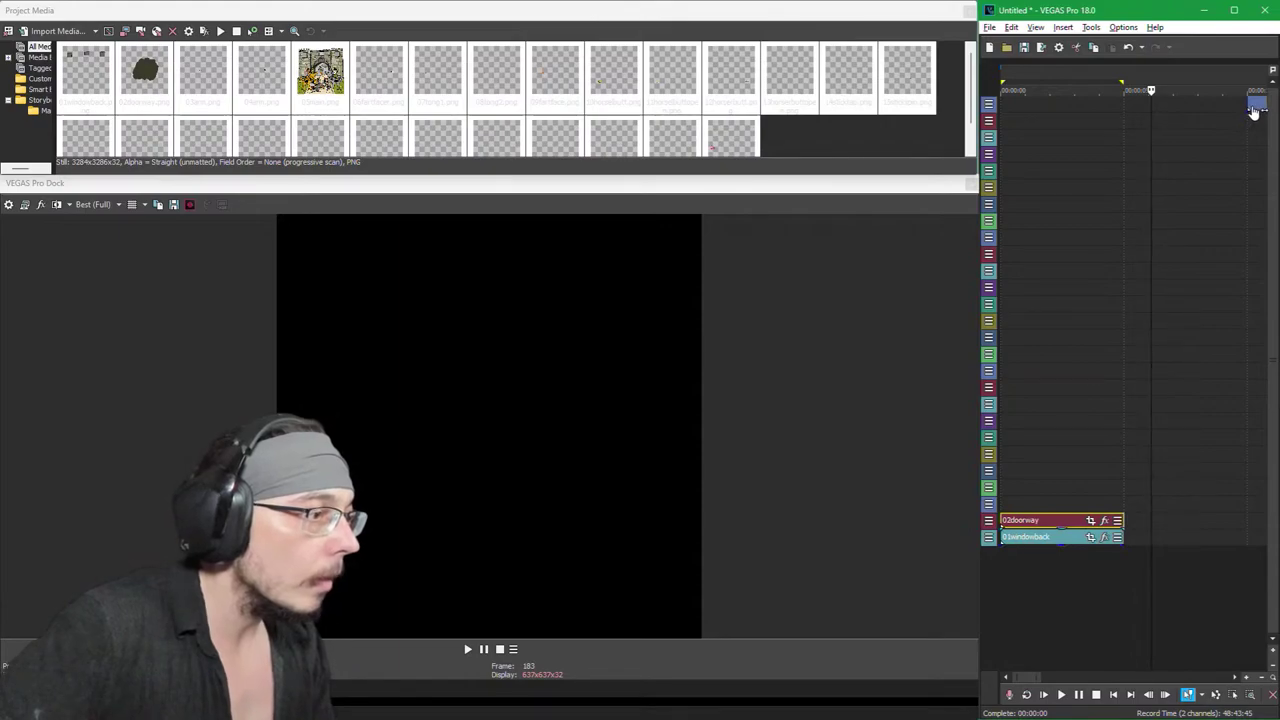
pyautogui.moveTo(1258, 106); pyautogui.dragTo(988, 512)
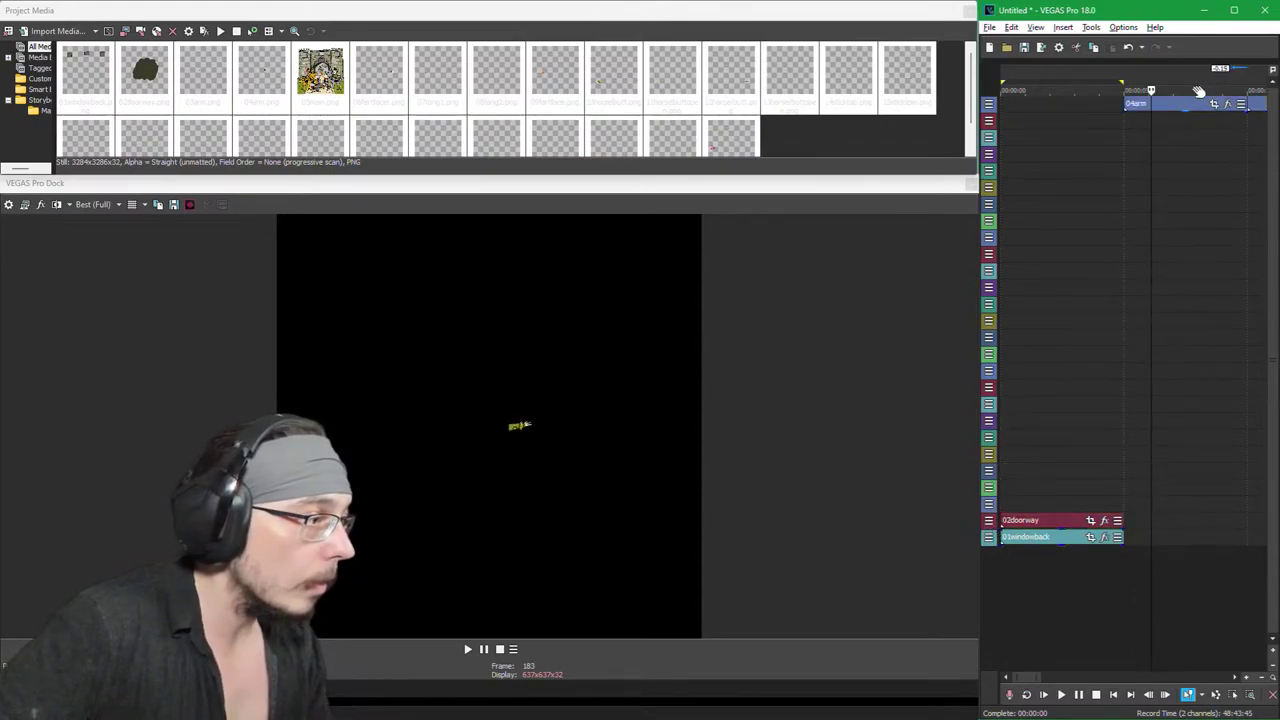
pyautogui.moveTo(1165, 106); pyautogui.dragTo(1090, 440)
pyautogui.hotkey('ctrl', 'z')
pyautogui.hotkey('ctrl', 'z')
# Step: Move the 03arm and 04arm clips to the timeline start on tracks 25 and 24
pyautogui.moveTo(1256, 111); pyautogui.dragTo(1003, 503)
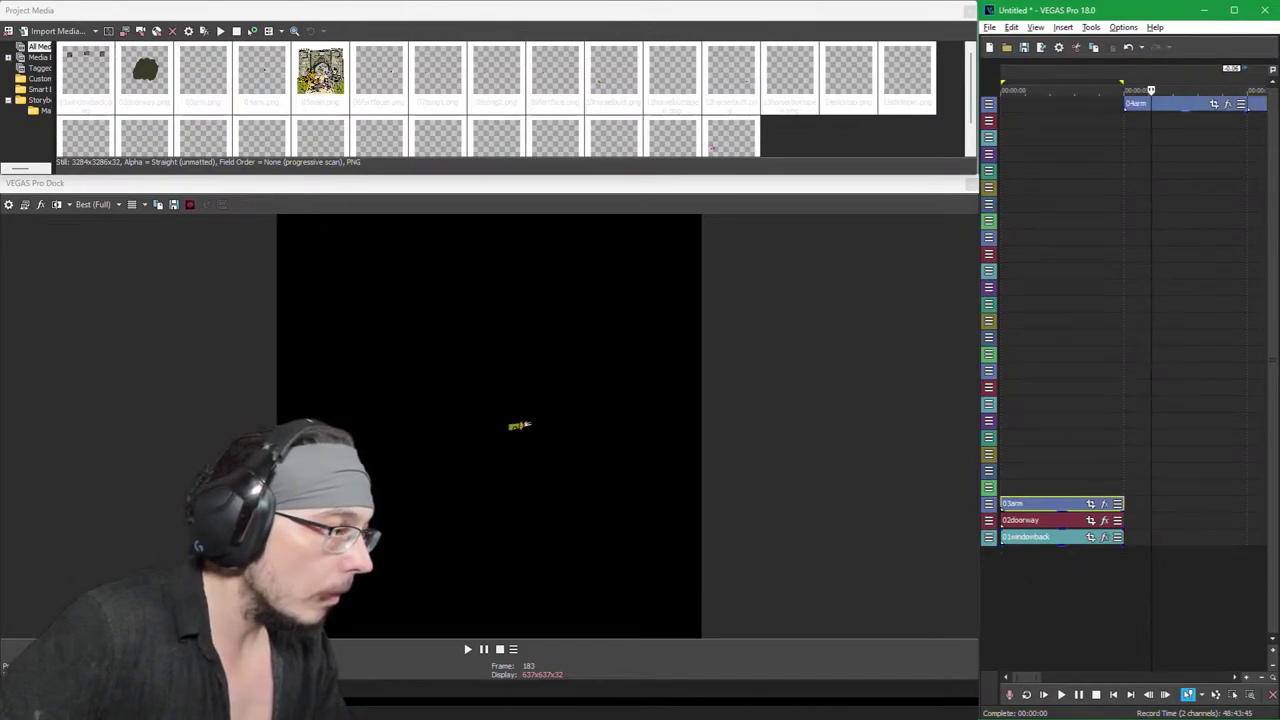
pyautogui.moveTo(1157, 110); pyautogui.dragTo(1012, 490)
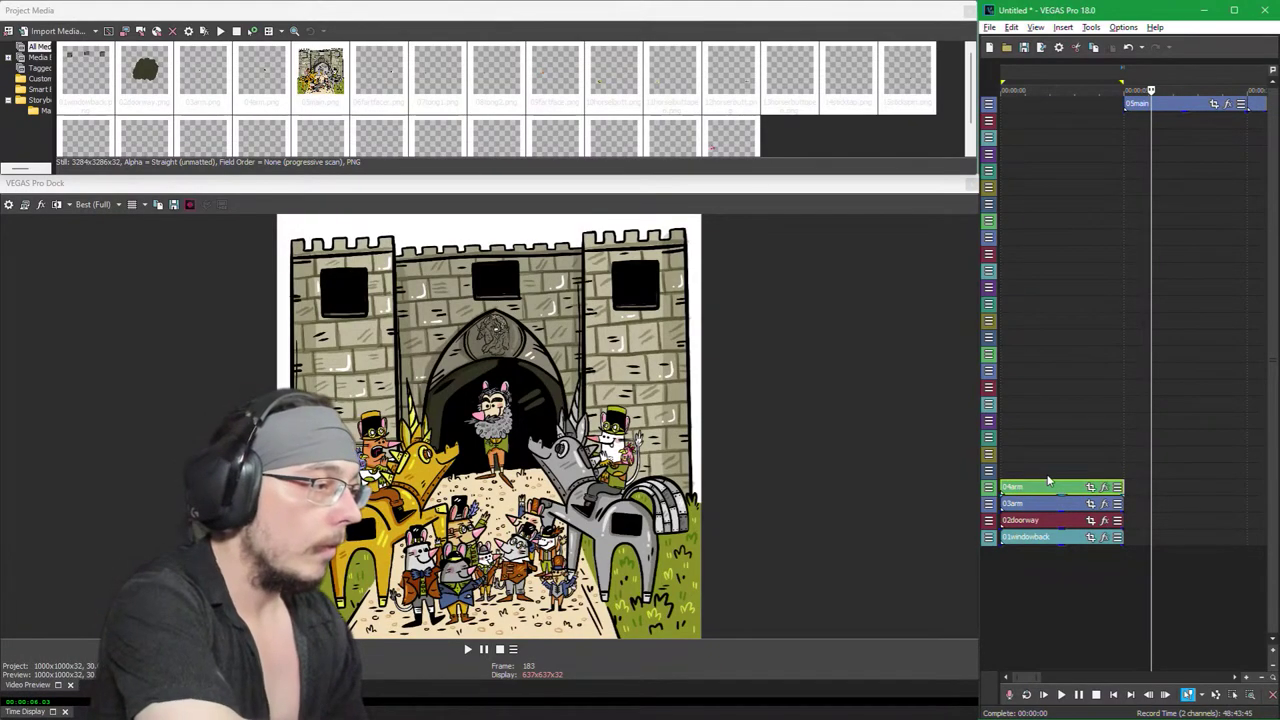
pyautogui.moveTo(1157, 104); pyautogui.dragTo(1010, 490)
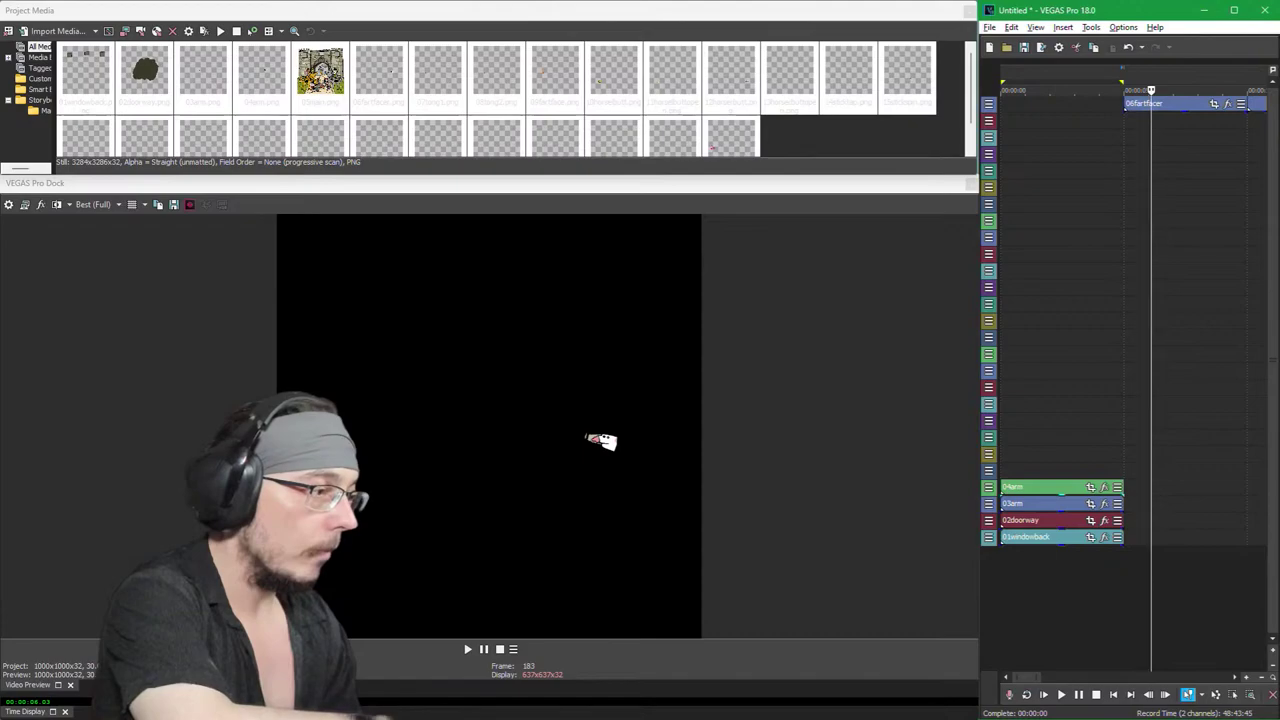
pyautogui.hotkey('ctrl', 'z')
# Step: Stack the clips 05main through 12horserbutt at the timeline start, one per track from track 23 up to track 16
pyautogui.moveTo(1157, 104); pyautogui.dragTo(1033, 455)
pyautogui.moveTo(1157, 104); pyautogui.dragTo(1033, 437)
pyautogui.moveTo(1157, 104); pyautogui.dragTo(1033, 420)
pyautogui.moveTo(1157, 104); pyautogui.dragTo(1033, 388)
pyautogui.moveTo(1155, 104); pyautogui.dragTo(1035, 371)
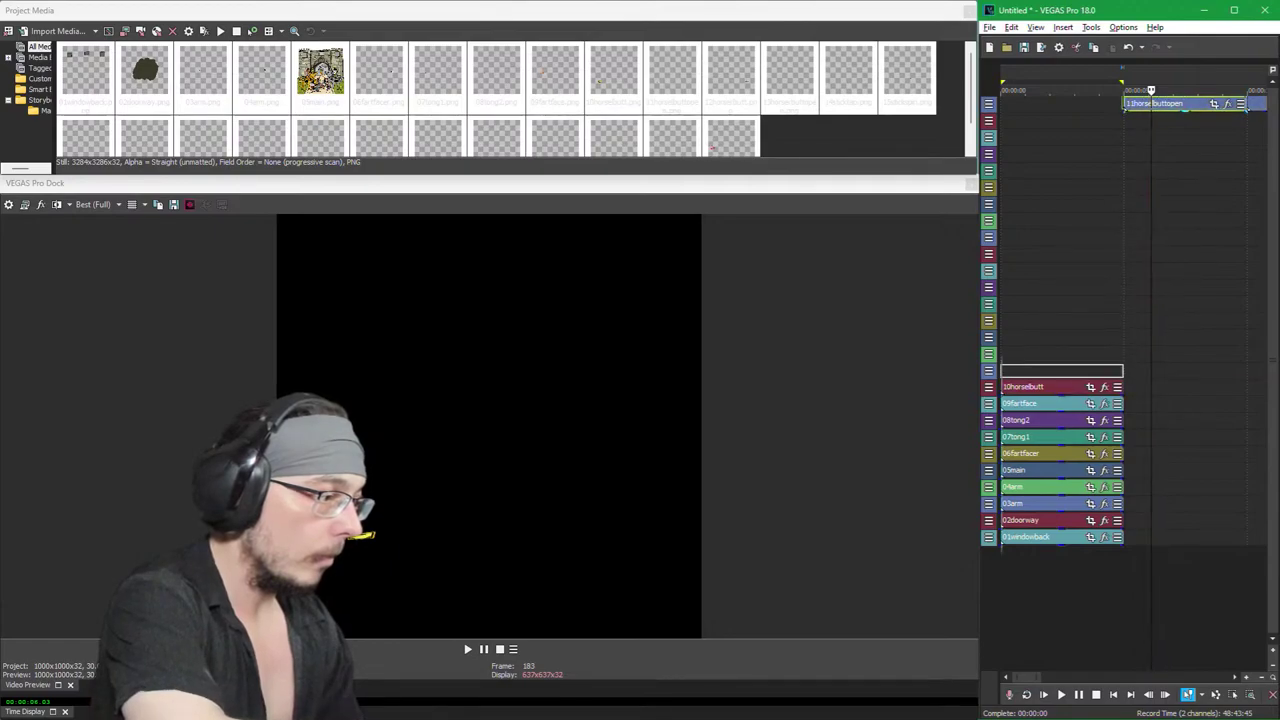
pyautogui.moveTo(1155, 104); pyautogui.dragTo(1033, 354)
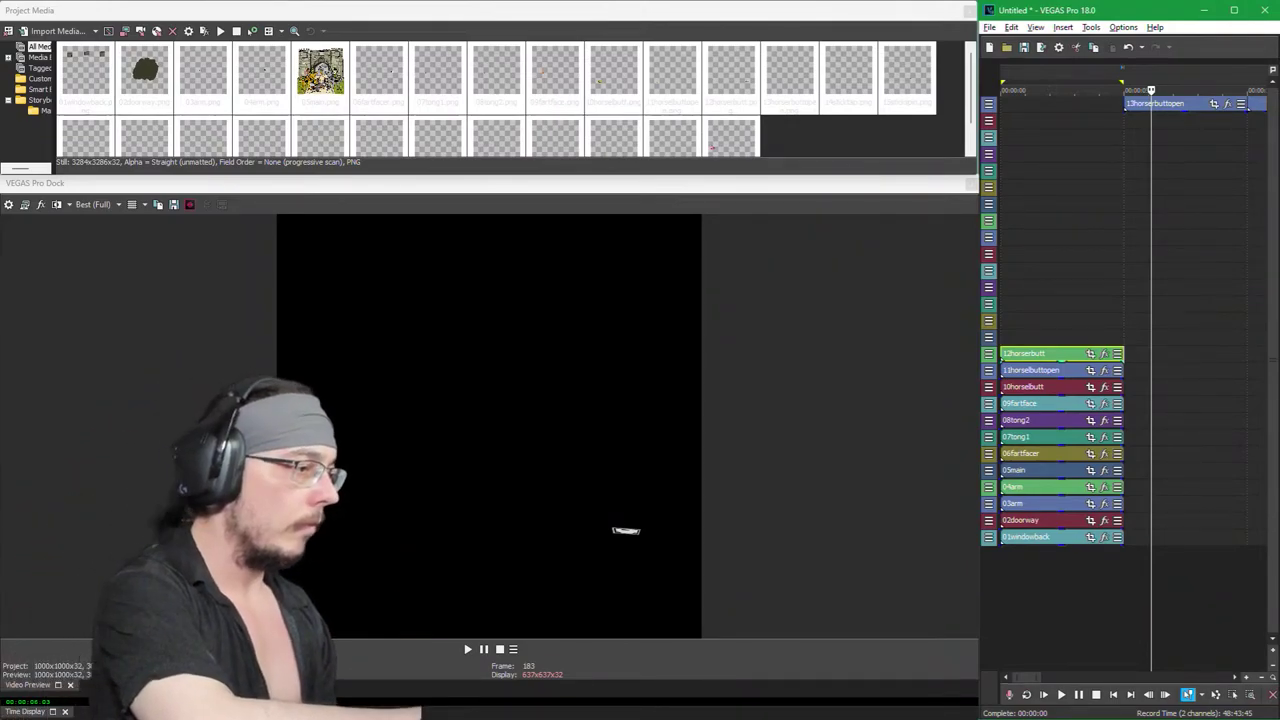
# Step: Place 13horserbuttopen, 14sticktap and 15stickspin at the timeline start on tracks 15, 14 and 13
pyautogui.press('t')
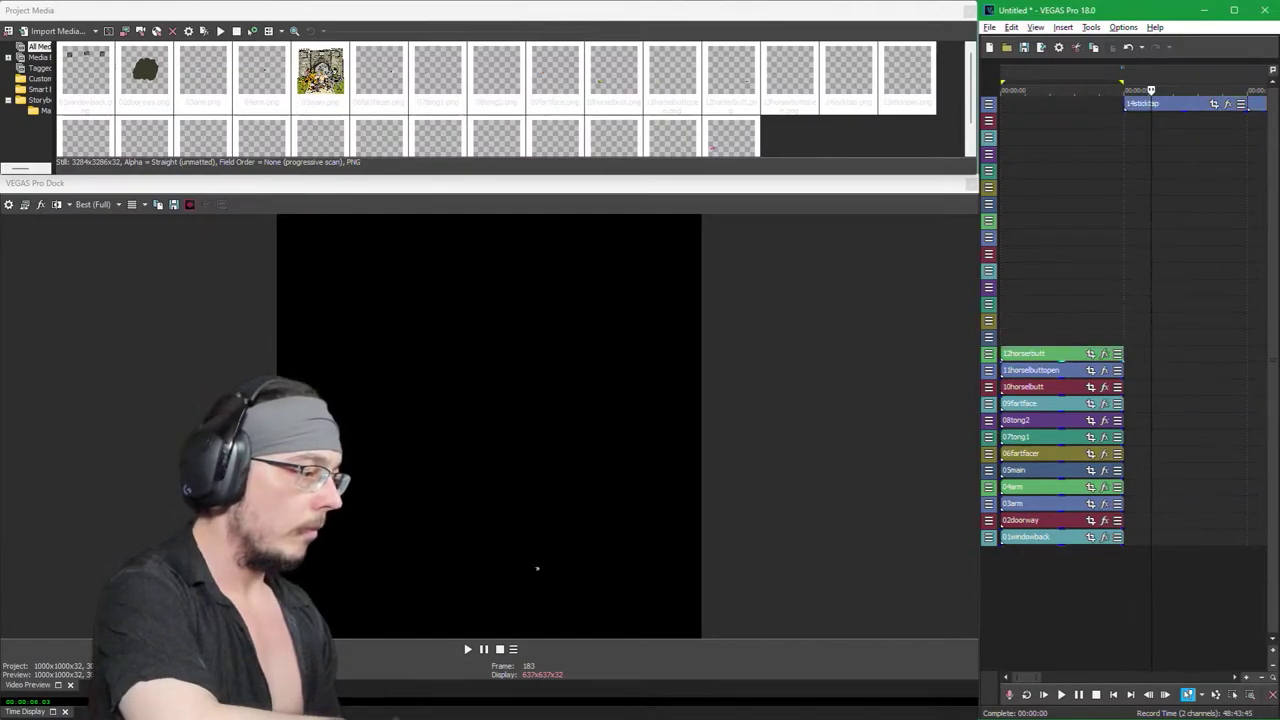
pyautogui.hotkey('ctrl', 'z')
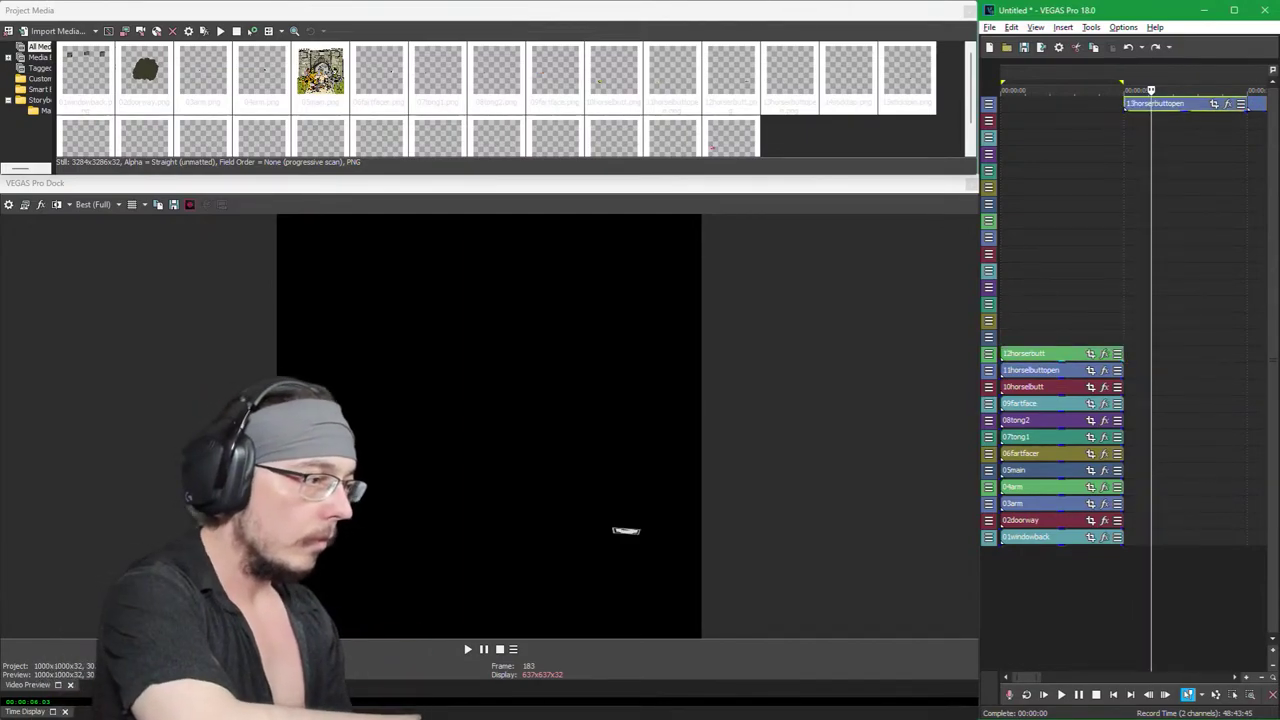
pyautogui.hotkey('ctrl', 'y')
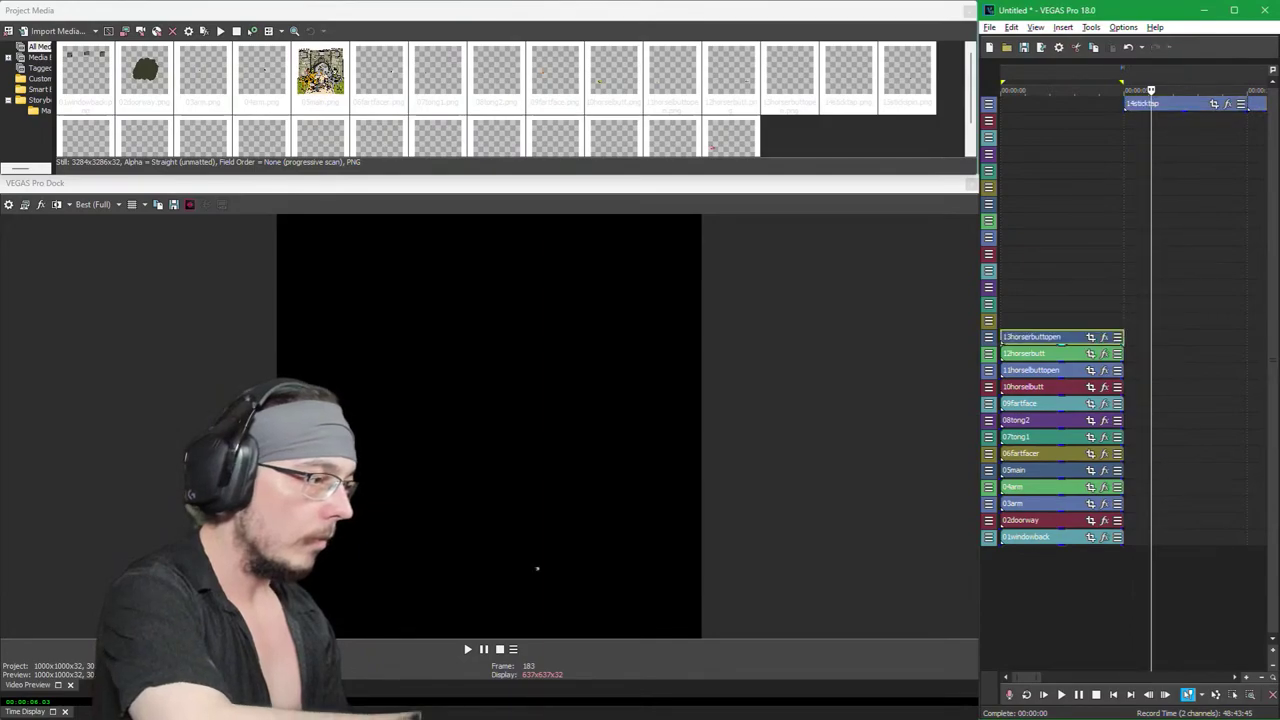
pyautogui.press('t')
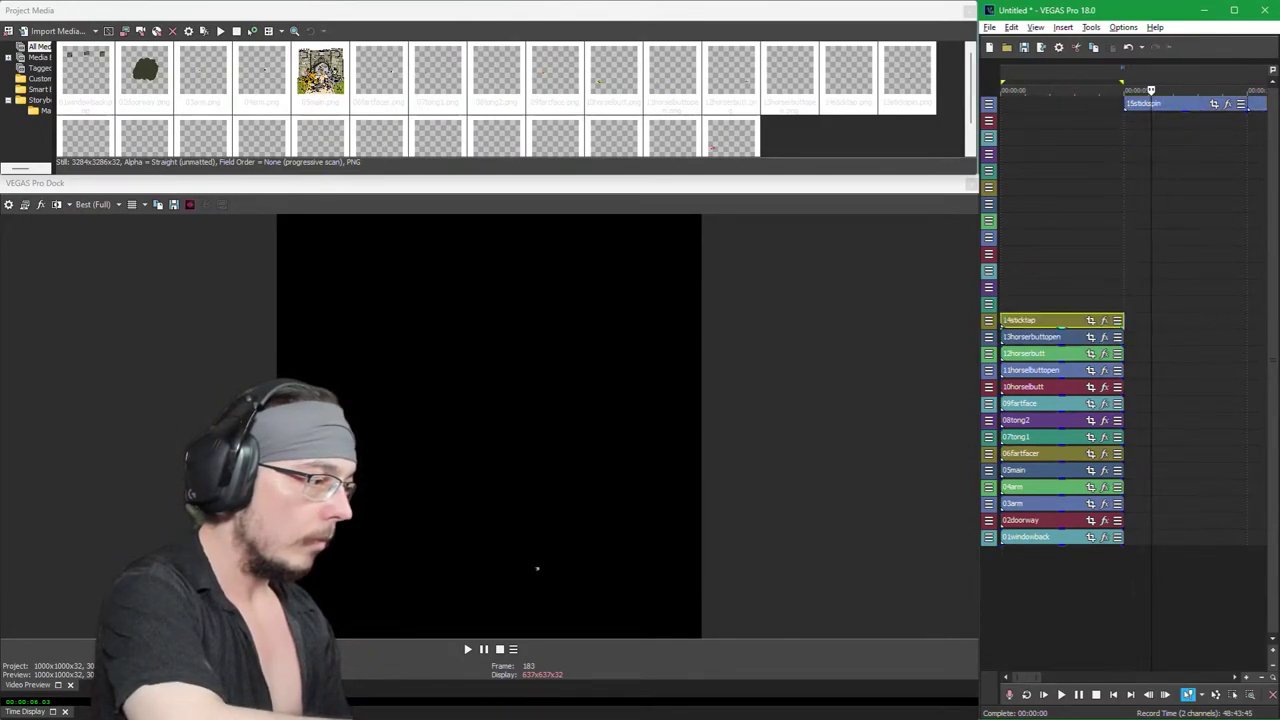
pyautogui.press('t')
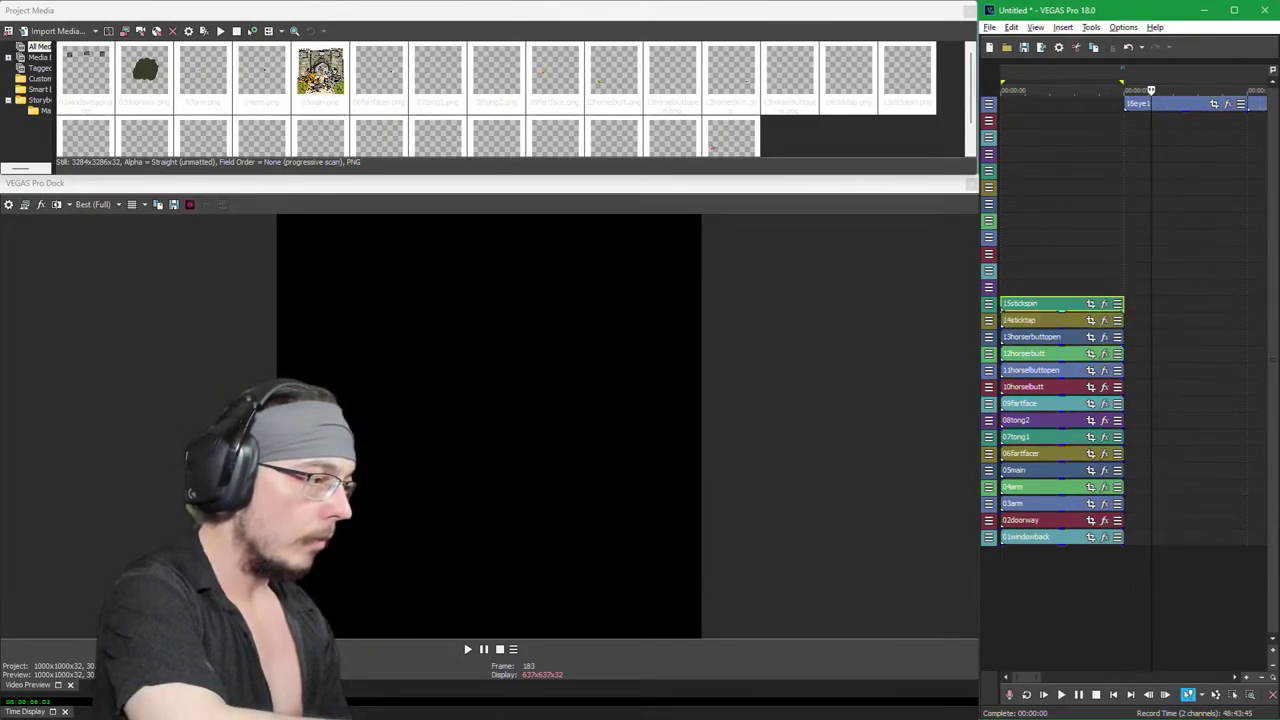
# Step: Stack the clips 16eye1 through 19eye4 and 20gear3 at the timeline start, from track 12 up to track 8
pyautogui.moveTo(1240, 98); pyautogui.dragTo(1246, 108)
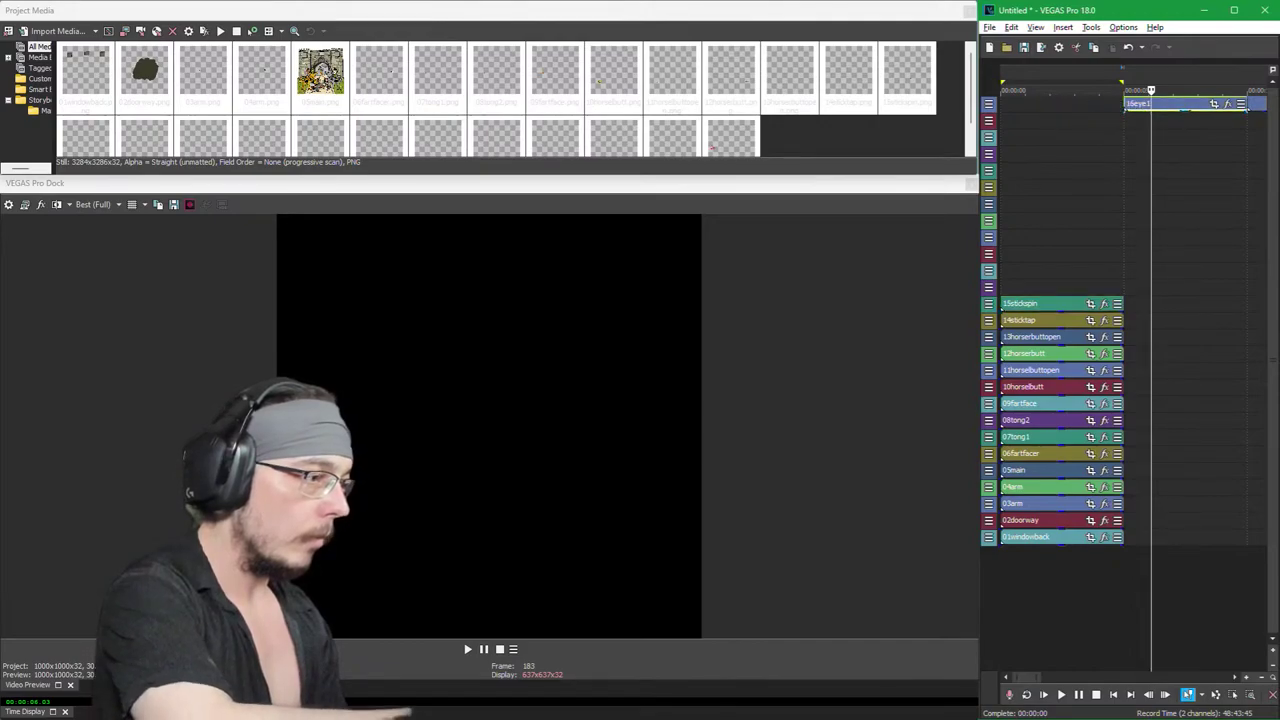
pyautogui.hotkey('ctrl', 'z')
pyautogui.press('t')
pyautogui.press('t')
pyautogui.press('t')
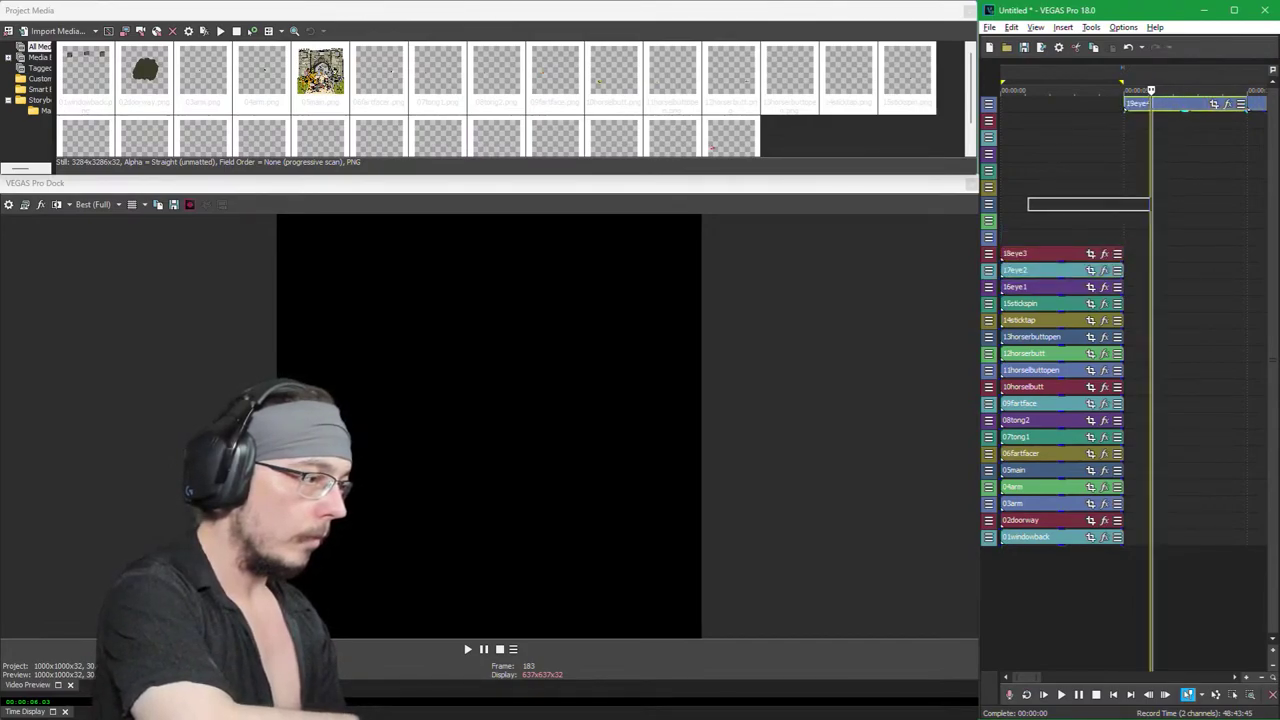
pyautogui.press('t')
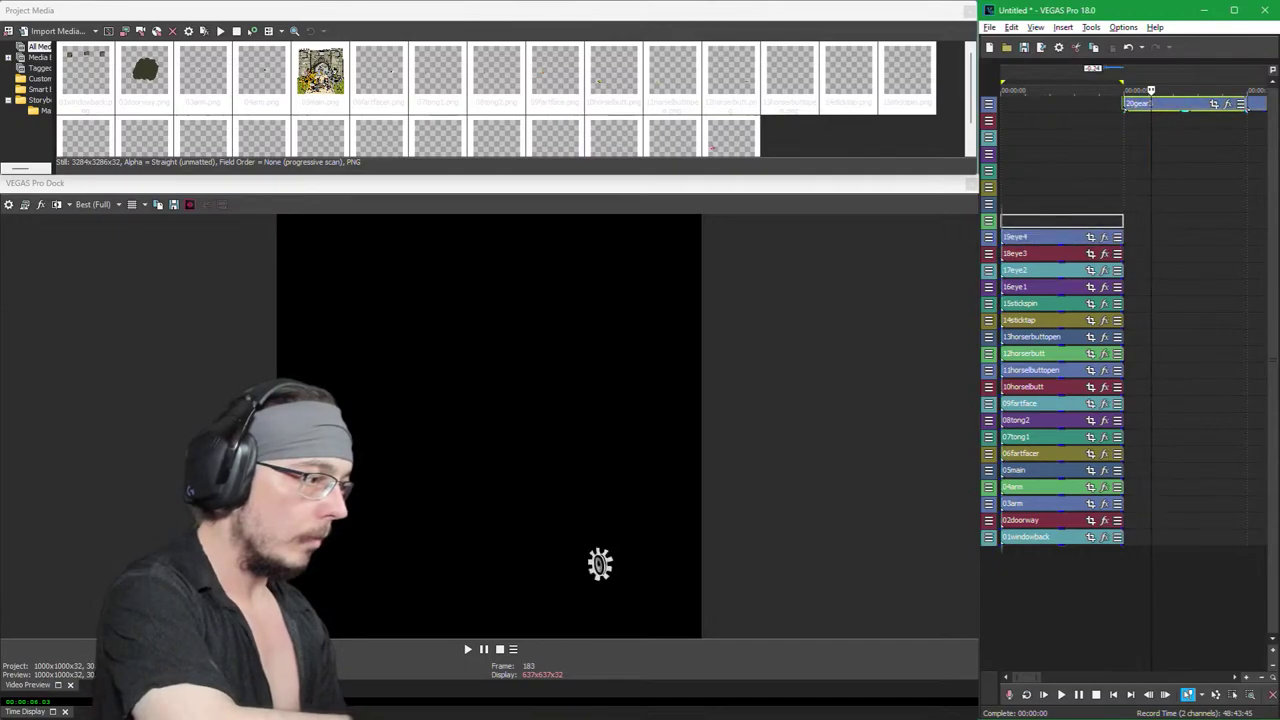
pyautogui.press('t')
pyautogui.press('t')
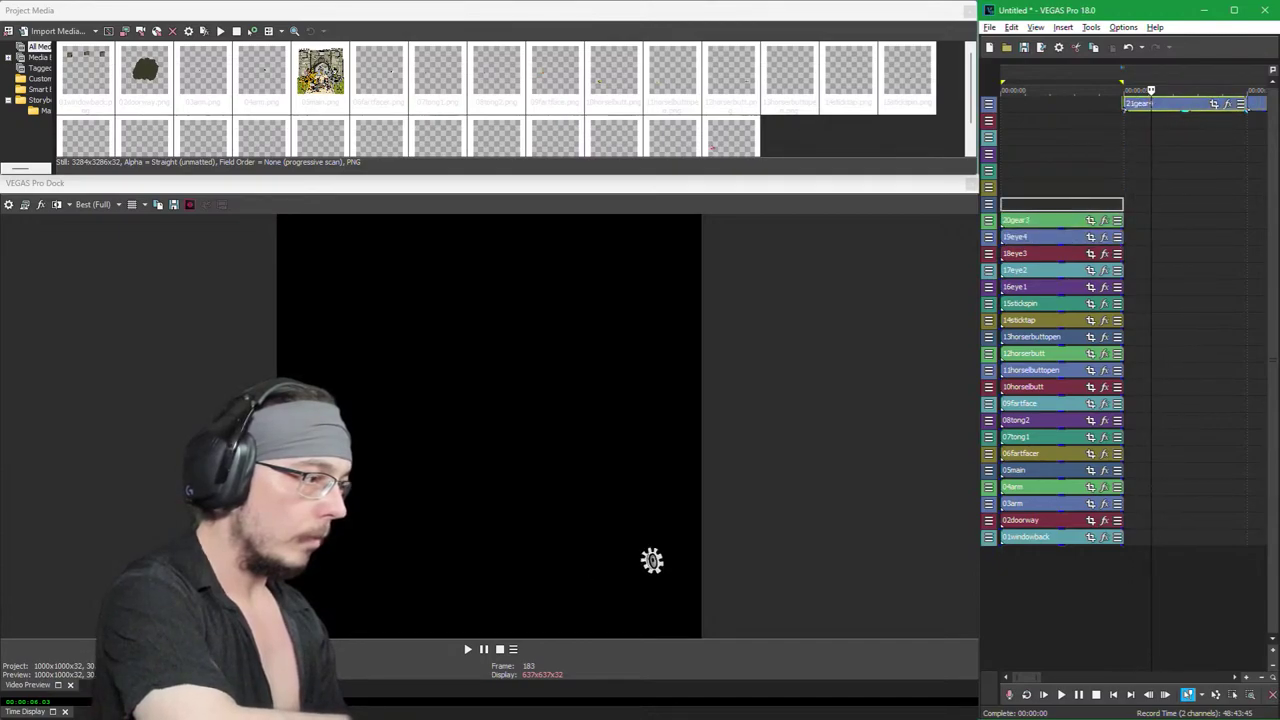
# Step: Stack the remaining clips 21gear4 through 27cult at the timeline start, one per track from track 7 up to track 1
pyautogui.press('t')
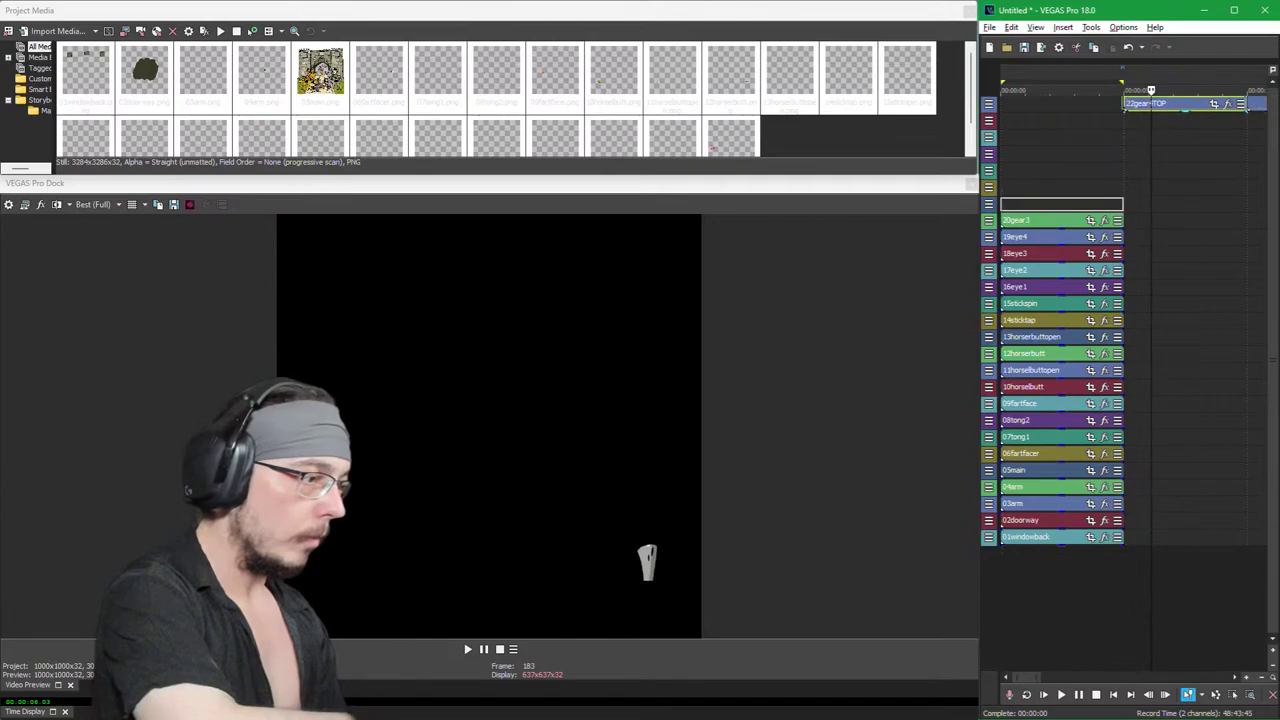
pyautogui.hotkey('ctrl', 'z')
pyautogui.hotkey('ctrl', 'z')
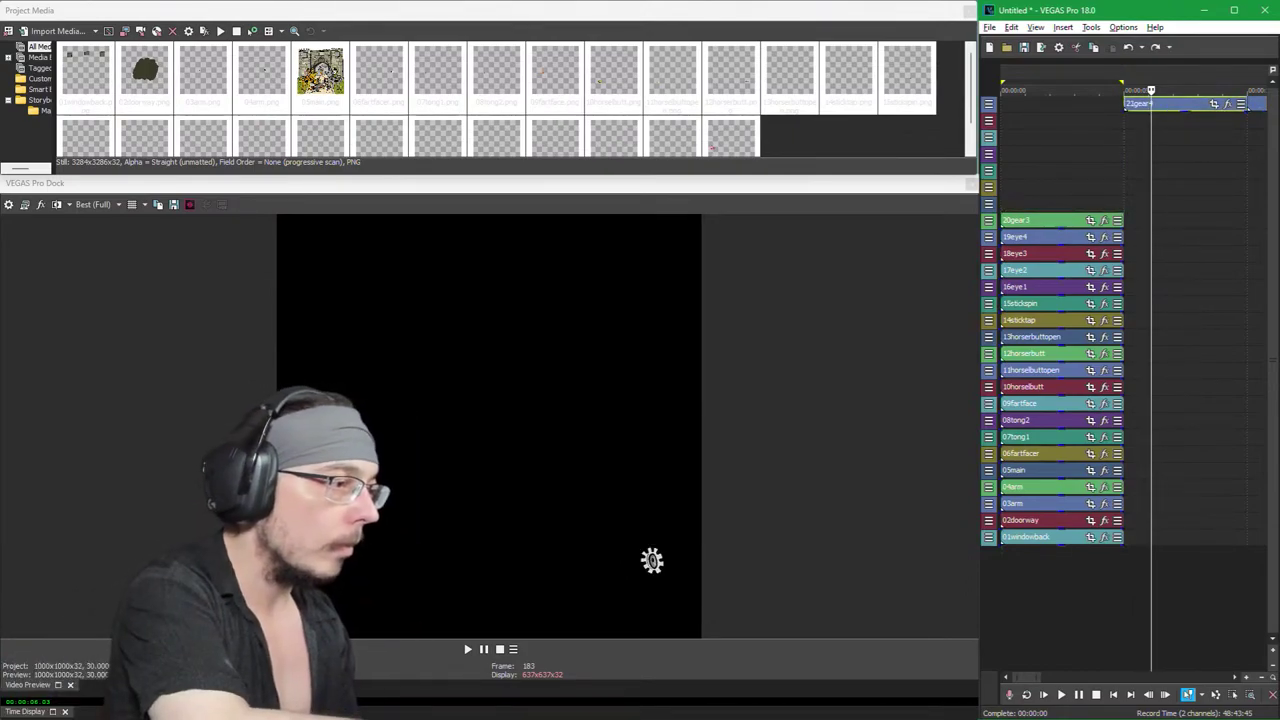
pyautogui.hotkey('ctrl', 'y')
pyautogui.hotkey('ctrl', 'y')
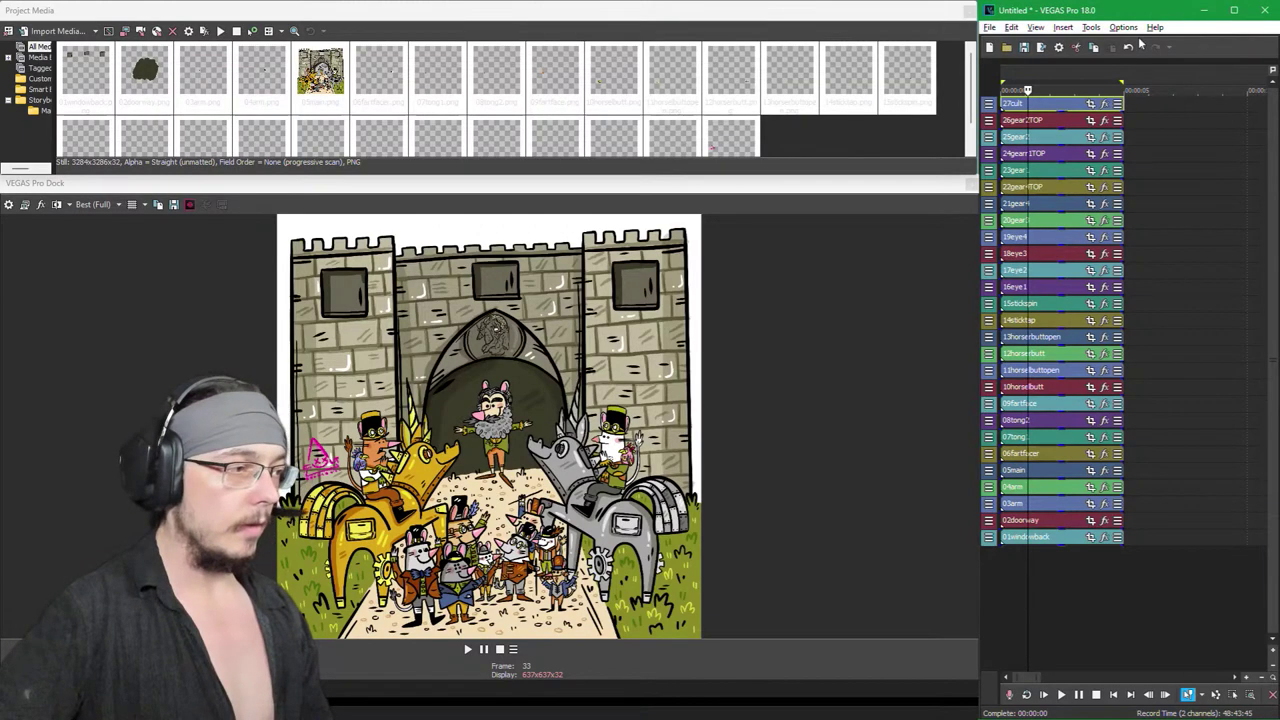
# Step: Save the current window layout over the existing animatinos layout
pyautogui.click(1036, 27)
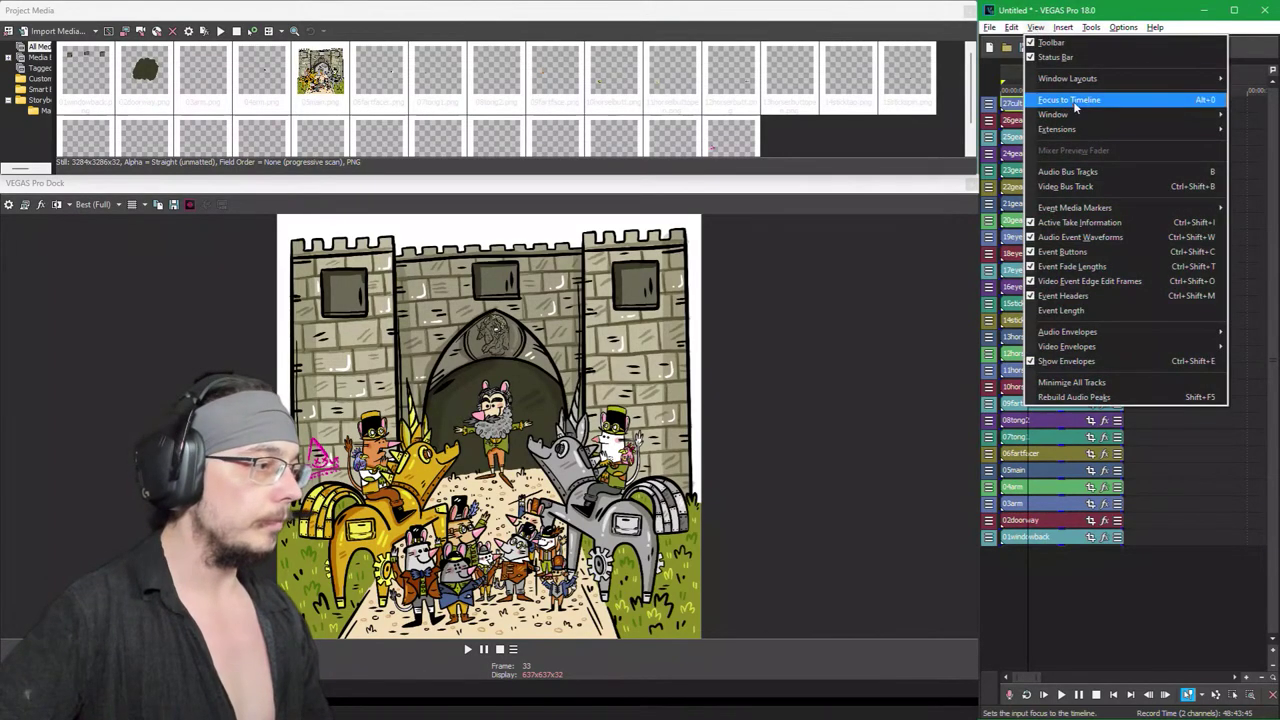
pyautogui.moveTo(1083, 115)
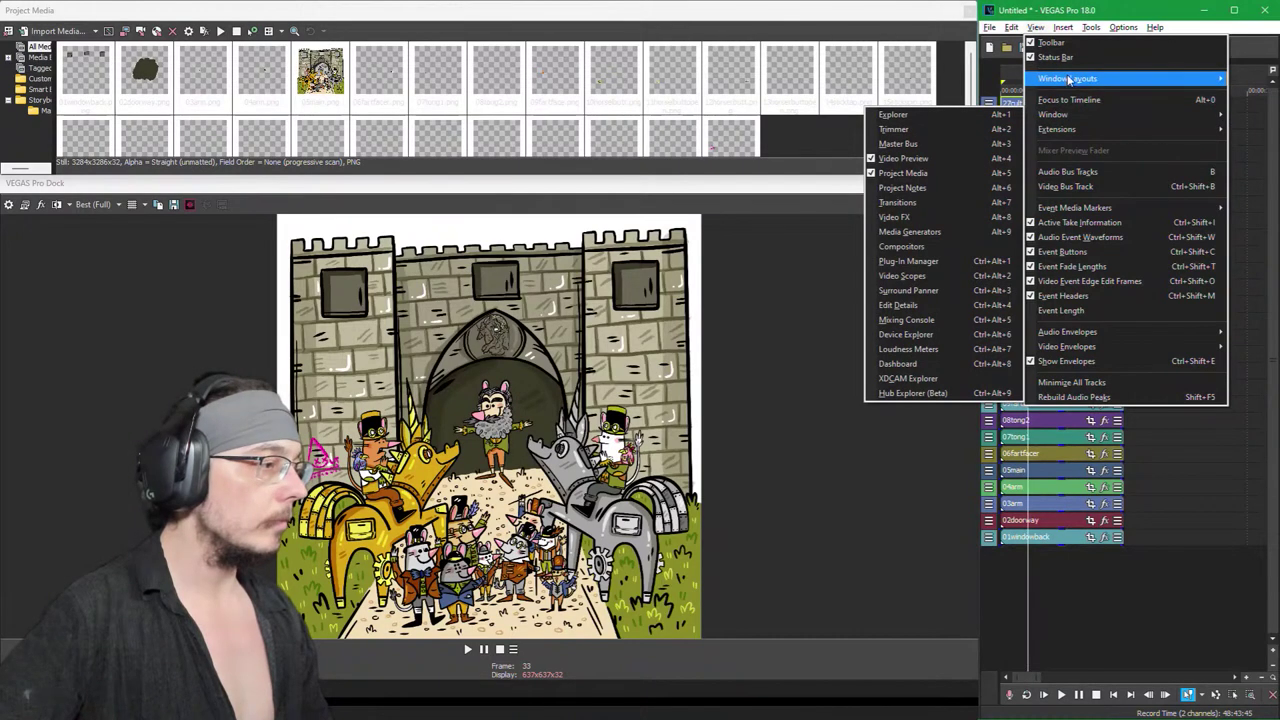
pyautogui.moveTo(1072, 80)
pyautogui.click(962, 94)
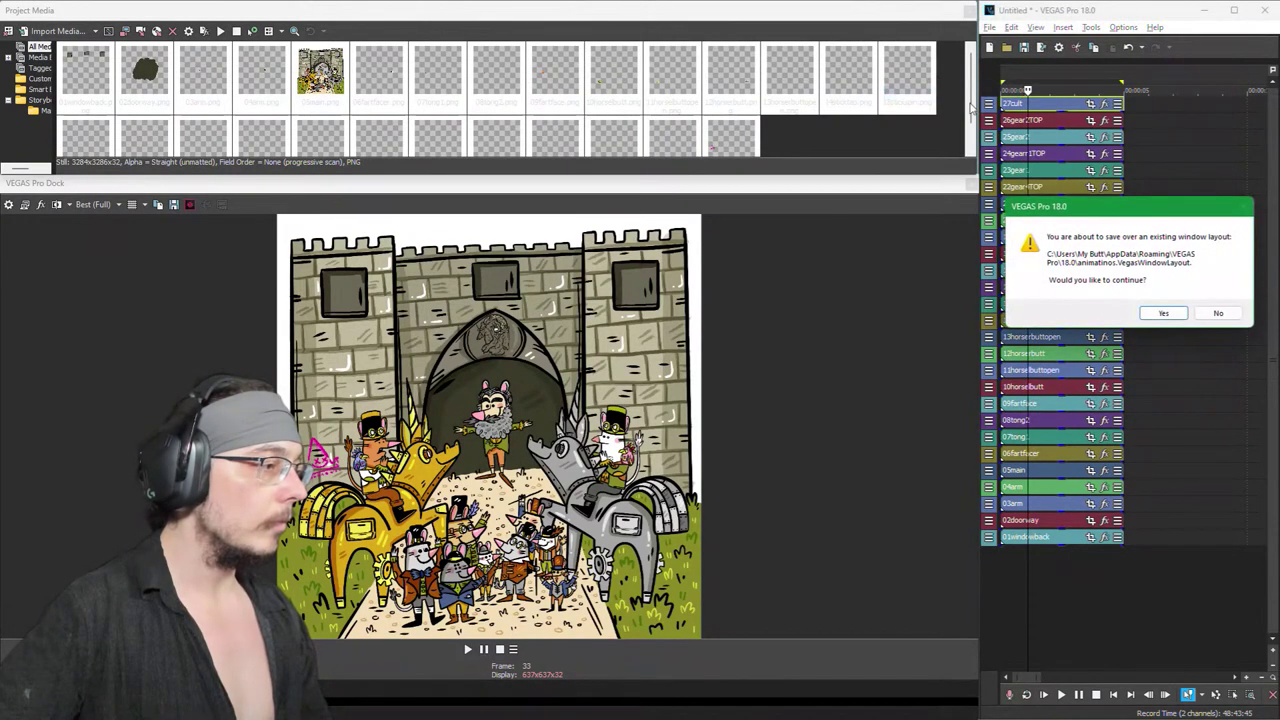
pyautogui.click(1163, 313)
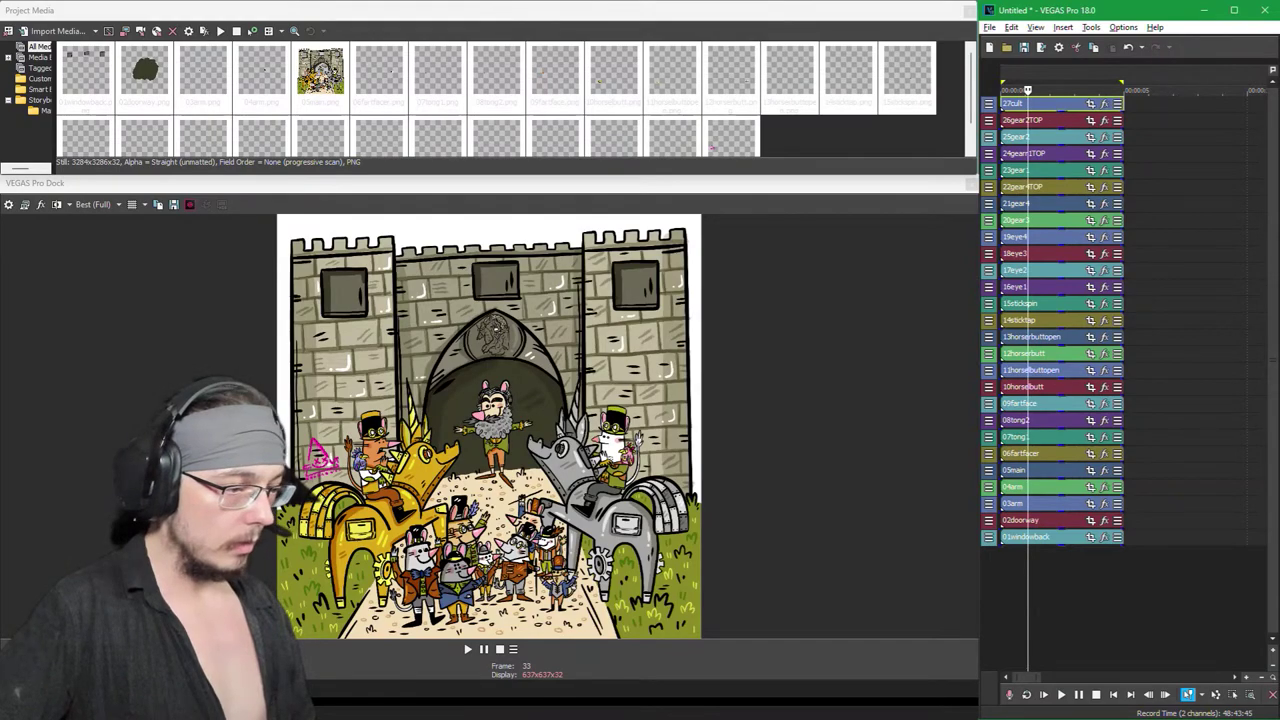
# Step: Save the project under the file name castle.veg
pyautogui.click(993, 29)
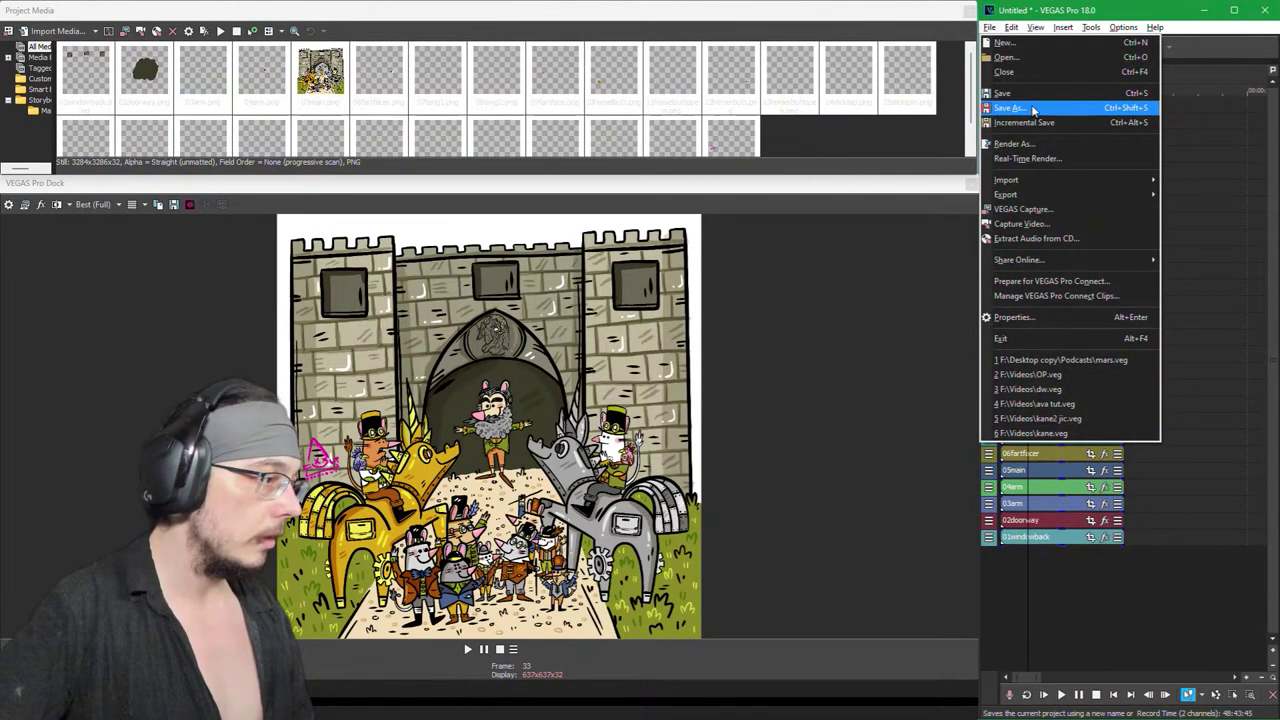
pyautogui.click(1034, 110)
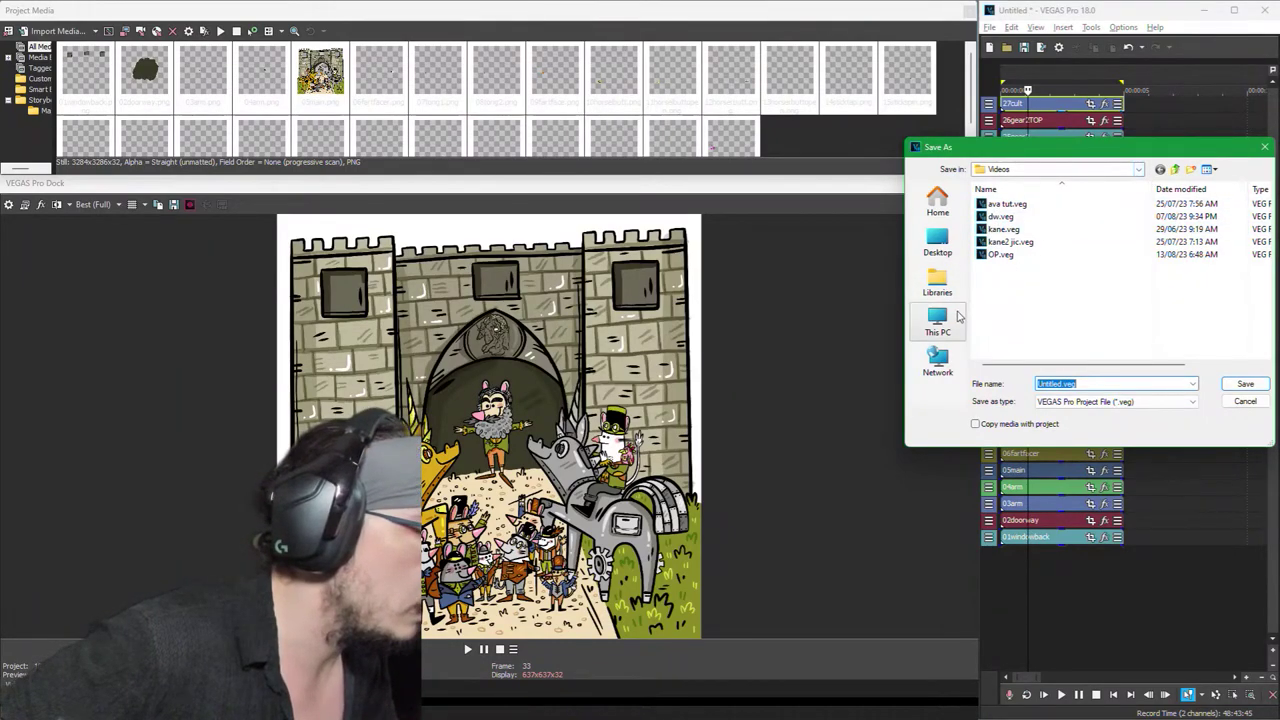
pyautogui.click(937, 283)
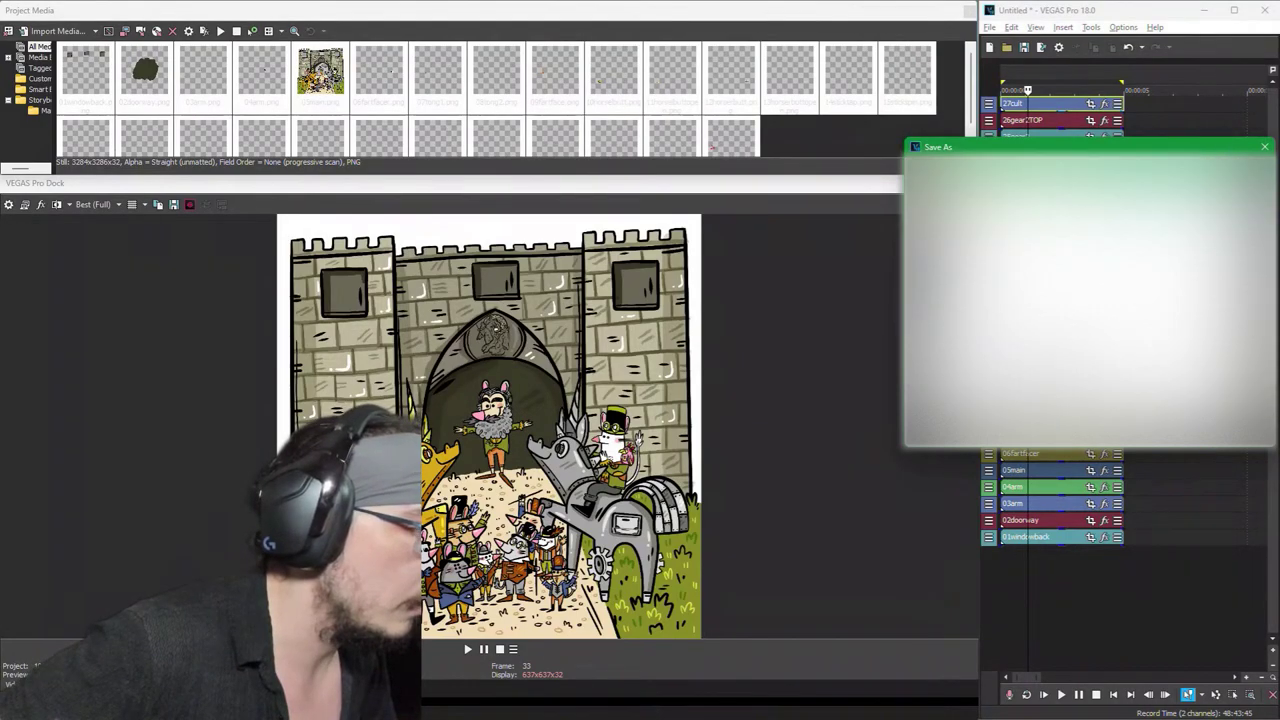
pyautogui.press('Escape')
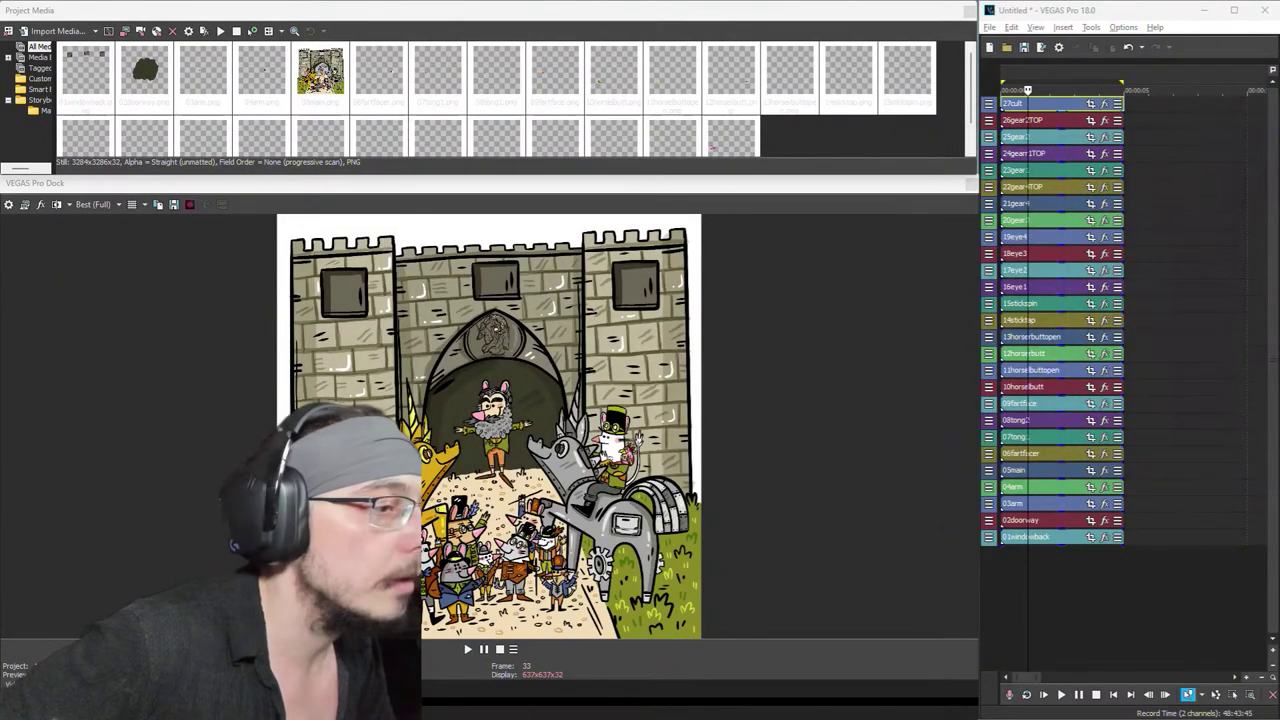
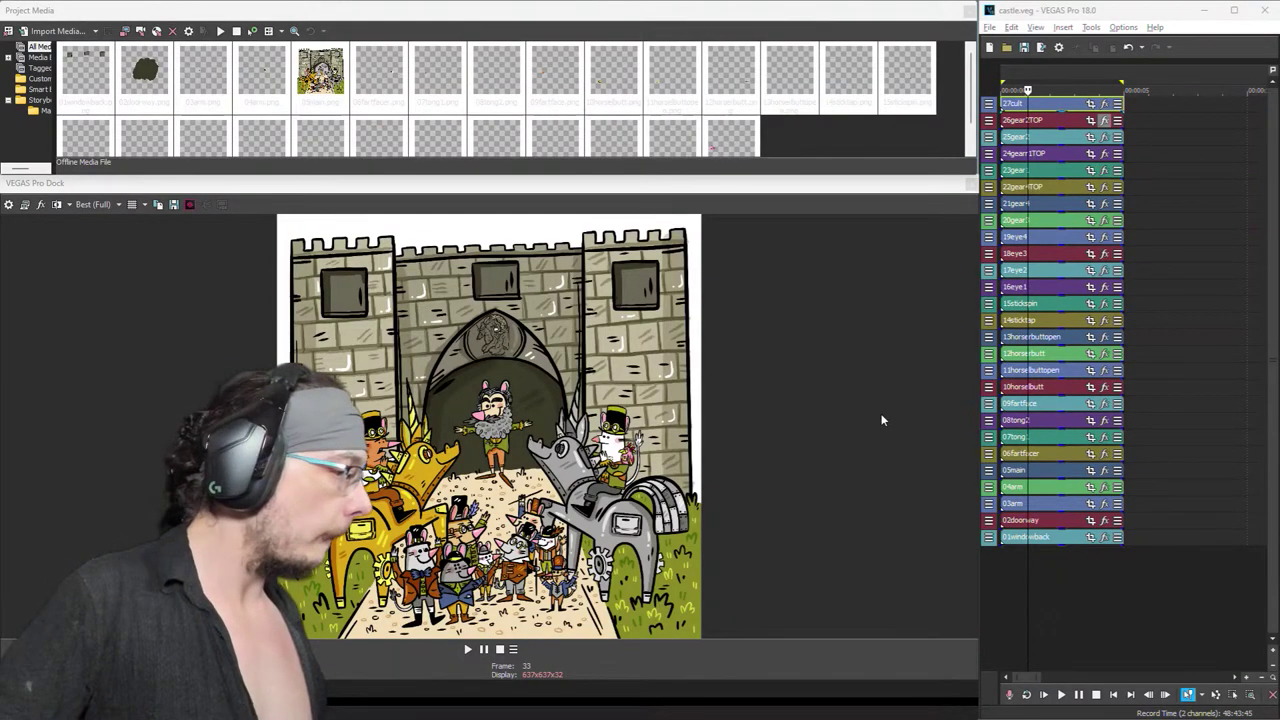
pyautogui.click(1028, 120)
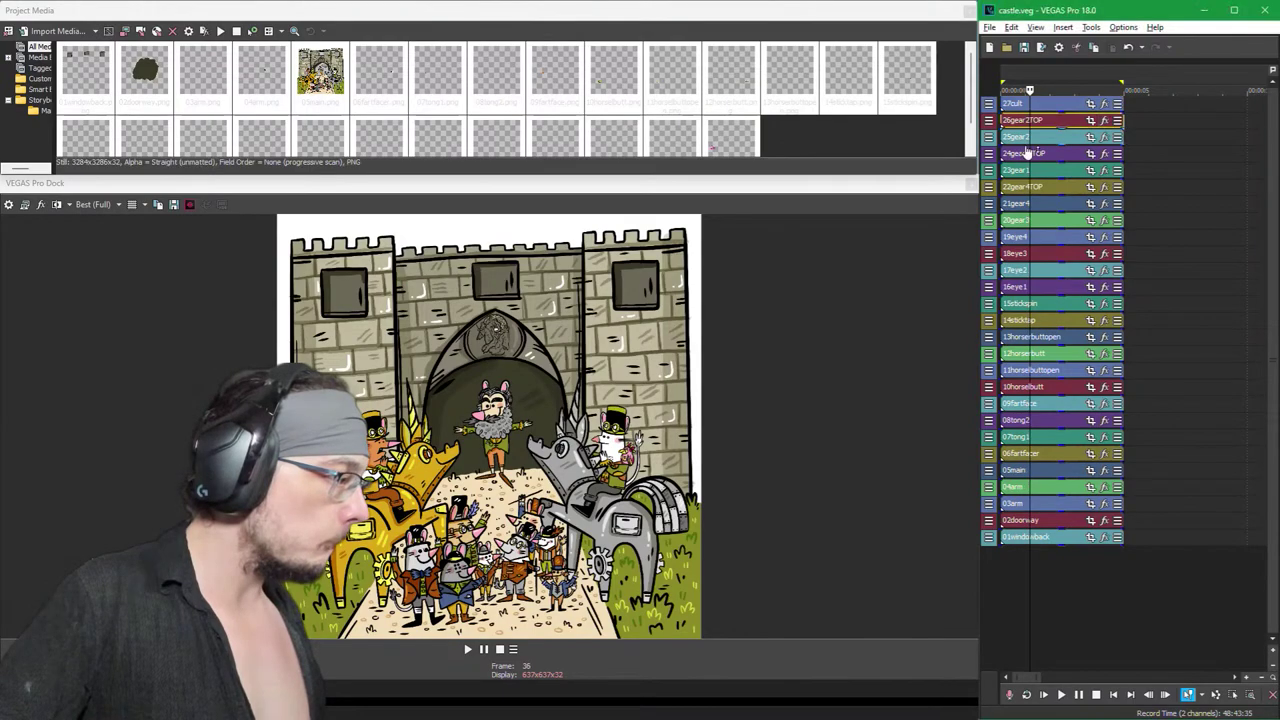
pyautogui.scroll(-2, 1040, 344)
pyautogui.scroll(5, 1045, 300)
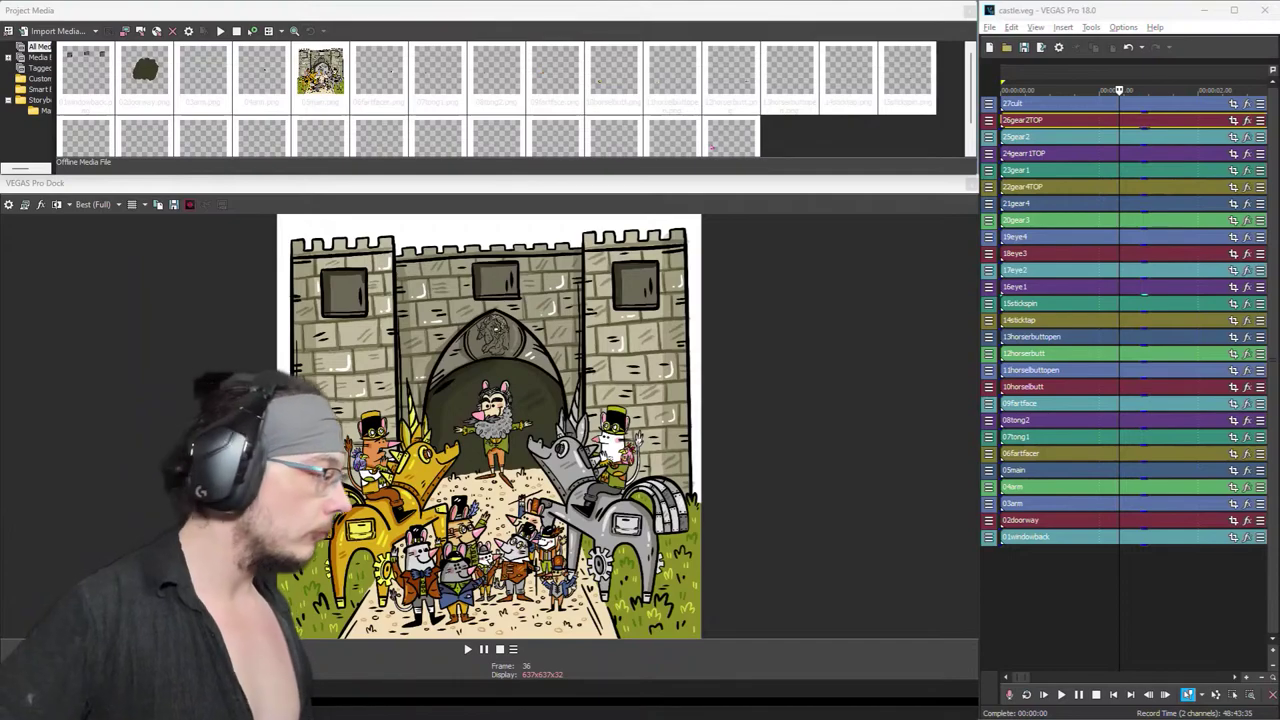
pyautogui.click(1025, 141)
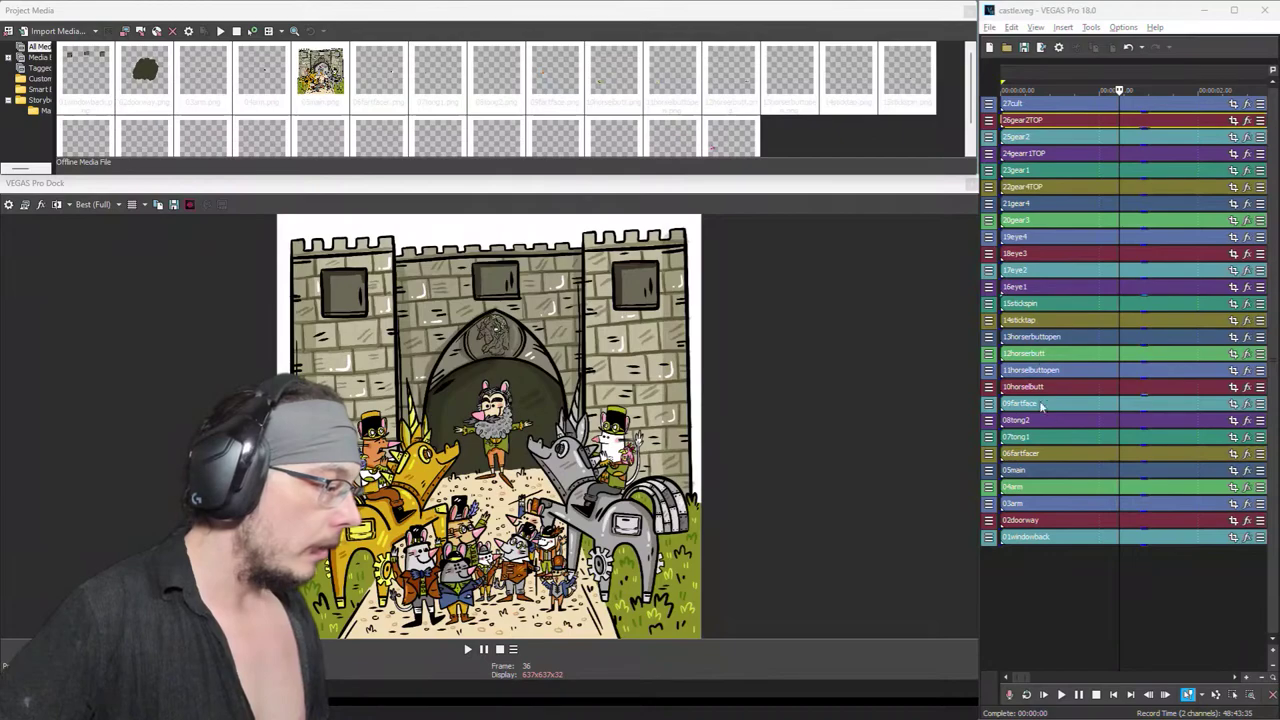
pyautogui.click(1077, 489)
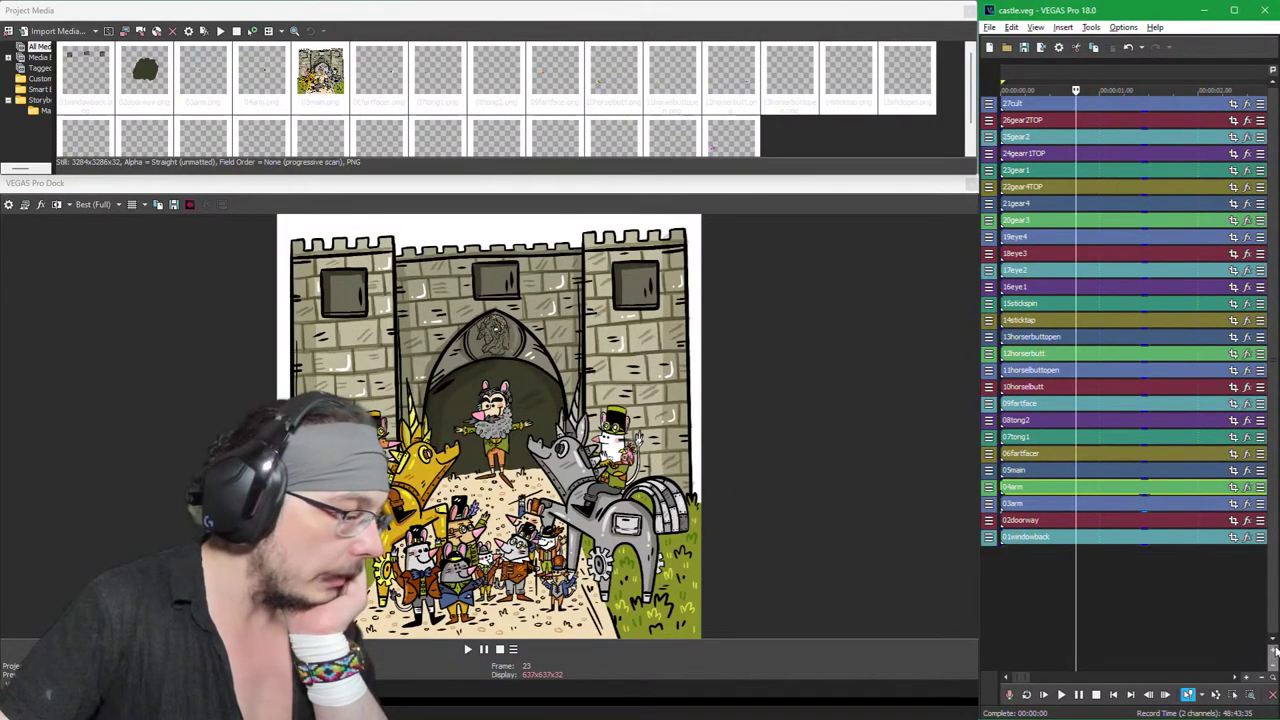
pyautogui.moveTo(1268, 330); pyautogui.dragTo(1122, 320)
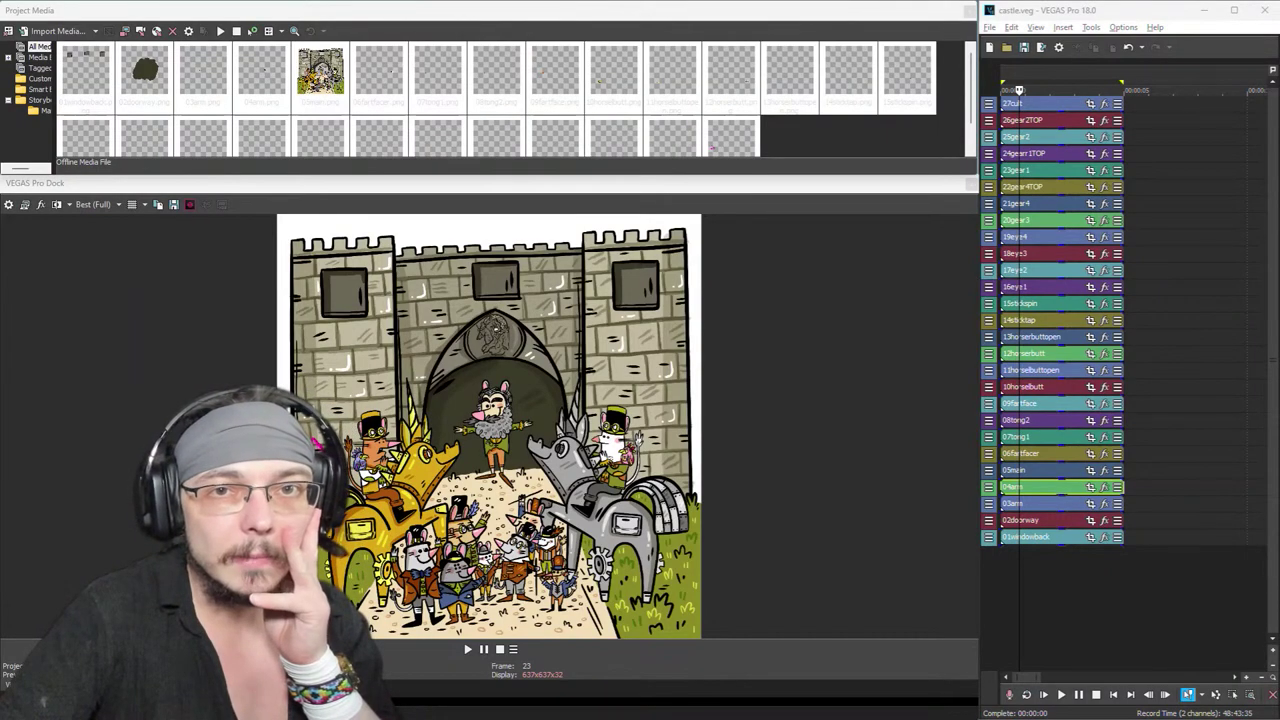
pyautogui.hotkey('alt', 'Tab')
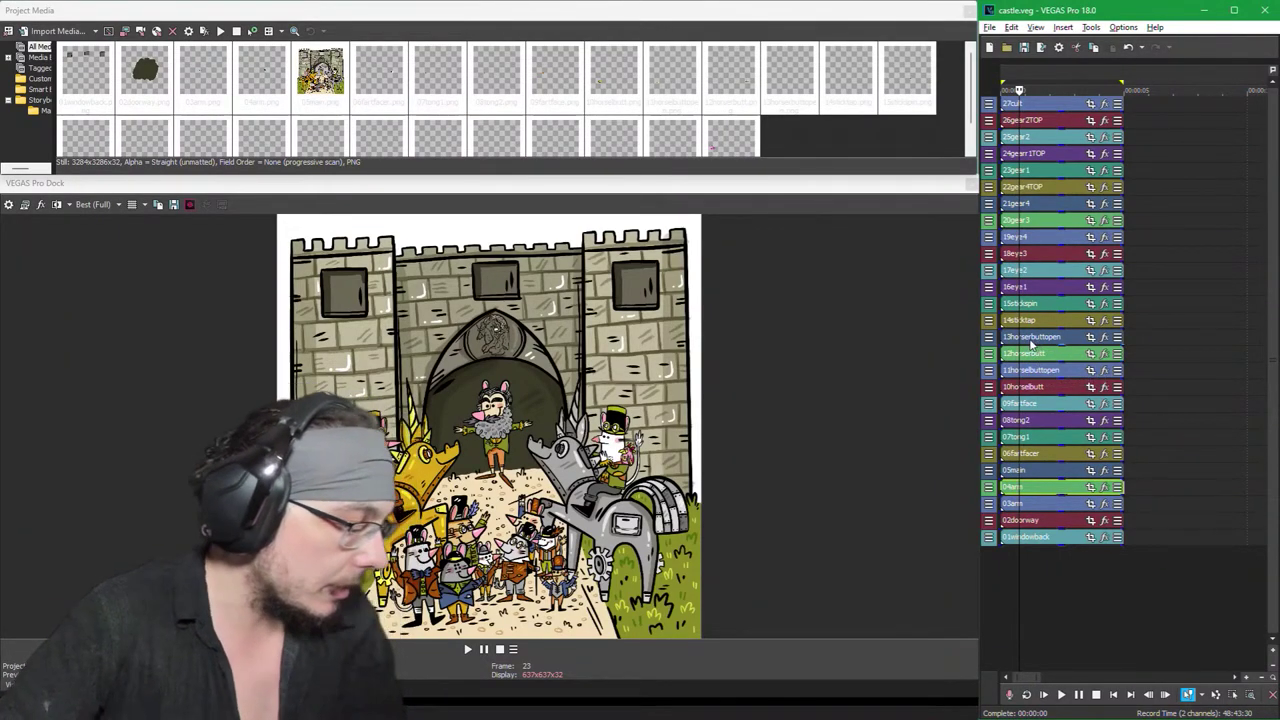
# Step: Place 13horserbuttopen directly after 12horserbutt on one track, and 11horselbuttopen directly after 10horselbutt on the track below it
pyautogui.moveTo(1037, 345); pyautogui.dragTo(1005, 352)
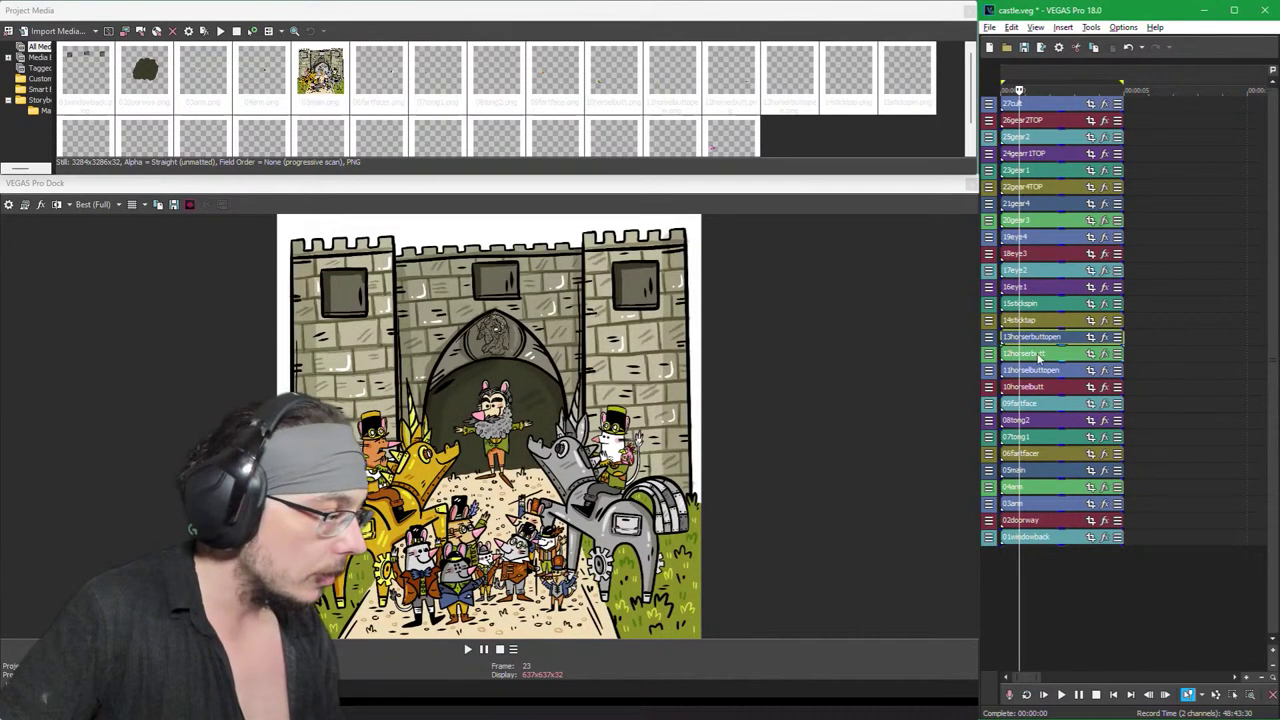
pyautogui.moveTo(1036, 343); pyautogui.dragTo(1053, 367)
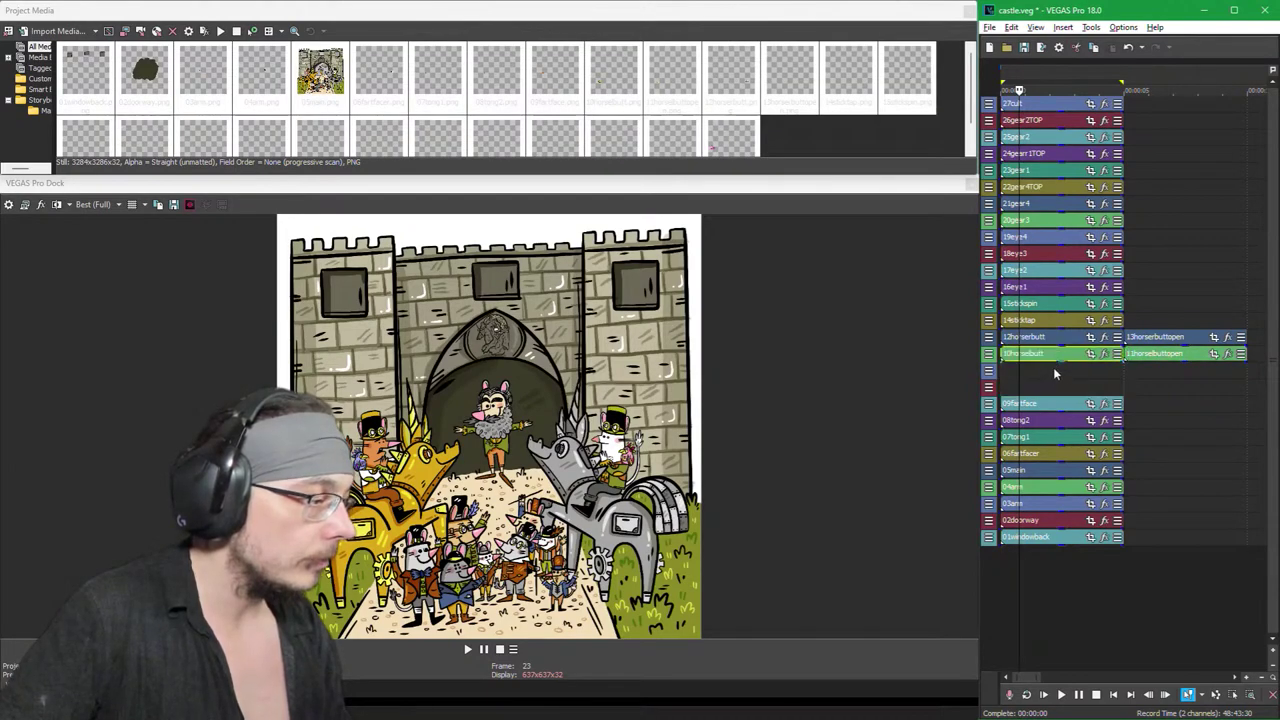
pyautogui.rightClick(979, 370)
pyautogui.press('Escape')
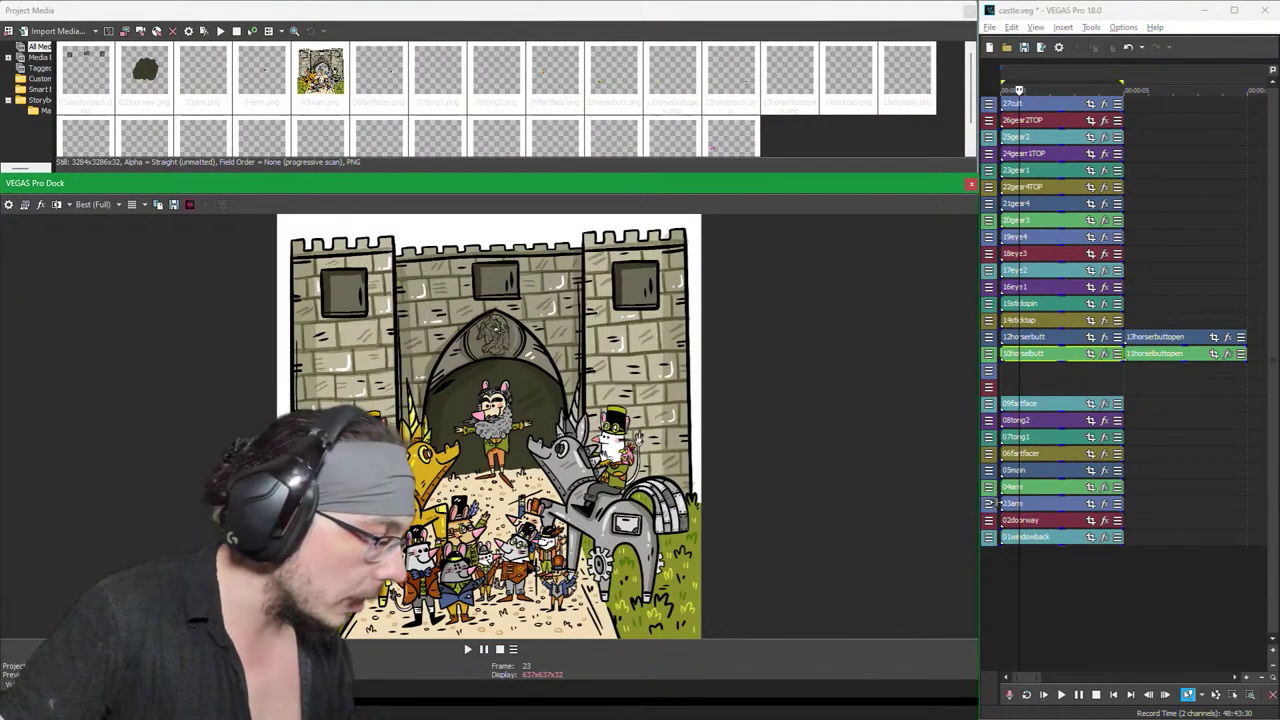
pyautogui.rightClick(984, 386)
pyautogui.press('Escape')
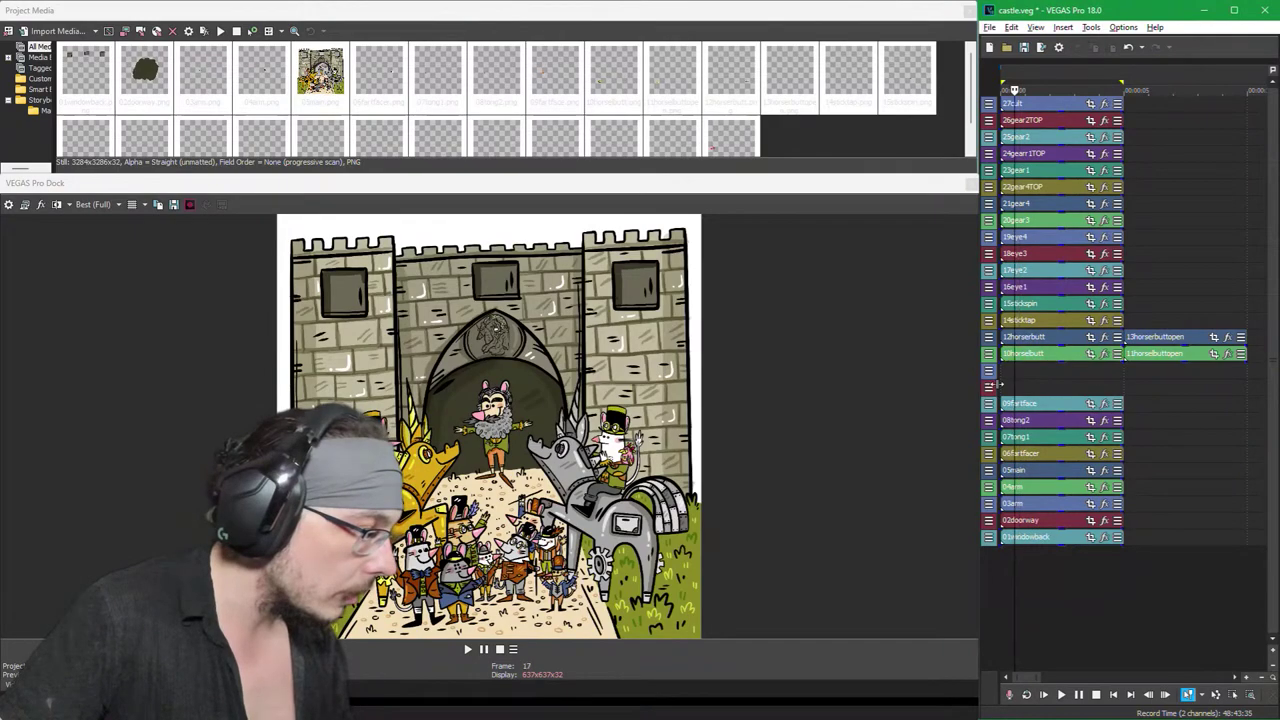
# Step: Reveal the track headers and move the empty red track down between 02doorway and 01windowback, then collapse the headers again
pyautogui.moveTo(1049, 386); pyautogui.dragTo(1011, 531)
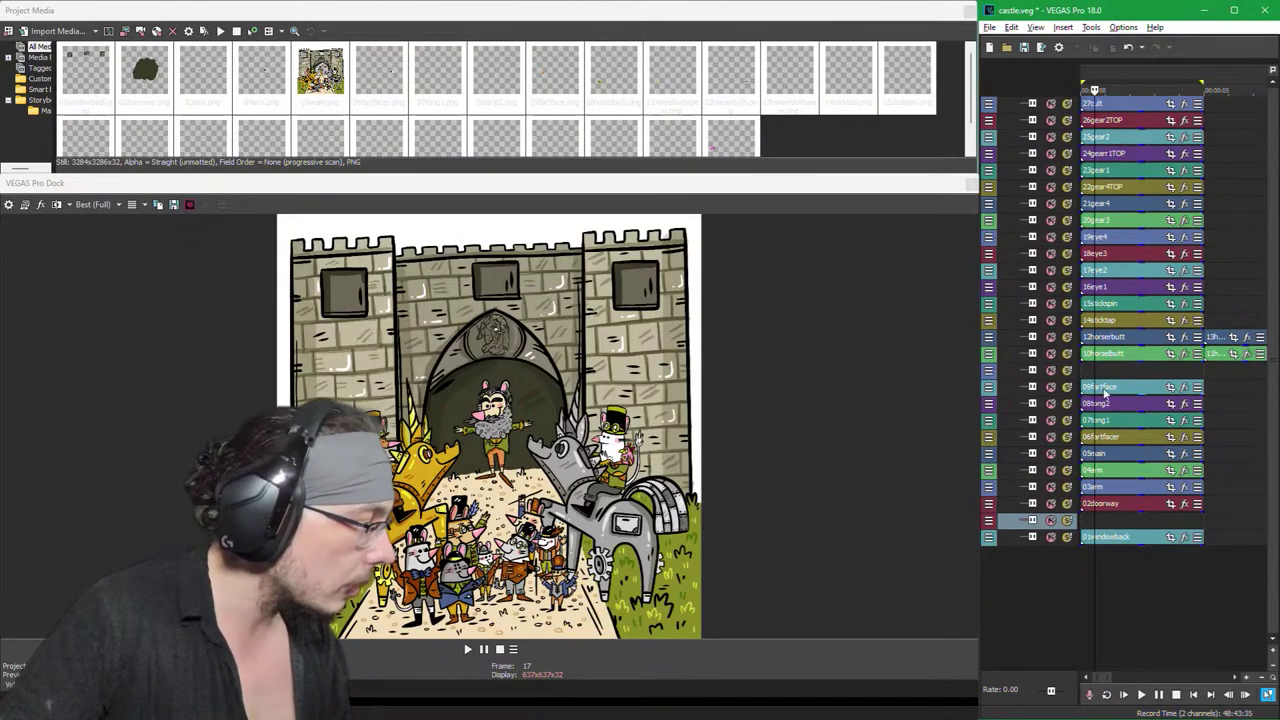
pyautogui.press('space')
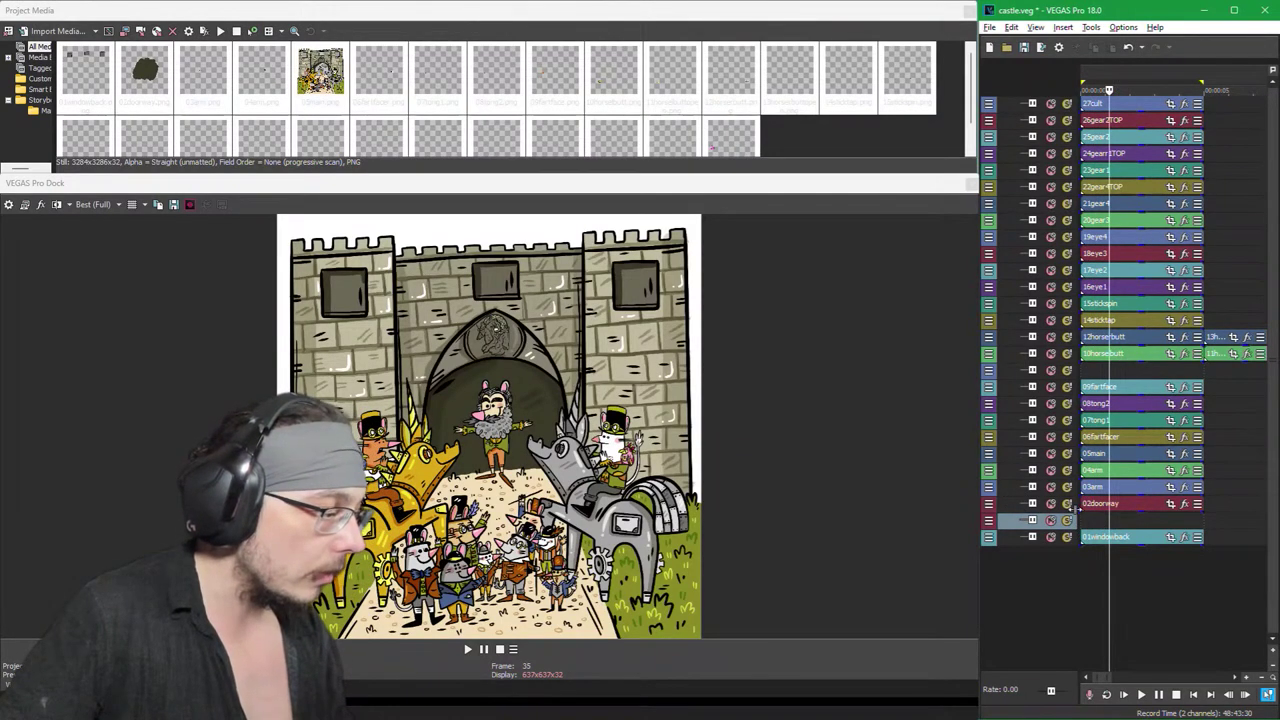
pyautogui.moveTo(1078, 495); pyautogui.dragTo(1000, 488)
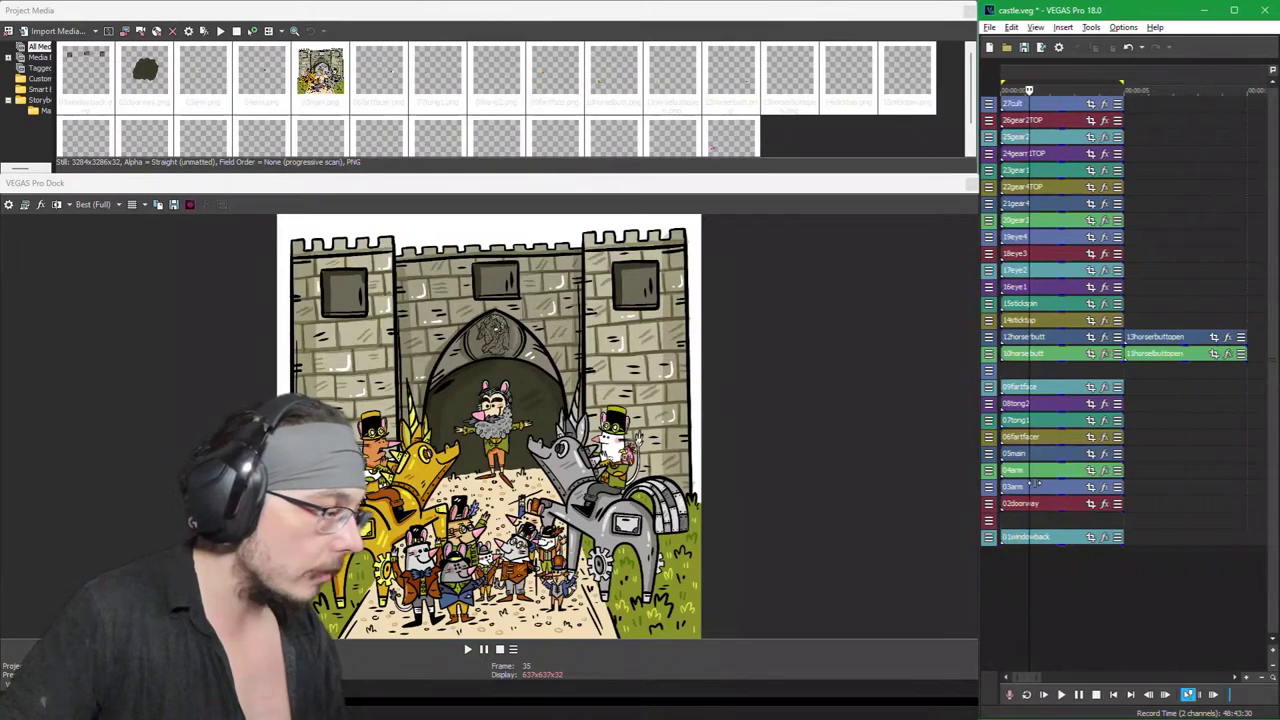
# Step: Delete the empty track between the 10horselbutt and 09fartface tracks
pyautogui.moveTo(1002, 386); pyautogui.dragTo(1058, 381)
pyautogui.click(1014, 372)
pyautogui.press('Delete')
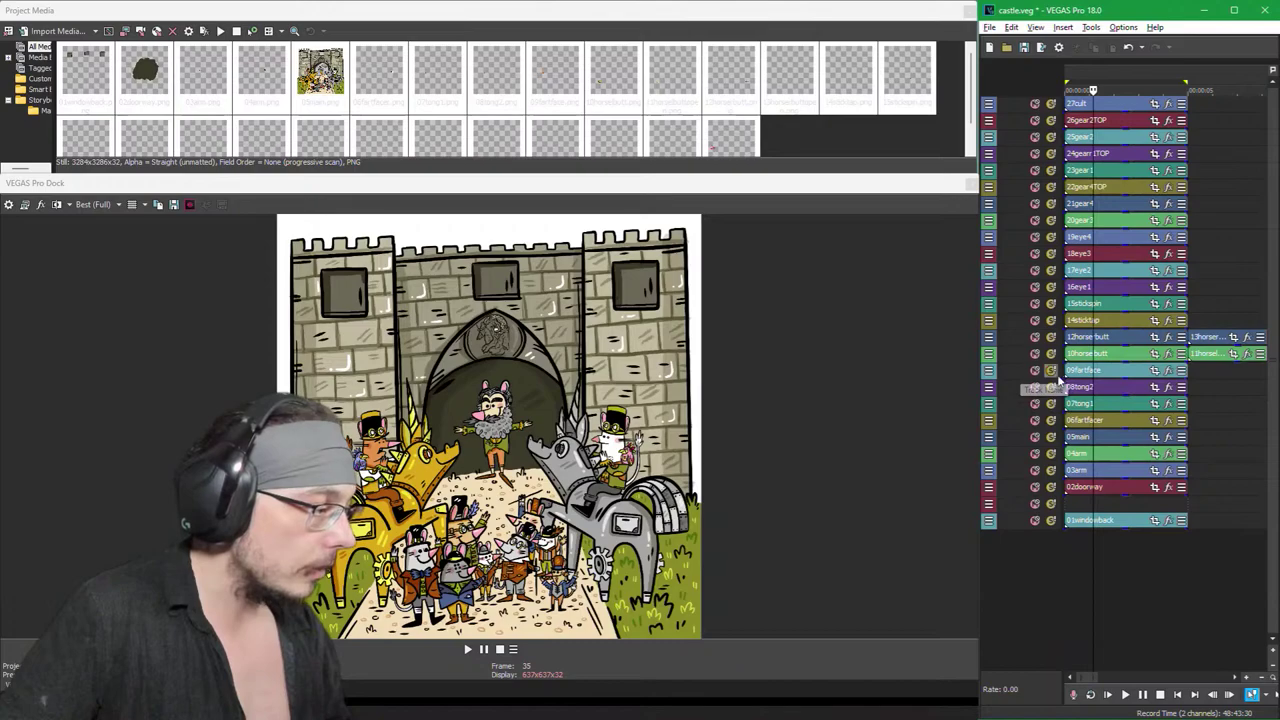
pyautogui.moveTo(1066, 383); pyautogui.dragTo(1002, 382)
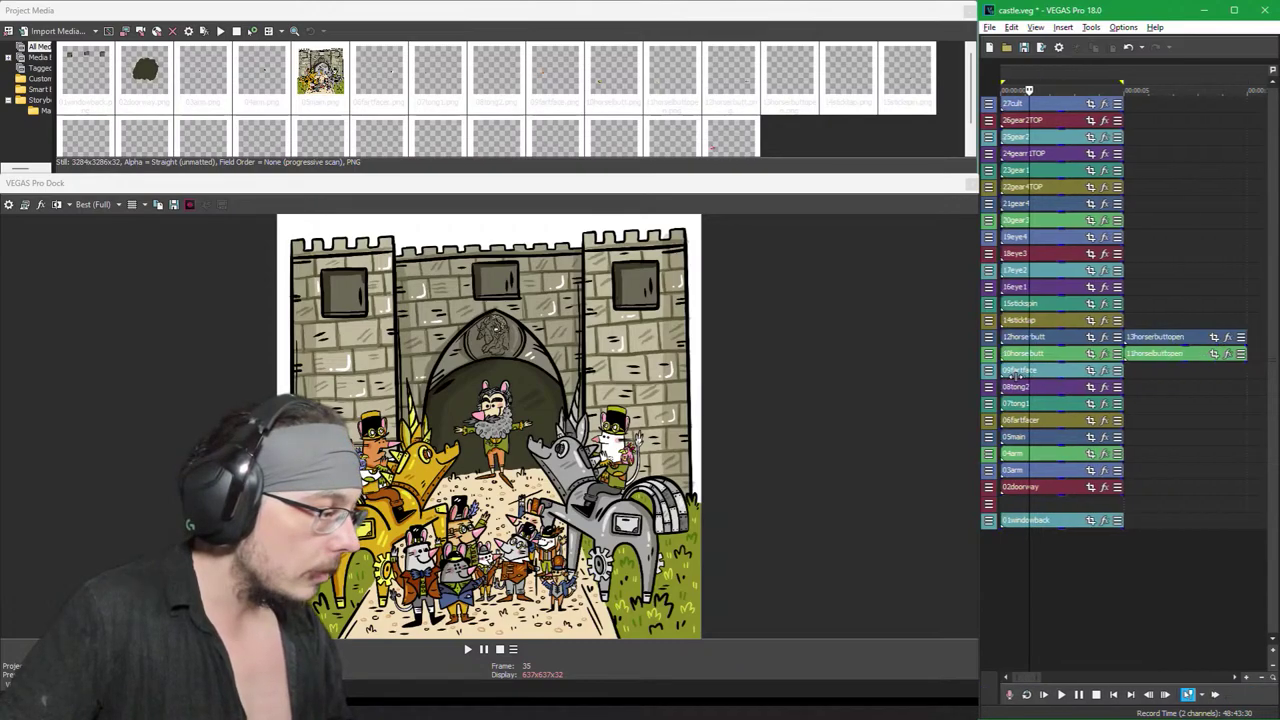
# Step: Line up 07tong1, 08tong2 and 09fartface end to end on the single track below 10horselbutt
pyautogui.click(1047, 382)
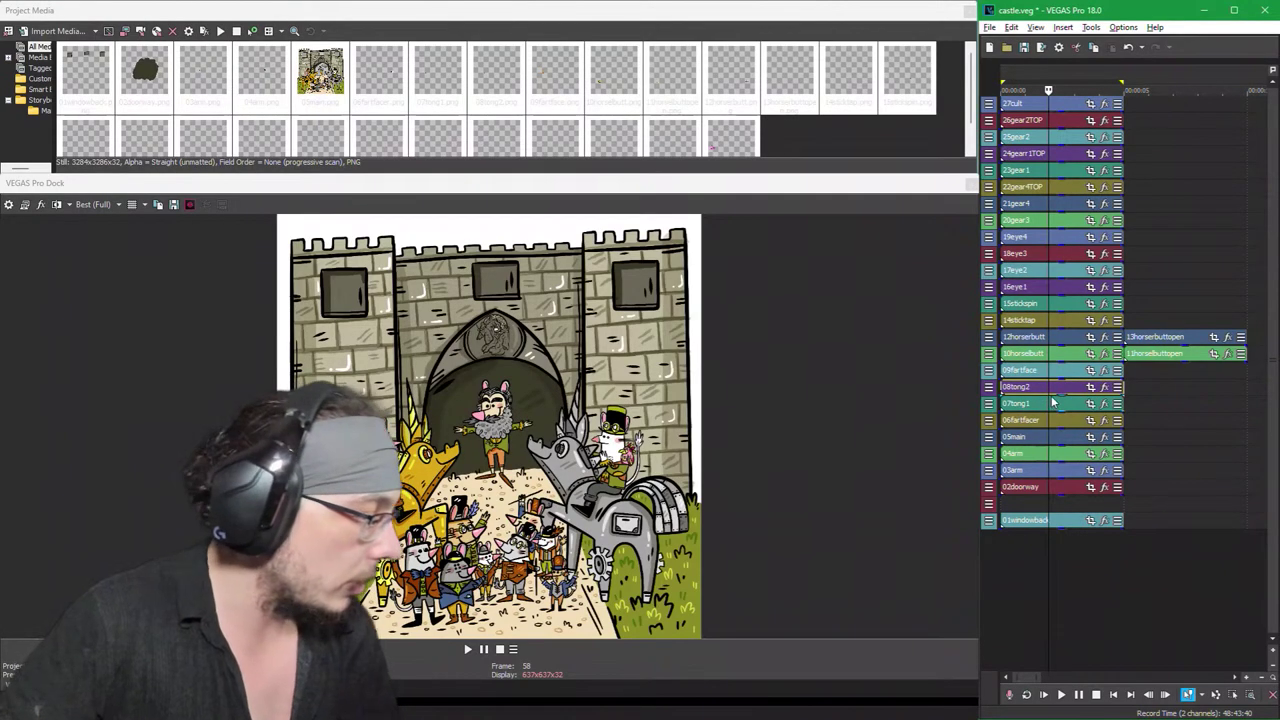
pyautogui.moveTo(1026, 374); pyautogui.dragTo(1253, 383)
pyautogui.moveTo(1051, 391); pyautogui.dragTo(1172, 372)
pyautogui.moveTo(1056, 403); pyautogui.dragTo(1060, 372)
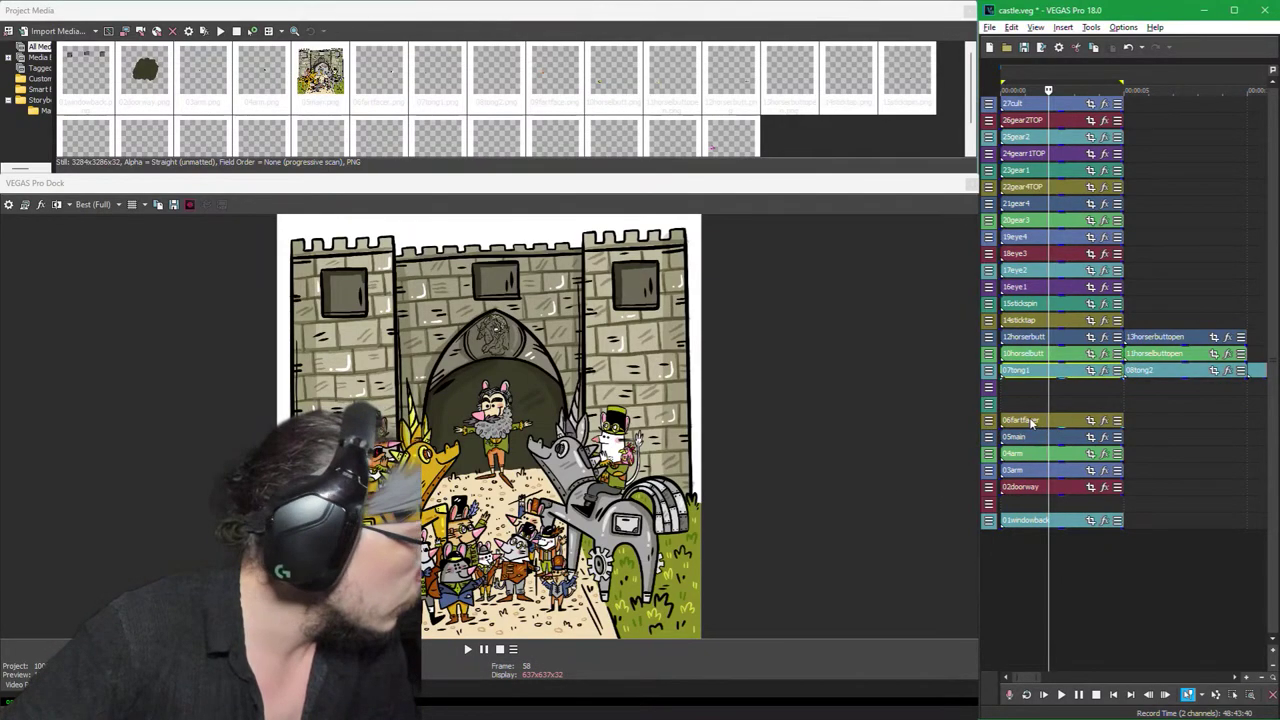
# Step: Delete the two empty tracks between the 07tong1 and 06fartfacer tracks
pyautogui.moveTo(998, 388); pyautogui.dragTo(1055, 390)
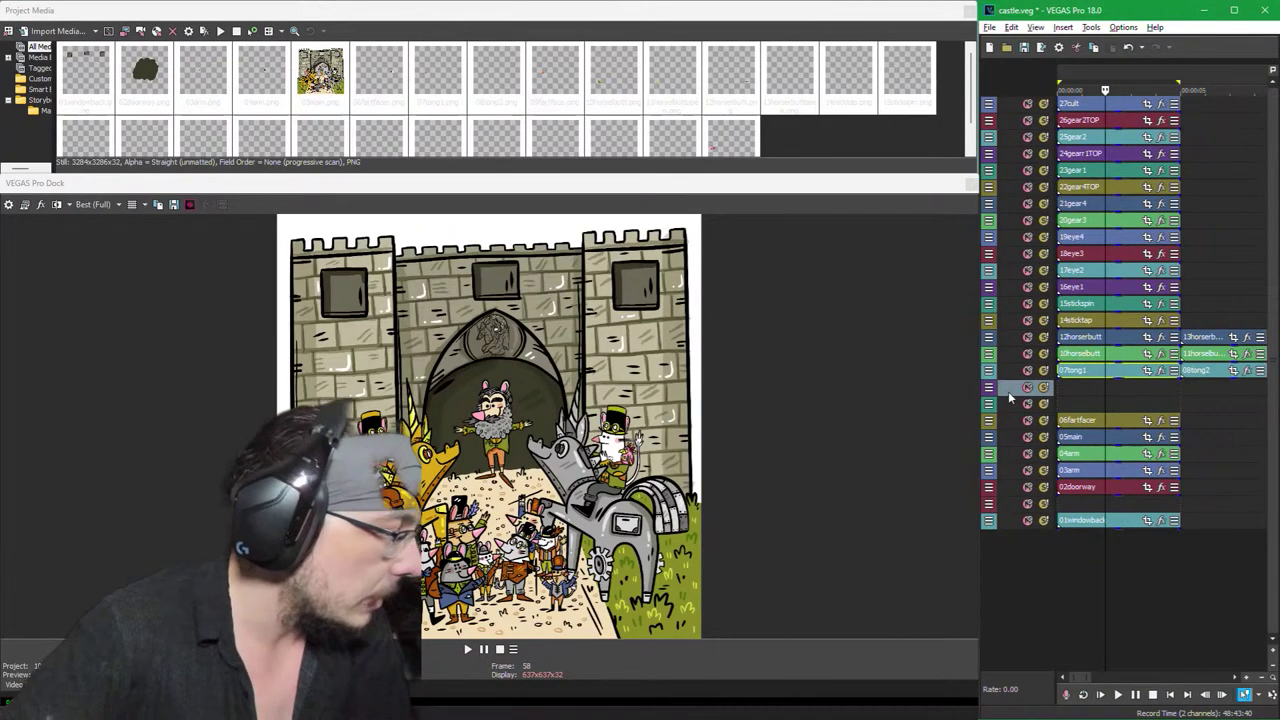
pyautogui.press('Delete')
pyautogui.click(1008, 388)
pyautogui.press('Delete')
pyautogui.click(1027, 387)
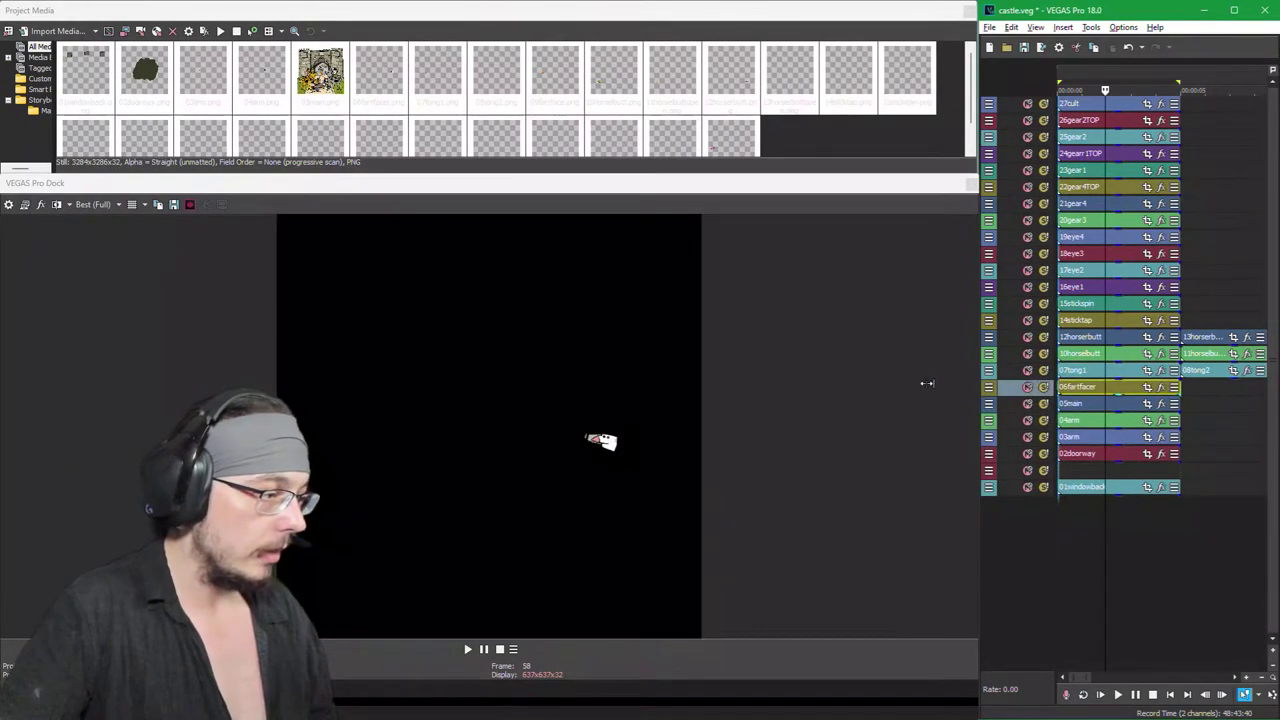
pyautogui.moveTo(1053, 376); pyautogui.dragTo(1020, 370)
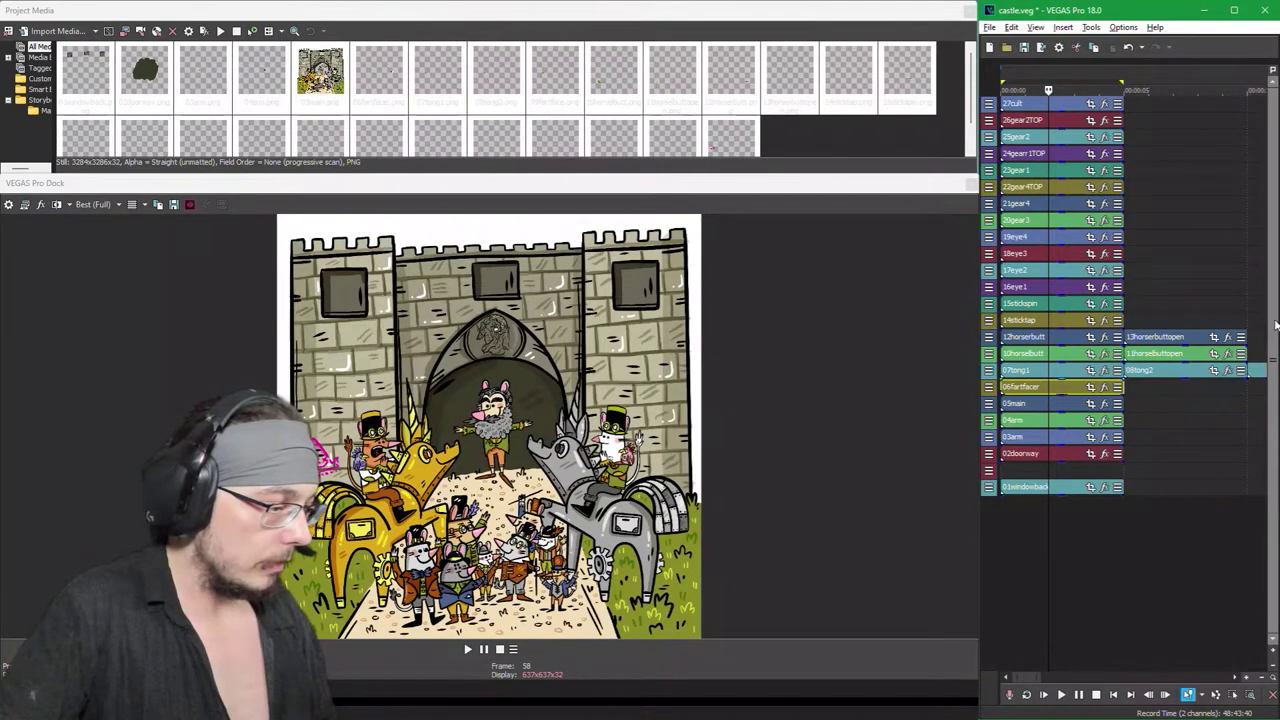
# Step: Increase the height of all timeline tracks so they fill the timeline area
pyautogui.click(1273, 655)
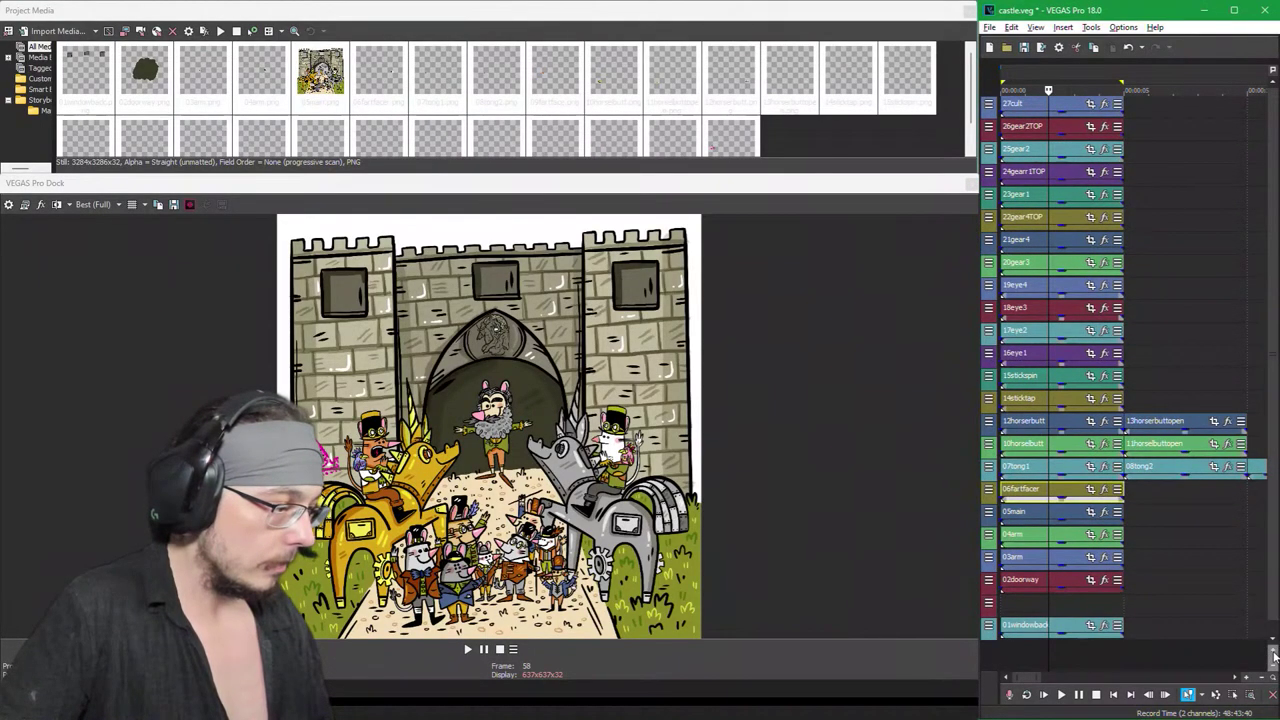
pyautogui.click(1273, 655)
pyautogui.click(1273, 655)
pyautogui.click(1273, 655)
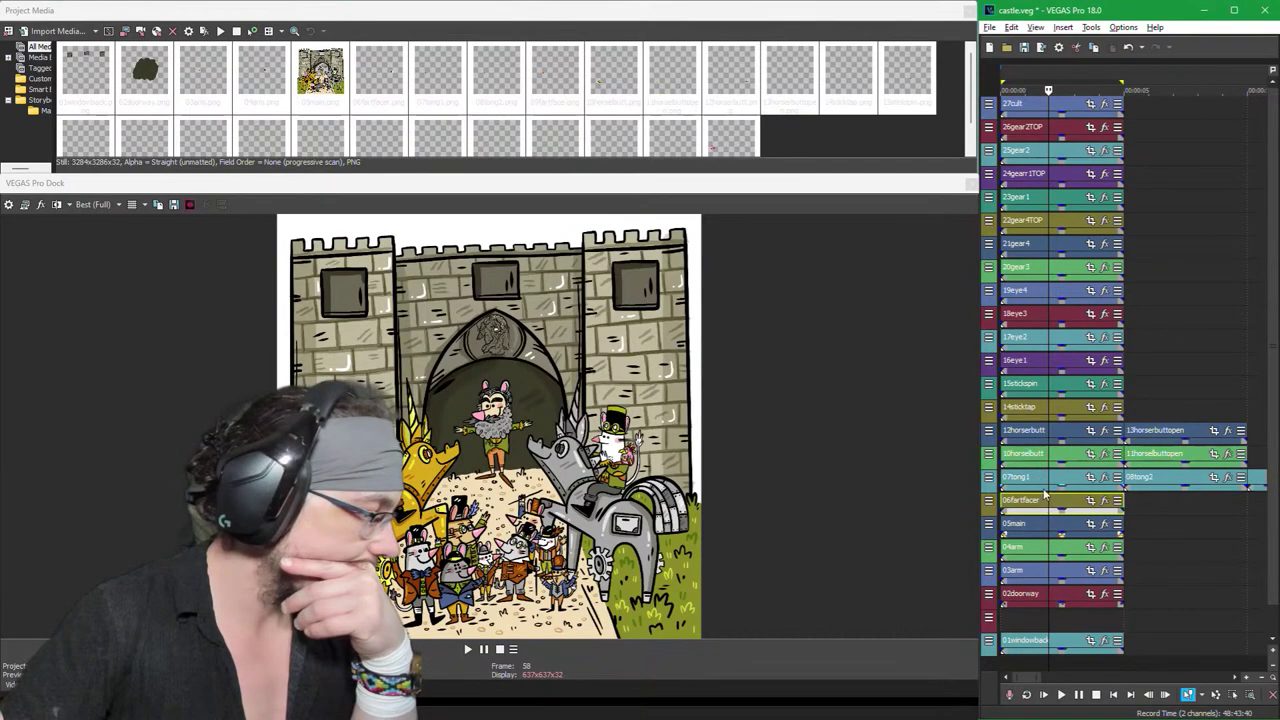
# Step: Open the Event Pan/Crop editor for the 03arm clip and enlarge its workspace view
pyautogui.click(1033, 390)
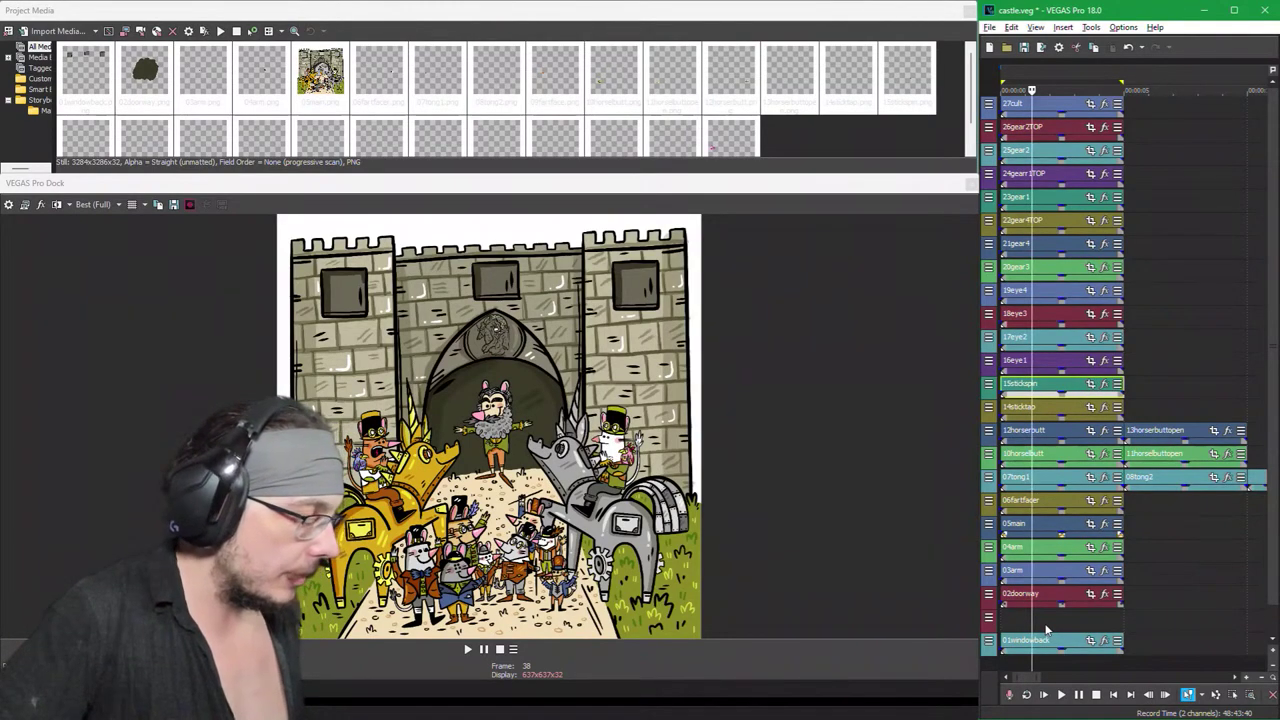
pyautogui.click(1028, 575)
pyautogui.click(1090, 572)
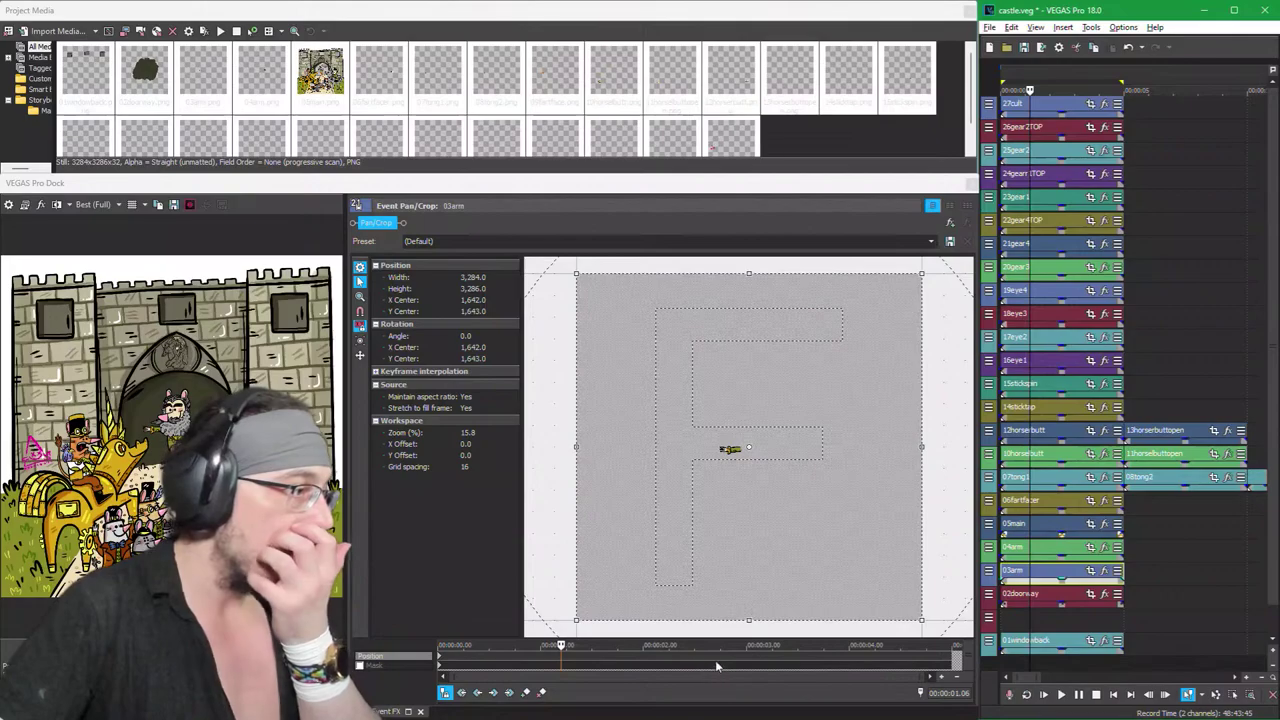
pyautogui.scroll(1, 762, 604)
pyautogui.scroll(1, 760, 602)
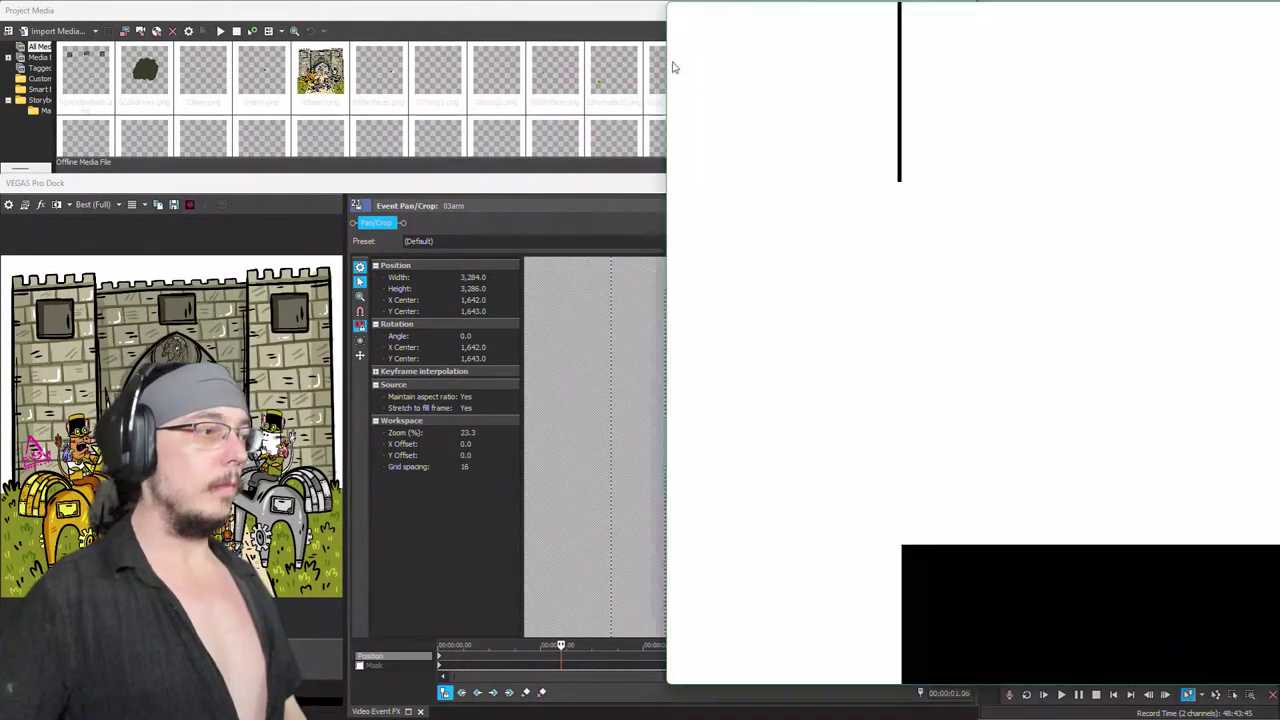
# Step: Switch to the Pixabay site in the browser, search its videos for "fart" and look through the results
pyautogui.moveTo(640, 20); pyautogui.dragTo(597, 9)
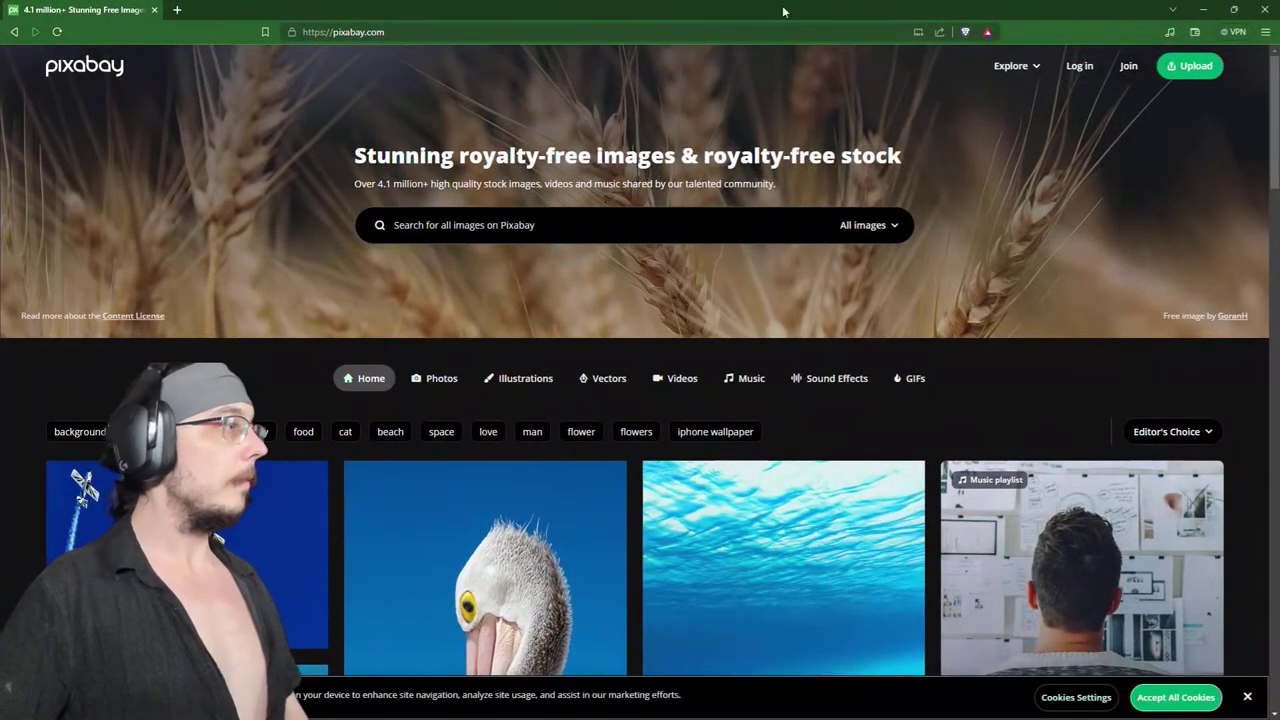
pyautogui.click(440, 233)
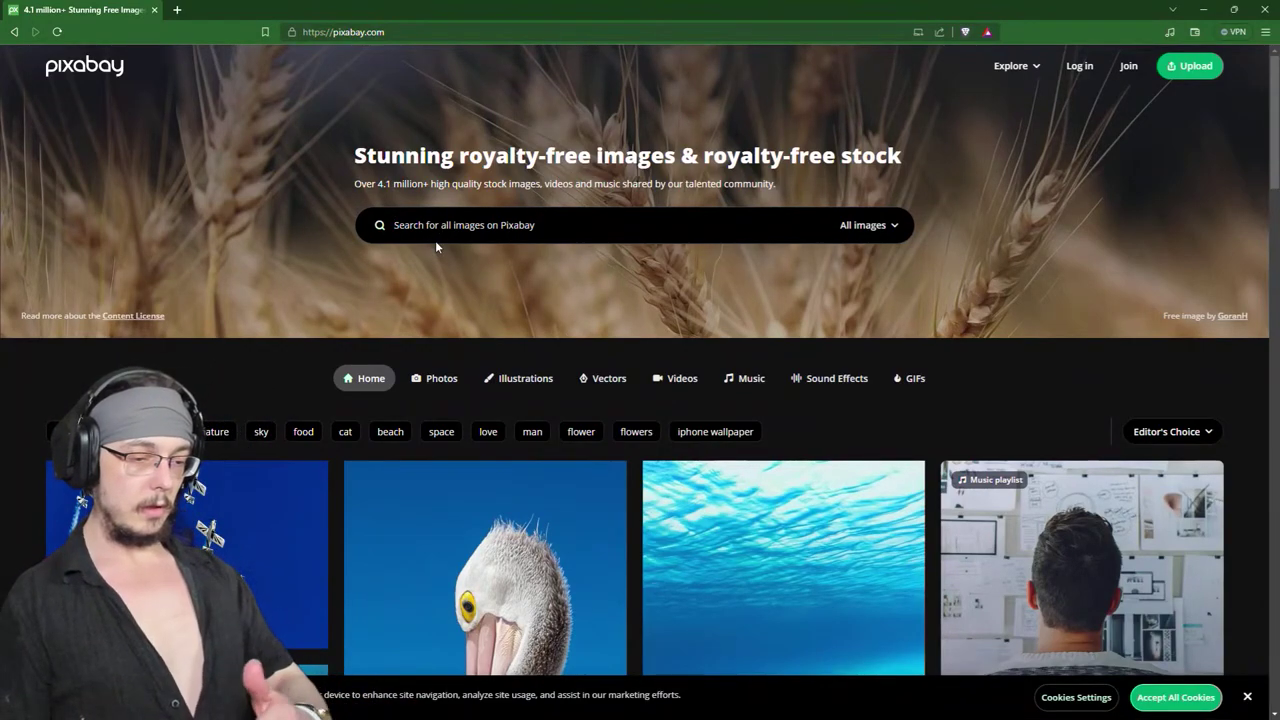
pyautogui.write('fart')
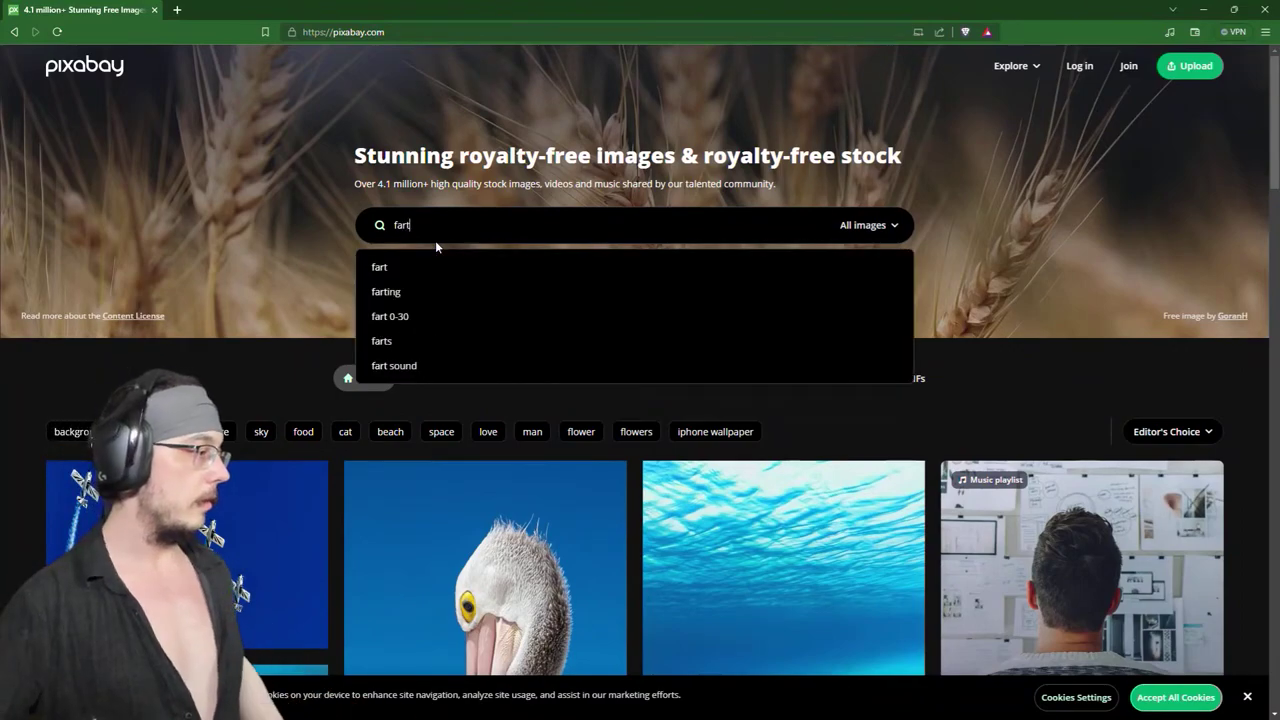
pyautogui.click(865, 228)
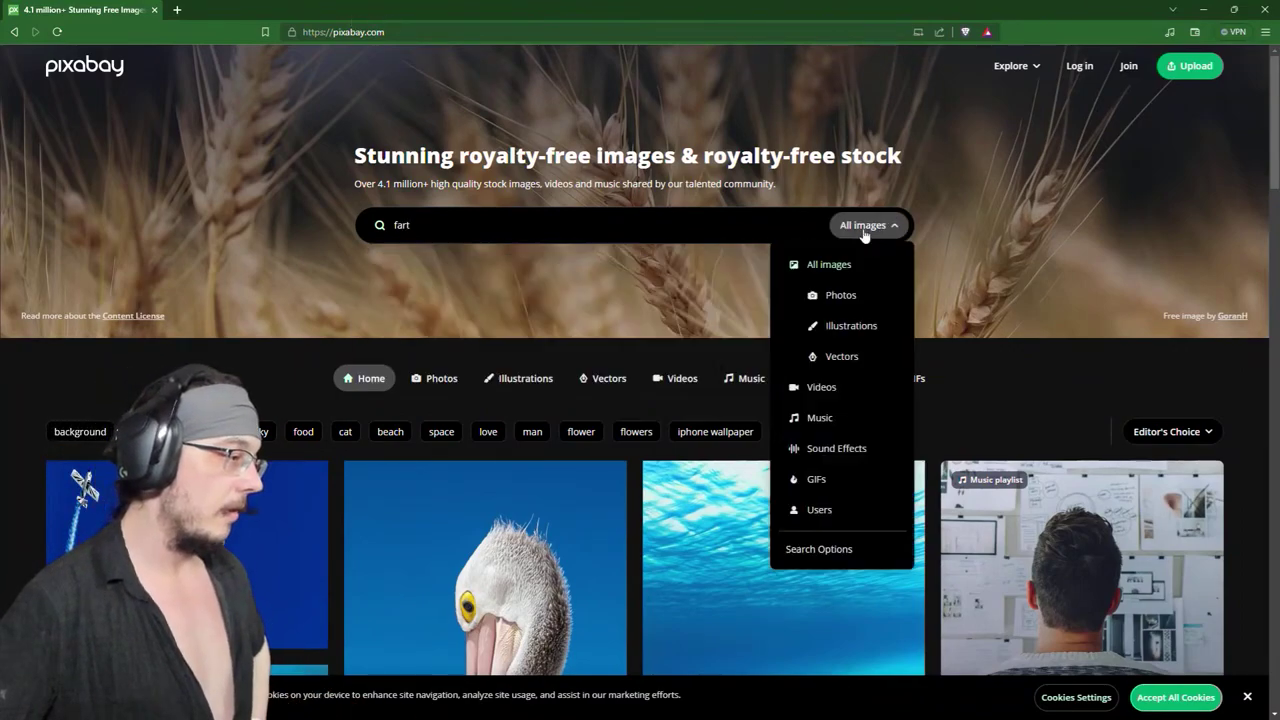
pyautogui.click(845, 392)
pyautogui.scroll(-2, 494, 540)
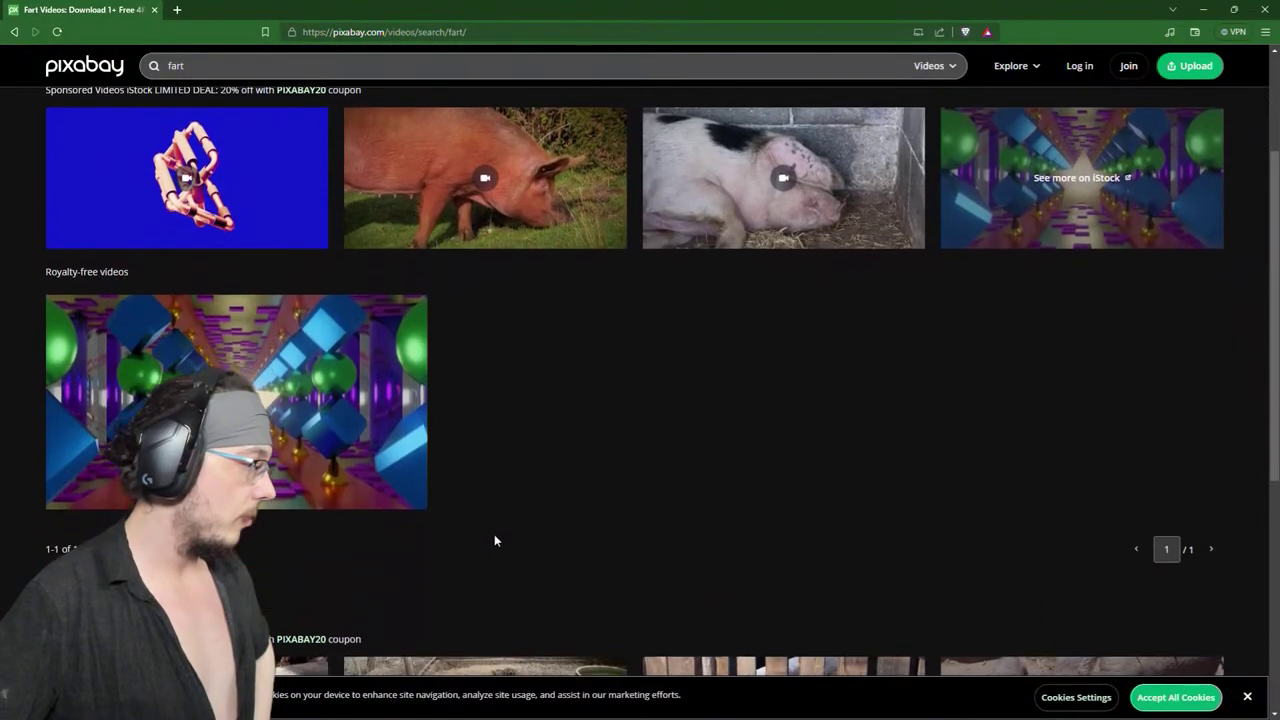
# Step: Search the Pixabay videos for "cloud" and look through the results for footage usable as a gas effect
pyautogui.scroll(-3, 501, 515)
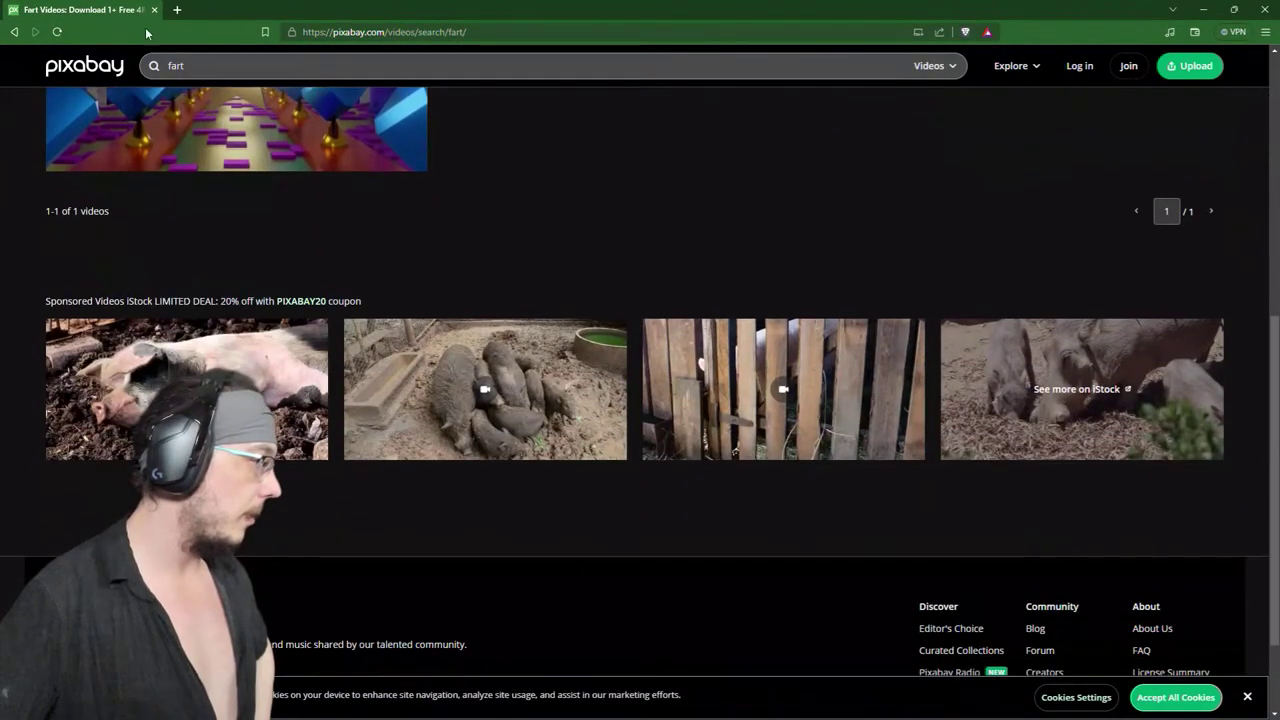
pyautogui.scroll(2, 160, 250)
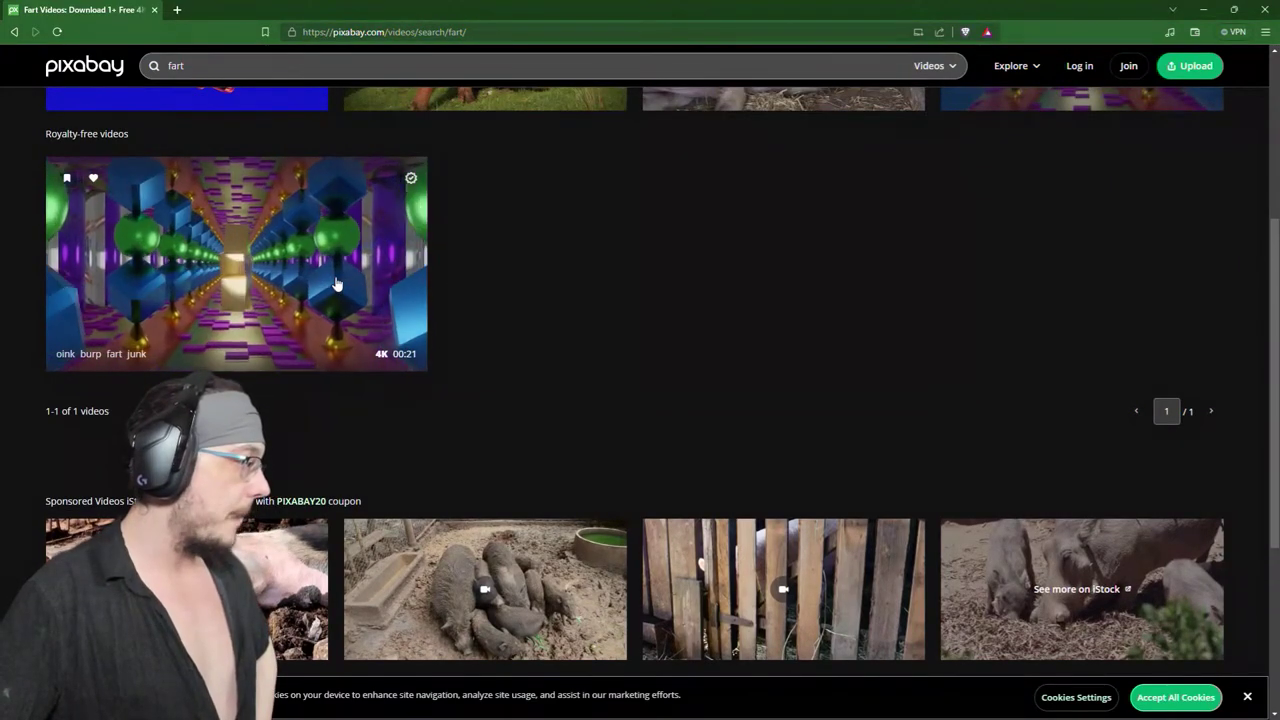
pyautogui.scroll(3, 337, 290)
pyautogui.click(210, 65)
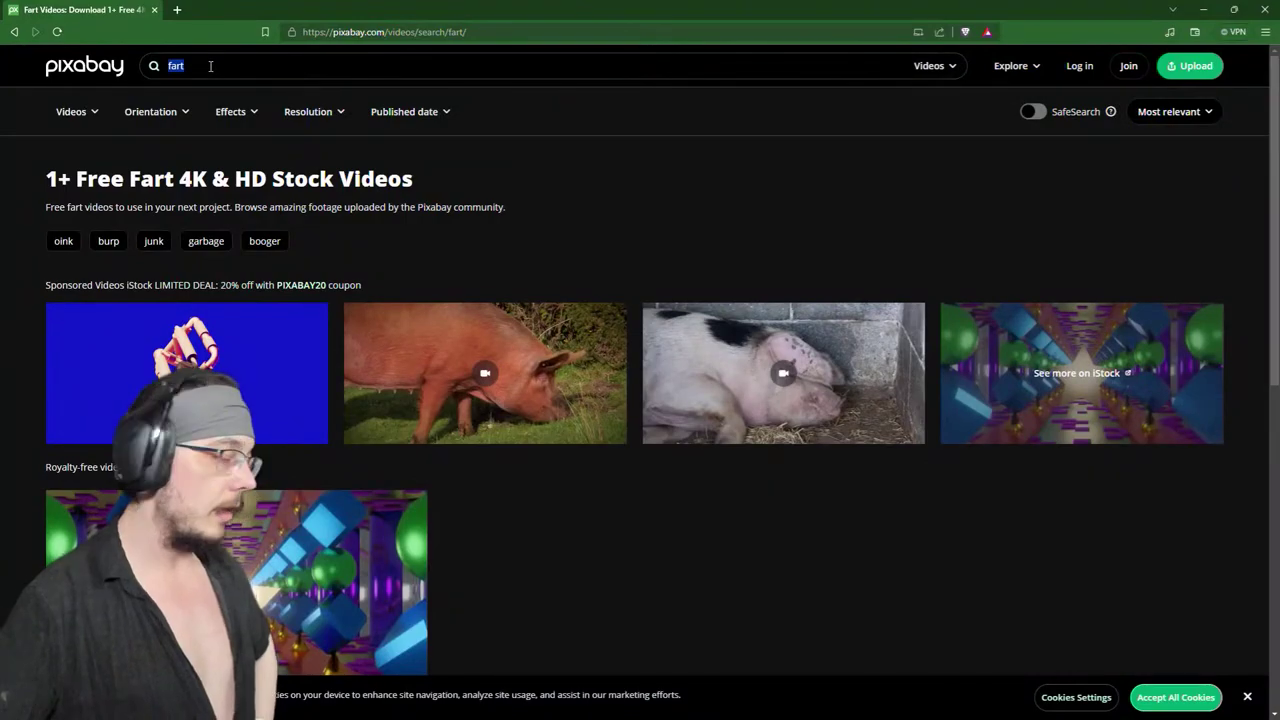
pyautogui.write('cloud')
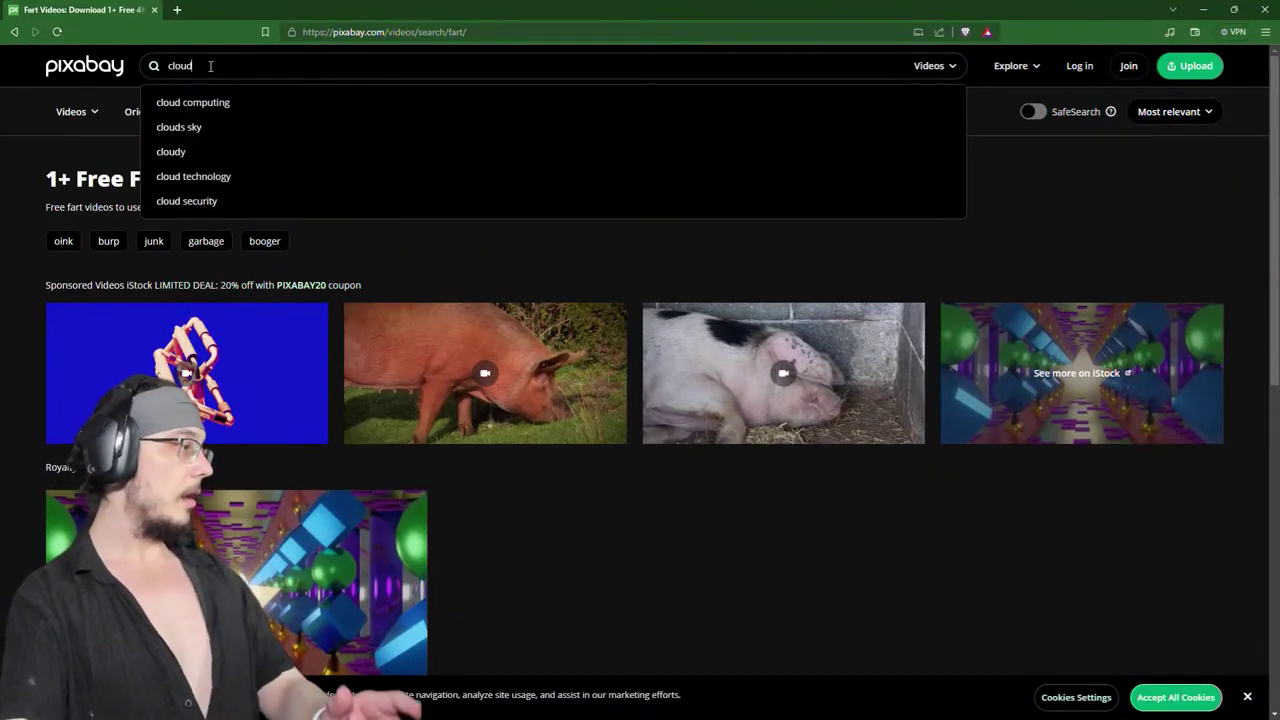
pyautogui.press('Return')
pyautogui.scroll(-2, 470, 472)
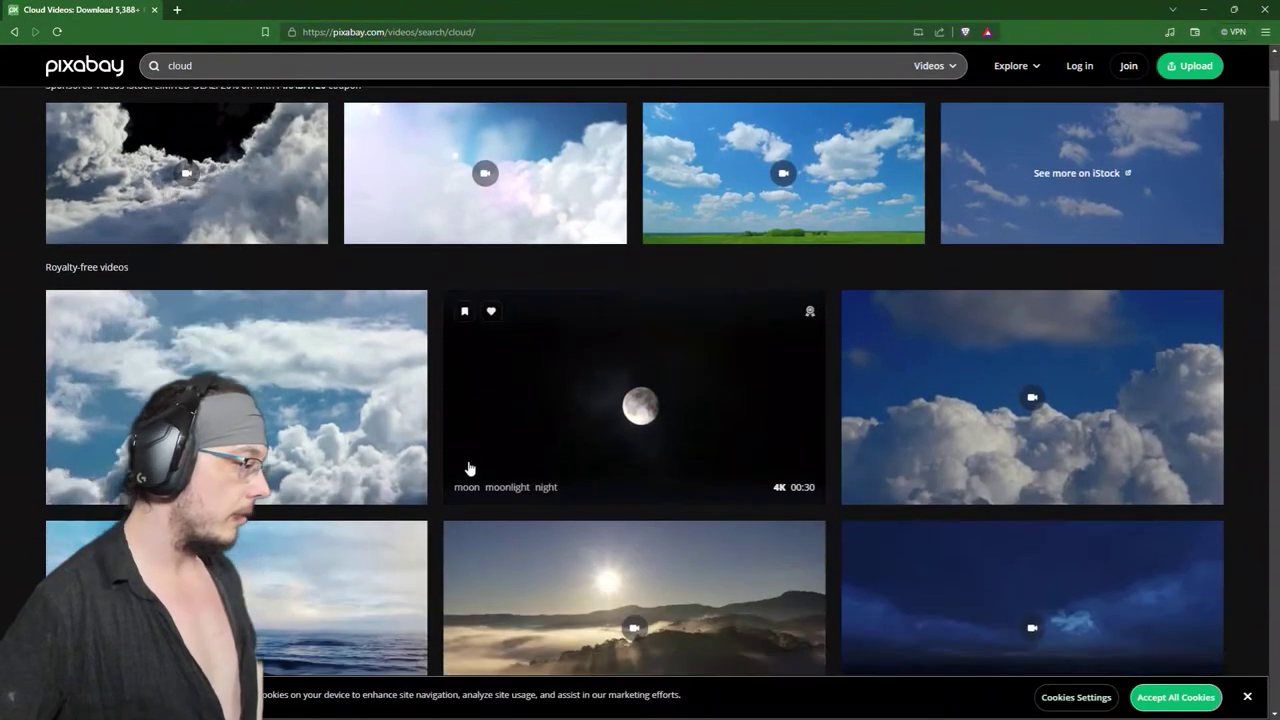
pyautogui.scroll(-10, 470, 472)
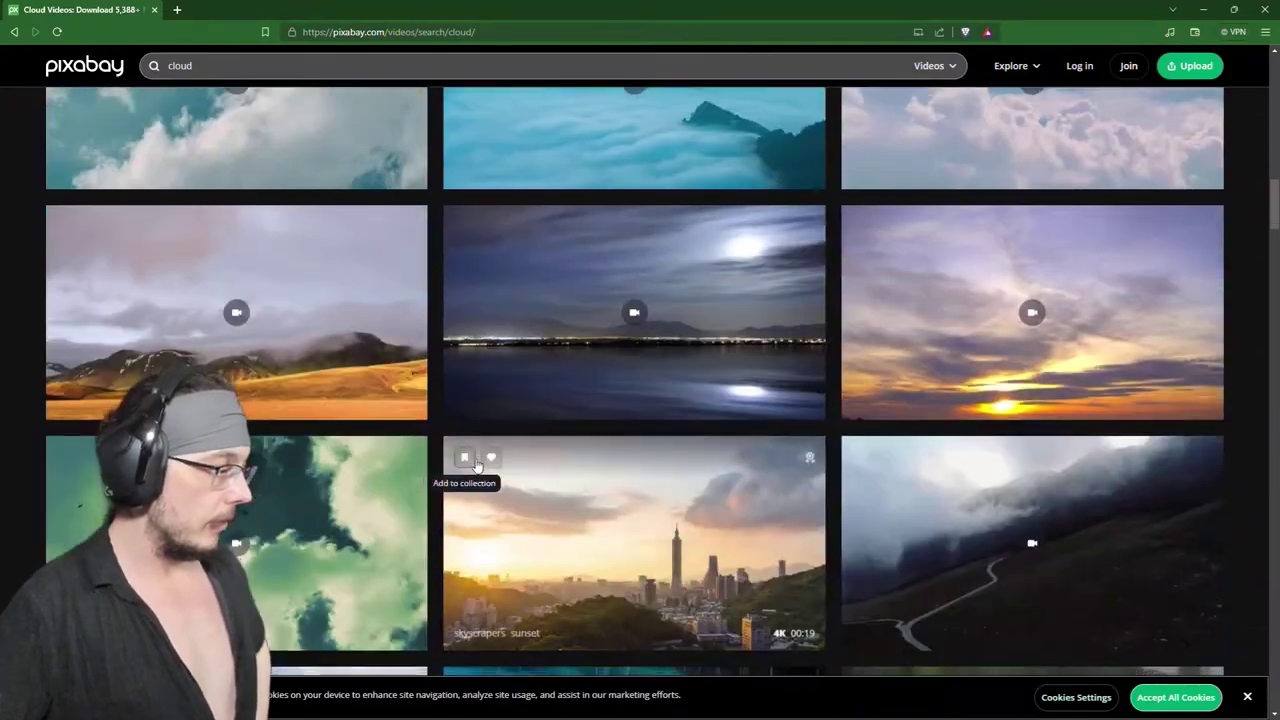
pyautogui.scroll(-15, 470, 440)
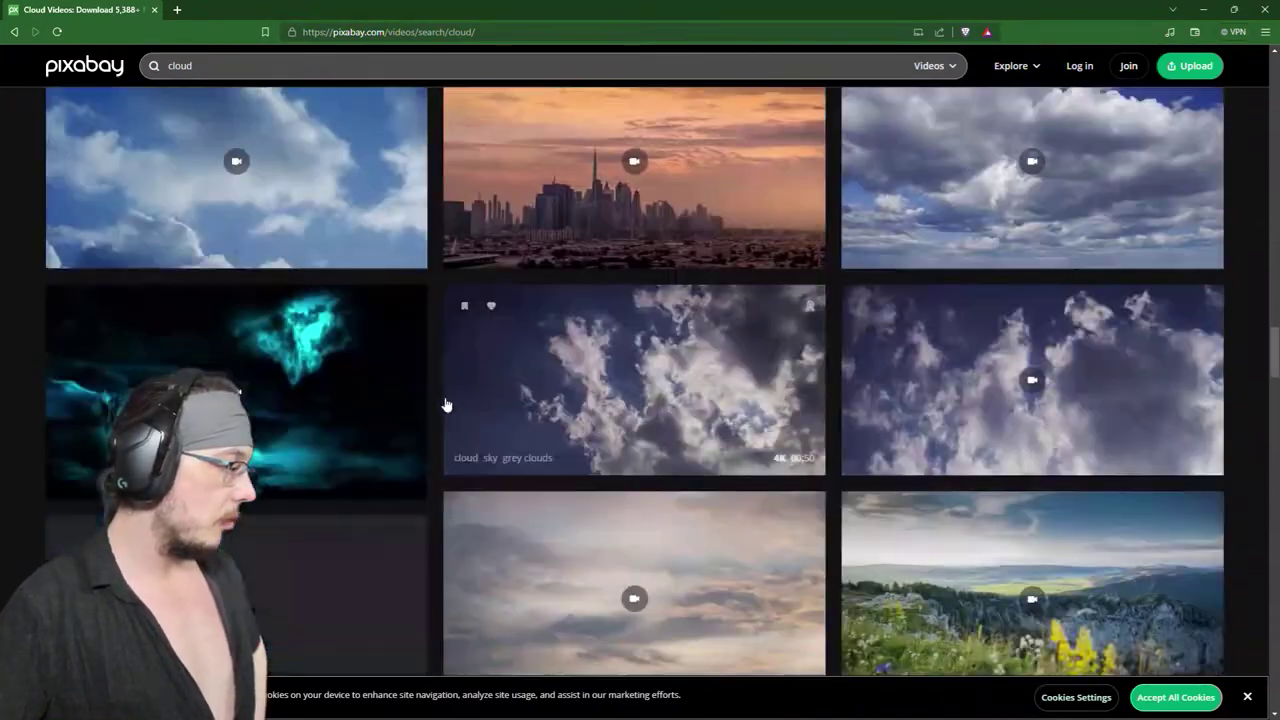
pyautogui.scroll(-15, 447, 404)
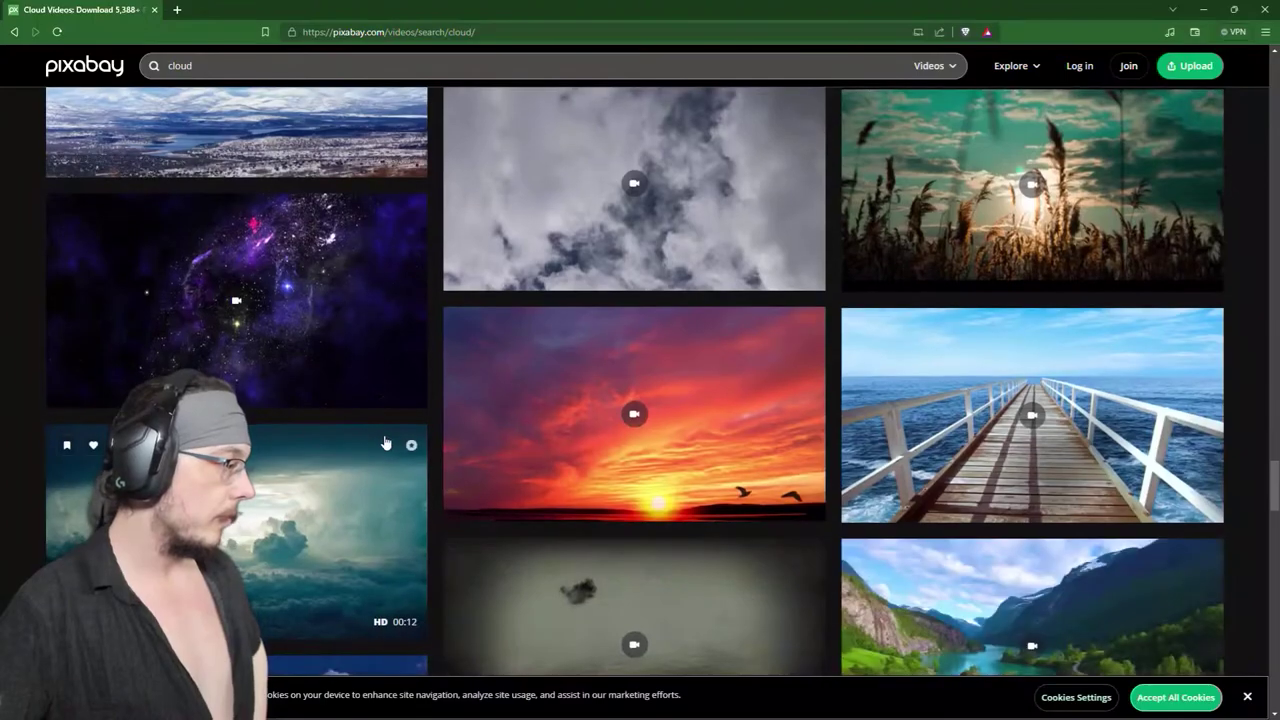
pyautogui.scroll(4, 384, 441)
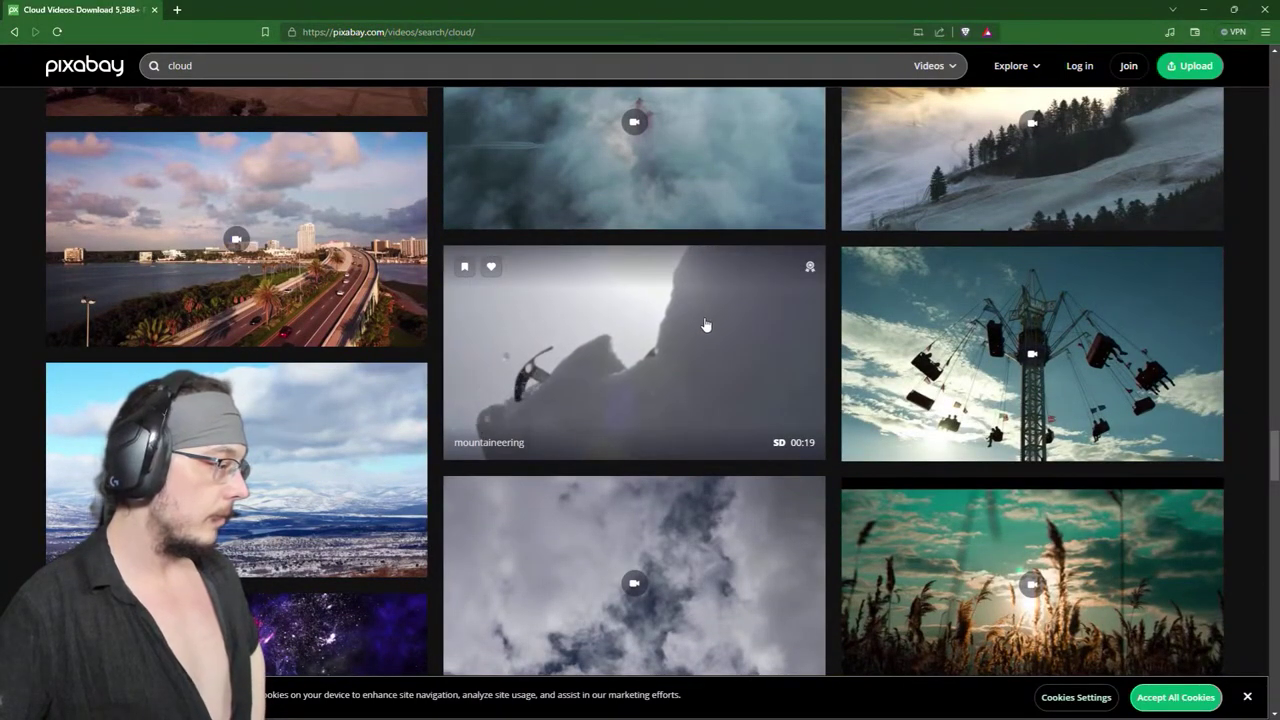
pyautogui.scroll(15, 705, 325)
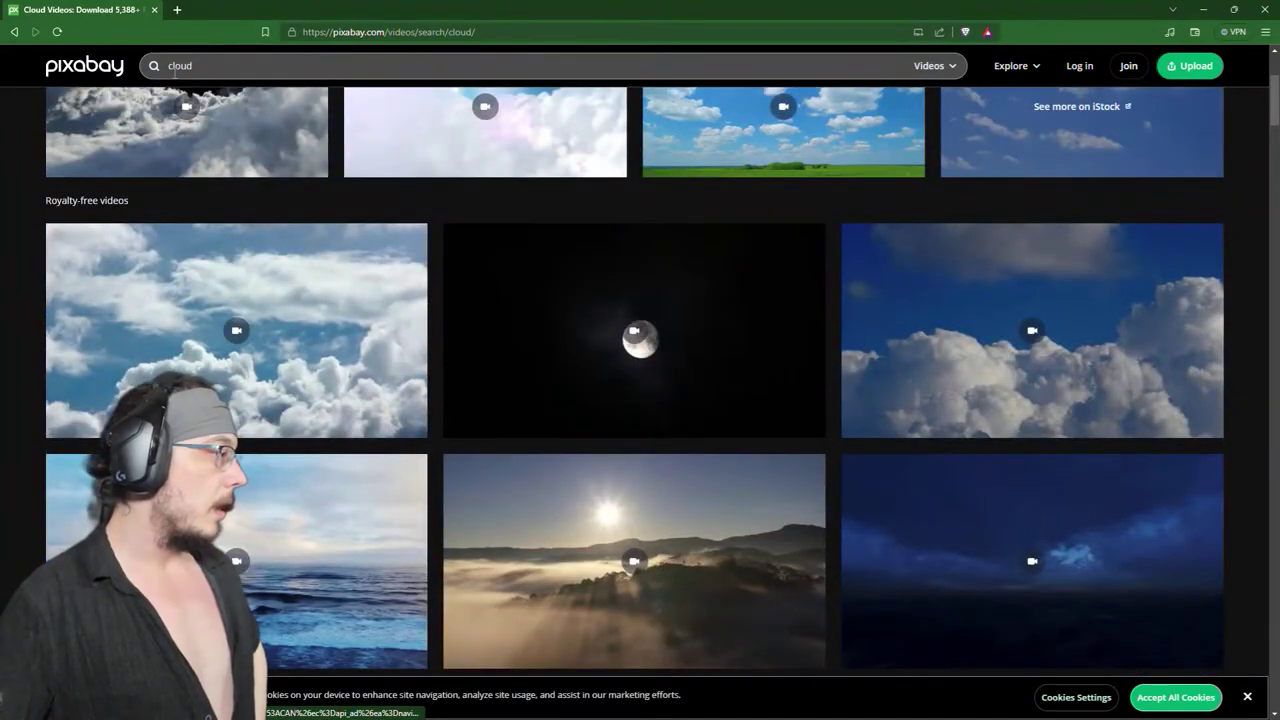
# Step: Search the Pixabay videos for "smoke" and examine the results for a suitable smoke or ink clip
pyautogui.doubleClick(231, 57)
pyautogui.write('smok')
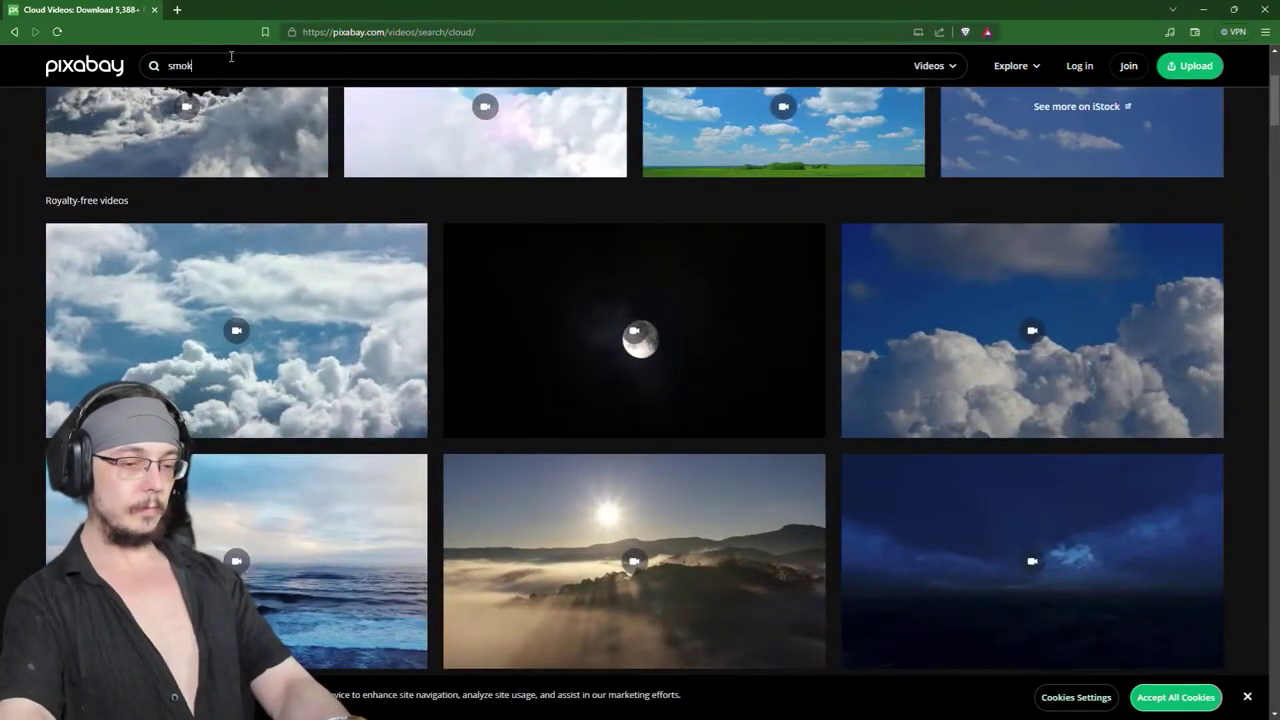
pyautogui.write('e')
pyautogui.press('Return')
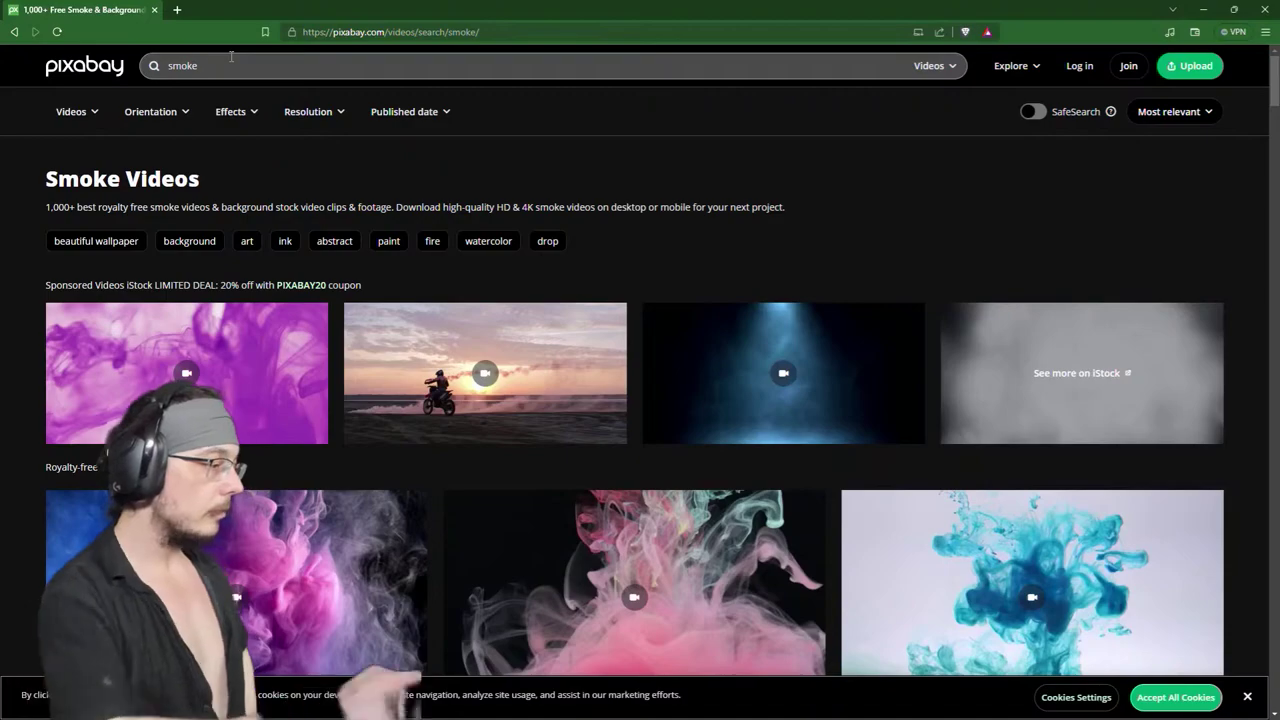
pyautogui.scroll(-12, 231, 57)
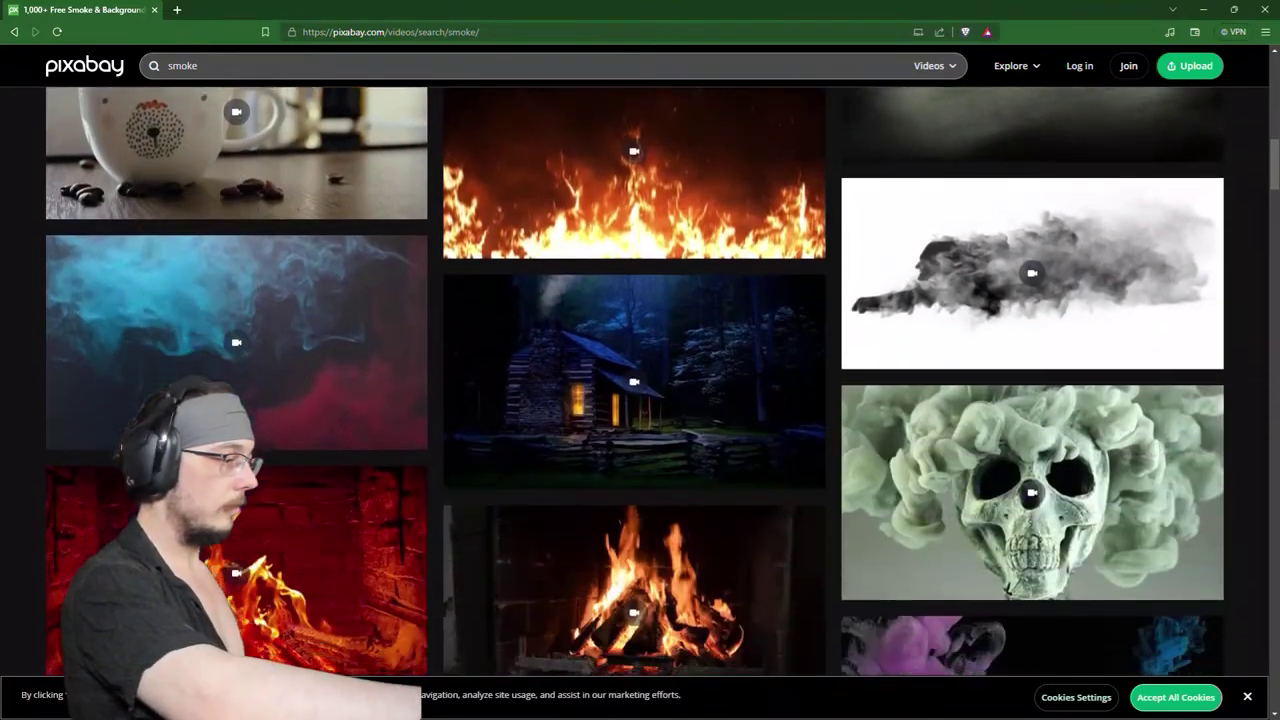
pyautogui.scroll(-5, 640, 380)
pyautogui.scroll(3, 640, 380)
pyautogui.scroll(-1, 640, 380)
pyautogui.scroll(-3, 640, 380)
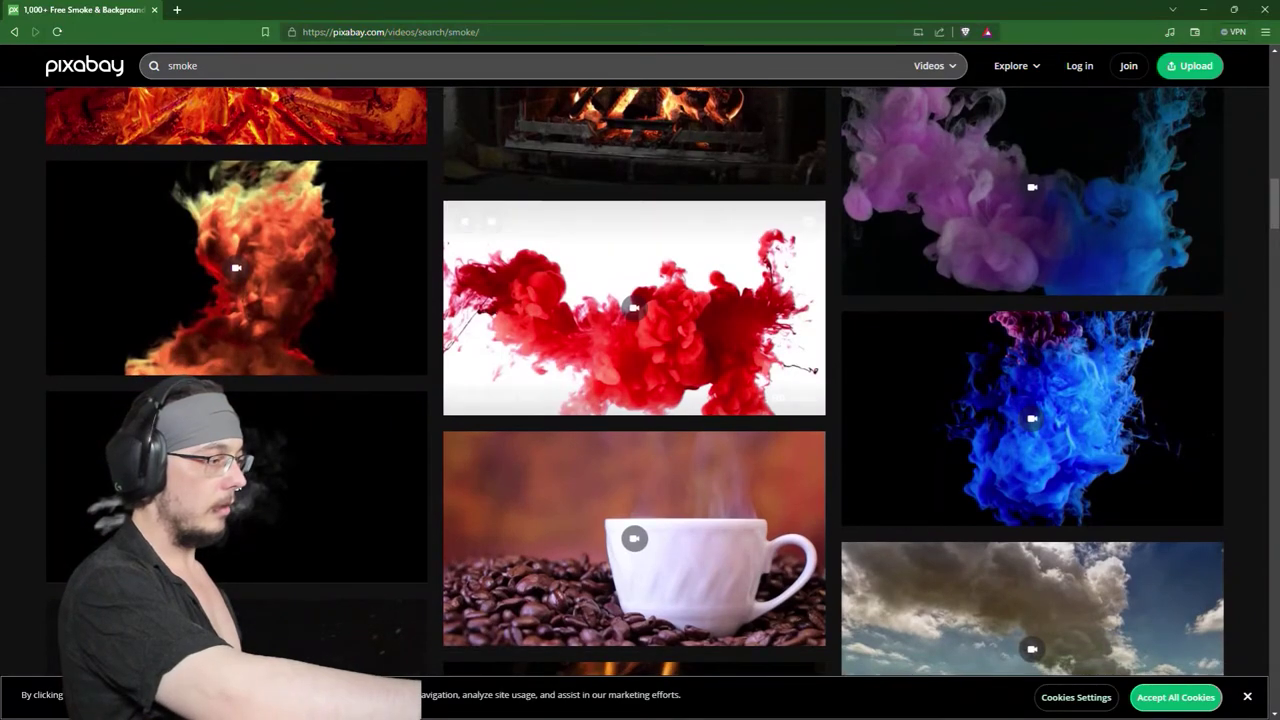
pyautogui.scroll(-1, 640, 380)
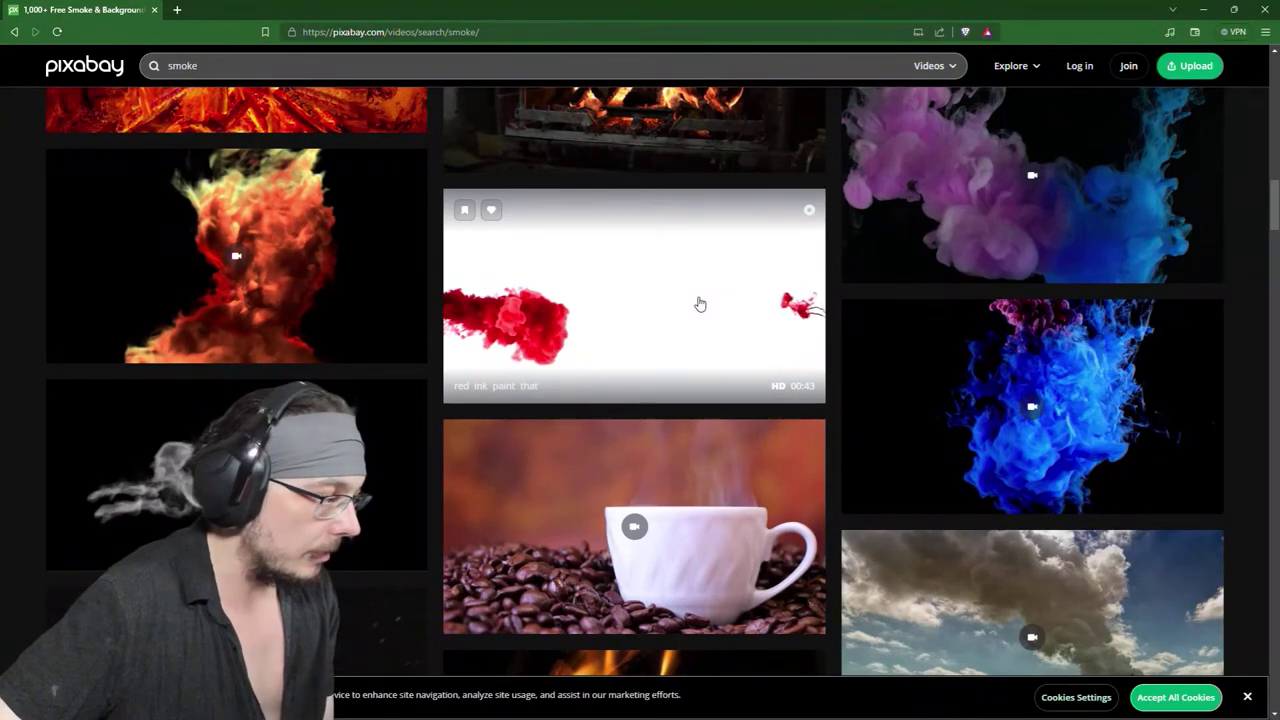
pyautogui.scroll(-1, 82, 341)
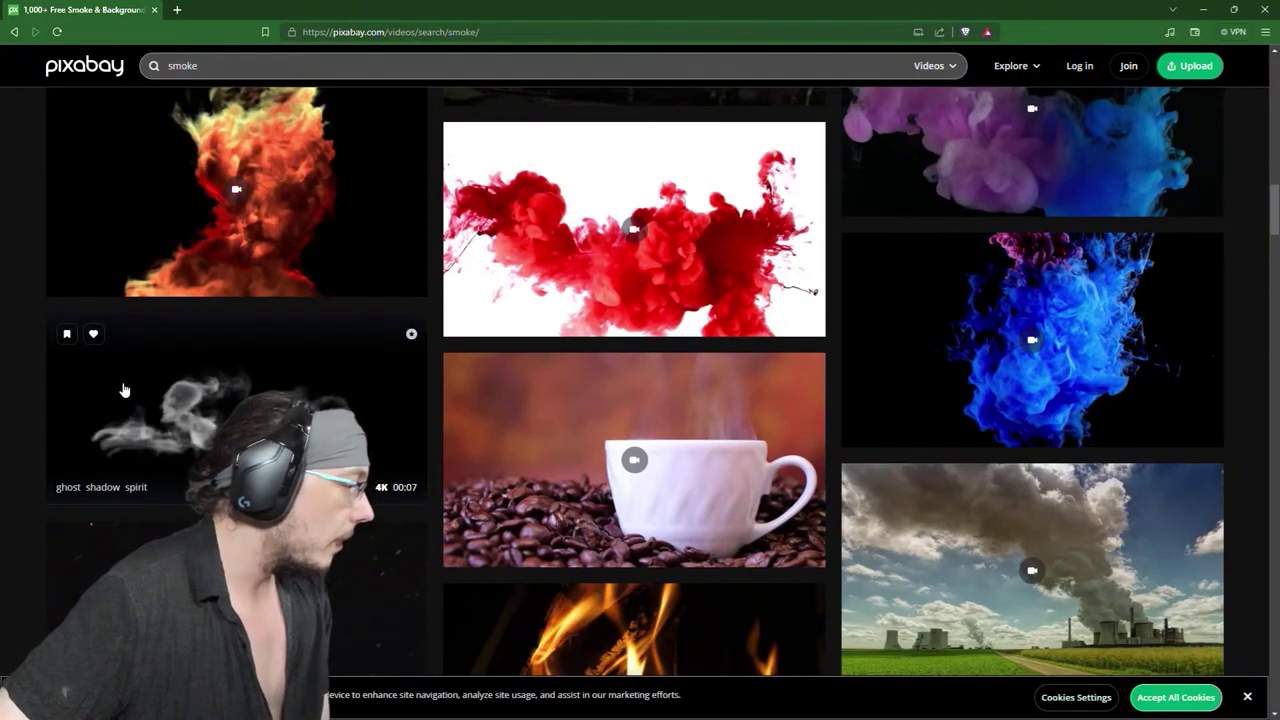
pyautogui.scroll(-3, 395, 457)
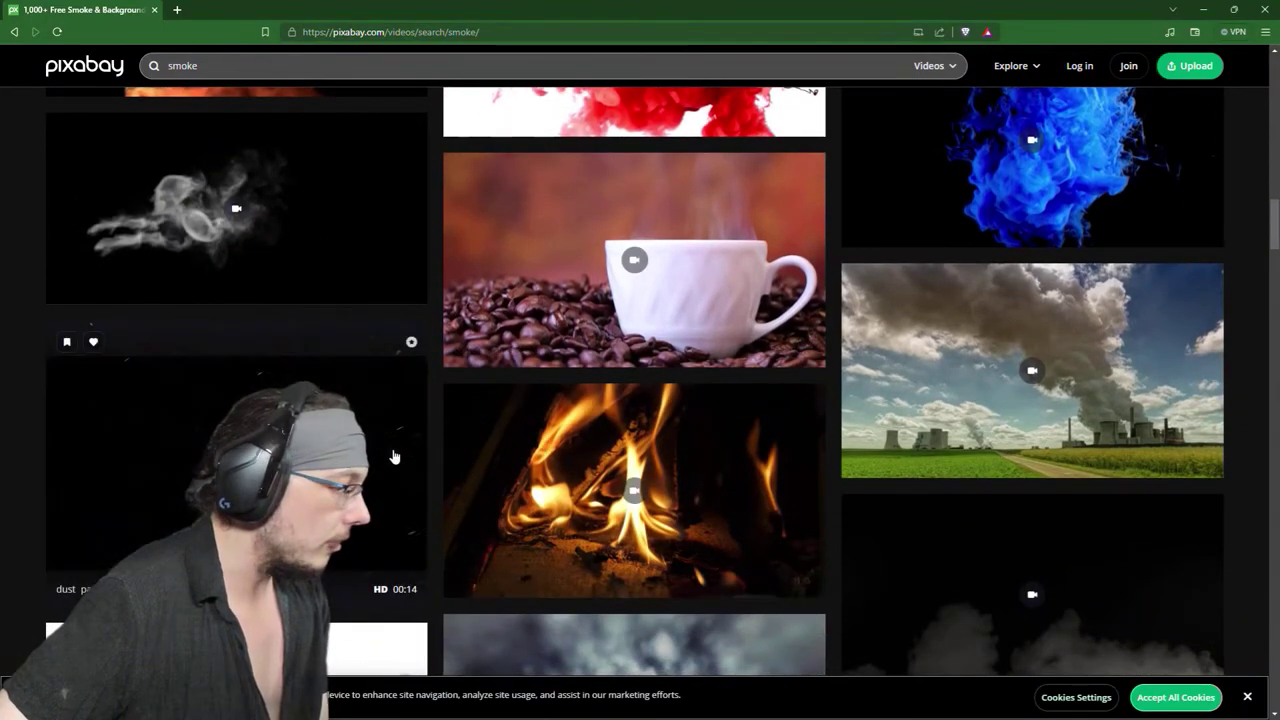
pyautogui.scroll(-4, 409, 477)
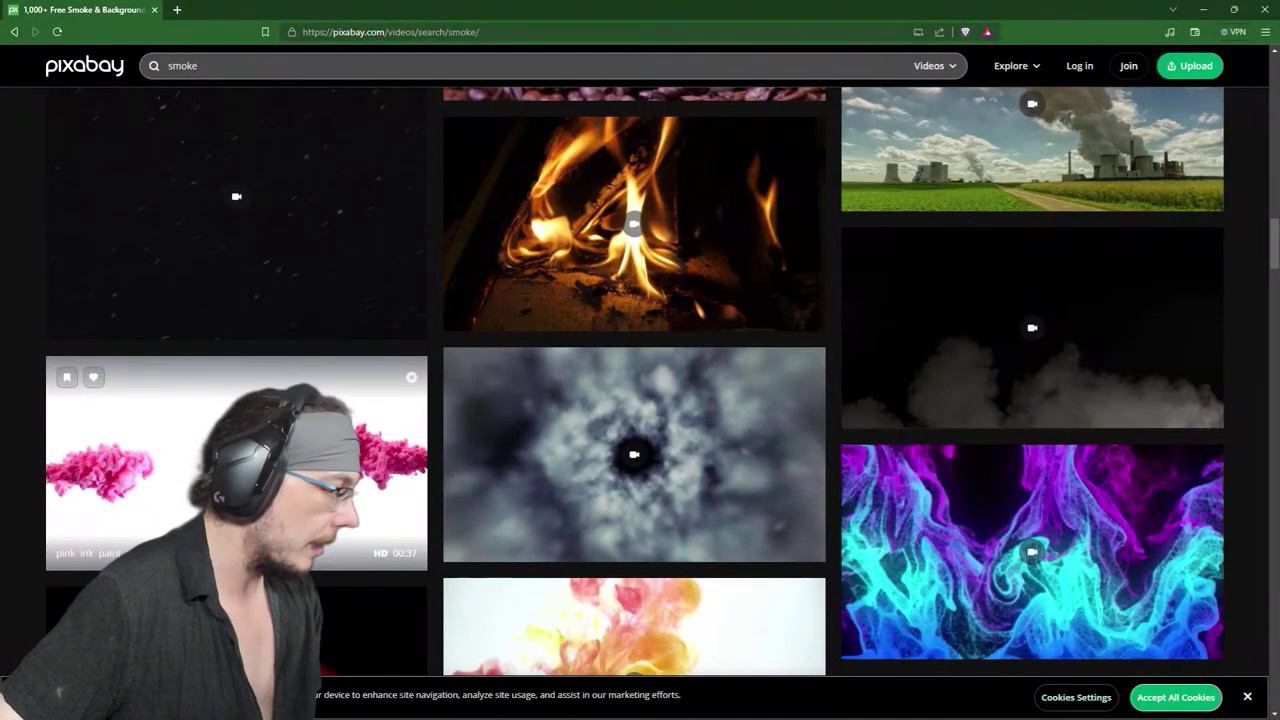
pyautogui.scroll(5, 546, 205)
pyautogui.scroll(3, 547, 240)
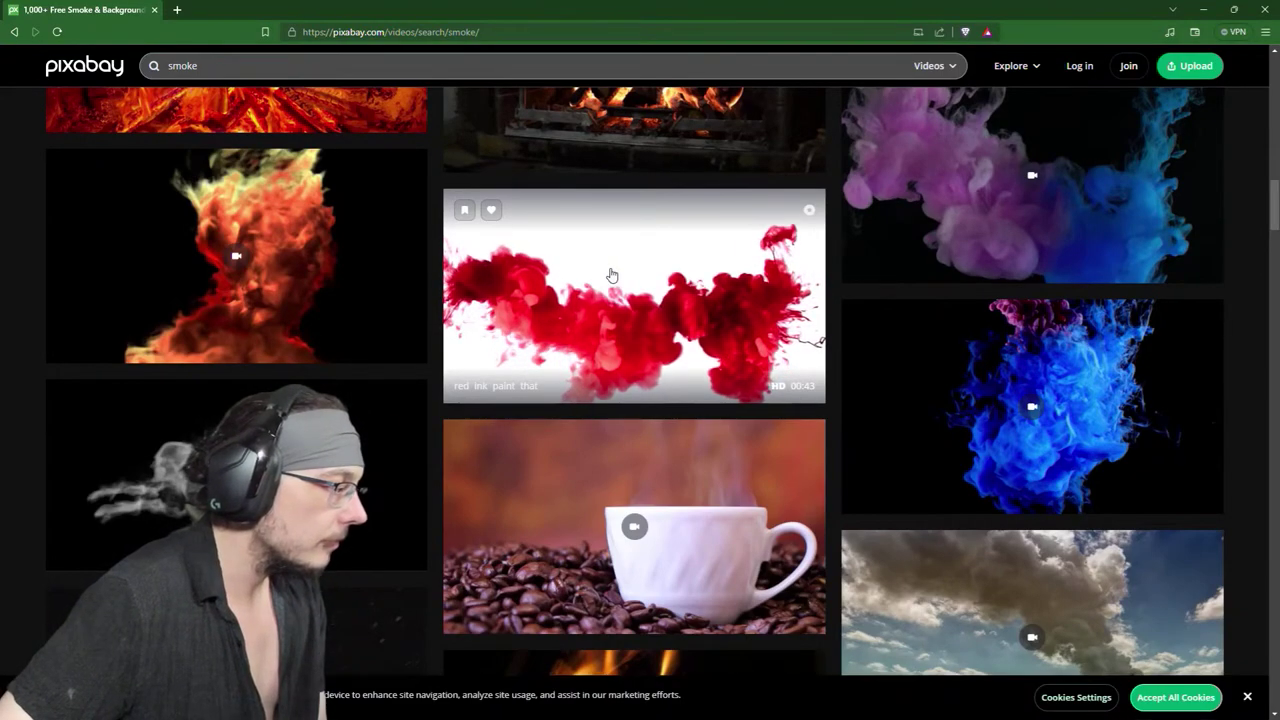
# Step: Open the page of the red ink paint video and review its licence note, download sizes and page details
pyautogui.click(631, 317)
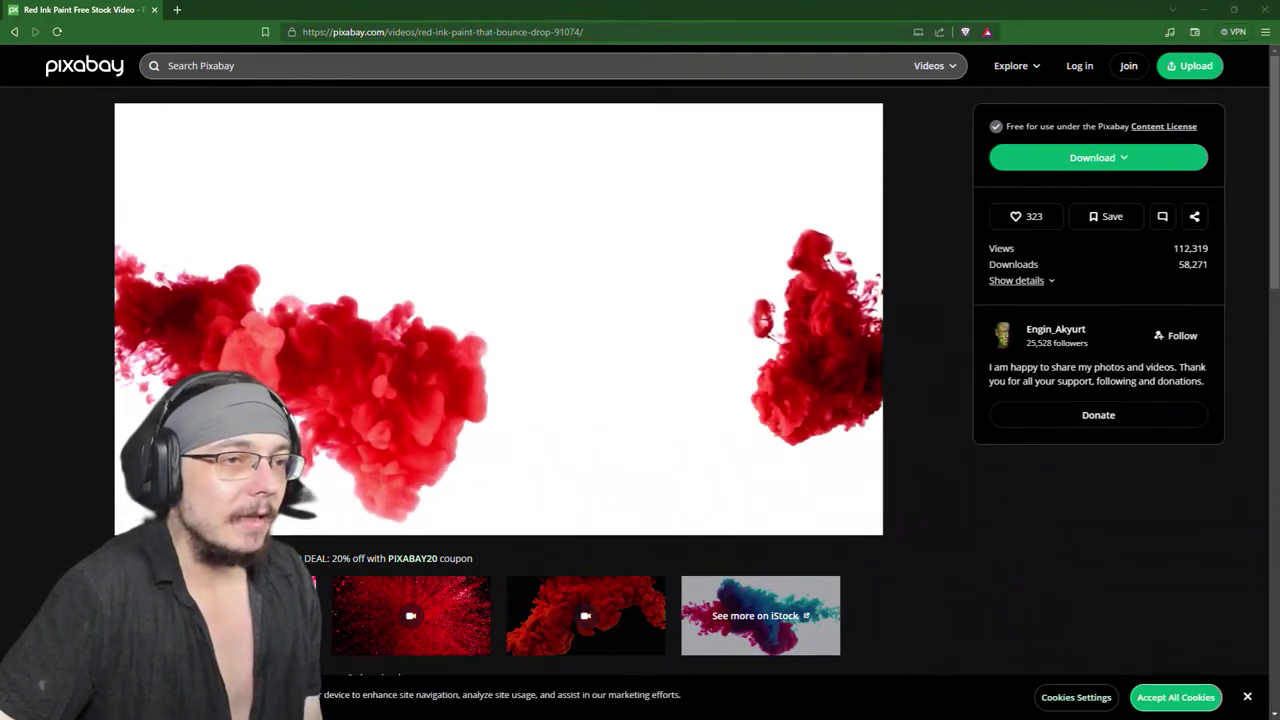
pyautogui.click(1095, 158)
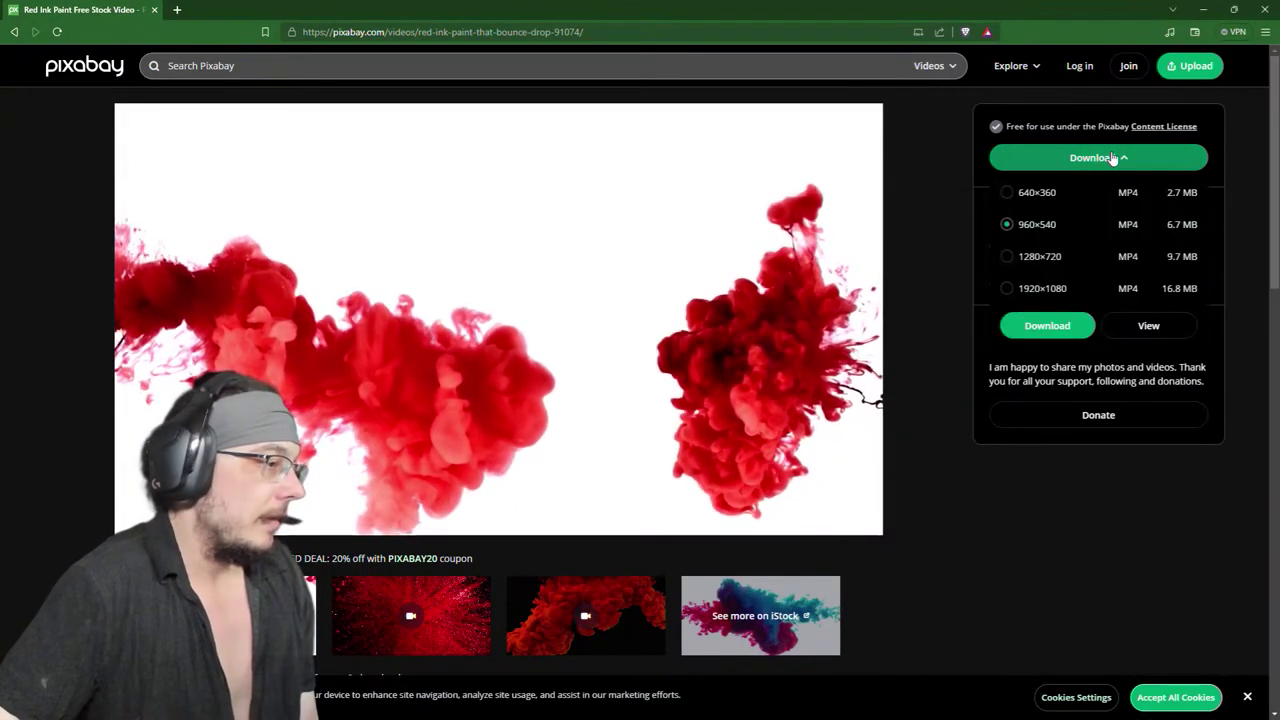
pyautogui.moveTo(1013, 128); pyautogui.dragTo(1127, 134)
pyautogui.click(968, 276)
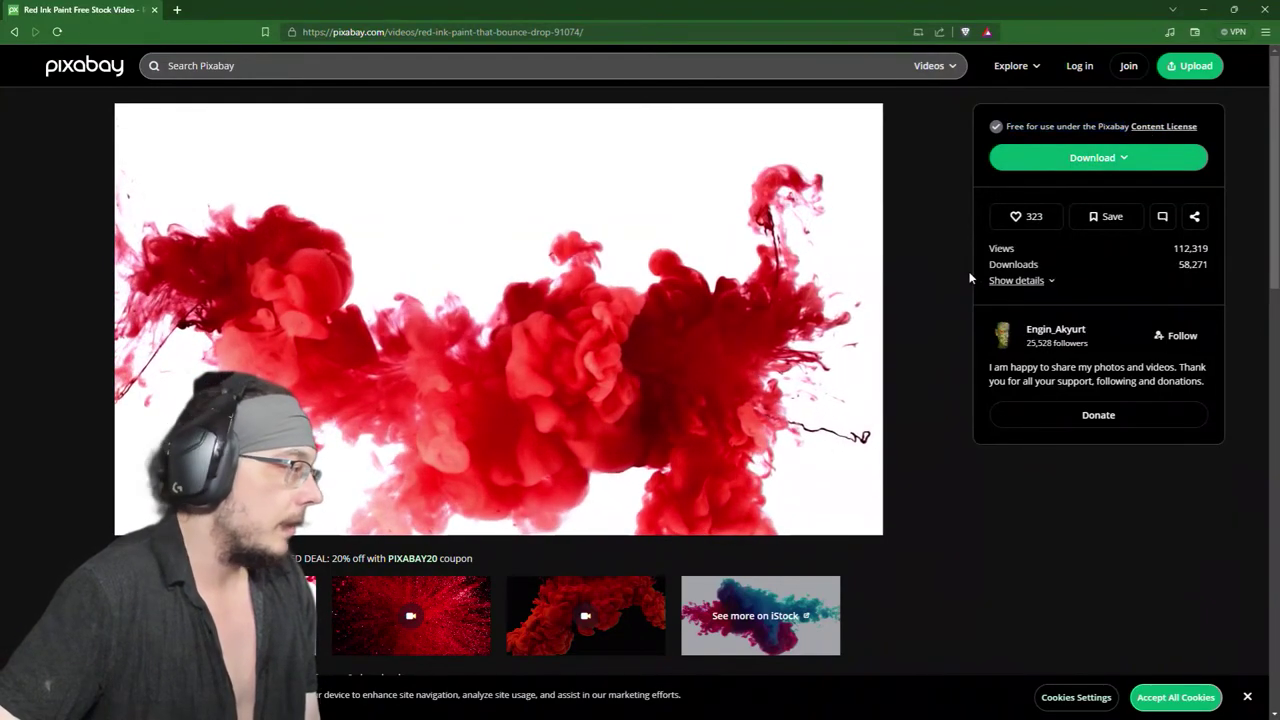
pyautogui.scroll(-3, 957, 520)
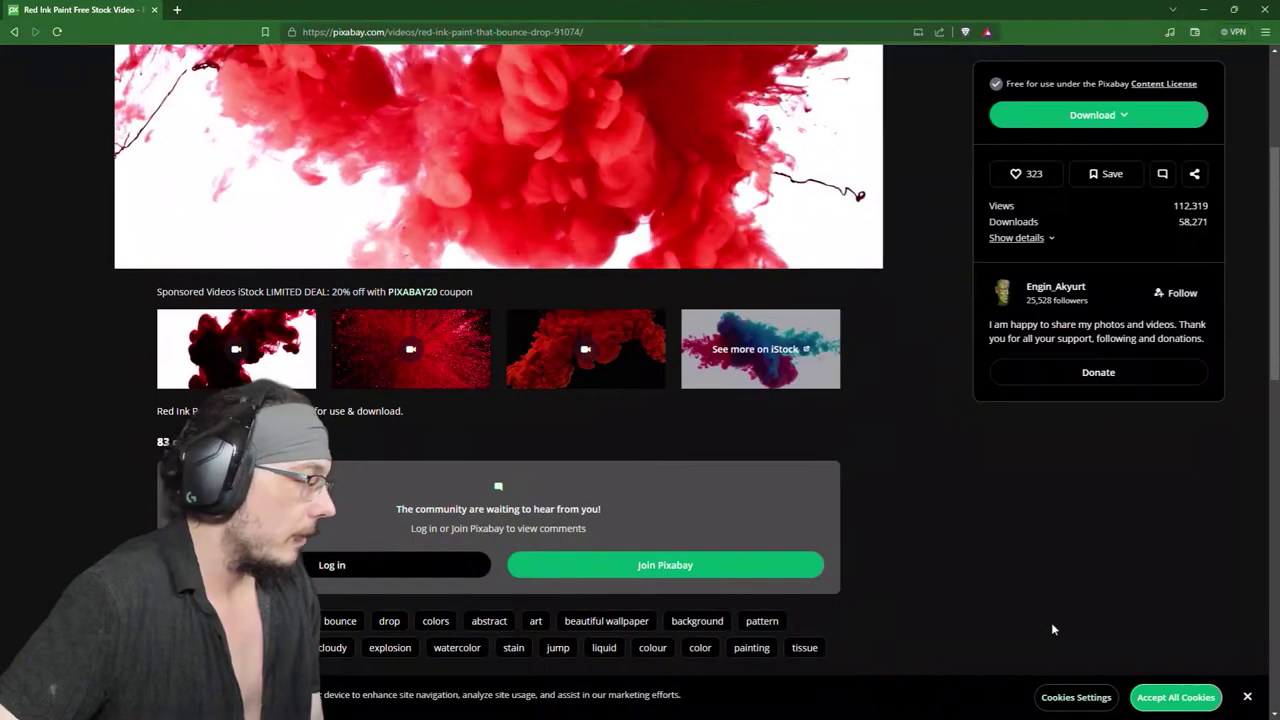
pyautogui.scroll(2, 1051, 622)
pyautogui.scroll(1, 961, 317)
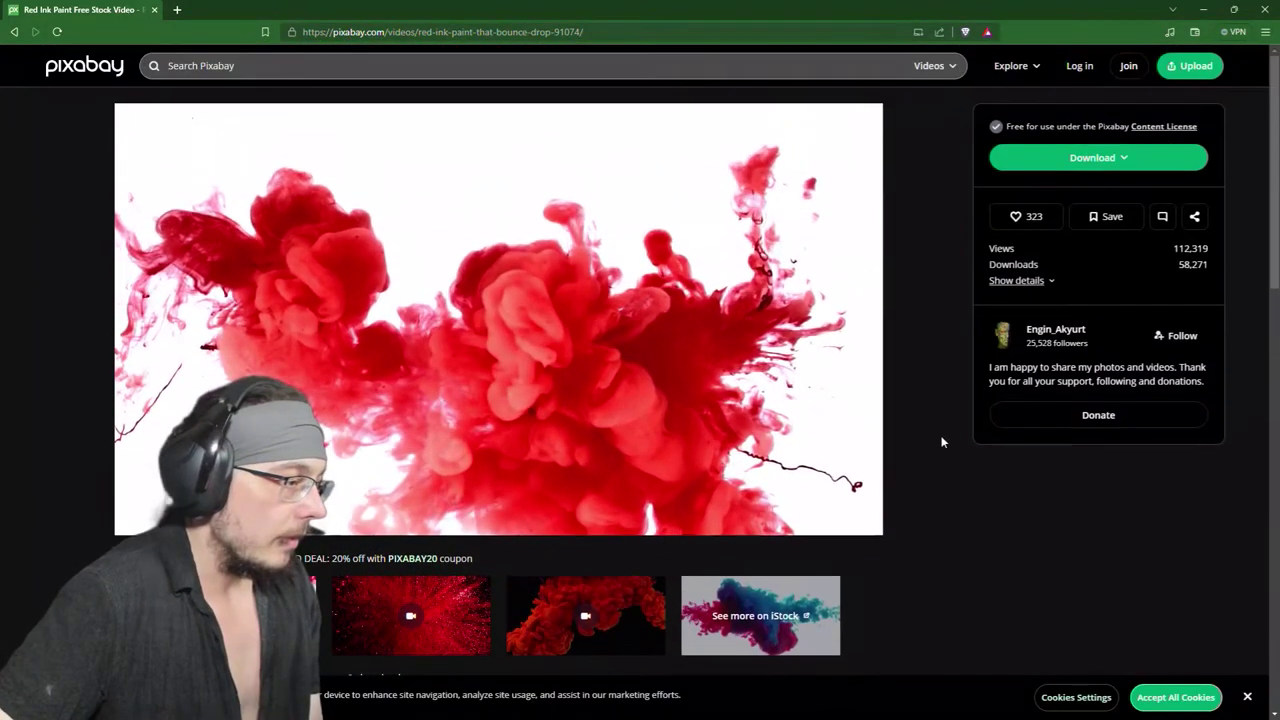
# Step: Download the red ink video as a 1280×720 MP4 and save it as red_-_91074 (720p).mp4
pyautogui.click(1131, 160)
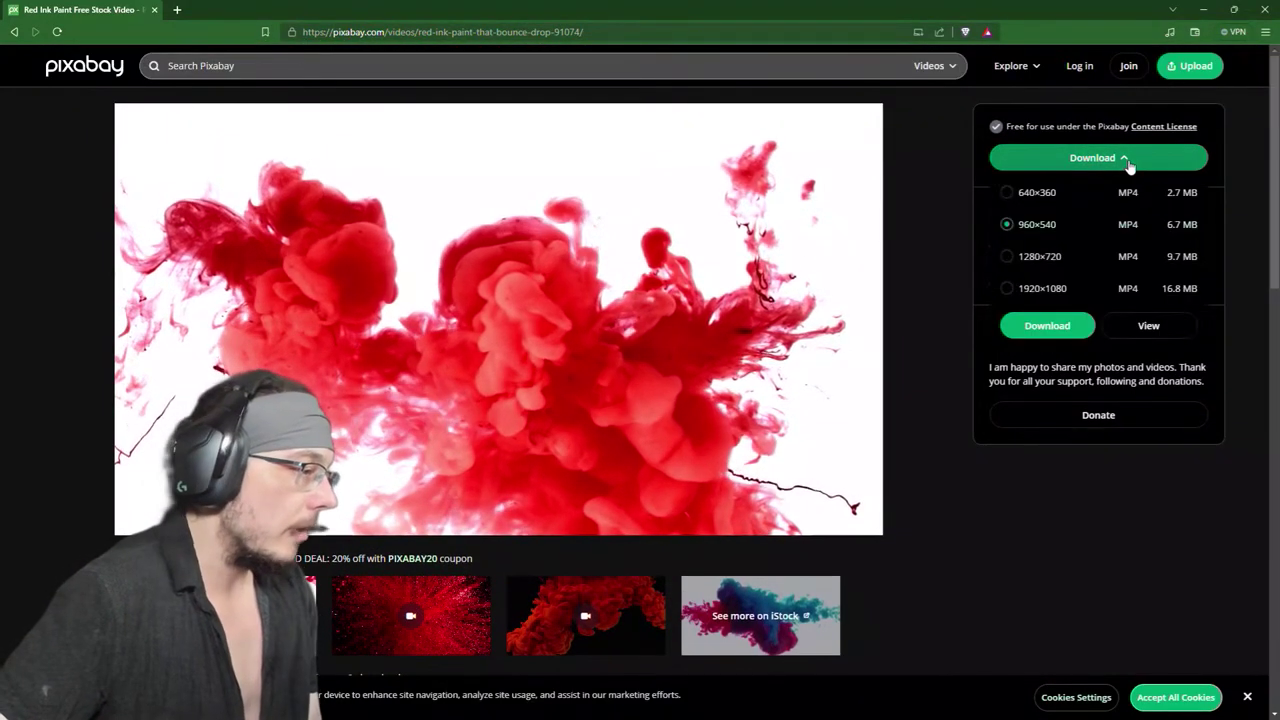
pyautogui.click(1050, 298)
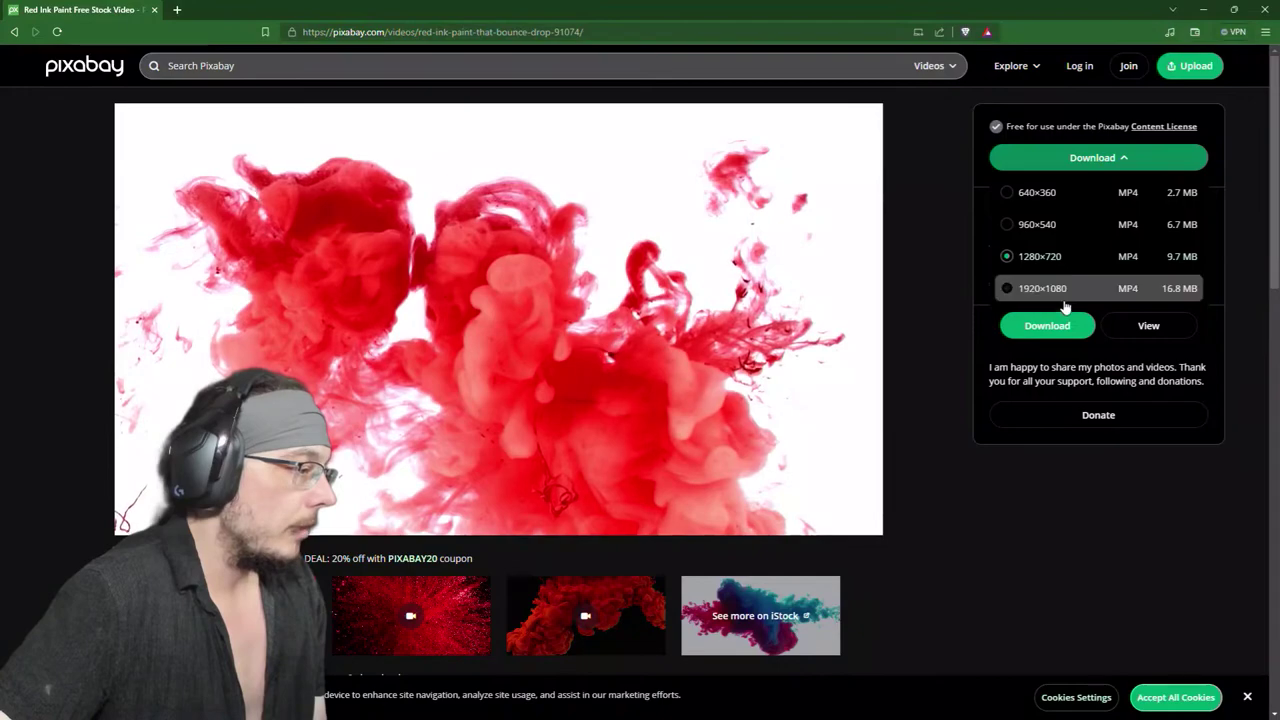
pyautogui.click(1047, 326)
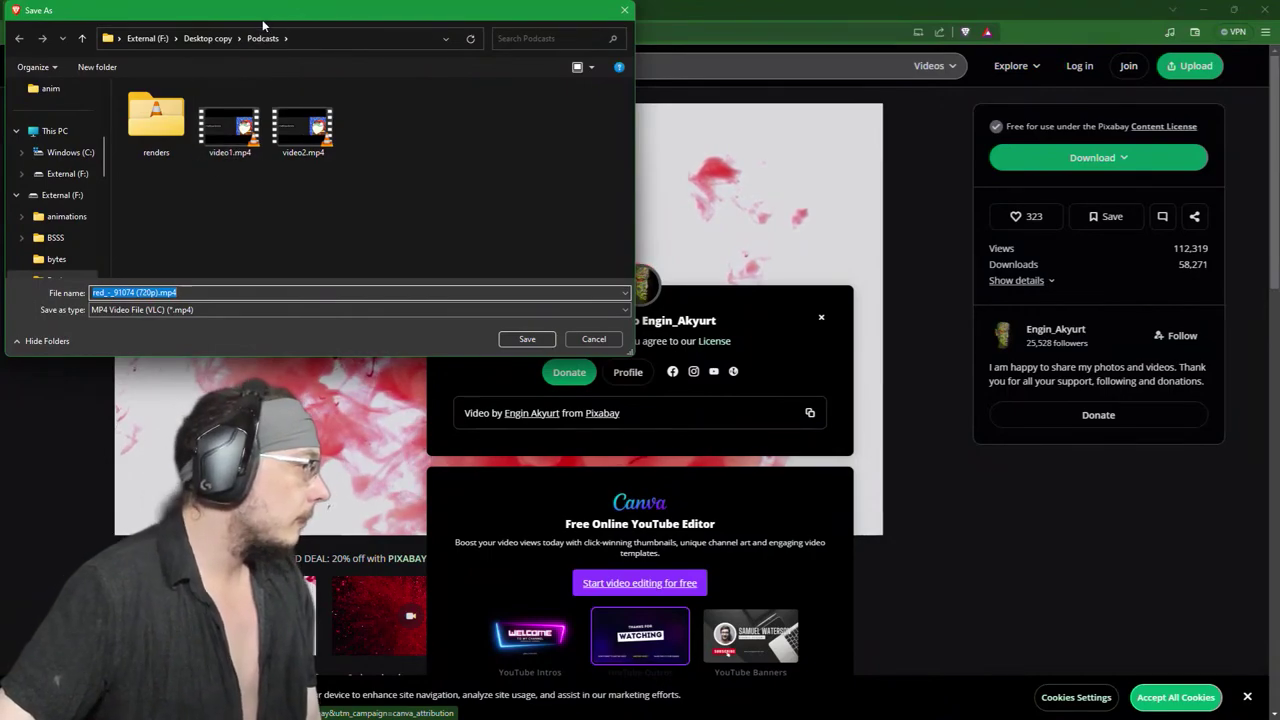
pyautogui.press('Return')
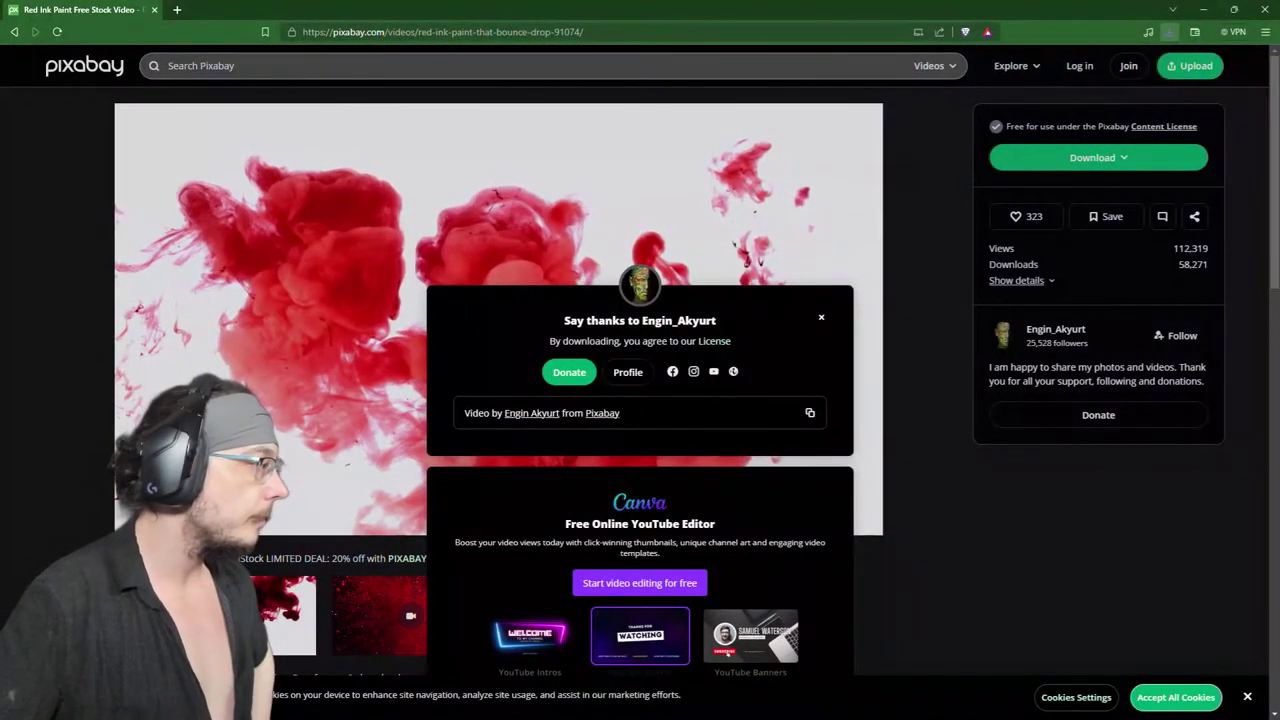
# Step: Return to VEGAS Pro, add empty video tracks directly above the 12horserbutt and 10horselbutt tracks, and fit the track heights to the timeline
pyautogui.click(1204, 10)
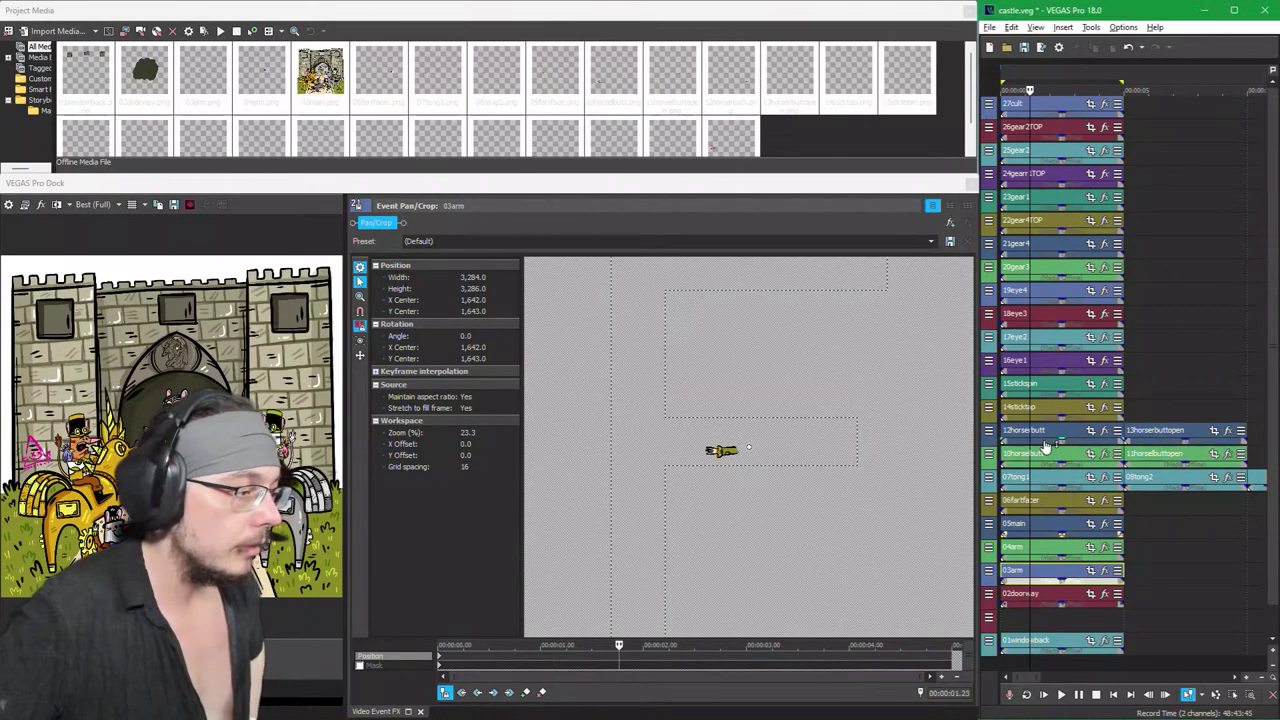
pyautogui.click(1042, 453)
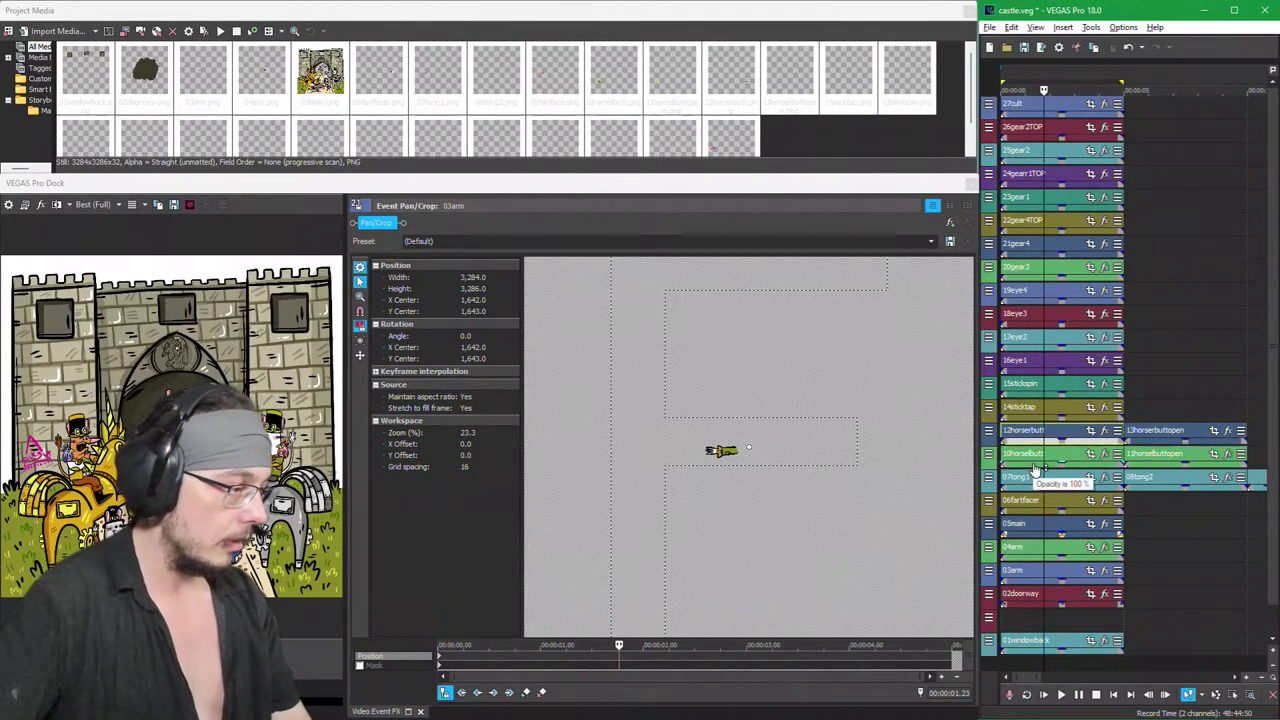
pyautogui.scroll(2, 1036, 470)
pyautogui.scroll(2, 1010, 128)
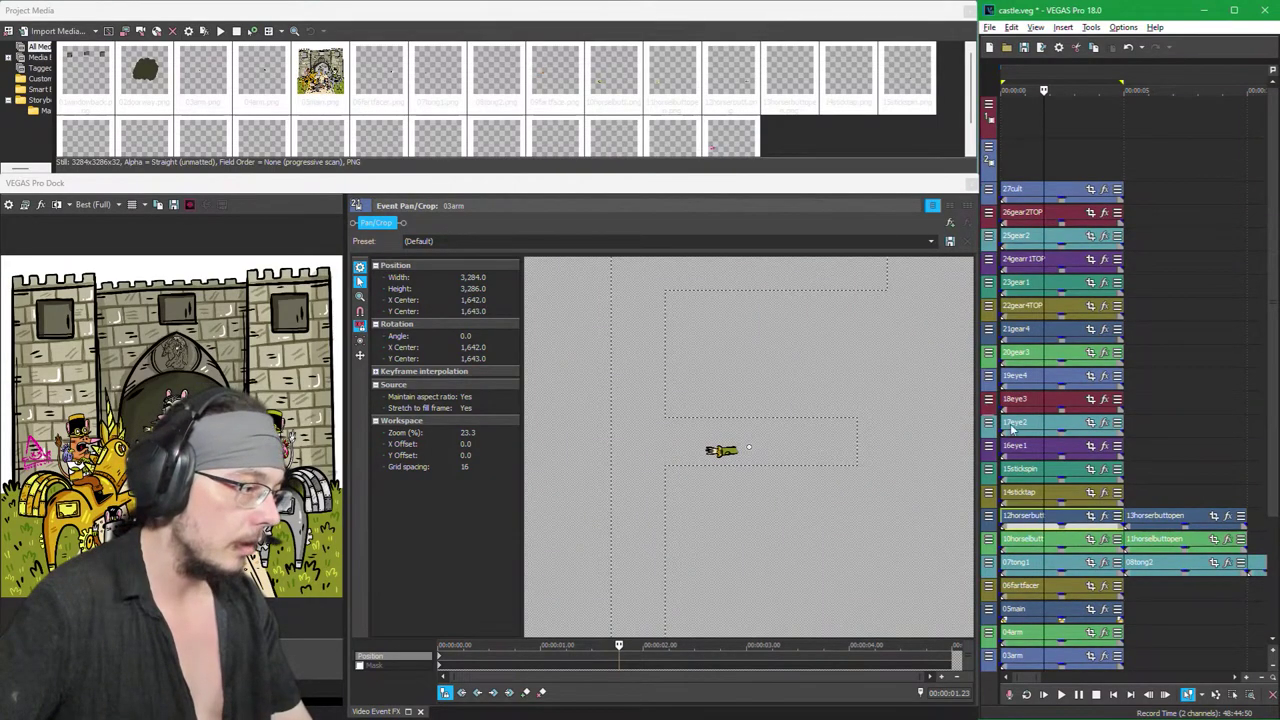
pyautogui.hotkey('ctrl', 'shift', 'q')
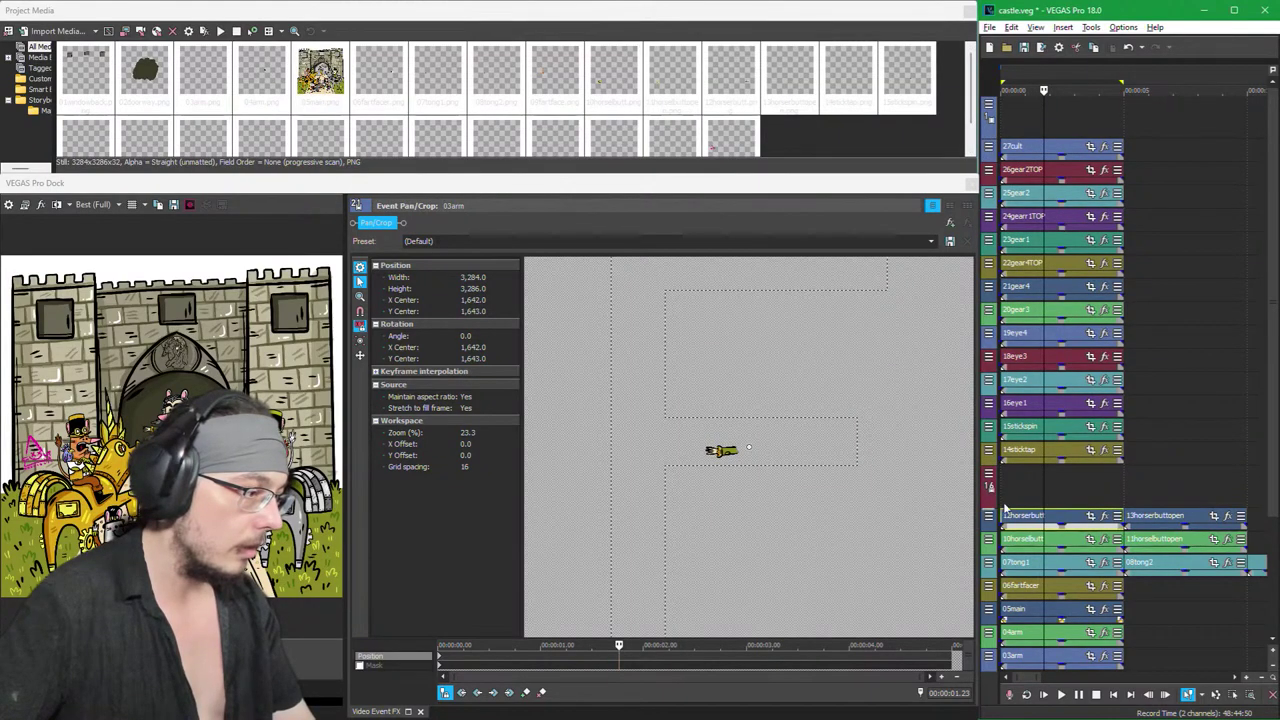
pyautogui.hotkey('ctrl', 'shift', 'q')
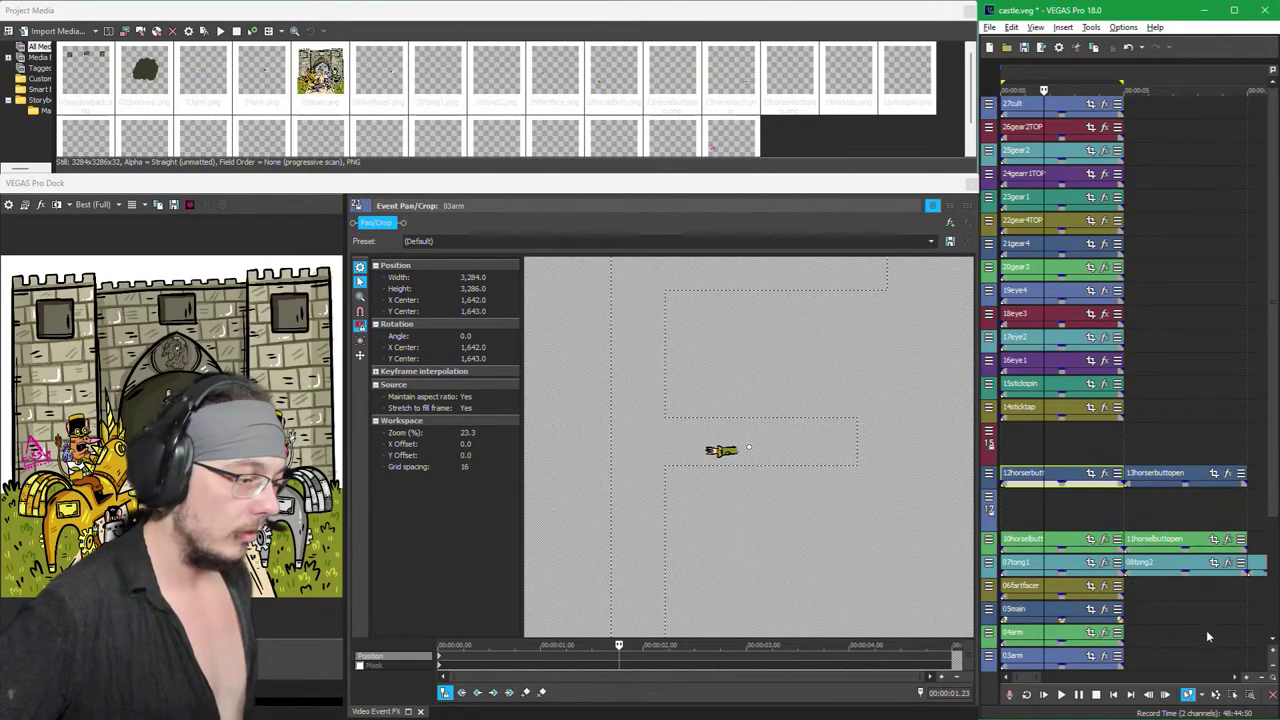
pyautogui.click(1273, 668)
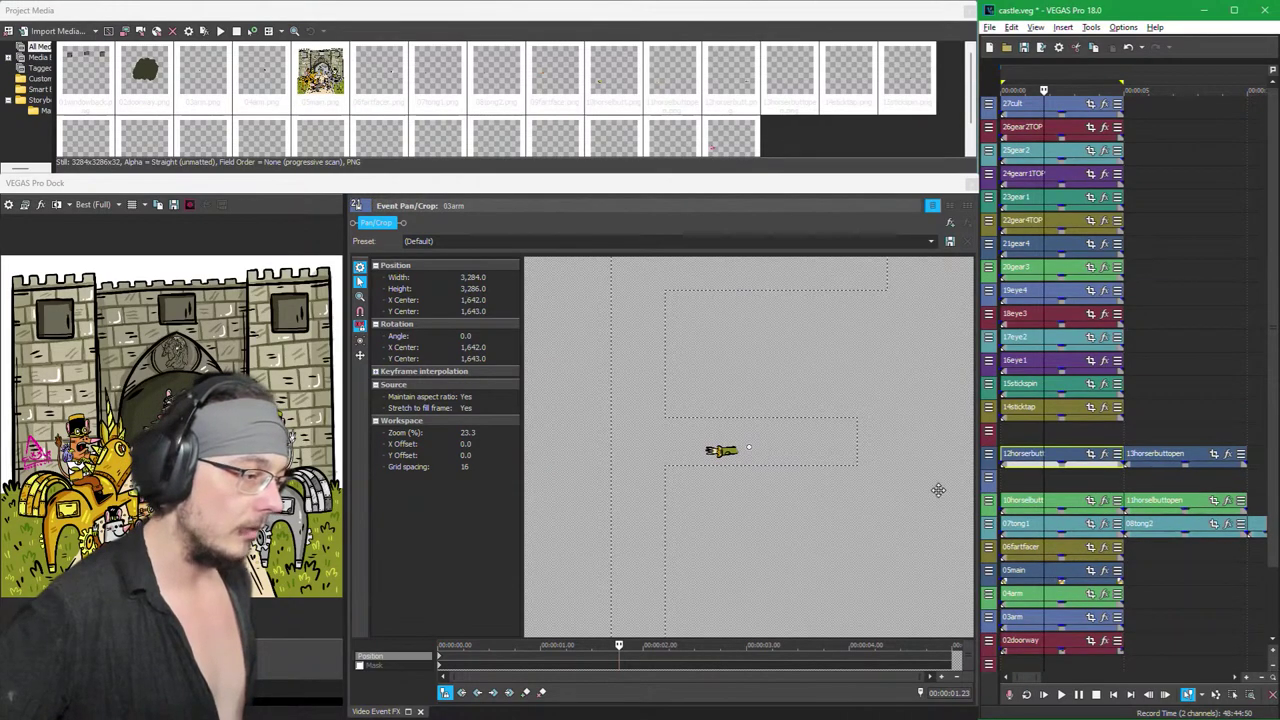
pyautogui.scroll(-2, 1150, 590)
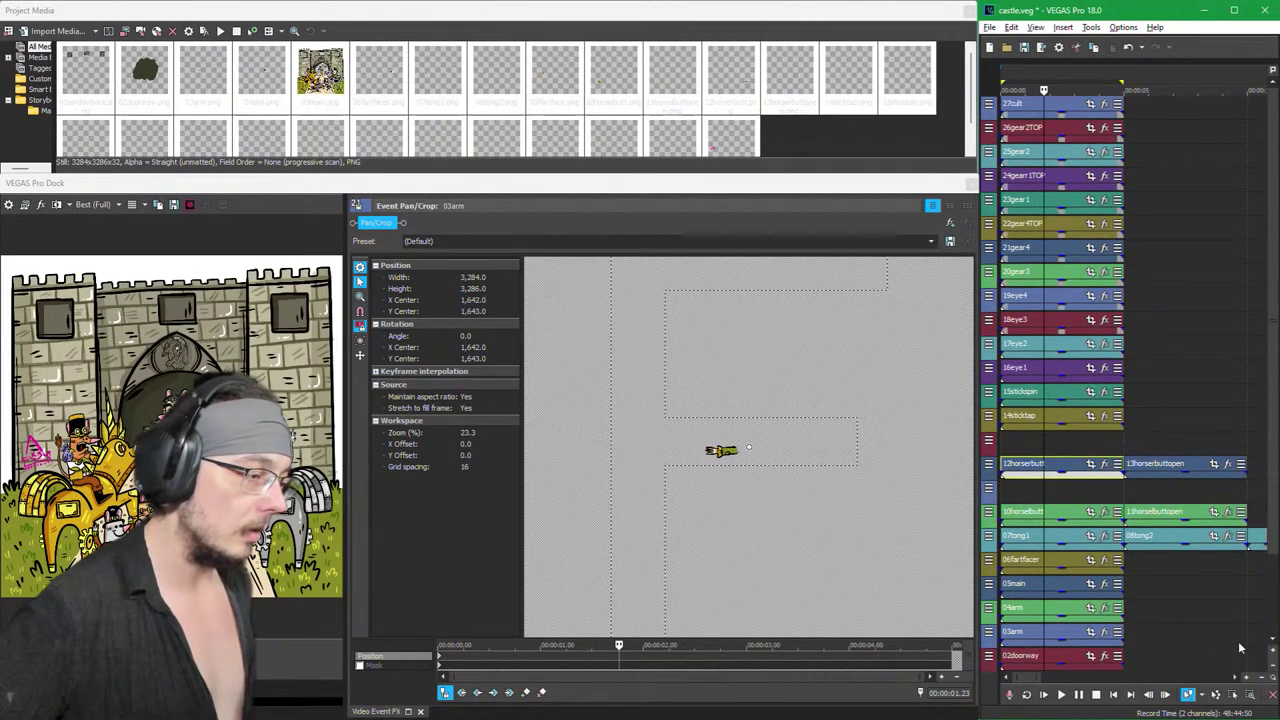
pyautogui.scroll(5, 1148, 586)
pyautogui.scroll(-3, 1140, 577)
pyautogui.scroll(4, 1142, 565)
pyautogui.scroll(-3, 1168, 548)
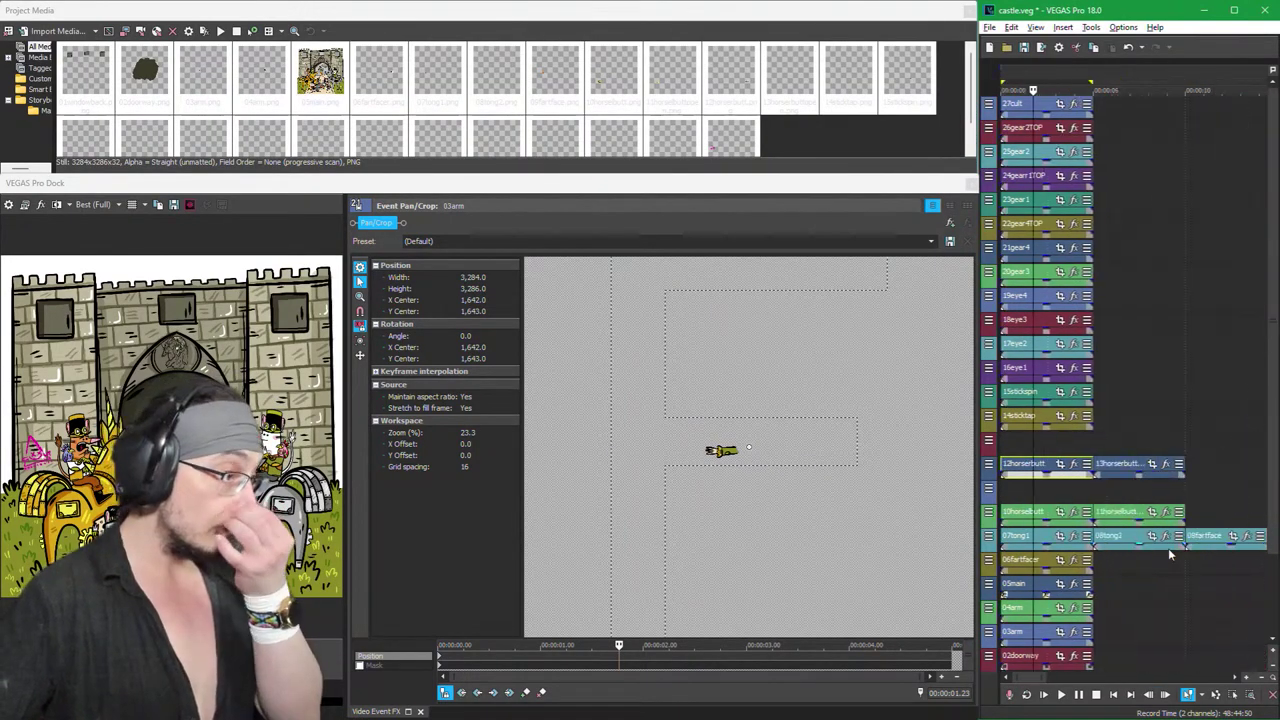
pyautogui.scroll(2, 1168, 548)
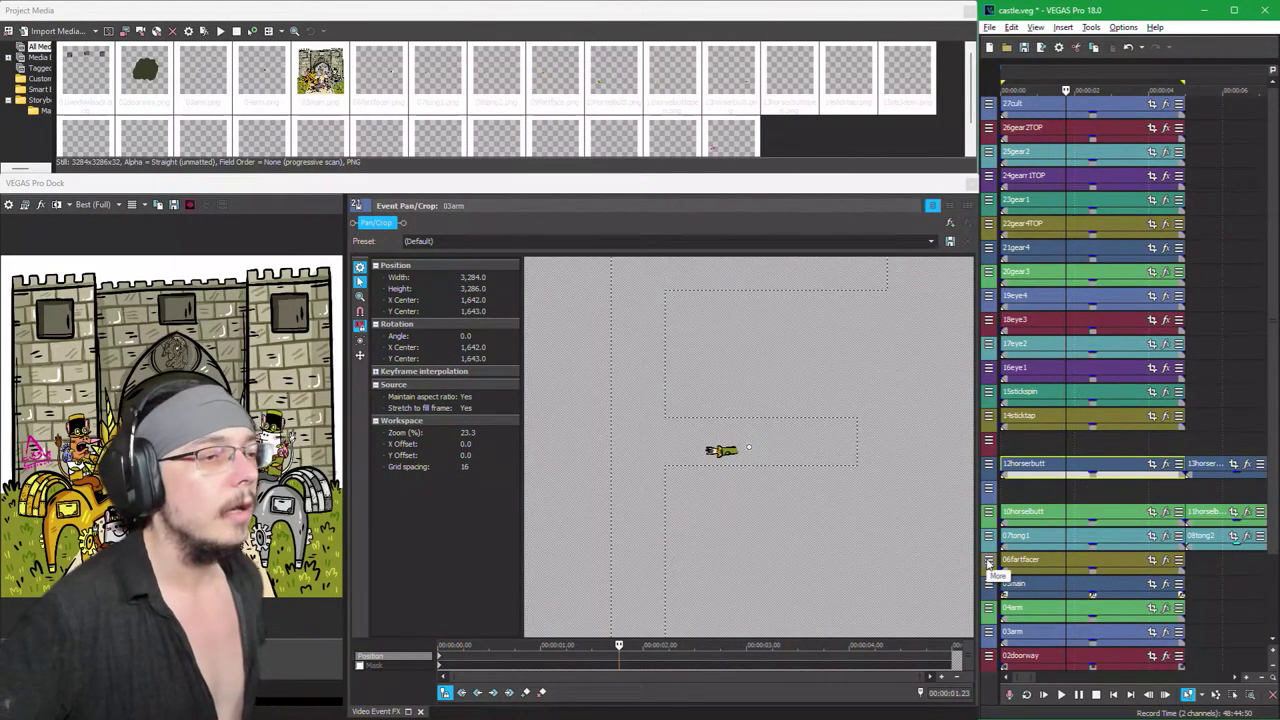
pyautogui.scroll(-3, 1115, 478)
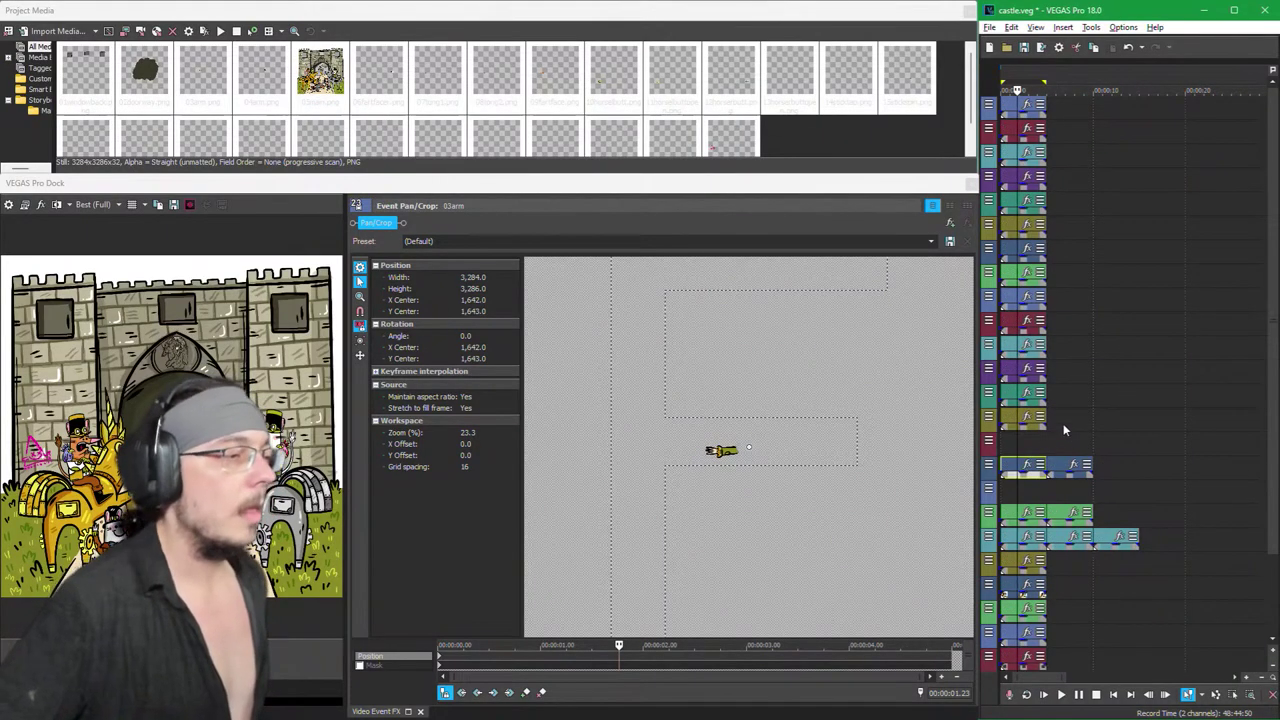
pyautogui.scroll(5, 1035, 330)
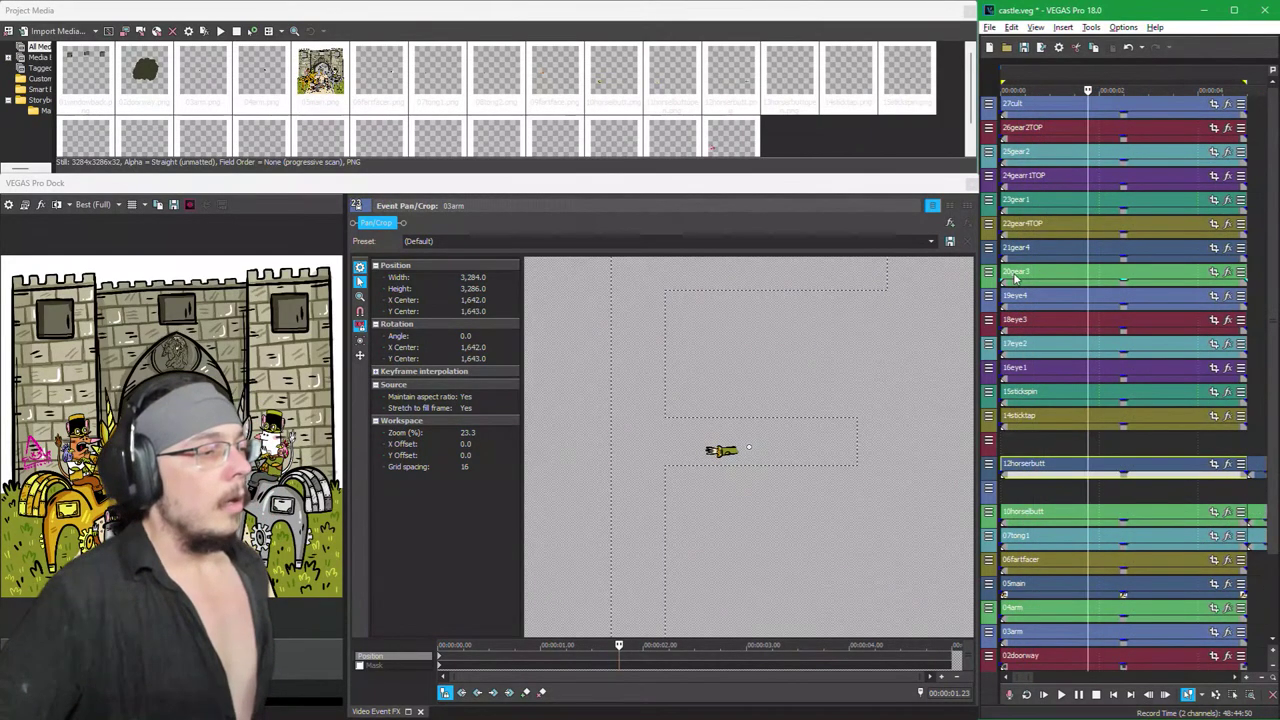
pyautogui.click(1064, 113)
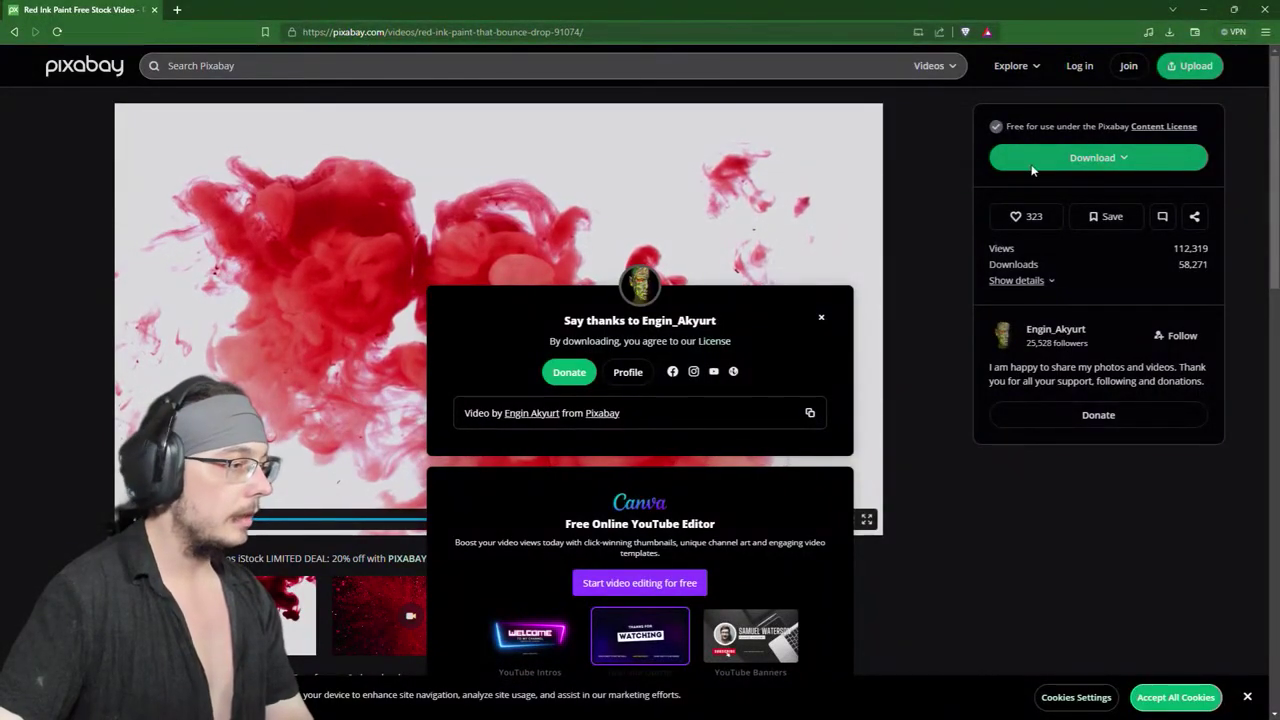
# Step: Return to the Pixabay page in the browser and download the red ink video again as a 1280×720 MP4
pyautogui.click(821, 317)
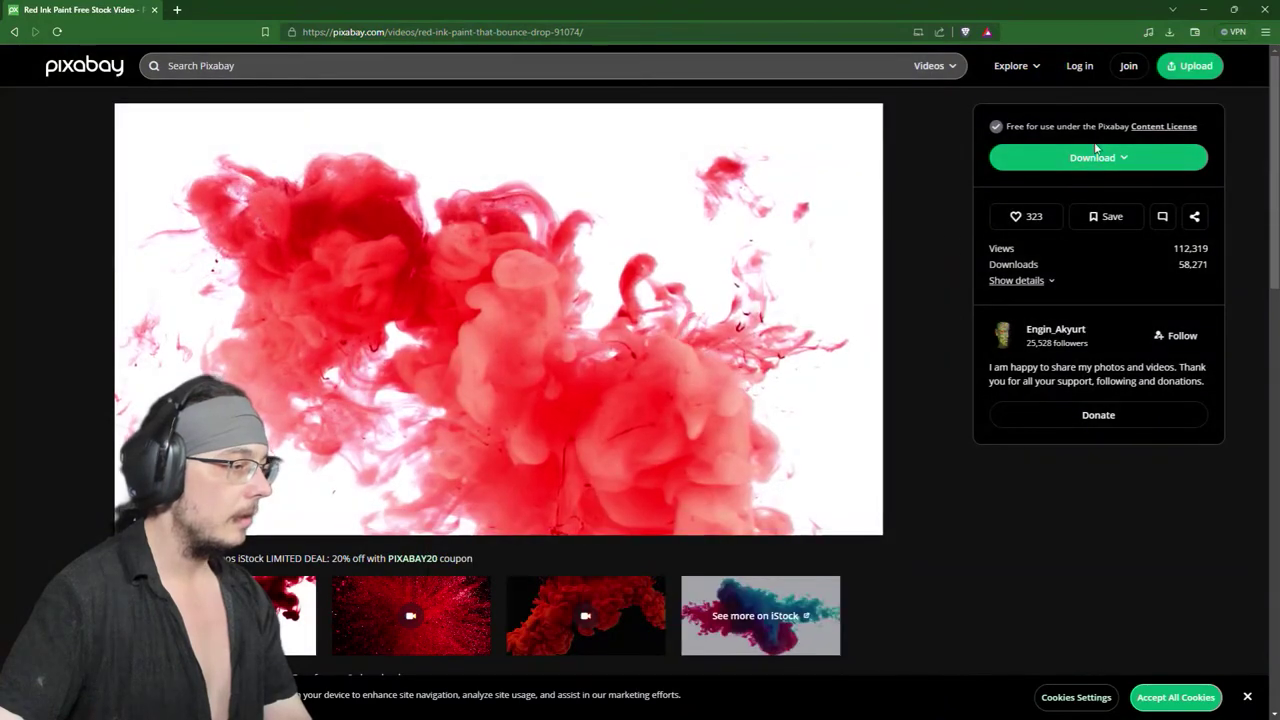
pyautogui.click(1100, 157)
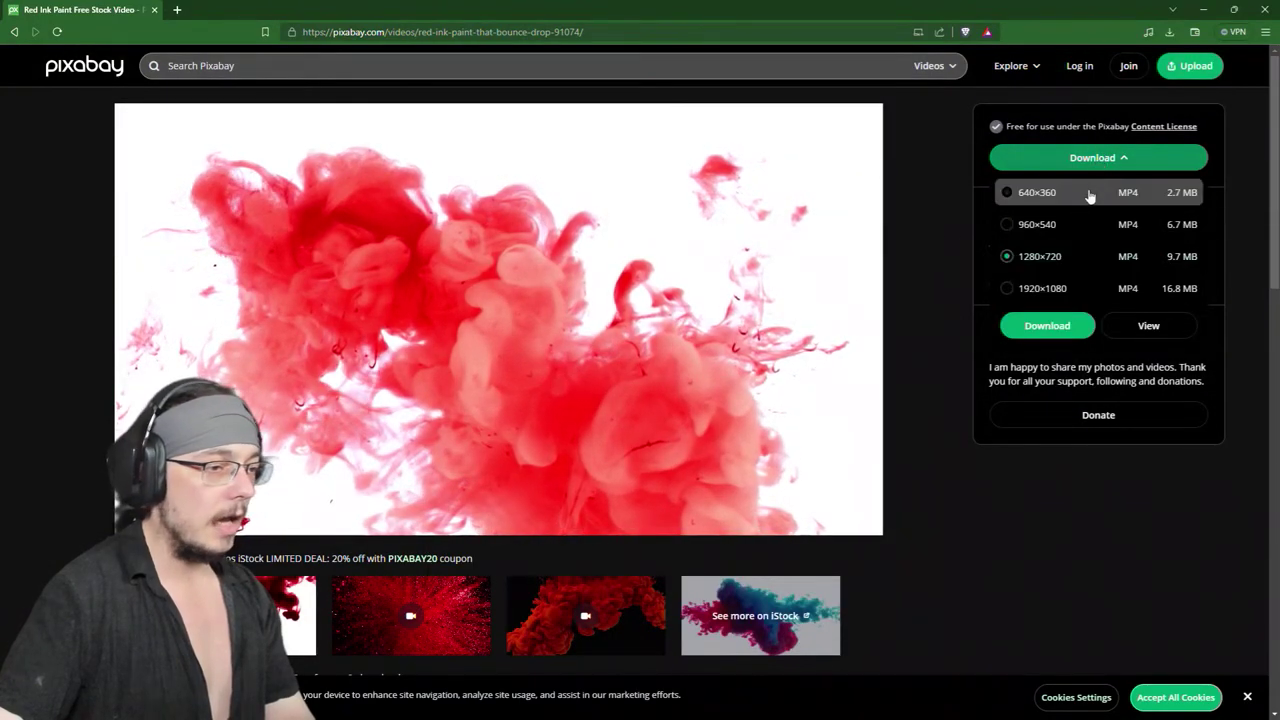
pyautogui.click(1047, 326)
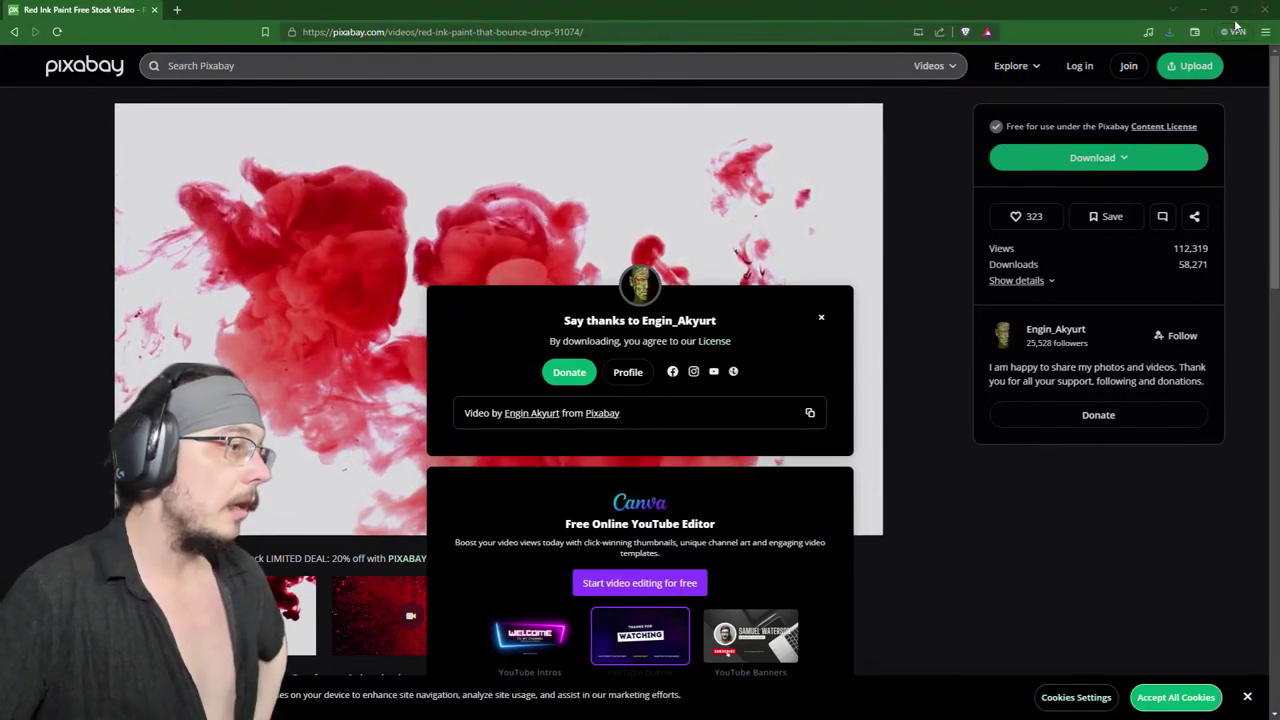
# Step: Switch back to VEGAS Pro and temporarily enlarge the video preview to examine the whole castle illustration
pyautogui.hotkey('alt', 'Tab')
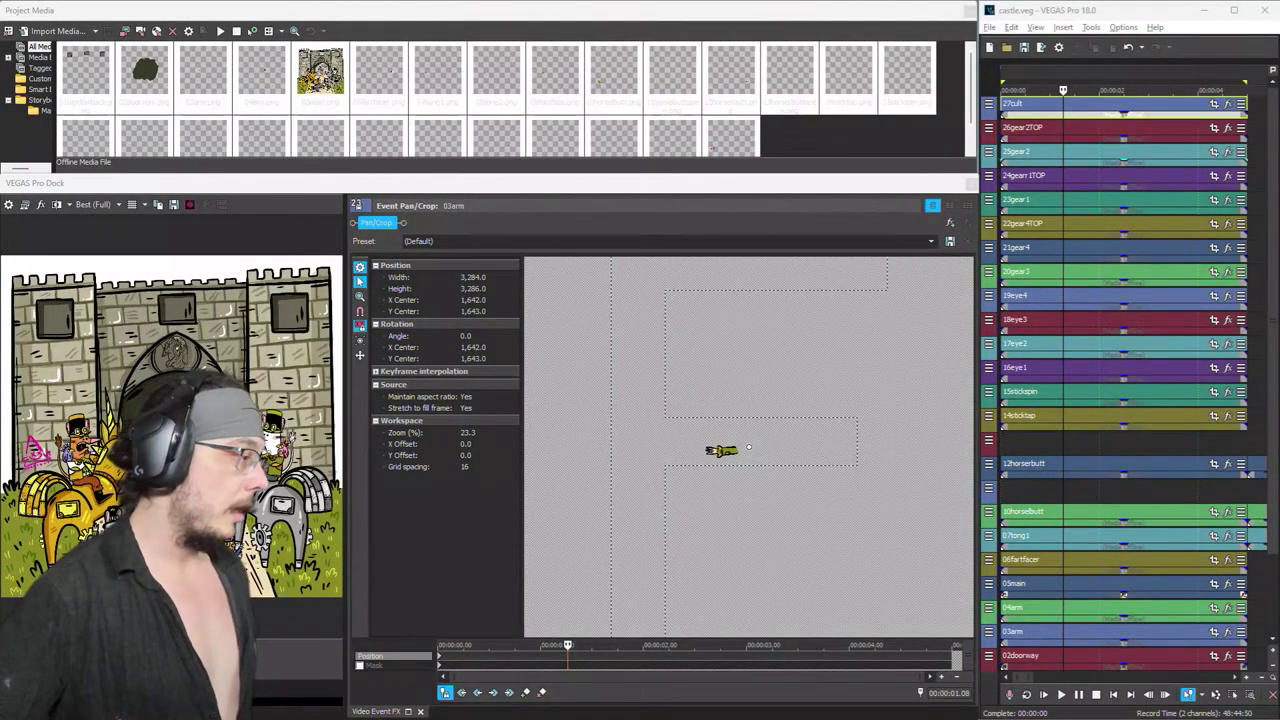
pyautogui.moveTo(347, 262); pyautogui.dragTo(918, 300)
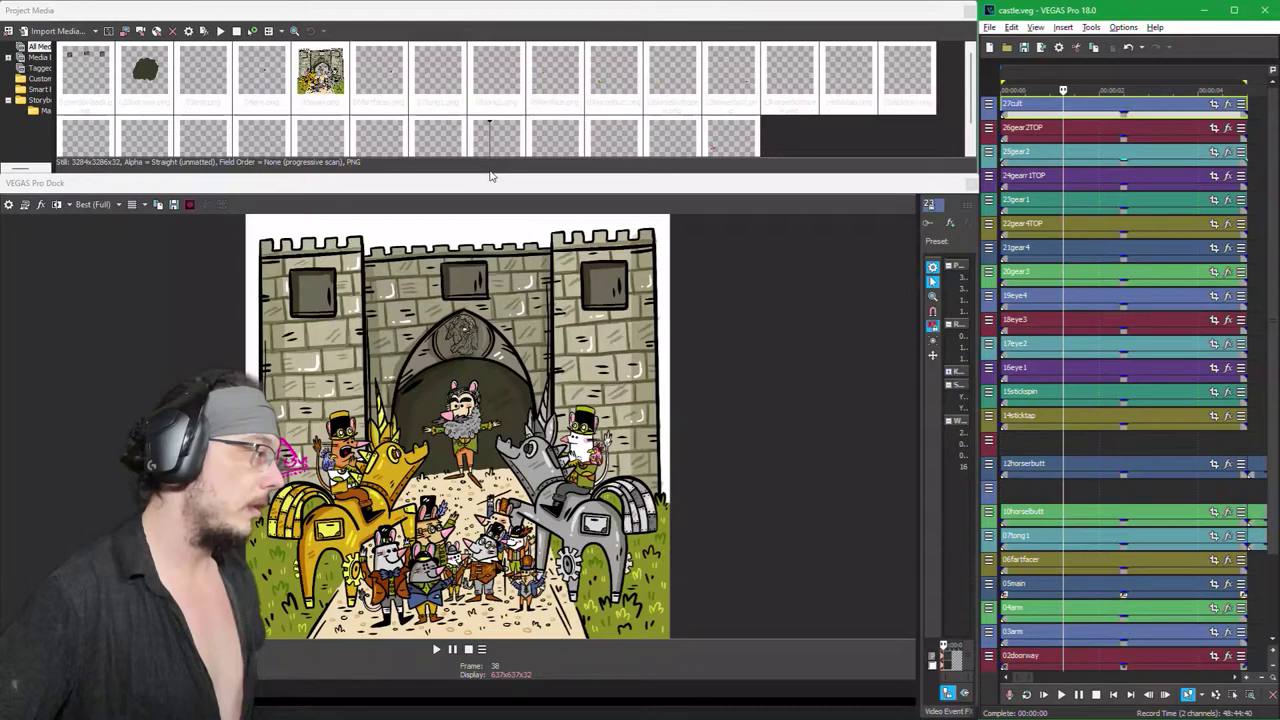
pyautogui.moveTo(493, 174)
pyautogui.mouseDown()
pyautogui.moveTo(513, 1)
pyautogui.moveTo(490, 185)
pyautogui.moveTo(478, 172)
pyautogui.mouseUp()
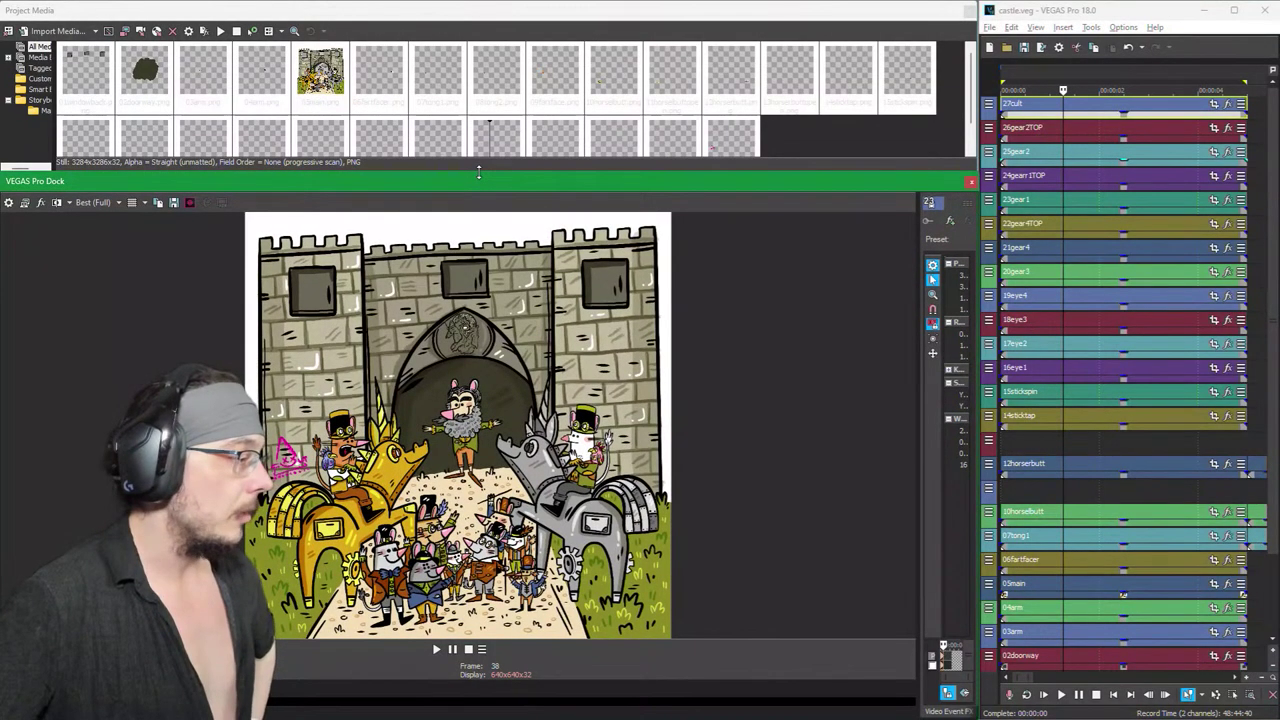
pyautogui.moveTo(485, 172); pyautogui.dragTo(486, 172)
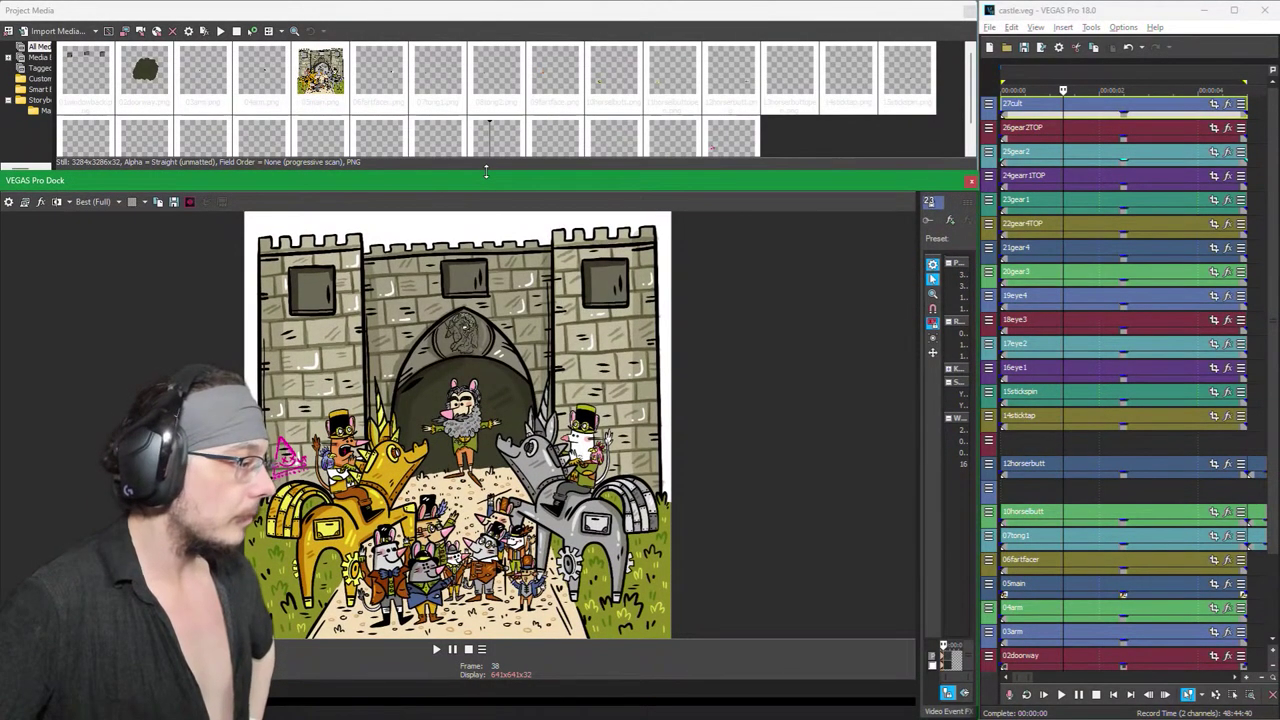
pyautogui.moveTo(918, 400); pyautogui.dragTo(303, 391)
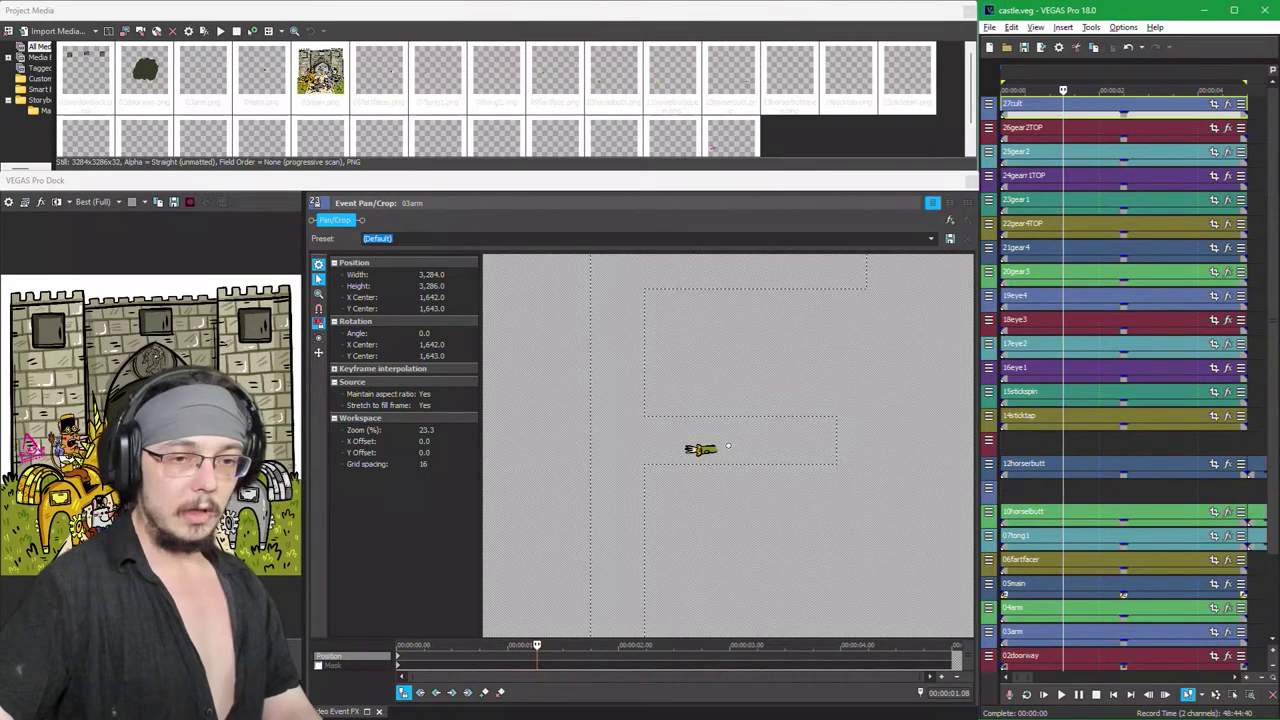
# Step: Place the fart cloud video at the start of the empty track above 12horserbutt, keeping the current project video settings
pyautogui.hotkey('alt', 'Tab')
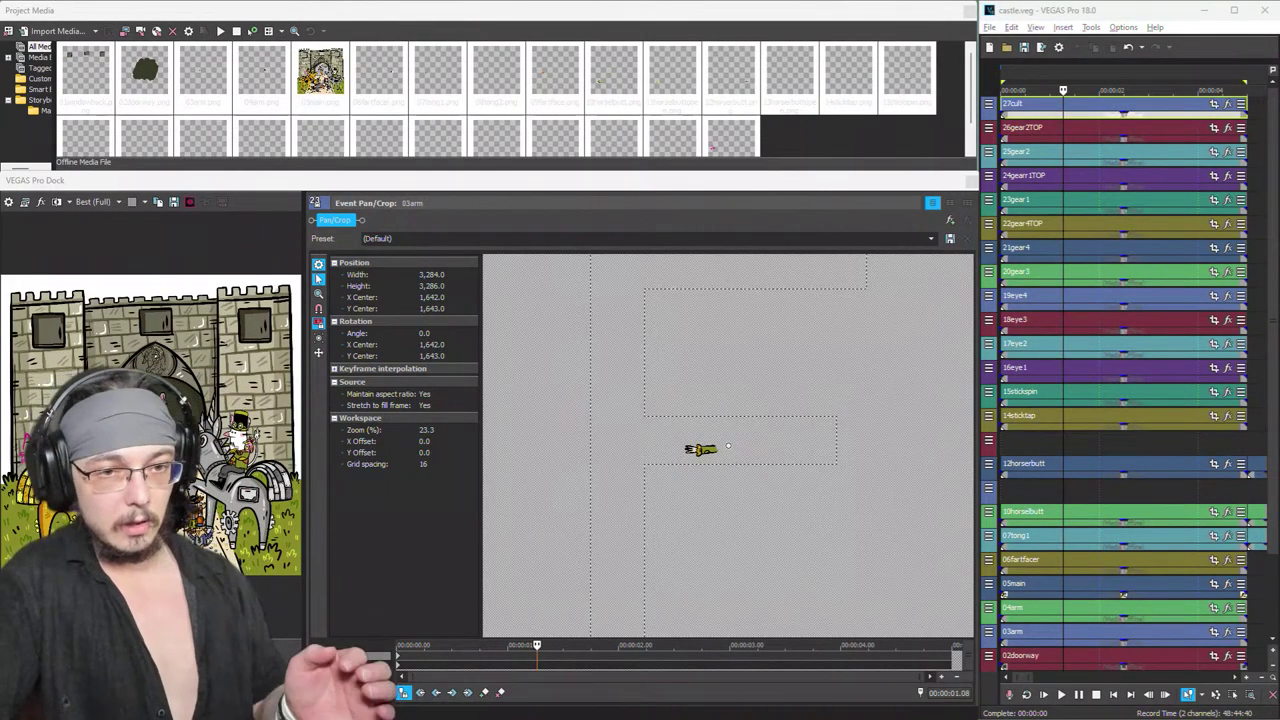
pyautogui.click(1003, 458)
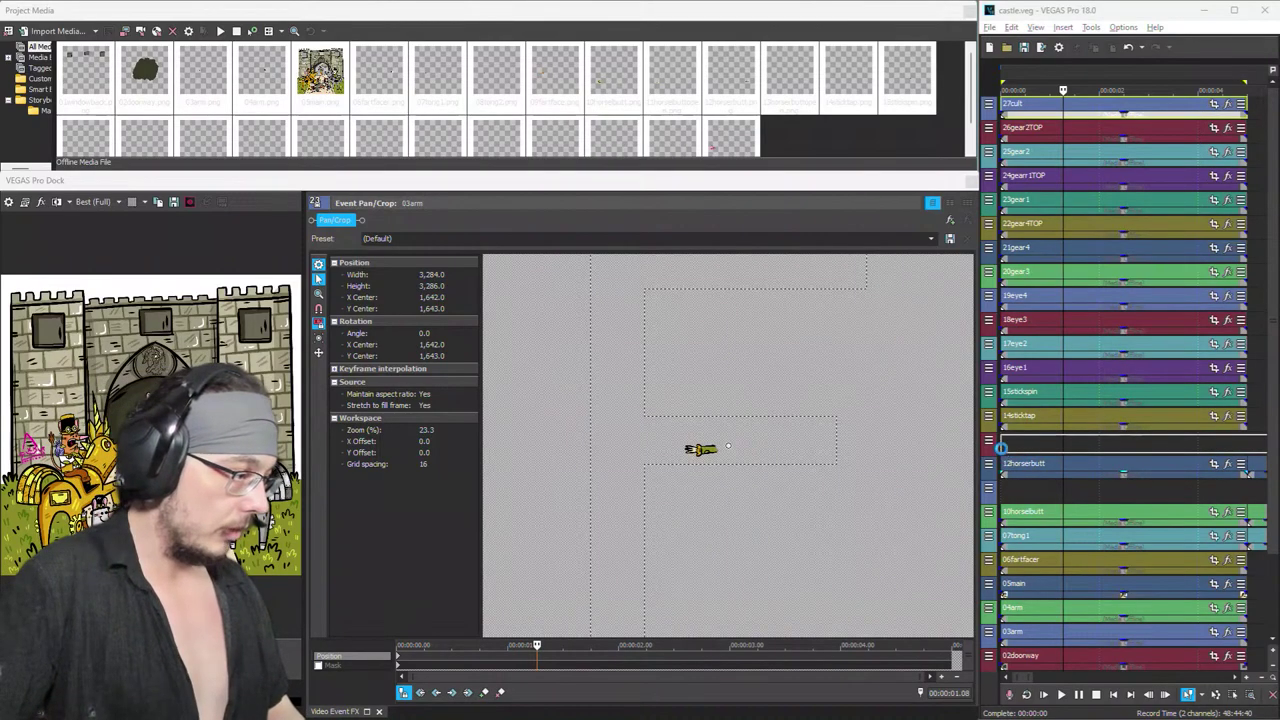
pyautogui.moveTo(1001, 448); pyautogui.dragTo(1003, 448)
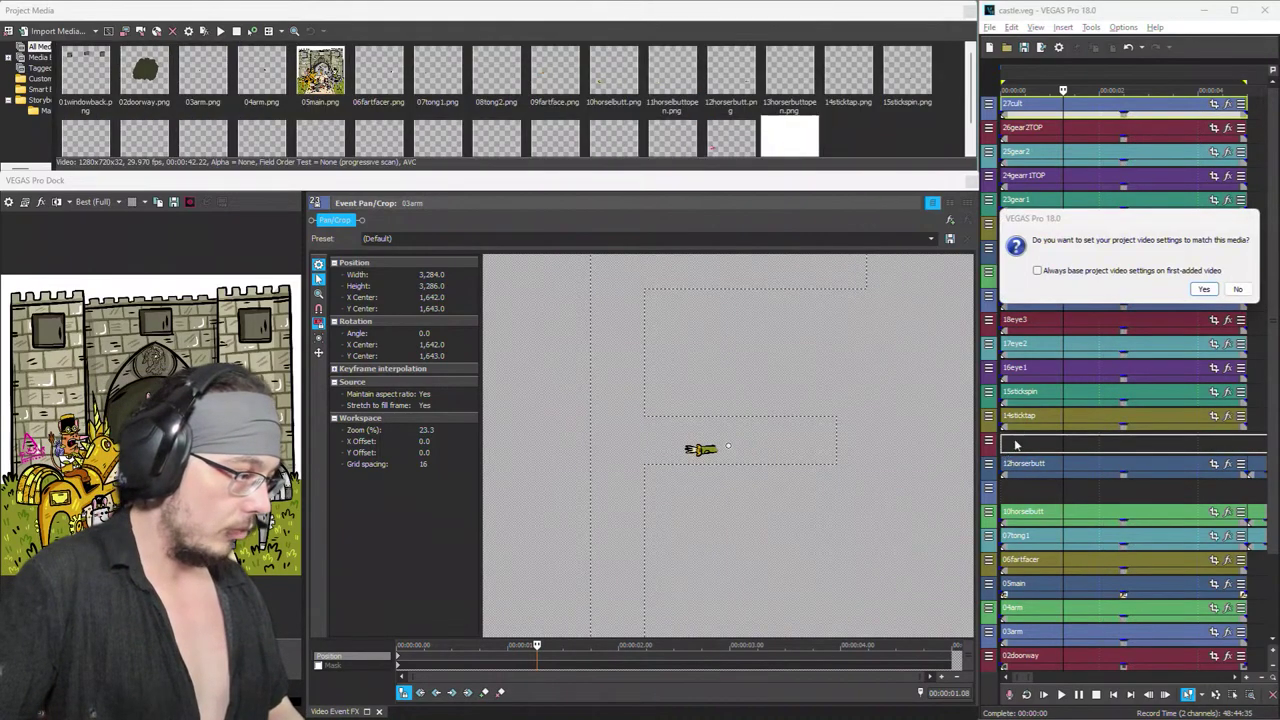
pyautogui.click(1240, 289)
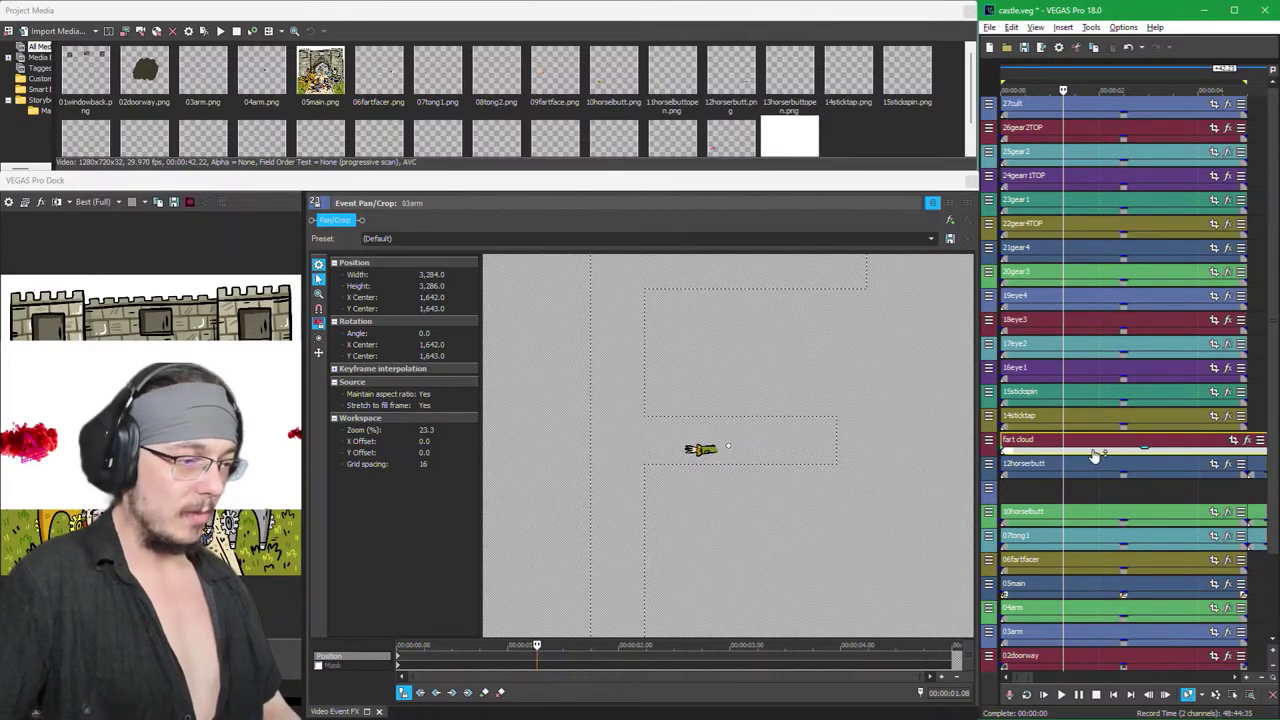
# Step: Add the VEGAS Chroma Keyer and VEGAS Color Corrector effects to the fart cloud clip
pyautogui.click(1082, 448)
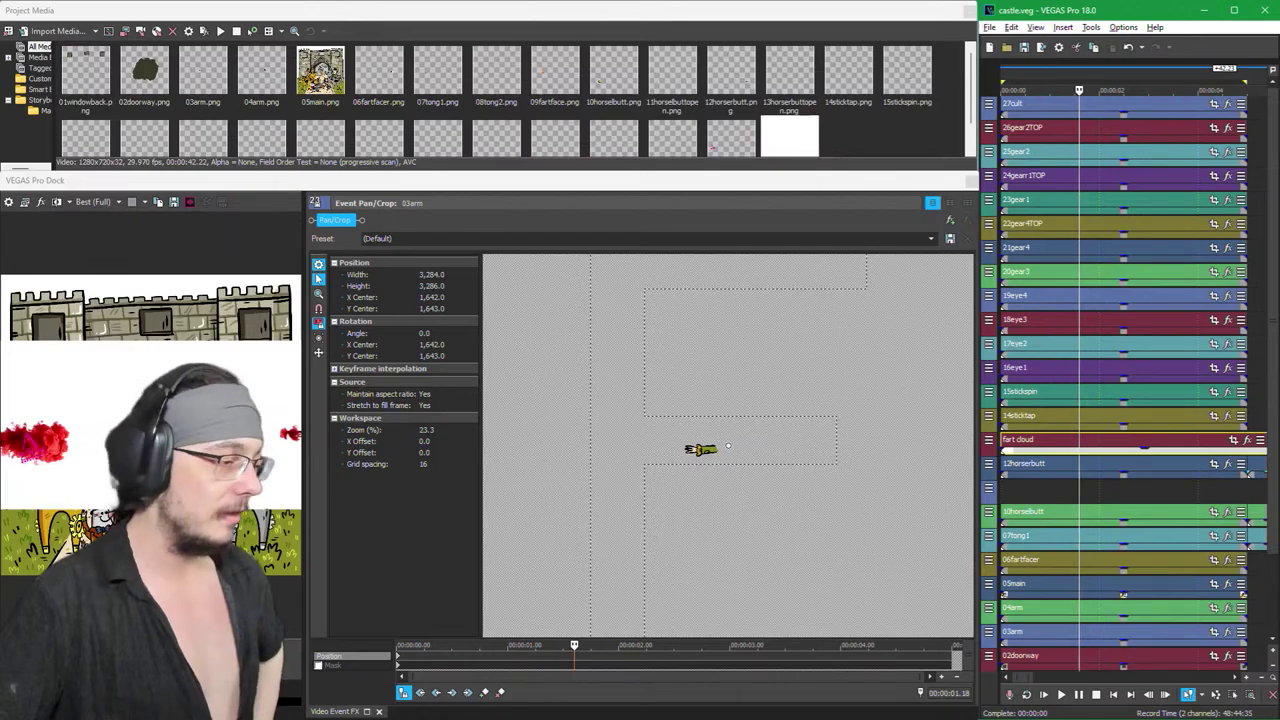
pyautogui.click(1248, 442)
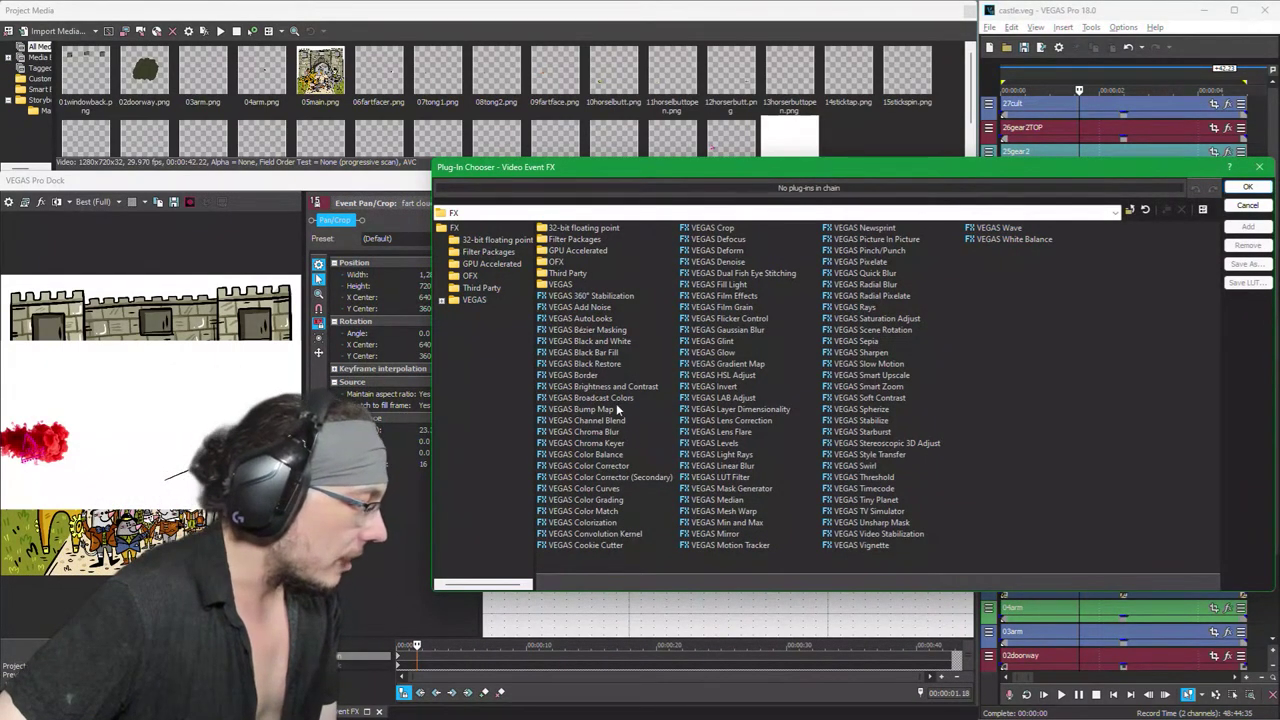
pyautogui.click(615, 444)
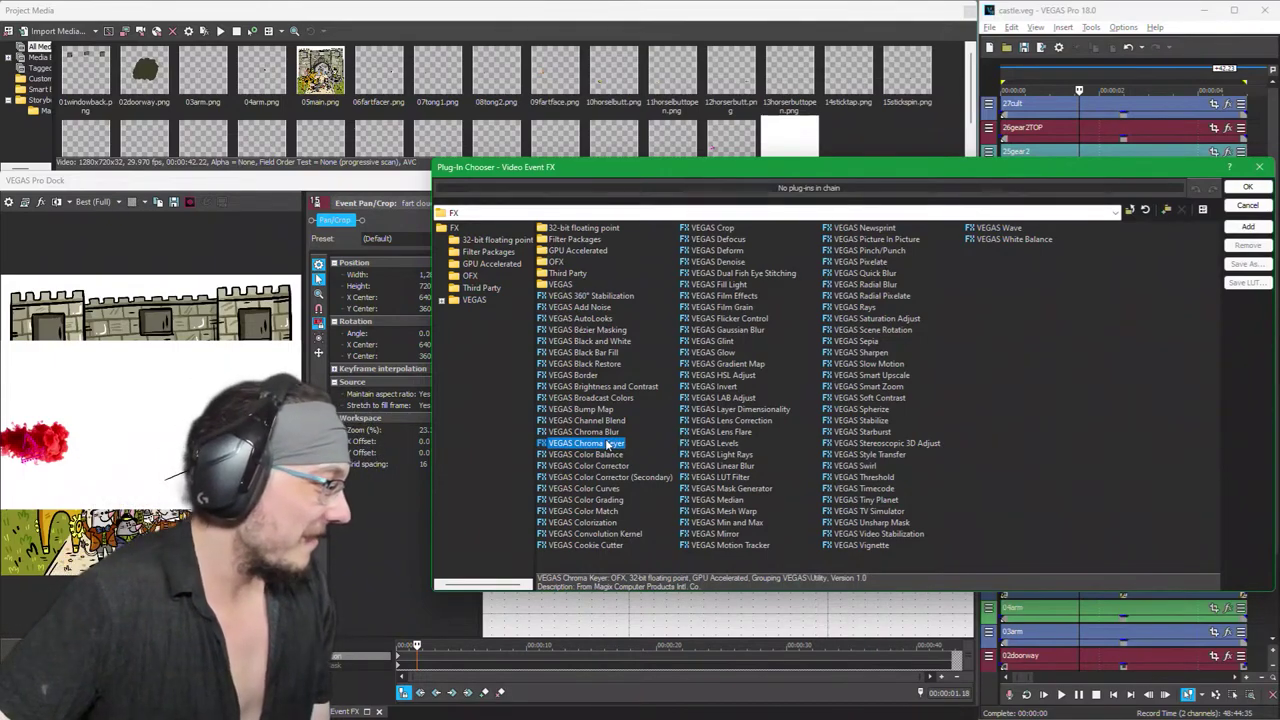
pyautogui.doubleClick(607, 444)
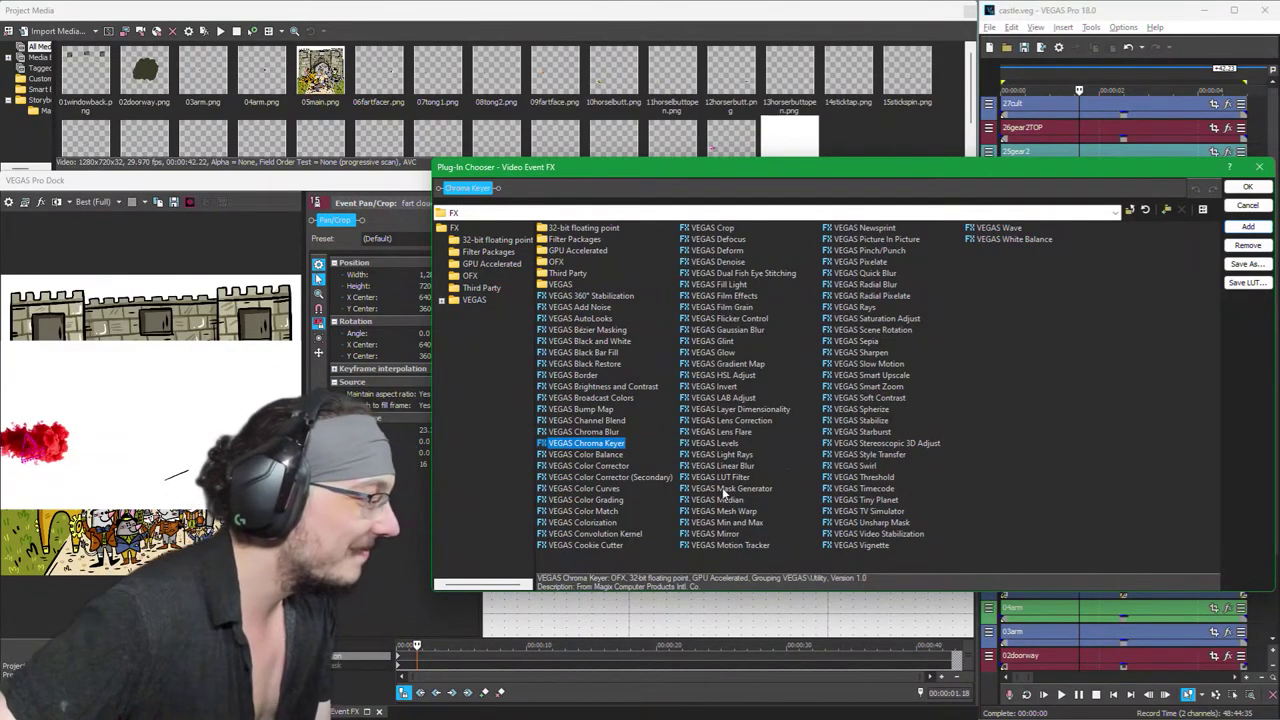
pyautogui.doubleClick(617, 458)
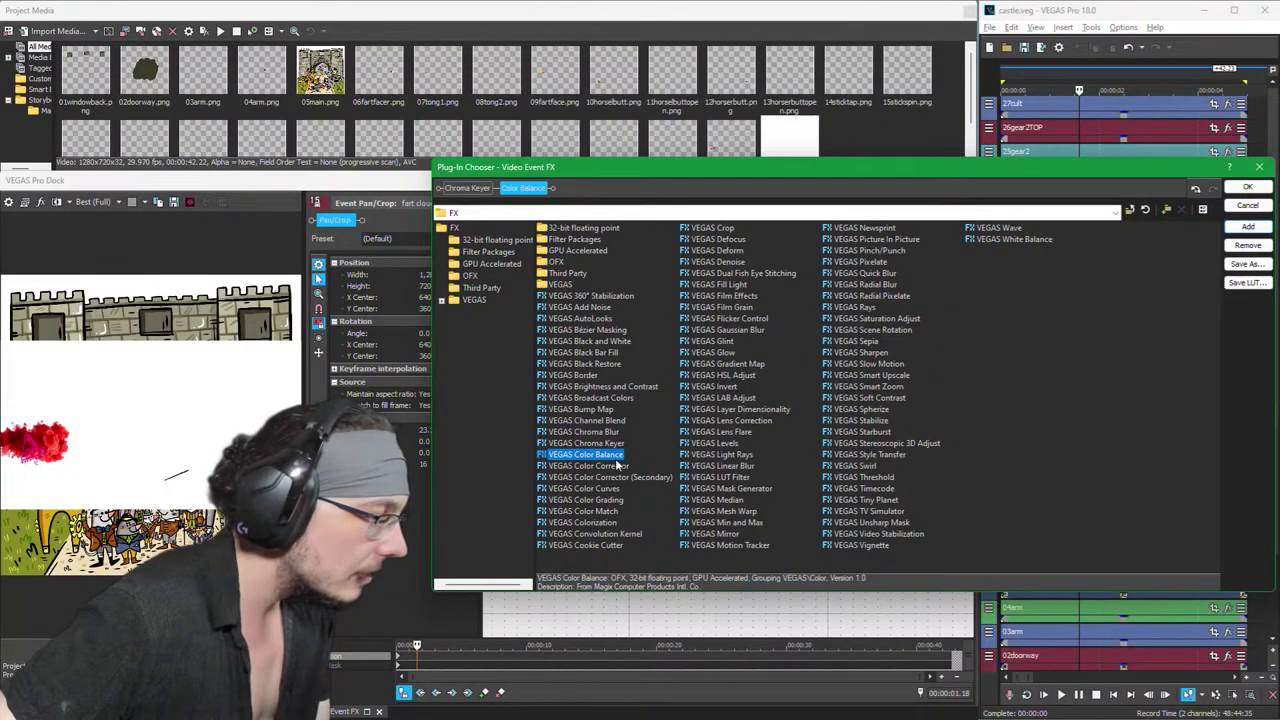
pyautogui.doubleClick(615, 467)
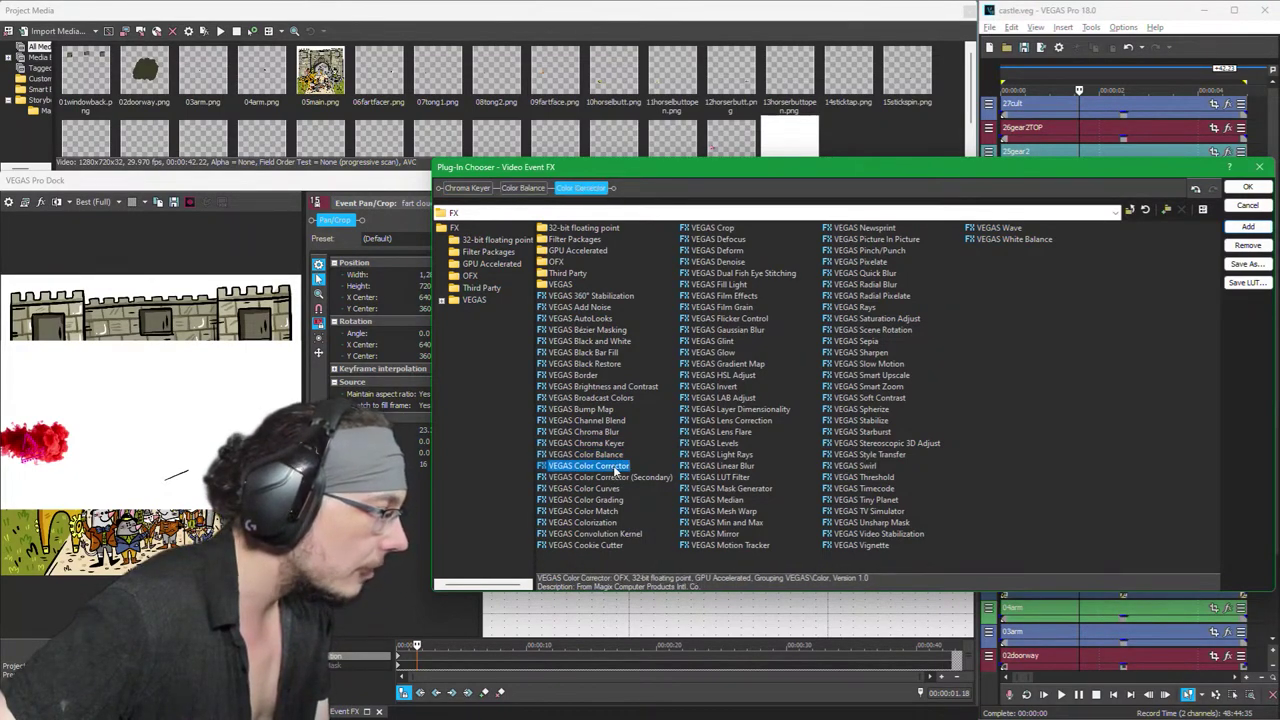
pyautogui.click(516, 188)
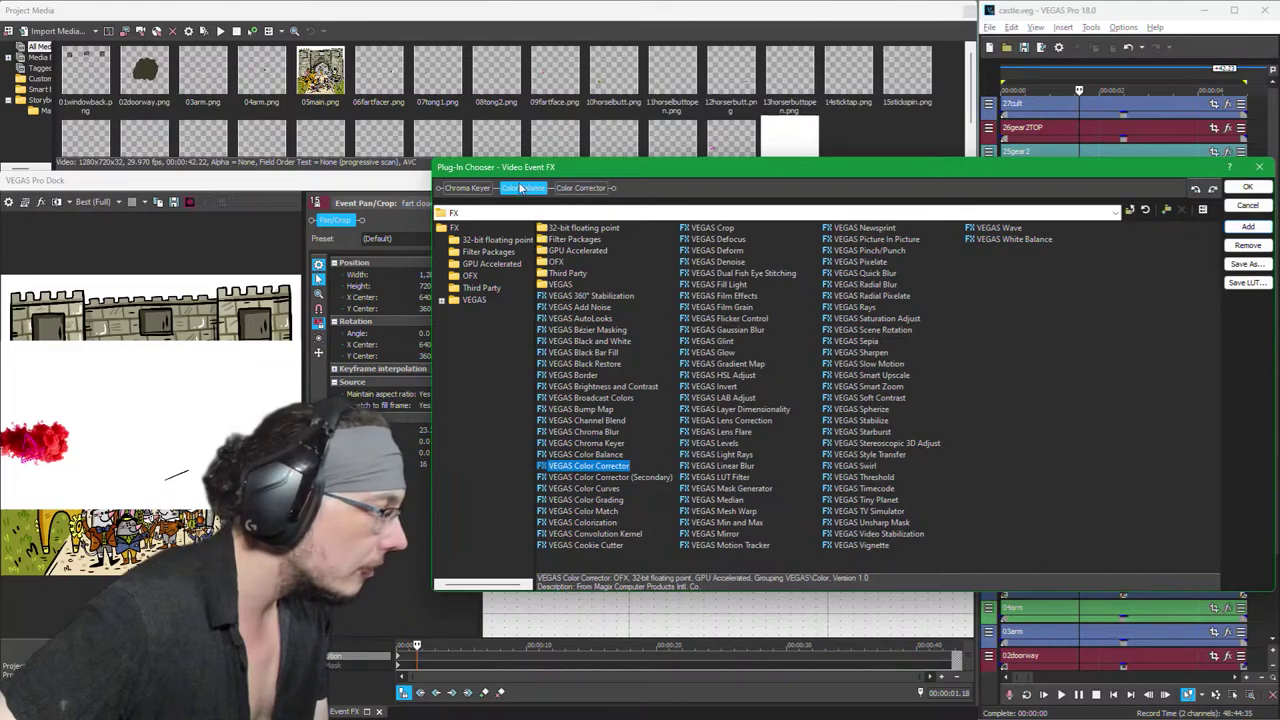
pyautogui.click(1250, 248)
pyautogui.click(1248, 188)
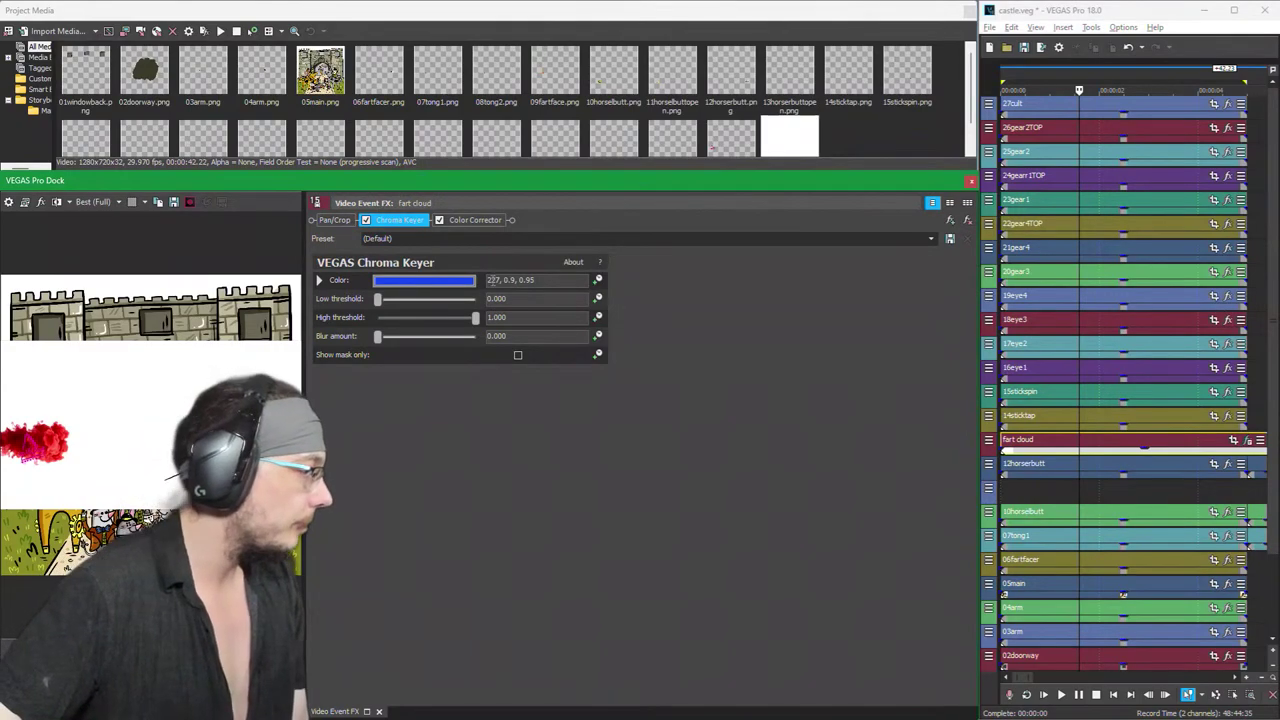
# Step: Set the Chroma Keyer colour to white (0, 0.0, 1.0) and check the keyed fart cloud in a temporarily enlarged preview
pyautogui.click(433, 280)
pyautogui.click(435, 318)
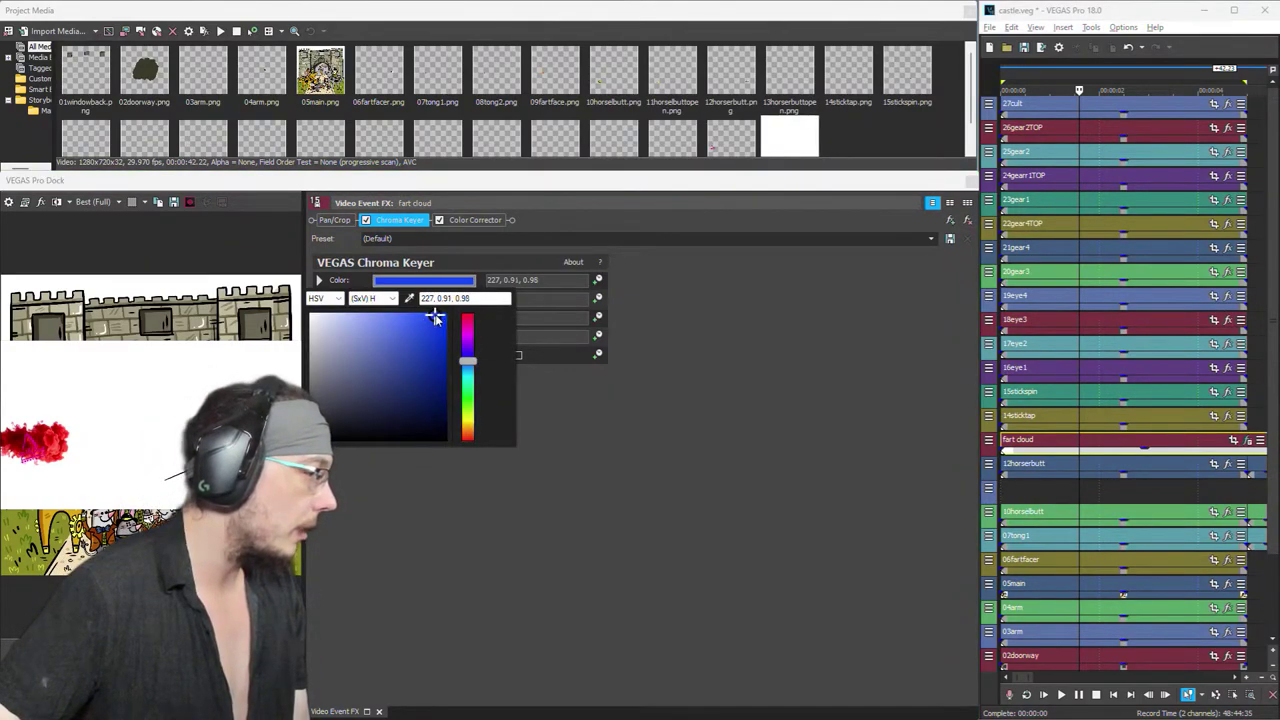
pyautogui.moveTo(434, 320); pyautogui.dragTo(312, 314)
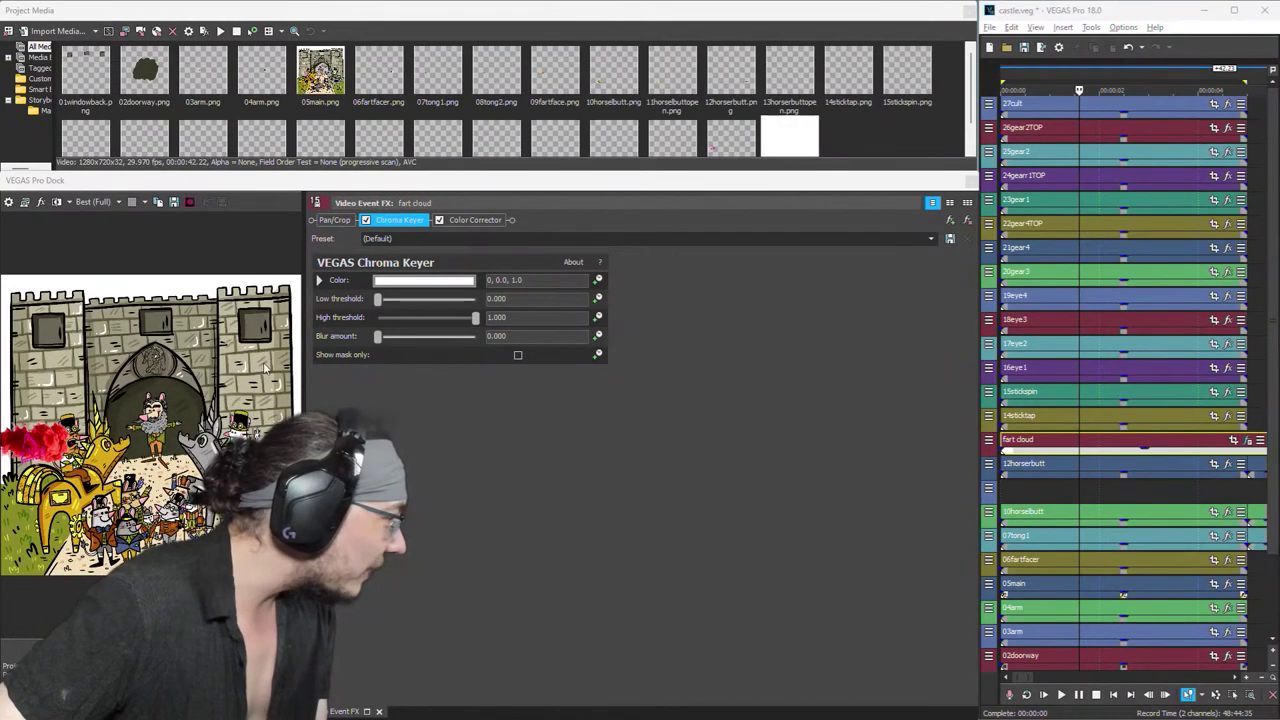
pyautogui.moveTo(305, 323); pyautogui.dragTo(893, 421)
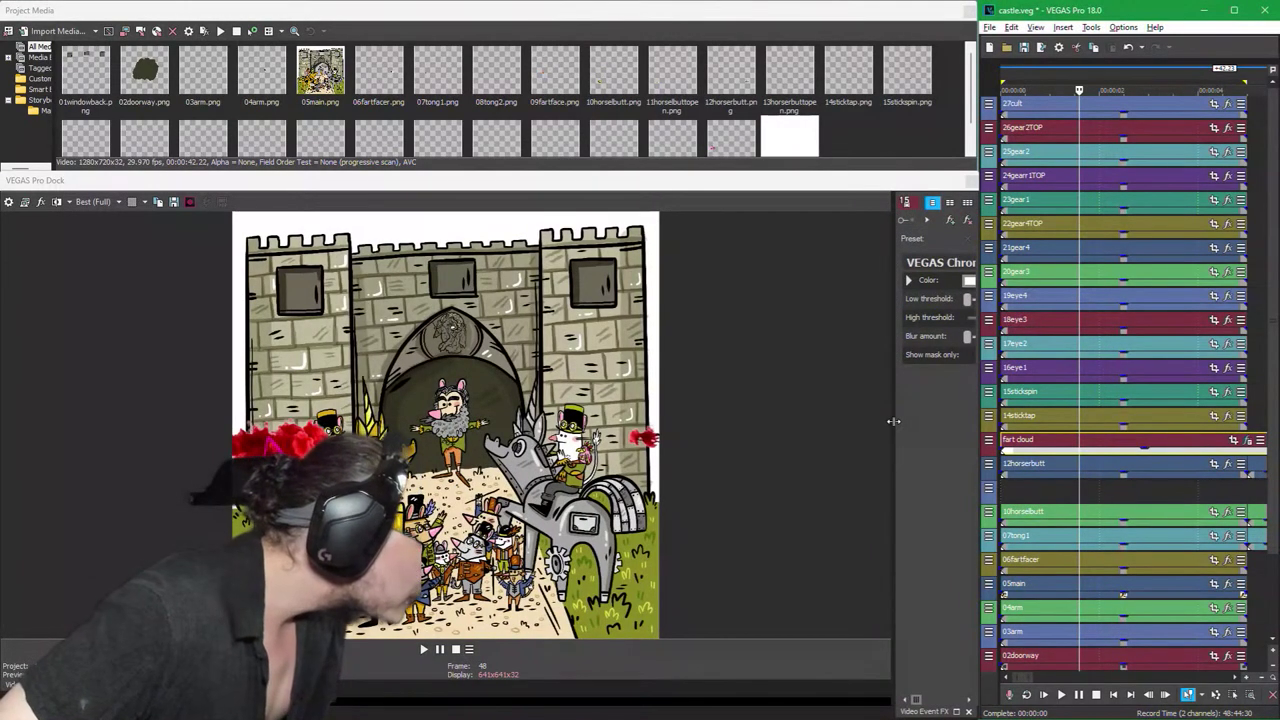
pyautogui.moveTo(893, 421); pyautogui.dragTo(340, 397)
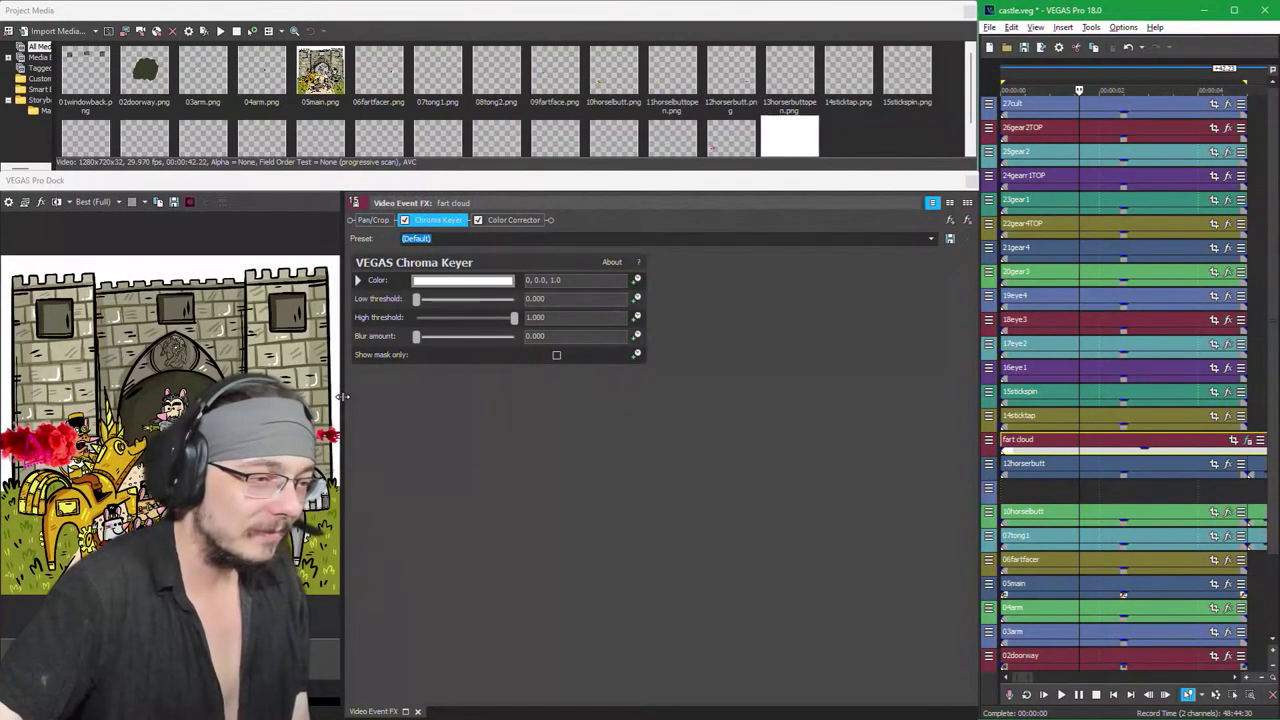
# Step: Tint the fart cloud green in the Color Corrector with angles Low 219.63, Mid 220.49 and High 217.08, each at magnitude 1.000
pyautogui.click(512, 220)
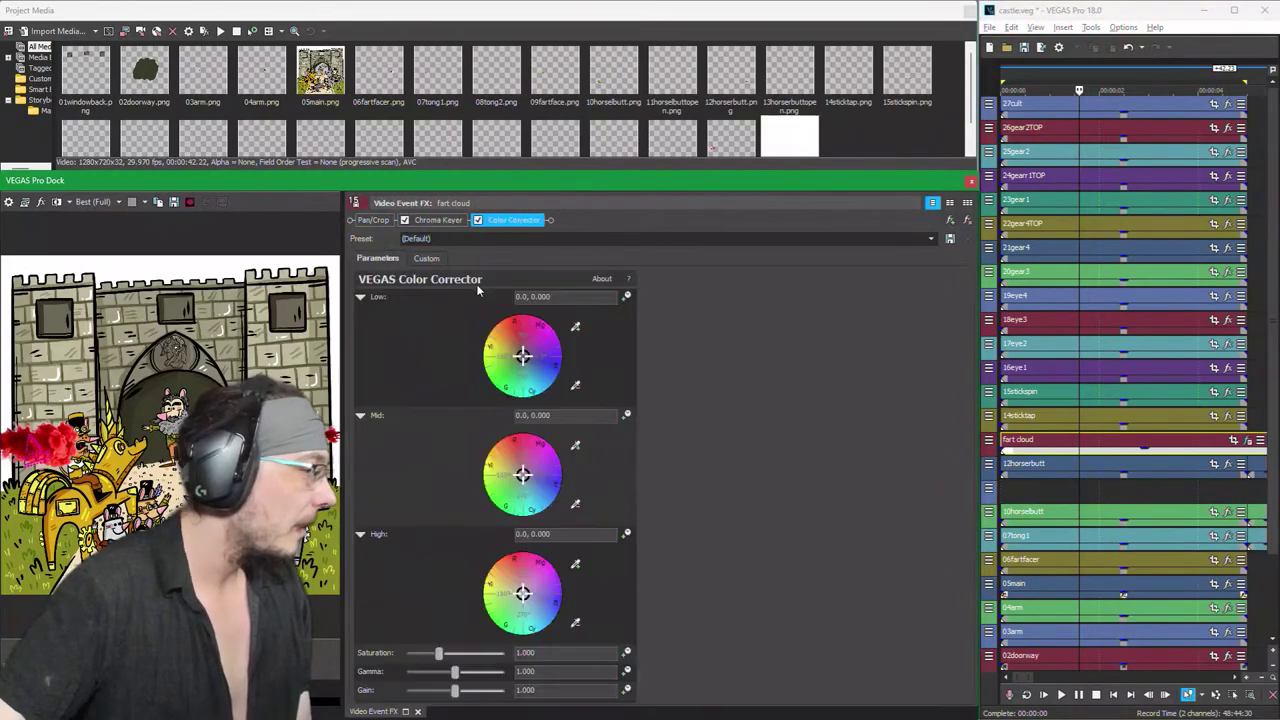
pyautogui.moveTo(522, 355)
pyautogui.mouseDown()
pyautogui.moveTo(535, 358)
pyautogui.moveTo(488, 382)
pyautogui.moveTo(493, 393)
pyautogui.mouseUp()
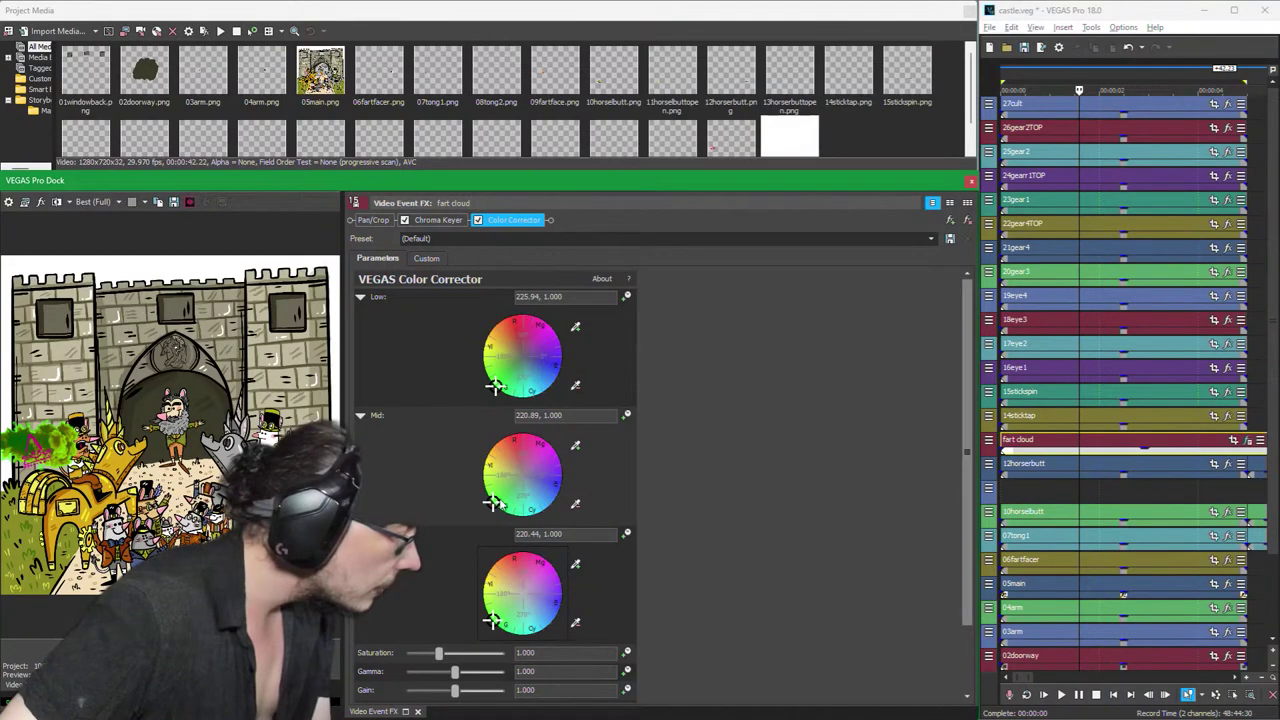
pyautogui.moveTo(501, 504)
pyautogui.mouseDown()
pyautogui.moveTo(517, 487)
pyautogui.moveTo(511, 496)
pyautogui.mouseUp()
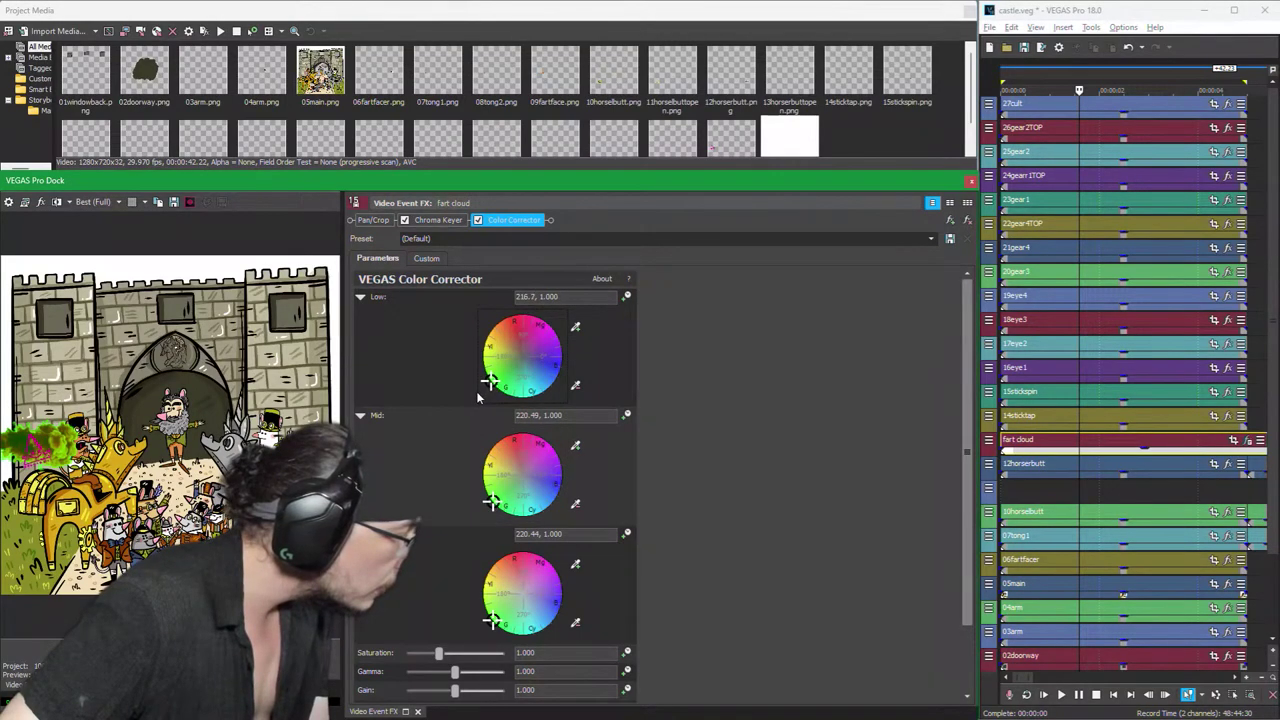
pyautogui.moveTo(477, 393); pyautogui.dragTo(481, 397)
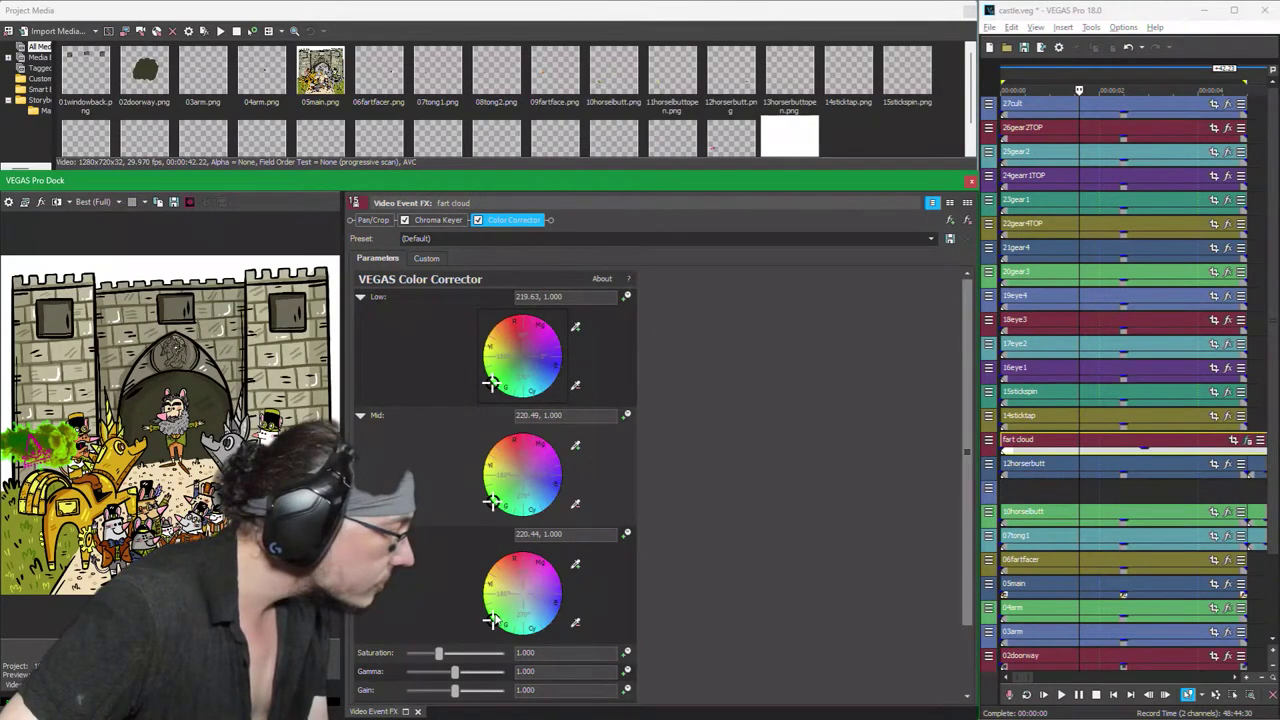
pyautogui.moveTo(460, 629); pyautogui.dragTo(468, 640)
# Step: Set the fart cloud's Color Corrector gain to 1.415 and saturation to 1.755, and readjust the Mid tone to 218.7, 1.000
pyautogui.moveTo(455, 692); pyautogui.dragTo(545, 706)
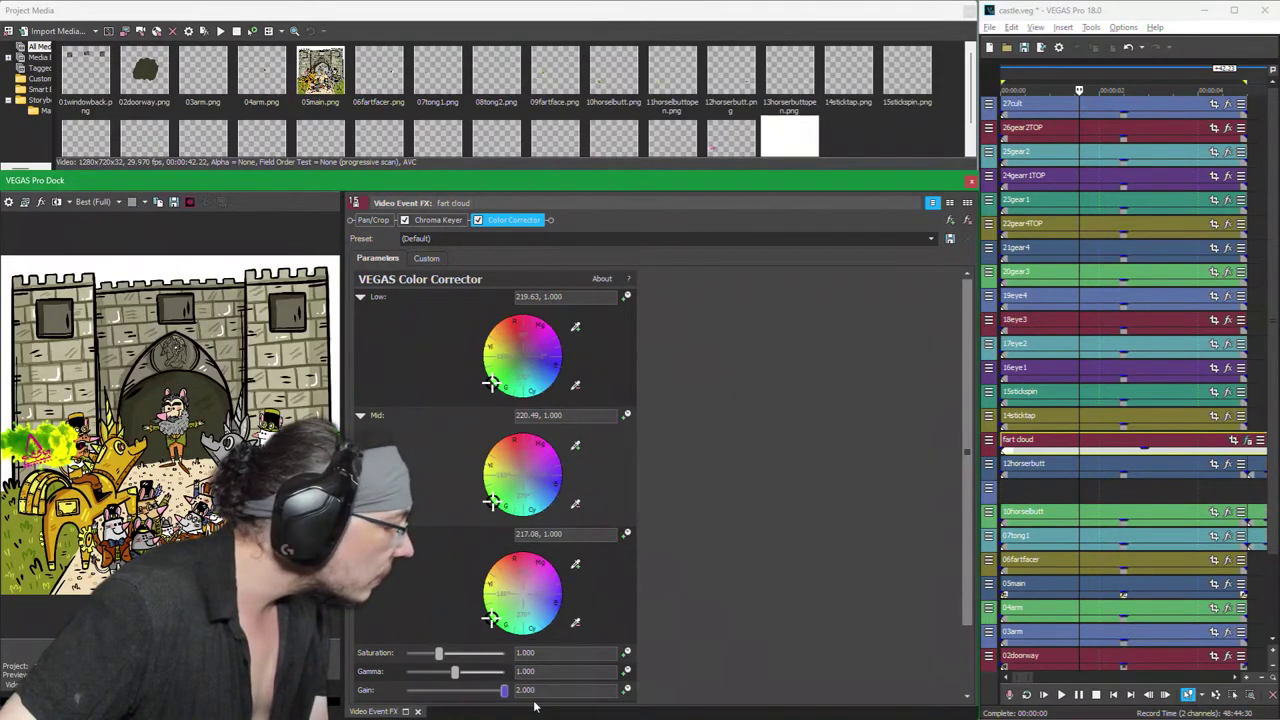
pyautogui.moveTo(479, 692); pyautogui.dragTo(478, 692)
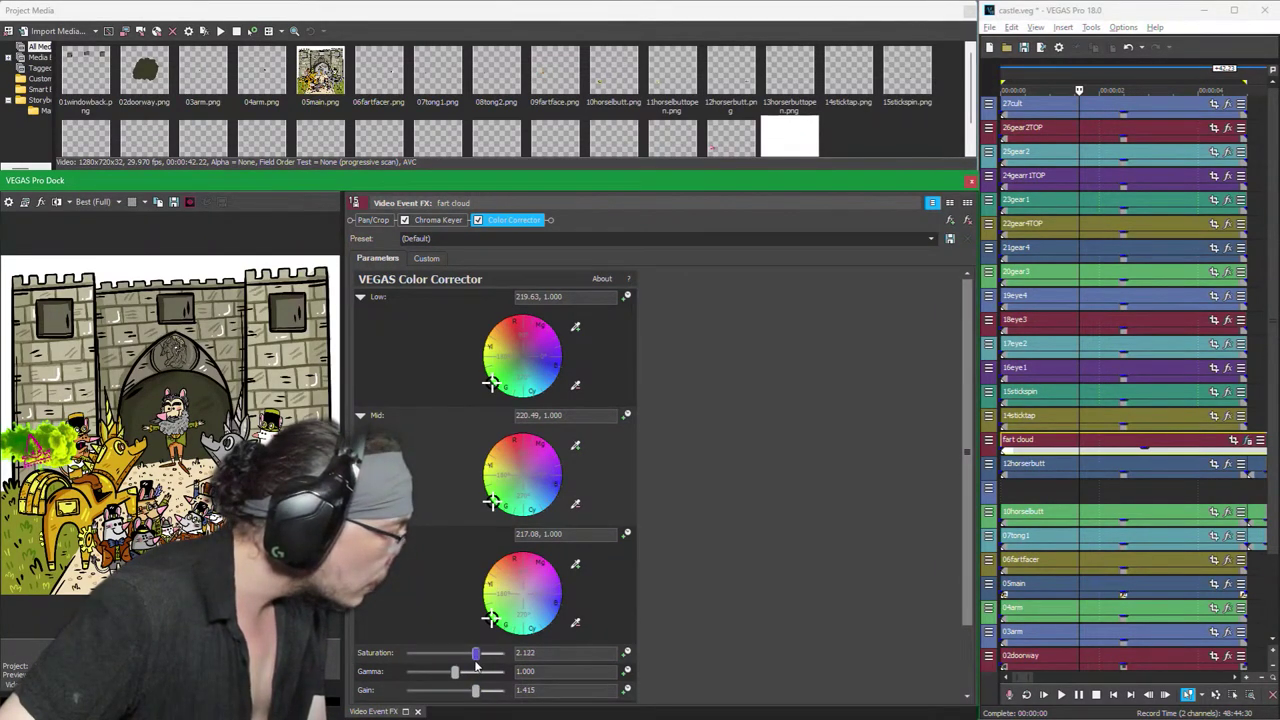
pyautogui.moveTo(475, 662); pyautogui.dragTo(473, 660)
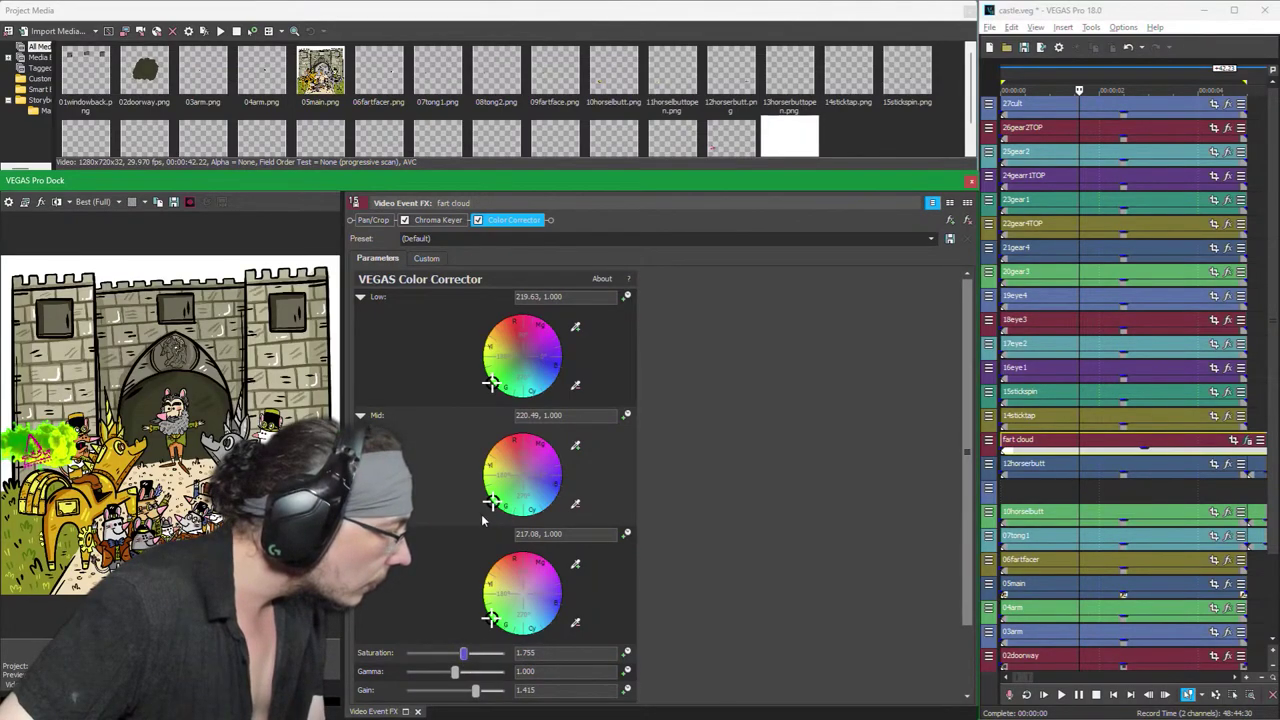
pyautogui.moveTo(502, 503); pyautogui.dragTo(491, 494)
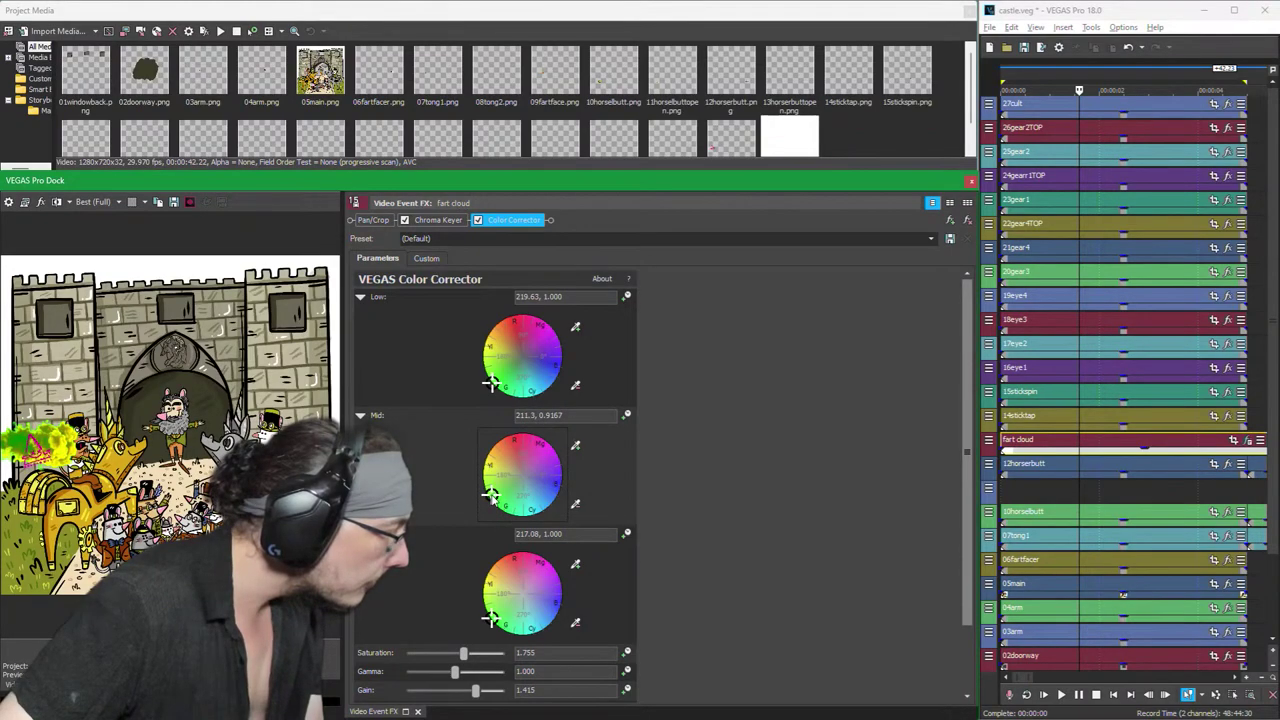
pyautogui.moveTo(483, 503); pyautogui.dragTo(485, 512)
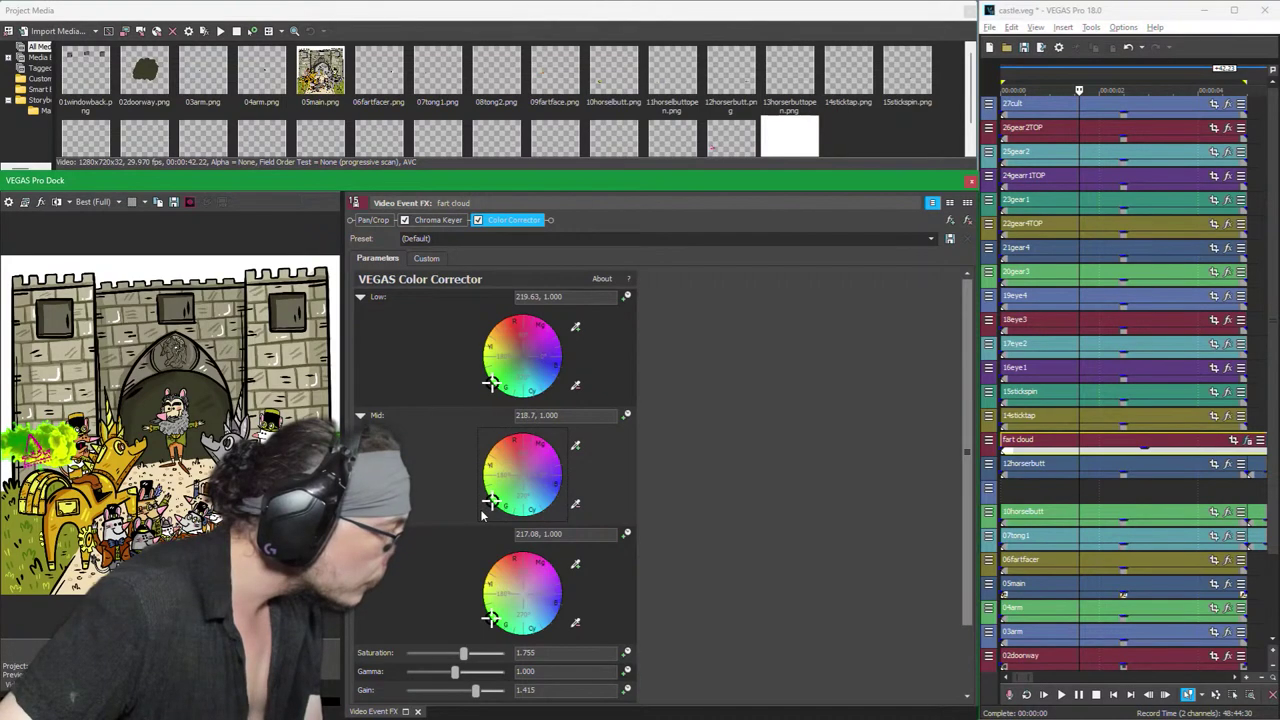
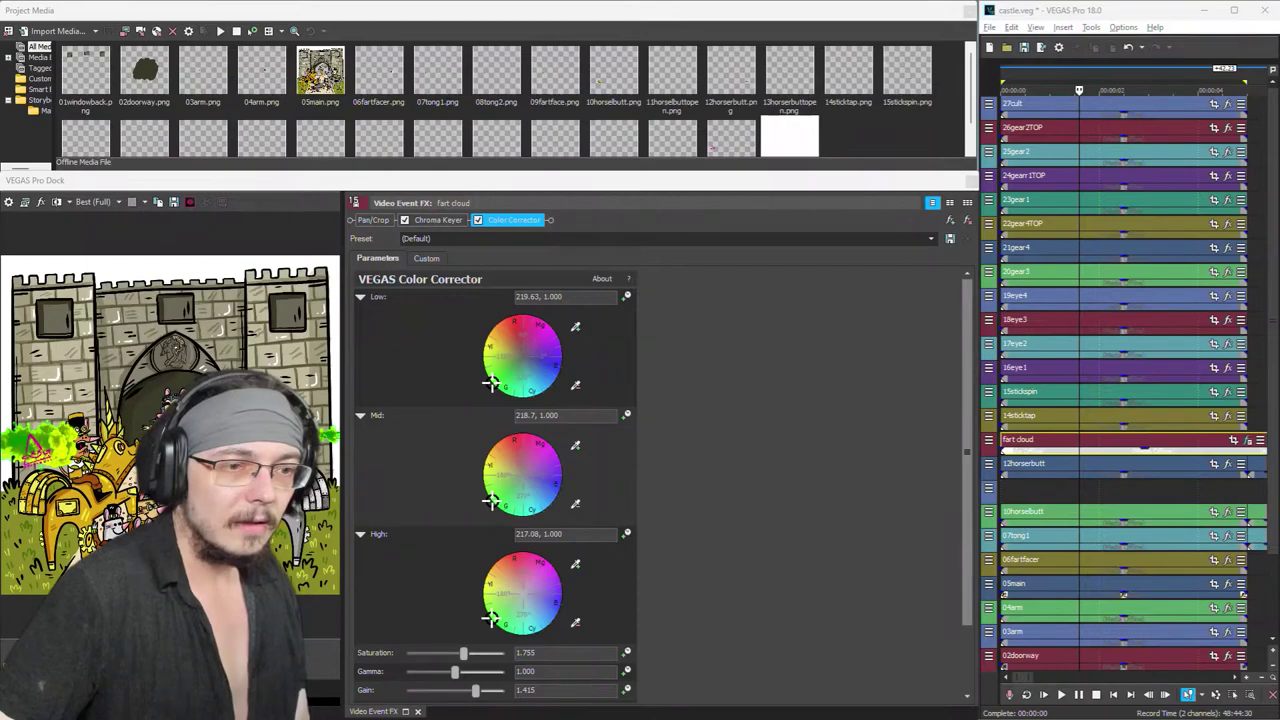
# Step: Fine-tune the cloud's green tint to Mid 222.48, High 212.85 and Low 216.32, with saturation 1.816 and gamma 1.075
pyautogui.click(459, 361)
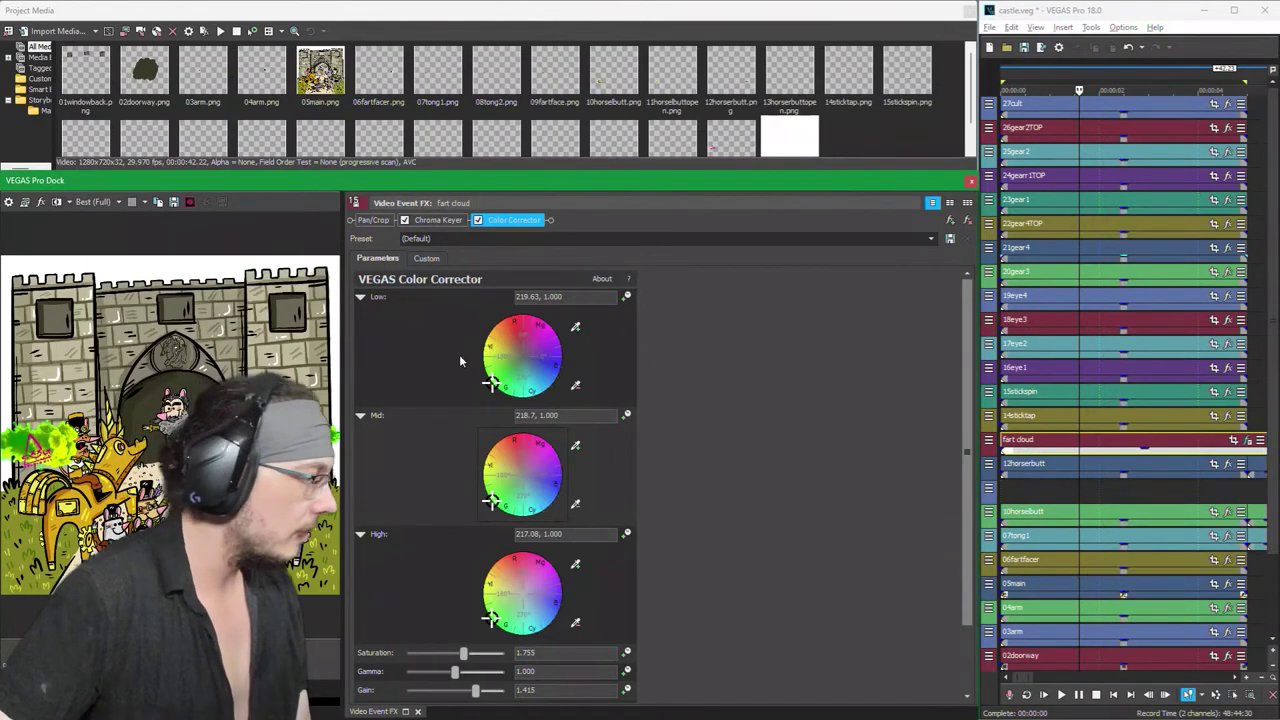
pyautogui.moveTo(490, 502); pyautogui.dragTo(490, 507)
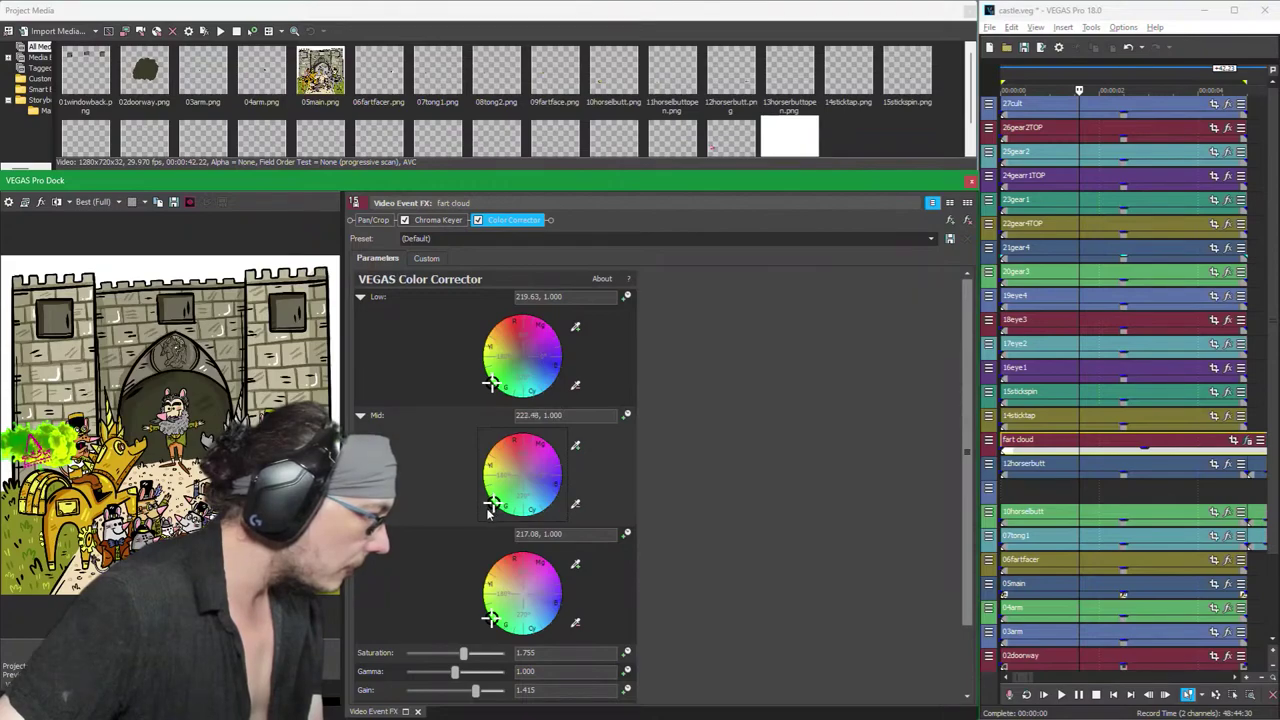
pyautogui.moveTo(490, 617)
pyautogui.mouseDown()
pyautogui.moveTo(504, 619)
pyautogui.moveTo(483, 619)
pyautogui.mouseUp()
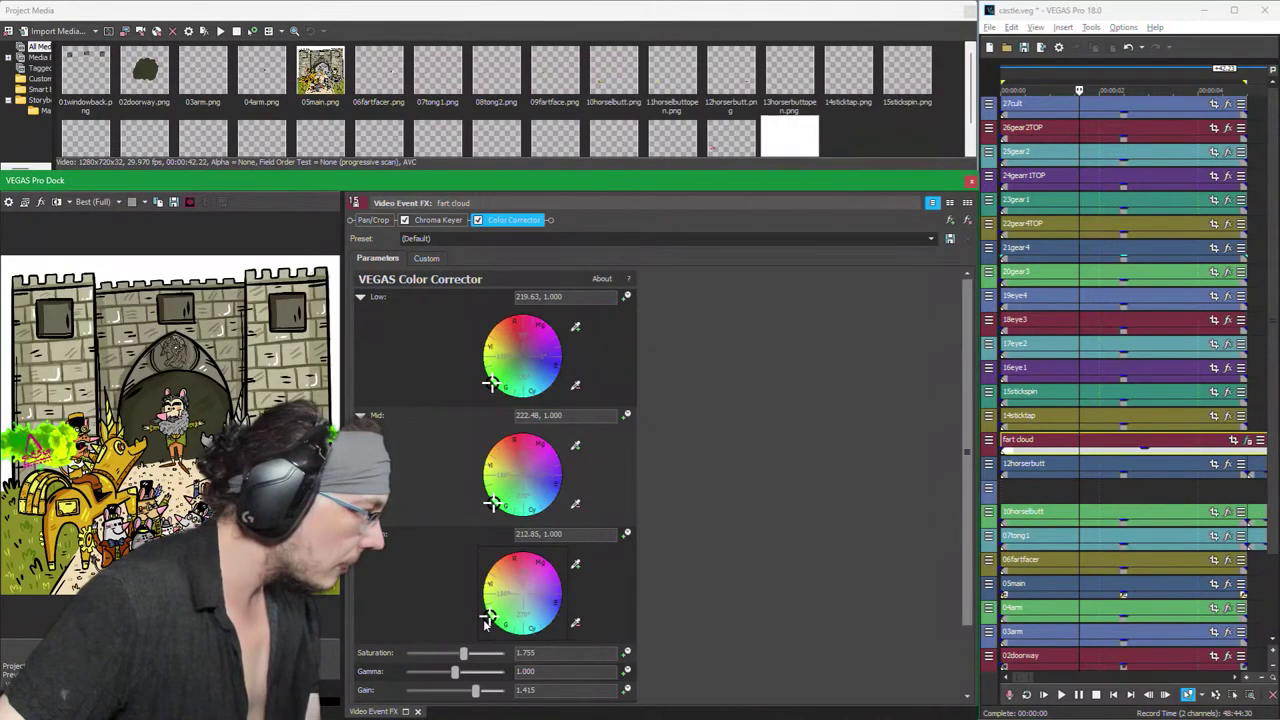
pyautogui.moveTo(494, 388); pyautogui.dragTo(491, 389)
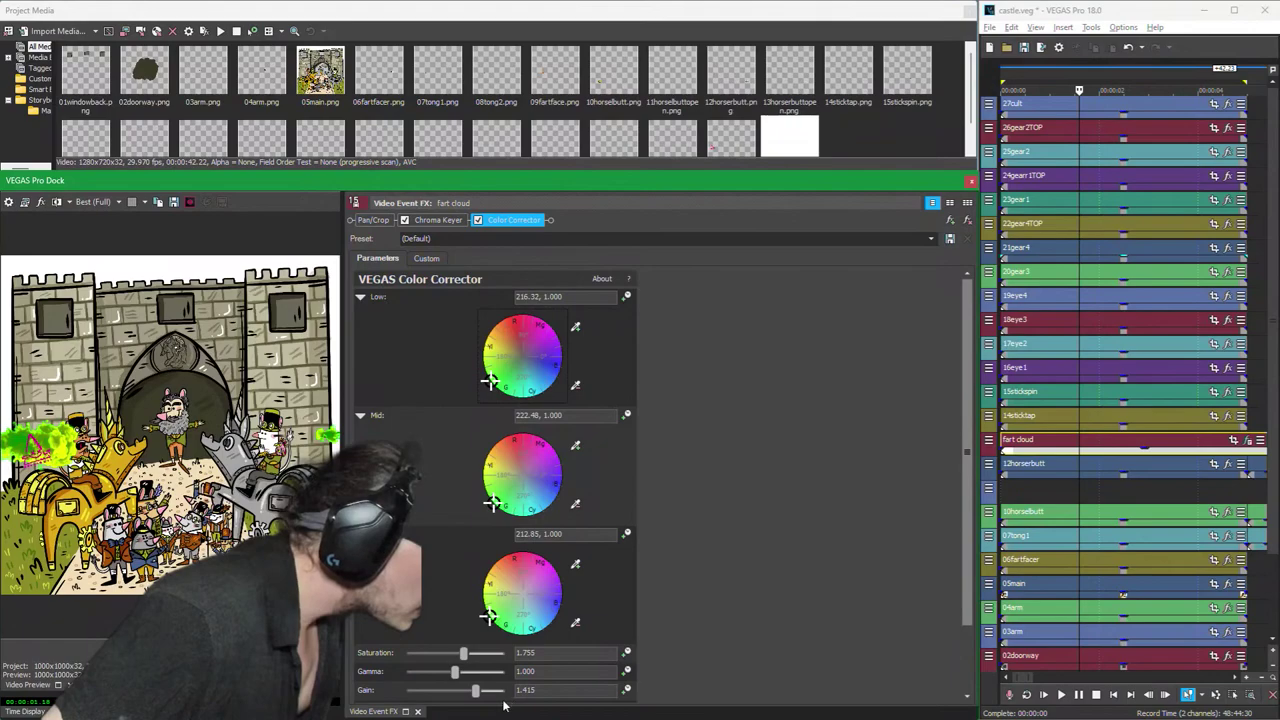
pyautogui.moveTo(453, 676); pyautogui.dragTo(460, 678)
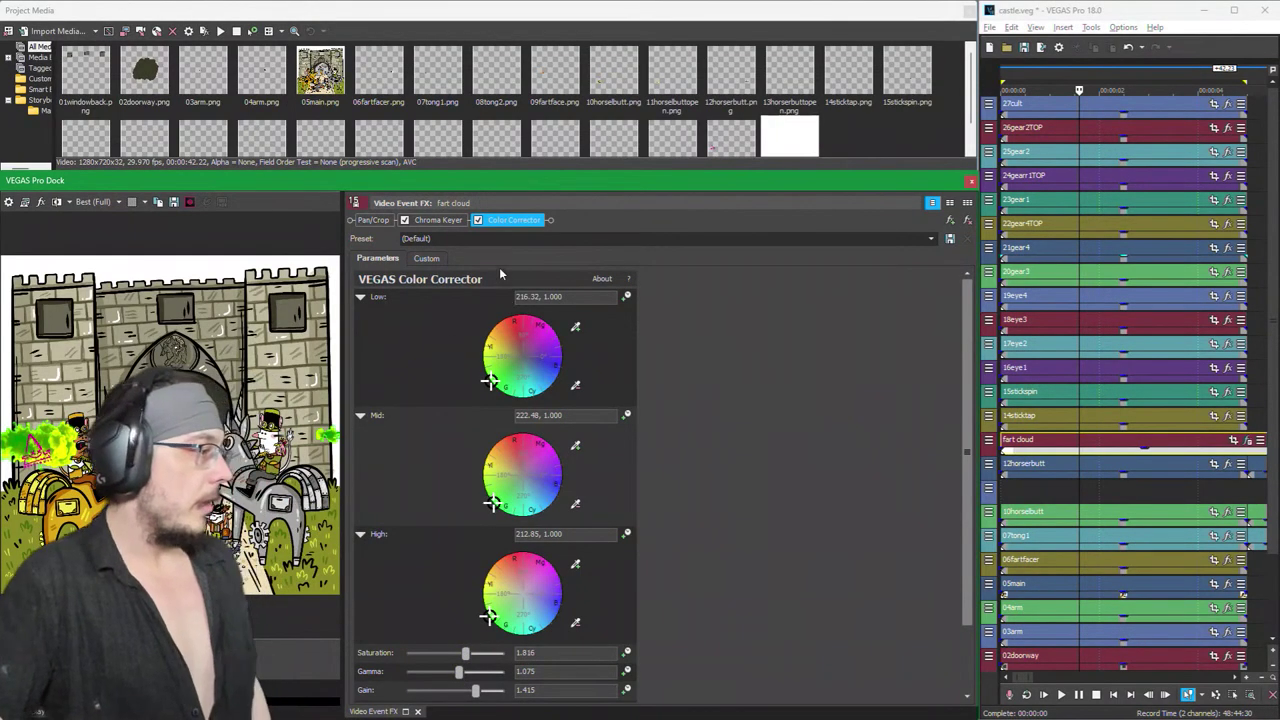
# Step: Show the fart cloud's Pan/Crop settings and lower the clip's opacity on the timeline to make the cloud semi-transparent
pyautogui.click(438, 221)
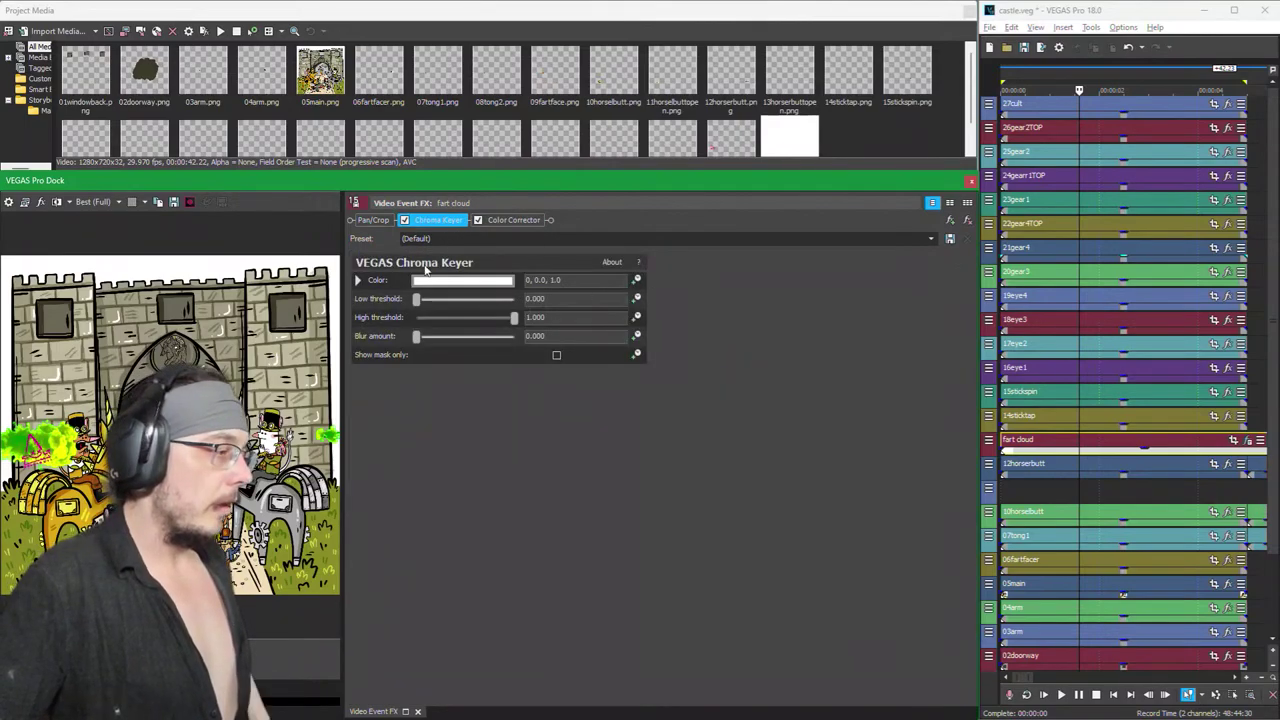
pyautogui.click(374, 221)
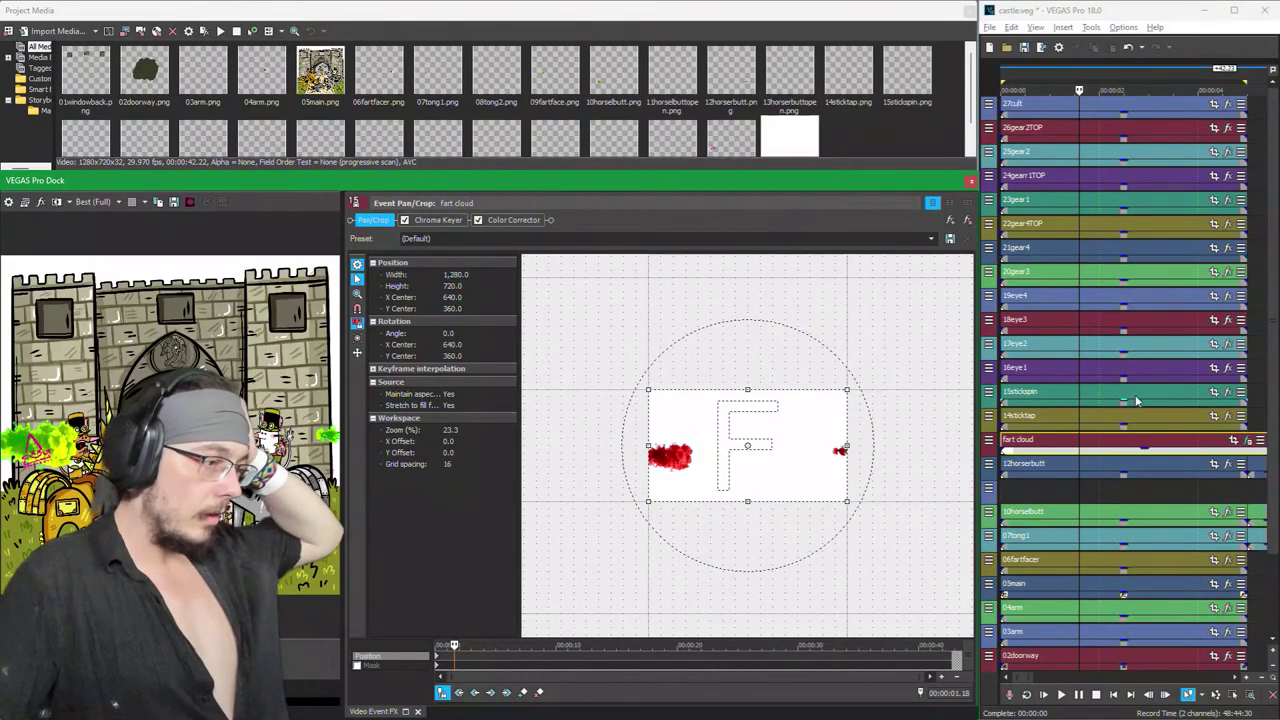
pyautogui.click(1146, 452)
pyautogui.moveTo(1146, 452); pyautogui.dragTo(1164, 455)
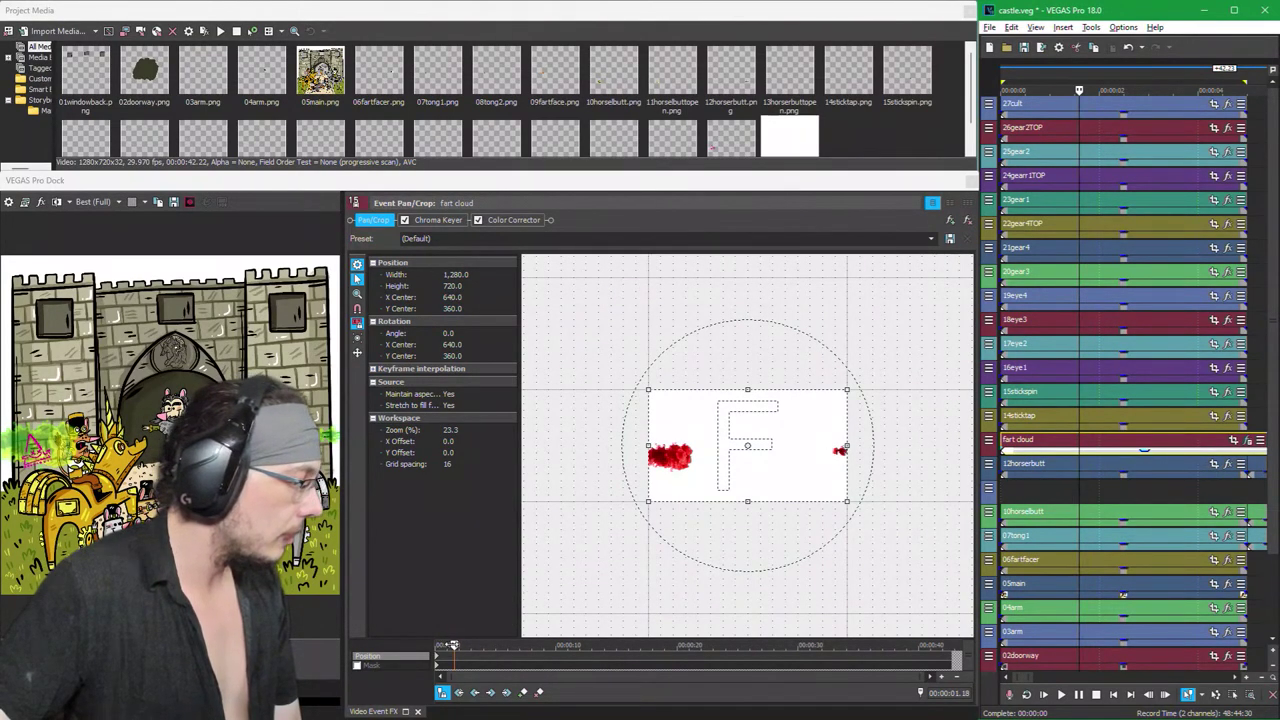
# Step: Step through the fart cloud clip frame by frame from its start and split it at 00:00:02.05
pyautogui.click(1003, 443)
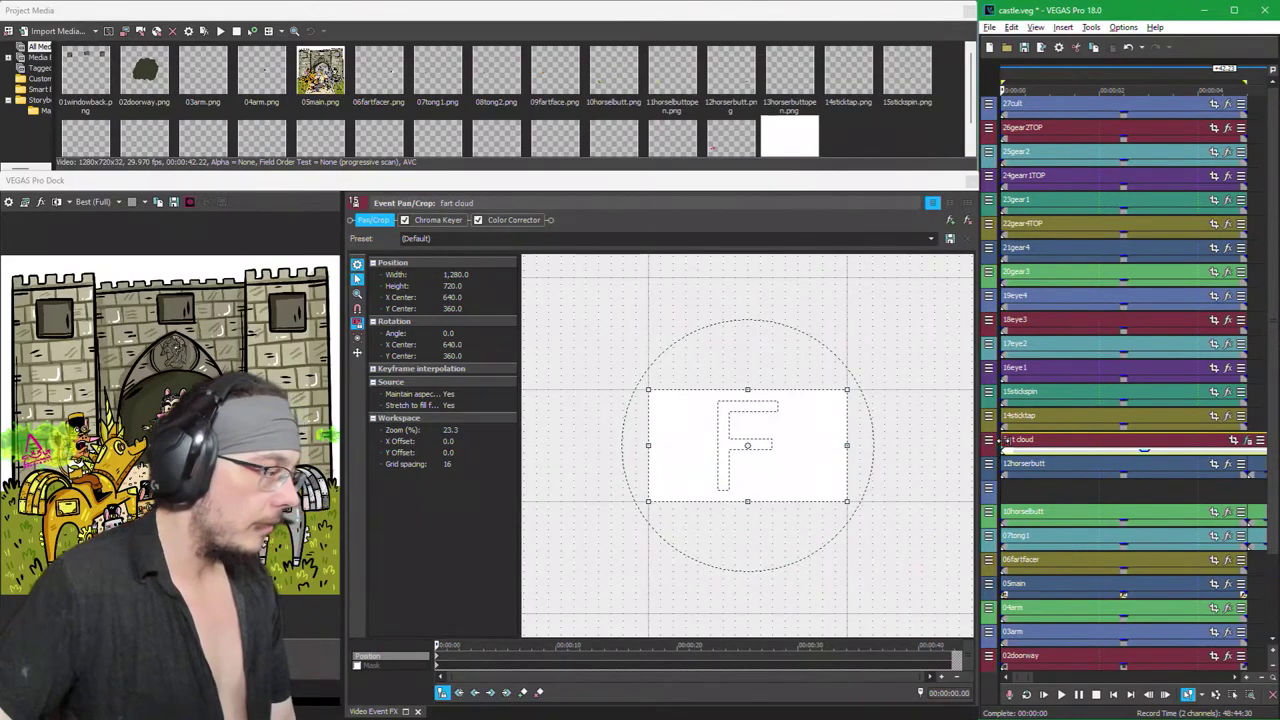
pyautogui.press('Right')
pyautogui.press('Right')
pyautogui.press('Right')
pyautogui.press('Right')
pyautogui.press('Right')
pyautogui.press('Right')
pyautogui.press('Right')
pyautogui.press('Right')
pyautogui.press('Right')
pyautogui.press('Right')
pyautogui.press('Right')
pyautogui.press('Right')
pyautogui.press('Right')
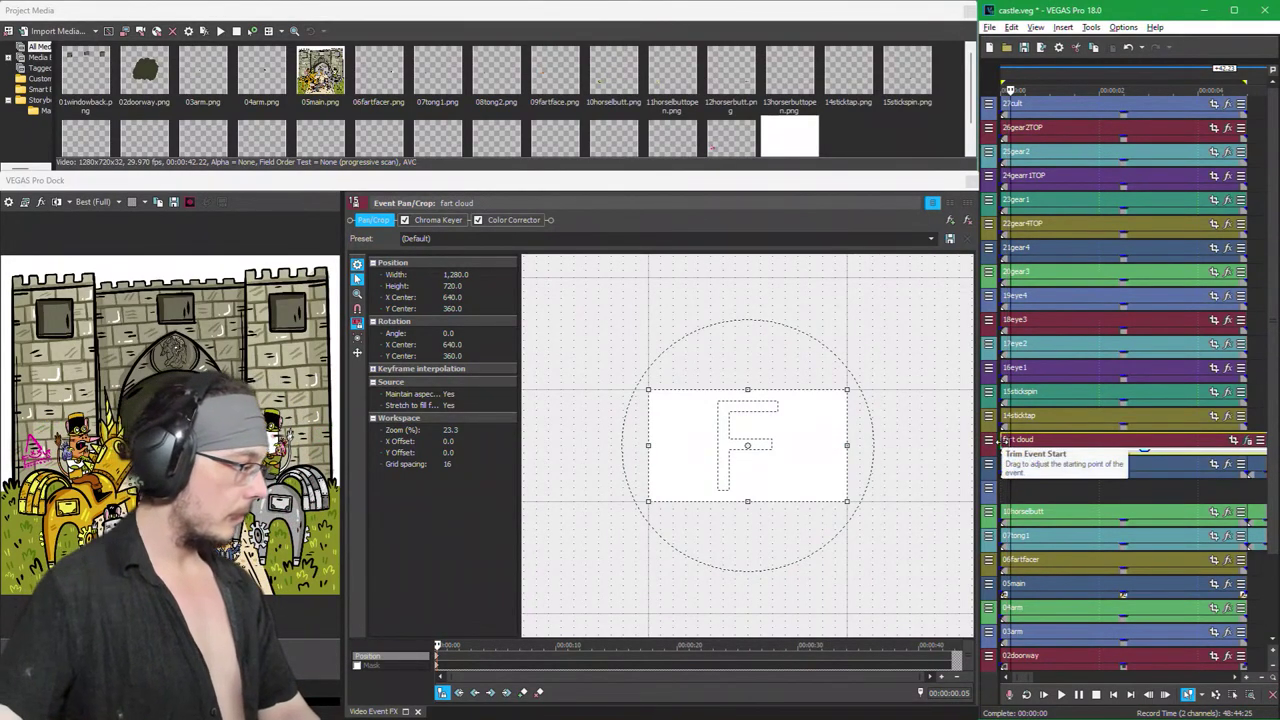
pyautogui.press('Right')
pyautogui.press('Right')
pyautogui.press('Right')
pyautogui.press('Right')
pyautogui.press('Right')
pyautogui.press('Right')
pyautogui.press('Right')
pyautogui.press('Right')
pyautogui.press('Right')
pyautogui.press('Right')
pyautogui.press('Right')
pyautogui.press('Right')
pyautogui.press('Right')
pyautogui.press('Right')
pyautogui.press('Right')
pyautogui.press('Right')
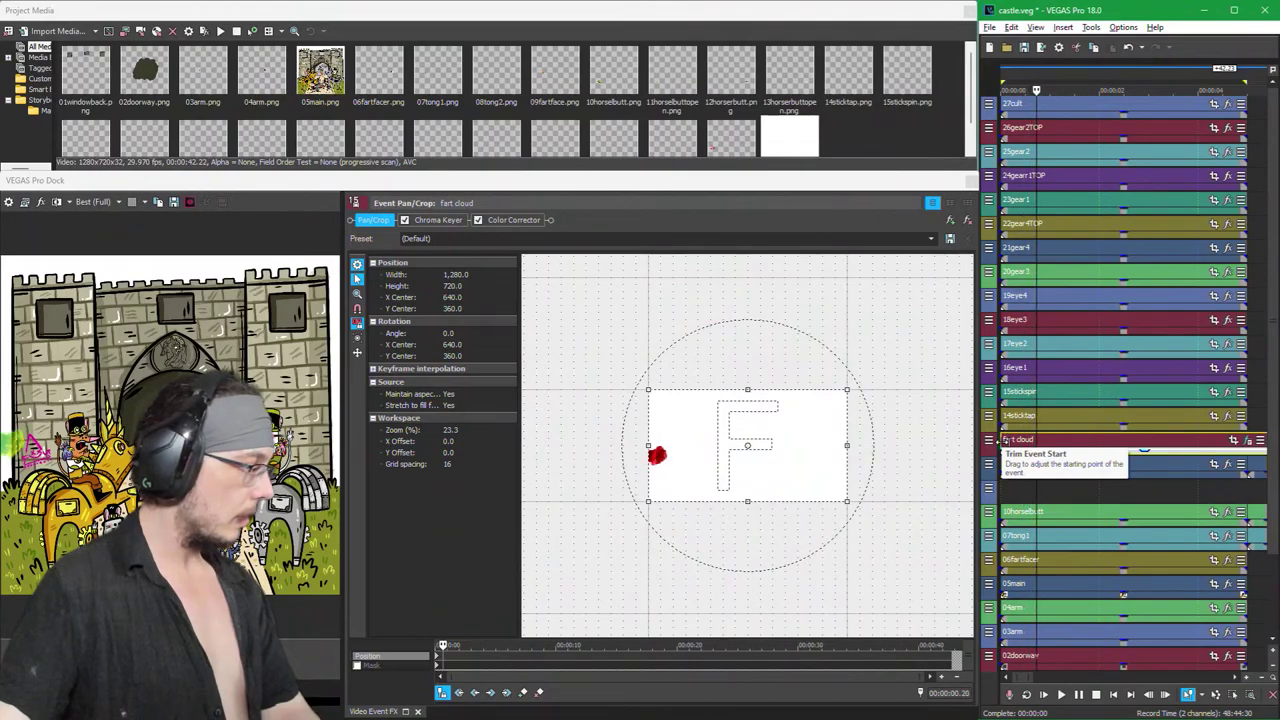
pyautogui.press('Right')
pyautogui.press('Right')
pyautogui.press('Right')
pyautogui.press('Right')
pyautogui.press('Right')
pyautogui.press('Right')
pyautogui.press('Right')
pyautogui.press('Right')
pyautogui.press('Right')
pyautogui.press('Right')
pyautogui.press('Right')
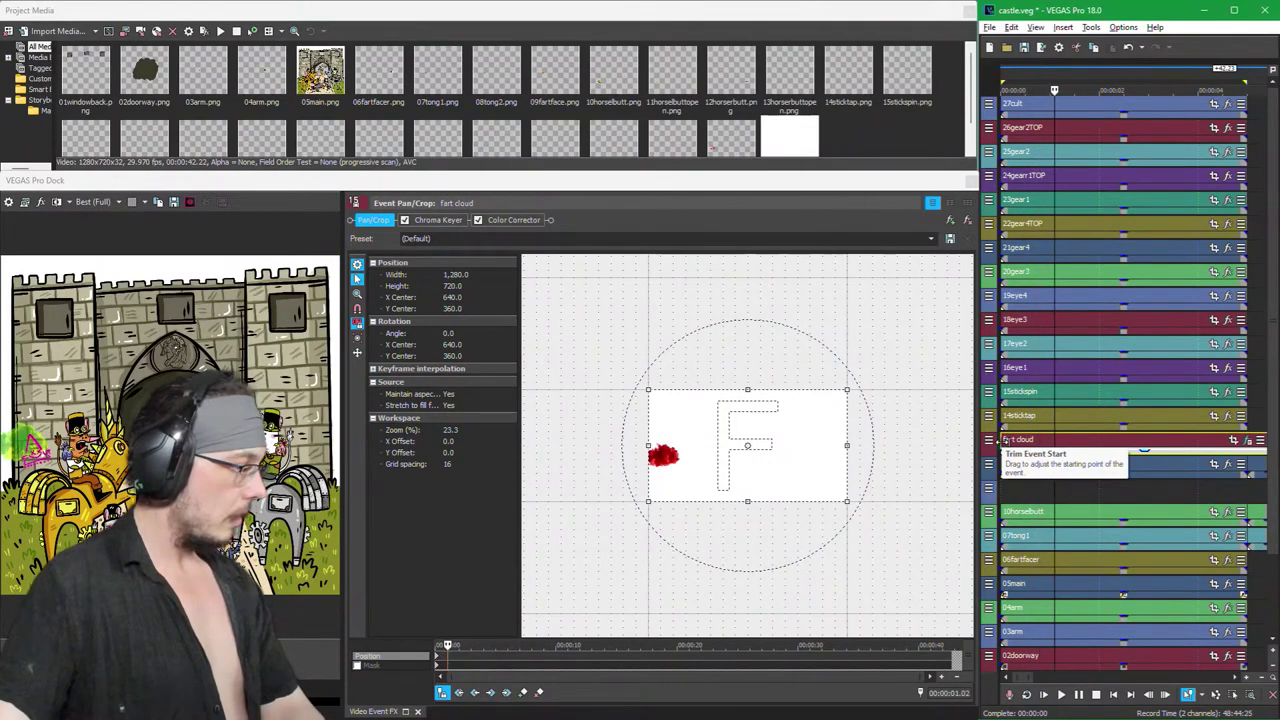
pyautogui.press('Right')
pyautogui.press('Right')
pyautogui.press('Right')
pyautogui.press('Right')
pyautogui.press('Right')
pyautogui.press('Right')
pyautogui.press('Right')
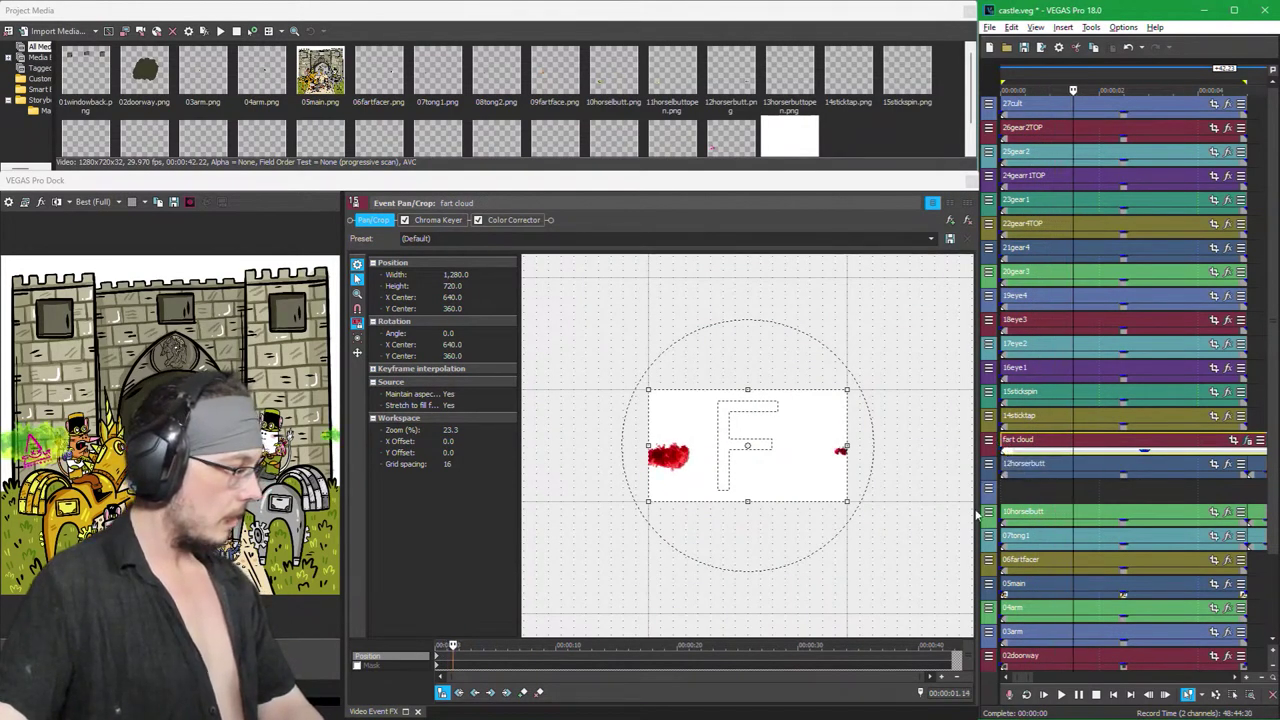
pyautogui.press('Right')
pyautogui.press('Right')
pyautogui.press('Right')
pyautogui.press('Right')
pyautogui.press('Right')
pyautogui.press('Right')
pyautogui.press('Right')
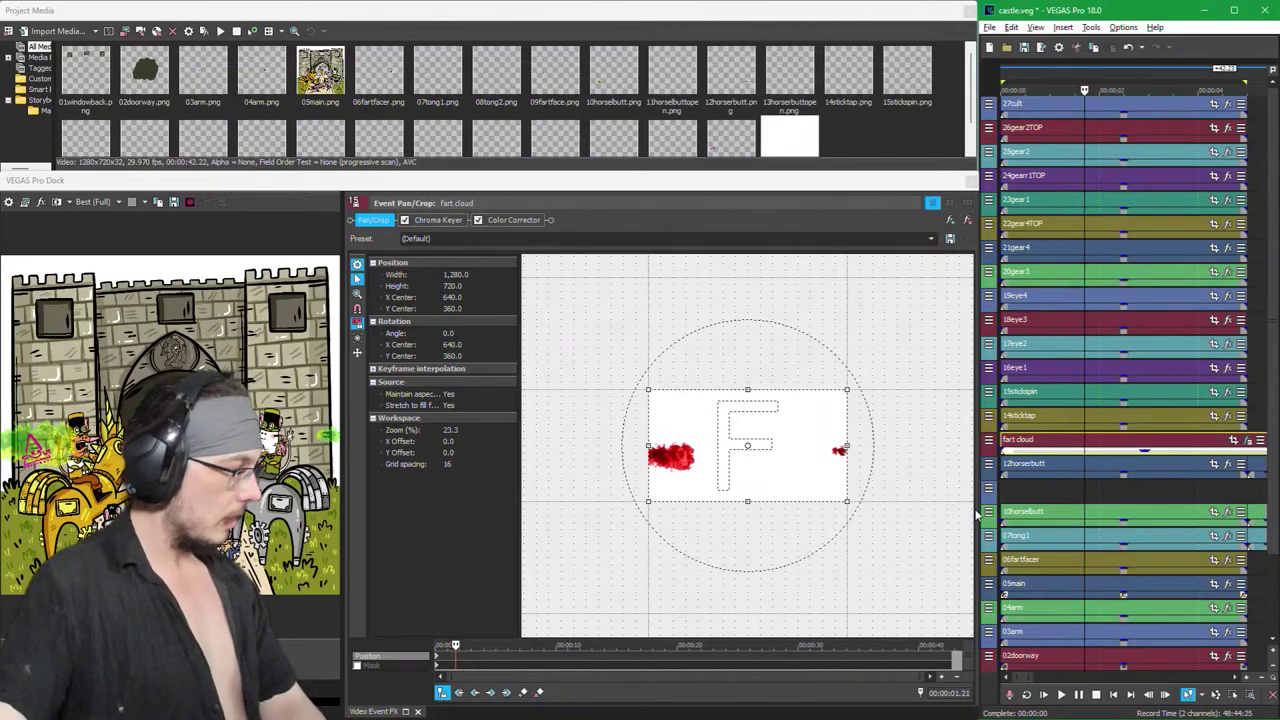
pyautogui.press('Right')
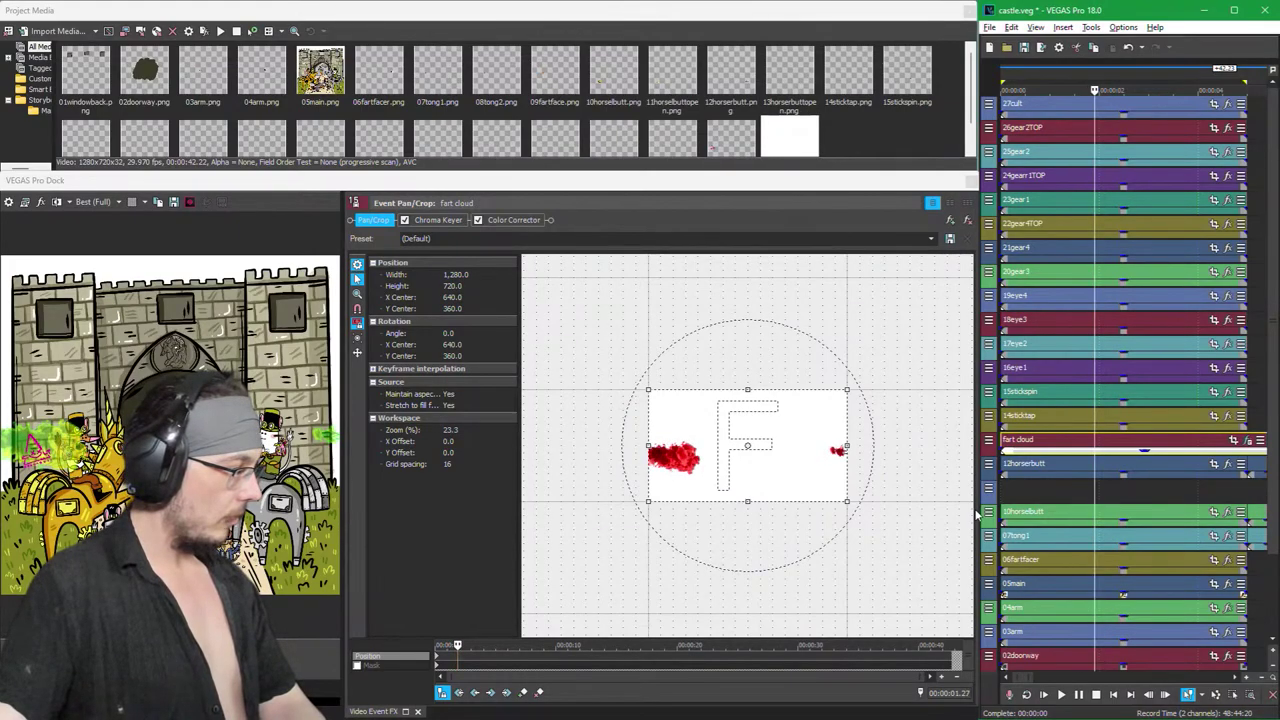
pyautogui.press('Right')
pyautogui.press('Right')
pyautogui.press('Right')
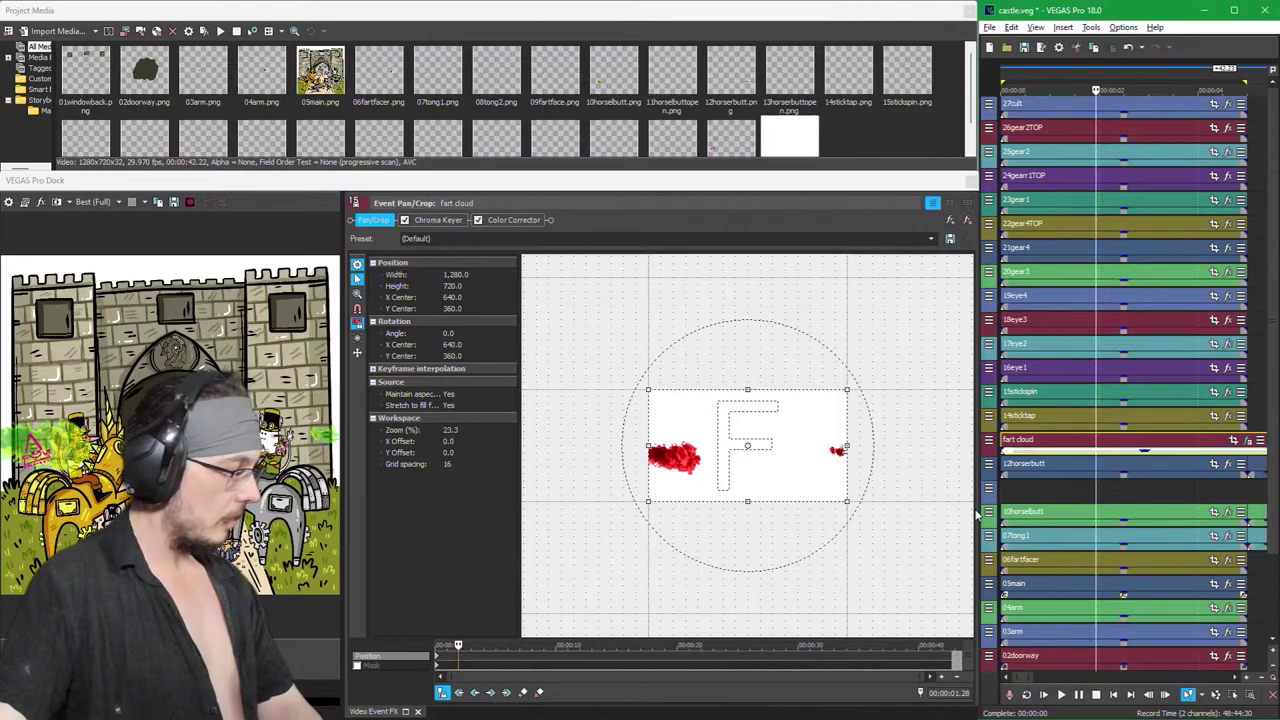
pyautogui.press('Right')
pyautogui.press('Right')
pyautogui.press('Right')
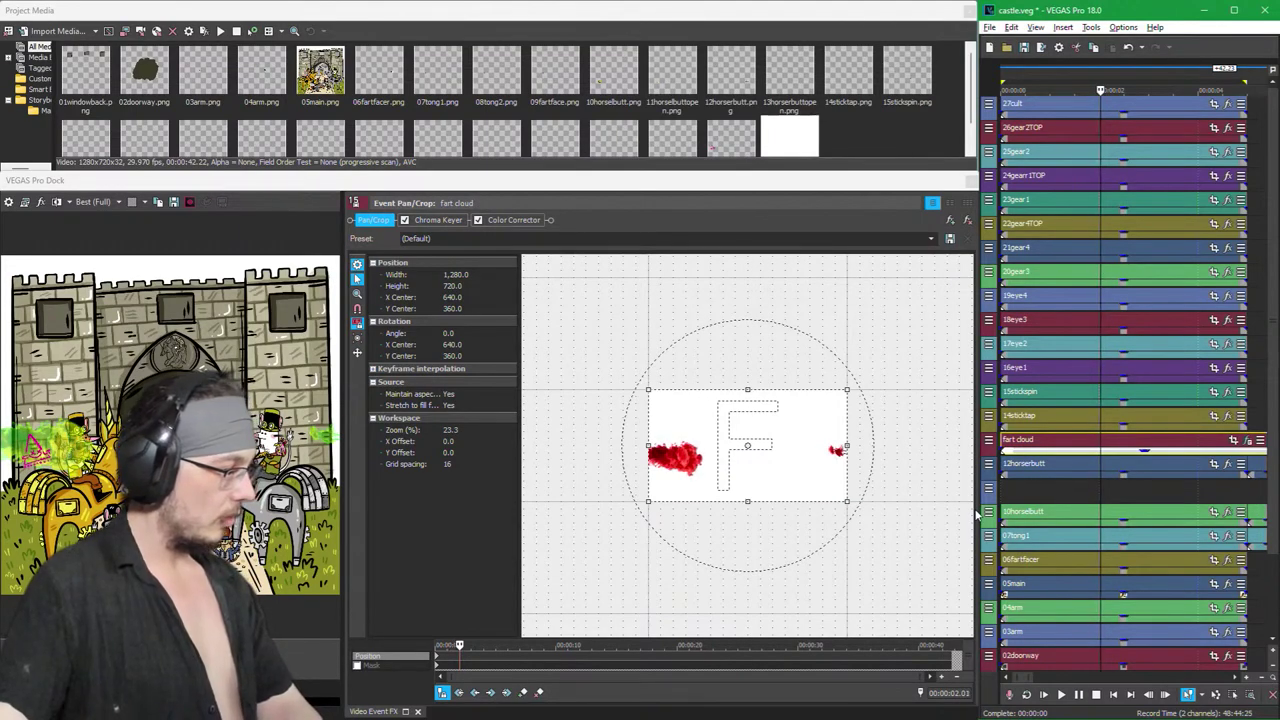
pyautogui.press('Right')
pyautogui.press('Right')
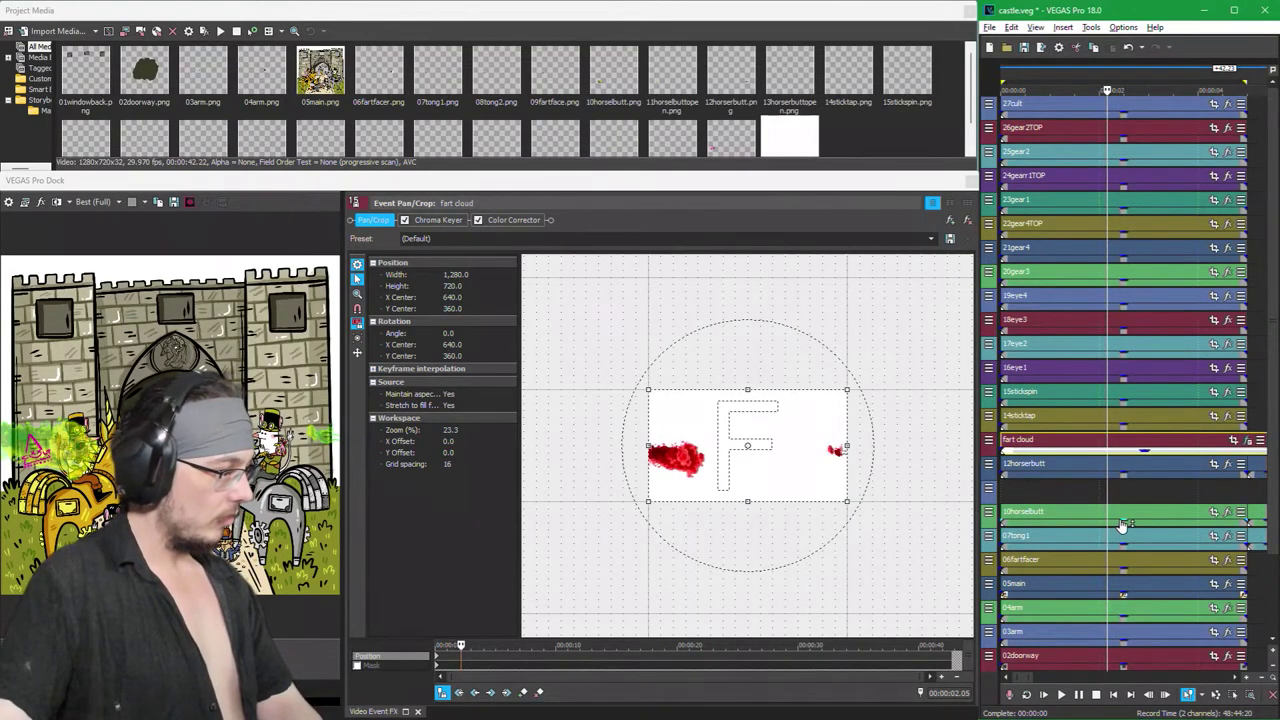
pyautogui.press('s')
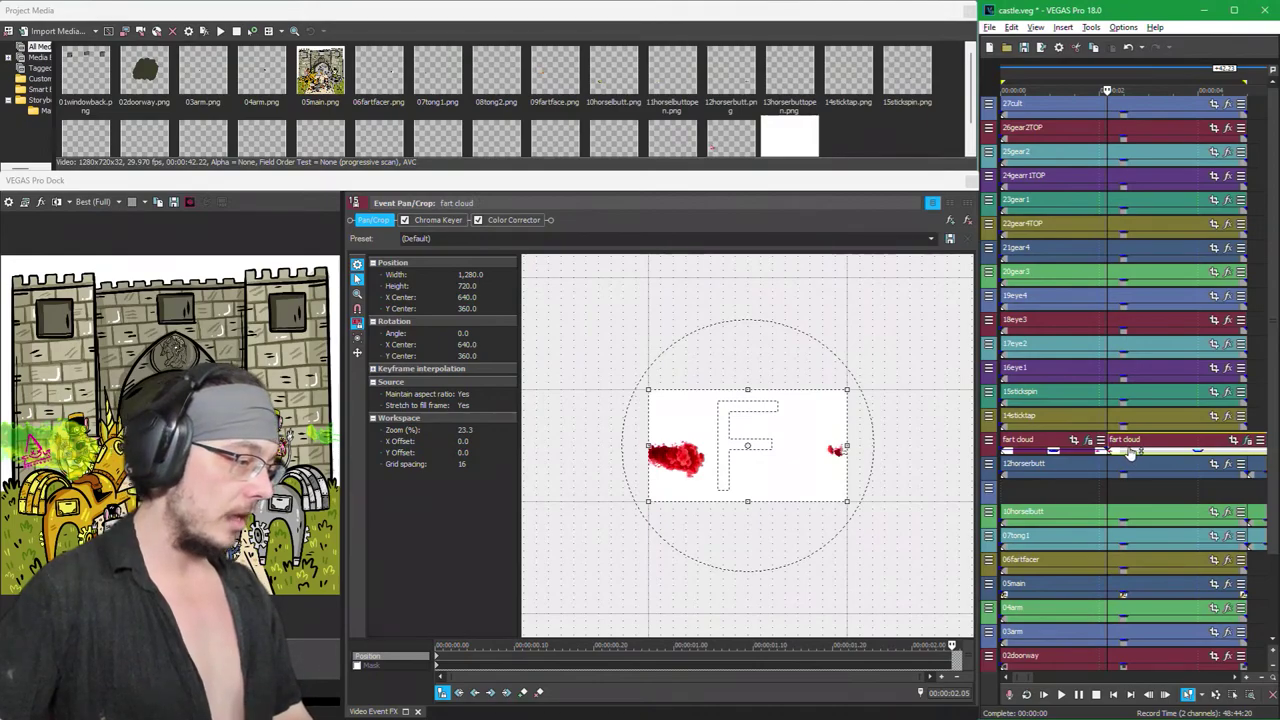
# Step: Move the second fart cloud piece to the start of the empty track below 12horserbutt and play it back
pyautogui.moveTo(1126, 447); pyautogui.dragTo(1004, 490)
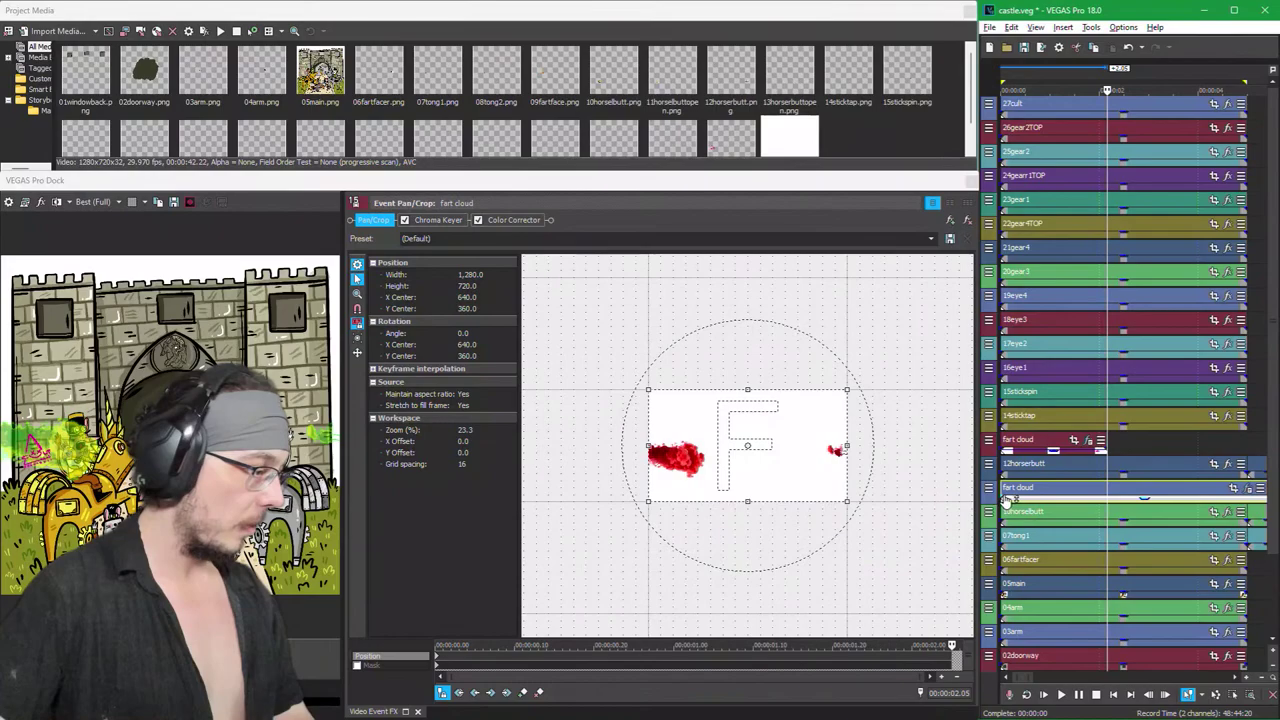
pyautogui.click(1004, 490)
pyautogui.press('space')
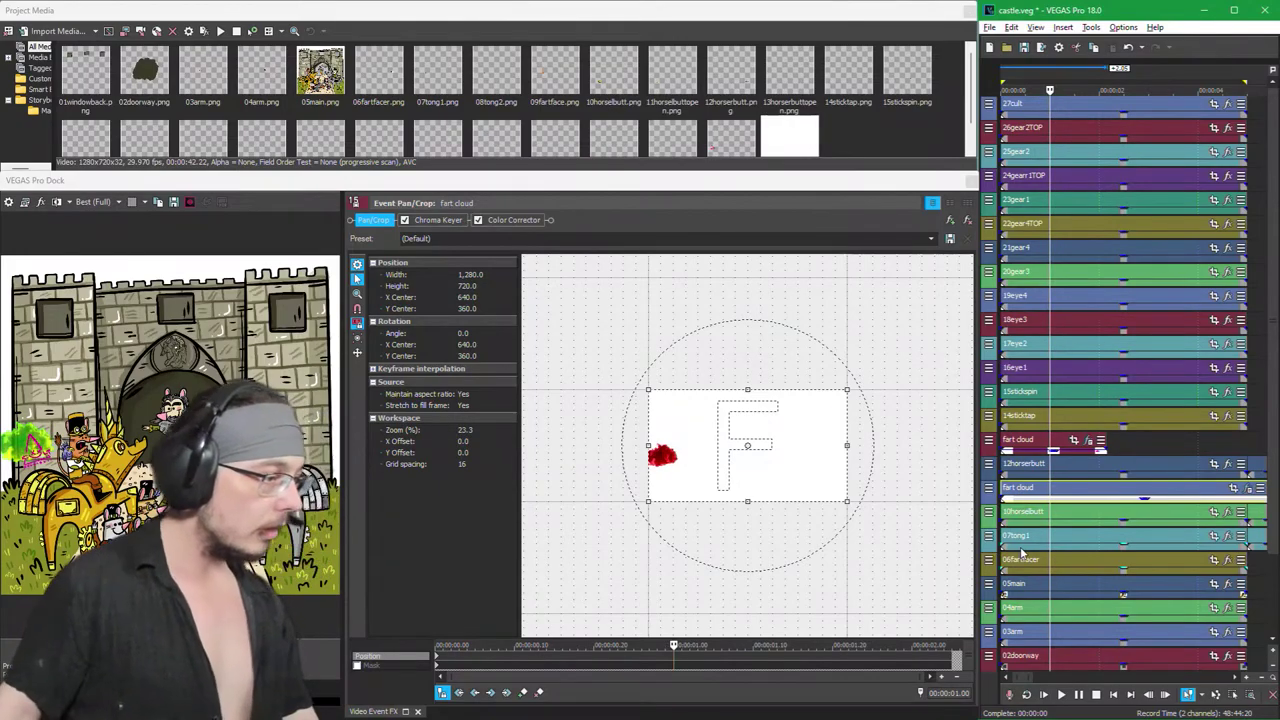
# Step: Cut the first second and the excess tail off the lower fart cloud clip, keeping it at the start of its track
pyautogui.hotkey('ctrl', 'z')
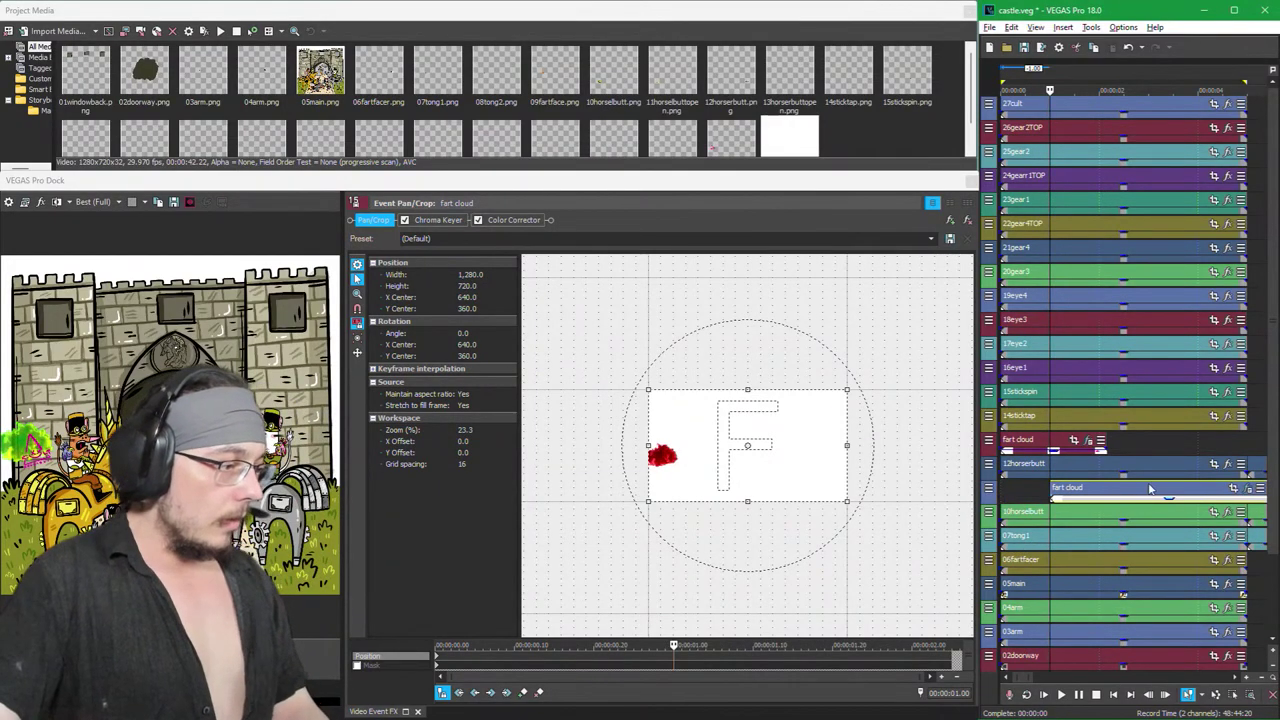
pyautogui.hotkey('ctrl', 'y')
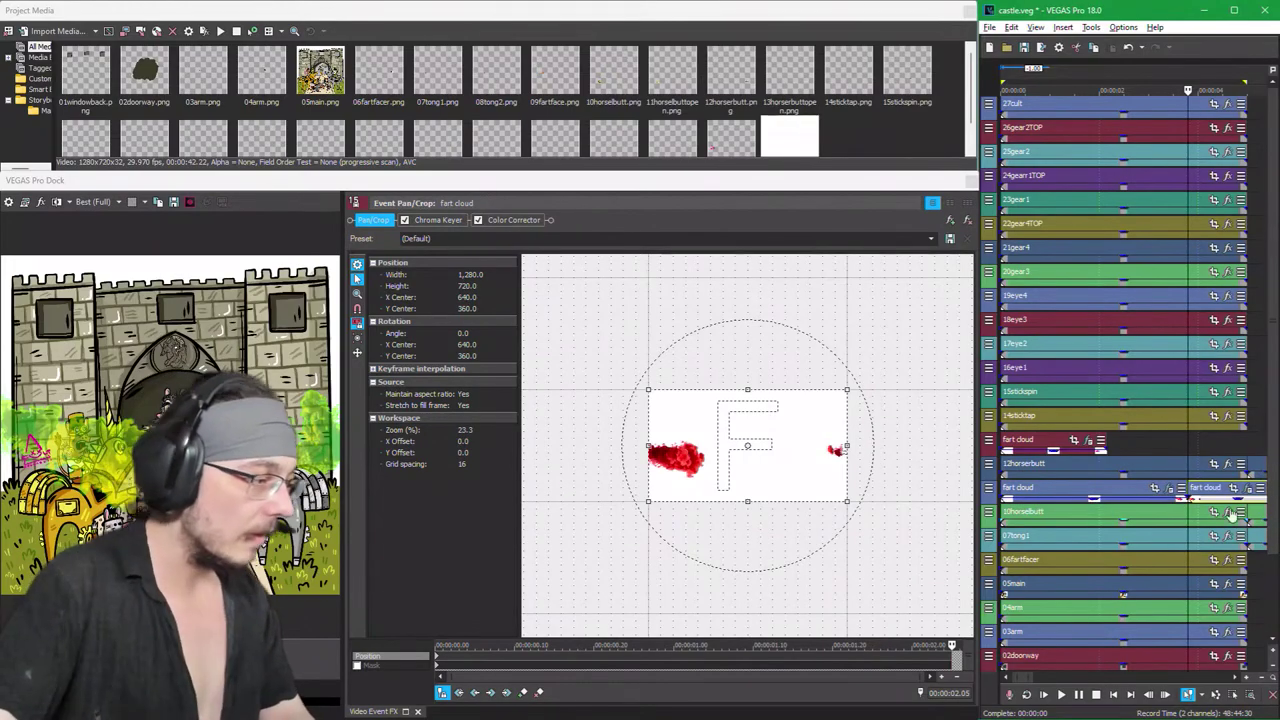
pyautogui.press('Delete')
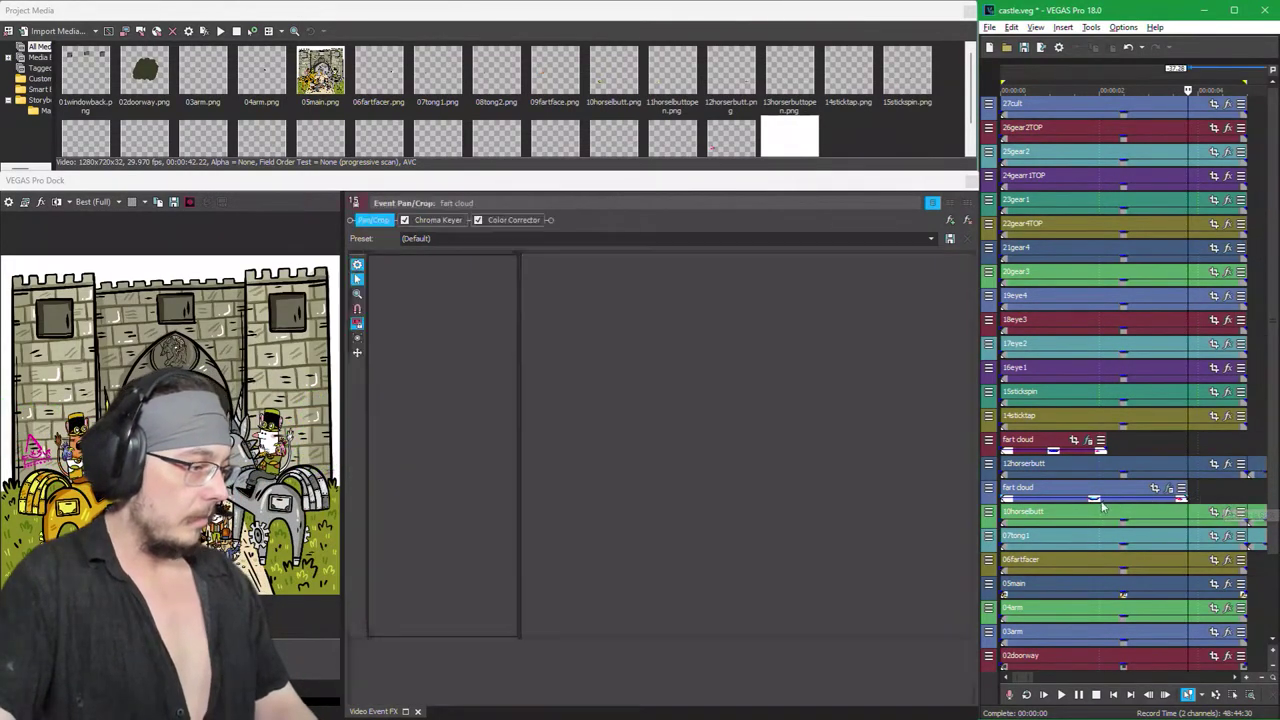
pyautogui.click(1073, 488)
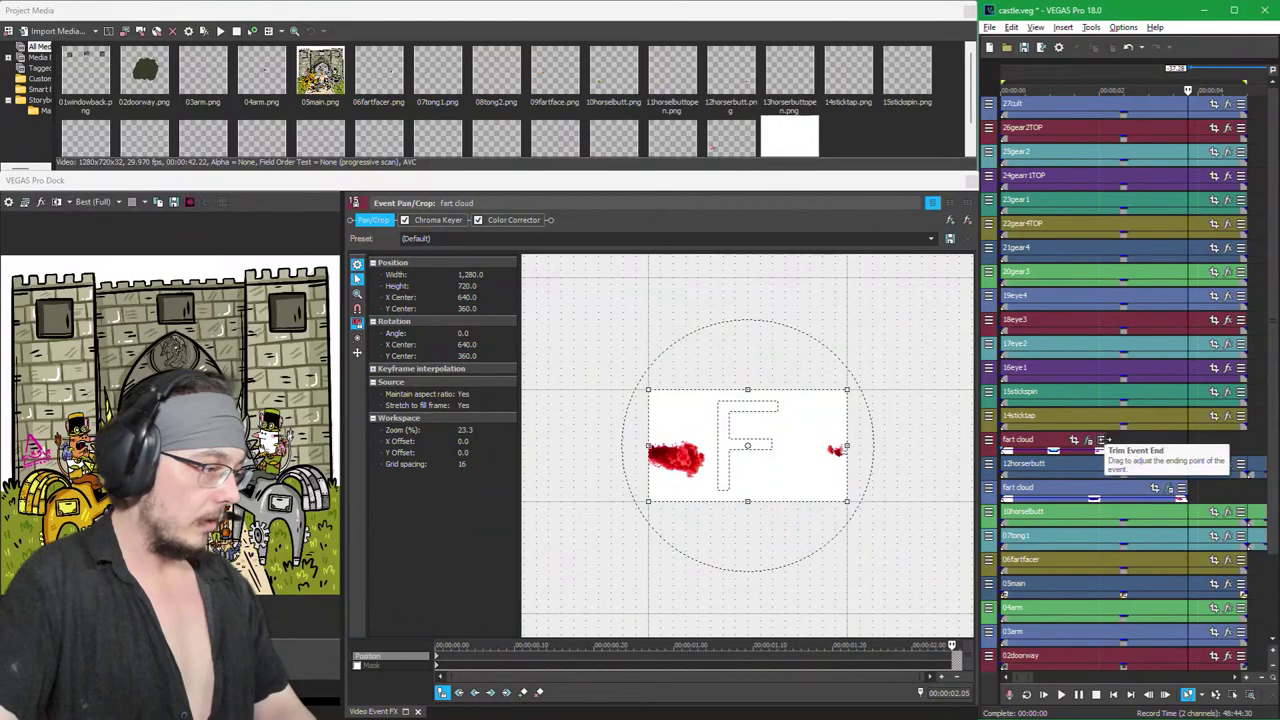
# Step: Extend the end of the upper fart cloud clip by 20 frames and return to the start of the timeline
pyautogui.moveTo(1100, 444); pyautogui.dragTo(1138, 441)
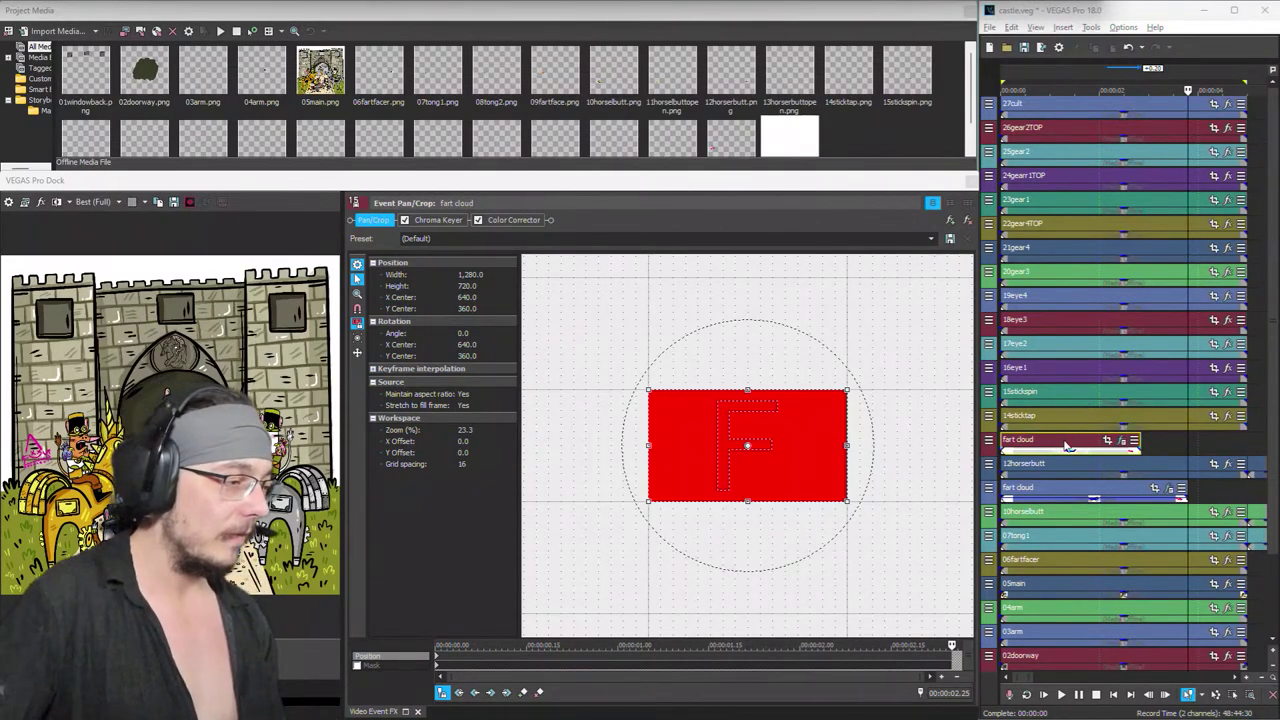
pyautogui.scroll(-5, 1166, 533)
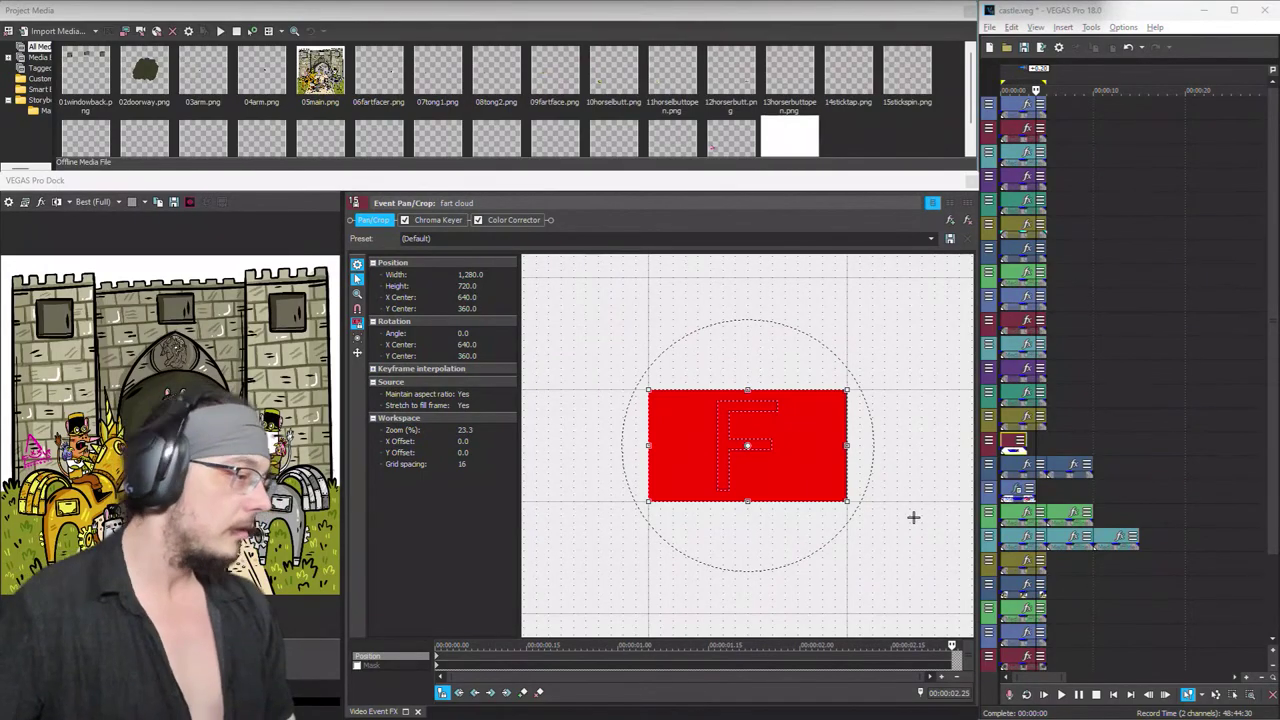
pyautogui.moveTo(1038, 472); pyautogui.dragTo(1108, 480)
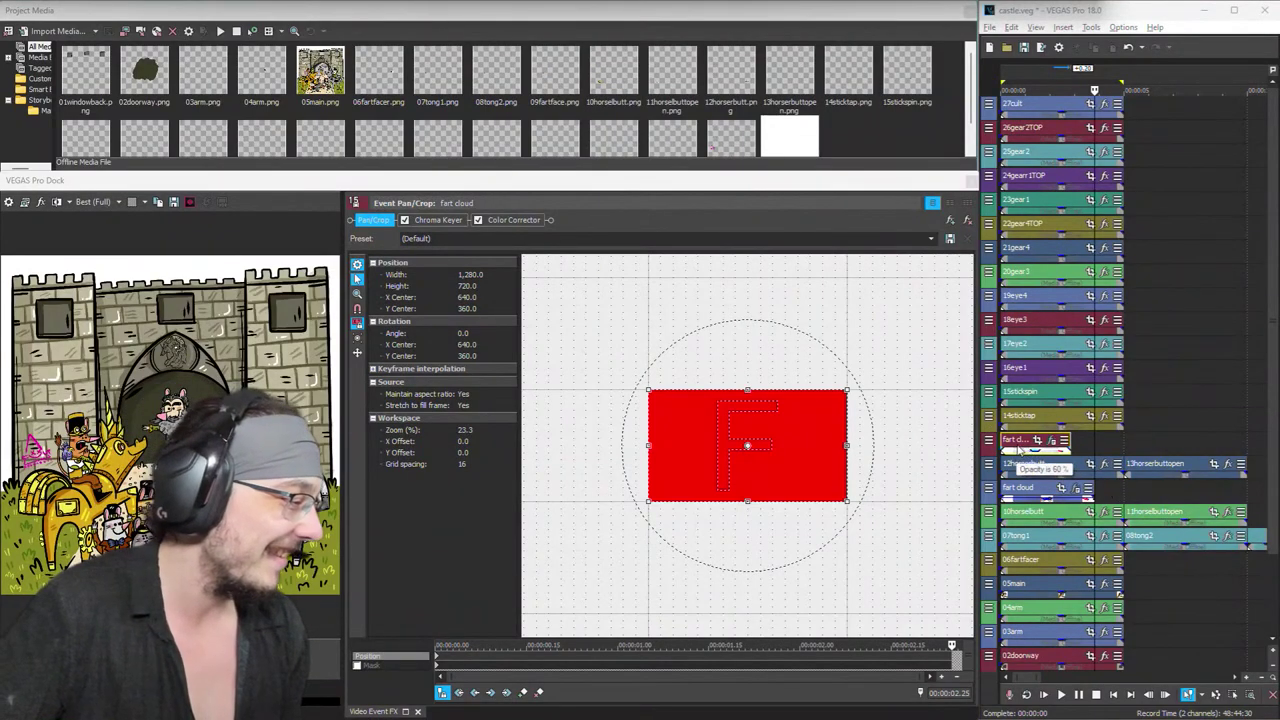
pyautogui.click(1024, 446)
pyautogui.moveTo(1024, 446); pyautogui.dragTo(997, 455)
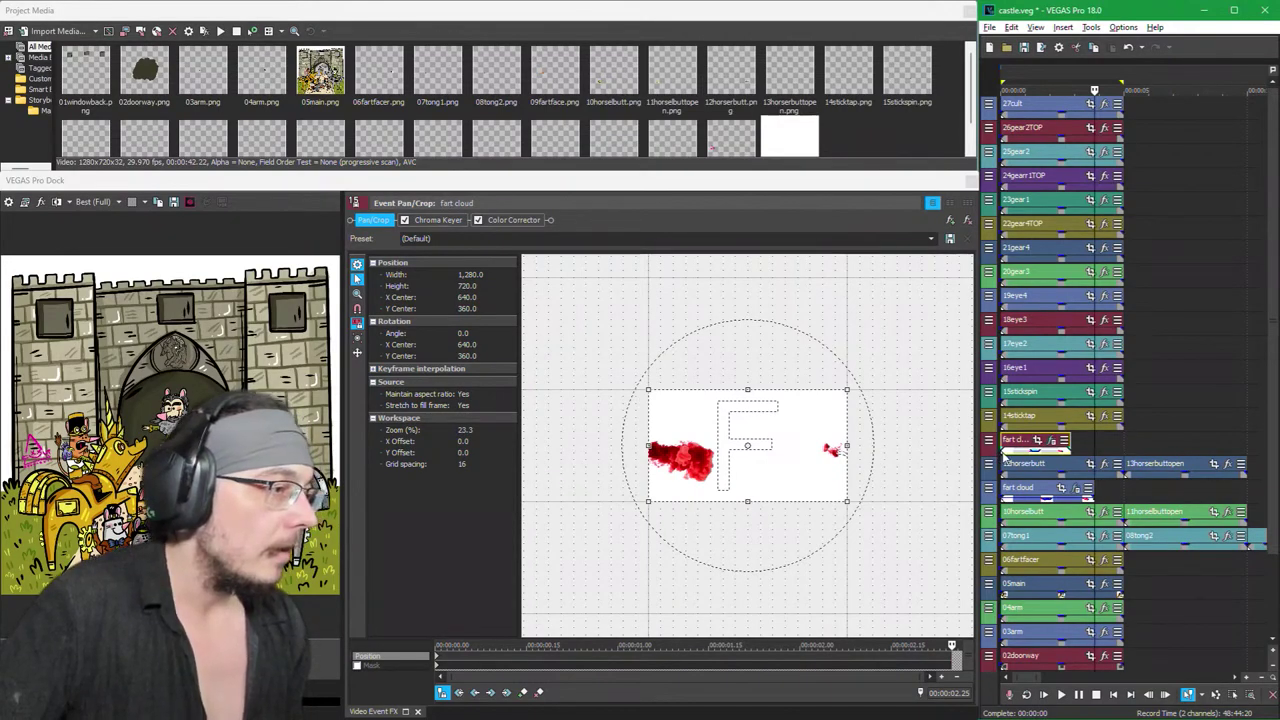
pyautogui.scroll(-1, 1154, 444)
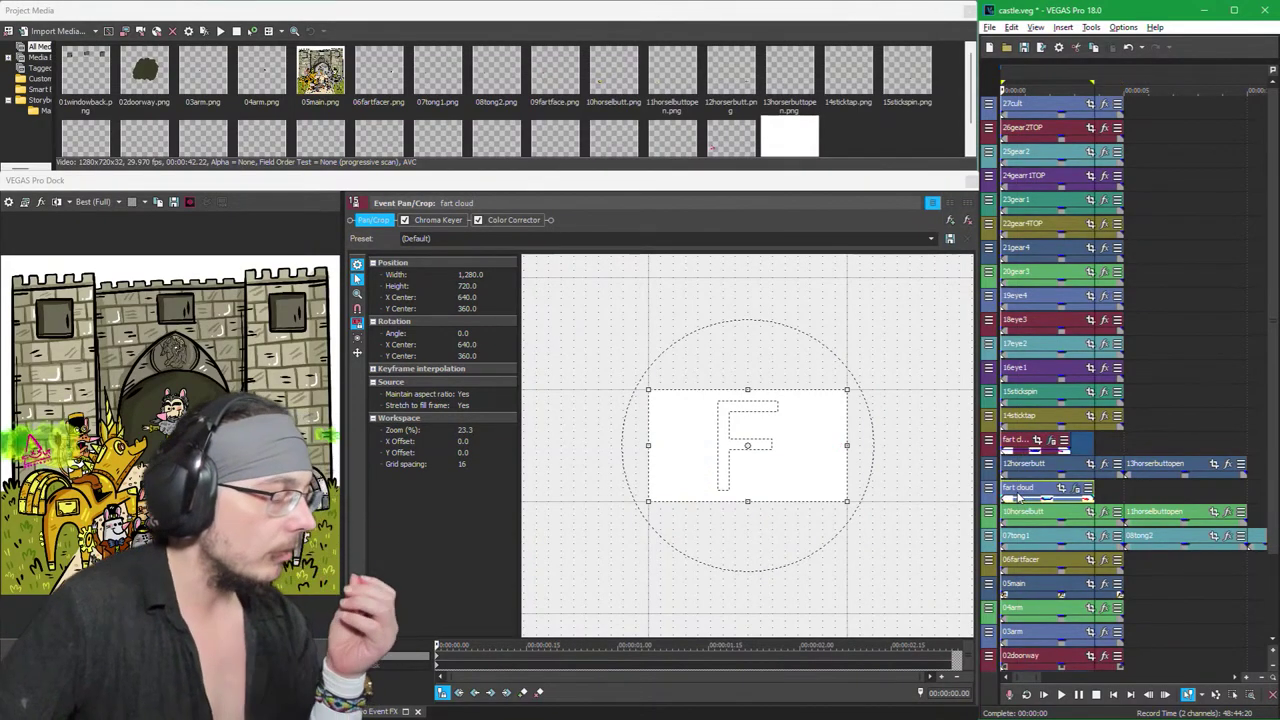
# Step: Show the track headers and solo the two fart cloud tracks so only the clouds are previewed
pyautogui.rightClick(1018, 497)
pyautogui.click(1000, 477)
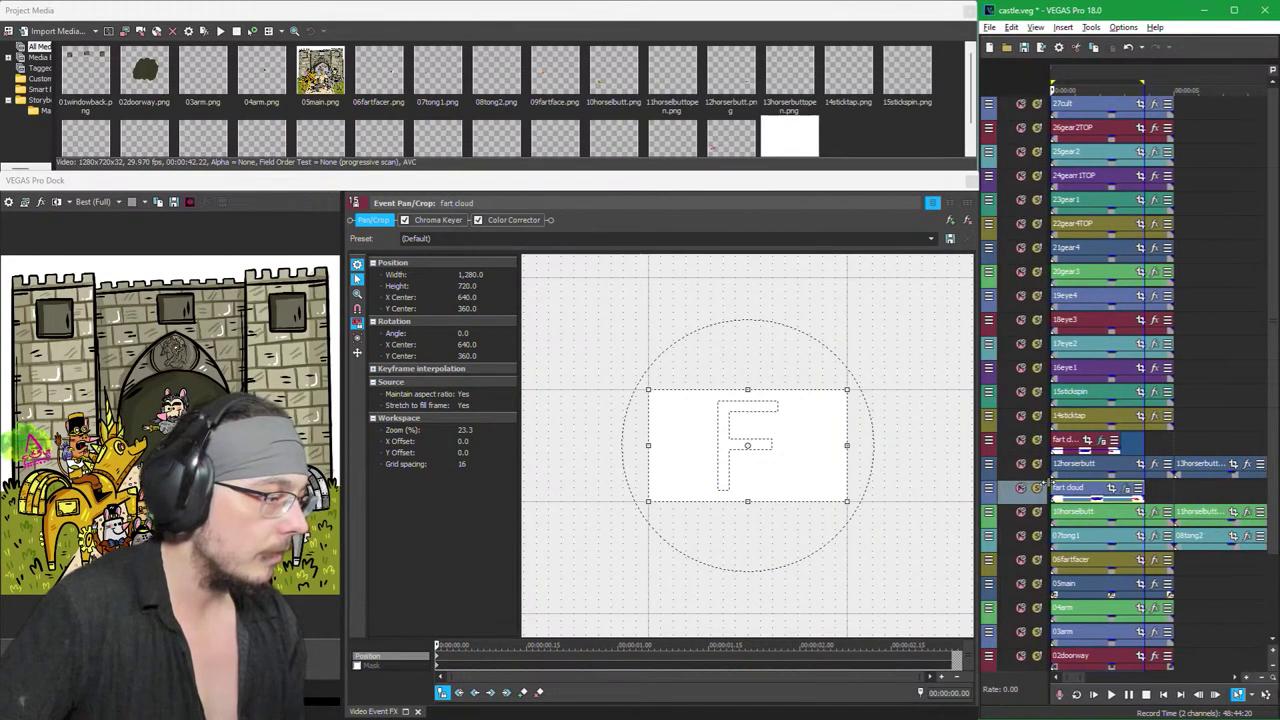
pyautogui.click(1037, 489)
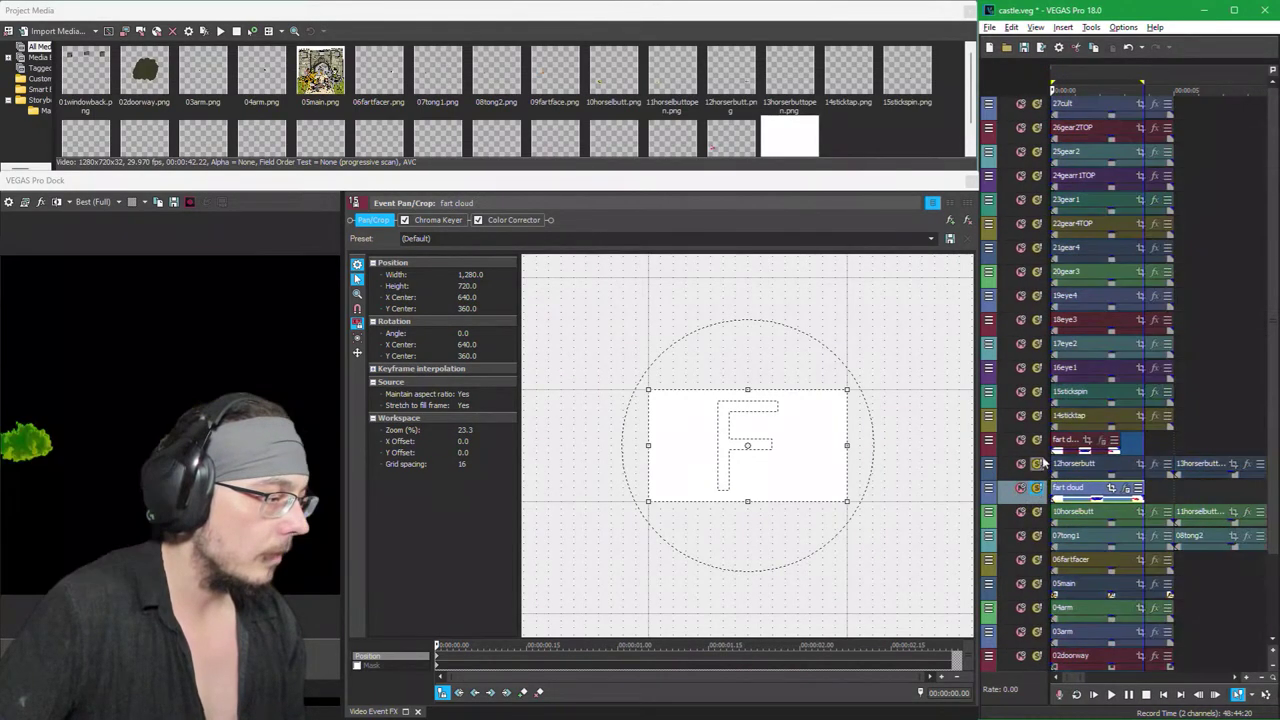
pyautogui.click(1037, 441)
# Step: Move the lower fart cloud clip past the end of the upper one and shift the upper clip slightly away from the timeline start
pyautogui.moveTo(1063, 492); pyautogui.dragTo(1150, 500)
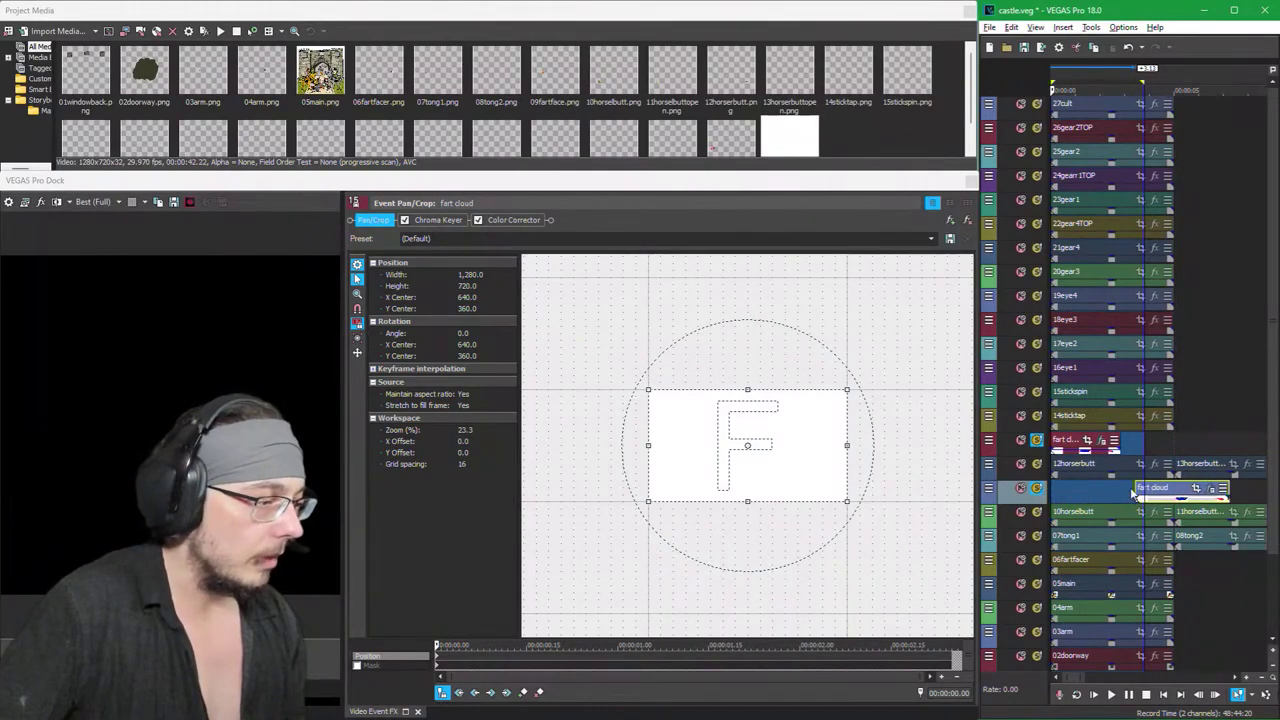
pyautogui.moveTo(1086, 441); pyautogui.dragTo(1090, 440)
pyautogui.moveTo(1140, 487); pyautogui.dragTo(1150, 488)
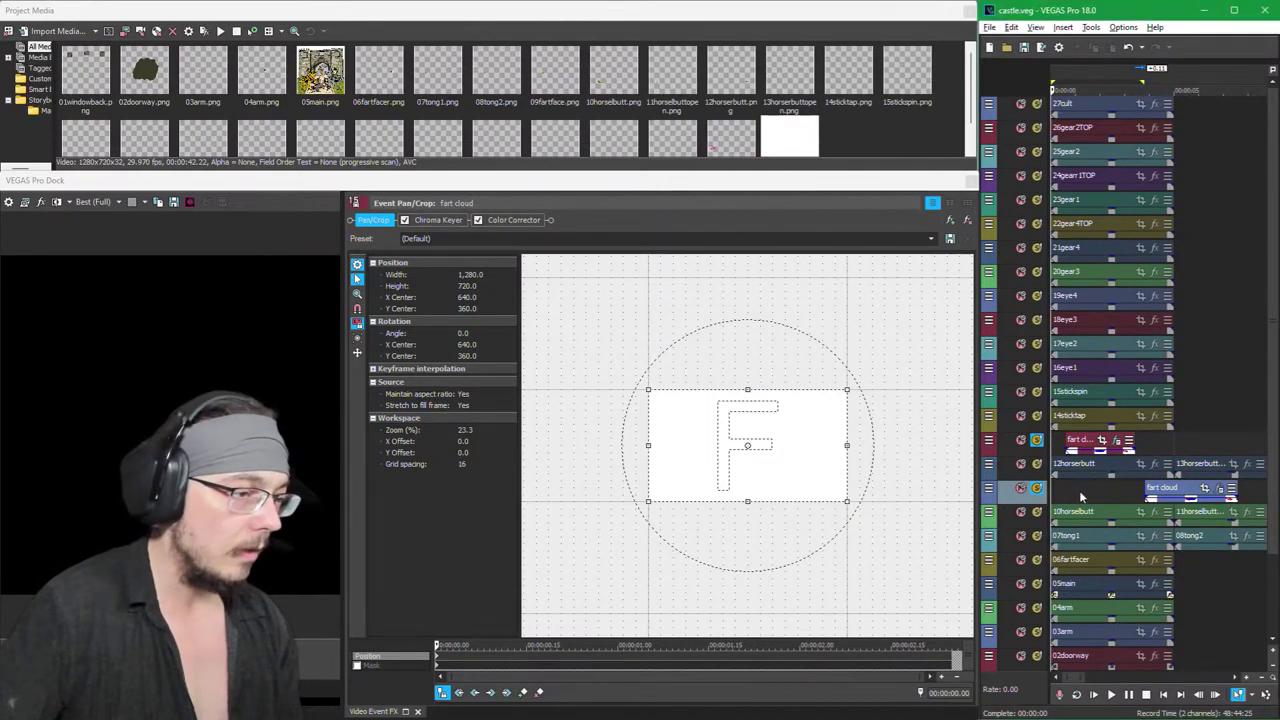
pyautogui.press('space')
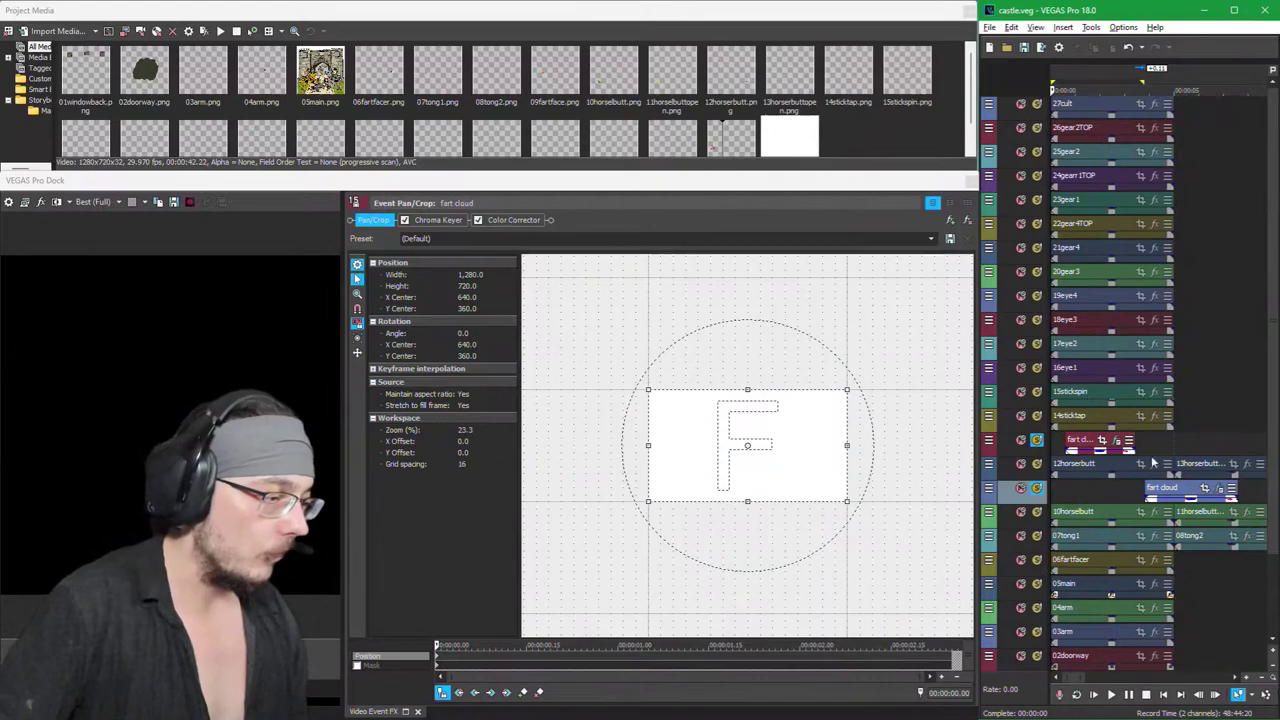
# Step: Trim the end of the lower fart cloud clip to about three seconds and play back both clouds
pyautogui.moveTo(1232, 487)
pyautogui.mouseDown()
pyautogui.moveTo(1250, 487)
pyautogui.moveTo(1152, 490)
pyautogui.moveTo(1175, 490)
pyautogui.mouseUp()
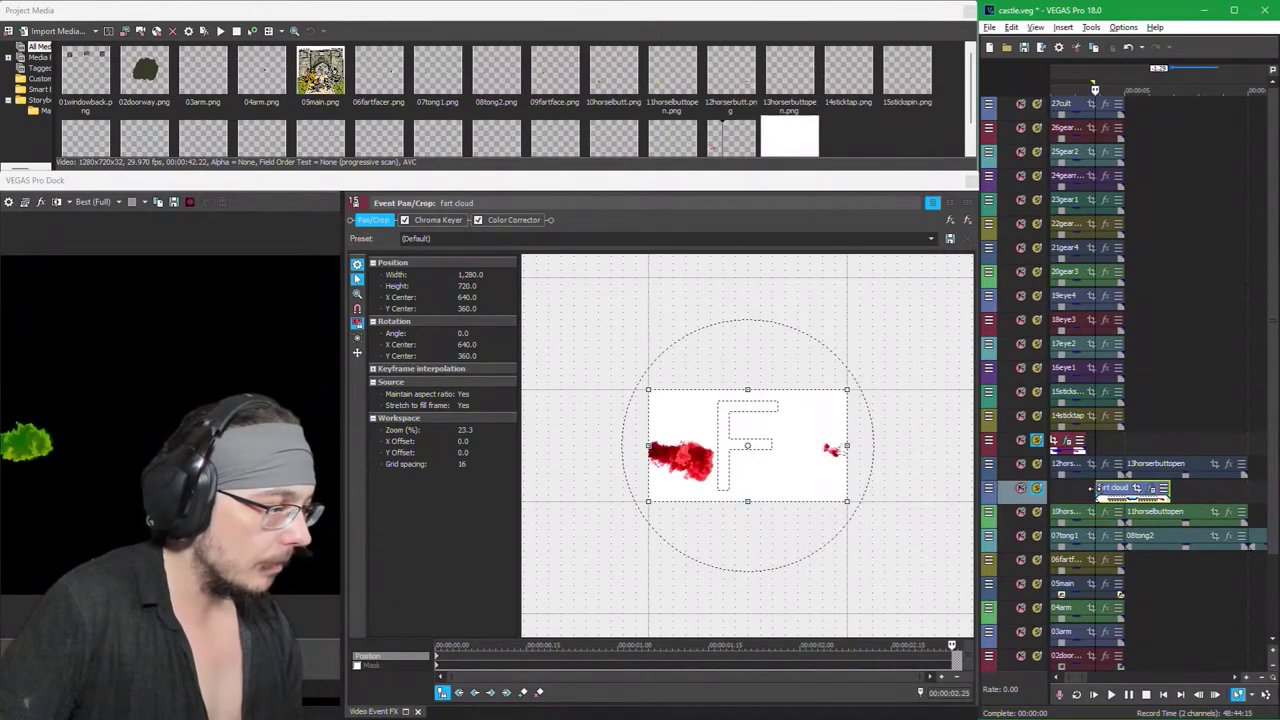
pyautogui.scroll(2, 1072, 495)
pyautogui.press('space')
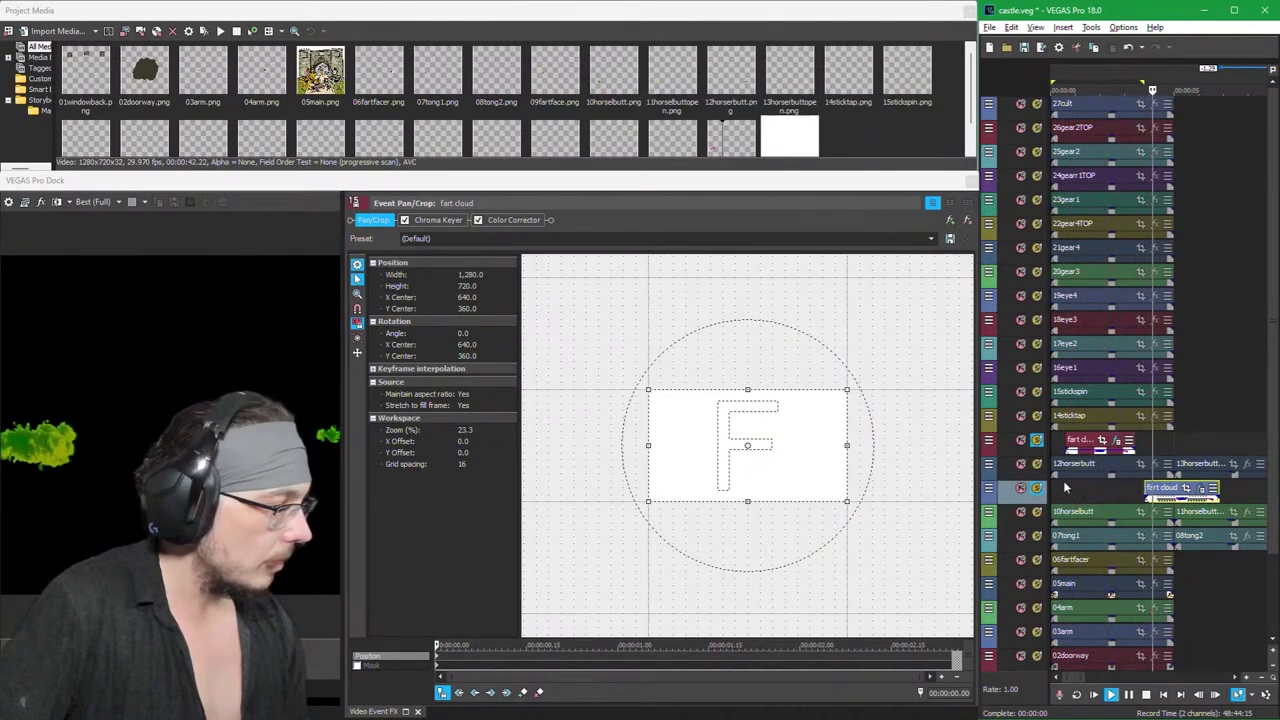
pyautogui.press('space')
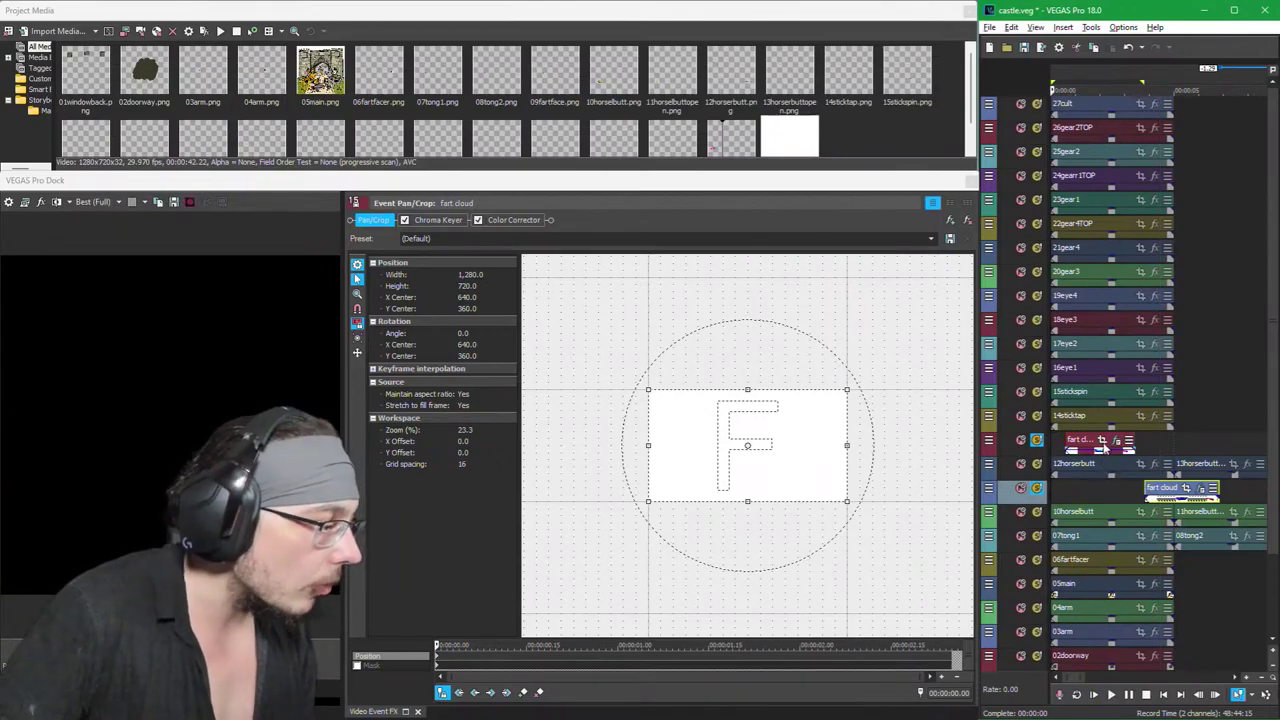
# Step: Mask the upper fart cloud clip with a rectangle around the left cloud, centred about X 289, Y 360, with the mask keyframe at the clip's end
pyautogui.click(1100, 441)
pyautogui.click(1100, 441)
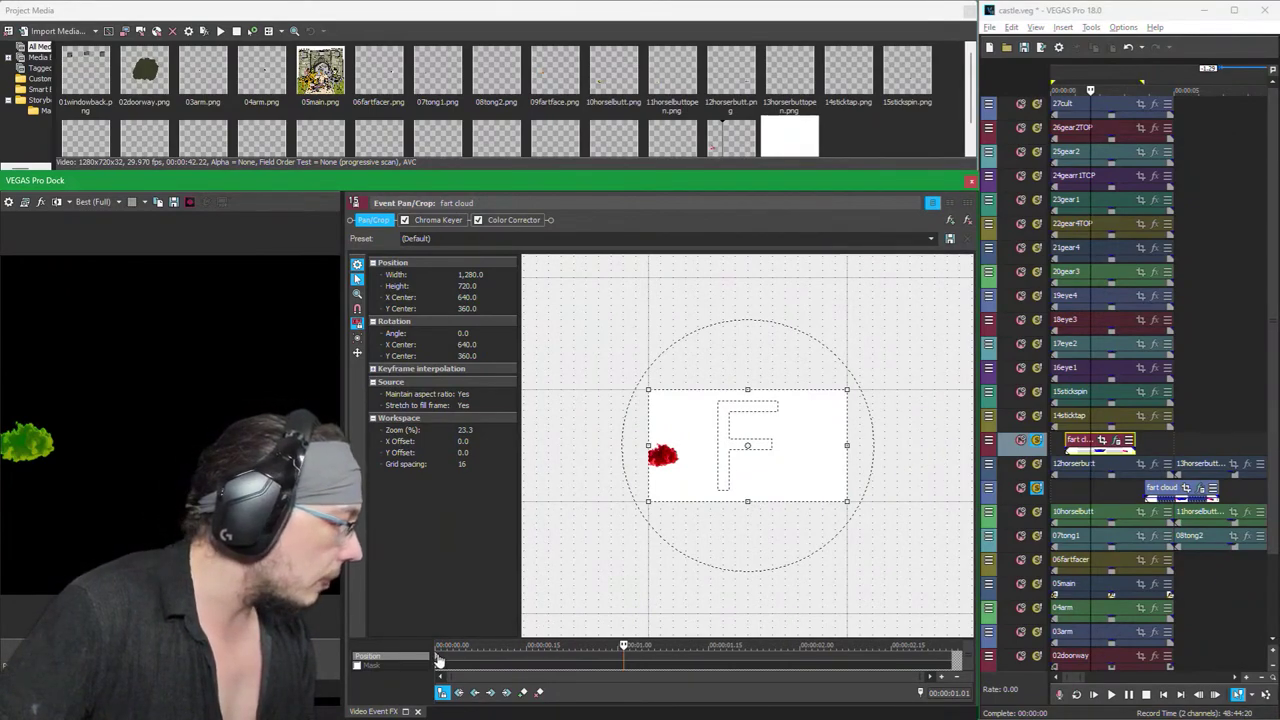
pyautogui.click(358, 665)
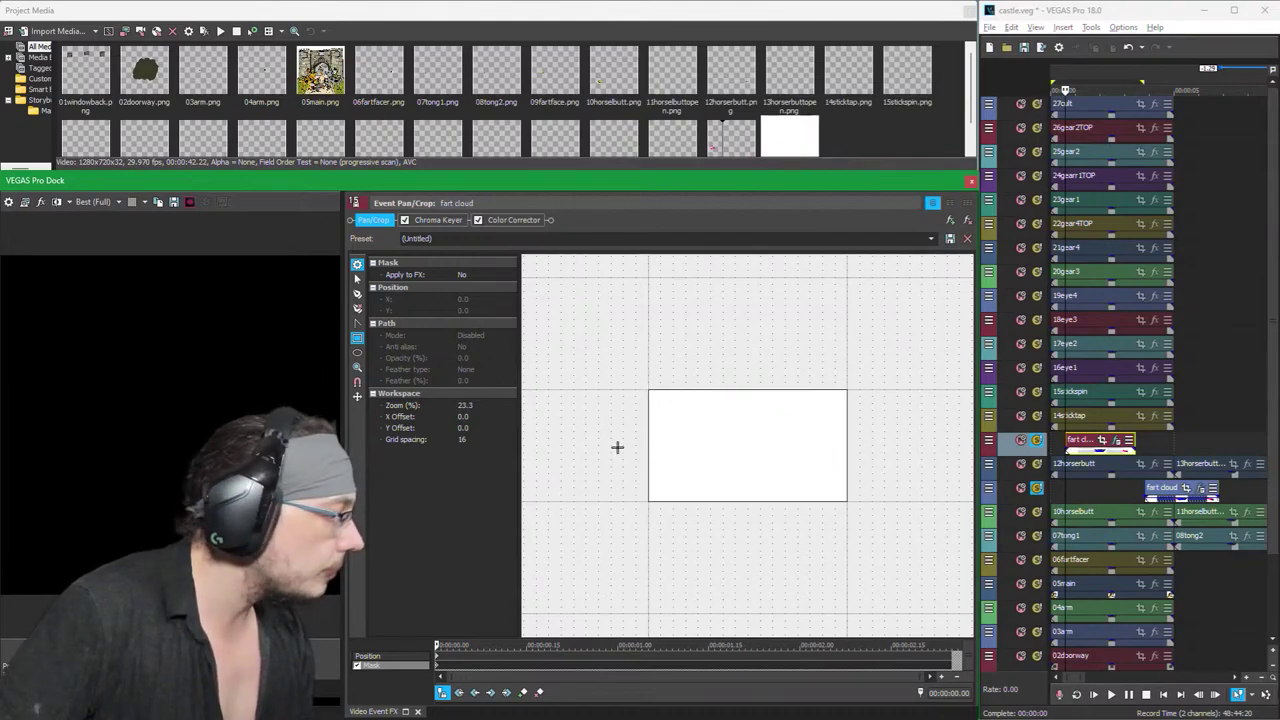
pyautogui.moveTo(436, 645); pyautogui.dragTo(952, 645)
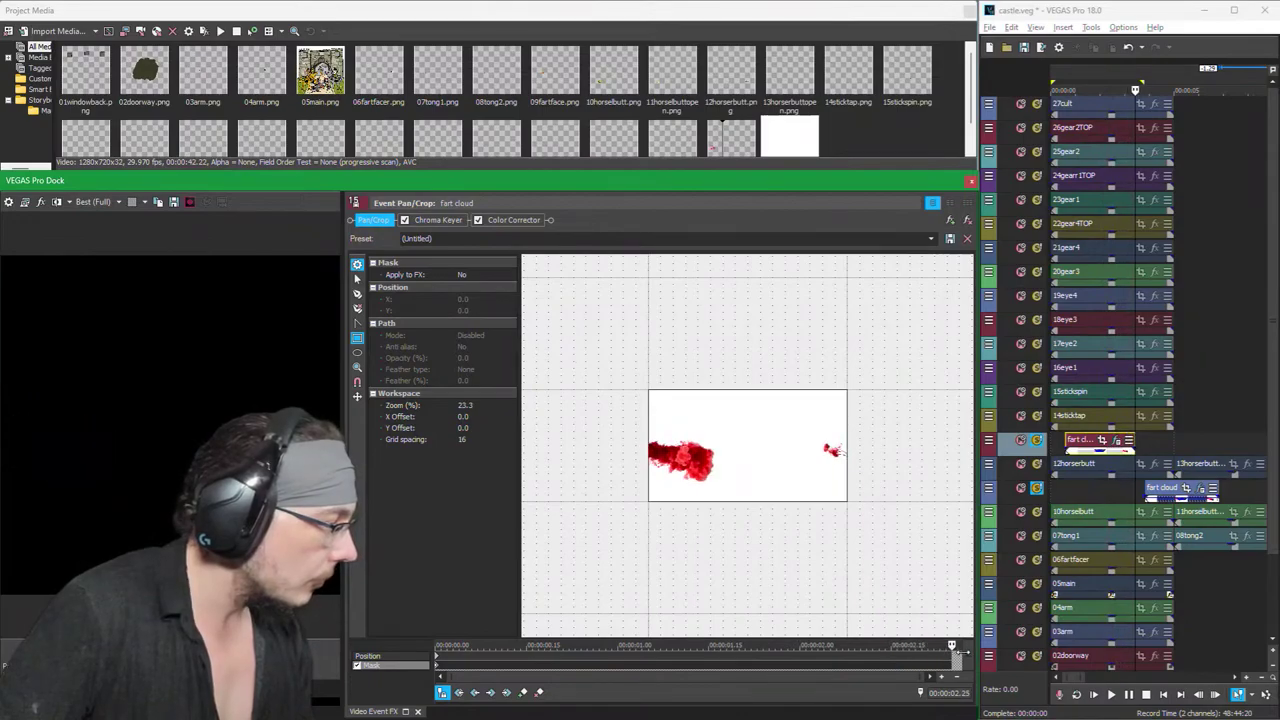
pyautogui.click(437, 668)
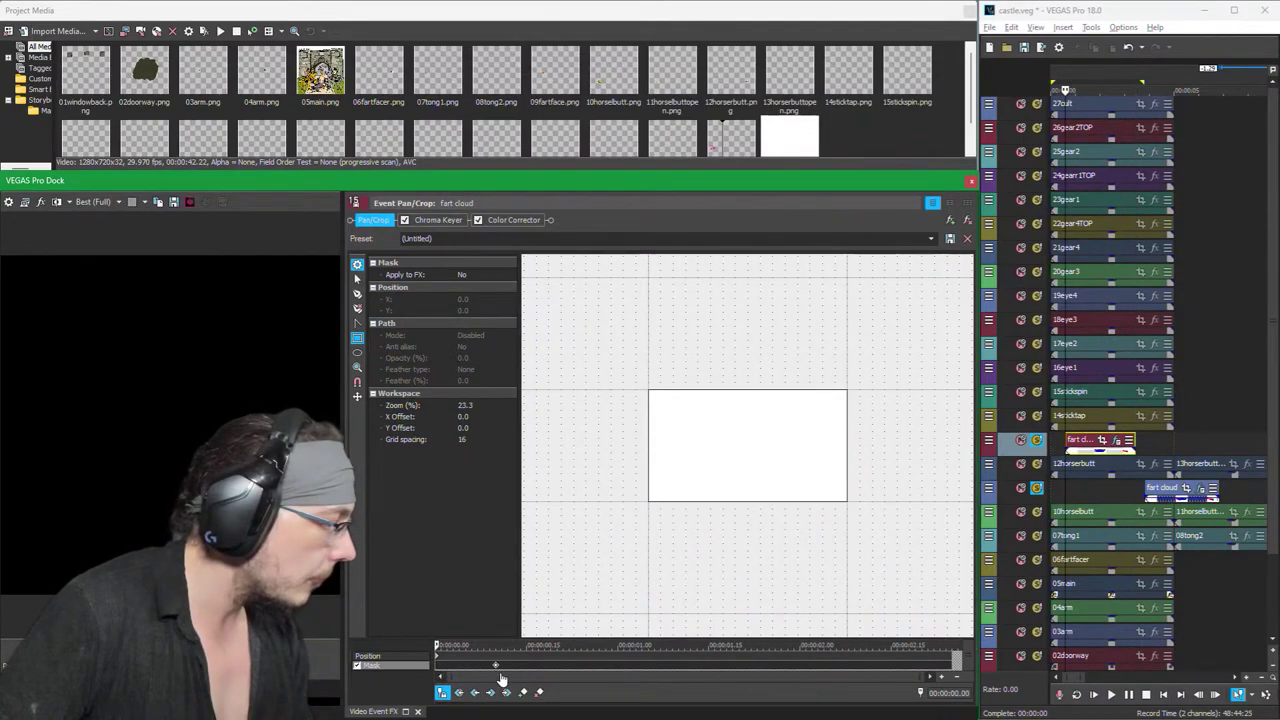
pyautogui.click(953, 668)
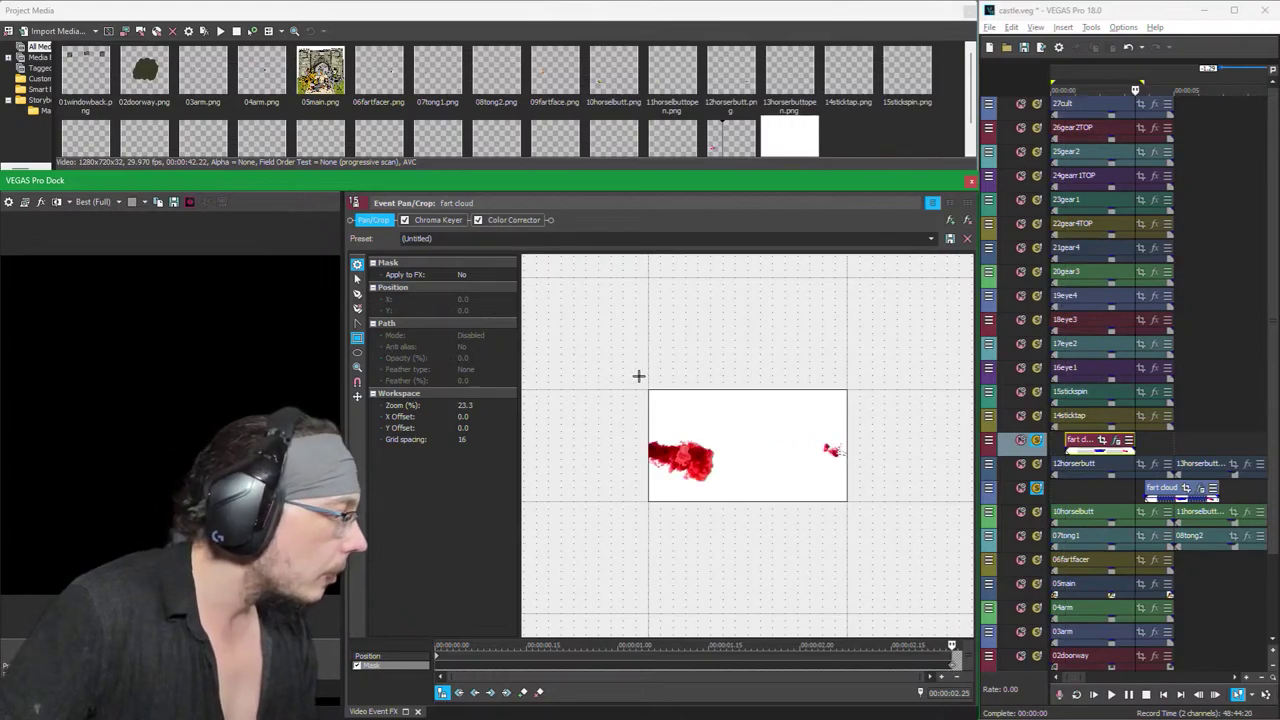
pyautogui.moveTo(637, 376); pyautogui.dragTo(749, 511)
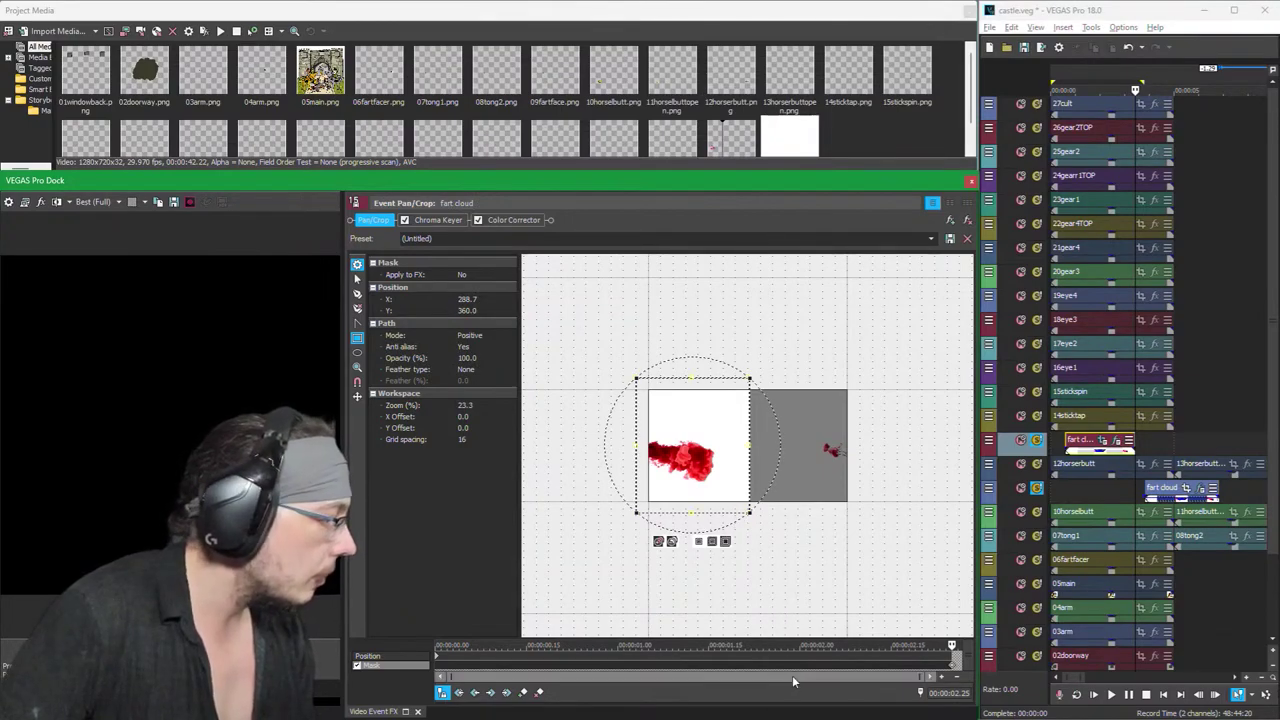
# Step: Mask the lower fart cloud clip with a rectangle around the right cloud, centred about X 1193, Y 409, and play back both clips
pyautogui.click(1189, 487)
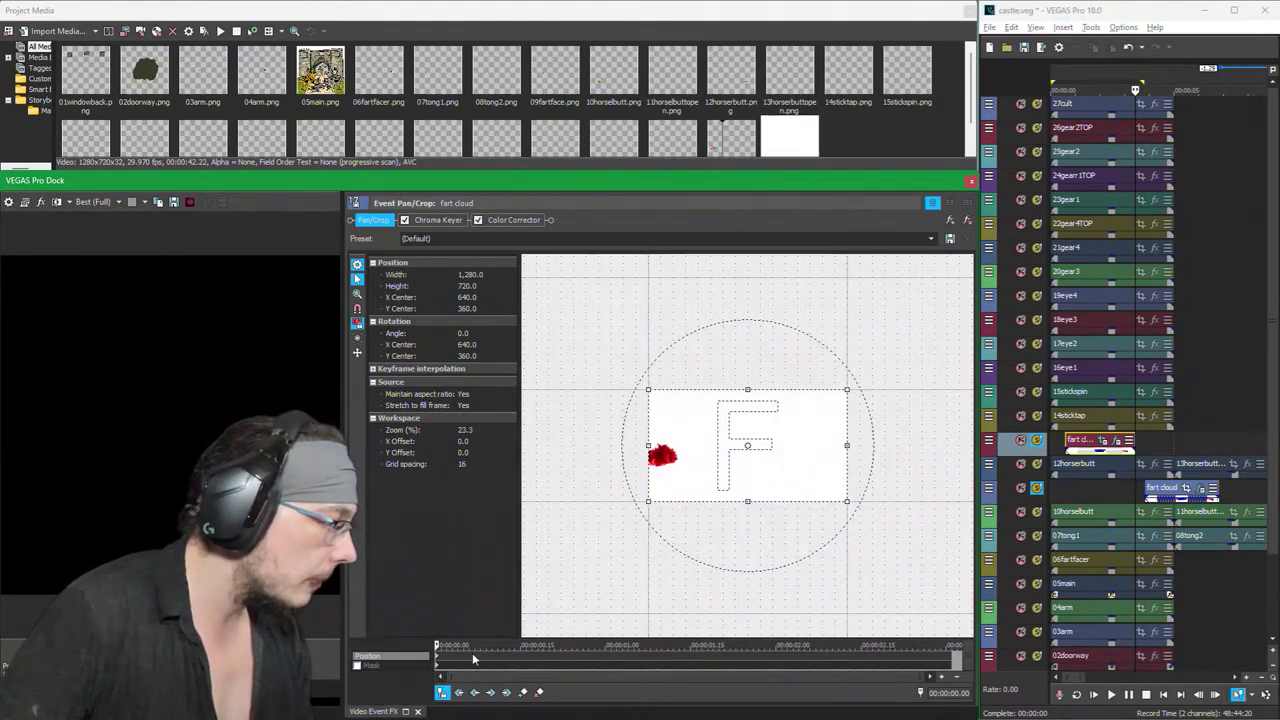
pyautogui.click(439, 661)
pyautogui.press('space')
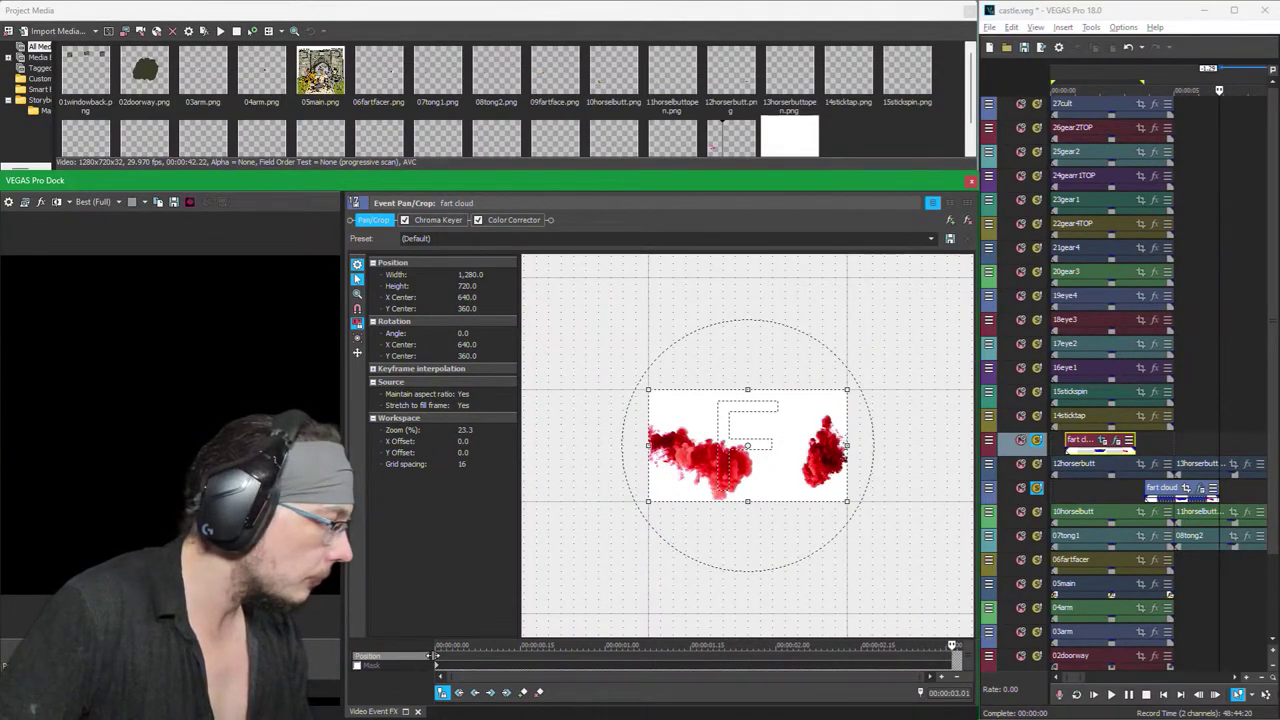
pyautogui.click(437, 667)
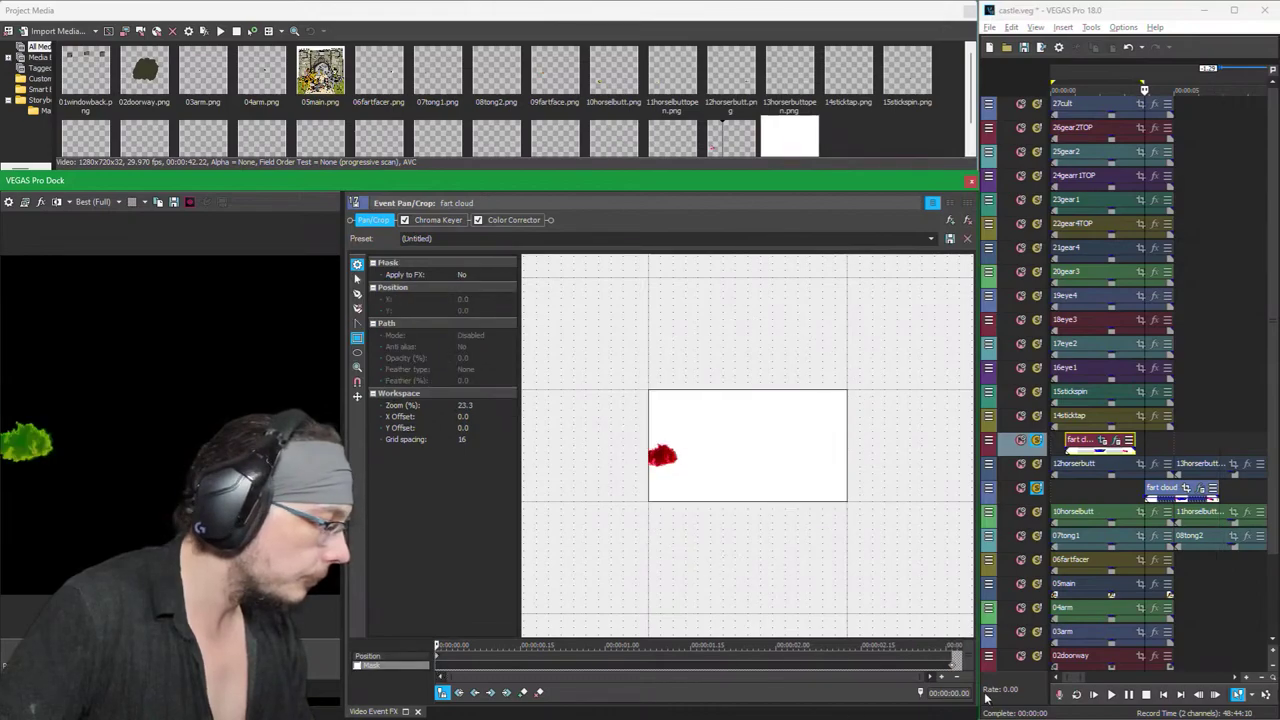
pyautogui.click(952, 668)
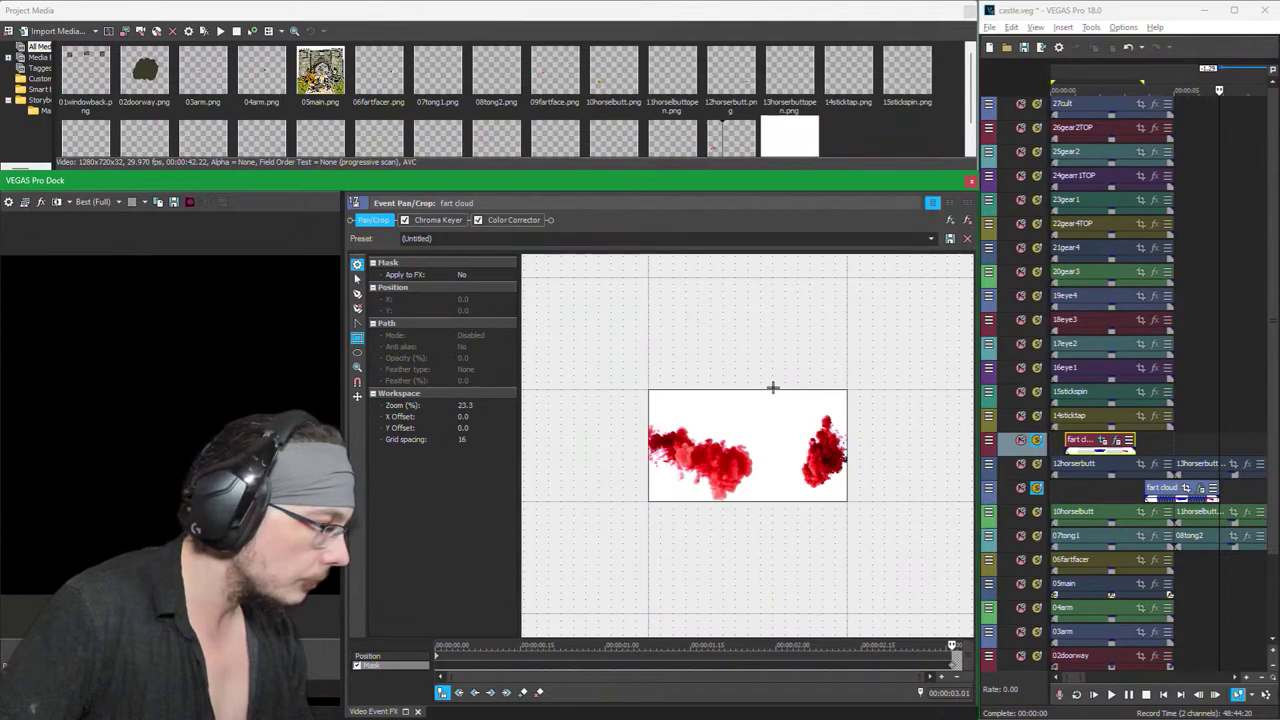
pyautogui.moveTo(772, 387)
pyautogui.mouseDown()
pyautogui.moveTo(849, 491)
pyautogui.moveTo(897, 520)
pyautogui.mouseUp()
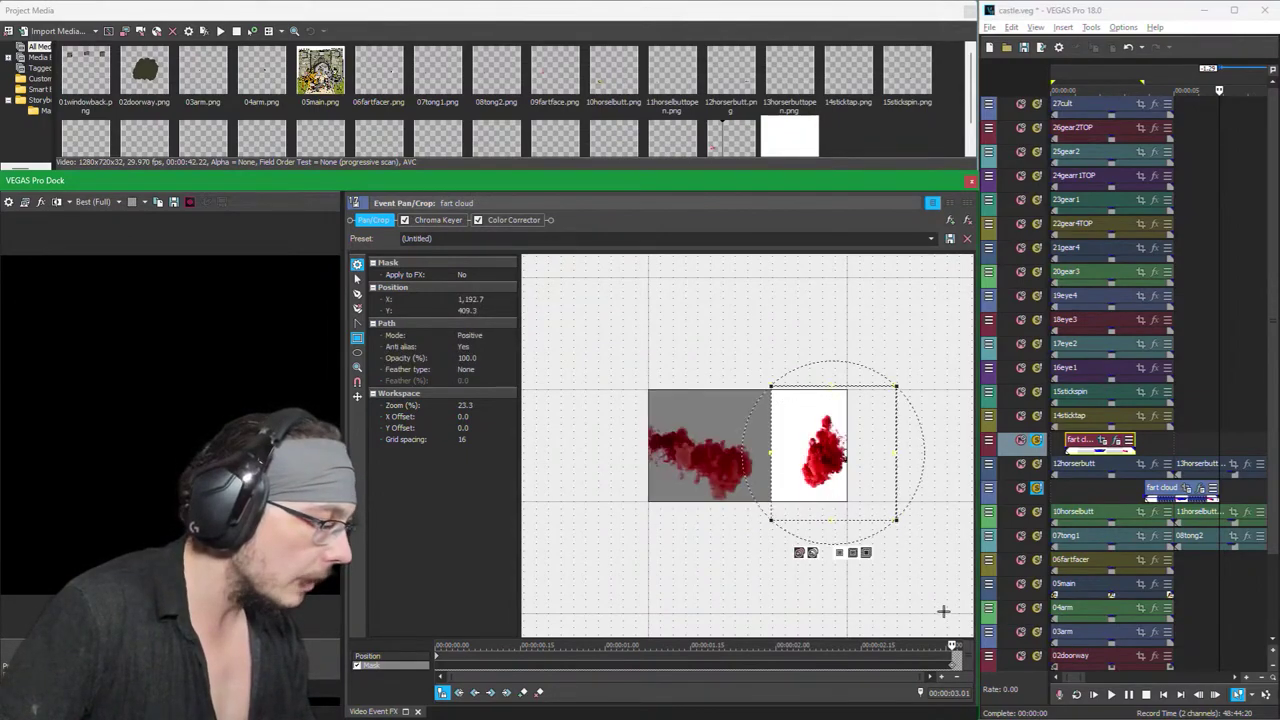
pyautogui.click(1079, 490)
pyautogui.press('space')
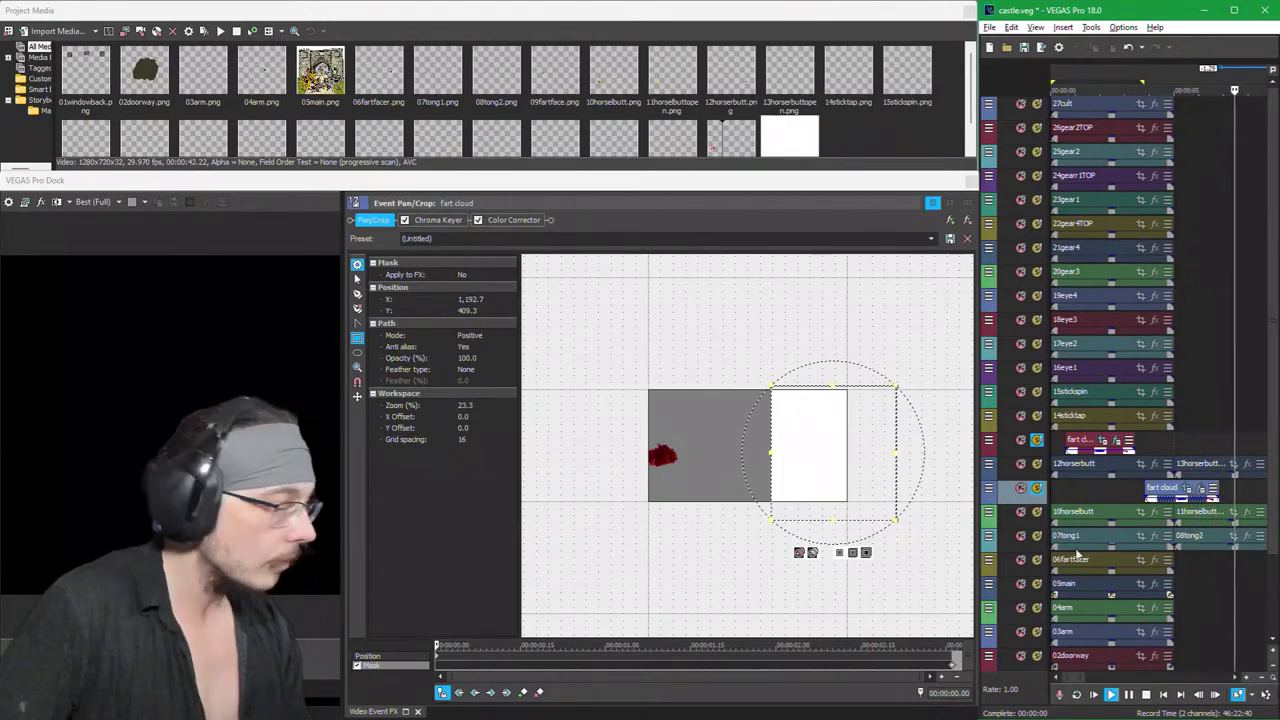
pyautogui.press('space')
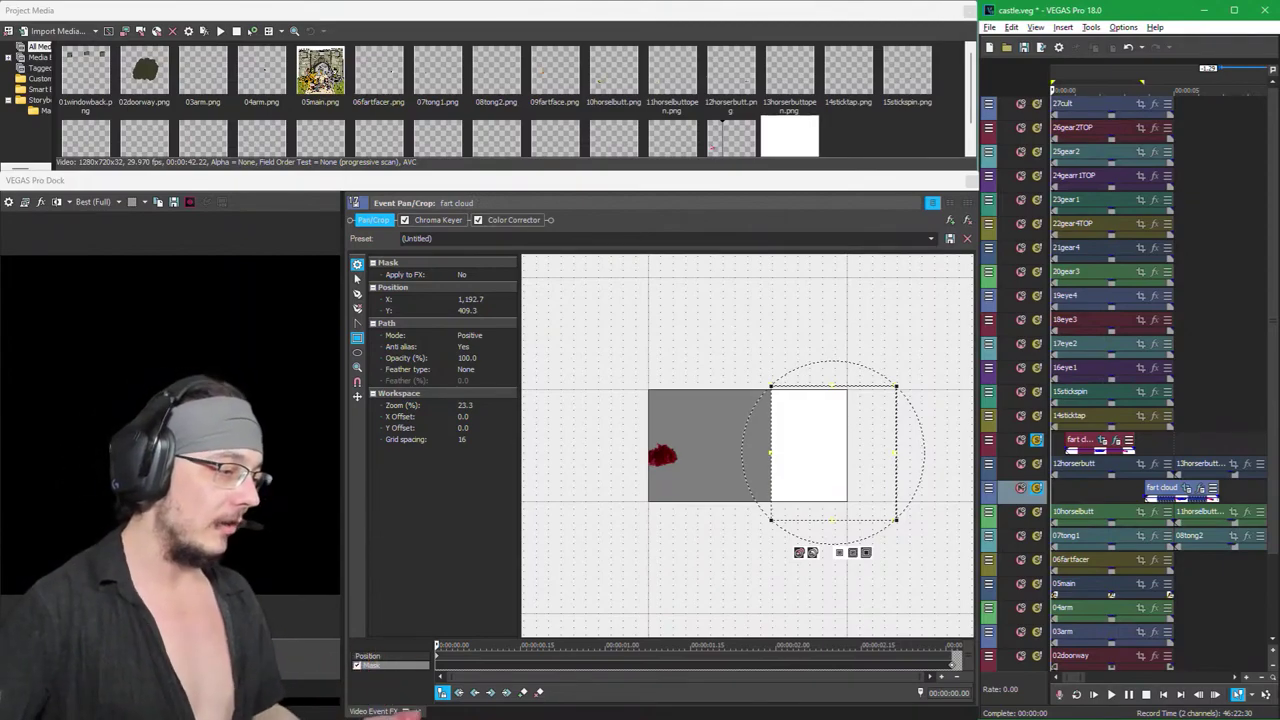
# Step: Add a short fade-in and a fade-out to the upper fart cloud clip
pyautogui.scroll(3, 1087, 447)
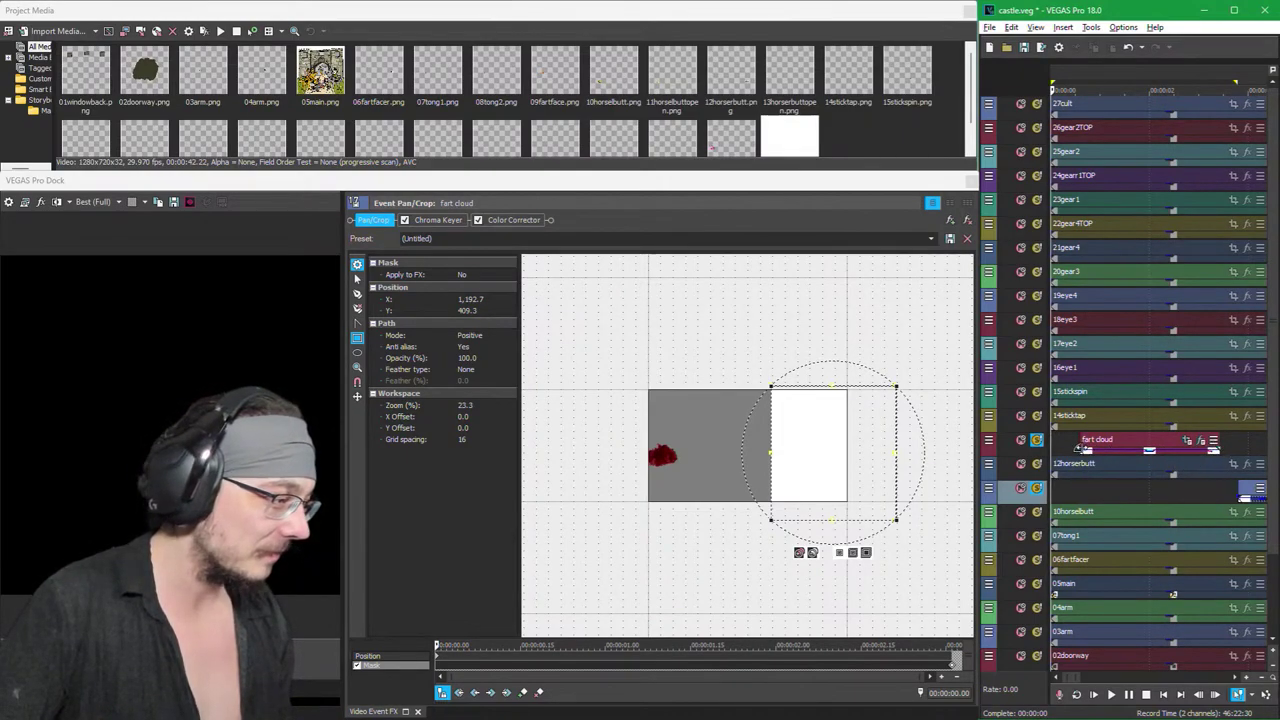
pyautogui.moveTo(1081, 446); pyautogui.dragTo(1081, 448)
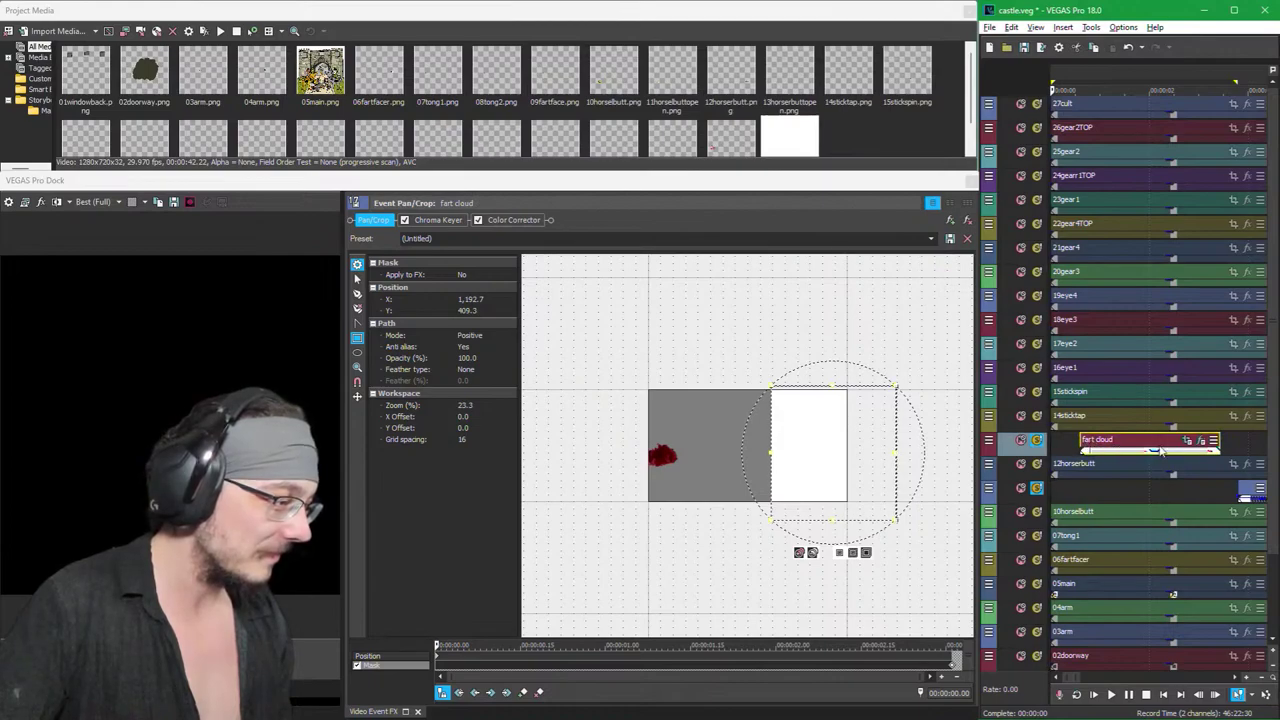
pyautogui.moveTo(1217, 439); pyautogui.dragTo(1190, 441)
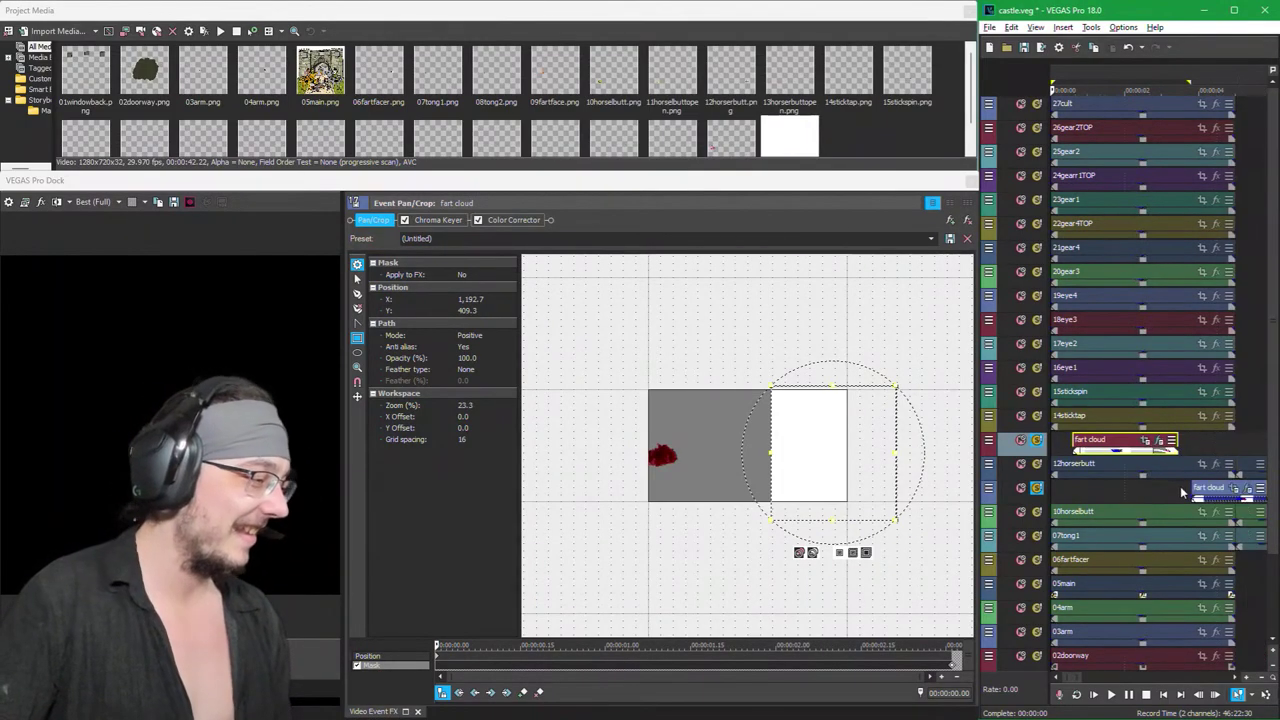
# Step: Add fades to the start and end of the lower fart cloud clip and preview the first cloud
pyautogui.scroll(-2, 1175, 490)
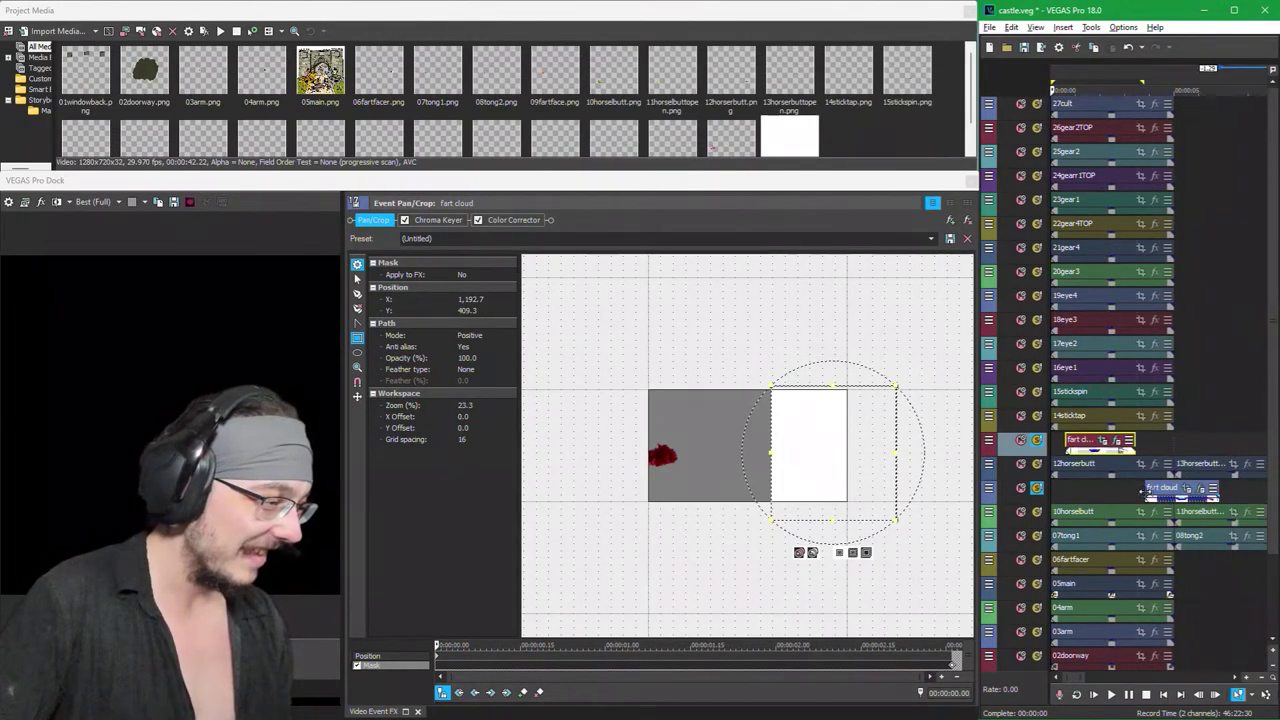
pyautogui.click(1147, 490)
pyautogui.scroll(2, 1163, 500)
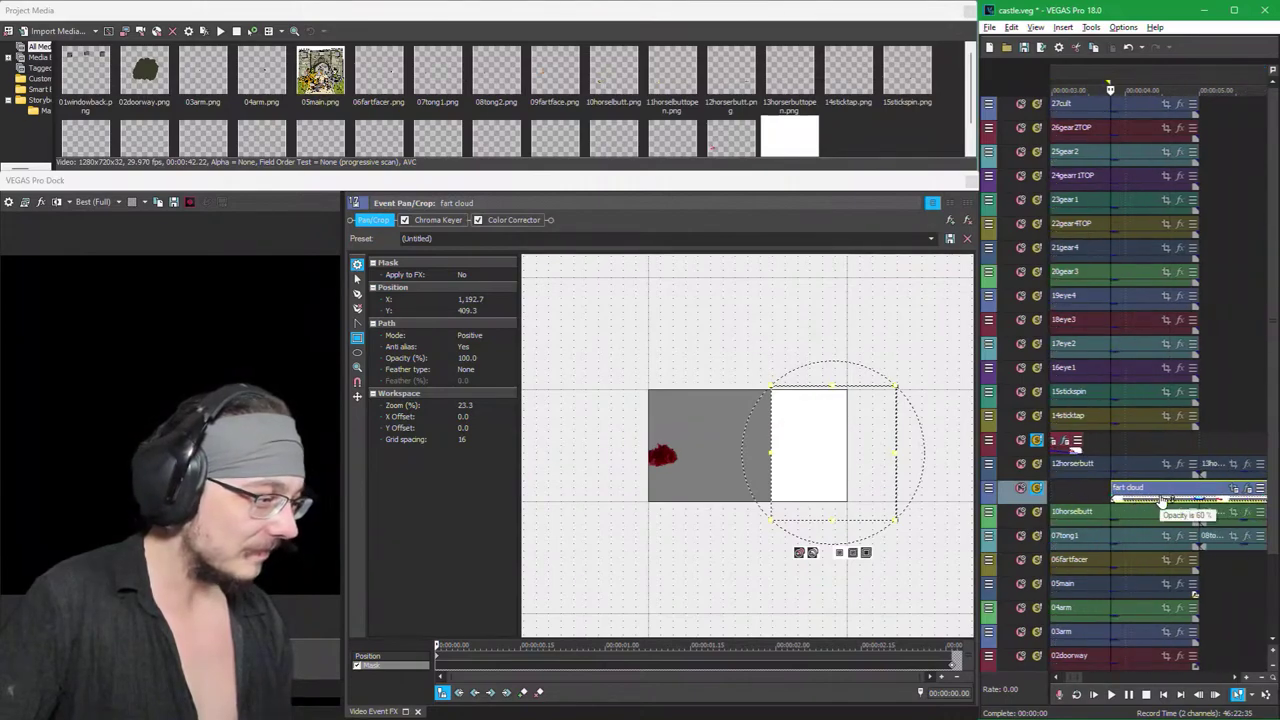
pyautogui.scroll(-2, 1165, 503)
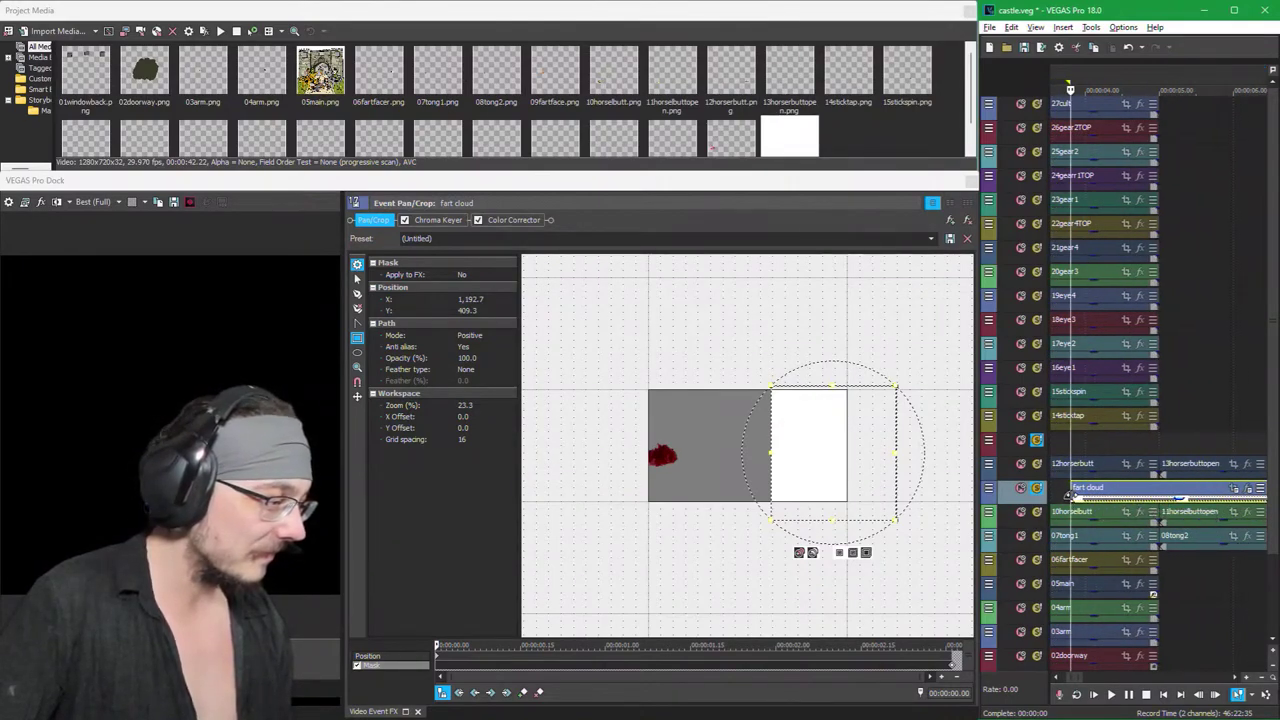
pyautogui.moveTo(1070, 494); pyautogui.dragTo(1160, 491)
pyautogui.scroll(-2, 1100, 491)
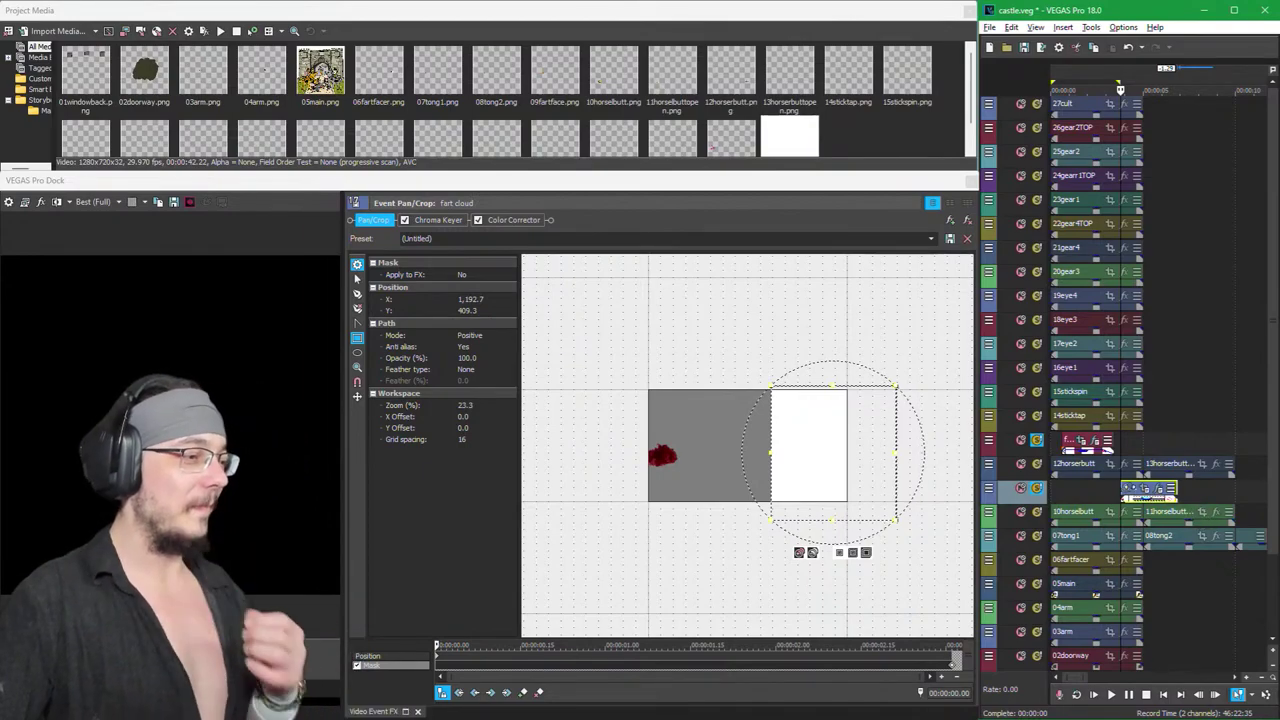
pyautogui.click(1090, 510)
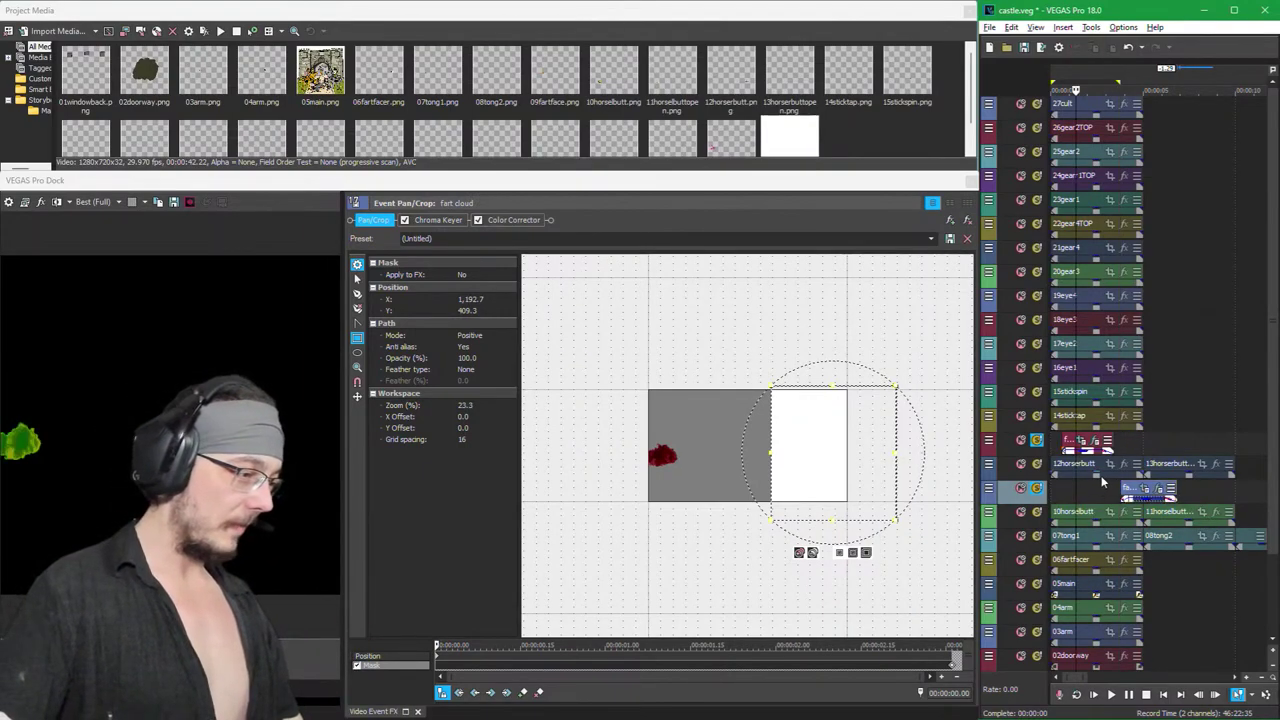
pyautogui.hotkey('shift', 'b')
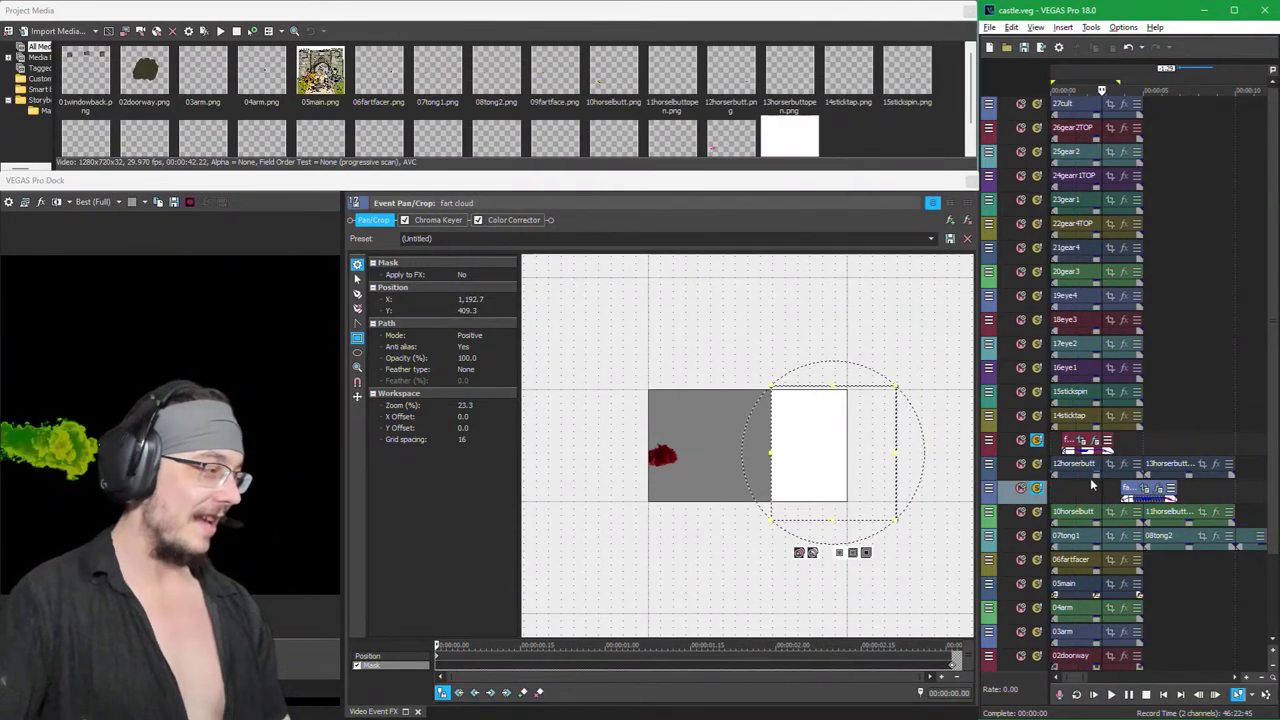
# Step: Play back both fart cloud clips and extend the end of the lower clip slightly
pyautogui.press('space')
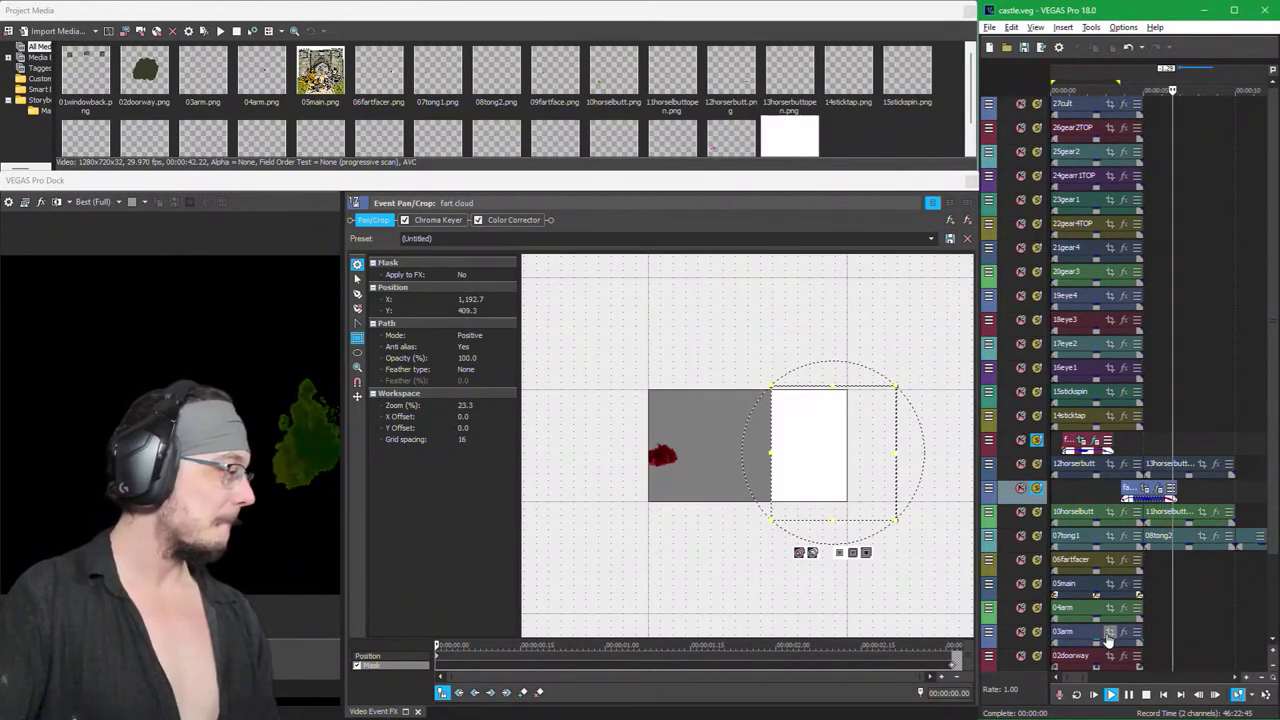
pyautogui.click(1165, 695)
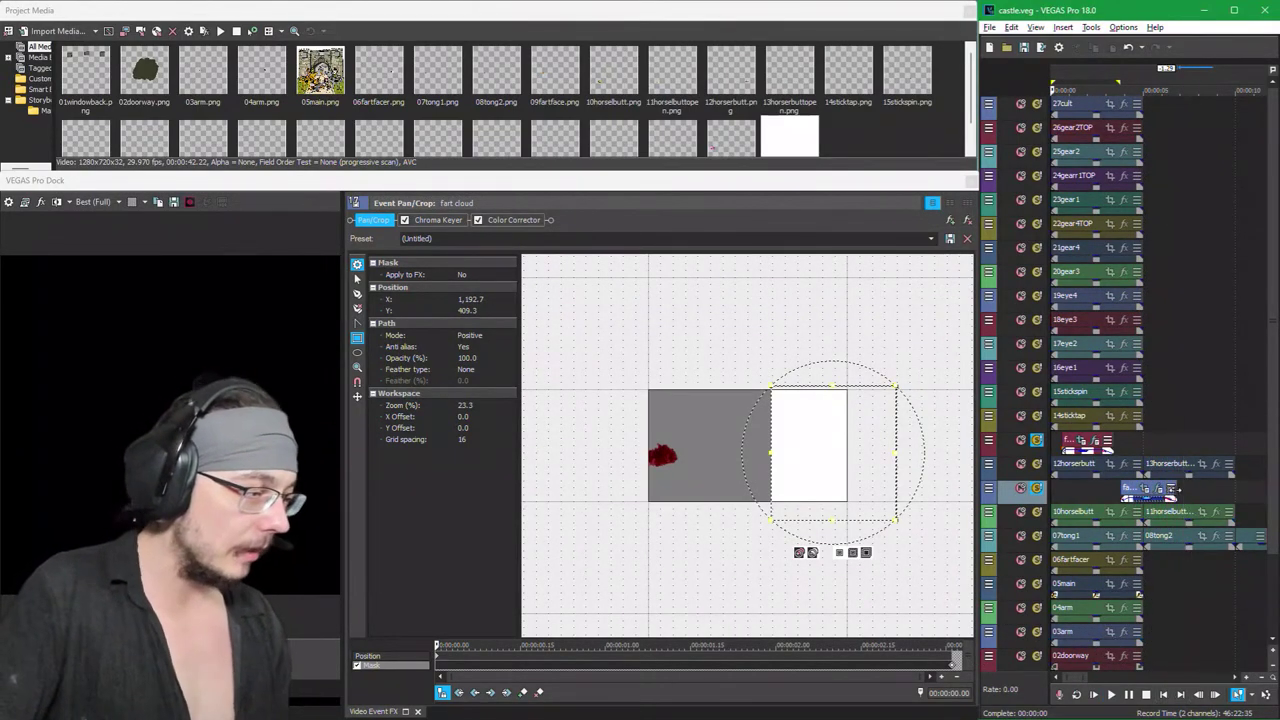
pyautogui.moveTo(1176, 488); pyautogui.dragTo(1182, 488)
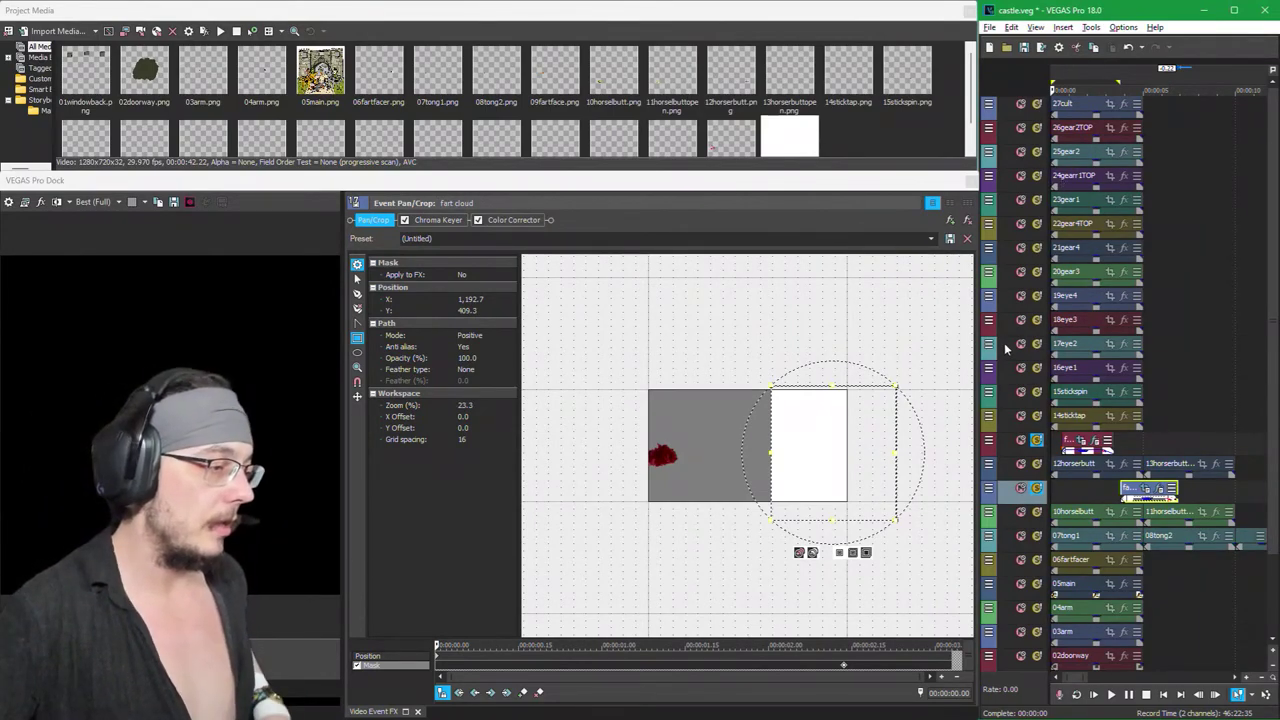
# Step: Shift both fart cloud clips later on the timeline, starting the lower clip just before the 13horserbuttopen clip begins
pyautogui.click(1070, 446)
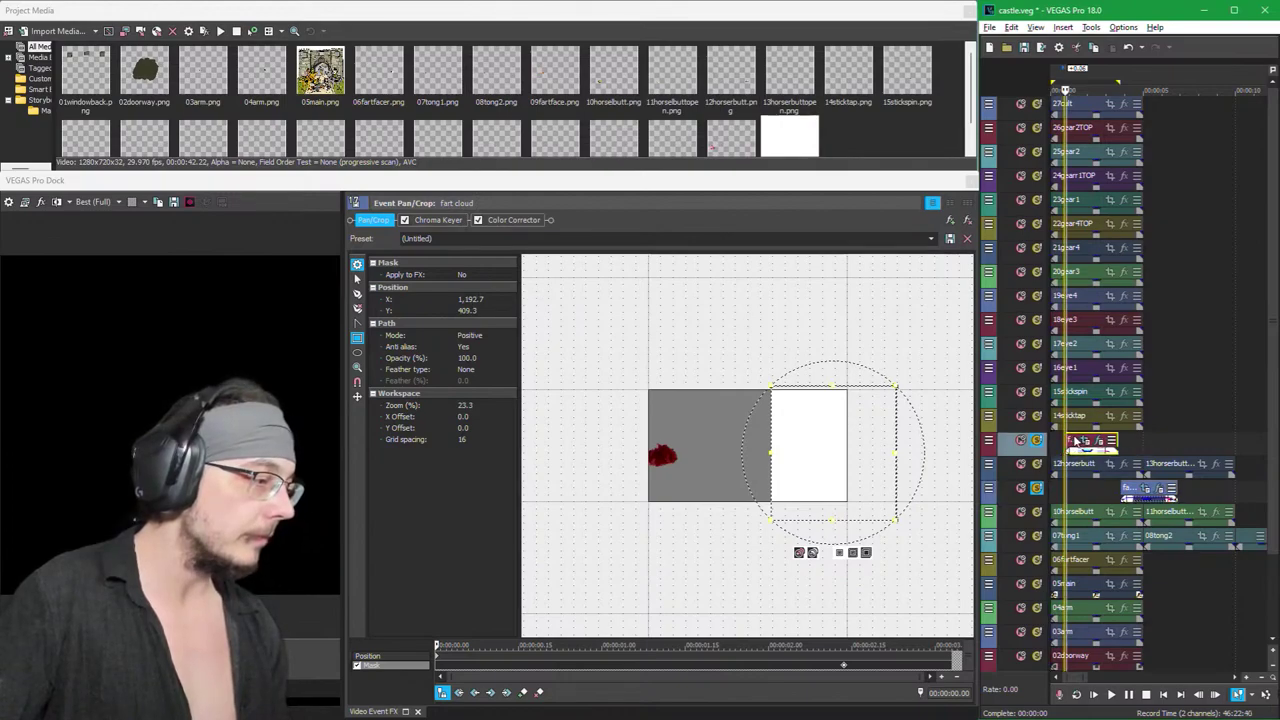
pyautogui.moveTo(1144, 500); pyautogui.dragTo(1152, 490)
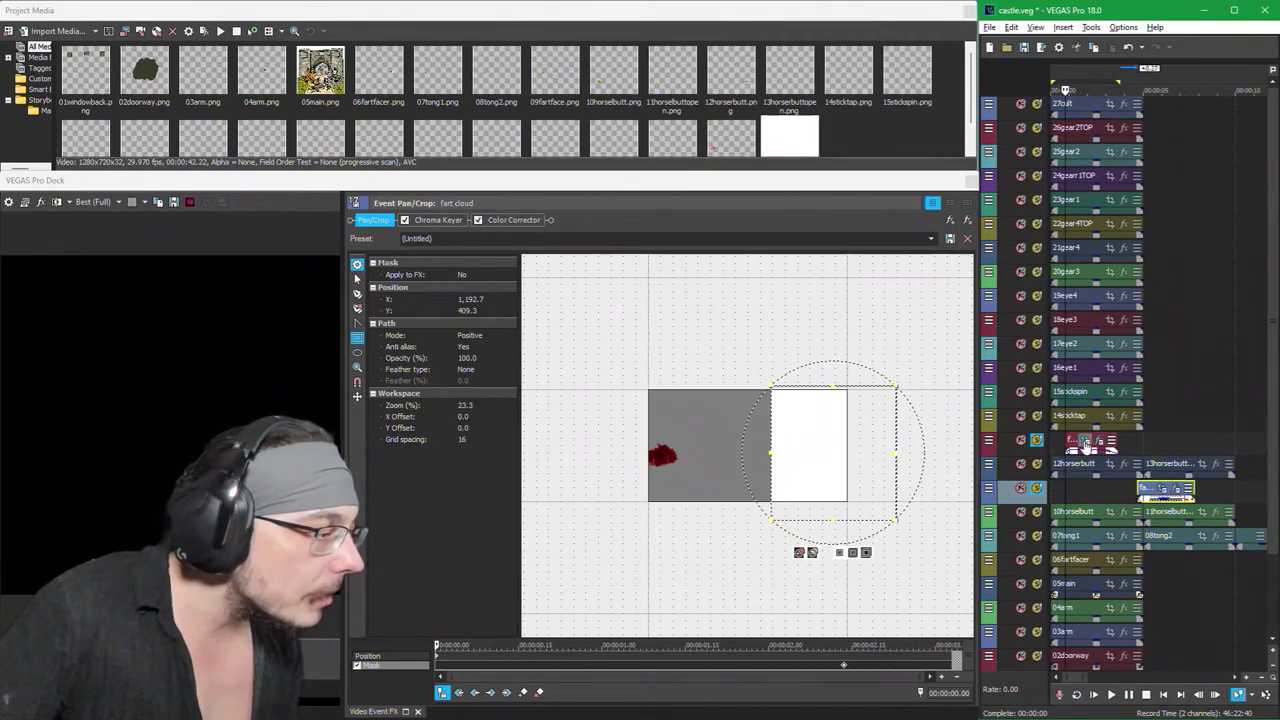
pyautogui.click(1080, 440)
pyautogui.moveTo(1080, 440); pyautogui.dragTo(1087, 441)
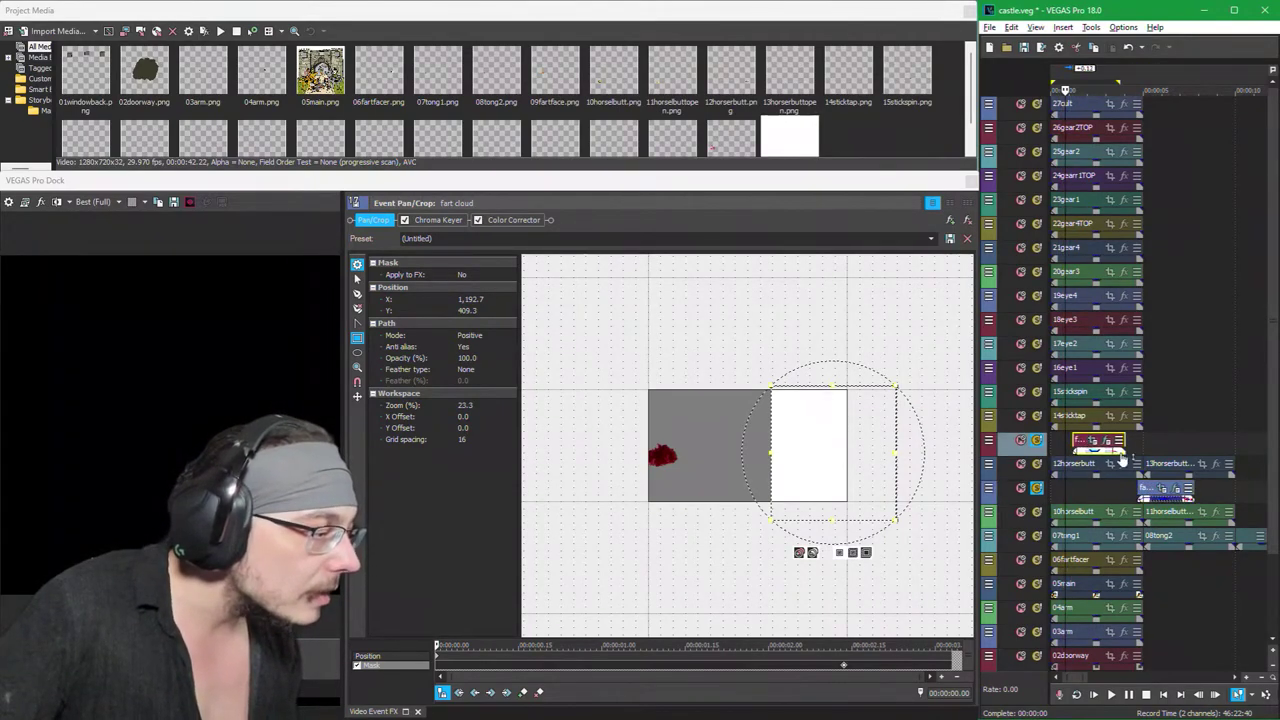
pyautogui.moveTo(1148, 488); pyautogui.dragTo(1144, 488)
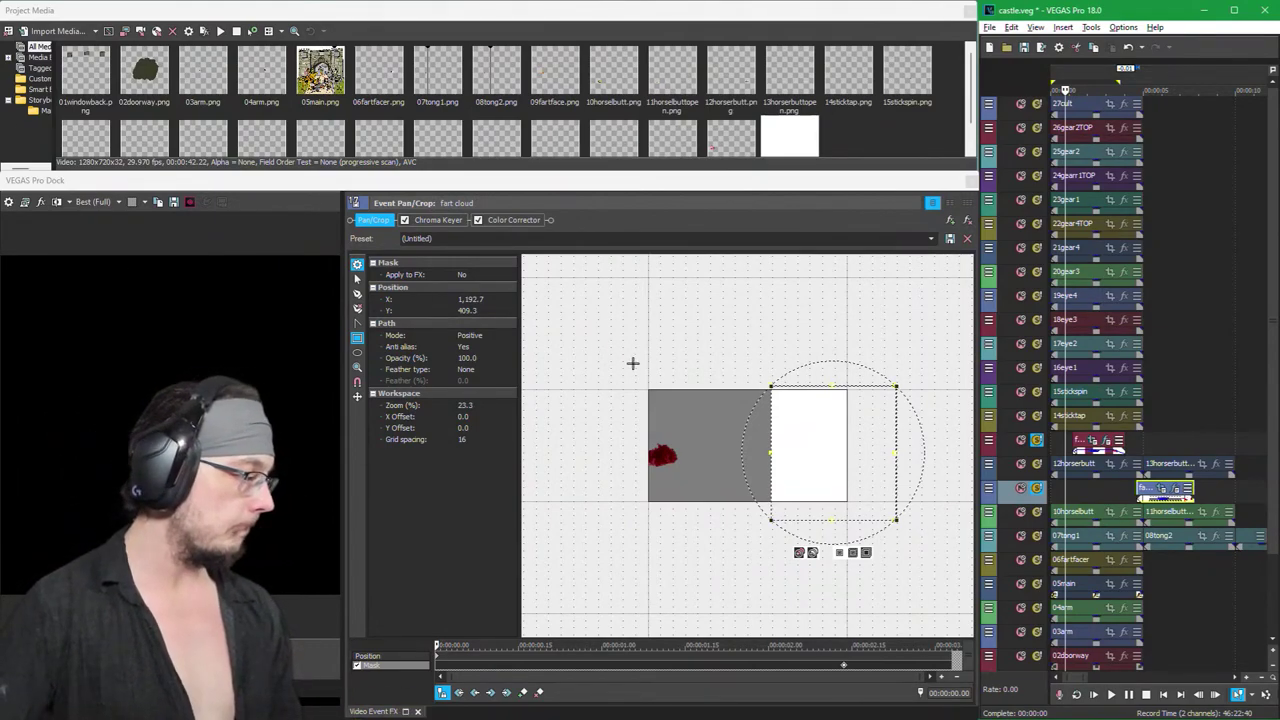
# Step: Place the playhead within the upper fart cloud clip and turn off solo on both fart cloud tracks
pyautogui.scroll(3, 675, 426)
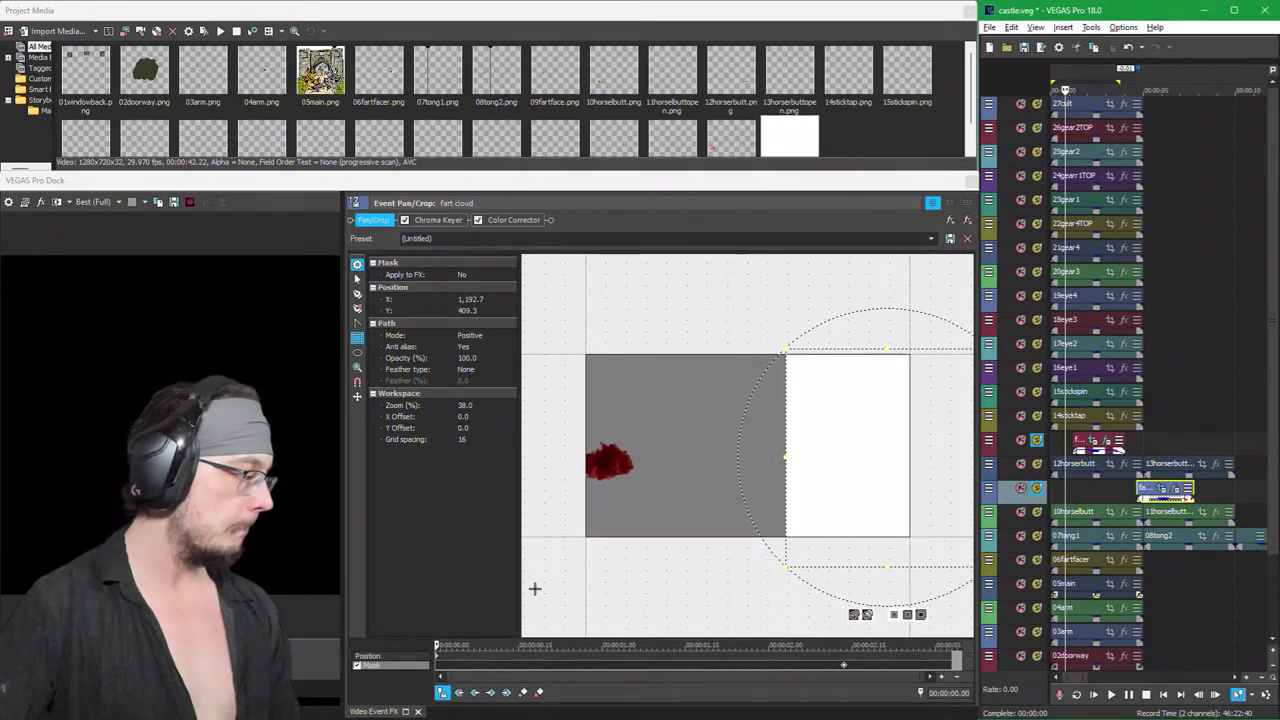
pyautogui.click(1085, 478)
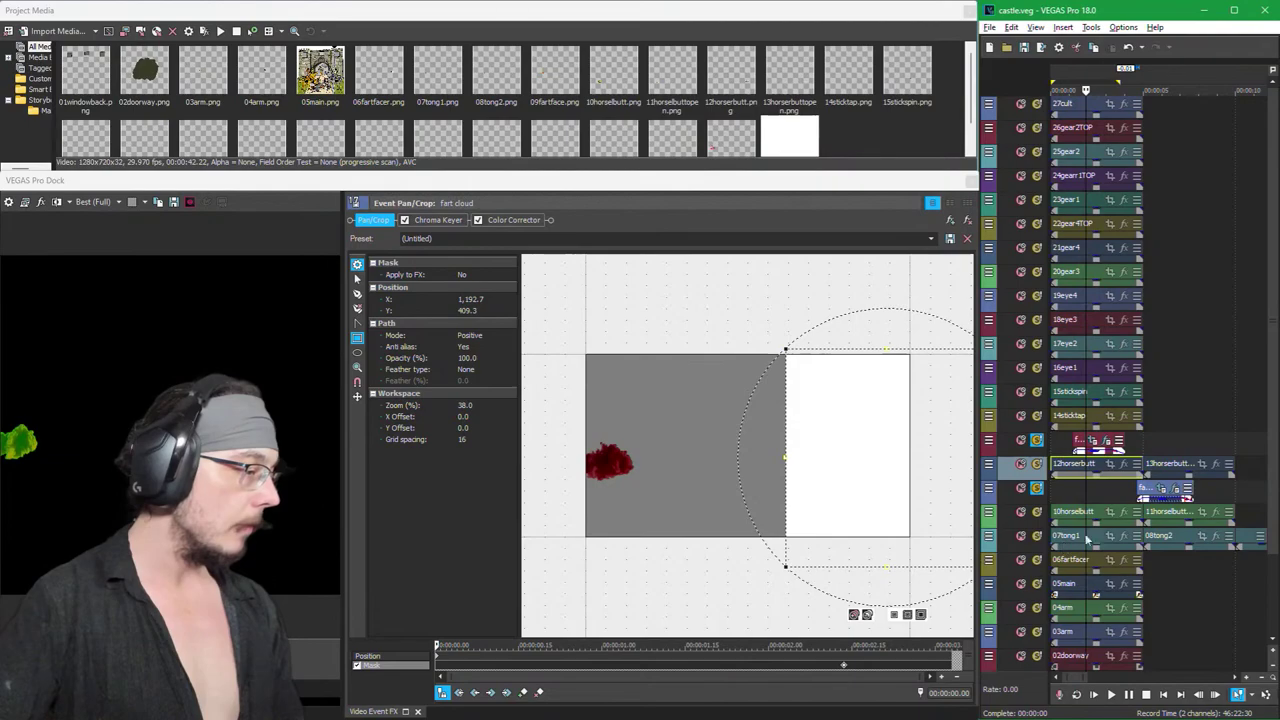
pyautogui.click(1036, 441)
pyautogui.click(1037, 488)
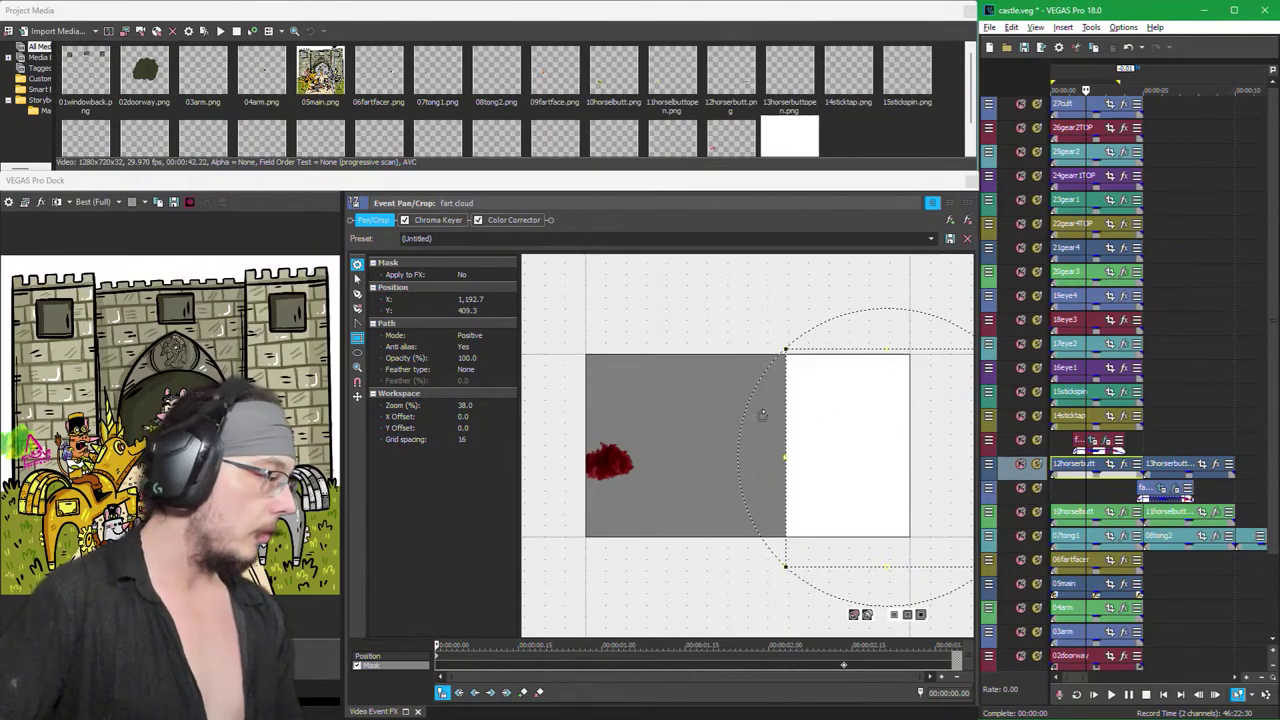
# Step: Open the upper fart cloud clip's pan/crop settings and move its position keyframe to 00:00:00.22
pyautogui.click(439, 660)
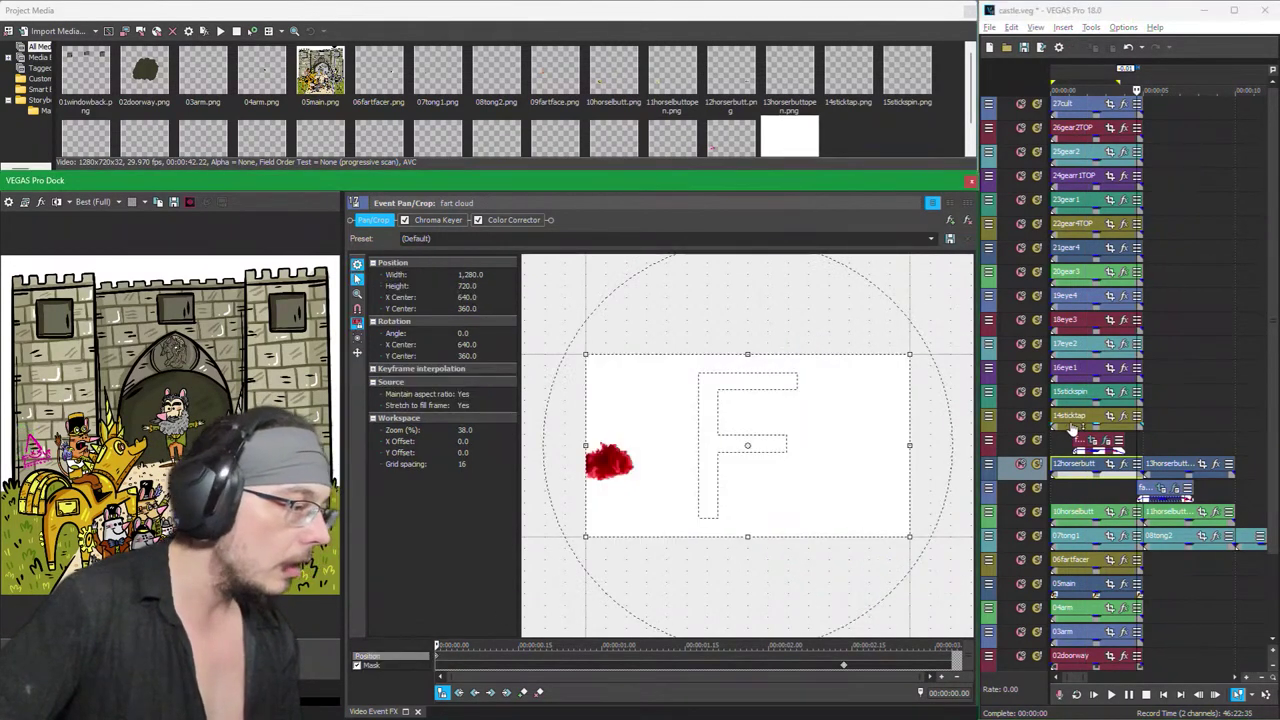
pyautogui.click(1097, 447)
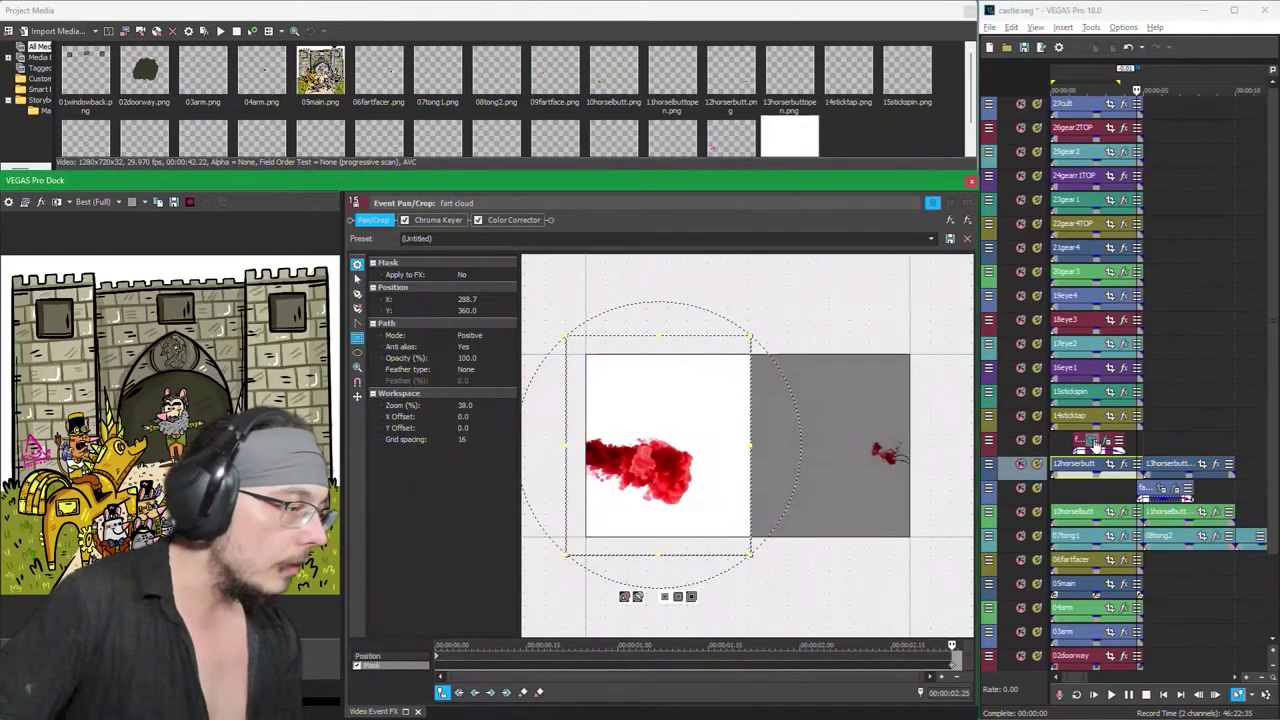
pyautogui.click(438, 658)
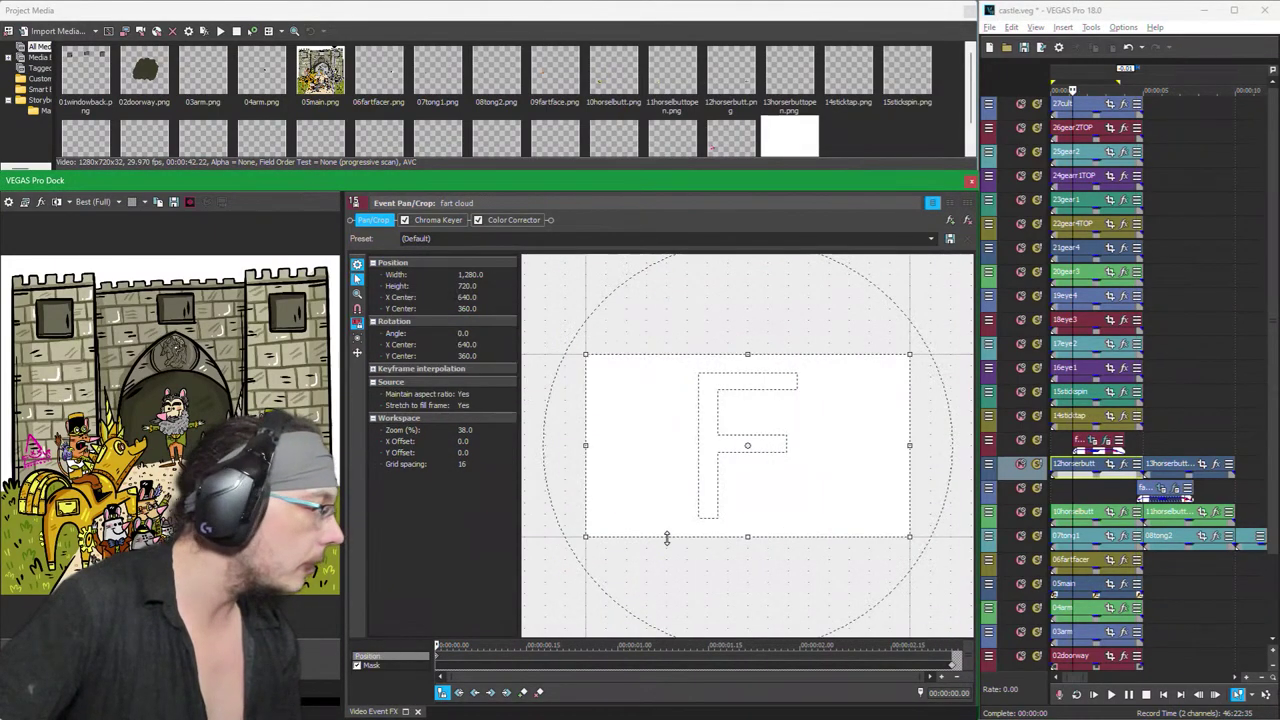
pyautogui.click(453, 658)
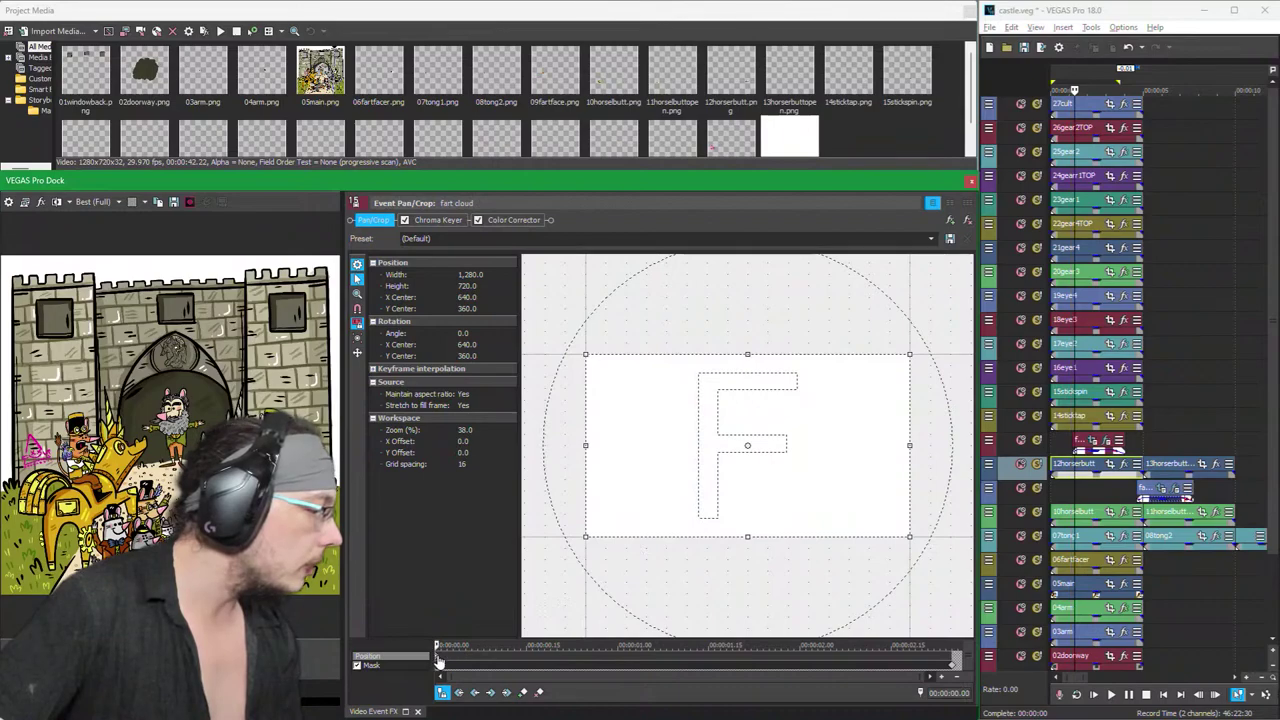
pyautogui.click(540, 658)
pyautogui.click(571, 660)
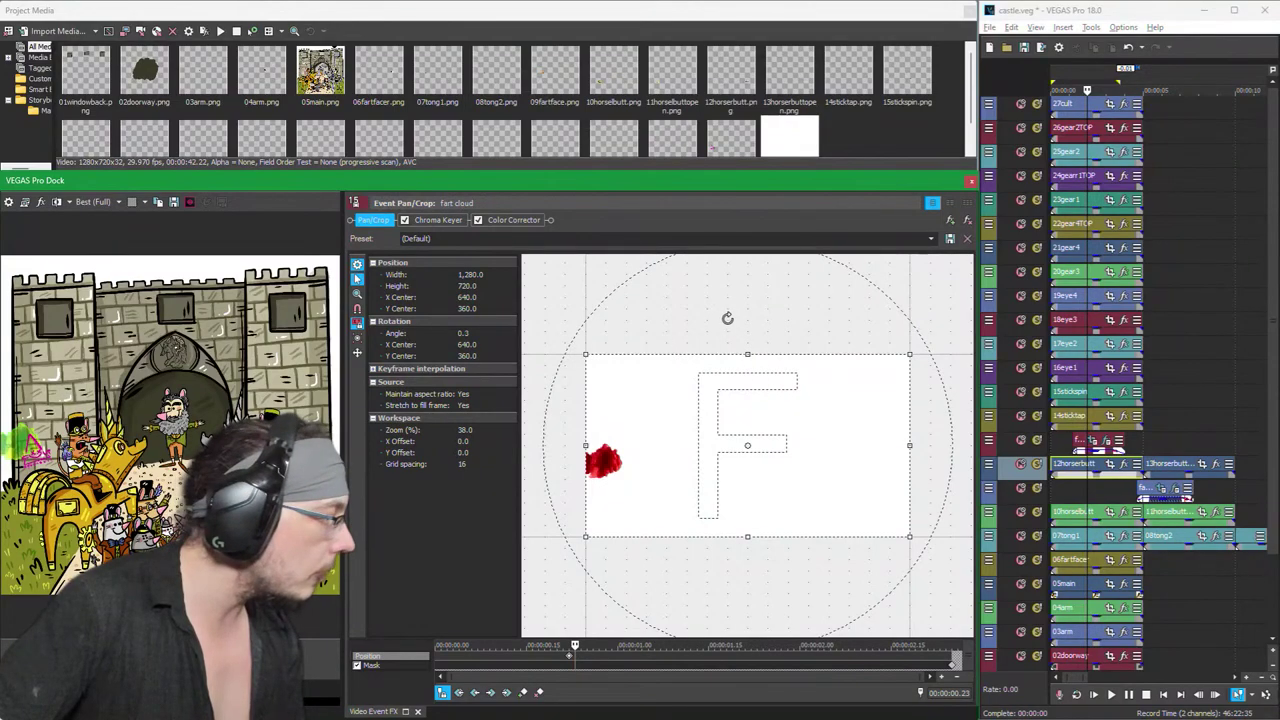
# Step: Undo a trial rotation, move the upper cloud's rotation centre to about X 8.7, Y 425.8, and remove the position keyframe at 00:00:00.22
pyautogui.moveTo(727, 318); pyautogui.dragTo(697, 354)
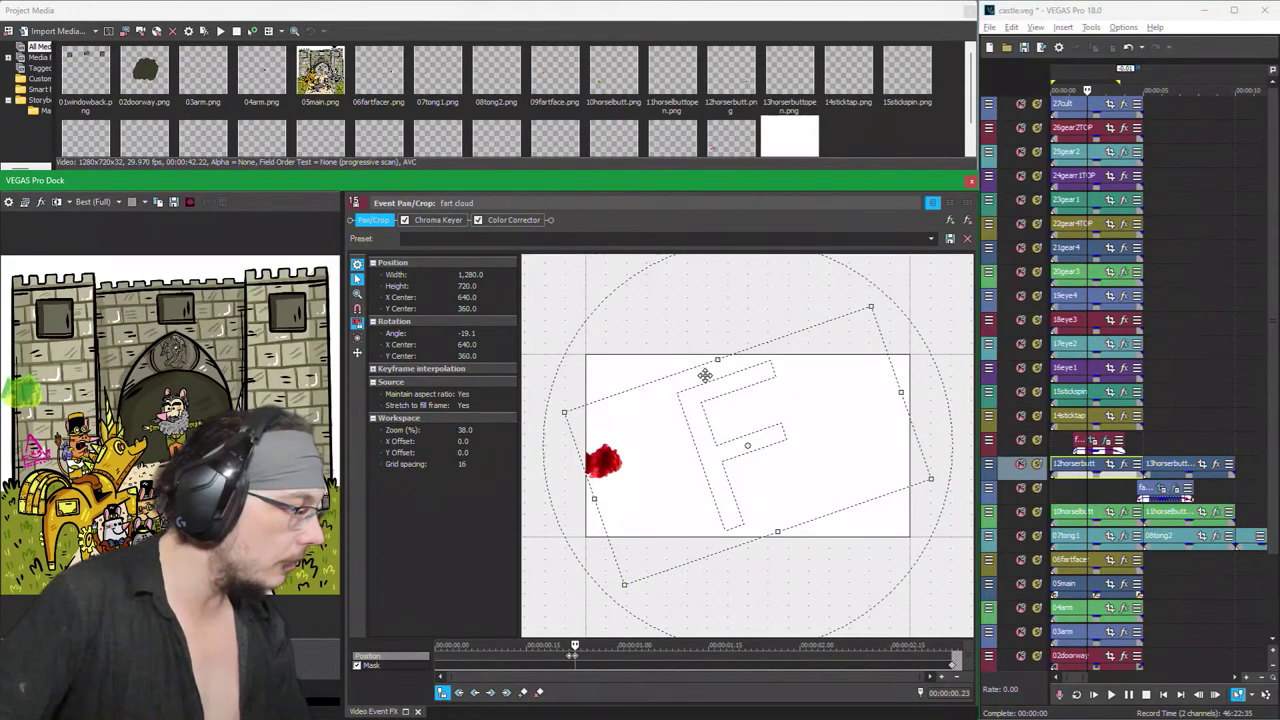
pyautogui.hotkey('ctrl', 'z')
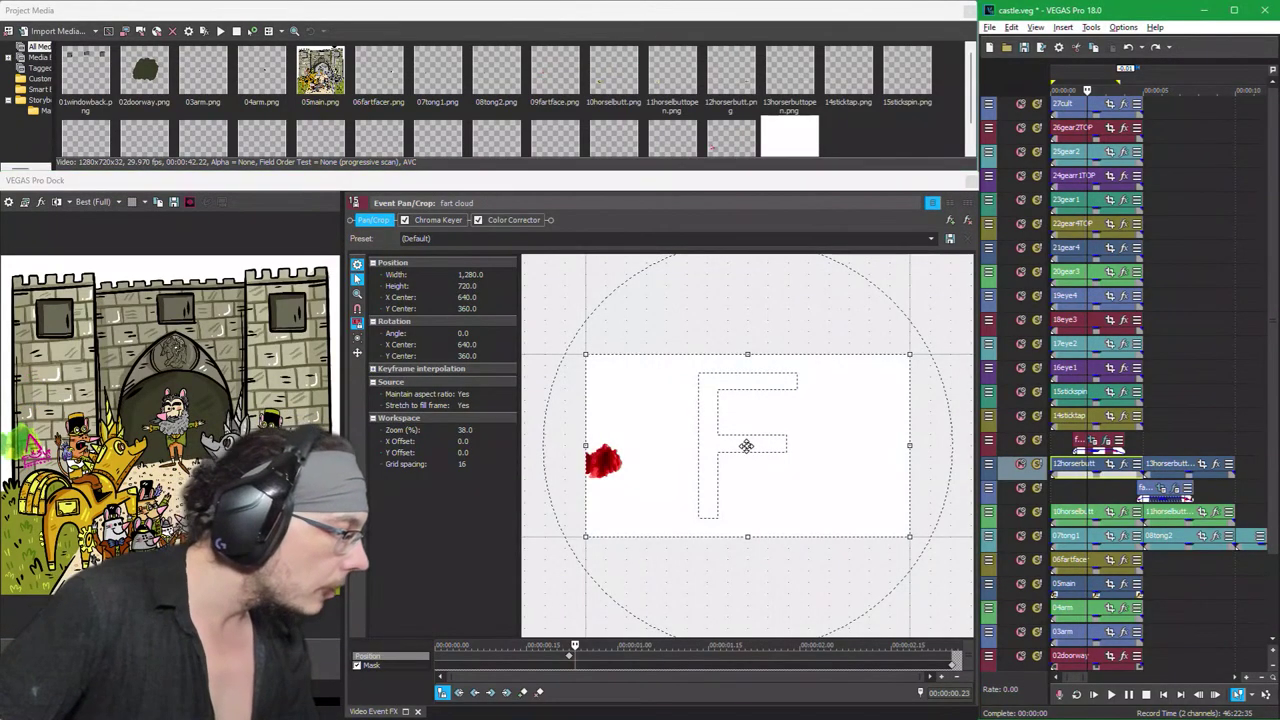
pyautogui.moveTo(747, 446); pyautogui.dragTo(585, 462)
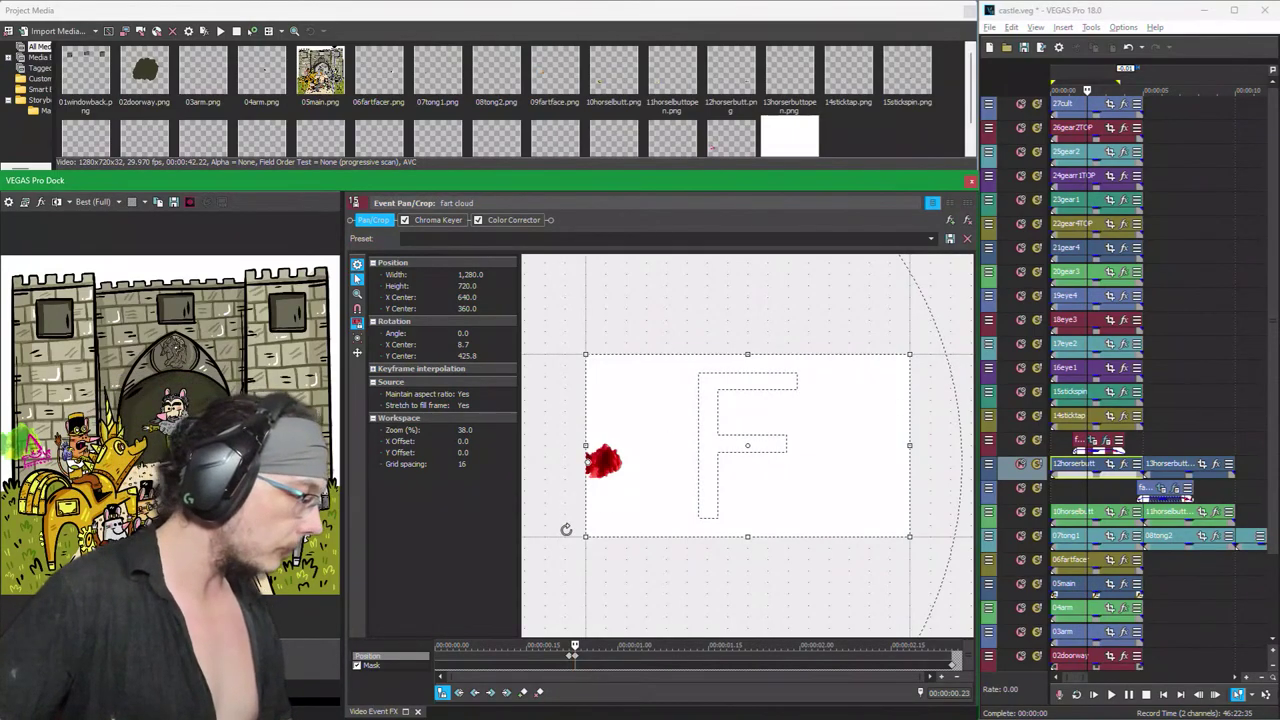
pyautogui.click(569, 655)
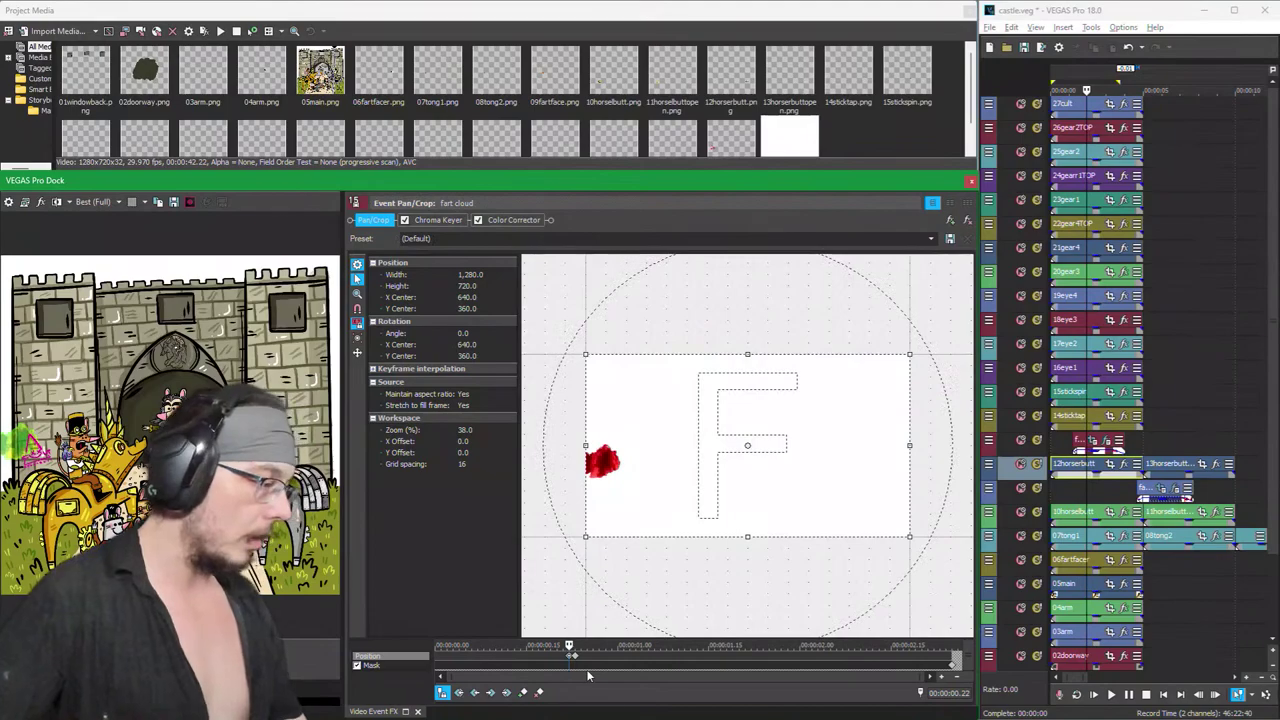
pyautogui.click(576, 659)
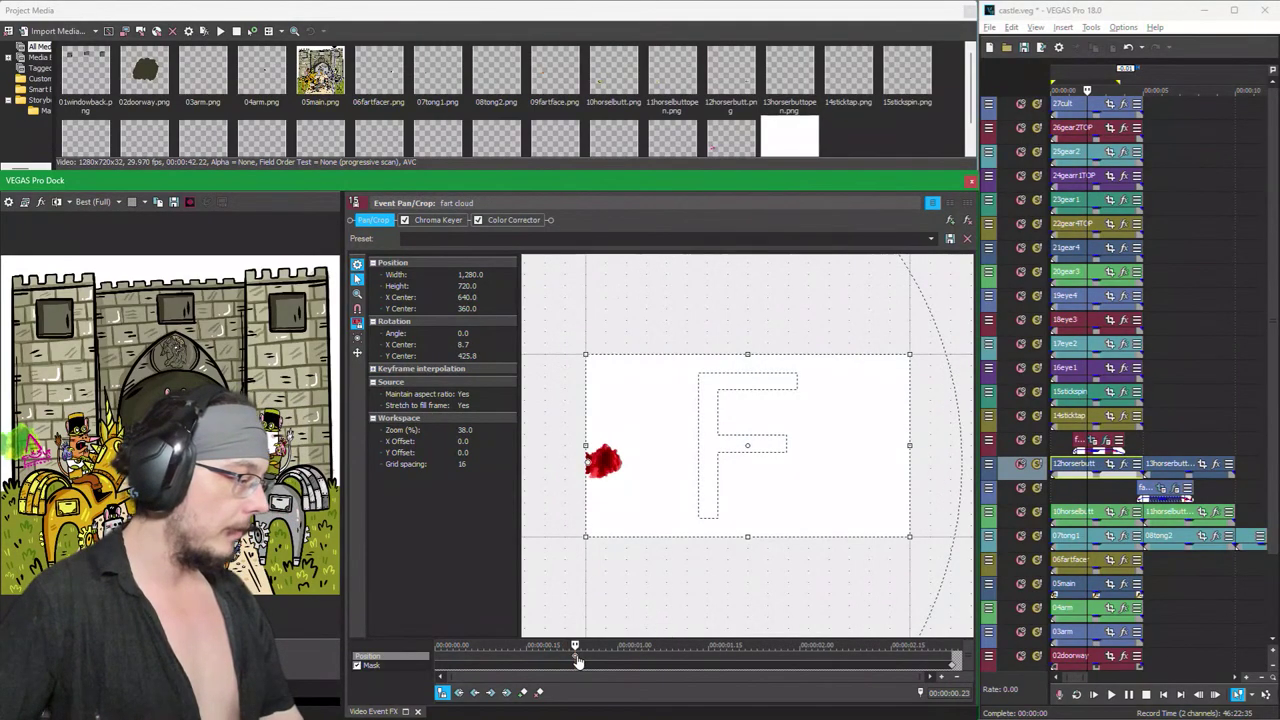
# Step: Rotate the upper cloud's frame to about 142°, centre it near X -72.2, Y 566.3, and reset the rotation centre near X 6.1, Y 441.5
pyautogui.moveTo(685, 309); pyautogui.dragTo(654, 449)
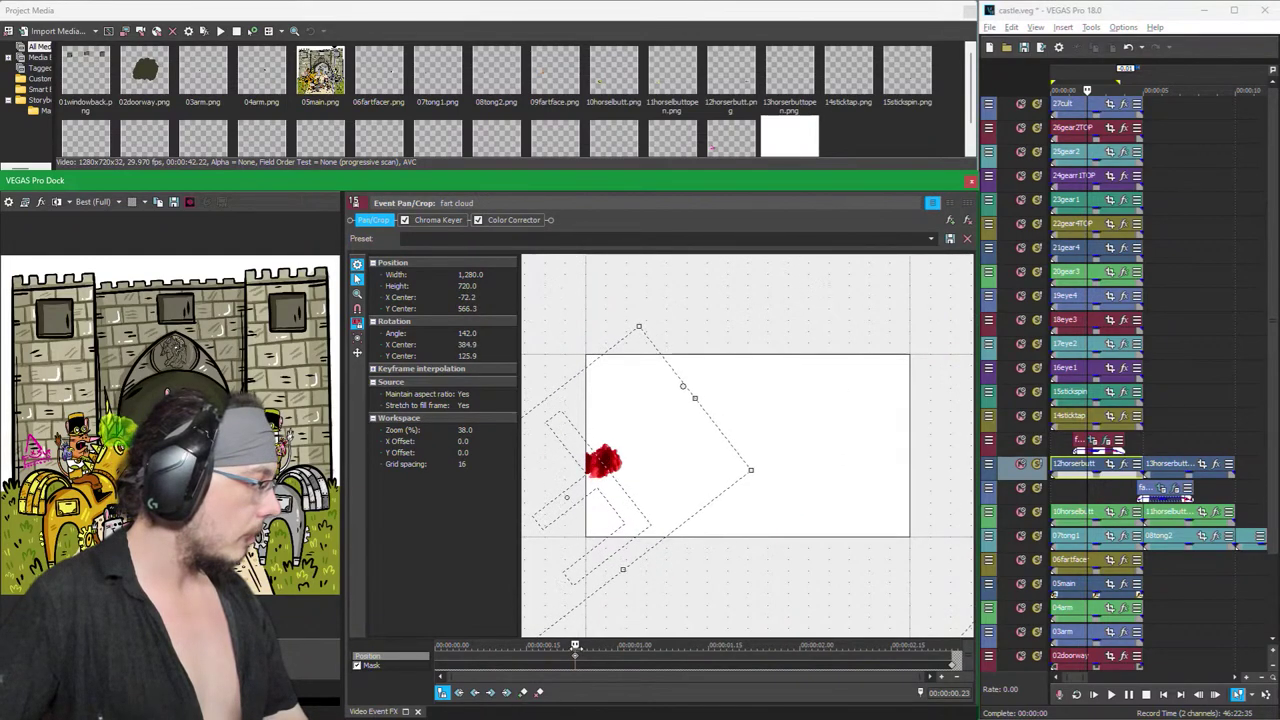
pyautogui.moveTo(576, 648); pyautogui.dragTo(708, 663)
pyautogui.click(577, 656)
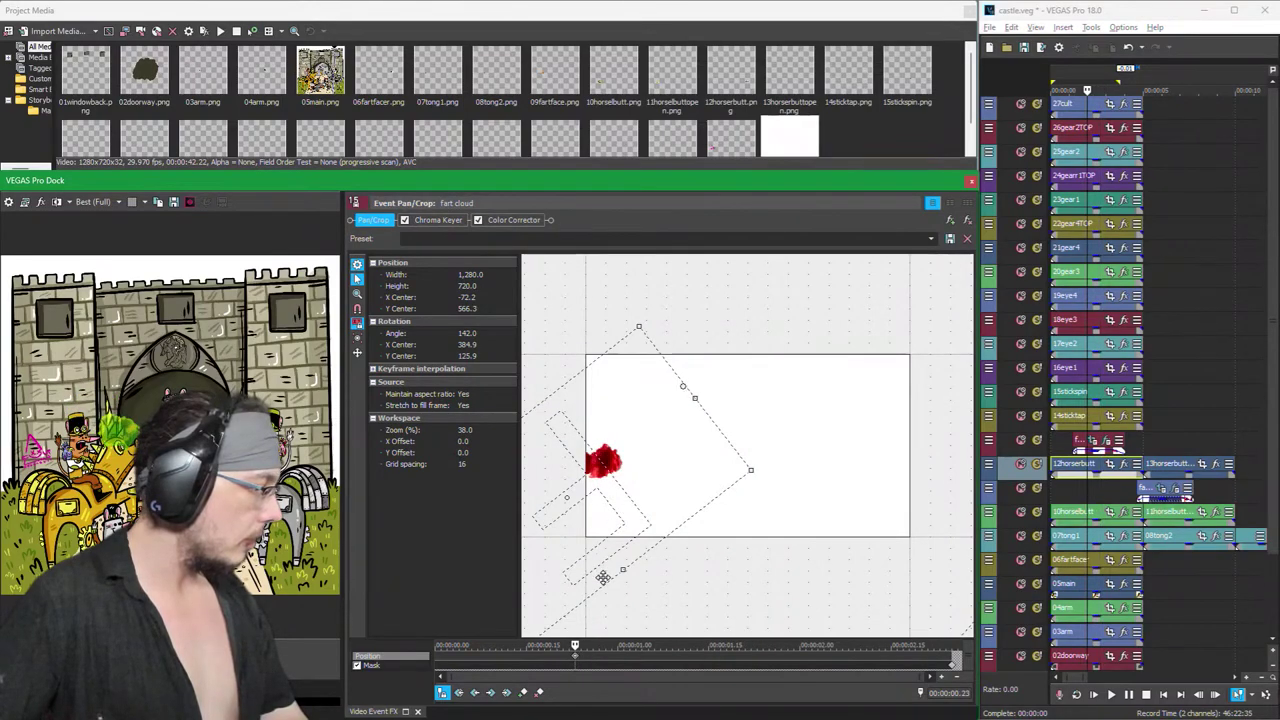
pyautogui.moveTo(686, 377); pyautogui.dragTo(587, 465)
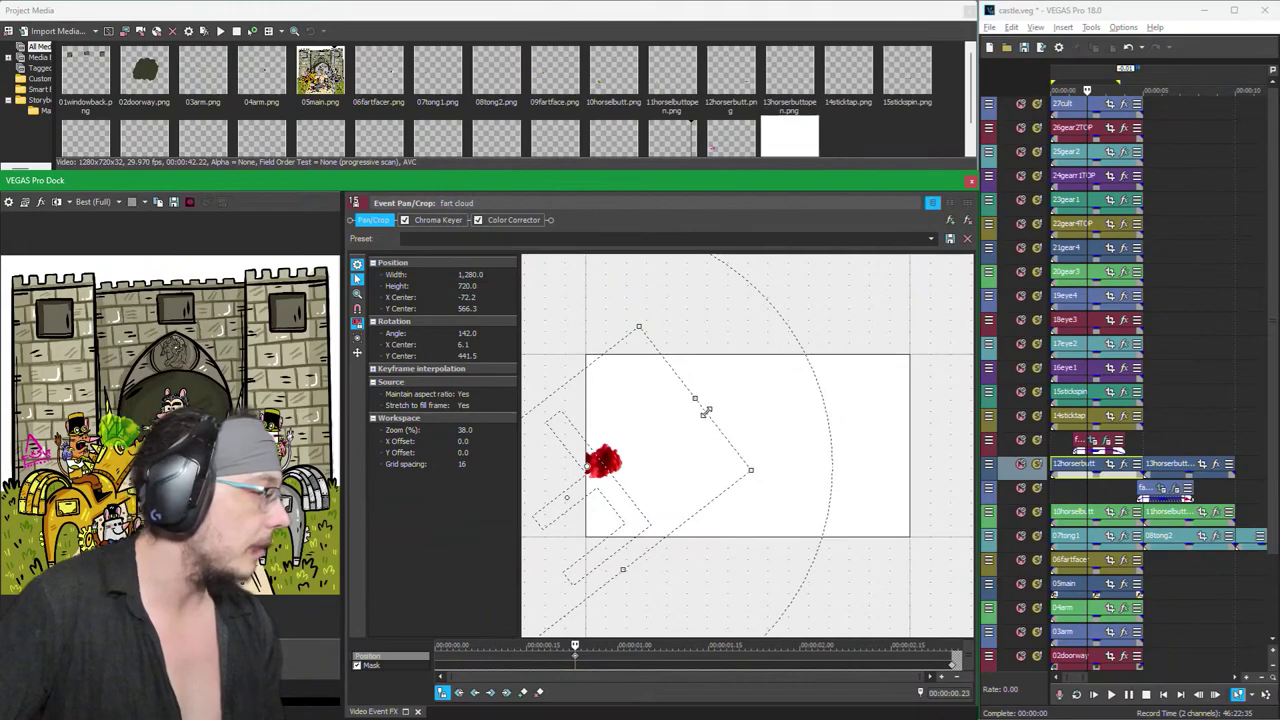
# Step: Rotate the upper cloud's frame to about 164.1°, centre it near X -252.8, Y 851.2 from the clip's start, and play it back
pyautogui.moveTo(699, 332); pyautogui.dragTo(757, 371)
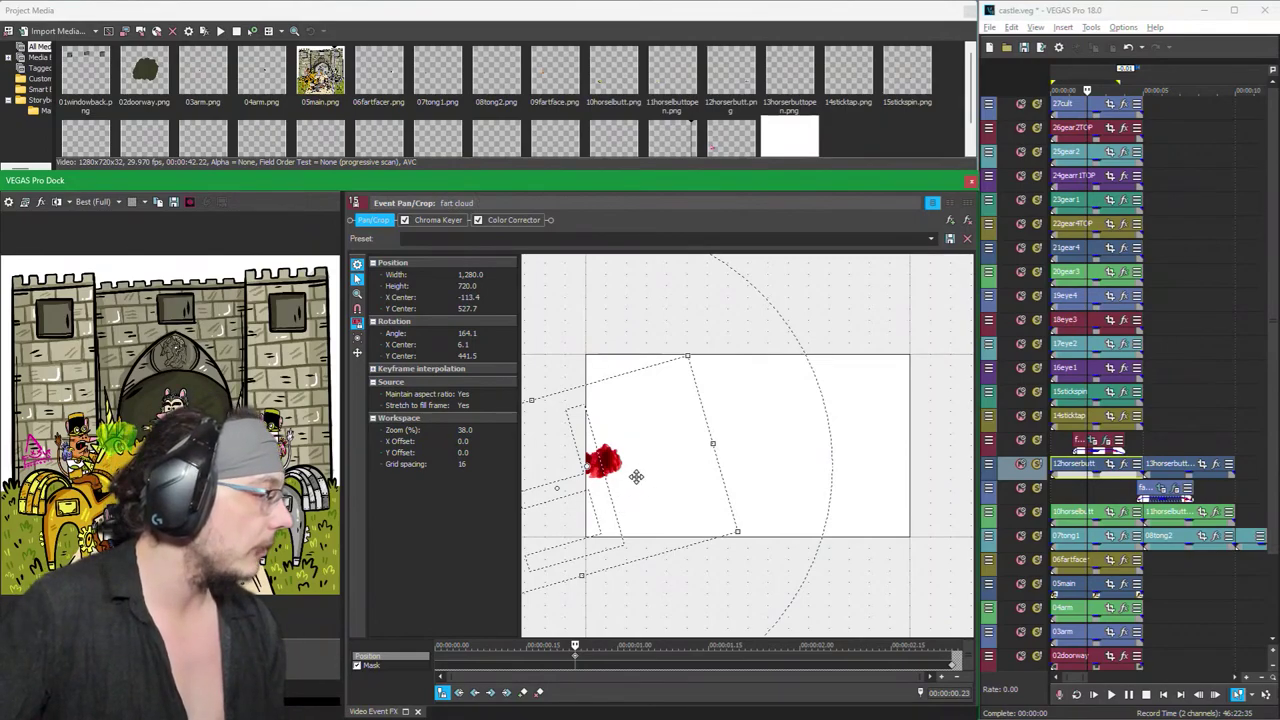
pyautogui.moveTo(634, 467); pyautogui.dragTo(587, 521)
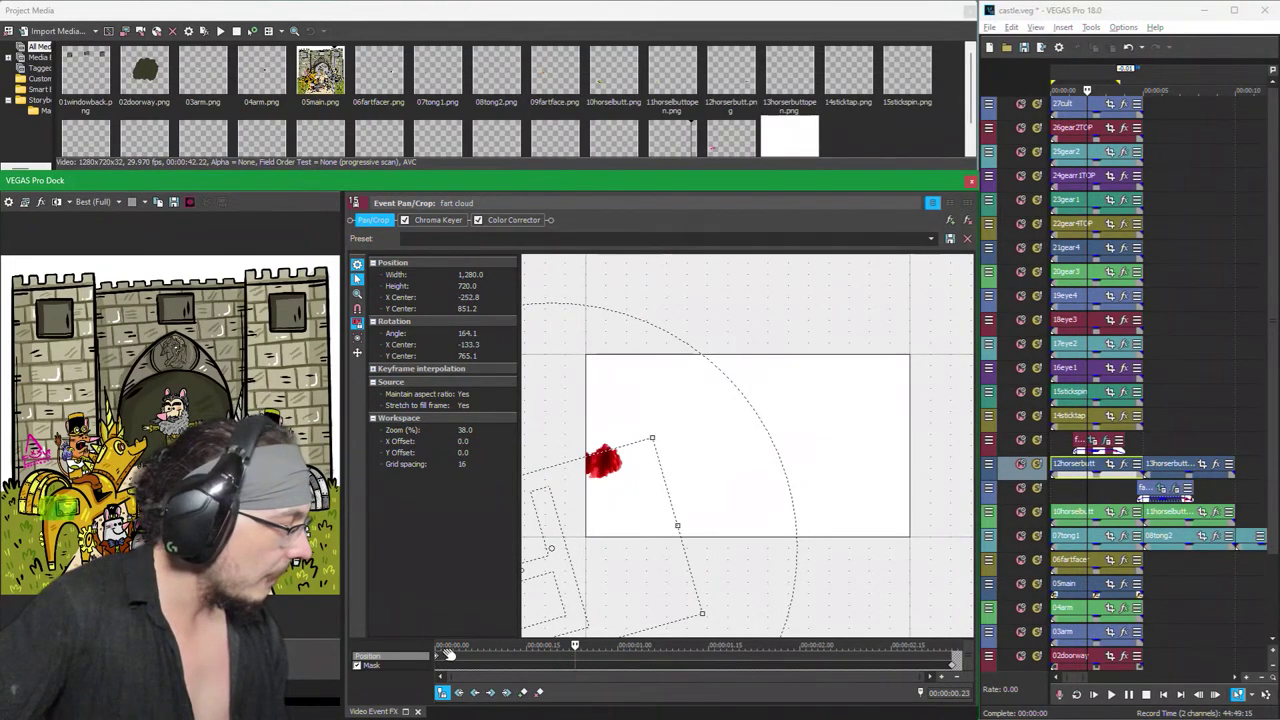
pyautogui.press('space')
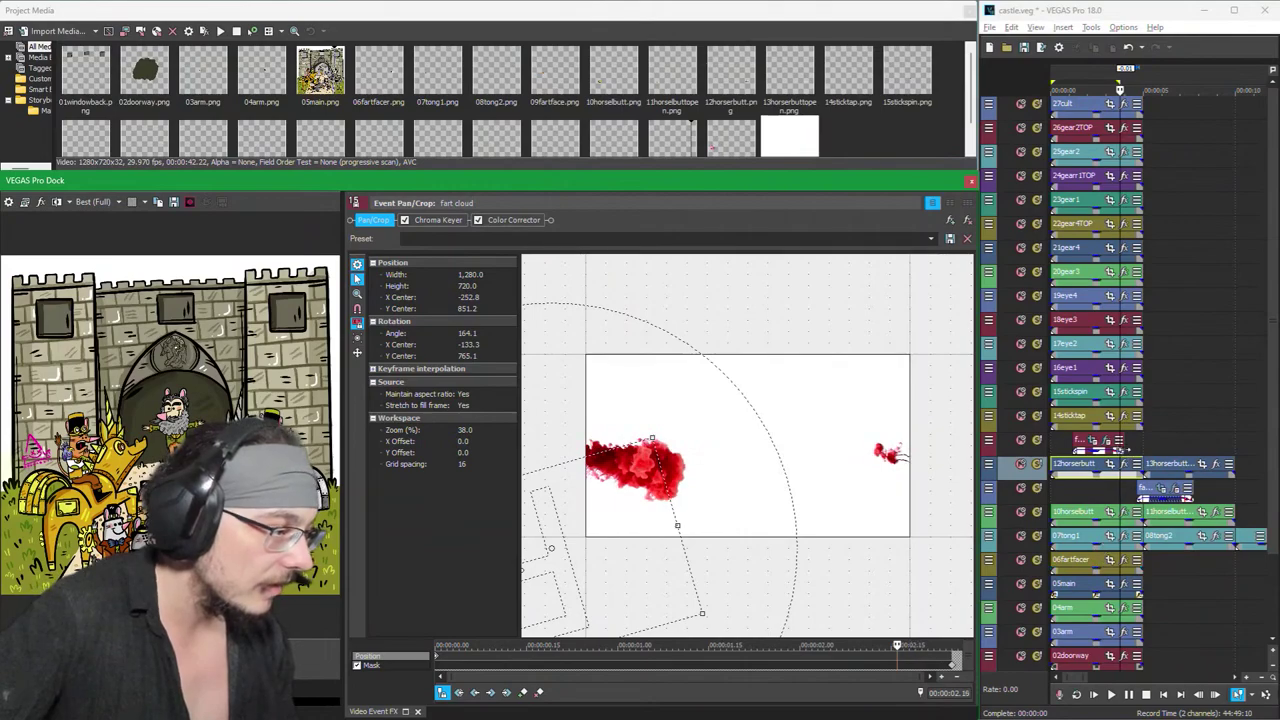
# Step: Lengthen the fade-out at the end of the upper fart cloud clip
pyautogui.scroll(2, 1118, 452)
pyautogui.hscroll(-2, 1135, 455)
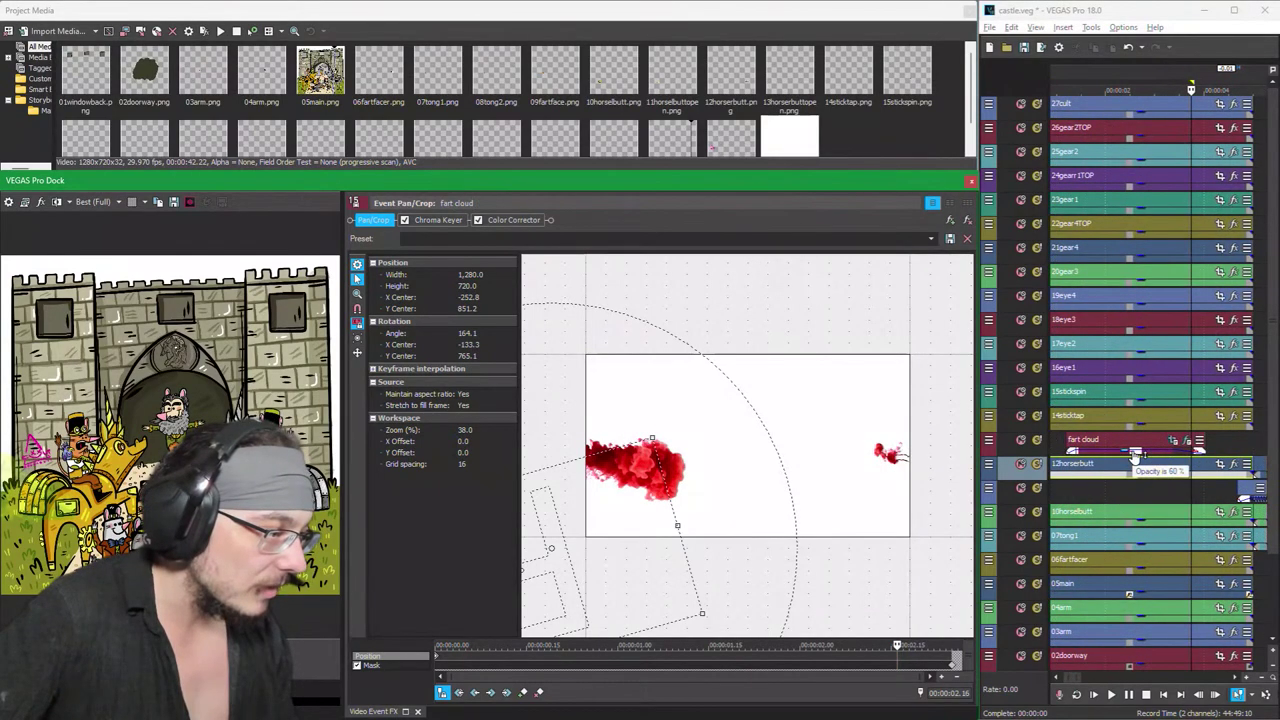
pyautogui.click(1095, 452)
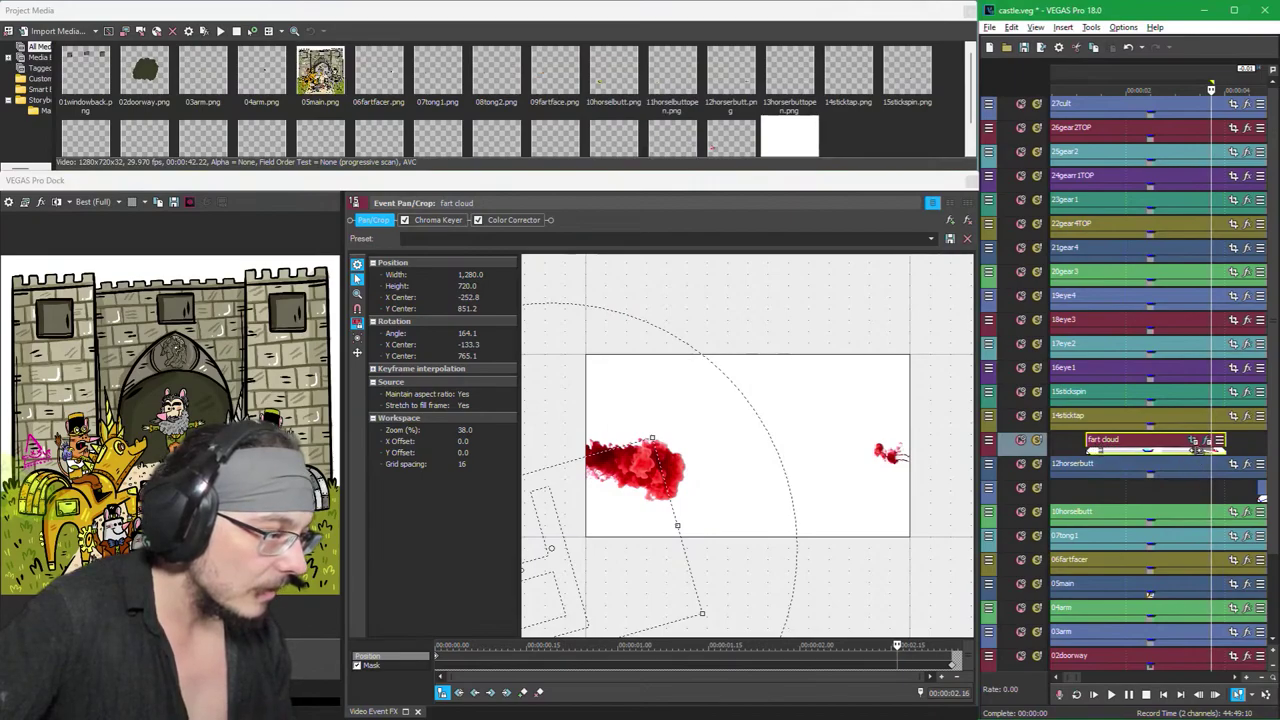
pyautogui.moveTo(1222, 437); pyautogui.dragTo(1192, 450)
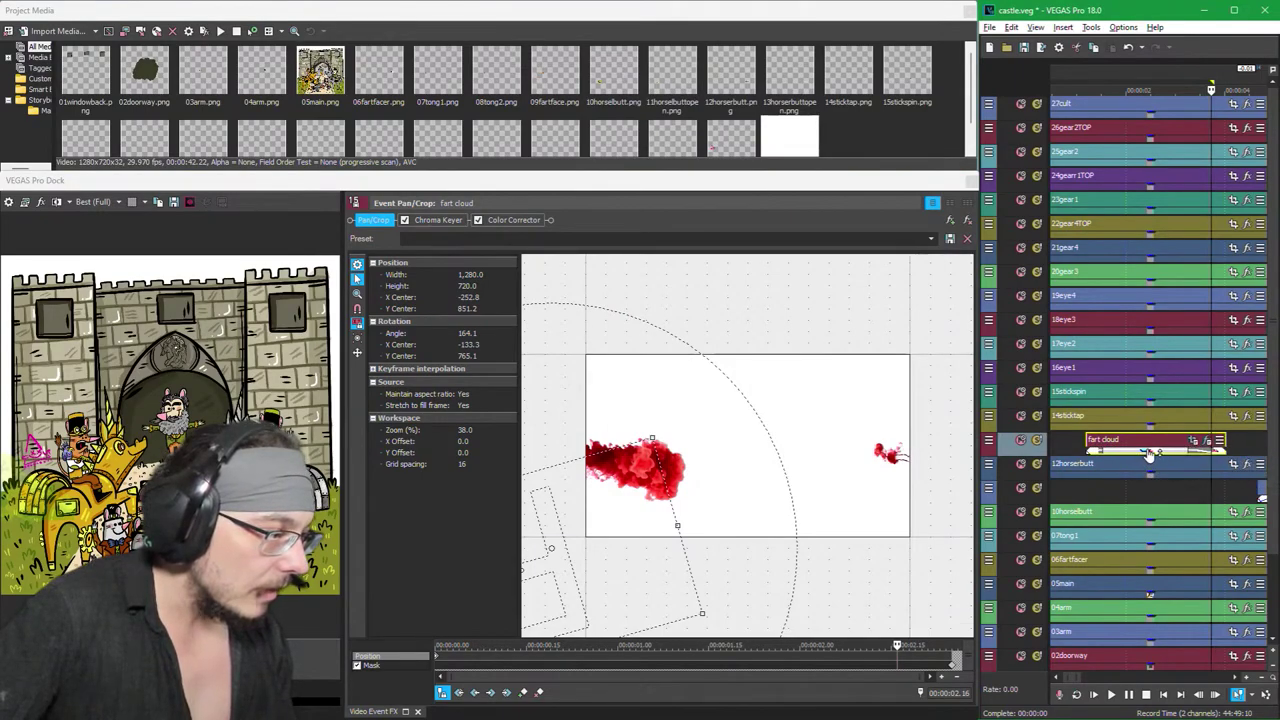
# Step: Lower the upper fart cloud clip's opacity to 50 % and check the cloud against the castle mid-clip
pyautogui.moveTo(1150, 455); pyautogui.dragTo(1155, 456)
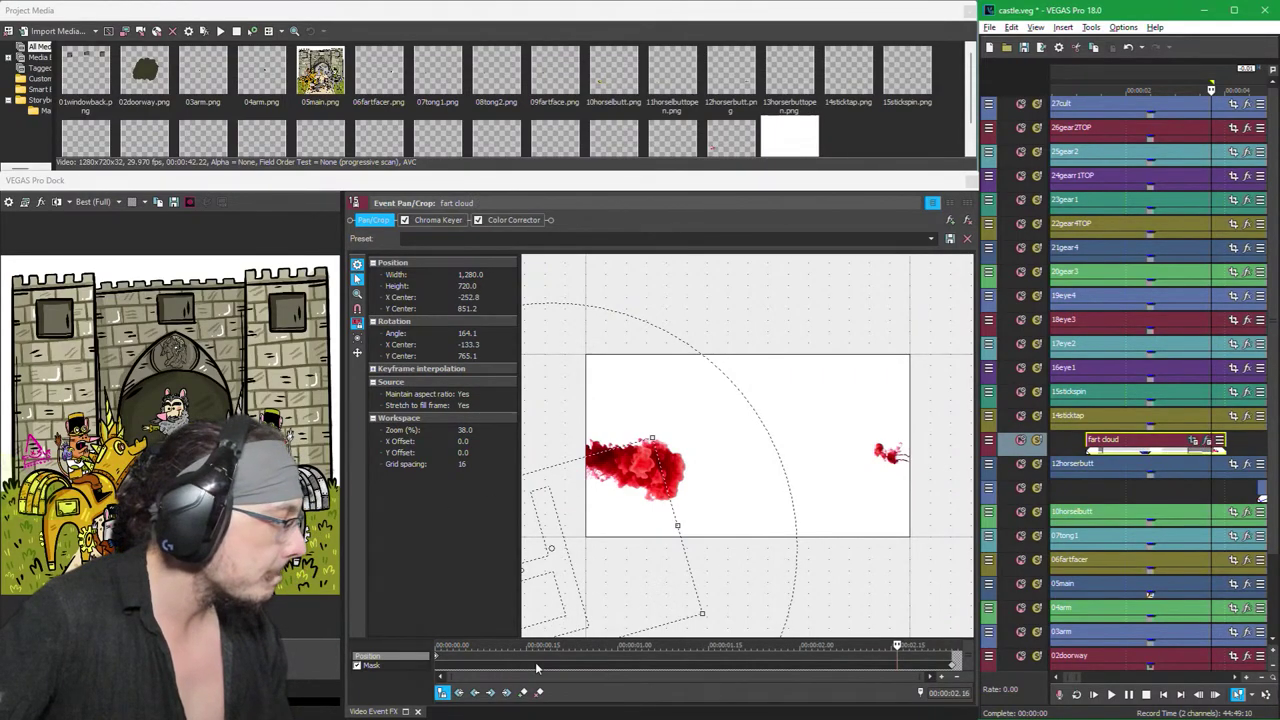
pyautogui.click(607, 667)
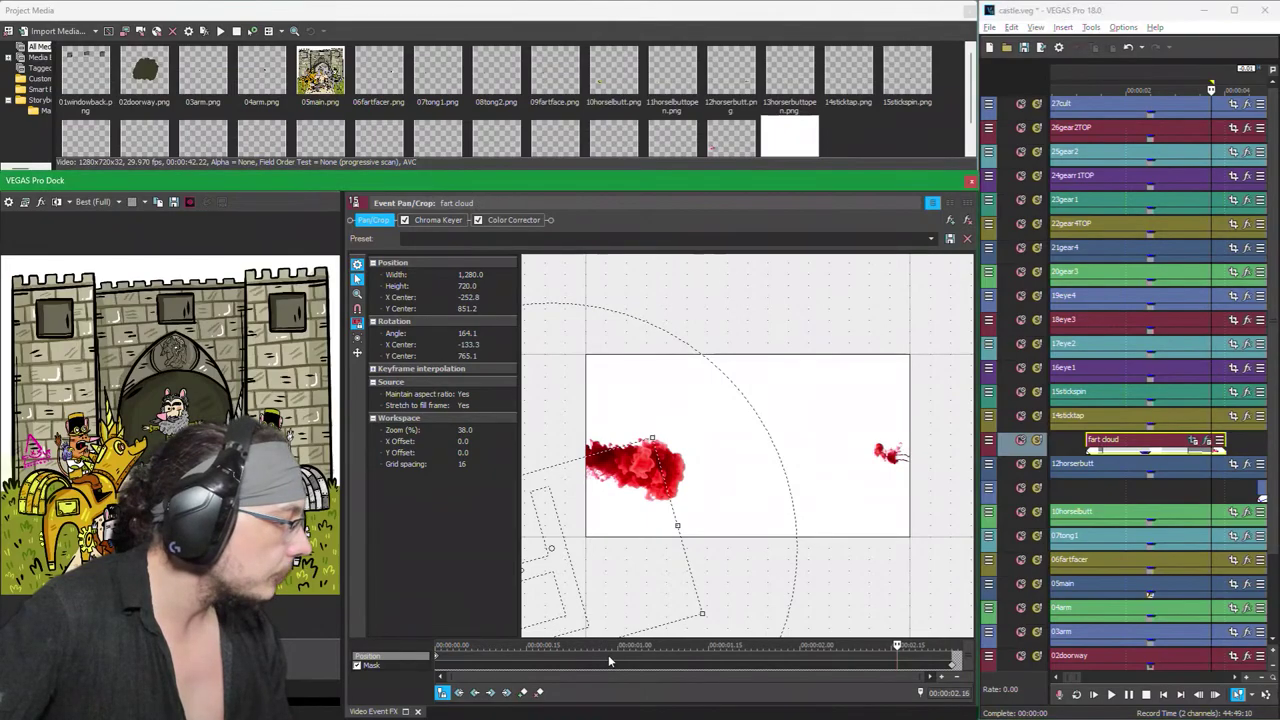
pyautogui.click(608, 668)
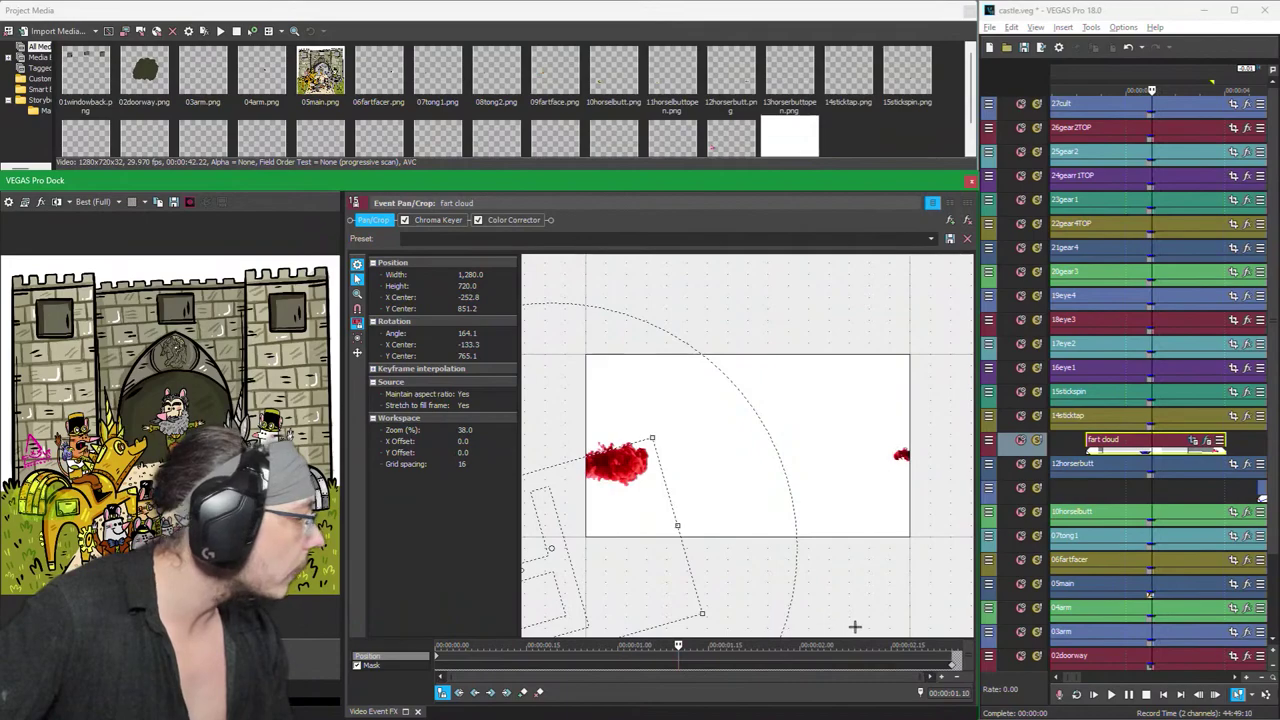
pyautogui.click(1147, 460)
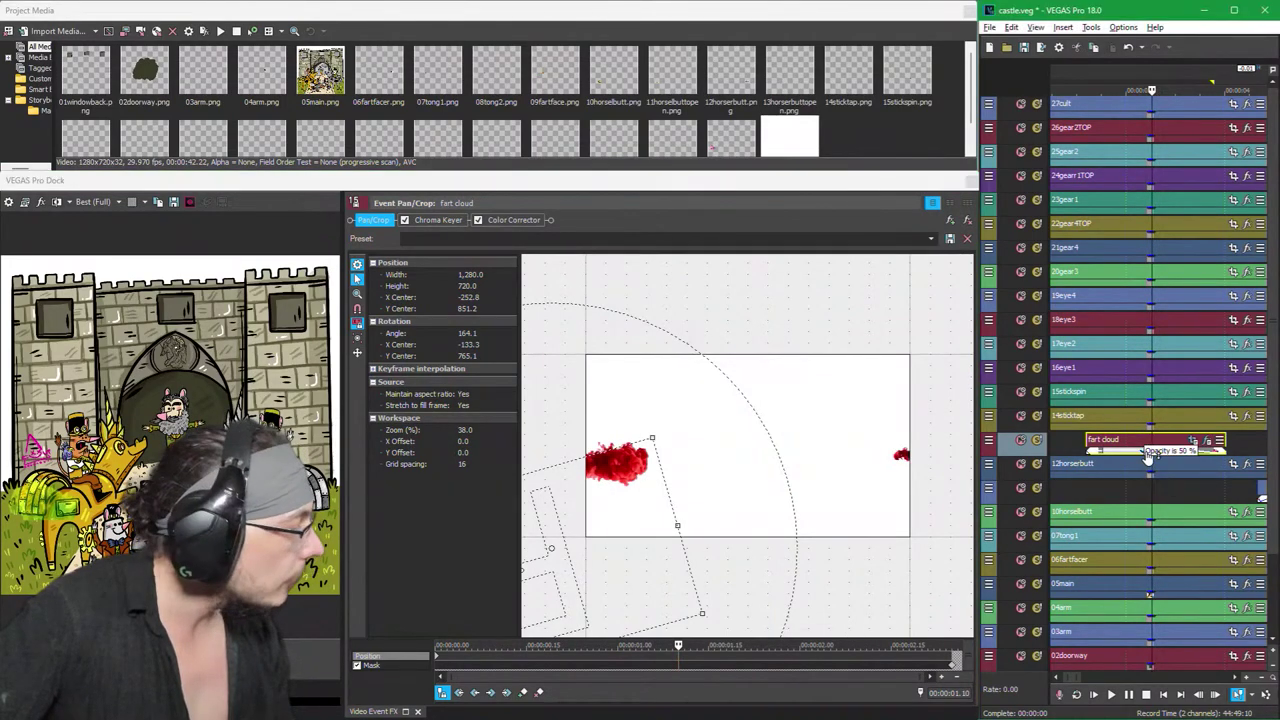
# Step: Give the lower fart cloud clip a short fade-in and lengthen its fade-out to about 22 frames
pyautogui.scroll(-4, 1188, 475)
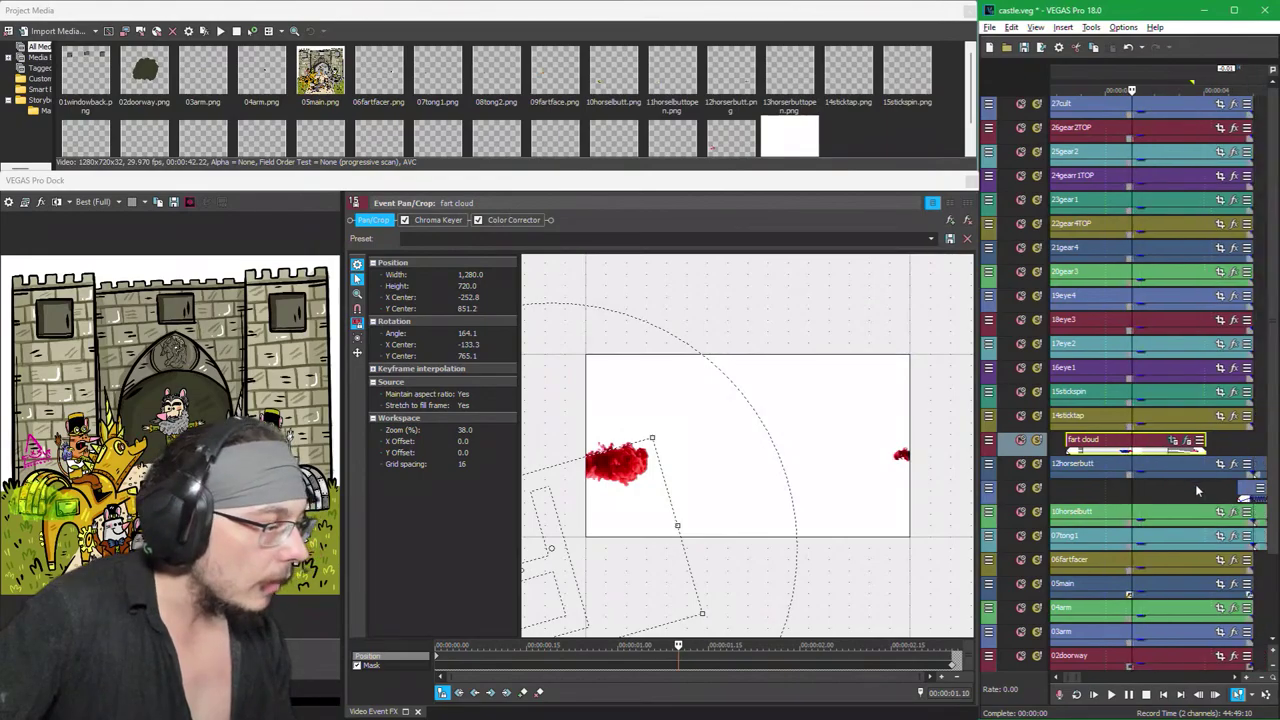
pyautogui.scroll(-2, 1194, 486)
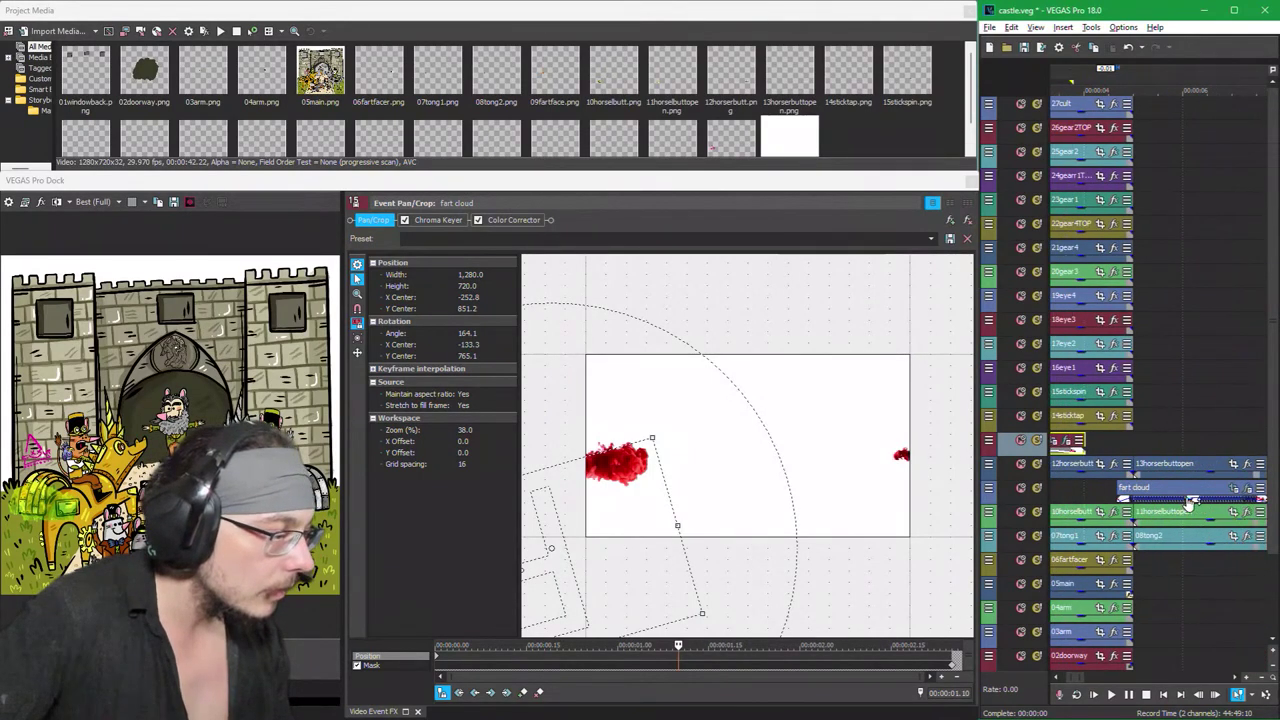
pyautogui.click(1190, 502)
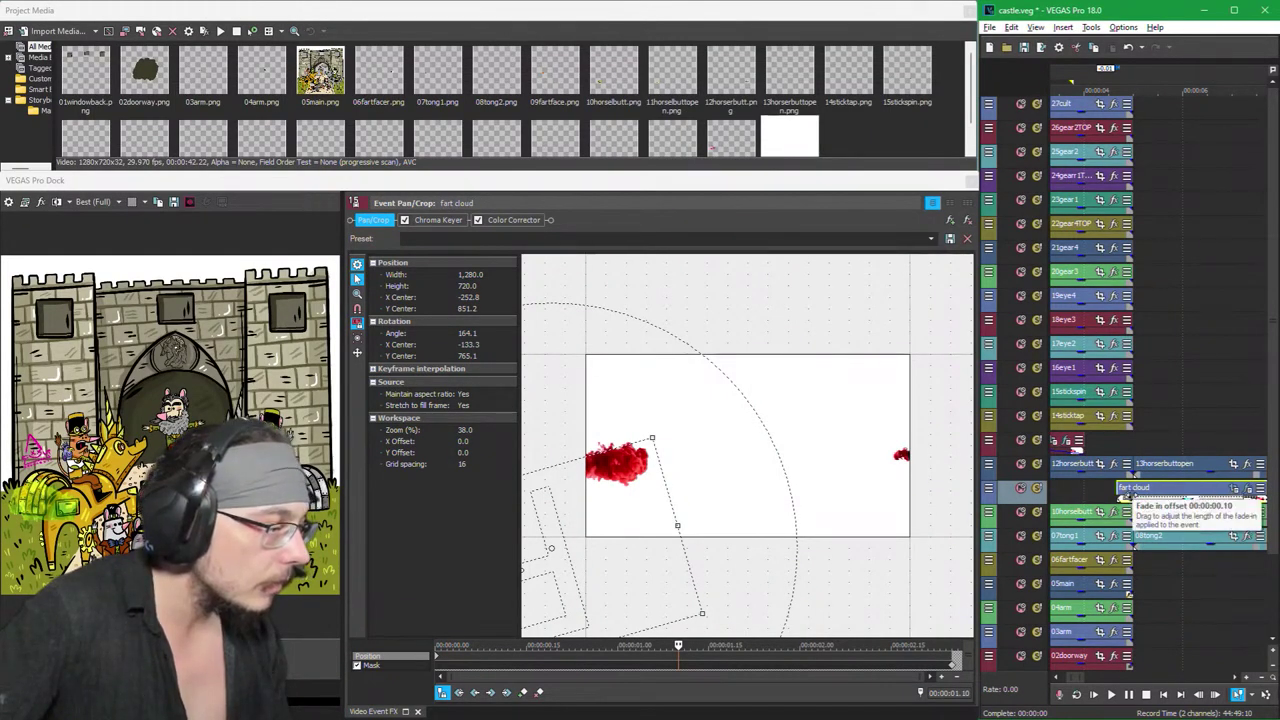
pyautogui.moveTo(1126, 496); pyautogui.dragTo(1135, 497)
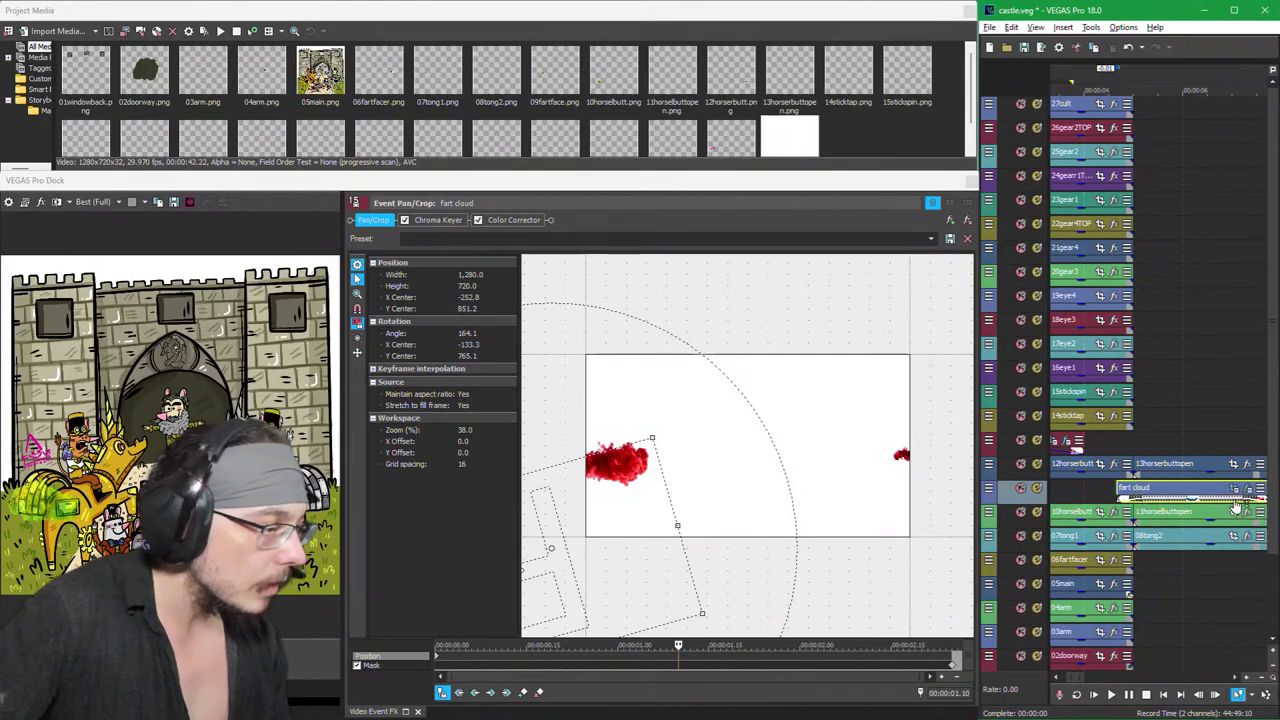
pyautogui.moveTo(1248, 490); pyautogui.dragTo(1236, 492)
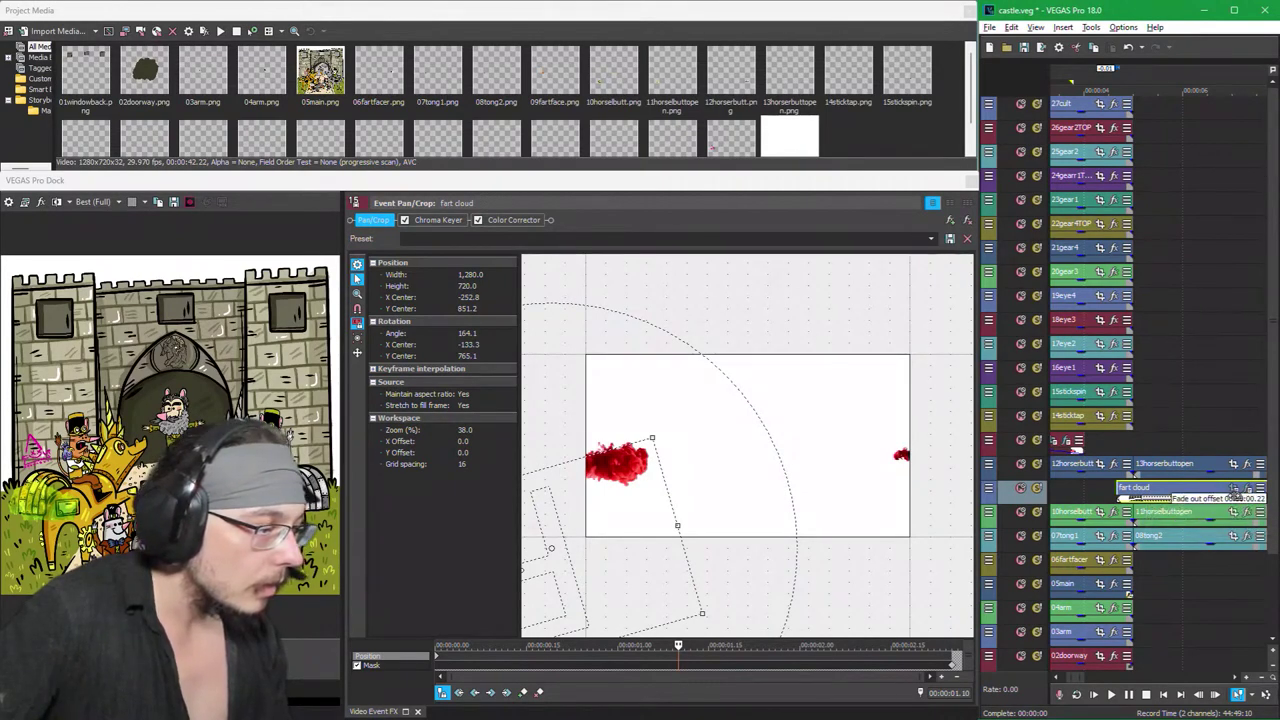
pyautogui.scroll(-2, 1236, 494)
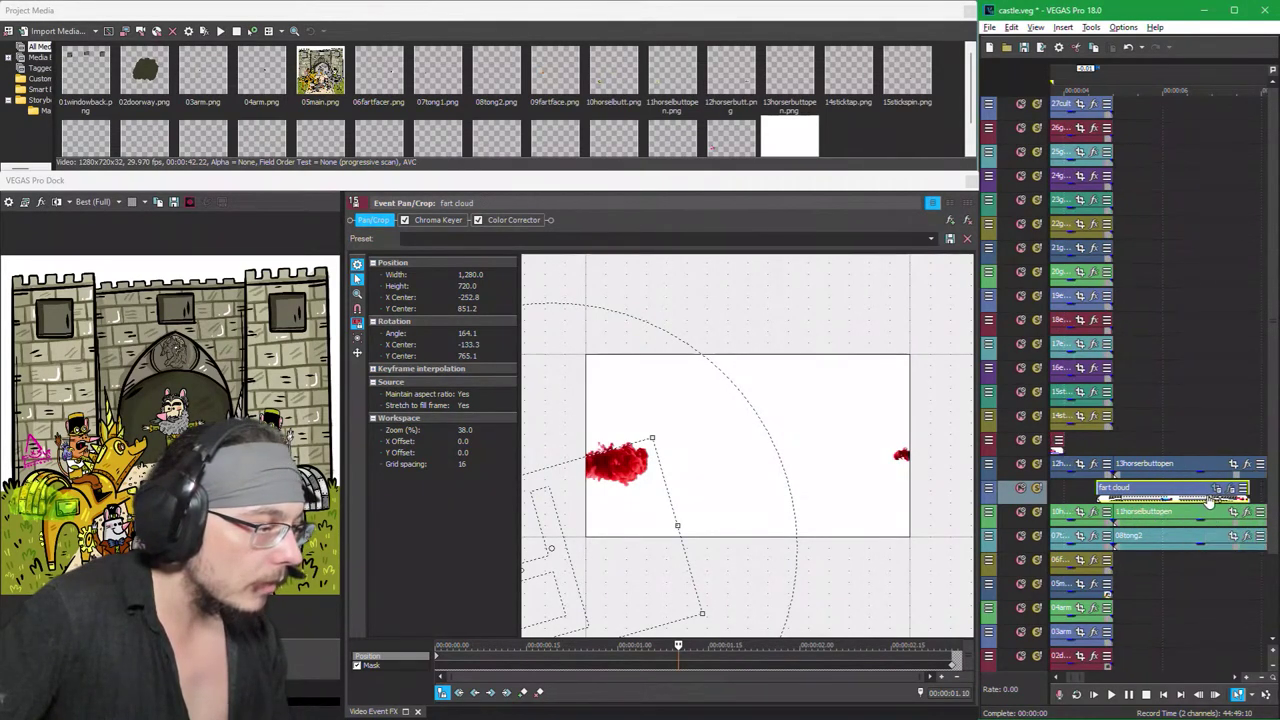
# Step: Open the lower fart cloud clip's Pan/Crop and shift its first position keyframe to 00:00:00.15
pyautogui.scroll(4, 1200, 522)
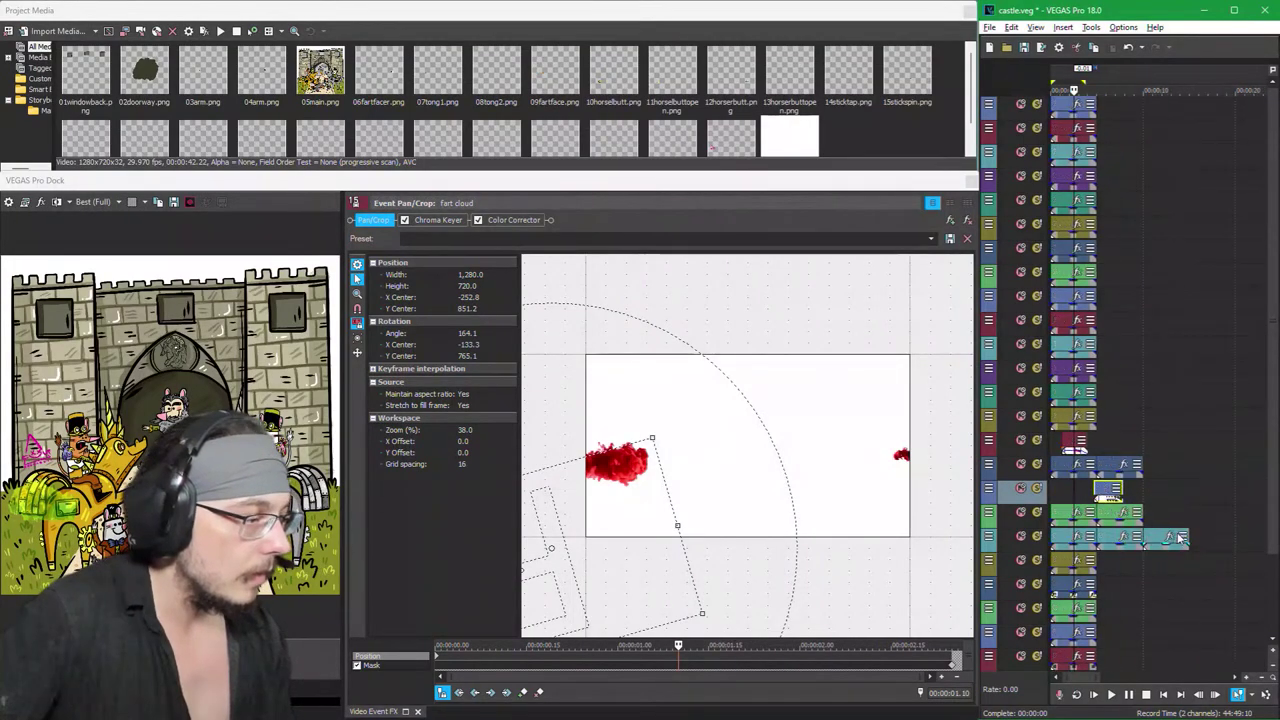
pyautogui.scroll(3, 1163, 533)
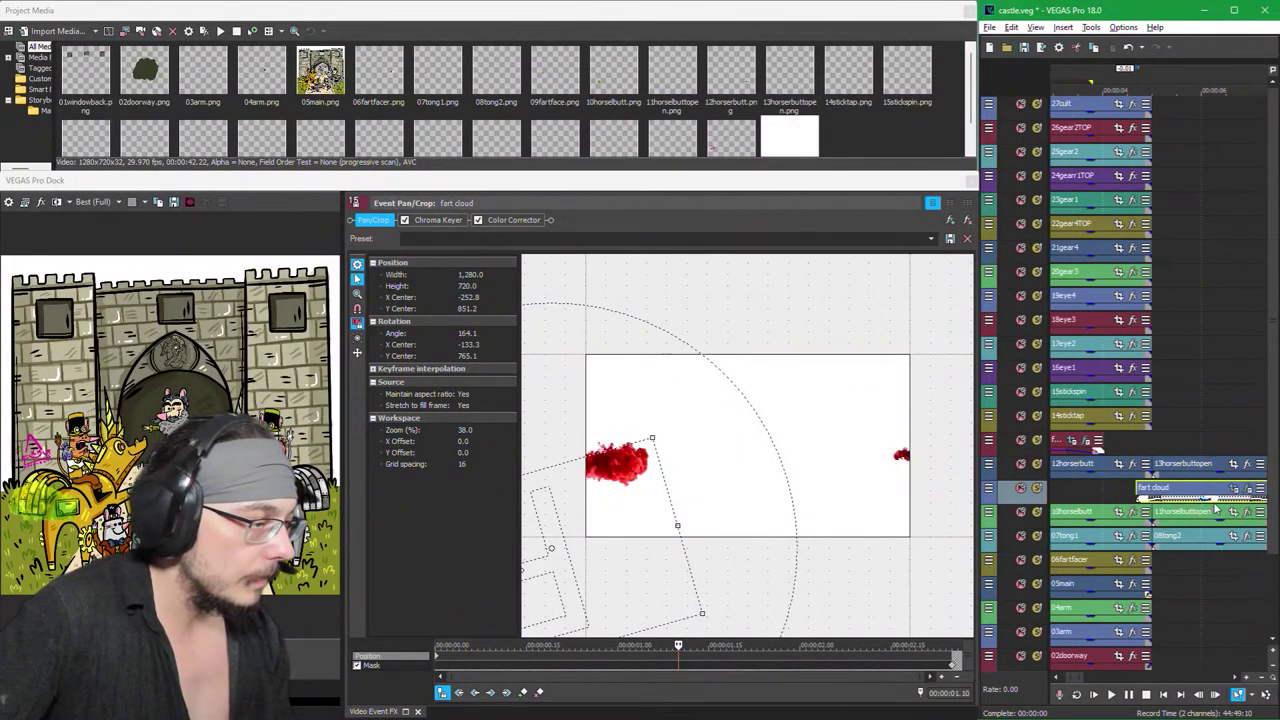
pyautogui.click(1236, 491)
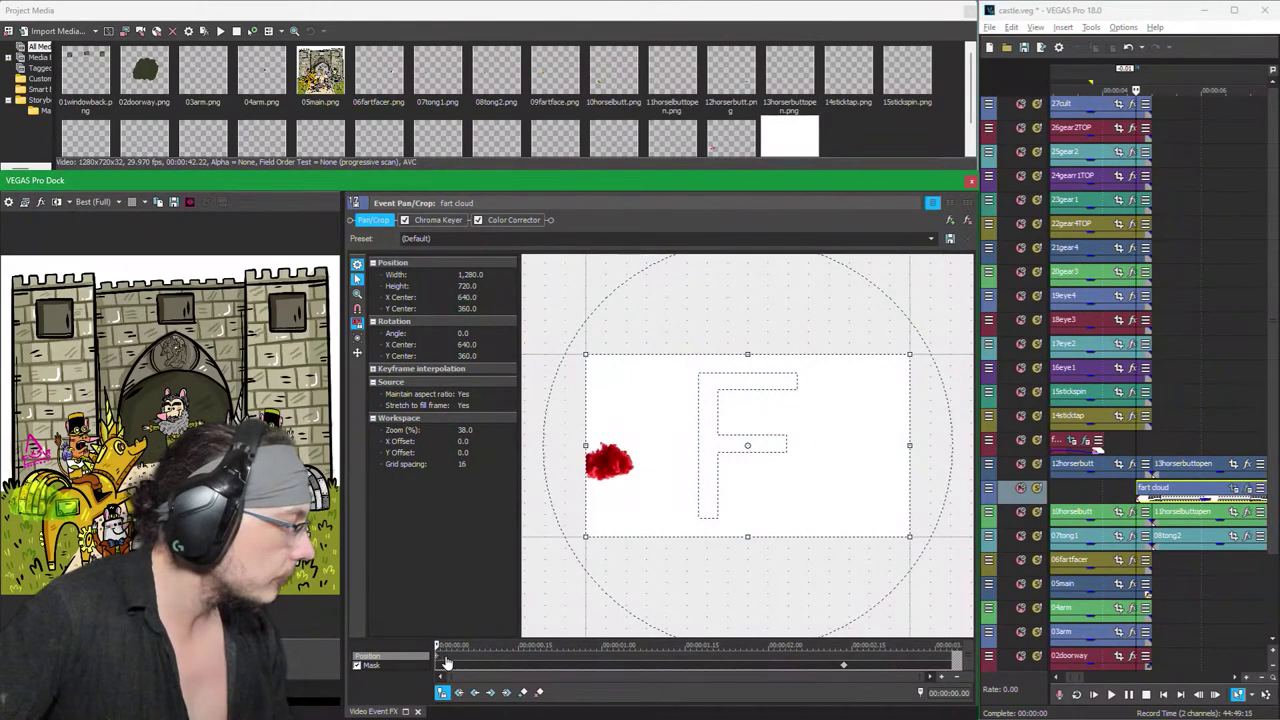
pyautogui.doubleClick(490, 655)
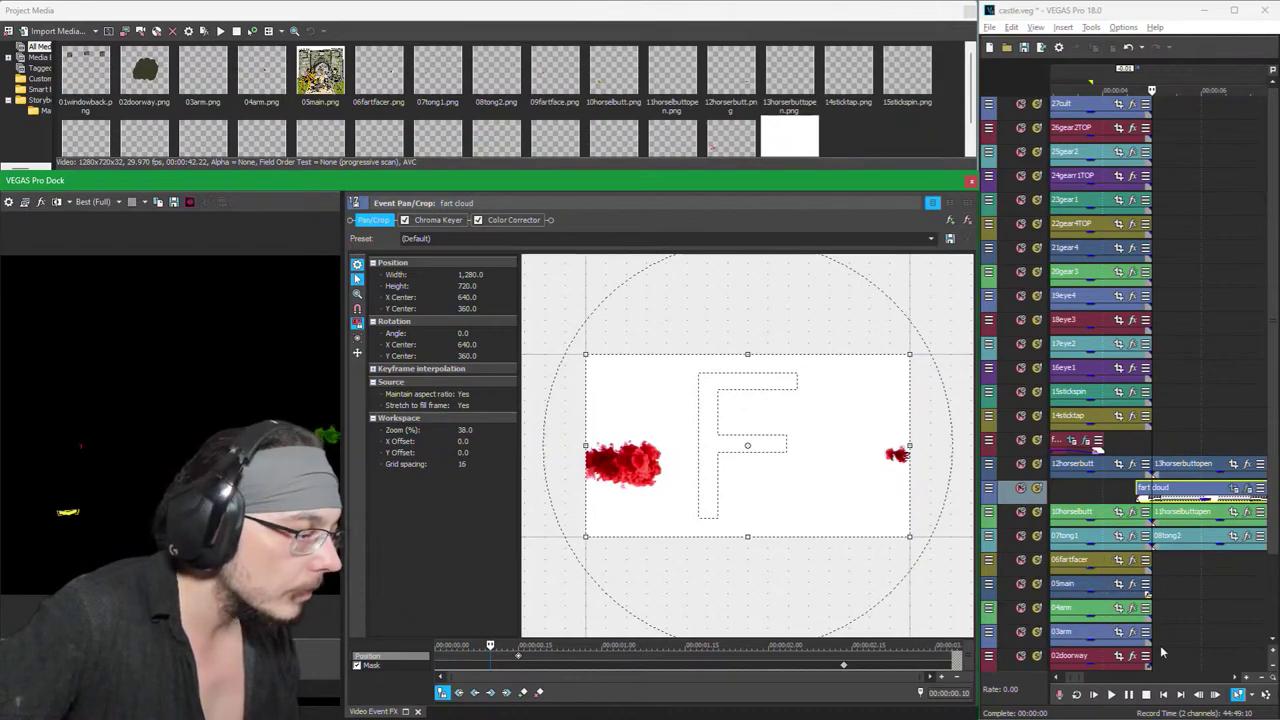
pyautogui.click(1165, 514)
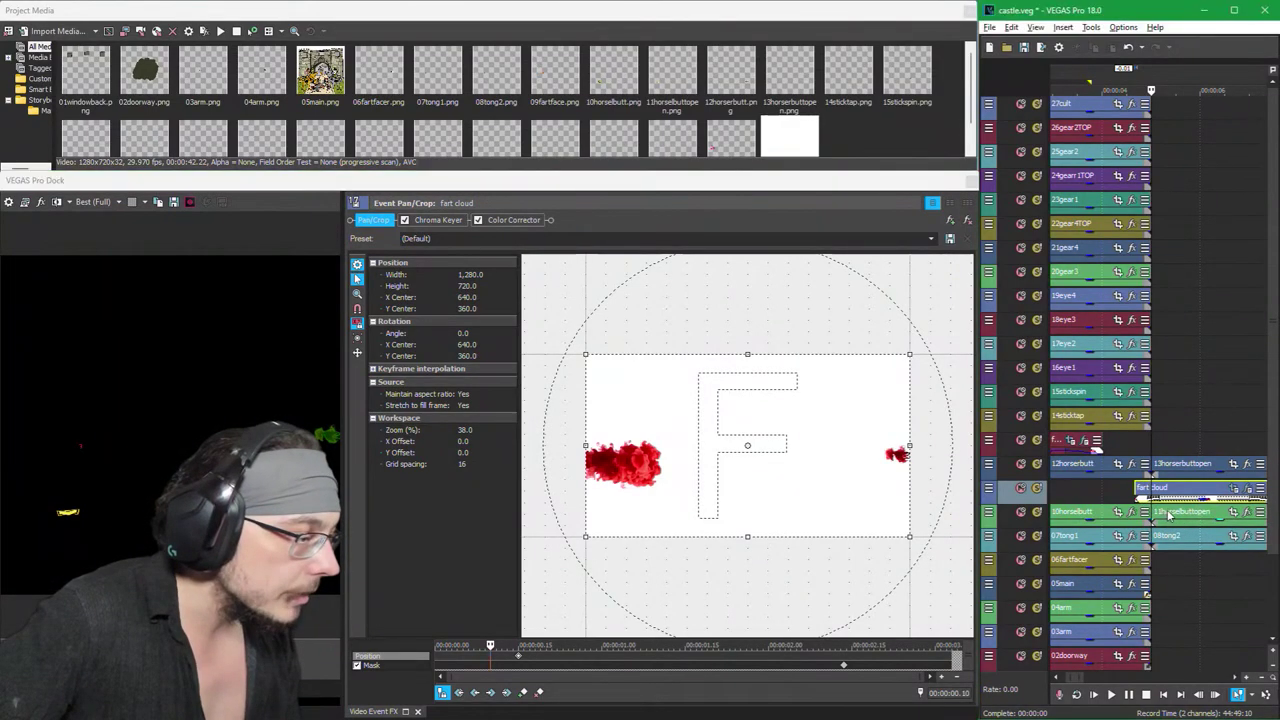
pyautogui.click(1113, 518)
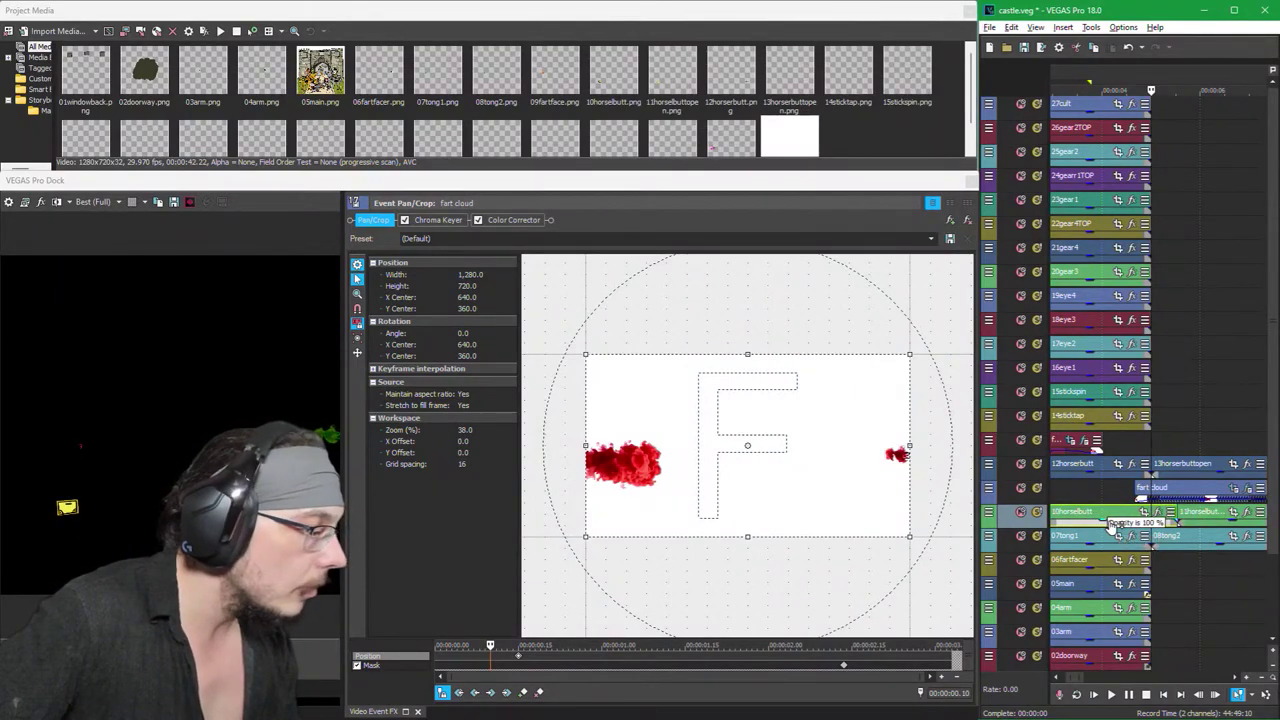
pyautogui.moveTo(1113, 516); pyautogui.dragTo(1092, 515)
pyautogui.moveTo(1208, 512); pyautogui.dragTo(1178, 512)
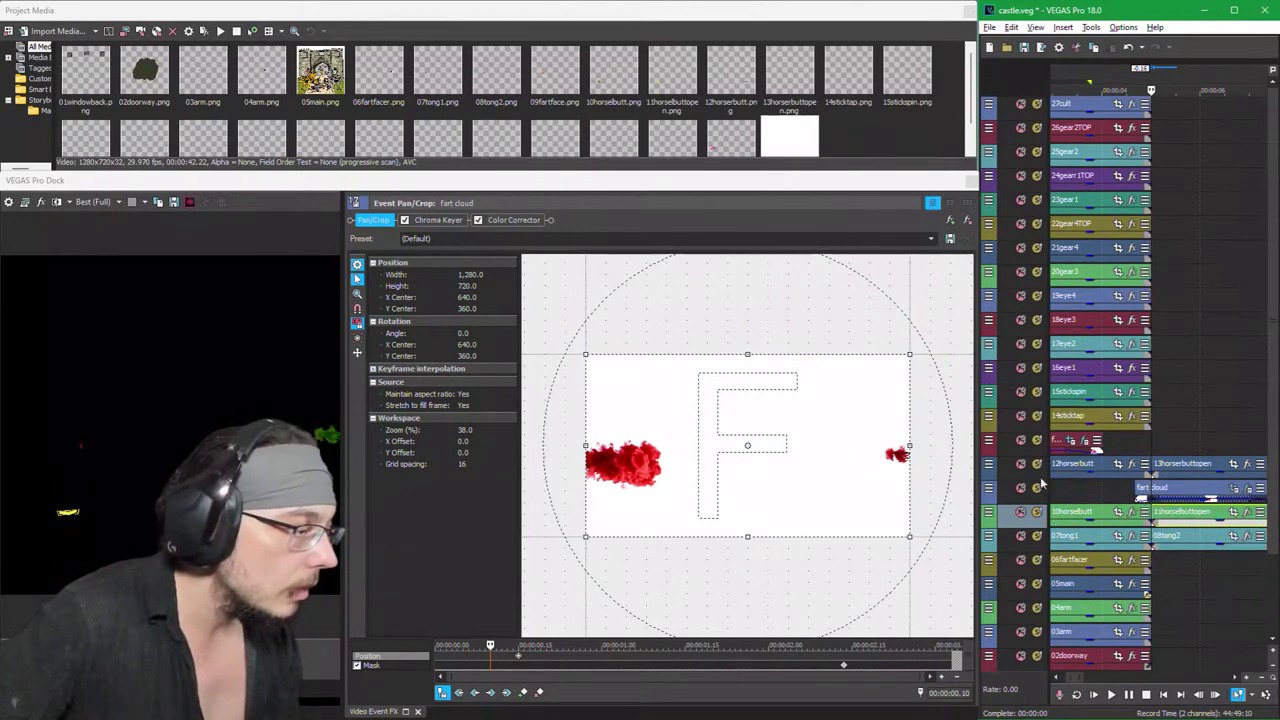
# Step: Reorder the tracks so 10horselbutt sits above the lower fart cloud and 12horserbutt below it, then extend the 12horserbutt event into 13horserbuttopen
pyautogui.click(1010, 468)
pyautogui.moveTo(990, 498); pyautogui.dragTo(990, 505)
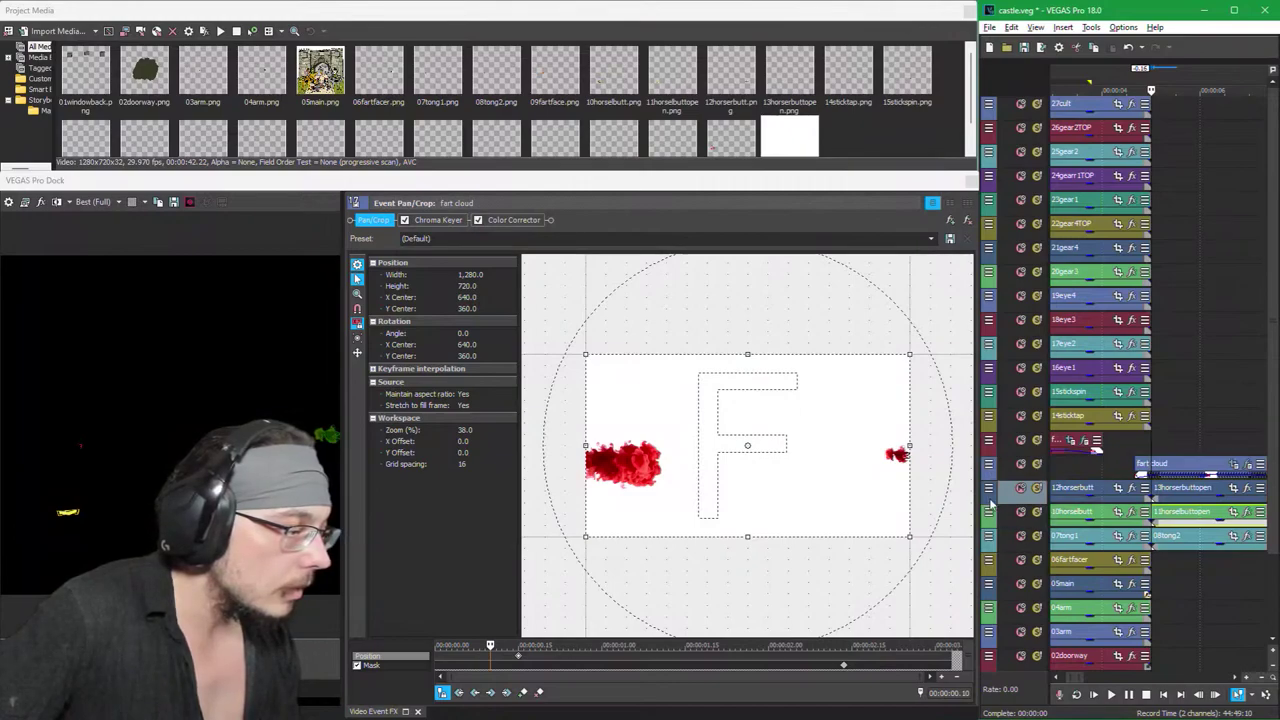
pyautogui.click(995, 515)
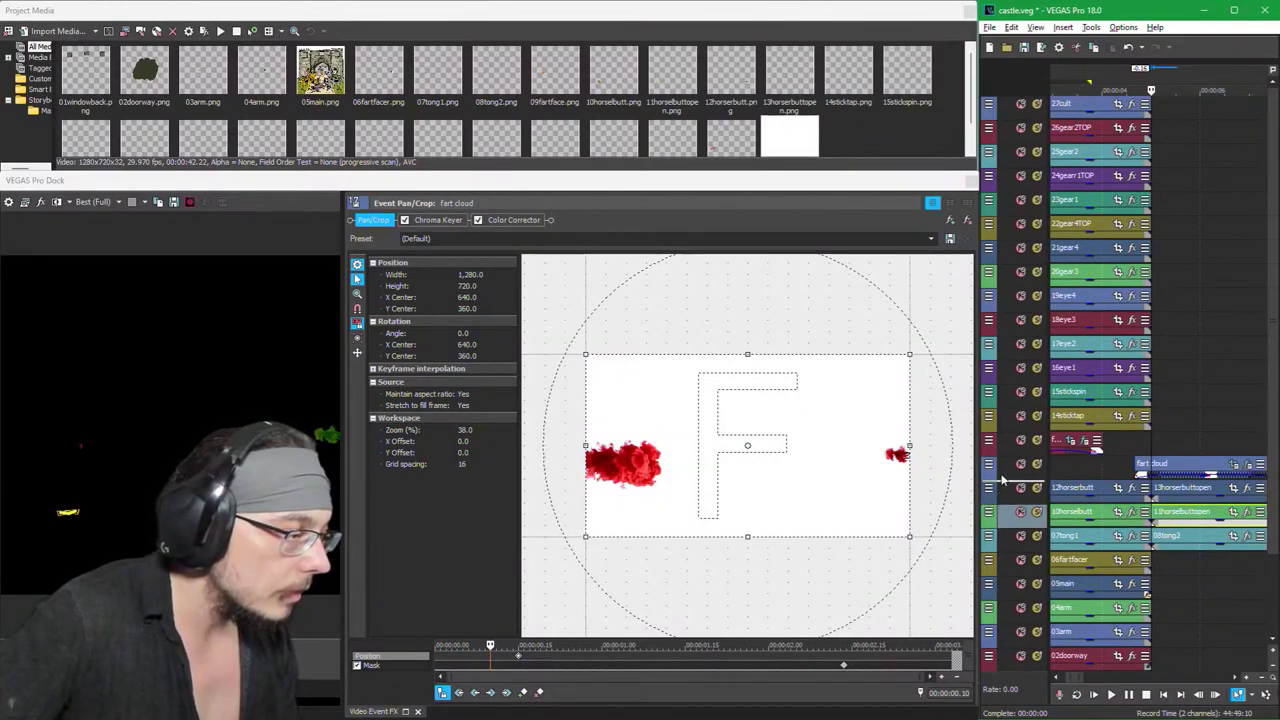
pyautogui.moveTo(1001, 466); pyautogui.dragTo(1001, 467)
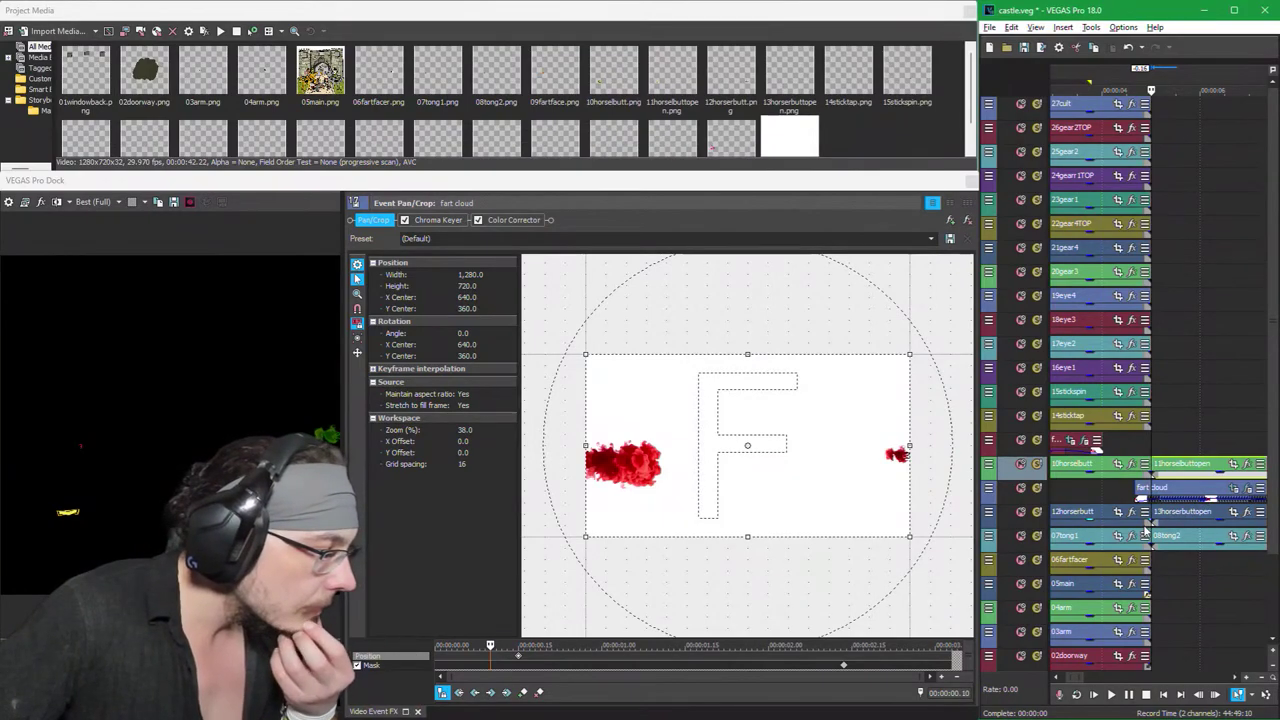
pyautogui.moveTo(1150, 518); pyautogui.dragTo(1172, 511)
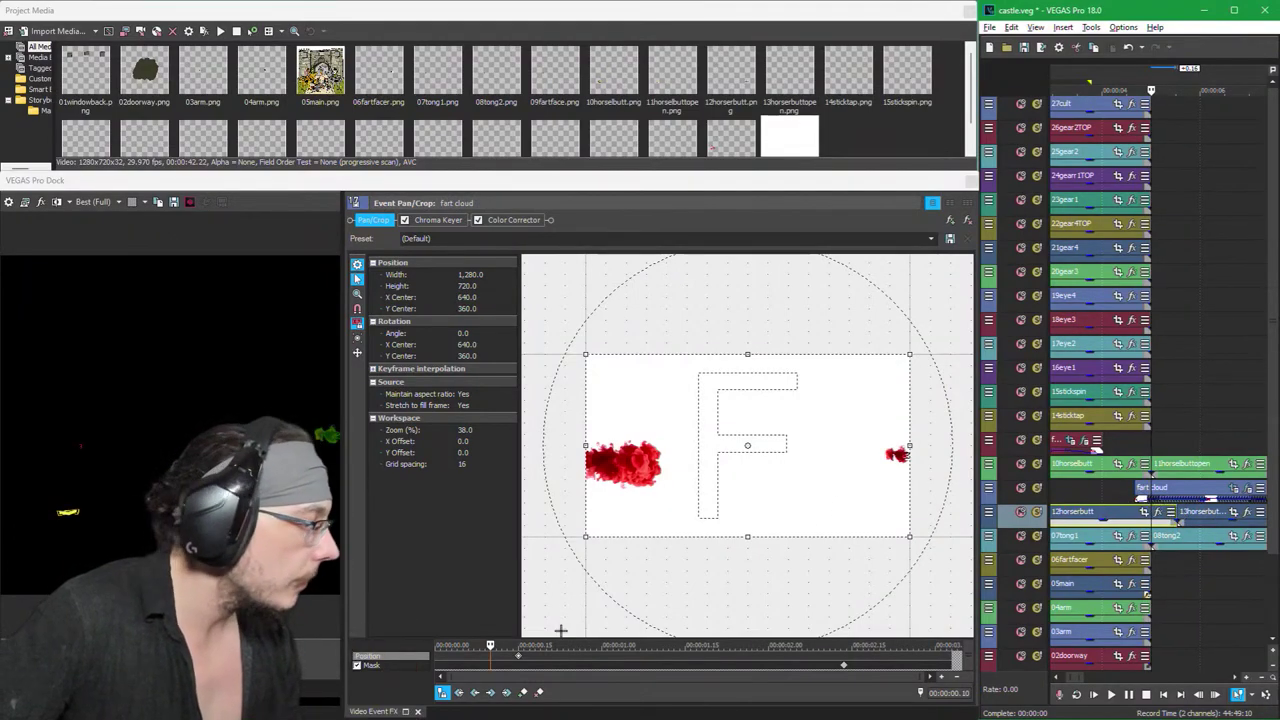
# Step: At the 00:00:00.15 keyframe, rotate the lower cloud's frame to about 121.4° around its right-edge plume and centre it near X 1,721.6, Y 196.9
pyautogui.click(519, 659)
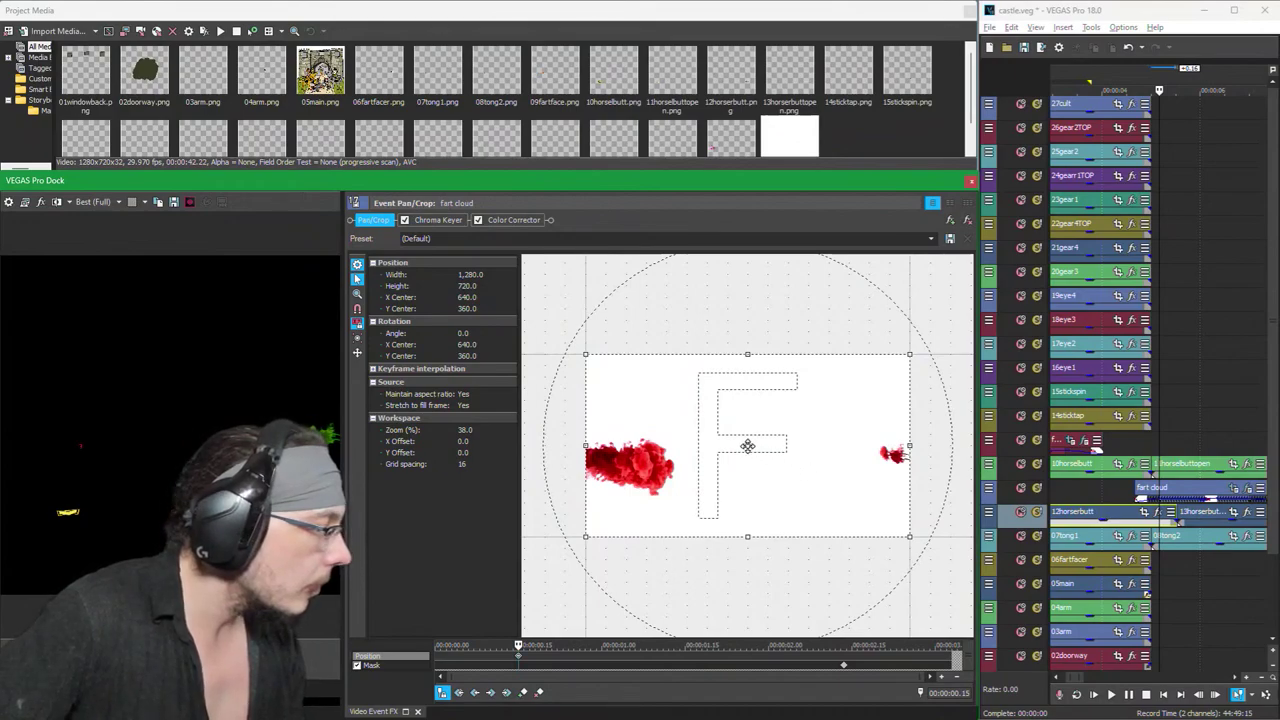
pyautogui.moveTo(747, 446); pyautogui.dragTo(909, 455)
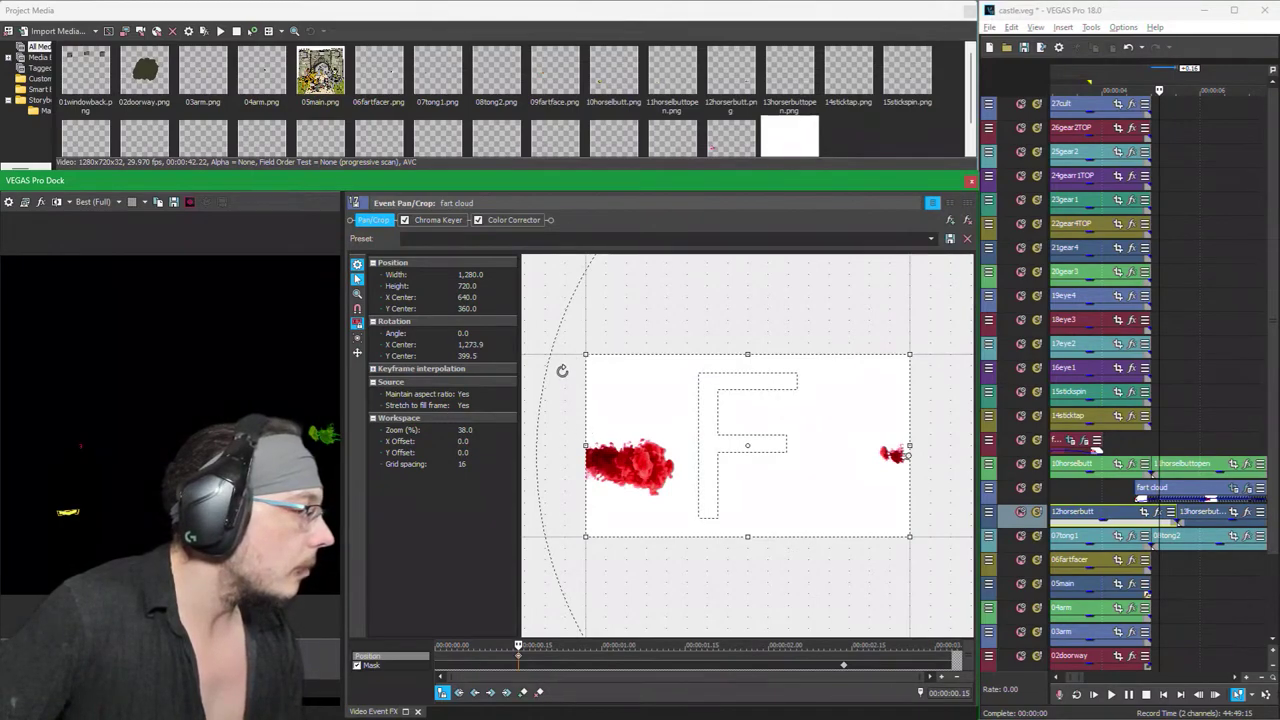
pyautogui.moveTo(562, 371); pyautogui.dragTo(1022, 342)
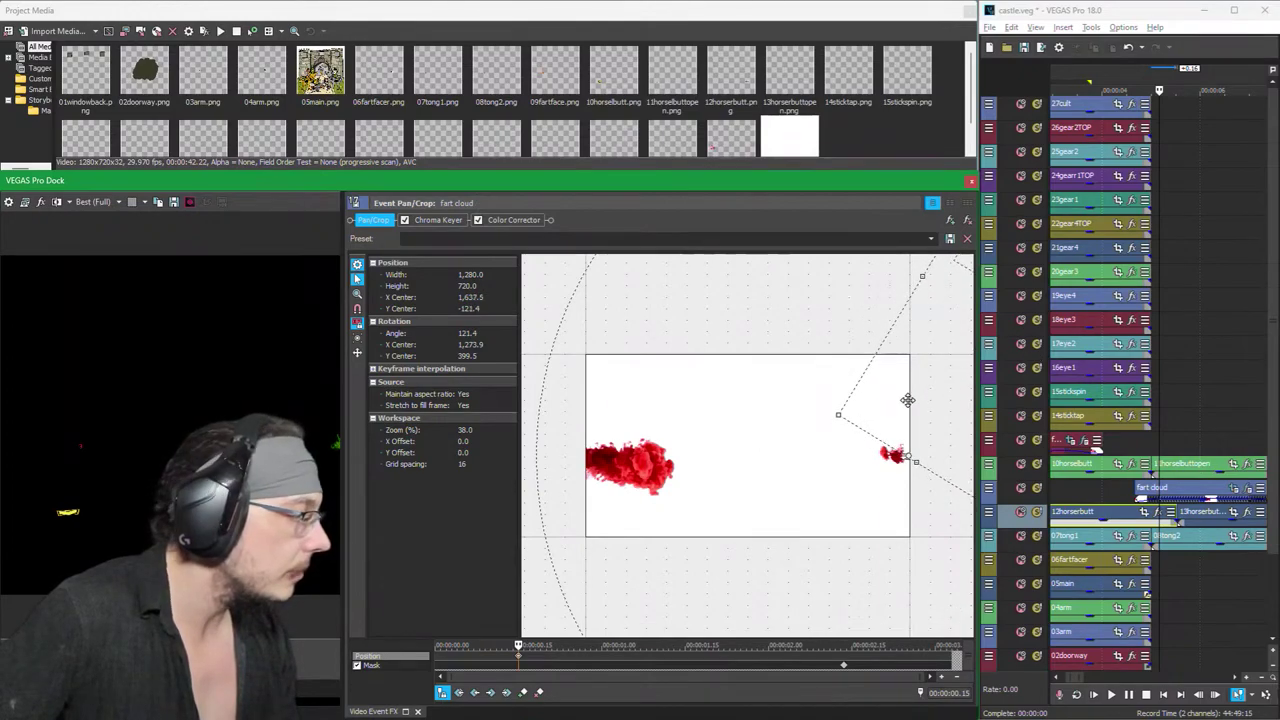
pyautogui.moveTo(907, 400); pyautogui.dragTo(929, 482)
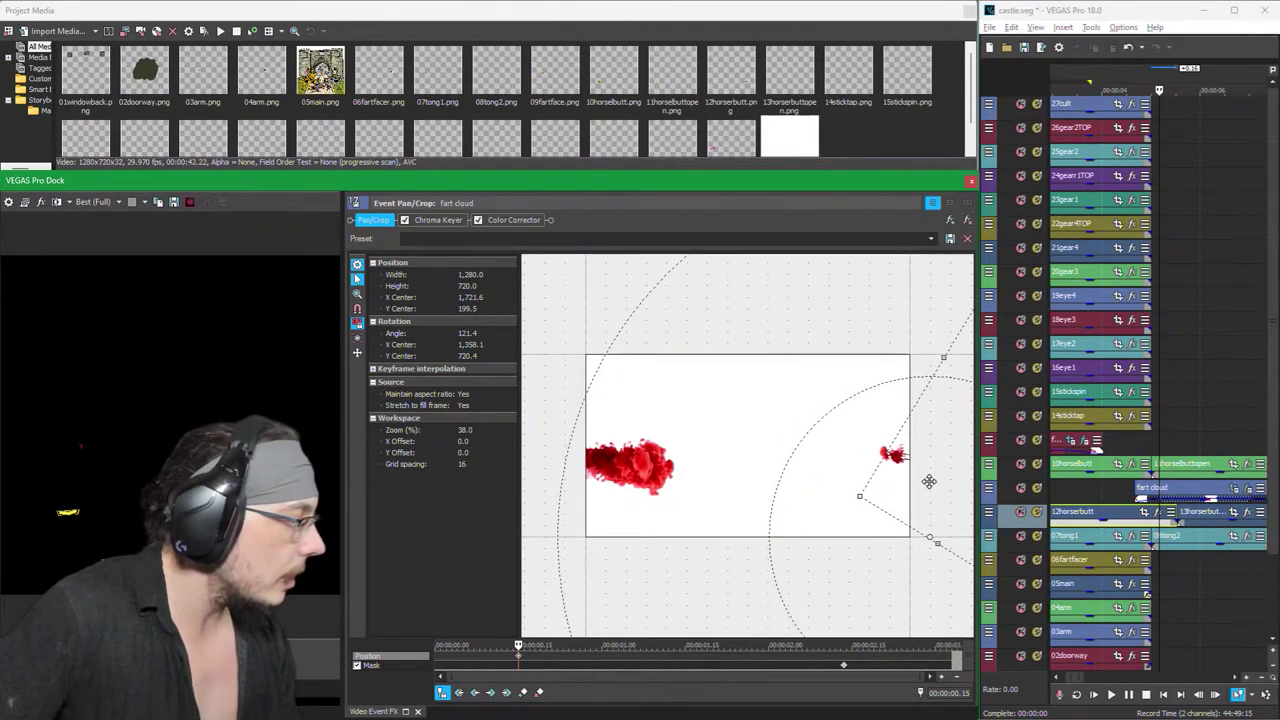
pyautogui.moveTo(929, 482); pyautogui.dragTo(929, 480)
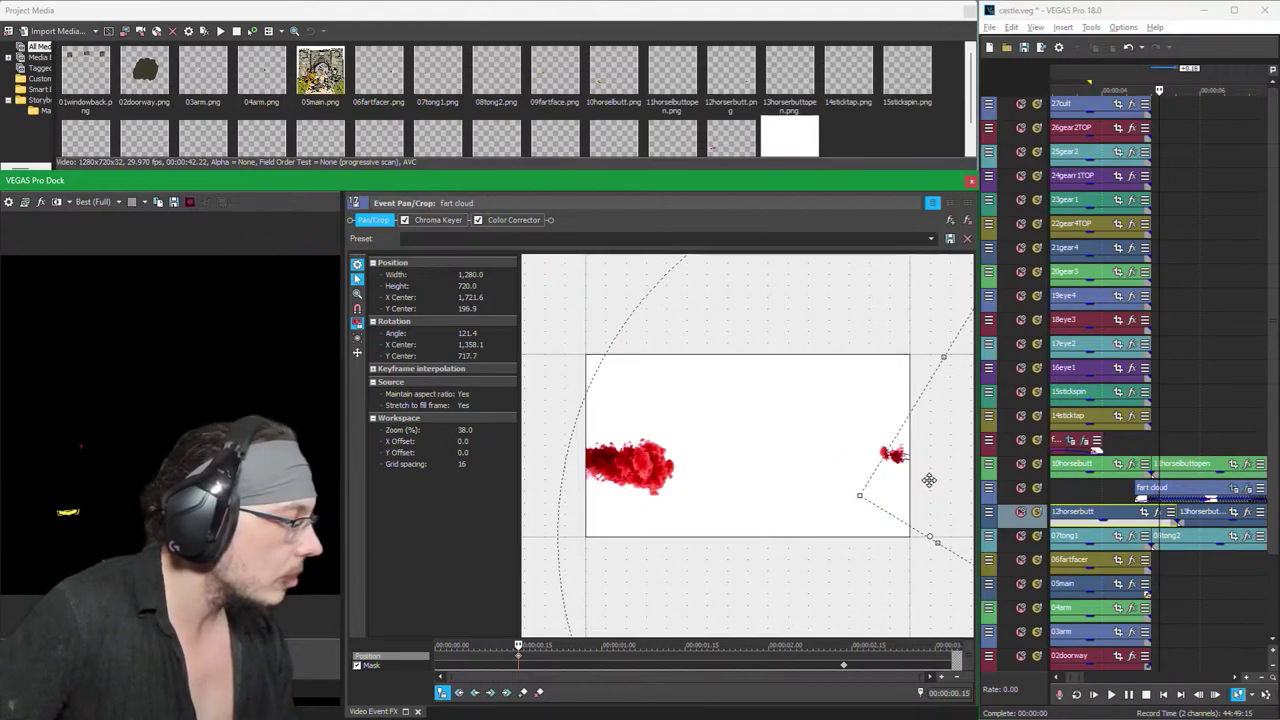
# Step: Match the lower cloud's frame to the output aspect and centre it near X 1,529.6, Y 291.6, behind the right horse butt
pyautogui.rightClick(929, 481)
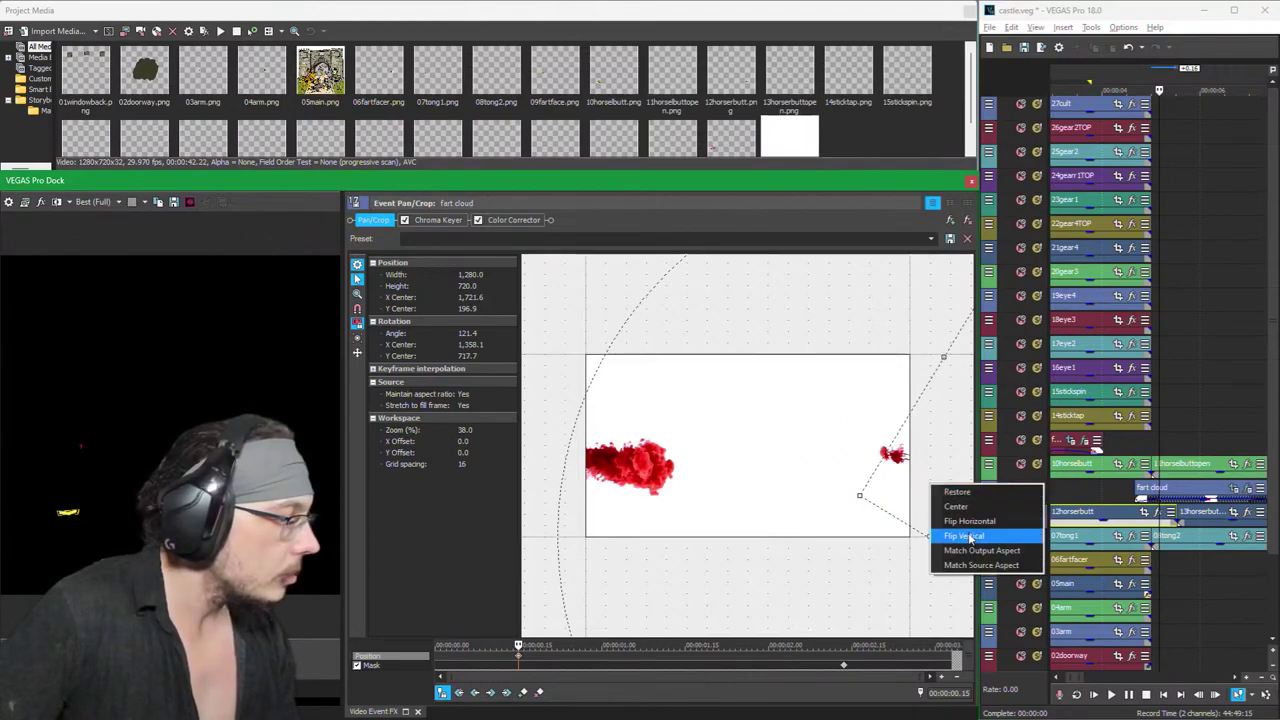
pyautogui.click(969, 551)
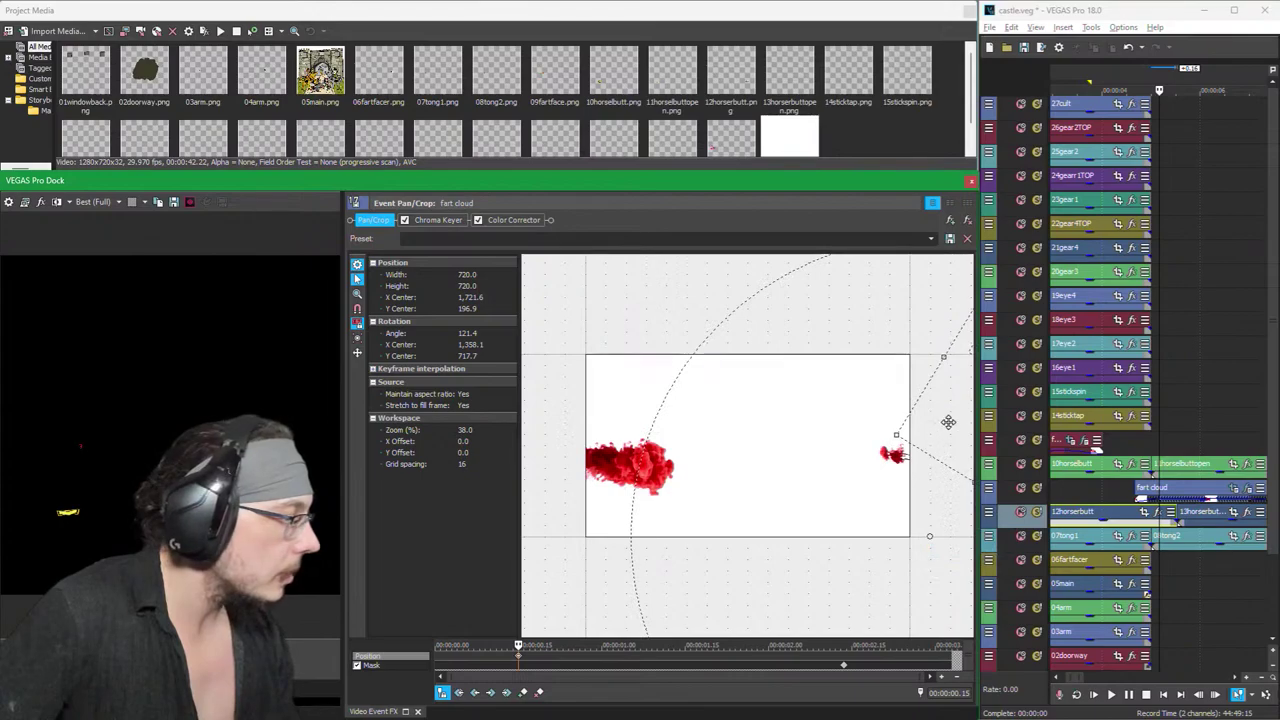
pyautogui.moveTo(948, 422); pyautogui.dragTo(898, 445)
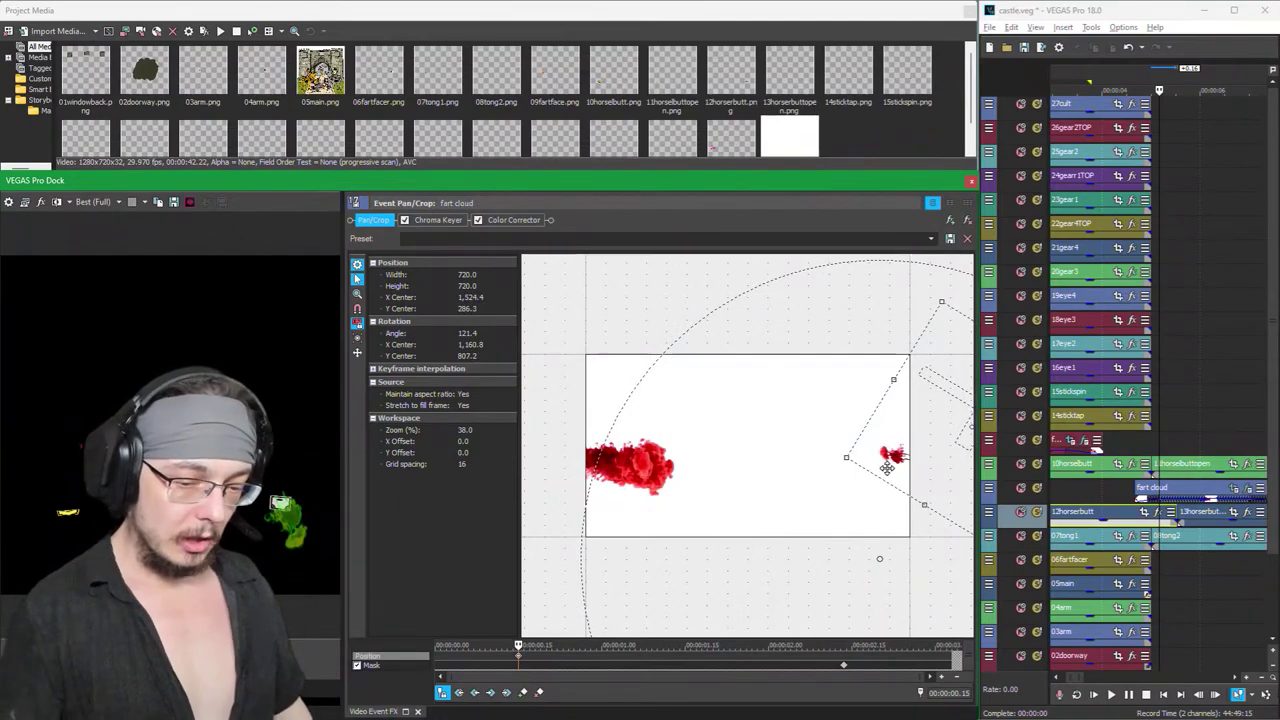
pyautogui.moveTo(886, 468); pyautogui.dragTo(887, 468)
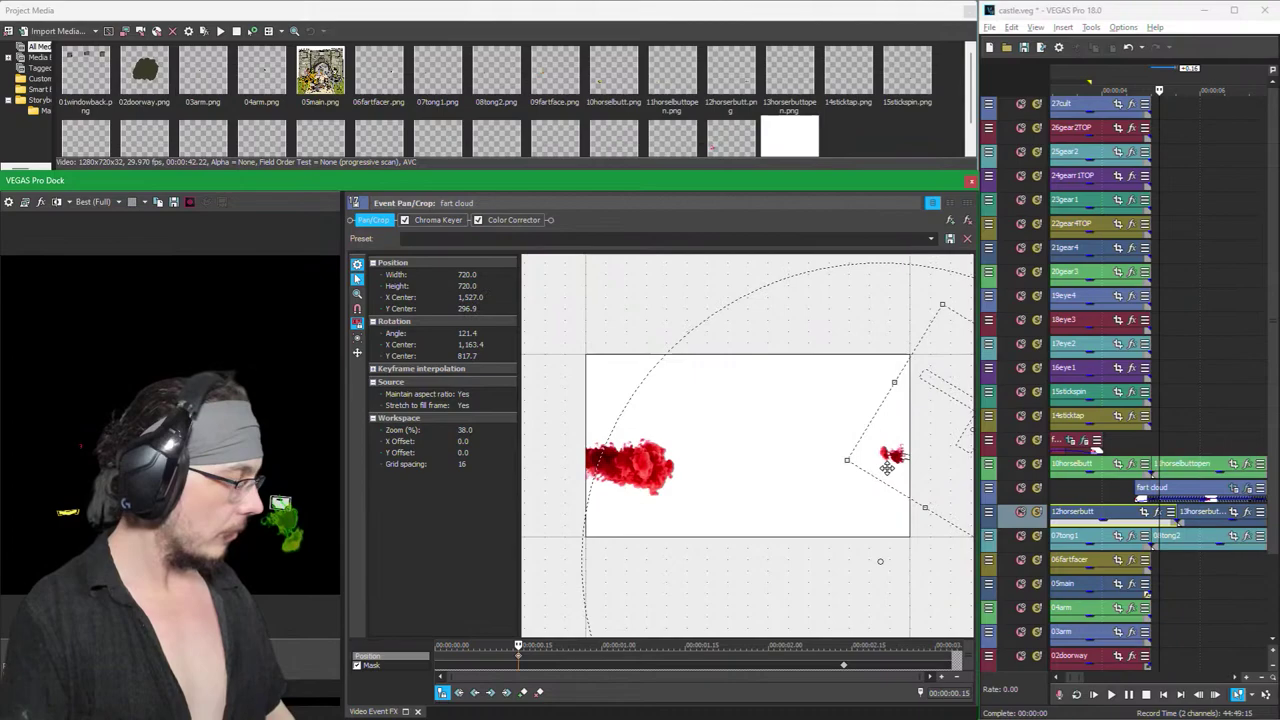
pyautogui.moveTo(886, 468); pyautogui.dragTo(888, 468)
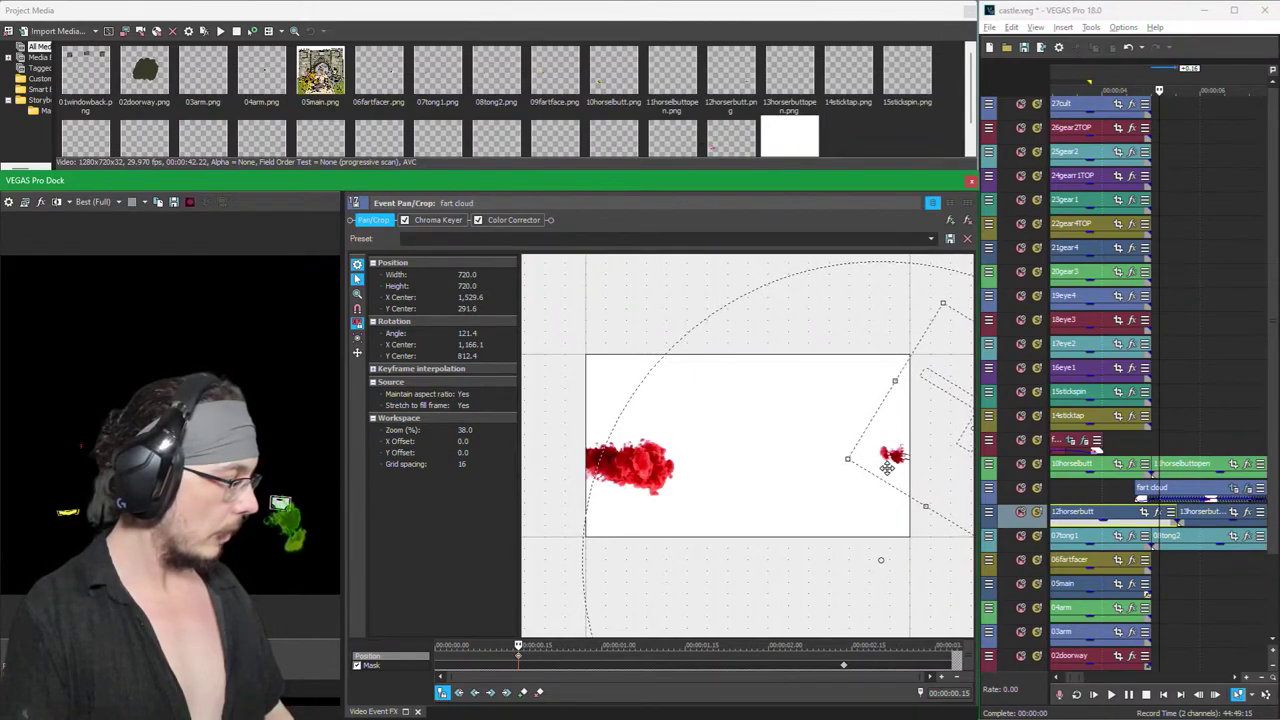
pyautogui.moveTo(886, 468); pyautogui.dragTo(887, 468)
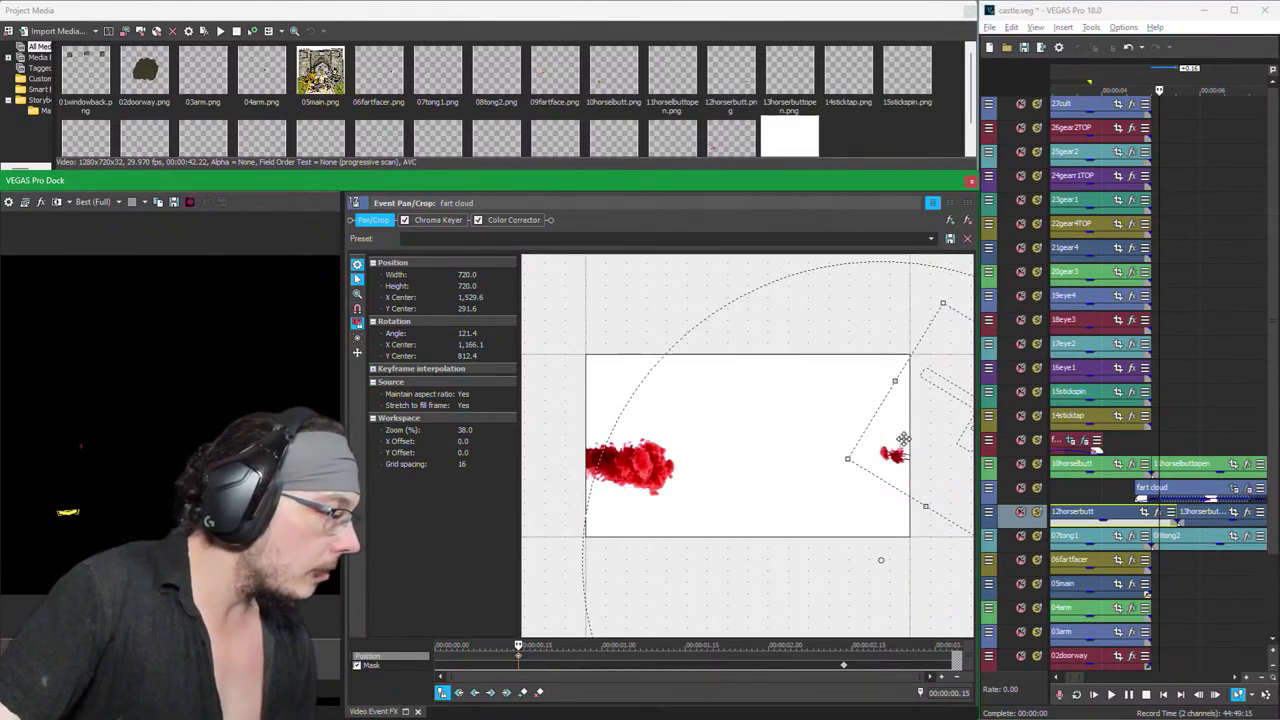
# Step: Enlarge the lower cloud's frame to about 998.4 × 998.4, centre it near X 1,631.7, Y 248.1, and play the clip from its start
pyautogui.moveTo(897, 383); pyautogui.dragTo(935, 386)
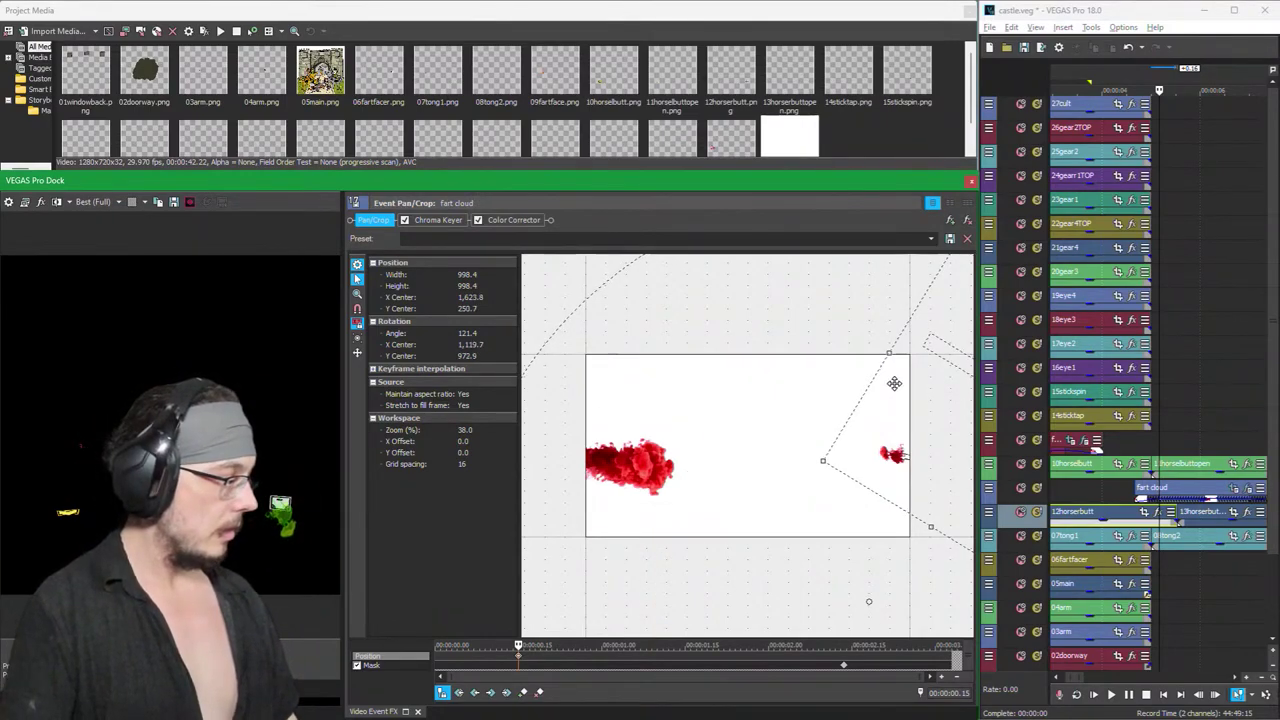
pyautogui.moveTo(894, 383); pyautogui.dragTo(894, 382)
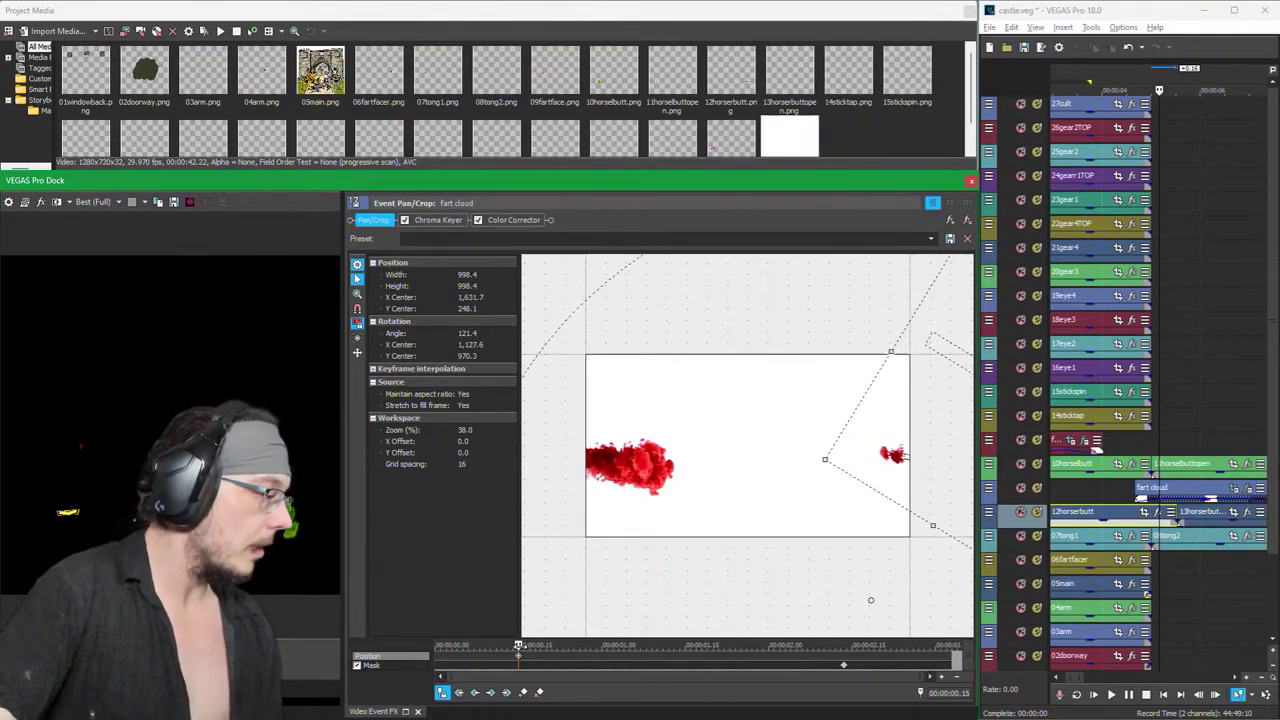
pyautogui.moveTo(508, 662); pyautogui.dragTo(372, 648)
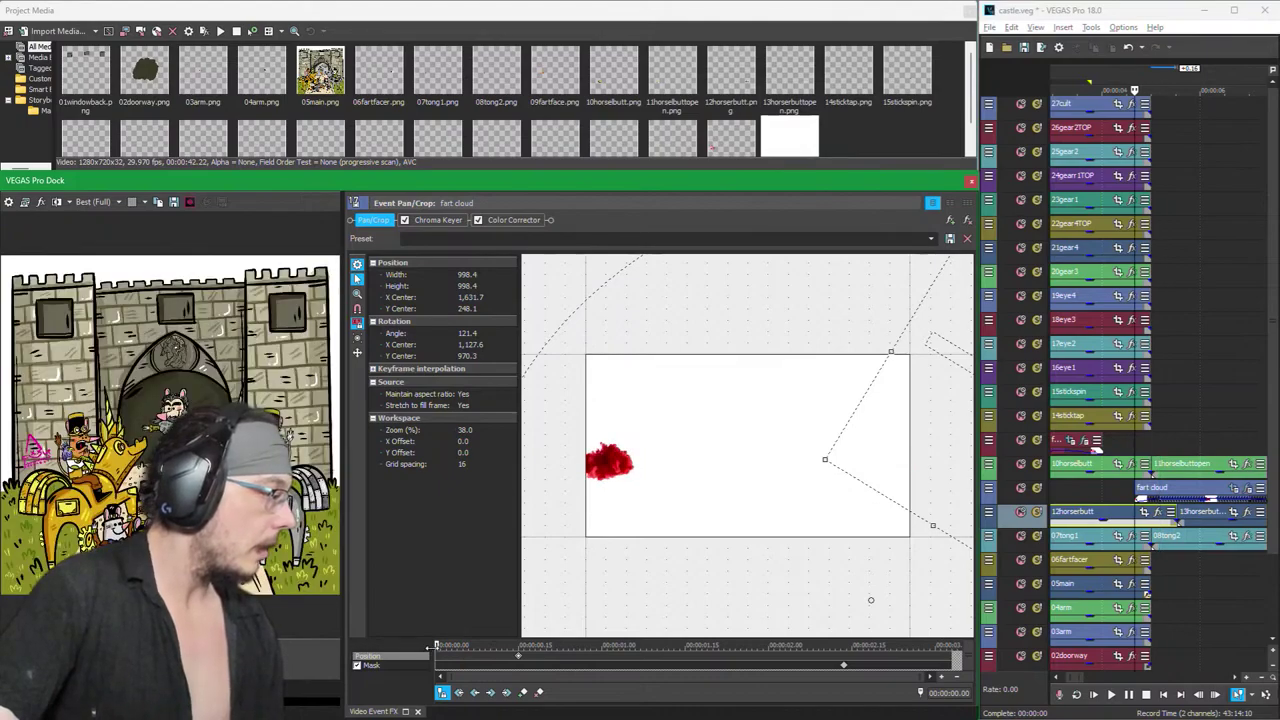
pyautogui.press('space')
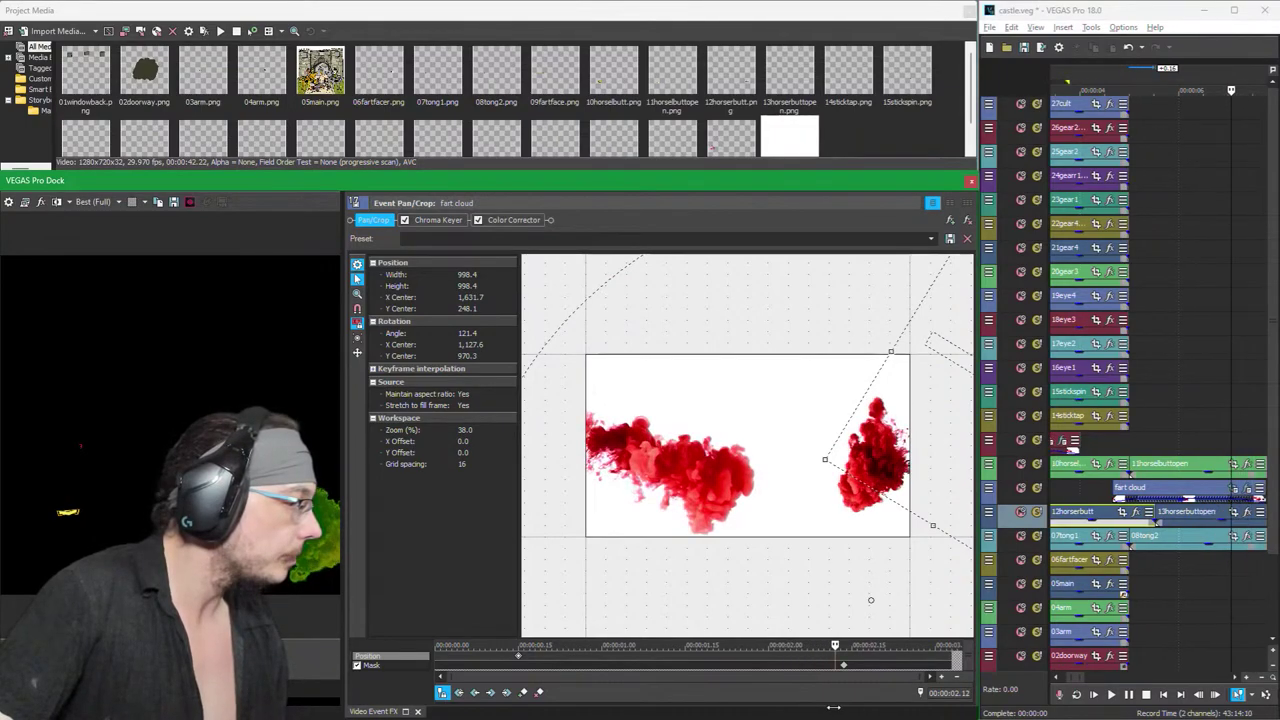
# Step: At 00:00:01.10, enlarge the lower cloud's frame to about 1,765.6 × 1,765.6 and centre it near X 1,917.0, Y 106.4
pyautogui.press('Down')
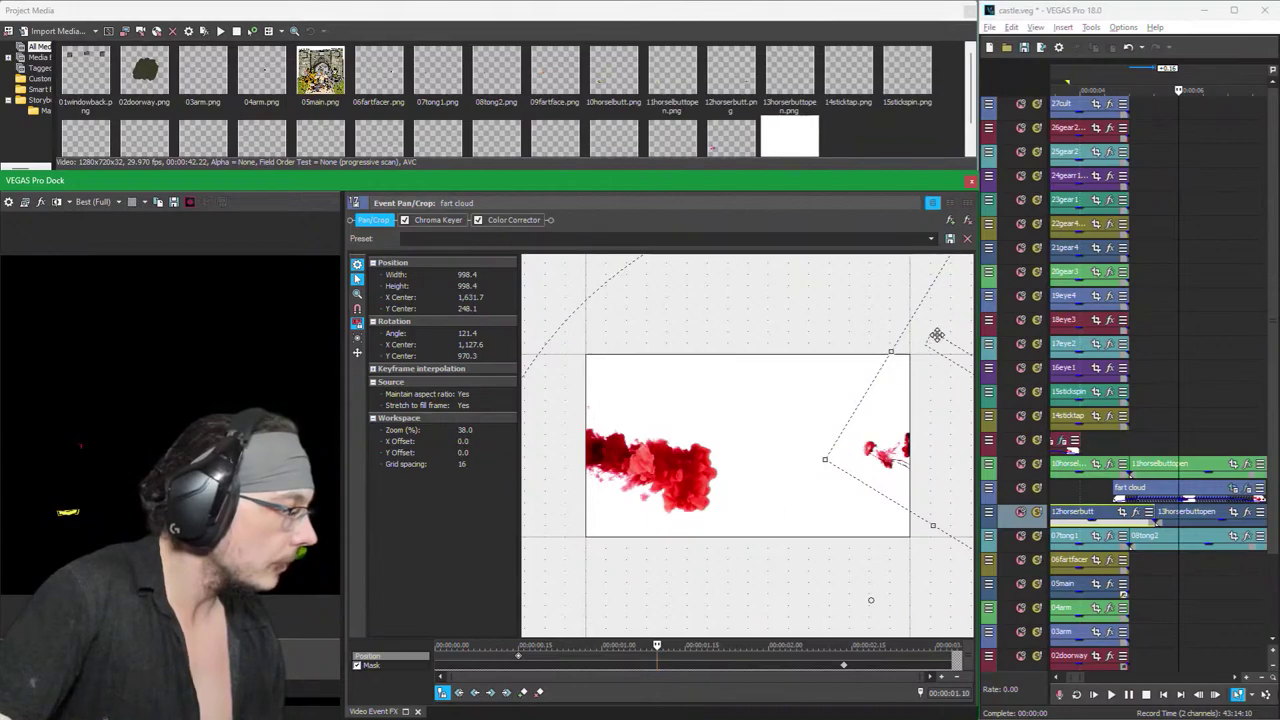
pyautogui.moveTo(890, 354); pyautogui.dragTo(723, 326)
pyautogui.moveTo(885, 396); pyautogui.dragTo(842, 395)
pyautogui.moveTo(842, 395); pyautogui.dragTo(863, 346)
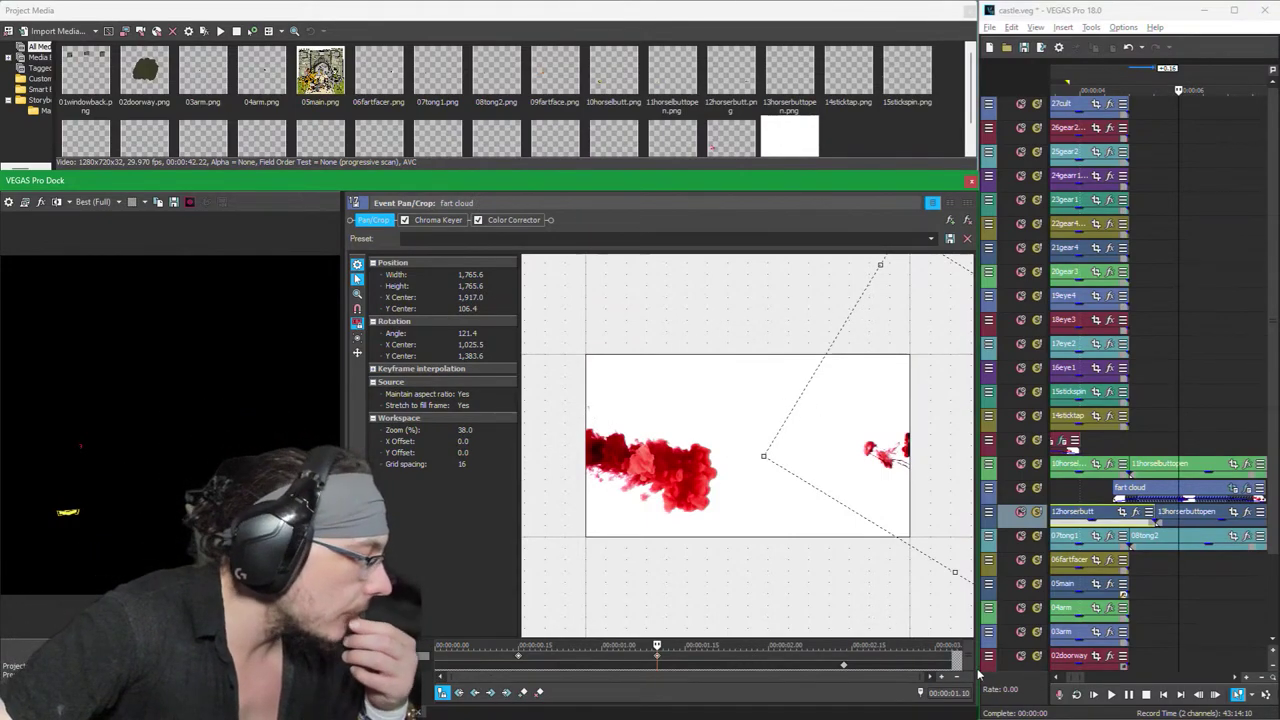
# Step: At the 00:00:02.14 mask keyframe, pull the mask's right edge in to just inside the clip's right edge and feather both sides by 2.7%
pyautogui.click(843, 665)
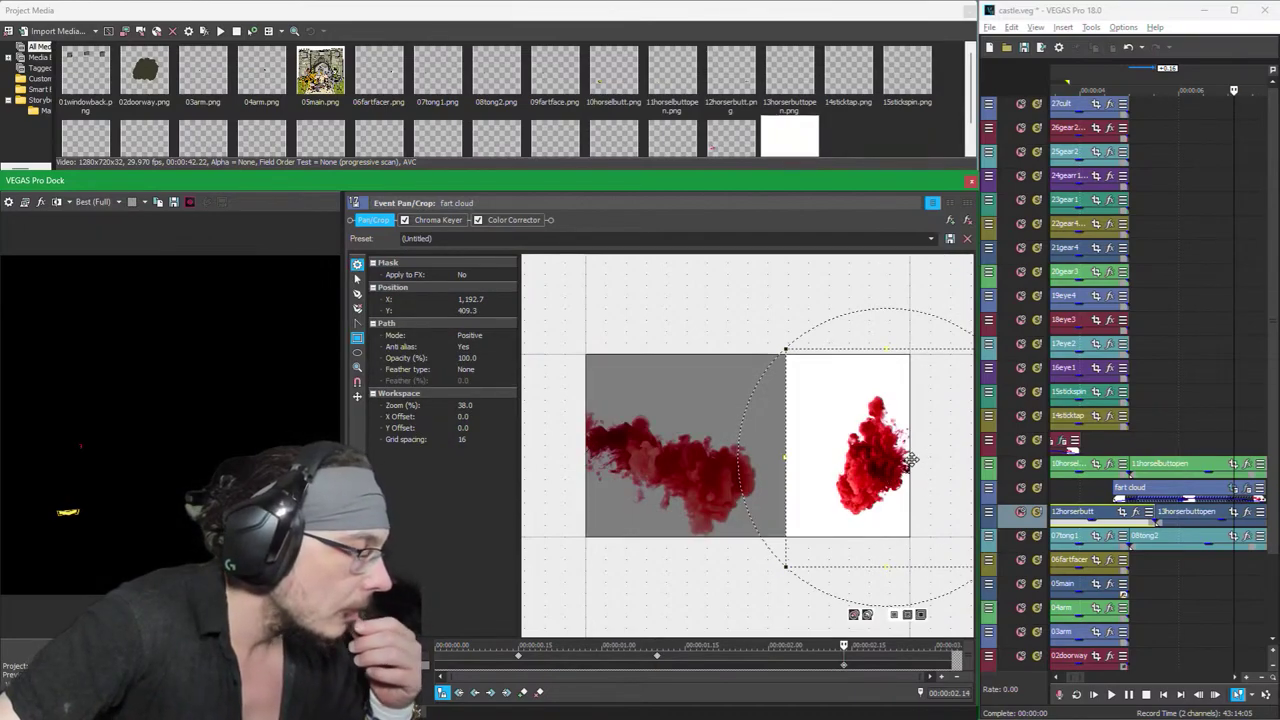
pyautogui.scroll(-1, 910, 463)
pyautogui.moveTo(955, 456); pyautogui.dragTo(883, 458)
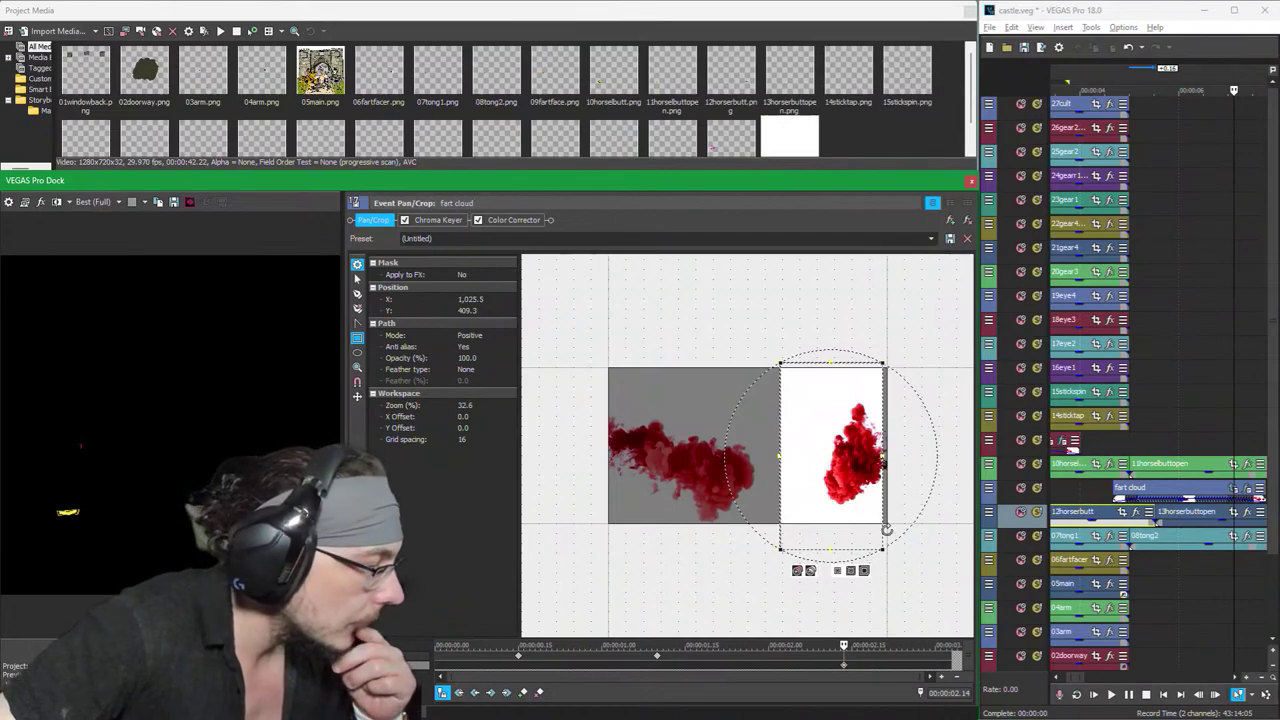
pyautogui.click(851, 571)
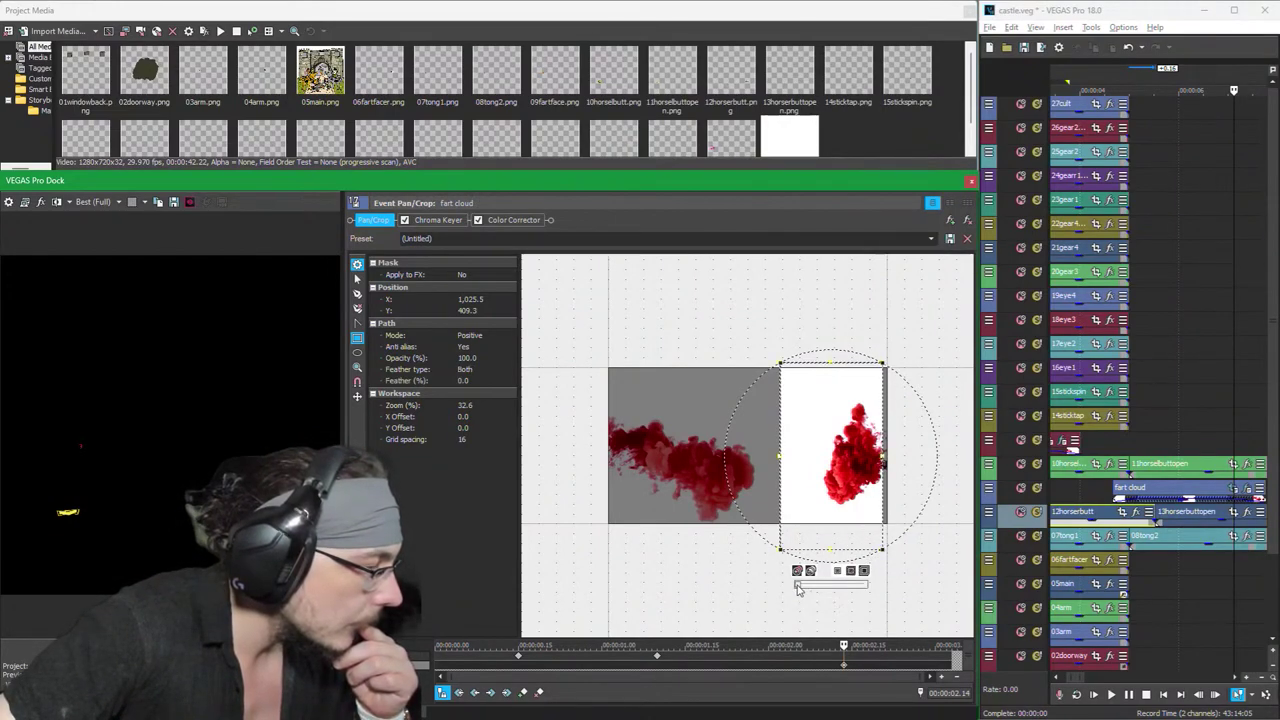
pyautogui.moveTo(798, 588); pyautogui.dragTo(805, 591)
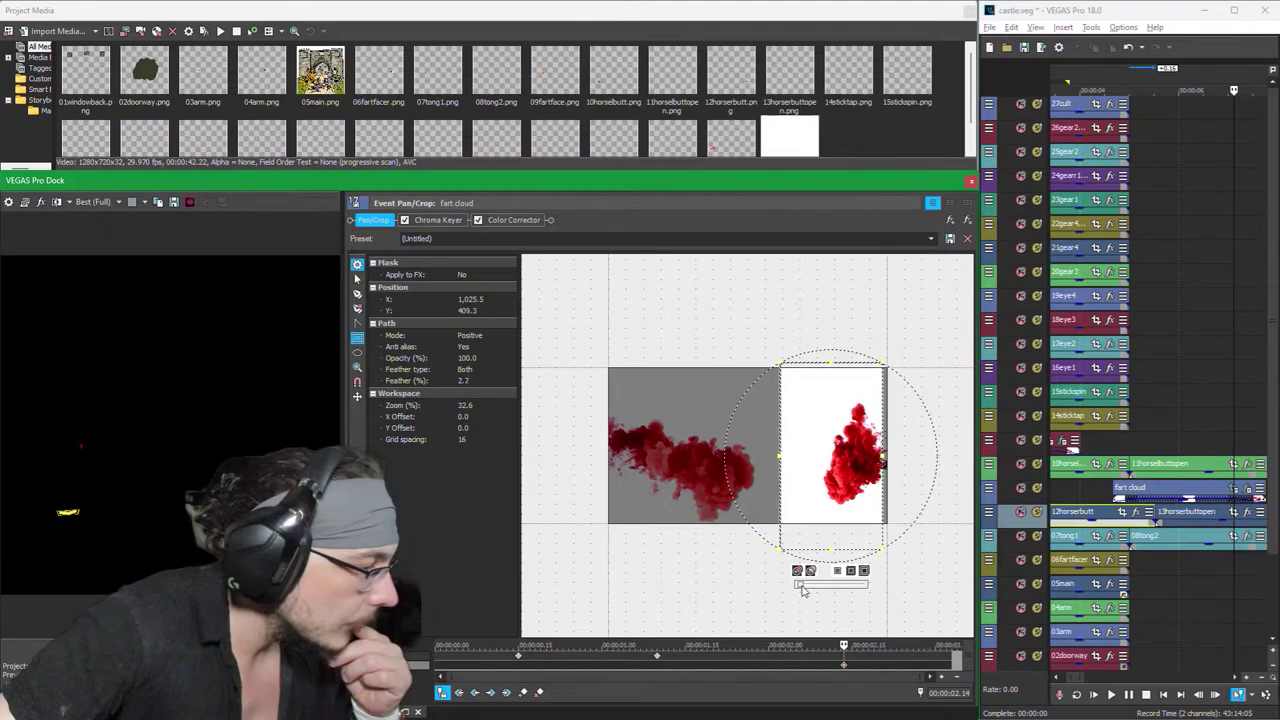
pyautogui.scroll(3, 870, 530)
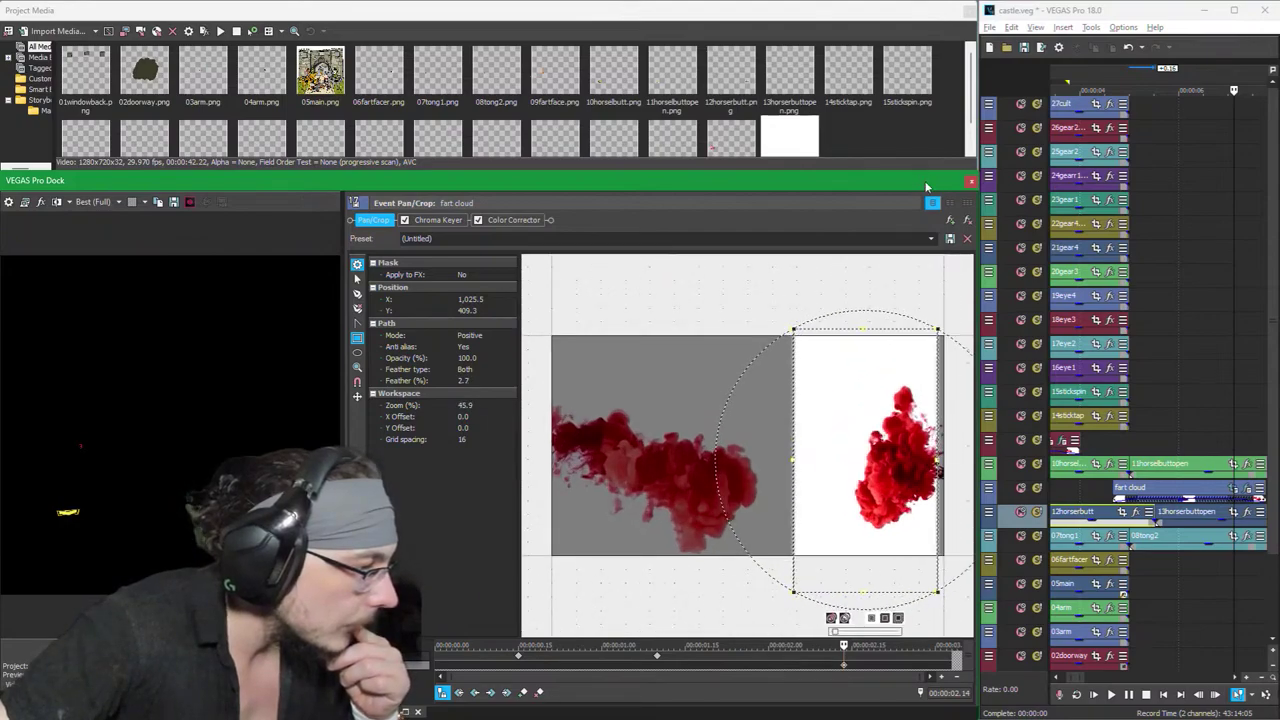
pyautogui.moveTo(930, 290); pyautogui.dragTo(802, 302)
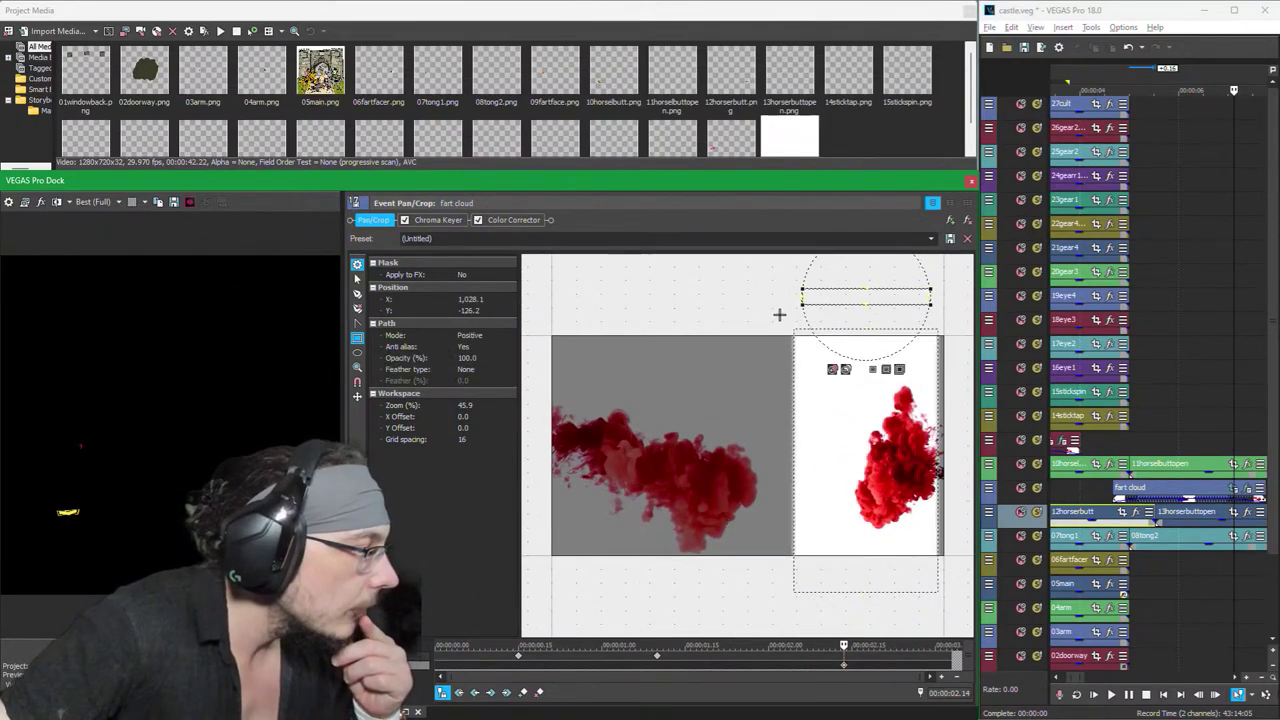
pyautogui.rightClick(563, 327)
pyautogui.click(715, 301)
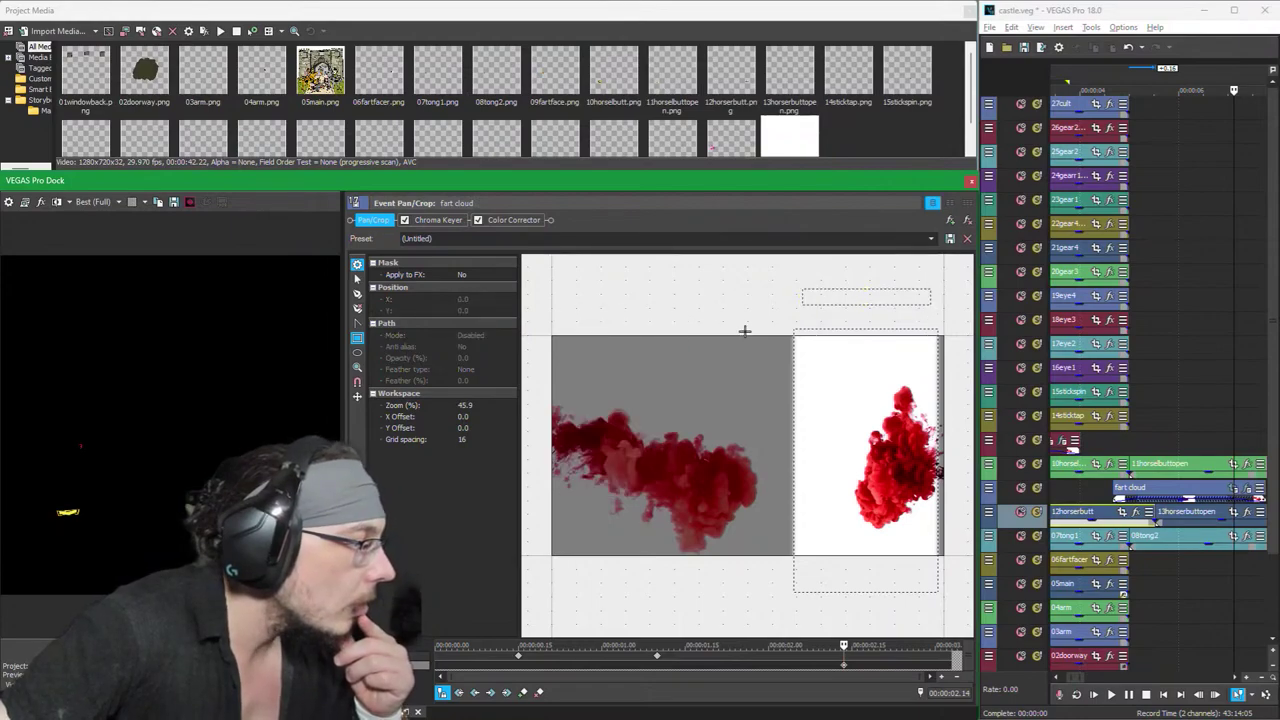
pyautogui.hotkey('ctrl', 'a')
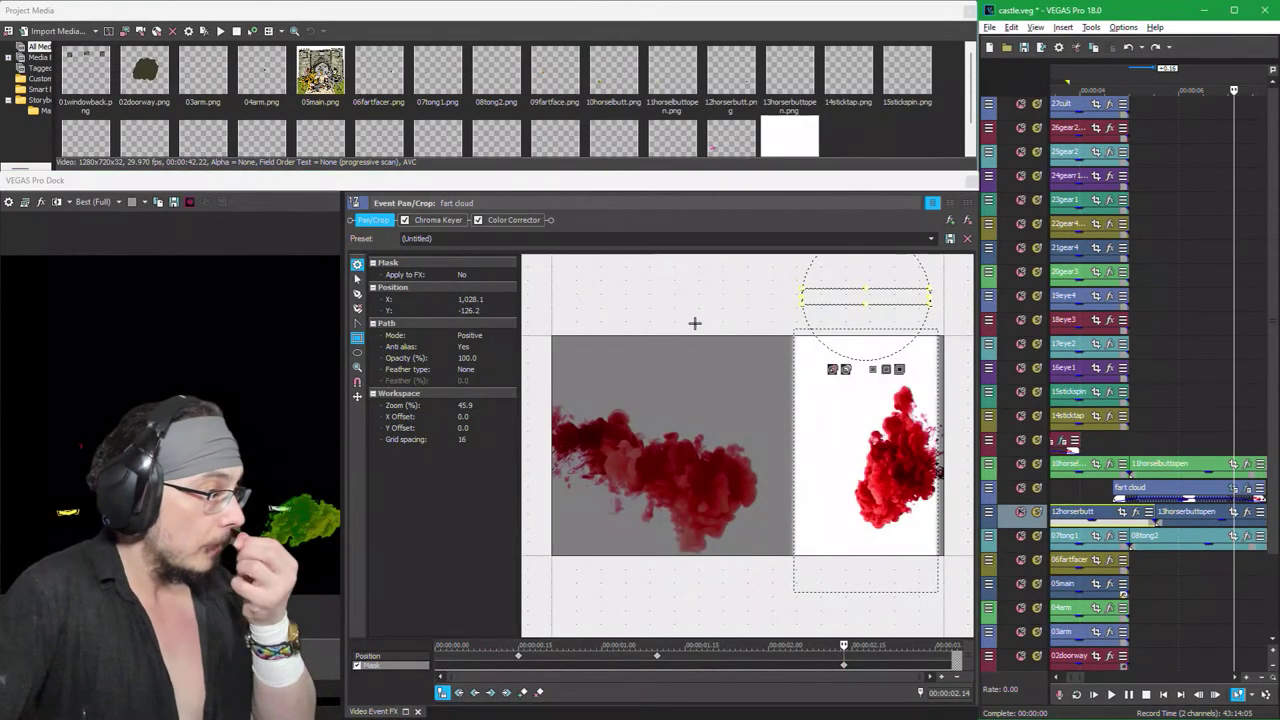
pyautogui.hotkey('ctrl', 'z')
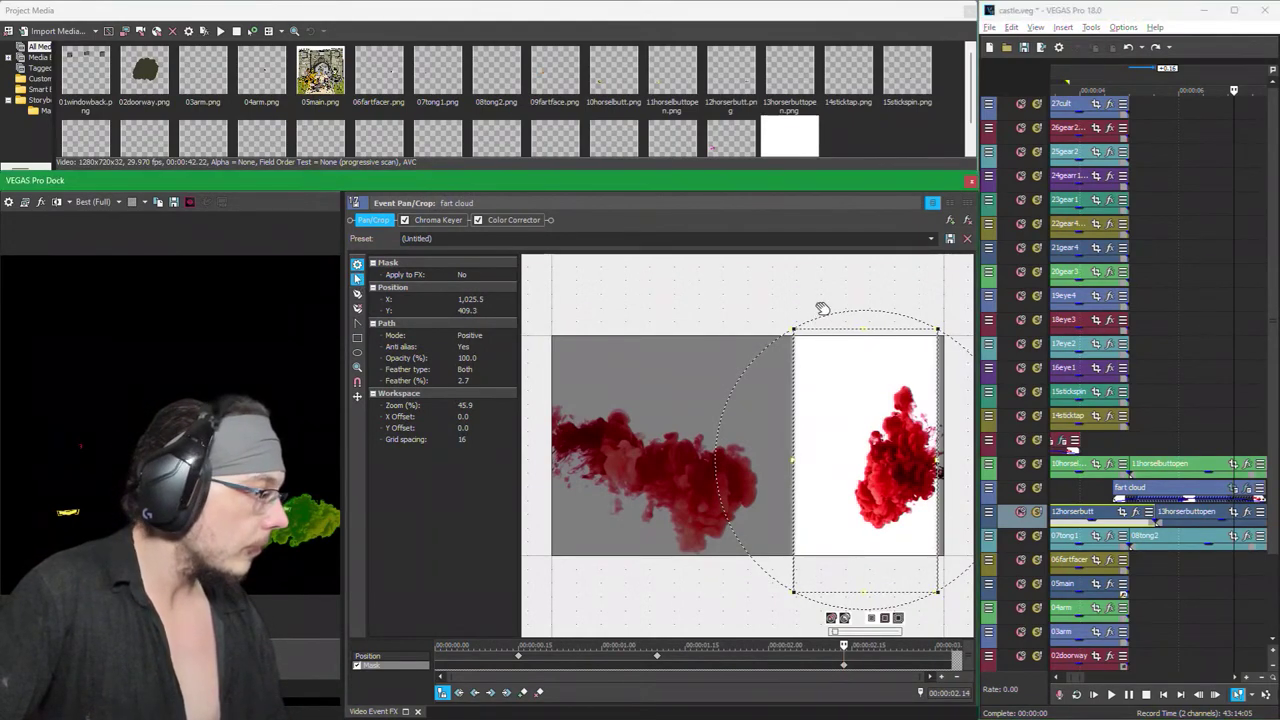
# Step: Select the whole mask around the right-hand cloud and set its feather to 4.6%
pyautogui.moveTo(823, 309); pyautogui.dragTo(752, 298)
pyautogui.scroll(7, 752, 298)
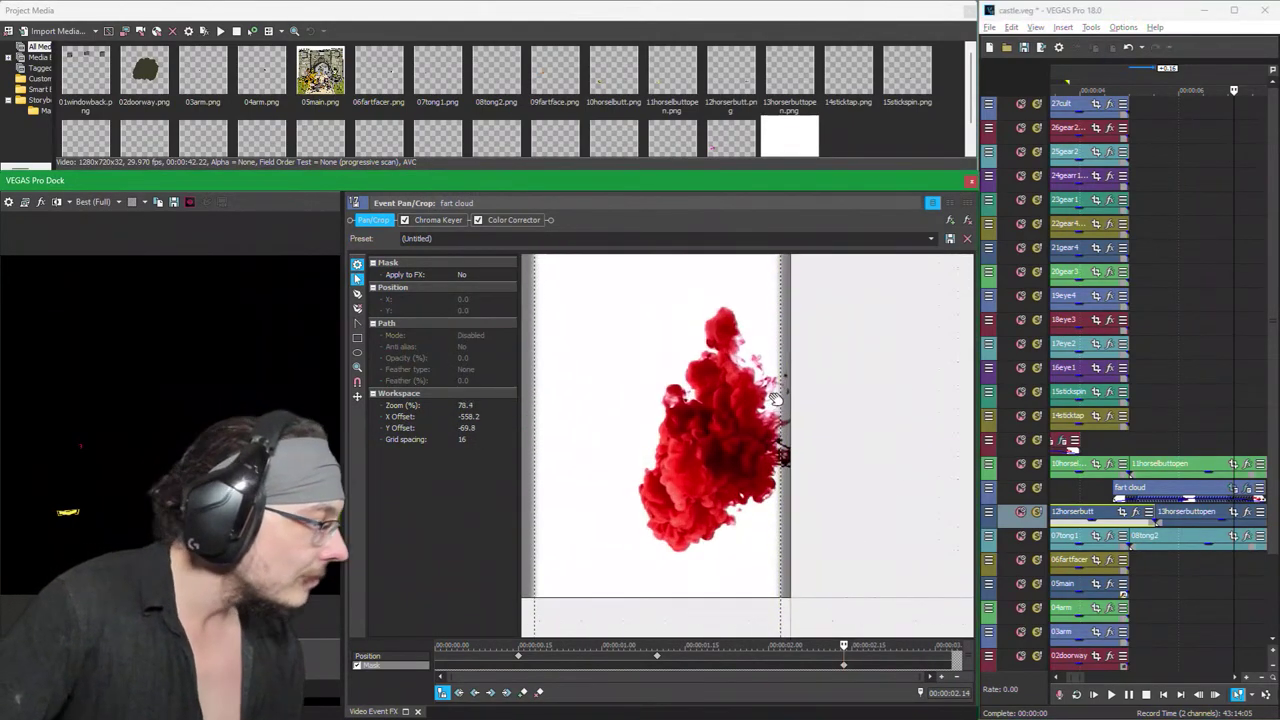
pyautogui.click(786, 401)
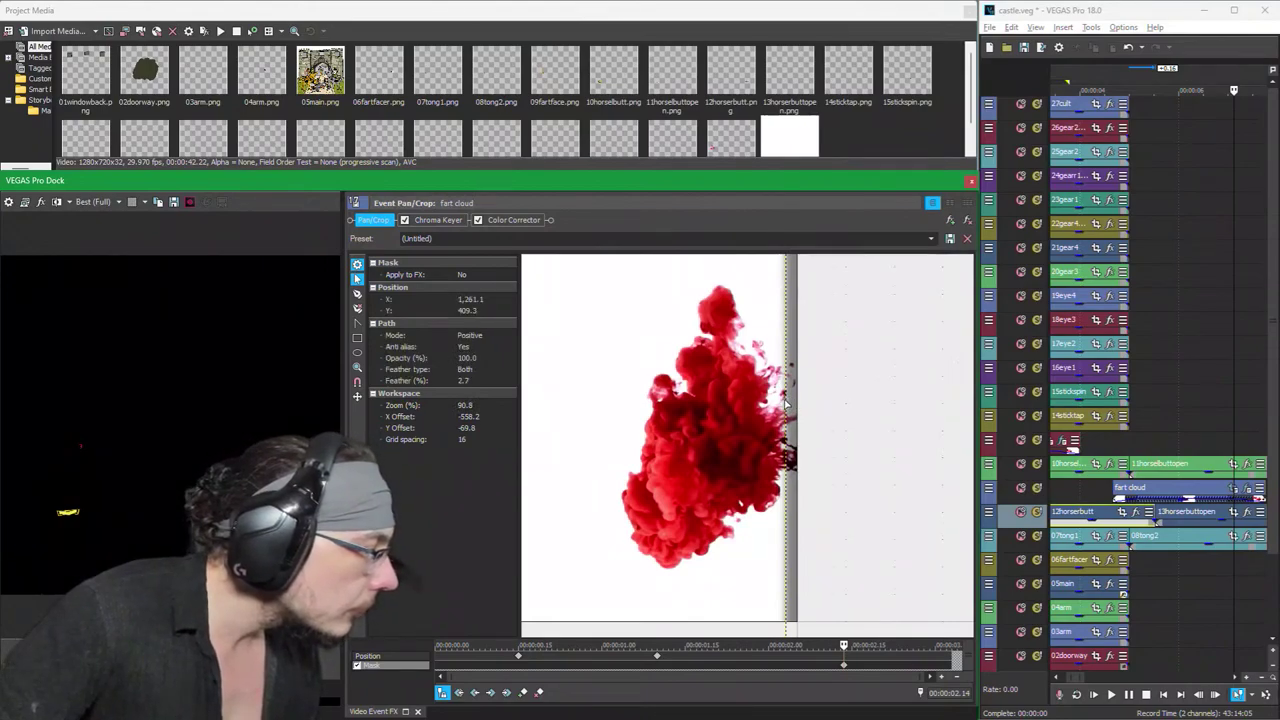
pyautogui.scroll(-4, 689, 592)
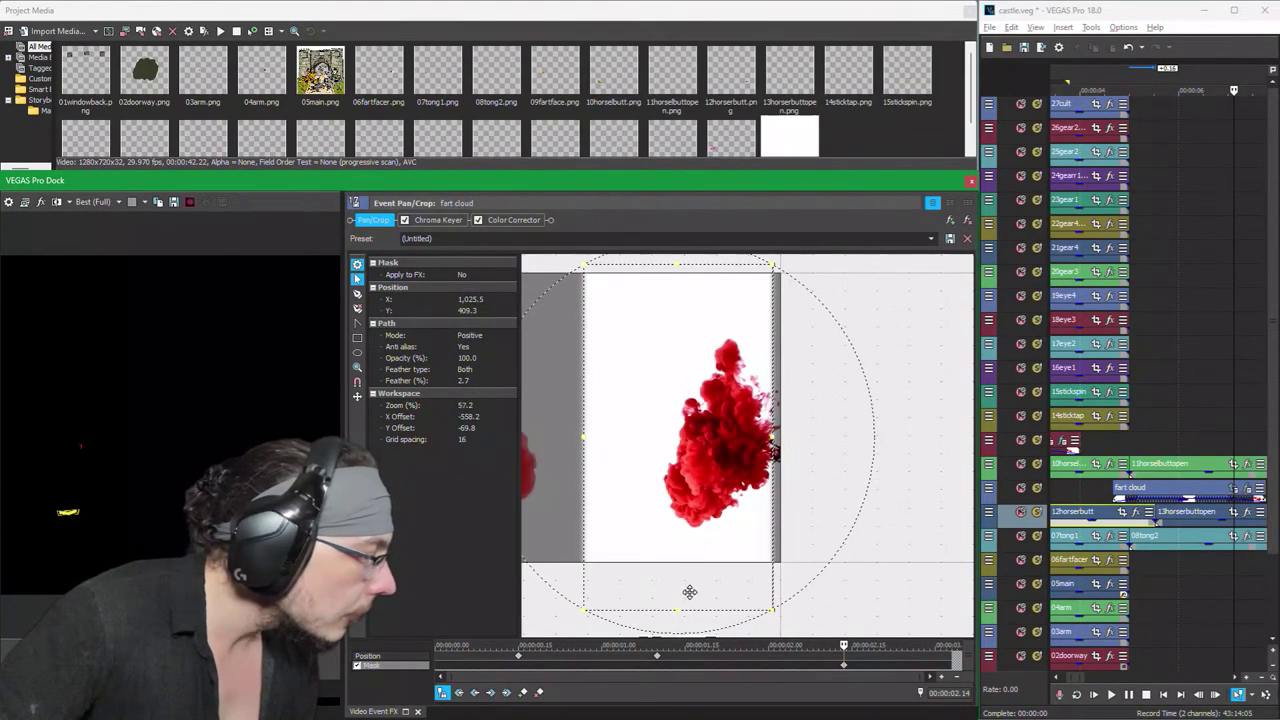
pyautogui.scroll(-1, 689, 592)
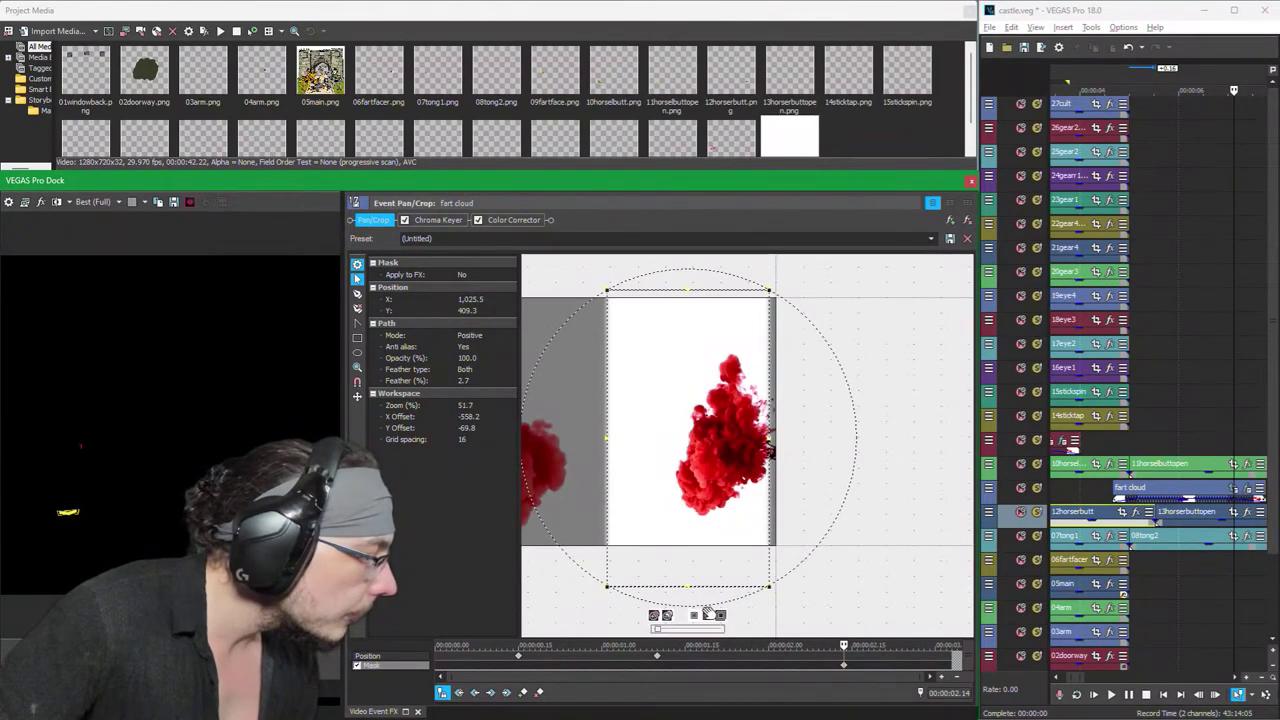
pyautogui.click(659, 630)
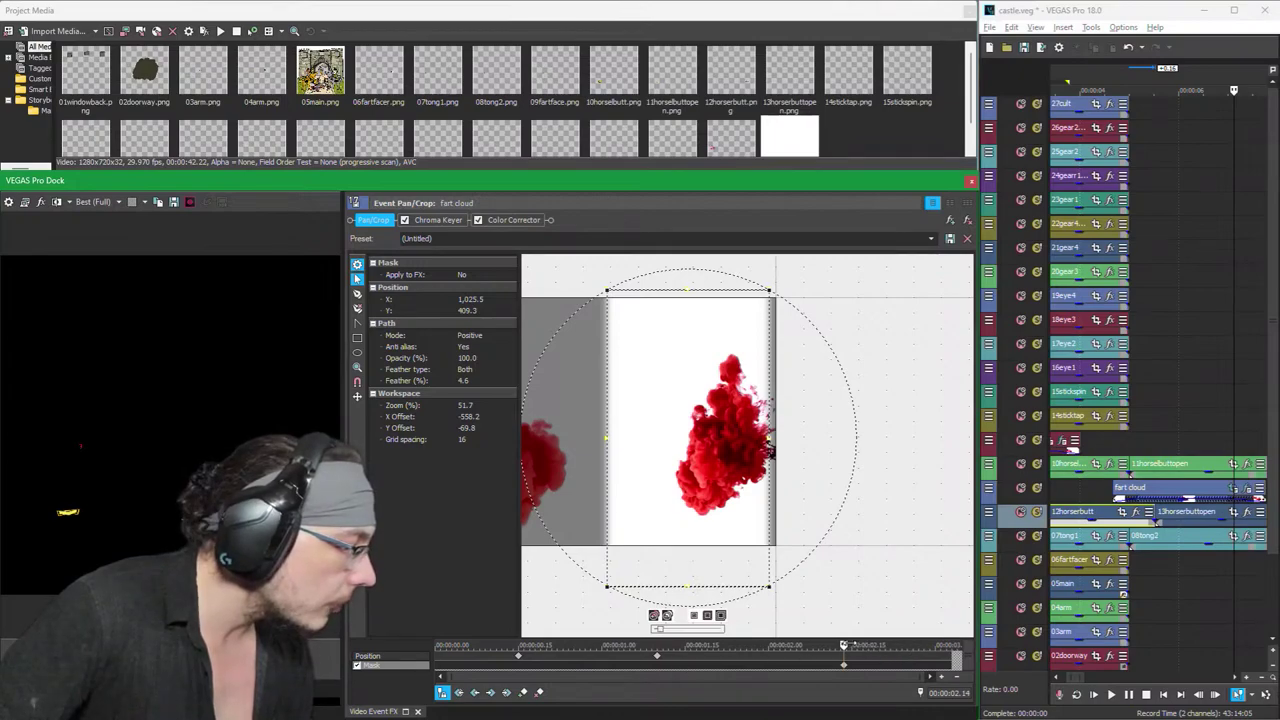
# Step: Delete the lower cloud's position keyframe at 00:00:00.15, play the clip, and return to the mask keyframe at 00:00:02.14
pyautogui.scroll(-2, 834, 572)
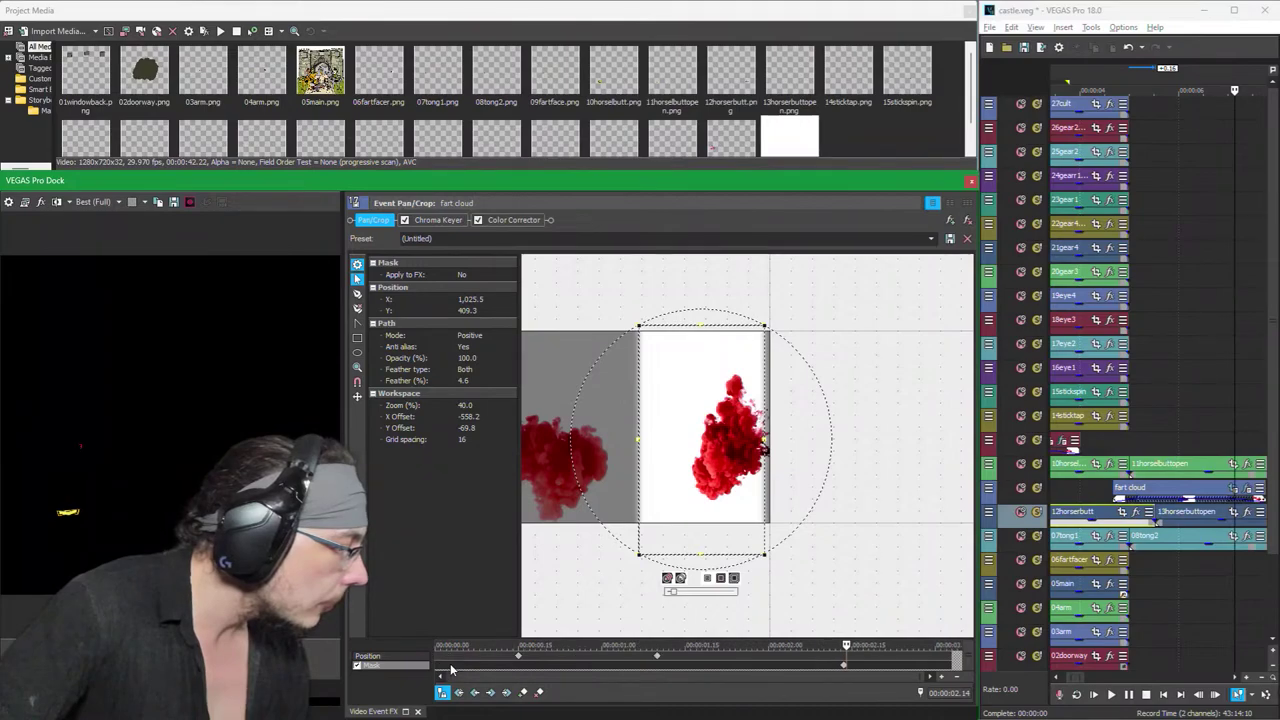
pyautogui.click(655, 657)
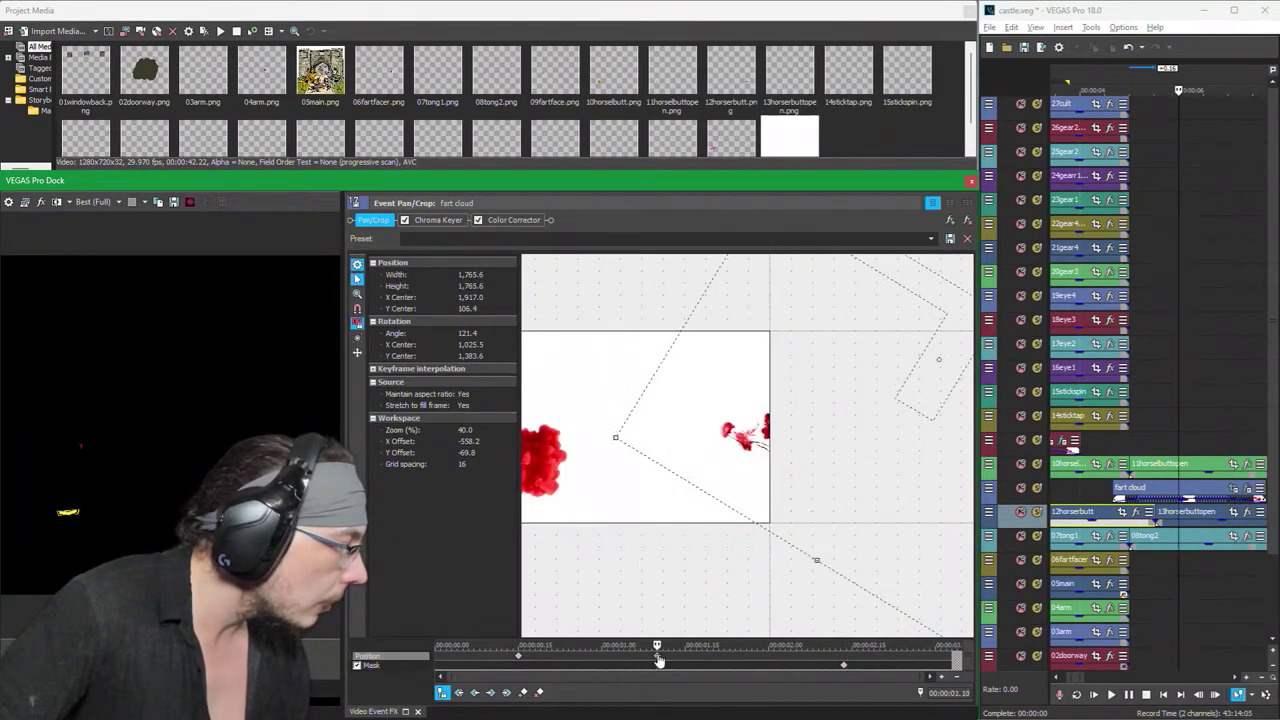
pyautogui.click(518, 662)
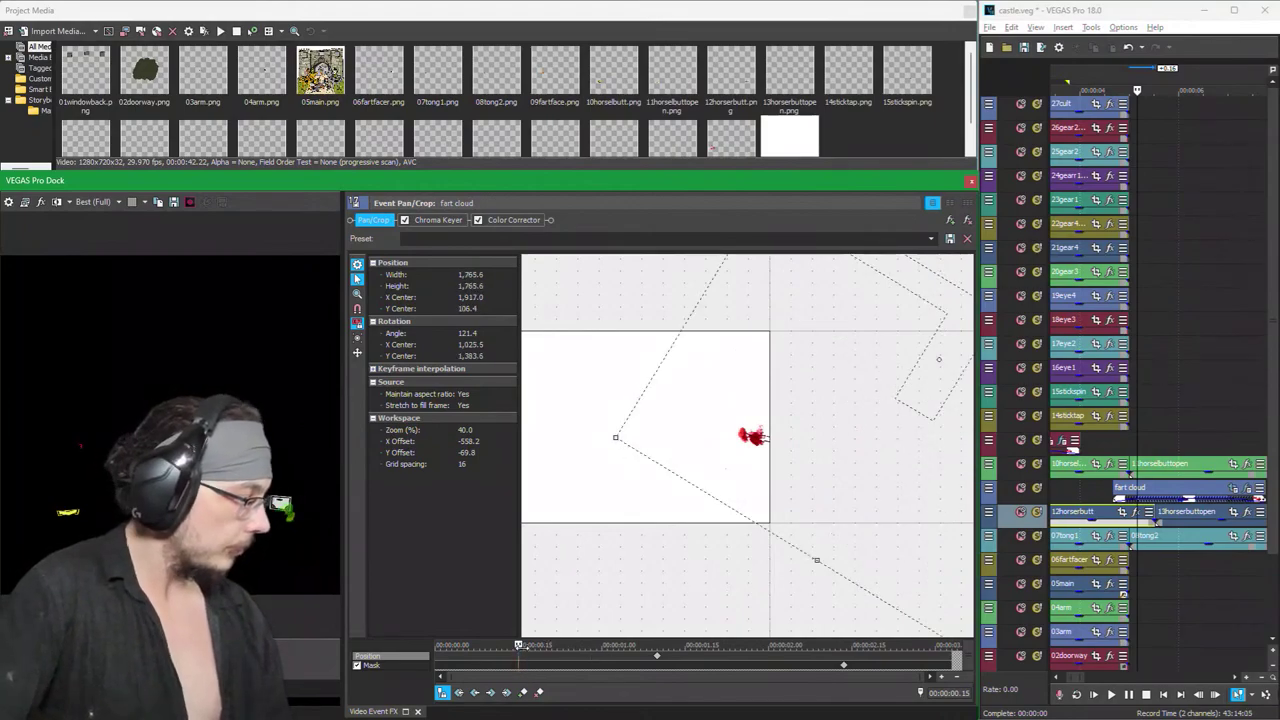
pyautogui.press('space')
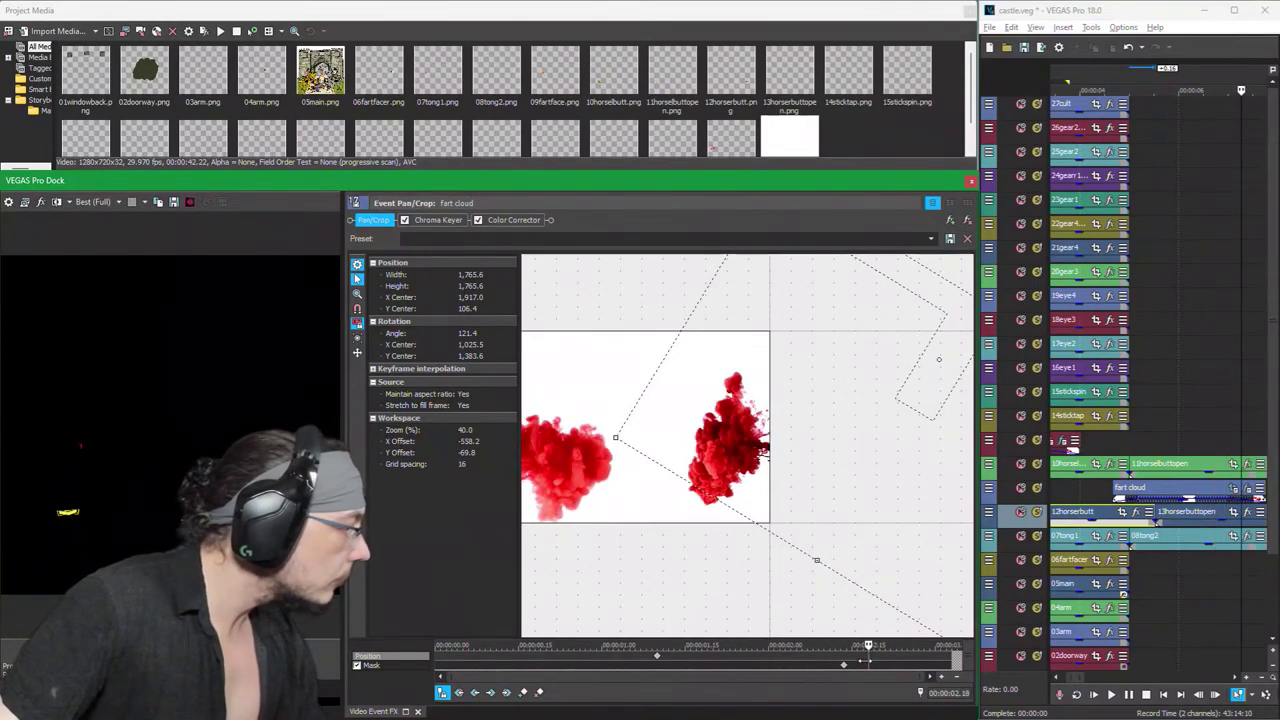
pyautogui.click(845, 667)
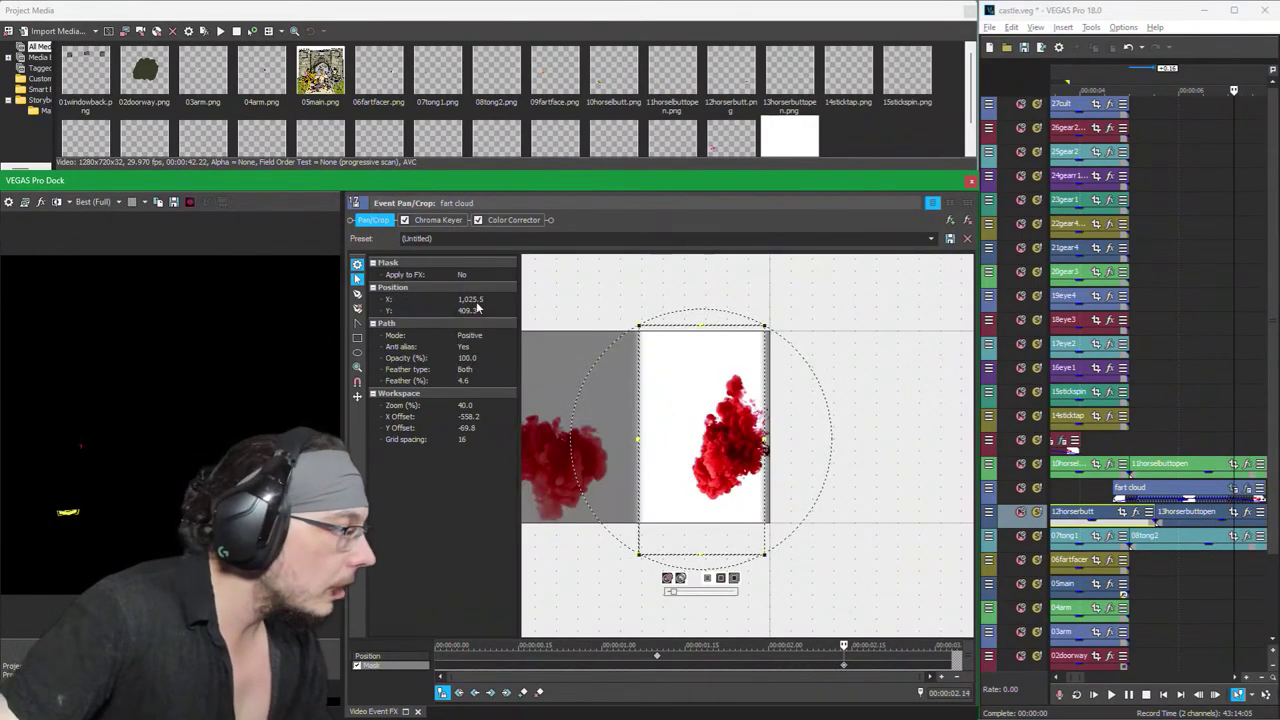
pyautogui.click(357, 297)
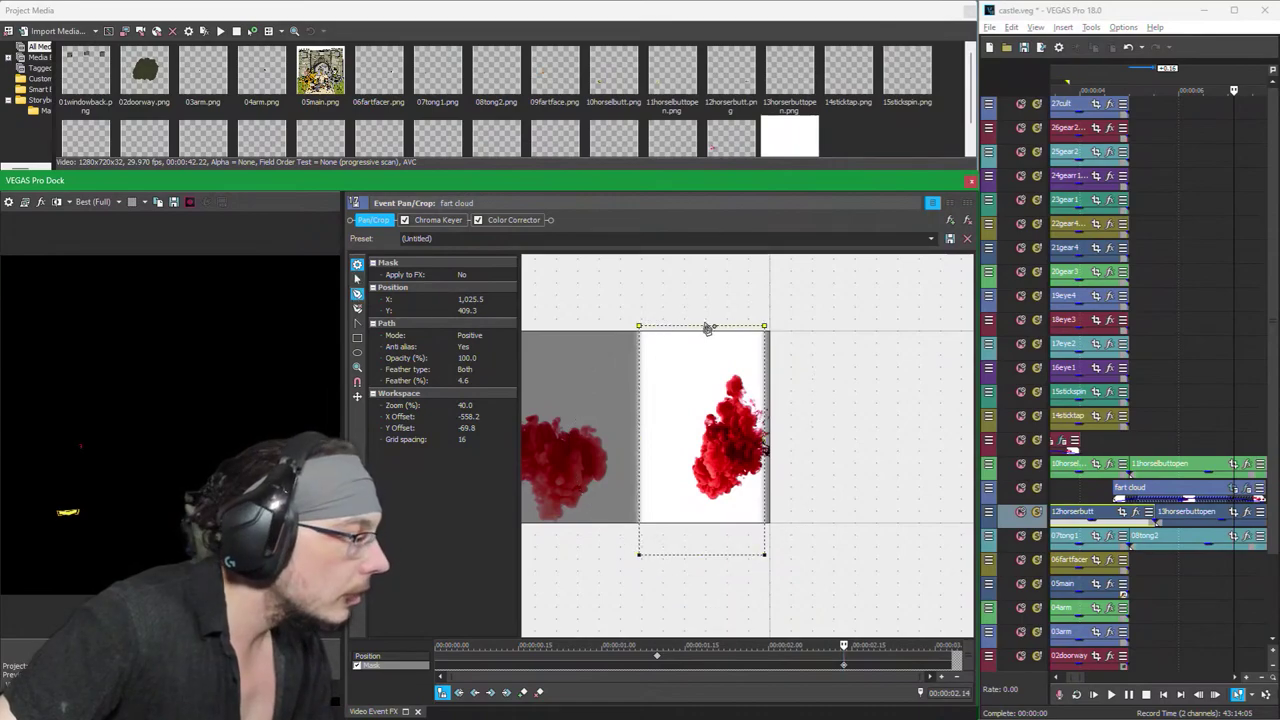
pyautogui.click(770, 330)
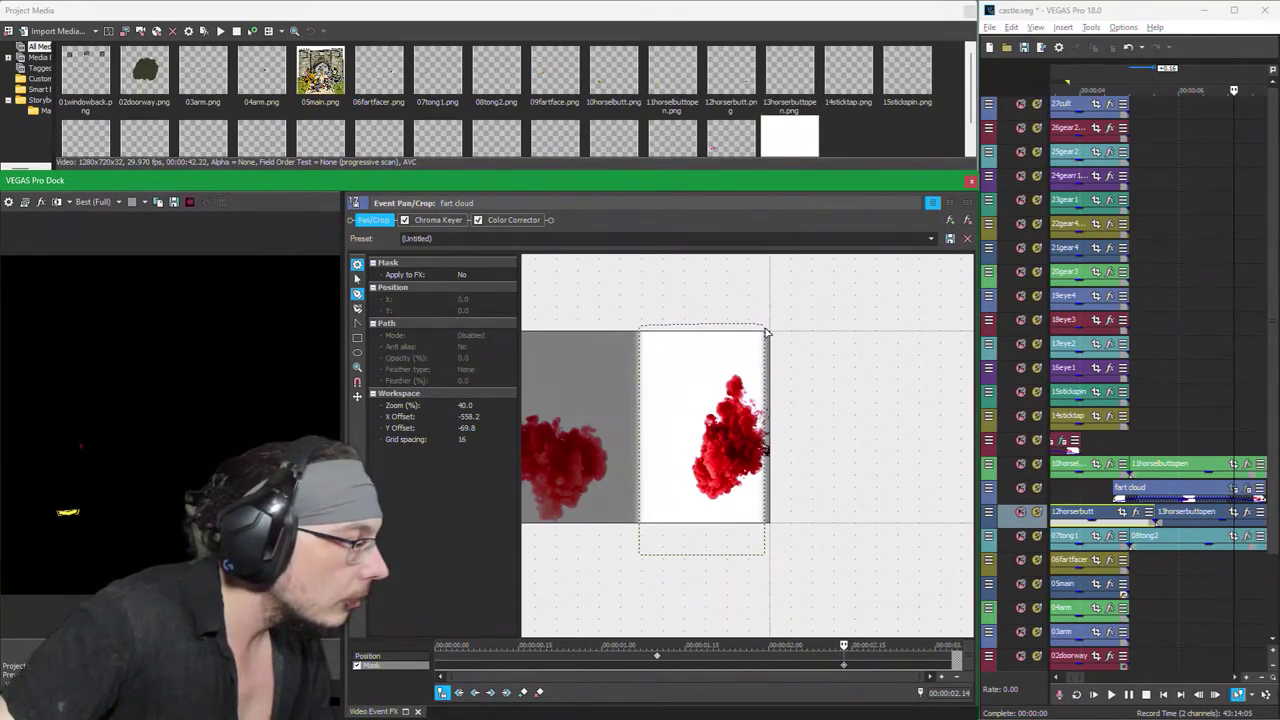
pyautogui.moveTo(775, 325); pyautogui.dragTo(772, 362)
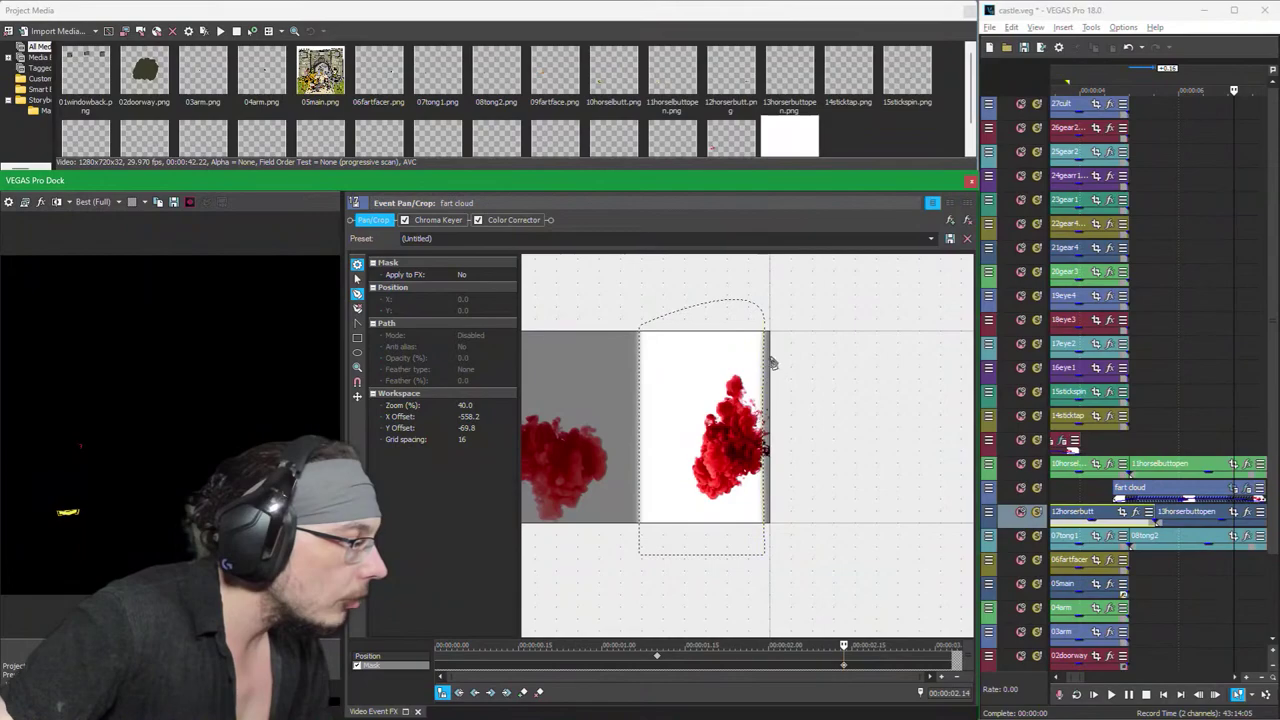
pyautogui.hotkey('ctrl', 'z')
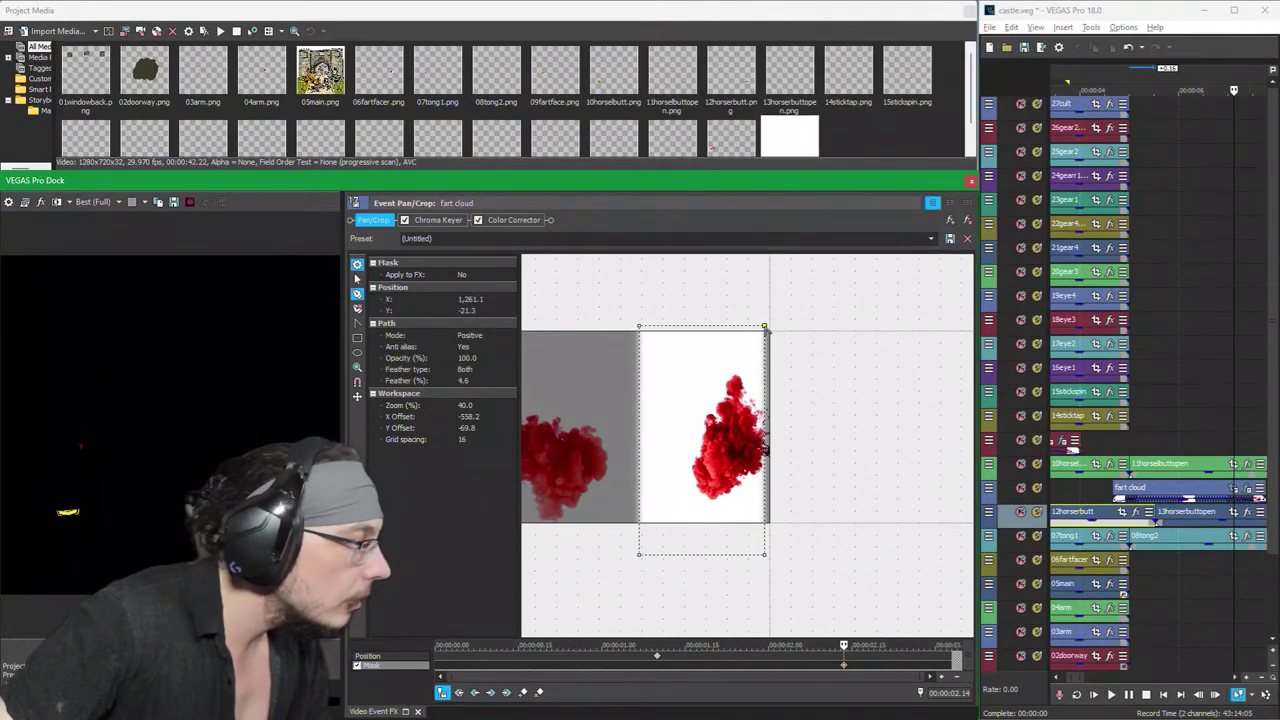
# Step: Reshape the mask with its upper-right corner at Y 188.8, upper-left at about X 975.1, Y -211.5, and lower-left at about X 782.5, Y 1,130.1
pyautogui.click(357, 279)
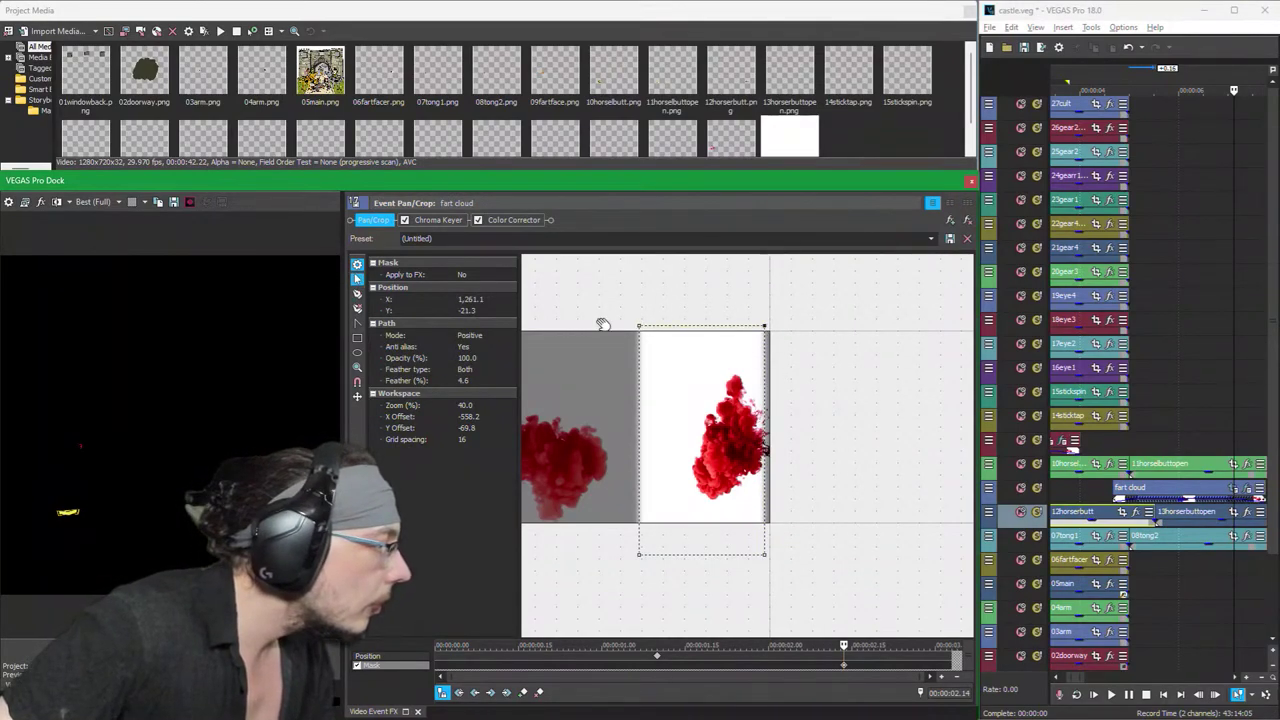
pyautogui.moveTo(765, 327); pyautogui.dragTo(765, 384)
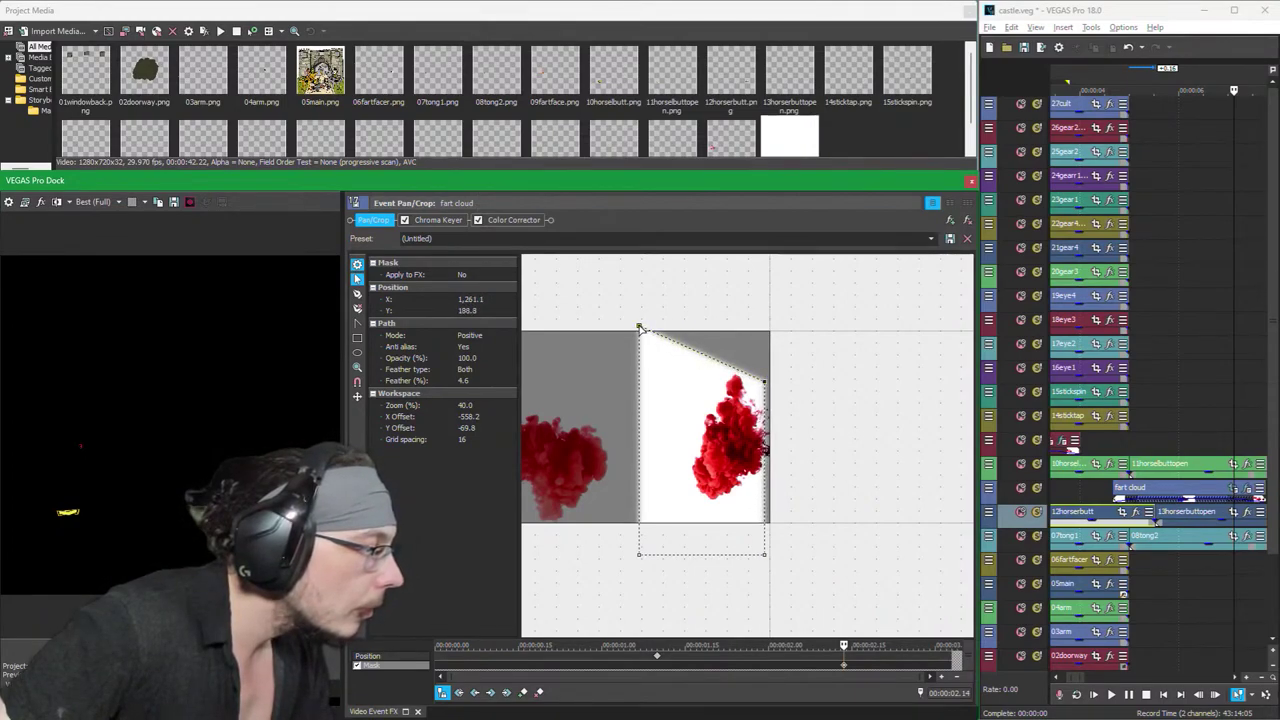
pyautogui.moveTo(646, 331); pyautogui.dragTo(689, 277)
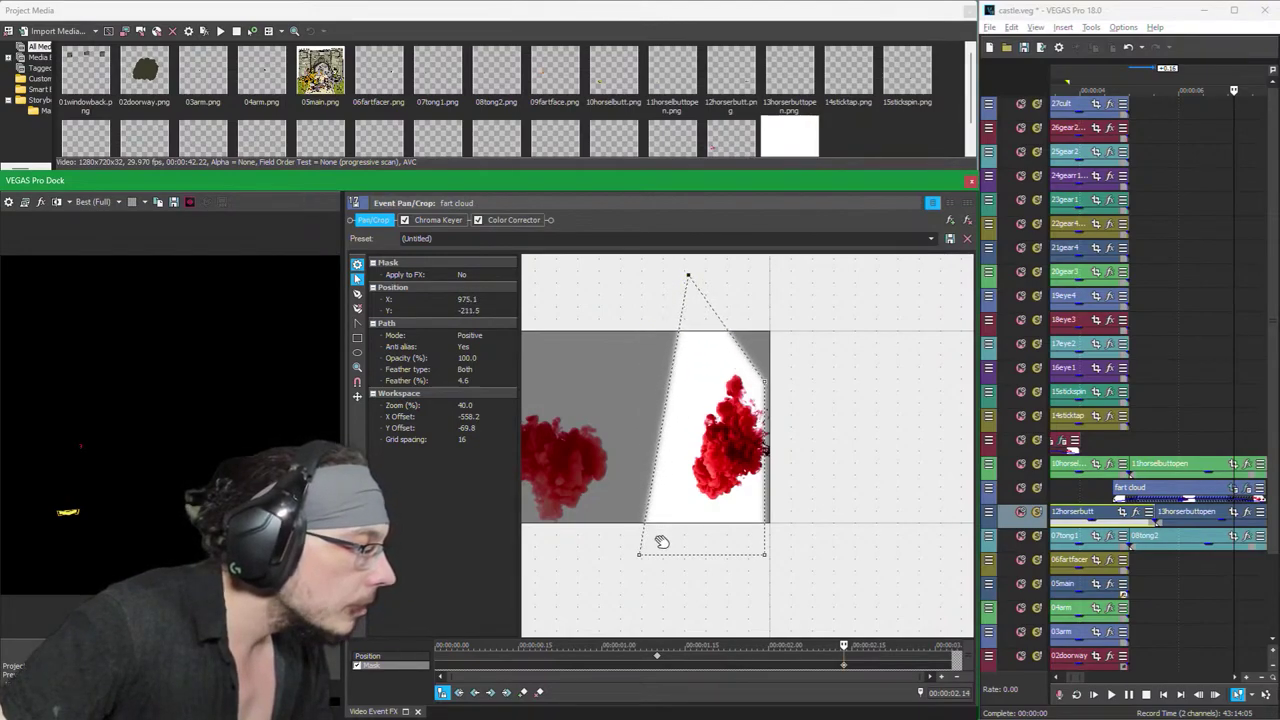
pyautogui.moveTo(640, 558); pyautogui.dragTo(637, 633)
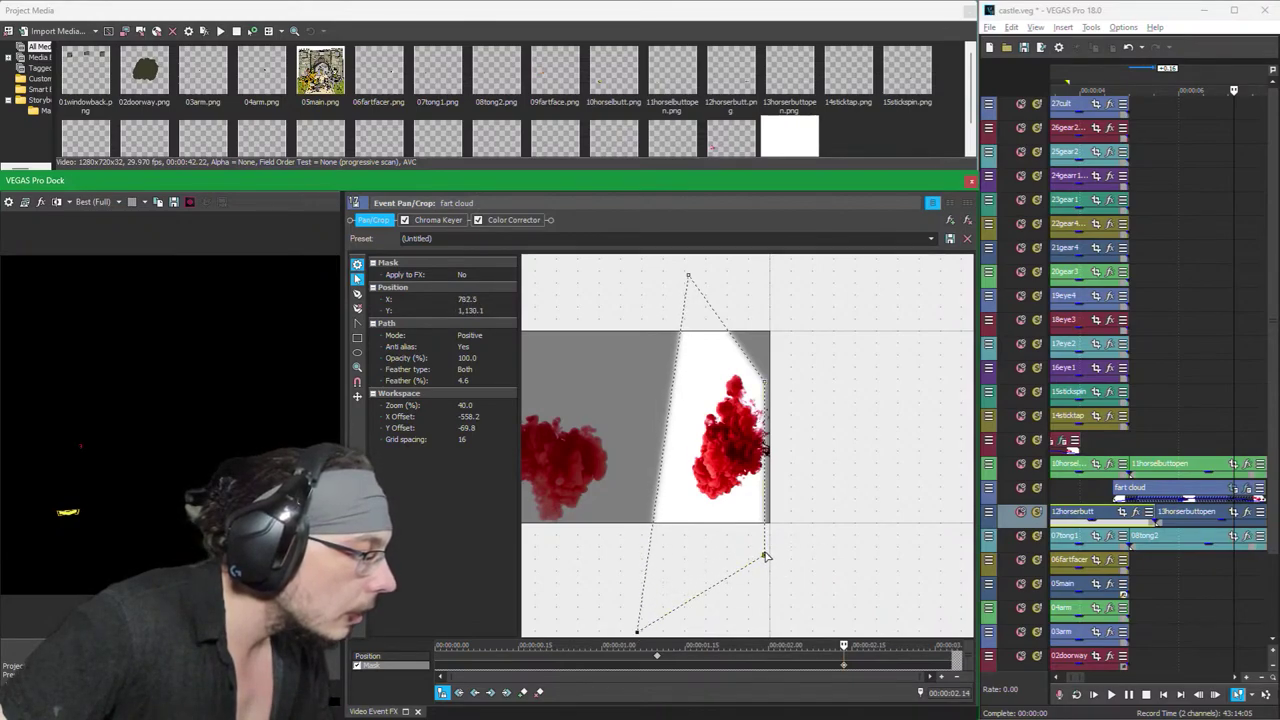
# Step: Taper the mask with its right corners near X 1,281.1, Y 339.0 and X 1,283.6, Y 366.5, and its top corner near X 1,057.7, Y -199.0
pyautogui.moveTo(765, 556); pyautogui.dragTo(769, 450)
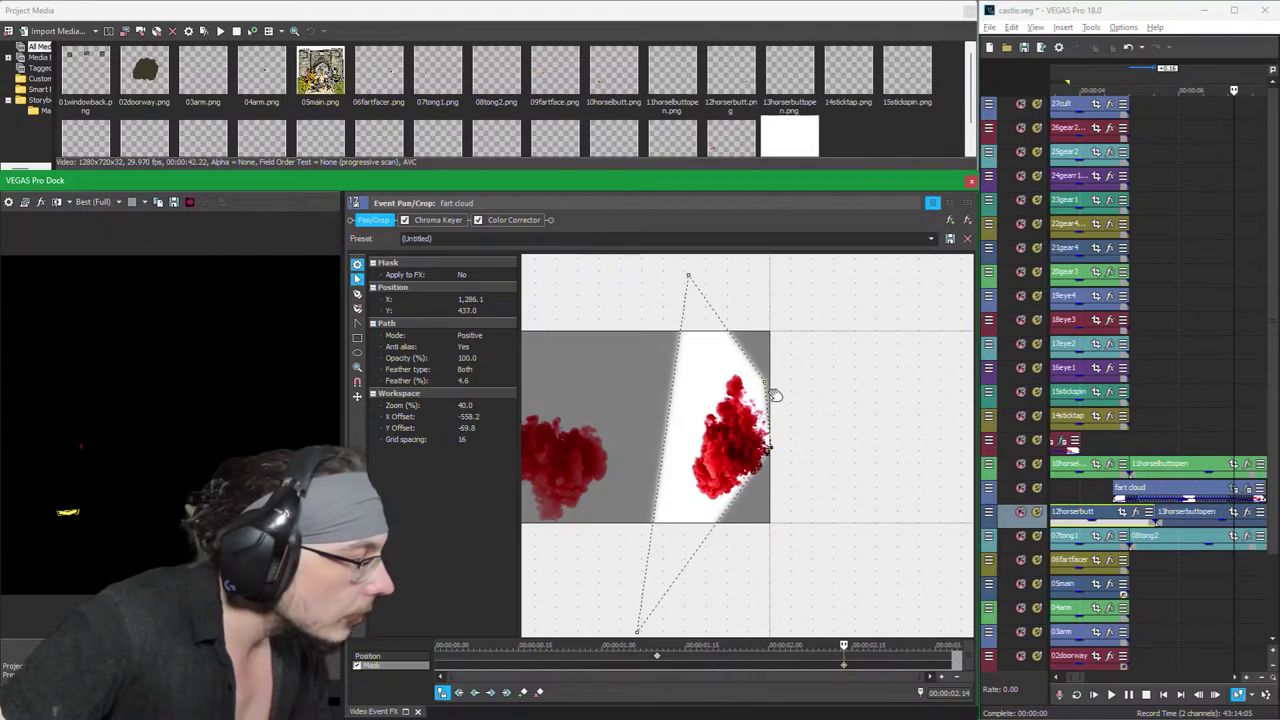
pyautogui.moveTo(765, 383); pyautogui.dragTo(770, 425)
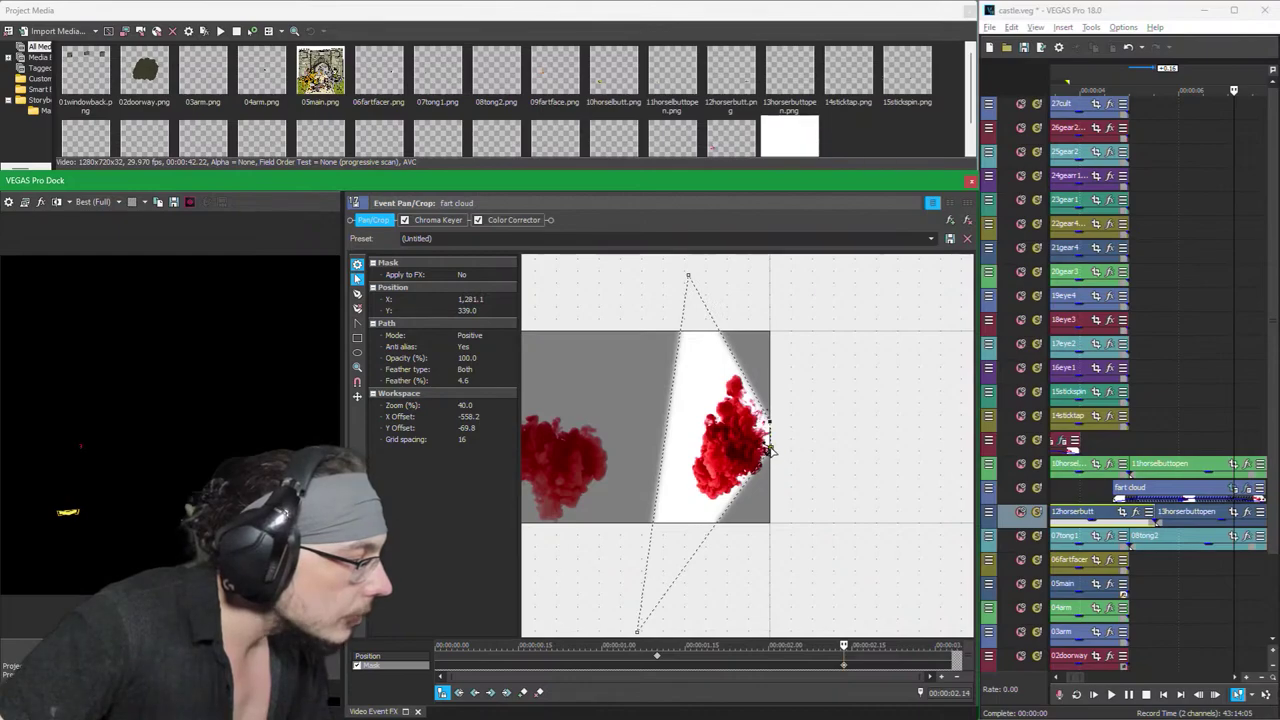
pyautogui.moveTo(769, 450); pyautogui.dragTo(770, 432)
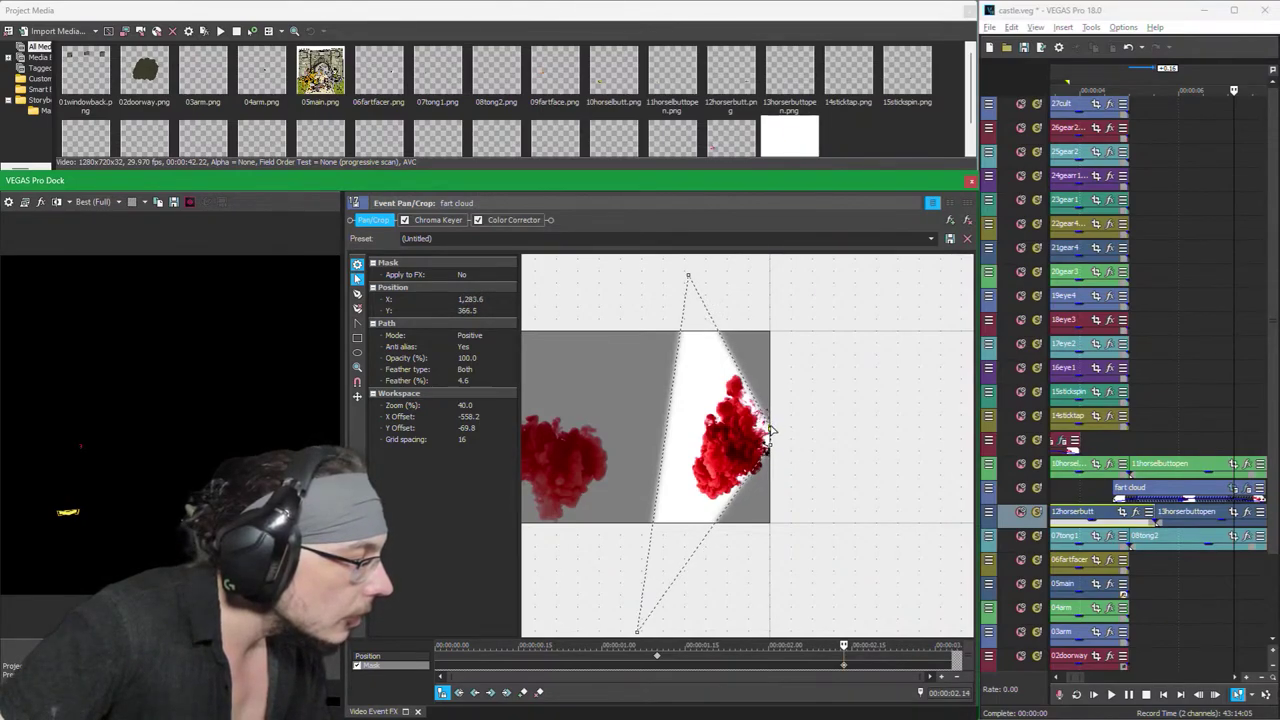
pyautogui.moveTo(689, 276); pyautogui.dragTo(710, 281)
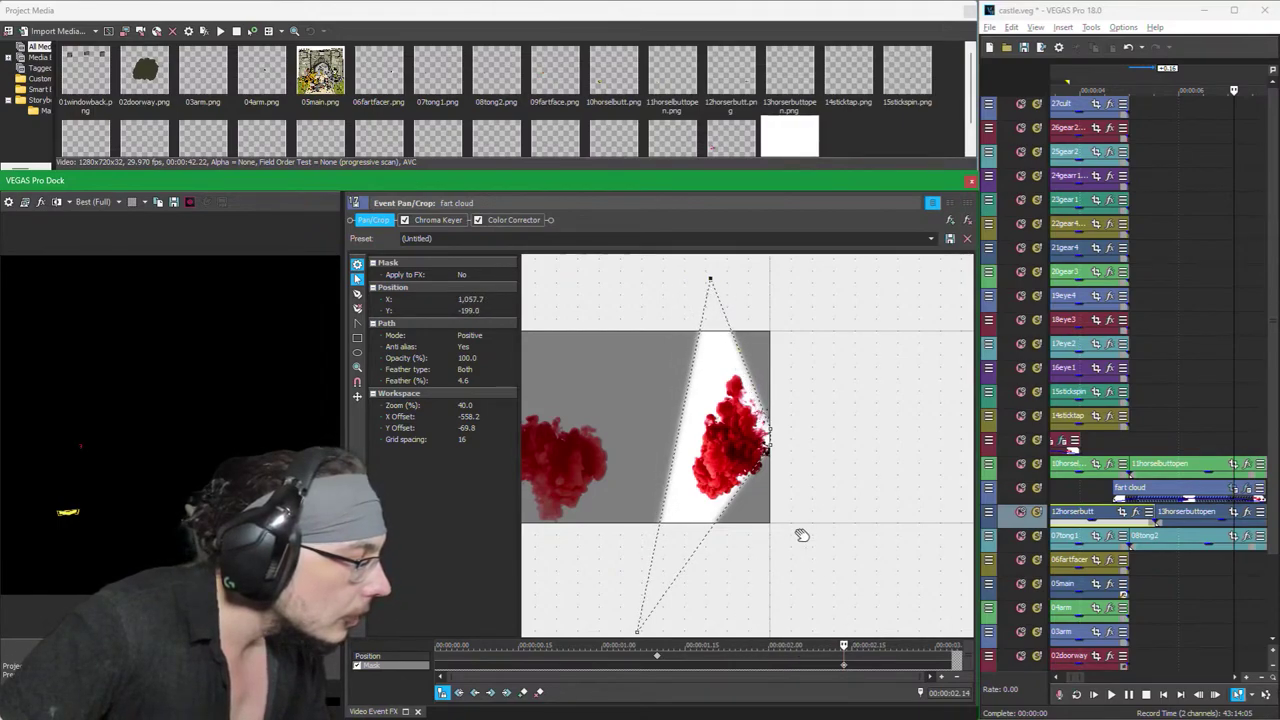
# Step: At 00:00:02.04, move the mask's lower-right corner to about X 1,276.1, Y 414.5 and set the whole mask's feather to 5.6%
pyautogui.moveTo(840, 640); pyautogui.dragTo(790, 645)
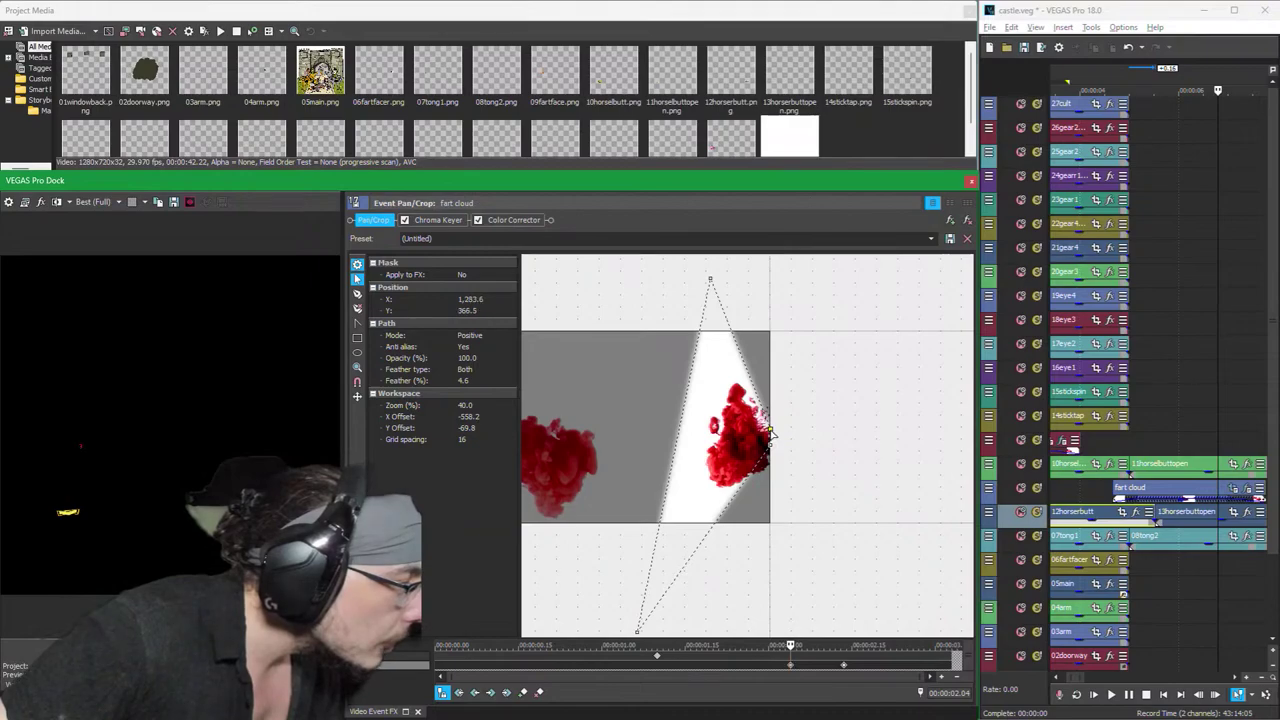
pyautogui.moveTo(770, 432); pyautogui.dragTo(769, 444)
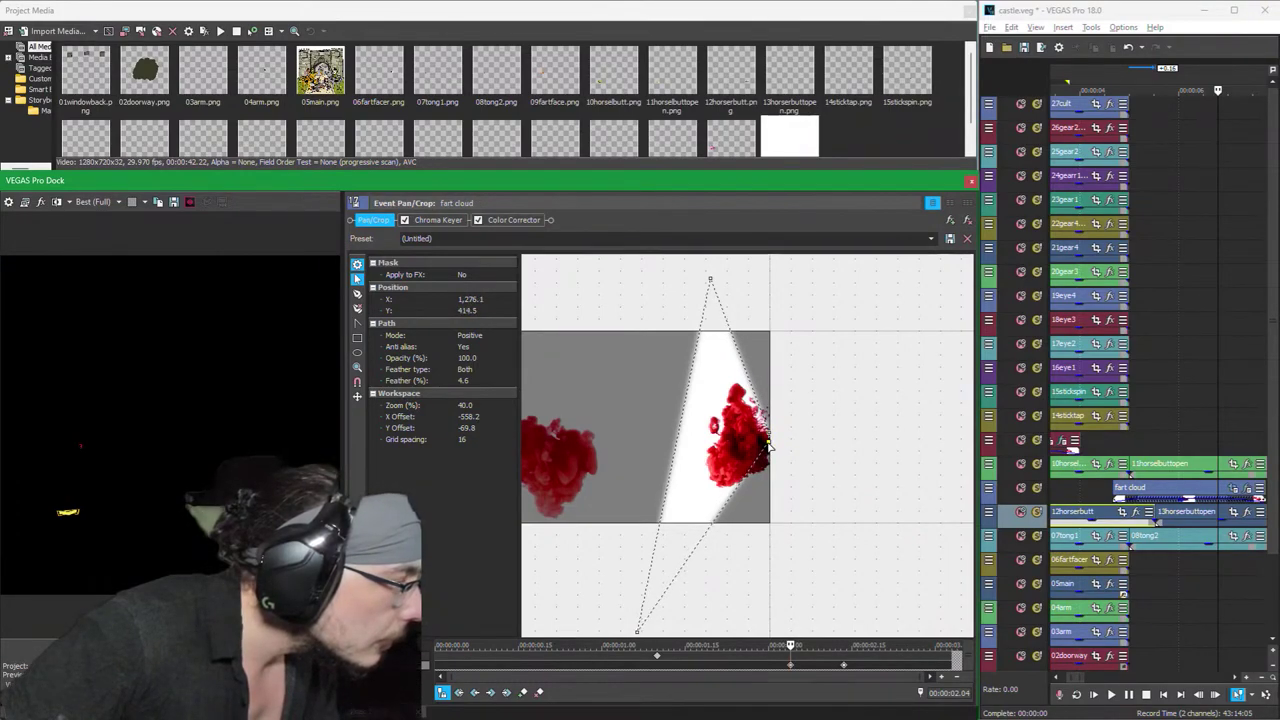
pyautogui.scroll(-3, 710, 559)
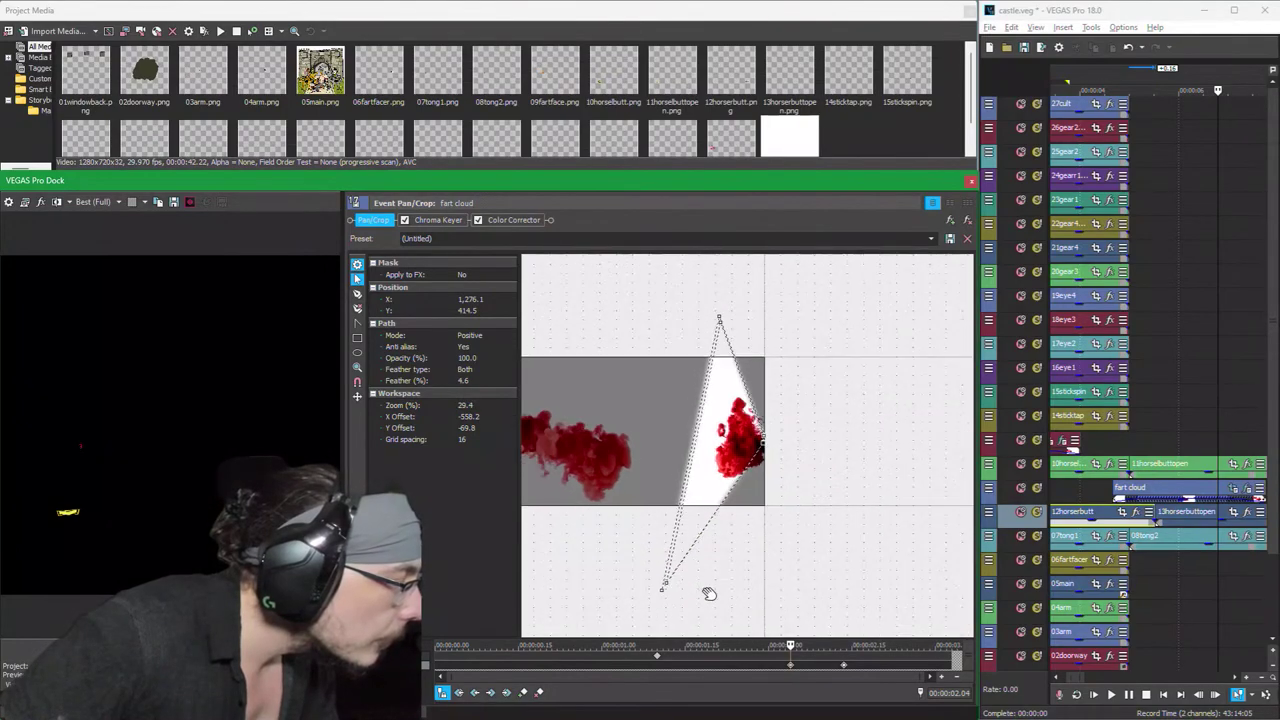
pyautogui.doubleClick(705, 528)
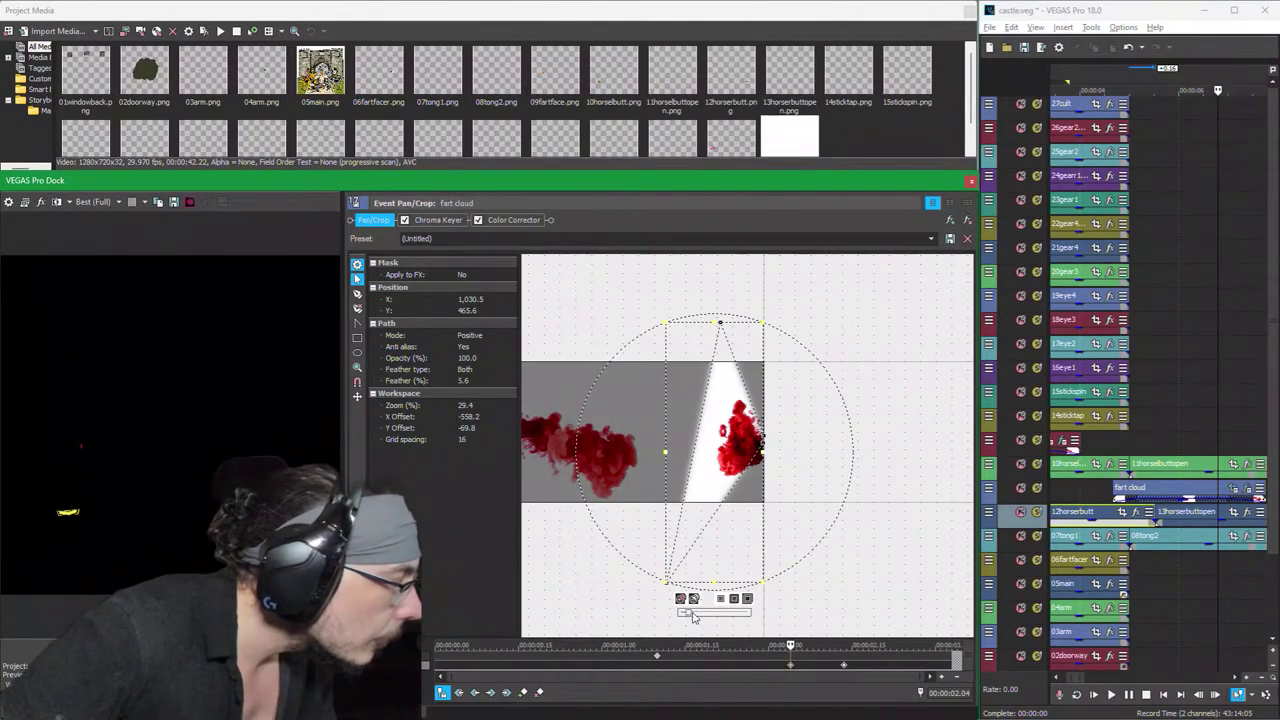
# Step: Set the mask's feather to 9.1% and add anchors on its right-hand edges near X 1,002.6, Y 811.0 and X 1,214.4, Y 211.0
pyautogui.moveTo(695, 615)
pyautogui.mouseDown()
pyautogui.moveTo(707, 615)
pyautogui.moveTo(689, 616)
pyautogui.mouseUp()
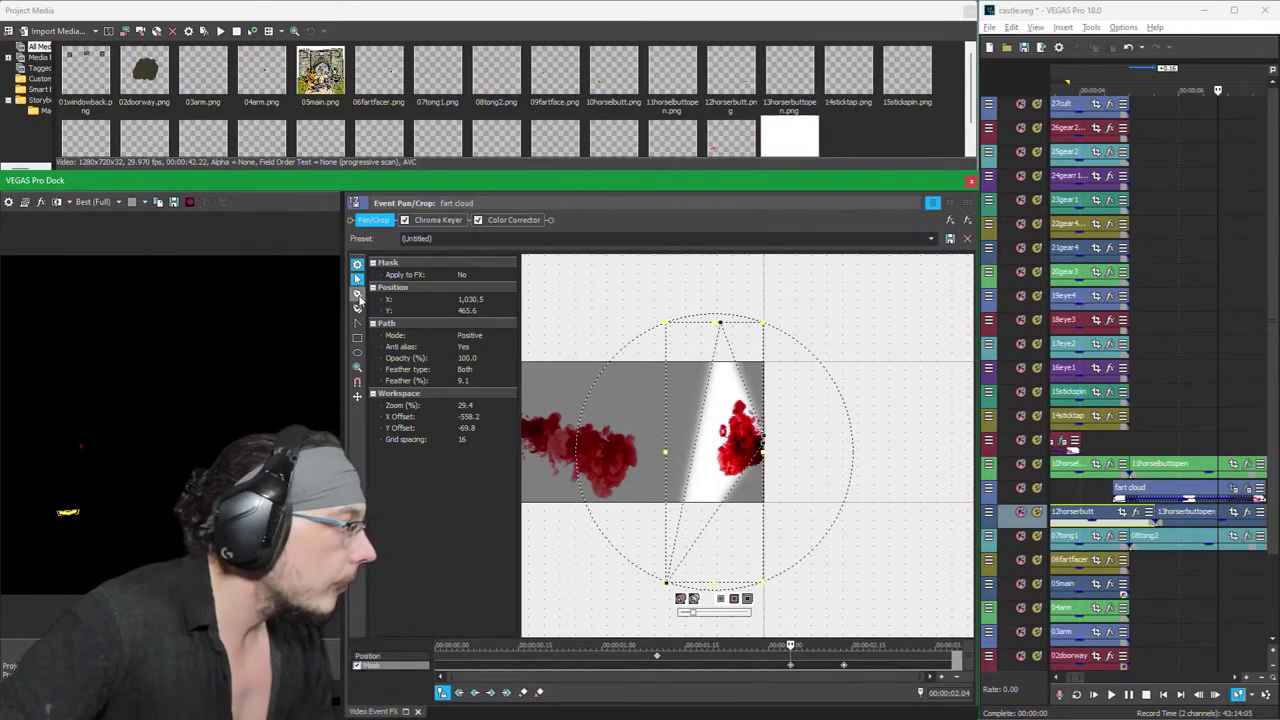
pyautogui.click(358, 295)
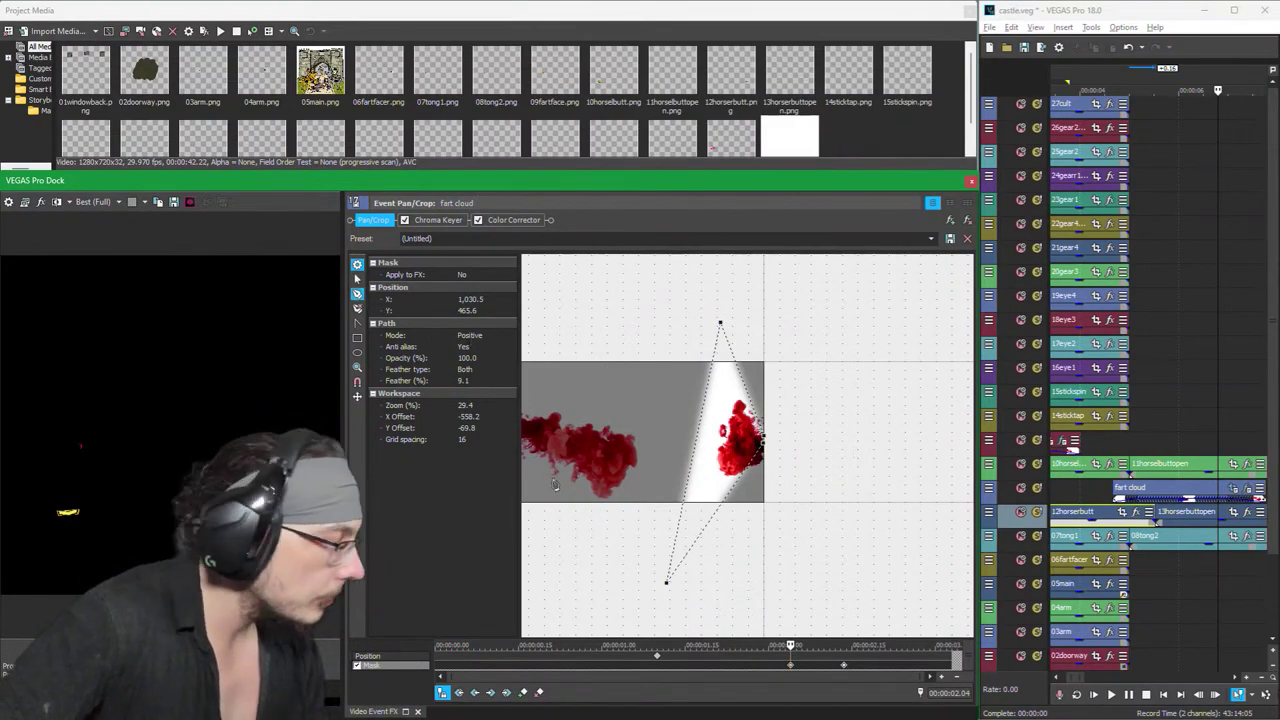
pyautogui.click(709, 521)
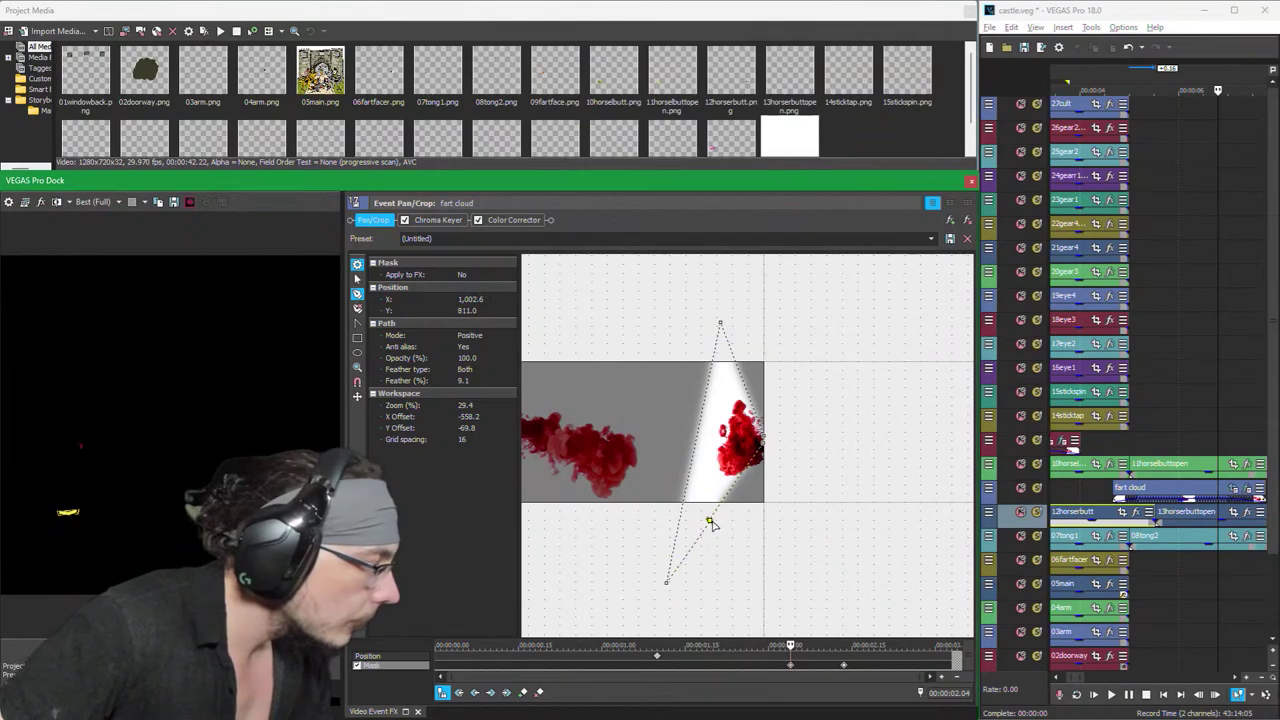
pyautogui.moveTo(710, 522); pyautogui.dragTo(661, 548)
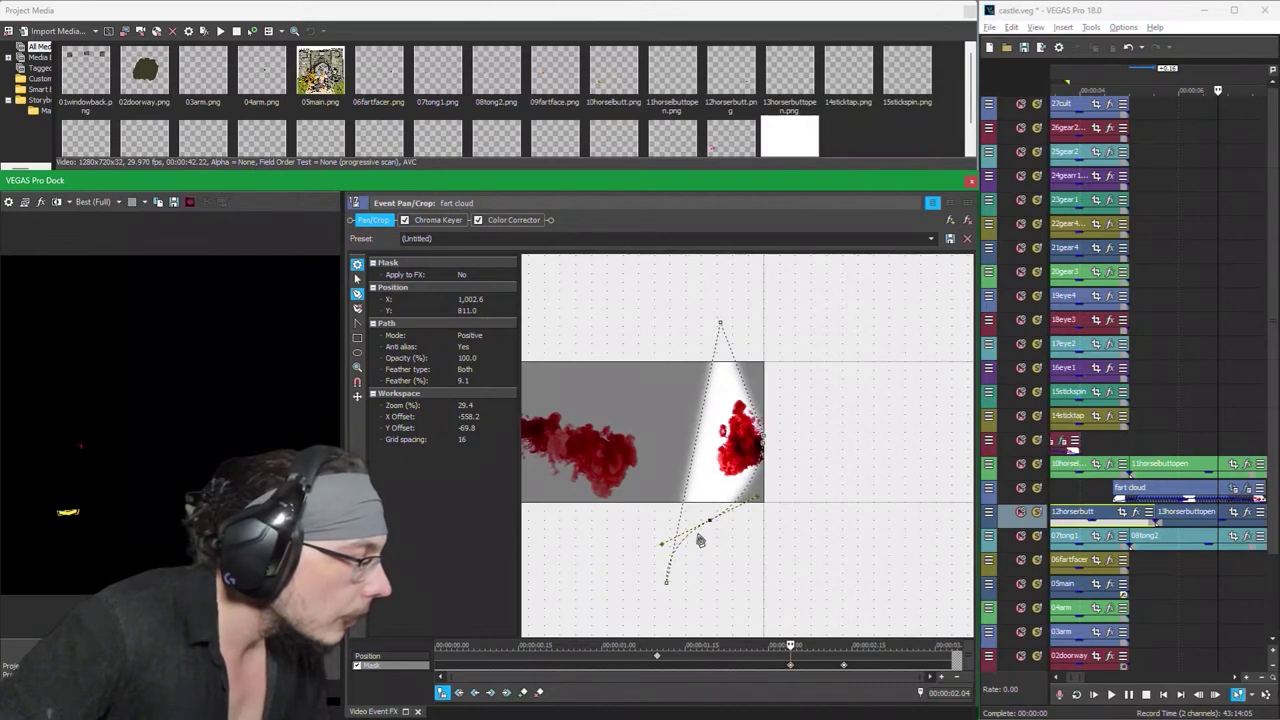
pyautogui.hotkey('ctrl', 'z')
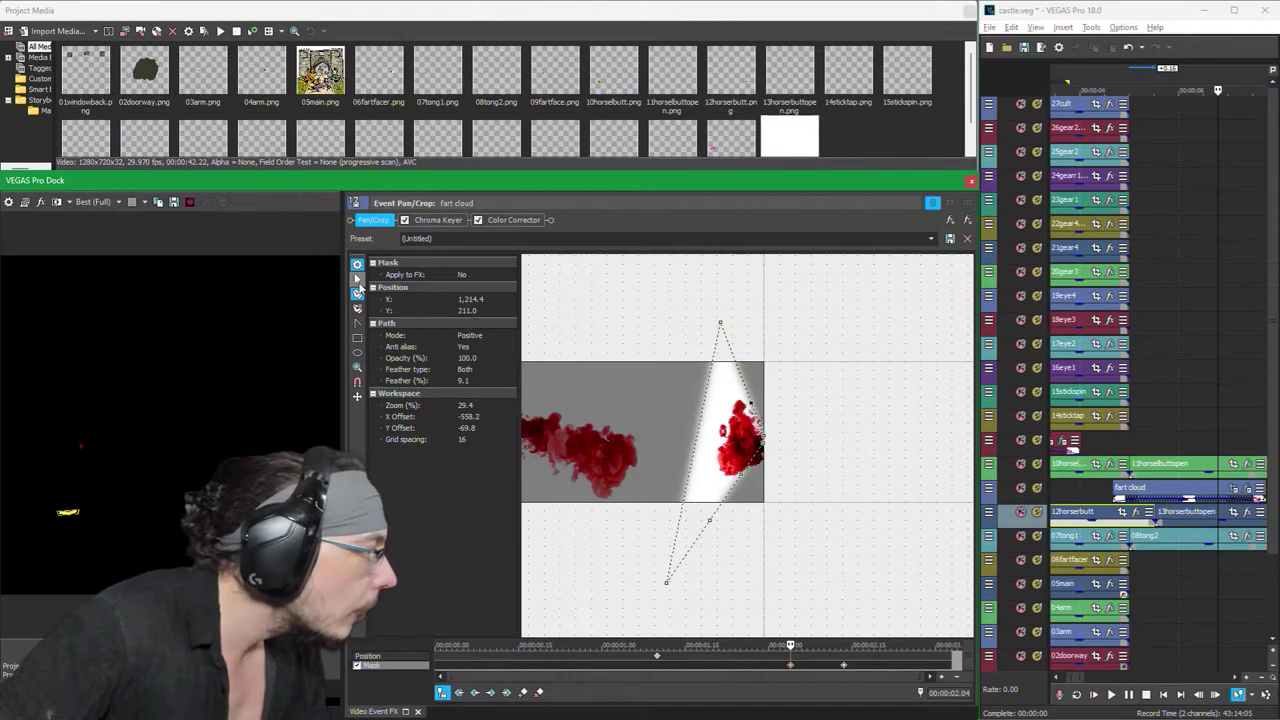
# Step: Move the mask's top corner to about X 897.7, Y -32.2, upper-right anchor to X 1,224.6, Y 180.4, and lower-right corner to X 1,276.1, Y 441.8
pyautogui.click(357, 279)
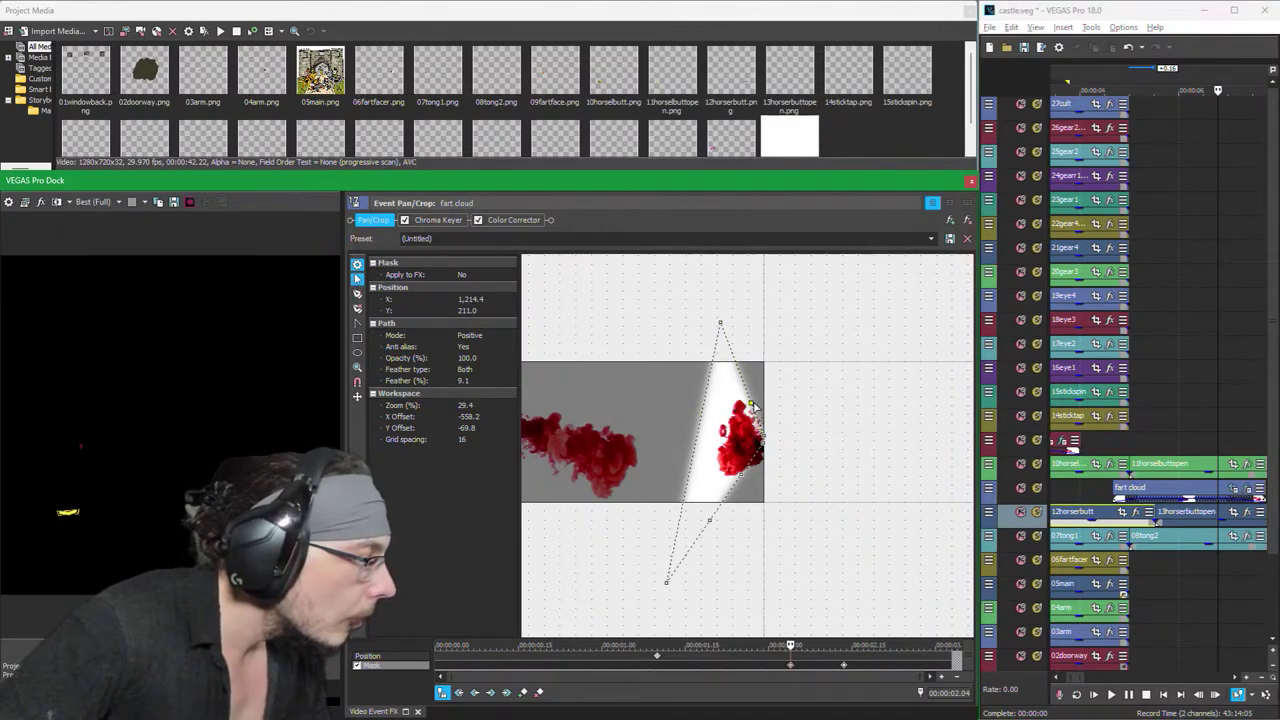
pyautogui.moveTo(752, 406); pyautogui.dragTo(756, 410)
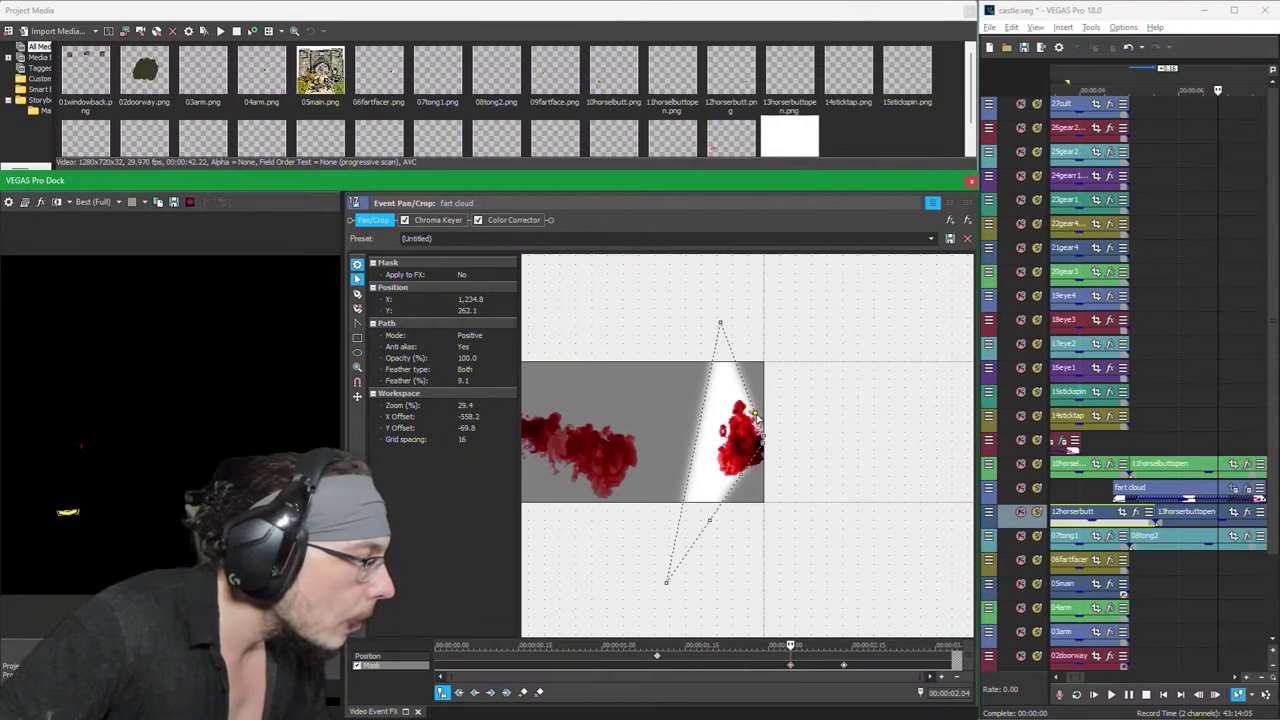
pyautogui.moveTo(720, 325); pyautogui.dragTo(715, 366)
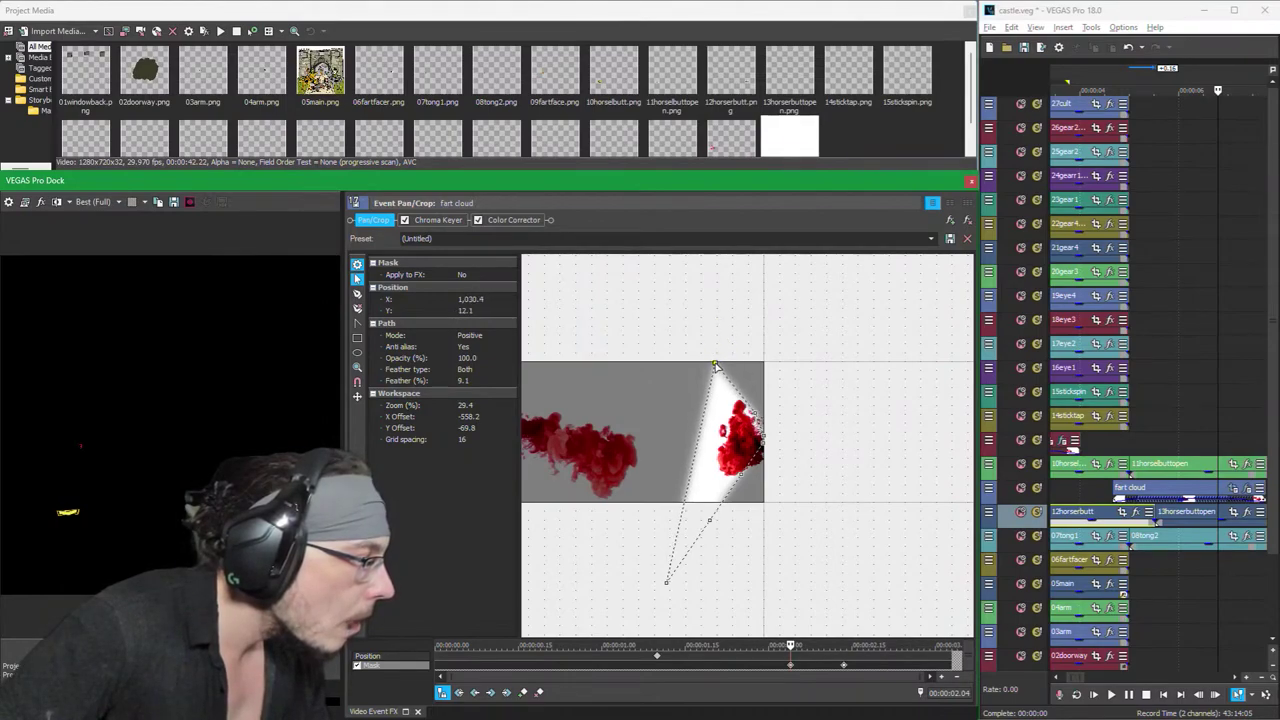
pyautogui.moveTo(757, 413); pyautogui.dragTo(688, 355)
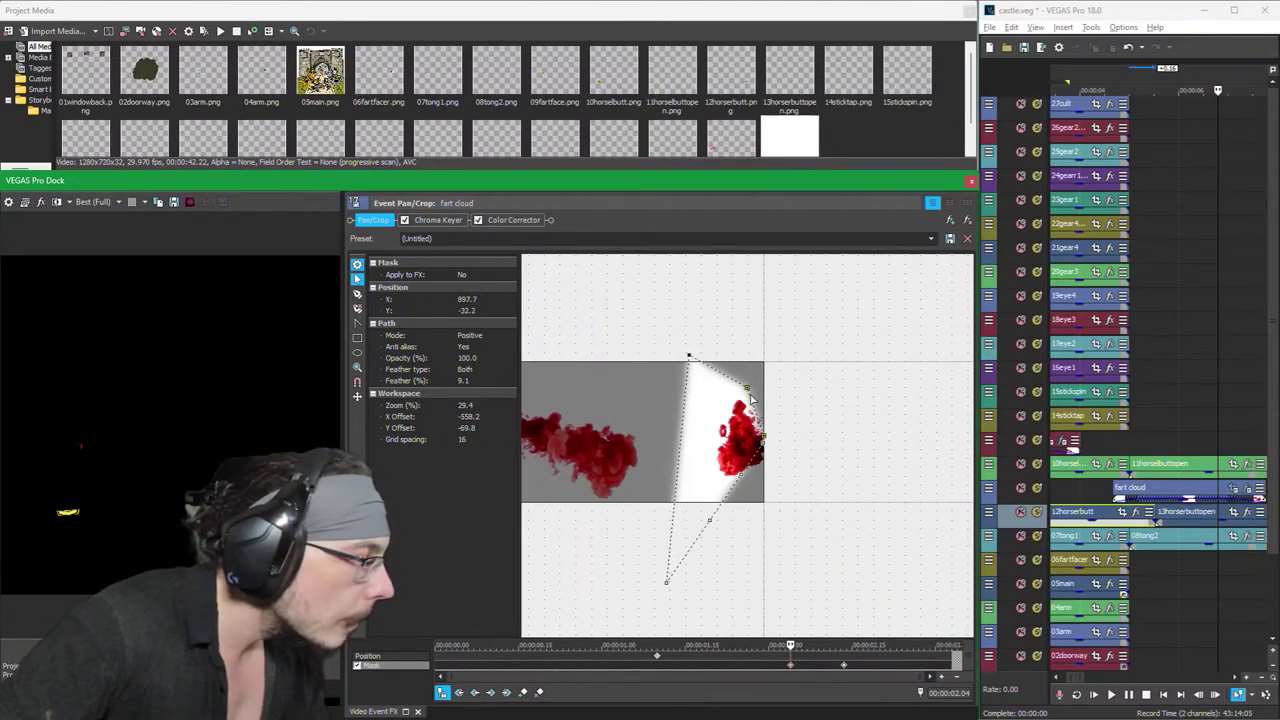
pyautogui.moveTo(747, 390); pyautogui.dragTo(756, 400)
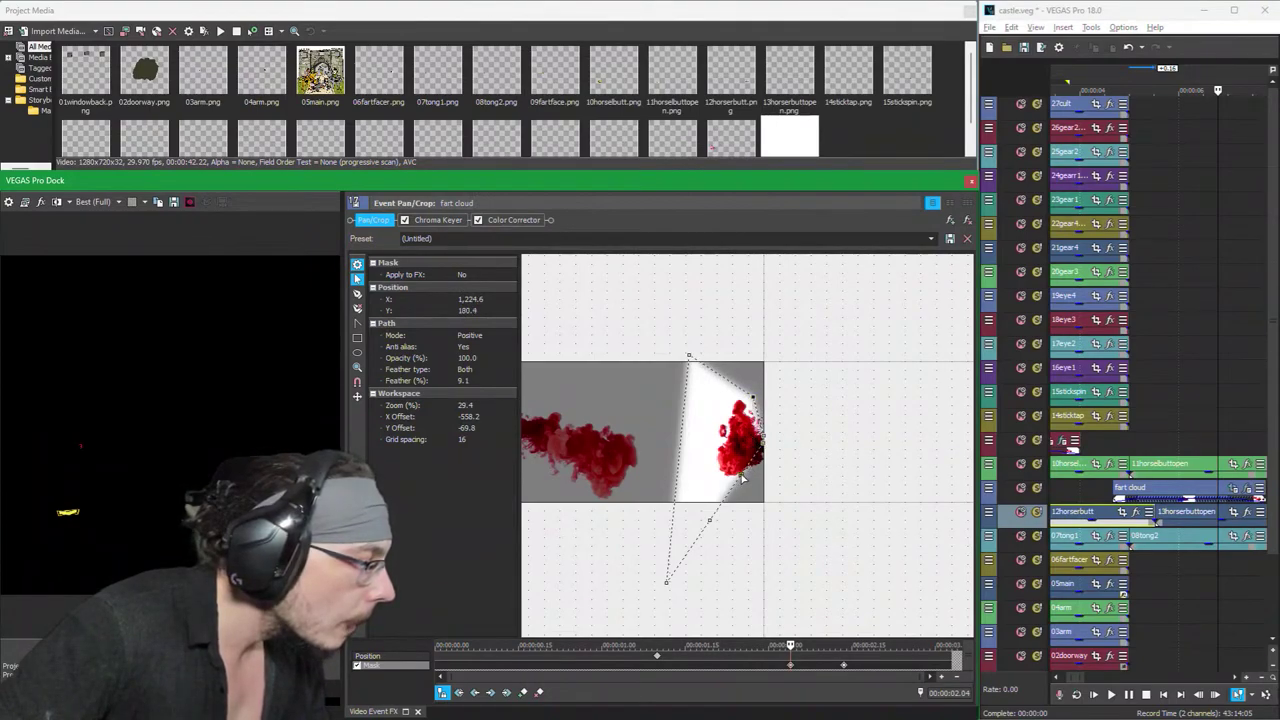
pyautogui.moveTo(742, 478); pyautogui.dragTo(757, 474)
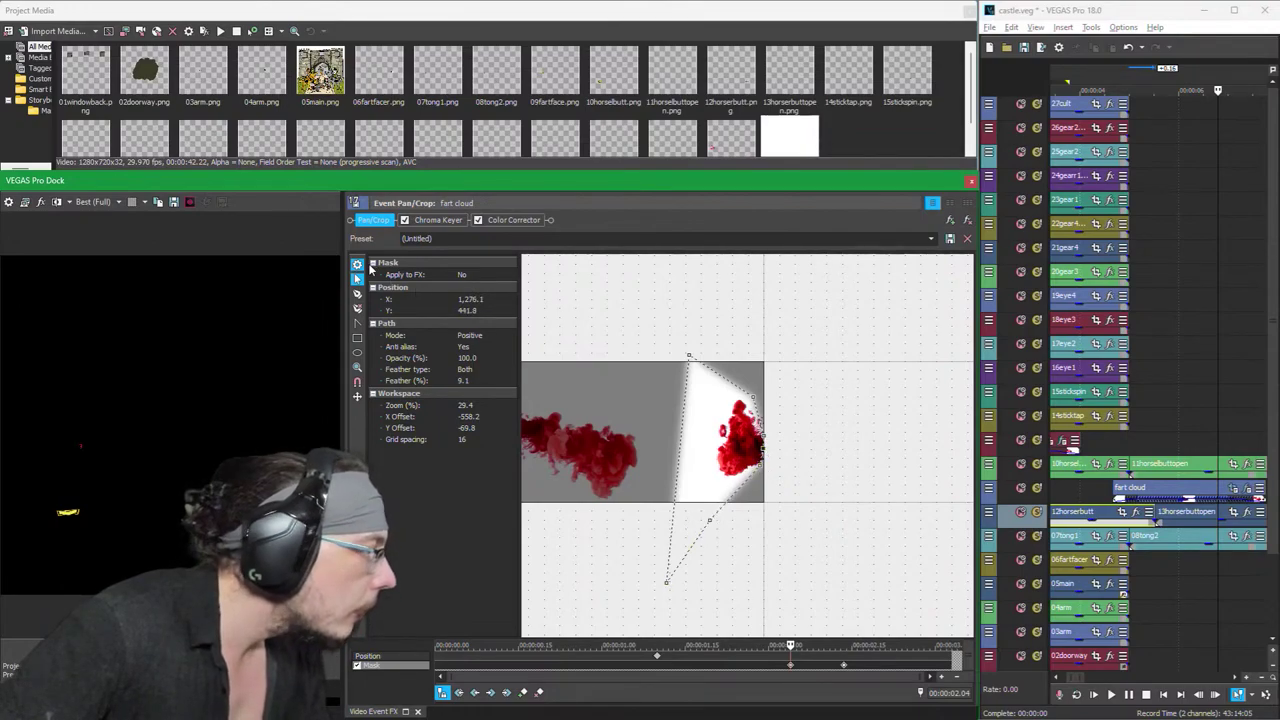
# Step: Select the whole mask and set its feather to 16.1%
pyautogui.click(357, 281)
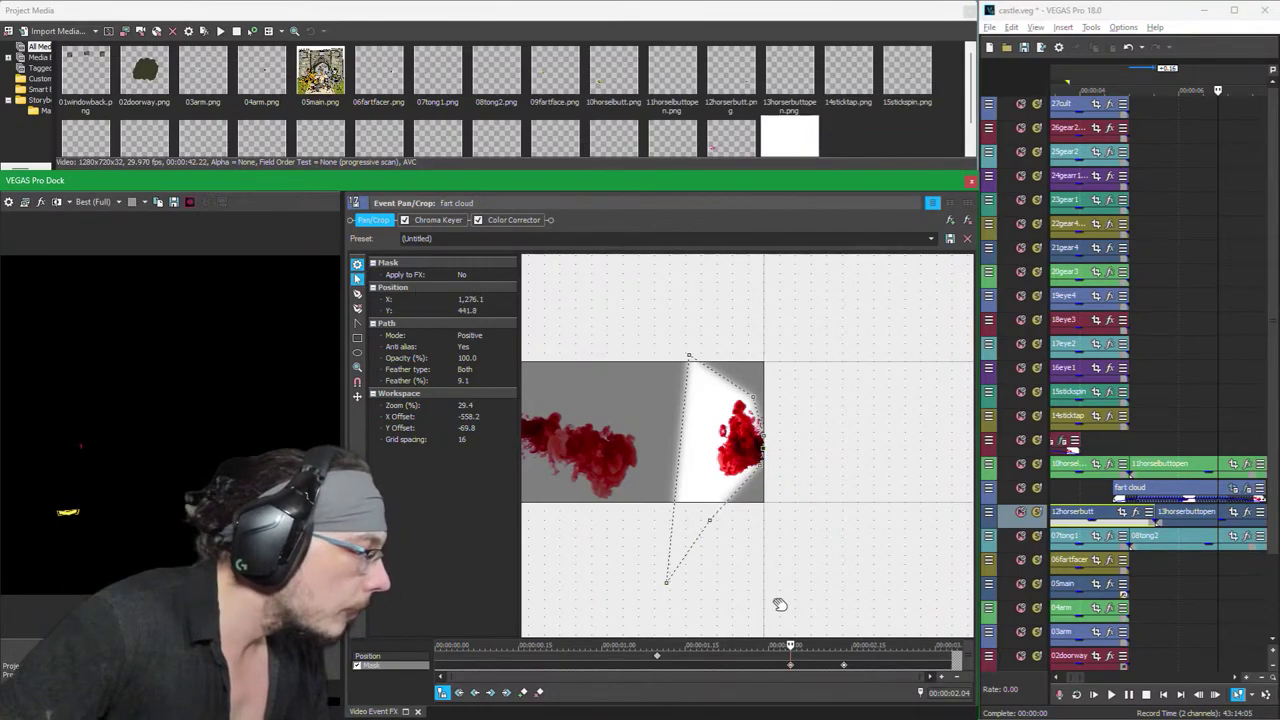
pyautogui.click(701, 538)
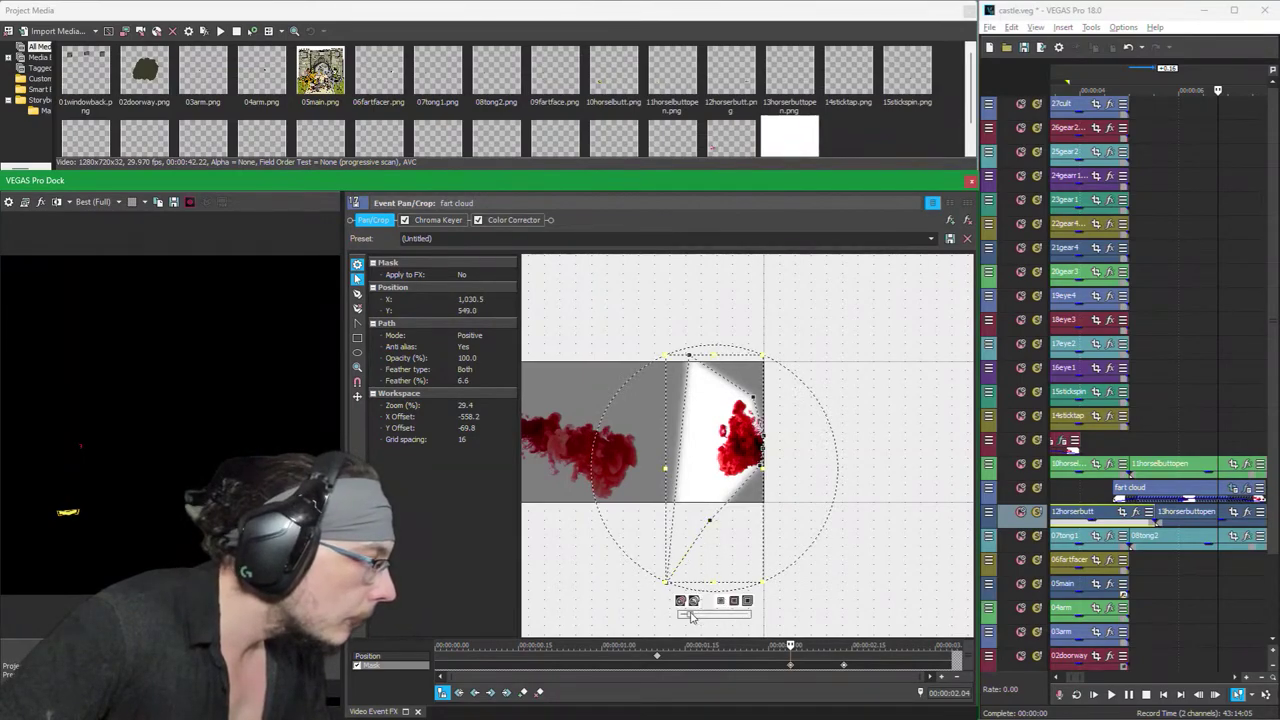
pyautogui.moveTo(690, 615); pyautogui.dragTo(685, 615)
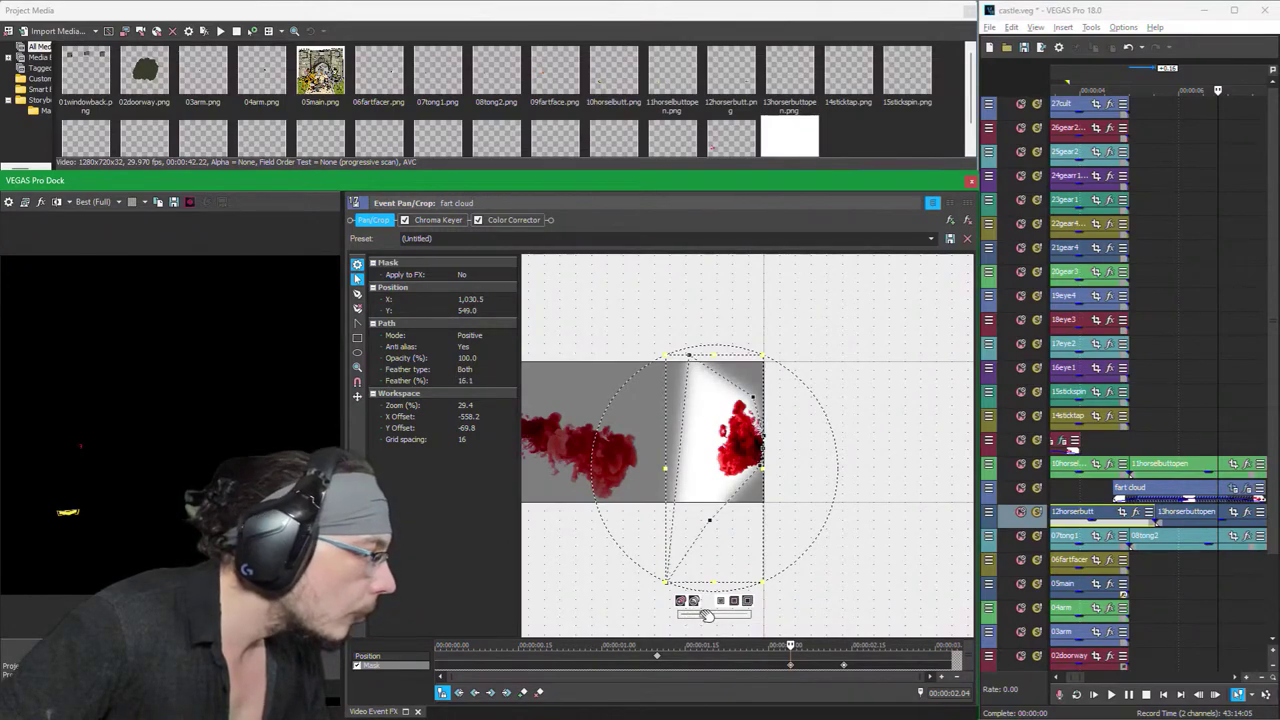
# Step: Shift the mask's two upper-right anchors together to a combined position of about X 1,241.0, Y 236.4
pyautogui.scroll(5, 726, 523)
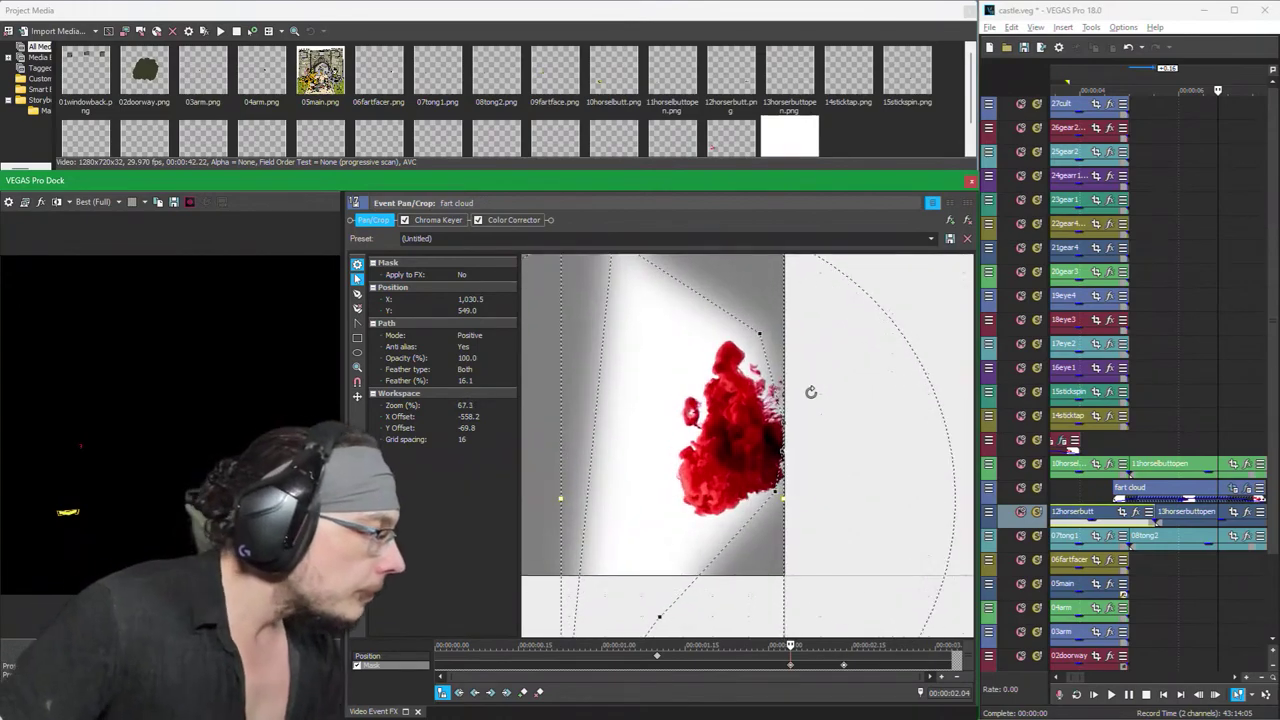
pyautogui.scroll(3, 810, 392)
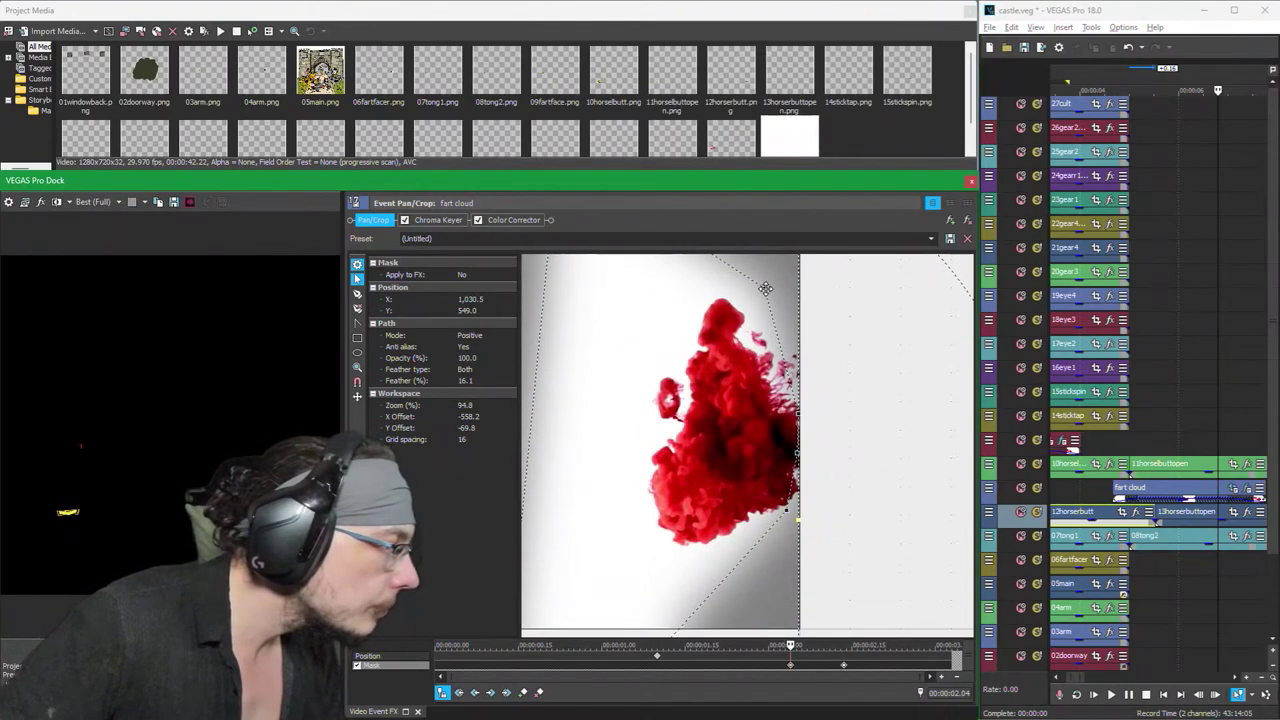
pyautogui.click(803, 298)
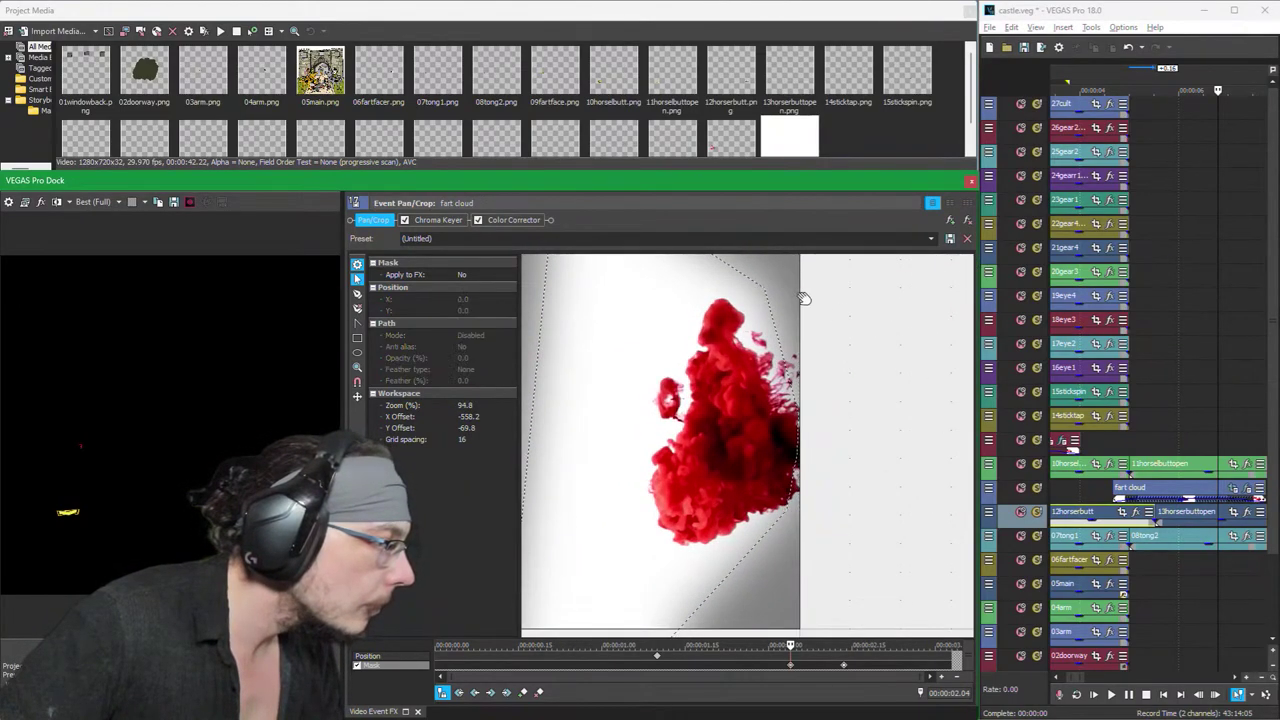
pyautogui.click(768, 297)
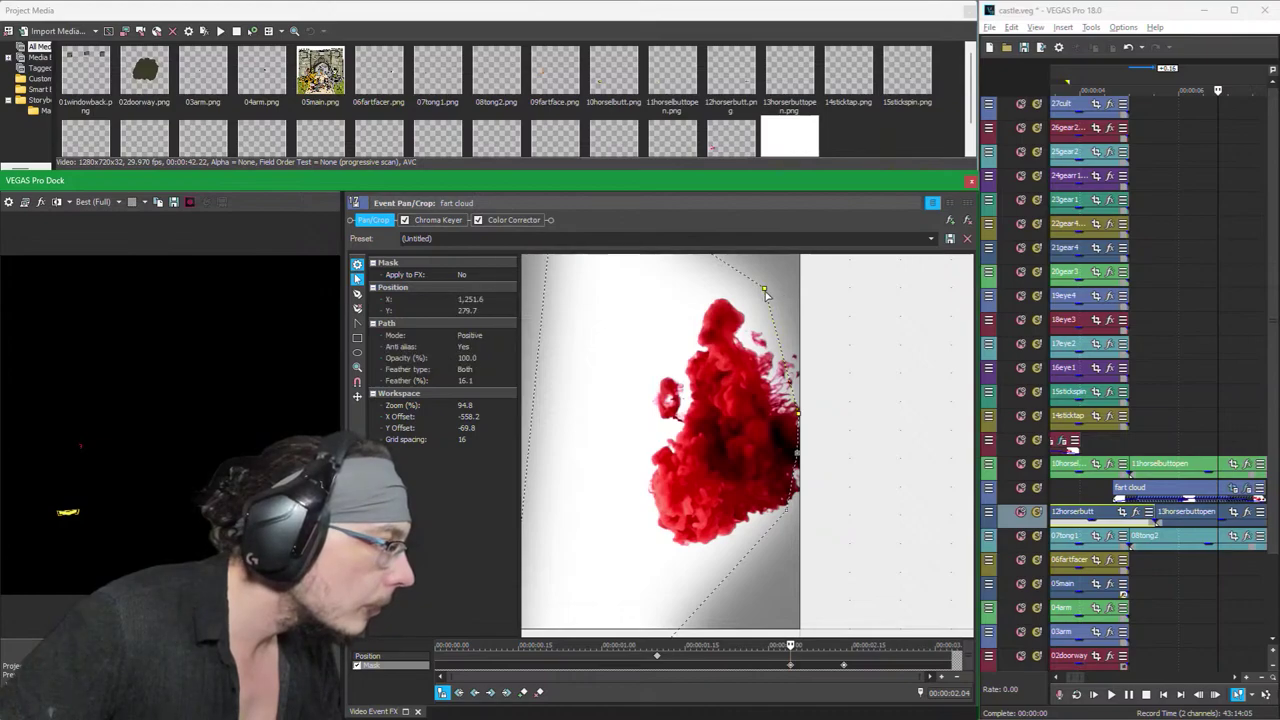
pyautogui.moveTo(764, 290); pyautogui.dragTo(759, 262)
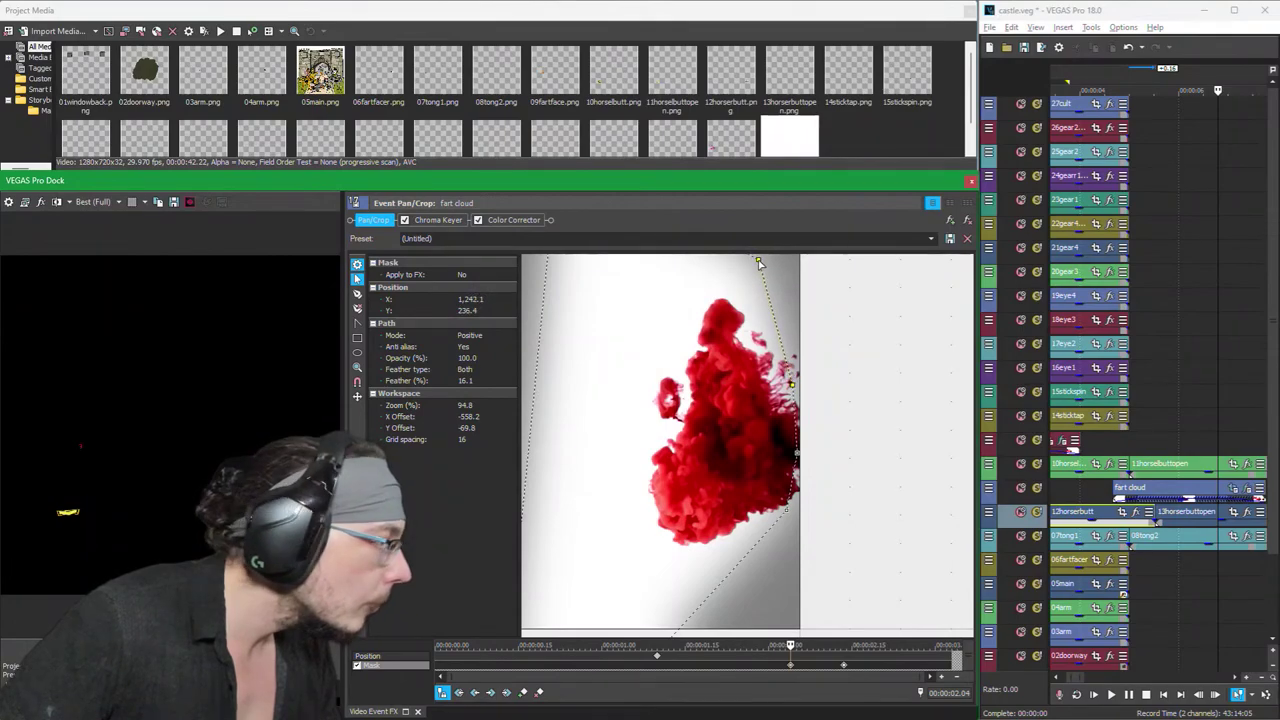
# Step: Set the mask's feather to 6.1%
pyautogui.click(476, 381)
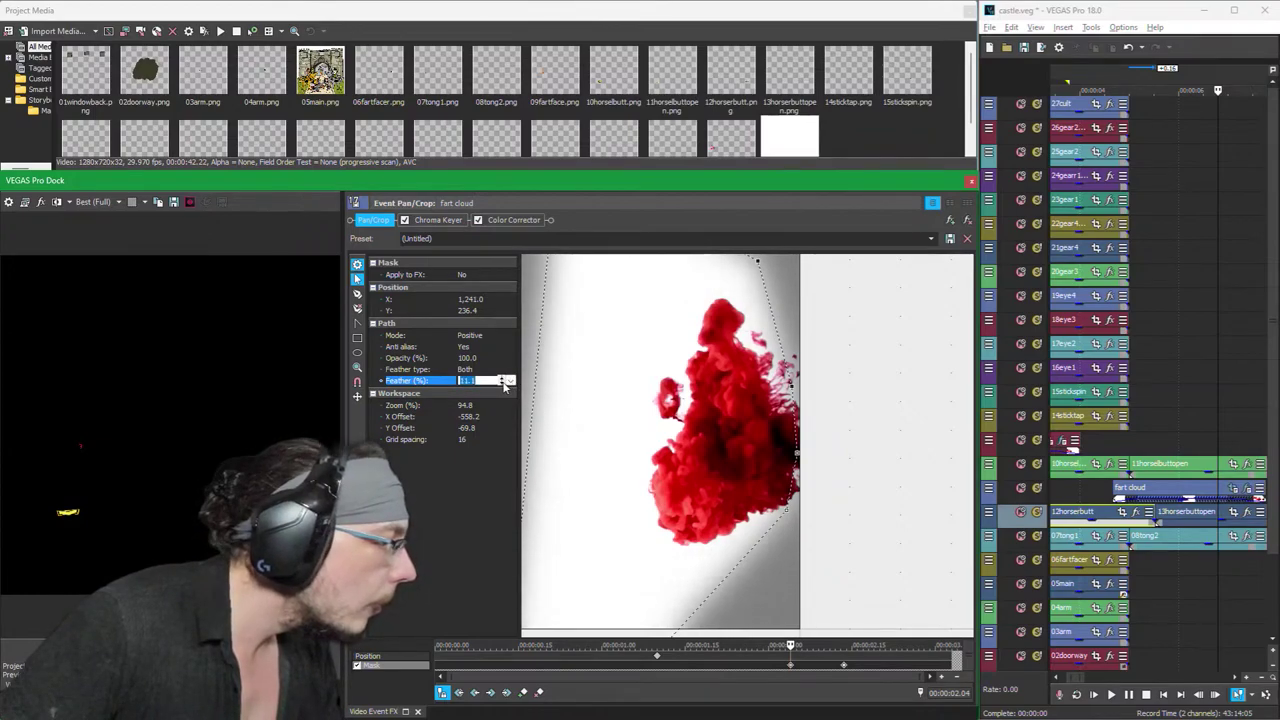
pyautogui.write('7.1')
pyautogui.click(505, 386)
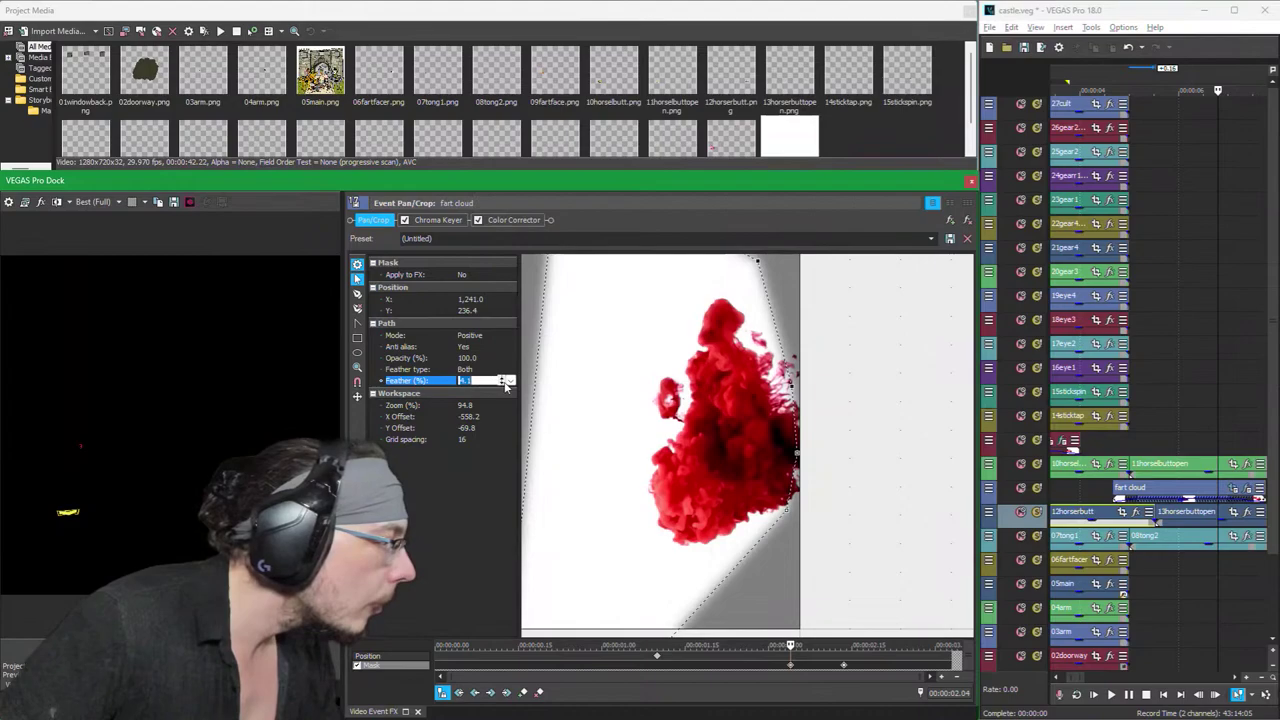
pyautogui.click(503, 379)
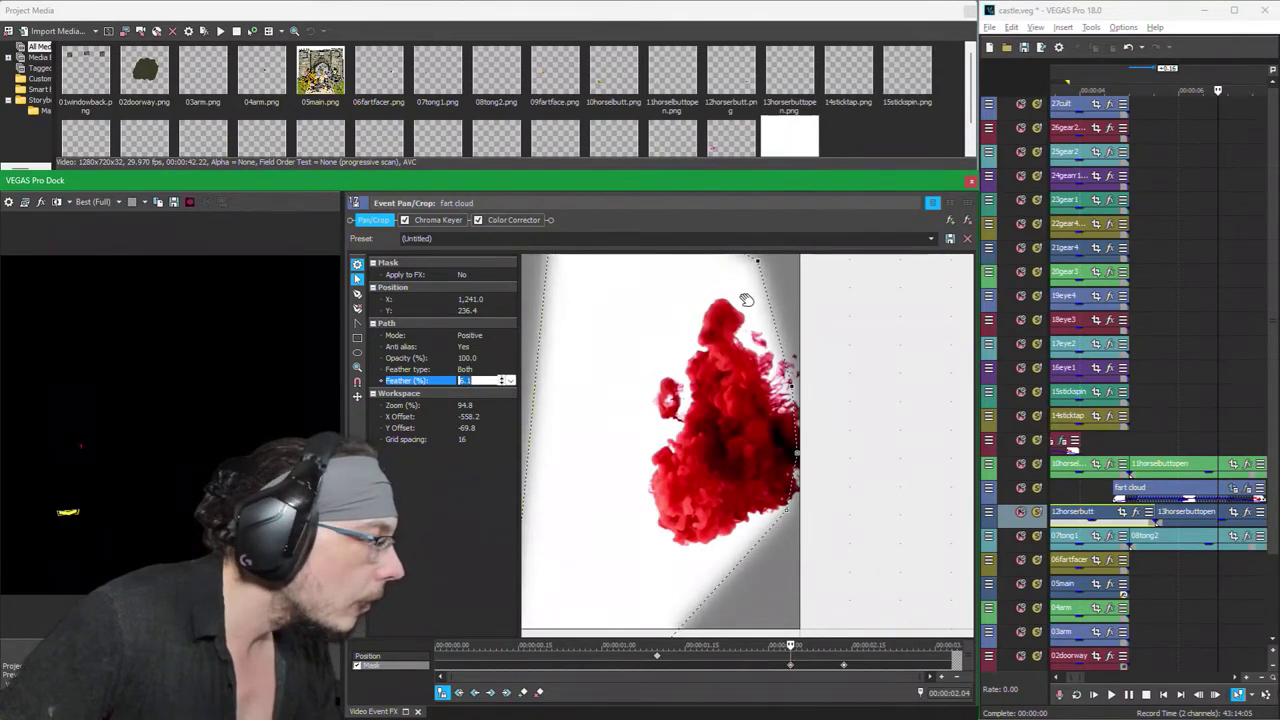
# Step: Move the mask's rightmost anchor to about X 1,288.7, Y 430.1 and the anchor below it to about X 1,251.3, Y 460.4
pyautogui.moveTo(760, 262); pyautogui.dragTo(747, 288)
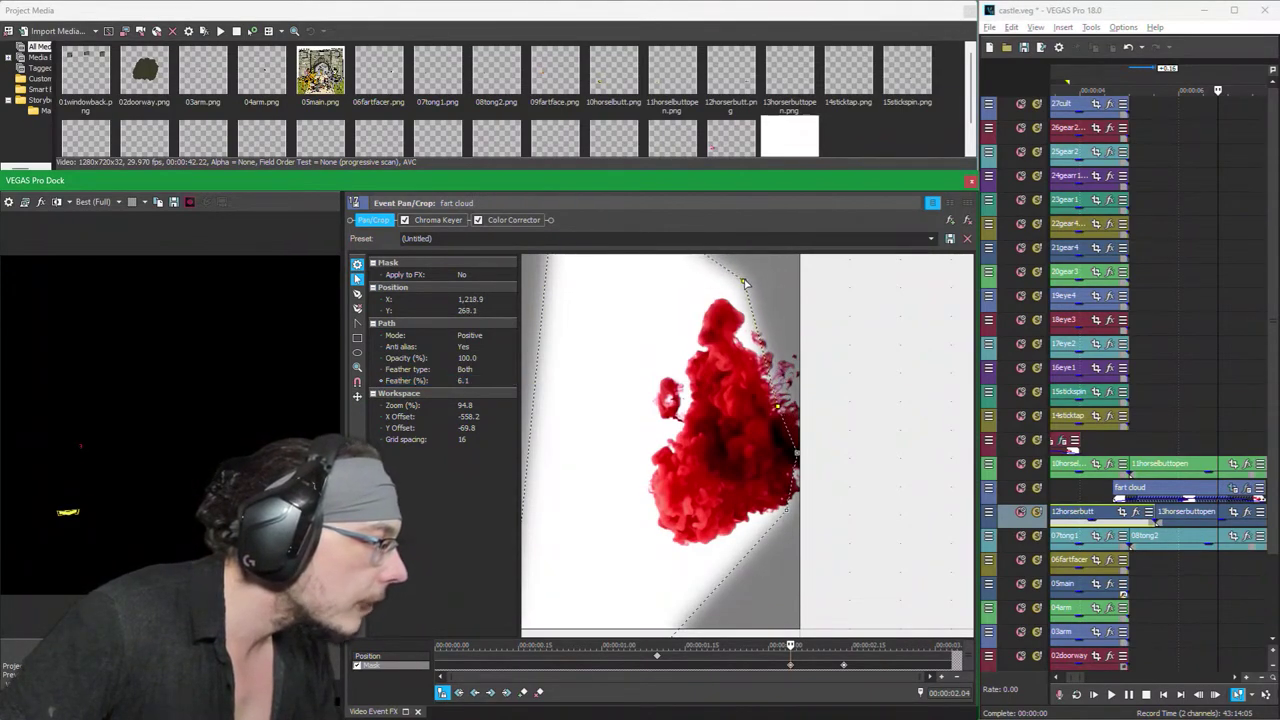
pyautogui.click(778, 410)
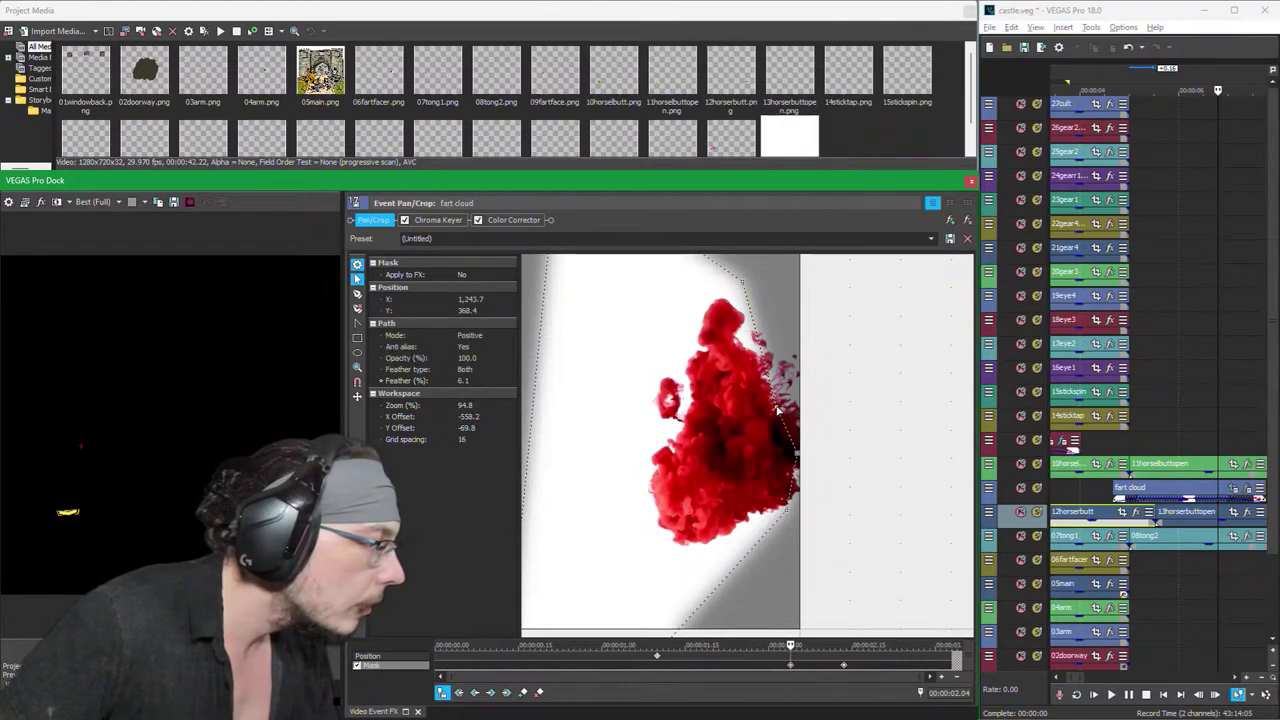
pyautogui.moveTo(782, 406)
pyautogui.mouseDown()
pyautogui.moveTo(789, 380)
pyautogui.moveTo(792, 392)
pyautogui.mouseUp()
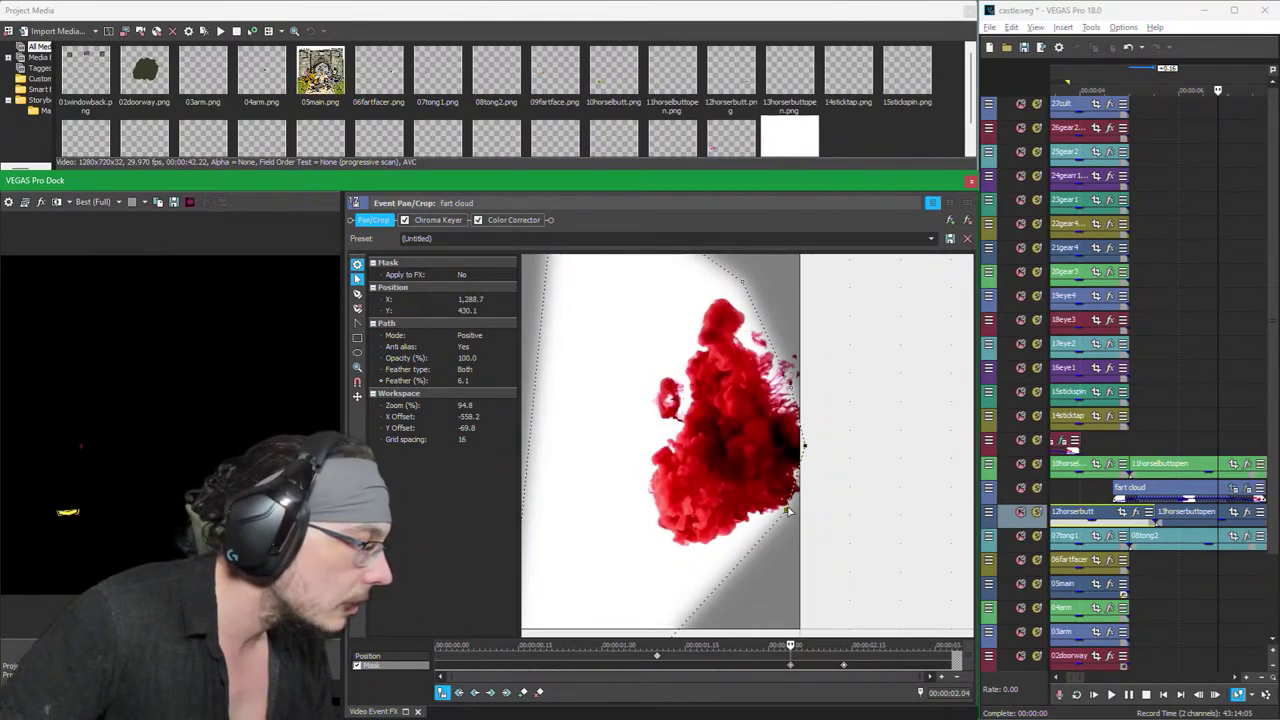
pyautogui.moveTo(786, 514); pyautogui.dragTo(782, 467)
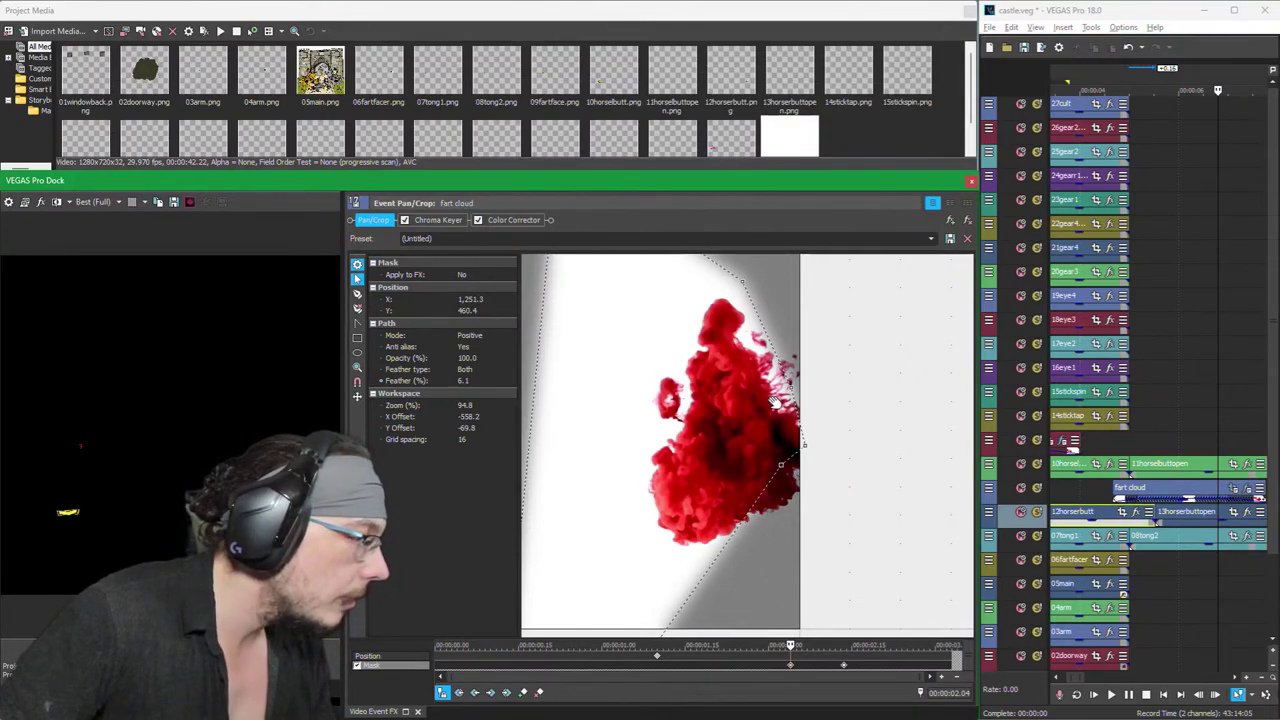
# Step: Move the mask's upper-right corner to about X 1,211.9, Y 167.7 and the anchor below it to about X 1,240.6, Y 325.2
pyautogui.moveTo(790, 392); pyautogui.dragTo(787, 398)
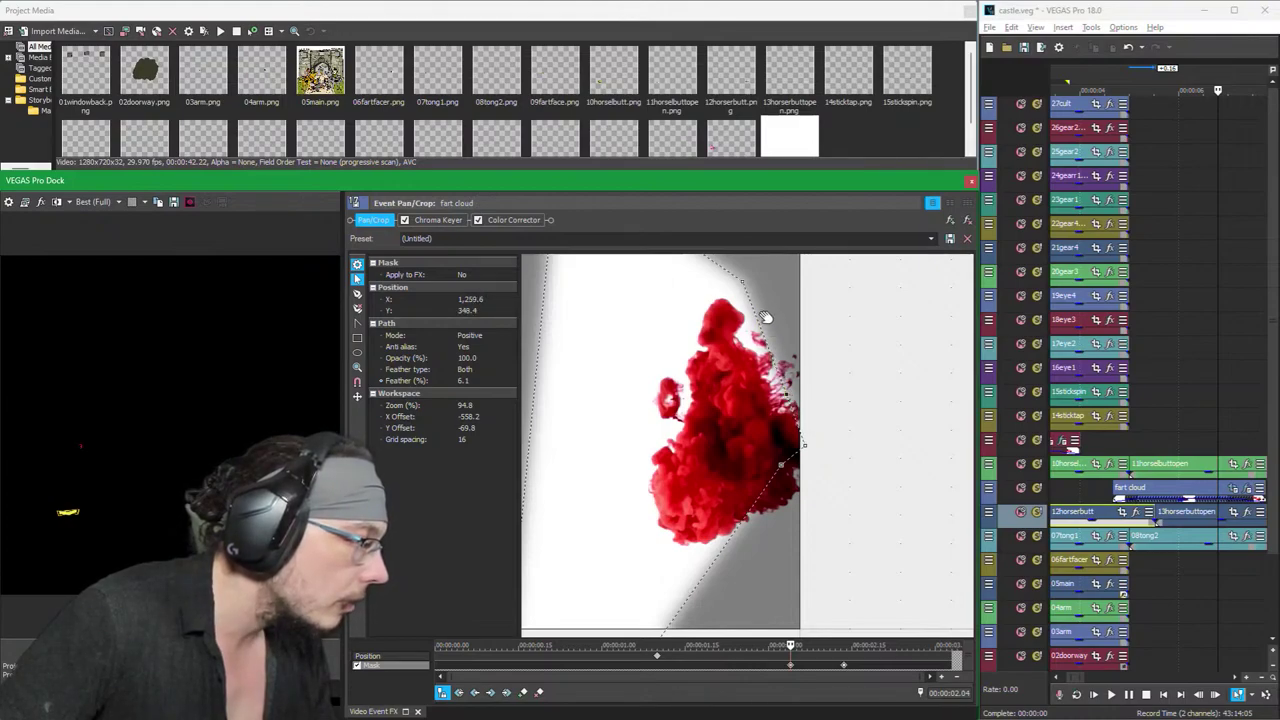
pyautogui.moveTo(743, 286); pyautogui.dragTo(757, 284)
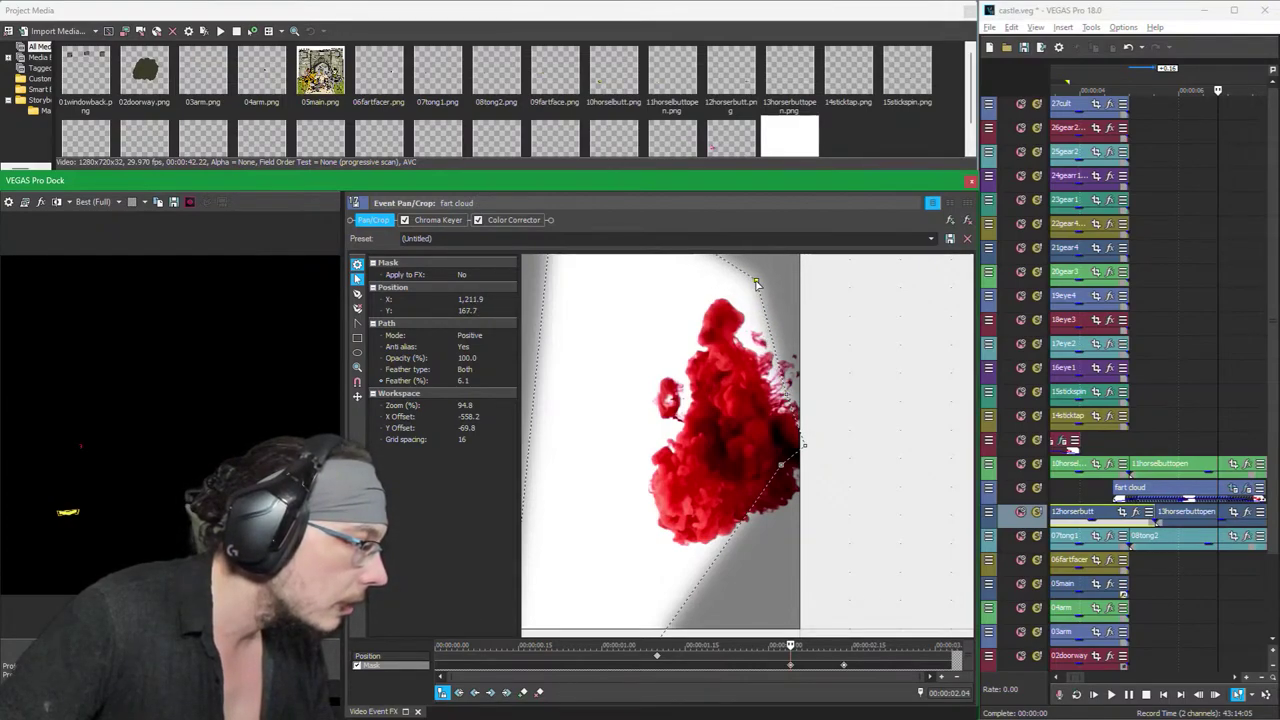
pyautogui.moveTo(787, 397); pyautogui.dragTo(782, 397)
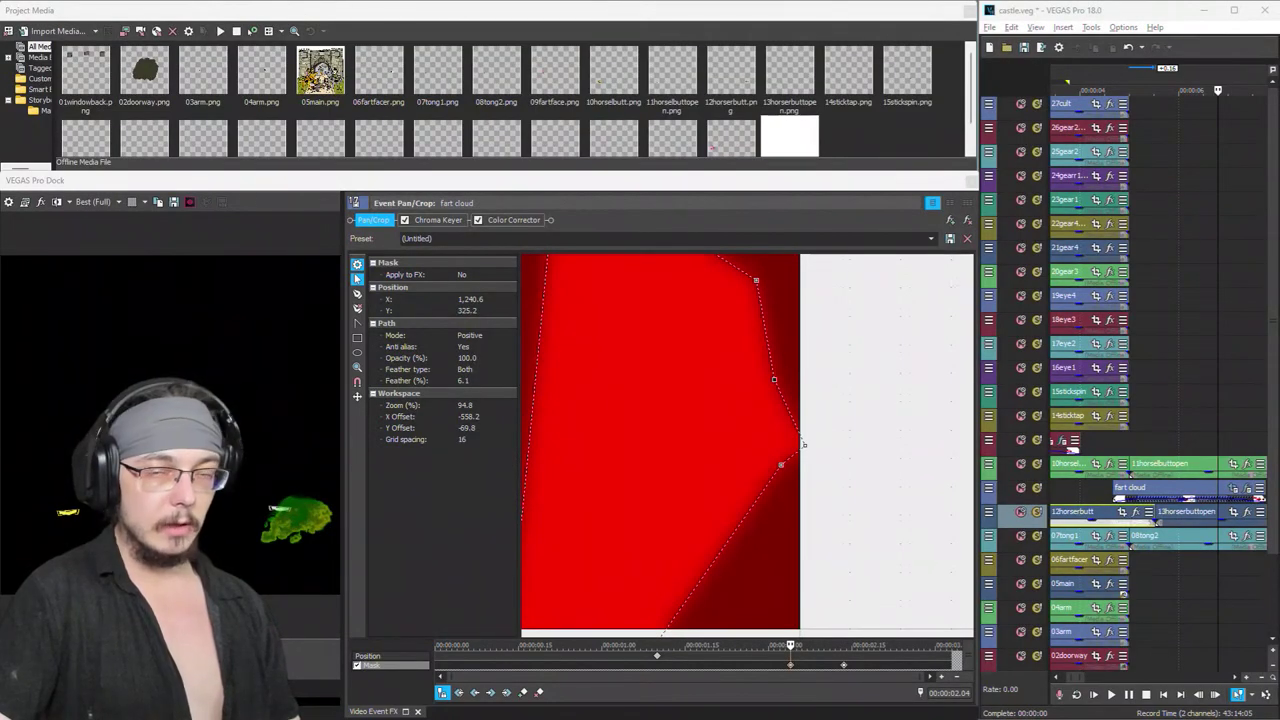
pyautogui.click(803, 444)
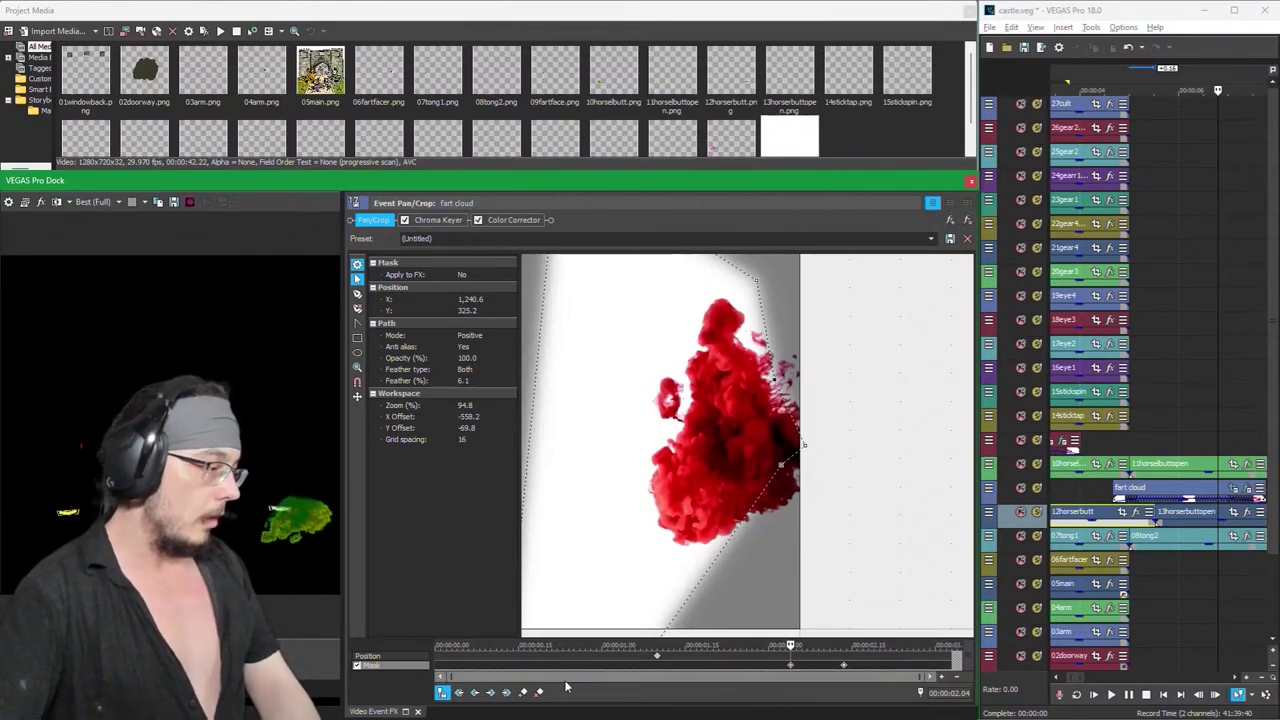
# Step: Trim the end of the 12horserbutt event back to the start of the second fart cloud
pyautogui.click(1176, 391)
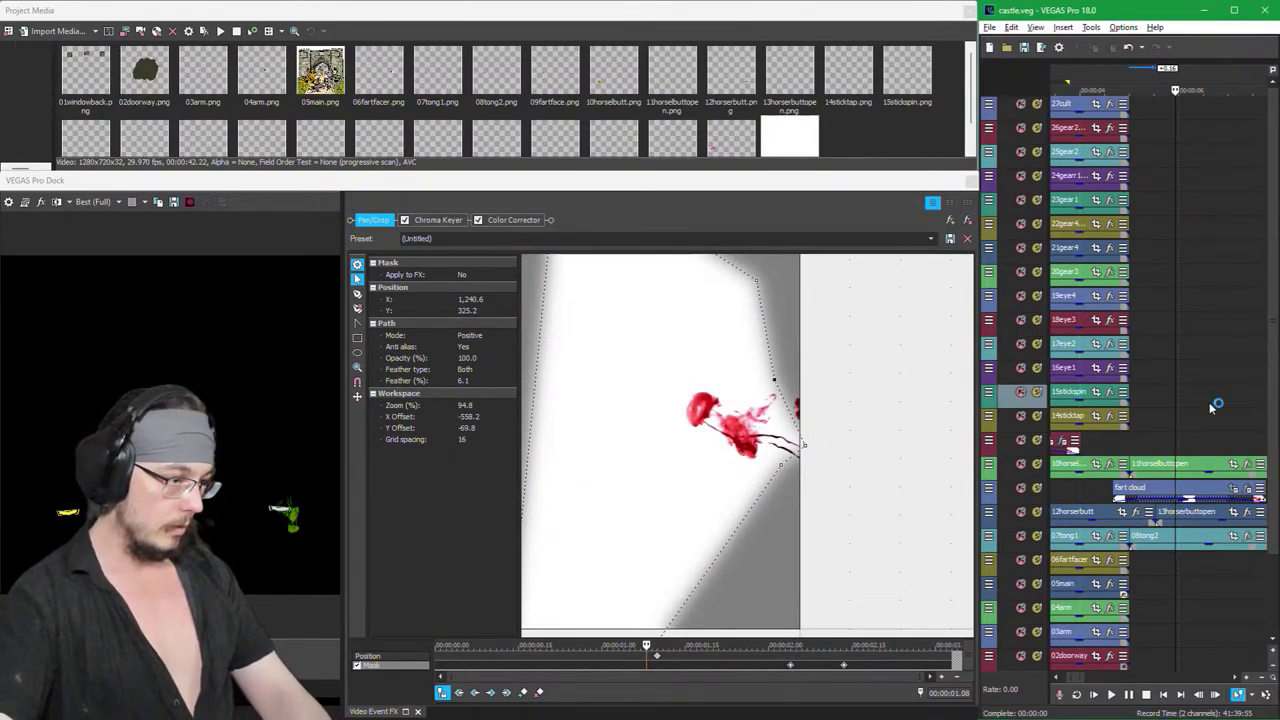
pyautogui.click(1042, 512)
pyautogui.scroll(5, 1042, 512)
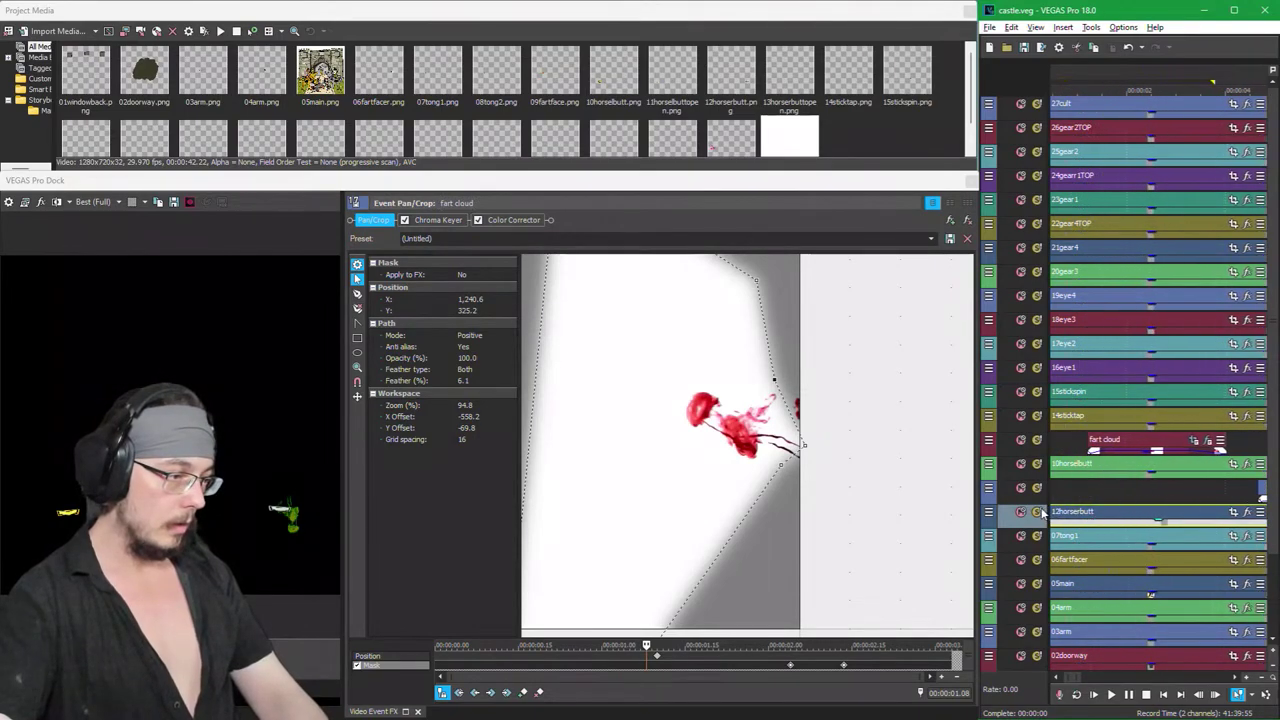
pyautogui.scroll(-5, 1148, 537)
pyautogui.scroll(5, 1090, 530)
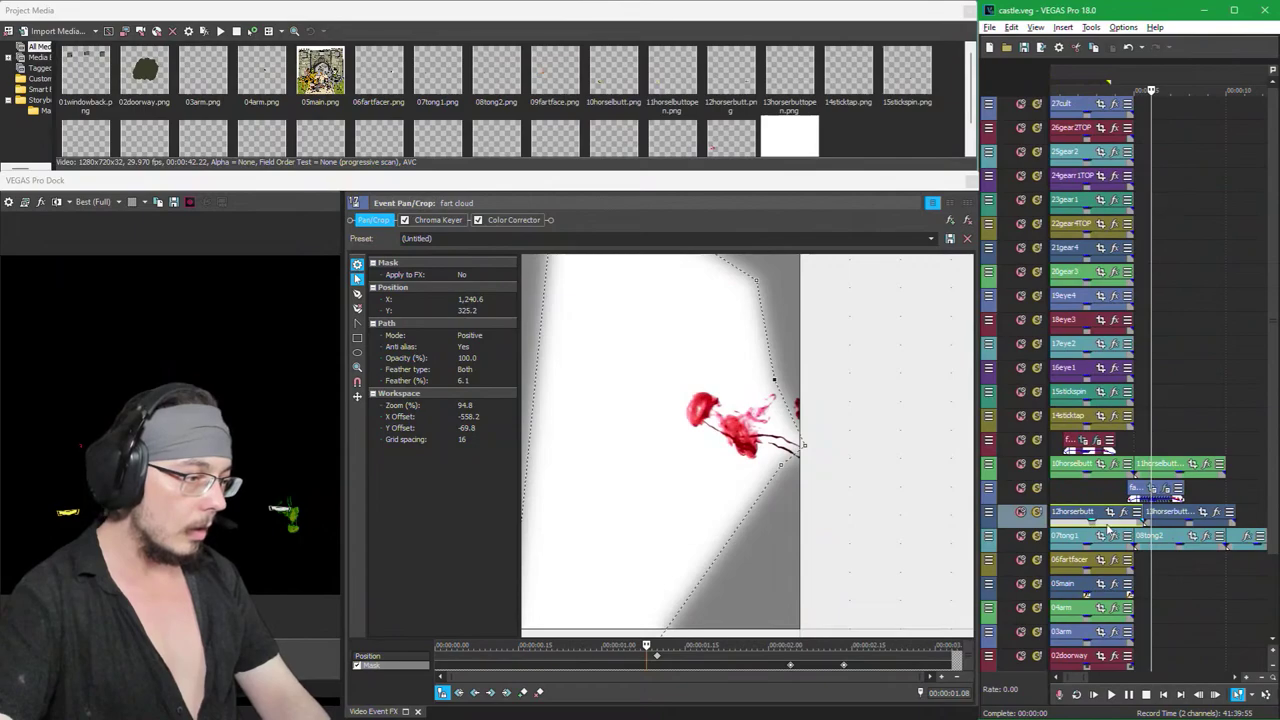
pyautogui.moveTo(1140, 520); pyautogui.dragTo(1133, 517)
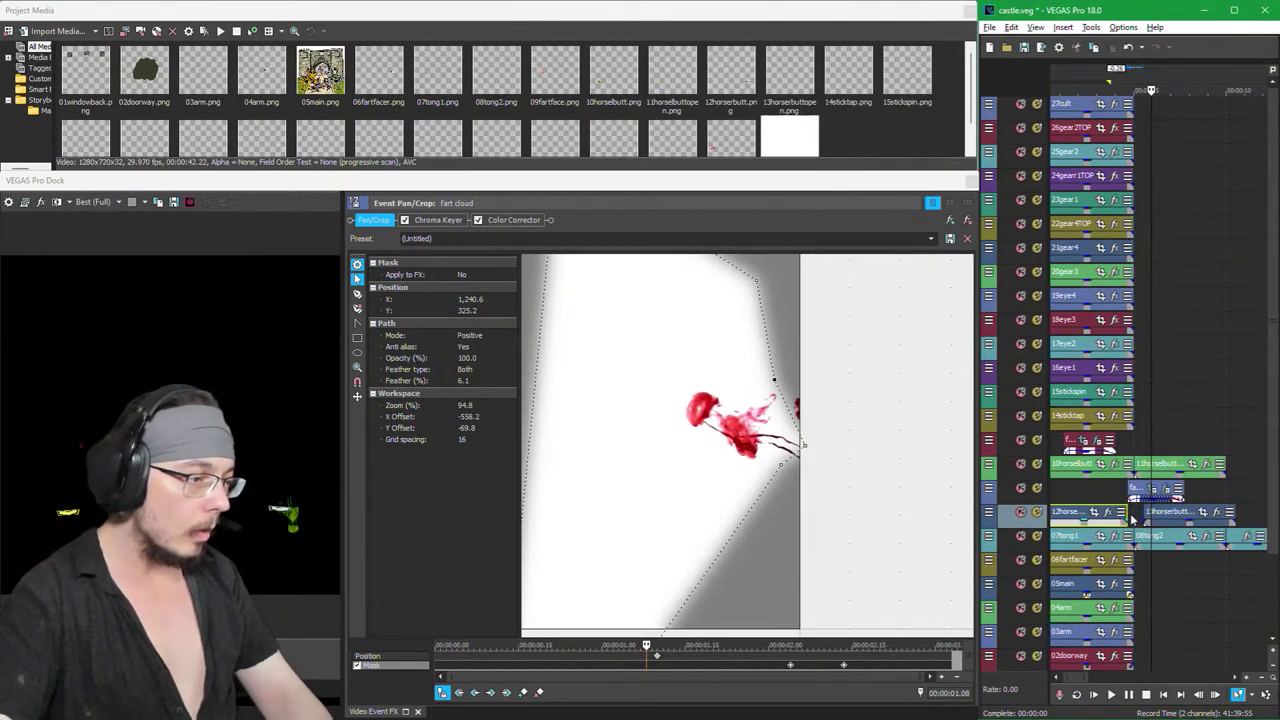
# Step: Shorten 10horselbutt to end where the first fart cloud starts and move 11horselbuttopen directly against its end
pyautogui.click(1130, 468)
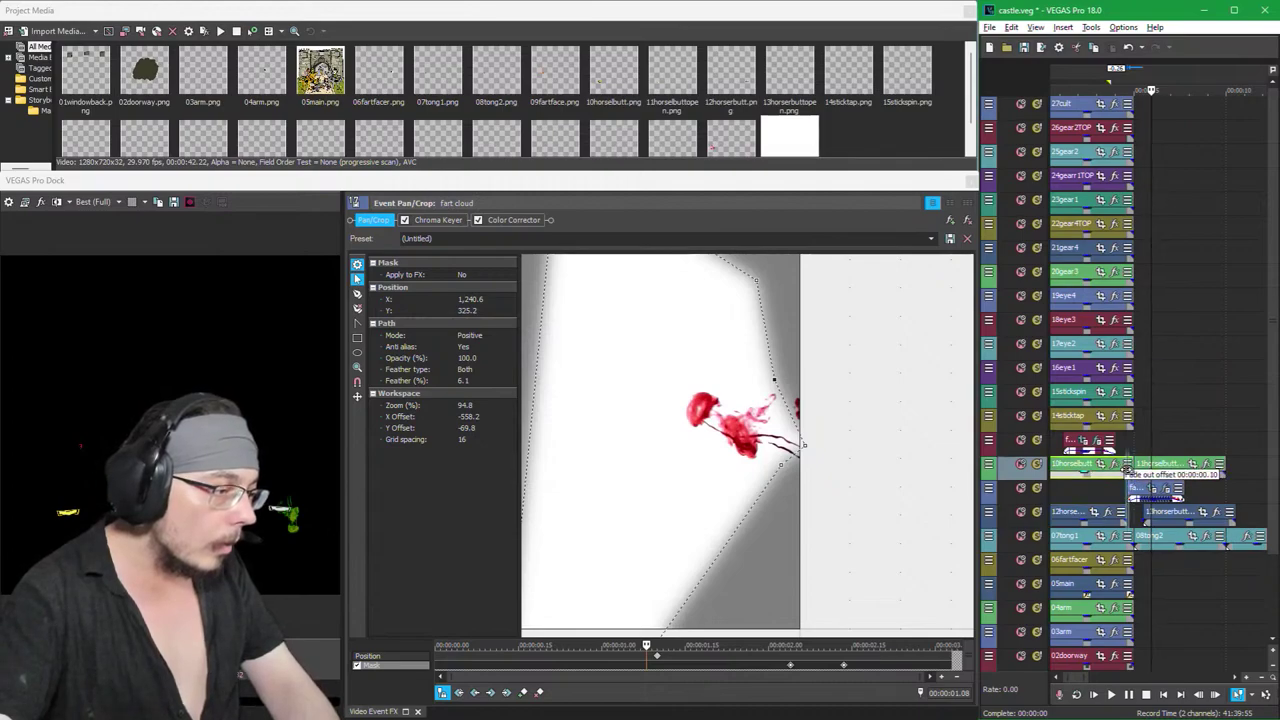
pyautogui.moveTo(1135, 468); pyautogui.dragTo(1203, 477)
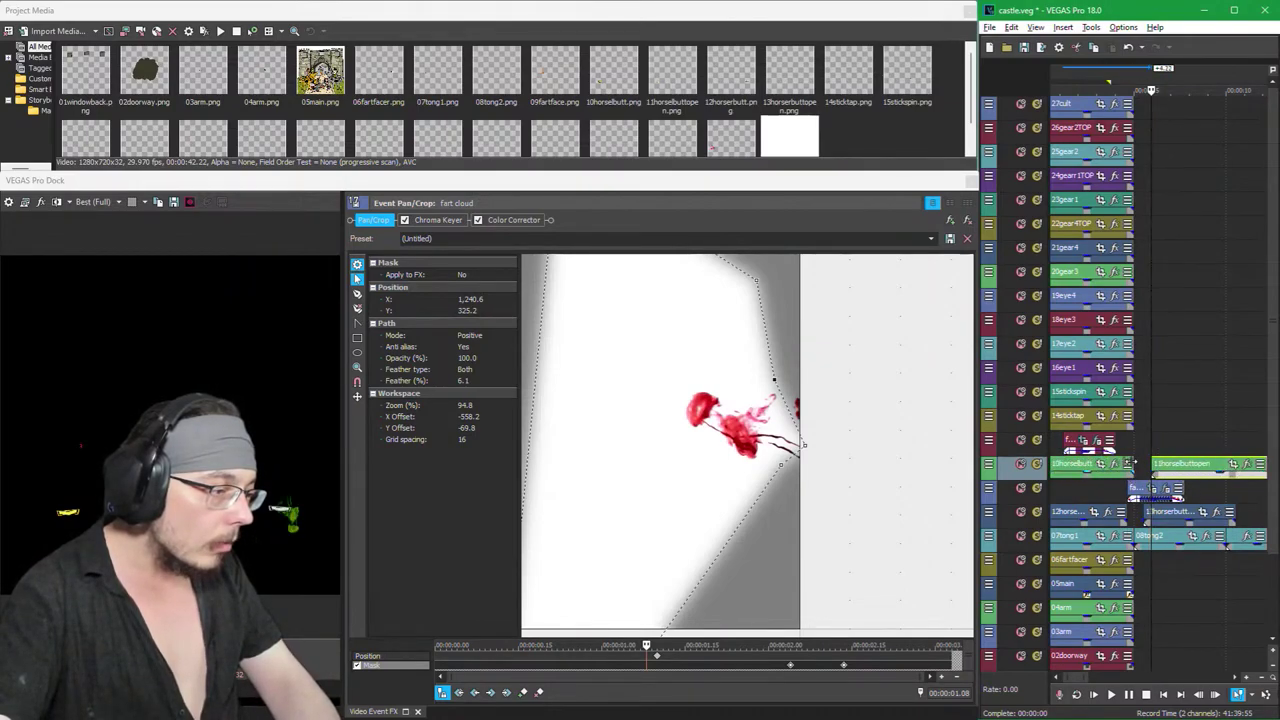
pyautogui.moveTo(1130, 463); pyautogui.dragTo(1058, 465)
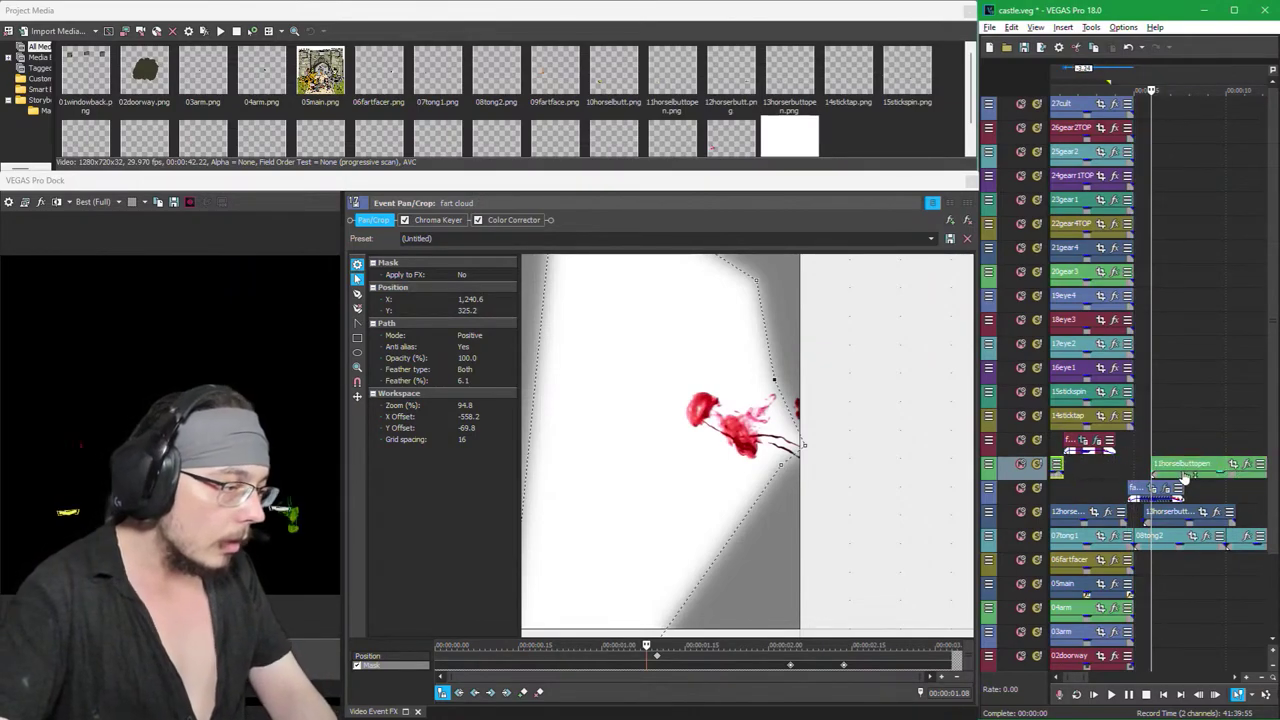
pyautogui.moveTo(1160, 466); pyautogui.dragTo(1083, 470)
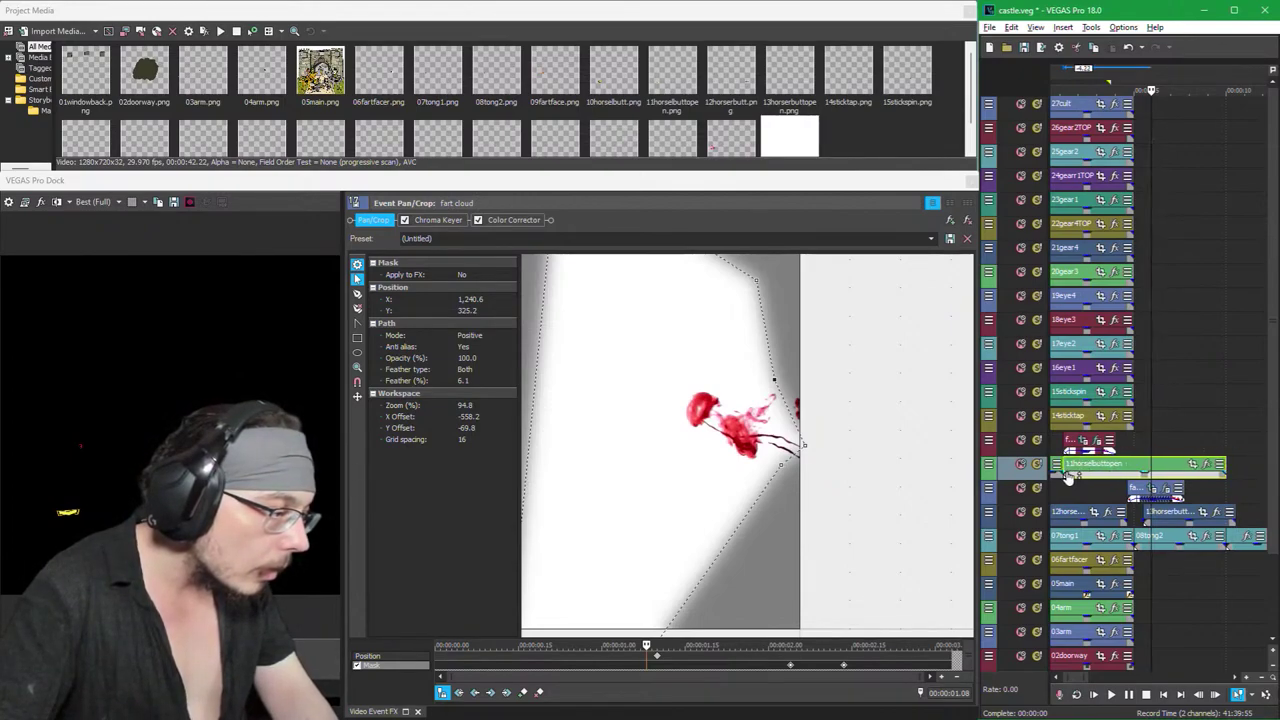
pyautogui.moveTo(1053, 473); pyautogui.dragTo(1052, 476)
pyautogui.scroll(3, 1081, 494)
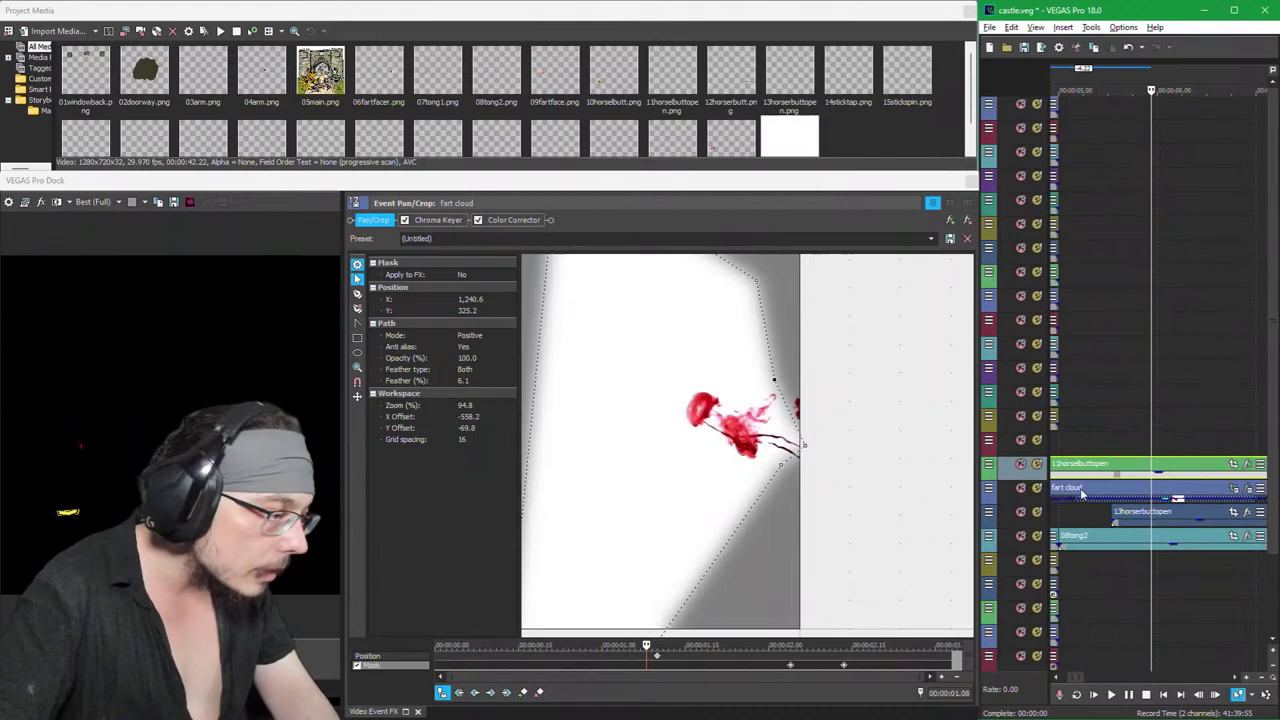
pyautogui.press('Home')
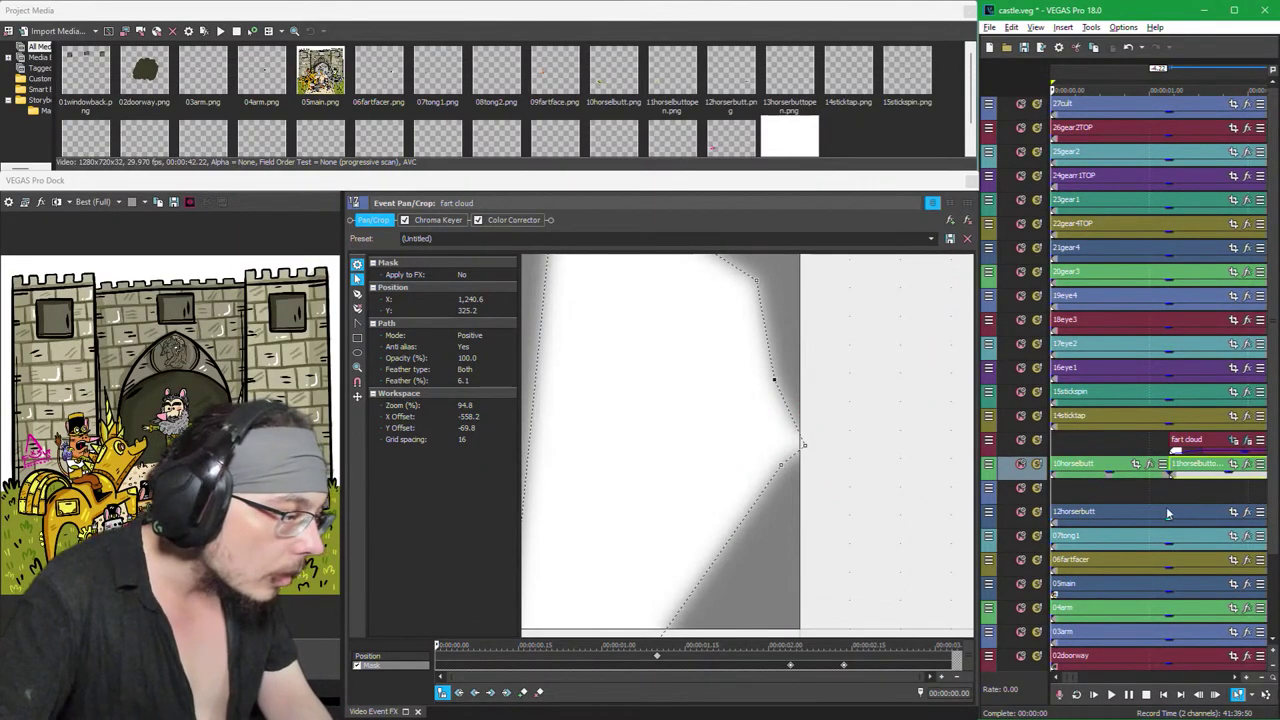
# Step: Move 13horserbuttopen to start together with the second fart cloud and shorten its end to just past that cloud
pyautogui.scroll(-2, 1166, 506)
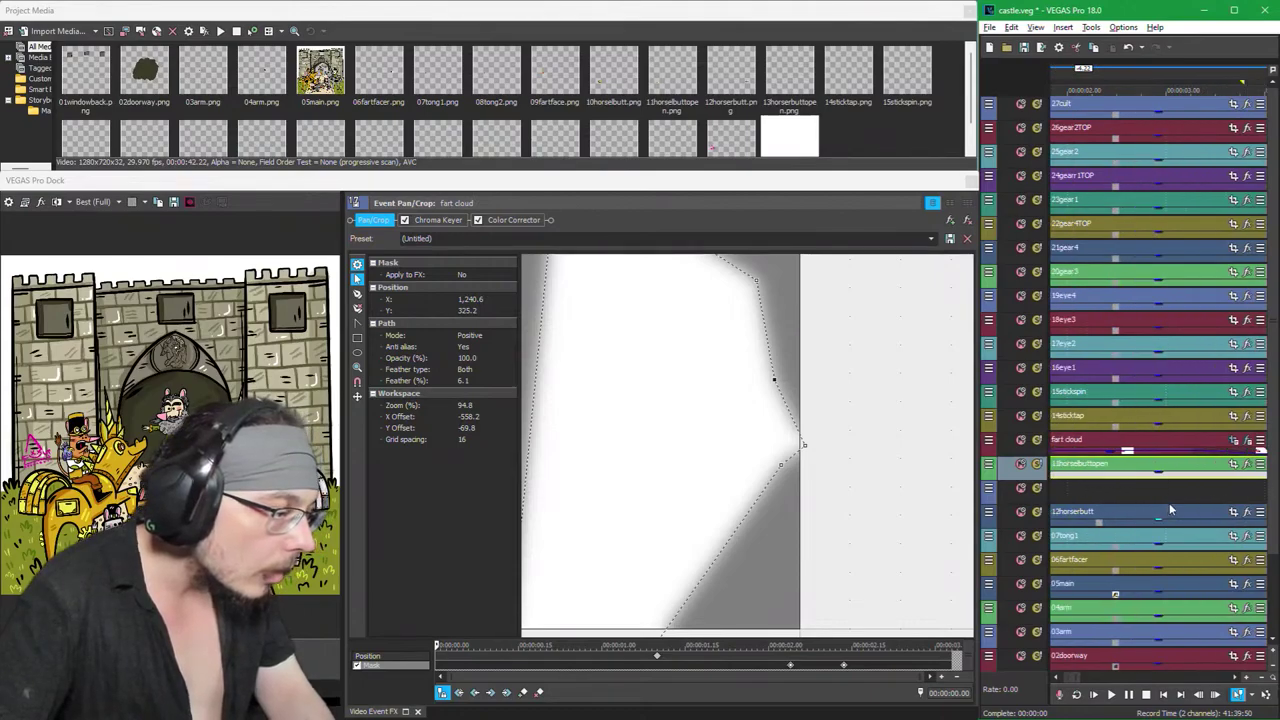
pyautogui.scroll(-2, 1167, 504)
pyautogui.scroll(-2, 1167, 506)
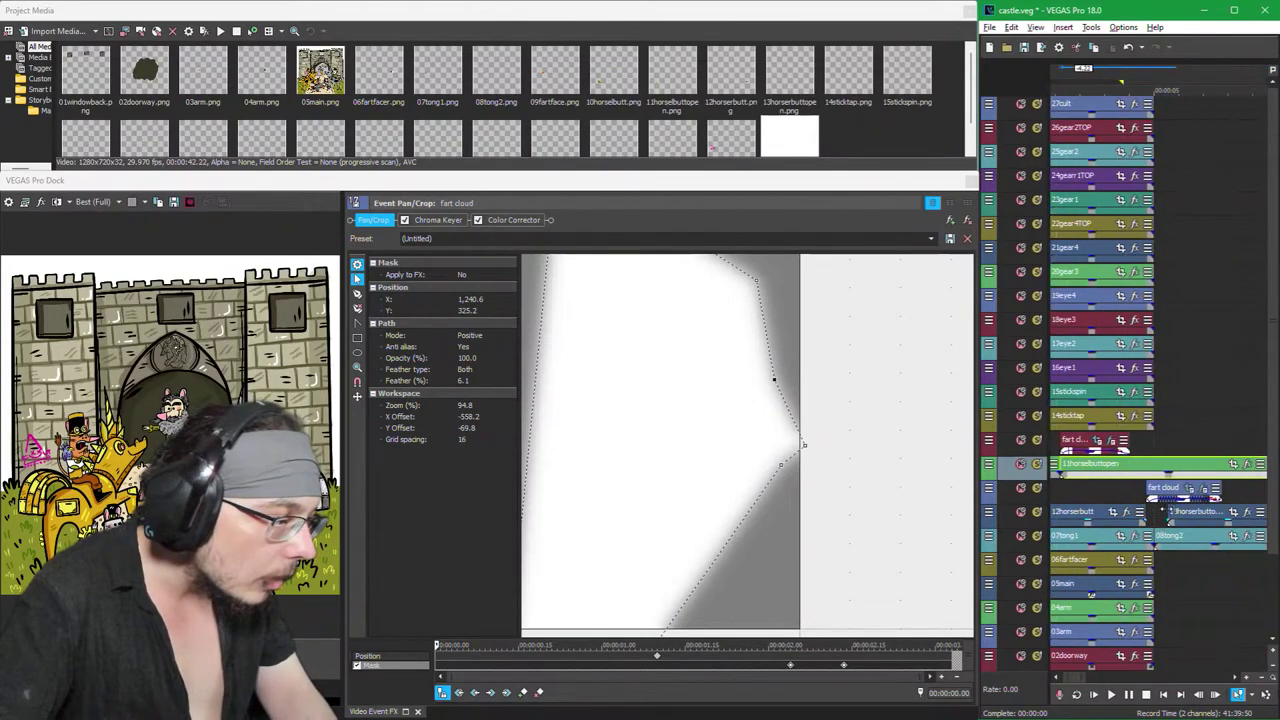
pyautogui.click(1155, 521)
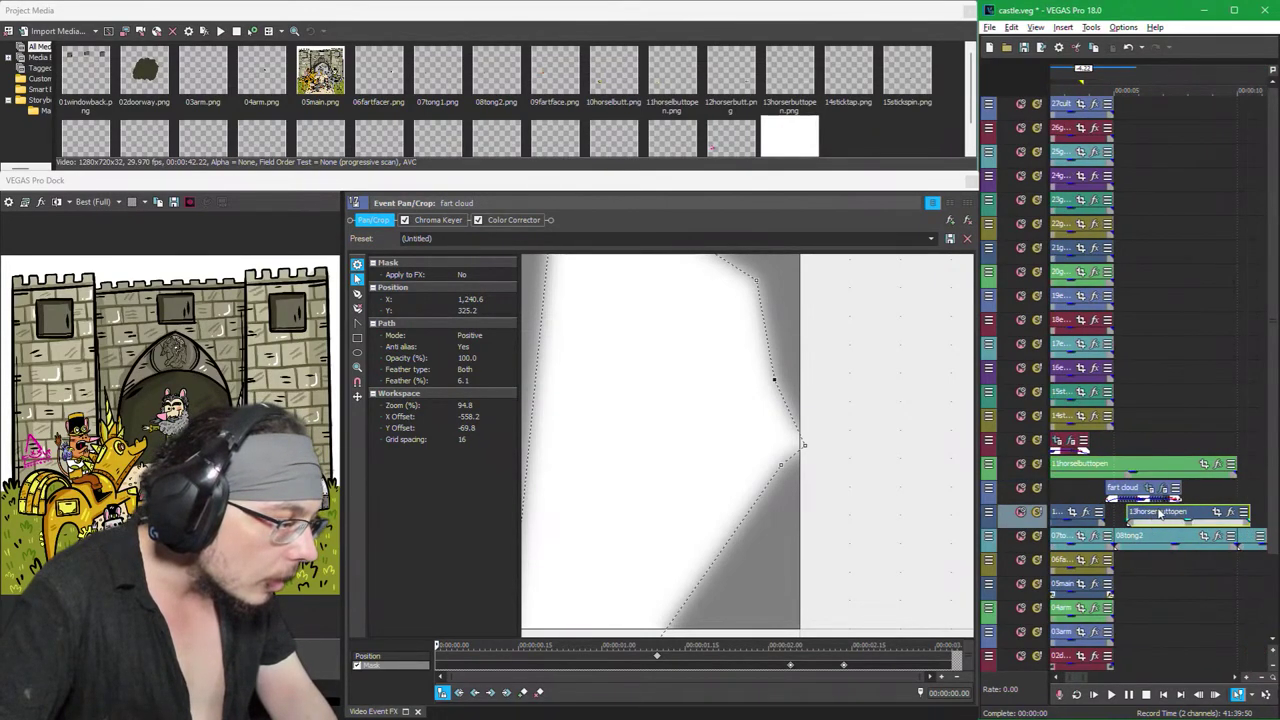
pyautogui.moveTo(1159, 512); pyautogui.dragTo(1140, 514)
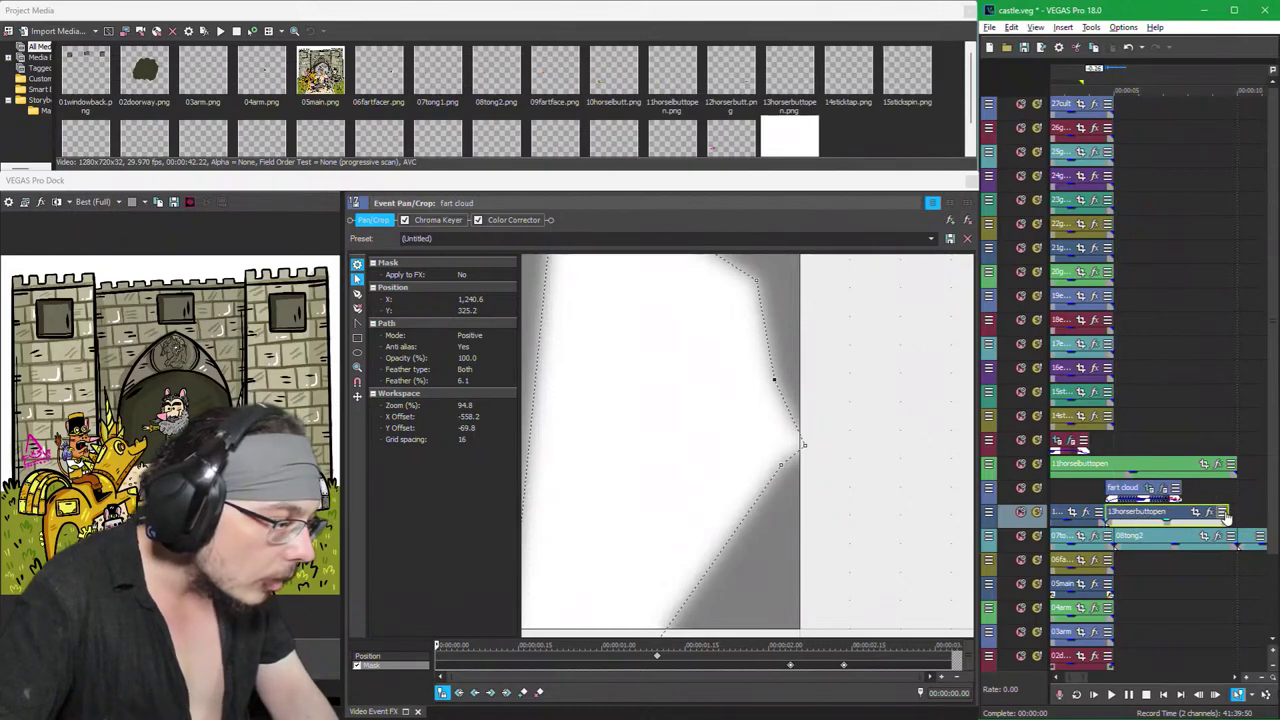
pyautogui.moveTo(1230, 511); pyautogui.dragTo(1203, 510)
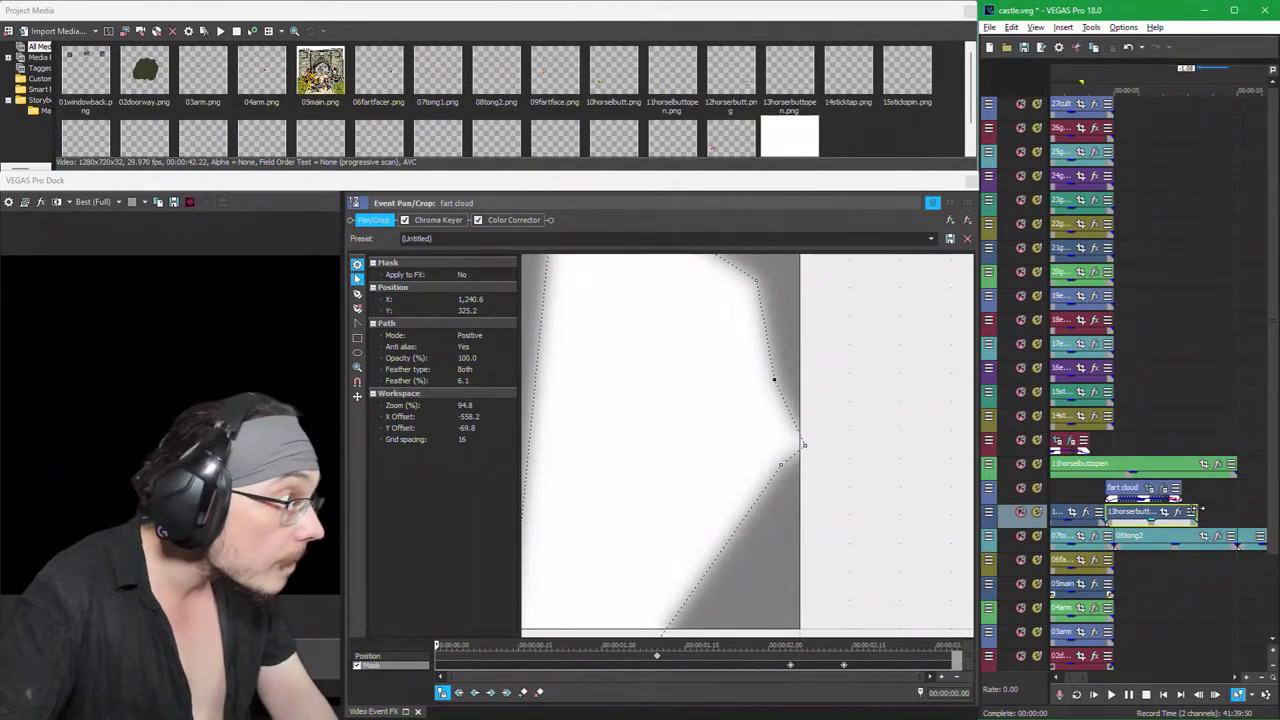
# Step: Trim 11horselbuttopen to end at the second fart cloud's start and place a copy of 10horselbutt directly after it
pyautogui.click(1236, 466)
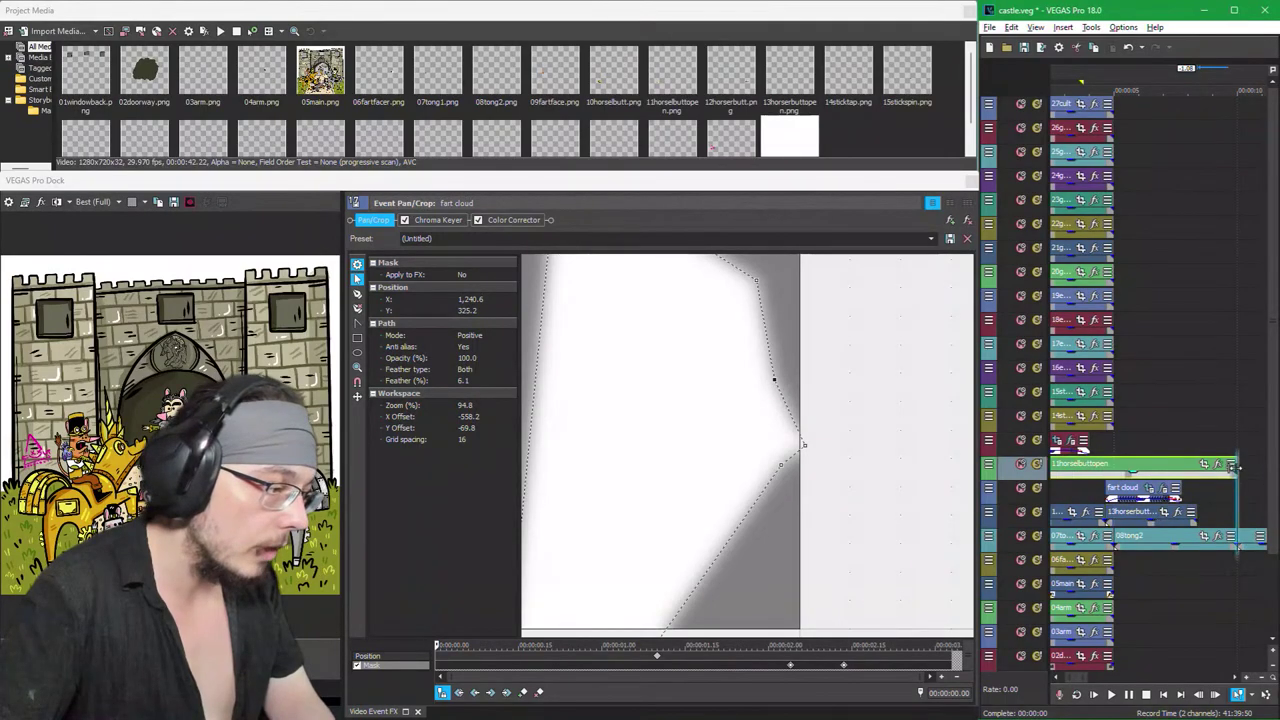
pyautogui.moveTo(1236, 466); pyautogui.dragTo(1104, 460)
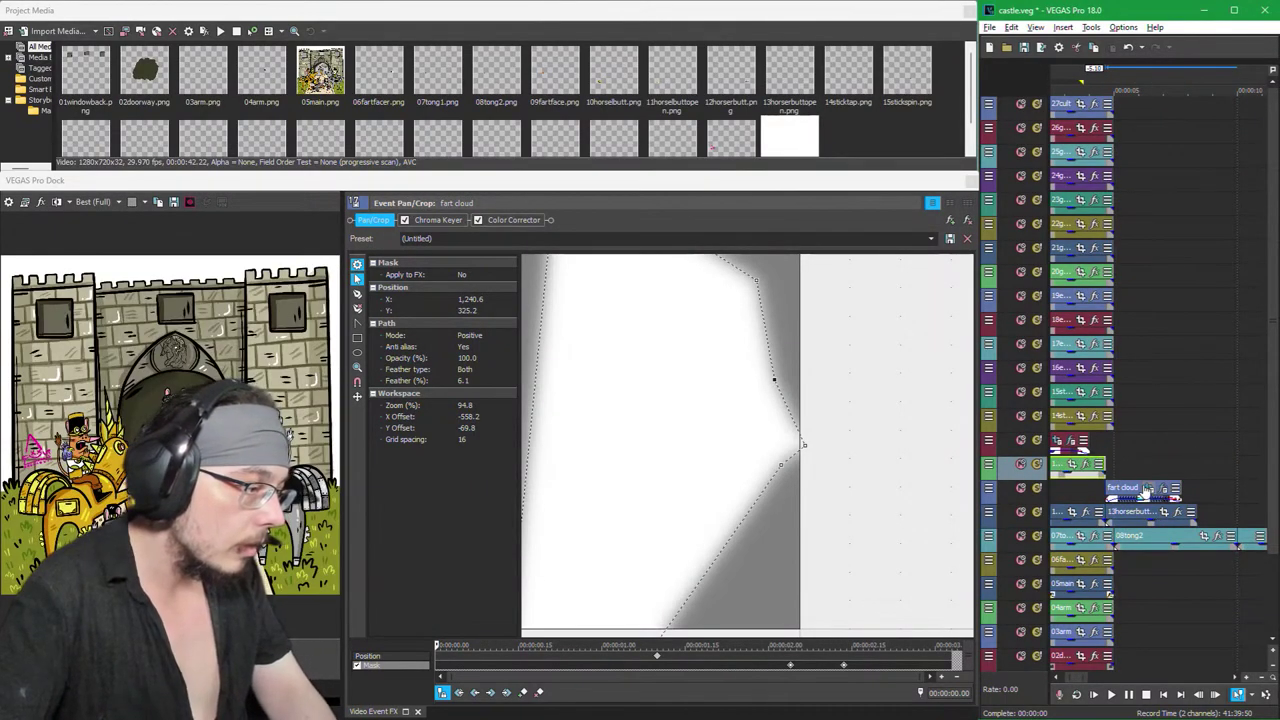
pyautogui.scroll(-3, 1146, 490)
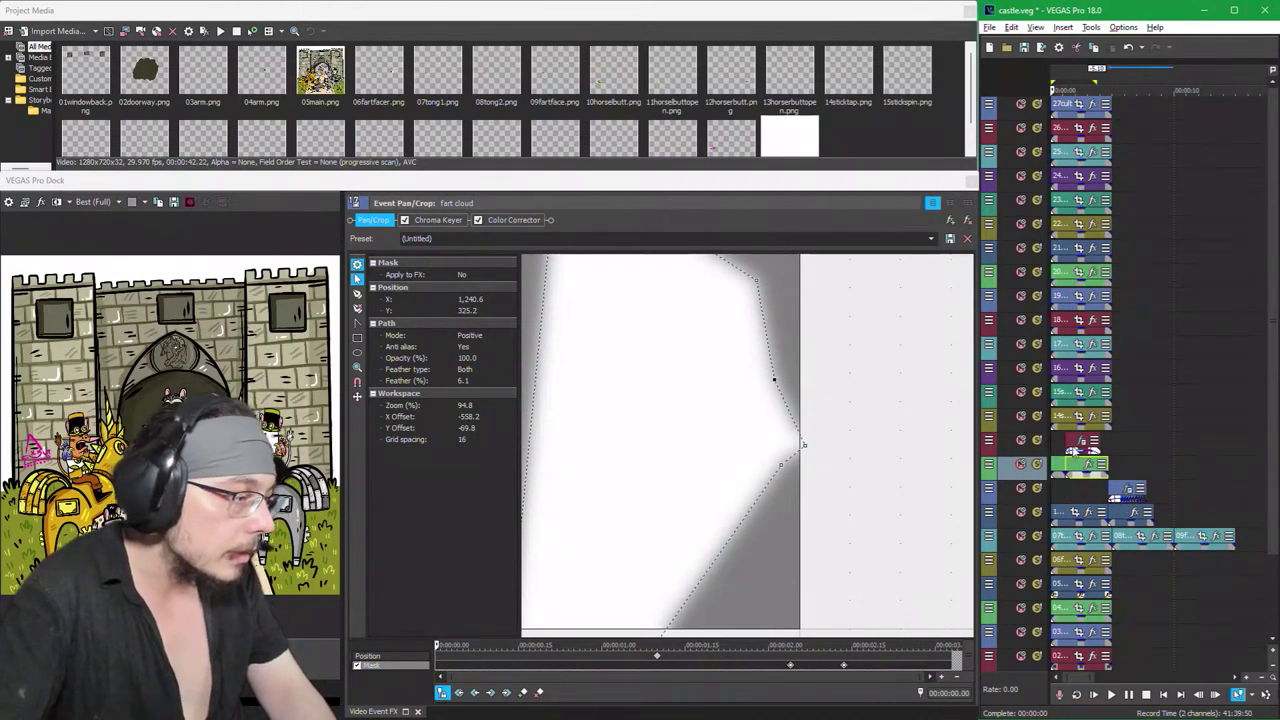
pyautogui.click(1062, 472)
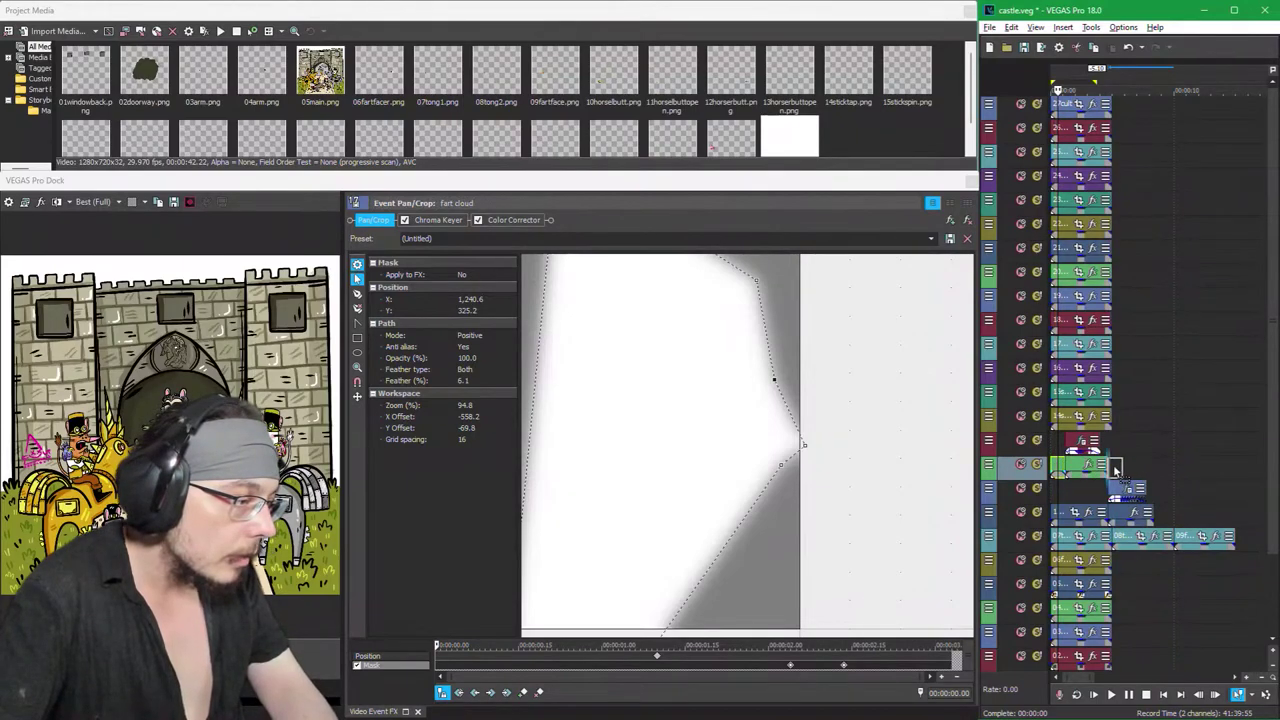
pyautogui.moveTo(1120, 467); pyautogui.dragTo(1172, 466)
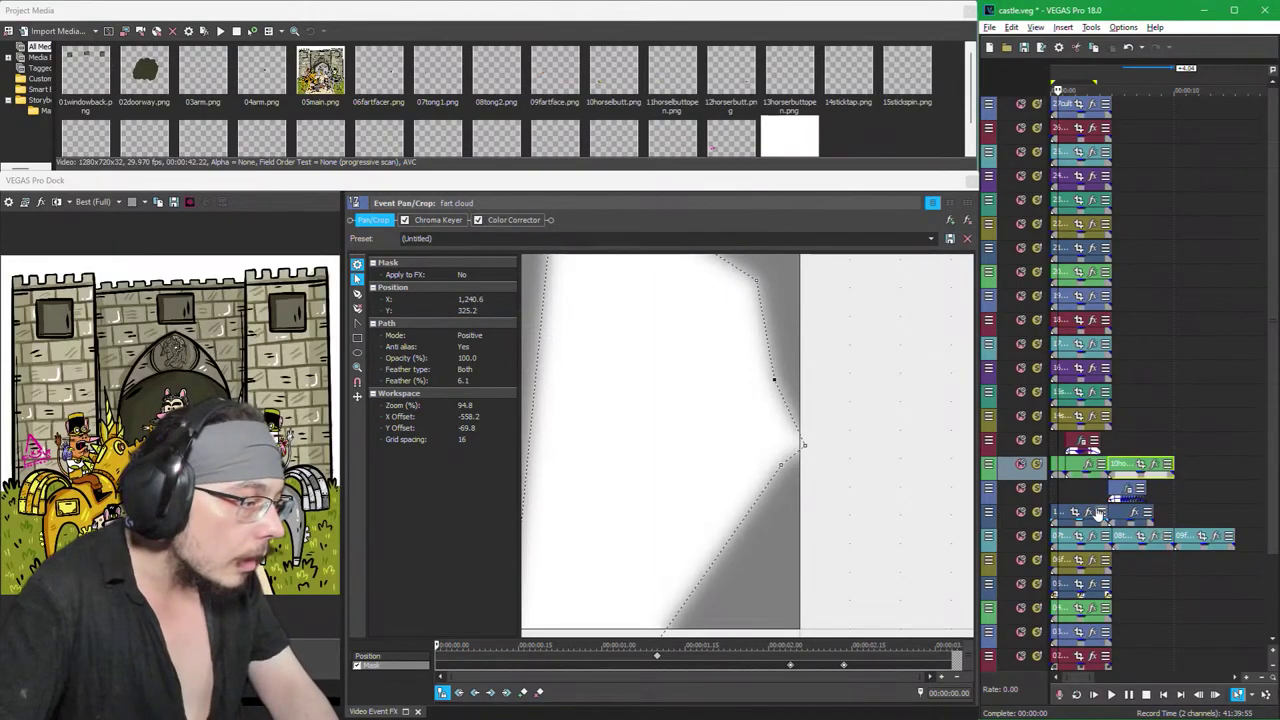
# Step: Place a copy of 12horserbutt after 13horserbuttopen and cut it off at the end of the copied 10horselbutt event
pyautogui.click(1066, 514)
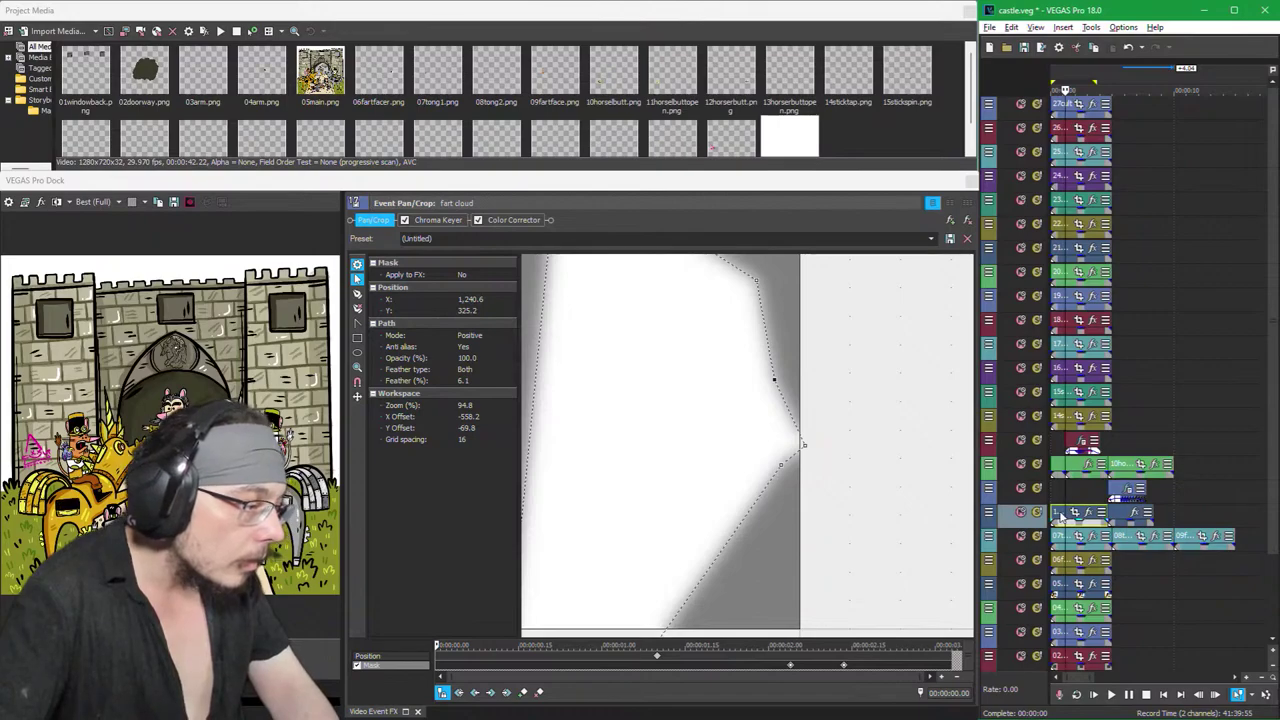
pyautogui.moveTo(1188, 518); pyautogui.dragTo(1170, 515)
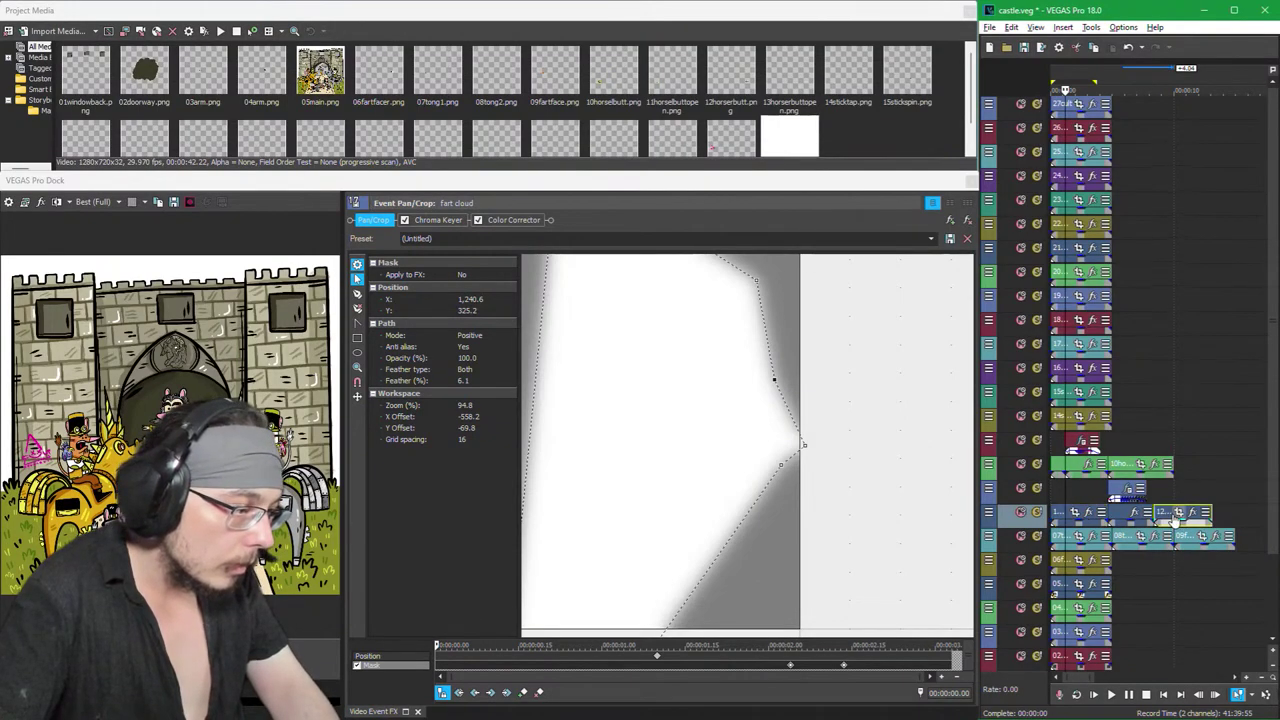
pyautogui.click(1177, 515)
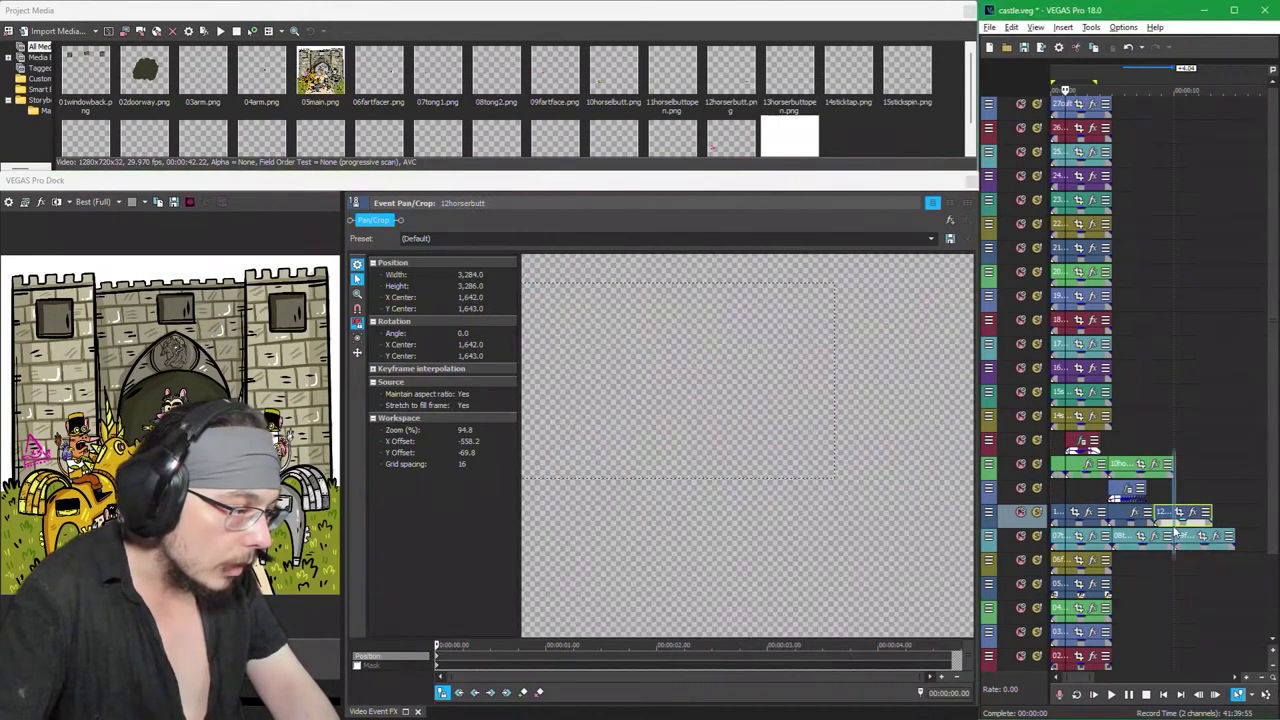
pyautogui.press('Delete')
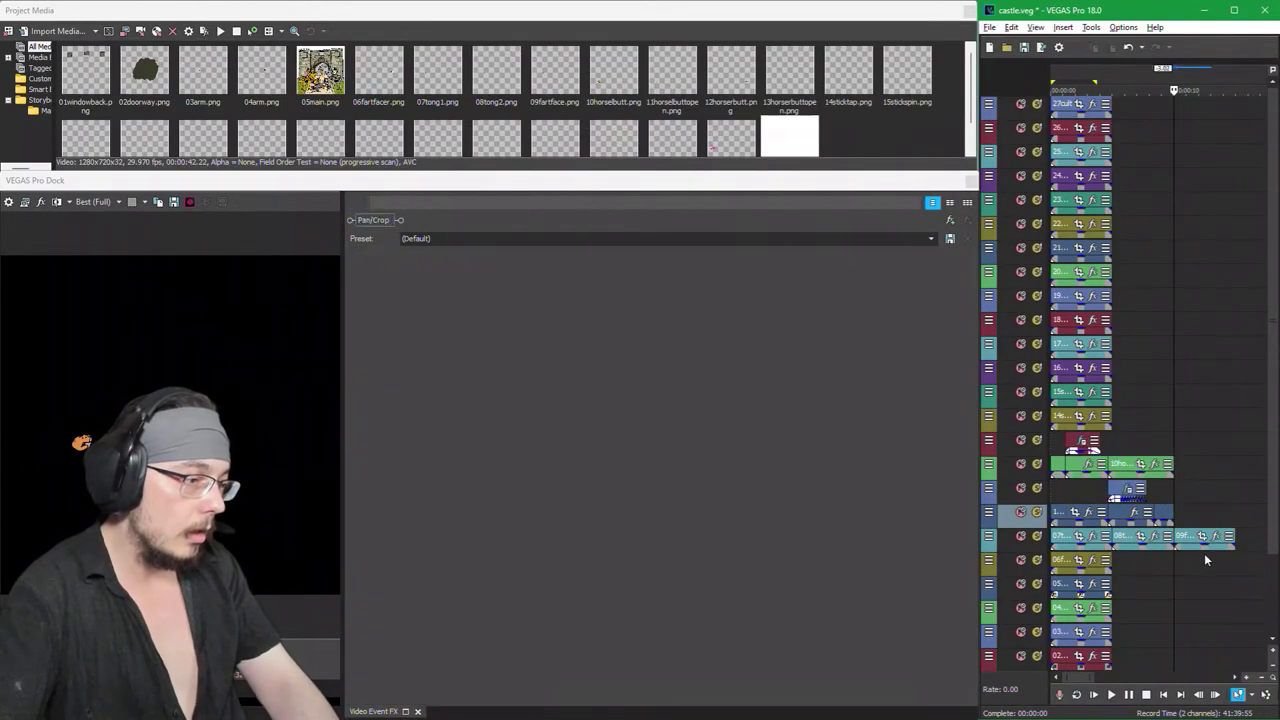
pyautogui.click(1196, 549)
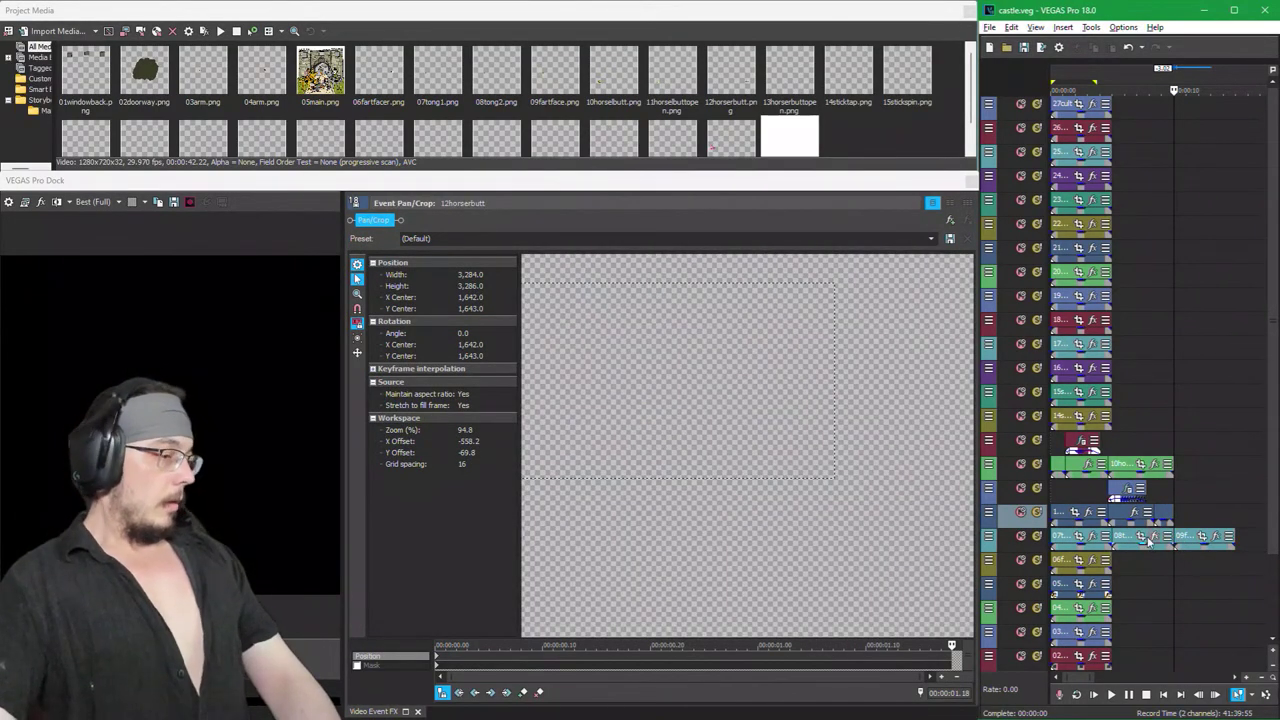
pyautogui.click(1052, 494)
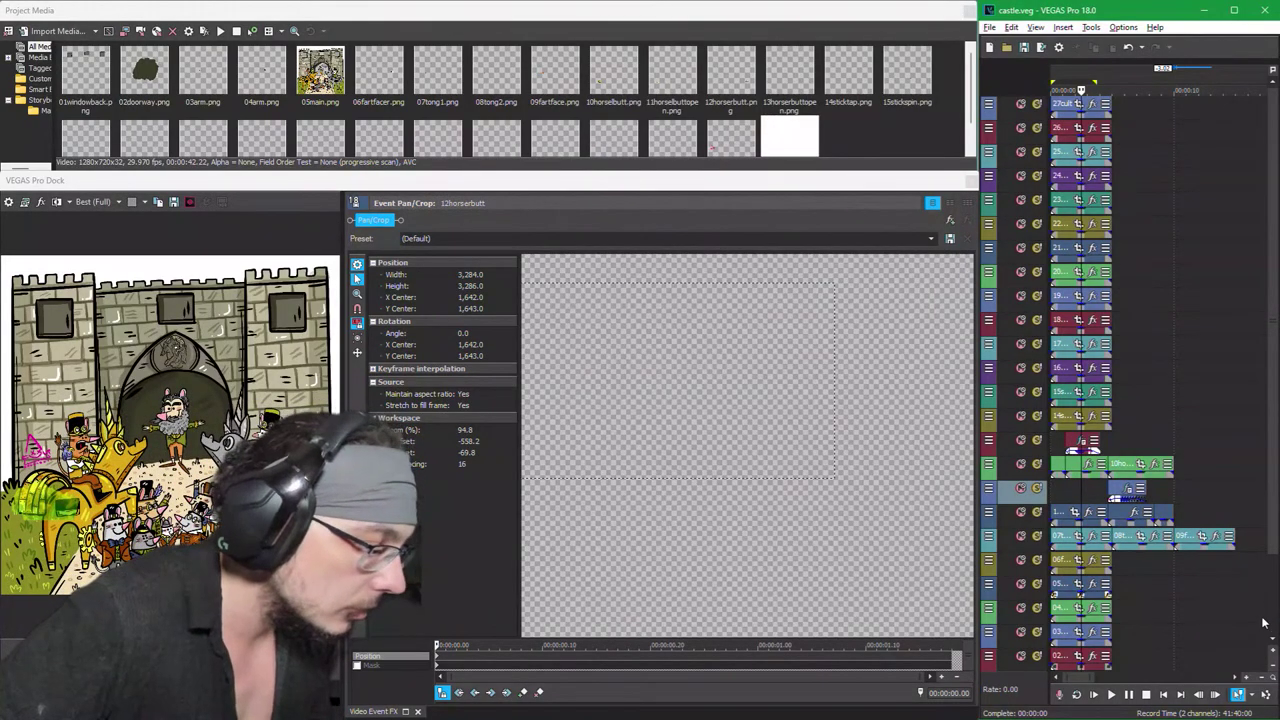
pyautogui.click(1274, 651)
pyautogui.click(1274, 651)
pyautogui.click(1274, 651)
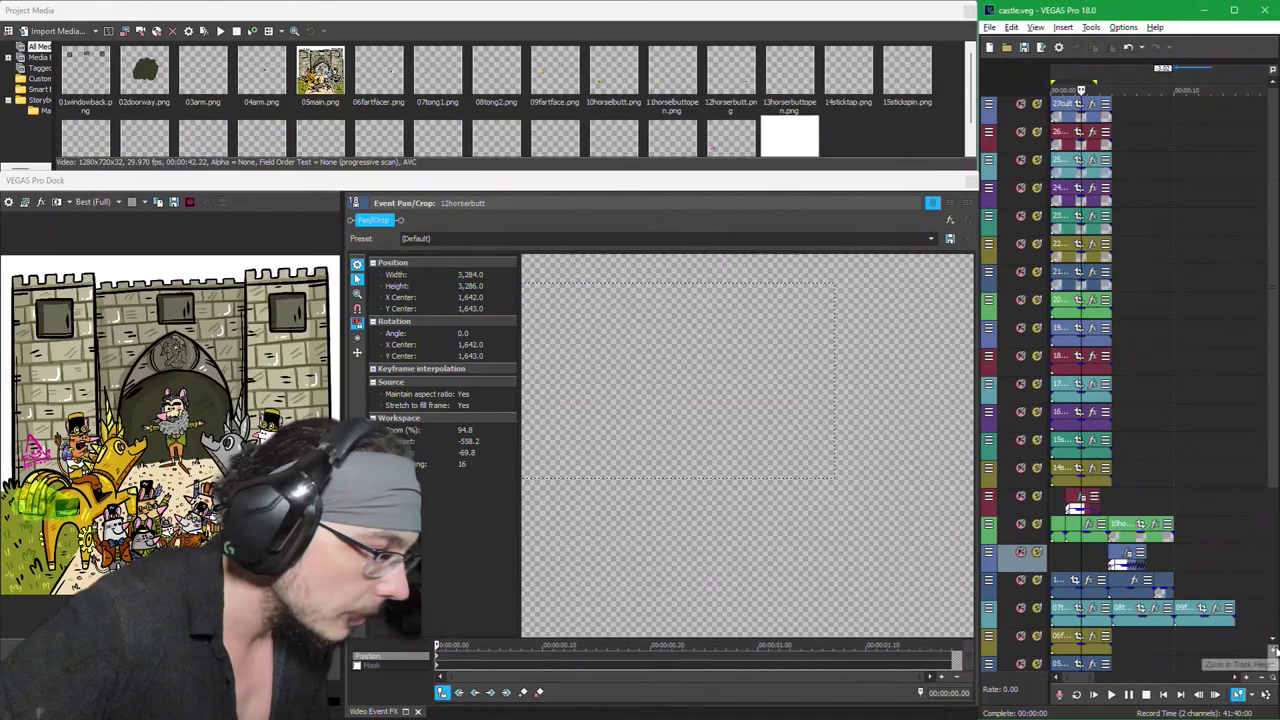
pyautogui.scroll(5, 1153, 350)
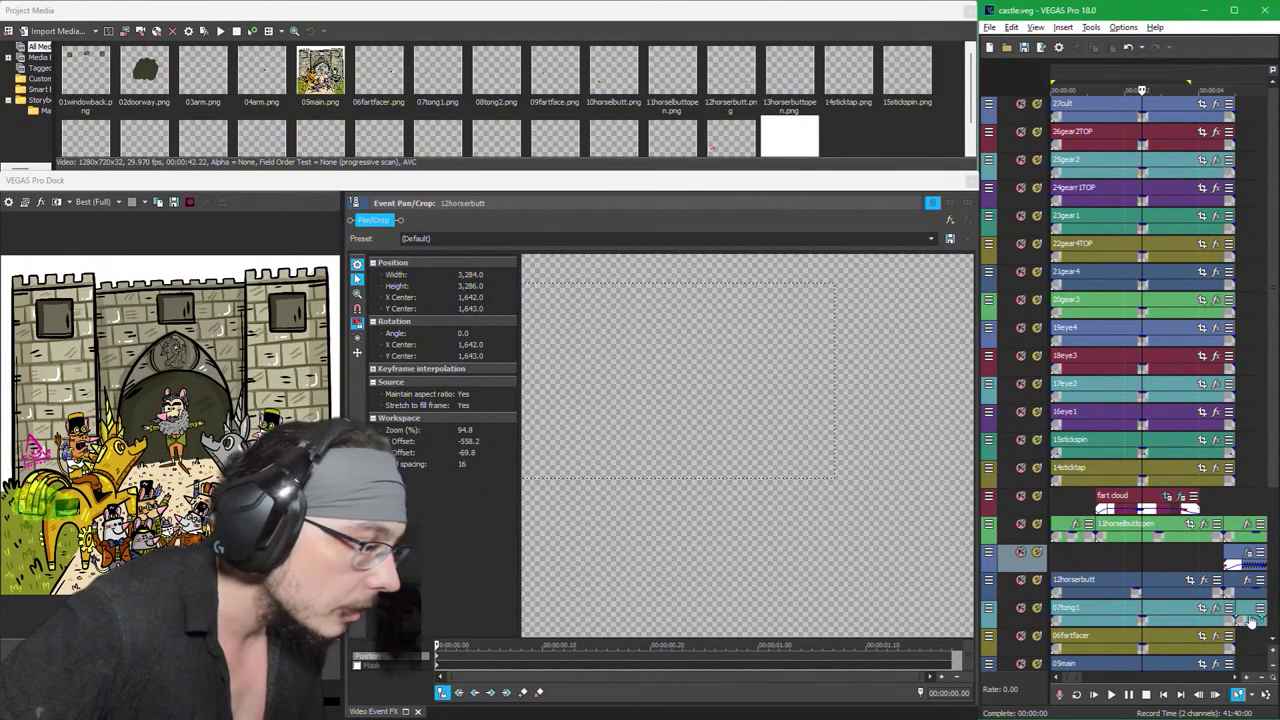
pyautogui.click(1274, 668)
pyautogui.click(1274, 668)
pyautogui.click(1274, 668)
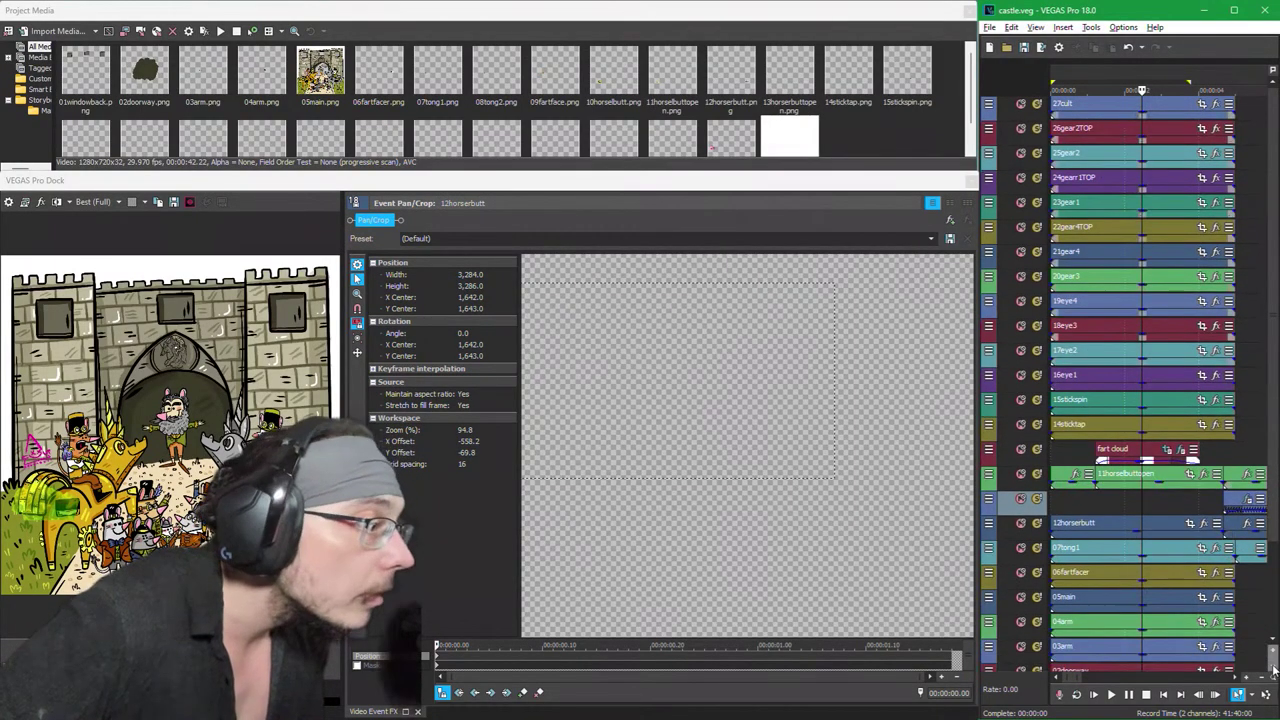
pyautogui.click(1274, 668)
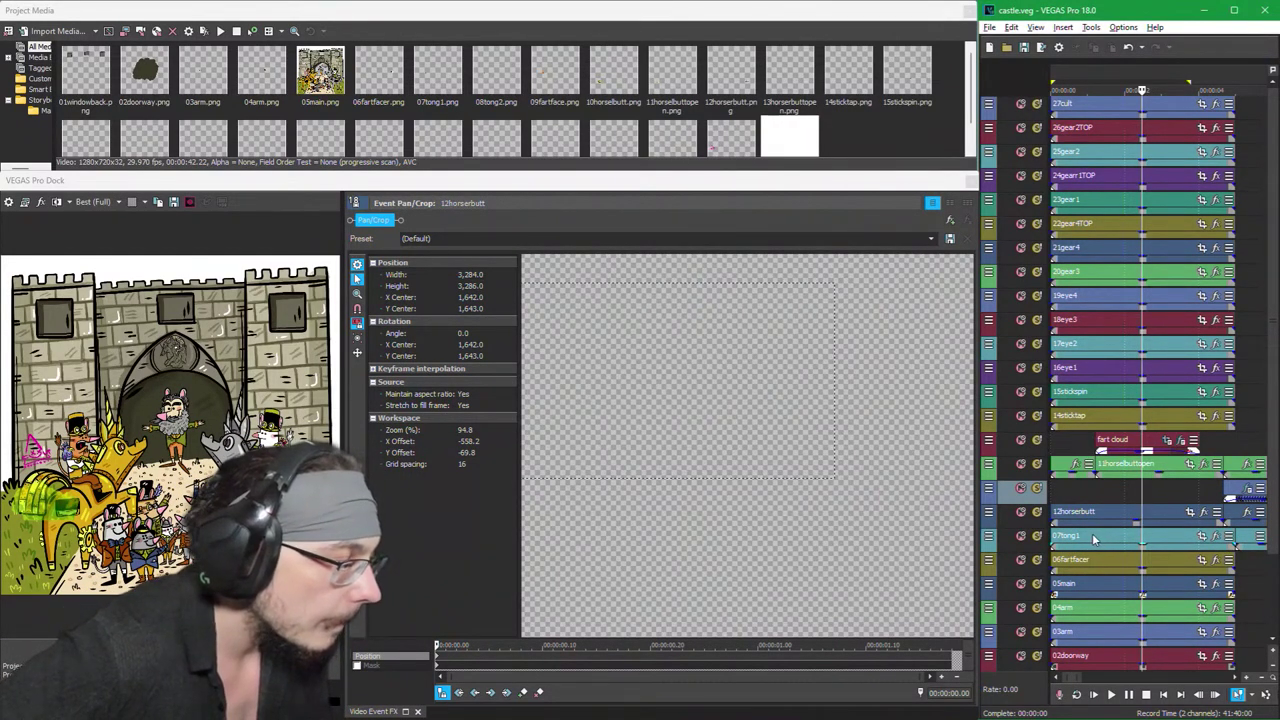
# Step: Cut 07tong1 shortly after the first fart cloud starts, delete the remainder, and move 08tong2 directly against the cut
pyautogui.click(1105, 540)
pyautogui.press('s')
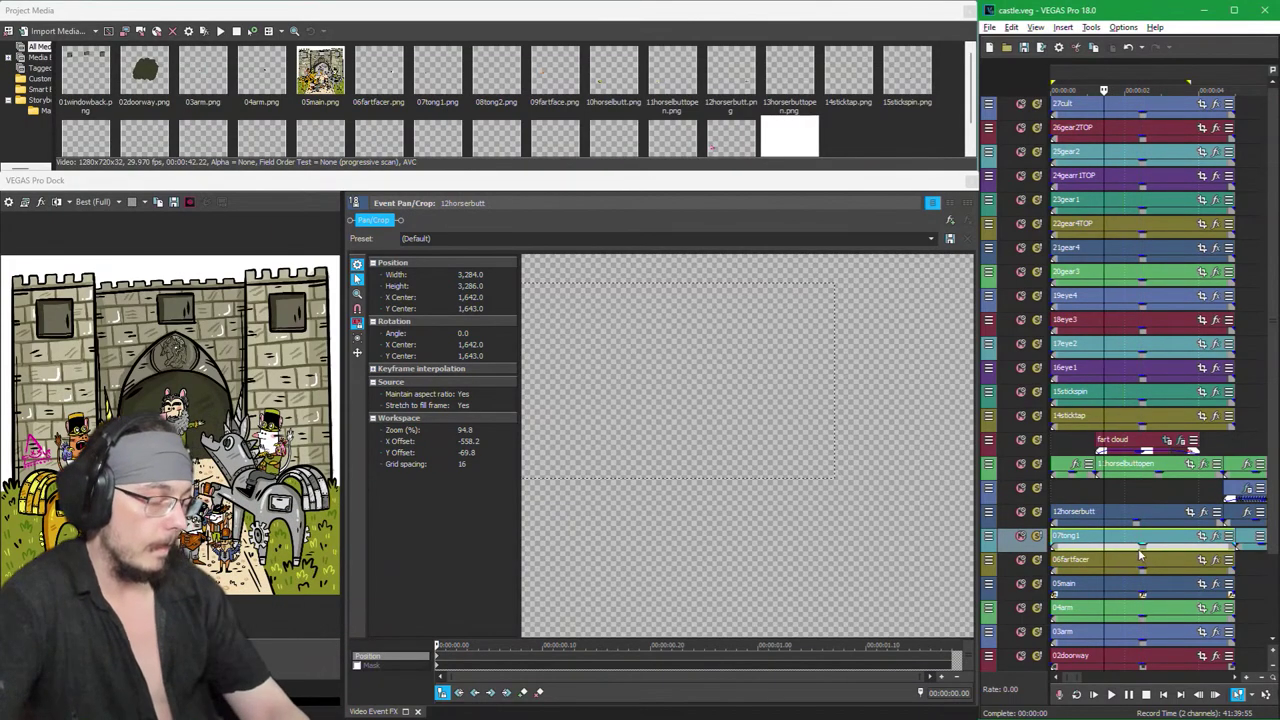
pyautogui.press('Delete')
pyautogui.moveTo(1216, 556); pyautogui.dragTo(1165, 550)
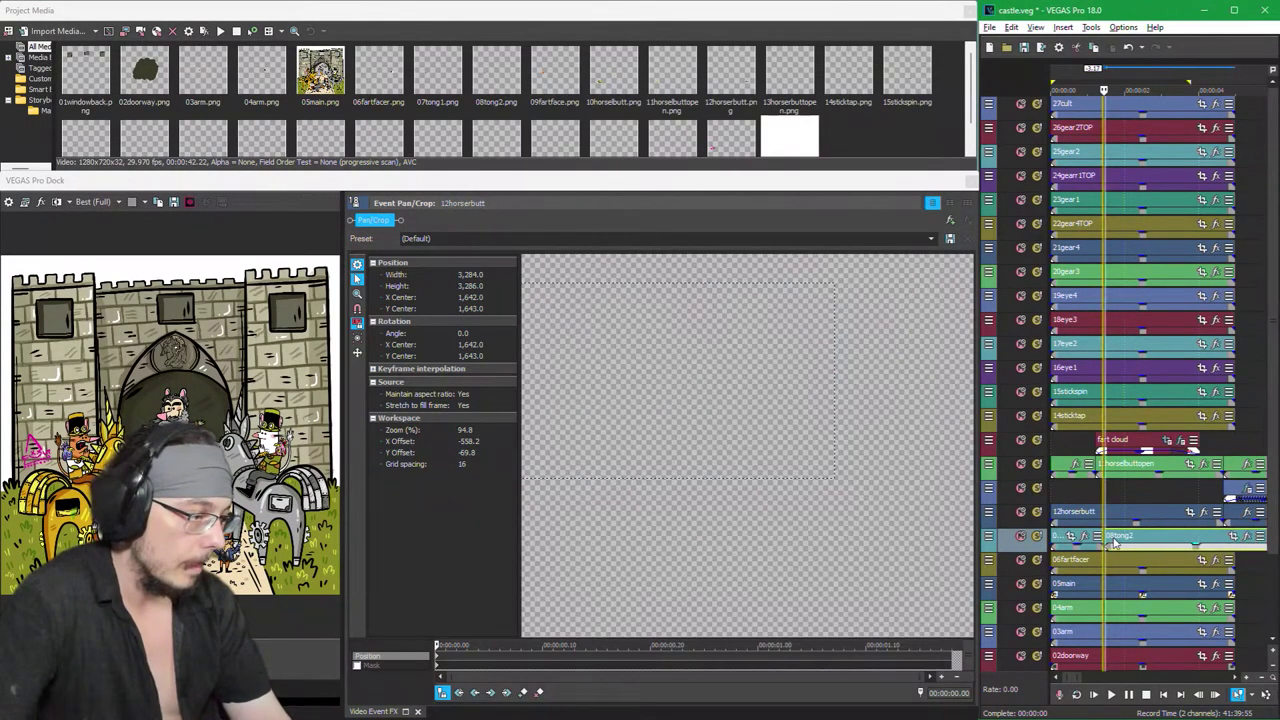
# Step: Split 08tong2 at about 3 seconds, while the first fart cloud is still running, and delete the part after the split
pyautogui.click(1166, 545)
pyautogui.press('s')
pyautogui.press('Delete')
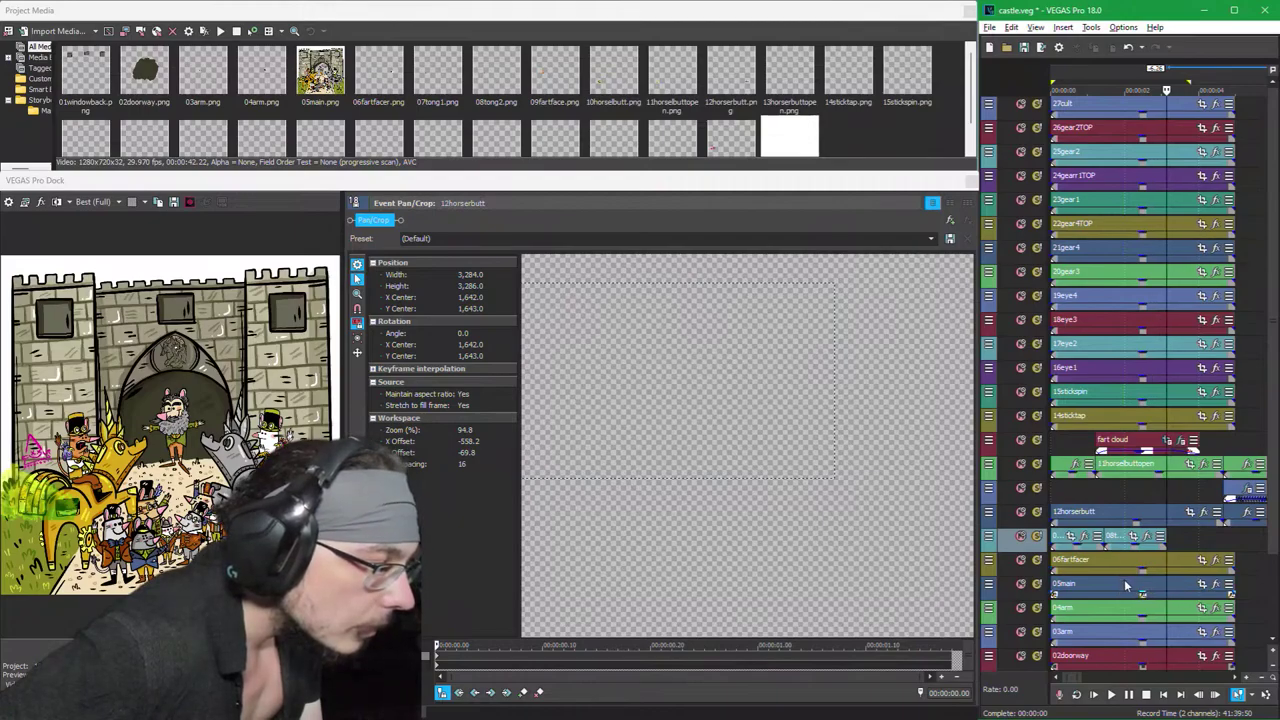
pyautogui.scroll(1, 1143, 511)
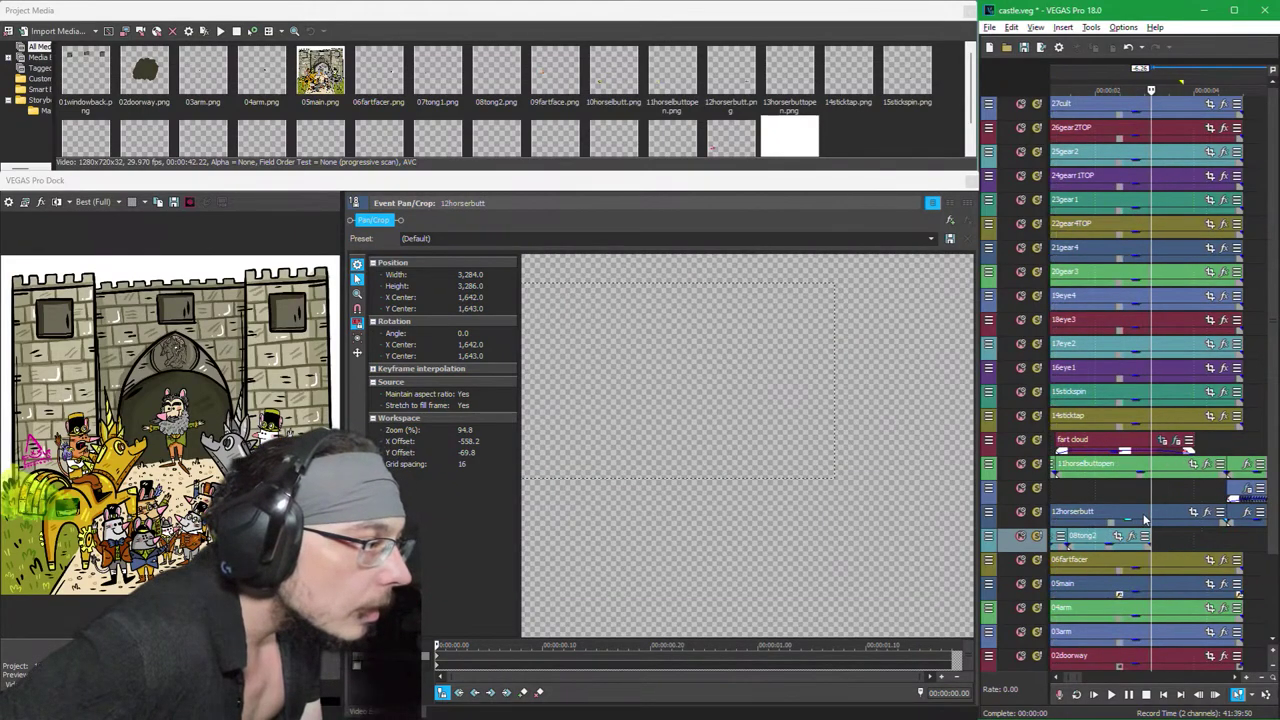
pyautogui.scroll(-2, 1162, 627)
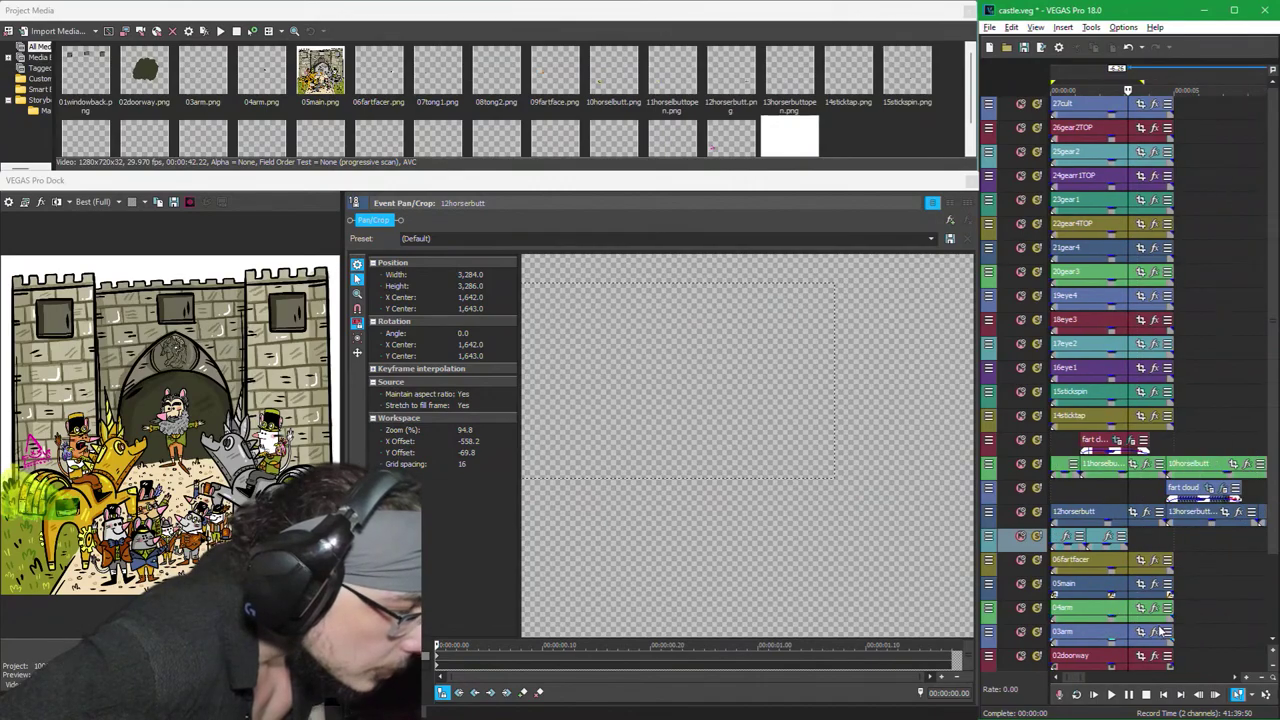
# Step: Isolate the 06fartfacer layer in the preview, restore all layers, and check the frames at the 08tong2 and 07tong1 events
pyautogui.scroll(1, 1110, 588)
pyautogui.click(1091, 560)
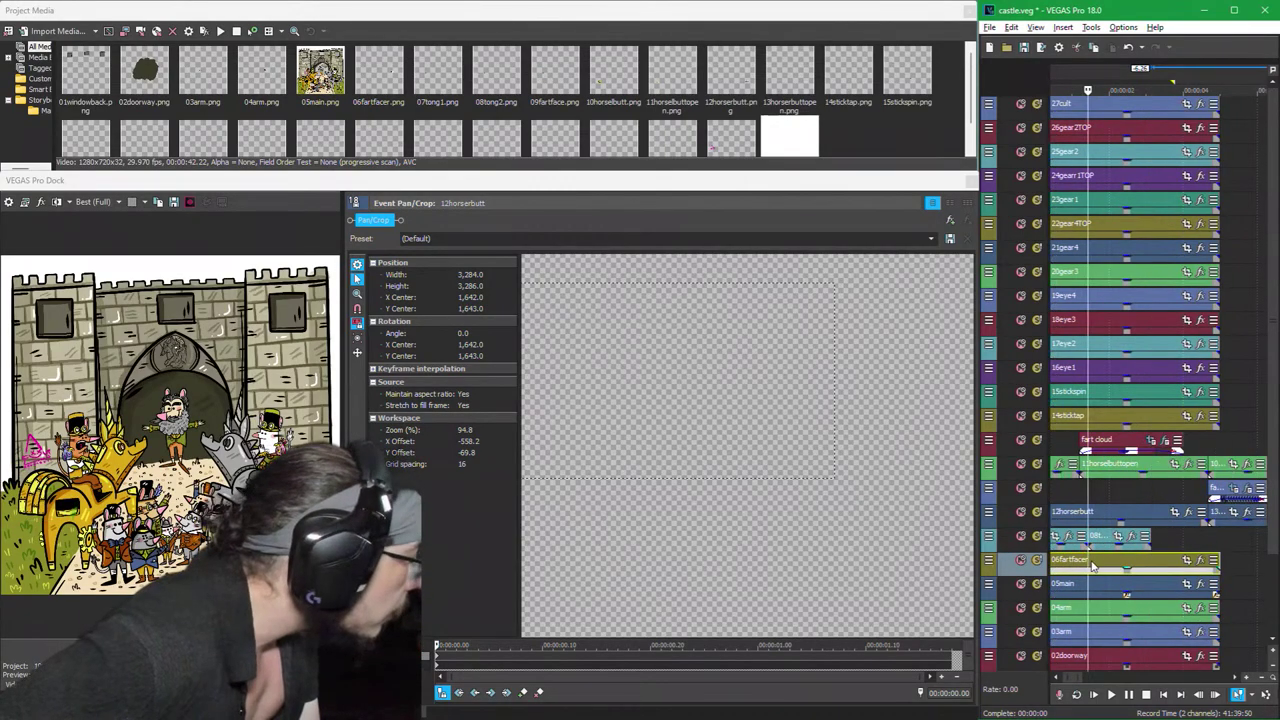
pyautogui.click(1037, 561)
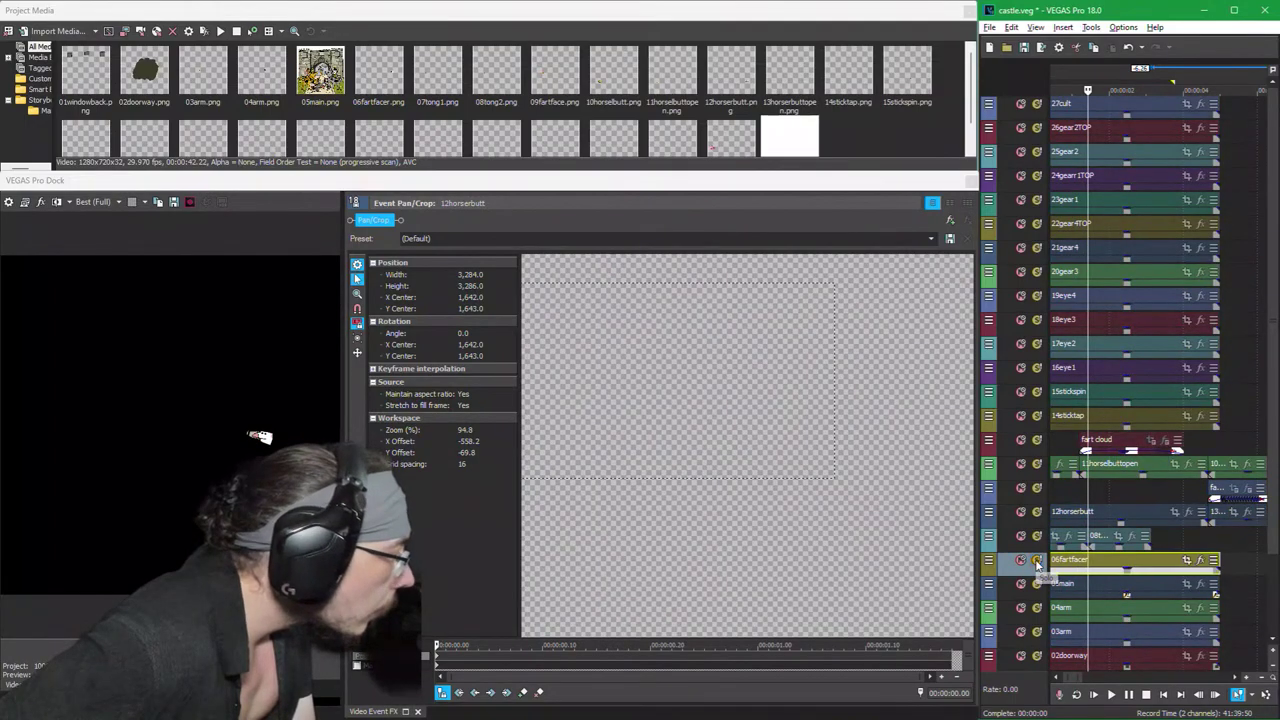
pyautogui.click(1037, 561)
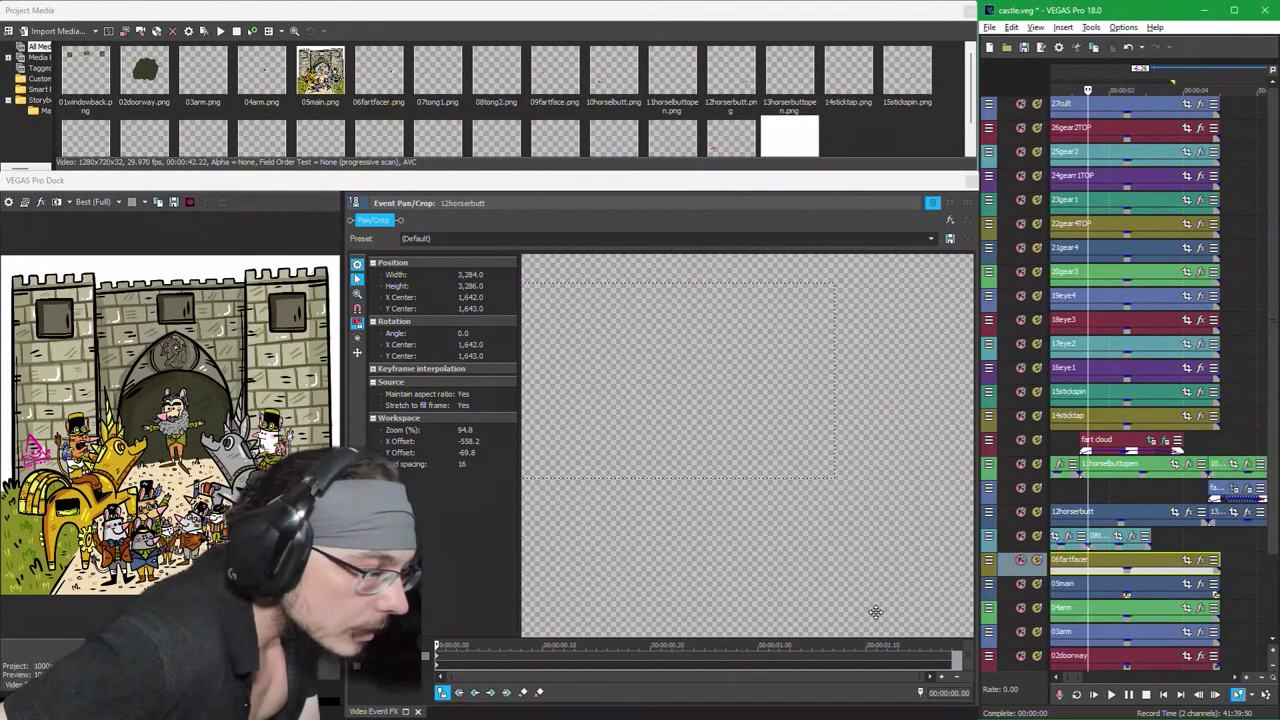
pyautogui.click(1097, 544)
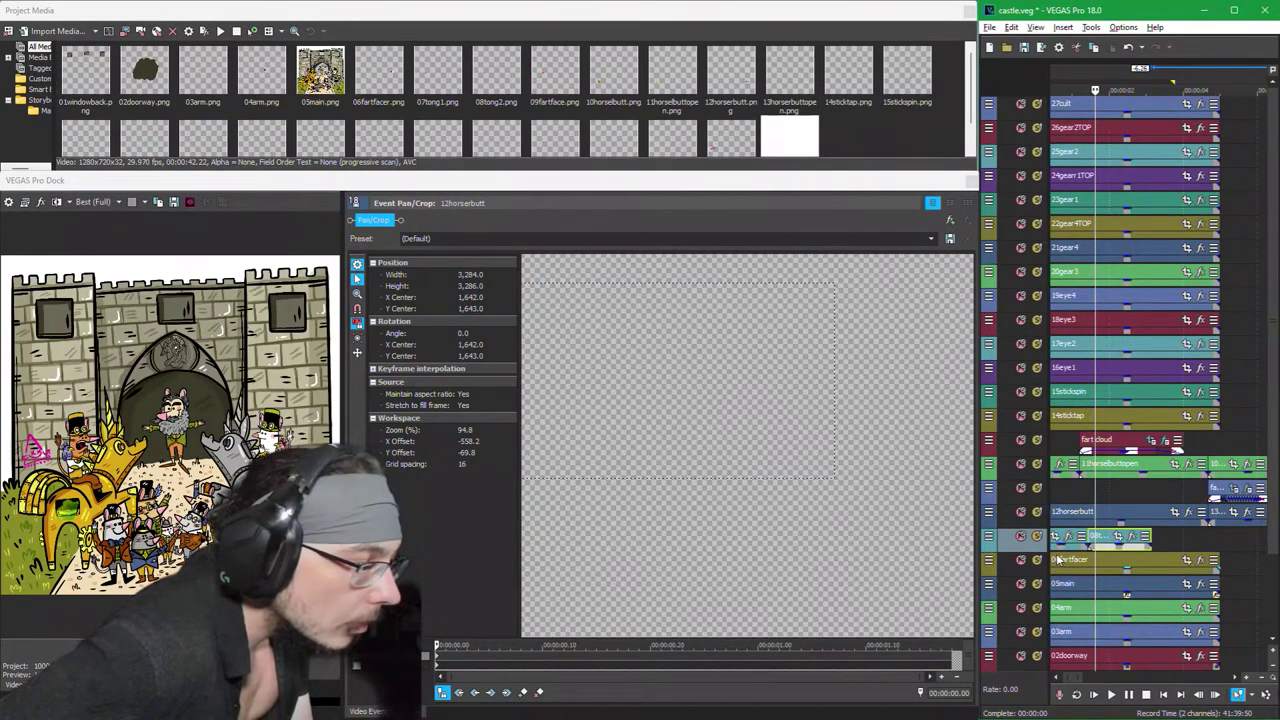
pyautogui.click(1055, 550)
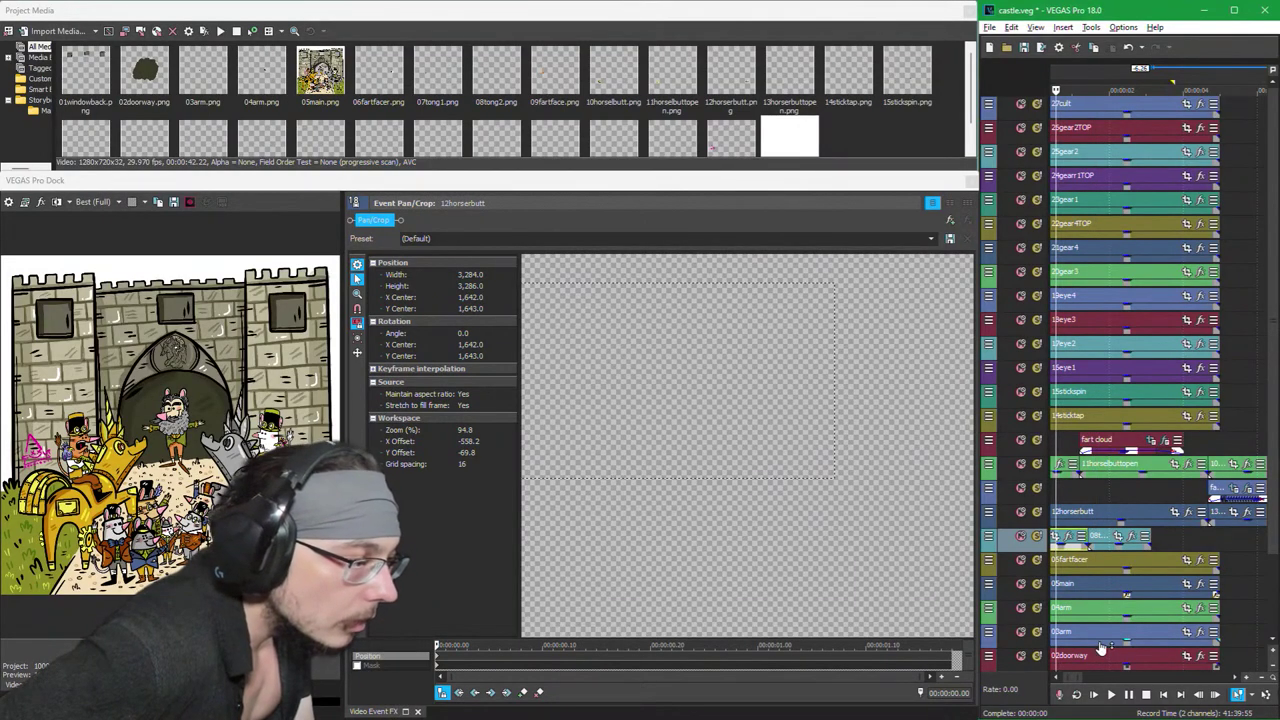
# Step: Move the 09fartface event back along its track so it starts directly after 08tong2
pyautogui.scroll(-3, 1203, 557)
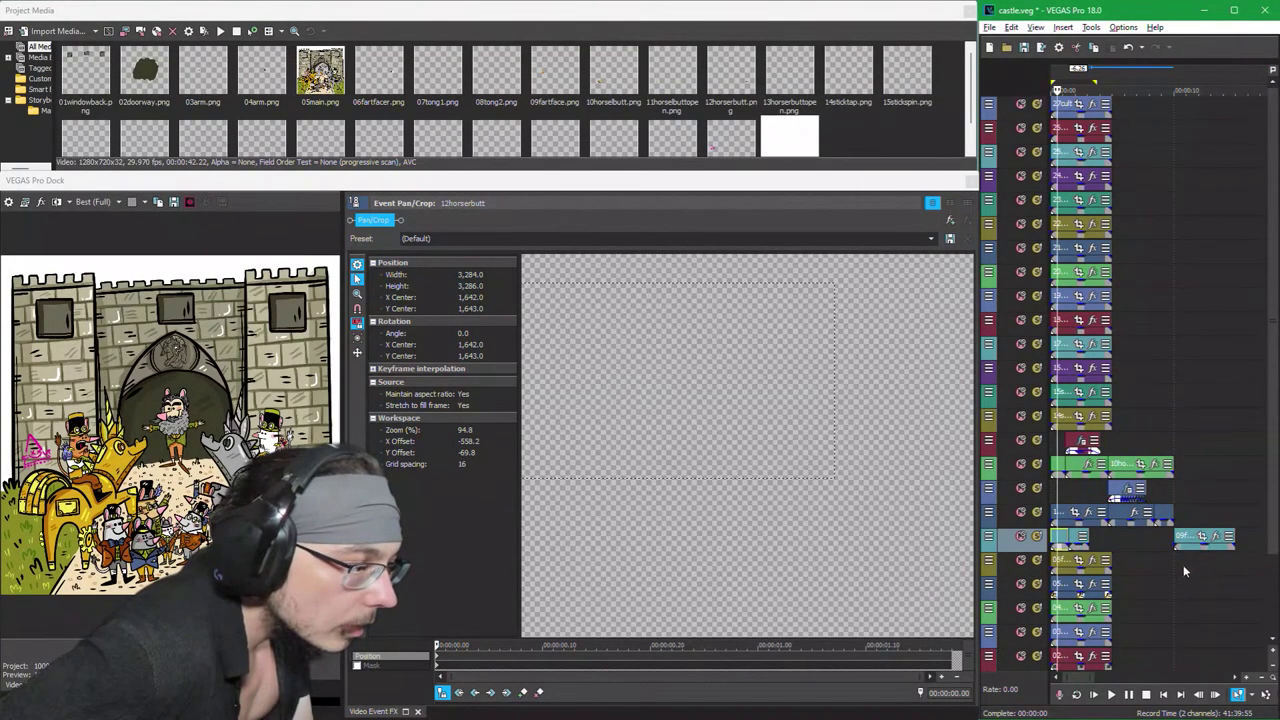
pyautogui.moveTo(1190, 544); pyautogui.dragTo(1110, 550)
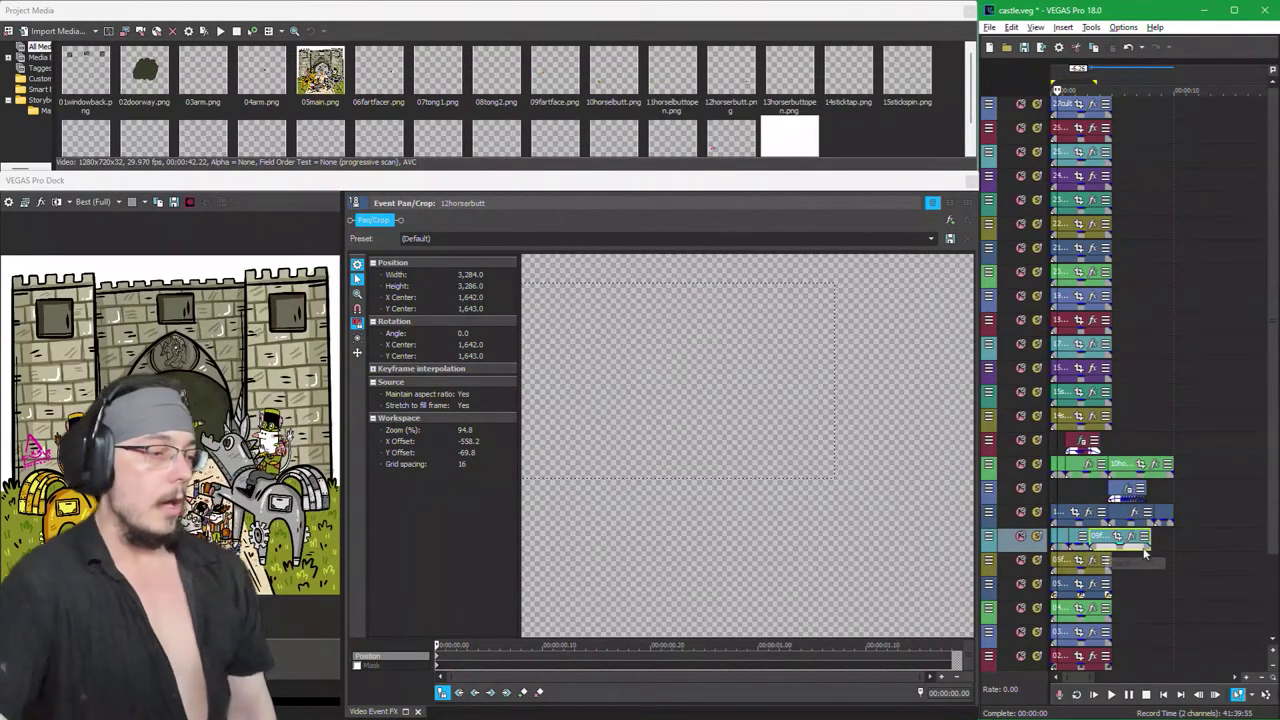
pyautogui.scroll(3, 1204, 580)
pyautogui.click(1178, 552)
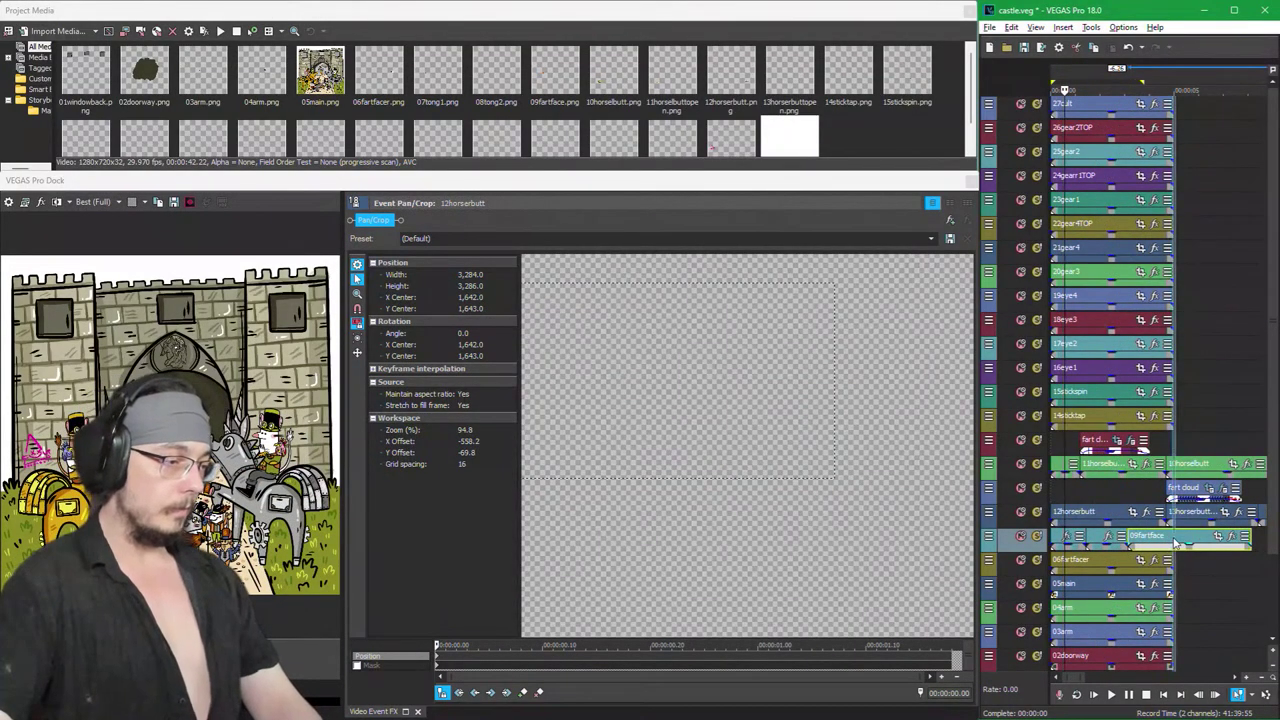
# Step: Shorten 09fartface from its start, move 08tong2 directly against it, and shift 07tong1 to begin after the first fart cloud starts
pyautogui.moveTo(1179, 551); pyautogui.dragTo(1220, 540)
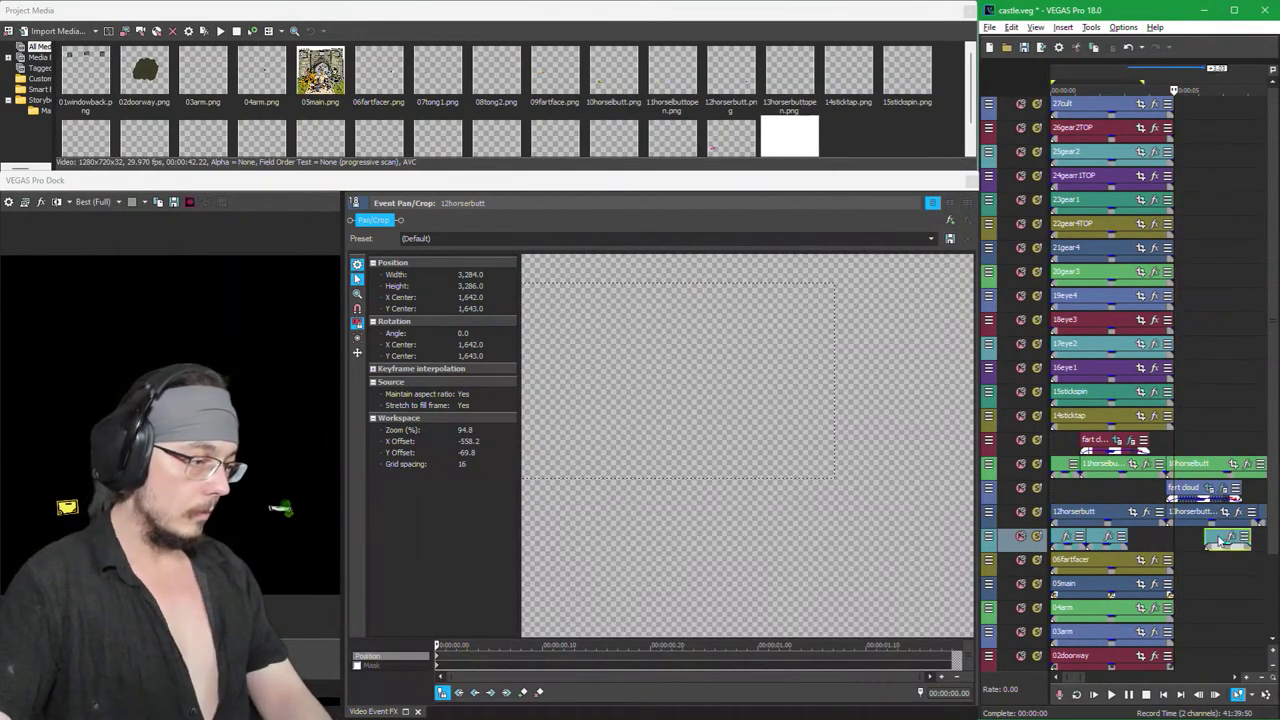
pyautogui.moveTo(1107, 547)
pyautogui.mouseDown()
pyautogui.moveTo(1064, 545)
pyautogui.moveTo(1113, 541)
pyautogui.moveTo(1100, 538)
pyautogui.mouseUp()
pyautogui.click(1081, 540)
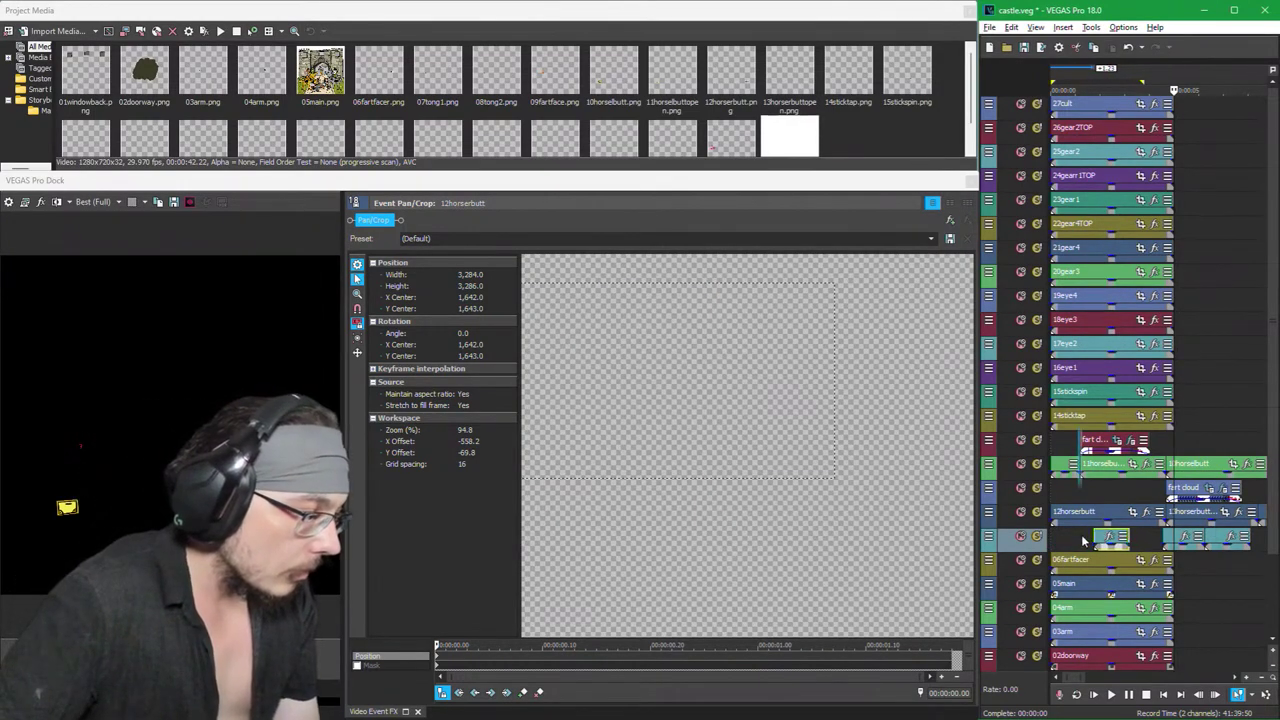
# Step: Move 07tong1 closer to the first fart cloud's start, cut it to about 0.4 seconds, and delete the remainder
pyautogui.press('space')
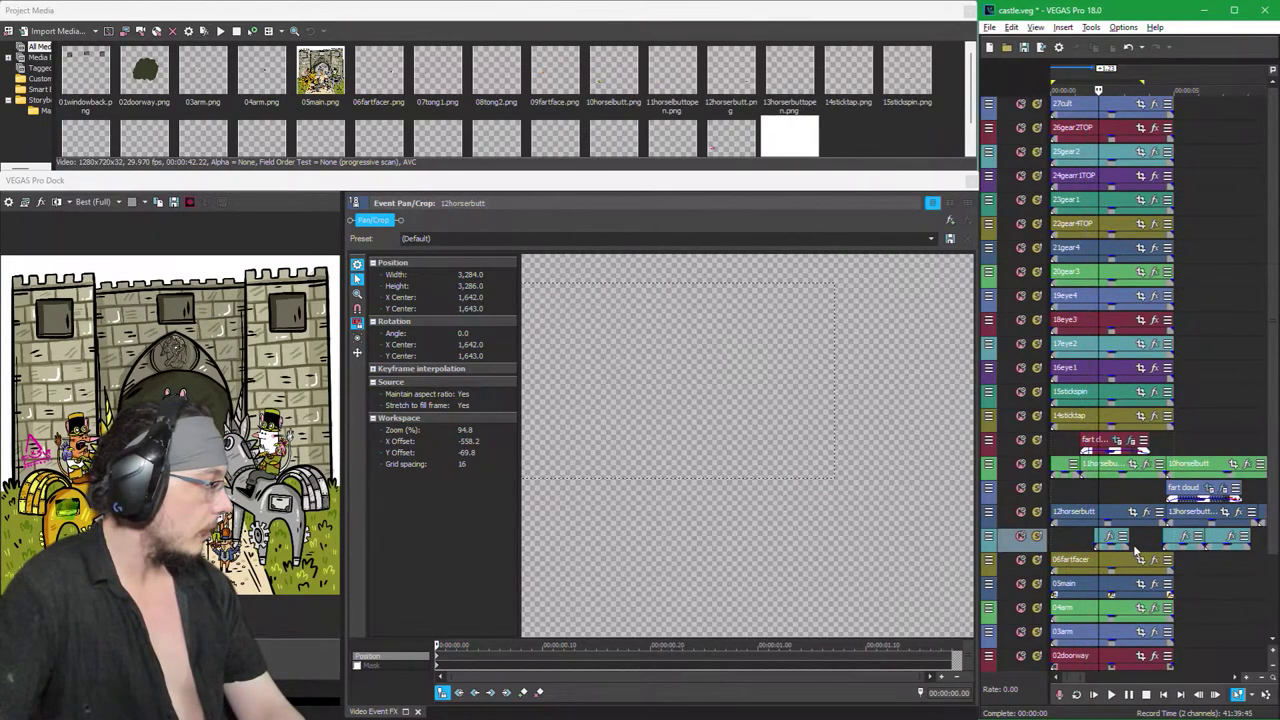
pyautogui.scroll(3, 1135, 550)
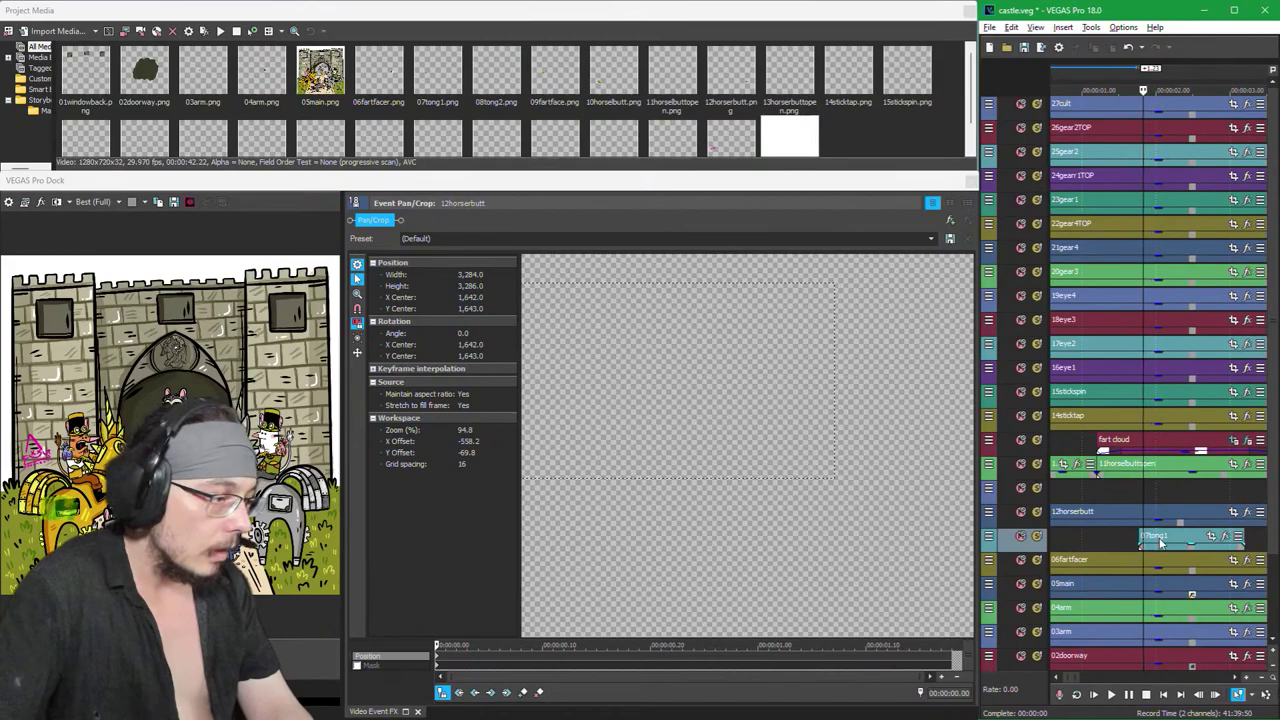
pyautogui.scroll(2, 1140, 540)
pyautogui.click(1100, 540)
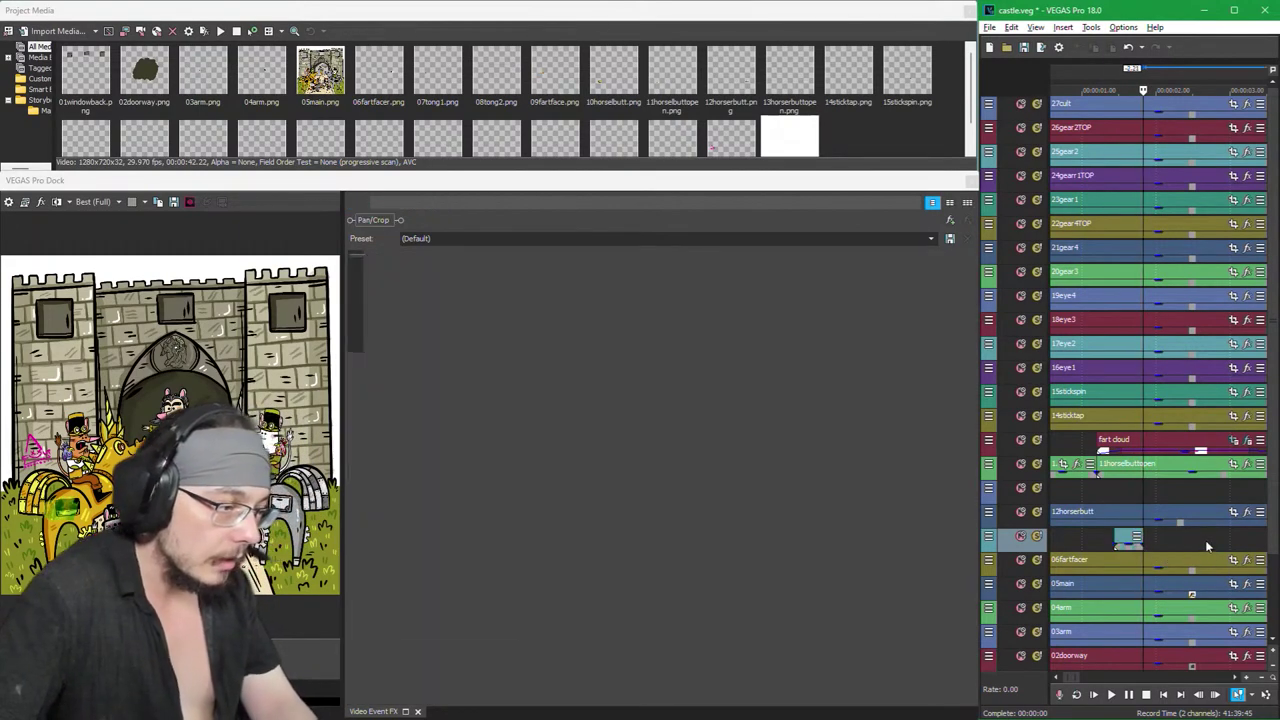
# Step: Move 08tong2 directly against the shortened 07tong1, split it roughly halfway, and delete the second part
pyautogui.scroll(-3, 1190, 545)
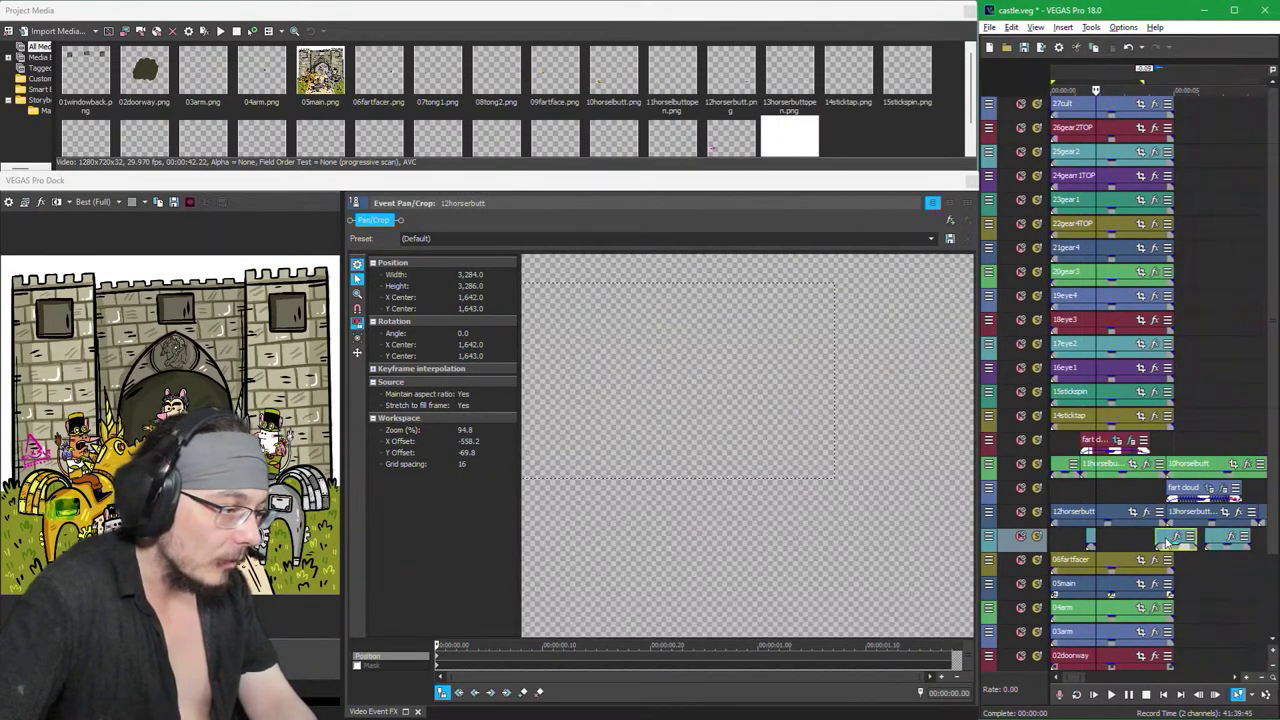
pyautogui.scroll(3, 1122, 552)
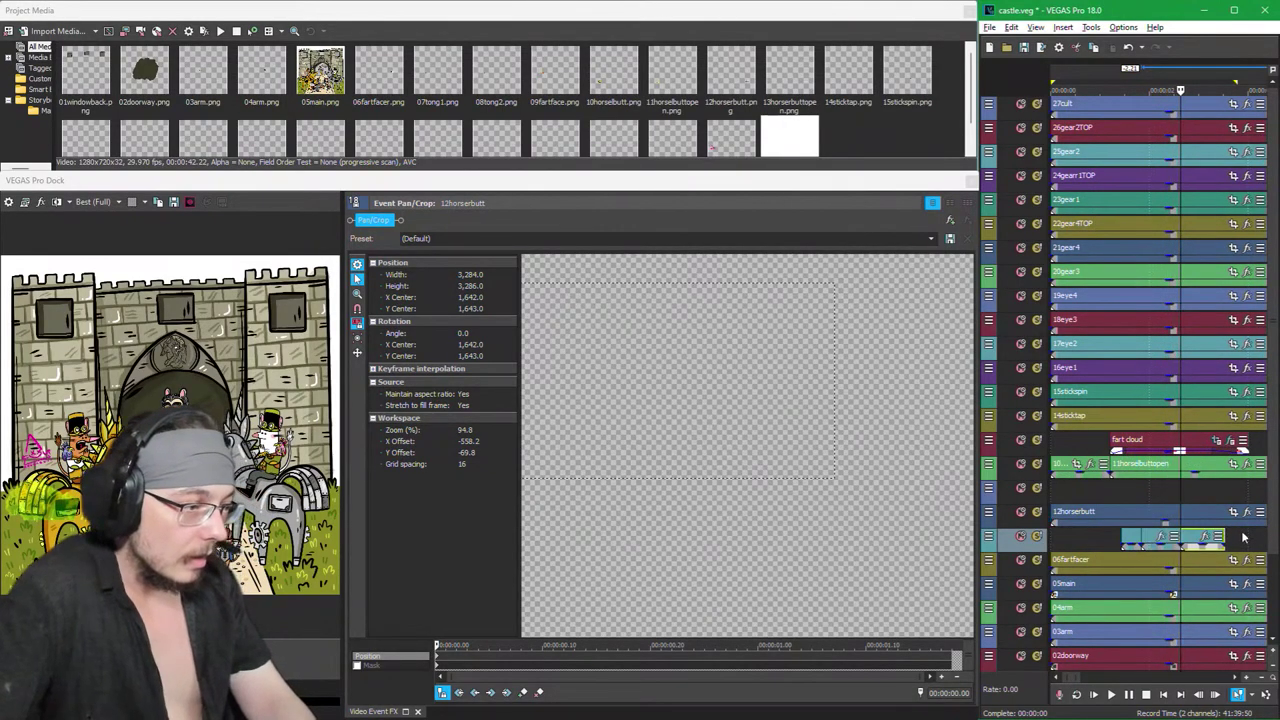
pyautogui.moveTo(1220, 536); pyautogui.dragTo(1180, 536)
pyautogui.scroll(-3, 1186, 484)
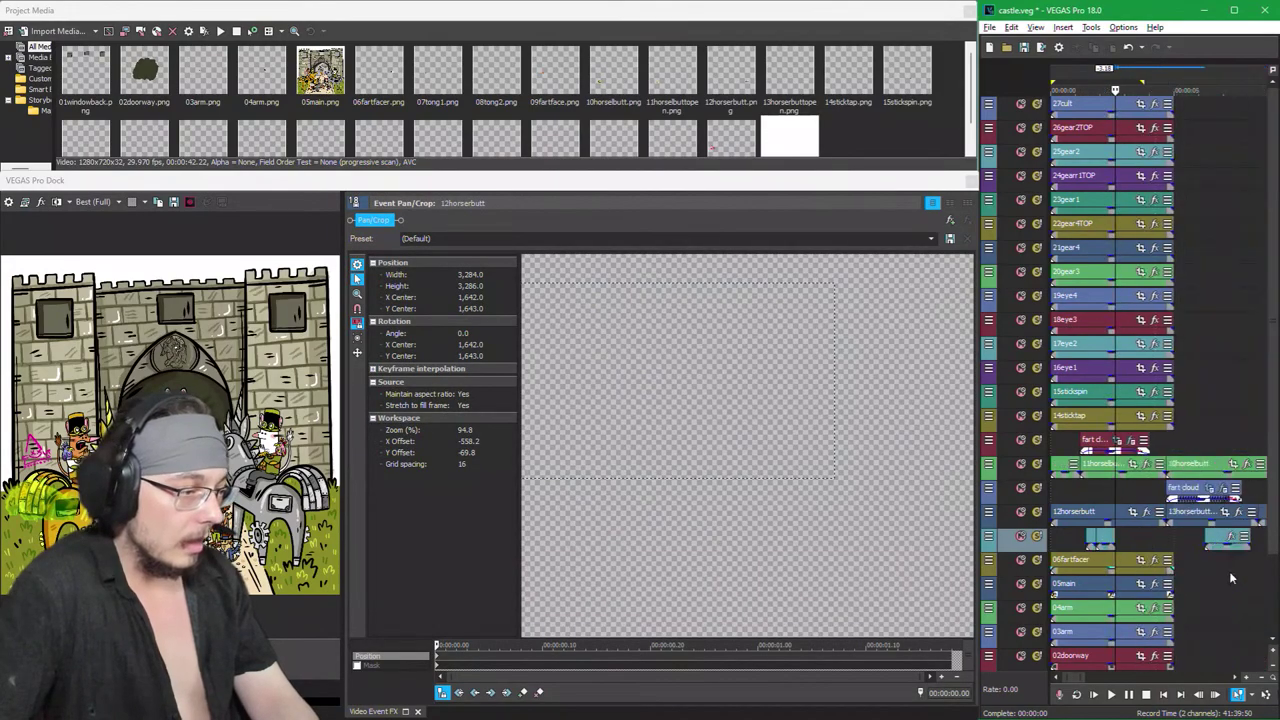
# Step: Move 09fartface directly against 08tong2 with a length of about 3 seconds, and place a shortened copy of 08tong2 shortly after it
pyautogui.moveTo(1178, 538); pyautogui.dragTo(1096, 540)
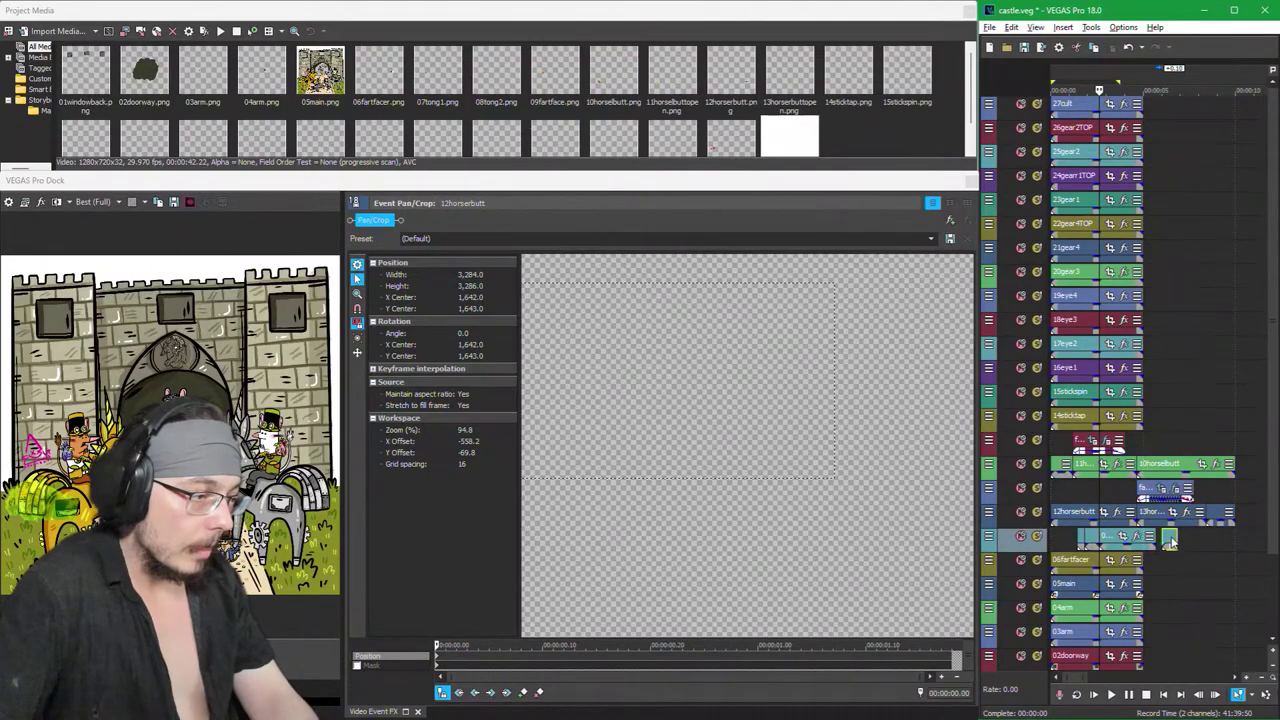
pyautogui.click(1169, 540)
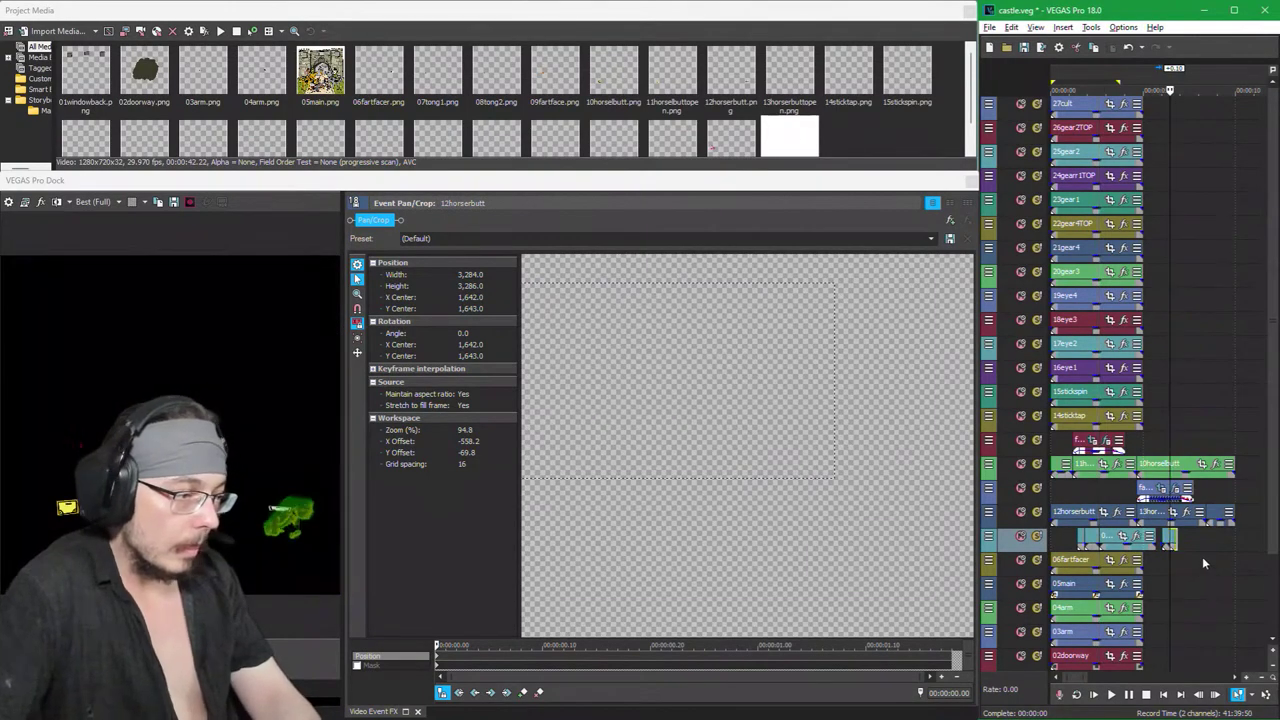
pyautogui.scroll(2, 1164, 552)
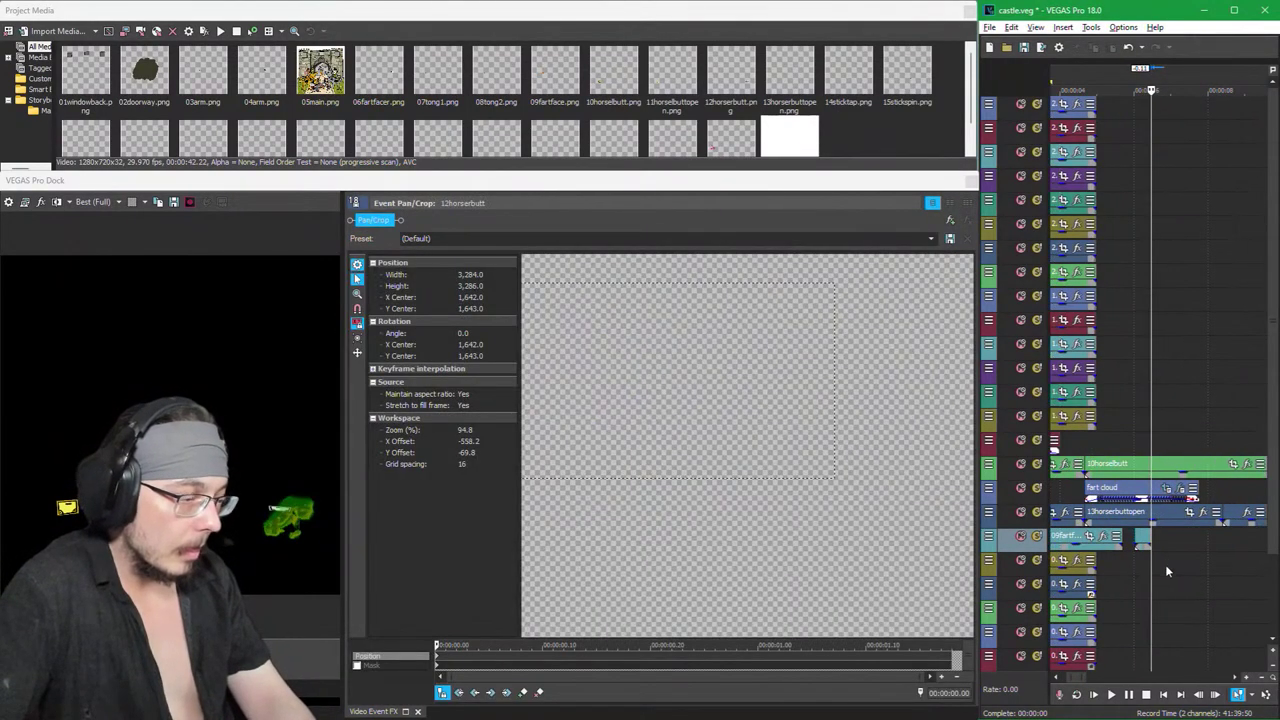
# Step: Select the short 07tong1 event near the first fart cloud's start
pyautogui.scroll(3, 1165, 564)
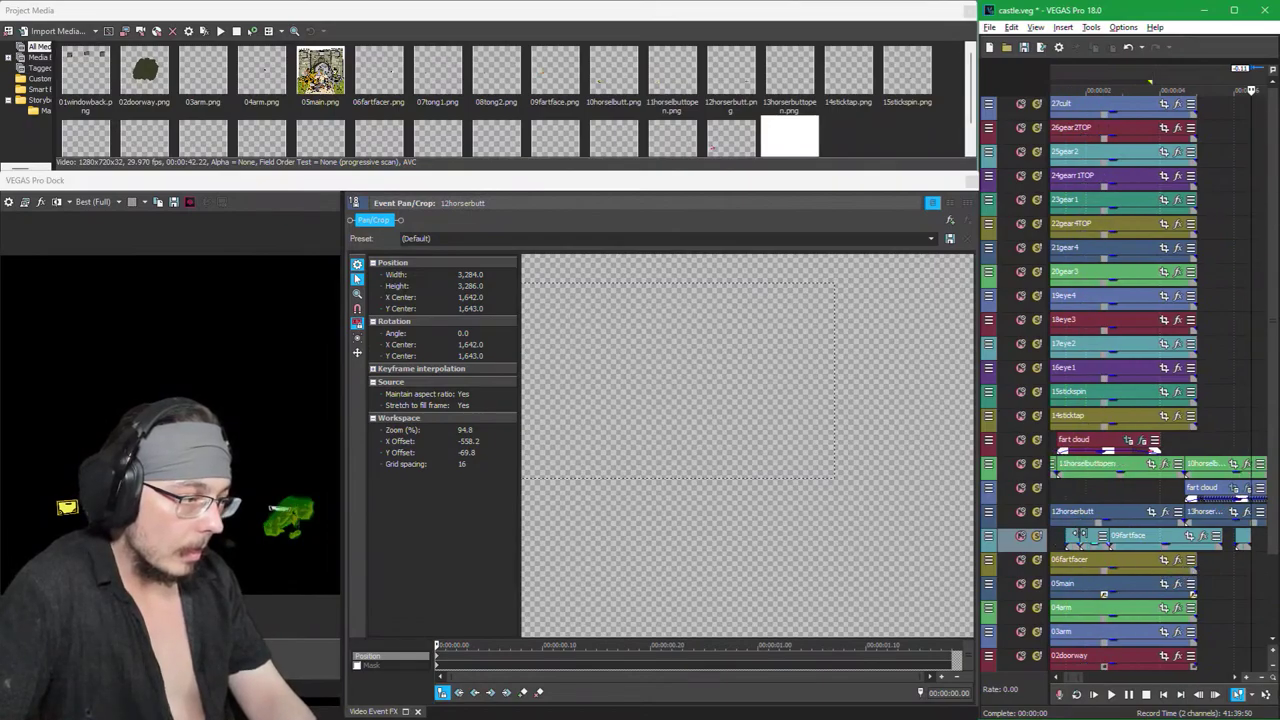
pyautogui.click(1077, 540)
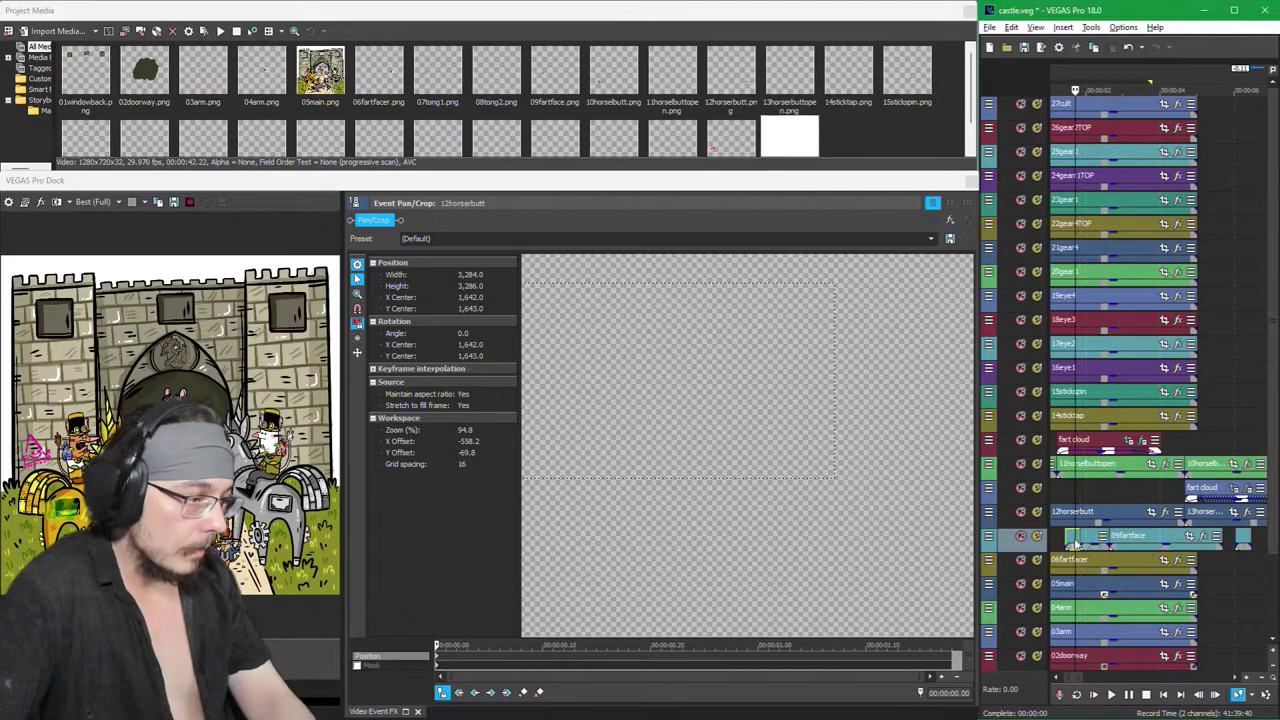
# Step: Place copies of the short face clip along the 09fartface track, starting at about 6.5, 7.4 and 8.3 seconds
pyautogui.scroll(-1, 1268, 540)
pyautogui.scroll(-1, 1240, 541)
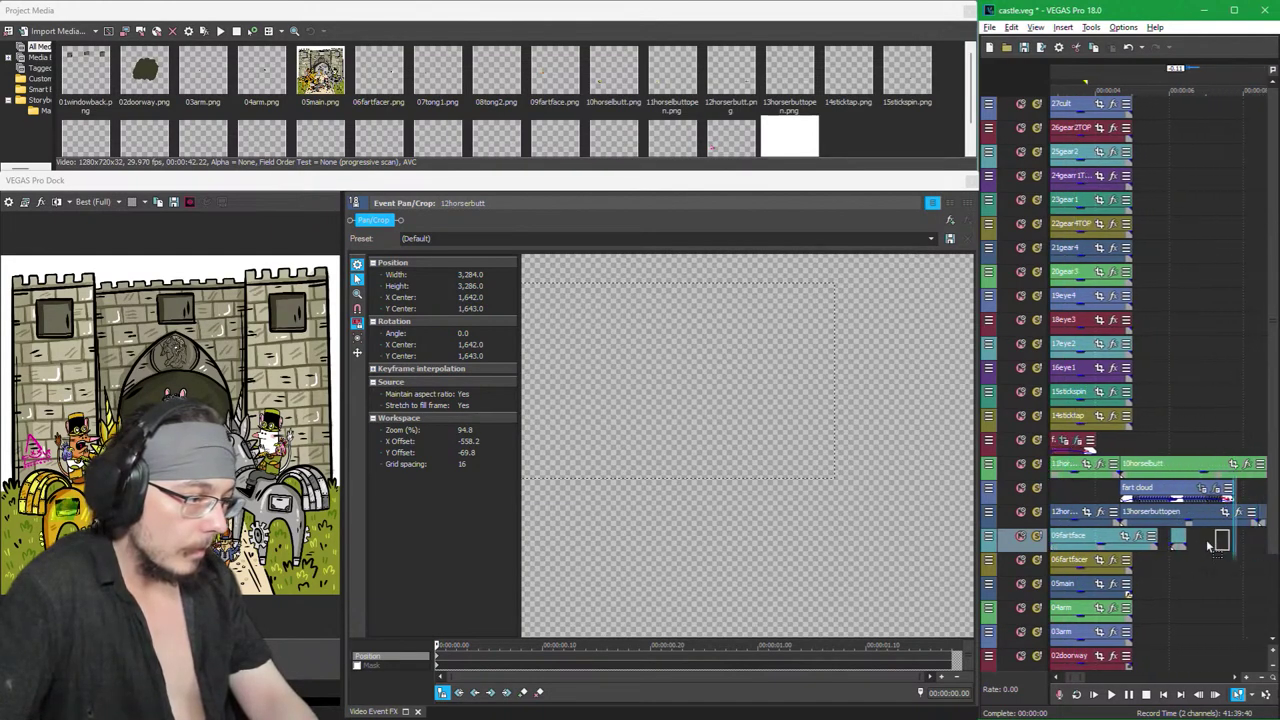
pyautogui.scroll(-1, 1221, 552)
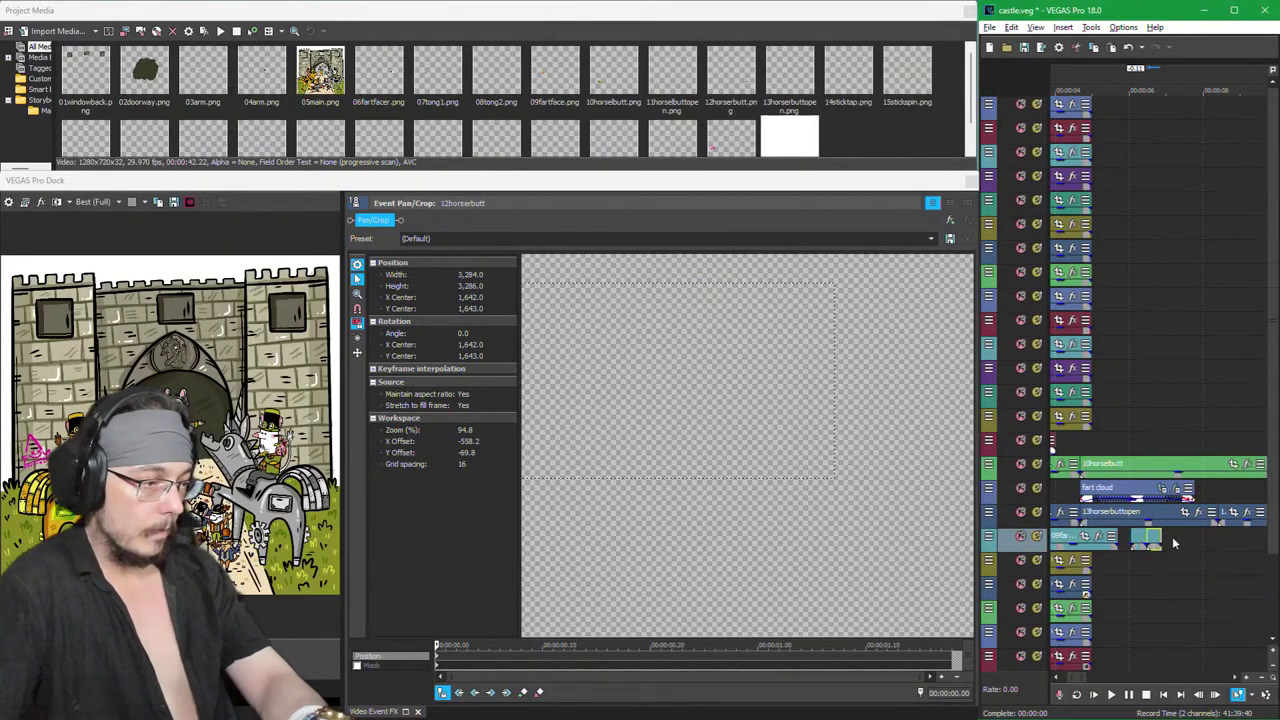
pyautogui.click(1180, 543)
pyautogui.click(1187, 546)
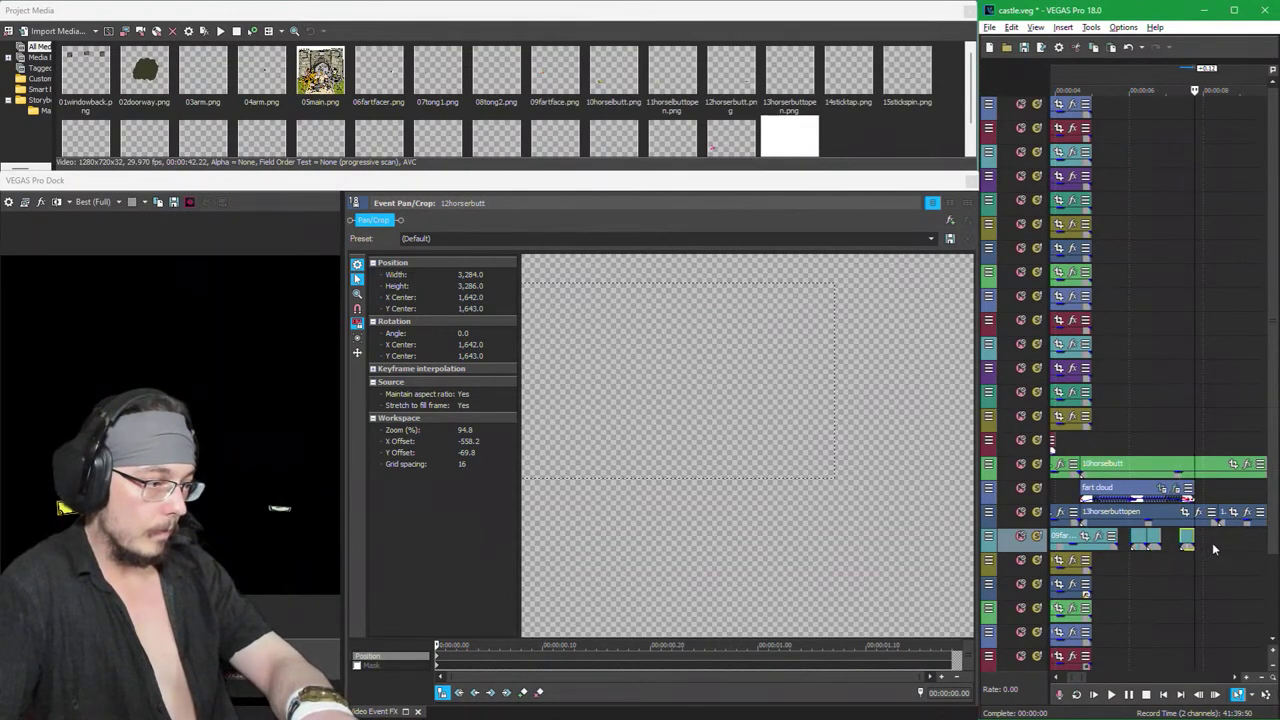
pyautogui.hotkey('ctrl', 'v')
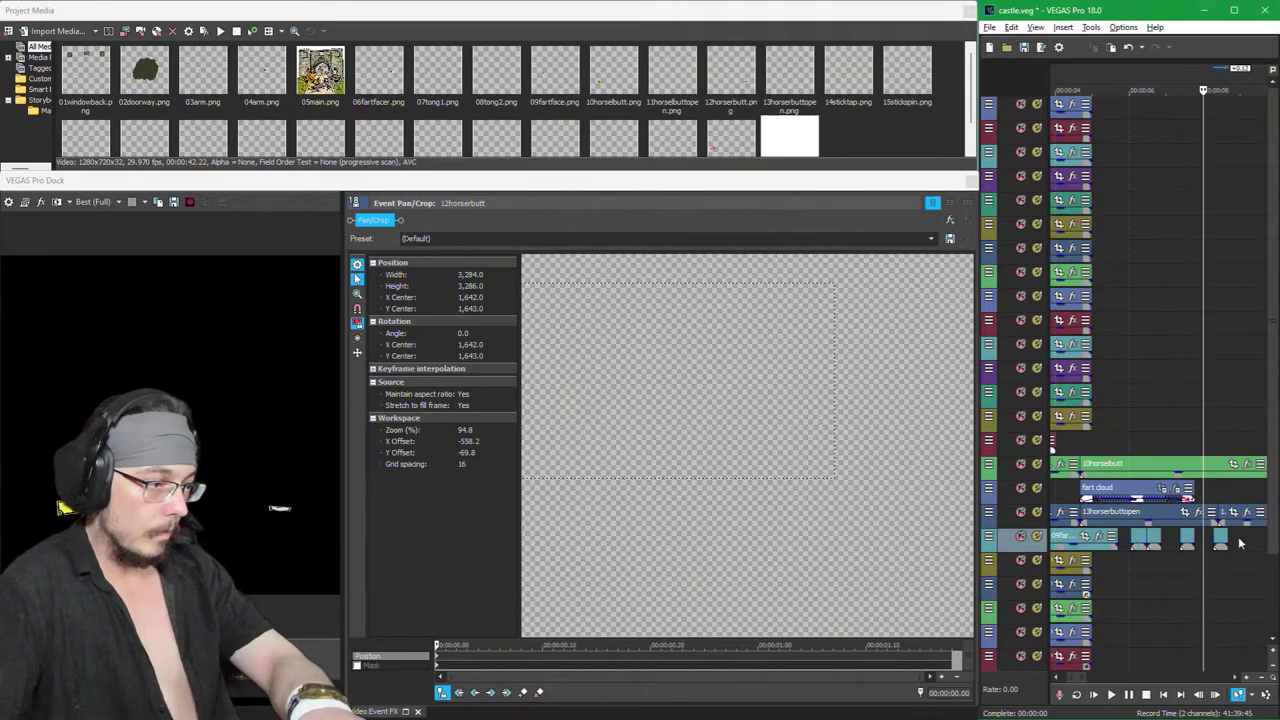
# Step: Paste another short face clip near the end of the last 10horselbutt event and trim it to finish with that event
pyautogui.scroll(-4, 1240, 540)
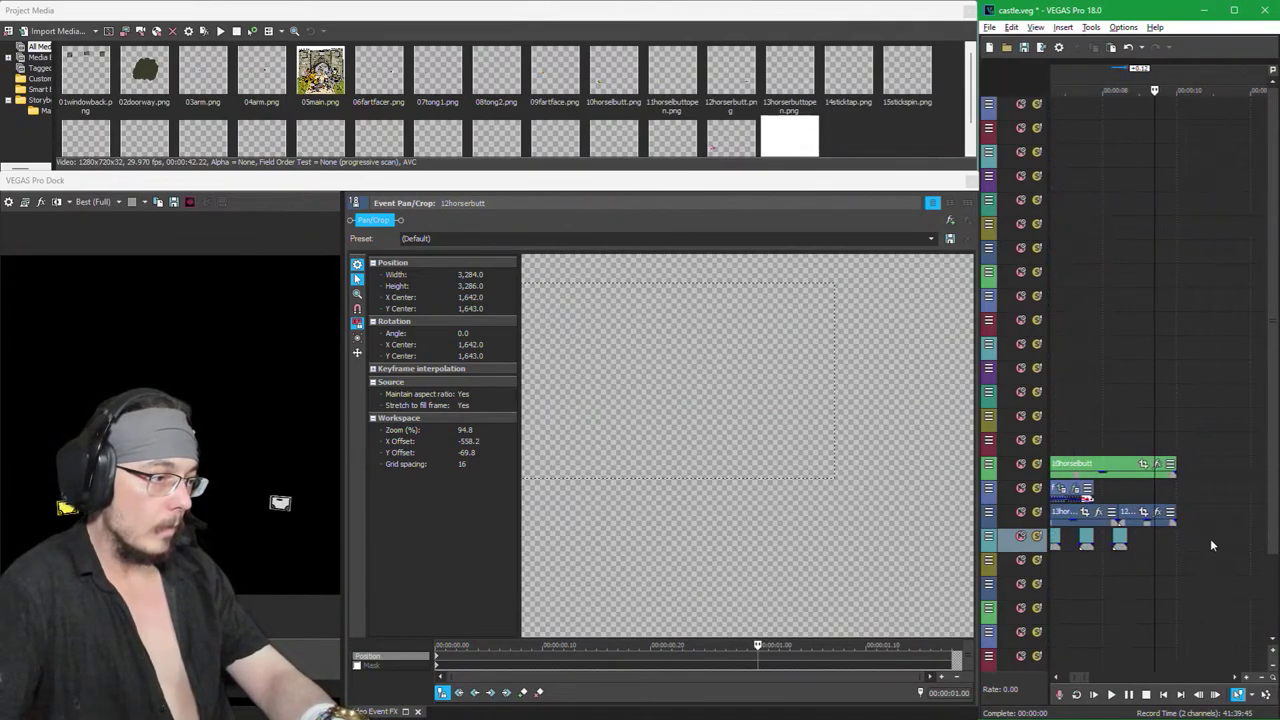
pyautogui.click(1165, 535)
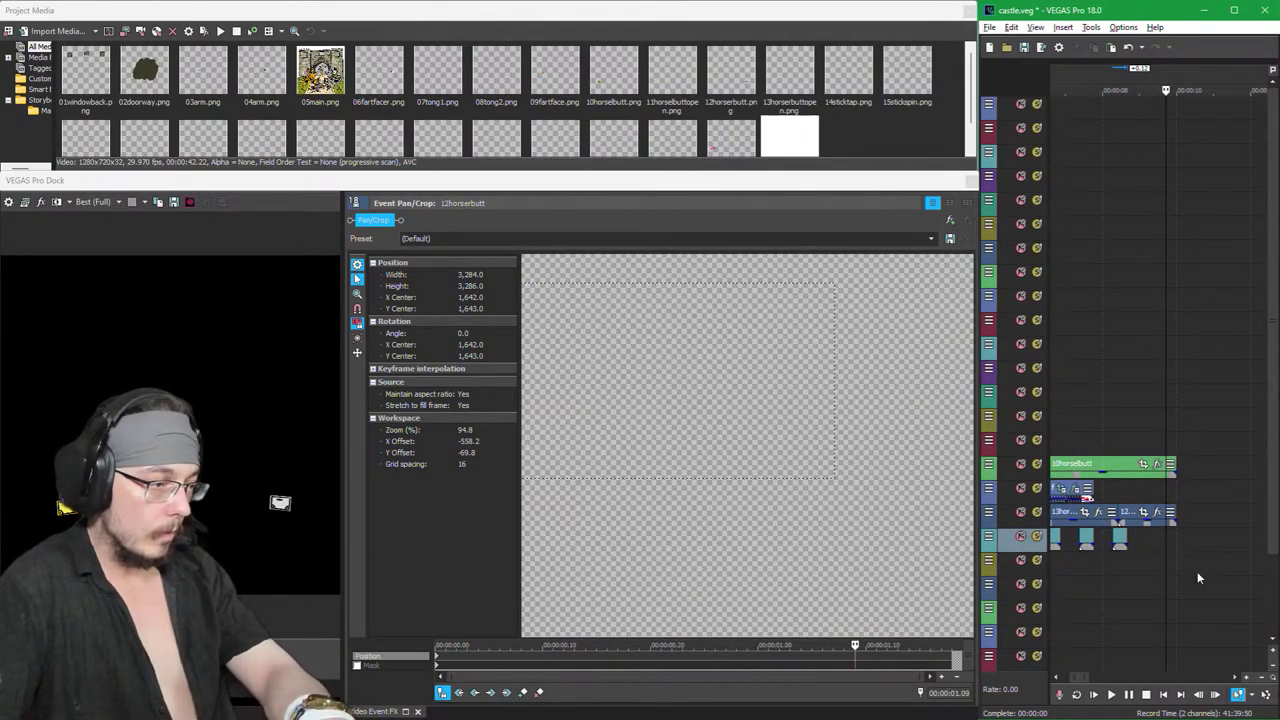
pyautogui.hotkey('ctrl', 'v')
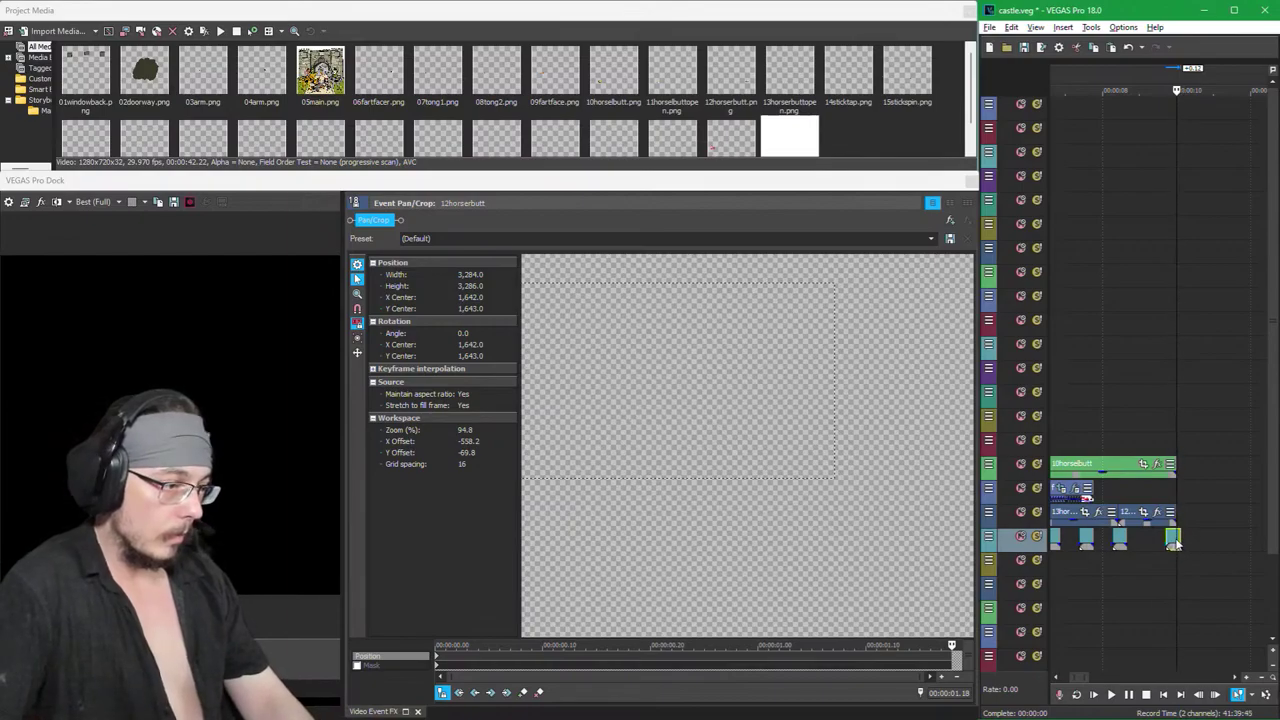
pyautogui.click(1176, 540)
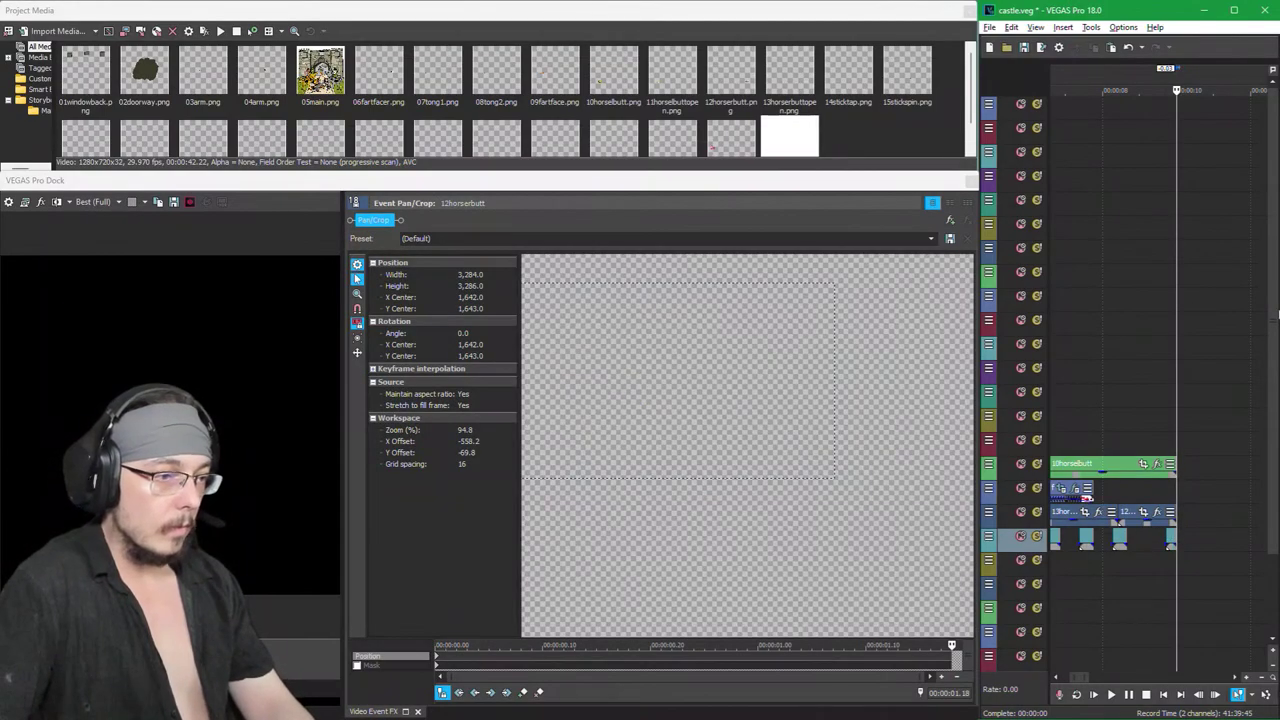
# Step: Copy a short face clip and place it directly after the one at about 8 seconds and near the track's beginning
pyautogui.scroll(3, 1115, 545)
pyautogui.scroll(2, 1115, 545)
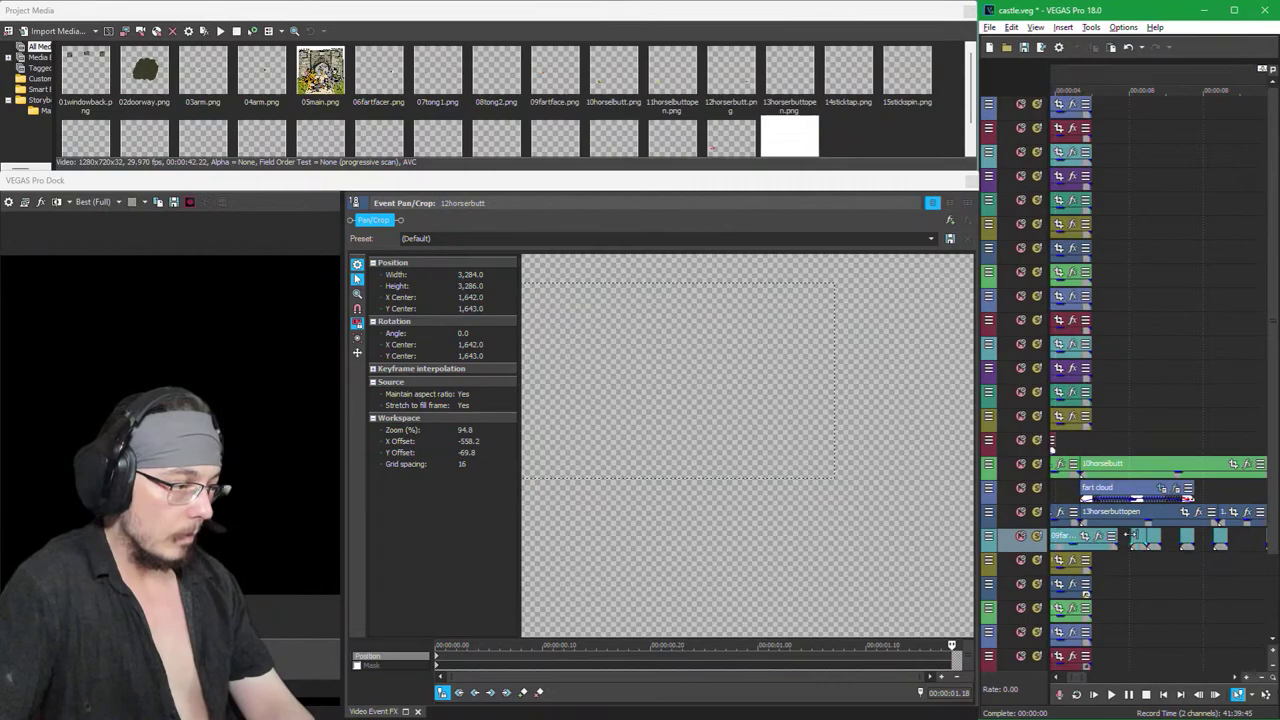
pyautogui.click(1140, 540)
pyautogui.click(1145, 540)
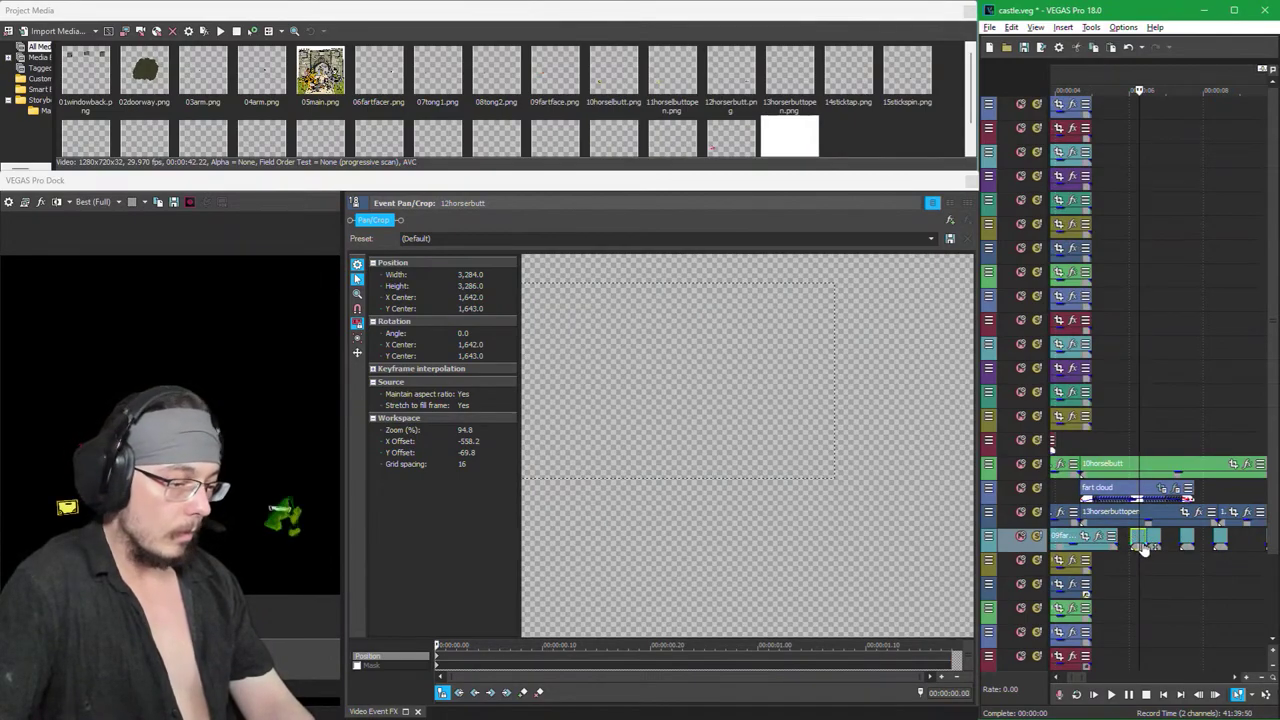
pyautogui.hscroll(1, 1213, 556)
pyautogui.click(1208, 537)
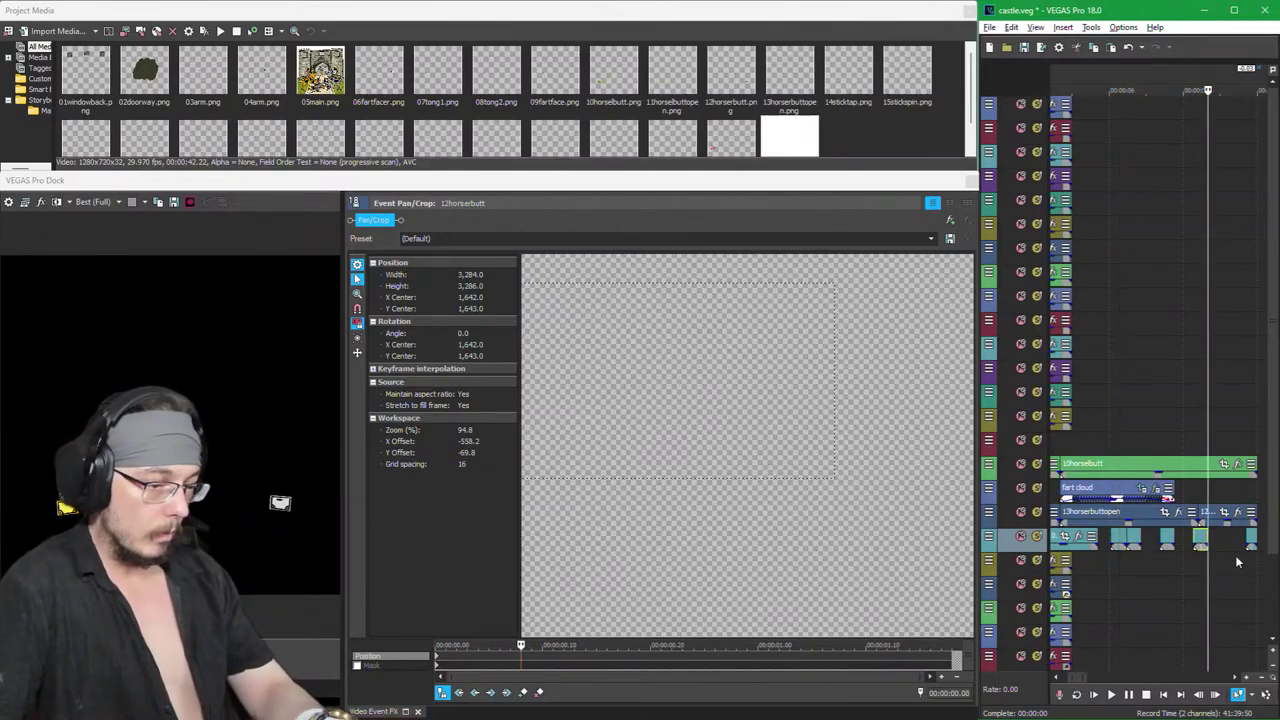
pyautogui.click(1221, 550)
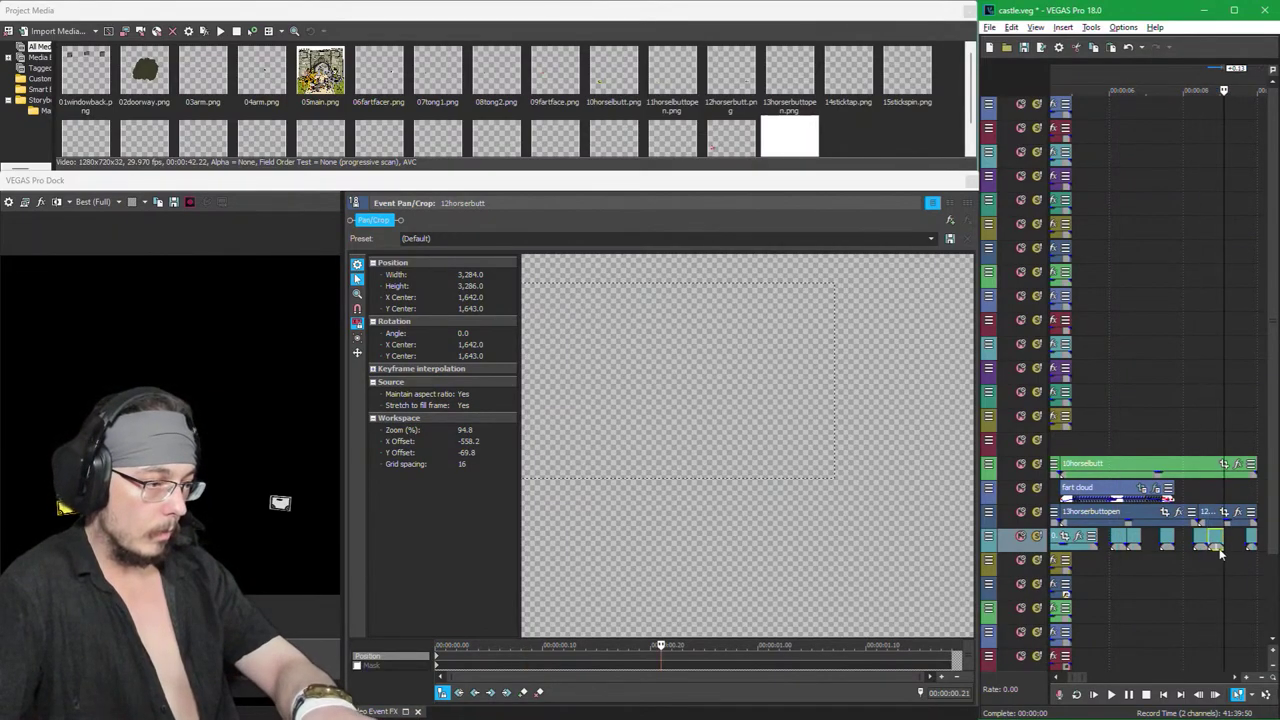
pyautogui.click(1168, 537)
pyautogui.press('Right')
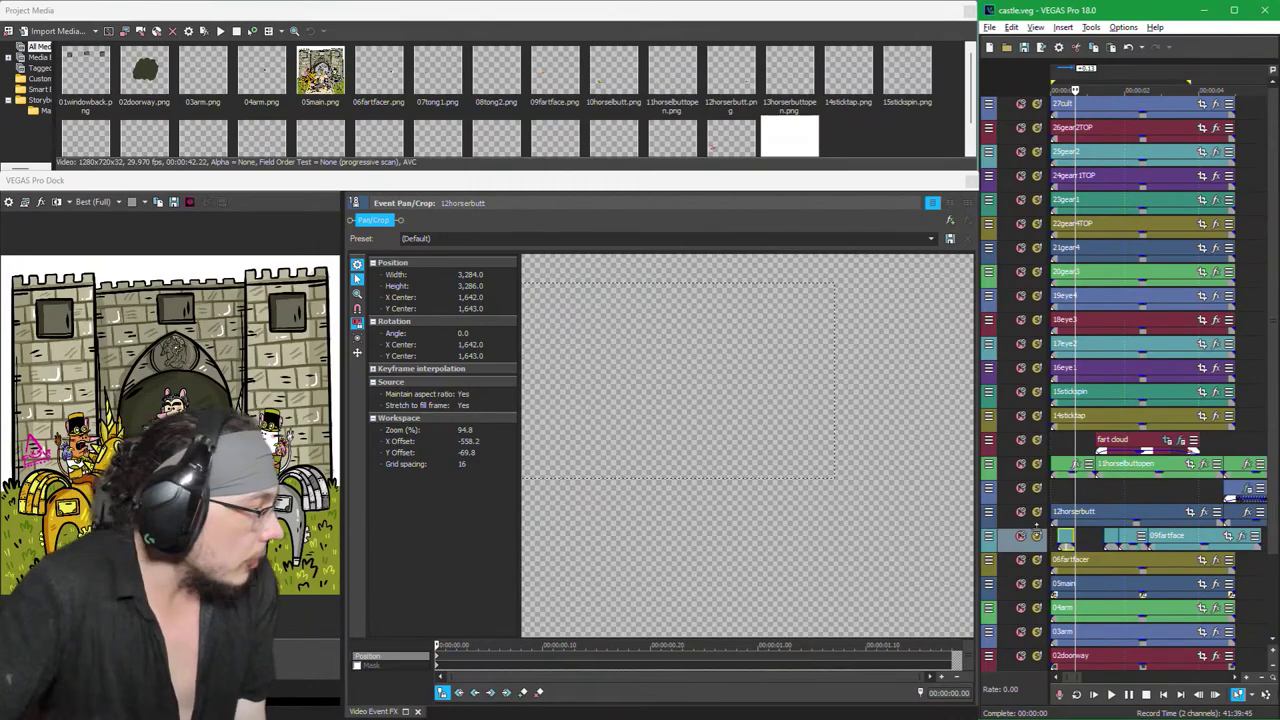
# Step: Move the 06fartfacer event to start at 5 seconds, where the 05main event ends, and add a fade-in to it
pyautogui.moveTo(1092, 571); pyautogui.dragTo(1167, 573)
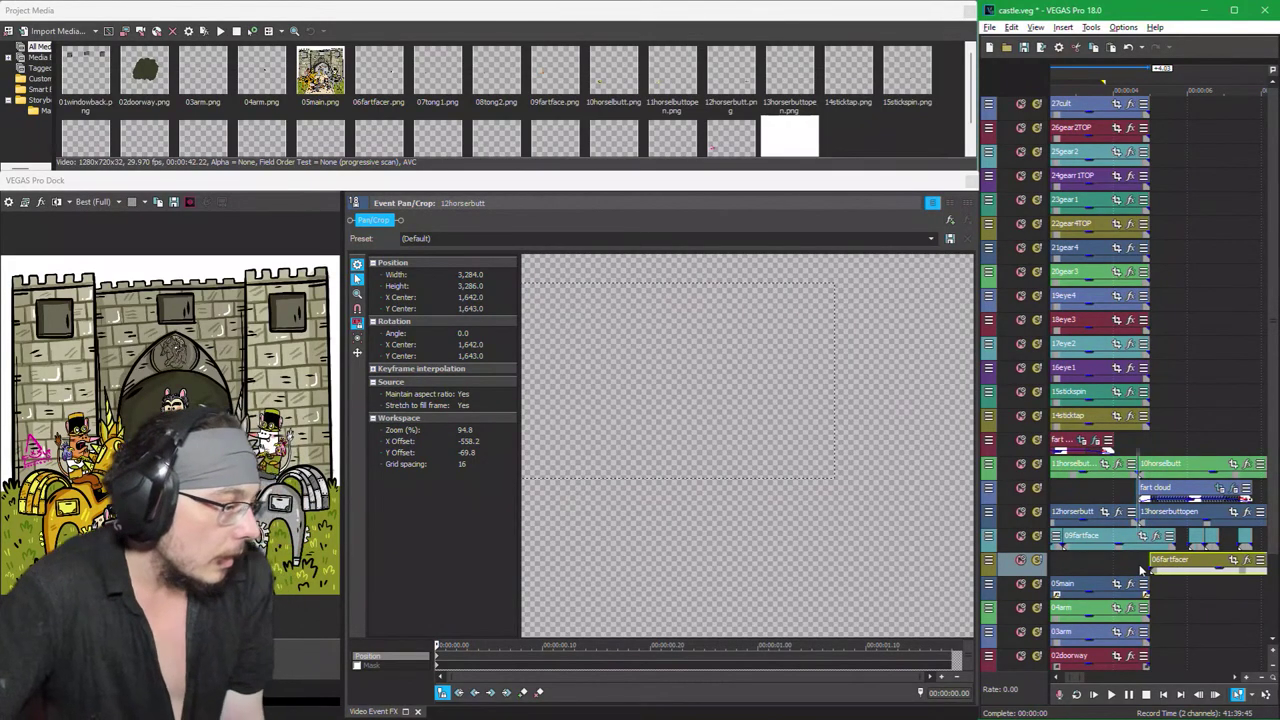
pyautogui.click(1147, 568)
pyautogui.press('space')
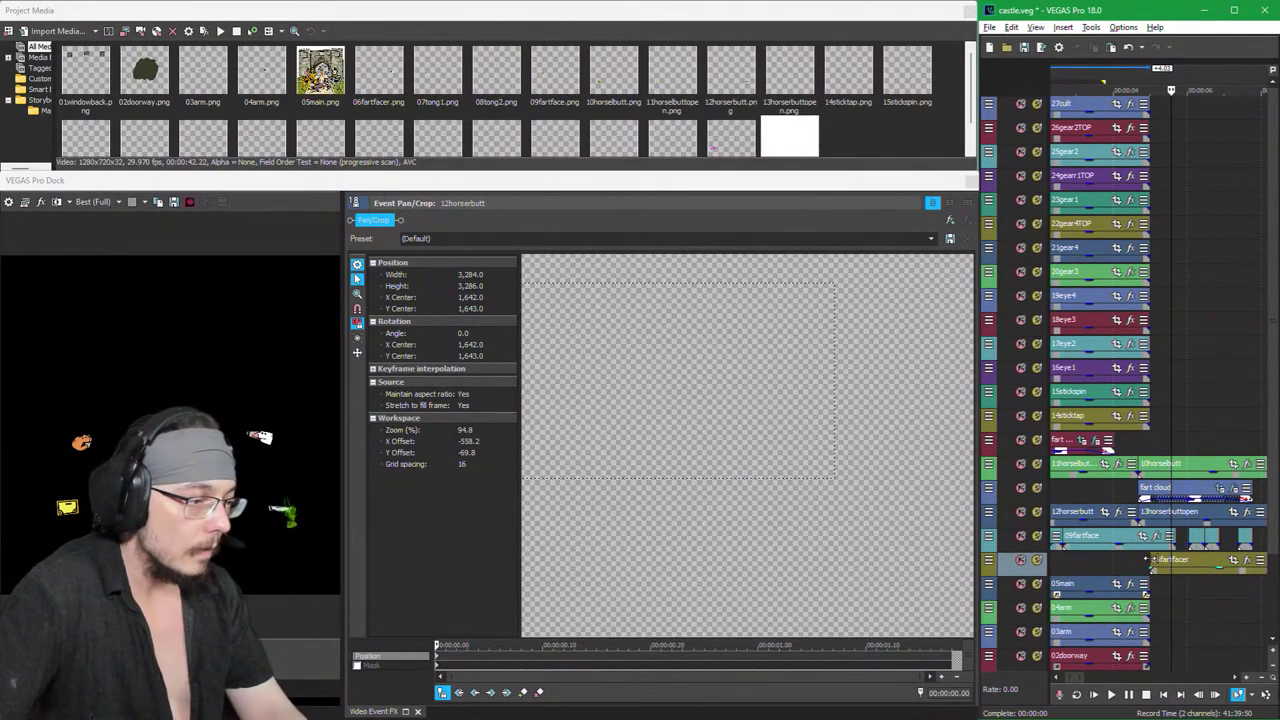
pyautogui.moveTo(1152, 562); pyautogui.dragTo(1184, 571)
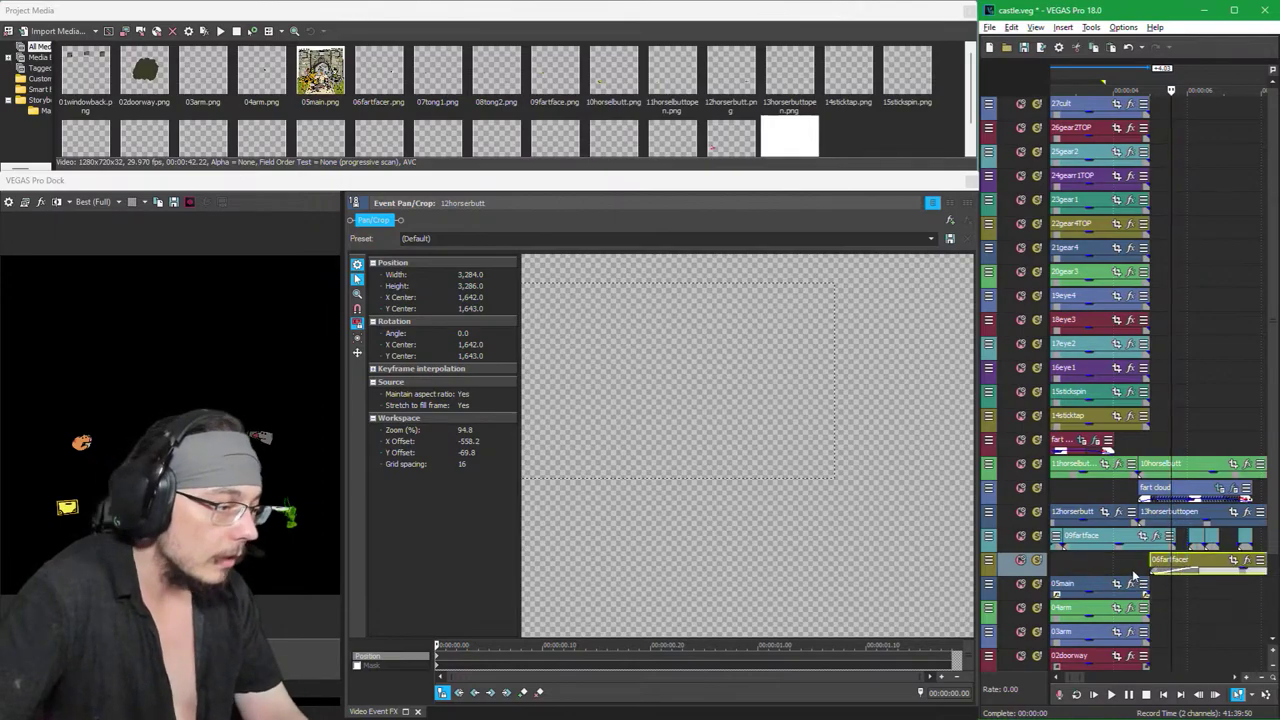
pyautogui.click(1135, 576)
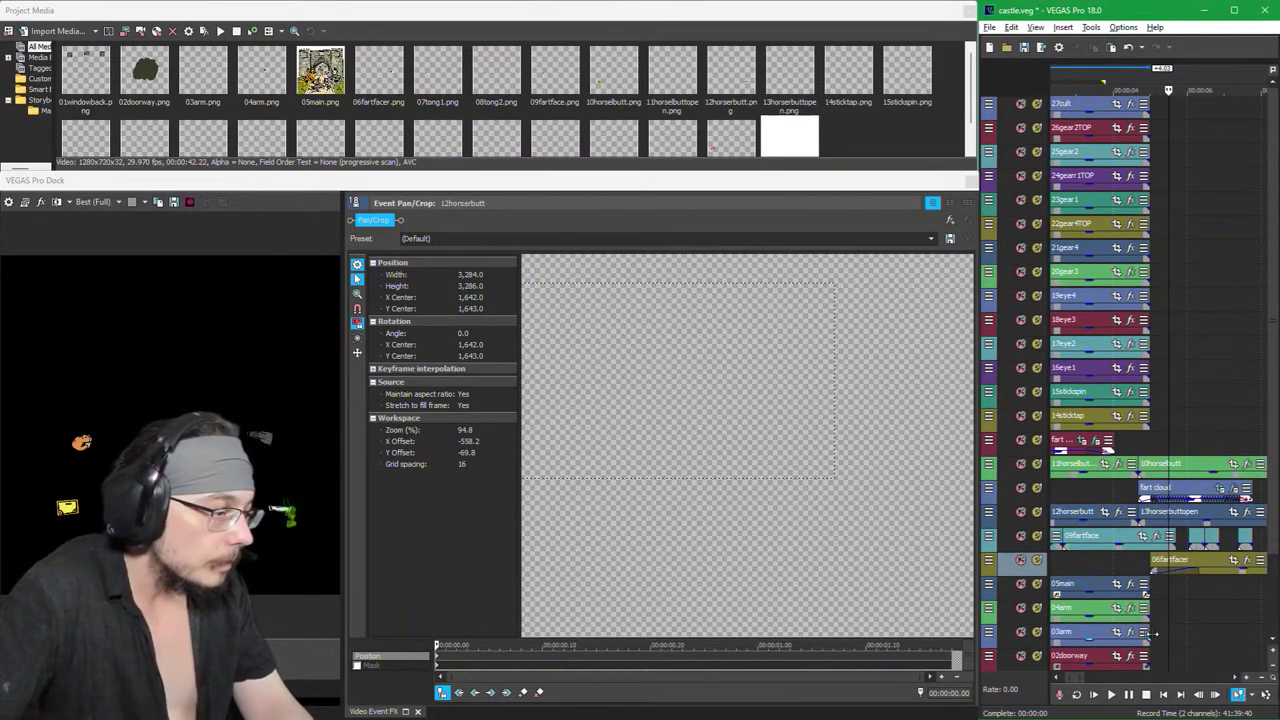
# Step: Extend the 05main event so it ends together with the 06fartfacer event
pyautogui.scroll(-4, 1153, 583)
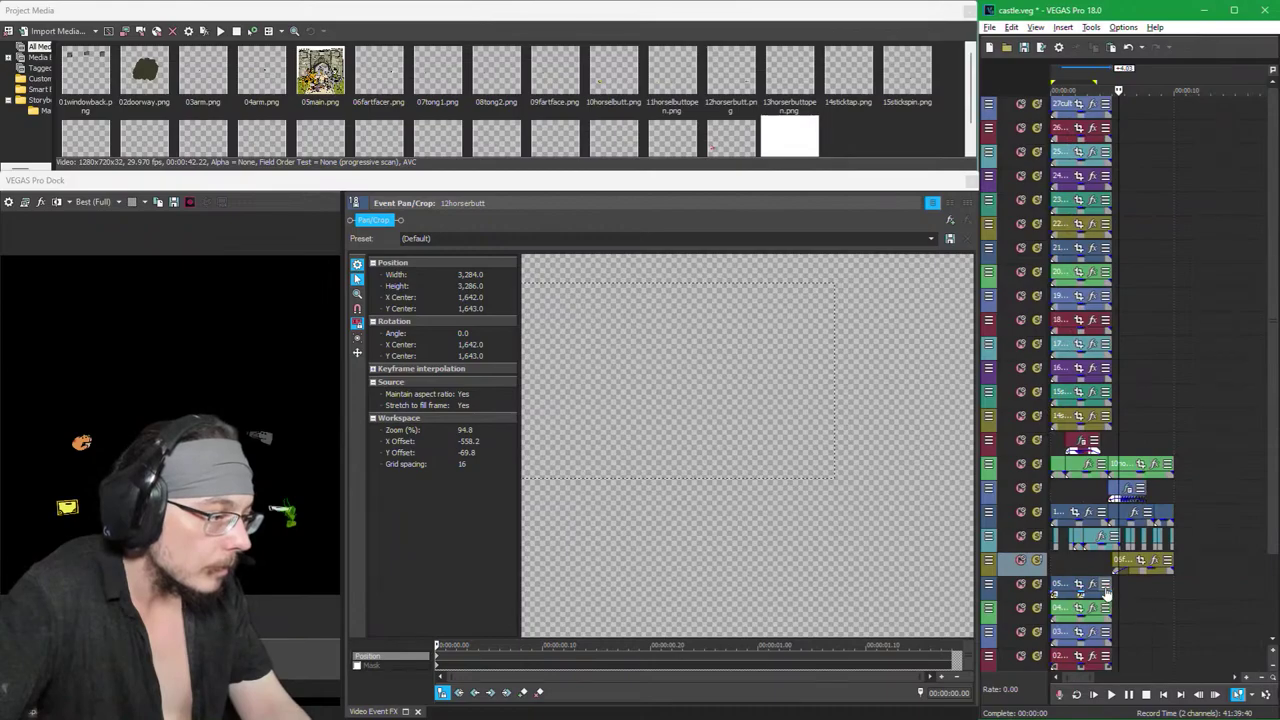
pyautogui.click(1116, 583)
pyautogui.moveTo(1116, 583); pyautogui.dragTo(1174, 595)
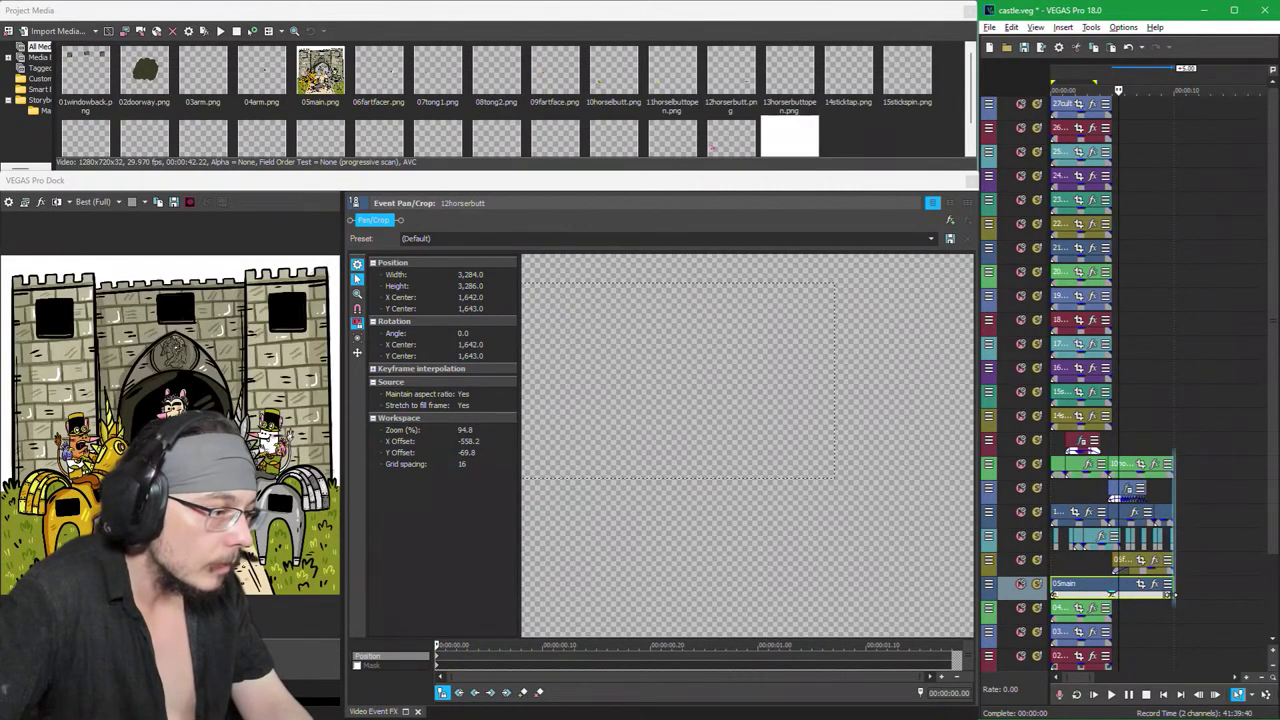
pyautogui.click(1105, 570)
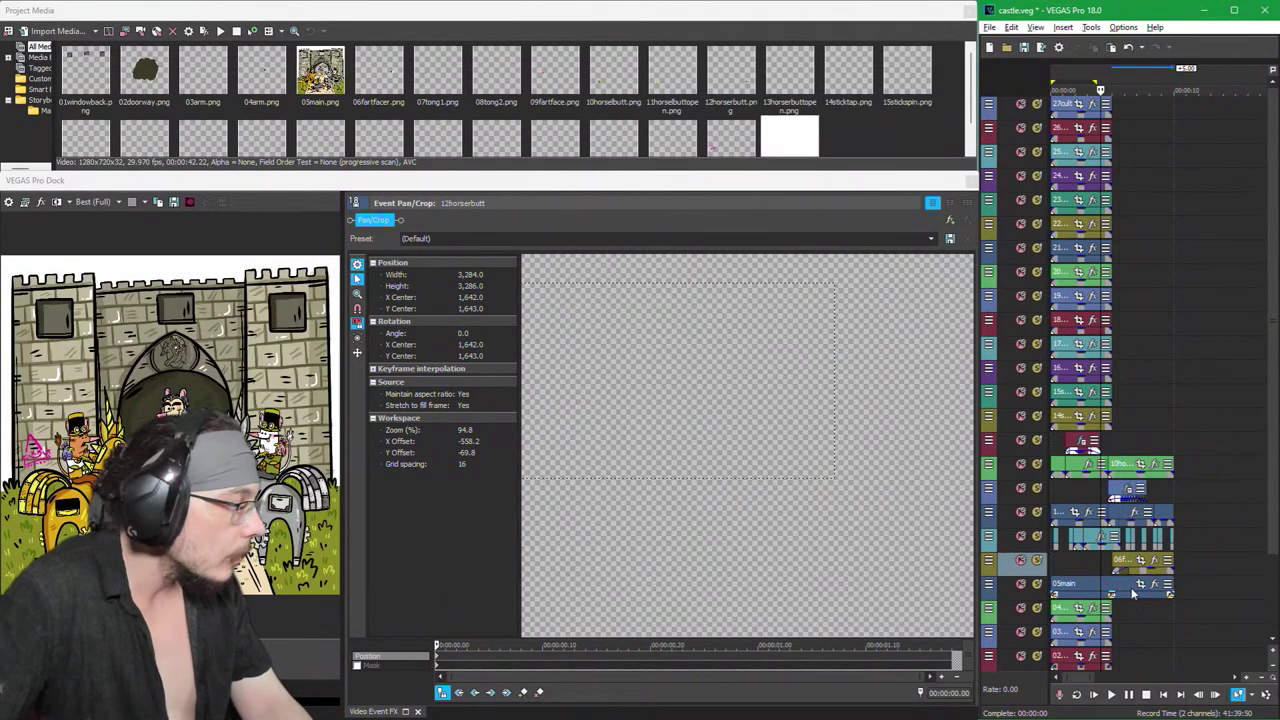
# Step: Shorten the 06fartfacer event's fade-in to 00:00:00.21 and choose the S-shaped fade curve for it
pyautogui.scroll(3, 1105, 575)
pyautogui.press('space')
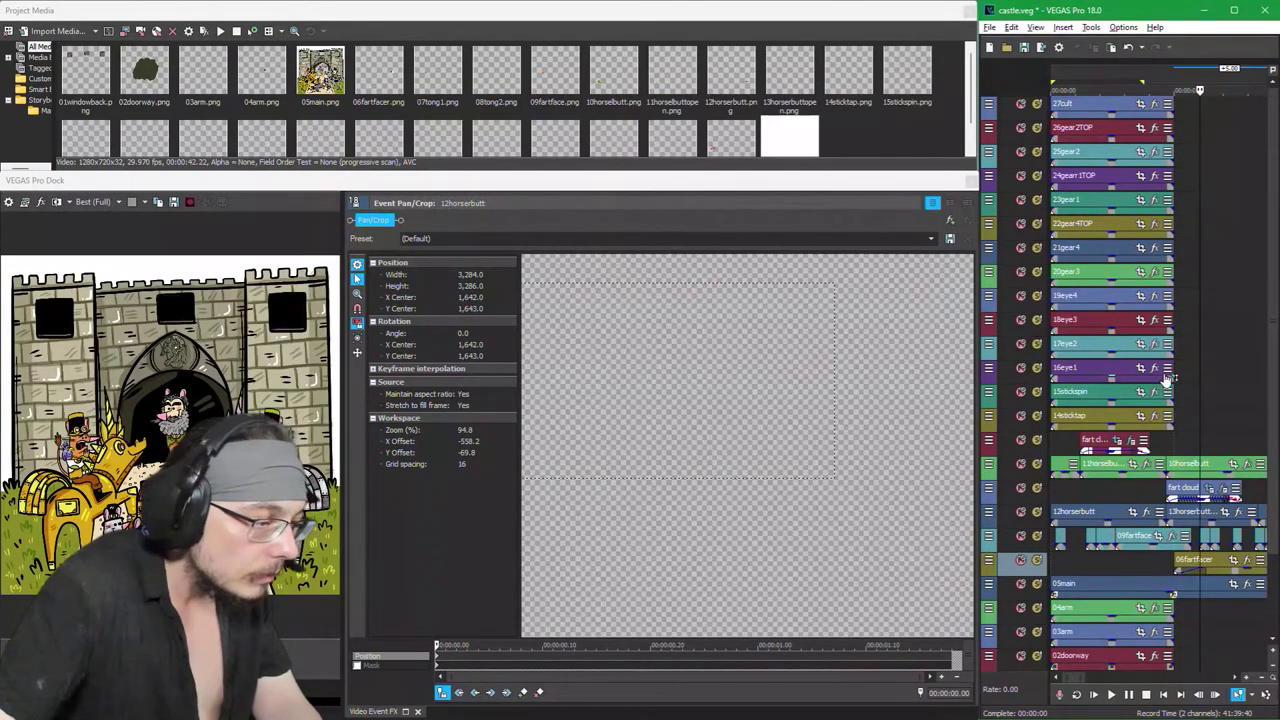
pyautogui.click(1203, 572)
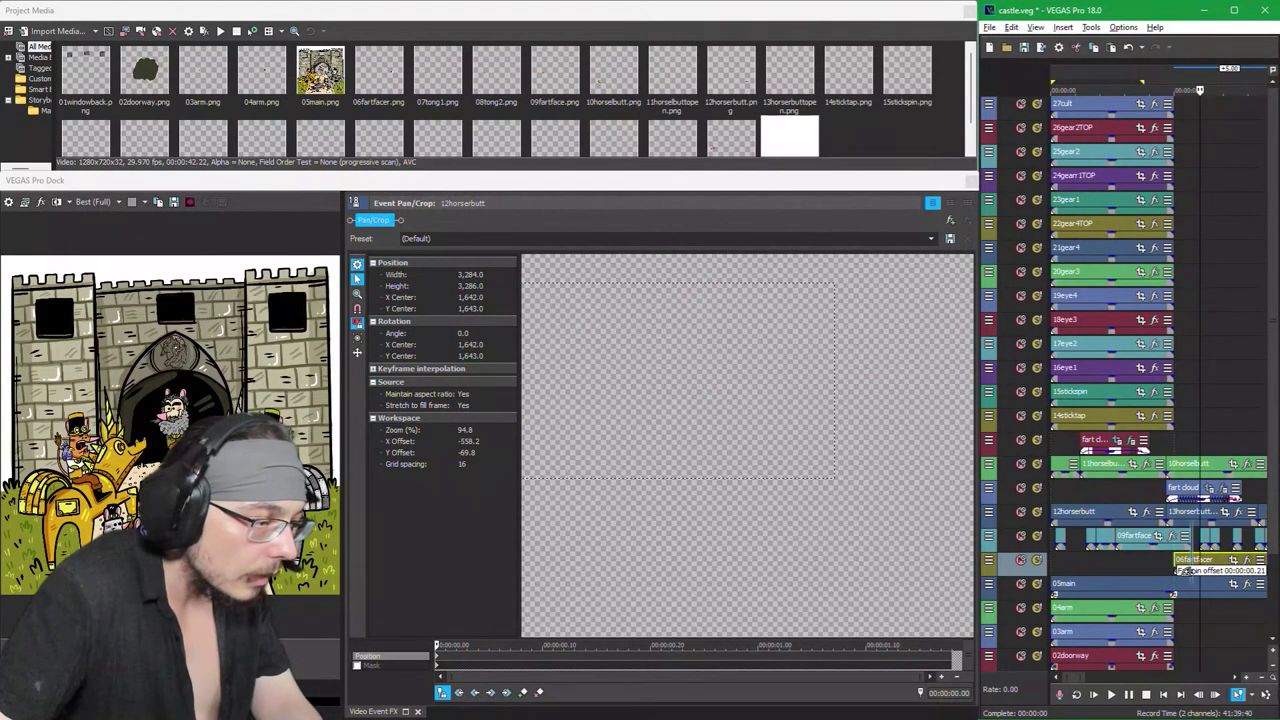
pyautogui.moveTo(1186, 572); pyautogui.dragTo(1082, 575)
pyautogui.rightClick(1084, 574)
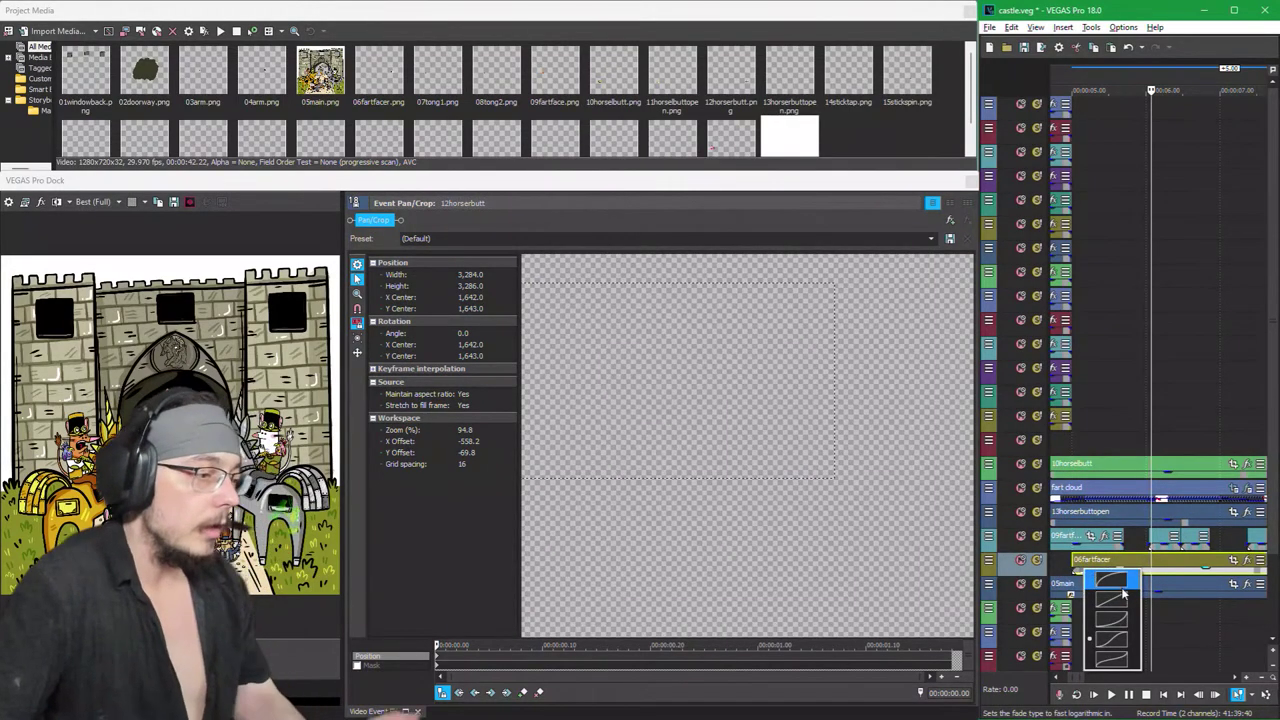
pyautogui.click(1113, 640)
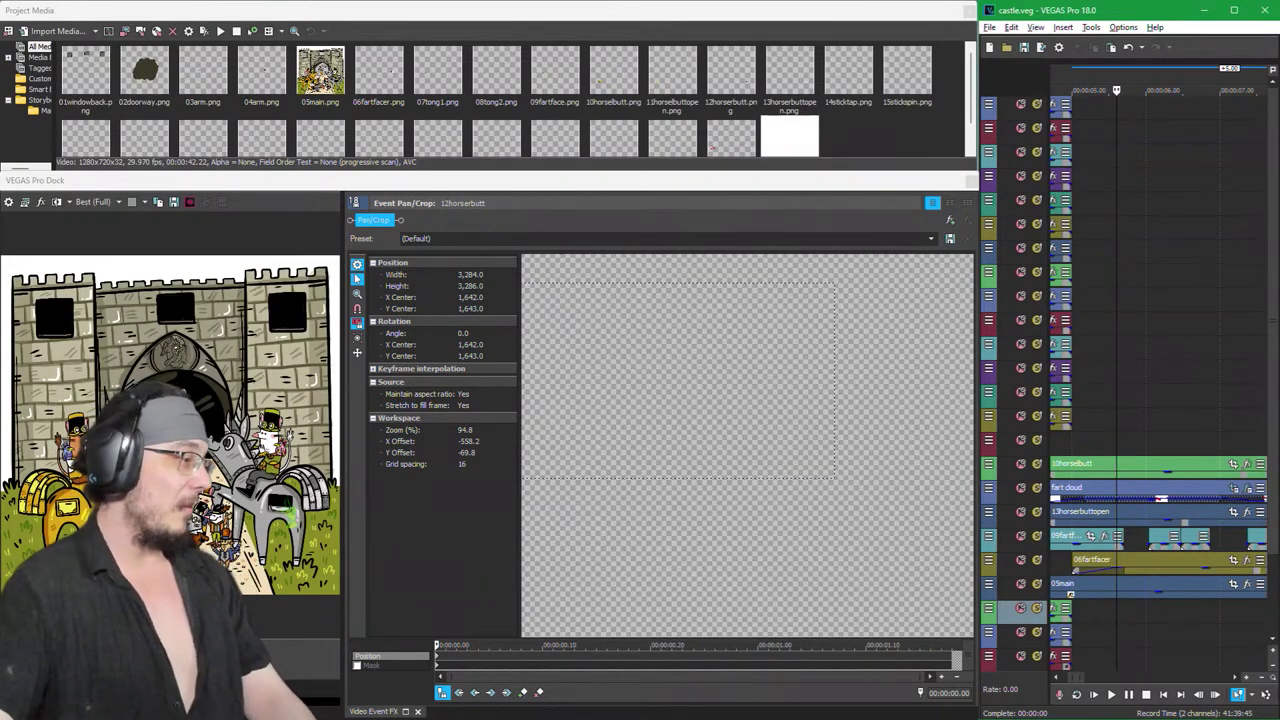
pyautogui.scroll(2, 1118, 504)
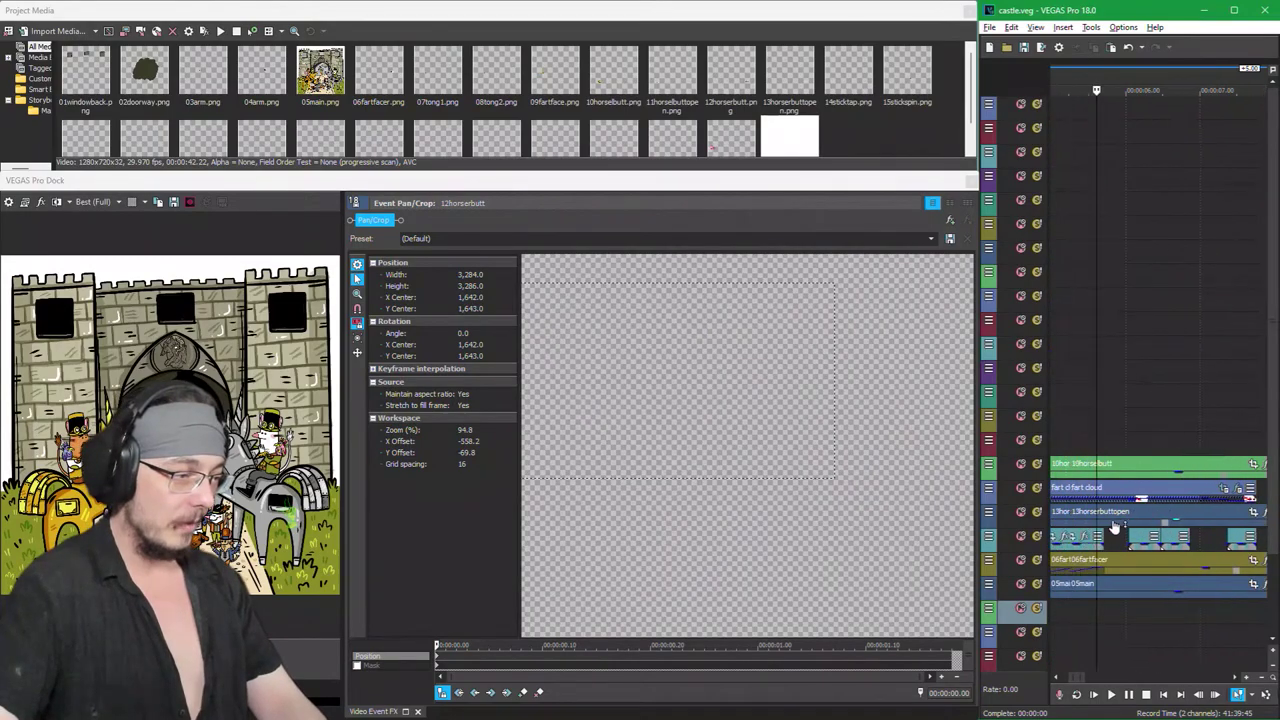
pyautogui.scroll(-3, 1116, 527)
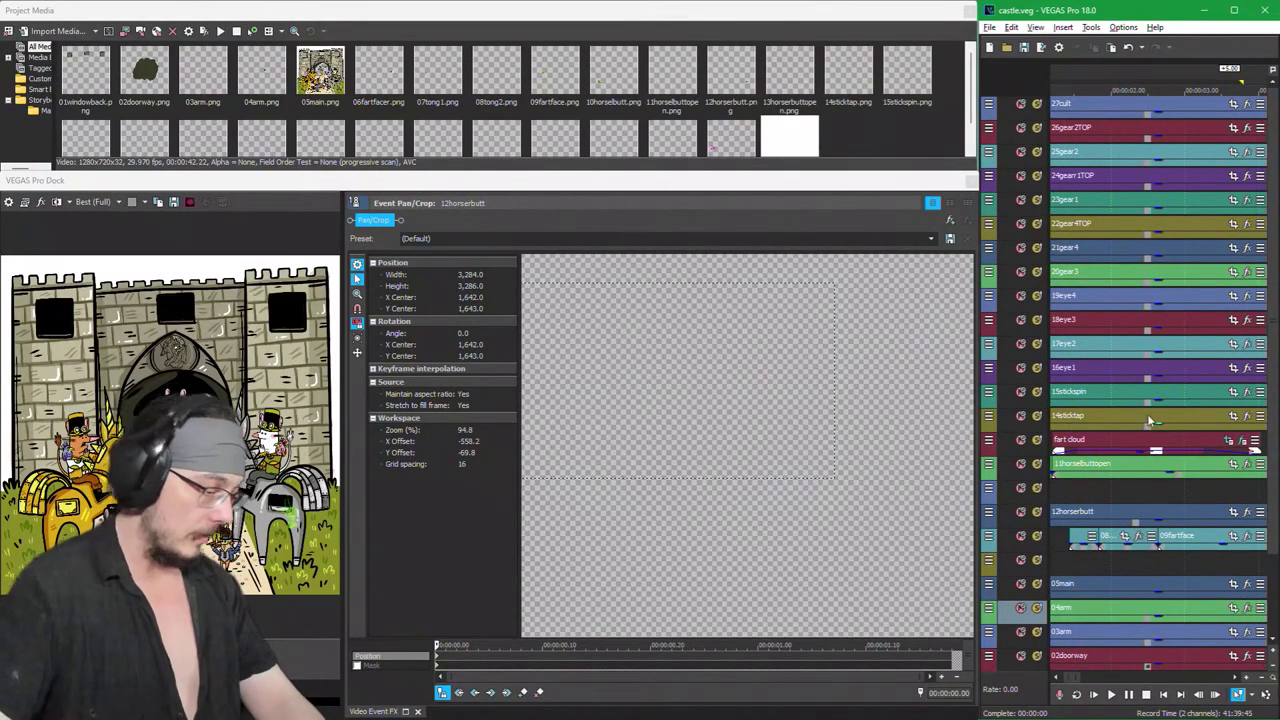
pyautogui.scroll(2, 1110, 424)
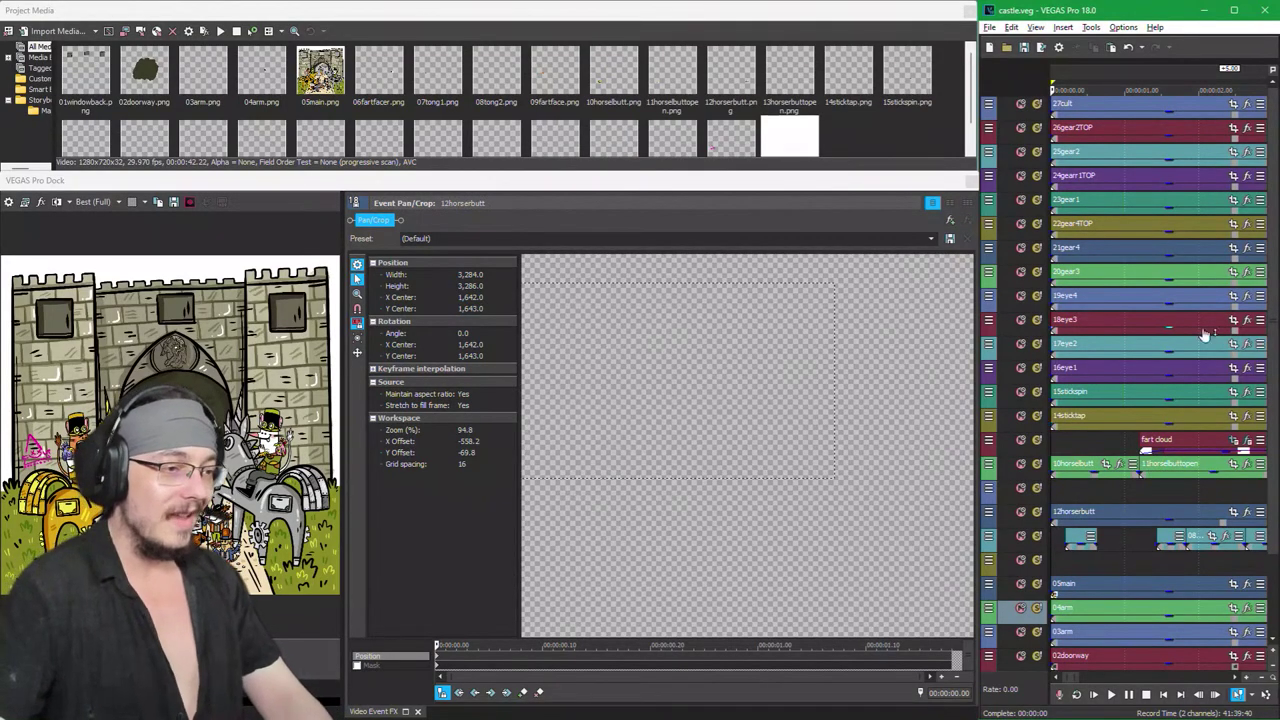
pyautogui.scroll(-3, 1078, 505)
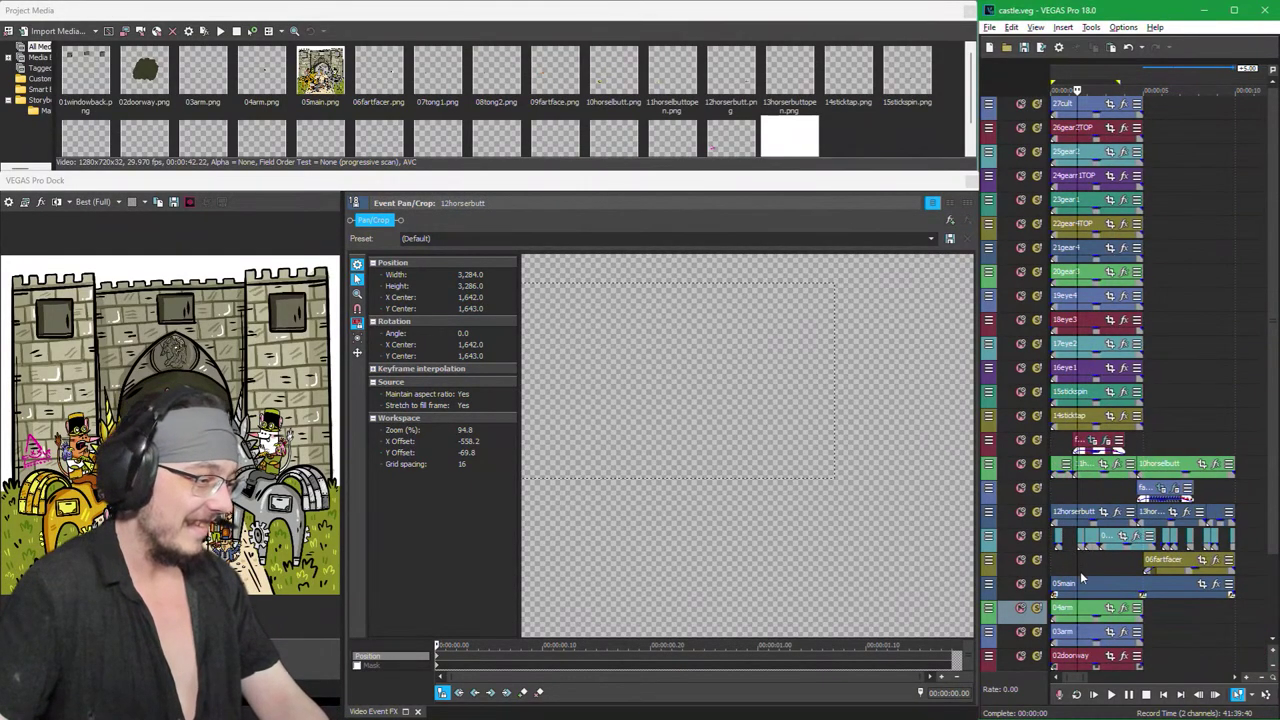
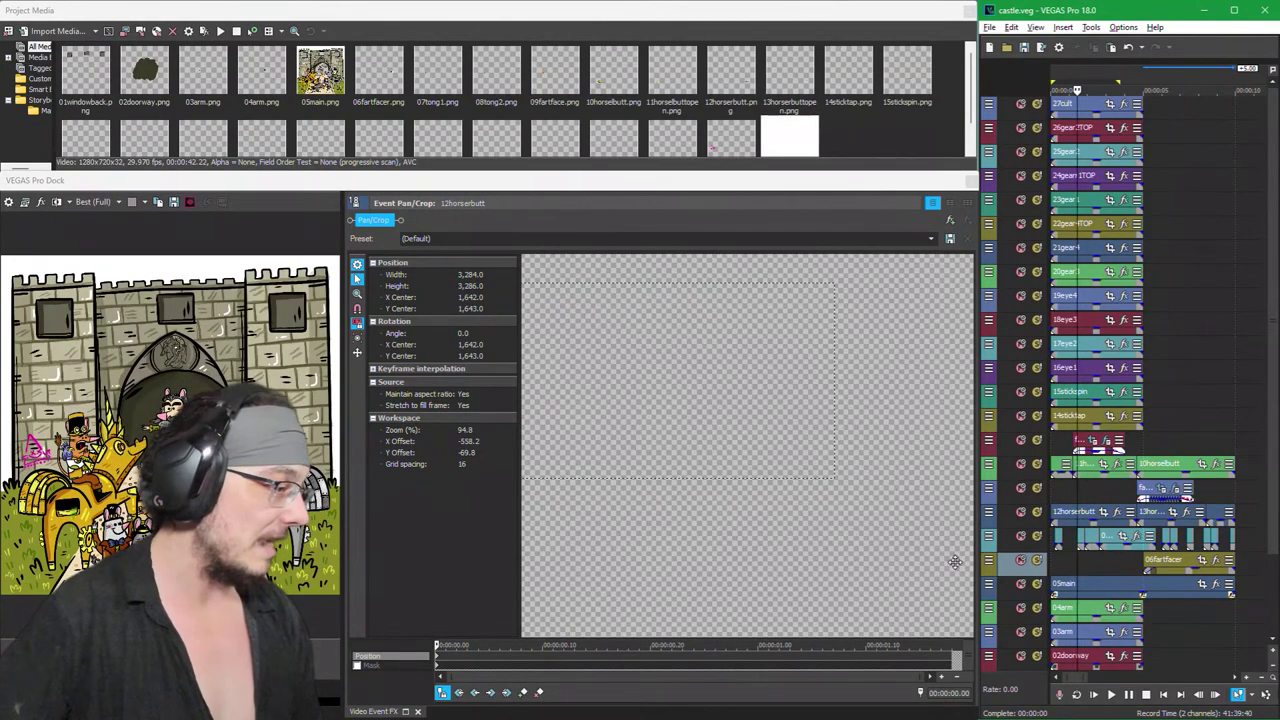
# Step: Split the 14sticktap event just before the first fart cloud event and trim the new piece to end at about 2 seconds
pyautogui.scroll(3, 1098, 432)
pyautogui.click(1097, 428)
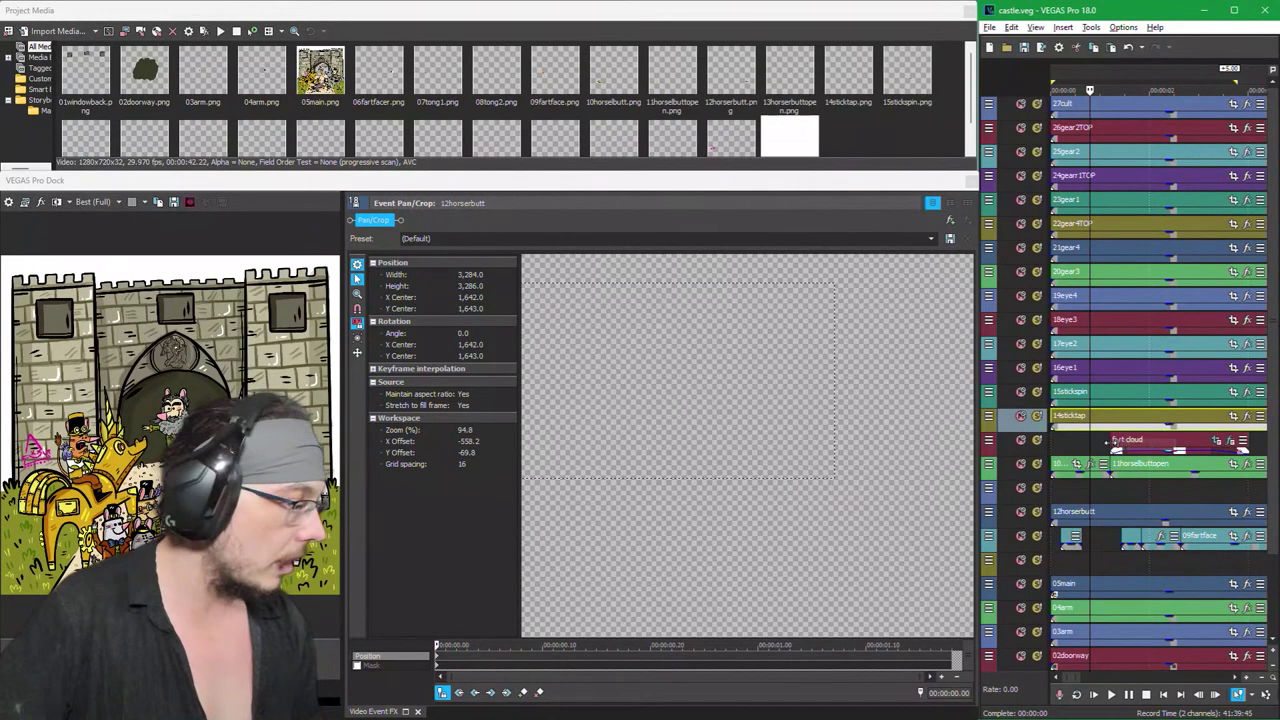
pyautogui.scroll(-4, 1160, 437)
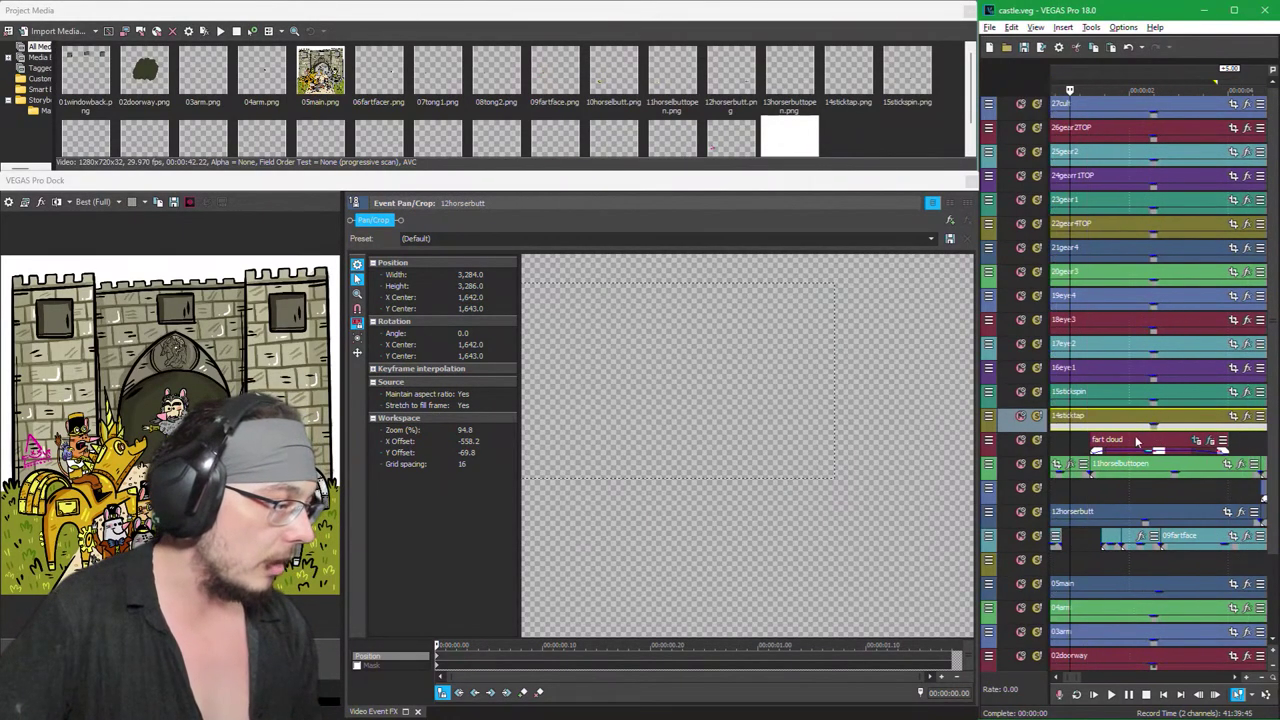
pyautogui.hscroll(-2, 1137, 446)
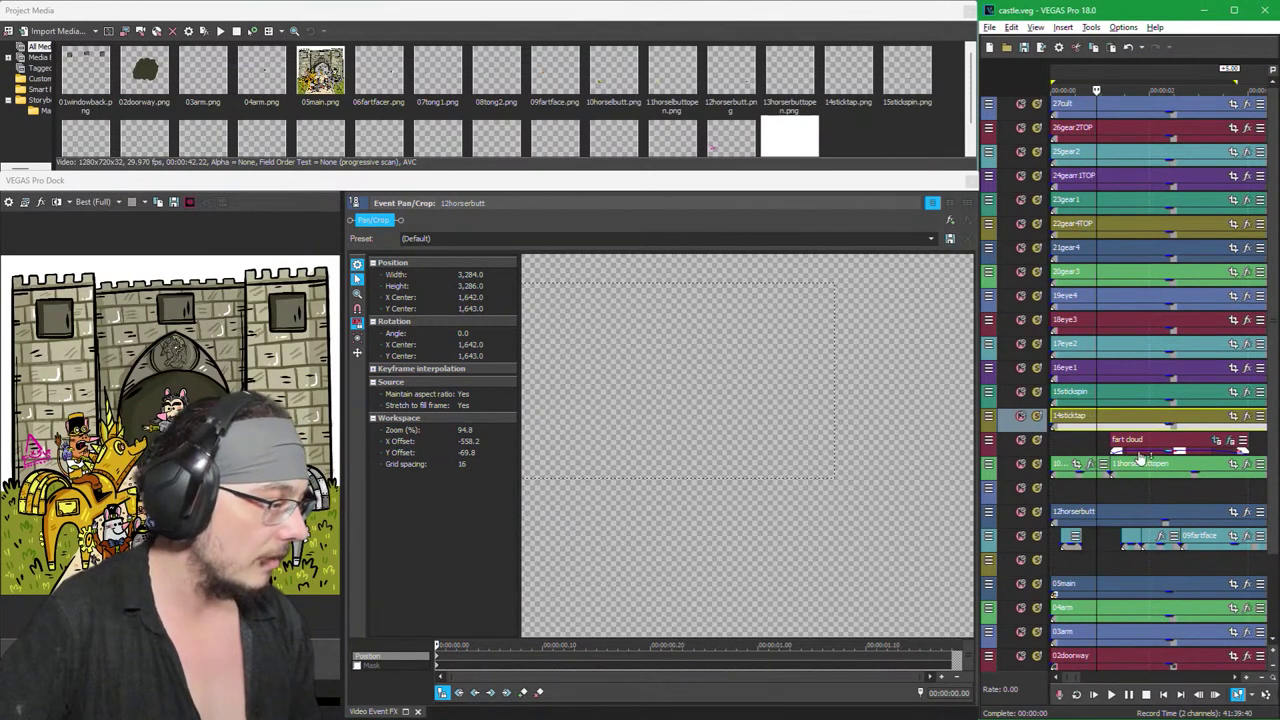
pyautogui.click(1097, 418)
pyautogui.moveTo(1097, 418); pyautogui.dragTo(1150, 424)
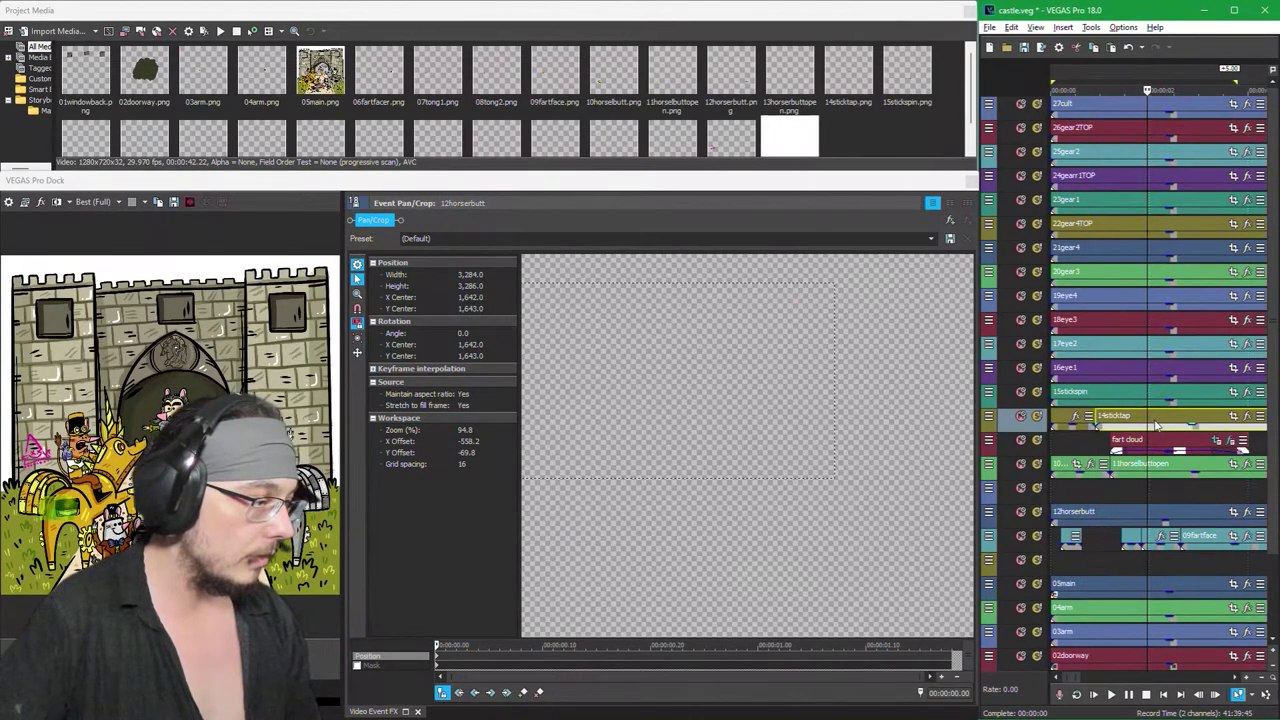
pyautogui.hotkey('alt', ']')
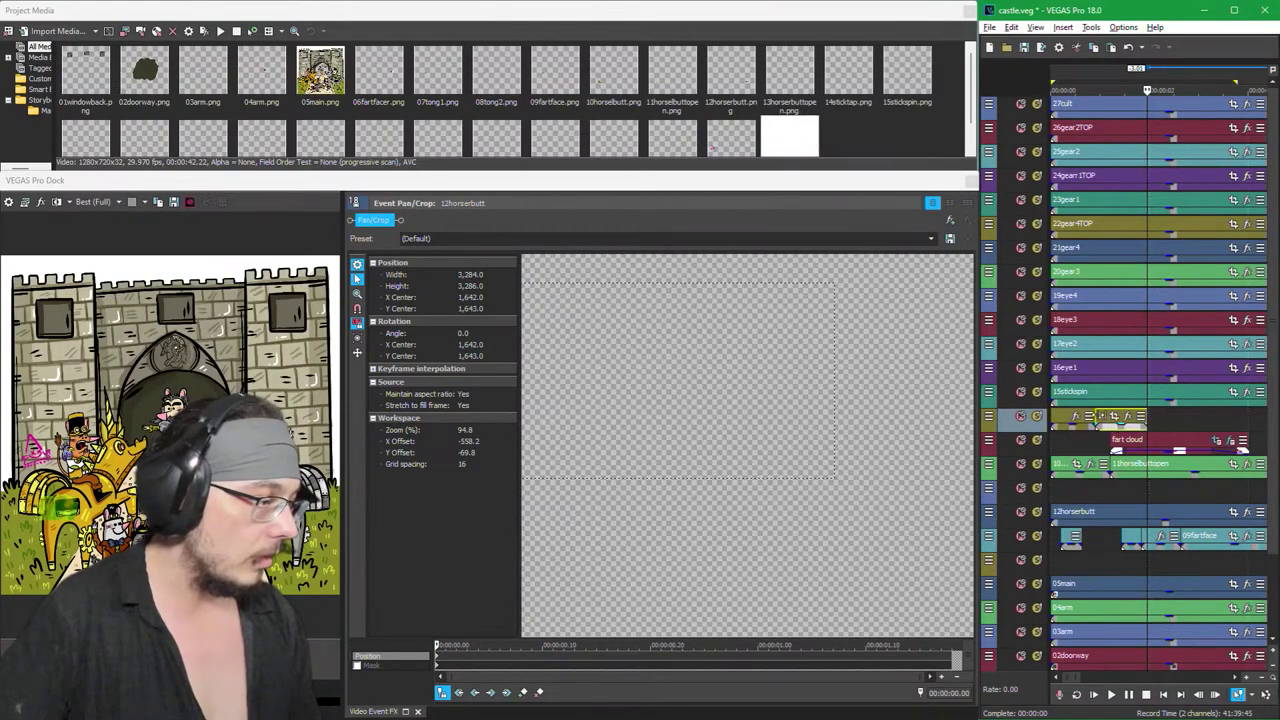
pyautogui.click(1106, 417)
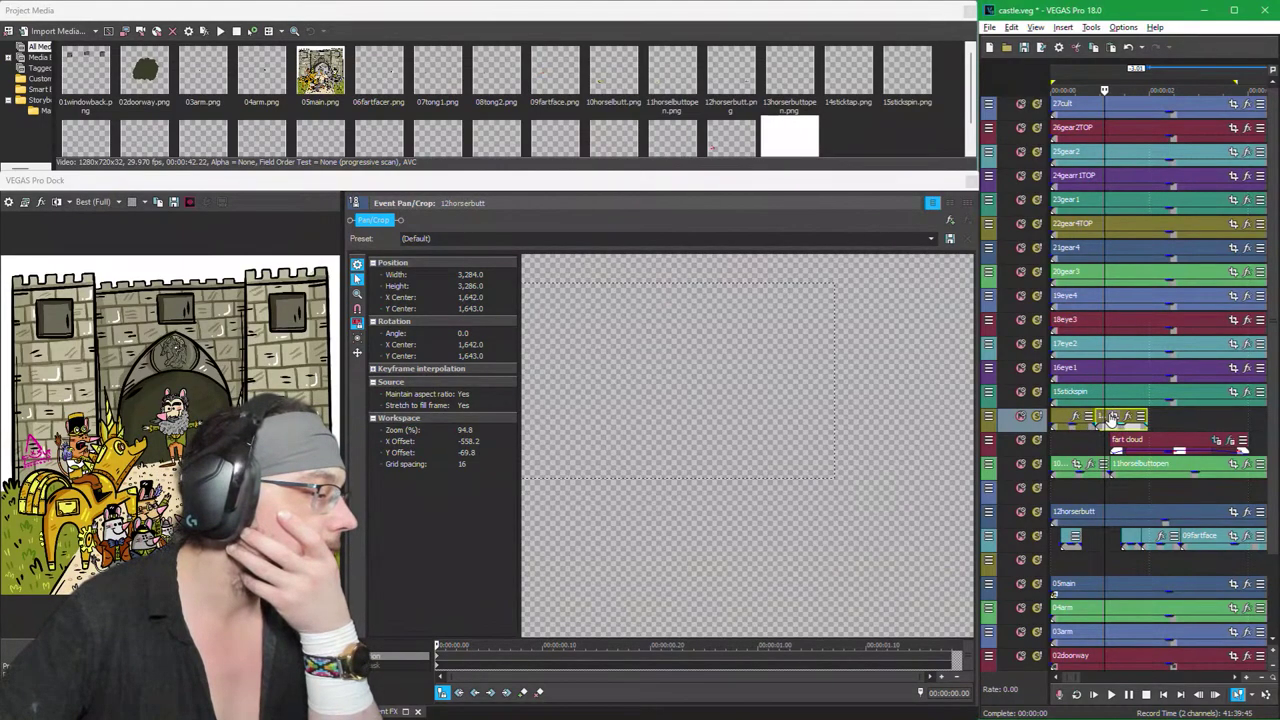
# Step: Move the second 14sticktap piece later and trim it to run from about 2.6 to 3.1 seconds, then play it back
pyautogui.scroll(-3, 1162, 456)
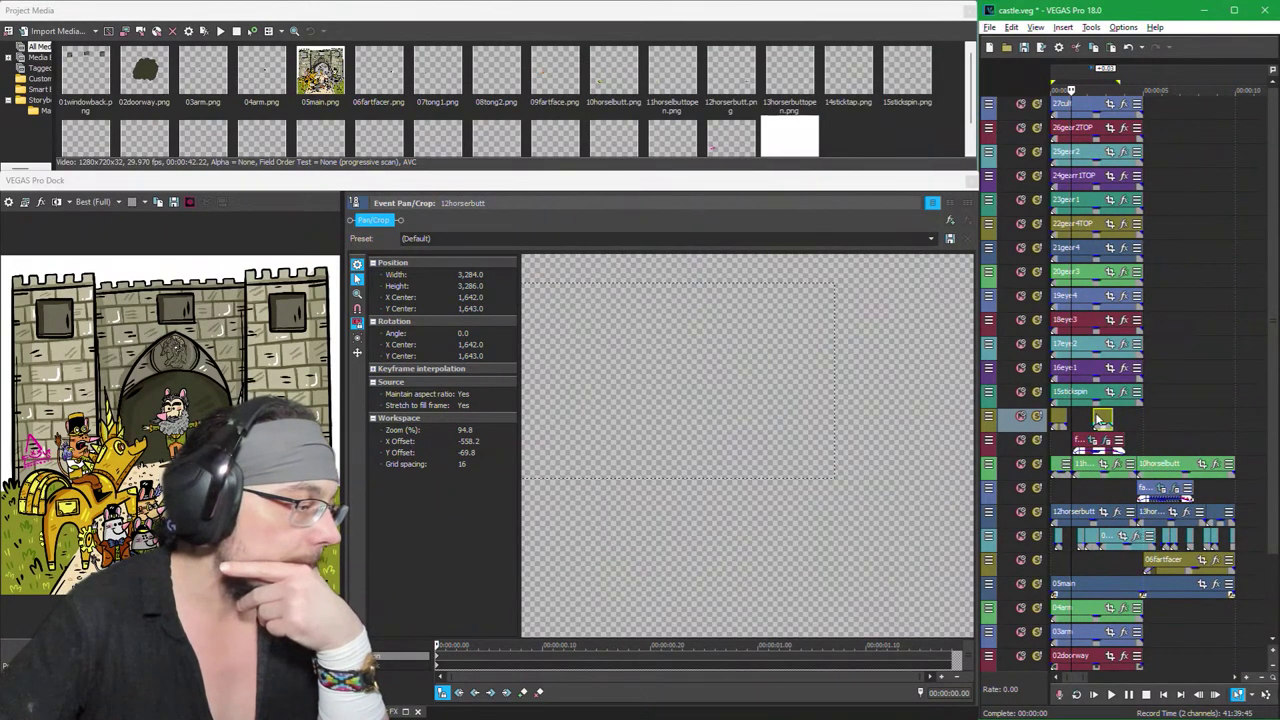
pyautogui.moveTo(1097, 420)
pyautogui.mouseDown()
pyautogui.moveTo(1167, 420)
pyautogui.moveTo(1104, 420)
pyautogui.mouseUp()
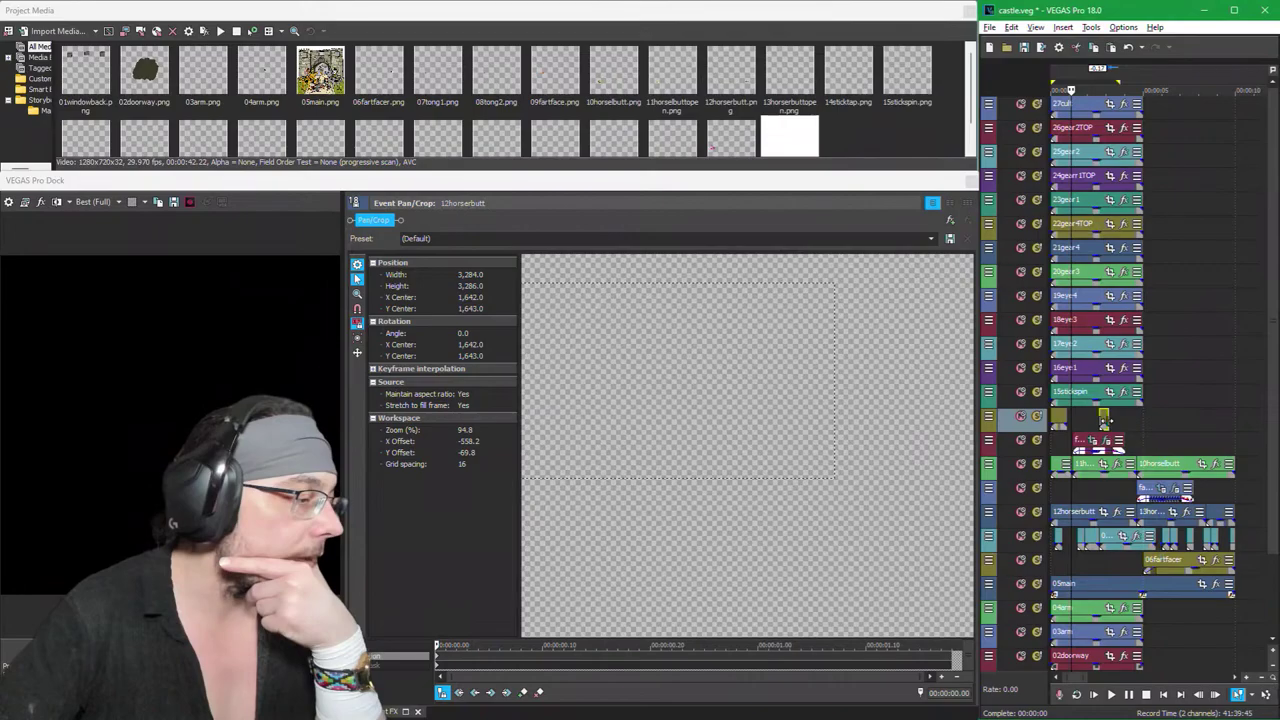
pyautogui.scroll(5, 1110, 425)
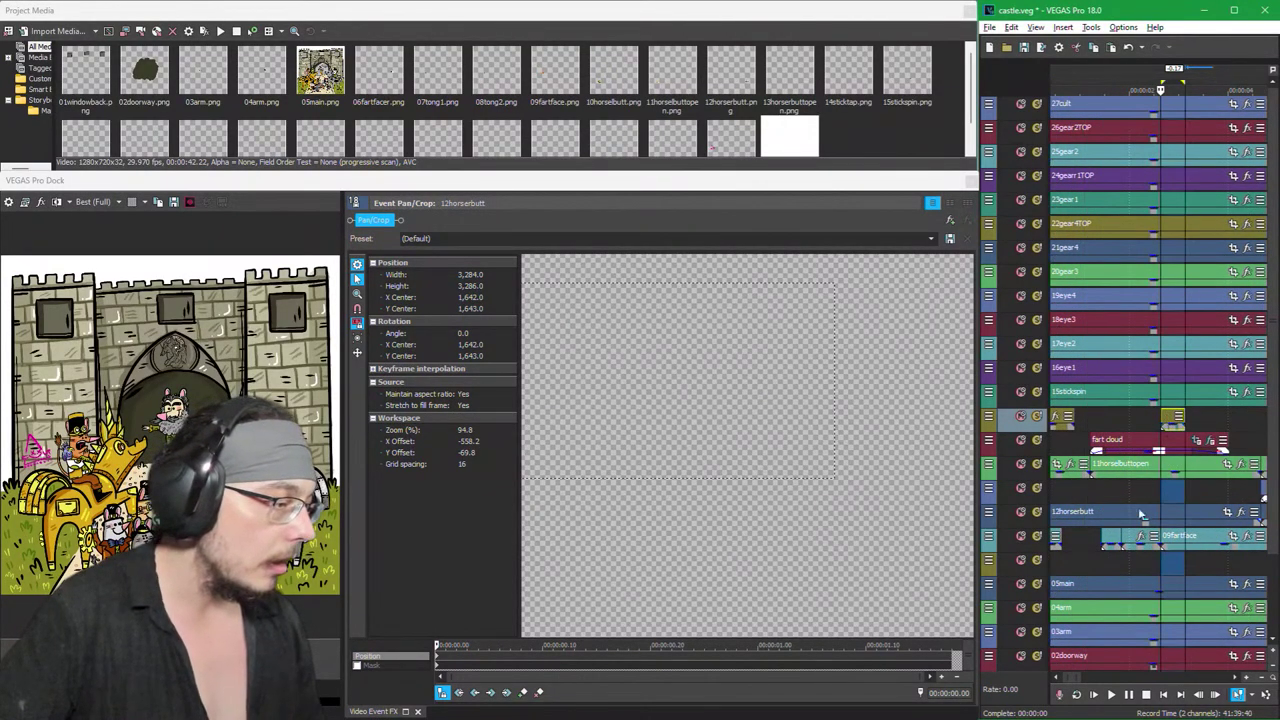
pyautogui.press('space')
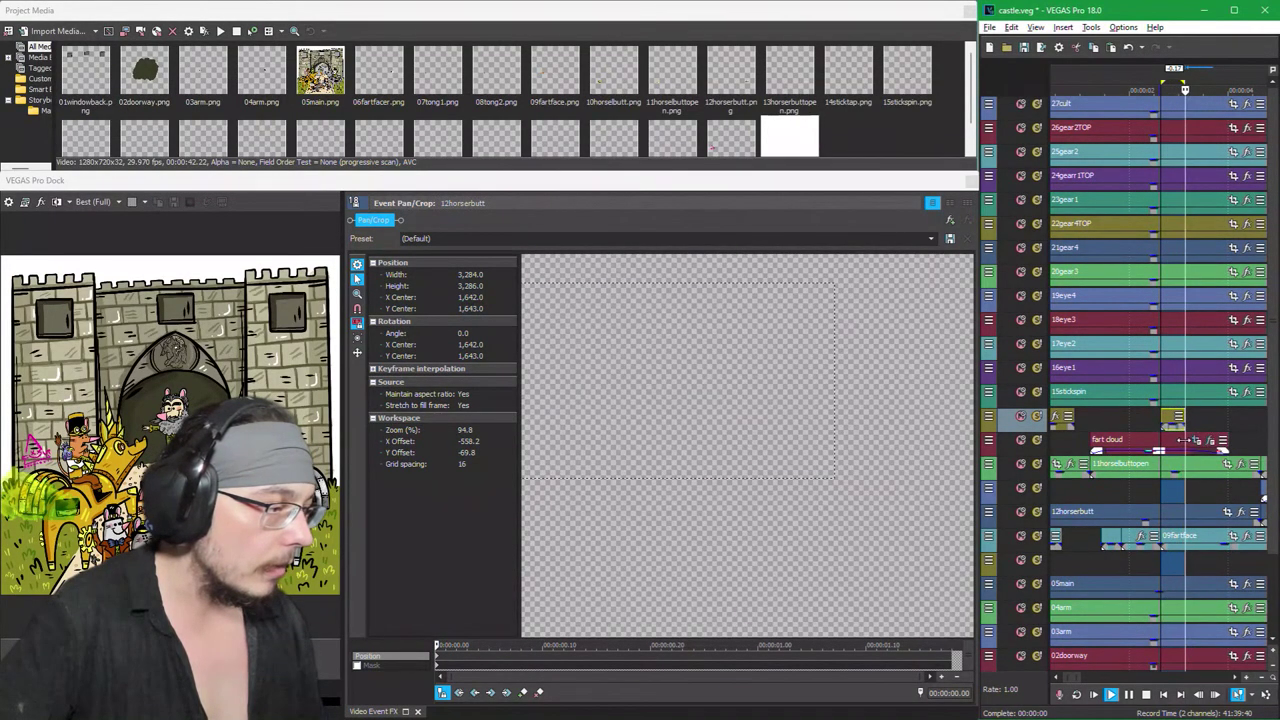
pyautogui.press('space')
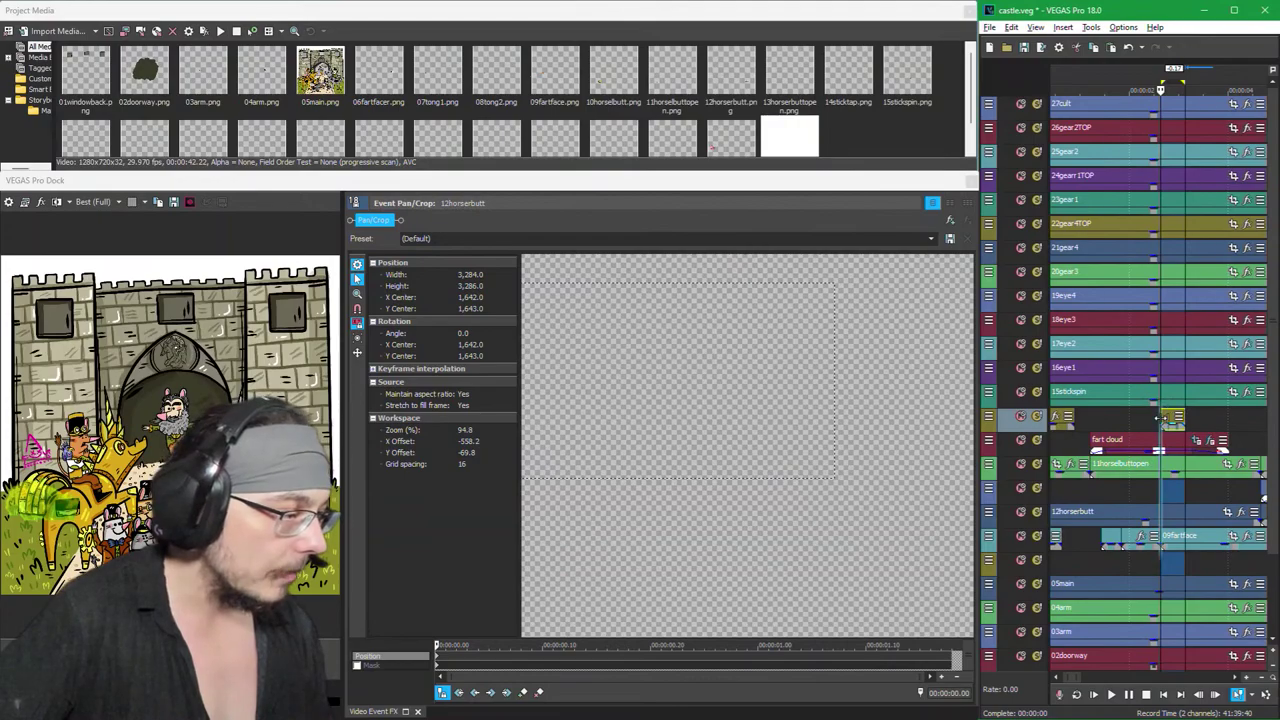
# Step: Trim the start of the moved 14sticktap piece to about 2.9 seconds and play the shortened piece
pyautogui.click(1165, 418)
pyautogui.click(1178, 418)
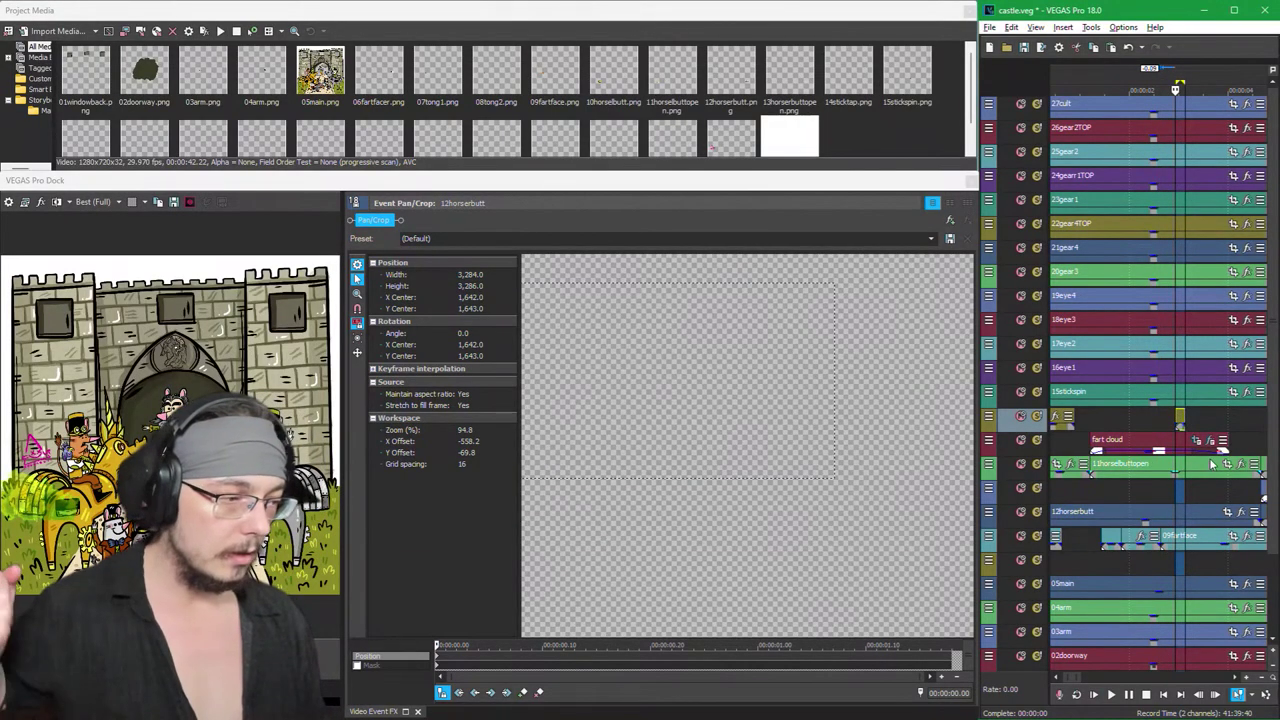
pyautogui.press('space')
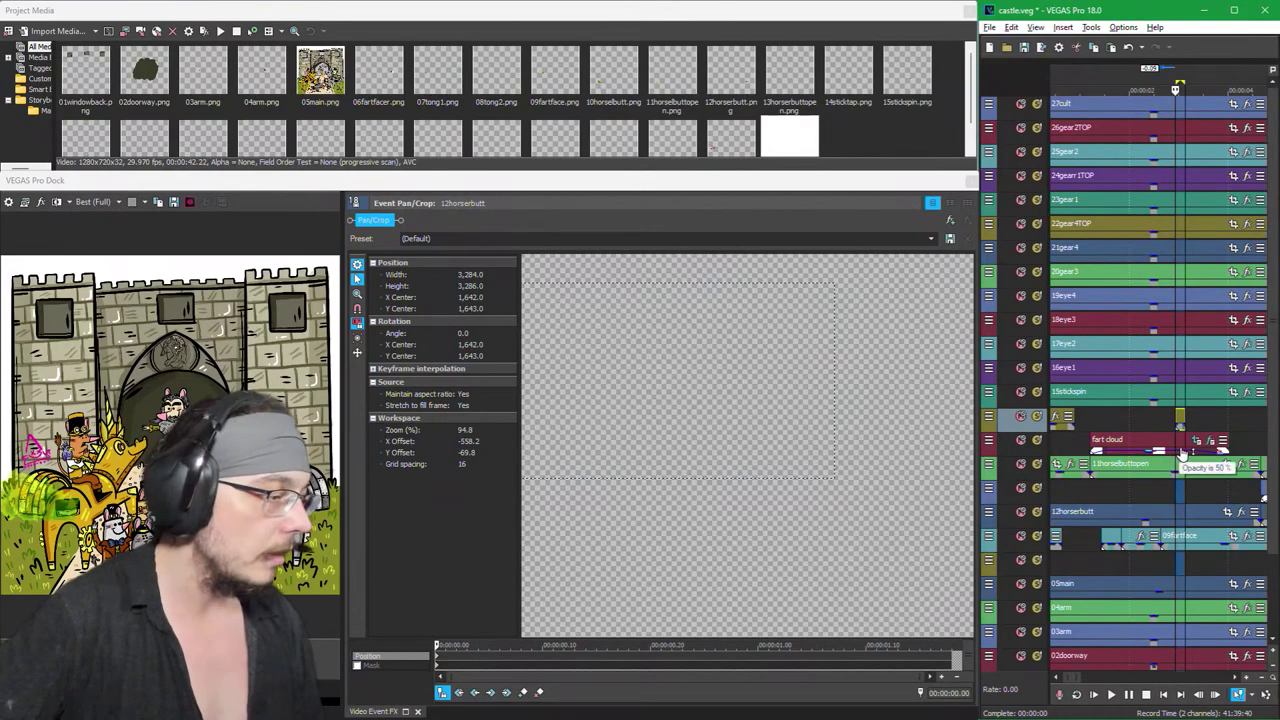
# Step: Open Event Pan/Crop for the short 14sticktap piece and place its rotation center near the stick's hand, at about X 2,008.1, Y 2,741.4
pyautogui.scroll(4, 1179, 434)
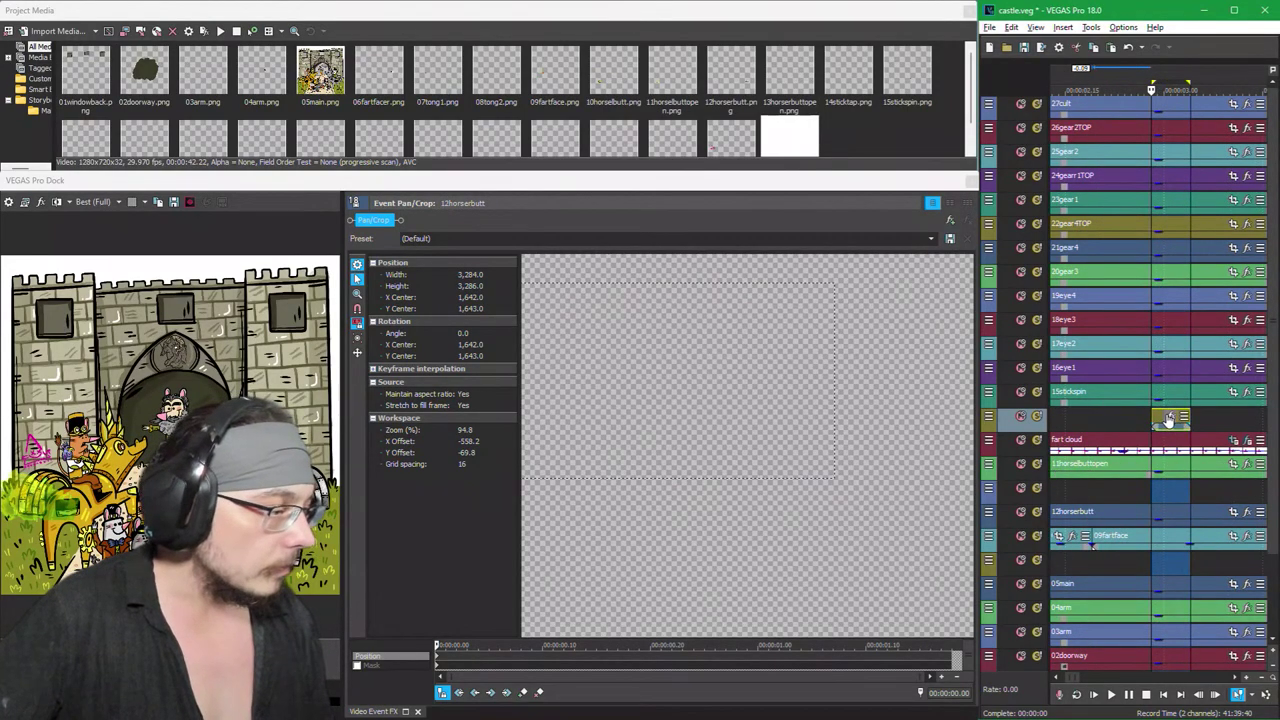
pyautogui.moveTo(1189, 418); pyautogui.dragTo(1266, 418)
pyautogui.click(1234, 417)
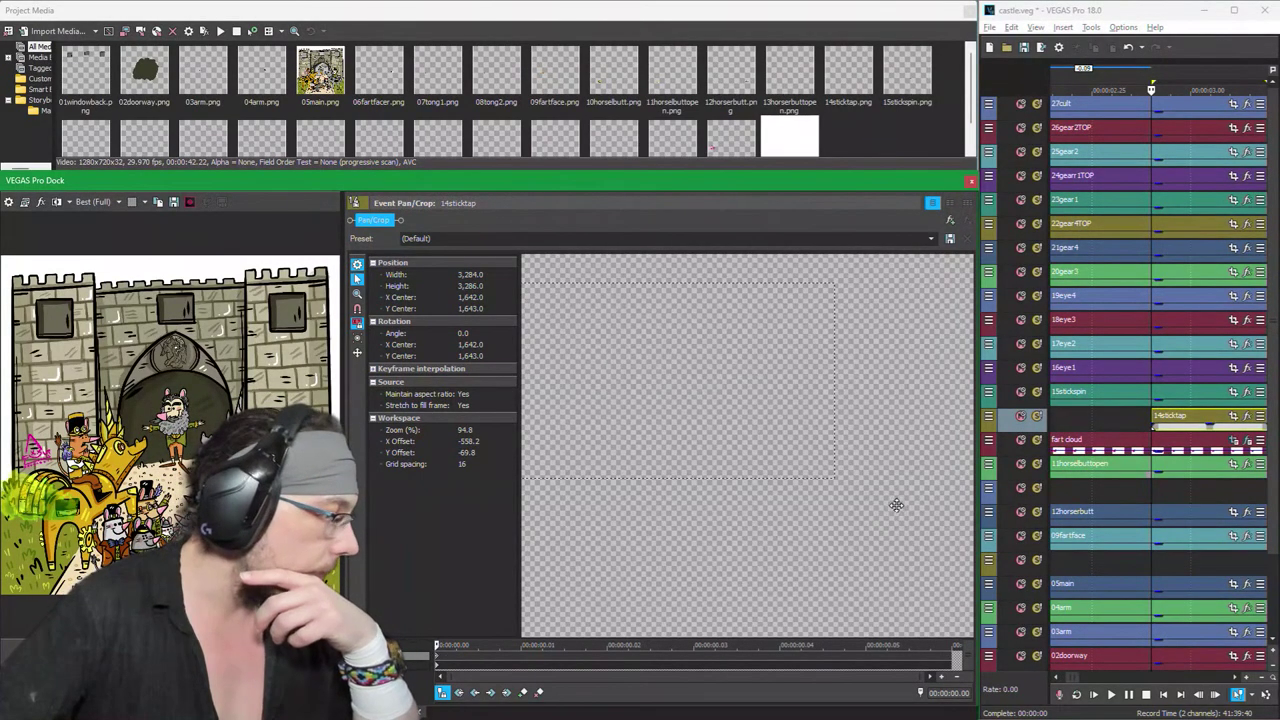
pyautogui.scroll(-10, 896, 505)
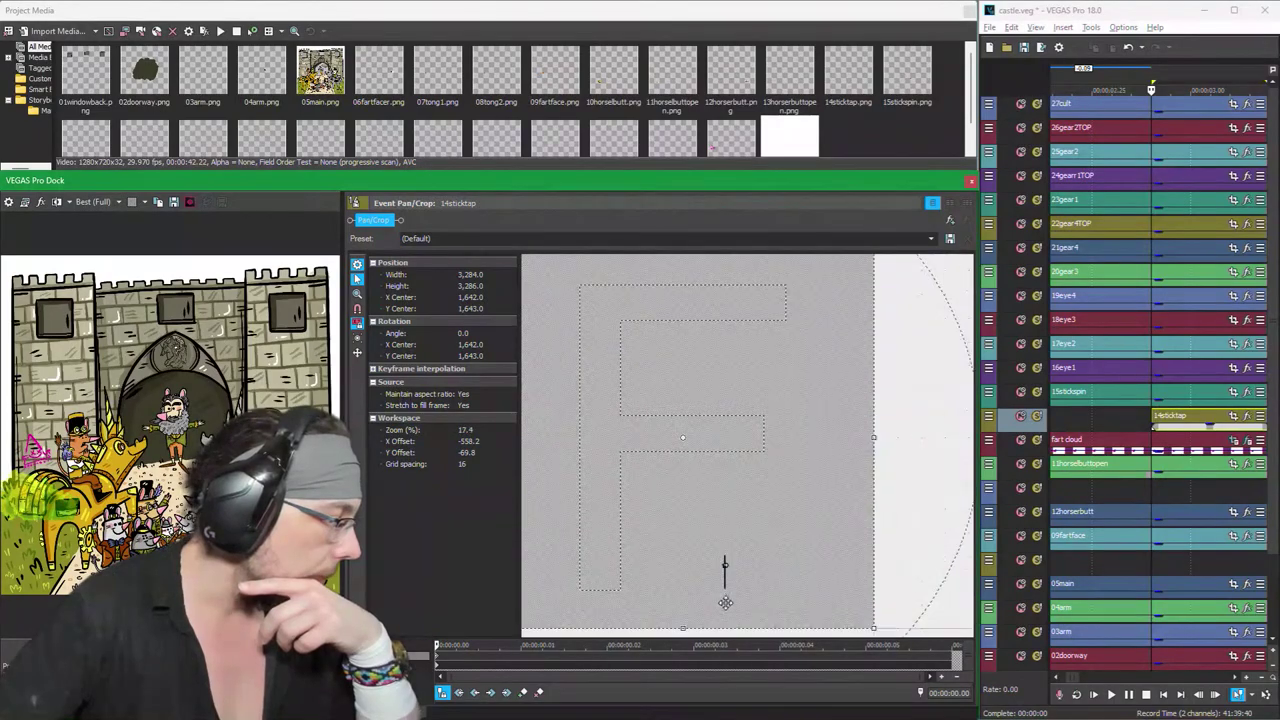
pyautogui.scroll(-2, 725, 602)
pyautogui.moveTo(694, 439); pyautogui.dragTo(729, 545)
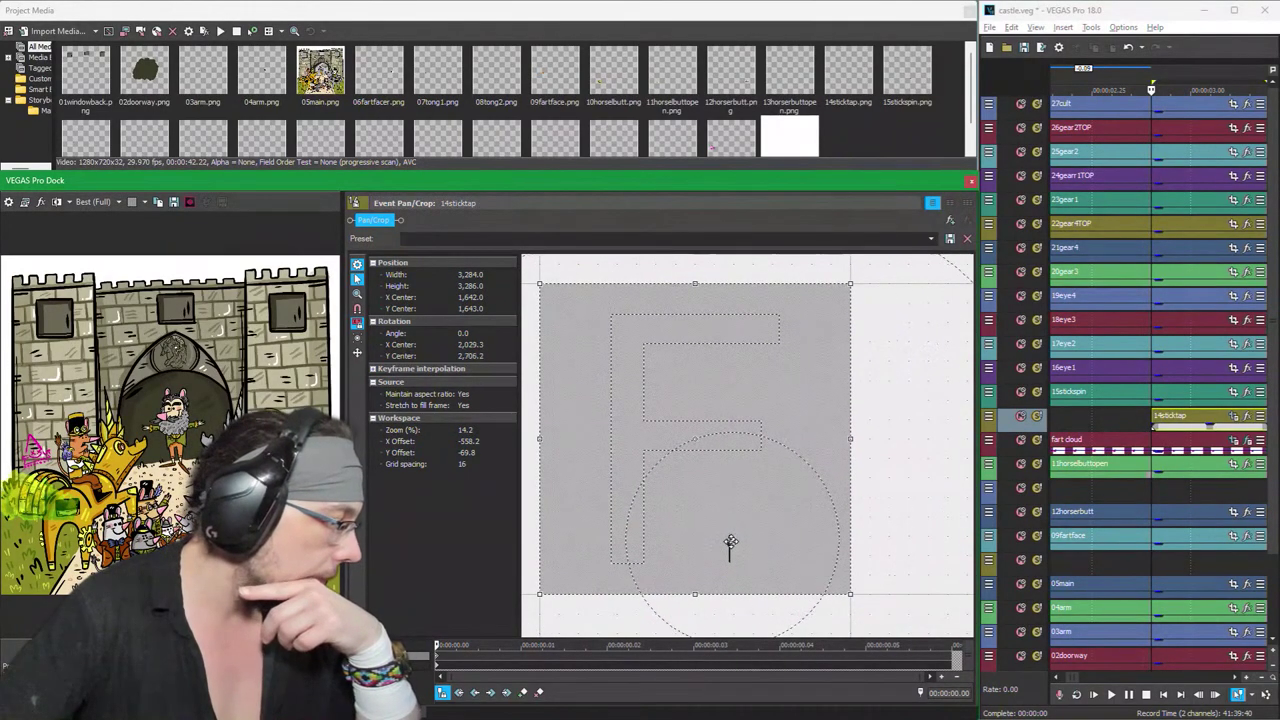
pyautogui.scroll(2, 733, 545)
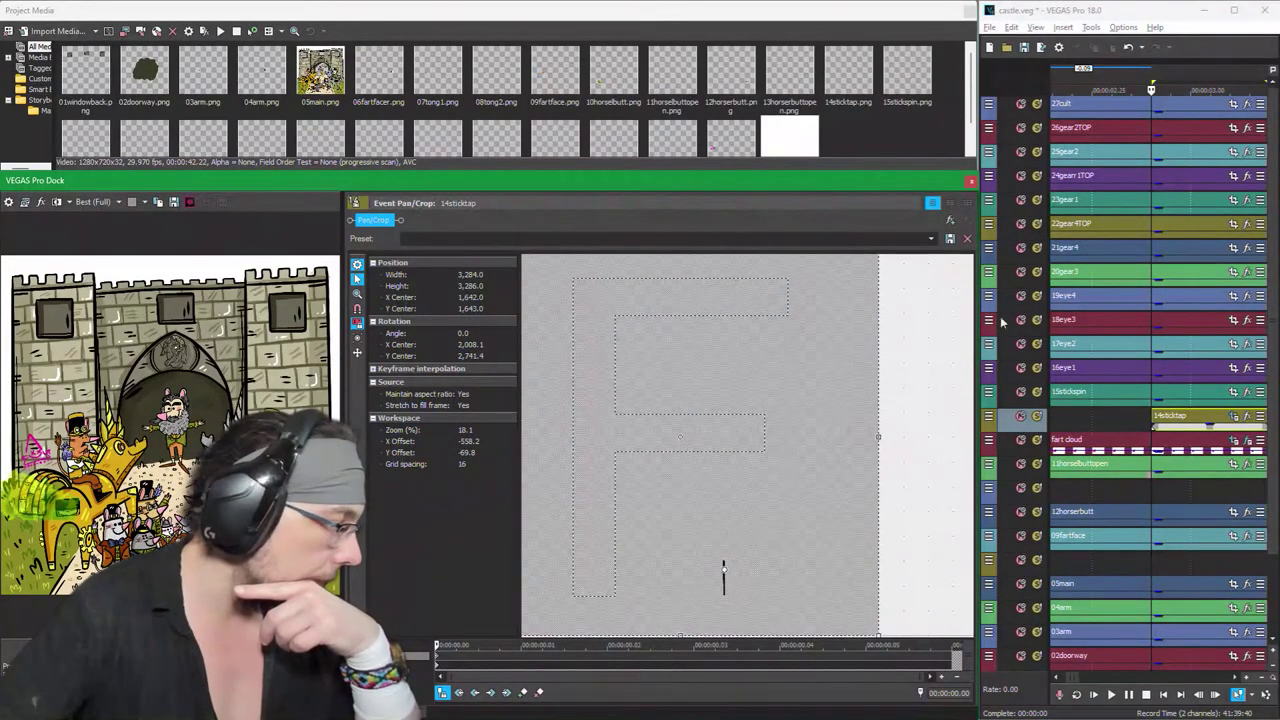
pyautogui.scroll(-7, 934, 509)
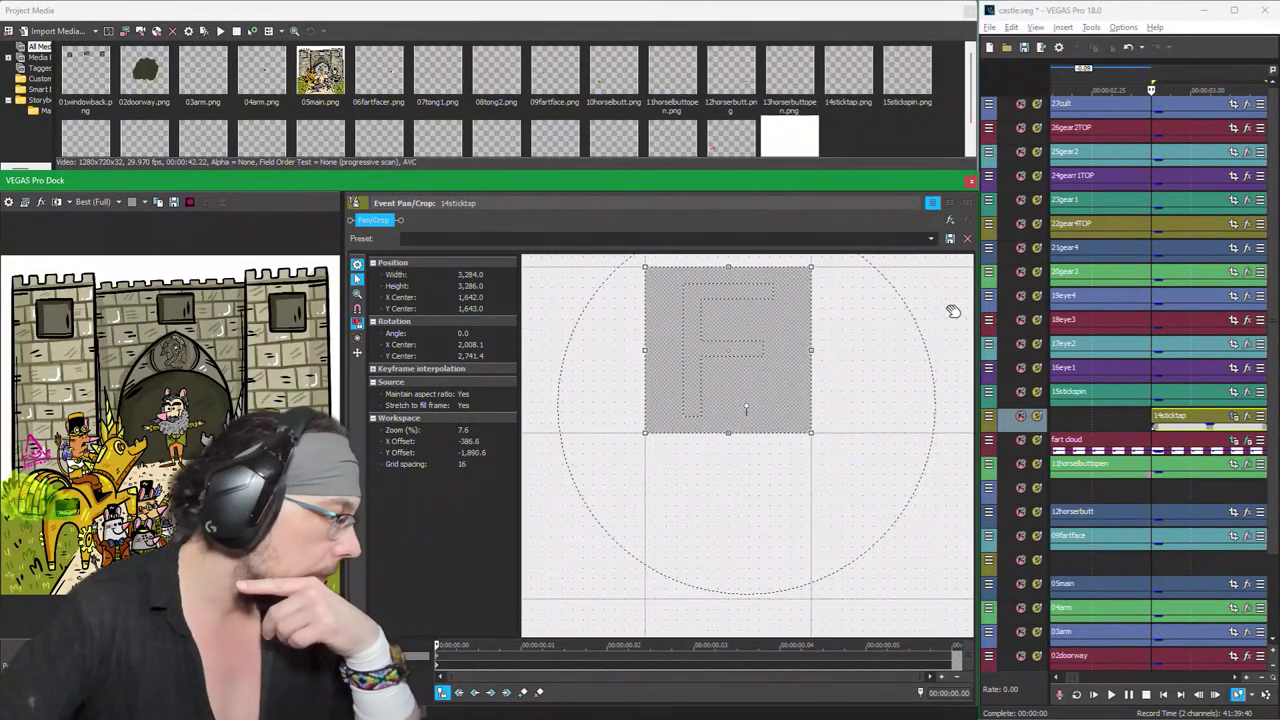
pyautogui.scroll(9, 869, 400)
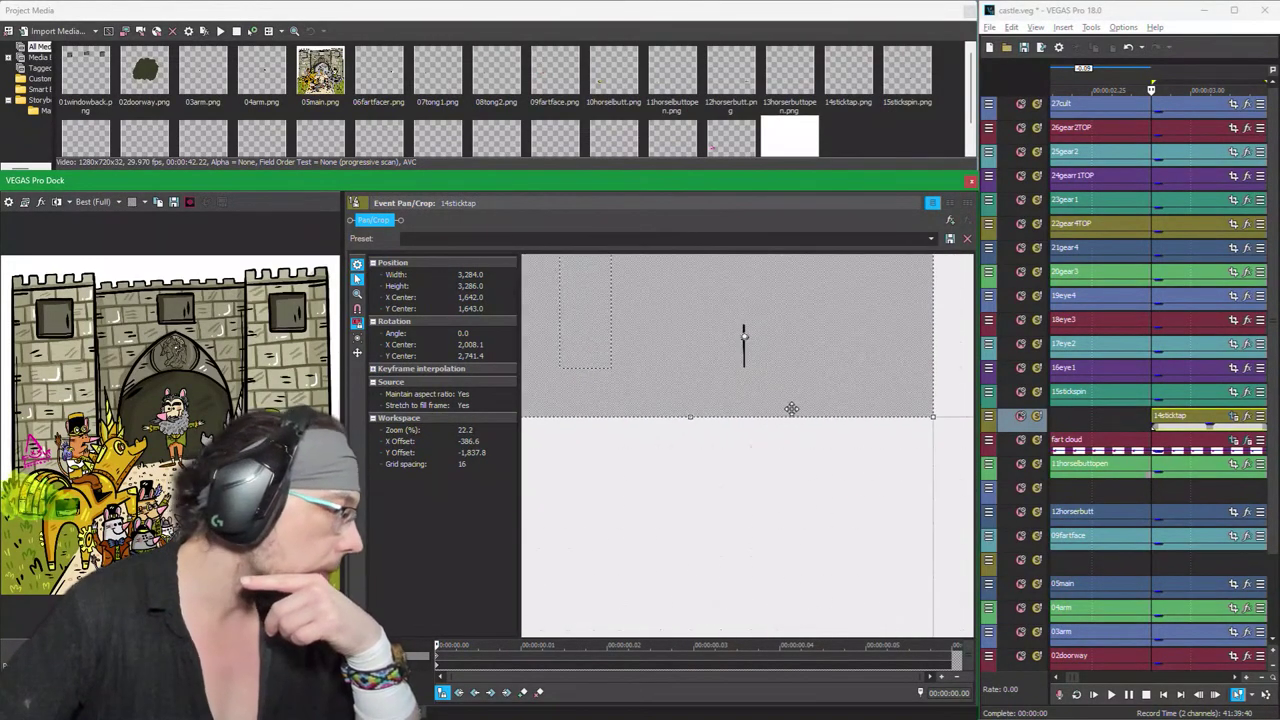
pyautogui.scroll(-6, 877, 580)
pyautogui.moveTo(943, 614); pyautogui.dragTo(946, 650)
pyautogui.scroll(10, 766, 434)
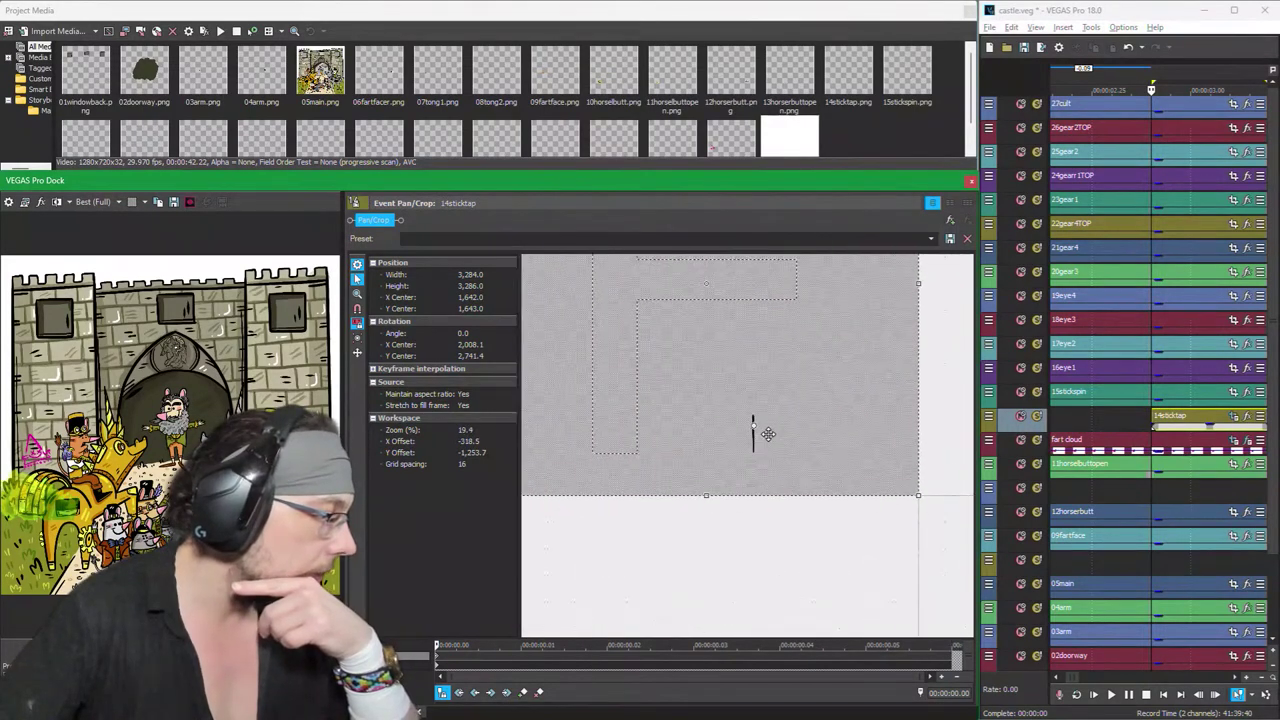
pyautogui.scroll(5, 762, 395)
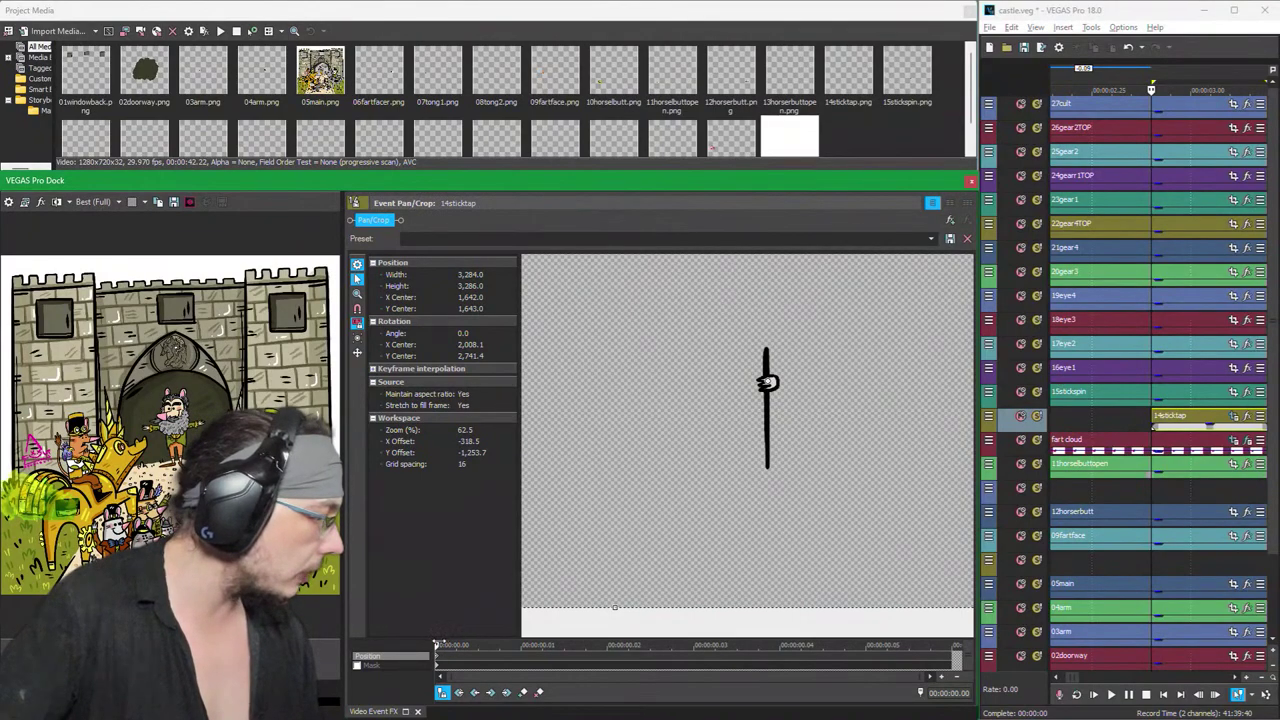
# Step: Add a Position keyframe at 00:00:00.03 that shifts the 14sticktap framing vertically to a Y center of 1,655.8
pyautogui.click(692, 660)
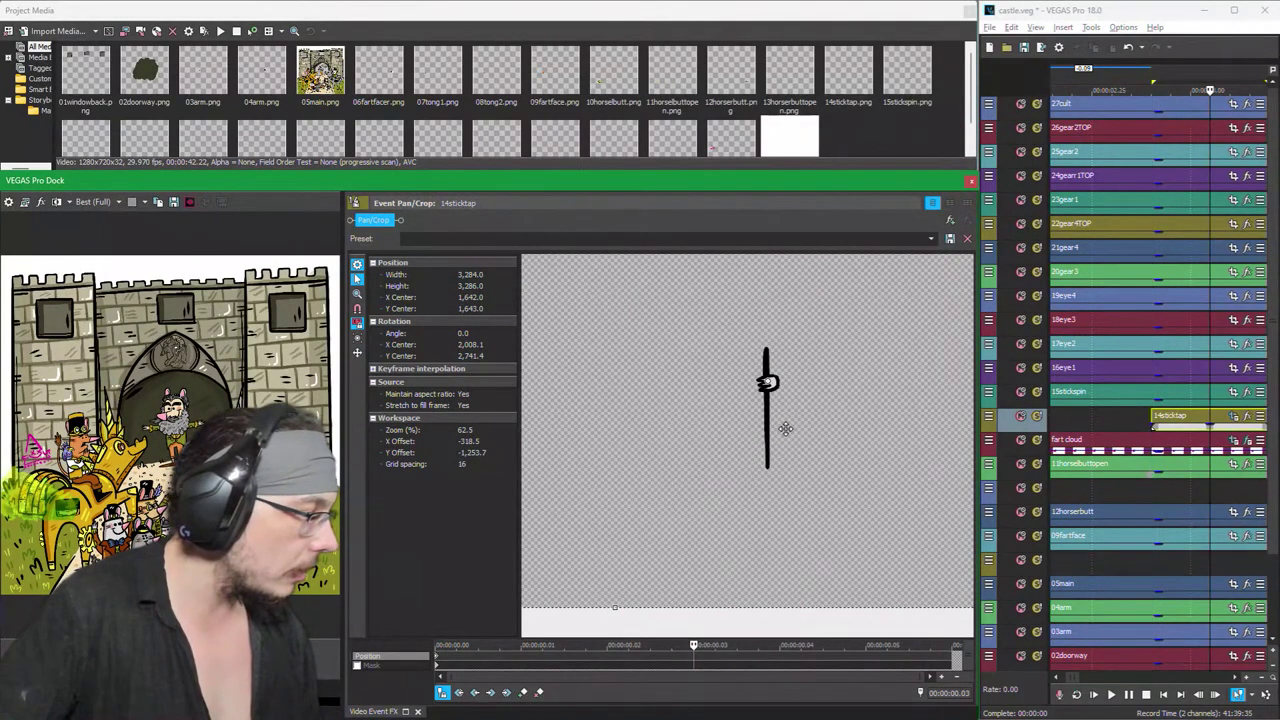
pyautogui.moveTo(786, 428); pyautogui.dragTo(784, 430)
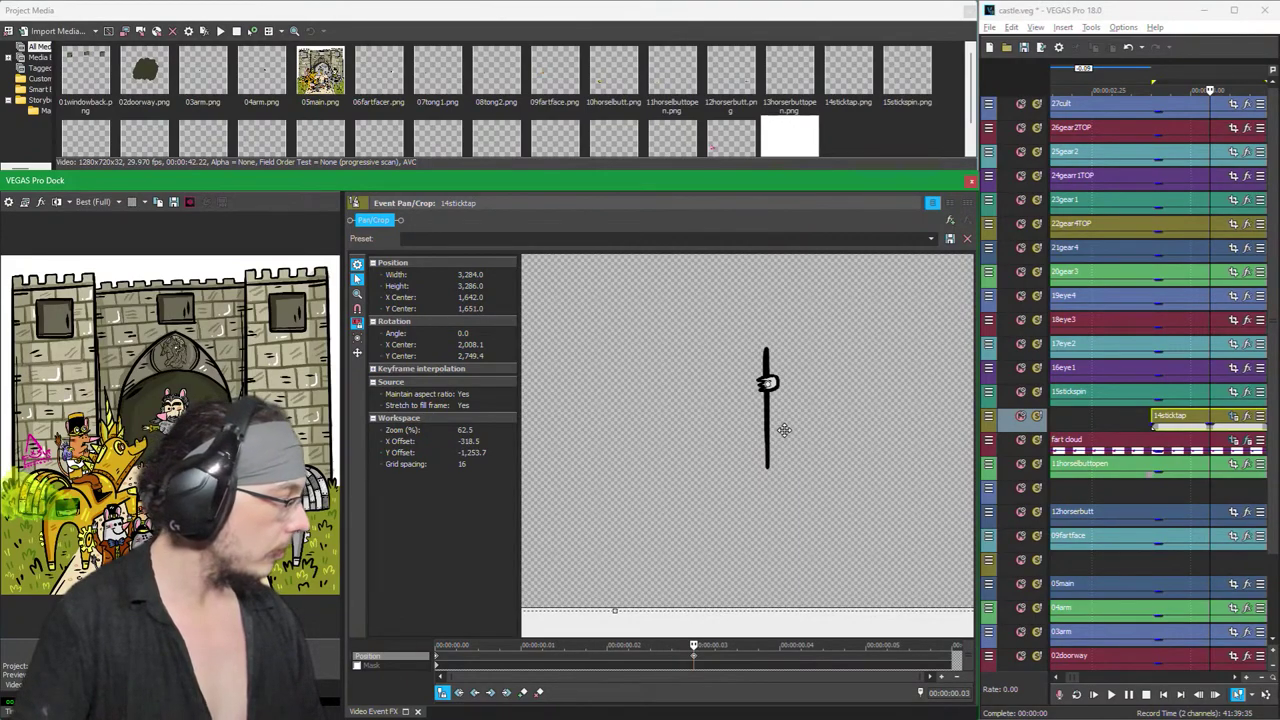
pyautogui.moveTo(784, 430); pyautogui.dragTo(784, 430)
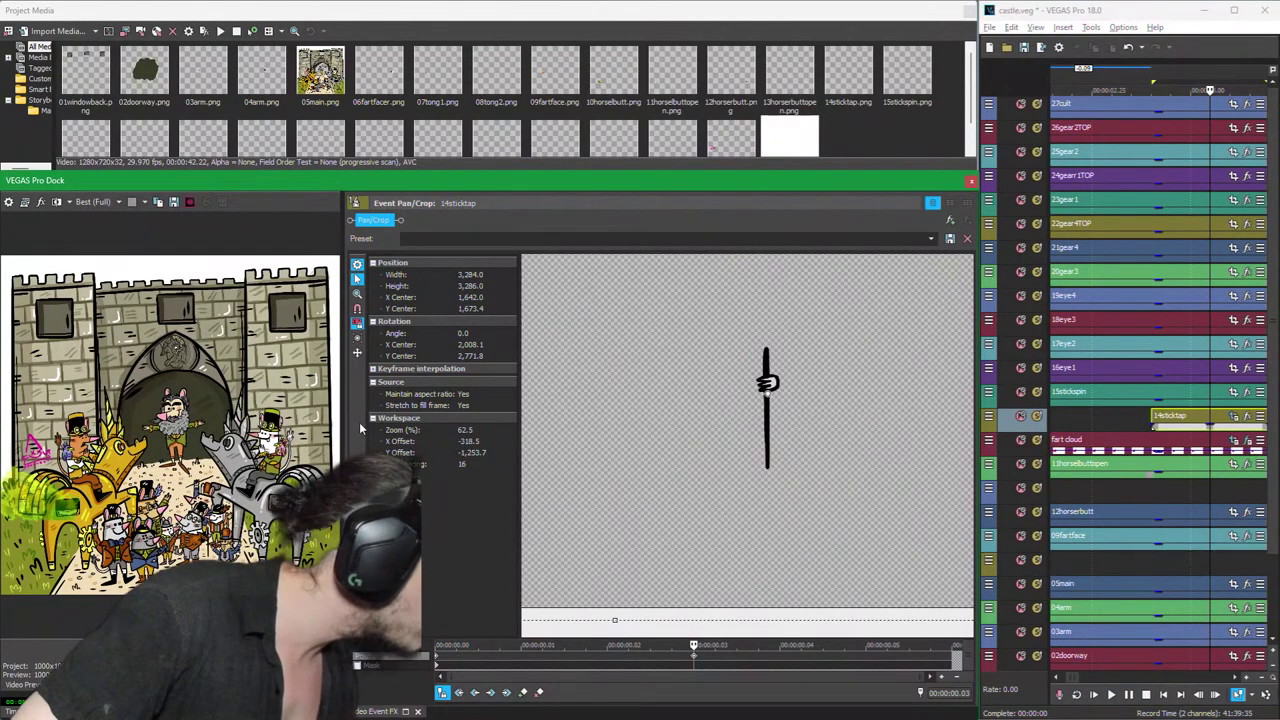
pyautogui.moveTo(341, 425); pyautogui.dragTo(432, 515)
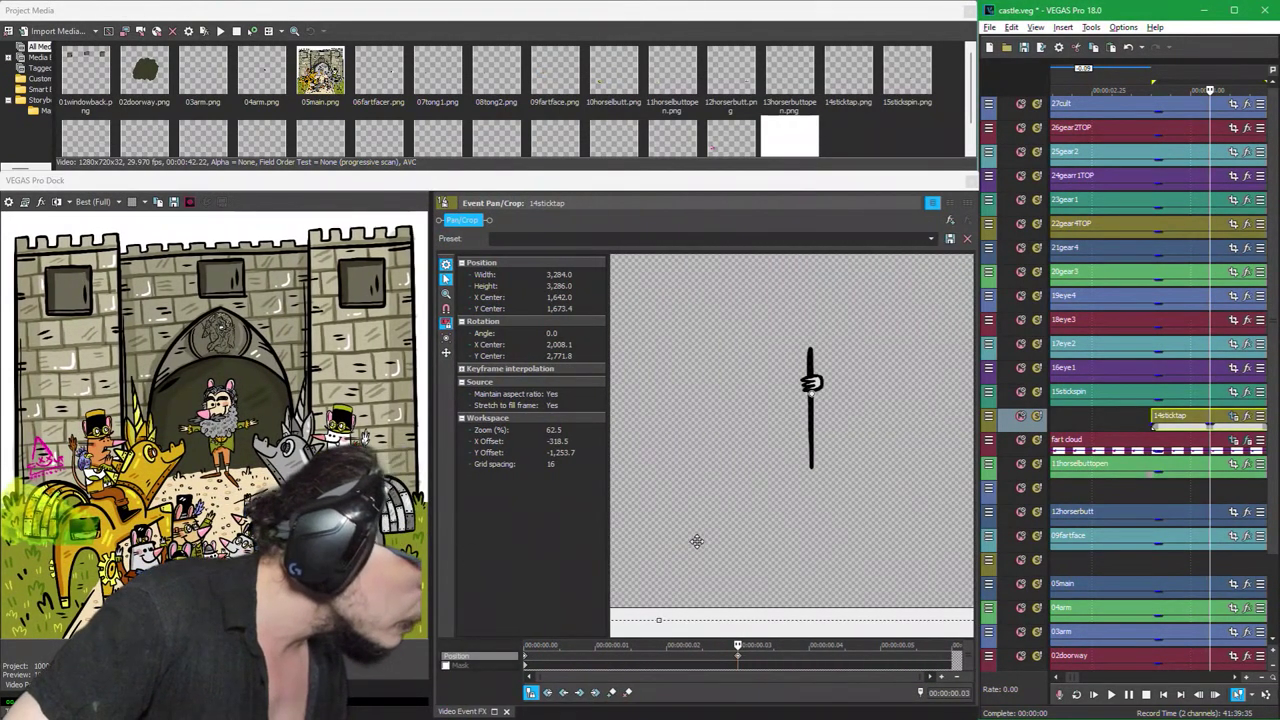
pyautogui.click(796, 470)
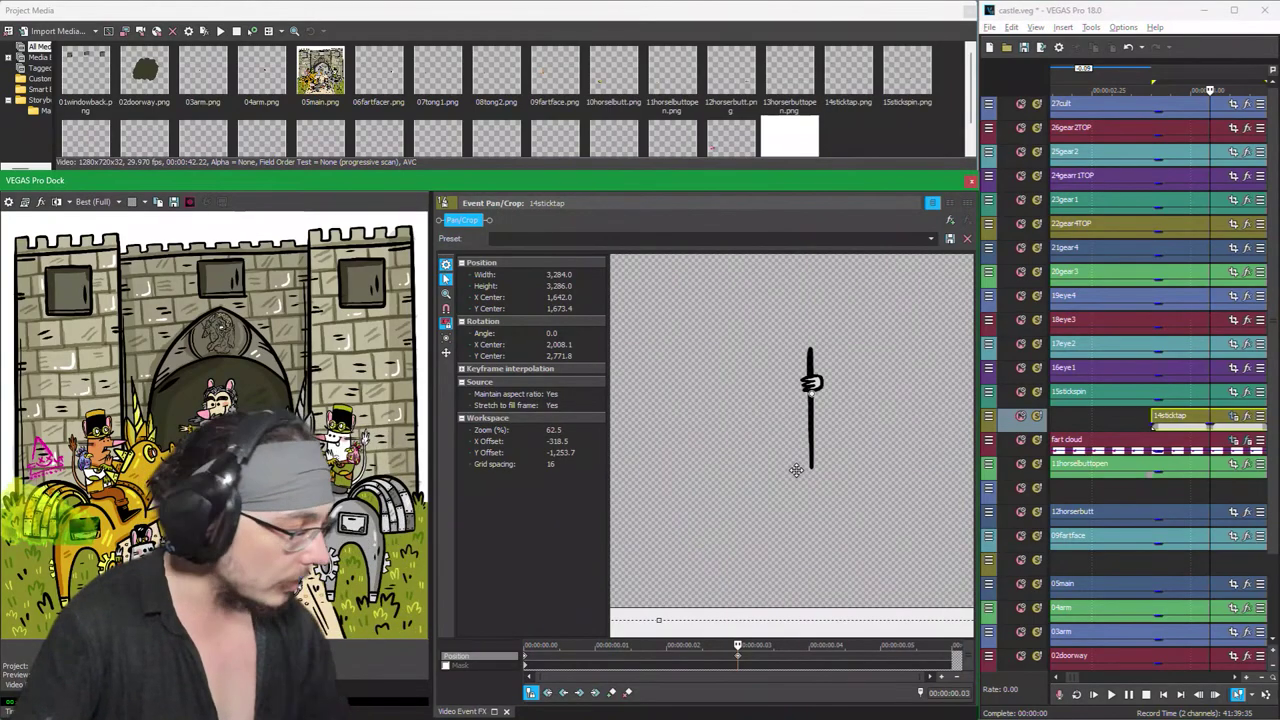
pyautogui.press('Up')
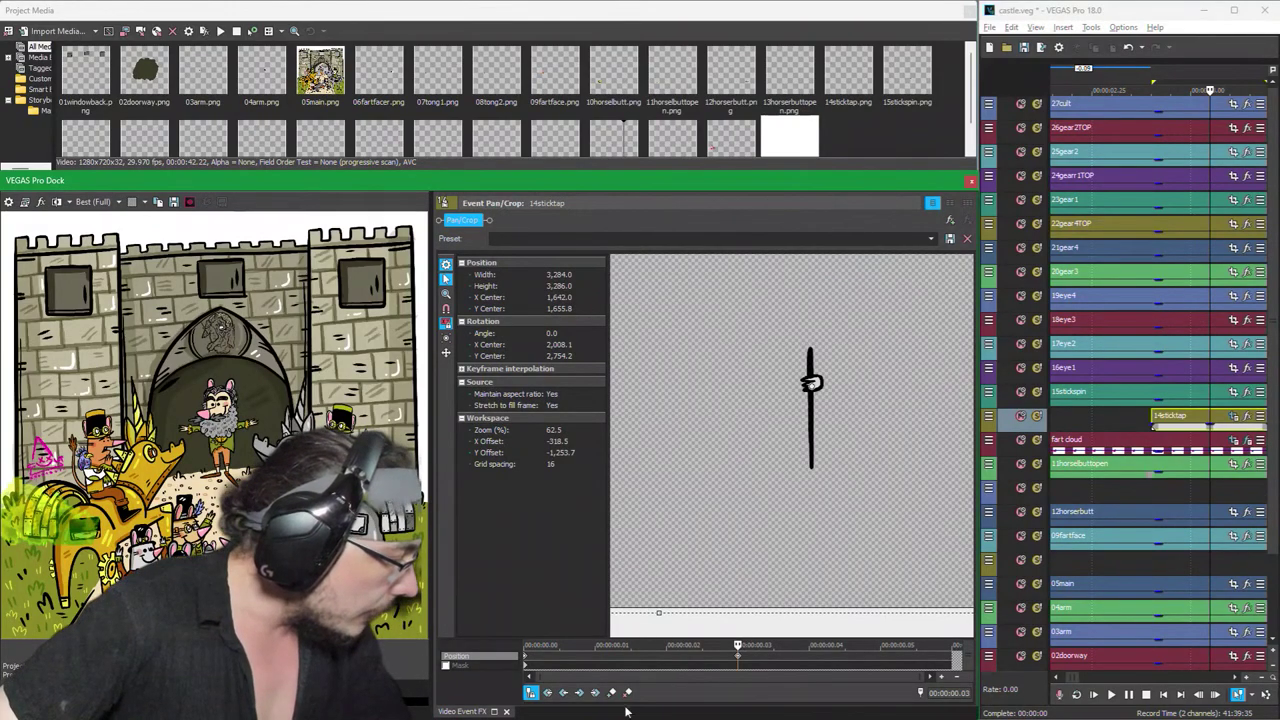
# Step: Restore the default framing on the 00:00:00.03 keyframe and shift it straight vertically to a Y center of 1,655.8
pyautogui.click(577, 665)
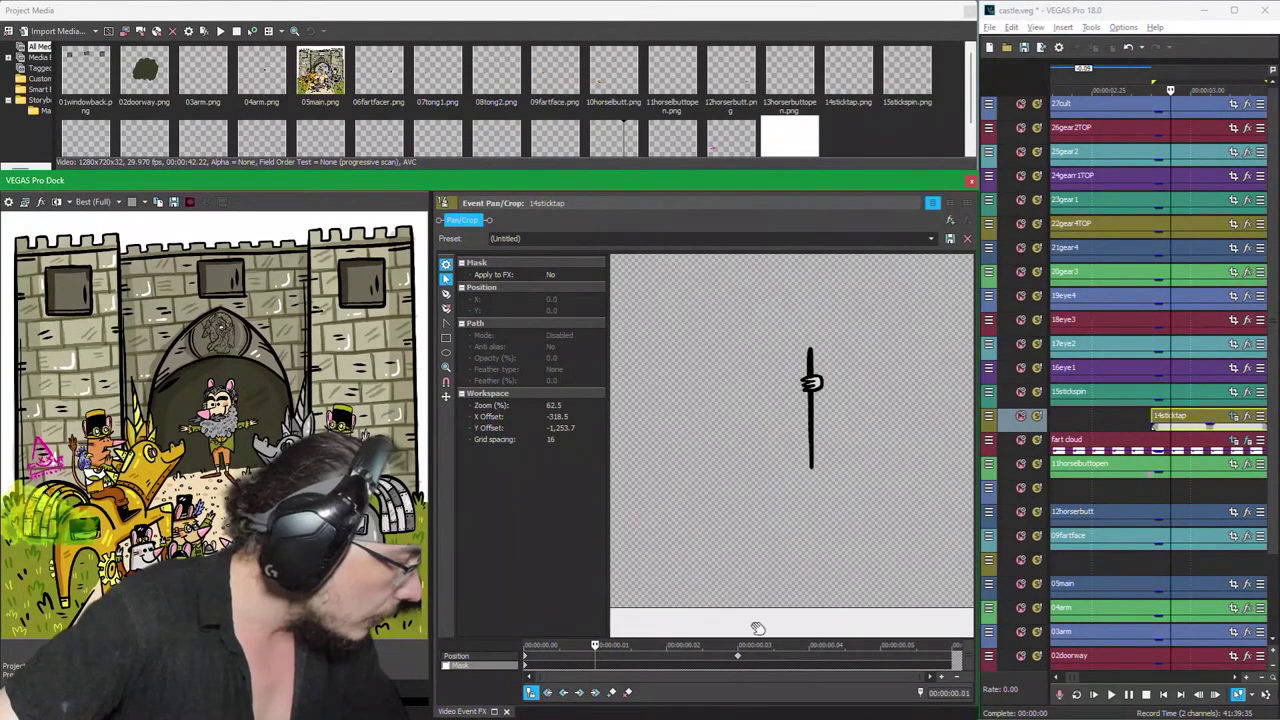
pyautogui.click(736, 657)
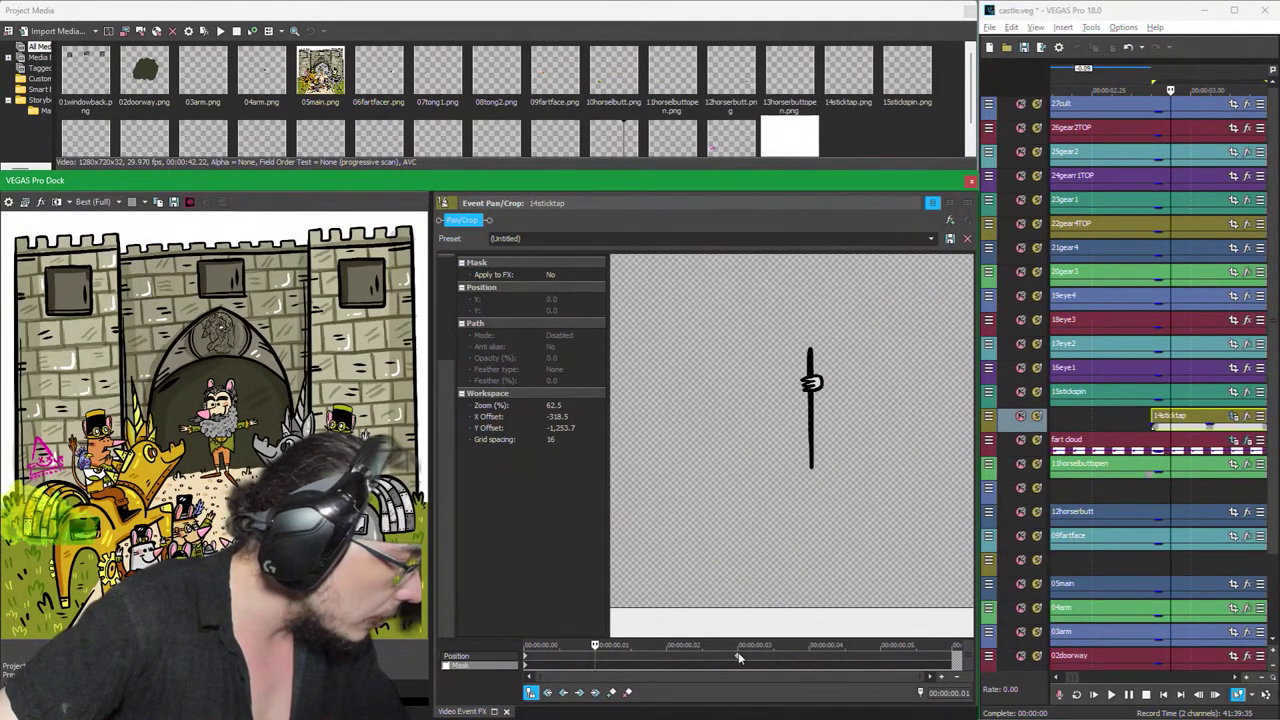
pyautogui.rightClick(822, 426)
pyautogui.click(840, 431)
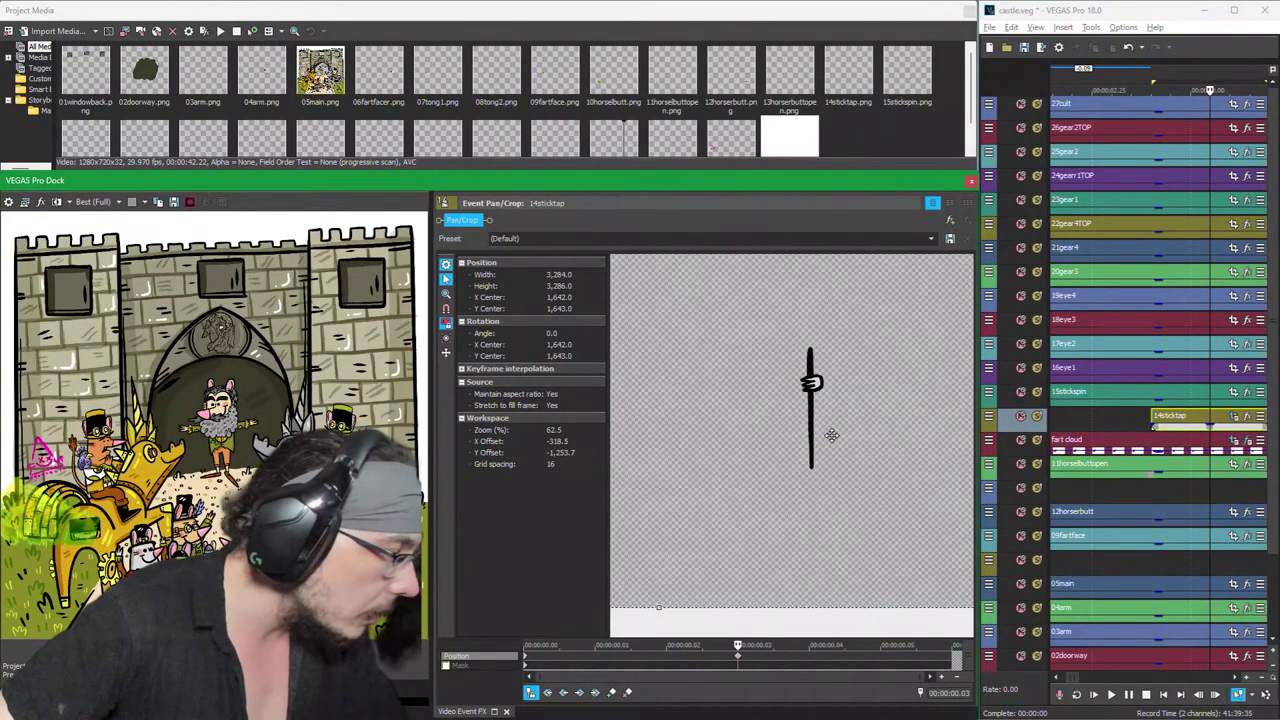
pyautogui.moveTo(831, 435); pyautogui.dragTo(831, 436)
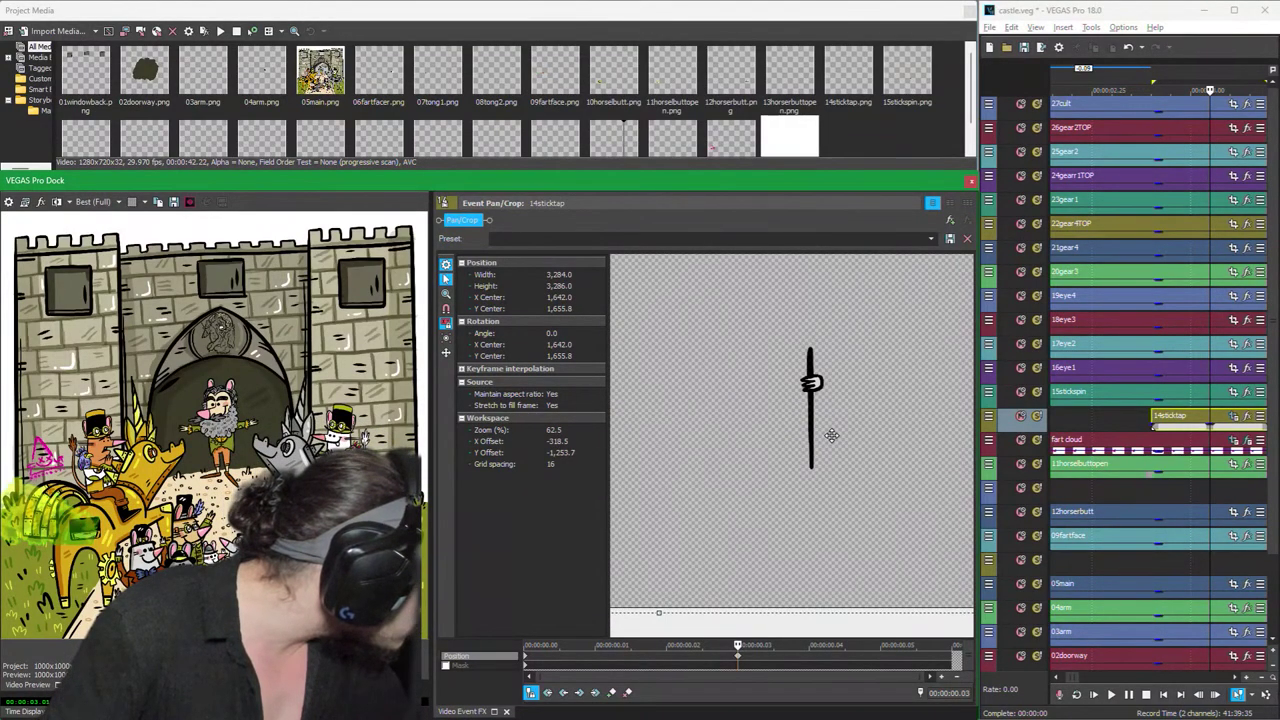
pyautogui.moveTo(831, 435); pyautogui.dragTo(831, 436)
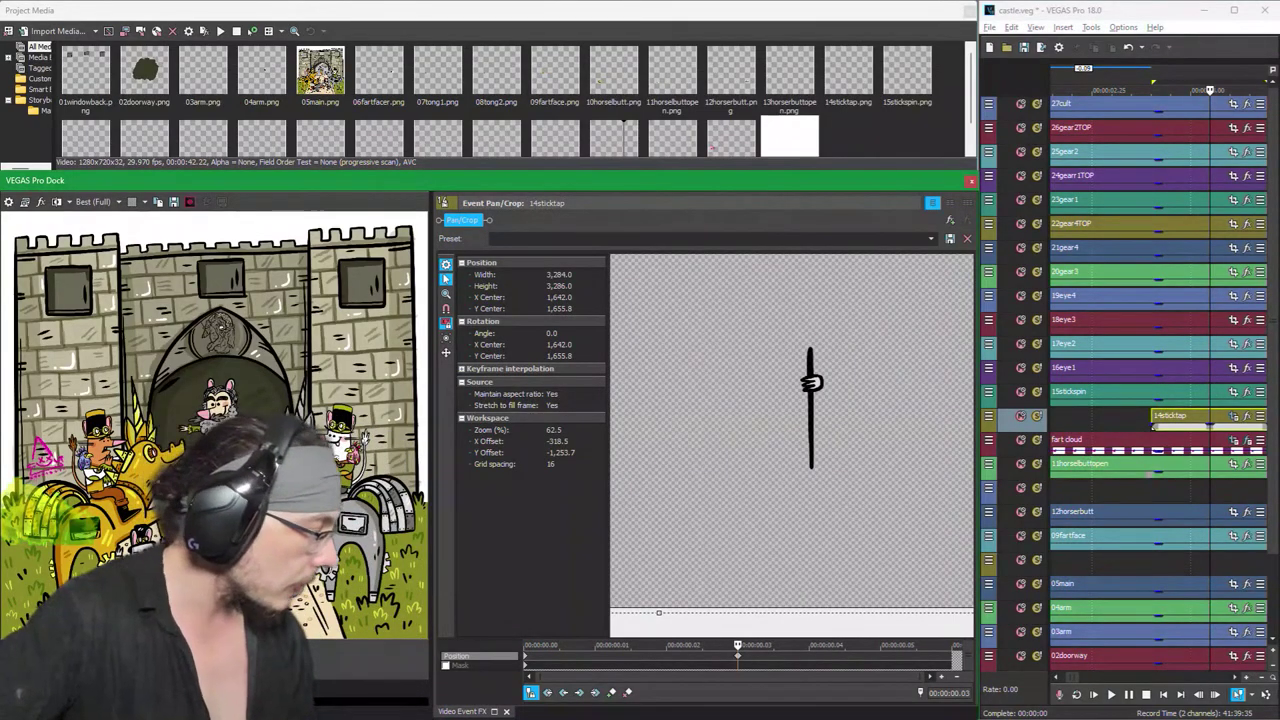
# Step: Copy the first Position keyframe to the end of the 14sticktap piece at 00:00:00.06
pyautogui.click(528, 660)
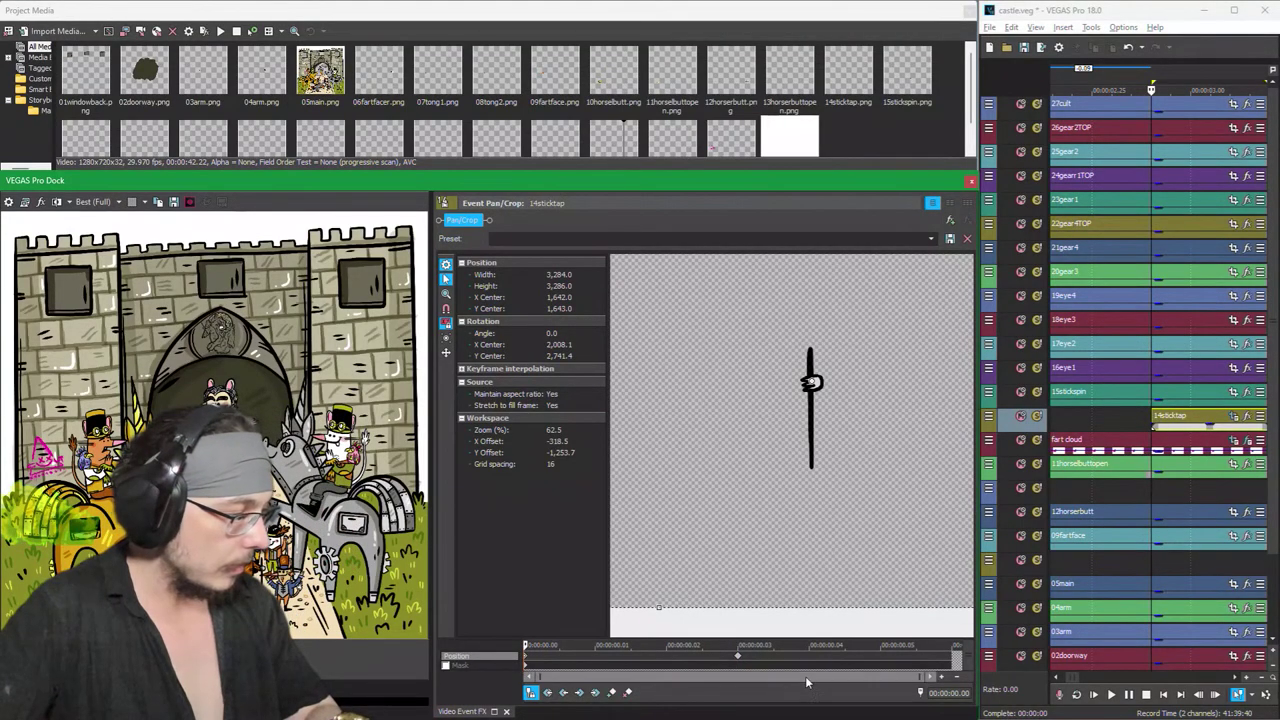
pyautogui.click(951, 663)
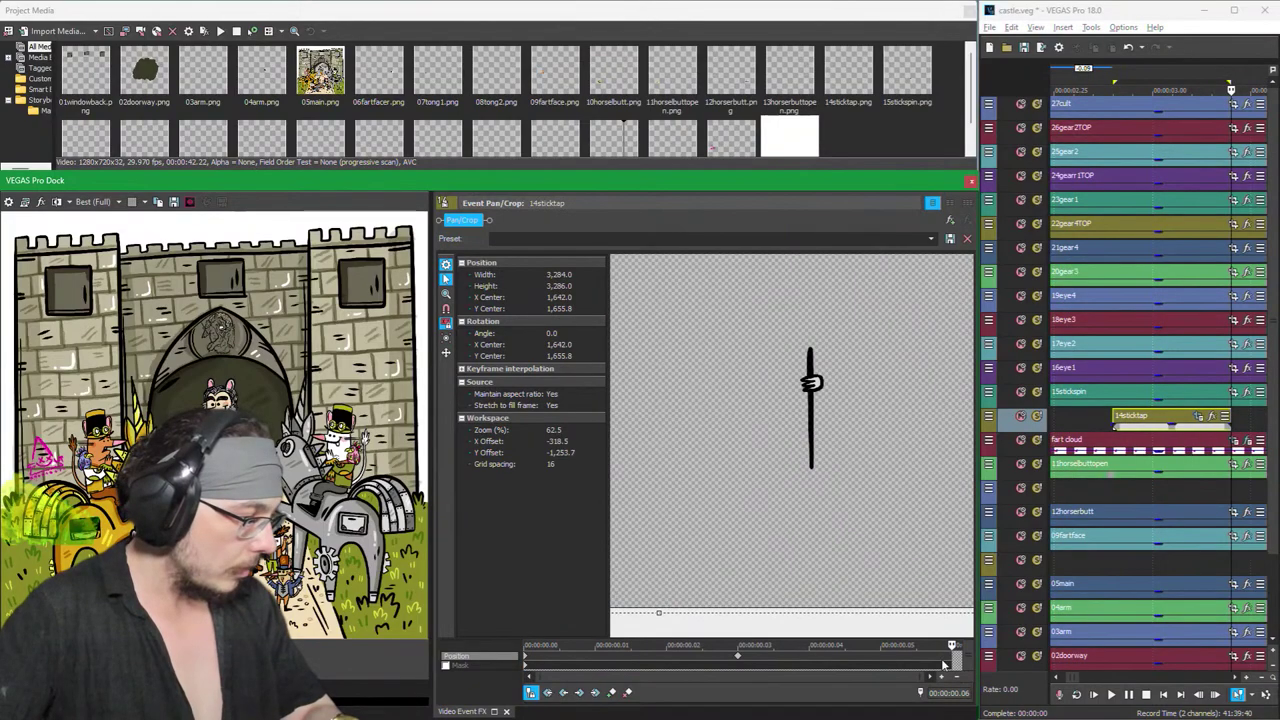
pyautogui.scroll(-1, 914, 557)
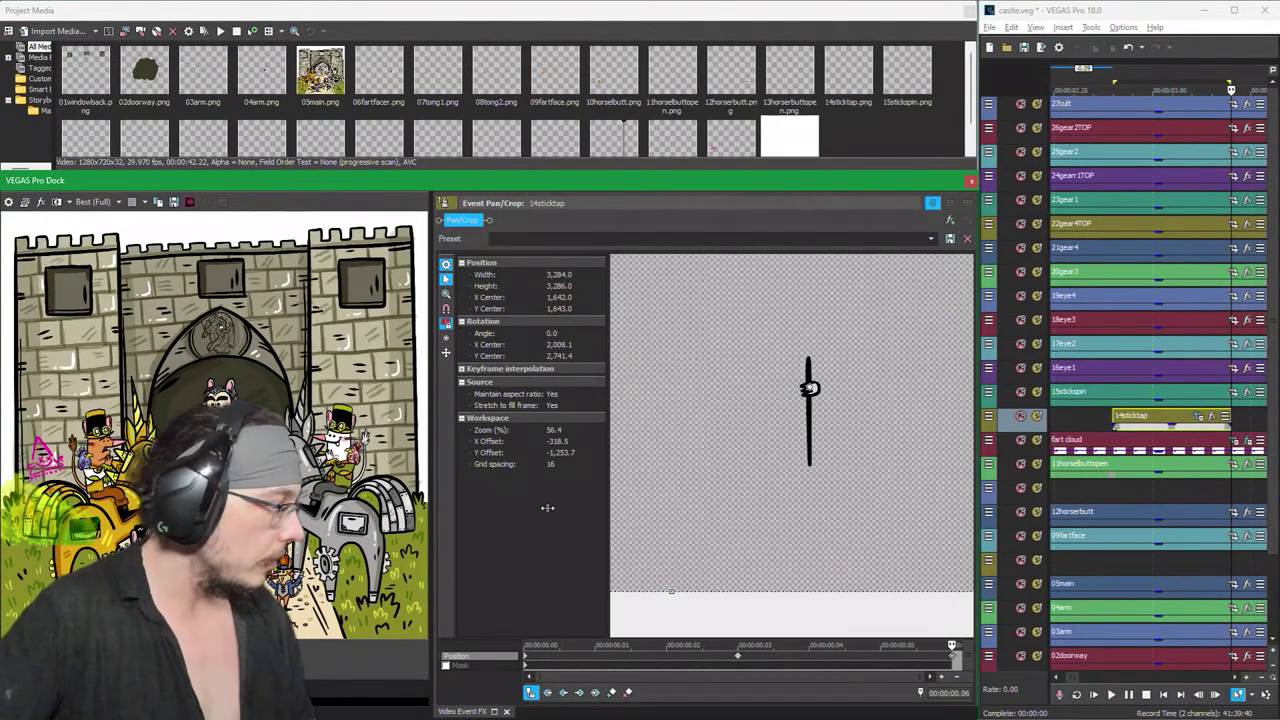
# Step: Play back the short 14sticktap piece in an enlarged preview to check the tapping motion, then restore the smaller preview
pyautogui.moveTo(433, 478); pyautogui.dragTo(805, 483)
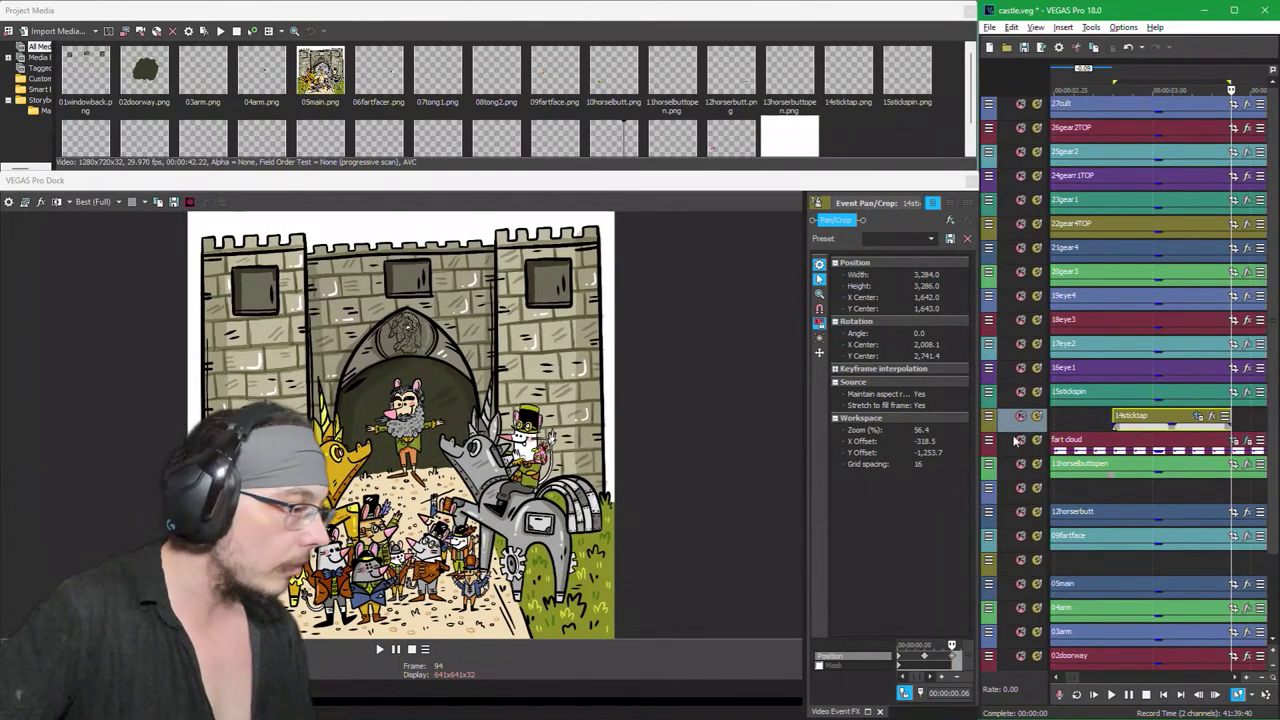
pyautogui.doubleClick(1132, 418)
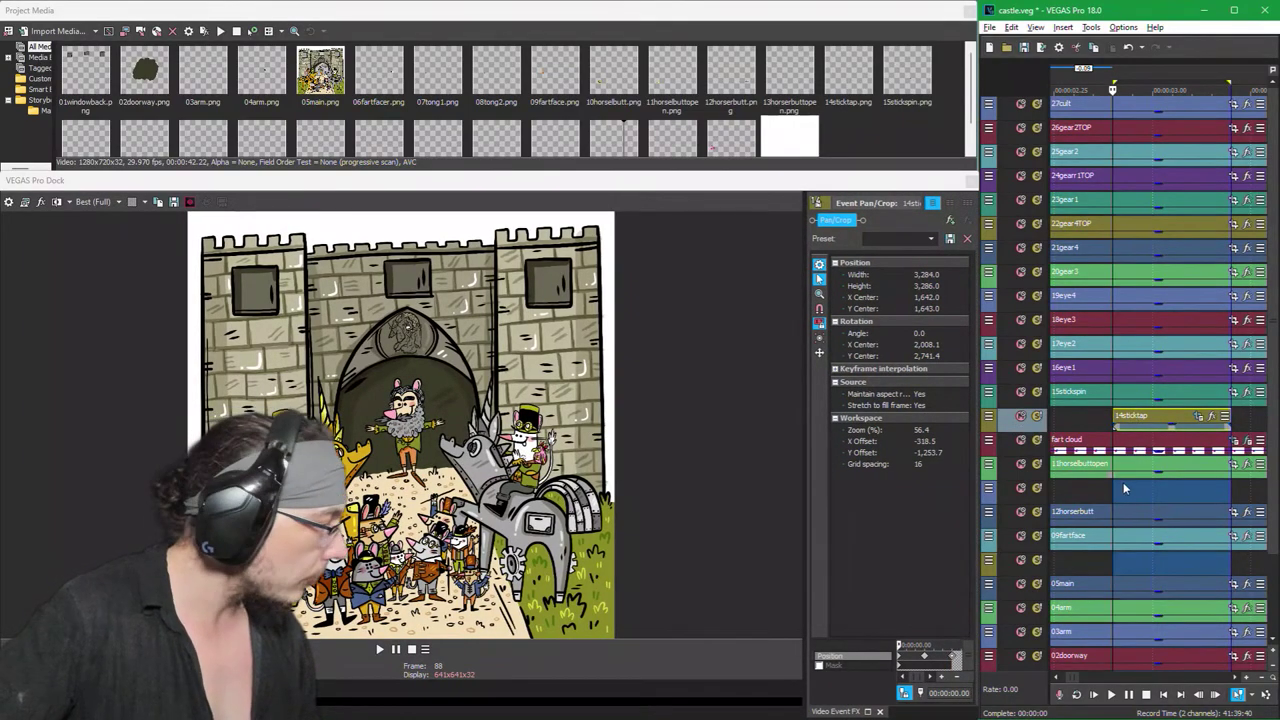
pyautogui.press('space')
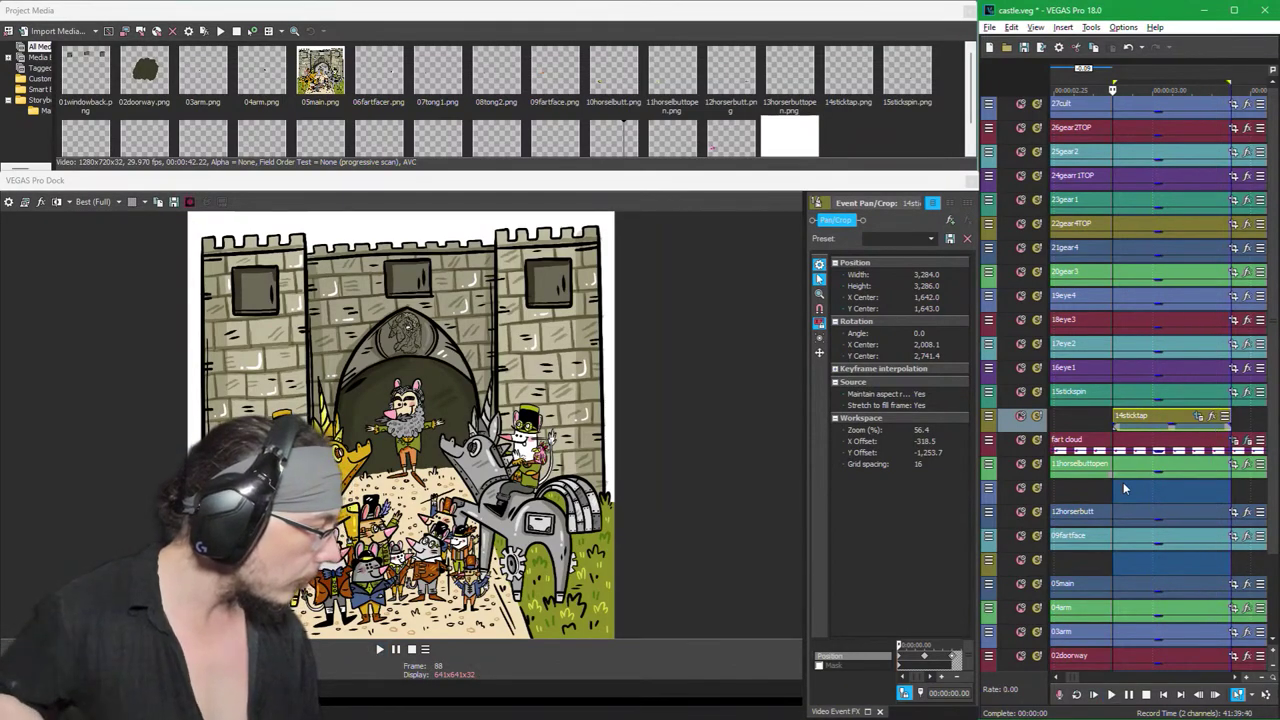
pyautogui.press('space')
pyautogui.scroll(-4, 1123, 488)
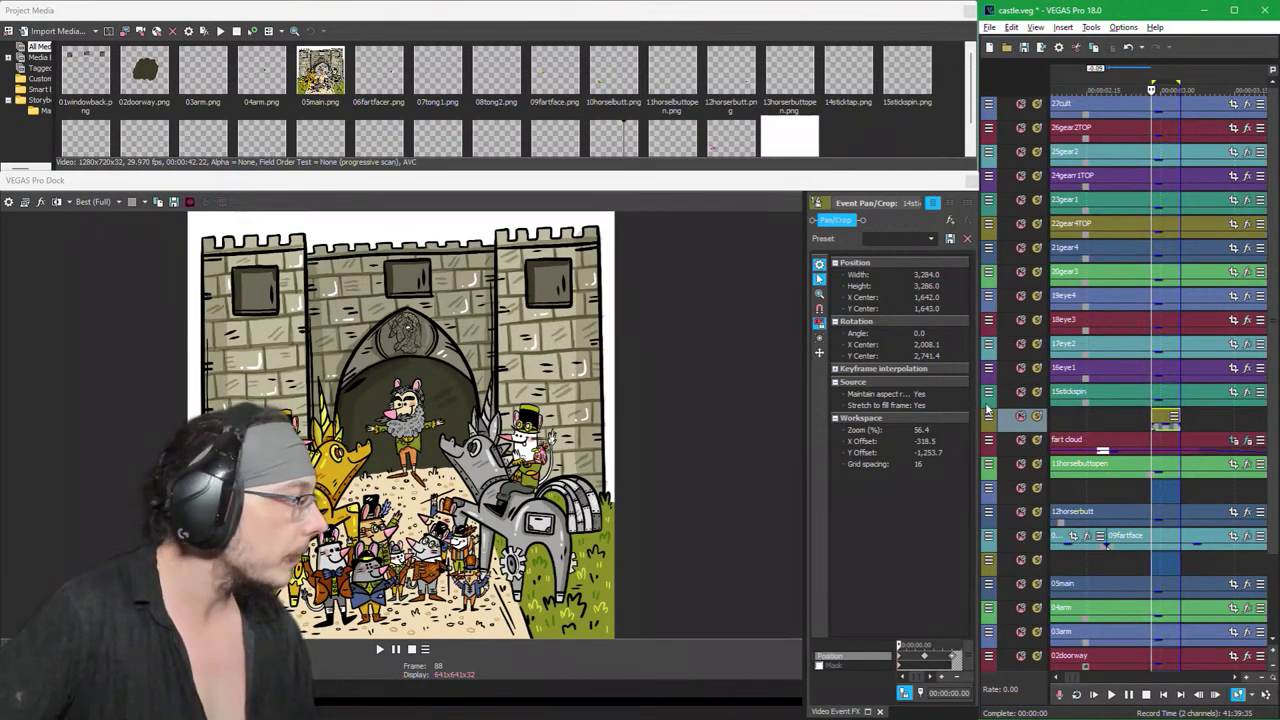
pyautogui.moveTo(806, 440); pyautogui.dragTo(356, 457)
pyautogui.scroll(-8, 1101, 418)
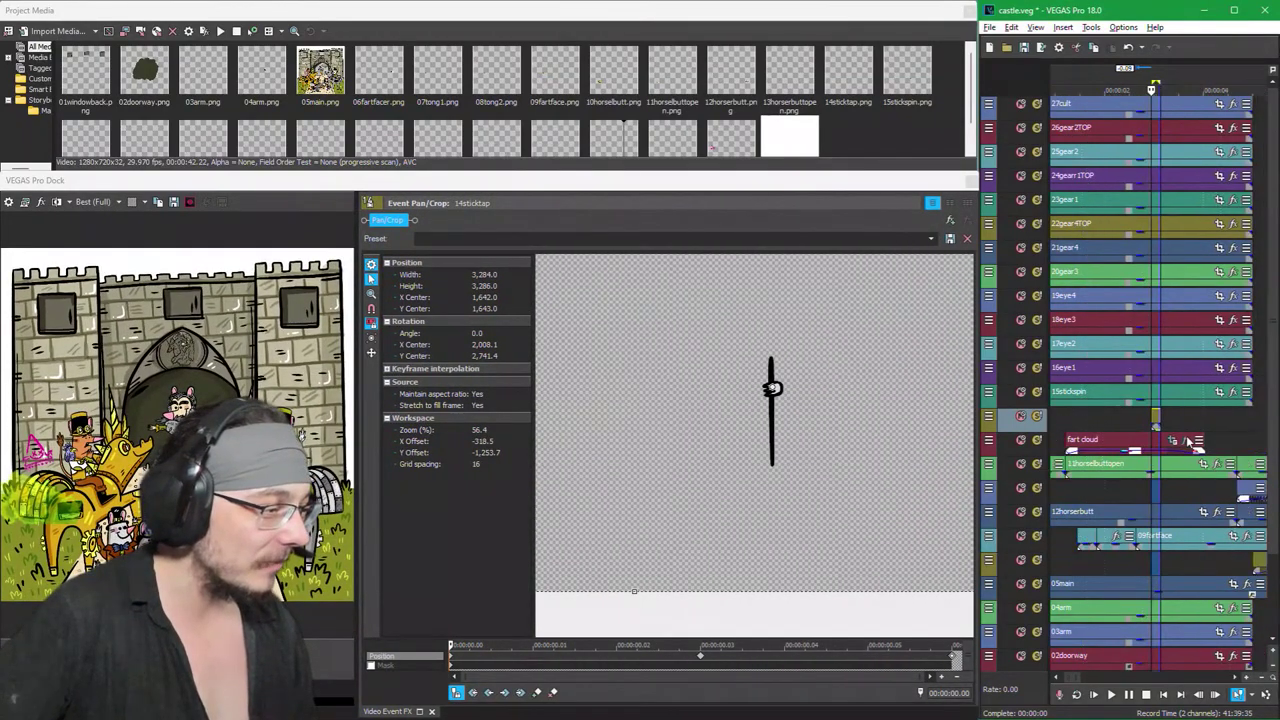
# Step: Move the short 14sticktap piece slightly earlier, just before 00:00:03.00, and paste copies of it end to end after it
pyautogui.scroll(4, 1087, 417)
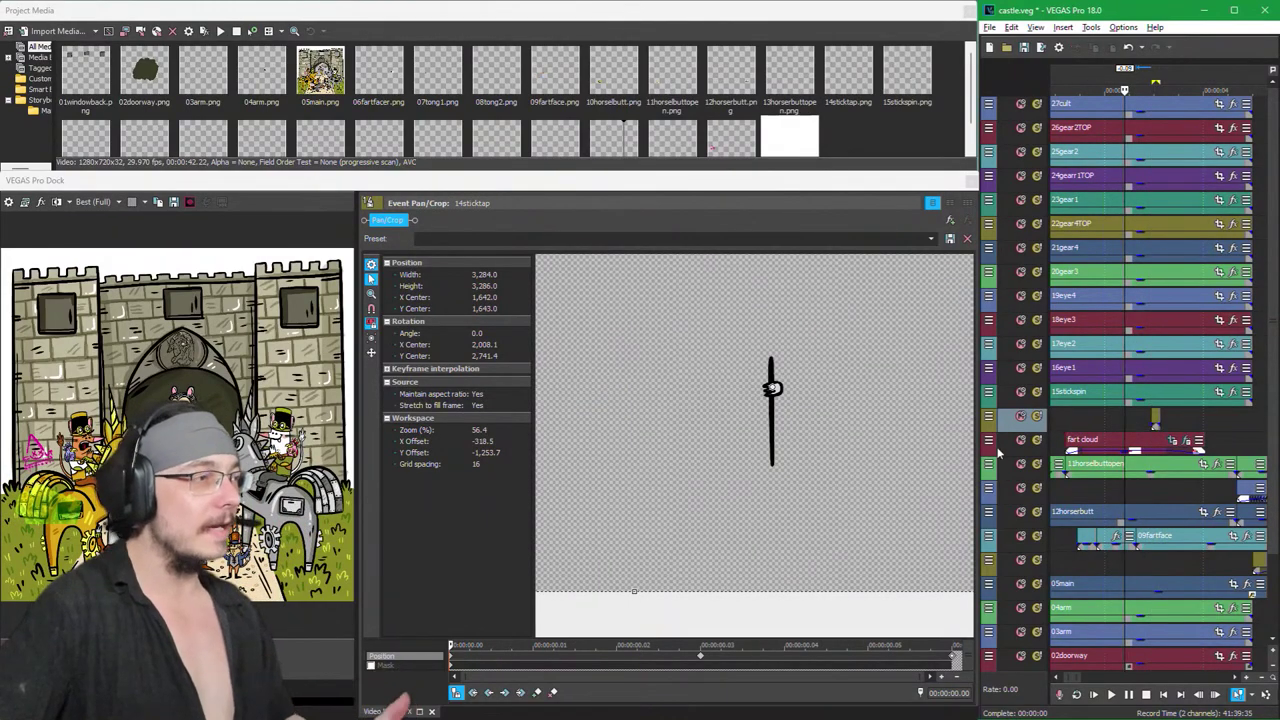
pyautogui.scroll(3, 1165, 442)
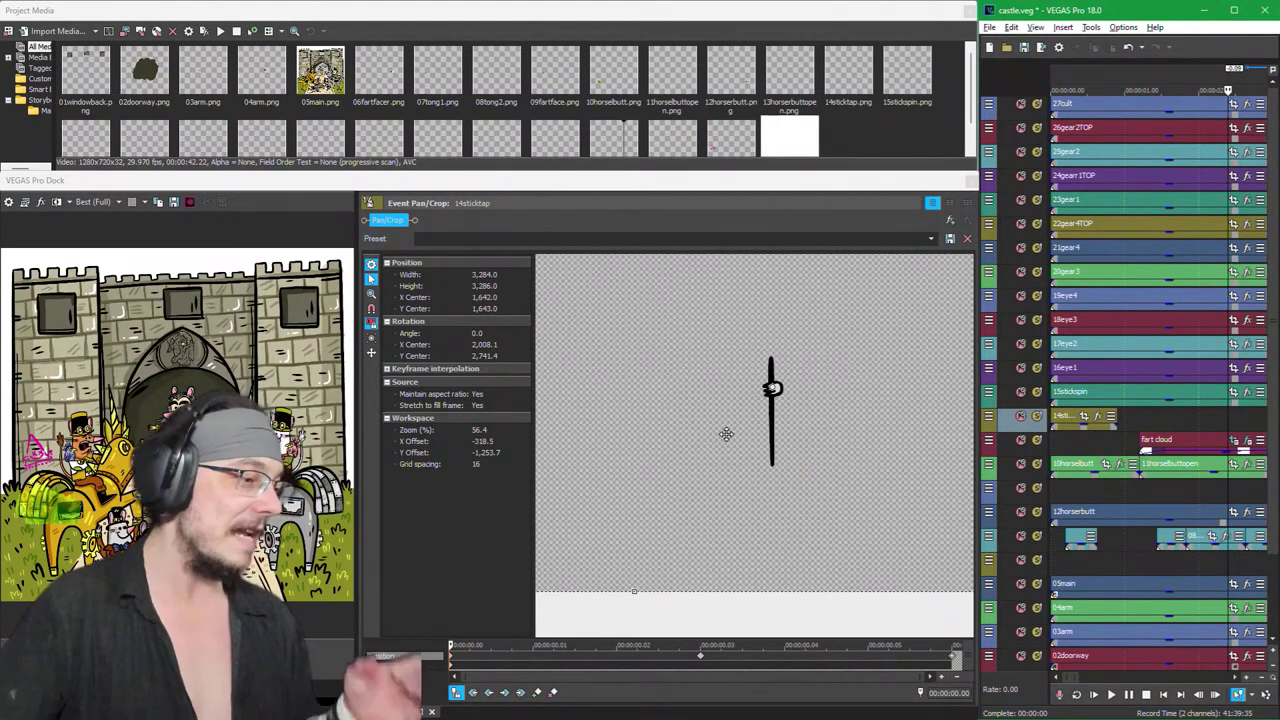
pyautogui.scroll(-3, 1116, 407)
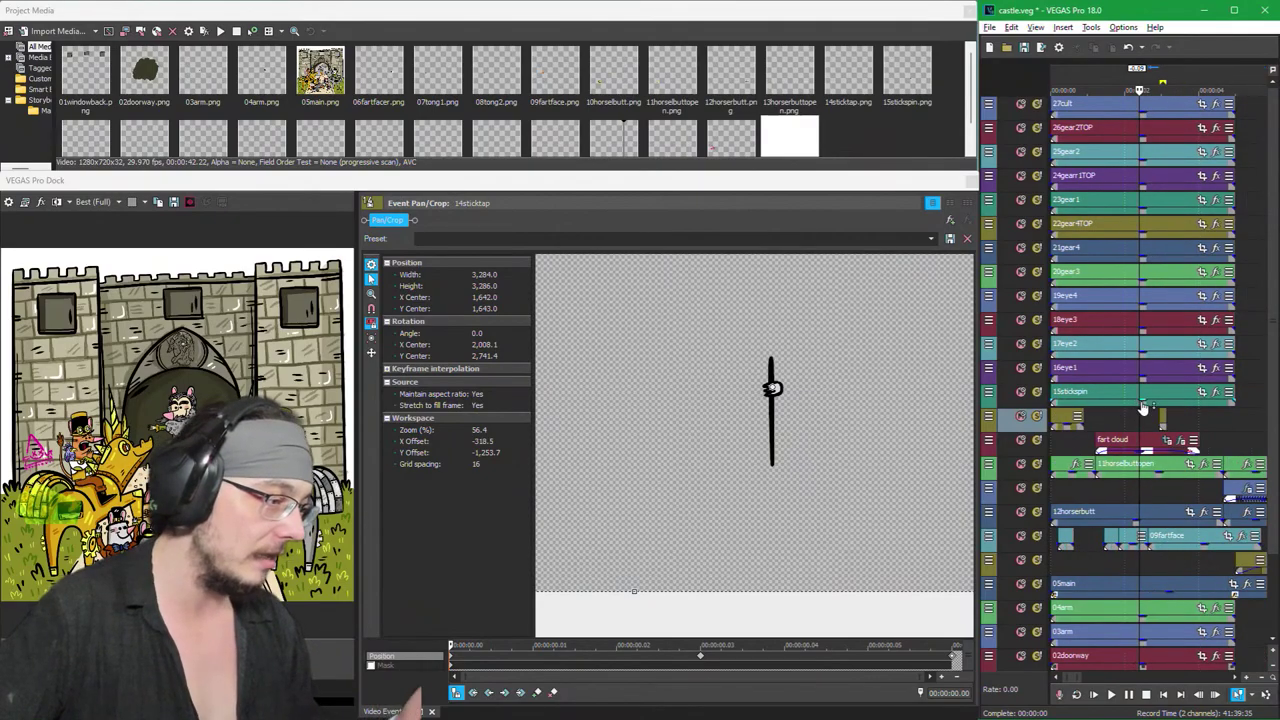
pyautogui.scroll(-3, 1116, 410)
pyautogui.scroll(6, 1112, 450)
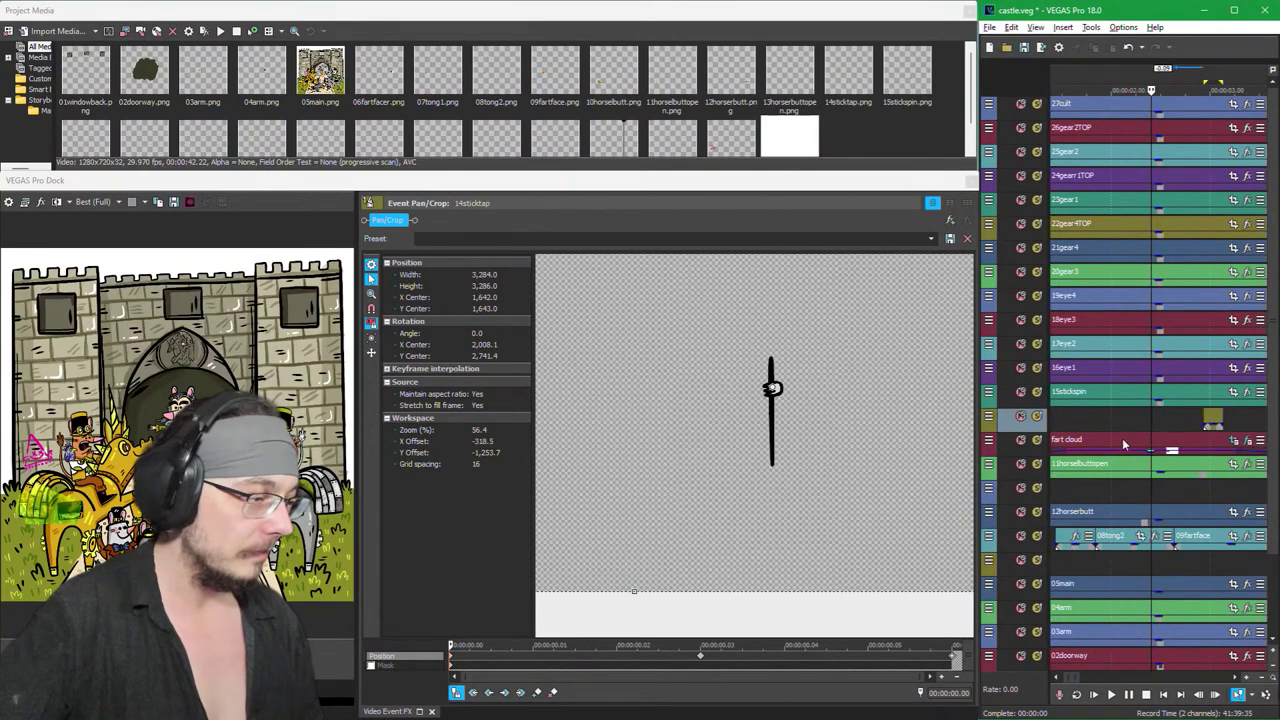
pyautogui.click(1176, 418)
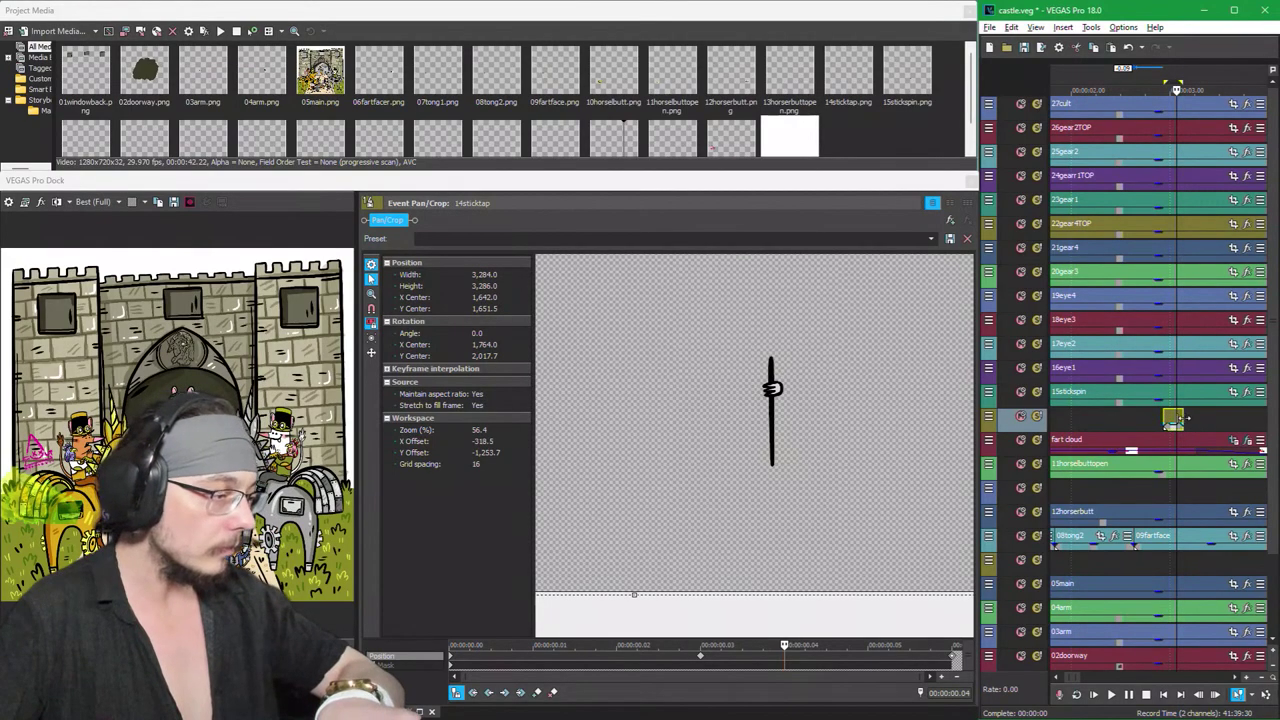
pyautogui.moveTo(1173, 418); pyautogui.dragTo(1153, 418)
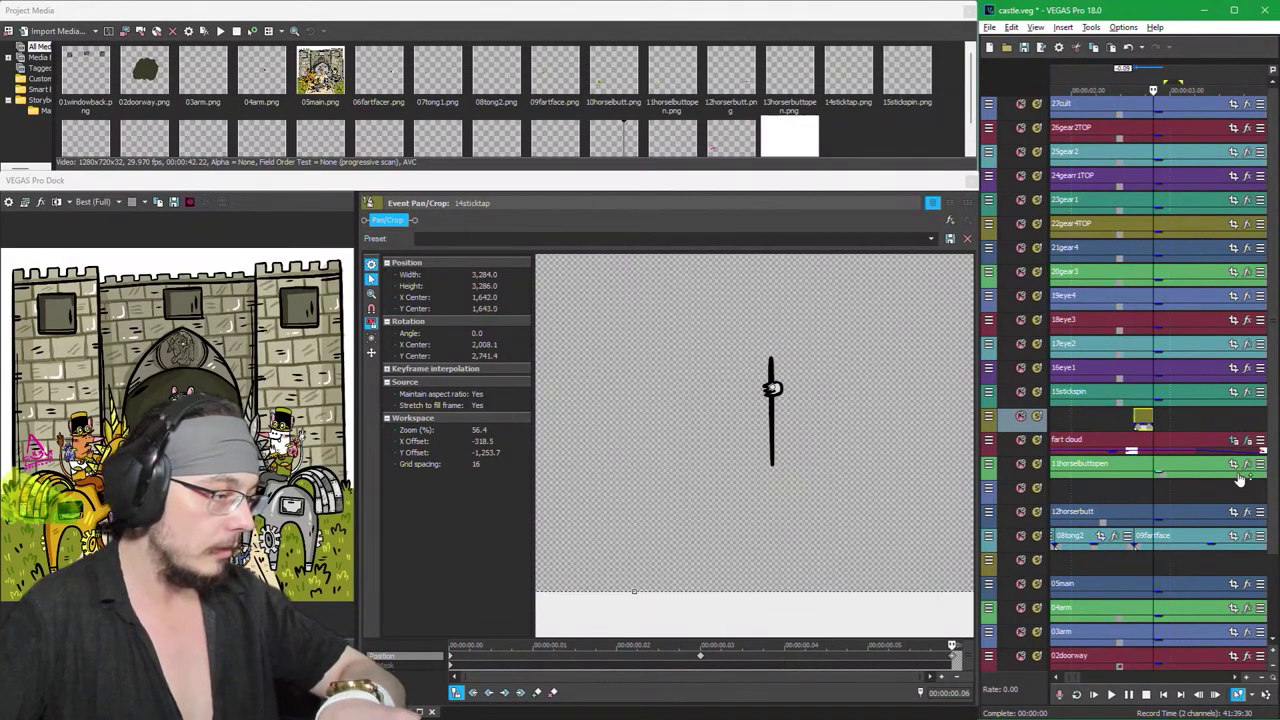
pyautogui.press('space')
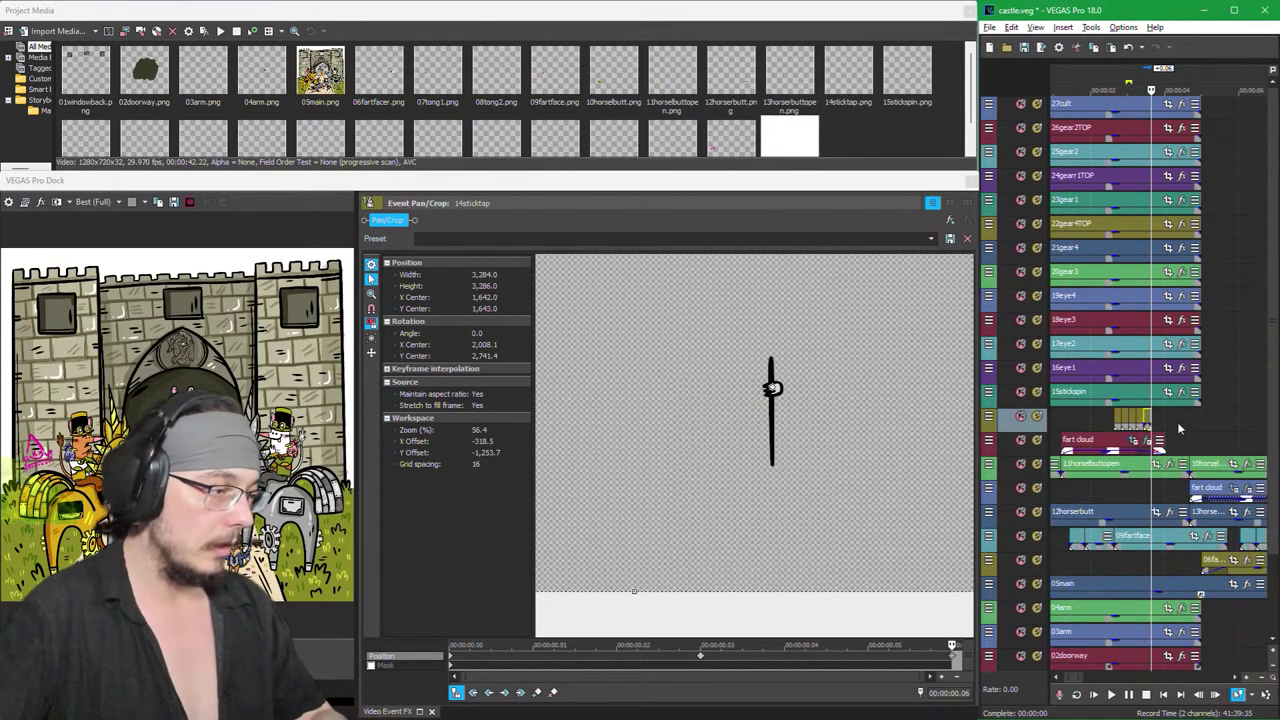
# Step: Paste more short 14sticktap tap pieces: three from 00:00:05, and two each near 00:00:07, 00:00:09 and 00:00:01
pyautogui.scroll(-3, 1183, 428)
pyautogui.scroll(-2, 1181, 430)
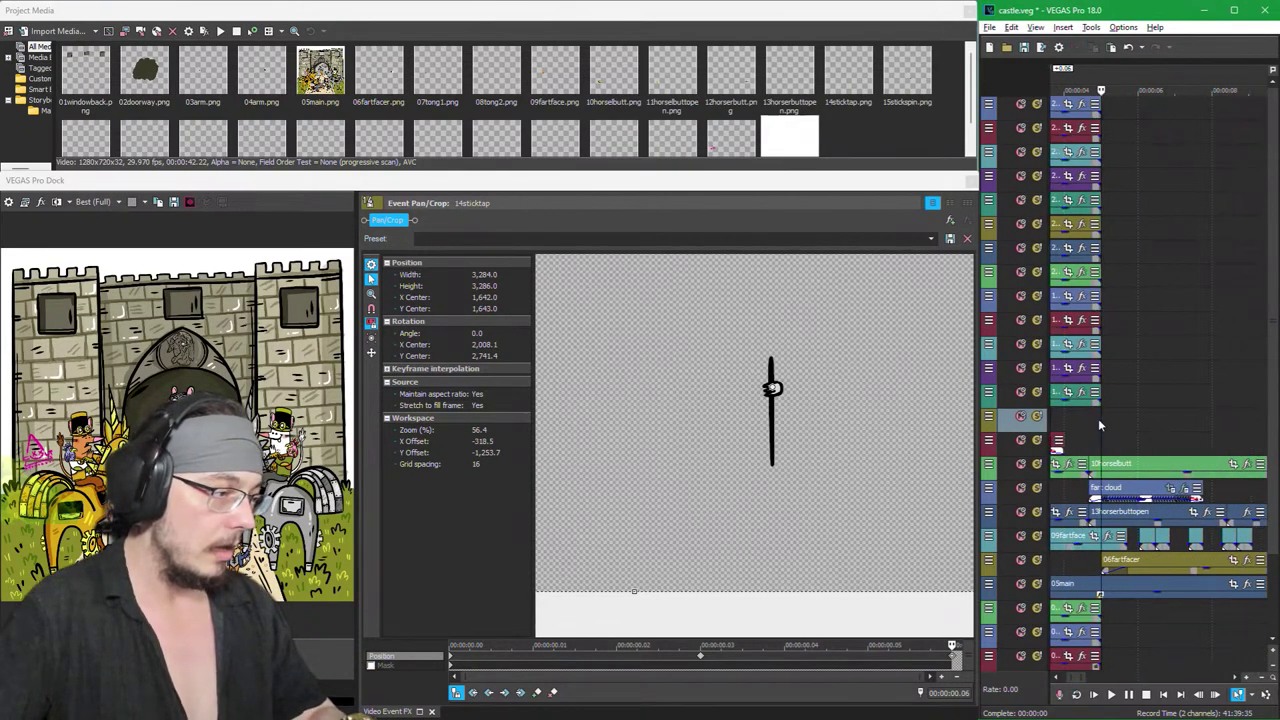
pyautogui.click(1166, 424)
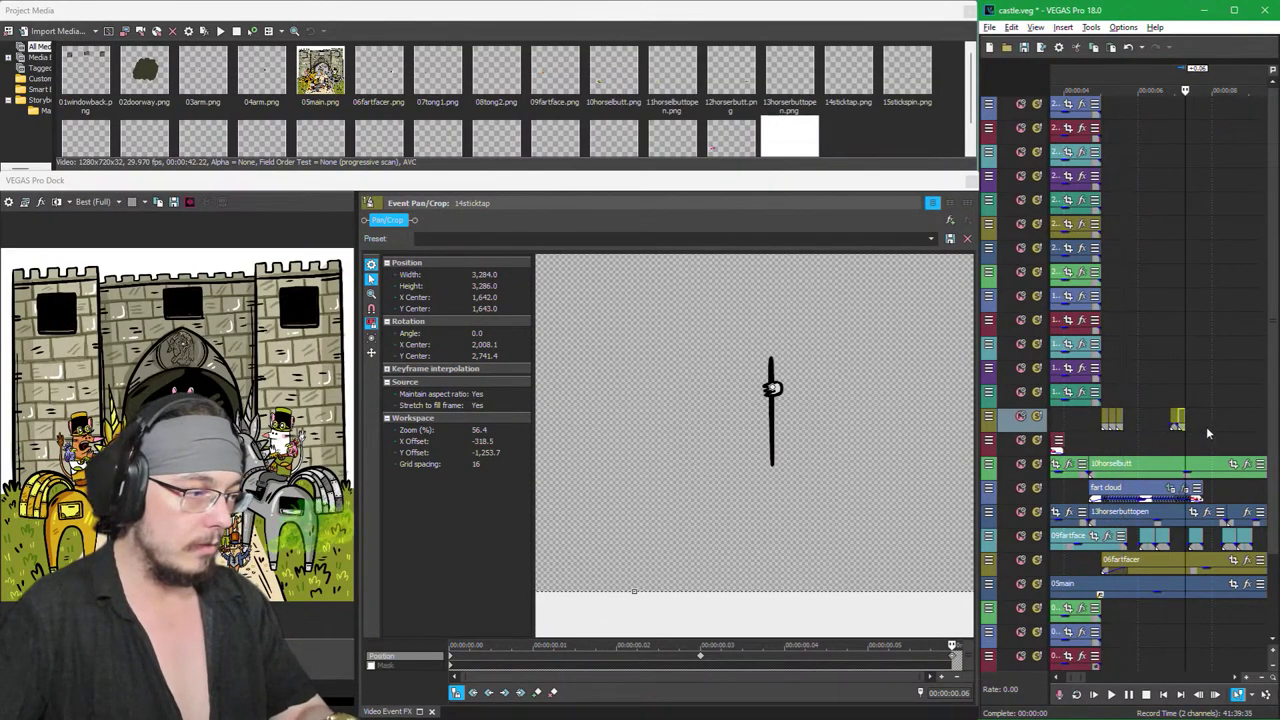
pyautogui.hscroll(2, 1206, 426)
pyautogui.click(1161, 419)
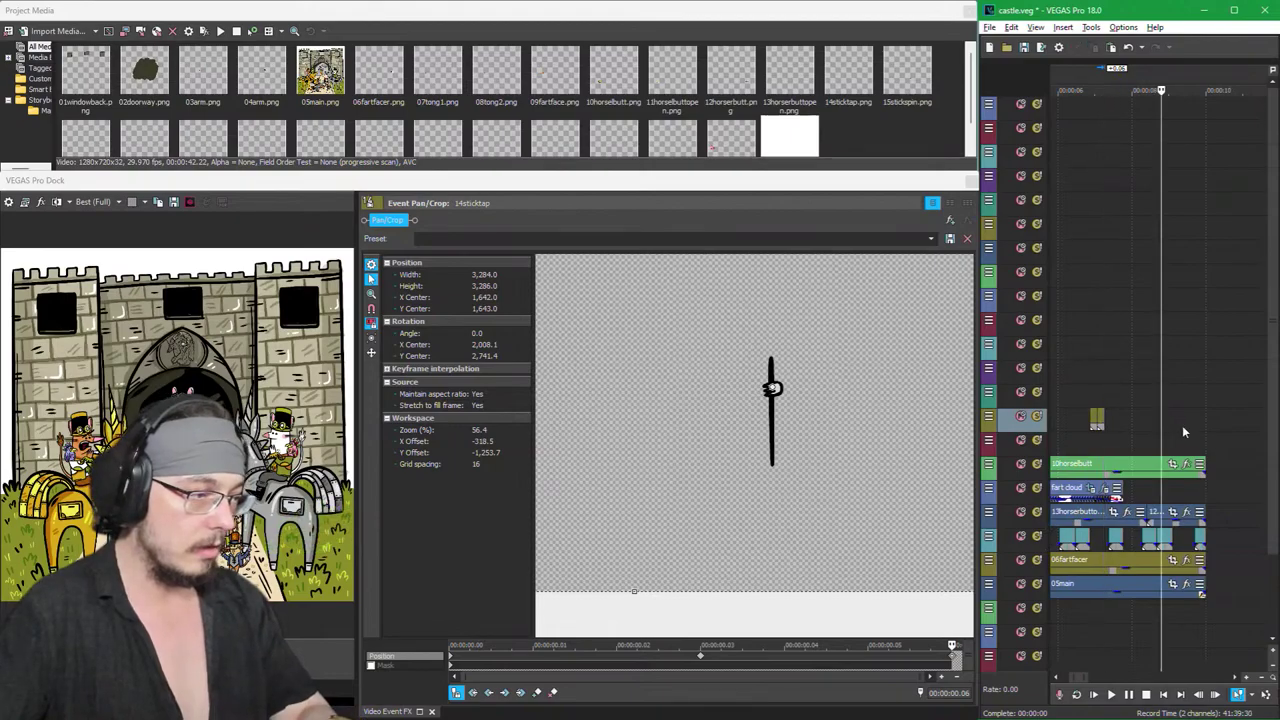
pyautogui.hscroll(-2, 1216, 459)
pyautogui.hscroll(-2, 1131, 455)
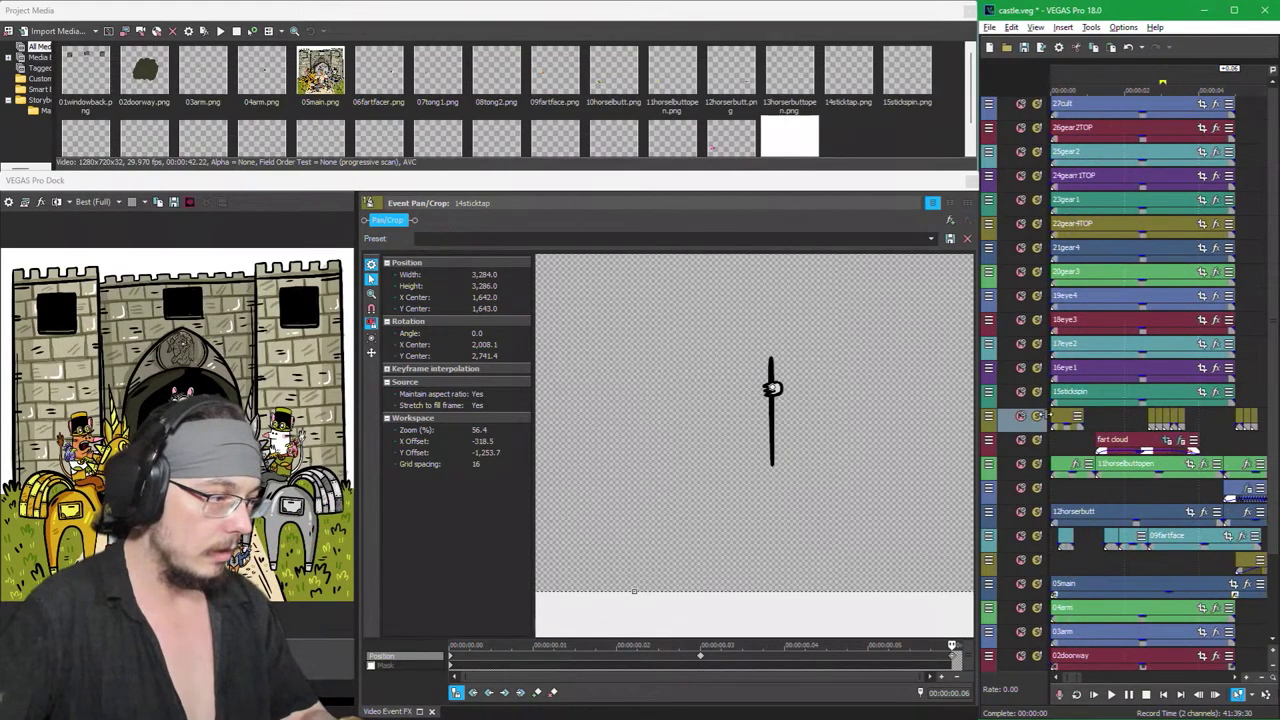
pyautogui.click(1094, 425)
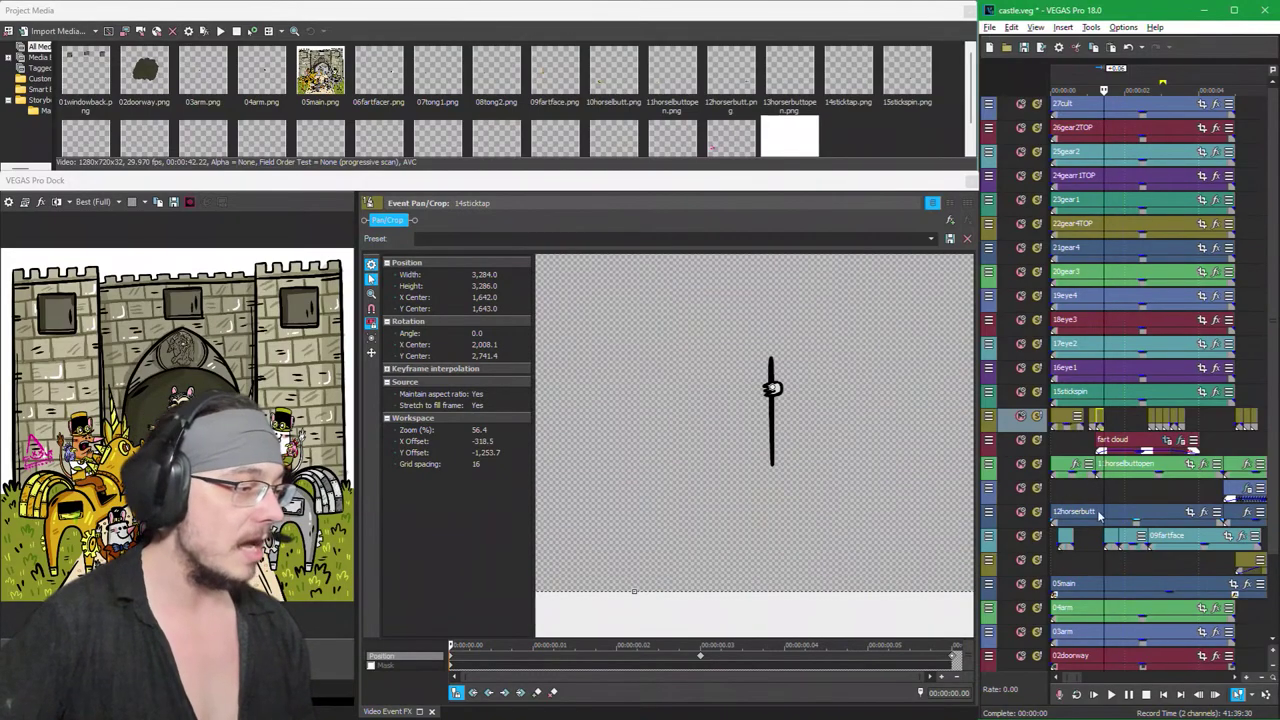
# Step: Extend the opening 14sticktap event to meet the first tap group, and bridge the gap to the second group with a held 14sticktap piece
pyautogui.scroll(2, 1095, 419)
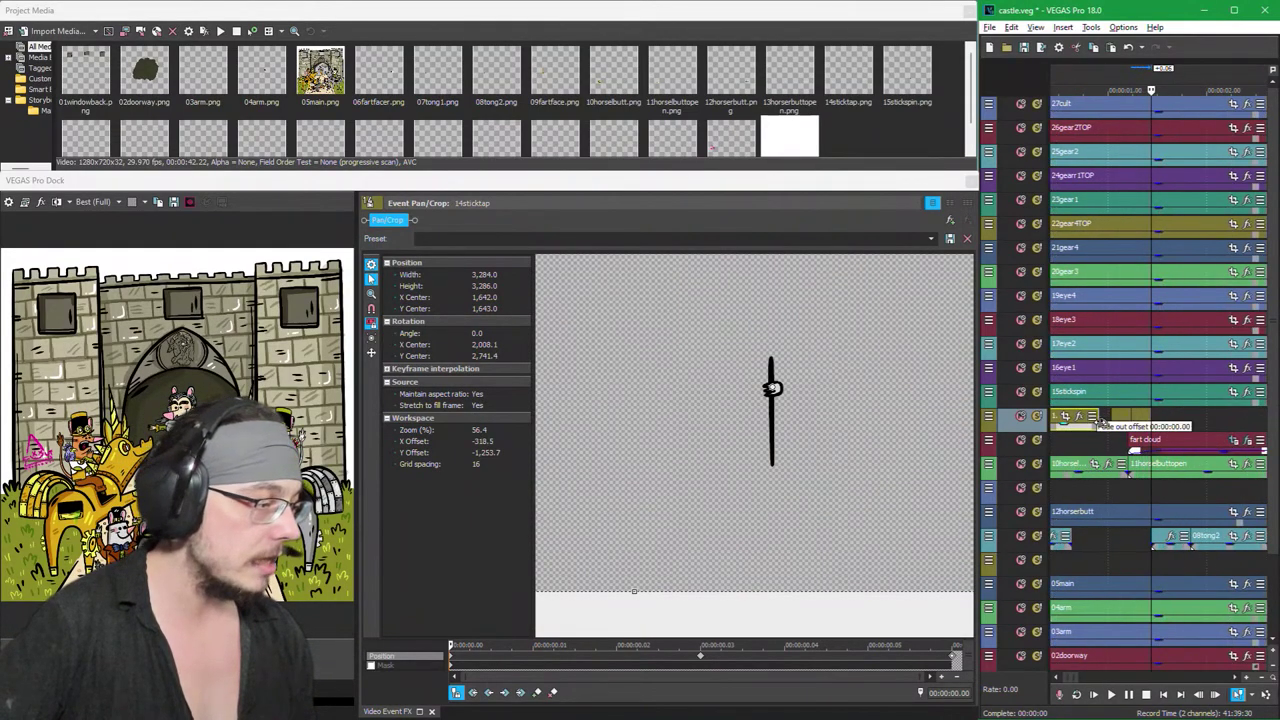
pyautogui.click(1102, 421)
pyautogui.moveTo(1102, 420)
pyautogui.mouseDown()
pyautogui.moveTo(1068, 418)
pyautogui.moveTo(1196, 420)
pyautogui.moveTo(1170, 423)
pyautogui.mouseUp()
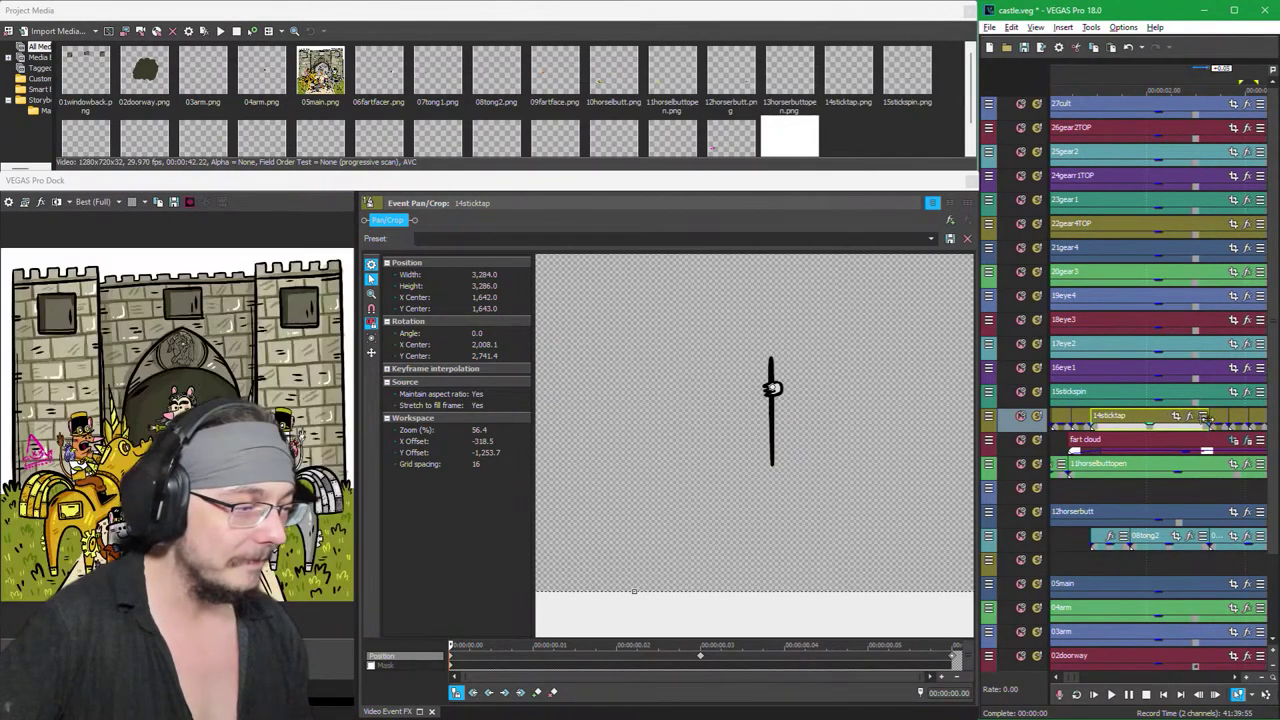
# Step: Add a held 14sticktap piece after the second tap group and extend its end to meet the group starting at 00:00:05
pyautogui.hscroll(2, 1170, 453)
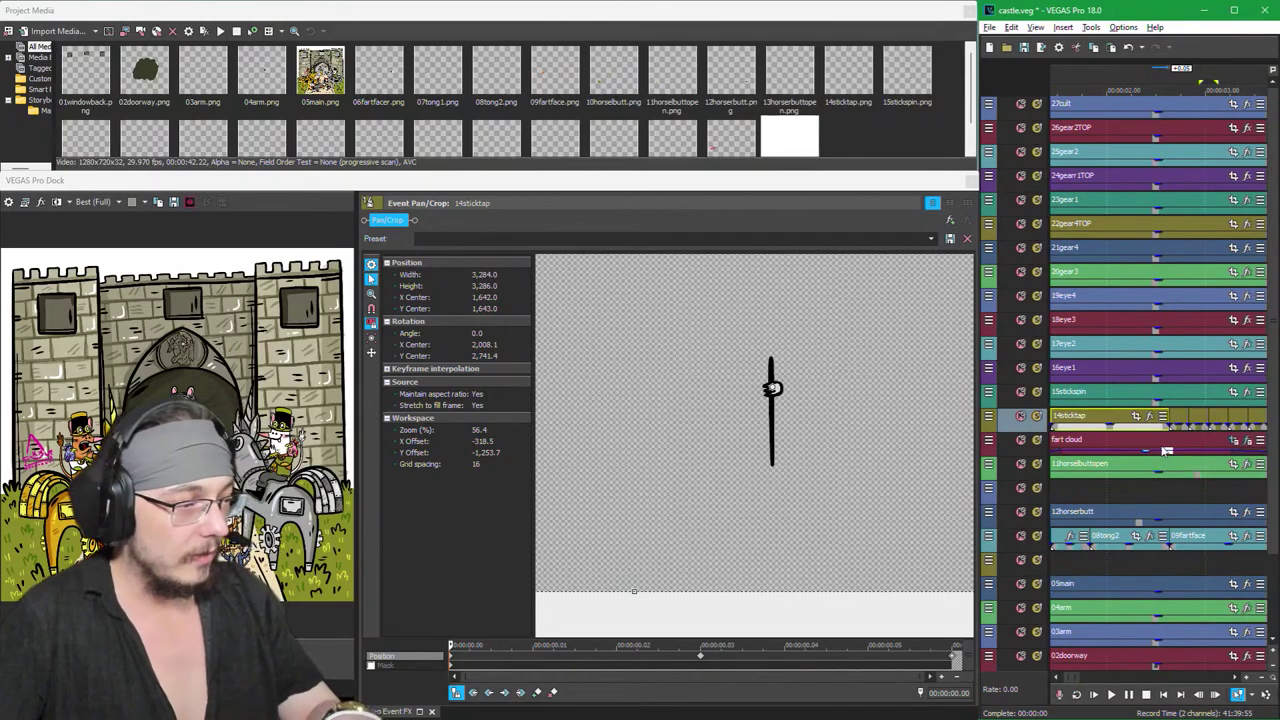
pyautogui.scroll(-2, 1145, 445)
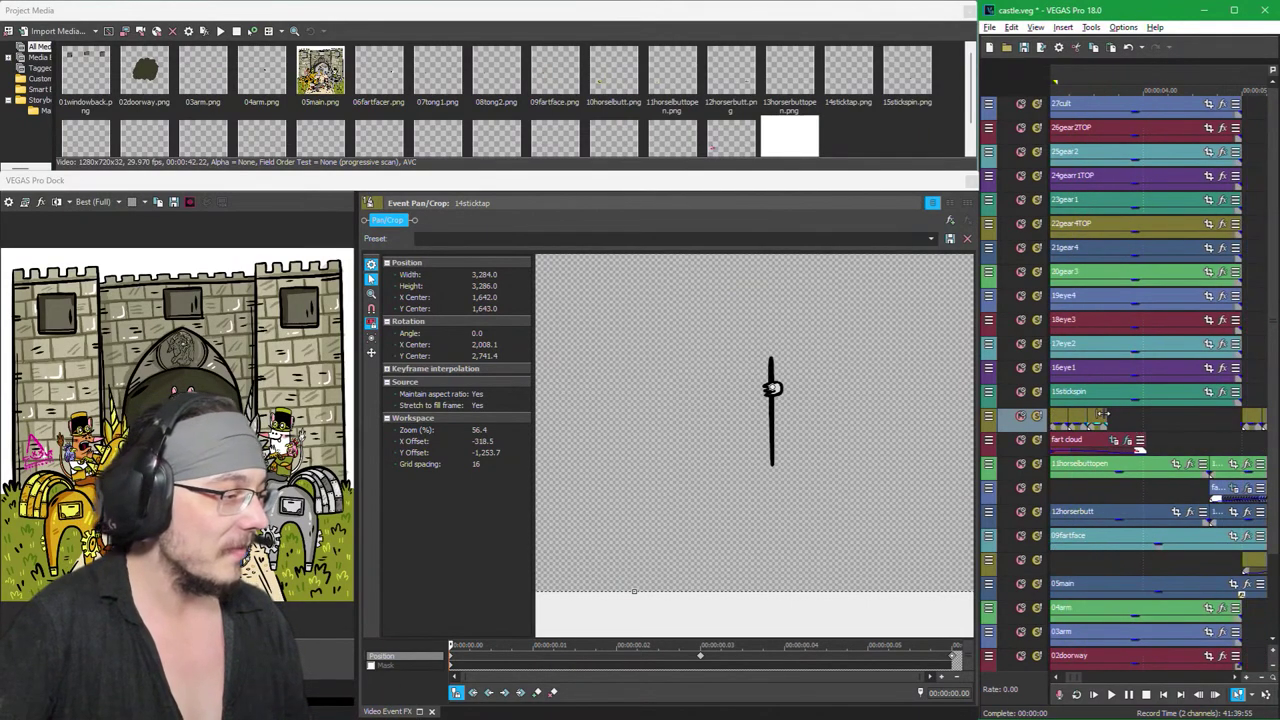
pyautogui.scroll(2, 1130, 440)
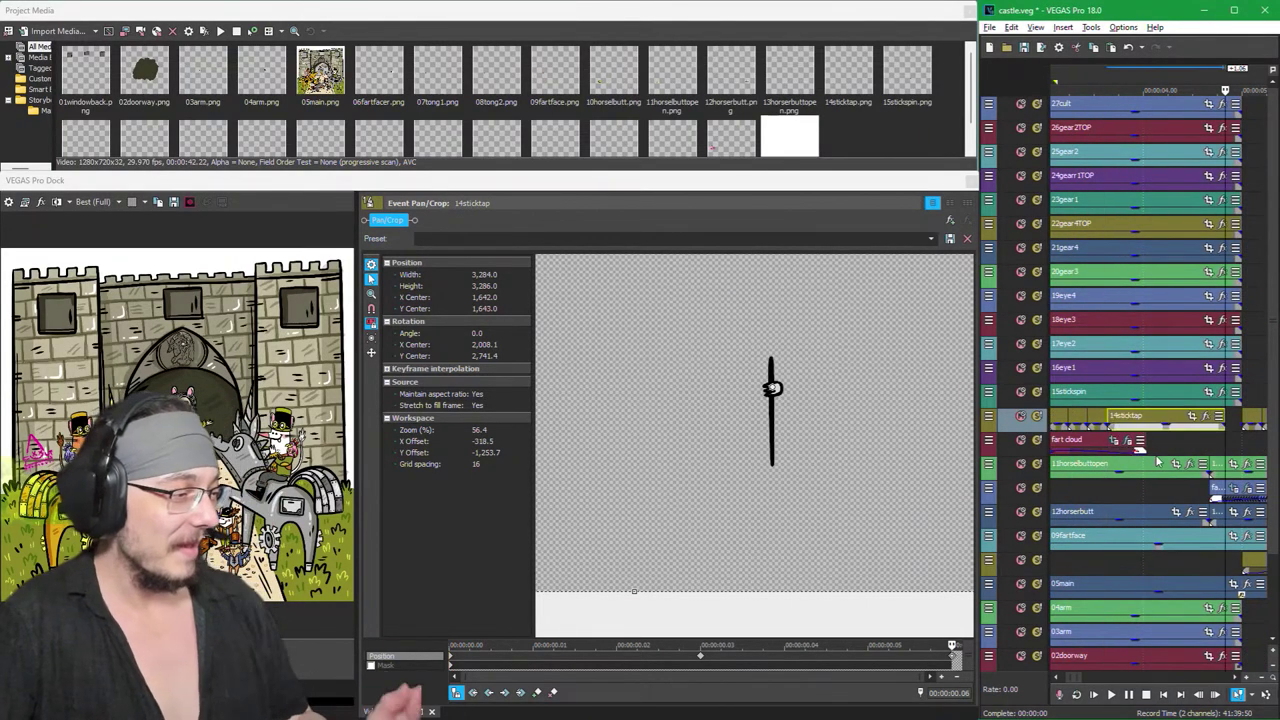
pyautogui.click(1228, 410)
pyautogui.scroll(1, 1235, 440)
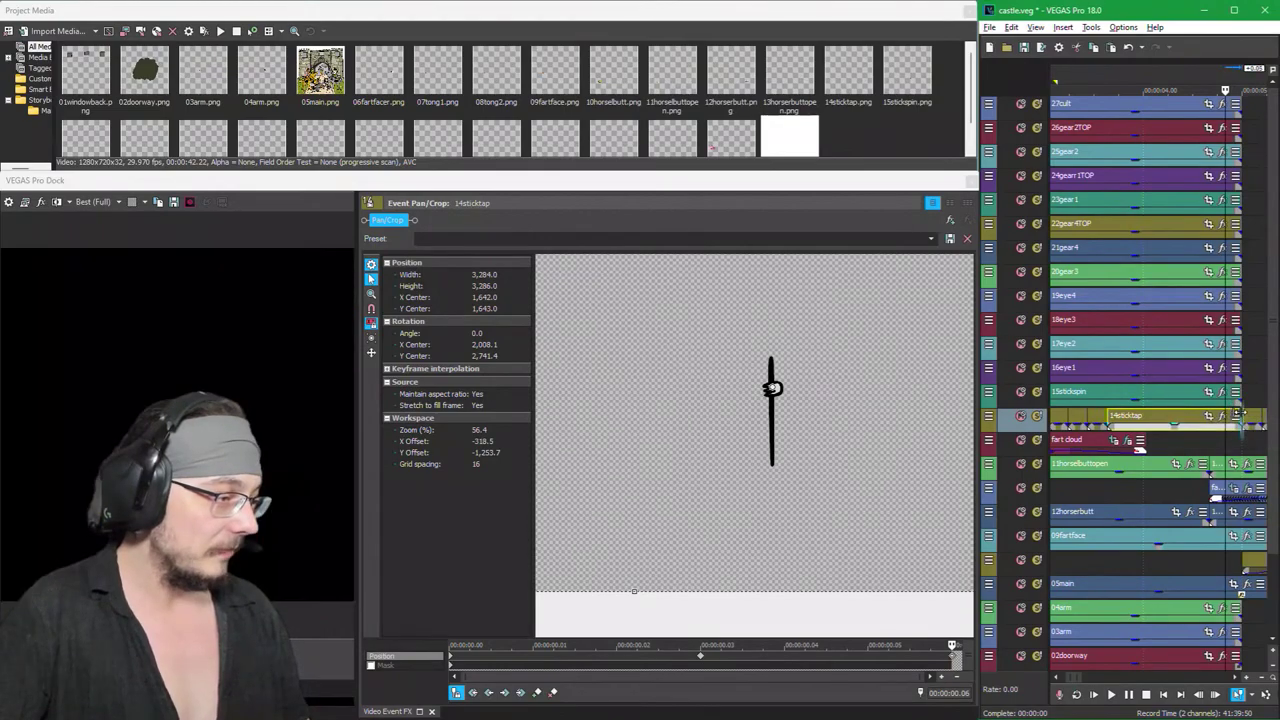
# Step: Fill the remaining gaps between tap groups with held 14sticktap pieces up to the scene's end at 00:00:10, and save the project
pyautogui.hscroll(4, 1235, 441)
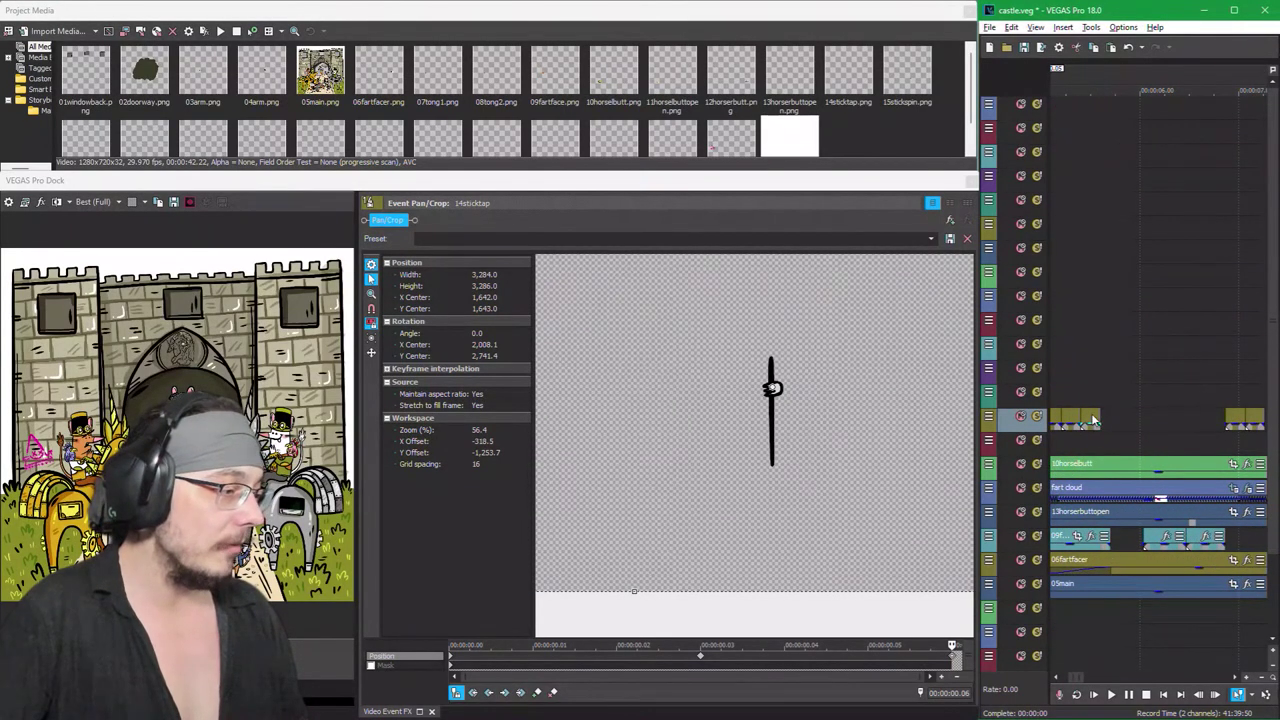
pyautogui.moveTo(1101, 414); pyautogui.dragTo(1224, 413)
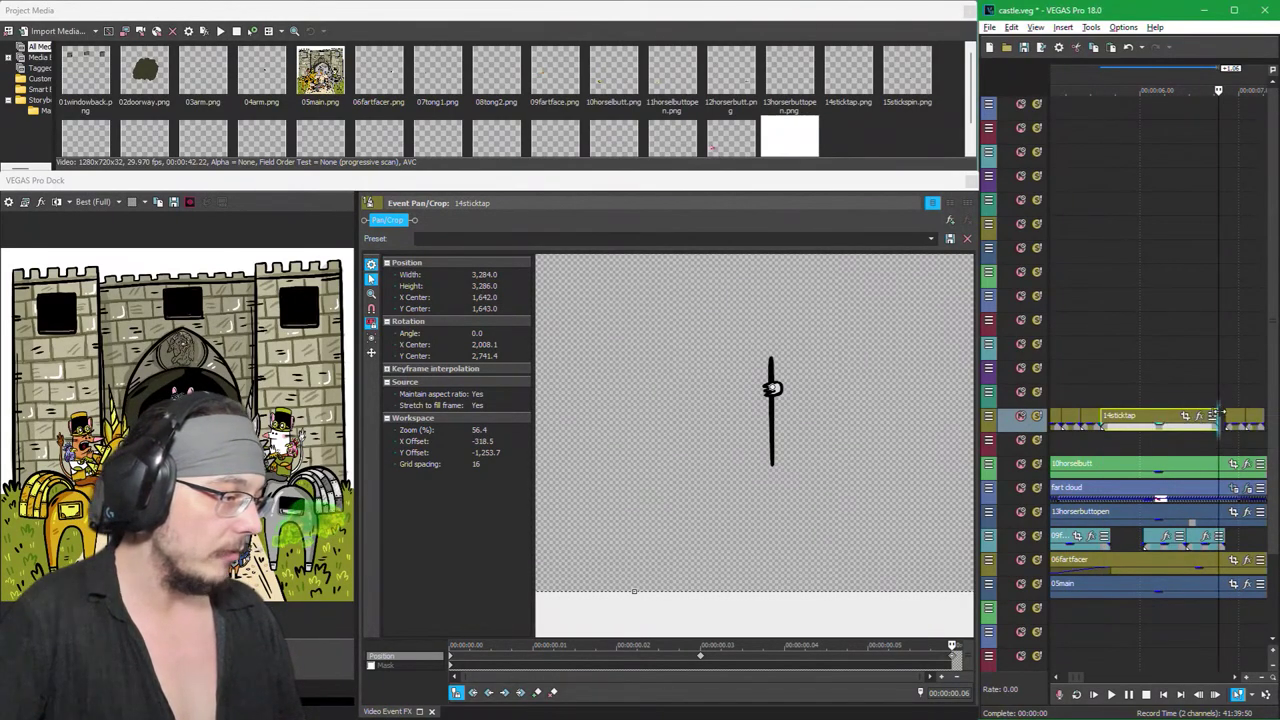
pyautogui.scroll(-4, 1160, 430)
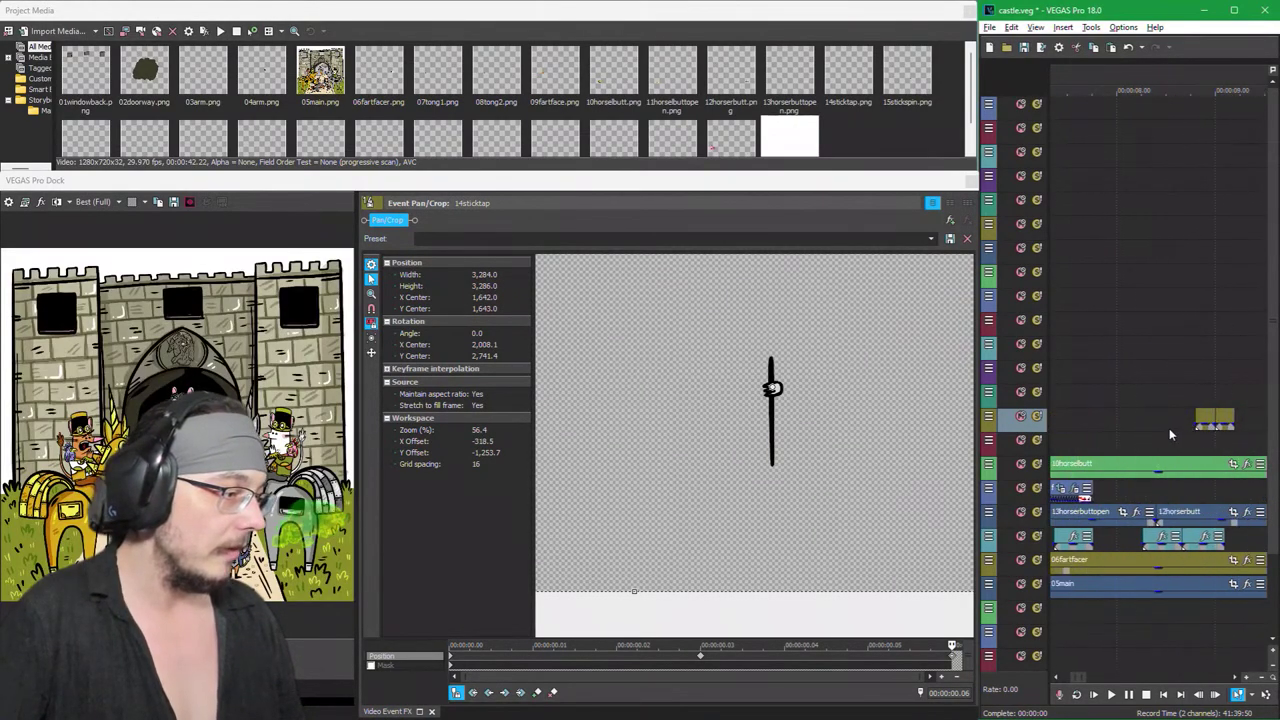
pyautogui.scroll(-3, 1157, 432)
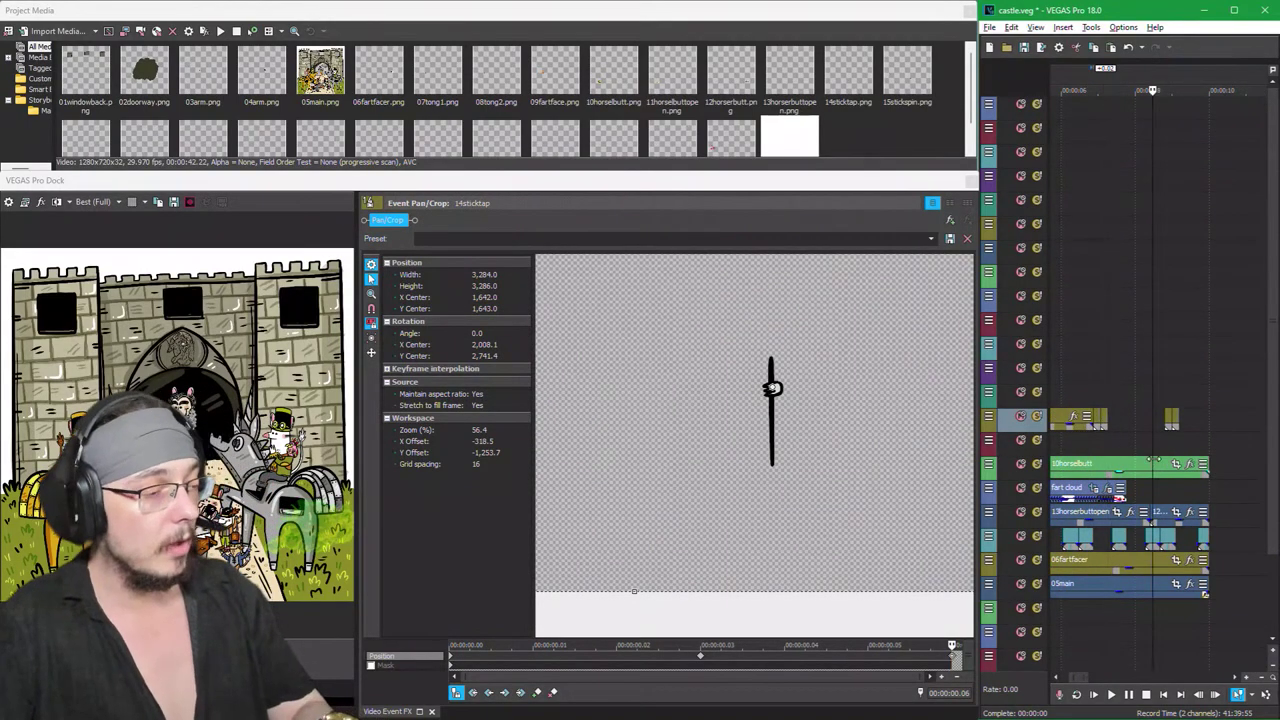
pyautogui.moveTo(1106, 416); pyautogui.dragTo(1208, 430)
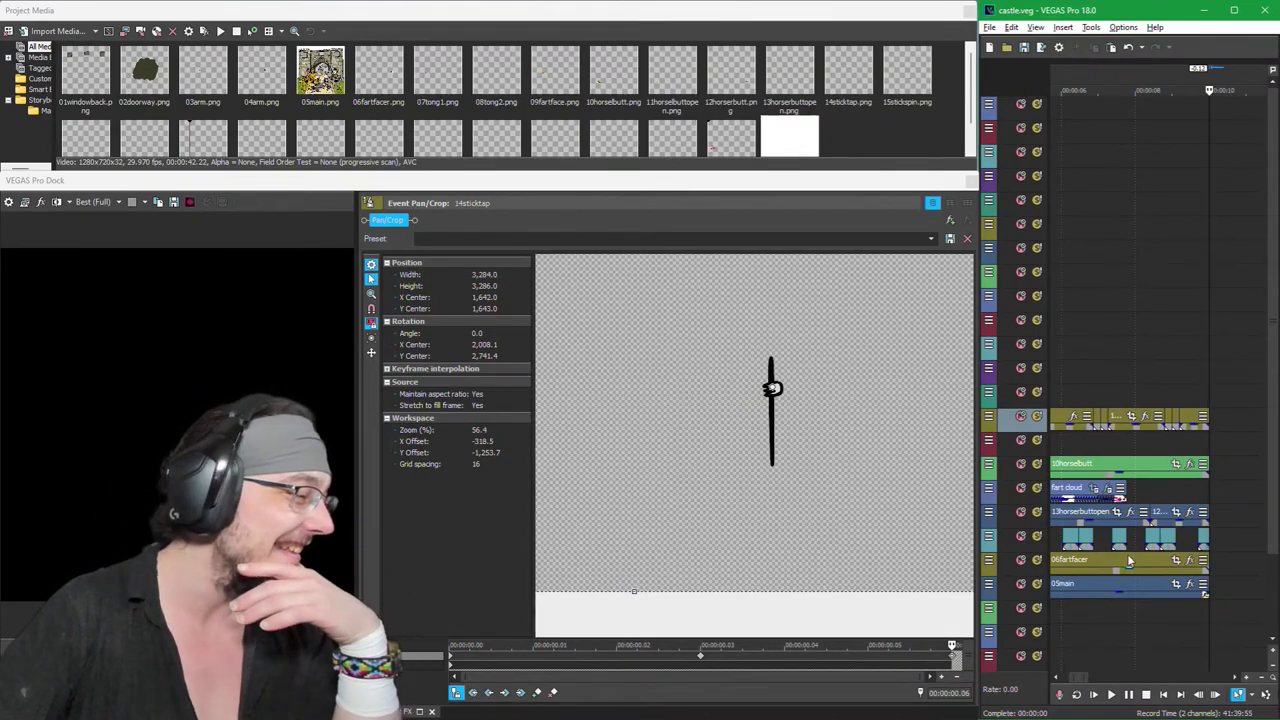
# Step: Inspect the 15stickspin event from the start of the timeline alongside the neighbouring character tracks
pyautogui.scroll(-3, 1128, 561)
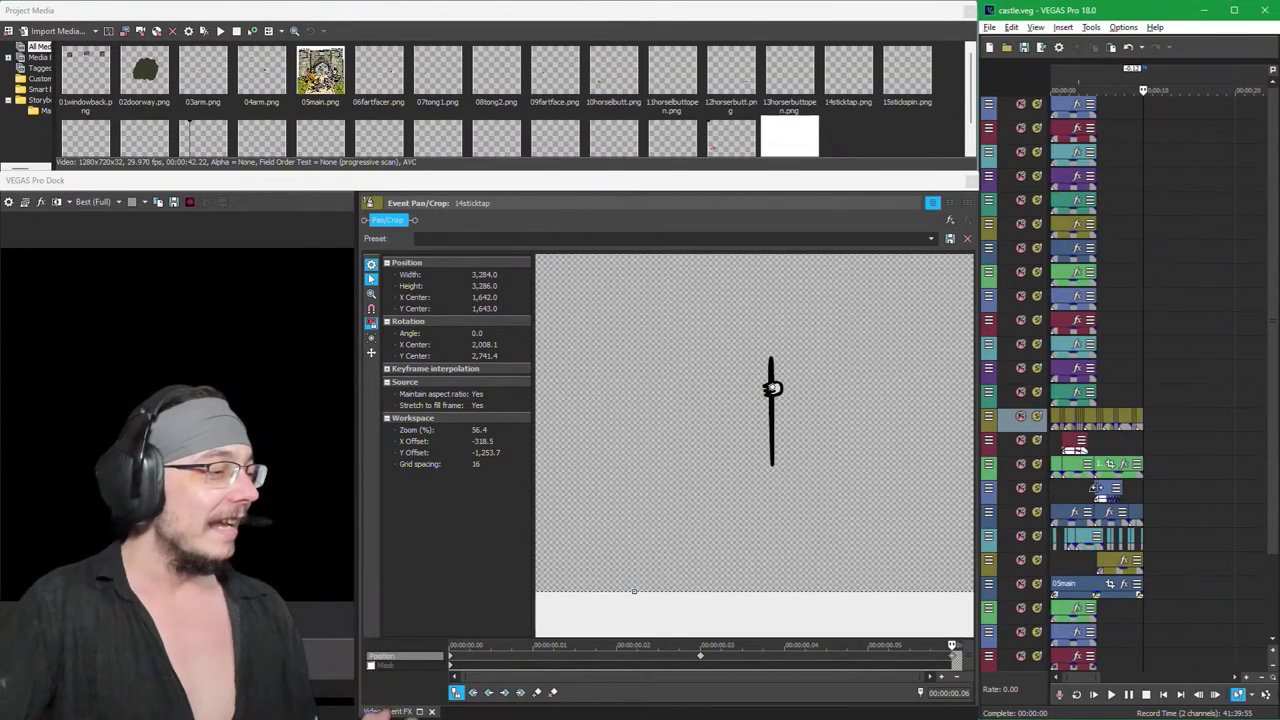
pyautogui.click(1058, 396)
pyautogui.scroll(3, 1066, 373)
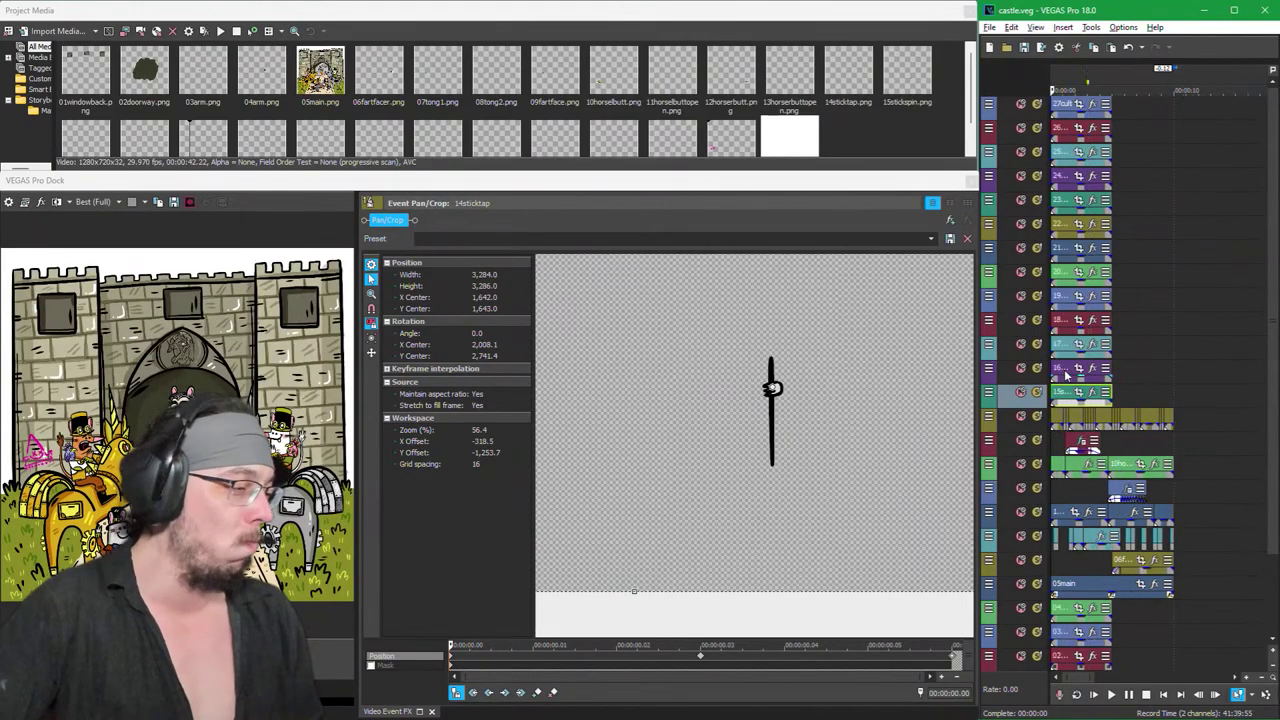
pyautogui.scroll(4, 1066, 373)
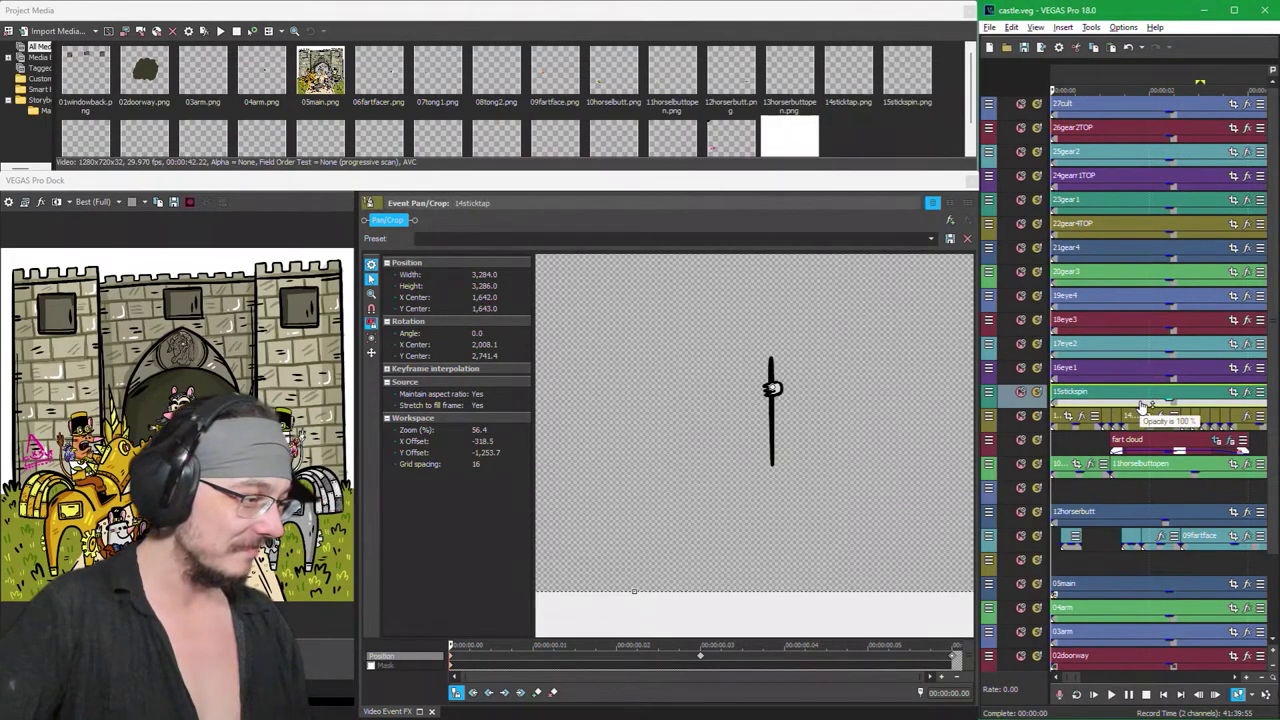
pyautogui.scroll(-1, 1100, 432)
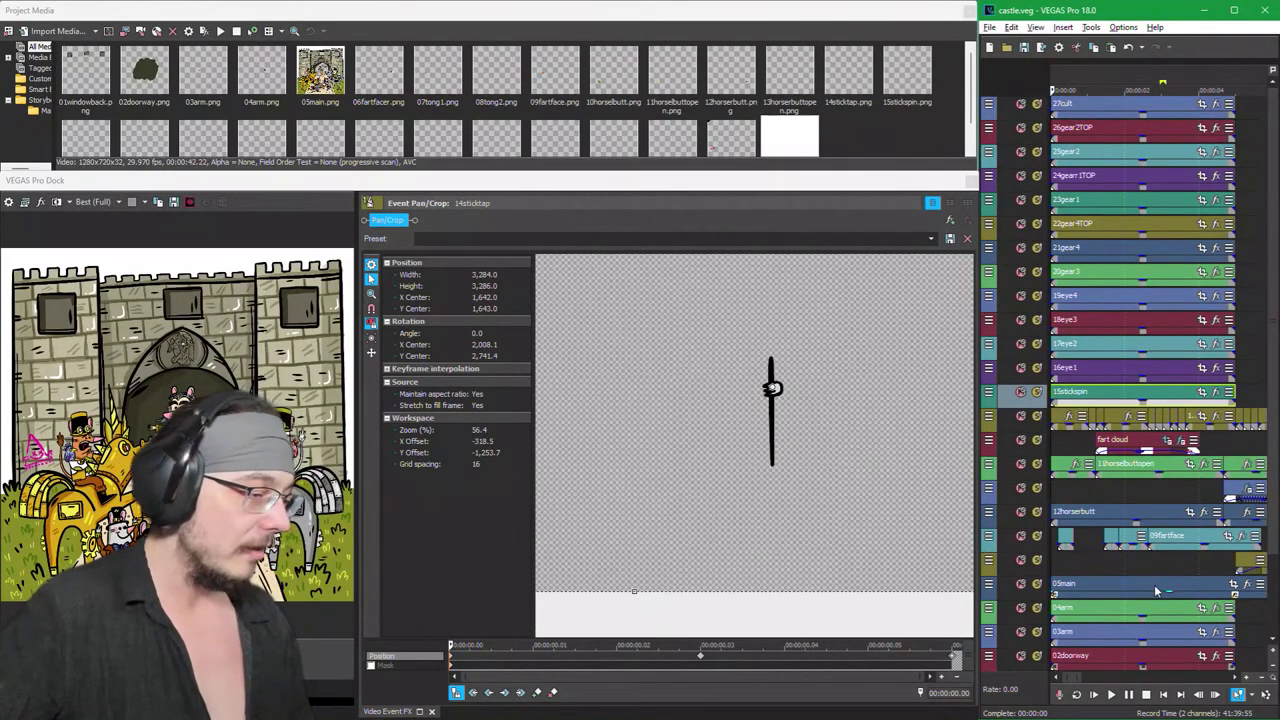
# Step: Extend the end of the 02doorway event to match the end of 05main at 00:00:10
pyautogui.scroll(-2, 1131, 572)
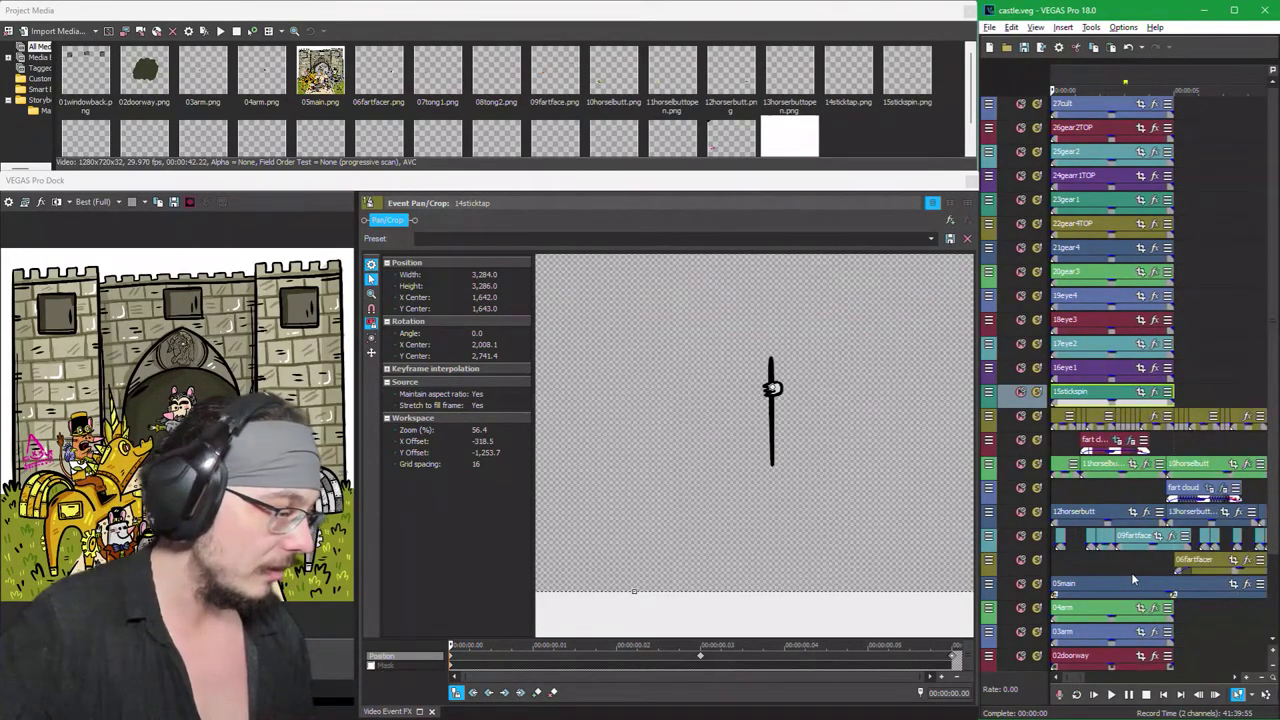
pyautogui.scroll(-1, 1131, 572)
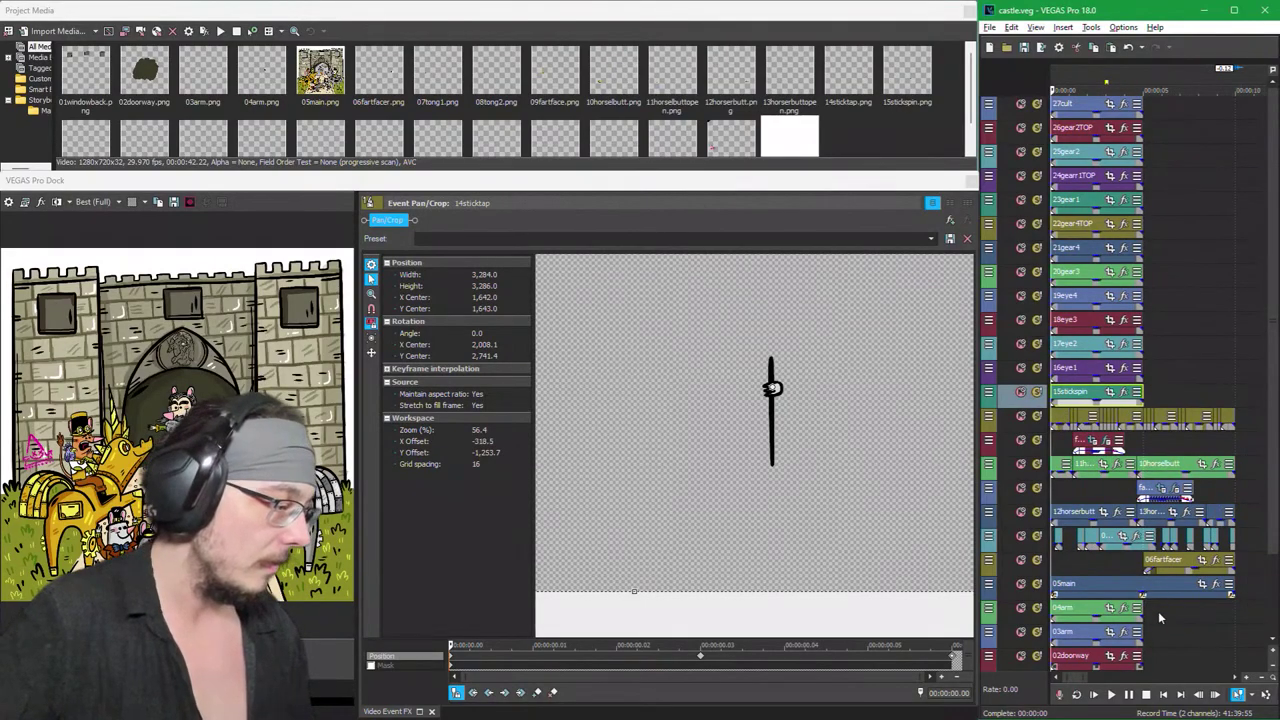
pyautogui.scroll(1, 1158, 611)
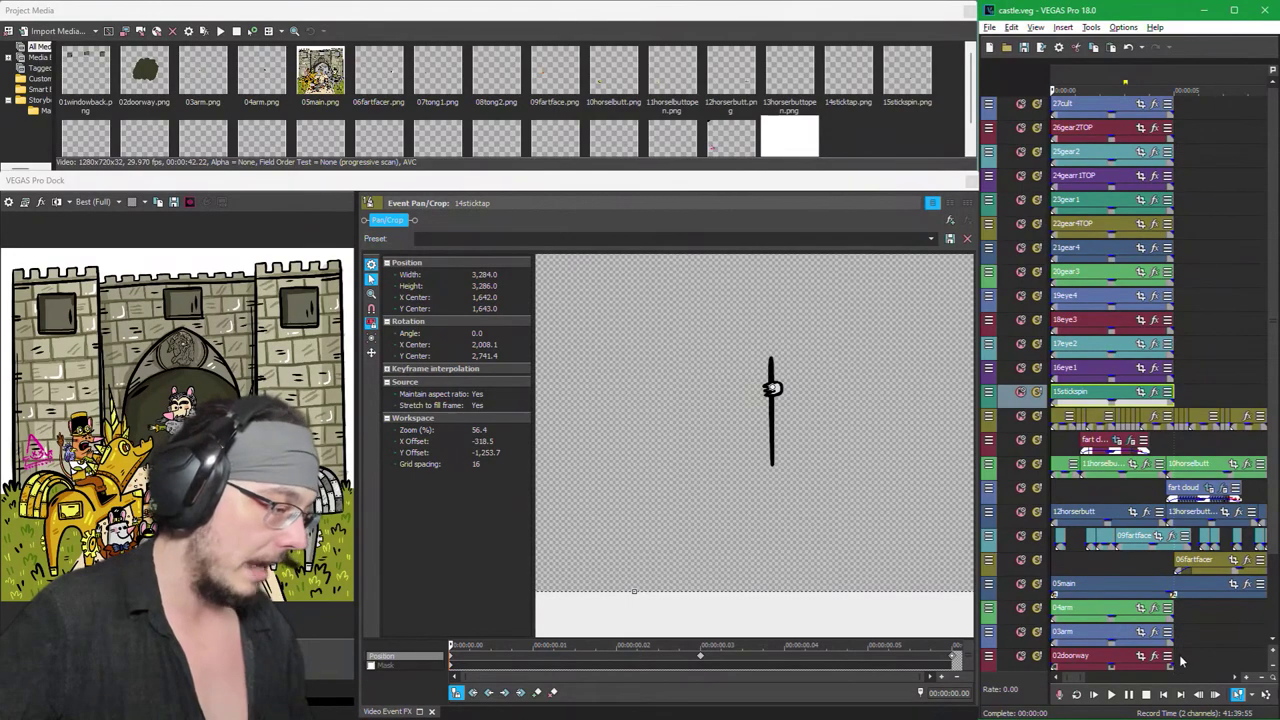
pyautogui.scroll(-2, 1180, 654)
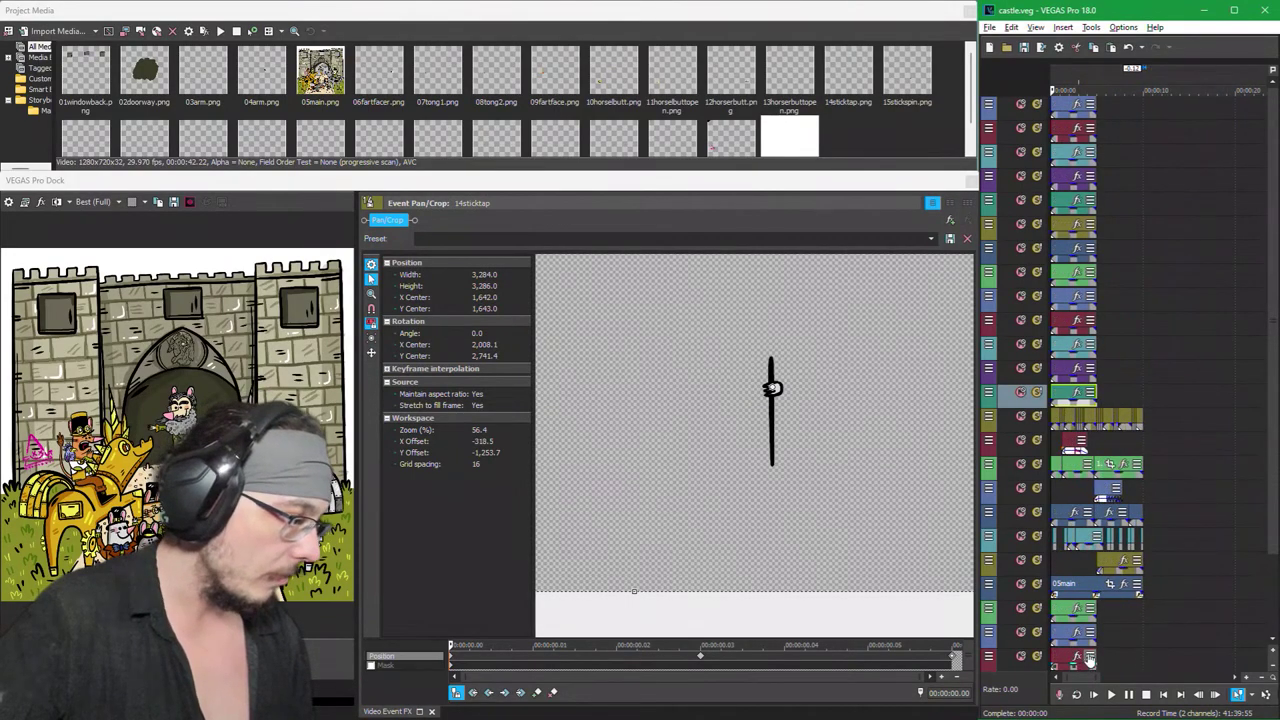
pyautogui.scroll(1, 1090, 660)
pyautogui.scroll(3, 1090, 654)
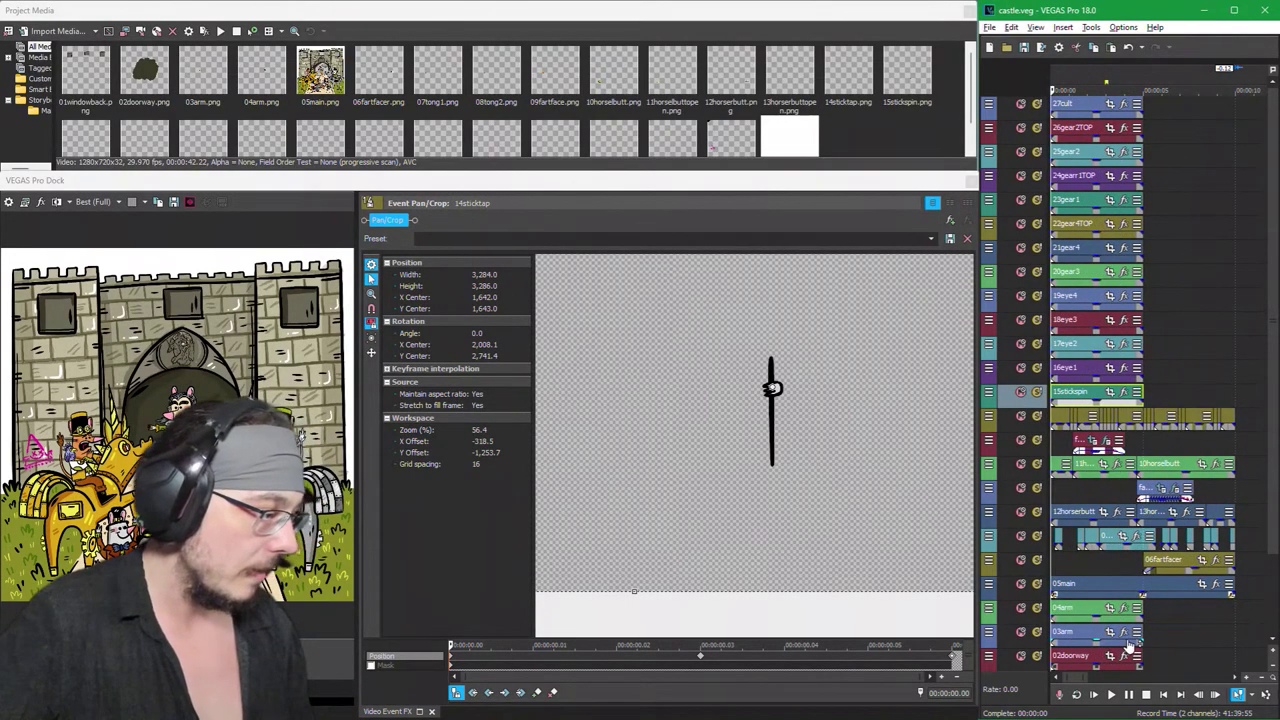
pyautogui.scroll(-3, 1140, 646)
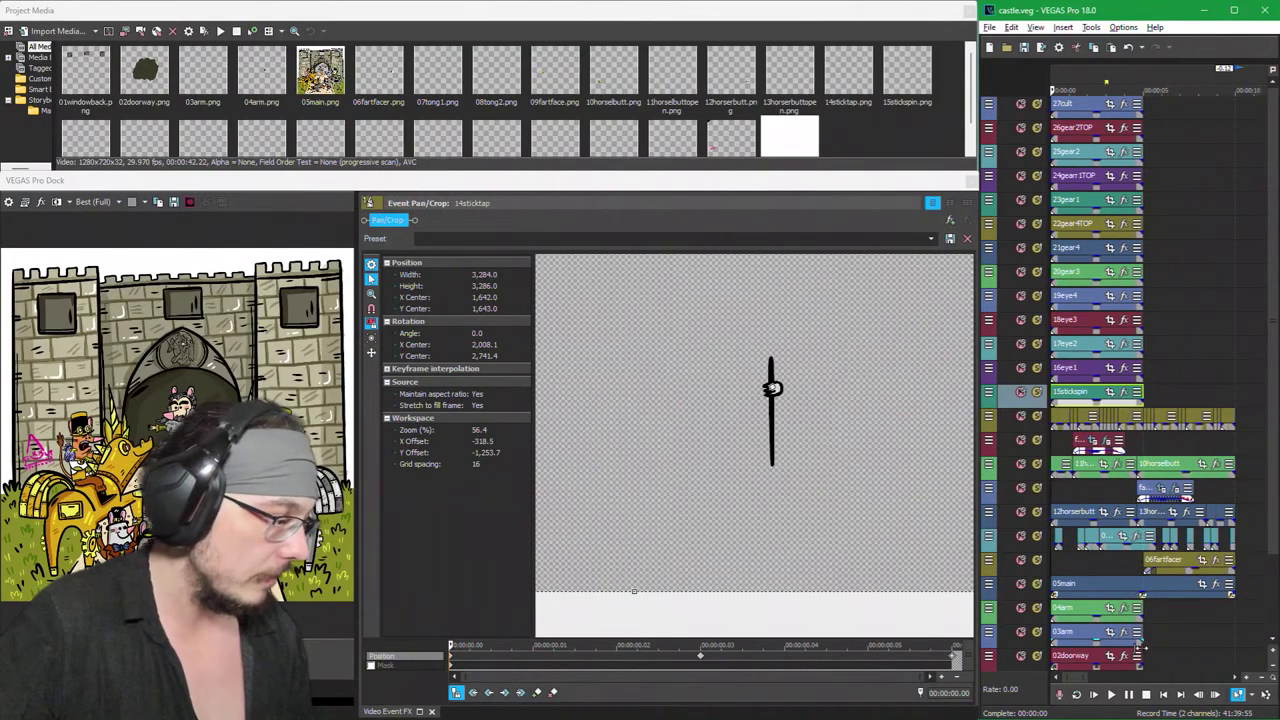
pyautogui.moveTo(1146, 662); pyautogui.dragTo(1238, 665)
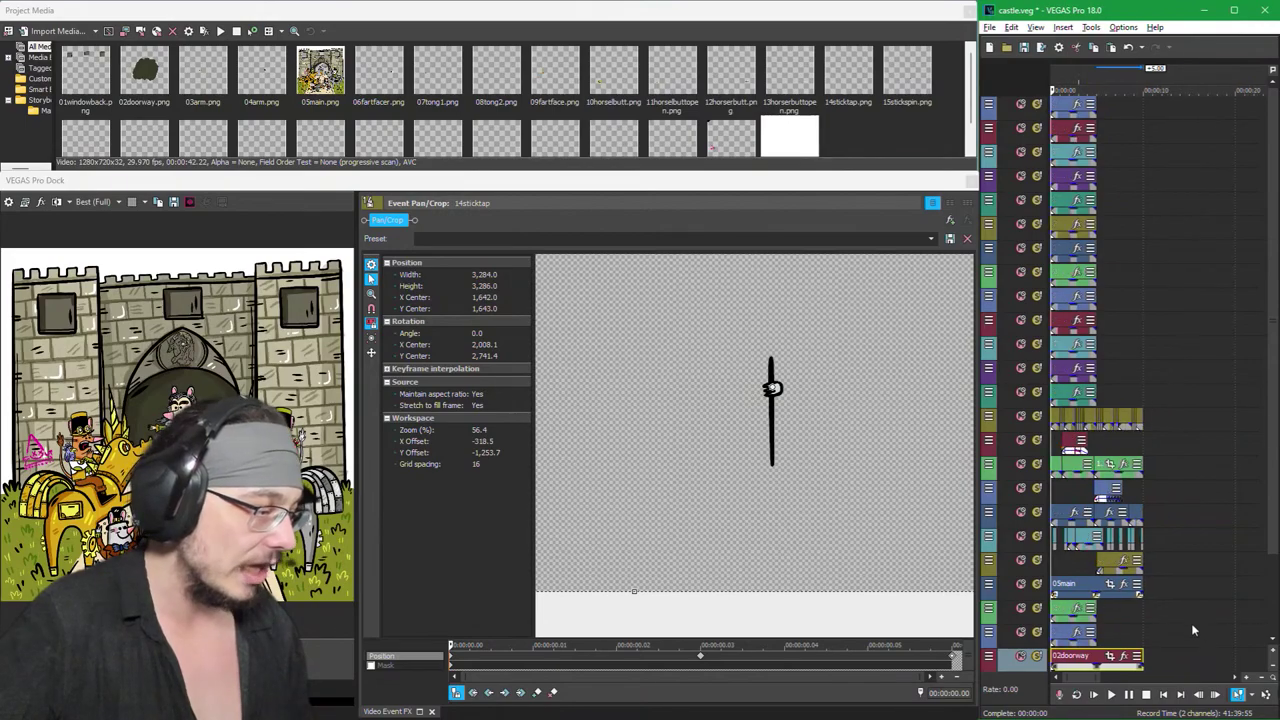
pyautogui.scroll(-4, 1174, 620)
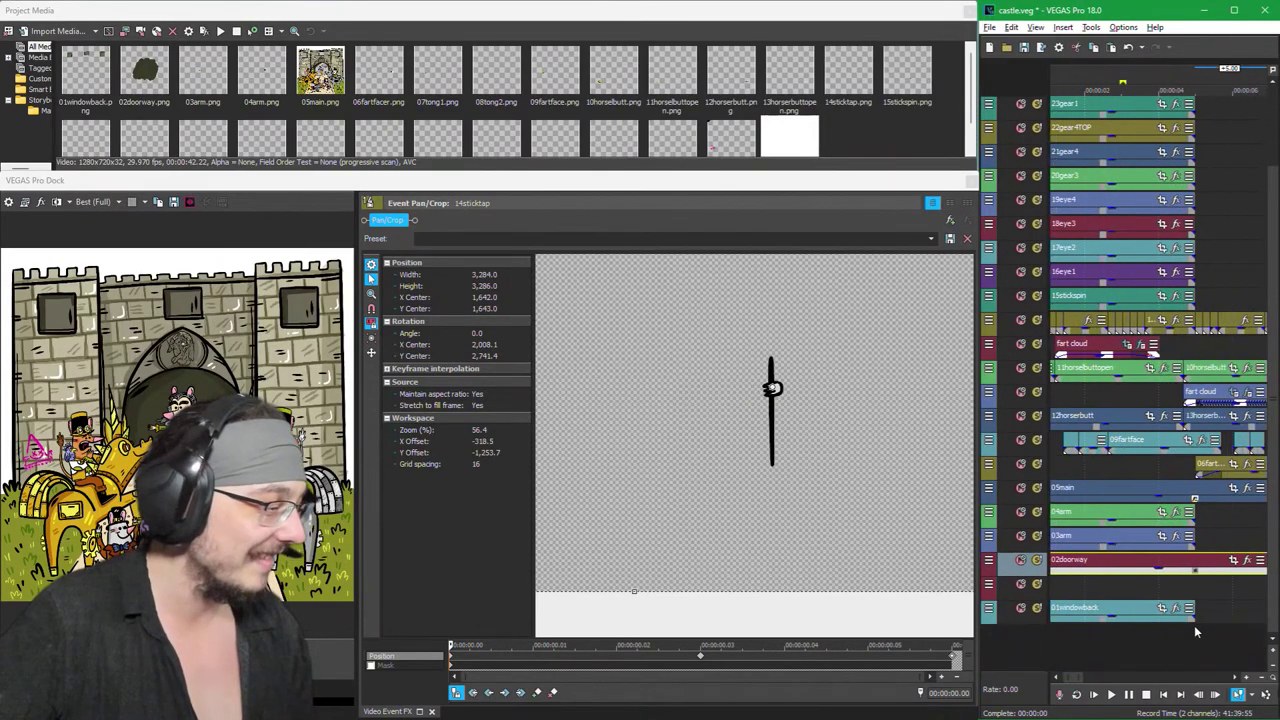
# Step: Extend the end of the 01windowback event to match 02doorway at 00:00:10 and save the project
pyautogui.moveTo(1194, 618); pyautogui.dragTo(1104, 610)
pyautogui.hscroll(-5, 1110, 320)
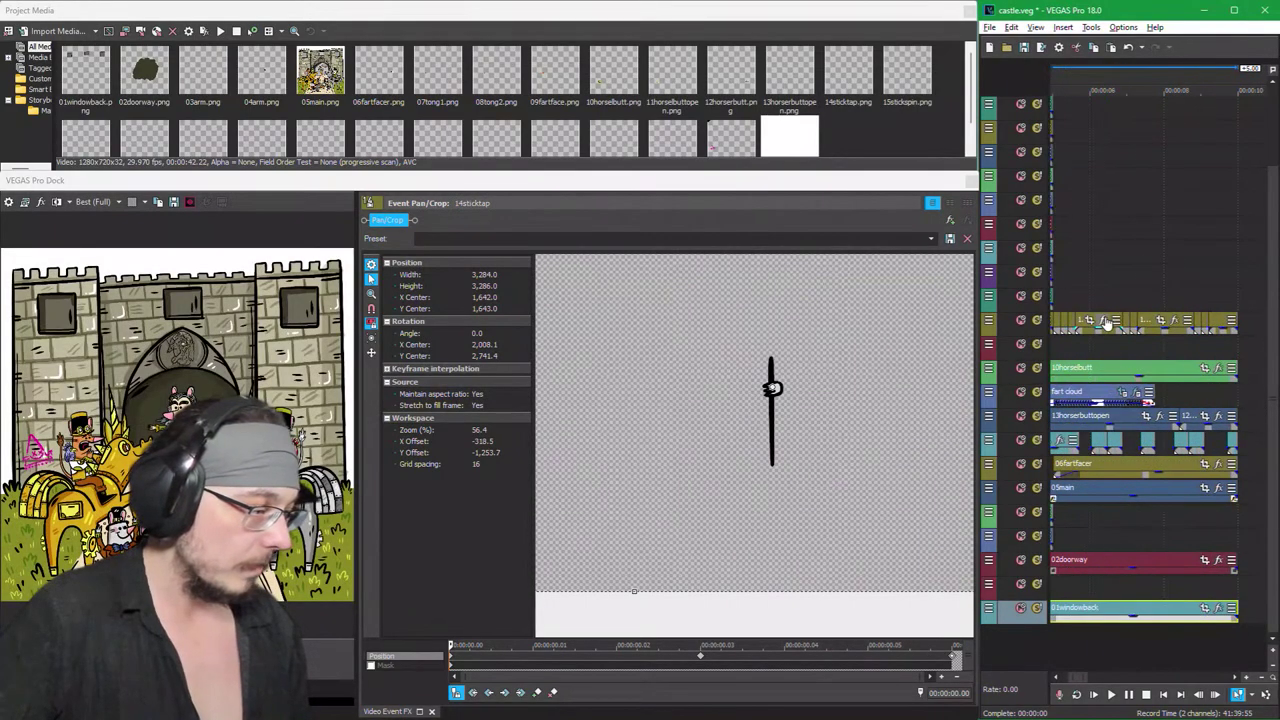
pyautogui.hscroll(-3, 1117, 320)
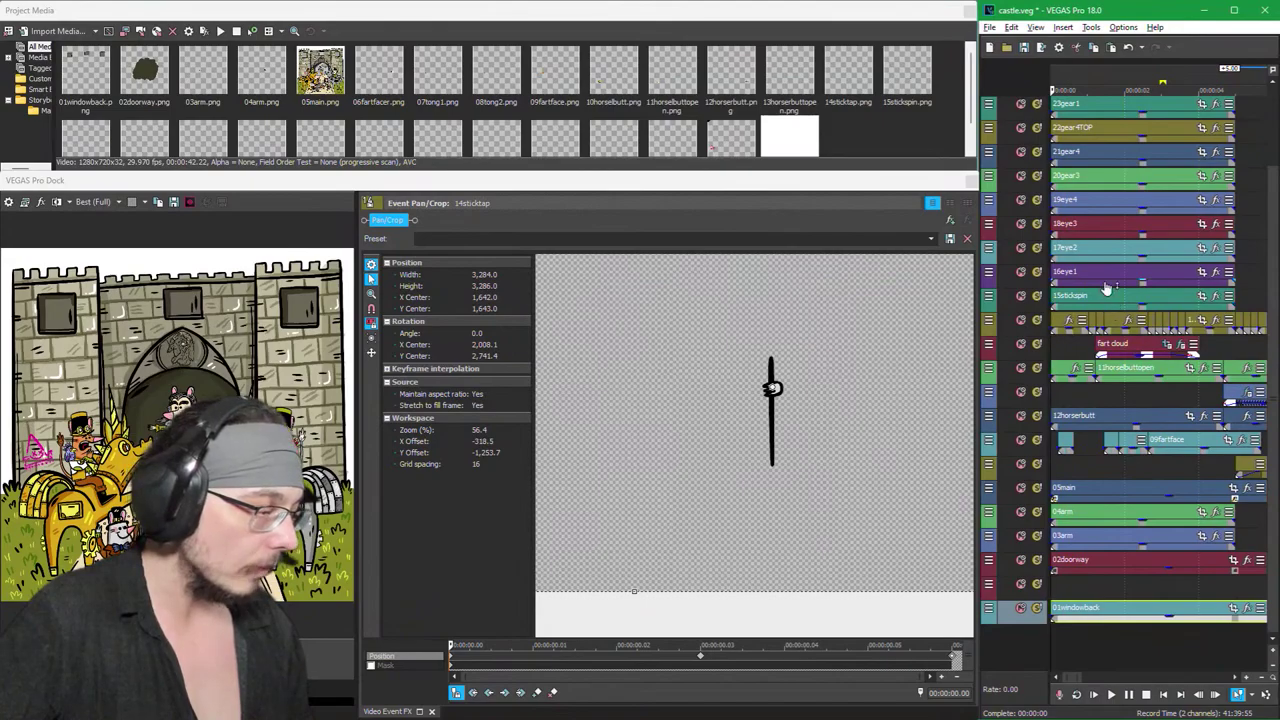
pyautogui.scroll(-2, 1110, 441)
pyautogui.click(1107, 582)
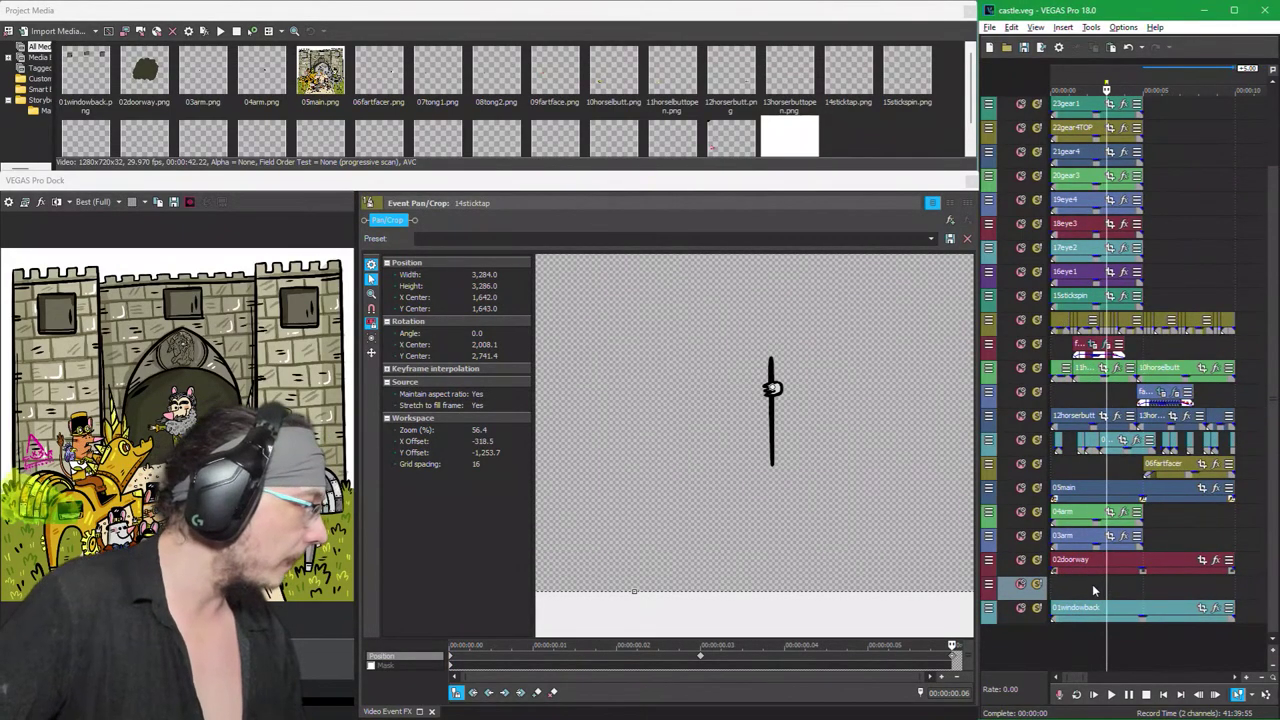
# Step: Extend the end of the 04arm event to match 05main at 00:00:10
pyautogui.scroll(2, 1173, 578)
pyautogui.scroll(-3, 1220, 526)
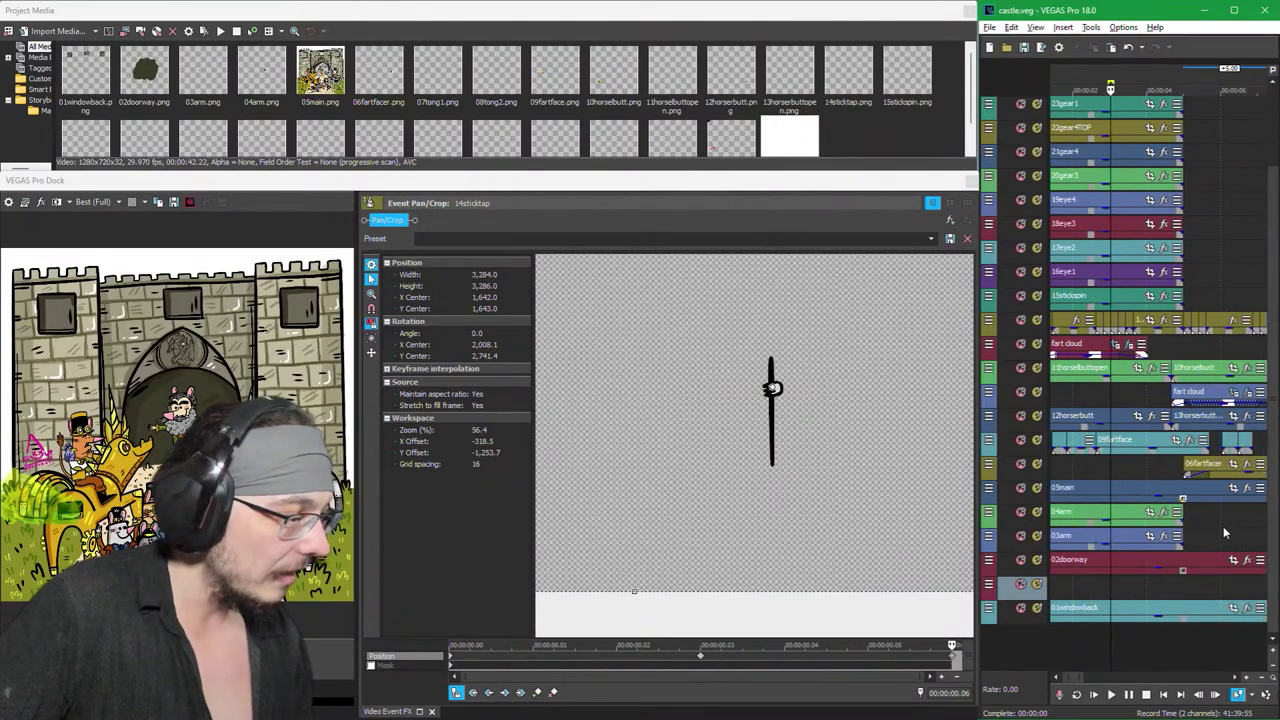
pyautogui.hscroll(6, 1145, 511)
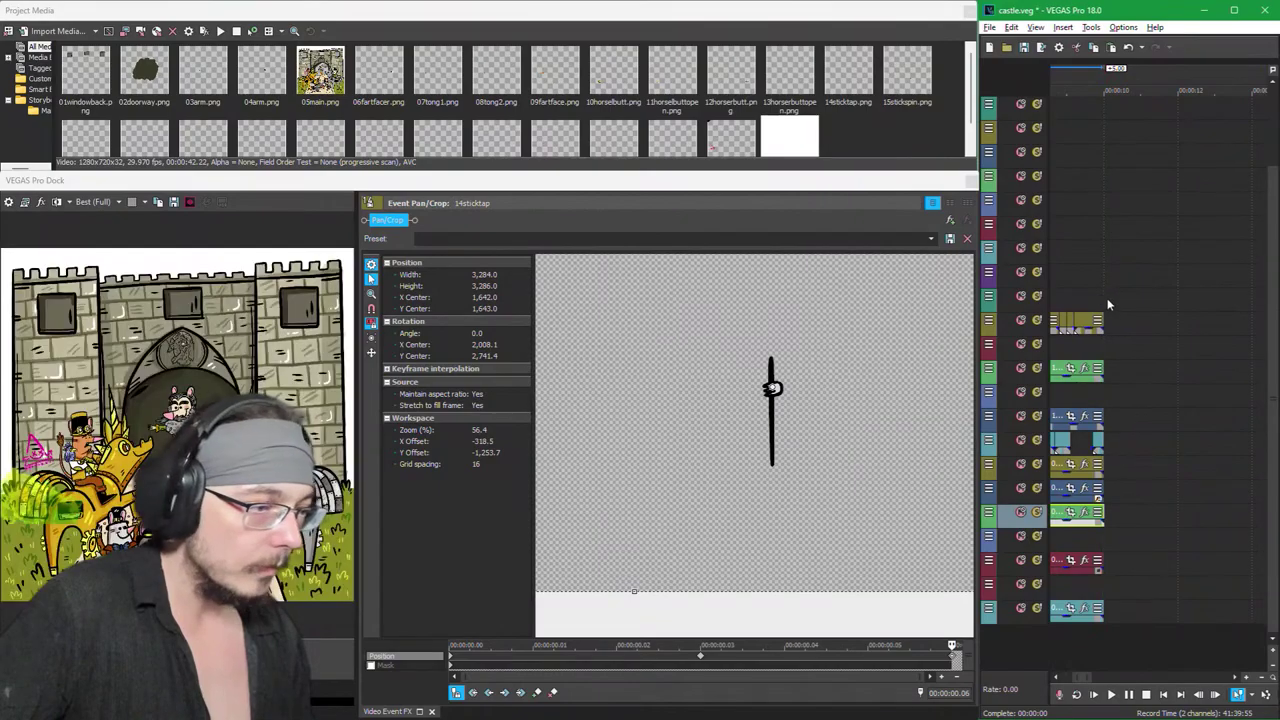
pyautogui.hscroll(-2, 1110, 320)
pyautogui.hscroll(-3, 1110, 420)
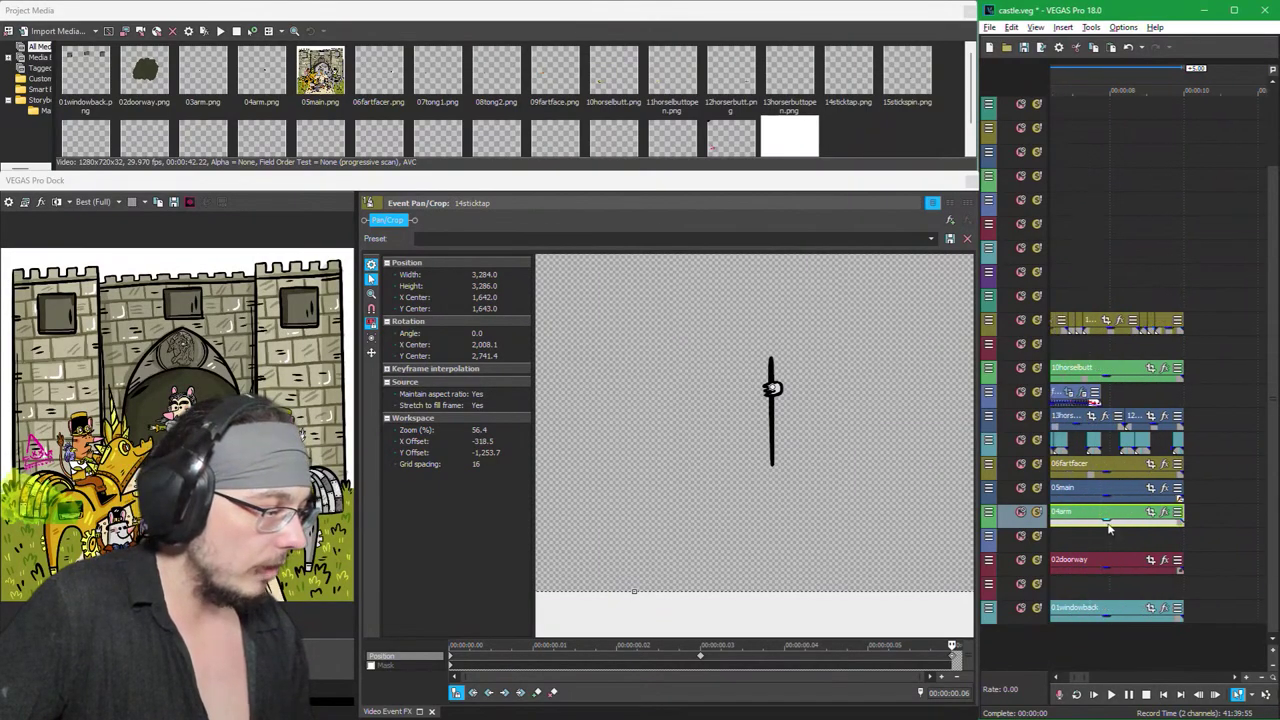
# Step: Extend the end of the 03arm event to match 04arm at 00:00:10 and save the project
pyautogui.click(1103, 536)
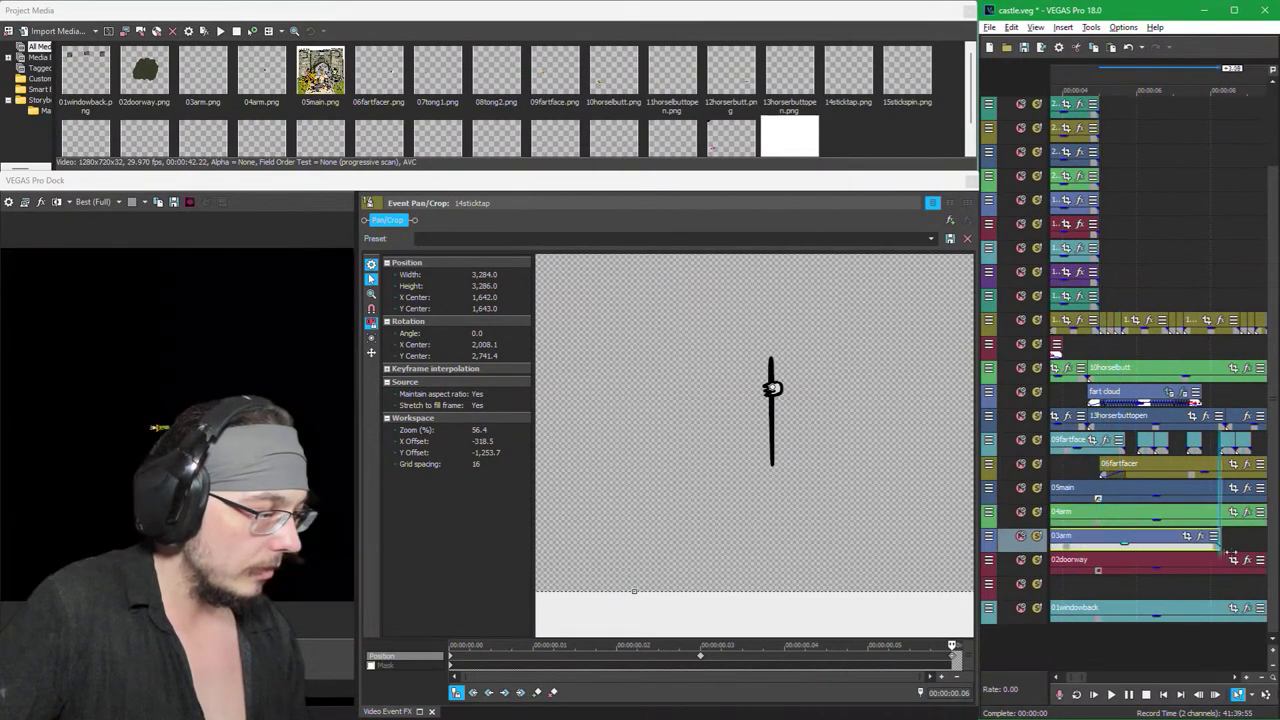
pyautogui.hscroll(-3, 1158, 393)
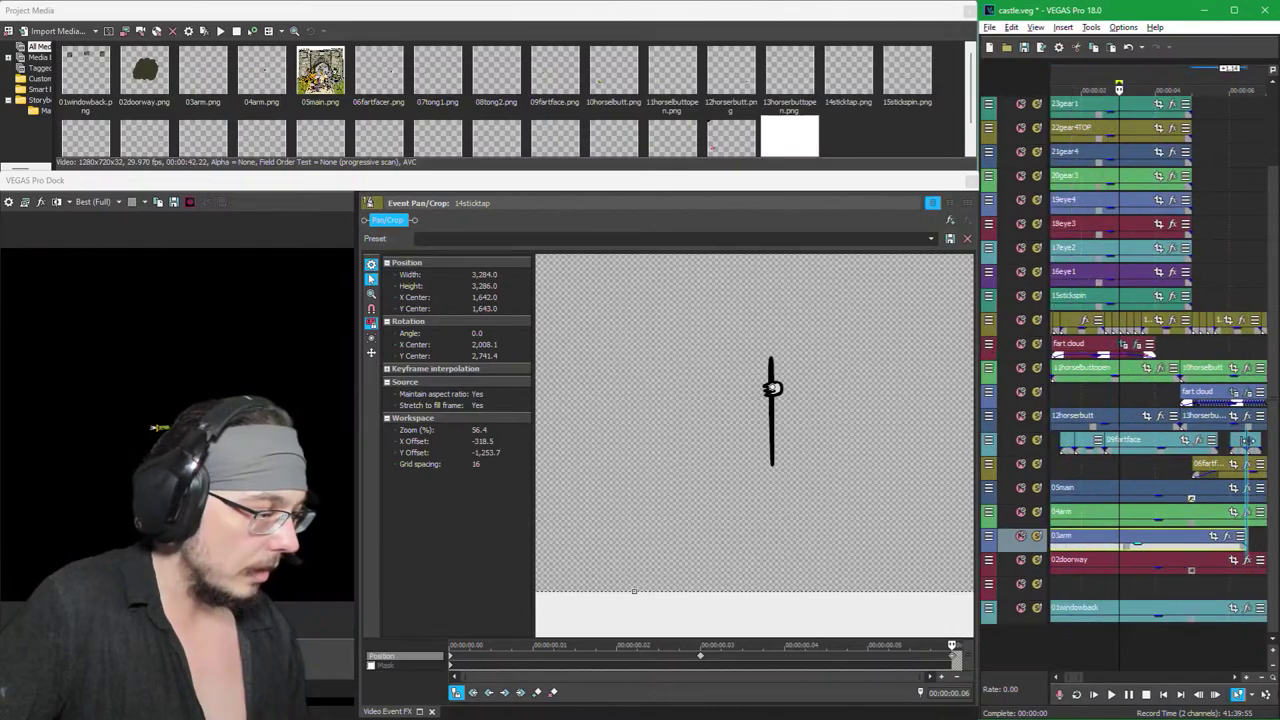
pyautogui.hscroll(3, 1229, 470)
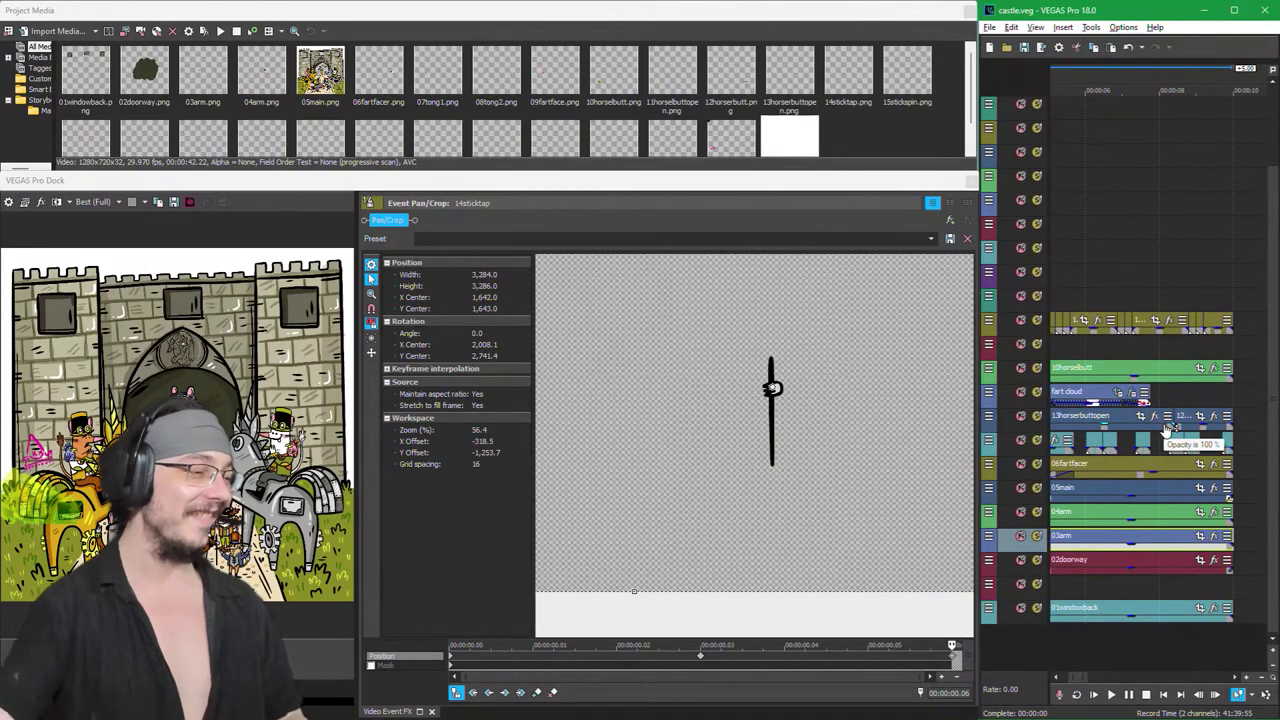
# Step: Inspect the whole timeline to compare the extended background and arm events with the character tracks above
pyautogui.scroll(-4, 1075, 537)
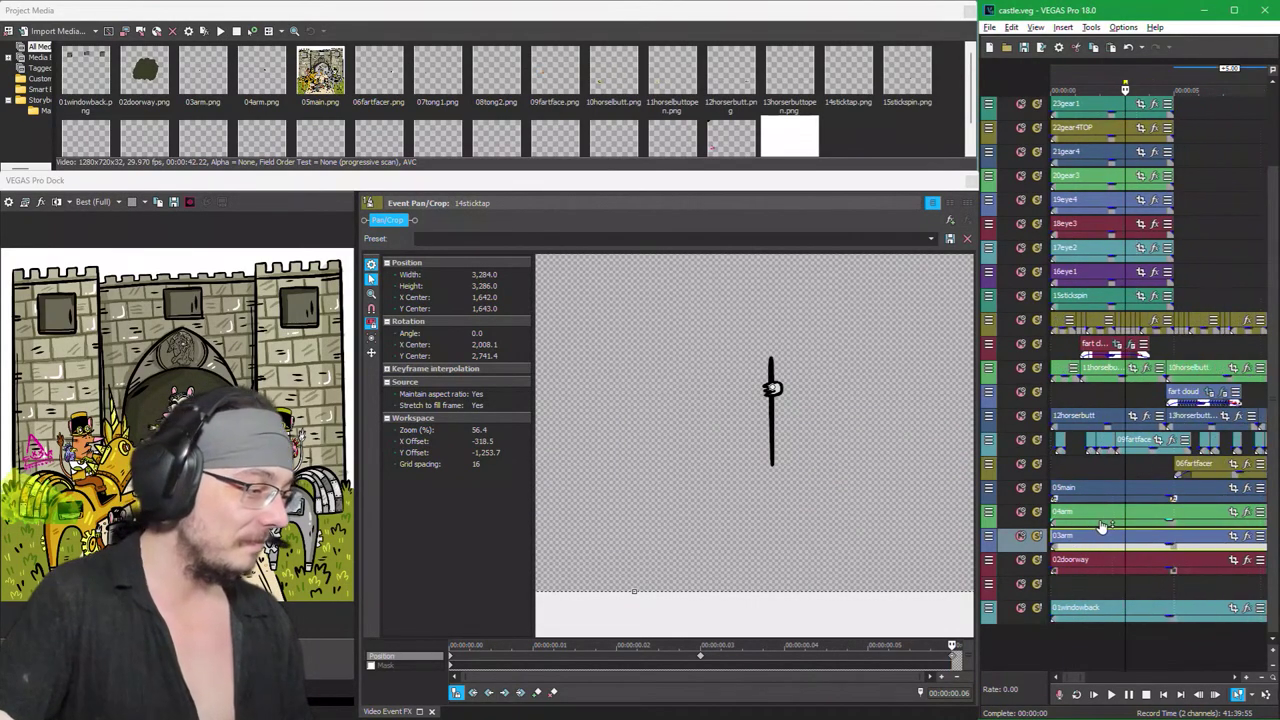
pyautogui.scroll(-3, 1100, 527)
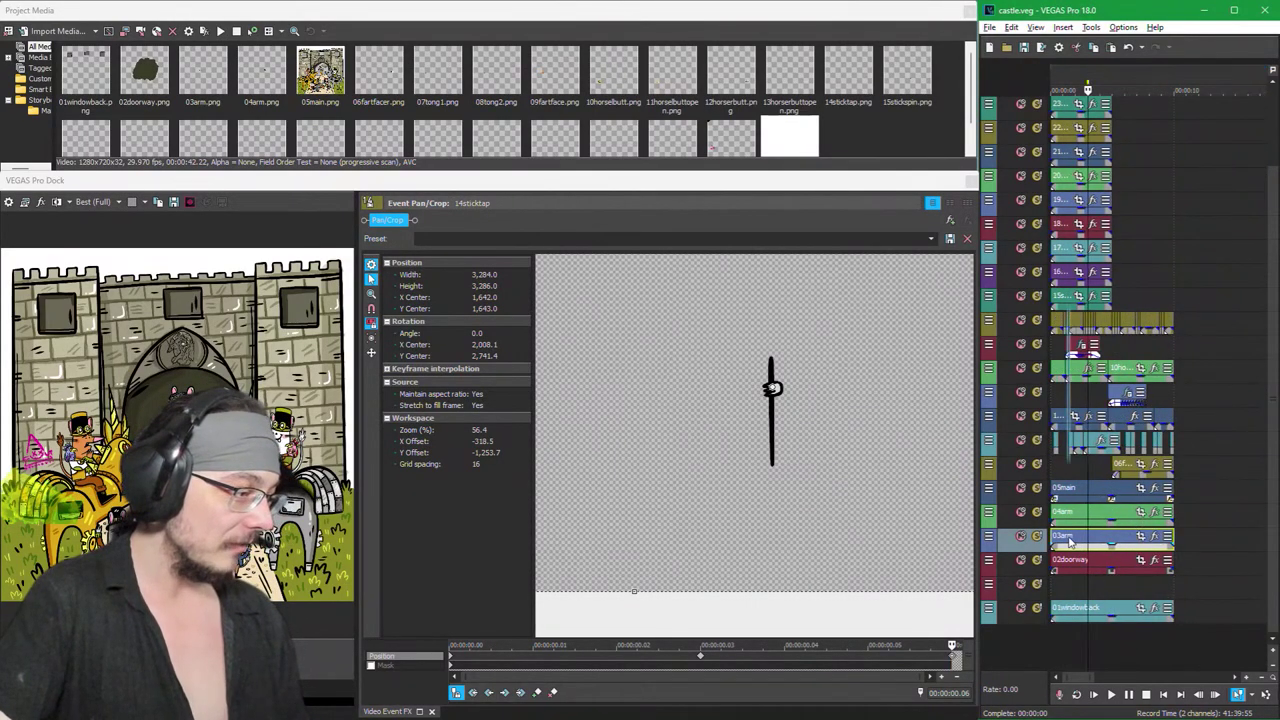
pyautogui.click(1041, 488)
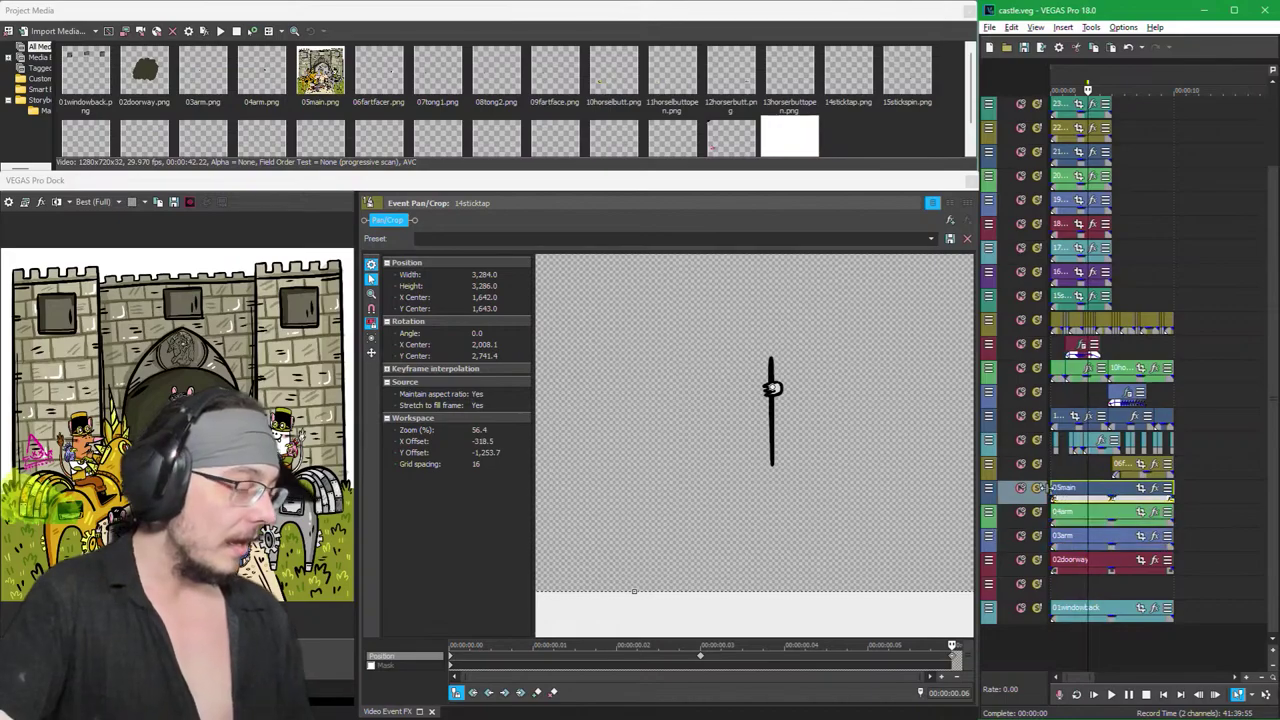
pyautogui.scroll(2, 1086, 552)
pyautogui.scroll(2, 1163, 540)
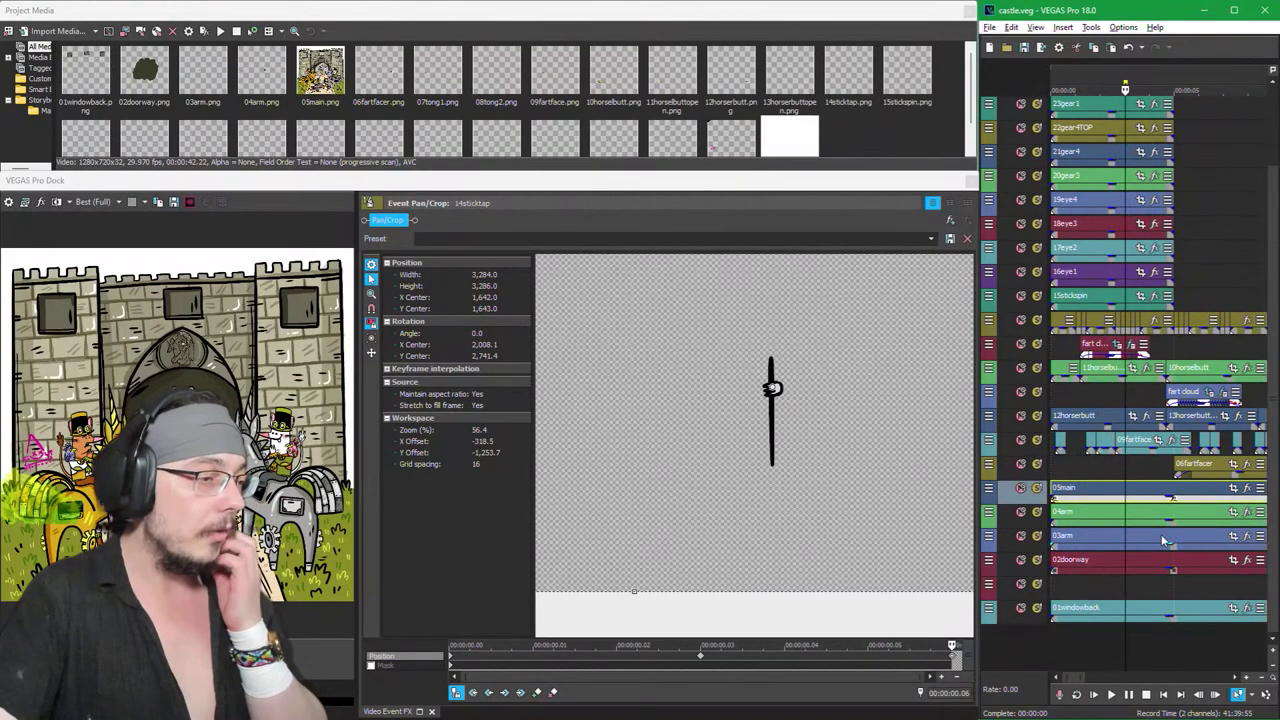
pyautogui.scroll(-1, 1163, 540)
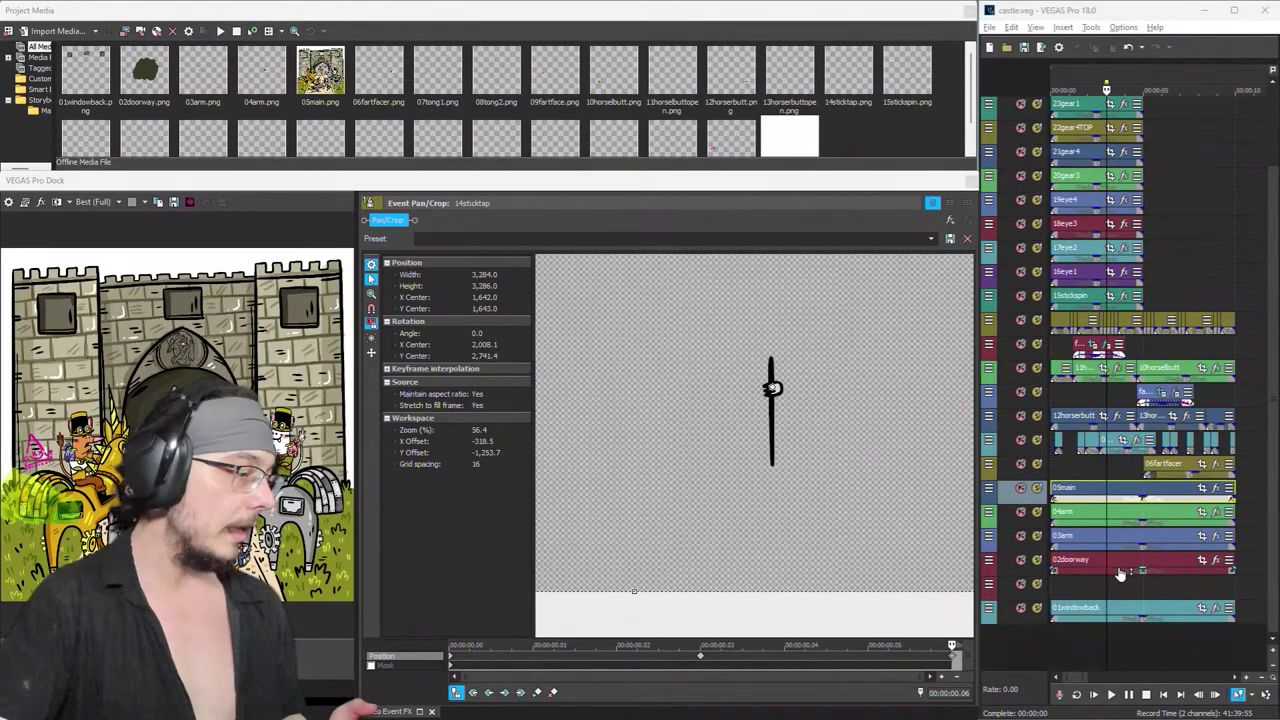
pyautogui.scroll(2, 1120, 591)
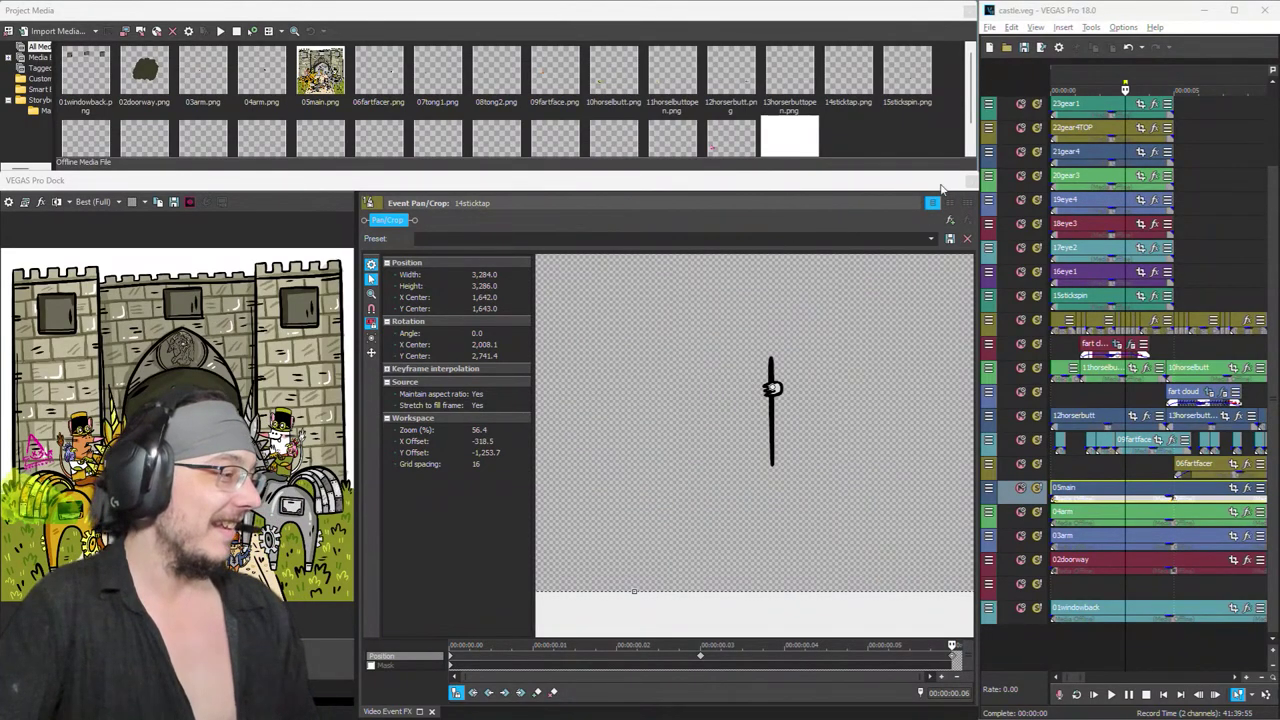
pyautogui.scroll(-3, 1104, 555)
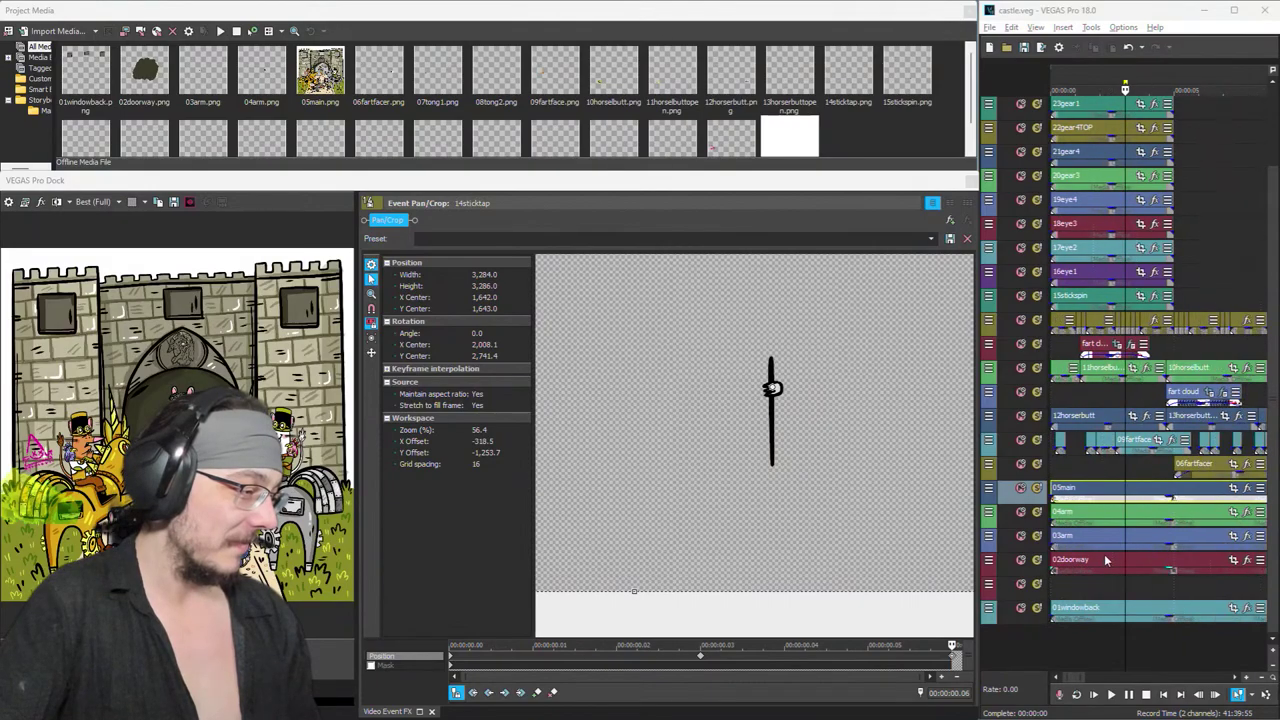
# Step: Split the 04arm and 03arm events at about 00:00:01
pyautogui.click(1103, 471)
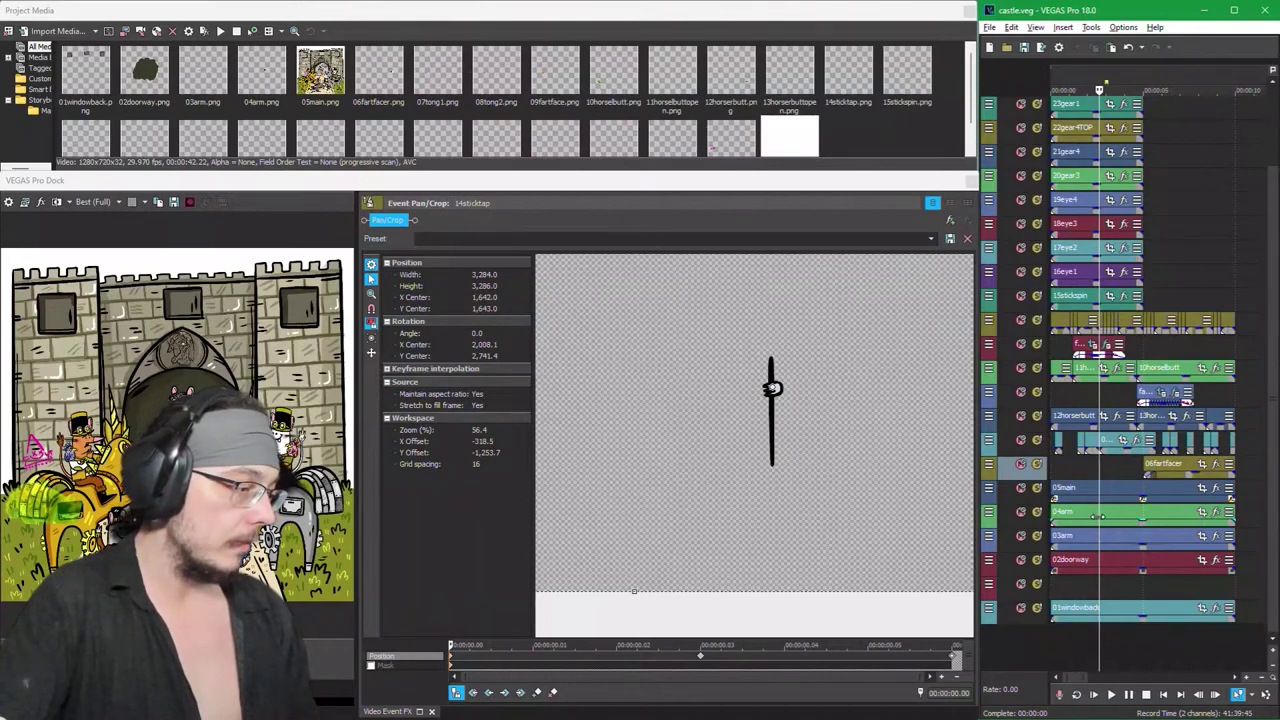
pyautogui.click(1095, 518)
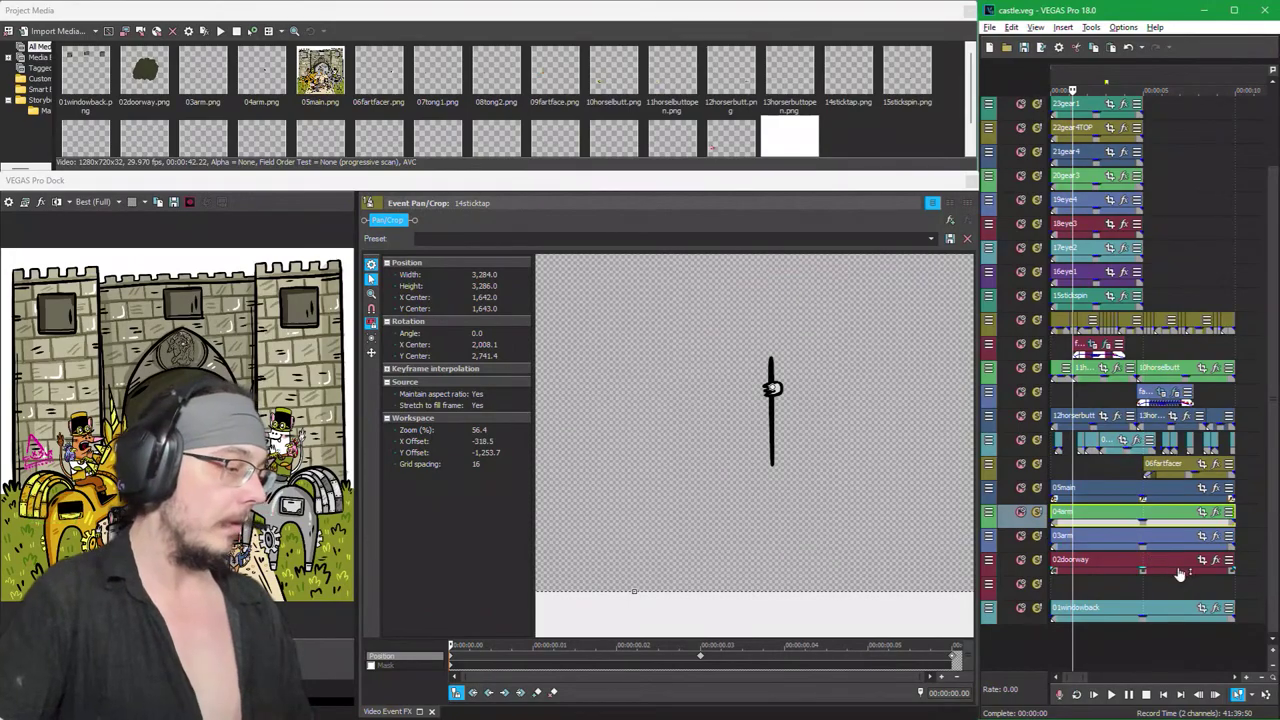
pyautogui.scroll(3, 1119, 538)
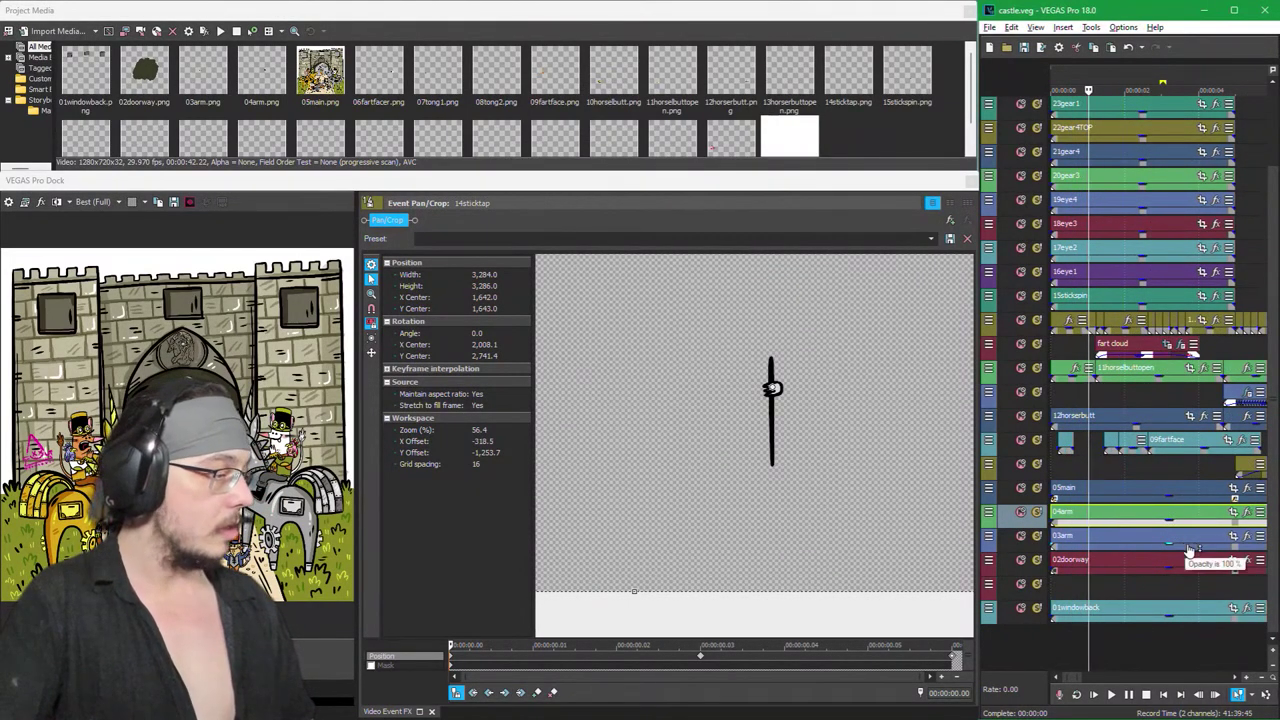
pyautogui.press('s')
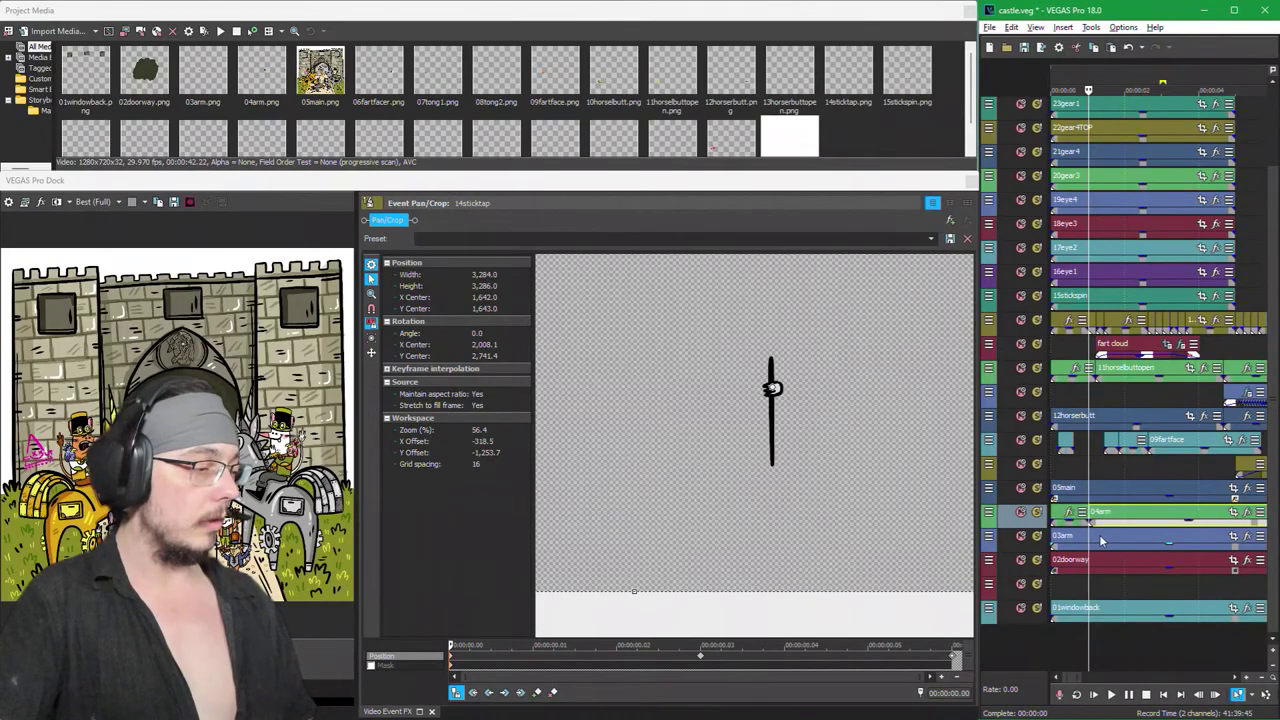
pyautogui.click(1100, 540)
pyautogui.press('s')
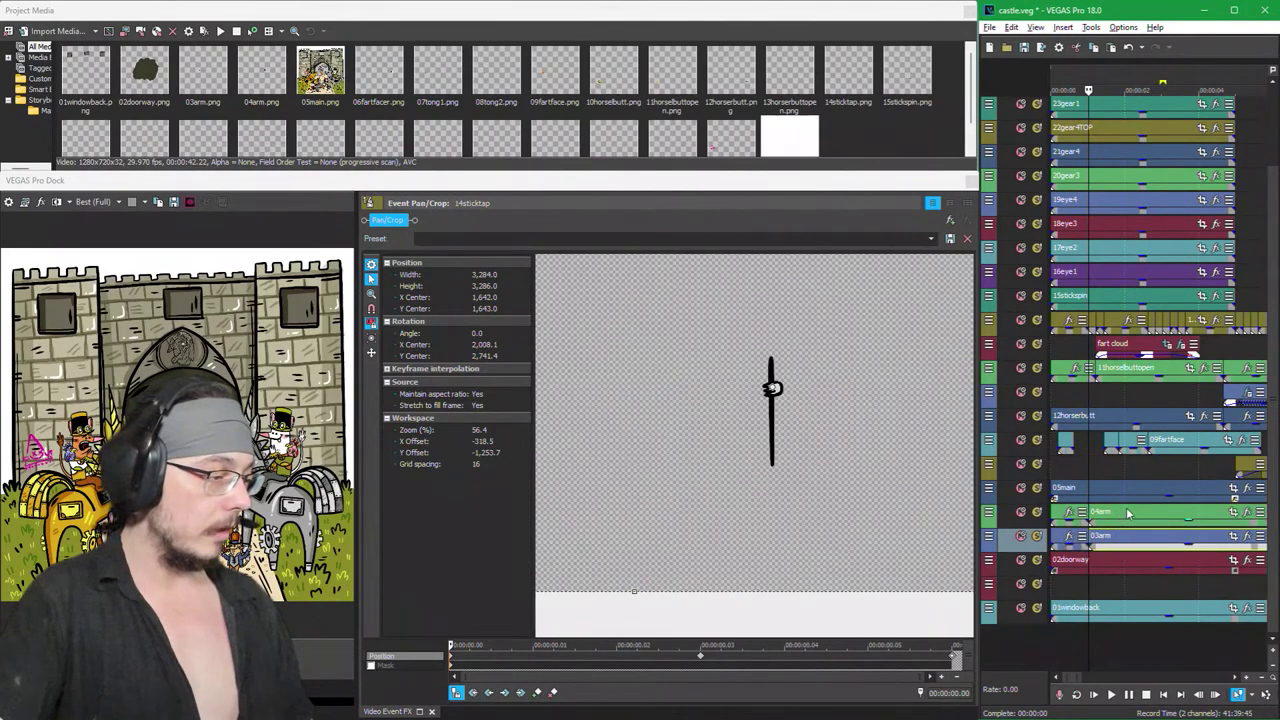
# Step: Split the 04arm and 03arm events a second time at about 00:00:02, keeping the middle pieces
pyautogui.click(1128, 513)
pyautogui.press('s')
pyautogui.press('Delete')
pyautogui.click(1132, 540)
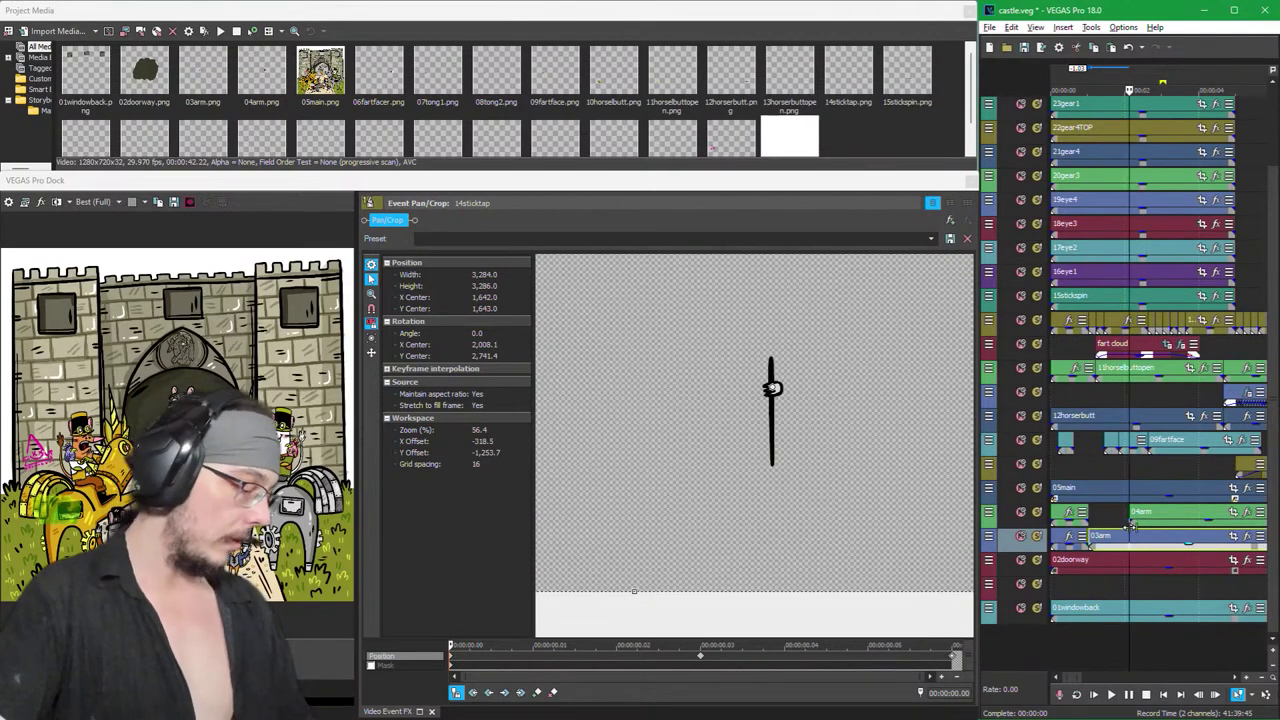
pyautogui.press('s')
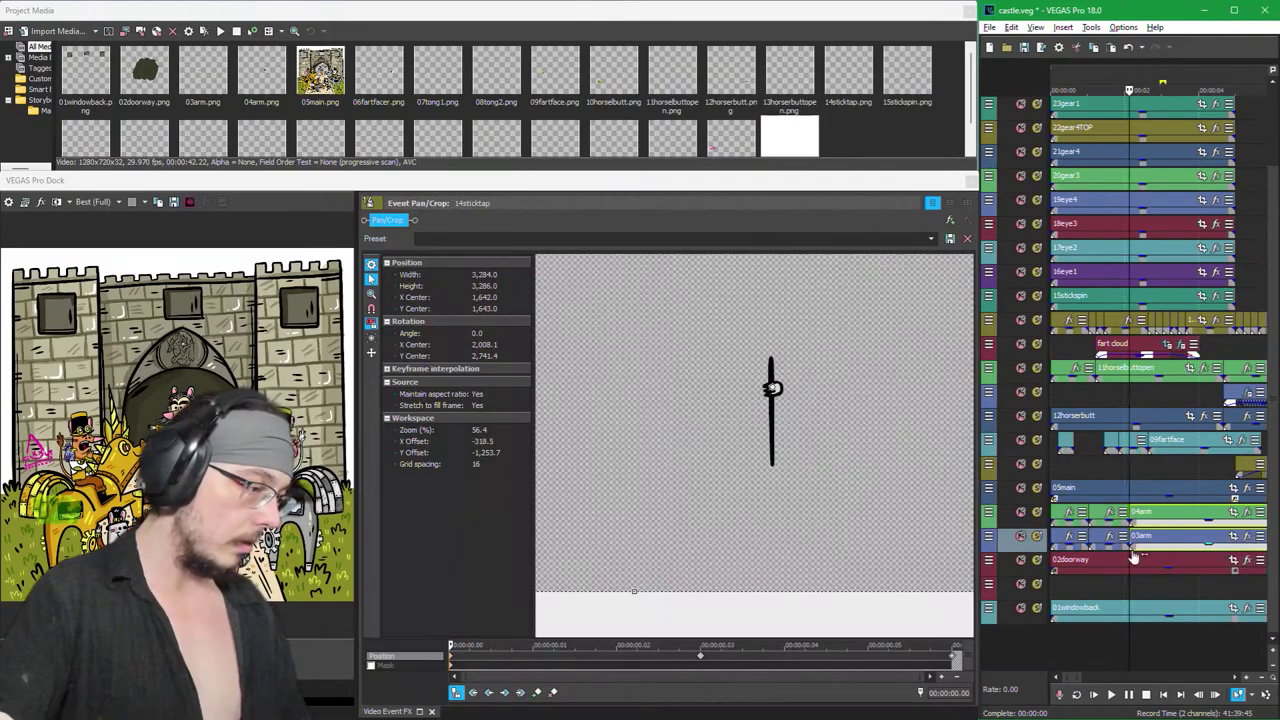
# Step: In the middle 04arm piece's Pan/Crop, move the rotation center to the arm's sleeve end at X 1,810.3, Y 1,645.6 on the first keyframe
pyautogui.click(1103, 513)
pyautogui.scroll(3, 1103, 513)
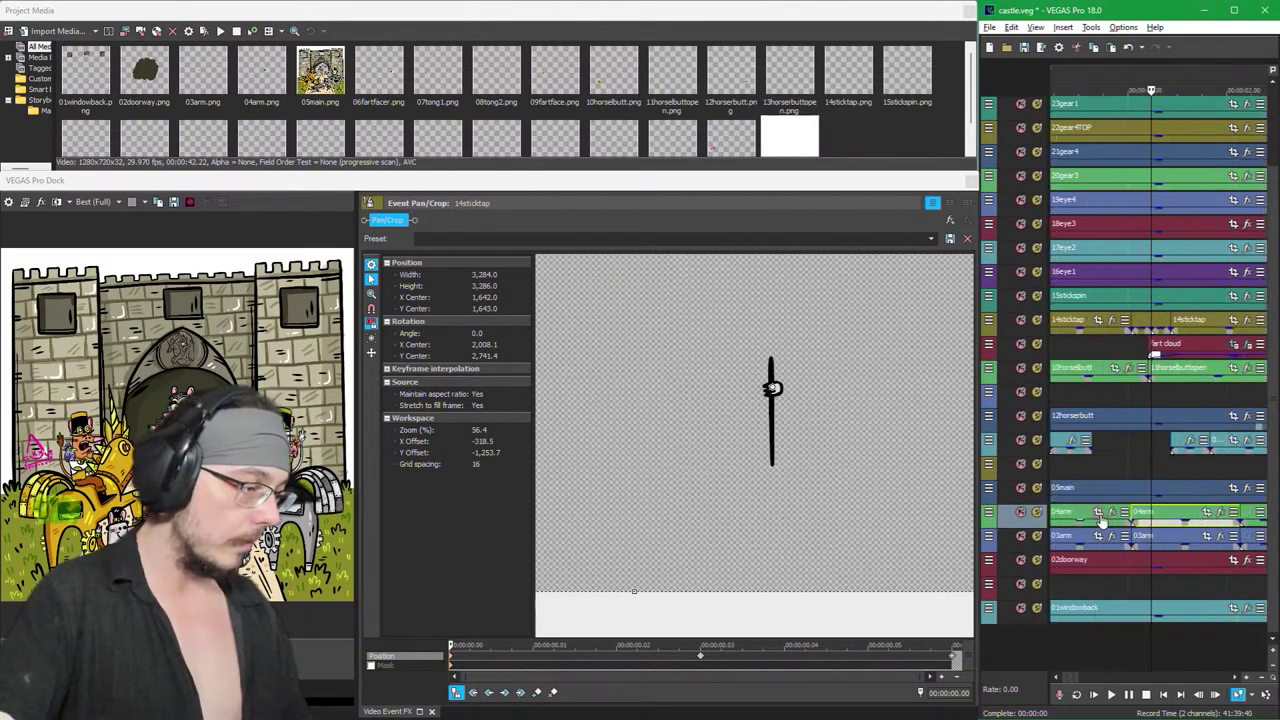
pyautogui.click(1206, 513)
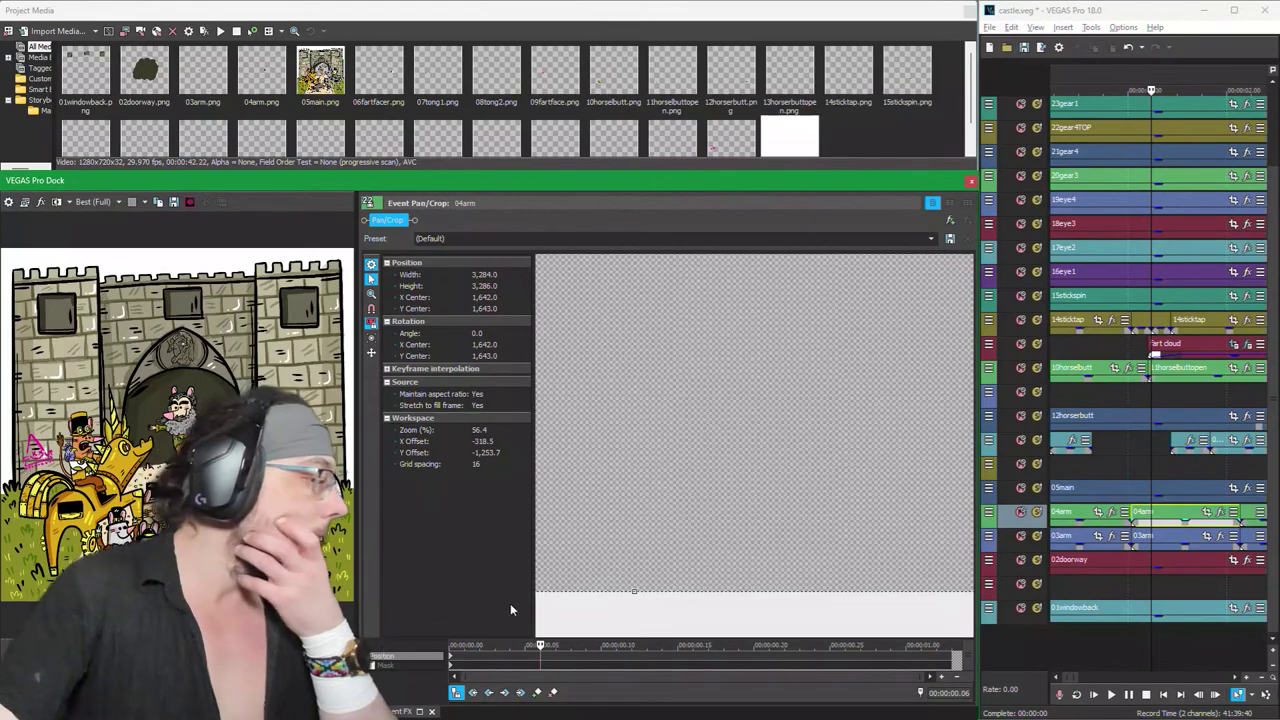
pyautogui.scroll(-5, 651, 523)
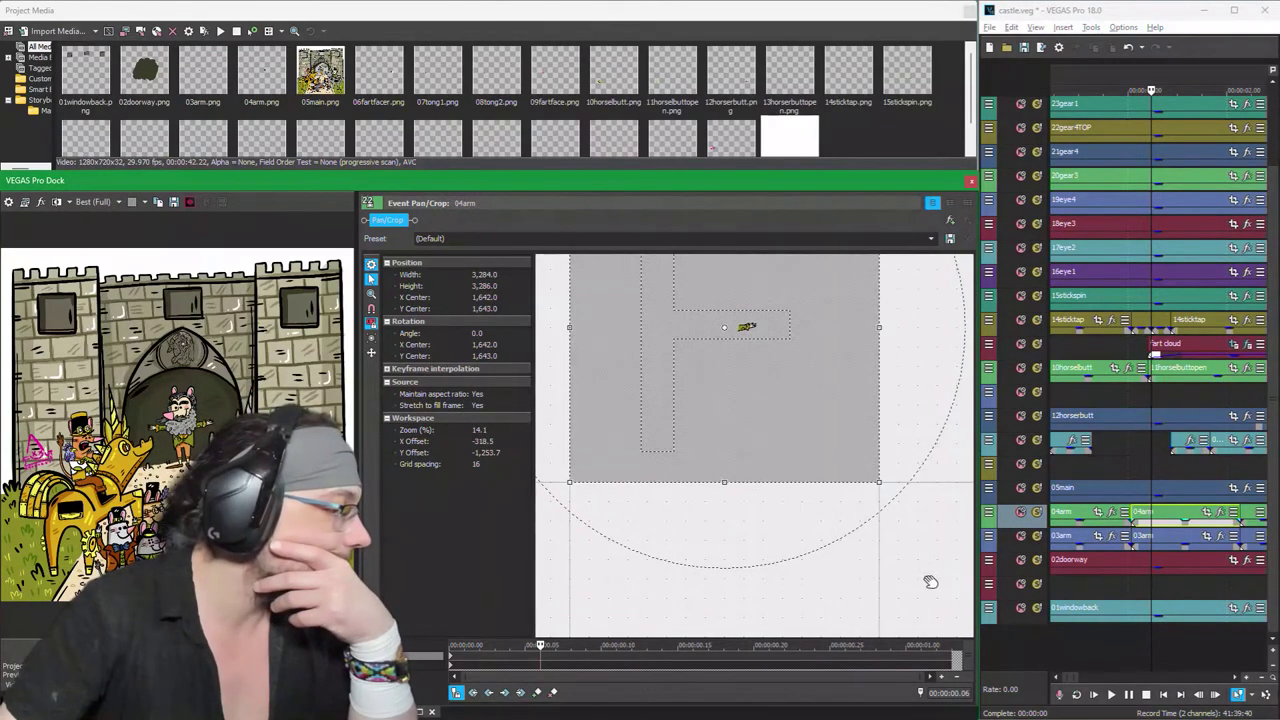
pyautogui.moveTo(914, 540); pyautogui.dragTo(957, 648)
pyautogui.scroll(4, 894, 586)
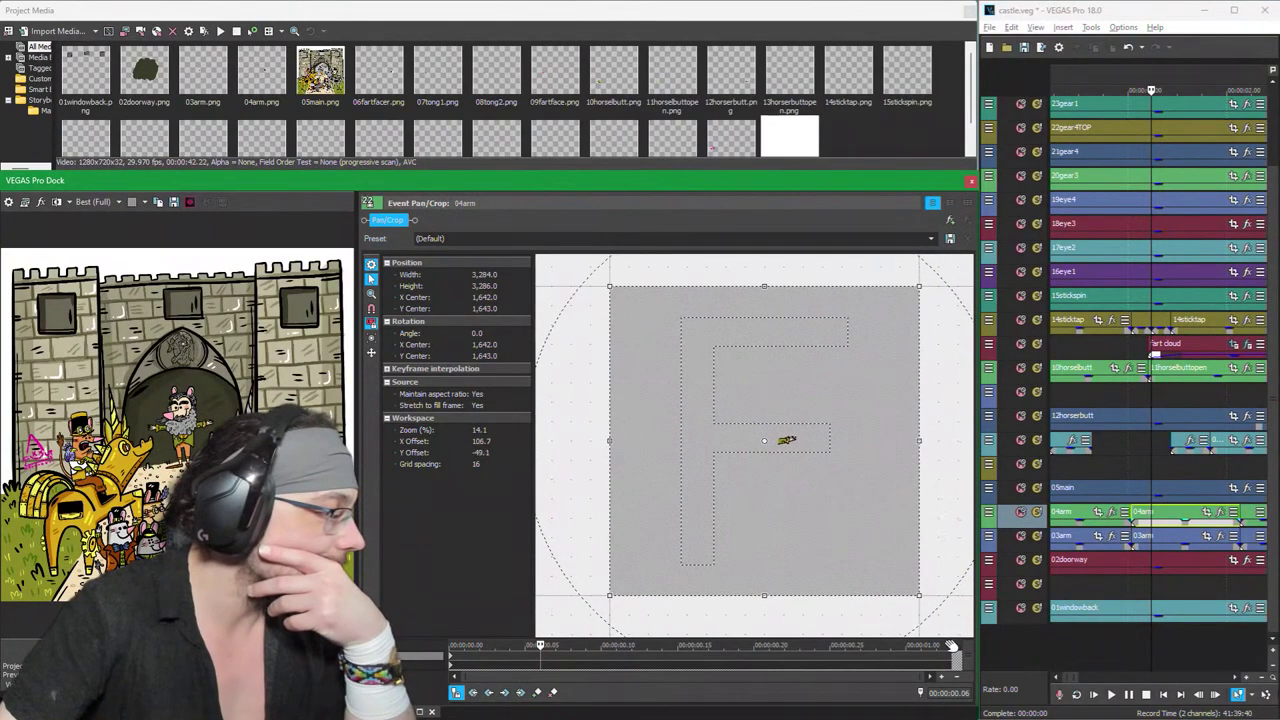
pyautogui.scroll(6, 810, 450)
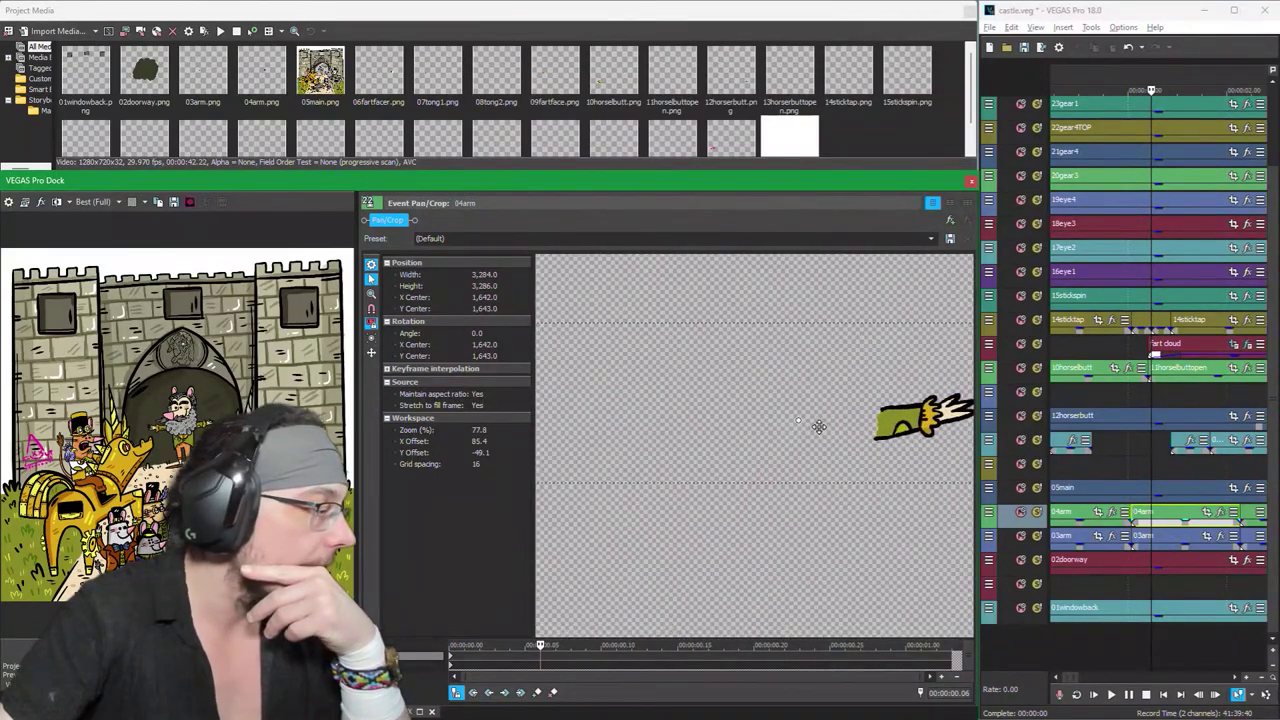
pyautogui.click(452, 657)
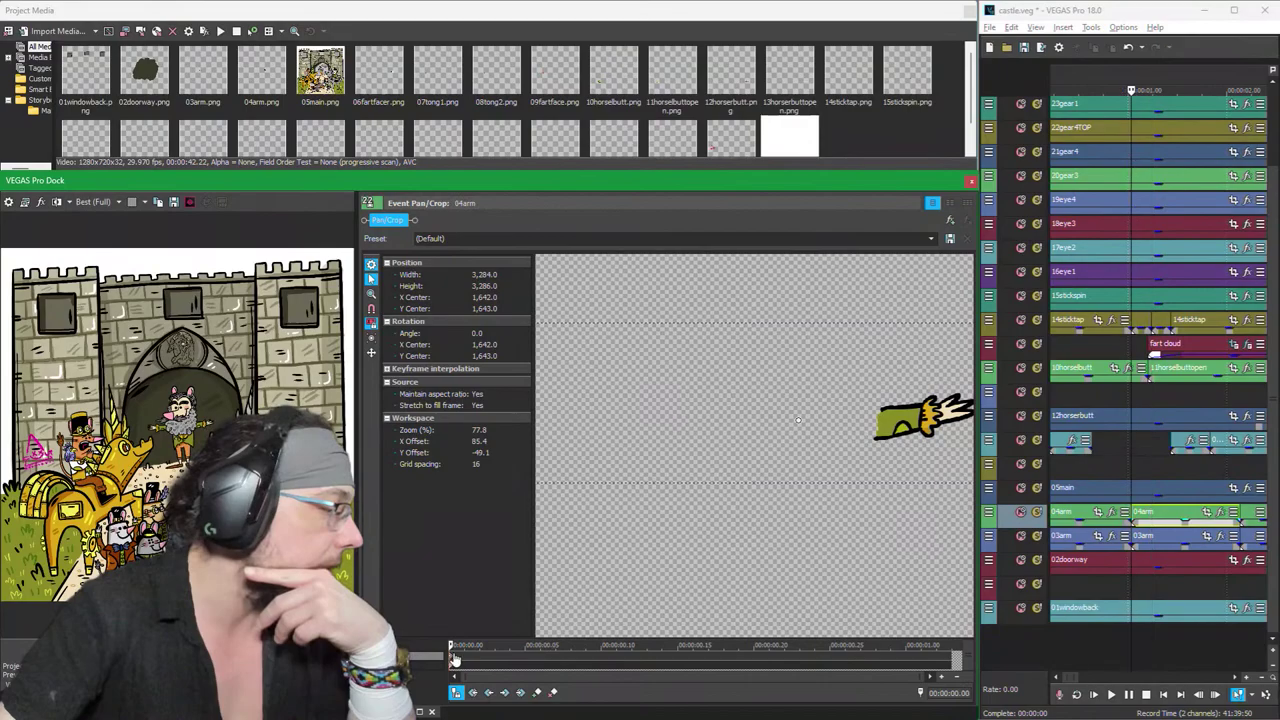
pyautogui.moveTo(801, 422); pyautogui.dragTo(883, 425)
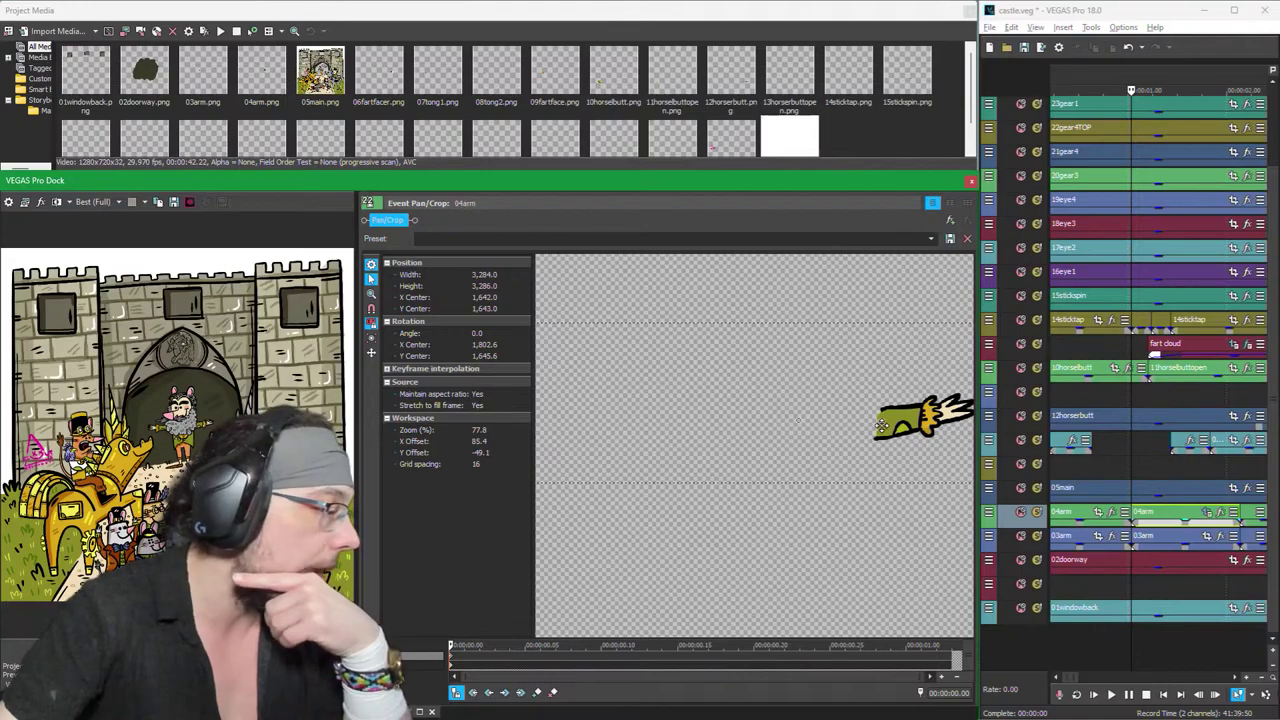
pyautogui.moveTo(881, 425); pyautogui.dragTo(888, 425)
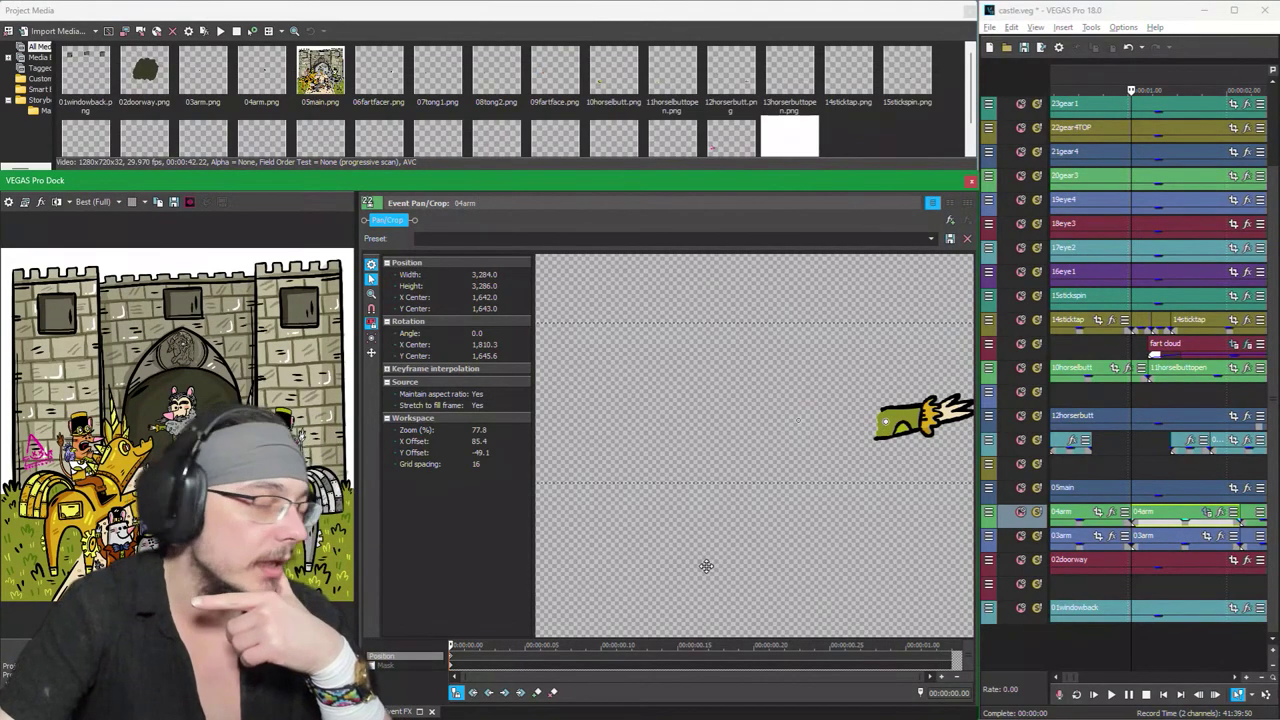
# Step: Add a Pan/Crop keyframe at 00:00:00.05 in the middle 04arm piece and rotate the arm to 23.3 degrees
pyautogui.scroll(-2, 734, 412)
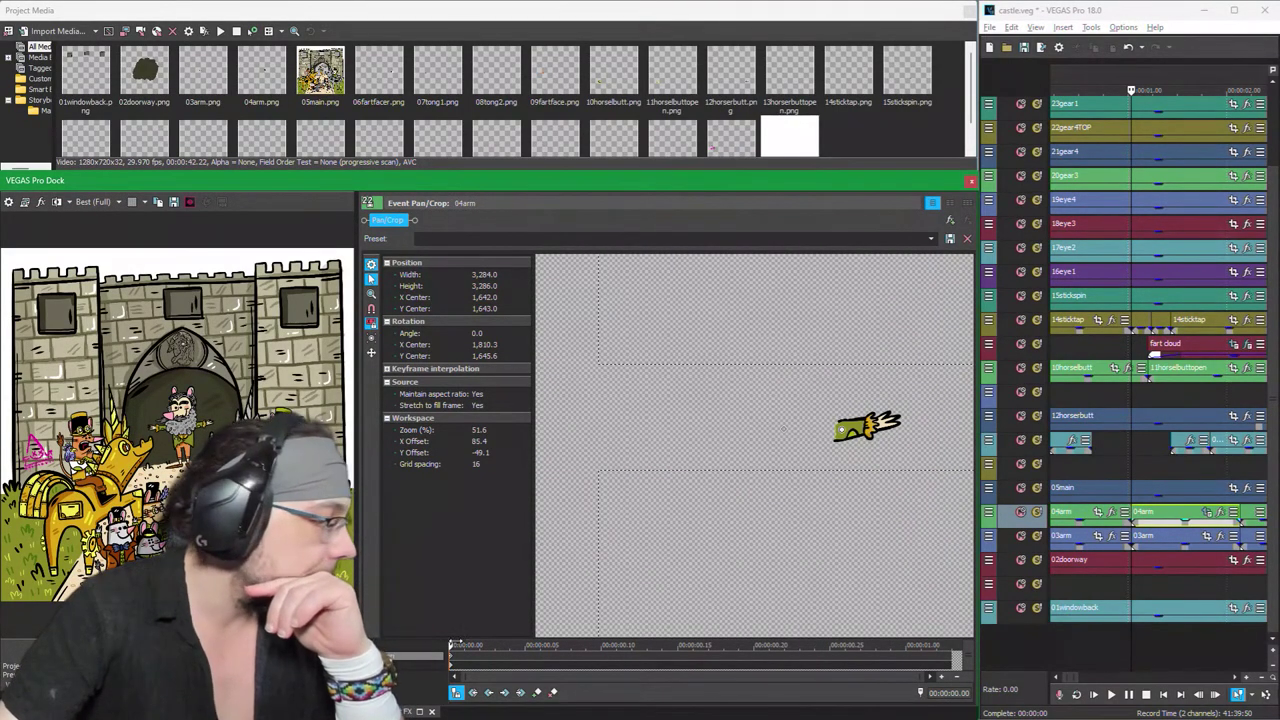
pyautogui.moveTo(455, 644); pyautogui.dragTo(524, 645)
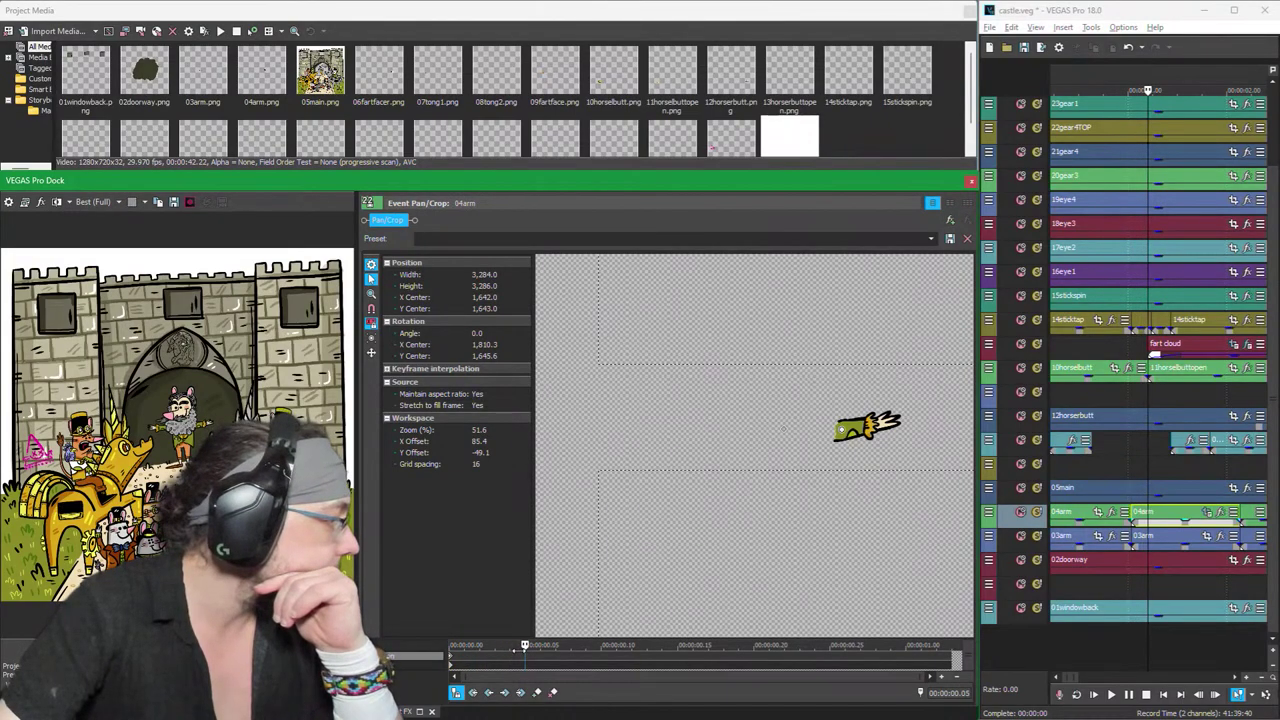
pyautogui.moveTo(524, 645)
pyautogui.mouseDown()
pyautogui.moveTo(500, 645)
pyautogui.moveTo(524, 645)
pyautogui.mouseUp()
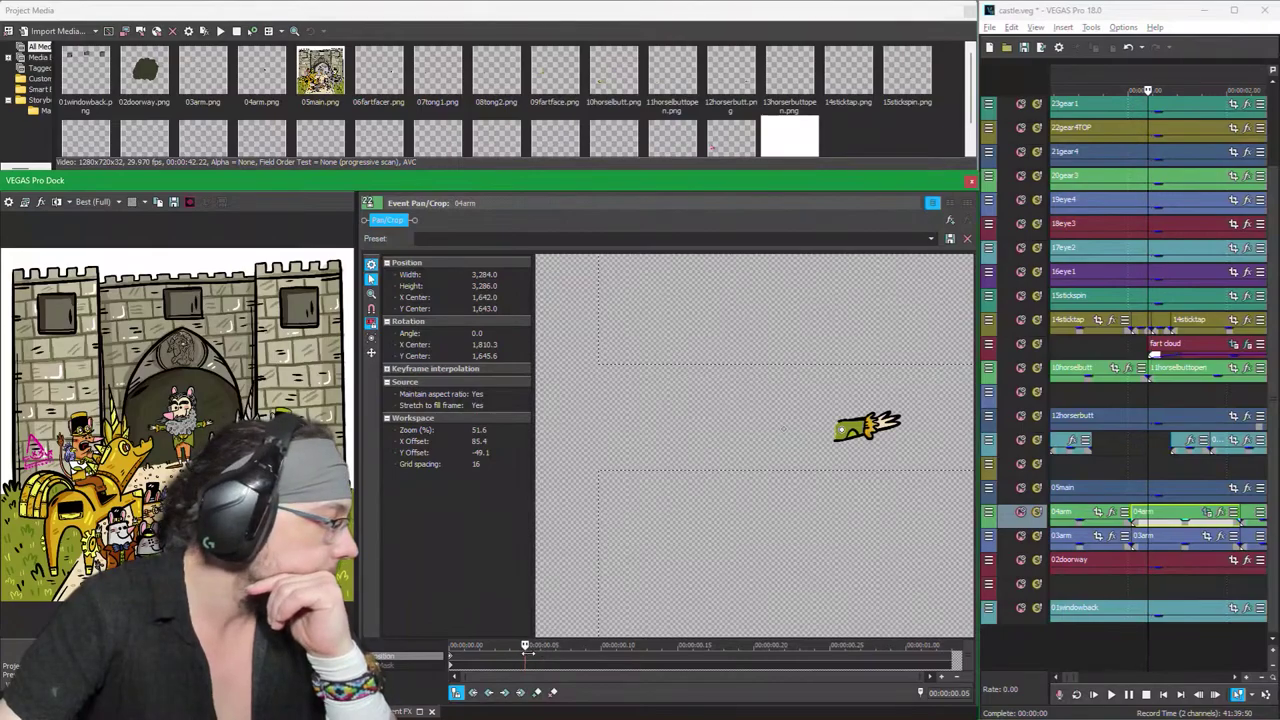
pyautogui.press('Down')
pyautogui.scroll(-5, 757, 455)
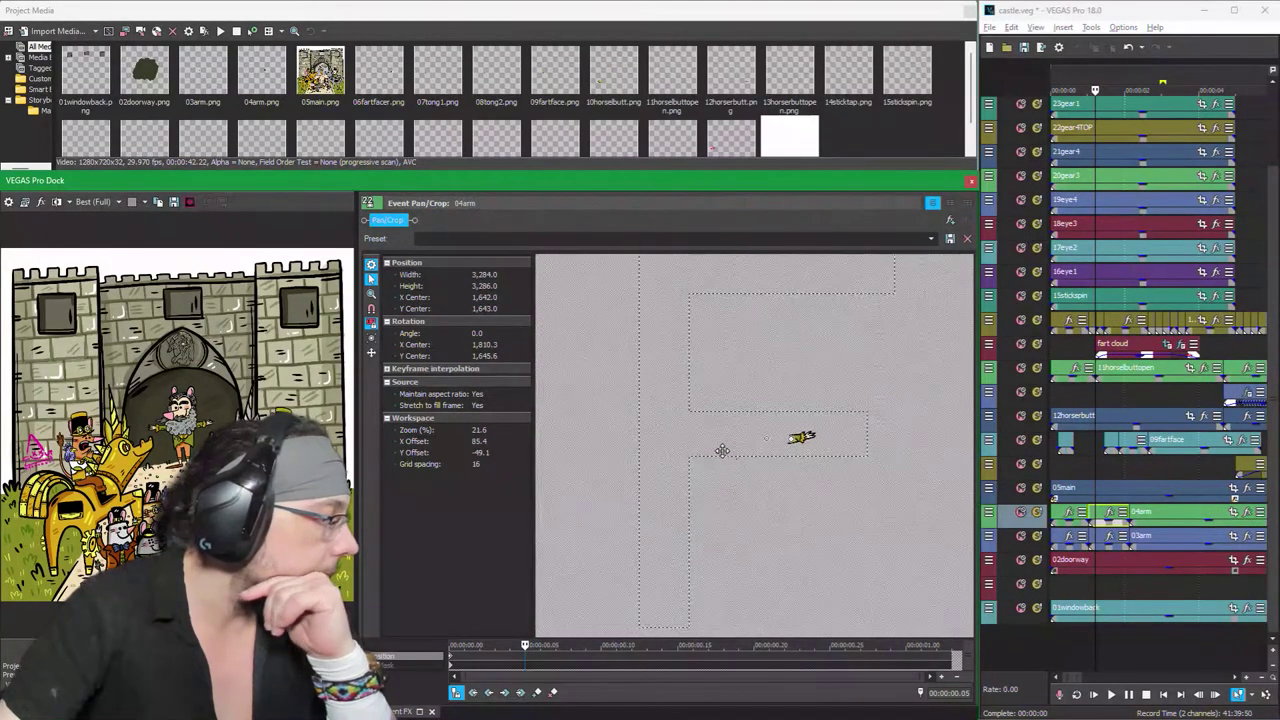
pyautogui.moveTo(592, 372); pyautogui.dragTo(646, 315)
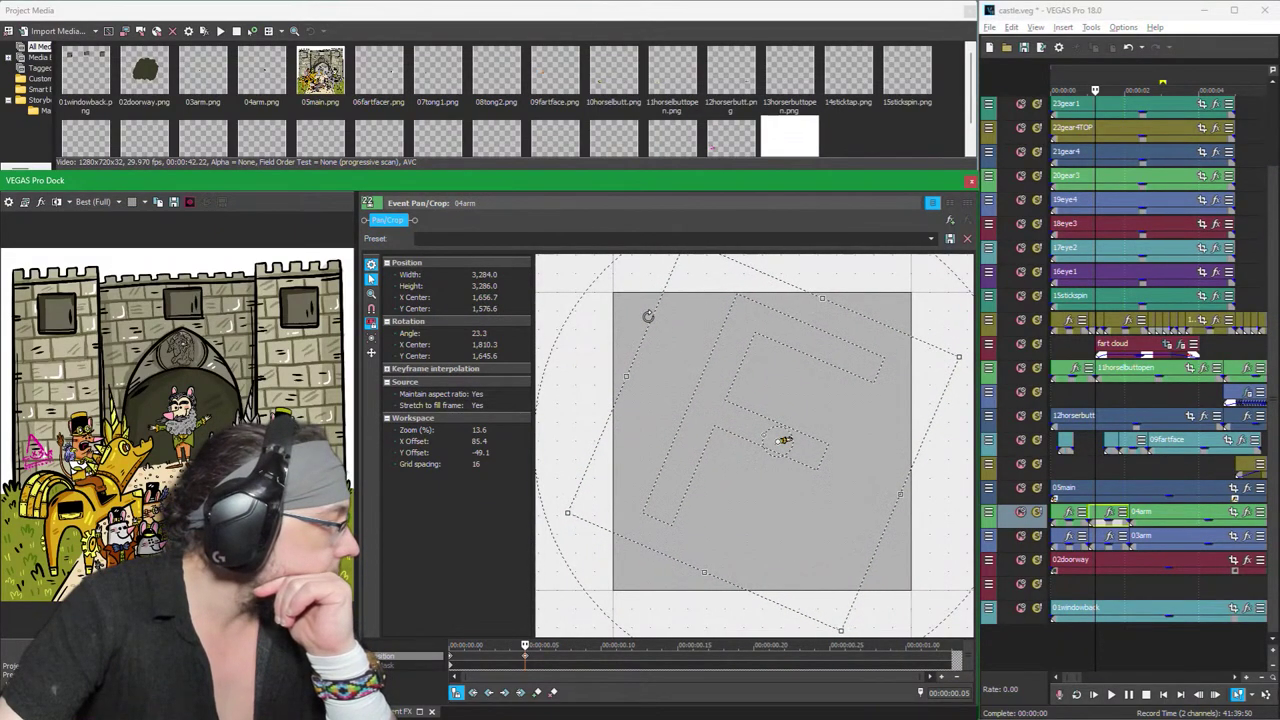
# Step: Add alternating 04arm rotation keyframes at 00:00:00.07, 00:00:00.09 and 00:00:00.11 with angles 14.4, 21.8 and 13.4
pyautogui.click(601, 654)
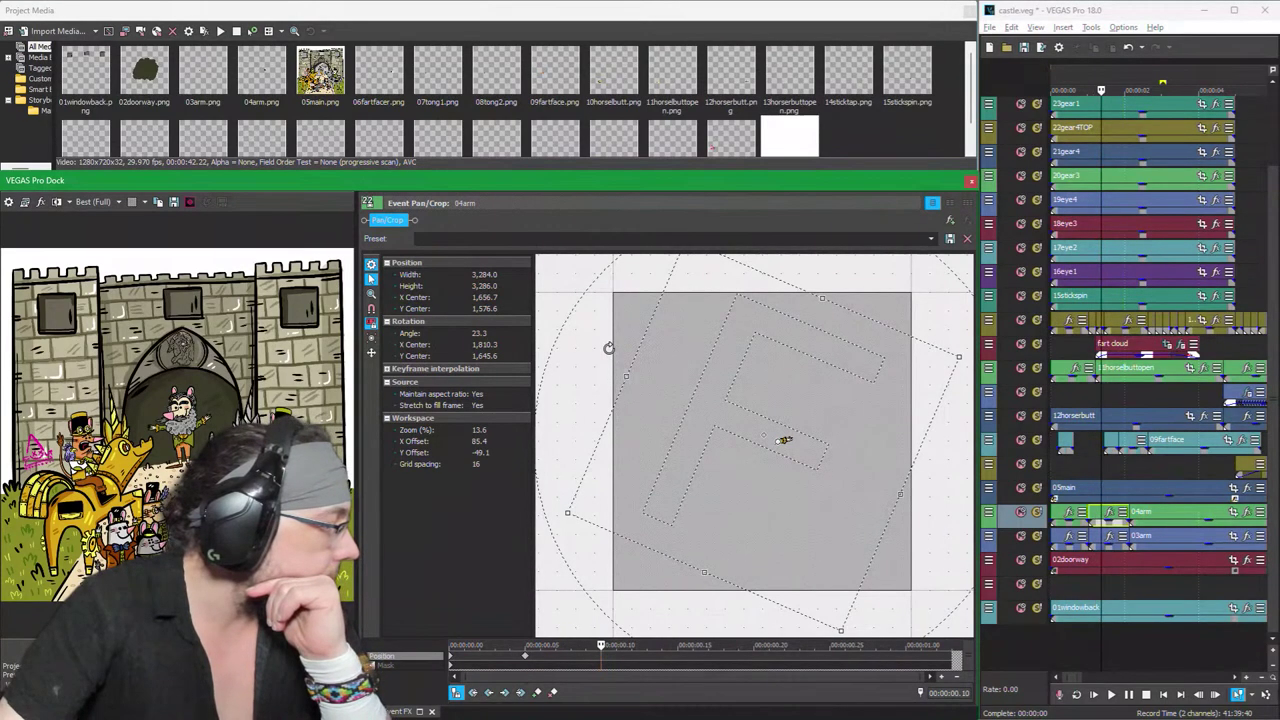
pyautogui.moveTo(598, 355); pyautogui.dragTo(594, 371)
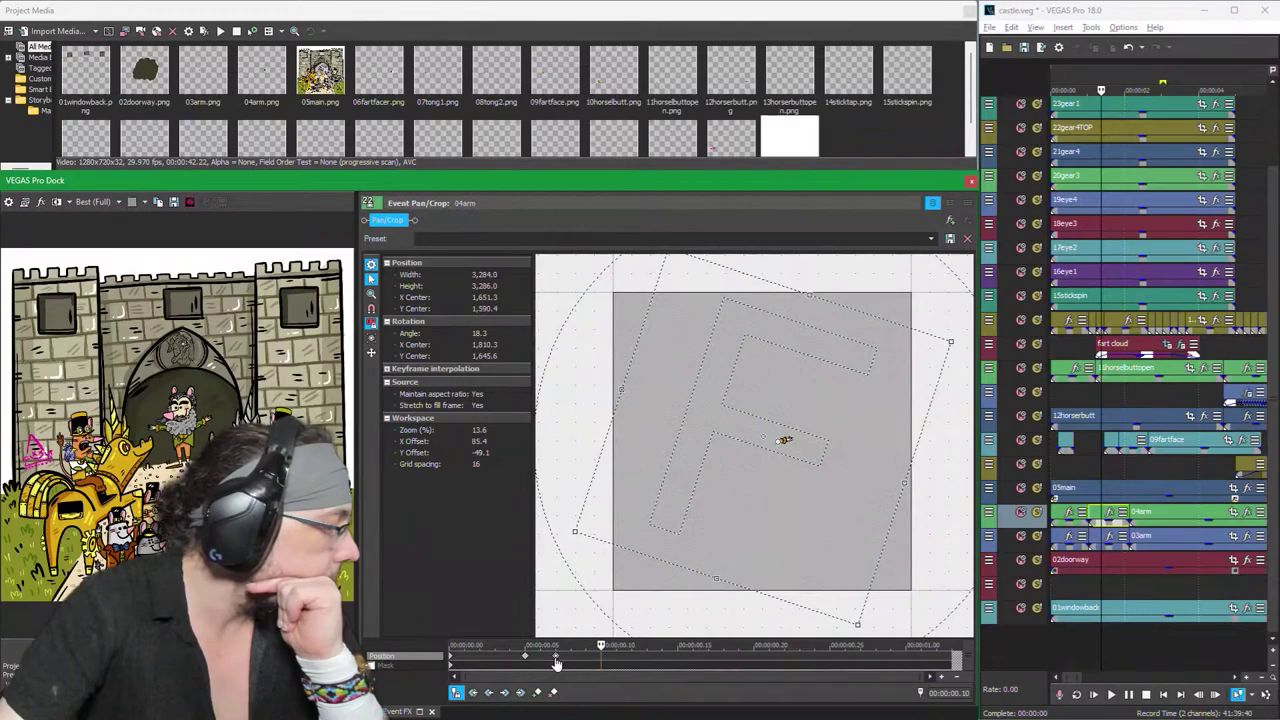
pyautogui.moveTo(577, 363); pyautogui.dragTo(589, 380)
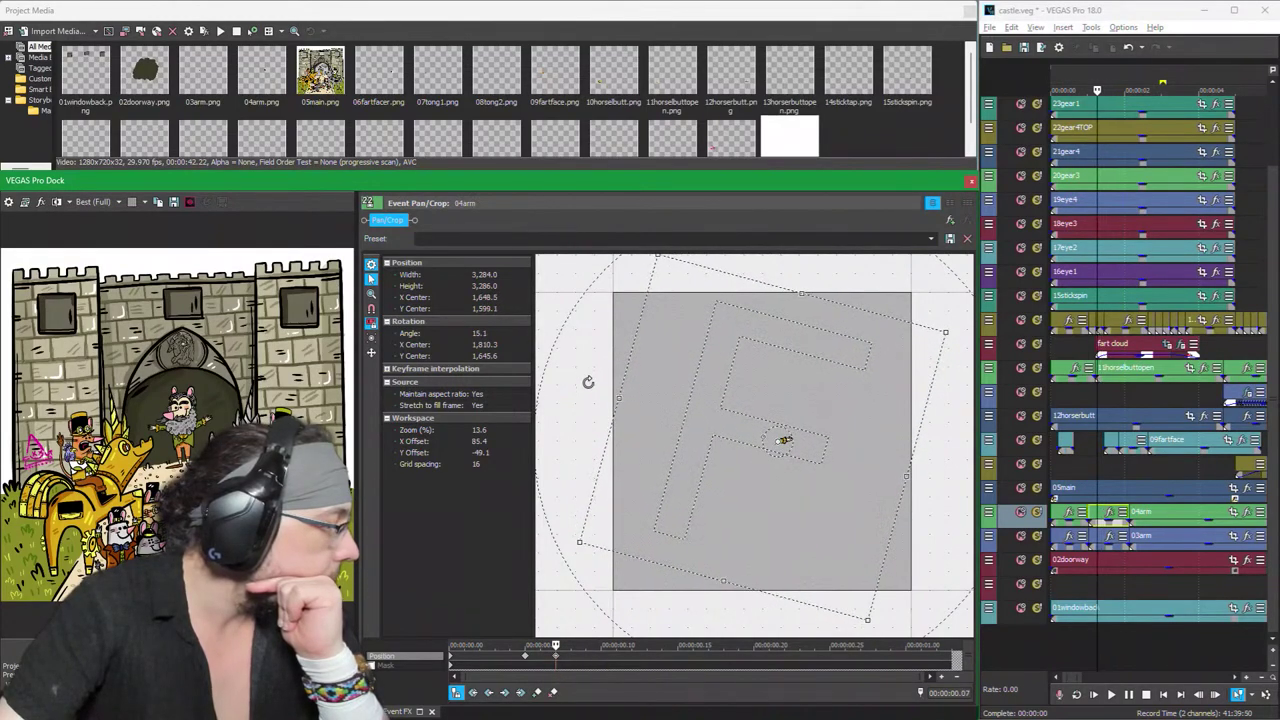
pyautogui.click(587, 642)
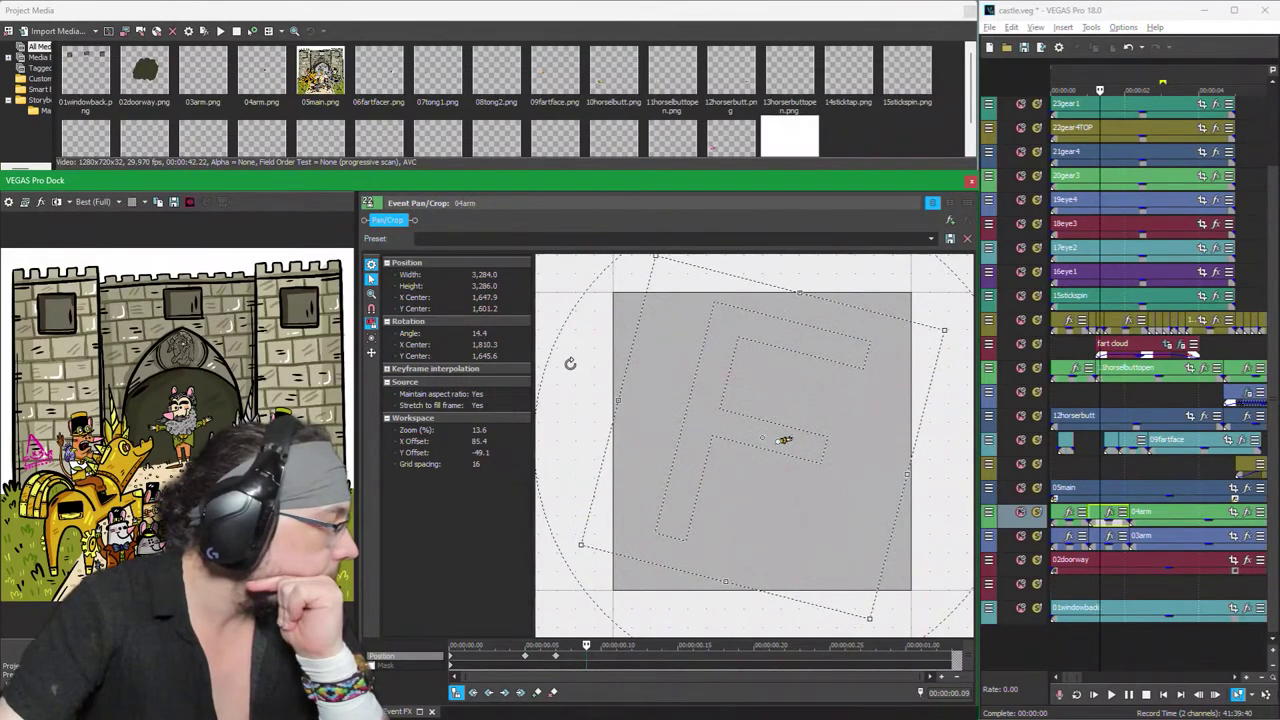
pyautogui.moveTo(582, 363); pyautogui.dragTo(565, 442)
pyautogui.click(617, 662)
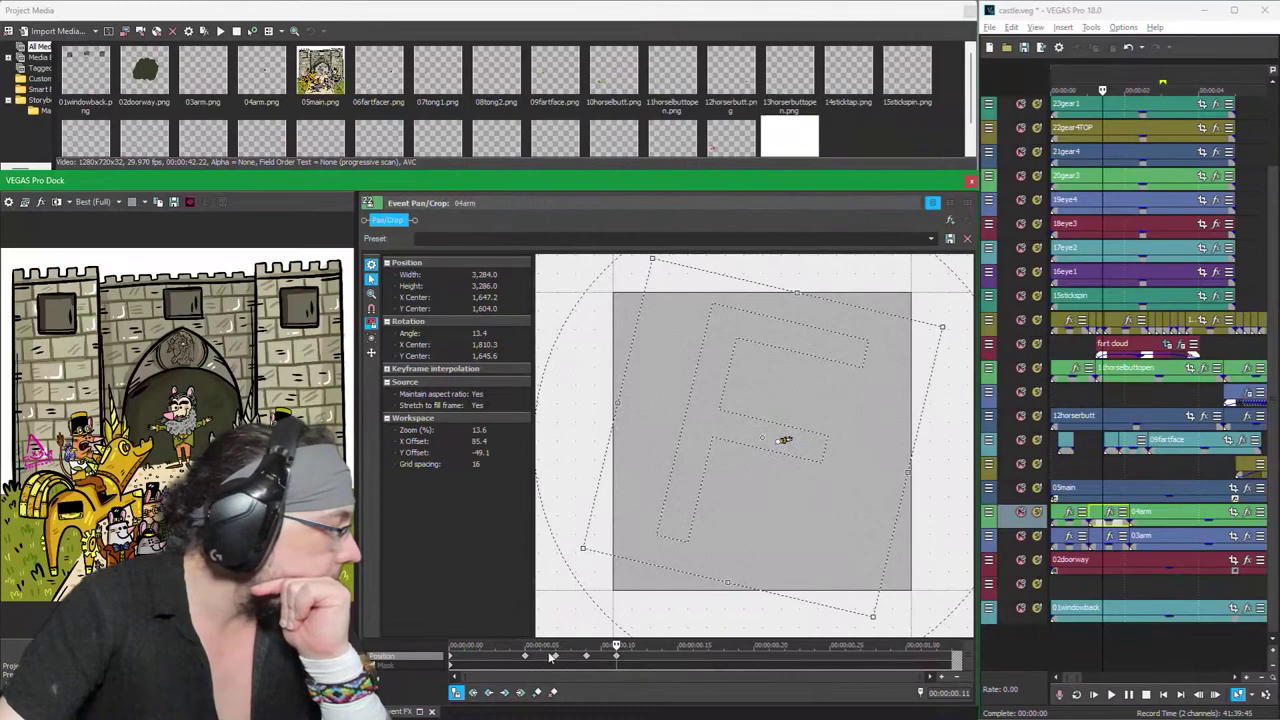
# Step: Space the four 04arm rotation keyframes three frames apart, at 00:00:00.06, 00:00:00.09, 00:00:00.12 and 00:00:00.15
pyautogui.moveTo(620, 662); pyautogui.dragTo(678, 664)
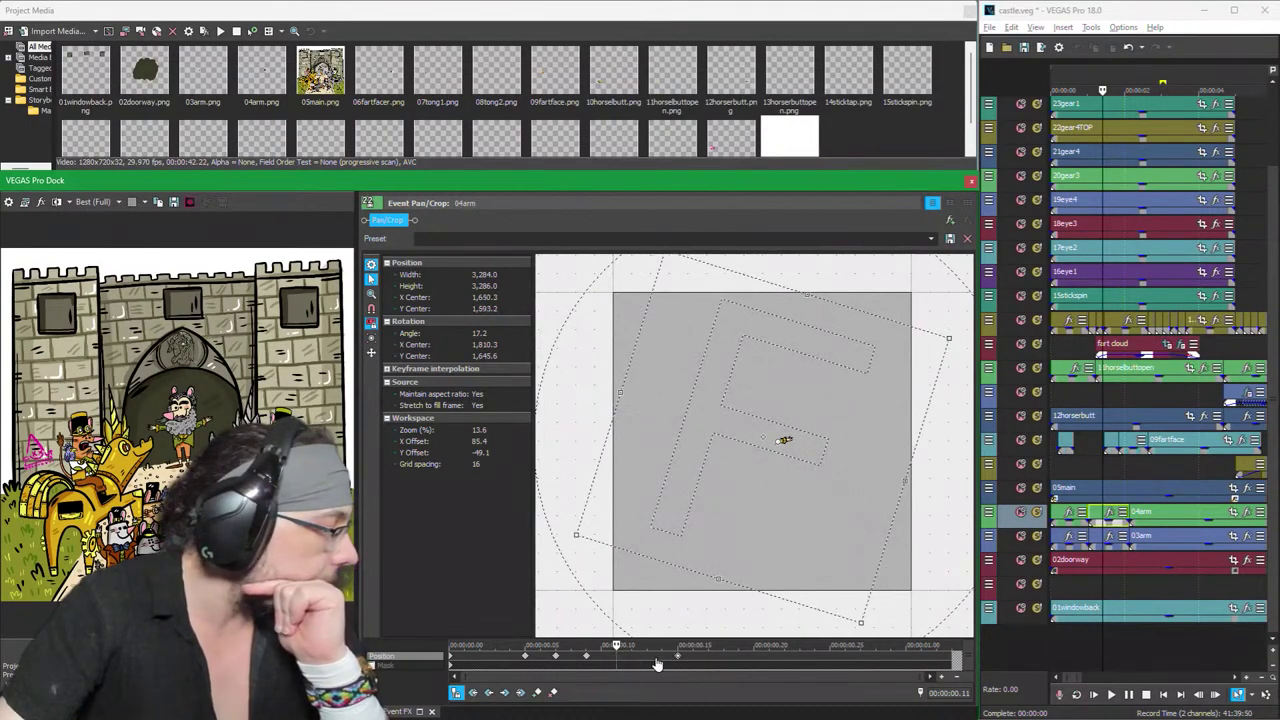
pyautogui.click(588, 662)
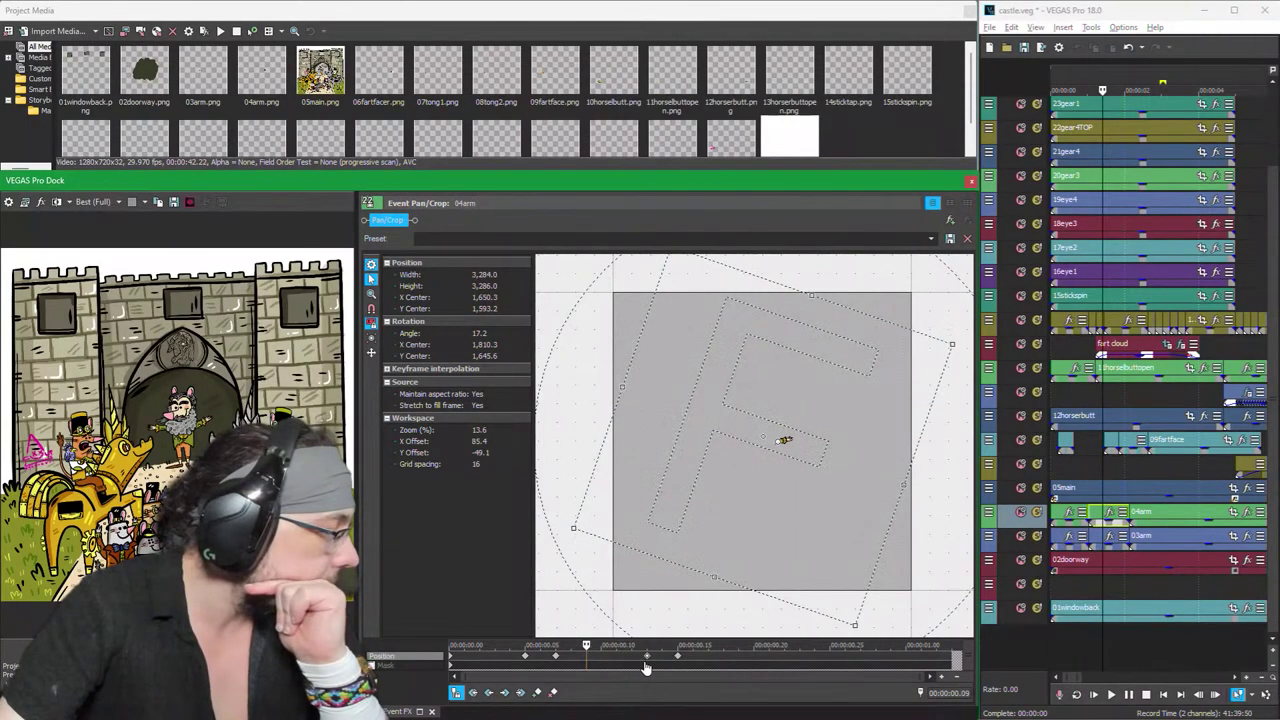
pyautogui.click(557, 662)
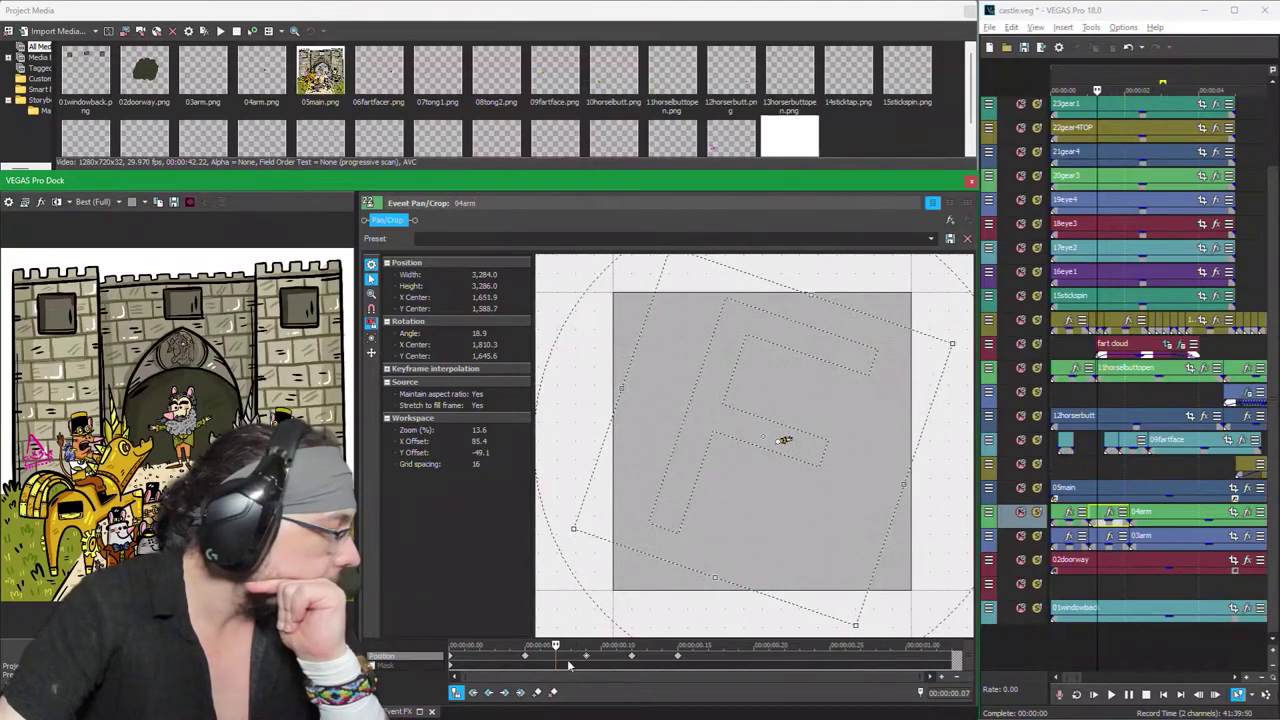
pyautogui.click(528, 662)
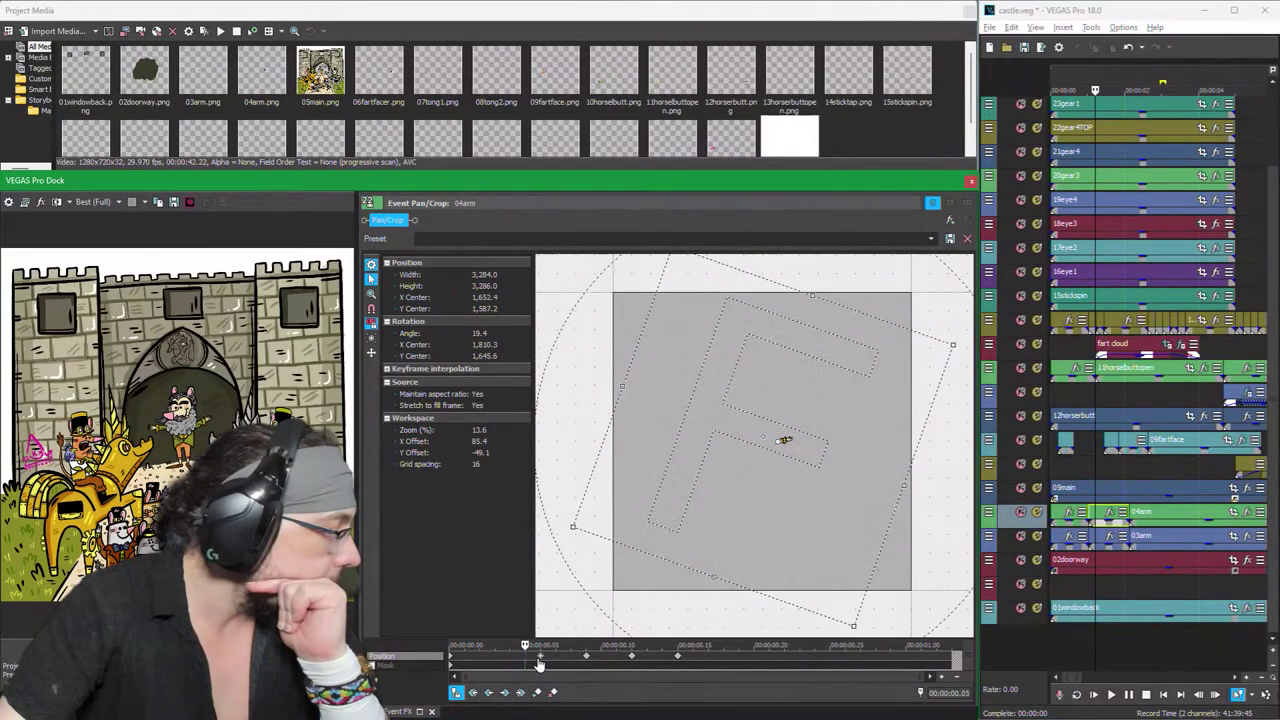
# Step: Review the 04arm rotation keyframes and set the angle of the one at 00:00:00.15 to 11.0
pyautogui.click(724, 660)
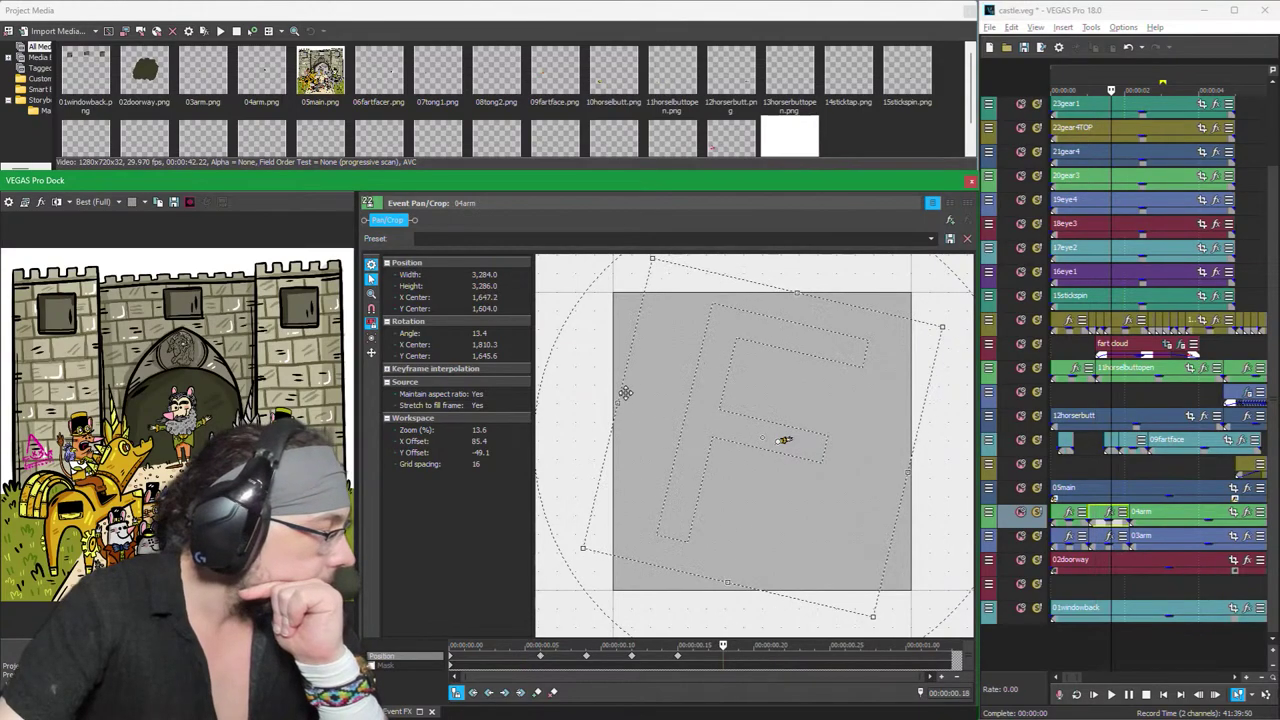
pyautogui.click(663, 650)
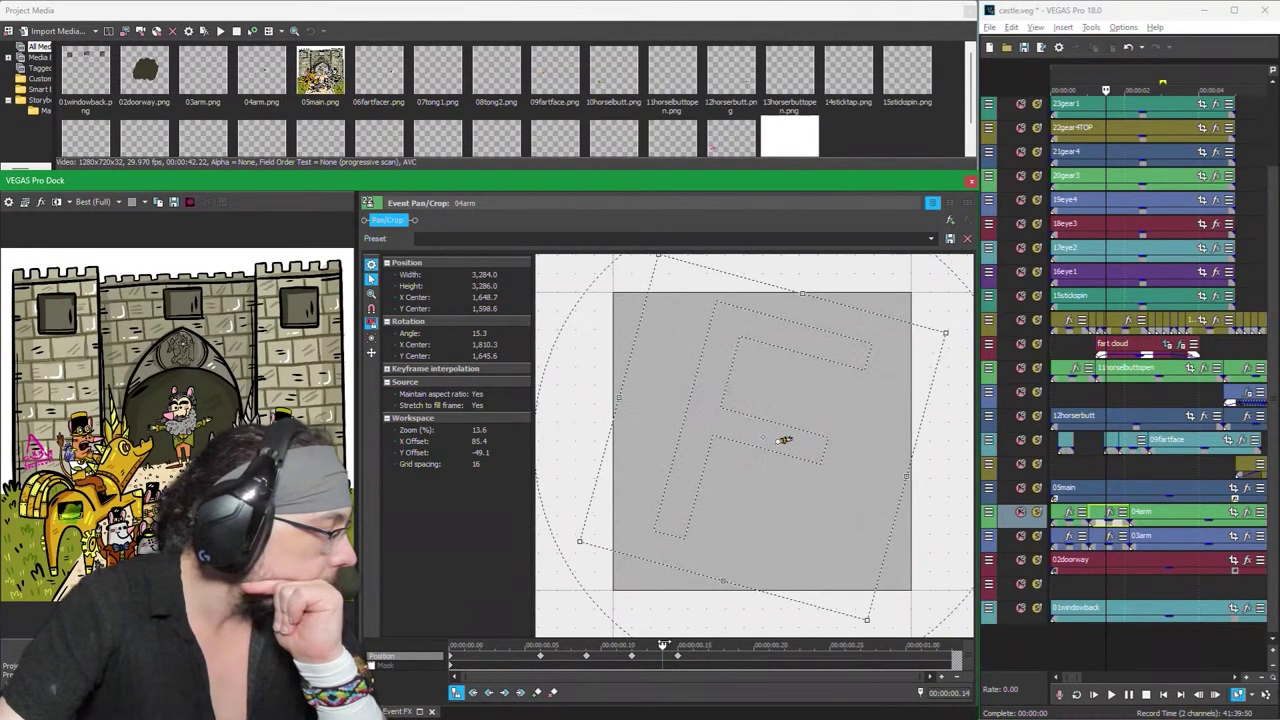
pyautogui.click(631, 650)
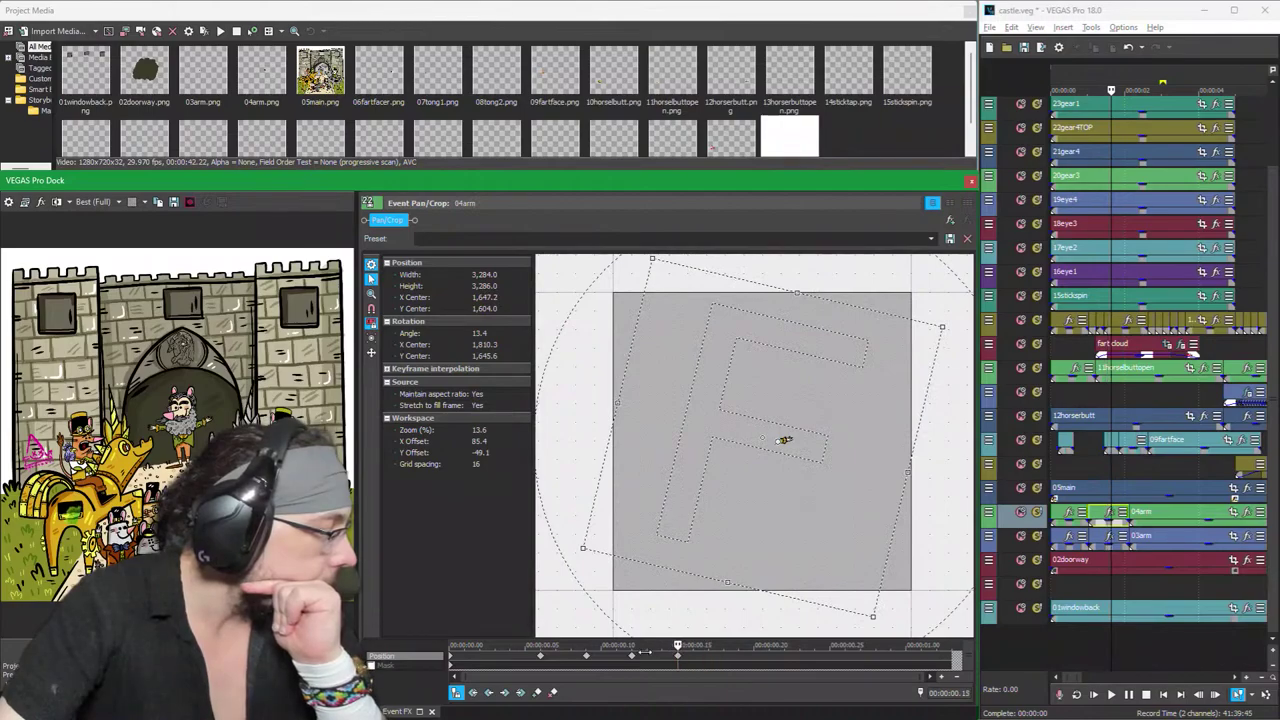
pyautogui.moveTo(608, 656); pyautogui.dragTo(735, 698)
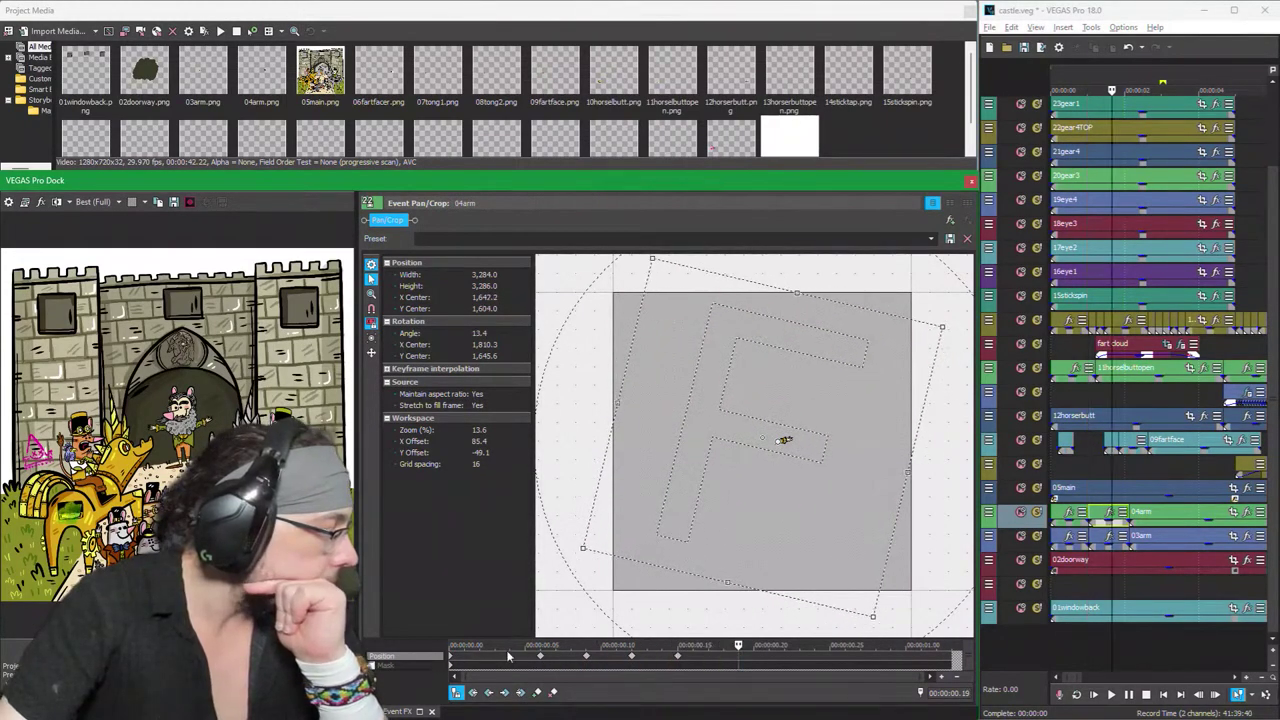
pyautogui.click(586, 660)
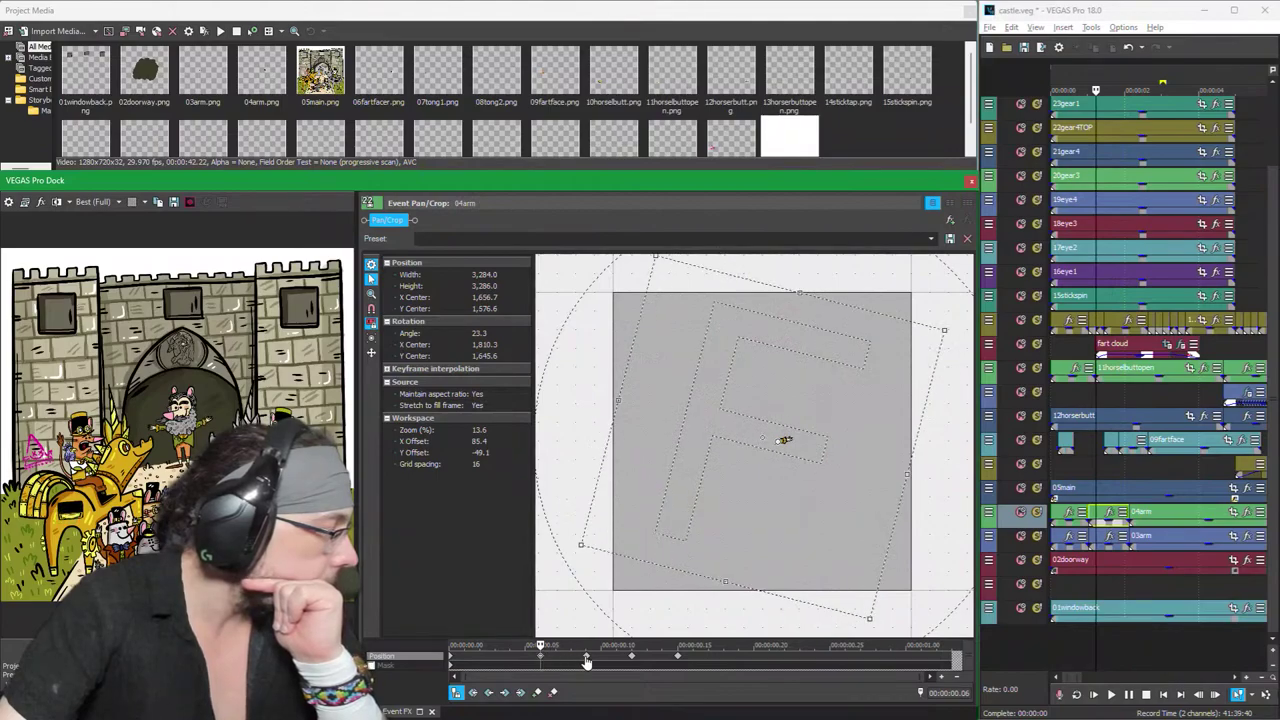
pyautogui.moveTo(591, 326); pyautogui.dragTo(666, 602)
pyautogui.click(633, 660)
pyautogui.click(677, 656)
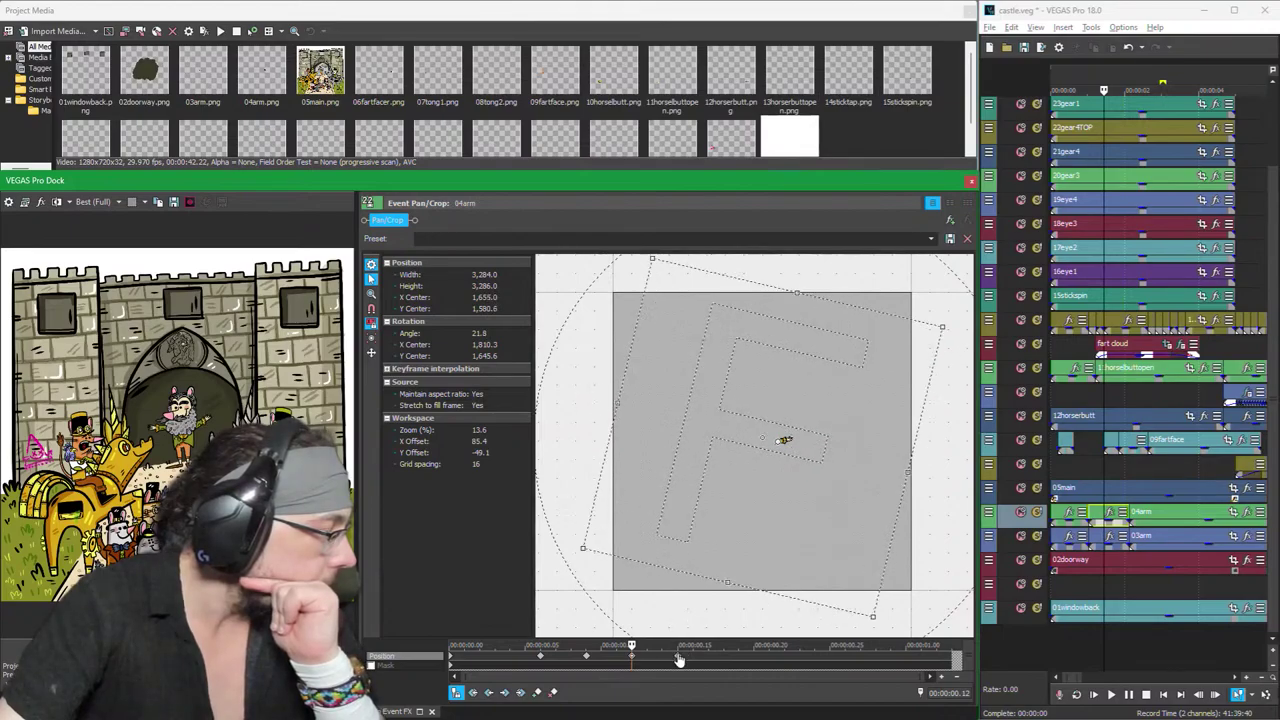
pyautogui.moveTo(578, 403); pyautogui.dragTo(578, 410)
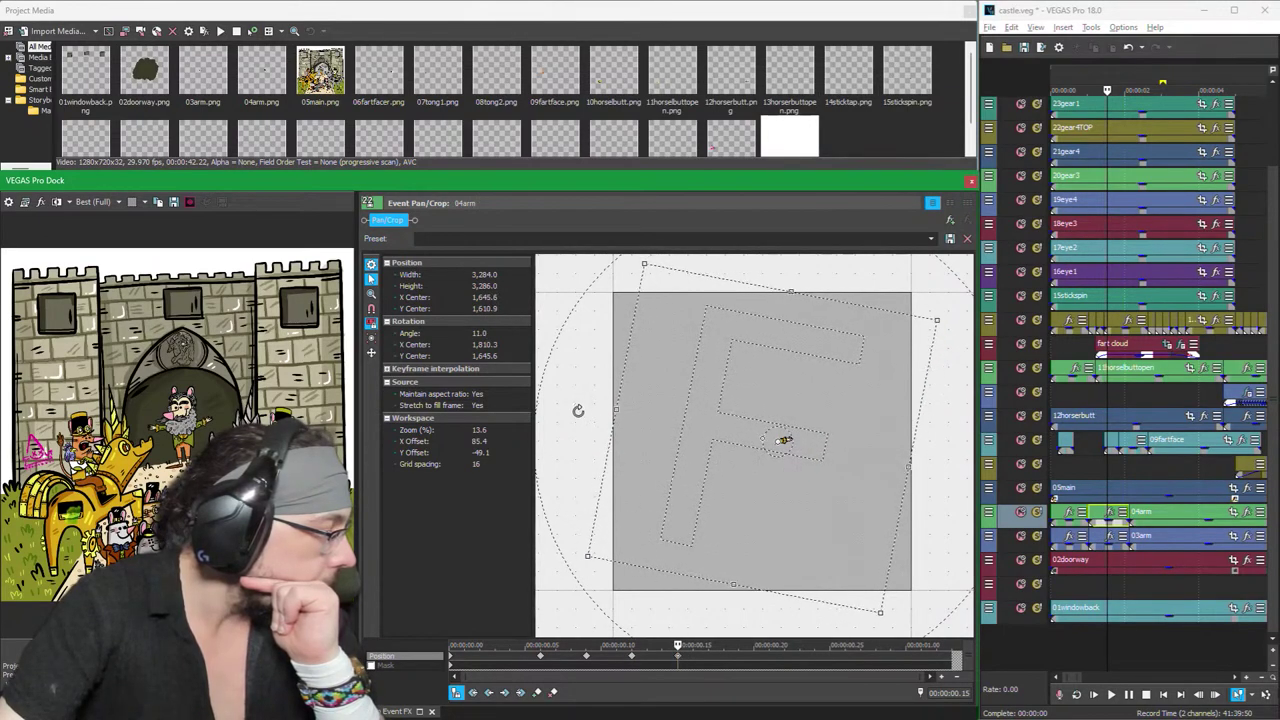
# Step: Continue the arm wave with keyframes at 00:00:00.18, 00:00:00.21 and 00:00:00.24, angled 18.2, 10.5 and 18.1
pyautogui.click(724, 655)
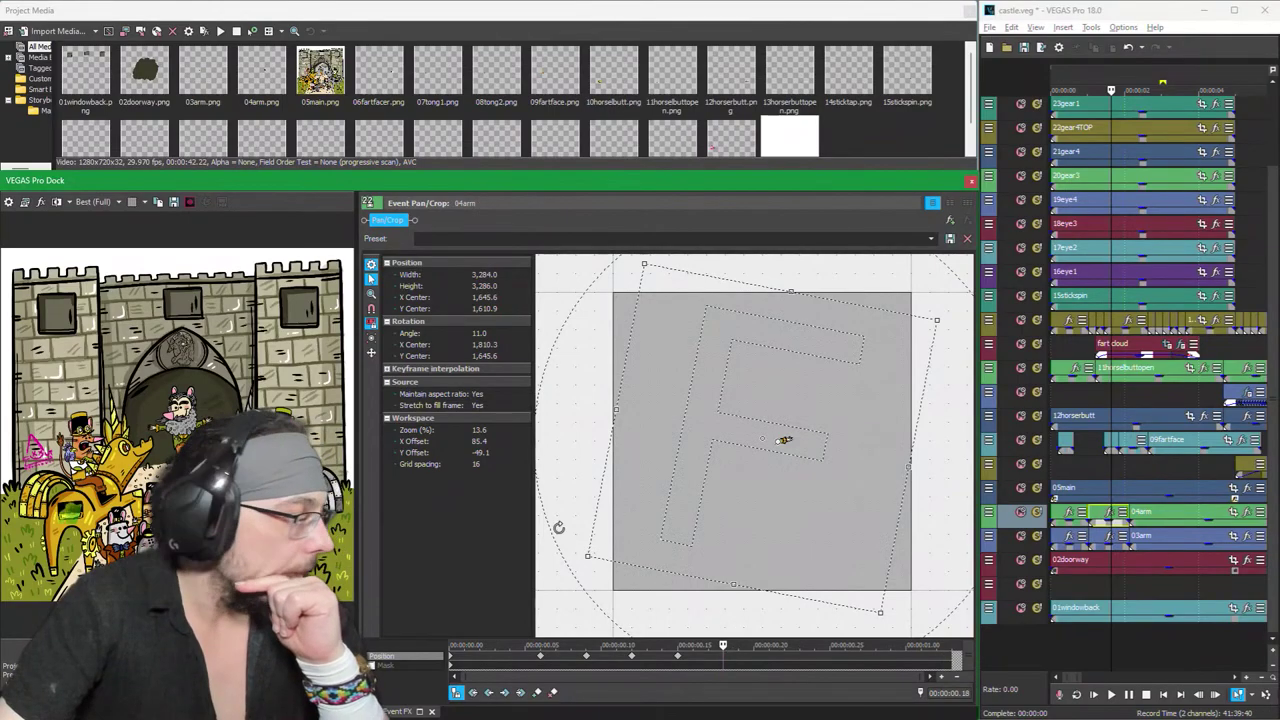
pyautogui.moveTo(574, 434); pyautogui.dragTo(589, 408)
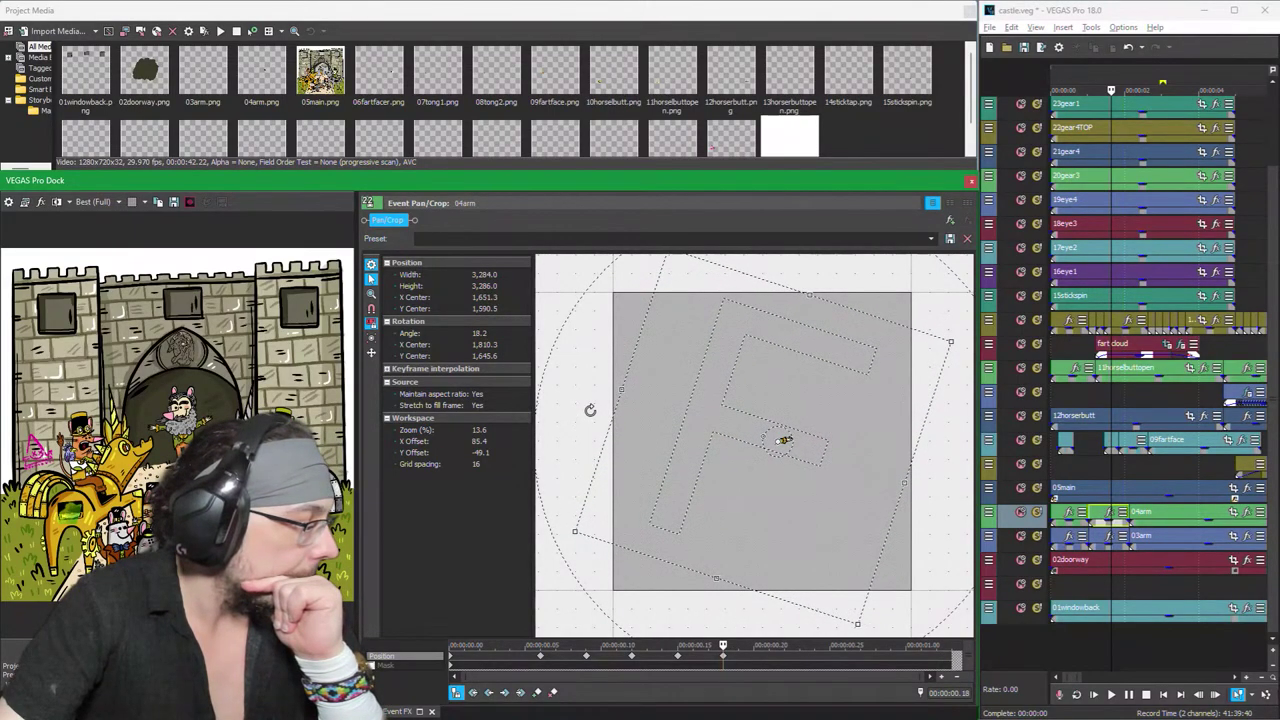
pyautogui.click(771, 662)
pyautogui.moveTo(578, 373); pyautogui.dragTo(589, 405)
pyautogui.click(815, 668)
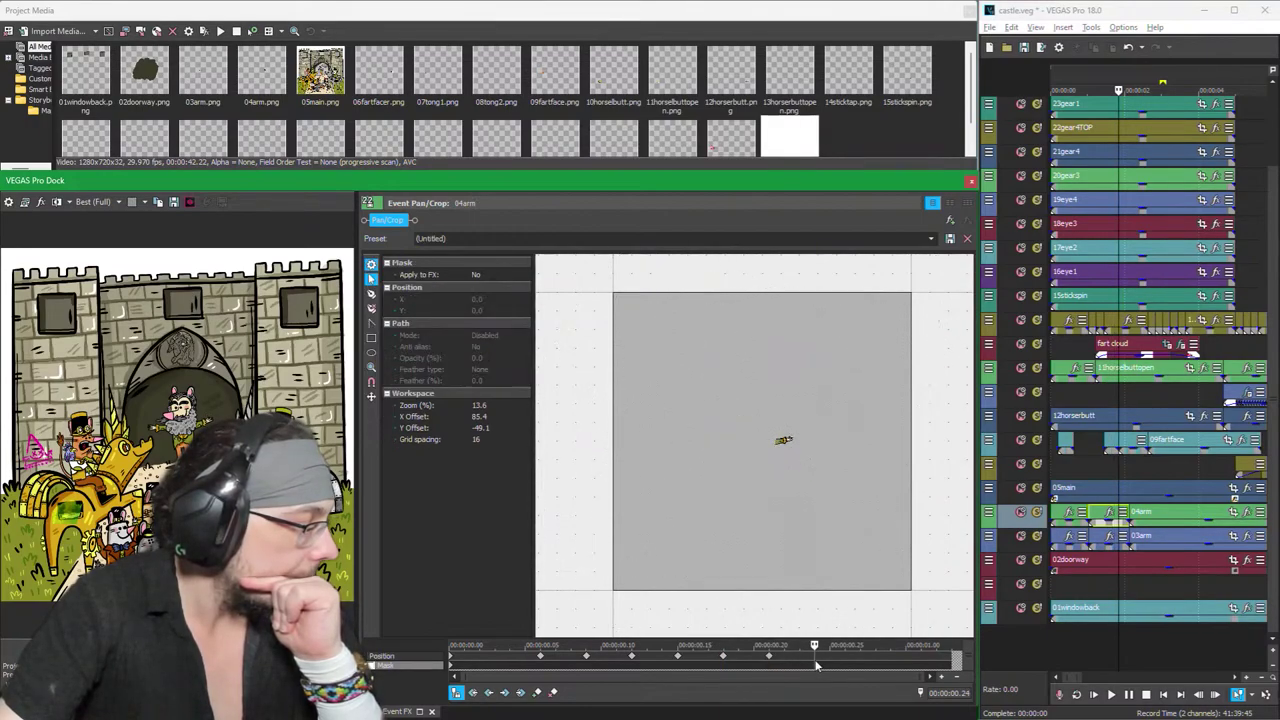
pyautogui.click(814, 659)
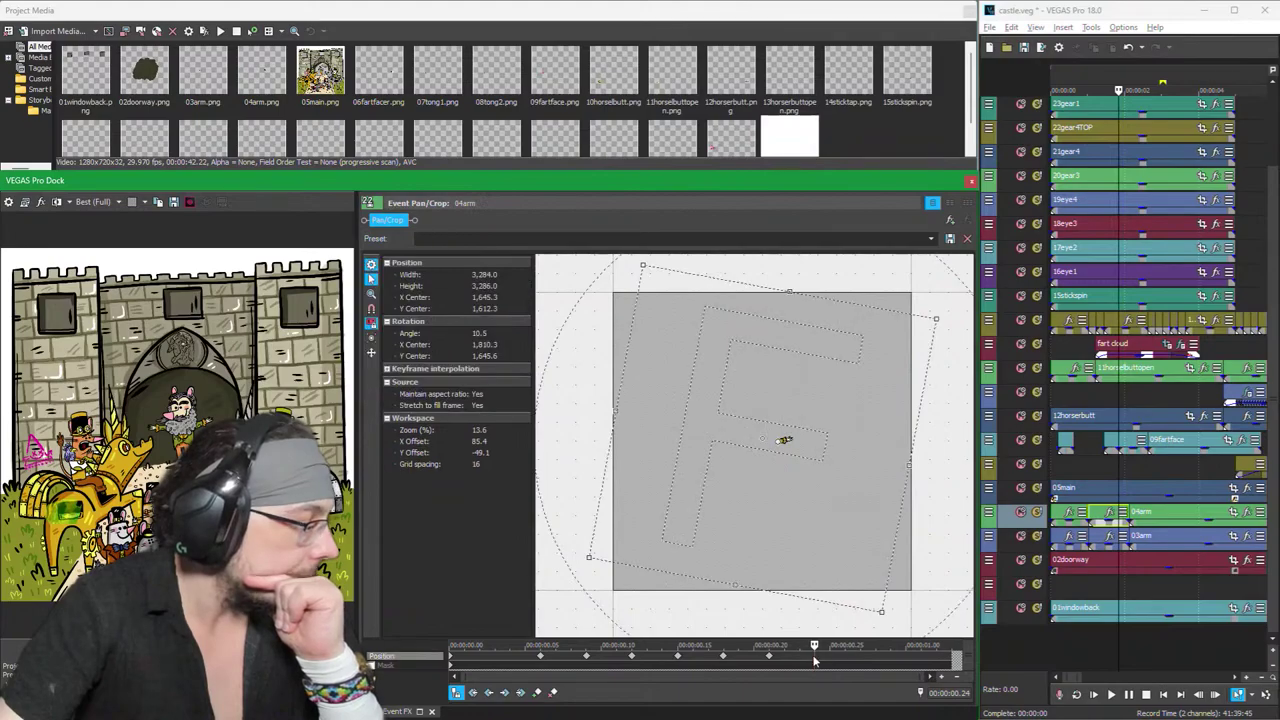
pyautogui.moveTo(565, 384); pyautogui.dragTo(591, 364)
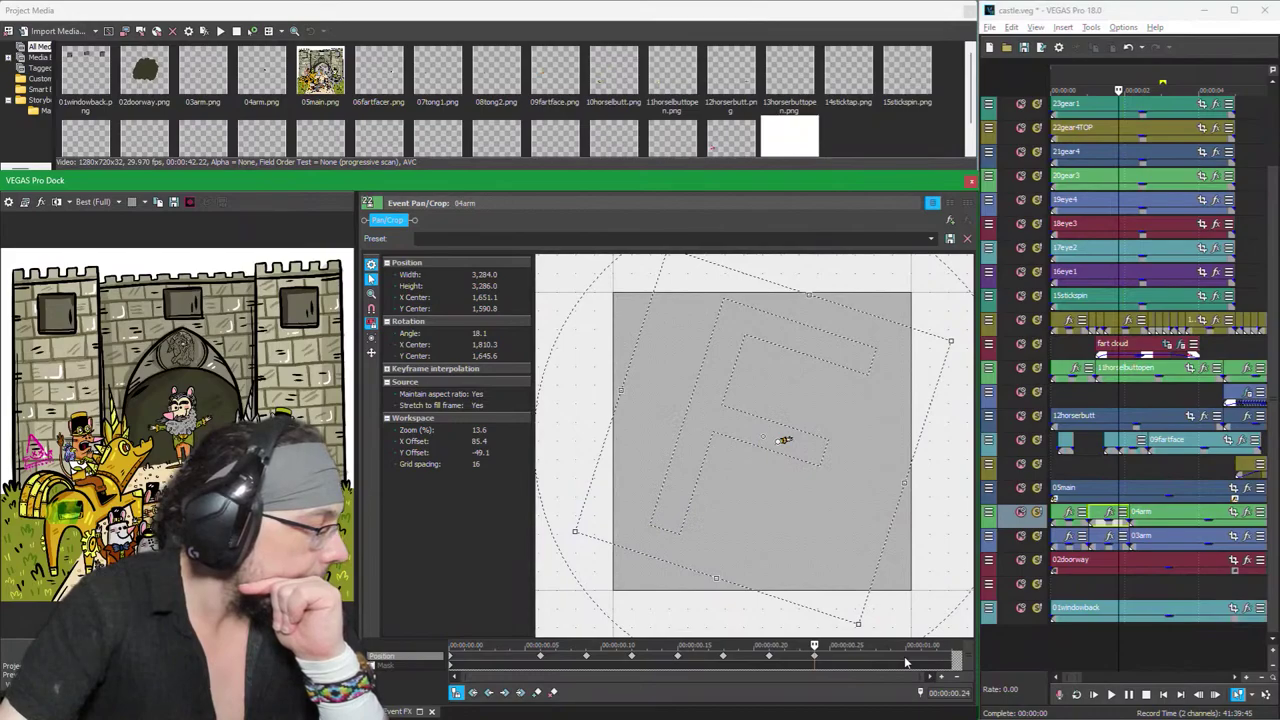
# Step: Restore the 04arm Pan/Crop frame to its default on a closing keyframe at 00:00:01.02
pyautogui.click(944, 662)
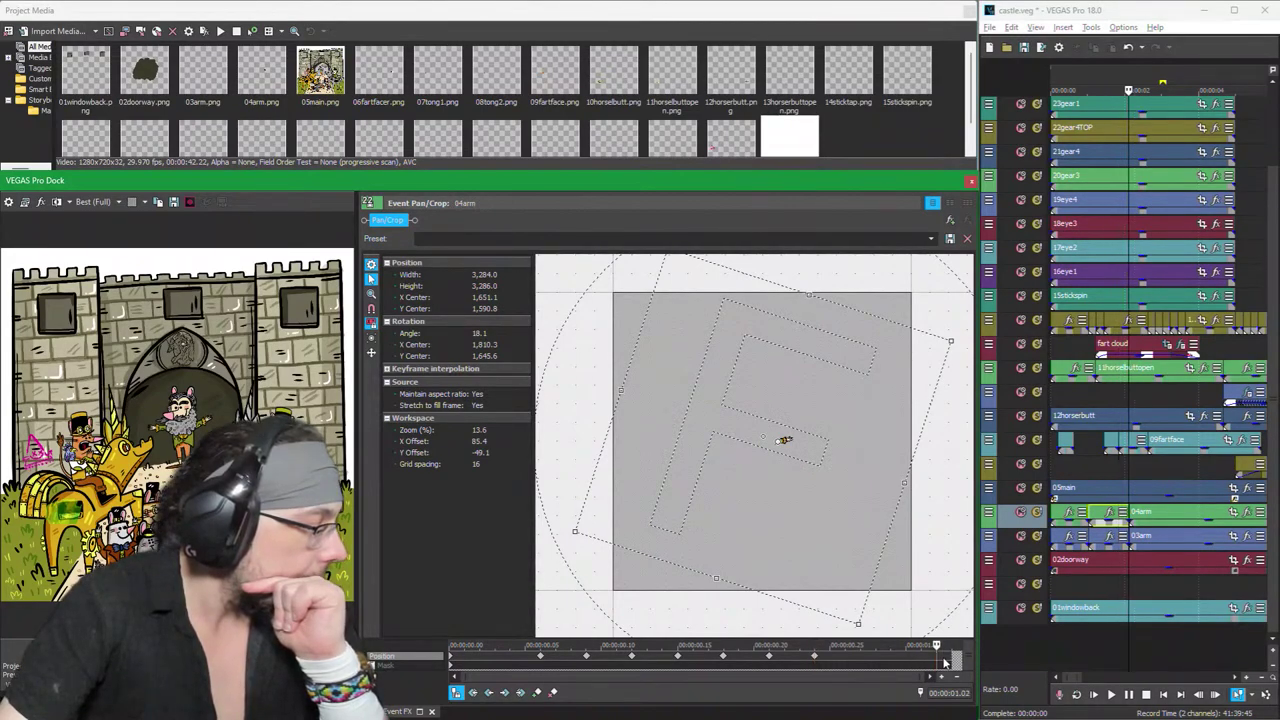
pyautogui.rightClick(659, 392)
pyautogui.click(690, 402)
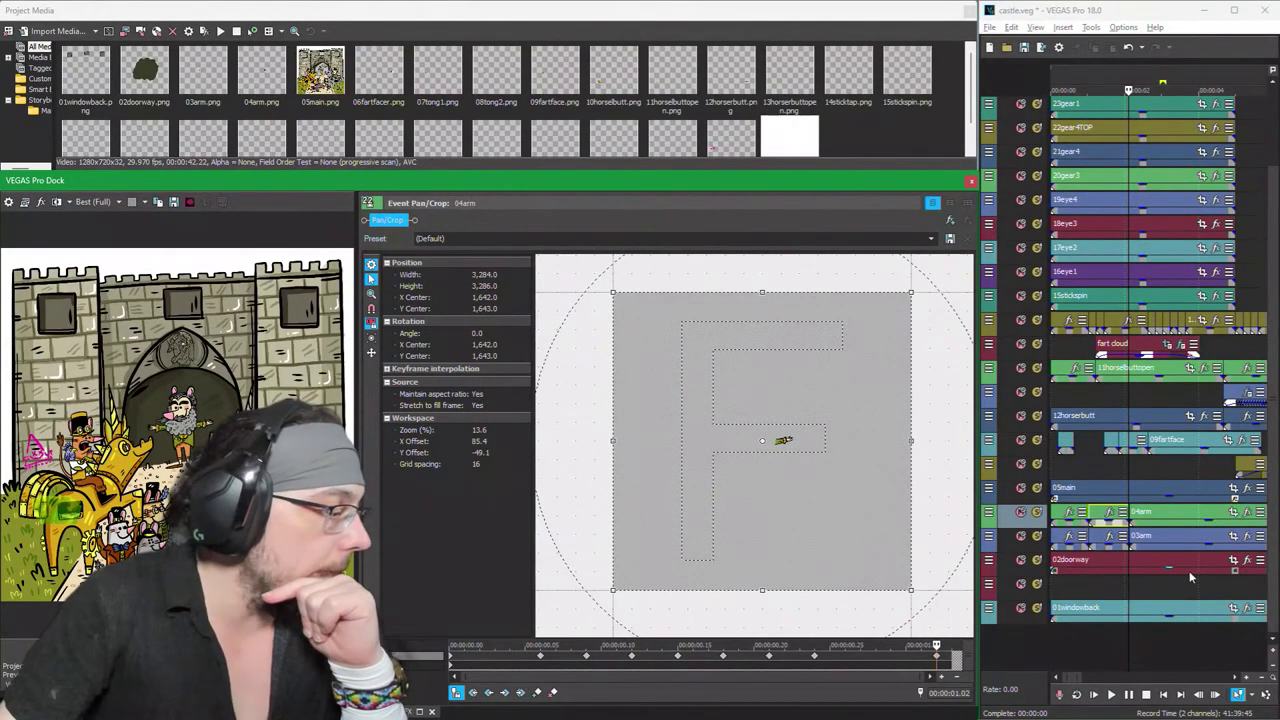
# Step: In the middle 03arm piece's Pan/Crop, move the rotation center to the sleeve end at X 1,546.7, Y 1,667.1 on the first keyframe
pyautogui.scroll(2, 1104, 540)
pyautogui.click(1104, 540)
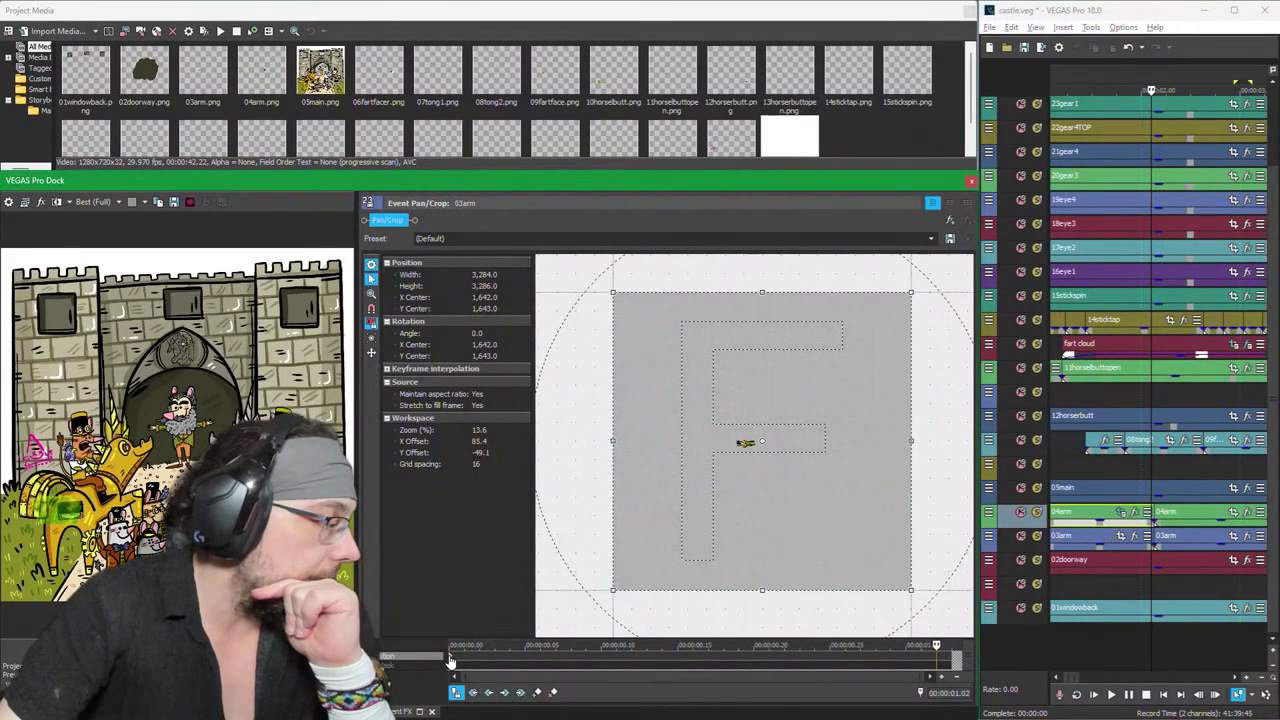
pyautogui.click(449, 660)
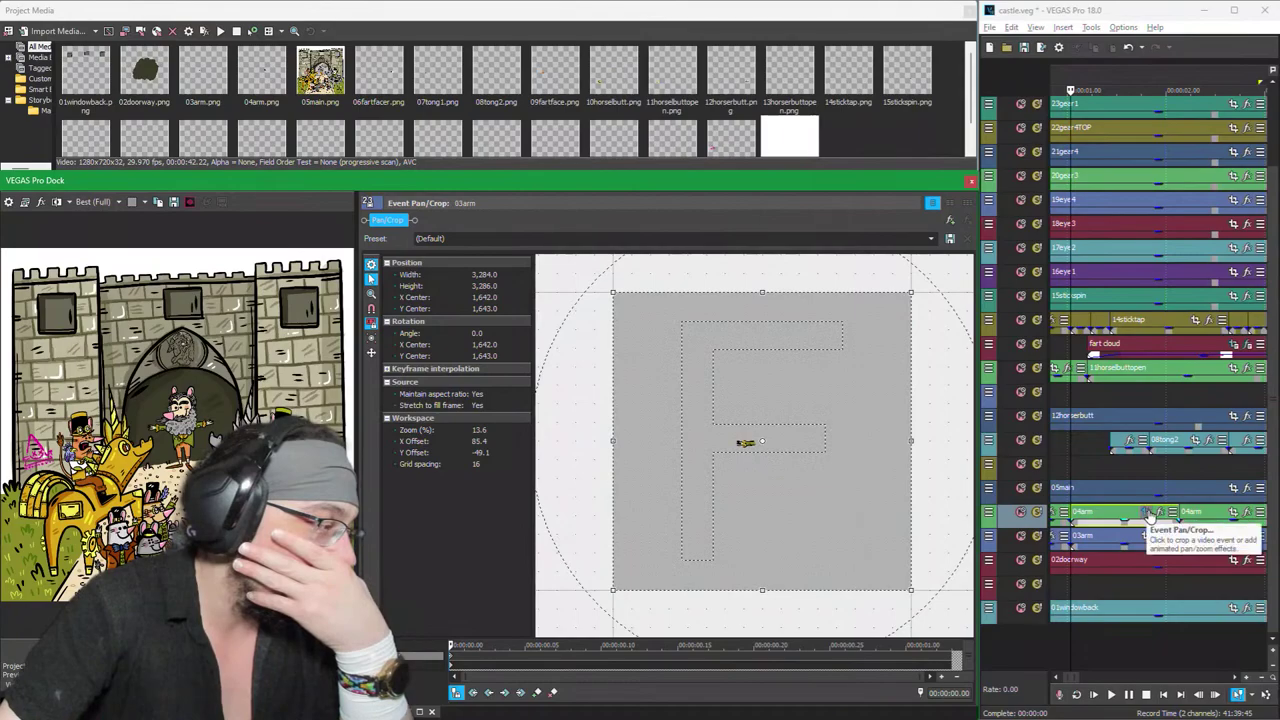
pyautogui.scroll(2, 772, 440)
pyautogui.scroll(12, 772, 440)
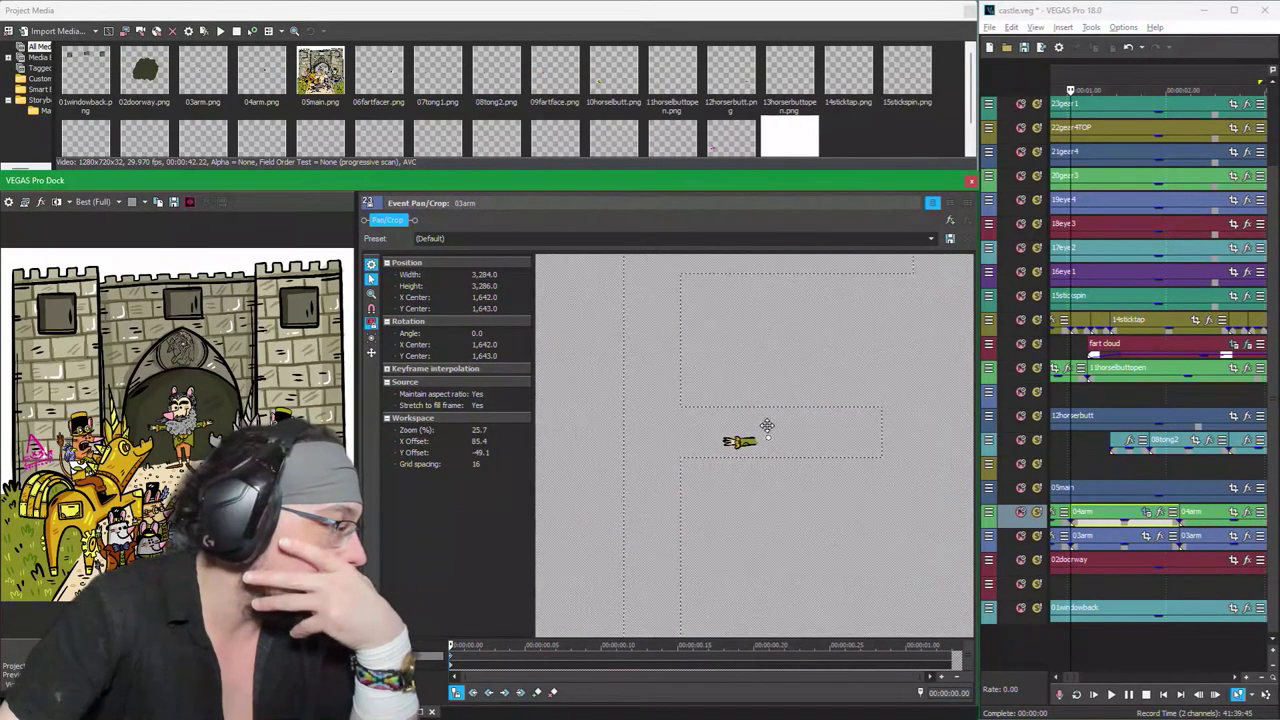
pyautogui.scroll(5, 768, 433)
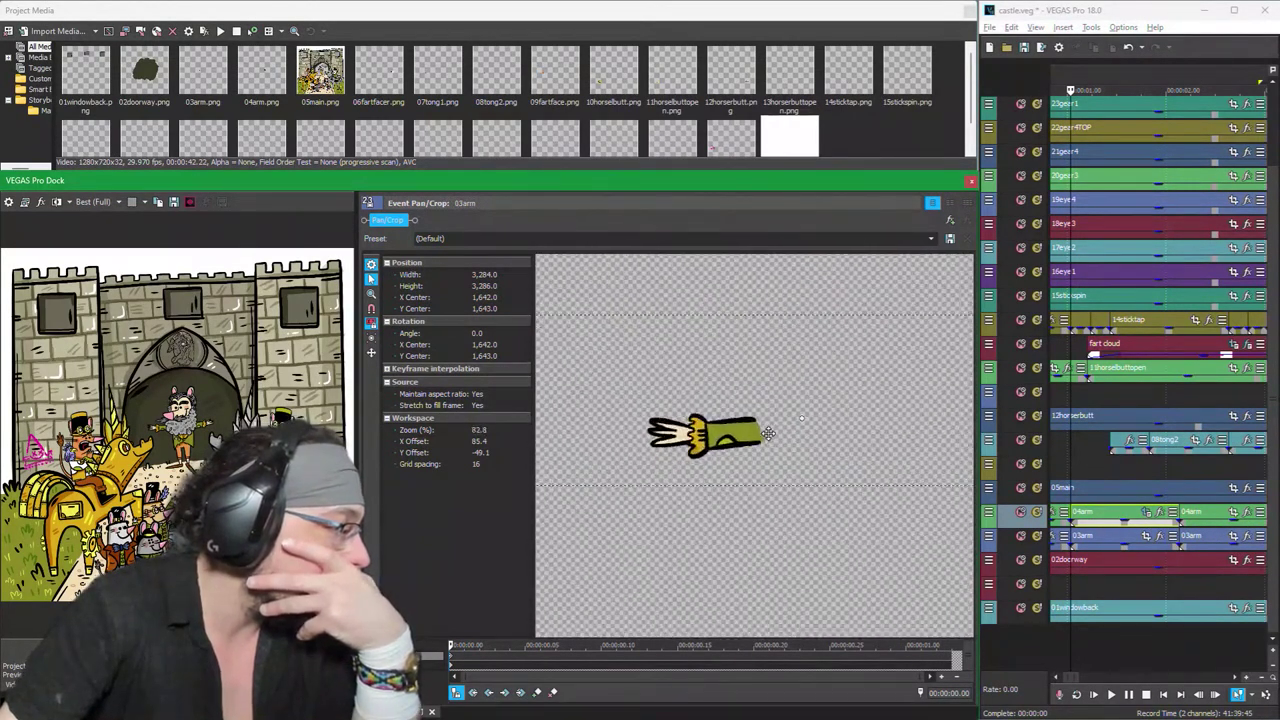
pyautogui.moveTo(806, 414); pyautogui.dragTo(747, 430)
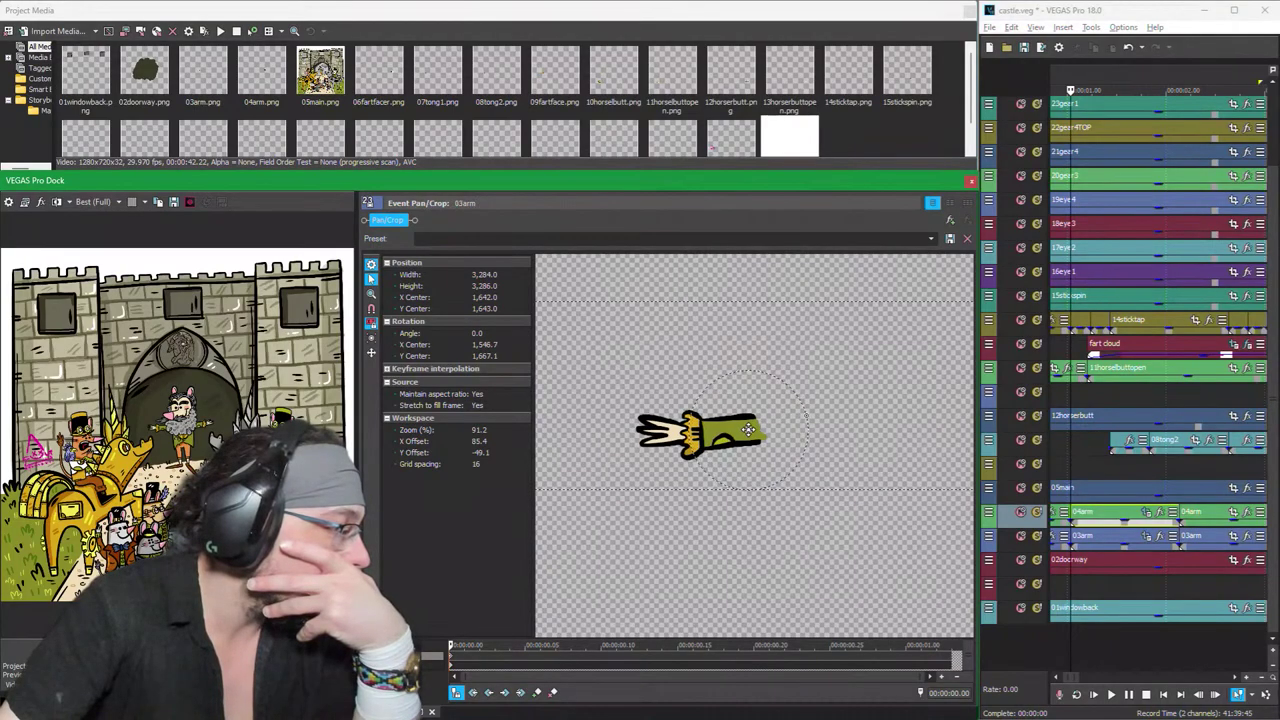
pyautogui.scroll(-10, 797, 432)
pyautogui.scroll(-8, 785, 450)
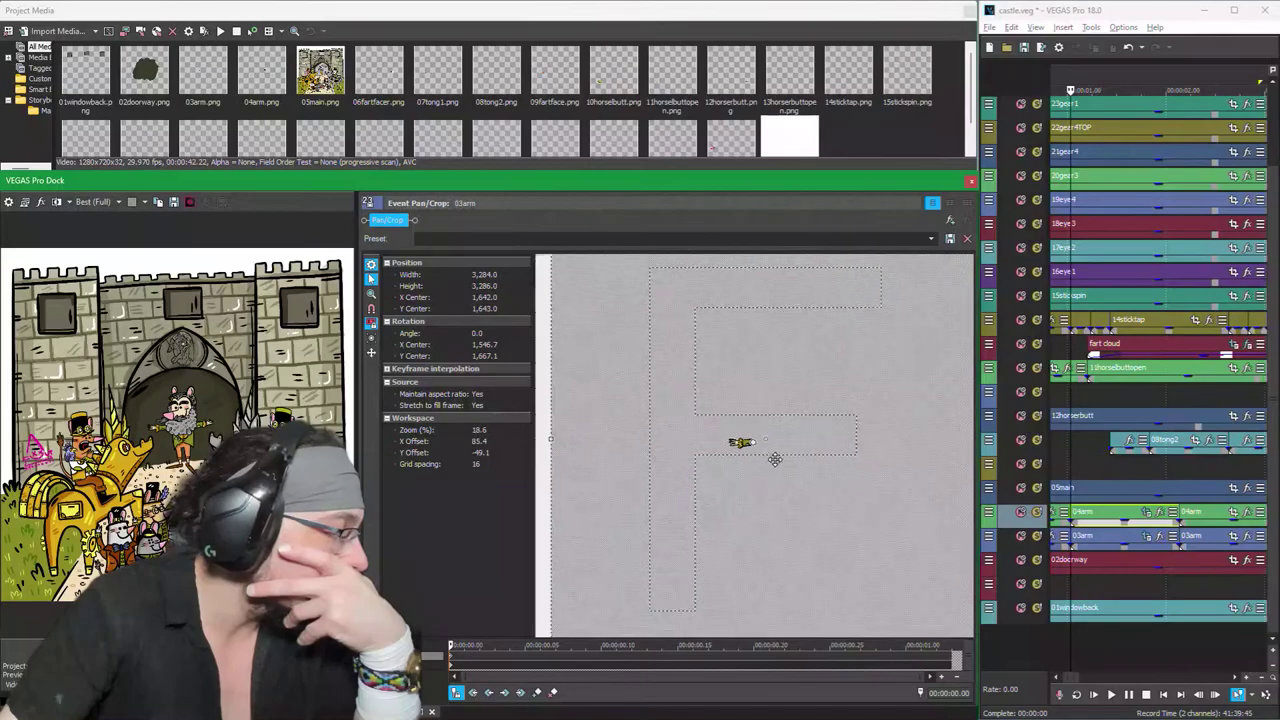
pyautogui.scroll(-2, 773, 466)
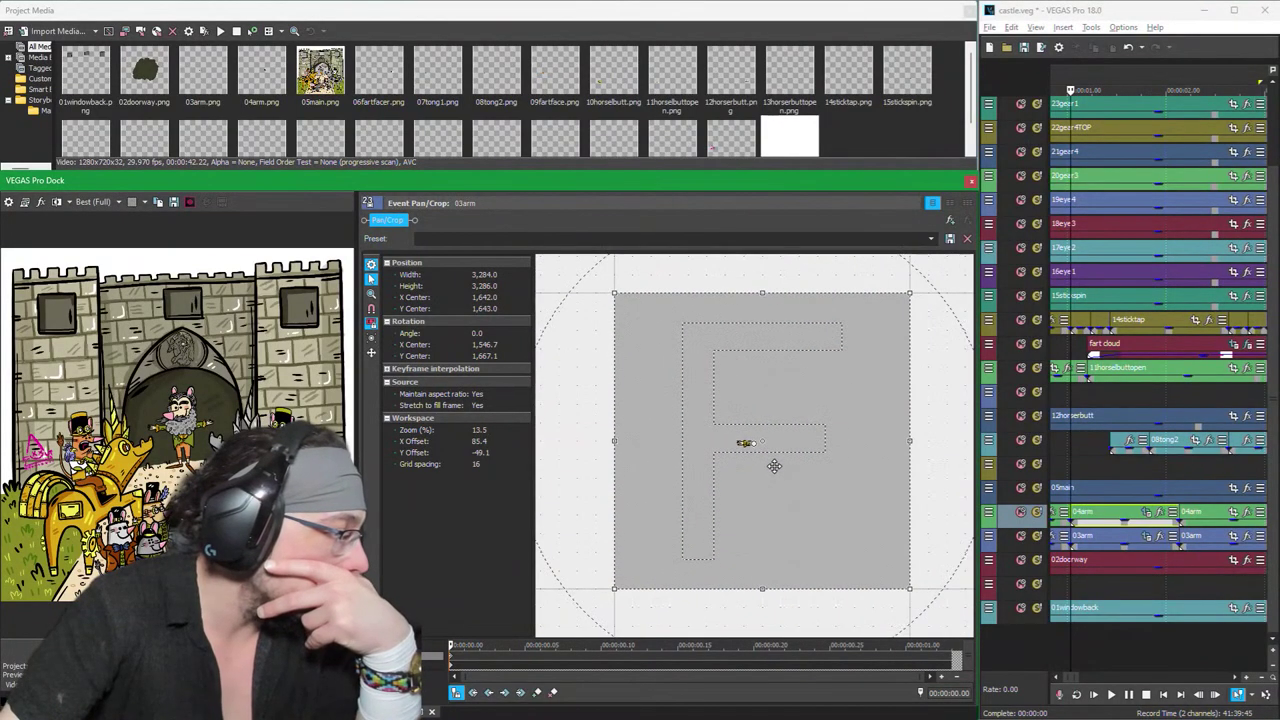
# Step: Match the timing of 04arm's first raised-arm keyframe by rotating the middle 03arm piece to about -24.2 at 00:00:00.06
pyautogui.click(1147, 513)
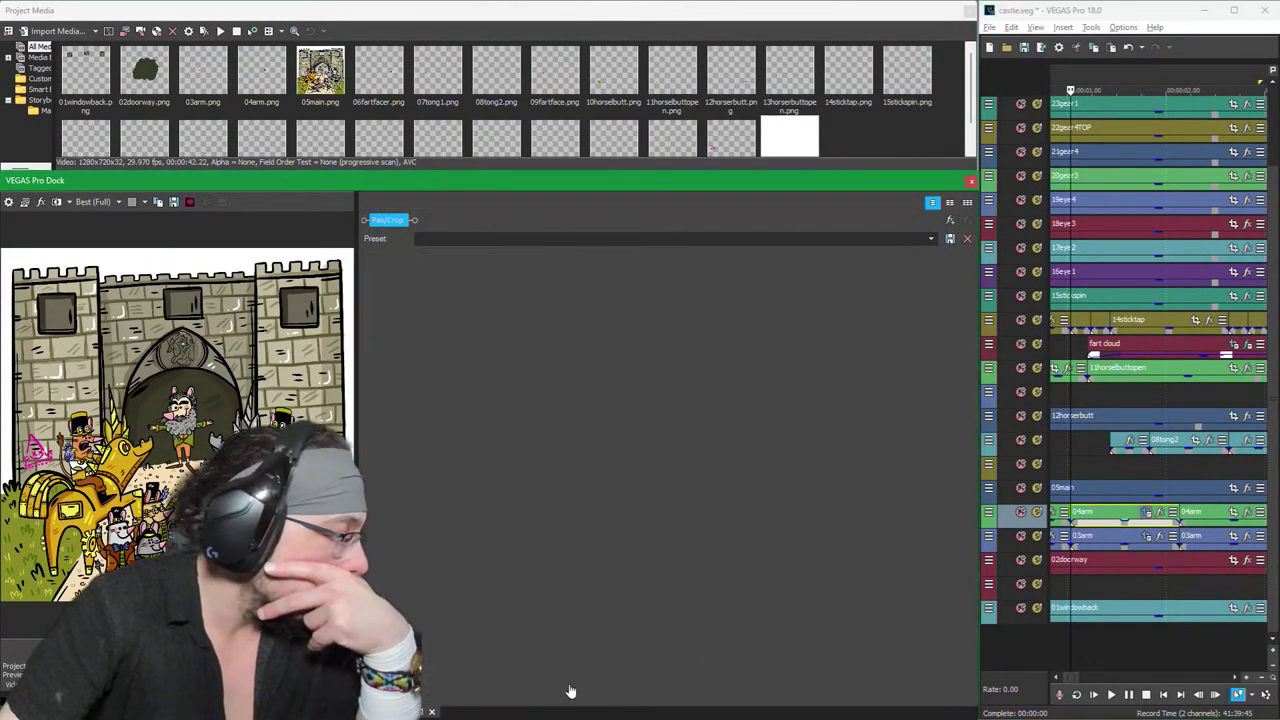
pyautogui.click(540, 660)
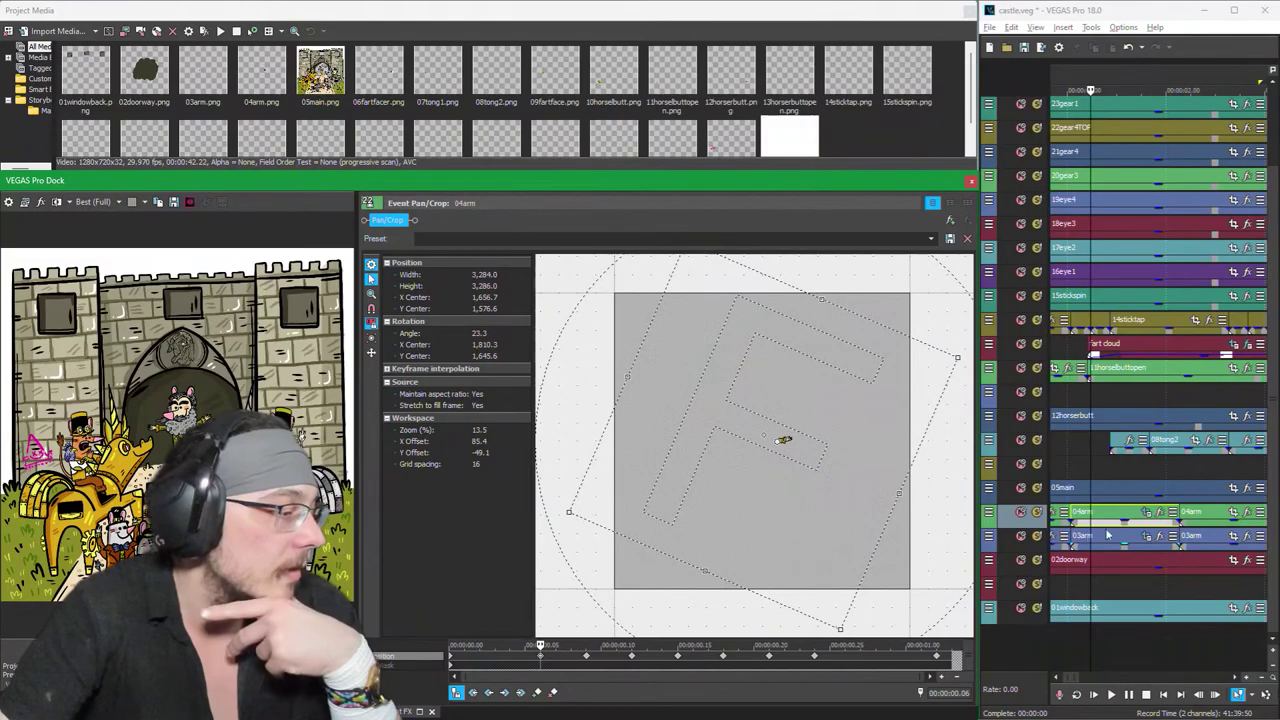
pyautogui.click(1148, 541)
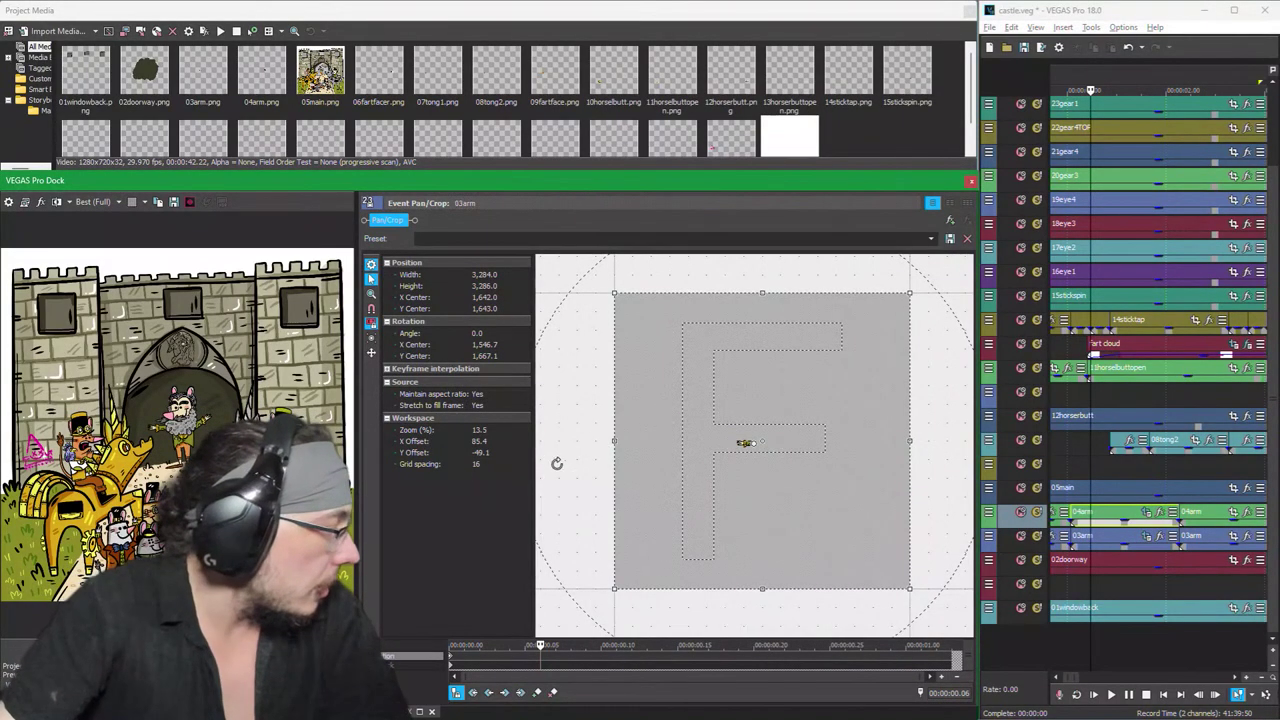
pyautogui.moveTo(564, 472); pyautogui.dragTo(593, 546)
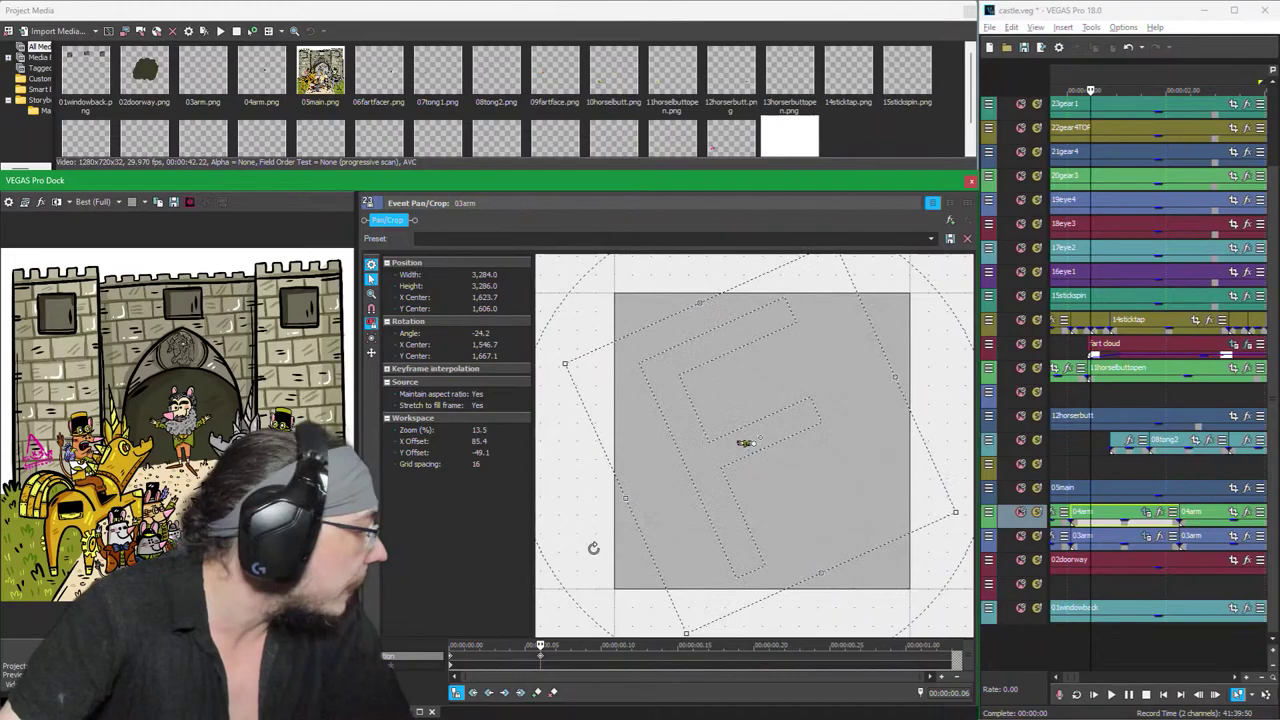
# Step: Add 03arm rotation keyframes at 00:00:00.09, 00:00:00.12 and 00:00:00.15, angled about -17.1, -23.8 and -16.9
pyautogui.click(587, 660)
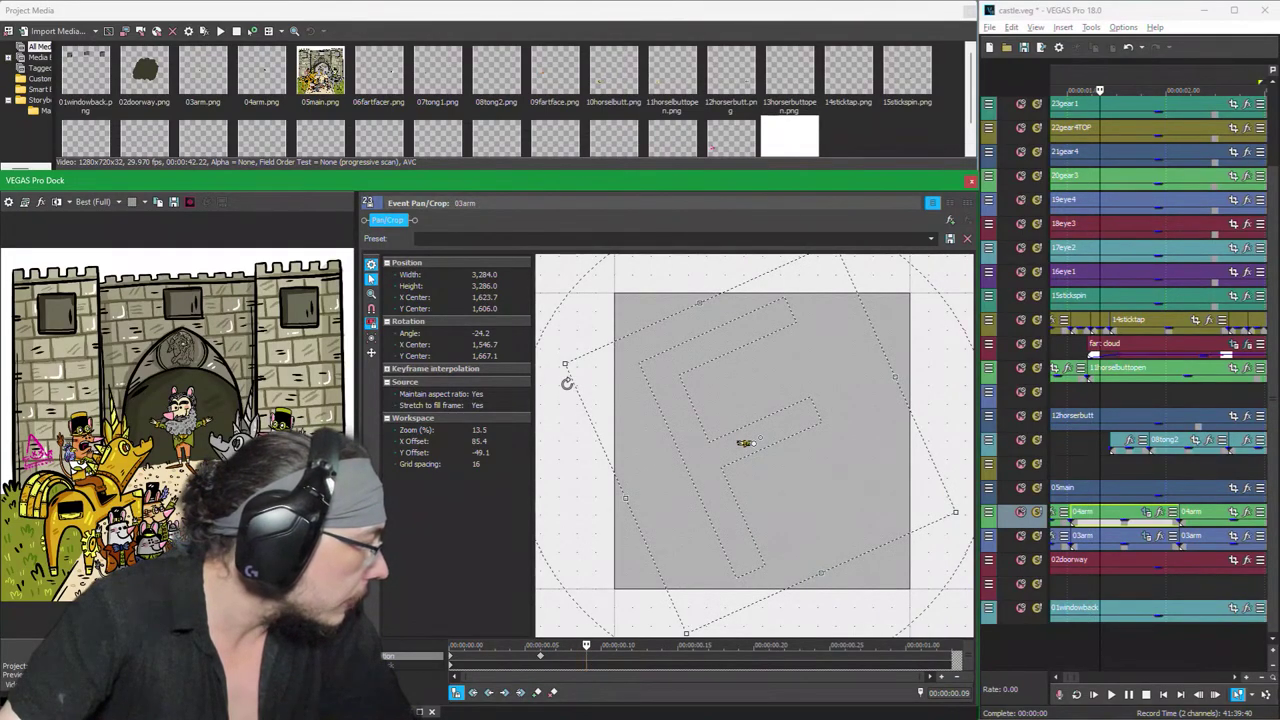
pyautogui.moveTo(562, 393); pyautogui.dragTo(559, 369)
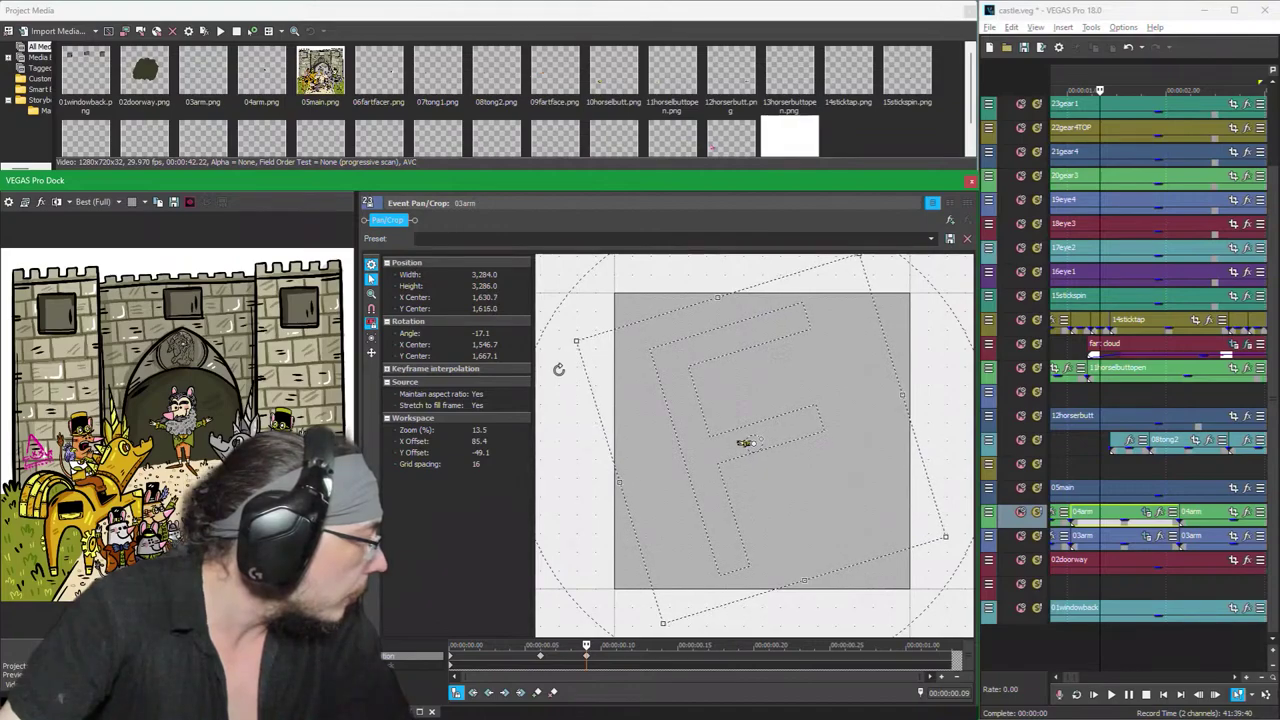
pyautogui.click(631, 654)
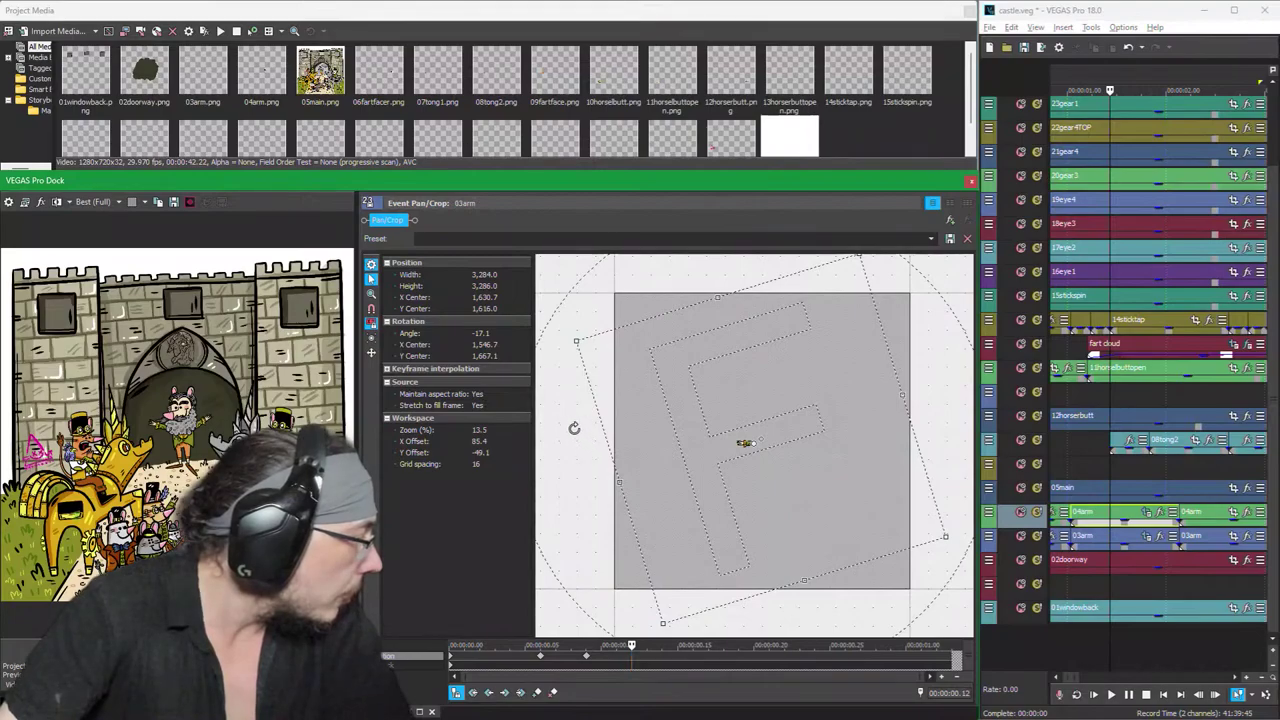
pyautogui.moveTo(574, 426); pyautogui.dragTo(588, 447)
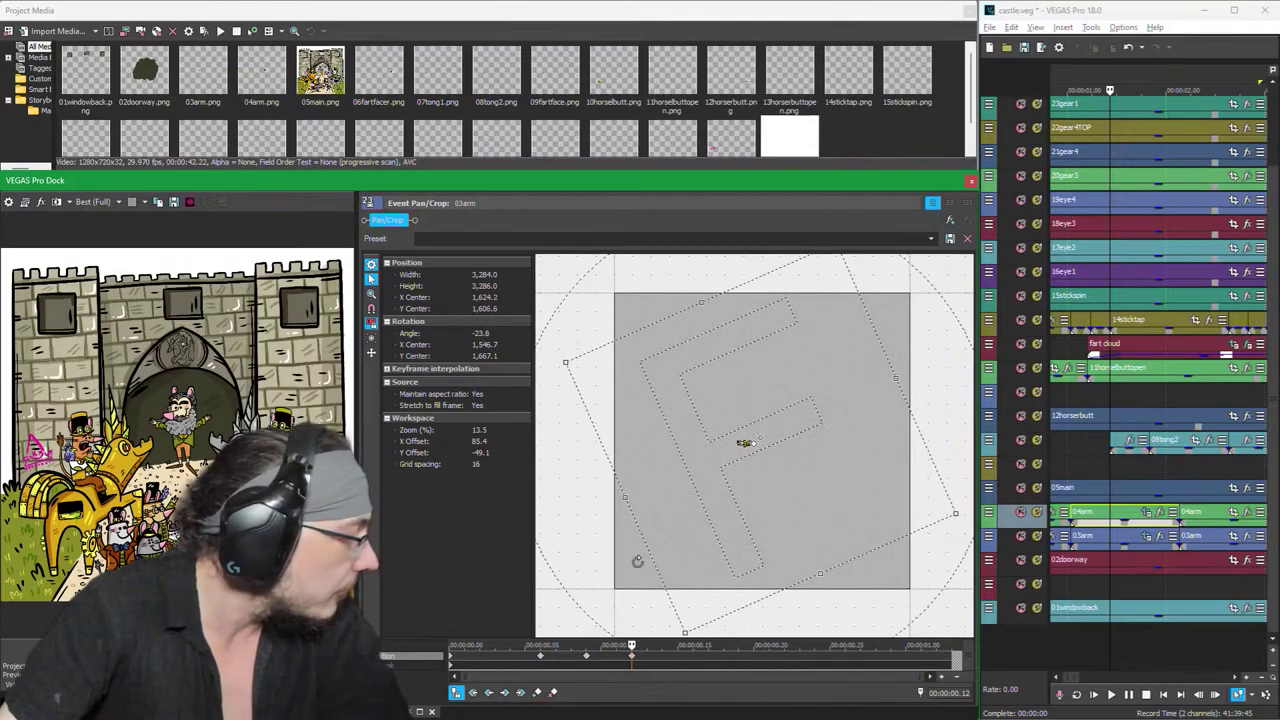
pyautogui.click(677, 660)
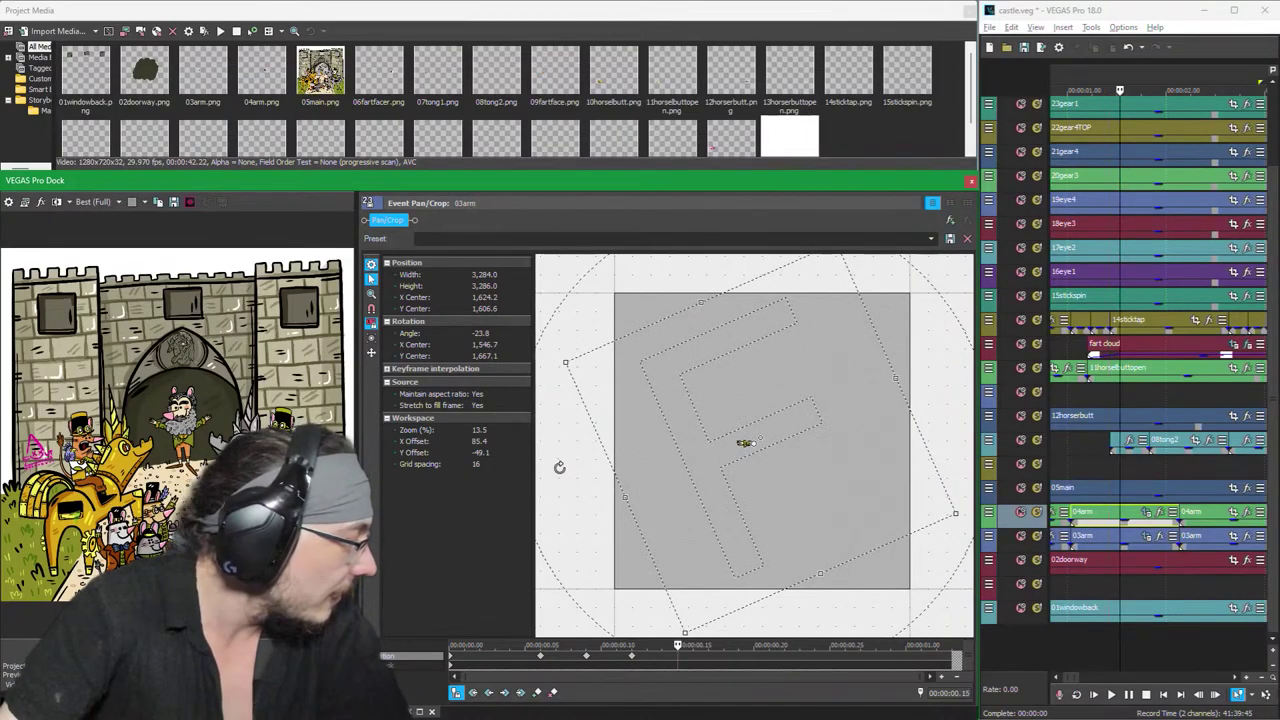
pyautogui.moveTo(559, 467); pyautogui.dragTo(563, 443)
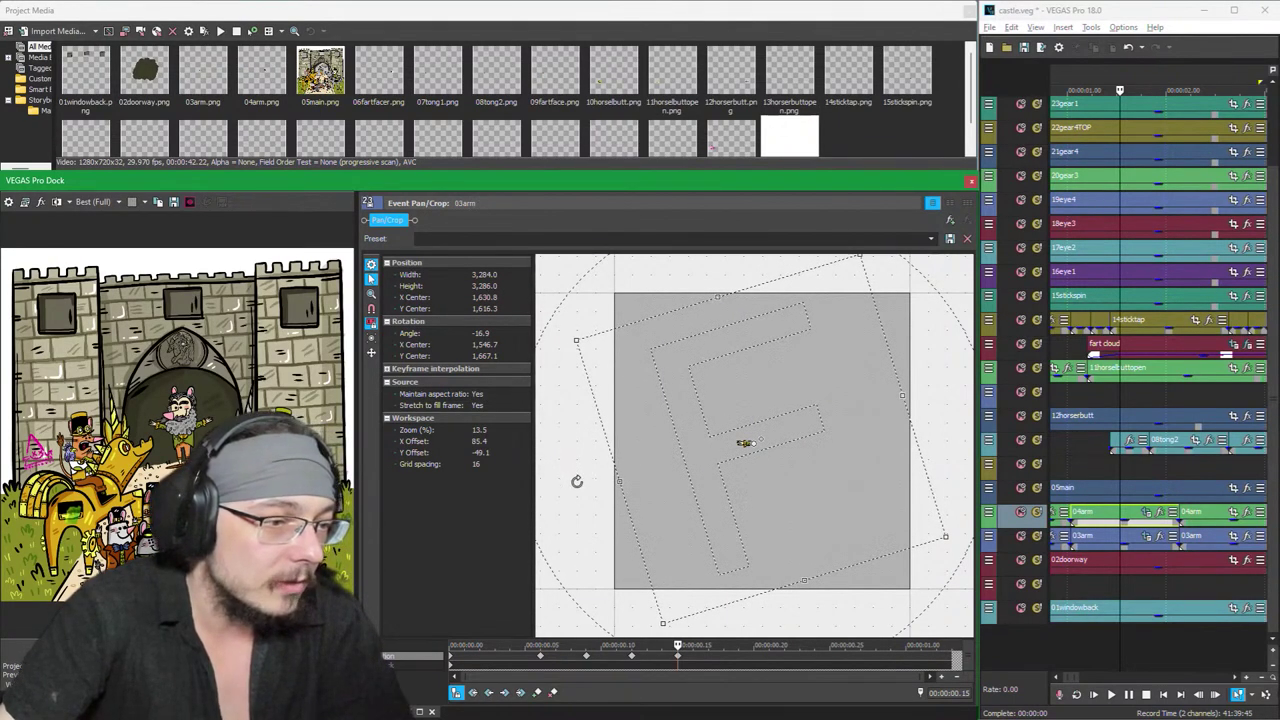
# Step: Continue the 03arm wave with keyframes at 00:00:00.18, 00:00:00.21 and 00:00:00.24, angled about -25.5, -17.1 and -26.7
pyautogui.click(722, 662)
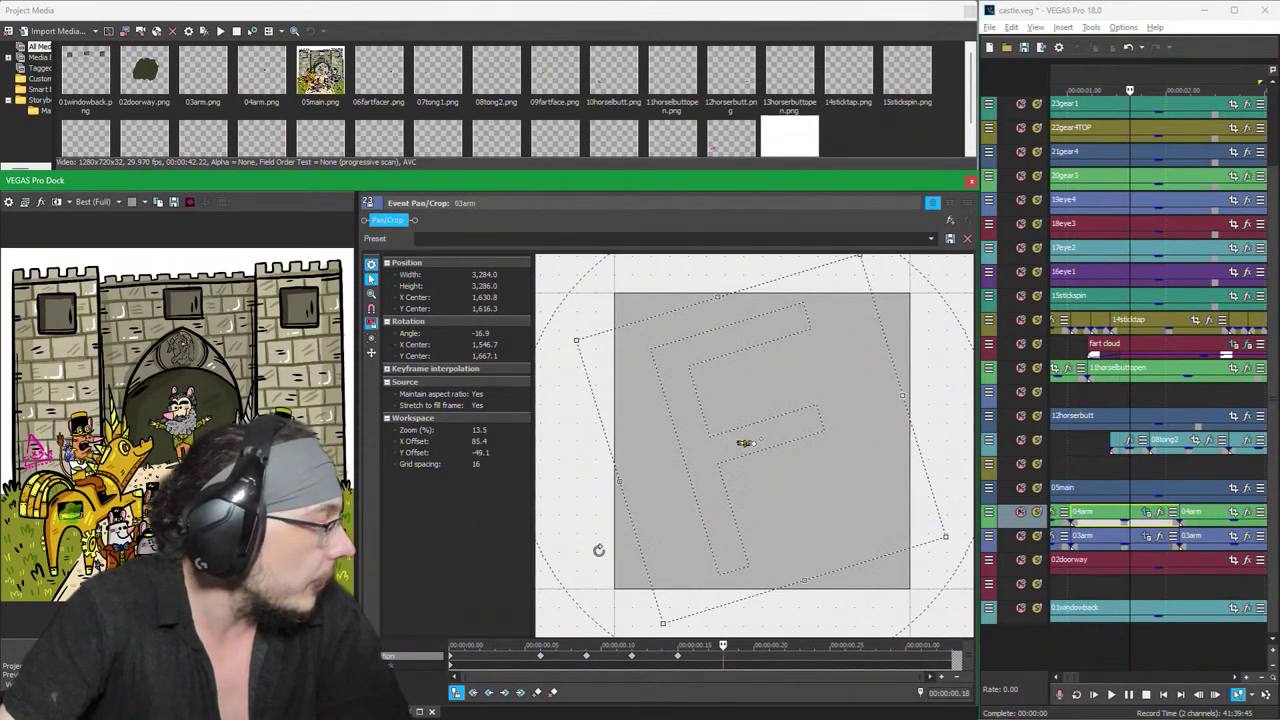
pyautogui.moveTo(560, 434); pyautogui.dragTo(590, 457)
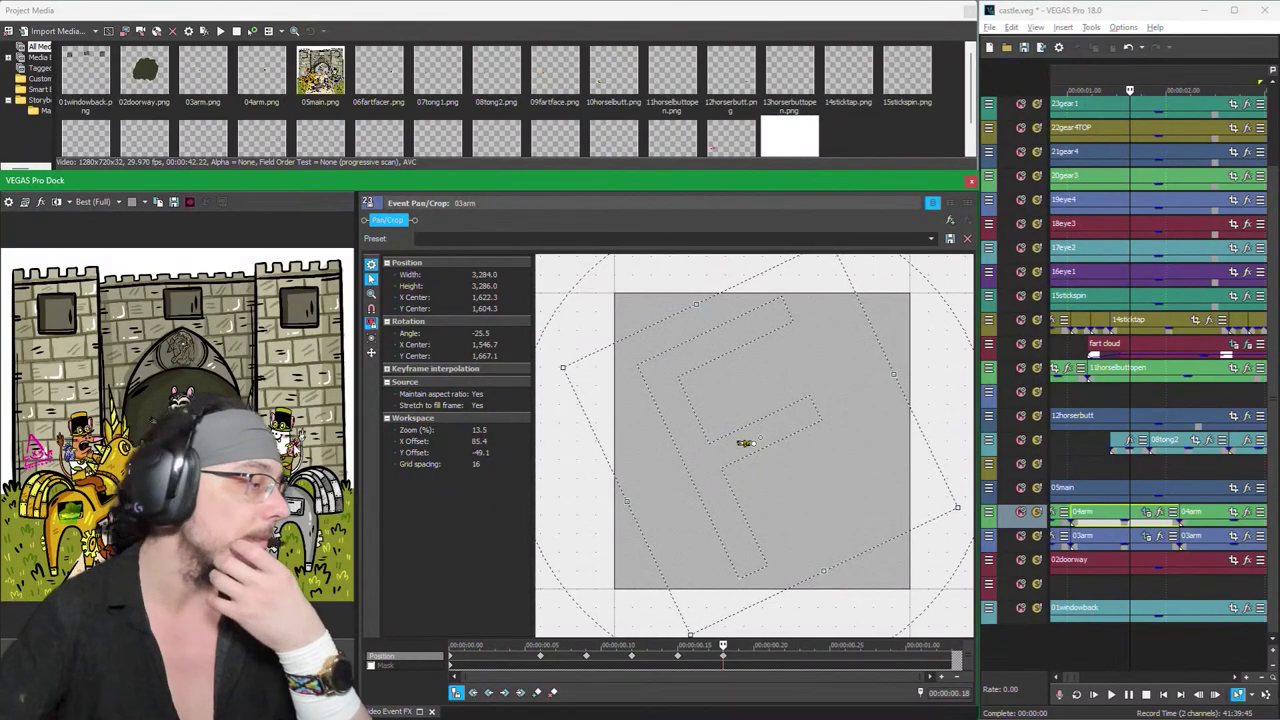
pyautogui.click(769, 656)
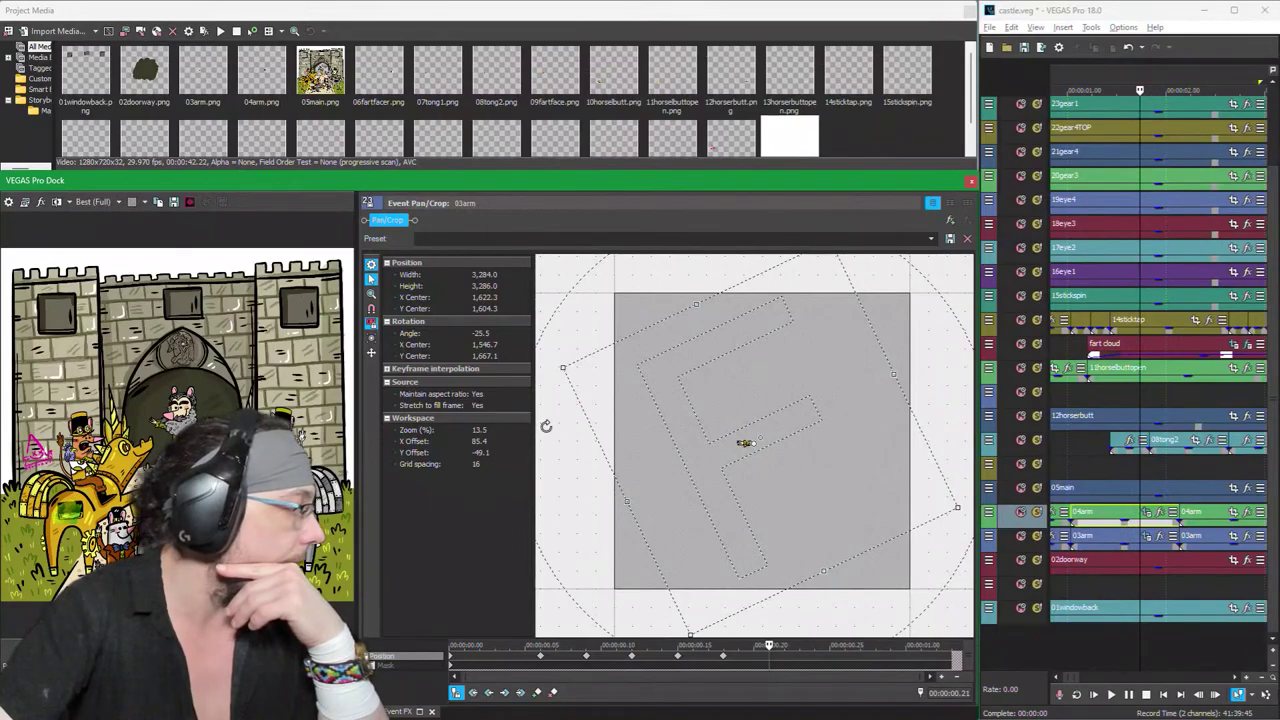
pyautogui.moveTo(546, 426); pyautogui.dragTo(548, 394)
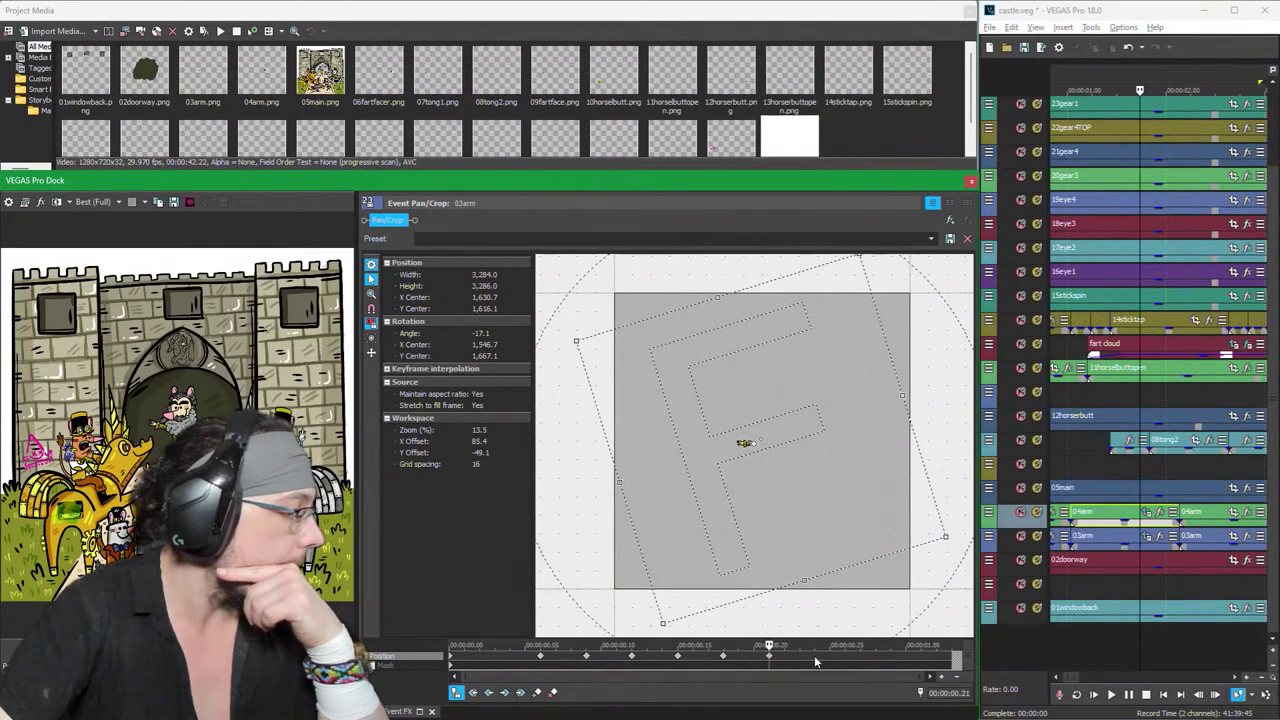
pyautogui.click(815, 661)
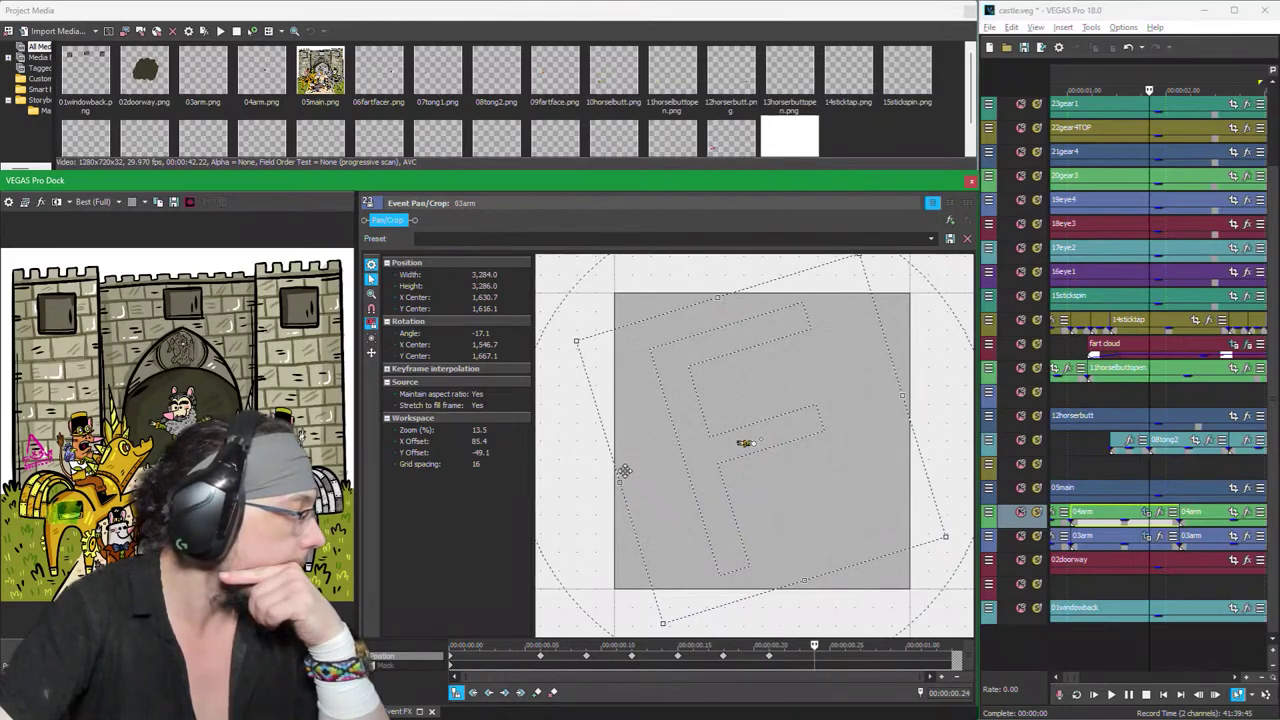
pyautogui.moveTo(581, 438); pyautogui.dragTo(586, 463)
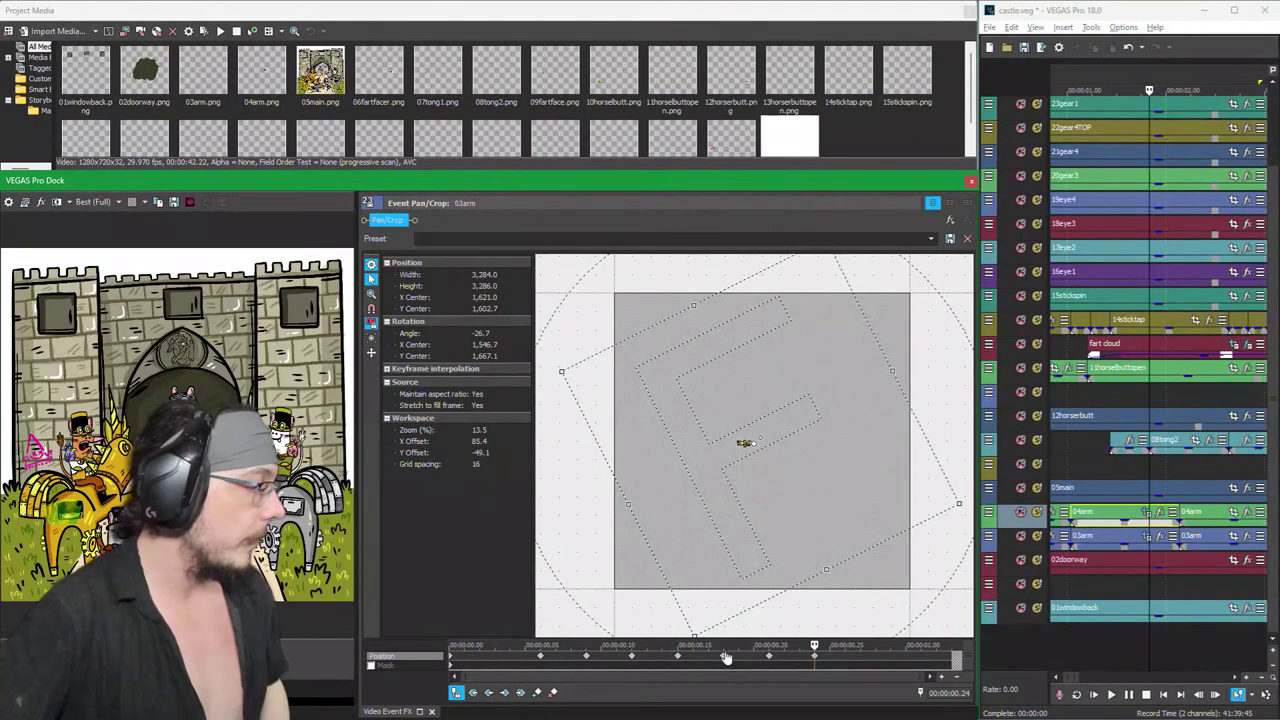
# Step: Restore the 03arm Pan/Crop frame to its default on a closing keyframe at 00:00:01.02
pyautogui.click(910, 662)
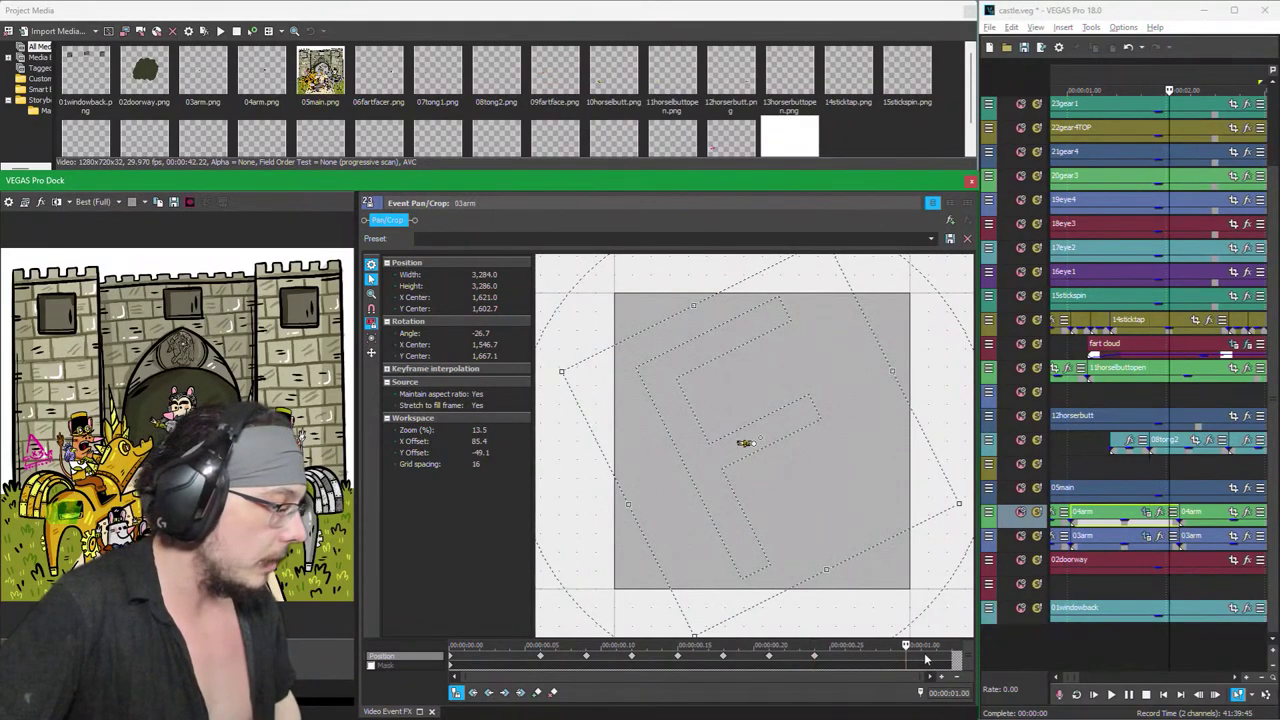
pyautogui.click(932, 660)
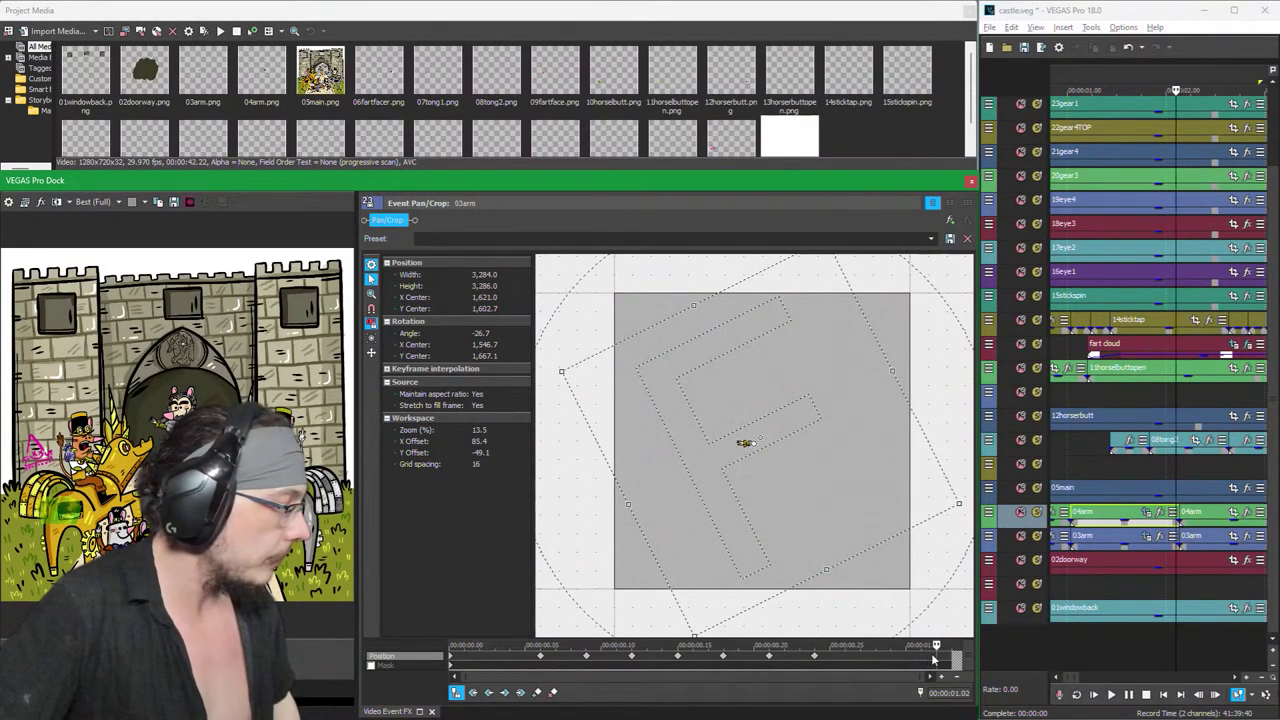
pyautogui.rightClick(632, 430)
pyautogui.click(674, 436)
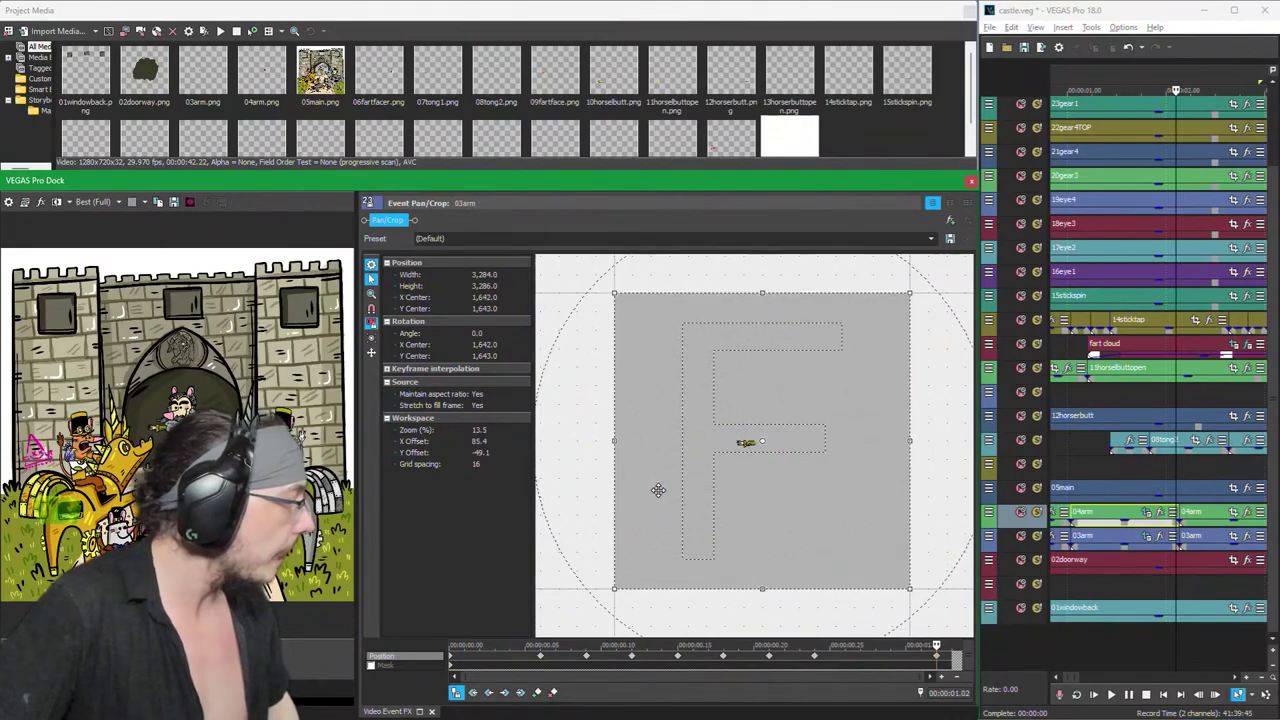
# Step: Select the time range of the middle arm pieces on the timeline and play it back to examine both waves
pyautogui.click(1076, 468)
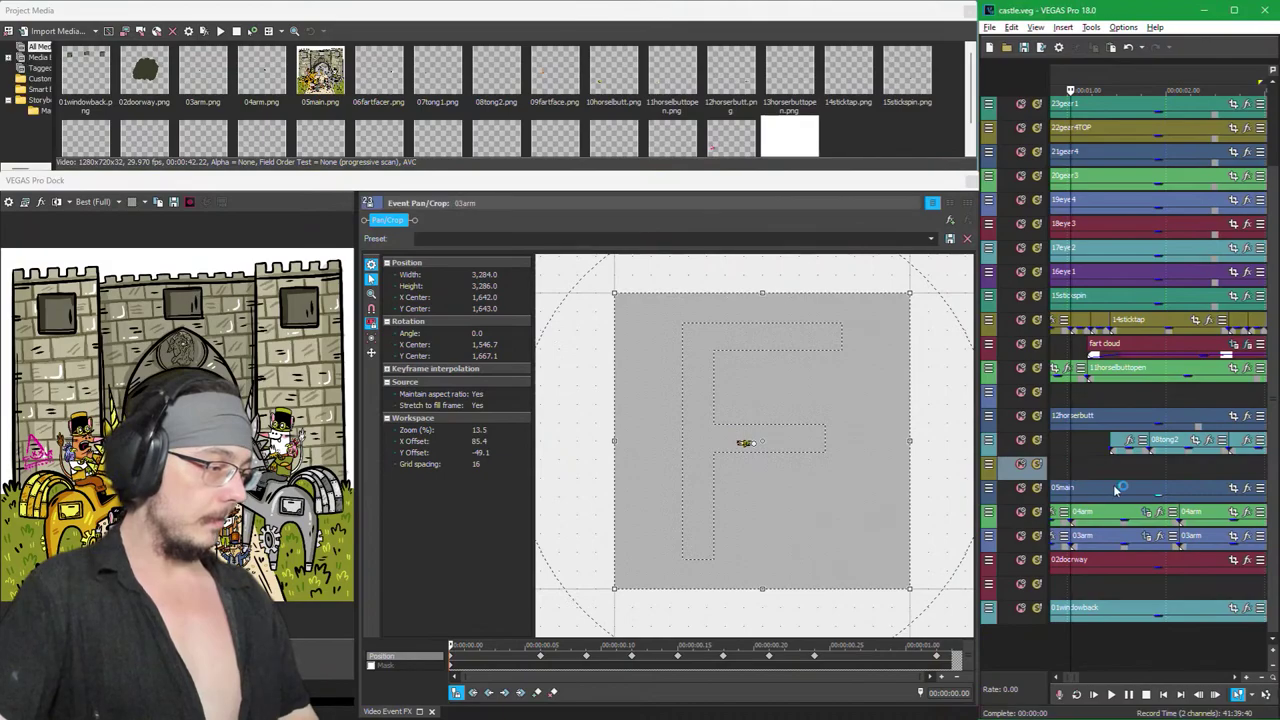
pyautogui.scroll(-3, 1116, 489)
pyautogui.scroll(-3, 1116, 495)
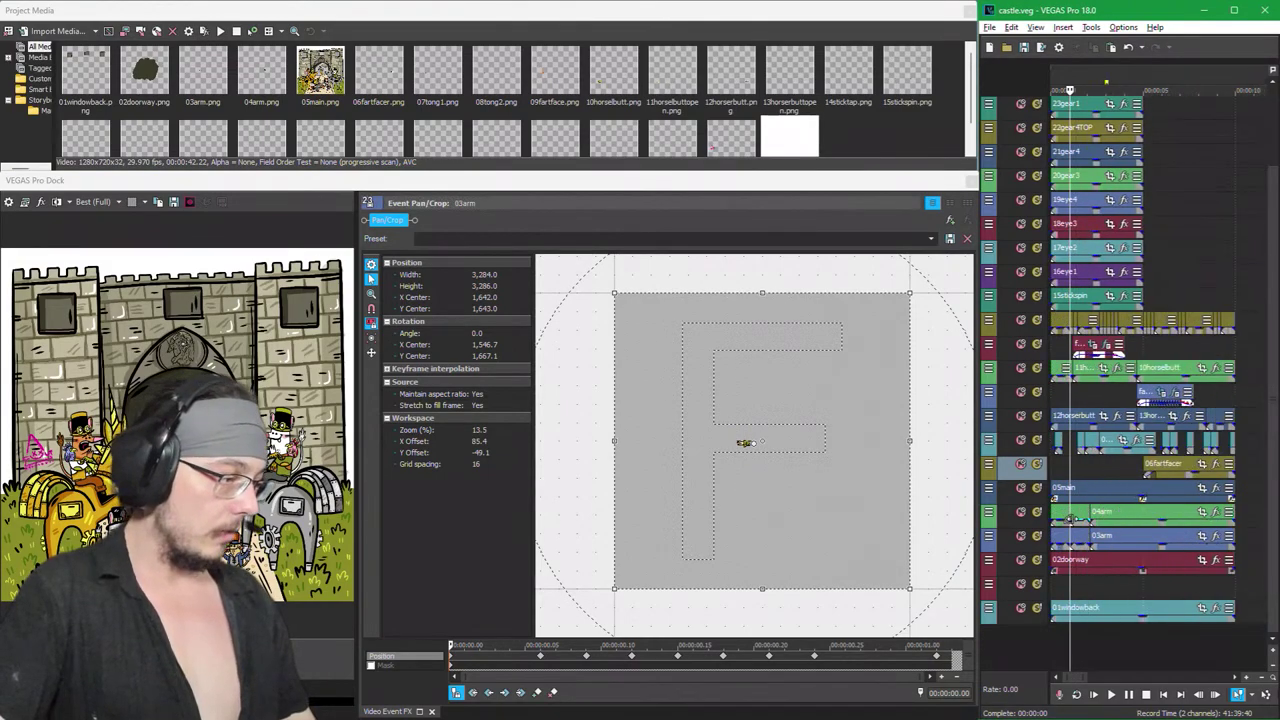
pyautogui.moveTo(1075, 523); pyautogui.dragTo(1086, 530)
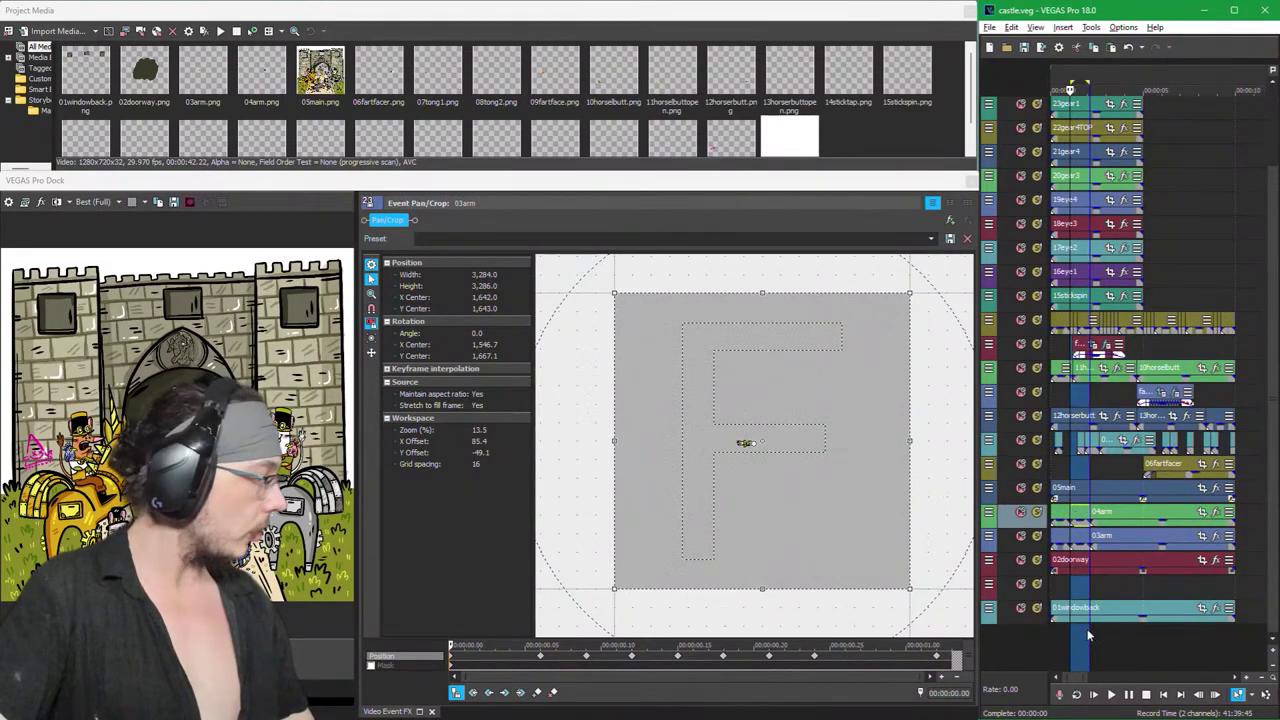
pyautogui.press('space')
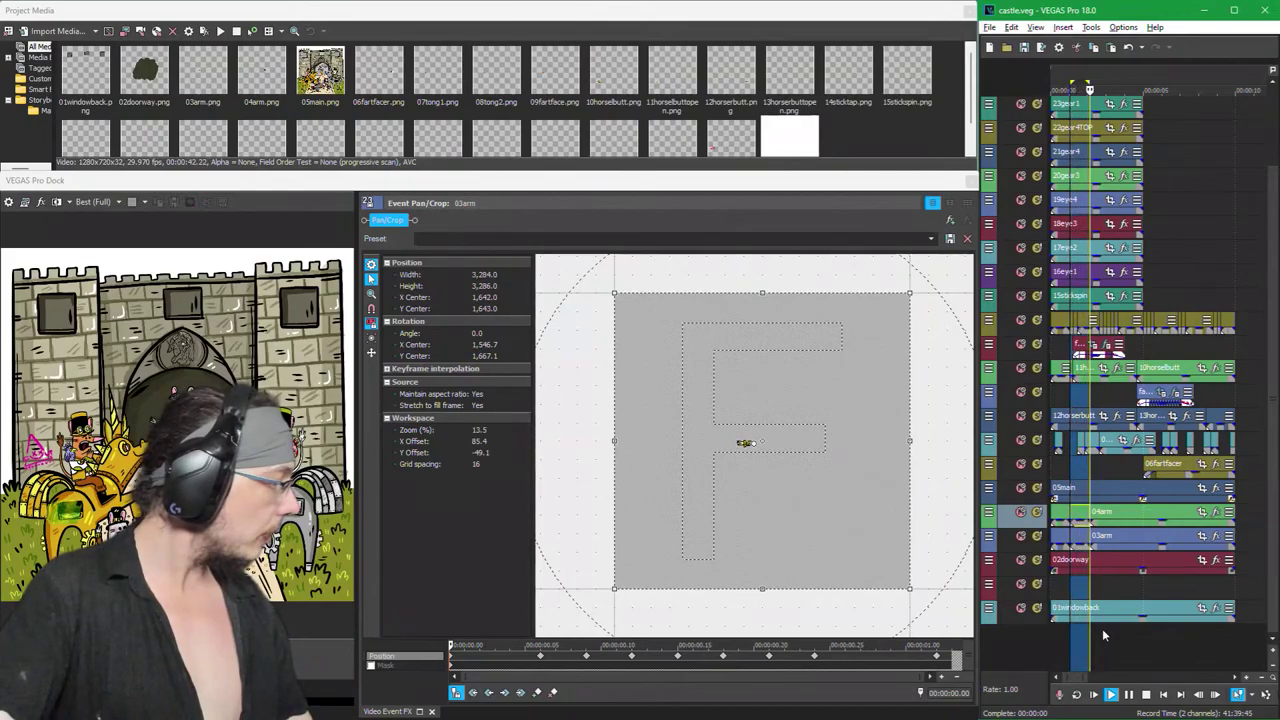
pyautogui.press('space')
pyautogui.press('space')
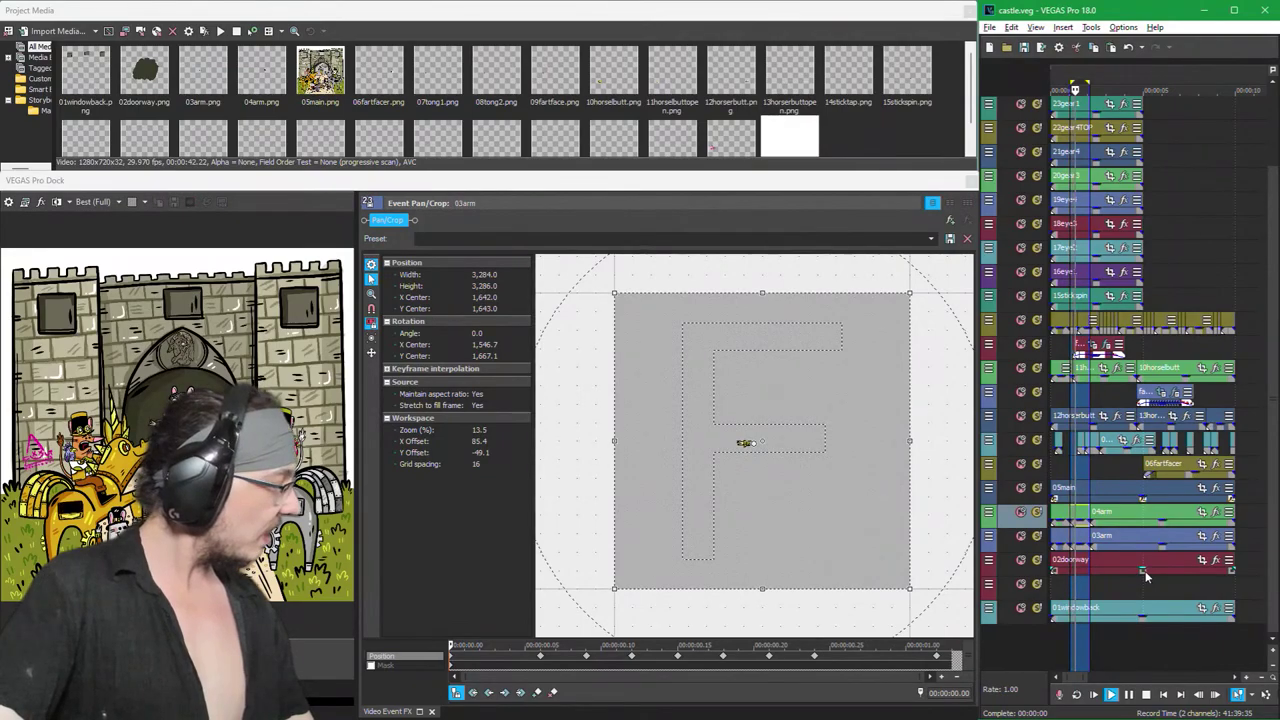
pyautogui.press('space')
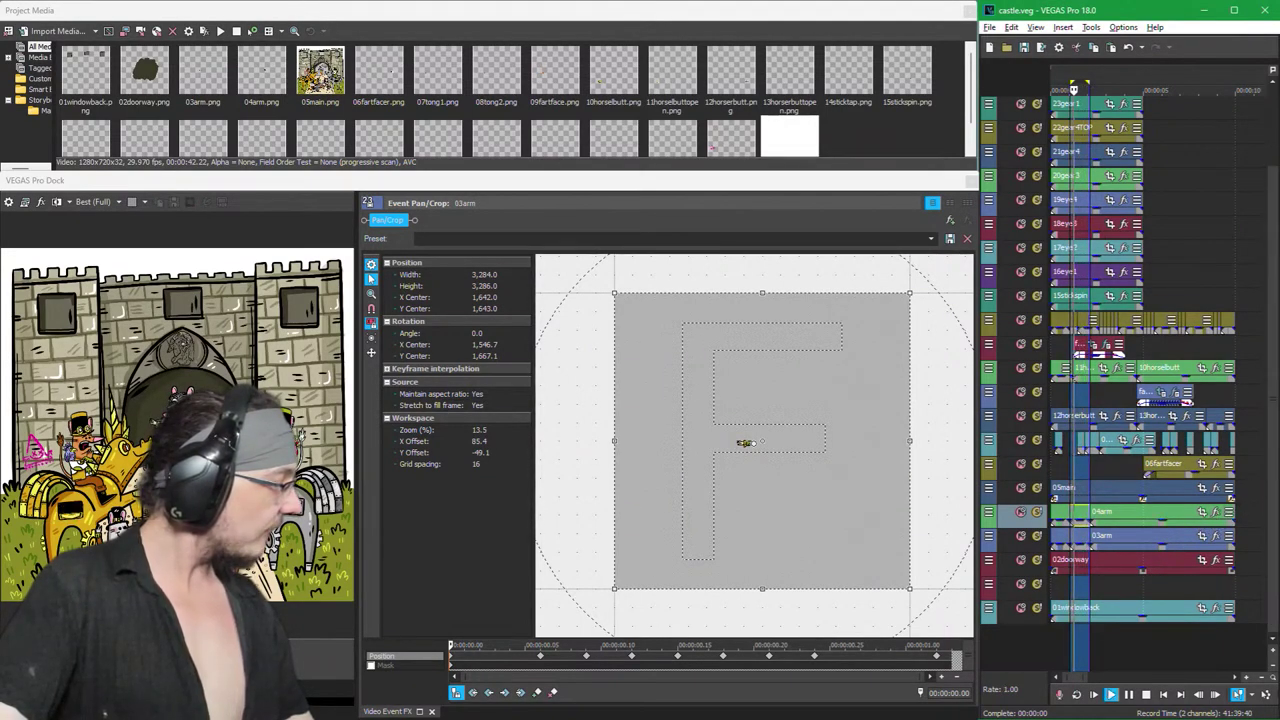
pyautogui.press('space')
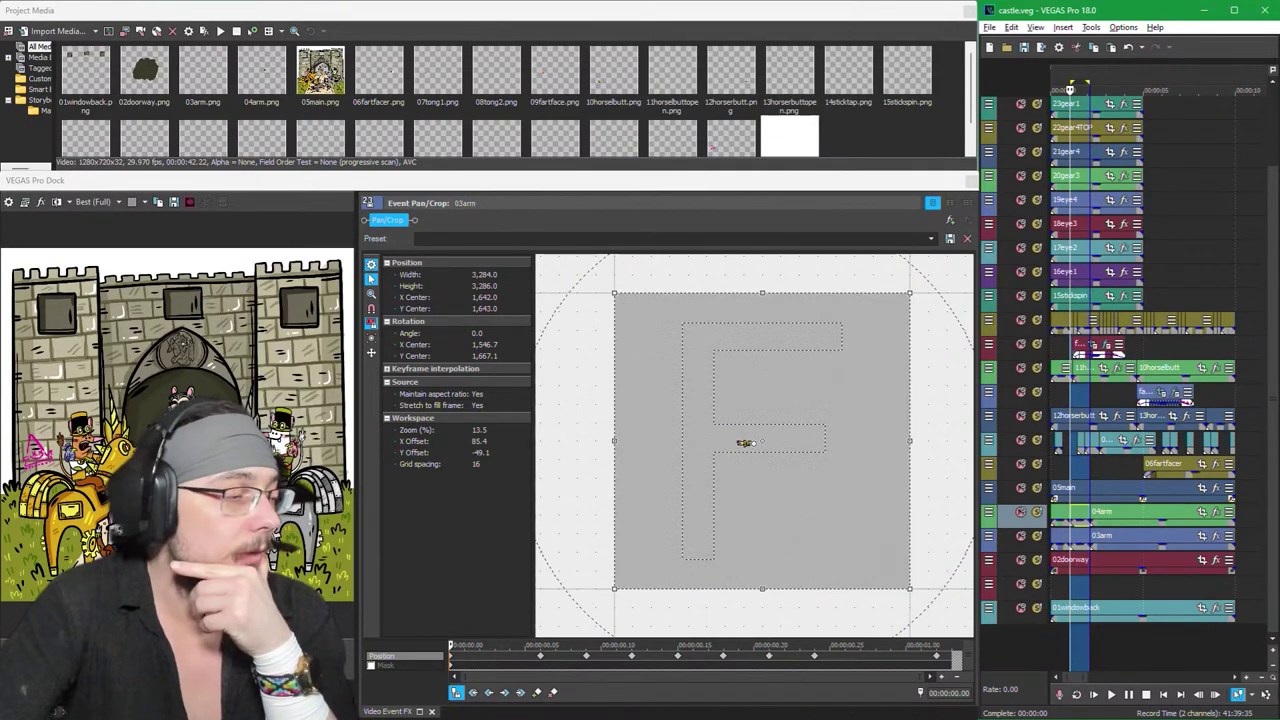
# Step: Trim the starts of the last 04arm and 03arm pieces by 25 frames and extend the middle pieces to meet them
pyautogui.scroll(4, 1098, 538)
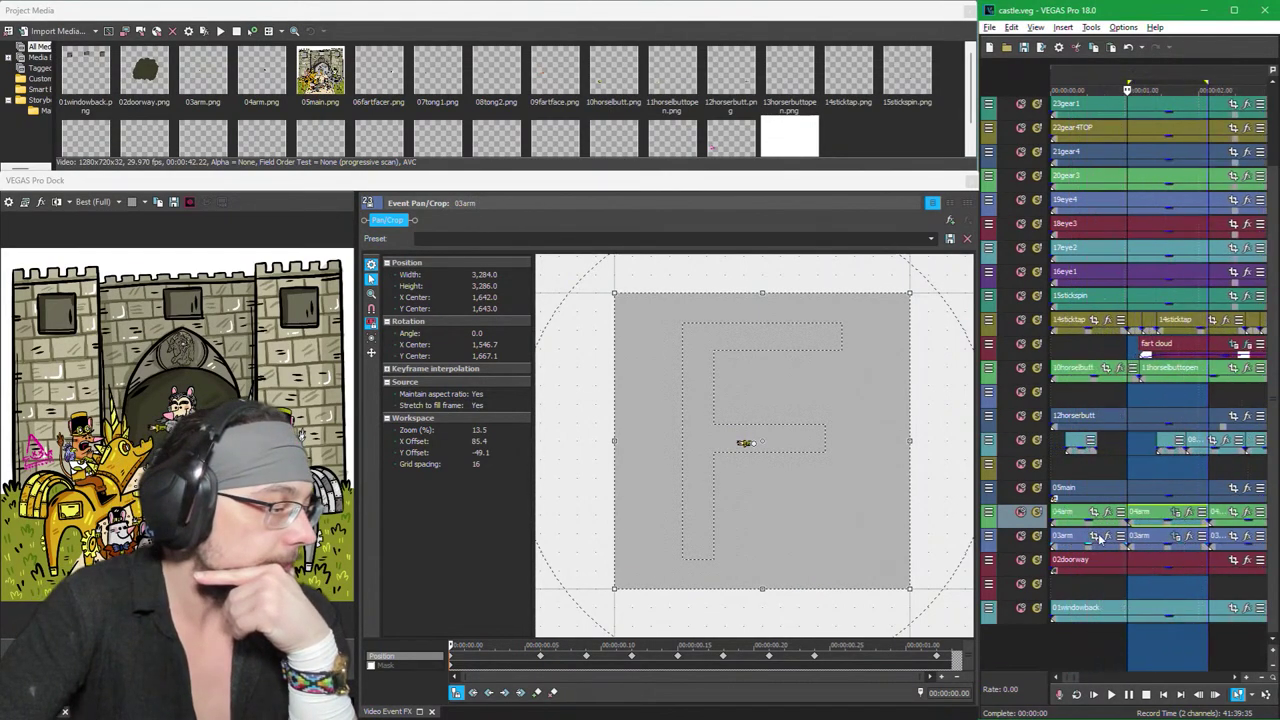
pyautogui.scroll(2, 1130, 536)
pyautogui.scroll(3, 1160, 533)
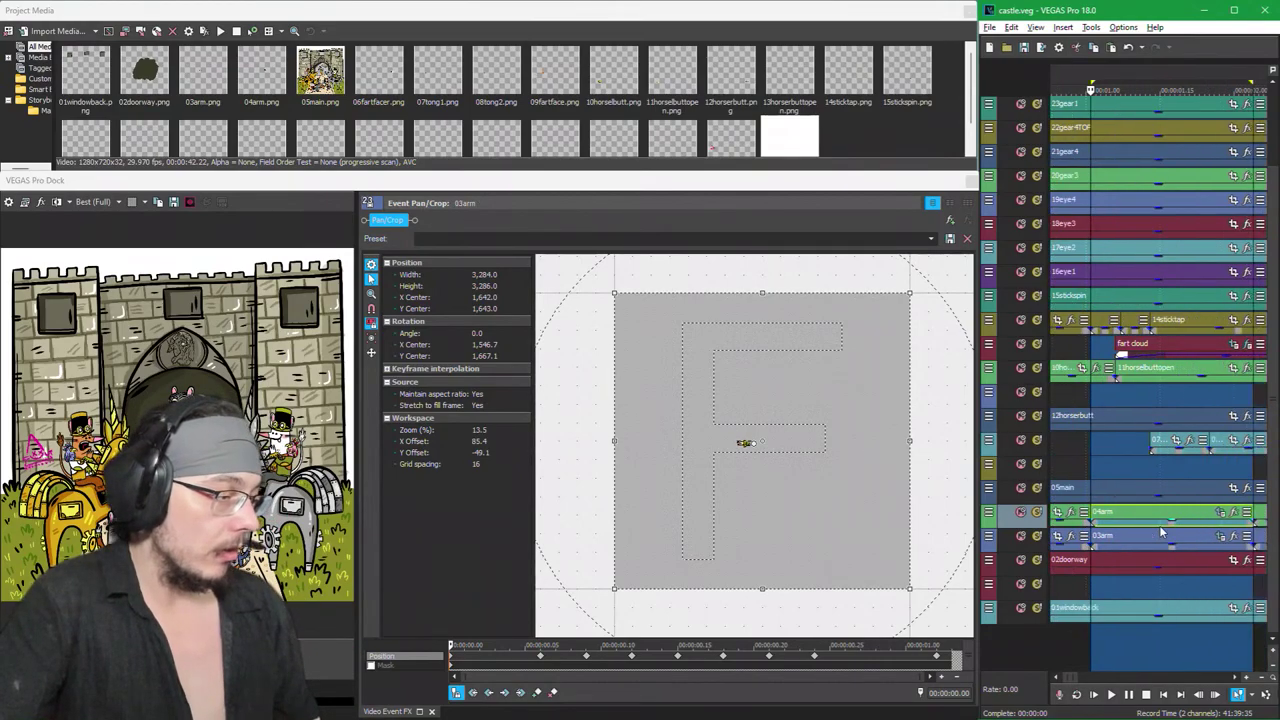
pyautogui.scroll(5, 1165, 530)
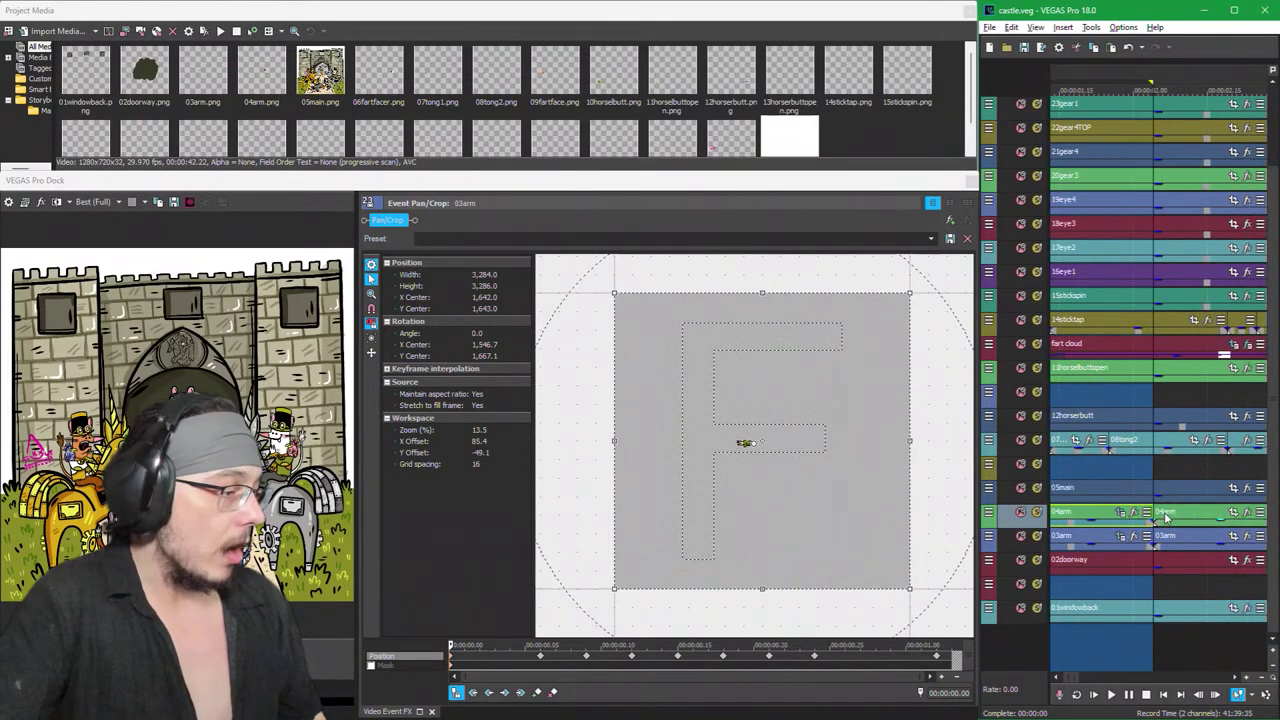
pyautogui.moveTo(1150, 512); pyautogui.dragTo(1214, 512)
pyautogui.click(1097, 540)
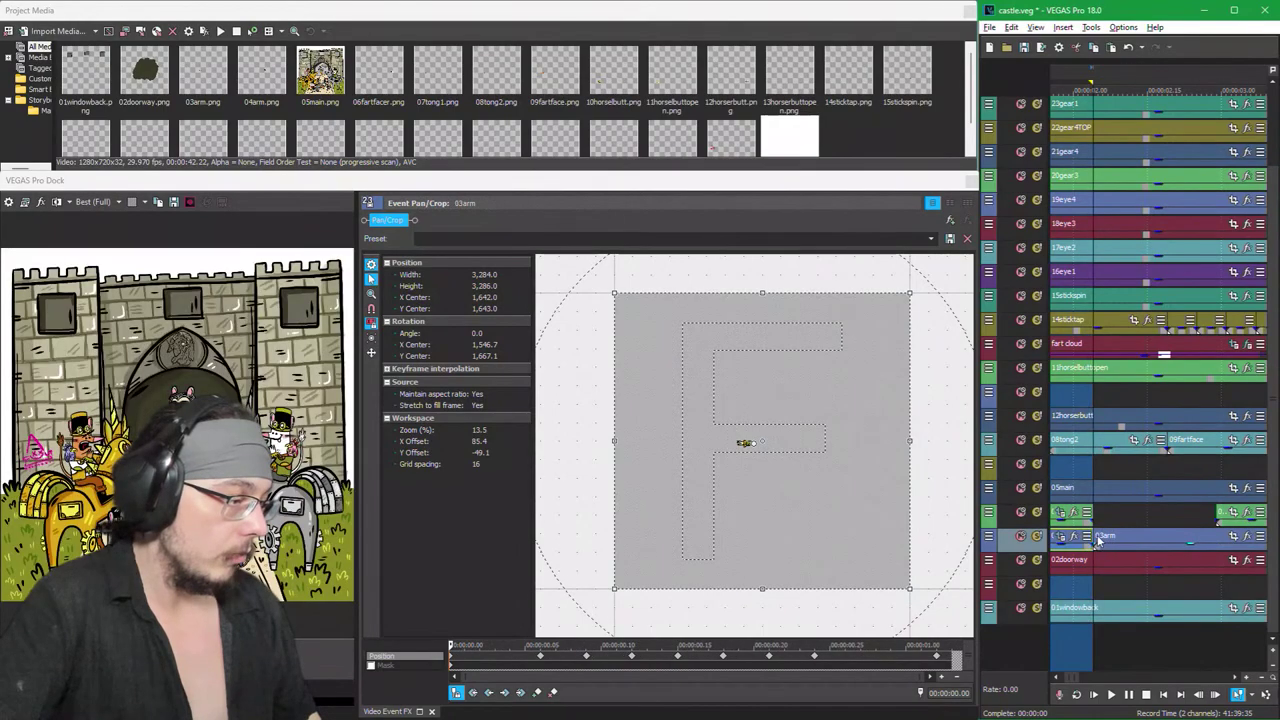
pyautogui.moveTo(1097, 542); pyautogui.dragTo(1214, 540)
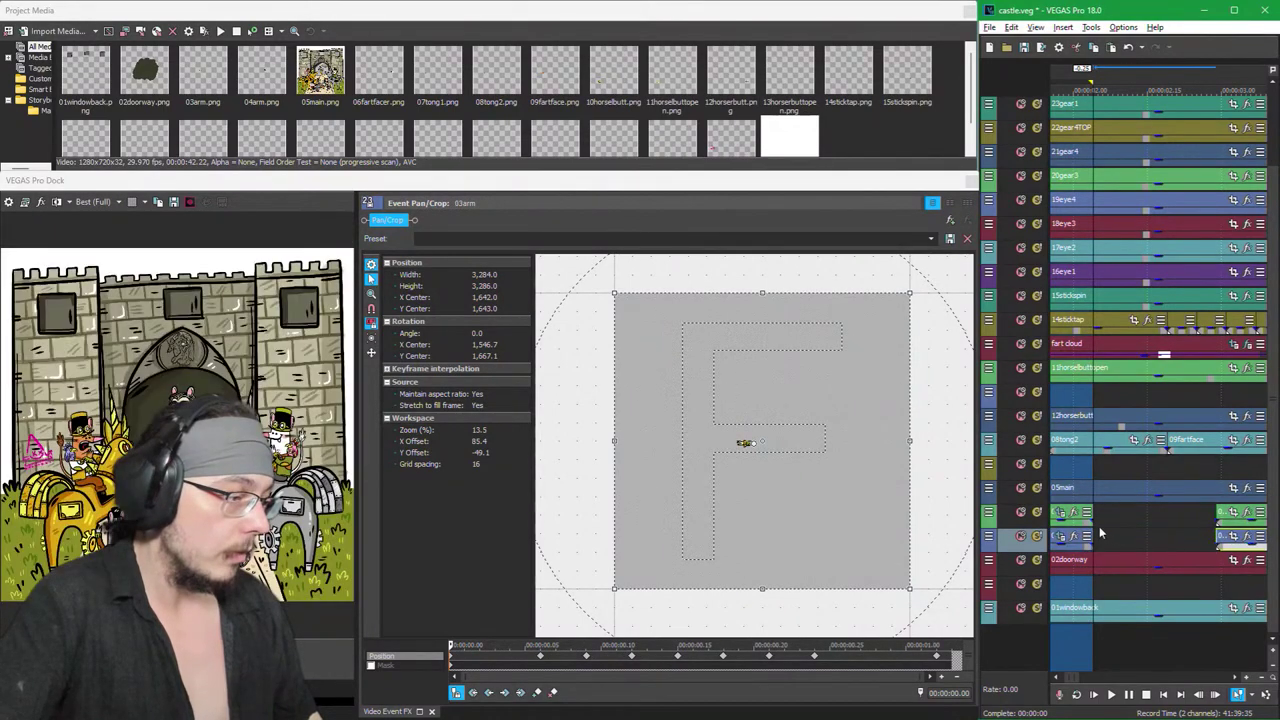
pyautogui.moveTo(1095, 515); pyautogui.dragTo(1208, 522)
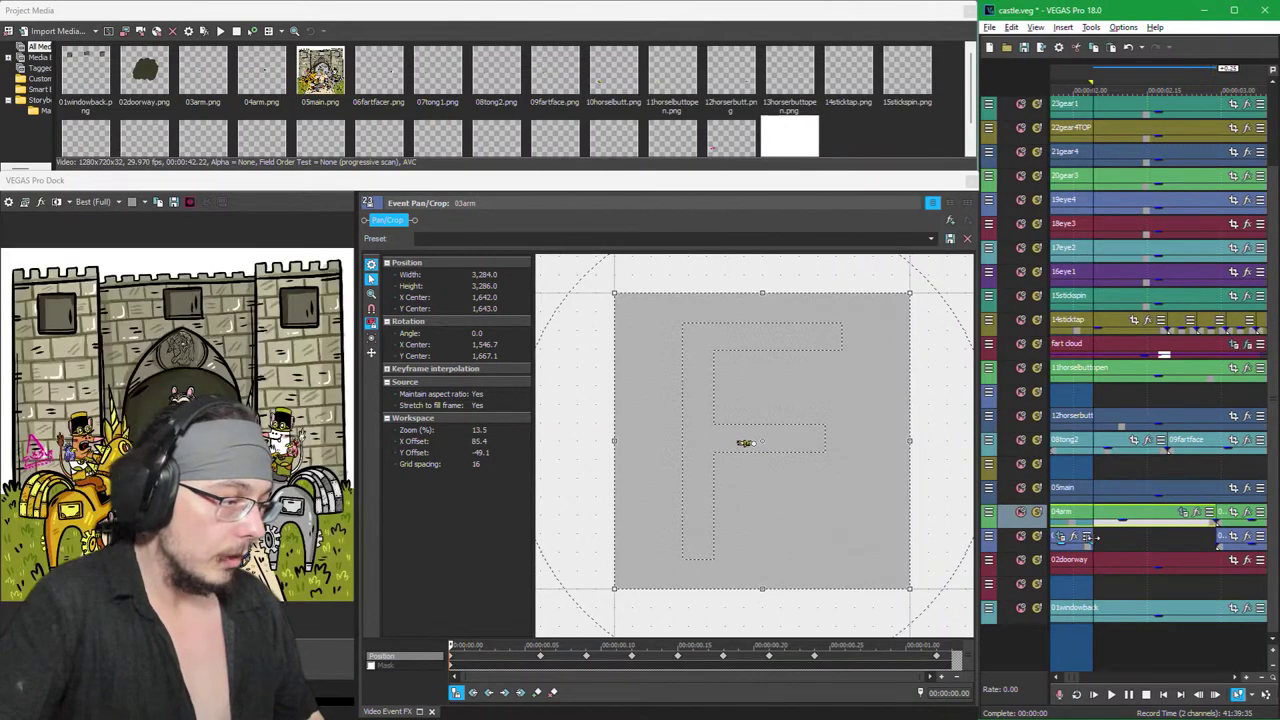
pyautogui.moveTo(1095, 537); pyautogui.dragTo(1218, 538)
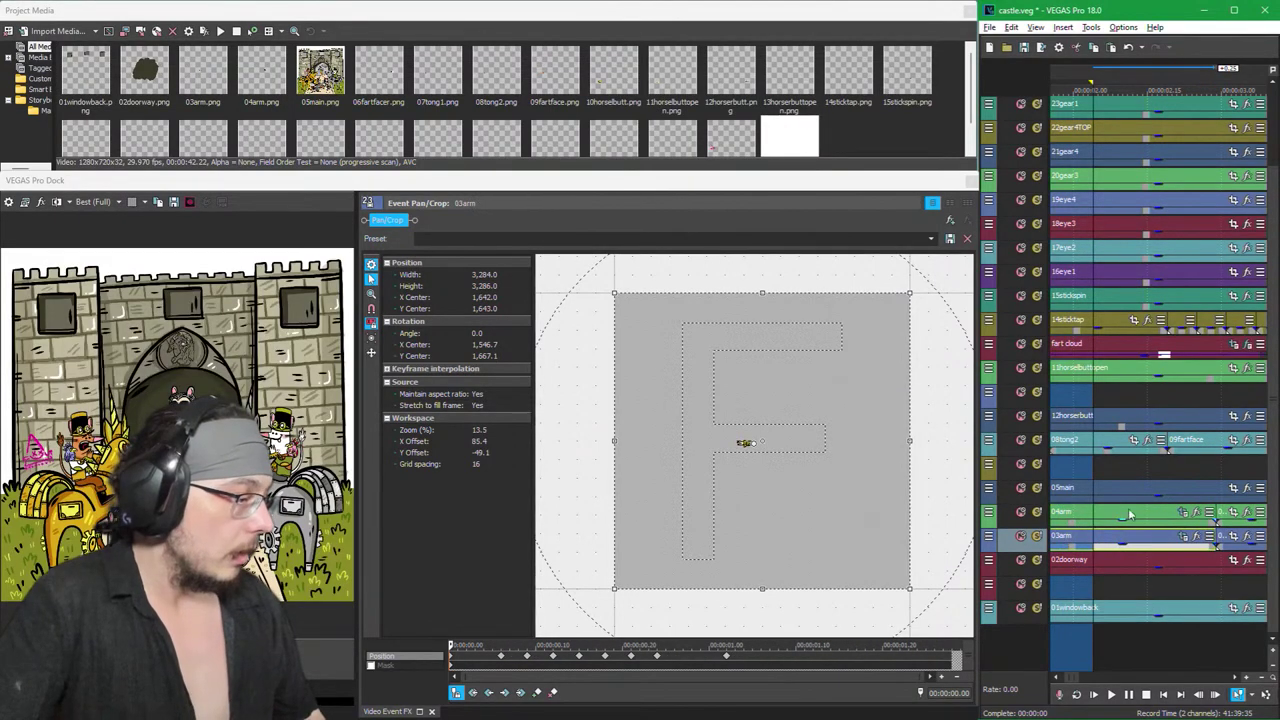
# Step: In the middle 04arm piece's Pan/Crop, move the closing default keyframe from 00:00:01.02 to the end of the extended event
pyautogui.click(1184, 512)
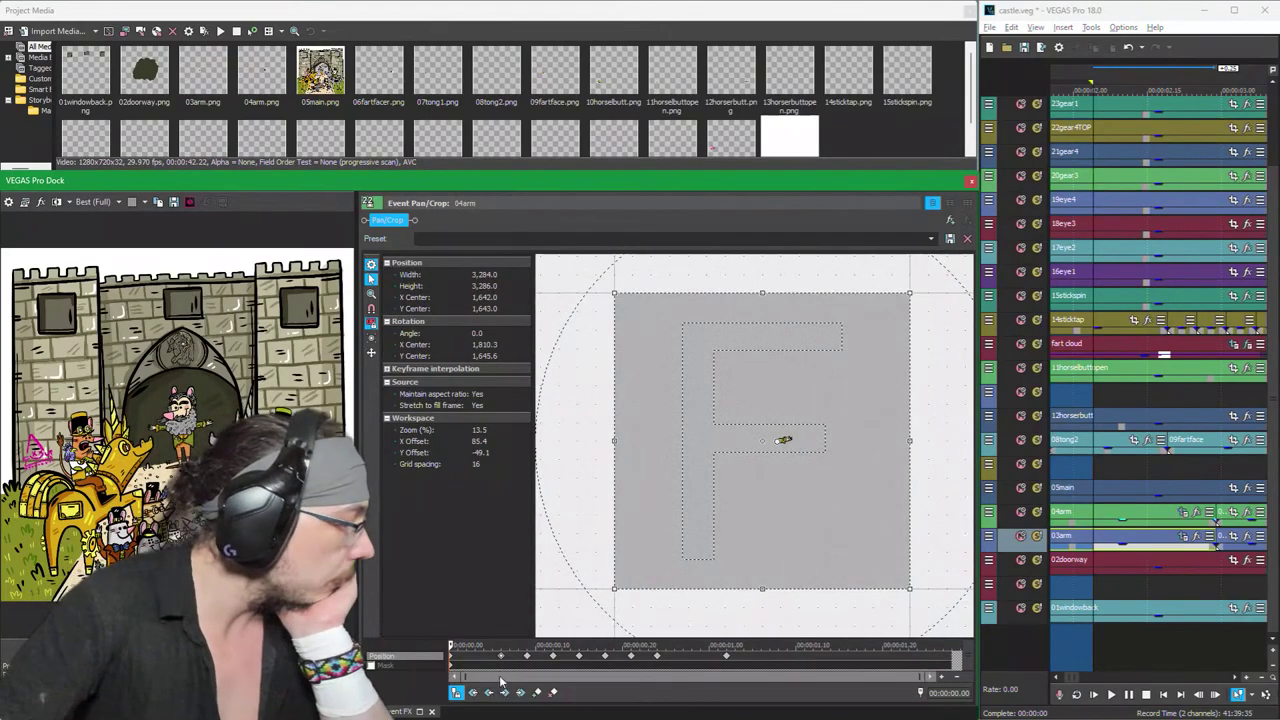
pyautogui.click(726, 656)
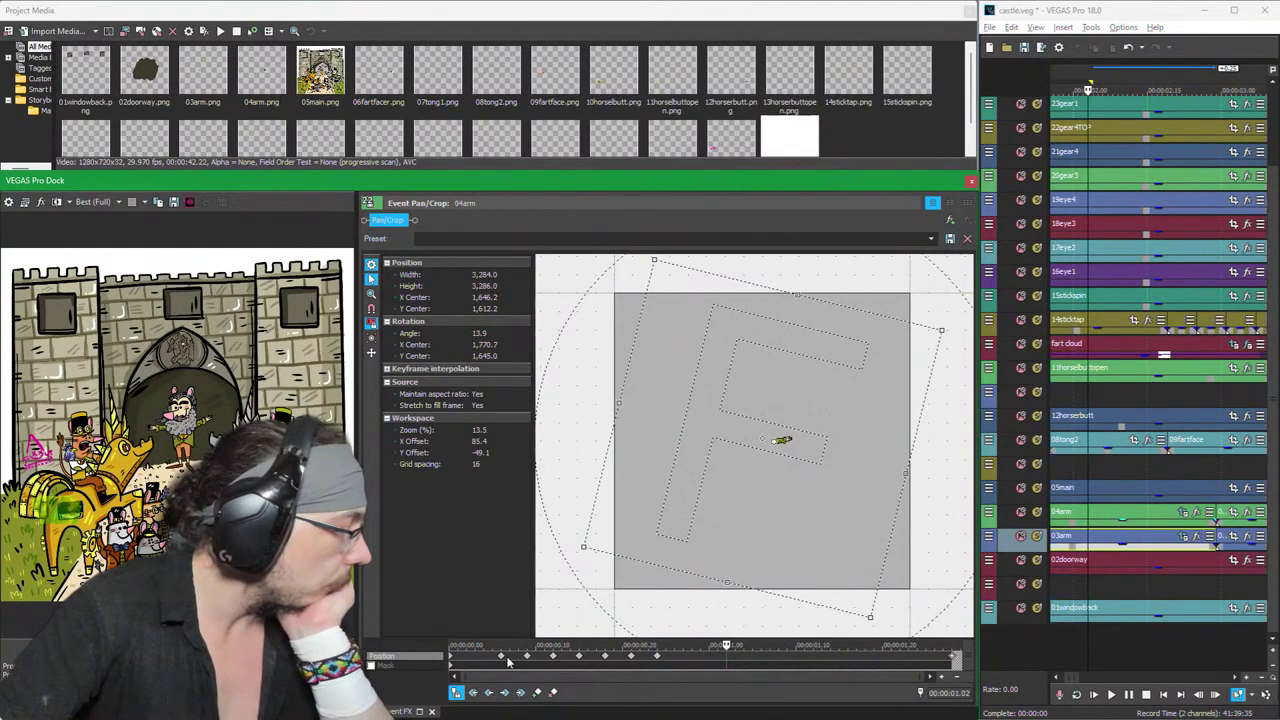
# Step: Spread the last three wave keyframes of the middle 04arm piece's Pan/Crop later, moving the final wave keyframe to 00:00:01.13
pyautogui.click(659, 661)
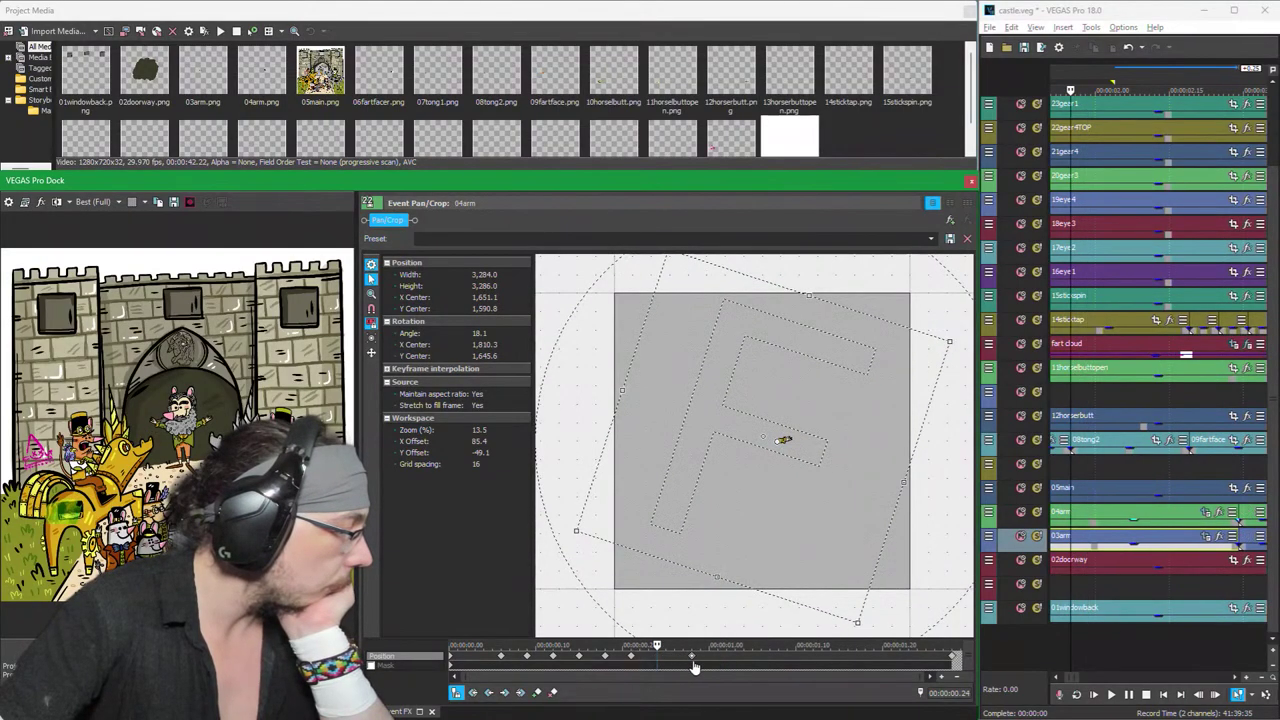
pyautogui.moveTo(693, 662)
pyautogui.mouseDown()
pyautogui.moveTo(726, 663)
pyautogui.moveTo(670, 666)
pyautogui.mouseUp()
pyautogui.click(633, 667)
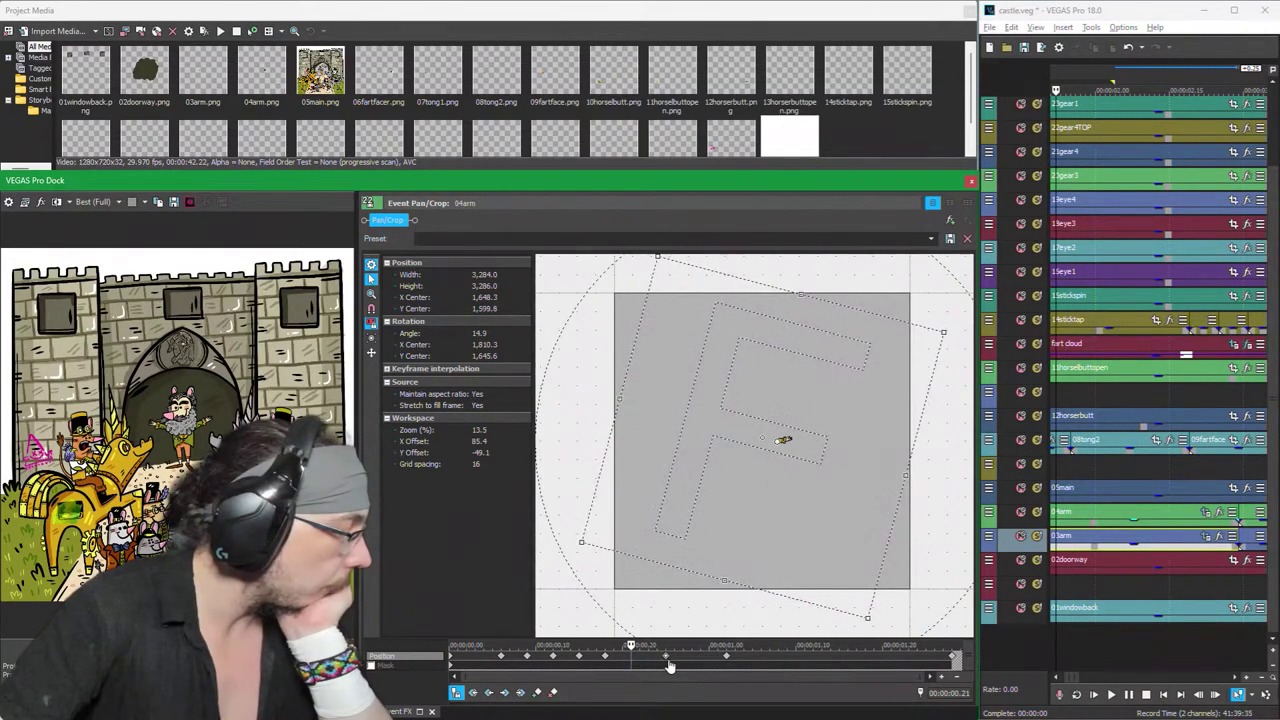
pyautogui.click(606, 662)
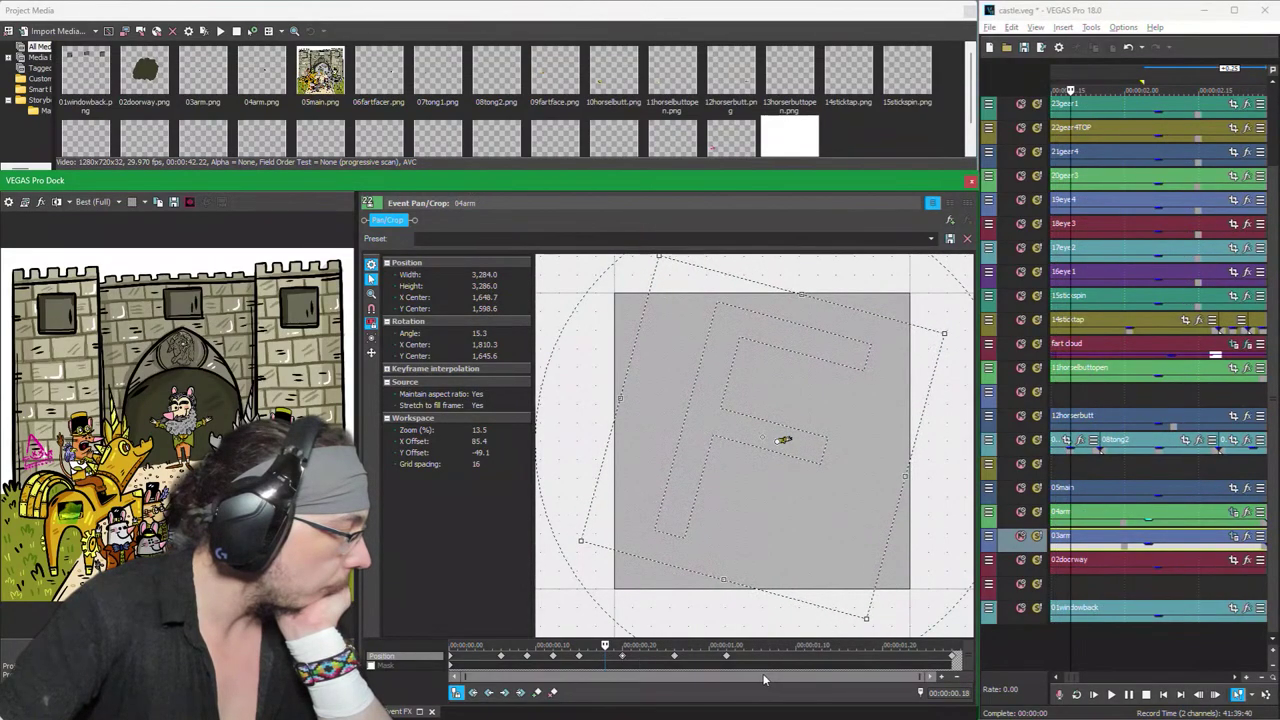
pyautogui.click(727, 663)
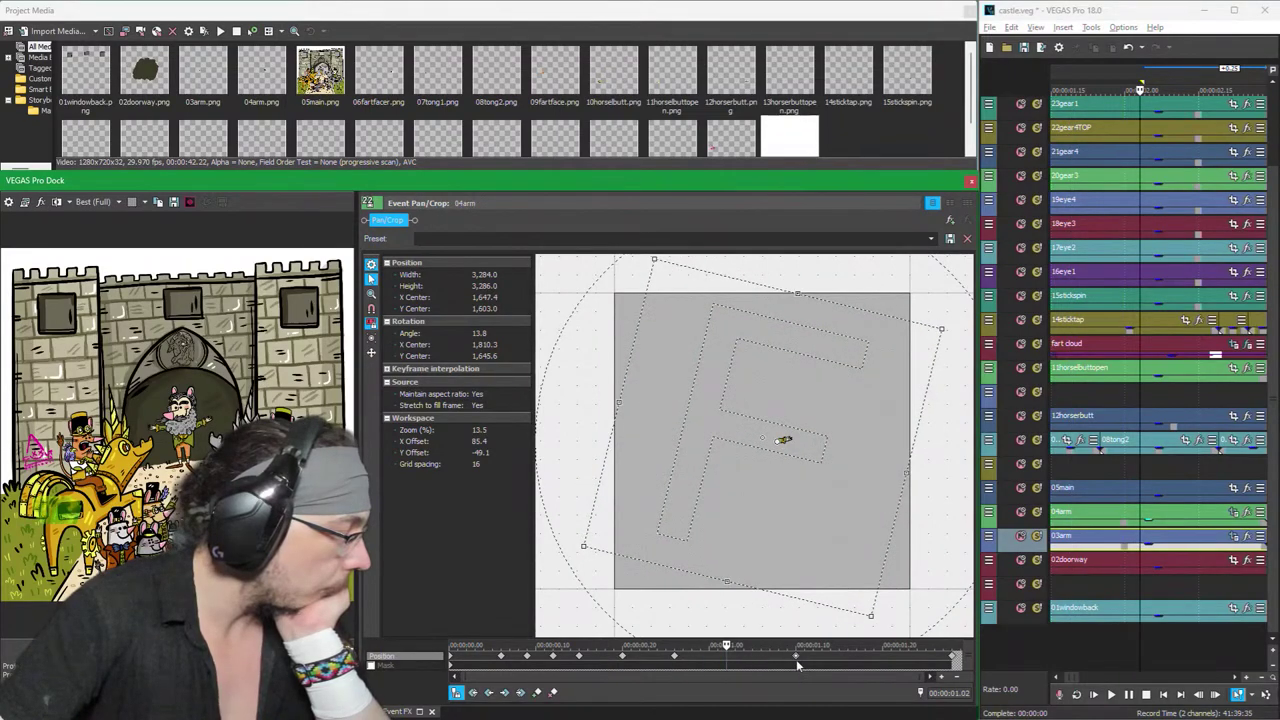
pyautogui.click(796, 660)
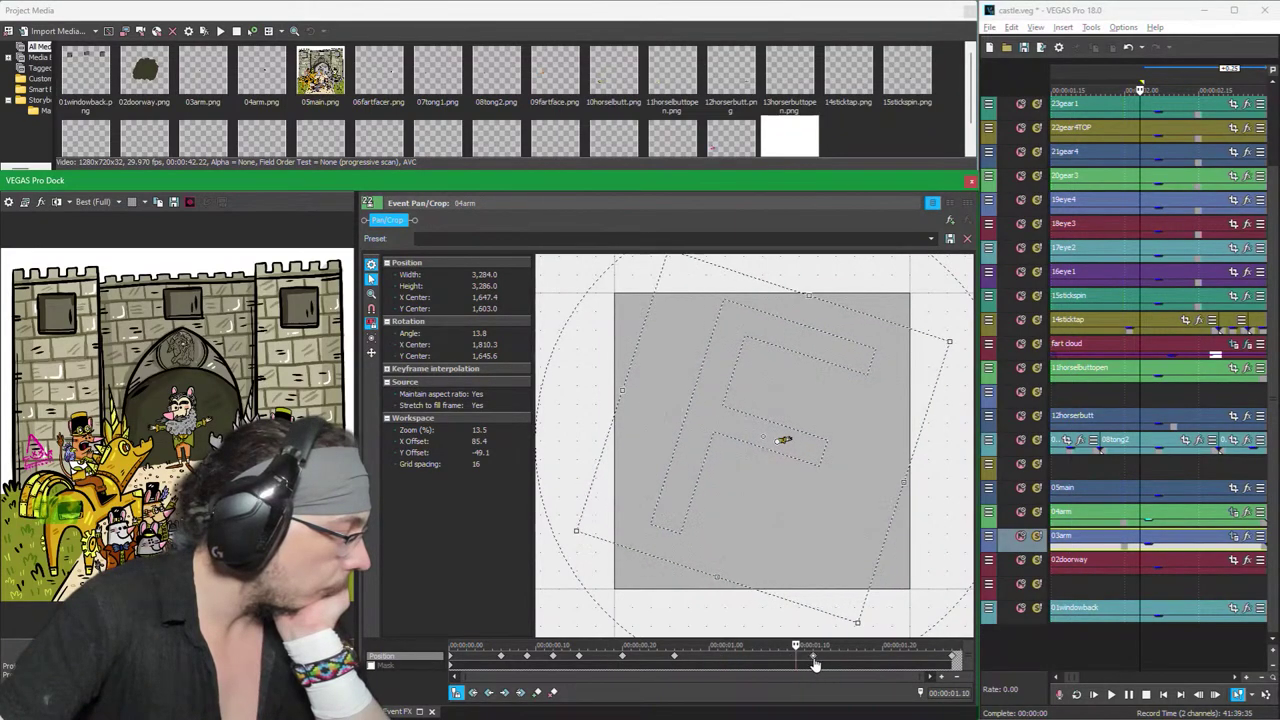
# Step: Move the preceding 04arm wave keyframes later so they sit seven frames apart, from 00:00:00.15 up to 00:00:01.06
pyautogui.click(674, 659)
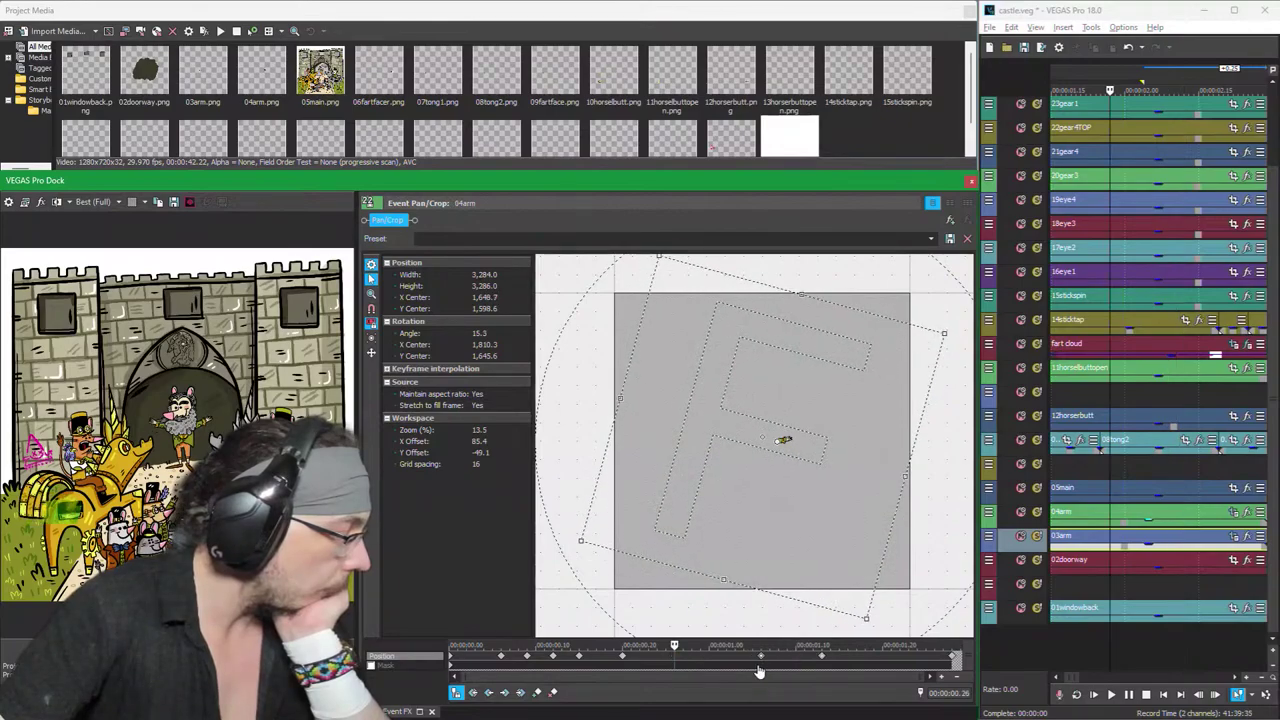
pyautogui.click(622, 662)
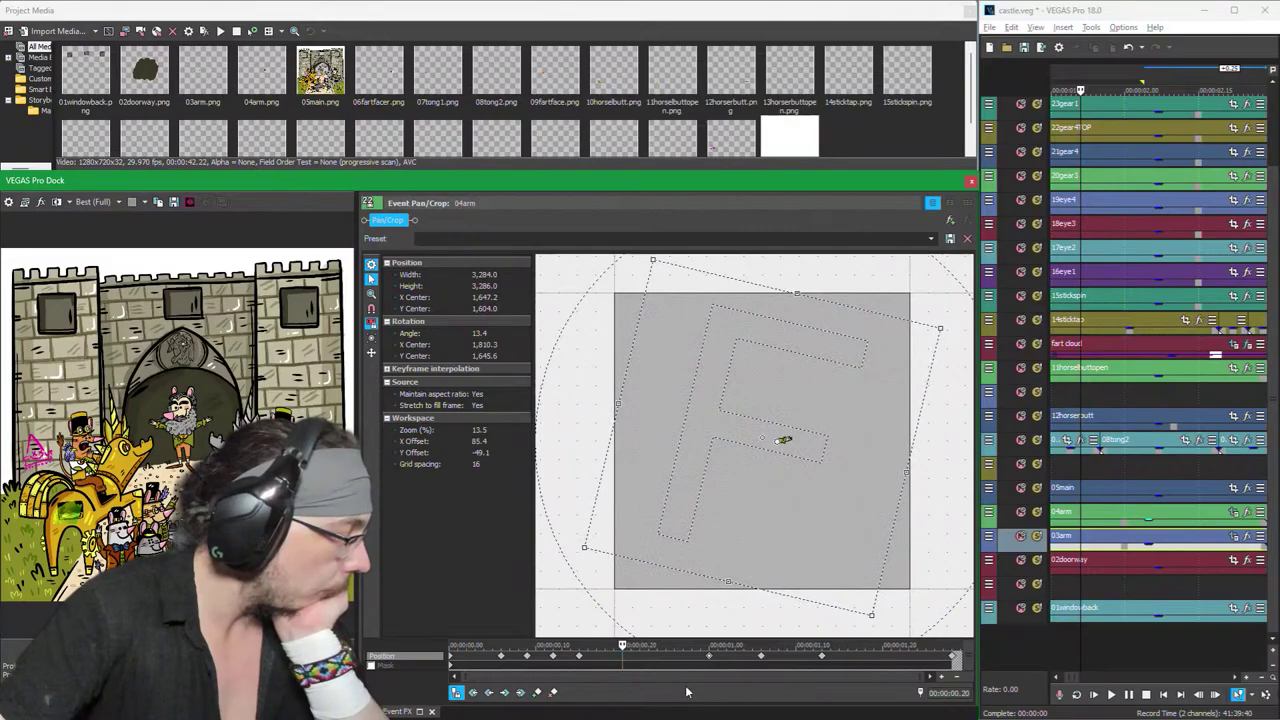
pyautogui.click(708, 661)
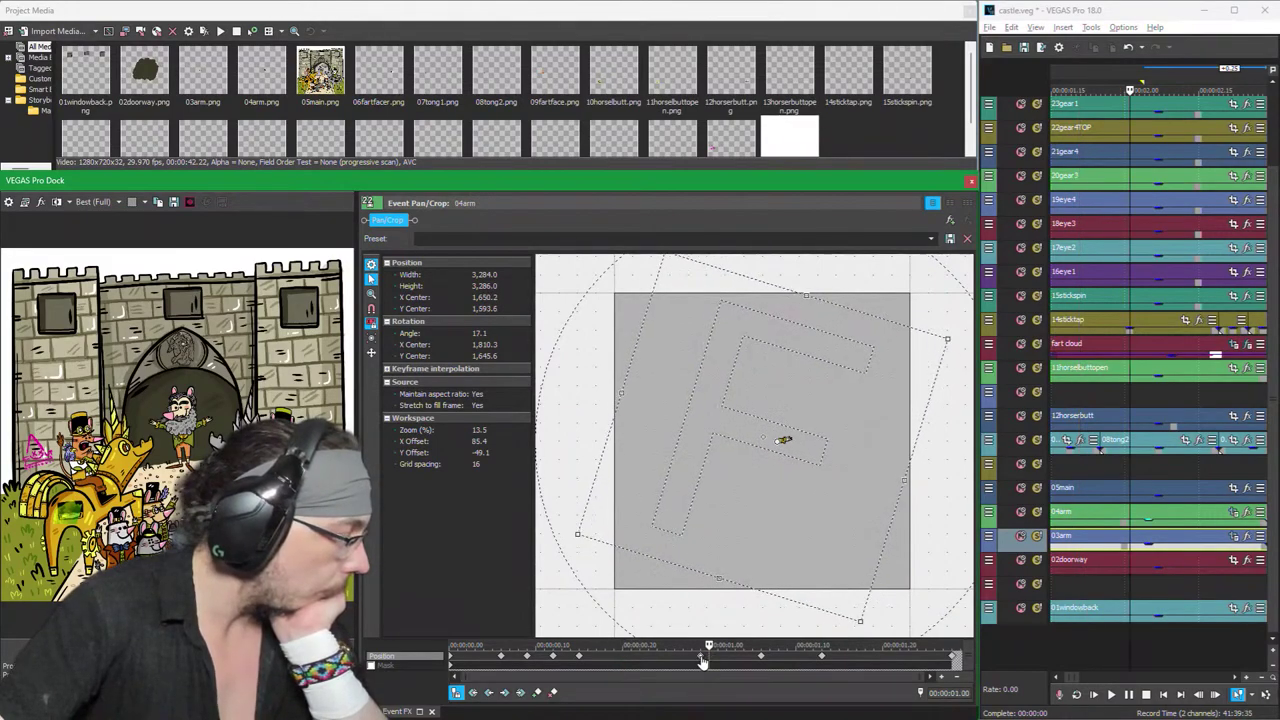
pyautogui.click(580, 660)
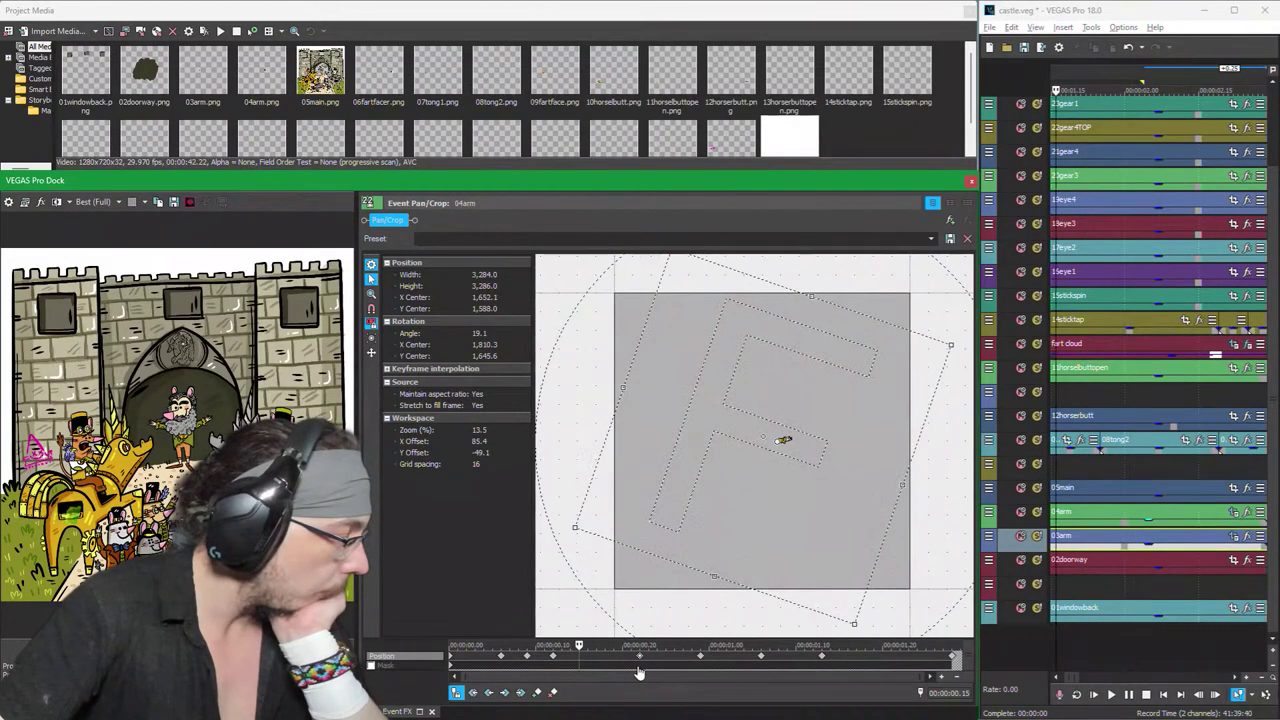
pyautogui.click(550, 660)
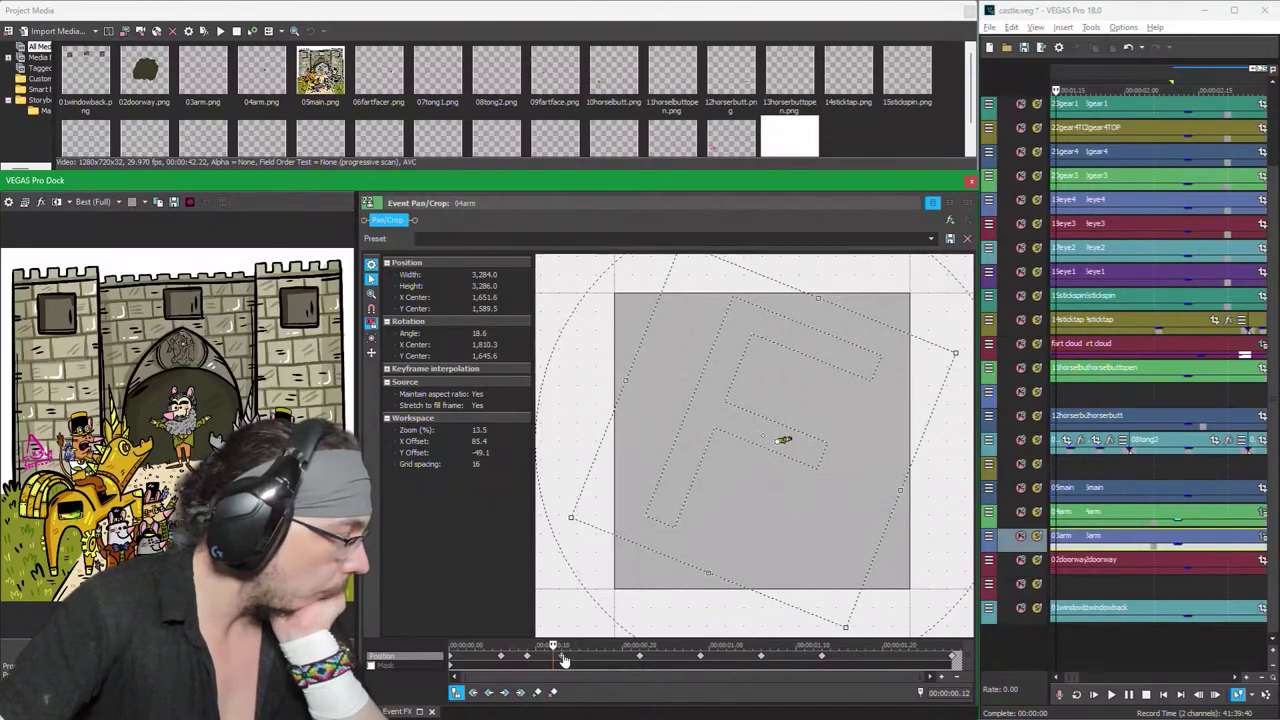
# Step: Move the first two 04arm wave keyframes earlier, to 00:00:00.04 and 00:00:00.08
pyautogui.click(501, 660)
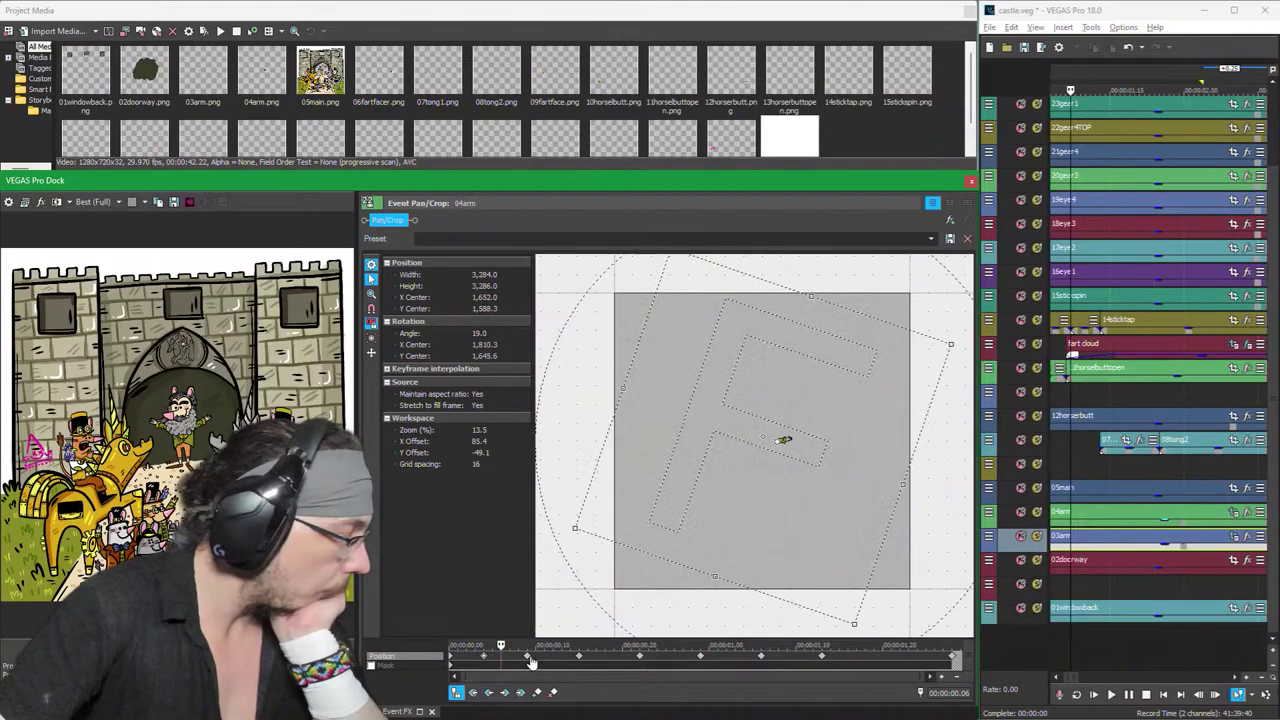
pyautogui.click(528, 660)
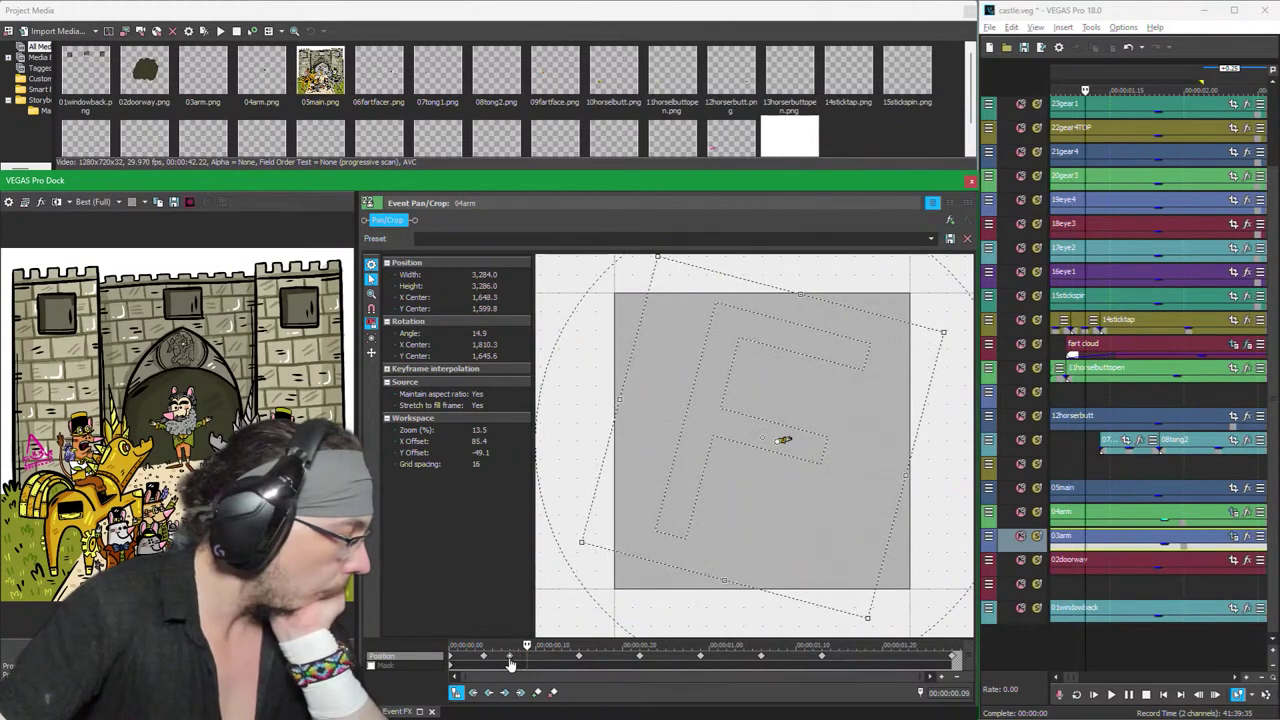
pyautogui.click(519, 662)
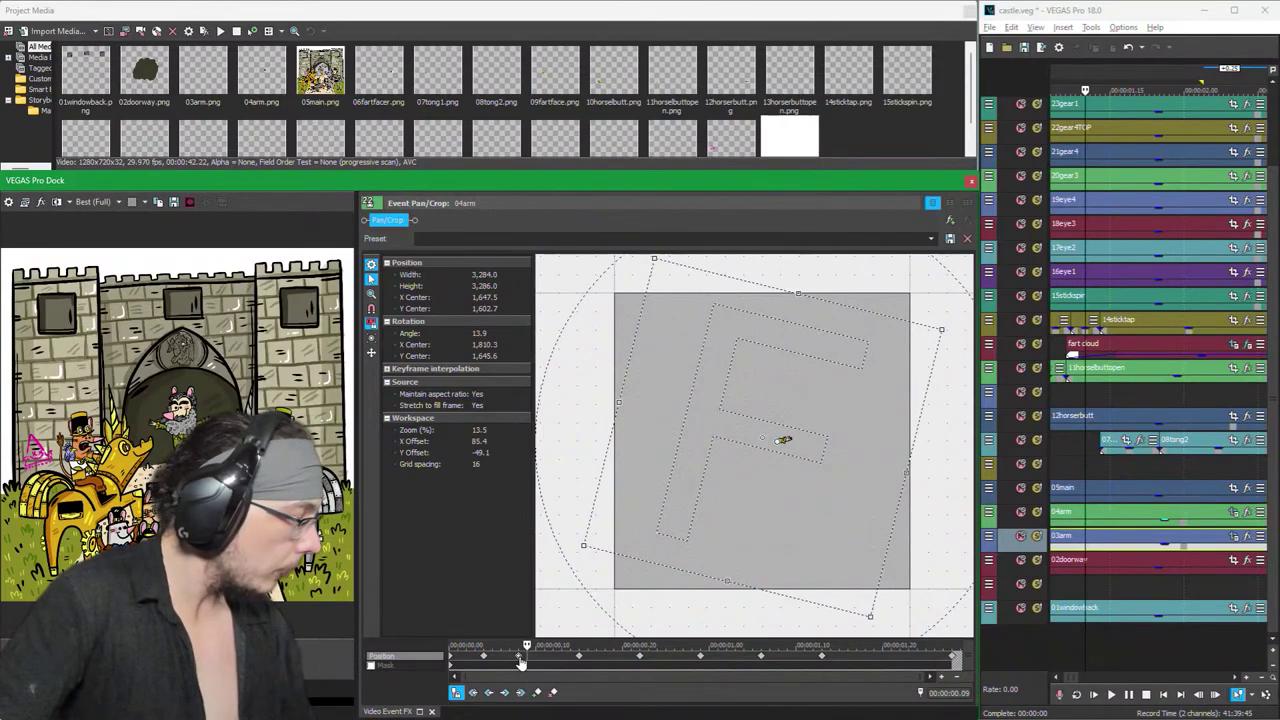
pyautogui.click(519, 662)
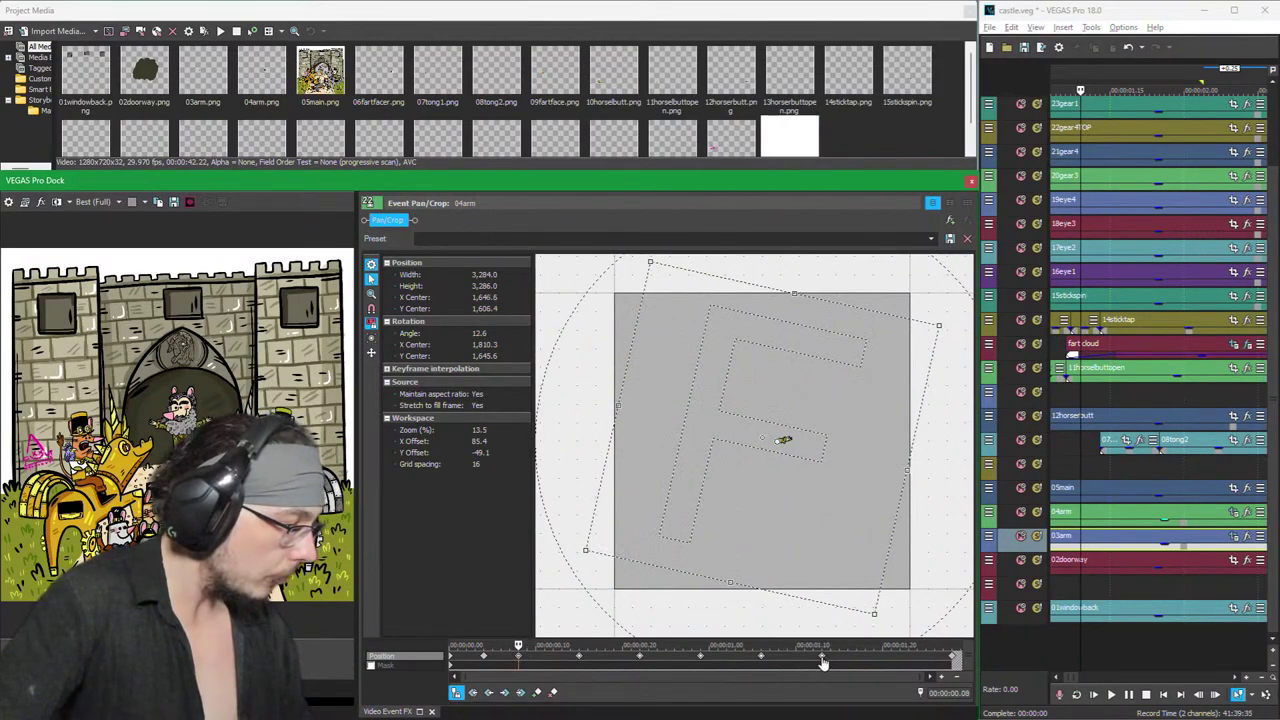
# Step: Shift the 04arm wave keyframes from 00:00:00.08 onward seven frames later, and move the first wave keyframe to 00:00:00.08
pyautogui.click(822, 662)
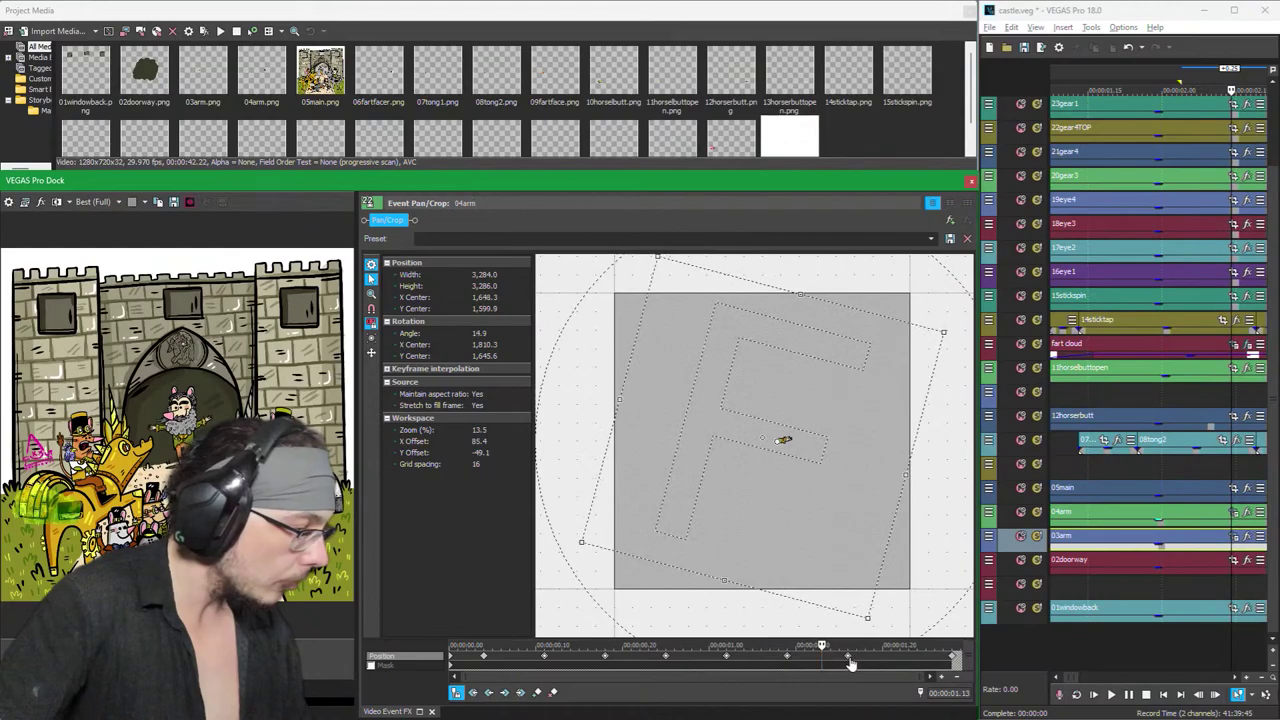
pyautogui.moveTo(866, 665); pyautogui.dragTo(881, 666)
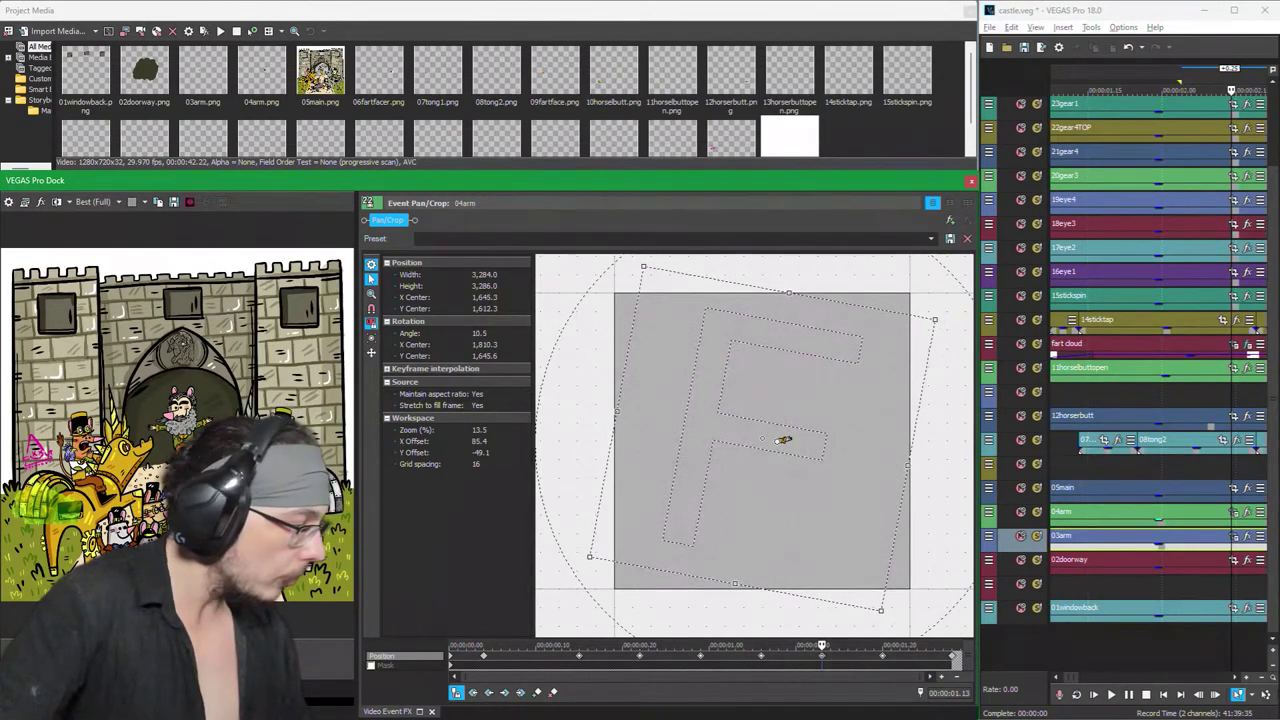
pyautogui.click(508, 663)
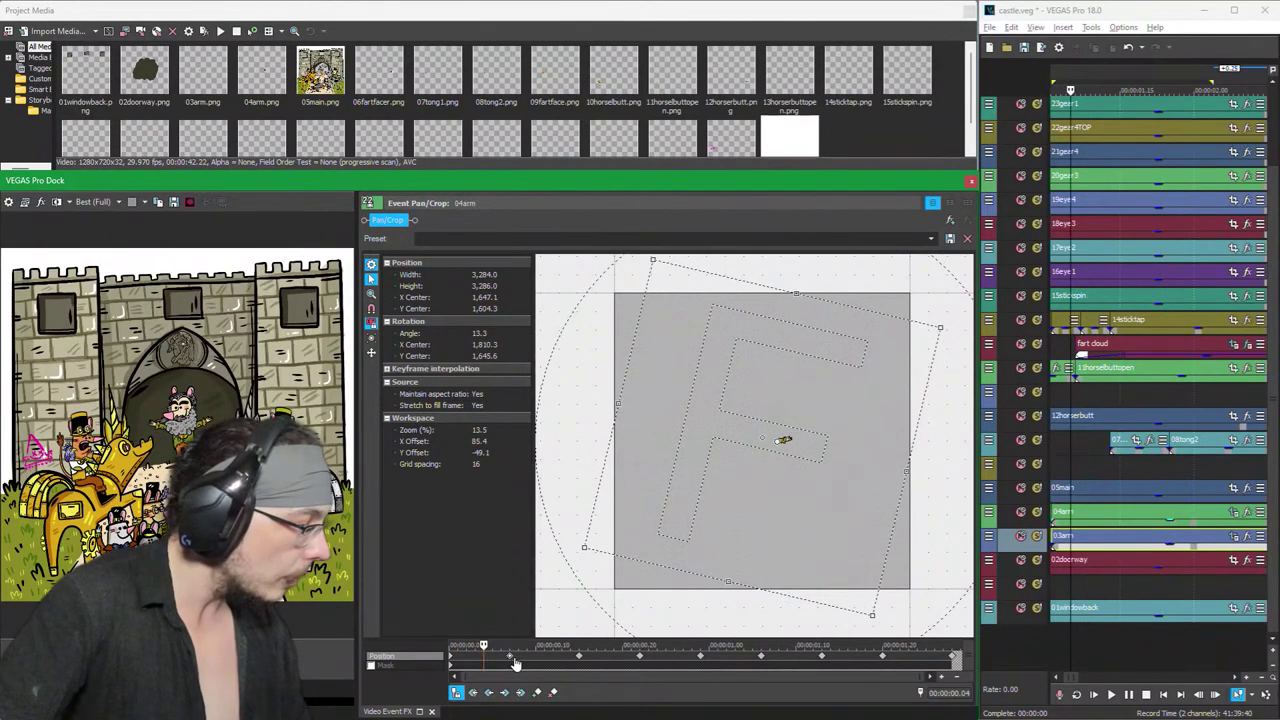
pyautogui.moveTo(512, 658); pyautogui.dragTo(518, 658)
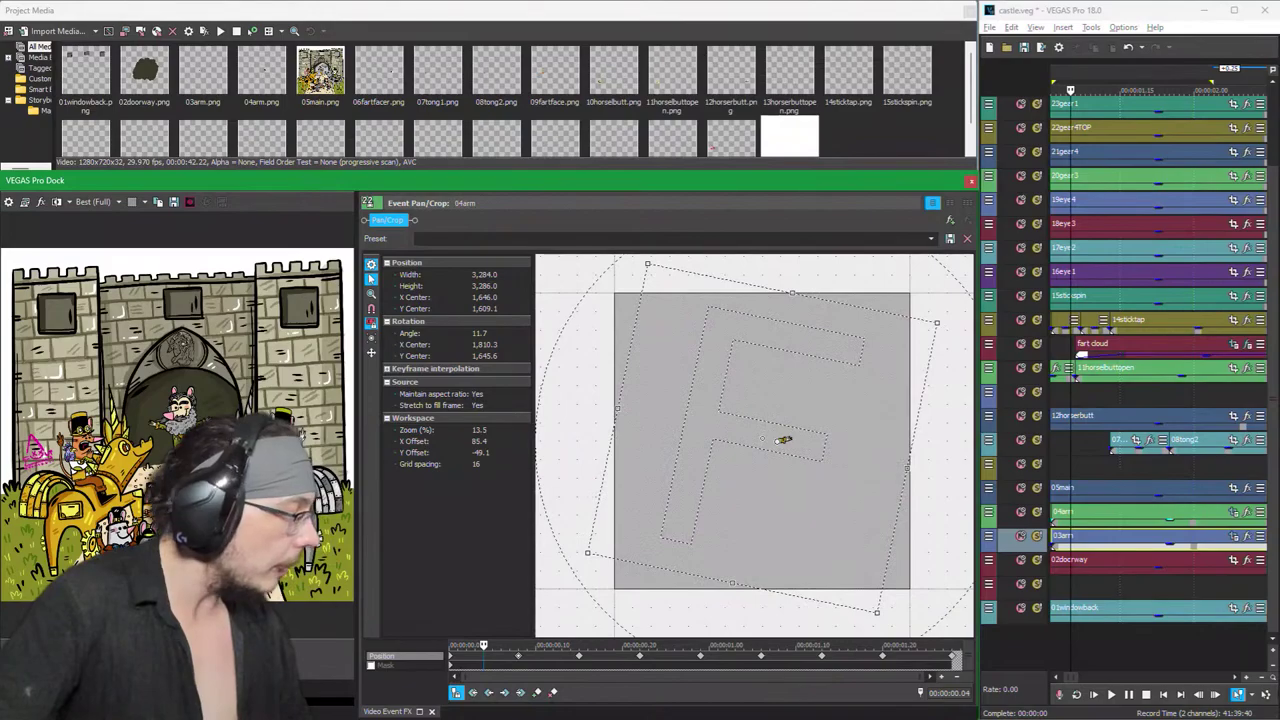
# Step: Select the time range of the middle 03arm piece on the timeline and loop its playback to examine the respaced wave
pyautogui.scroll(-2, 1101, 580)
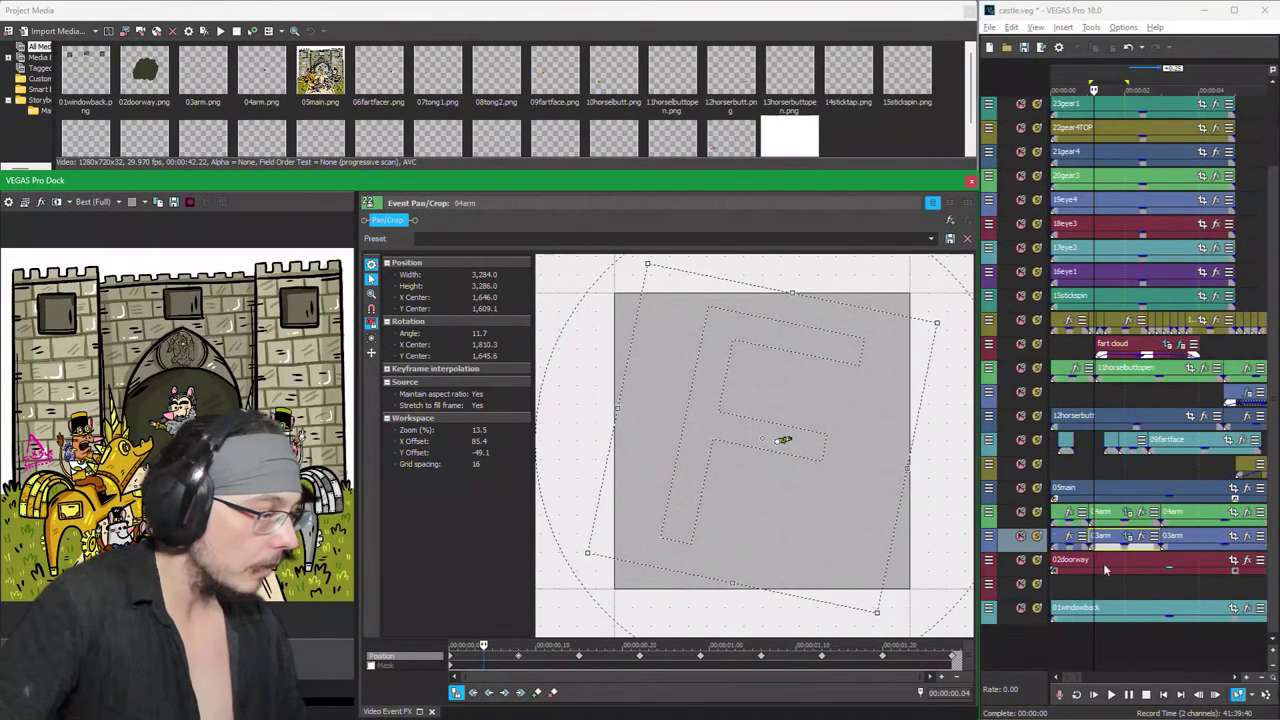
pyautogui.click(1104, 553)
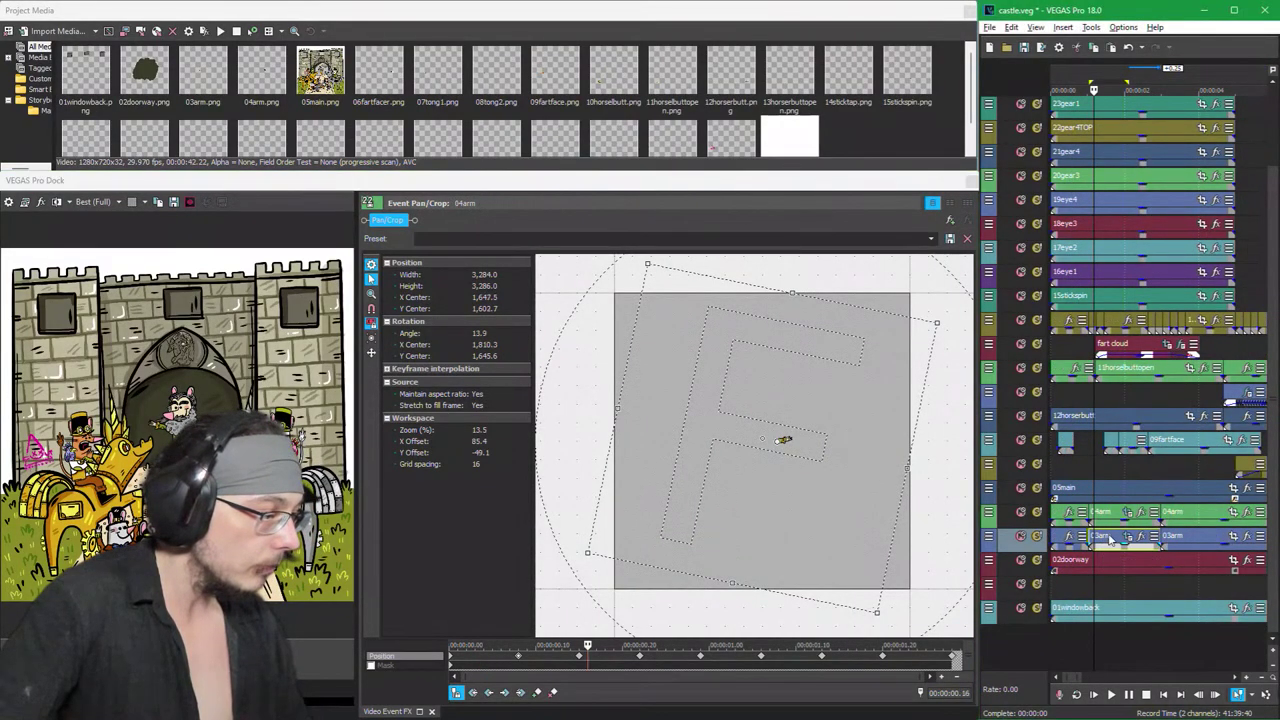
pyautogui.doubleClick(1110, 540)
pyautogui.press('space')
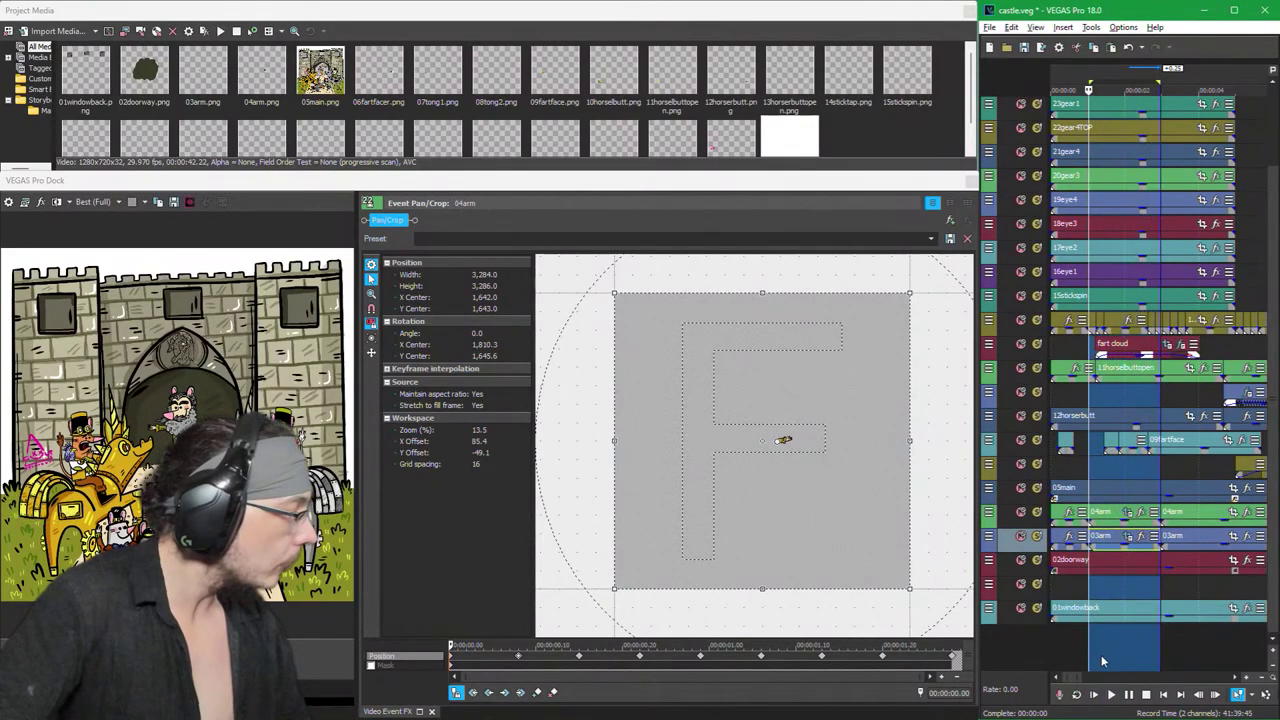
pyautogui.press('space')
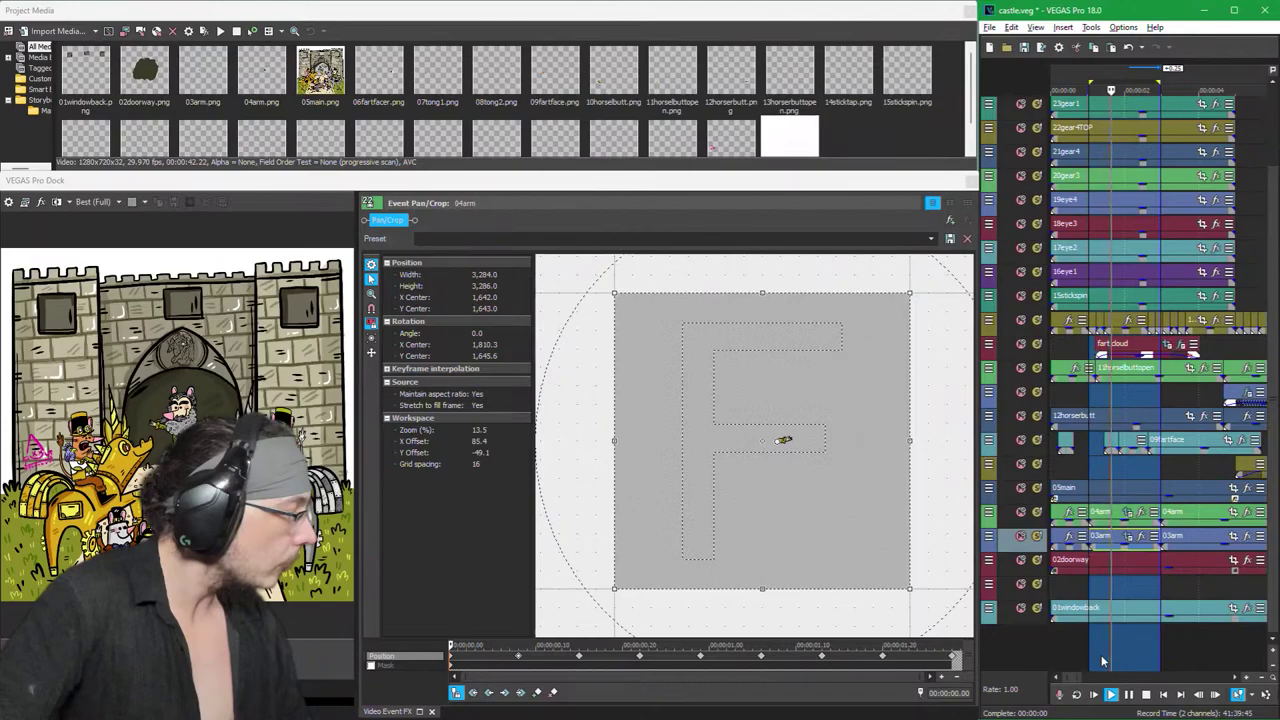
pyautogui.press('q')
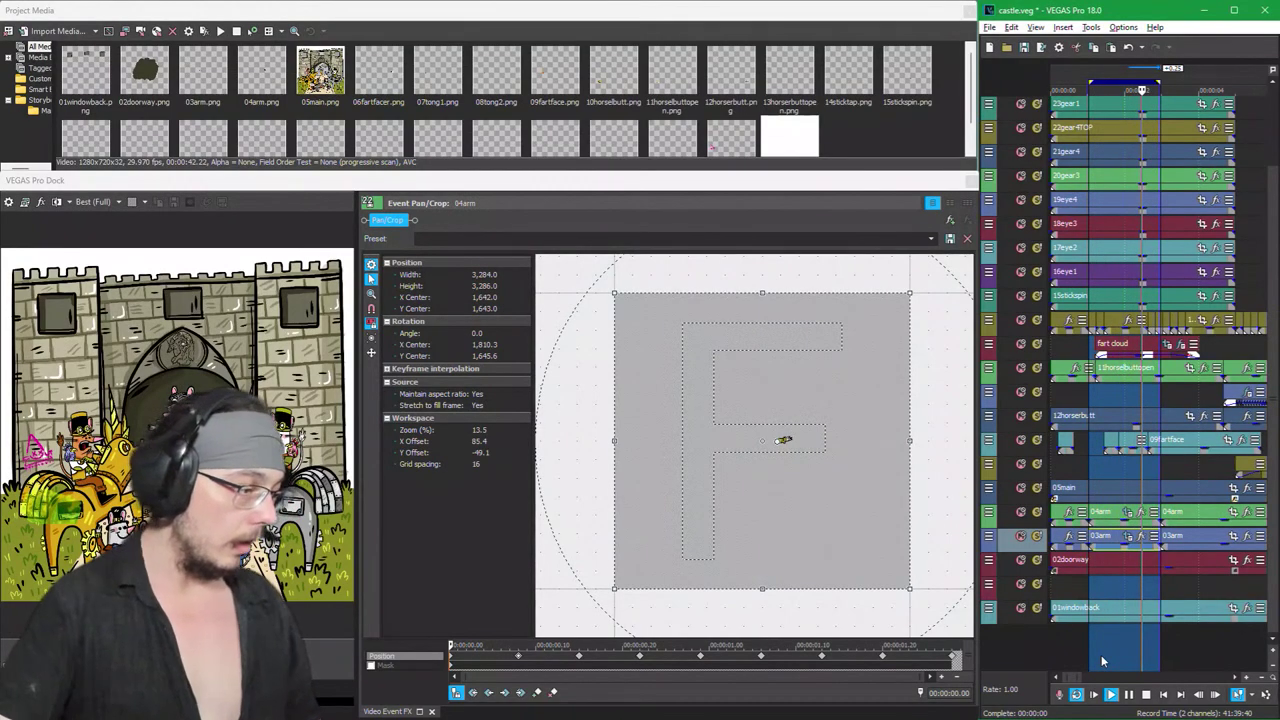
pyautogui.press('space')
# Step: Solo the 03arm track and play the looped range to examine that arm on its own
pyautogui.click(1037, 537)
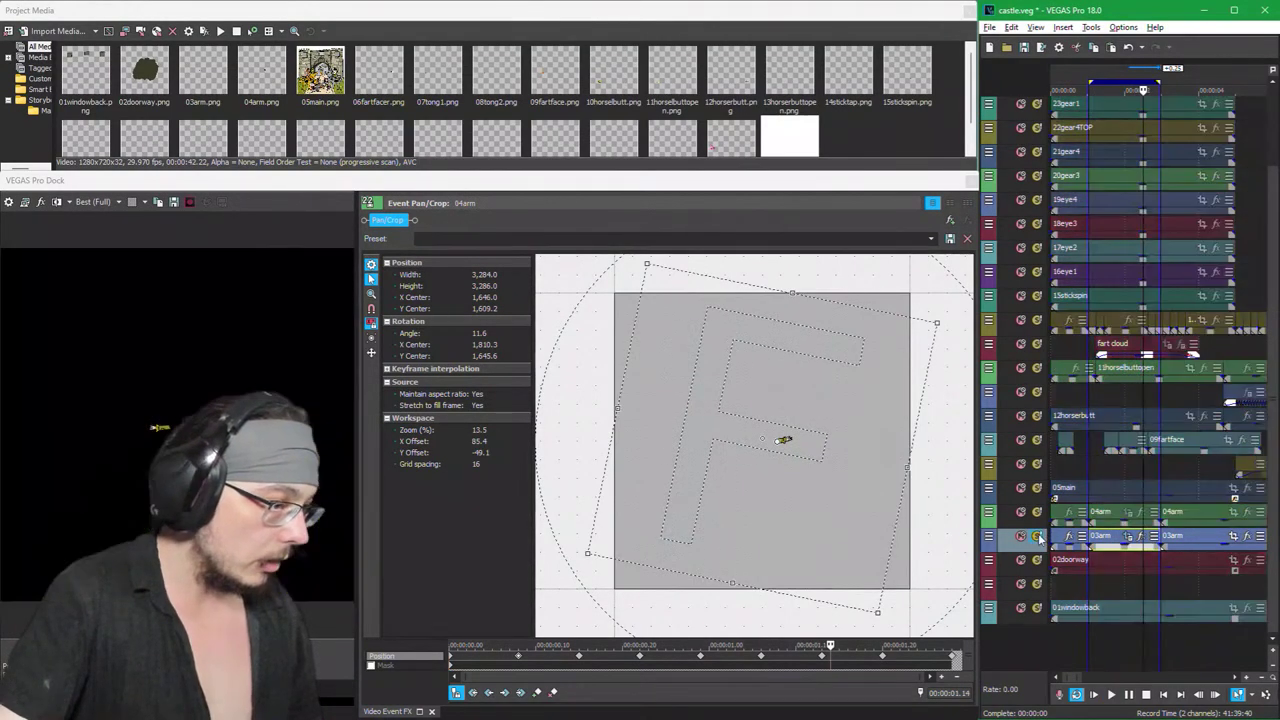
pyautogui.press('space')
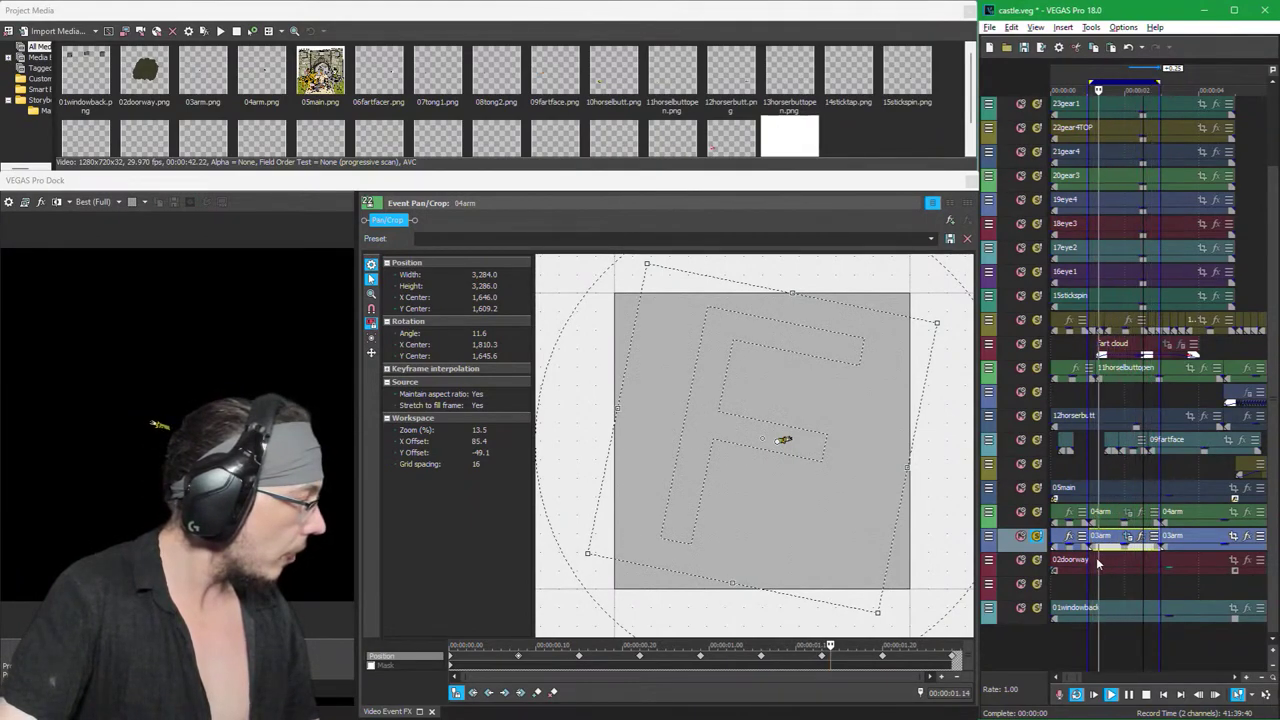
pyautogui.press('space')
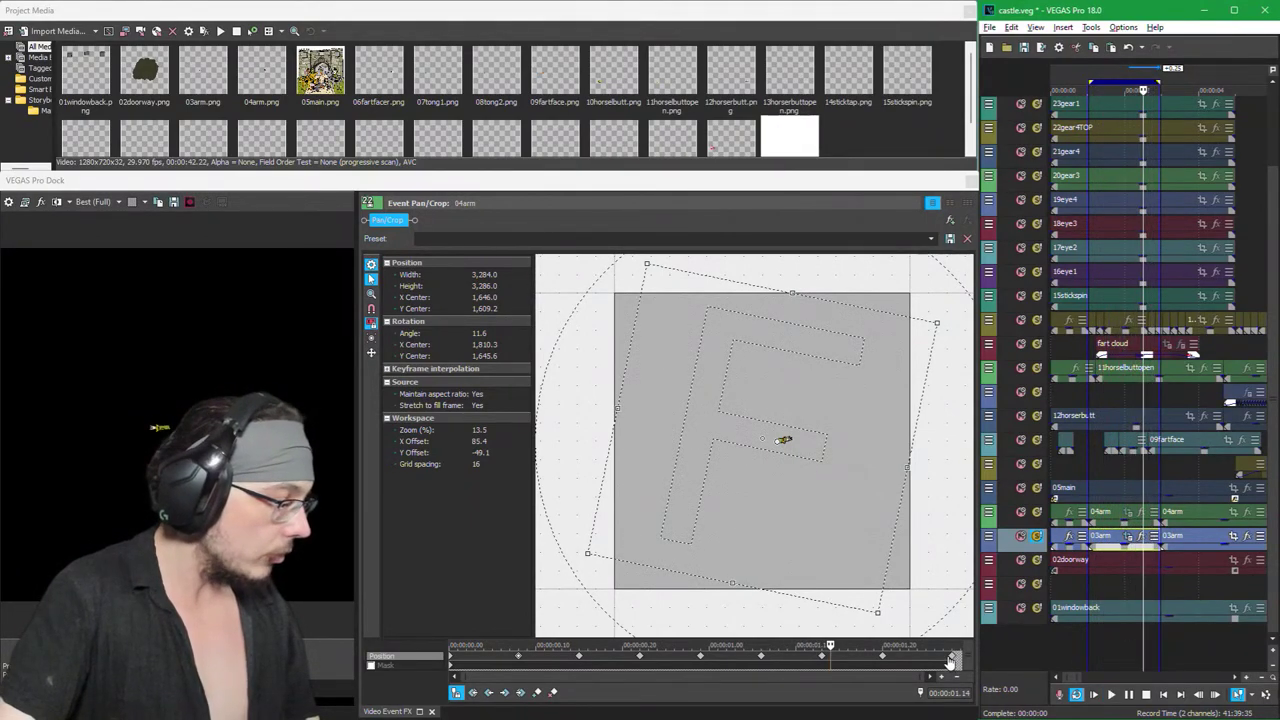
# Step: Replace the closing keyframe of the 04arm Pan/Crop at 00:00:01.28 with a copy of its first keyframe
pyautogui.click(978, 706)
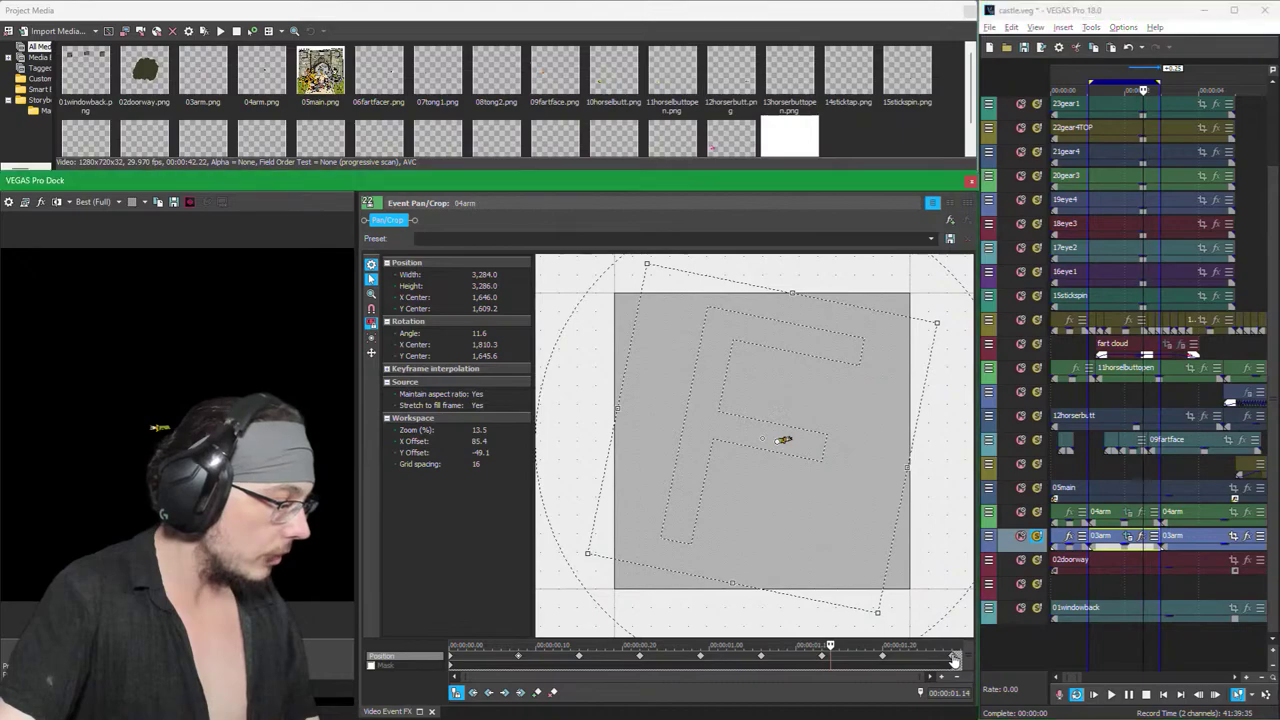
pyautogui.click(452, 668)
pyautogui.click(452, 661)
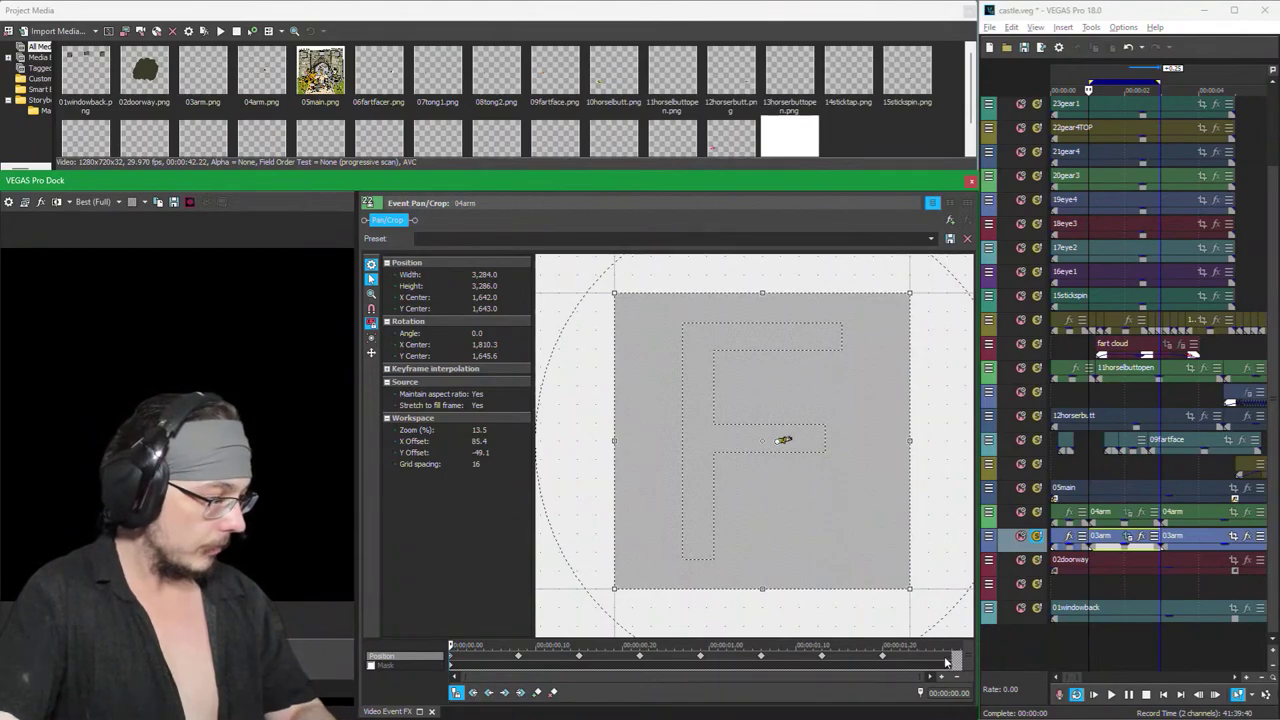
pyautogui.click(953, 660)
pyautogui.hotkey('ctrl', 'z')
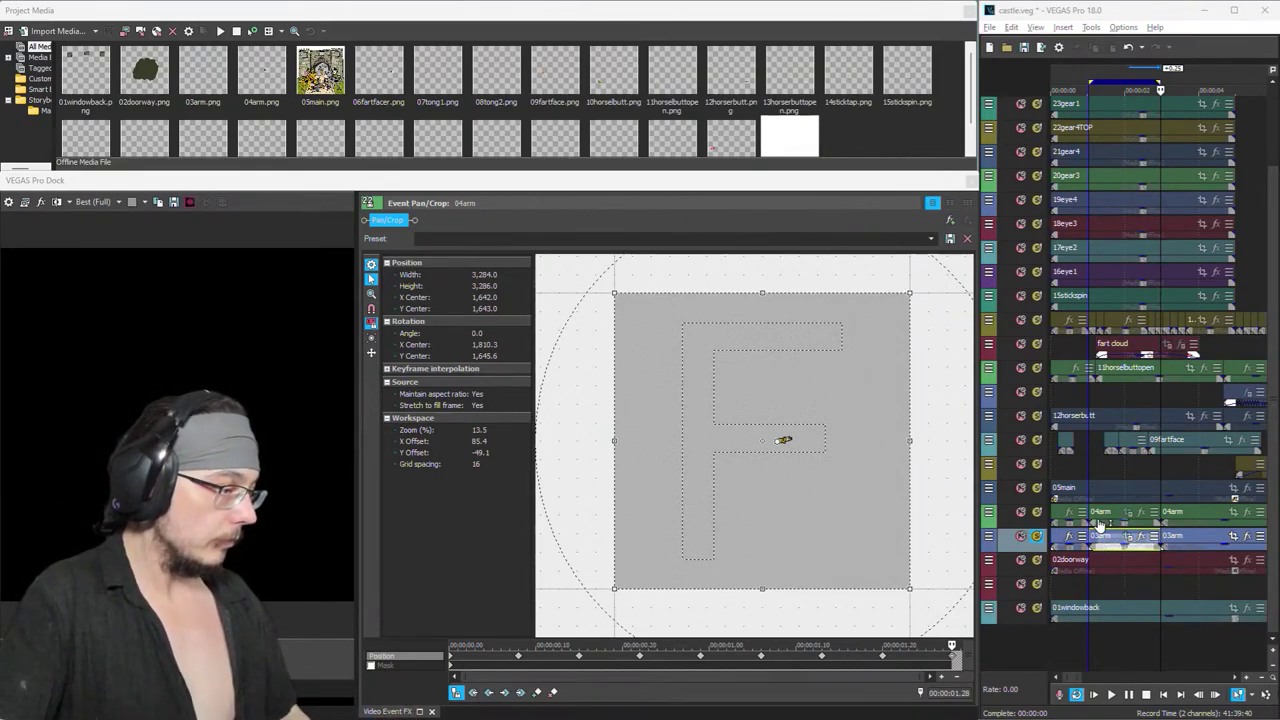
# Step: Compare the 03arm and 04arm Pan/Crop keyframes, play the middle 04arm piece's range with the arm tracks soloed, and turn off the 04arm solo
pyautogui.click(1127, 539)
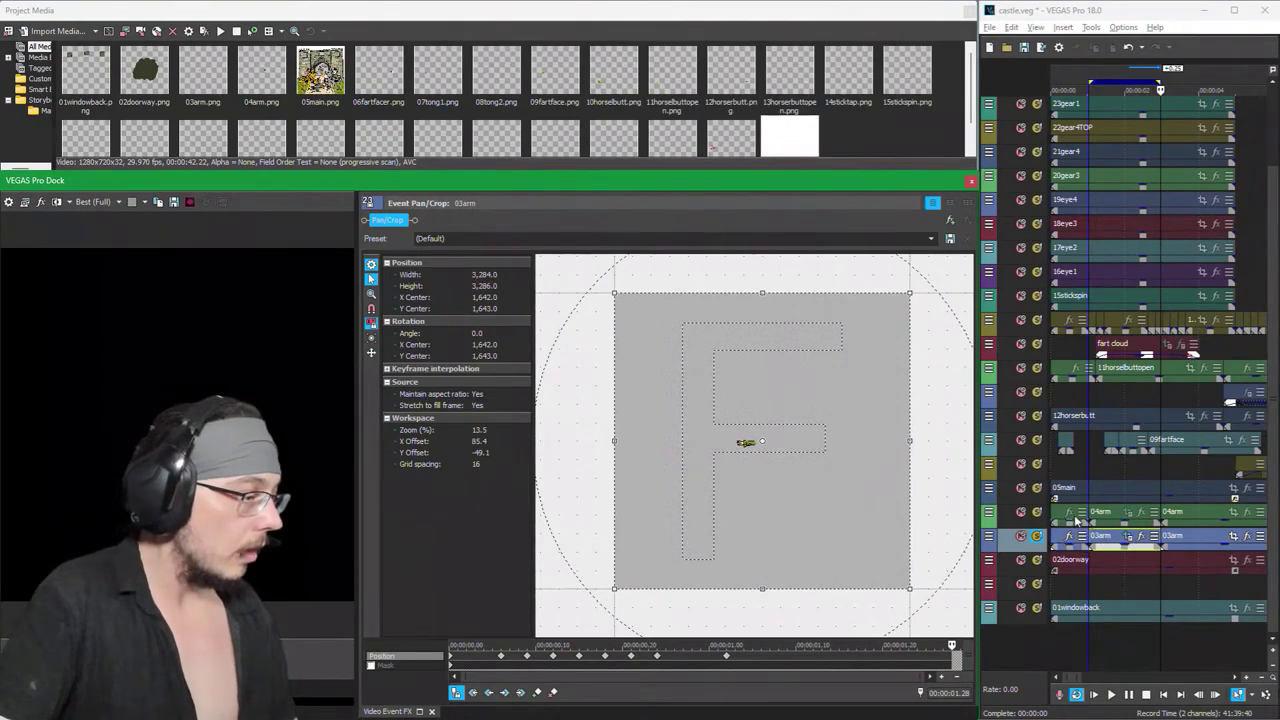
pyautogui.click(1127, 516)
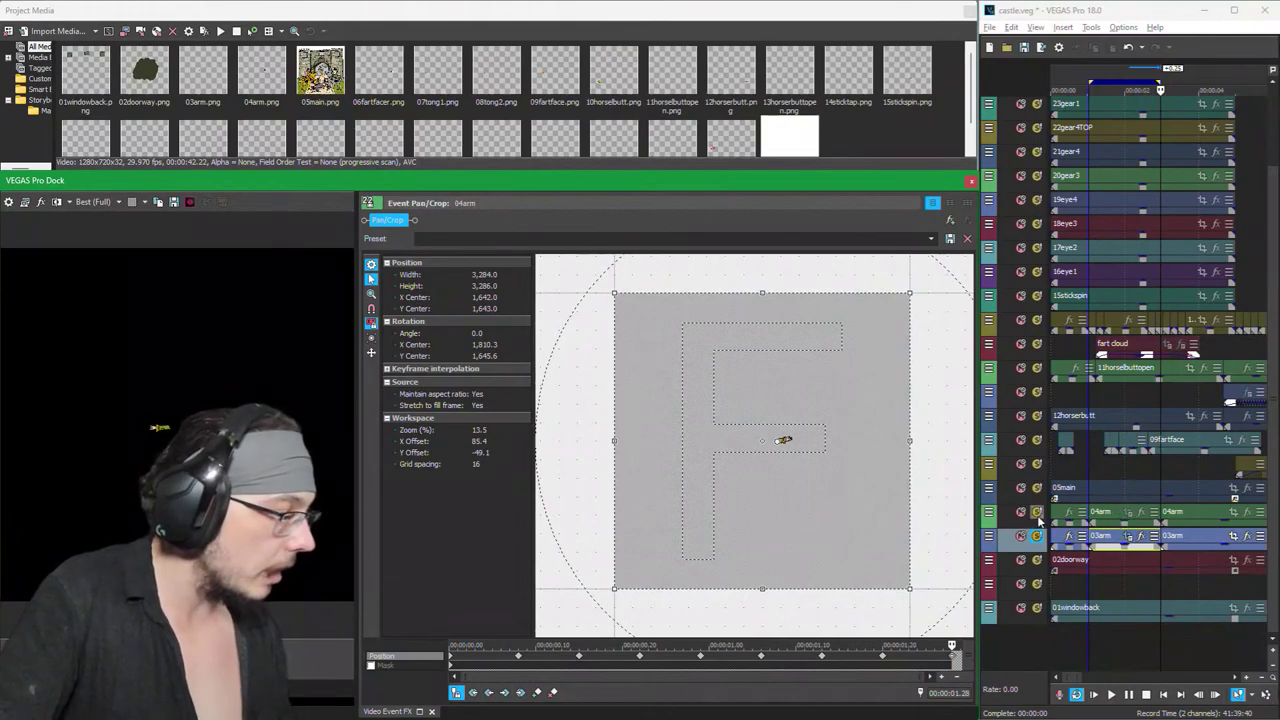
pyautogui.doubleClick(1093, 513)
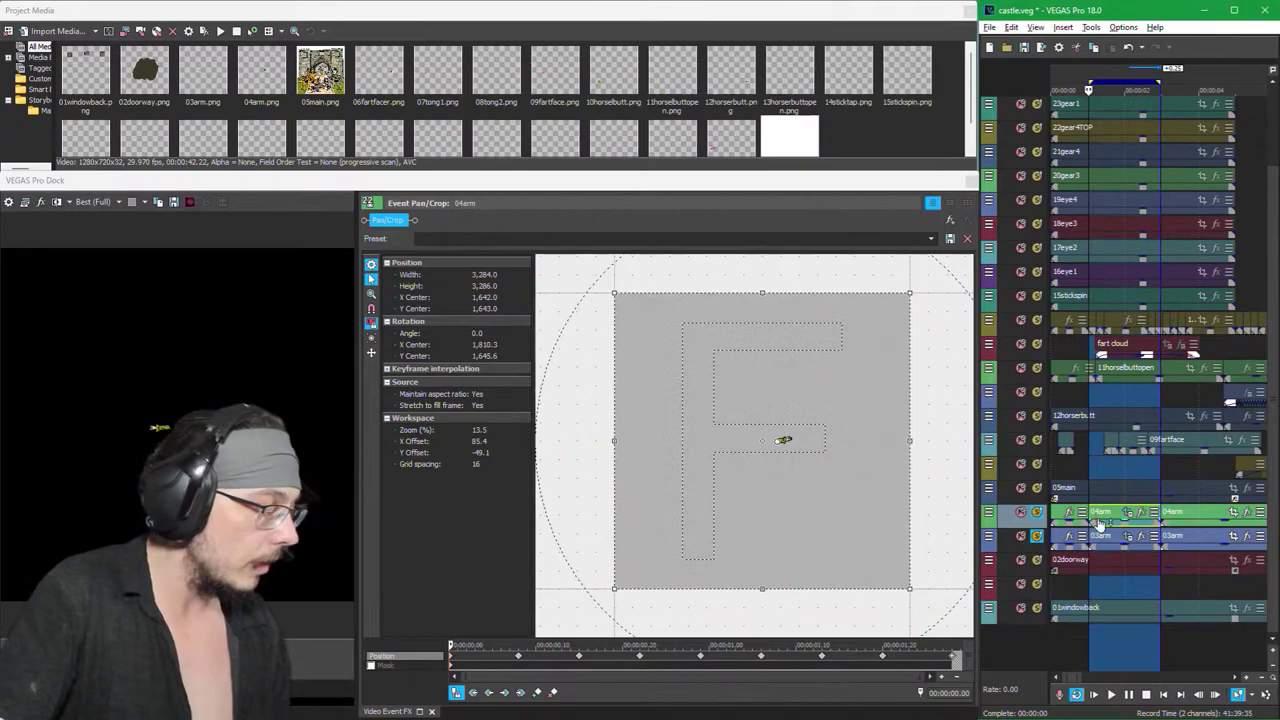
pyautogui.press('space')
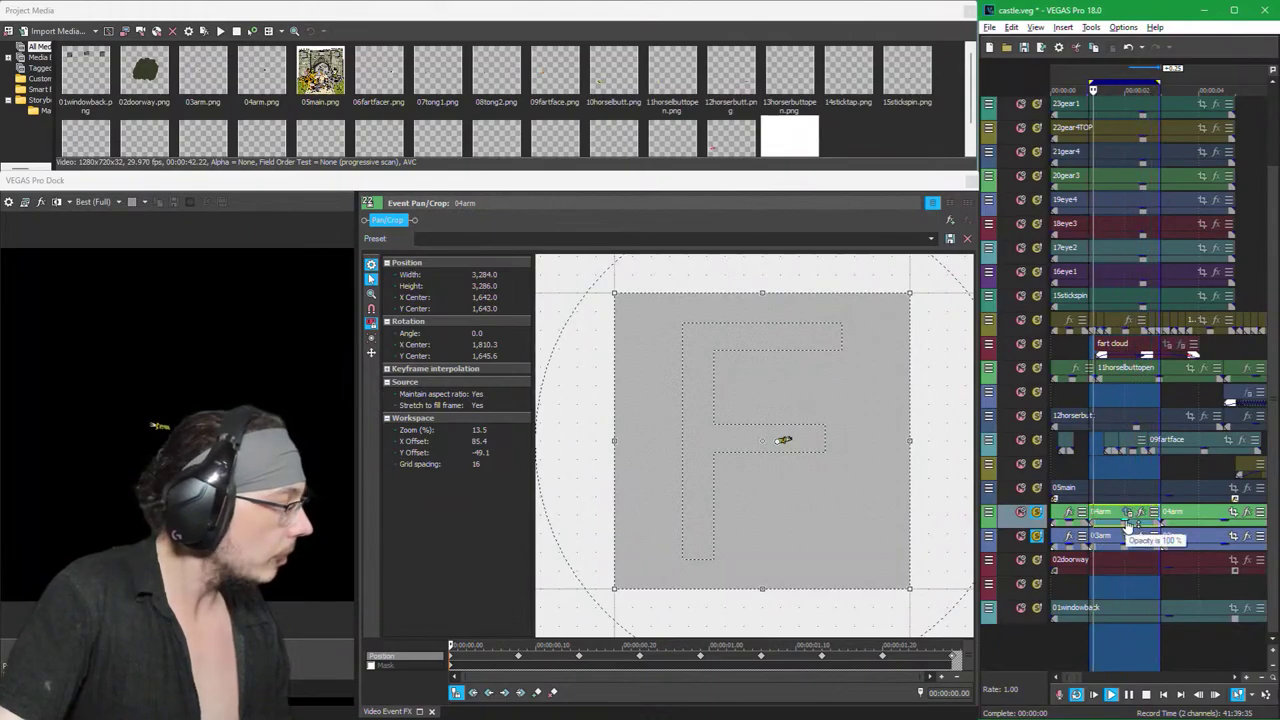
pyautogui.press('space')
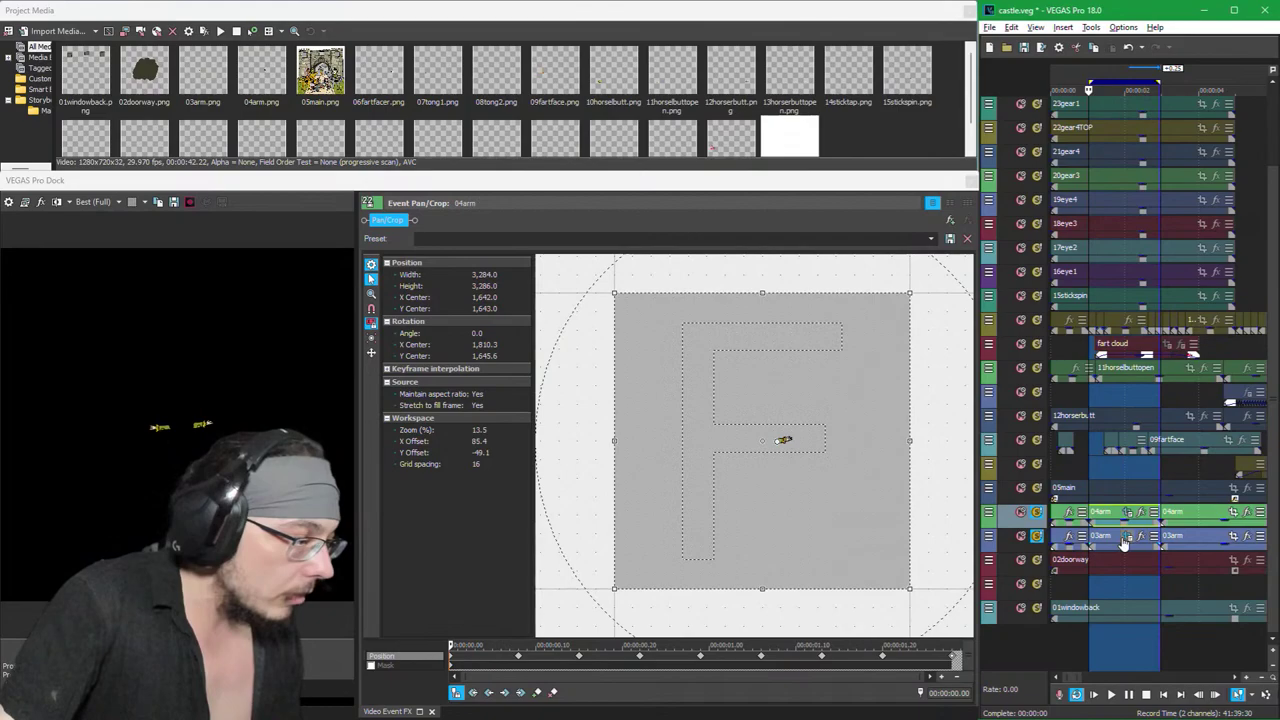
pyautogui.click(1036, 512)
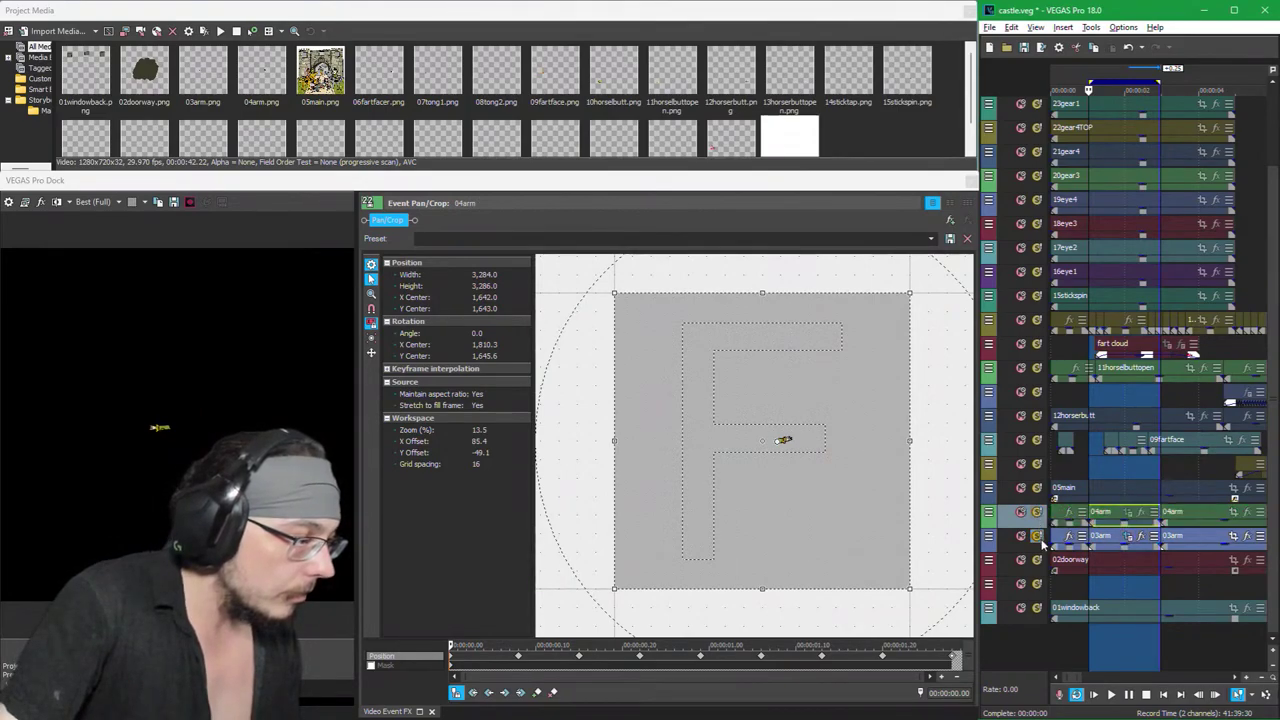
# Step: Solo the 04arm track alongside 03arm and move the closing keyframe of the middle 03arm piece's Pan/Crop to 00:00:01.28
pyautogui.click(1036, 512)
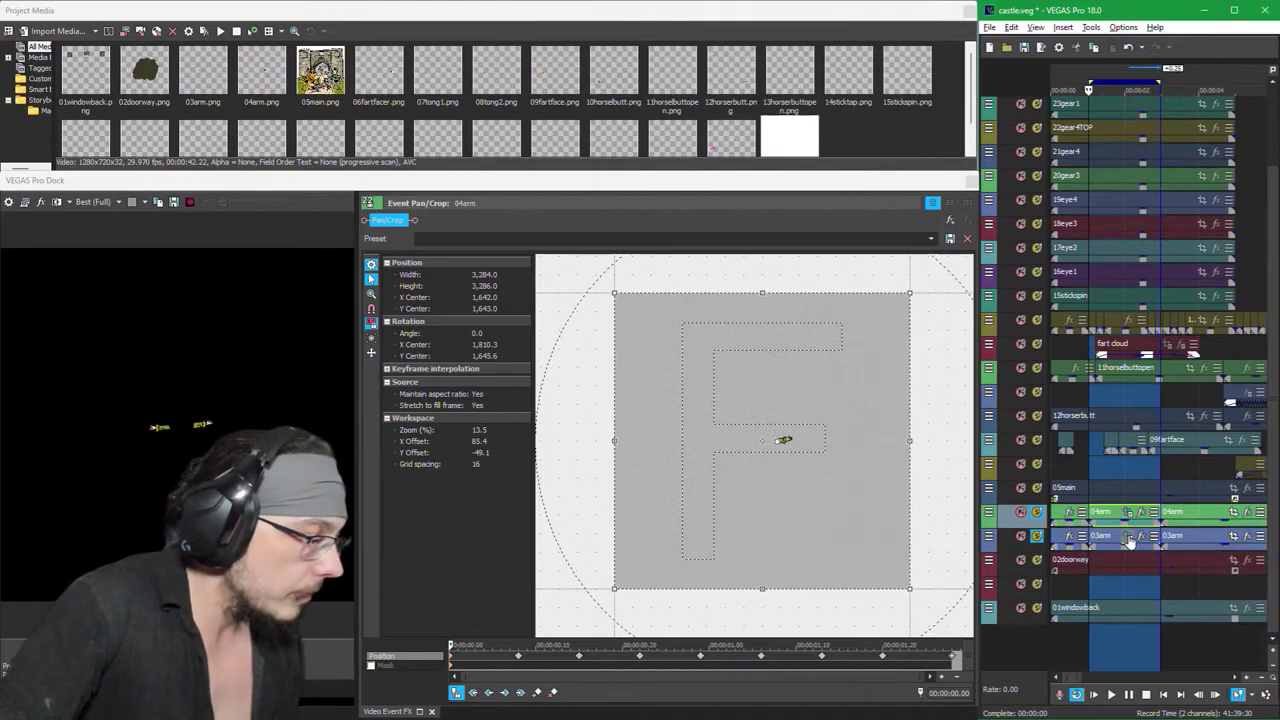
pyautogui.click(1129, 541)
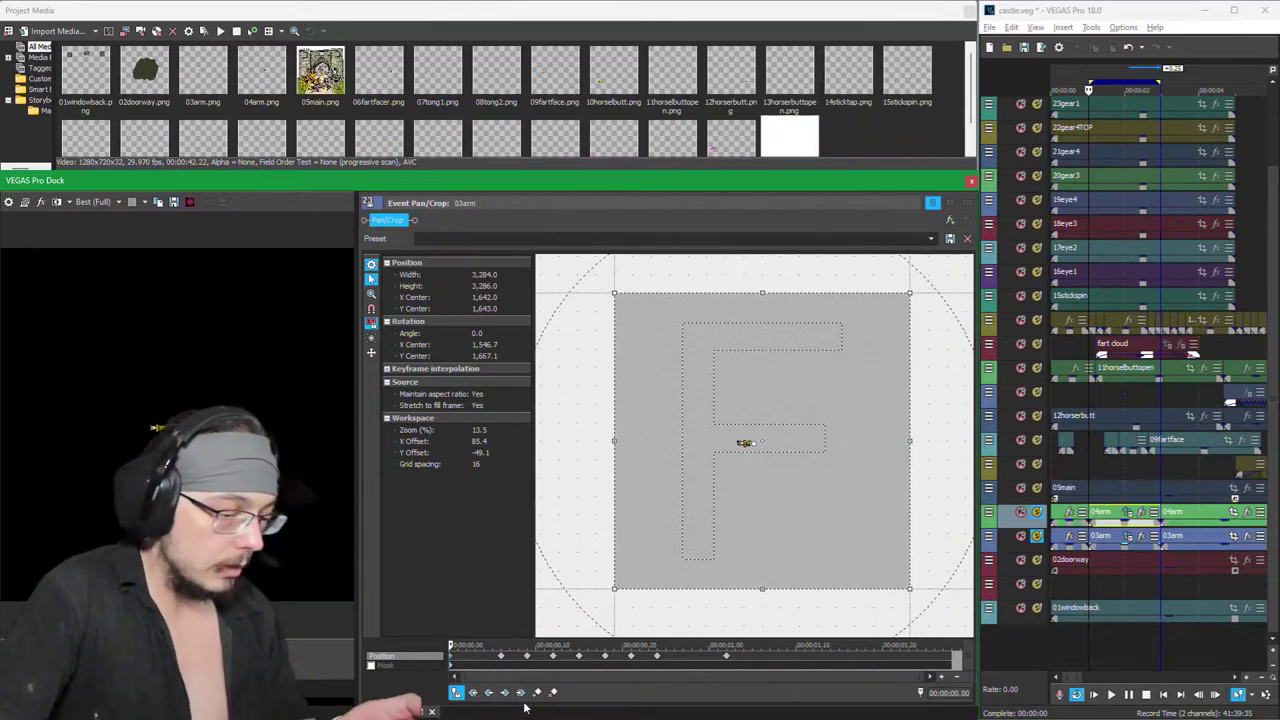
pyautogui.click(953, 659)
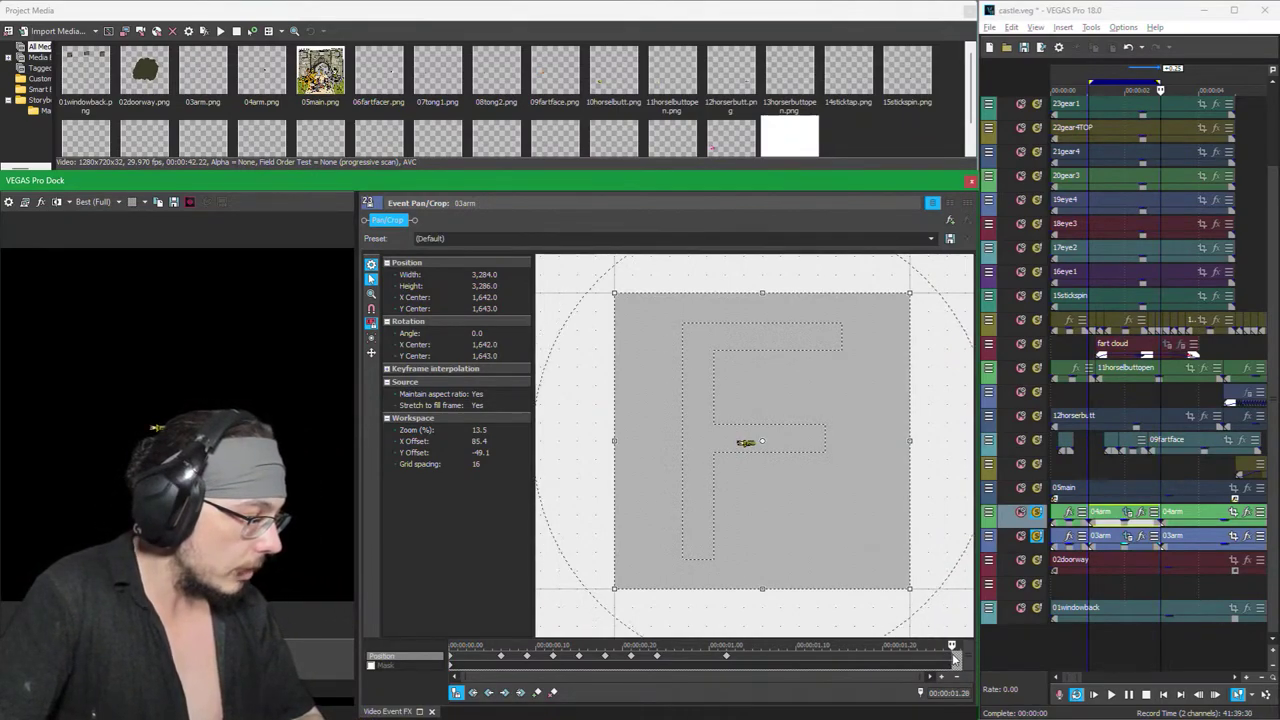
pyautogui.click(728, 657)
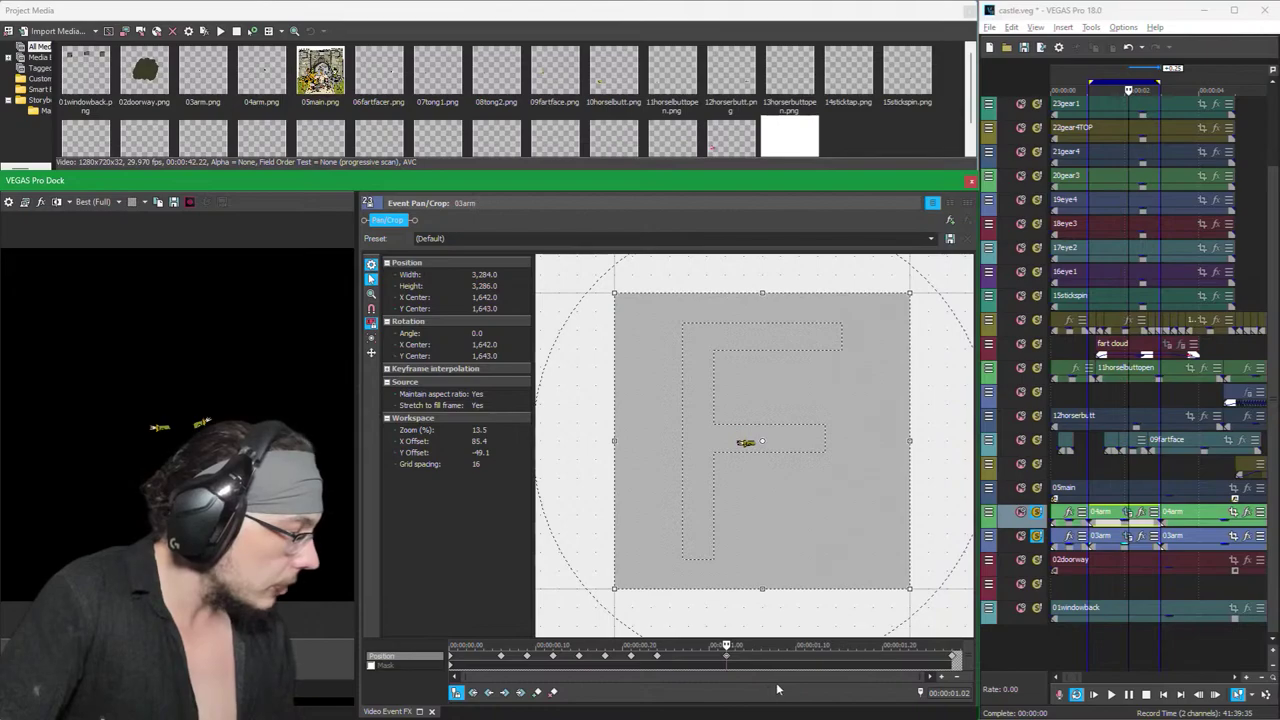
# Step: Move the next-to-last 03arm Pan/Crop keyframe to 00:00:01.20, using the matching 04arm keyframe as the reference
pyautogui.click(1128, 514)
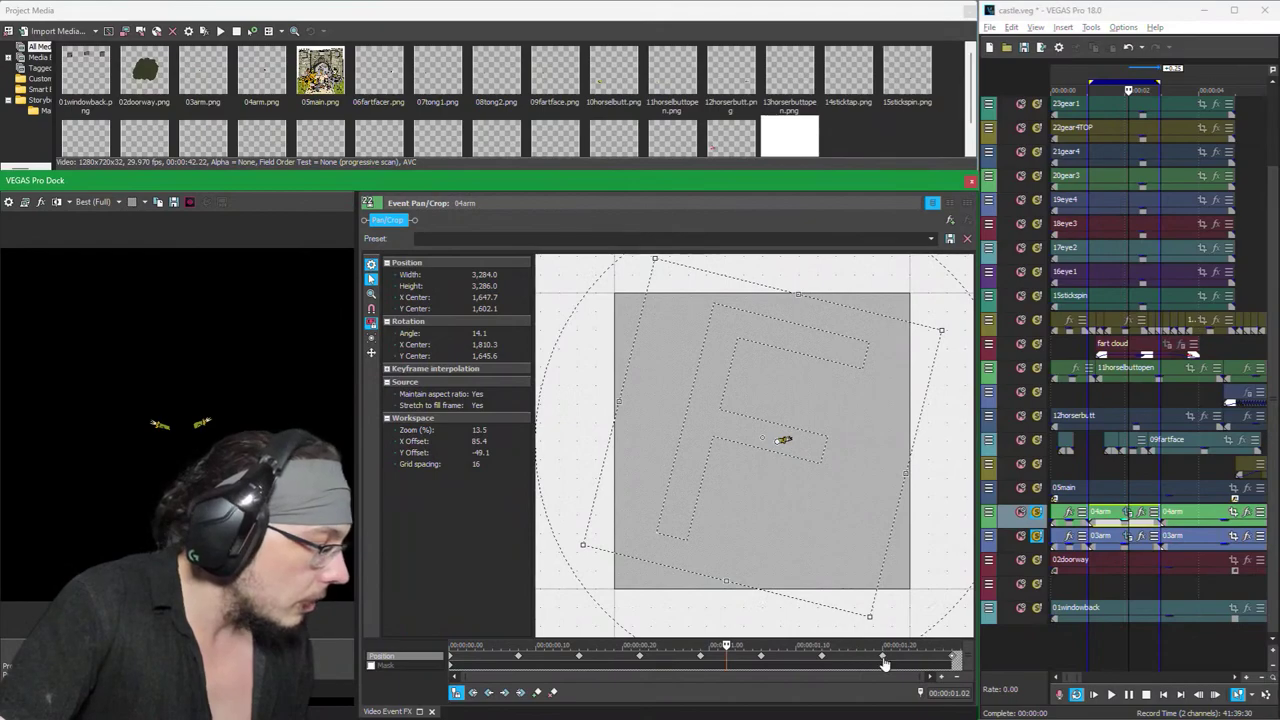
pyautogui.click(884, 660)
pyautogui.click(1129, 538)
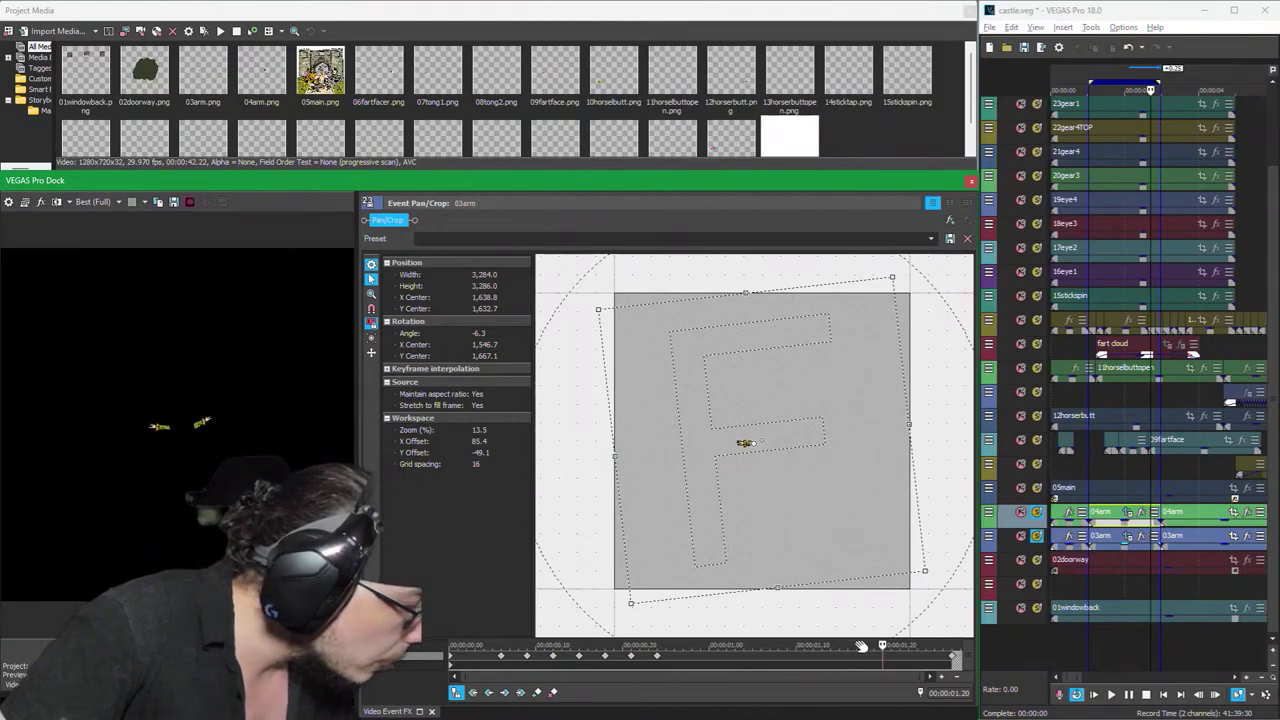
pyautogui.click(659, 658)
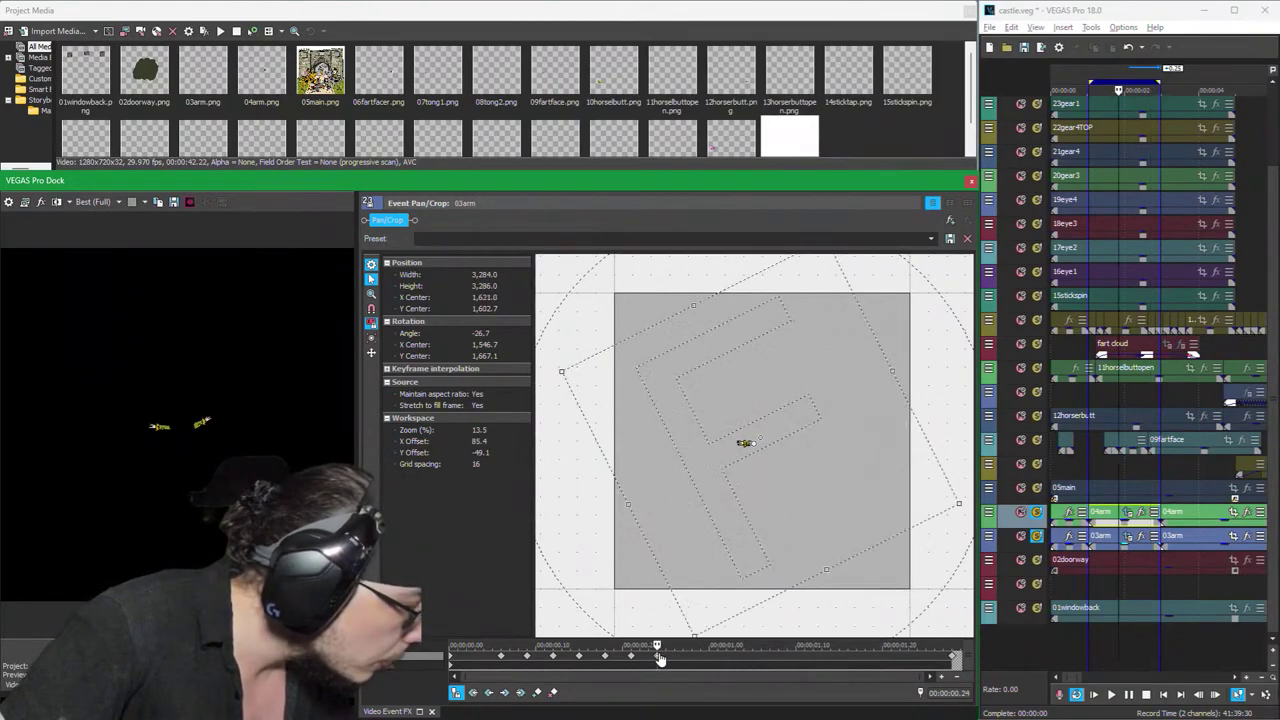
pyautogui.moveTo(806, 680); pyautogui.dragTo(895, 683)
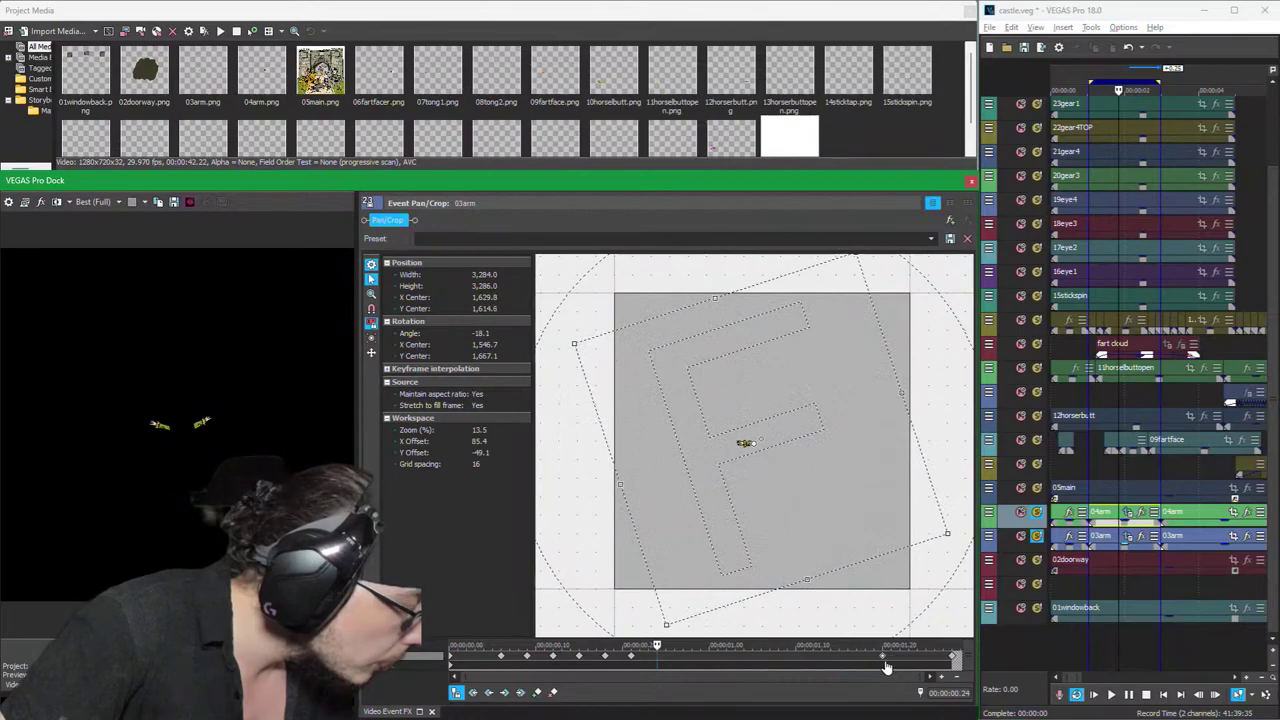
# Step: Move the second 03arm Pan/Crop keyframe to 00:00:00.08, in line with the second 04arm keyframe
pyautogui.click(1129, 513)
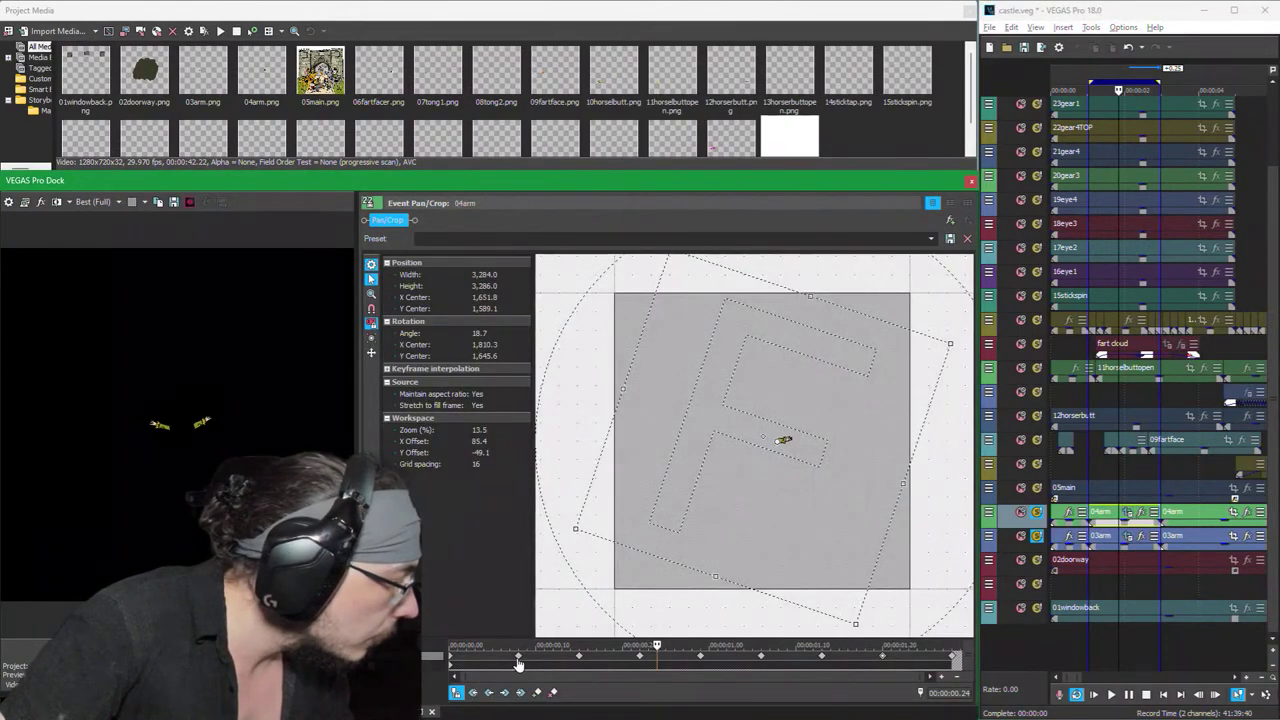
pyautogui.click(519, 660)
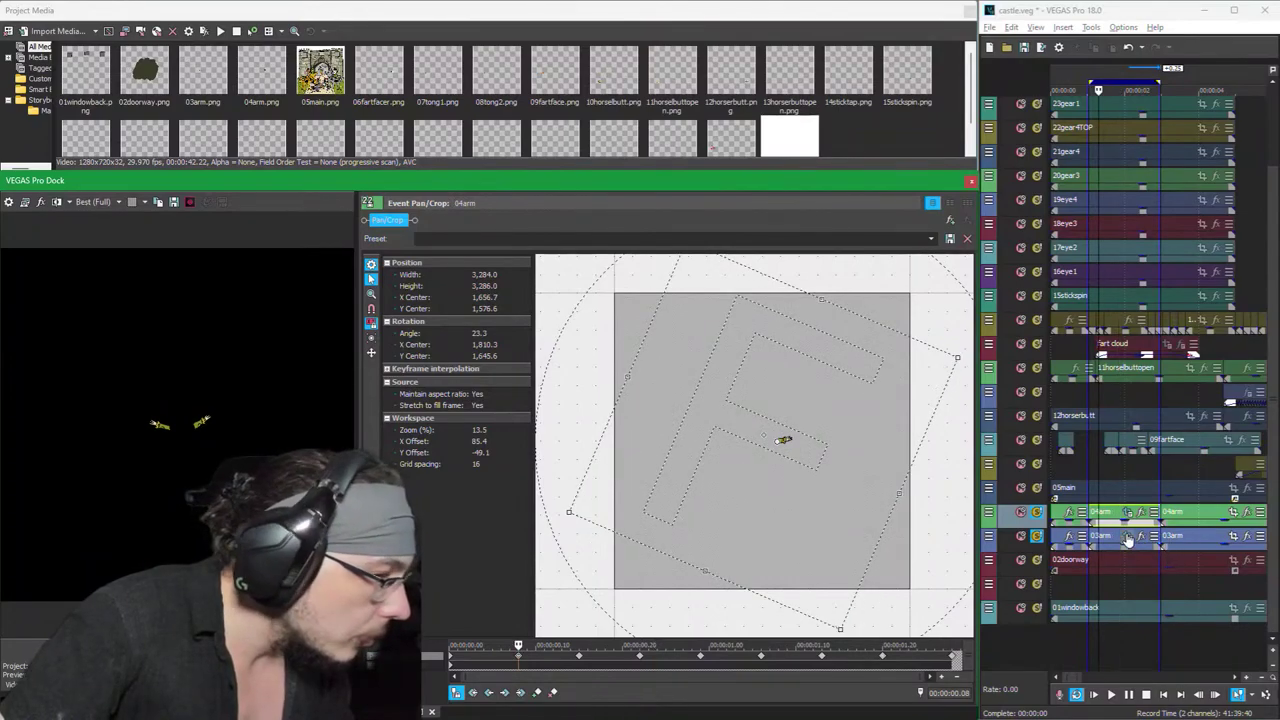
pyautogui.click(1128, 538)
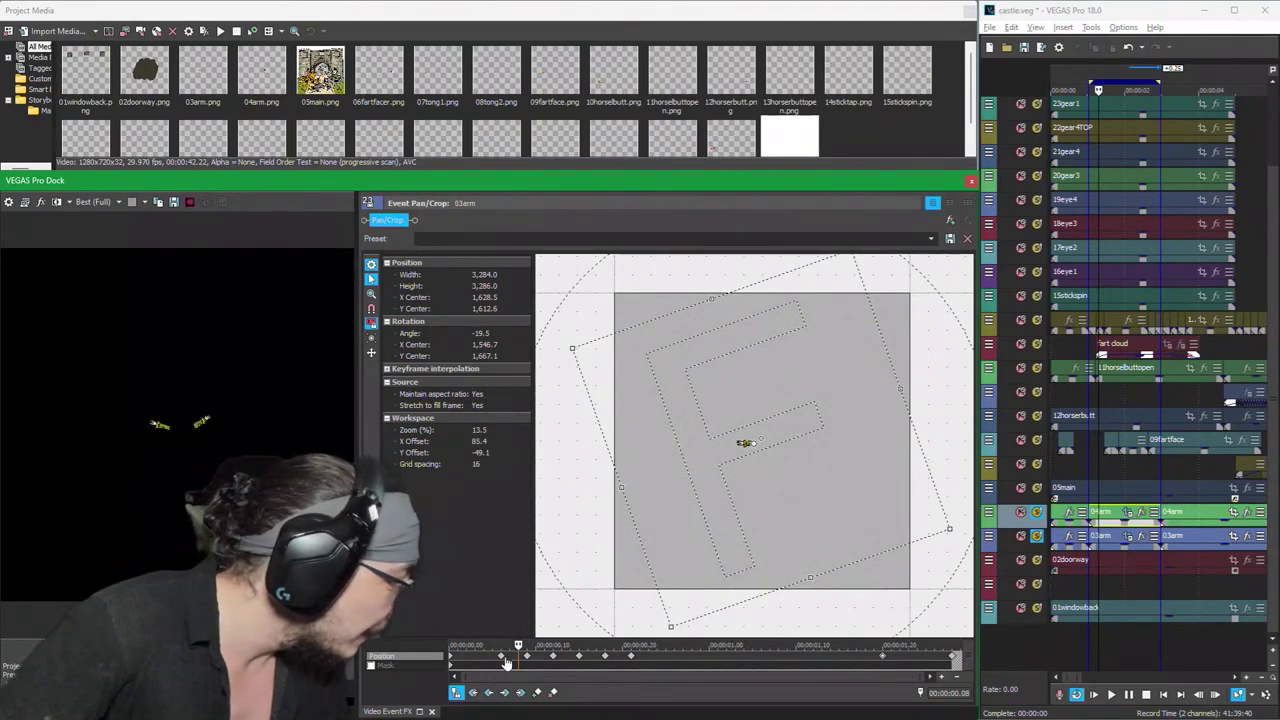
pyautogui.moveTo(503, 656); pyautogui.dragTo(517, 656)
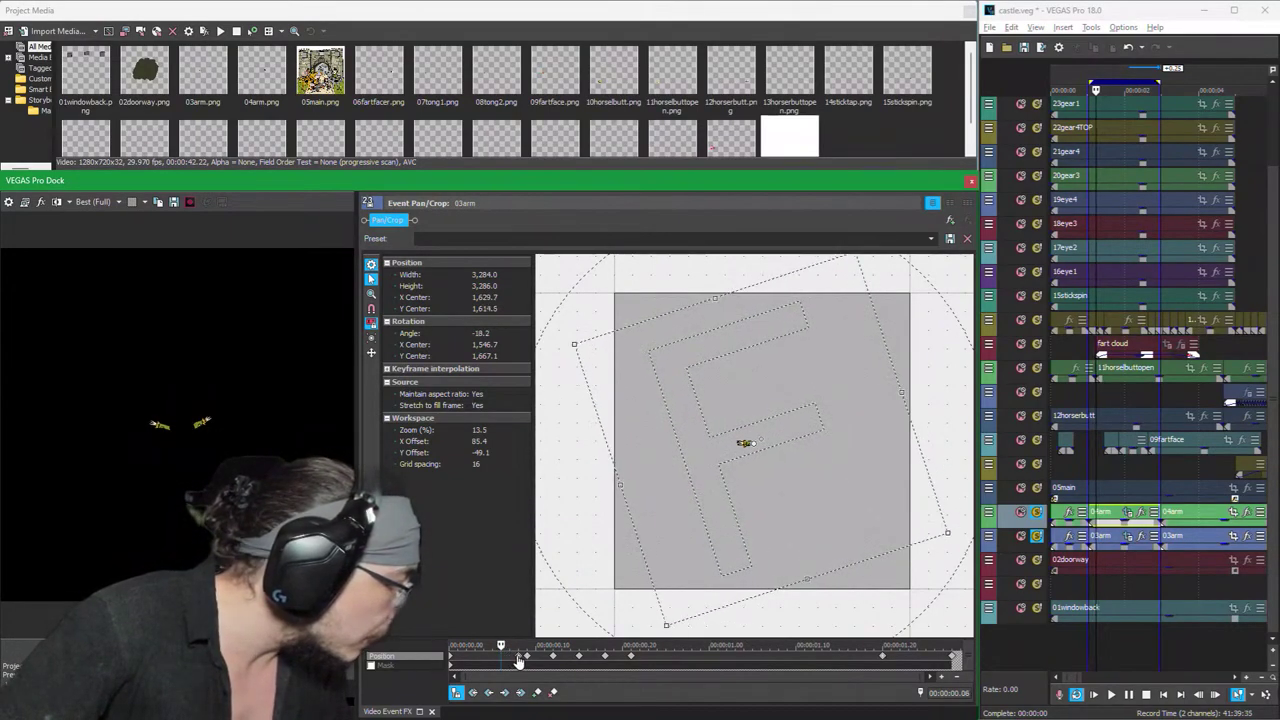
pyautogui.click(519, 660)
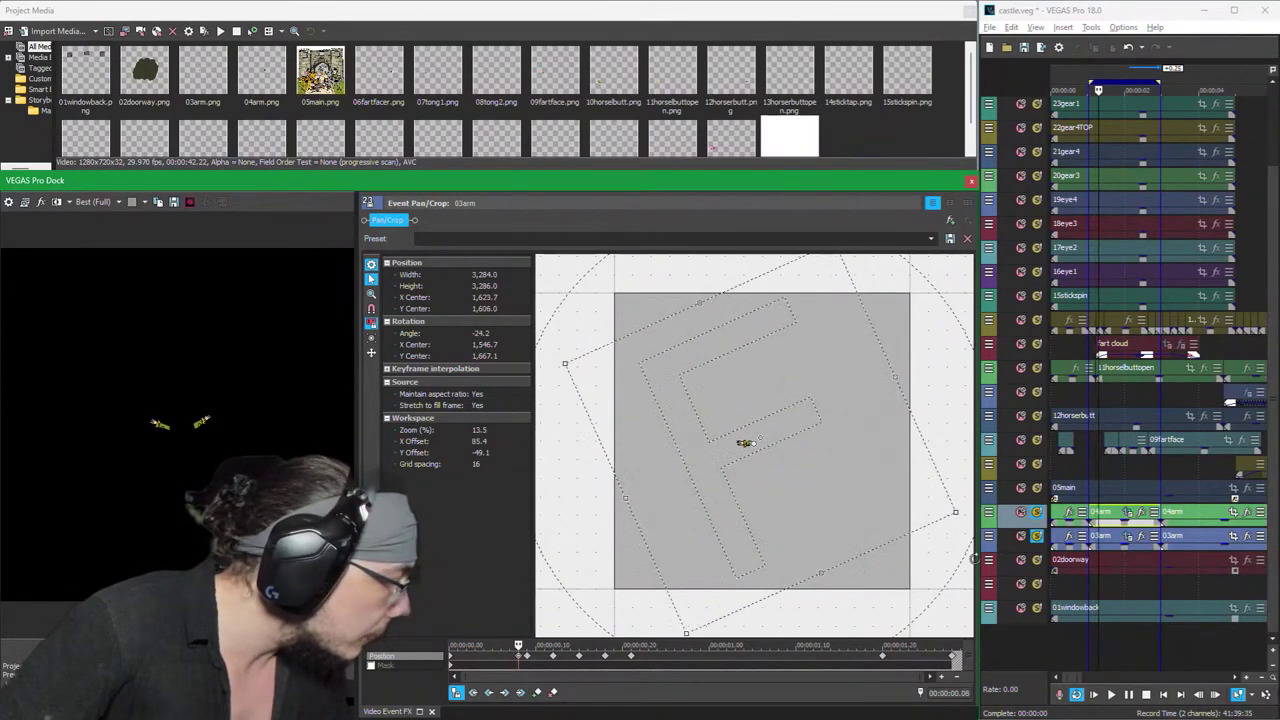
# Step: Compare both arms' Pan/Crop keyframes and move the seventh 03arm keyframe to the time of the seventh 04arm keyframe
pyautogui.click(1131, 541)
pyautogui.click(1128, 514)
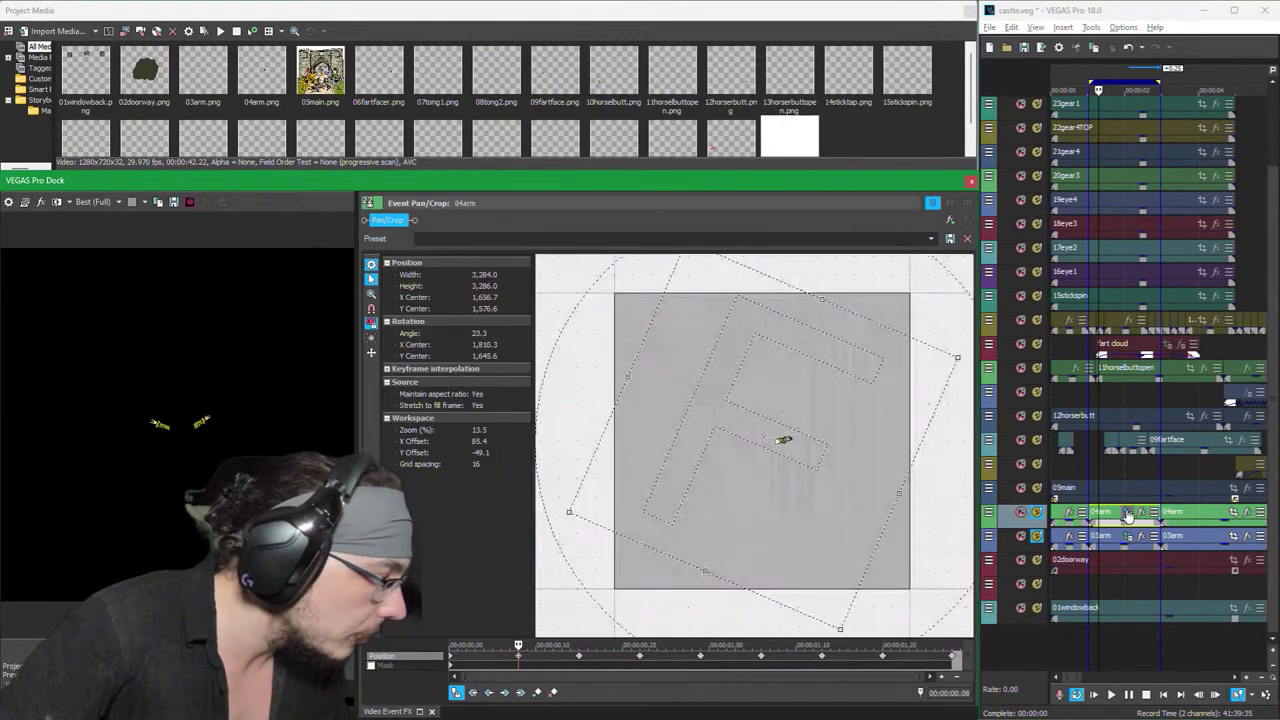
pyautogui.click(1128, 540)
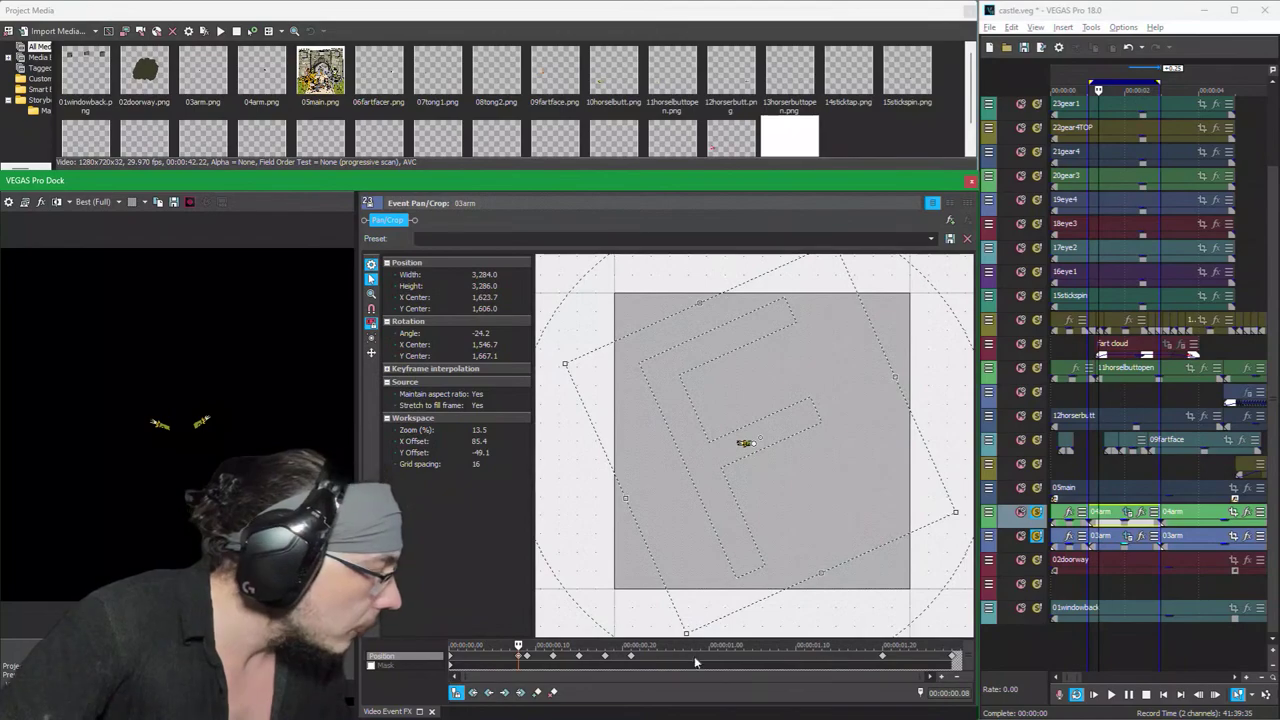
pyautogui.click(632, 660)
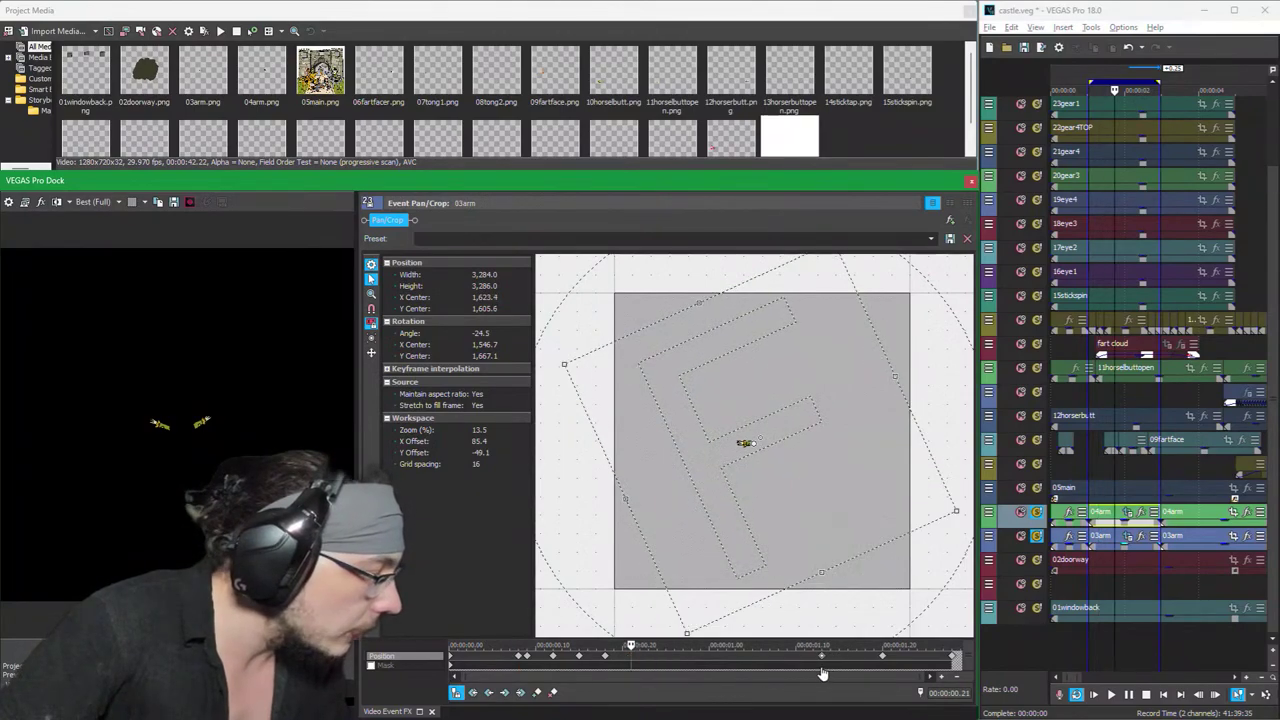
# Step: Move the third to sixth 03arm Pan/Crop keyframes to match the spacing of the 04arm keyframes, and compare the two sets
pyautogui.click(1133, 514)
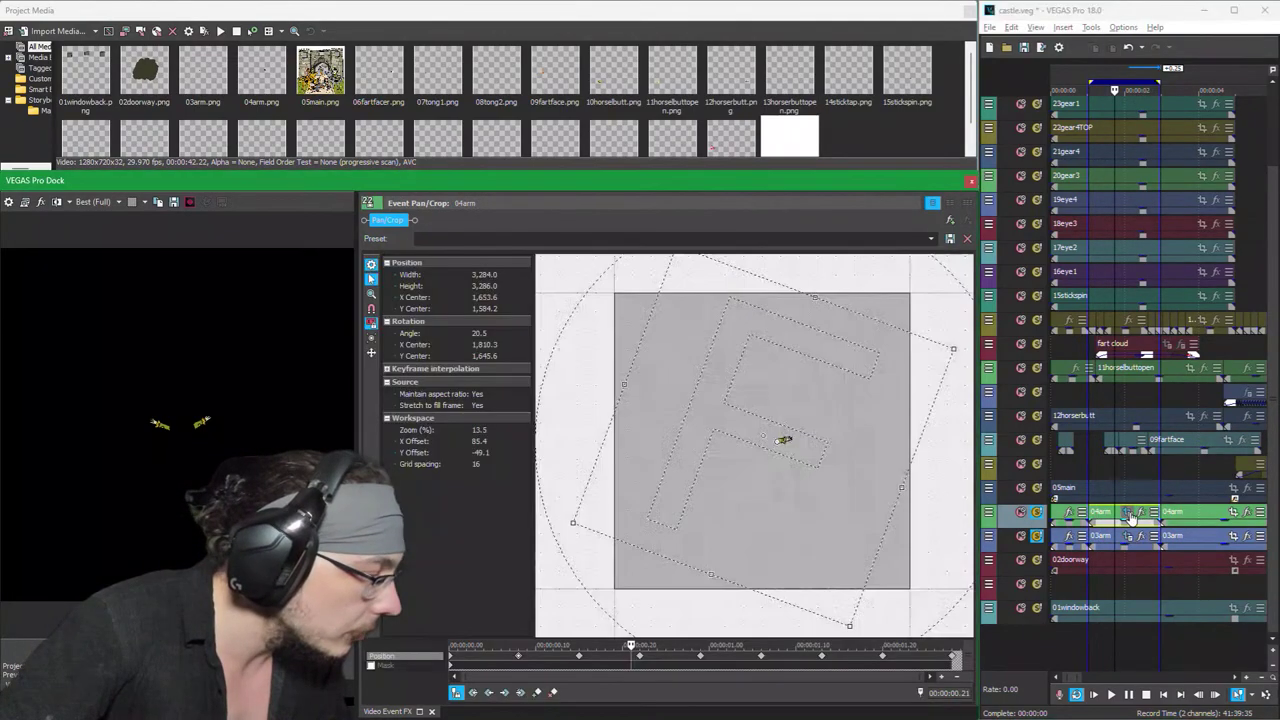
pyautogui.keyDown('ctrl'); pyautogui.click(1133, 538); pyautogui.keyUp('ctrl')
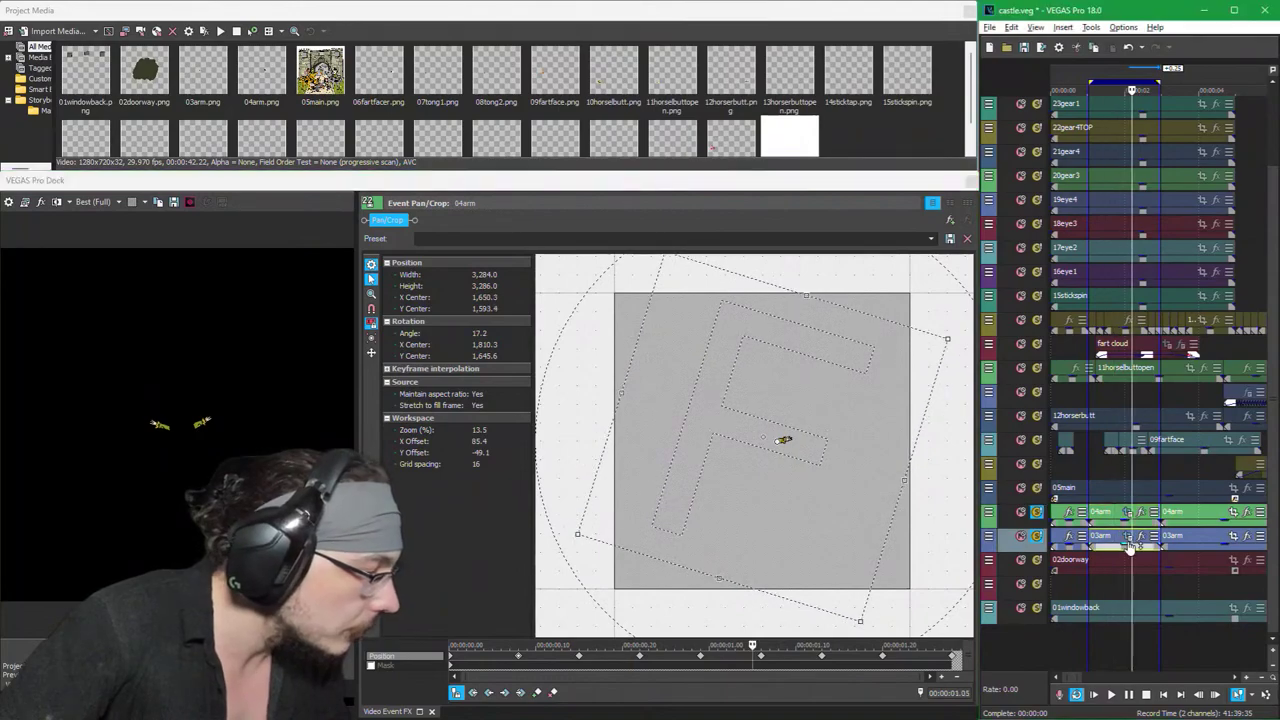
pyautogui.click(938, 596)
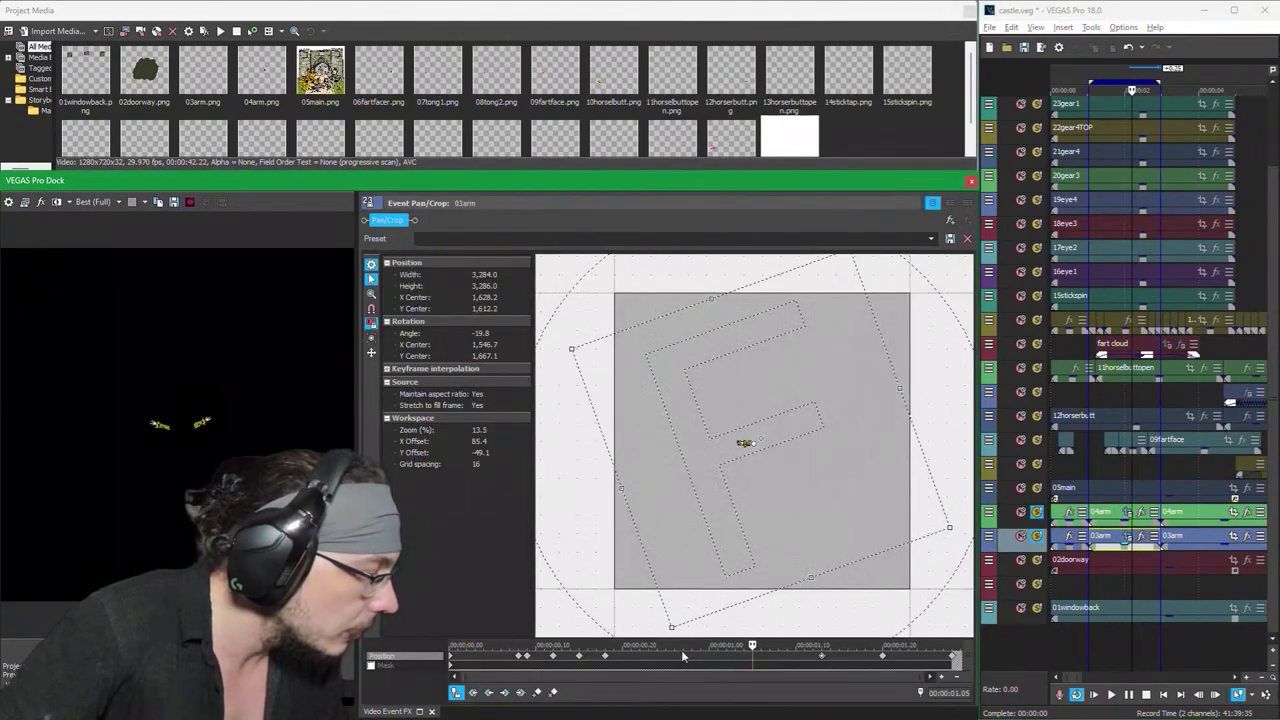
pyautogui.moveTo(607, 662); pyautogui.dragTo(718, 665)
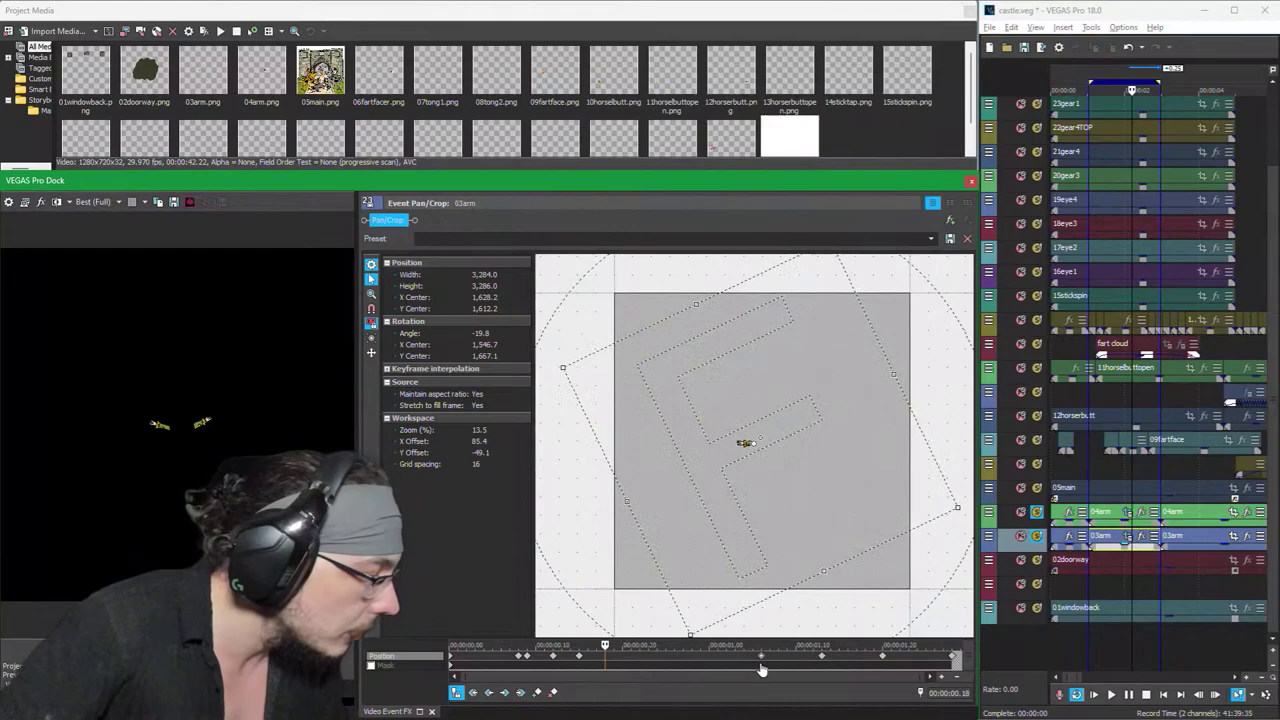
pyautogui.moveTo(580, 662); pyautogui.dragTo(700, 662)
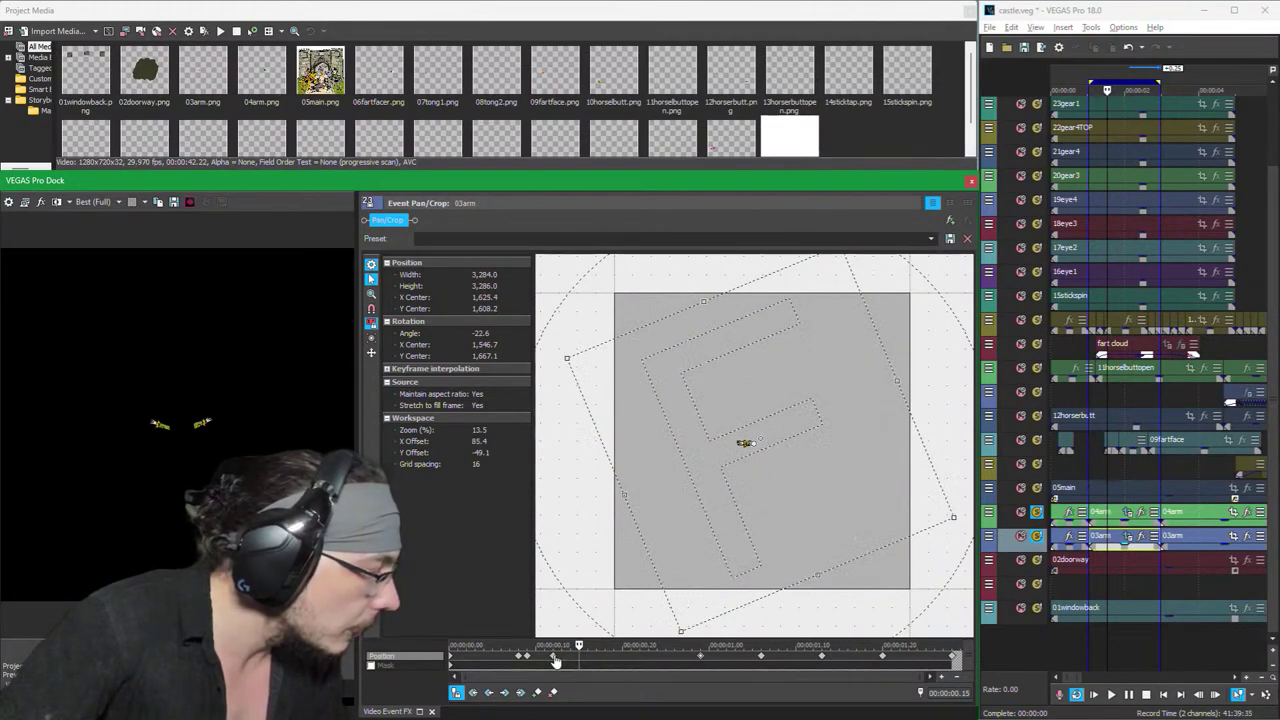
pyautogui.moveTo(556, 662); pyautogui.dragTo(640, 662)
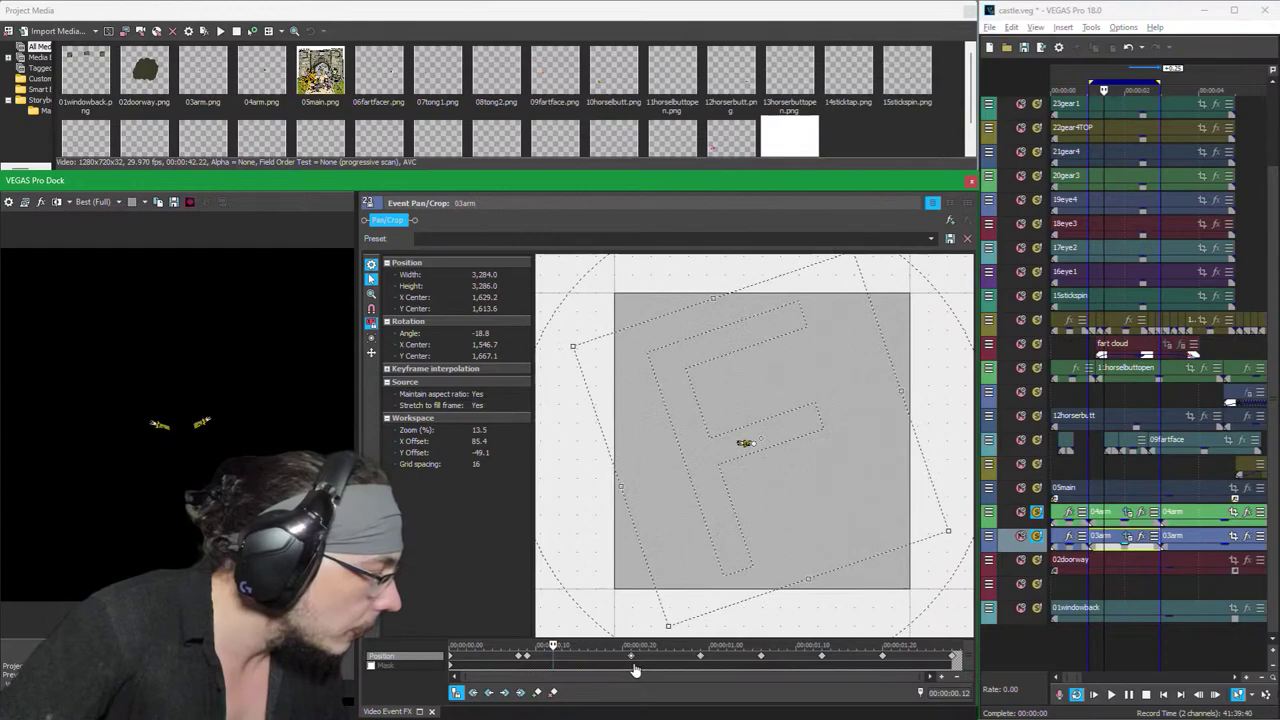
pyautogui.click(527, 662)
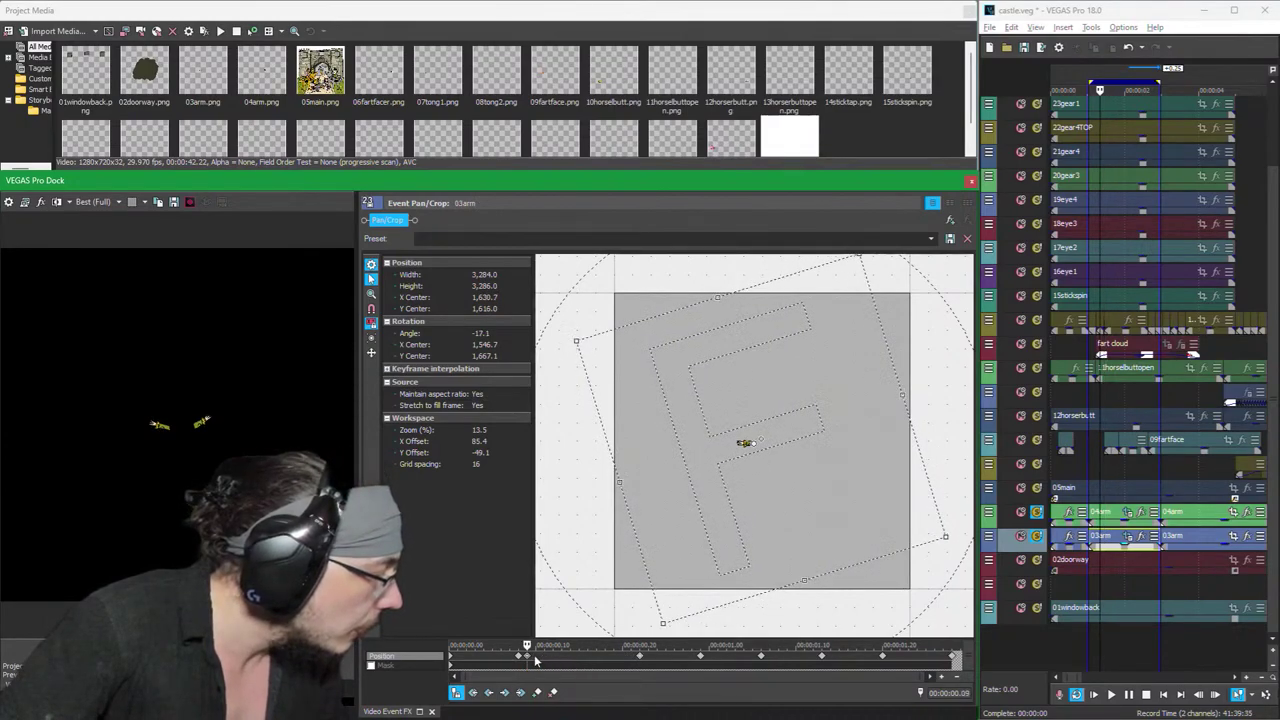
pyautogui.moveTo(574, 664); pyautogui.dragTo(580, 666)
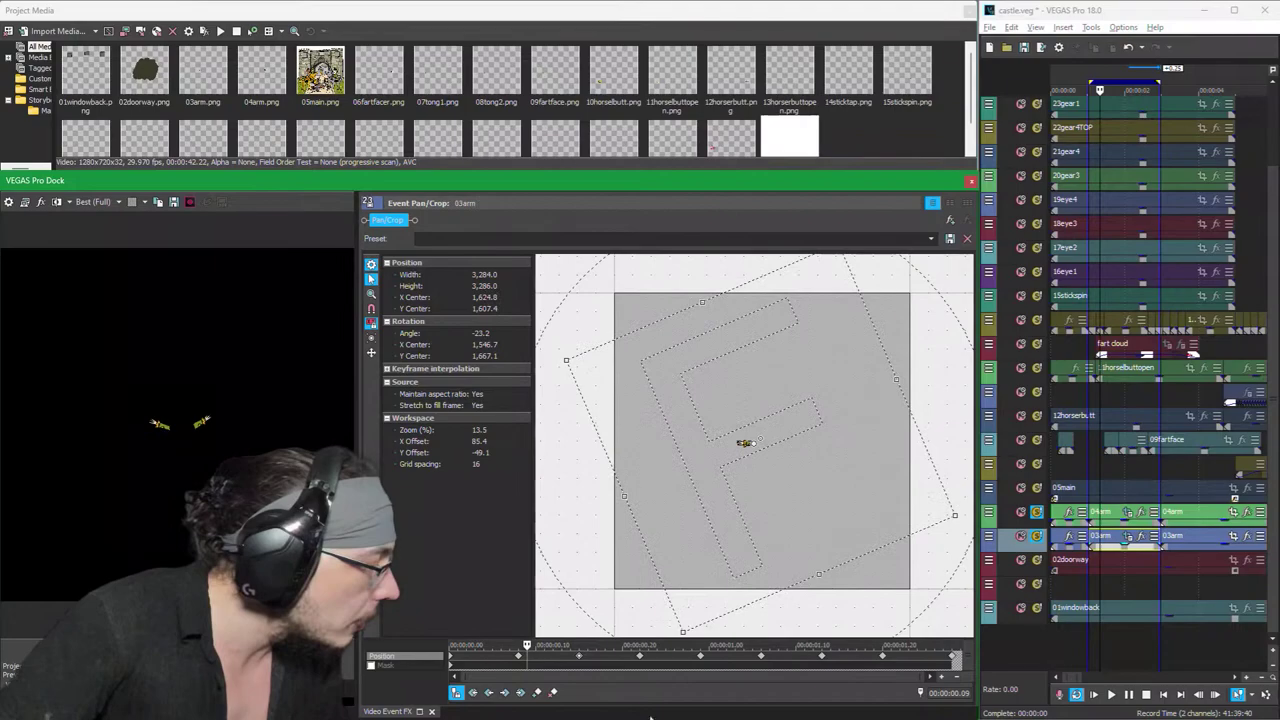
pyautogui.click(1131, 512)
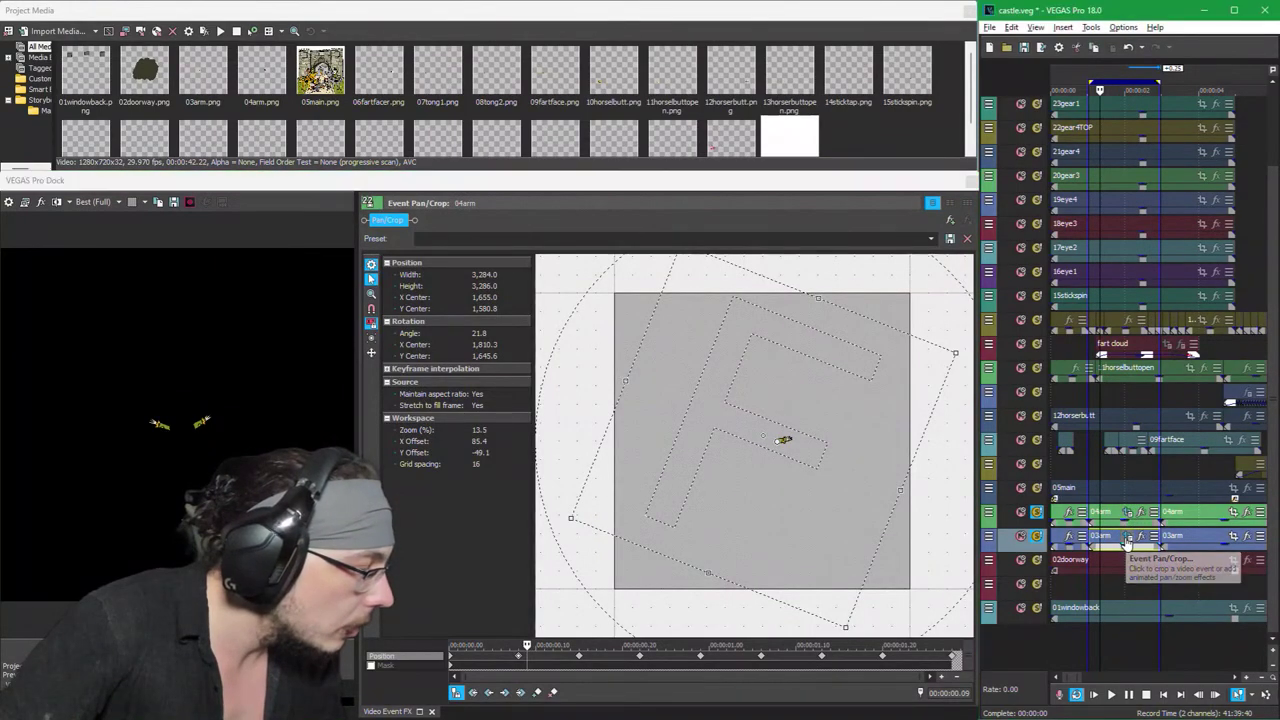
pyautogui.click(1127, 539)
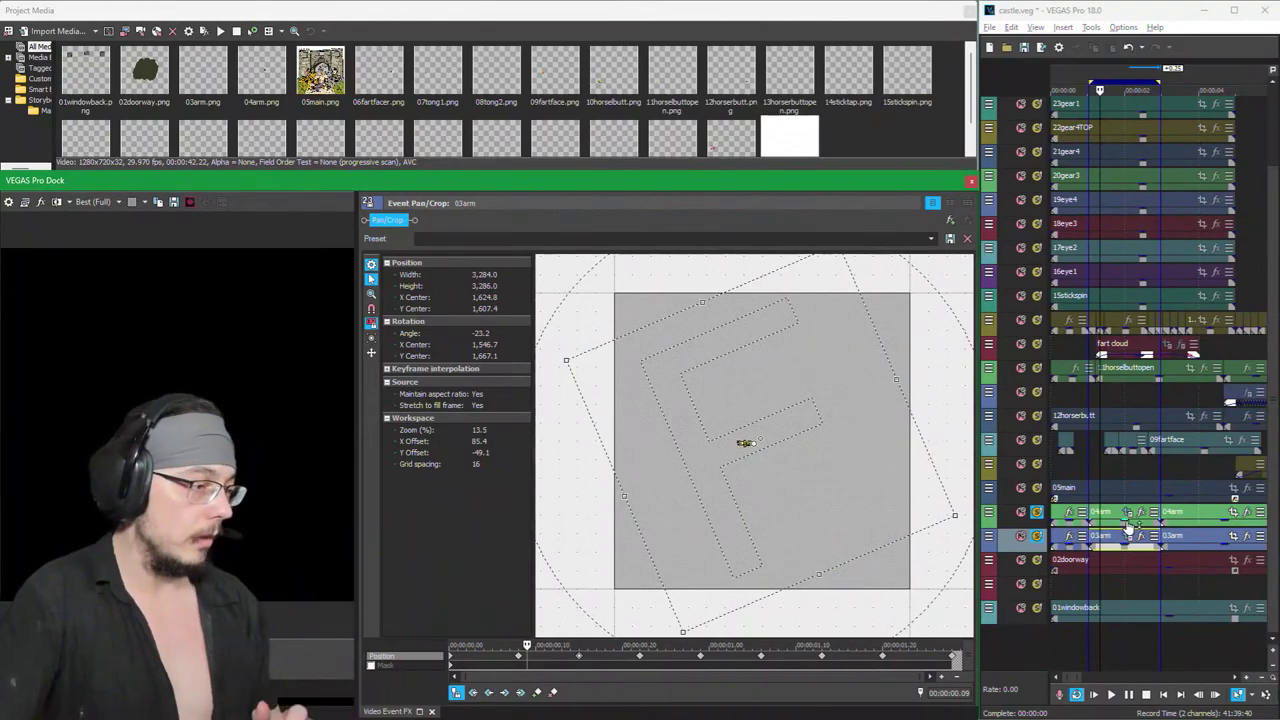
# Step: Select the time range of the middle 03arm piece and play it with both arms soloed to examine the synchronized wave
pyautogui.doubleClick(1097, 540)
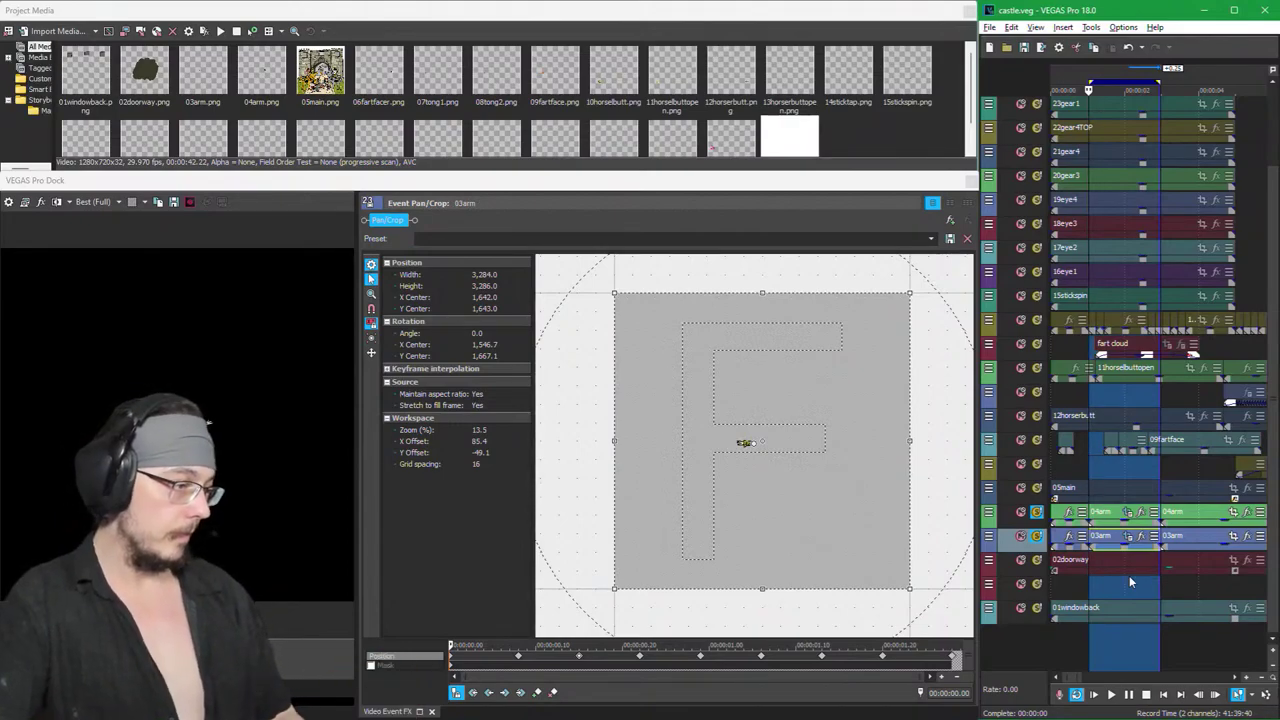
pyautogui.press('space')
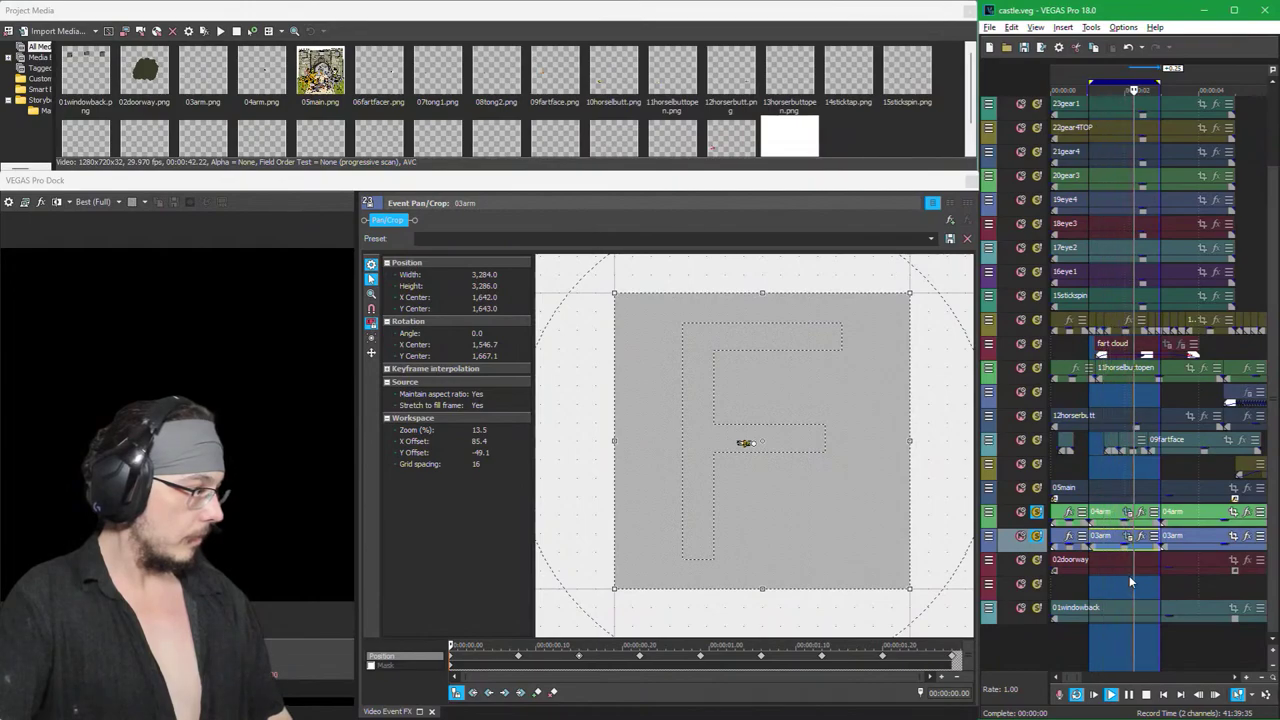
pyautogui.press('space')
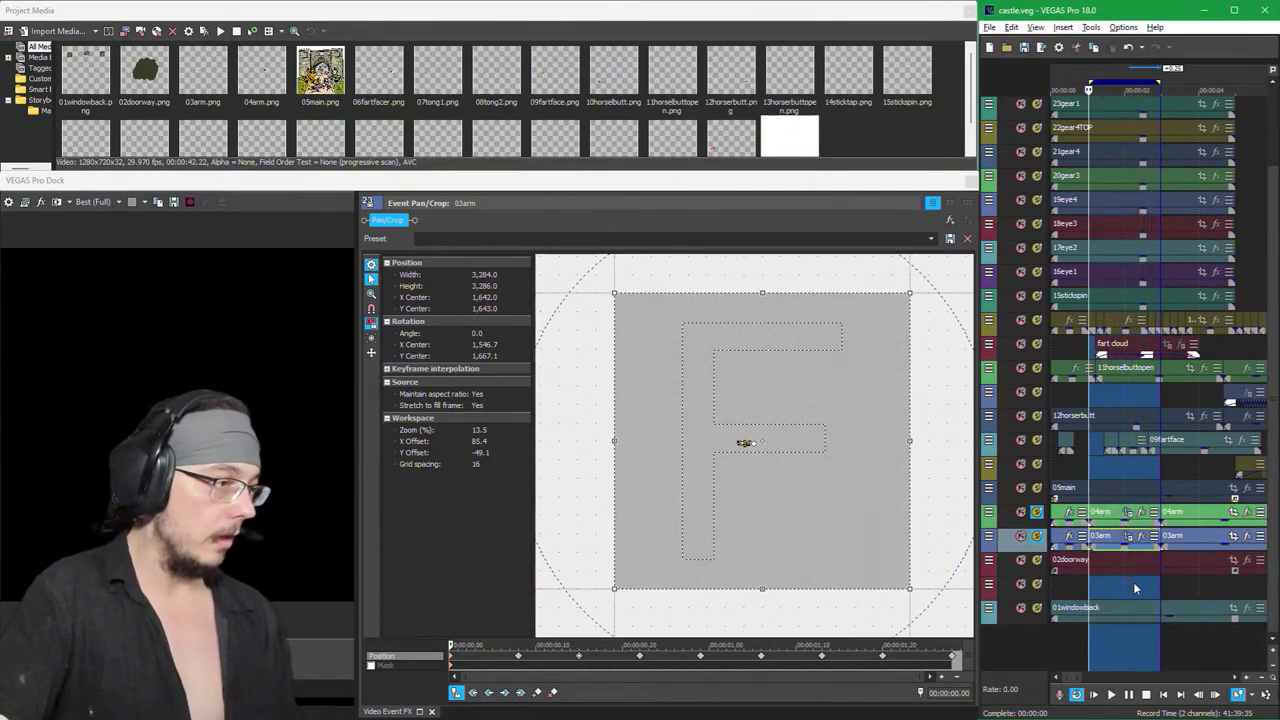
# Step: Split the last 04arm piece on the timeline shortly past 00:00:05
pyautogui.scroll(-5, 1135, 580)
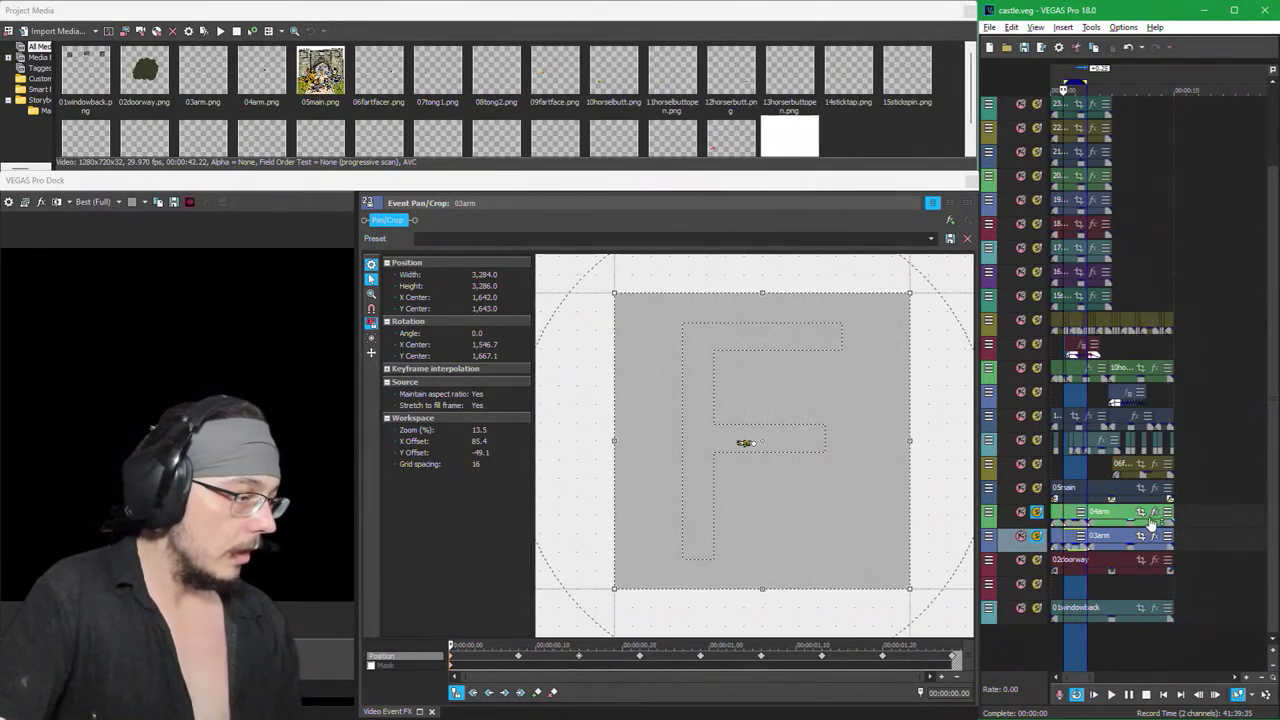
pyautogui.click(1115, 520)
pyautogui.scroll(5, 1170, 532)
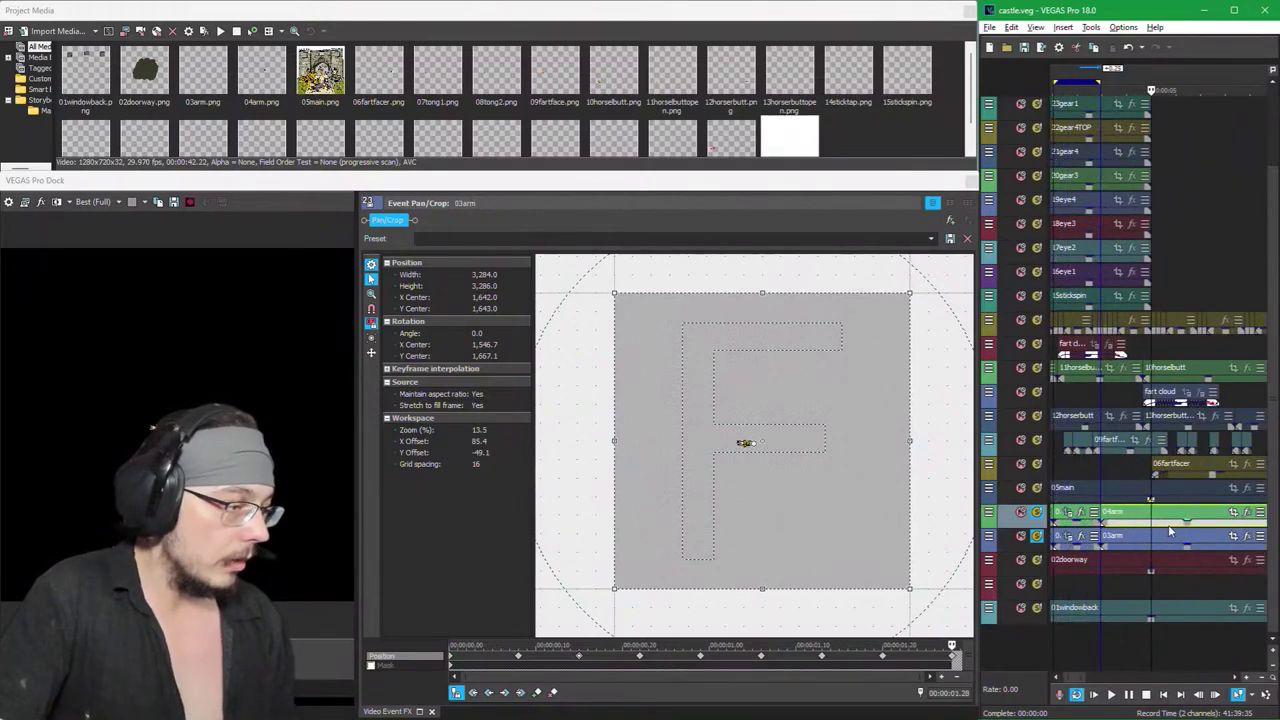
pyautogui.press('Right')
pyautogui.press('Right')
pyautogui.press('Right')
pyautogui.press('Right')
pyautogui.press('s')
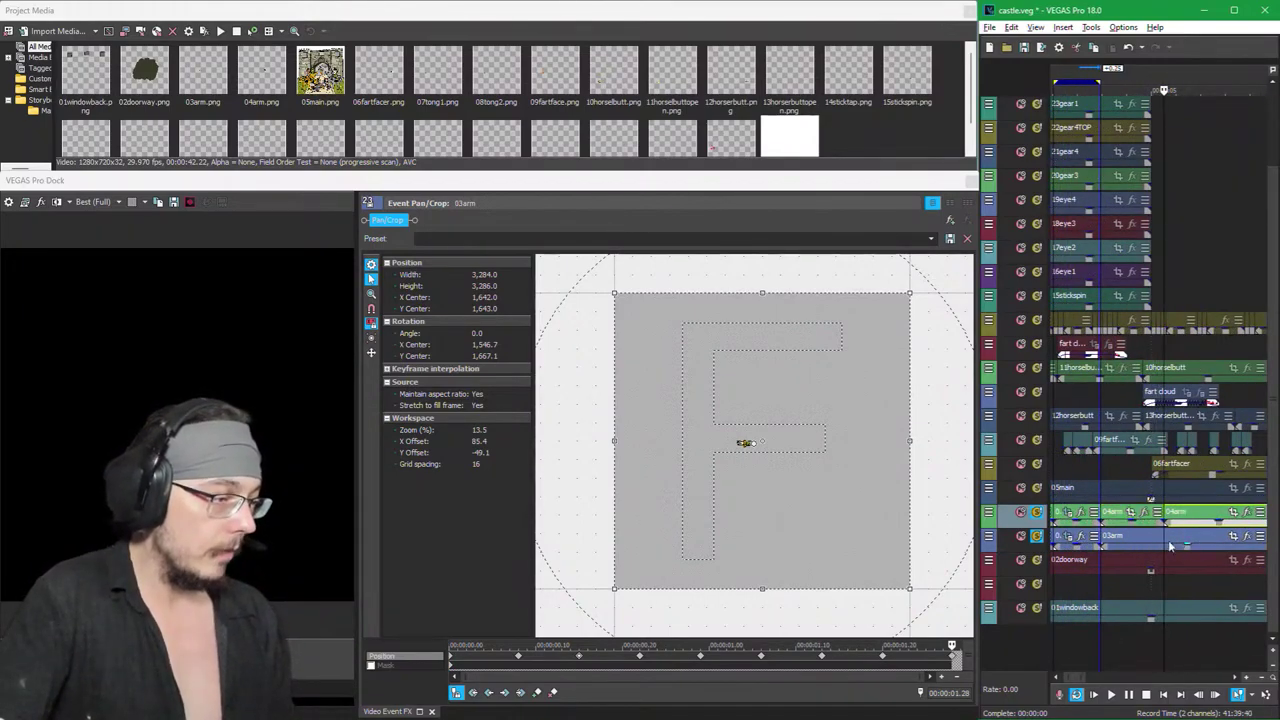
# Step: Split the last 03arm piece at the same time as the new 04arm cut, undoing the misaligned first cut
pyautogui.click(1172, 541)
pyautogui.press('s')
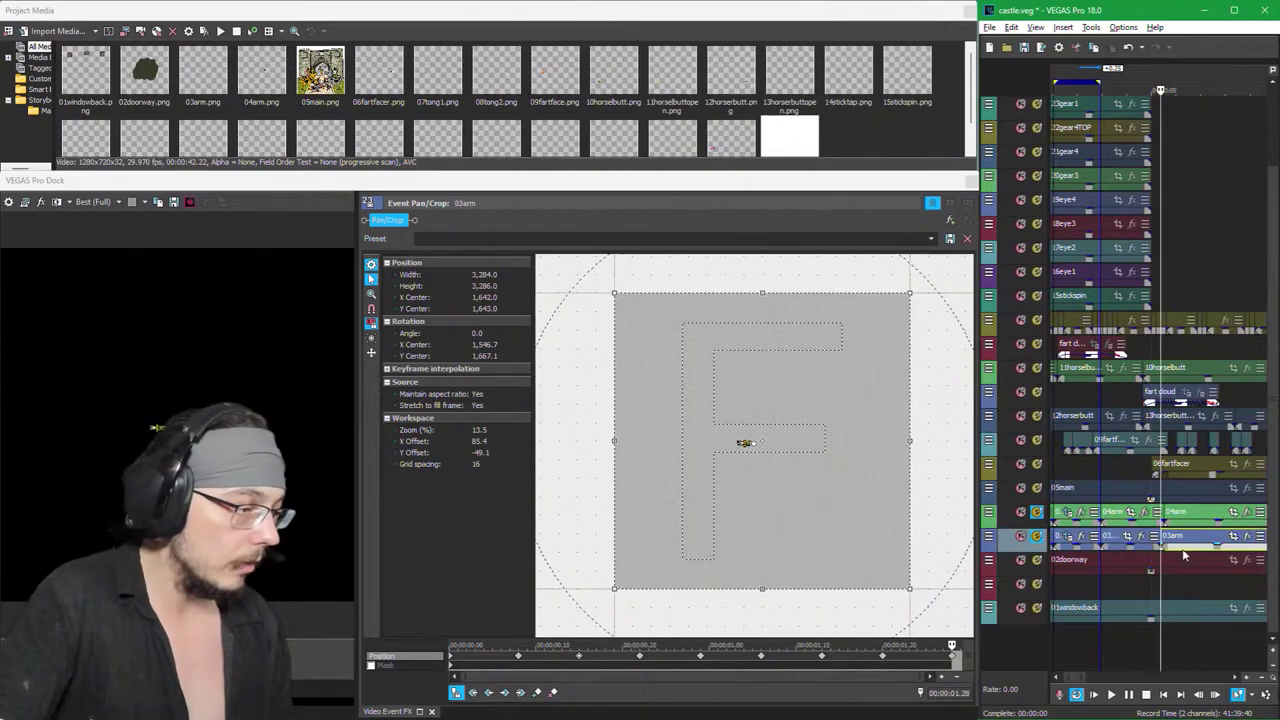
pyautogui.click(1188, 548)
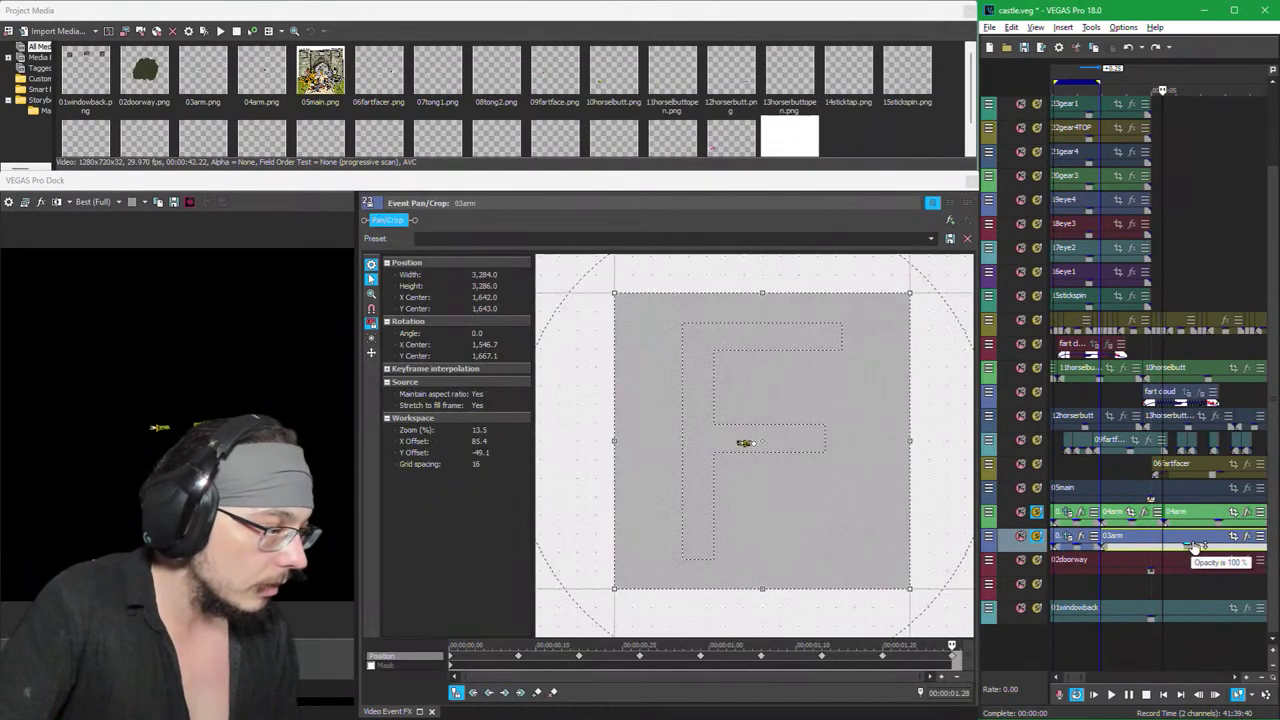
pyautogui.scroll(3, 1190, 546)
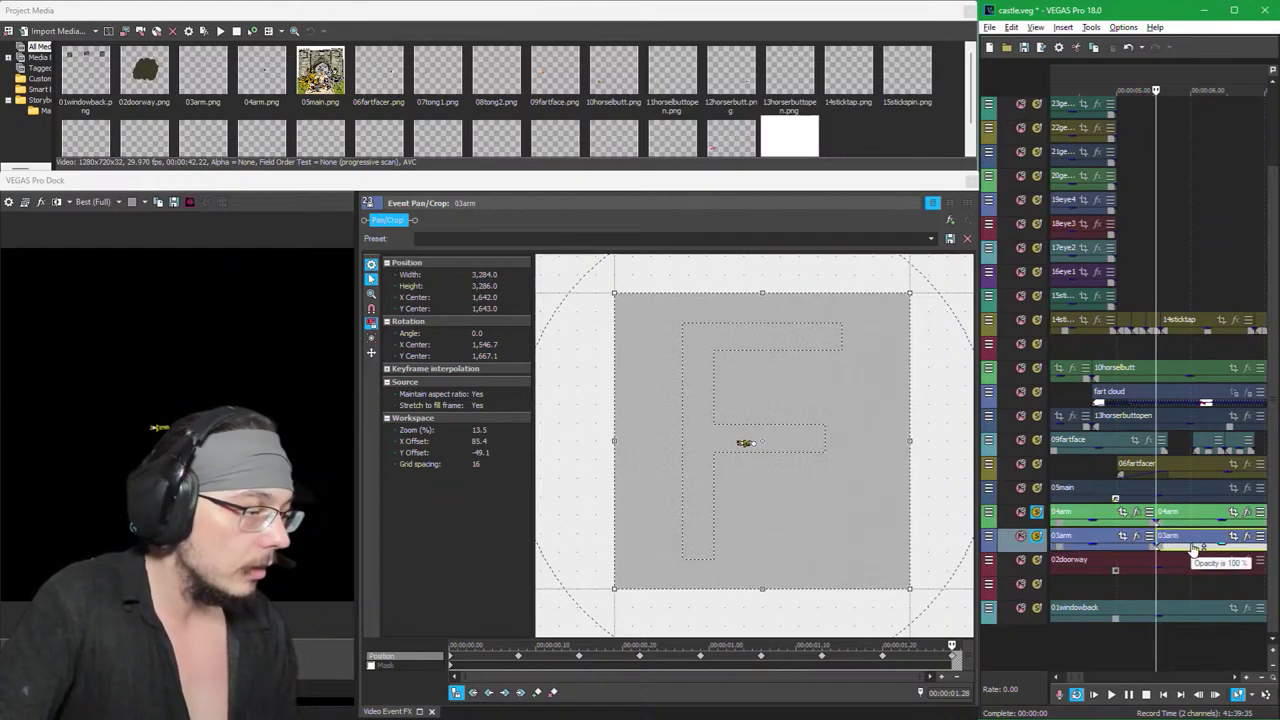
# Step: Trim the starts of the last 04arm and 03arm pieces to the same point about midway between 00:00:07 and 00:00:08
pyautogui.hscroll(3, 1192, 548)
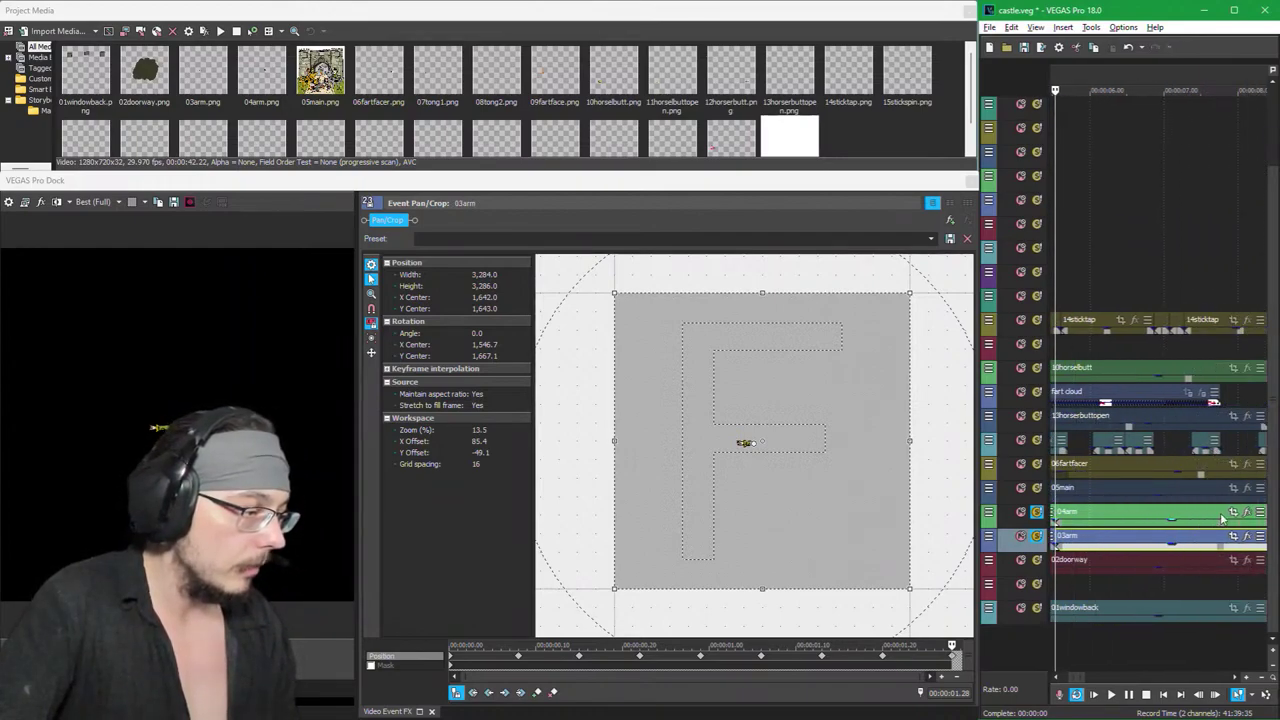
pyautogui.click(1221, 516)
pyautogui.hotkey('alt', '[')
pyautogui.click(1216, 540)
pyautogui.hotkey('alt', '[')
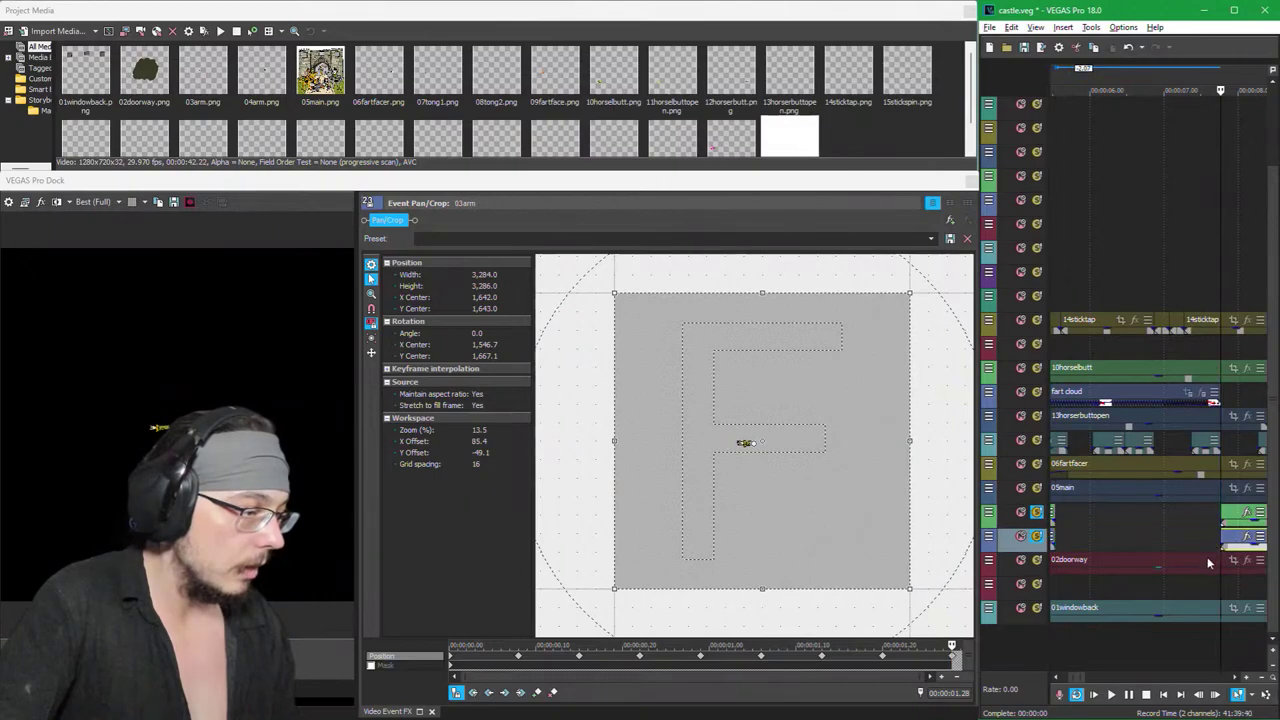
# Step: Copy the earlier synchronized 04arm and 03arm pieces together into the gap before the last arm pieces
pyautogui.scroll(-3, 1208, 563)
pyautogui.scroll(2, 1080, 540)
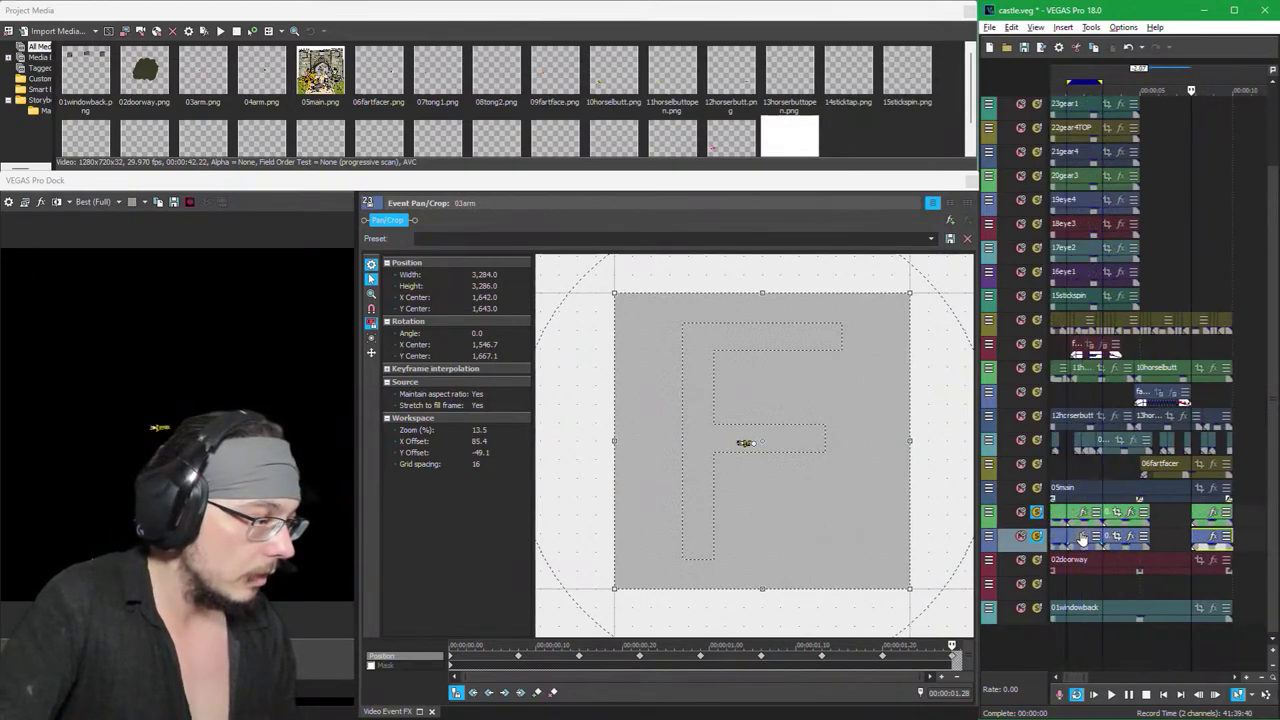
pyautogui.click(1068, 516)
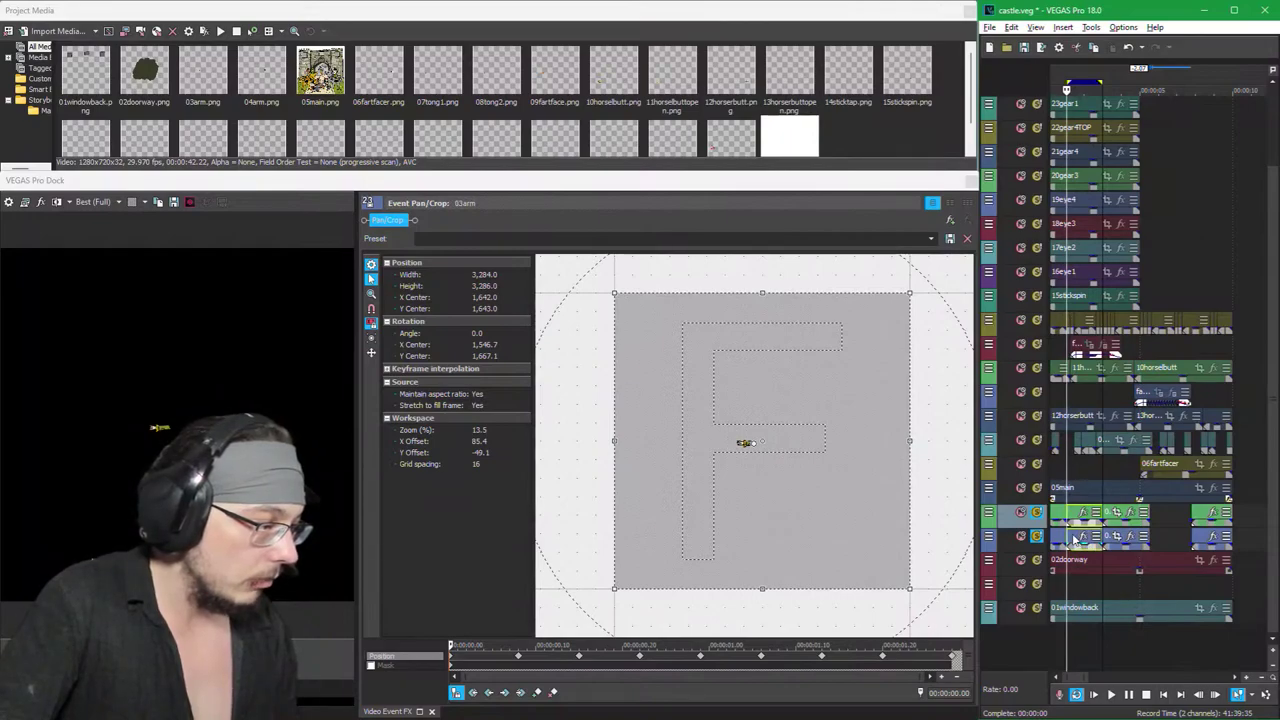
pyautogui.moveTo(1075, 538); pyautogui.dragTo(1186, 524)
# Step: Extend the starts of the last 04arm and 03arm pieces back to close the remaining gaps after the copied pieces
pyautogui.click(1202, 518)
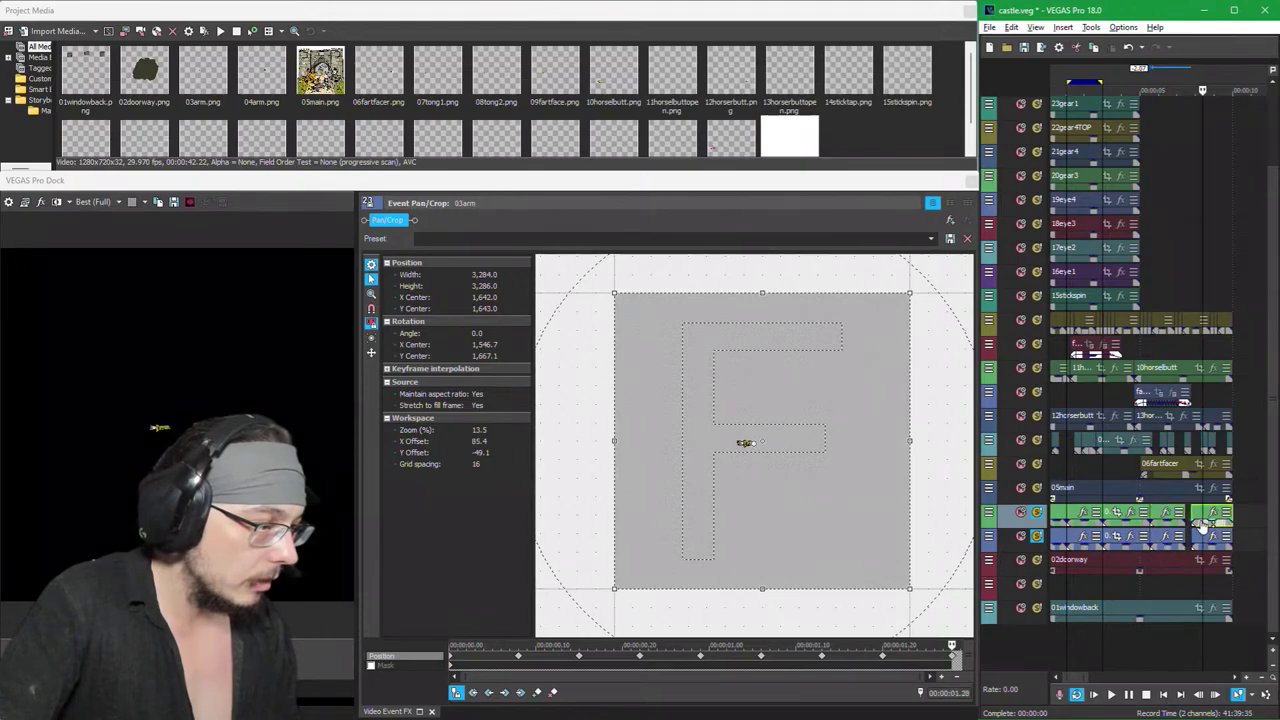
pyautogui.click(1190, 537)
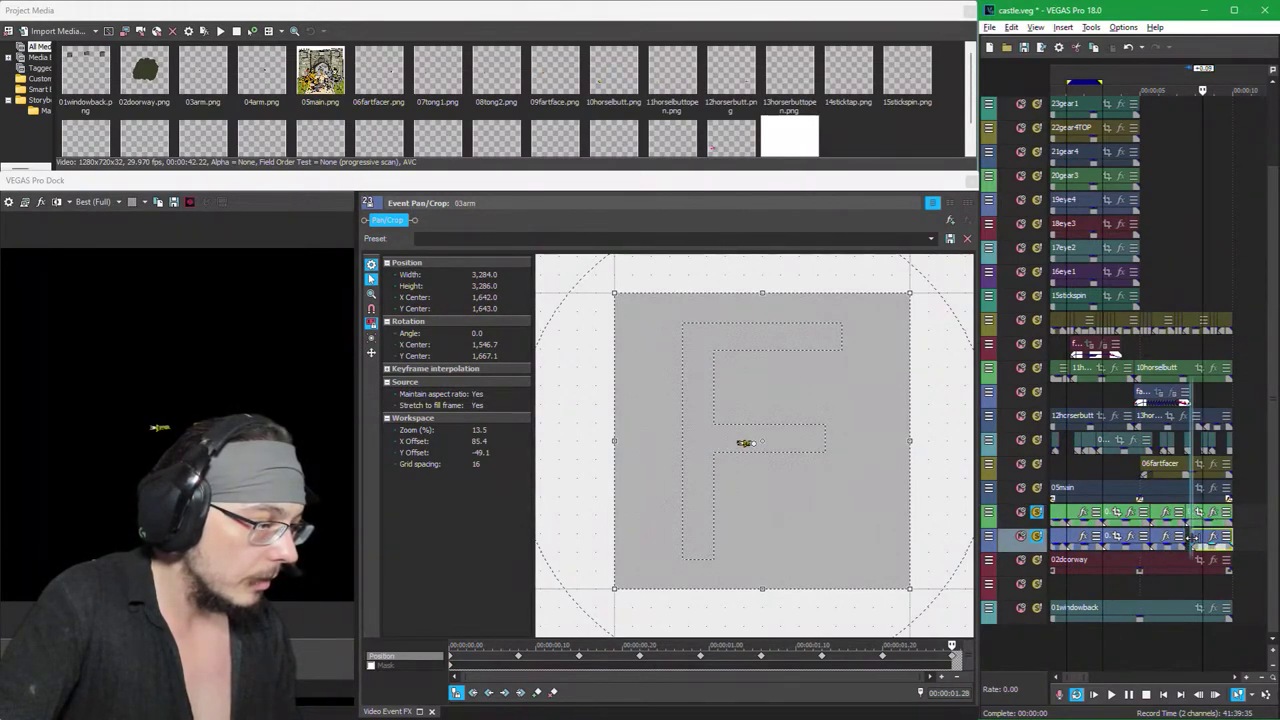
pyautogui.click(1152, 588)
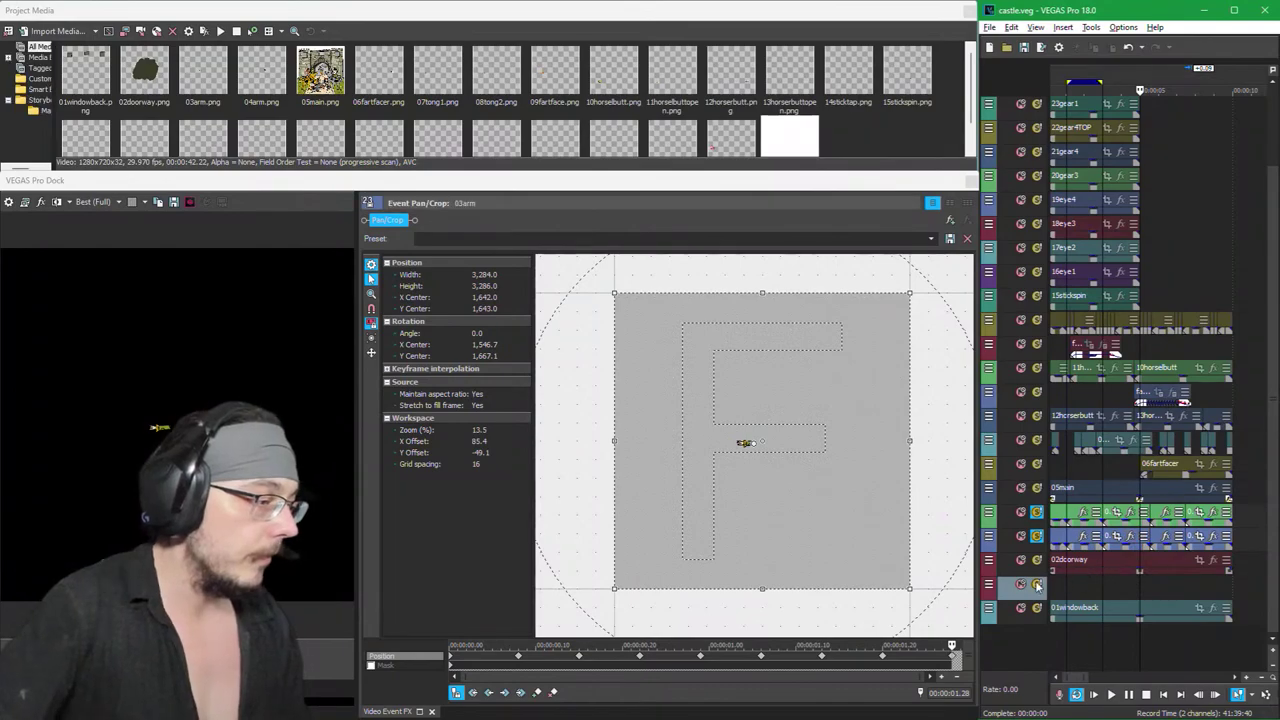
# Step: Unsolo the 04arm and 03arm tracks, solo the 15stickspin track and open its event's Pan/Crop at the first keyframe
pyautogui.scroll(2, 1103, 574)
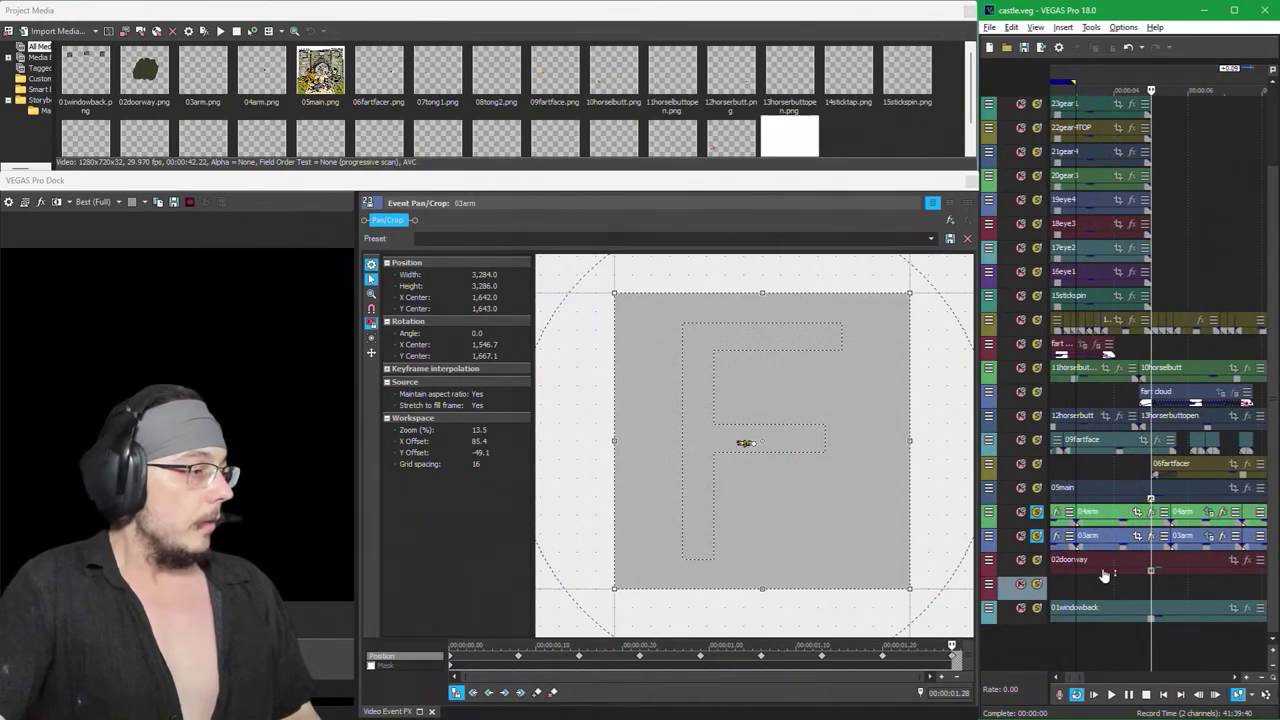
pyautogui.scroll(-3, 1105, 576)
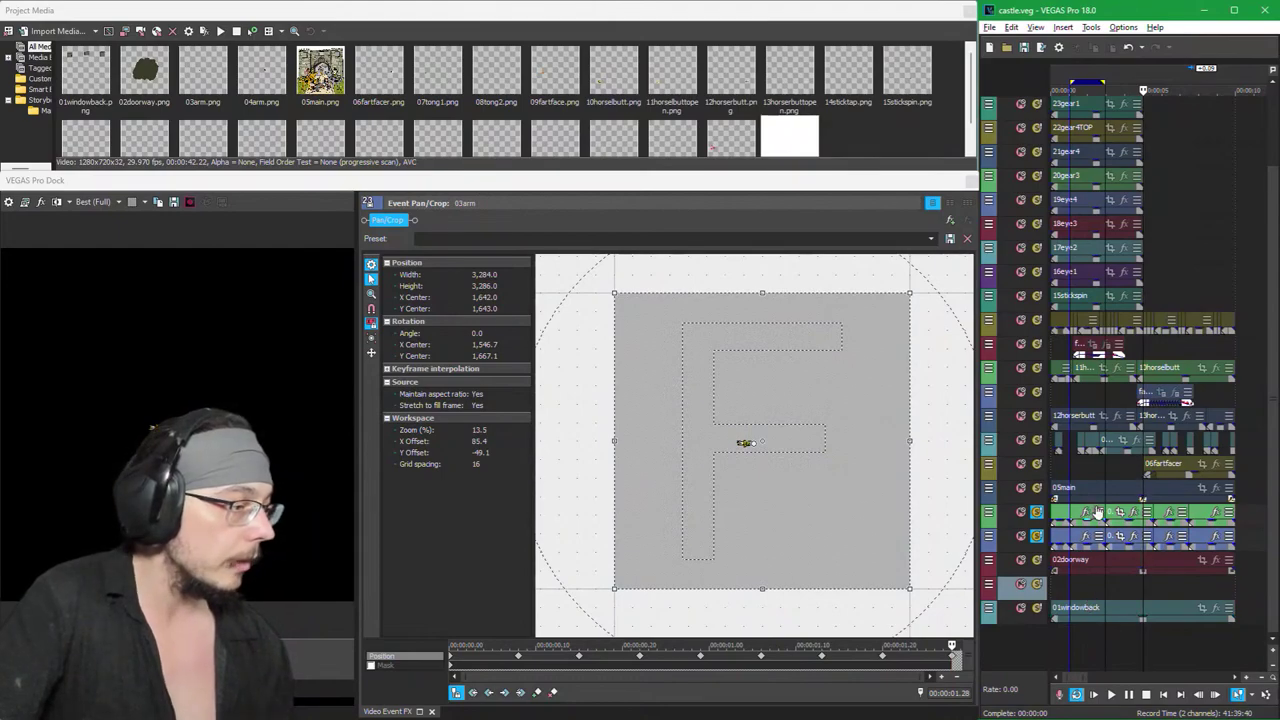
pyautogui.scroll(4, 1121, 412)
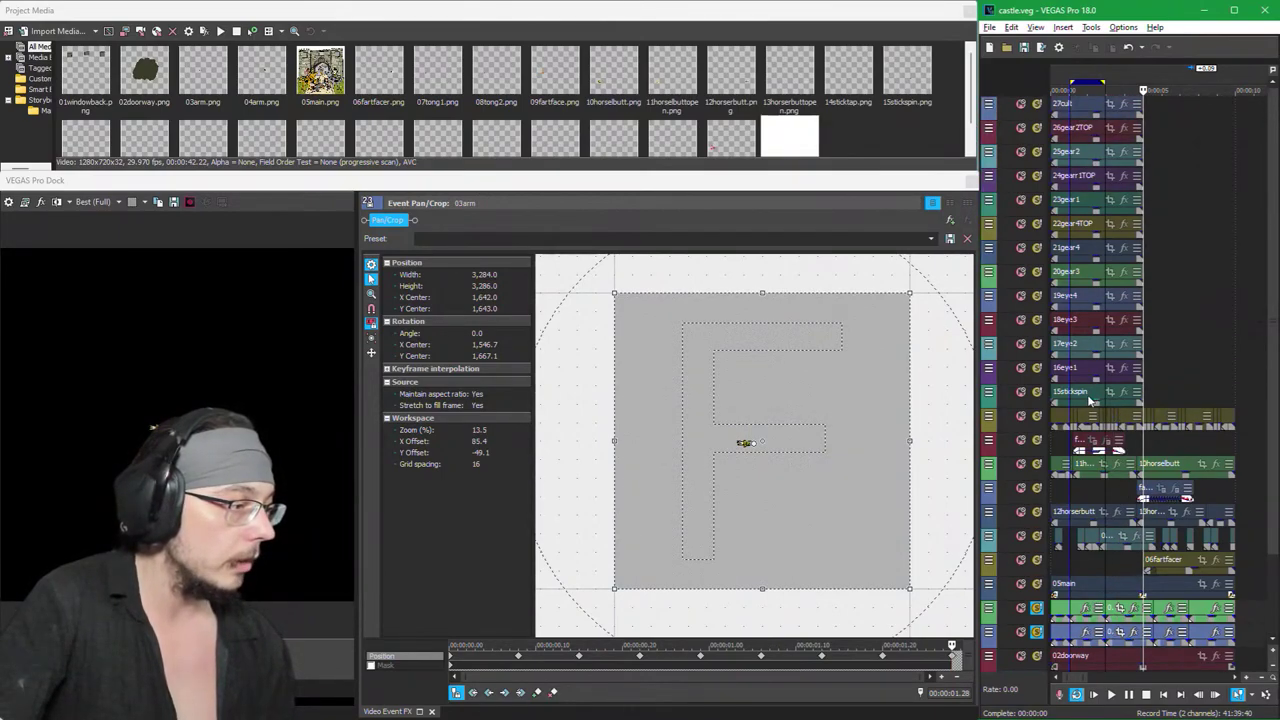
pyautogui.scroll(3, 1089, 394)
pyautogui.click(1094, 394)
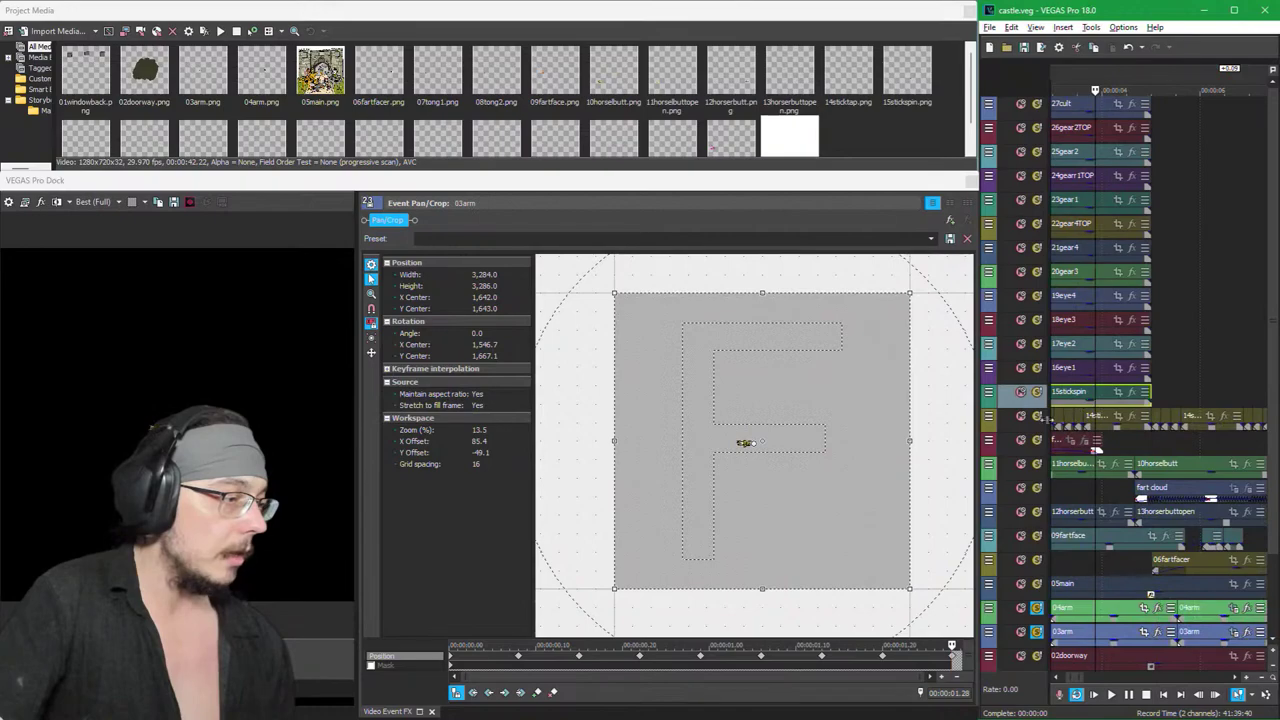
pyautogui.click(1037, 632)
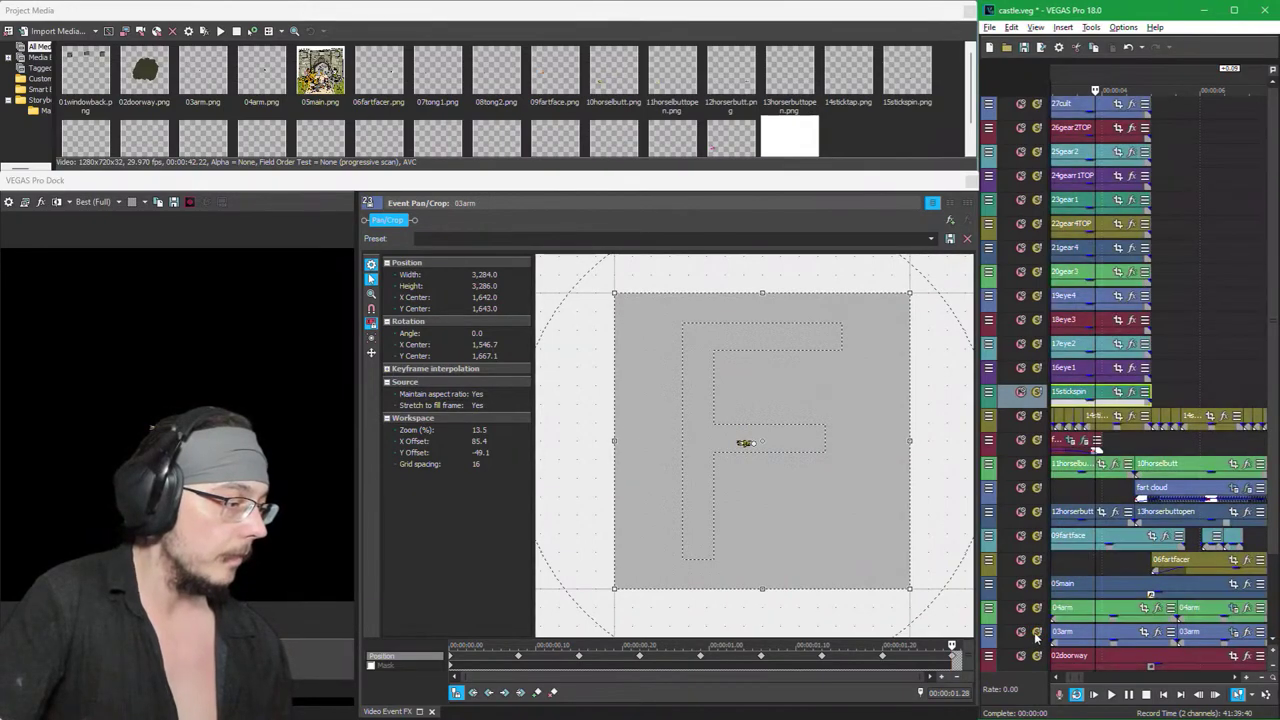
pyautogui.click(1037, 393)
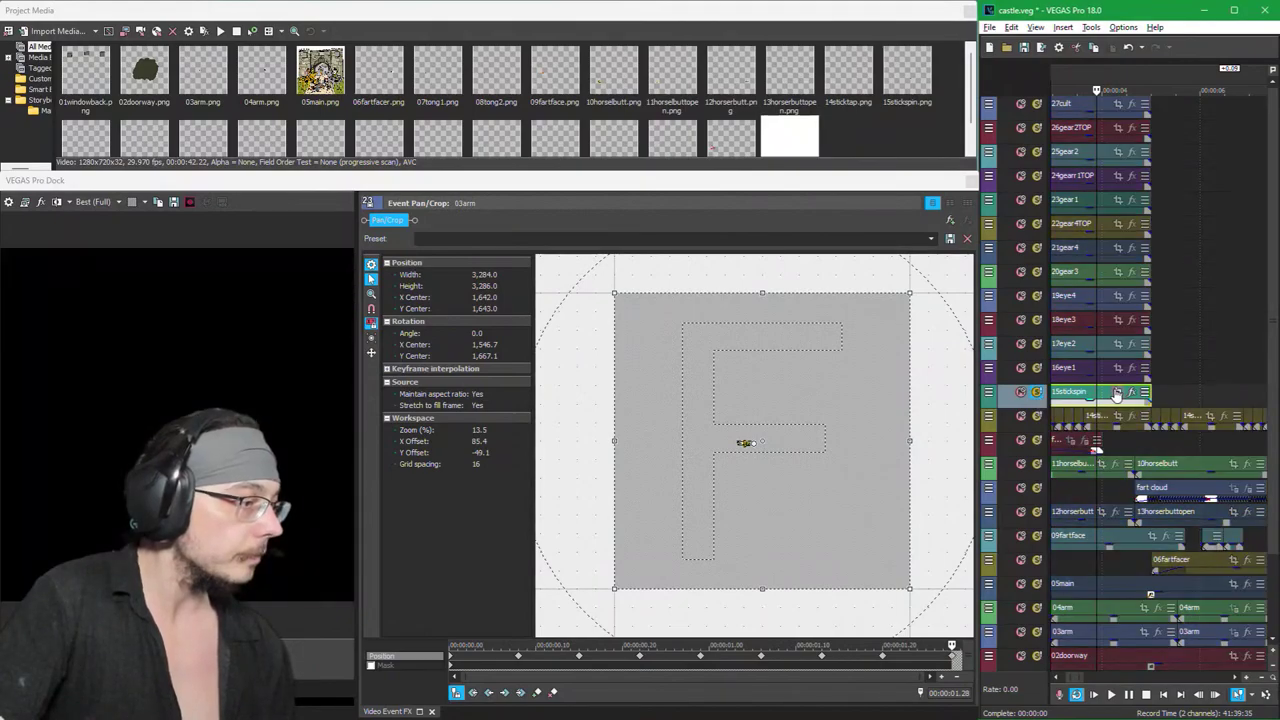
pyautogui.click(1118, 391)
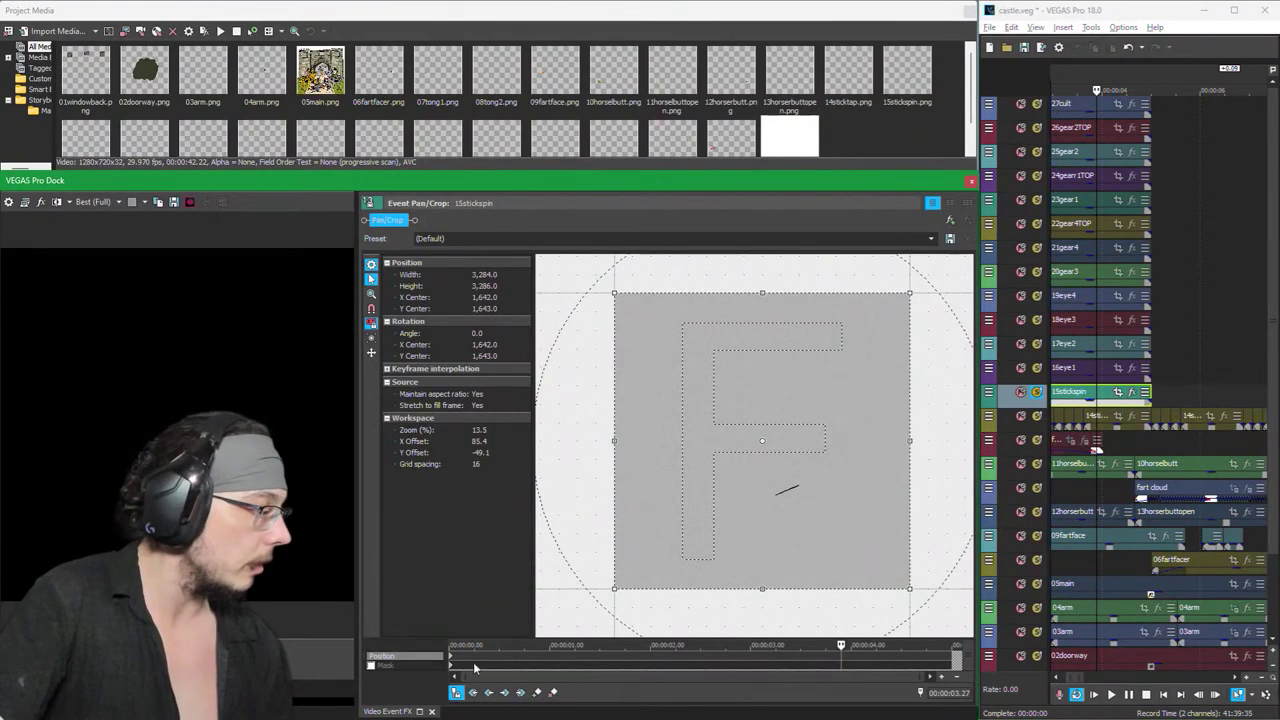
pyautogui.click(450, 660)
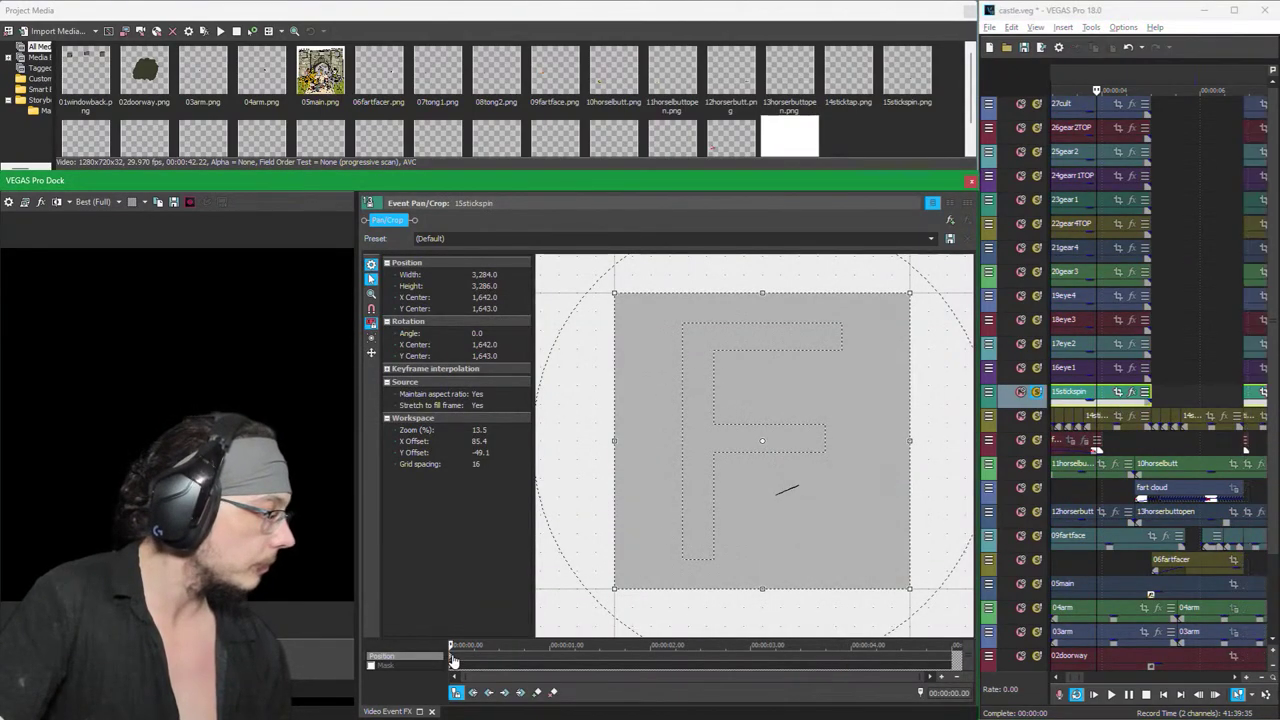
# Step: Divide the 15stickspin event to isolate a short piece just past 00:00:01, and play that piece's time range
pyautogui.click(1103, 397)
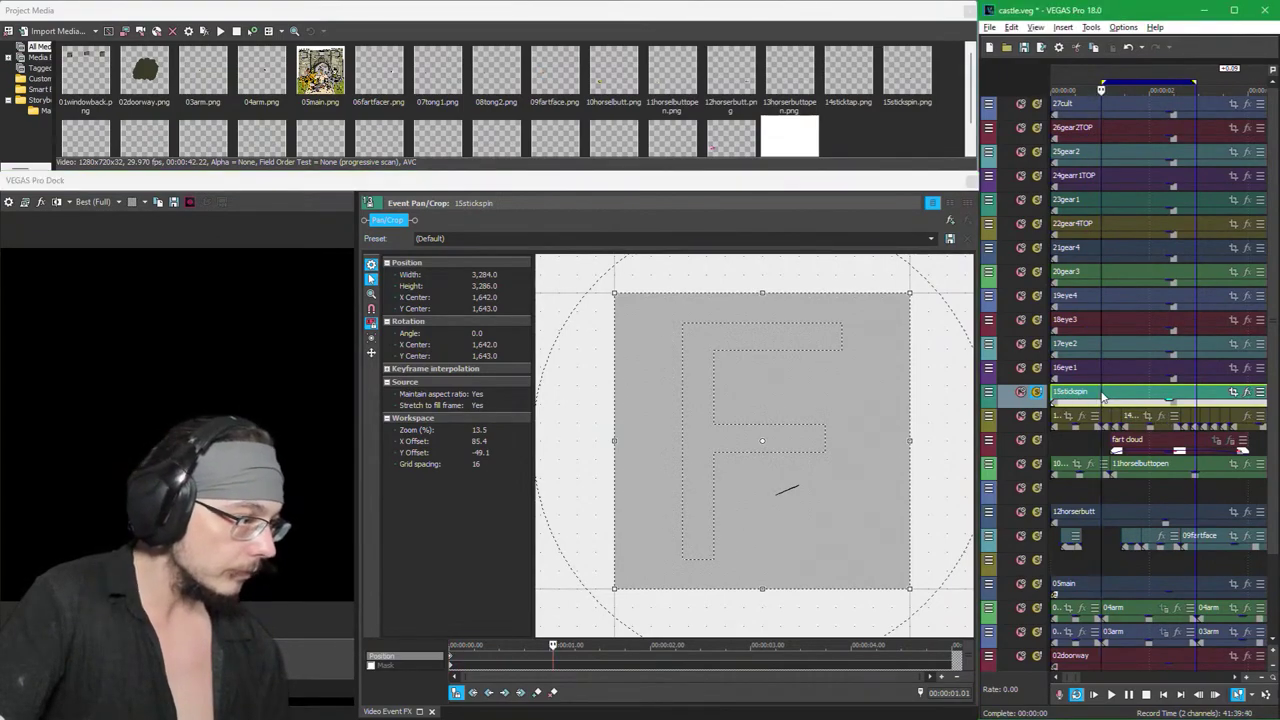
pyautogui.click(1150, 448)
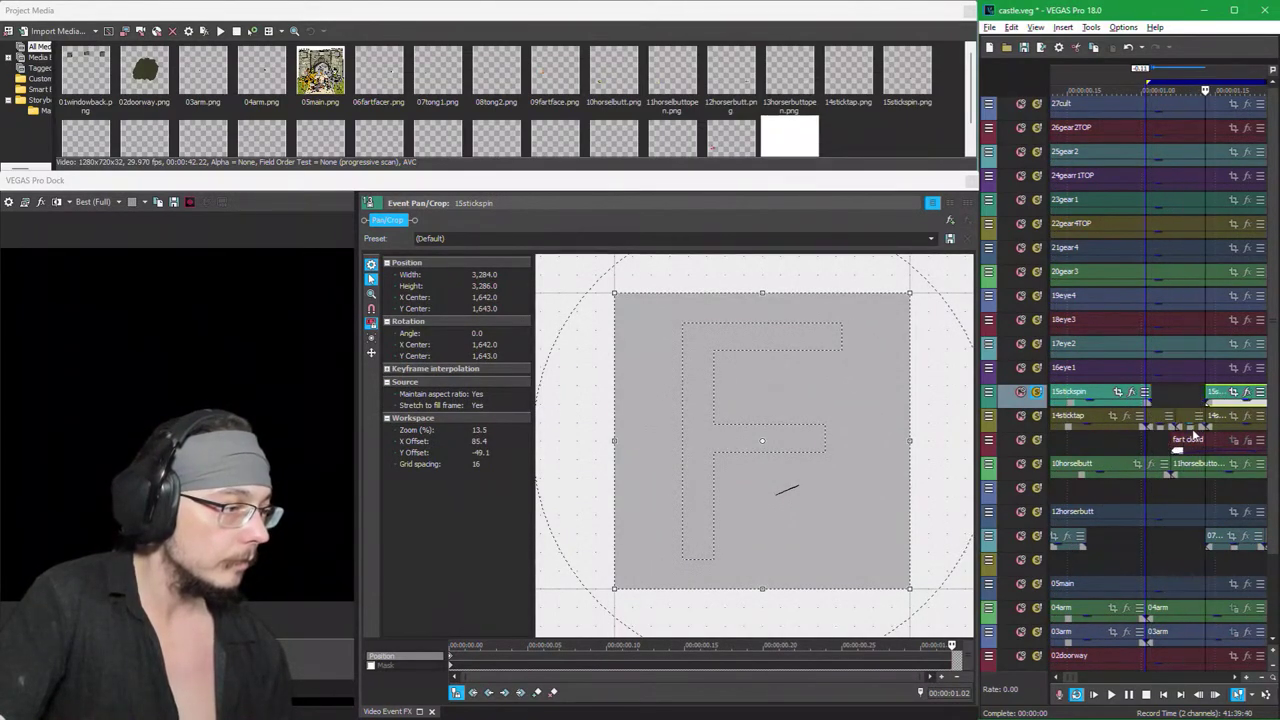
pyautogui.click(1213, 412)
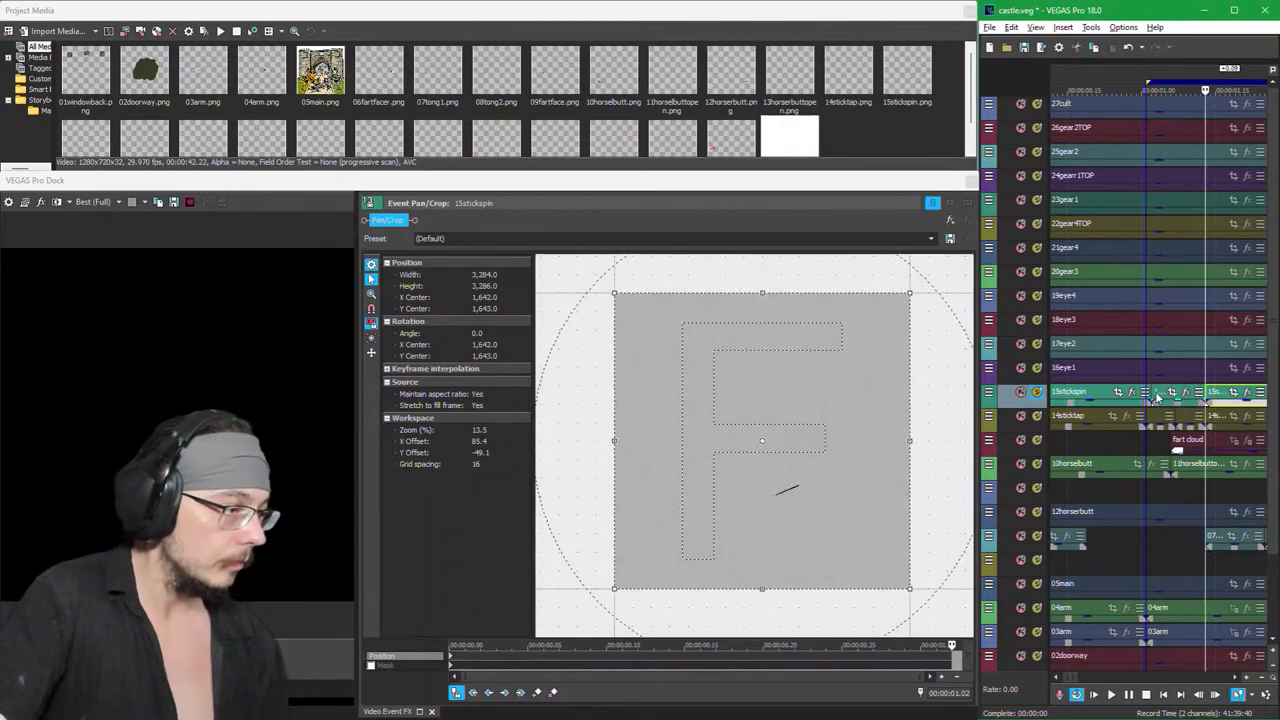
pyautogui.doubleClick(1172, 400)
pyautogui.press('space')
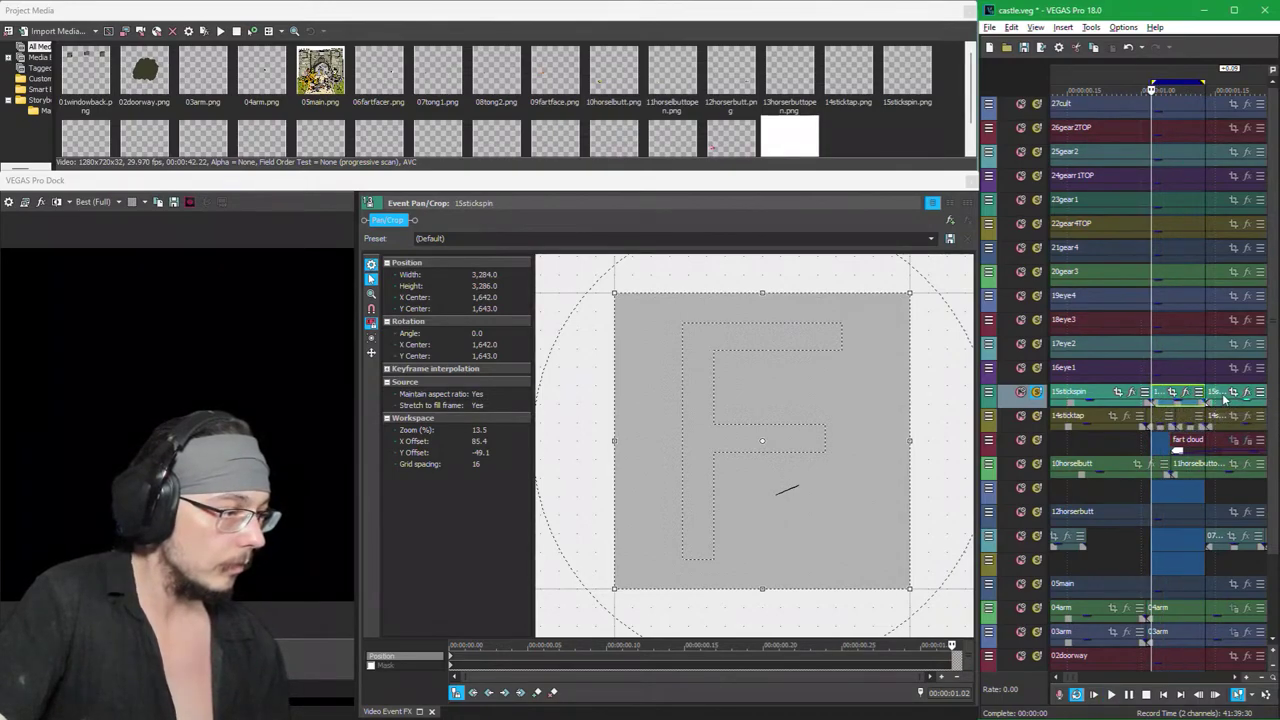
# Step: Lengthen the short middle 15stickspin piece by 4 frames against the following piece, undoing the first trim attempt
pyautogui.click(1220, 403)
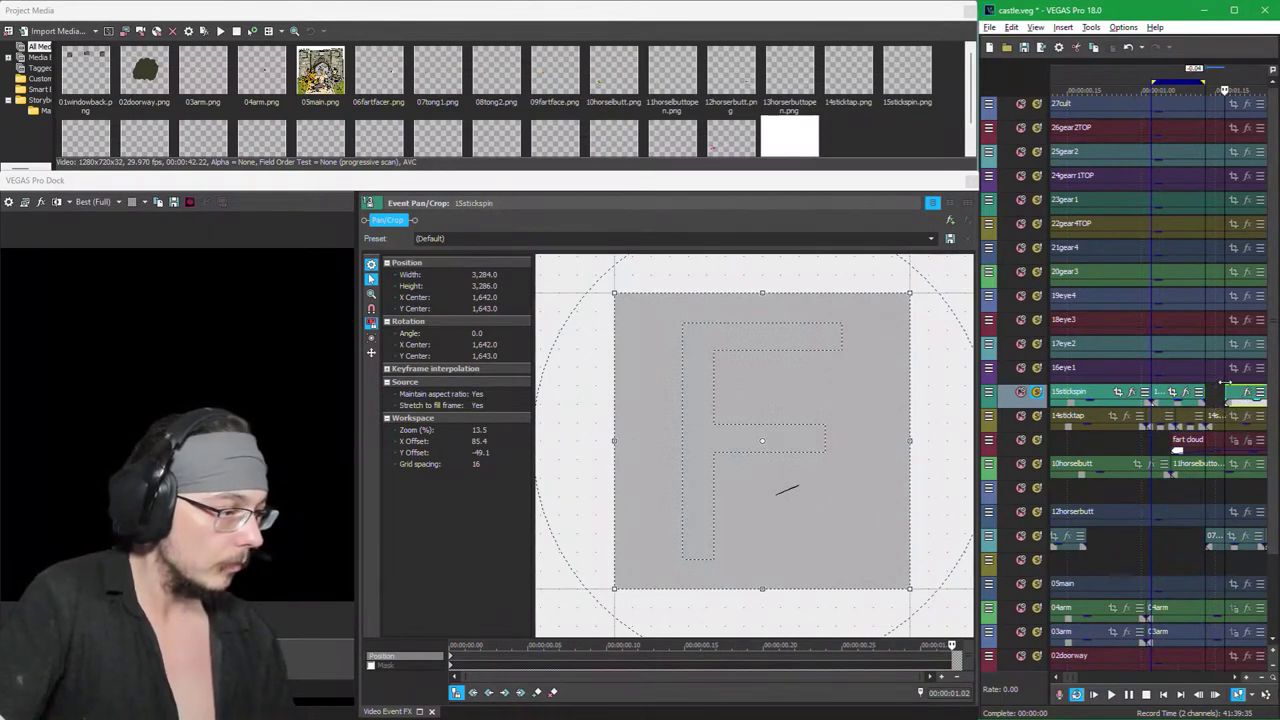
pyautogui.hotkey('ctrl', 'z')
pyautogui.scroll(-4, 1194, 570)
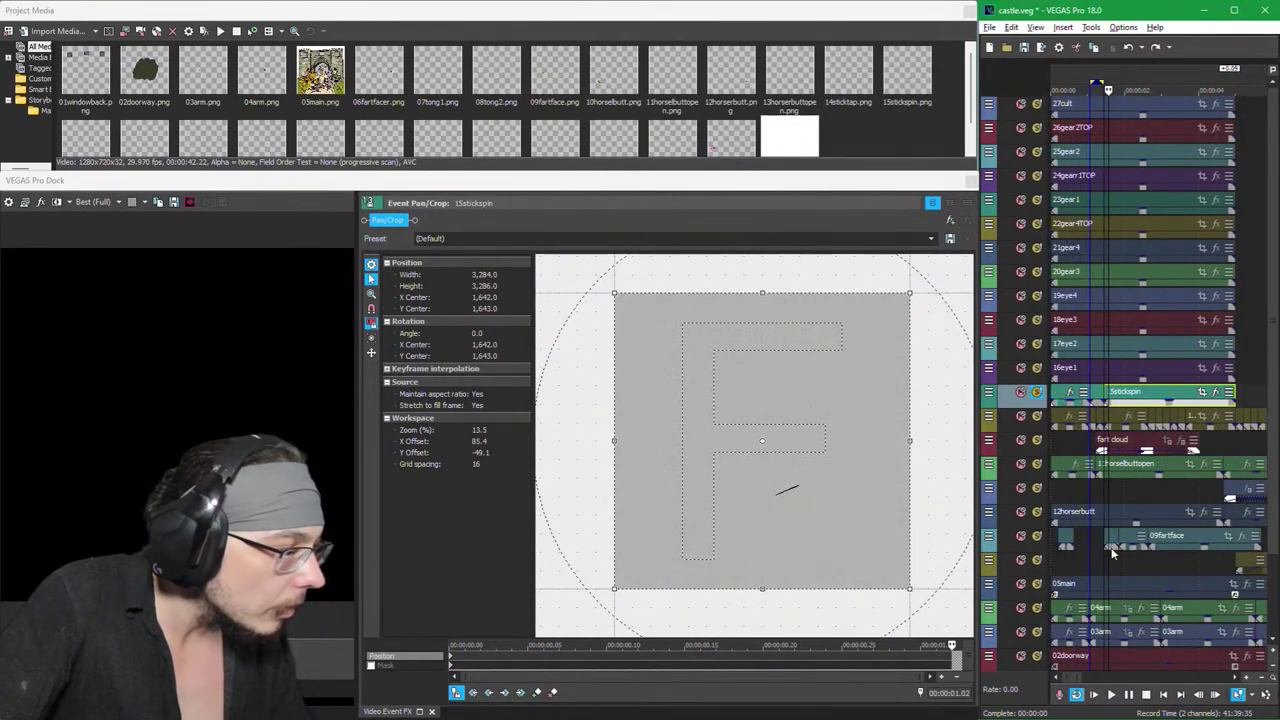
pyautogui.scroll(3, 1111, 547)
pyautogui.scroll(1, 1111, 547)
pyautogui.scroll(-2, 1114, 544)
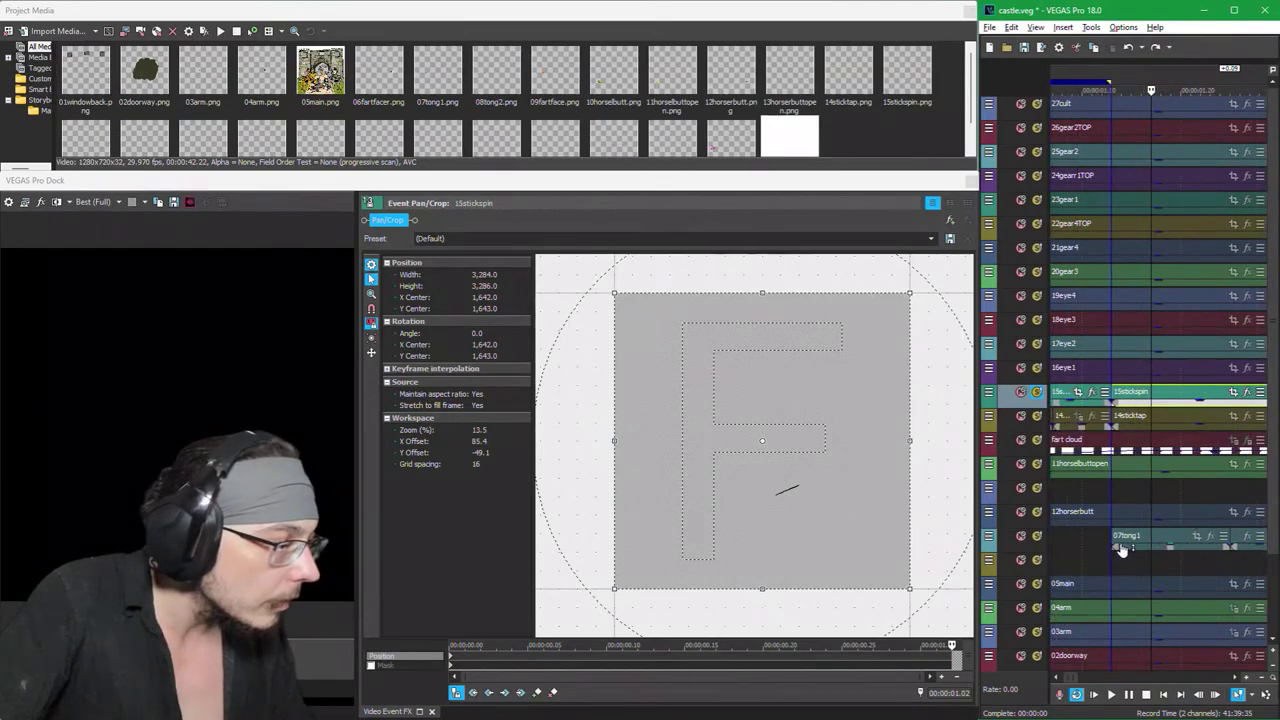
pyautogui.scroll(2, 1133, 535)
pyautogui.scroll(1, 1165, 463)
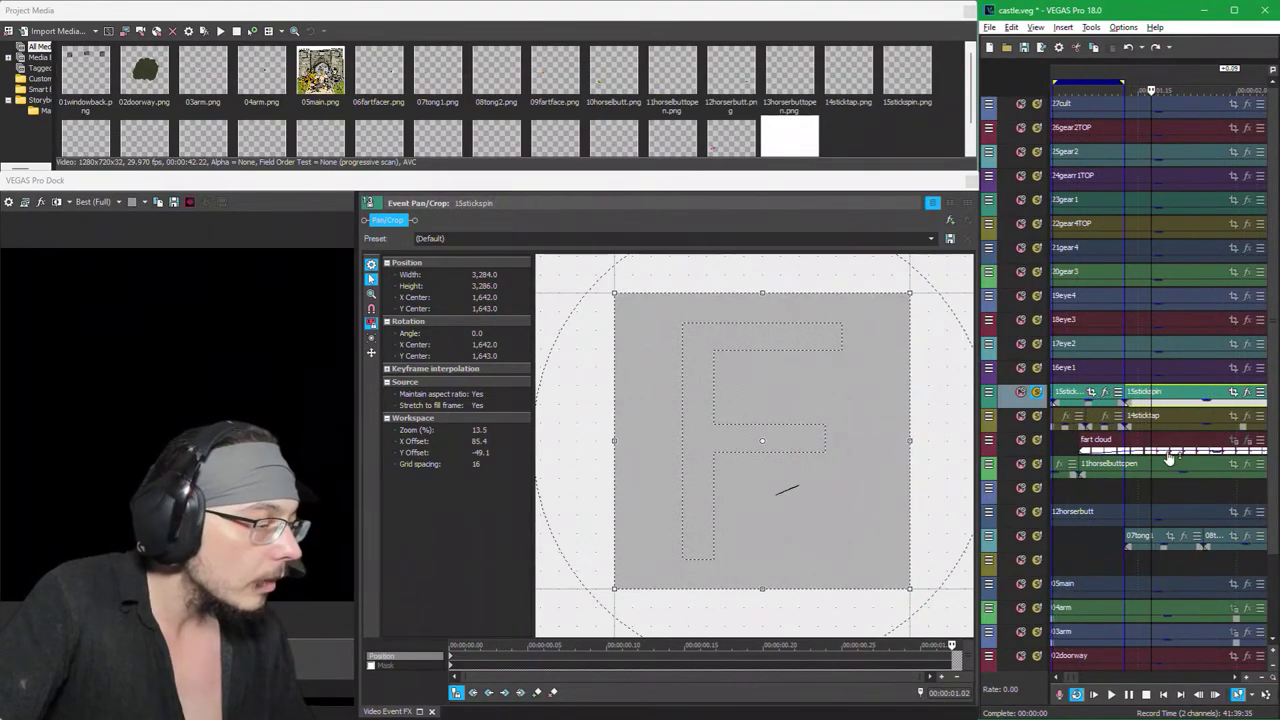
pyautogui.moveTo(1122, 400)
pyautogui.mouseDown()
pyautogui.moveTo(1148, 396)
pyautogui.moveTo(1160, 410)
pyautogui.mouseUp()
pyautogui.hscroll(-2, 1152, 400)
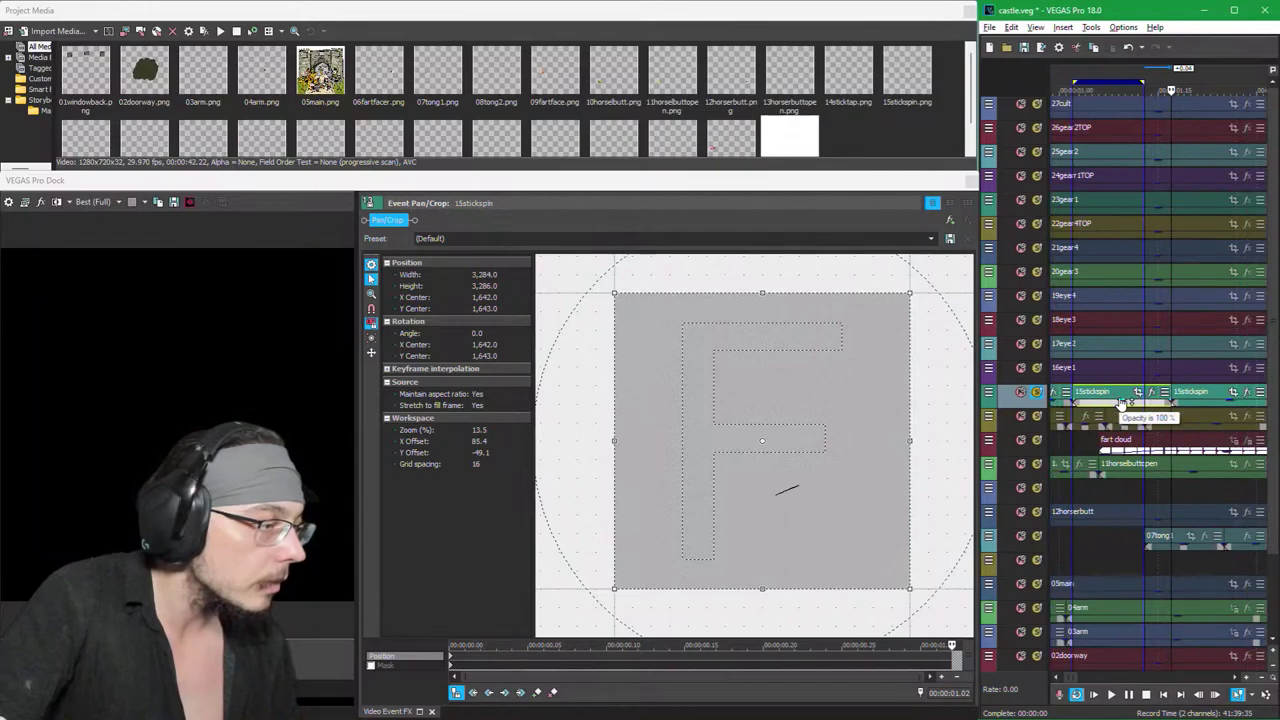
# Step: Preview the 05main track and move the short 15stickspin piece's rotation centre onto the stick at about X 1,888.1, Y 2,209.0
pyautogui.click(737, 514)
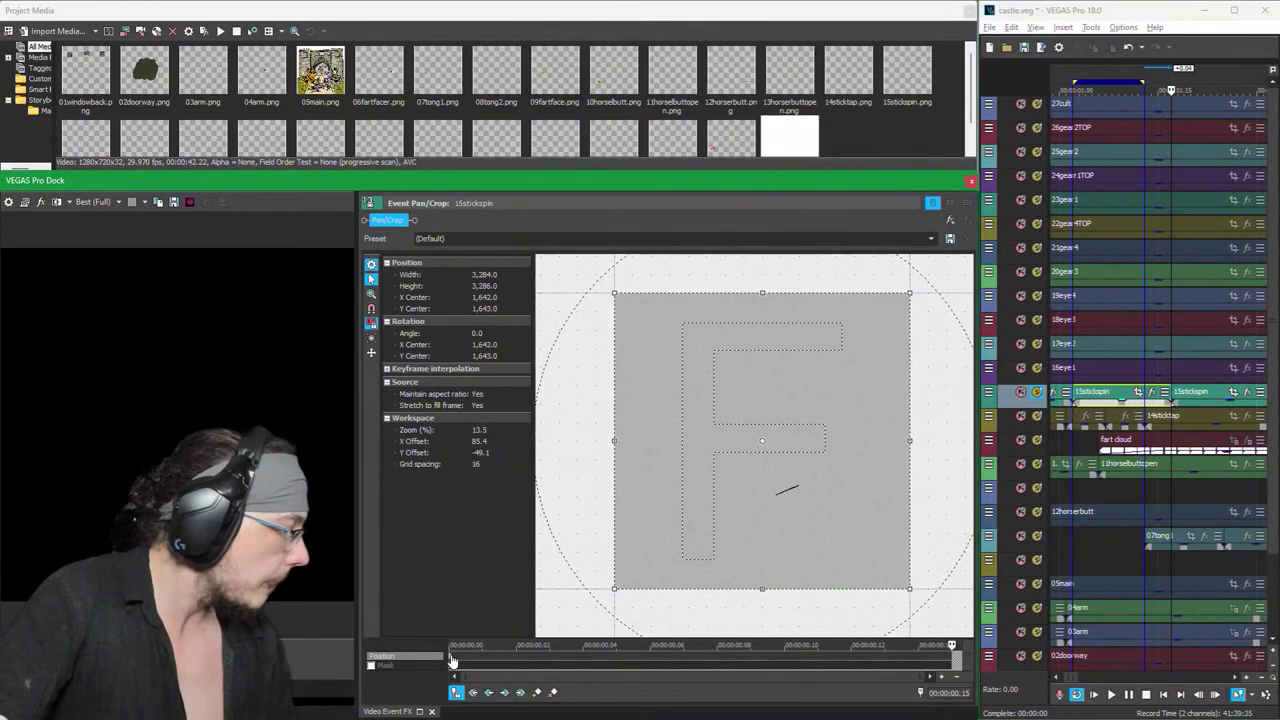
pyautogui.click(452, 660)
pyautogui.scroll(5, 816, 489)
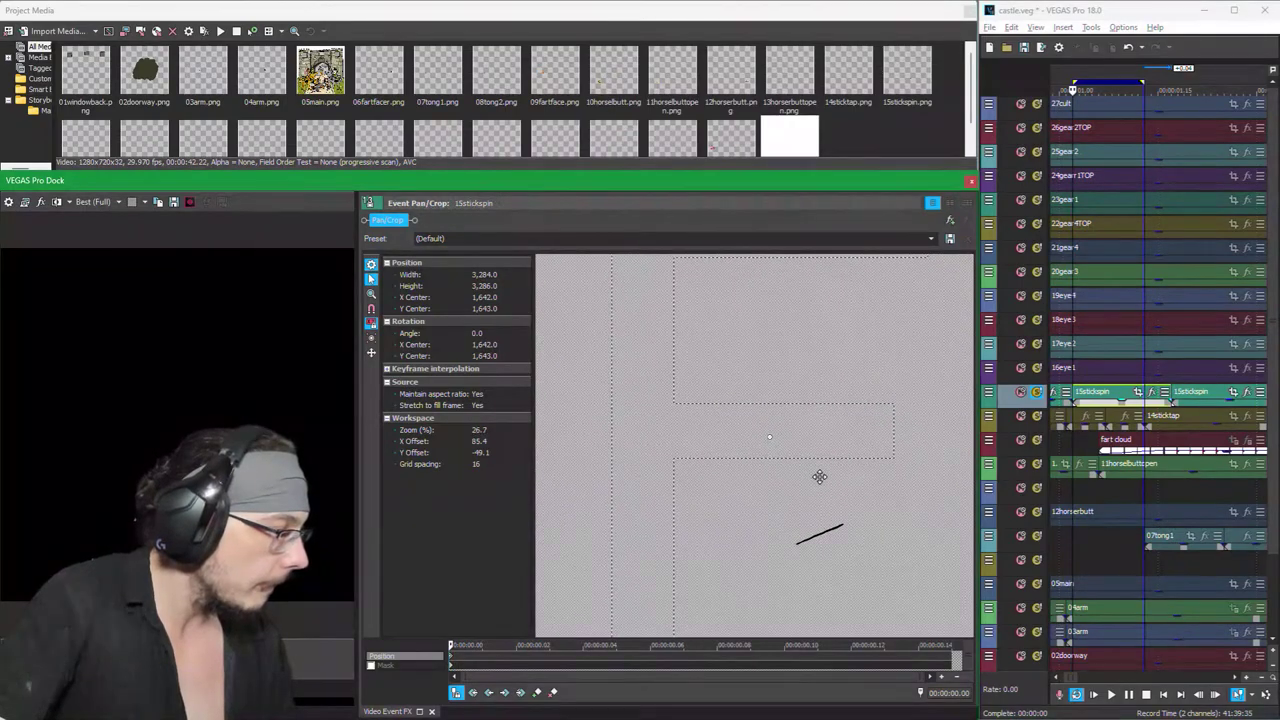
pyautogui.click(1060, 585)
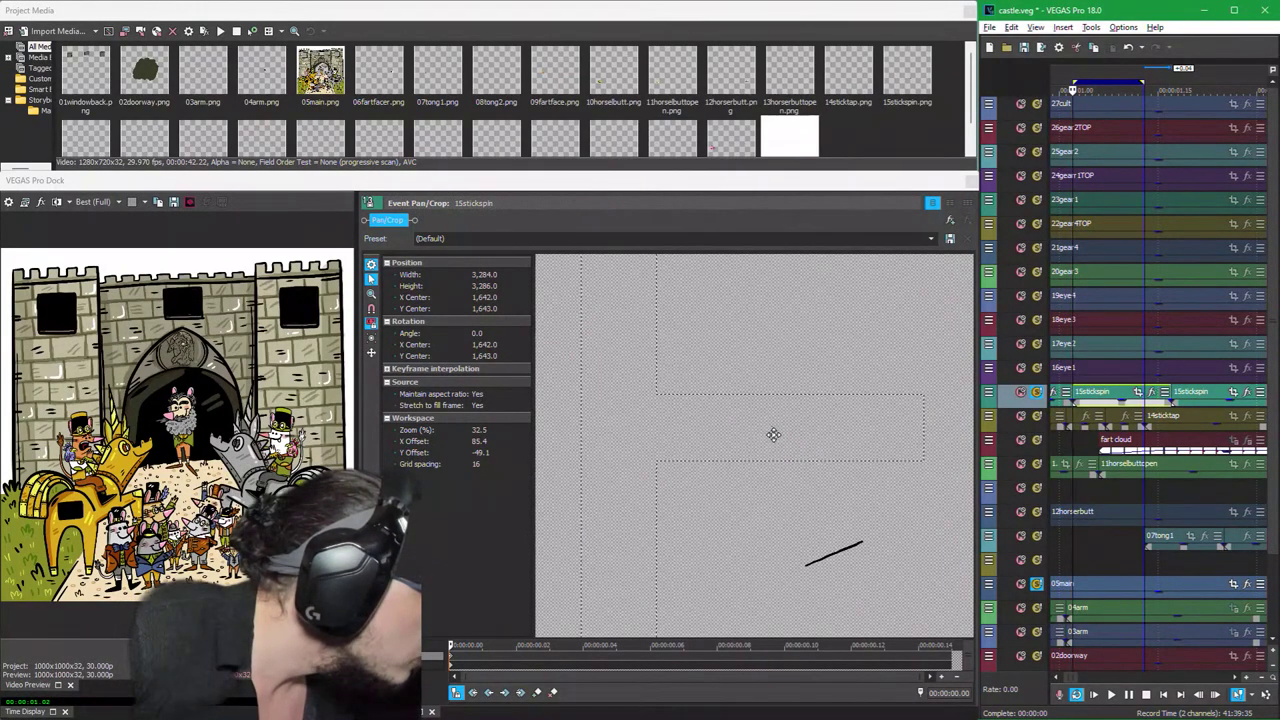
pyautogui.moveTo(772, 435)
pyautogui.mouseDown()
pyautogui.moveTo(789, 523)
pyautogui.moveTo(827, 558)
pyautogui.mouseUp()
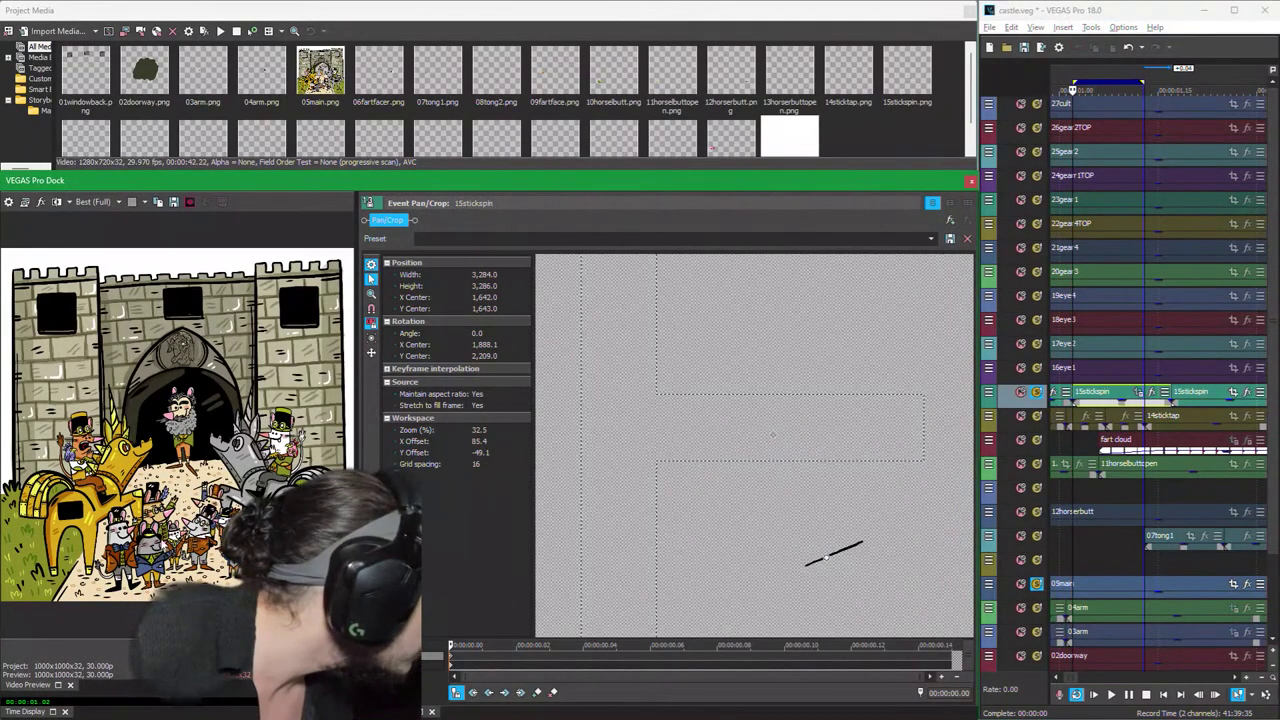
# Step: Enlarge the video preview and refine the stick's rotation centre to about X 1,897.3, Y 2,199.8
pyautogui.moveTo(357, 443); pyautogui.dragTo(936, 481)
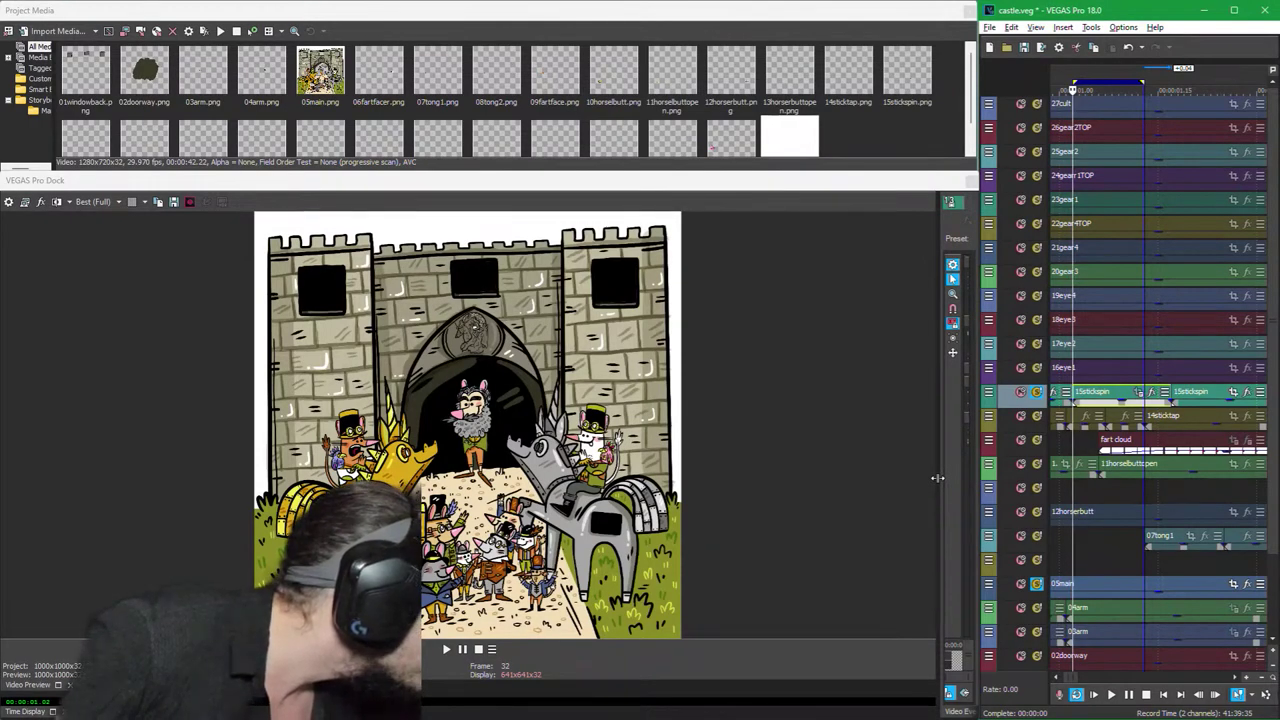
pyautogui.moveTo(936, 478); pyautogui.dragTo(462, 485)
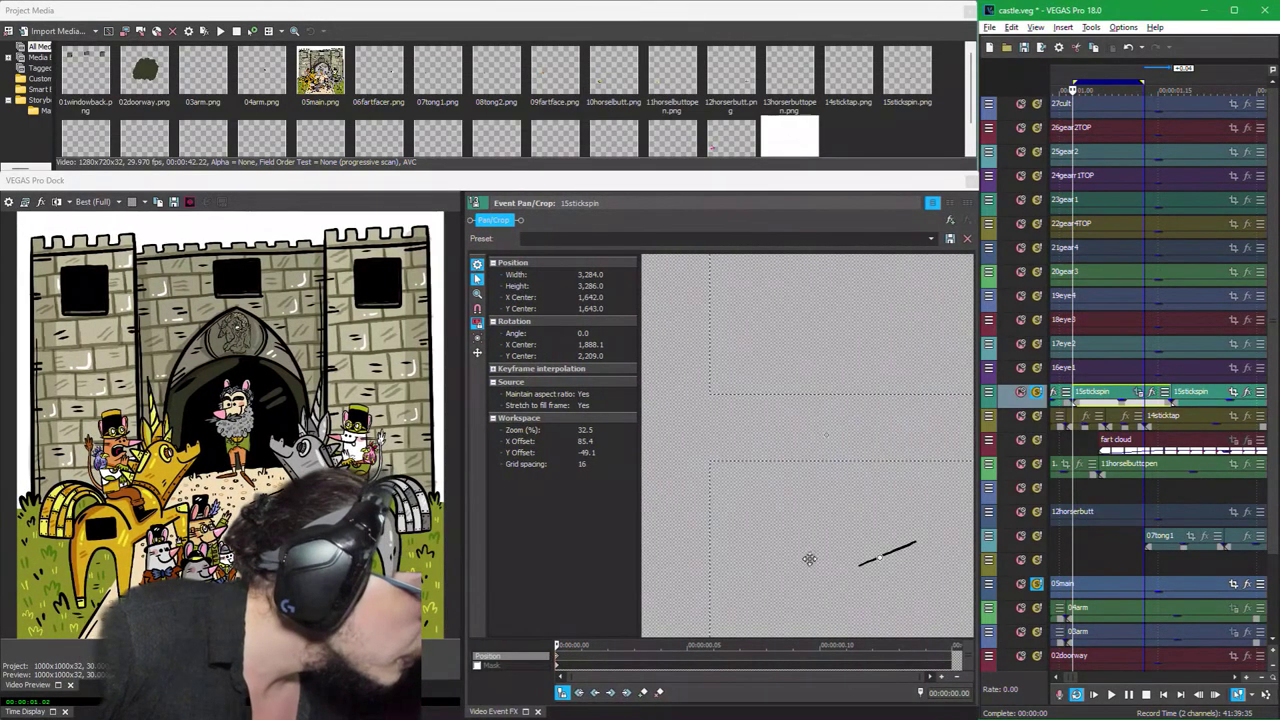
pyautogui.moveTo(881, 556); pyautogui.dragTo(884, 553)
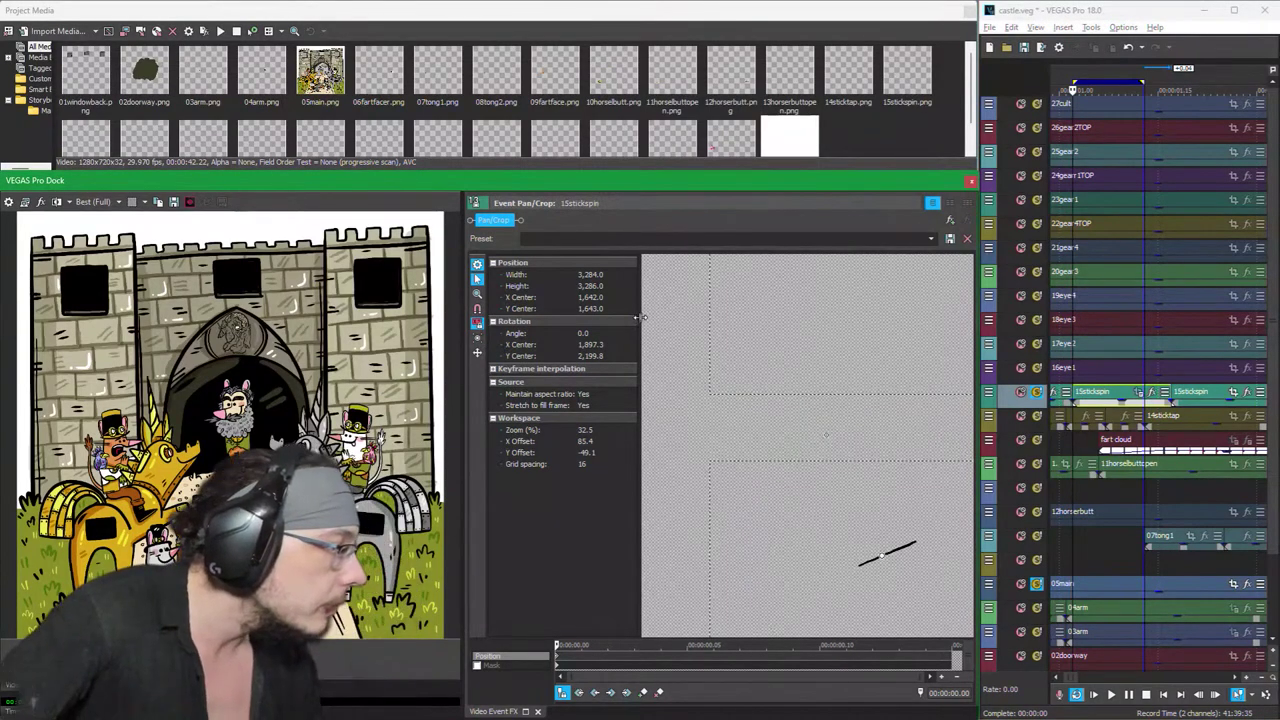
# Step: Try rotating the 15stickspin frame about its new rotation centre, and return it to its unrotated position
pyautogui.scroll(-2, 734, 428)
pyautogui.scroll(-3, 734, 428)
pyautogui.moveTo(677, 354); pyautogui.dragTo(644, 438)
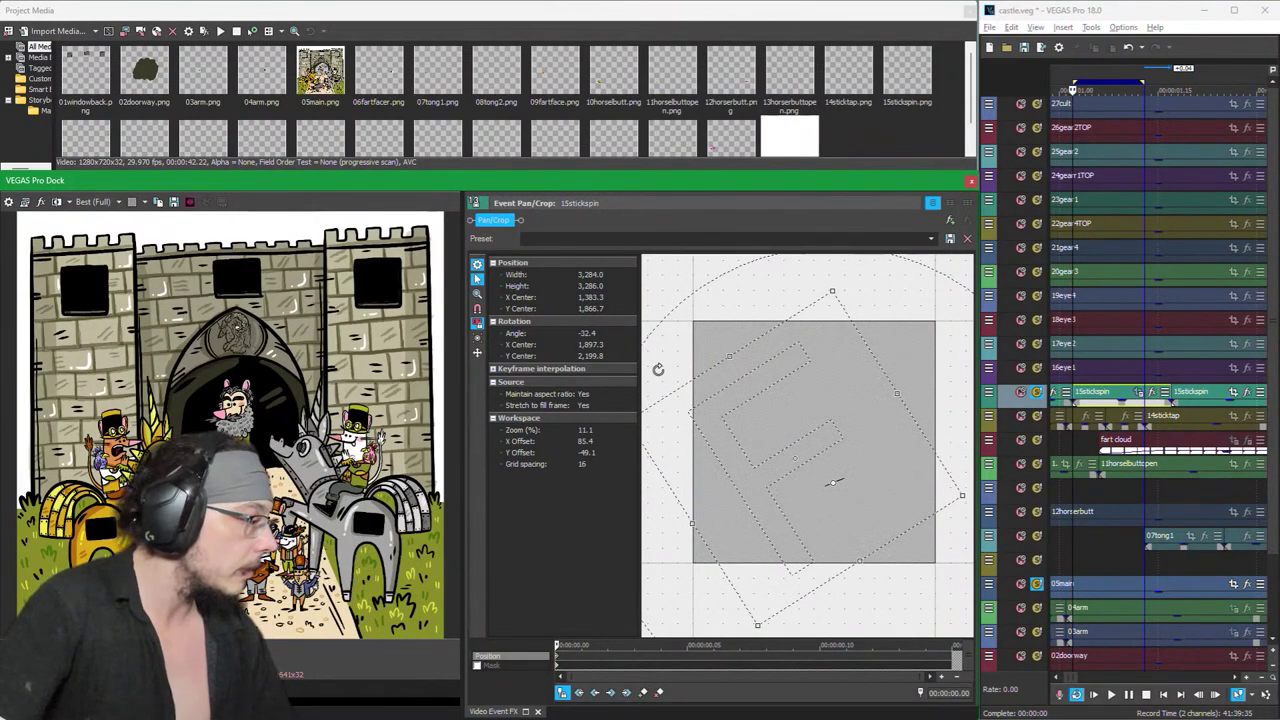
pyautogui.moveTo(658, 369); pyautogui.dragTo(714, 585)
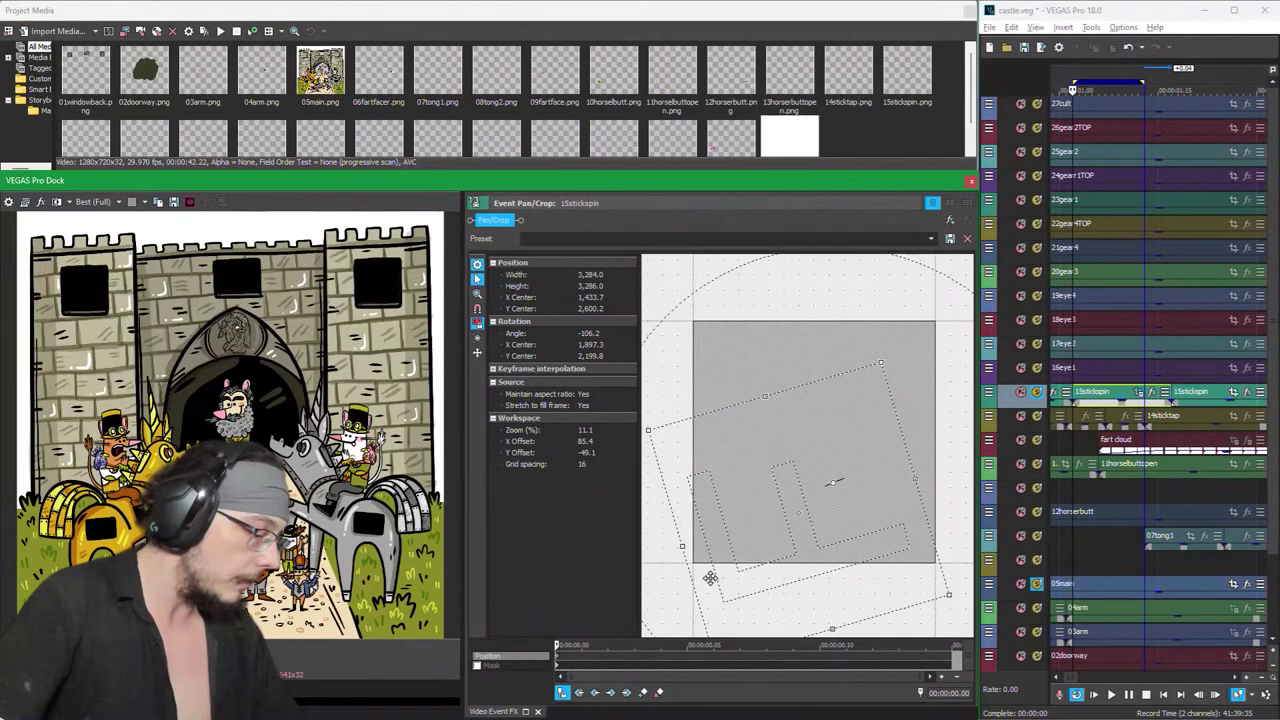
pyautogui.rightClick(695, 548)
pyautogui.click(725, 558)
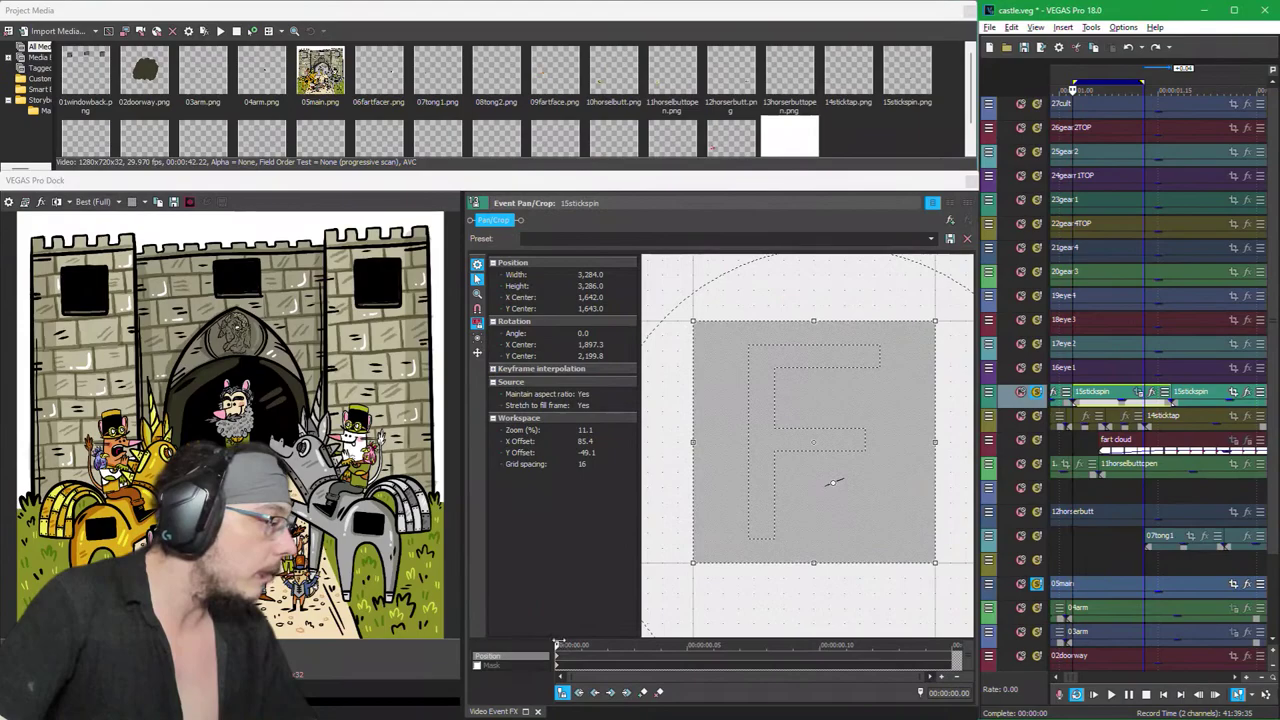
# Step: Set the rotation angle of the short 15stickspin piece to -720 at its end frame, 00:00:00.15
pyautogui.click(582, 648)
pyautogui.moveTo(912, 640); pyautogui.dragTo(995, 633)
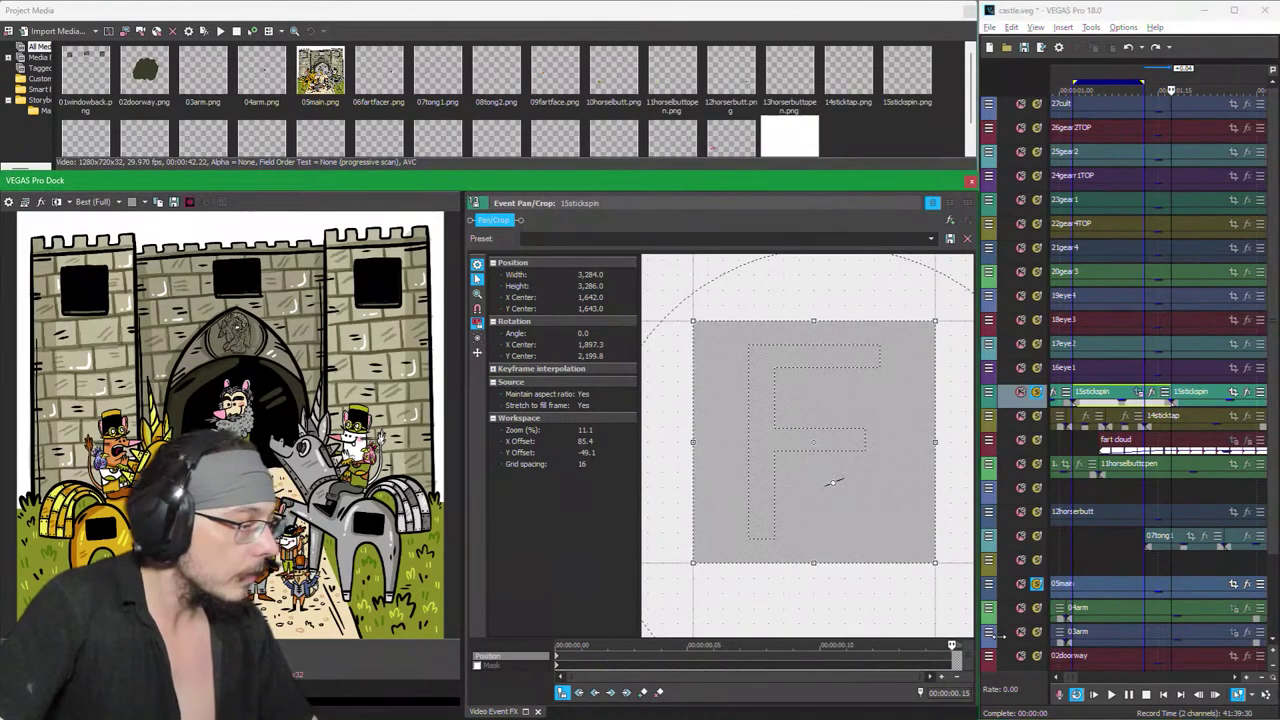
pyautogui.moveTo(762, 278); pyautogui.dragTo(794, 369)
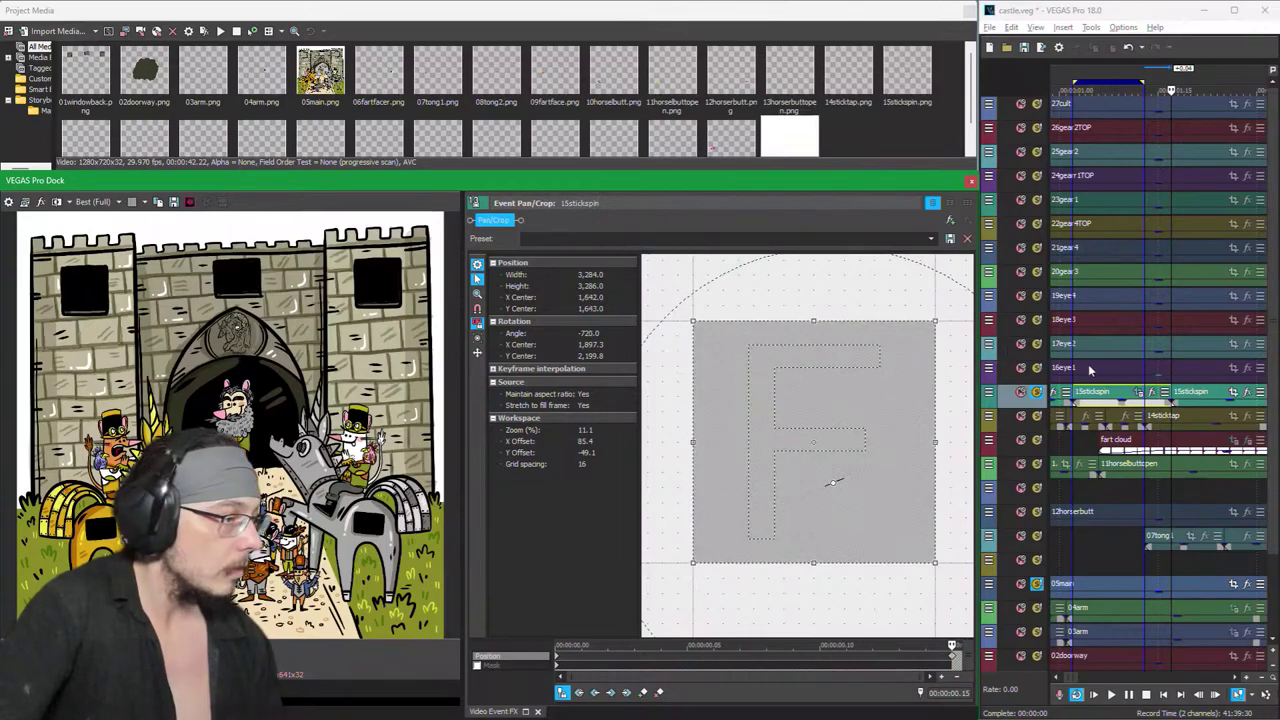
# Step: Loop and preview the short 15stickspin piece's spin, then preview it over a wider range around the piece
pyautogui.doubleClick(1093, 397)
pyautogui.press('space')
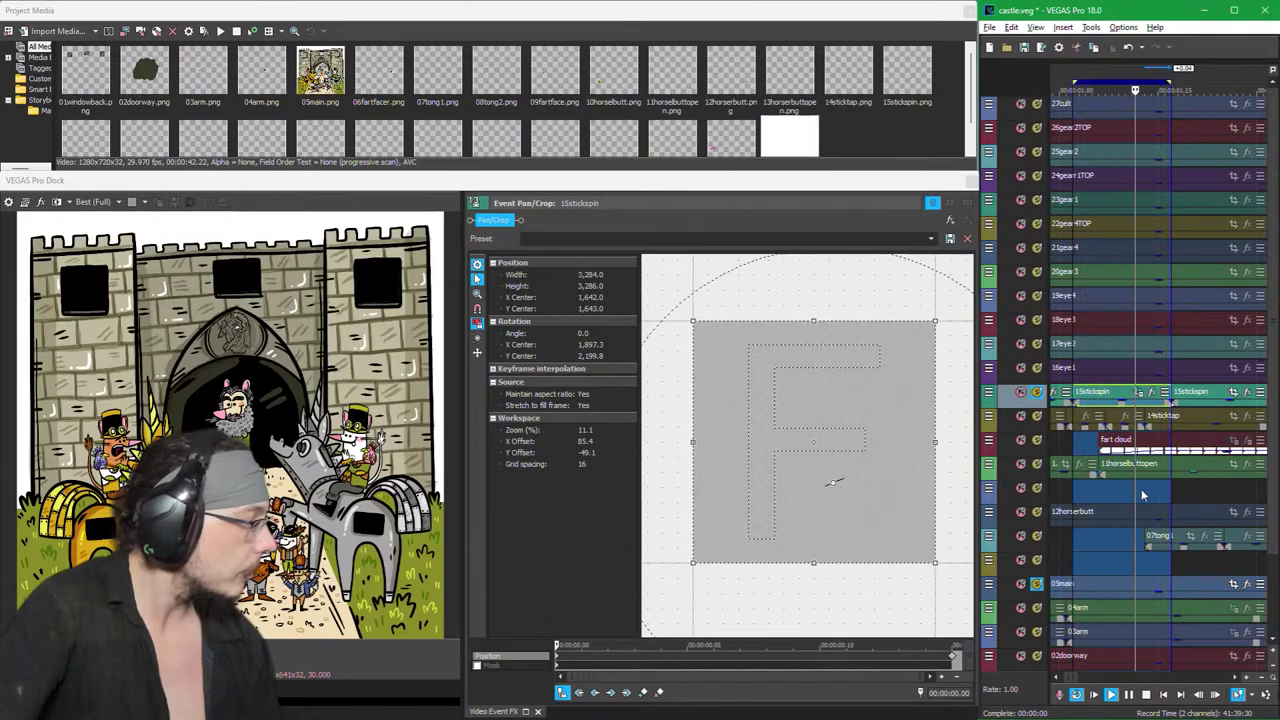
pyautogui.scroll(2, 1154, 510)
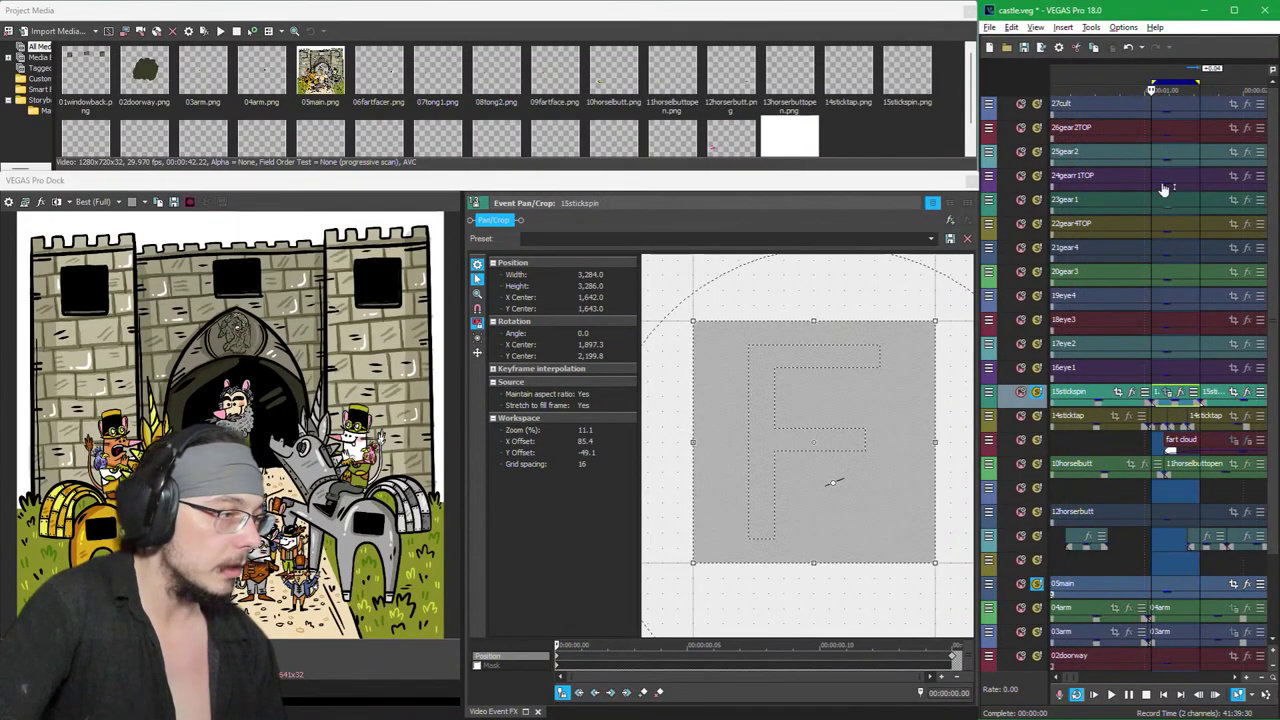
pyautogui.press('space')
pyautogui.moveTo(1155, 82); pyautogui.dragTo(1226, 88)
pyautogui.press('space')
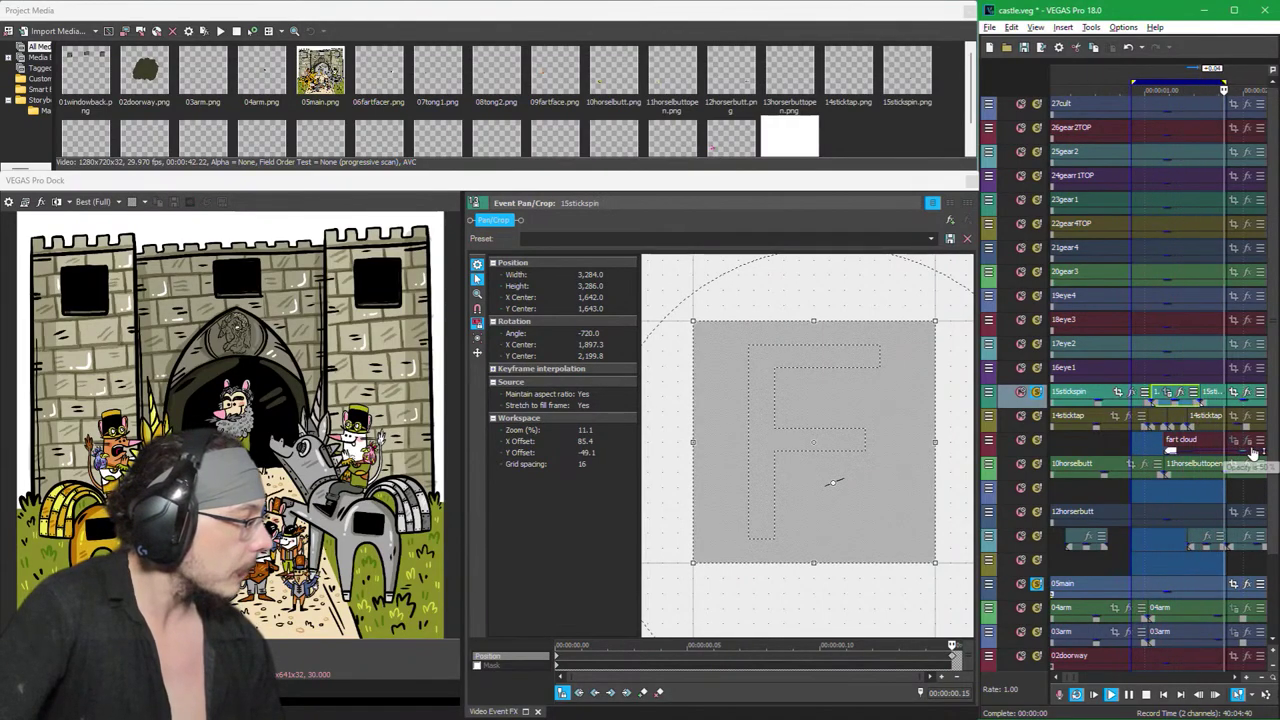
pyautogui.press('space')
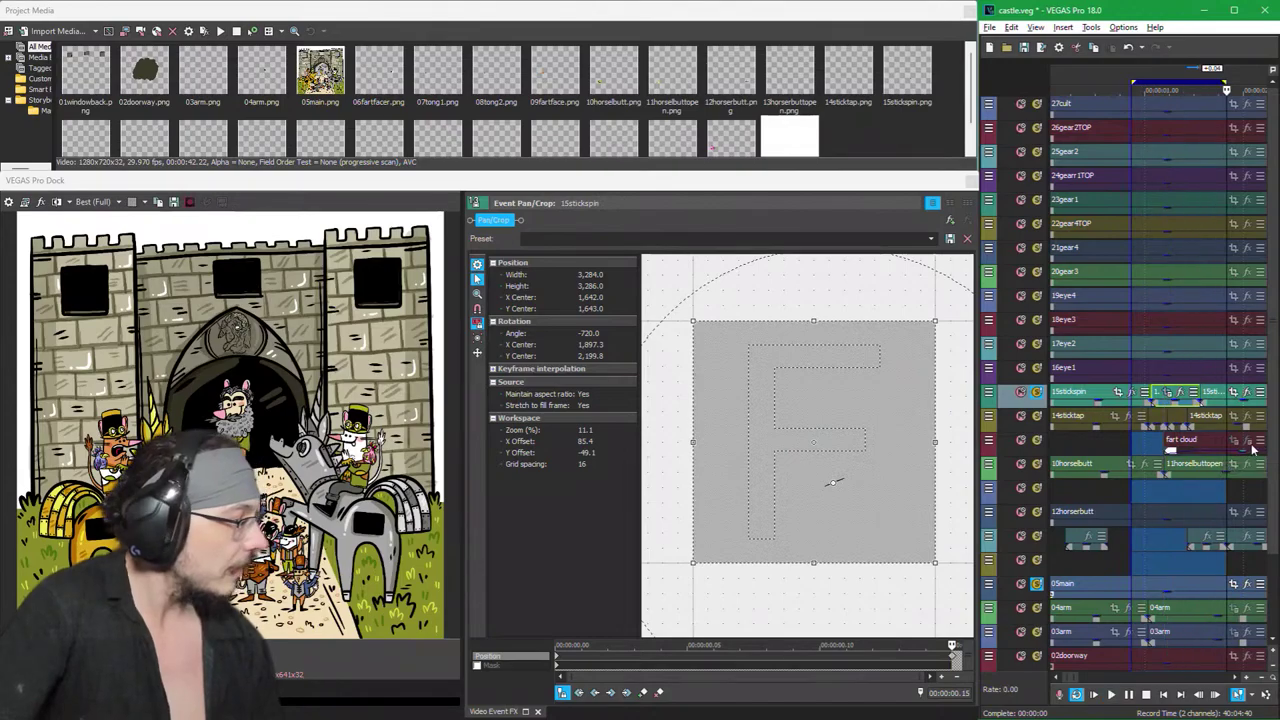
# Step: Add copies of the short spinning 15stickspin piece after the first spin, fitting the following still piece around them
pyautogui.hscroll(5, 1171, 436)
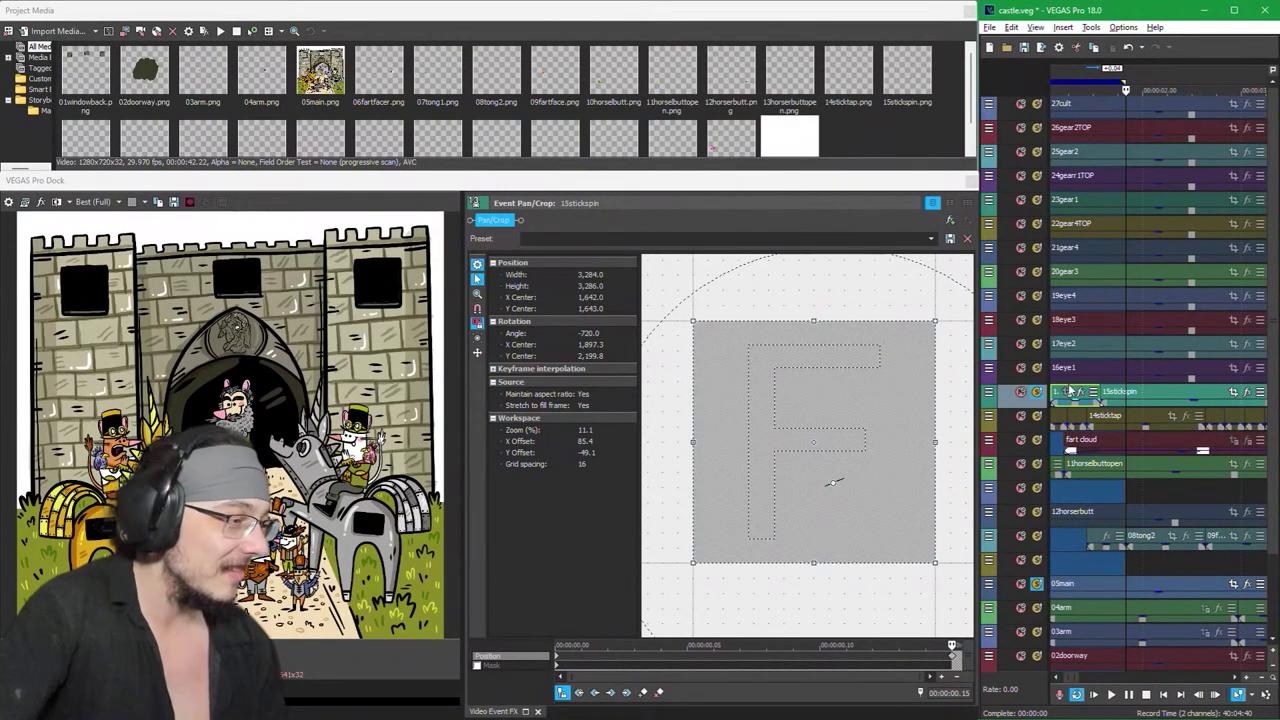
pyautogui.scroll(-3, 1185, 416)
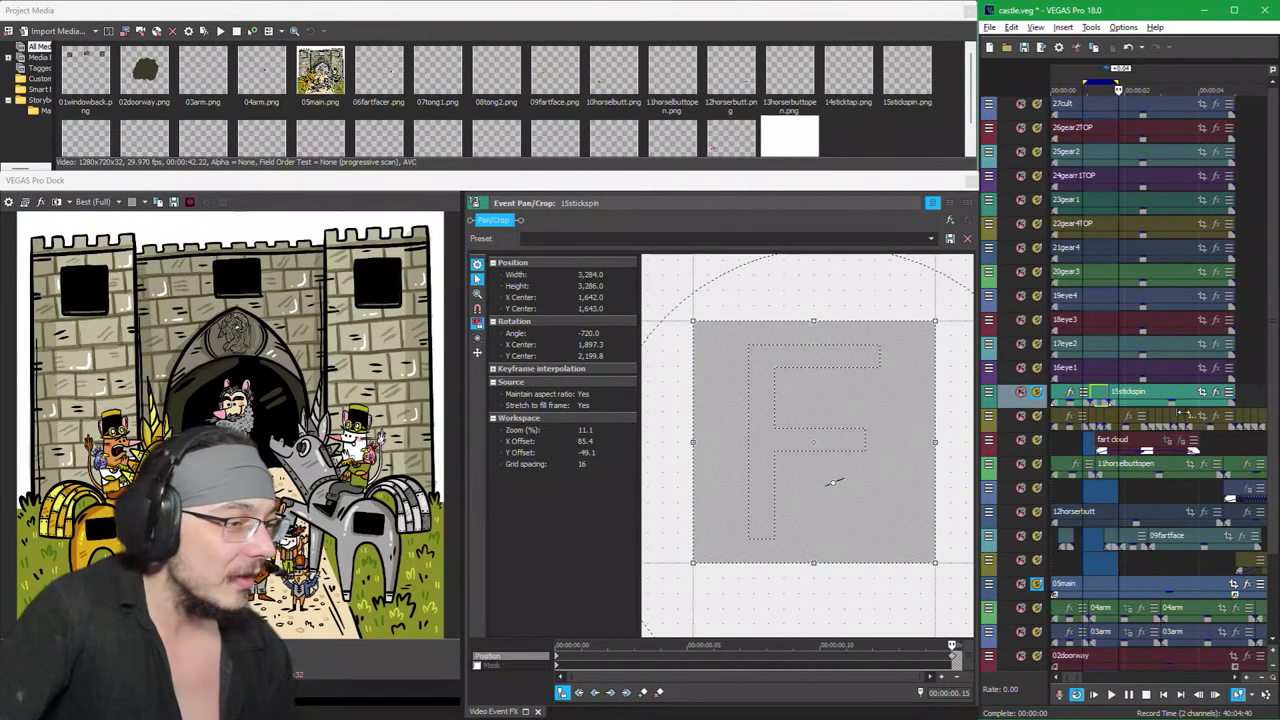
pyautogui.click(1110, 396)
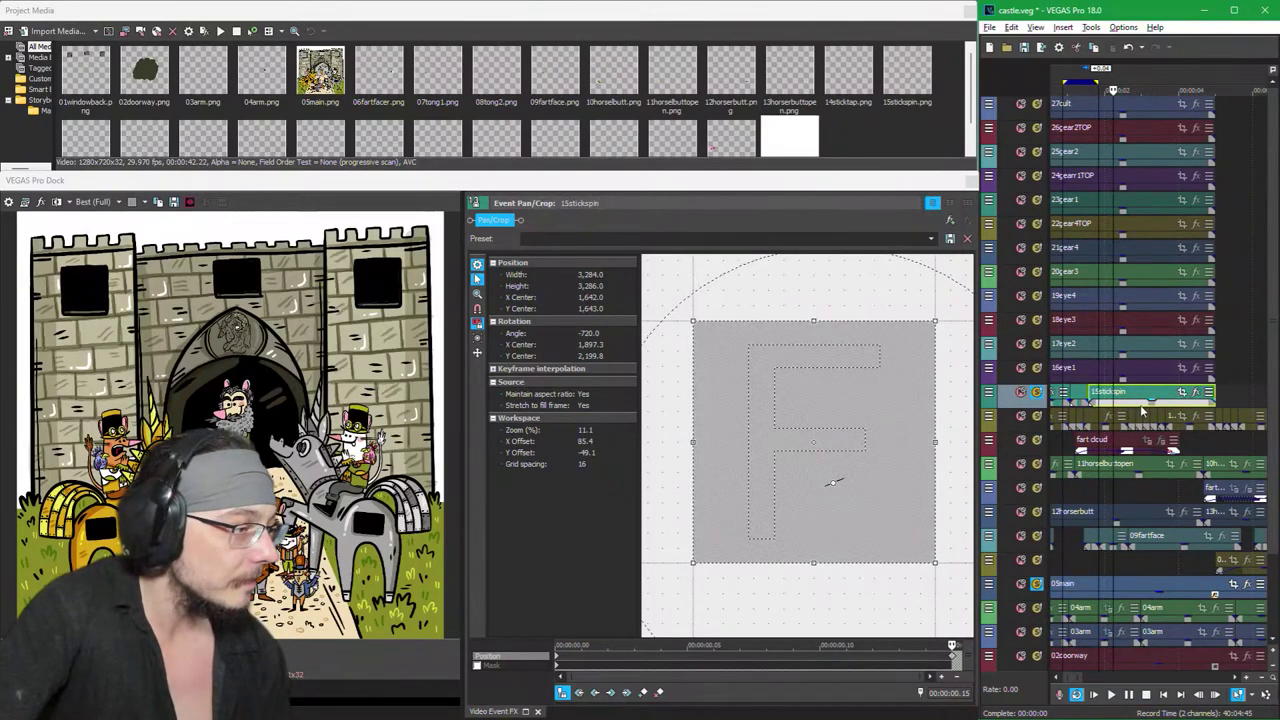
pyautogui.moveTo(1133, 407)
pyautogui.mouseDown()
pyautogui.moveTo(1150, 396)
pyautogui.moveTo(1086, 397)
pyautogui.moveTo(1149, 396)
pyautogui.mouseUp()
pyautogui.click(1078, 397)
pyautogui.click(1172, 395)
pyautogui.press('space')
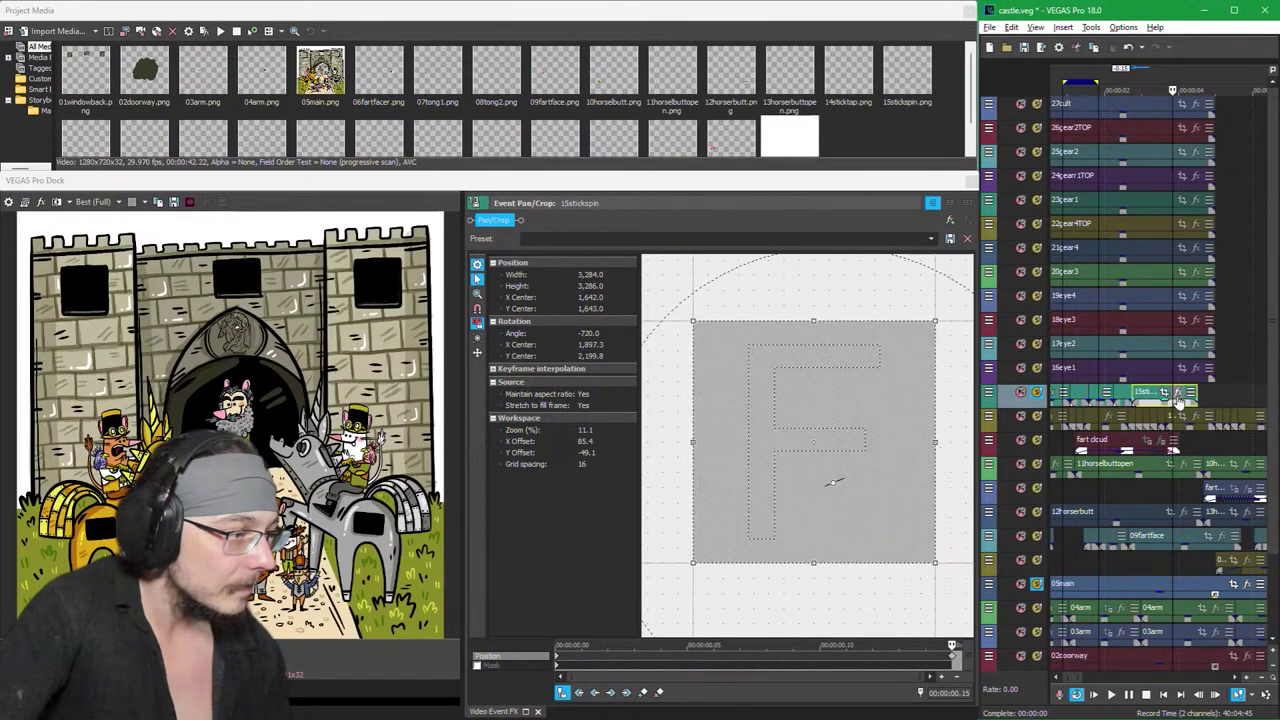
pyautogui.hscroll(1, 1197, 422)
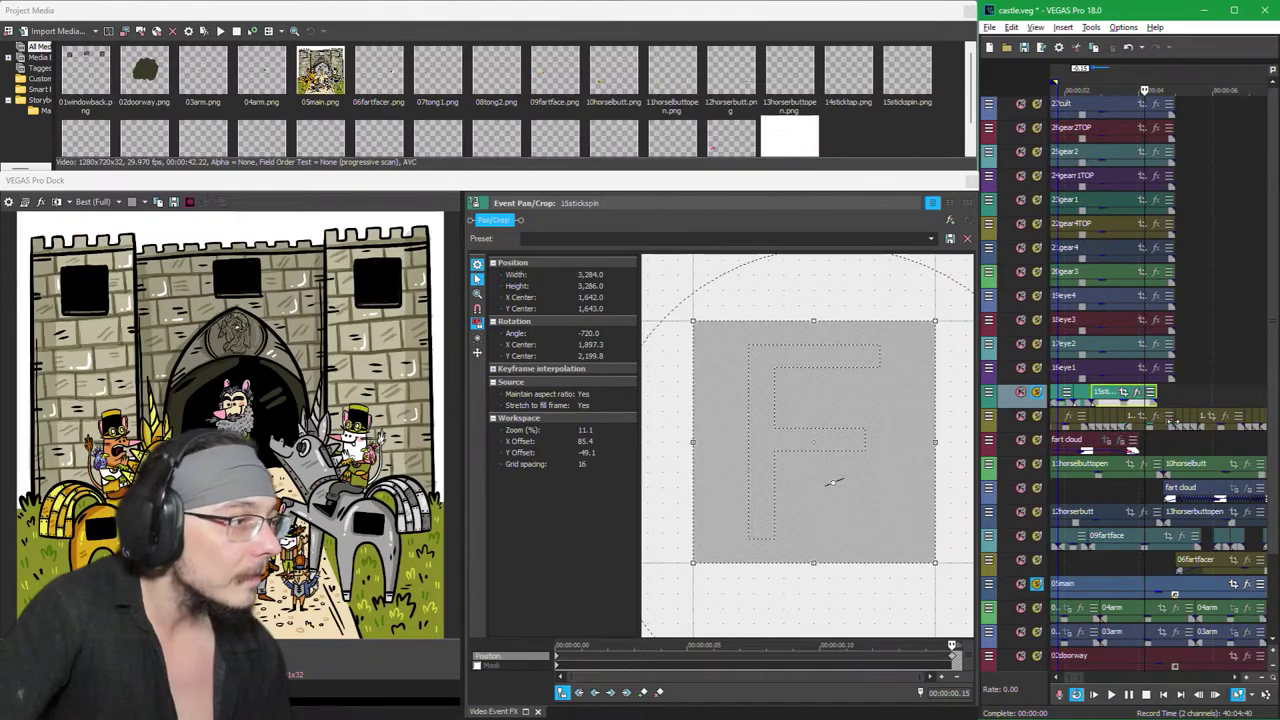
pyautogui.scroll(-2, 1160, 503)
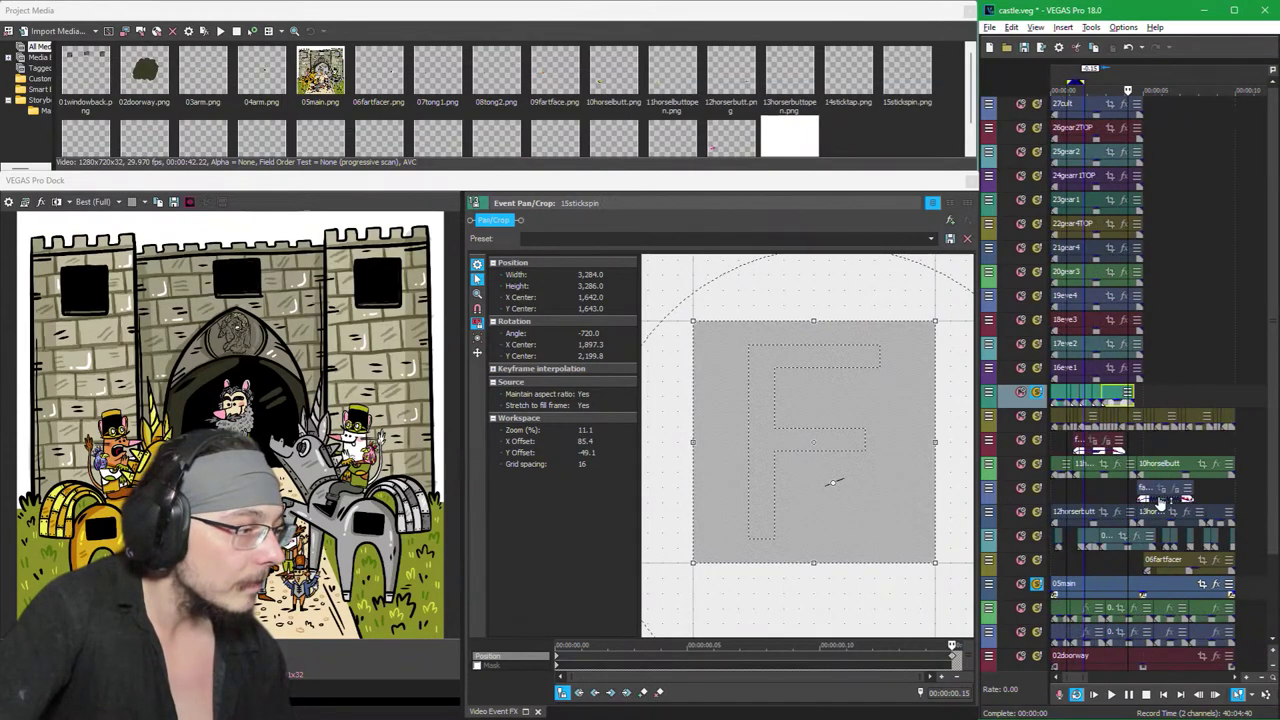
pyautogui.scroll(2, 1160, 503)
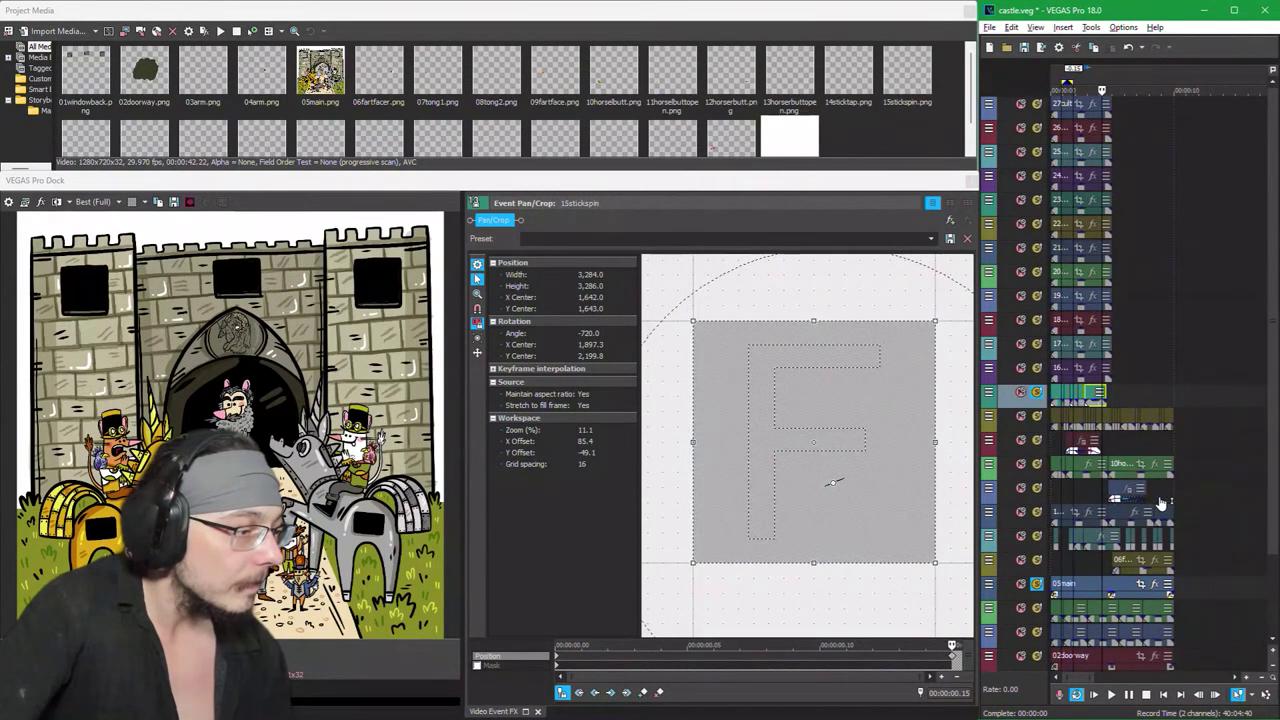
pyautogui.scroll(-2, 1160, 500)
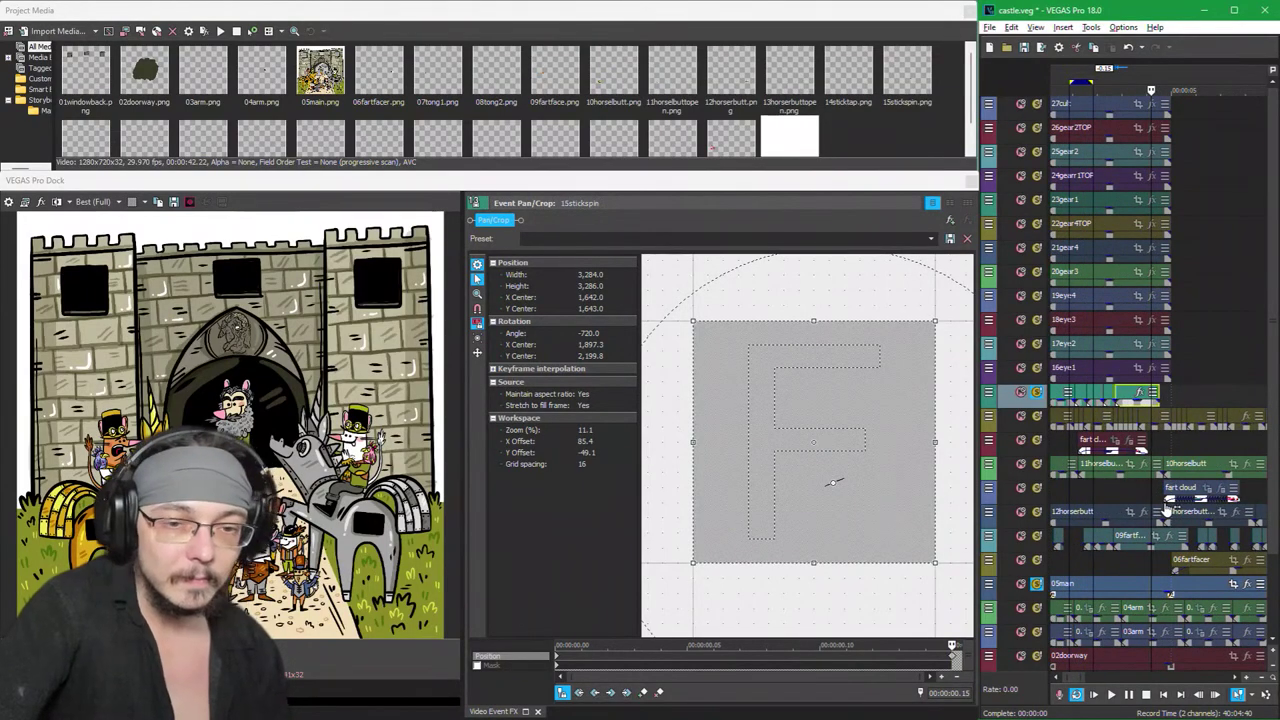
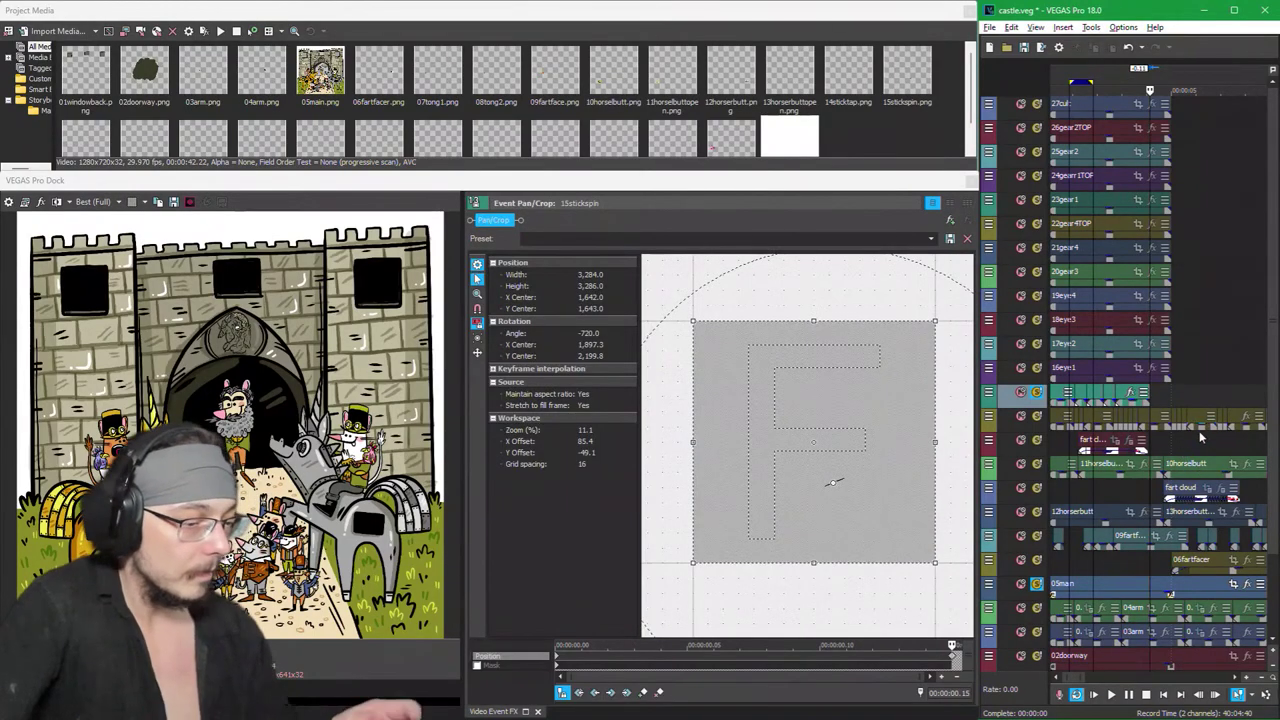
# Step: Append copies of the short spinning 15stickspin piece at the end of its track
pyautogui.click(1112, 395)
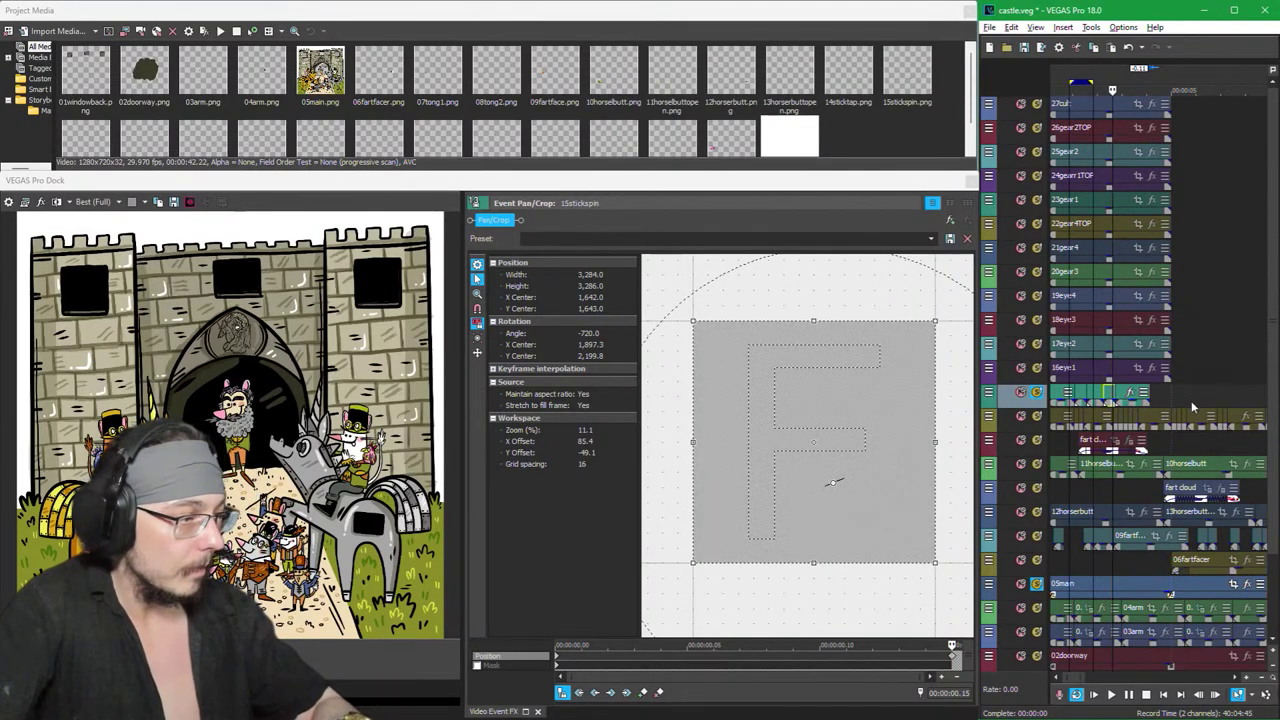
pyautogui.click(1165, 405)
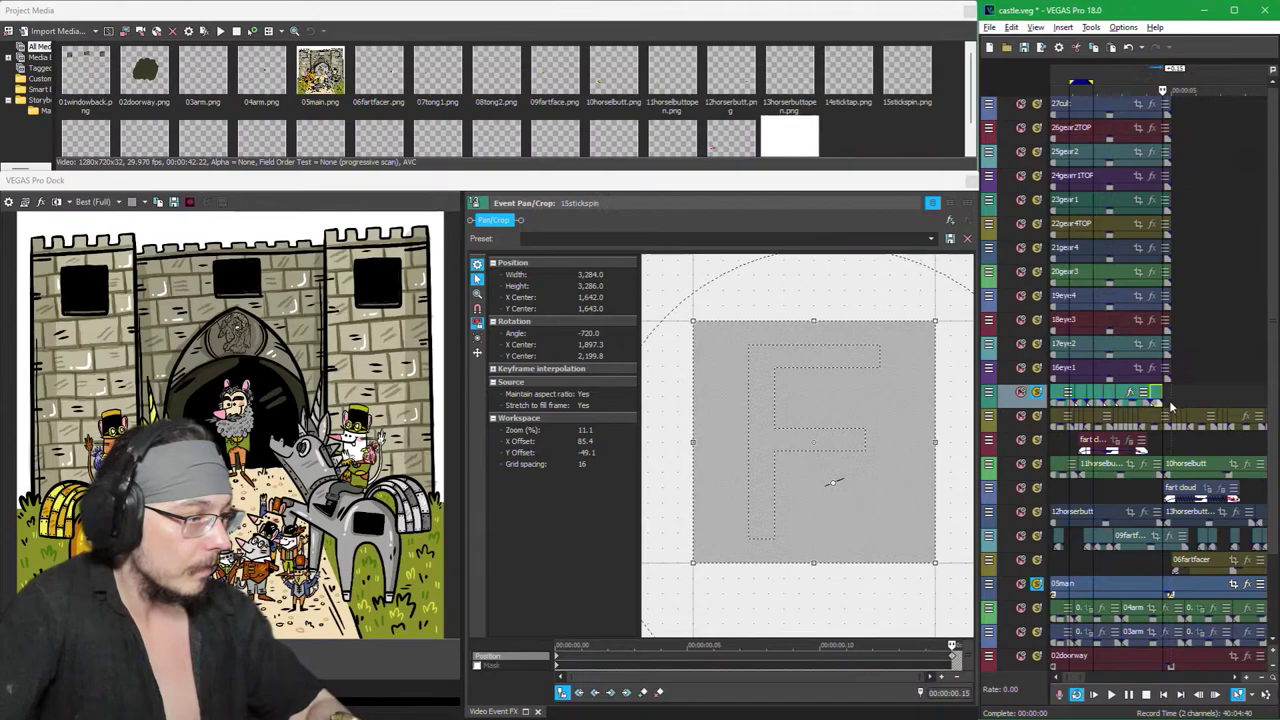
pyautogui.moveTo(1163, 398); pyautogui.dragTo(1187, 400)
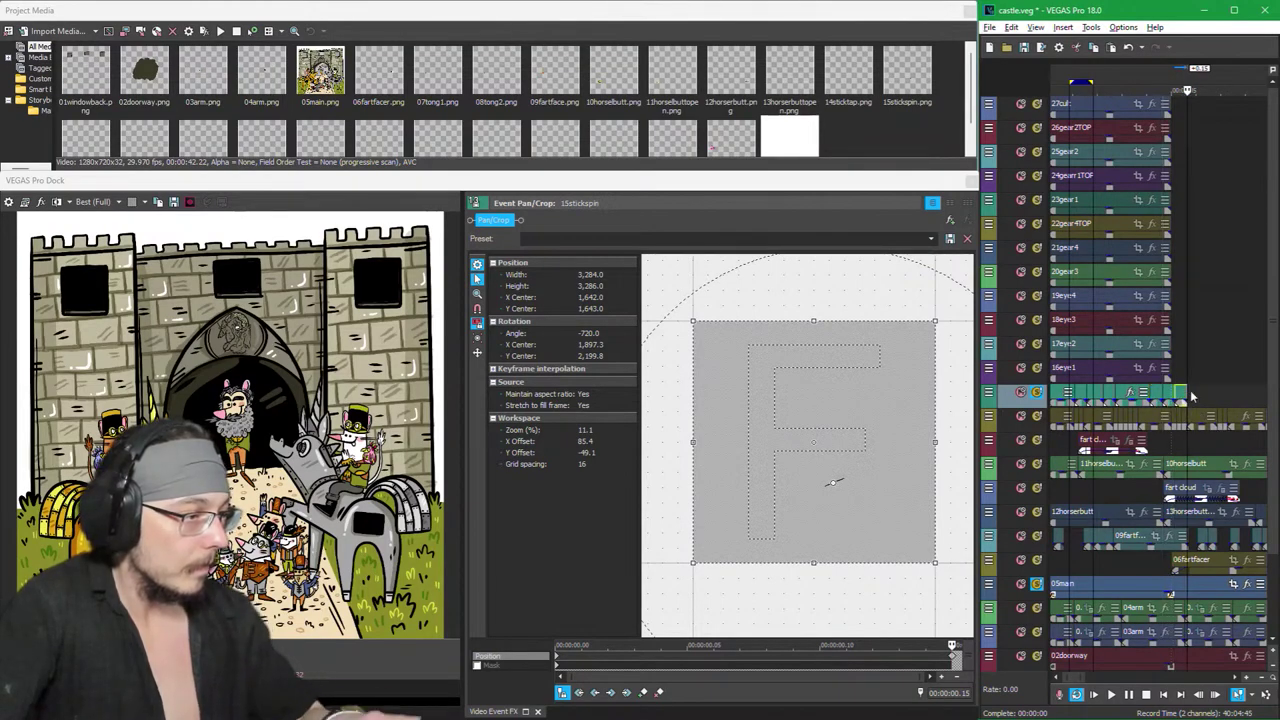
# Step: Append a copy of a longer 15stickspin piece and more short spins, filling the track to the scene's end near 10 seconds
pyautogui.click(1117, 396)
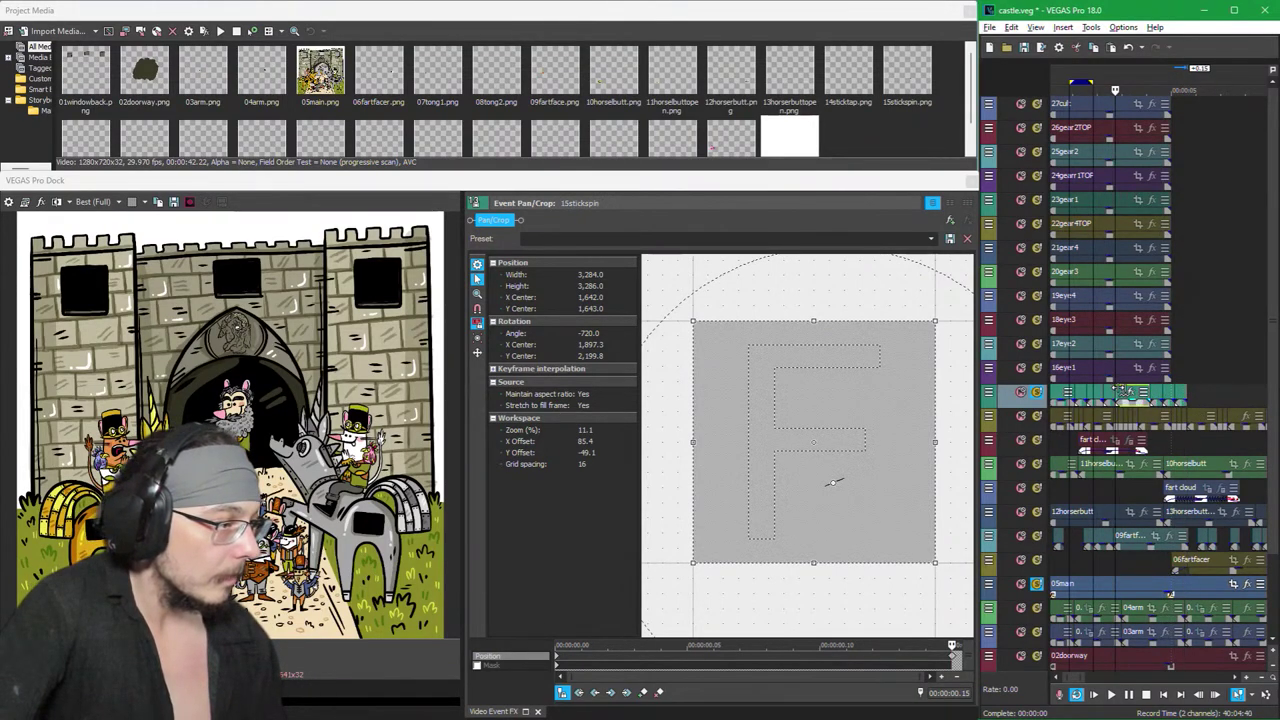
pyautogui.click(1124, 391)
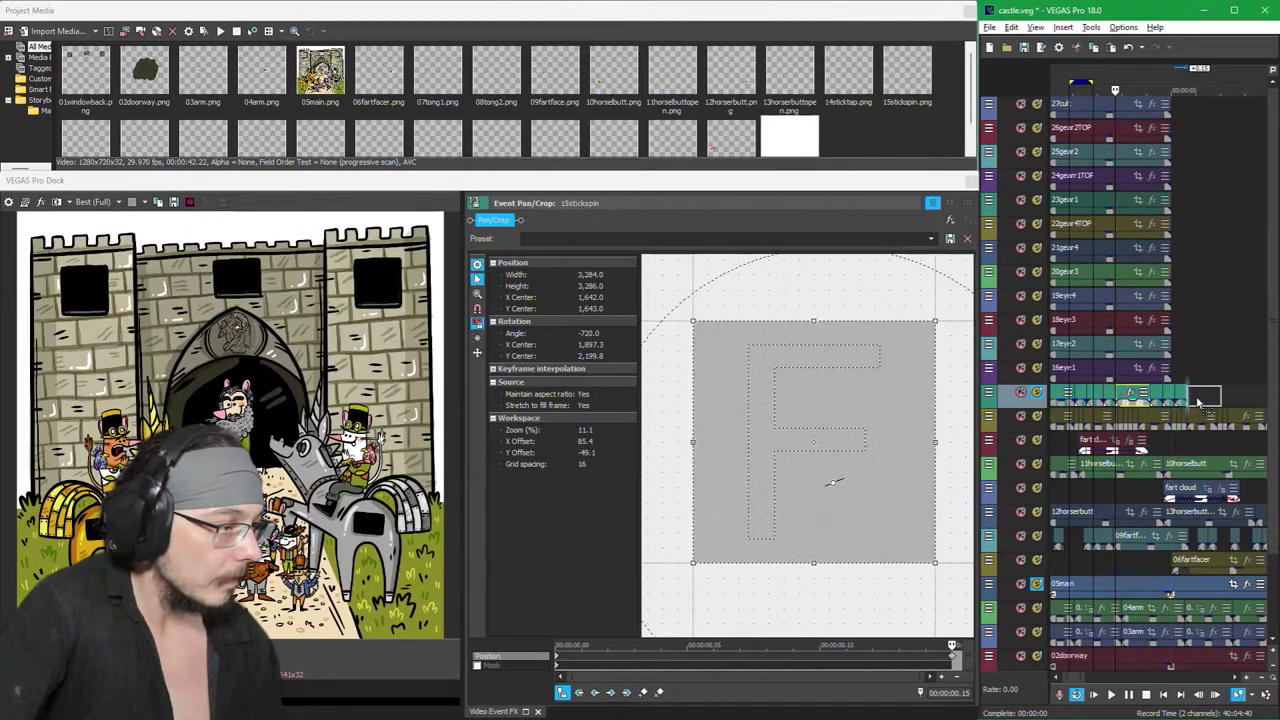
pyautogui.hscroll(3, 1198, 400)
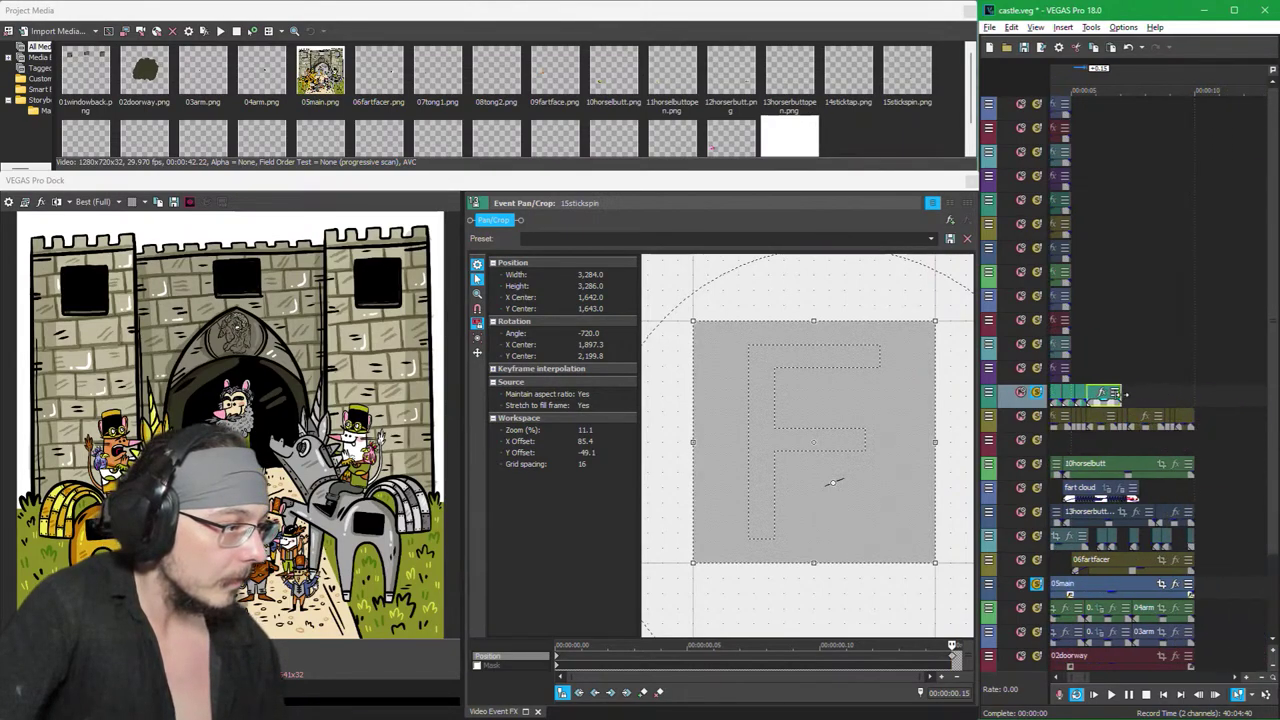
pyautogui.click(1122, 393)
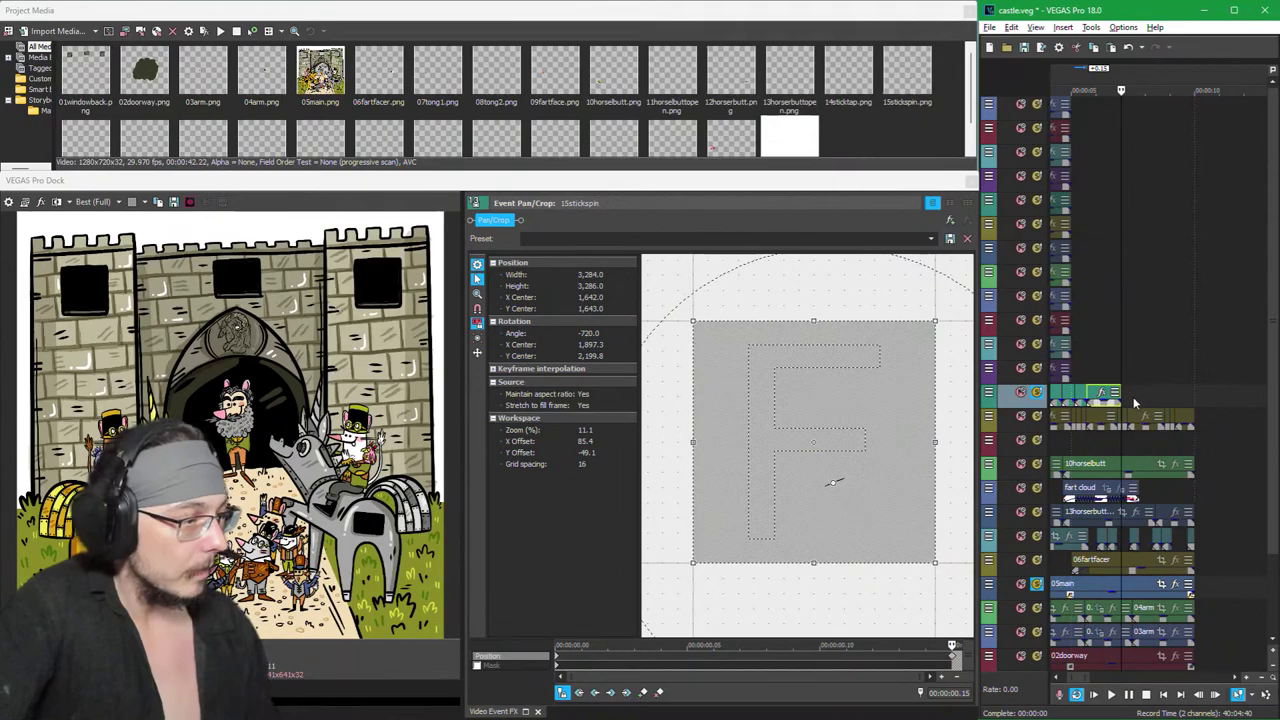
pyautogui.moveTo(1138, 391); pyautogui.dragTo(1184, 400)
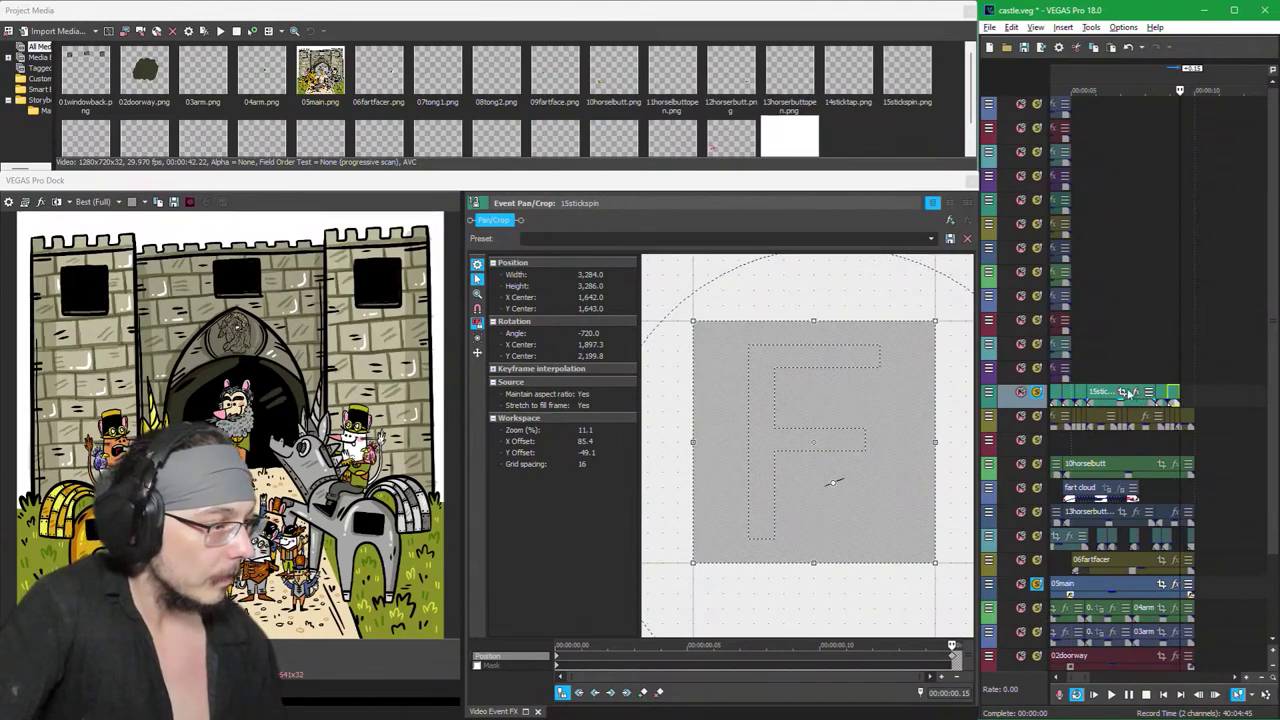
pyautogui.click(1106, 393)
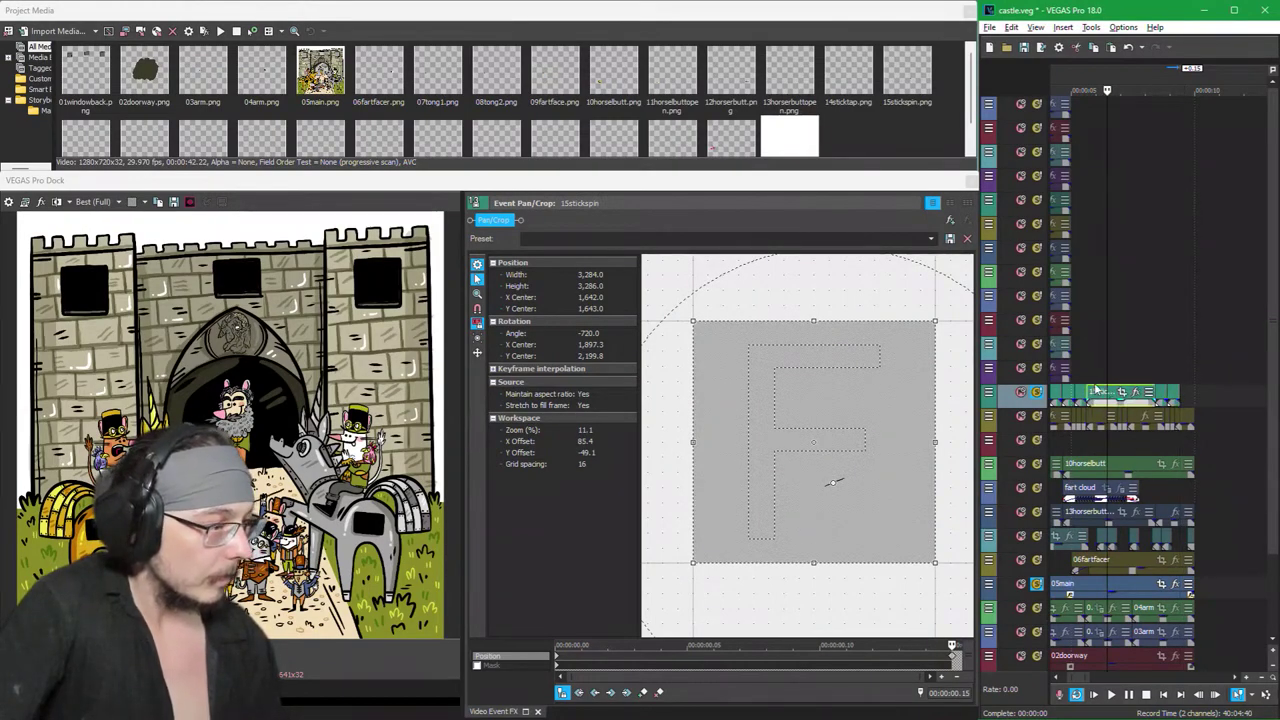
pyautogui.moveTo(1198, 398)
pyautogui.mouseDown()
pyautogui.moveTo(1233, 405)
pyautogui.moveTo(1190, 396)
pyautogui.mouseUp()
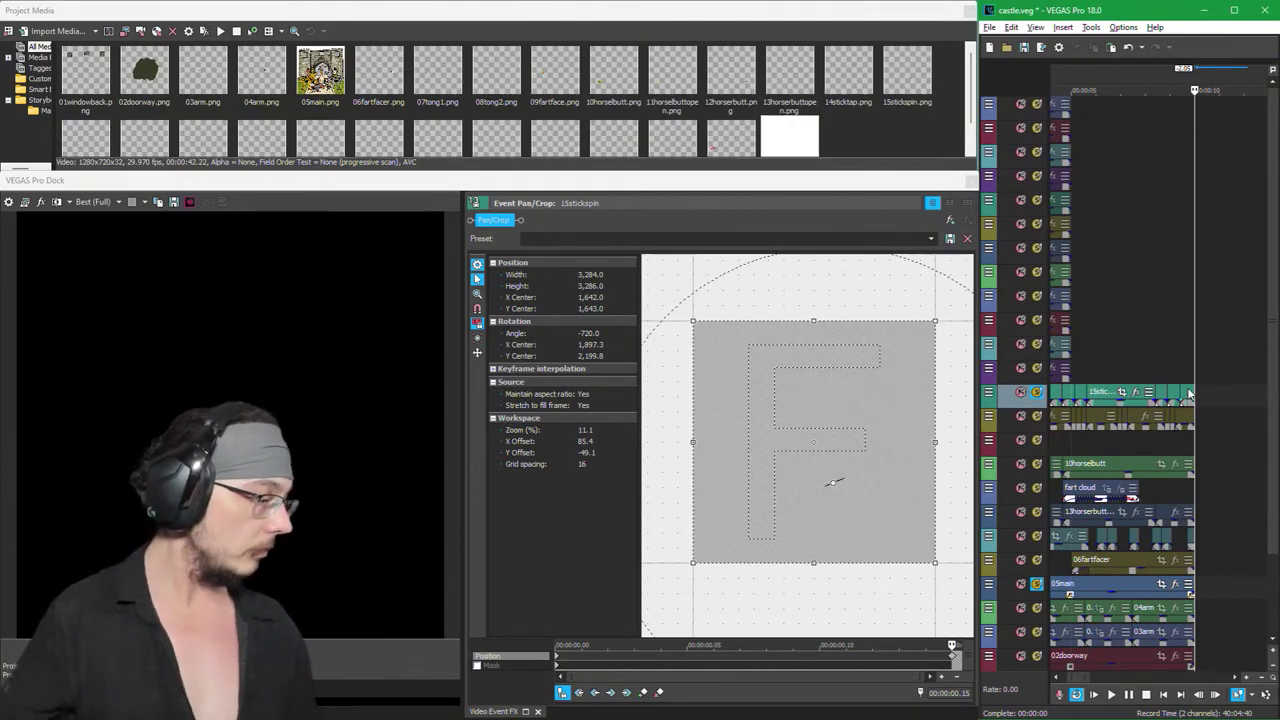
# Step: Save the project and turn off solo on the 15stickspin and 05main tracks to show all layers
pyautogui.click(1078, 325)
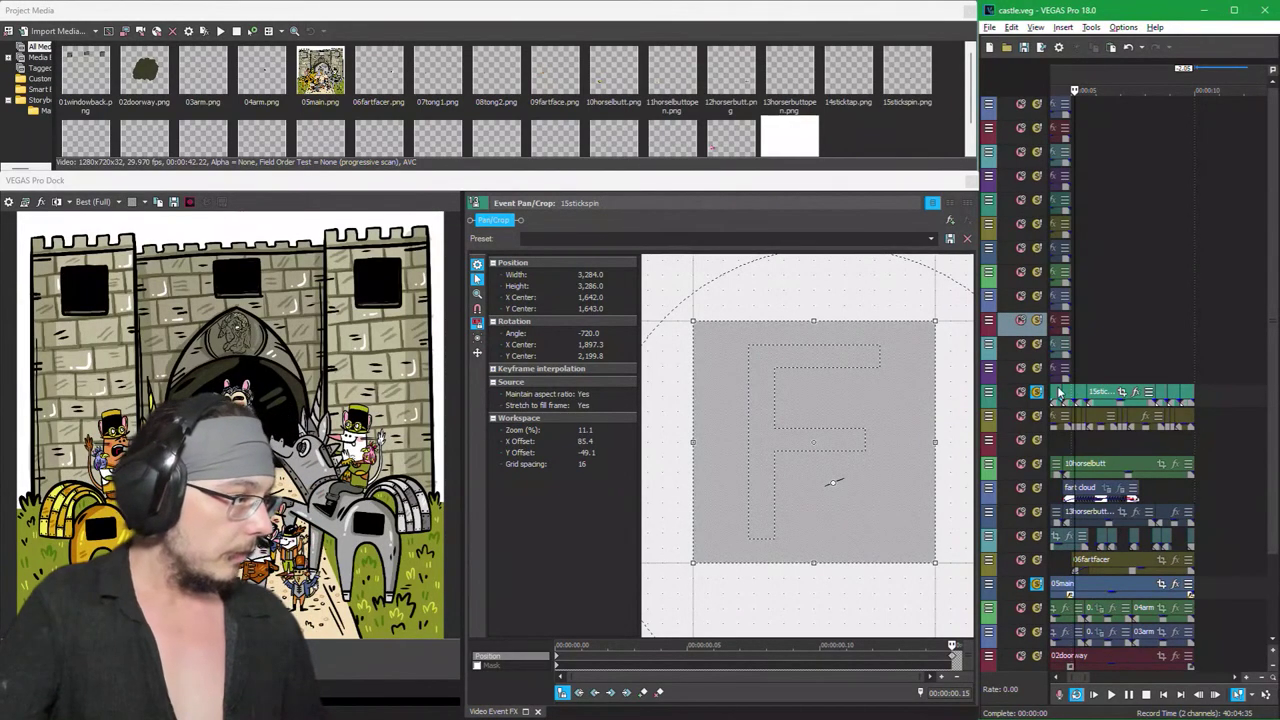
pyautogui.scroll(5, 1075, 388)
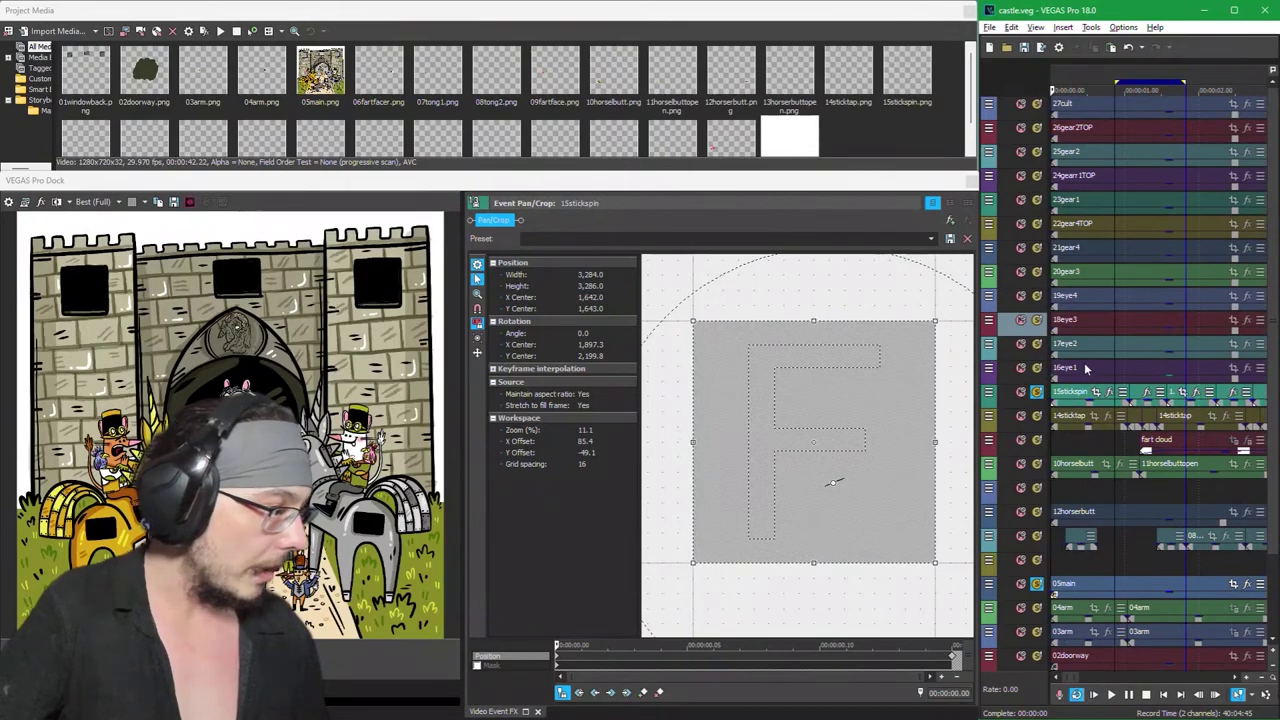
pyautogui.scroll(3, 1086, 371)
pyautogui.scroll(-8, 1085, 388)
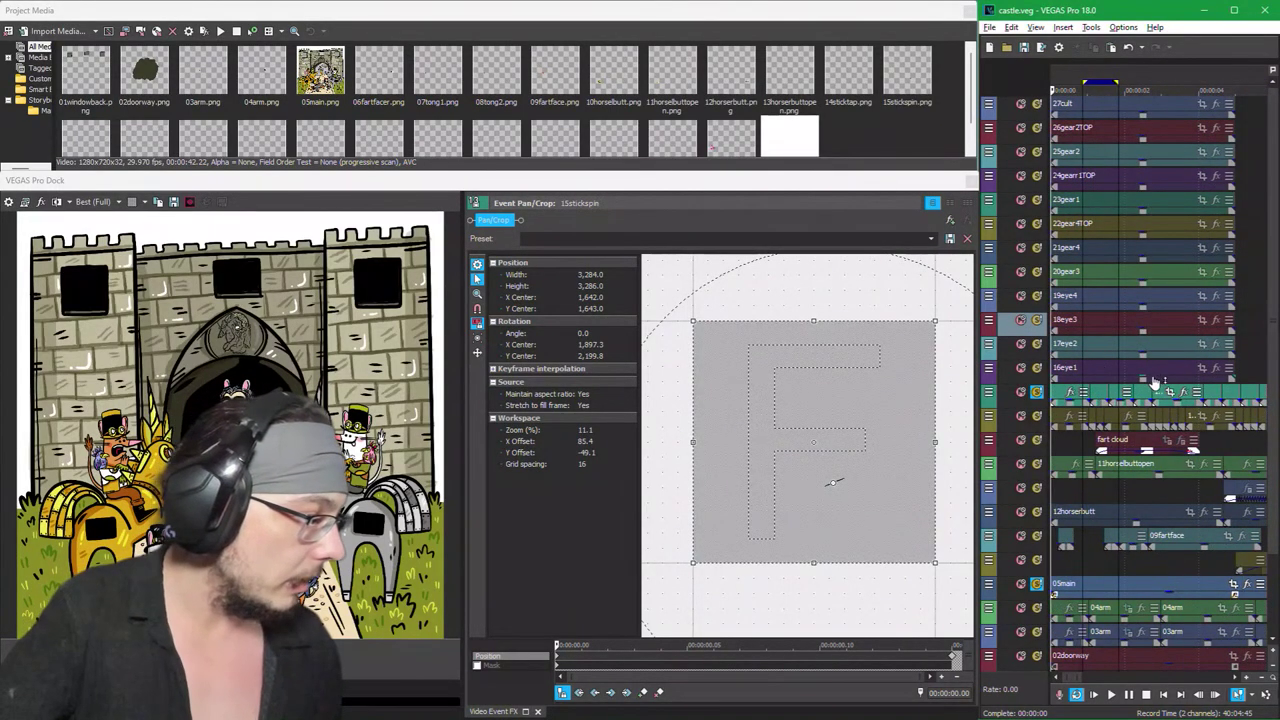
pyautogui.click(1037, 586)
# Step: Split the 16eye1 event near its start and cut out short gaps for a blink
pyautogui.click(1080, 370)
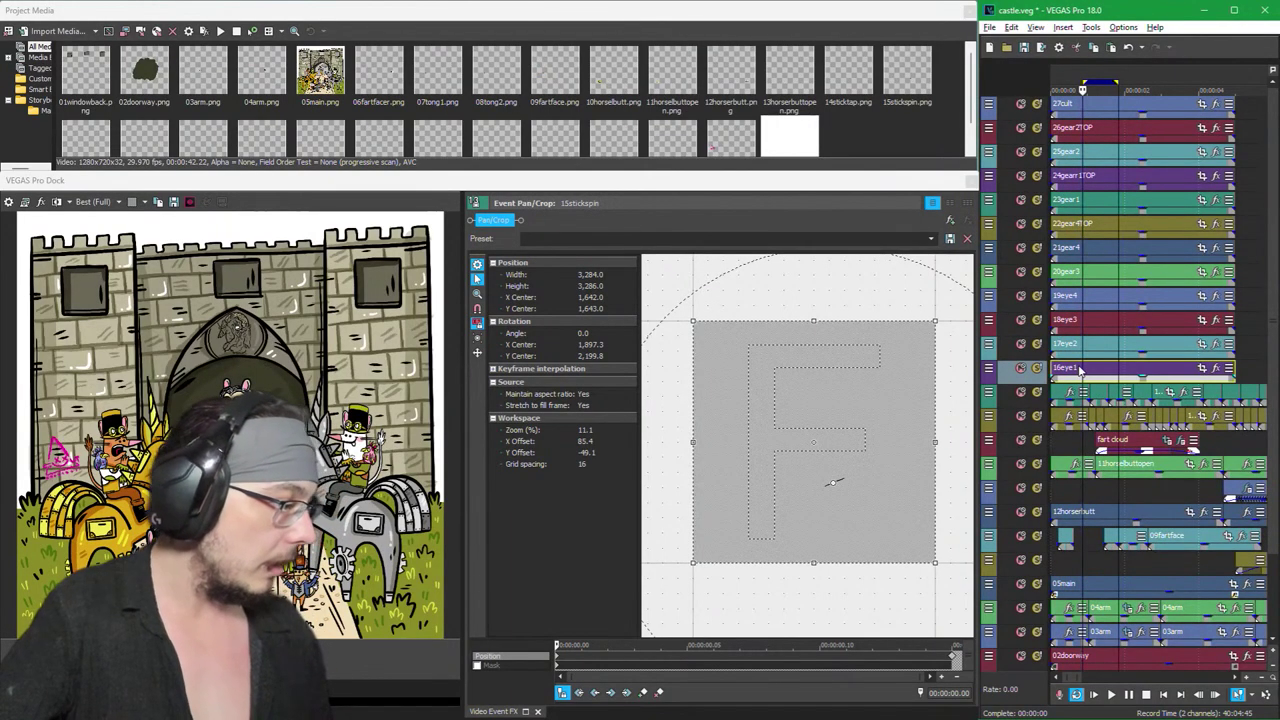
pyautogui.scroll(2, 1150, 410)
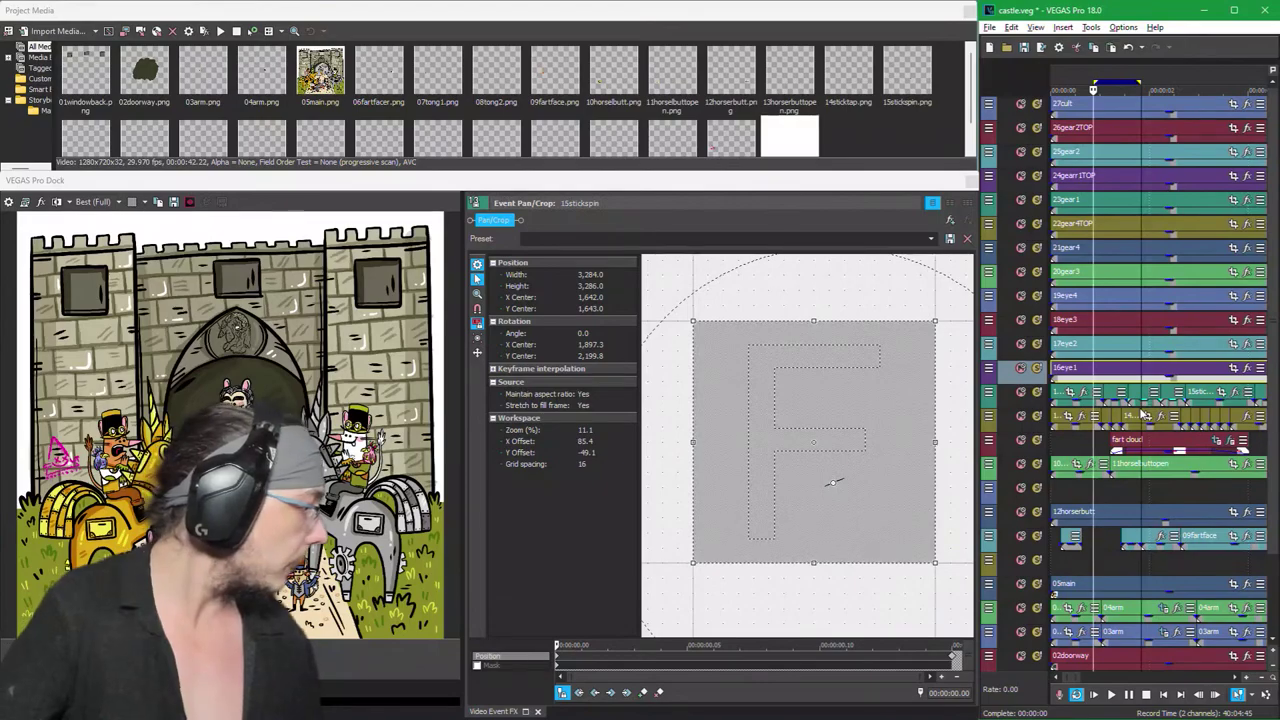
pyautogui.scroll(-2, 1145, 400)
pyautogui.scroll(2, 1140, 385)
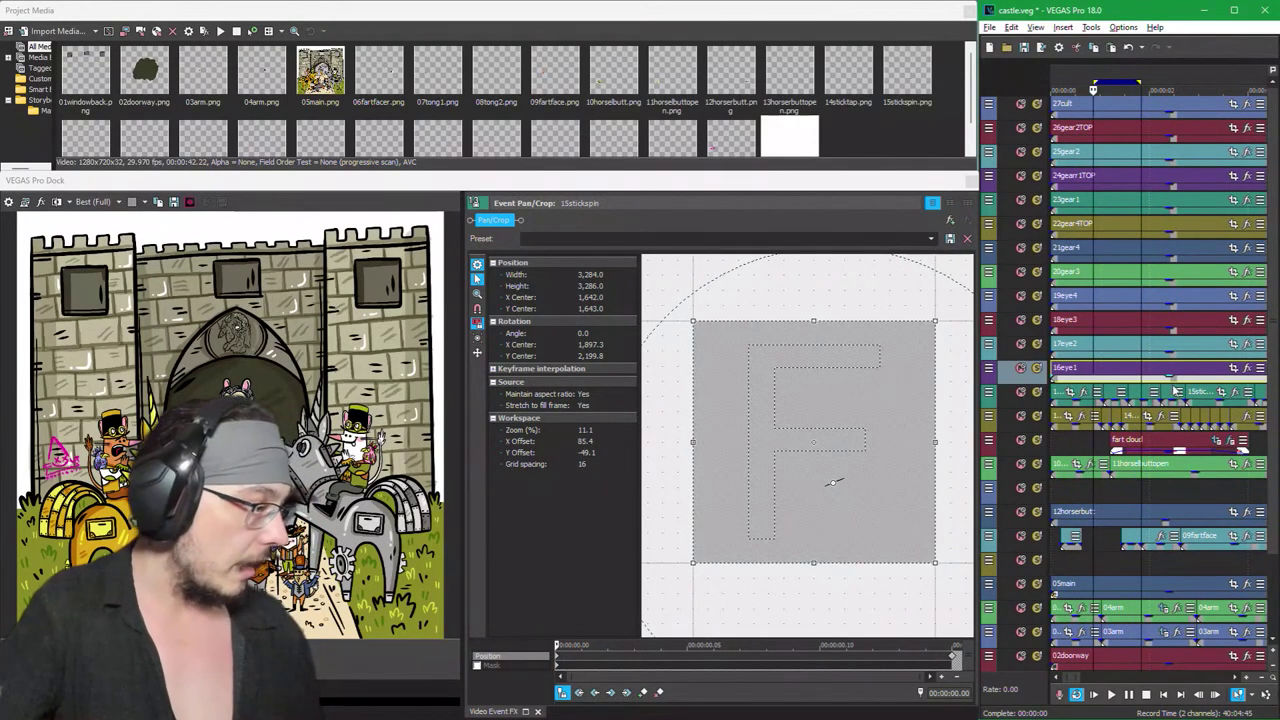
pyautogui.scroll(1, 1145, 390)
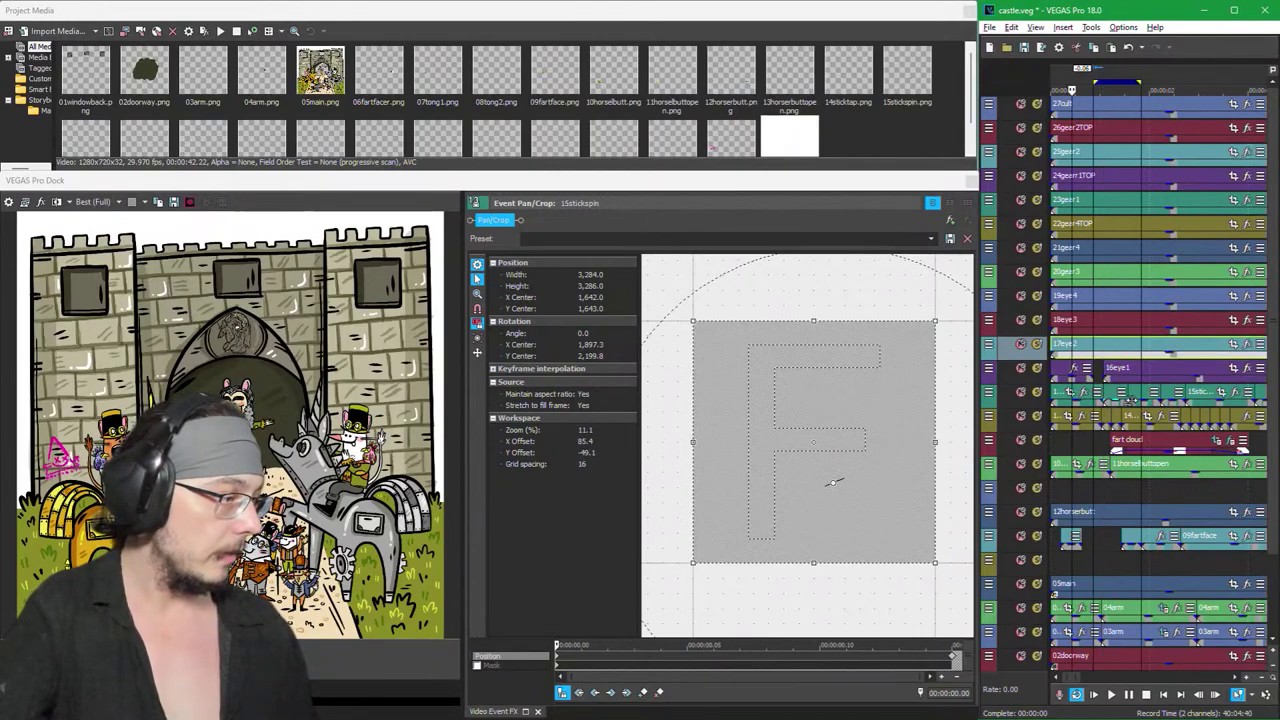
# Step: Cut a short blink gap into 17eye2 near its start, and extend the ends of 17eye2 and 16eye1 by 5 seconds
pyautogui.click(1080, 344)
pyautogui.scroll(-5, 1156, 397)
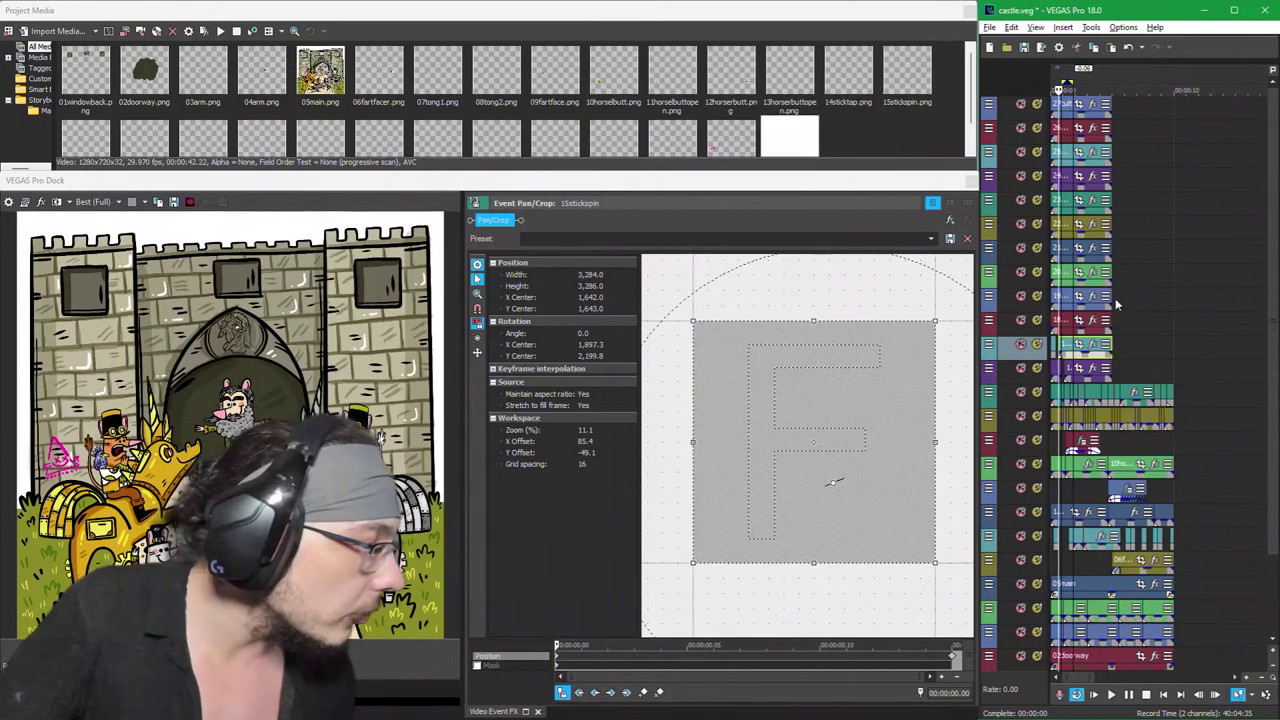
pyautogui.moveTo(1112, 300); pyautogui.dragTo(1180, 346)
pyautogui.click(1118, 343)
pyautogui.moveTo(1115, 373); pyautogui.dragTo(1174, 372)
pyautogui.scroll(2, 1105, 373)
pyautogui.scroll(1, 1105, 373)
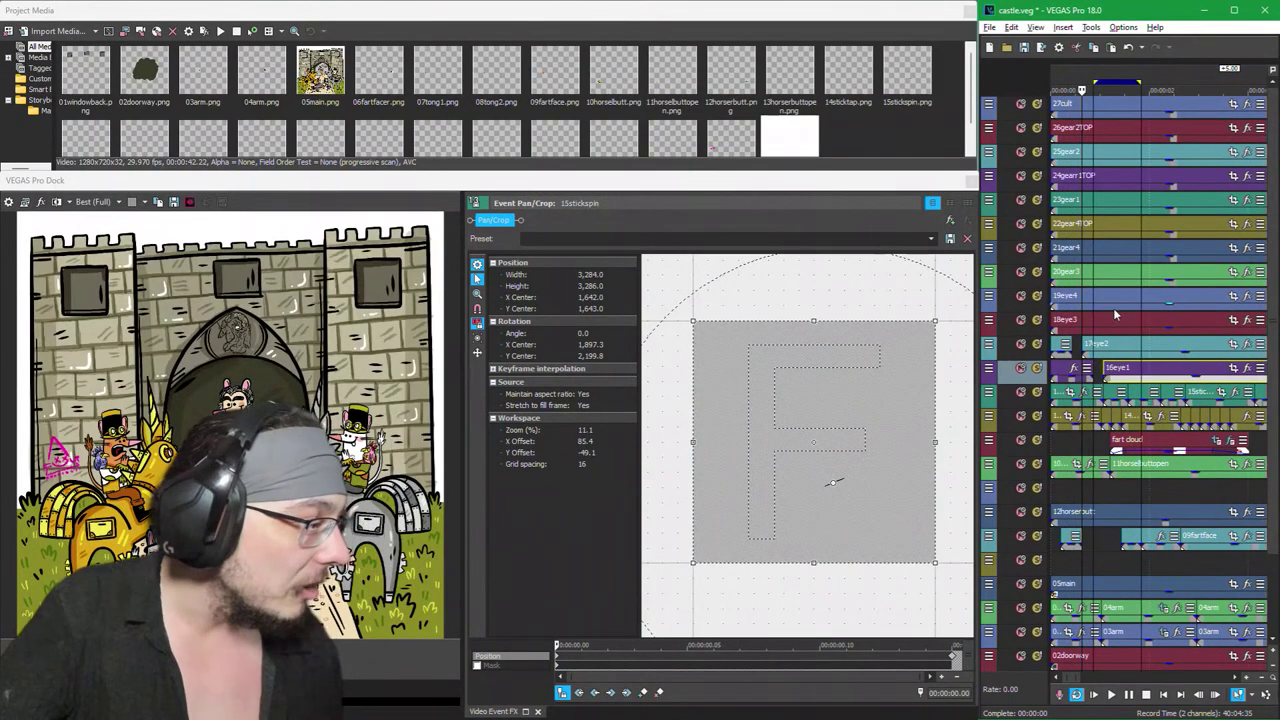
# Step: Split 18eye3 near 1.4 seconds and 19eye4 near 0.6 seconds, and cut a short earlier blink gap into 18eye3
pyautogui.click(1113, 318)
pyautogui.click(1095, 320)
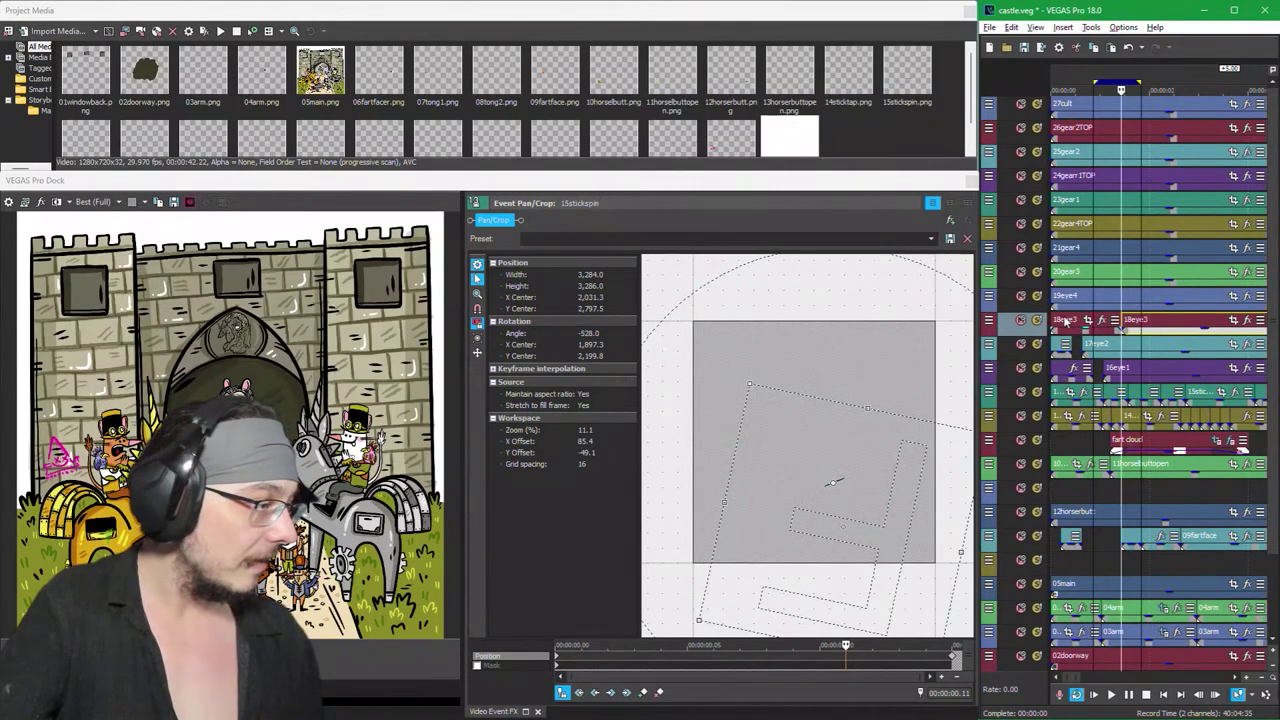
pyautogui.click(1081, 297)
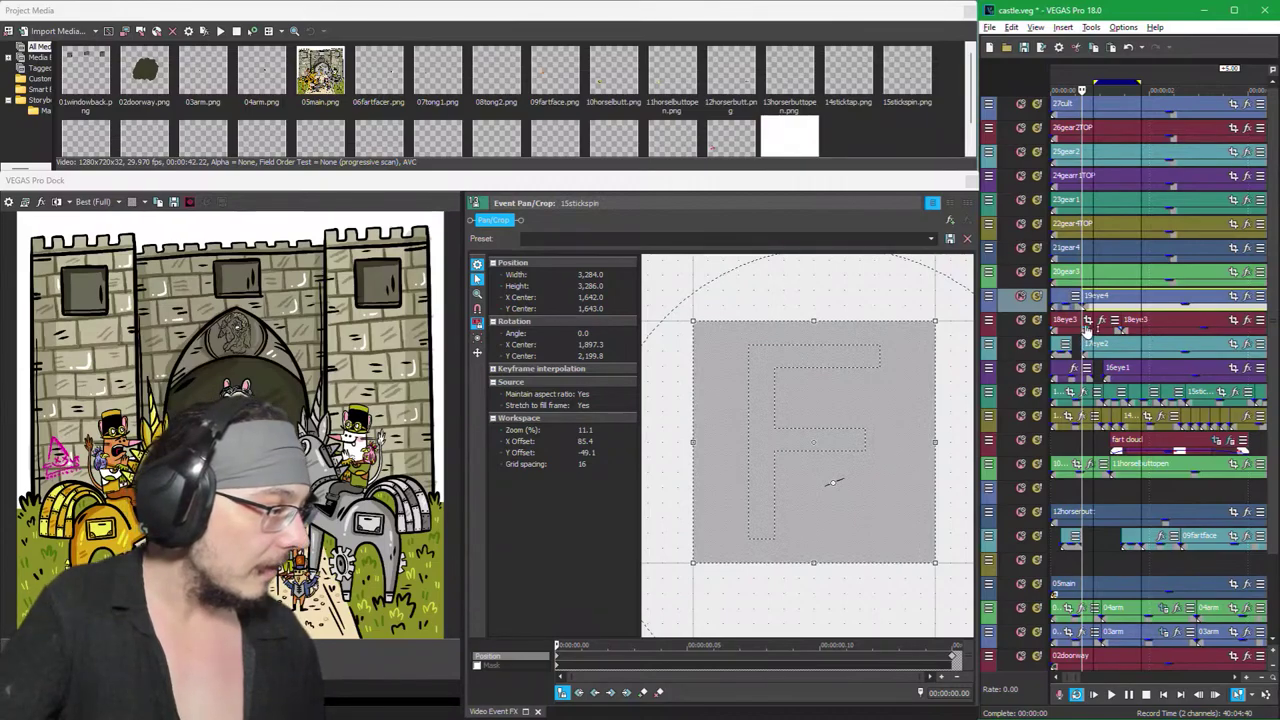
pyautogui.click(1087, 320)
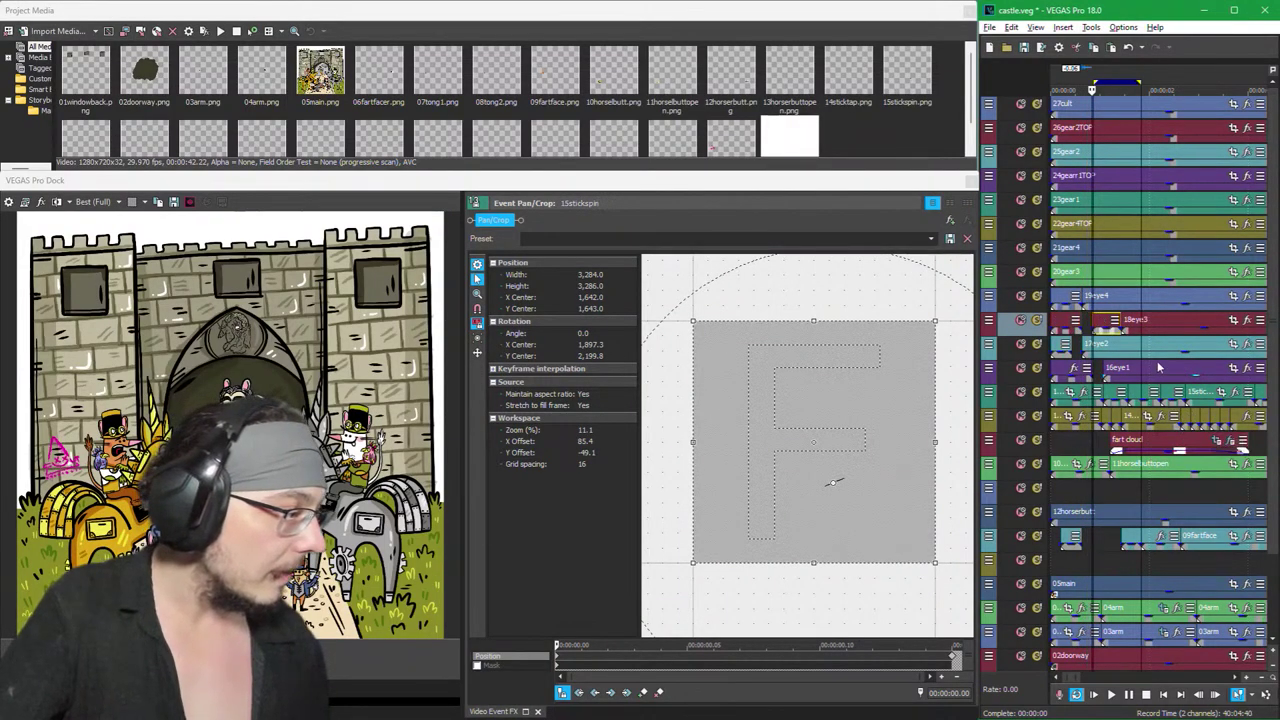
# Step: Shorten the start of the second 19eye4 piece to leave a short blink gap before it near 0.7 seconds
pyautogui.scroll(2, 1155, 356)
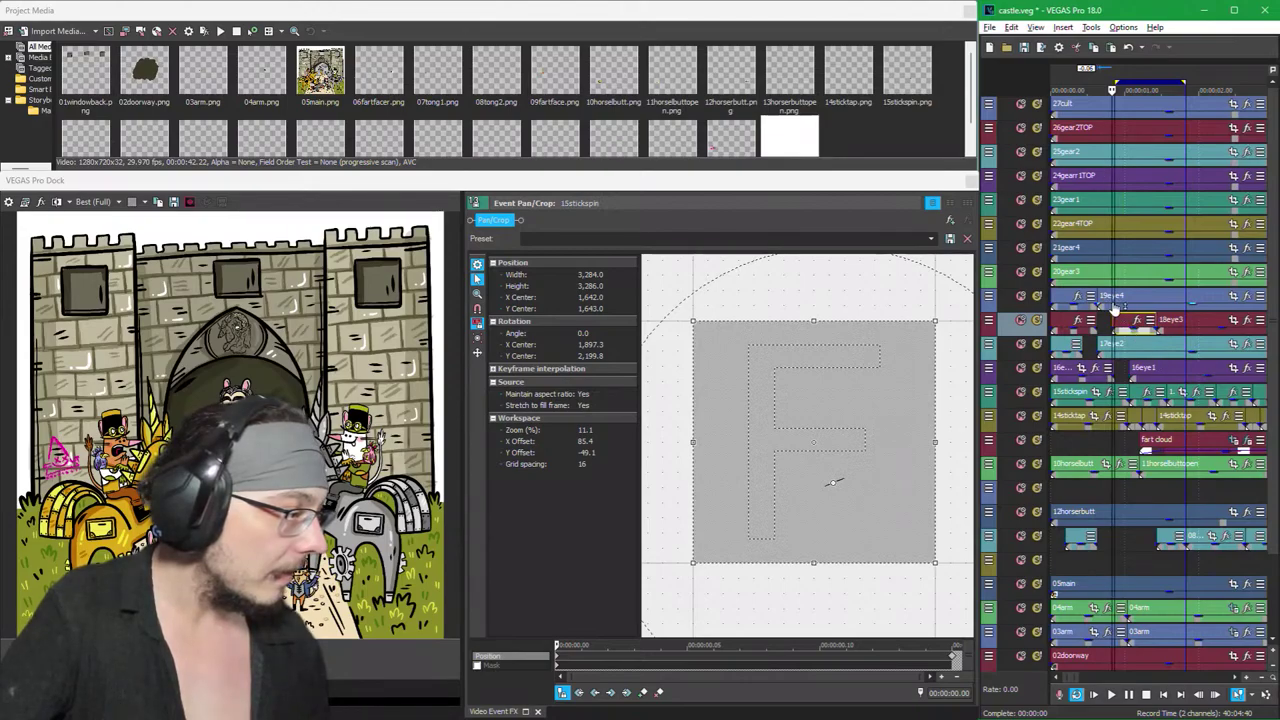
pyautogui.click(1113, 307)
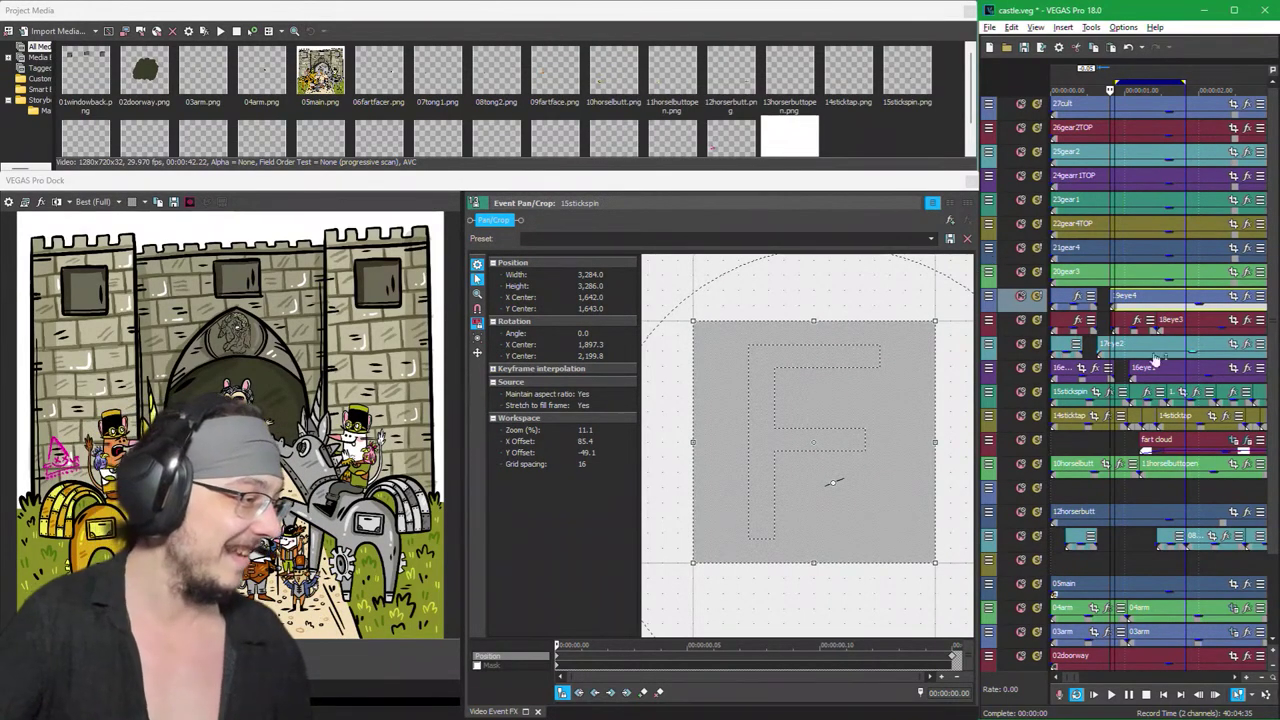
pyautogui.scroll(2, 1160, 314)
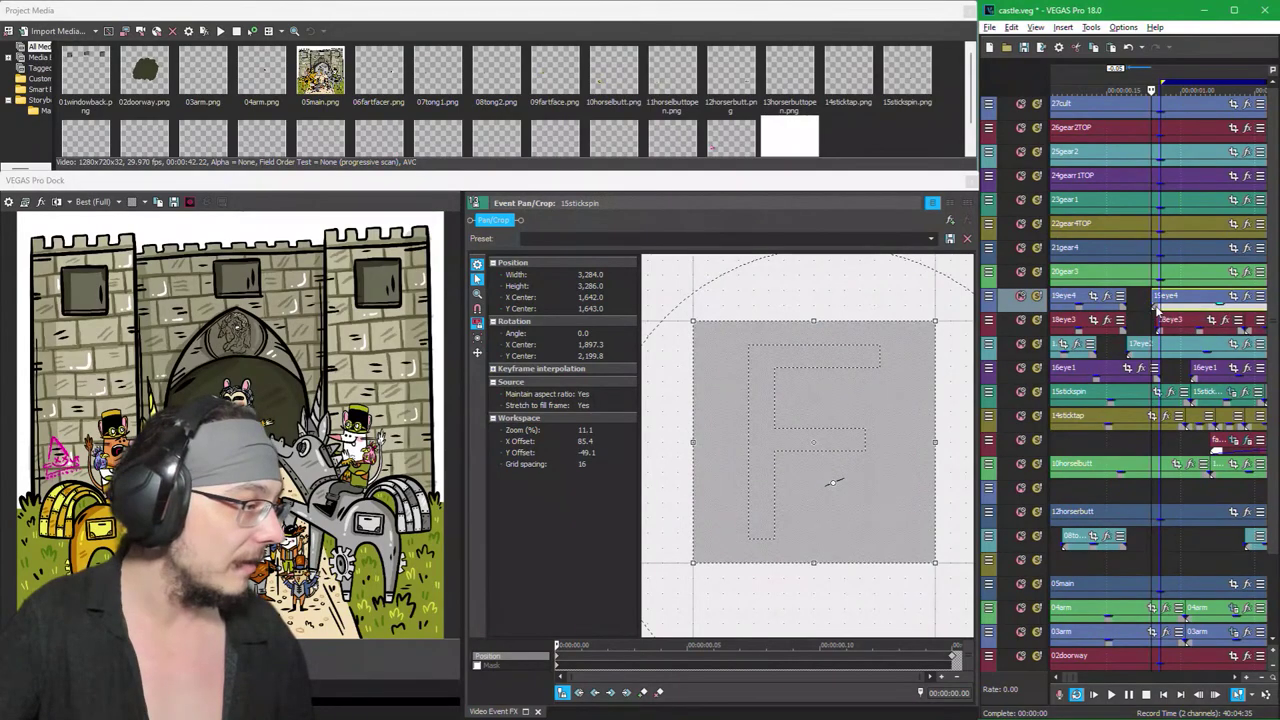
pyautogui.scroll(-3, 1197, 360)
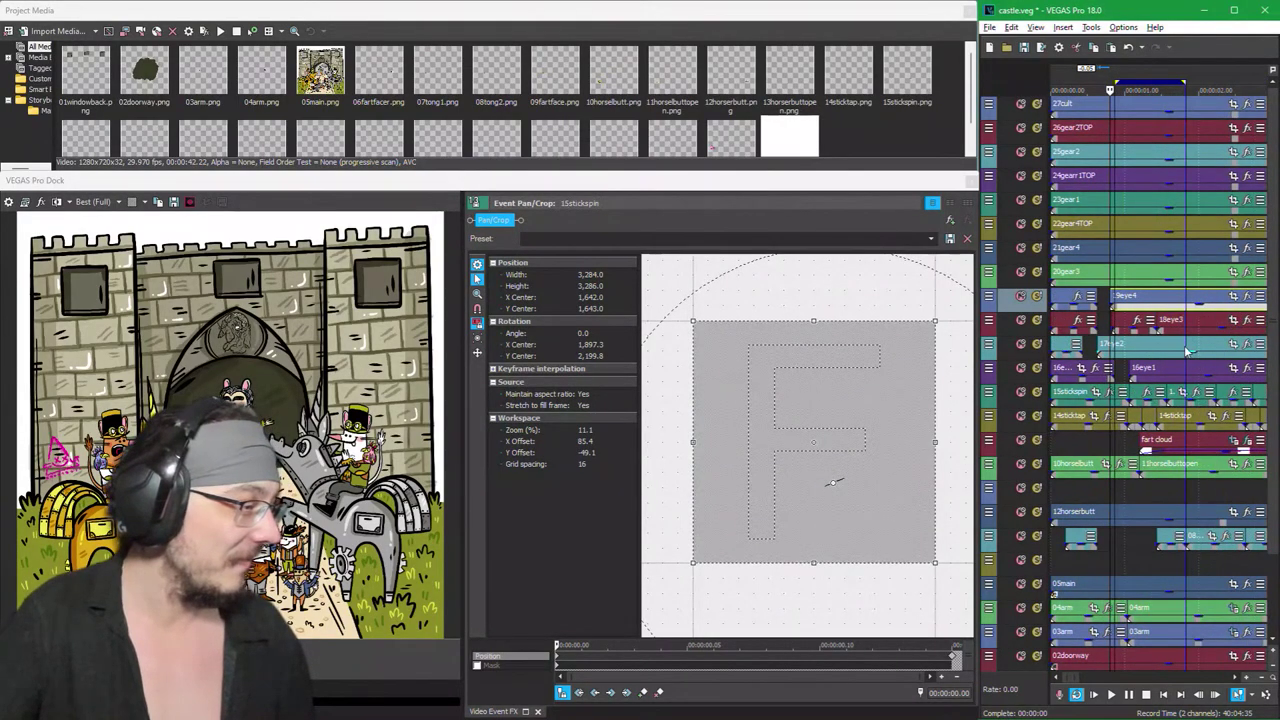
# Step: Trim the start of the last 18eye3 piece to leave a short blink gap near 1.5 seconds
pyautogui.click(1114, 349)
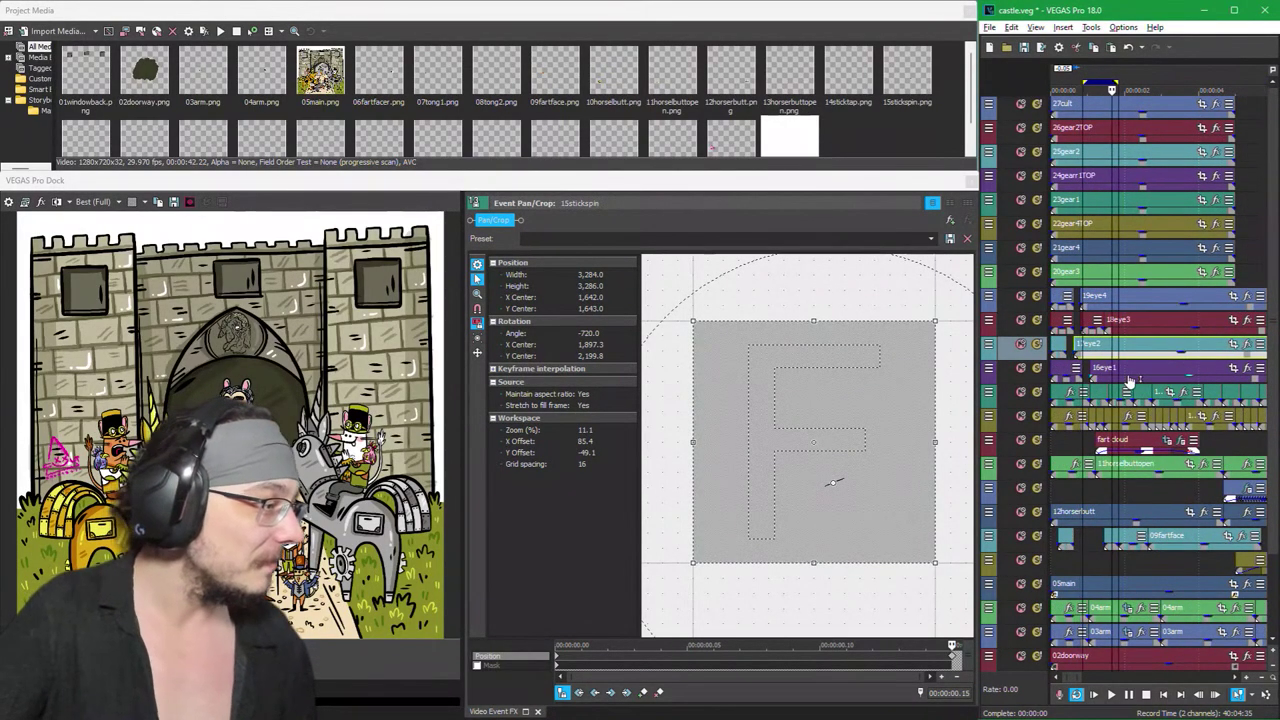
pyautogui.click(1116, 319)
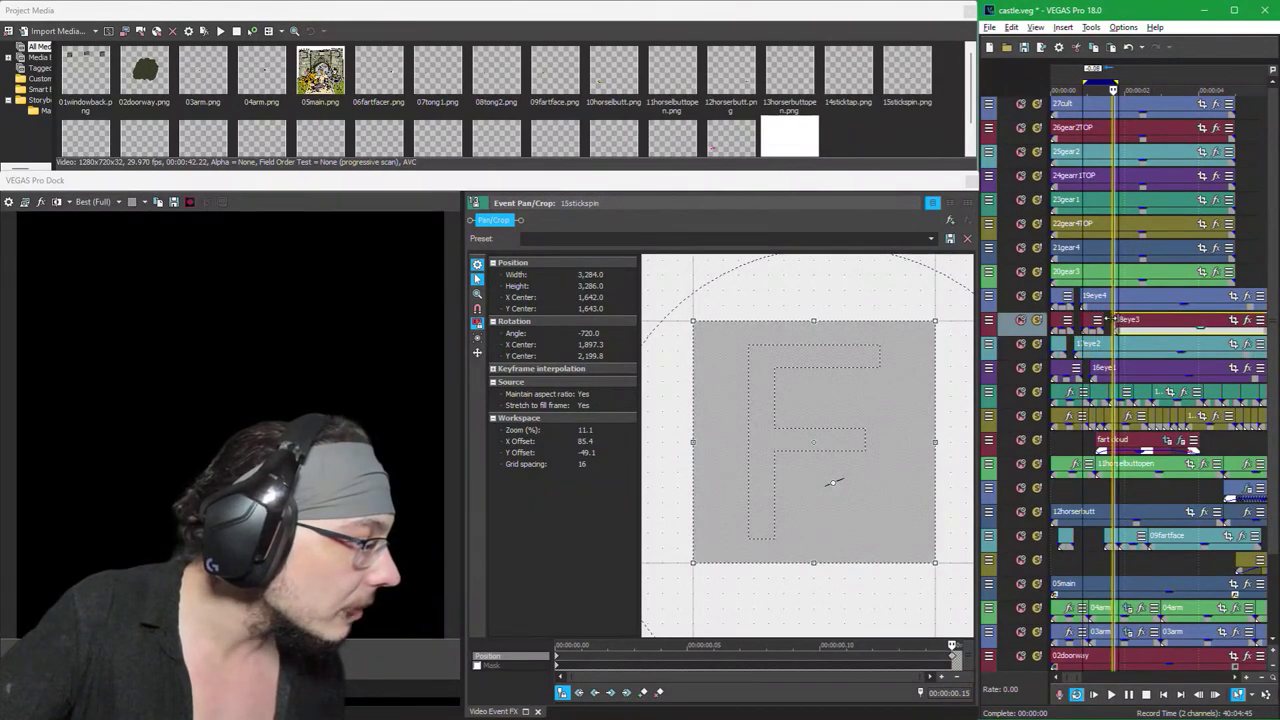
pyautogui.click(1120, 372)
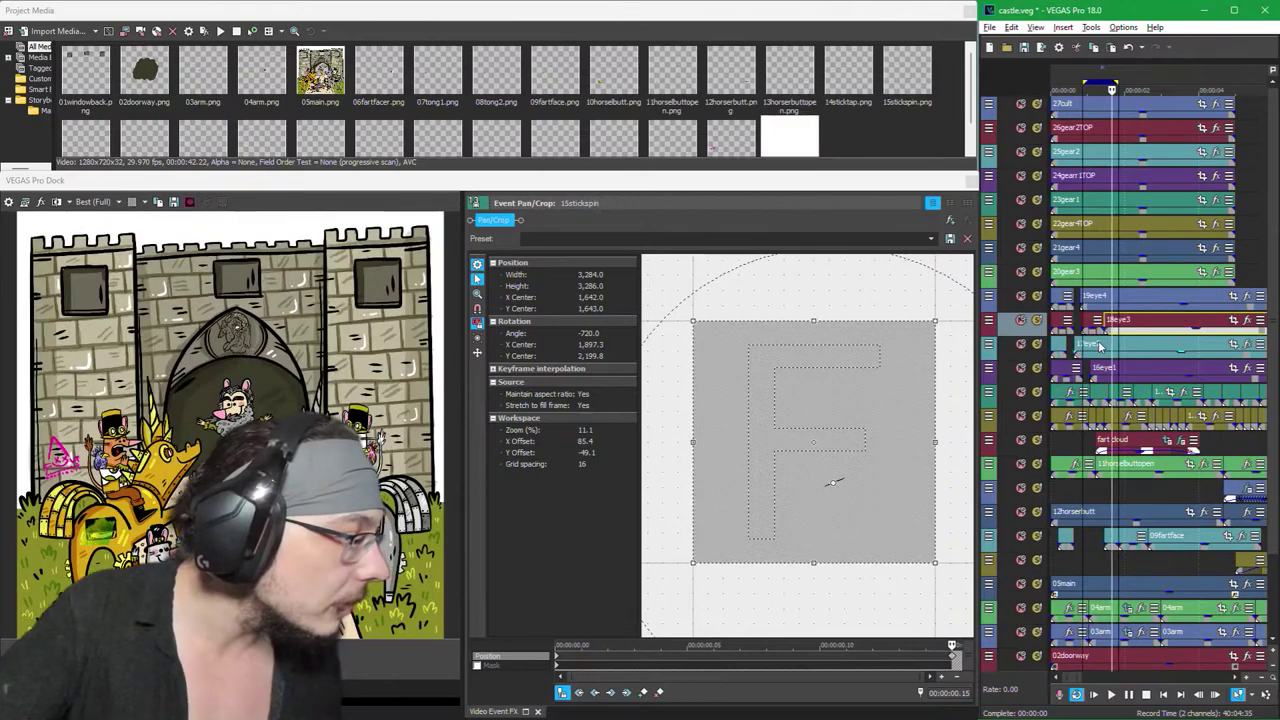
pyautogui.click(1108, 340)
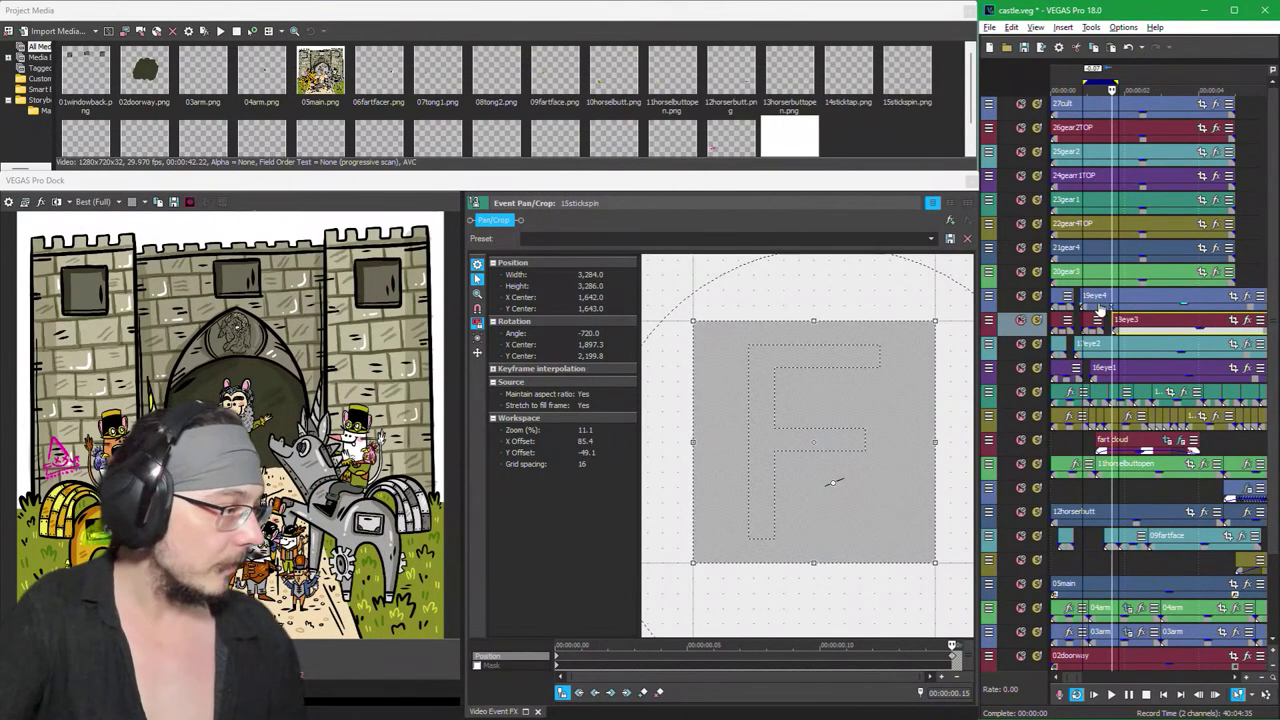
# Step: Cut a short blink gap into the long 19eye4 piece just after 2 seconds
pyautogui.click(1125, 300)
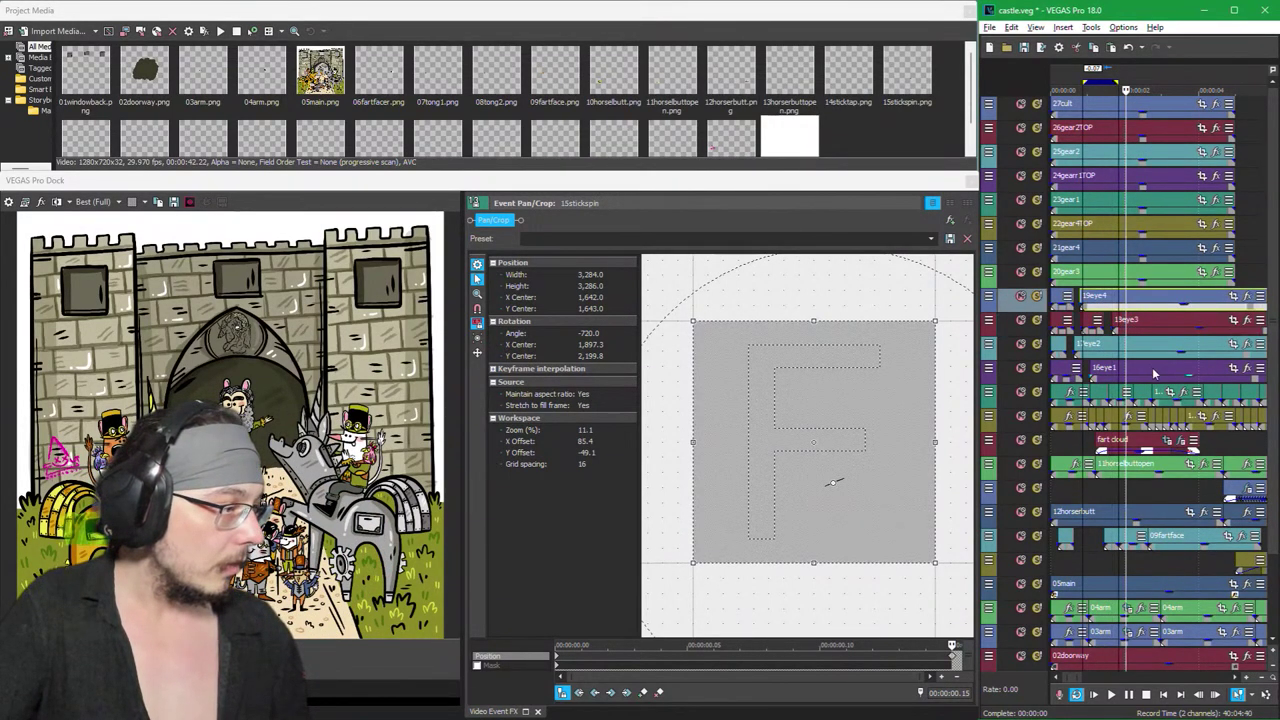
pyautogui.press('Right')
pyautogui.press('Right')
pyautogui.press('s')
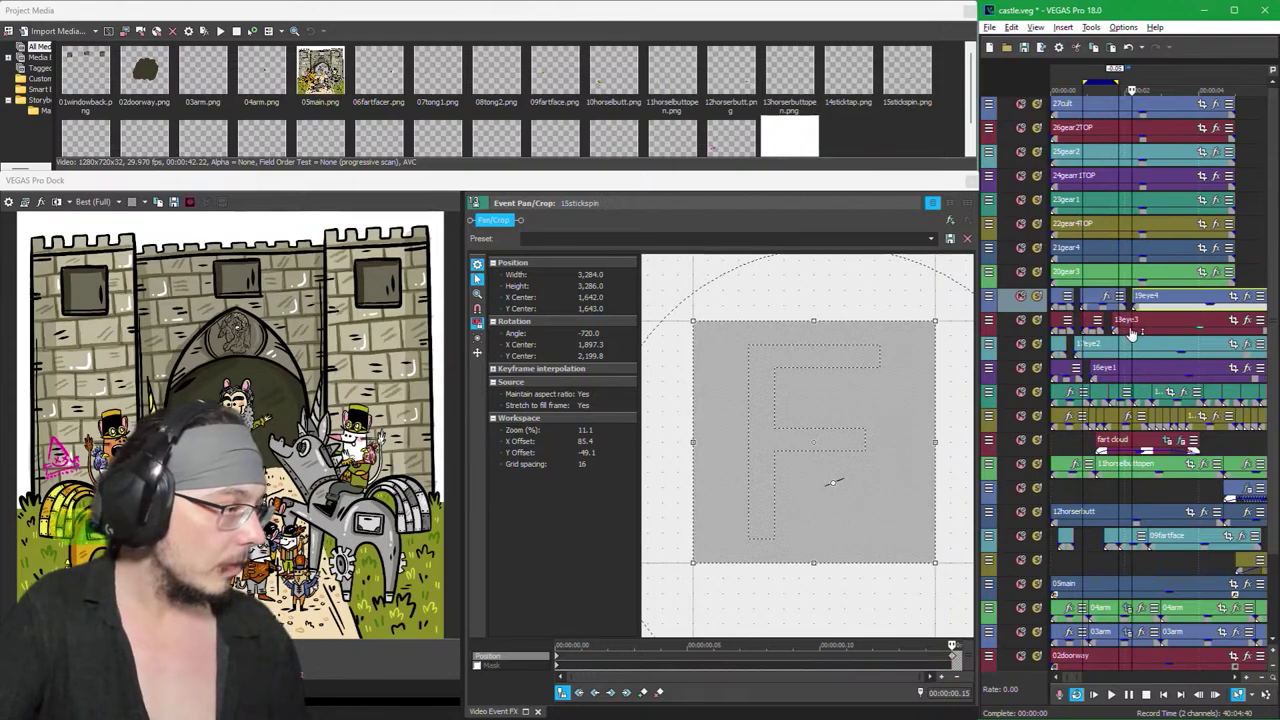
# Step: Split 18eye3 just after 2 seconds and cut out a short blink gap slightly offset from the 19eye4 one
pyautogui.click(1131, 334)
pyautogui.press('s')
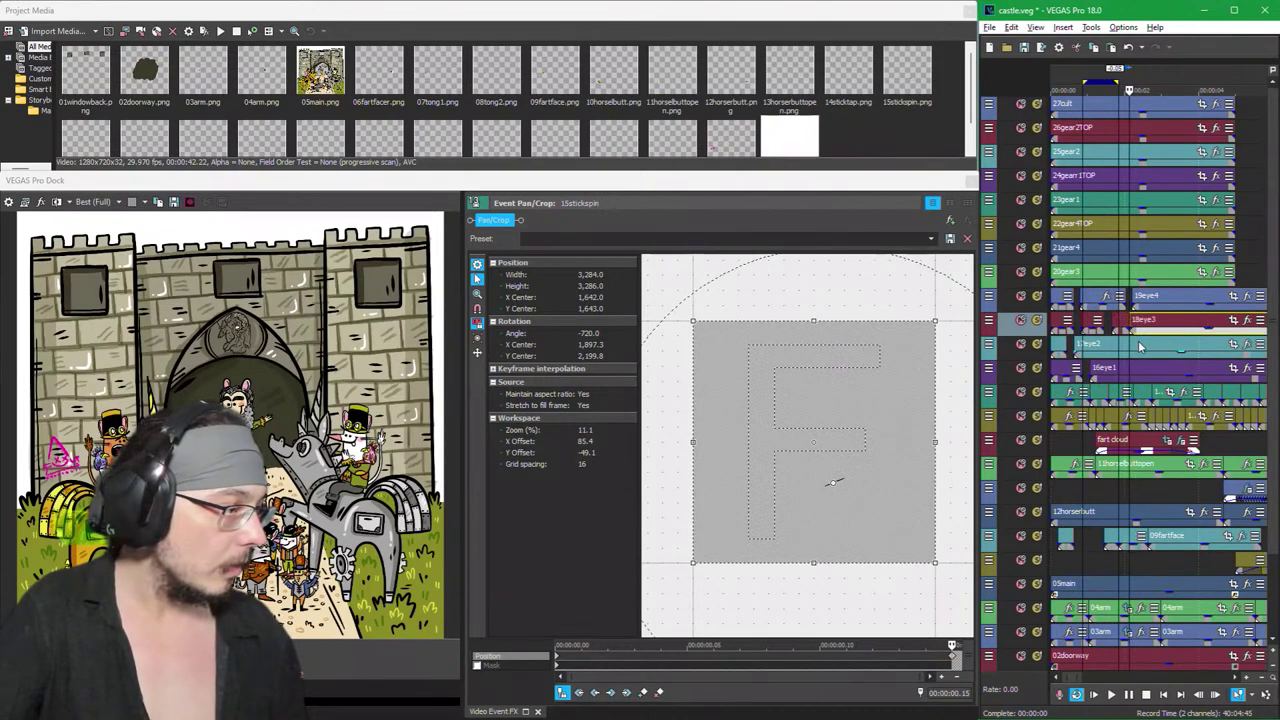
pyautogui.press('Right')
pyautogui.press('s')
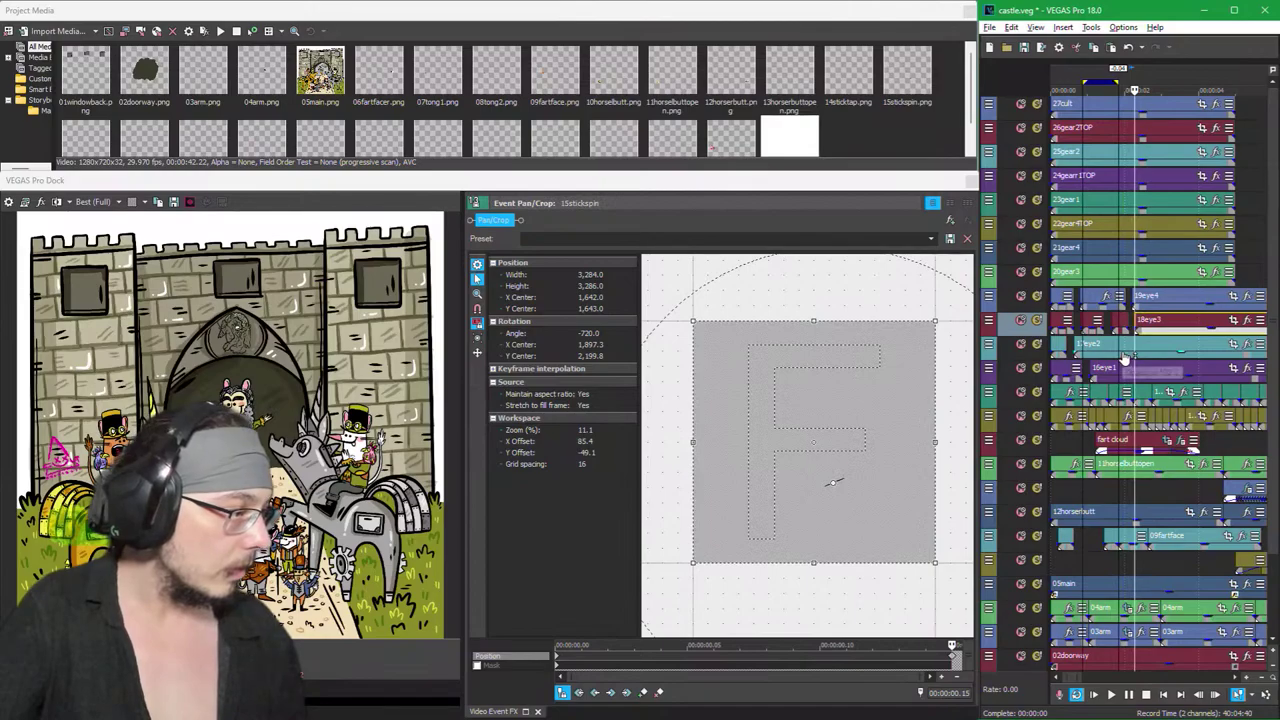
# Step: Cut a short blink gap into 17eye2 just before 2 seconds
pyautogui.click(1123, 350)
pyautogui.press('Left')
pyautogui.press('Left')
pyautogui.press('Left')
pyautogui.press('Left')
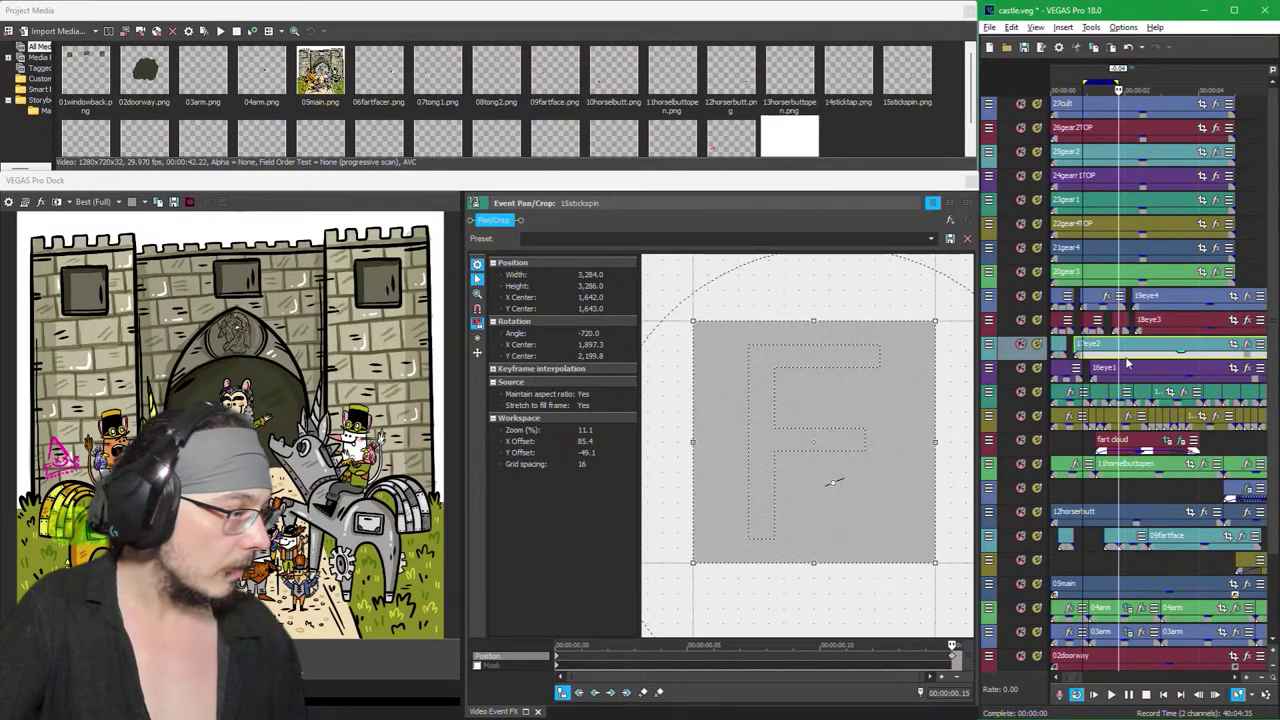
pyautogui.press('Right')
pyautogui.press('Right')
pyautogui.press('s')
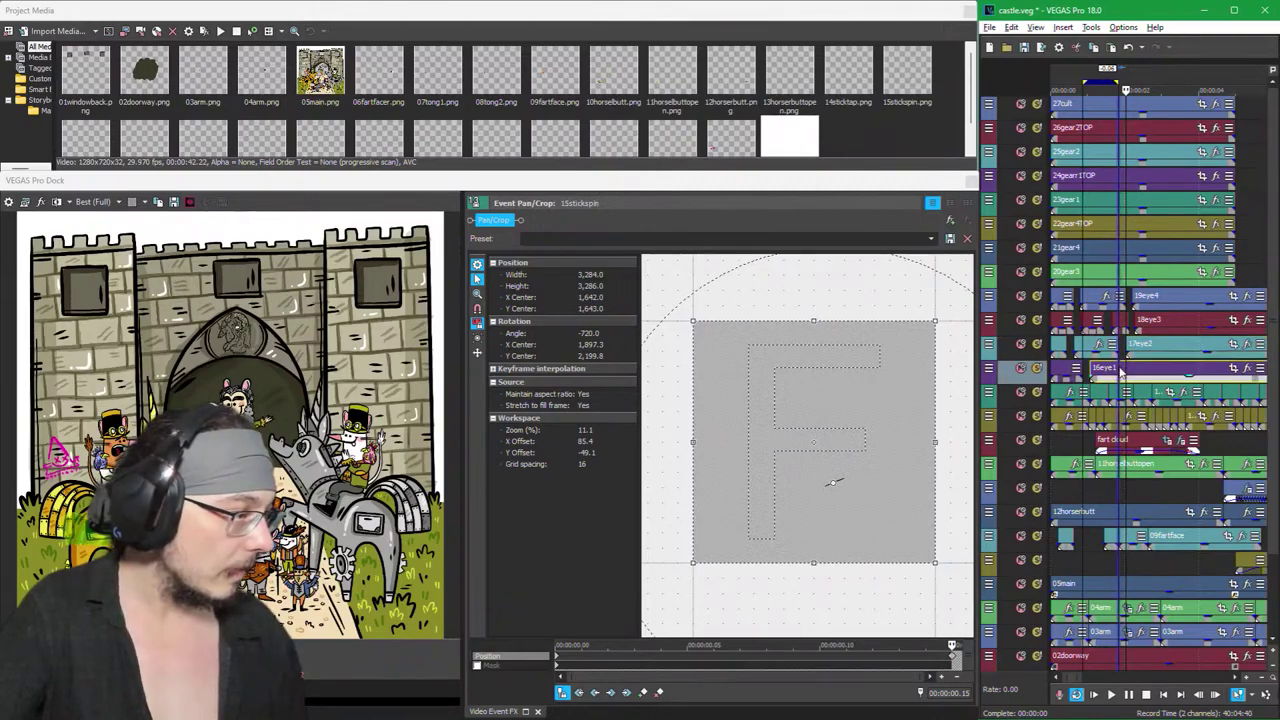
# Step: Split 16eye1 near 1.8 seconds and cut out a short blink gap there
pyautogui.click(1122, 368)
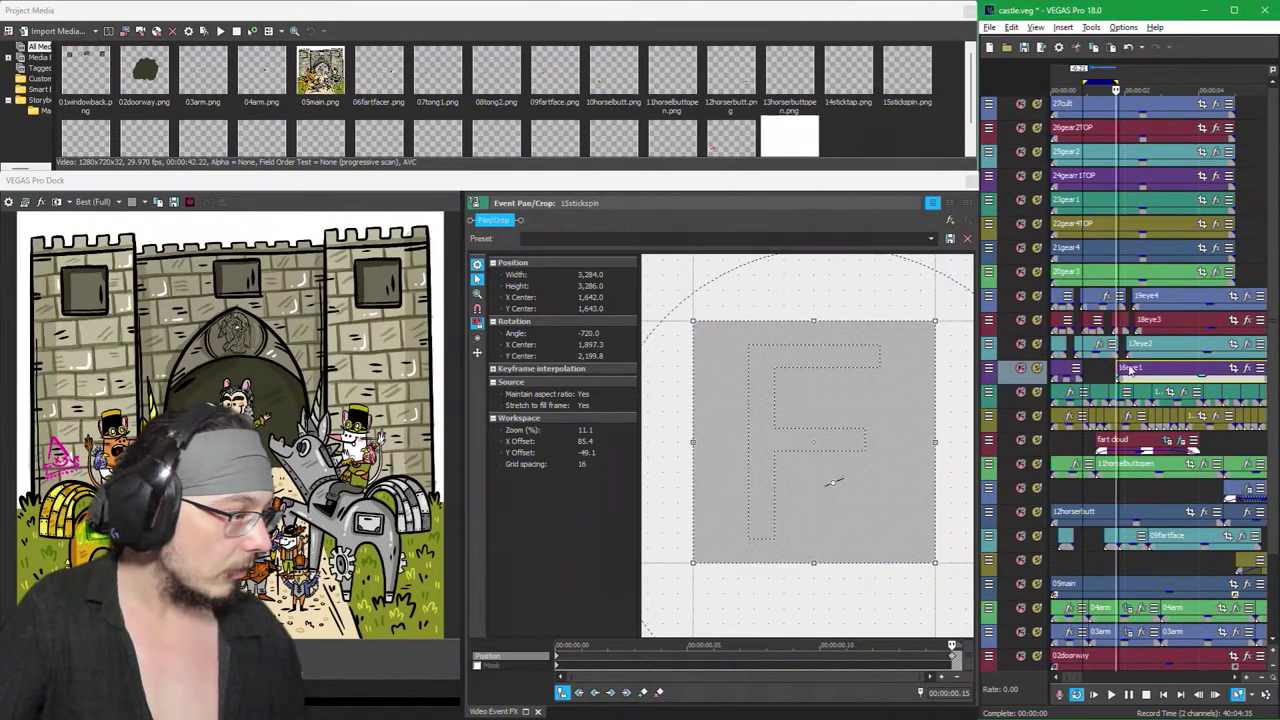
pyautogui.press('s')
pyautogui.click(1133, 370)
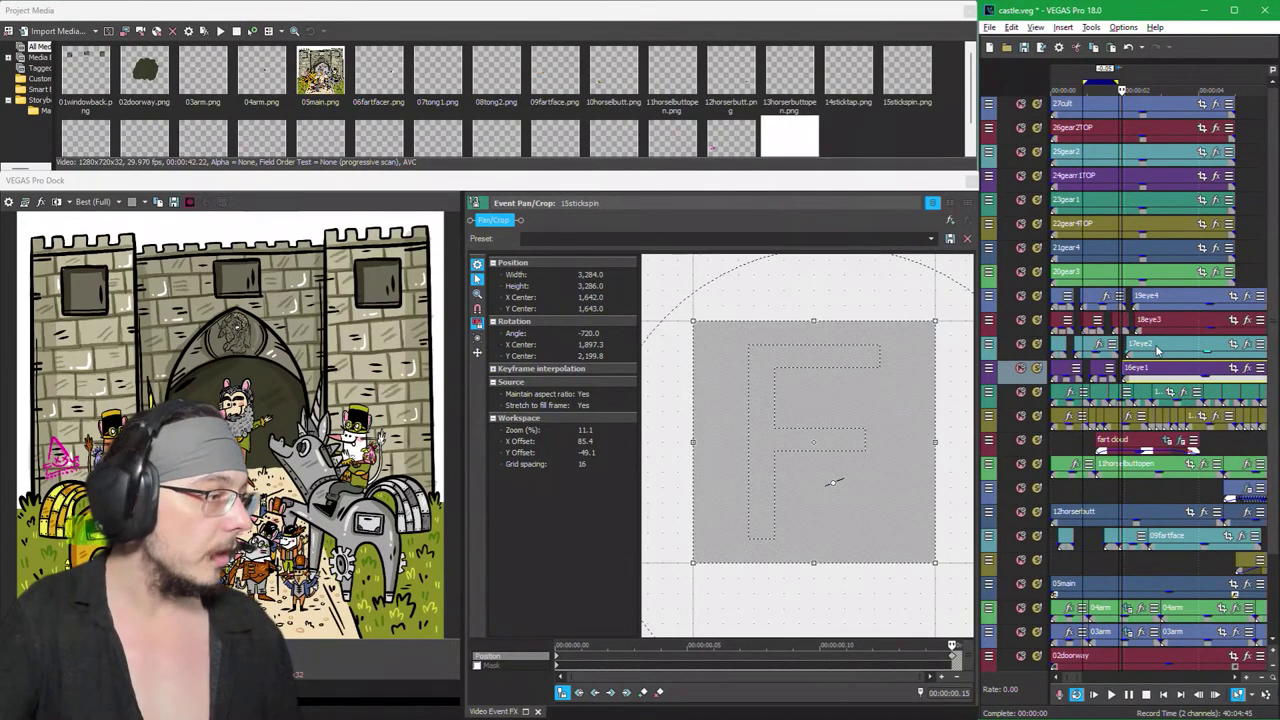
# Step: Cut short blink gaps into 18eye3 near 3.6 seconds and 19eye4 near 4.8 seconds
pyautogui.scroll(-3, 1158, 347)
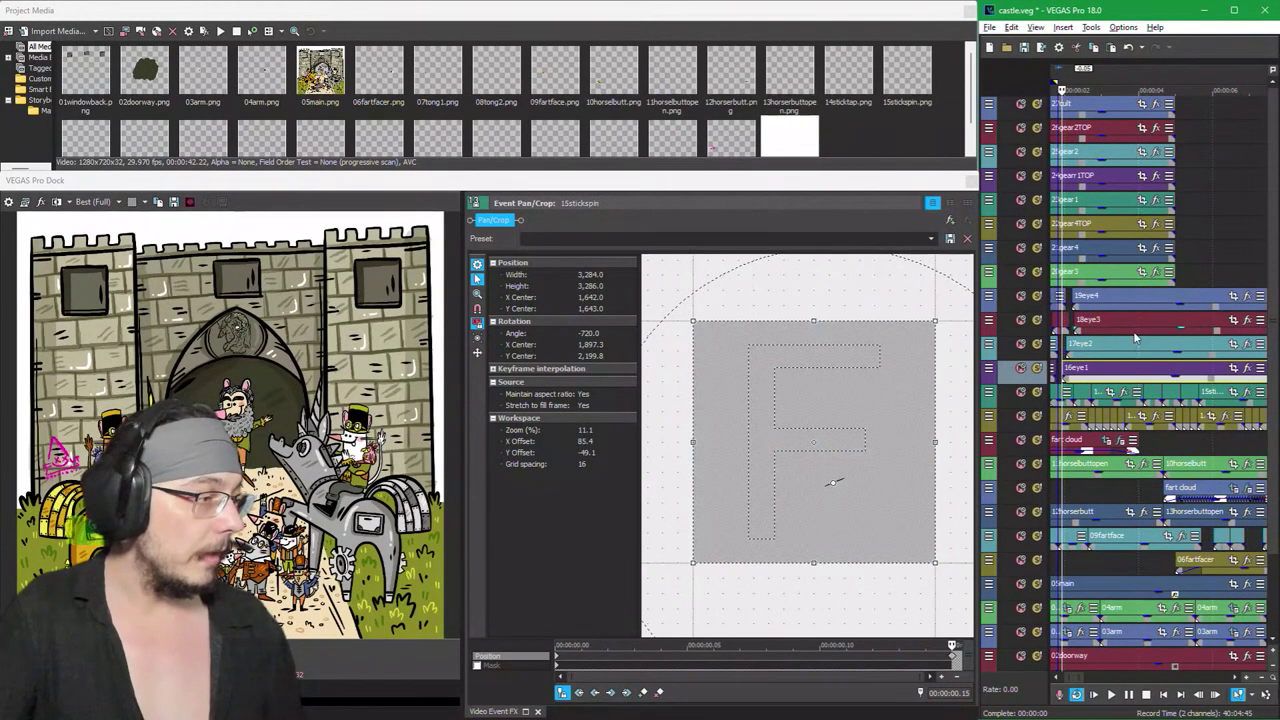
pyautogui.click(1118, 331)
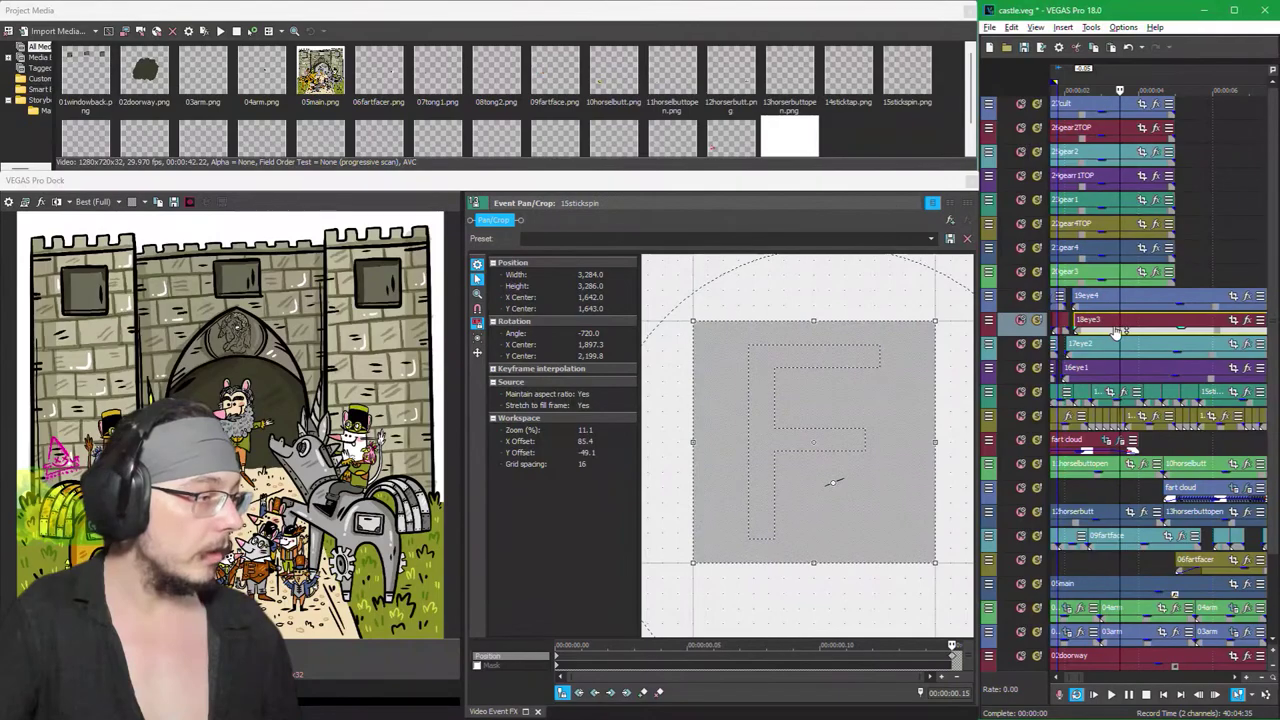
pyautogui.moveTo(1118, 331); pyautogui.dragTo(1163, 332)
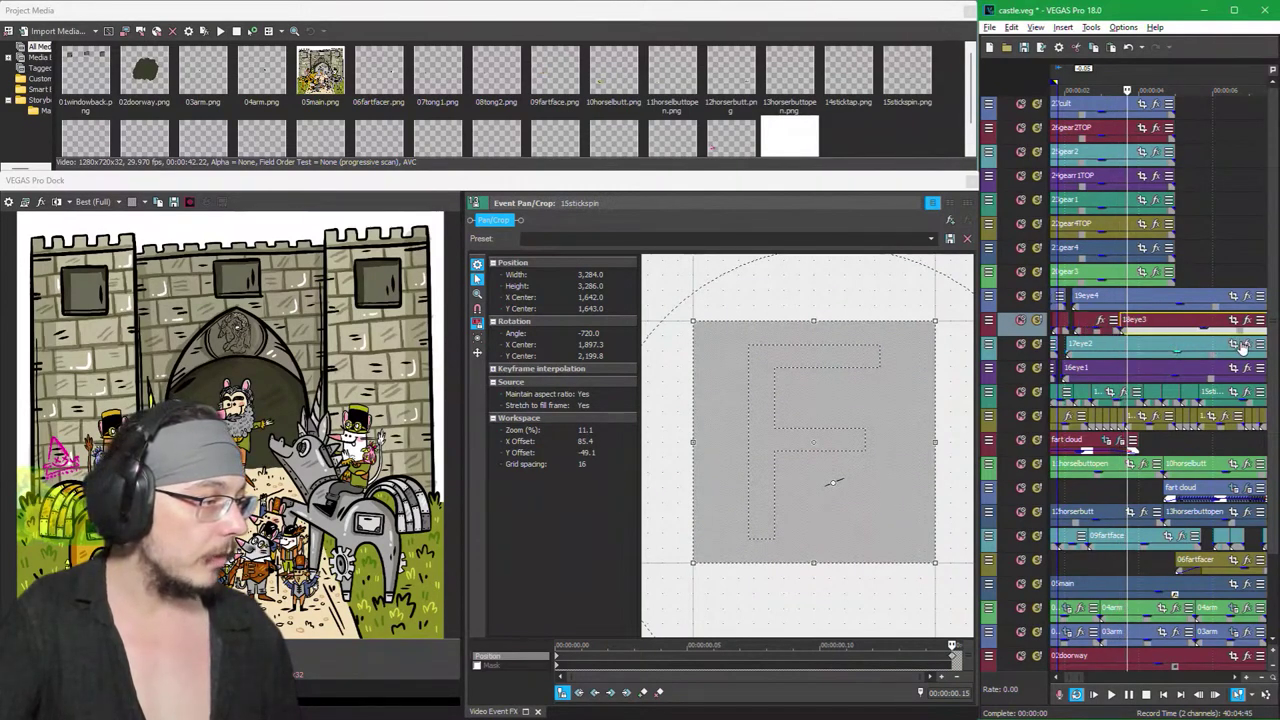
pyautogui.click(1163, 301)
pyautogui.press('s')
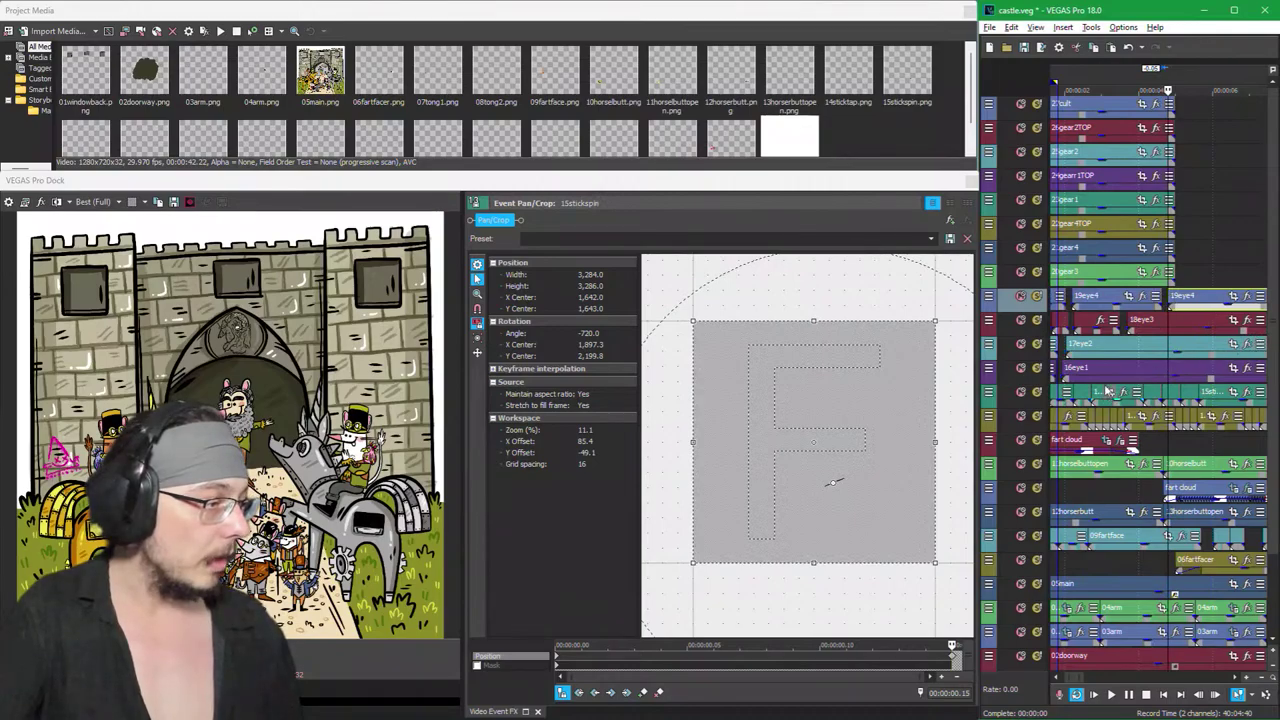
# Step: Split 16eye1 near 4 seconds and cut out a short blink gap there
pyautogui.click(1133, 372)
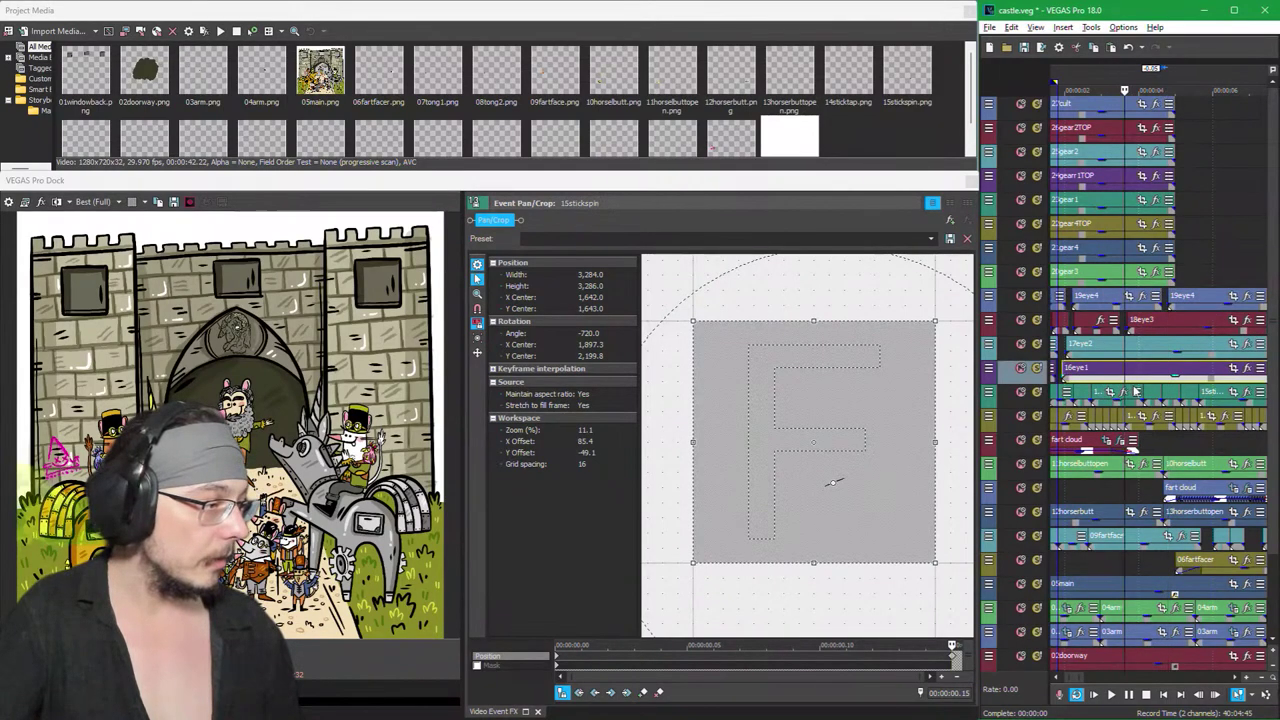
pyautogui.press('s')
pyautogui.click(1140, 393)
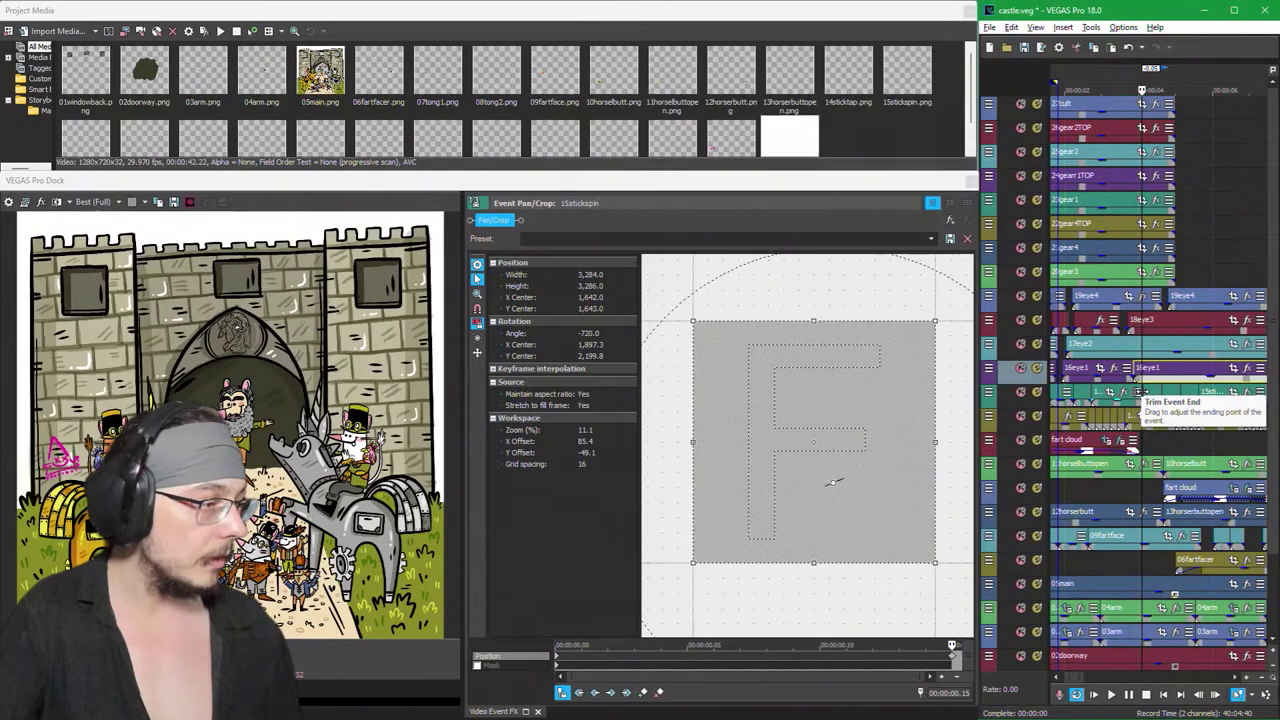
pyautogui.hotkey('ctrl', 'z')
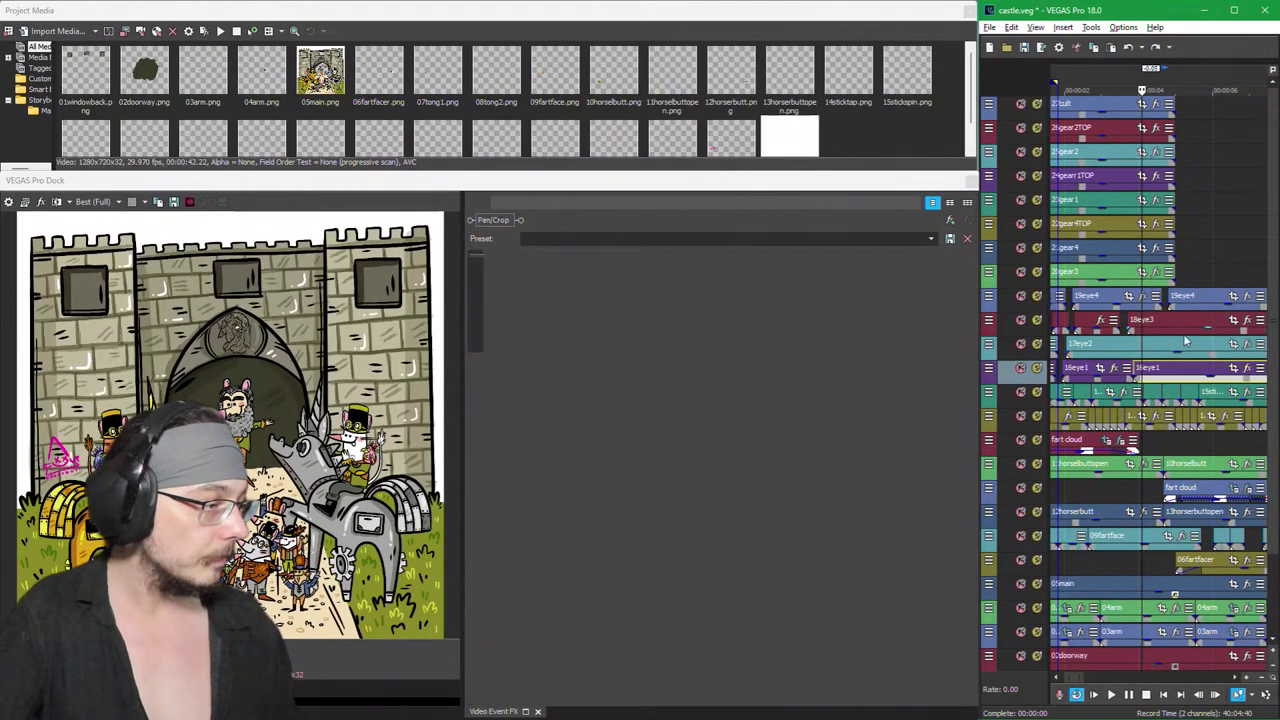
pyautogui.press('s')
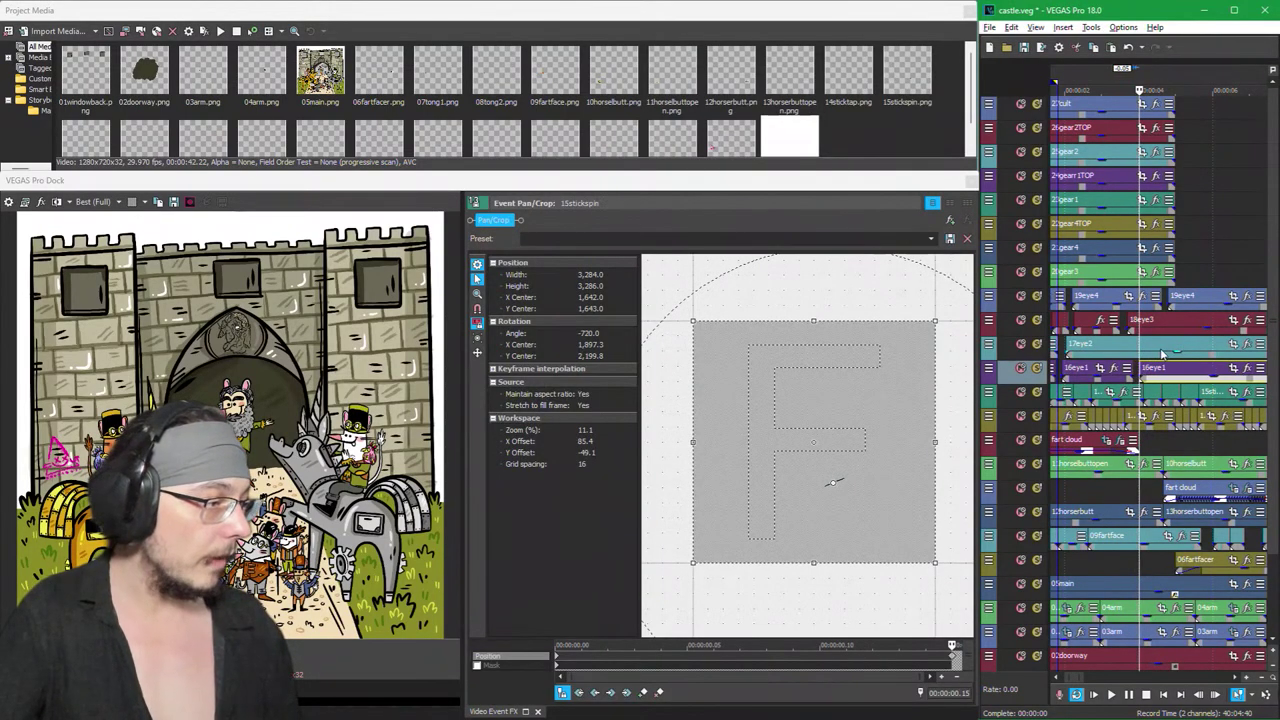
# Step: Split 17eye2 near 2.7 seconds and trim the following piece's start to leave a short blink gap
pyautogui.click(1150, 348)
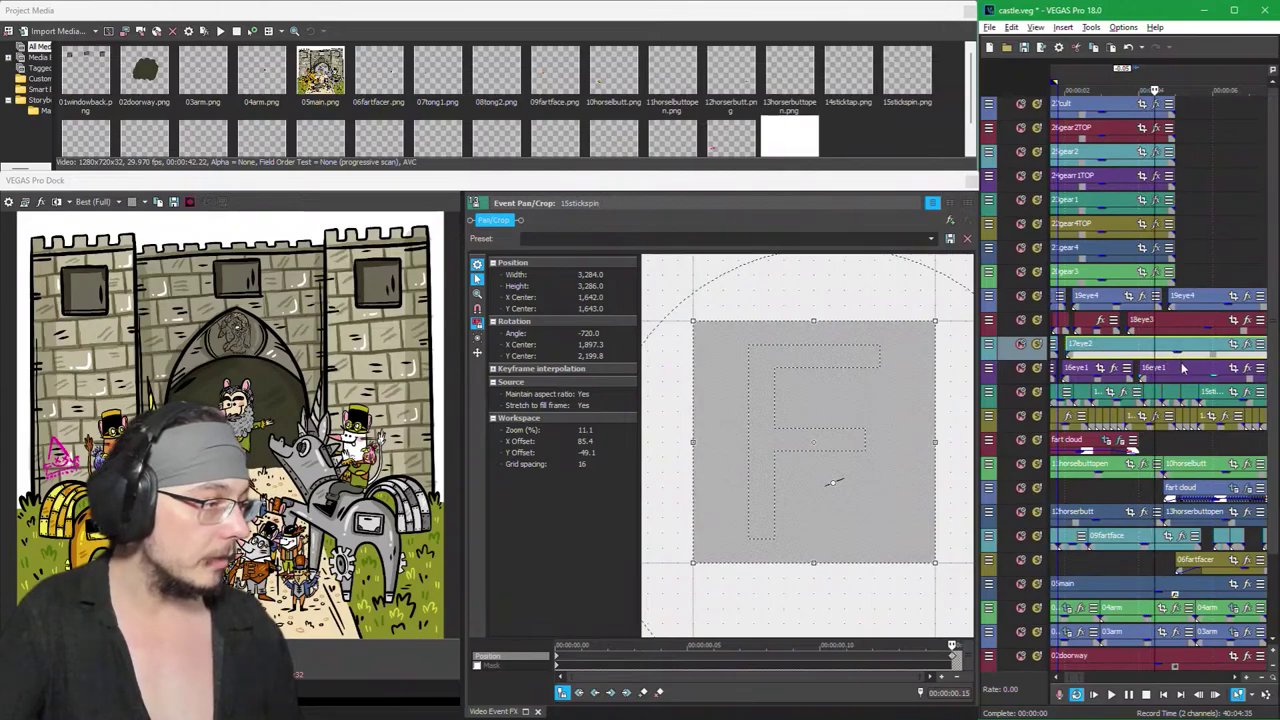
pyautogui.press('Right')
pyautogui.press('Right')
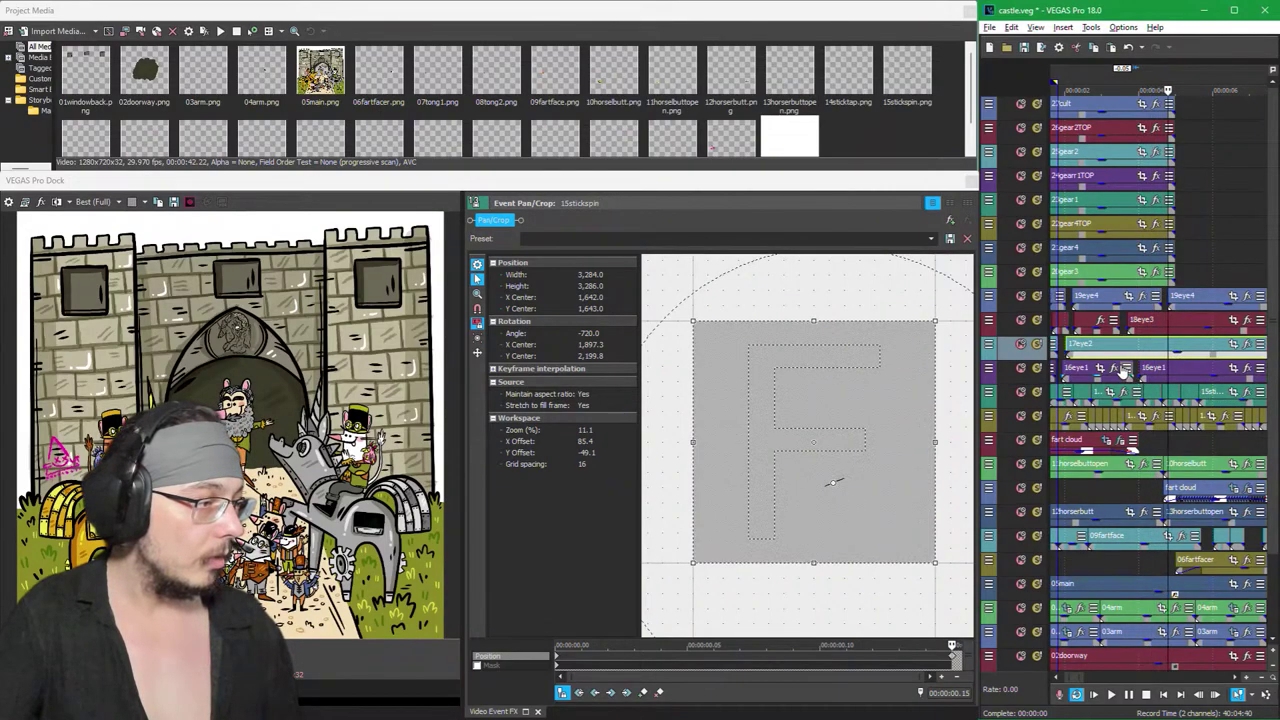
pyautogui.press('s')
pyautogui.click(1090, 358)
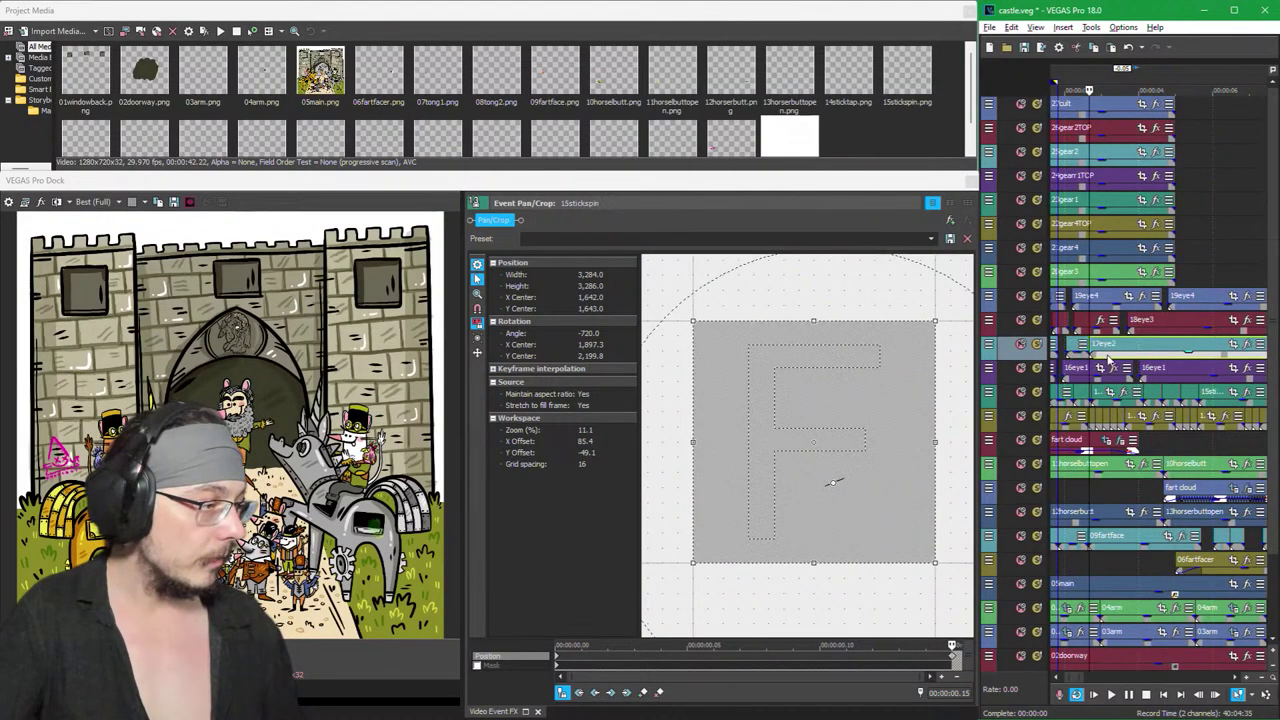
pyautogui.press('Right')
pyautogui.press('Right')
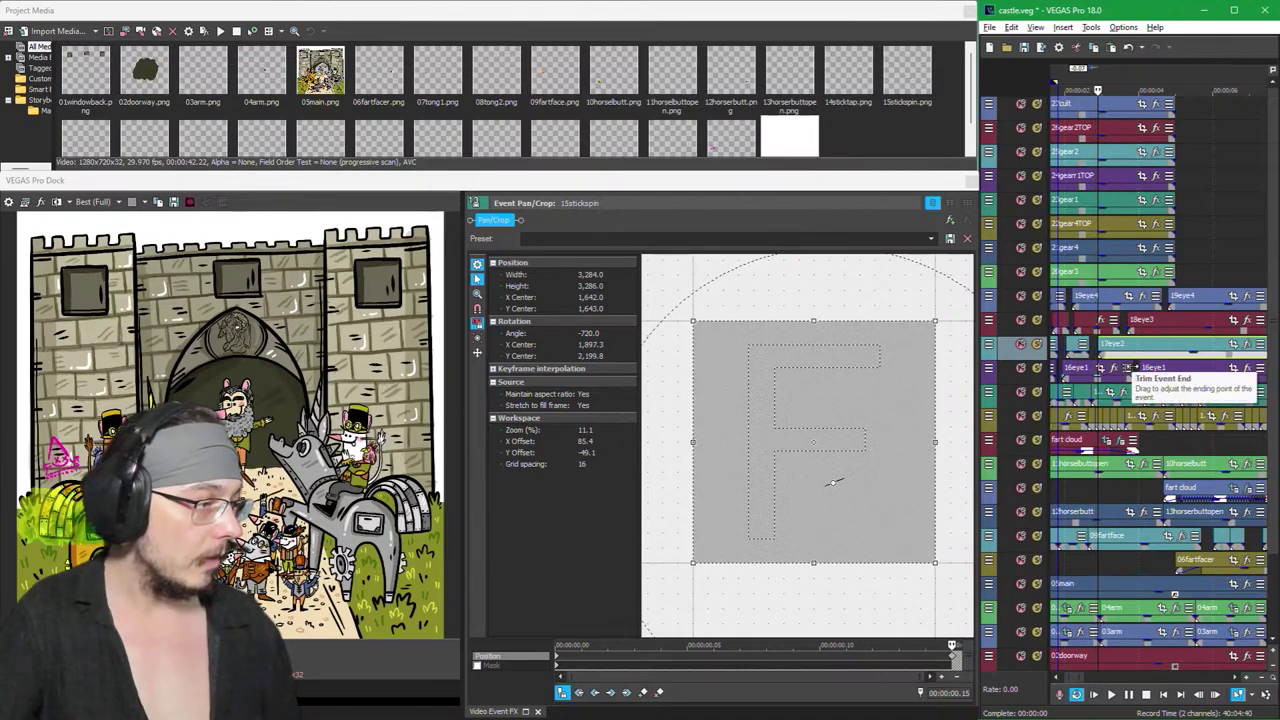
pyautogui.press('Right')
# Step: Cut short blink gaps into 18eye3 near 4 seconds and 17eye2 near 5.5 seconds, and split 18eye3 again near 5.5 seconds
pyautogui.click(1146, 322)
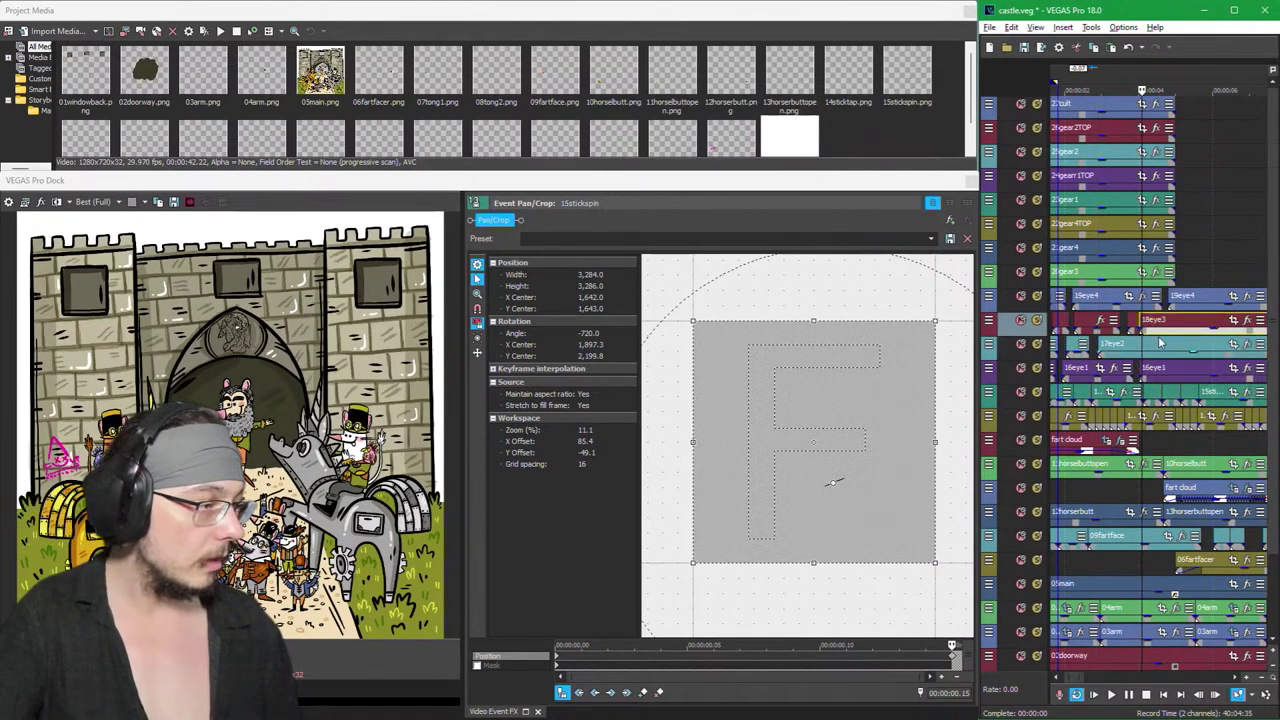
pyautogui.scroll(-2, 1165, 343)
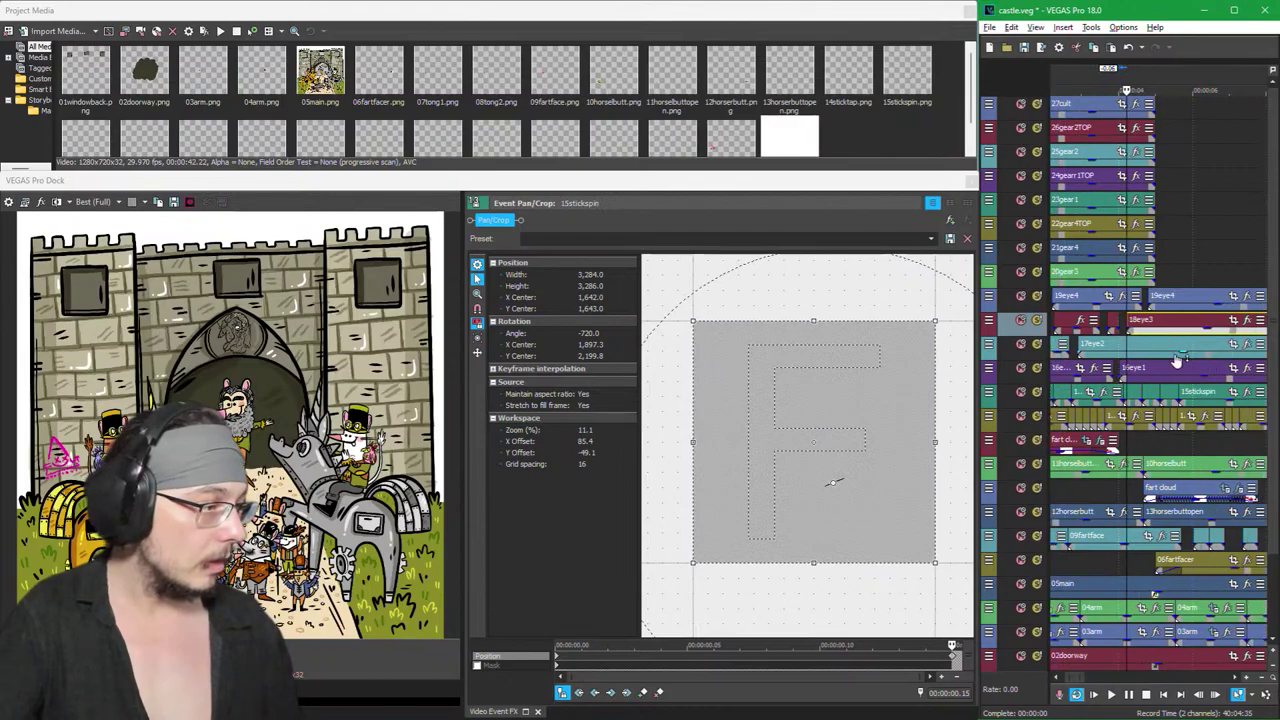
pyautogui.click(1168, 343)
pyautogui.scroll(4, 1193, 368)
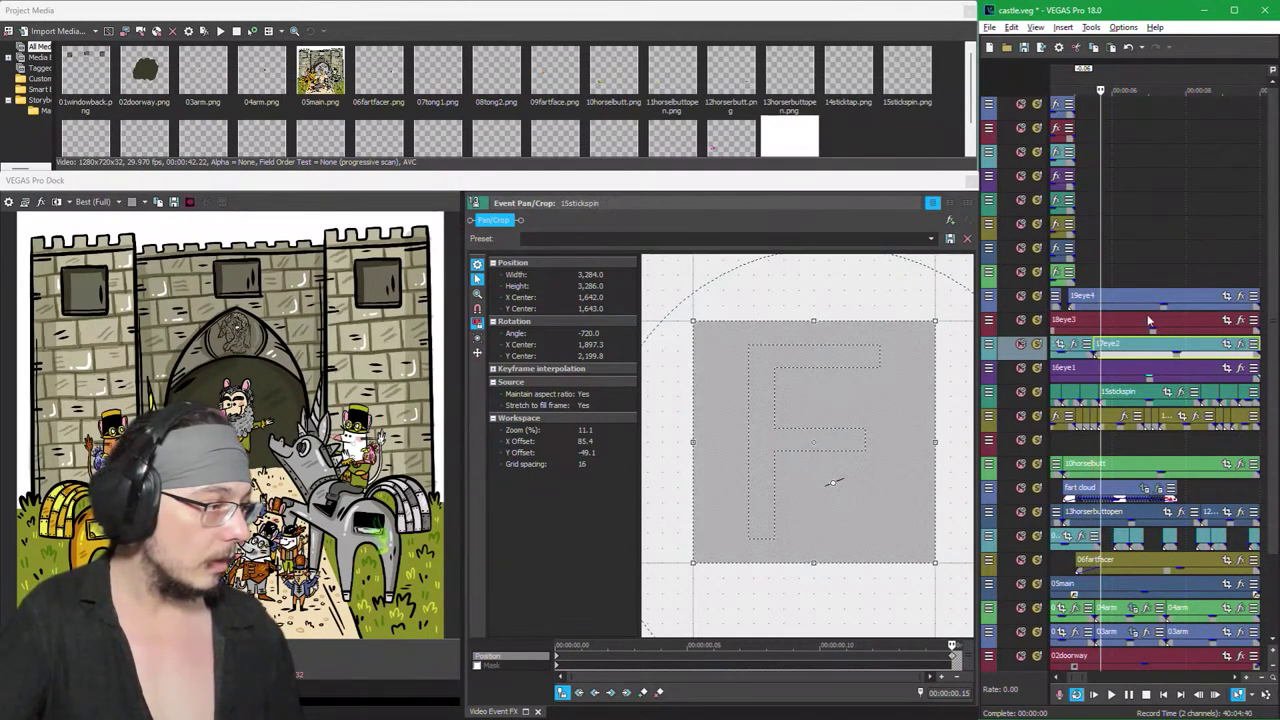
pyautogui.click(1093, 319)
pyautogui.press('s')
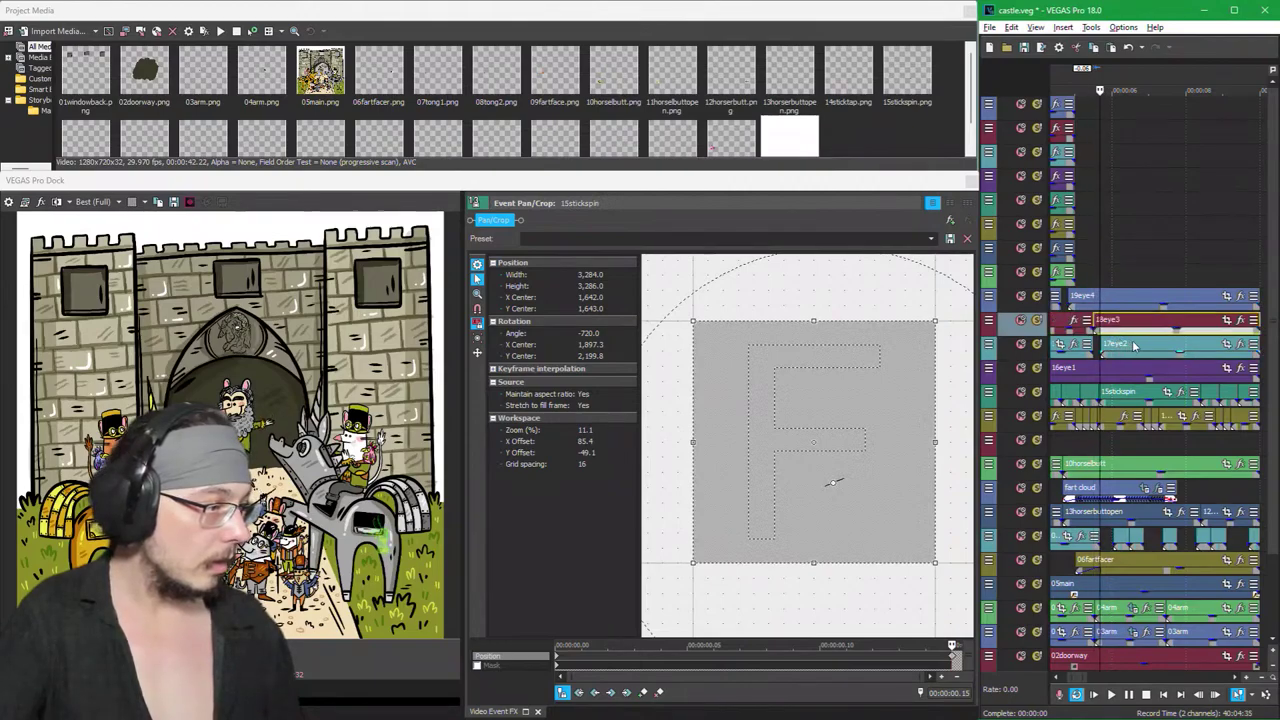
# Step: Cut short blink gaps into the 19eye4 and 16eye1 layers near 5.7 seconds
pyautogui.click(1106, 295)
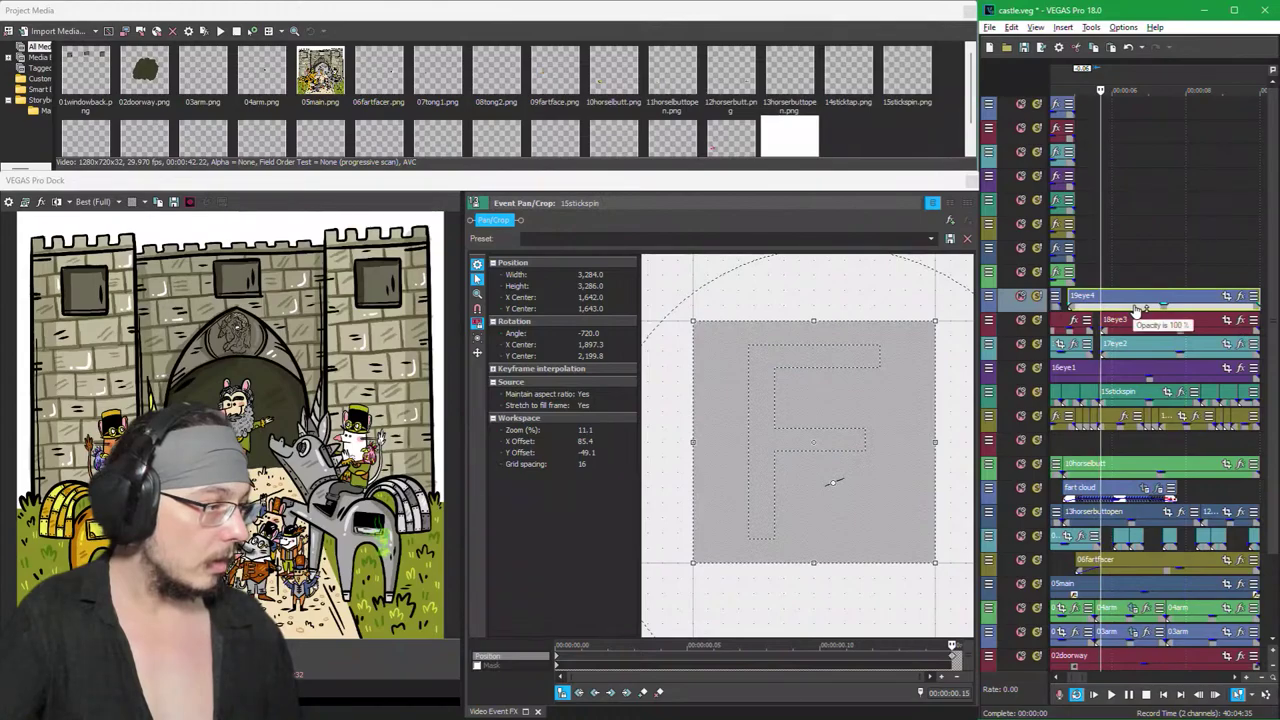
pyautogui.press('s')
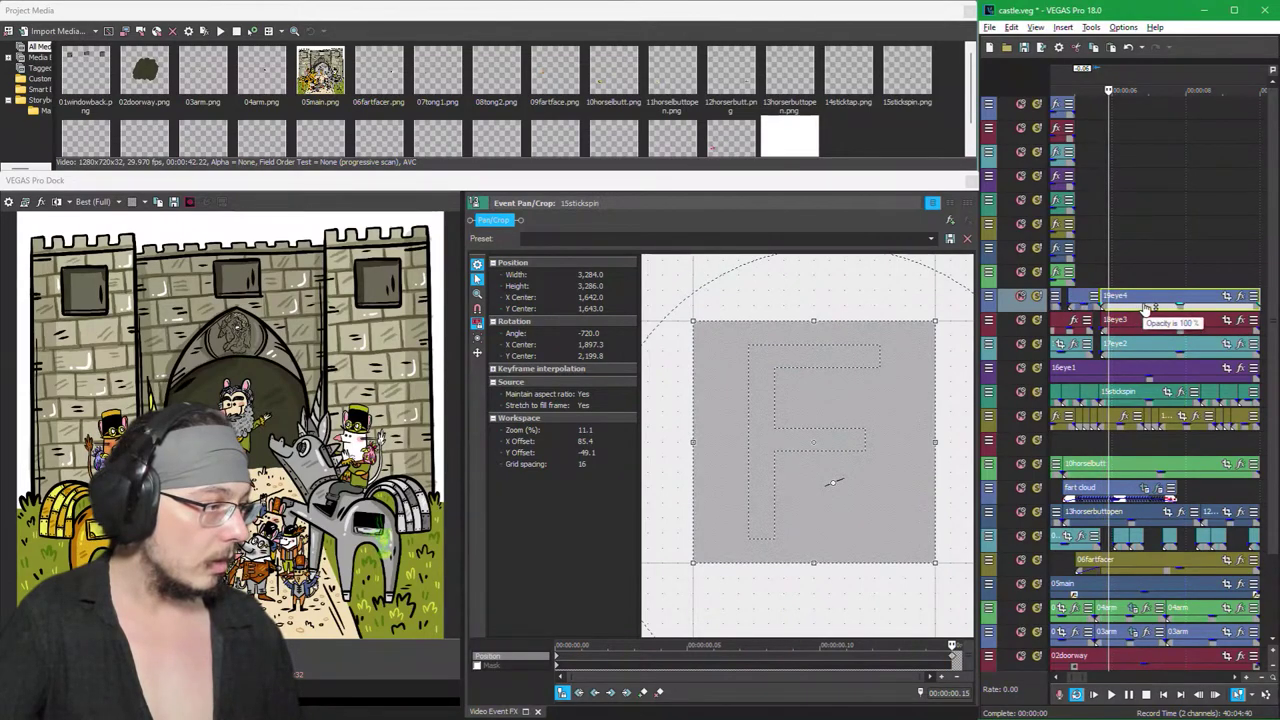
pyautogui.click(1105, 375)
pyautogui.click(1108, 378)
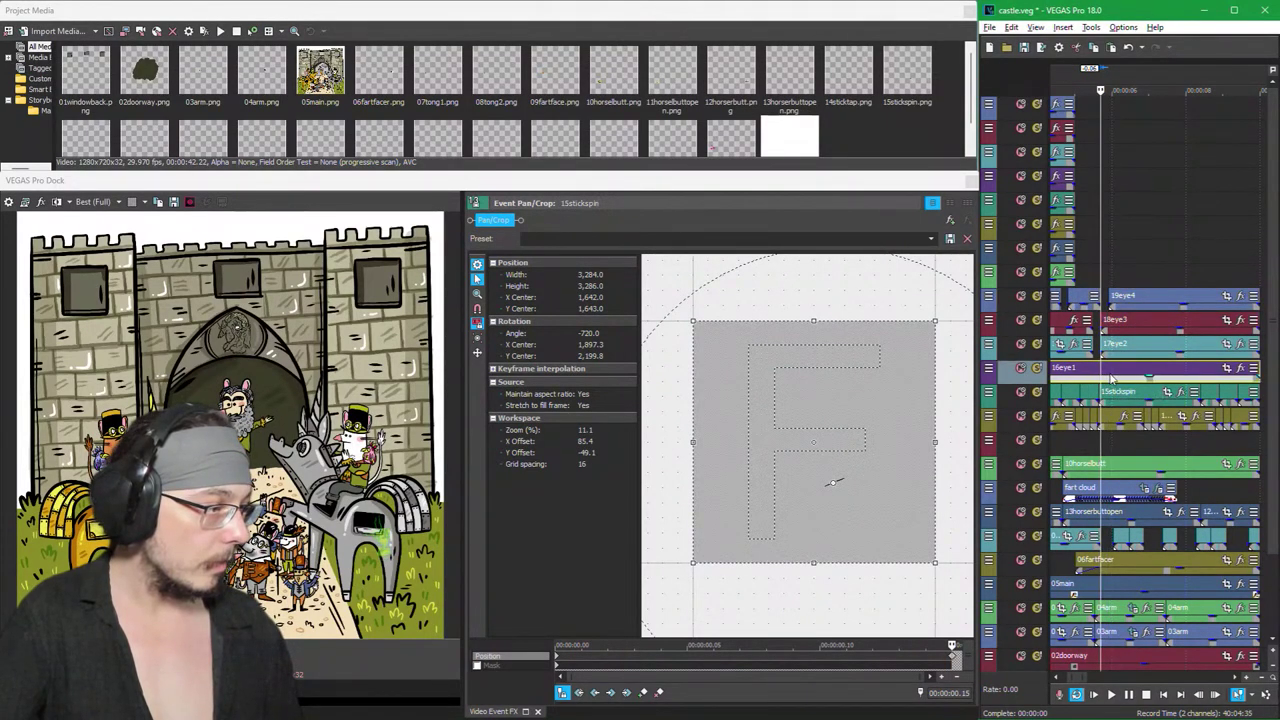
pyautogui.press('s')
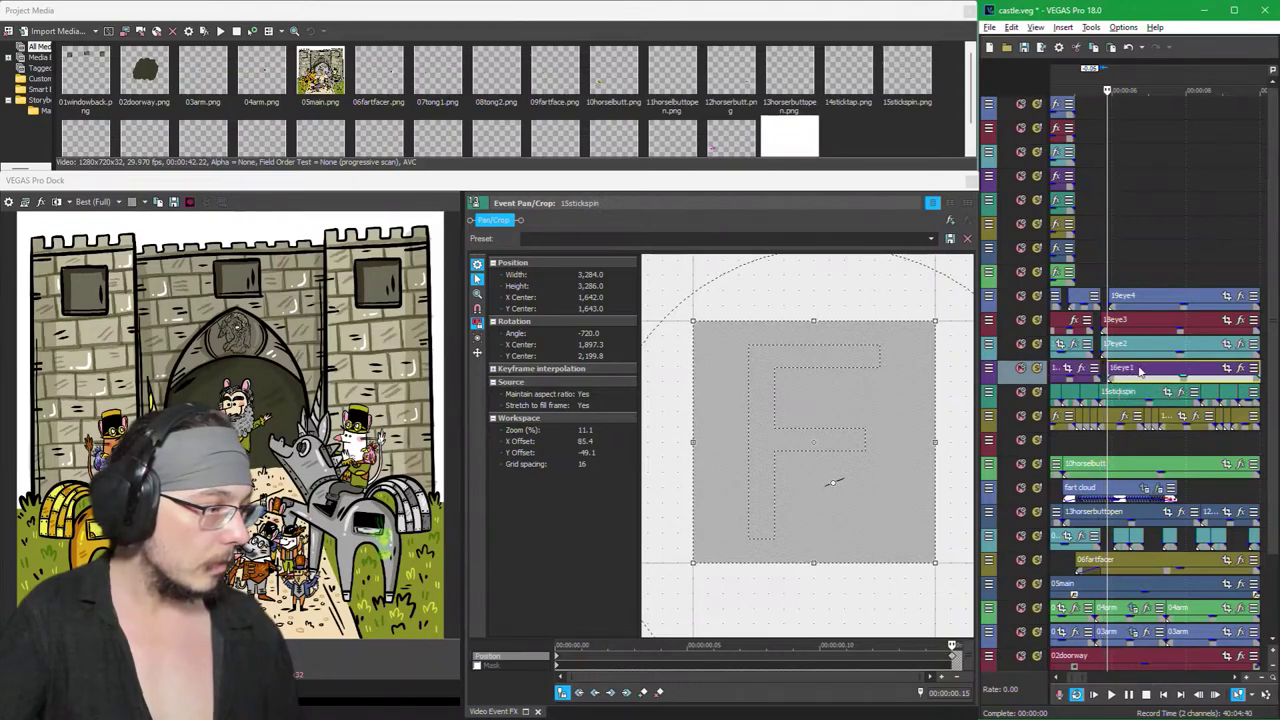
# Step: Split 17eye2 near 7.2 seconds and cut out a short blink gap there
pyautogui.scroll(-2, 1155, 350)
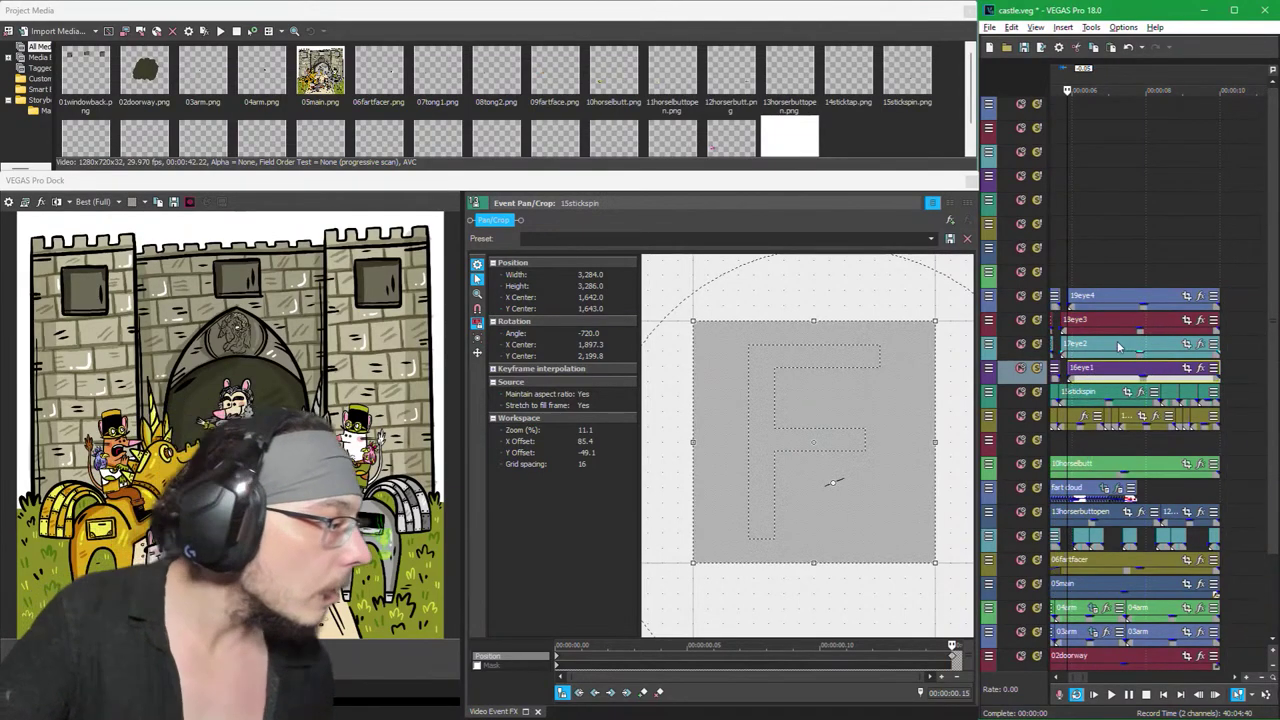
pyautogui.click(1109, 343)
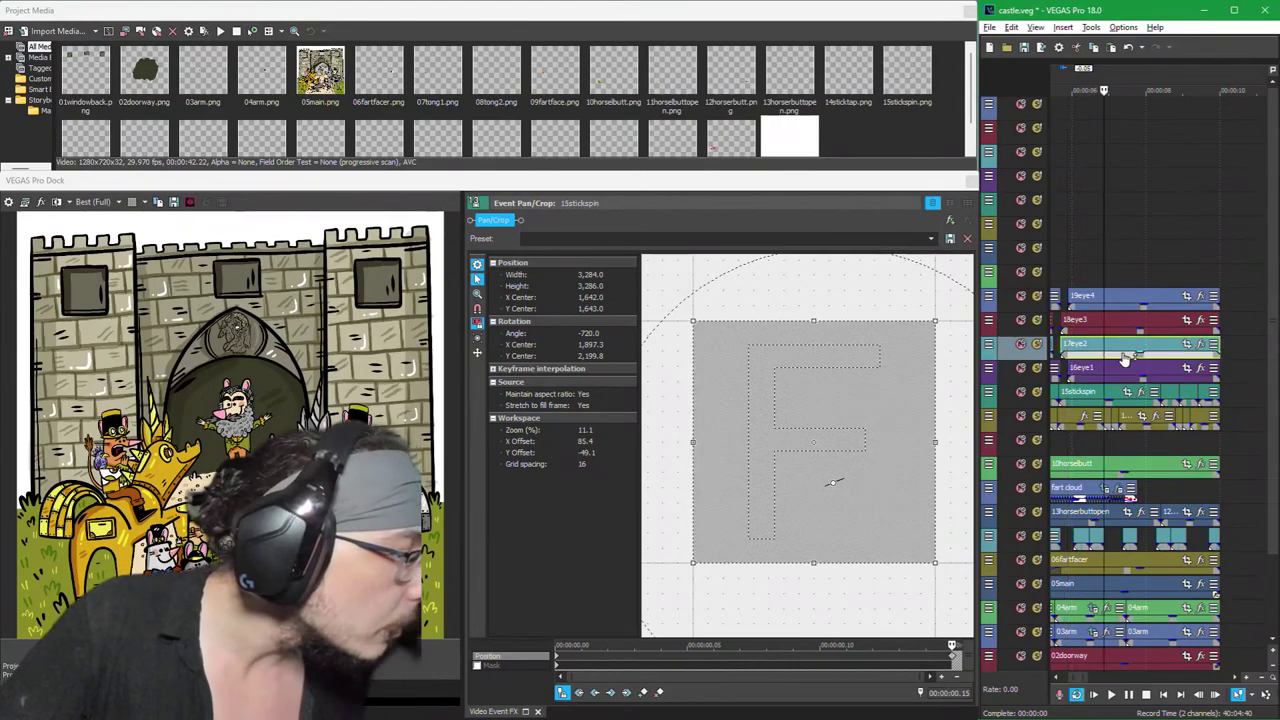
pyautogui.press('space')
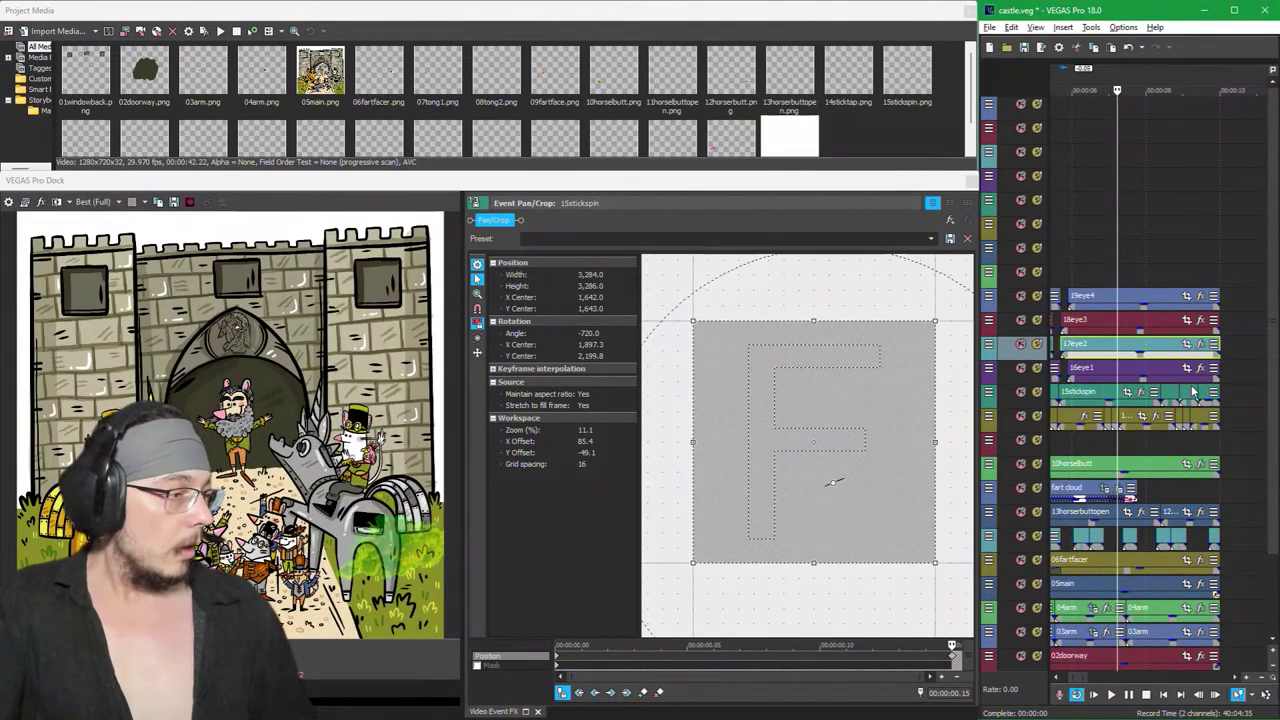
pyautogui.press('s')
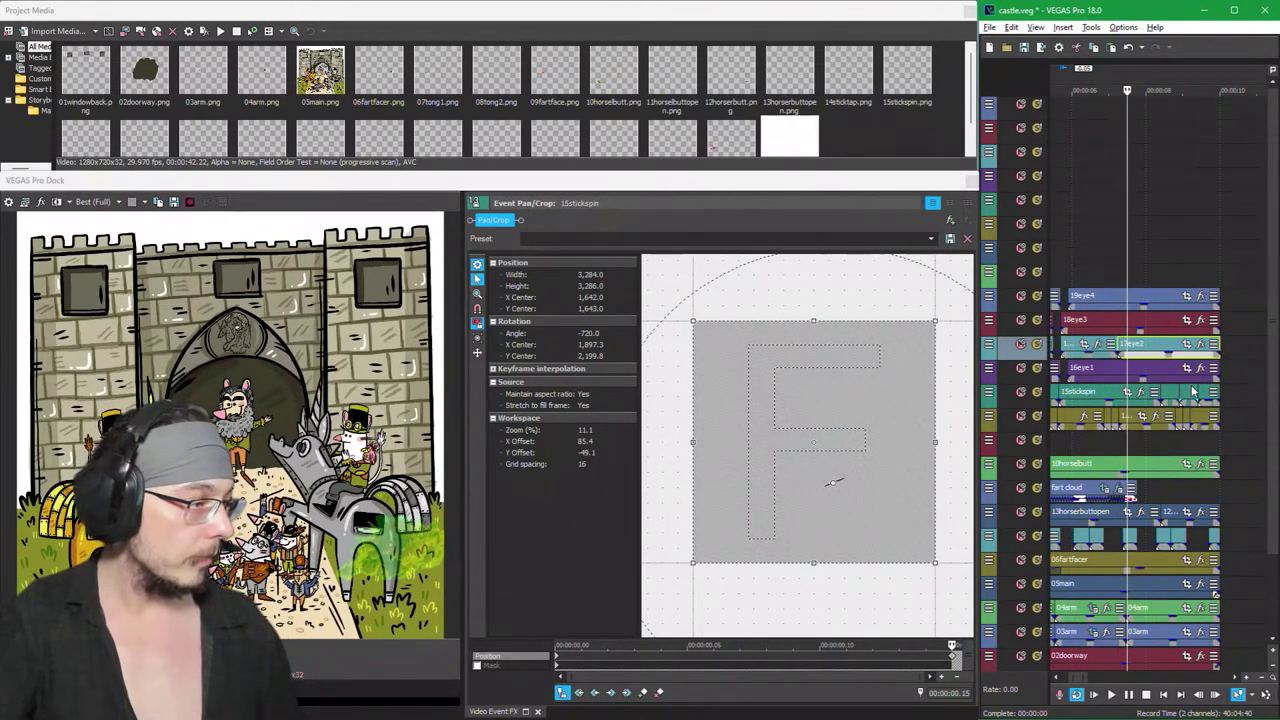
# Step: Cut short blink gaps into the 18eye3 and 19eye4 layers near 7.3 seconds
pyautogui.click(1117, 319)
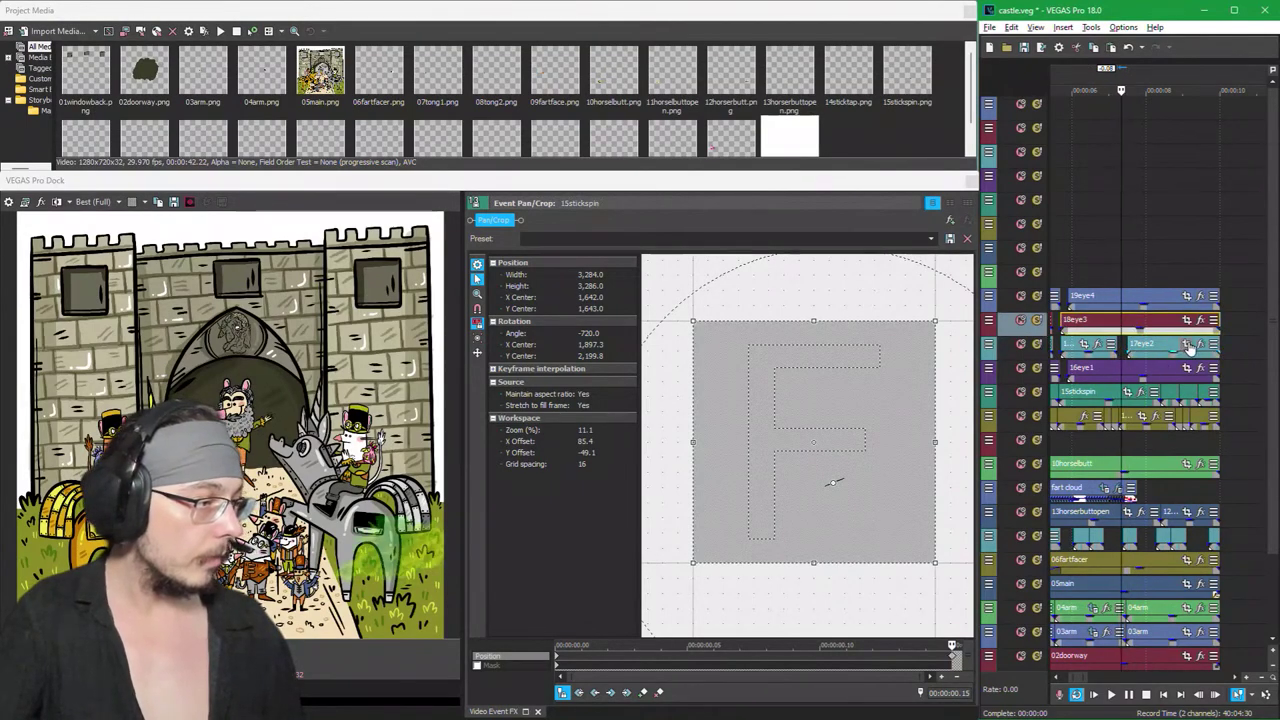
pyautogui.press('s')
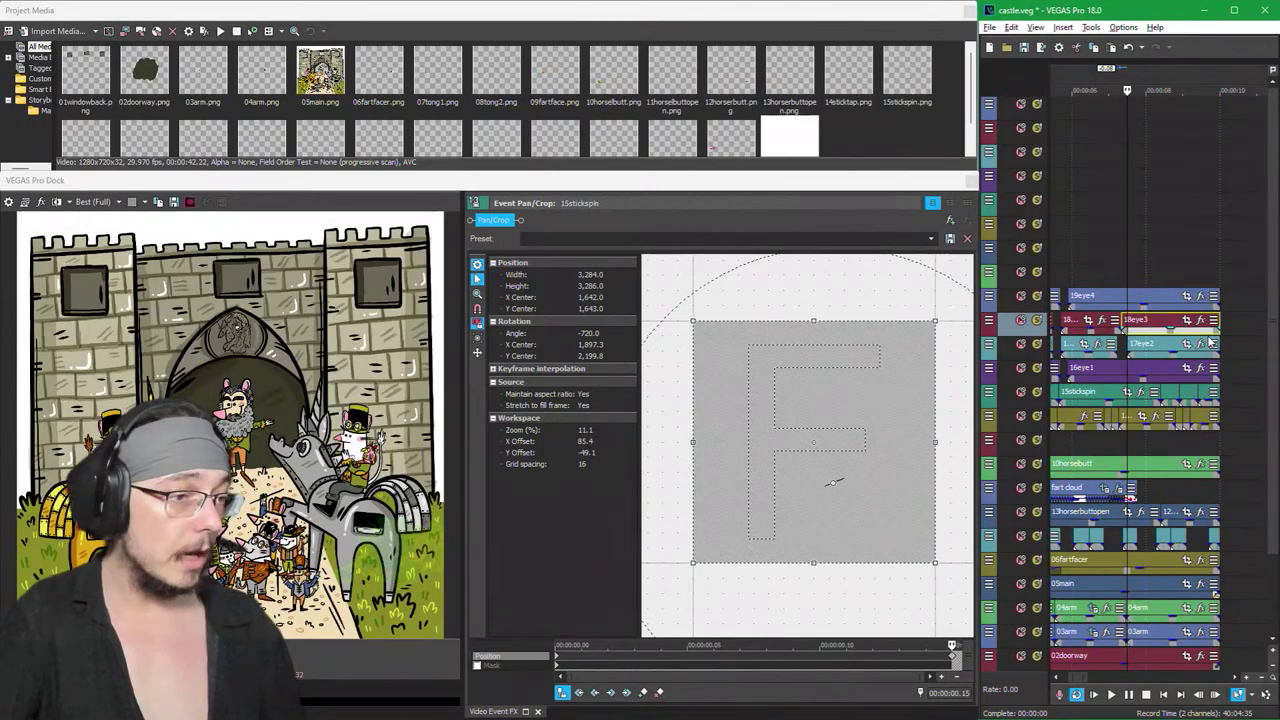
pyautogui.click(1124, 296)
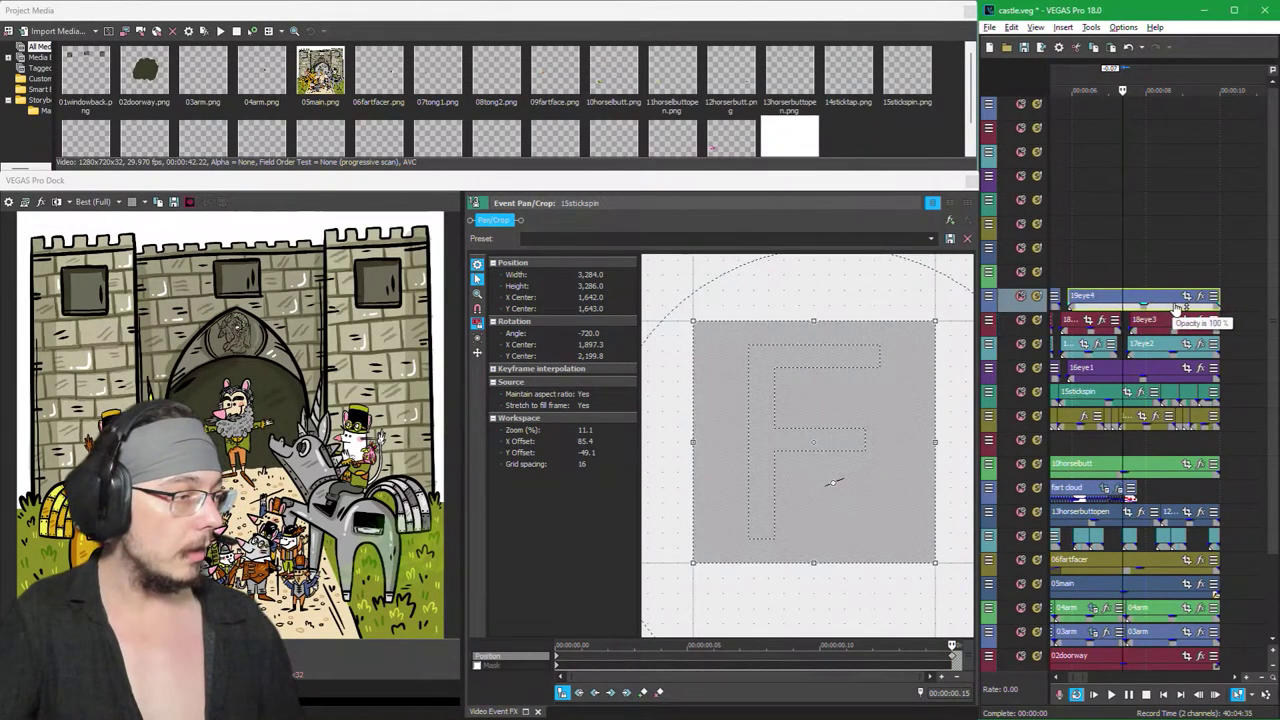
pyautogui.press('s')
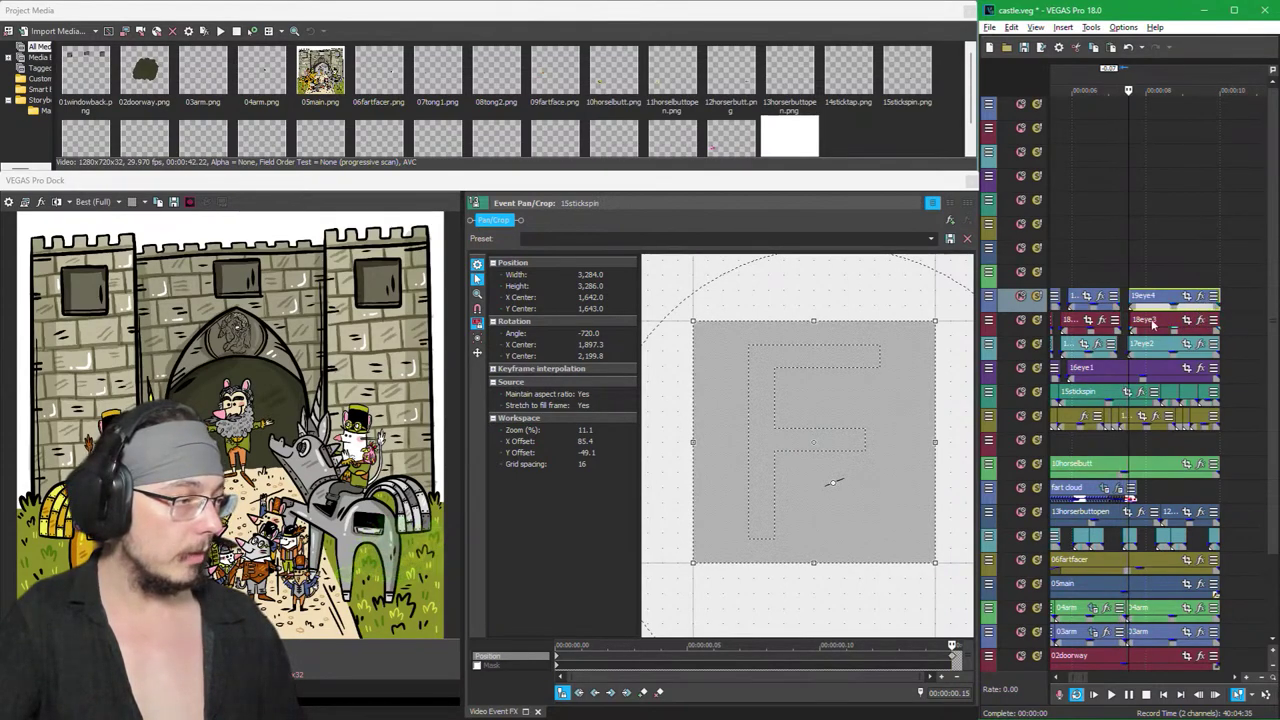
# Step: Cut a blink gap in the 16eye1 event matching the gap before the final 17eye2, 18eye3 and 19eye4 events
pyautogui.click(1122, 372)
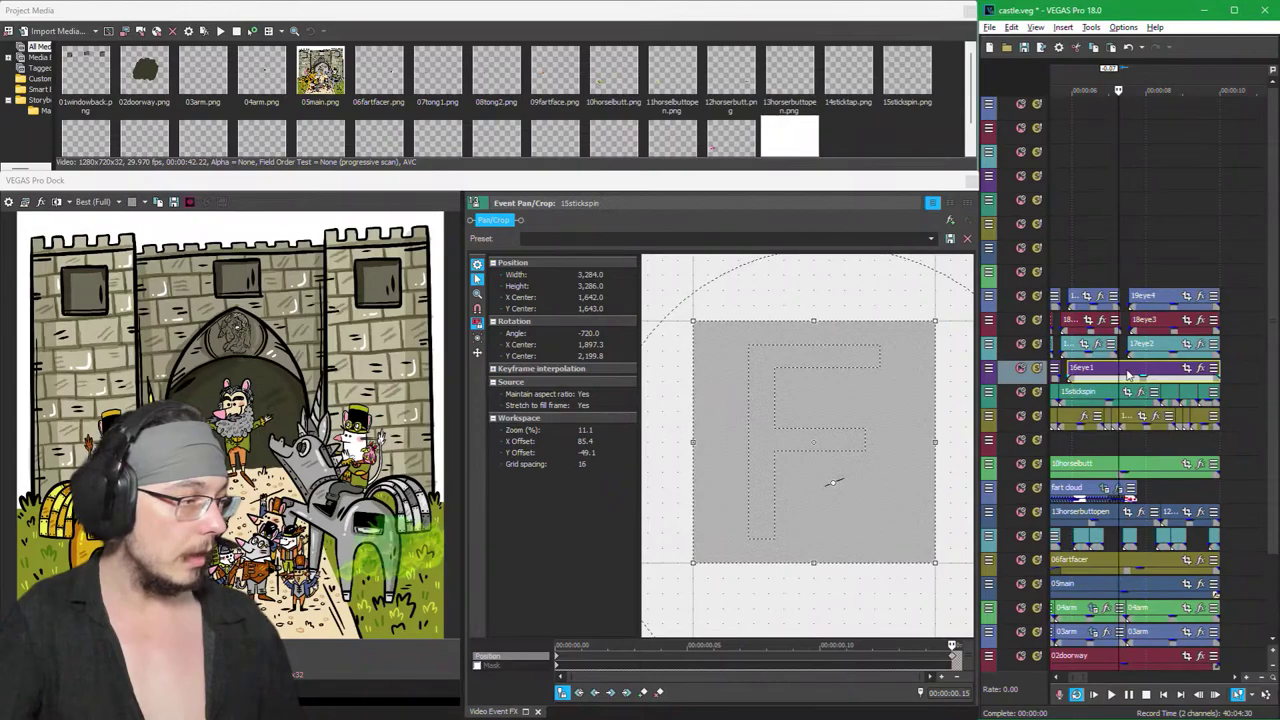
pyautogui.click(1128, 374)
pyautogui.press('s')
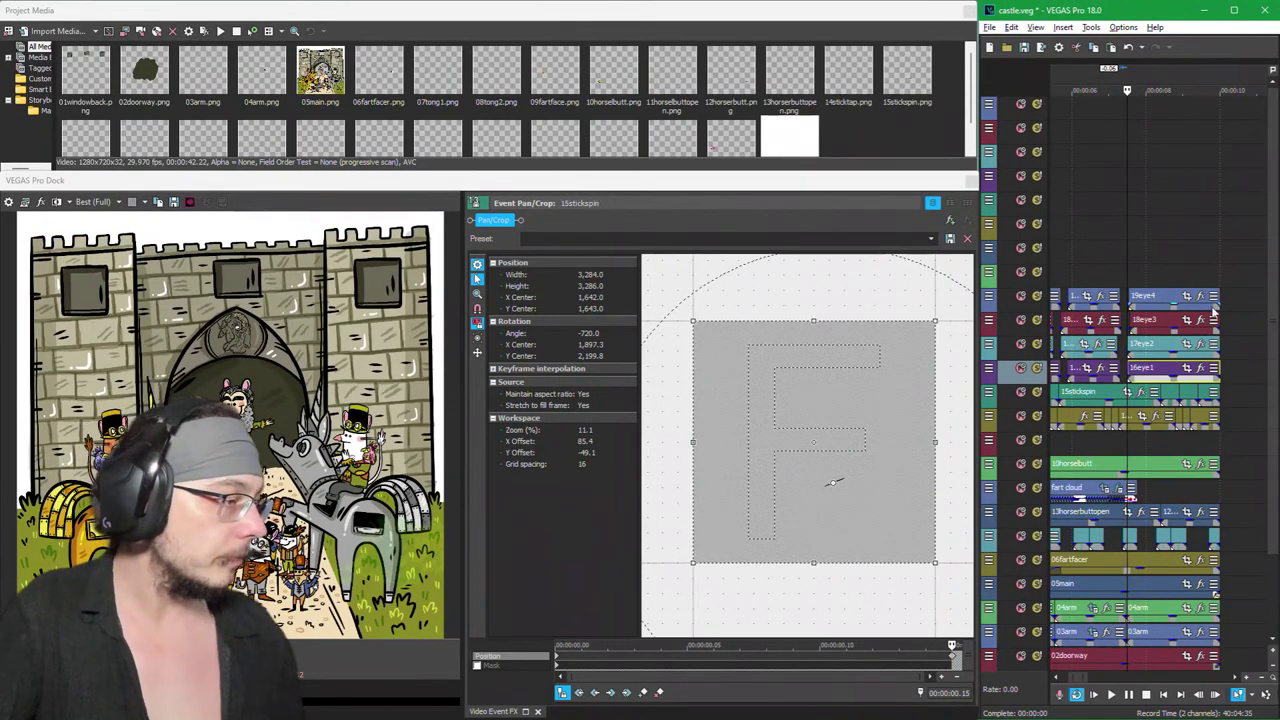
# Step: Cut a short blink gap near the end of the 16eye1 event and split 19eye4 close to its end
pyautogui.hscroll(-2, 1199, 357)
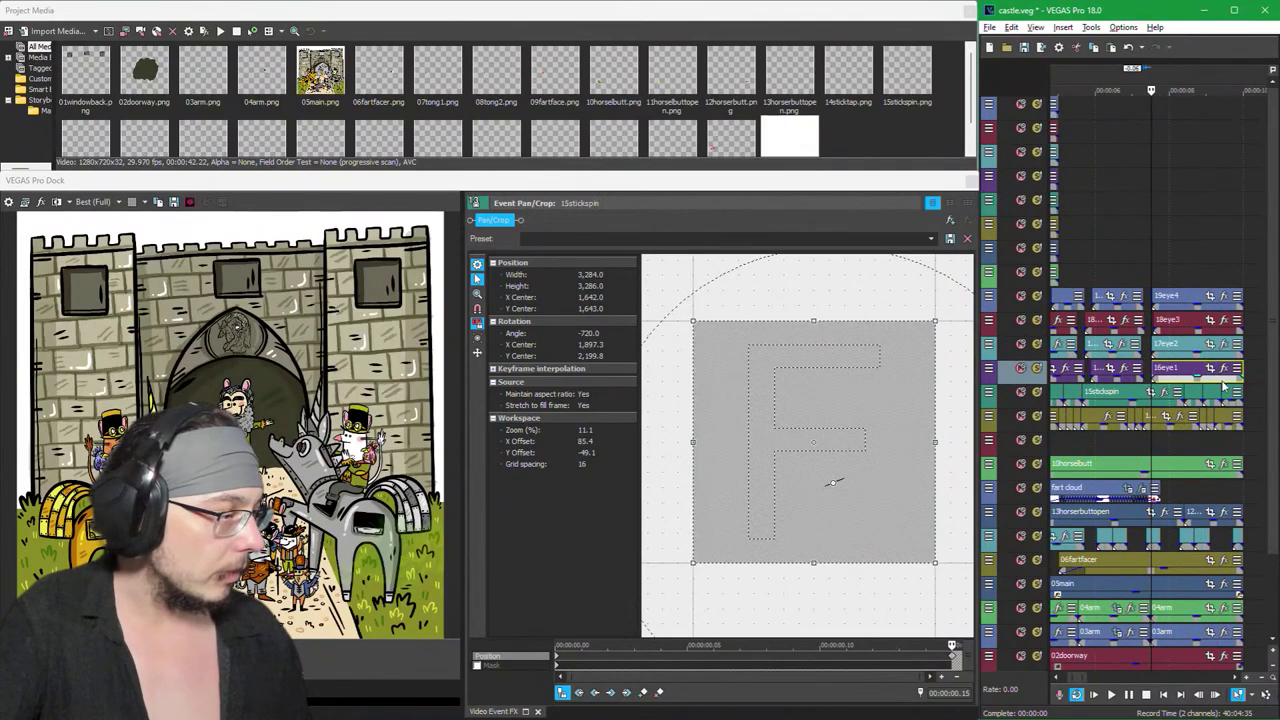
pyautogui.click(1222, 386)
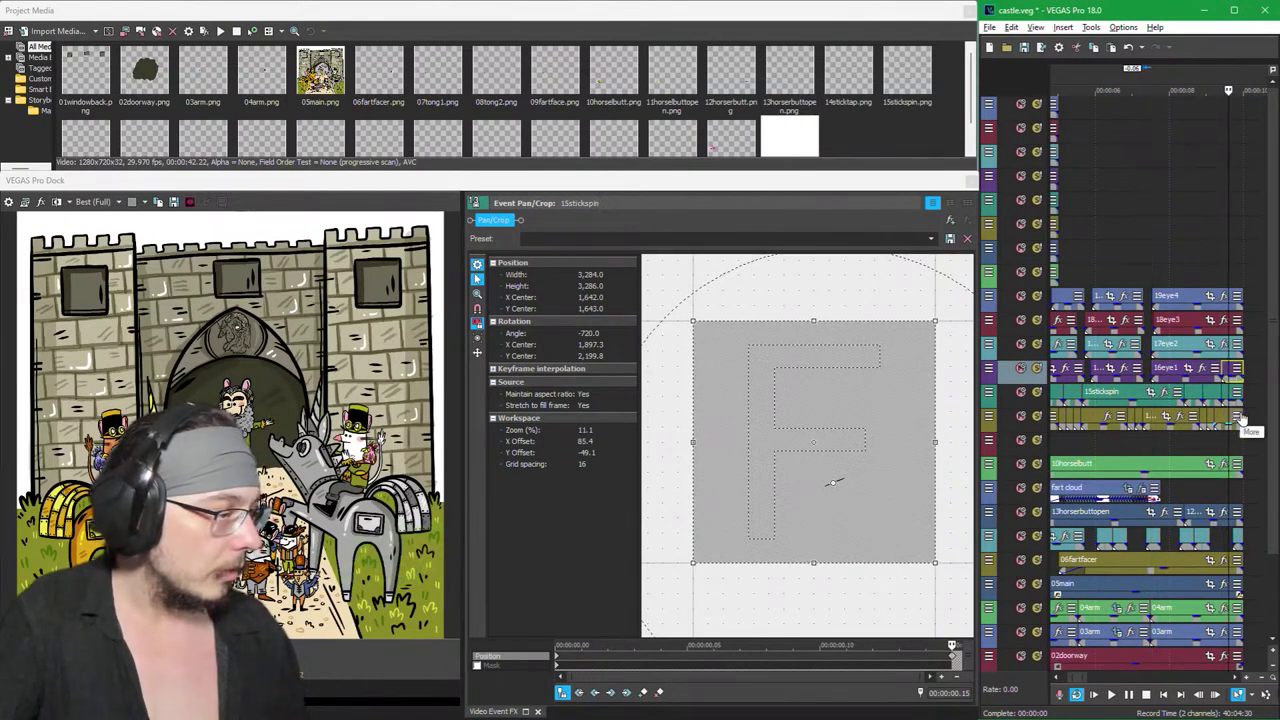
pyautogui.press('space')
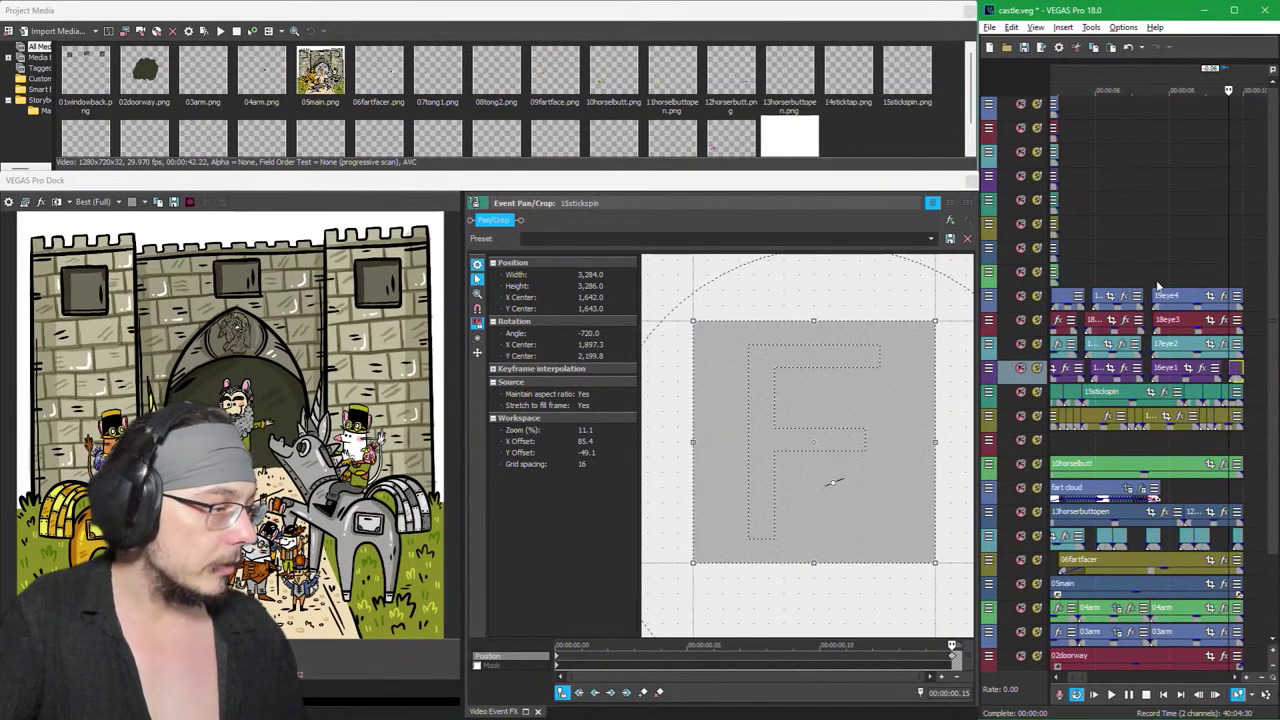
pyautogui.click(1236, 308)
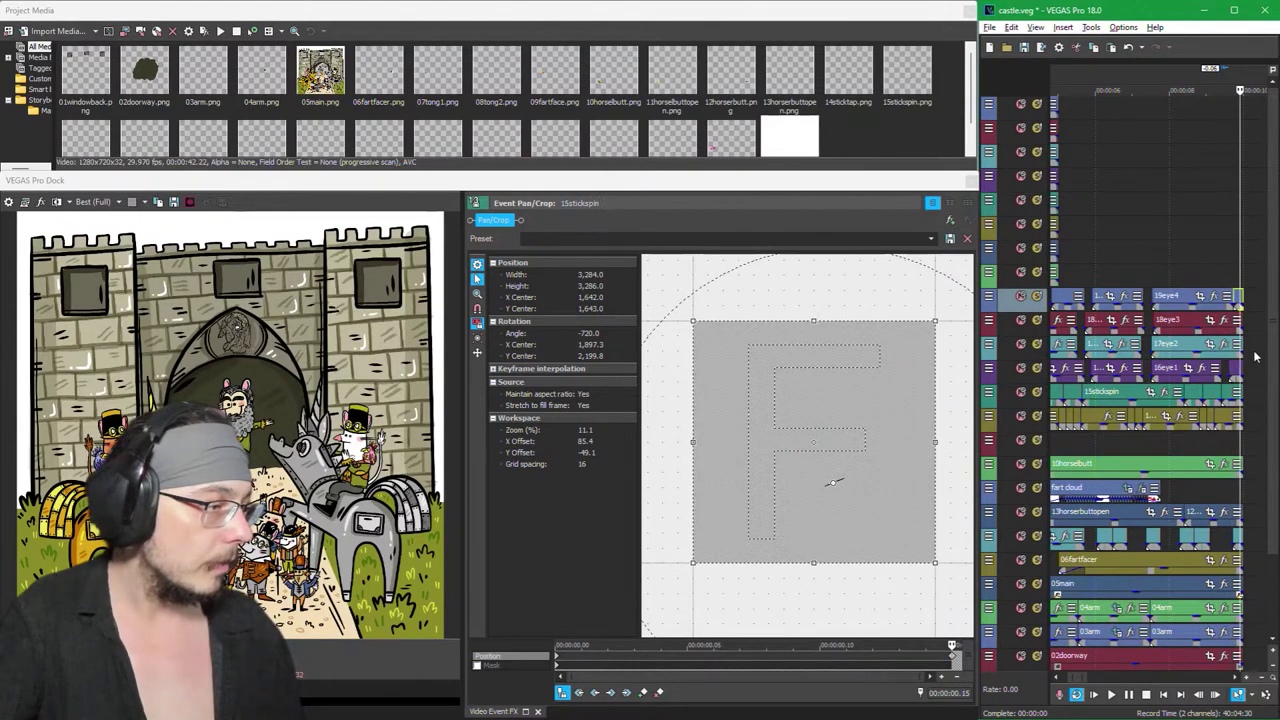
# Step: Play the animation from the start to review the eye blinks
pyautogui.scroll(-2, 1218, 380)
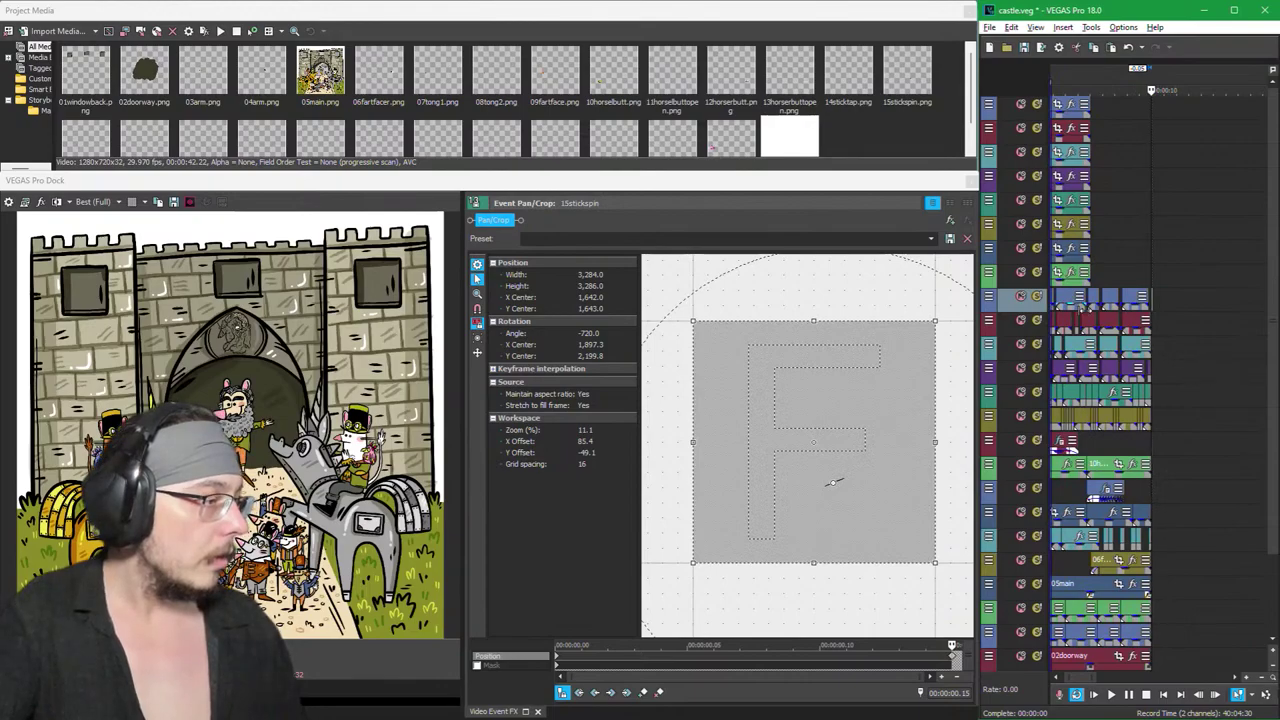
pyautogui.scroll(1, 1093, 314)
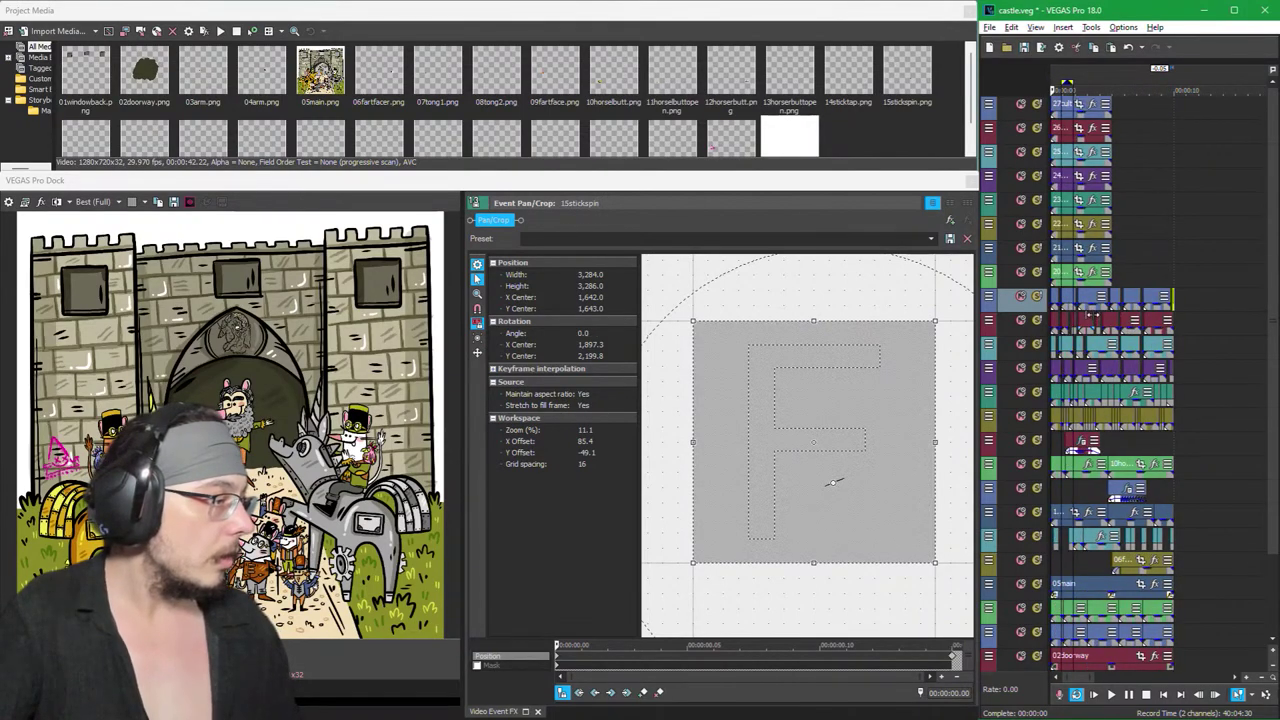
pyautogui.scroll(2, 1130, 378)
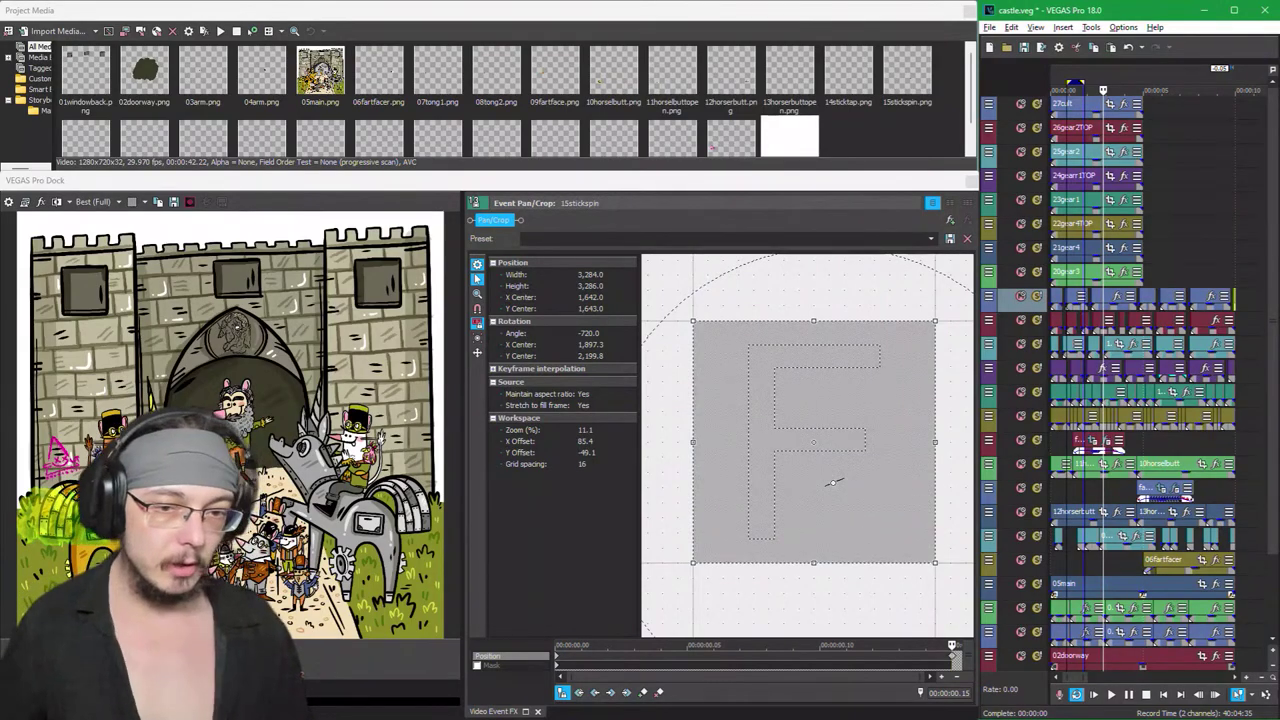
# Step: Switch to the PartyGerbil_v1 image in GIMP, select the main layer and make it visible
pyautogui.click(1201, 241)
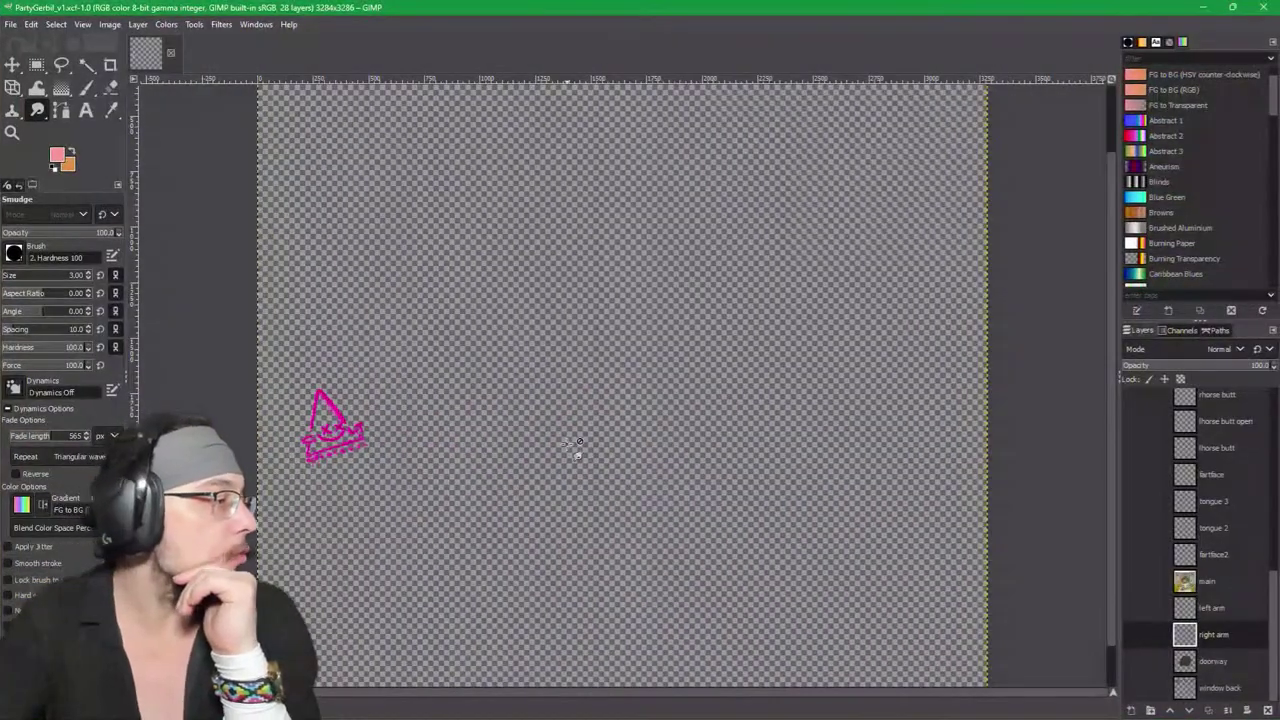
pyautogui.click(1168, 590)
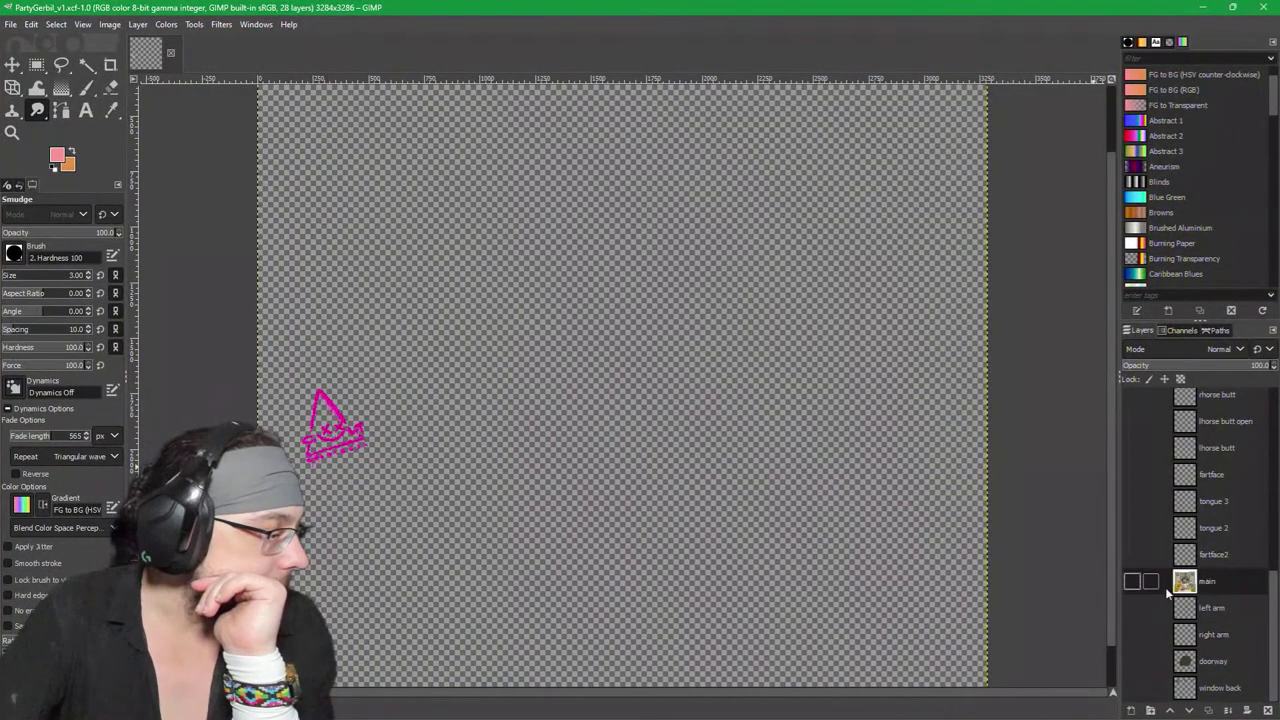
pyautogui.click(1133, 581)
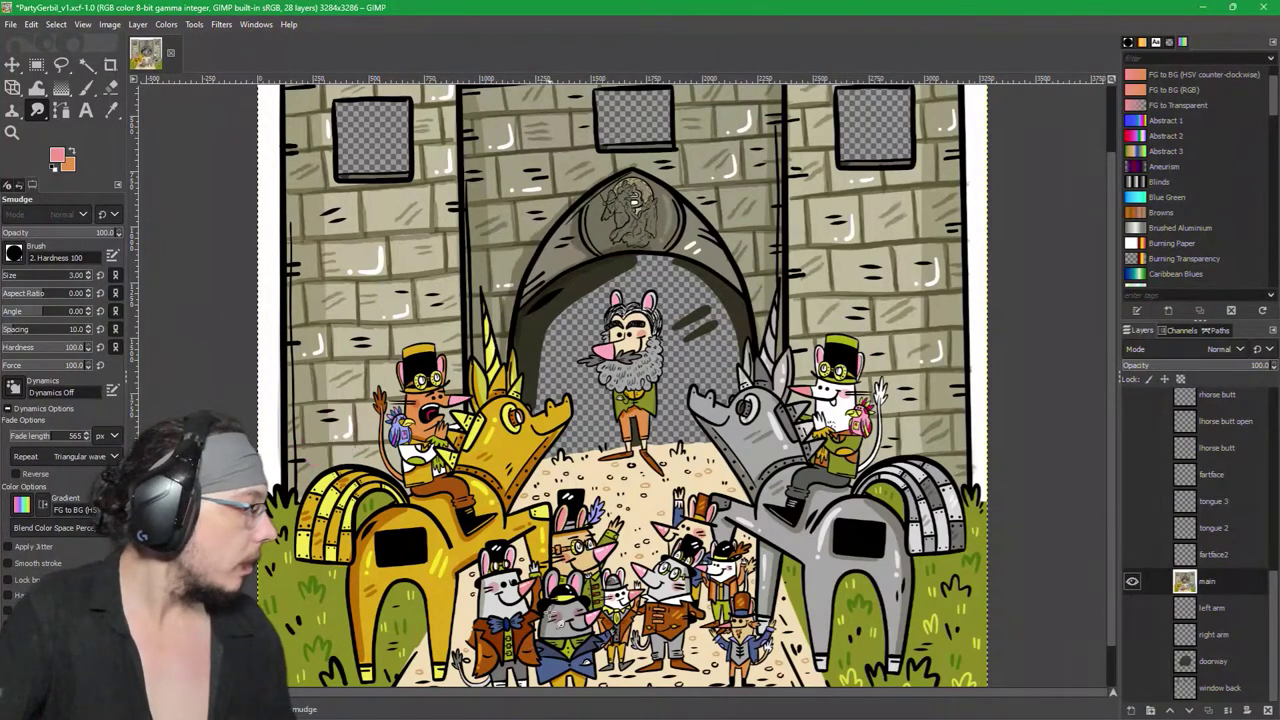
# Step: Show the eye 1, eye 2, eye 3 and eye 4 layers over the grey gerbil's face
pyautogui.scroll(3, 578, 612)
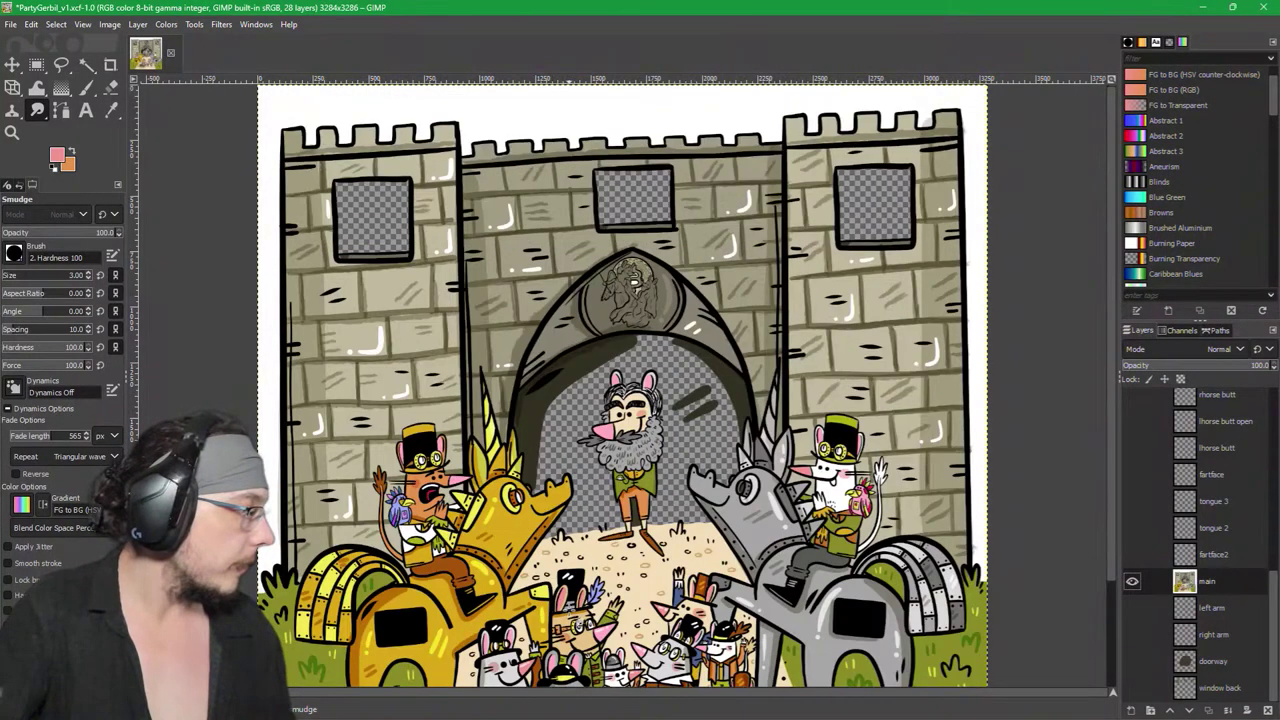
pyautogui.scroll(8, 576, 614)
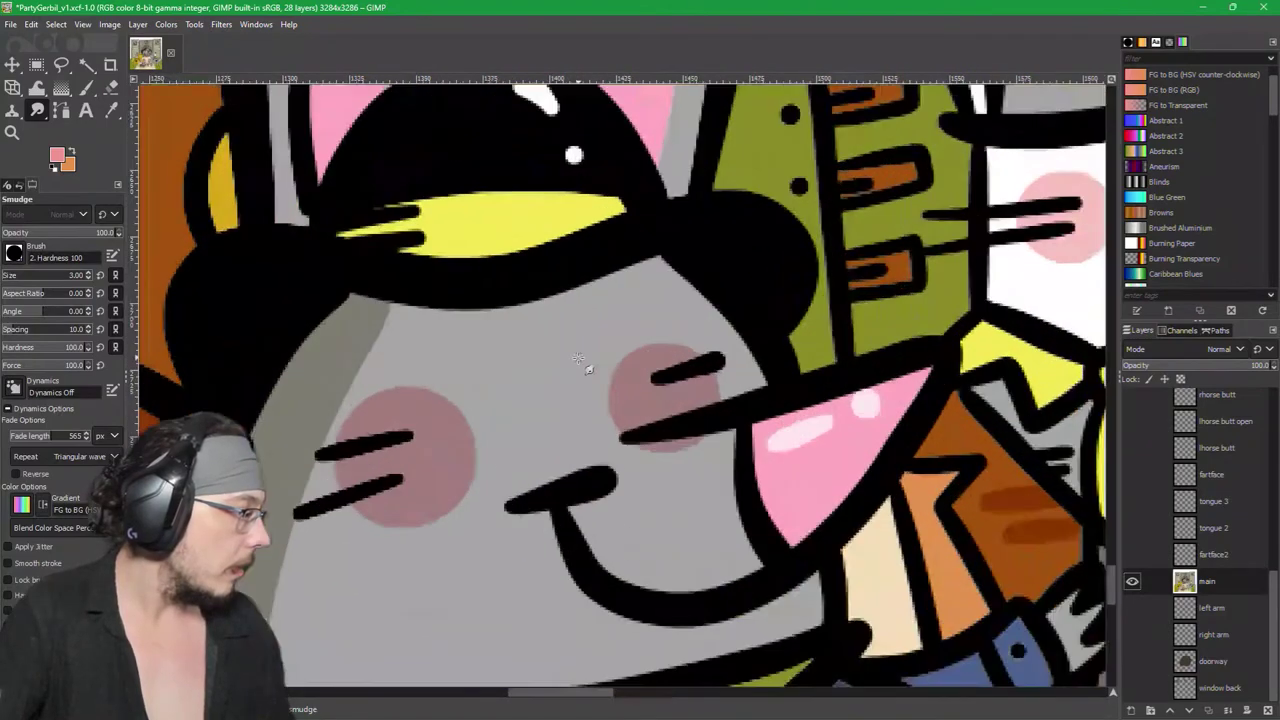
pyautogui.scroll(1, 578, 360)
pyautogui.scroll(-1, 520, 405)
pyautogui.scroll(1, 534, 374)
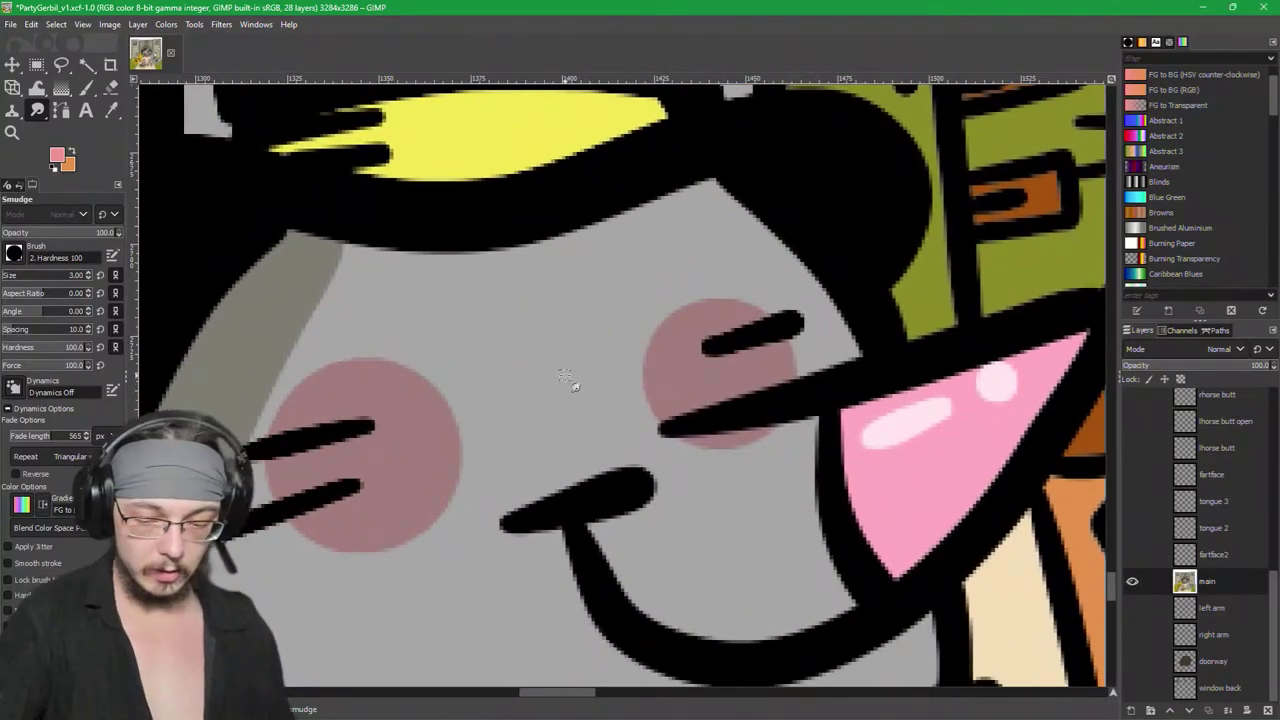
pyautogui.scroll(2, 526, 374)
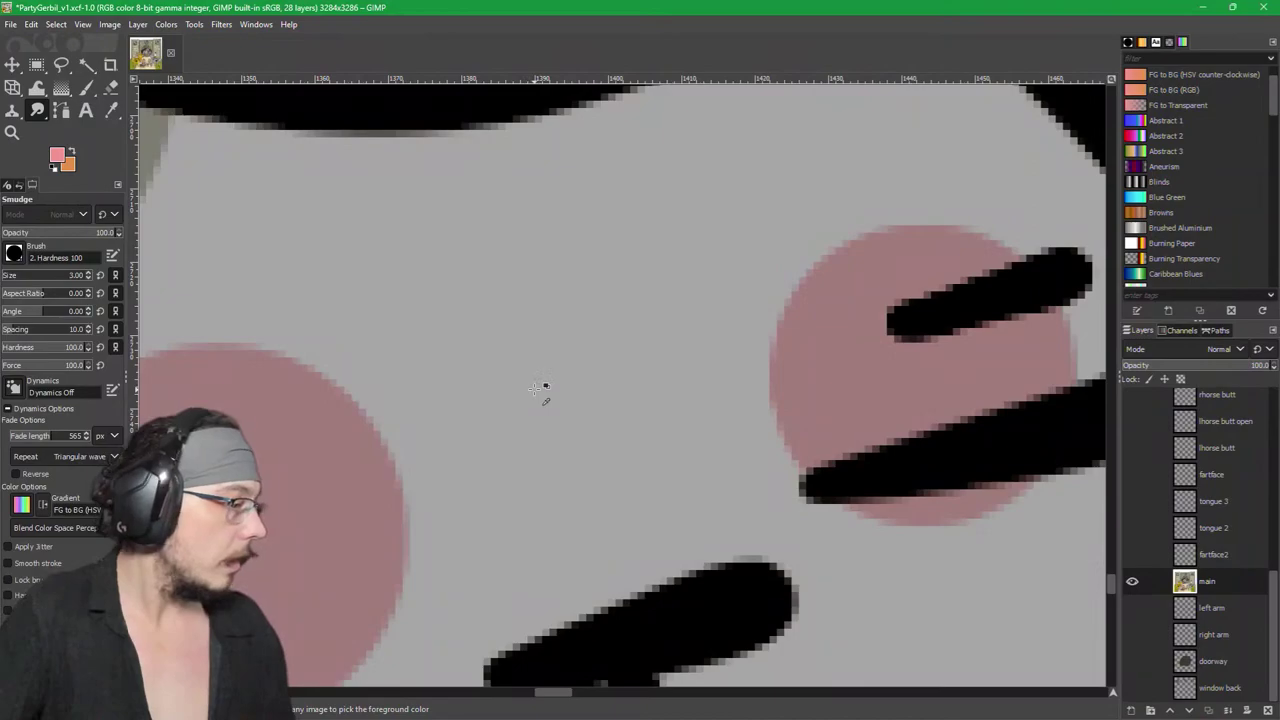
pyautogui.scroll(-1, 533, 388)
pyautogui.scroll(3, 1183, 550)
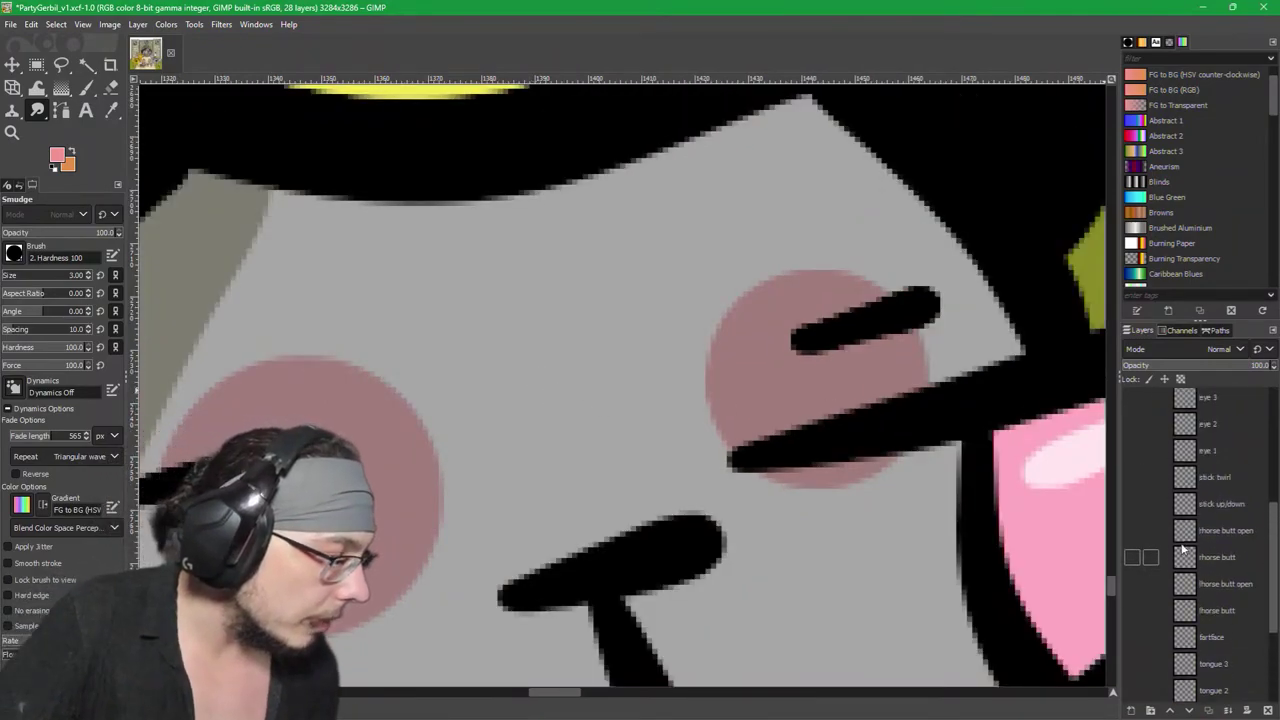
pyautogui.scroll(1, 1183, 550)
pyautogui.click(1132, 531)
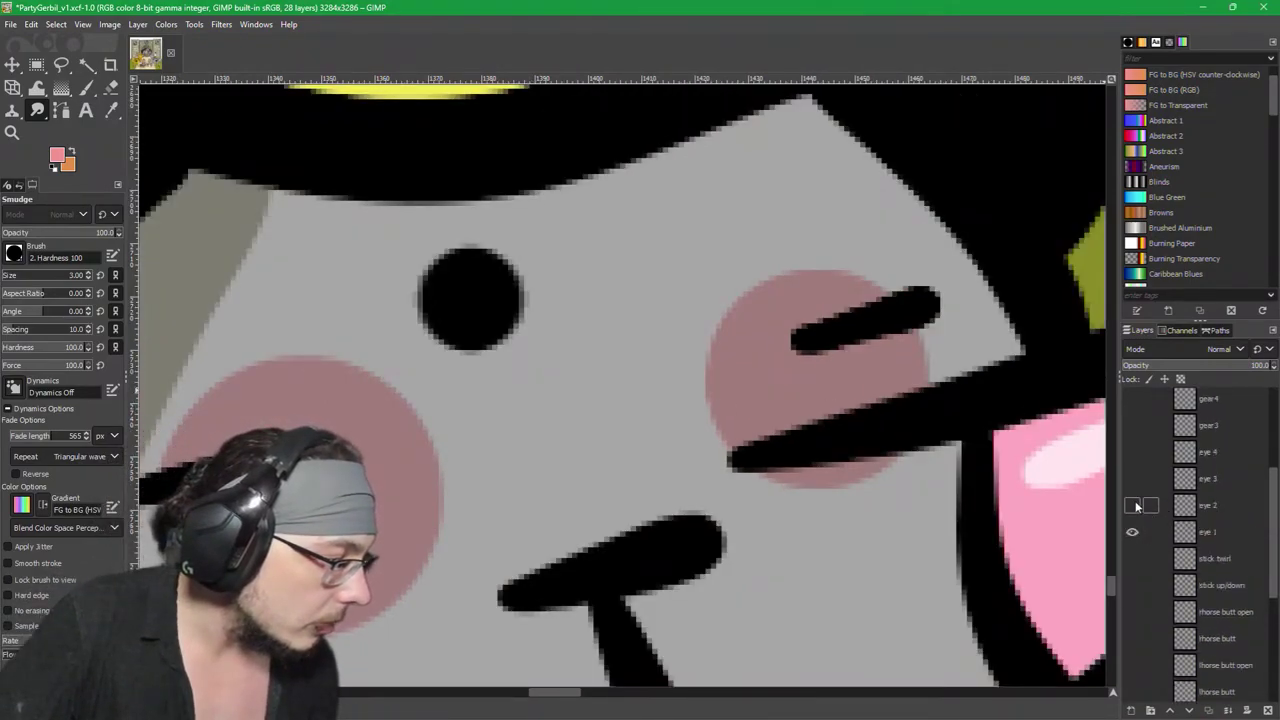
pyautogui.click(1132, 505)
pyautogui.click(1132, 478)
pyautogui.click(1132, 452)
pyautogui.scroll(5, 828, 512)
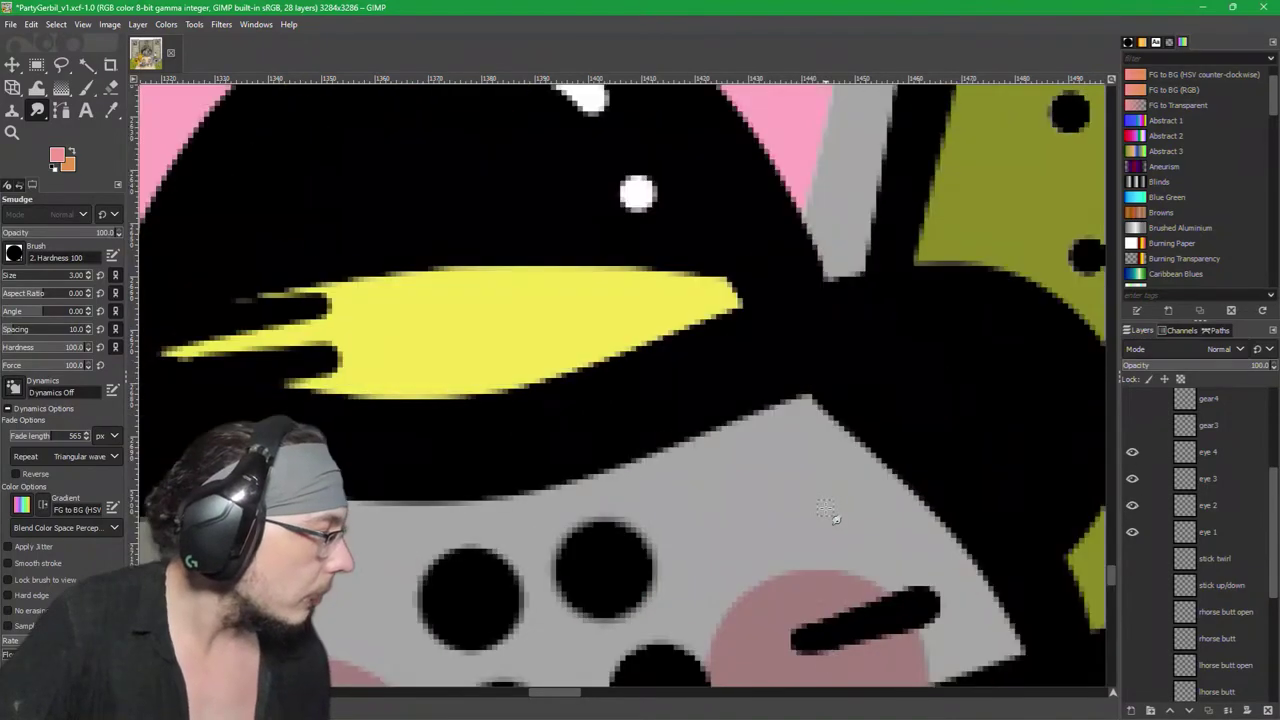
# Step: Using the Paintbrush with black picked from an eye, paint a short closed-eye line on the main layer beneath each of the four eyes
pyautogui.scroll(-3, 828, 512)
pyautogui.scroll(-3, 1153, 624)
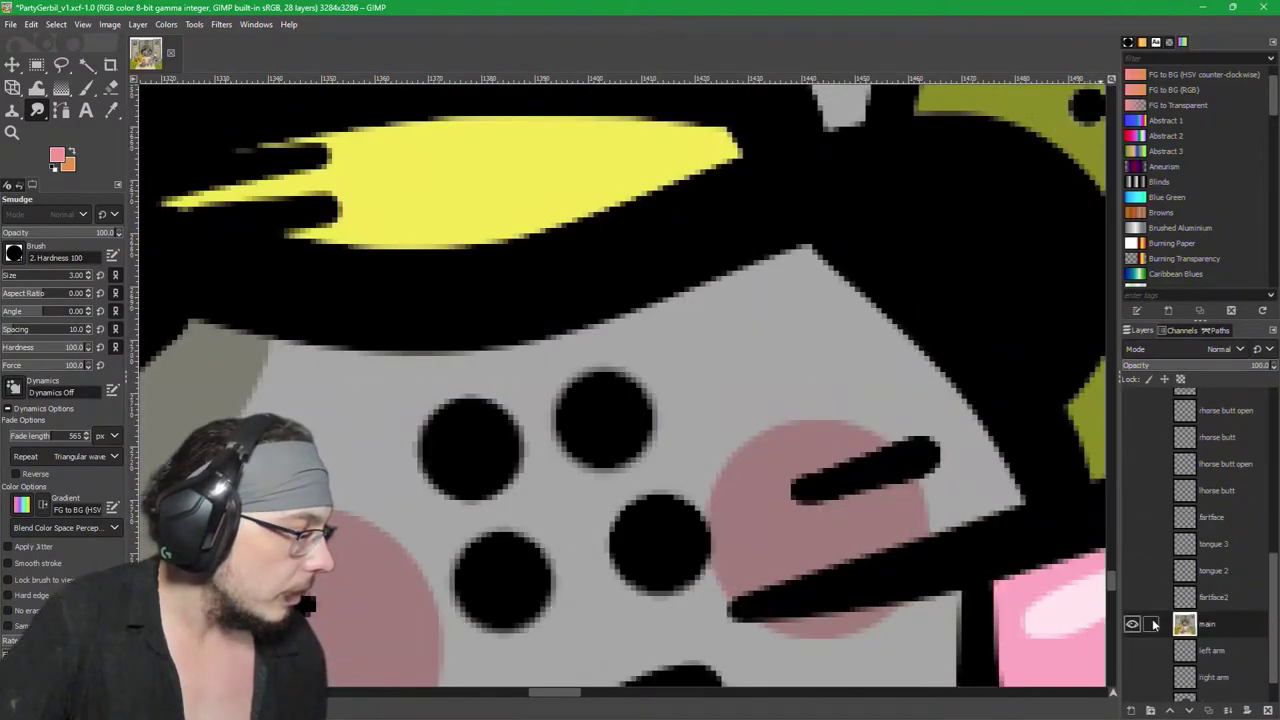
pyautogui.click(86, 88)
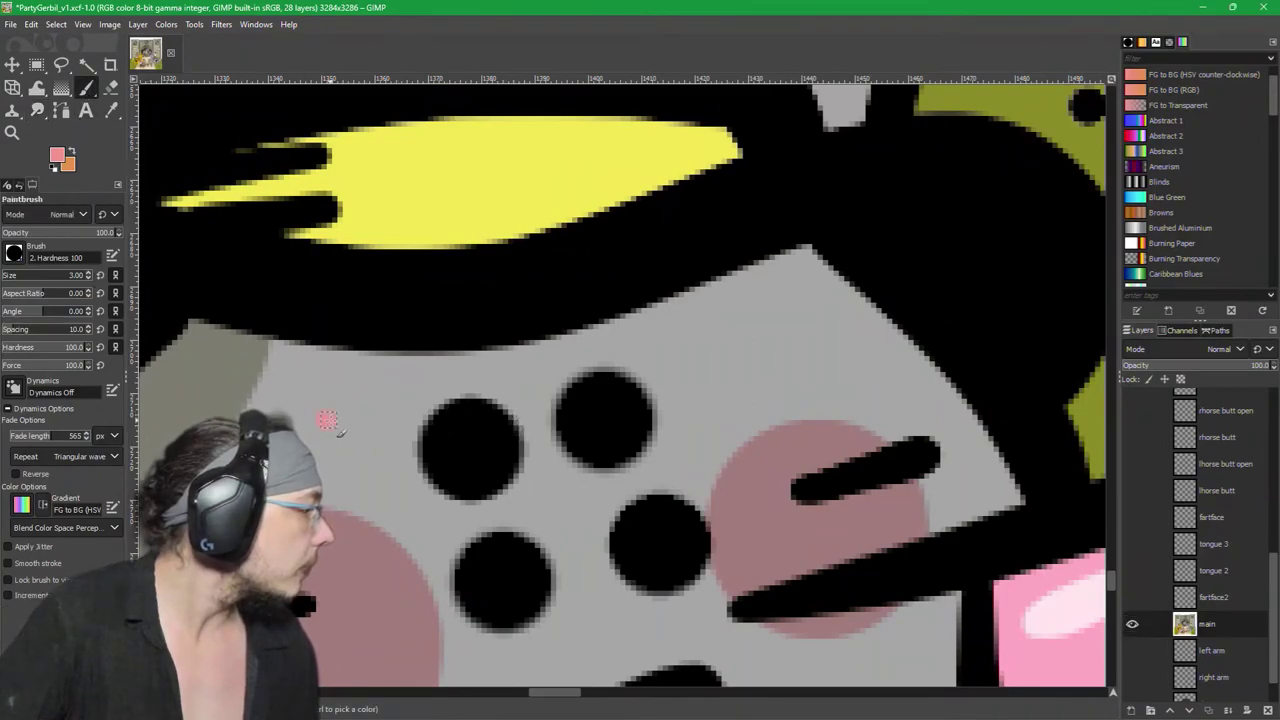
pyautogui.moveTo(329, 420); pyautogui.dragTo(434, 401)
pyautogui.hotkey('ctrl', 'z')
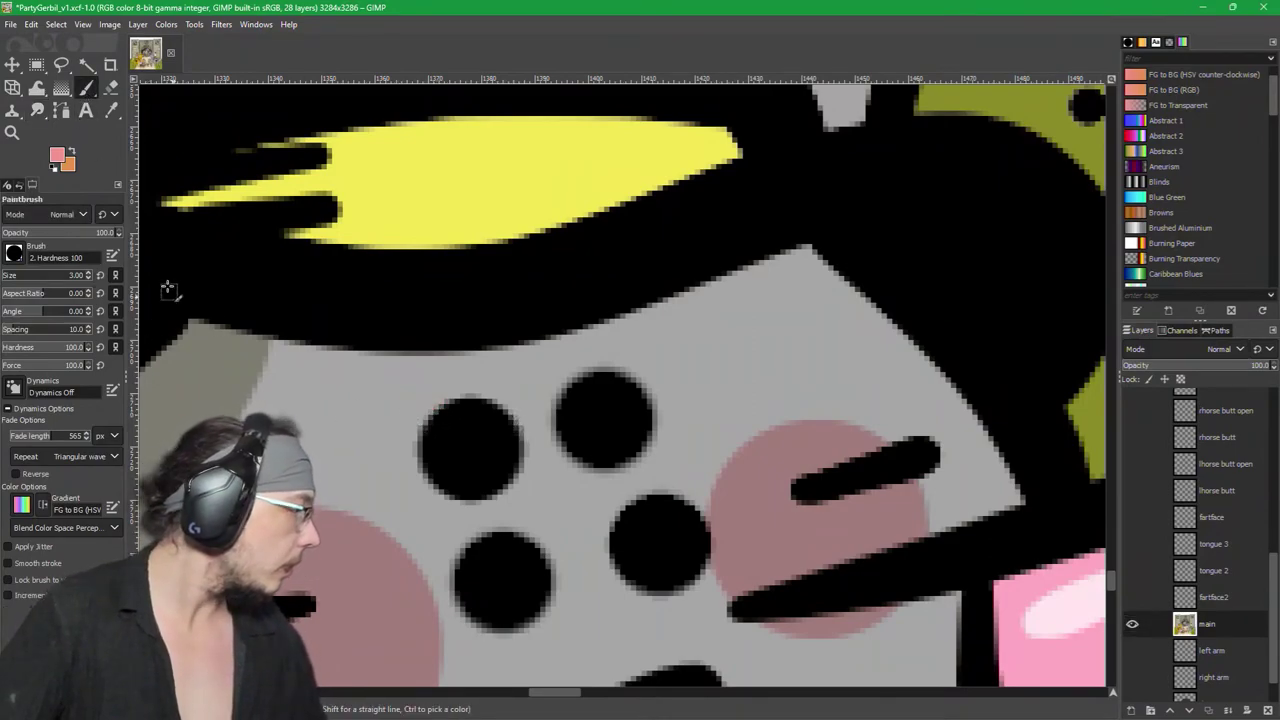
pyautogui.keyDown('ctrl'); pyautogui.click(492, 421); pyautogui.keyUp('ctrl')
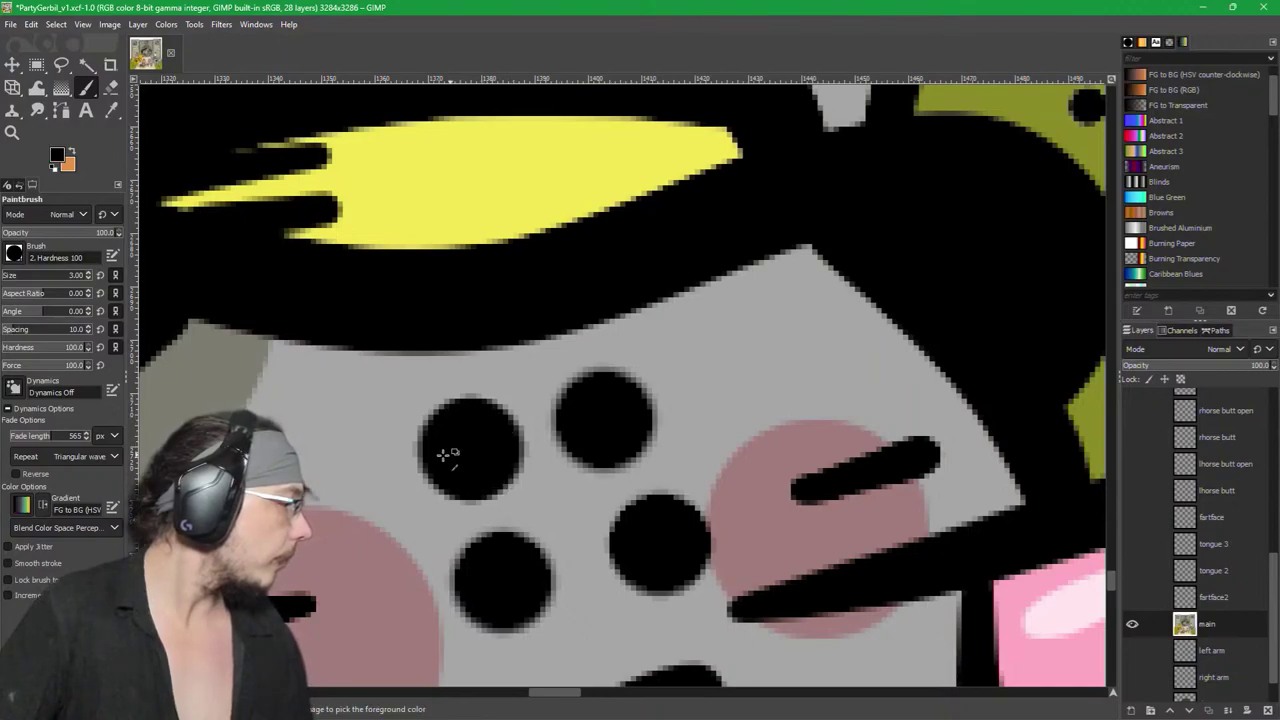
pyautogui.moveTo(340, 455)
pyautogui.mouseDown()
pyautogui.moveTo(398, 460)
pyautogui.moveTo(395, 441)
pyautogui.moveTo(426, 428)
pyautogui.mouseUp()
pyautogui.hotkey('ctrl', 'z')
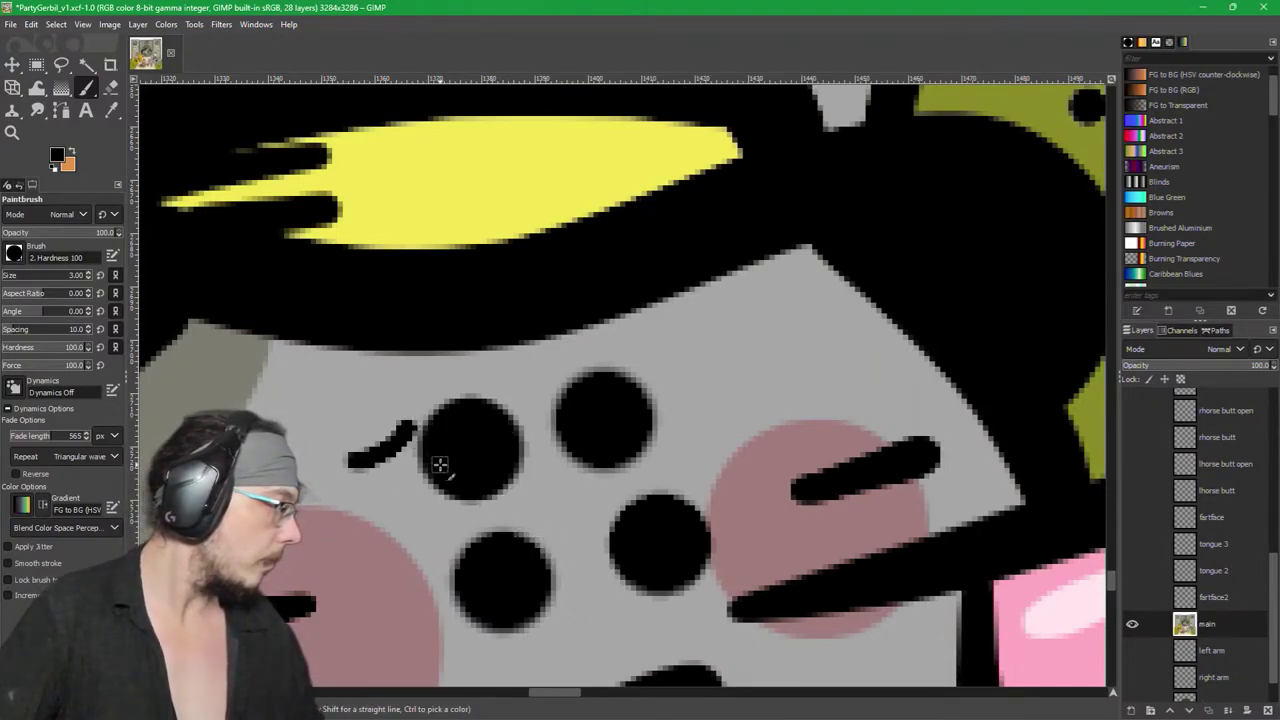
pyautogui.hotkey('ctrl', 'z')
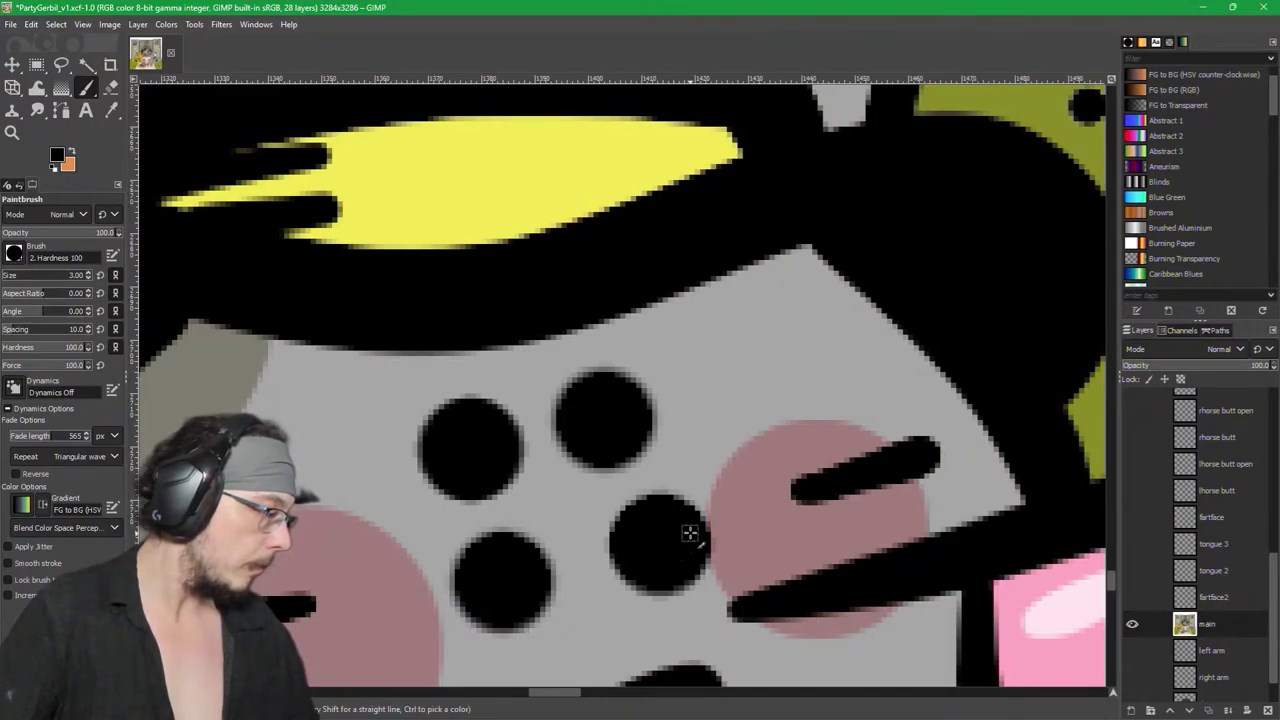
# Step: Hide the eye 1 to eye 4 layers so that only the main layer with its closed-eye lines shows
pyautogui.scroll(3, 1135, 515)
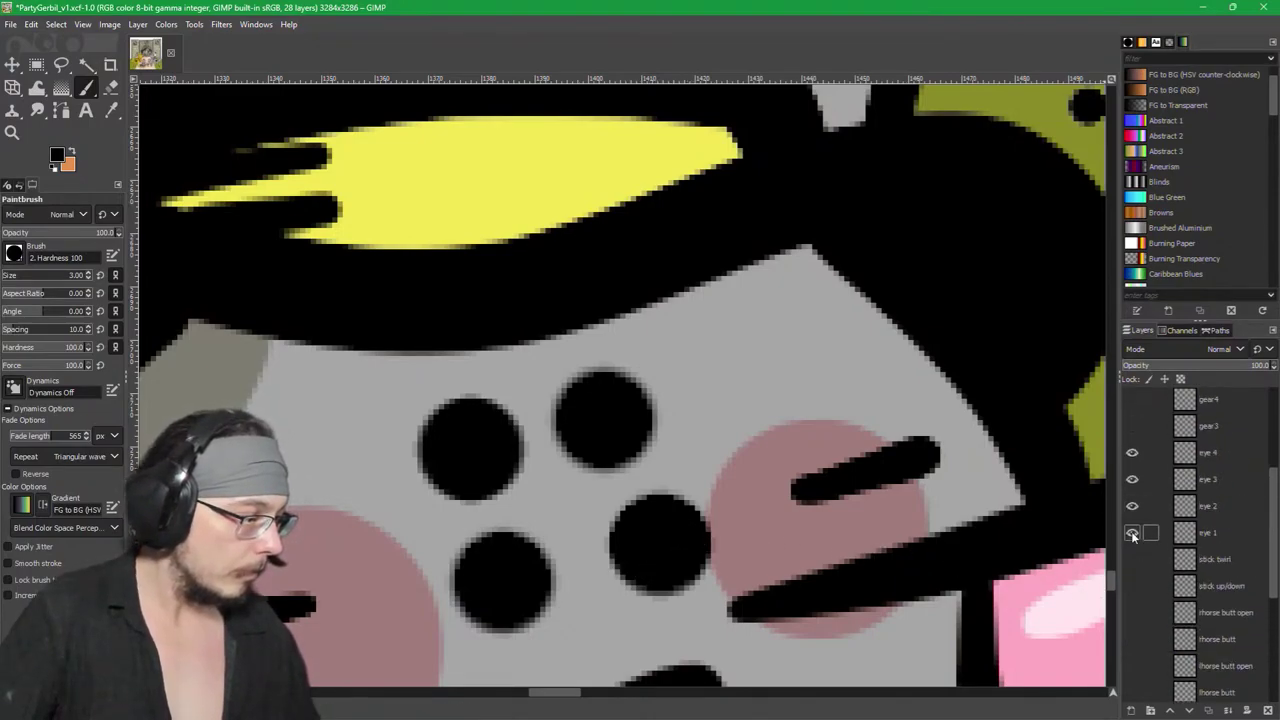
pyautogui.click(1132, 535)
pyautogui.scroll(-5, 1135, 560)
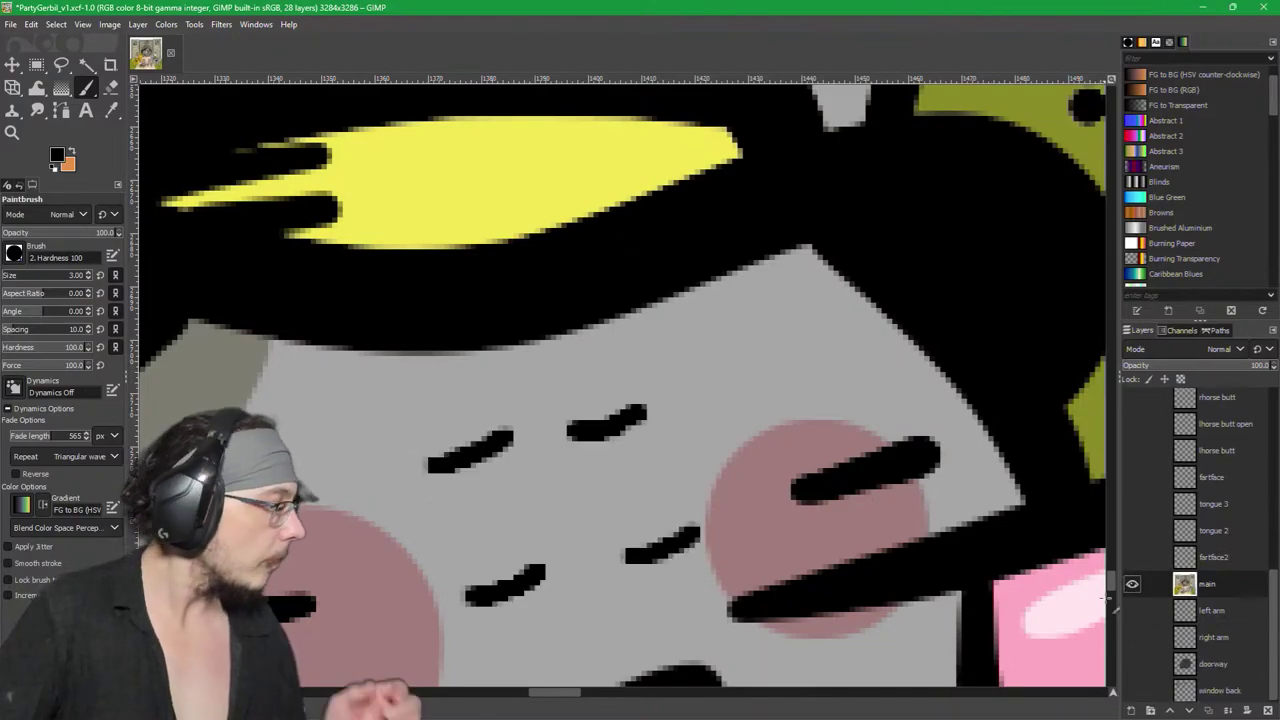
pyautogui.scroll(-5, 773, 570)
pyautogui.scroll(5, 773, 570)
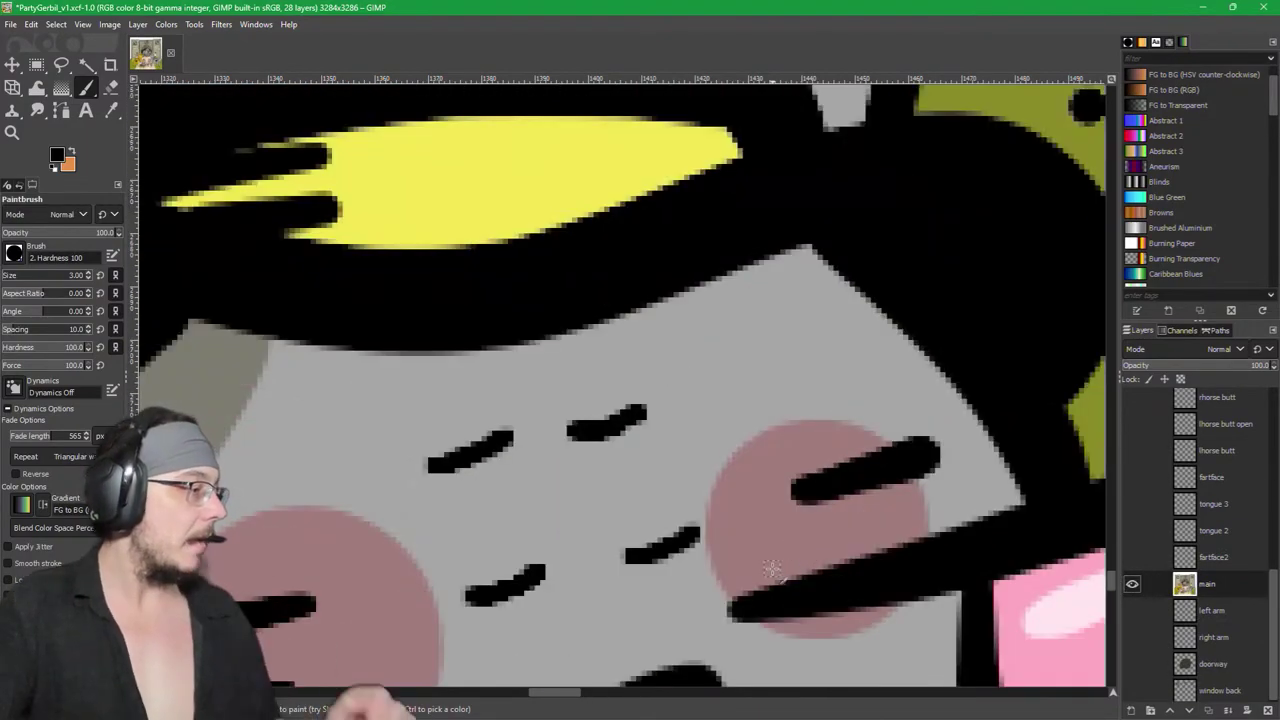
pyautogui.scroll(-5, 815, 558)
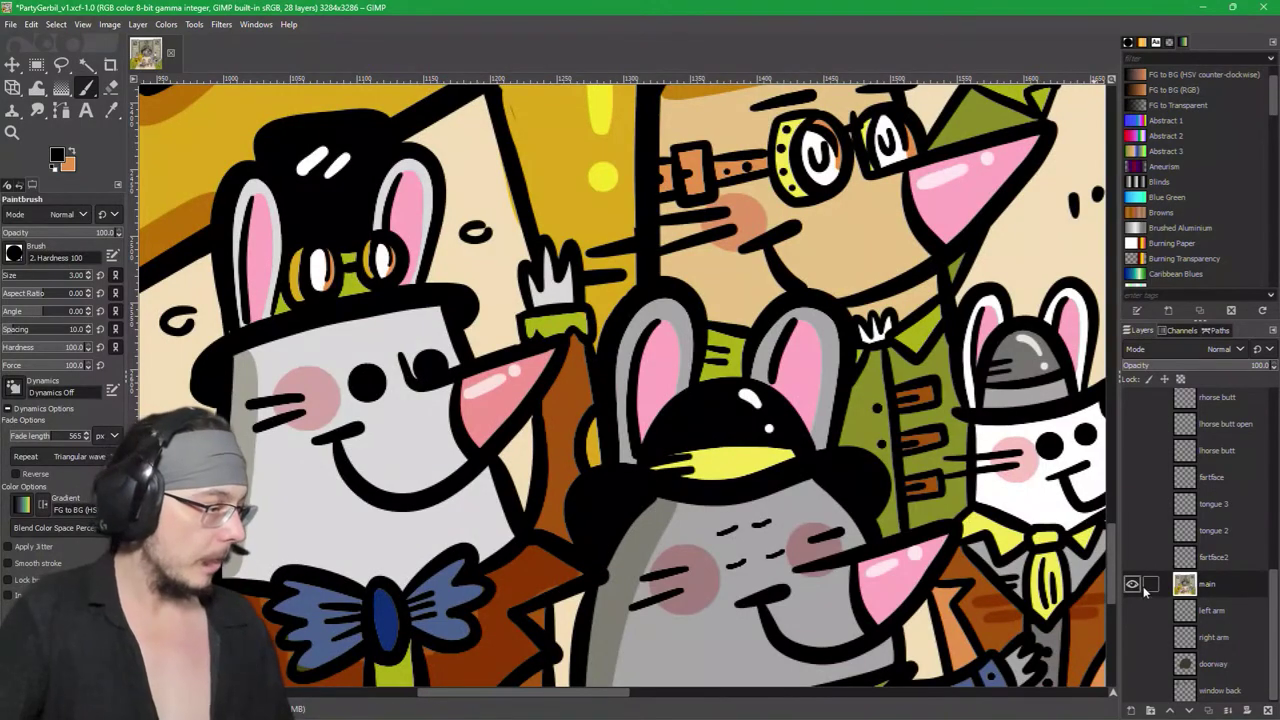
pyautogui.keyDown('shift'); pyautogui.click(1132, 584); pyautogui.keyUp('shift')
pyautogui.keyDown('shift'); pyautogui.click(1132, 584); pyautogui.keyUp('shift')
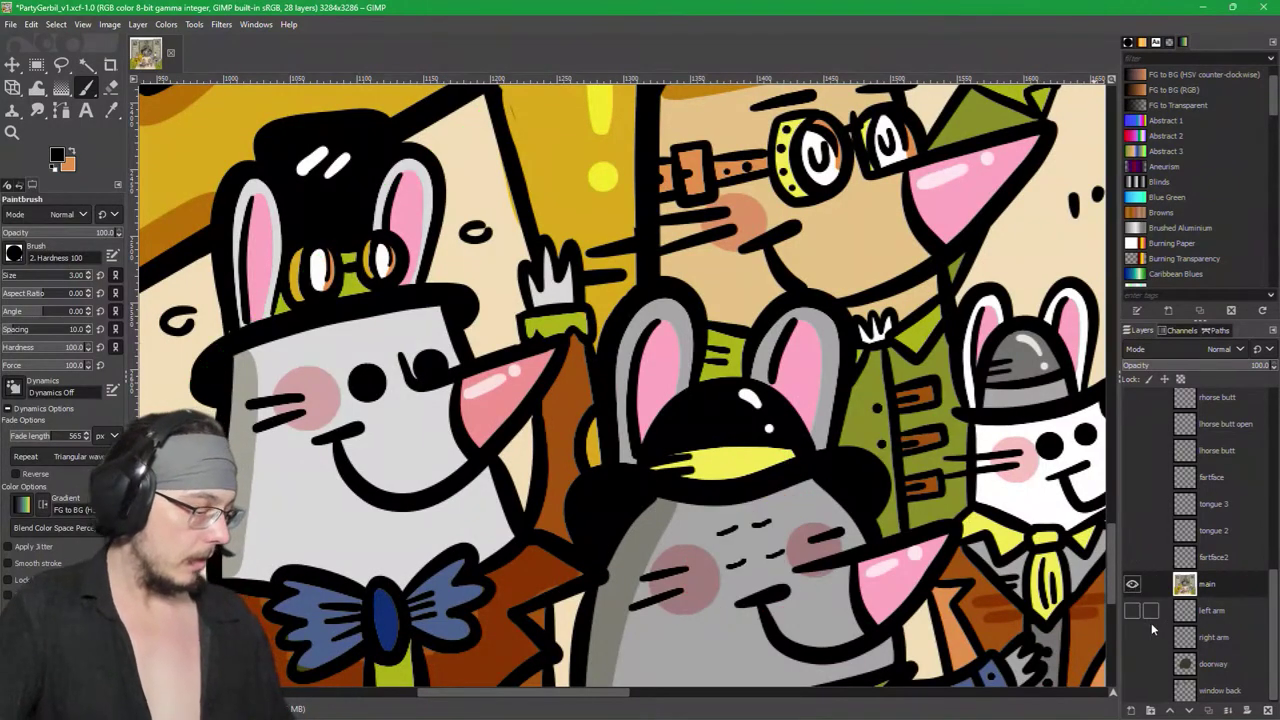
# Step: Export the image over the existing 05main.png in the finals folder, keeping the PNG options as they are
pyautogui.hotkey('ctrl', 'shift', 'e')
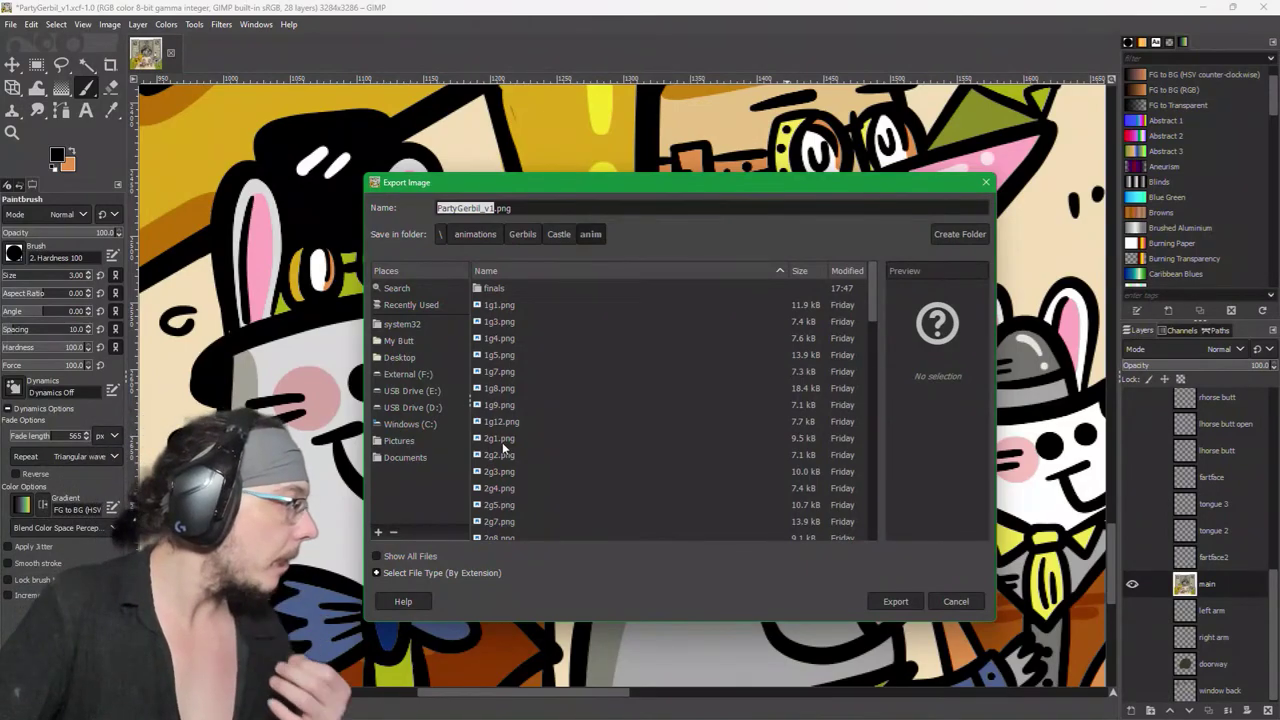
pyautogui.scroll(-5, 533, 430)
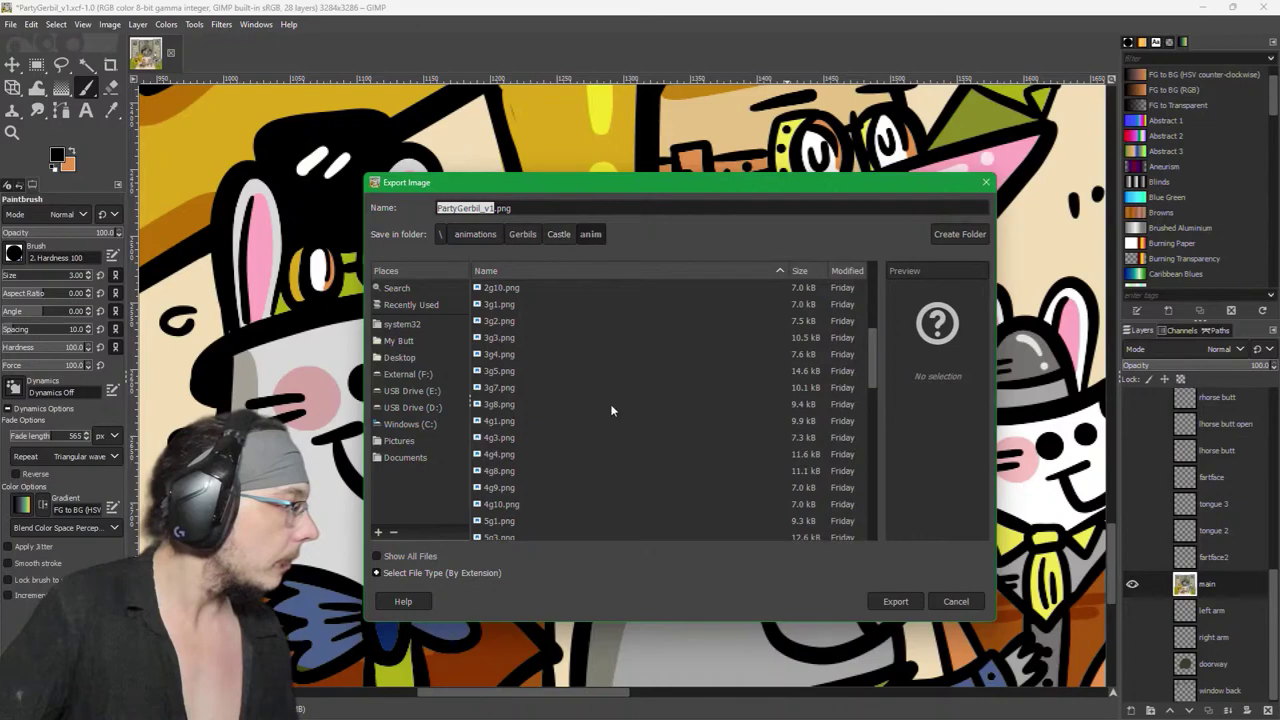
pyautogui.scroll(5, 605, 400)
pyautogui.doubleClick(536, 288)
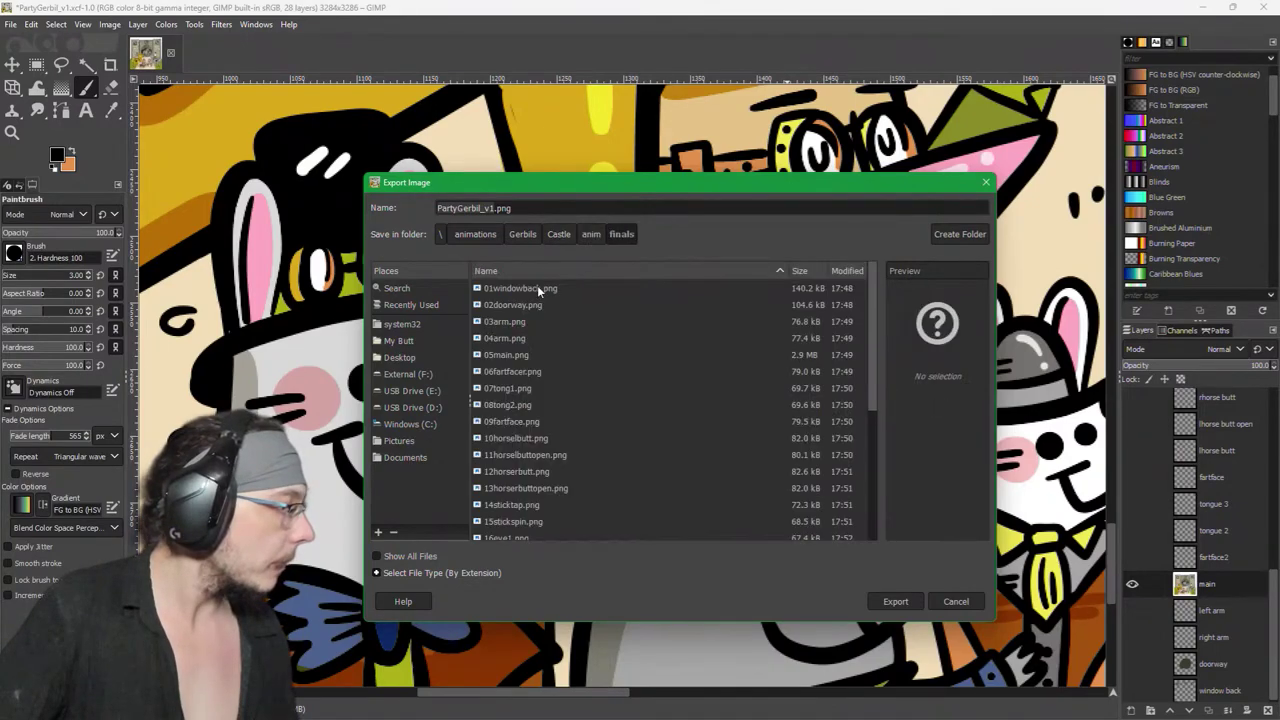
pyautogui.doubleClick(526, 354)
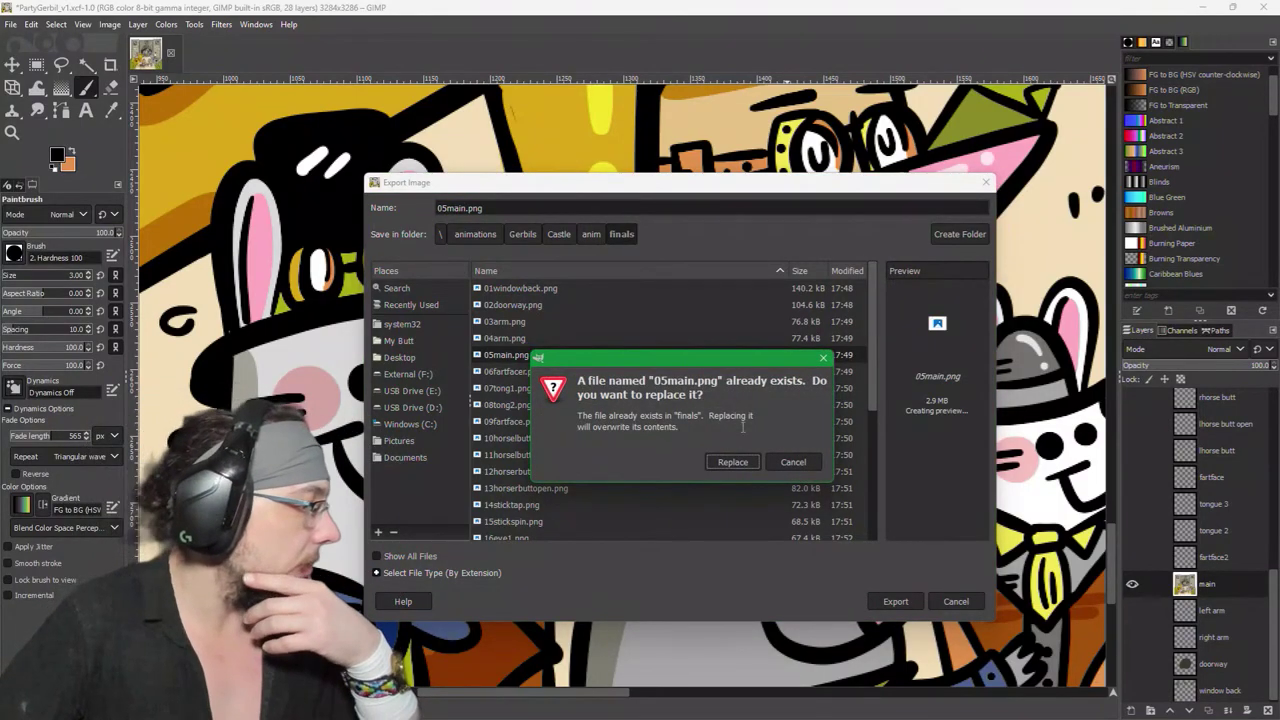
pyautogui.click(734, 461)
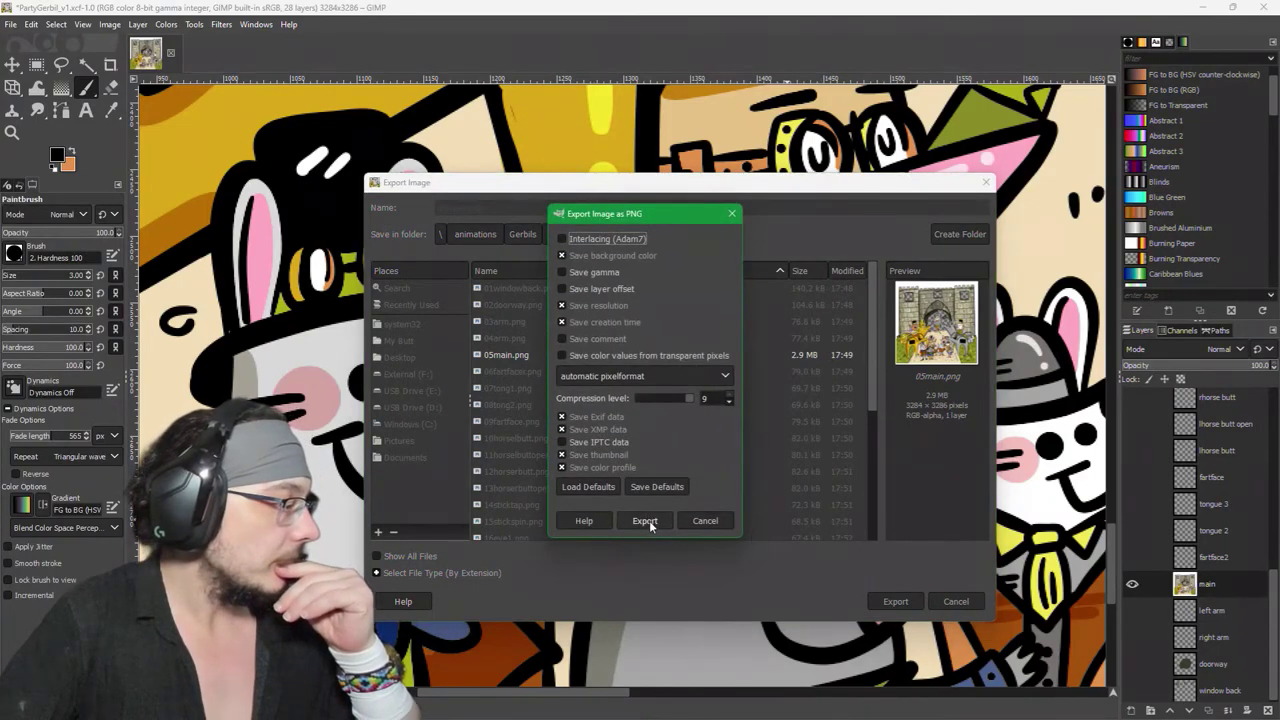
pyautogui.click(645, 521)
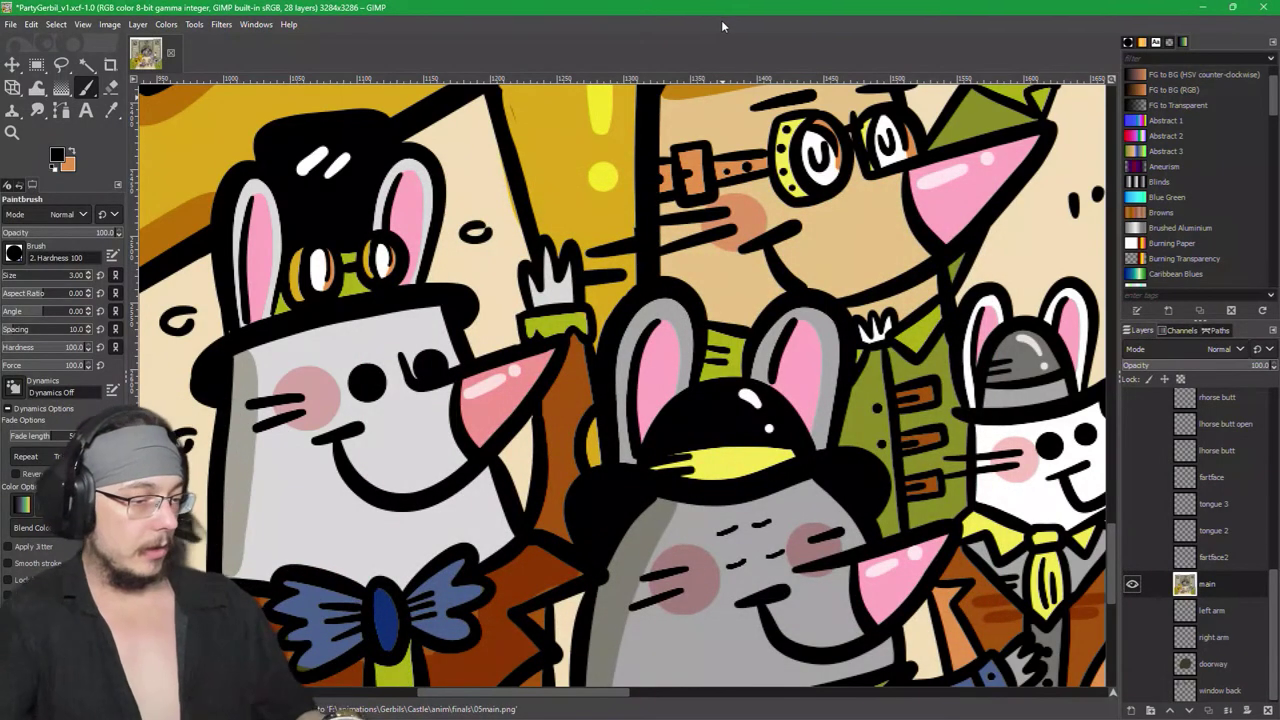
# Step: Save the PartyGerbil_v1 image and close GIMP to return to the castle project in VEGAS Pro
pyautogui.hotkey('ctrl', 's')
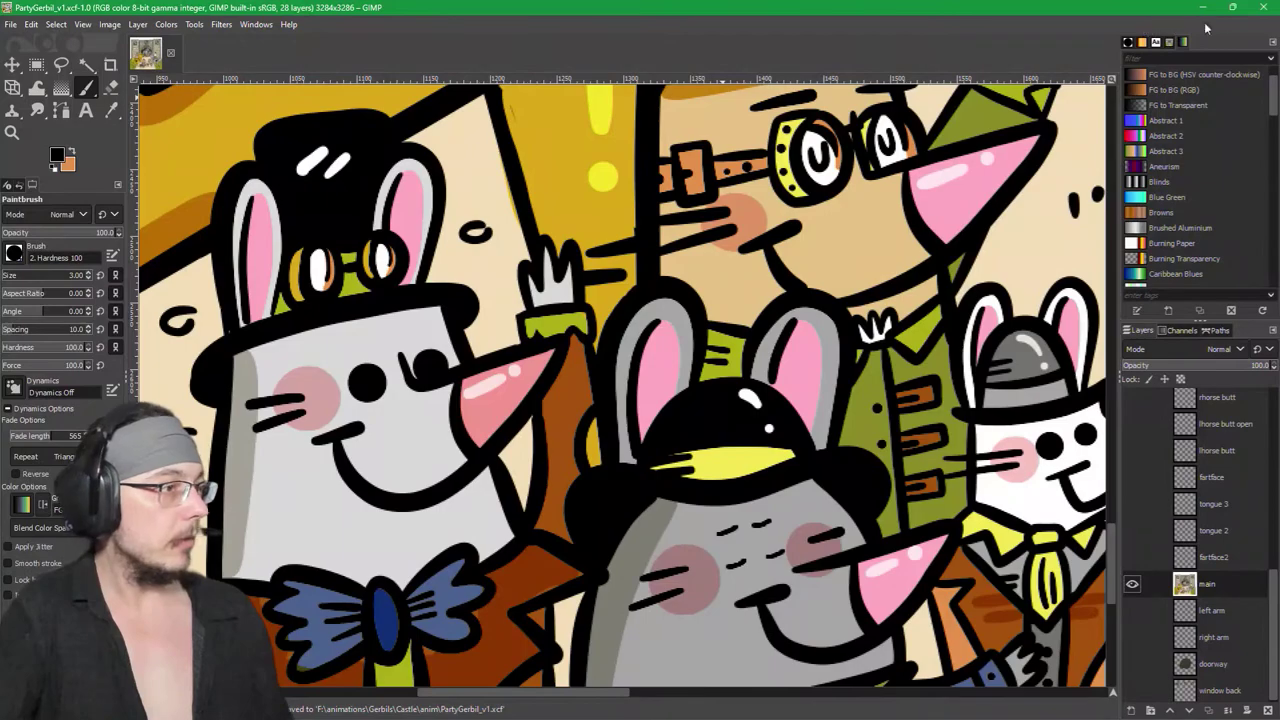
pyautogui.click(1262, 7)
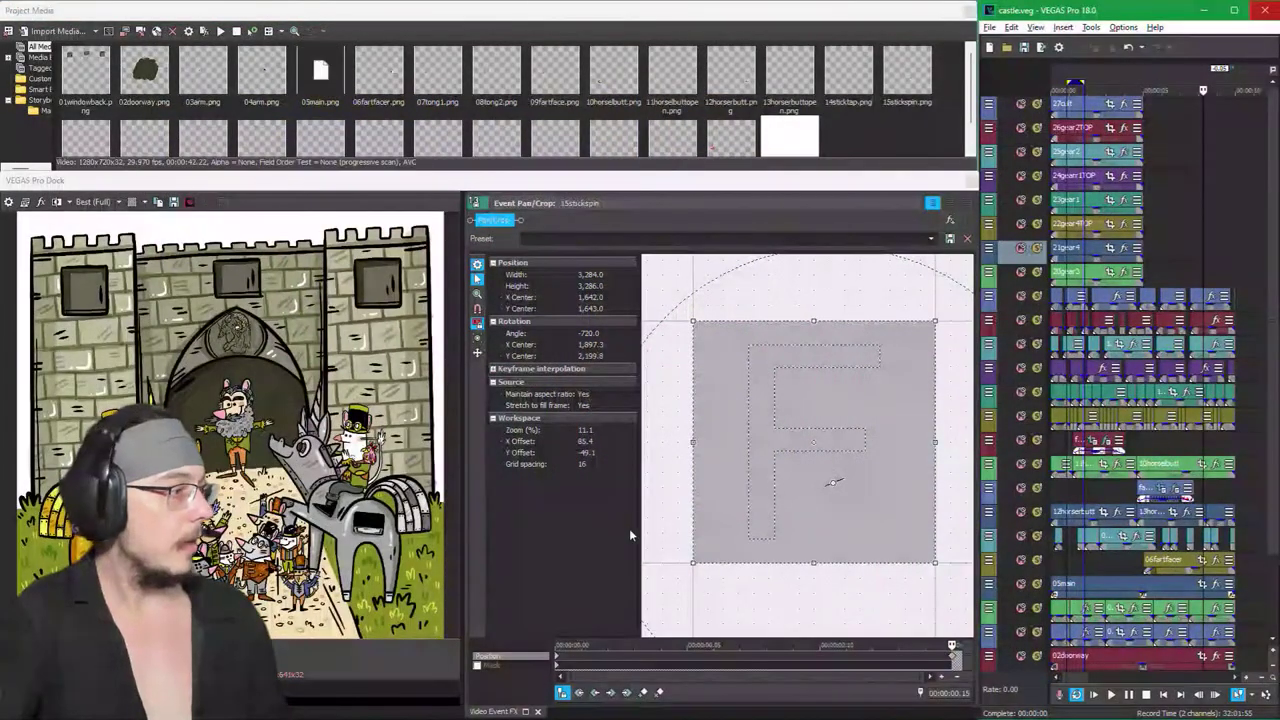
# Step: Examine the refreshed castle artwork at the start of the timeline in an enlarged preview and restore the Event Pan/Crop layout
pyautogui.click(1060, 300)
pyautogui.click(467, 383)
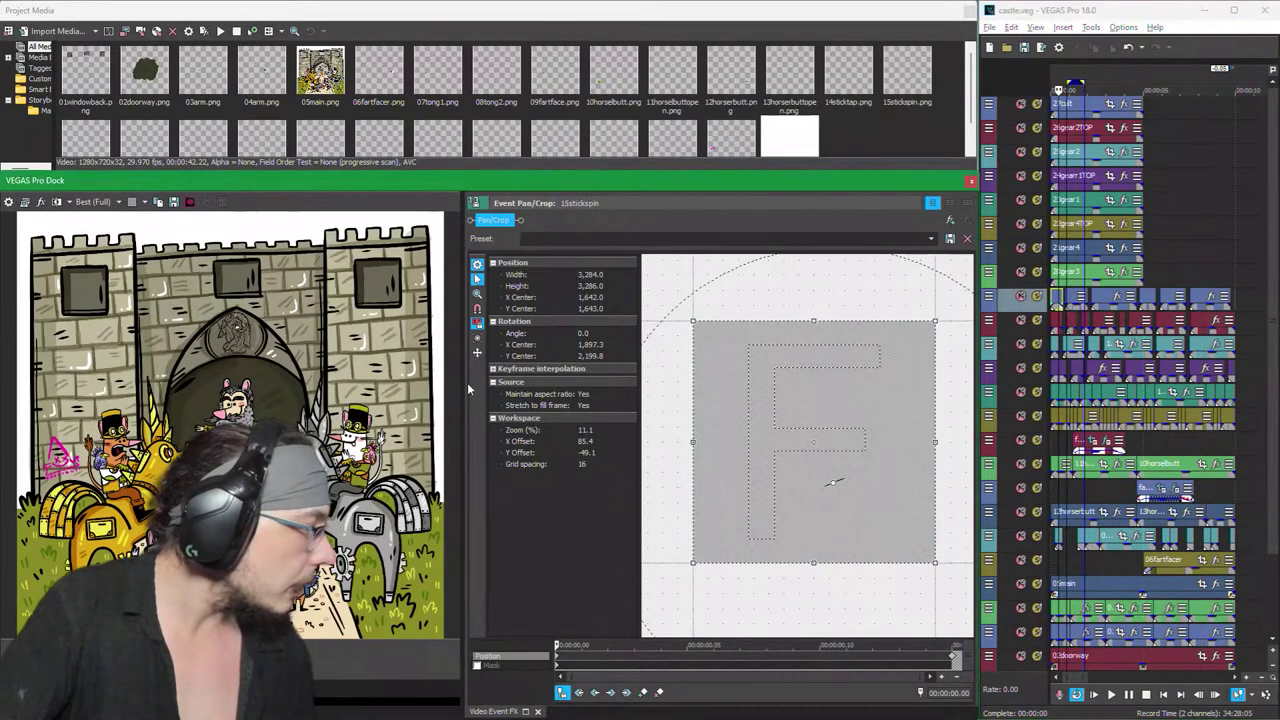
pyautogui.press('Escape')
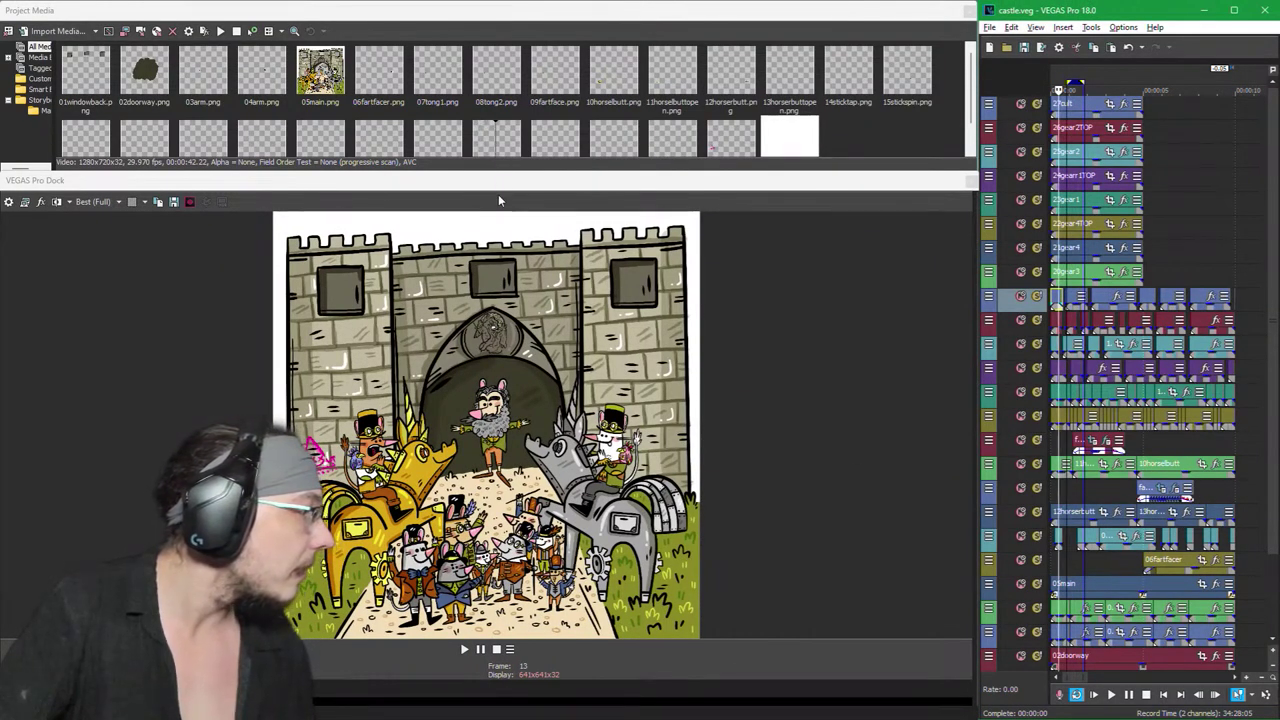
pyautogui.moveTo(498, 172); pyautogui.dragTo(551, 29)
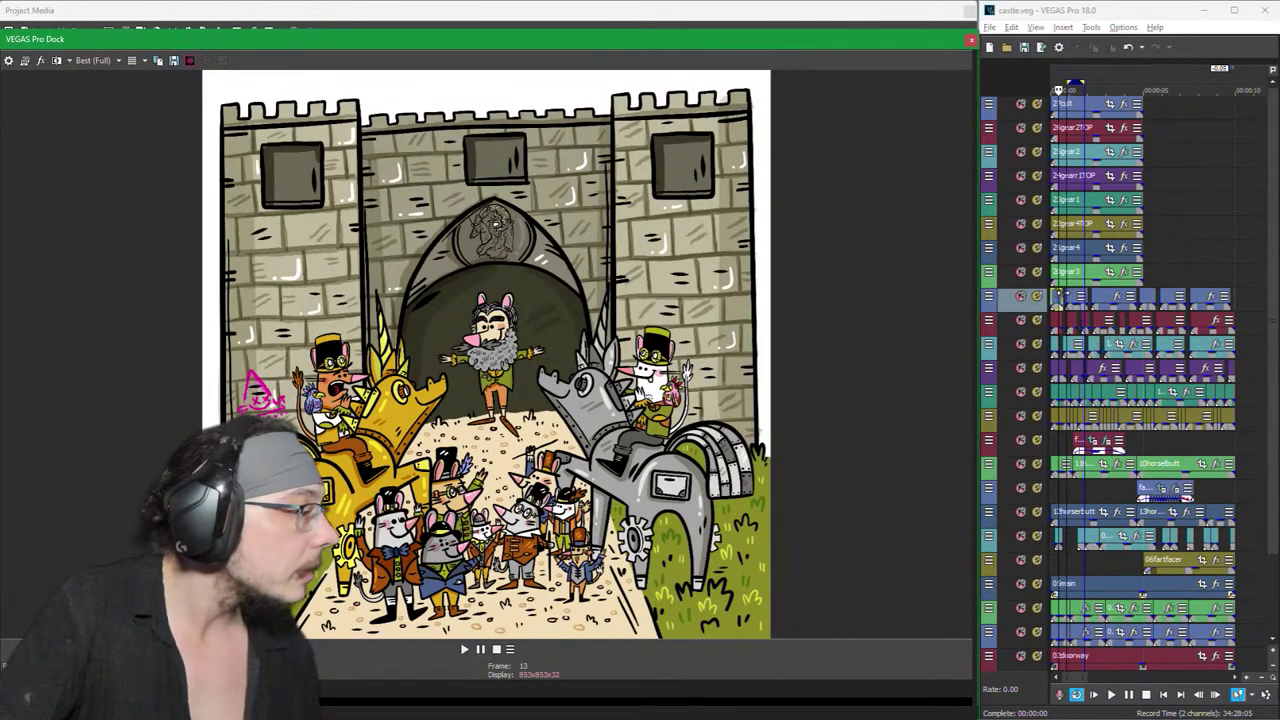
pyautogui.click(1055, 300)
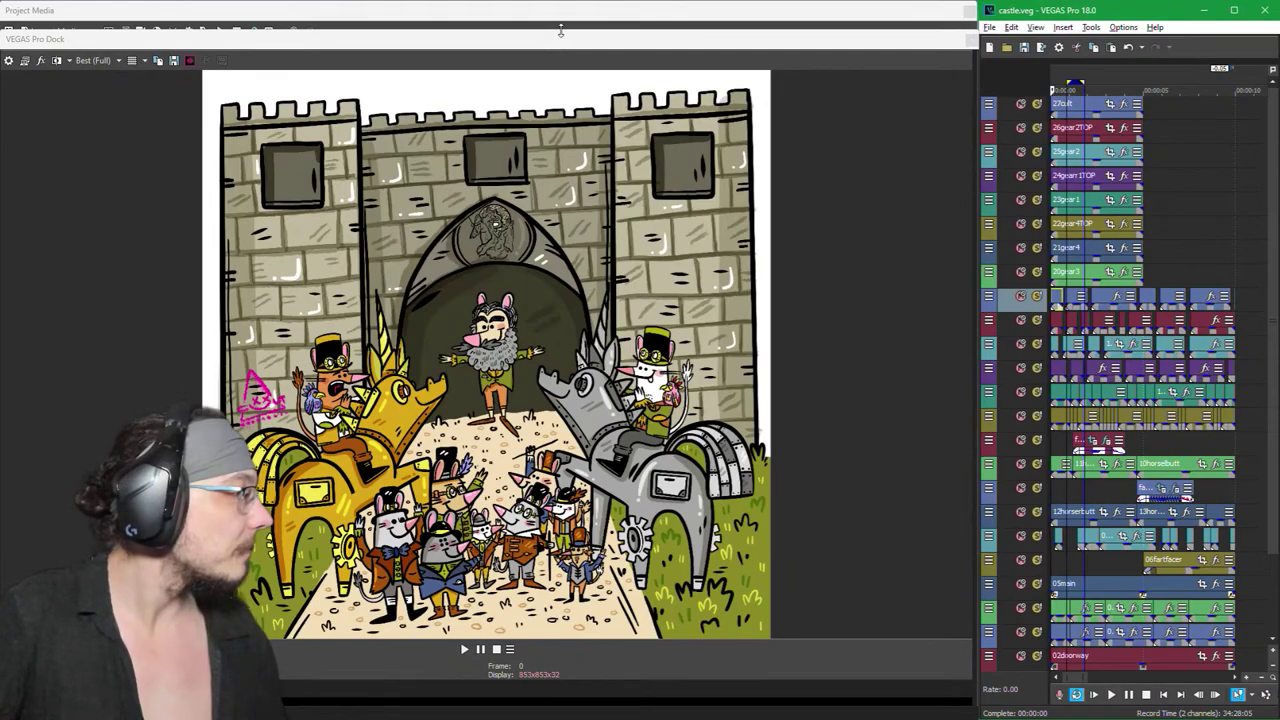
pyautogui.moveTo(552, 32); pyautogui.dragTo(520, 174)
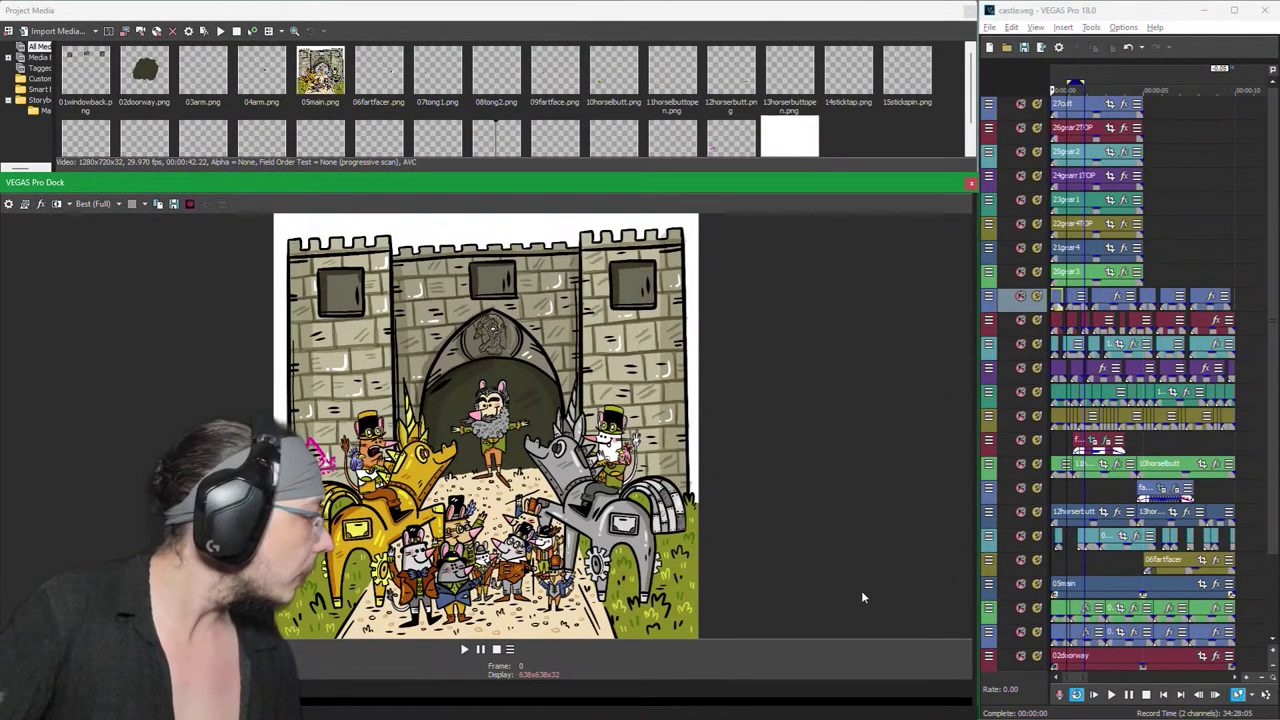
pyautogui.click(972, 252)
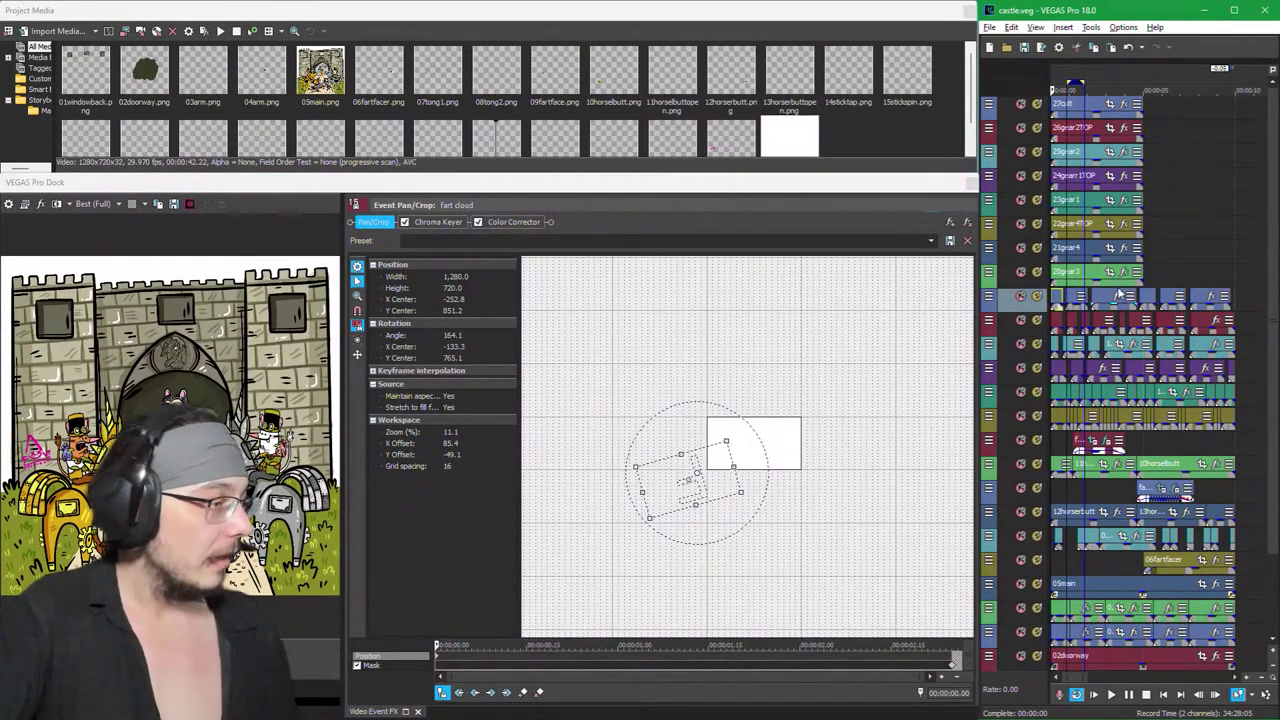
pyautogui.scroll(2, 1118, 294)
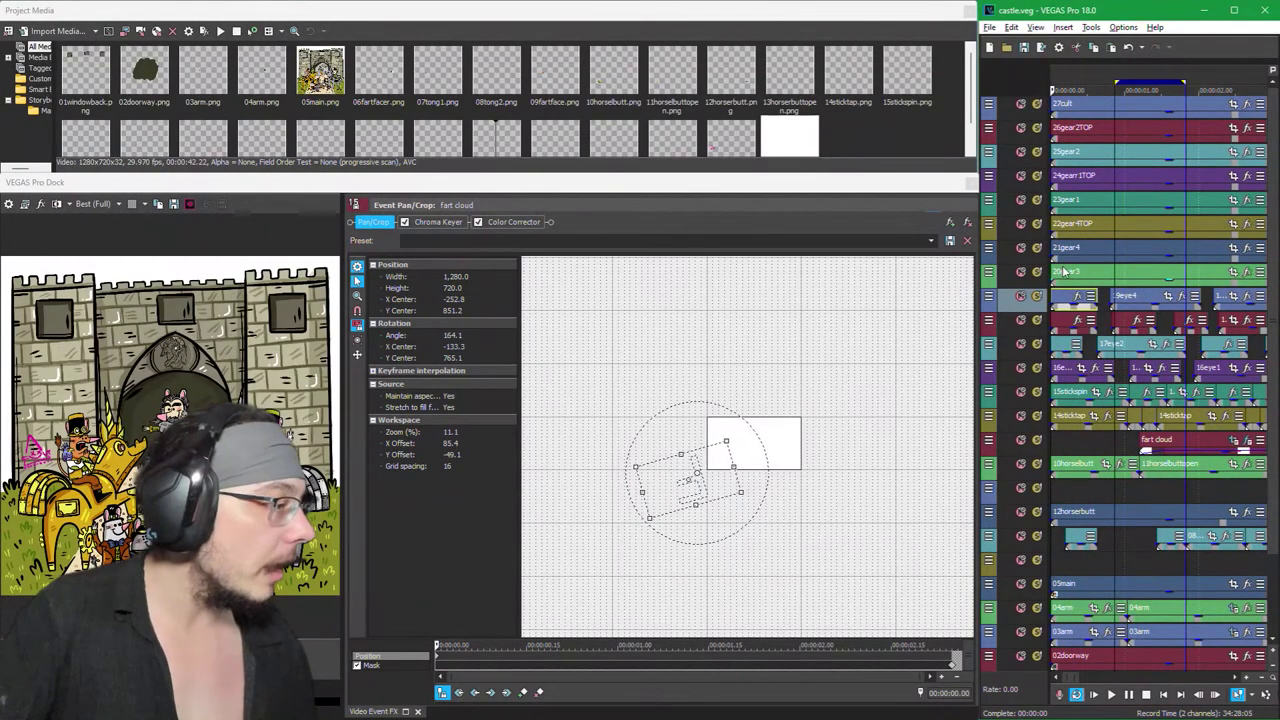
pyautogui.click(1066, 272)
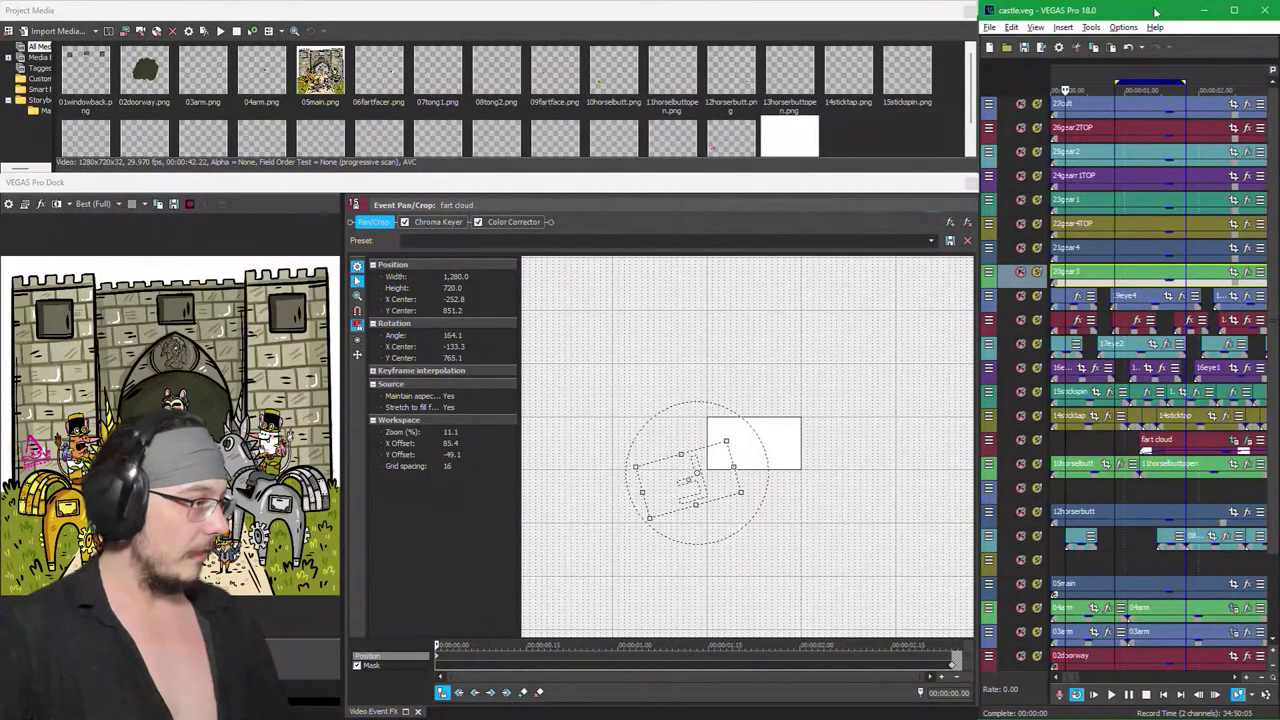
pyautogui.click(1090, 112)
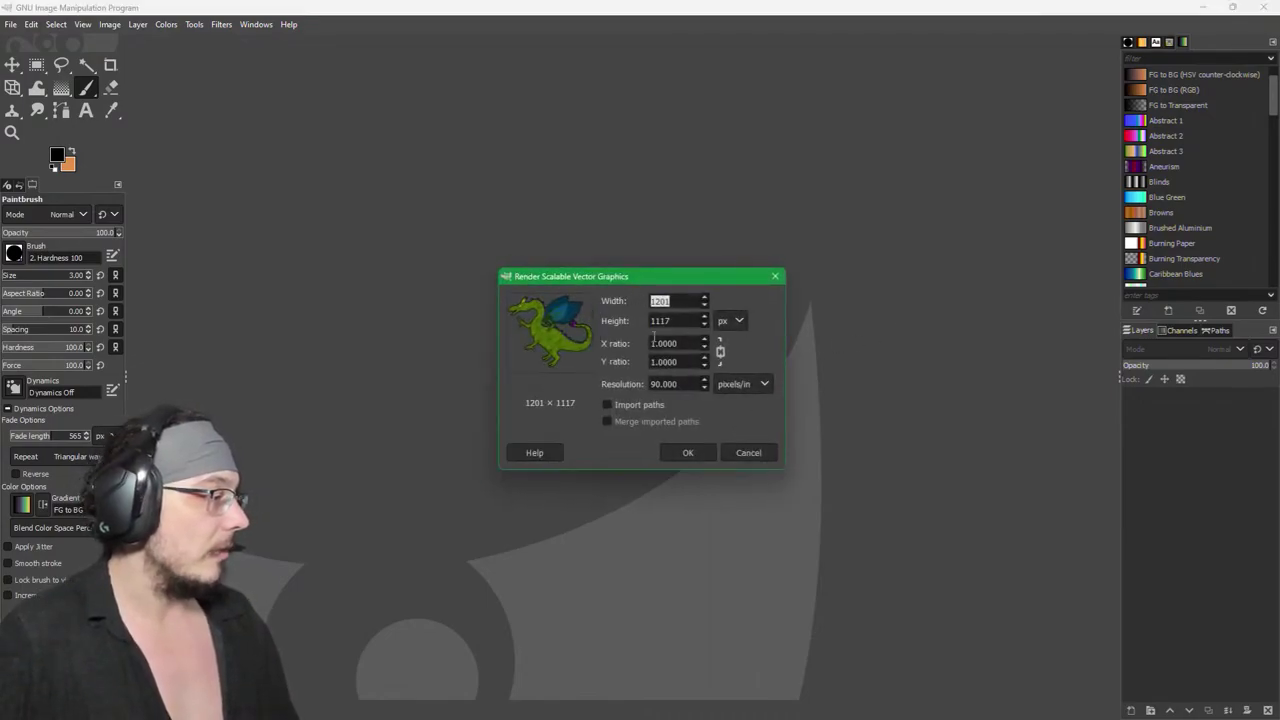
# Step: Import Dragon.svg into GIMP, rendering it at 1201 × 1117 px and 90 pixels/in
pyautogui.click(686, 453)
pyautogui.scroll(-2, 738, 462)
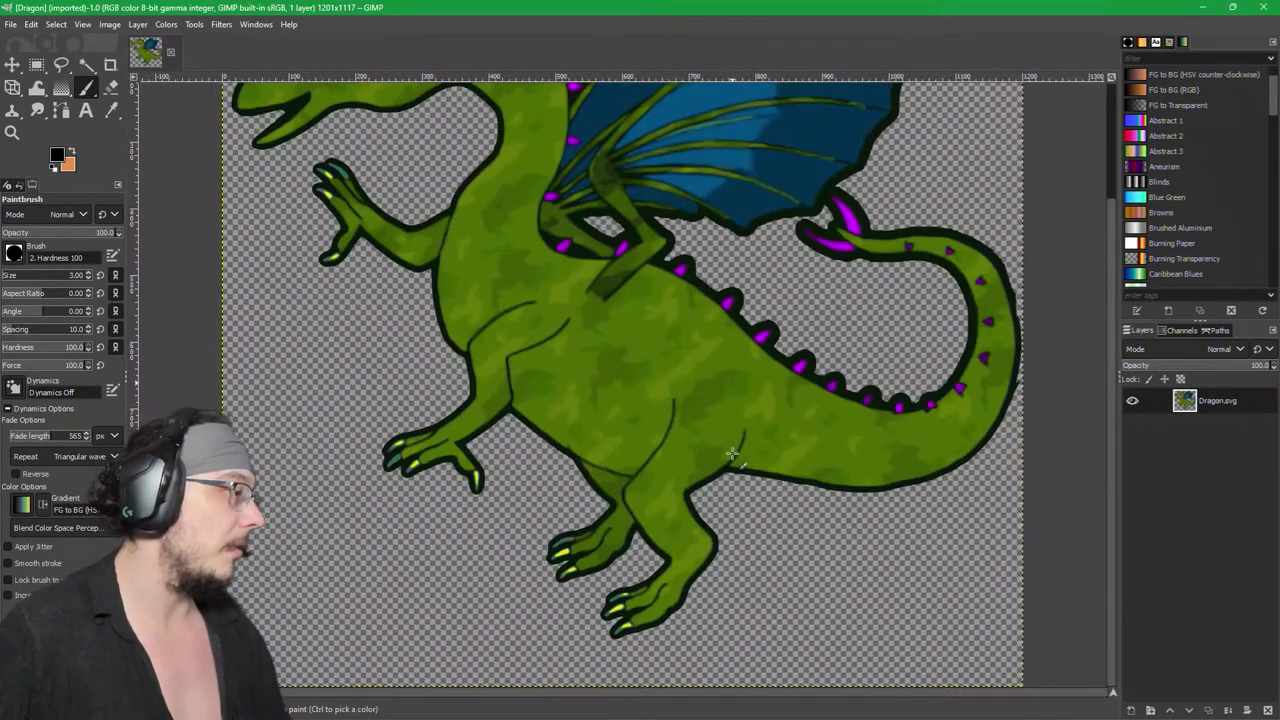
pyautogui.scroll(-4, 727, 360)
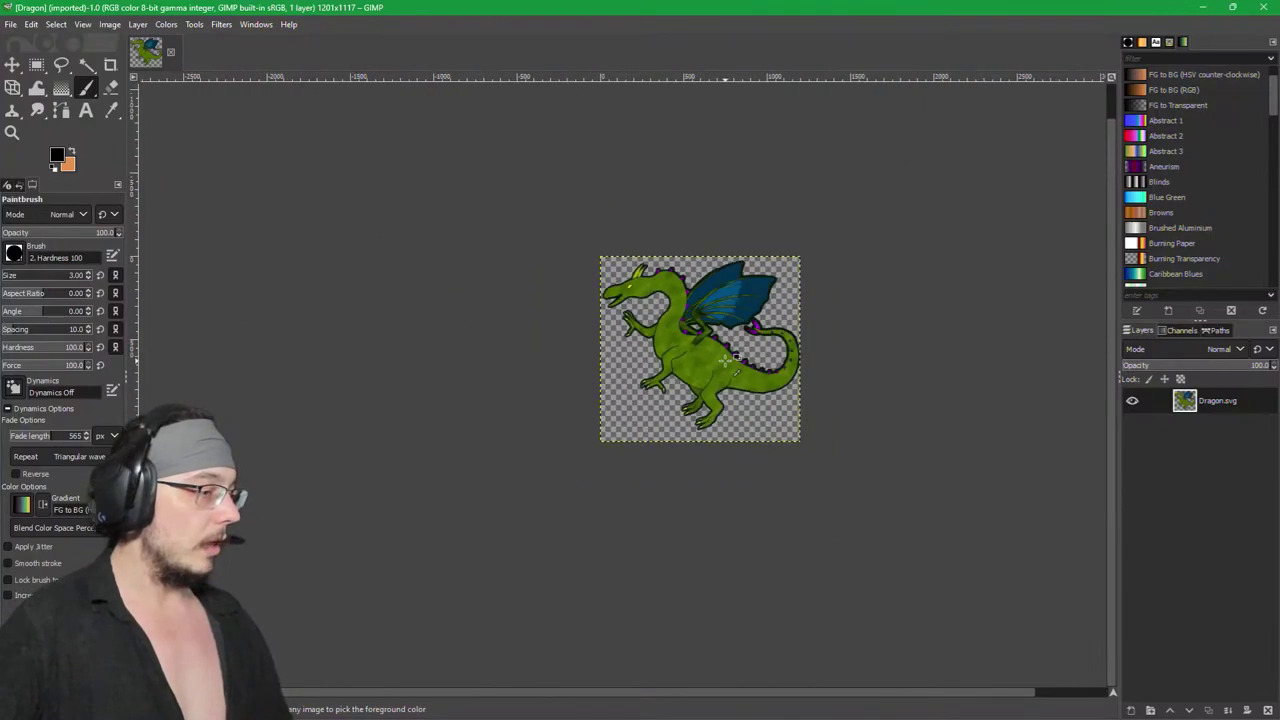
pyautogui.scroll(2, 725, 363)
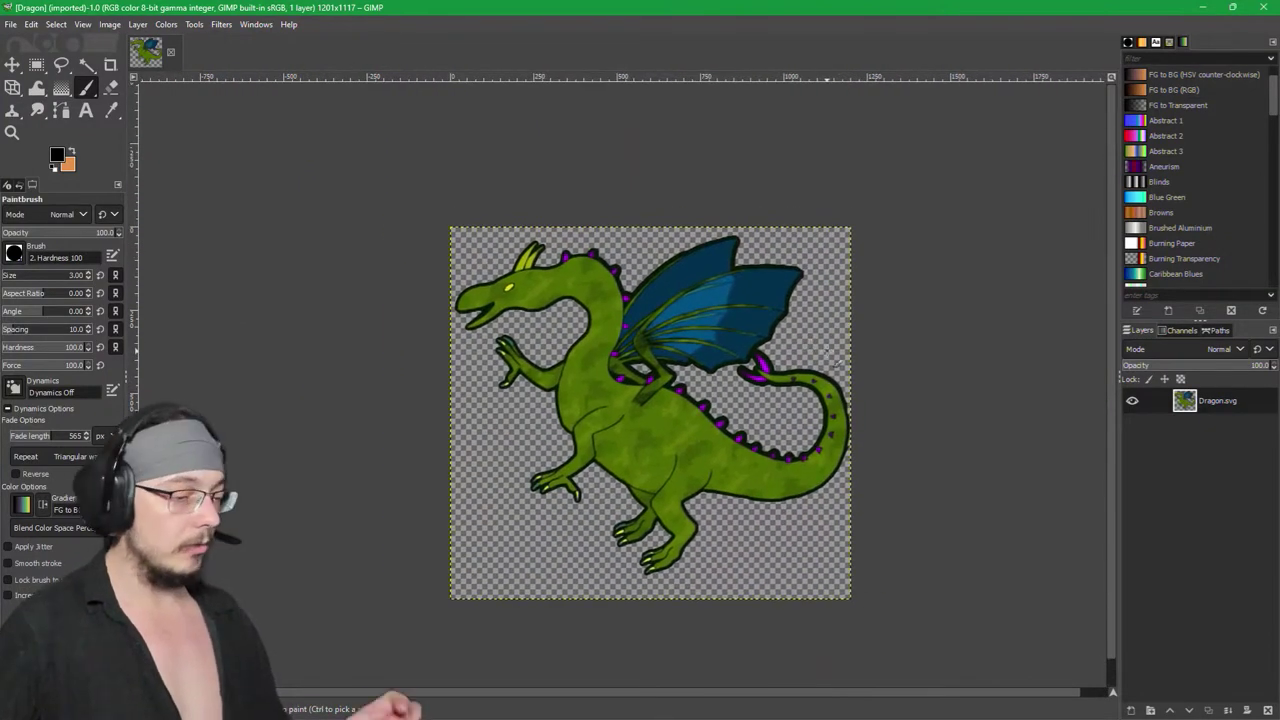
# Step: Export the dragon image as Dragon.png and close GIMP to return to the castle project in VEGAS Pro
pyautogui.hotkey('ctrl', 'shift', 'e')
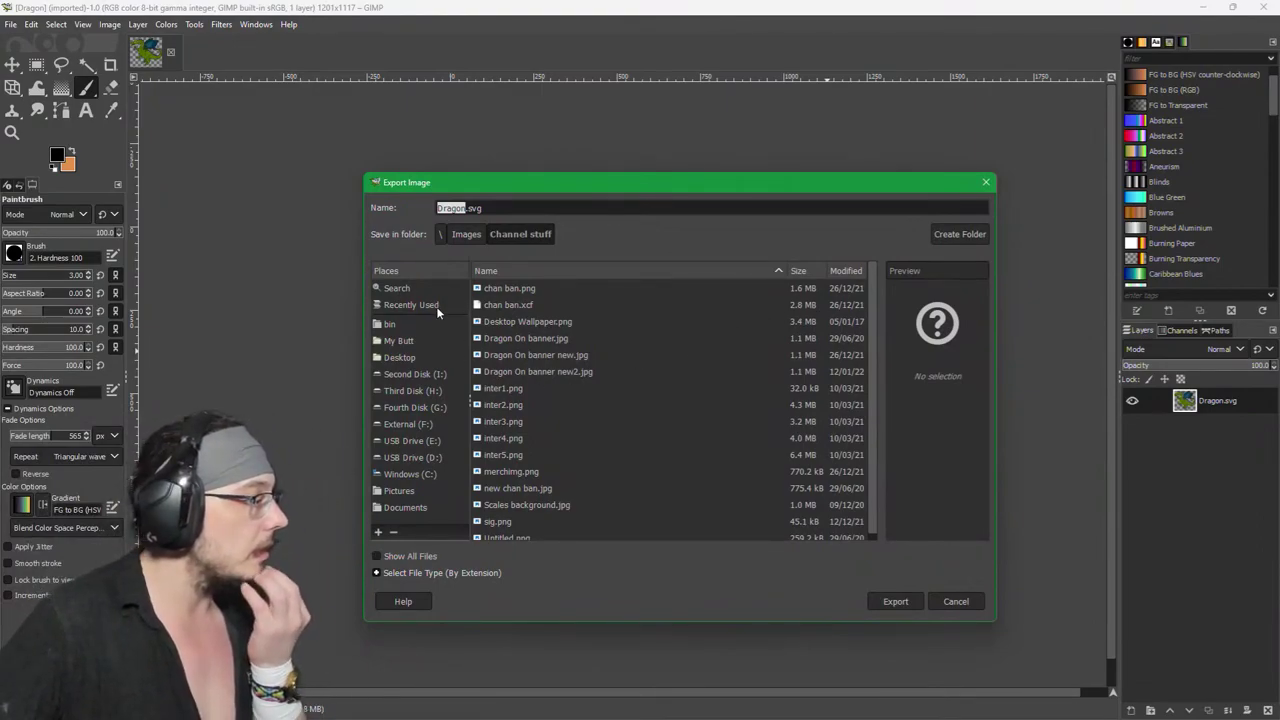
pyautogui.press('Escape')
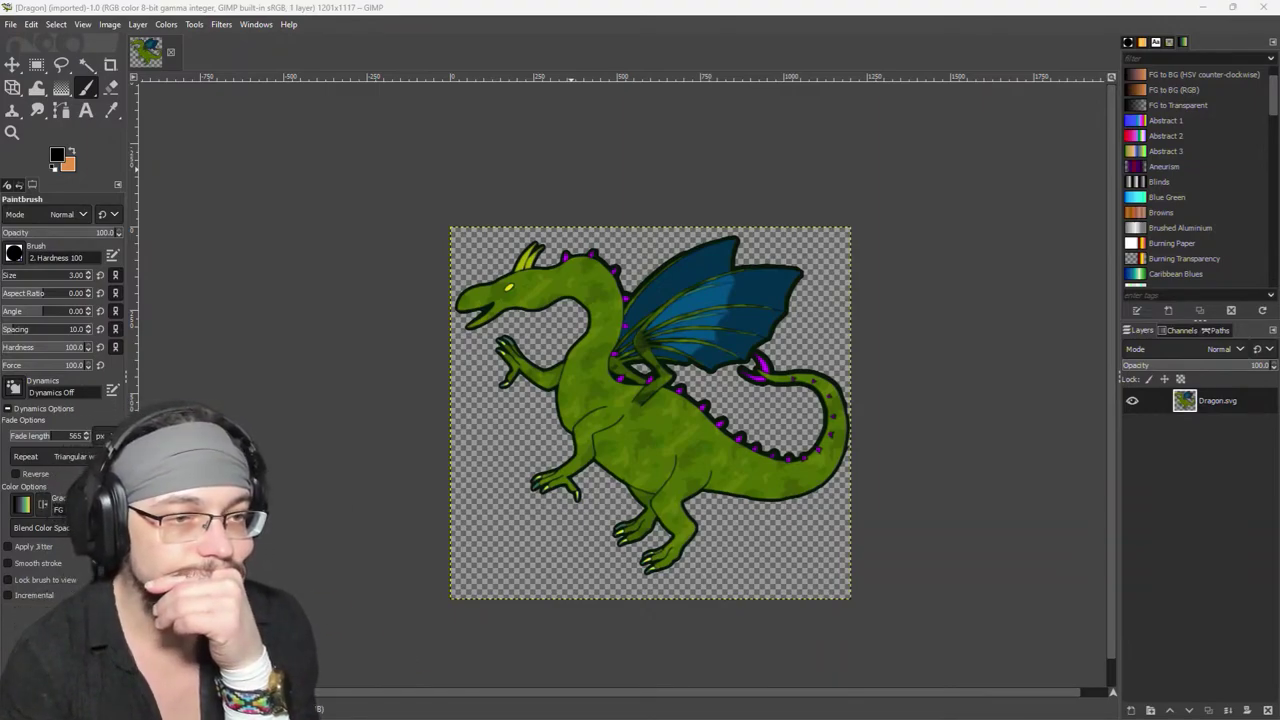
pyautogui.press('Return')
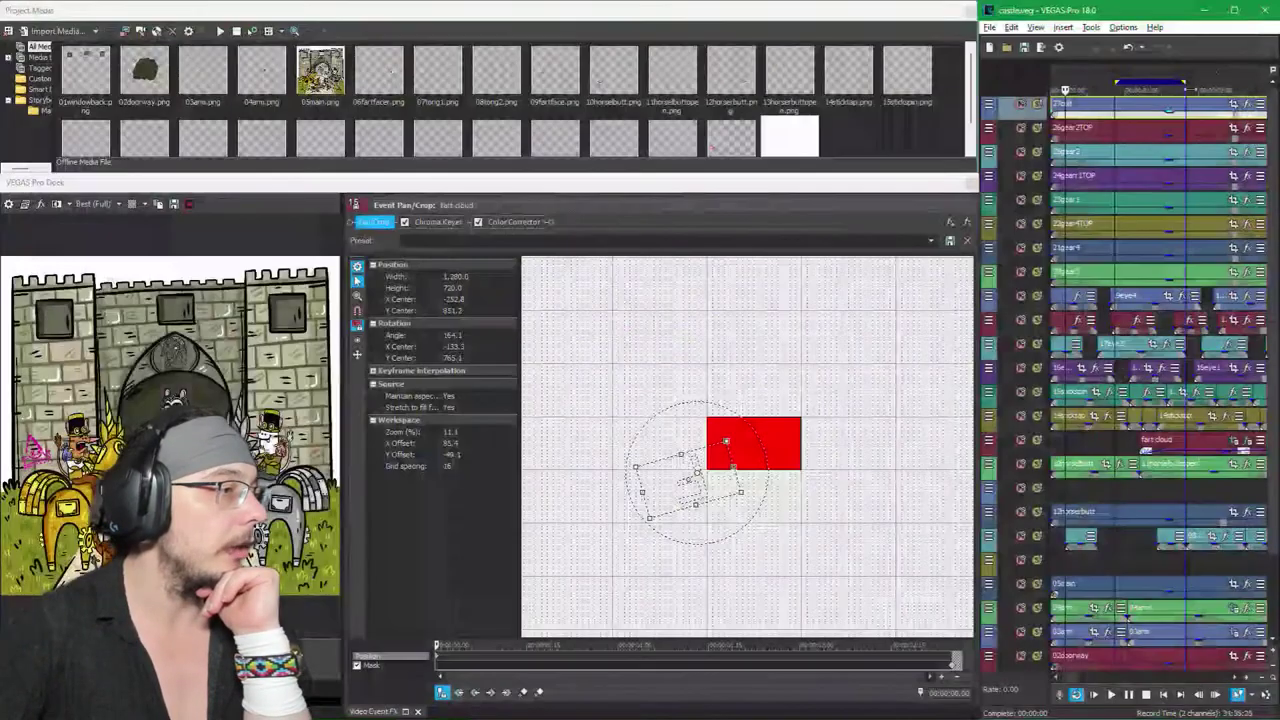
pyautogui.click(1262, 8)
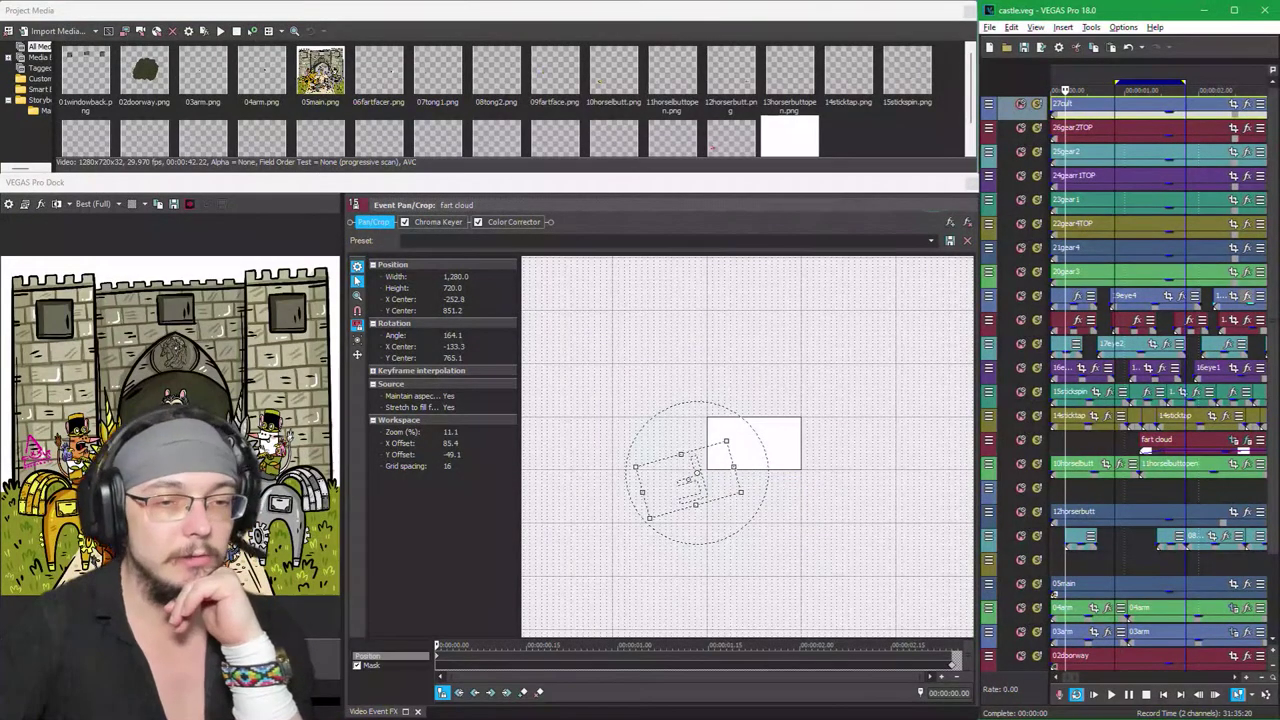
# Step: Place Dragon.png at the start of the empty track between the 02doorway and 01windowback tracks
pyautogui.scroll(-8, 1106, 347)
pyautogui.scroll(8, 1106, 347)
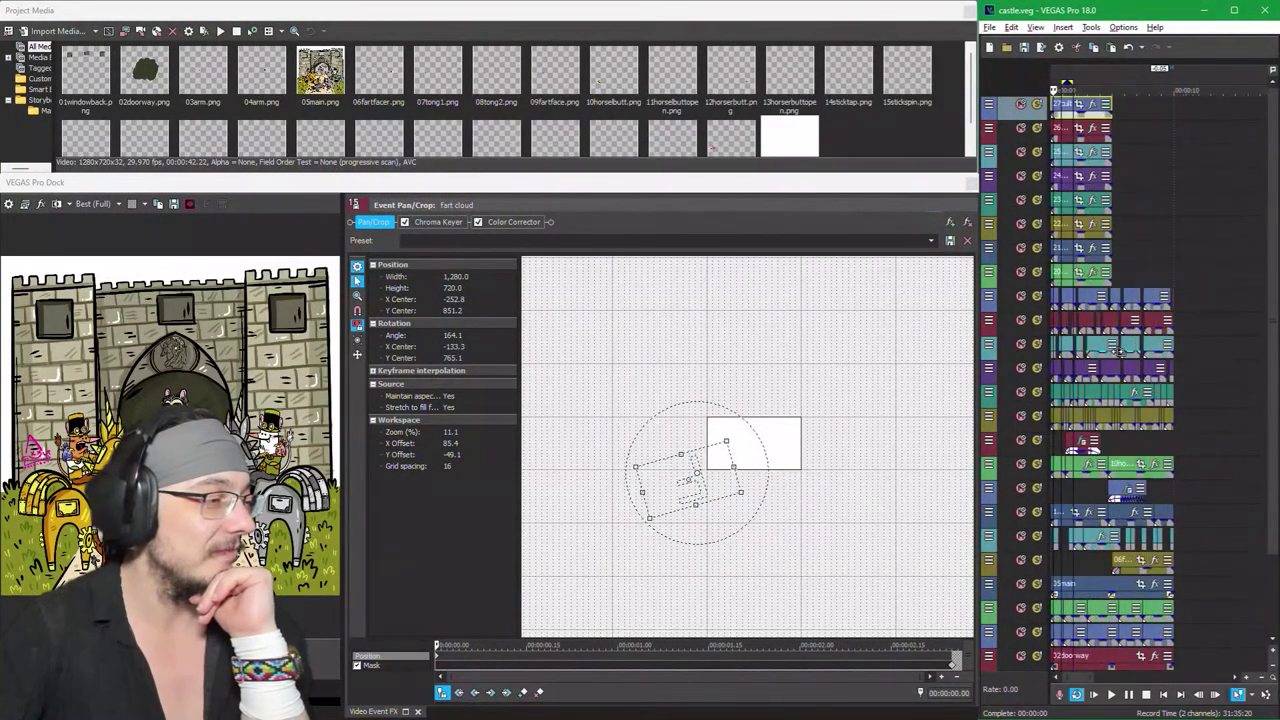
pyautogui.scroll(-2, 1123, 500)
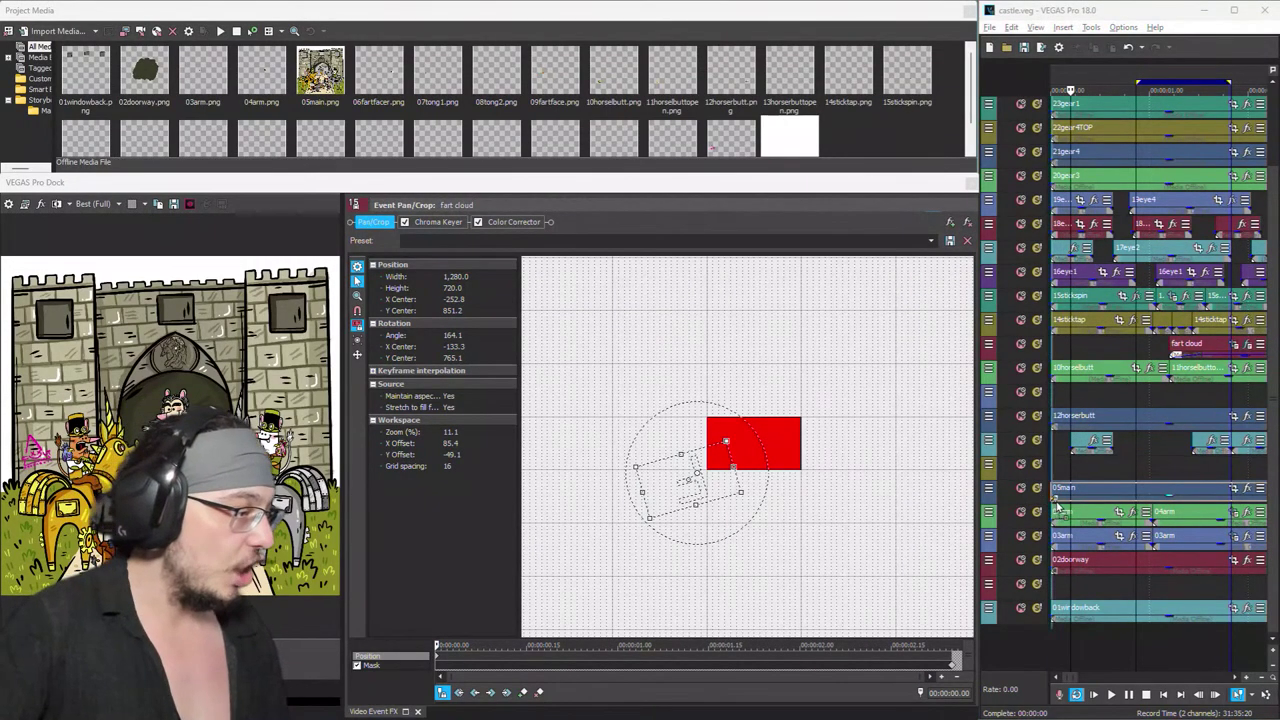
pyautogui.click(1073, 596)
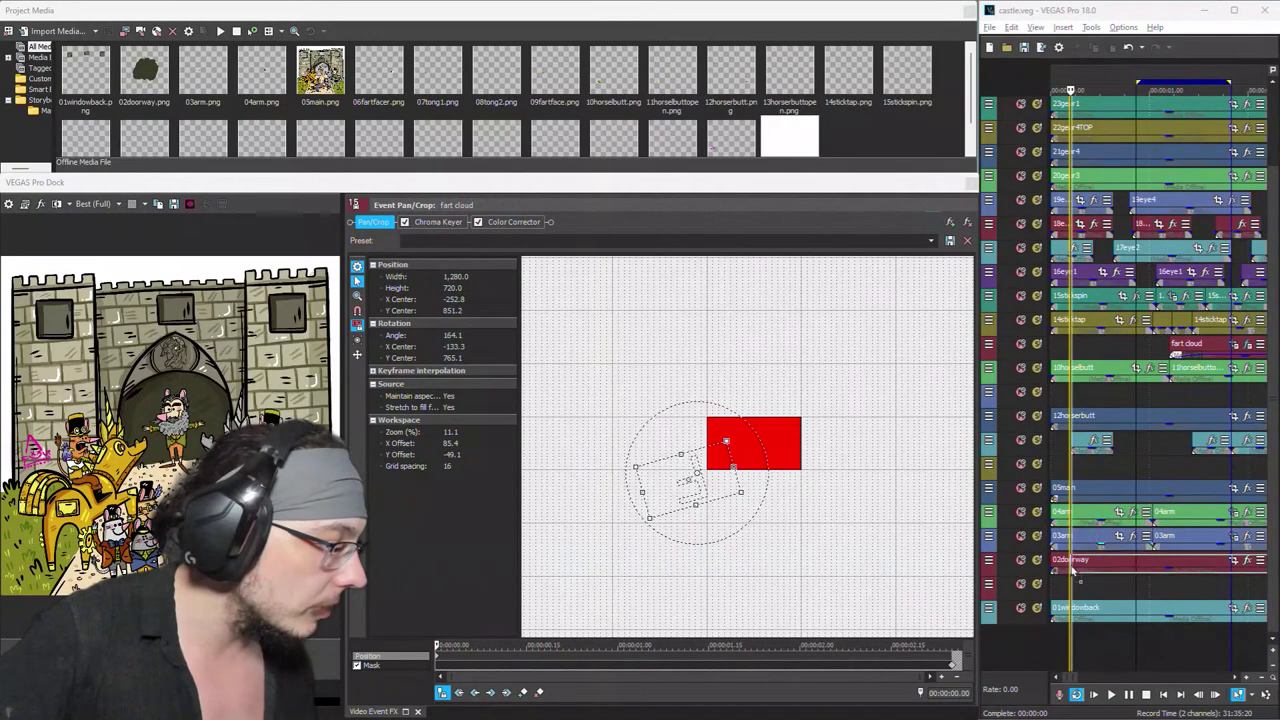
pyautogui.hotkey('ctrl', 'v')
pyautogui.scroll(-5, 1160, 476)
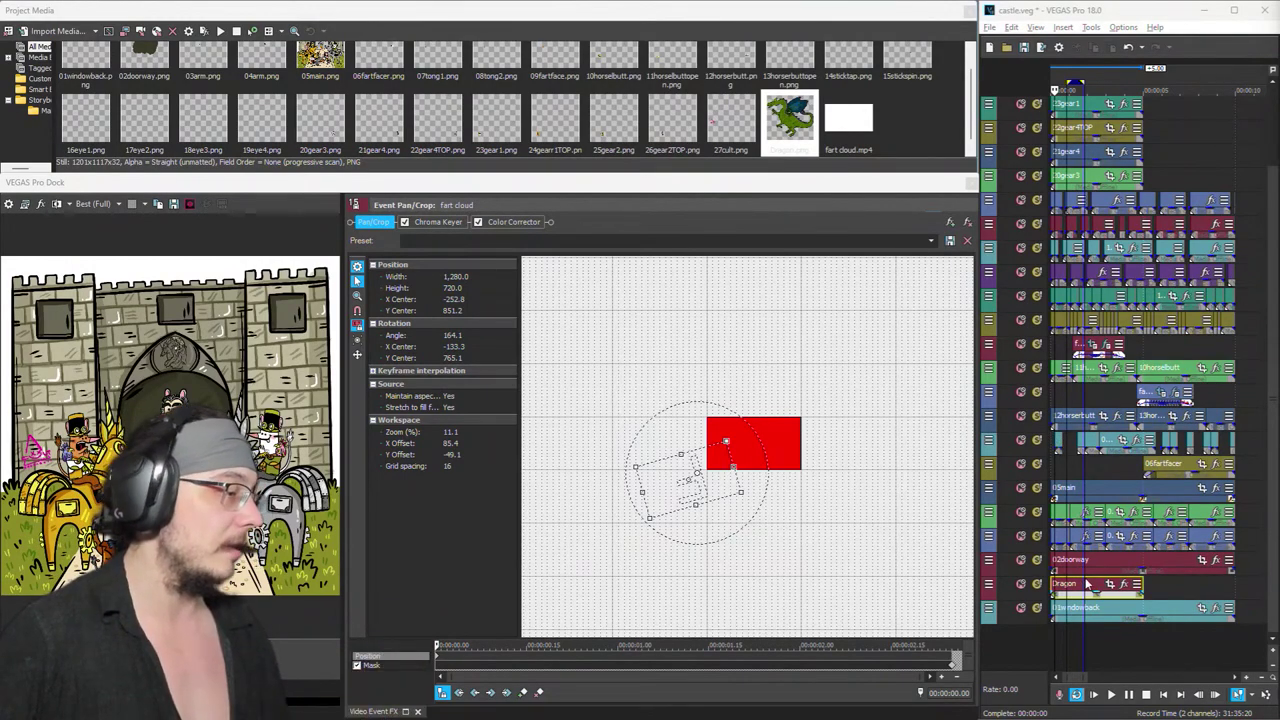
# Step: Open Event Pan/Crop for the Dragon event and enlarge its crop frame at the first keyframe to about 2,978 × 2,770
pyautogui.scroll(2, 1087, 584)
pyautogui.scroll(2, 1104, 601)
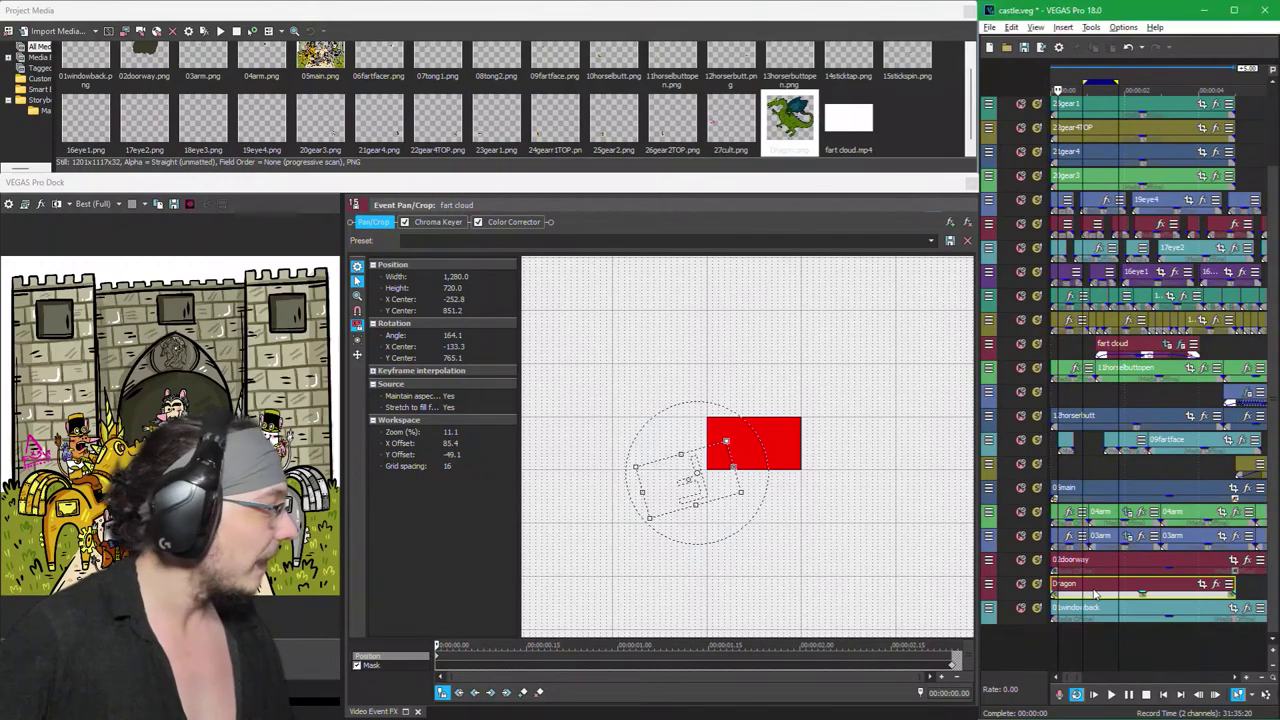
pyautogui.click(1093, 587)
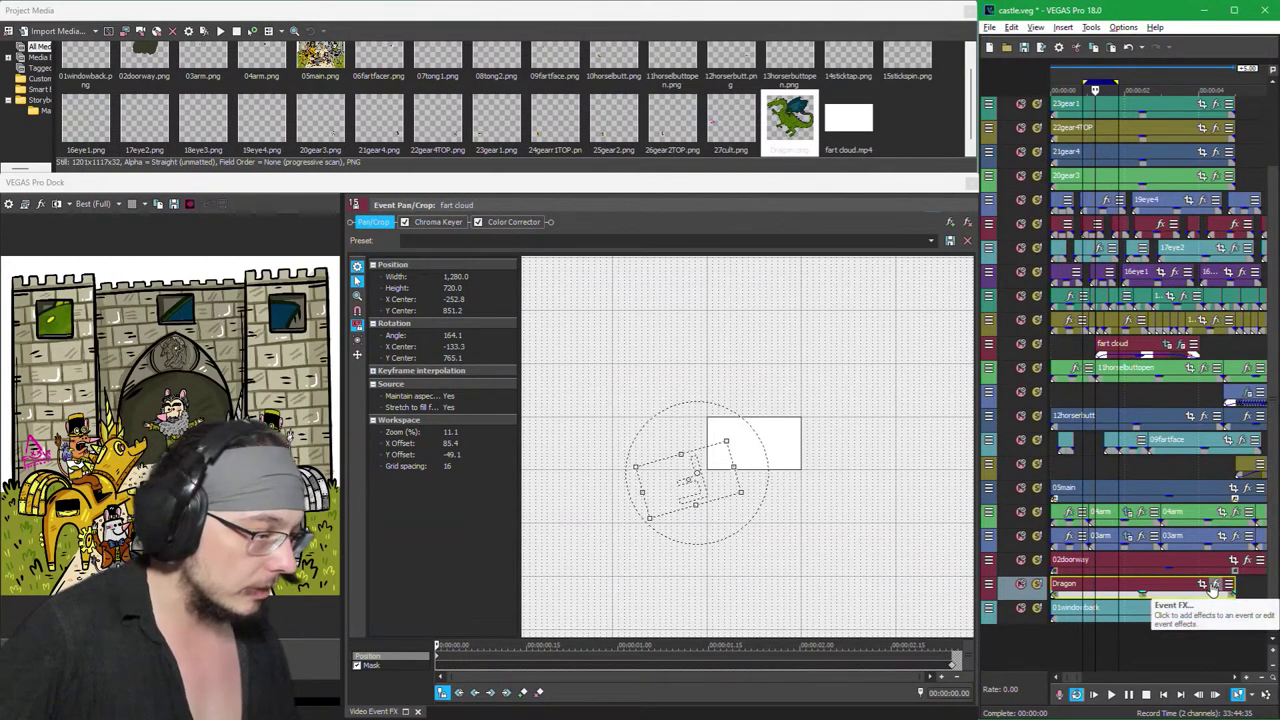
pyautogui.click(1140, 592)
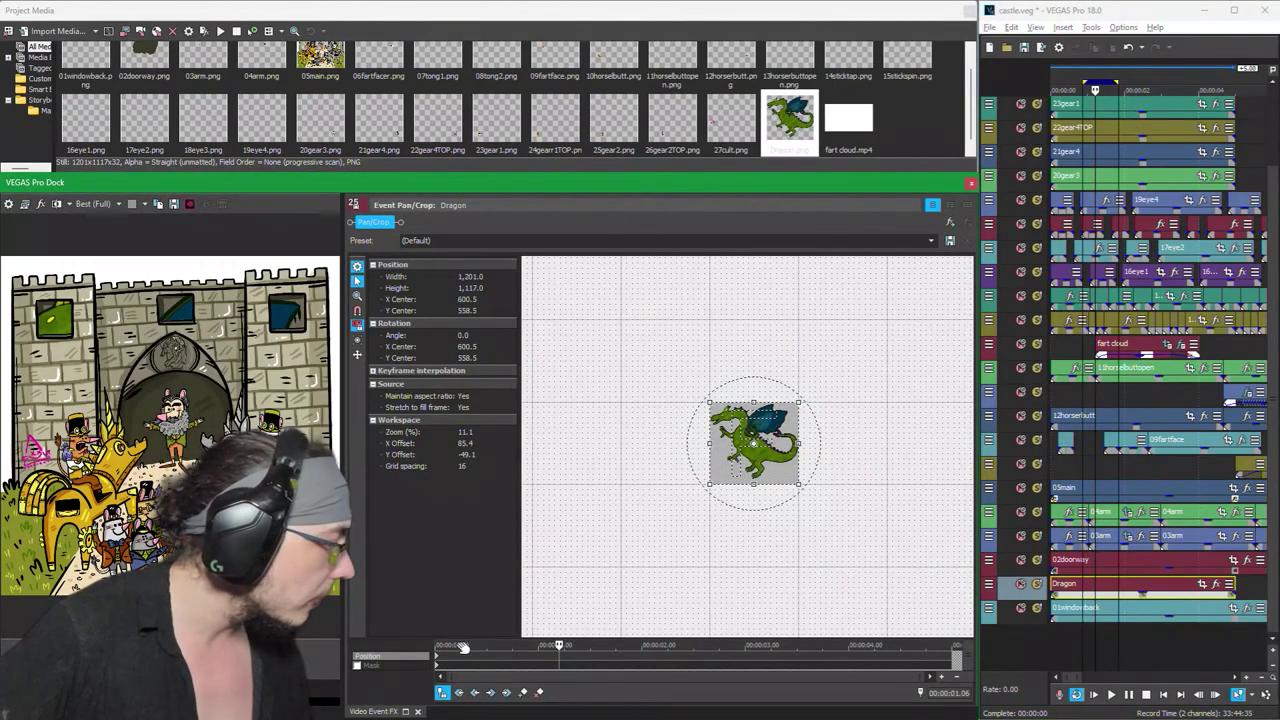
pyautogui.click(437, 660)
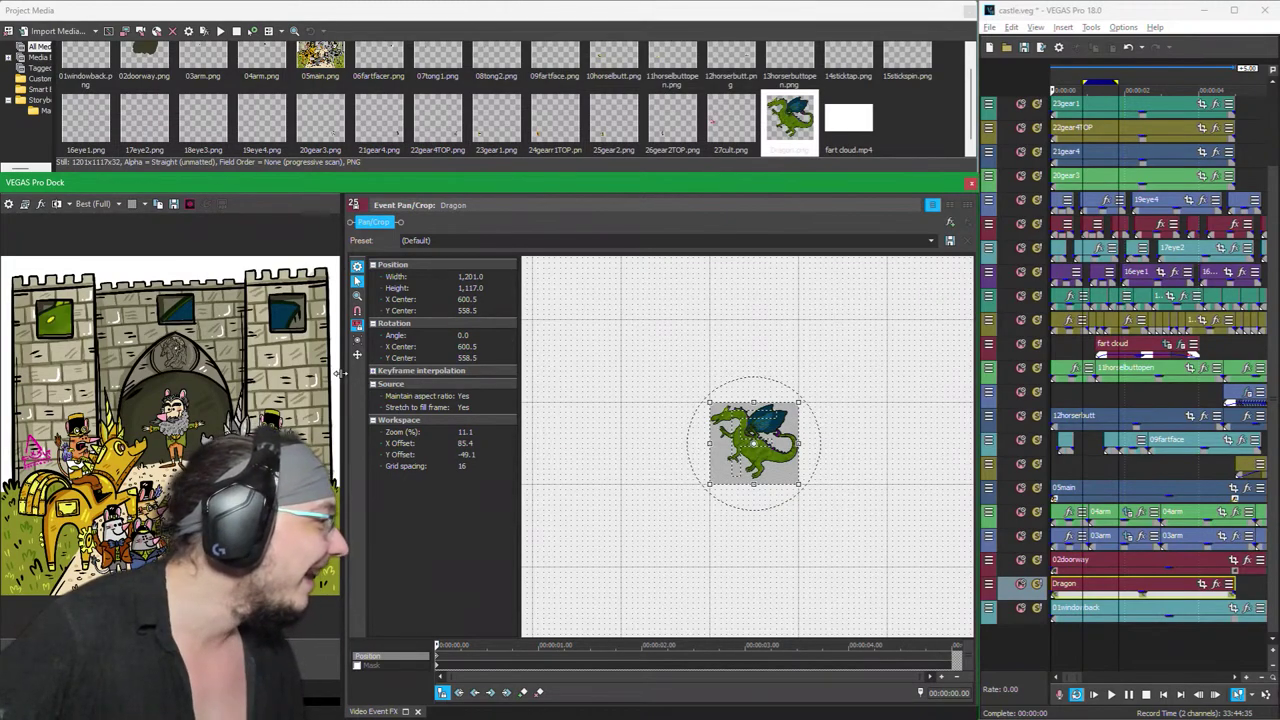
pyautogui.moveTo(345, 445)
pyautogui.mouseDown()
pyautogui.moveTo(835, 450)
pyautogui.moveTo(364, 452)
pyautogui.mouseUp()
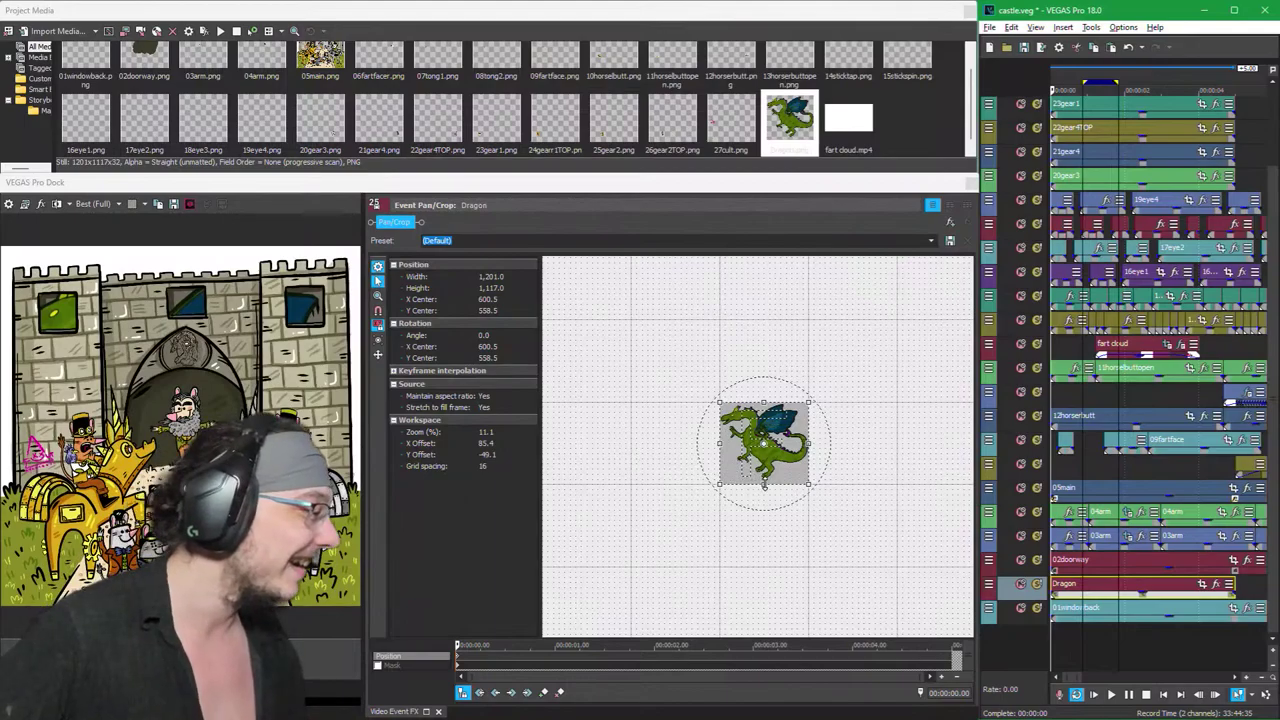
pyautogui.moveTo(763, 485); pyautogui.dragTo(777, 606)
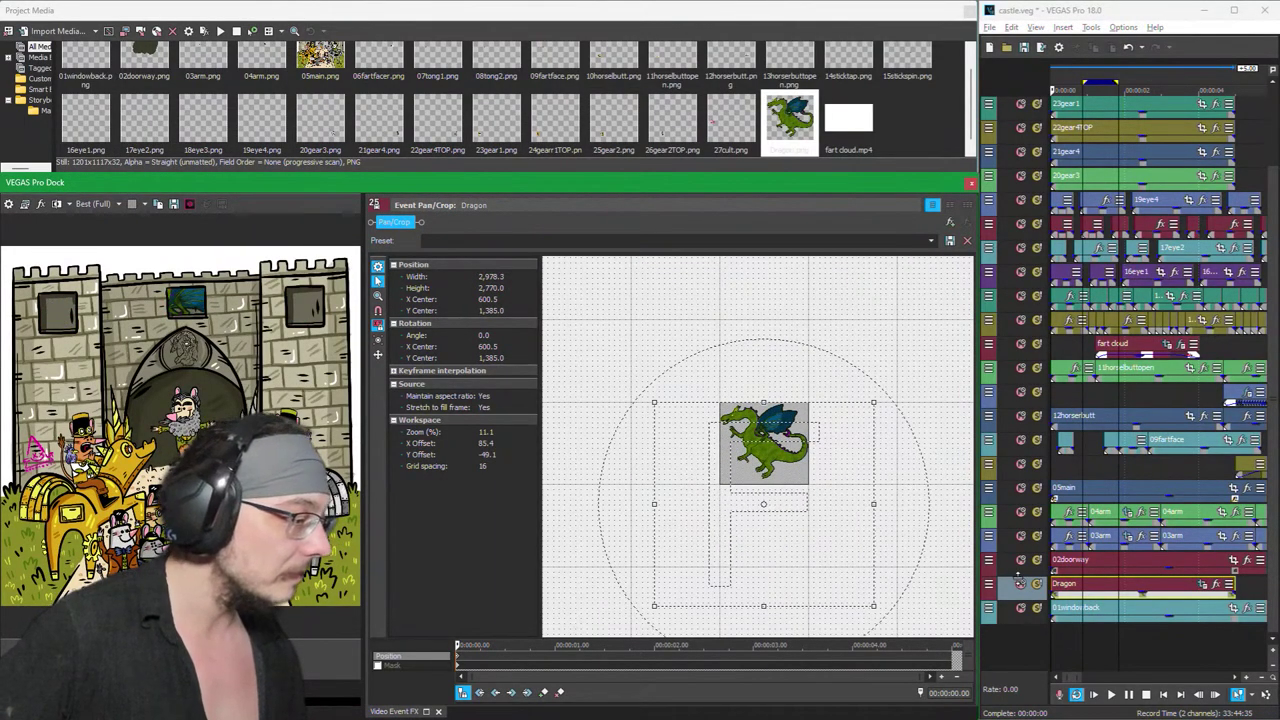
# Step: Move the Dragon track directly above the 05main track
pyautogui.moveTo(1010, 594); pyautogui.dragTo(1030, 487)
pyautogui.scroll(-5, 791, 508)
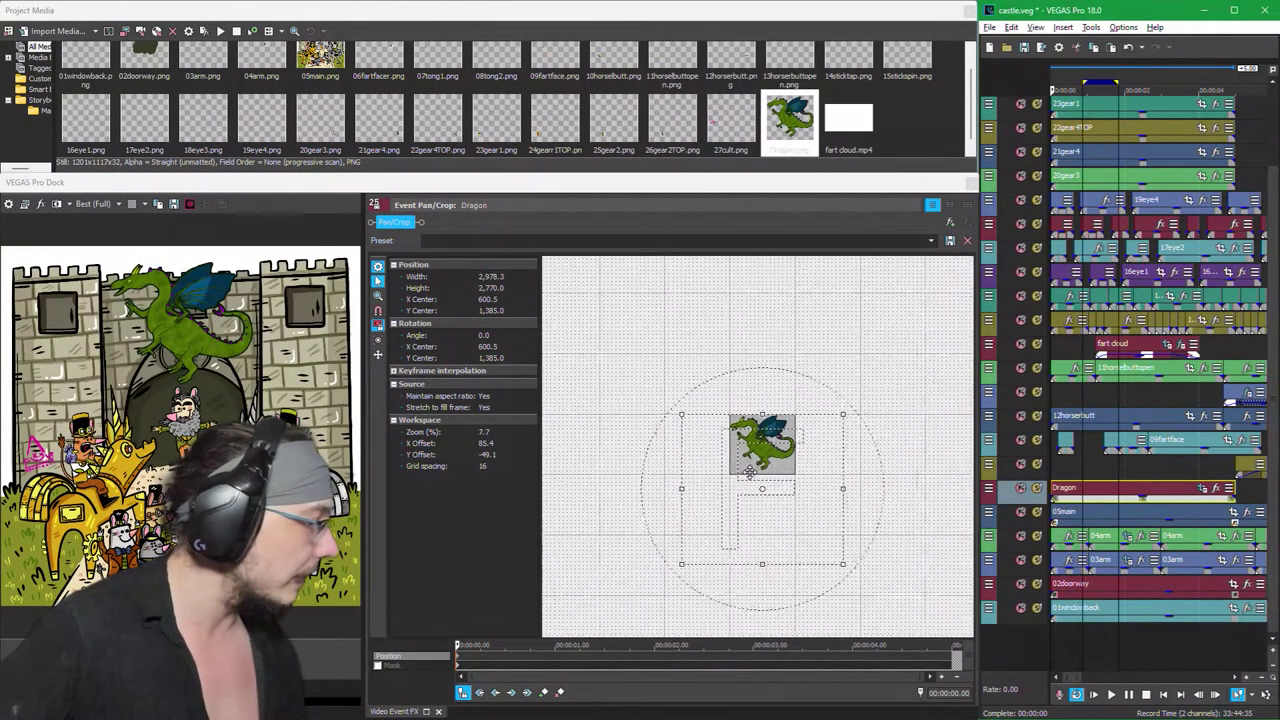
# Step: Enlarge the Dragon crop frame at the first keyframe to about 3,661 × 3,405 and centre it at about X -1,496, Y 1,464
pyautogui.moveTo(760, 537); pyautogui.dragTo(764, 564)
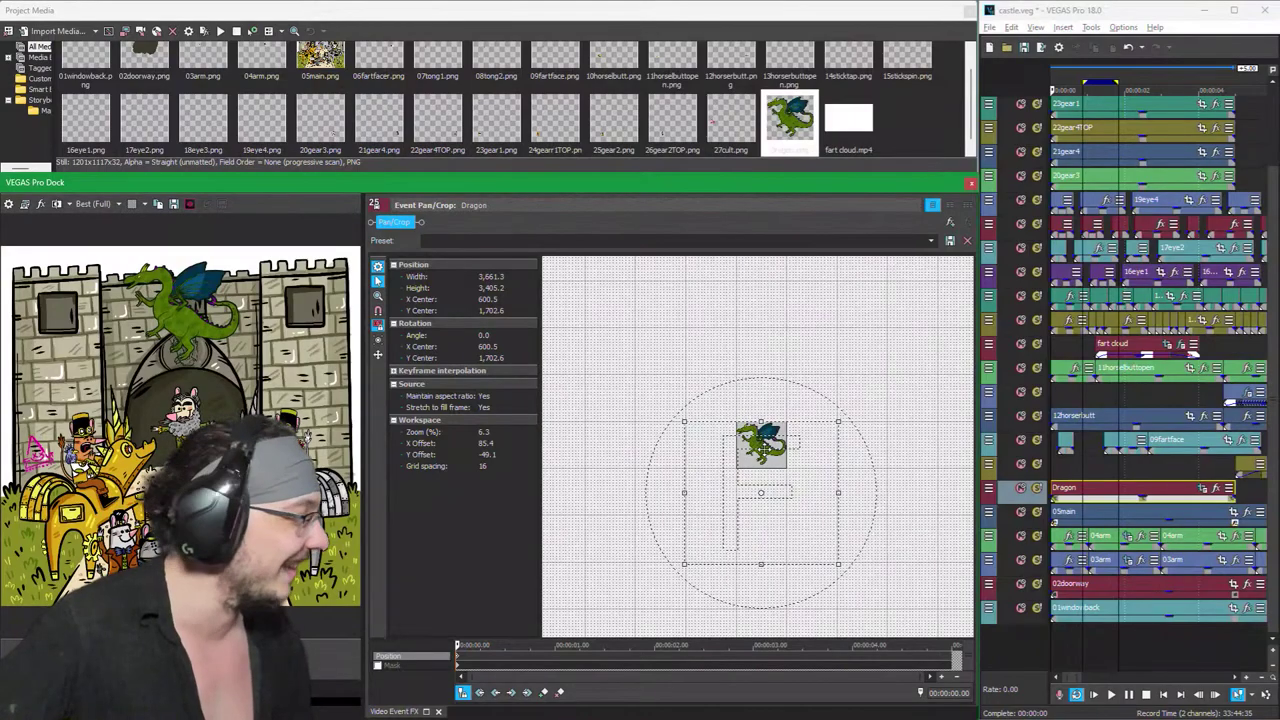
pyautogui.moveTo(770, 438)
pyautogui.mouseDown()
pyautogui.moveTo(732, 425)
pyautogui.moveTo(739, 452)
pyautogui.moveTo(750, 446)
pyautogui.mouseUp()
pyautogui.moveTo(745, 500); pyautogui.dragTo(698, 426)
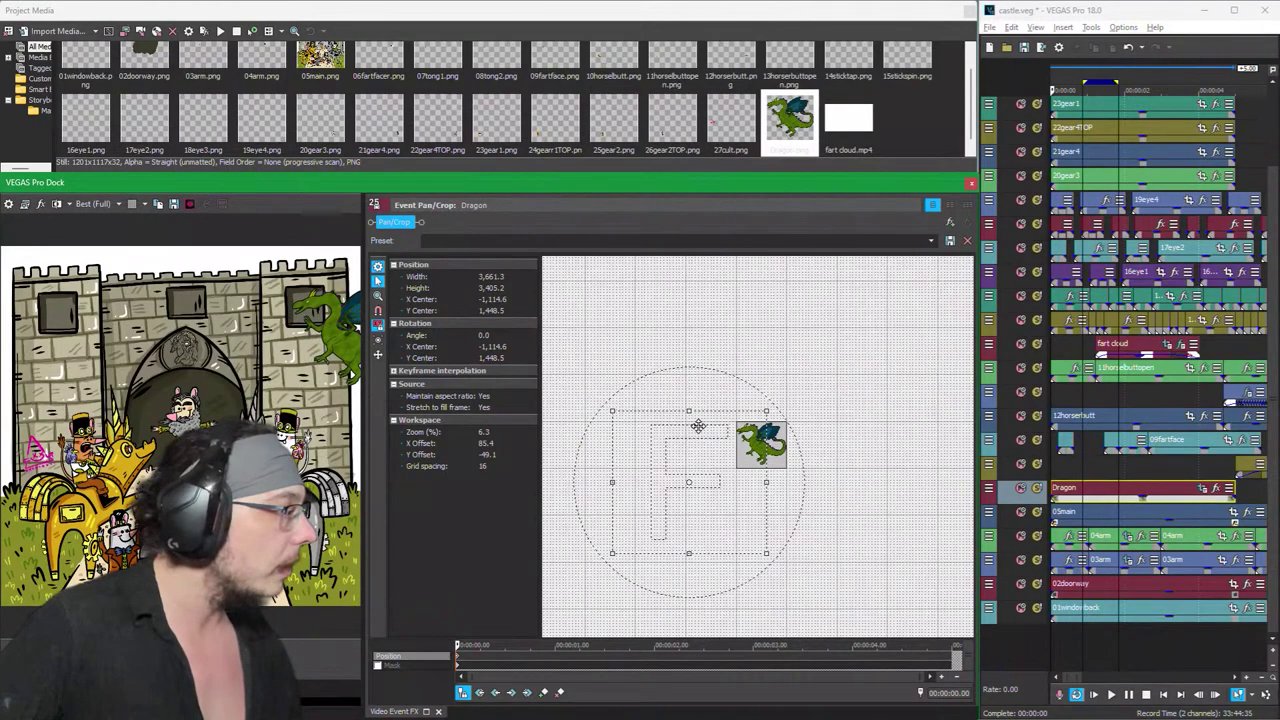
pyautogui.moveTo(698, 426); pyautogui.dragTo(681, 427)
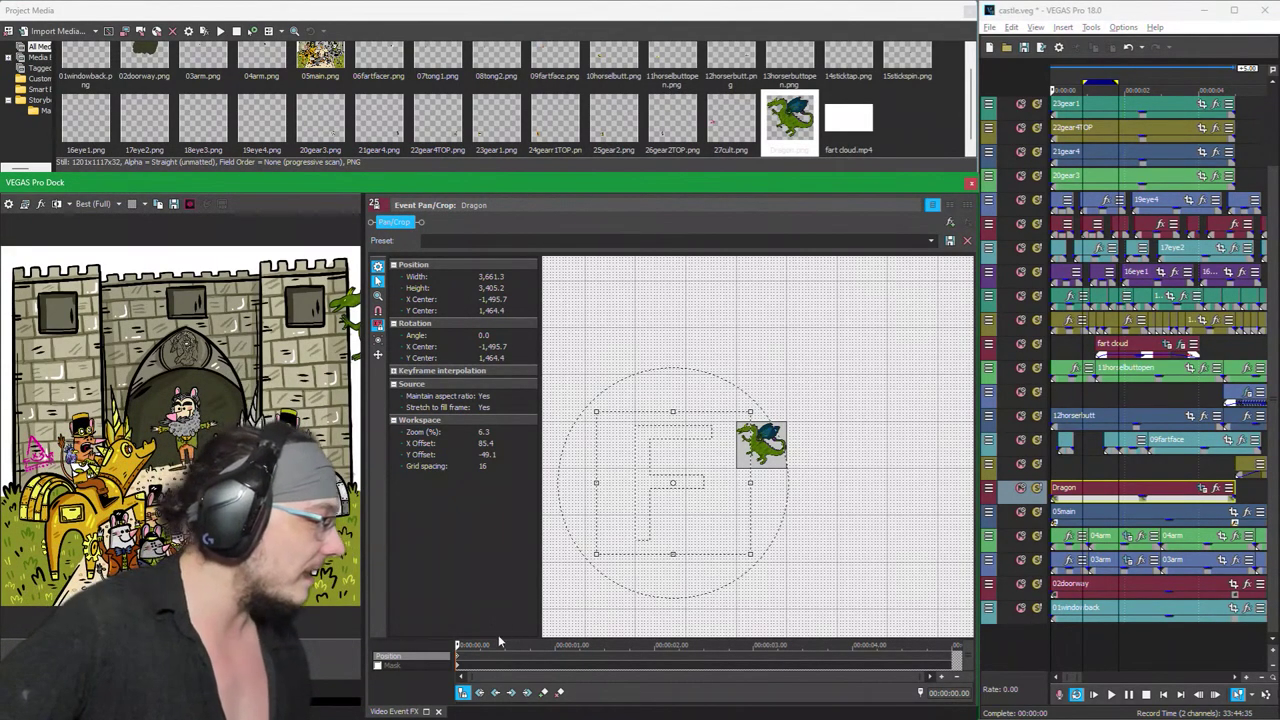
# Step: Add a Position keyframe at 00:00:02.02 with the Dragon crop frame centred at about X 378, Y 1,417
pyautogui.moveTo(456, 645); pyautogui.dragTo(952, 645)
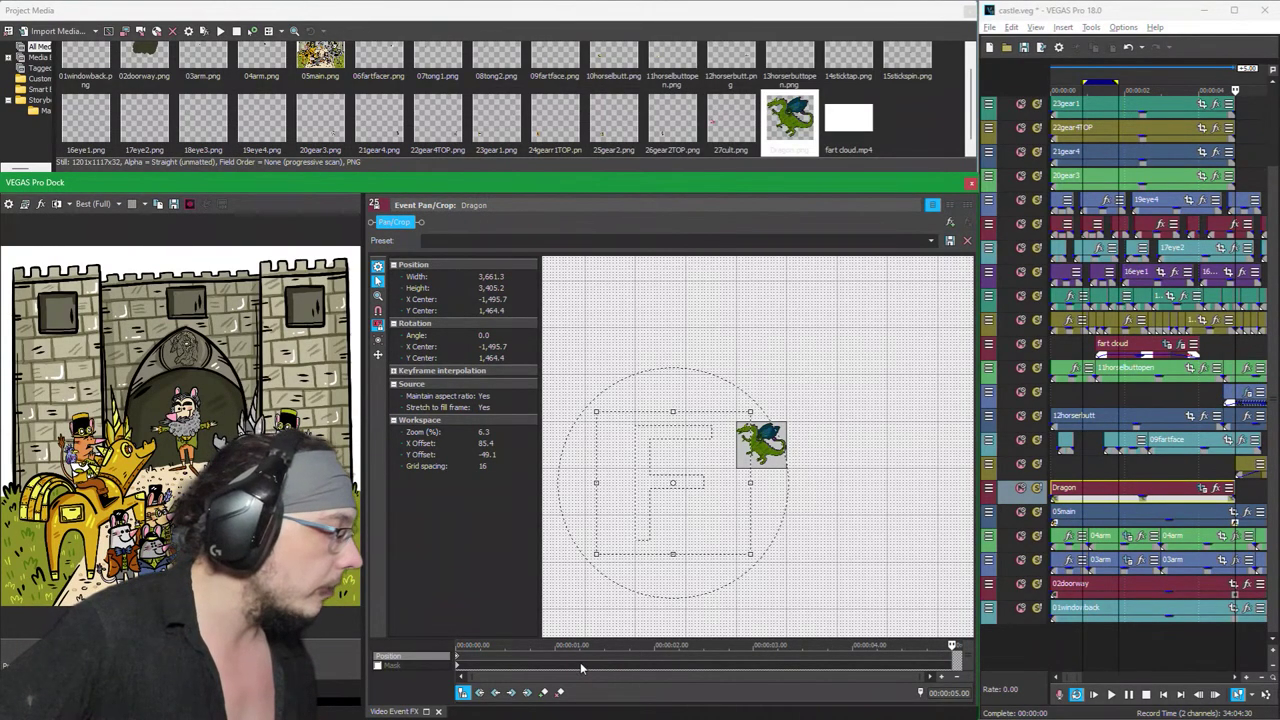
pyautogui.click(660, 656)
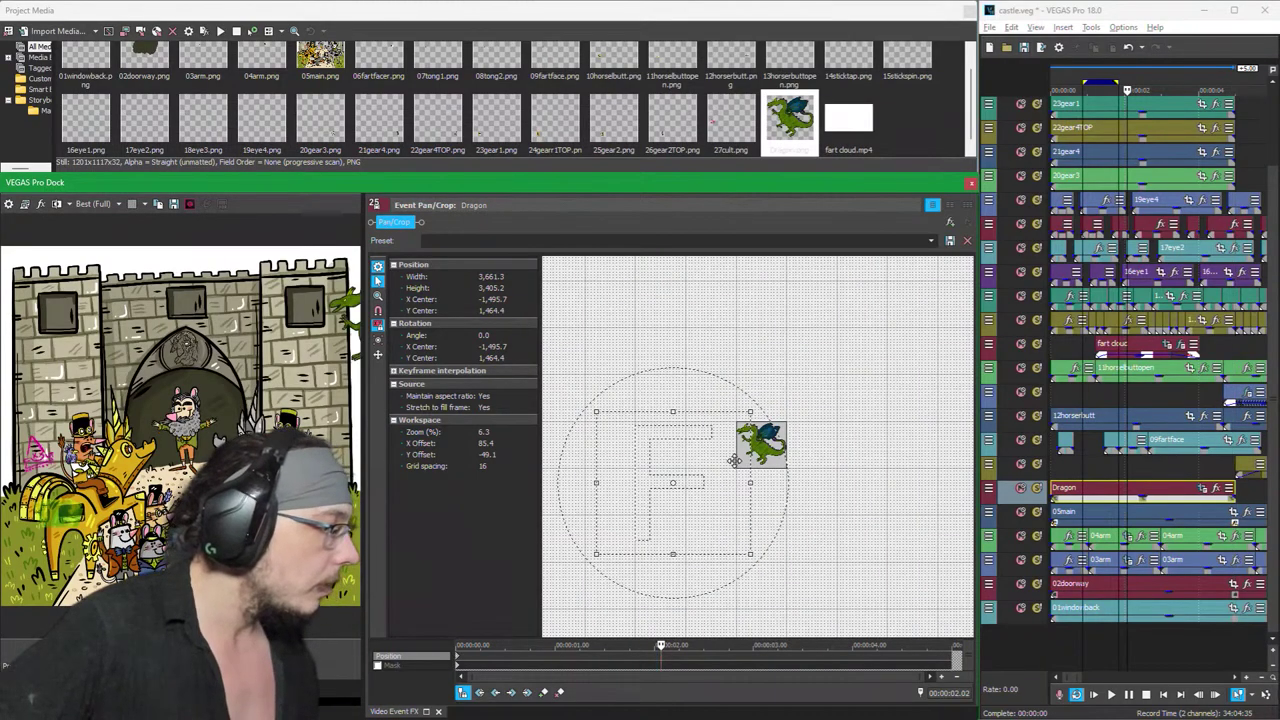
pyautogui.moveTo(708, 459)
pyautogui.mouseDown()
pyautogui.moveTo(749, 461)
pyautogui.moveTo(729, 458)
pyautogui.mouseUp()
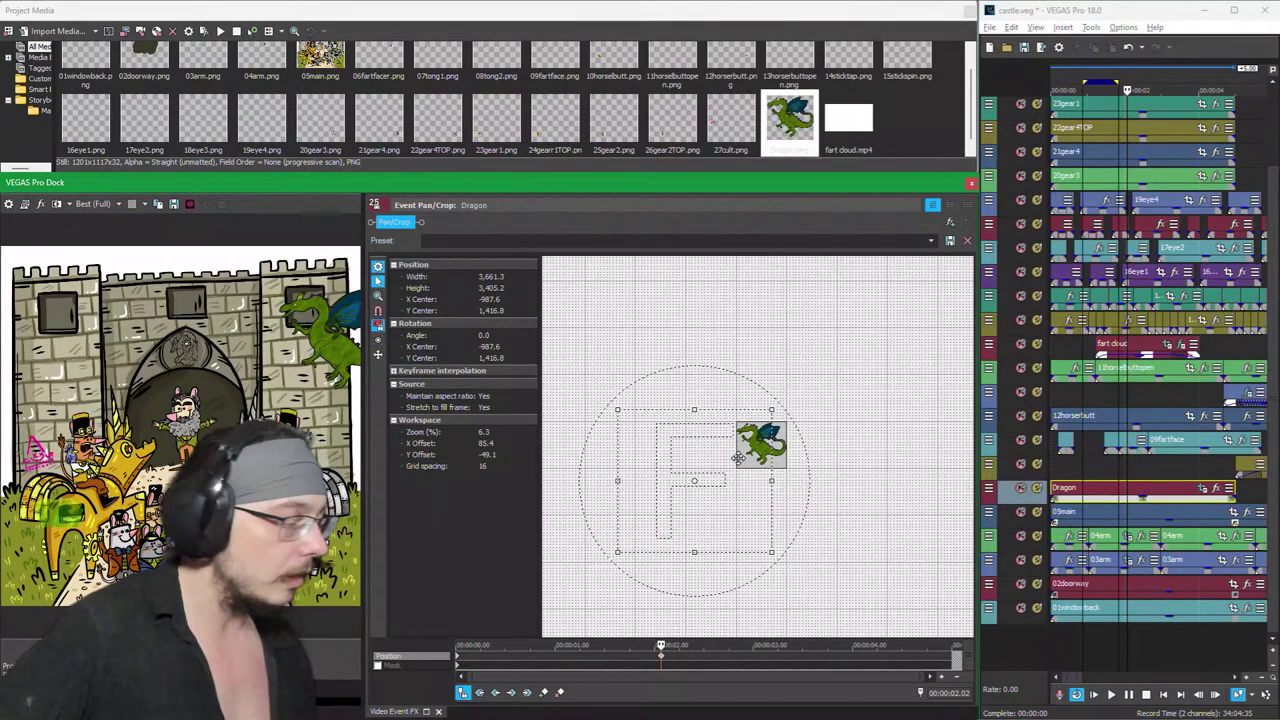
pyautogui.moveTo(737, 457); pyautogui.dragTo(737, 457)
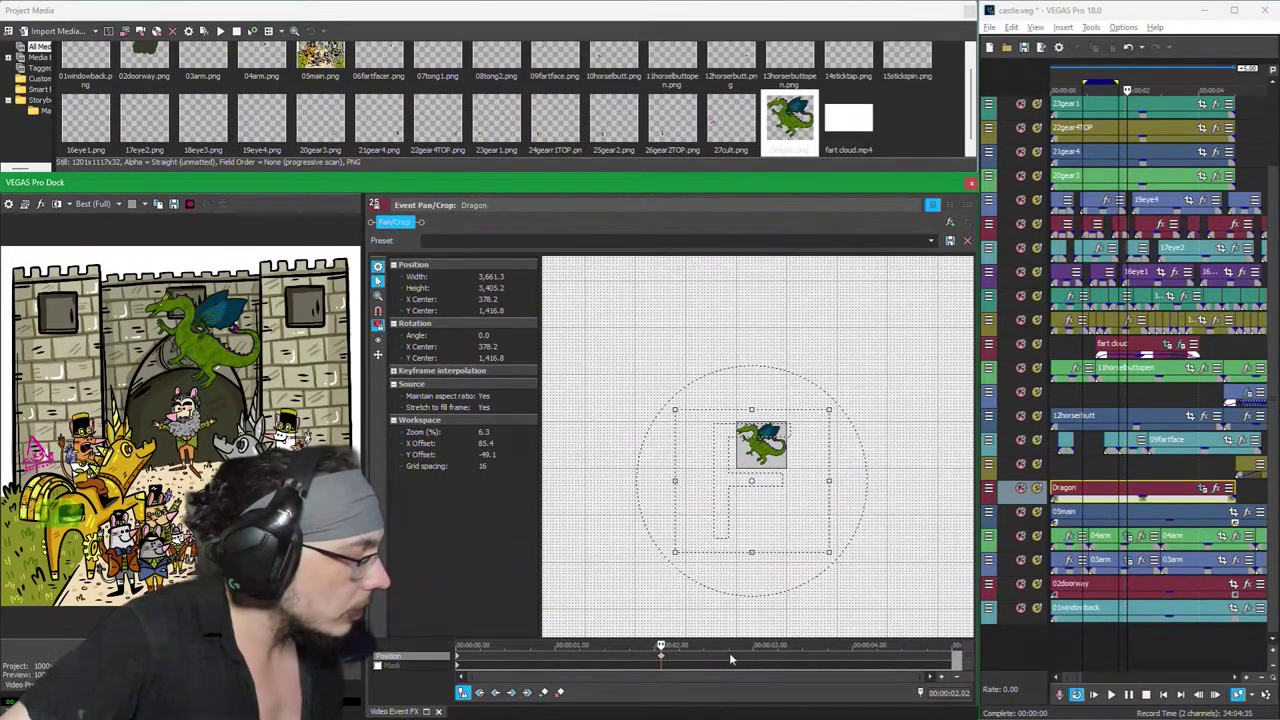
# Step: Try a Position keyframe at 00:00:04.09 with the Dragon crop frame centred at about X 1,315, Y 1,369, and undo it
pyautogui.click(826, 660)
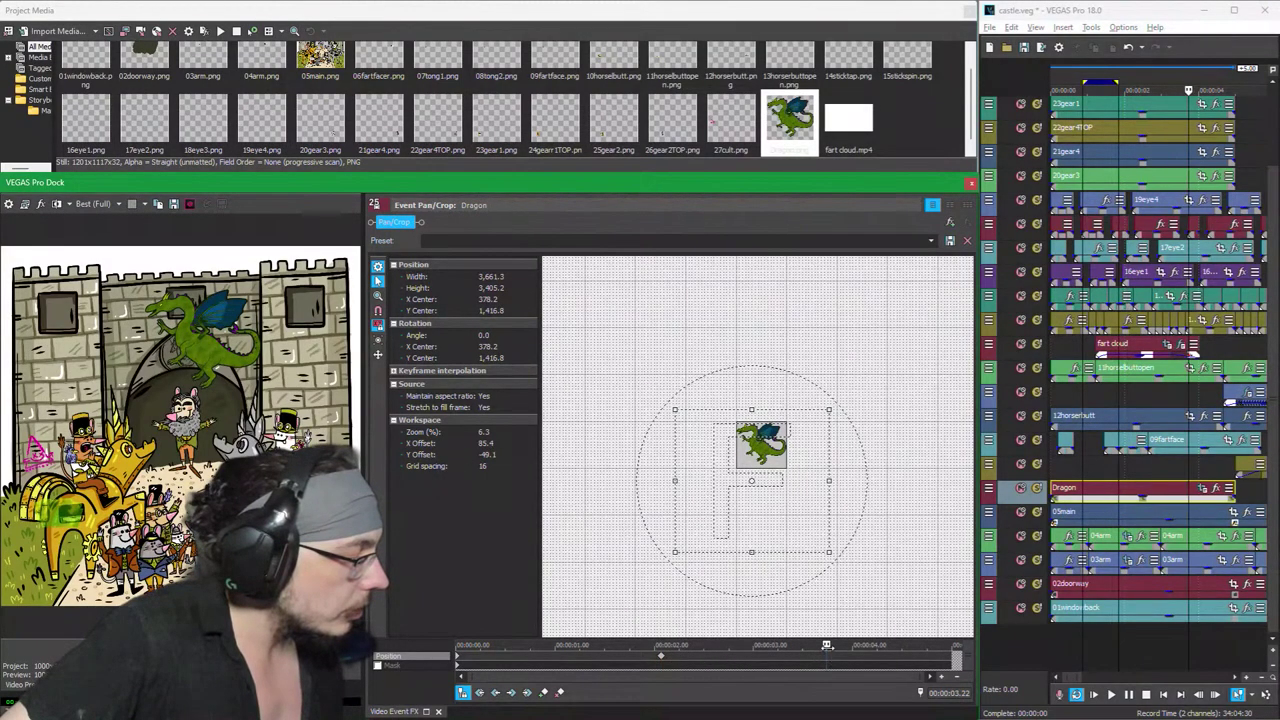
pyautogui.click(882, 658)
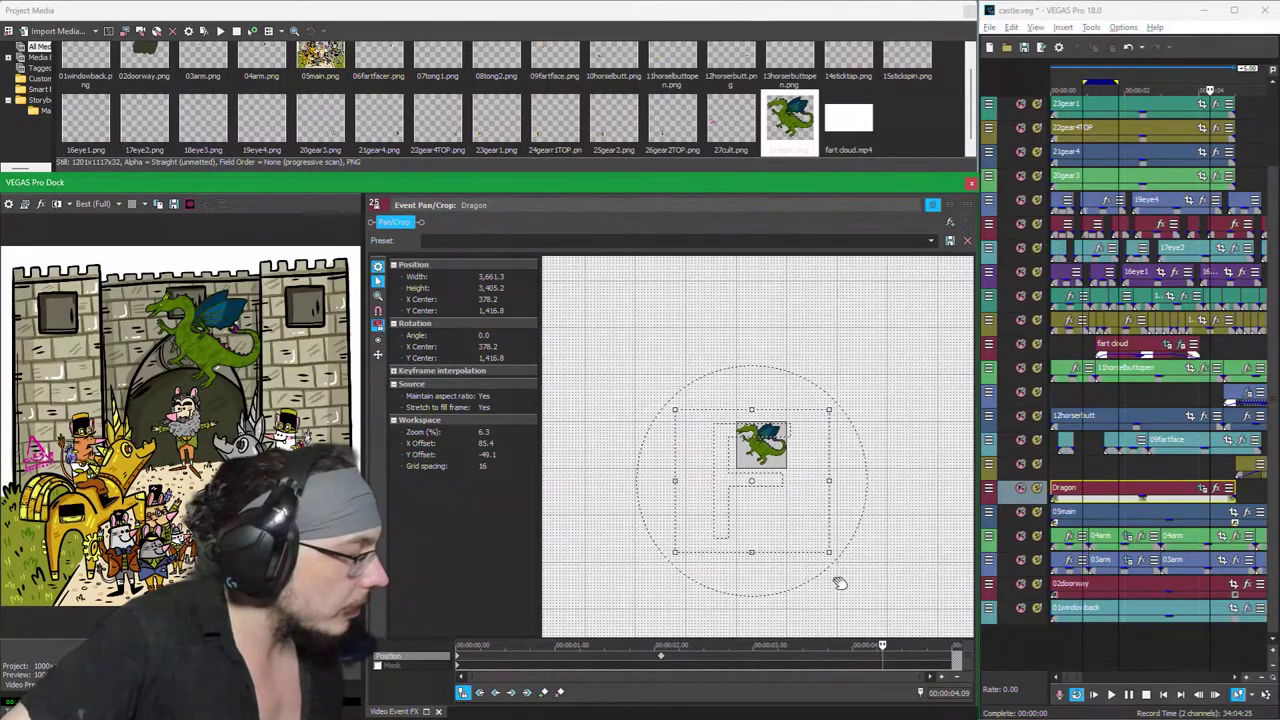
pyautogui.moveTo(771, 455); pyautogui.dragTo(808, 453)
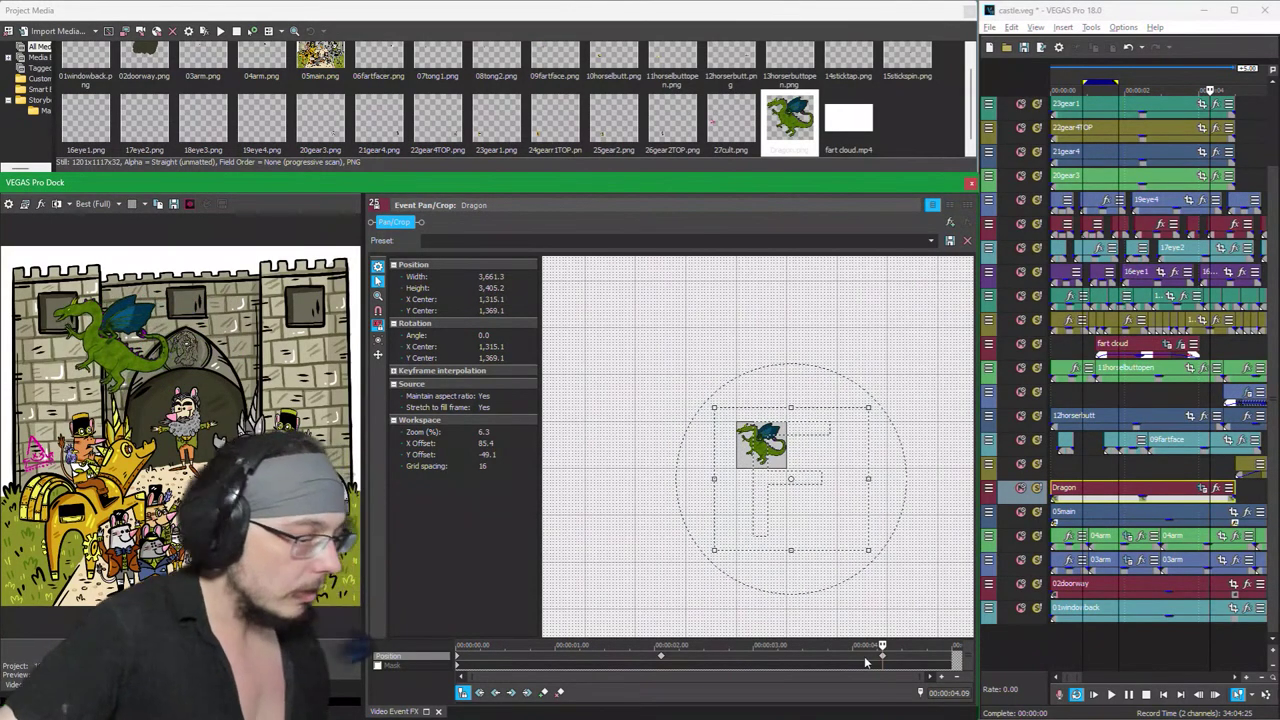
pyautogui.hotkey('ctrl', 'z')
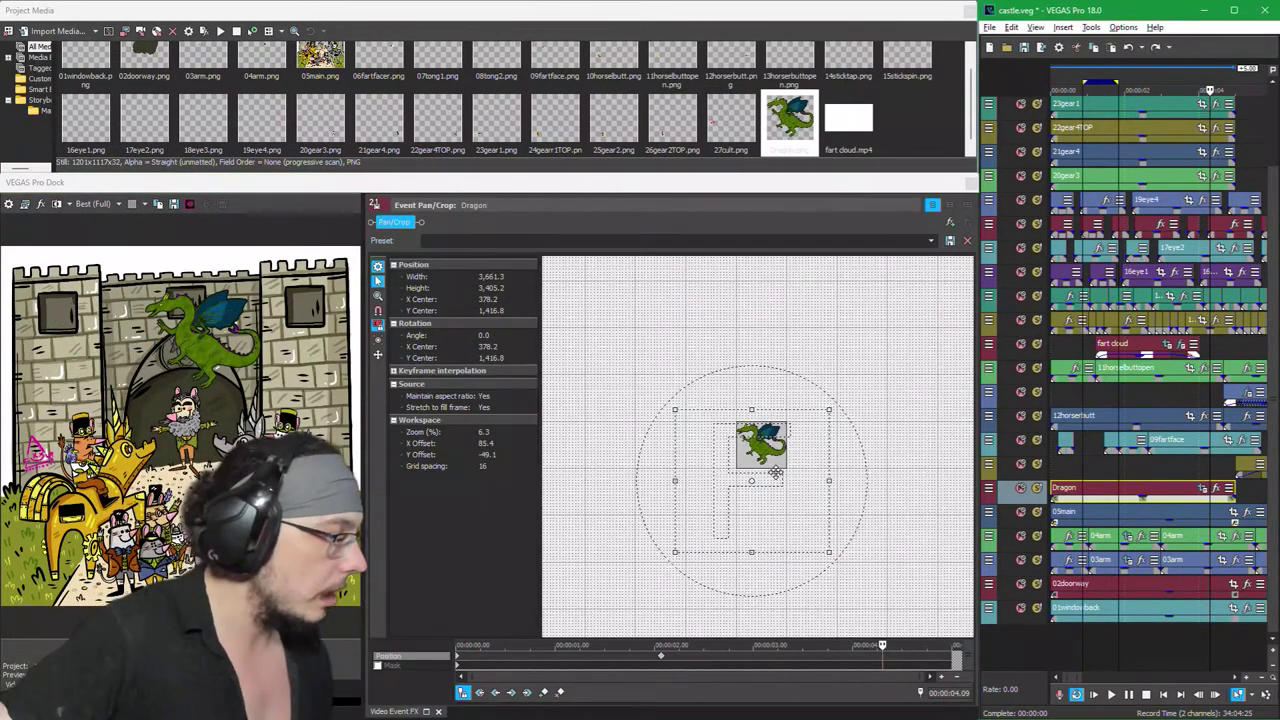
pyautogui.click(875, 615)
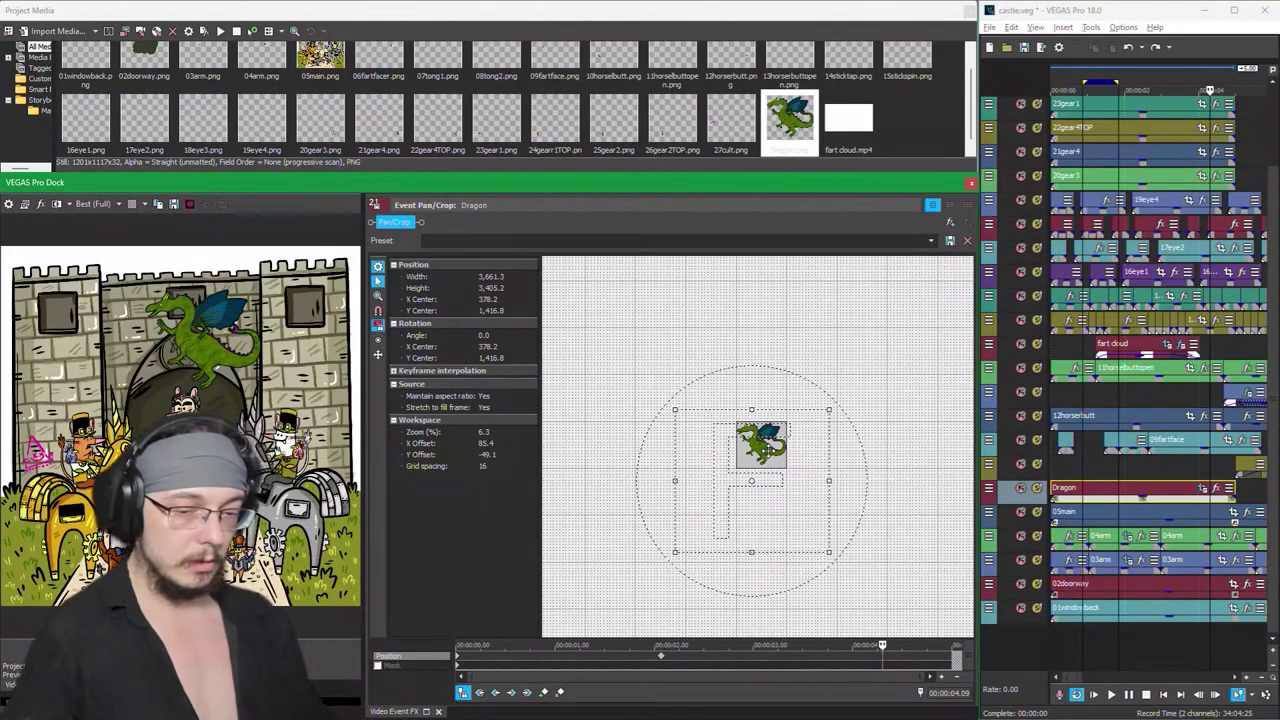
# Step: Enlarge the Dragon crop frame at the first Position keyframe to about 4,344 × 4,041
pyautogui.click(662, 658)
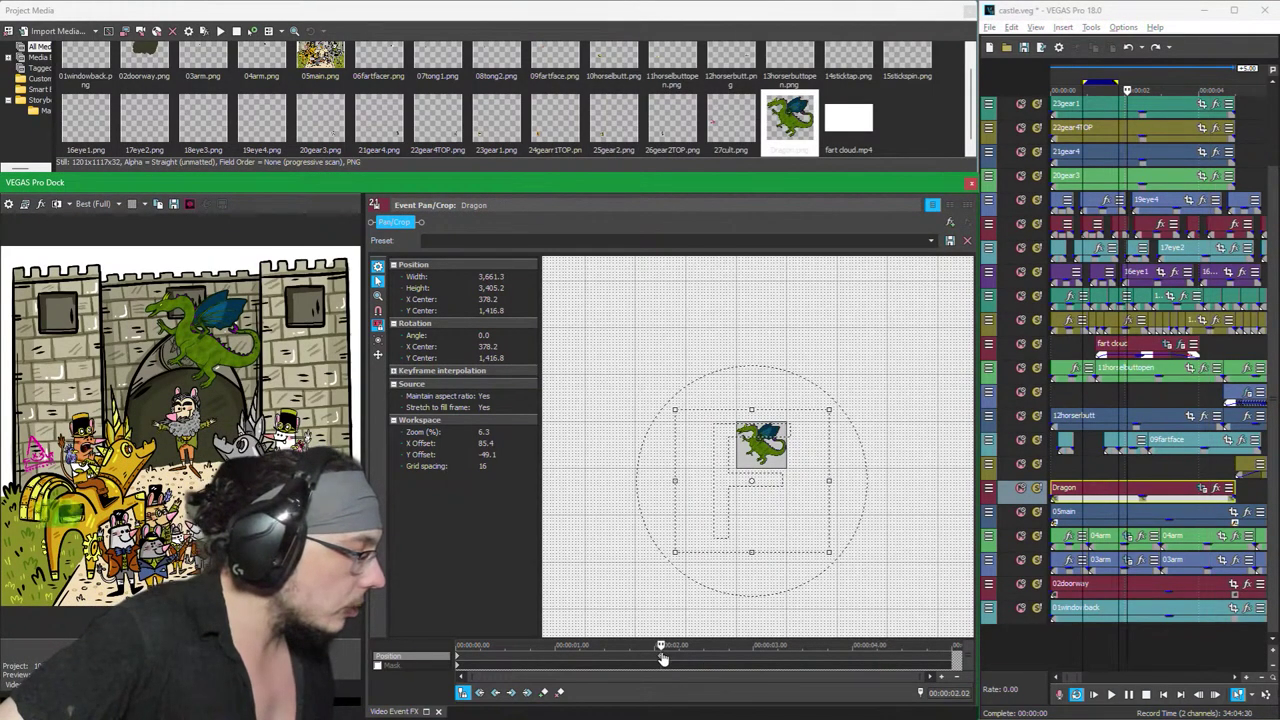
pyautogui.click(575, 664)
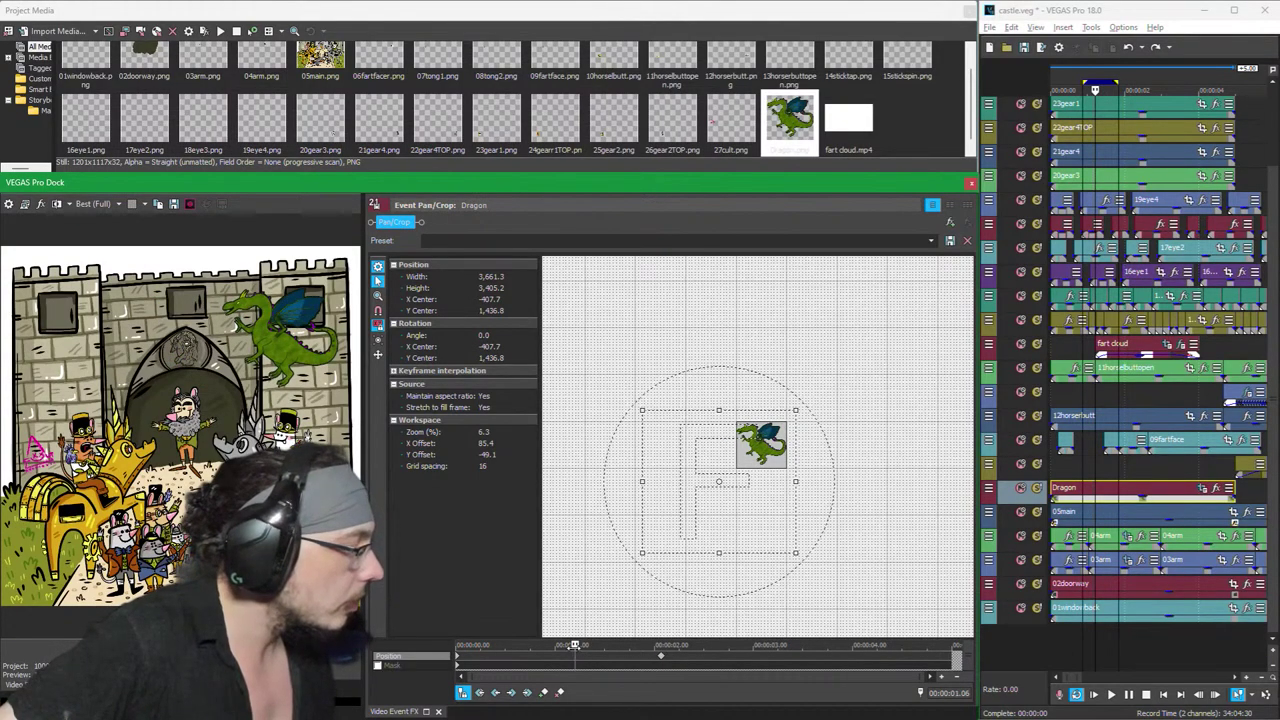
pyautogui.click(593, 658)
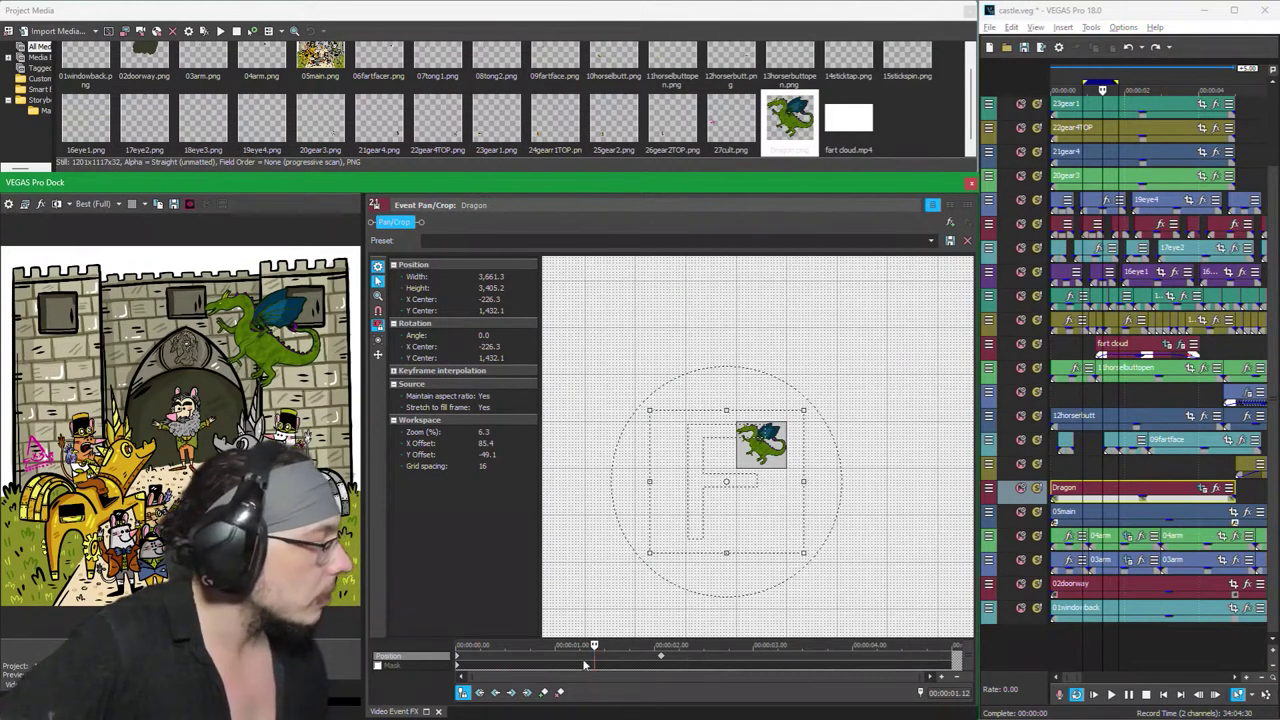
pyautogui.click(459, 660)
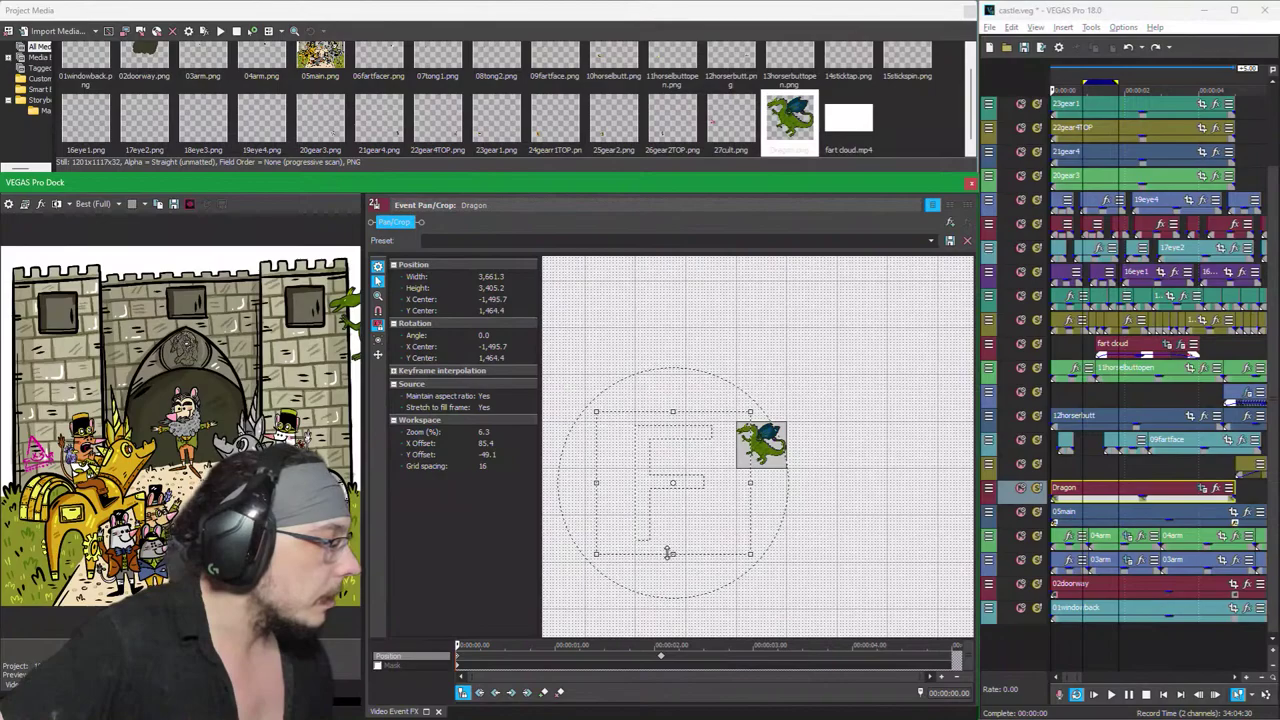
pyautogui.moveTo(673, 553); pyautogui.dragTo(678, 580)
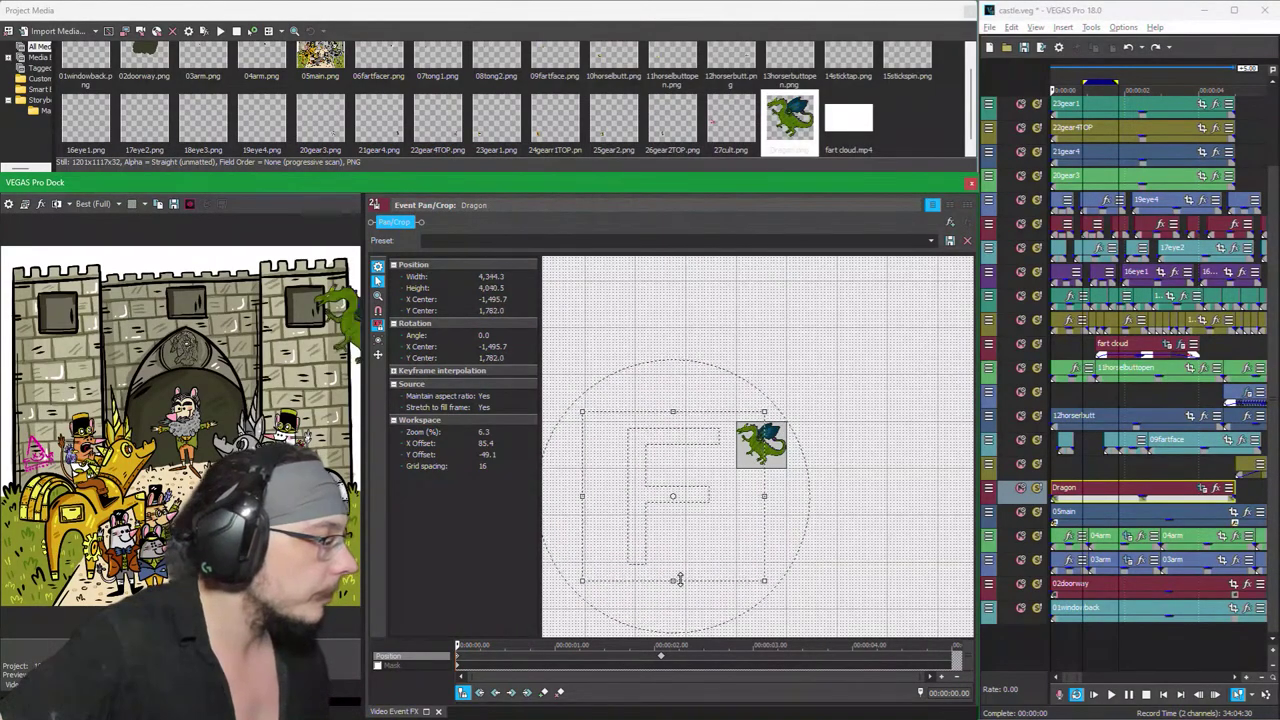
# Step: Replace the Position keyframe at 00:00:02.02 with one whose crop frame is centred at about X -189, Y 1,676
pyautogui.click(662, 660)
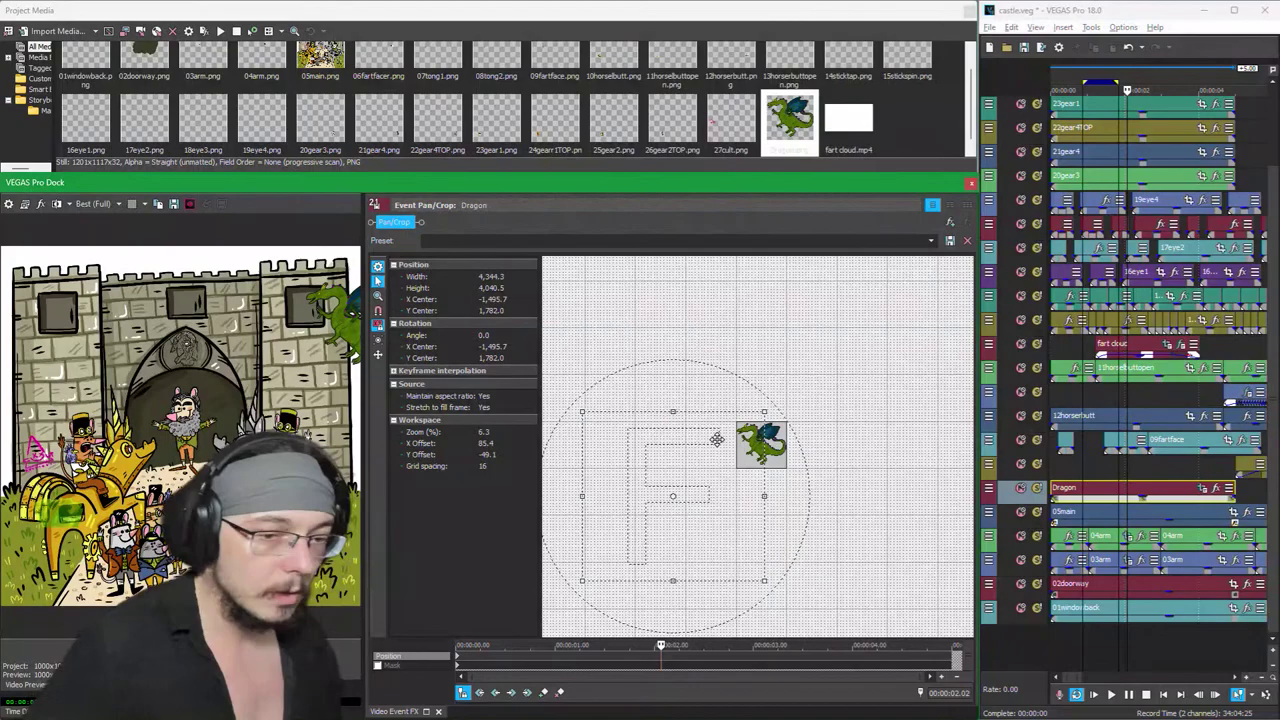
pyautogui.moveTo(716, 440); pyautogui.dragTo(716, 437)
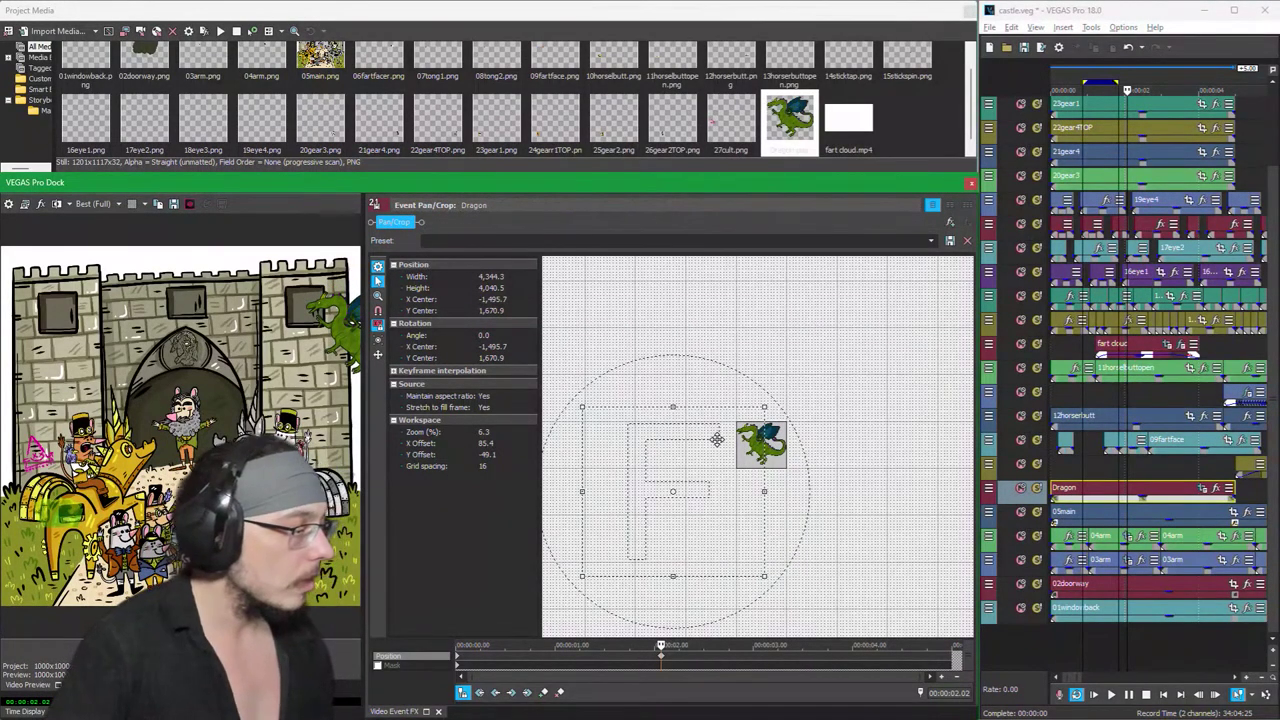
pyautogui.moveTo(716, 440); pyautogui.dragTo(716, 440)
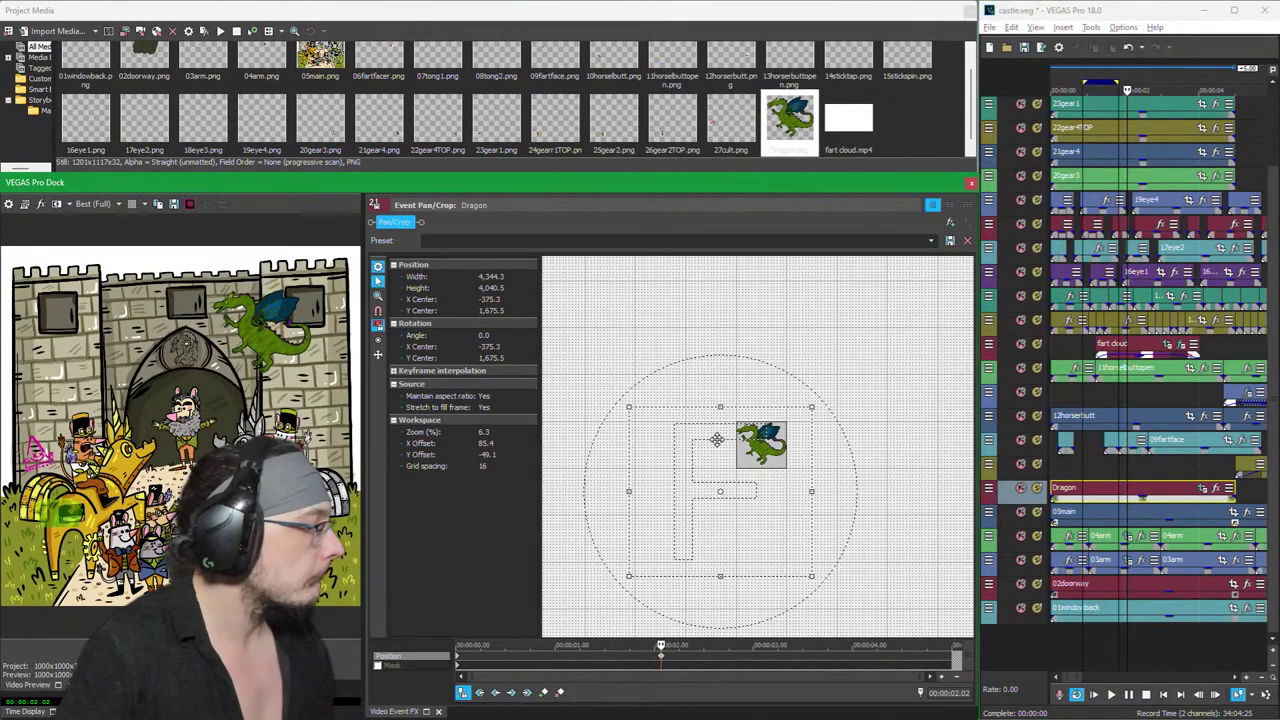
pyautogui.moveTo(716, 440); pyautogui.dragTo(717, 440)
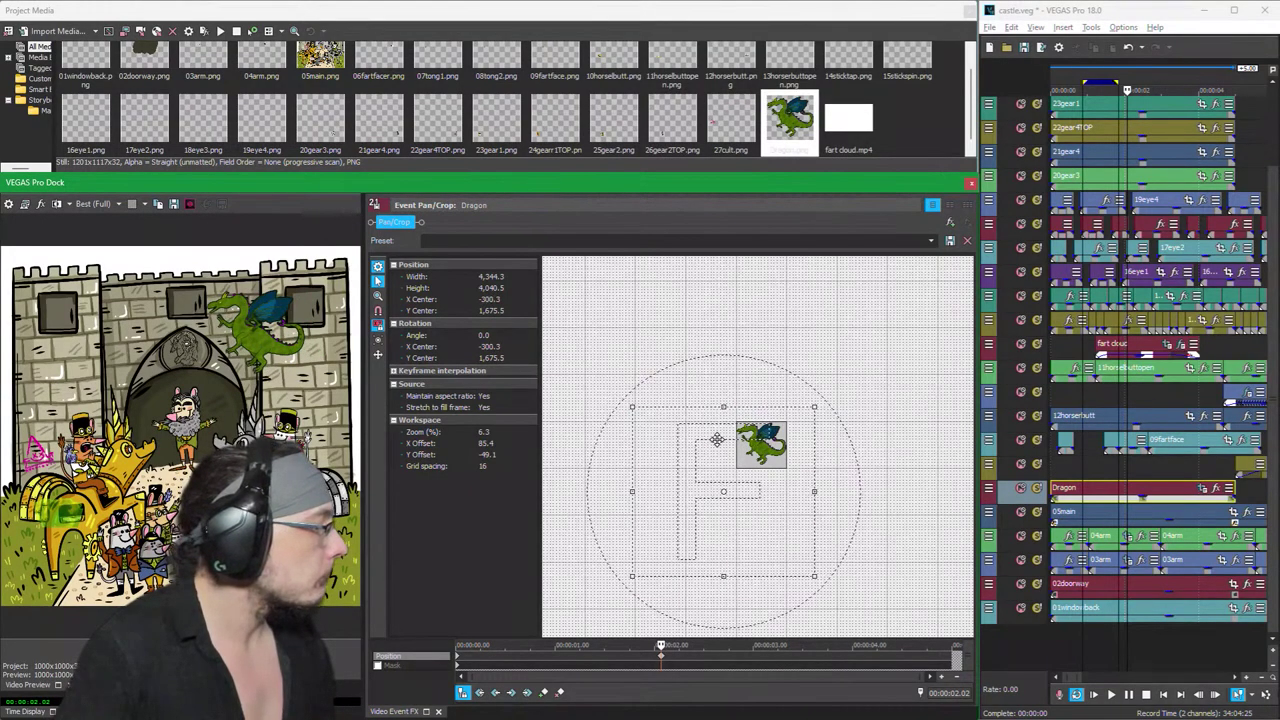
pyautogui.moveTo(716, 440); pyautogui.dragTo(716, 439)
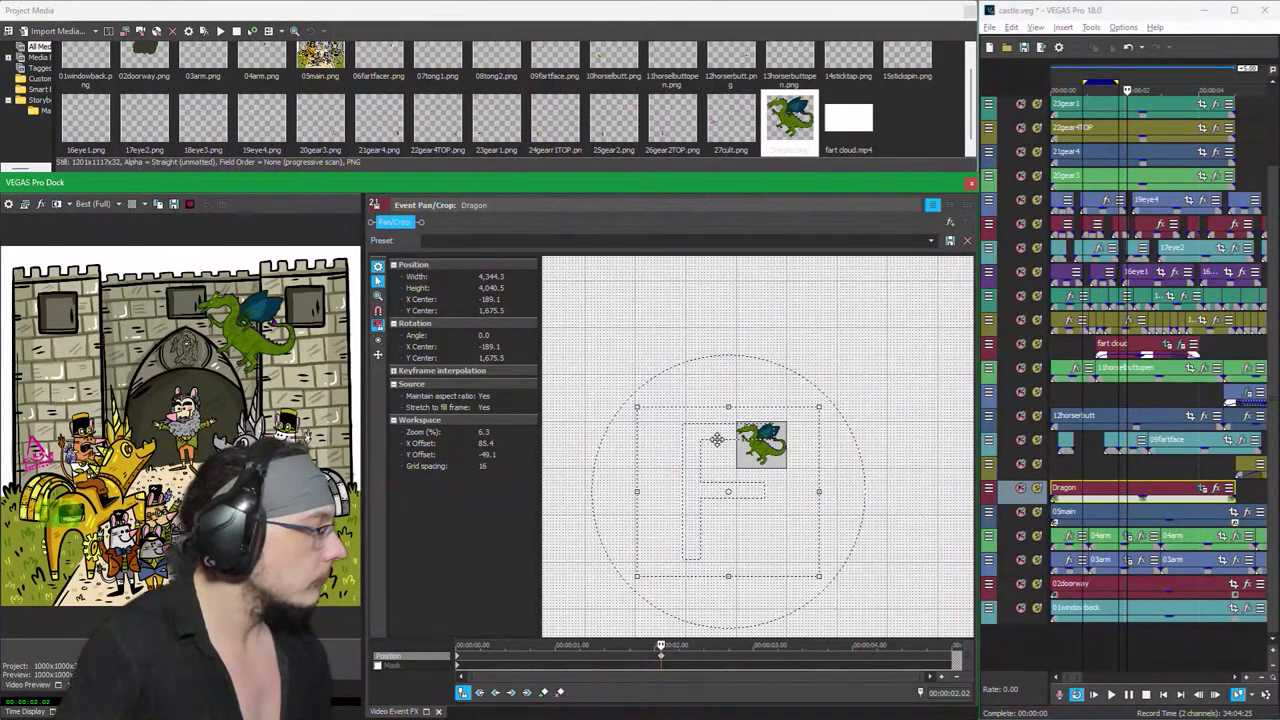
# Step: Compare the two Position keyframes and shift the crop frame at the first one vertically to a Y Center of about 1,671
pyautogui.click(457, 661)
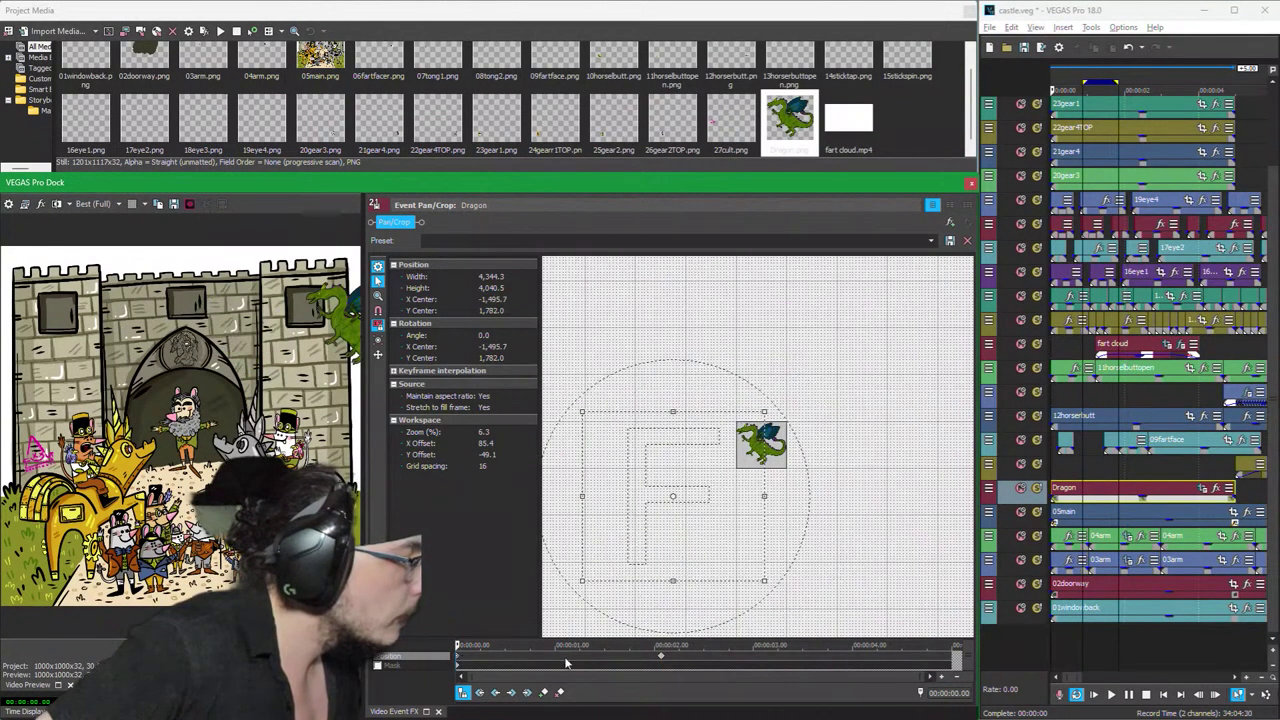
pyautogui.click(661, 662)
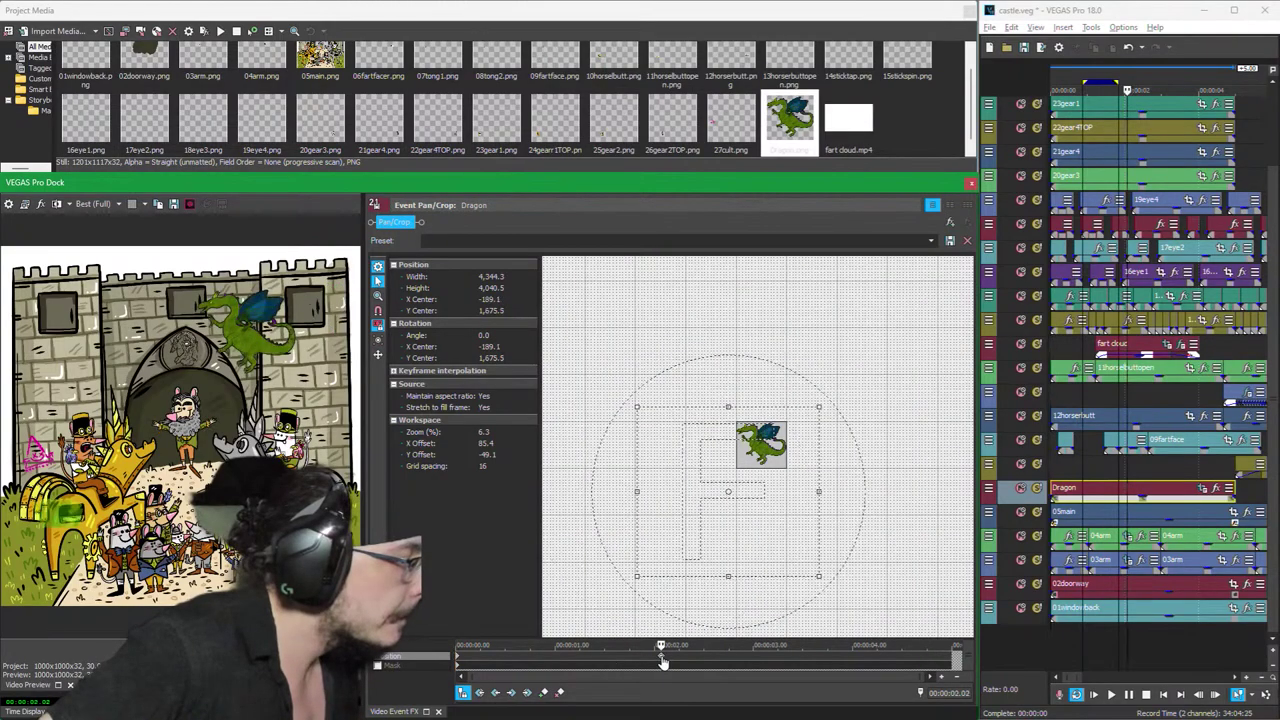
pyautogui.click(492, 359)
pyautogui.click(494, 358)
pyautogui.hotkey('ctrl', 'c')
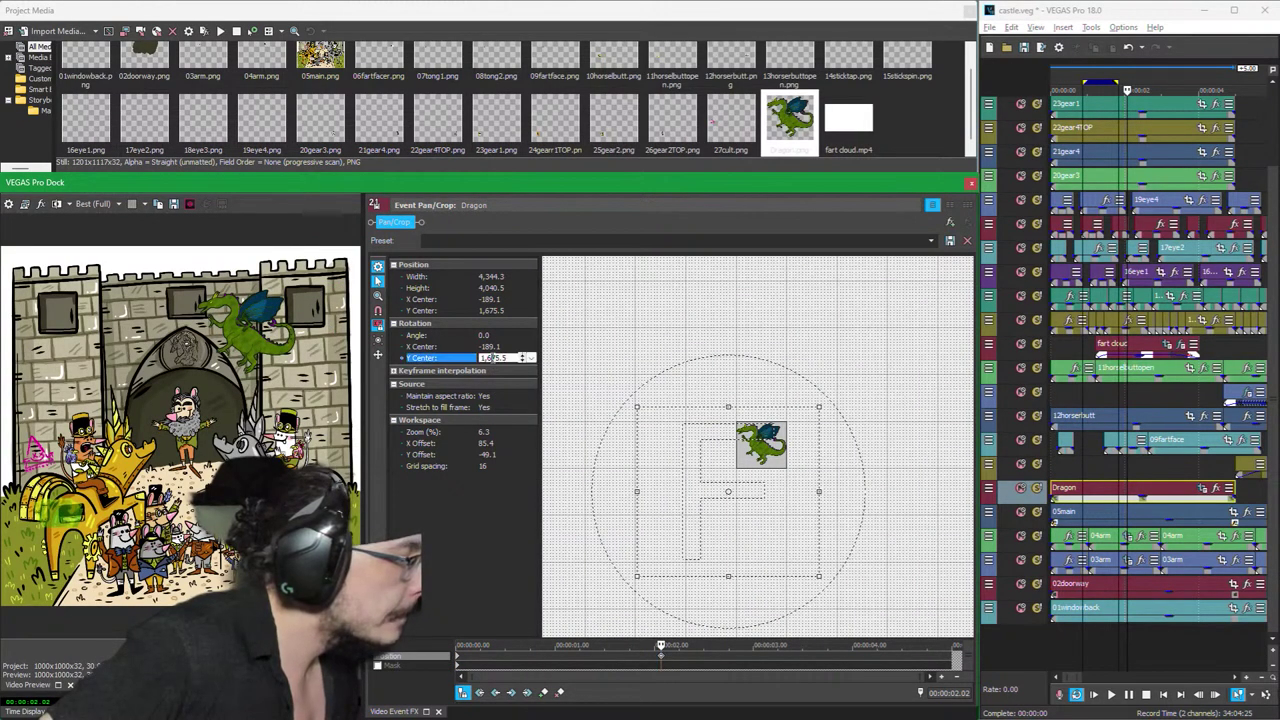
pyautogui.click(460, 662)
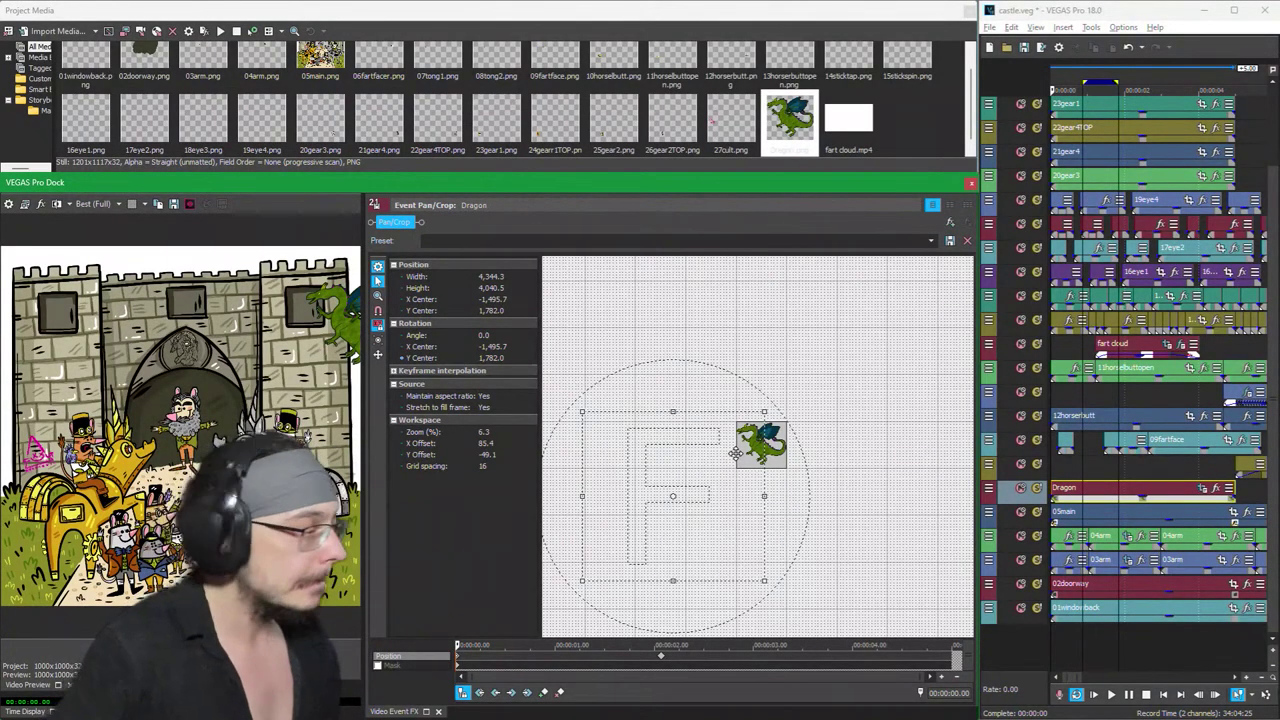
pyautogui.moveTo(735, 456); pyautogui.dragTo(735, 451)
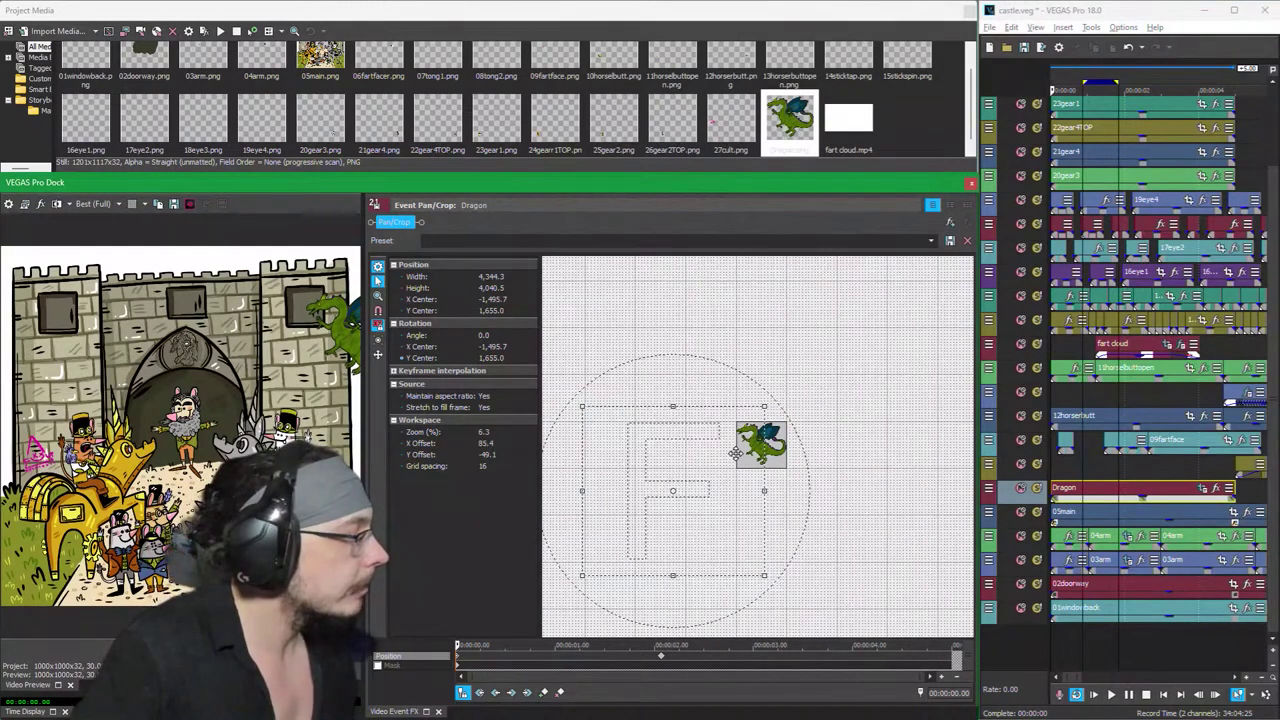
pyautogui.hotkey('ctrl', 'z')
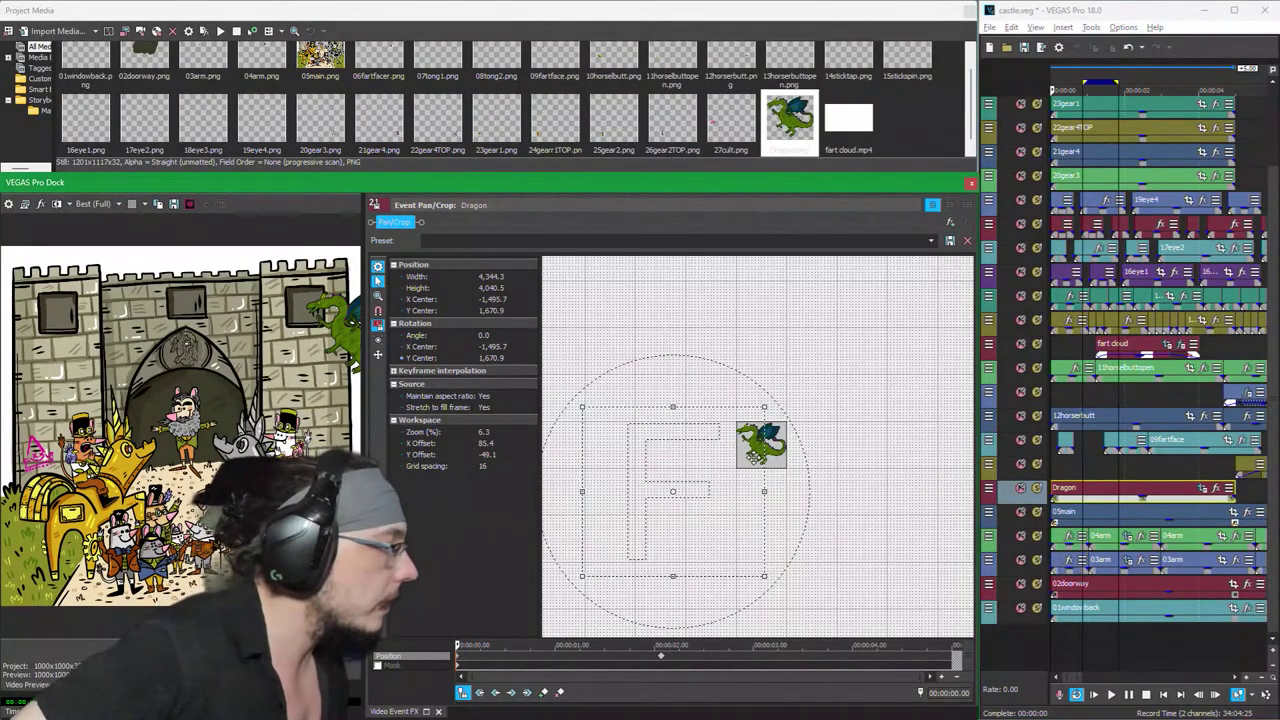
# Step: Compare the Dragon crop frame at the first Position keyframe, around 00:00:01.24 and at the 00:00:02.02 keyframe
pyautogui.click(661, 660)
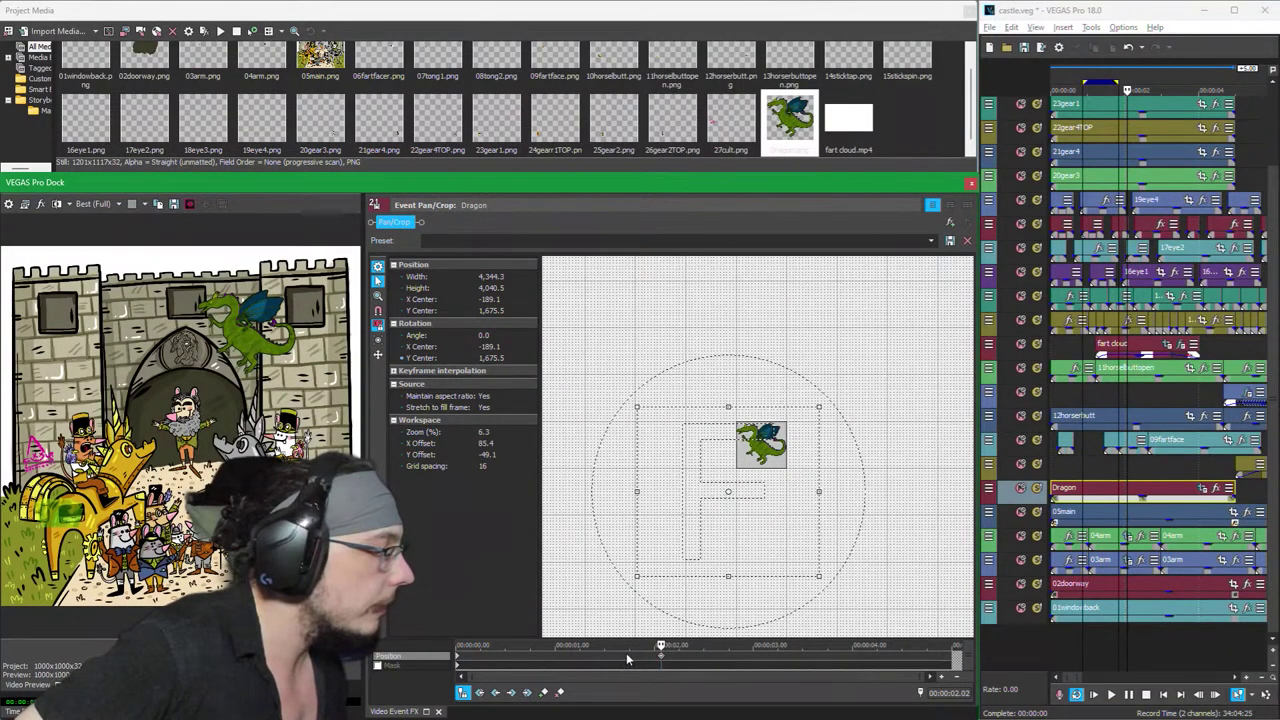
pyautogui.scroll(2, 655, 645)
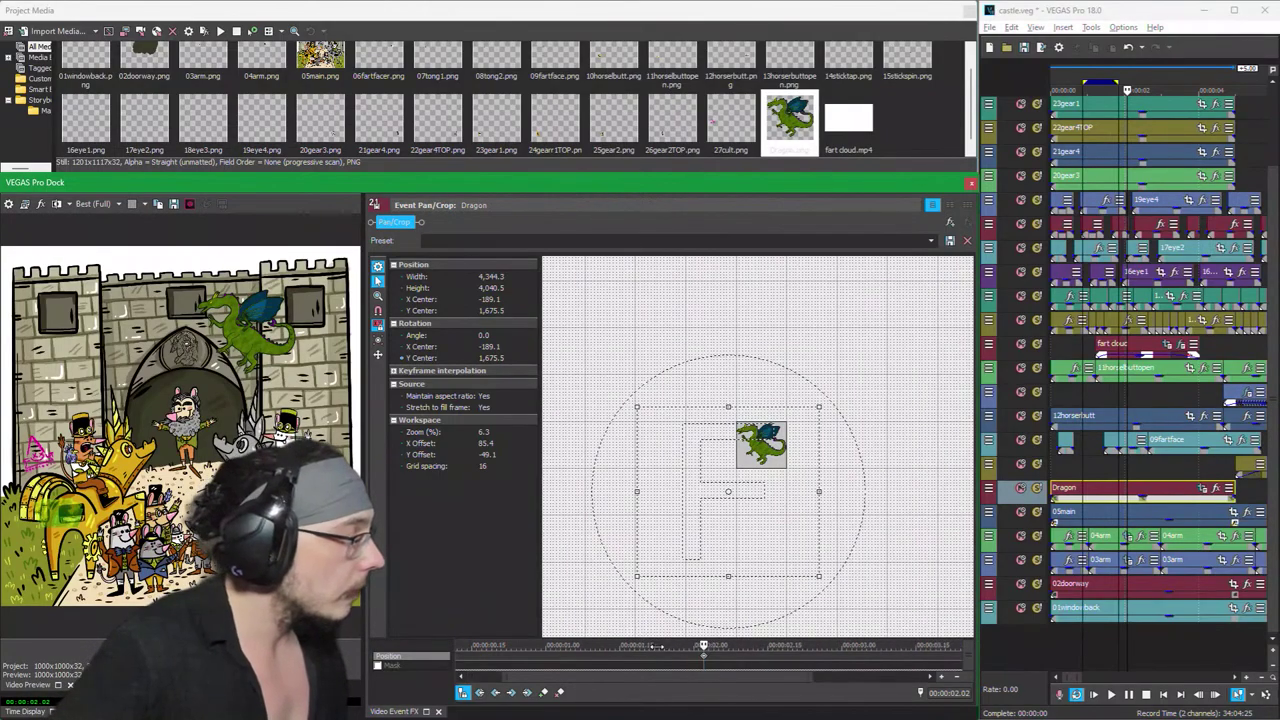
pyautogui.scroll(-2, 655, 648)
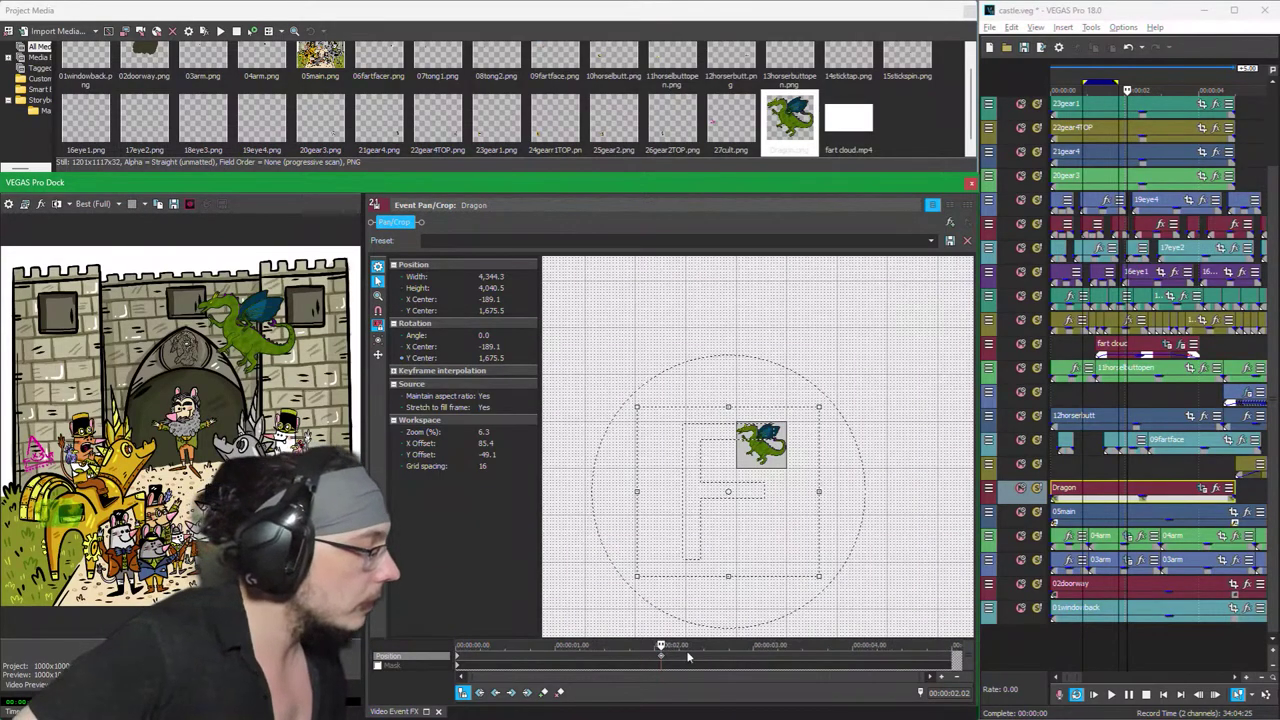
pyautogui.click(633, 663)
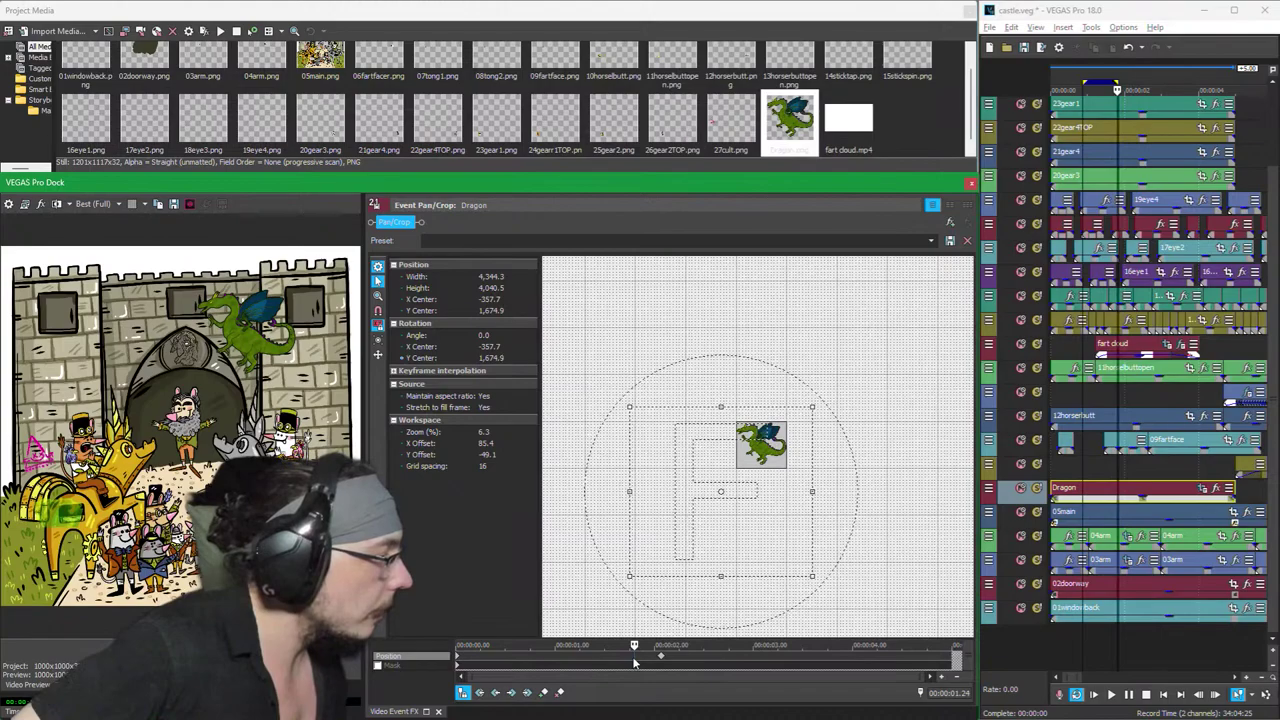
pyautogui.click(660, 662)
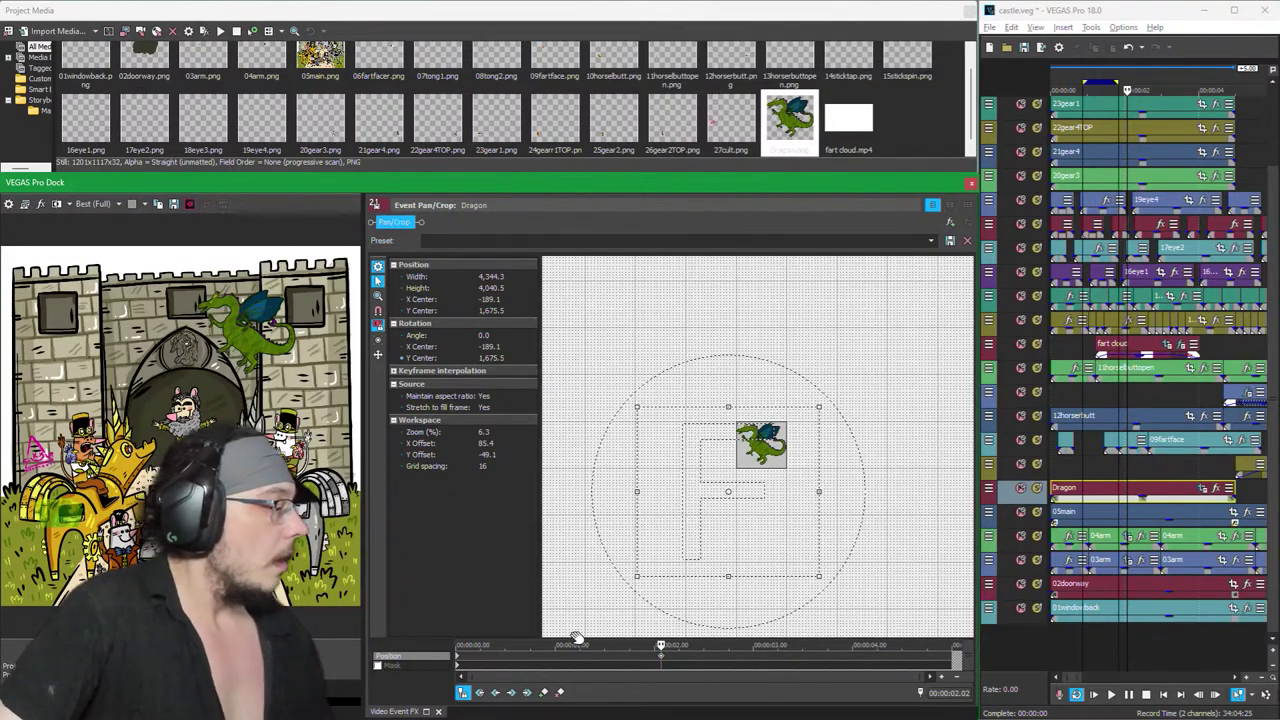
pyautogui.click(460, 658)
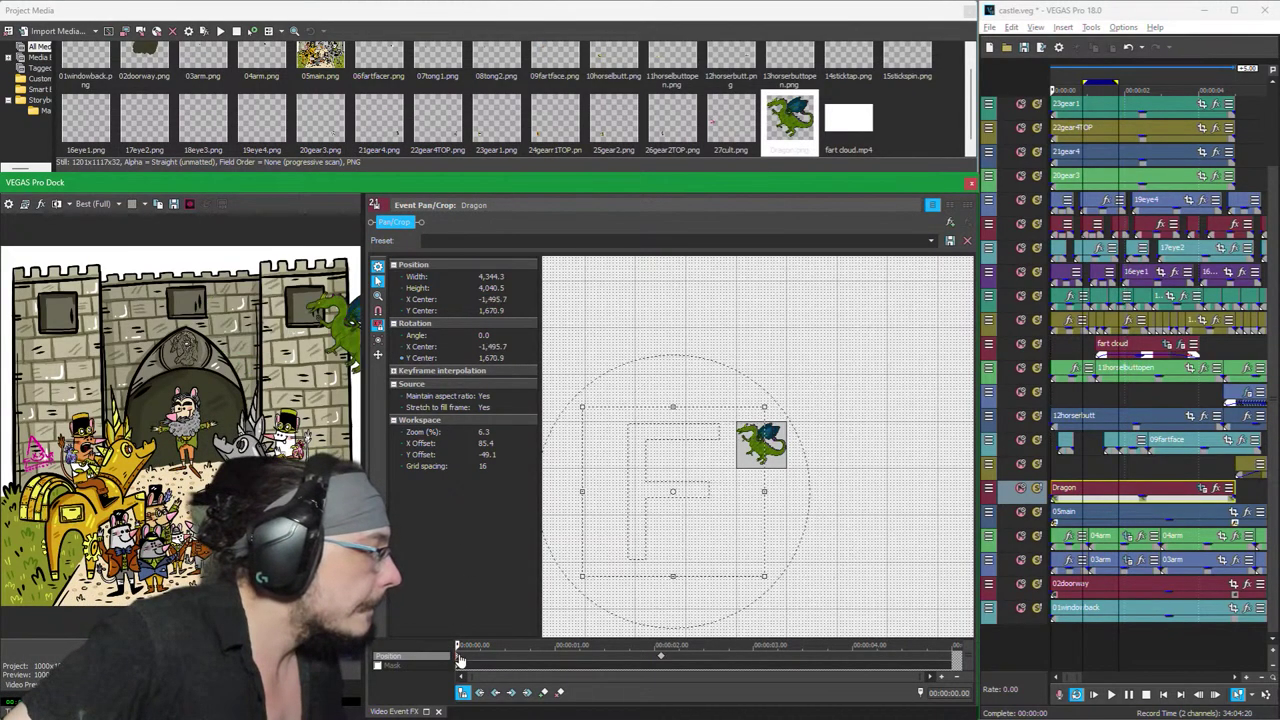
# Step: At the 00:00:02.02 Position keyframe, set the rotation Y Center to 1,670.9 and shift the crop frame to an X Center of about -269
pyautogui.click(662, 660)
pyautogui.click(508, 358)
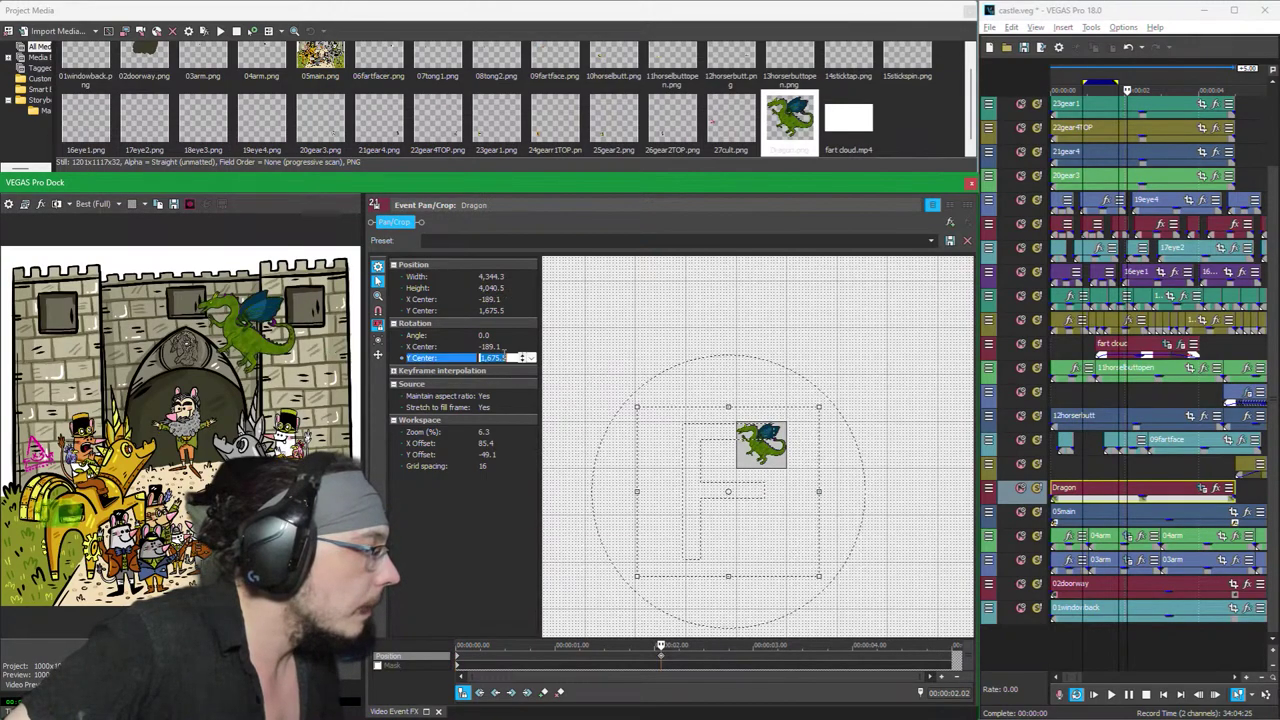
pyautogui.hotkey('ctrl', 'v')
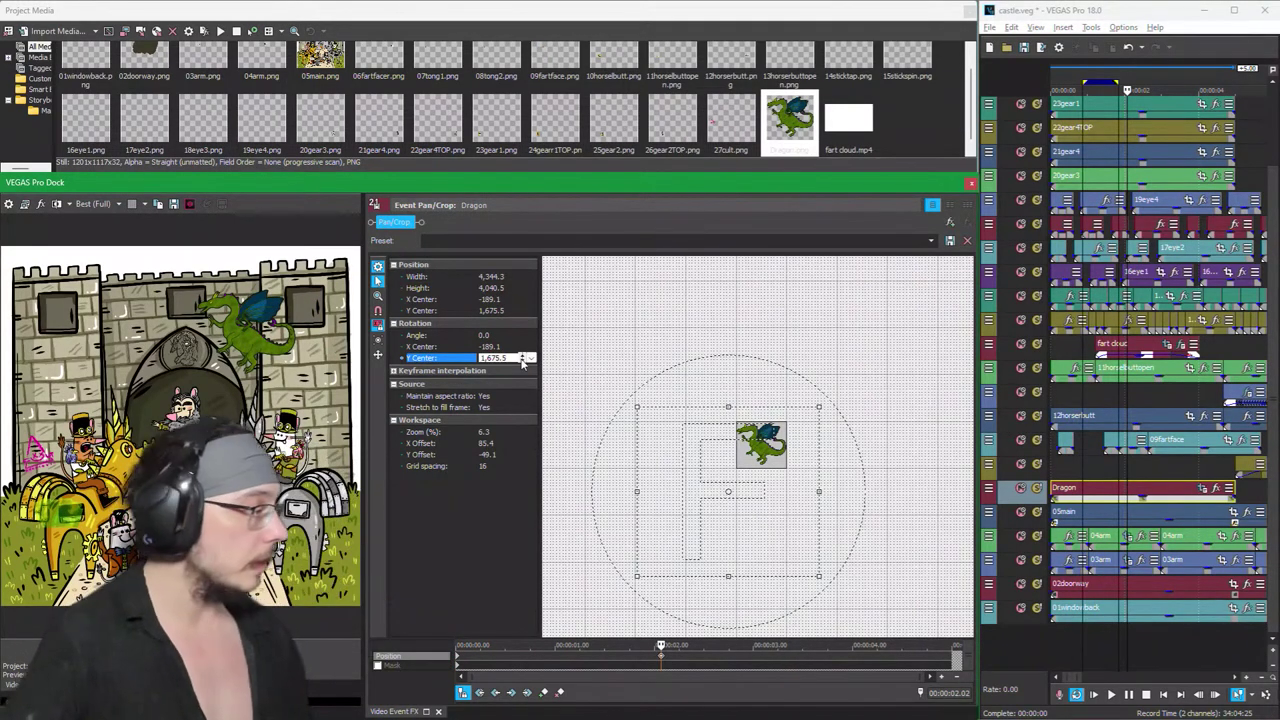
pyautogui.press('Down')
pyautogui.press('Down')
pyautogui.press('Down')
pyautogui.press('Down')
pyautogui.press('Down')
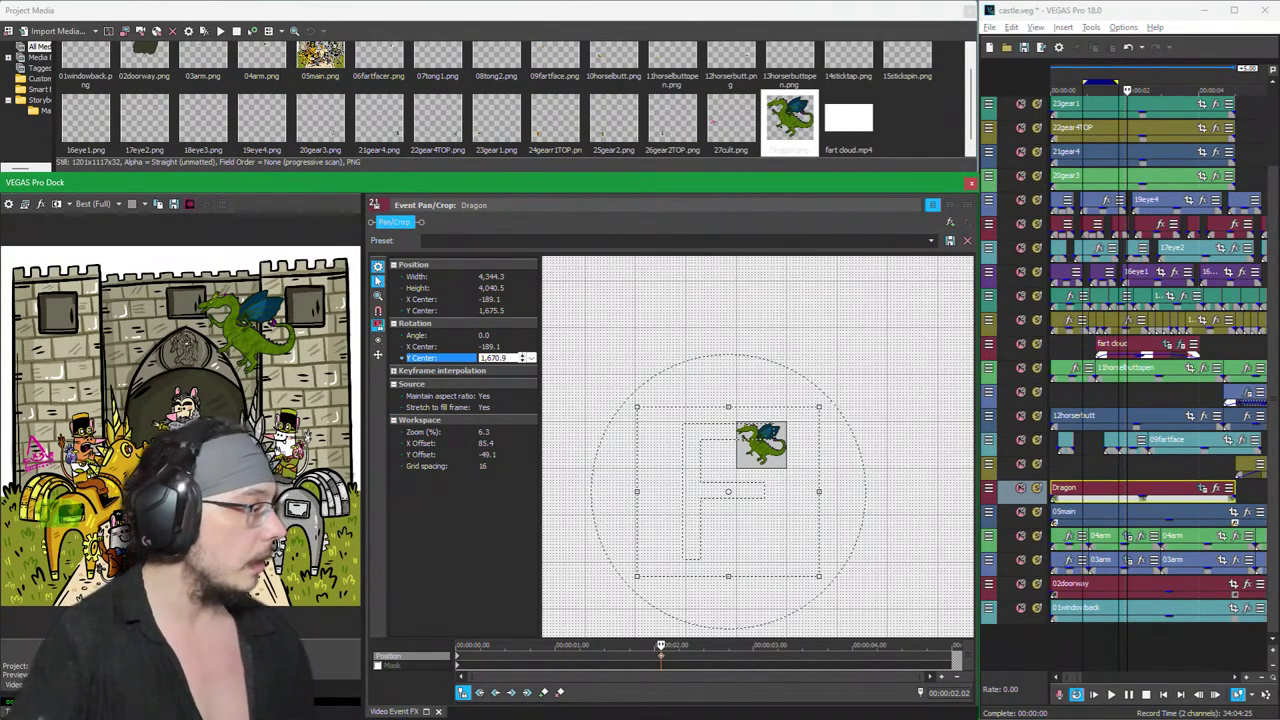
pyautogui.press('Return')
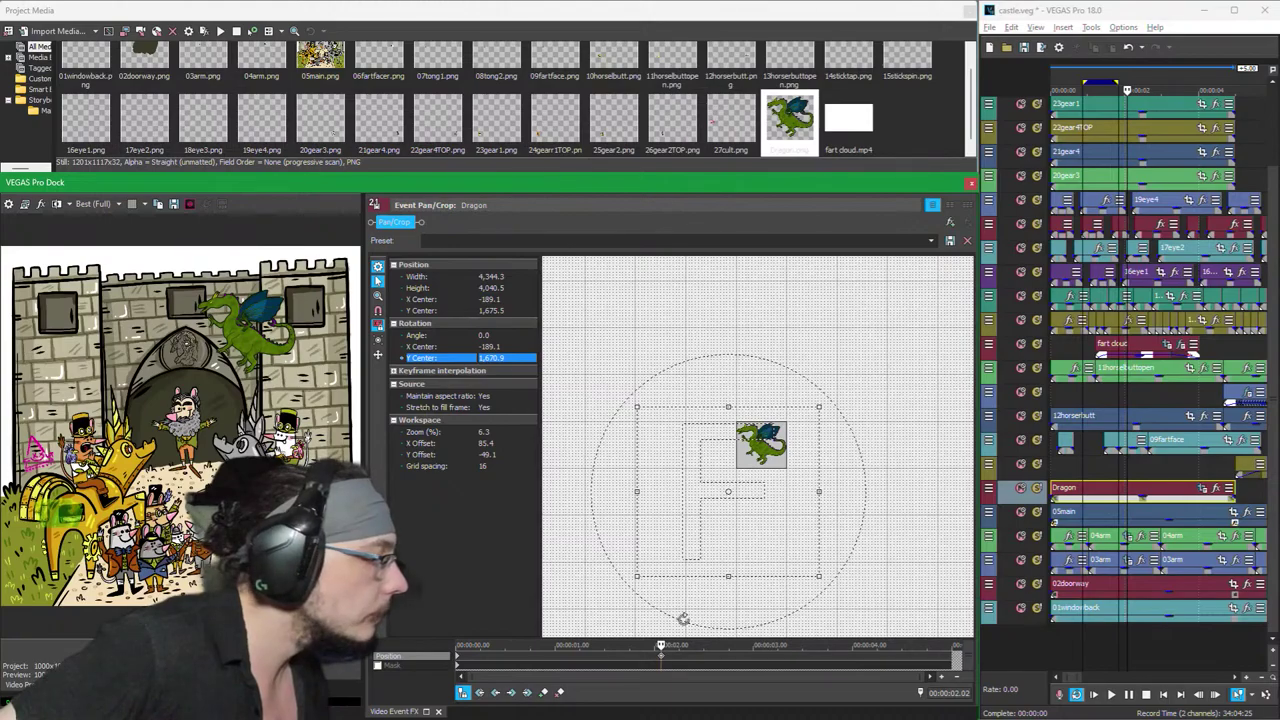
pyautogui.press('Return')
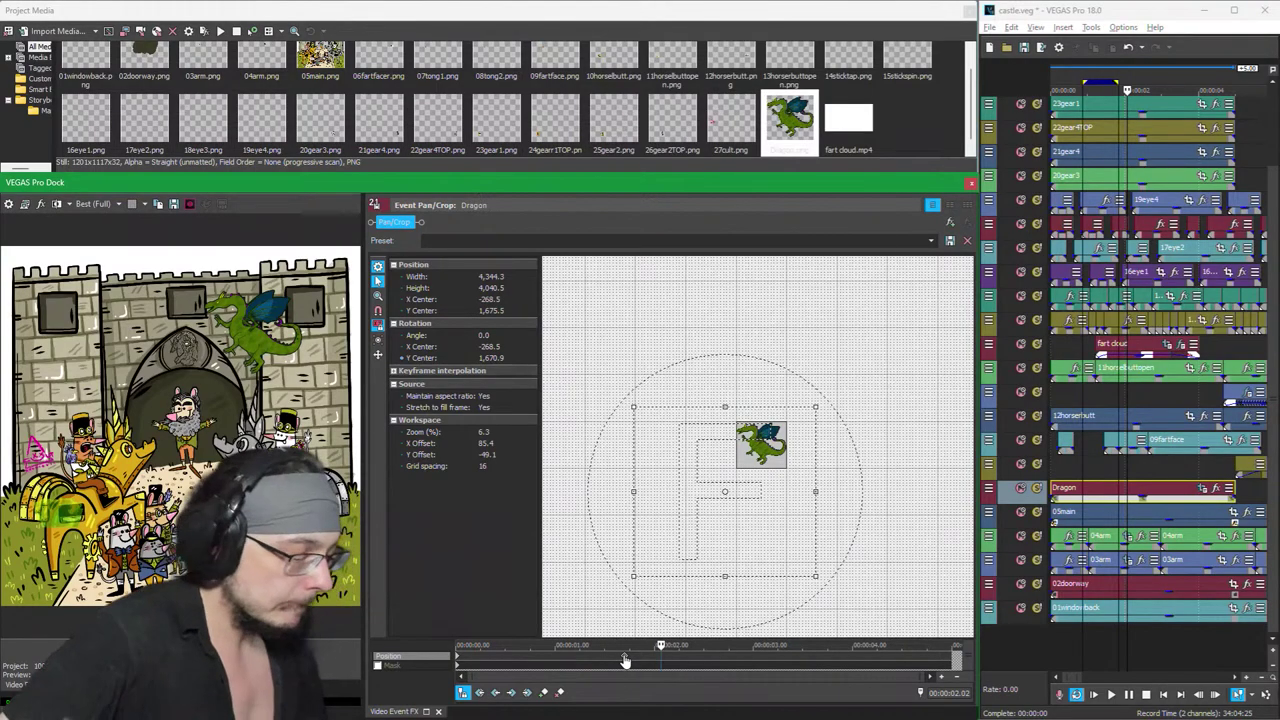
# Step: Move the 00:00:02.02 Position keyframe to 00:00:01.22 and add one at 00:00:02.01 with its crop frame centred at about X 150, Y 1,675
pyautogui.hotkey('ctrl', 'z')
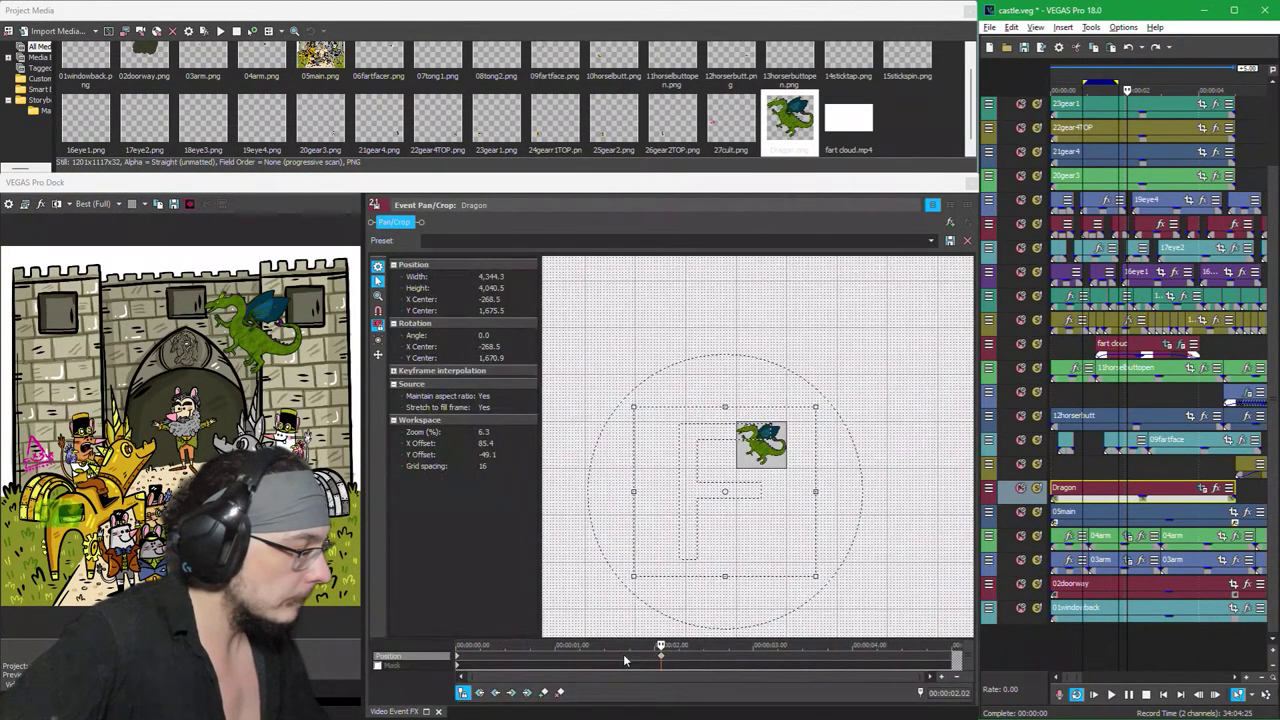
pyautogui.click(628, 654)
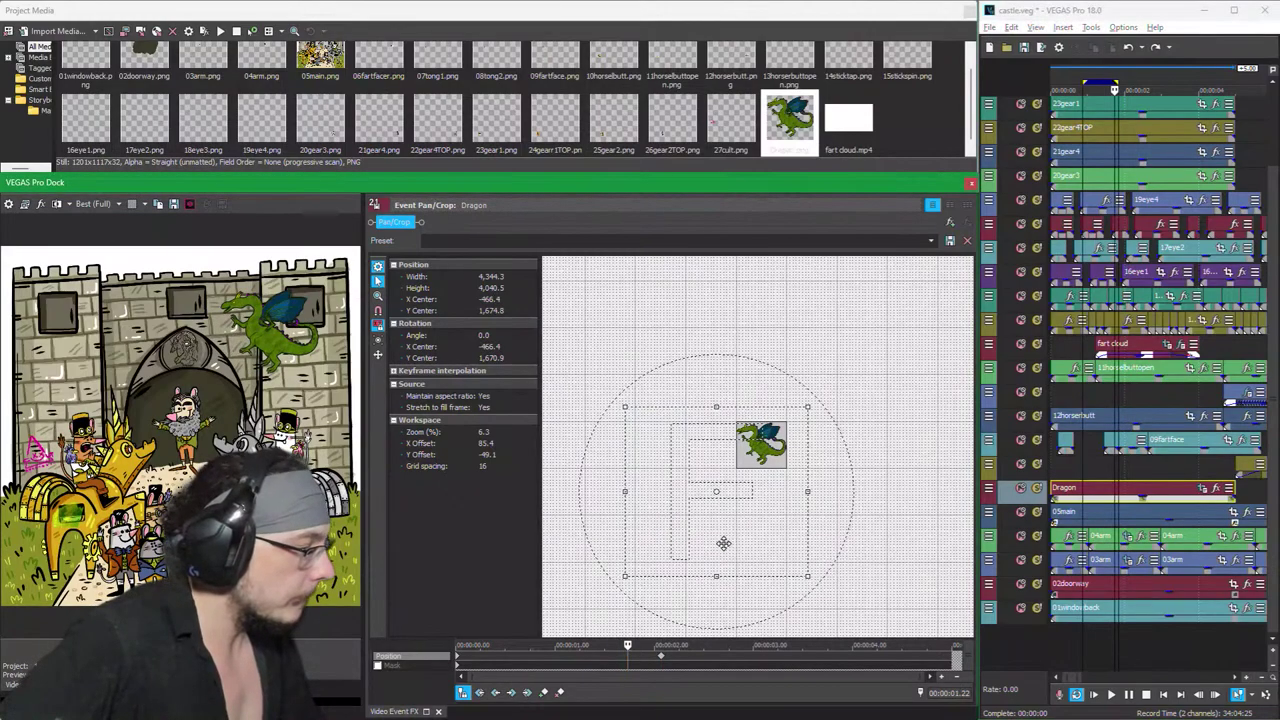
pyautogui.click(660, 662)
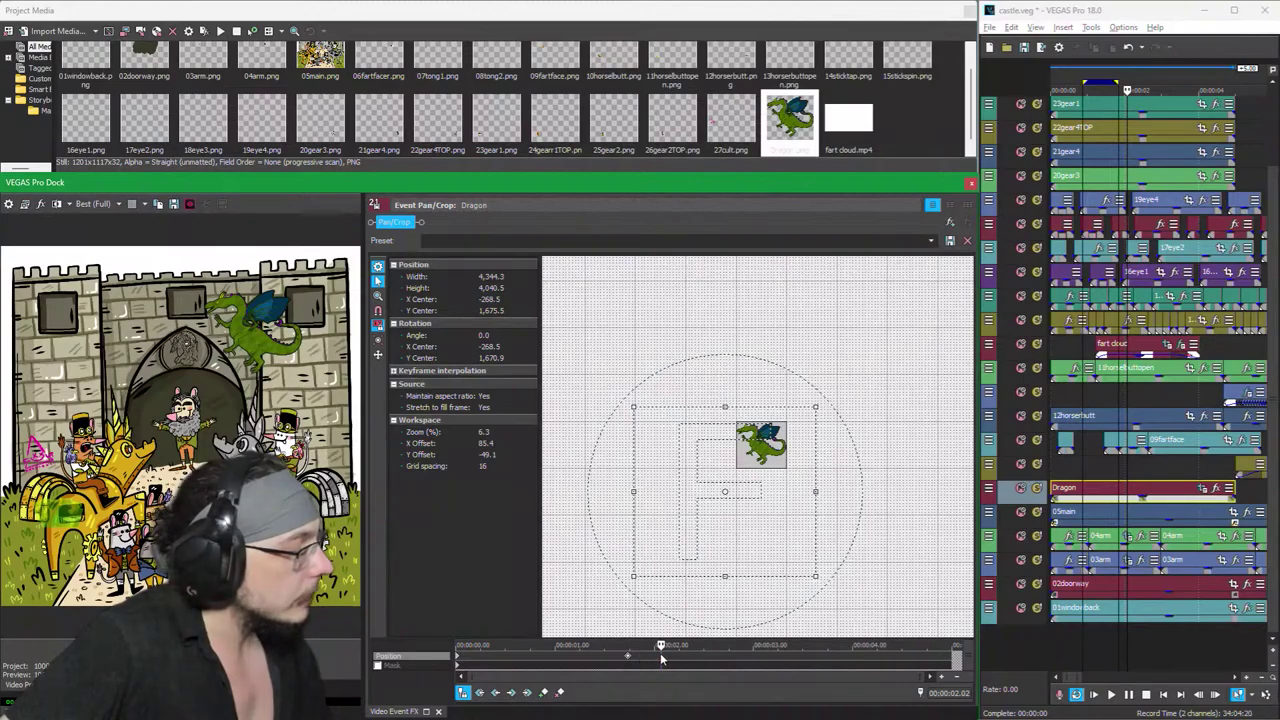
pyautogui.press('Left')
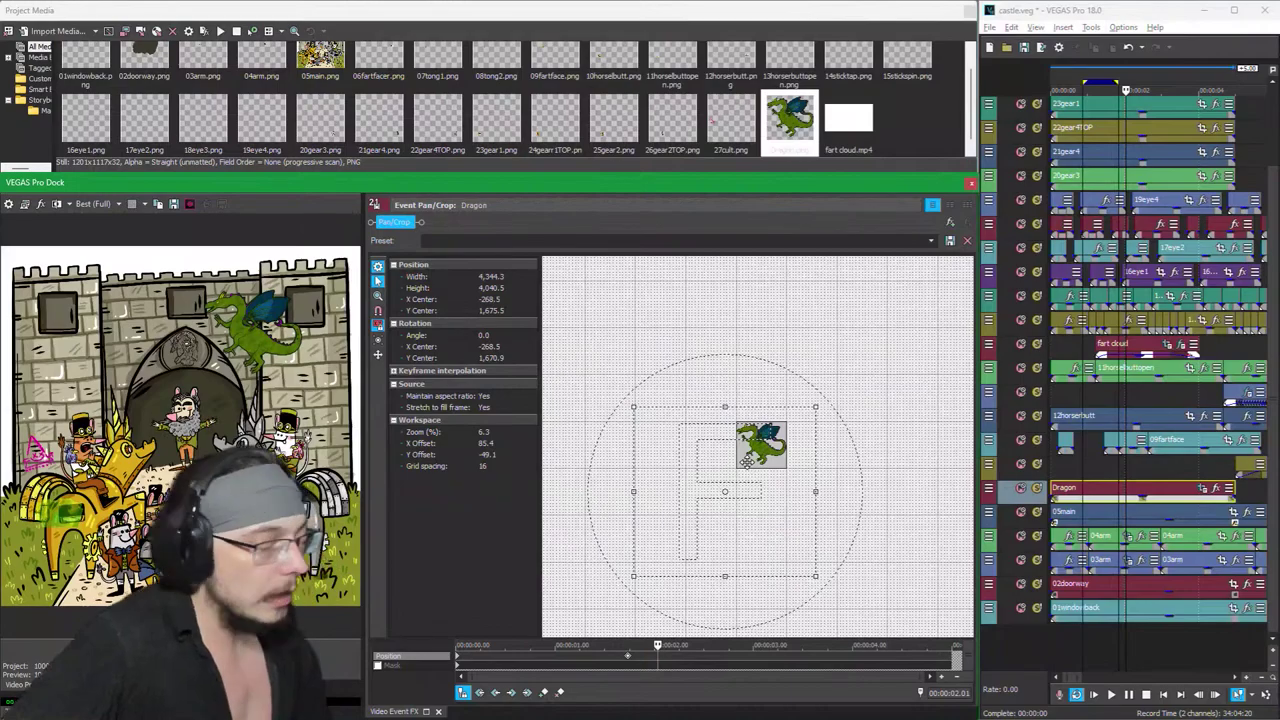
pyautogui.moveTo(746, 461); pyautogui.dragTo(748, 461)
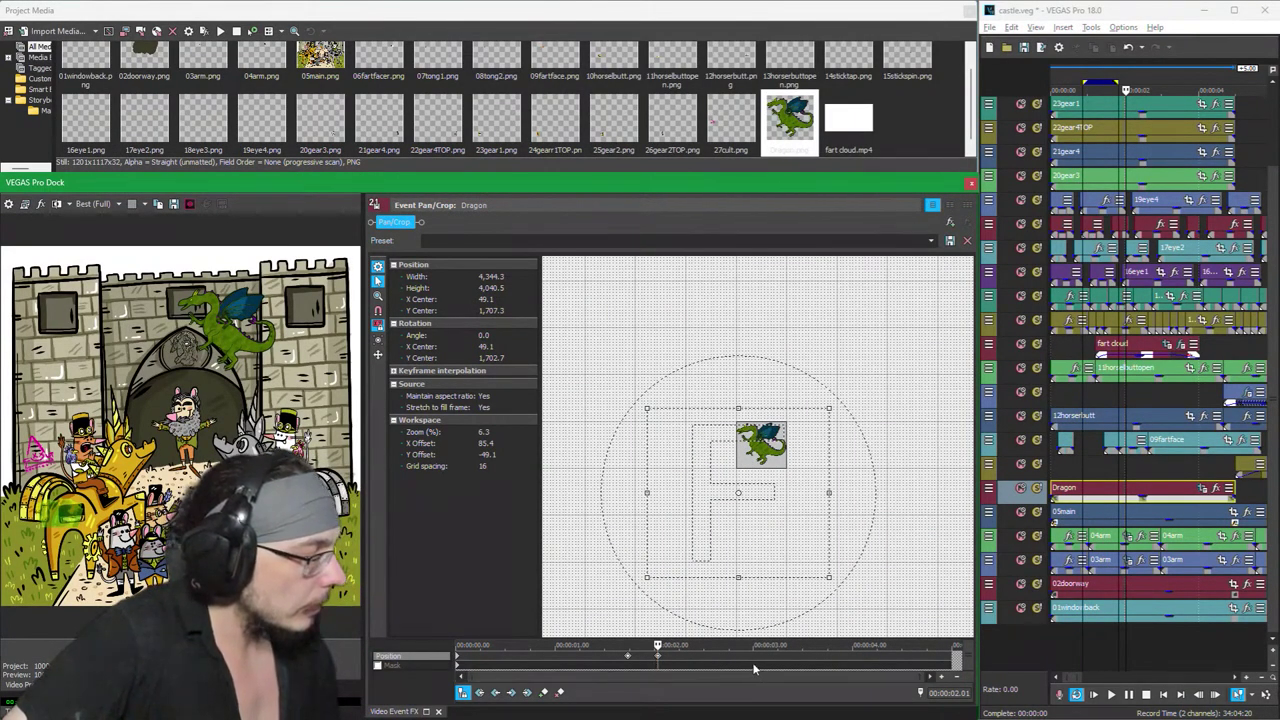
# Step: Add Position keyframes at 00:00:03.25, centred at about X 1,226, Y 1,676, and at 00:00:04.09, centred at about X 1,527, Y 1,628
pyautogui.click(859, 658)
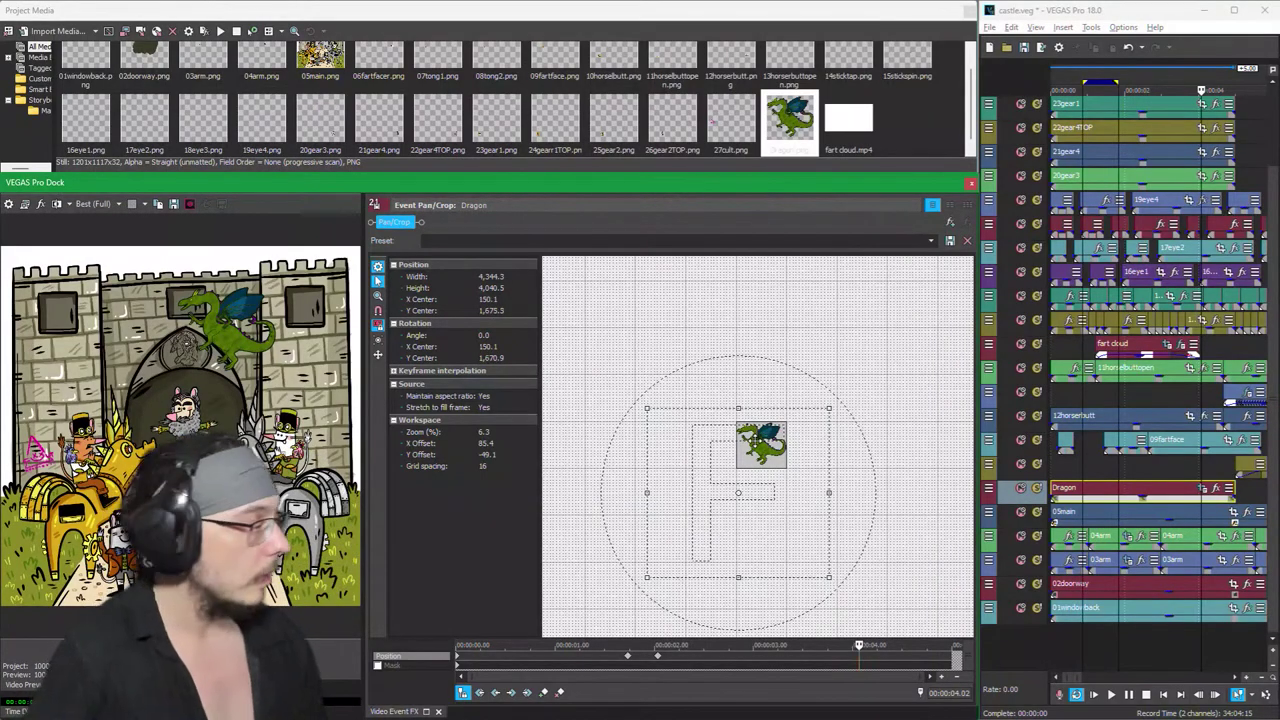
pyautogui.moveTo(738, 492); pyautogui.dragTo(780, 491)
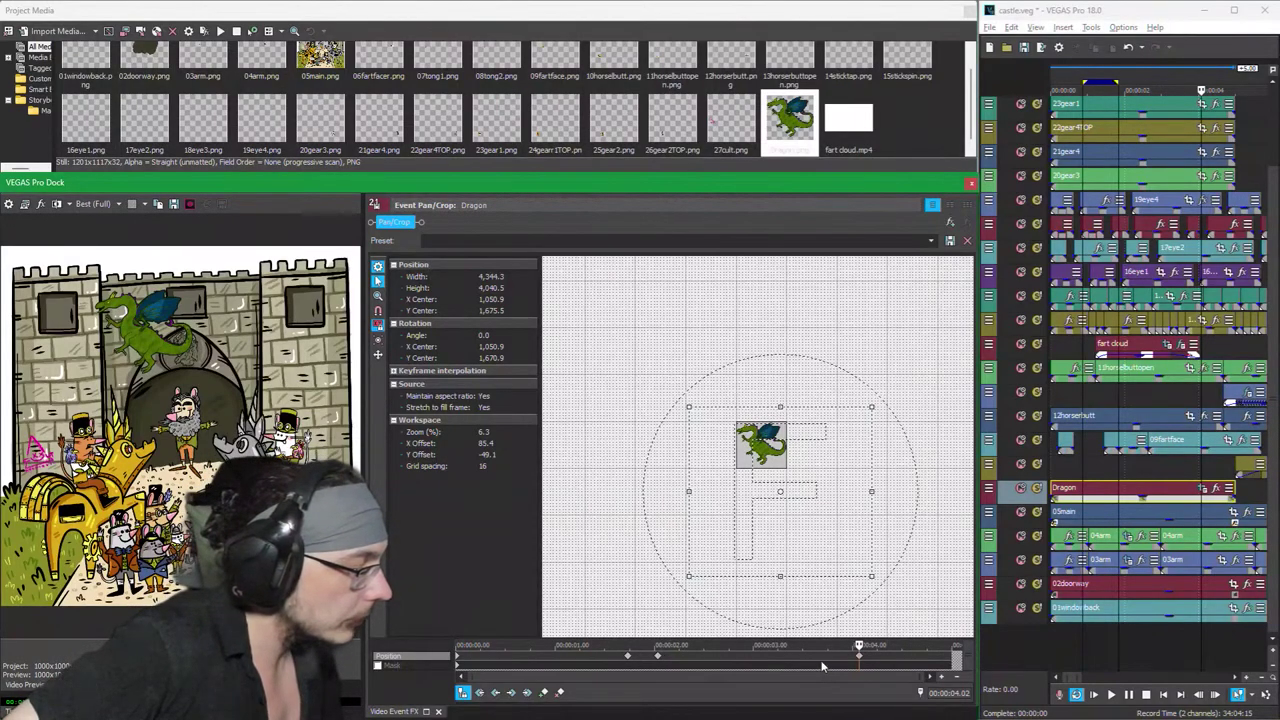
pyautogui.moveTo(857, 658); pyautogui.dragTo(836, 664)
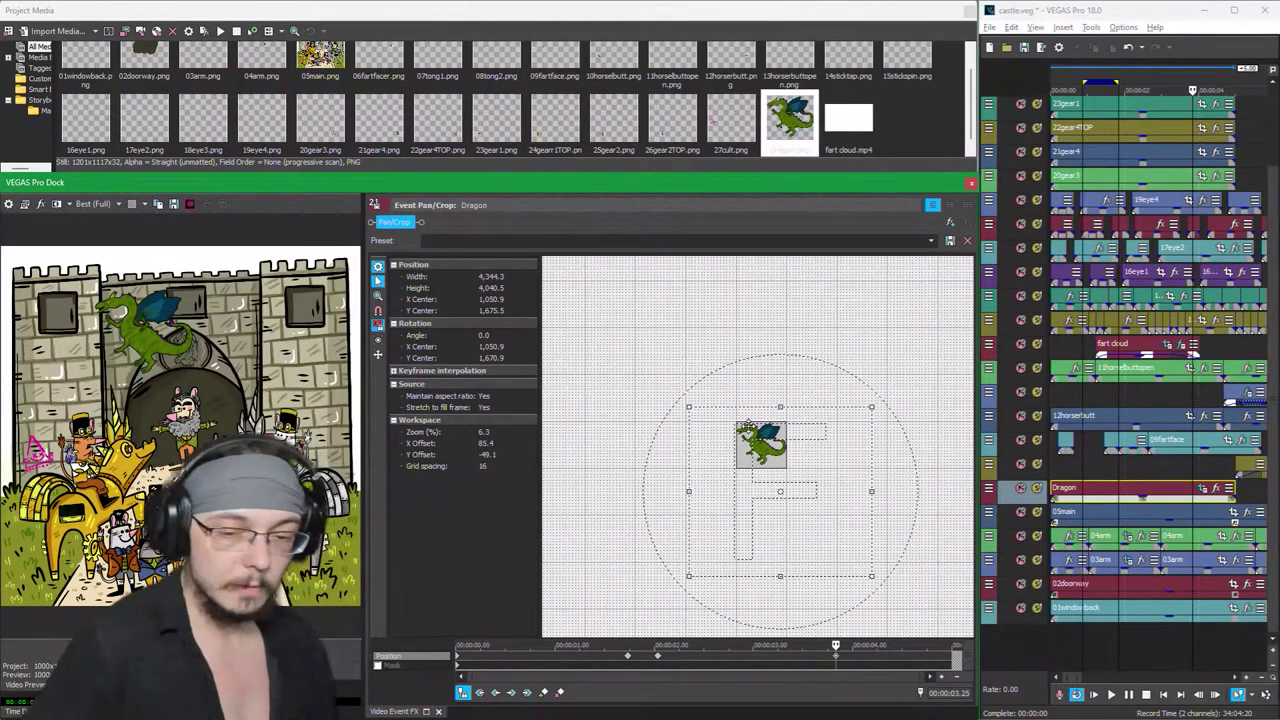
pyautogui.moveTo(748, 428); pyautogui.dragTo(750, 424)
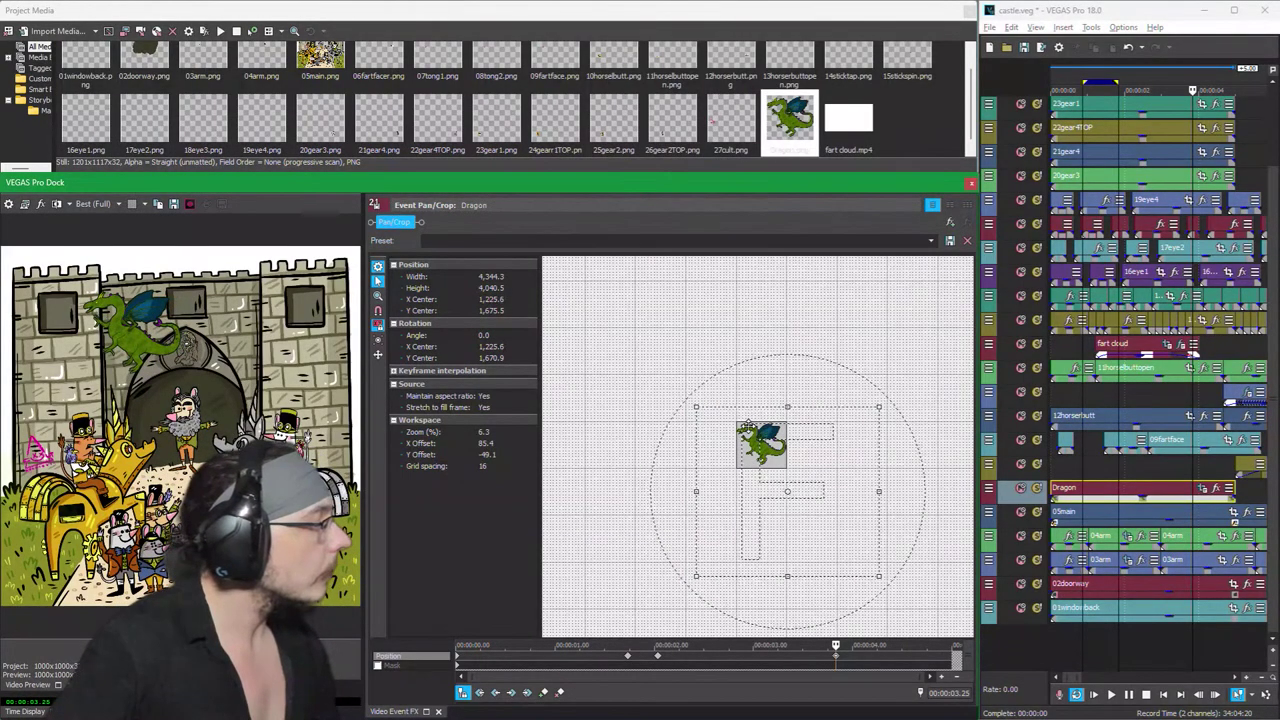
pyautogui.click(882, 660)
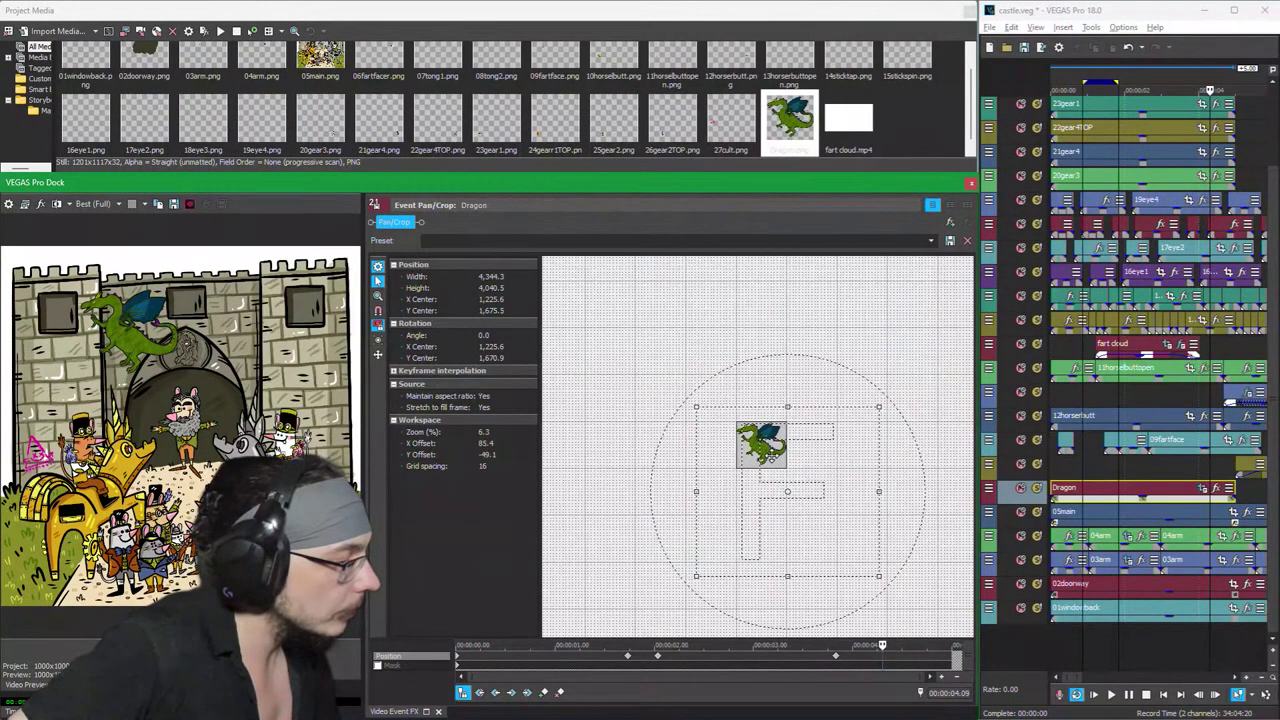
pyautogui.moveTo(760, 445); pyautogui.dragTo(773, 441)
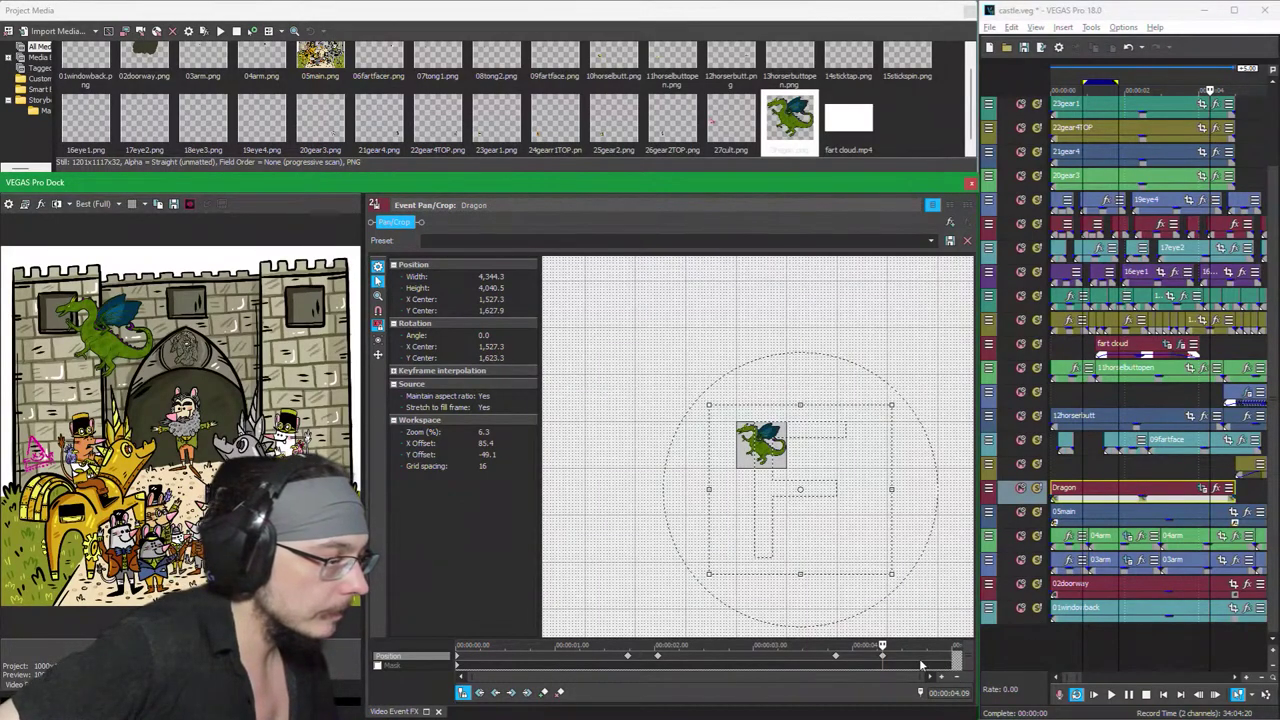
# Step: Extend the Dragon event to about 00:00:08, split it at 00:00:05.00 and open the second part's pan/crop settings
pyautogui.click(1232, 512)
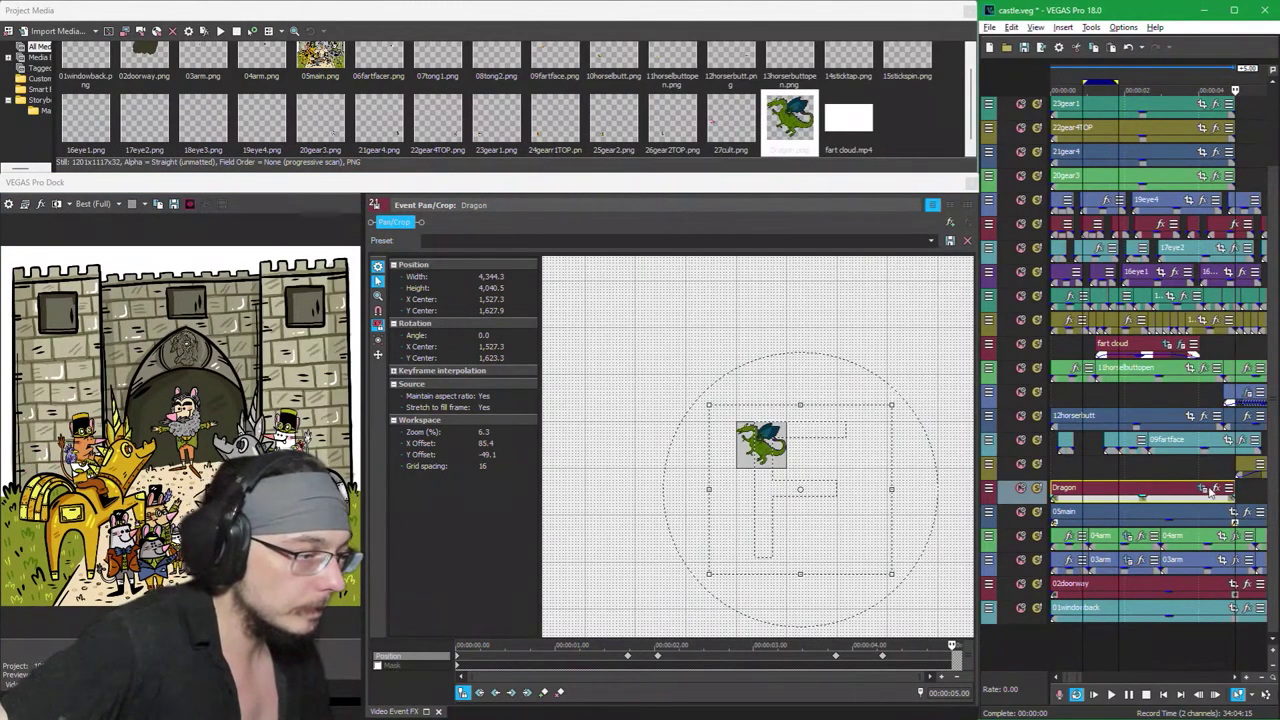
pyautogui.hscroll(4, 1245, 497)
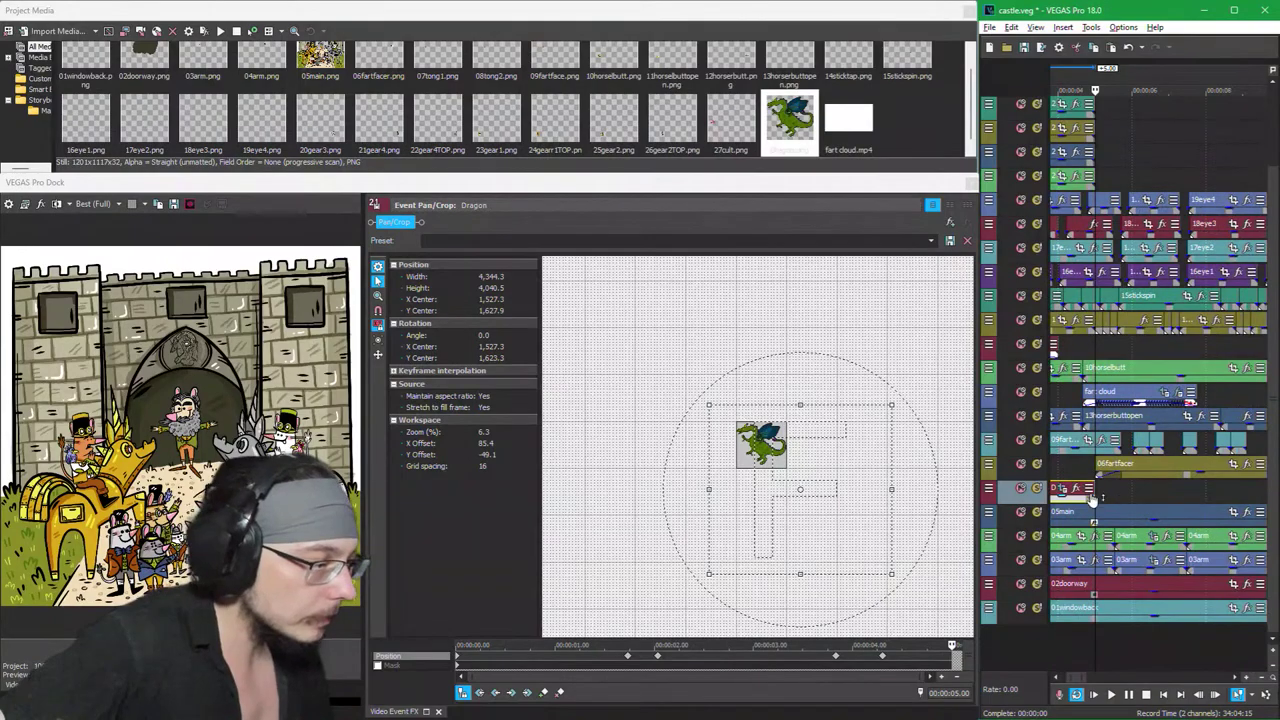
pyautogui.moveTo(1094, 492); pyautogui.dragTo(1207, 490)
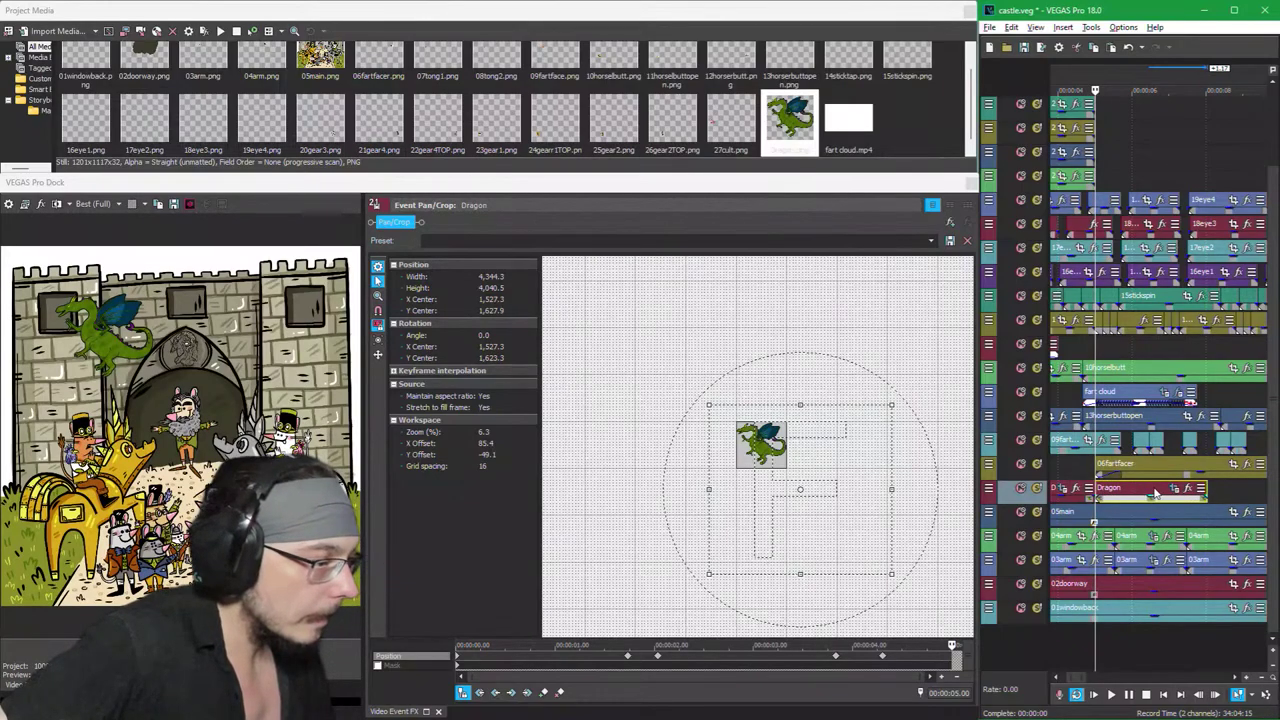
pyautogui.click(1119, 492)
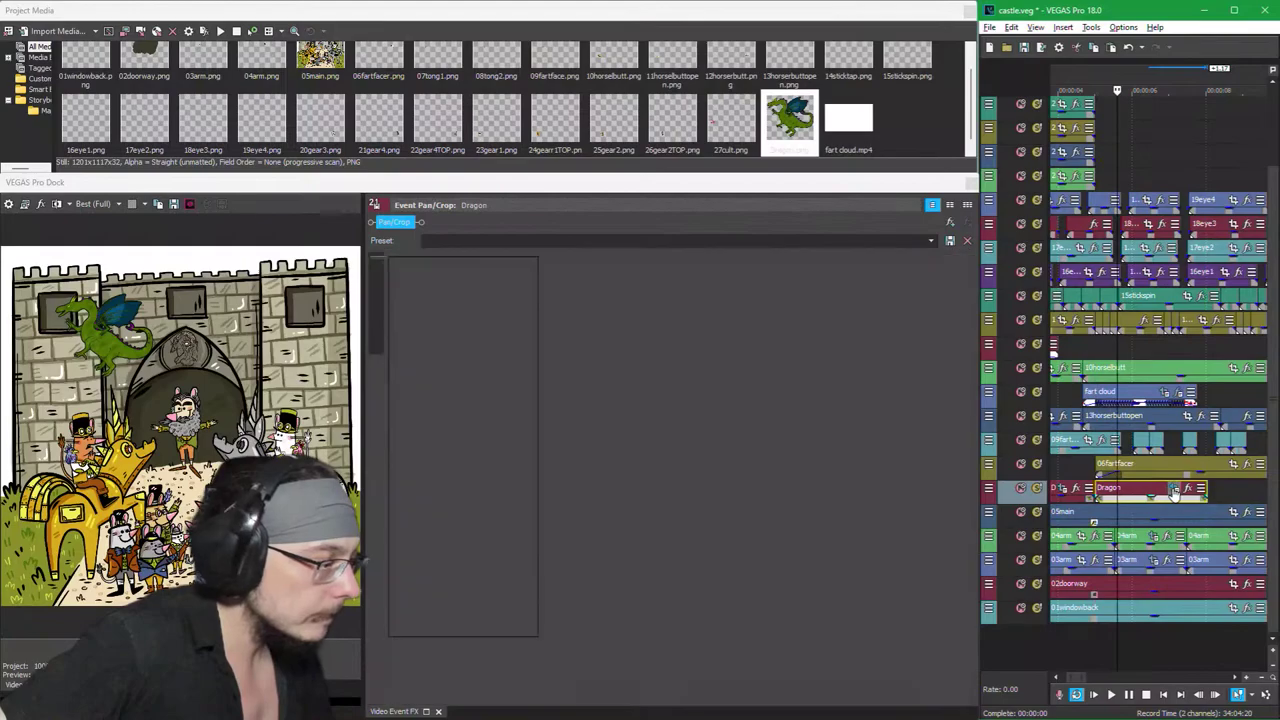
pyautogui.click(1095, 490)
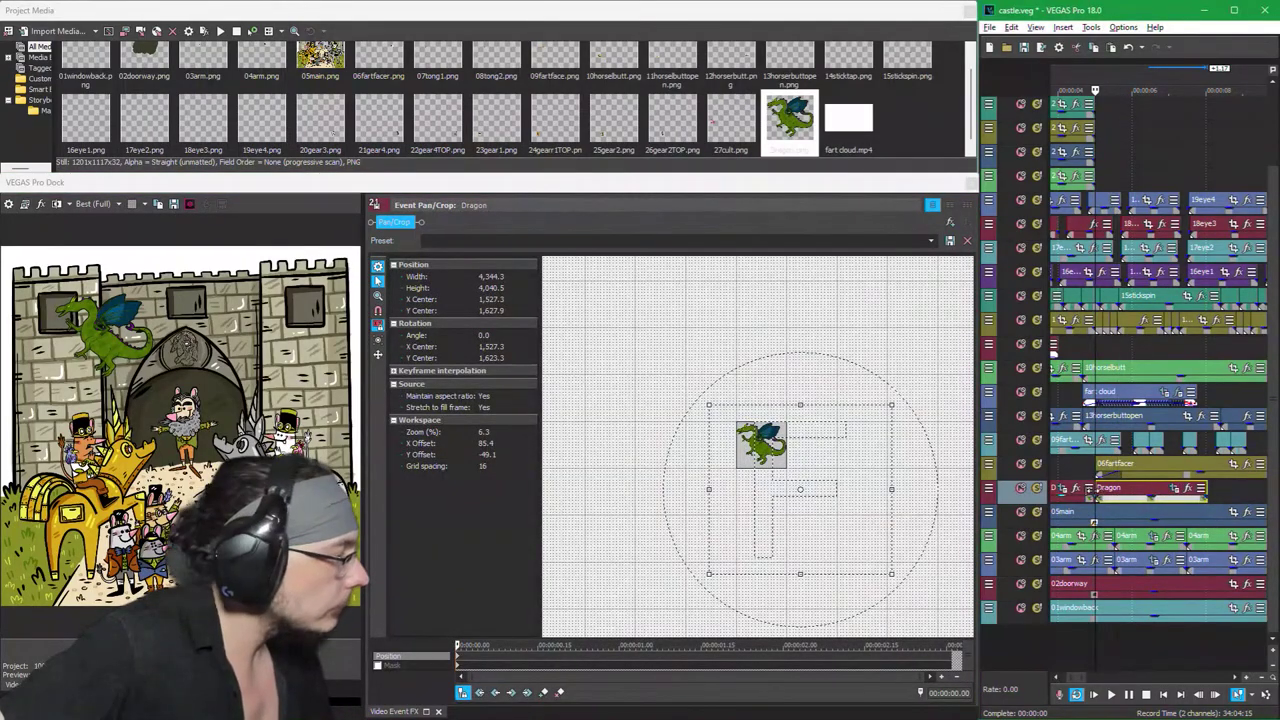
# Step: Add a Position keyframe at 00:00:00.15 of the second Dragon event with the crop frame shifted to an X Center of about 1,241
pyautogui.click(495, 660)
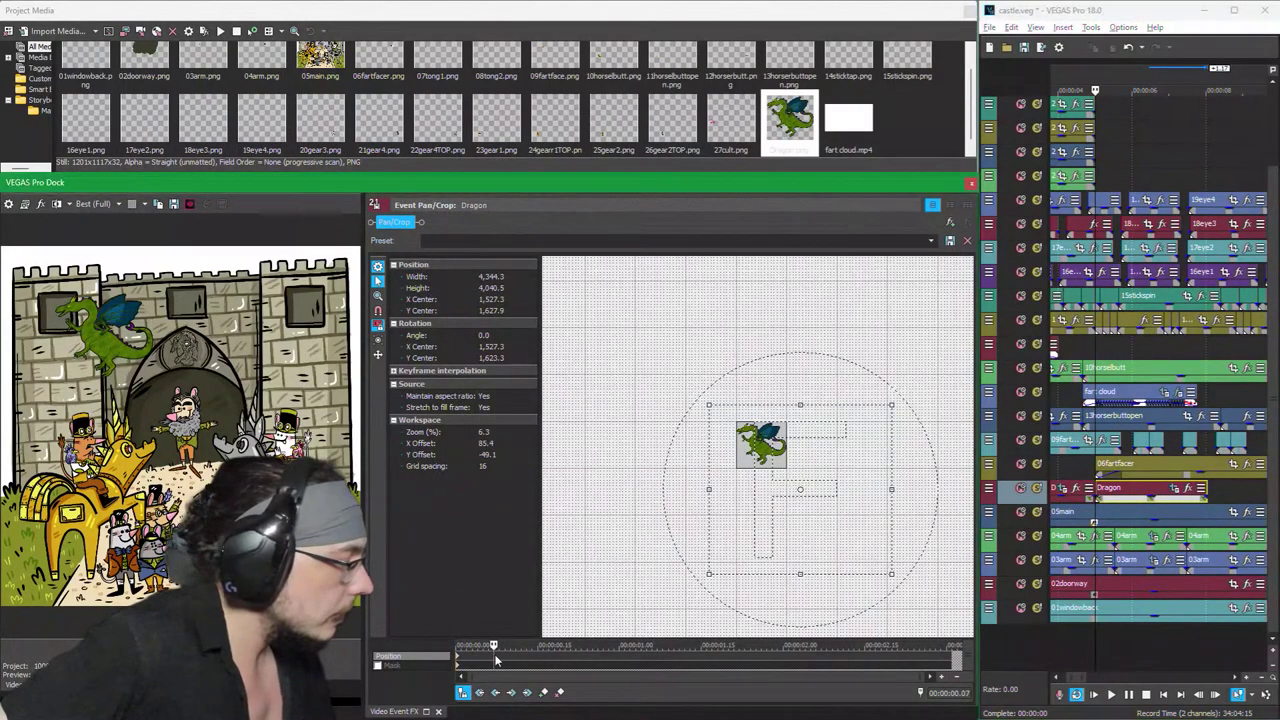
pyautogui.press('space')
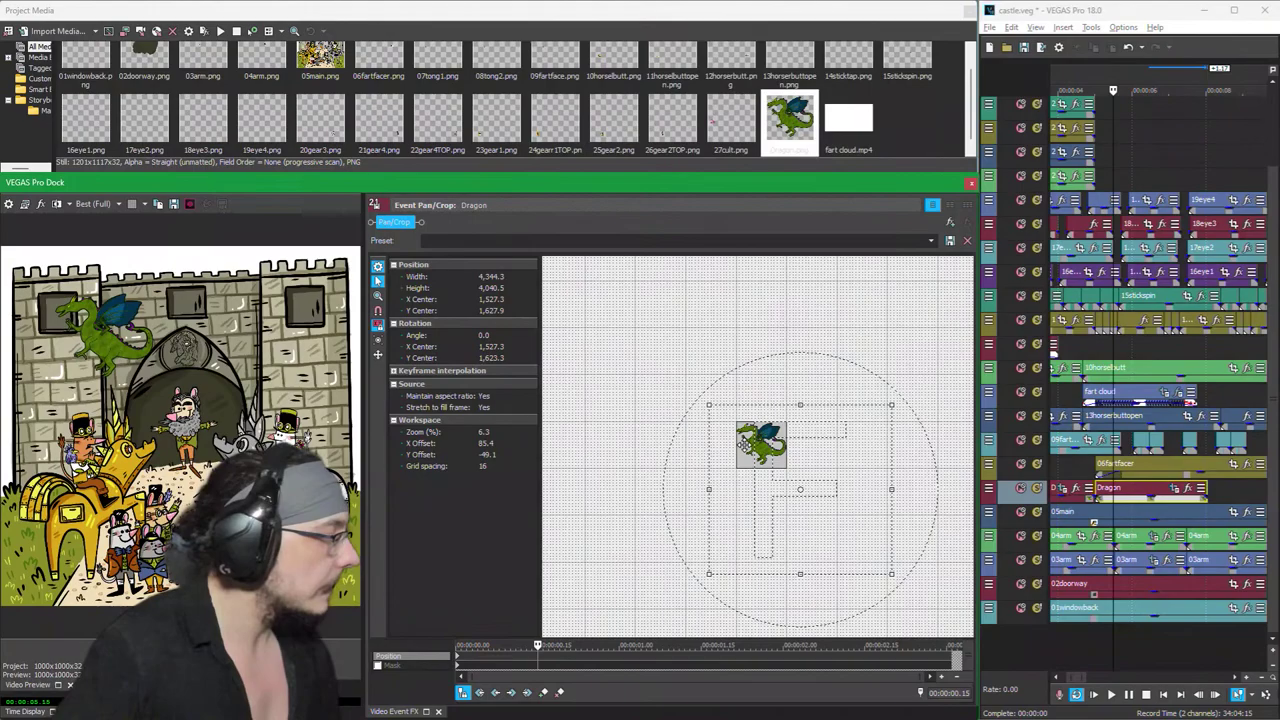
pyautogui.moveTo(800, 520); pyautogui.dragTo(788, 520)
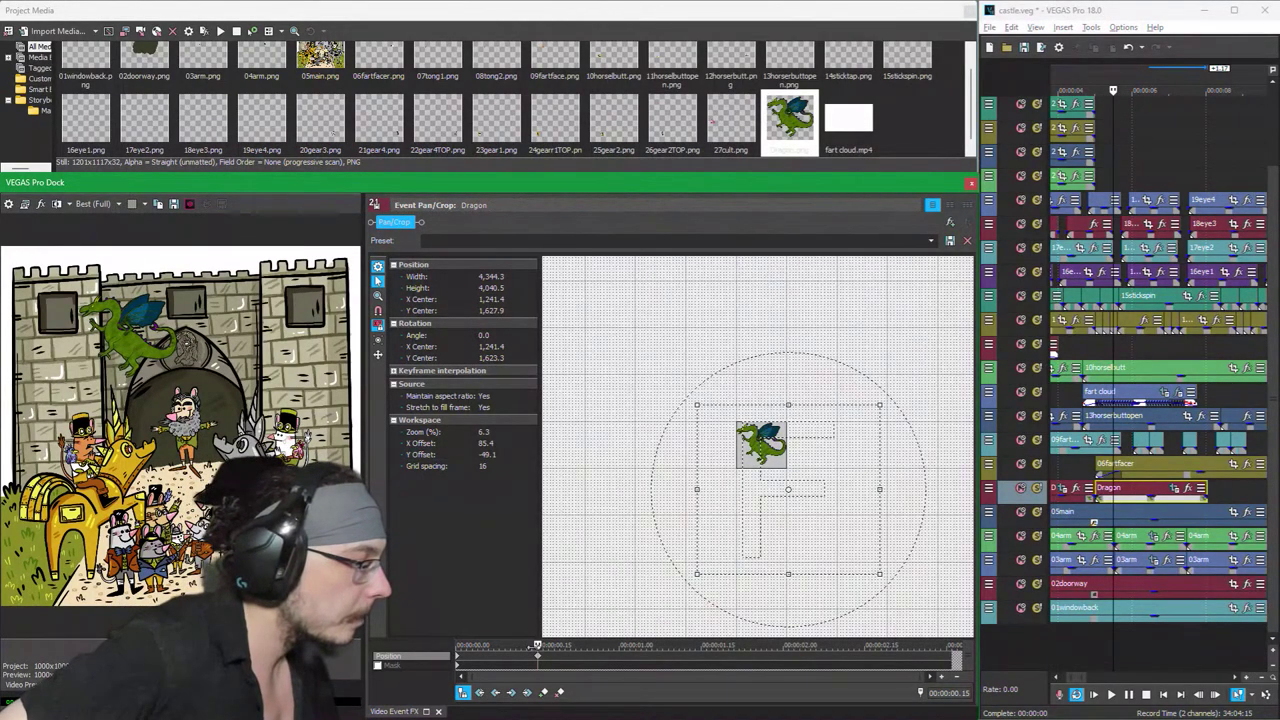
# Step: Try flipping the Dragon horizontally at 00:00:00.16 of the second event and undo the flip
pyautogui.press('Right')
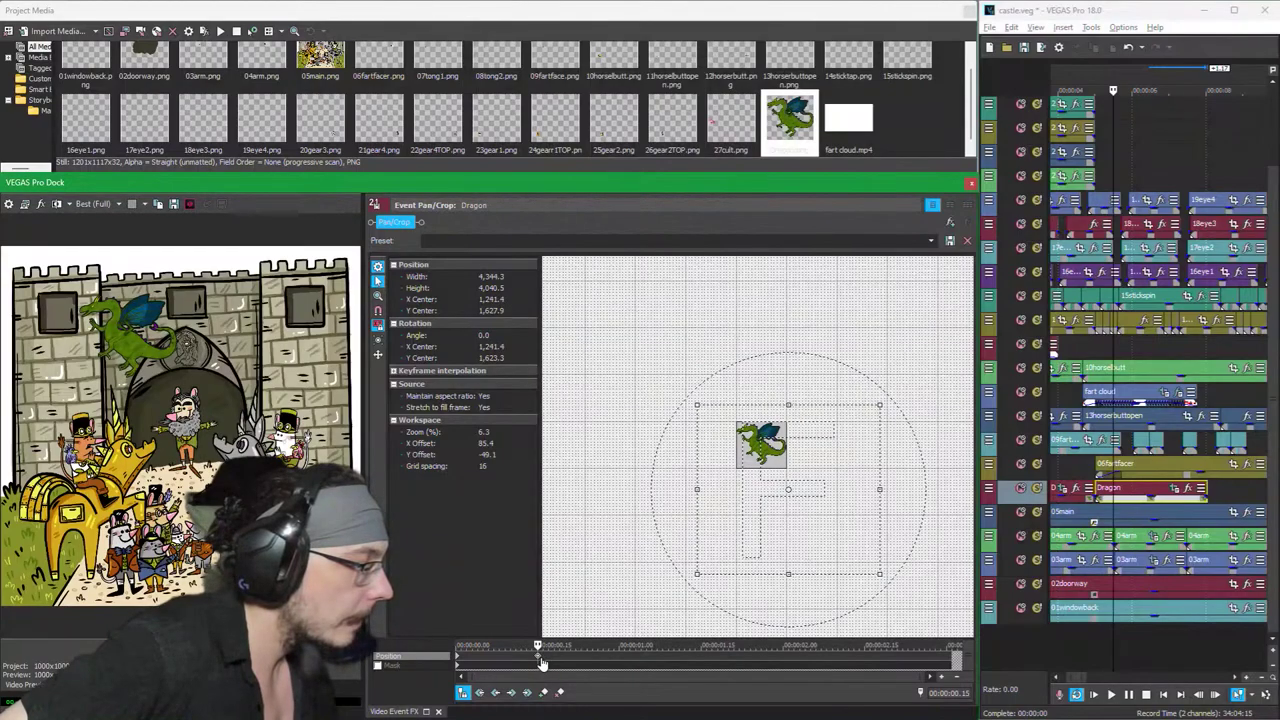
pyautogui.click(541, 663)
pyautogui.rightClick(790, 460)
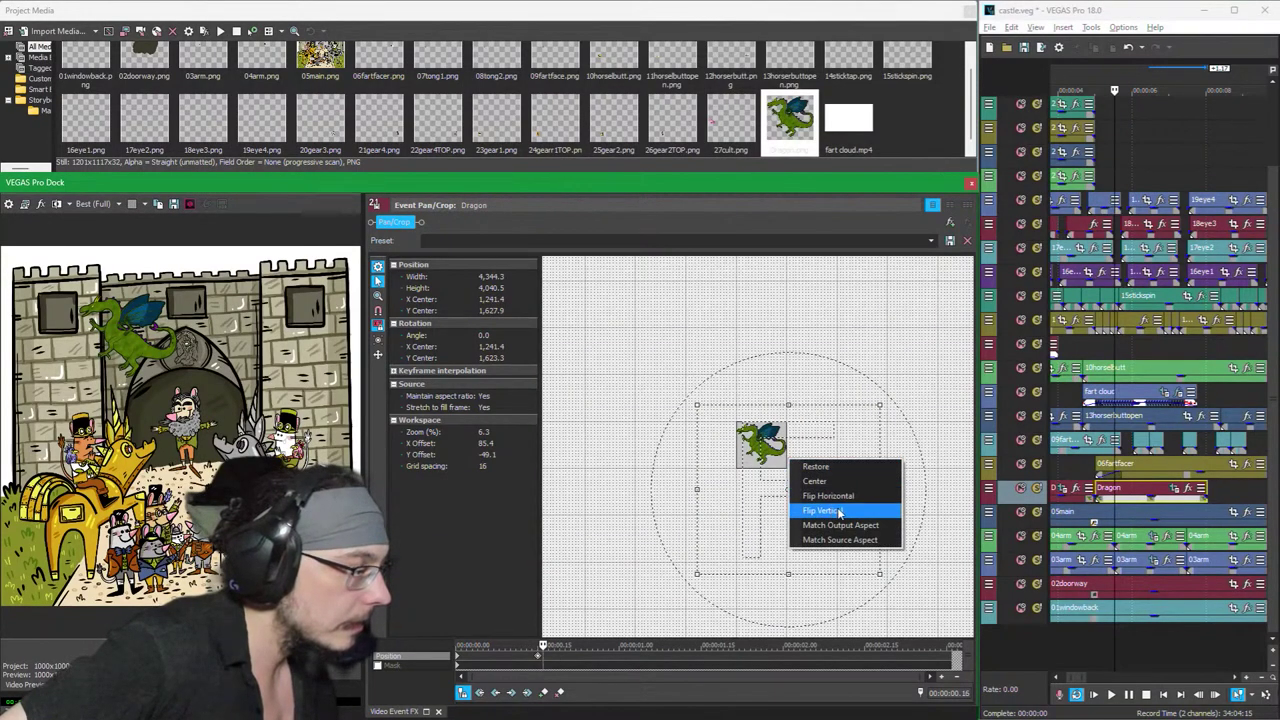
pyautogui.click(830, 496)
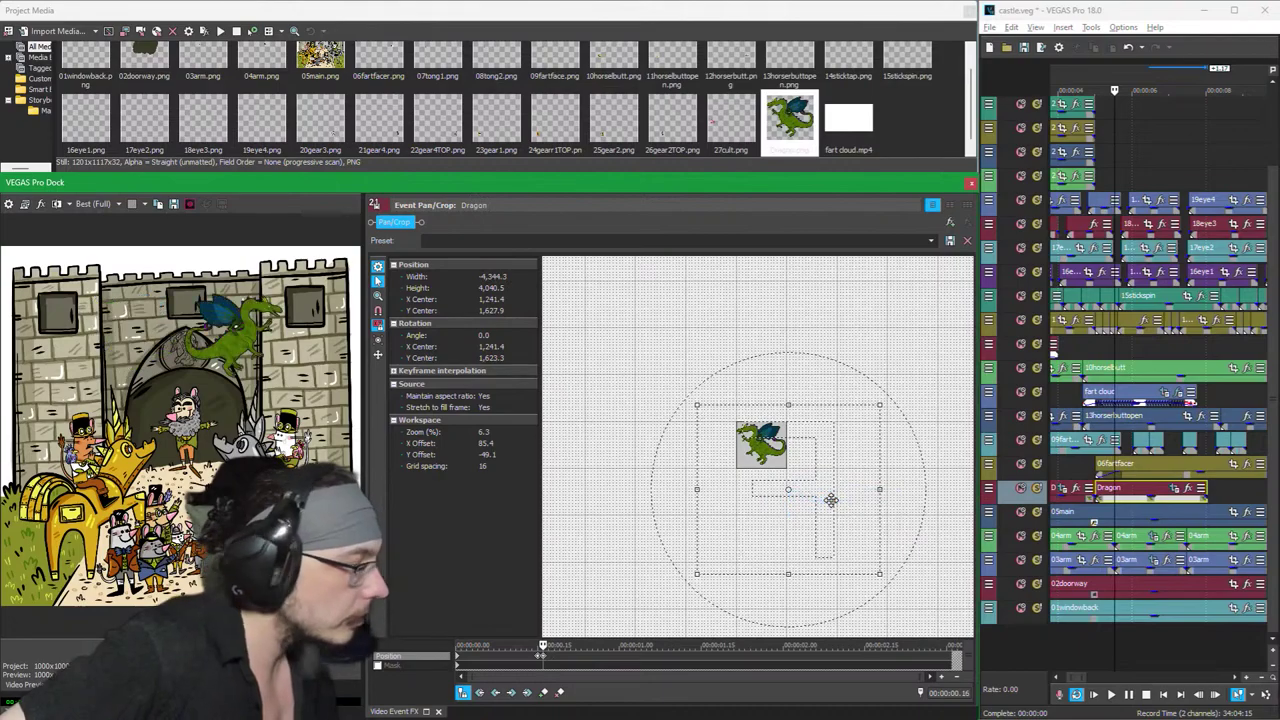
pyautogui.hotkey('ctrl', 'z')
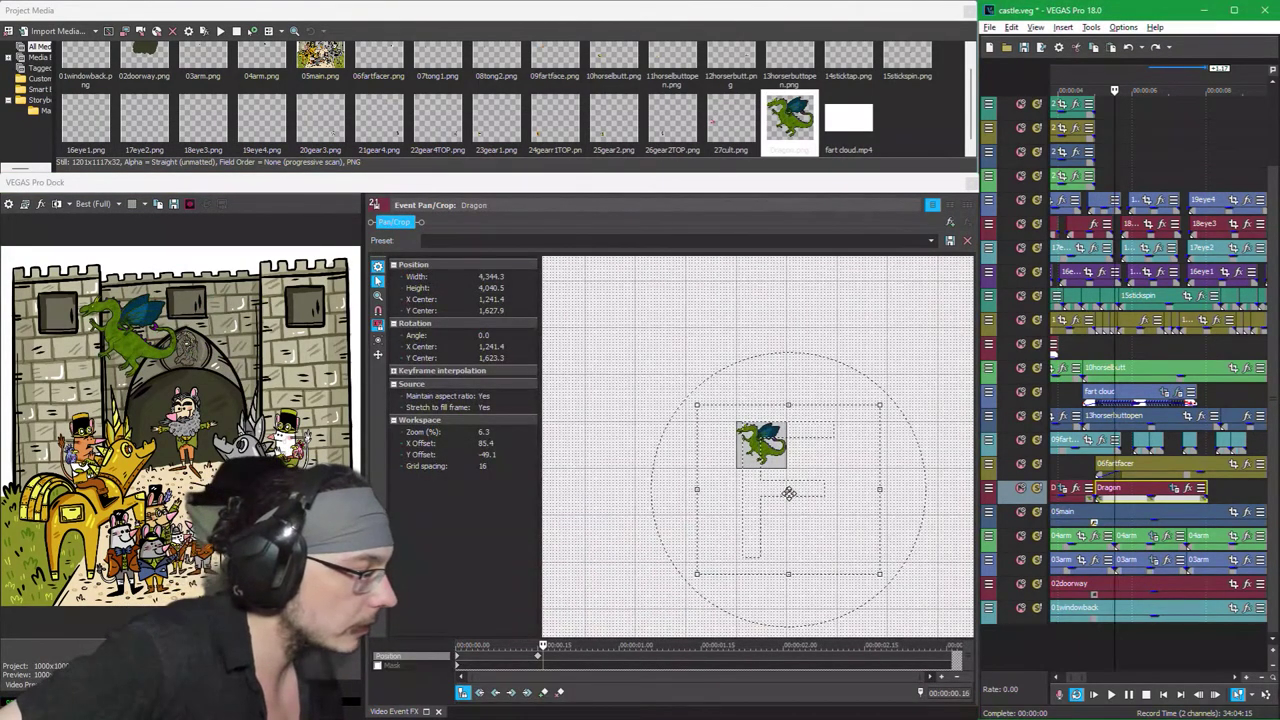
# Step: At 00:00:00.16, move the rotation centre onto the dragon and flip the crop frame horizontally
pyautogui.moveTo(789, 493); pyautogui.dragTo(762, 446)
pyautogui.rightClick(763, 451)
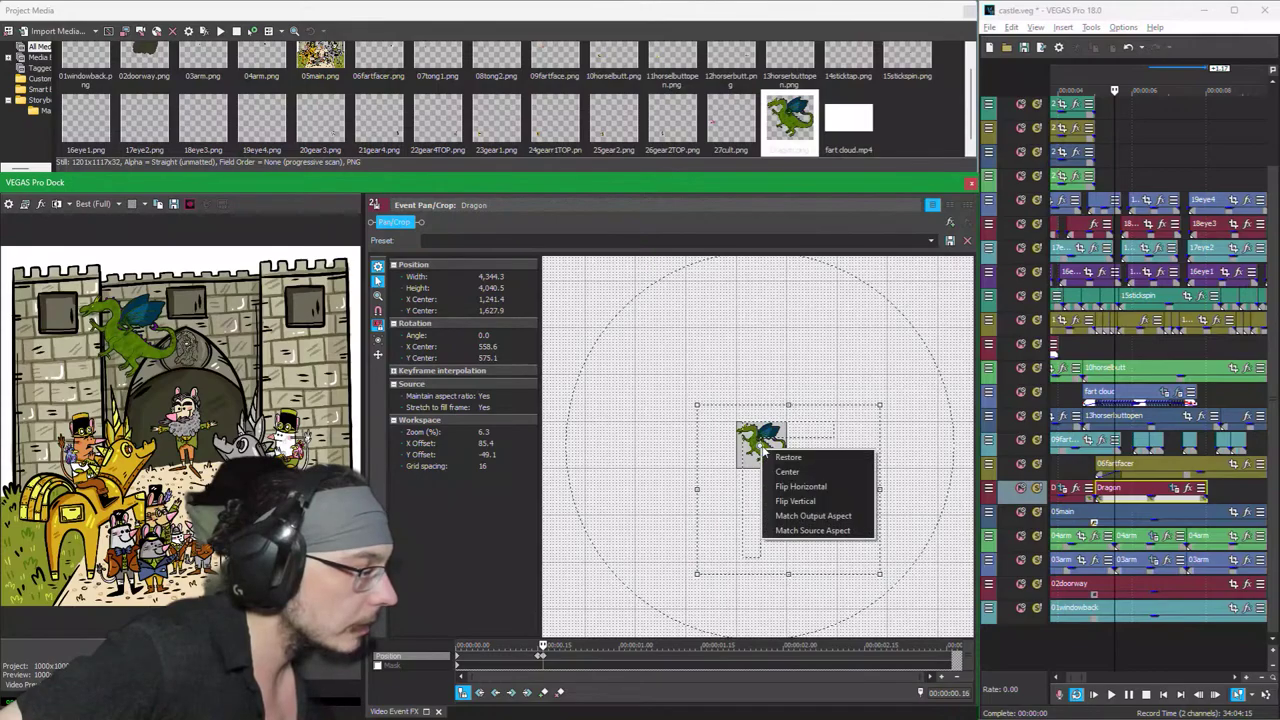
pyautogui.click(801, 487)
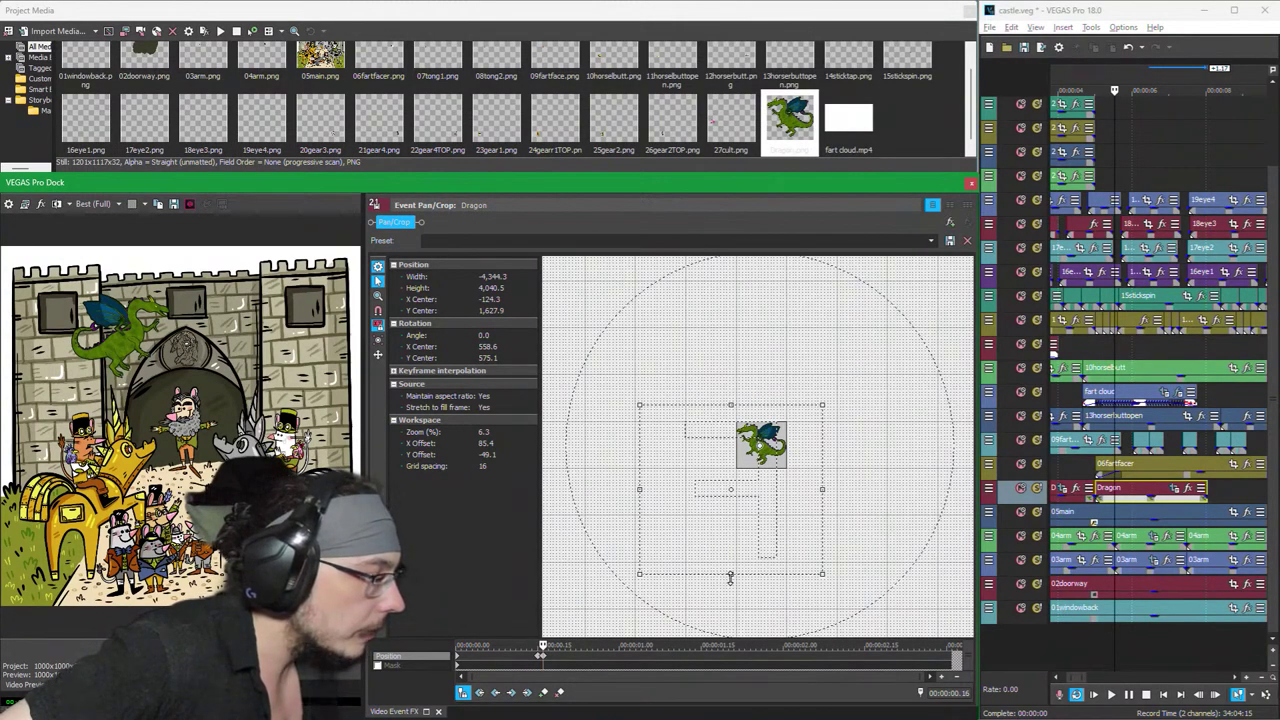
# Step: Enlarge the flipped crop frame to about 4,914 high, centred at about X -225, Y 2,513, and match it to the output aspect
pyautogui.moveTo(730, 577); pyautogui.dragTo(735, 599)
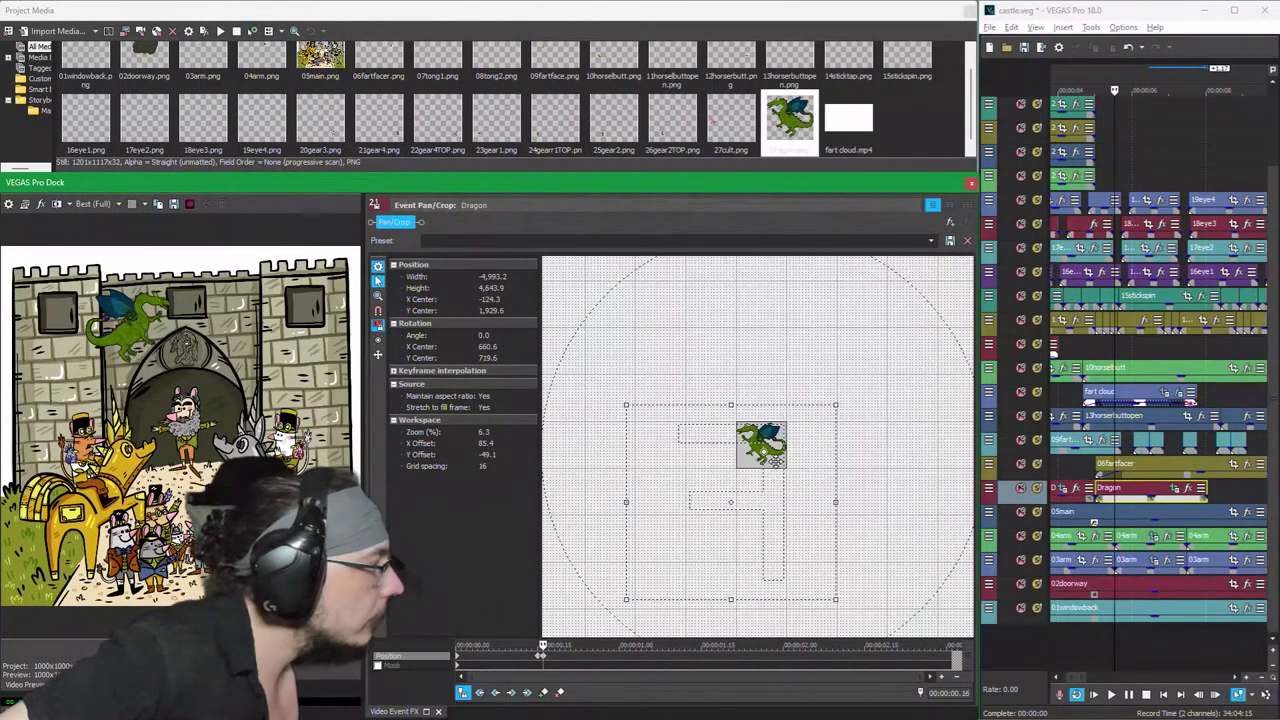
pyautogui.moveTo(775, 461); pyautogui.dragTo(775, 461)
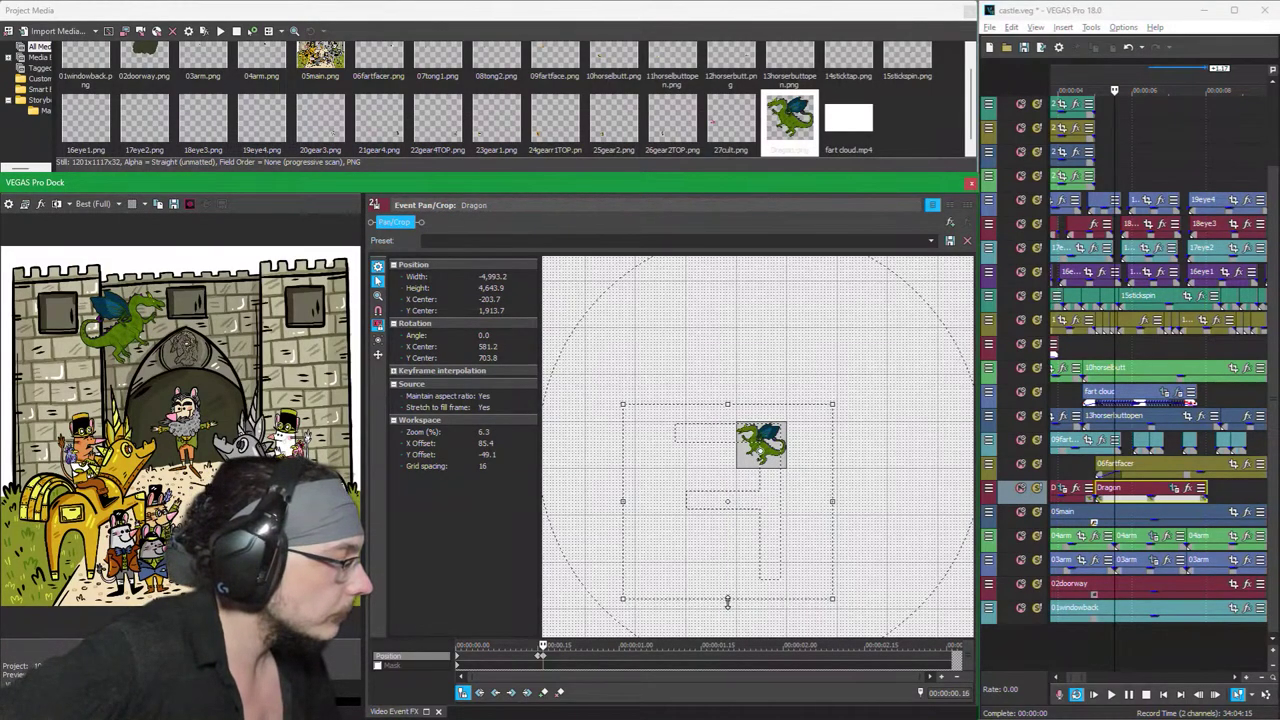
pyautogui.moveTo(727, 601); pyautogui.dragTo(727, 615)
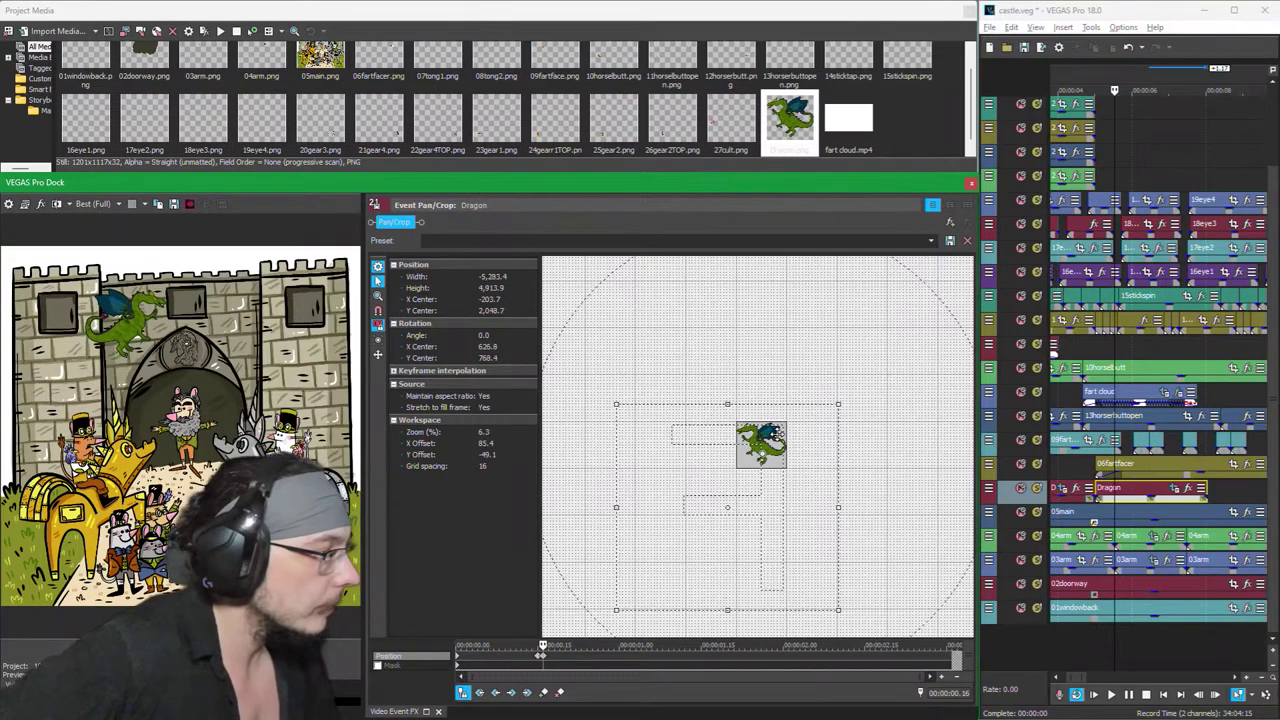
pyautogui.moveTo(762, 452); pyautogui.dragTo(760, 452)
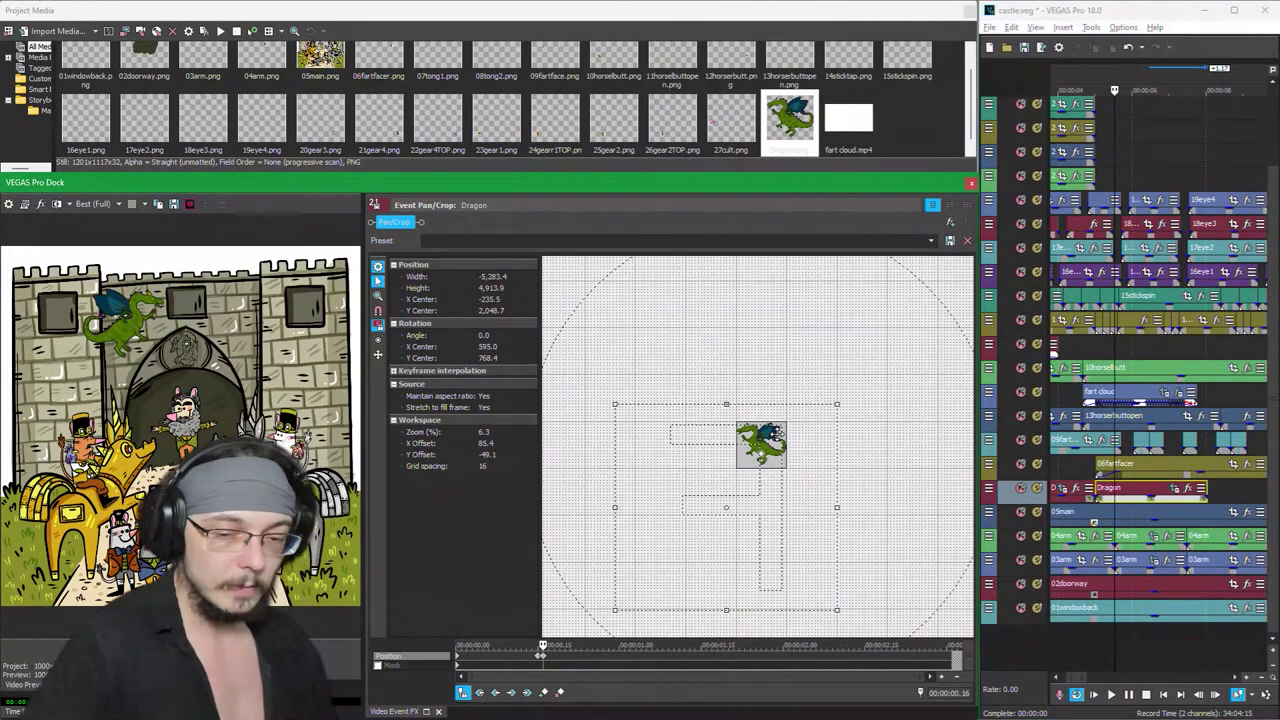
pyautogui.moveTo(760, 452); pyautogui.dragTo(762, 472)
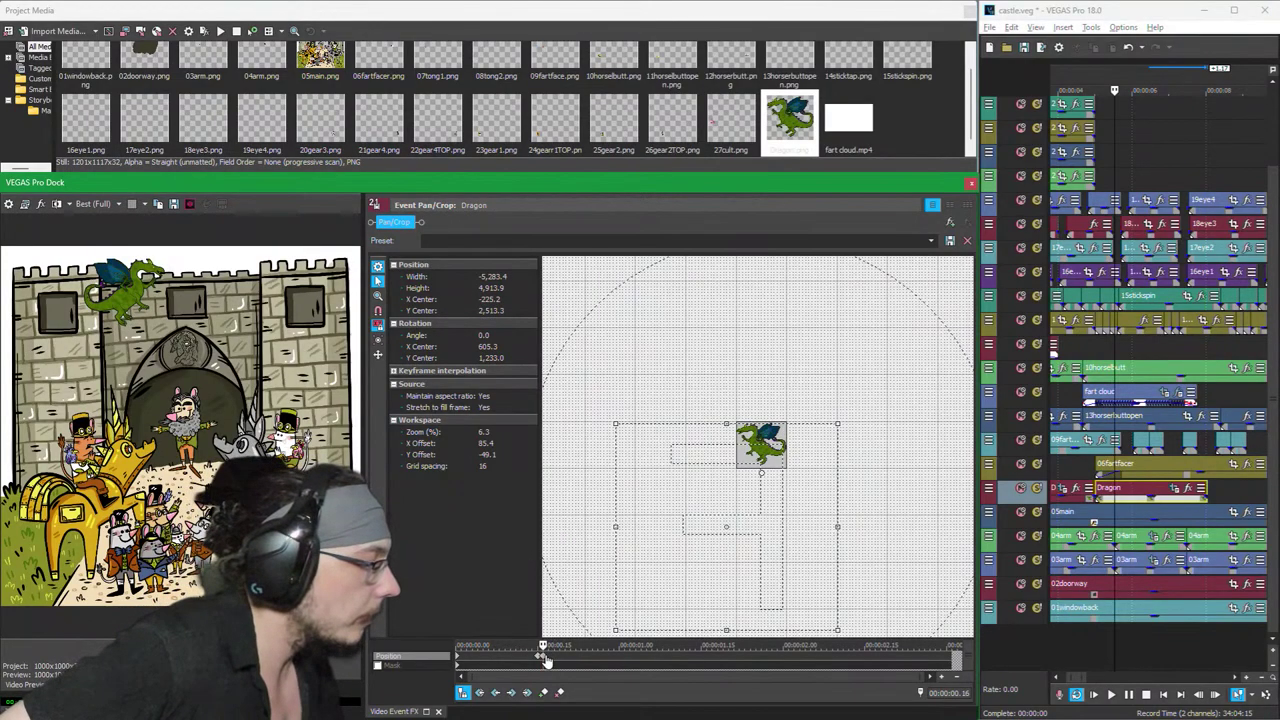
pyautogui.rightClick(717, 497)
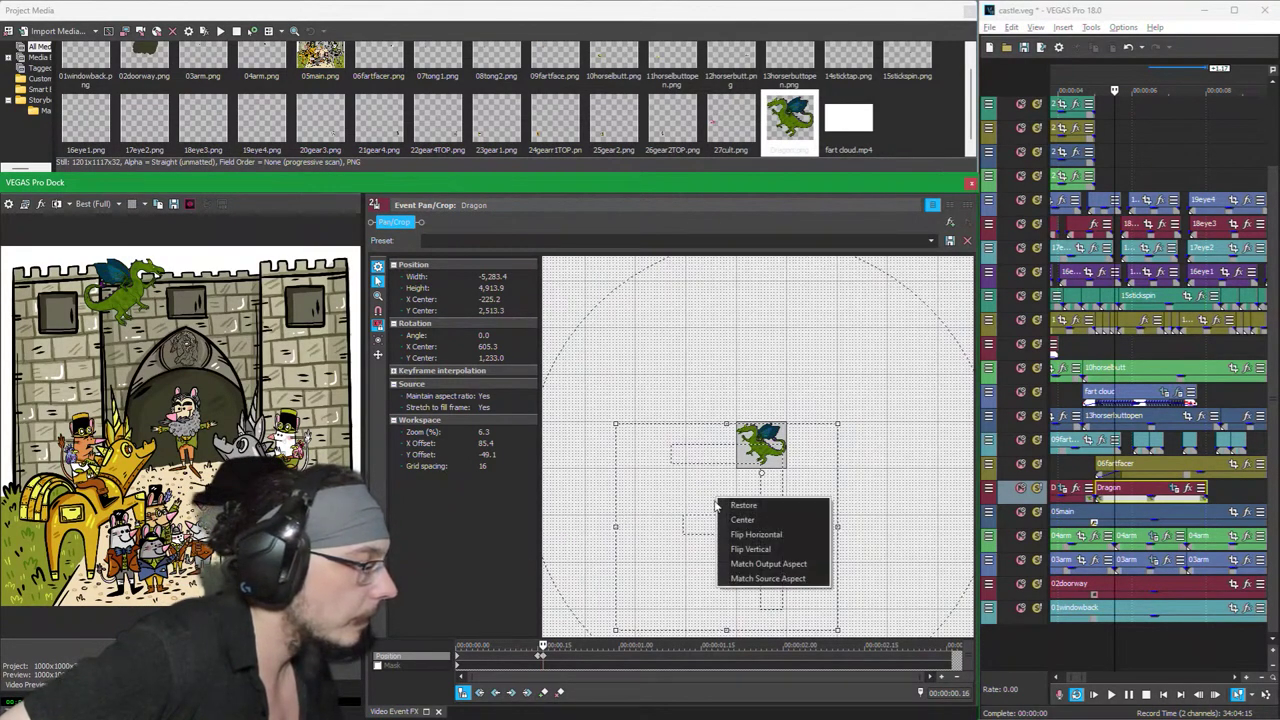
pyautogui.click(768, 565)
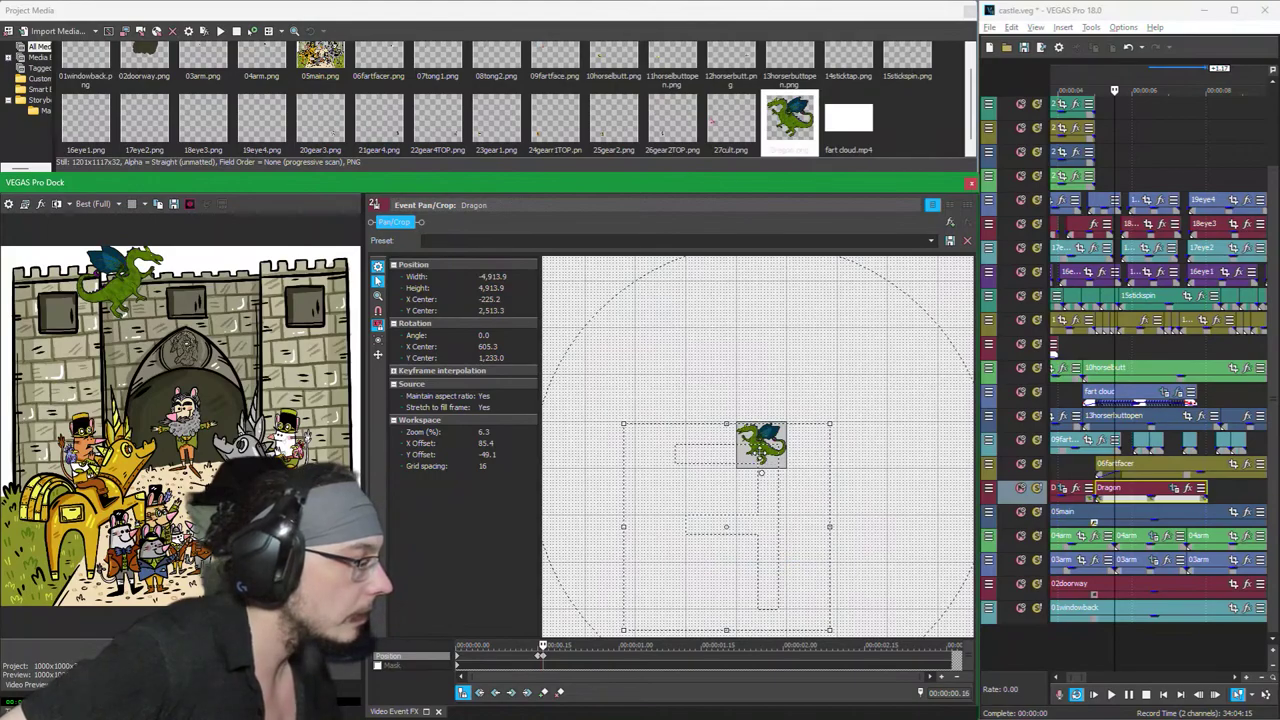
# Step: Compare the keyframes at 00:00:00.15 and 00:00:00.16, and recentre the flipped one at about X -193, Y 1,983
pyautogui.click(538, 658)
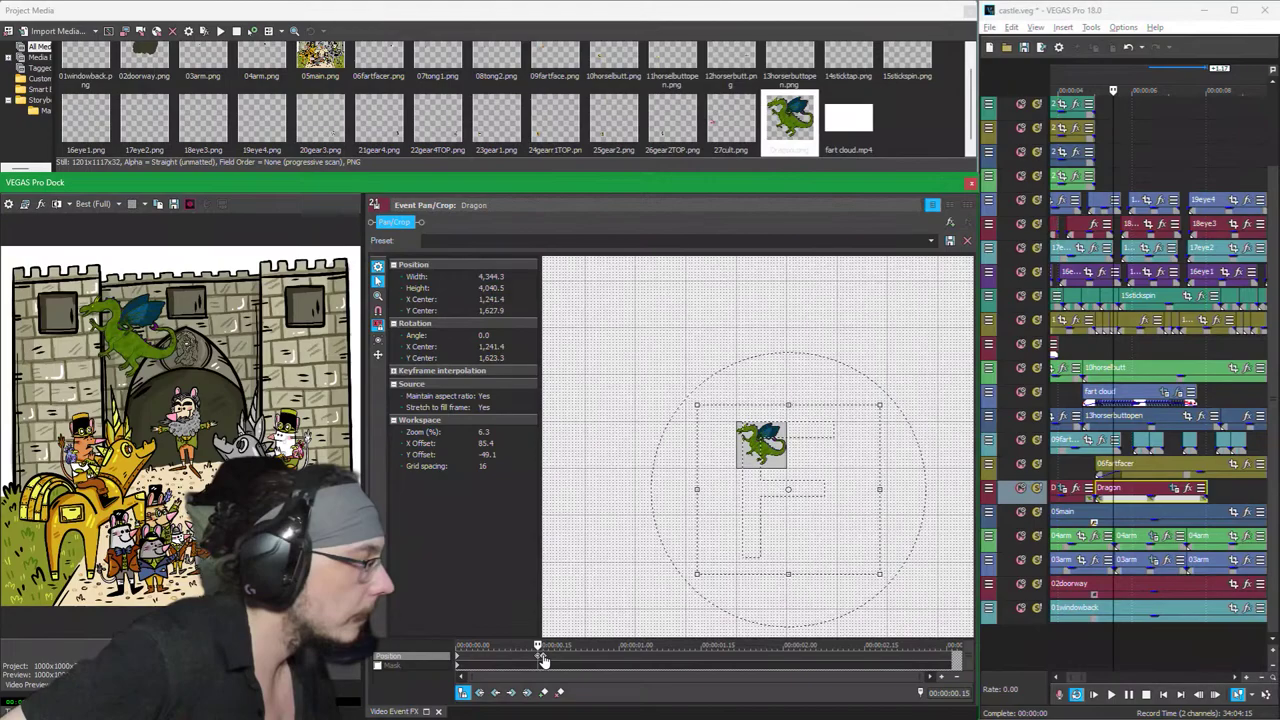
pyautogui.click(543, 658)
pyautogui.click(538, 658)
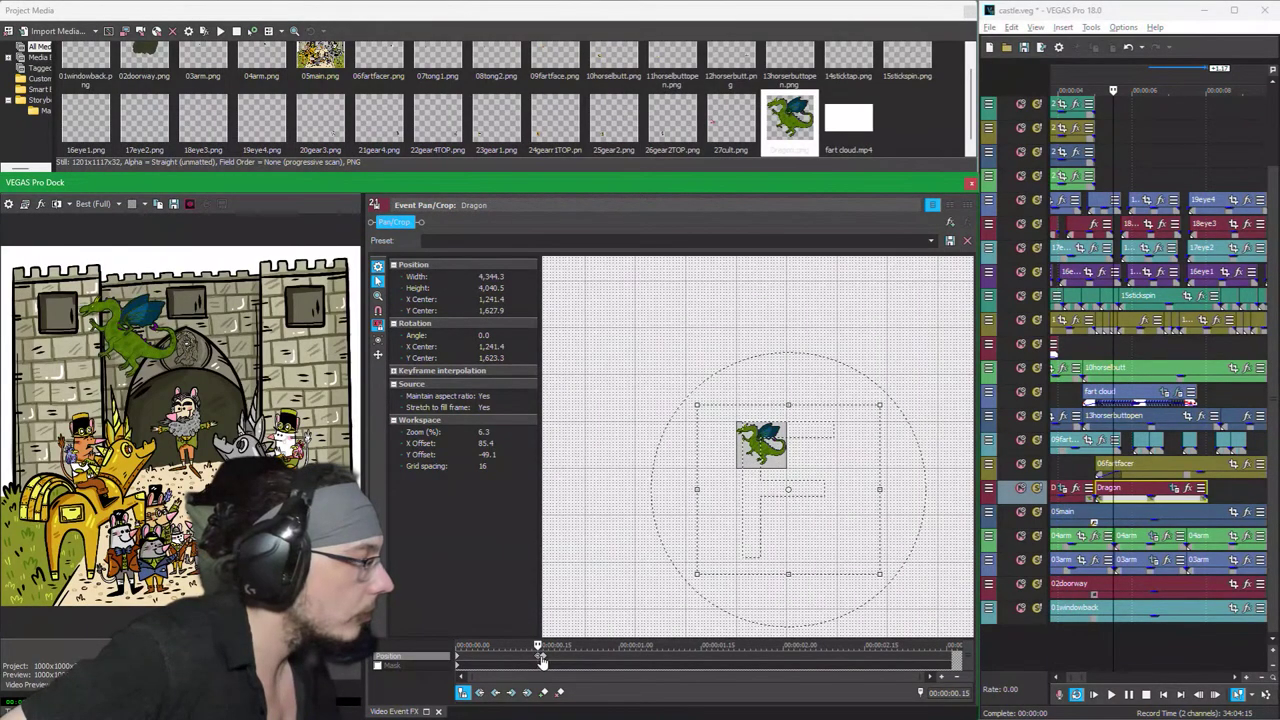
pyautogui.click(544, 660)
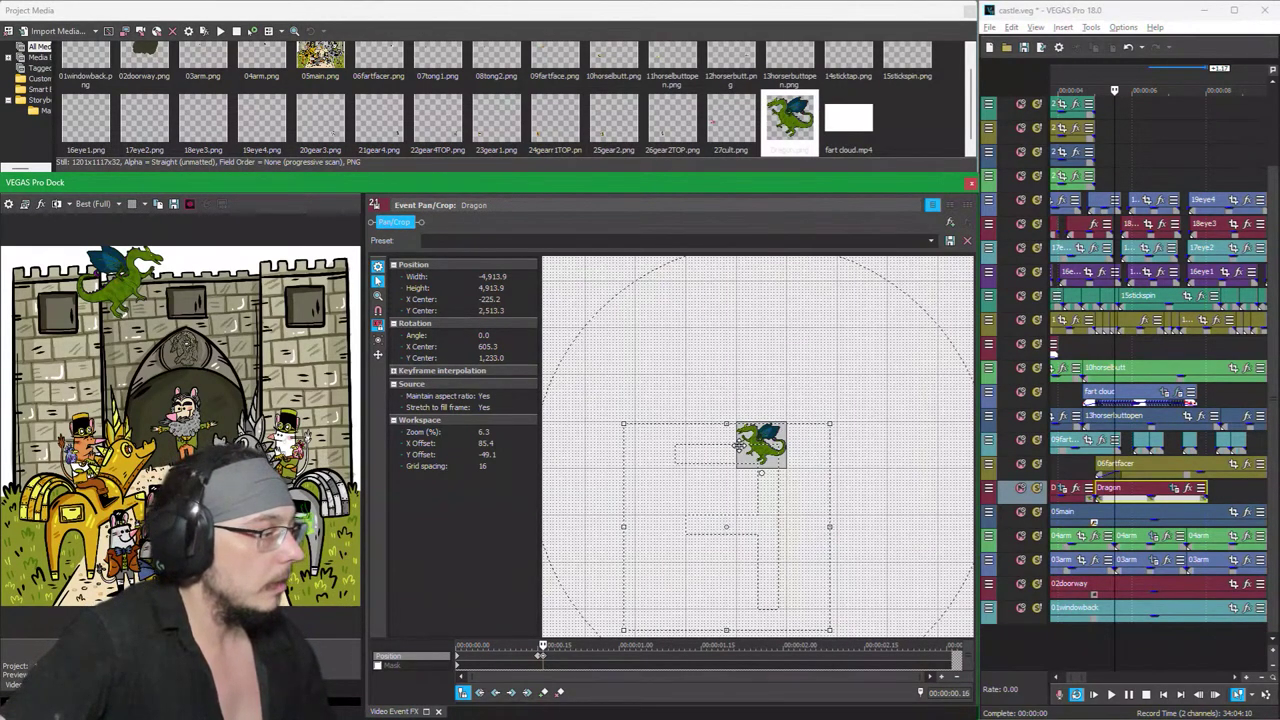
pyautogui.moveTo(738, 445); pyautogui.dragTo(766, 426)
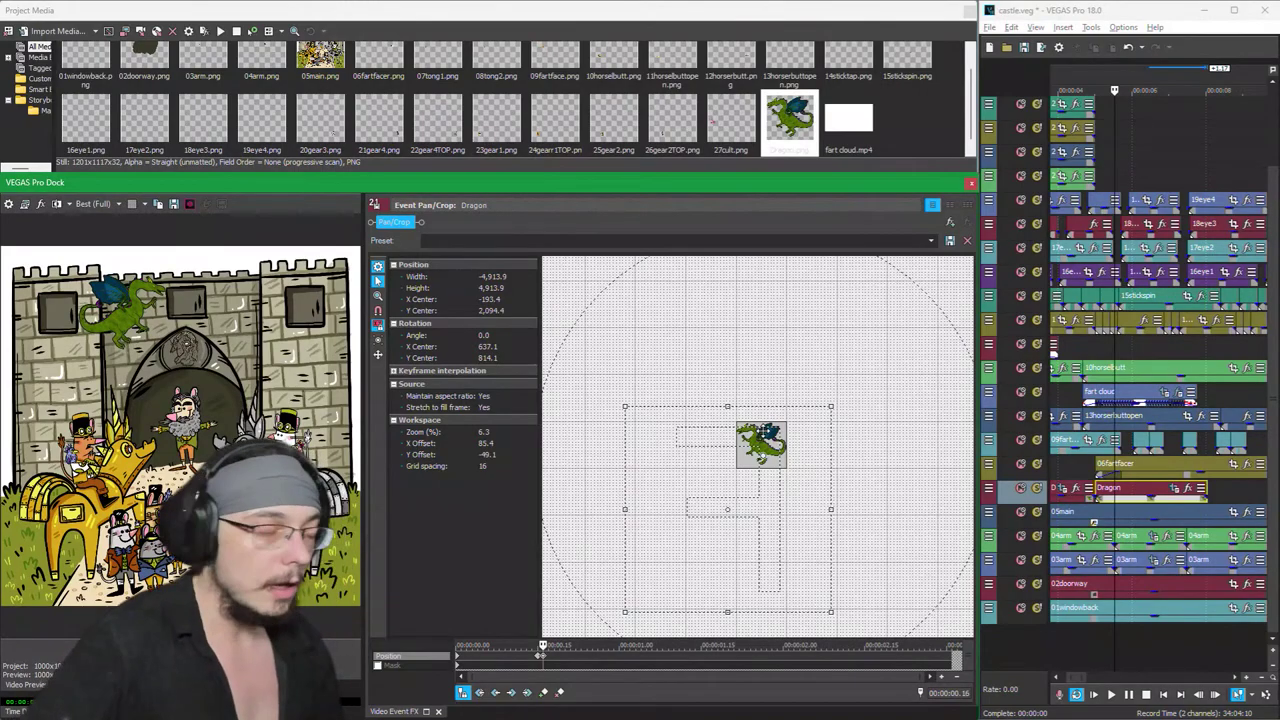
pyautogui.moveTo(766, 426); pyautogui.dragTo(766, 424)
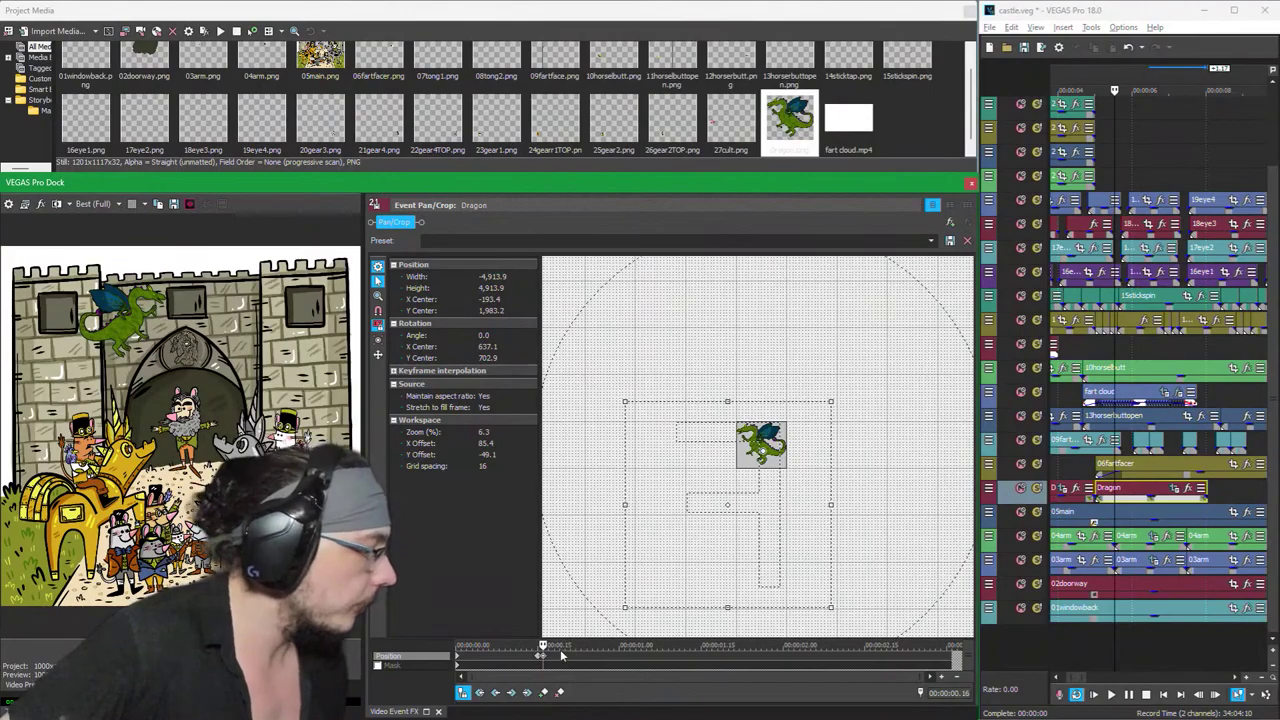
# Step: Add a Position keyframe at 00:00:00.29 with a Y Center of about 2,466, and flip the dragon horizontally at 00:00:01.01
pyautogui.moveTo(543, 647); pyautogui.dragTo(614, 647)
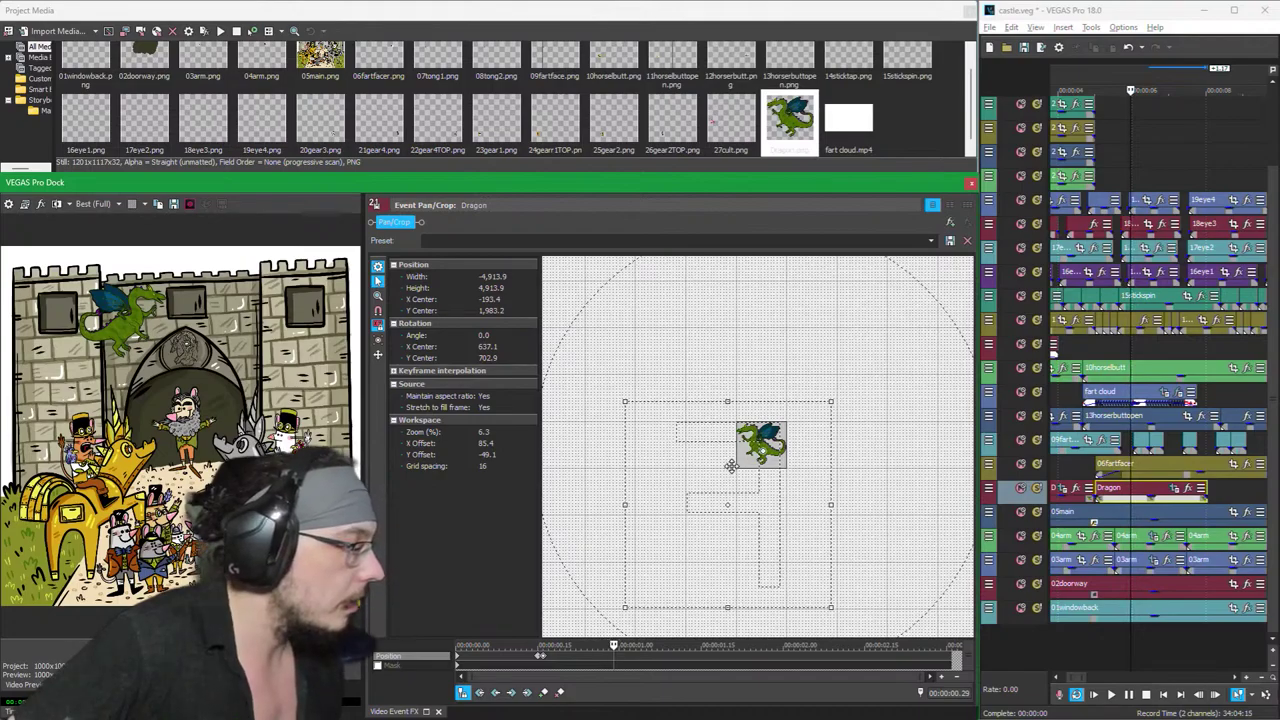
pyautogui.moveTo(742, 448); pyautogui.dragTo(741, 462)
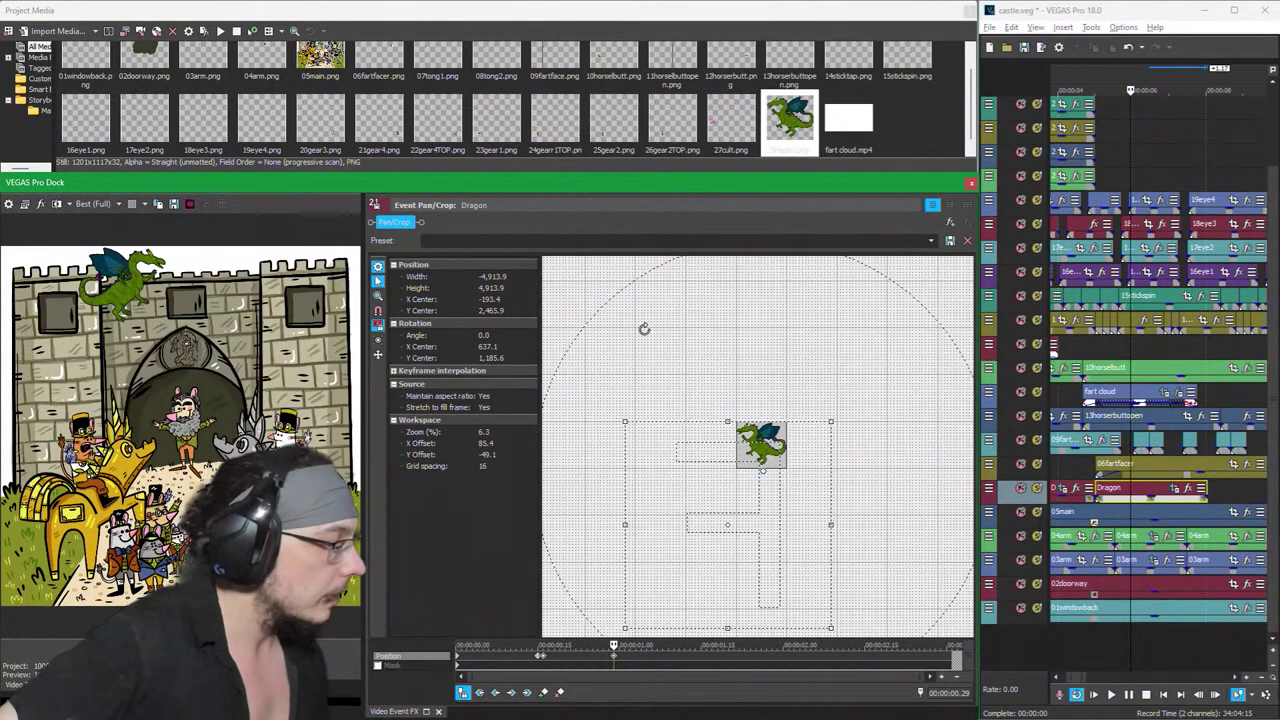
pyautogui.click(622, 652)
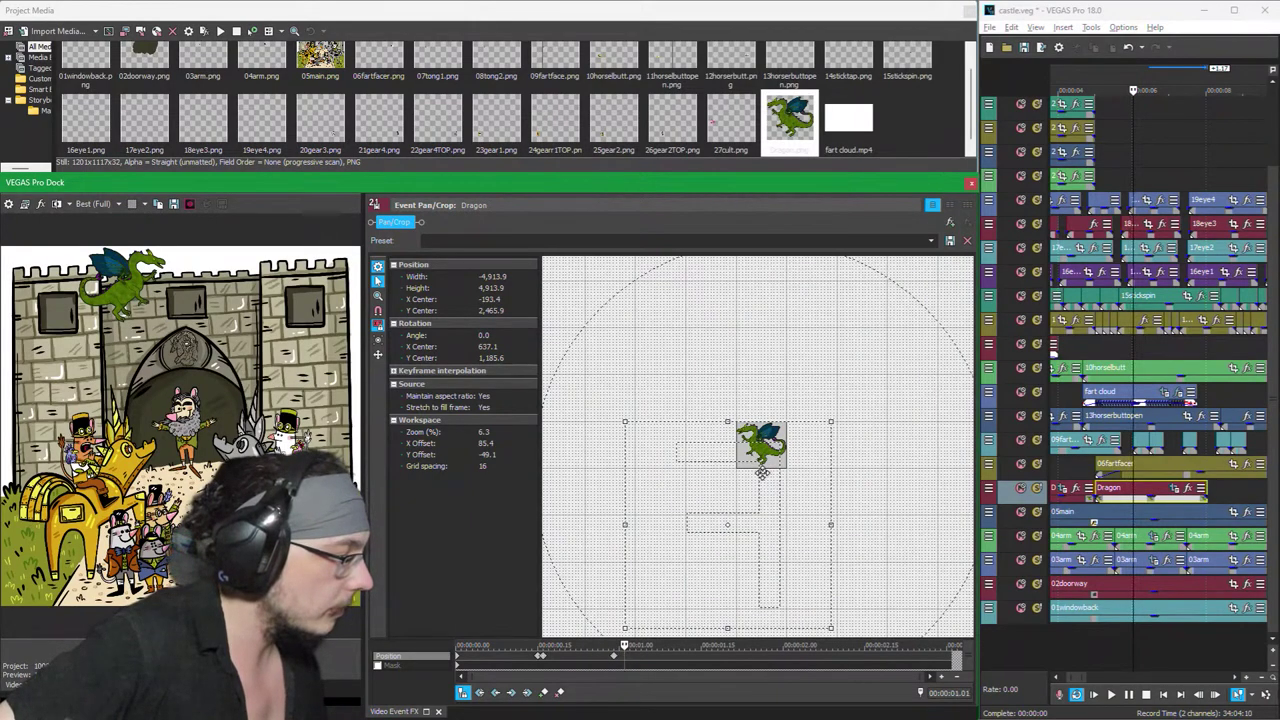
pyautogui.moveTo(763, 472); pyautogui.dragTo(764, 446)
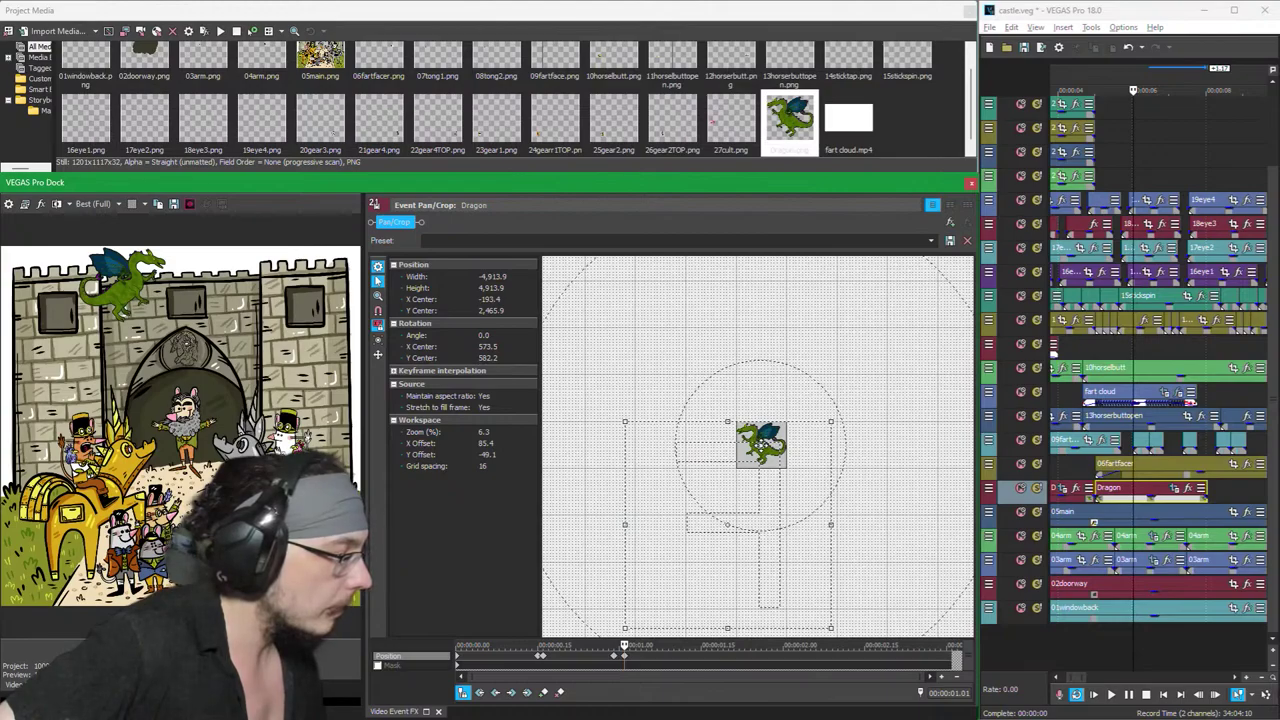
pyautogui.rightClick(763, 446)
pyautogui.click(774, 487)
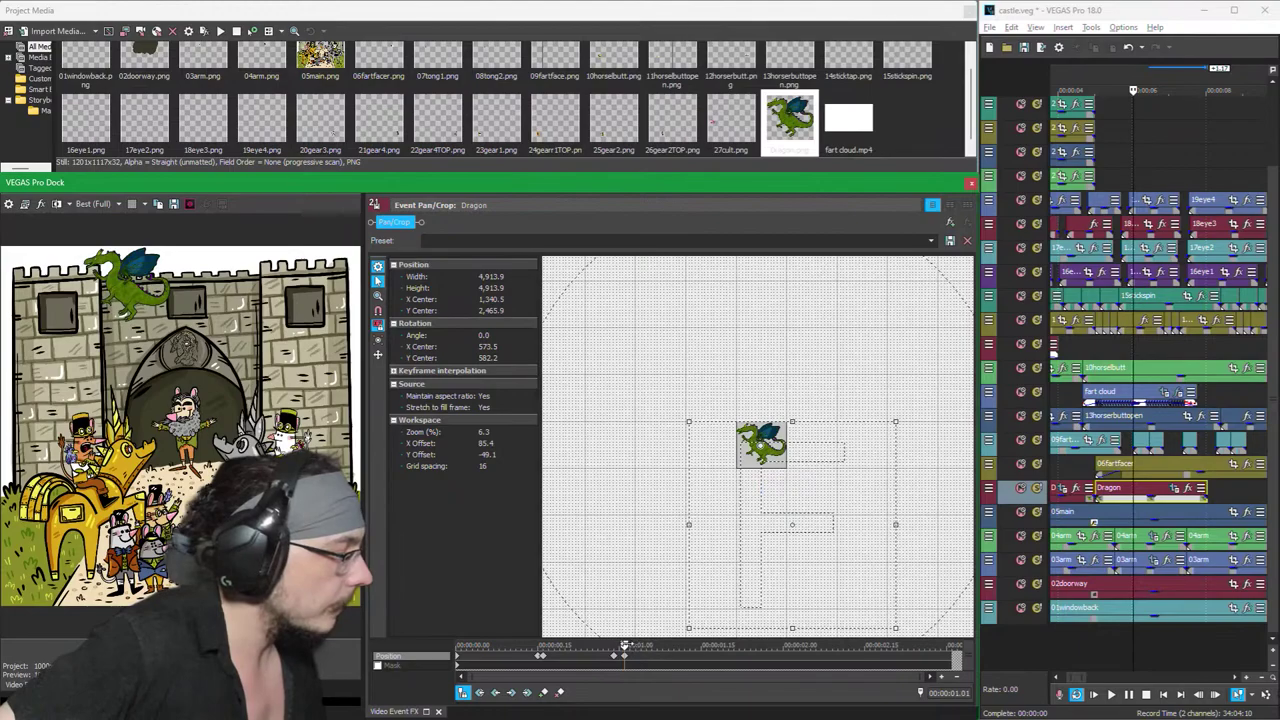
# Step: Shift the horizontal-flip keyframe from 00:00:01.01 to 00:00:01.04 and add a Position keyframe just before it at 00:00:01.03
pyautogui.click(635, 652)
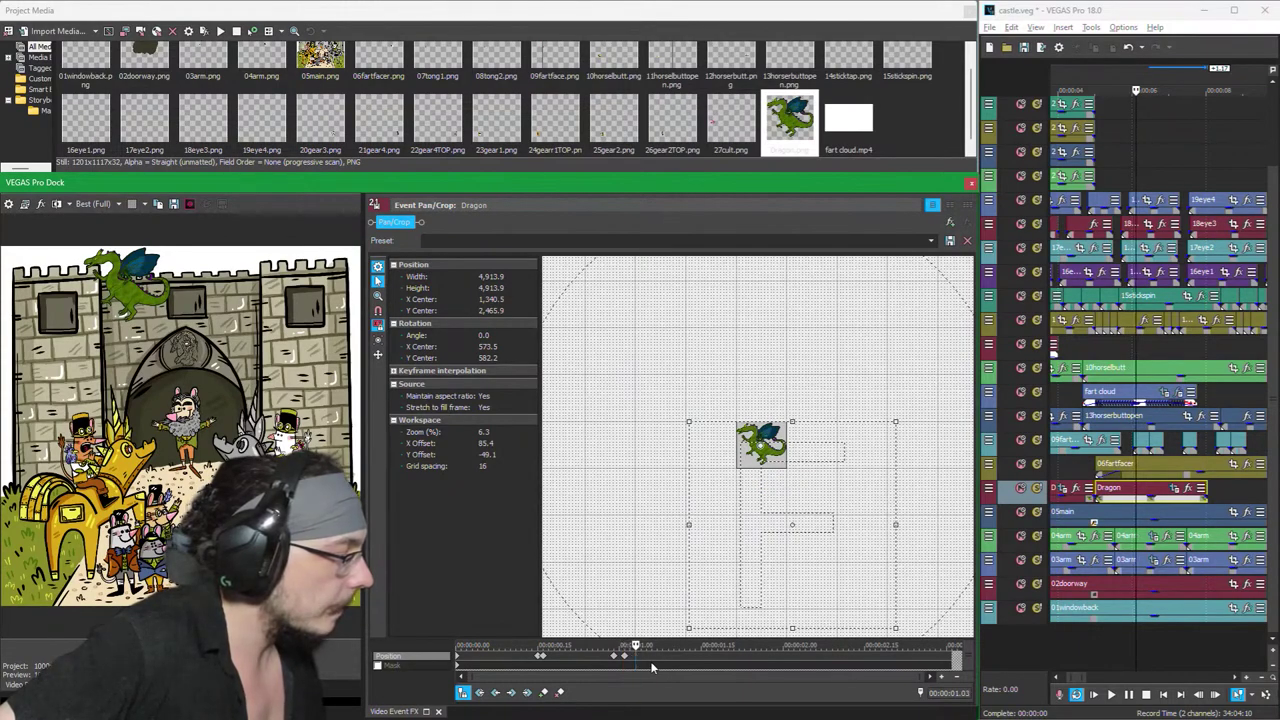
pyautogui.click(615, 662)
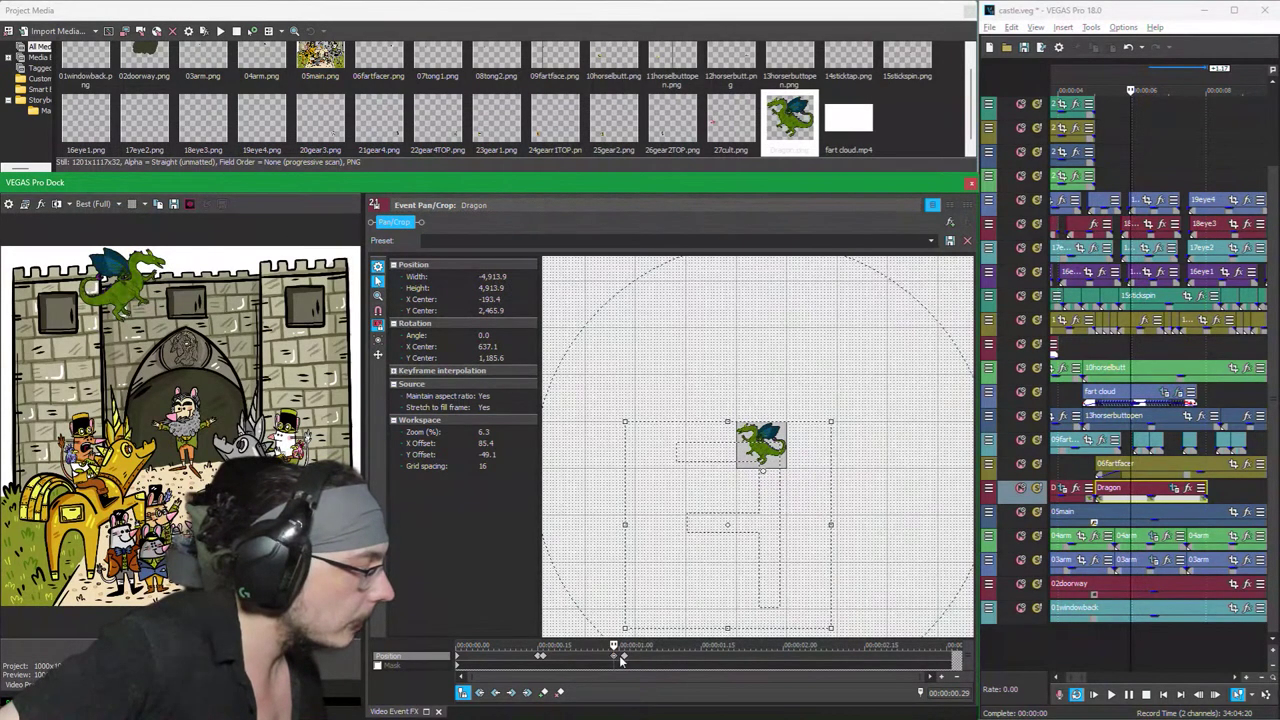
pyautogui.click(624, 660)
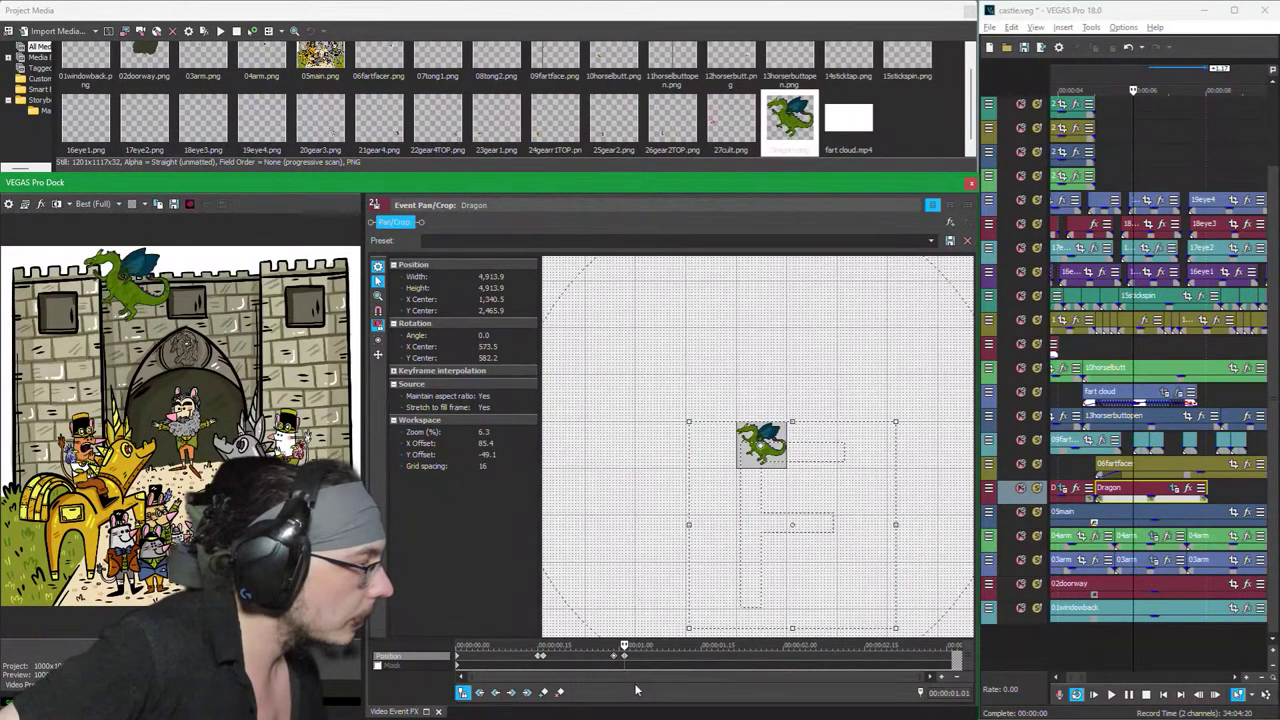
pyautogui.press('Left')
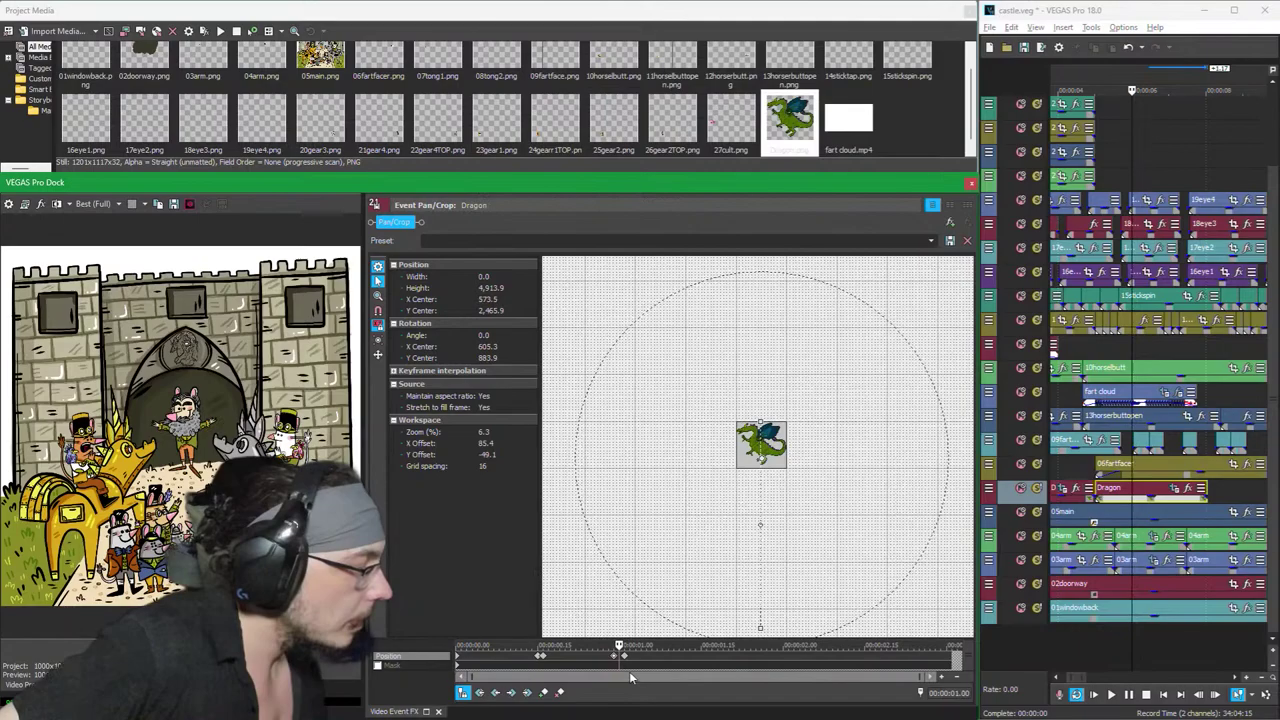
pyautogui.click(624, 662)
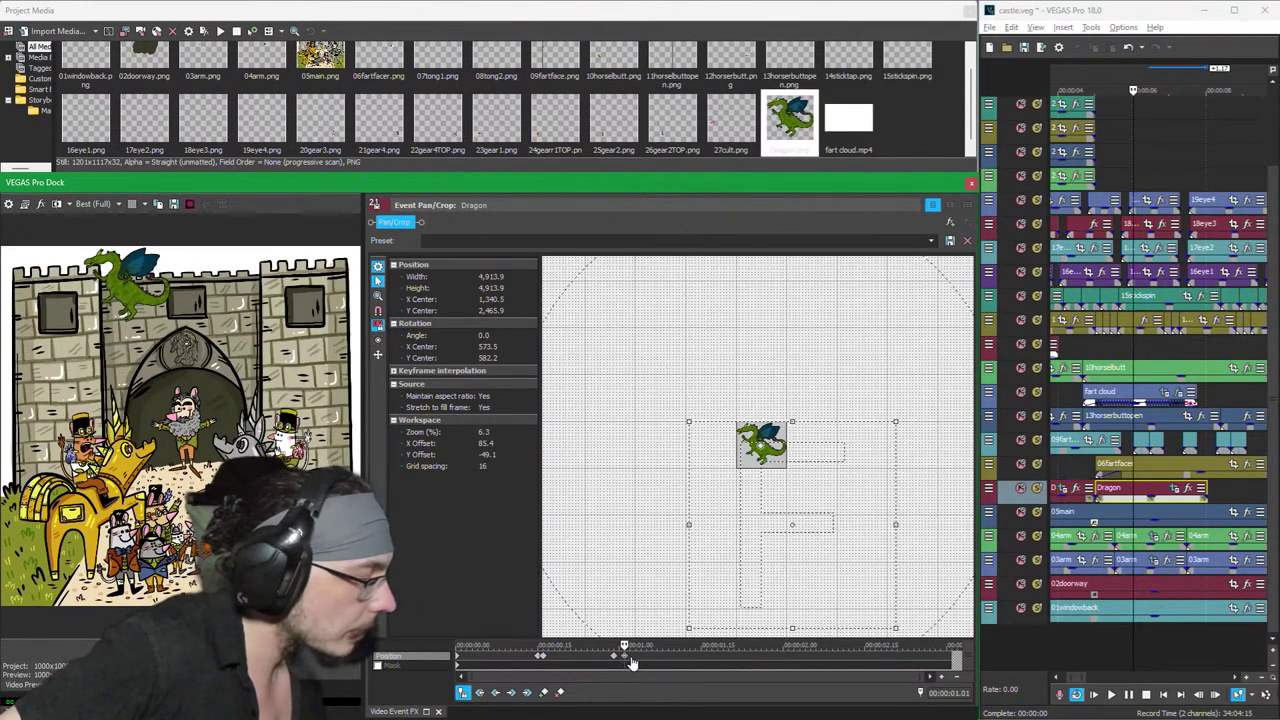
pyautogui.click(632, 664)
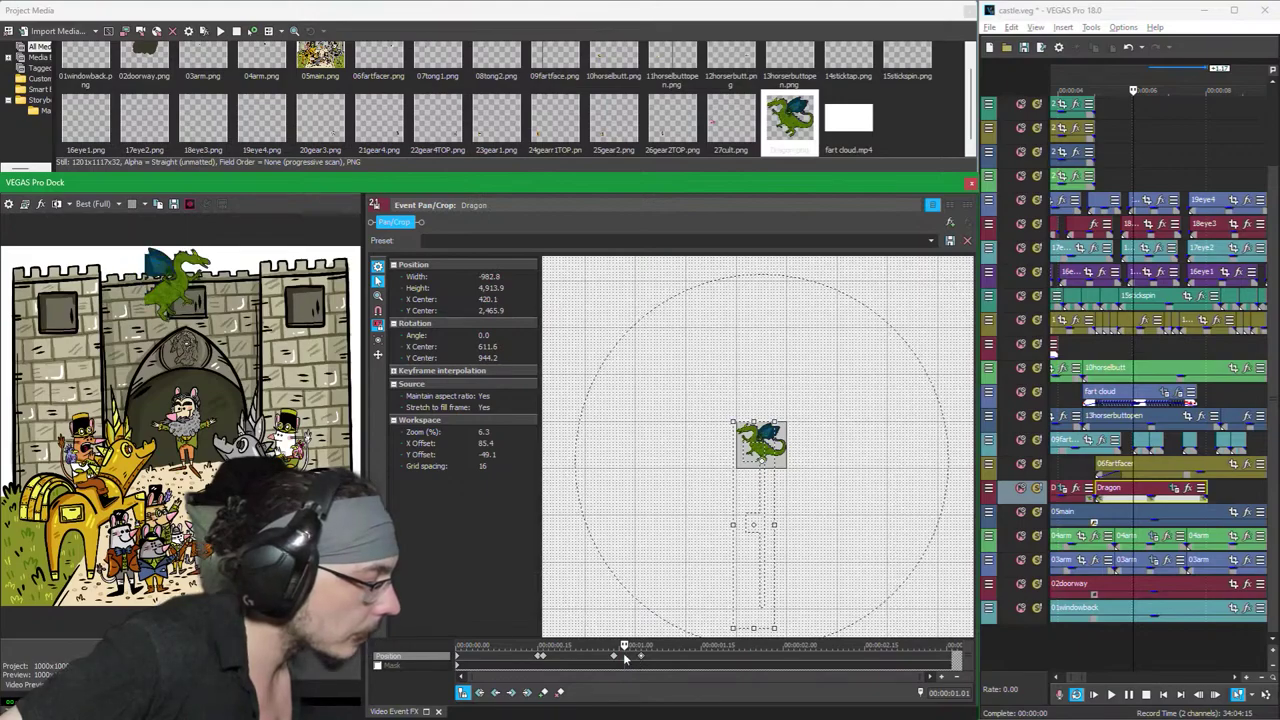
pyautogui.click(615, 661)
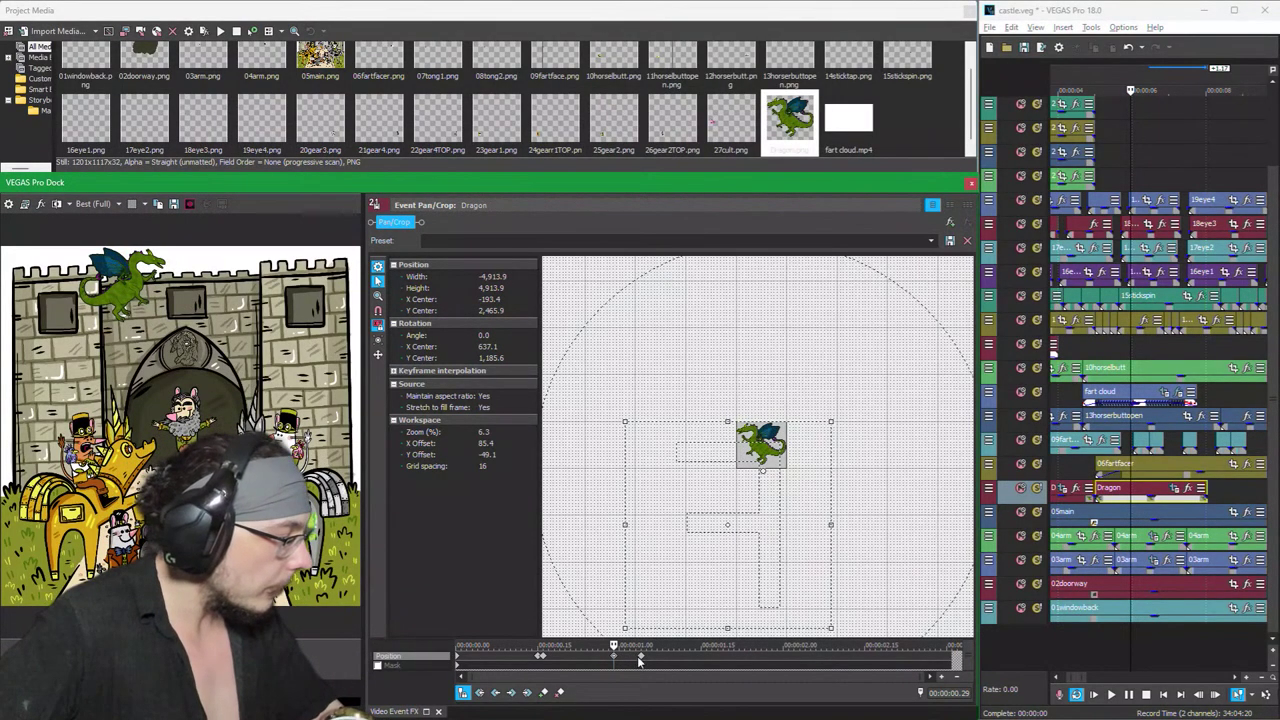
pyautogui.click(637, 656)
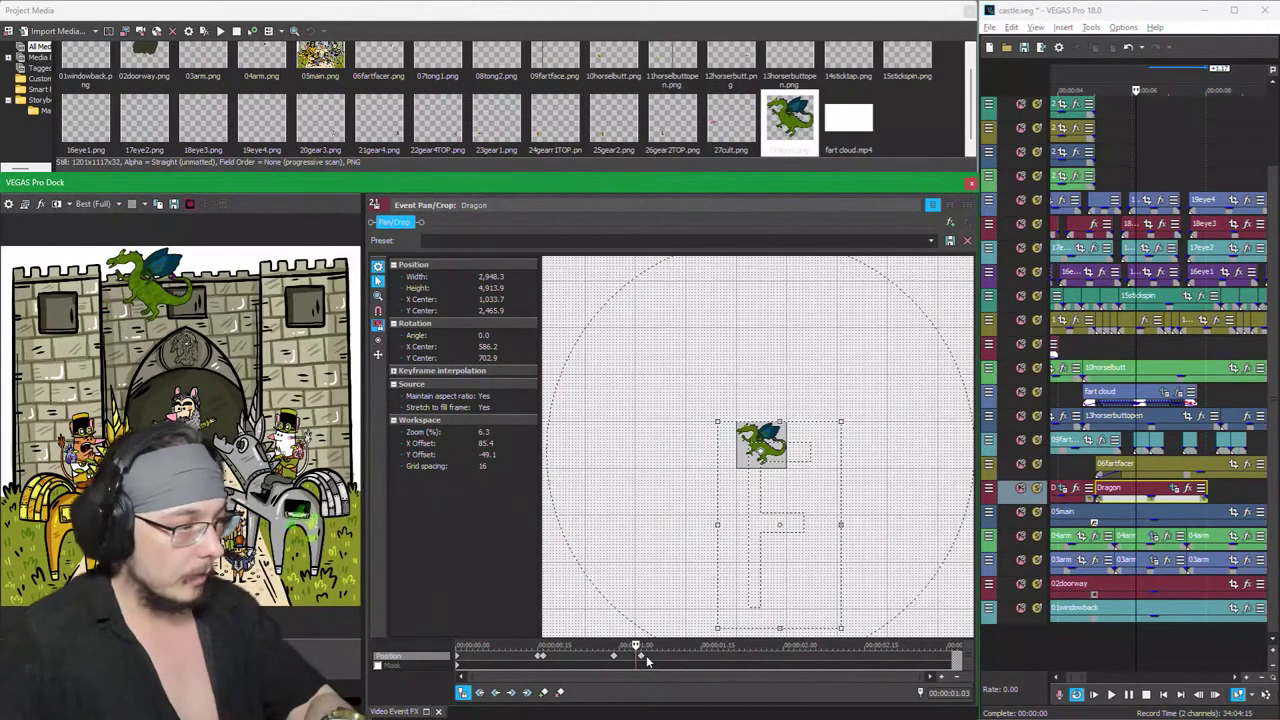
pyautogui.click(647, 661)
# Step: Add a Position keyframe at 00:00:01.08 and flip the dragon horizontally one frame after it, at 00:00:01.09
pyautogui.click(668, 660)
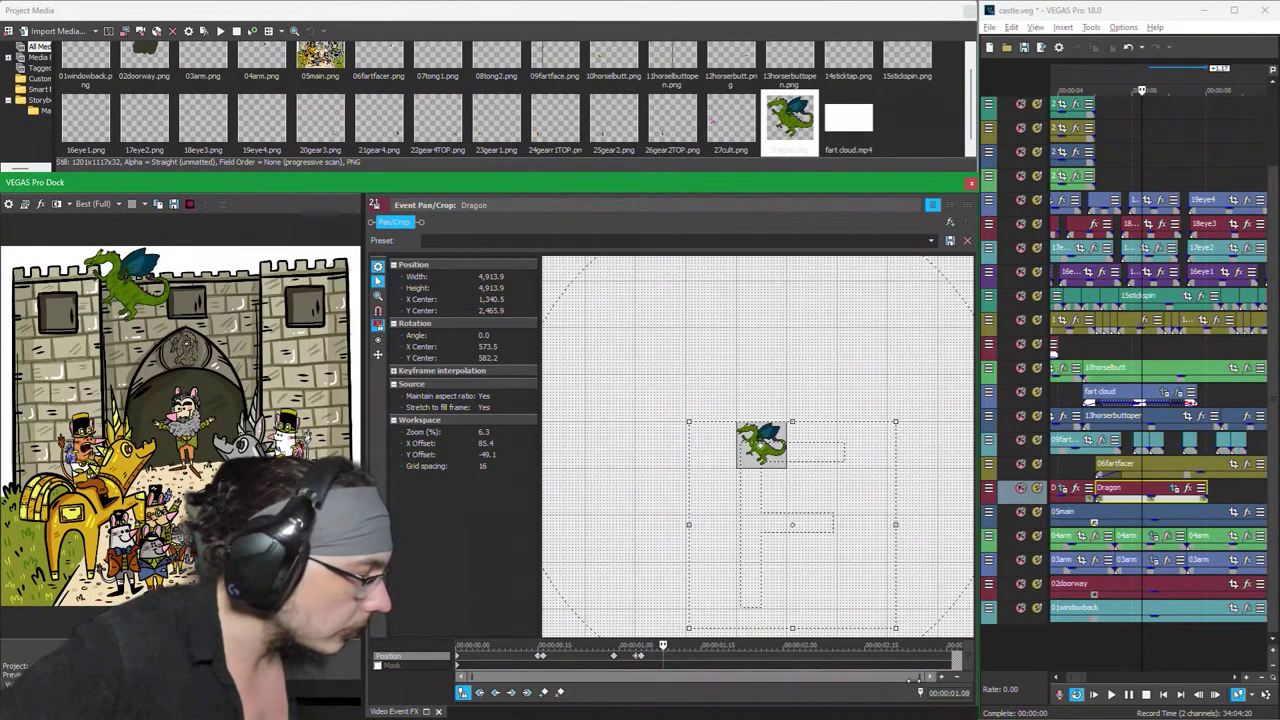
pyautogui.click(944, 678)
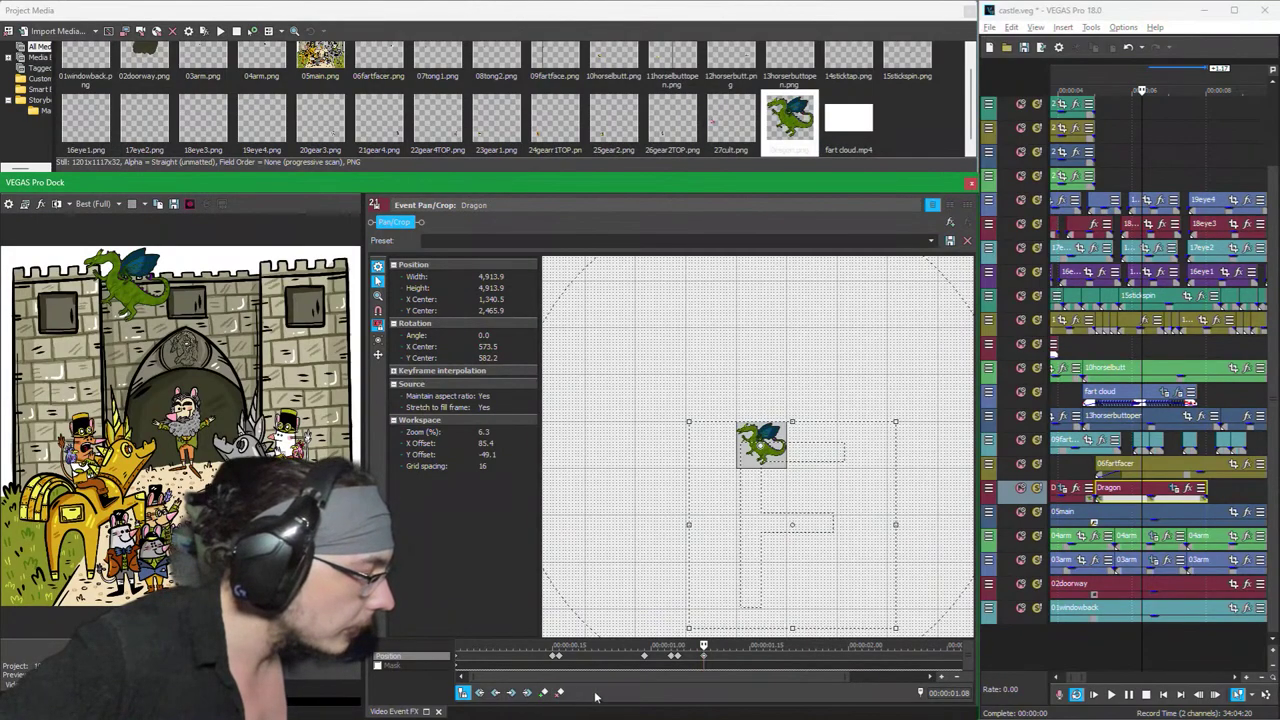
pyautogui.rightClick(768, 450)
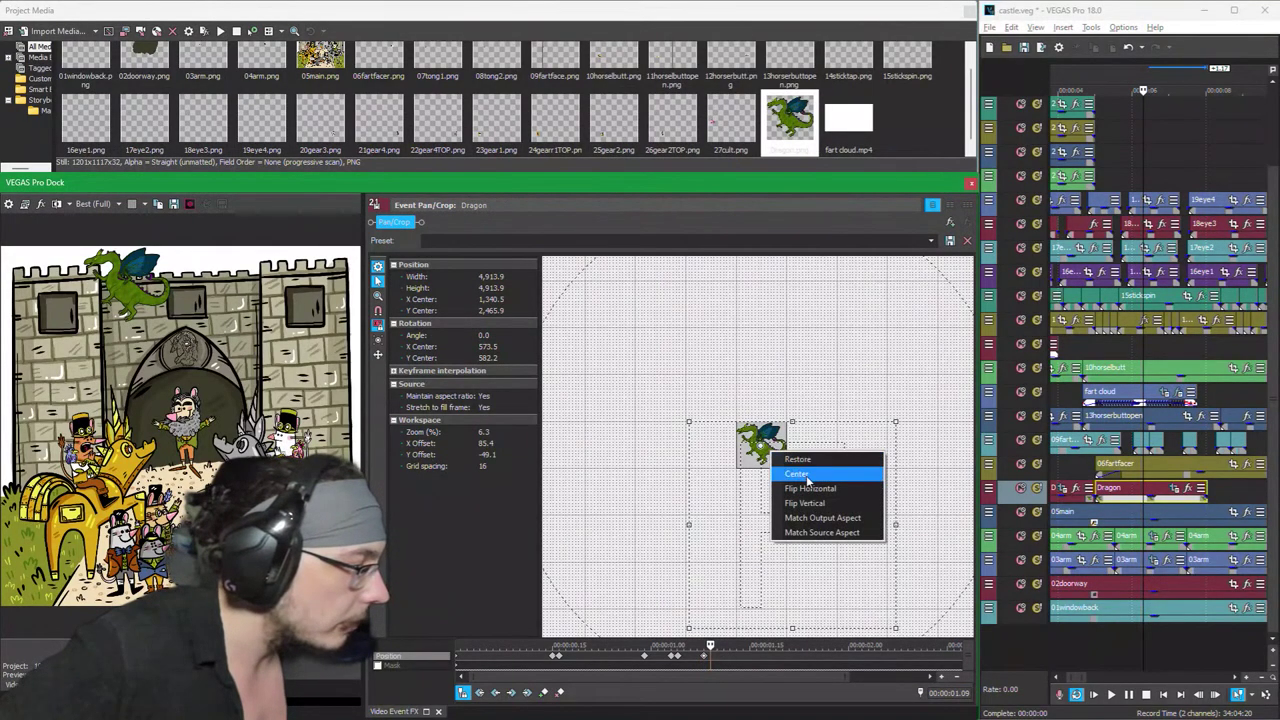
pyautogui.click(812, 488)
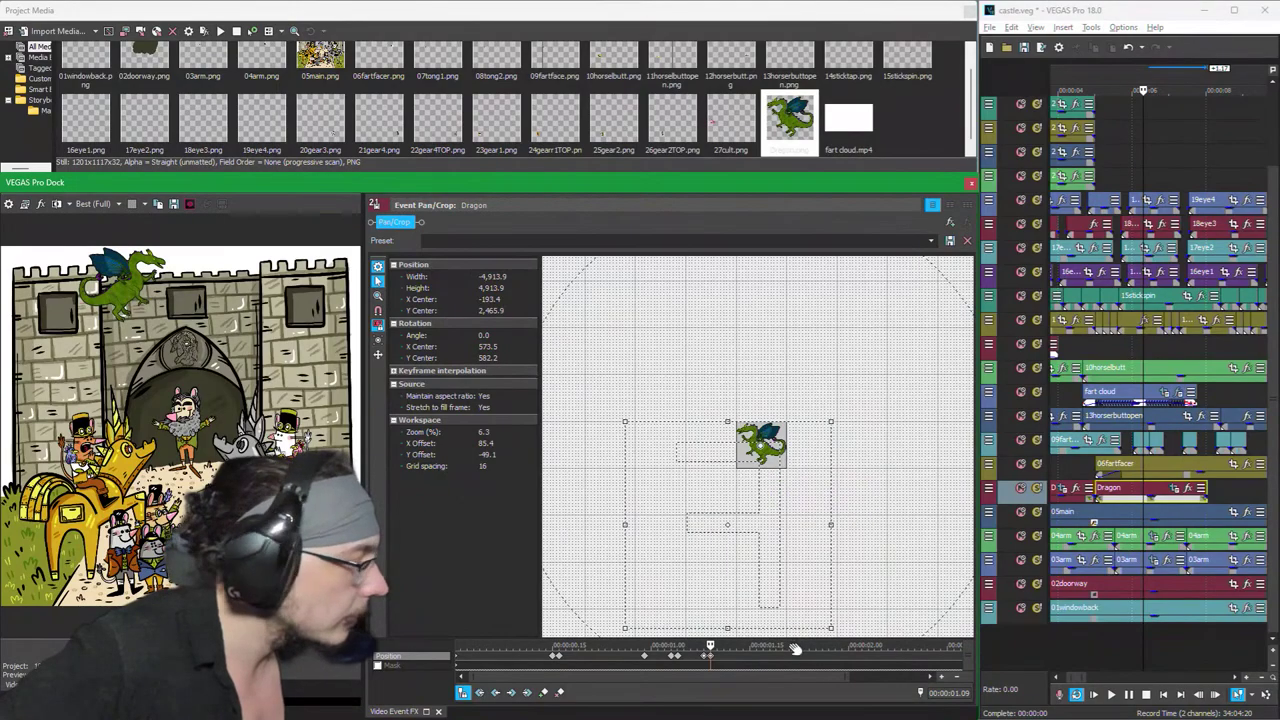
# Step: Add Position keyframes at 00:00:01.13, holding the pose, and at 00:00:01.24, with the crop frame centred at about X -130, Y 1,434
pyautogui.click(736, 657)
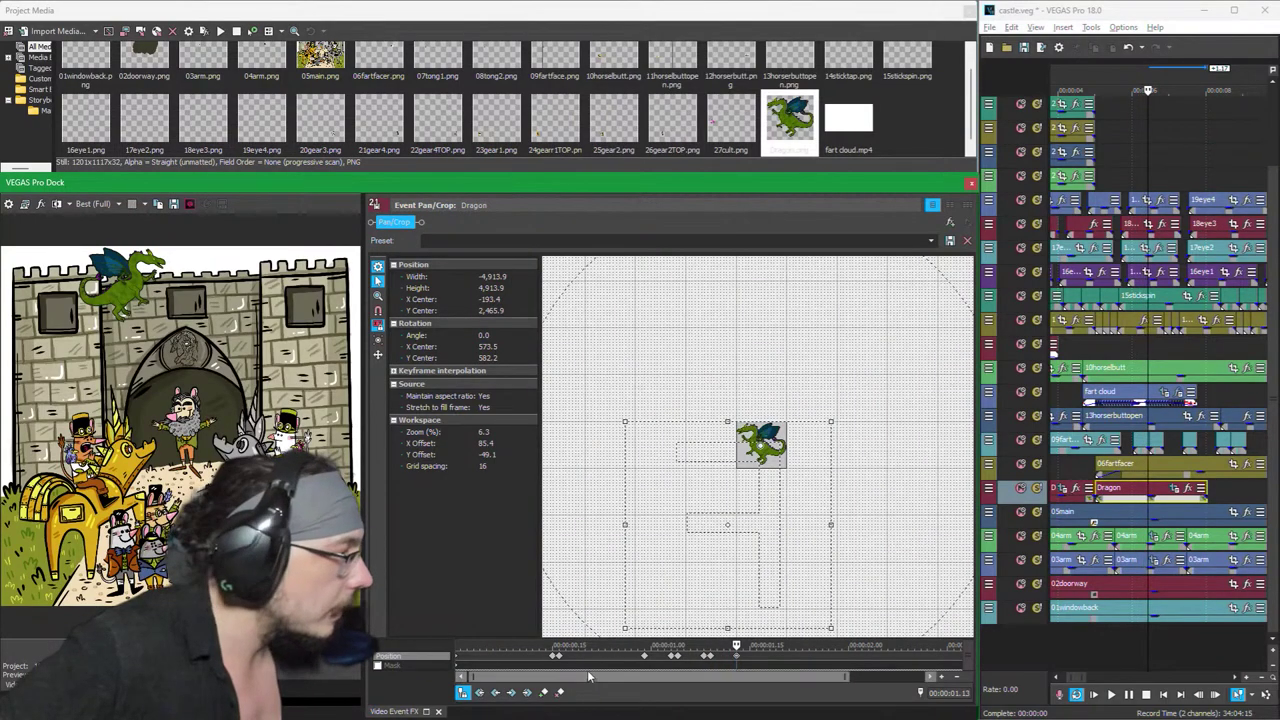
pyautogui.click(809, 650)
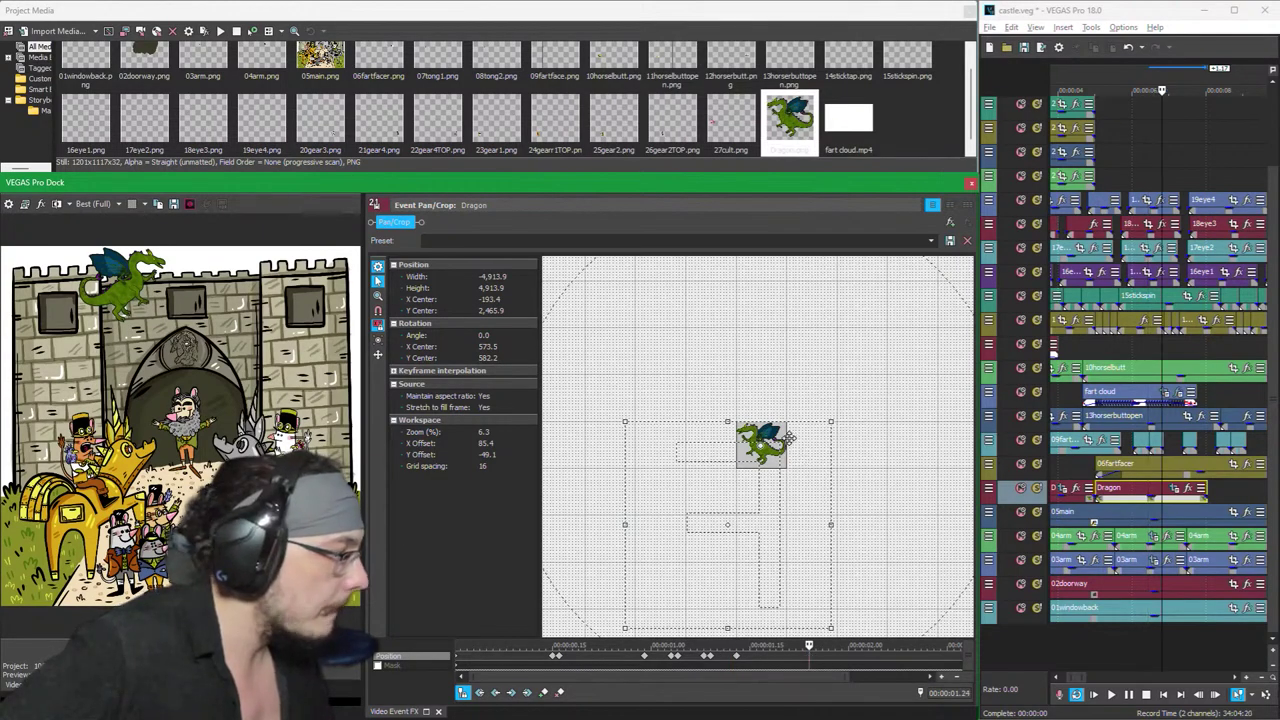
pyautogui.moveTo(789, 435); pyautogui.dragTo(791, 392)
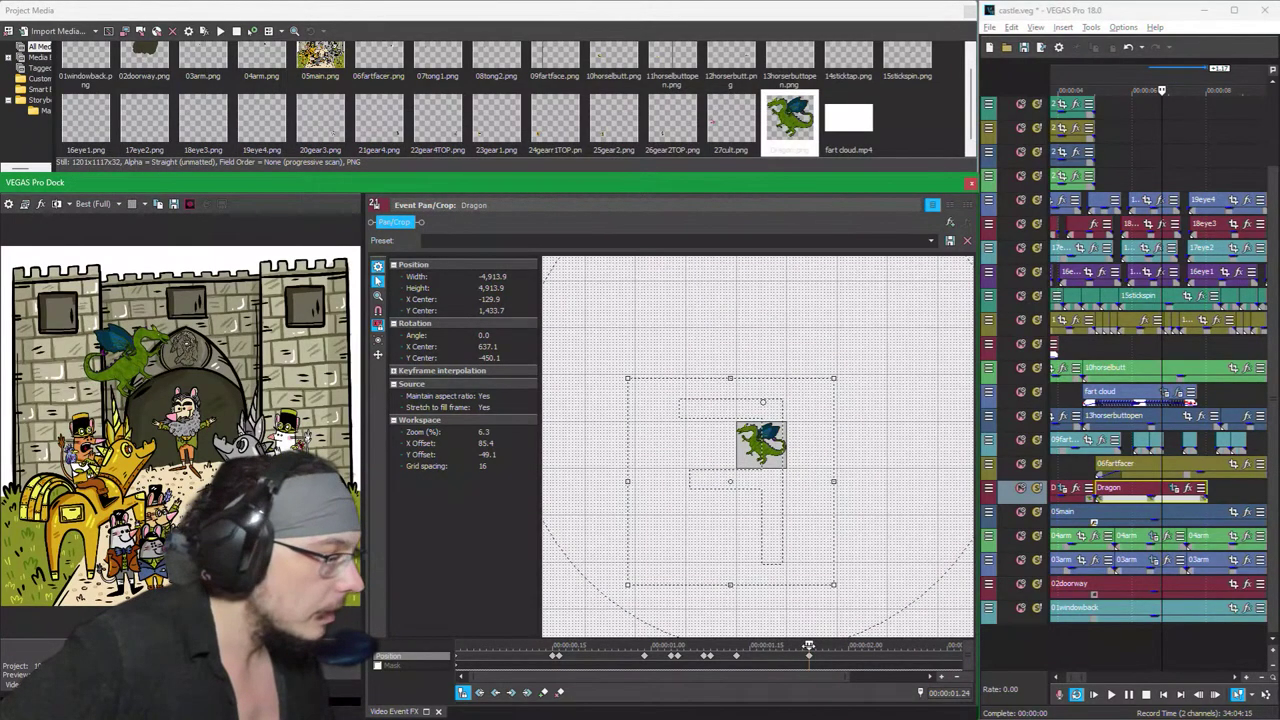
pyautogui.moveTo(776, 566); pyautogui.dragTo(776, 570)
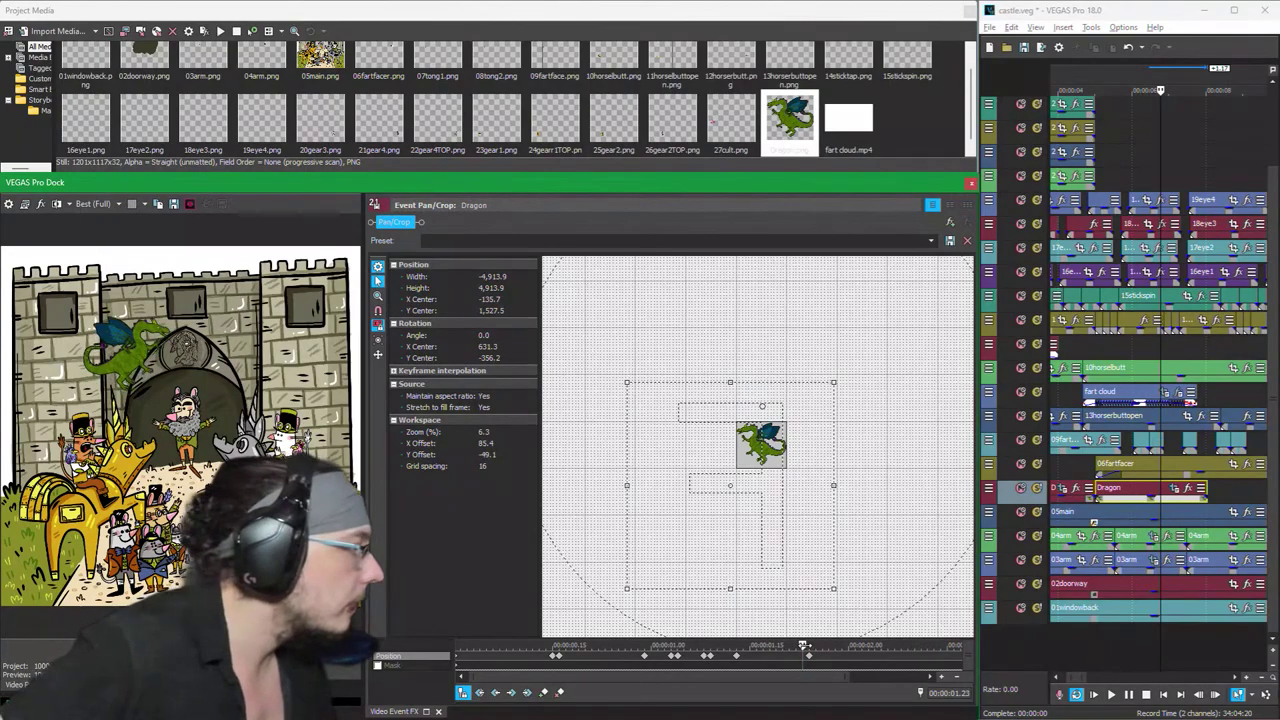
# Step: Add a Position keyframe at 00:00:01.19 by nudging the dragon's crop frame to an X Center of about -190
pyautogui.press('Left')
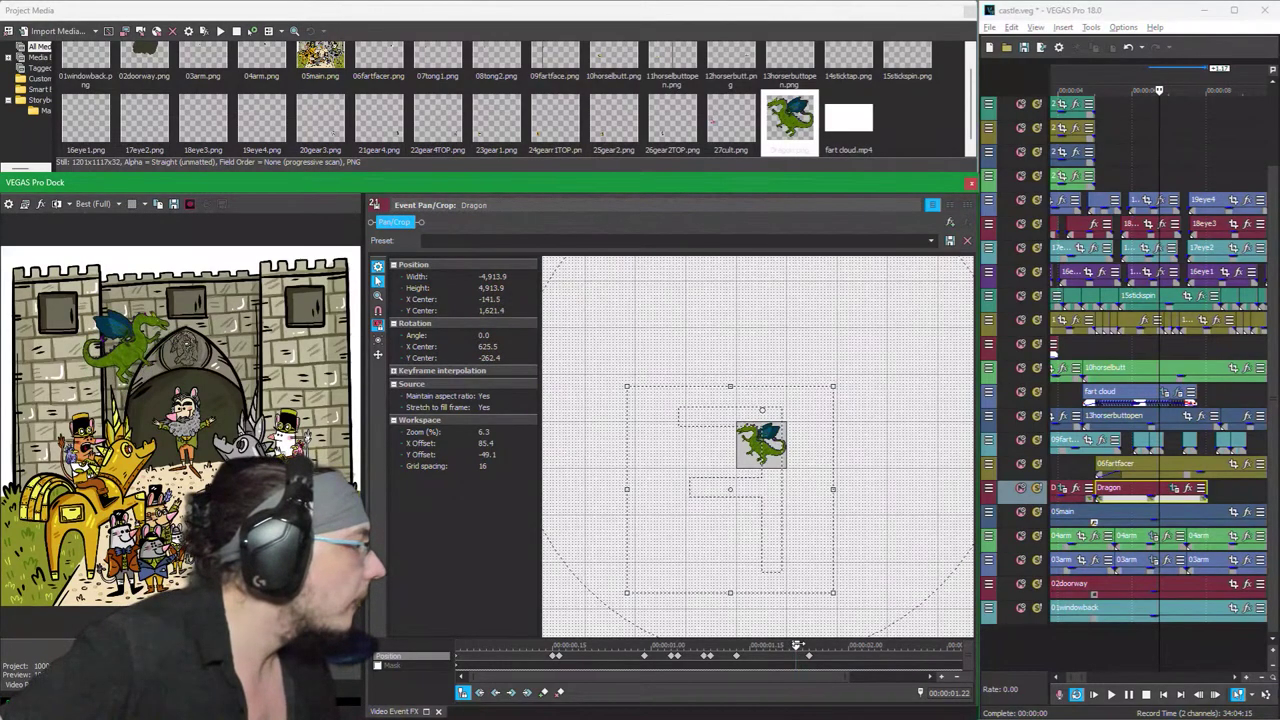
pyautogui.press('Left')
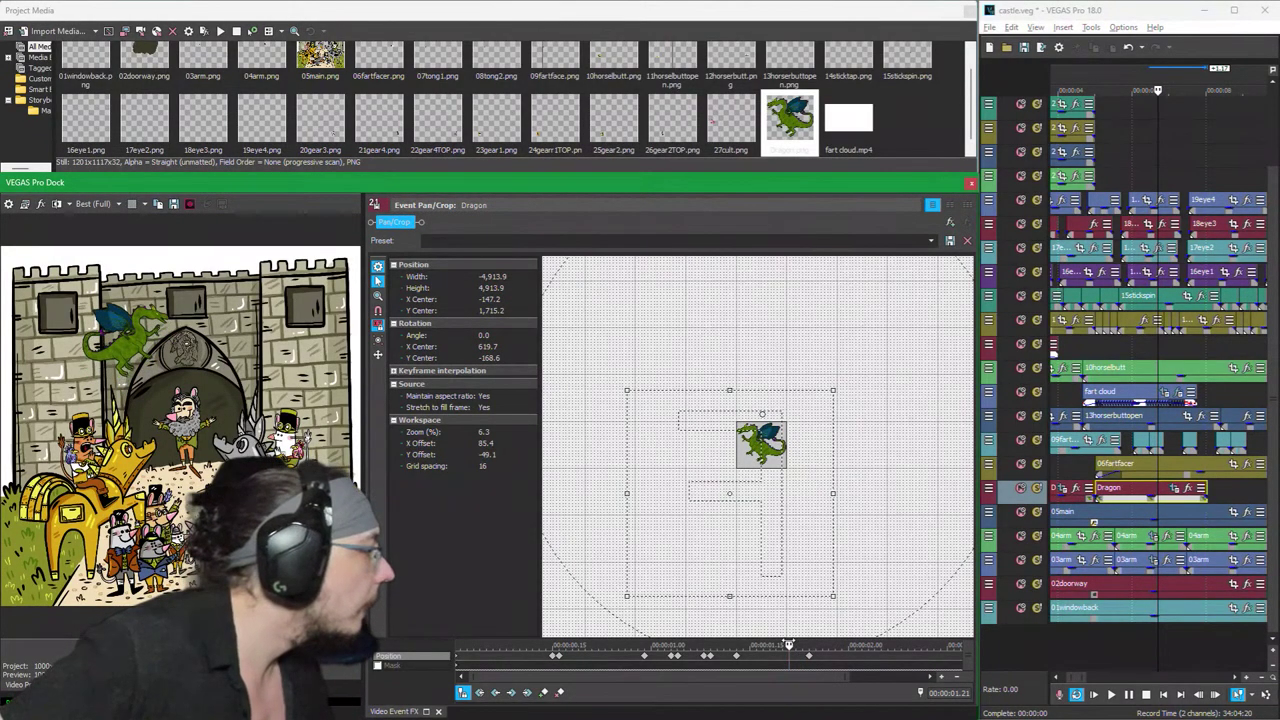
pyautogui.press('Left')
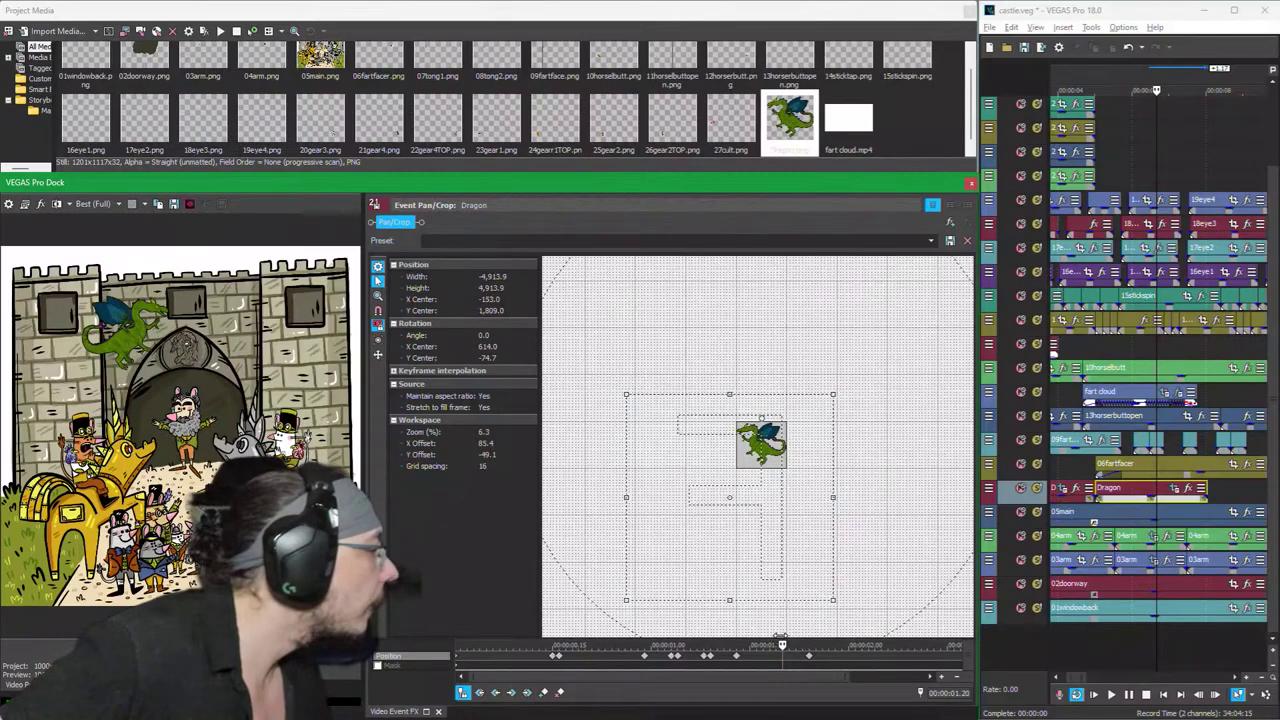
pyautogui.press('Left')
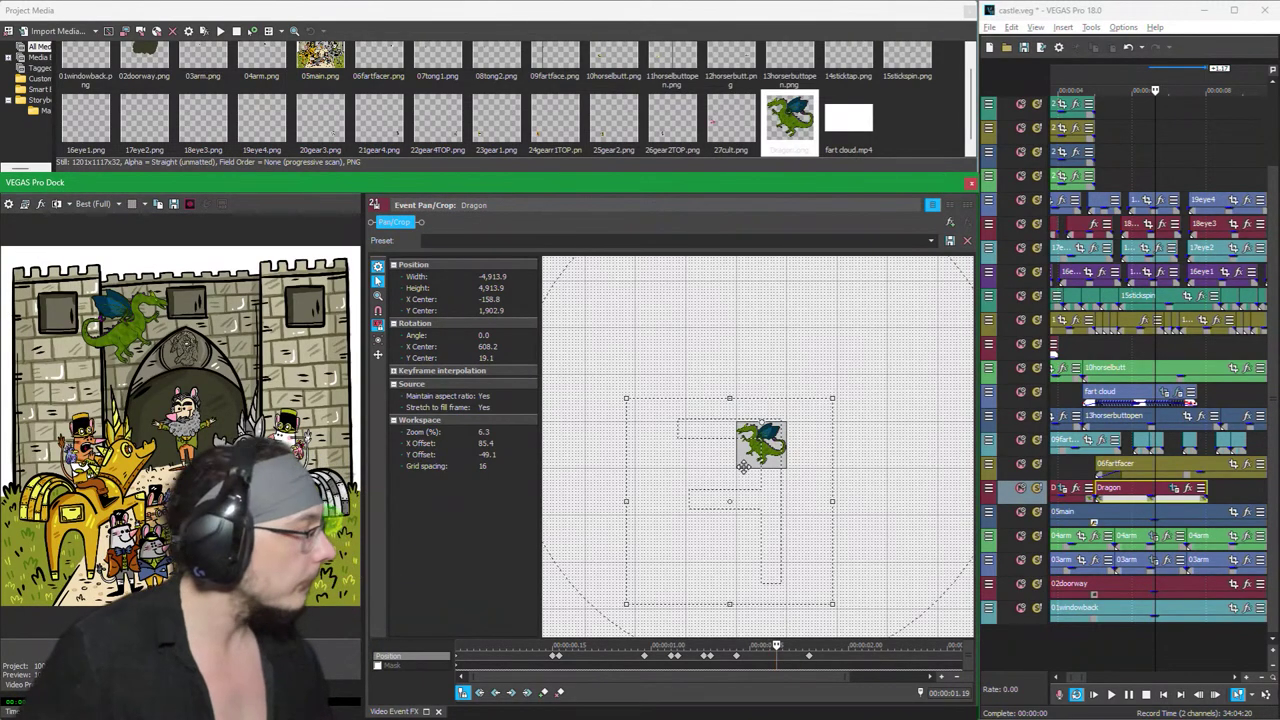
pyautogui.moveTo(743, 467); pyautogui.dragTo(741, 467)
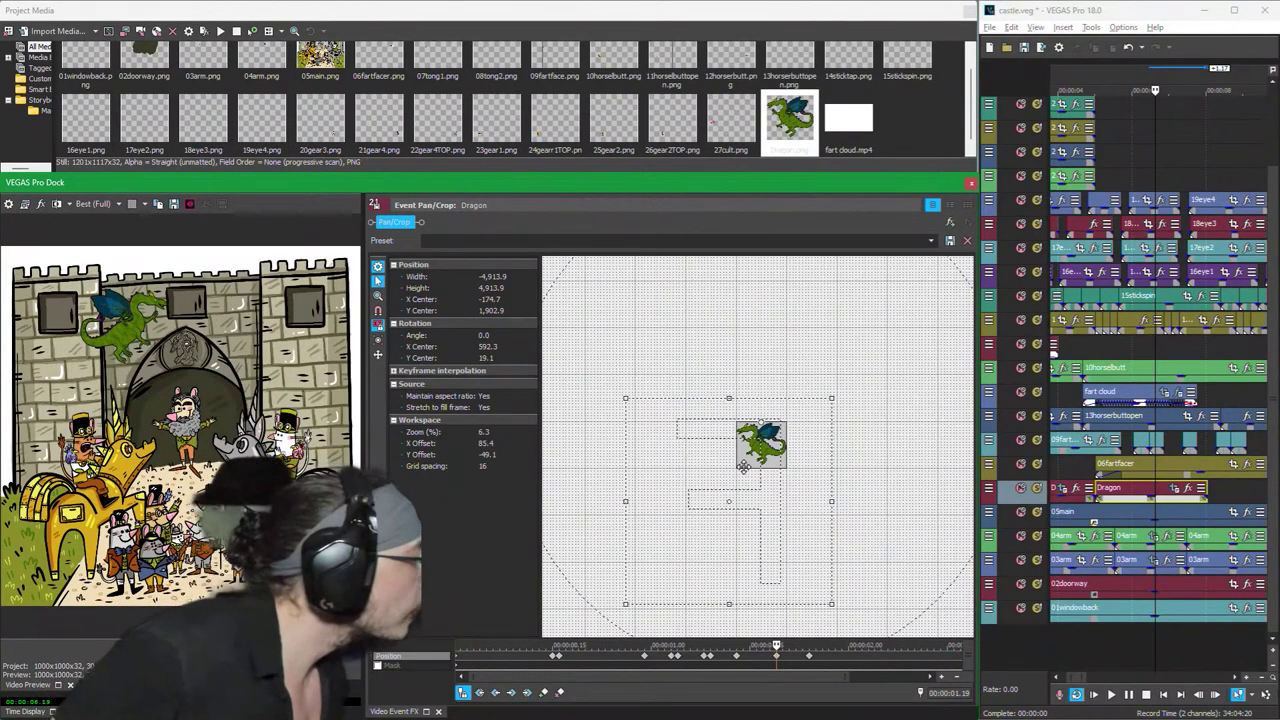
pyautogui.moveTo(743, 467); pyautogui.dragTo(742, 467)
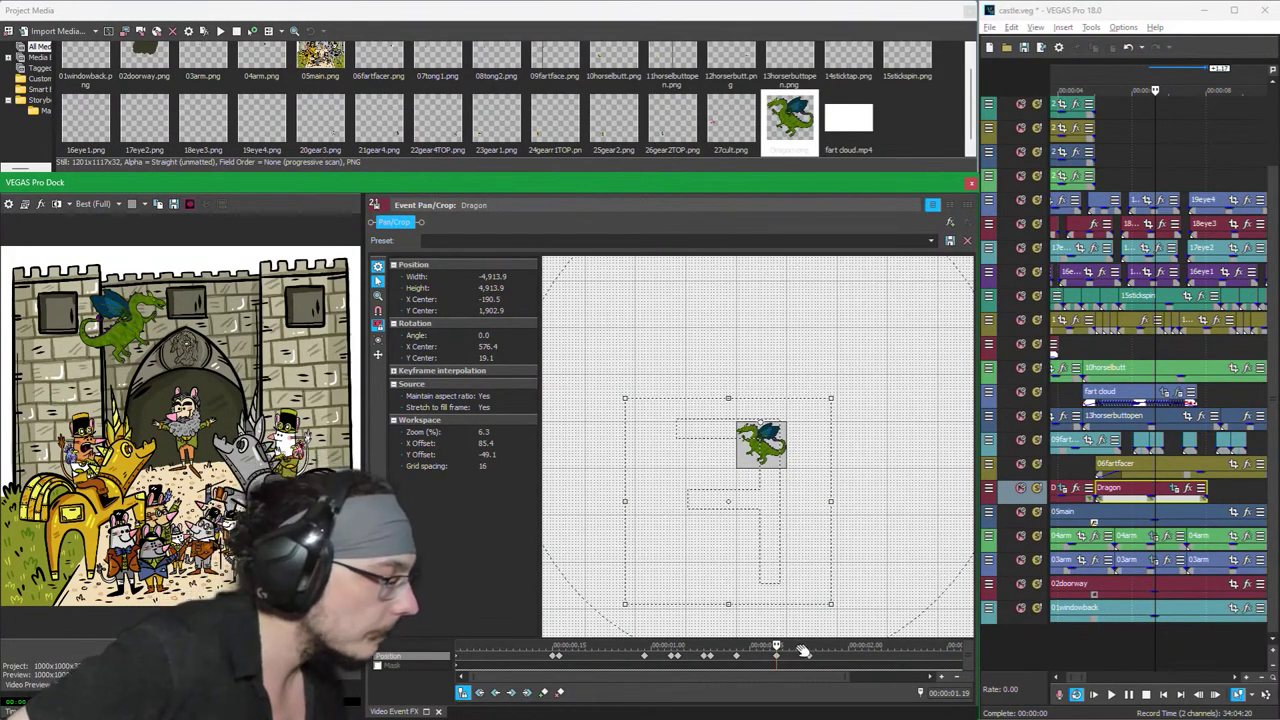
# Step: Split the second Dragon clip just after its 00:00:01.24 keyframe, delete the remainder, and move the Dragon track between 02doorway and 01windowback
pyautogui.moveTo(776, 645); pyautogui.dragTo(808, 645)
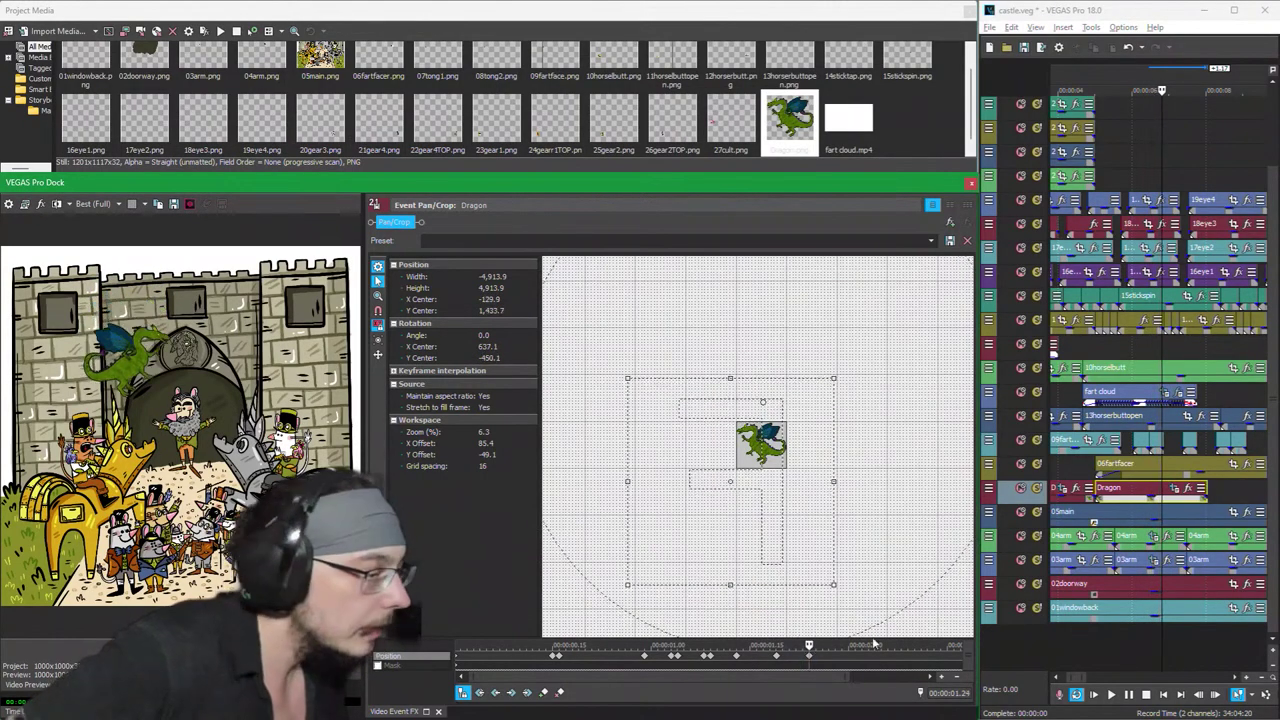
pyautogui.click(1165, 490)
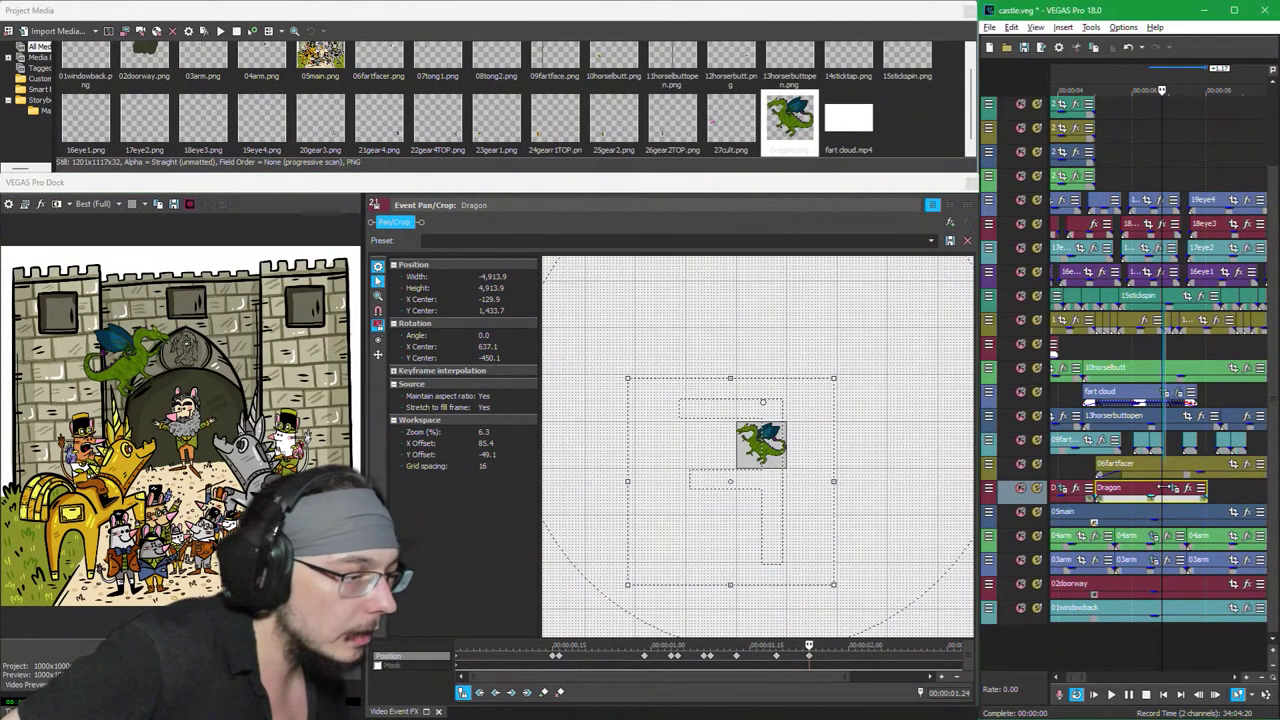
pyautogui.click(1185, 573)
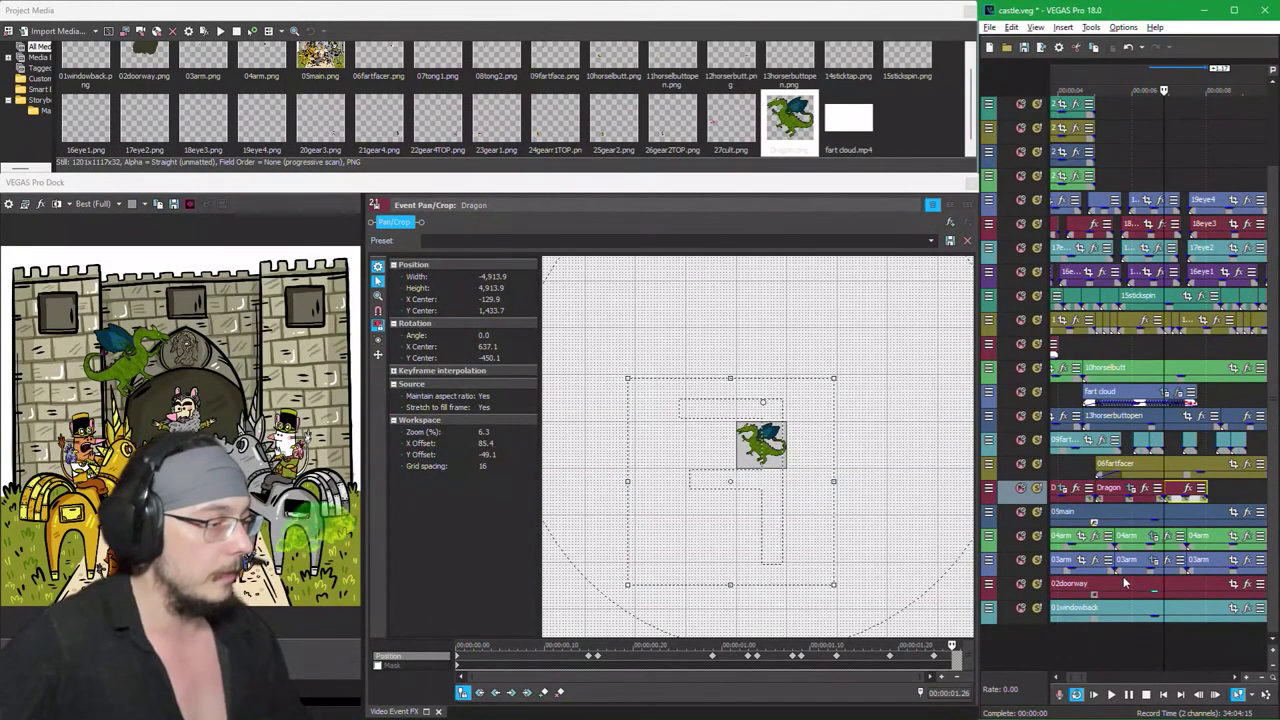
pyautogui.press('Delete')
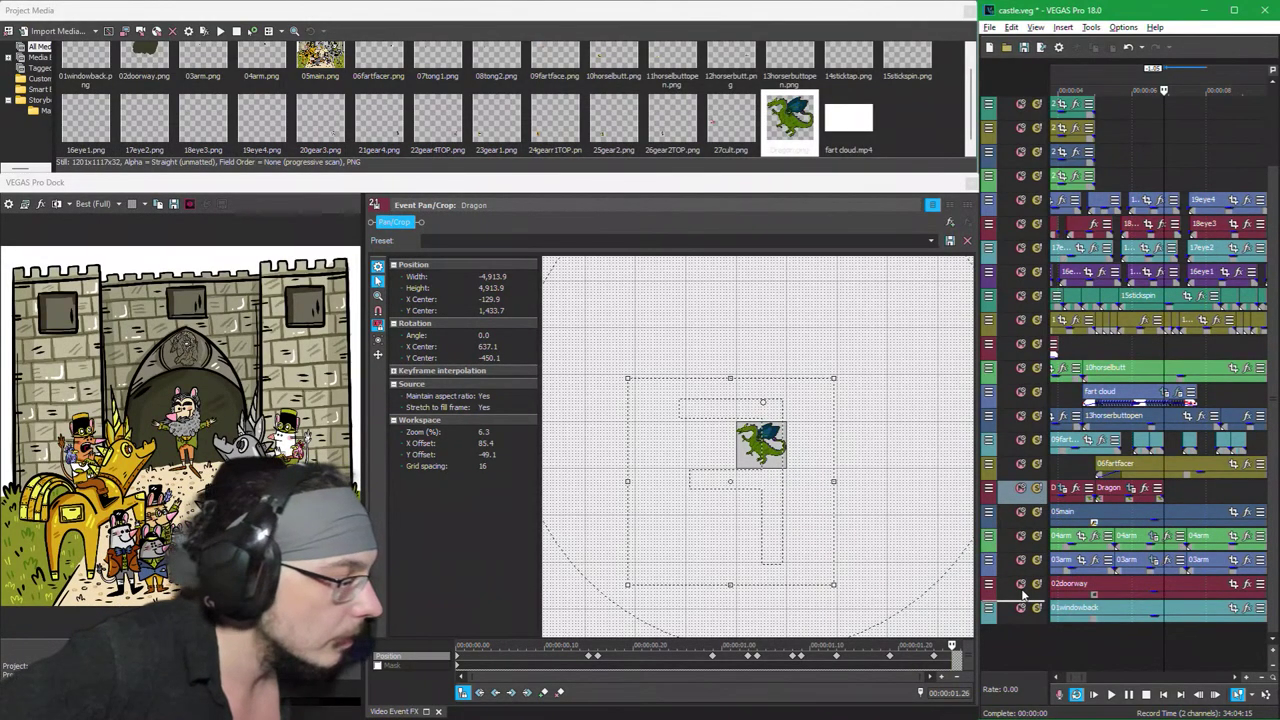
pyautogui.moveTo(1022, 594); pyautogui.dragTo(1022, 594)
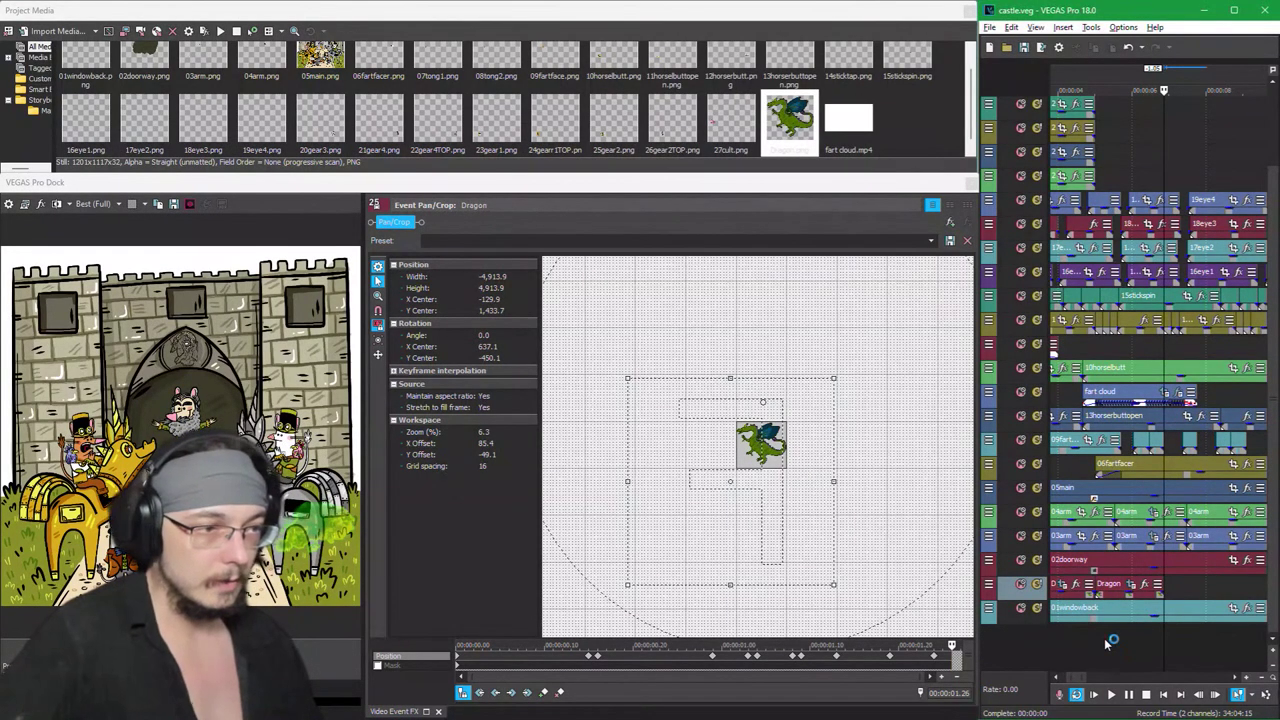
# Step: In the first Dragon clip's pan/crop, shift the starting crop frame at 00:00:00.00 to an X Center of about -1,766
pyautogui.press('Home')
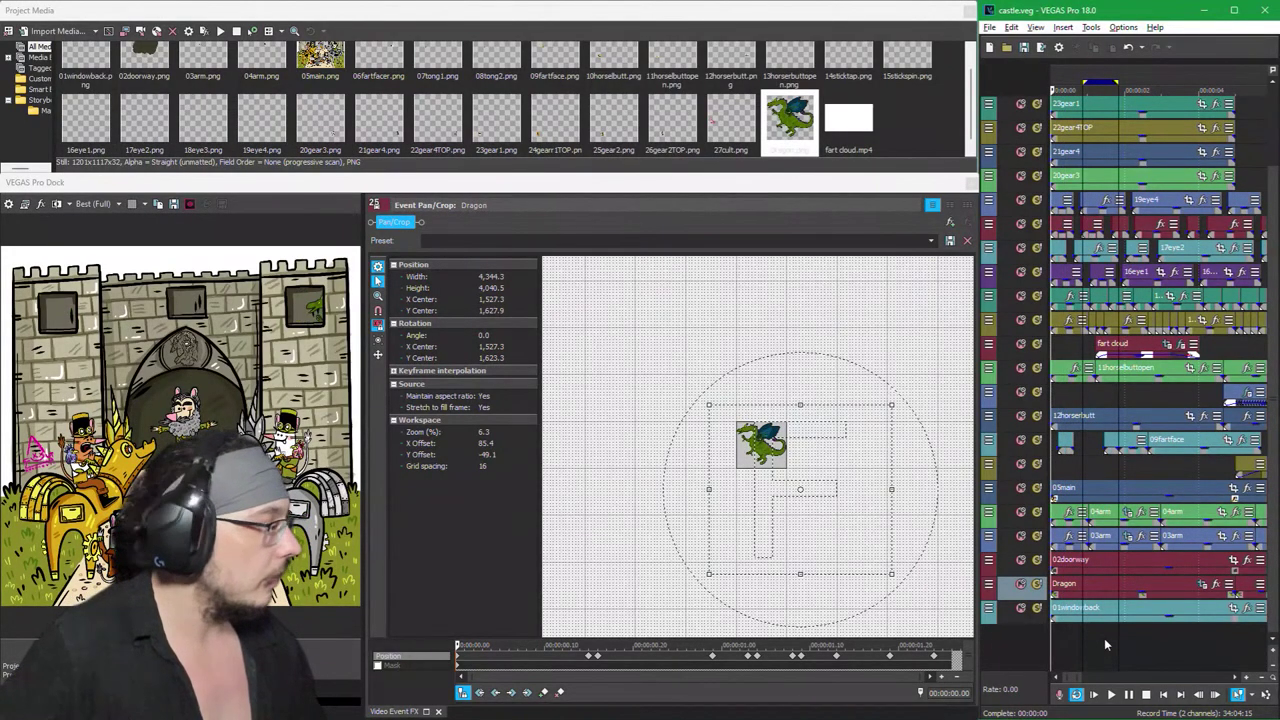
pyautogui.scroll(2, 1108, 618)
pyautogui.scroll(-2, 1108, 618)
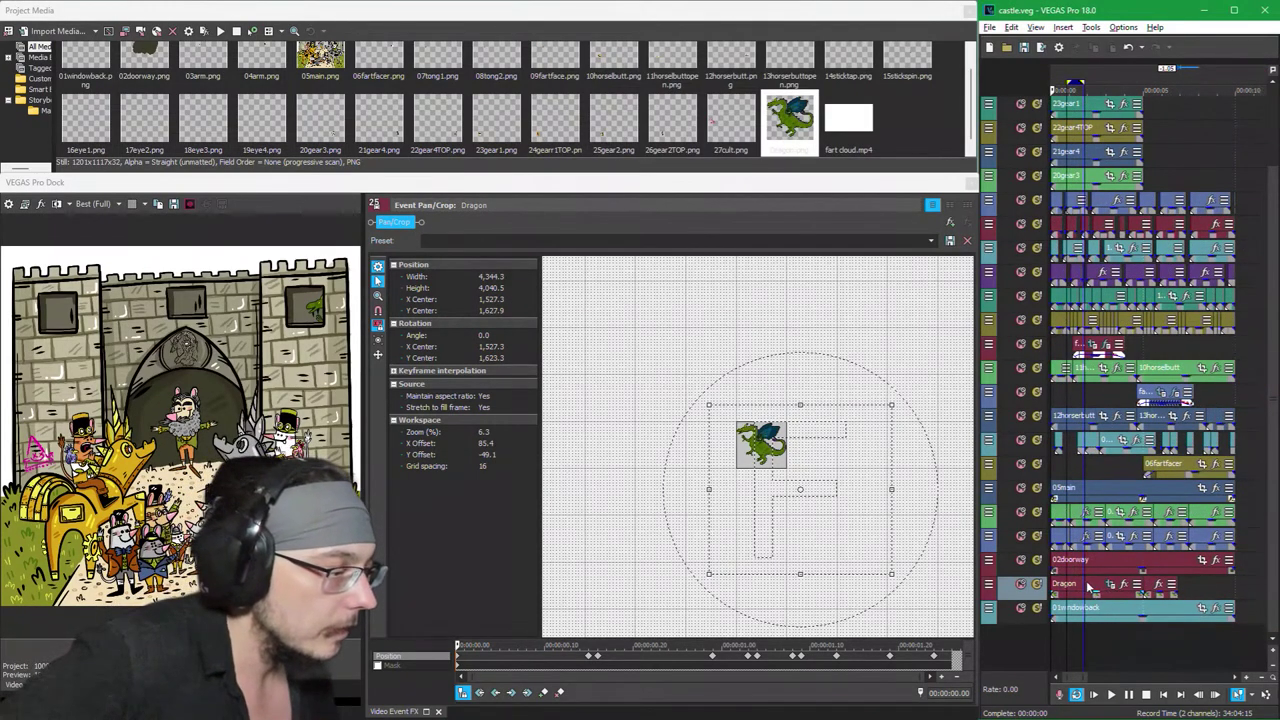
pyautogui.click(1108, 585)
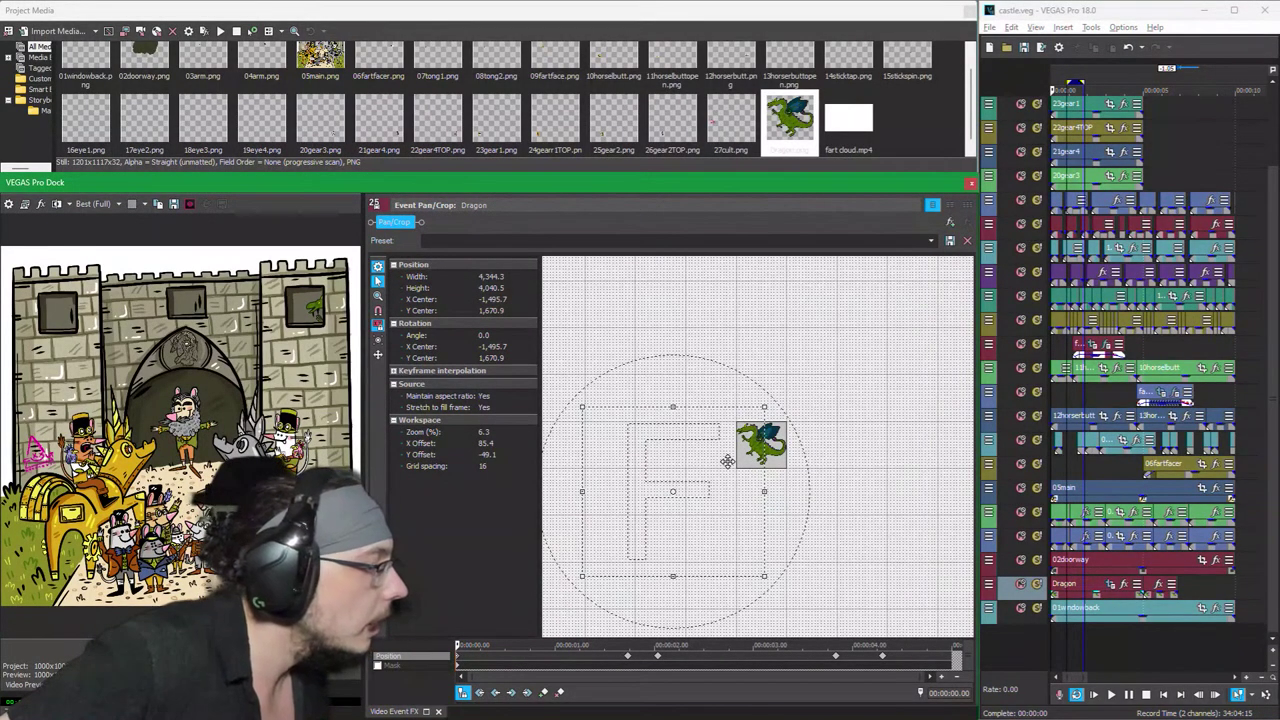
pyautogui.moveTo(728, 461); pyautogui.dragTo(727, 461)
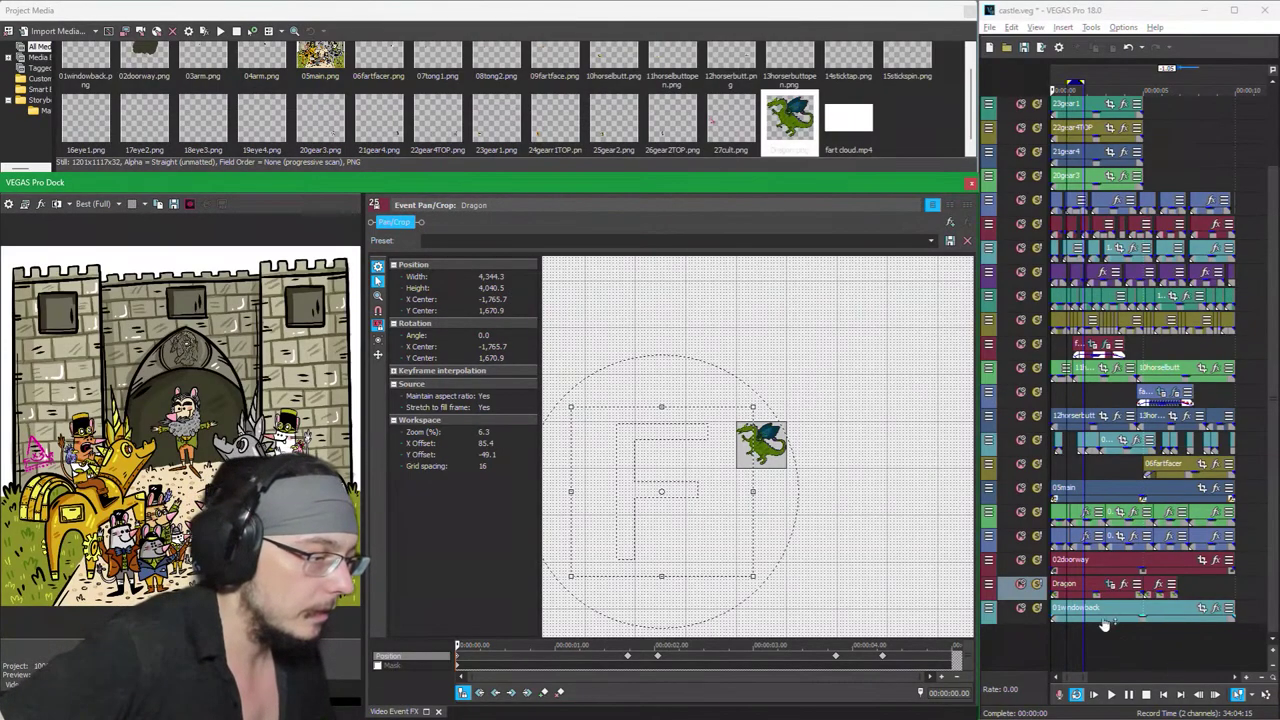
# Step: Select both Dragon clips and move them about 3 seconds later, so the second ends level with the other tracks
pyautogui.click(1085, 584)
pyautogui.scroll(-2, 1100, 586)
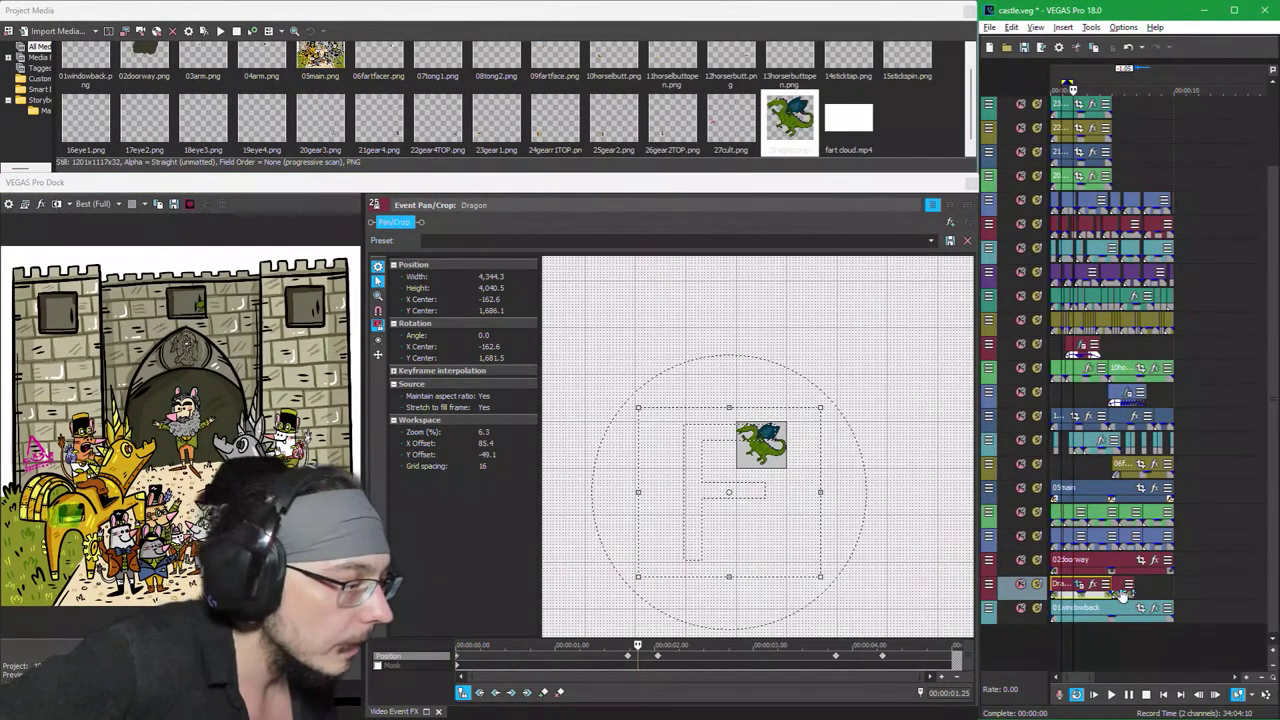
pyautogui.click(1100, 590)
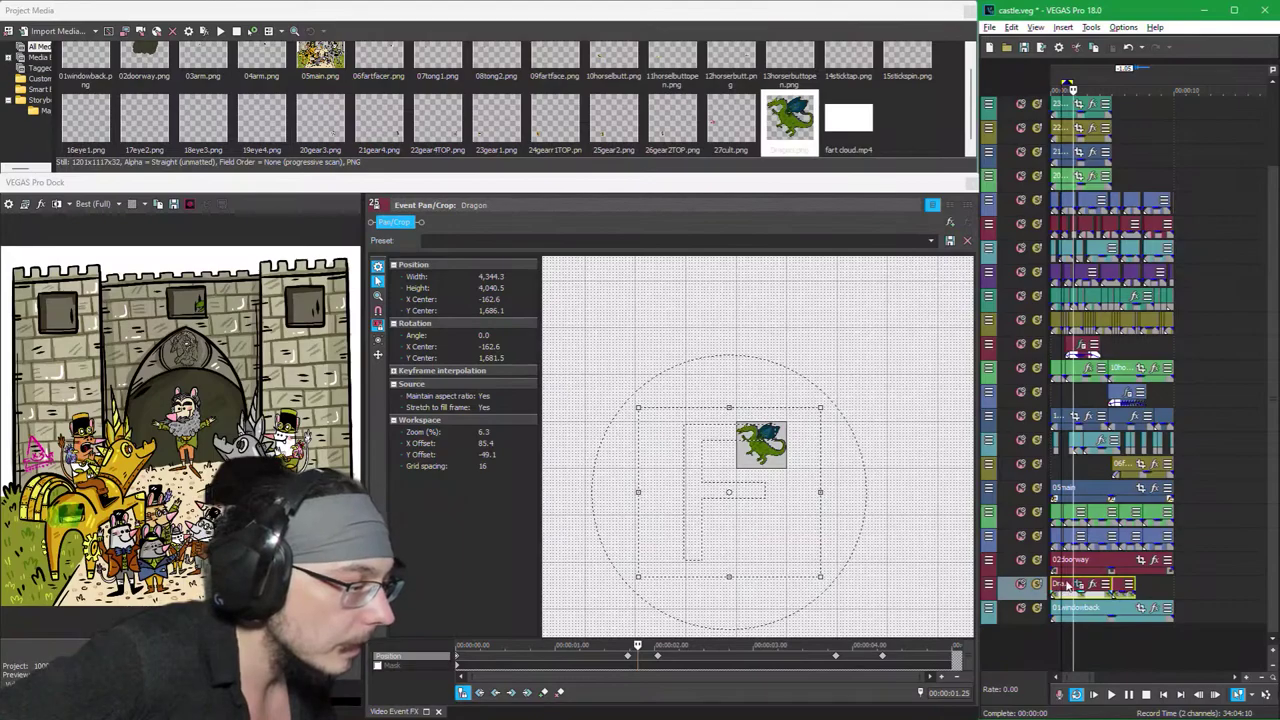
pyautogui.moveTo(1084, 593)
pyautogui.mouseDown()
pyautogui.moveTo(1076, 584)
pyautogui.moveTo(1106, 585)
pyautogui.mouseUp()
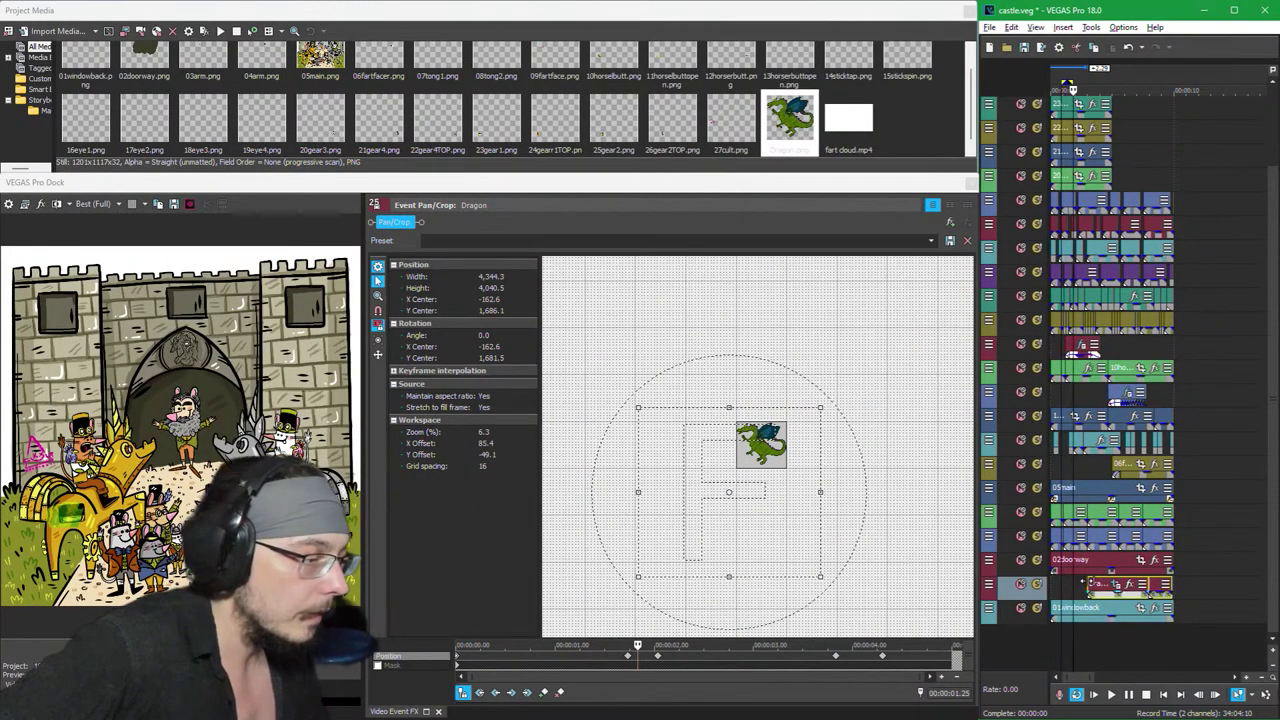
# Step: Step through the repositioned first Dragon clip from its start to its end to examine the dragon's flight past the castle windows
pyautogui.scroll(3, 1122, 626)
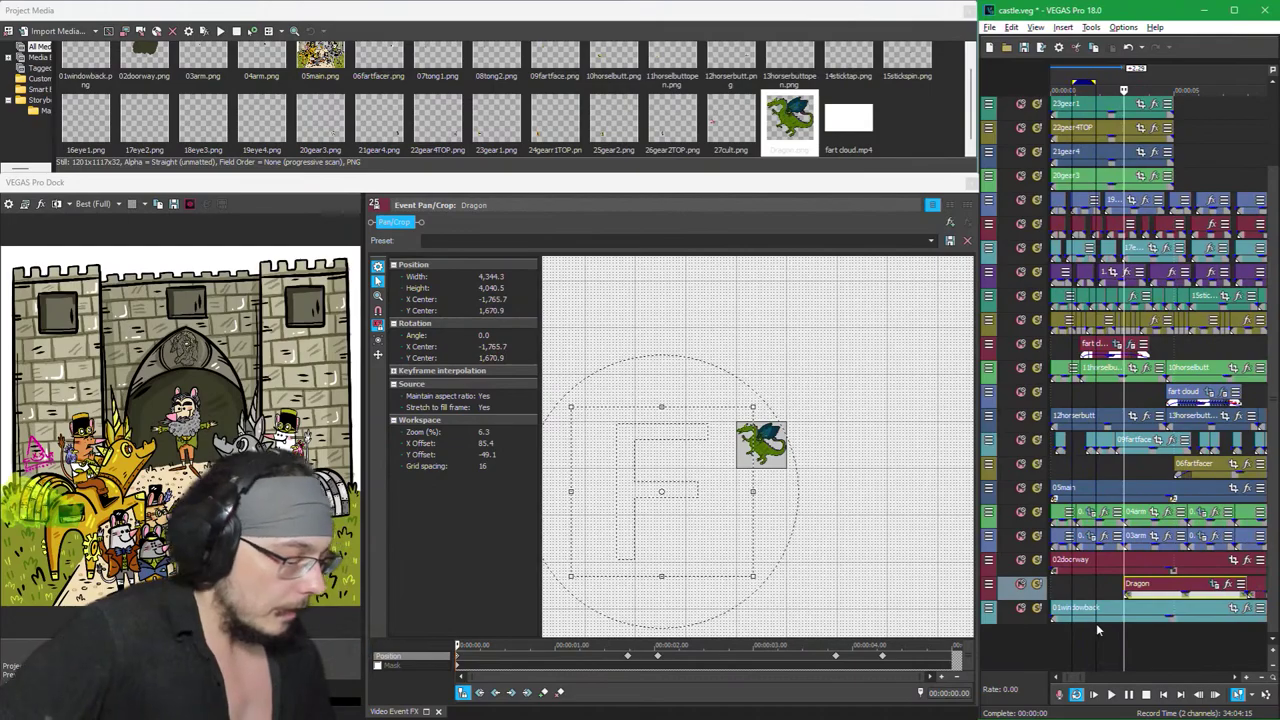
pyautogui.click(1125, 606)
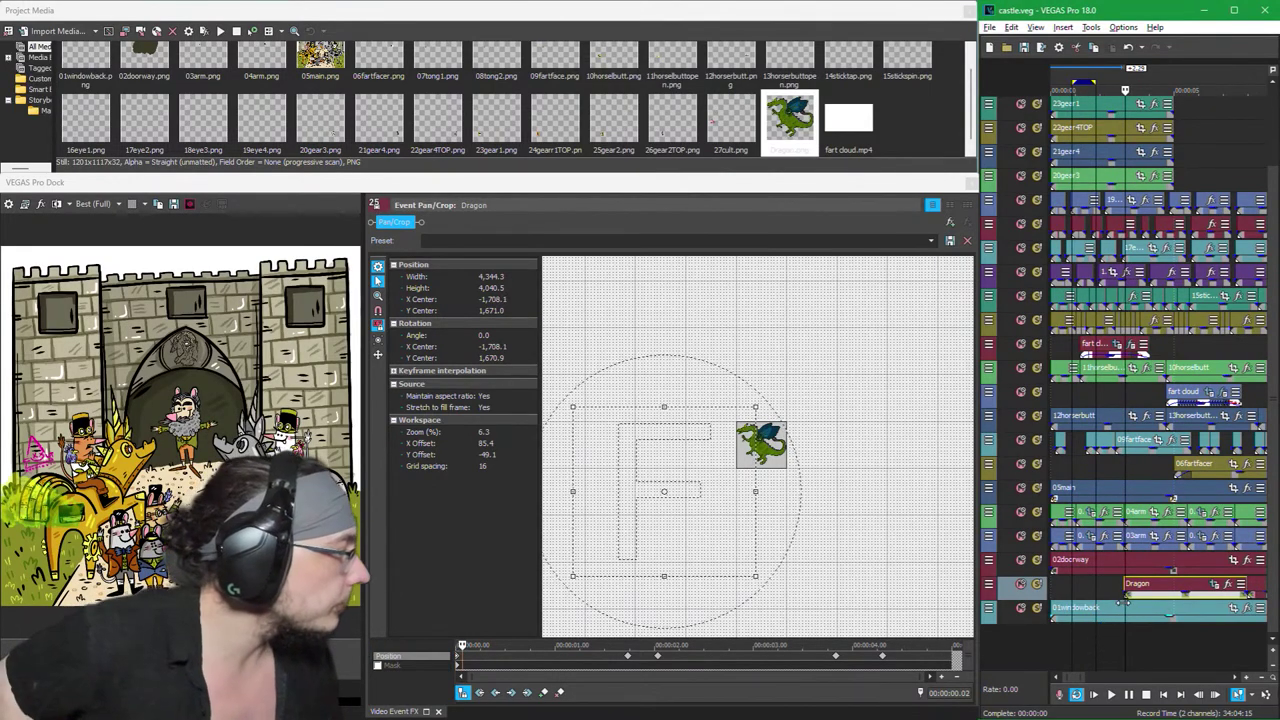
pyautogui.press('Right')
pyautogui.press('Right')
pyautogui.press('Right')
pyautogui.press('Right')
pyautogui.press('Right')
pyautogui.press('Right')
pyautogui.press('Right')
pyautogui.press('Right')
pyautogui.press('Right')
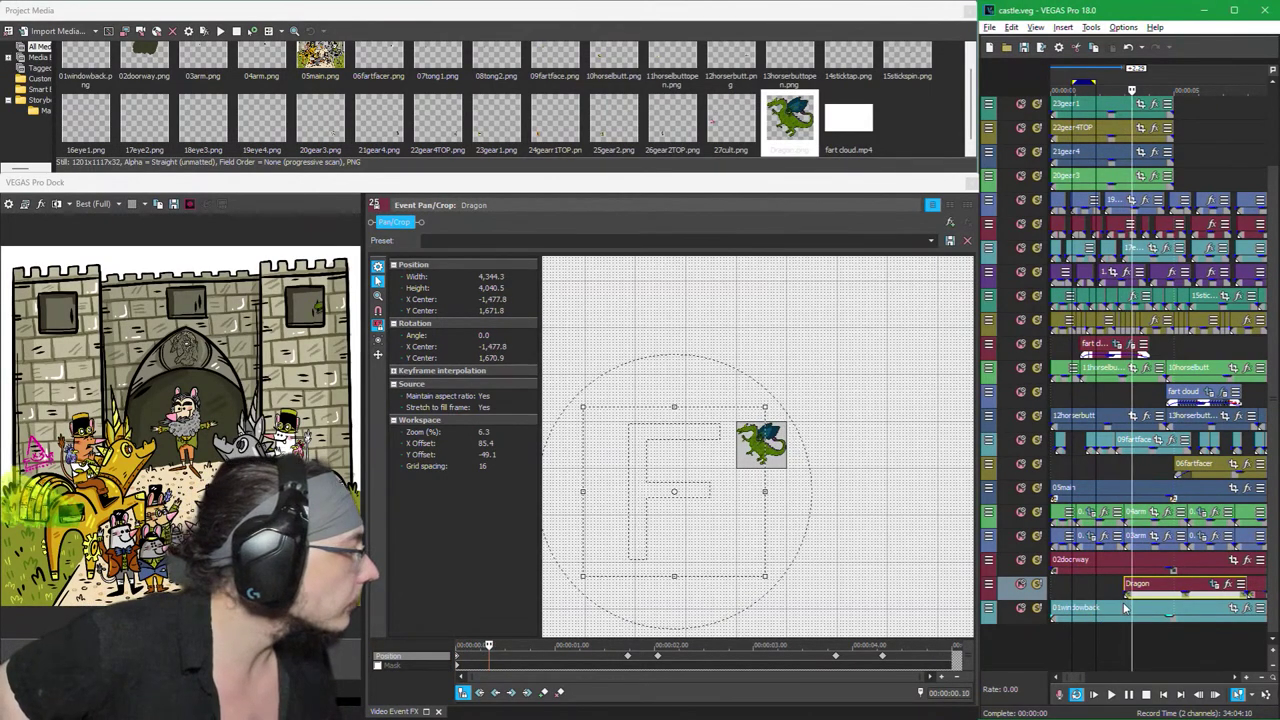
pyautogui.press('Right')
pyautogui.press('Right')
pyautogui.press('Right')
pyautogui.press('Right')
pyautogui.press('Right')
pyautogui.press('Right')
pyautogui.press('Right')
pyautogui.press('Right')
pyautogui.press('Right')
pyautogui.press('Right')
pyautogui.press('Right')
pyautogui.press('Right')
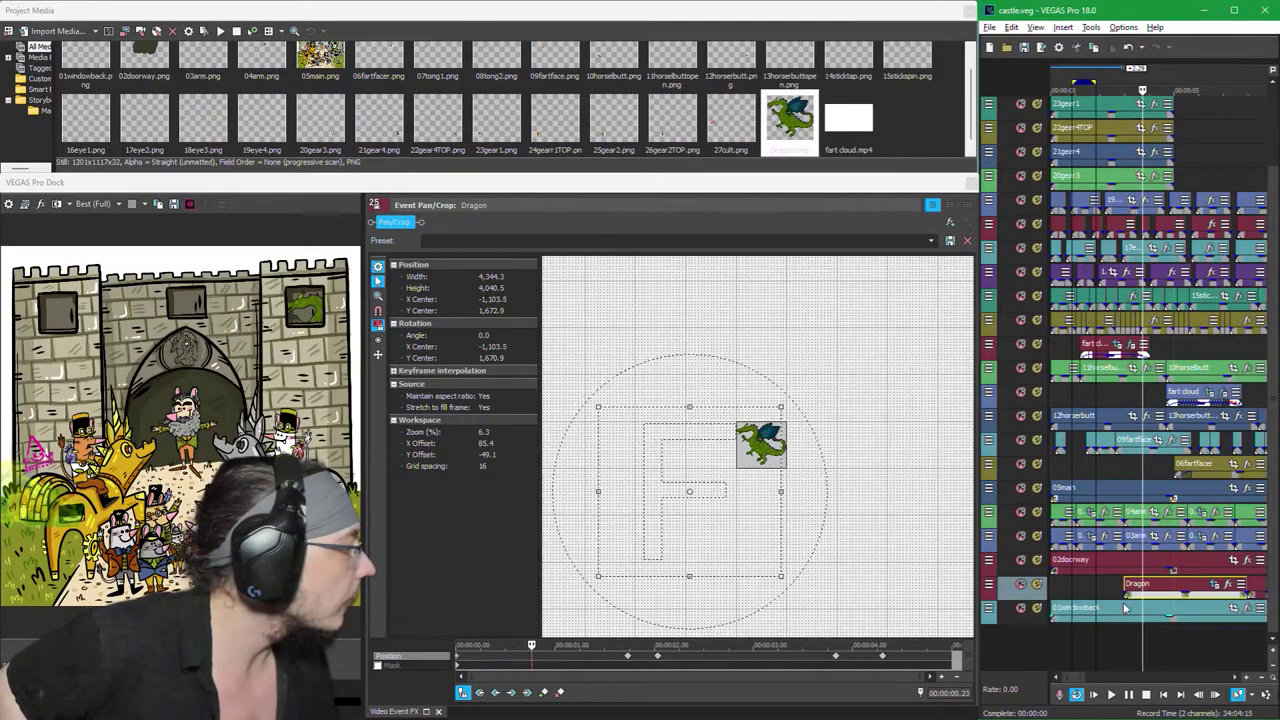
pyautogui.press('Right')
pyautogui.press('Right')
pyautogui.press('Right')
pyautogui.press('Right')
pyautogui.press('Right')
pyautogui.press('Right')
pyautogui.press('Right')
pyautogui.press('Right')
pyautogui.press('Right')
pyautogui.press('Right')
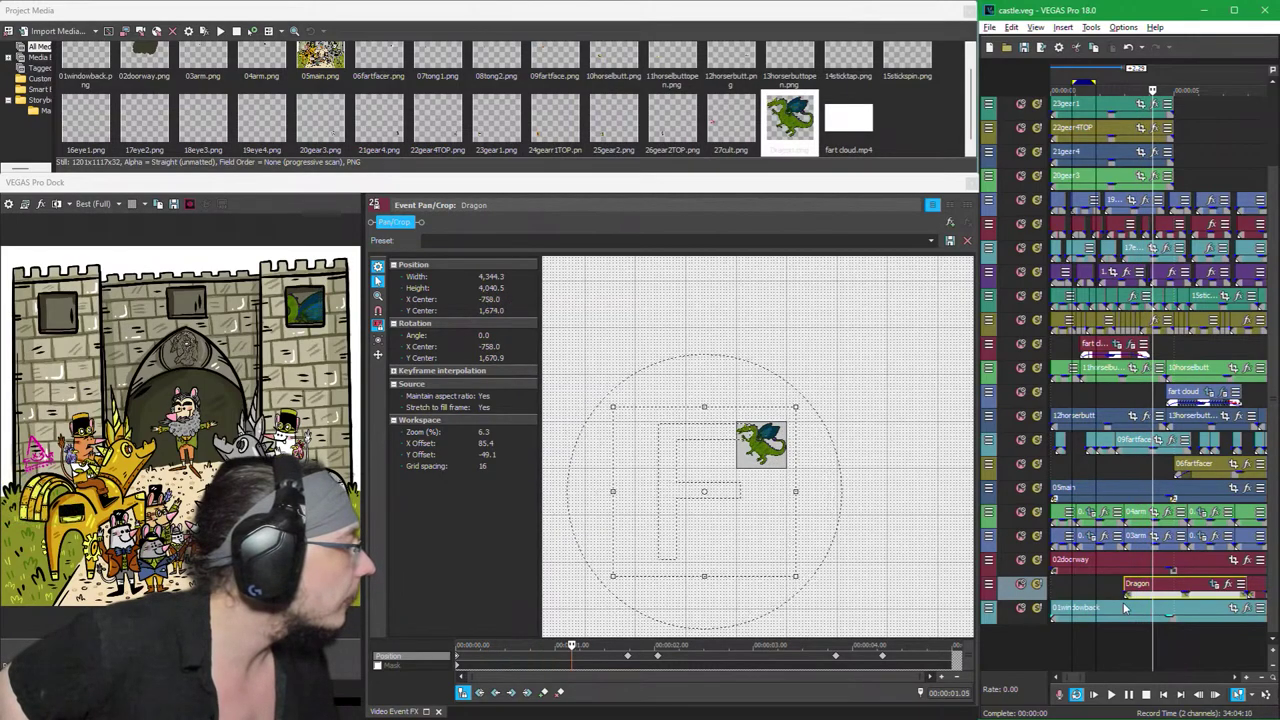
pyautogui.press('Right')
pyautogui.press('Right')
pyautogui.press('Right')
pyautogui.press('Right')
pyautogui.press('Right')
pyautogui.press('Right')
pyautogui.press('Right')
pyautogui.press('Right')
pyautogui.press('Right')
pyautogui.press('Right')
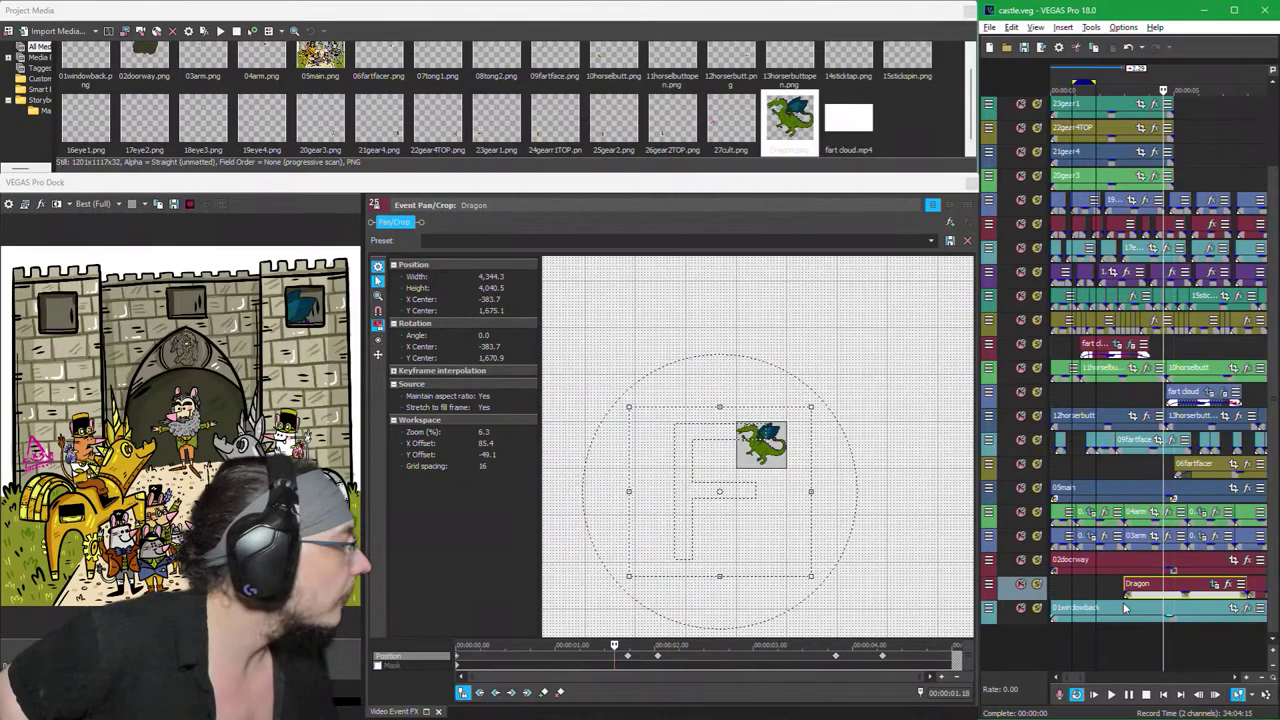
pyautogui.press('Right')
pyautogui.press('Right')
pyautogui.press('Right')
pyautogui.press('Right')
pyautogui.press('Right')
pyautogui.press('Right')
pyautogui.press('Right')
pyautogui.press('Right')
pyautogui.press('Right')
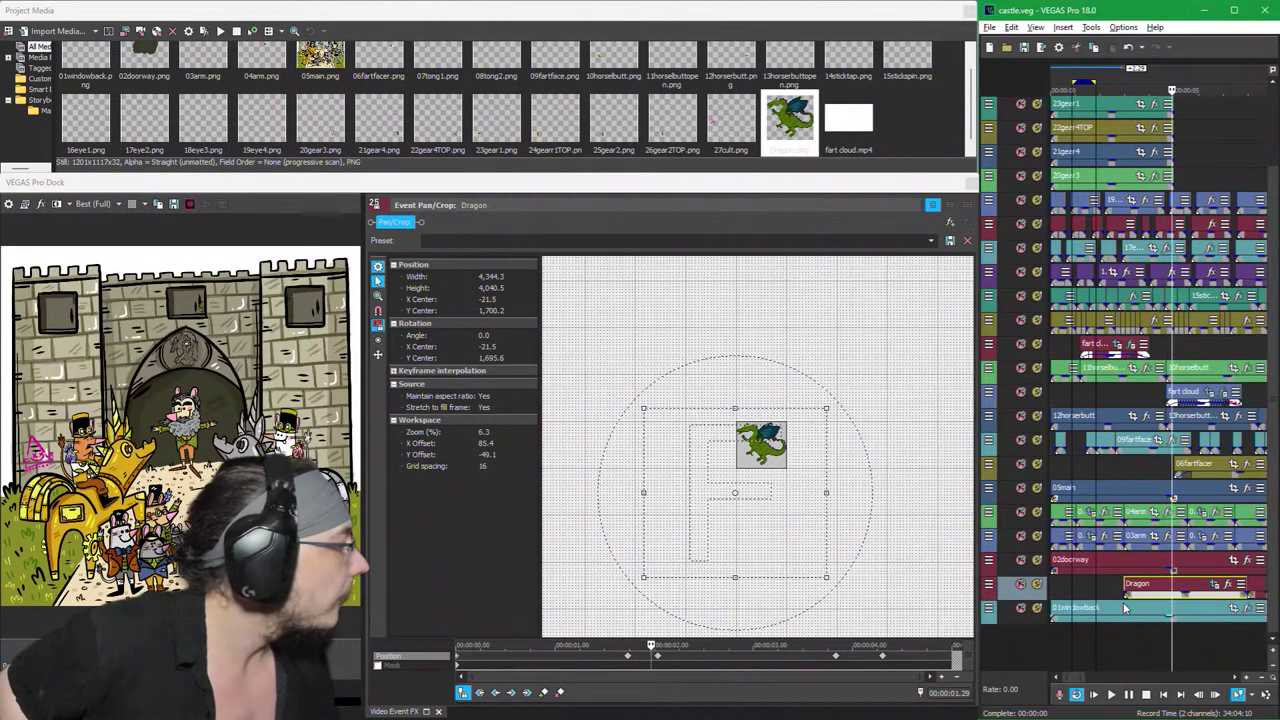
pyautogui.press('Right')
pyautogui.press('Right')
pyautogui.press('Right')
pyautogui.press('Right')
pyautogui.press('Right')
pyautogui.press('Right')
pyautogui.press('Right')
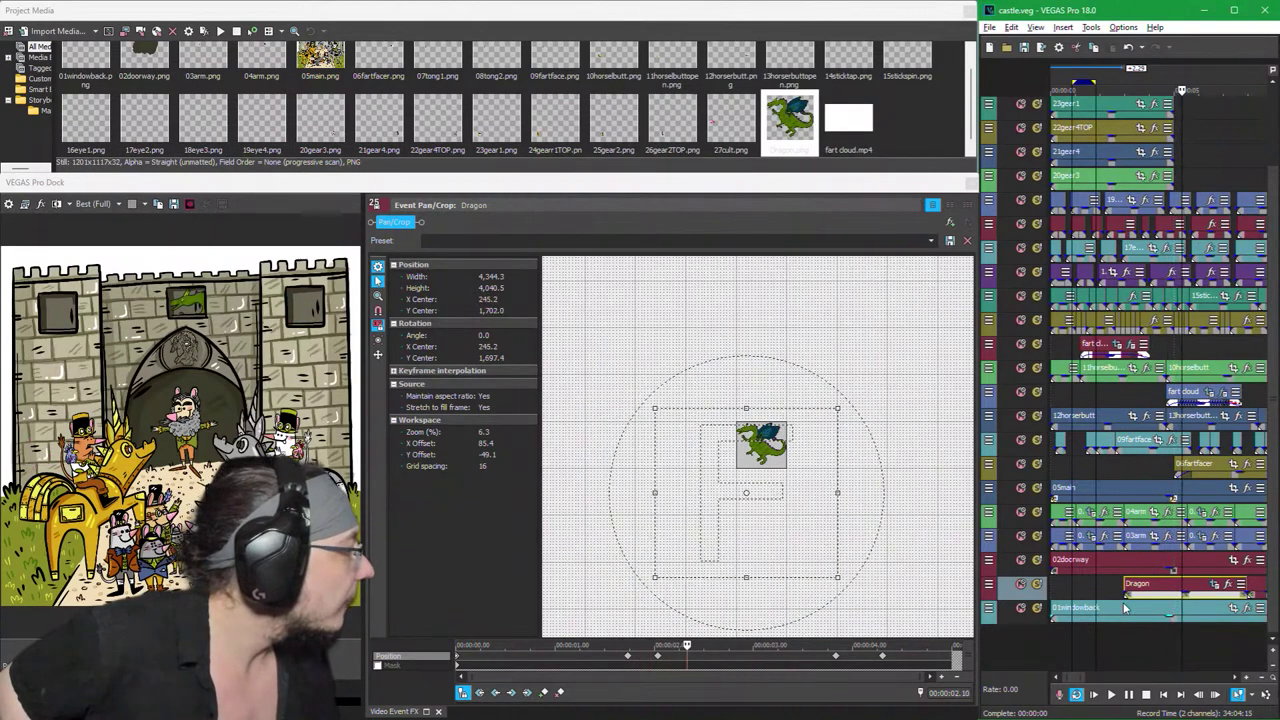
pyautogui.press('Right')
pyautogui.press('Right')
pyautogui.press('Right')
pyautogui.press('Right')
pyautogui.press('Right')
pyautogui.press('Right')
pyautogui.press('Right')
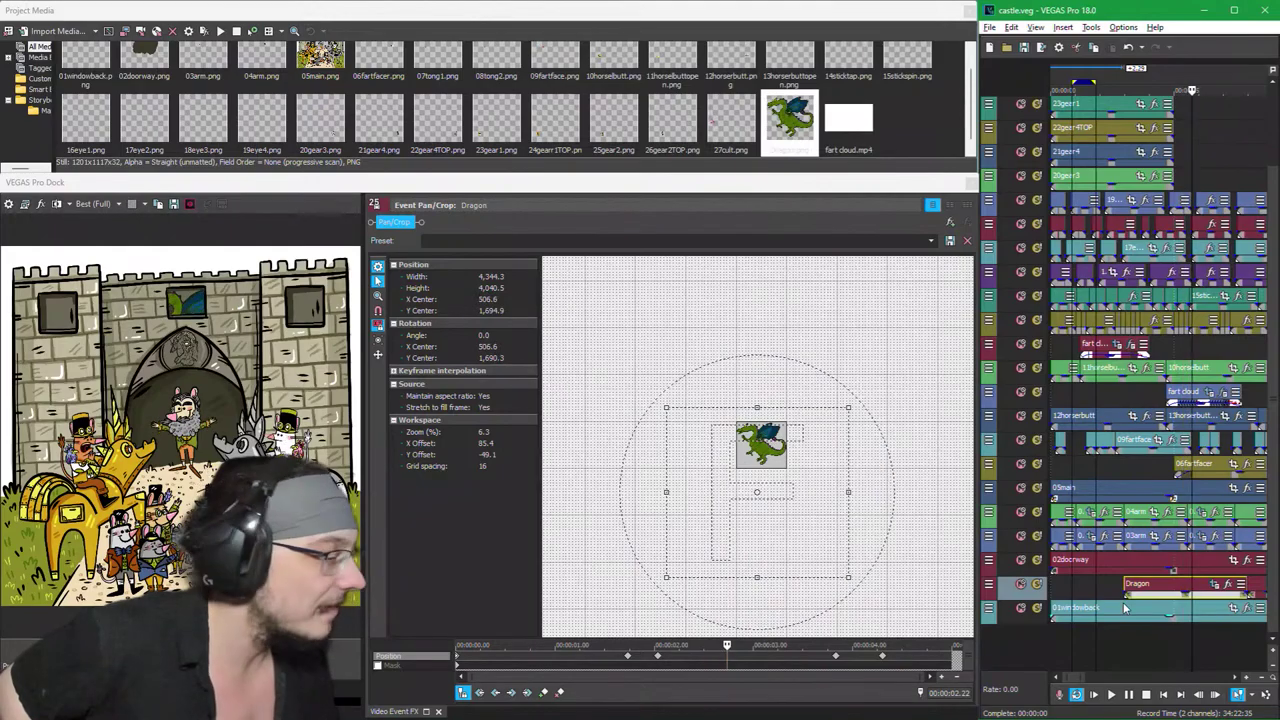
pyautogui.press('Right')
pyautogui.press('Right')
pyautogui.press('Right')
pyautogui.press('Right')
pyautogui.press('Right')
pyautogui.press('Right')
pyautogui.press('Right')
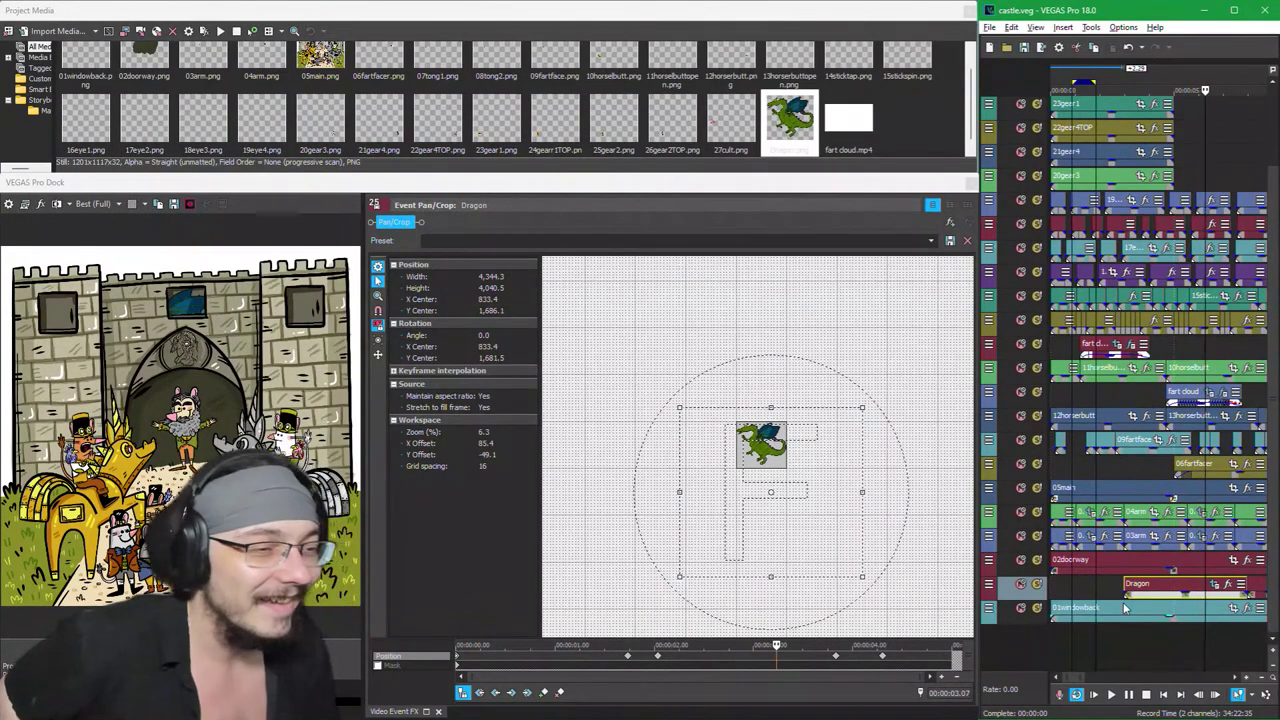
pyautogui.press('Right')
pyautogui.press('Right')
pyautogui.press('Right')
pyautogui.press('Right')
pyautogui.press('Right')
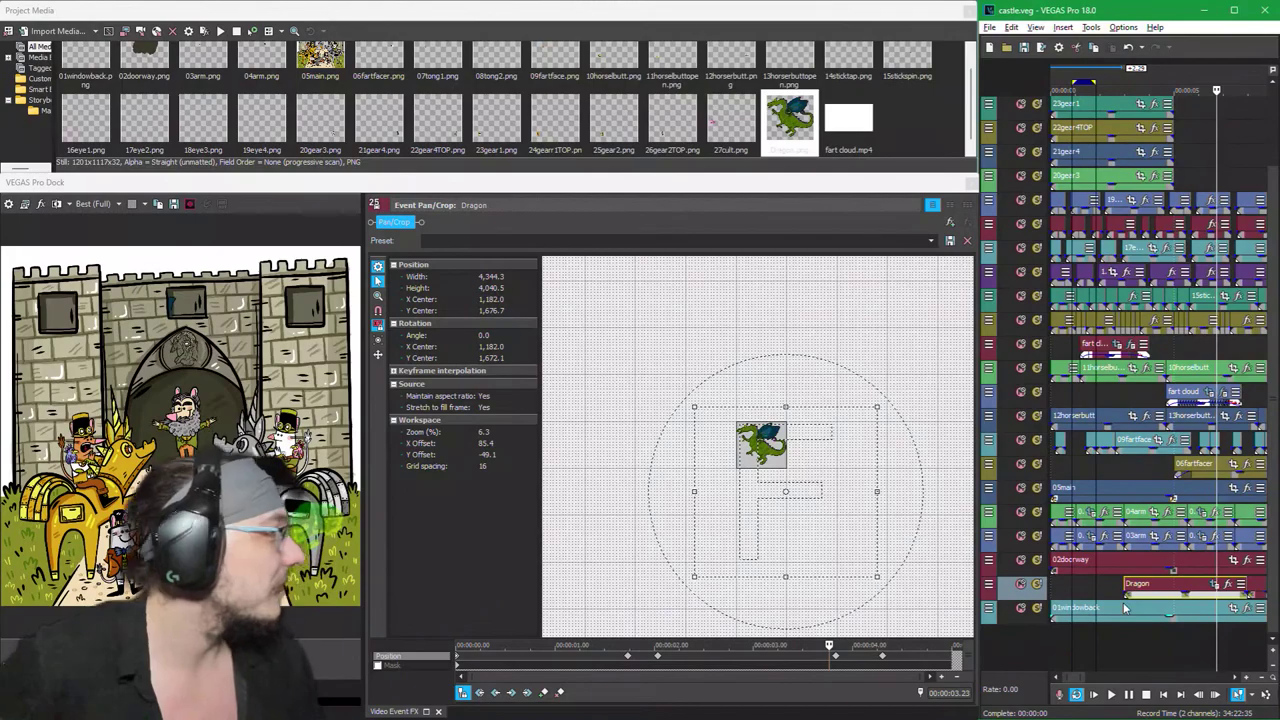
pyautogui.press('Right')
pyautogui.press('Right')
pyautogui.press('Right')
pyautogui.press('Right')
pyautogui.press('Right')
pyautogui.press('Right')
pyautogui.press('Right')
pyautogui.press('Right')
pyautogui.press('Right')
pyautogui.press('Right')
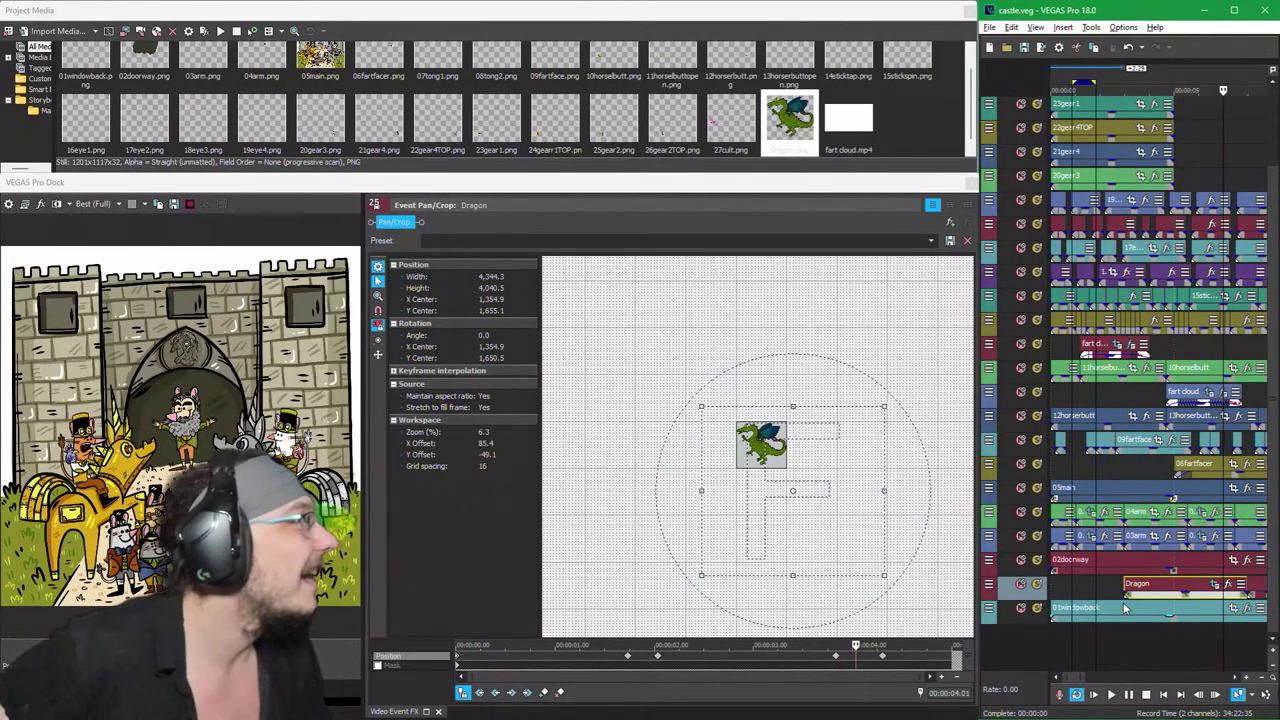
pyautogui.press('Right')
pyautogui.press('Right')
pyautogui.press('Right')
pyautogui.press('Right')
pyautogui.press('Right')
pyautogui.press('Right')
pyautogui.press('Right')
pyautogui.press('Right')
pyautogui.press('Right')
pyautogui.press('Right')
pyautogui.press('Right')
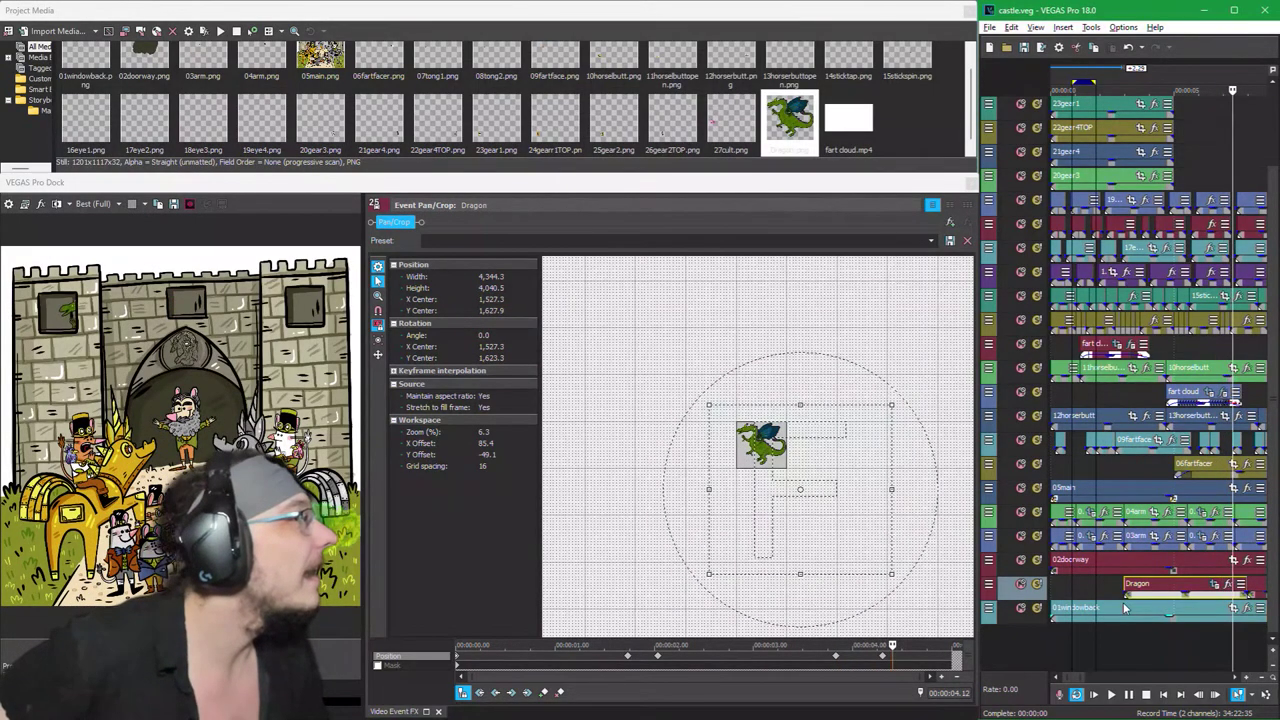
pyautogui.press('Right')
pyautogui.press('Right')
pyautogui.press('Right')
pyautogui.press('Right')
pyautogui.press('Right')
pyautogui.press('Right')
pyautogui.press('Right')
pyautogui.press('Right')
pyautogui.press('Right')
pyautogui.press('Right')
pyautogui.press('Right')
pyautogui.press('Right')
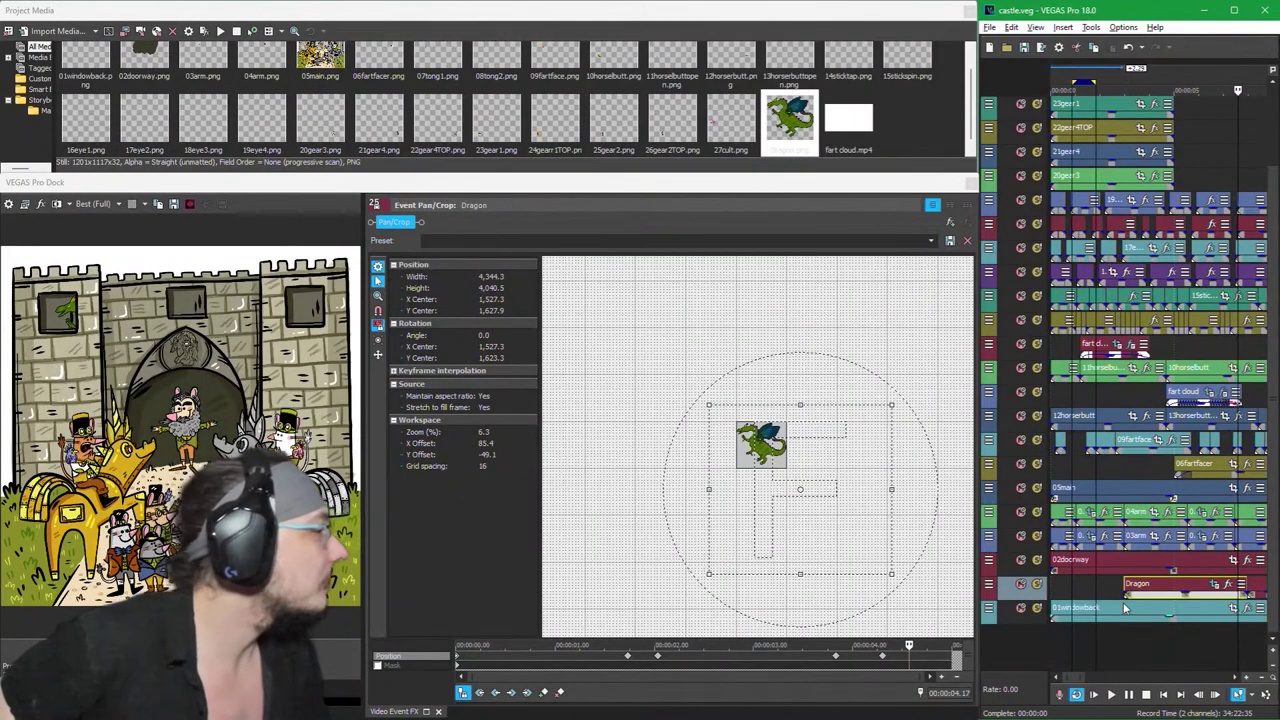
pyautogui.press('Right')
pyautogui.press('Right')
pyautogui.press('Right')
pyautogui.press('Right')
pyautogui.press('Right')
pyautogui.press('Right')
pyautogui.press('Right')
pyautogui.press('Right')
pyautogui.press('Right')
pyautogui.press('Right')
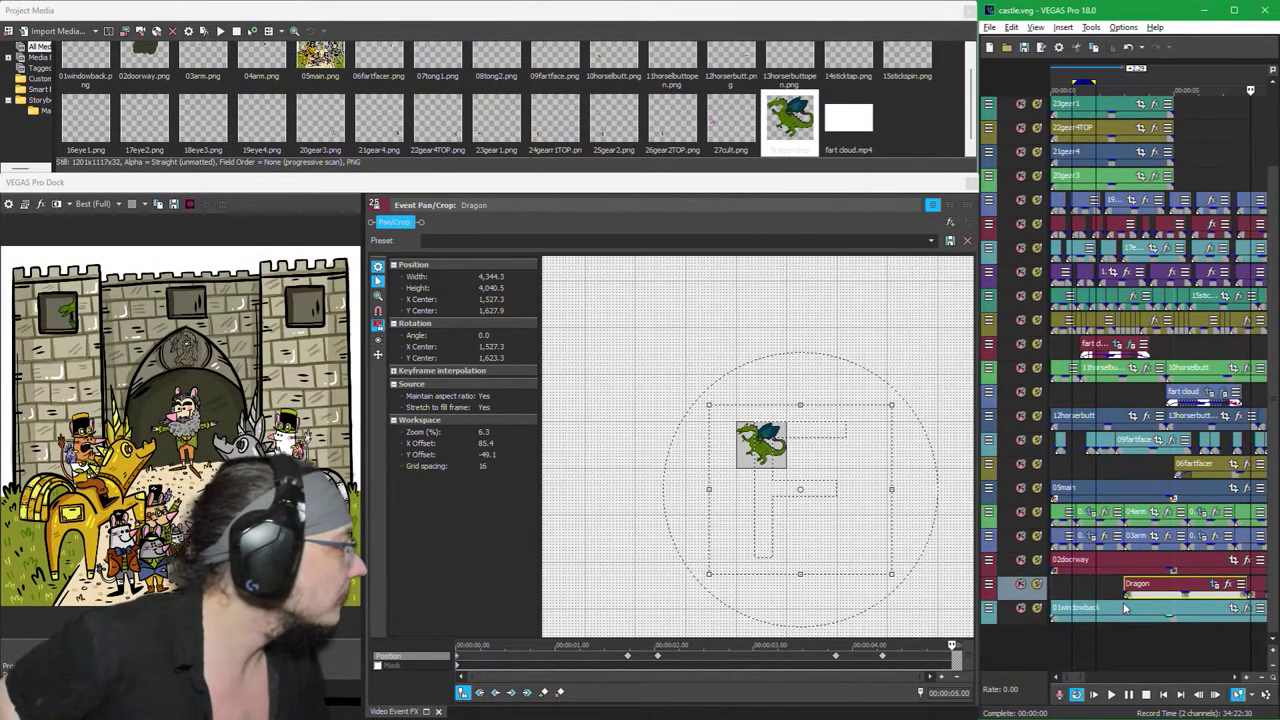
pyautogui.press('Right')
pyautogui.press('Right')
pyautogui.press('Right')
pyautogui.press('Right')
pyautogui.press('Right')
pyautogui.press('Right')
pyautogui.press('Right')
pyautogui.press('Right')
pyautogui.press('Right')
pyautogui.press('Right')
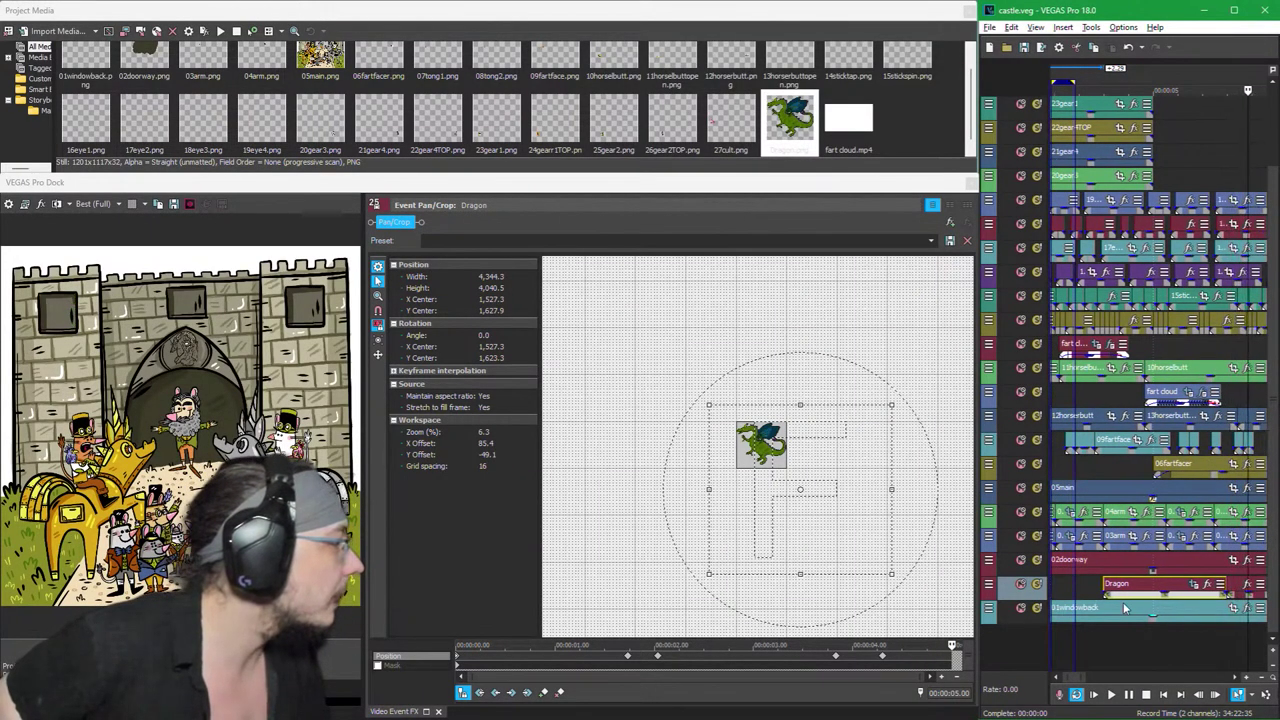
# Step: Step through the second Dragon clip up to the end of the scene to examine the dragon's motion behind the castle
pyautogui.press('Right')
pyautogui.press('Right')
pyautogui.press('Right')
pyautogui.press('Right')
pyautogui.press('Right')
pyautogui.press('Right')
pyautogui.press('Right')
pyautogui.press('Right')
pyautogui.press('Right')
pyautogui.press('Right')
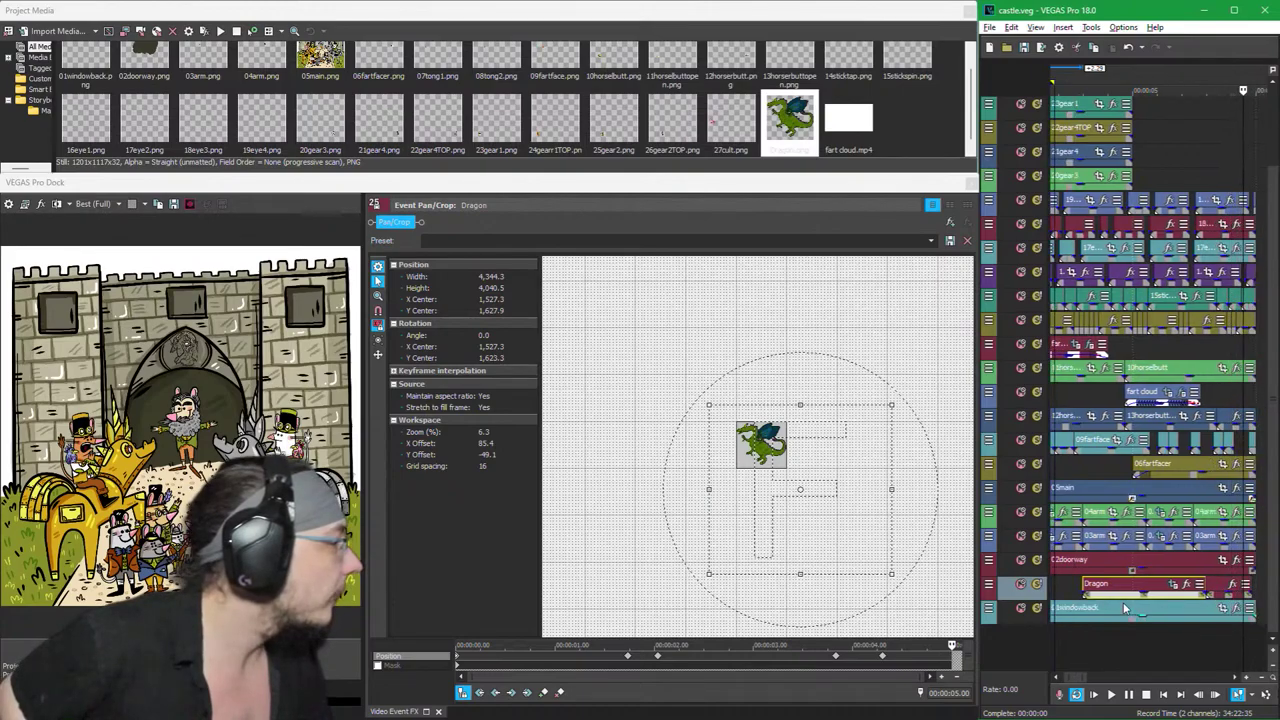
pyautogui.press('Right')
pyautogui.press('Right')
pyautogui.press('Right')
pyautogui.press('Right')
pyautogui.press('Right')
pyautogui.press('Right')
pyautogui.press('Right')
pyautogui.press('Right')
pyautogui.press('Right')
pyautogui.press('Right')
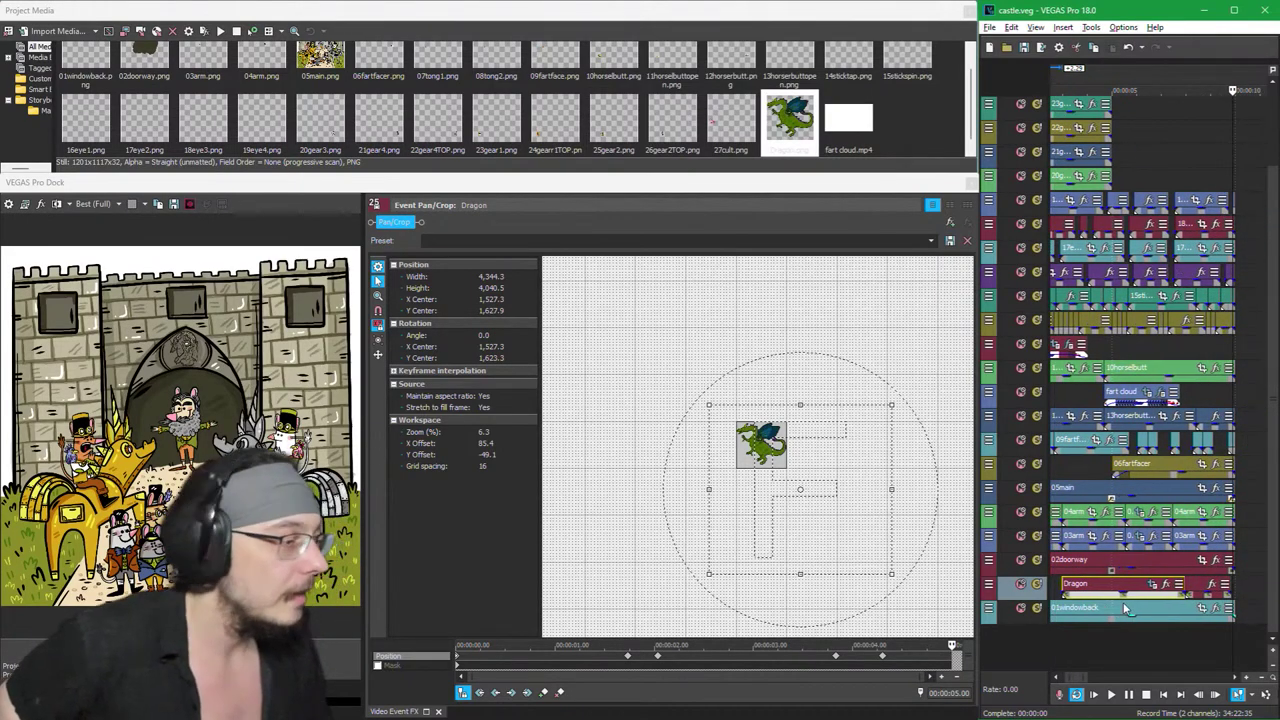
pyautogui.scroll(-3, 1188, 537)
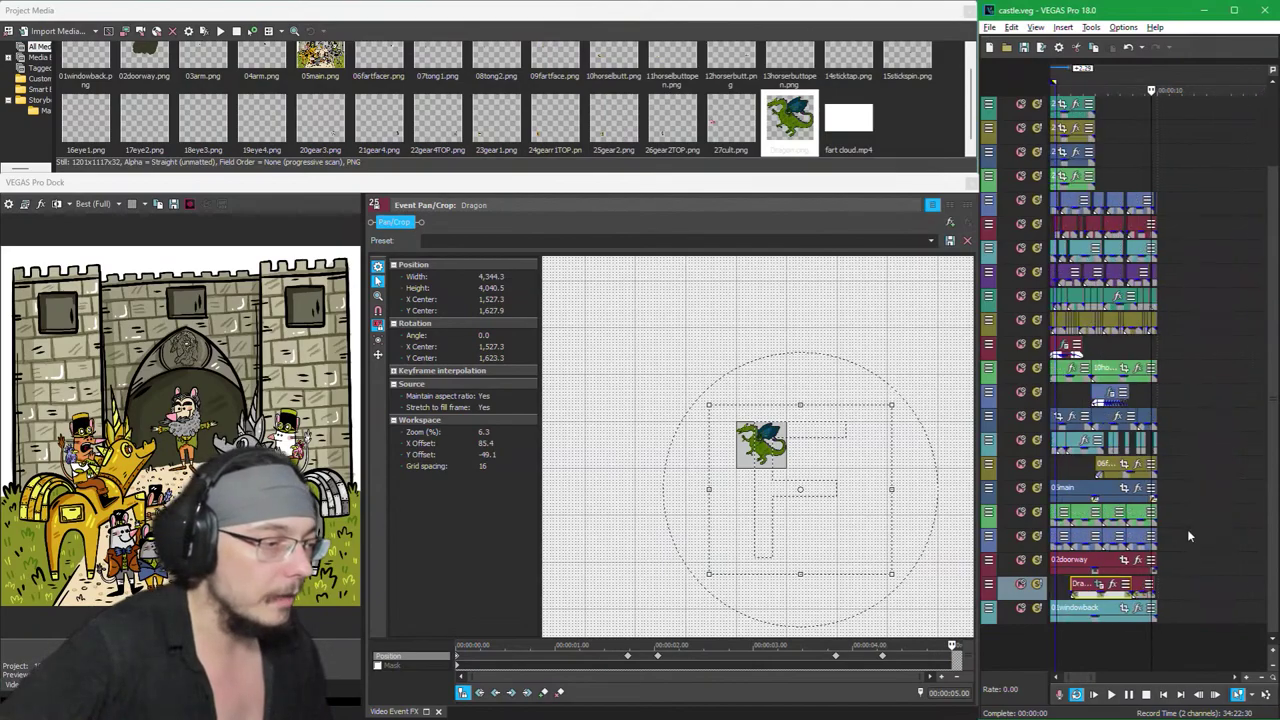
pyautogui.press('Right')
pyautogui.press('Right')
pyautogui.press('Right')
pyautogui.press('Right')
pyautogui.press('Right')
pyautogui.press('Right')
pyautogui.press('Right')
pyautogui.press('Right')
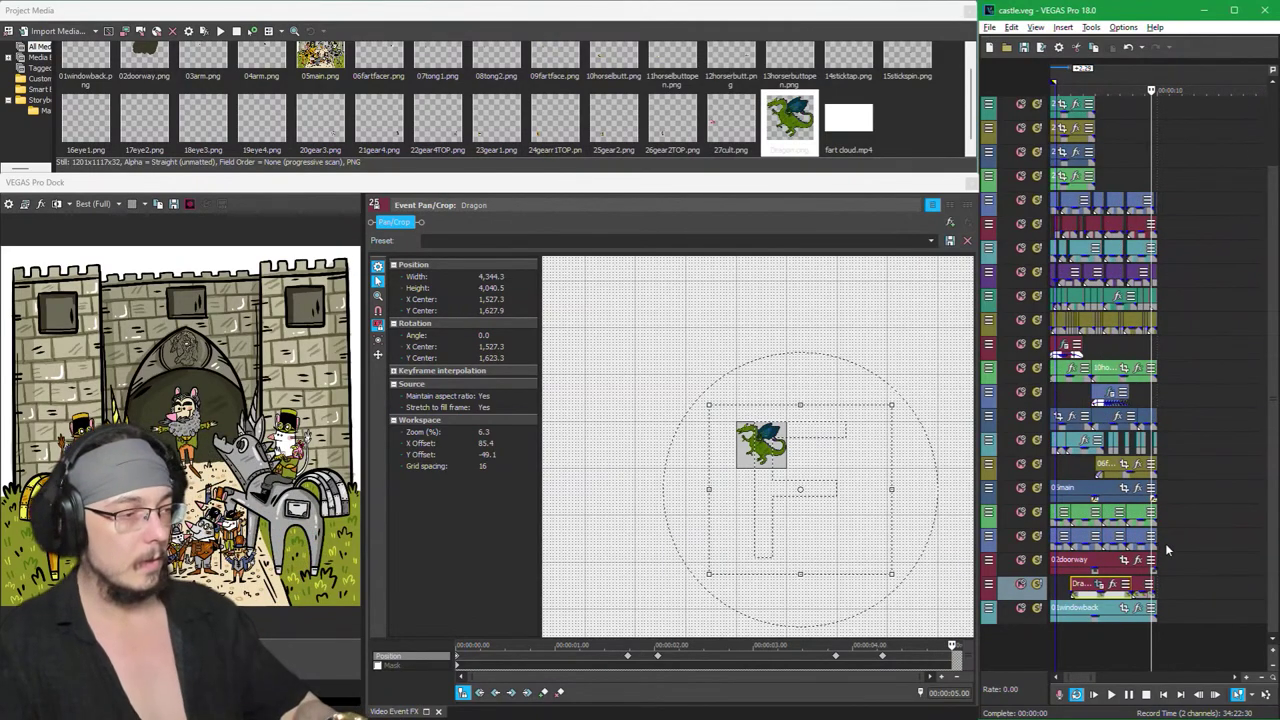
pyautogui.press('Right')
pyautogui.press('Right')
pyautogui.press('Right')
pyautogui.press('Right')
pyautogui.press('Right')
pyautogui.press('Right')
pyautogui.press('Right')
pyautogui.press('Right')
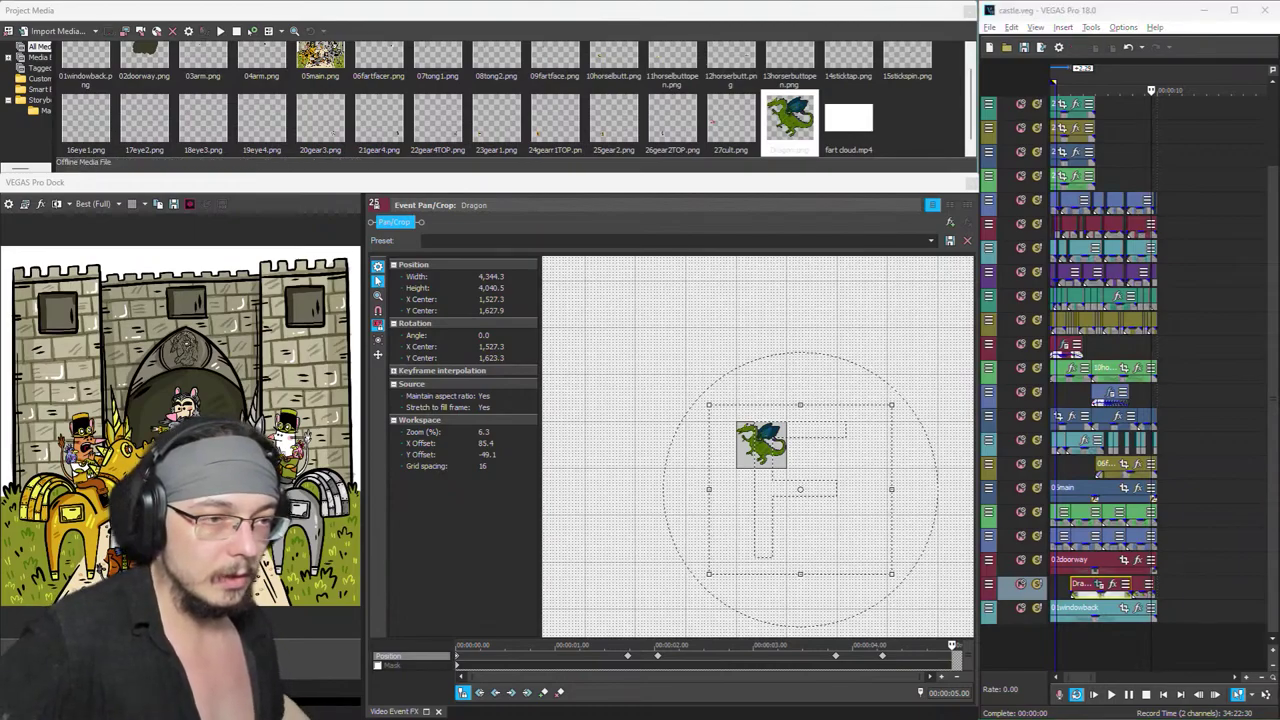
pyautogui.press('Right')
pyautogui.press('Right')
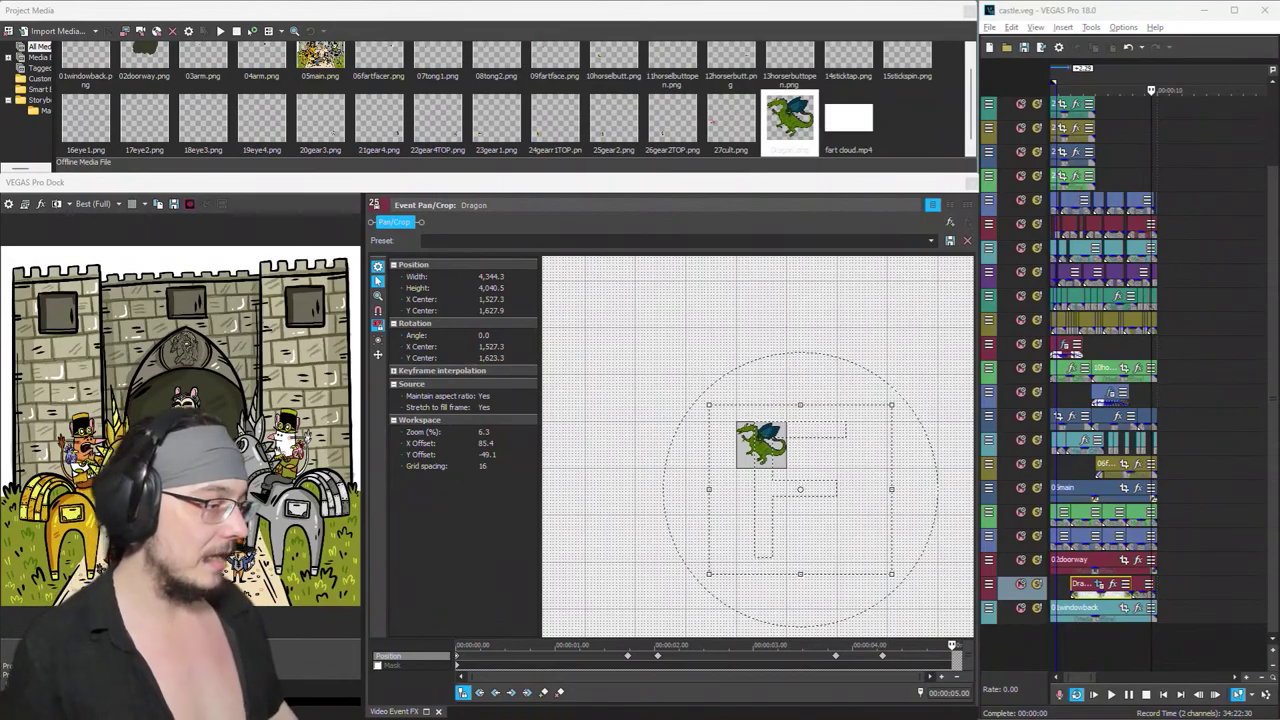
pyautogui.press('Right')
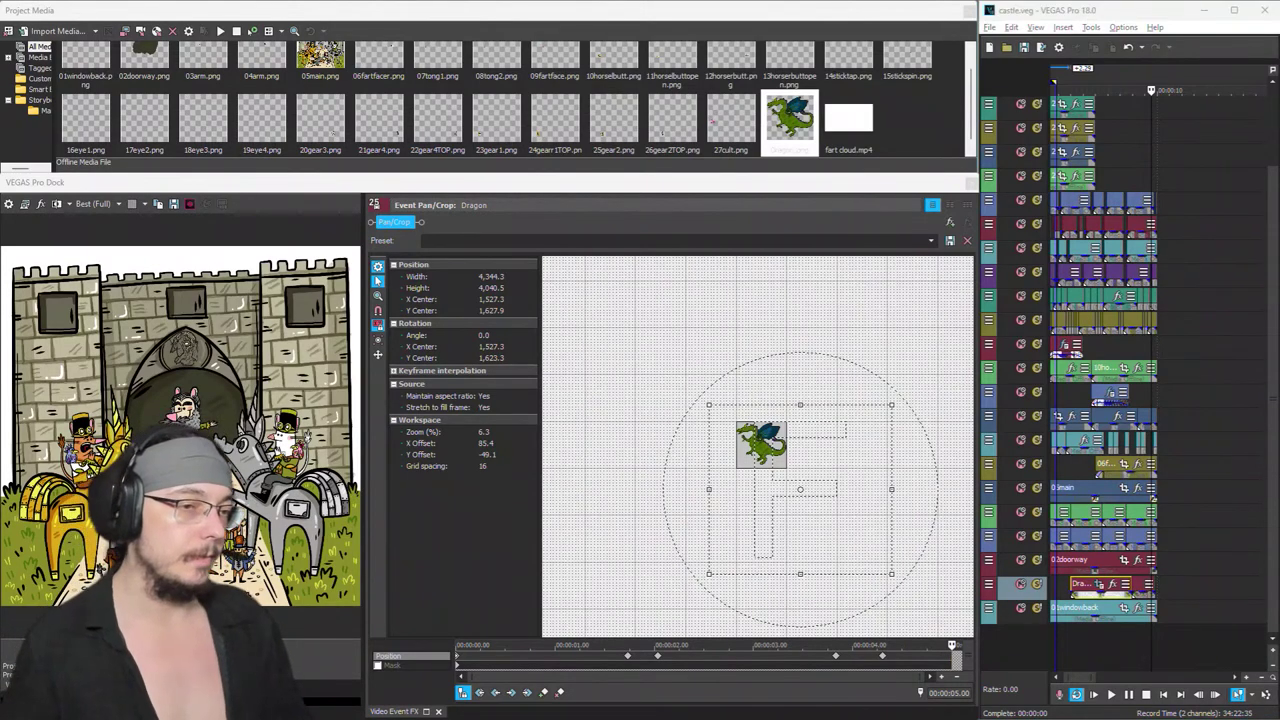
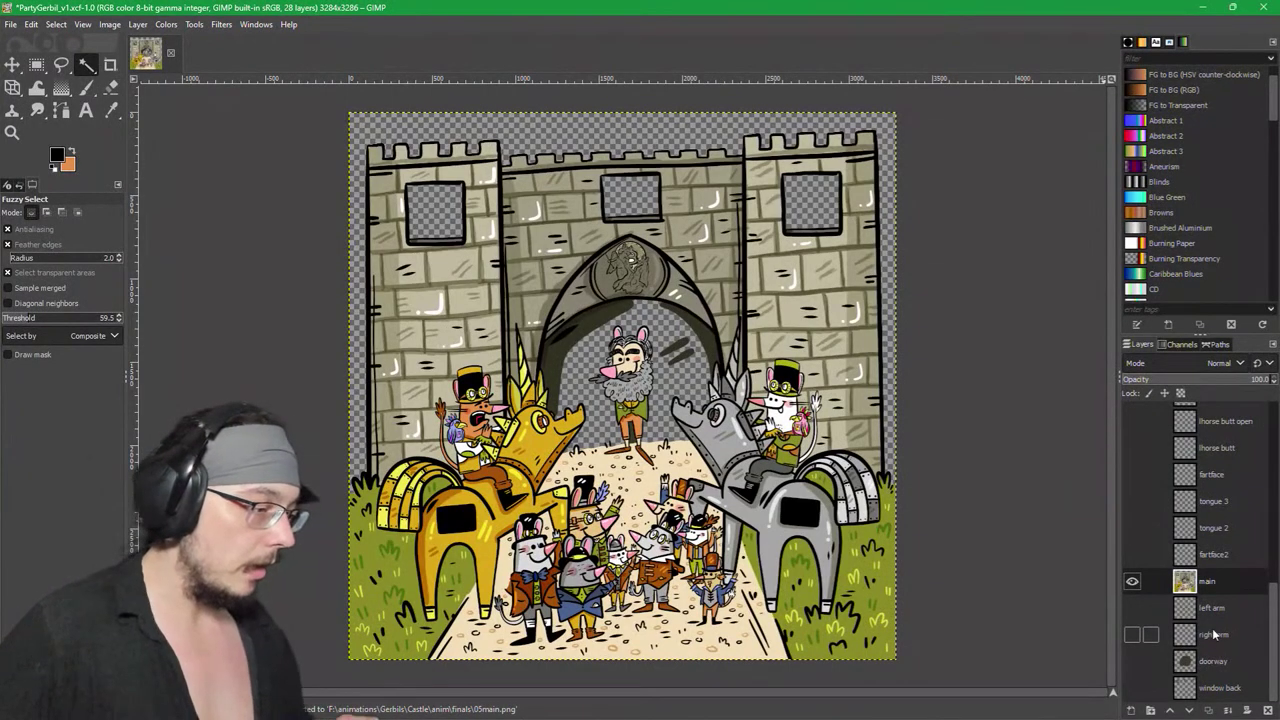
# Step: In GIMP's PartyGerbil_v1.xcf, add a new layer at the bottom of the stack, show only that layer, and name it background
pyautogui.keyDown('shift'); pyautogui.click(1132, 710); pyautogui.keyUp('shift')
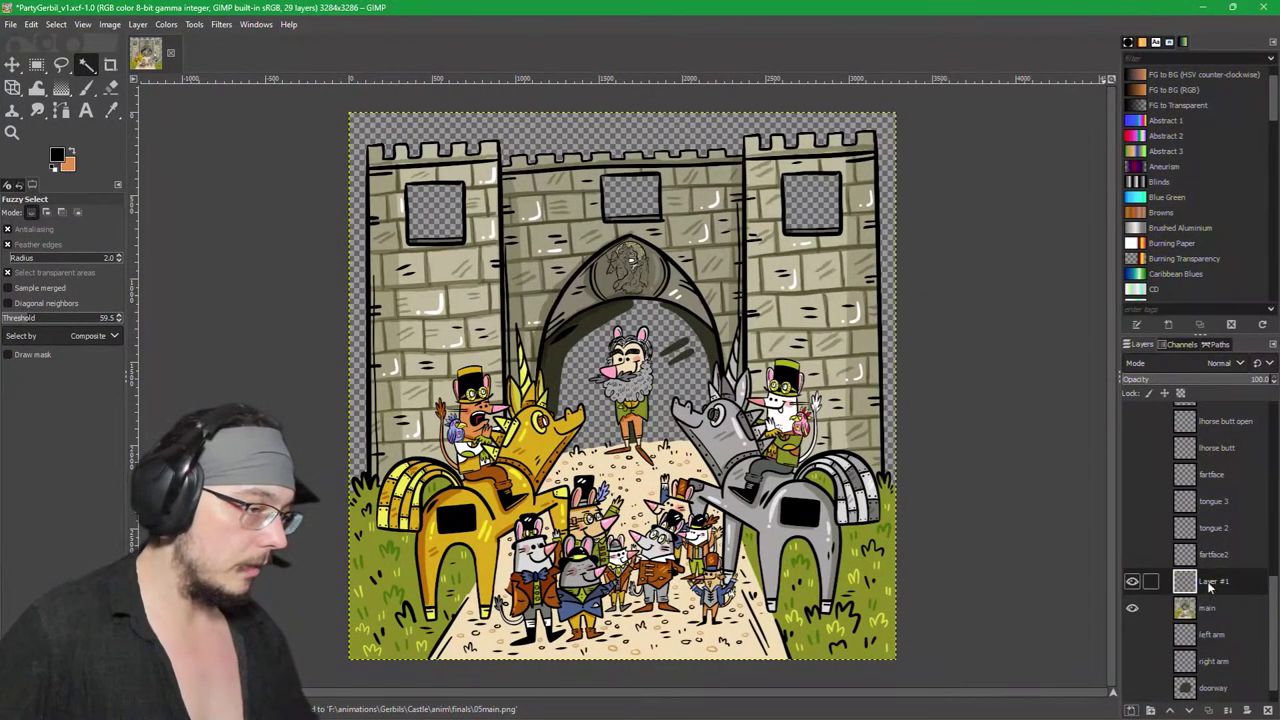
pyautogui.moveTo(1207, 581); pyautogui.dragTo(1218, 705)
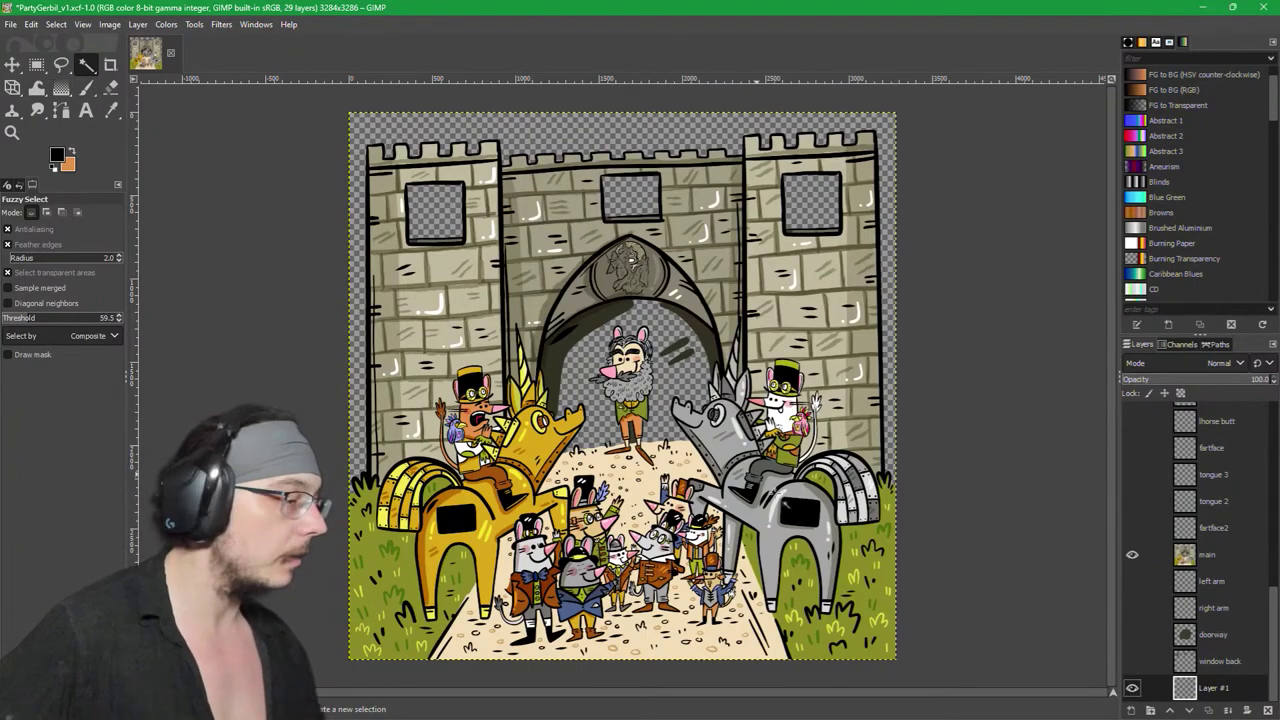
pyautogui.keyDown('shift'); pyautogui.click(1133, 688); pyautogui.keyUp('shift')
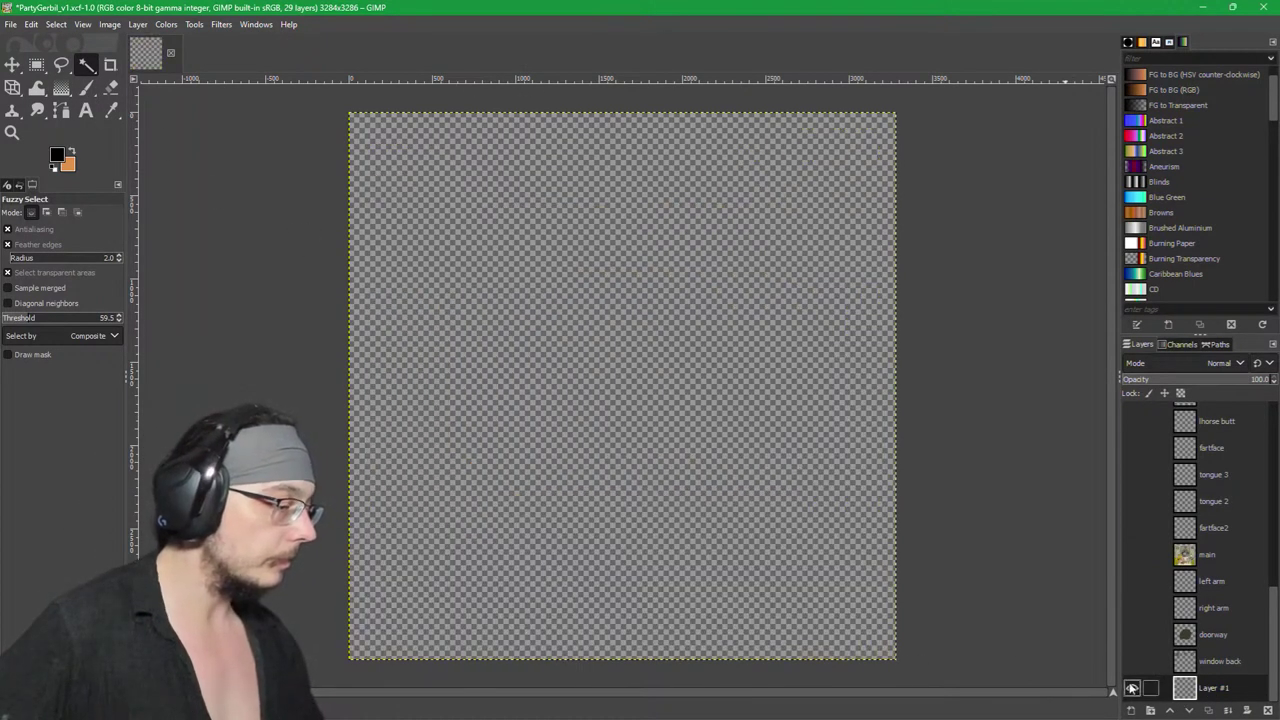
pyautogui.write('background')
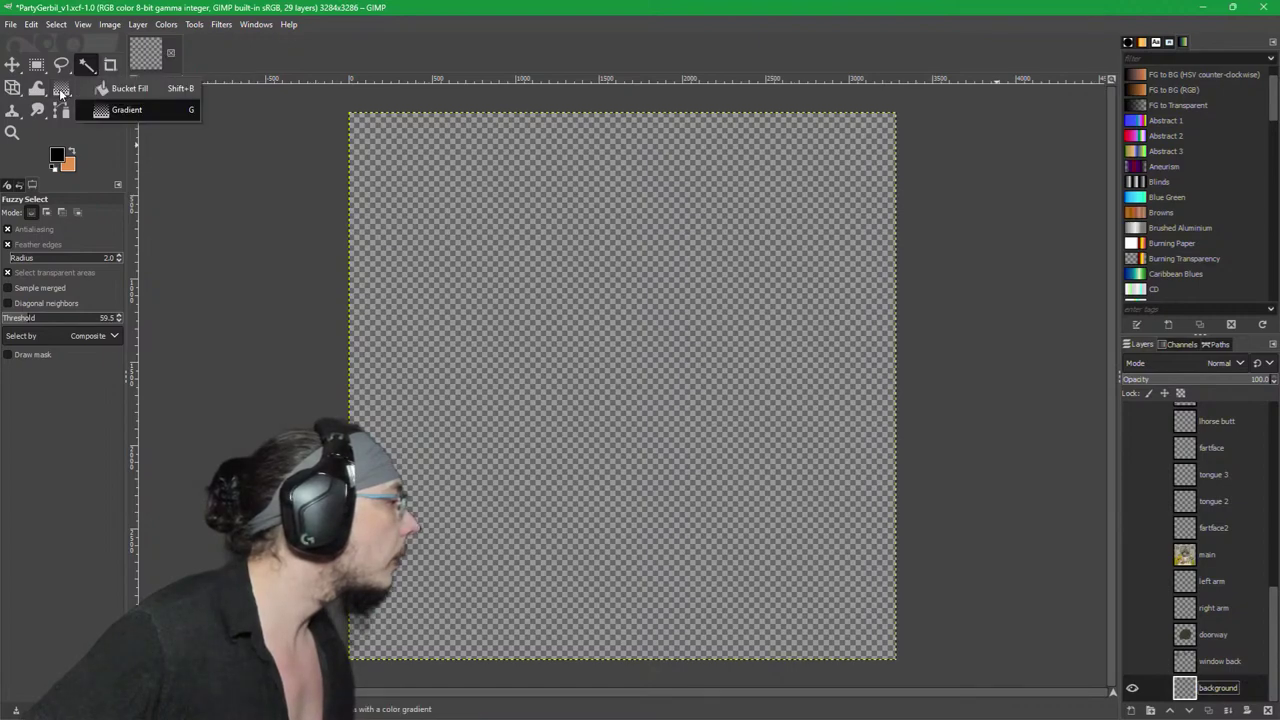
# Step: Set the foreground color to white and fill the whole background layer with Bucket Fill
pyautogui.click(100, 88)
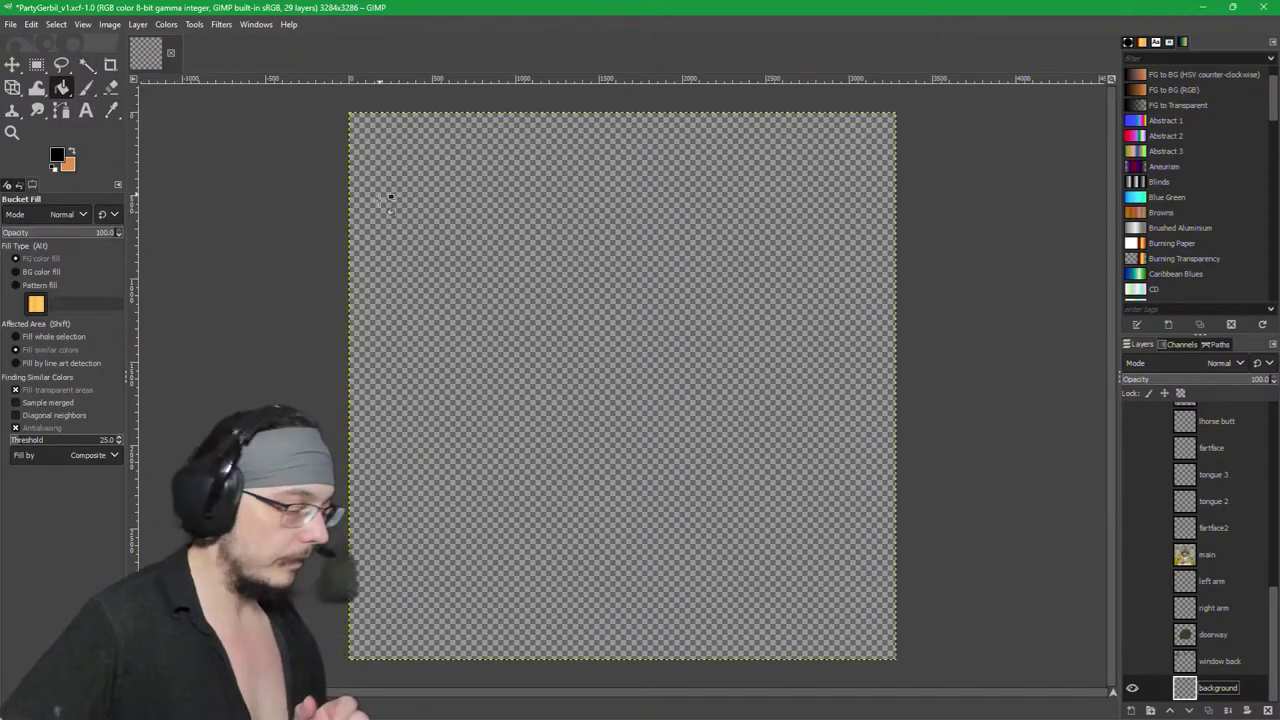
pyautogui.click(54, 161)
pyautogui.moveTo(57, 177); pyautogui.dragTo(16, 117)
pyautogui.click(157, 274)
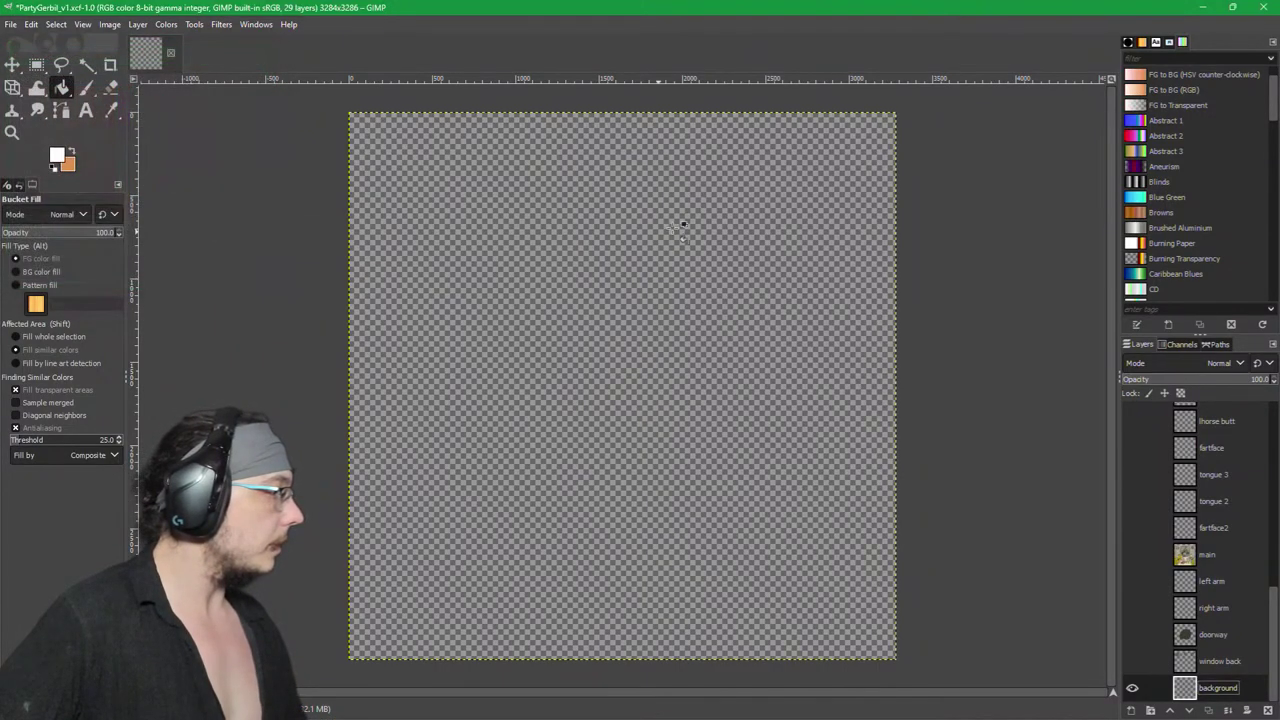
pyautogui.click(668, 229)
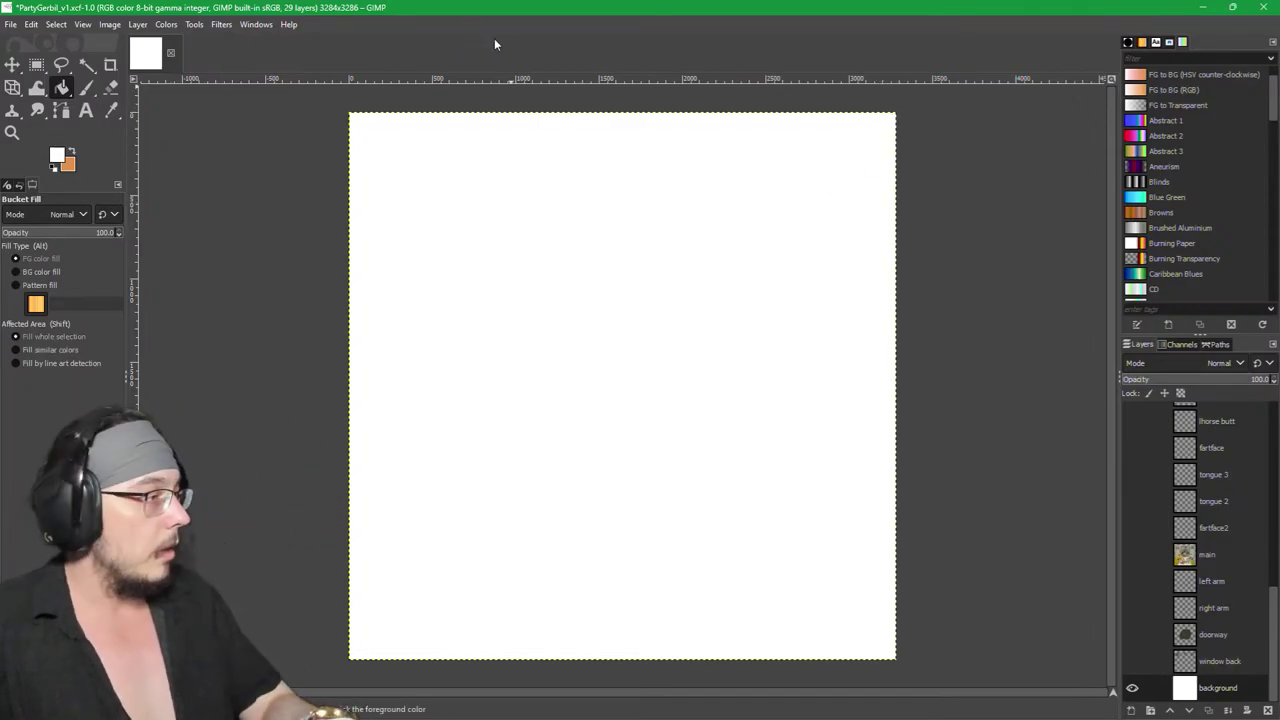
# Step: Export the white background layer as 00background.png in the finals folder
pyautogui.hotkey('ctrl', 'shift', 'e')
pyautogui.write('b')
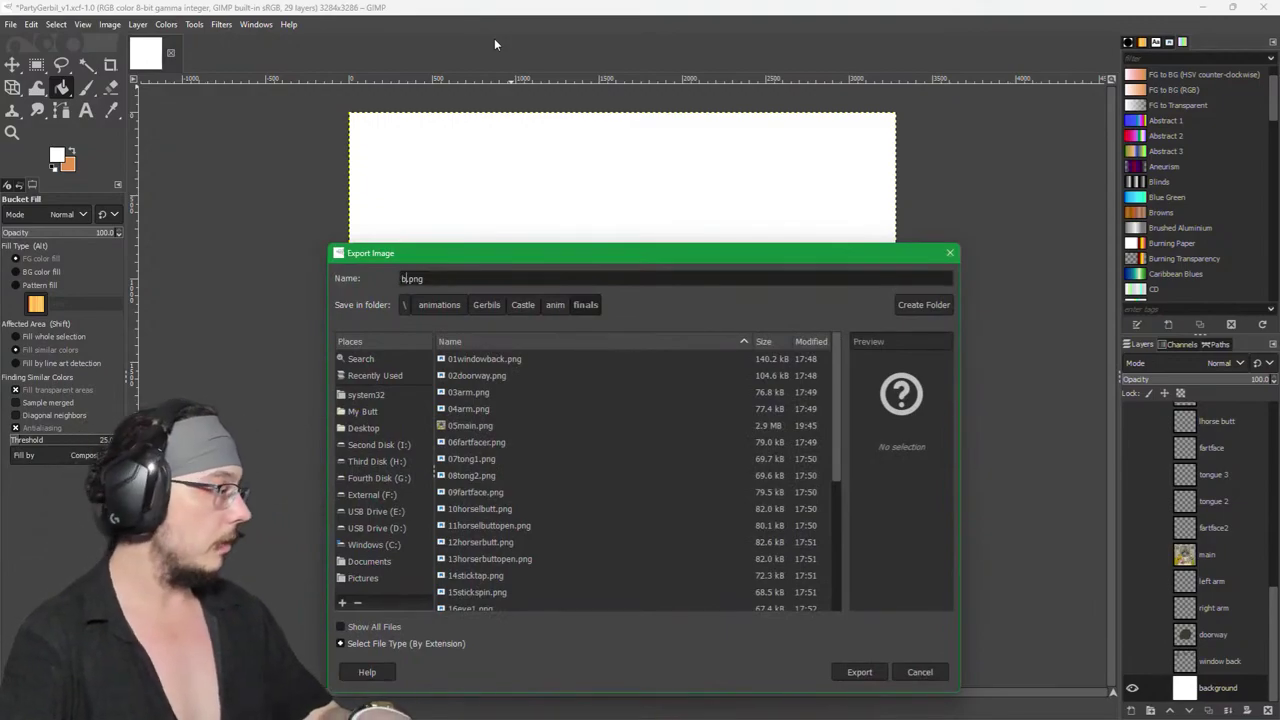
pyautogui.write('ackground')
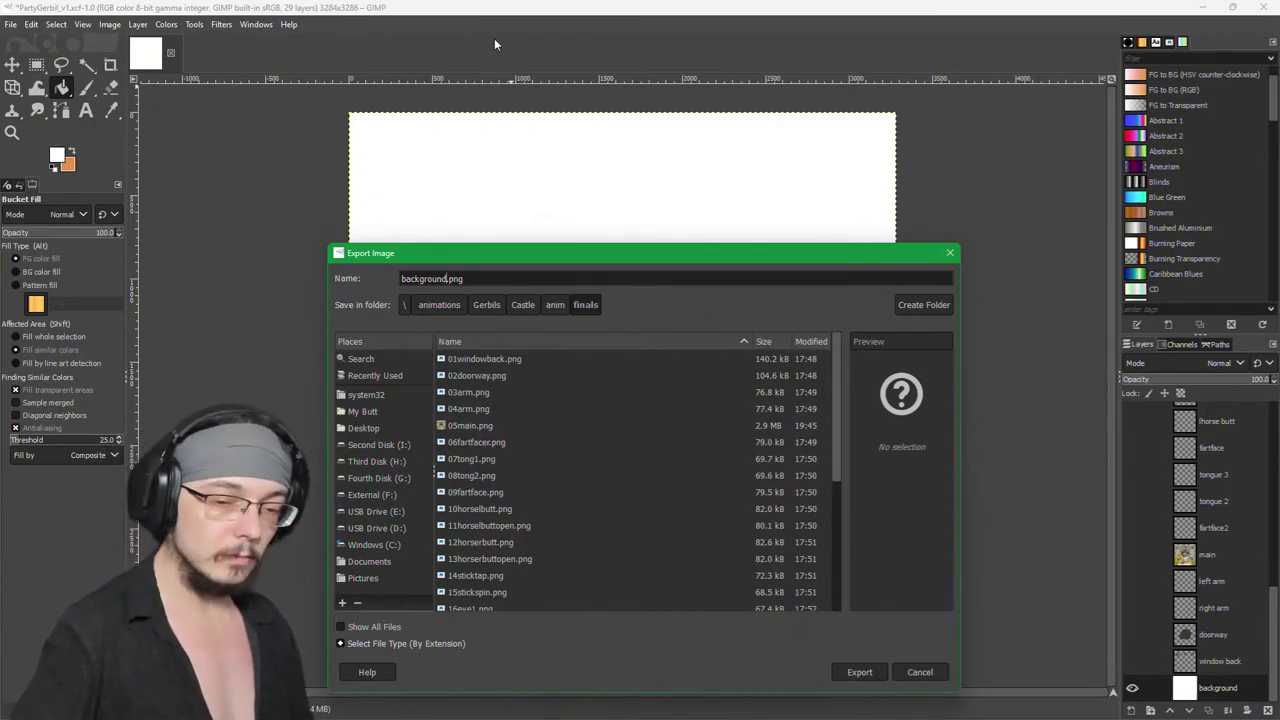
pyautogui.press('Home')
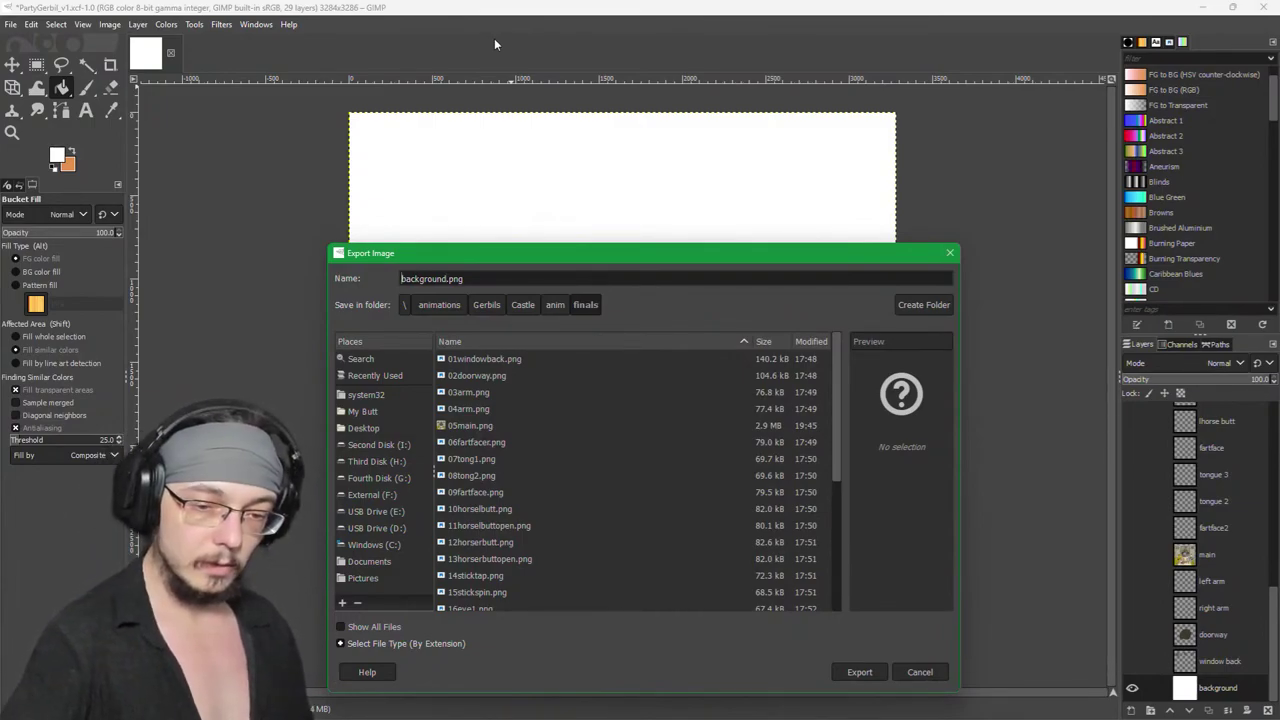
pyautogui.write('00')
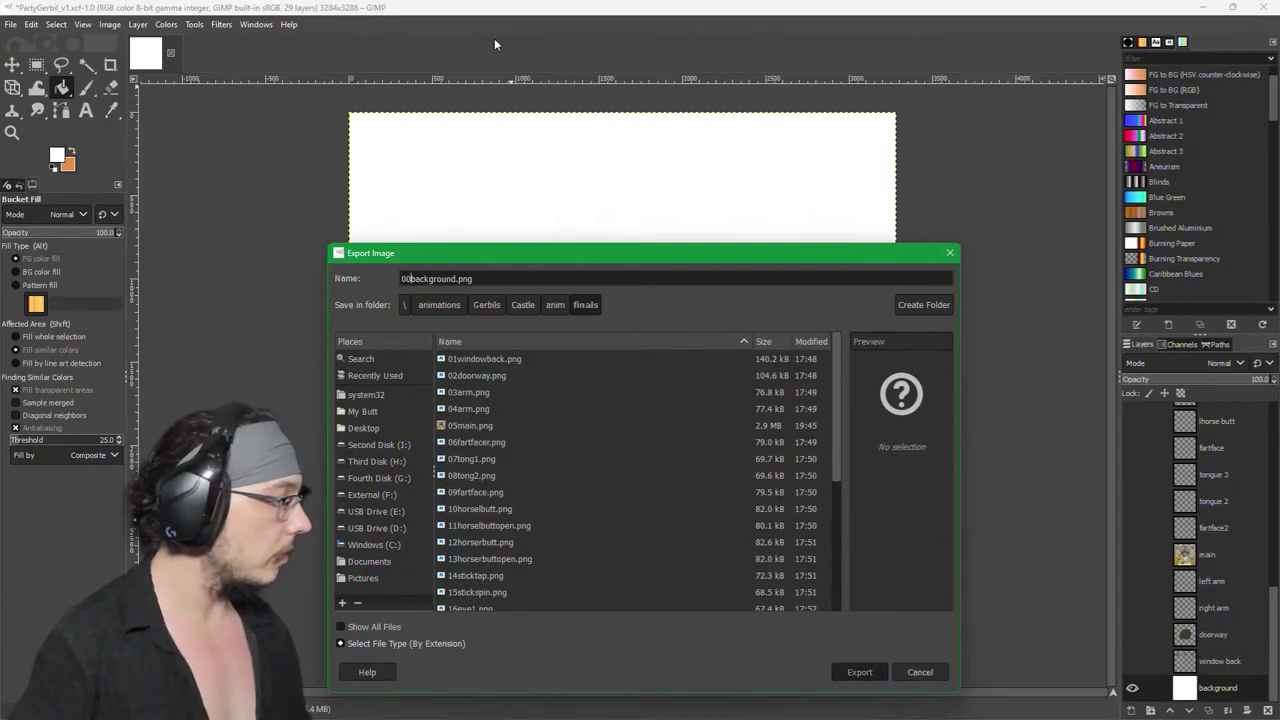
pyautogui.press('Return')
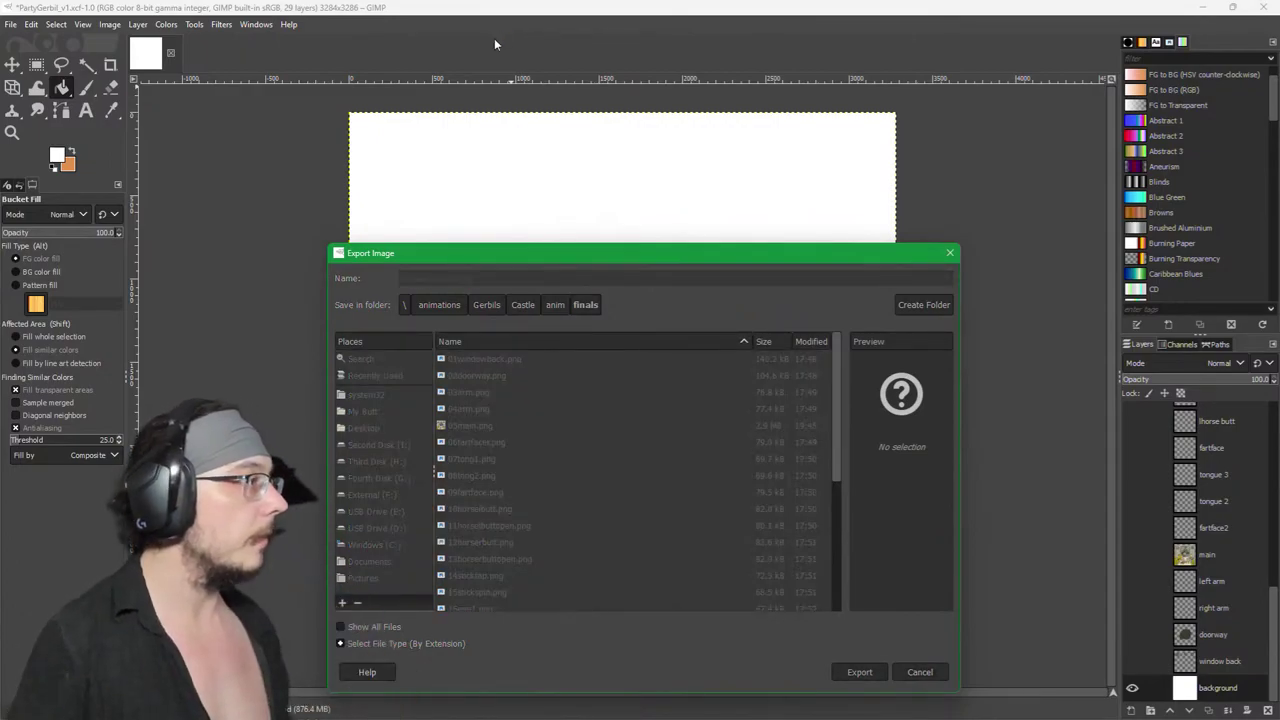
pyautogui.press('Return')
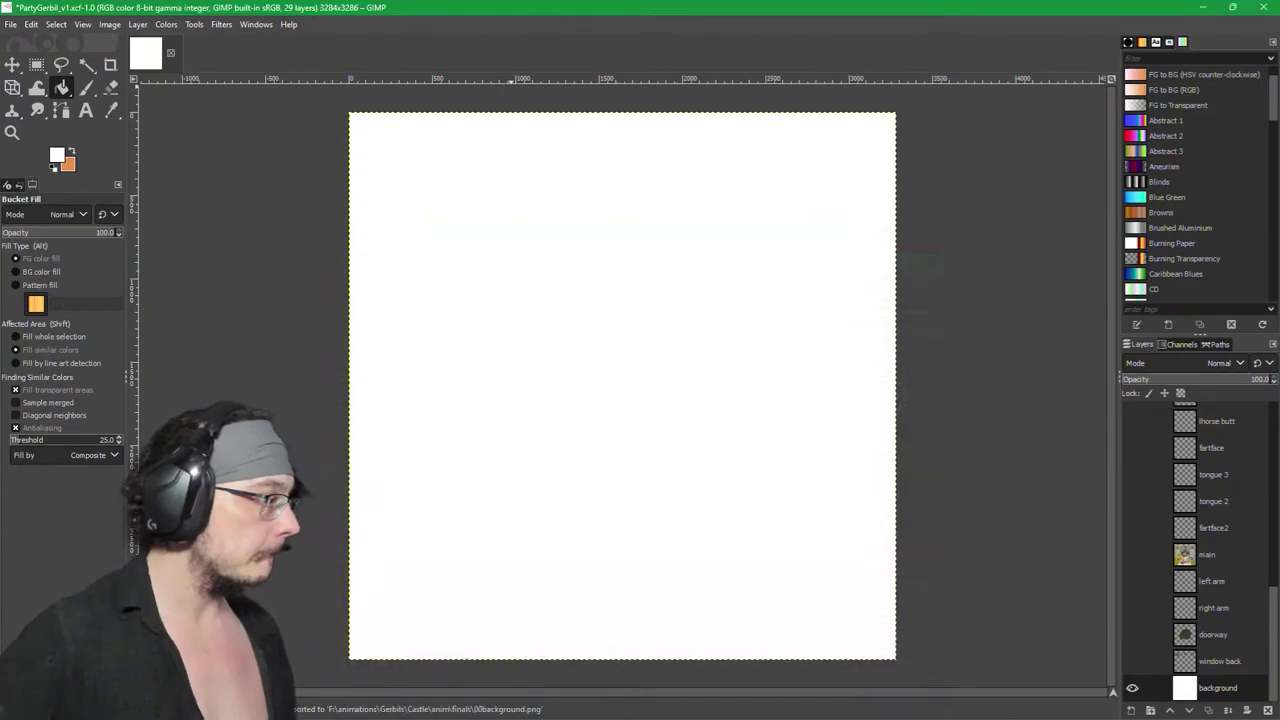
# Step: Save PartyGerbil_v1.xcf, close GIMP, and return to the castle project in VEGAS Pro
pyautogui.click(1263, 8)
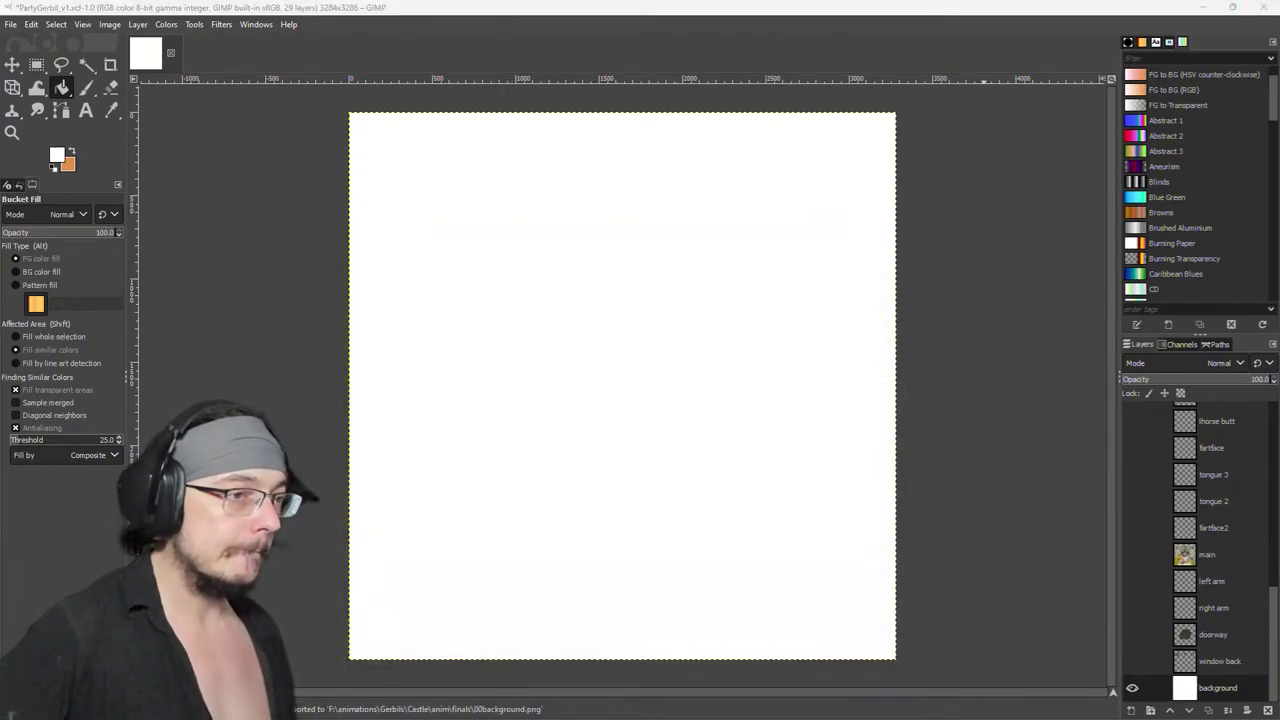
pyautogui.hotkey('ctrl', 's')
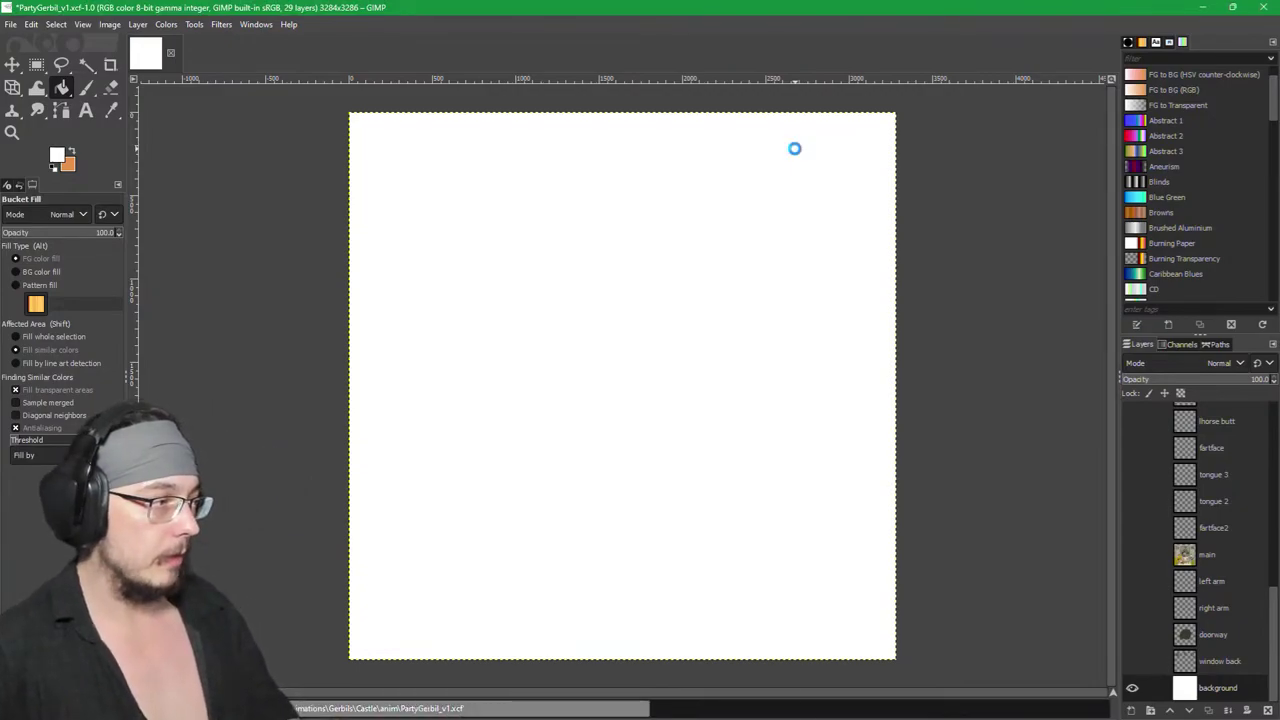
pyautogui.click(1263, 8)
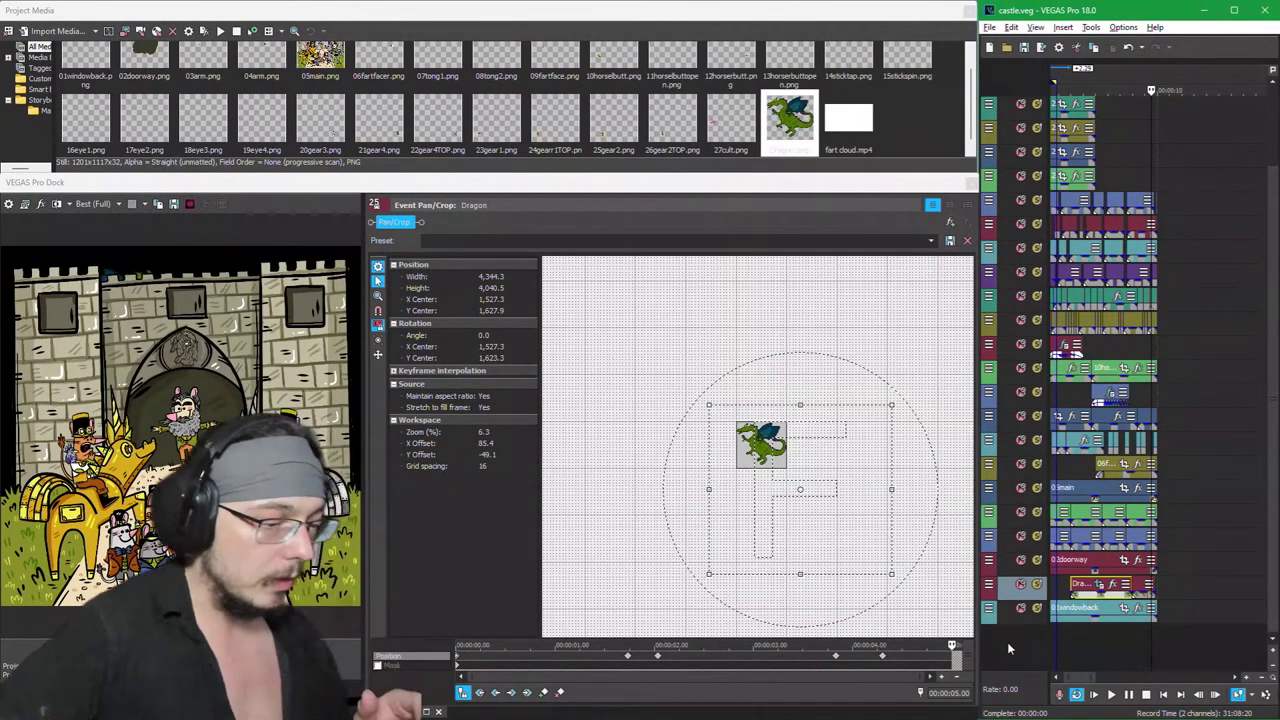
# Step: Add a video track below 01windowback and place 00background.png on it at the start of the timeline
pyautogui.scroll(3, 1055, 212)
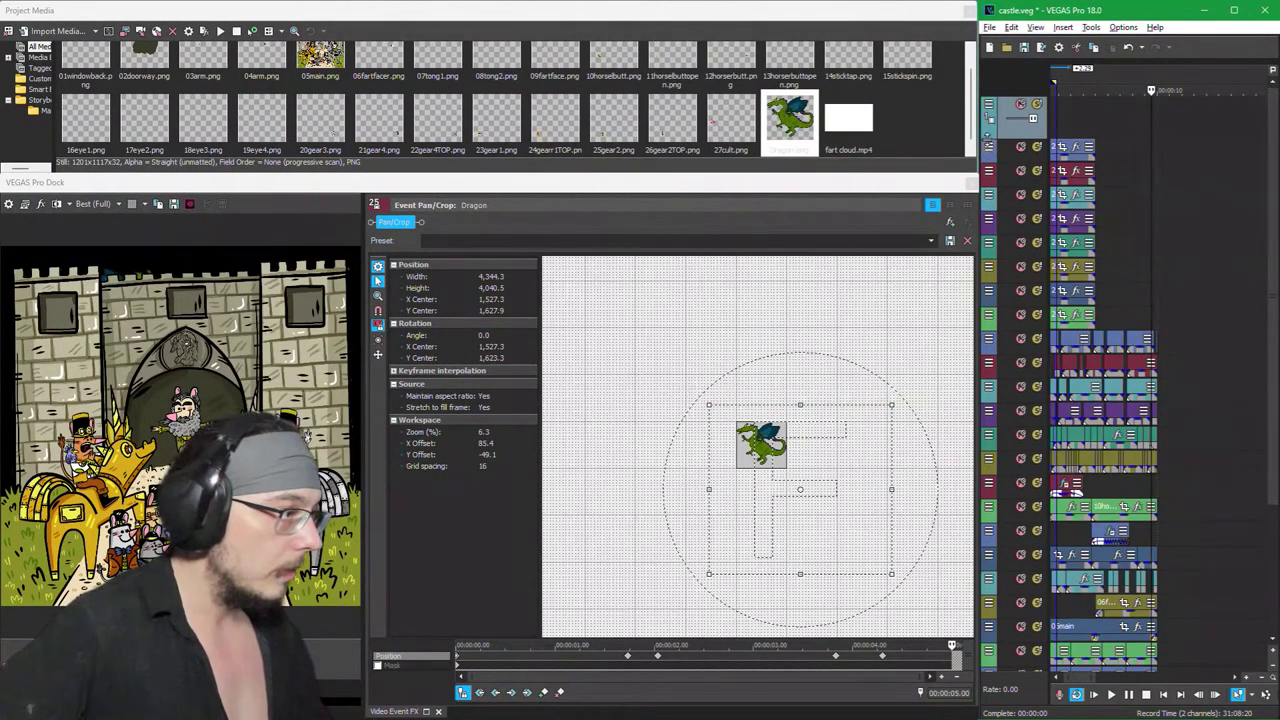
pyautogui.scroll(-3, 988, 640)
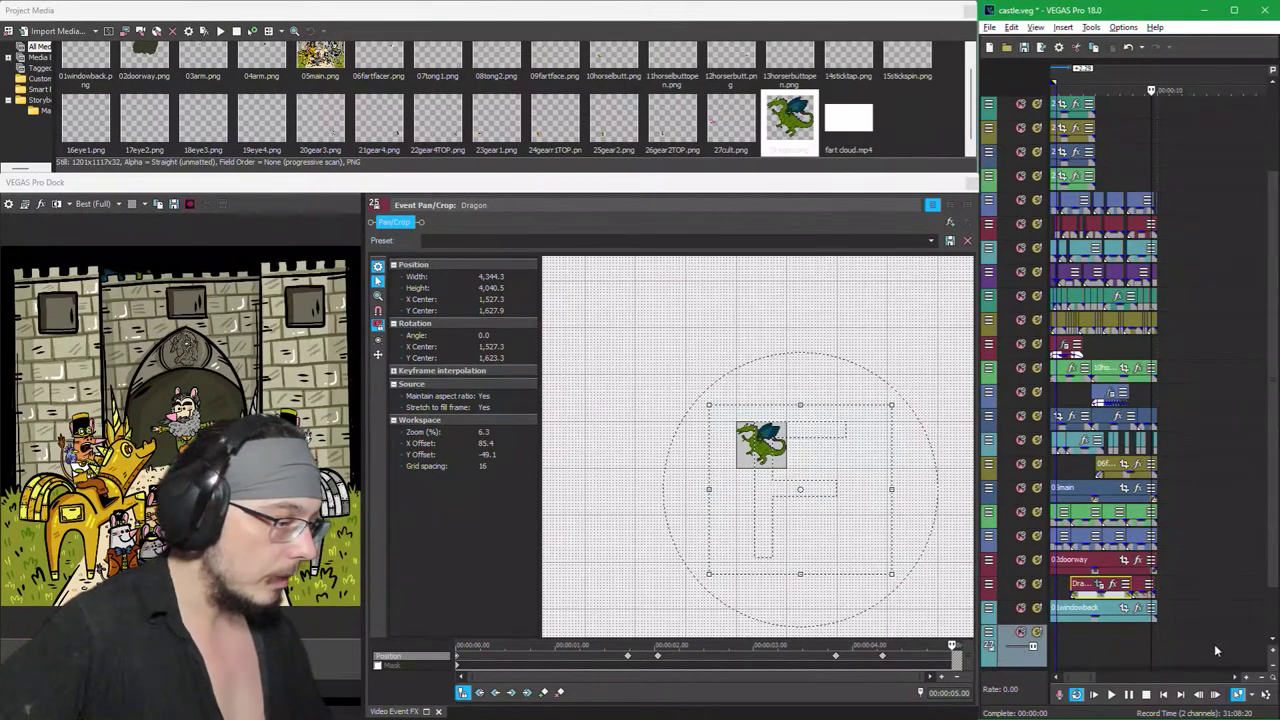
pyautogui.moveTo(1272, 668); pyautogui.dragTo(1186, 653)
pyautogui.scroll(5, 1108, 635)
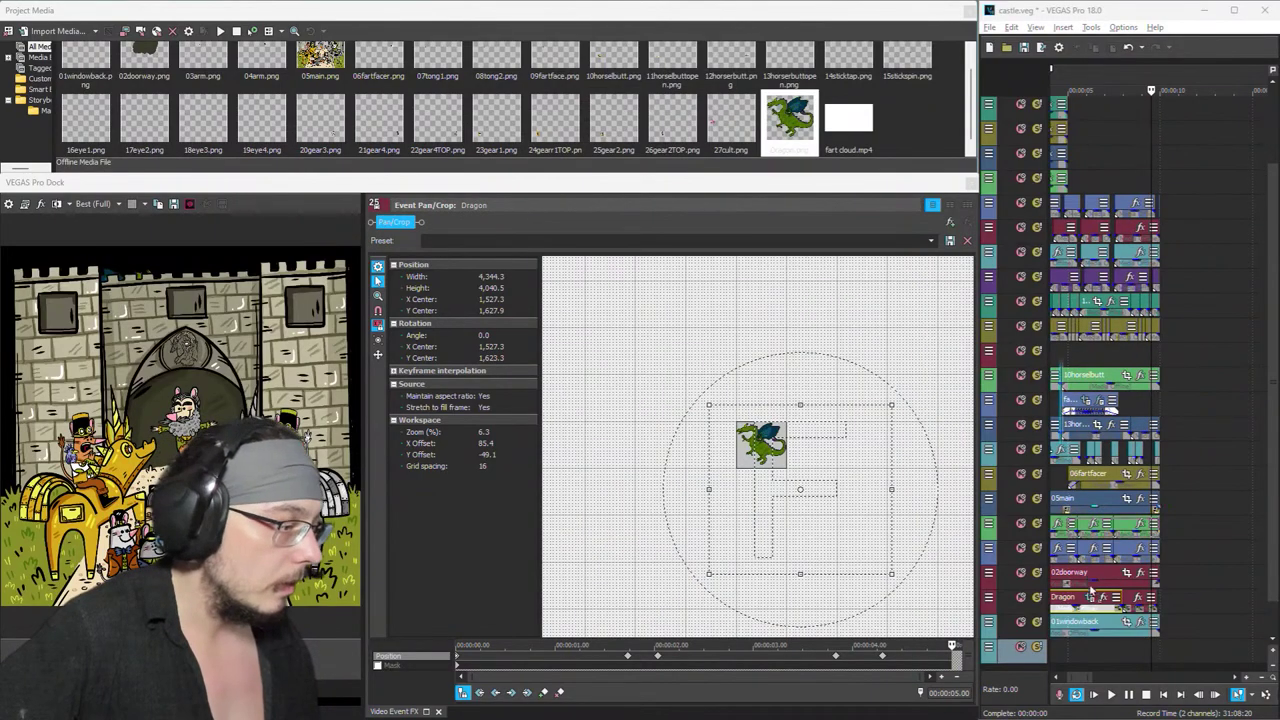
pyautogui.moveTo(1134, 643); pyautogui.dragTo(1054, 653)
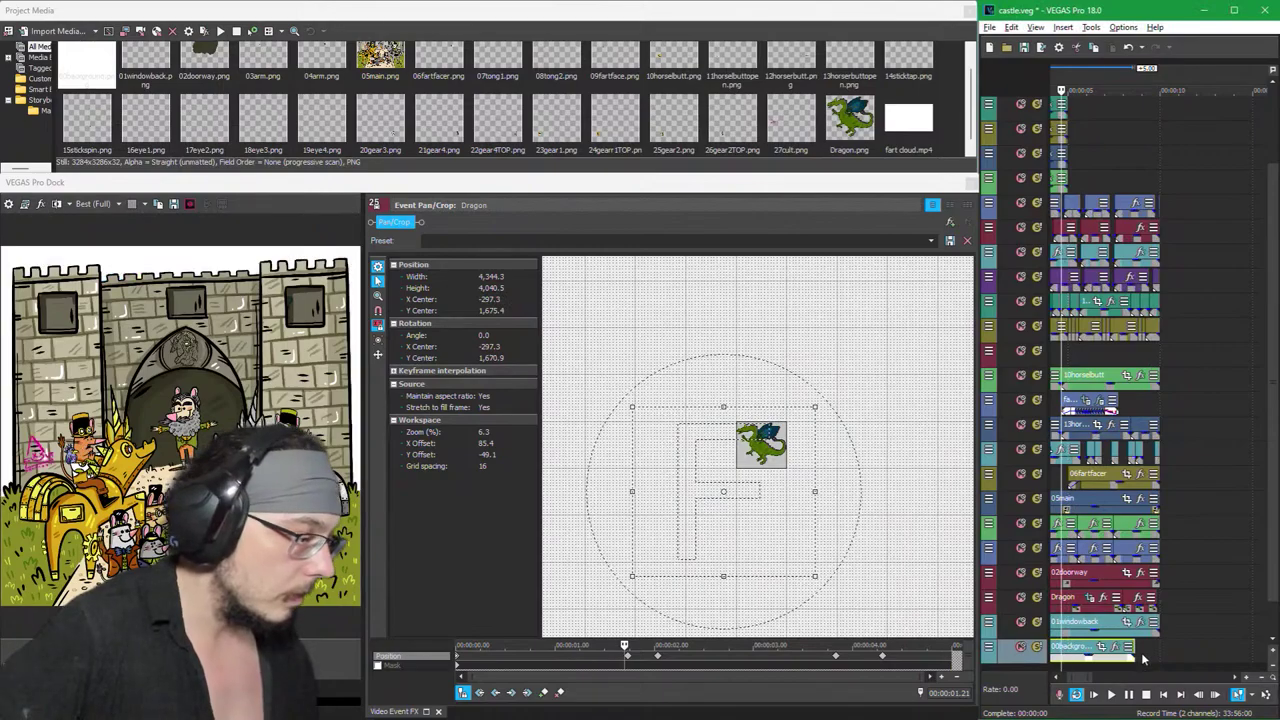
# Step: Extend the 00background clip so it ends level with the 01windowback track
pyautogui.moveTo(1128, 648); pyautogui.dragTo(1152, 648)
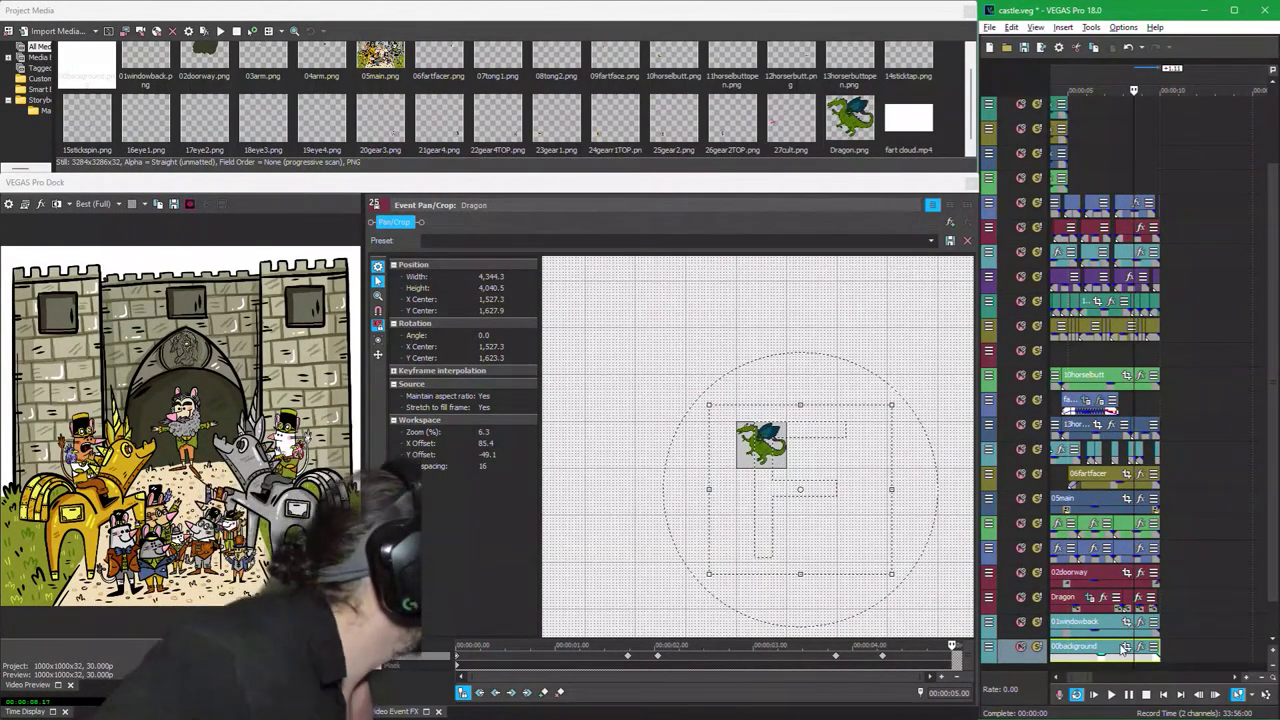
pyautogui.click(420, 540)
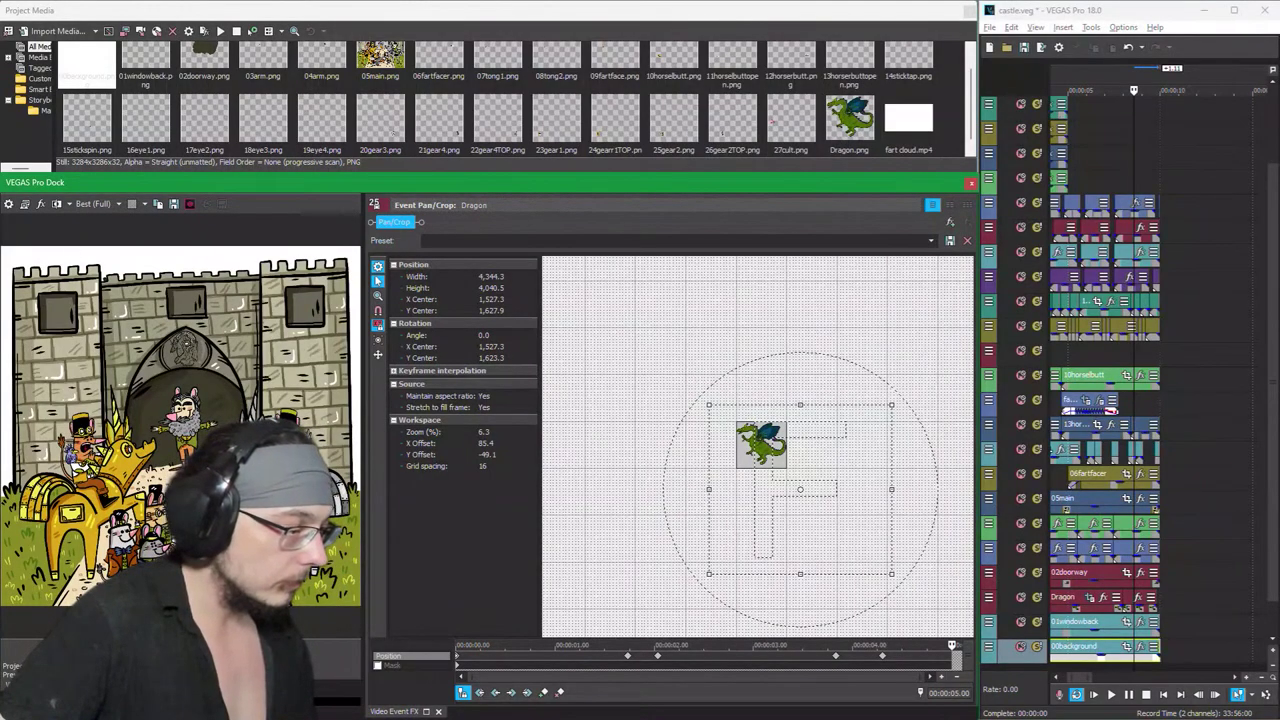
pyautogui.click(1130, 660)
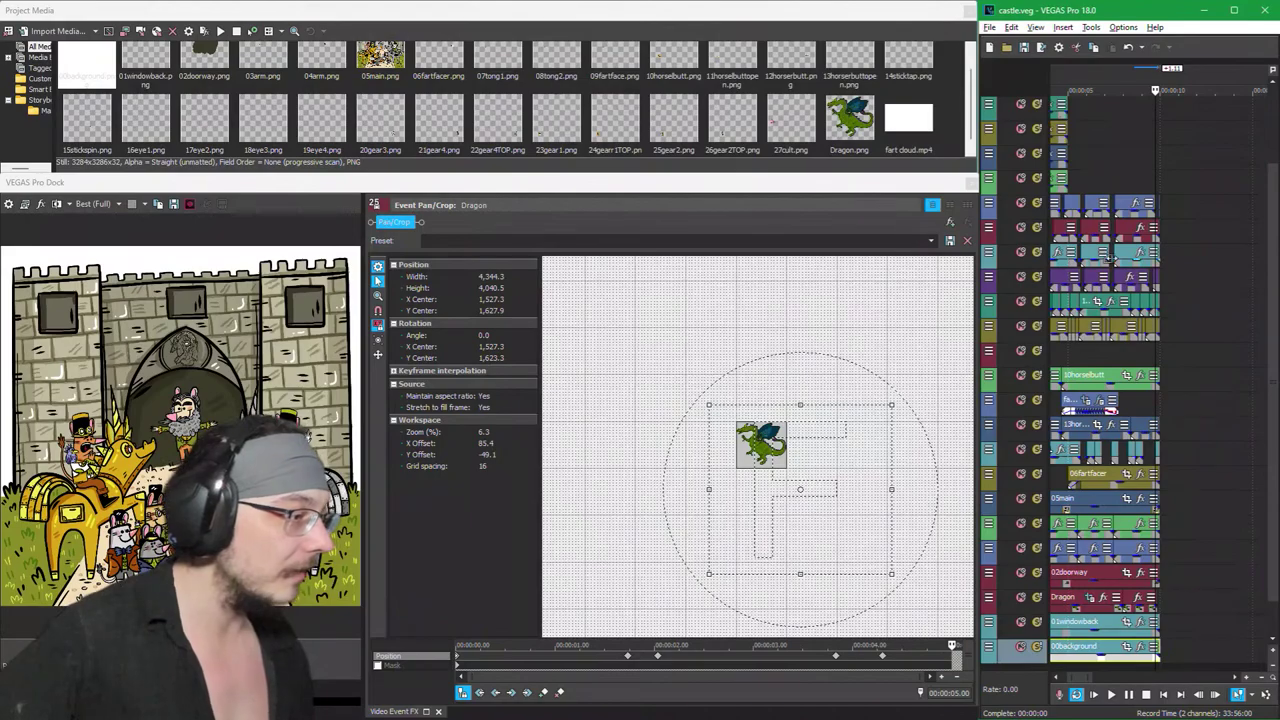
# Step: Extend the 22gear4TOP, 21gear4 and 20gear3 clips so they end level with the eye clips below
pyautogui.click(1274, 92)
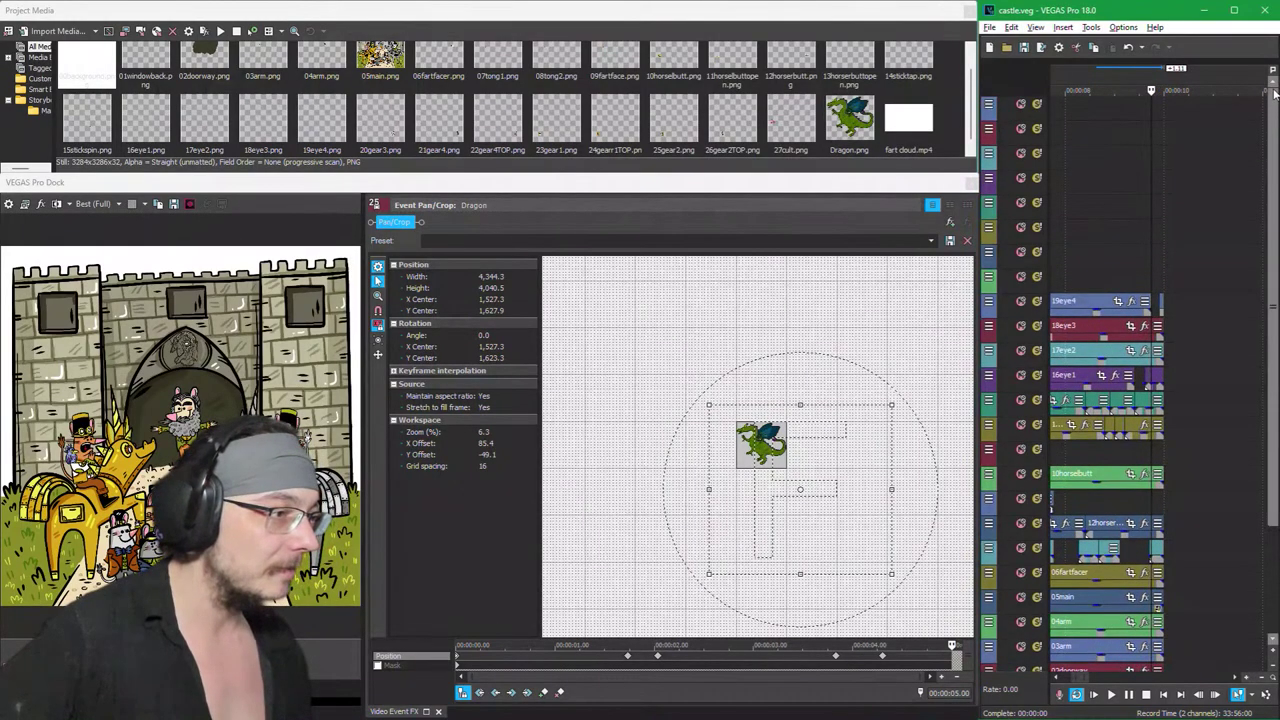
pyautogui.scroll(1, 1175, 290)
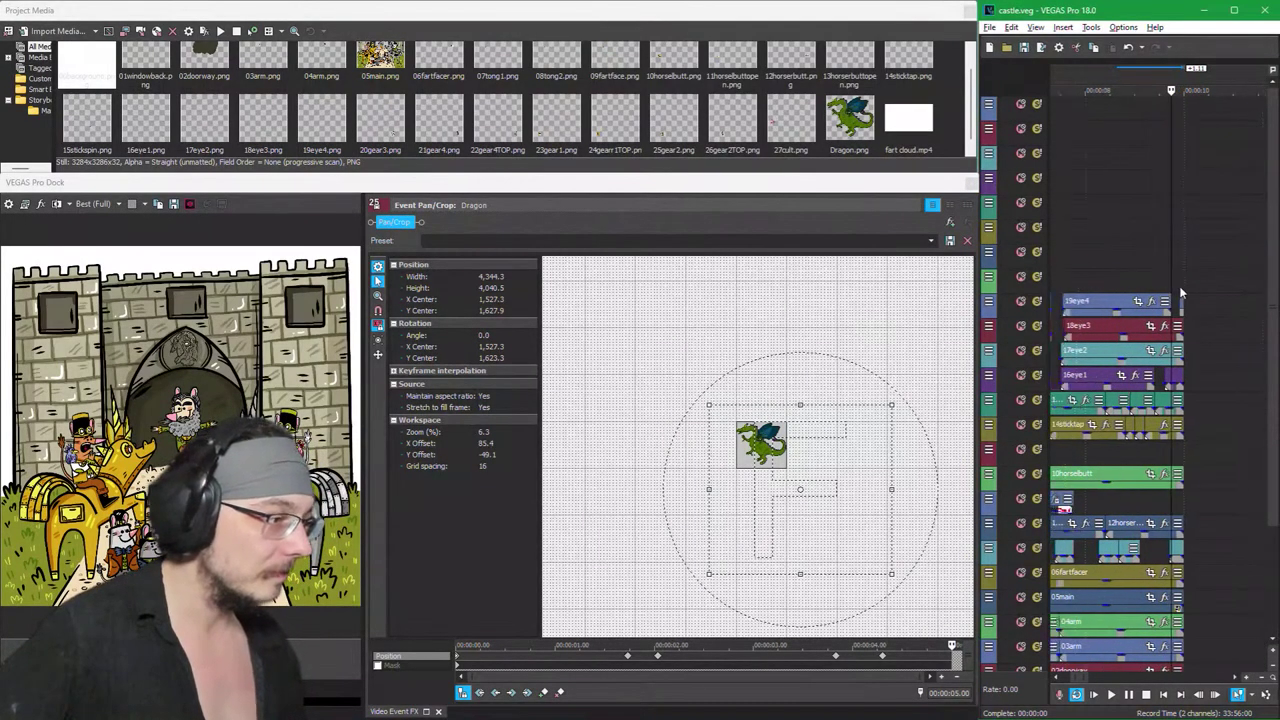
pyautogui.scroll(-5, 1178, 288)
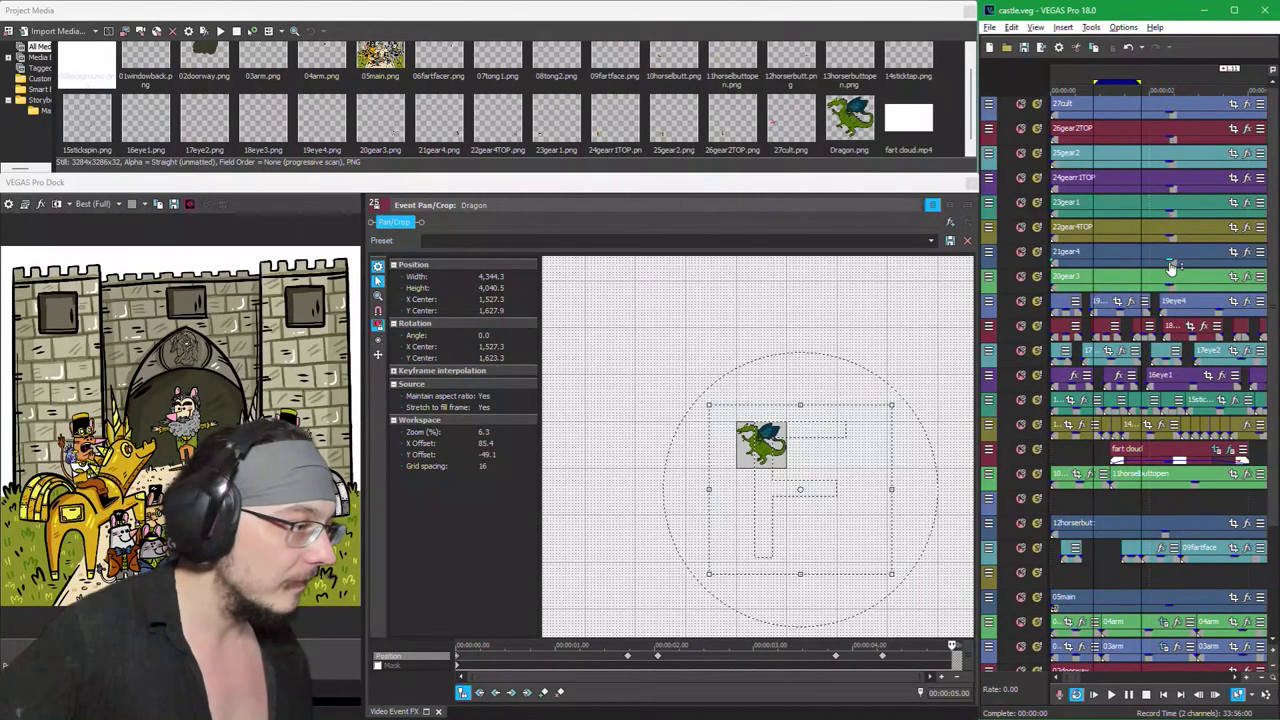
pyautogui.click(1172, 268)
pyautogui.scroll(-4, 1162, 280)
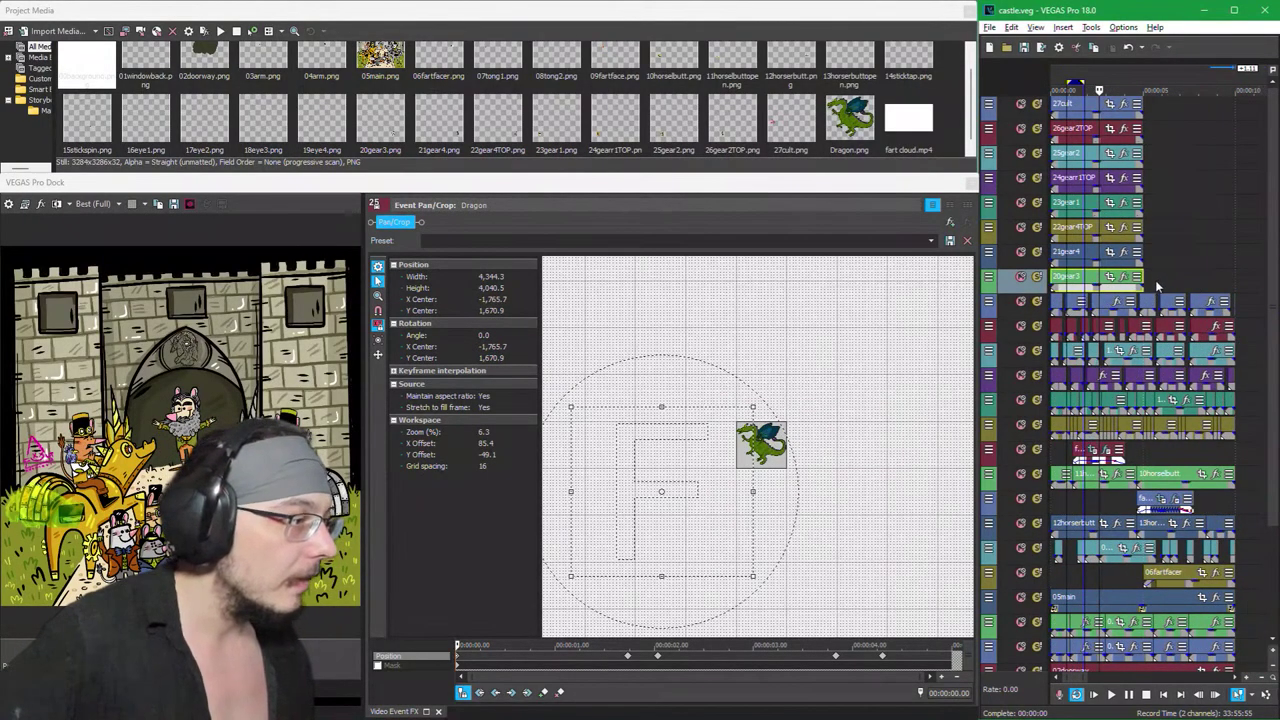
pyautogui.click(1146, 229)
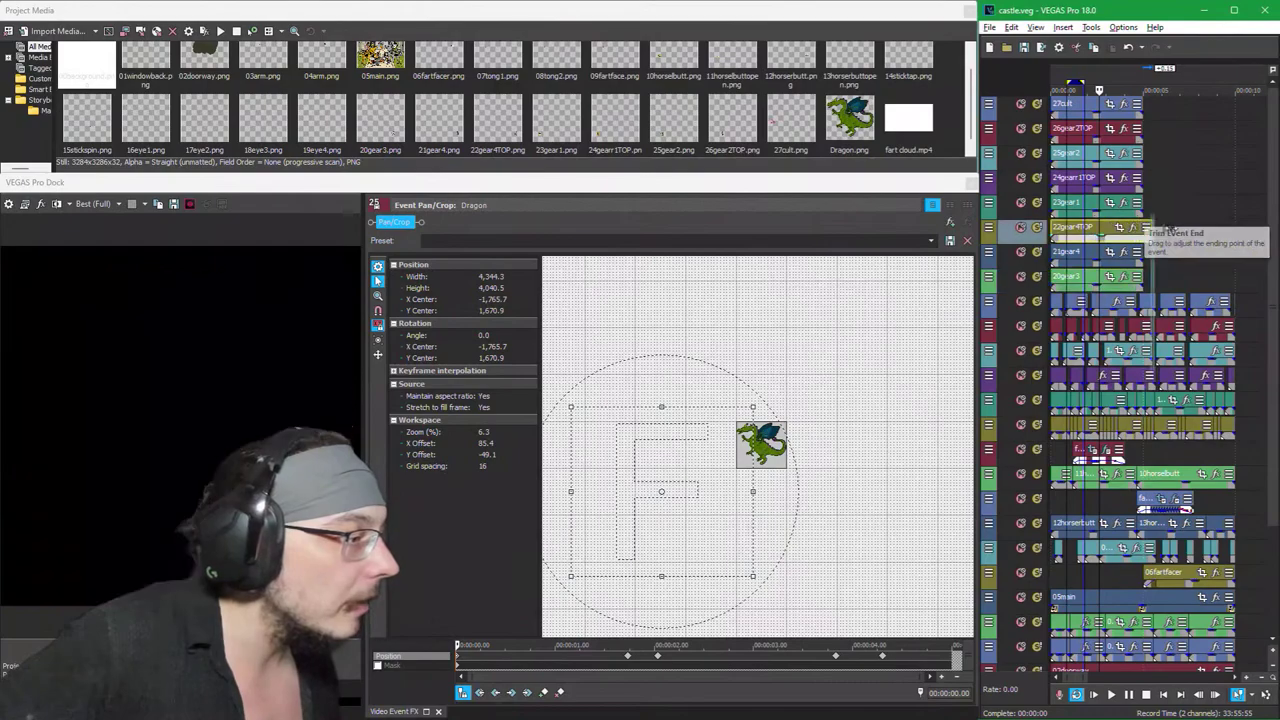
pyautogui.moveTo(1146, 229); pyautogui.dragTo(1238, 248)
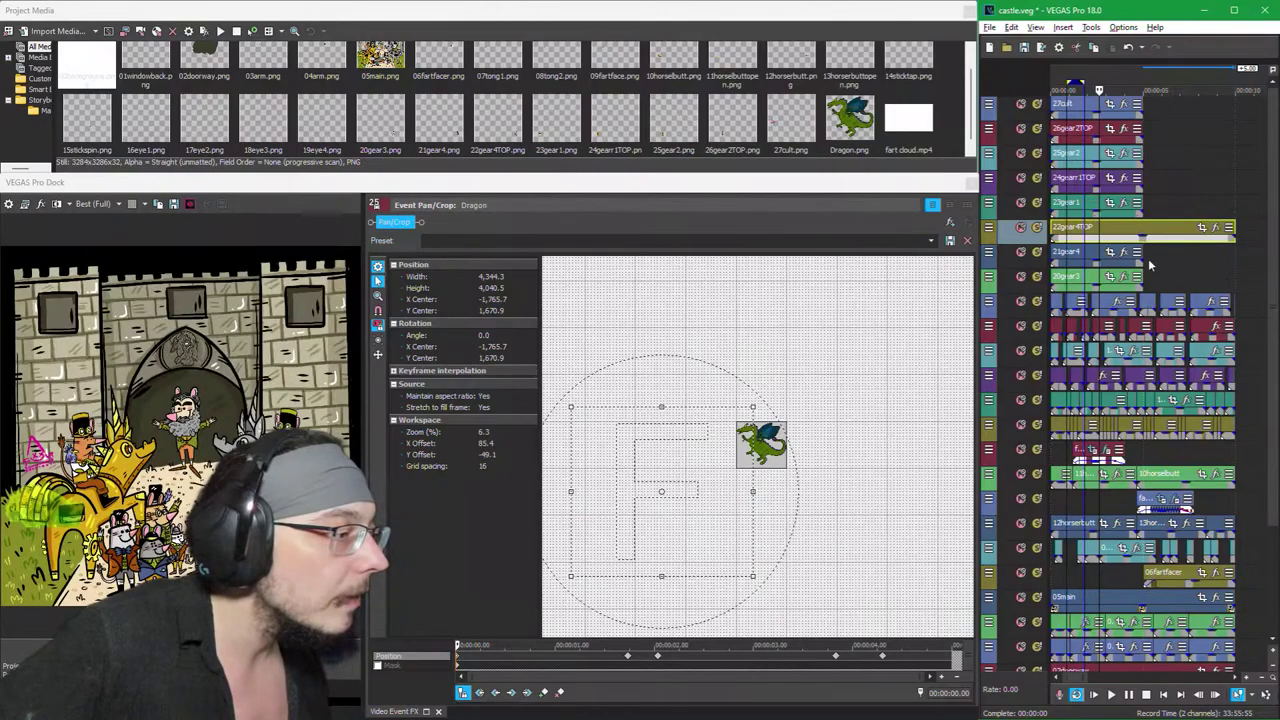
pyautogui.moveTo(1141, 253); pyautogui.dragTo(1236, 253)
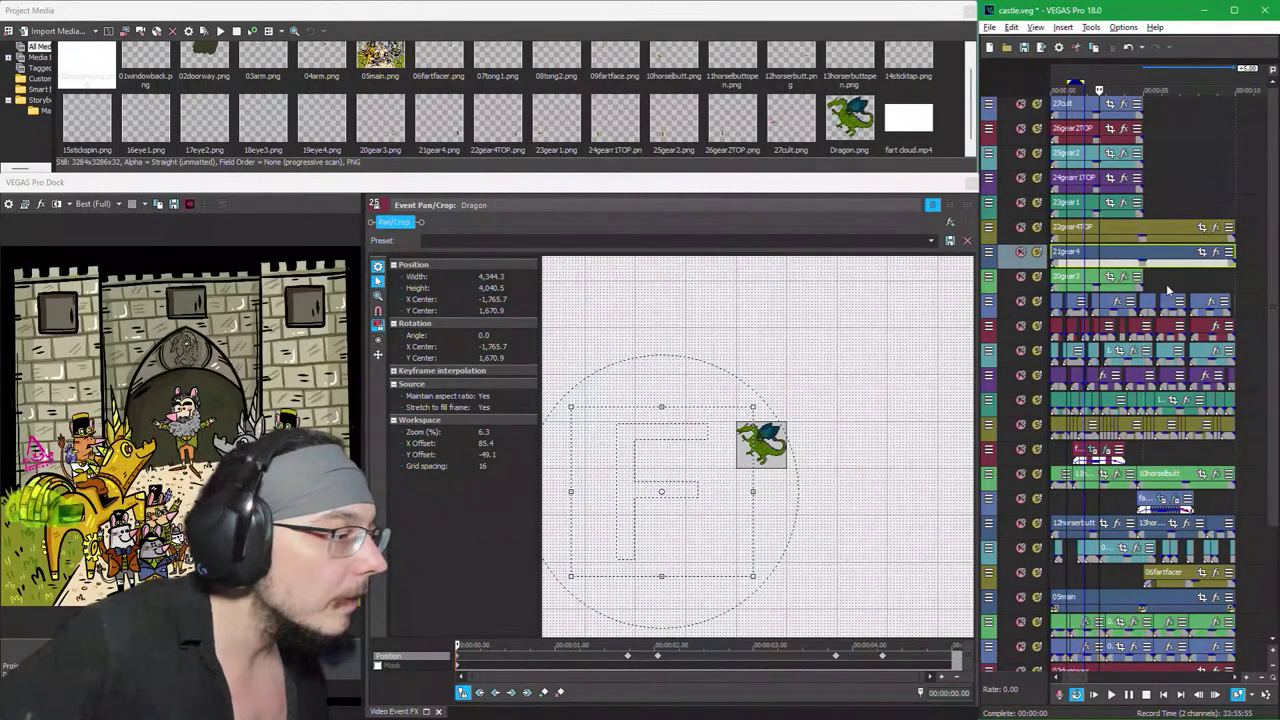
pyautogui.moveTo(1143, 278); pyautogui.dragTo(1238, 286)
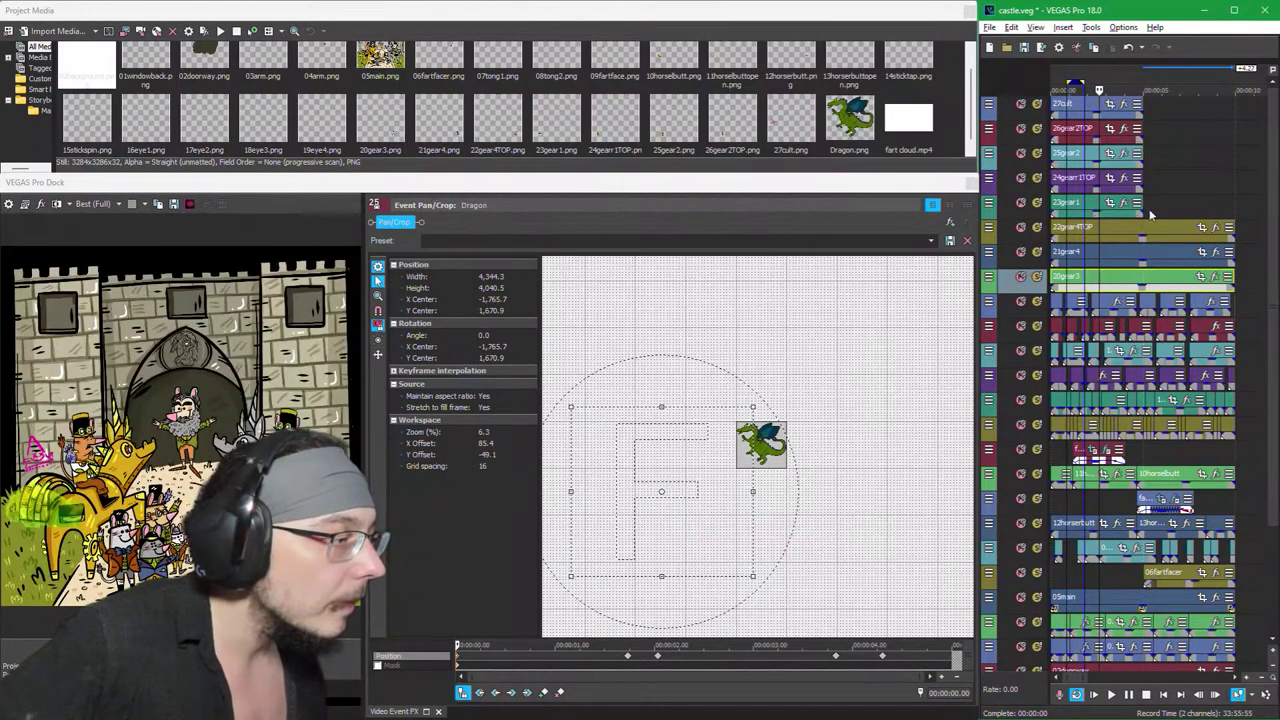
# Step: Extend the 23gear1, 24gear1TOP, 25gear2 and 26gear2TOP clips to the scene's end
pyautogui.moveTo(1144, 203); pyautogui.dragTo(1238, 213)
pyautogui.moveTo(1146, 180); pyautogui.dragTo(1237, 180)
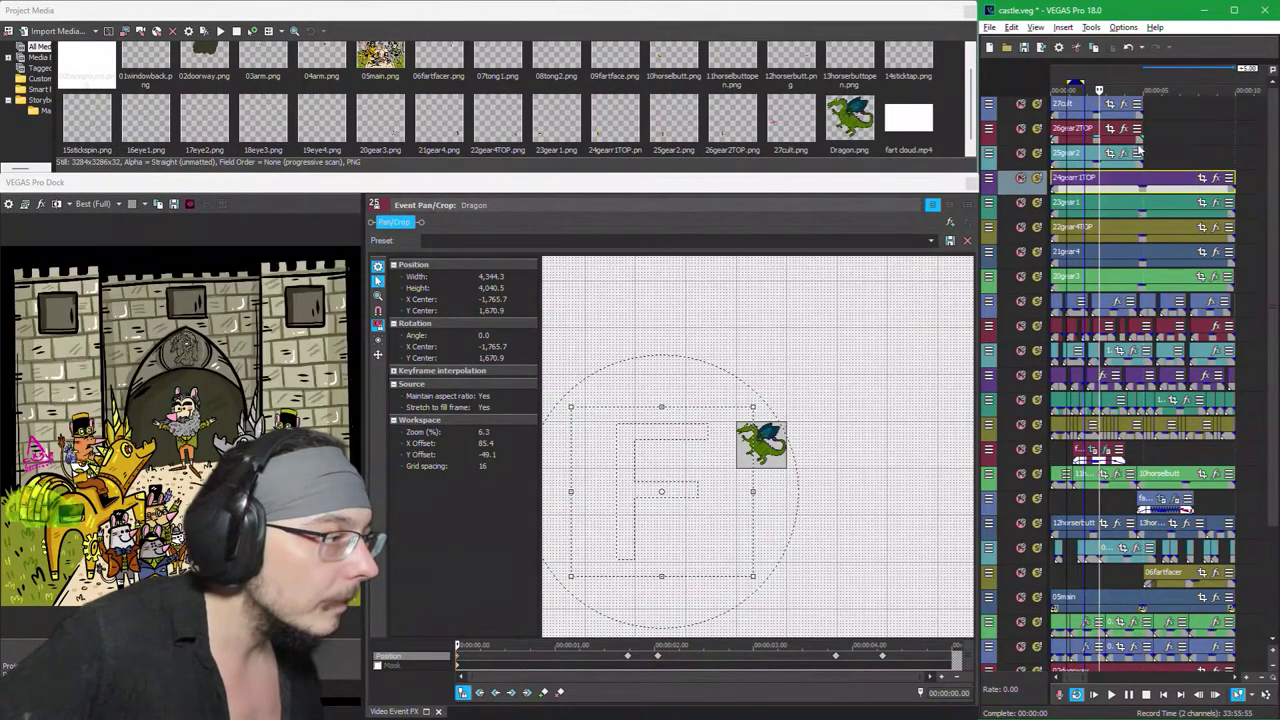
pyautogui.moveTo(1140, 152); pyautogui.dragTo(1236, 153)
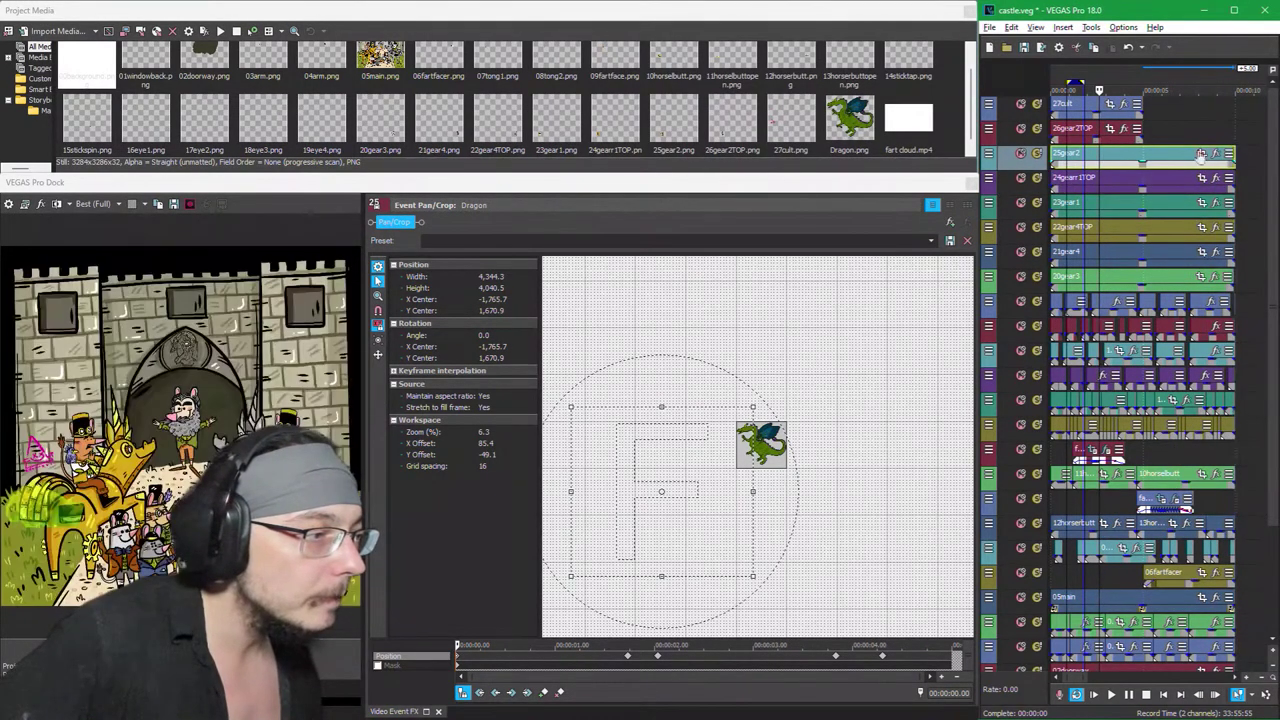
pyautogui.moveTo(1141, 128); pyautogui.dragTo(1236, 129)
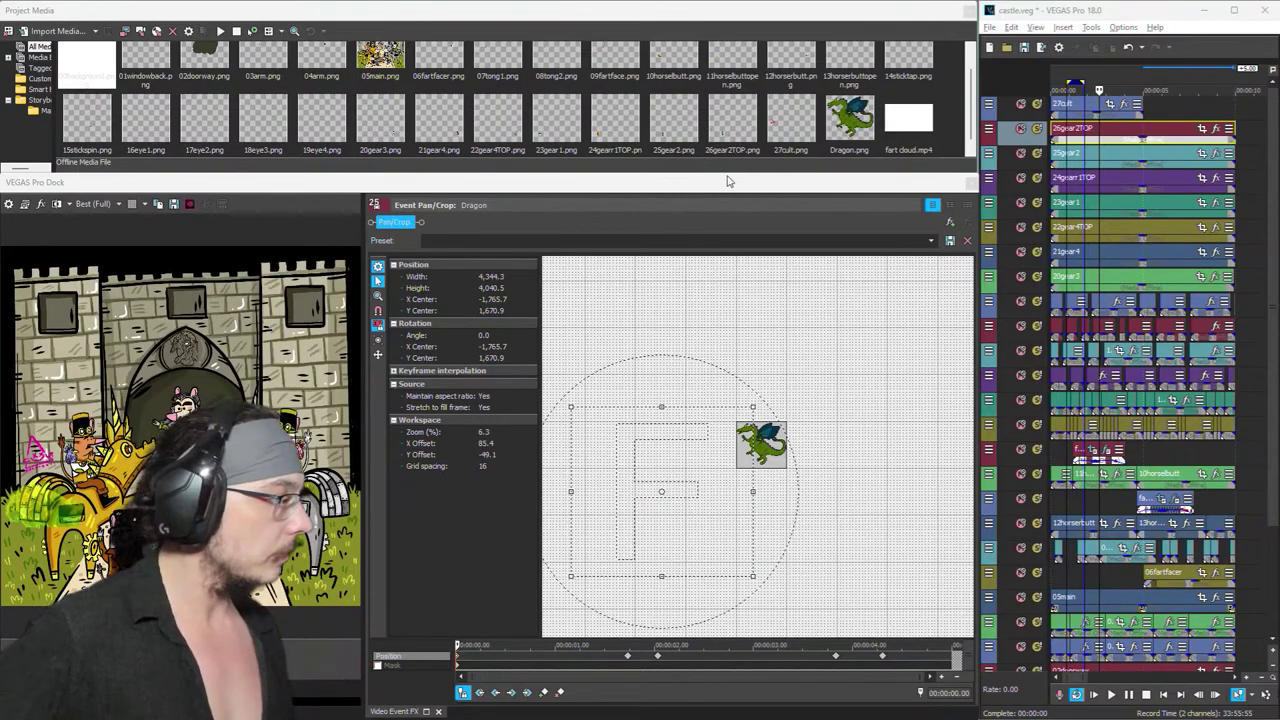
# Step: At the start of 20gear3, move its pan/crop rotation centre onto the gear, at about X 2,493 and Y 2,705
pyautogui.click(1176, 110)
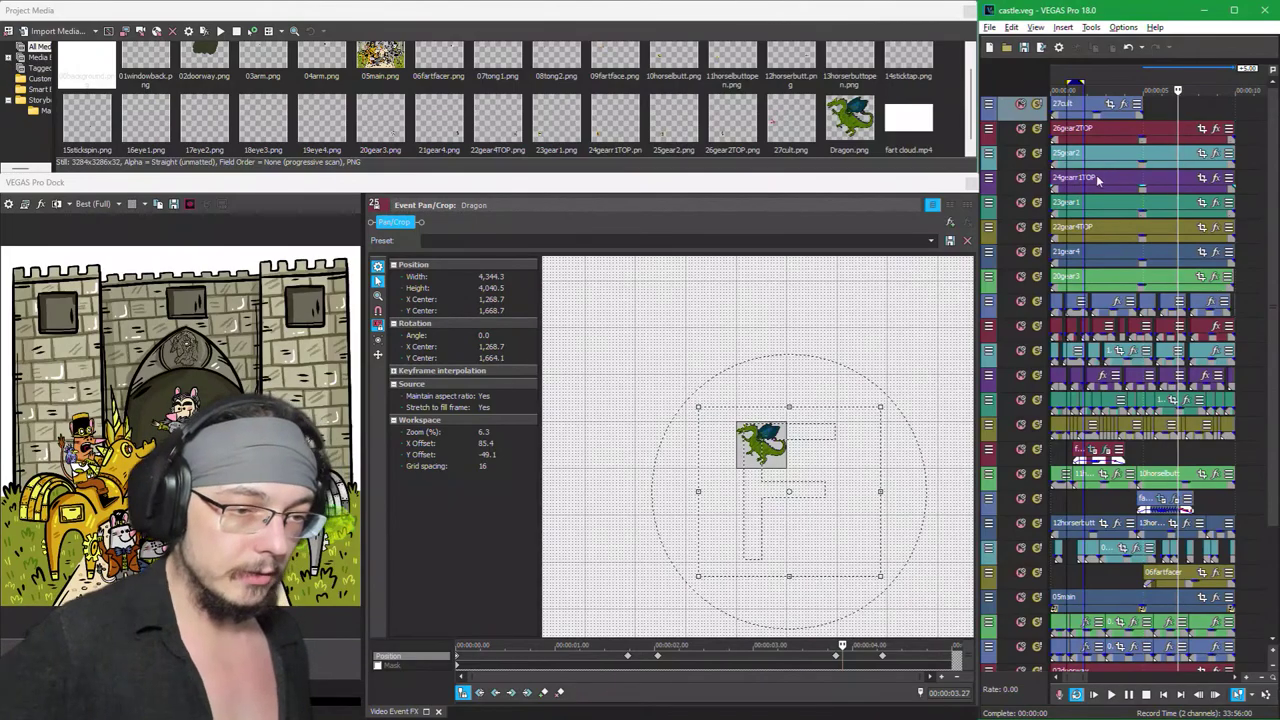
pyautogui.scroll(2, 1195, 270)
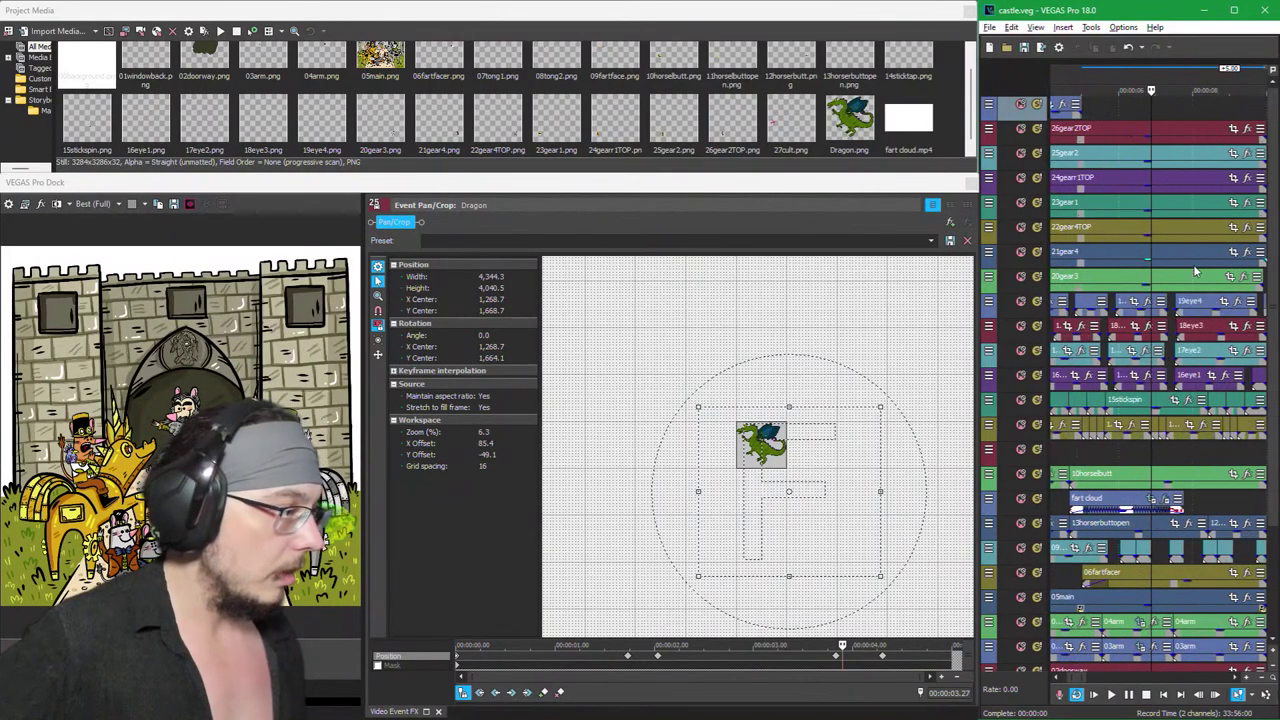
pyautogui.click(1229, 276)
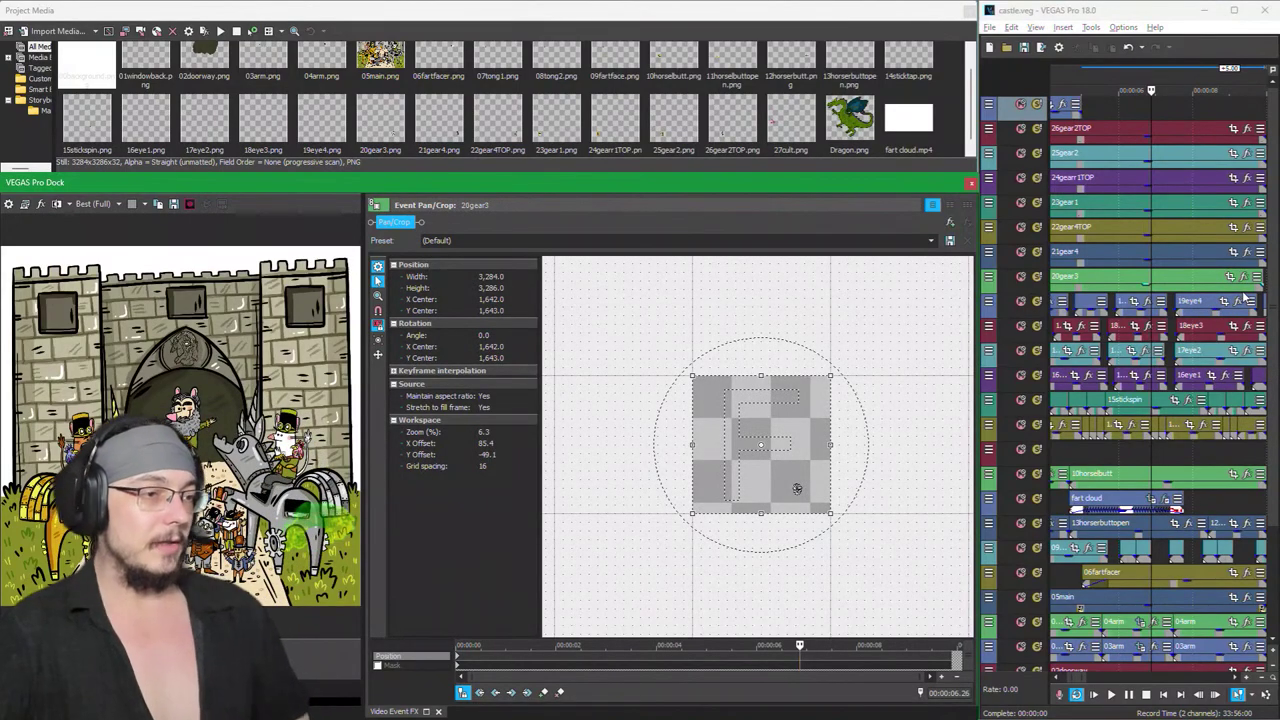
pyautogui.scroll(3, 768, 605)
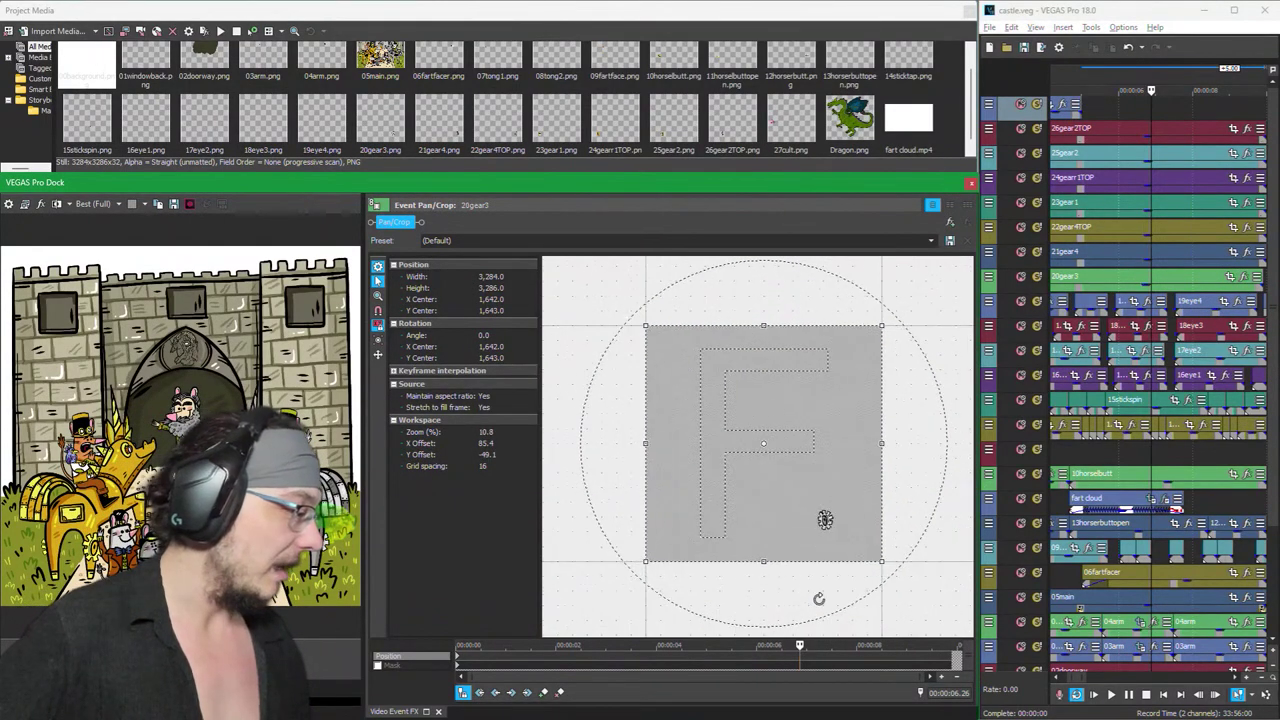
pyautogui.click(459, 658)
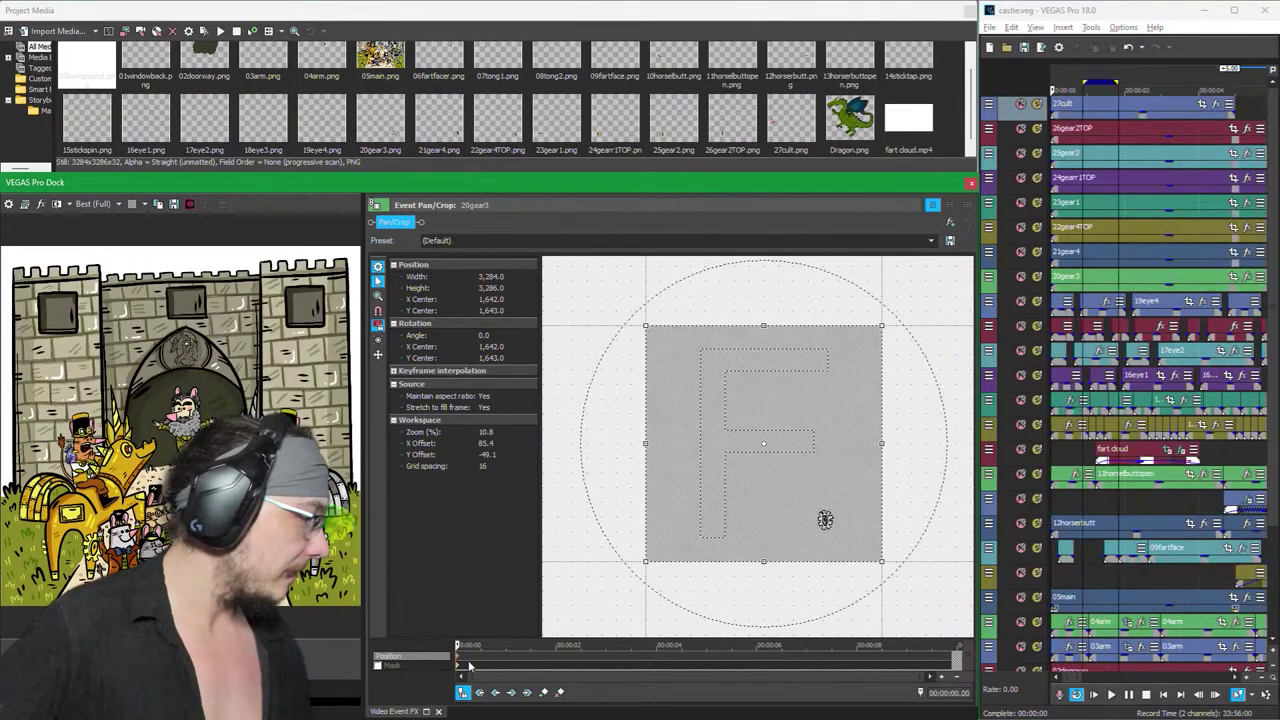
pyautogui.scroll(2, 830, 505)
pyautogui.moveTo(764, 450); pyautogui.dragTo(851, 546)
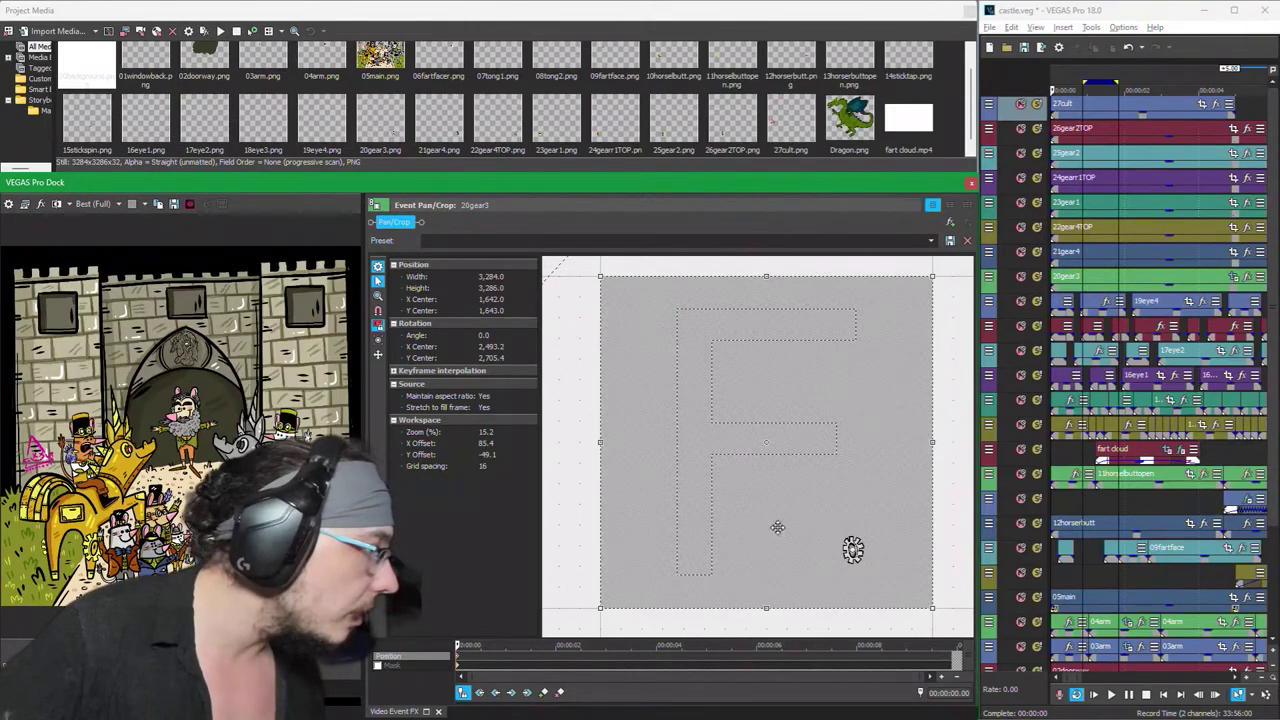
# Step: Rotate 20gear3 to an angle of 1,800° around the gear, with the position keyframe at the clip's end
pyautogui.scroll(-4, 900, 560)
pyautogui.moveTo(617, 596); pyautogui.dragTo(570, 547)
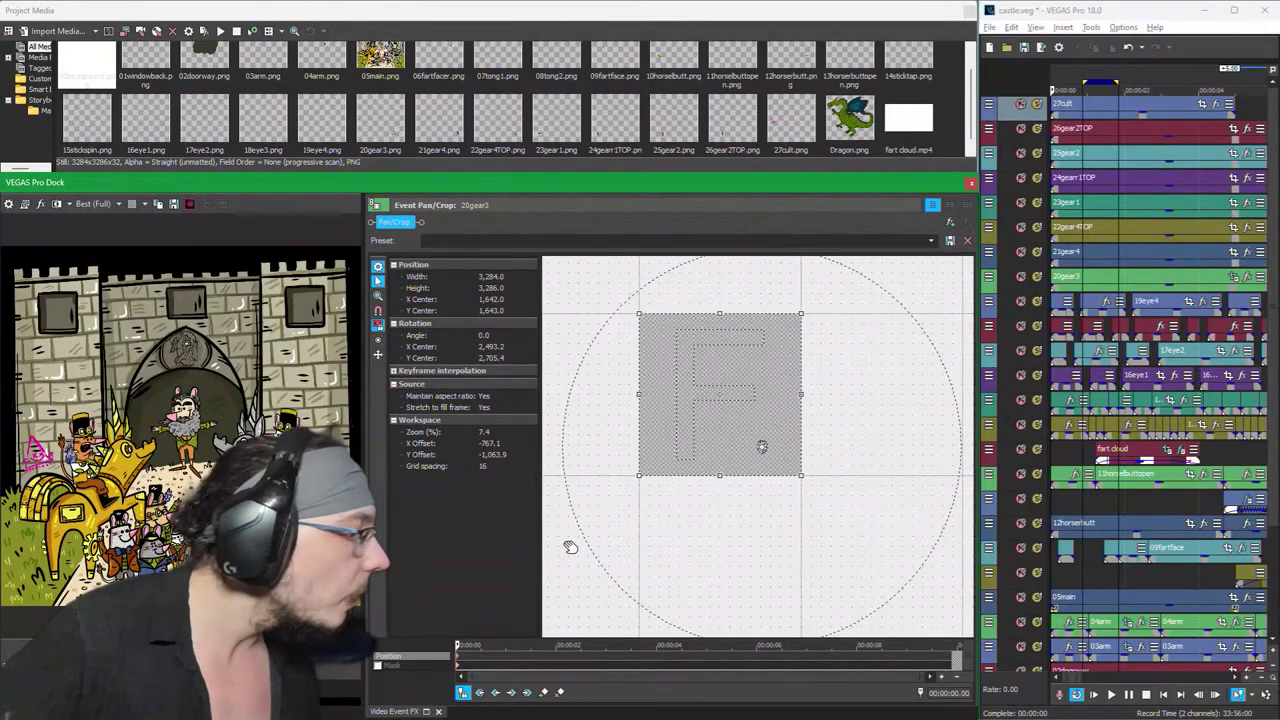
pyautogui.scroll(3, 762, 448)
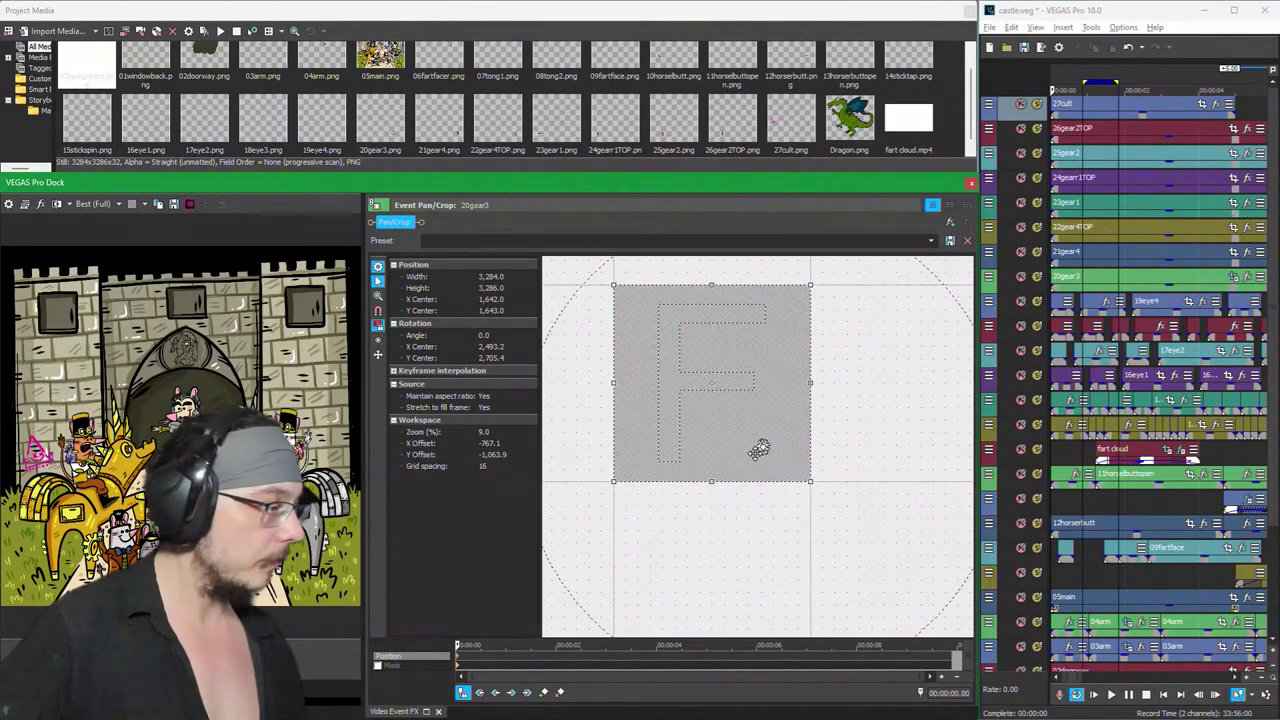
pyautogui.scroll(7, 762, 448)
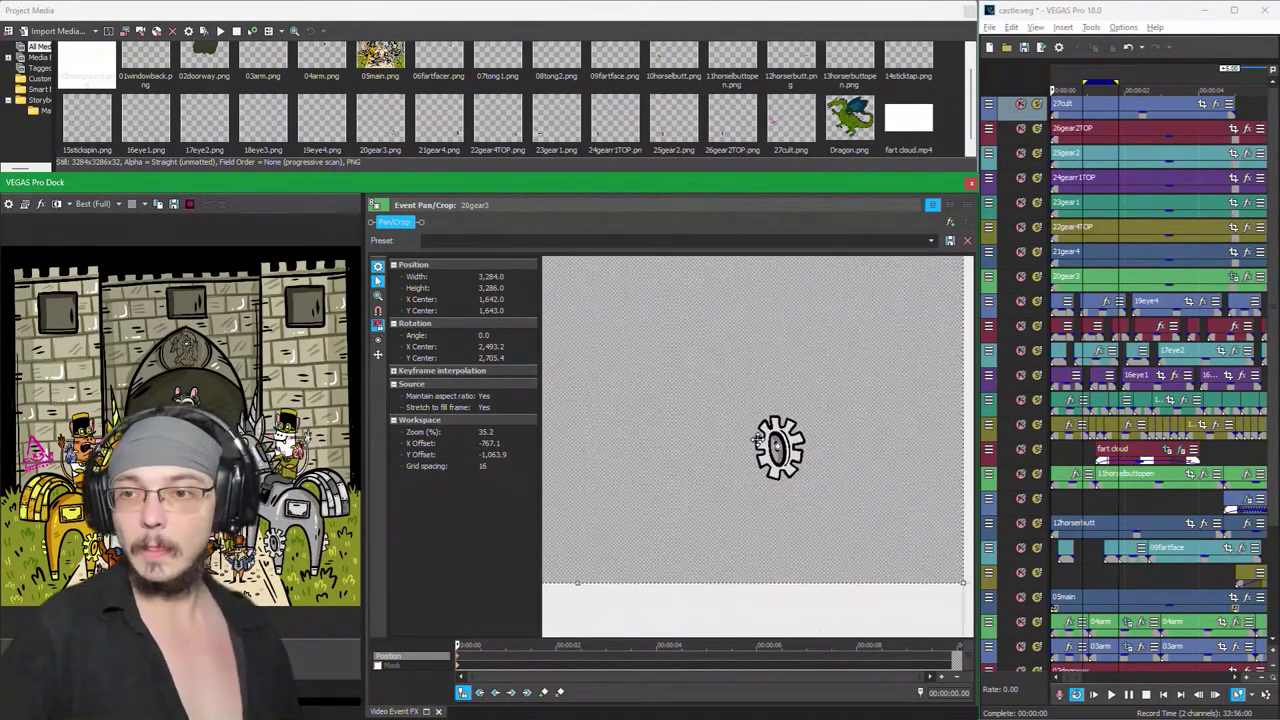
pyautogui.scroll(-3, 762, 448)
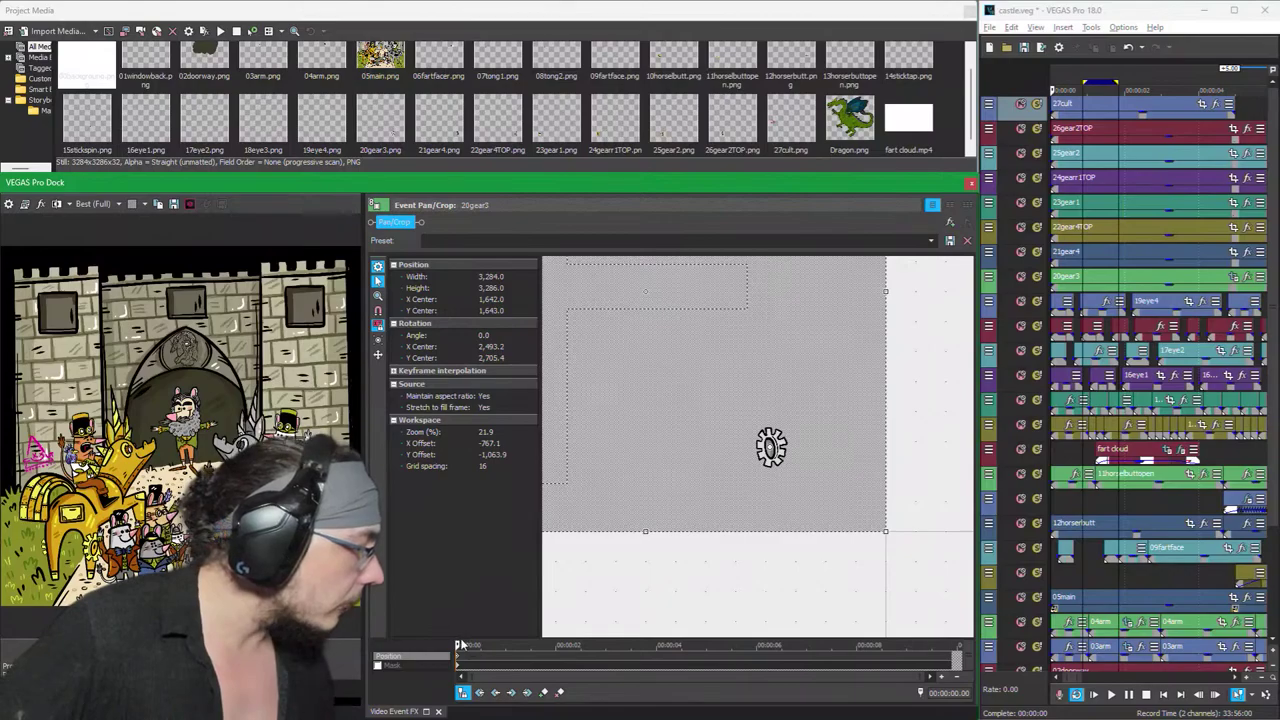
pyautogui.moveTo(457, 645); pyautogui.dragTo(951, 646)
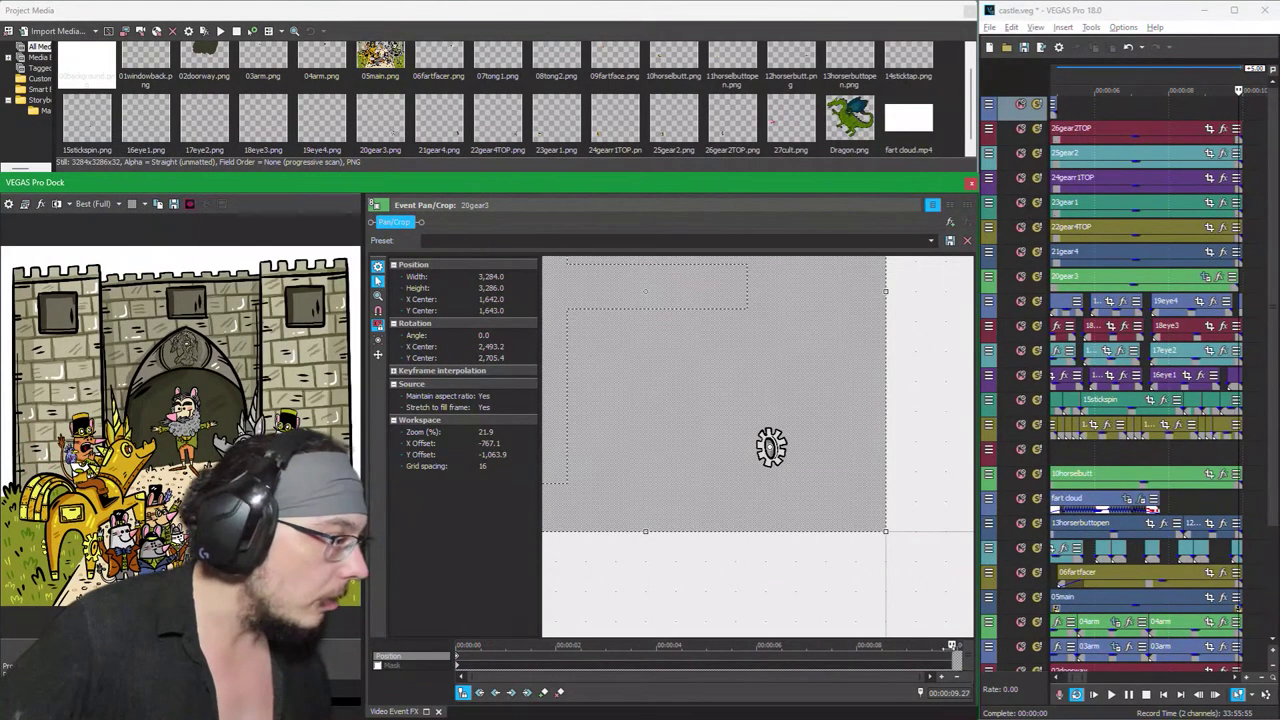
pyautogui.scroll(-5, 766, 447)
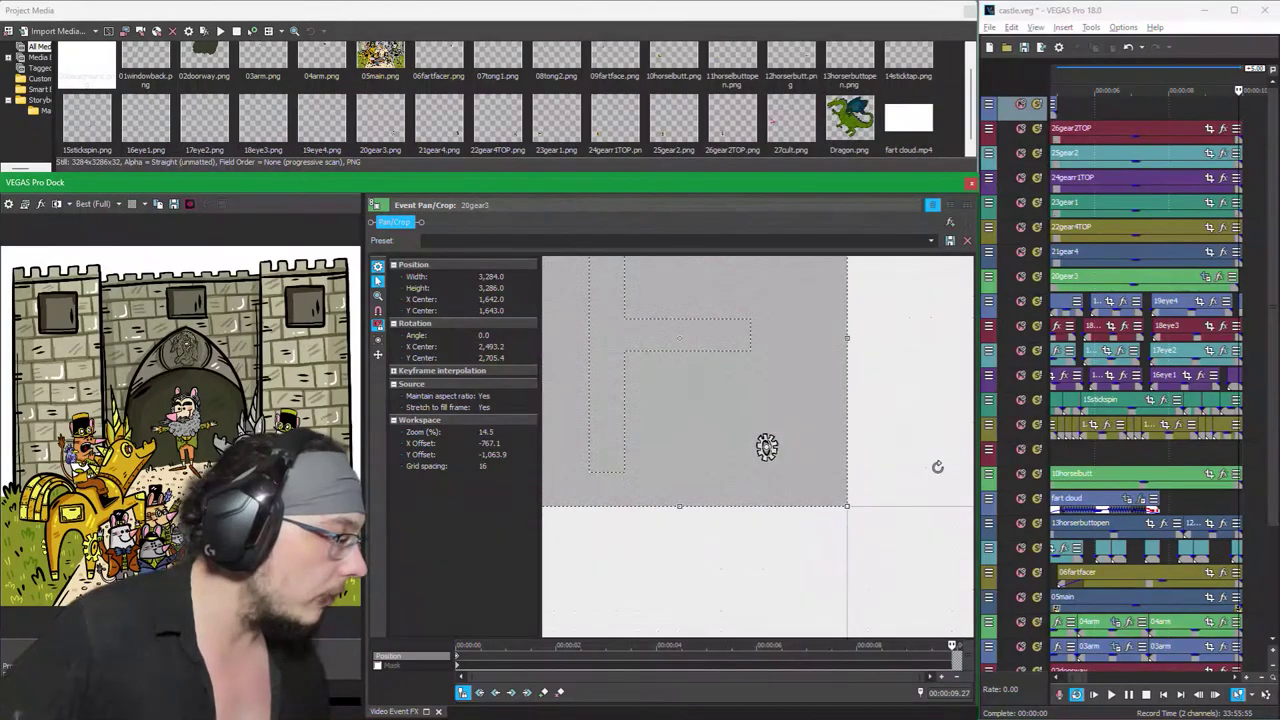
pyautogui.moveTo(910, 476); pyautogui.dragTo(691, 541)
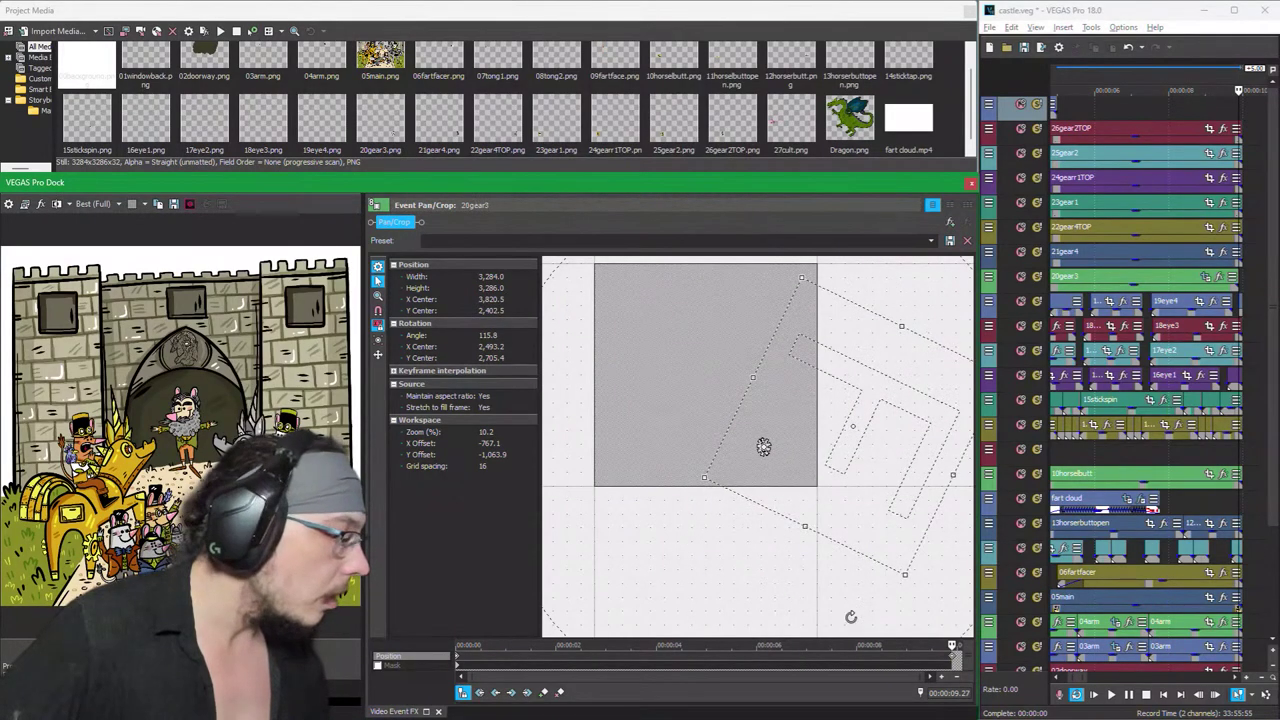
pyautogui.click(930, 660)
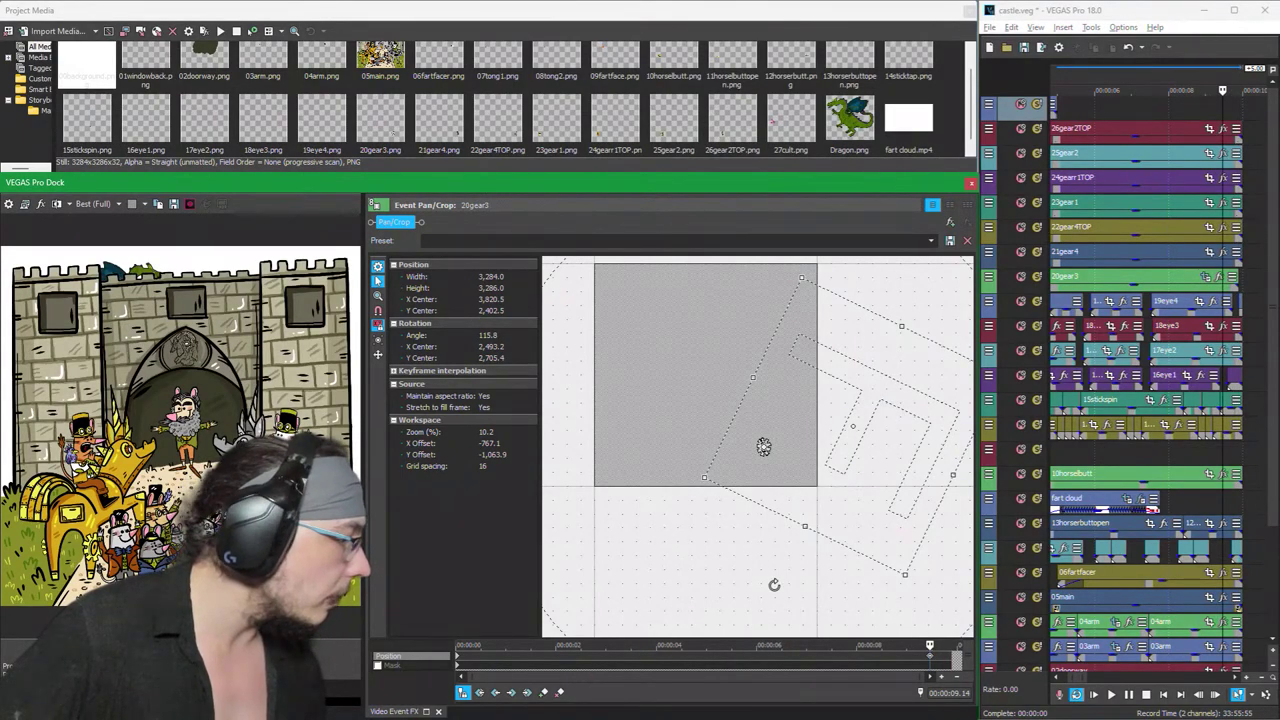
pyautogui.moveTo(773, 569); pyautogui.dragTo(903, 357)
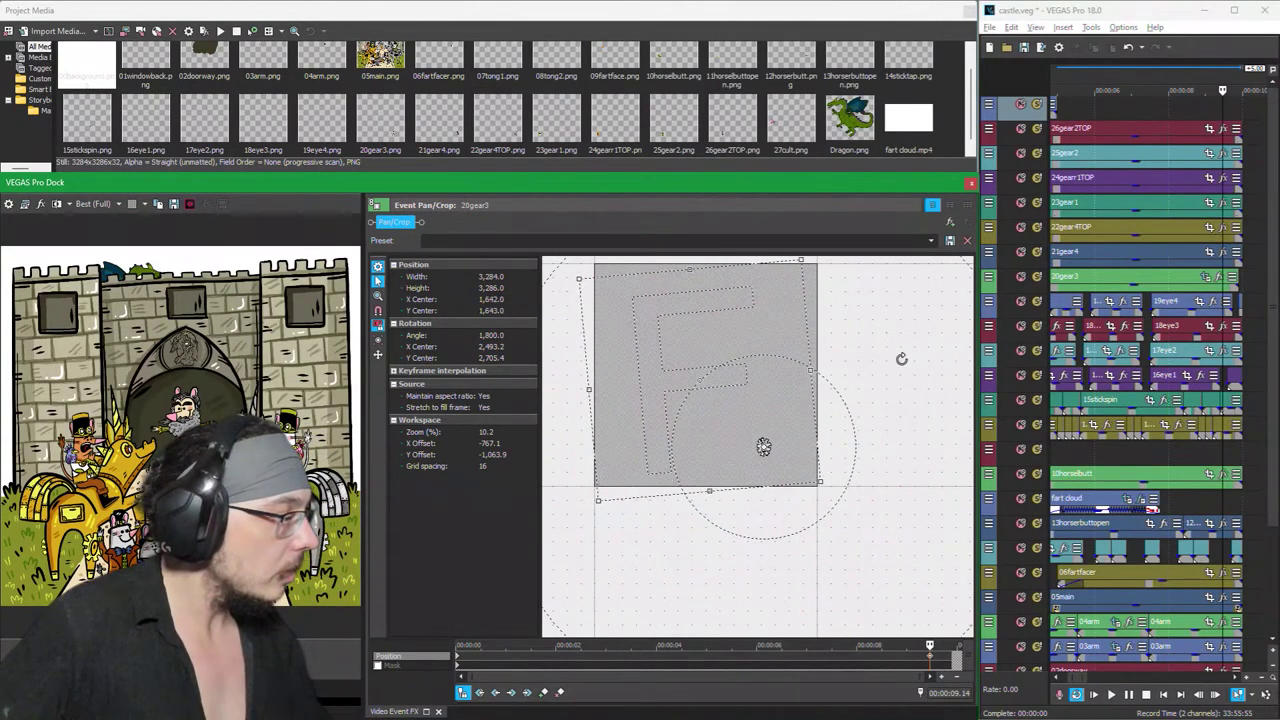
pyautogui.click(957, 660)
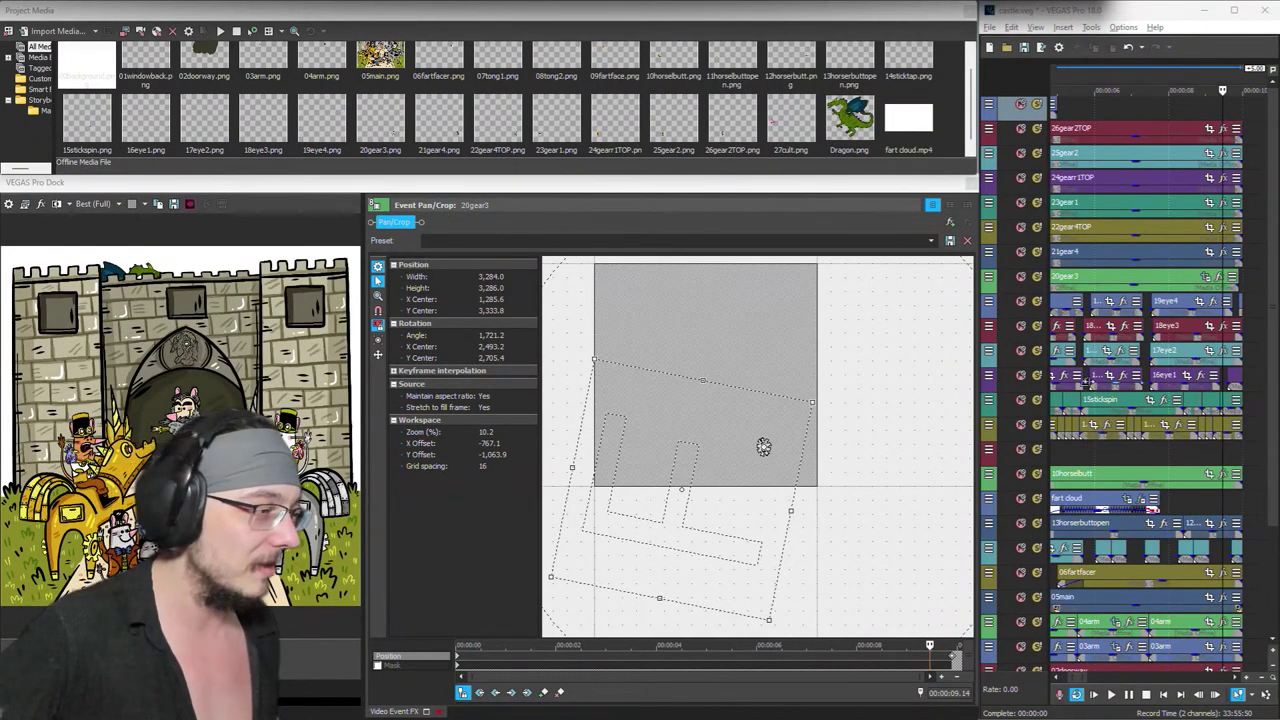
# Step: Open the pan/crop settings of 21gear4 and move its rotation centre onto the gear, at about X 2,906 and Y 2,689
pyautogui.scroll(-3, 1116, 402)
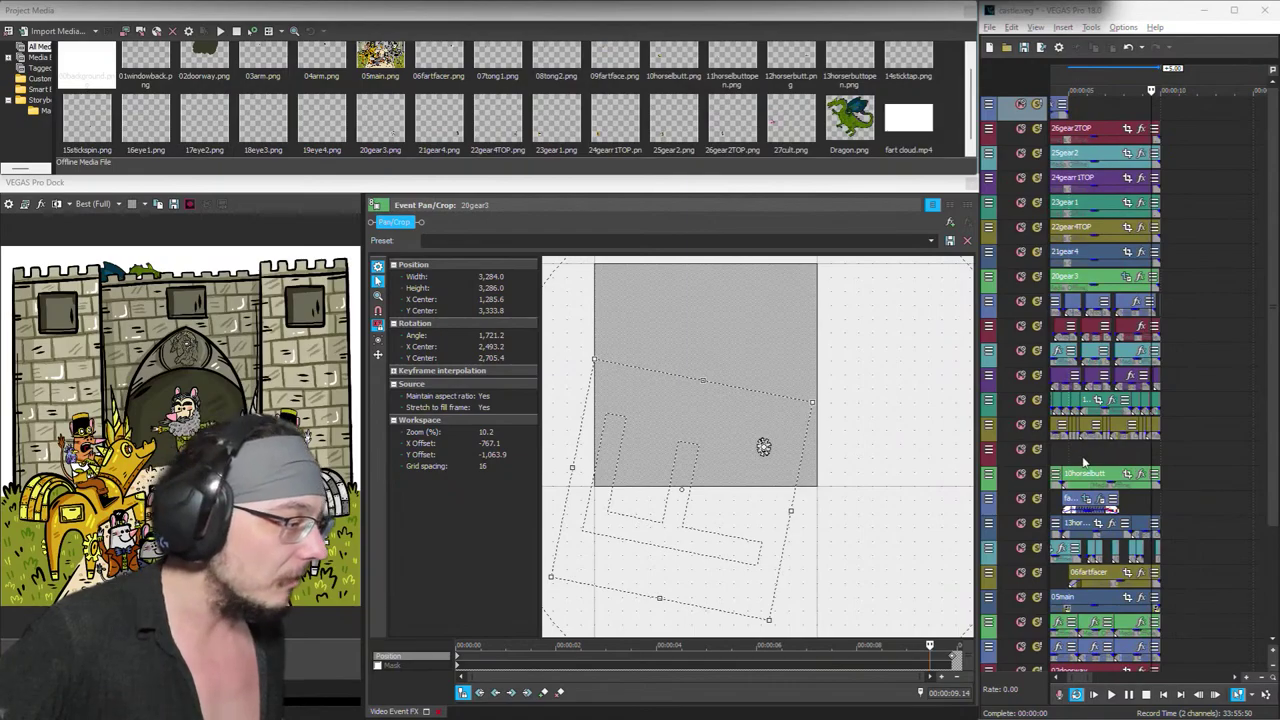
pyautogui.scroll(2, 1083, 460)
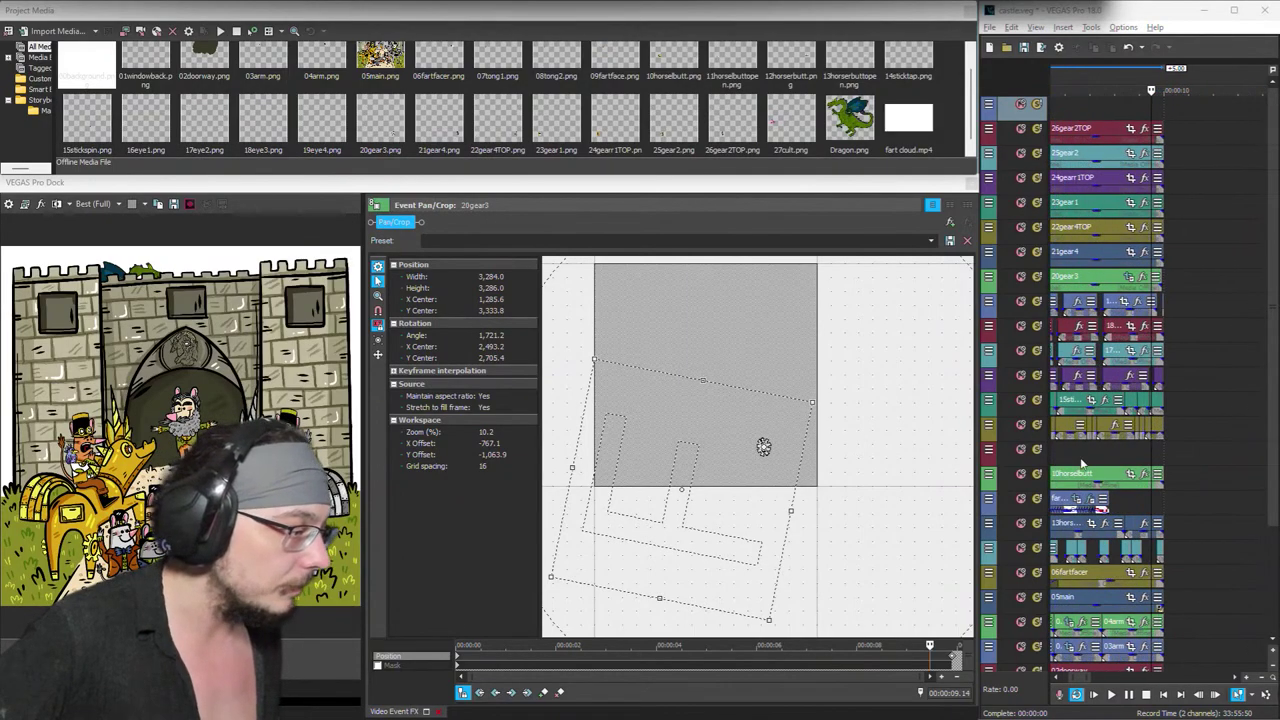
pyautogui.scroll(-1, 1083, 462)
pyautogui.click(1084, 452)
pyautogui.scroll(3, 1084, 452)
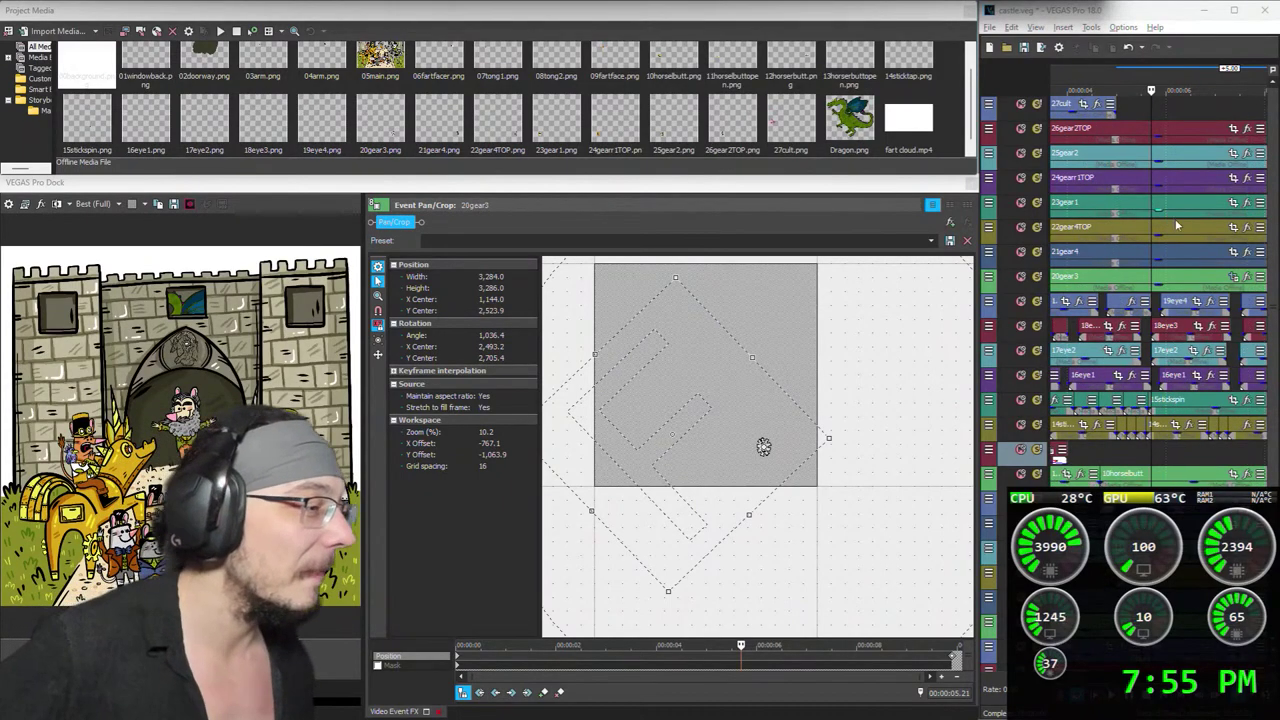
pyautogui.scroll(-3, 1185, 255)
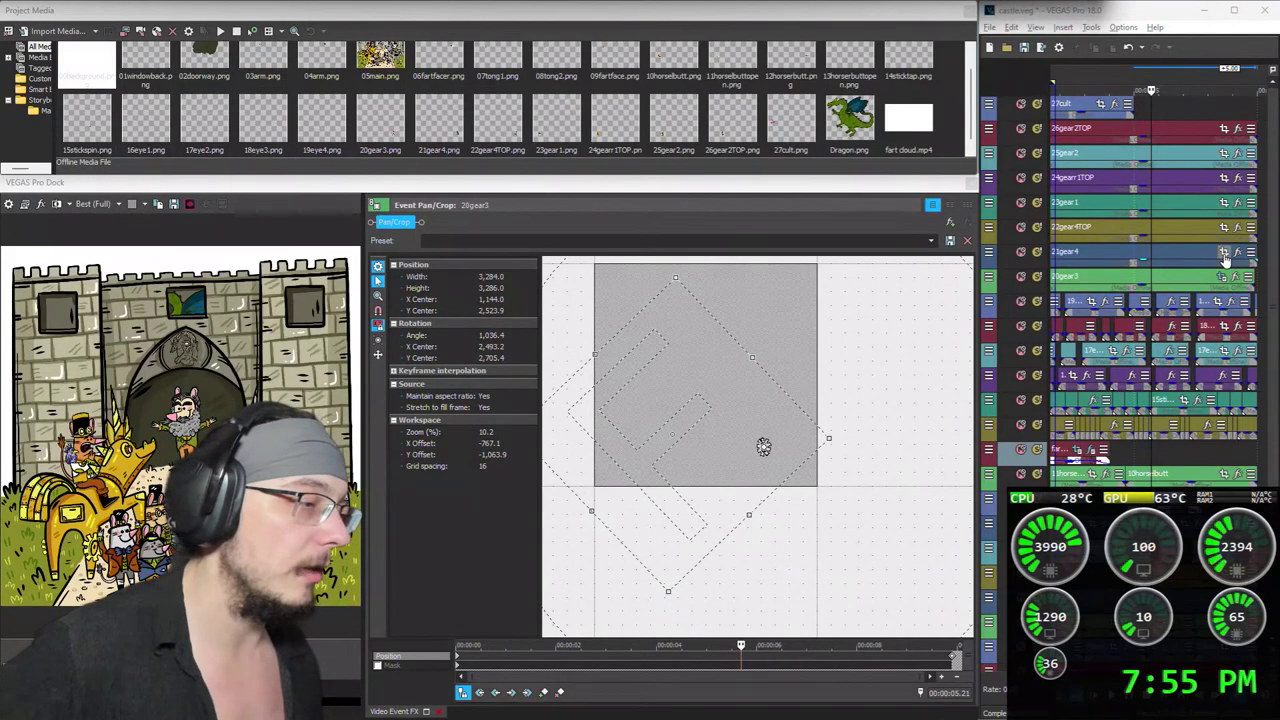
pyautogui.click(1224, 253)
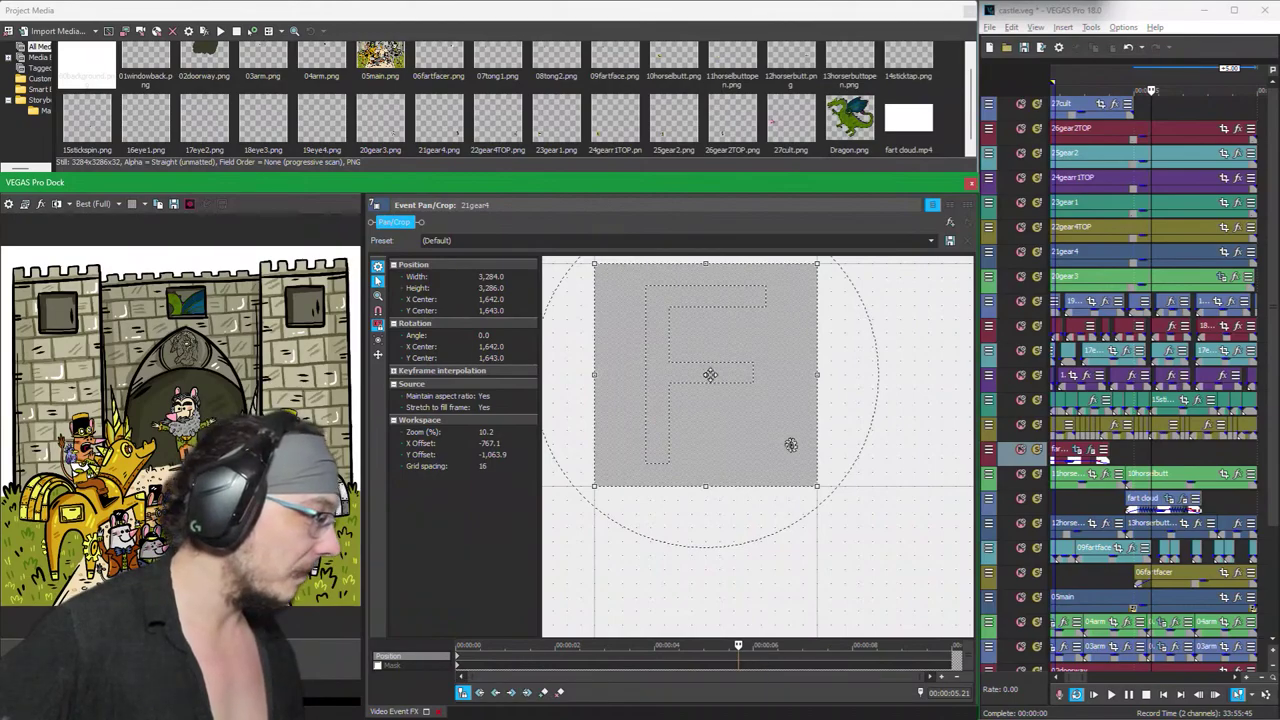
pyautogui.scroll(4, 710, 374)
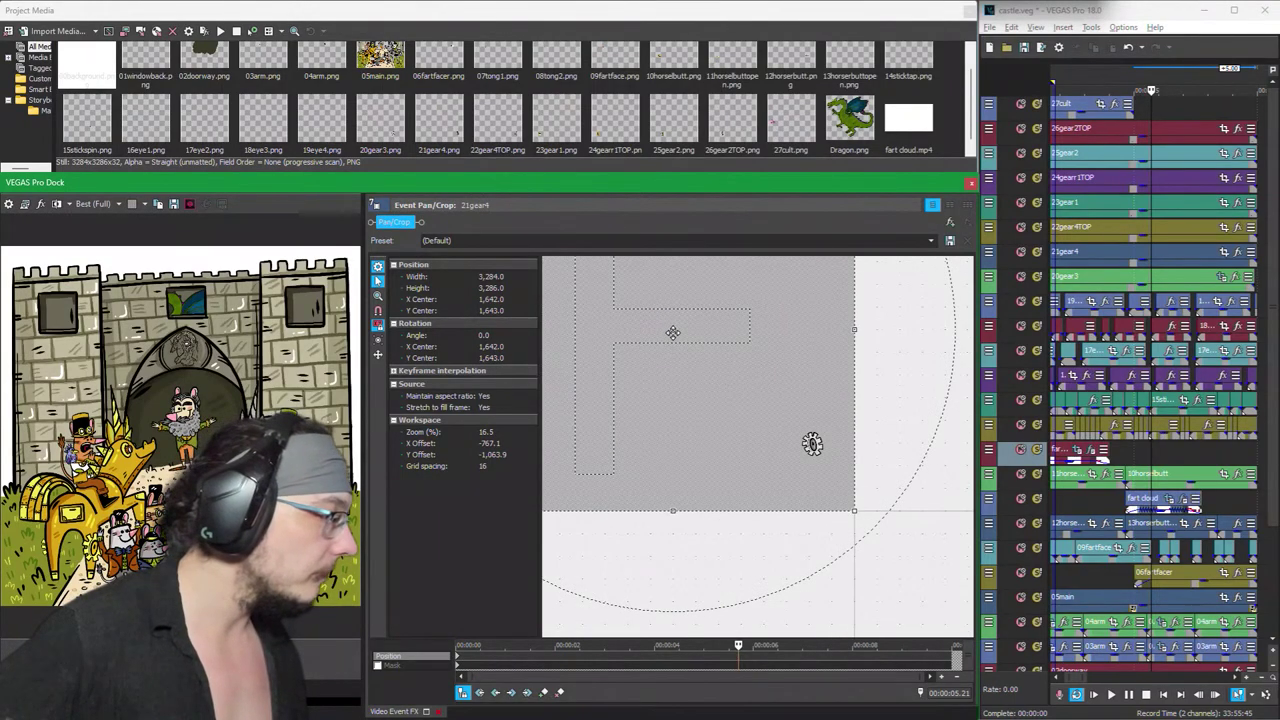
pyautogui.moveTo(673, 328)
pyautogui.mouseDown()
pyautogui.moveTo(741, 354)
pyautogui.moveTo(812, 444)
pyautogui.mouseUp()
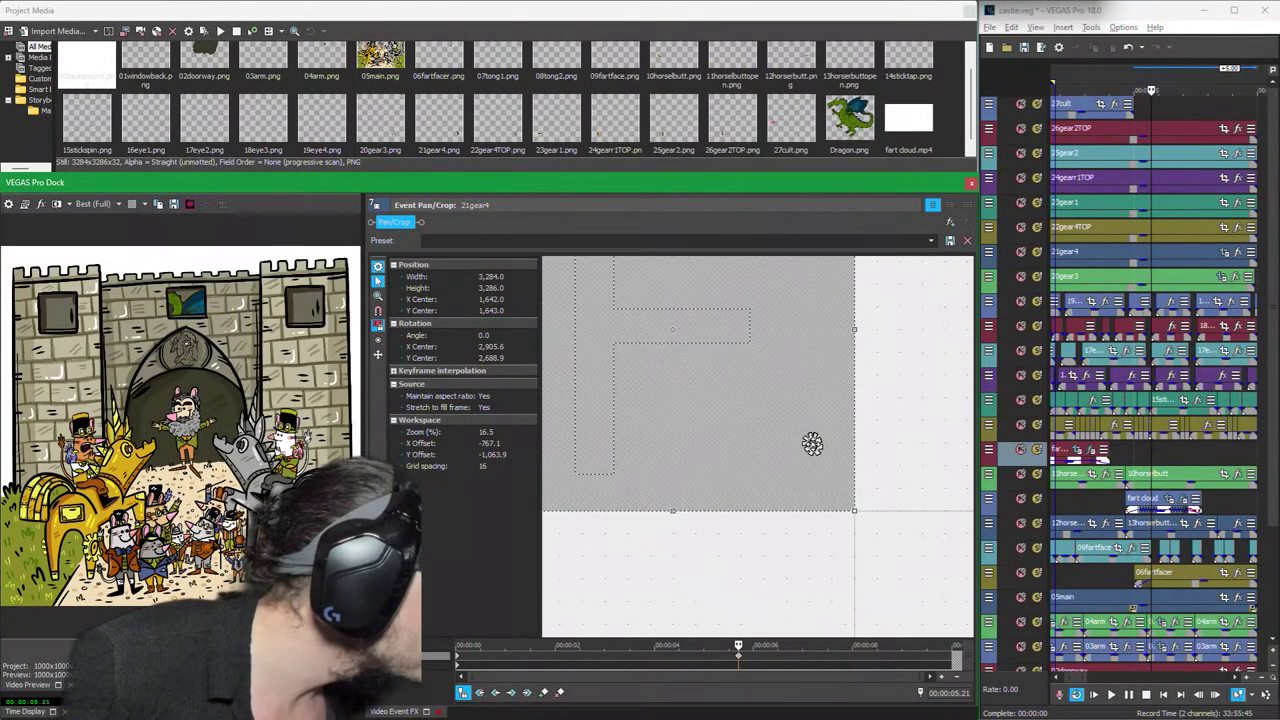
pyautogui.scroll(-4, 890, 430)
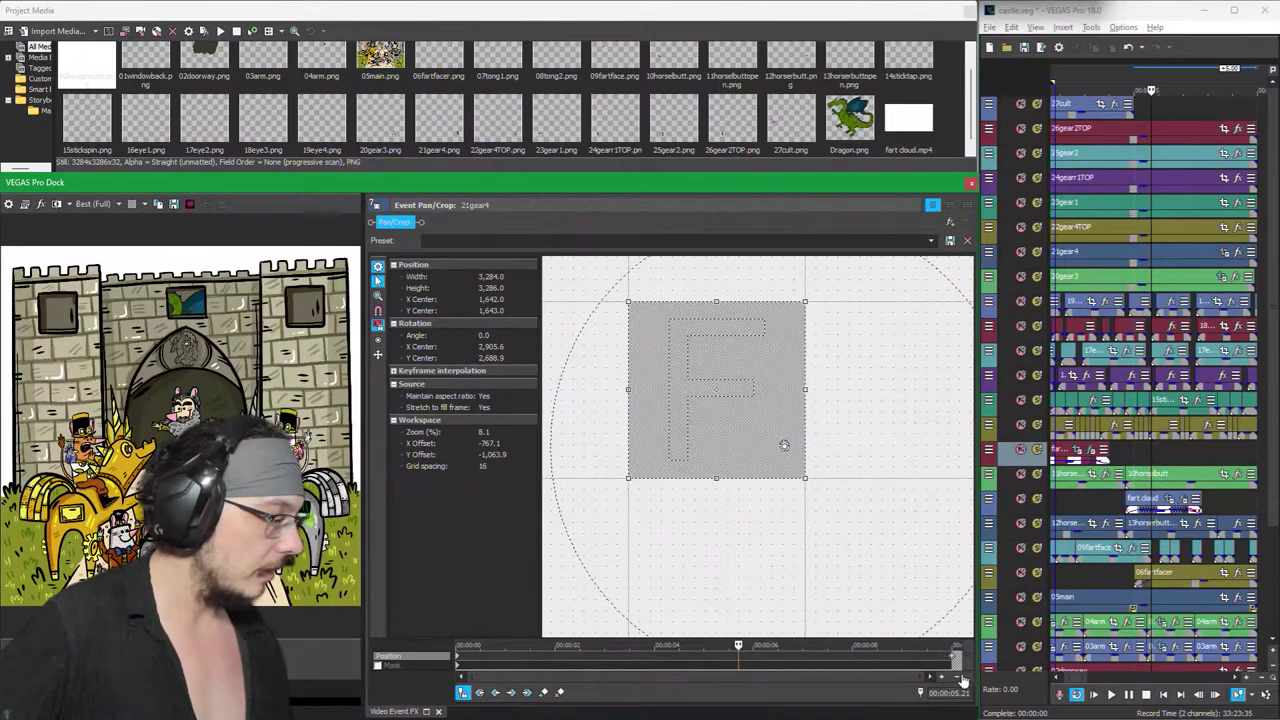
# Step: Try to rotate 21gear4 to -1,800° with a position keyframe at 00:00:05.21
pyautogui.moveTo(784, 445); pyautogui.dragTo(740, 409)
pyautogui.moveTo(742, 281)
pyautogui.mouseDown()
pyautogui.moveTo(634, 300)
pyautogui.moveTo(703, 569)
pyautogui.moveTo(846, 336)
pyautogui.moveTo(613, 487)
pyautogui.moveTo(897, 411)
pyautogui.moveTo(580, 274)
pyautogui.moveTo(594, 529)
pyautogui.moveTo(889, 369)
pyautogui.moveTo(703, 331)
pyautogui.moveTo(829, 514)
pyautogui.moveTo(651, 290)
pyautogui.moveTo(826, 514)
pyautogui.moveTo(771, 551)
pyautogui.moveTo(608, 486)
pyautogui.moveTo(591, 397)
pyautogui.moveTo(600, 331)
pyautogui.moveTo(659, 307)
pyautogui.moveTo(751, 316)
pyautogui.moveTo(620, 431)
pyautogui.moveTo(892, 444)
pyautogui.moveTo(563, 294)
pyautogui.moveTo(566, 334)
pyautogui.moveTo(597, 277)
pyautogui.moveTo(740, 298)
pyautogui.mouseUp()
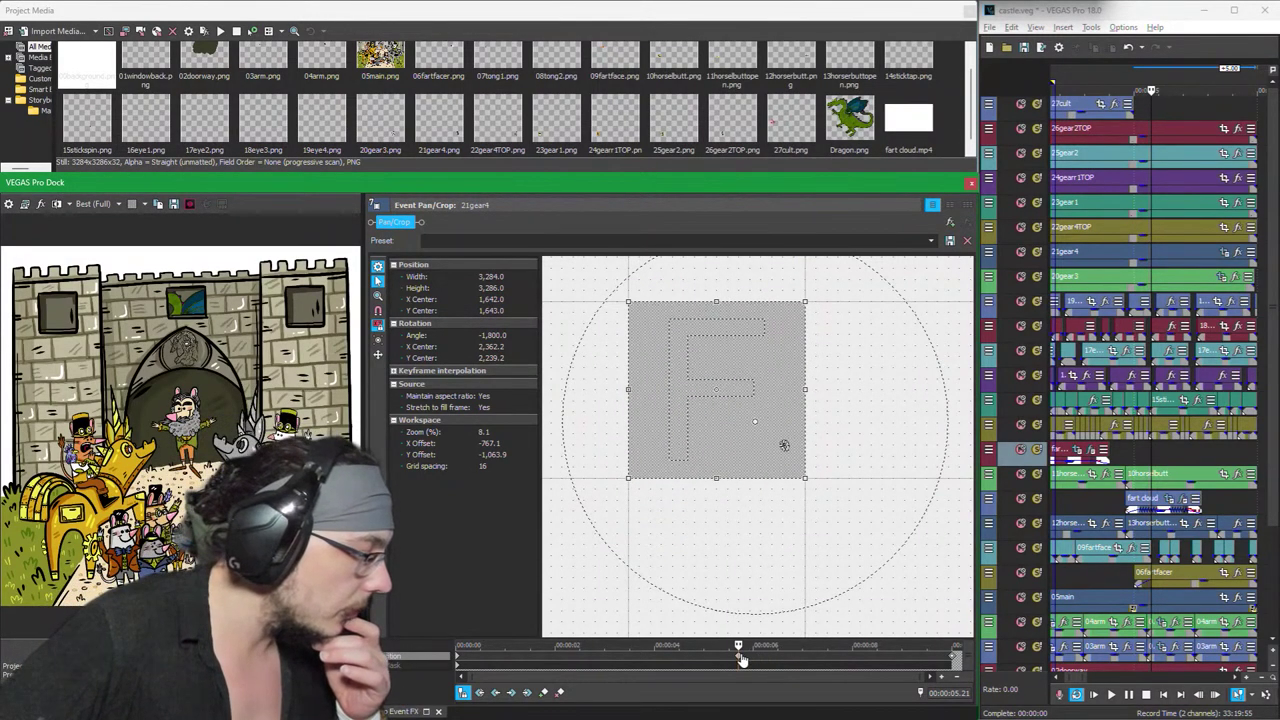
pyautogui.click(955, 659)
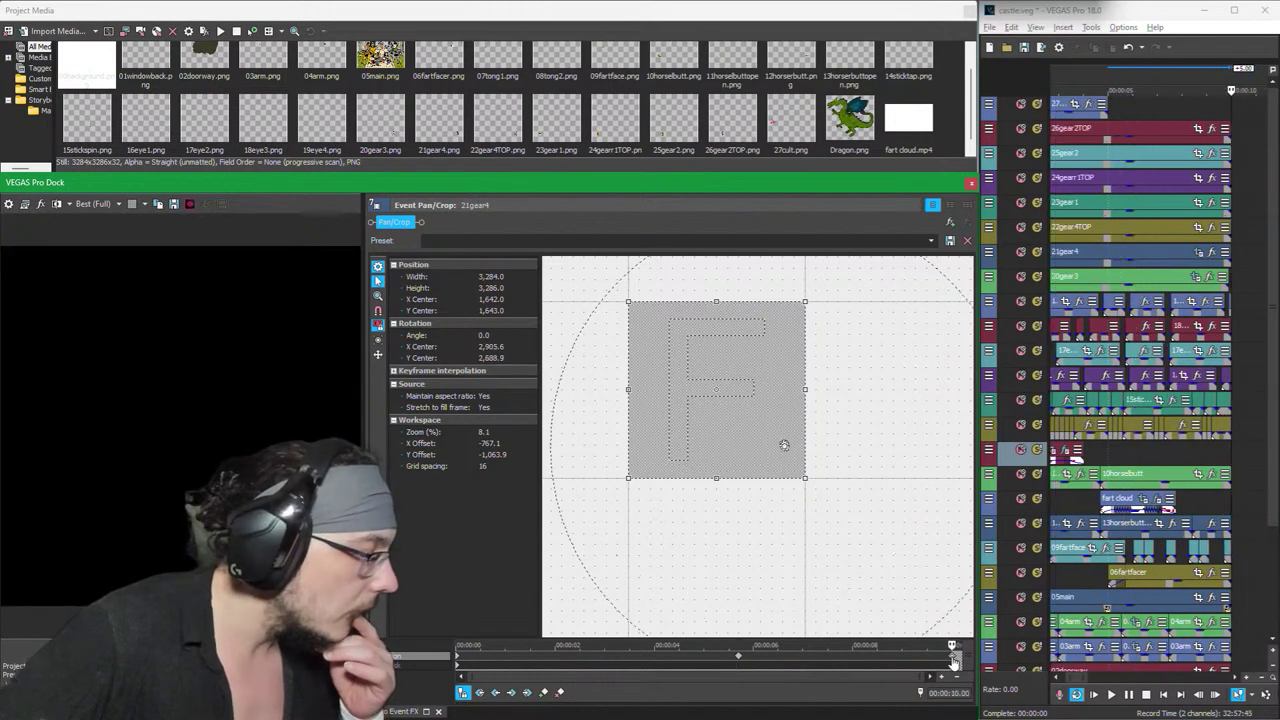
pyautogui.click(739, 663)
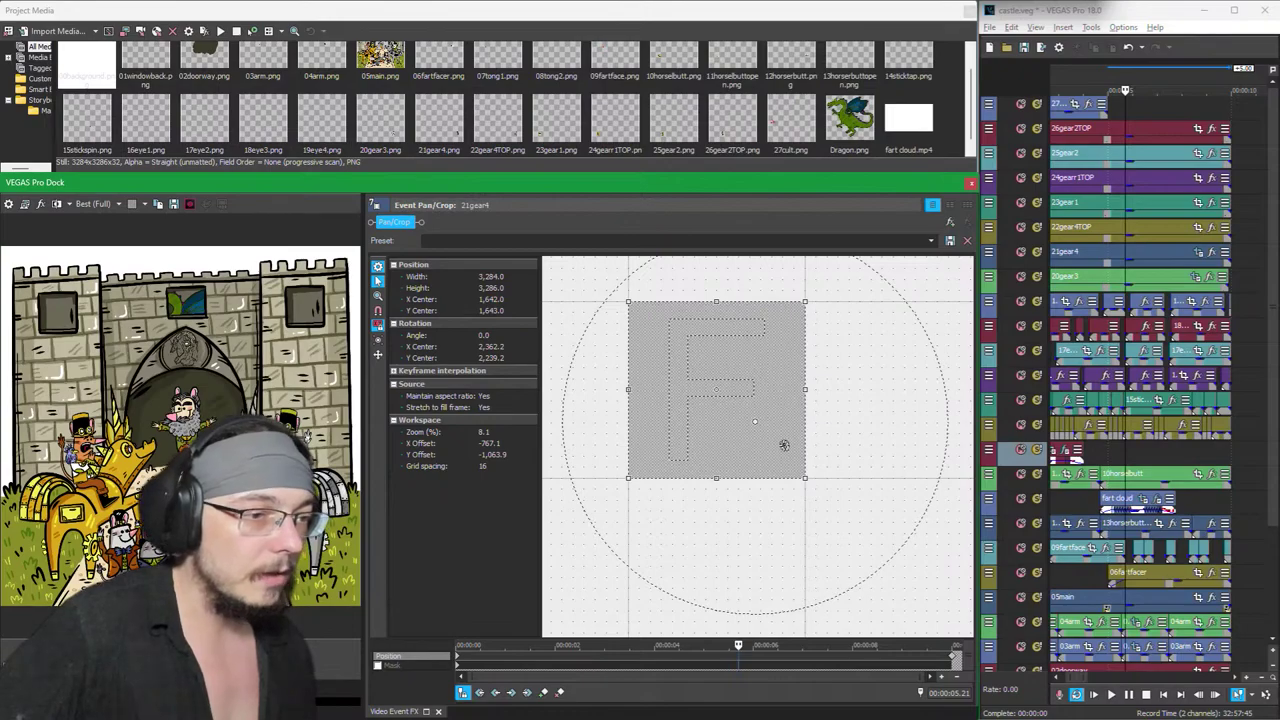
# Step: Rotate 21gear4 to an angle of -1,800° around the gear at the clip's end keyframe
pyautogui.click(953, 660)
pyautogui.moveTo(702, 281); pyautogui.dragTo(849, 363)
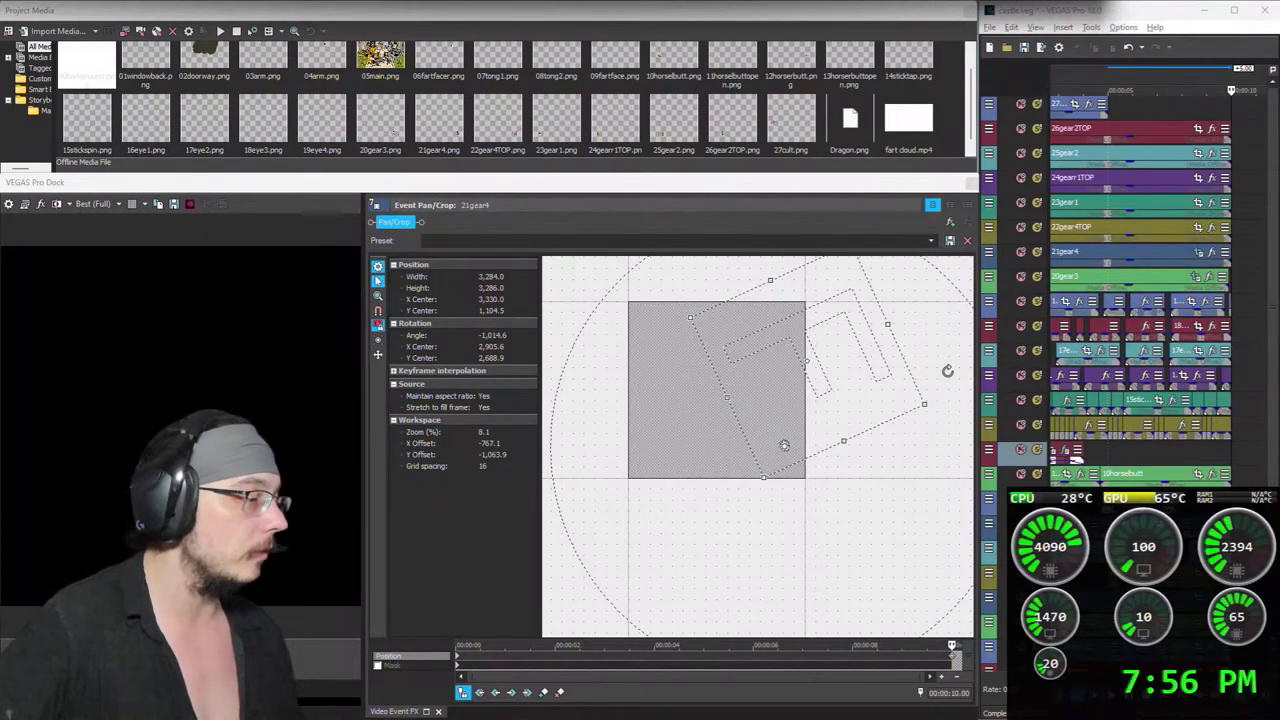
pyautogui.click(947, 407)
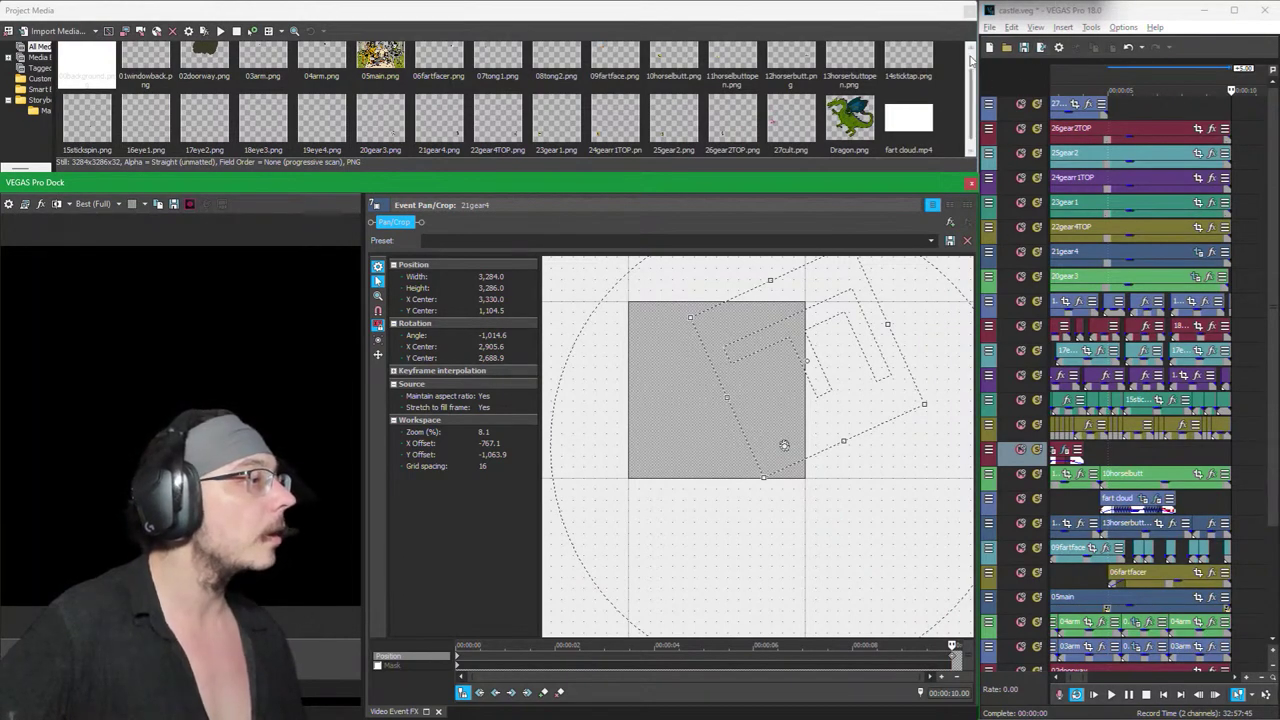
pyautogui.moveTo(936, 12)
pyautogui.mouseDown()
pyautogui.moveTo(936, 100)
pyautogui.moveTo(930, 18)
pyautogui.moveTo(881, 47)
pyautogui.moveTo(934, 20)
pyautogui.mouseUp()
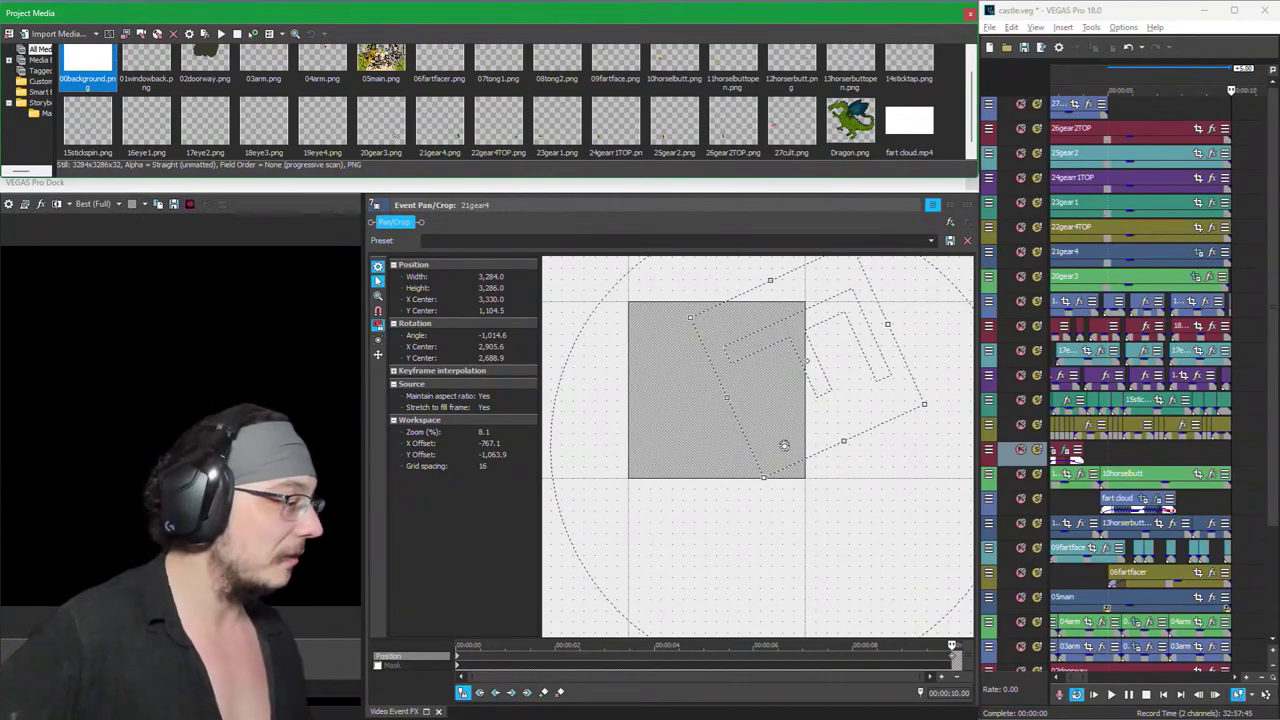
pyautogui.moveTo(862, 272)
pyautogui.mouseDown()
pyautogui.moveTo(908, 263)
pyautogui.moveTo(800, 258)
pyautogui.moveTo(620, 380)
pyautogui.moveTo(697, 512)
pyautogui.moveTo(863, 354)
pyautogui.moveTo(691, 346)
pyautogui.moveTo(680, 443)
pyautogui.moveTo(803, 500)
pyautogui.moveTo(820, 471)
pyautogui.moveTo(809, 354)
pyautogui.moveTo(724, 351)
pyautogui.mouseUp()
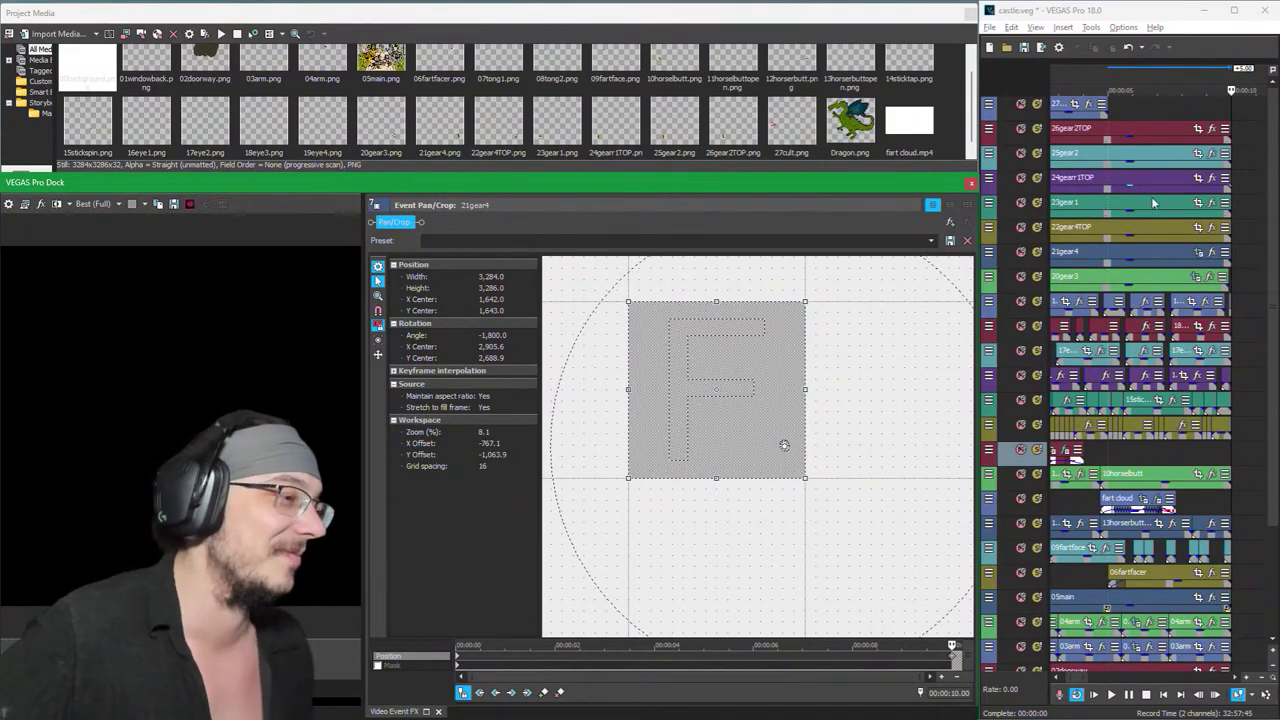
# Step: Open the pan/crop settings of 23gear1 and move its rotation centre onto the gear, at about X 444 and Y 2,743
pyautogui.click(1200, 204)
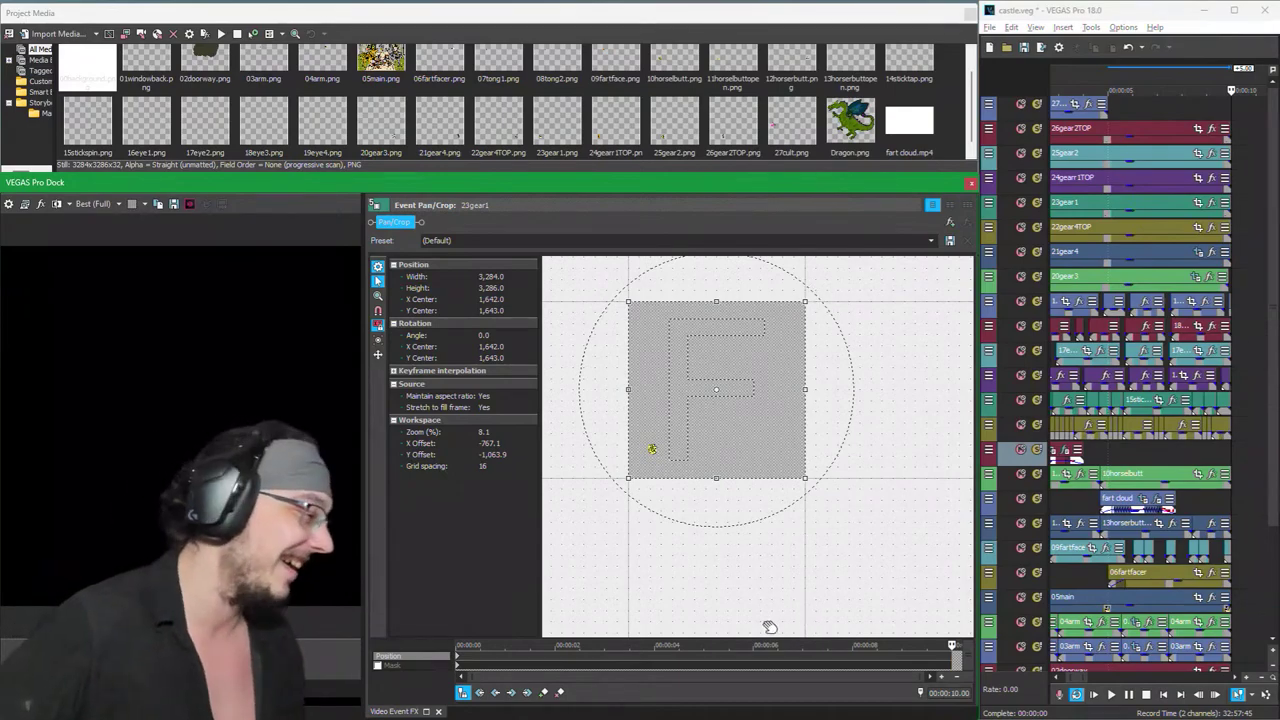
pyautogui.click(680, 664)
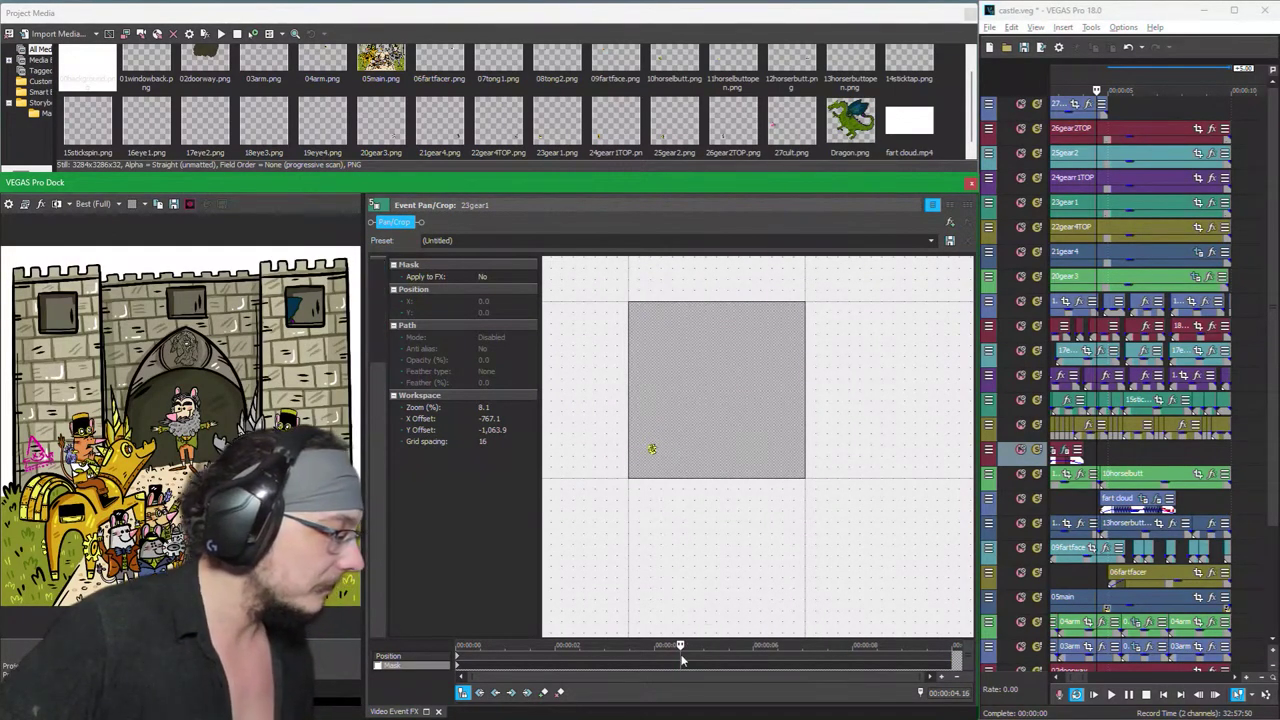
pyautogui.click(681, 656)
pyautogui.scroll(4, 665, 445)
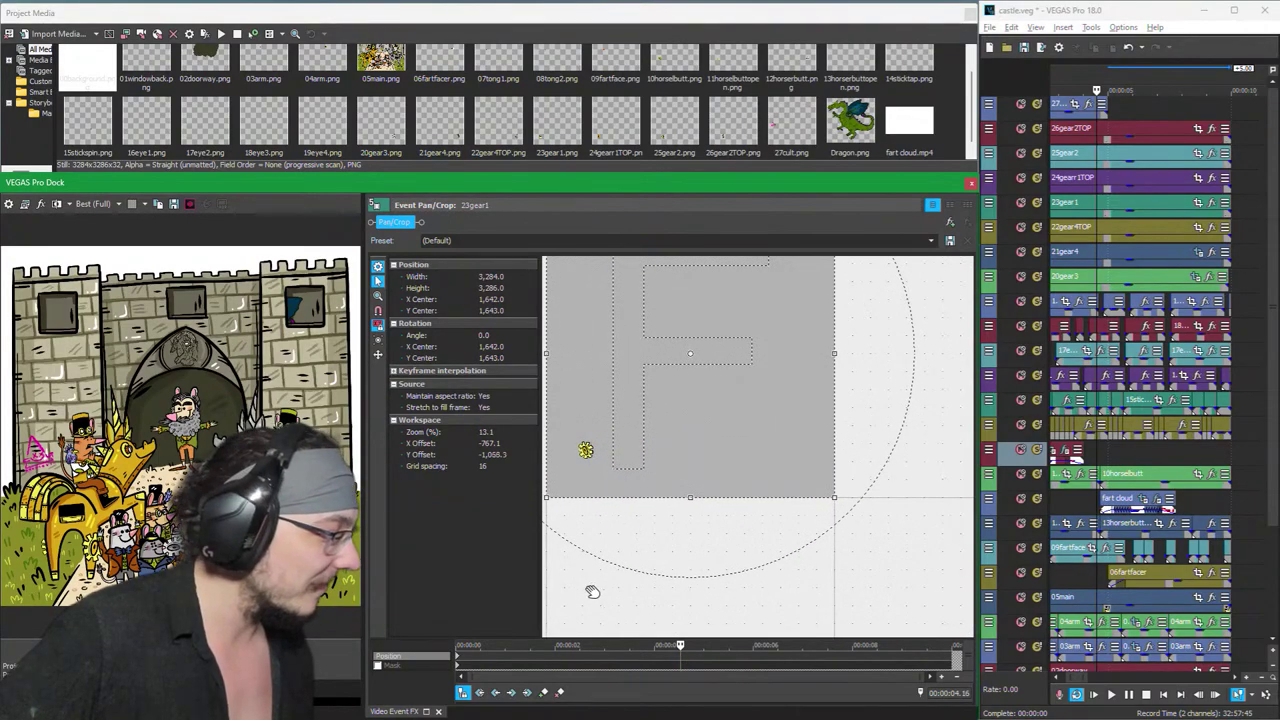
pyautogui.moveTo(592, 591); pyautogui.dragTo(761, 576)
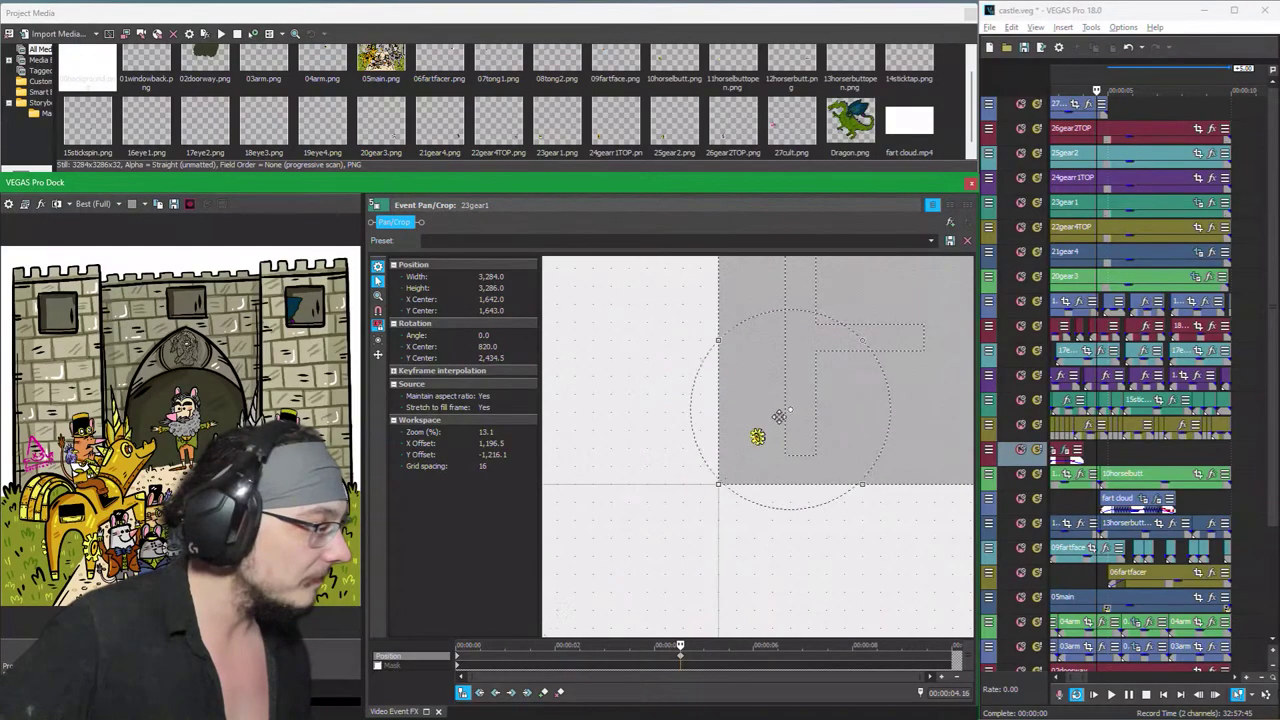
pyautogui.moveTo(779, 416); pyautogui.dragTo(758, 436)
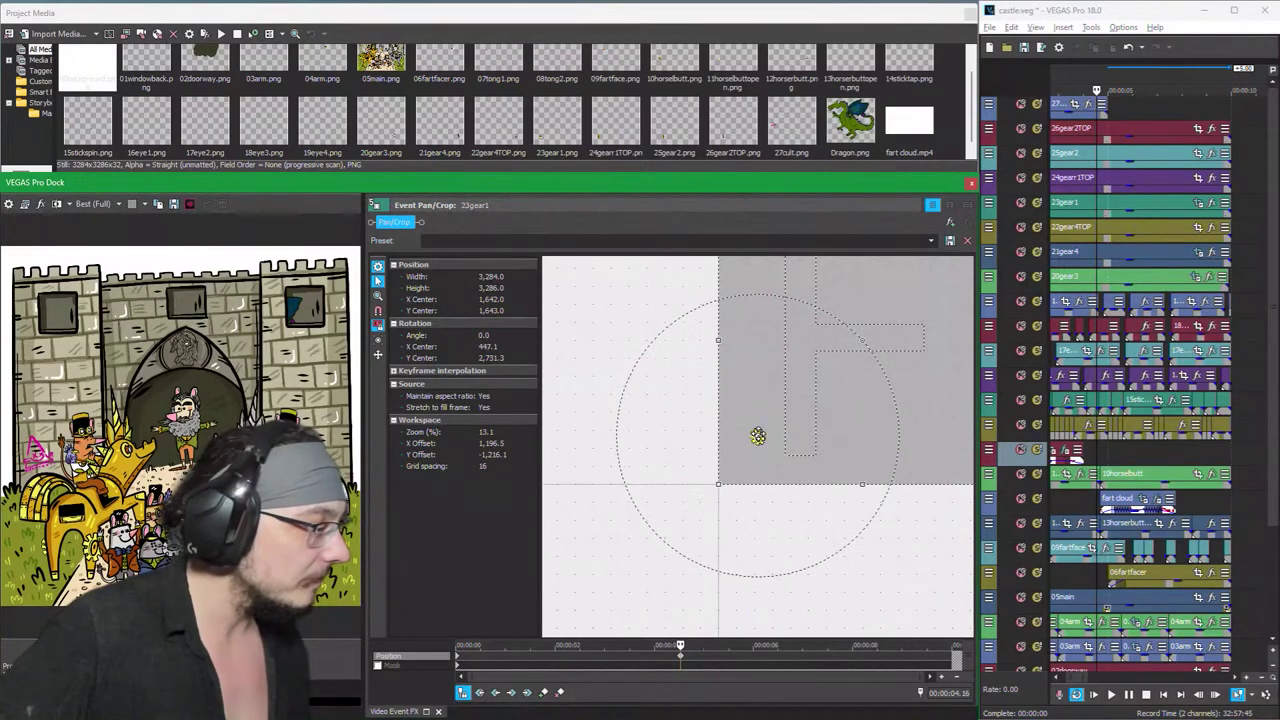
pyautogui.scroll(6, 758, 436)
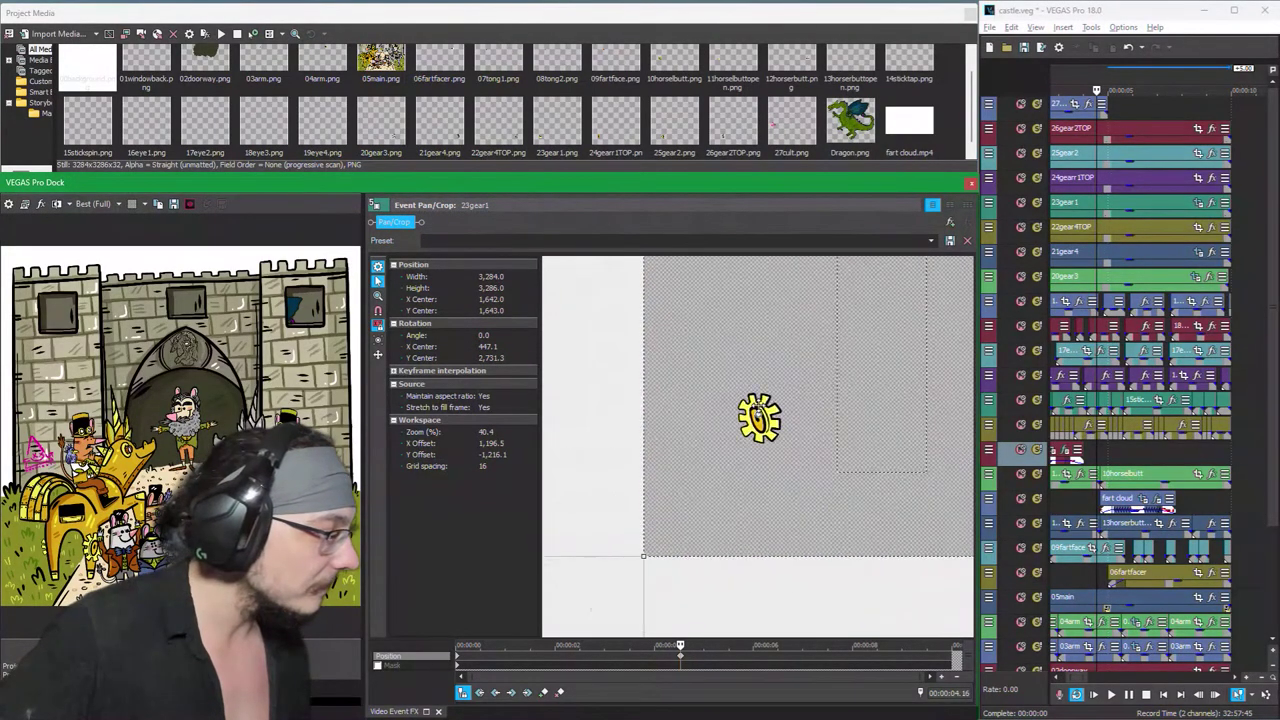
pyautogui.scroll(1, 757, 399)
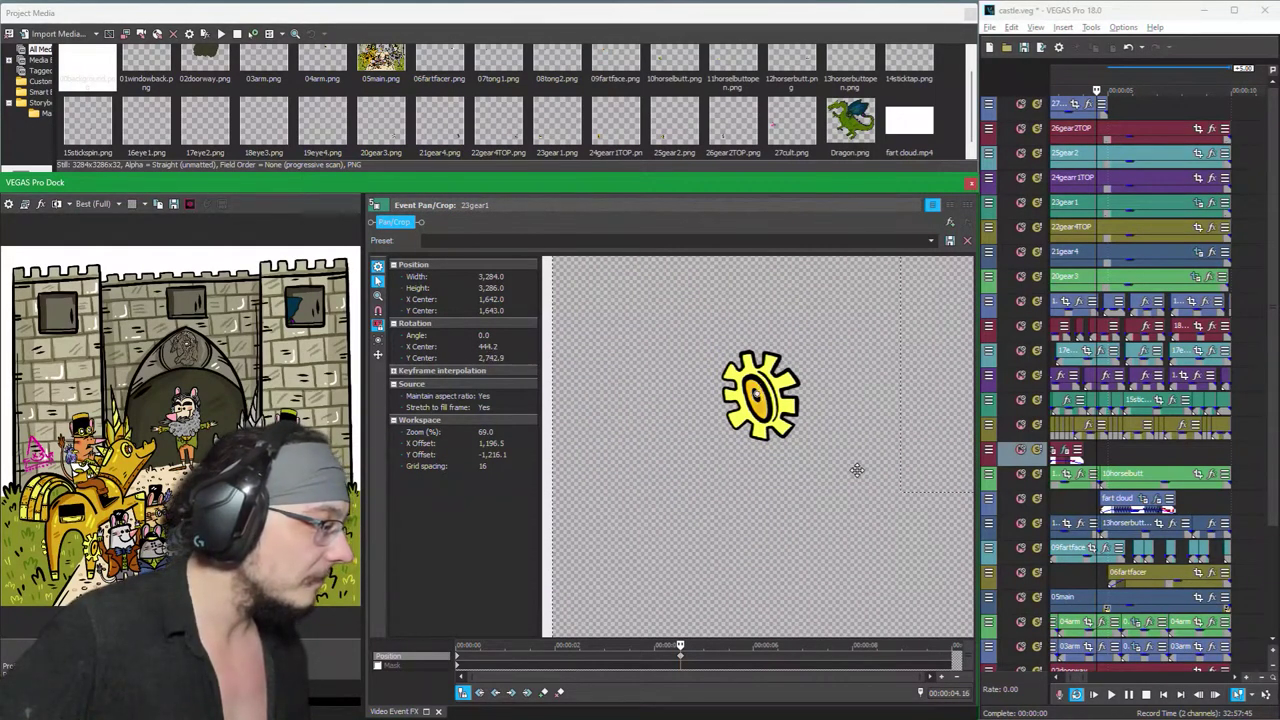
# Step: Rotate 23gear1 to an angle of 1,800° around the gear and move the position keyframe to the clip's end
pyautogui.scroll(-7, 857, 469)
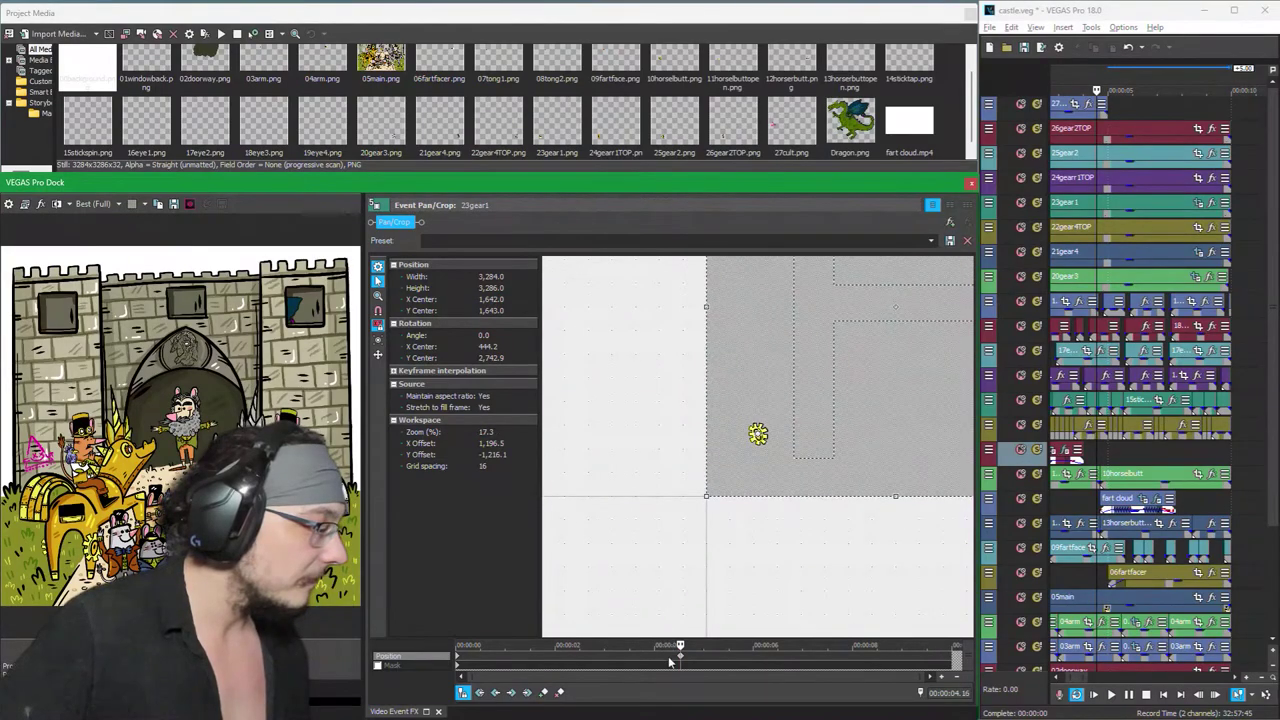
pyautogui.scroll(-3, 691, 534)
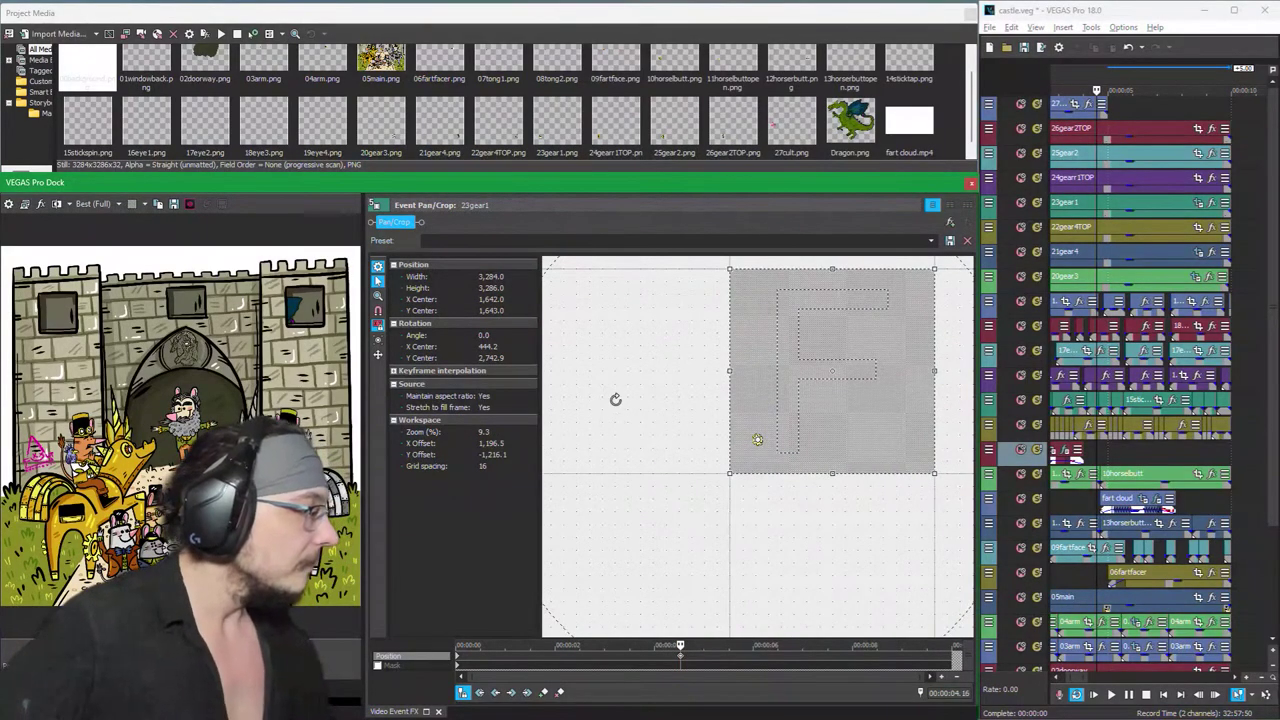
pyautogui.moveTo(680, 327); pyautogui.dragTo(732, 383)
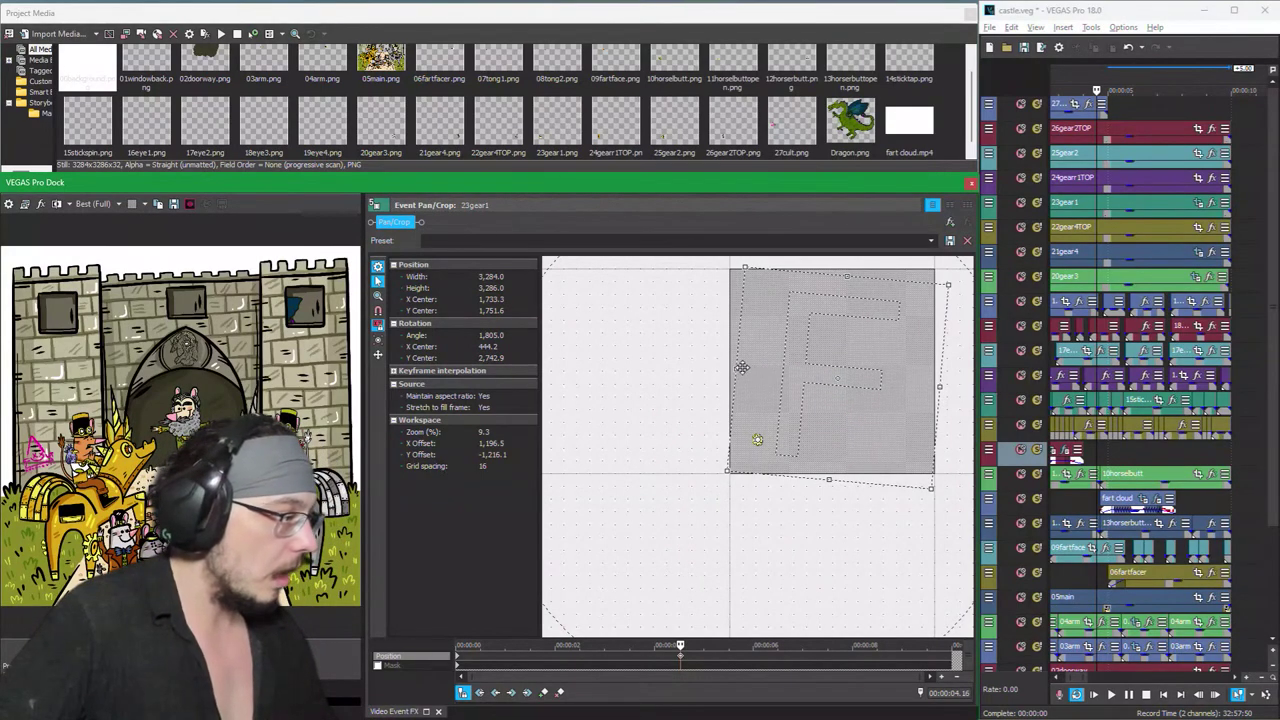
pyautogui.moveTo(676, 349); pyautogui.dragTo(670, 353)
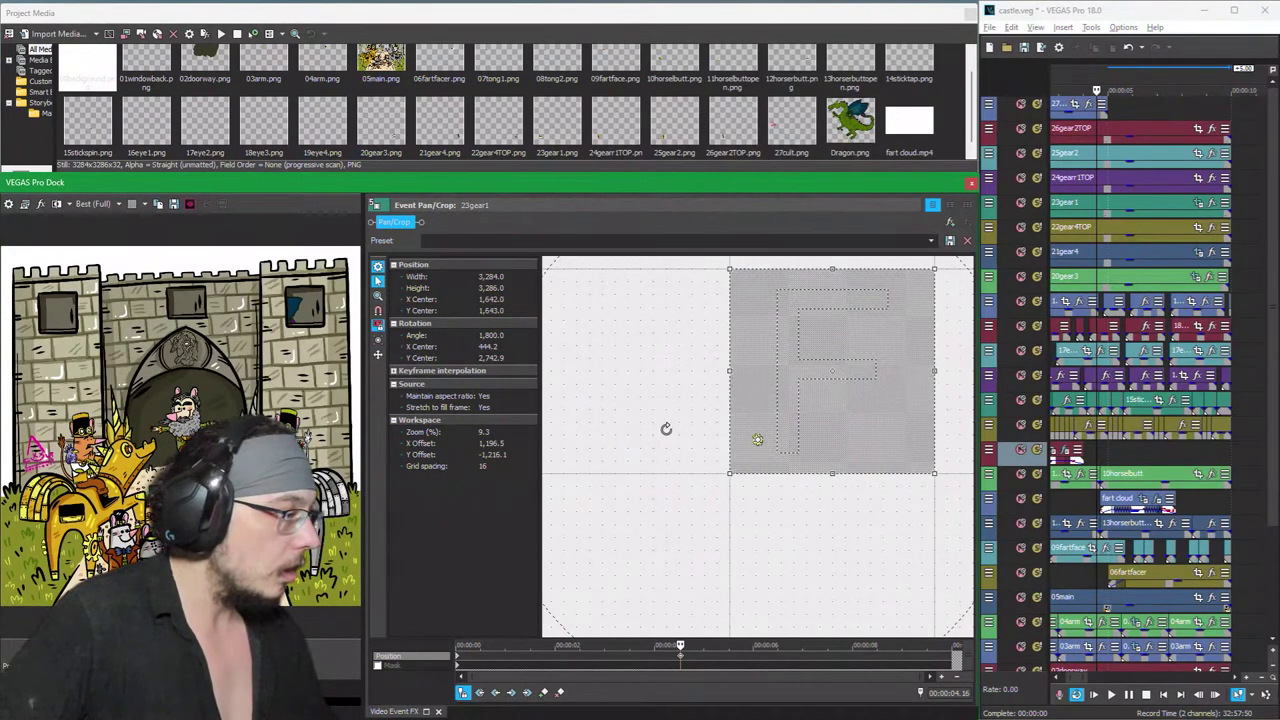
pyautogui.moveTo(922, 686); pyautogui.dragTo(978, 680)
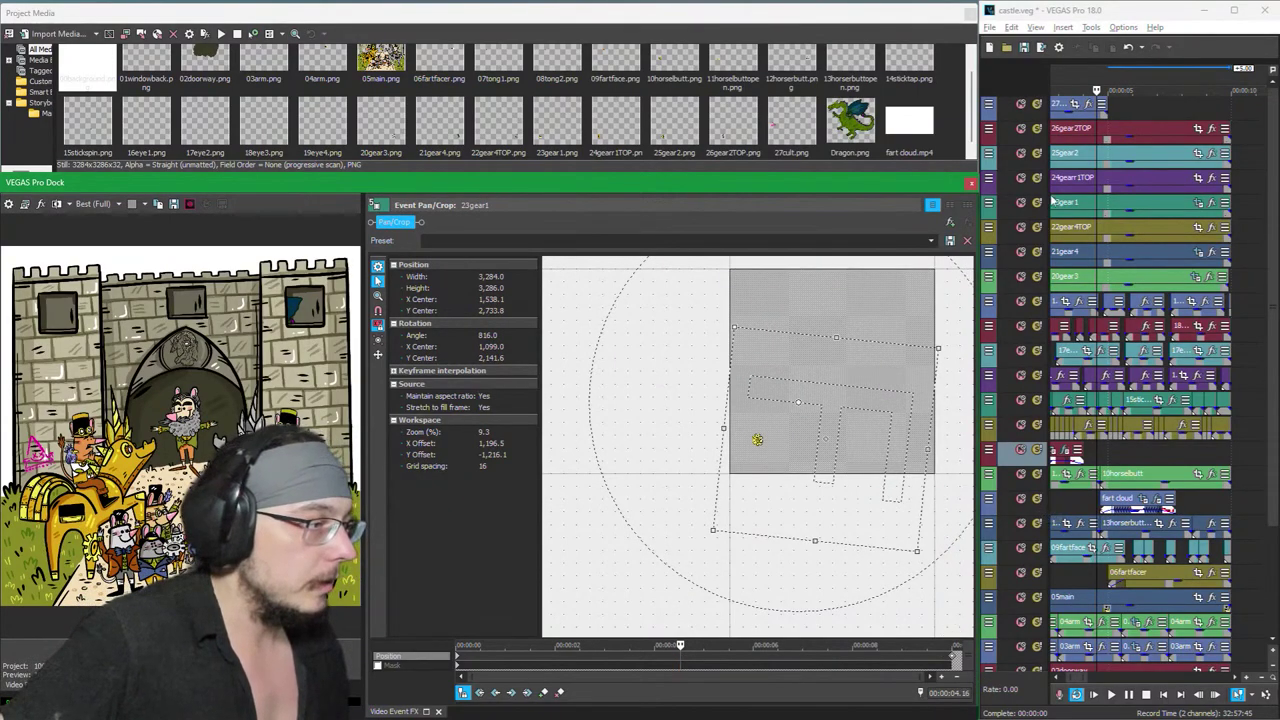
# Step: Save the project and move the pan/crop rotation centre of 25gear2 onto the gear, at about X 851 and Y 2,746
pyautogui.click(1198, 155)
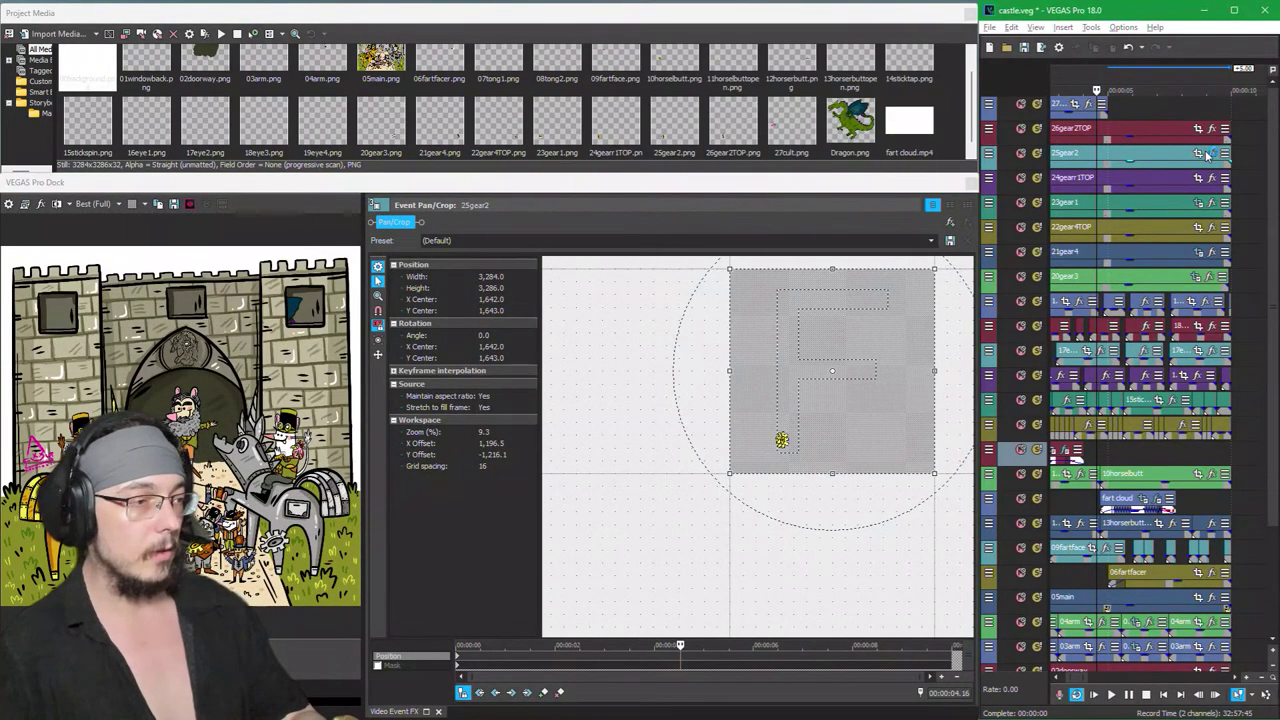
pyautogui.hotkey('ctrl', 's')
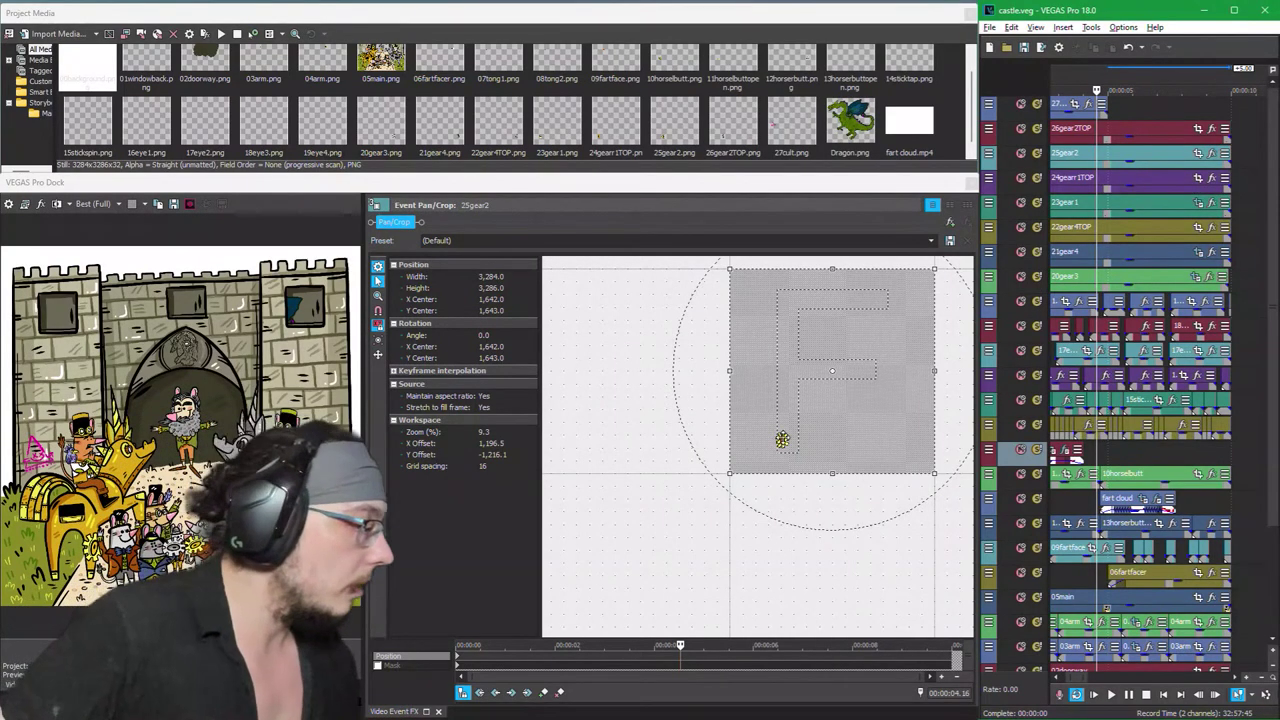
pyautogui.scroll(4, 760, 448)
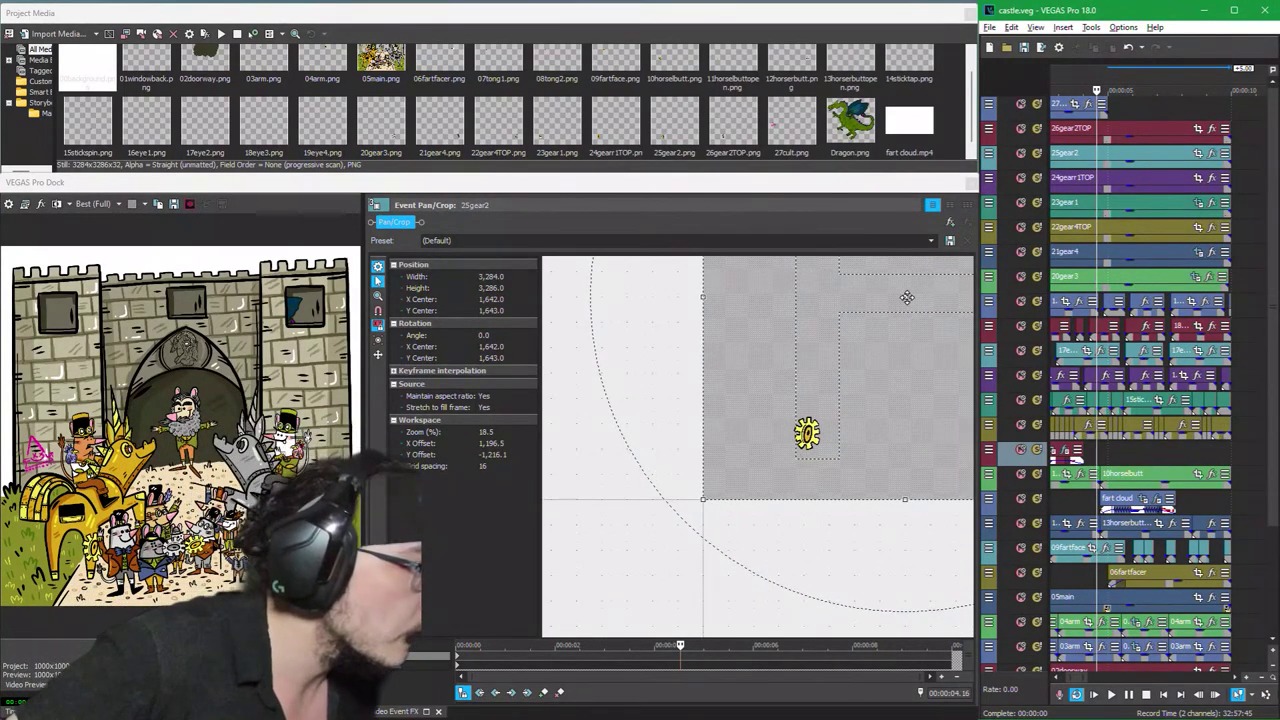
pyautogui.moveTo(906, 297); pyautogui.dragTo(806, 430)
pyautogui.scroll(3, 812, 429)
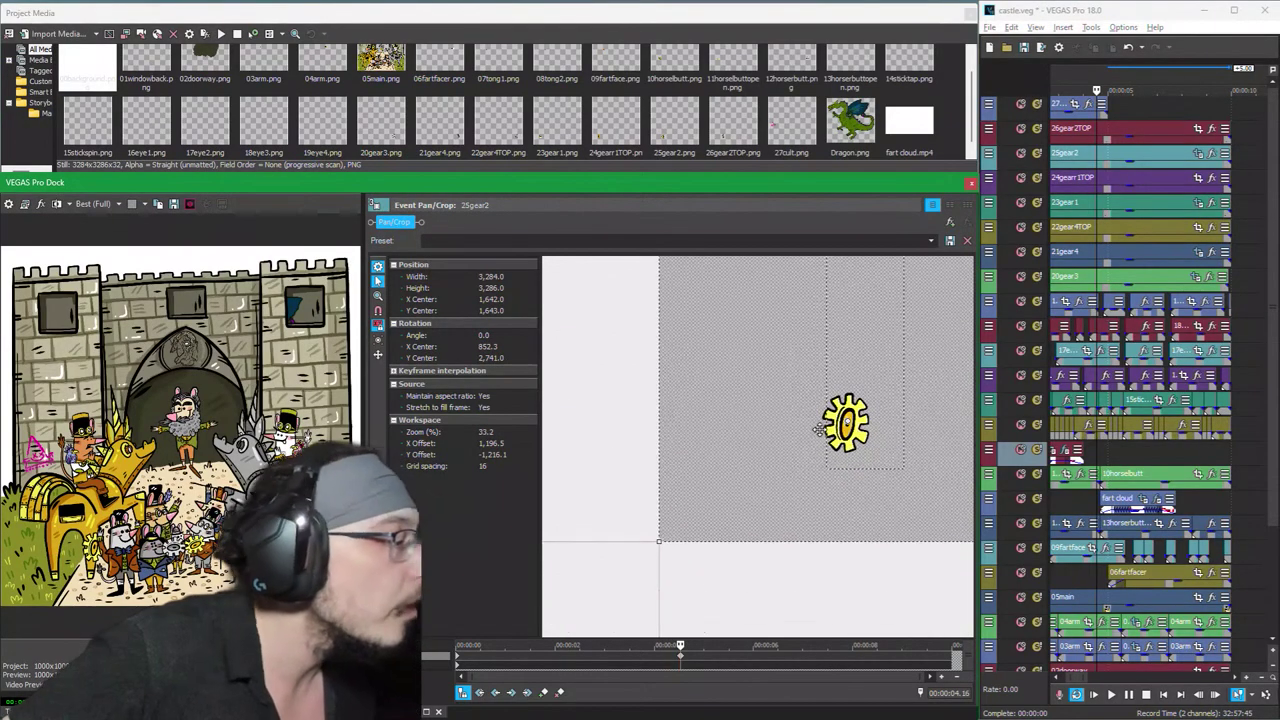
pyautogui.scroll(2, 818, 430)
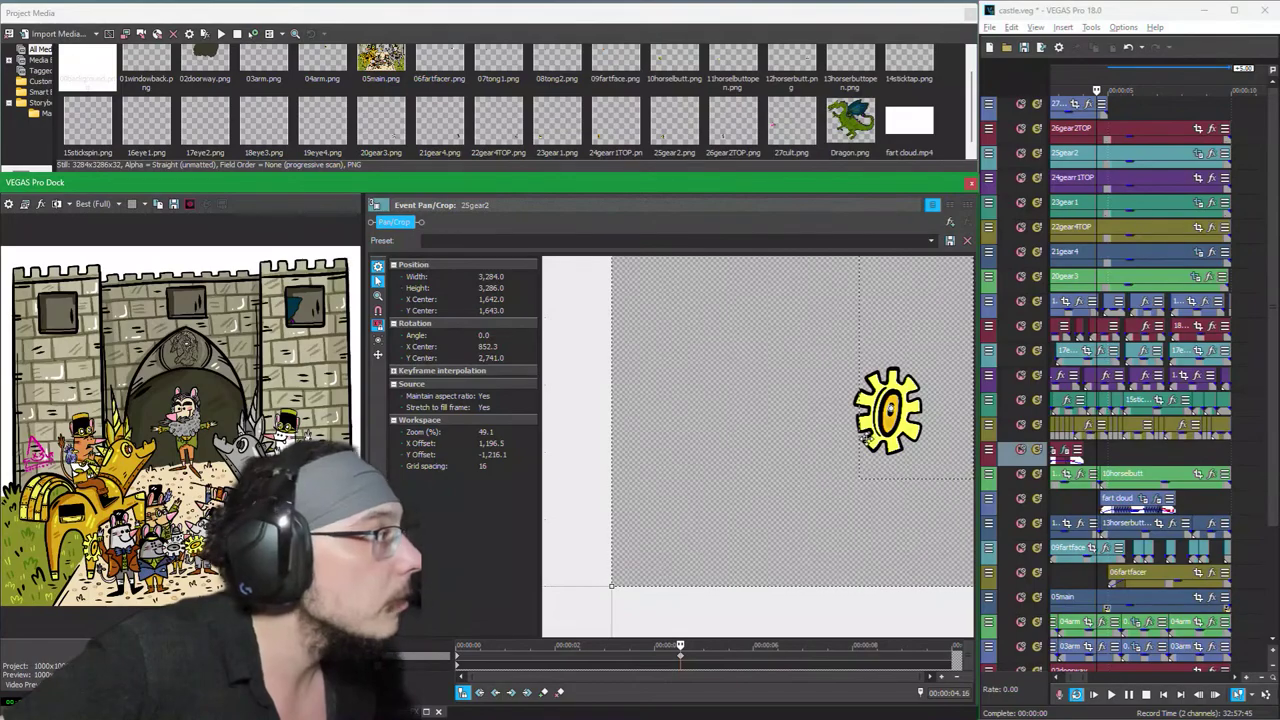
pyautogui.scroll(1, 868, 431)
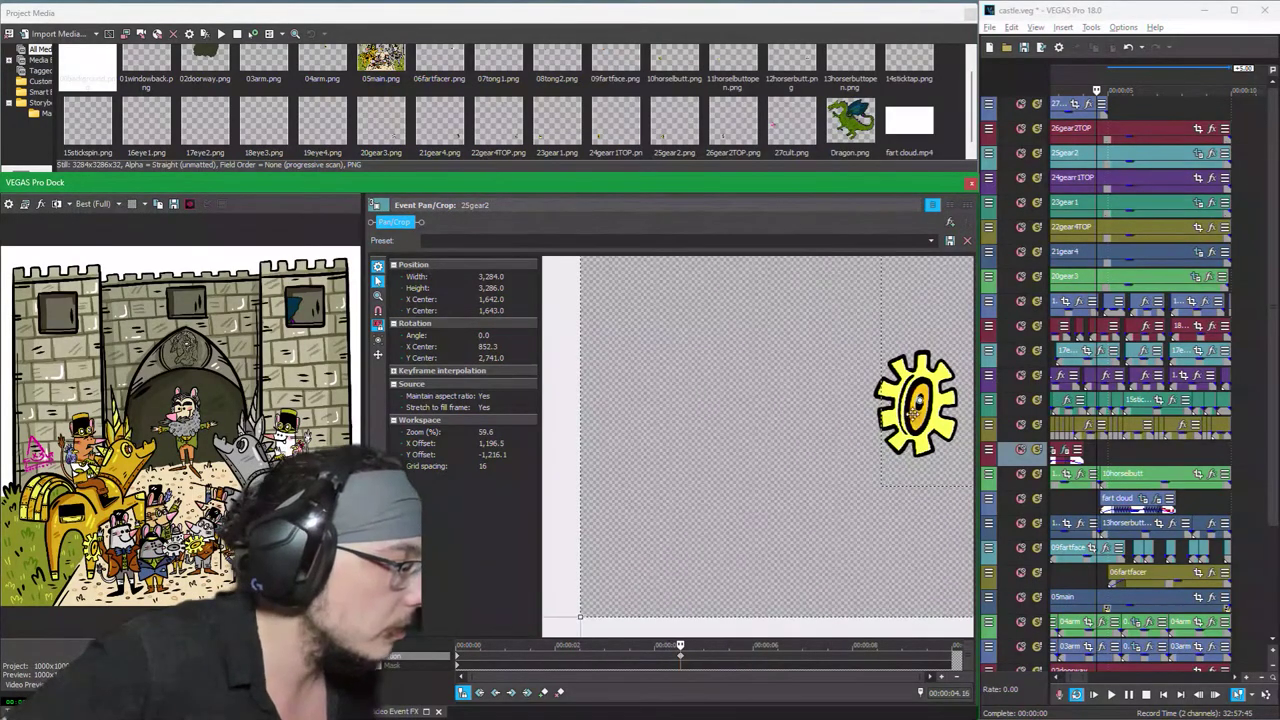
# Step: Rotate 25gear2 to an angle of -1,800° around the gear, with the position keyframe at the clip's end
pyautogui.scroll(-6, 917, 400)
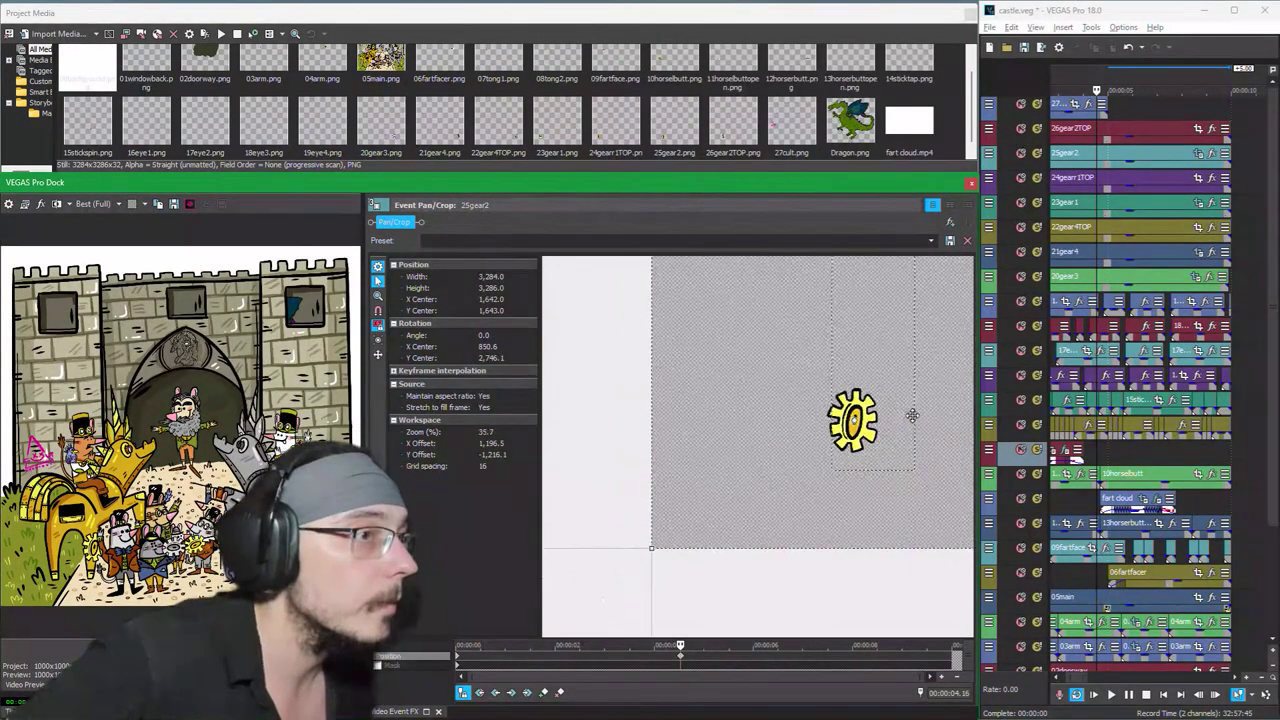
pyautogui.scroll(-2, 906, 408)
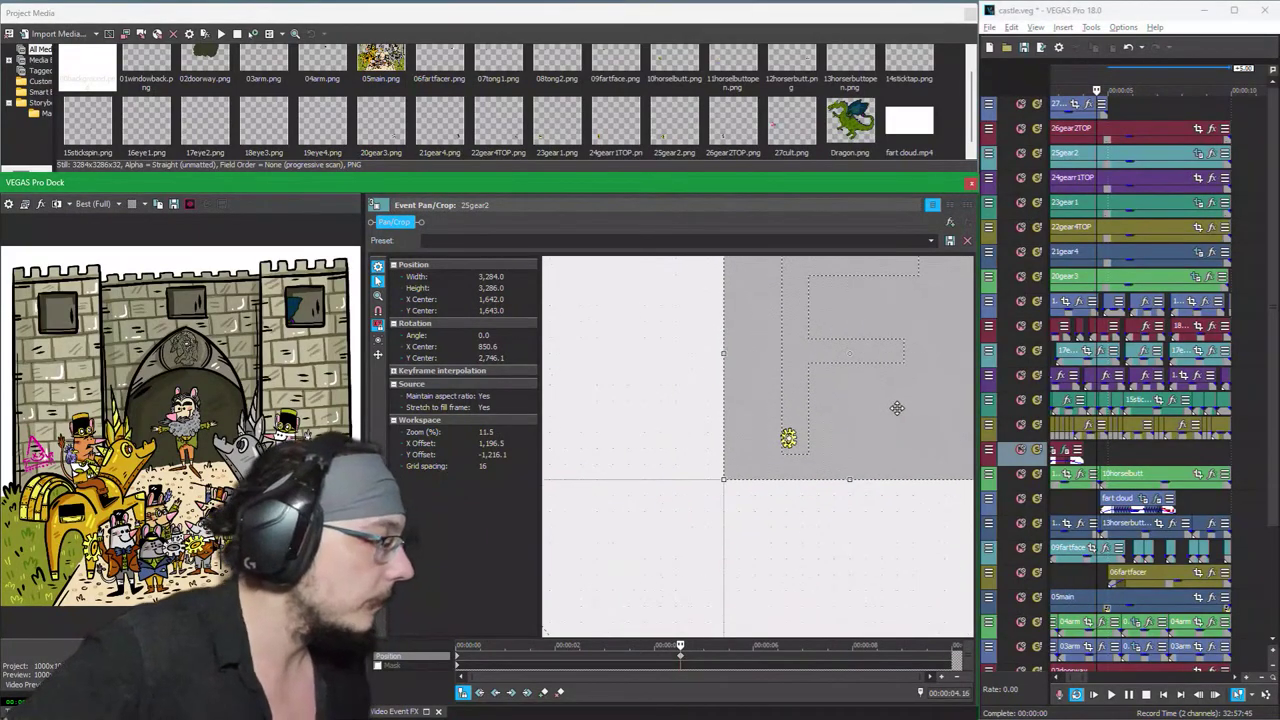
pyautogui.moveTo(685, 383); pyautogui.dragTo(683, 317)
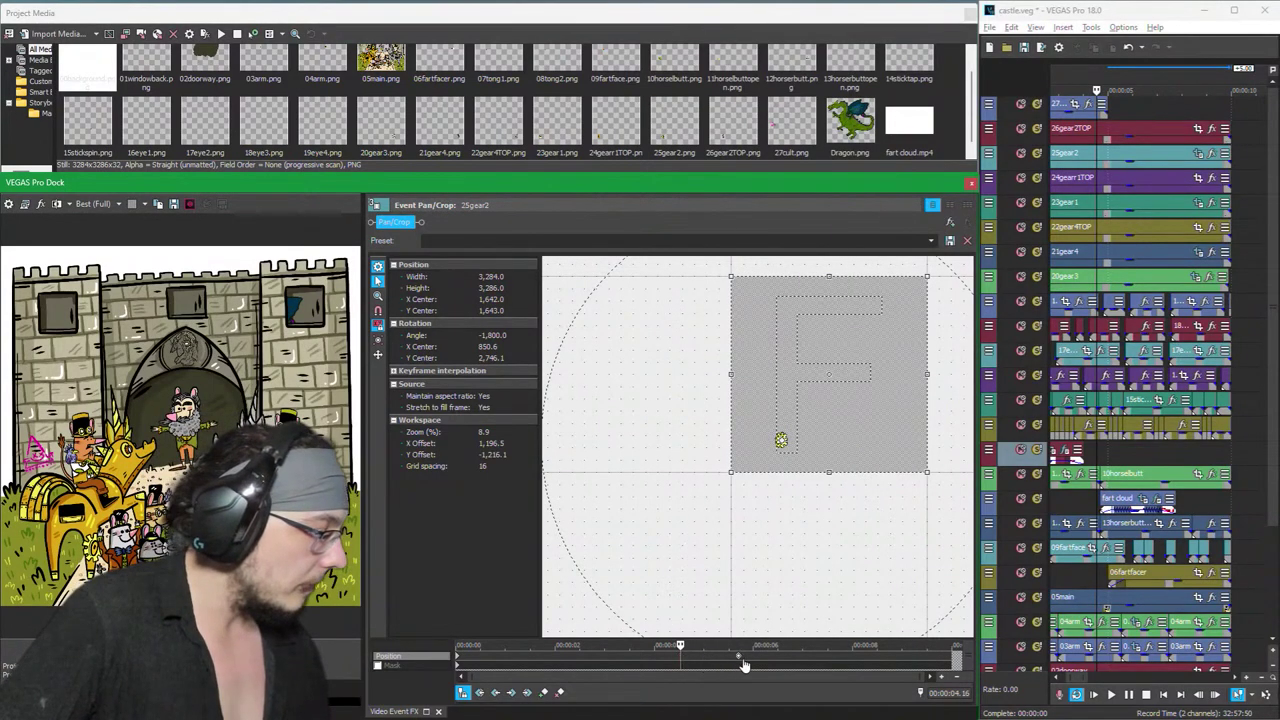
pyautogui.hotkey('ctrl', 'z')
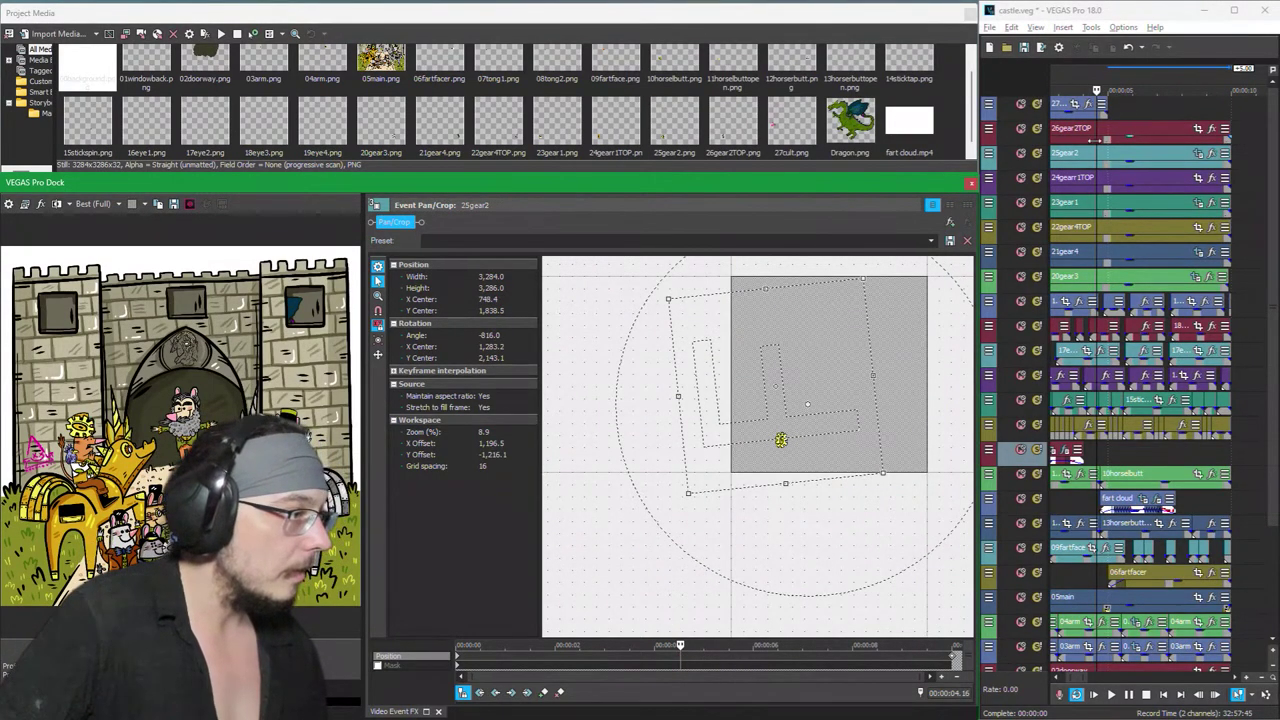
# Step: Enlarge the video preview and solo the 25gear2, 23gear1, 21gear4, 20gear3 and 05main tracks
pyautogui.click(1058, 143)
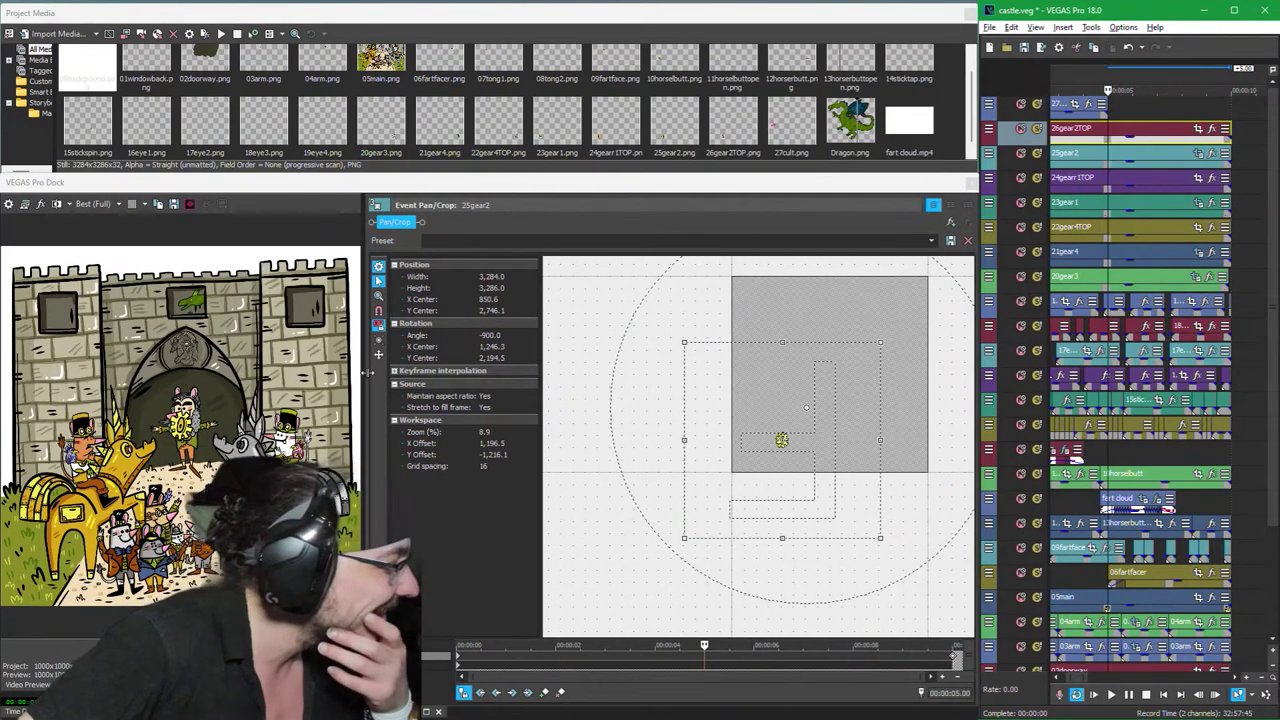
pyautogui.moveTo(363, 374); pyautogui.dragTo(757, 386)
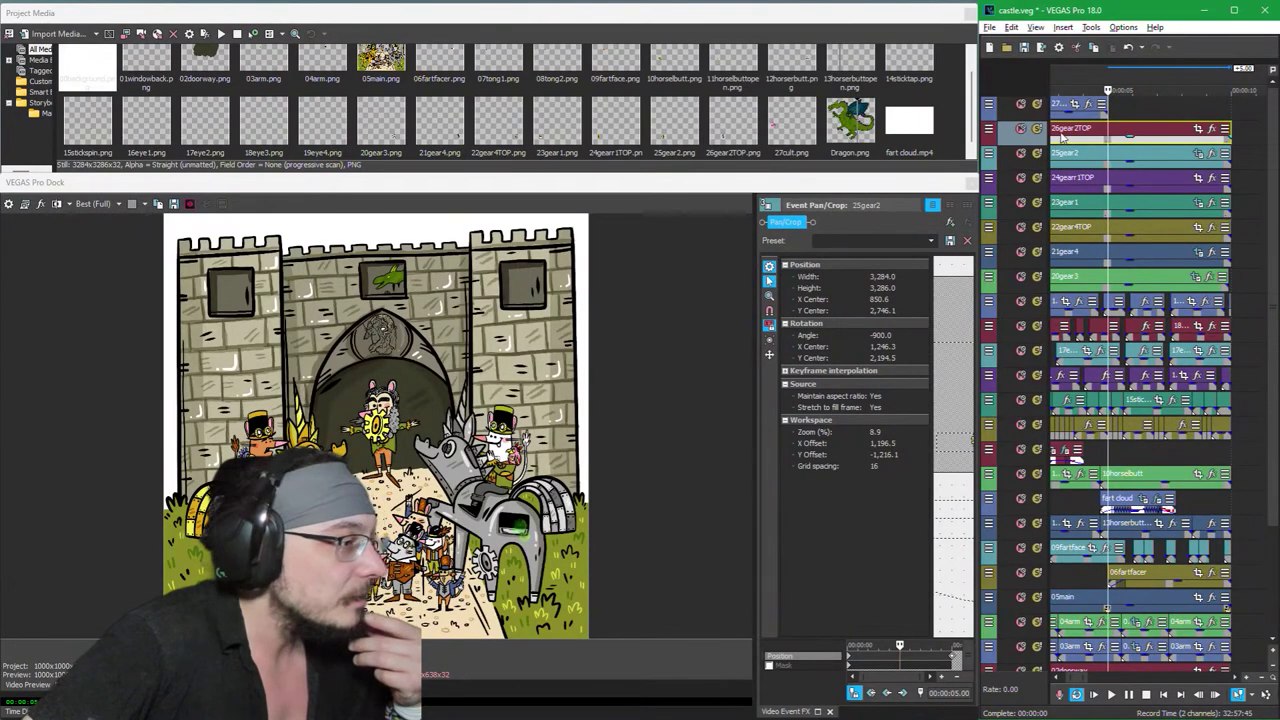
pyautogui.scroll(4, 1055, 130)
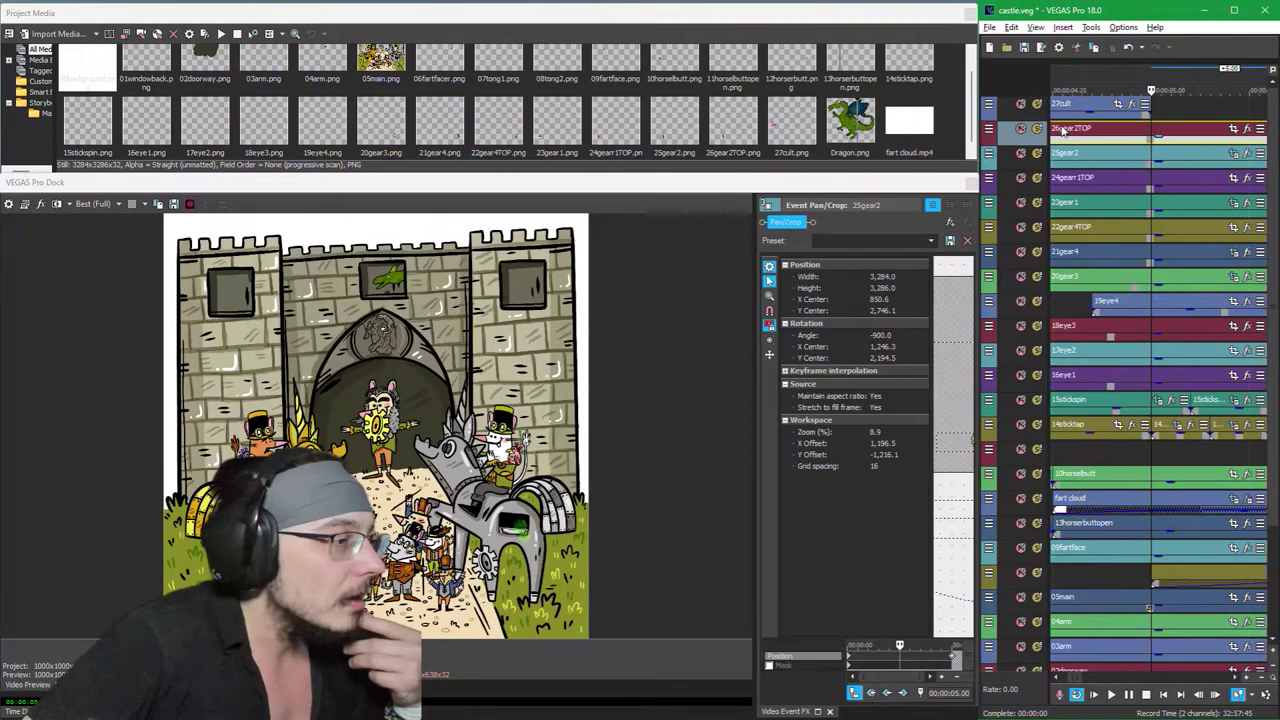
pyautogui.click(1037, 152)
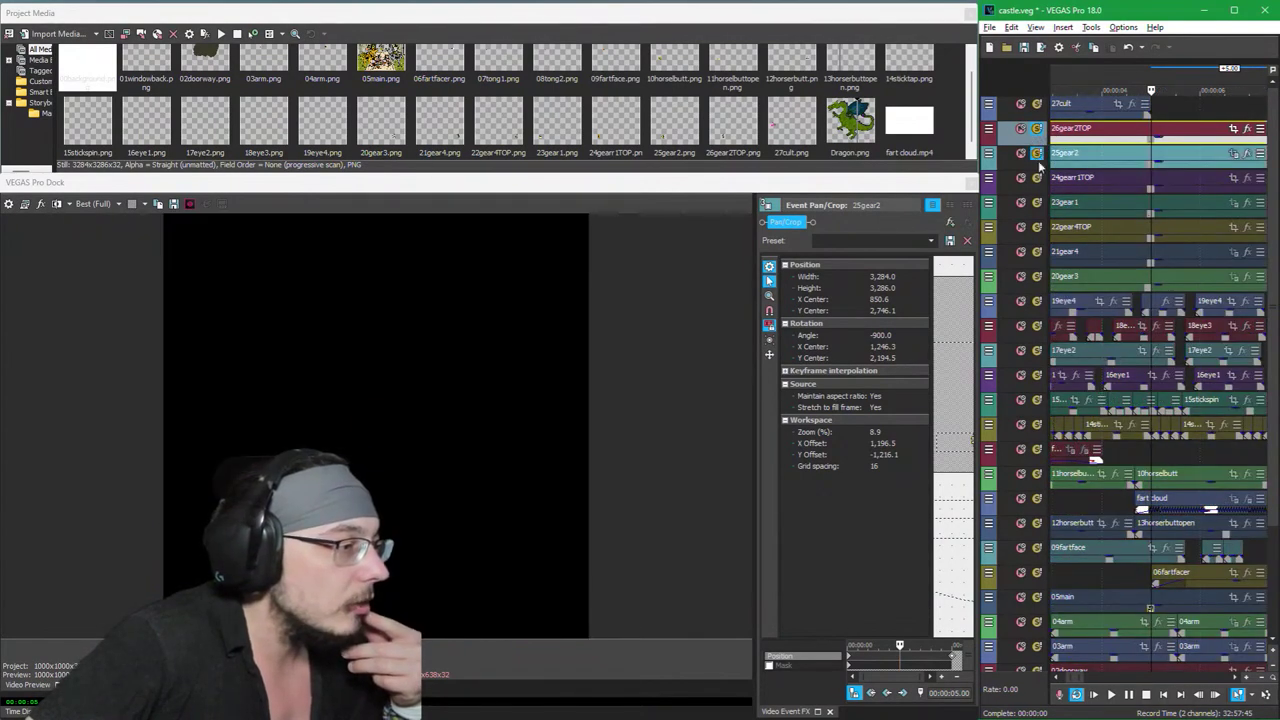
pyautogui.click(1037, 178)
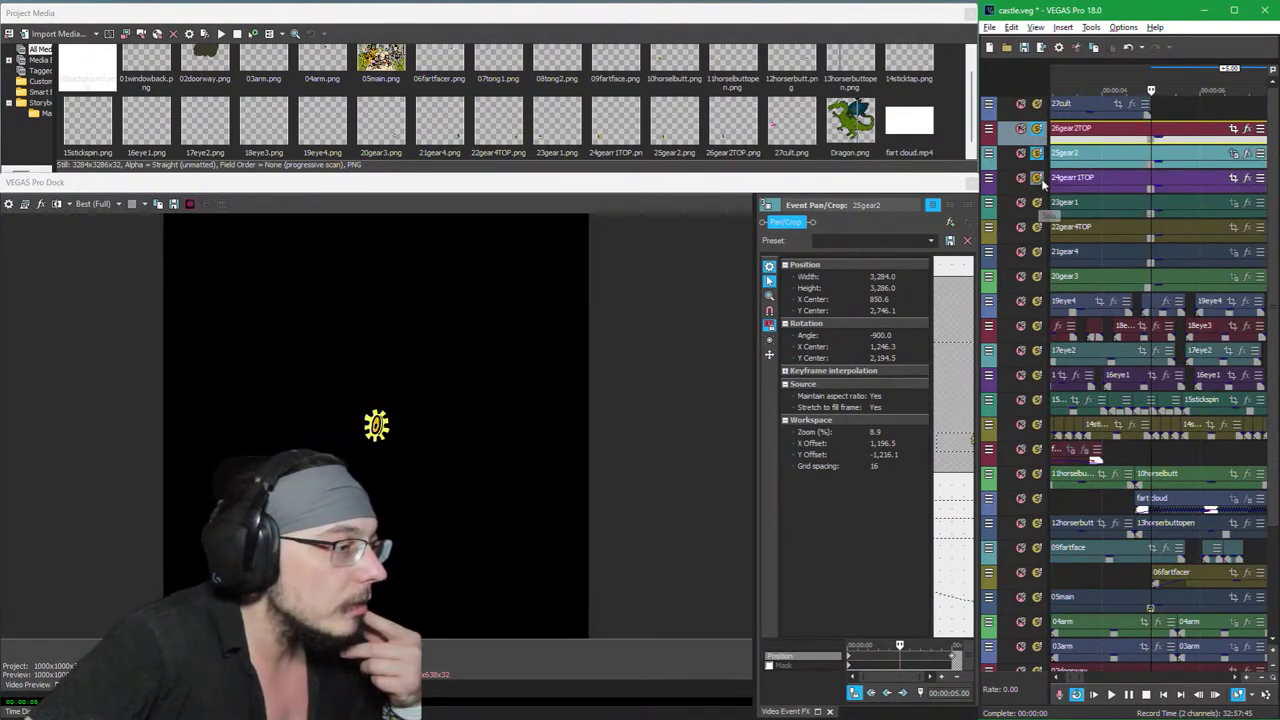
pyautogui.click(1037, 178)
pyautogui.click(1037, 203)
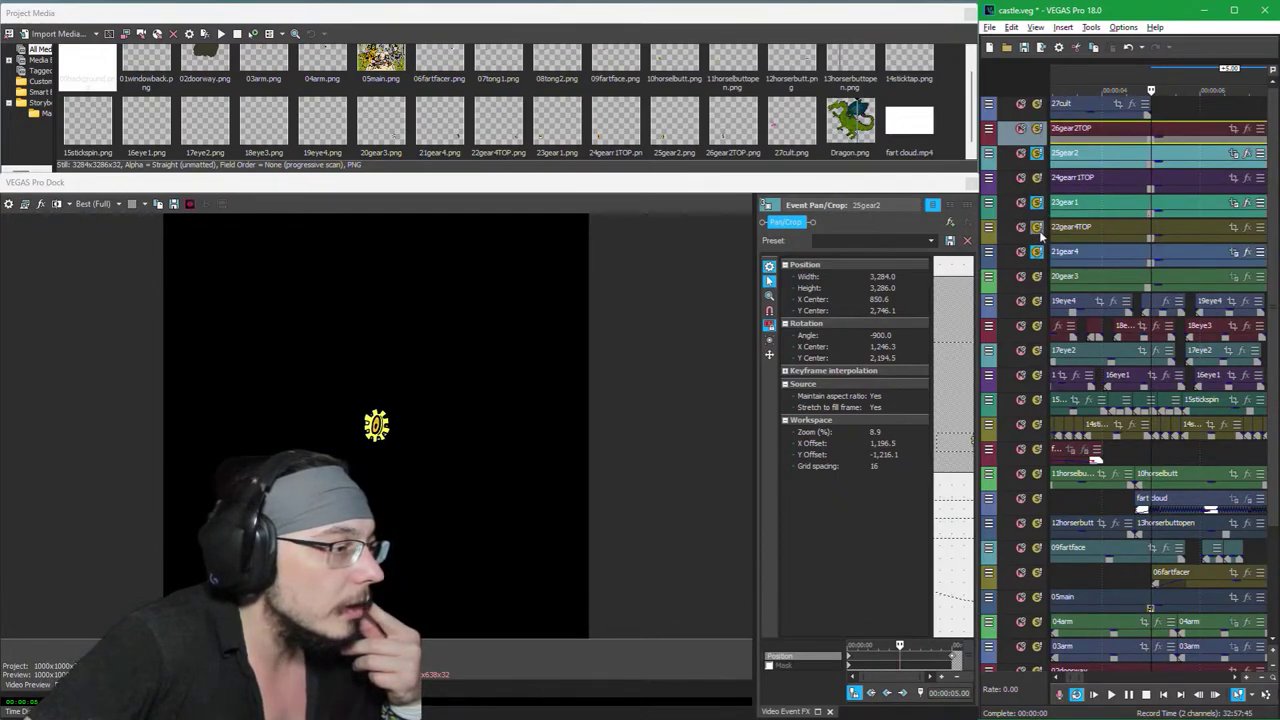
pyautogui.click(1037, 277)
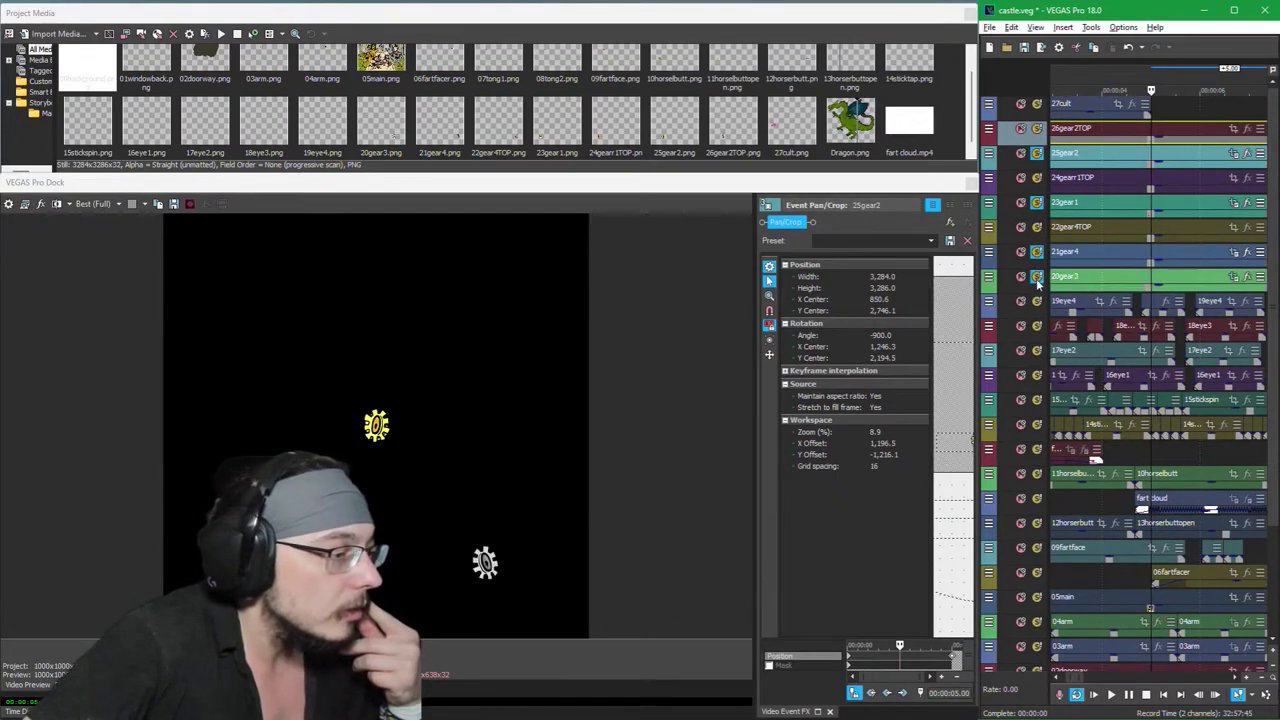
pyautogui.click(1037, 598)
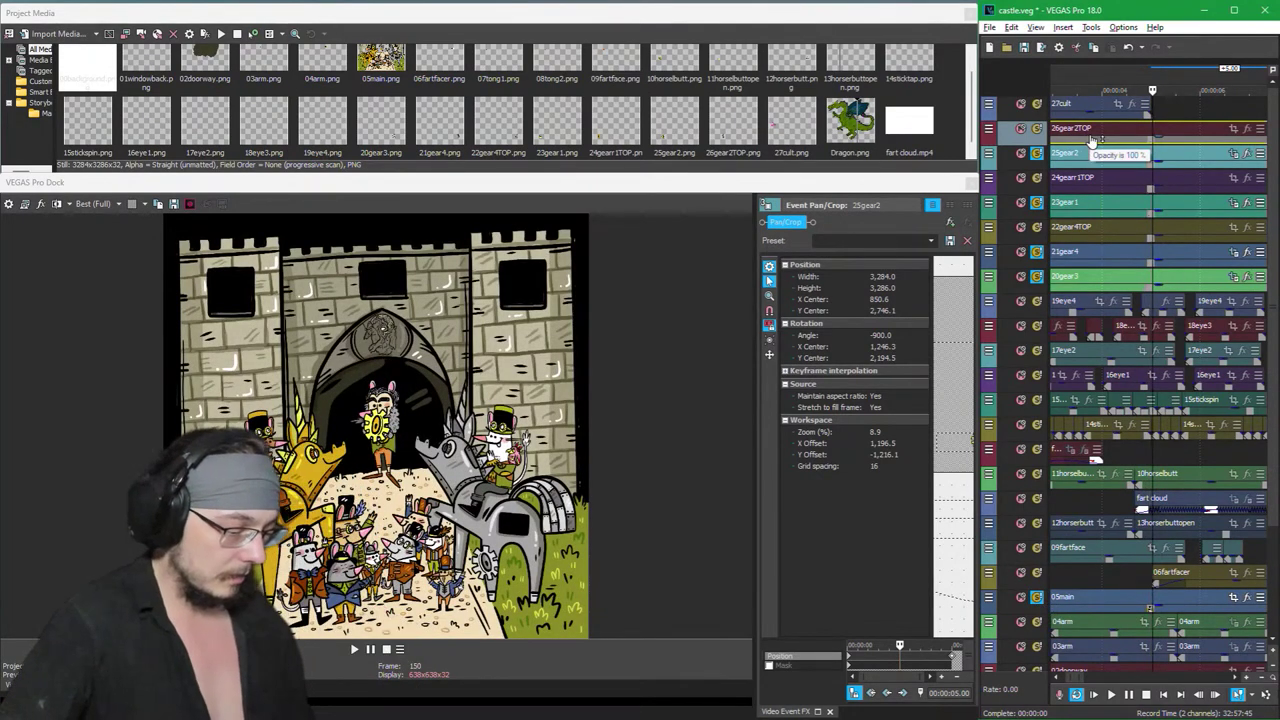
# Step: Play the scene from its start with only the soloed layers to check the gears' rotation
pyautogui.press('Right')
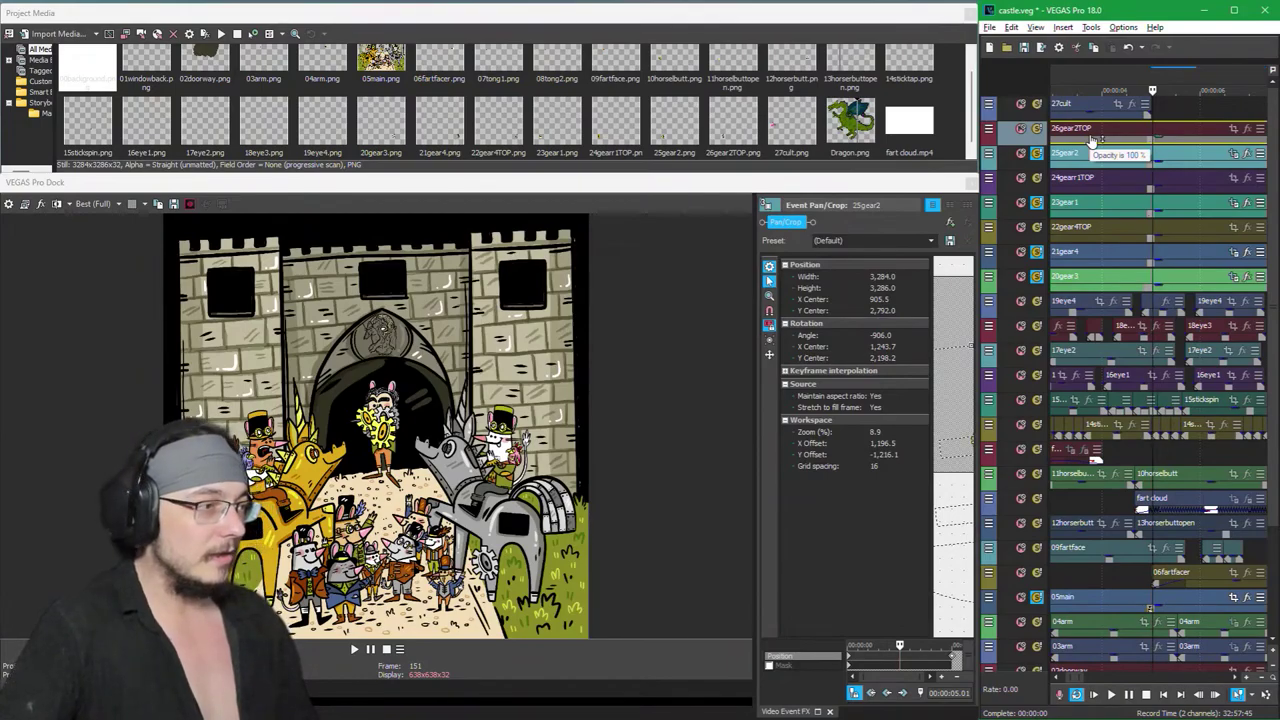
pyautogui.press('Home')
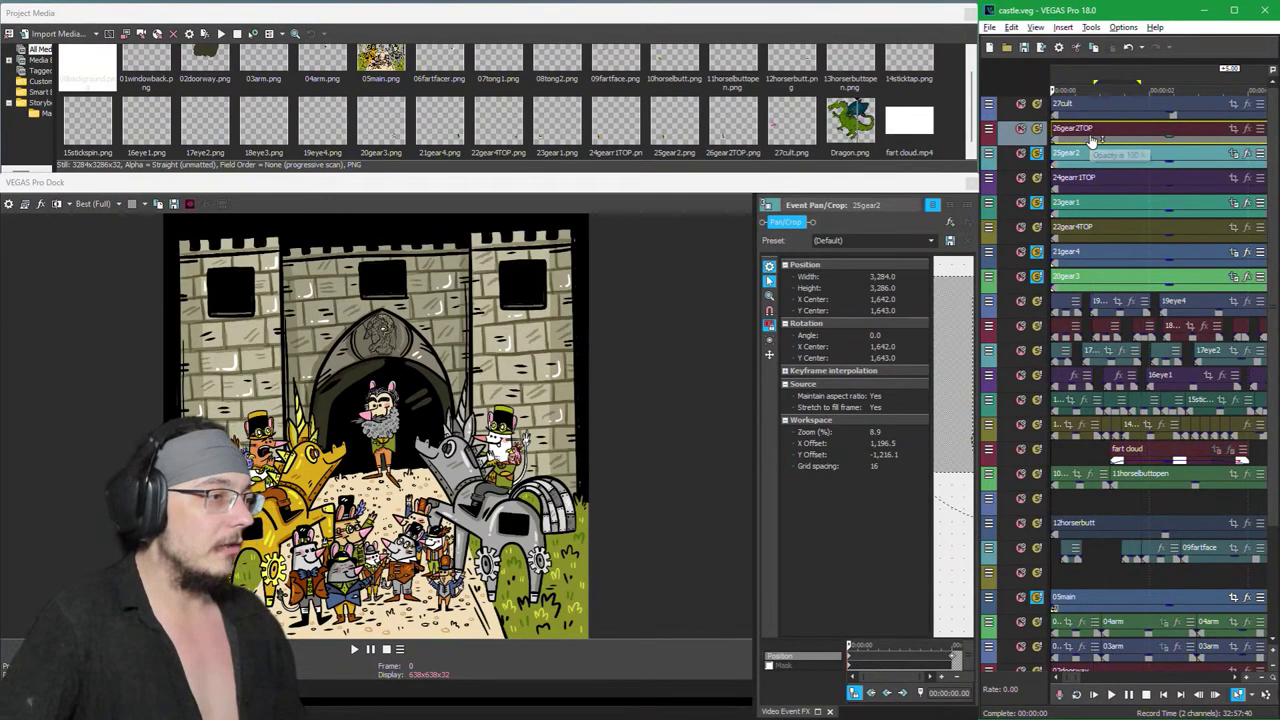
pyautogui.press('space')
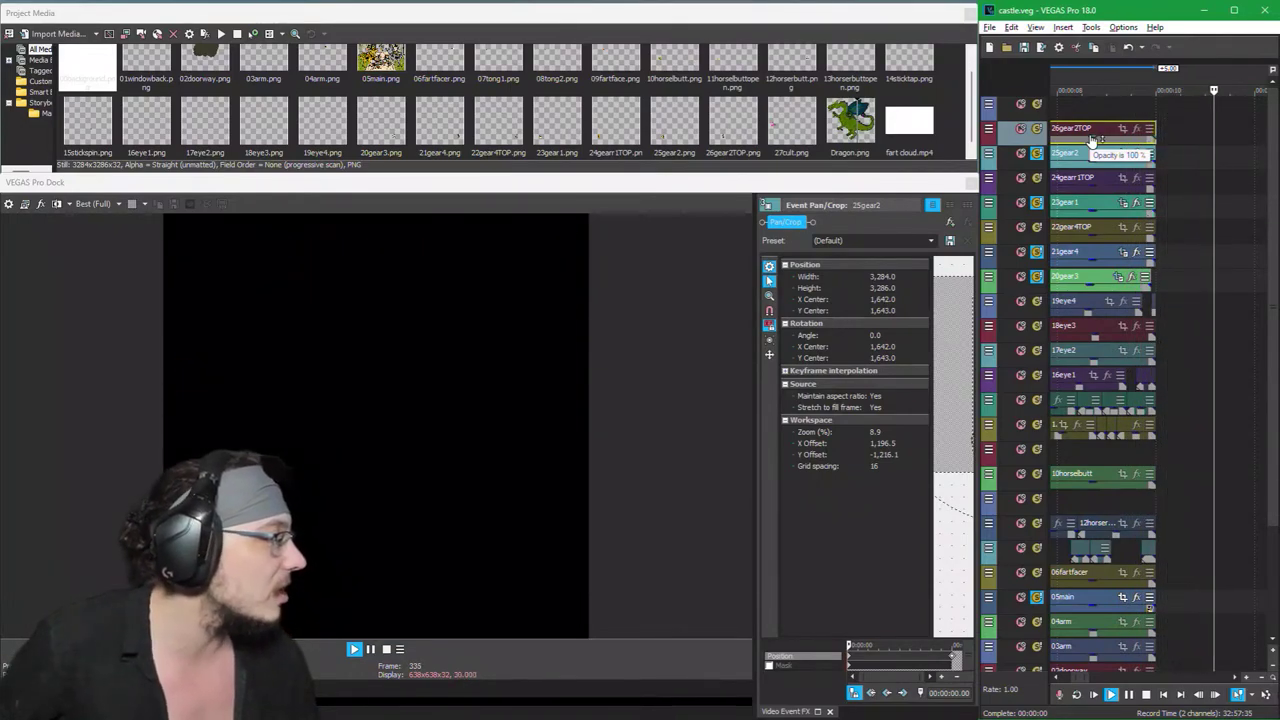
pyautogui.press('space')
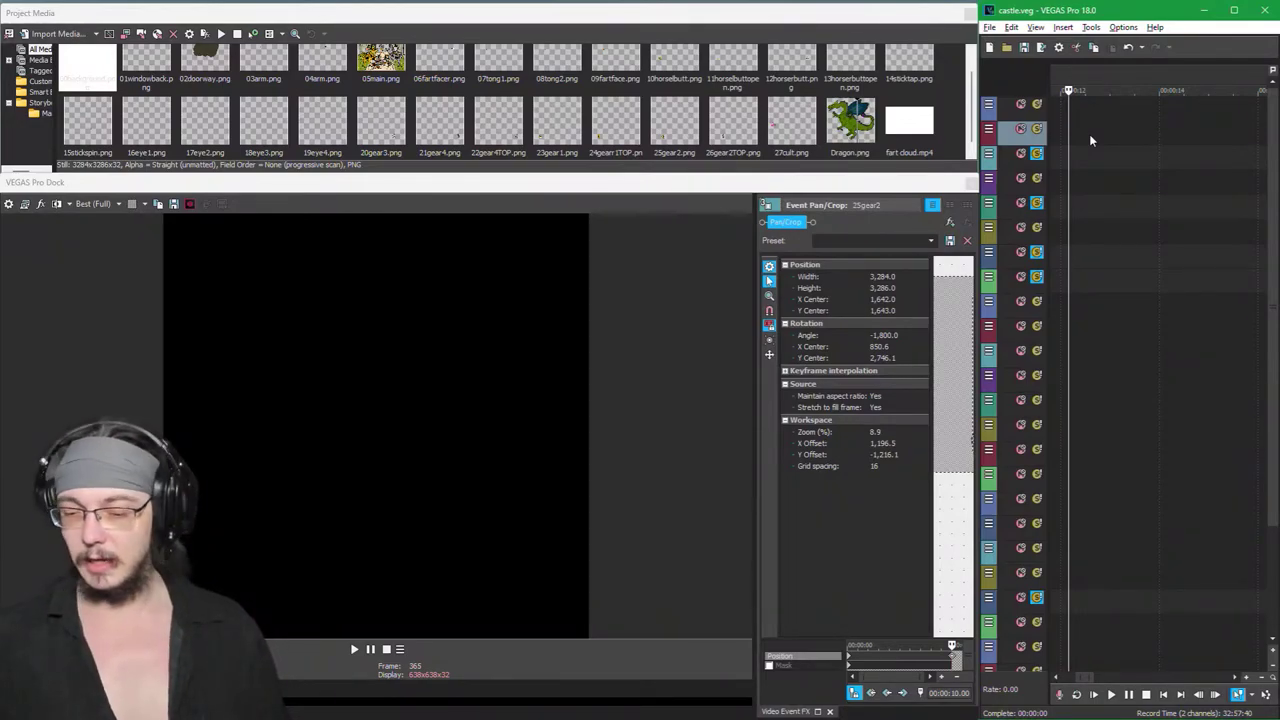
# Step: Widen the pan/crop view and copy 25gear2's end keyframe, with rotation centre X 850.6 and Y 2,746.1, onto the clip's start
pyautogui.click(757, 267)
pyautogui.moveTo(757, 267); pyautogui.dragTo(257, 319)
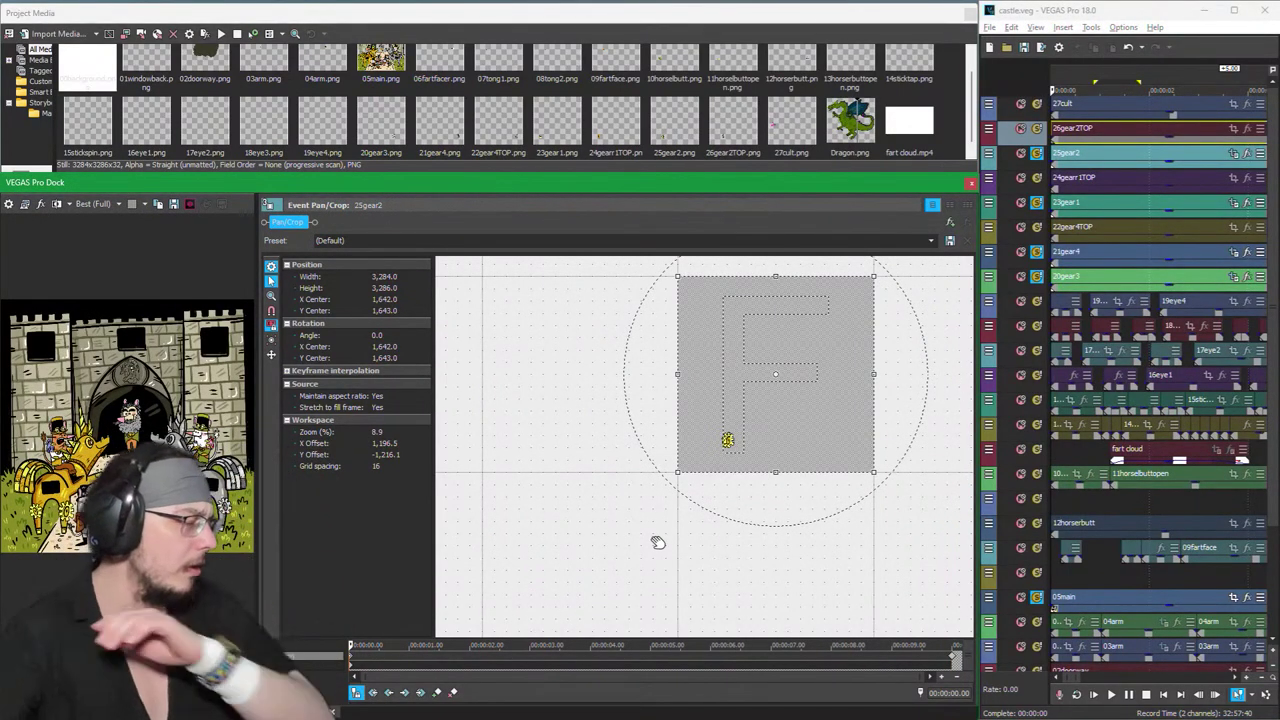
pyautogui.scroll(3, 815, 530)
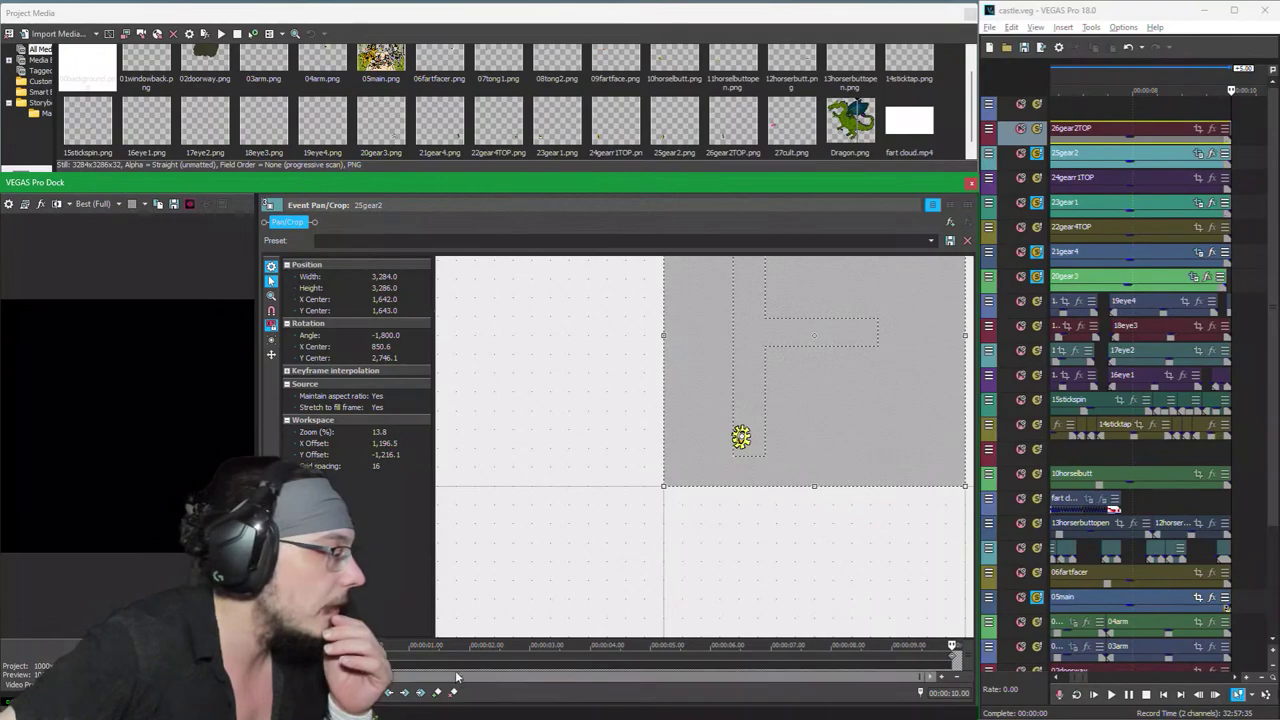
pyautogui.hotkey('ctrl', 'z')
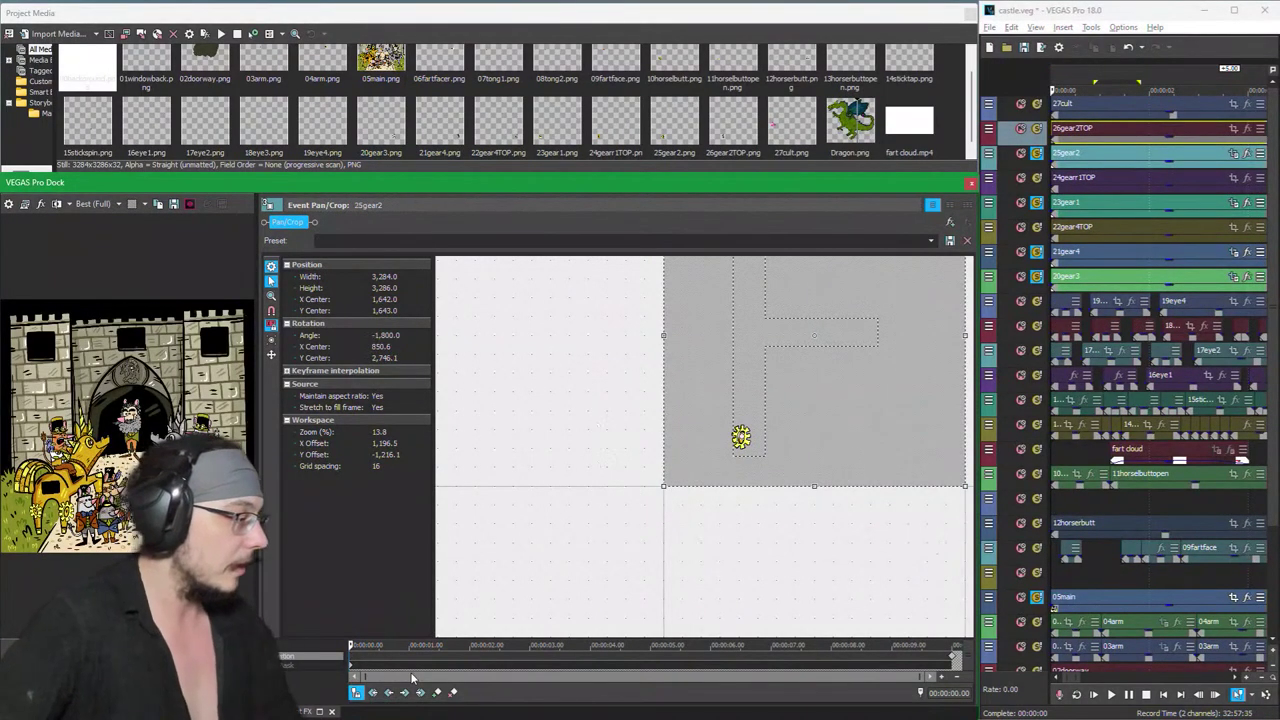
pyautogui.click(955, 658)
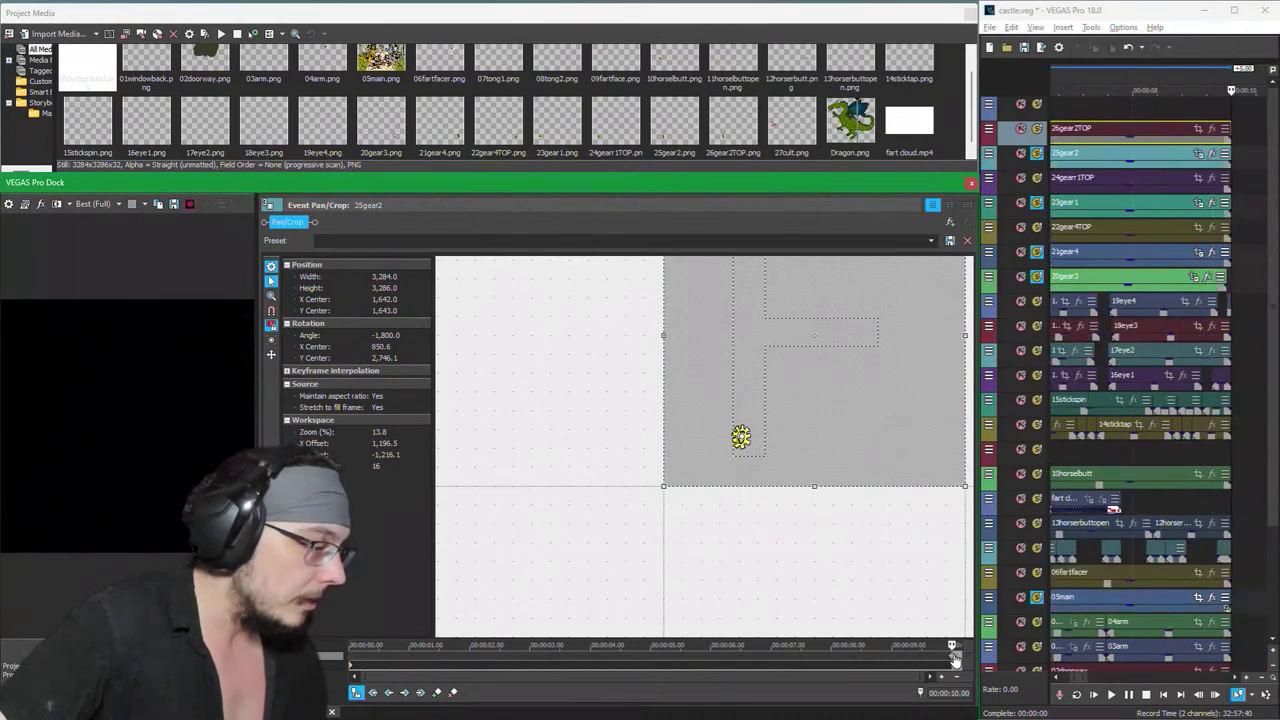
pyautogui.click(355, 662)
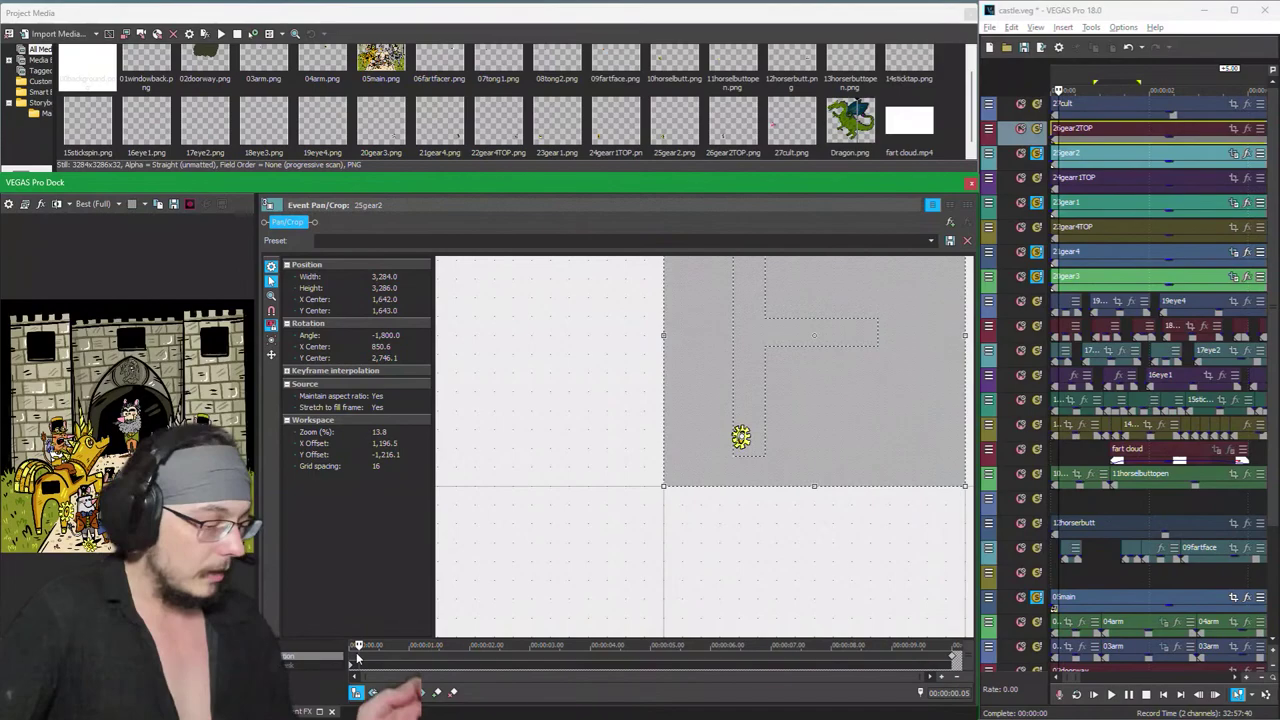
pyautogui.press('End')
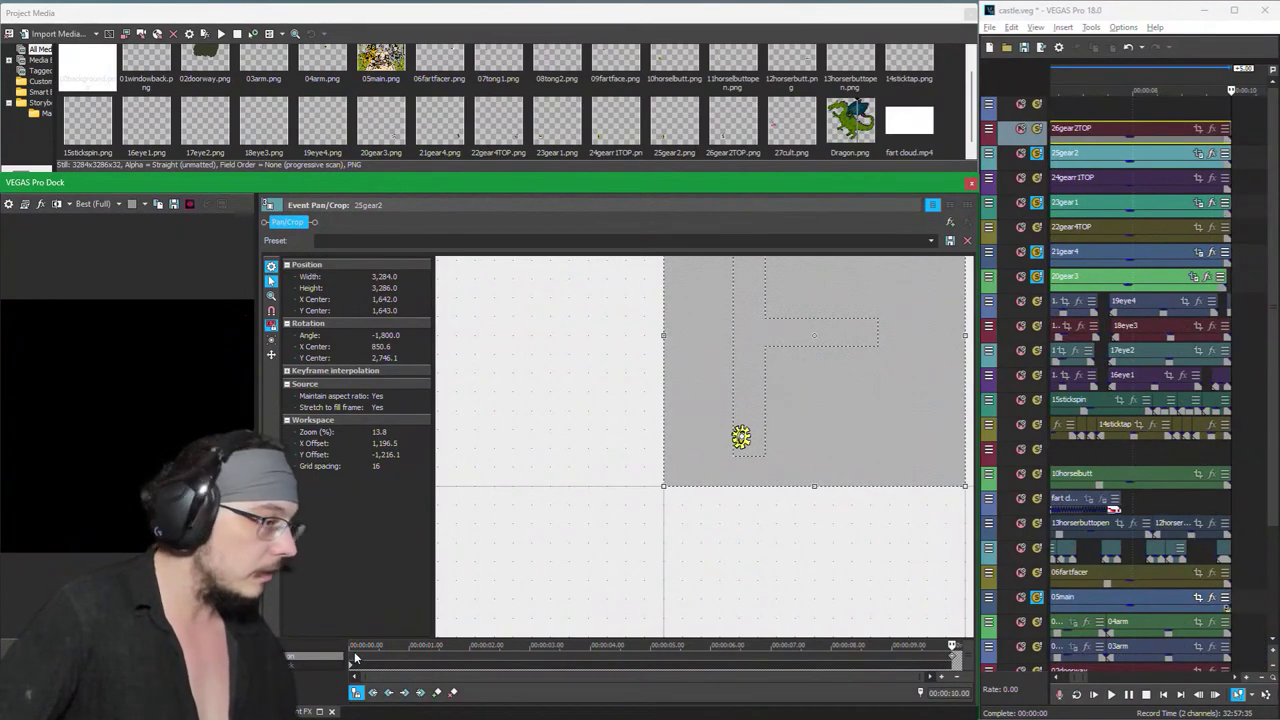
# Step: Set the rotation angle of 25gear2's first position keyframe to 0
pyautogui.click(1127, 106)
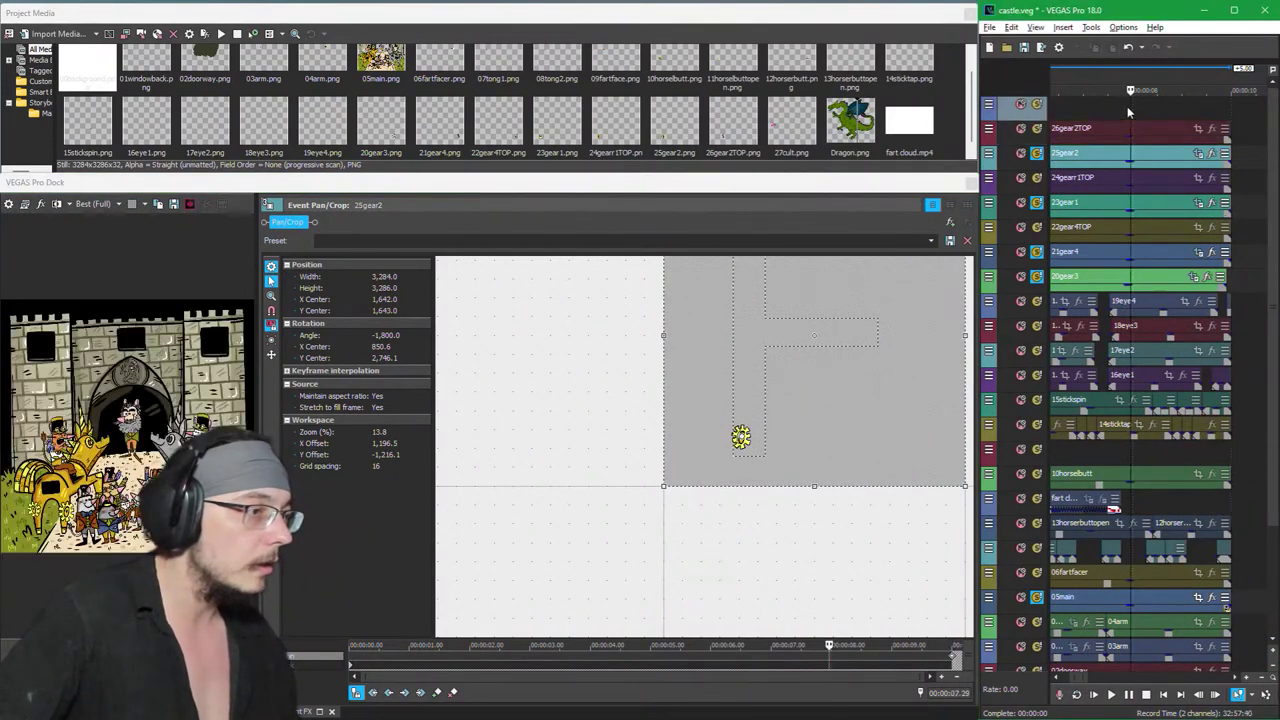
pyautogui.scroll(3, 1127, 106)
pyautogui.click(354, 660)
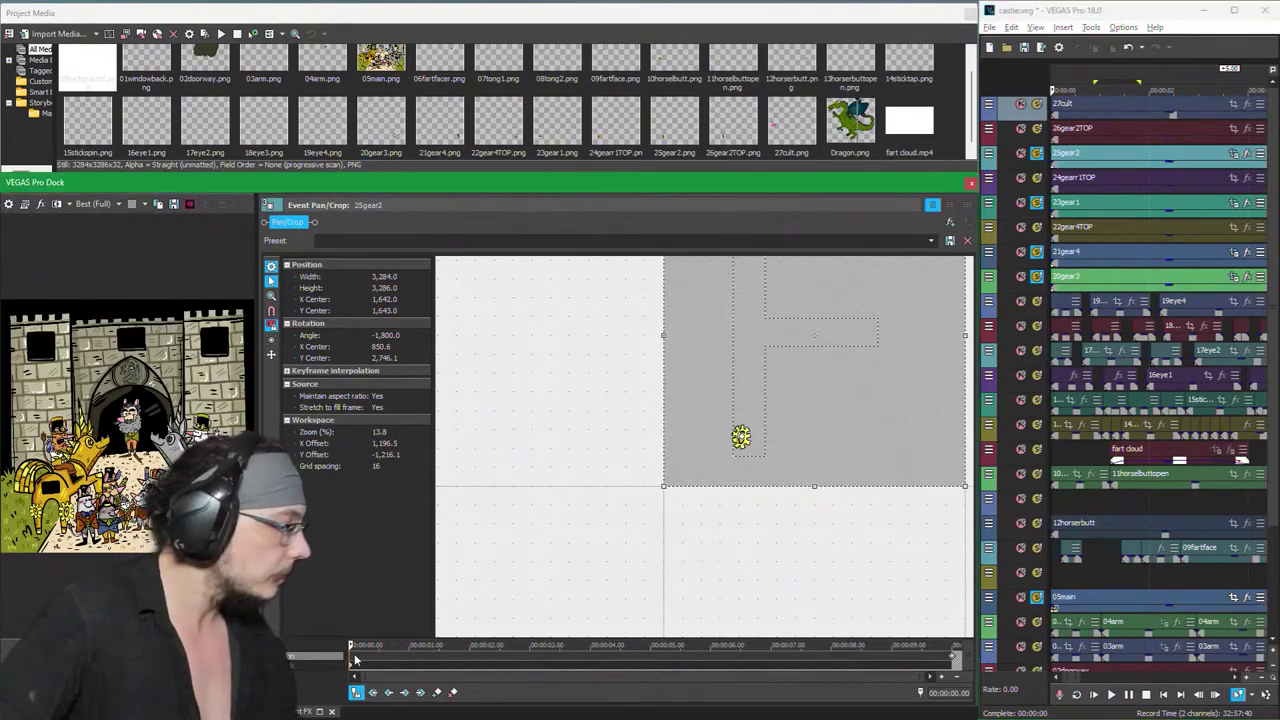
pyautogui.click(362, 676)
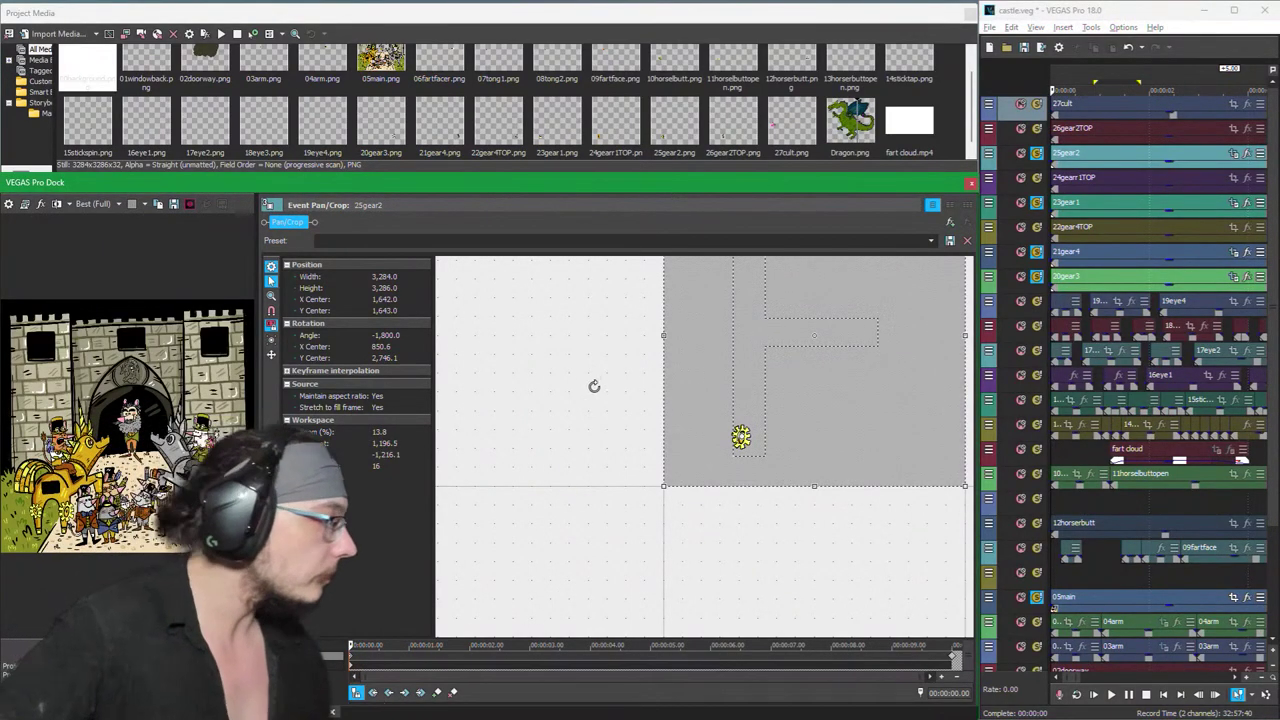
pyautogui.click(381, 338)
pyautogui.click(381, 336)
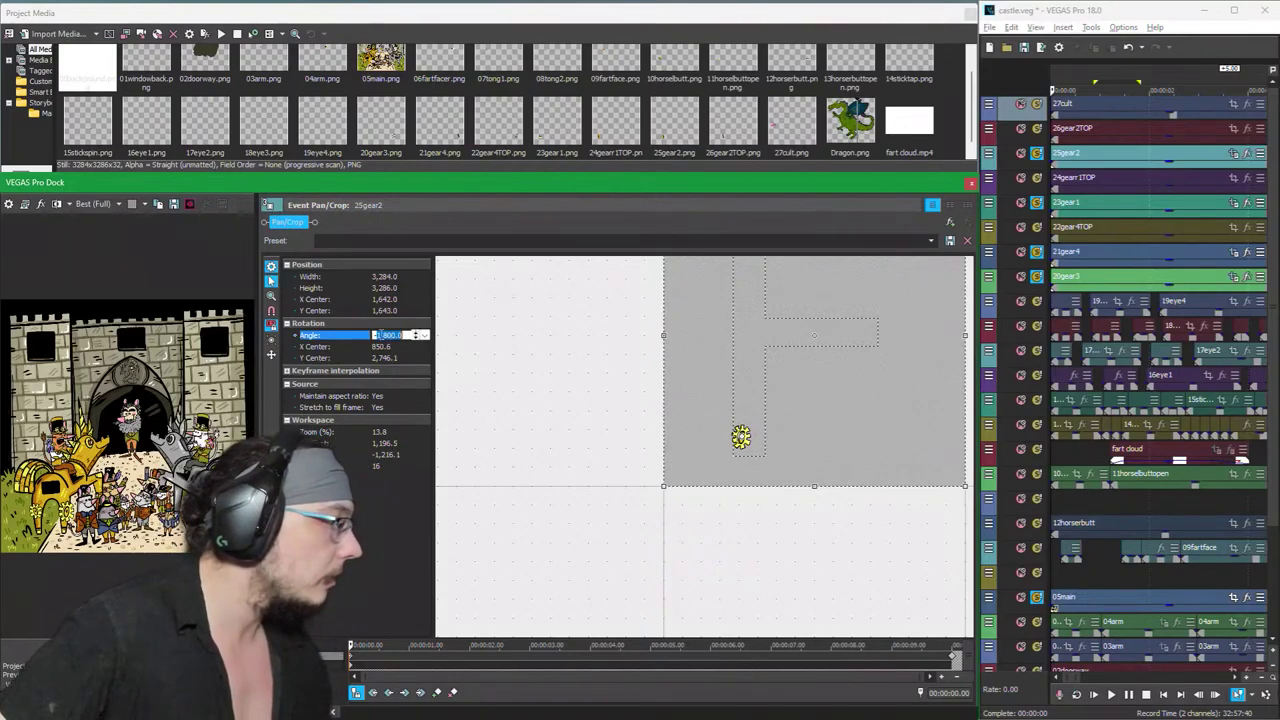
pyautogui.write('-0')
pyautogui.press('Return')
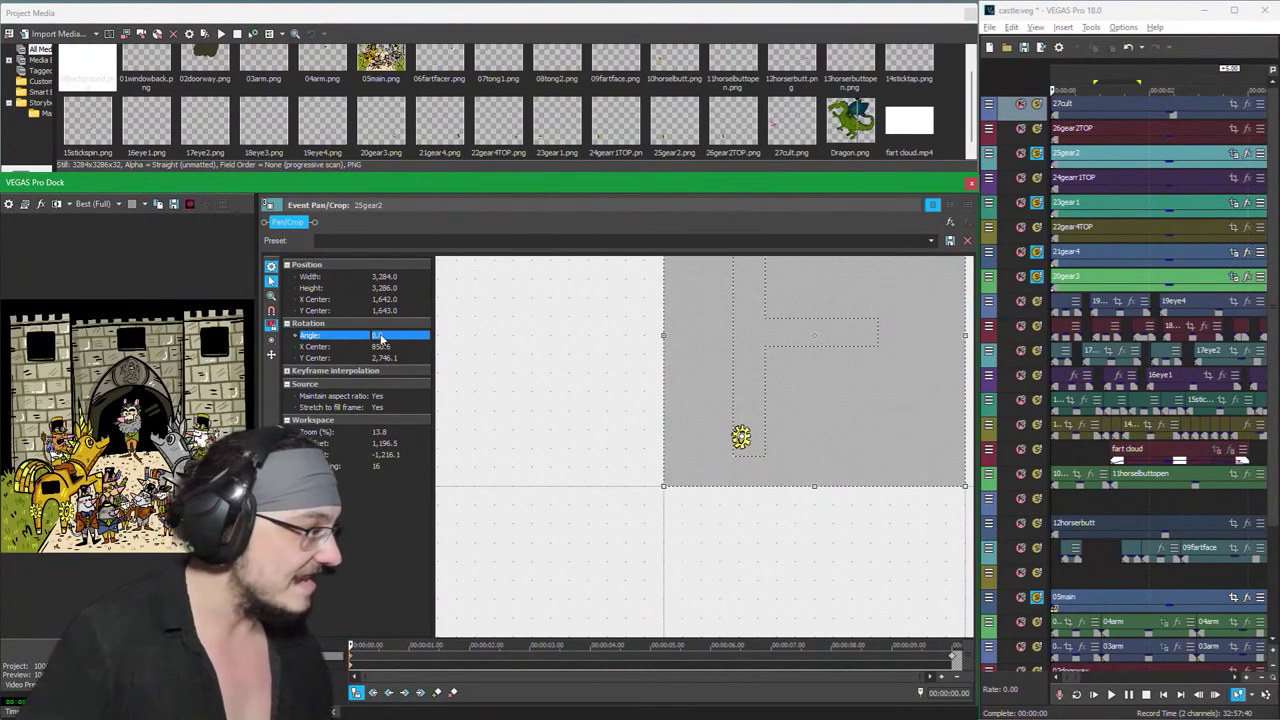
# Step: Check 25gear2's spin, open the pan/crop settings of 23gear1 and go from its end keyframe to its start keyframe
pyautogui.click(1065, 160)
pyautogui.press('space')
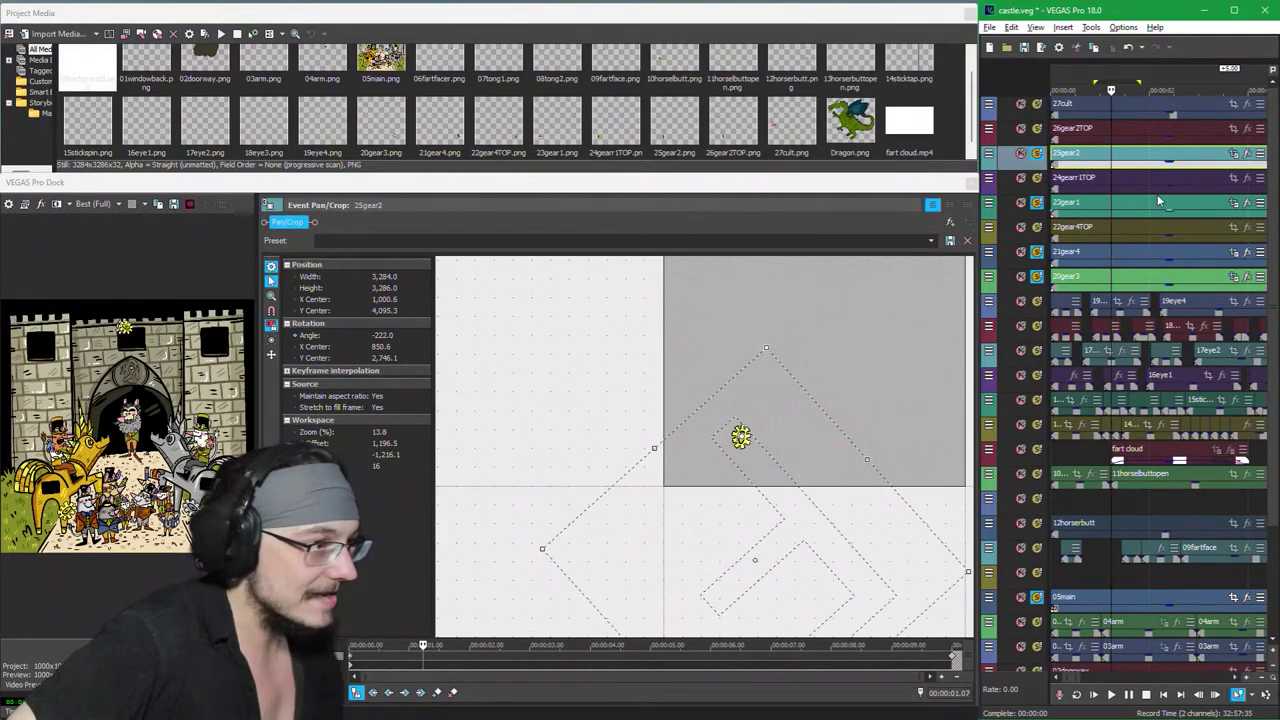
pyautogui.press('space')
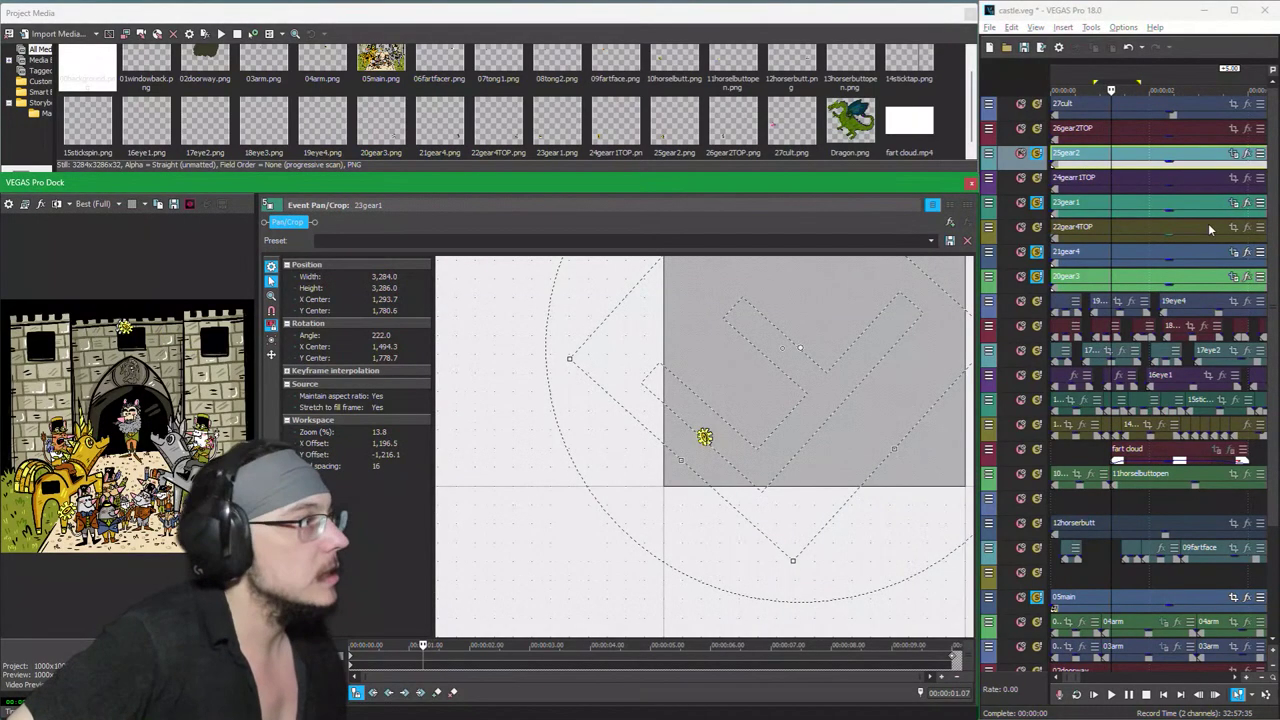
pyautogui.scroll(-2, 808, 606)
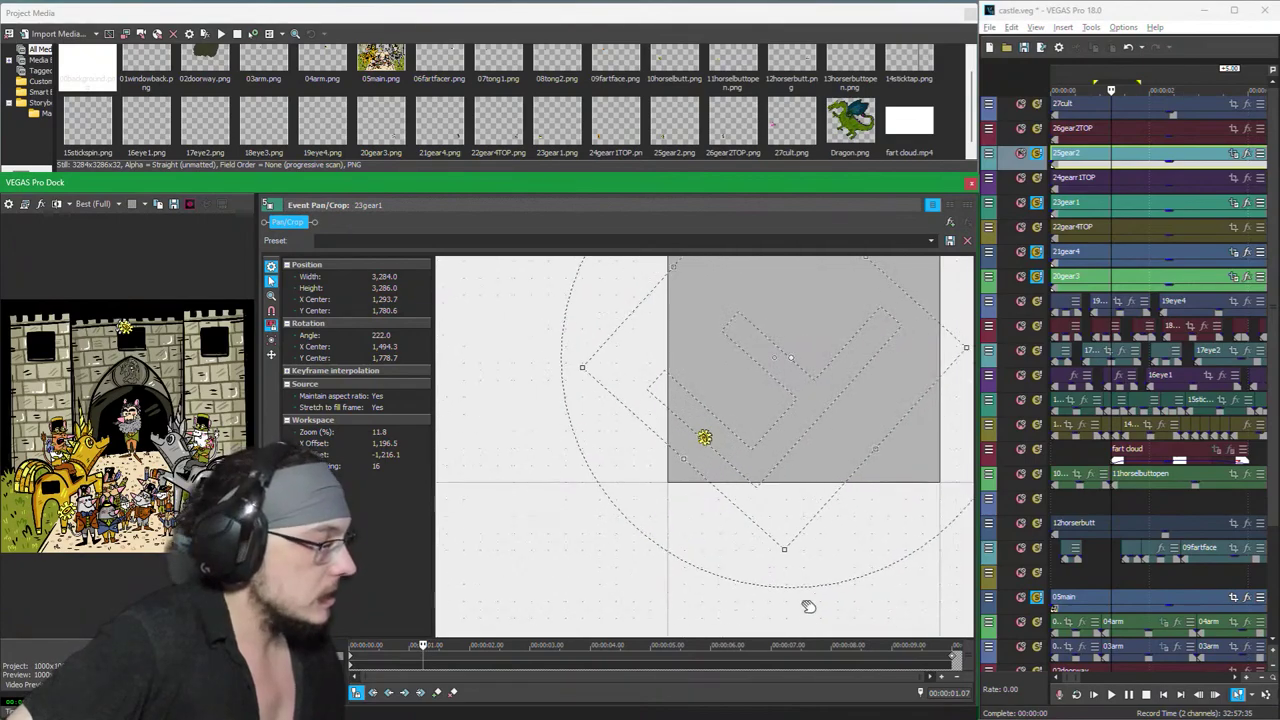
pyautogui.scroll(-2, 808, 606)
pyautogui.click(955, 658)
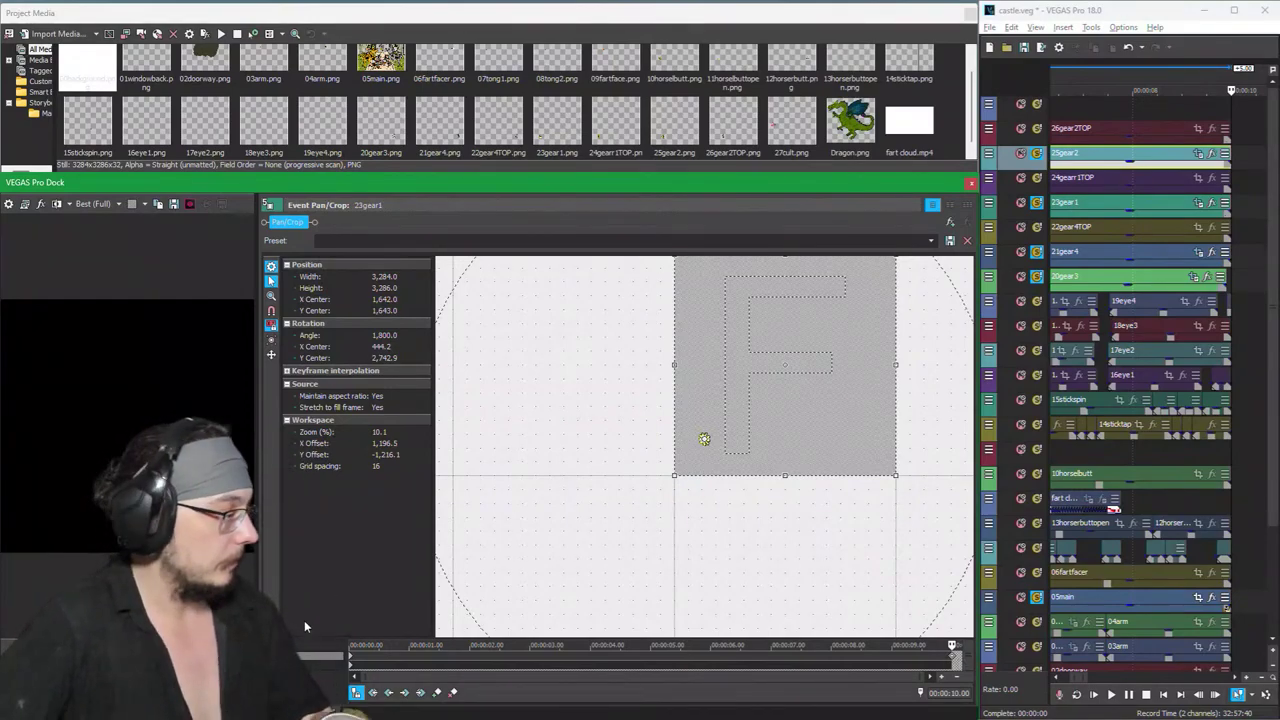
pyautogui.click(352, 658)
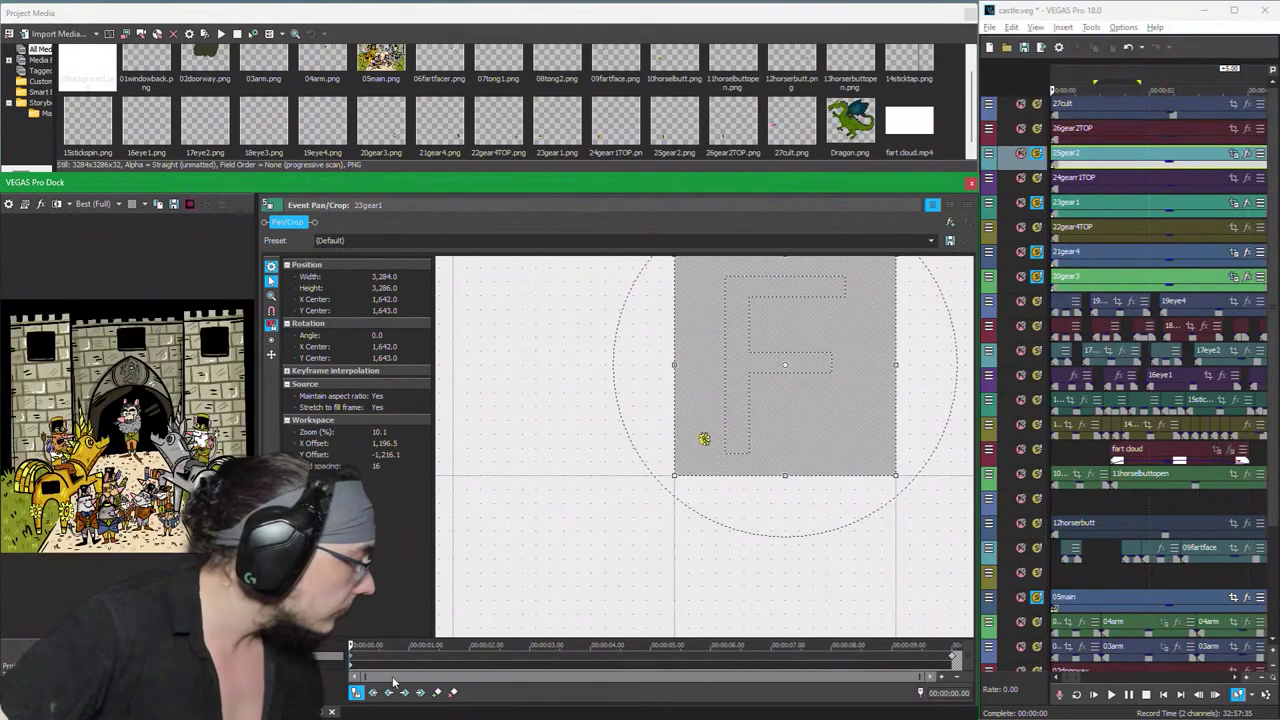
# Step: Give 23gear1's first keyframe the end keyframe's rotation centre, X 444.2 and Y 2,742.9, with an angle of 0
pyautogui.click(376, 660)
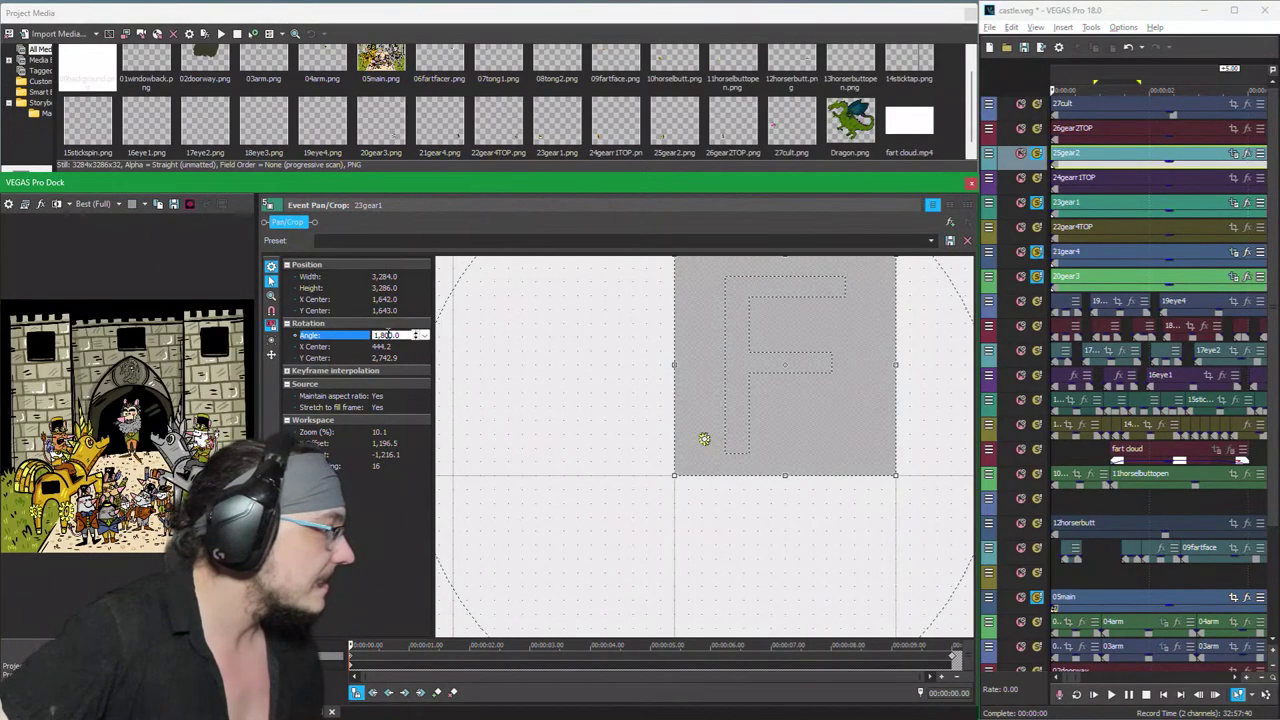
pyautogui.write('0')
pyautogui.press('Return')
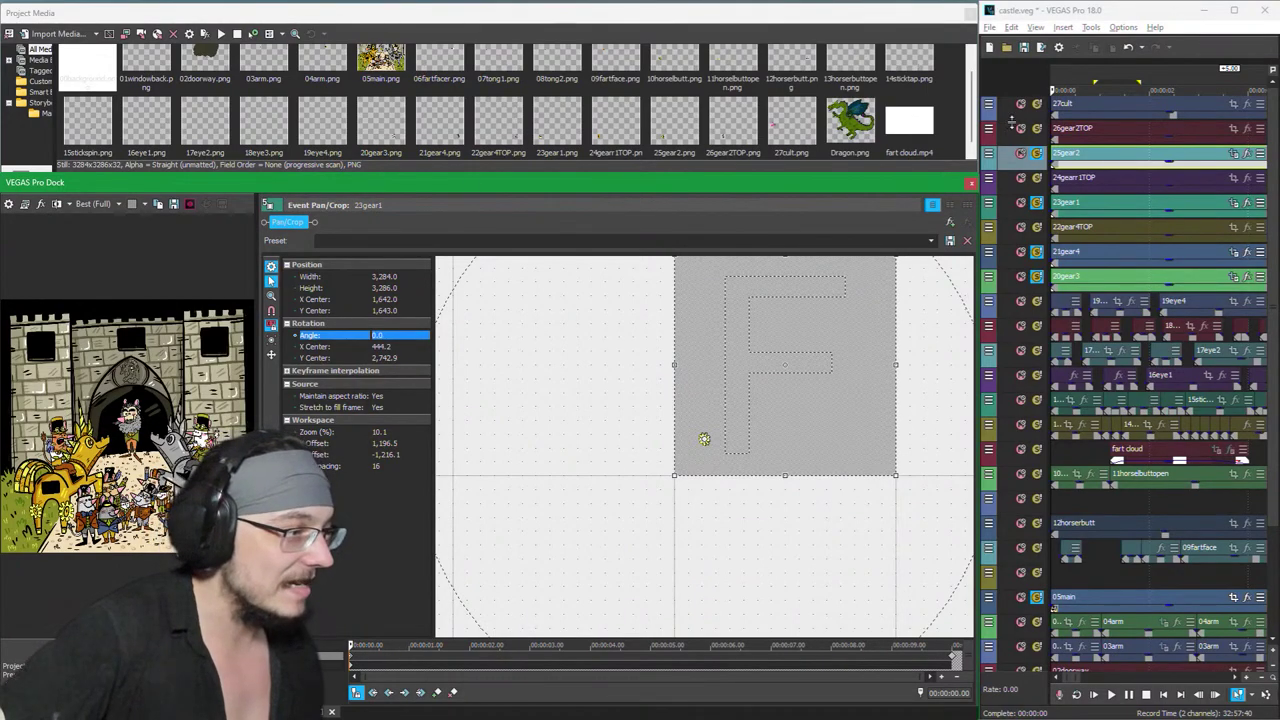
# Step: Give 21gear4's first pan/crop keyframe the end keyframe's rotation centre, X 2,905.6 and Y 2,688.9, with an angle of 0
pyautogui.click(1190, 257)
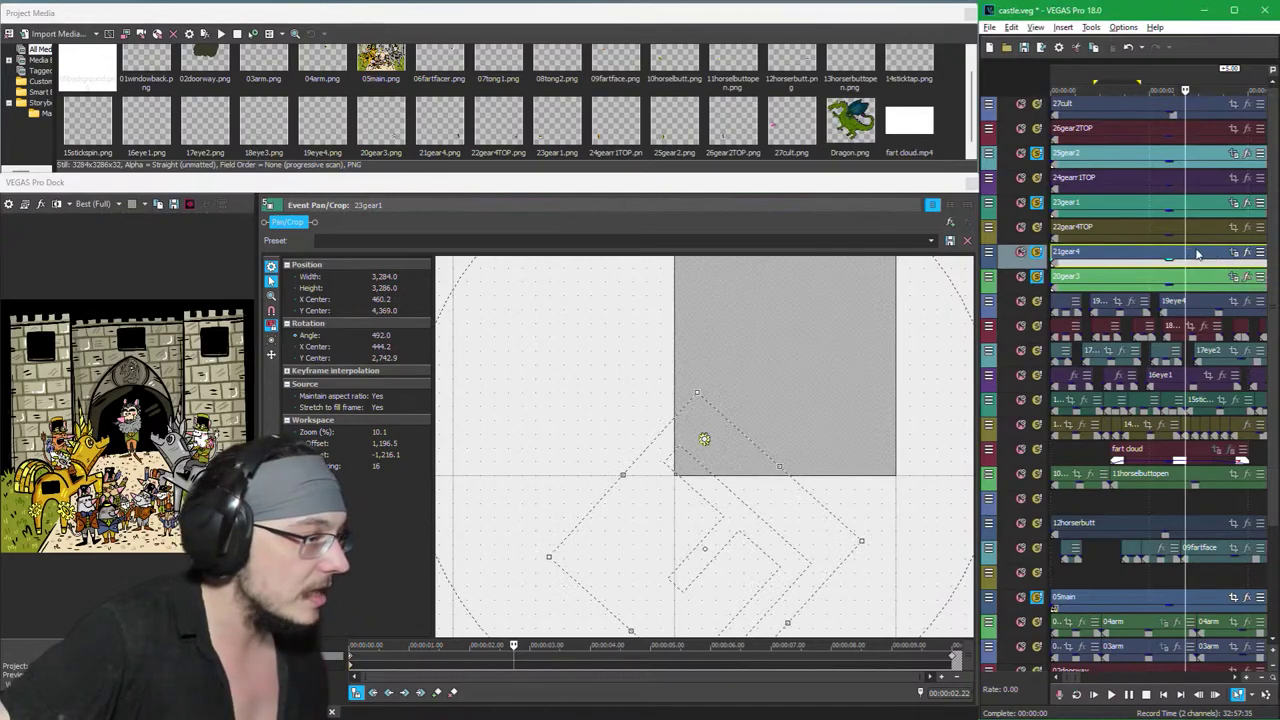
pyautogui.click(1235, 257)
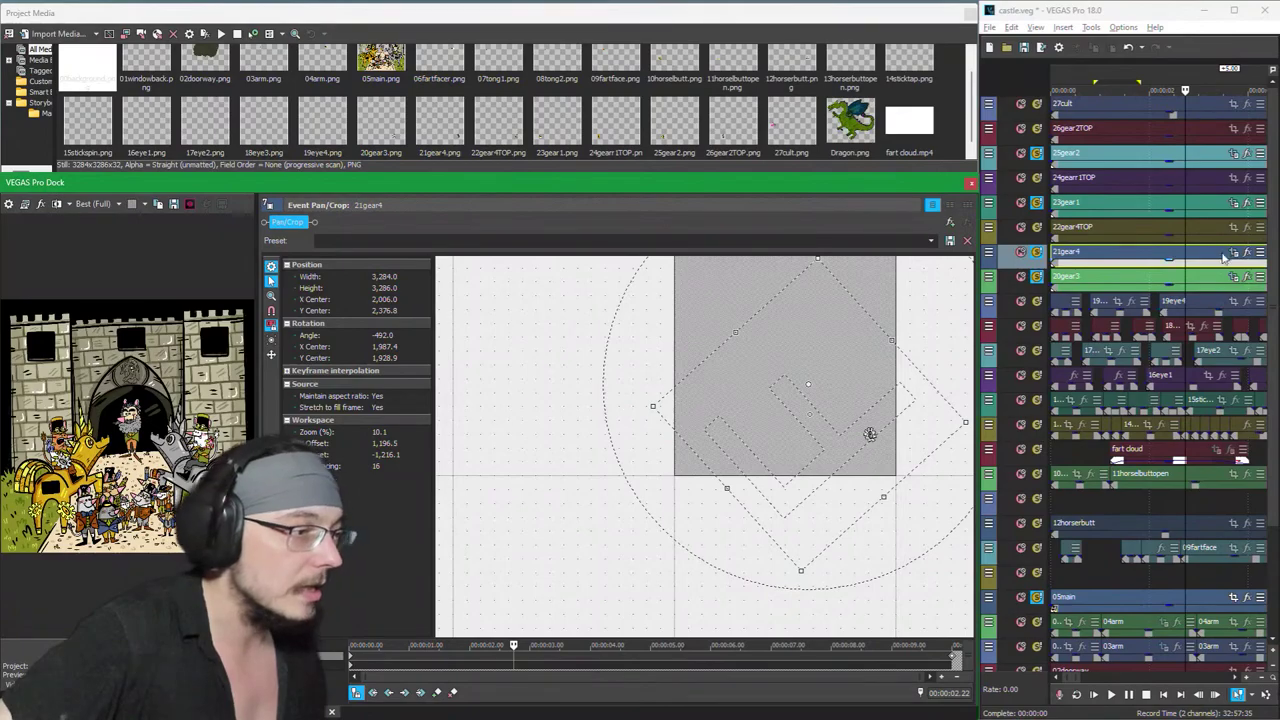
pyautogui.click(956, 661)
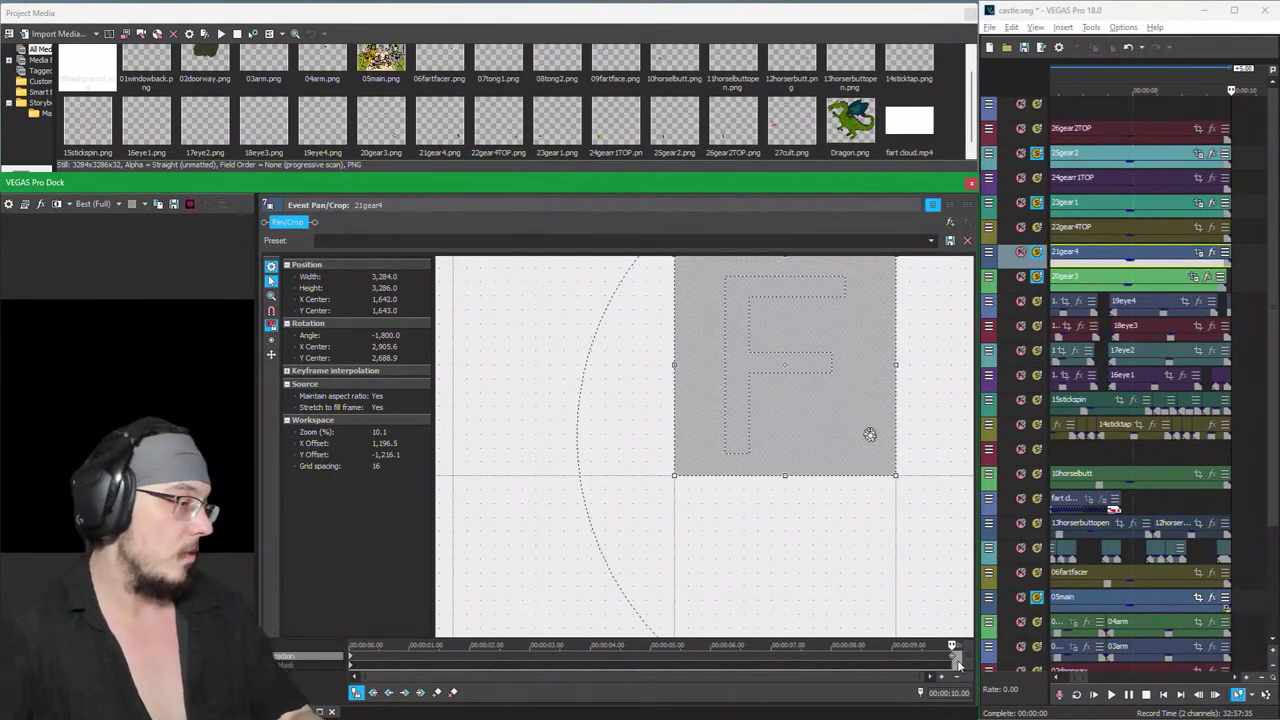
pyautogui.click(350, 662)
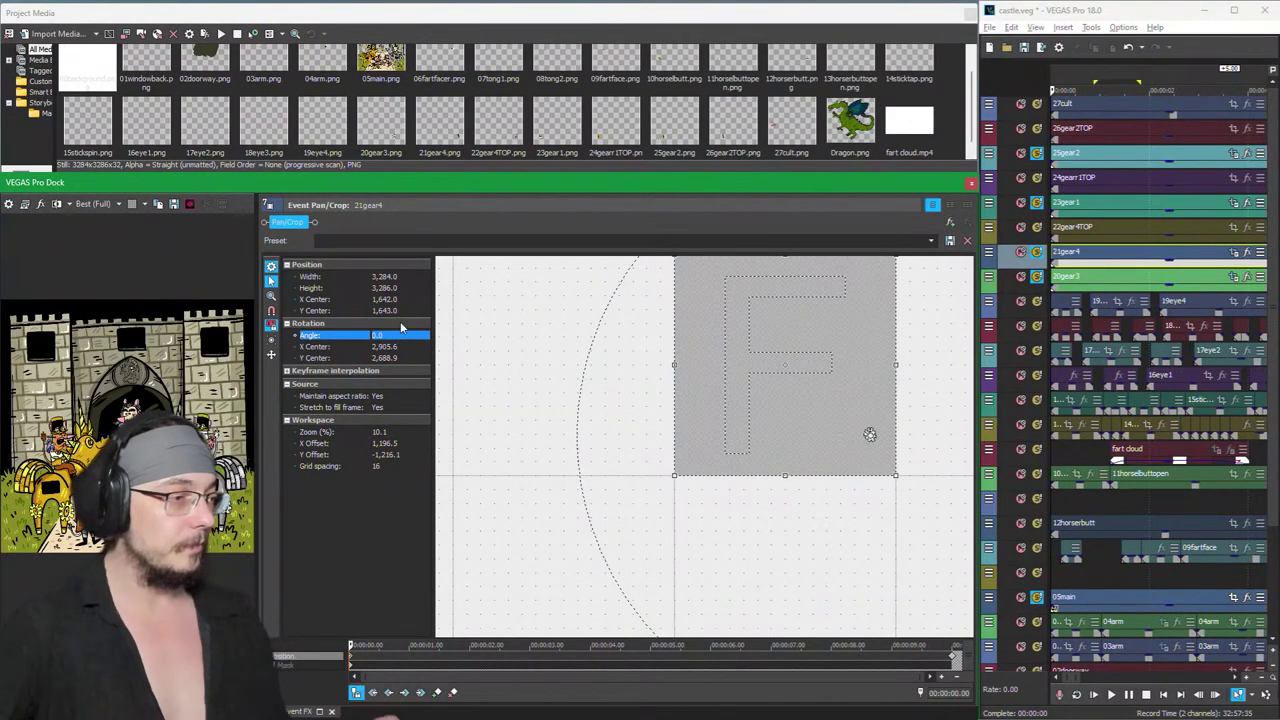
pyautogui.click(1097, 280)
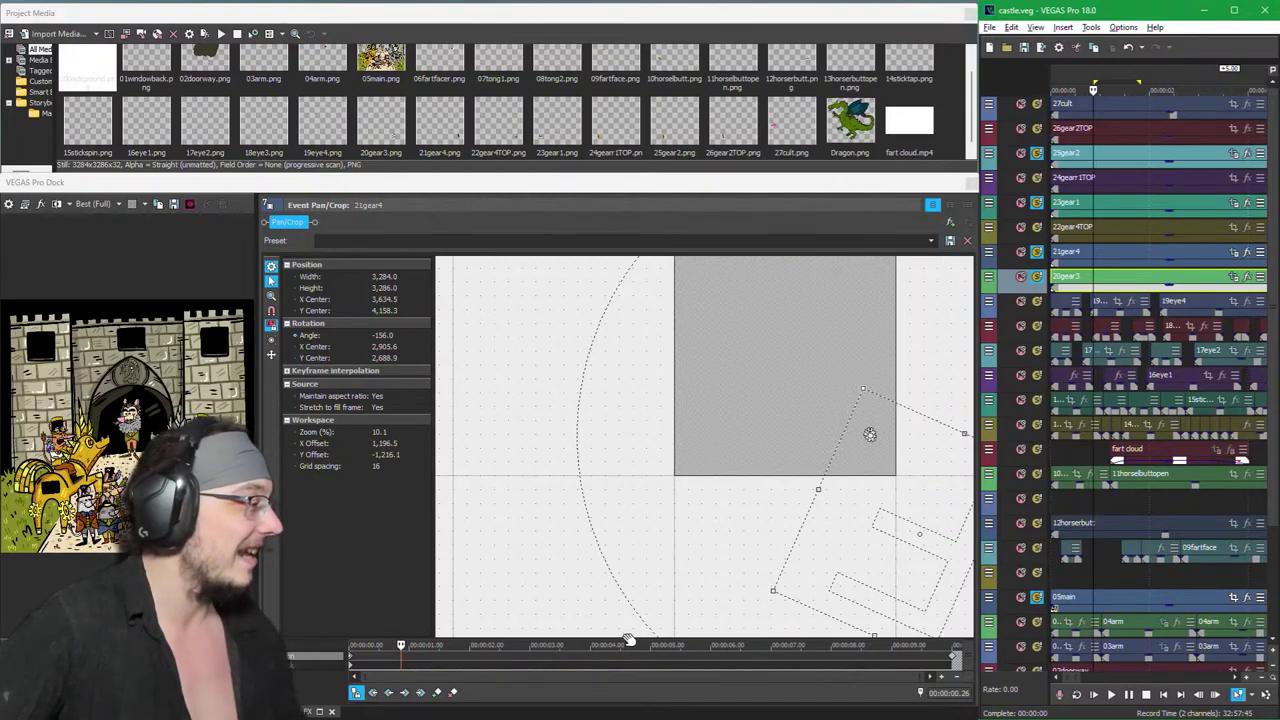
# Step: Enlarge the video preview and play the castle scene from the start to check the gears' spin
pyautogui.click(1088, 137)
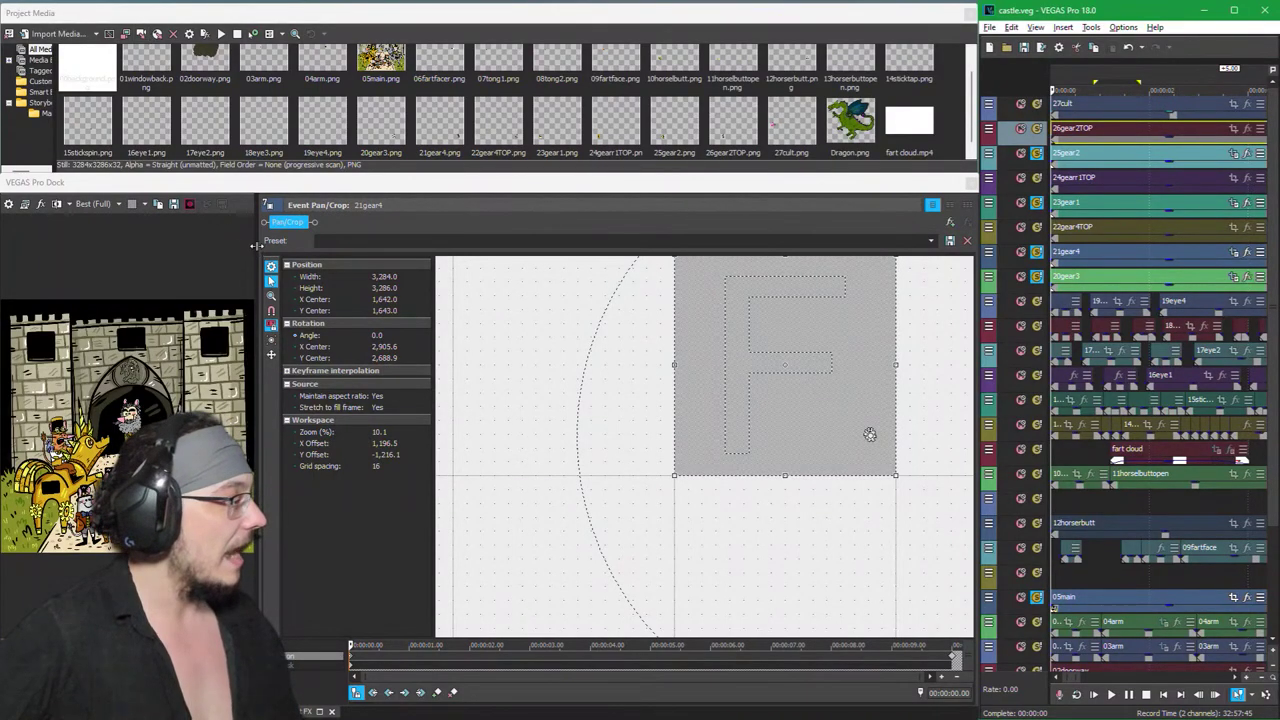
pyautogui.moveTo(257, 245); pyautogui.dragTo(912, 272)
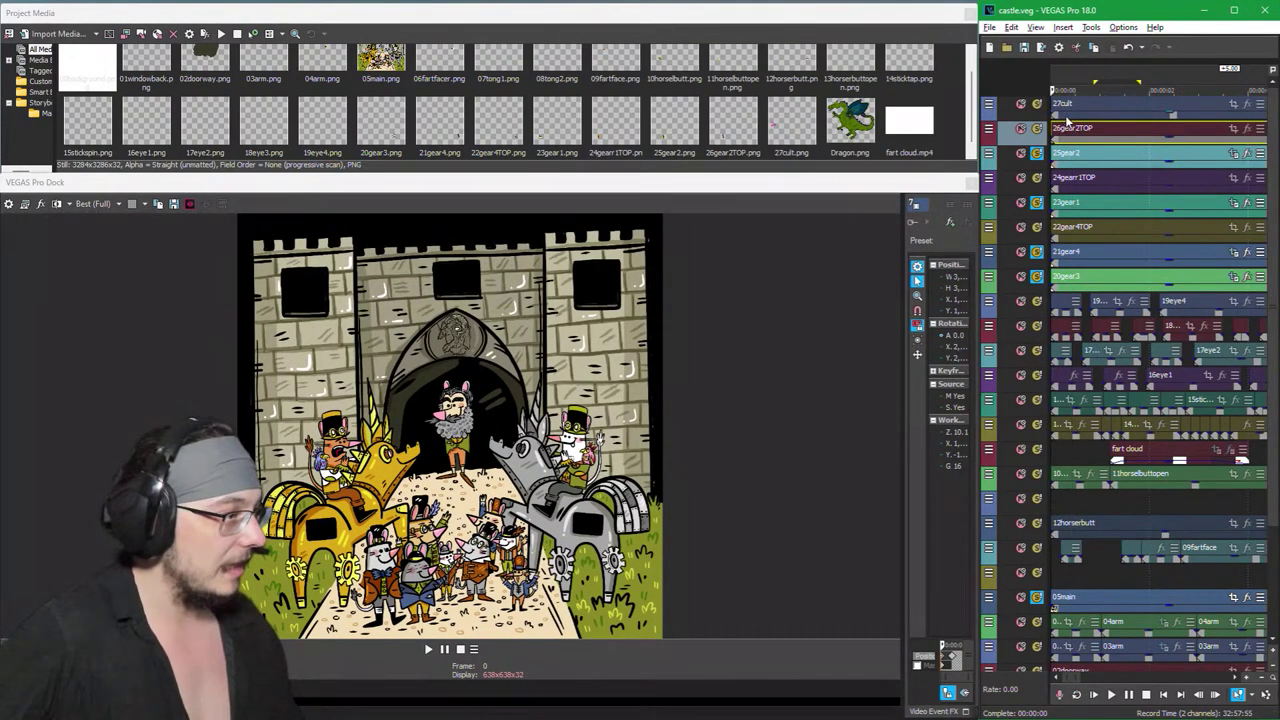
pyautogui.press('space')
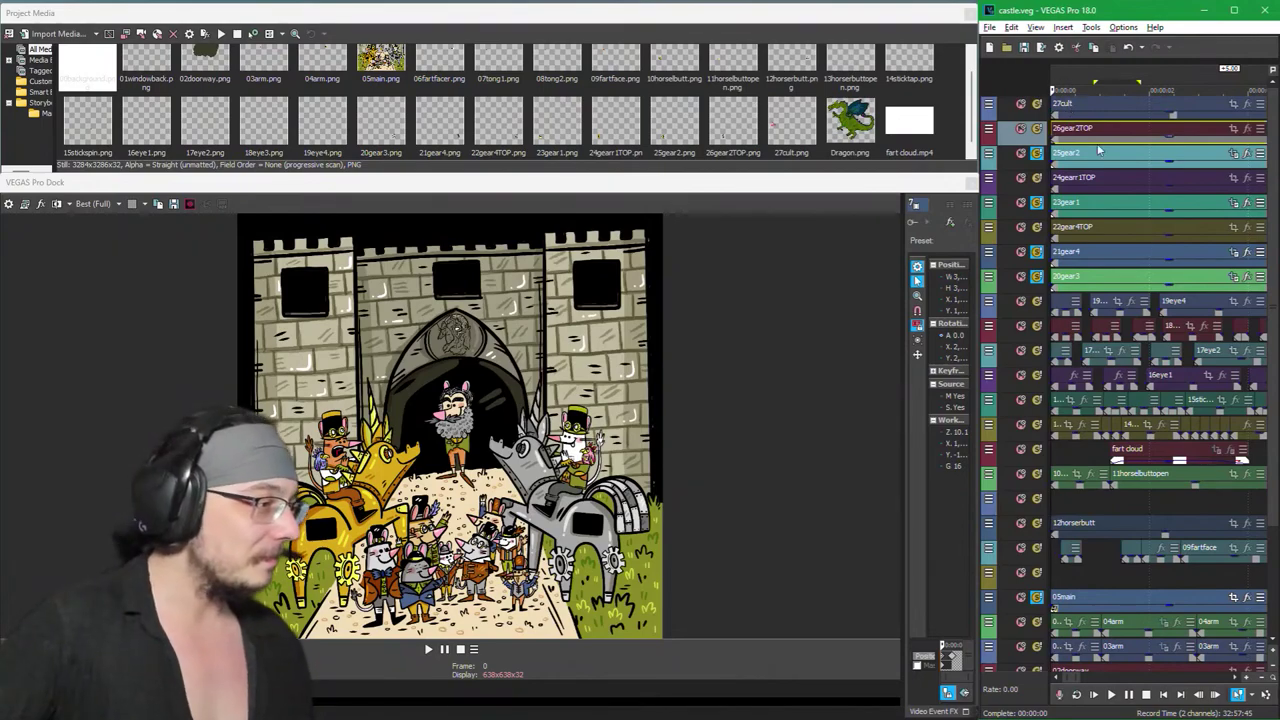
# Step: Turn off solo for 25gear2, 23gear1, 21gear4, 20gear3 and 05main, and give the pan/crop editor more room beside the preview
pyautogui.click(1037, 154)
pyautogui.click(1037, 203)
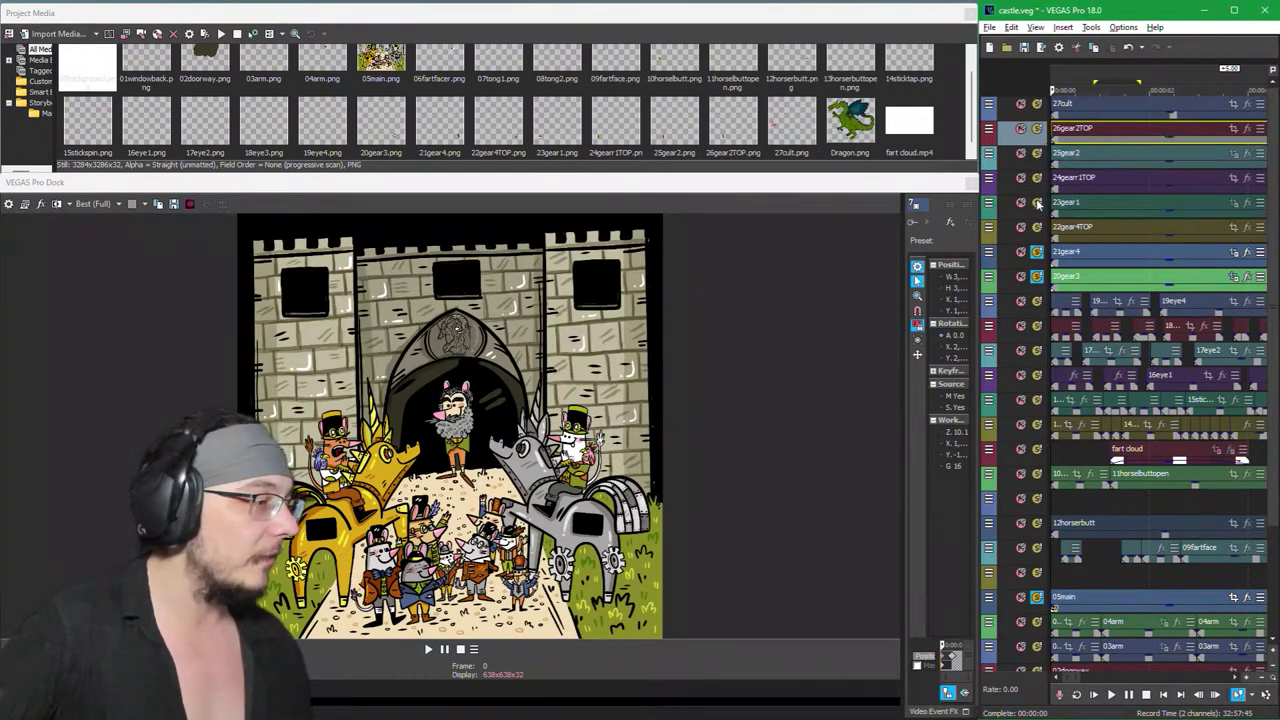
pyautogui.click(1037, 252)
pyautogui.click(1037, 277)
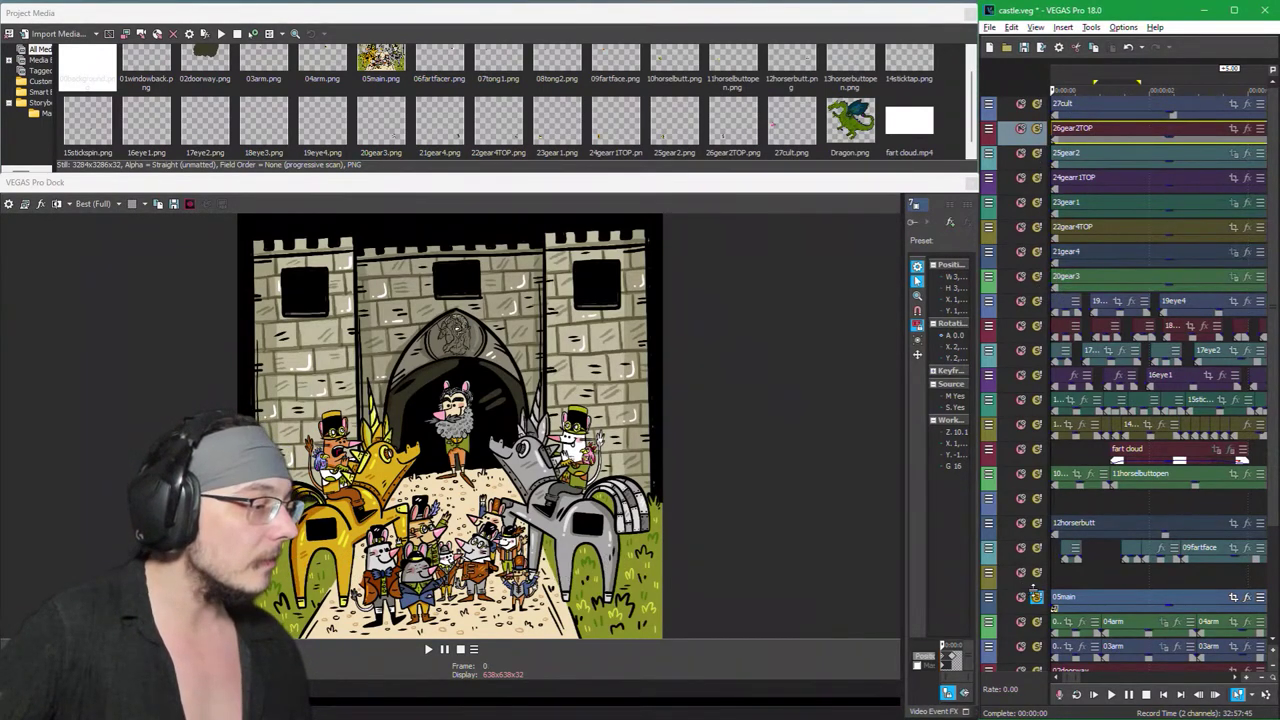
pyautogui.click(1037, 599)
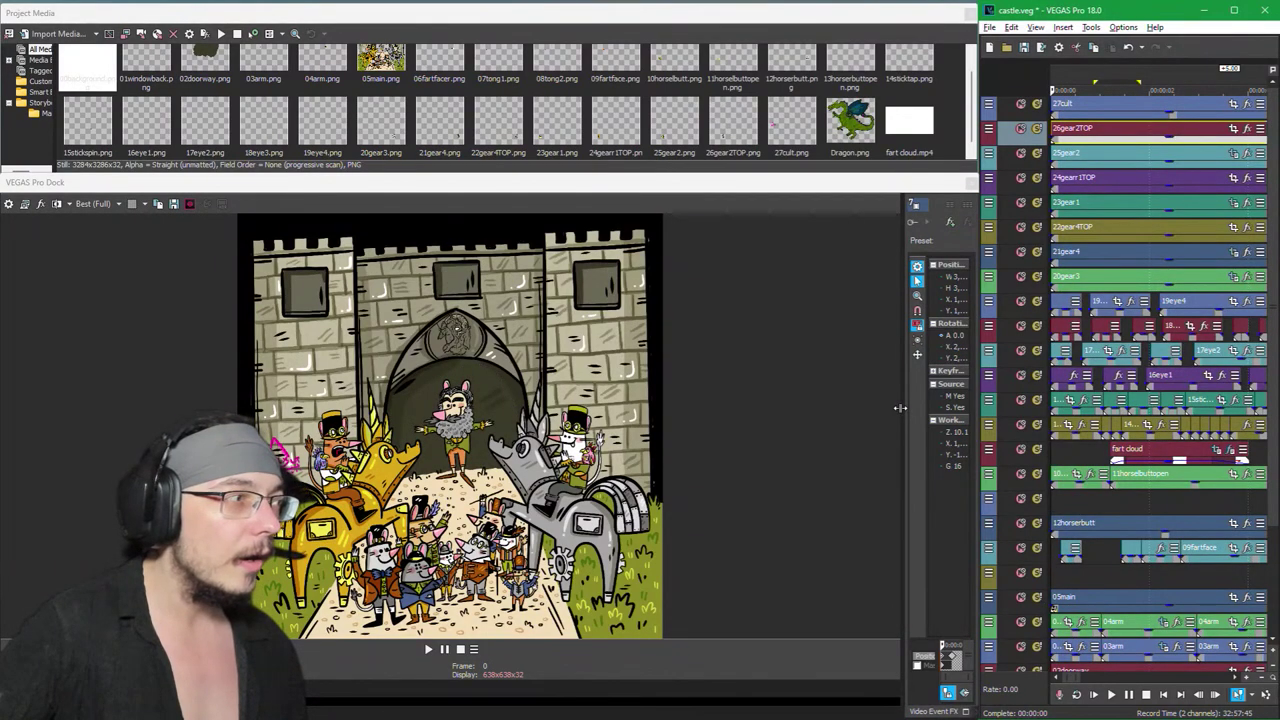
pyautogui.moveTo(900, 408); pyautogui.dragTo(312, 455)
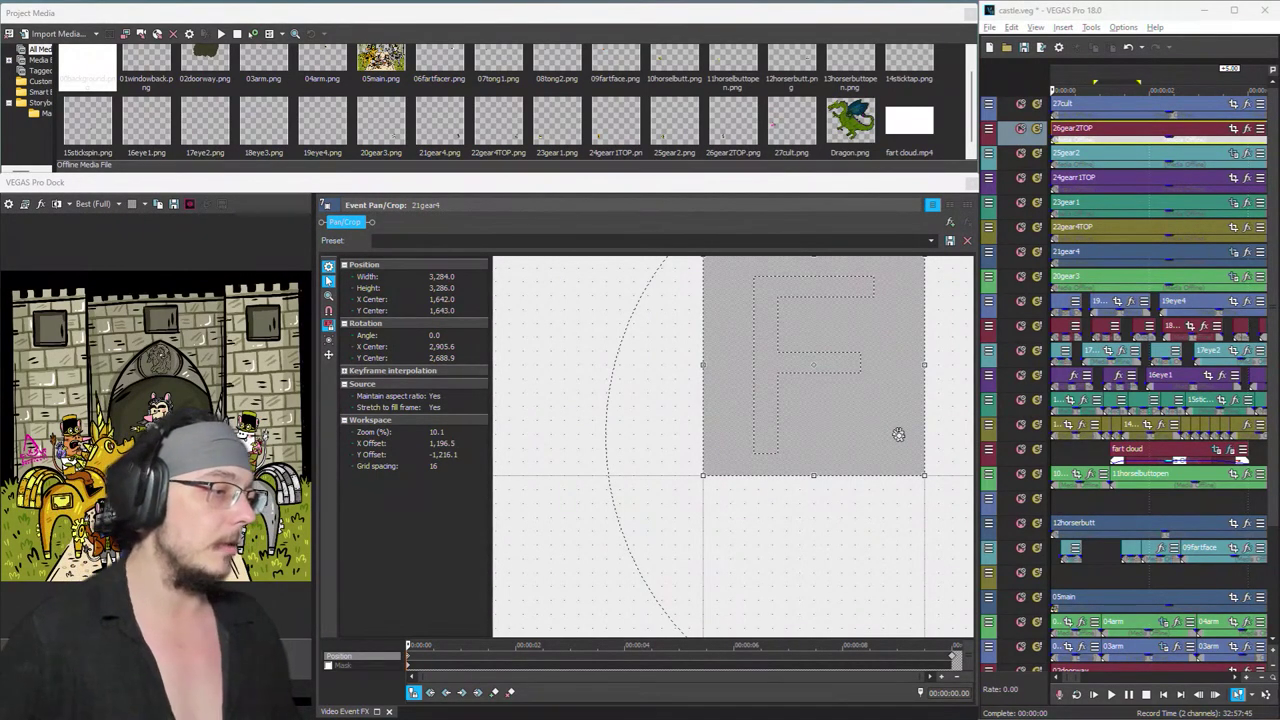
# Step: Examine the starts and ends of all layers from 27cult down to 00background, soloing 21gear4 briefly
pyautogui.click(1106, 104)
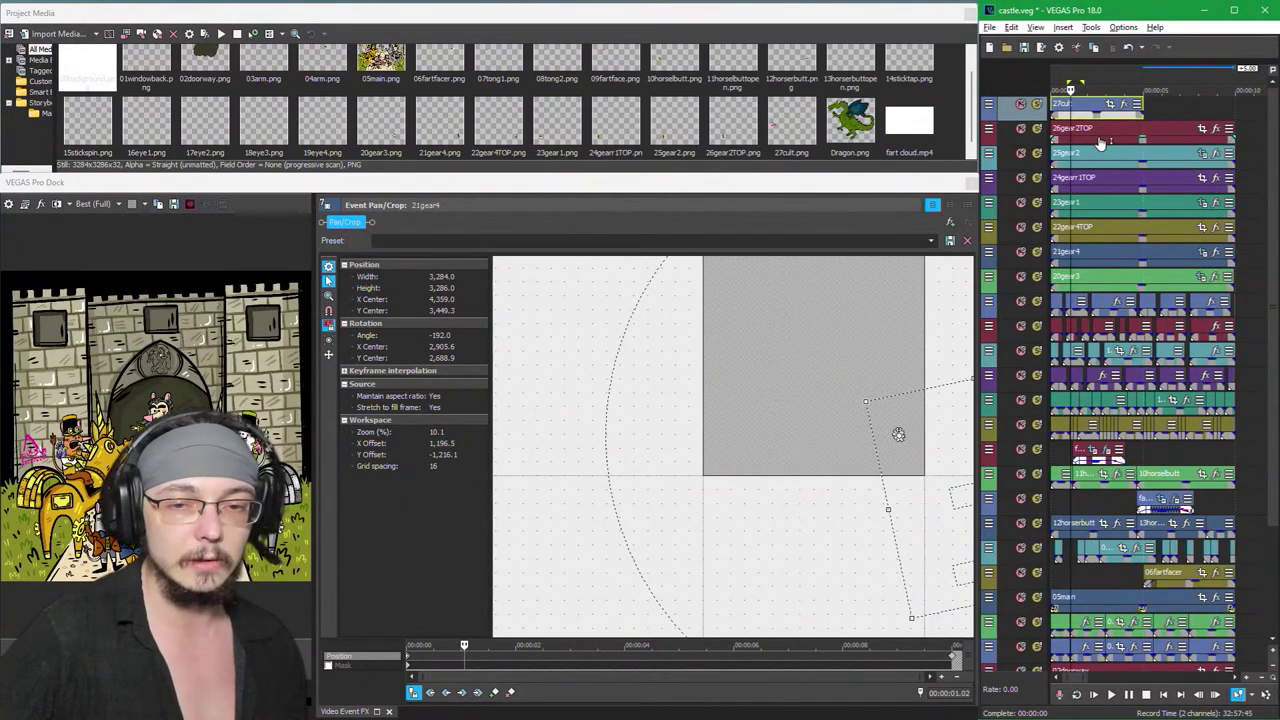
pyautogui.scroll(2, 1082, 108)
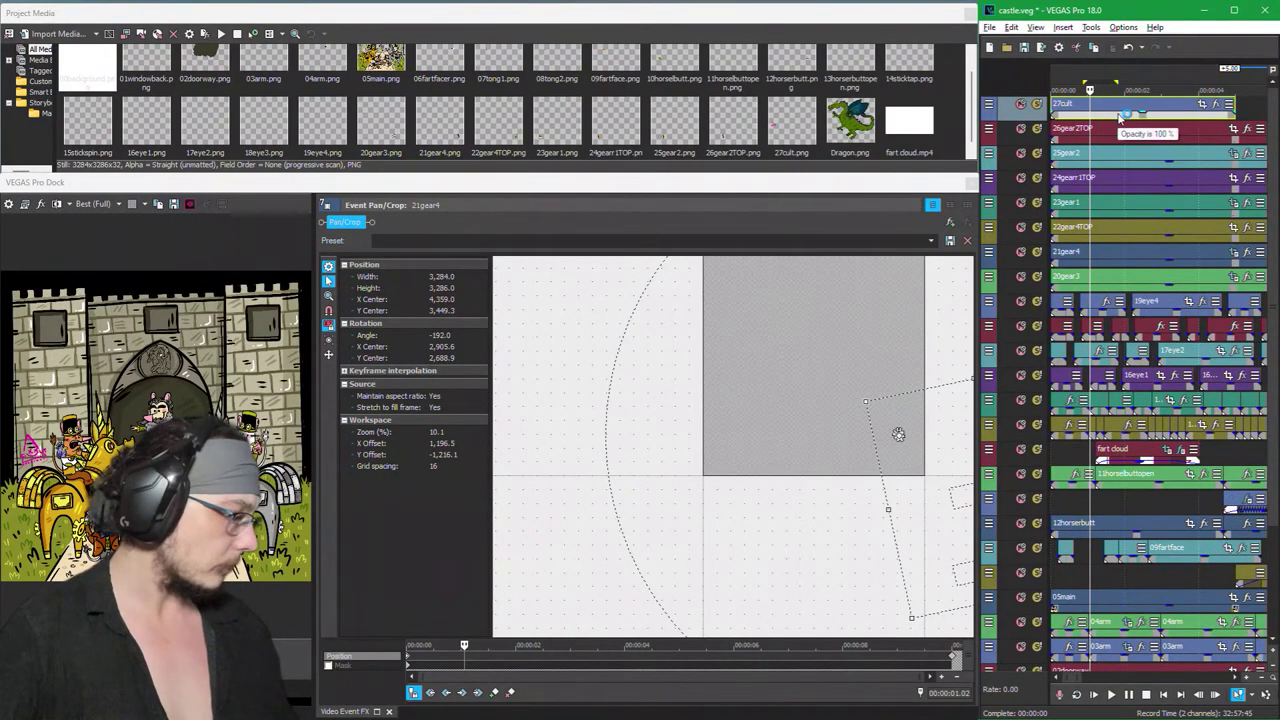
pyautogui.scroll(-5, 1095, 258)
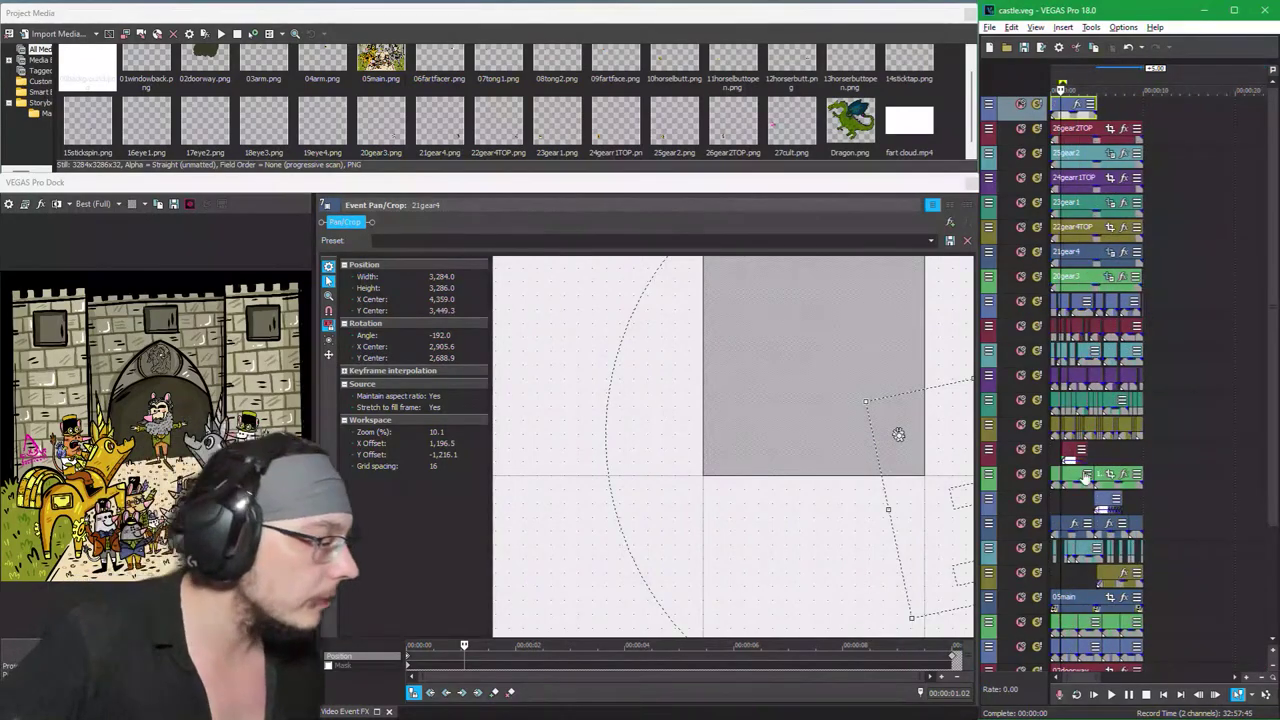
pyautogui.scroll(-3, 1095, 600)
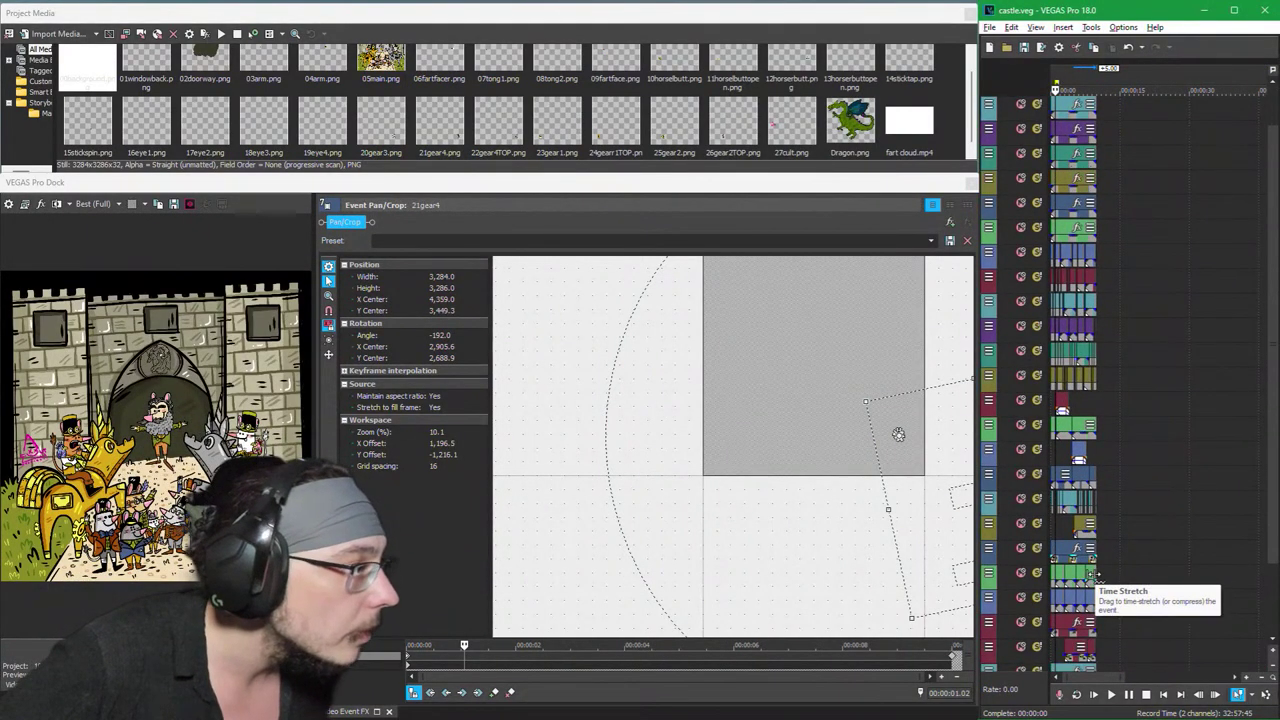
pyautogui.scroll(3, 1080, 565)
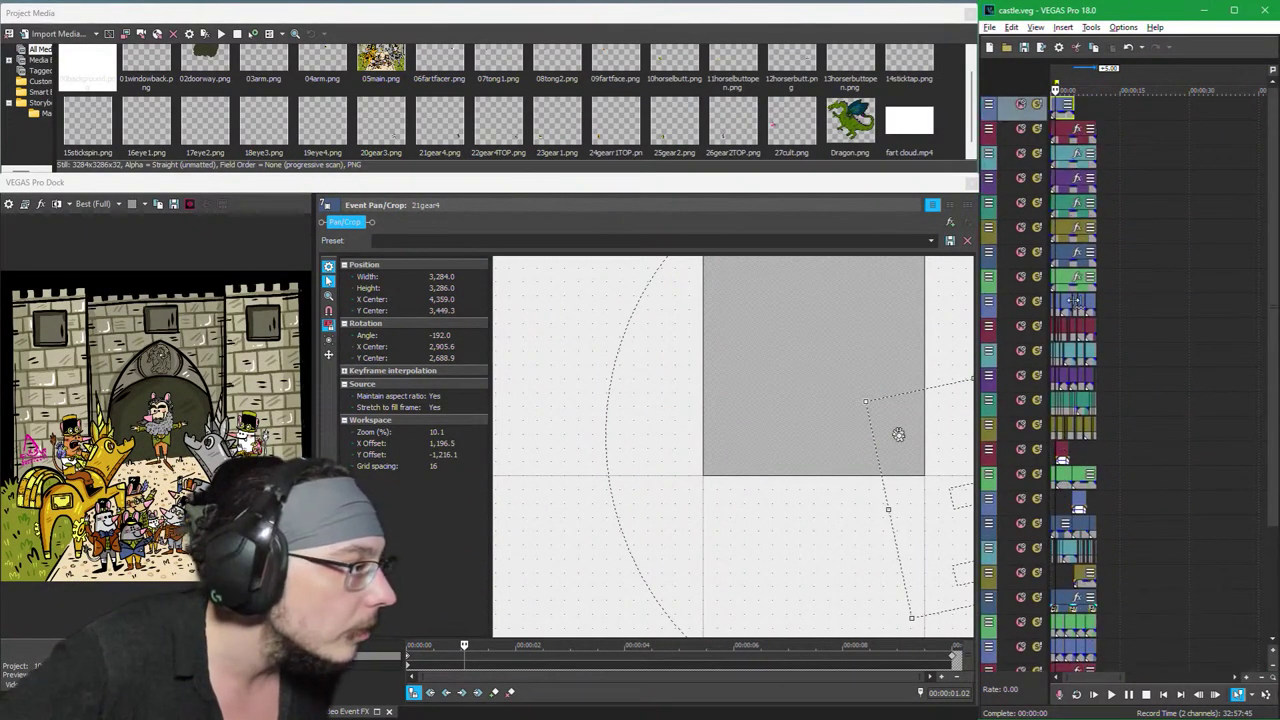
pyautogui.click(1037, 253)
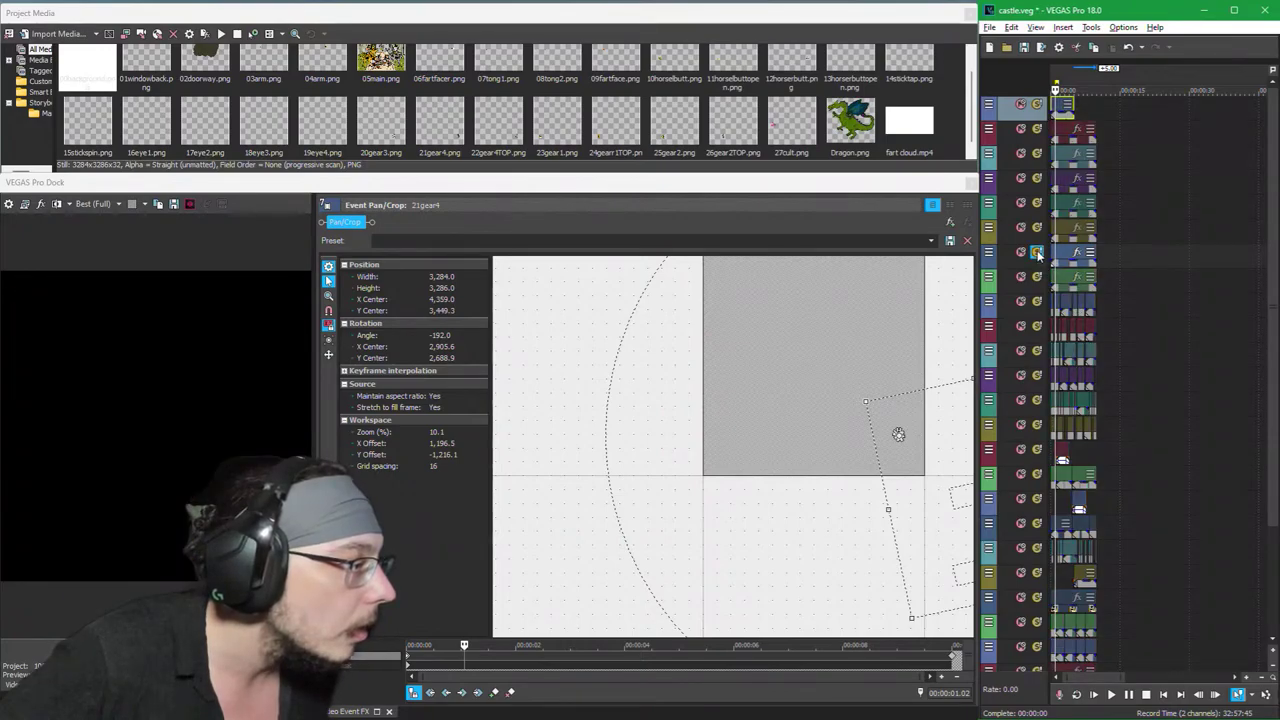
pyautogui.click(1037, 253)
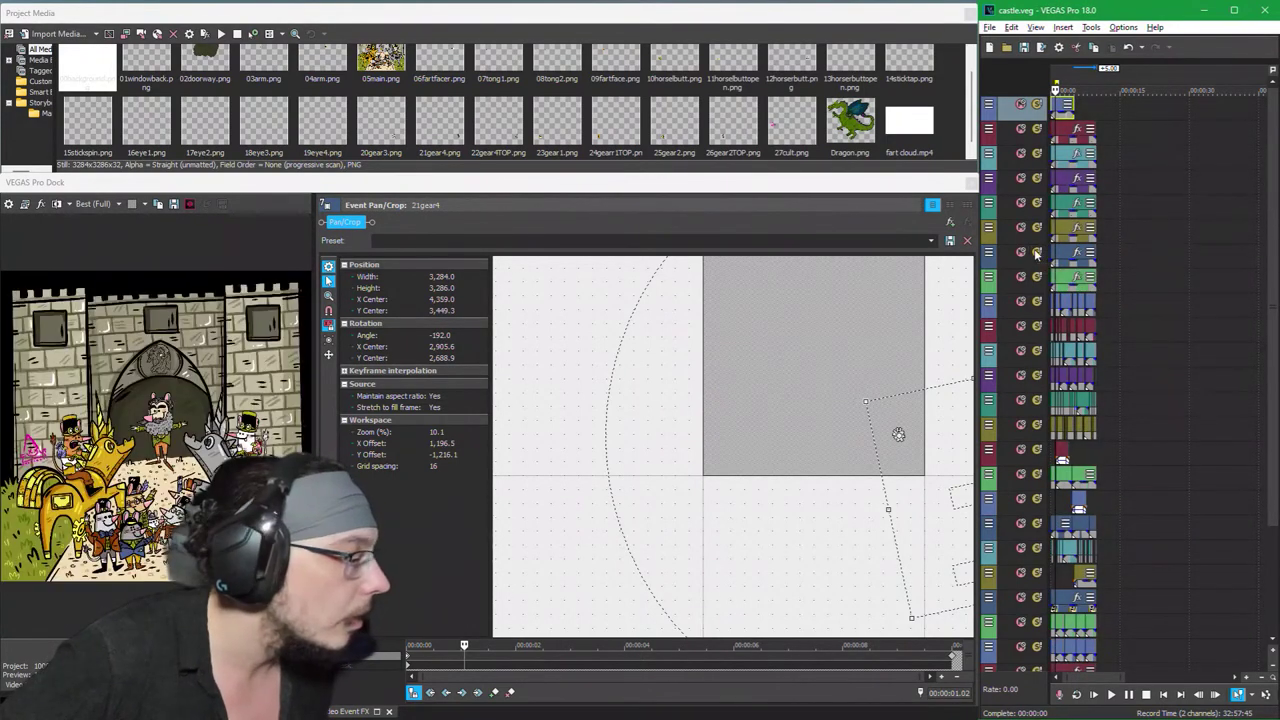
pyautogui.scroll(-3, 1093, 580)
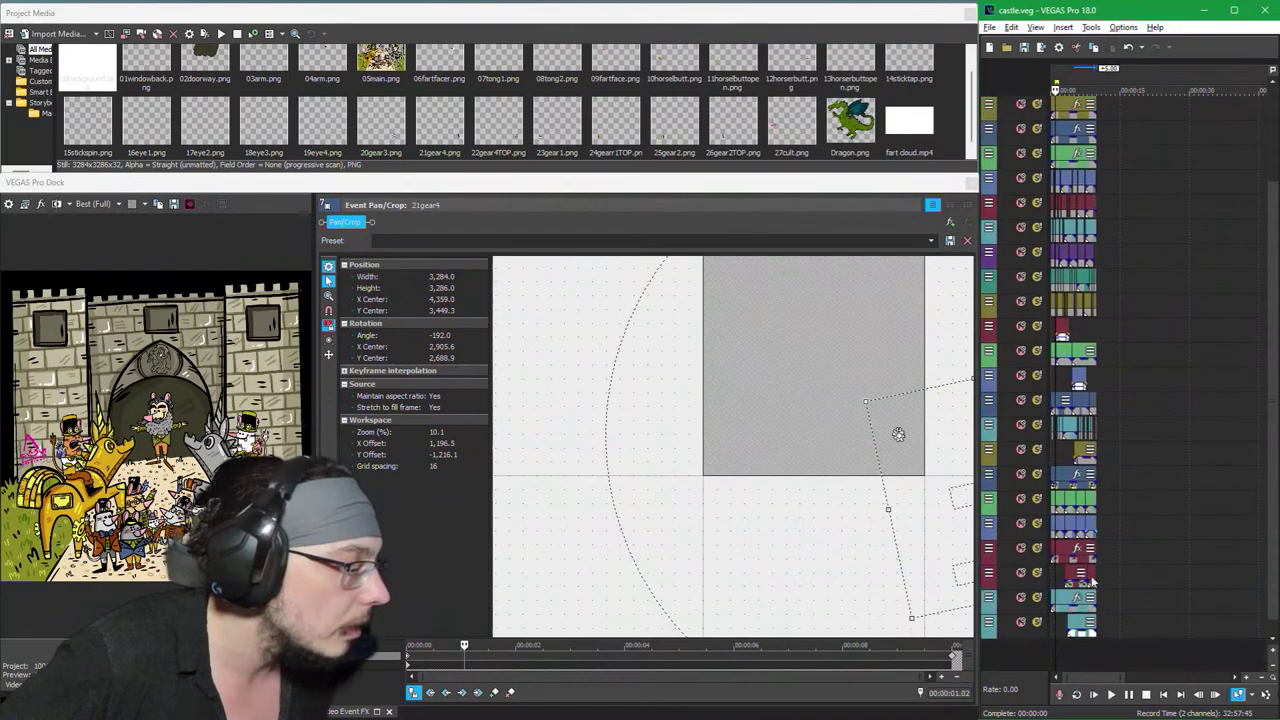
# Step: Extend the 00background event back to the start of the scene
pyautogui.click(1037, 622)
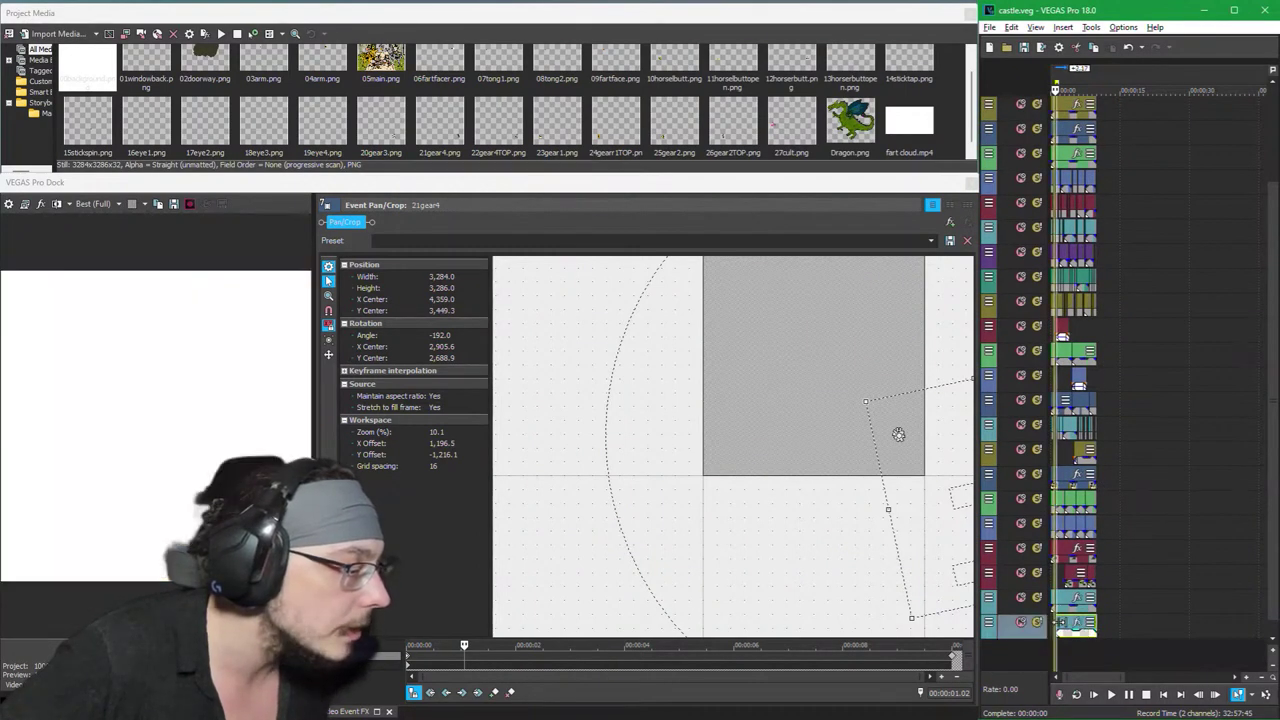
pyautogui.click(1037, 622)
pyautogui.scroll(3, 1075, 633)
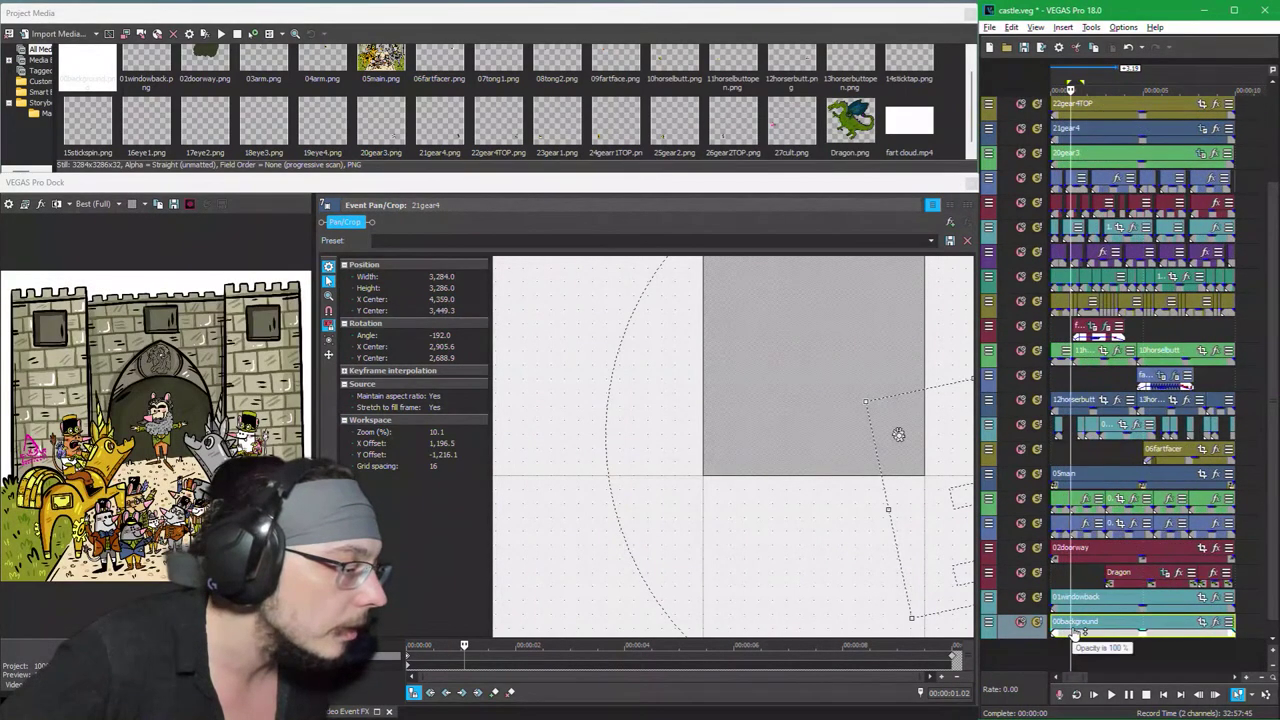
pyautogui.scroll(3, 1077, 400)
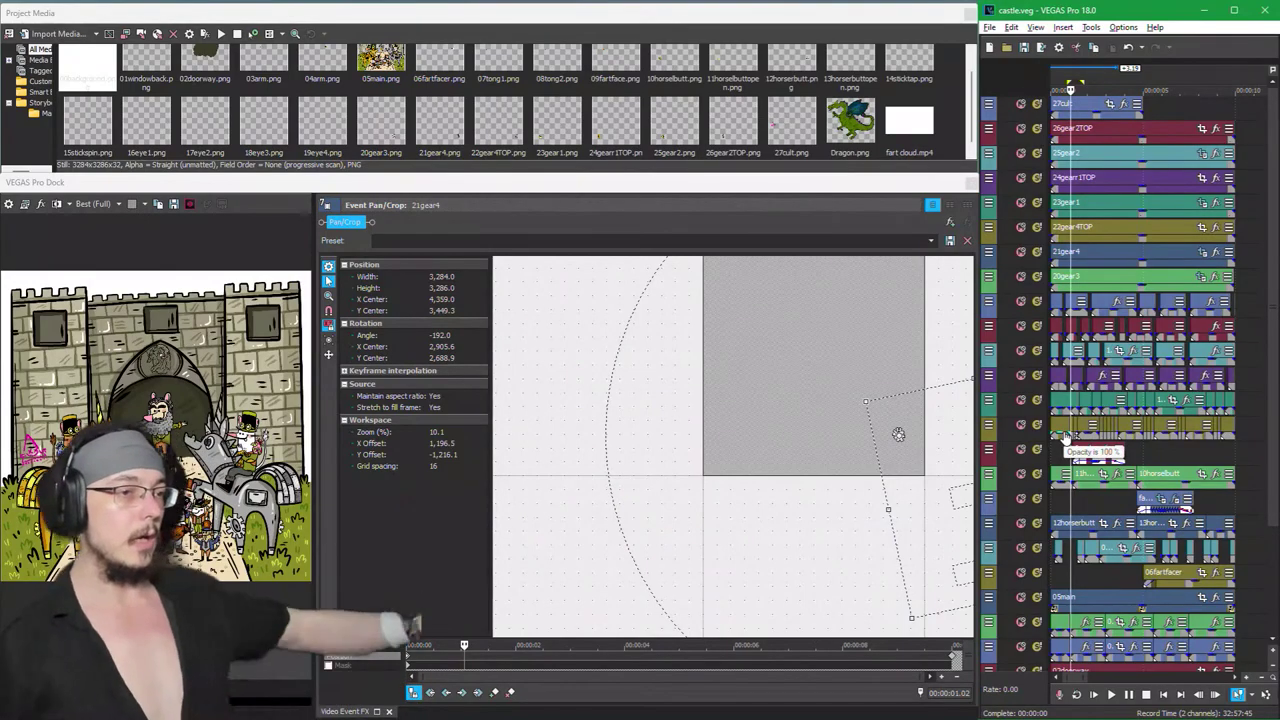
# Step: Open the pan/crop settings of the 27cult event and magnify the pink hat drawing
pyautogui.click(1066, 438)
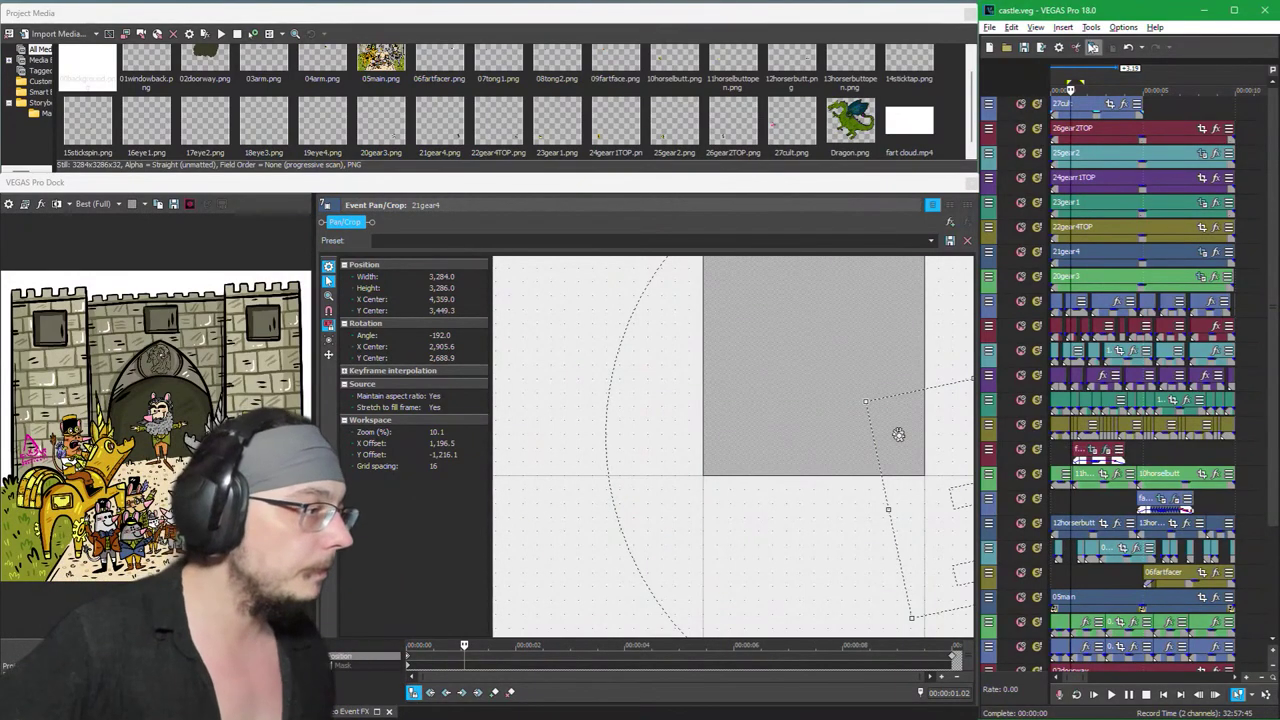
pyautogui.scroll(3, 1080, 107)
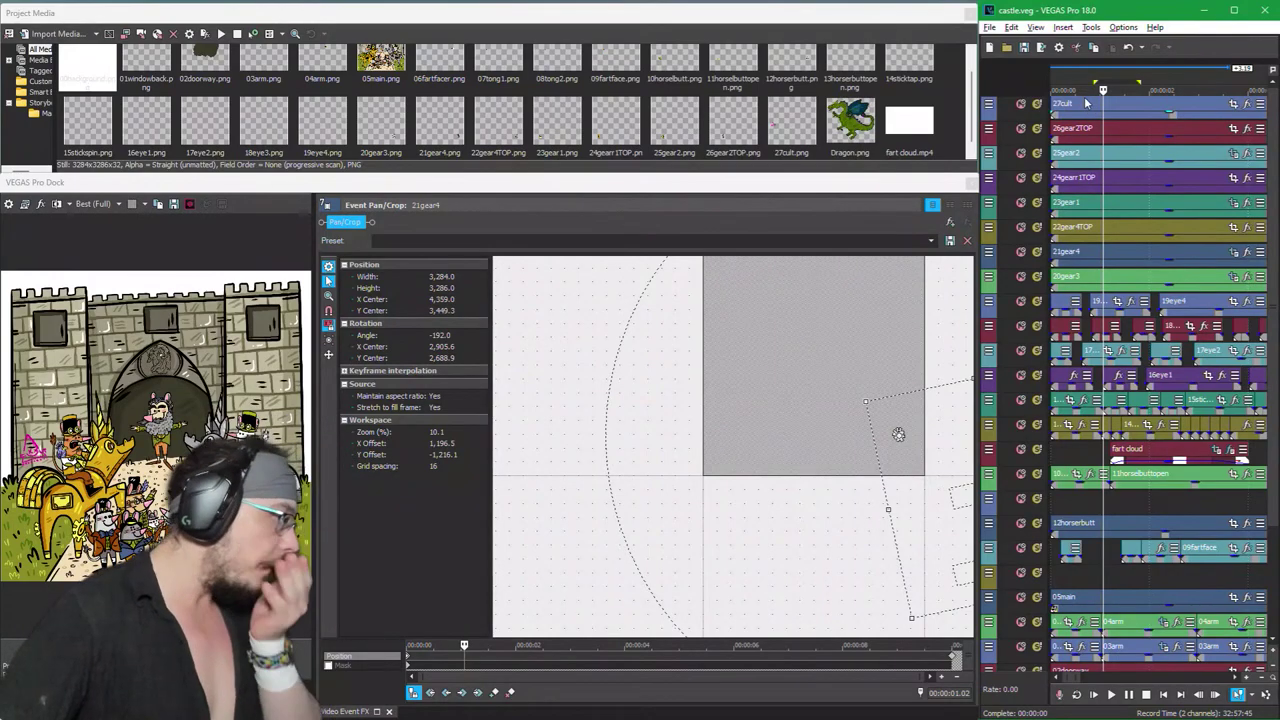
pyautogui.scroll(-2, 1228, 107)
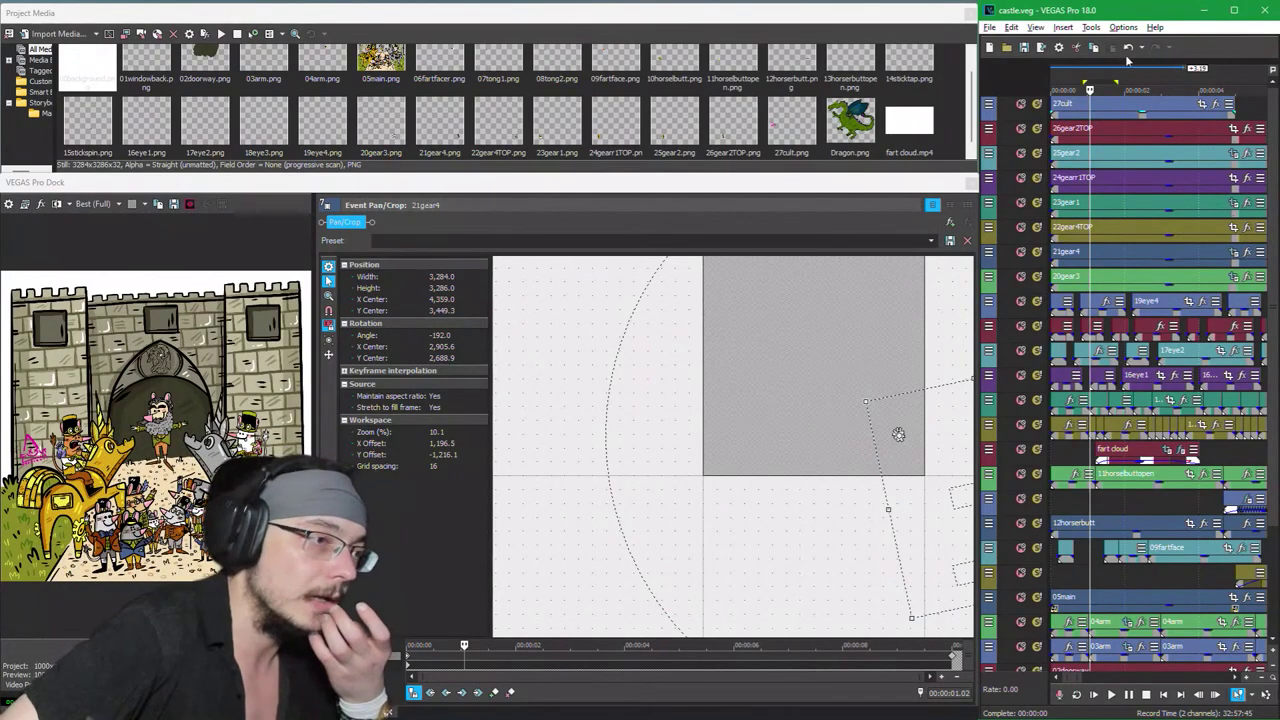
pyautogui.click(1203, 106)
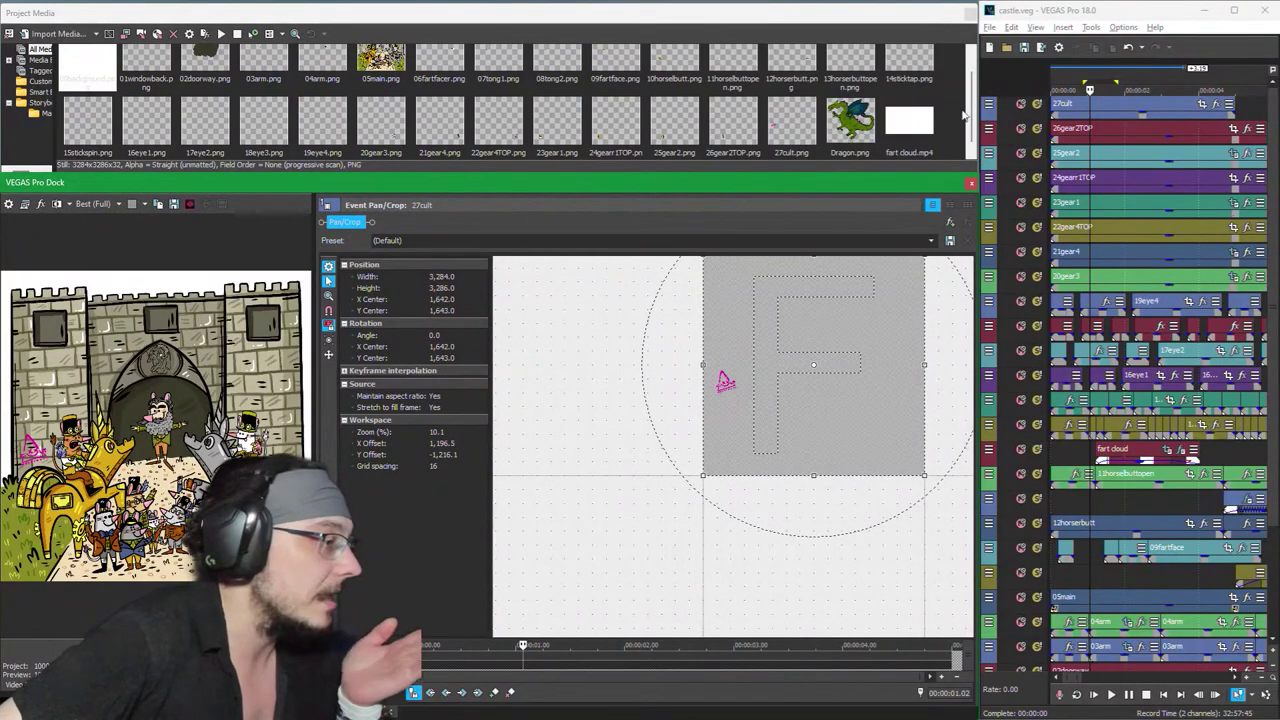
pyautogui.scroll(5, 732, 446)
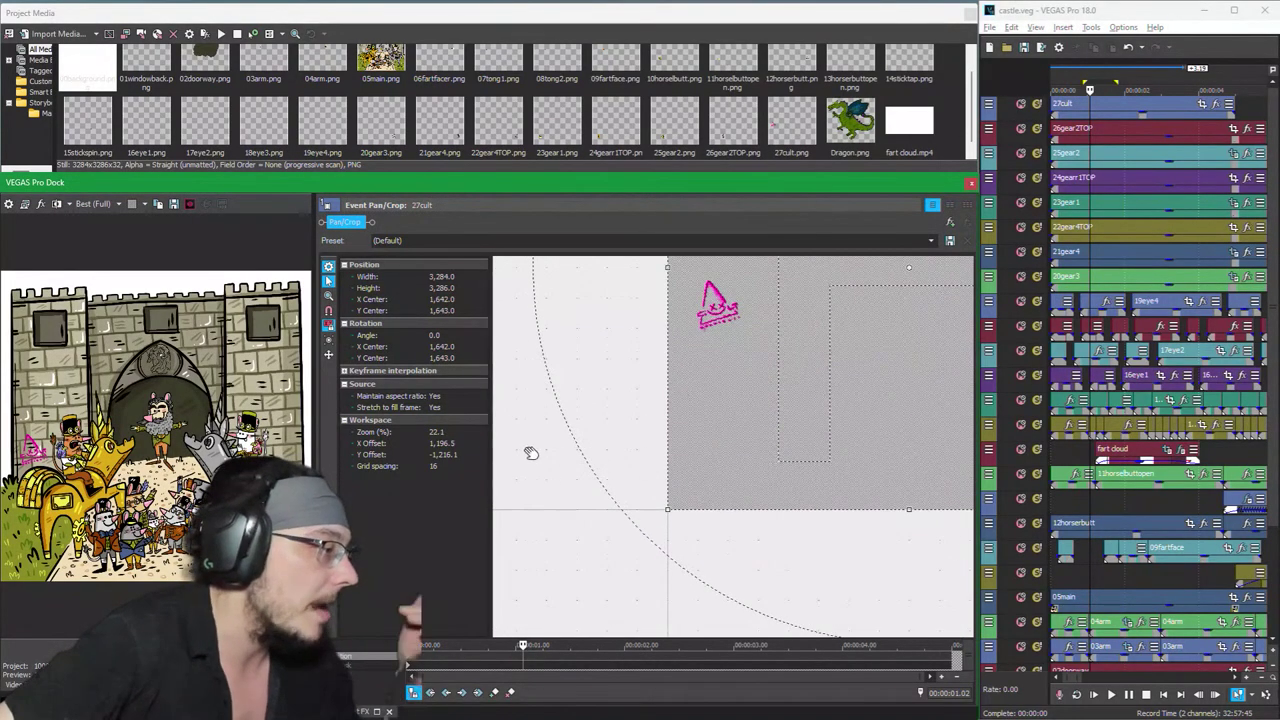
pyautogui.moveTo(535, 460); pyautogui.dragTo(571, 620)
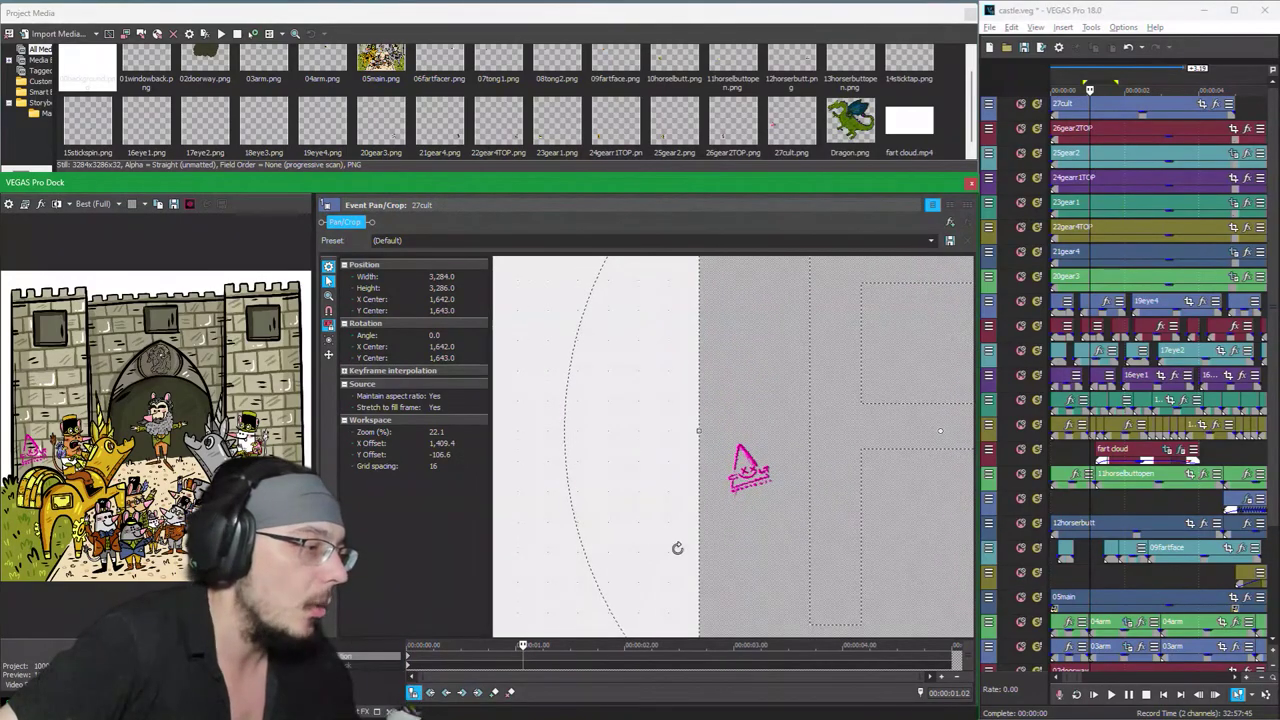
pyautogui.scroll(3, 737, 480)
pyautogui.scroll(8, 738, 479)
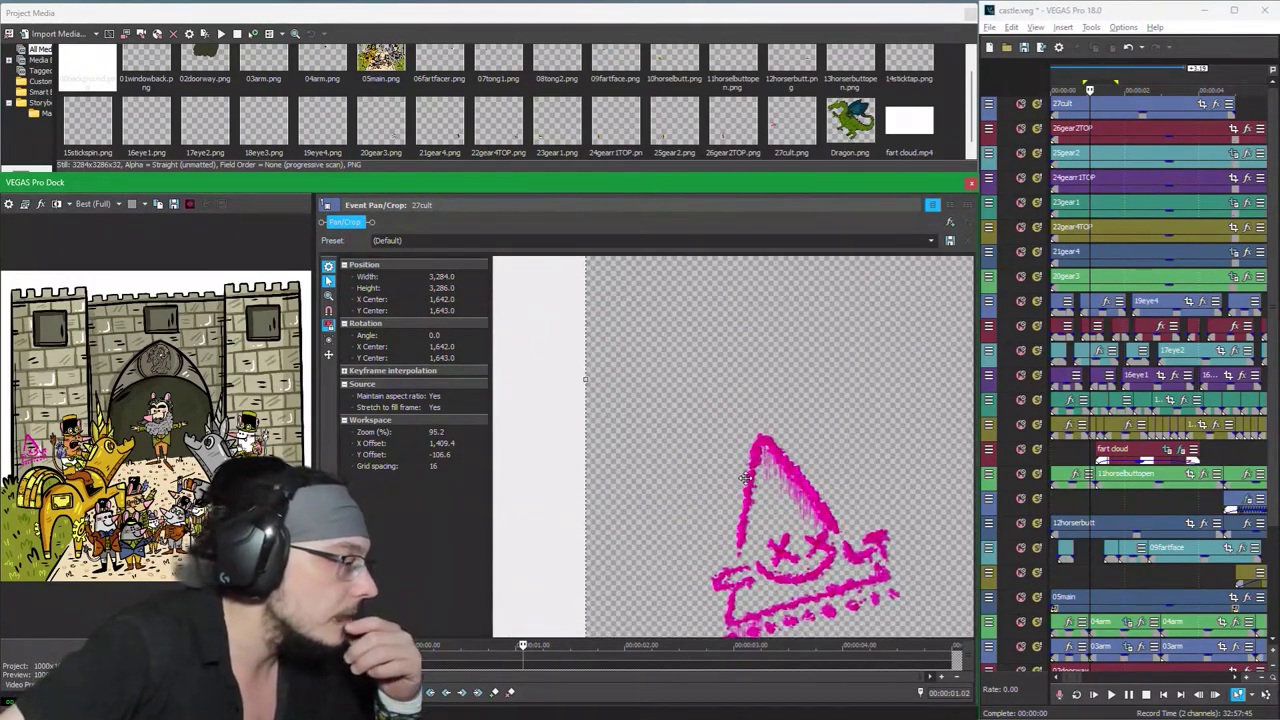
pyautogui.scroll(-4, 775, 497)
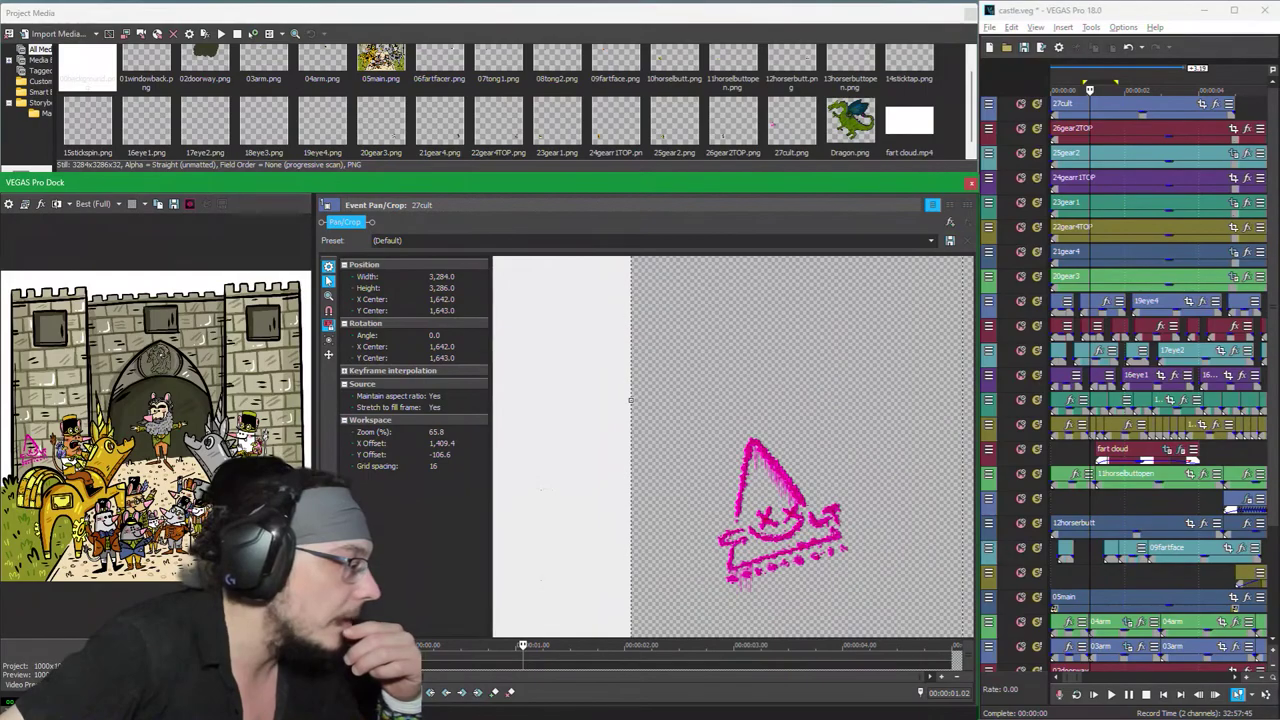
# Step: Switch the 27cult event to mask editing at its first frame, frame the pink drawing and choose the mask creation tool
pyautogui.click(412, 660)
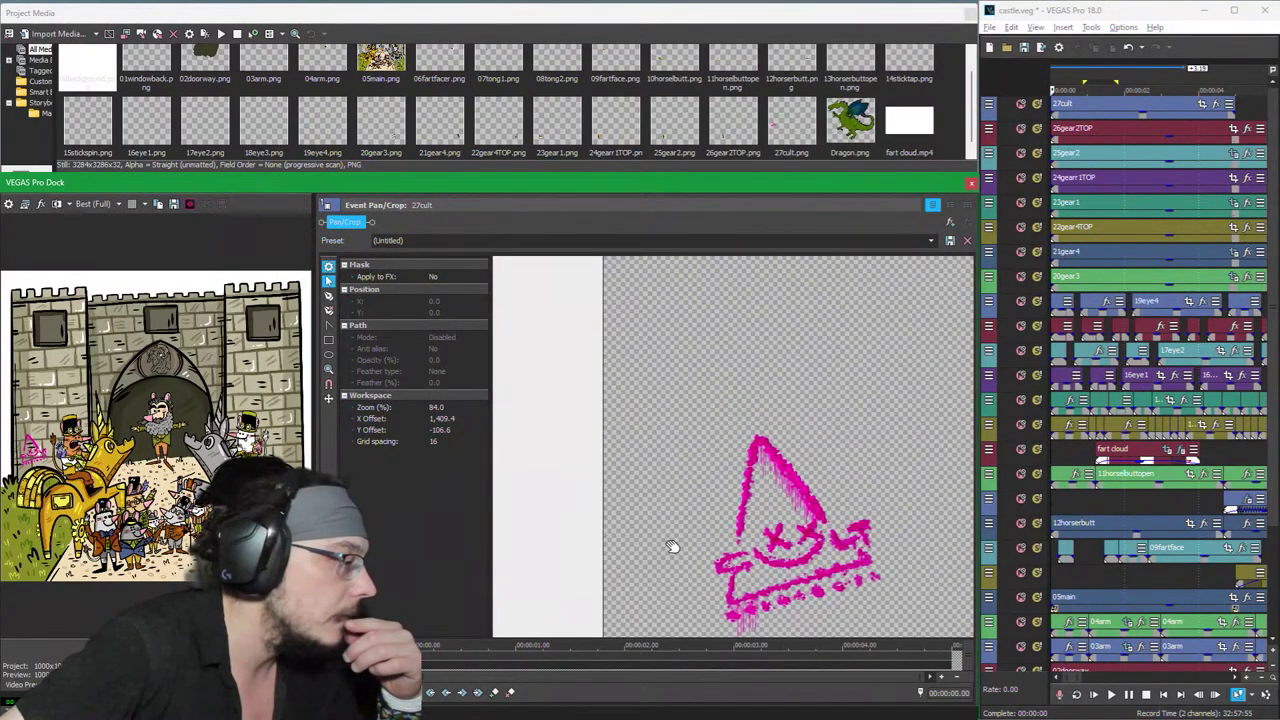
pyautogui.scroll(2, 633, 483)
pyautogui.moveTo(633, 483); pyautogui.dragTo(600, 500)
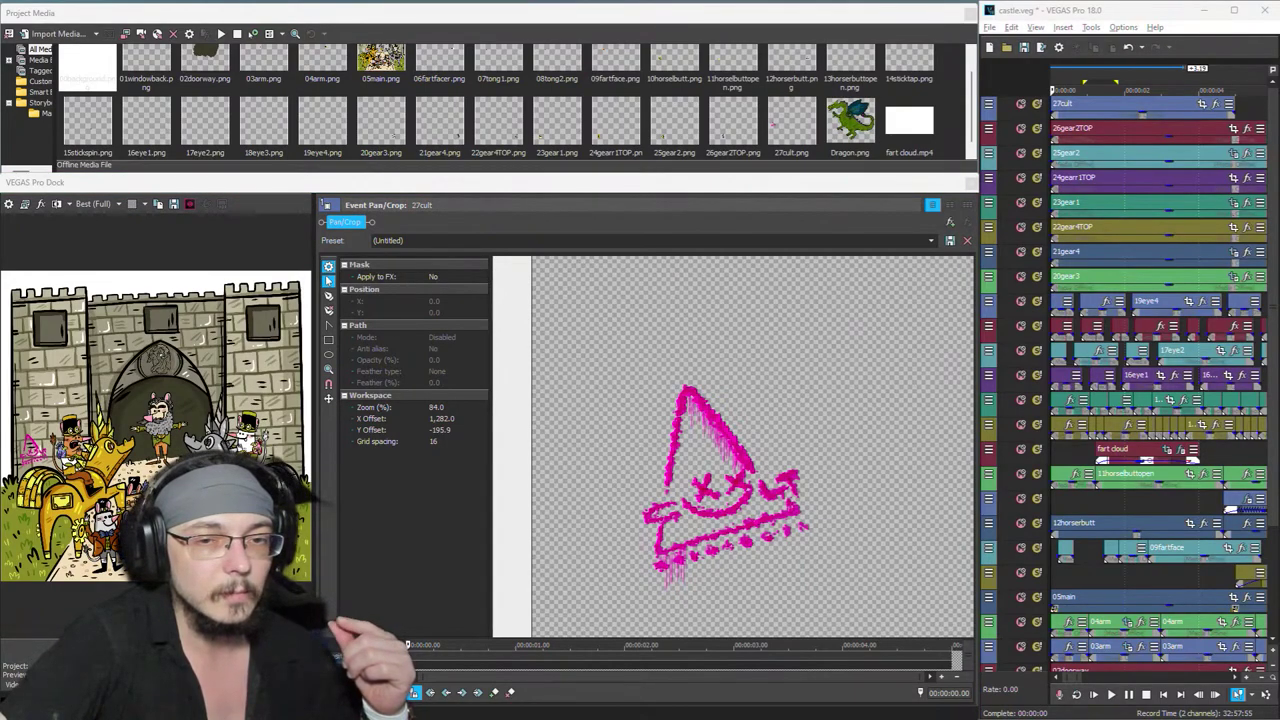
pyautogui.scroll(4, 736, 458)
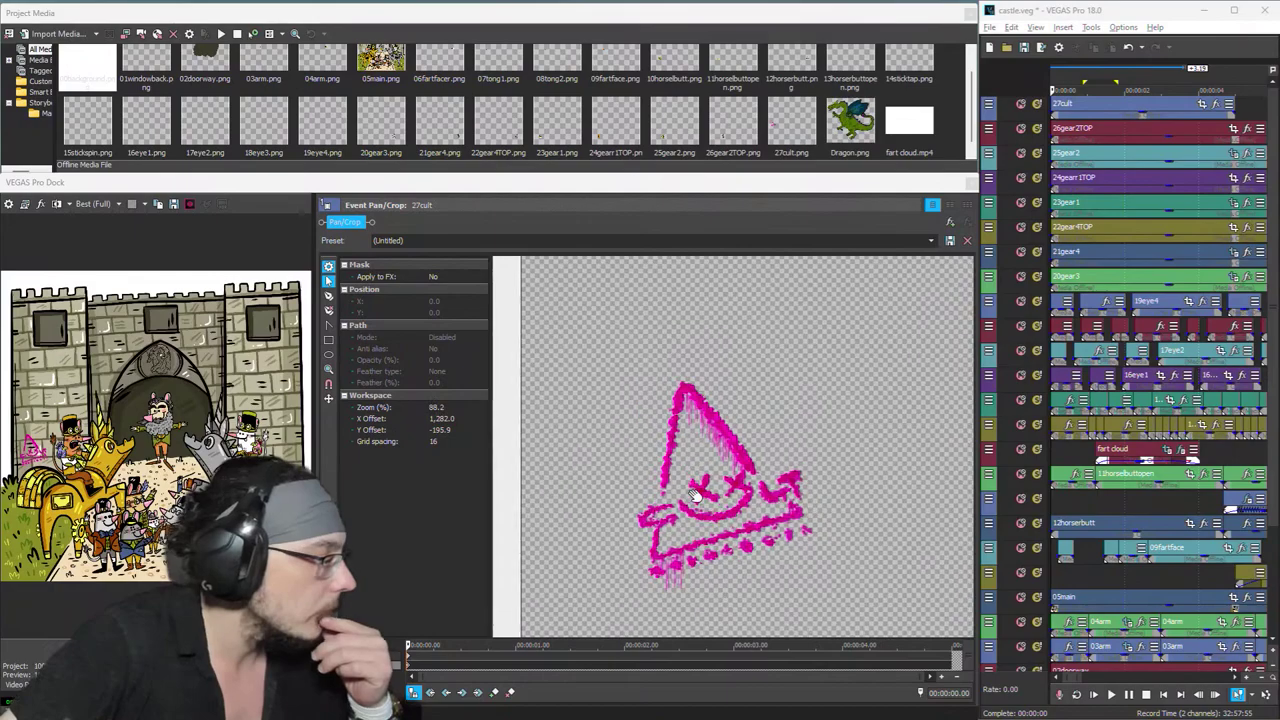
pyautogui.moveTo(757, 409); pyautogui.dragTo(772, 382)
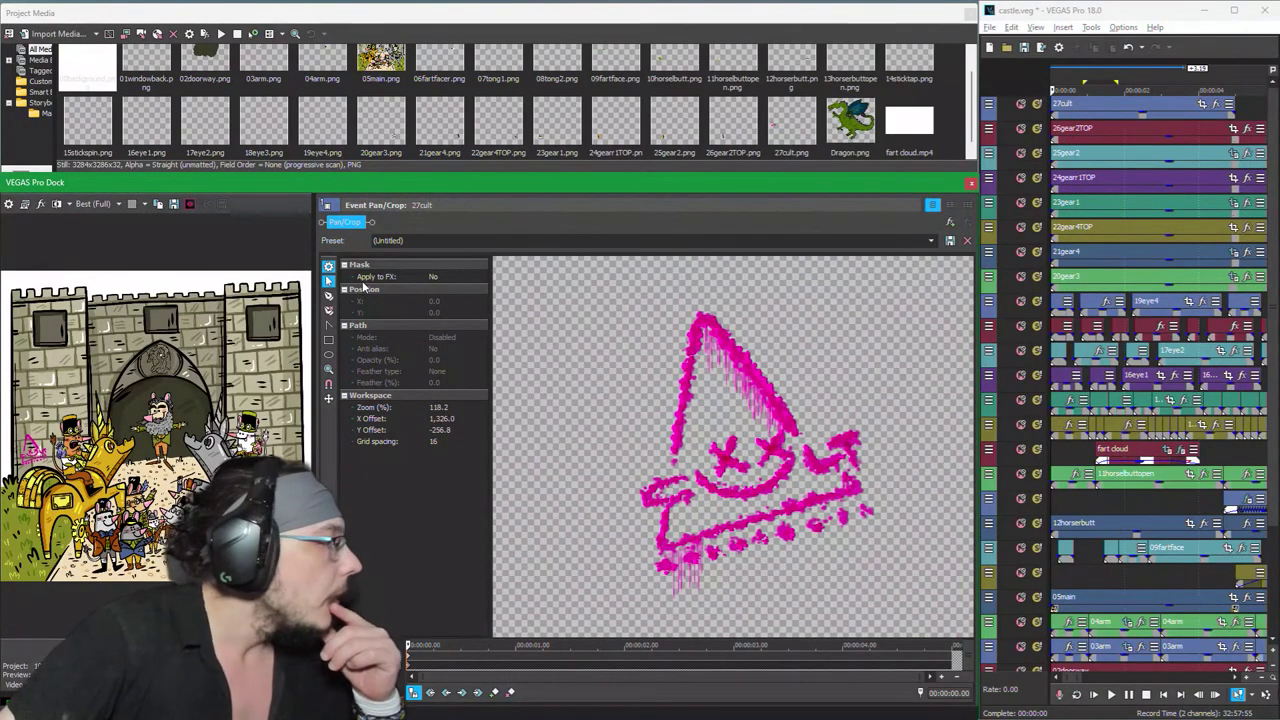
pyautogui.click(330, 296)
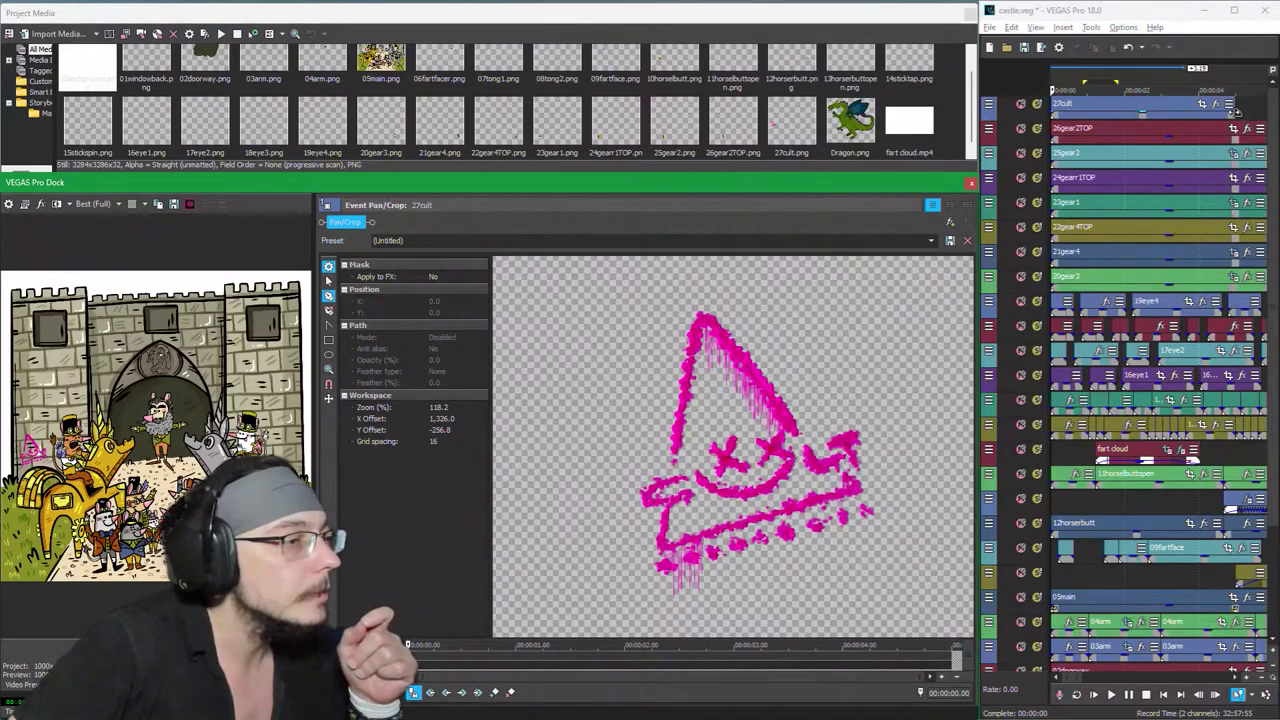
# Step: Shorten the 27cult event to about 2 seconds and fill the track with copies of it, trimming the last one to the scene's end
pyautogui.moveTo(1237, 112); pyautogui.dragTo(1127, 117)
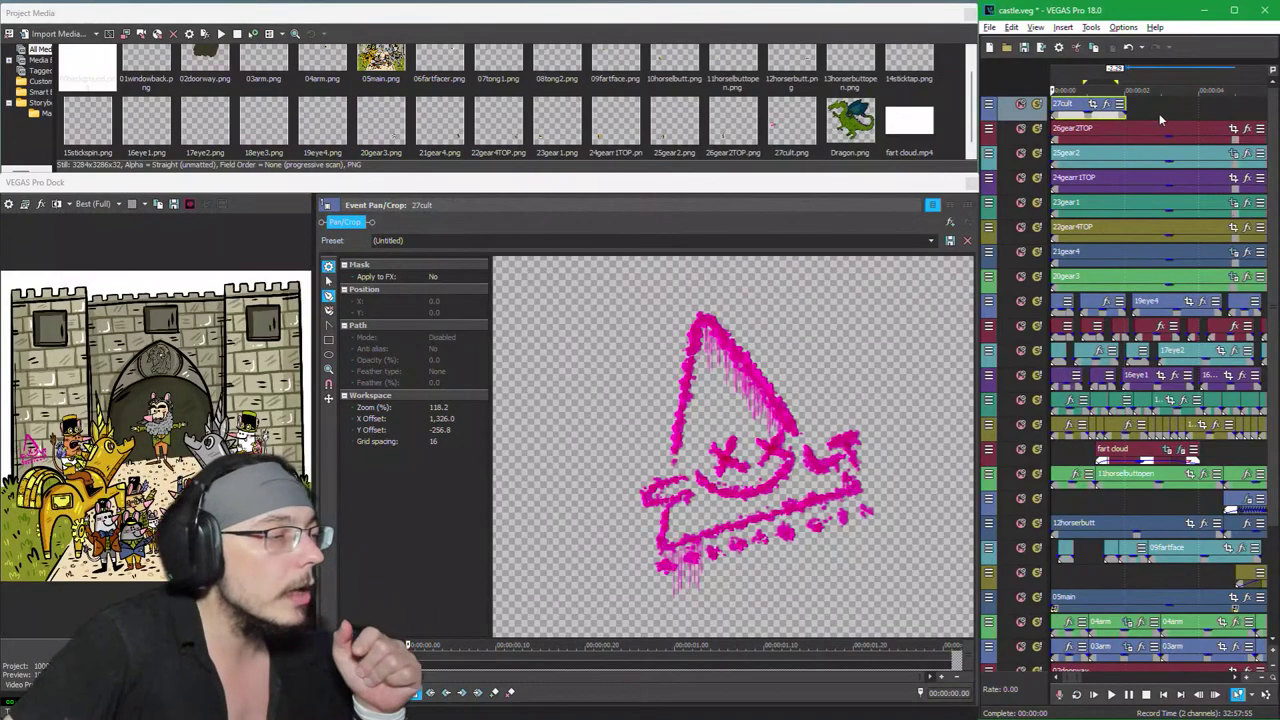
pyautogui.scroll(-3, 1159, 113)
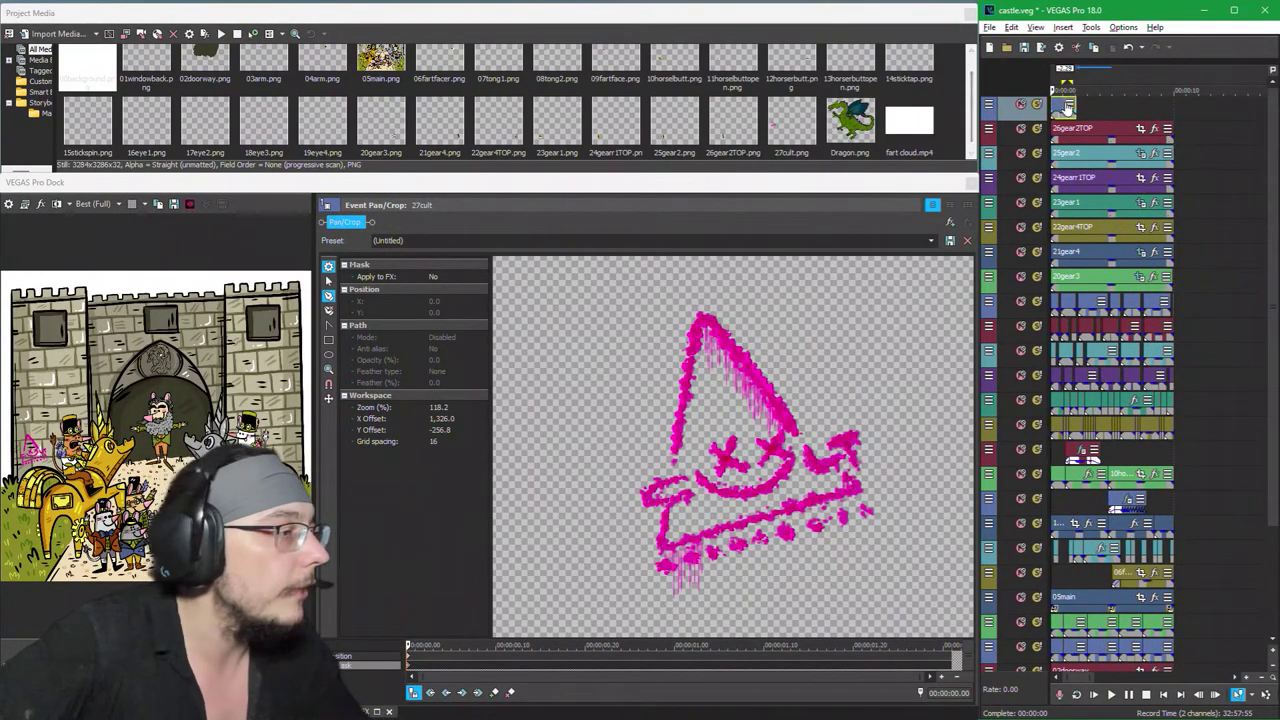
pyautogui.click(1060, 108)
pyautogui.moveTo(1060, 108); pyautogui.dragTo(1125, 106)
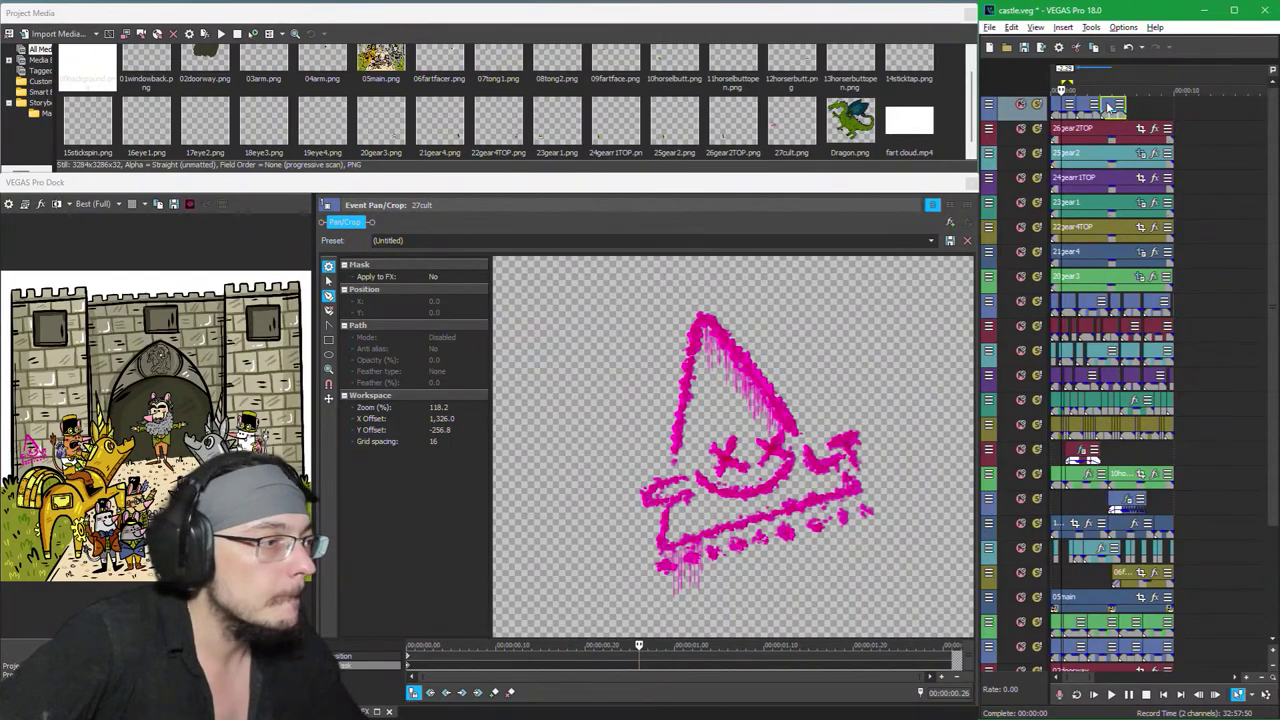
pyautogui.moveTo(1108, 107); pyautogui.dragTo(1134, 107)
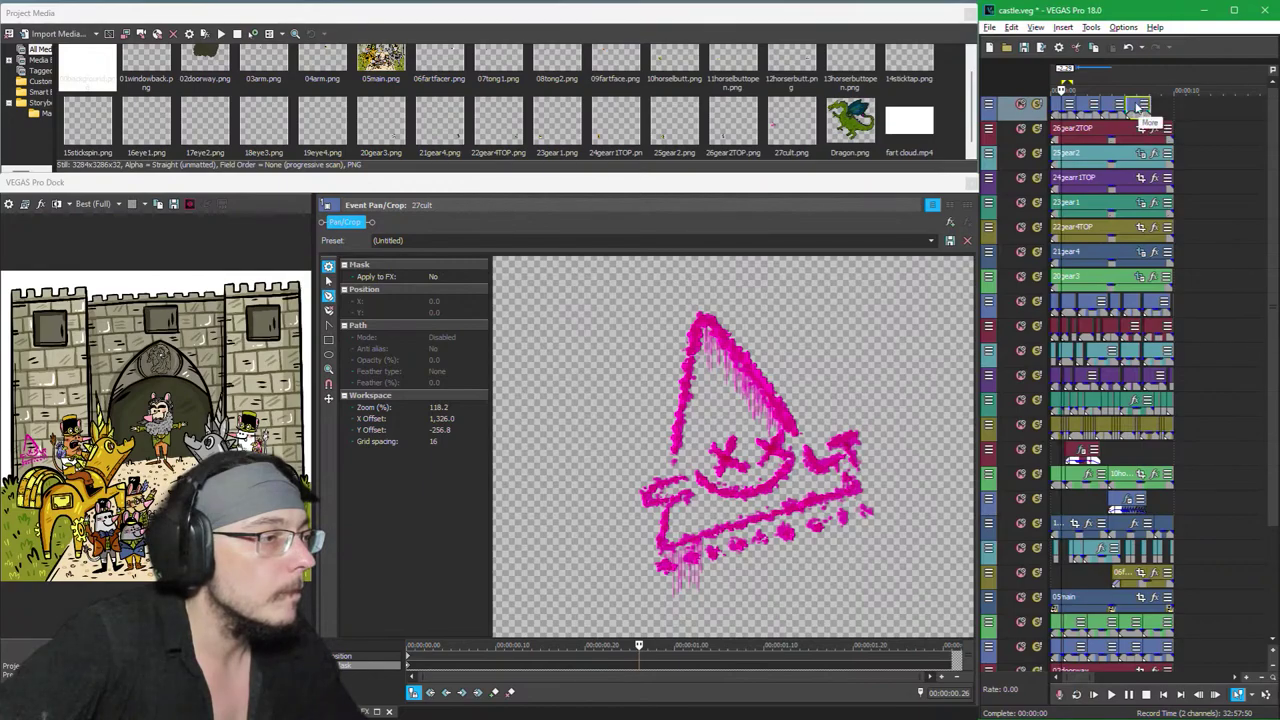
pyautogui.moveTo(1136, 106); pyautogui.dragTo(1176, 115)
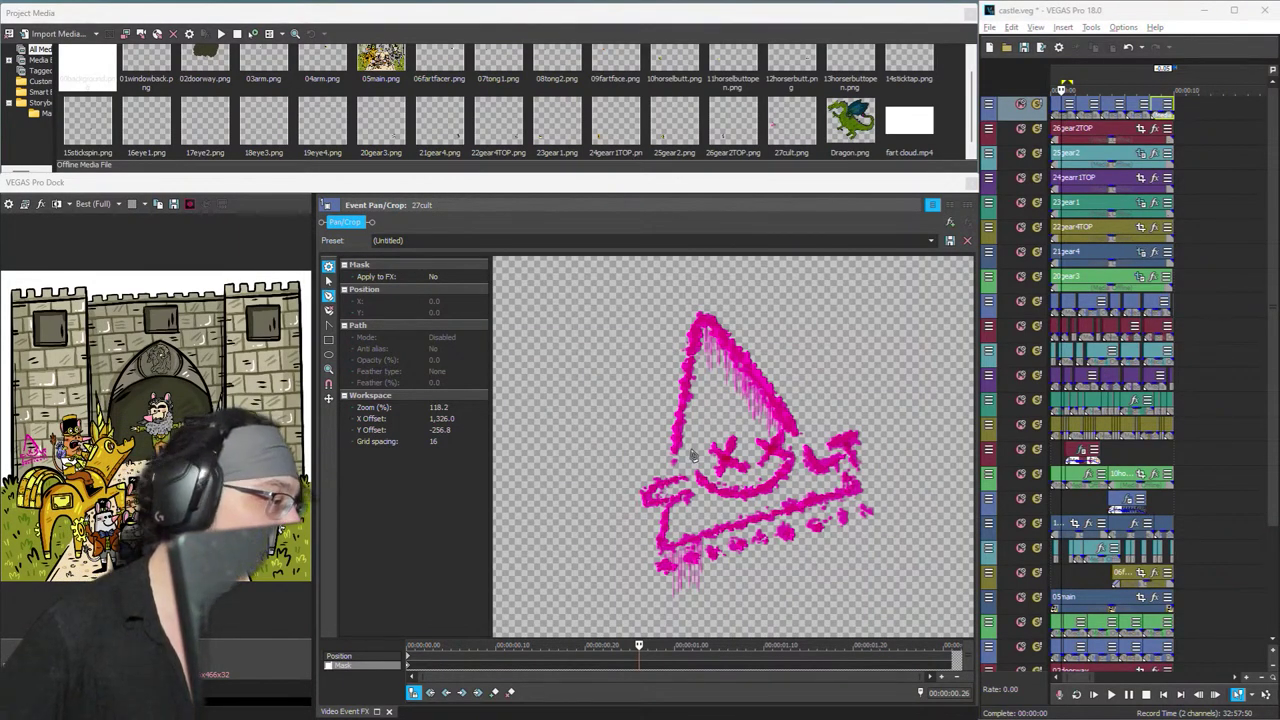
# Step: Enable the mask of the first 27cult event at its first frame
pyautogui.scroll(1, 692, 455)
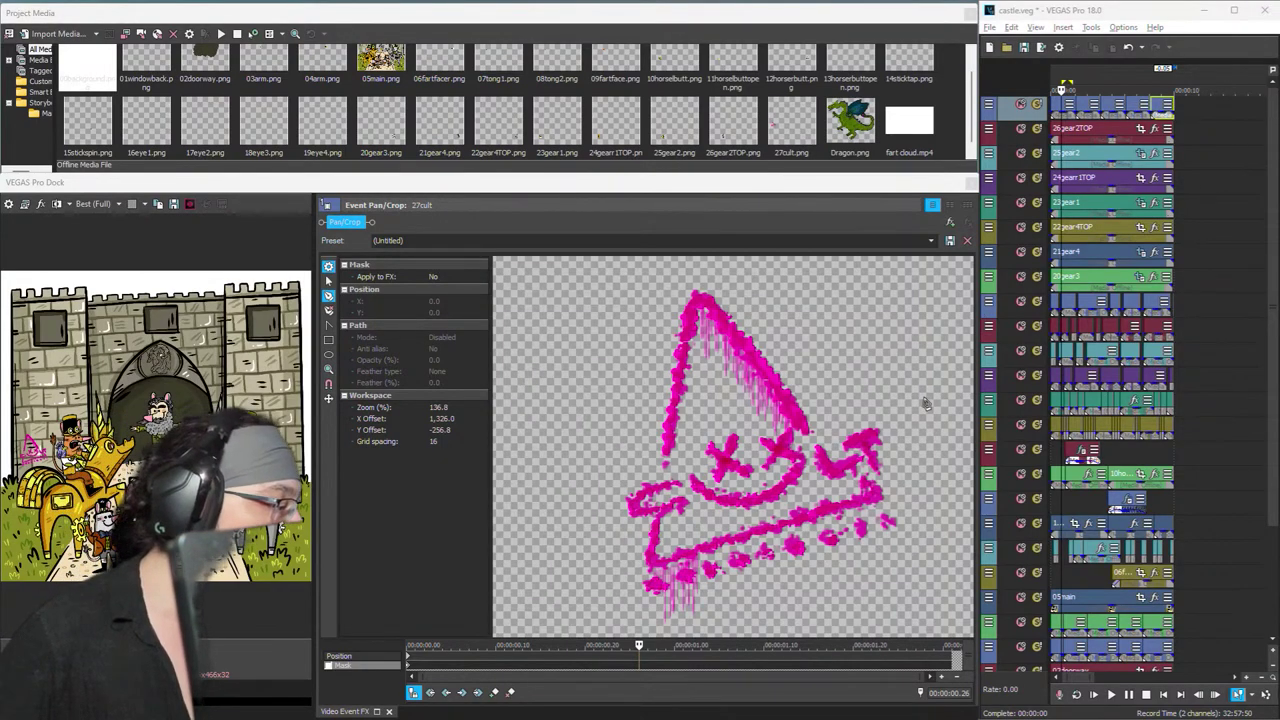
pyautogui.click(410, 675)
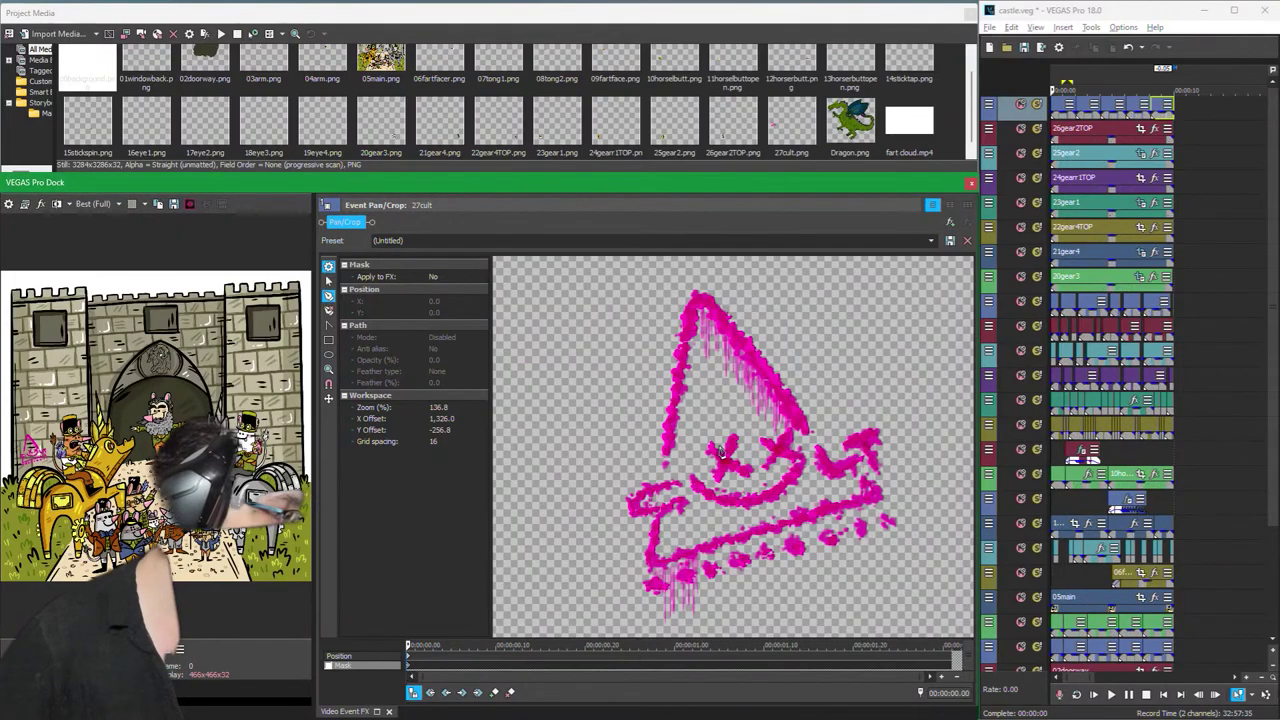
pyautogui.scroll(-2, 727, 470)
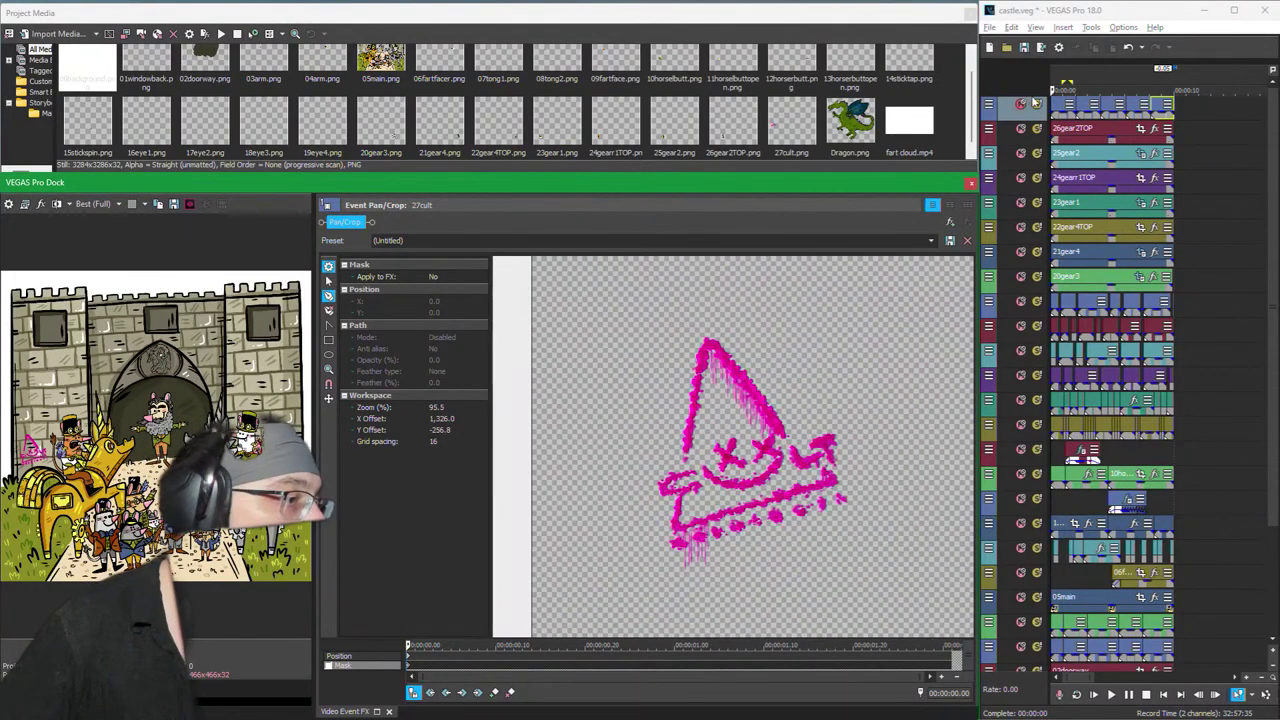
pyautogui.scroll(4, 1075, 112)
pyautogui.click(1155, 107)
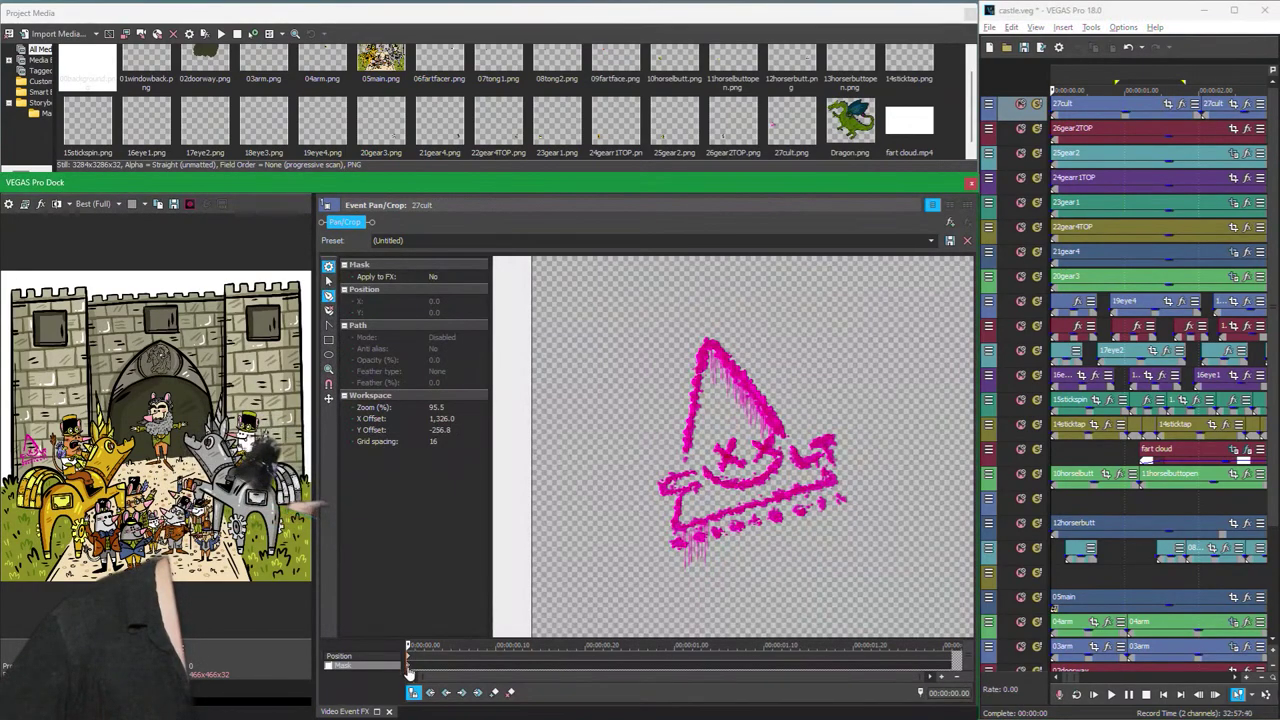
pyautogui.click(335, 669)
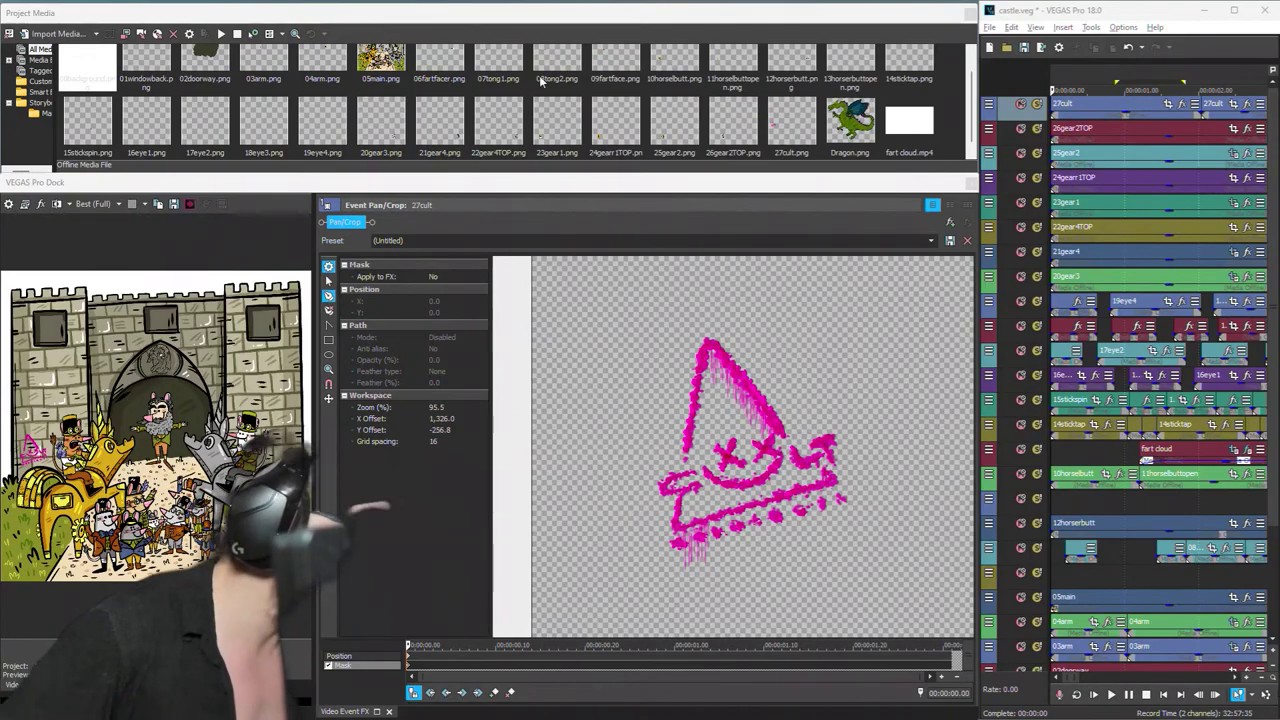
# Step: Draw a closed mask path around the pink drawing's face and hat brim, leaving the cone outside
pyautogui.scroll(1, 665, 430)
pyautogui.scroll(3, 667, 431)
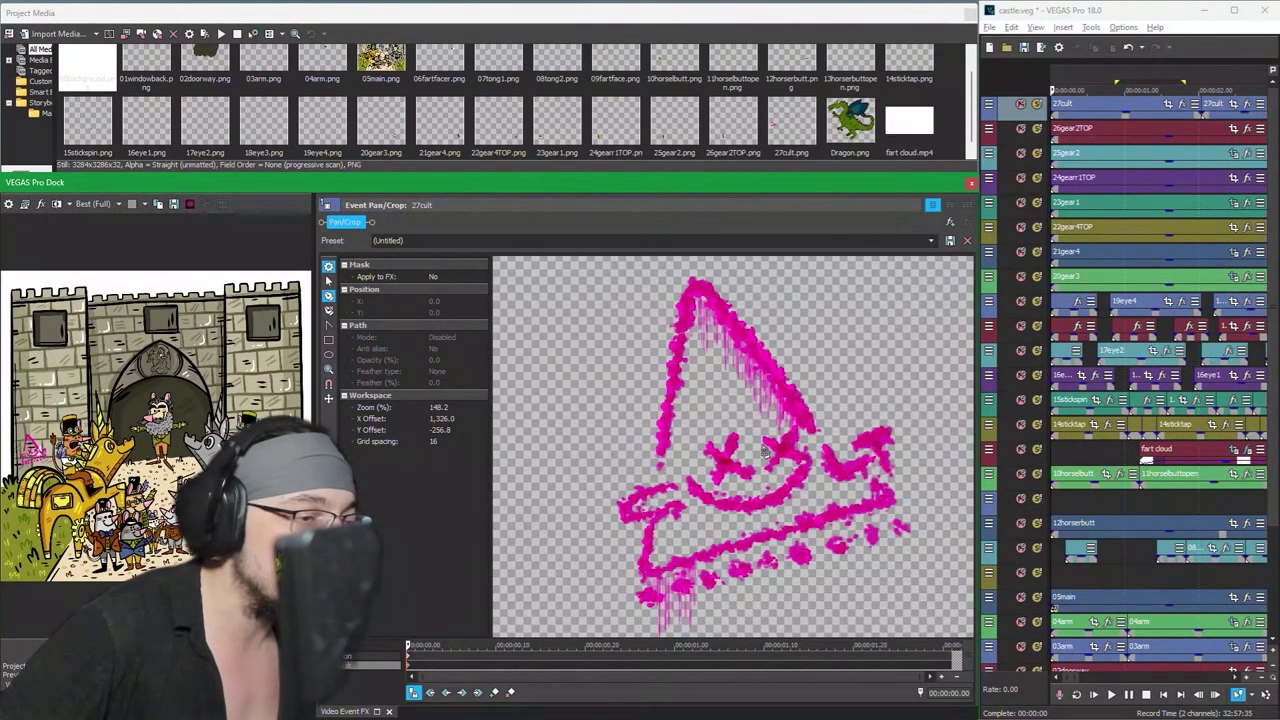
pyautogui.click(650, 478)
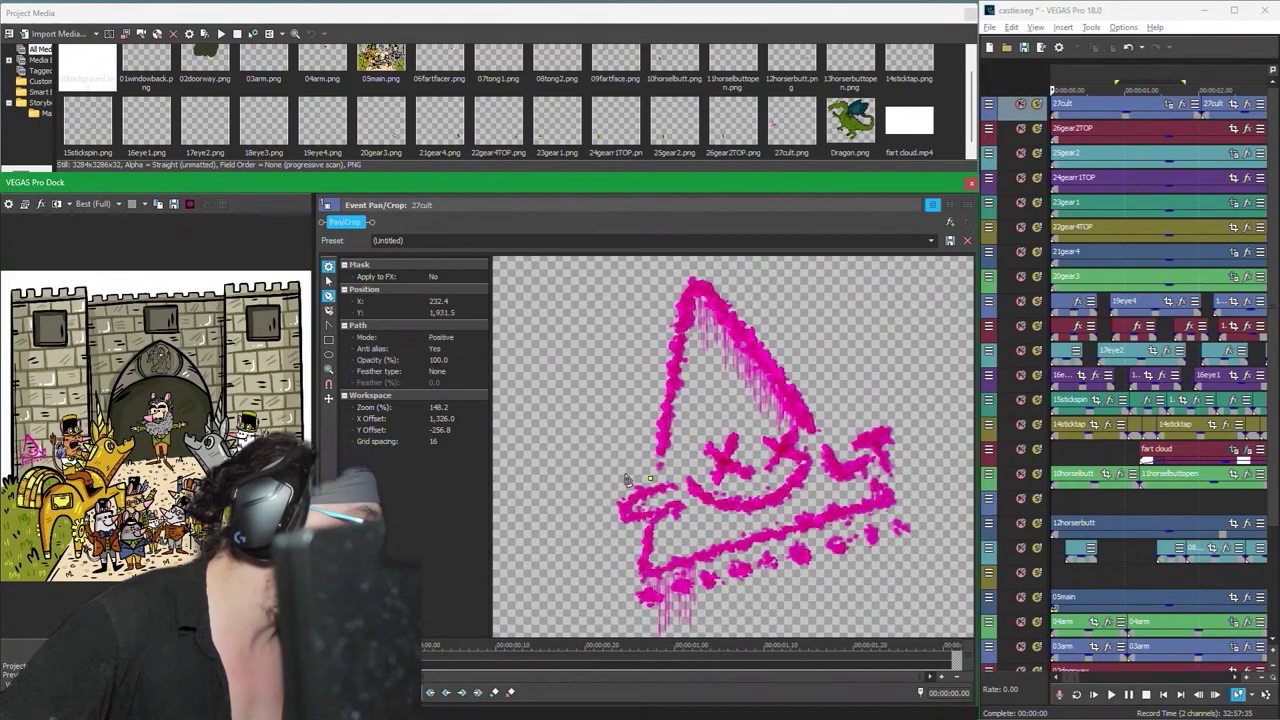
pyautogui.click(586, 516)
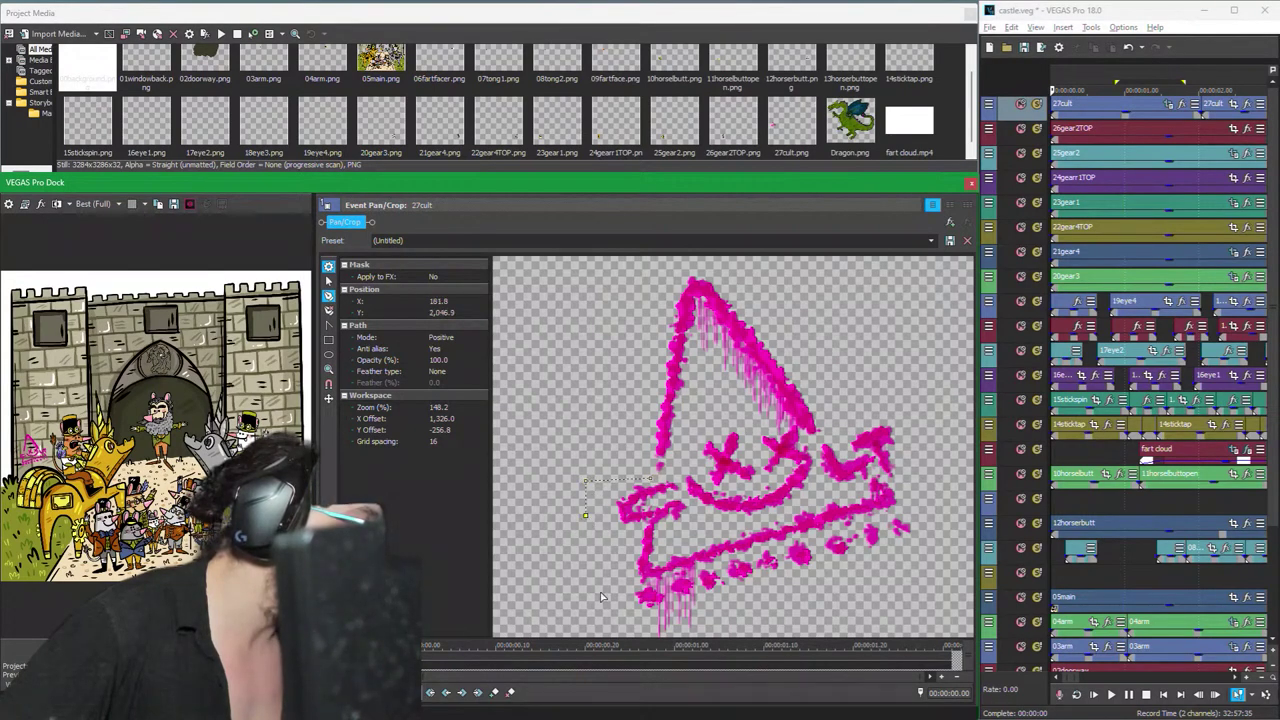
pyautogui.scroll(-2, 626, 597)
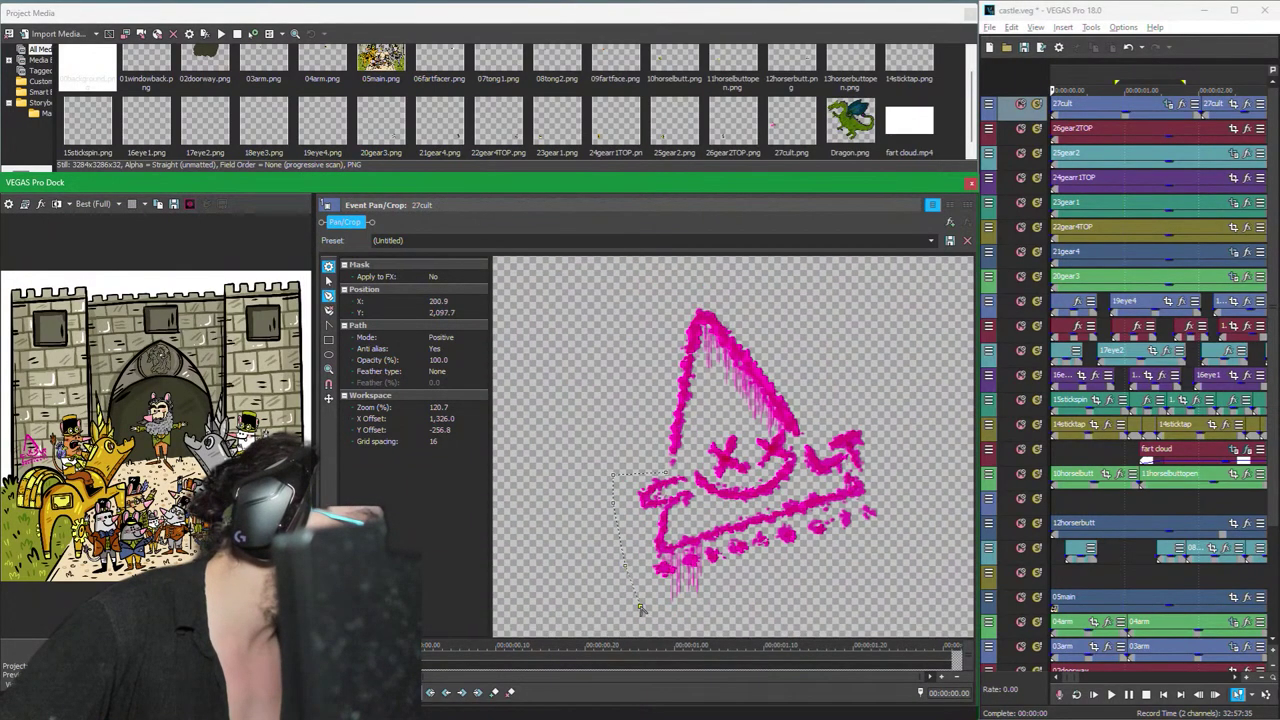
pyautogui.click(684, 618)
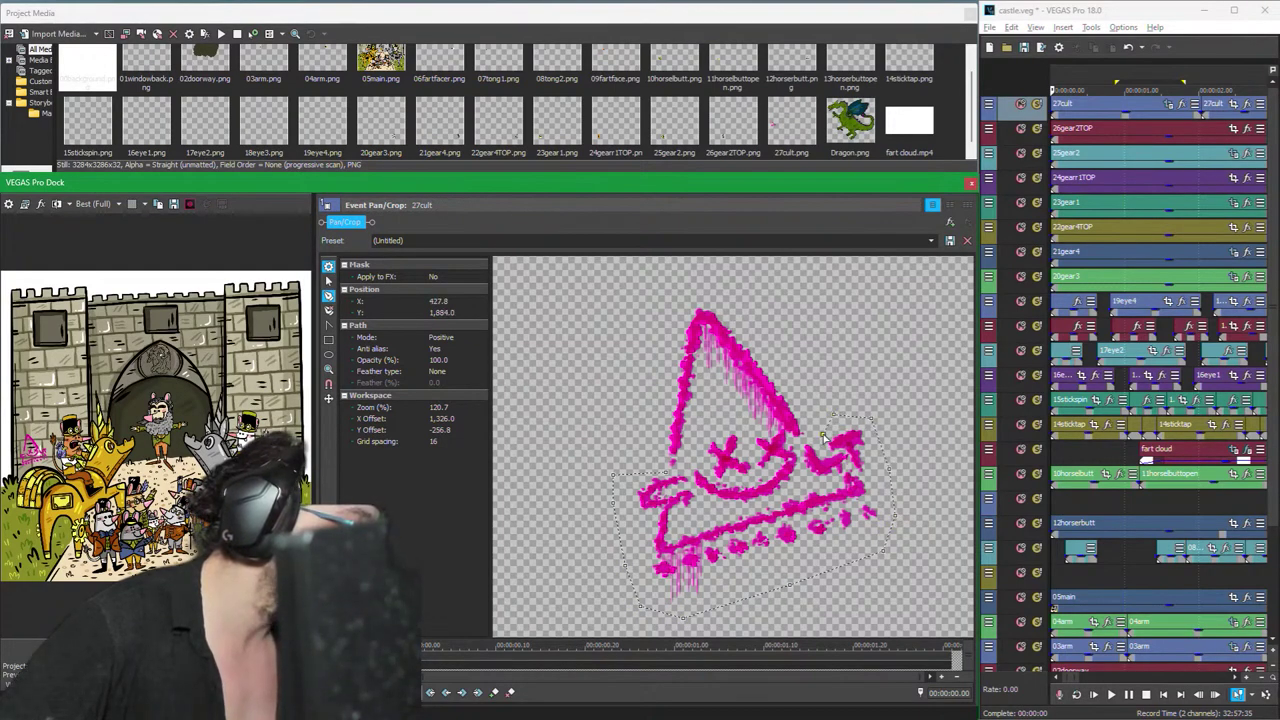
pyautogui.scroll(5, 797, 442)
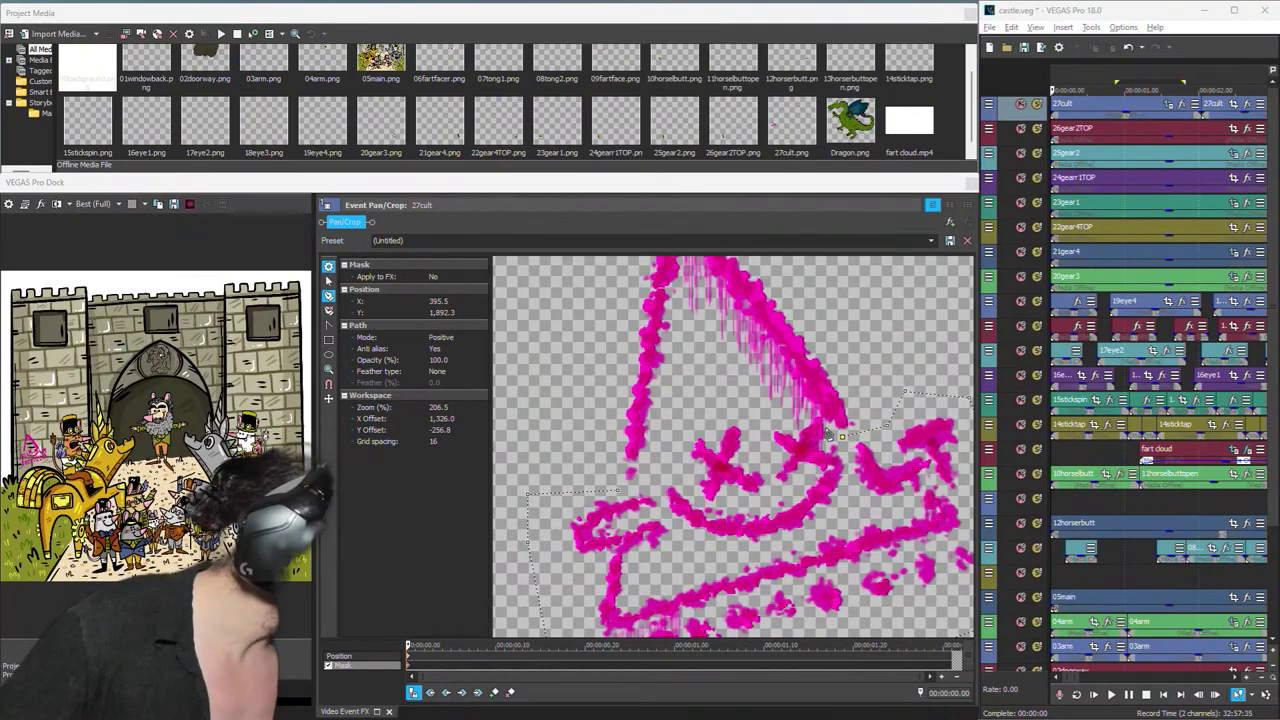
pyautogui.moveTo(829, 431); pyautogui.dragTo(822, 424)
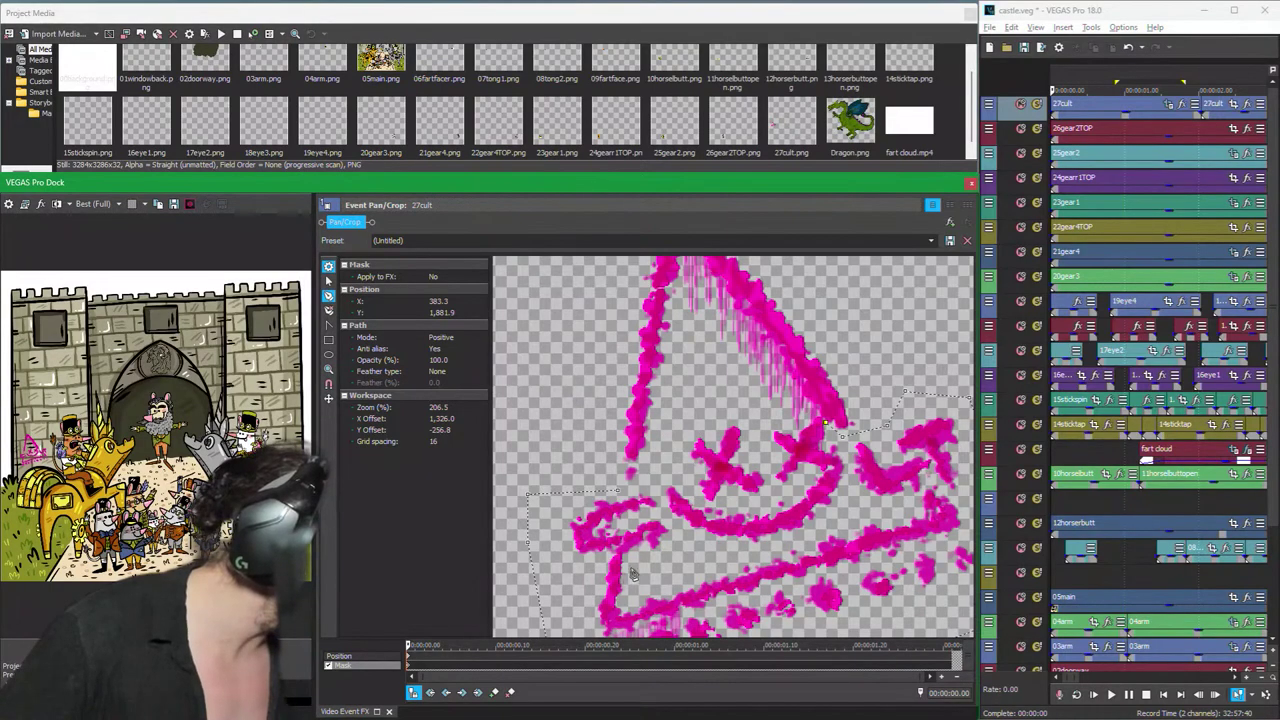
pyautogui.click(668, 437)
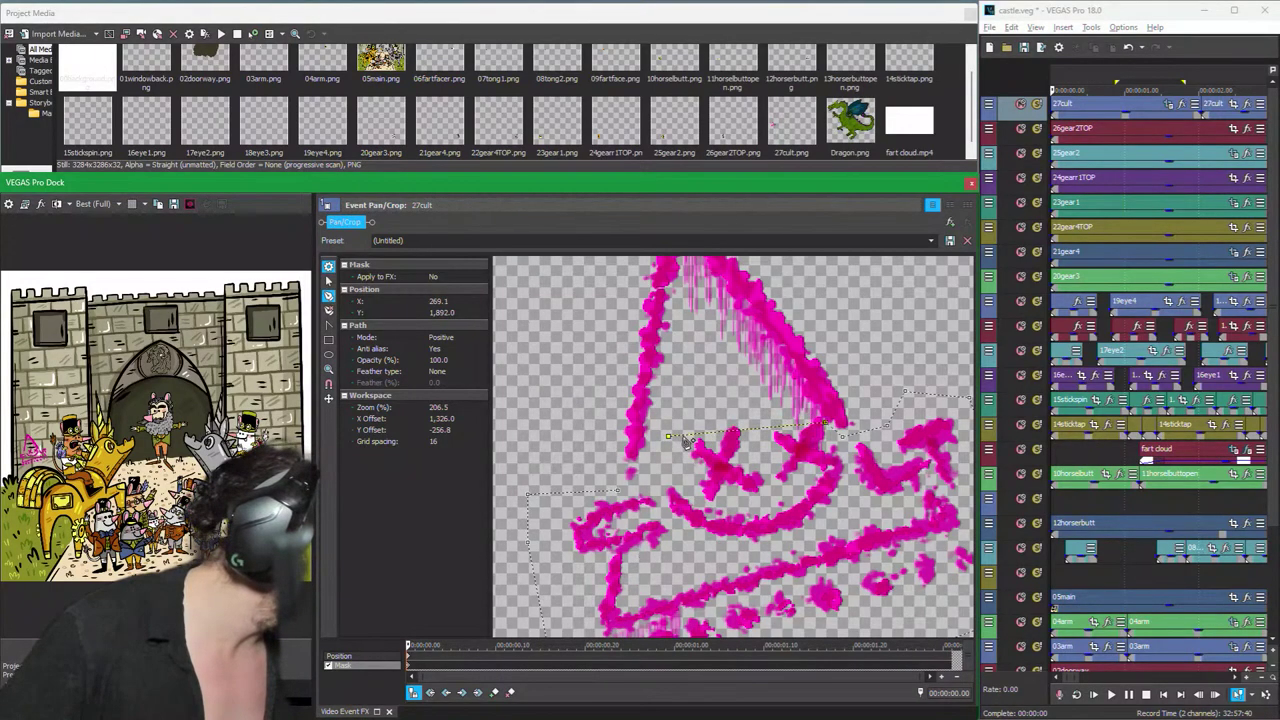
pyautogui.moveTo(672, 440); pyautogui.dragTo(622, 477)
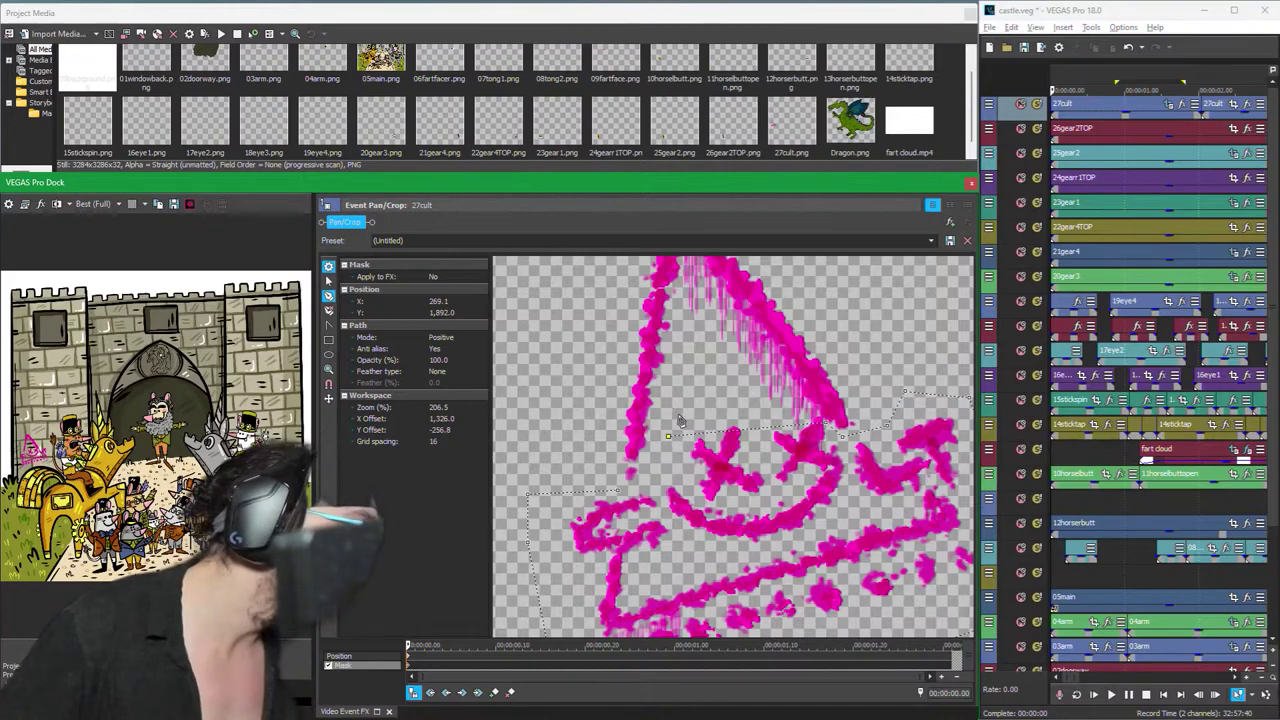
pyautogui.click(625, 497)
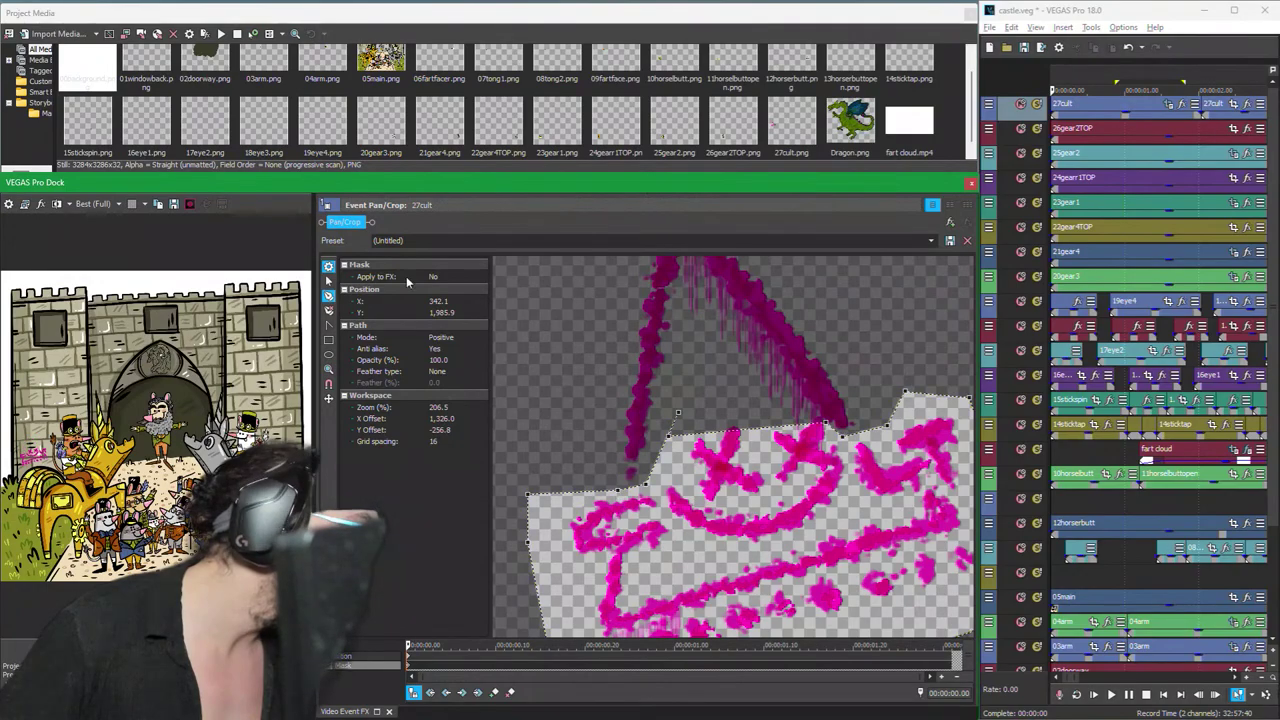
# Step: Reshape the mask's upper edge by moving its anchor points above the left X eye, between the face and the cone
pyautogui.click(328, 281)
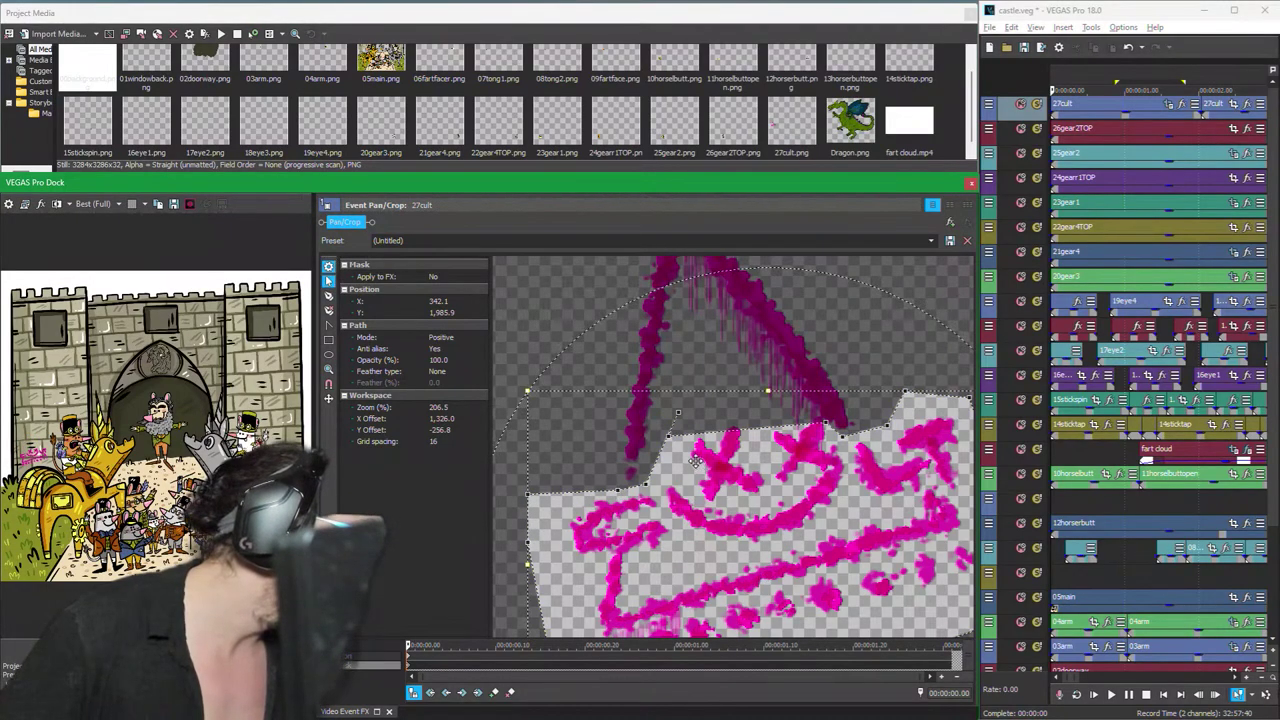
pyautogui.click(592, 318)
pyautogui.click(676, 438)
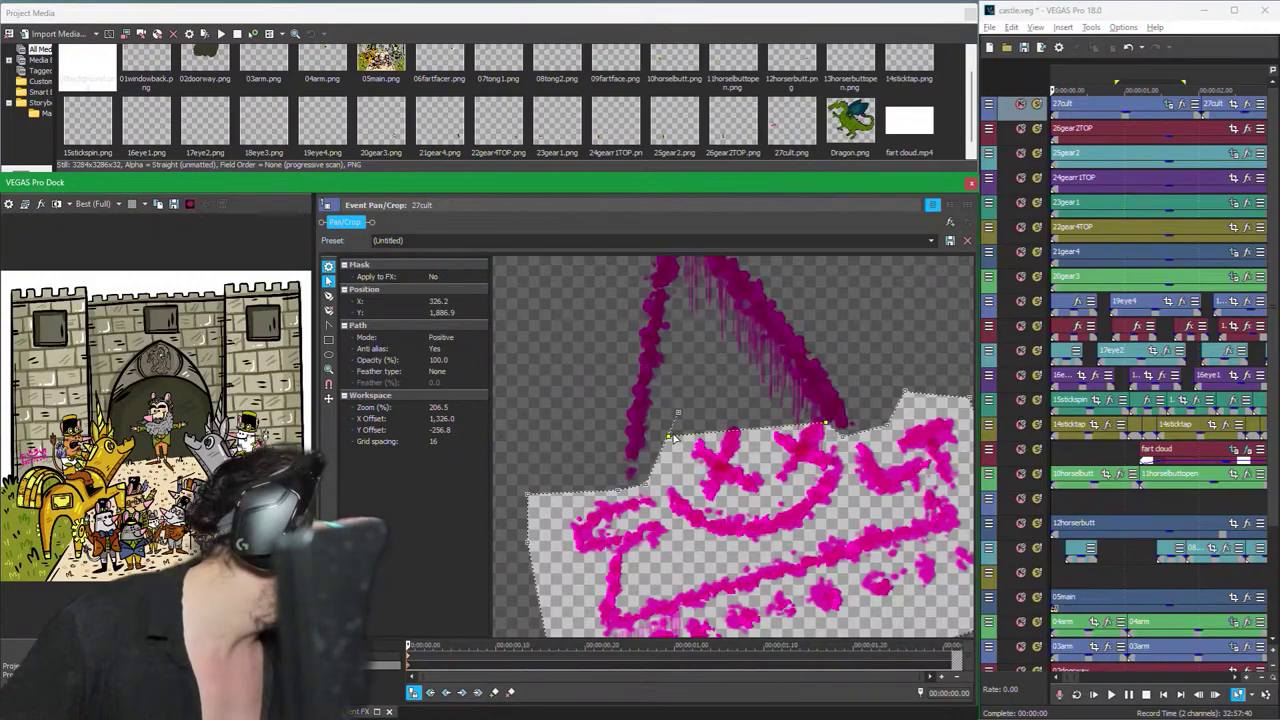
pyautogui.moveTo(669, 438); pyautogui.dragTo(797, 435)
pyautogui.click(887, 404)
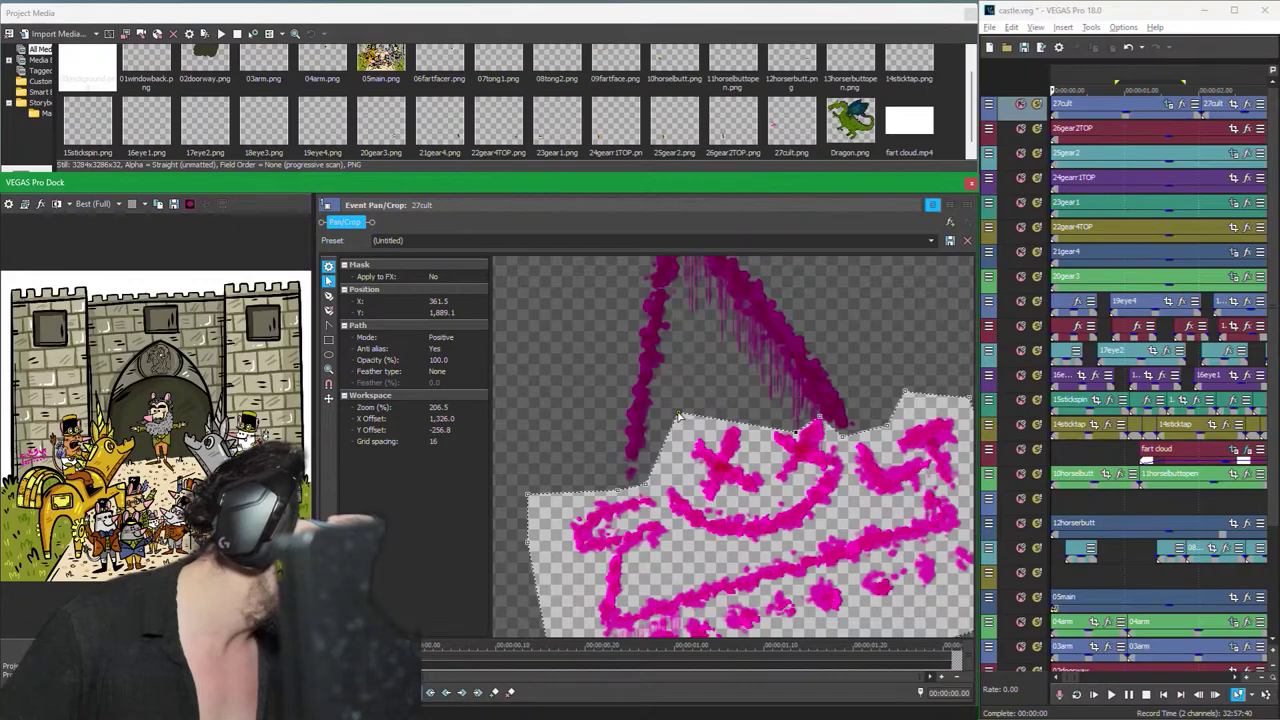
pyautogui.moveTo(678, 415); pyautogui.dragTo(693, 403)
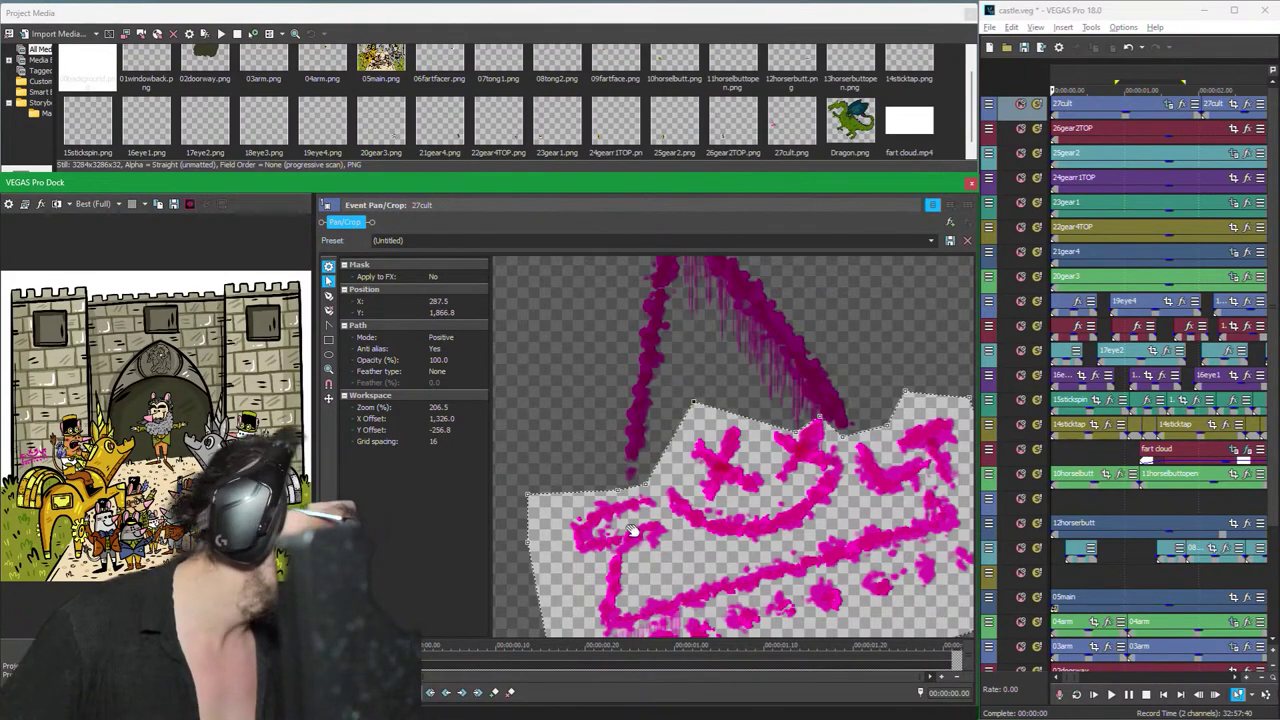
# Step: Select the whole mask path and set its mode to Negative
pyautogui.scroll(-5, 632, 532)
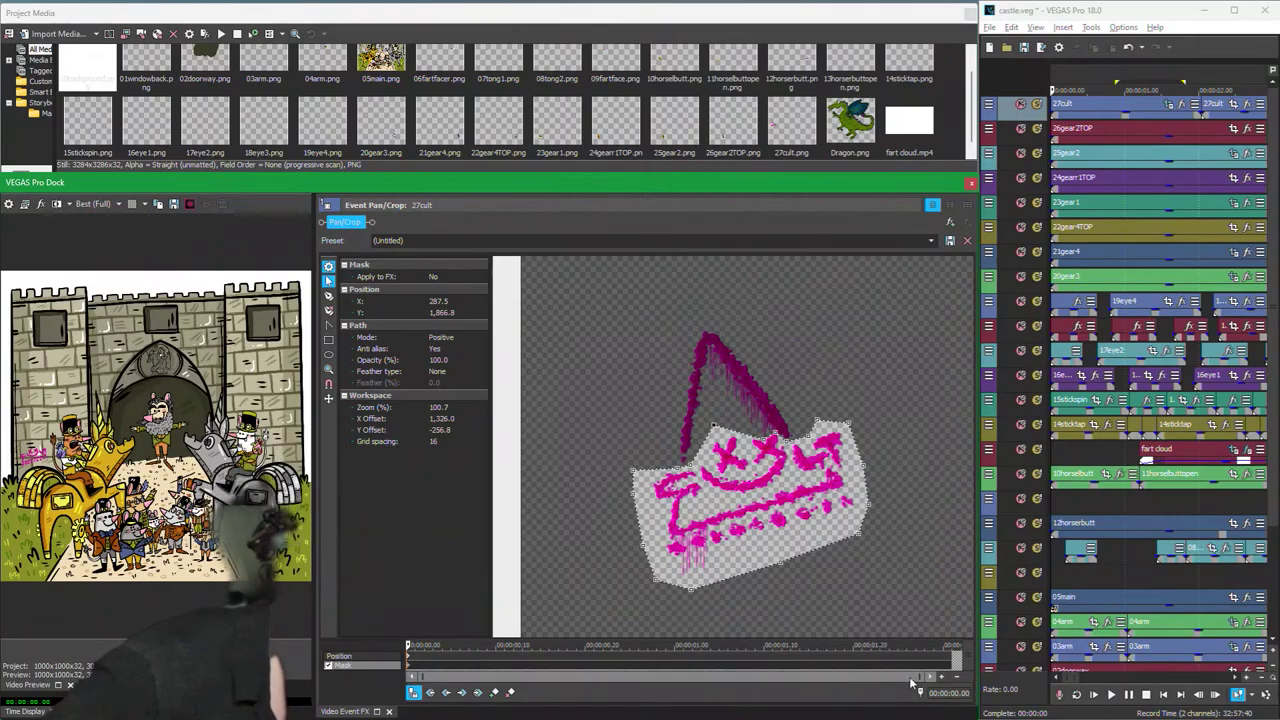
pyautogui.click(657, 472)
pyautogui.scroll(-3, 722, 594)
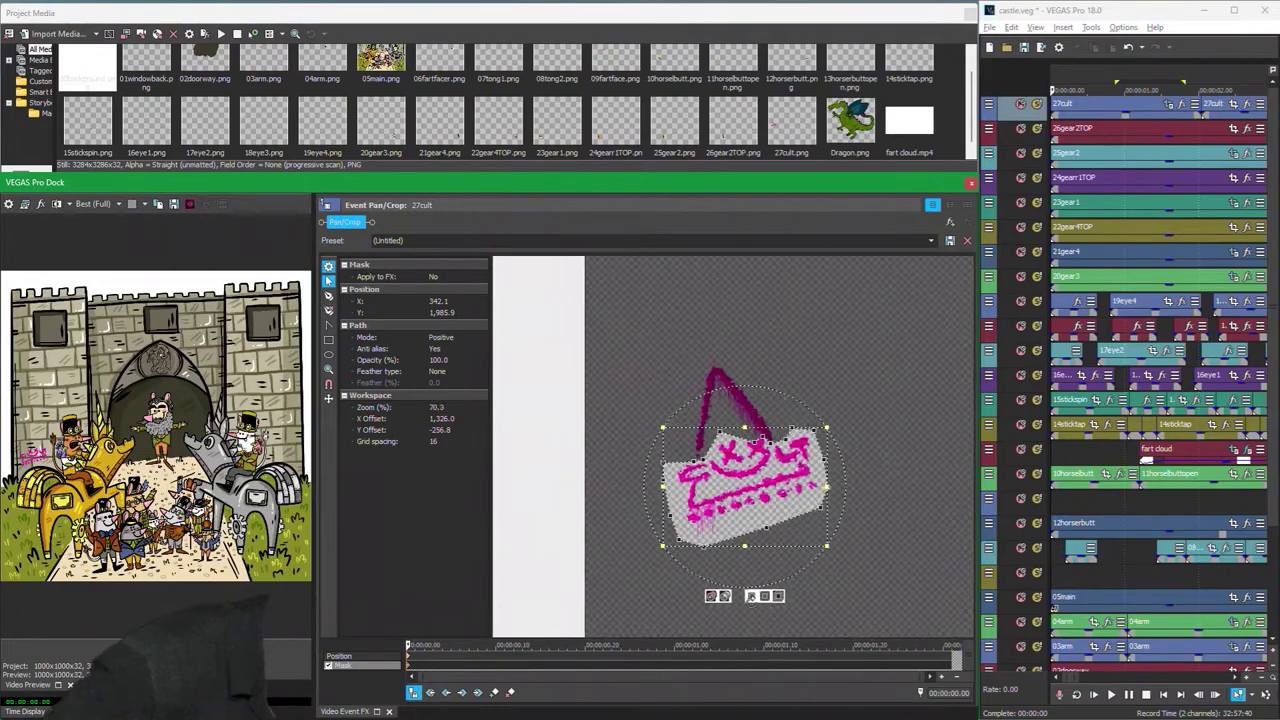
pyautogui.click(724, 590)
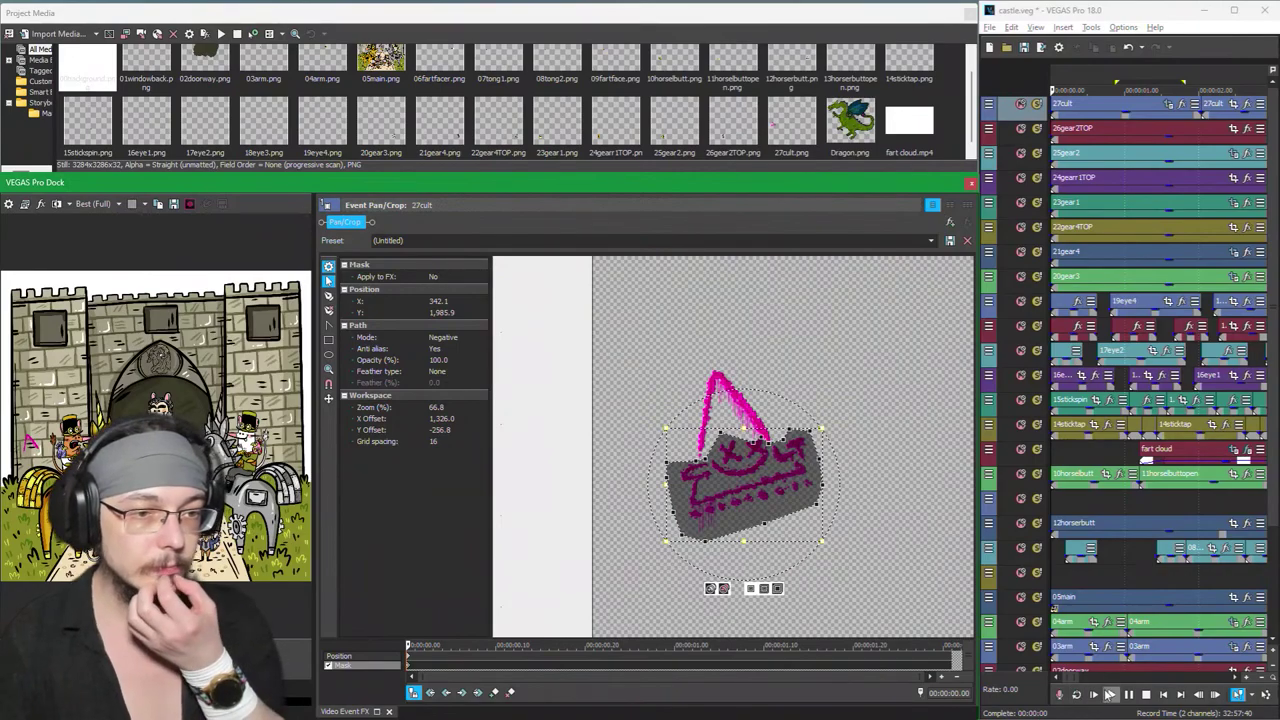
# Step: Try a second closed mask path around the left tip of the brim, and undo its points
pyautogui.click(652, 338)
pyautogui.scroll(5, 700, 375)
pyautogui.scroll(1, 725, 370)
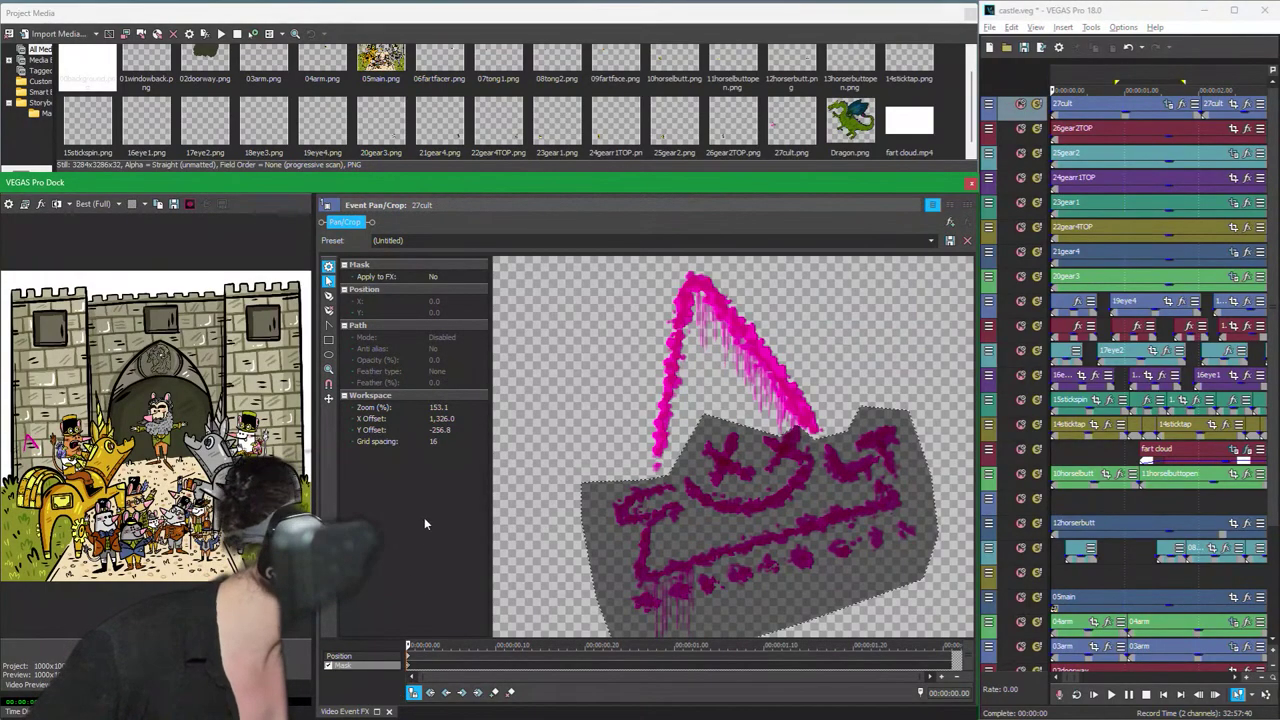
pyautogui.click(328, 298)
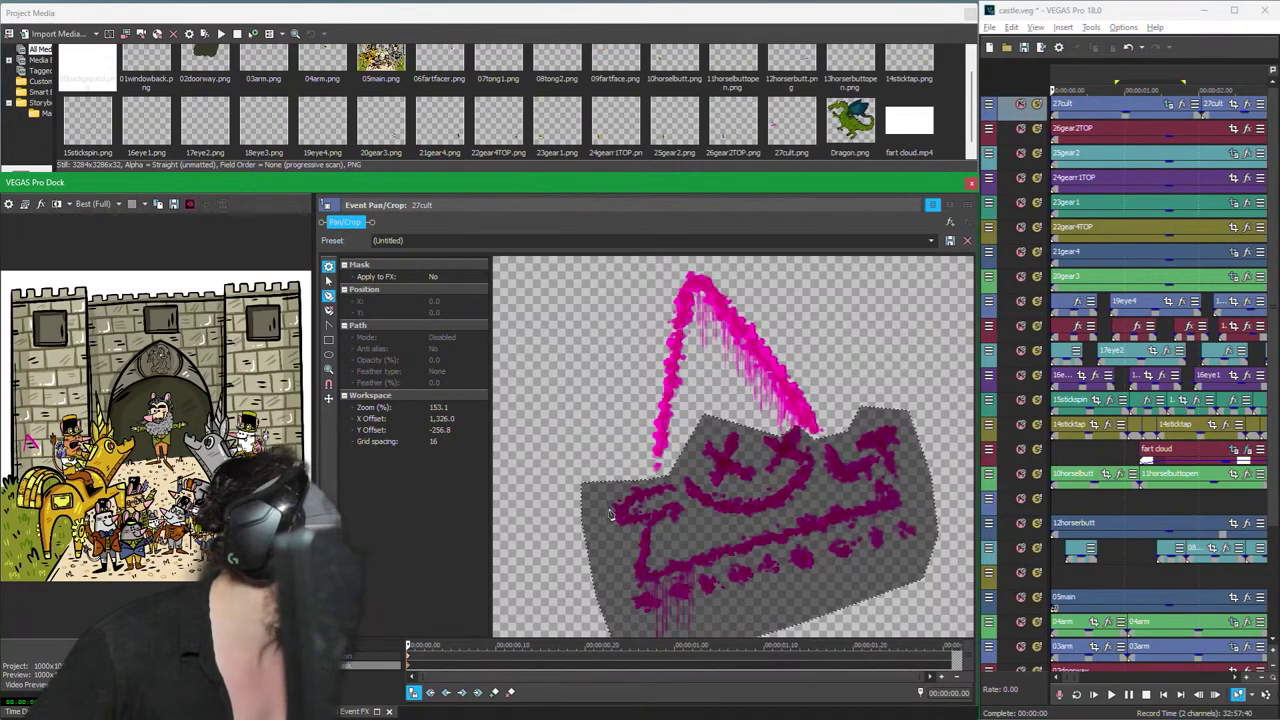
pyautogui.click(606, 450)
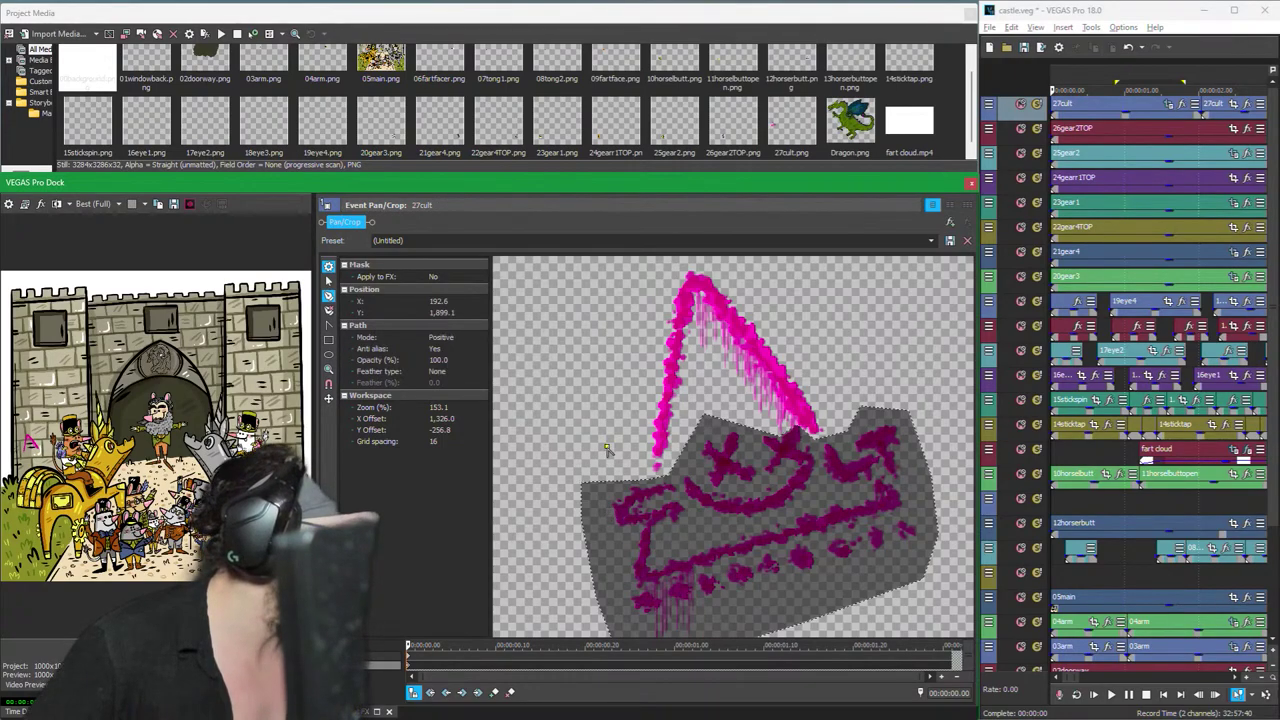
pyautogui.click(627, 533)
pyautogui.click(550, 541)
pyautogui.click(550, 453)
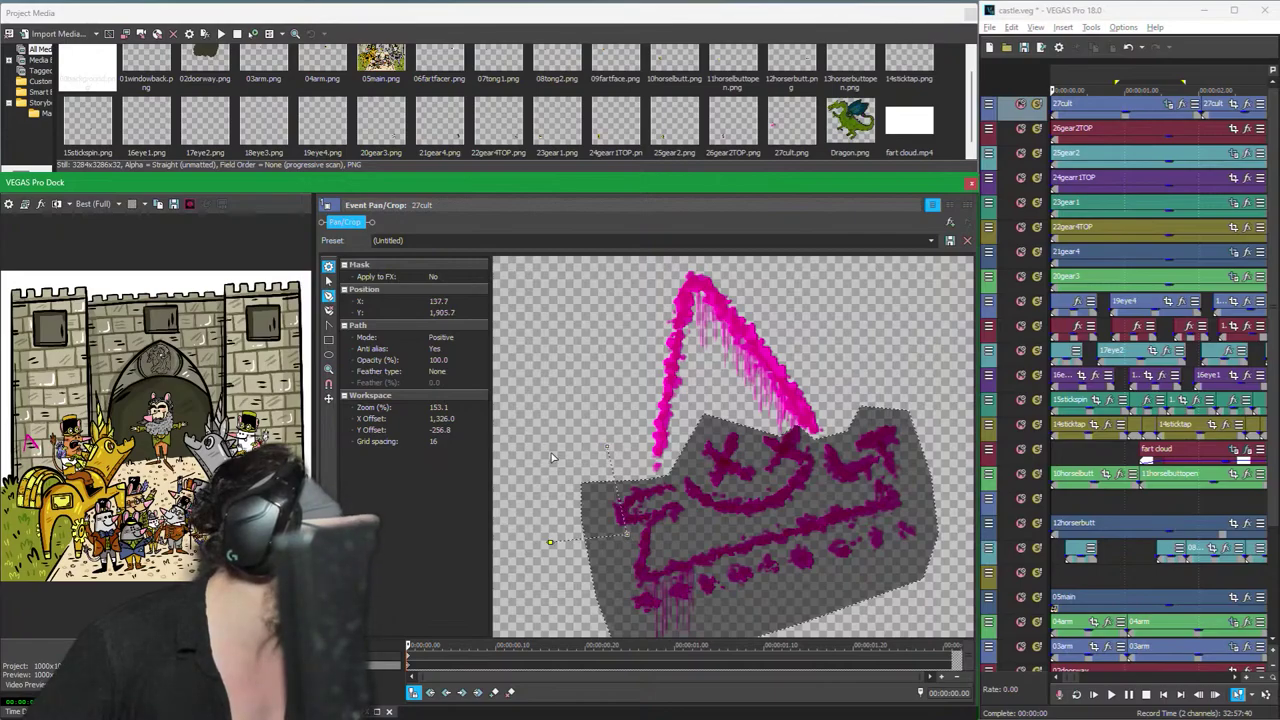
pyautogui.click(607, 451)
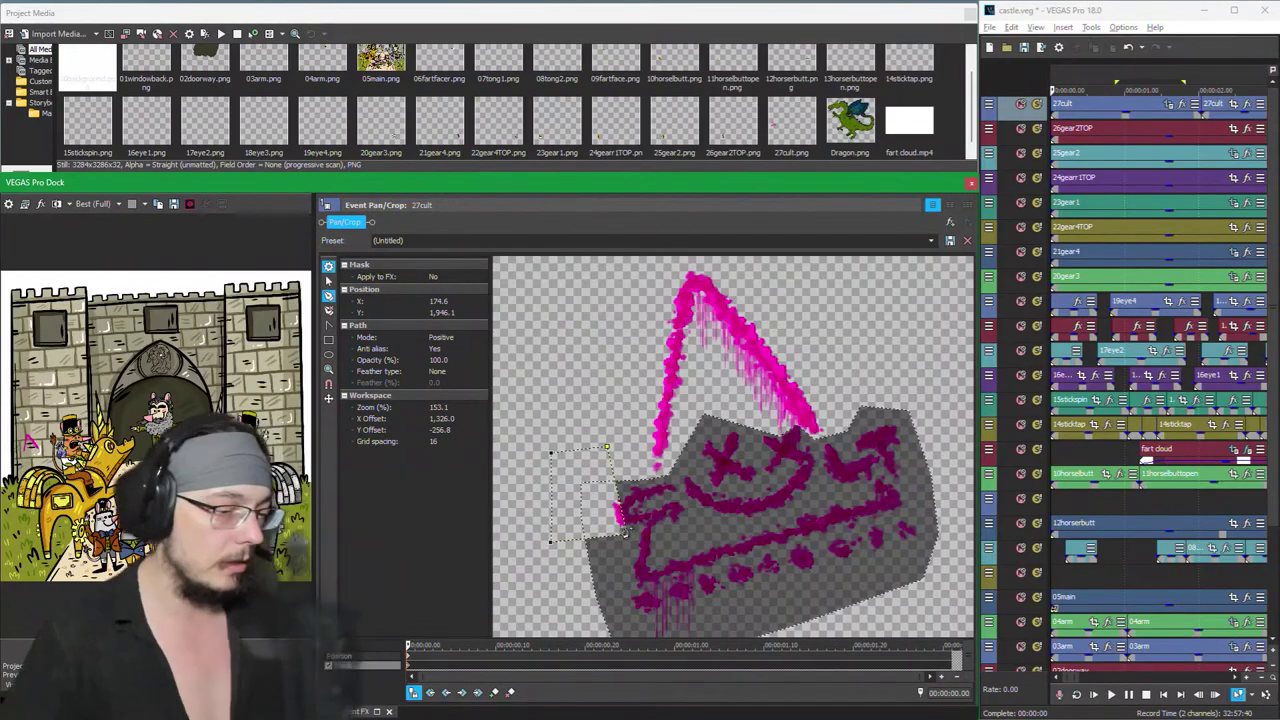
pyautogui.hotkey('ctrl', 'z')
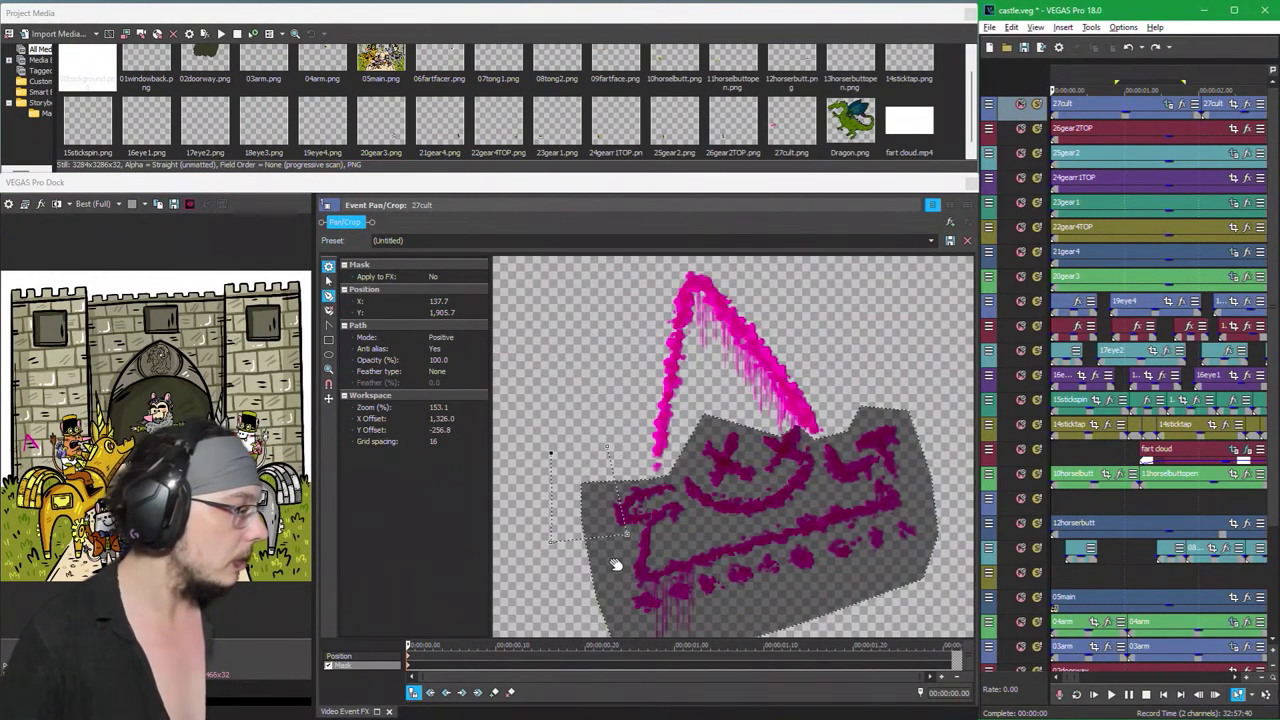
pyautogui.click(328, 281)
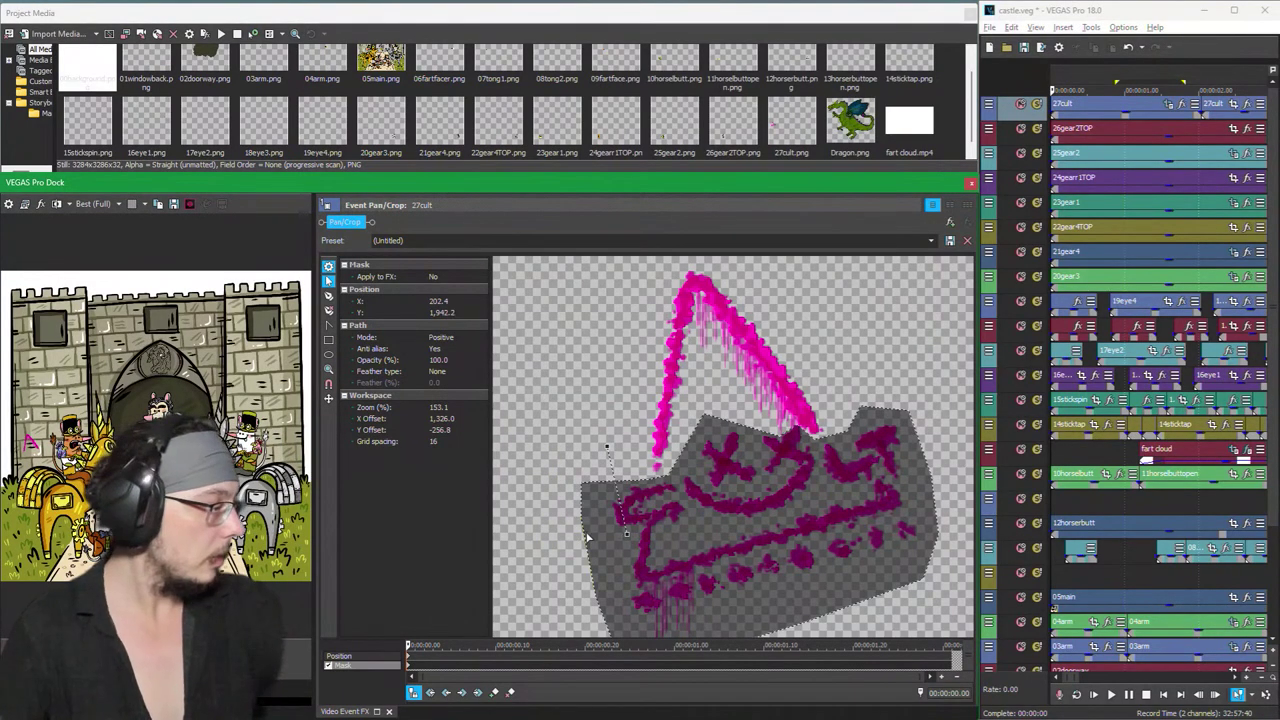
# Step: Remove the stray mask path beside the cult symbol and start a new path along the inner edges of the pink hat
pyautogui.moveTo(567, 482); pyautogui.dragTo(620, 537)
pyautogui.click(624, 535)
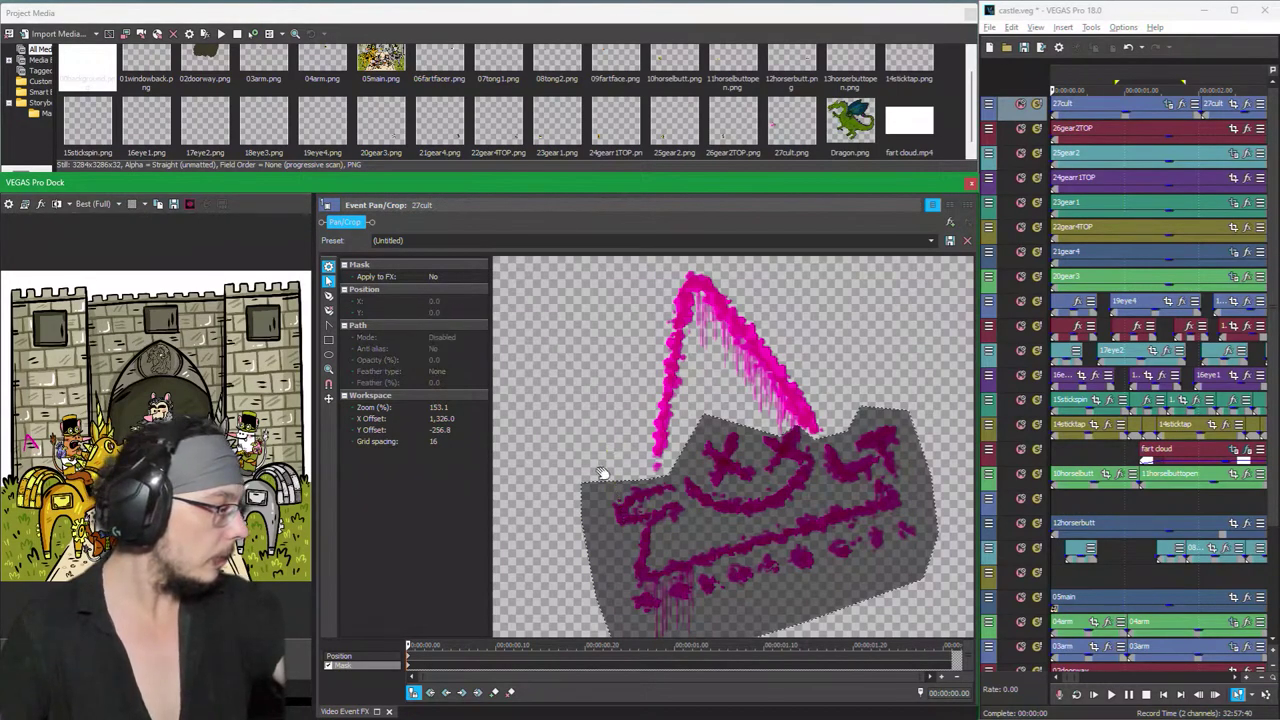
pyautogui.click(328, 296)
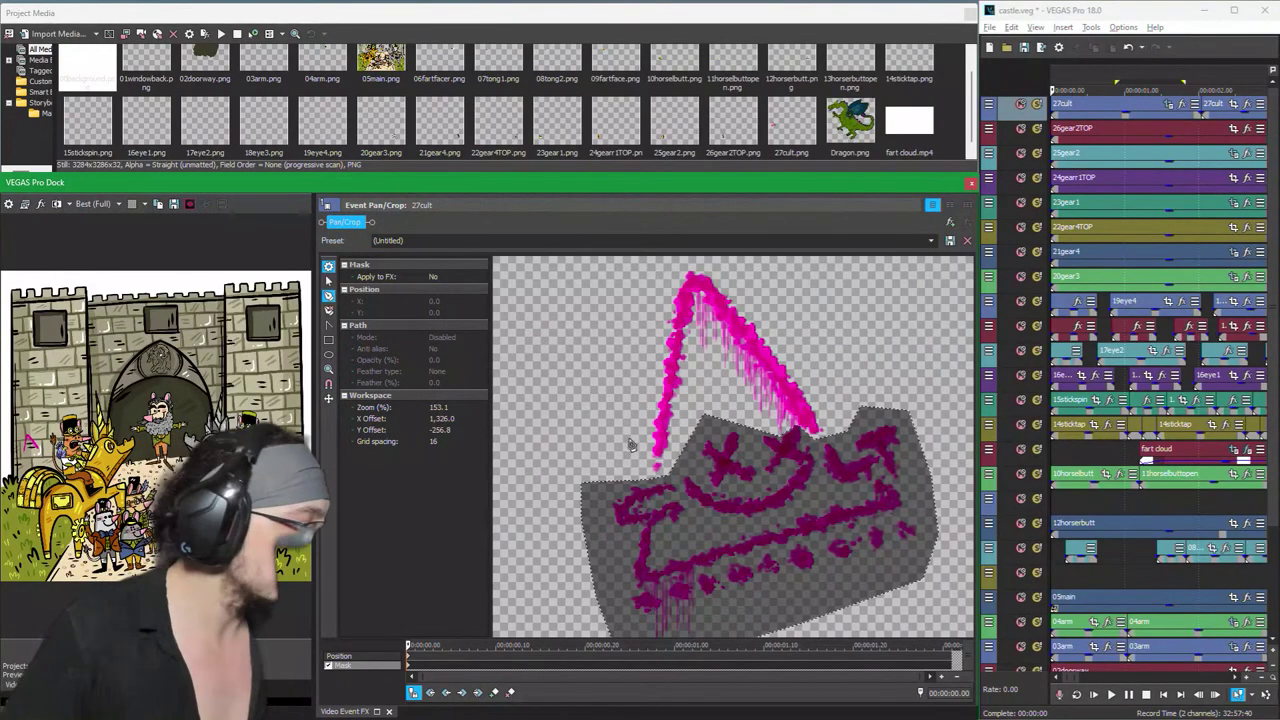
pyautogui.scroll(2, 669, 485)
pyautogui.scroll(3, 669, 485)
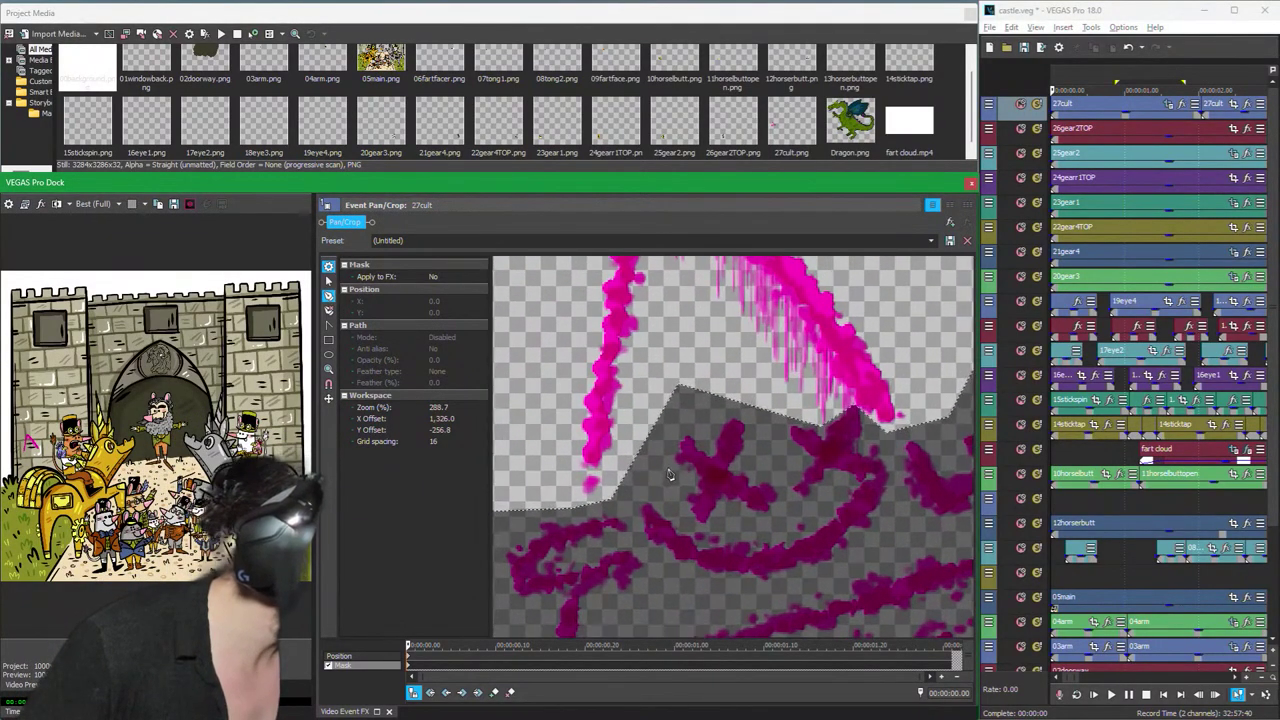
pyautogui.click(602, 493)
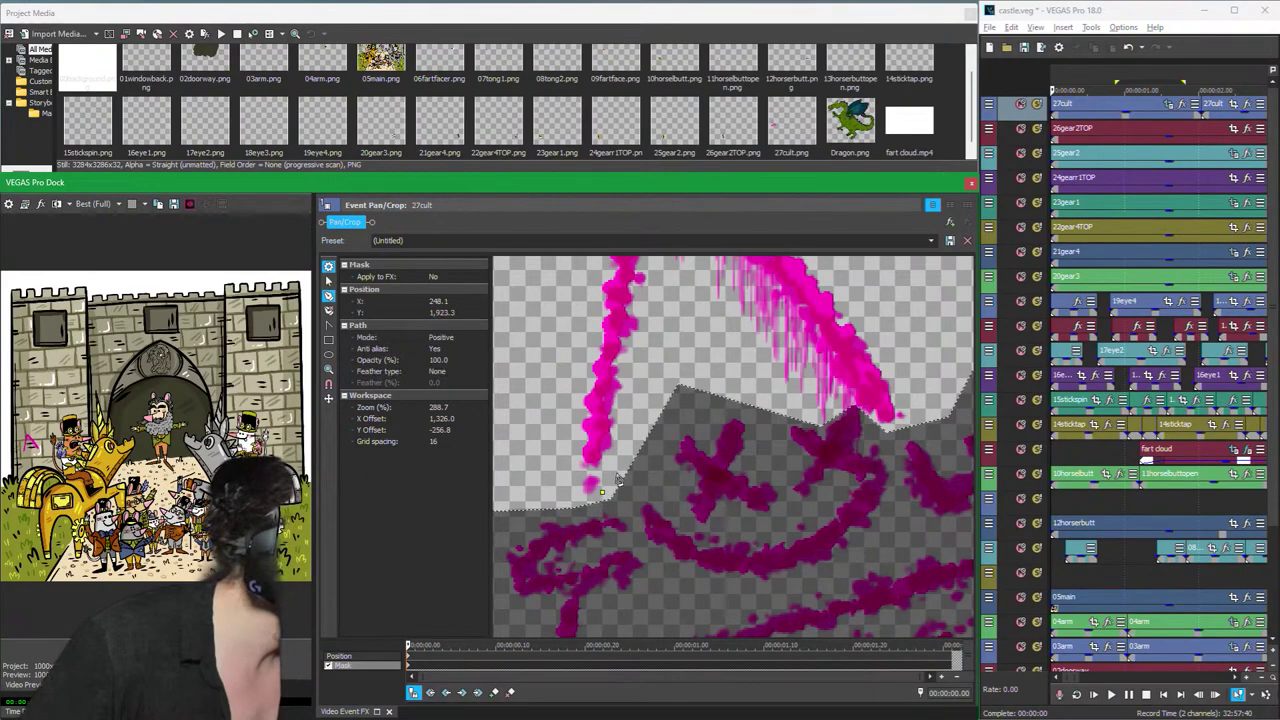
pyautogui.click(664, 278)
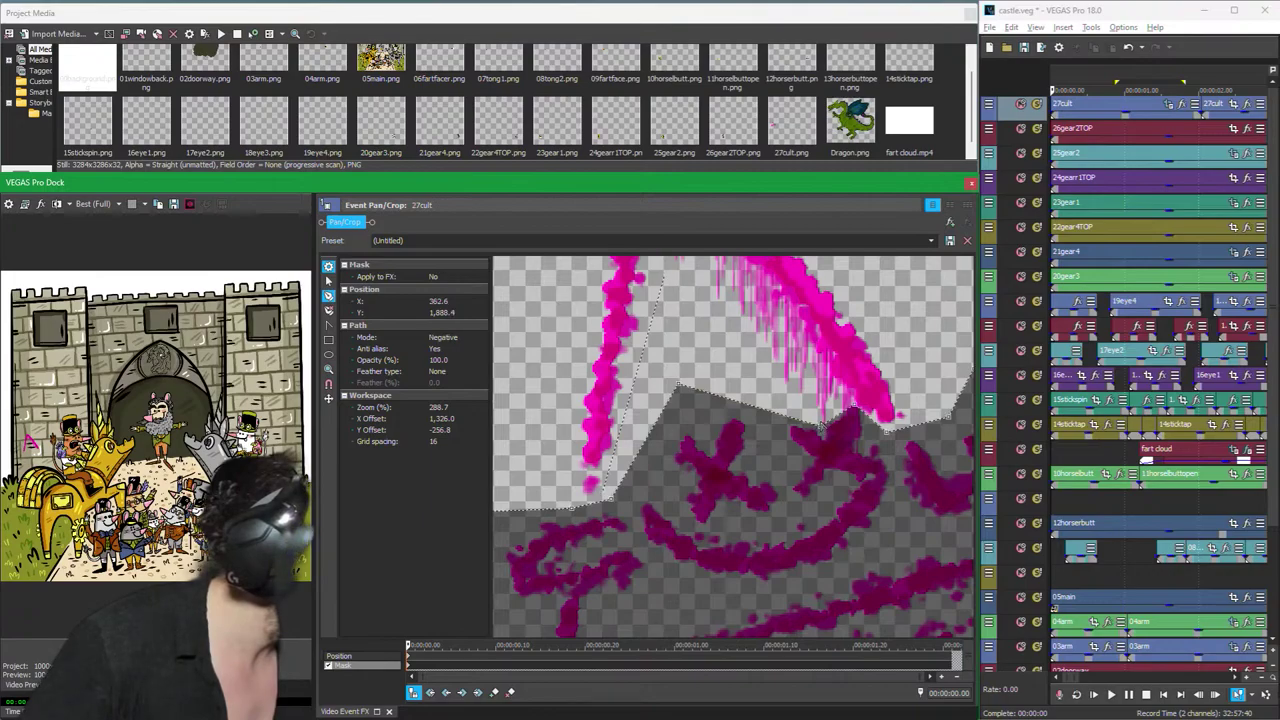
pyautogui.click(664, 278)
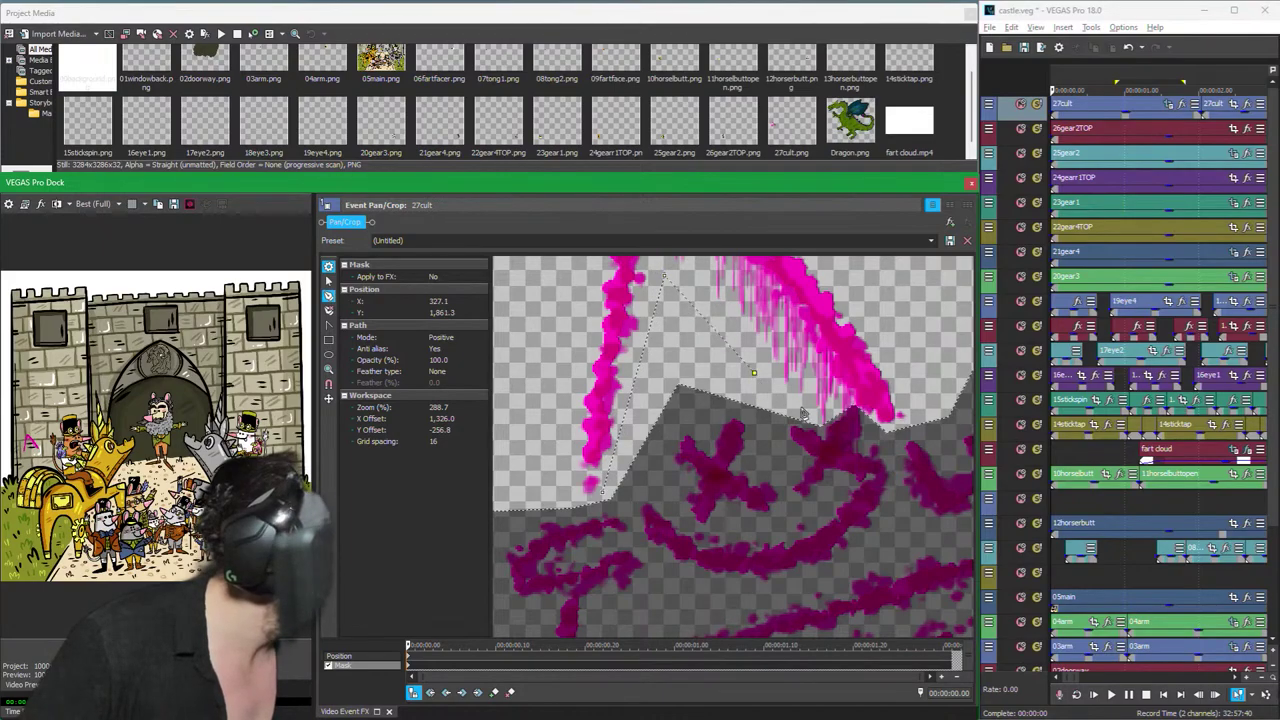
pyautogui.scroll(10, 955, 427)
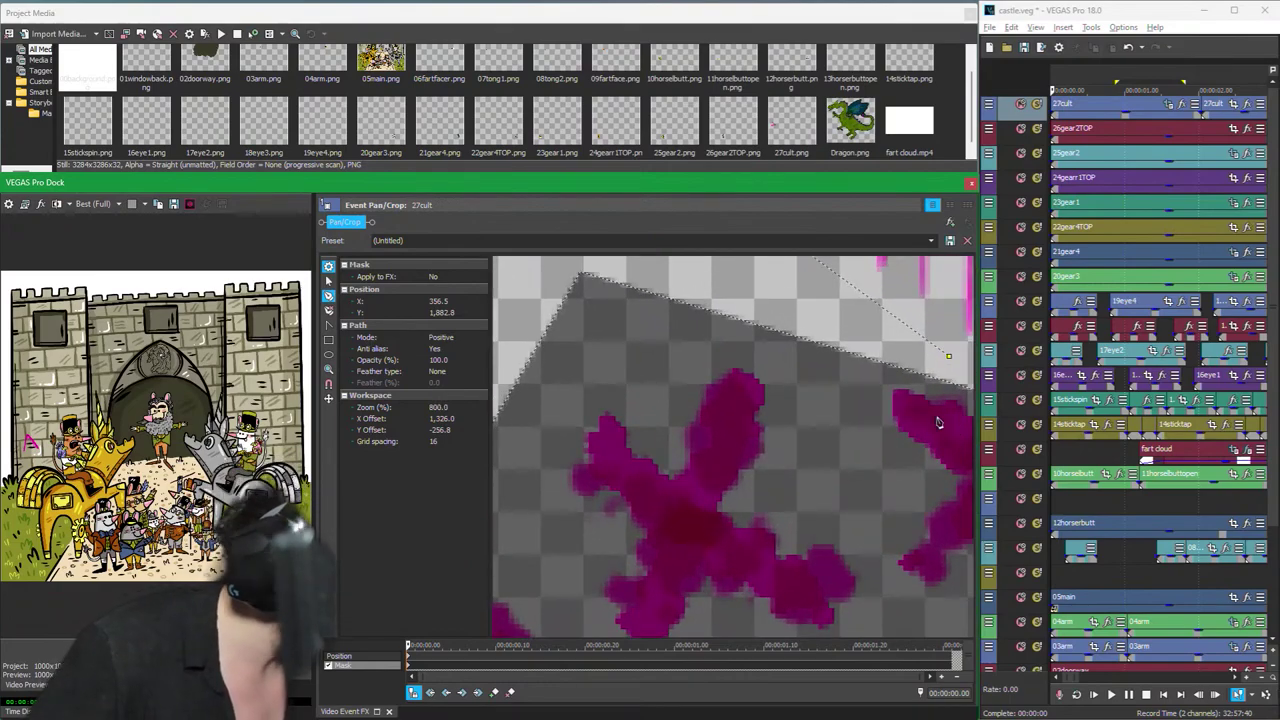
pyautogui.press('Right')
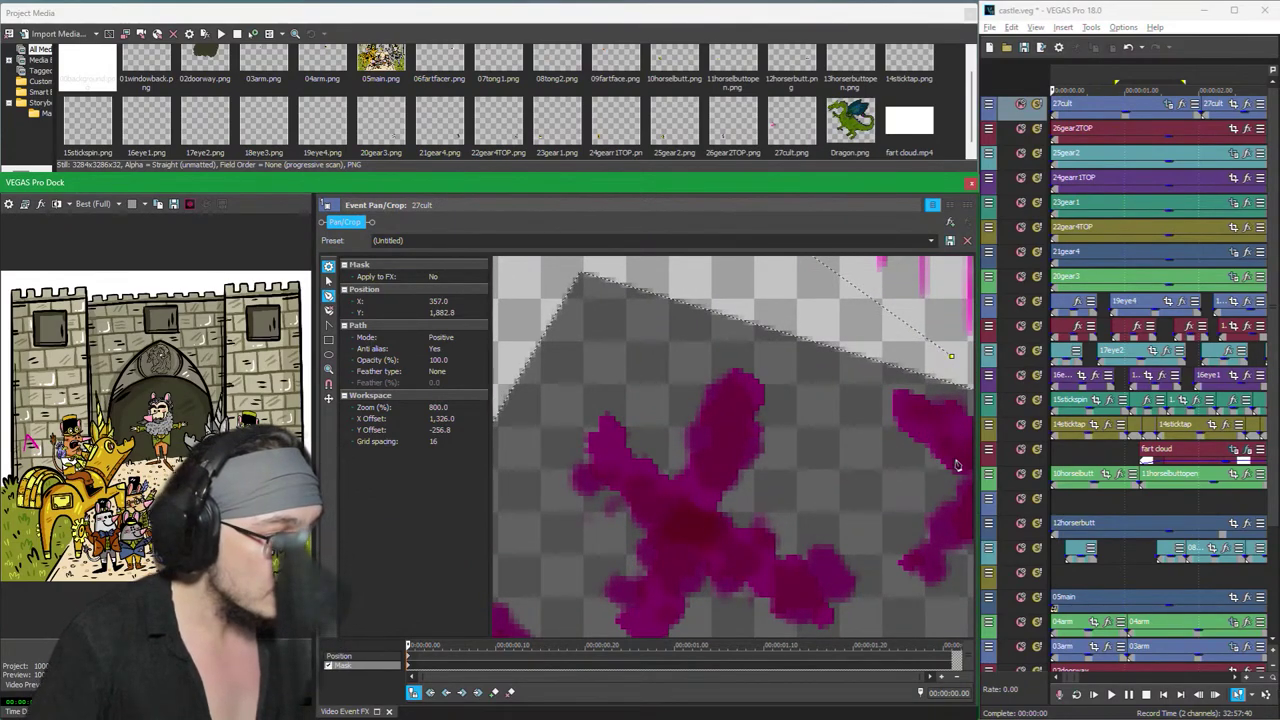
pyautogui.press('Left')
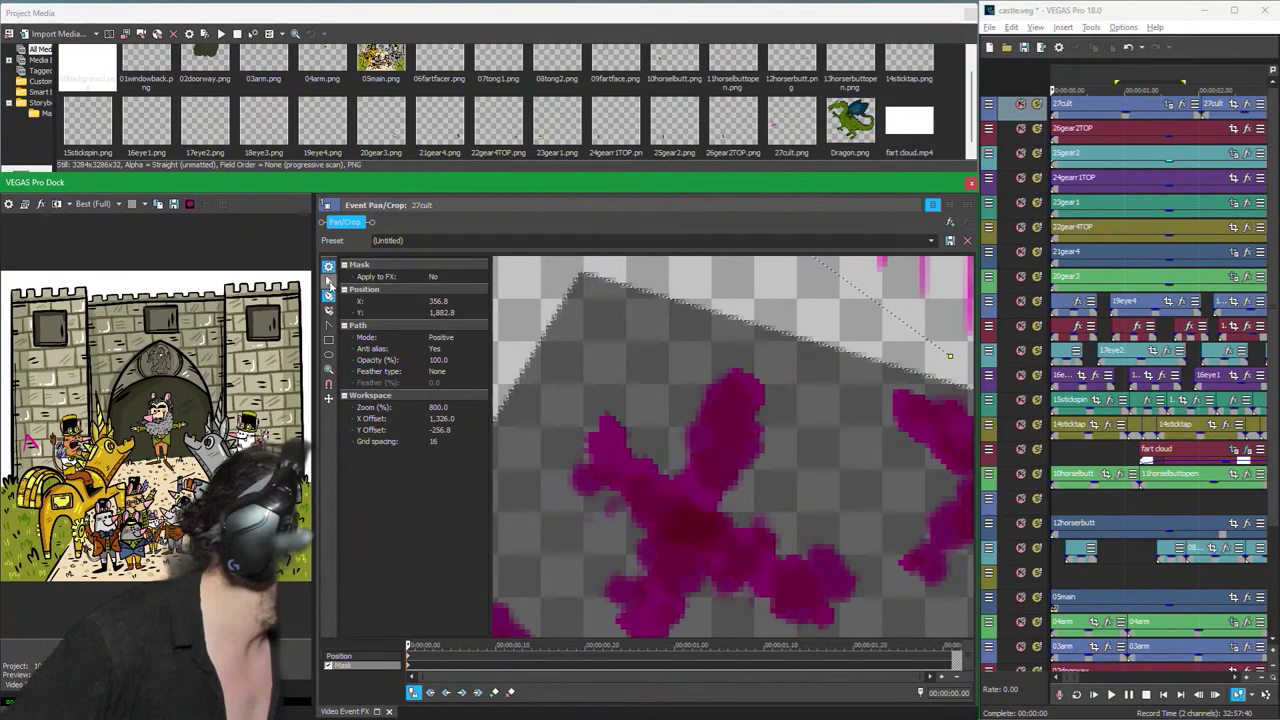
# Step: Continue the mask path along the existing mask's upper border and around the lower right tip of the hat
pyautogui.click(330, 283)
pyautogui.moveTo(763, 423); pyautogui.dragTo(508, 500)
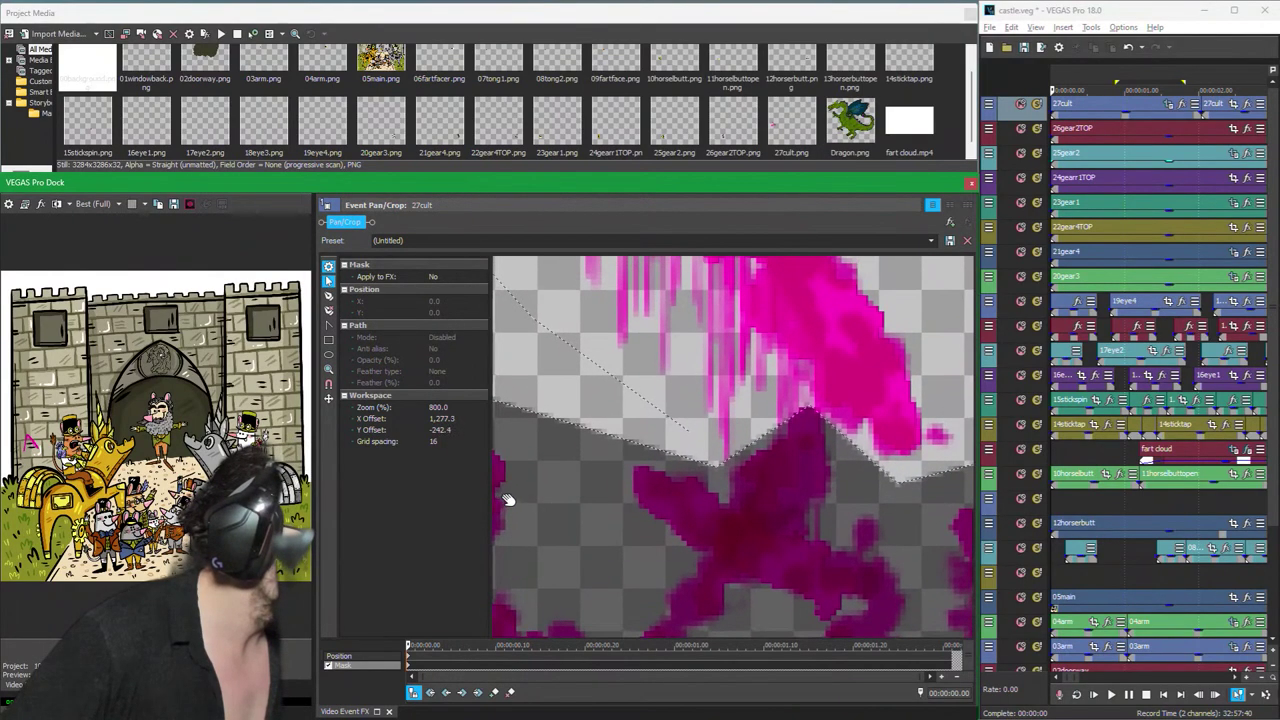
pyautogui.click(328, 297)
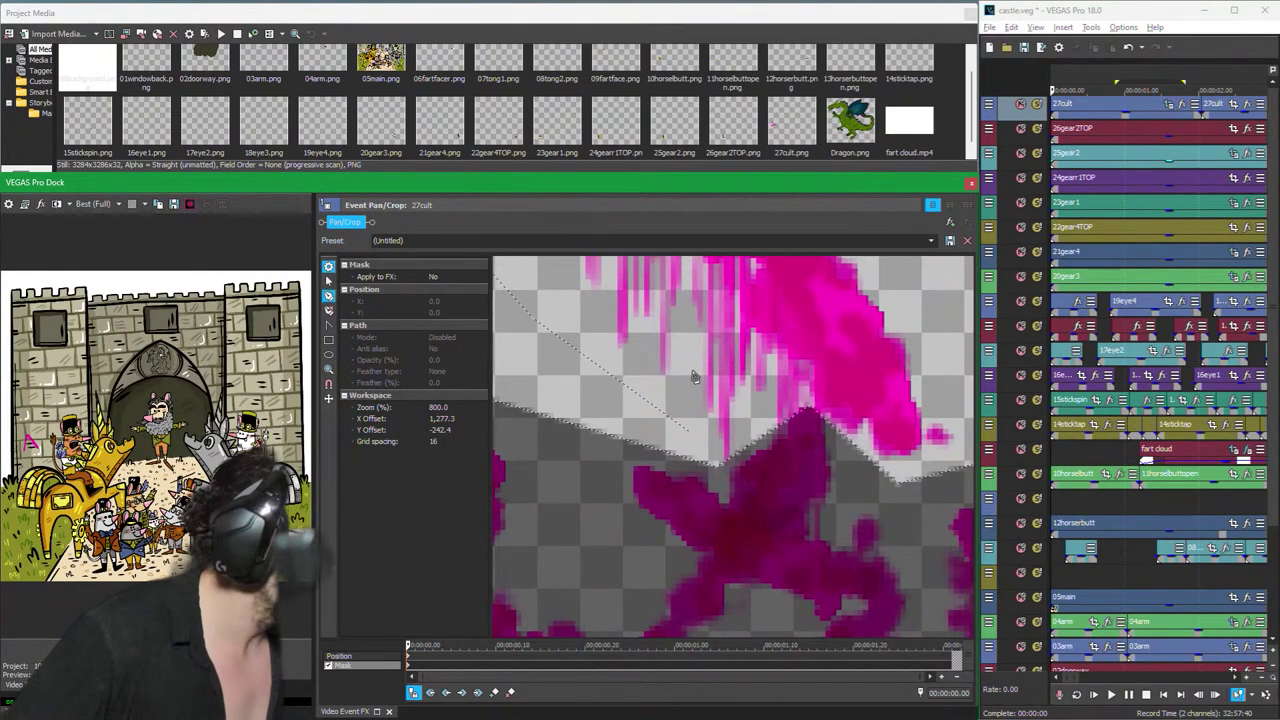
pyautogui.click(690, 434)
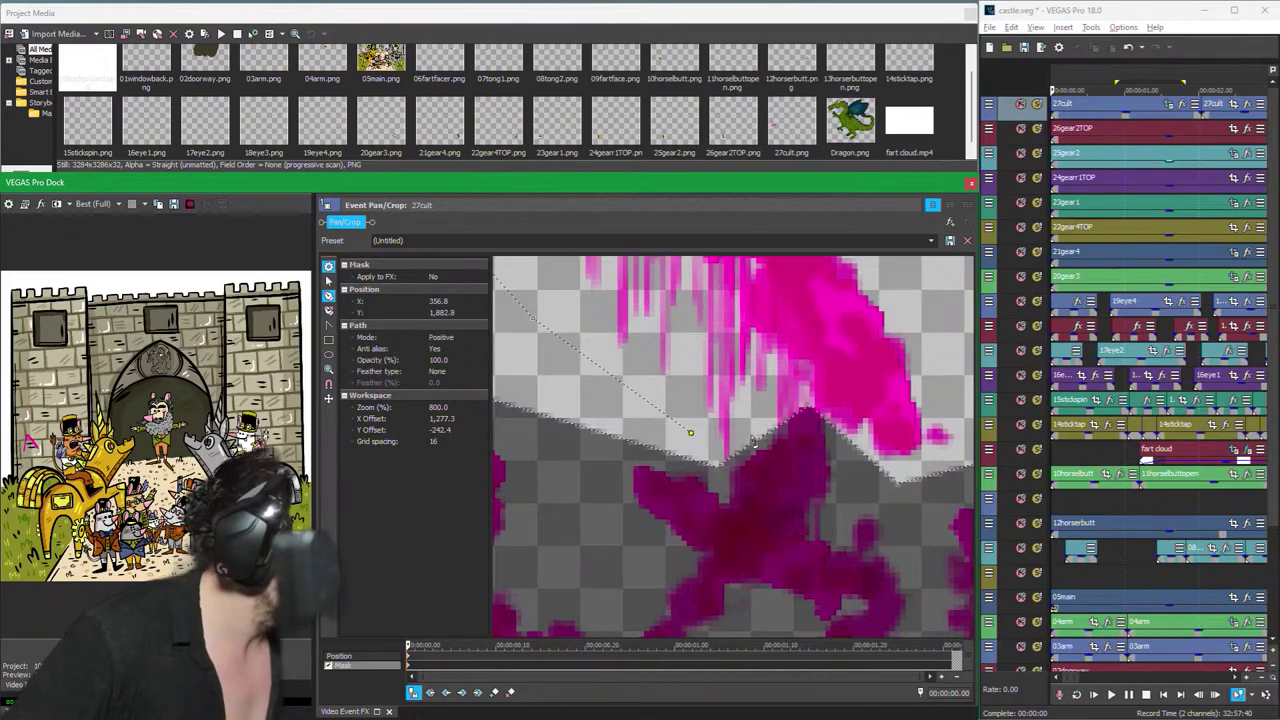
pyautogui.click(727, 452)
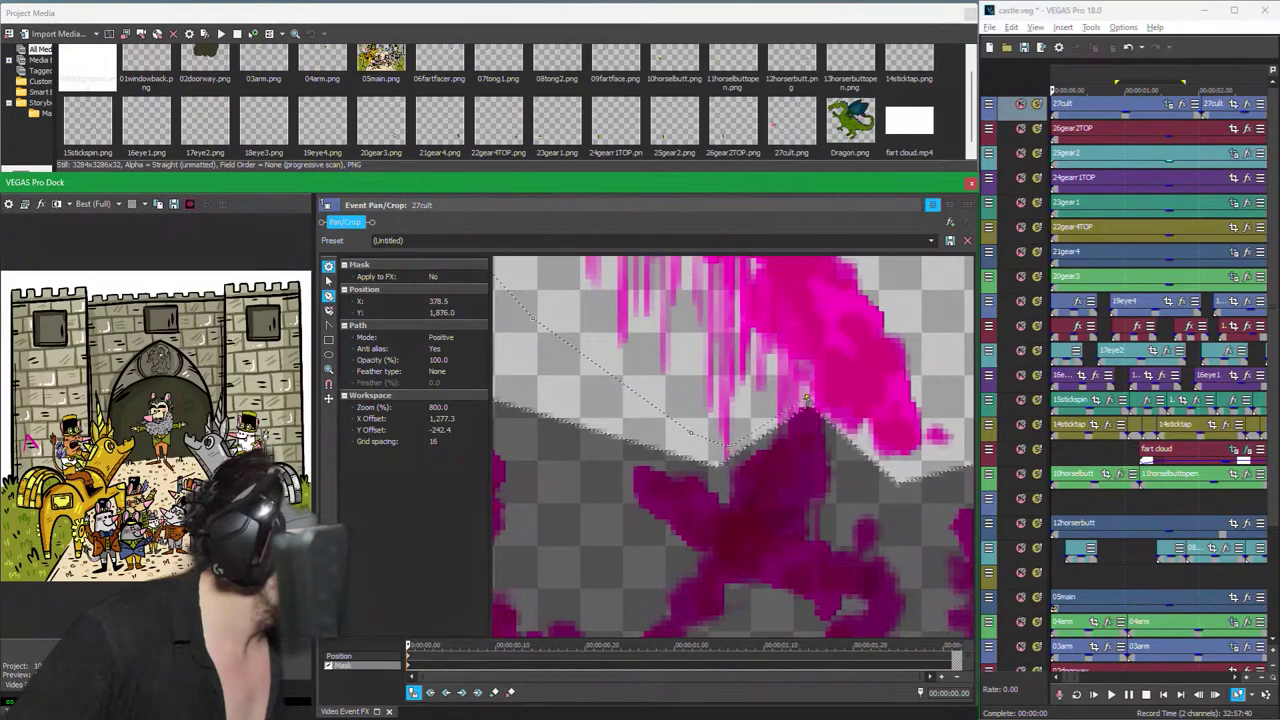
pyautogui.click(898, 476)
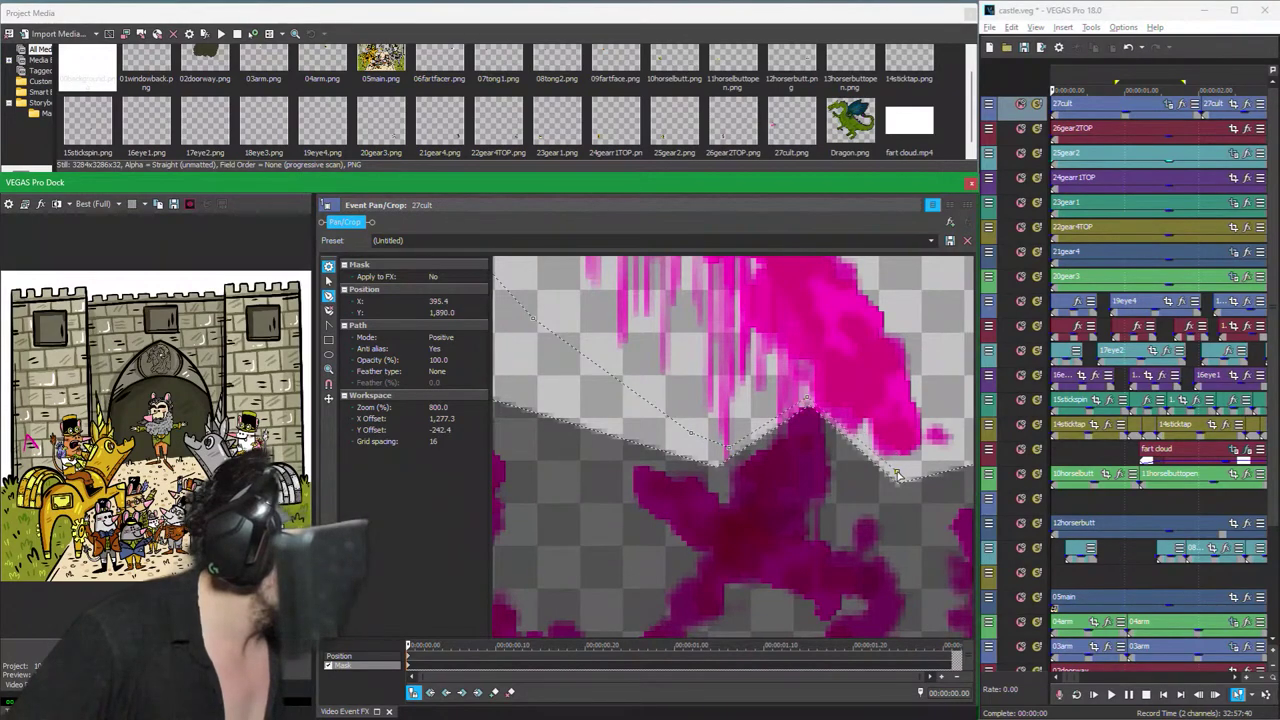
pyautogui.click(960, 405)
# Step: Carry the mask path around the hat's outer side, close it at the lower left tip and select the whole path
pyautogui.scroll(-2, 949, 397)
pyautogui.scroll(-5, 924, 363)
pyautogui.scroll(-2, 843, 328)
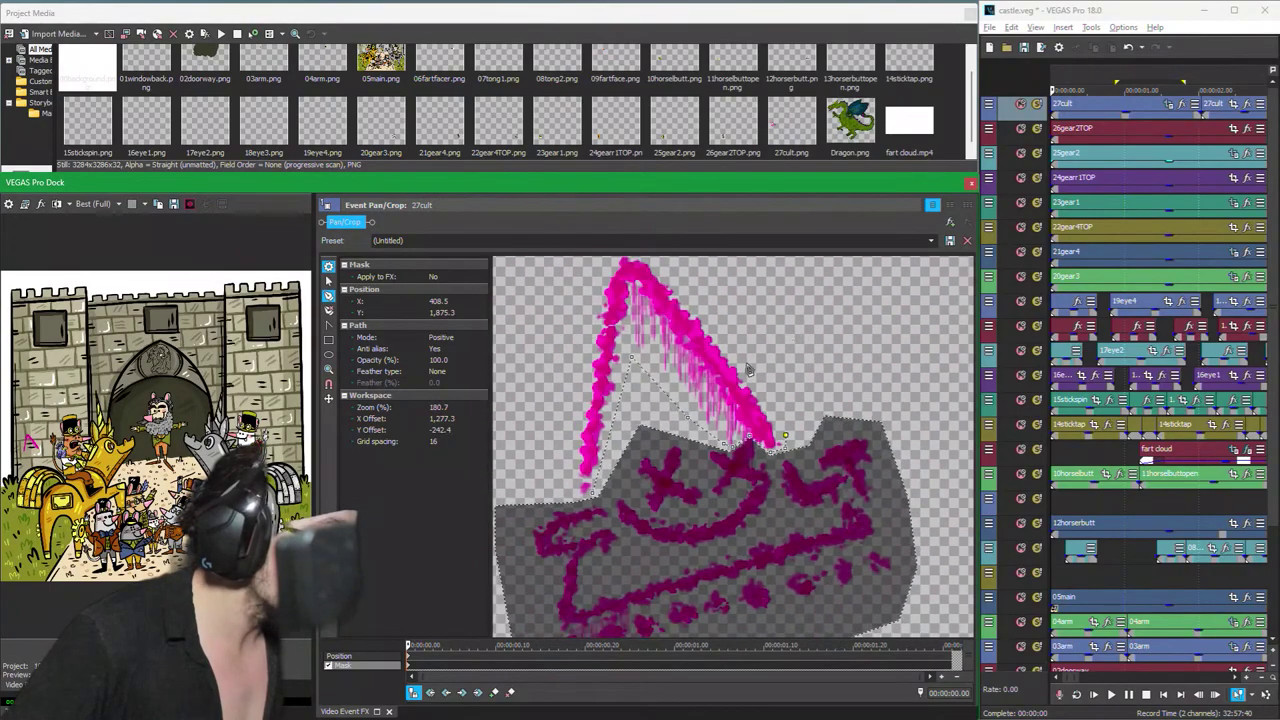
pyautogui.scroll(-3, 734, 297)
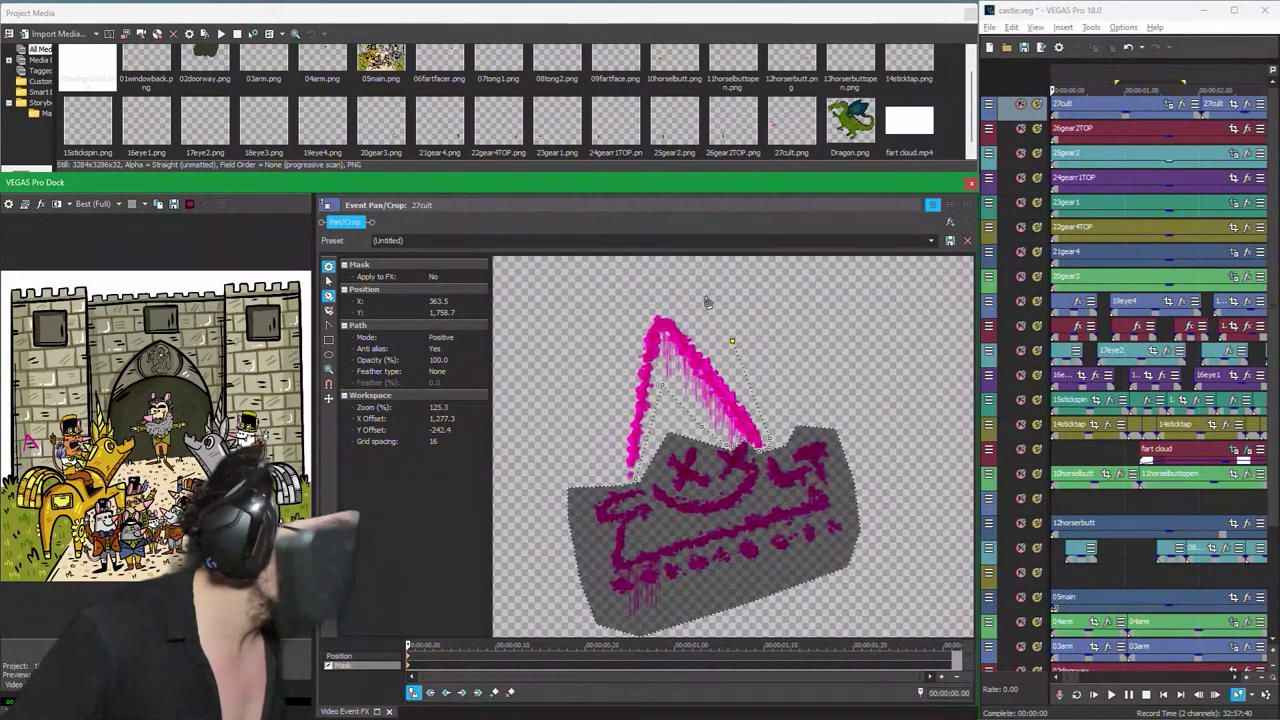
pyautogui.moveTo(608, 409); pyautogui.dragTo(620, 481)
pyautogui.scroll(4, 555, 565)
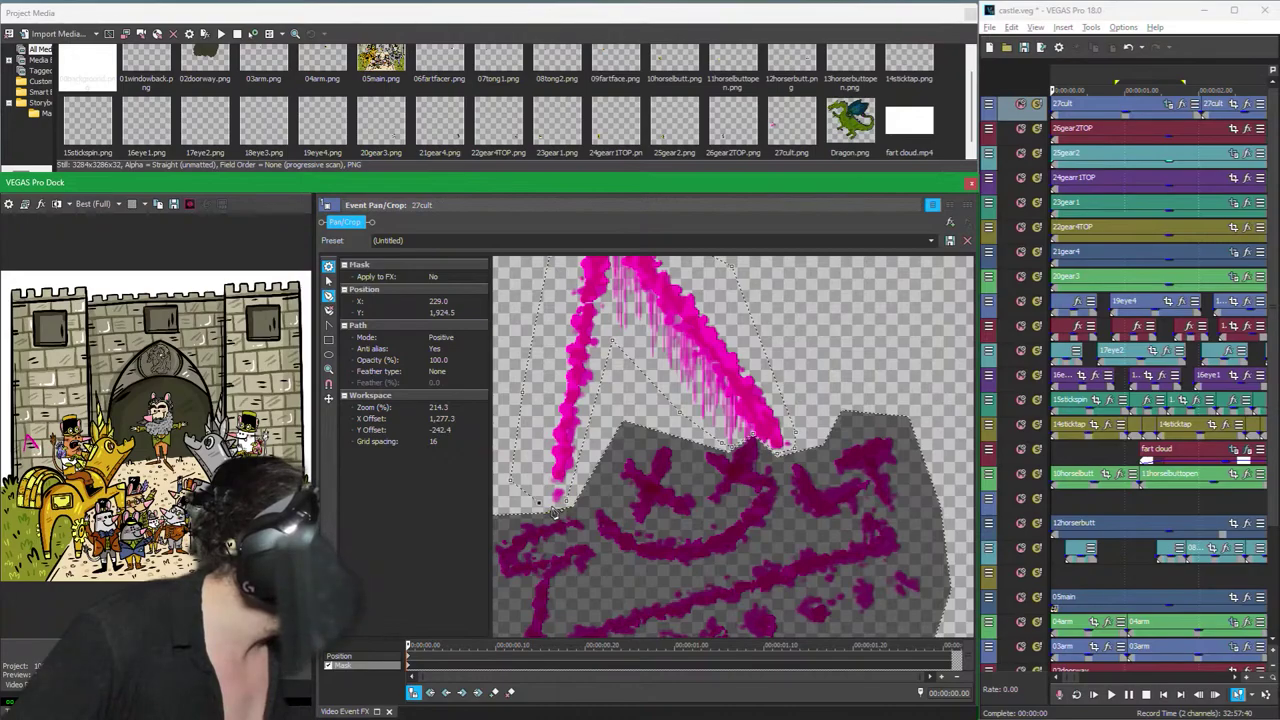
pyautogui.scroll(3, 555, 512)
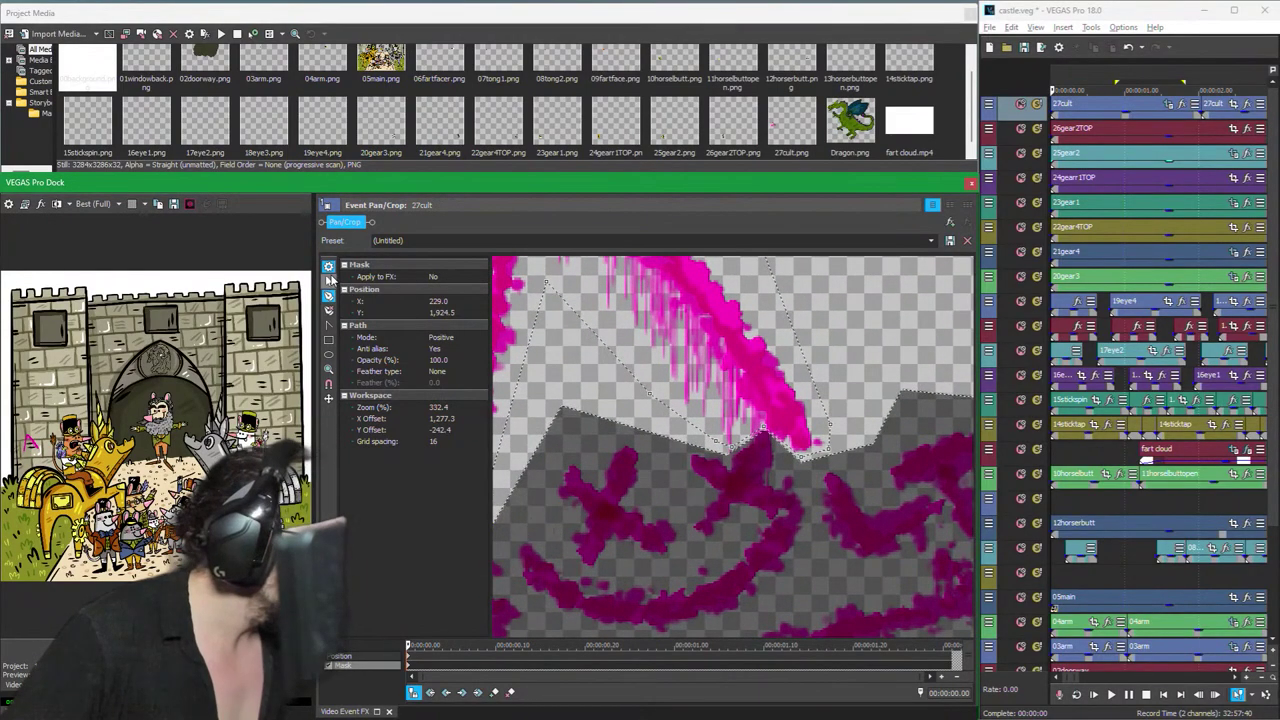
pyautogui.scroll(-2, 531, 556)
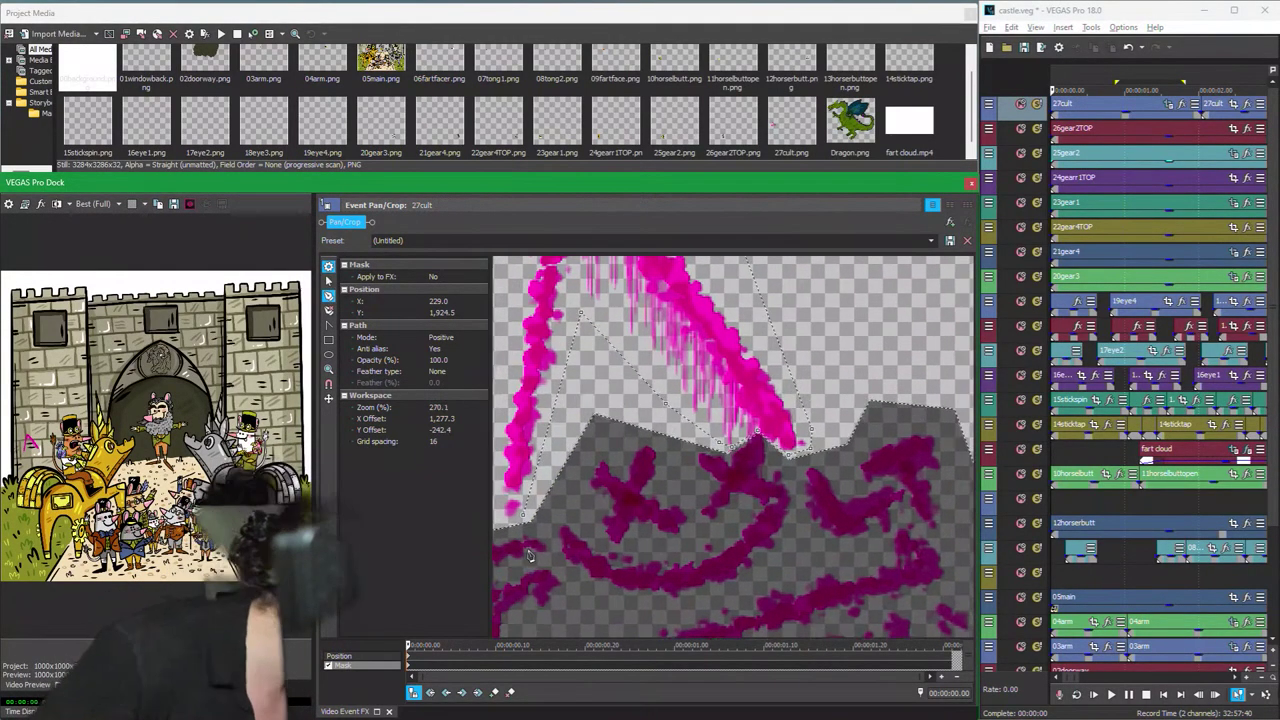
pyautogui.click(503, 521)
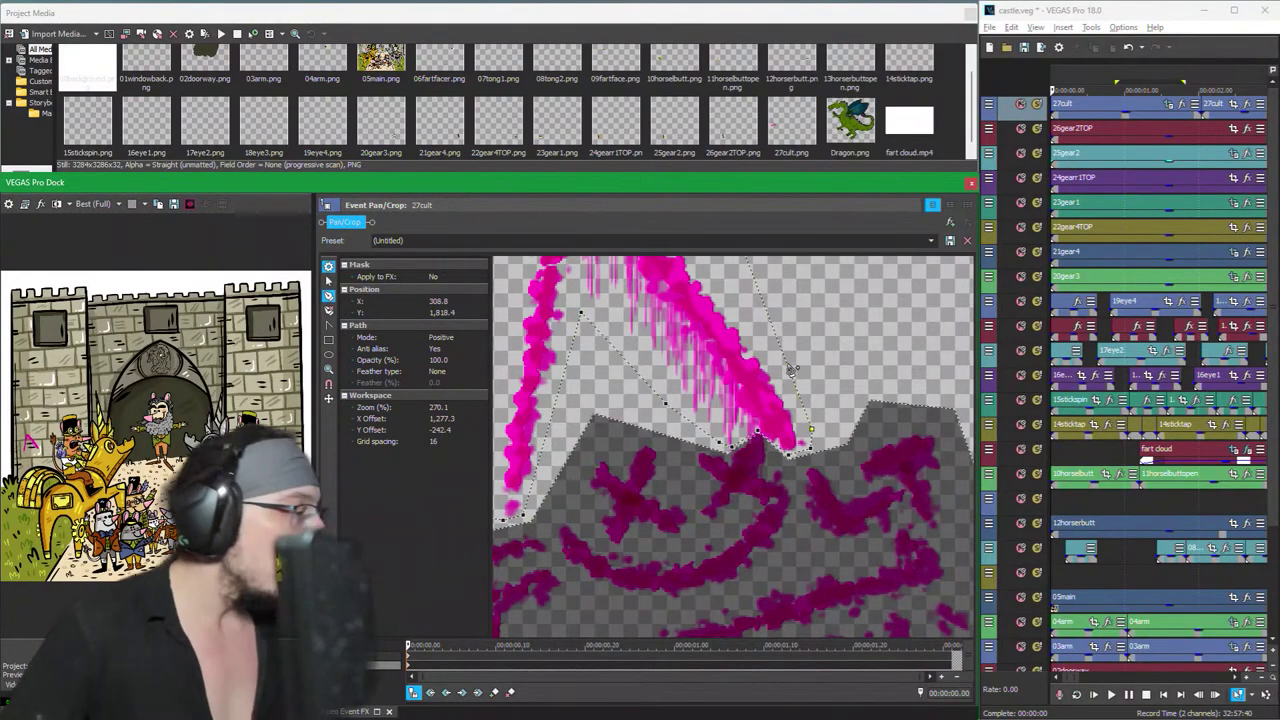
pyautogui.scroll(-3, 788, 372)
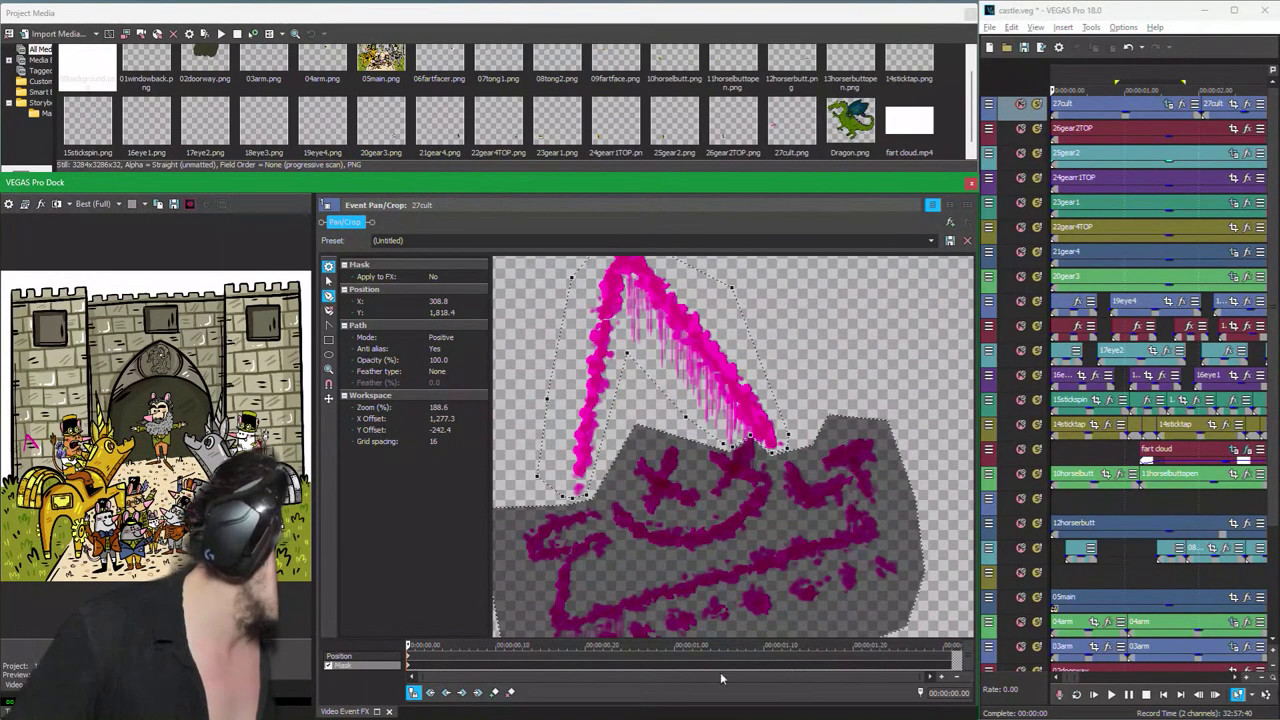
pyautogui.click(329, 282)
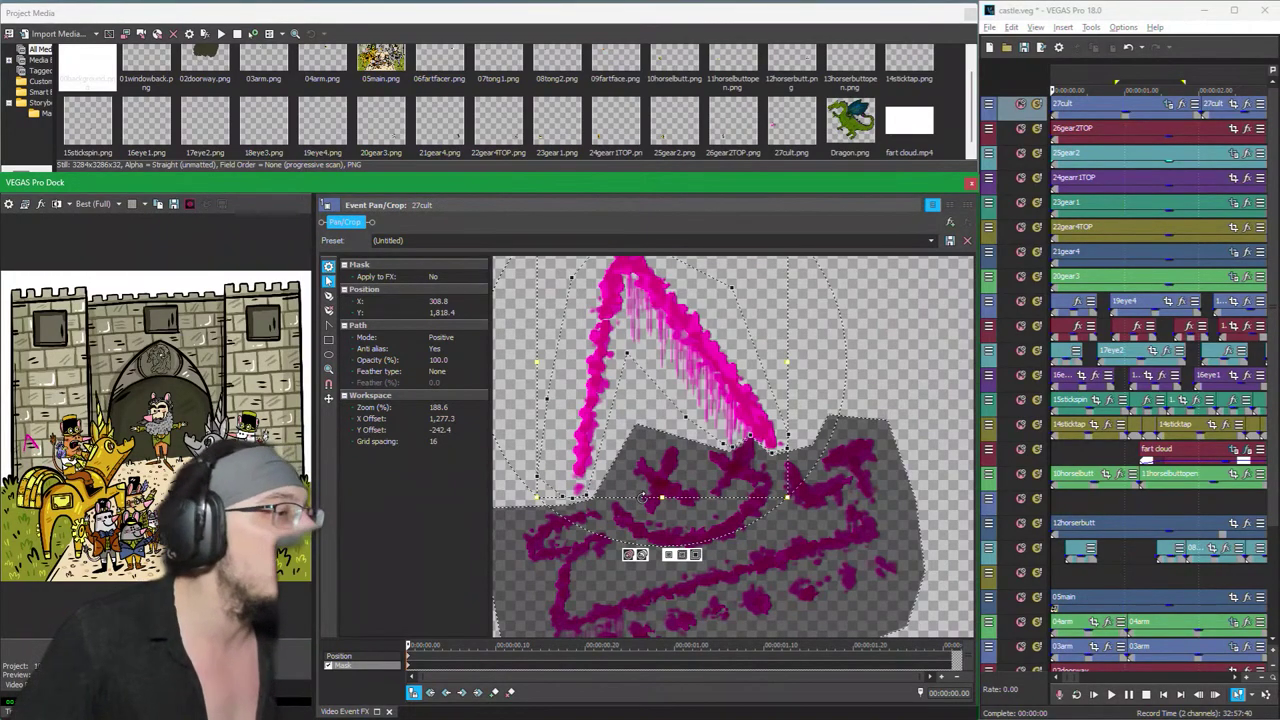
# Step: Delete the repeated 27cult events in the middle of the top track and extend the first event up to the last one
pyautogui.scroll(-10, 1183, 99)
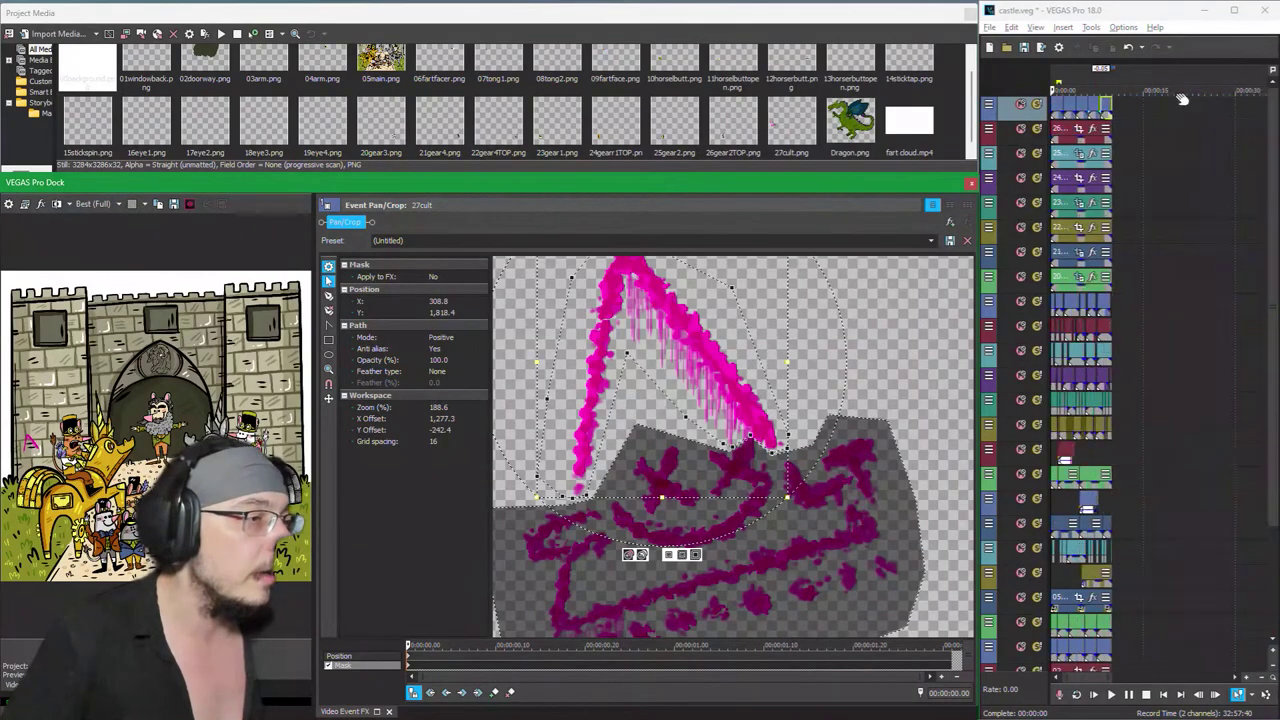
pyautogui.scroll(10, 1100, 116)
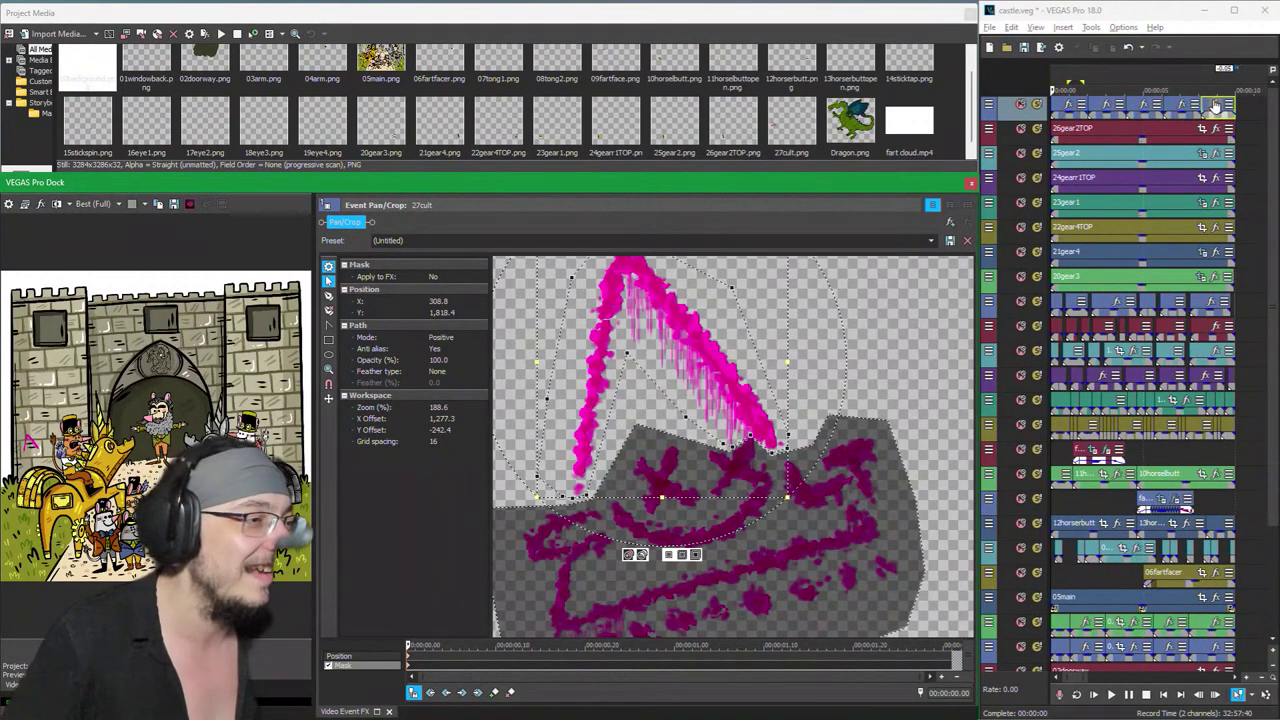
pyautogui.click(1213, 104)
pyautogui.click(1206, 104)
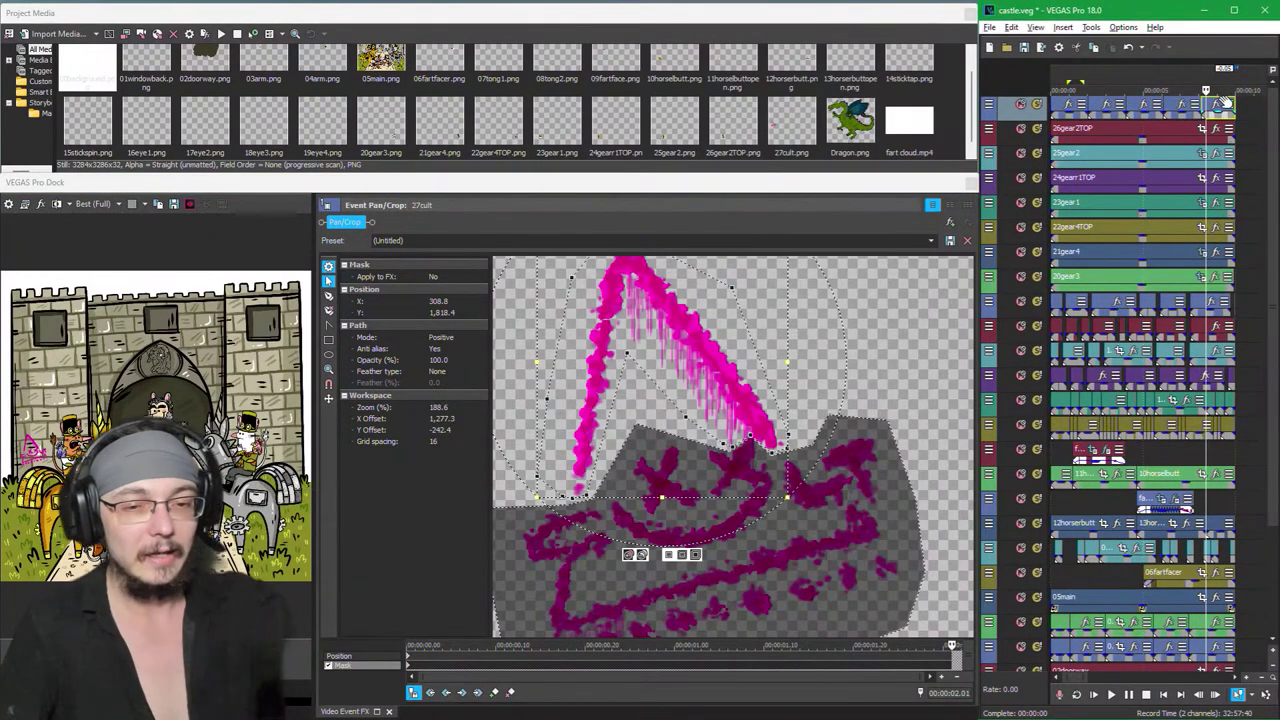
pyautogui.click(1168, 106)
pyautogui.click(1150, 106)
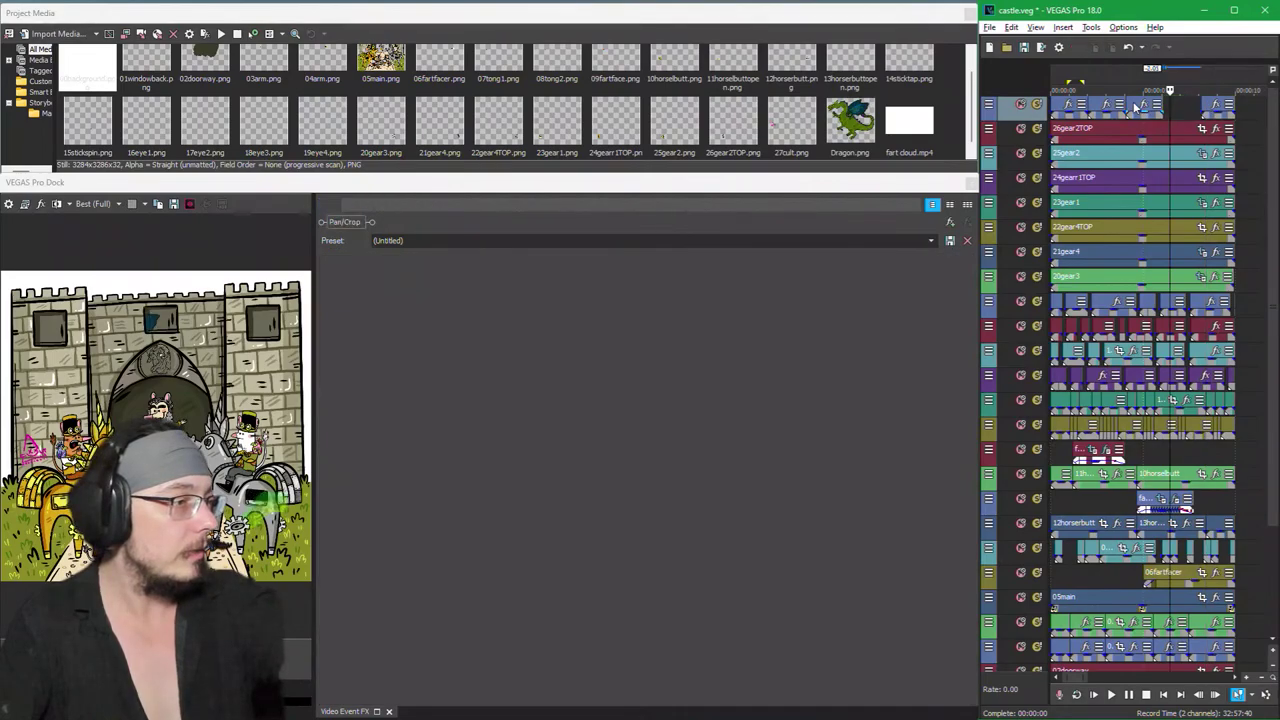
pyautogui.click(1136, 106)
pyautogui.click(1092, 106)
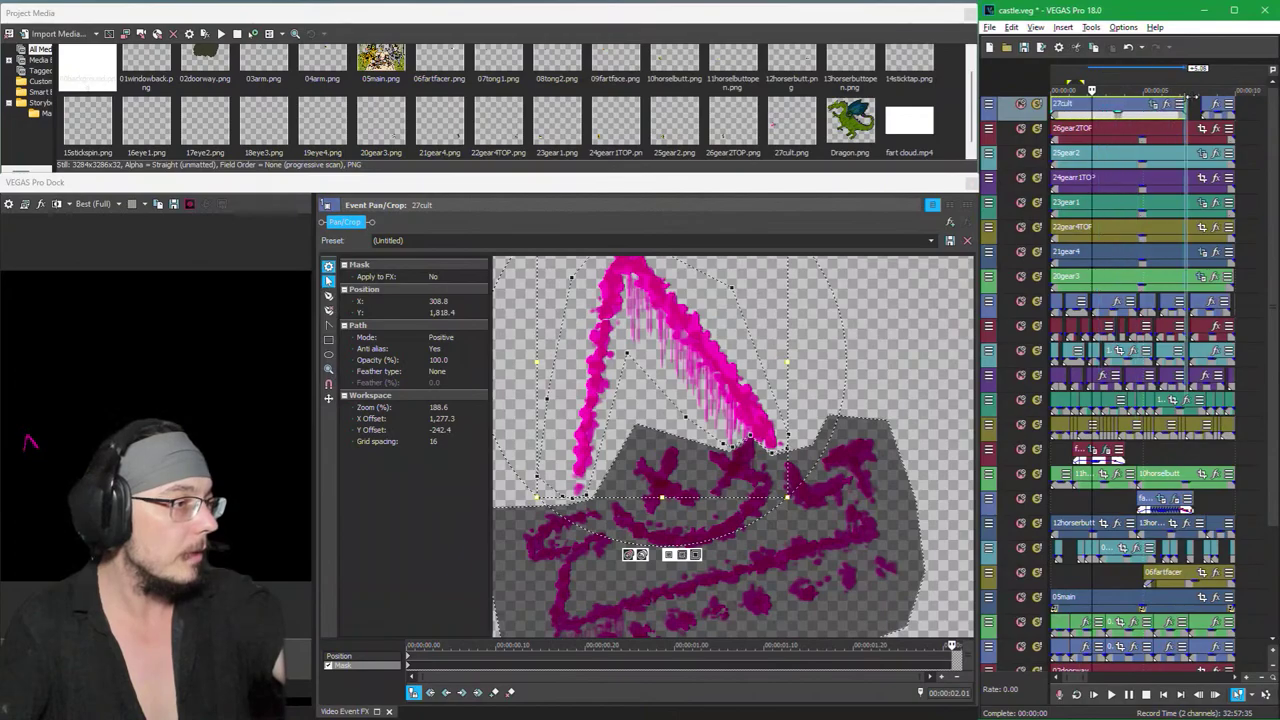
# Step: Delete the mask path around the hat at 00:00:02.07 in the 27cult event
pyautogui.click(556, 648)
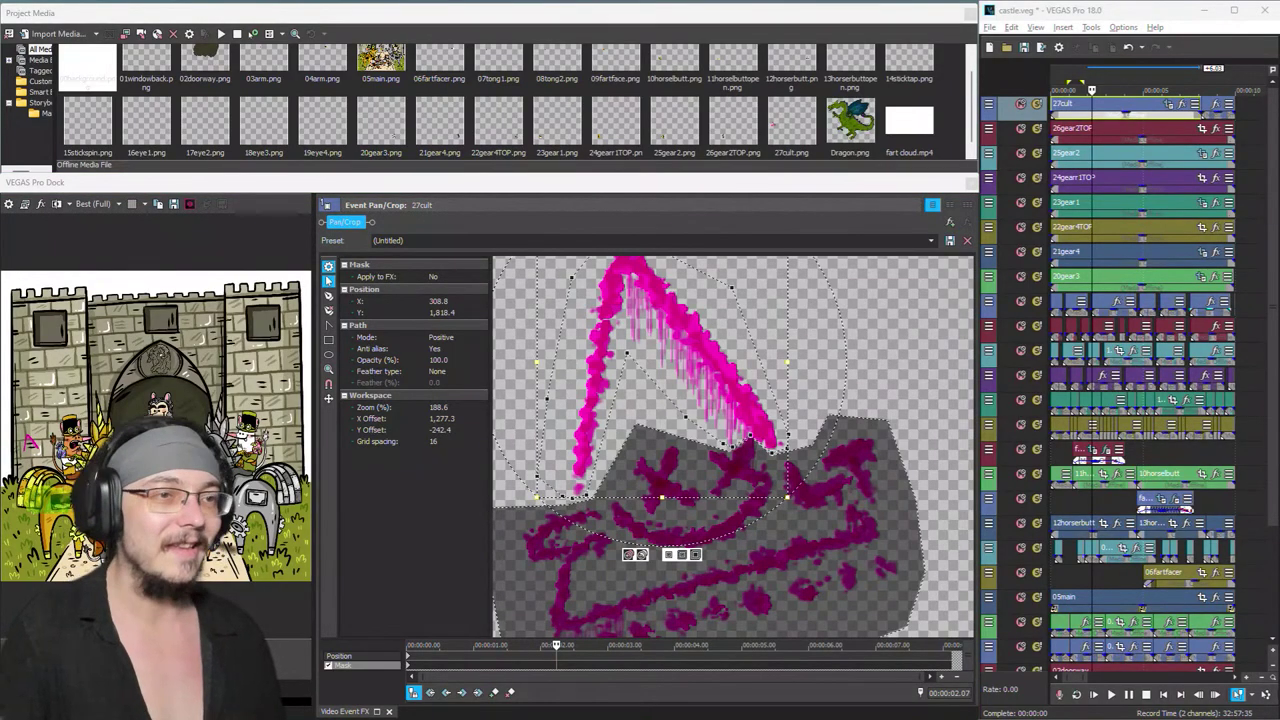
pyautogui.scroll(2, 728, 437)
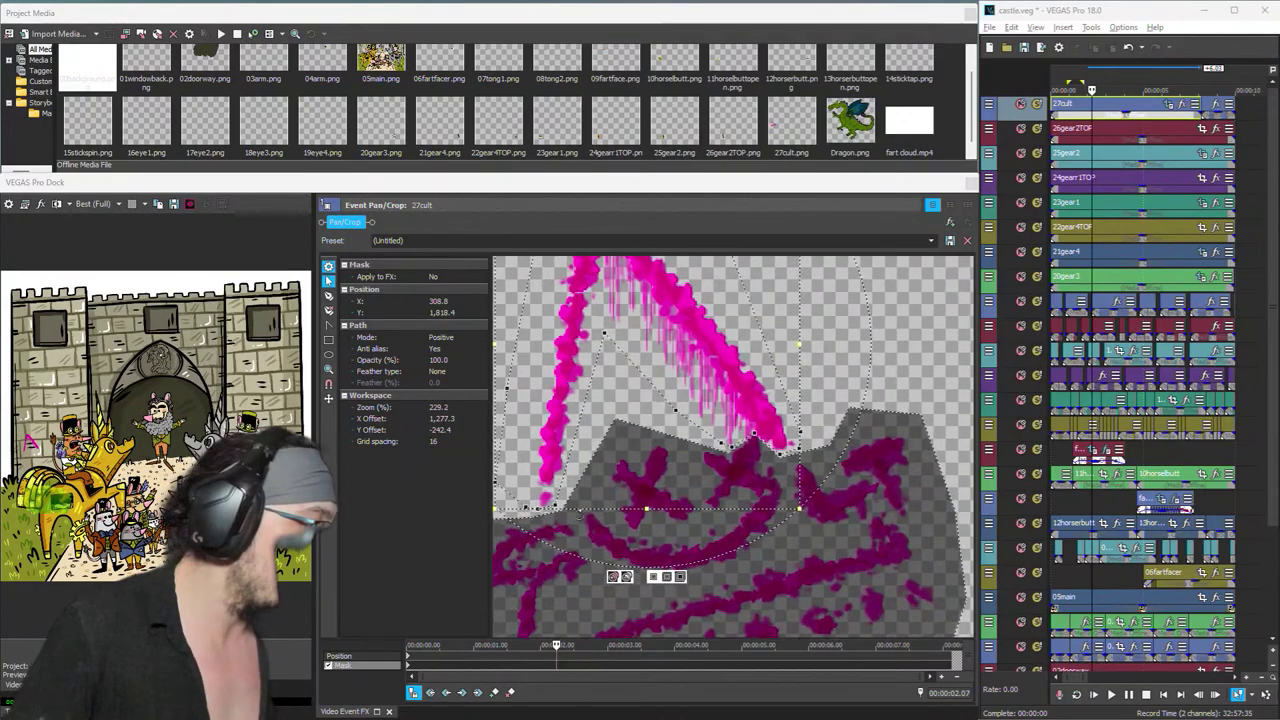
pyautogui.scroll(-5, 732, 447)
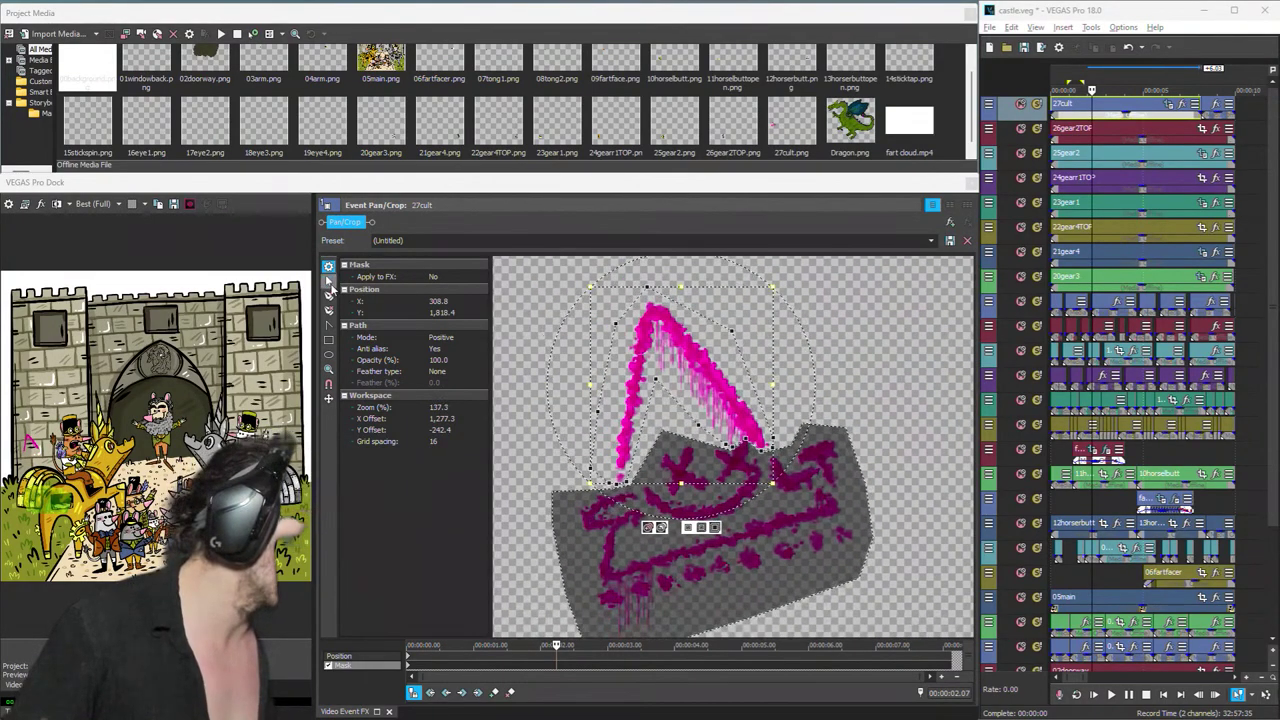
pyautogui.click(330, 283)
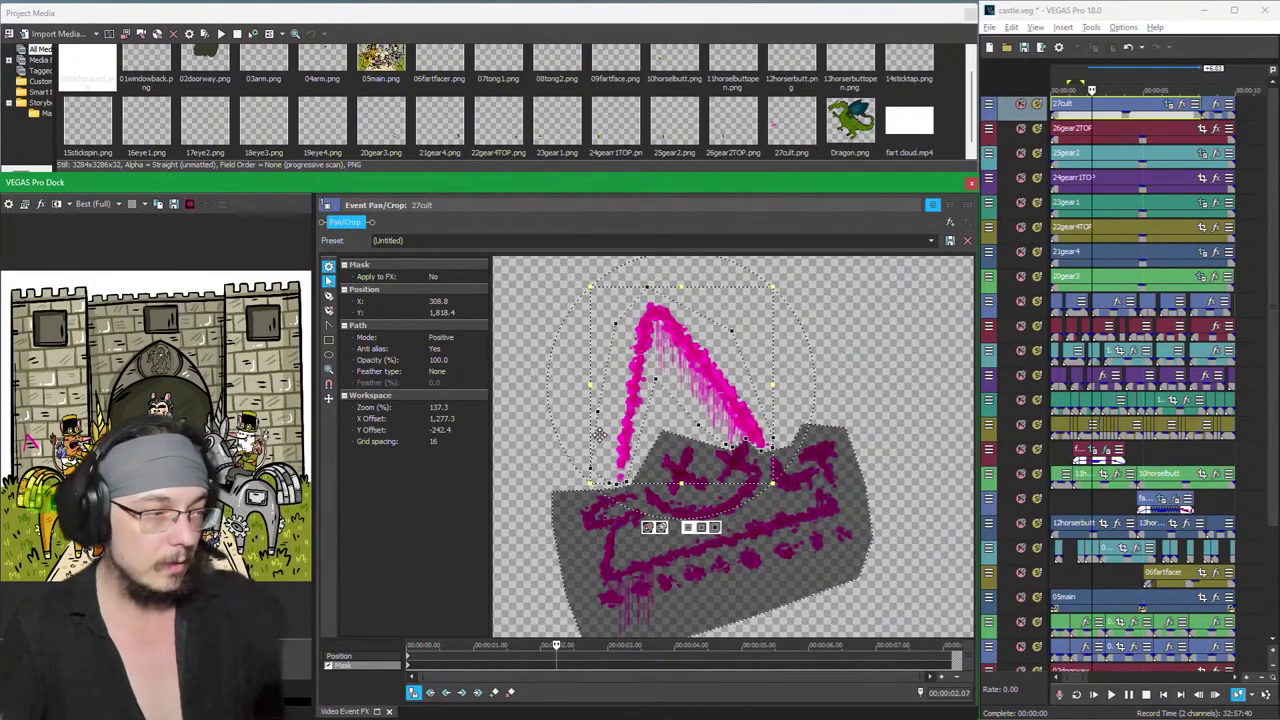
pyautogui.click(615, 438)
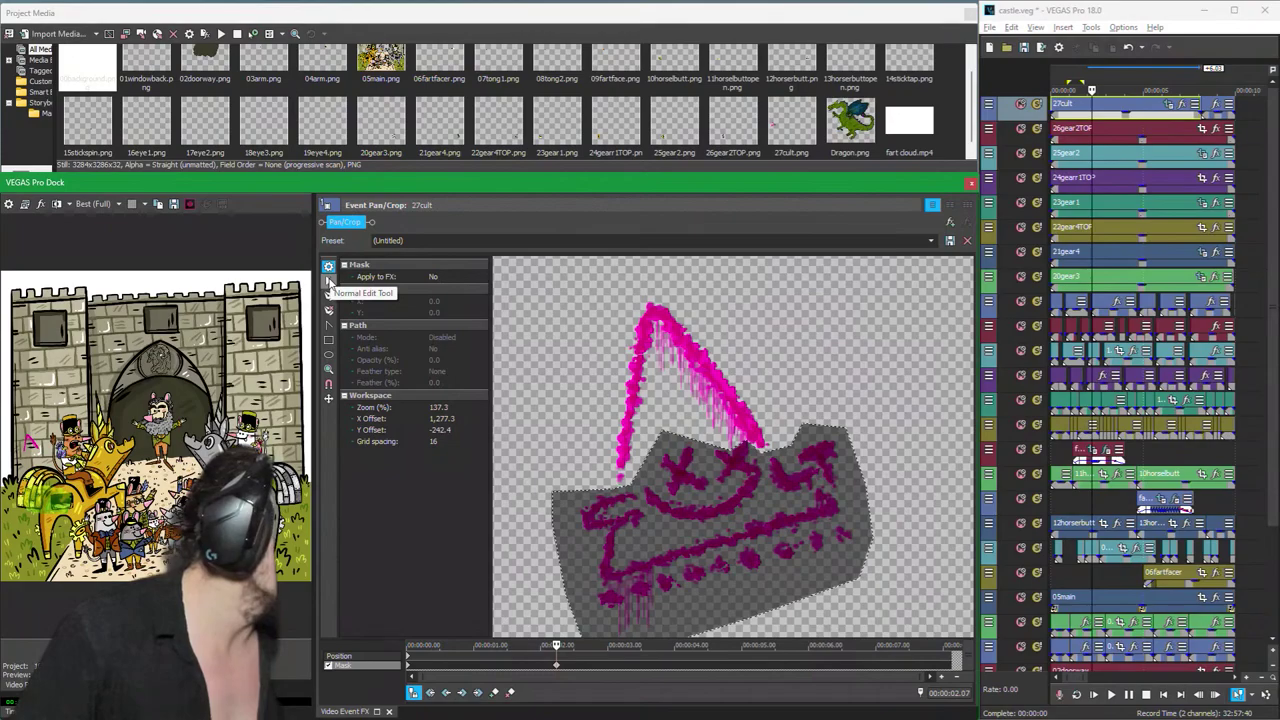
# Step: Delete the negative mask path covering the face and lower part of the symbol at 00:00:02.07
pyautogui.click(329, 281)
pyautogui.click(717, 445)
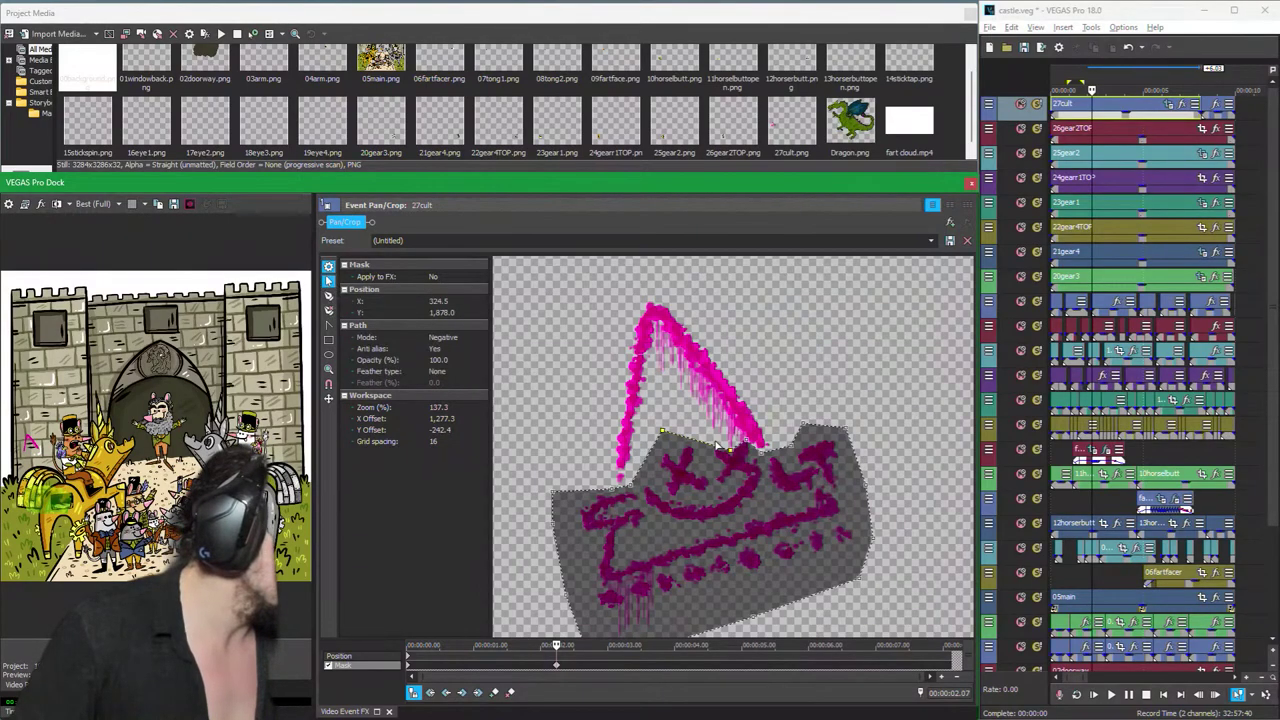
pyautogui.click(683, 490)
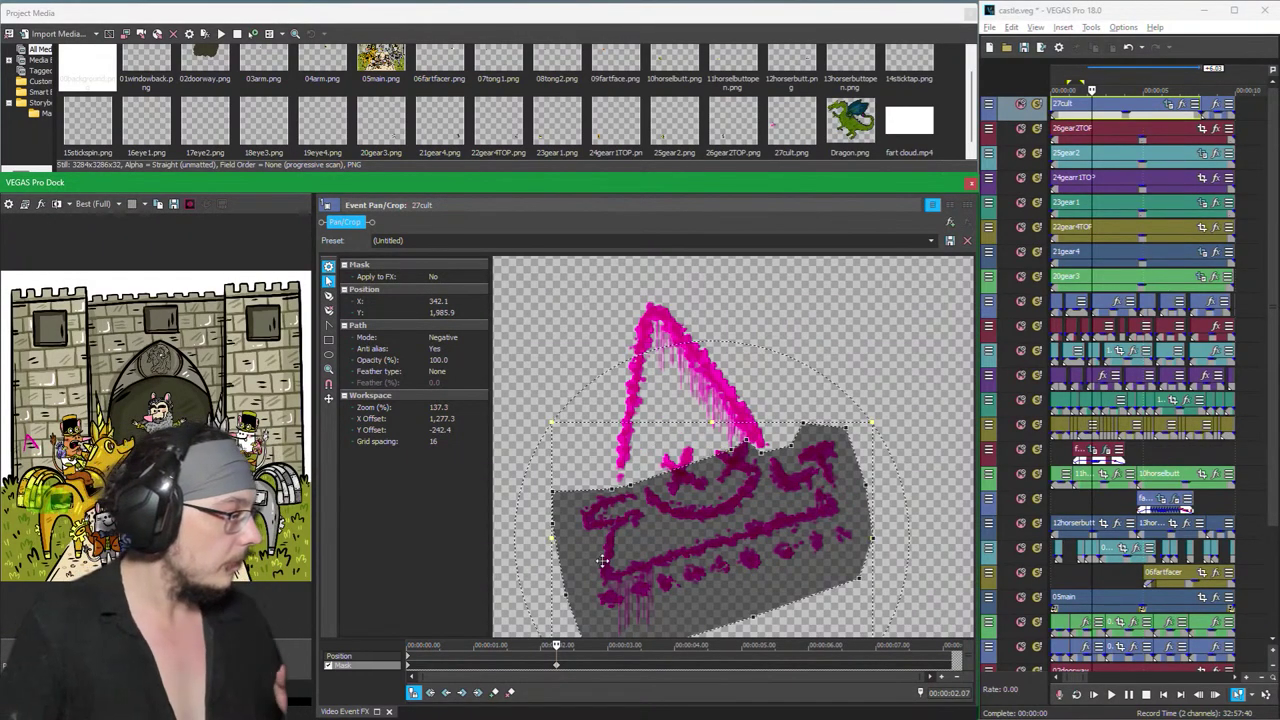
pyautogui.press('Delete')
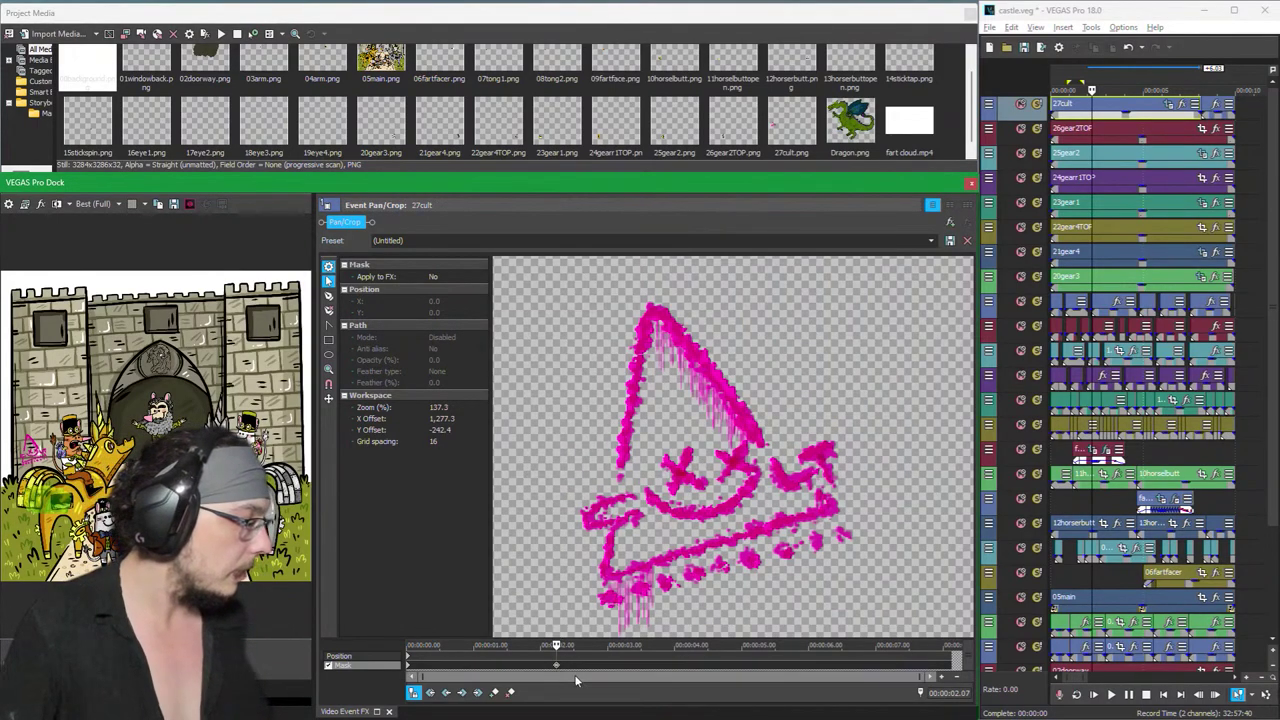
# Step: Undo the last mask deletion, check the keyframes at 00:00:00.00 and 00:00:02.07, and clear all mask paths from the 27cult event
pyautogui.hotkey('ctrl', 'z')
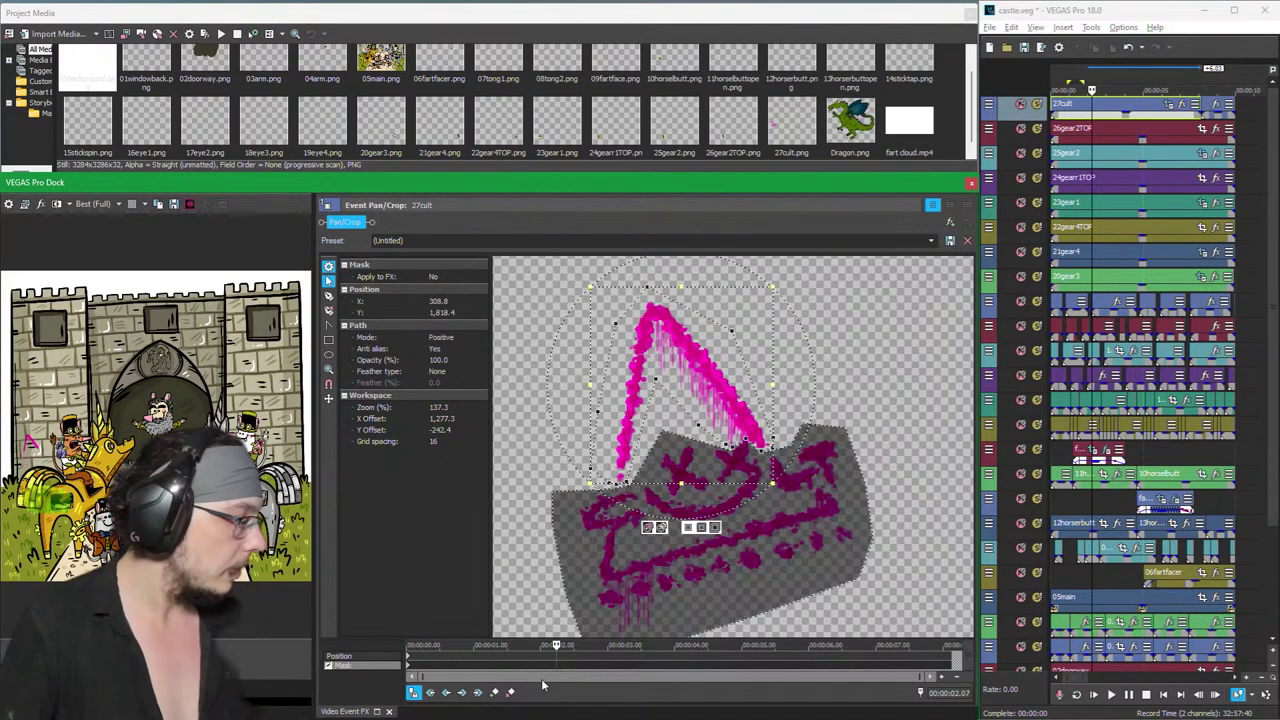
pyautogui.click(408, 668)
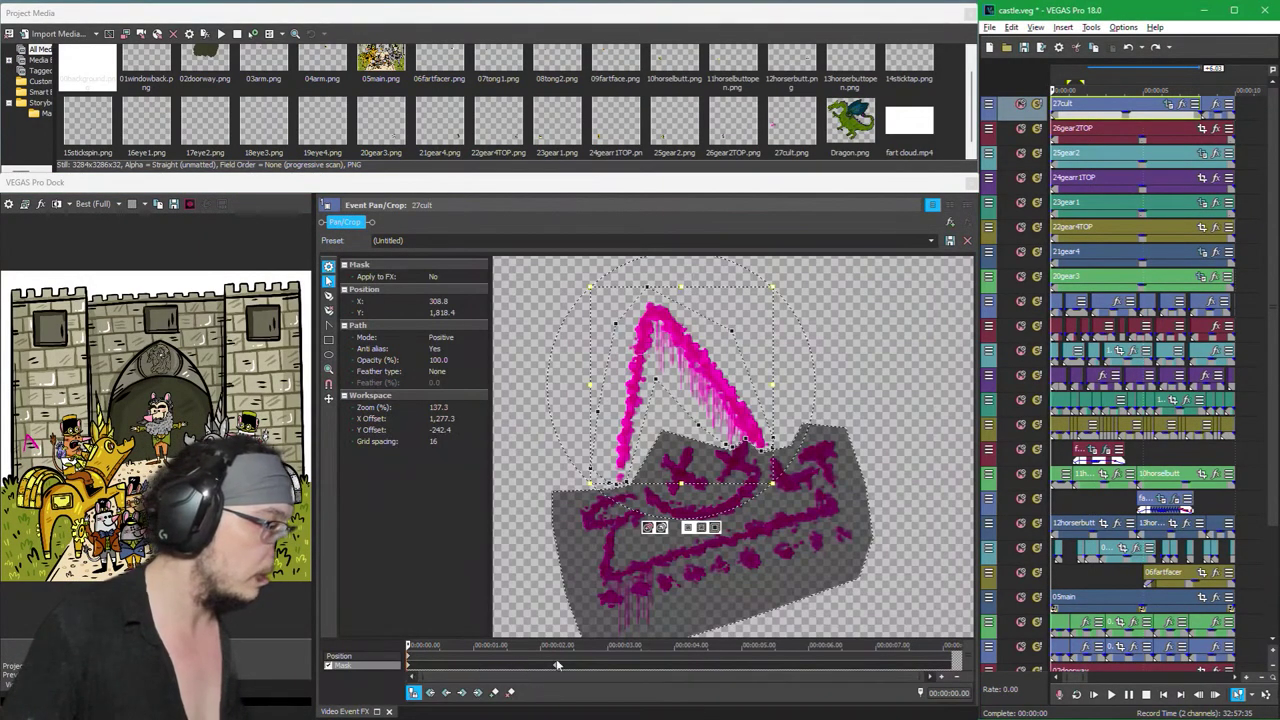
pyautogui.click(555, 668)
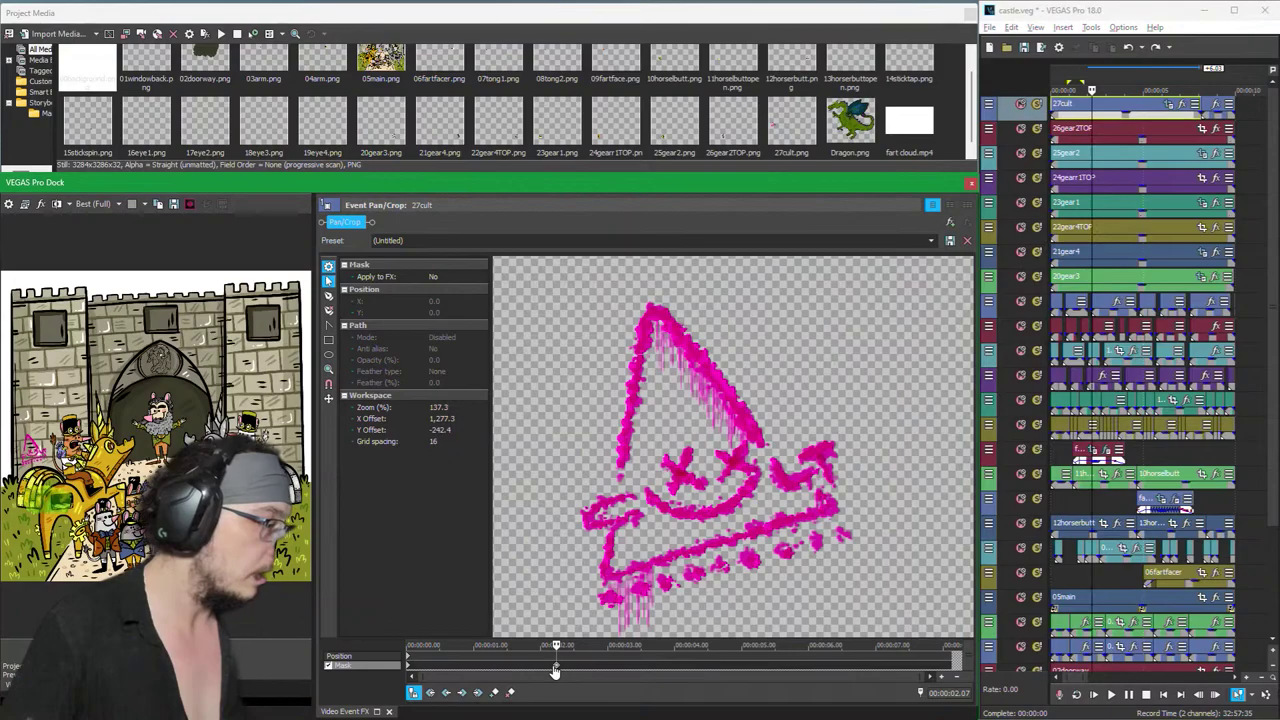
pyautogui.click(410, 668)
pyautogui.click(528, 668)
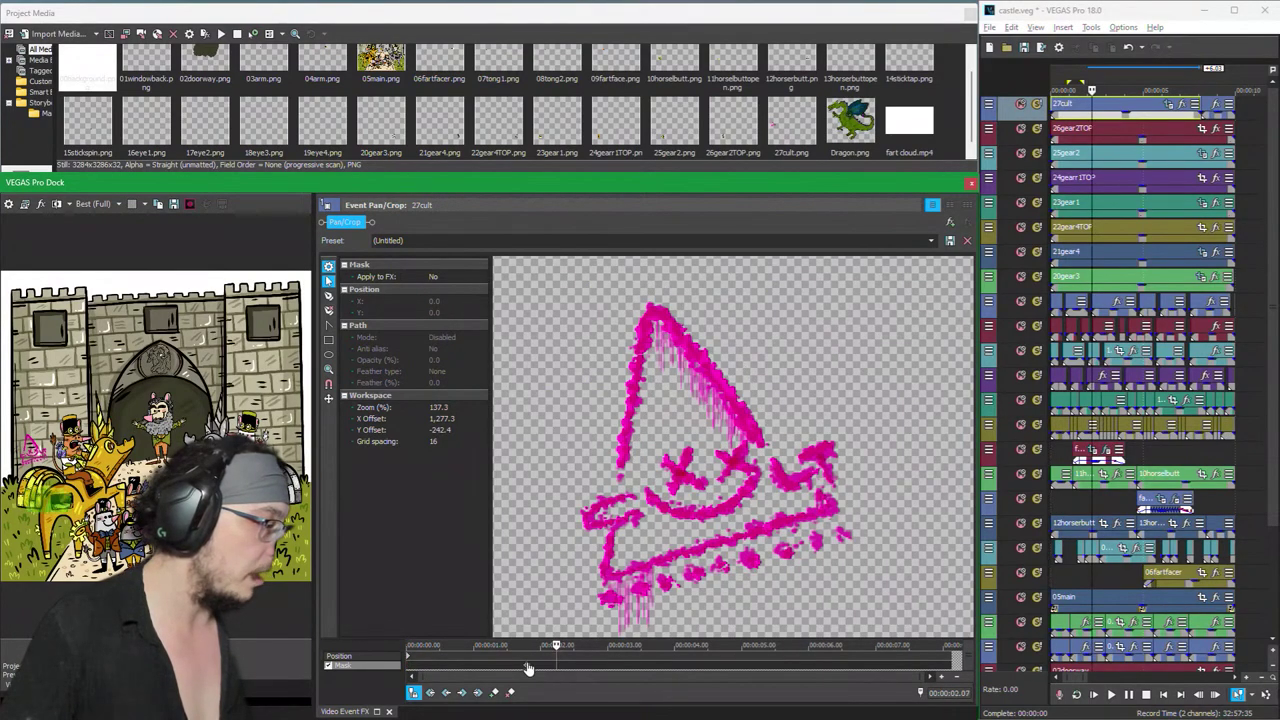
pyautogui.click(1050, 356)
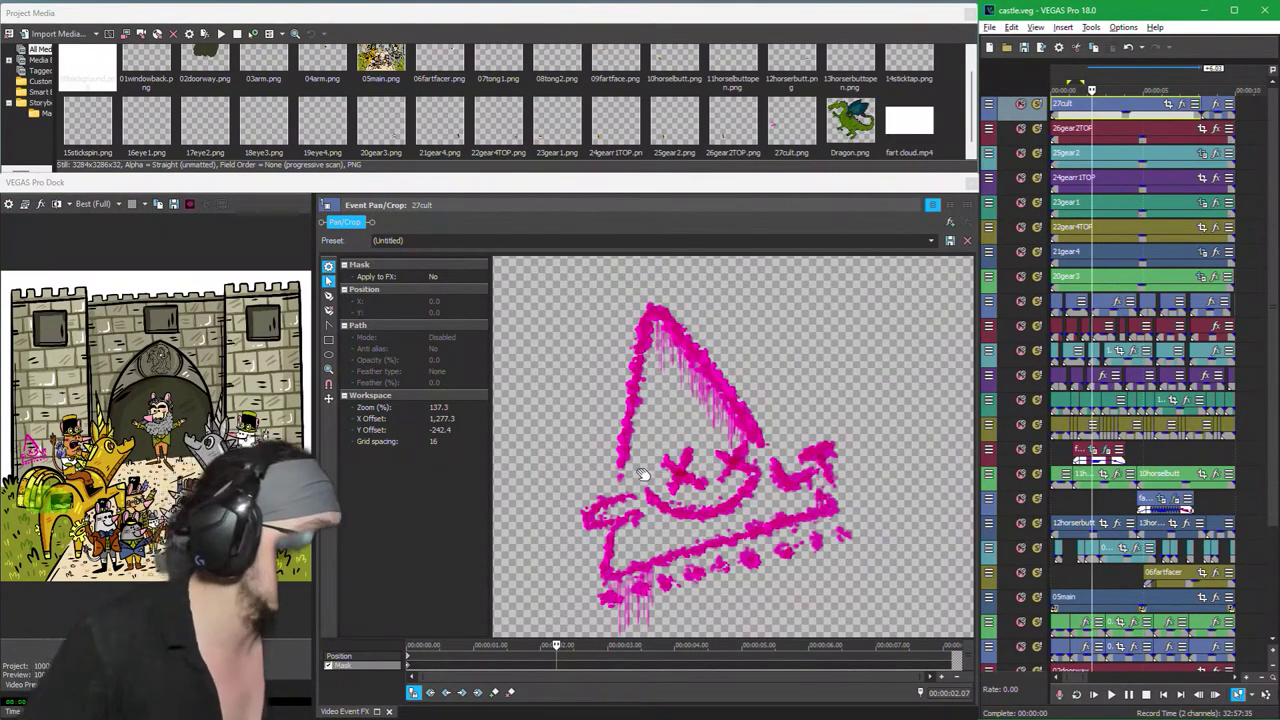
# Step: Draw a closed mask path around the entire pink symbol at the 00:00:00.00 keyframe of the 27cult event
pyautogui.scroll(-3, 642, 475)
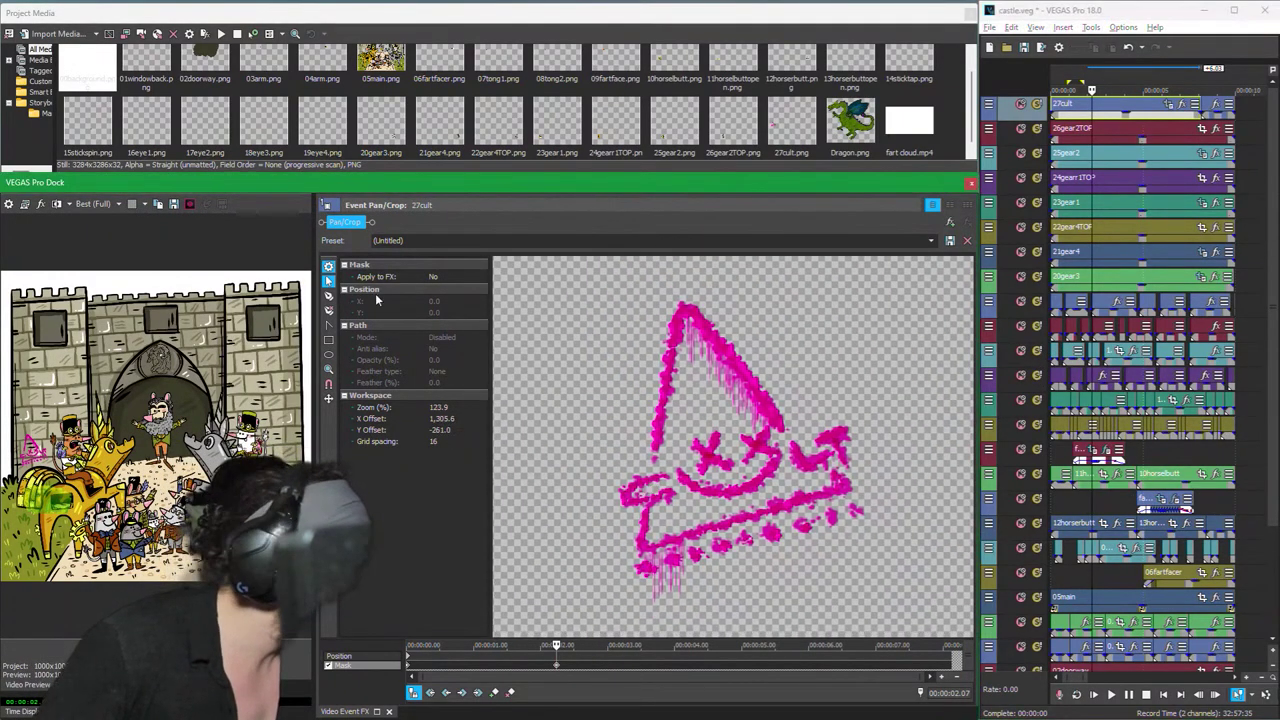
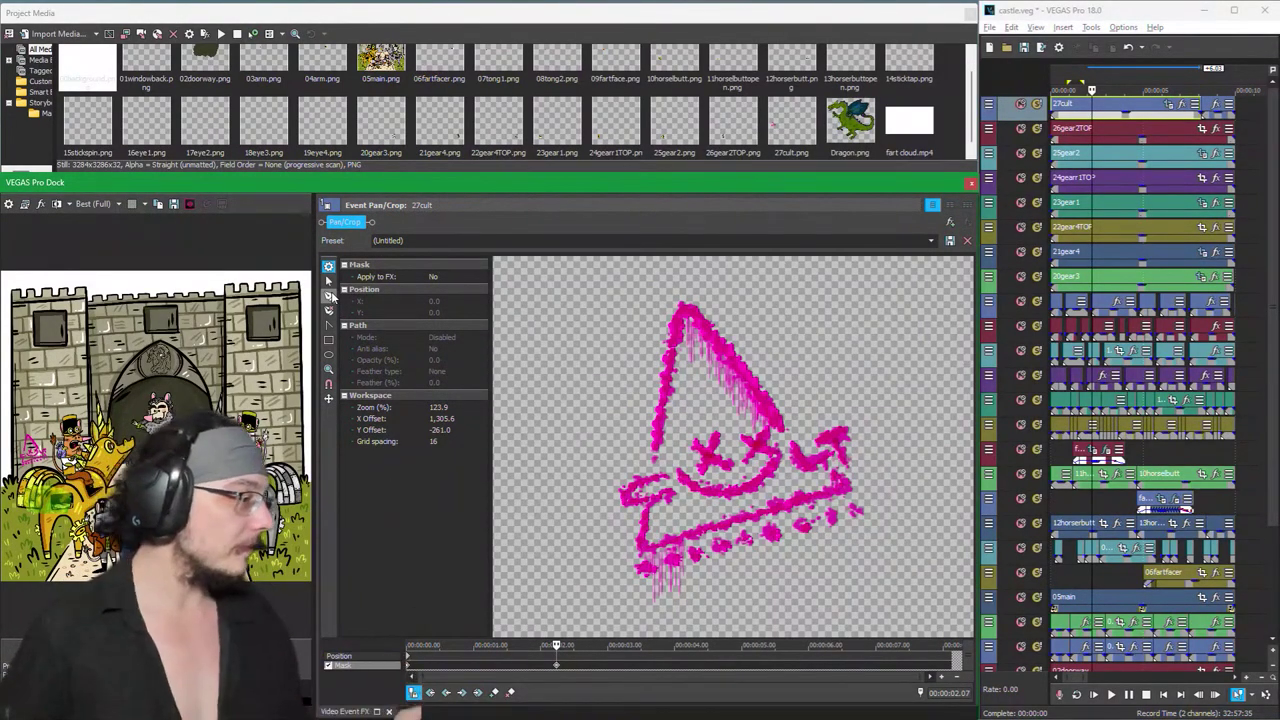
pyautogui.click(329, 295)
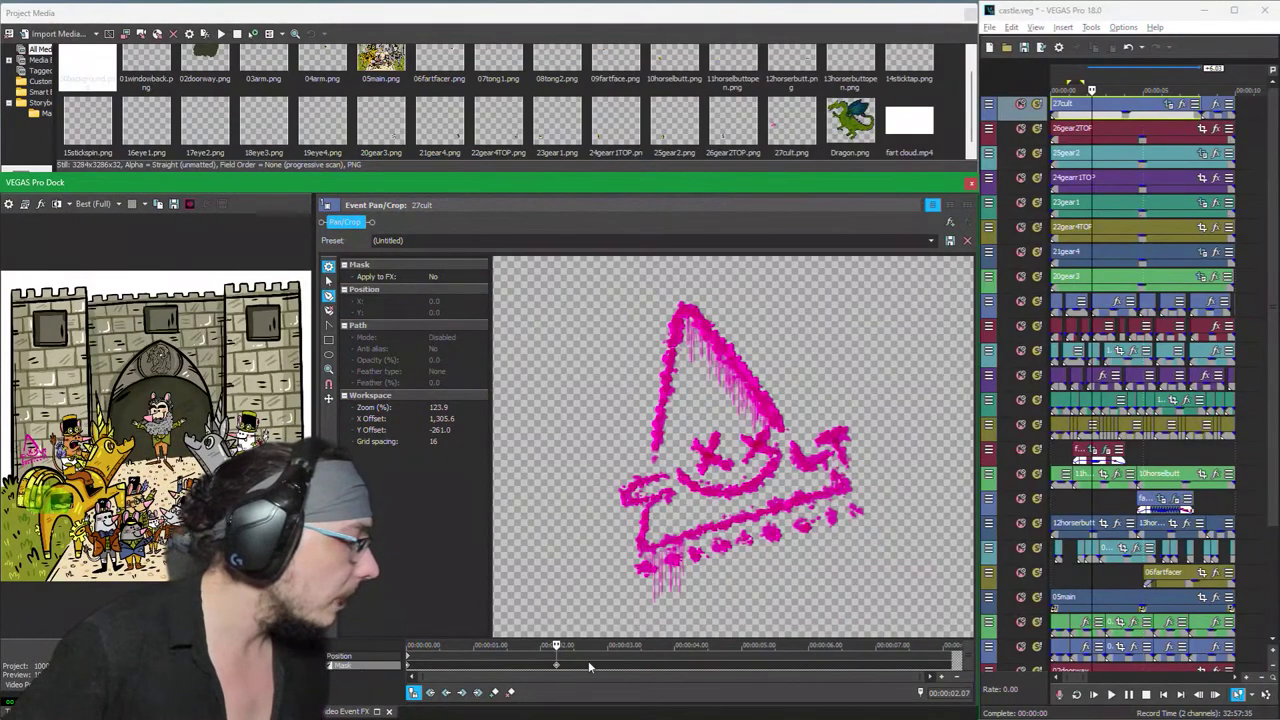
pyautogui.click(408, 665)
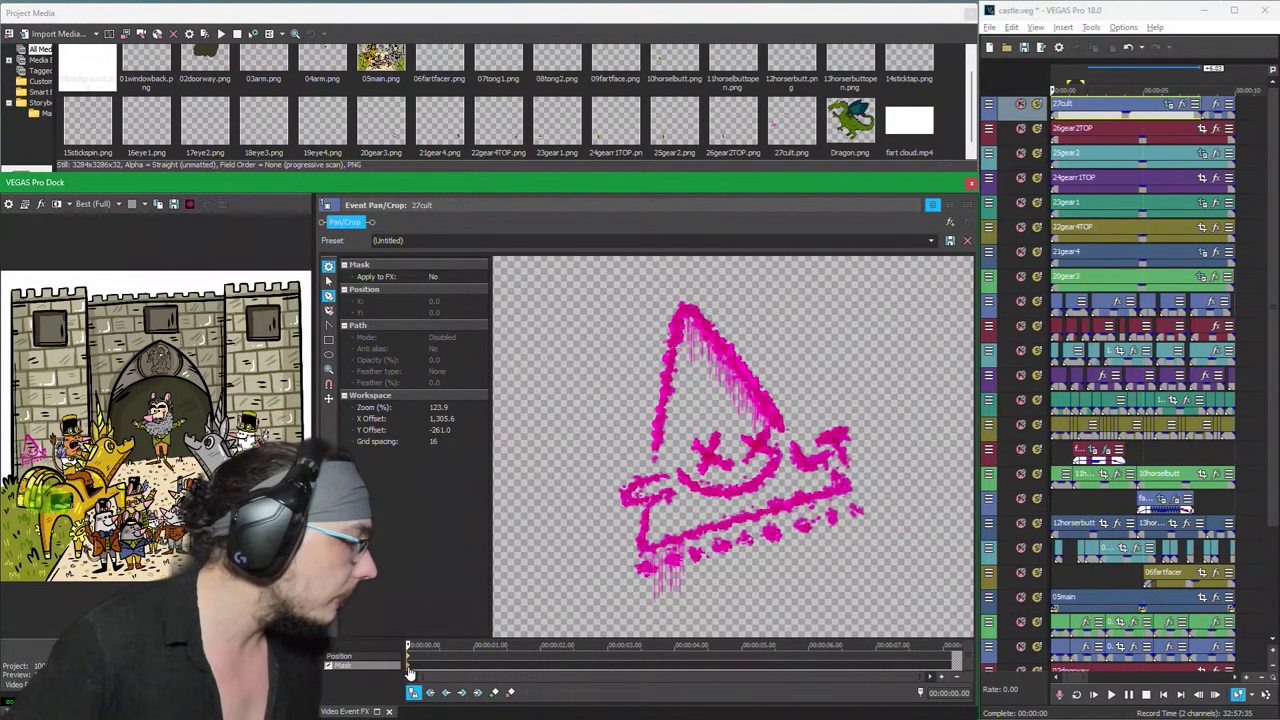
pyautogui.click(631, 324)
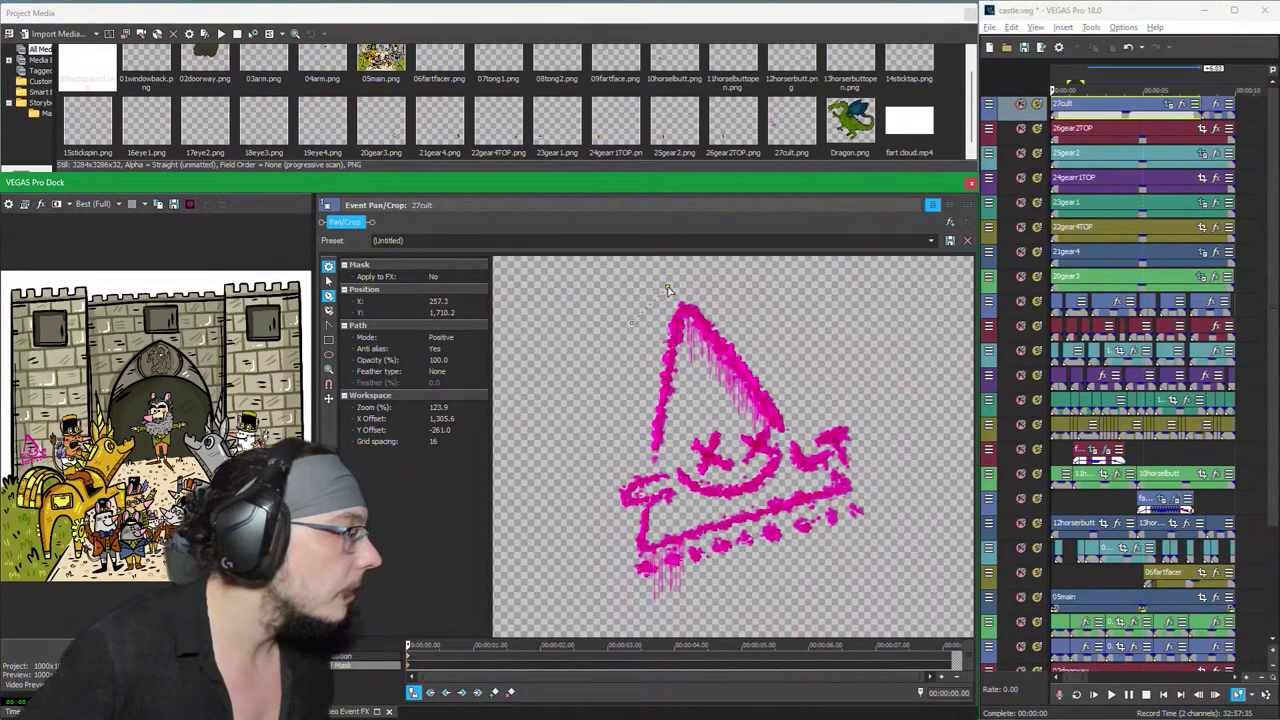
pyautogui.click(748, 325)
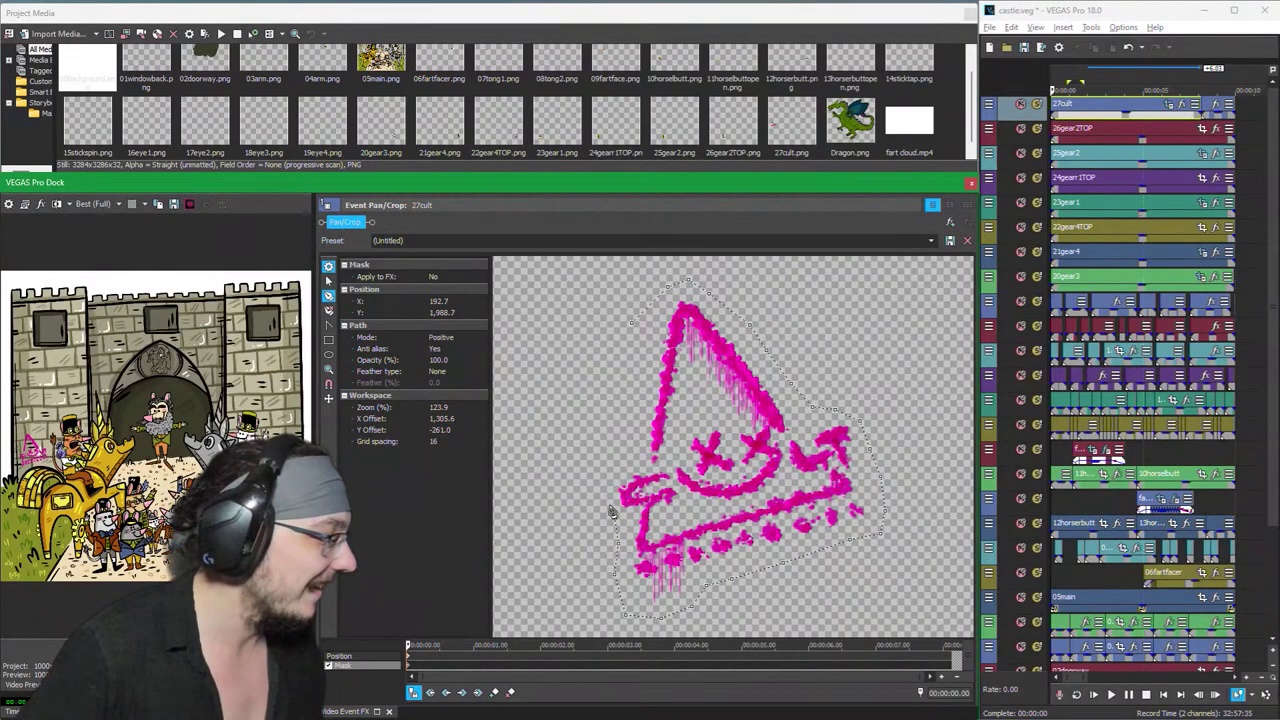
pyautogui.moveTo(612, 511); pyautogui.dragTo(614, 472)
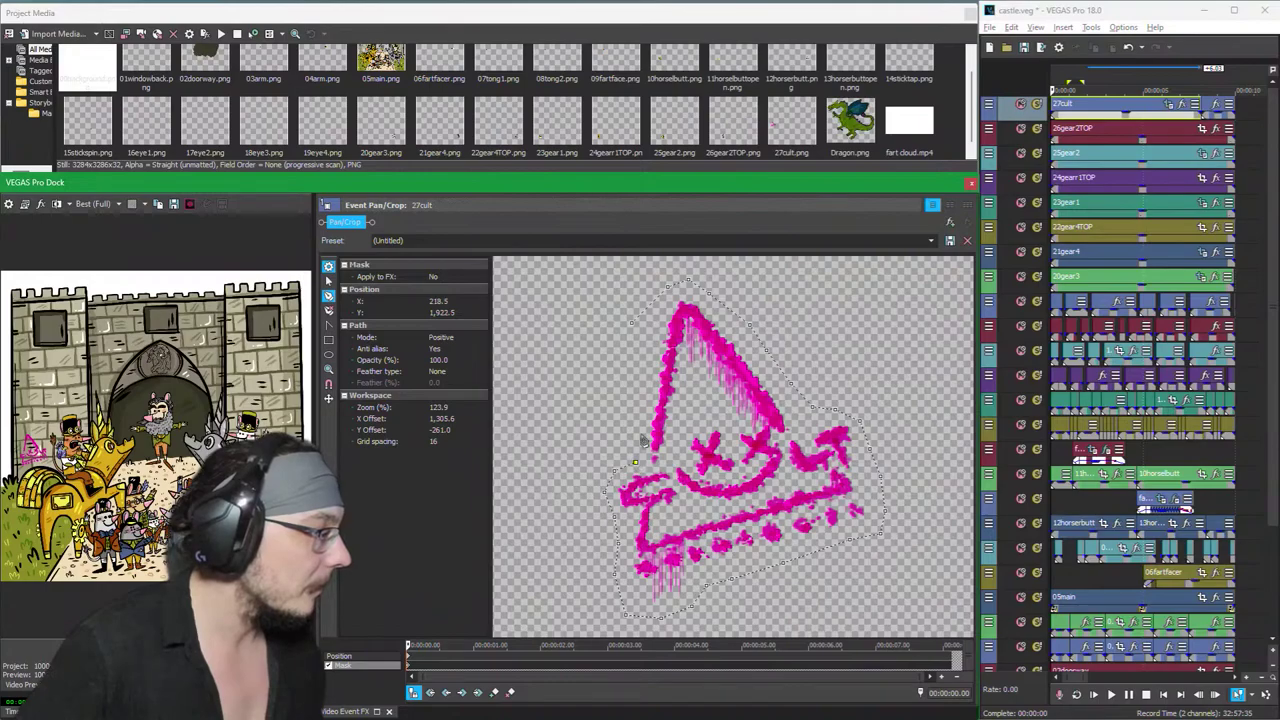
pyautogui.click(632, 323)
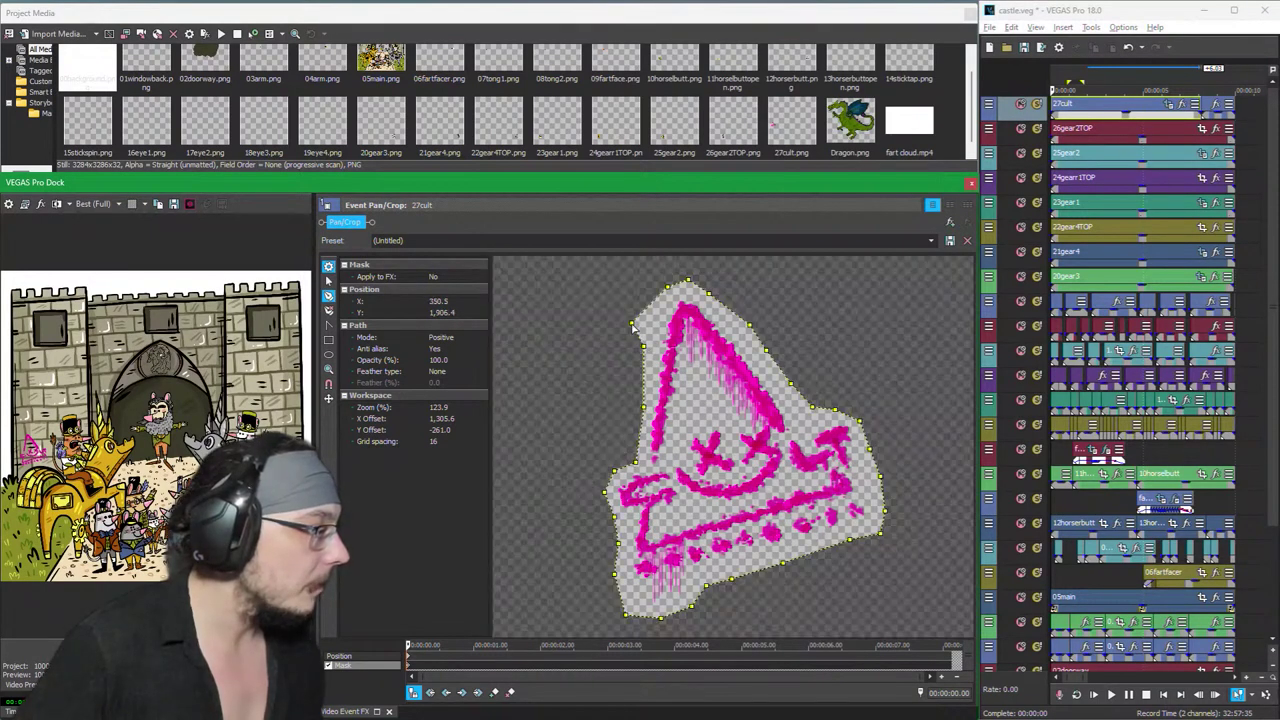
# Step: Move the protruding mask point left of the hat's tip inward, closer to the hat
pyautogui.click(637, 328)
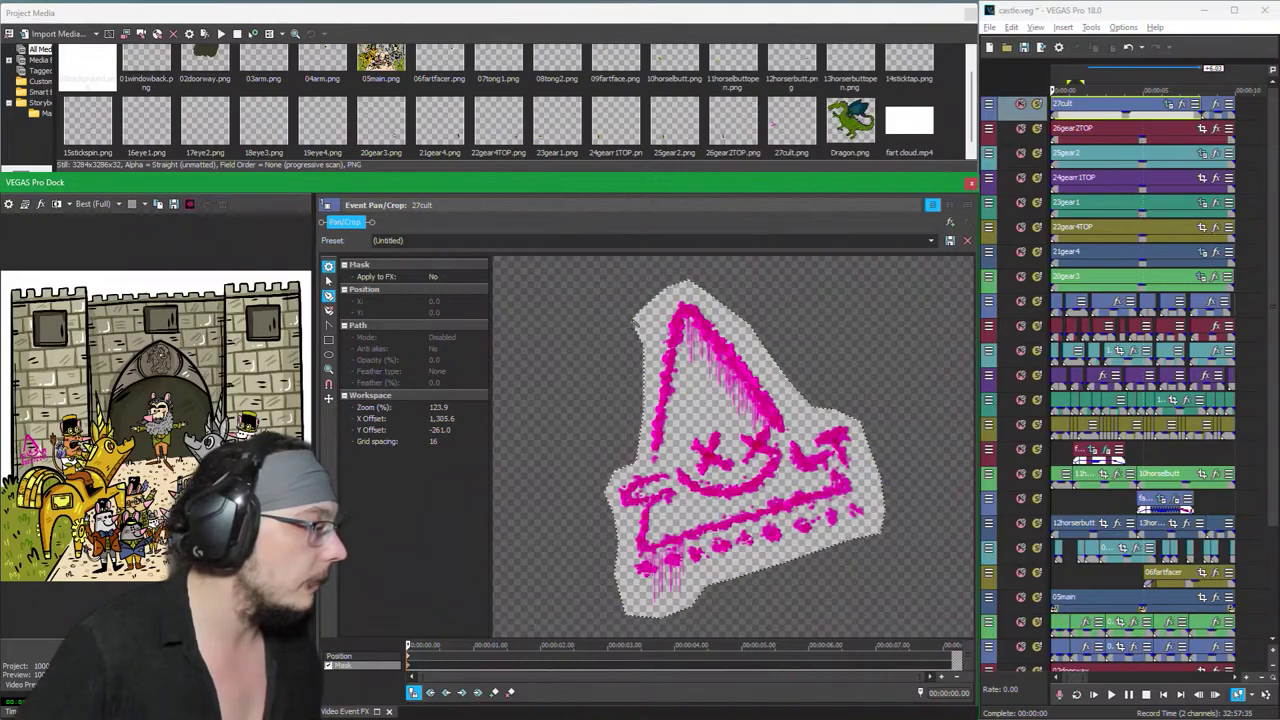
pyautogui.click(620, 323)
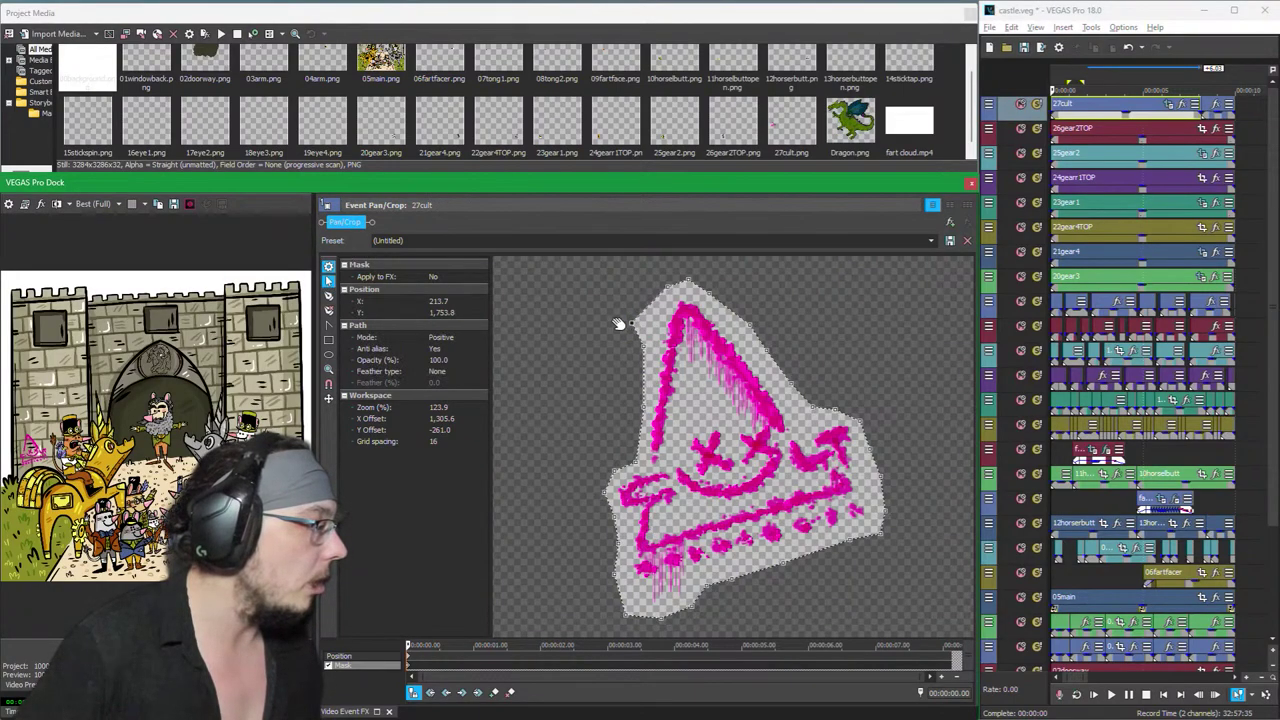
pyautogui.moveTo(620, 323); pyautogui.dragTo(655, 325)
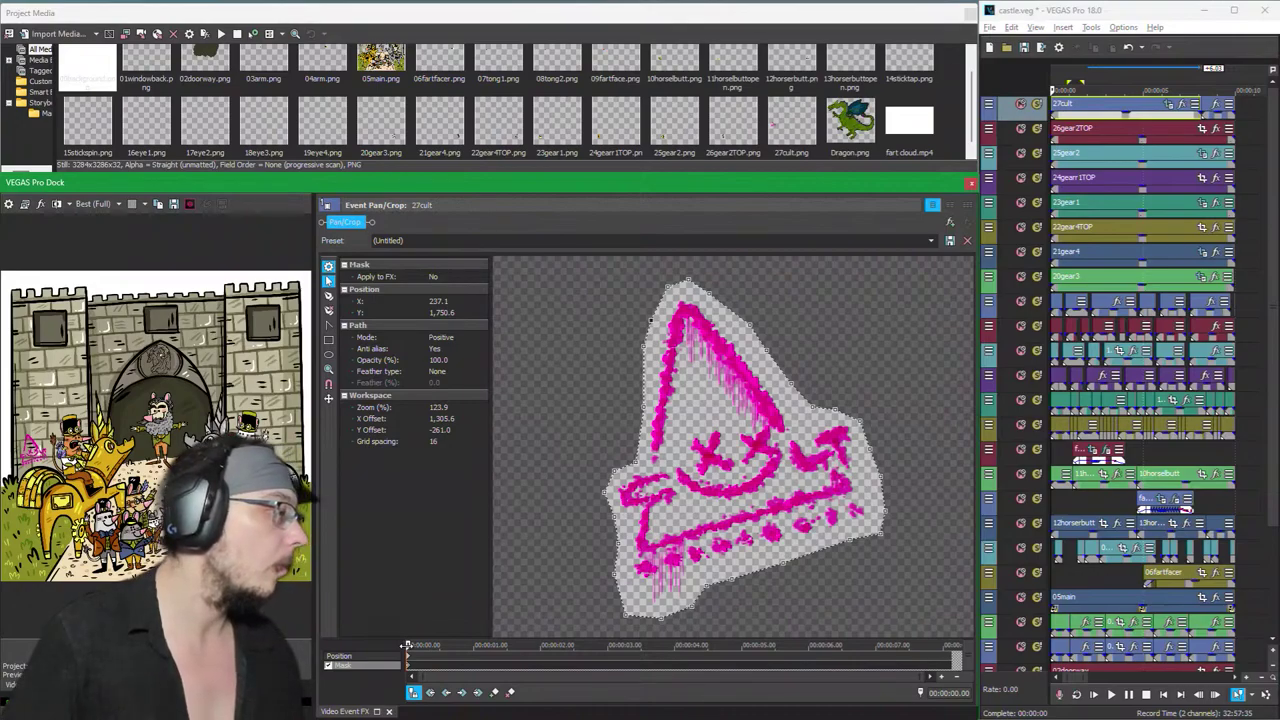
# Step: Go to 00:00:01.15 and adjust the mask points along the outside of the hat's left edge
pyautogui.moveTo(408, 645); pyautogui.dragTo(507, 648)
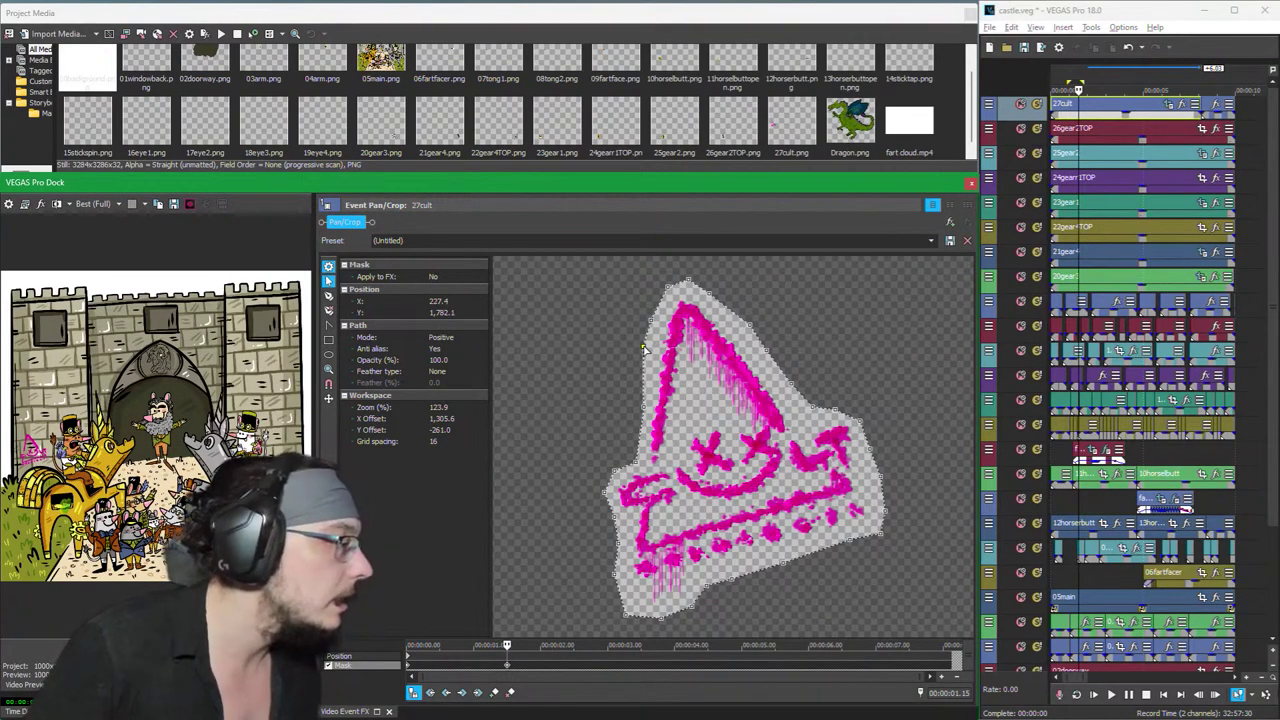
pyautogui.moveTo(645, 349); pyautogui.dragTo(638, 380)
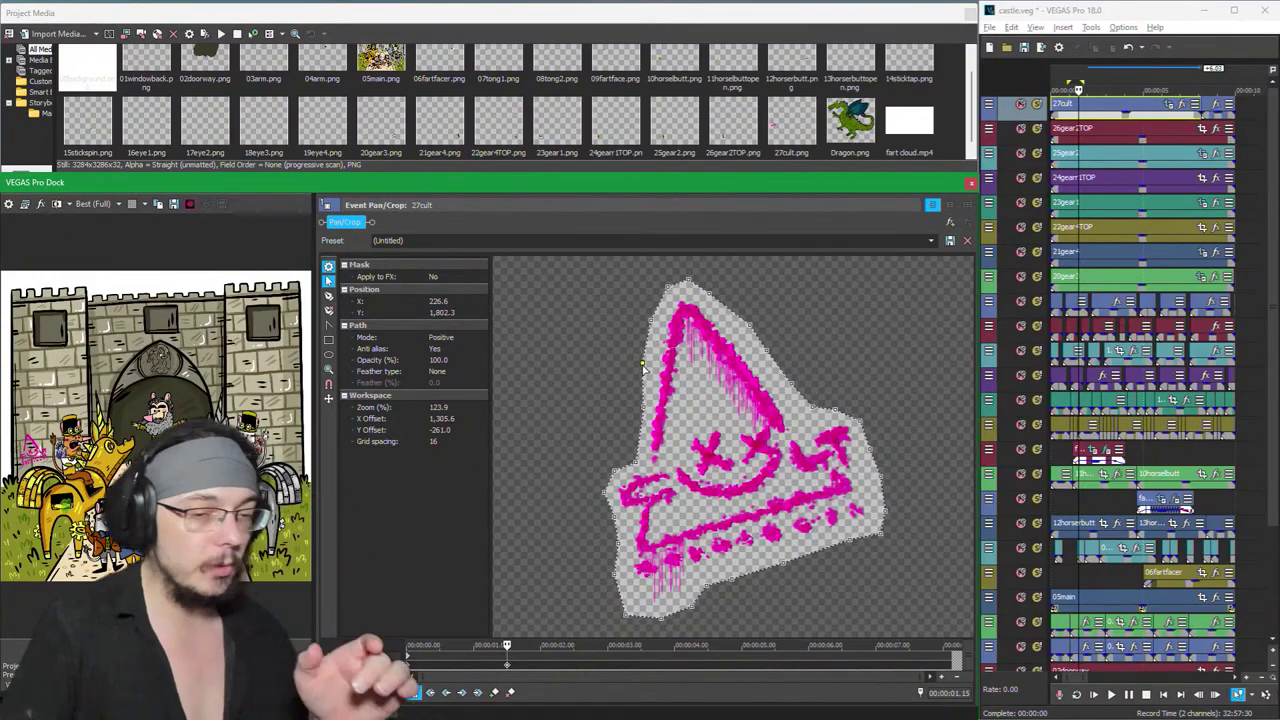
pyautogui.doubleClick(638, 380)
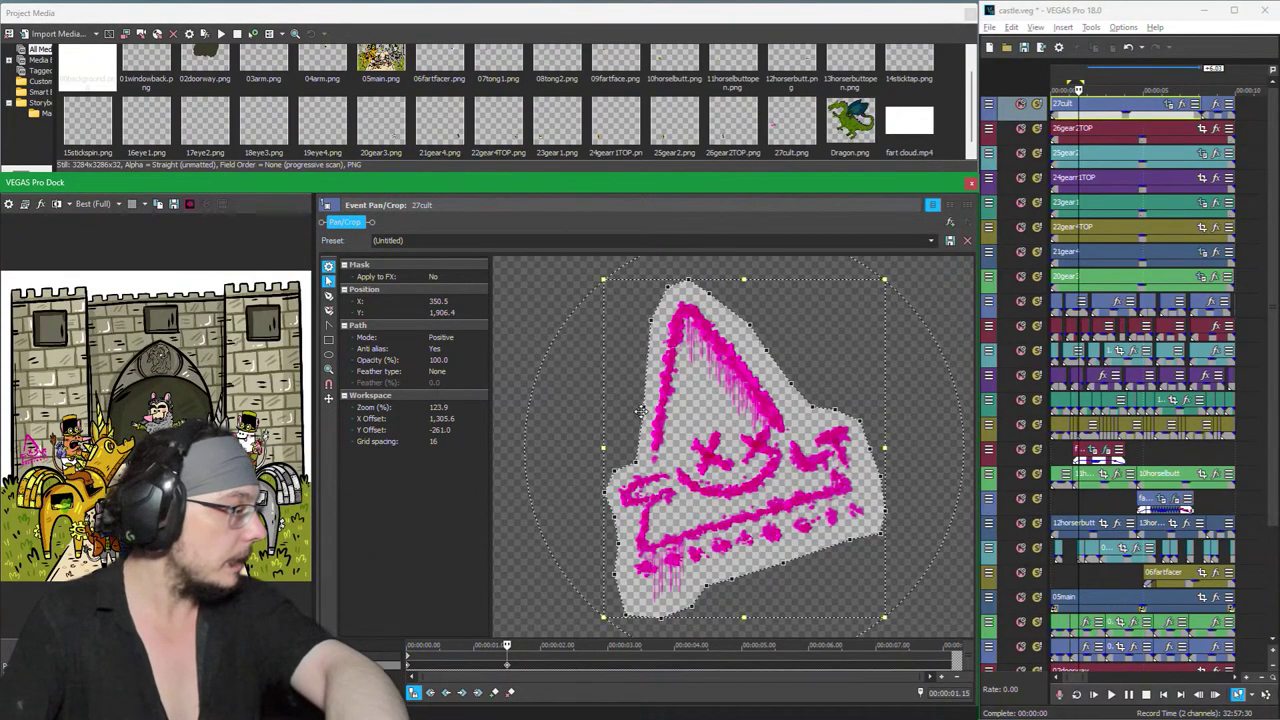
pyautogui.click(554, 332)
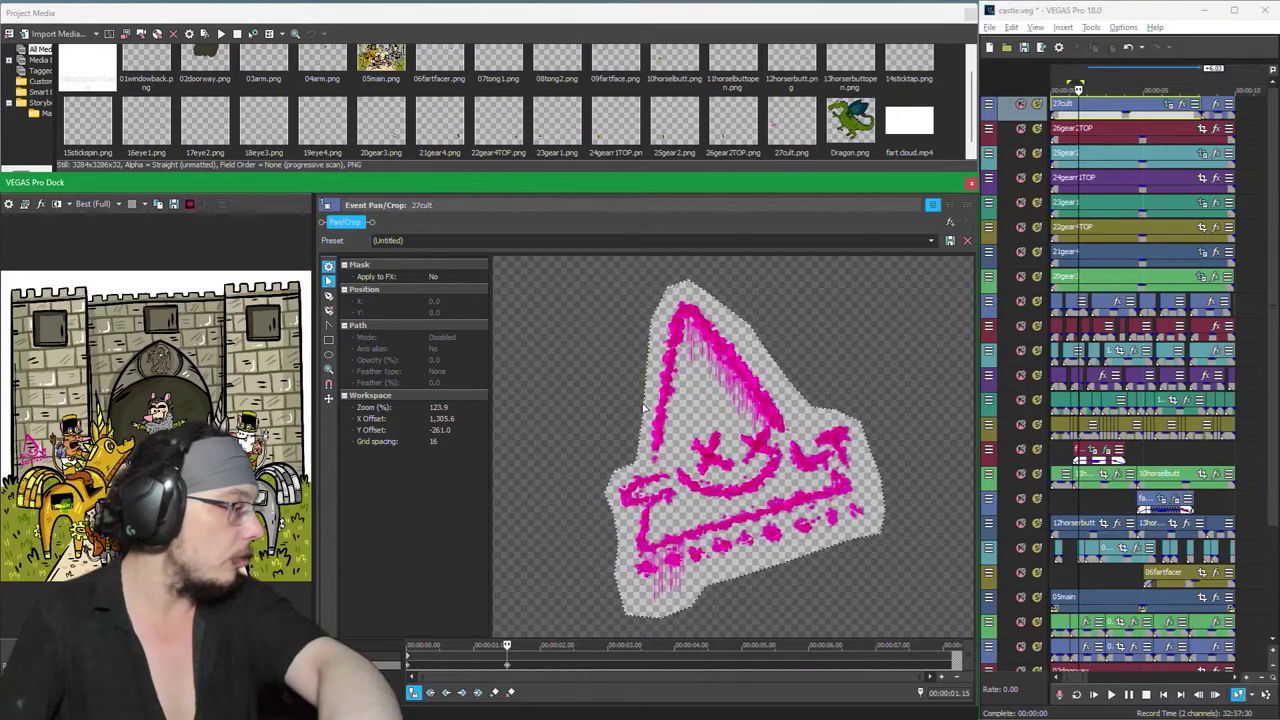
pyautogui.click(645, 410)
pyautogui.doubleClick(645, 410)
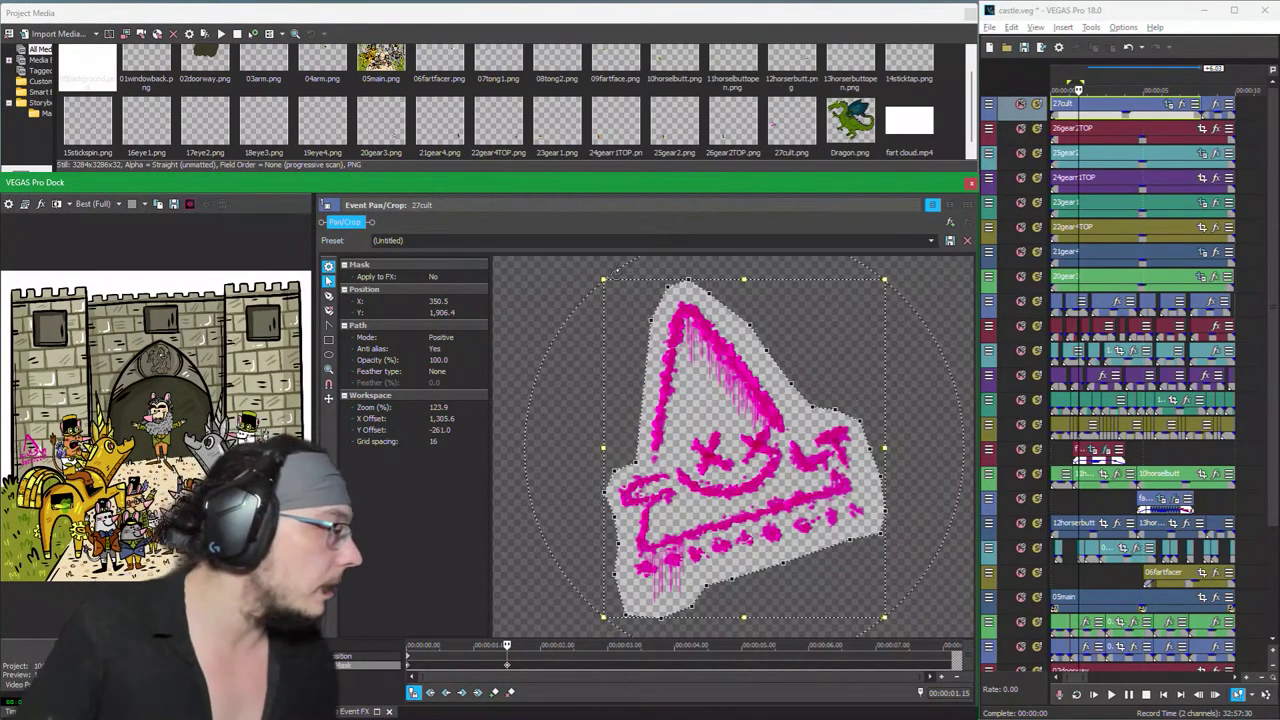
pyautogui.press('Delete')
# Step: Pull the mask's left-side points inward past the hat's left stroke at 00:00:01.15, leaving that stroke outside the path
pyautogui.click(653, 324)
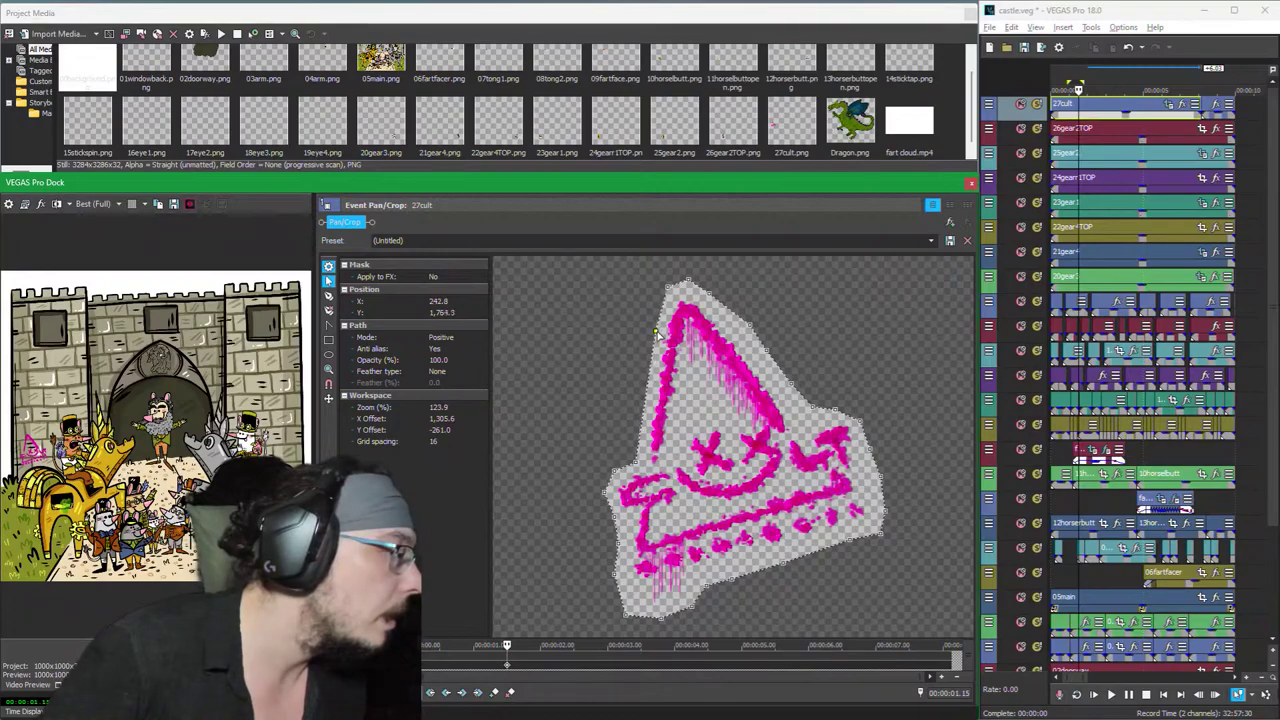
pyautogui.click(659, 369)
pyautogui.click(656, 374)
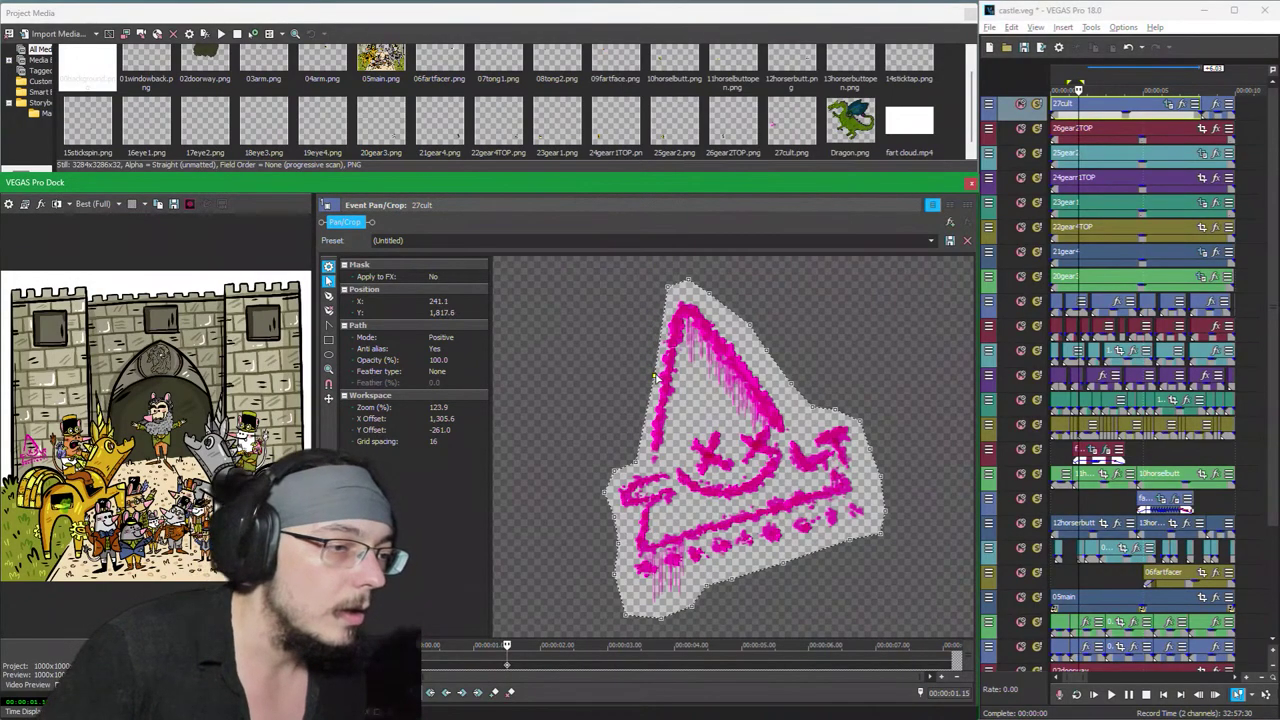
pyautogui.click(648, 466)
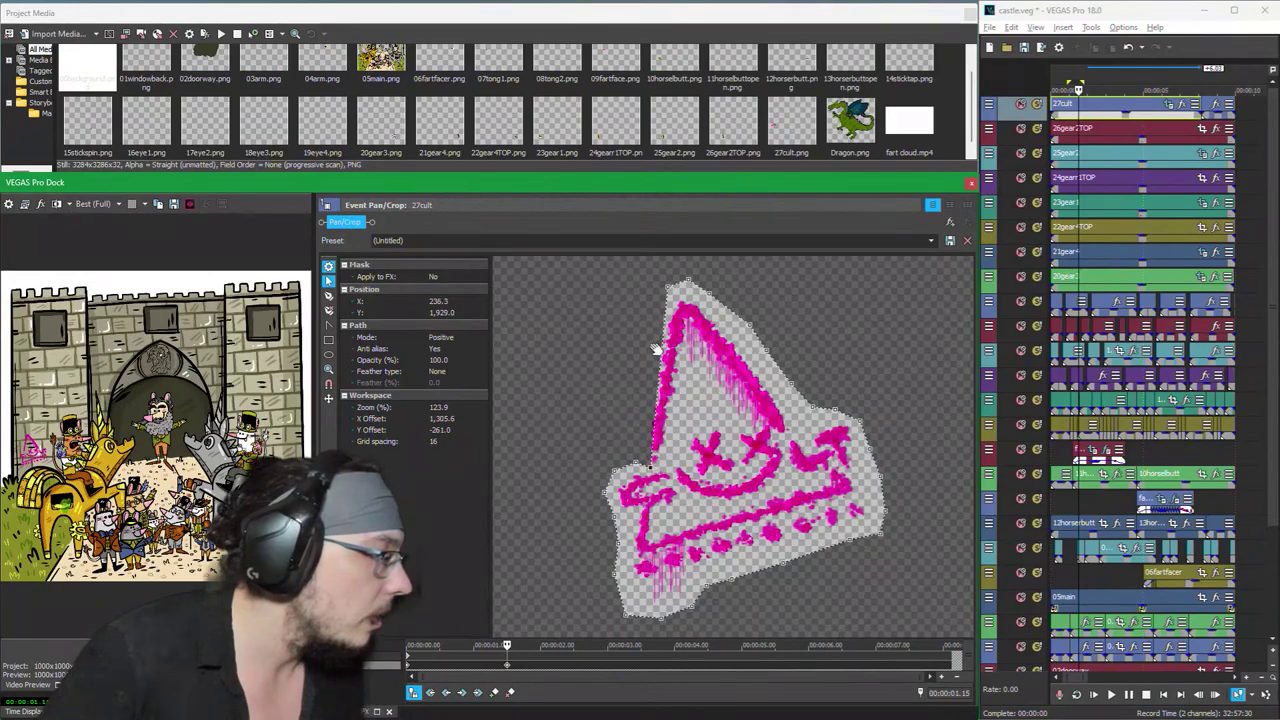
pyautogui.moveTo(648, 466)
pyautogui.mouseDown()
pyautogui.moveTo(690, 437)
pyautogui.moveTo(655, 471)
pyautogui.mouseUp()
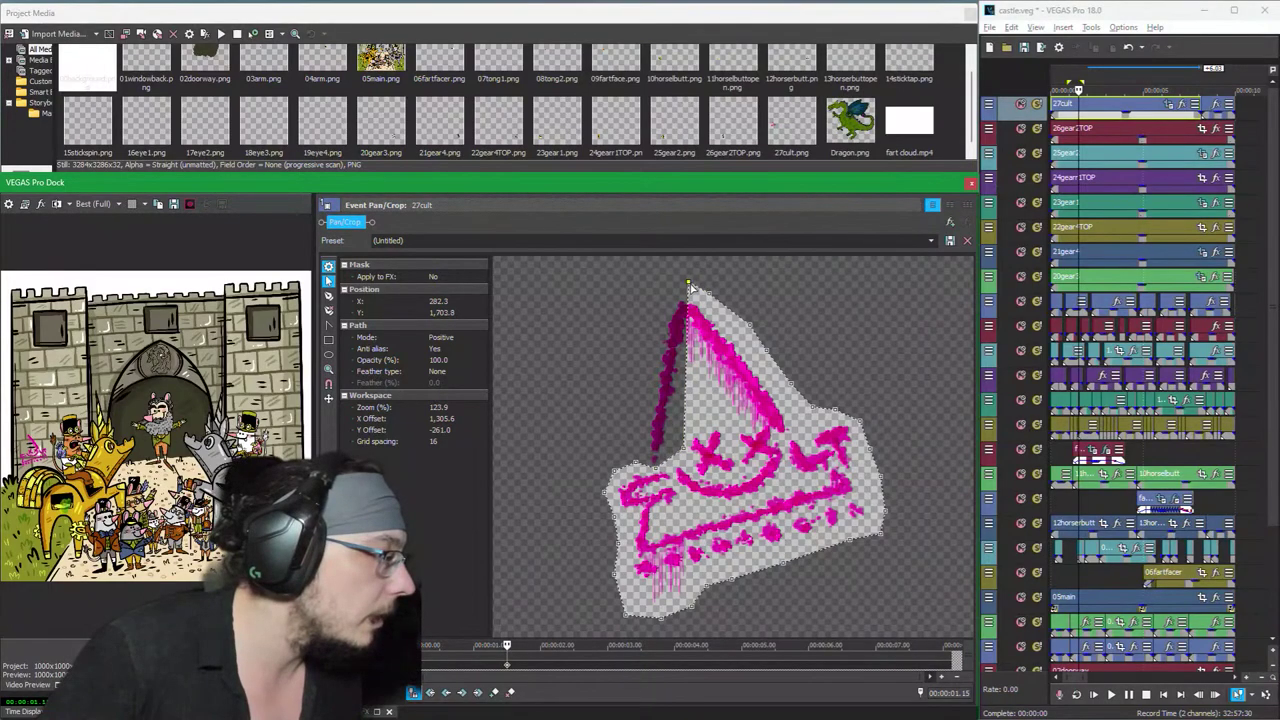
# Step: Bring the mask's tip and right-side points down below the hat's right stroke, keeping the face and lower part enclosed at 00:00:01.15
pyautogui.moveTo(688, 284); pyautogui.dragTo(697, 362)
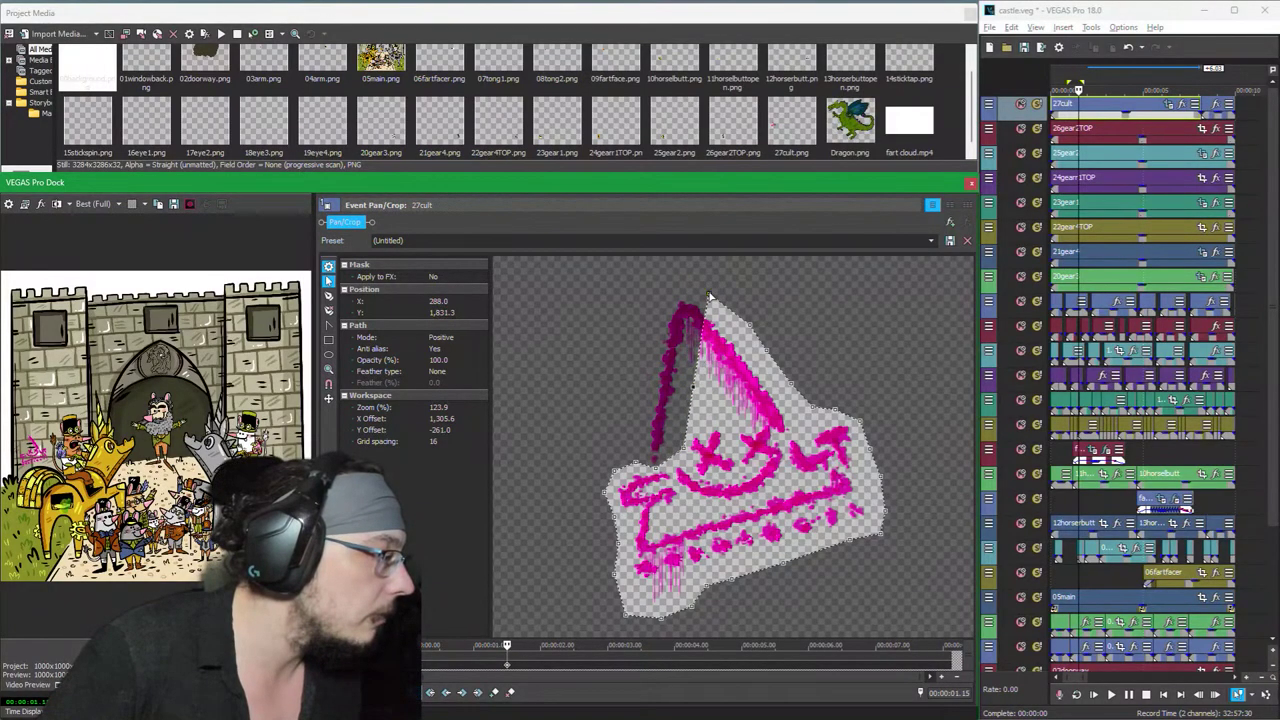
pyautogui.moveTo(709, 296); pyautogui.dragTo(733, 414)
pyautogui.moveTo(766, 354); pyautogui.dragTo(756, 433)
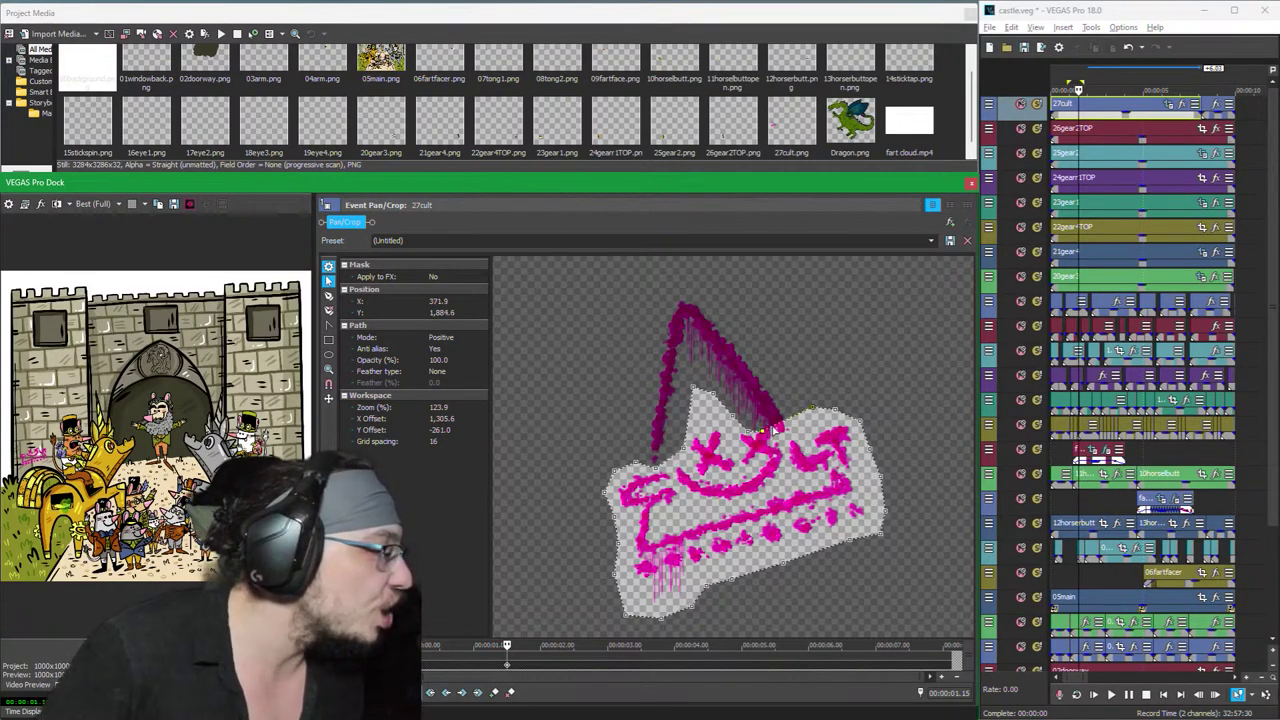
pyautogui.moveTo(812, 410); pyautogui.dragTo(778, 432)
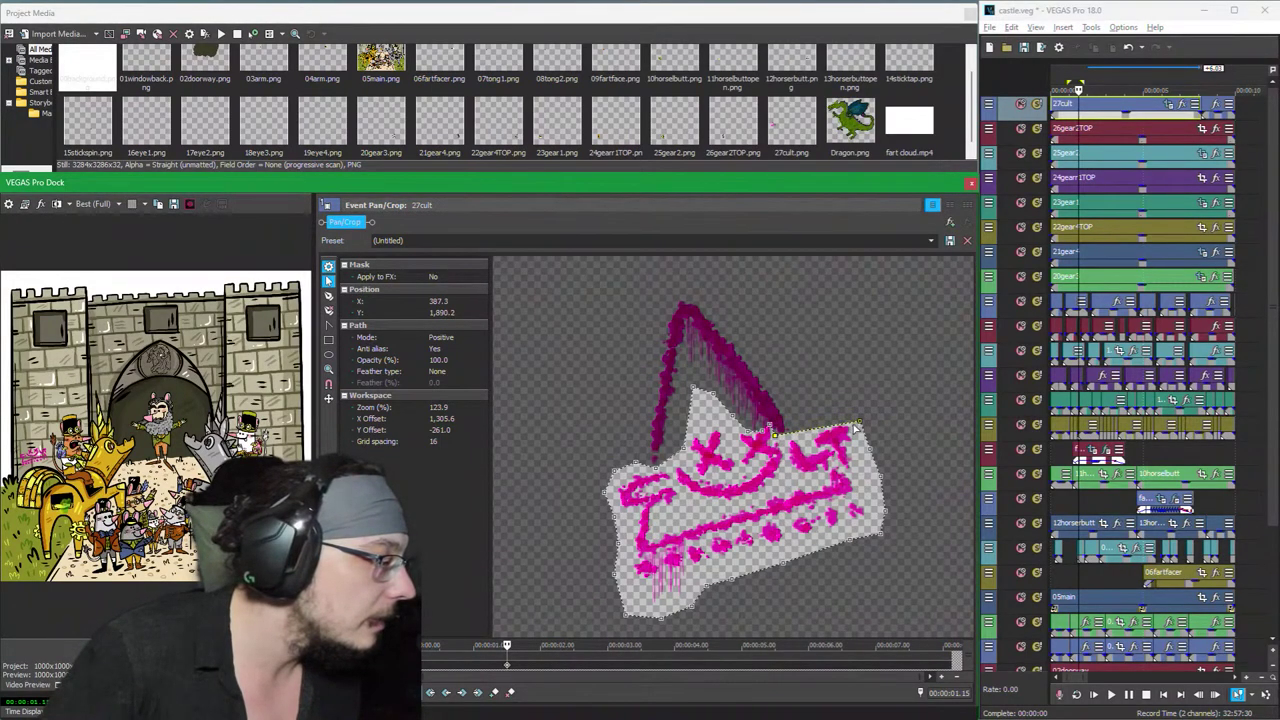
pyautogui.moveTo(857, 425); pyautogui.dragTo(855, 422)
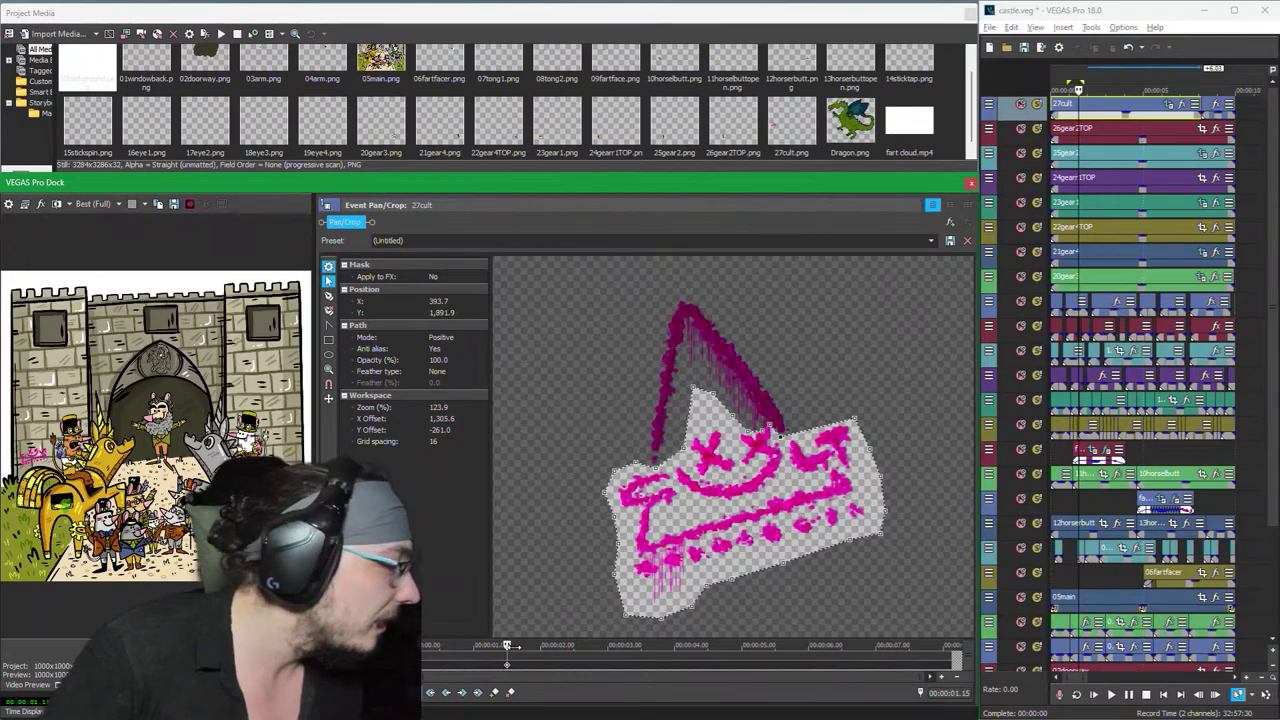
# Step: Select the whole mask path at the 00:00:00.00 keyframe and set its mode to Negative
pyautogui.moveTo(780, 436); pyautogui.dragTo(650, 320)
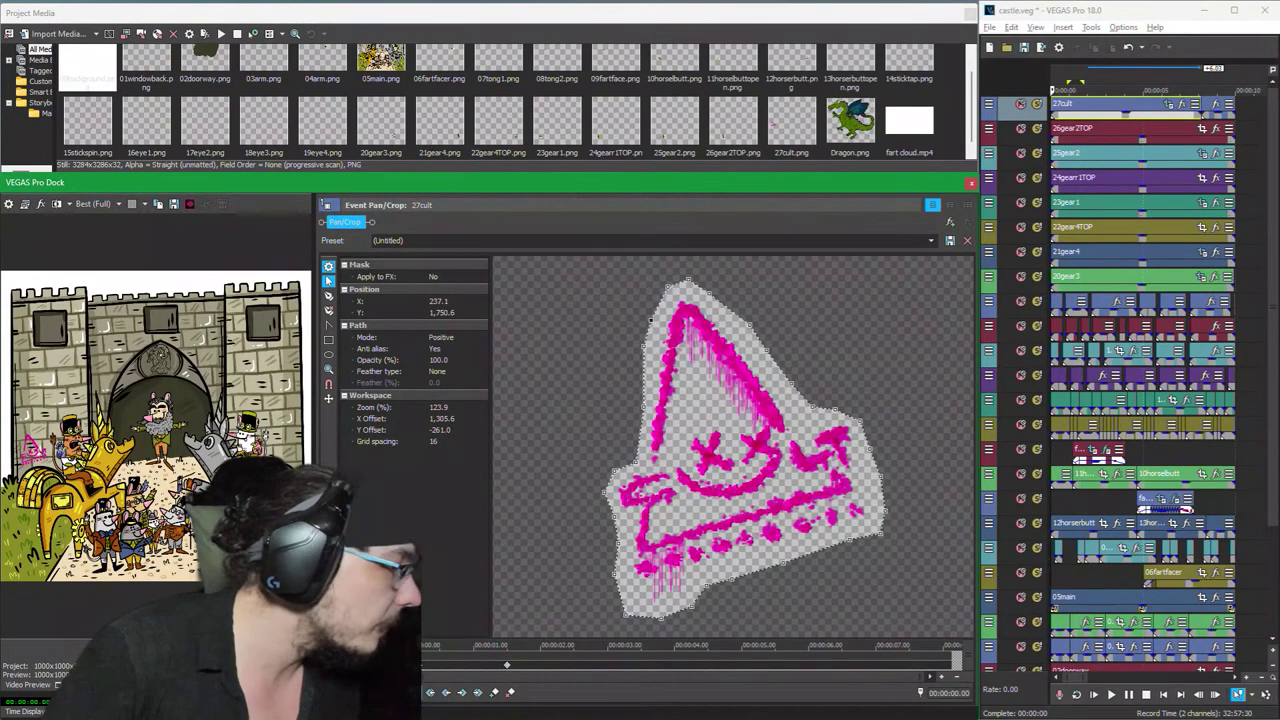
pyautogui.hotkey('ctrl', 'a')
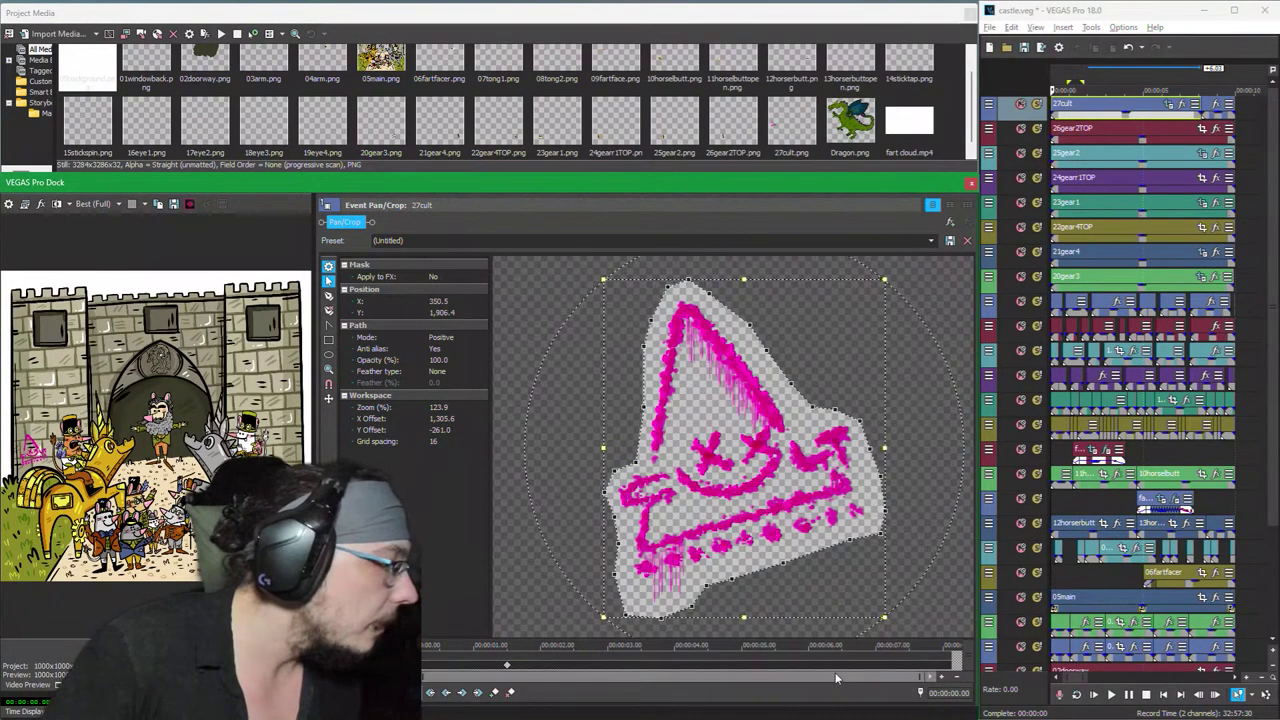
pyautogui.scroll(-3, 740, 625)
pyautogui.click(720, 609)
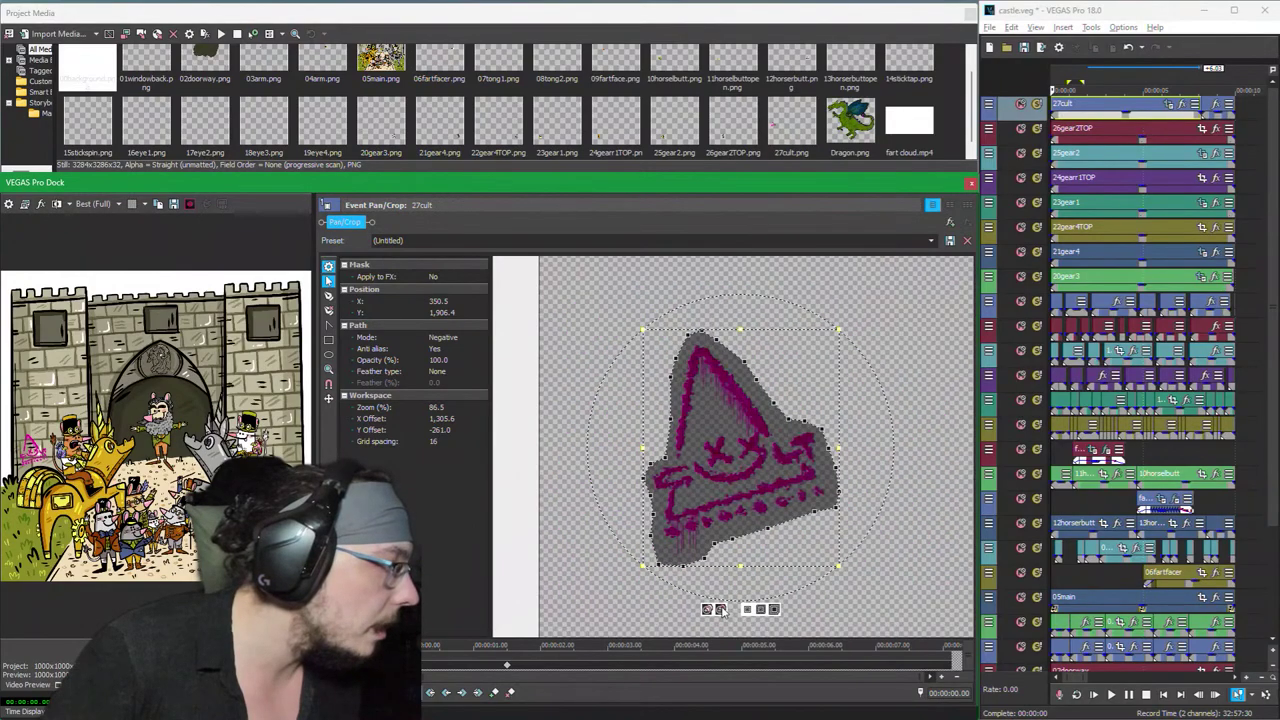
# Step: Set the whole mask path at the 00:00:01.15 keyframe to Negative mode as well
pyautogui.click(508, 668)
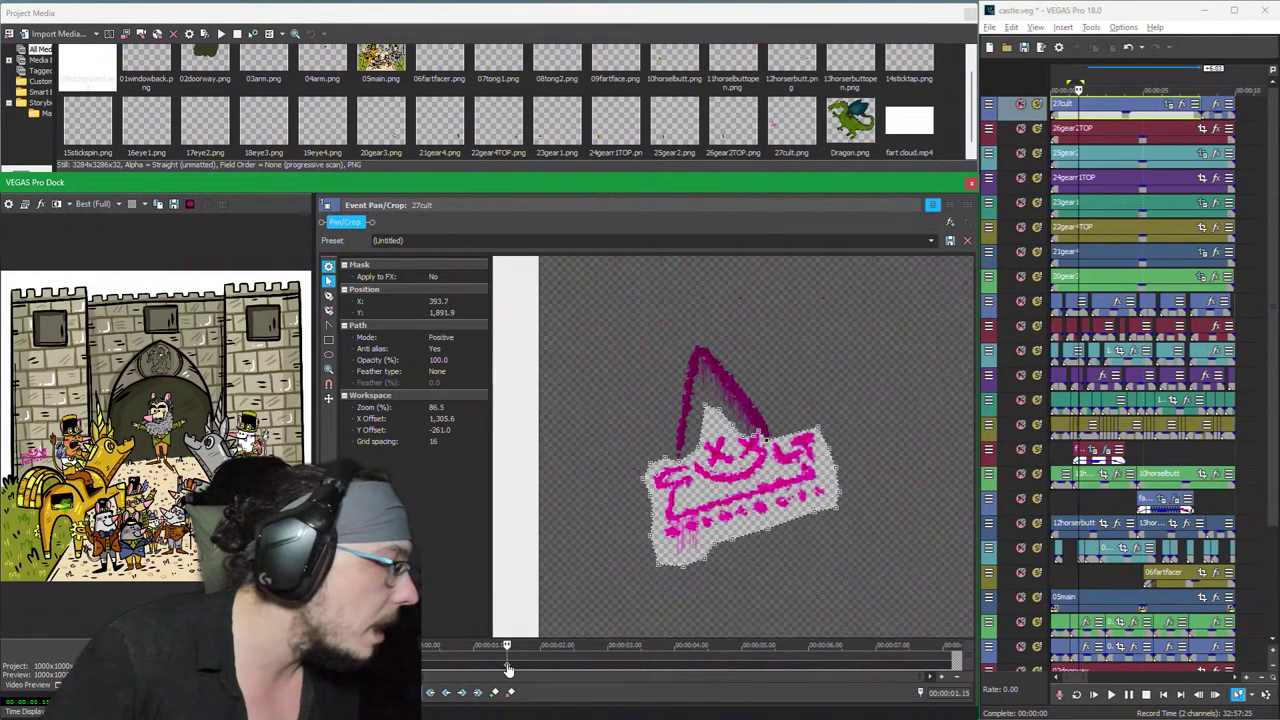
pyautogui.hotkey('ctrl', 'a')
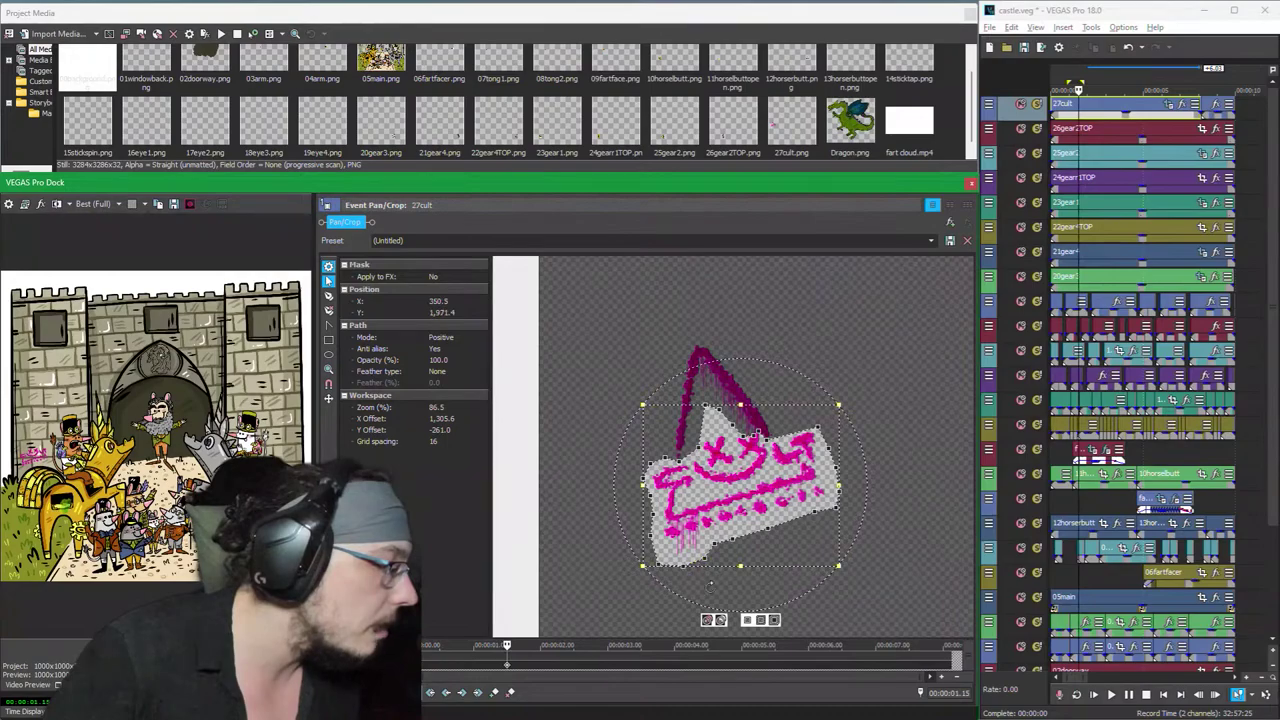
pyautogui.click(722, 620)
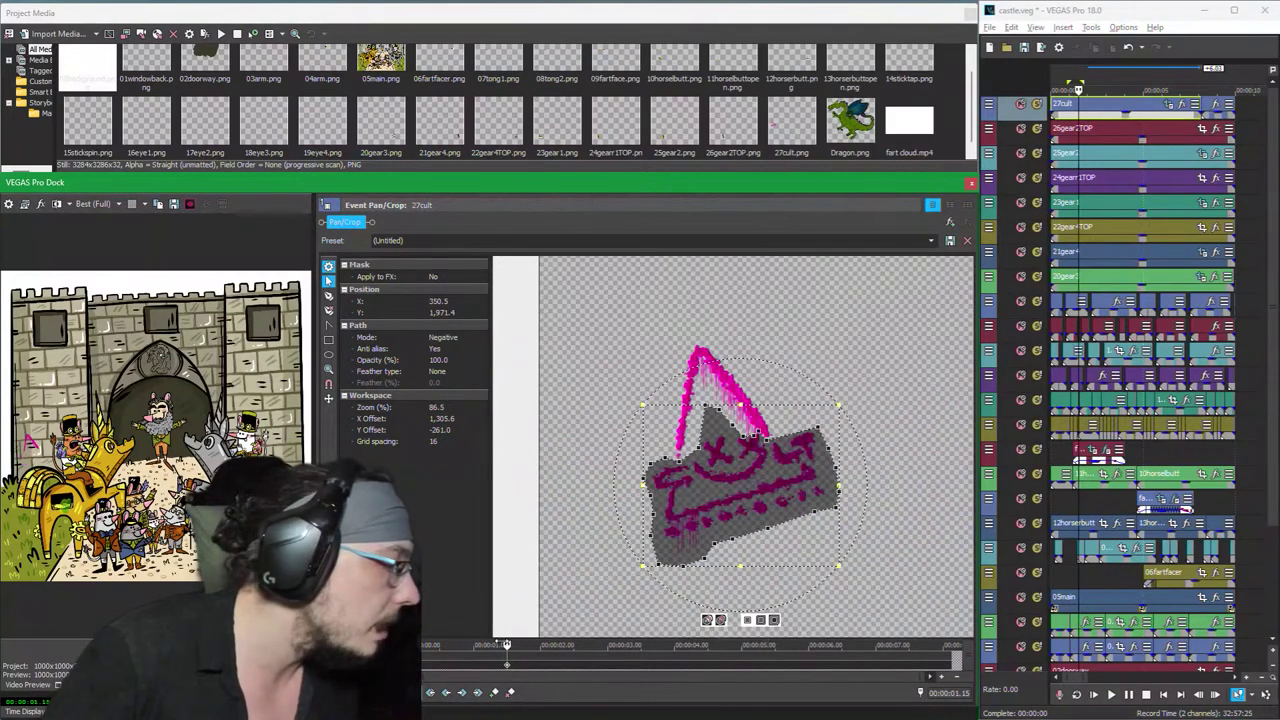
# Step: Add a mask keyframe at 00:00:01.20 to hold the shape that leaves only the hat's two strokes uncovered
pyautogui.click(498, 645)
pyautogui.press('Home')
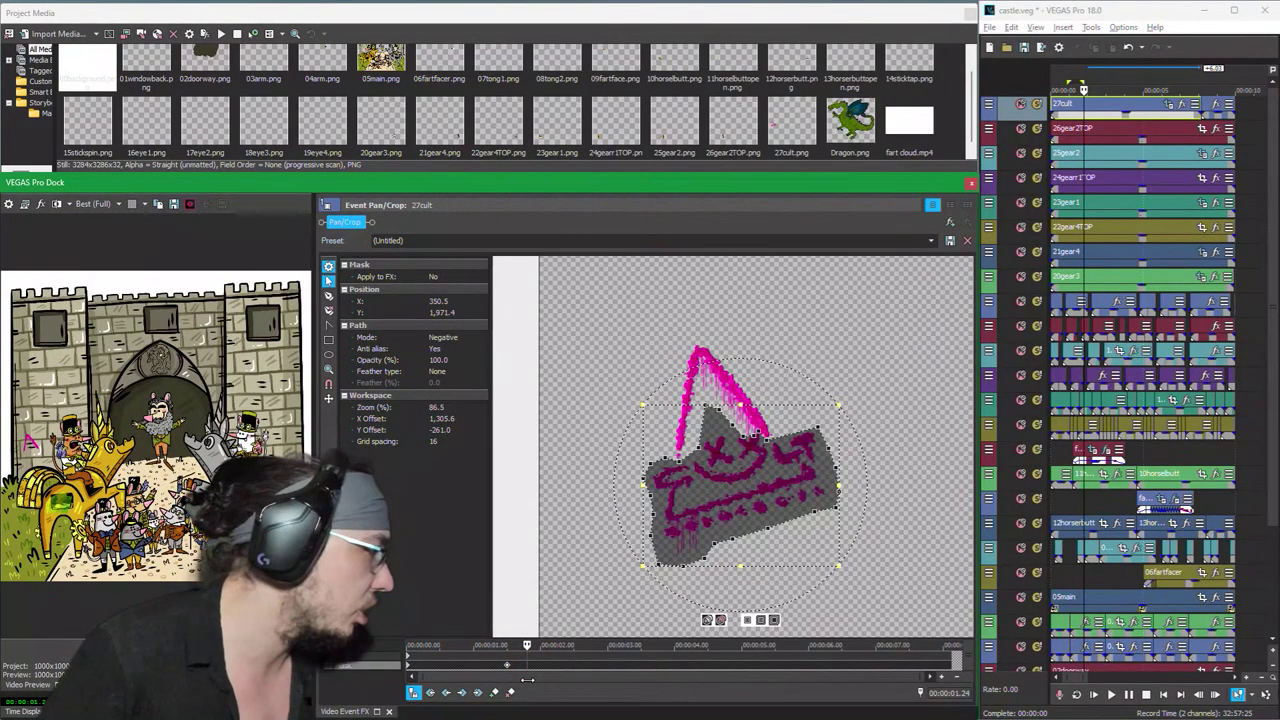
pyautogui.moveTo(538, 681)
pyautogui.mouseDown()
pyautogui.moveTo(555, 681)
pyautogui.moveTo(517, 681)
pyautogui.mouseUp()
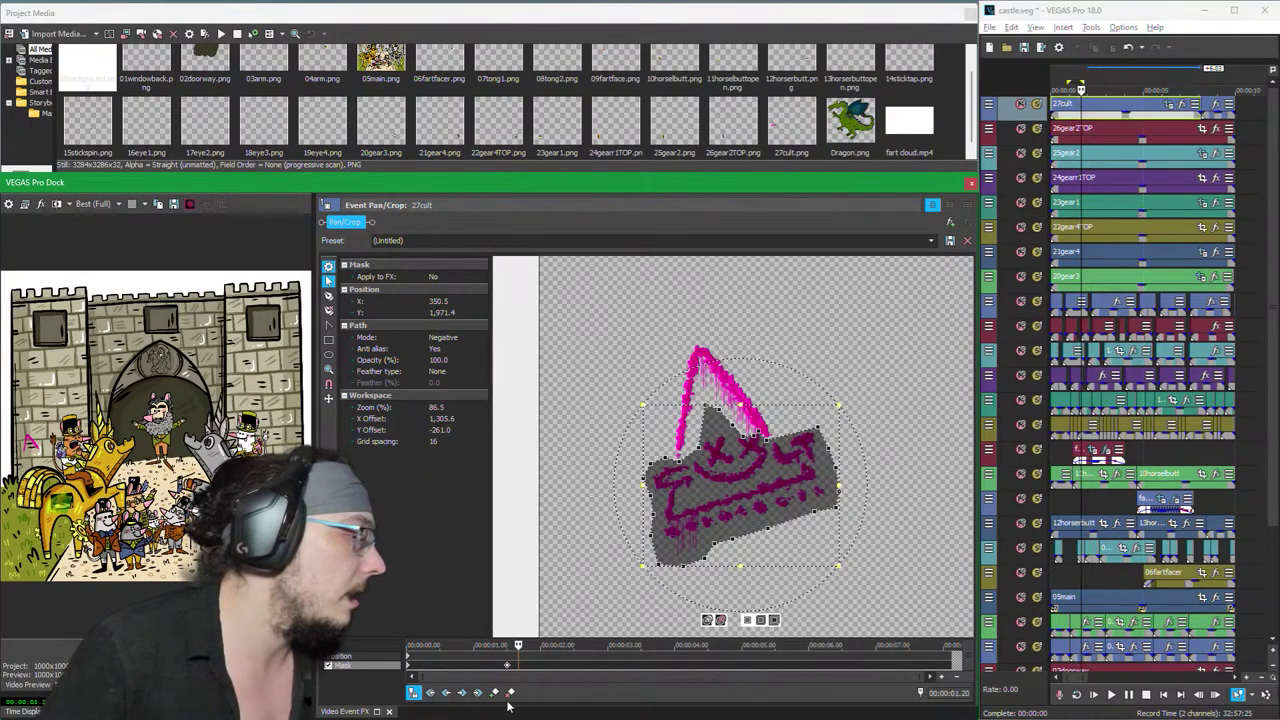
pyautogui.click(494, 692)
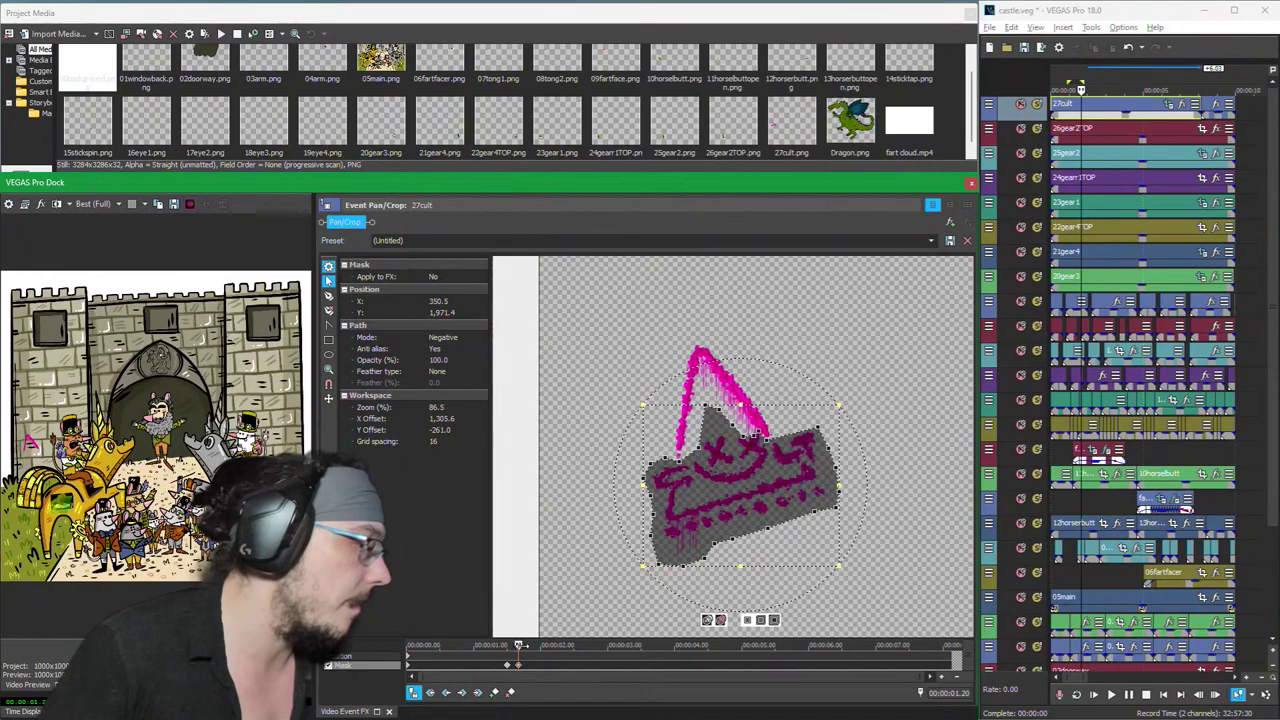
# Step: At 00:00:02.27, pull the mask's upper points down under the smile, leaving the eyes and mouth outside the path
pyautogui.moveTo(518, 645); pyautogui.dragTo(601, 664)
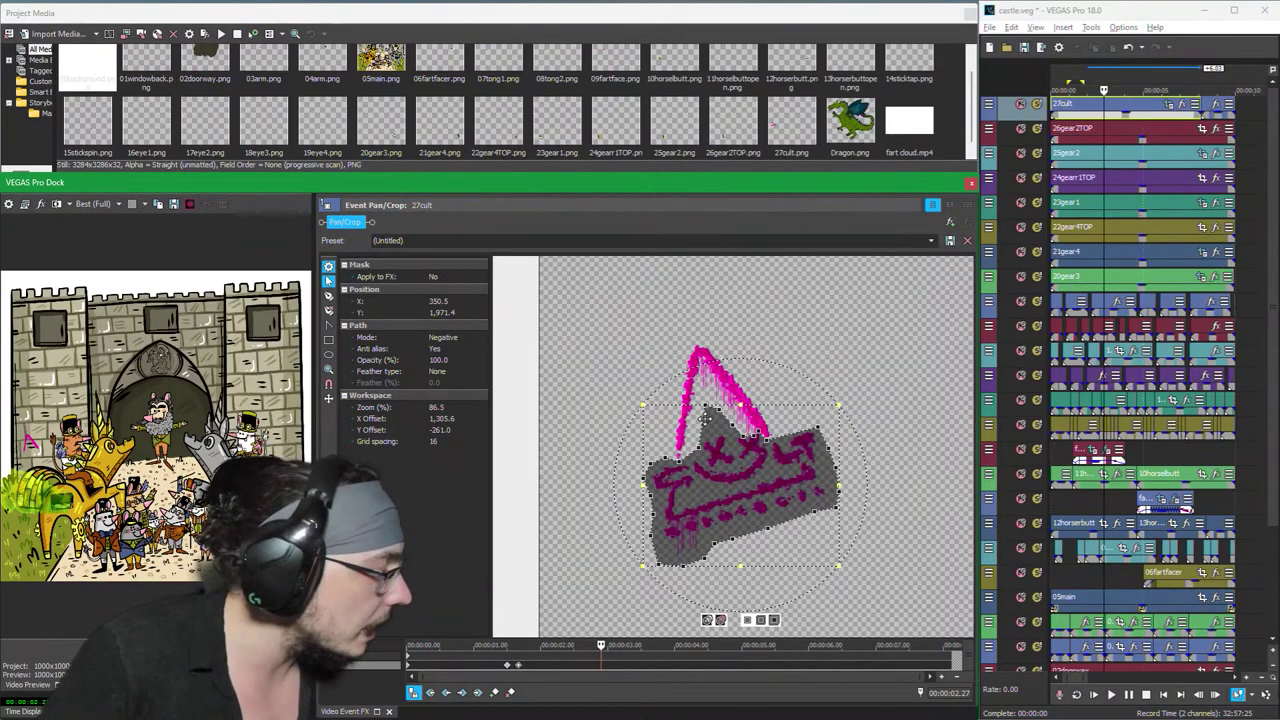
pyautogui.click(707, 322)
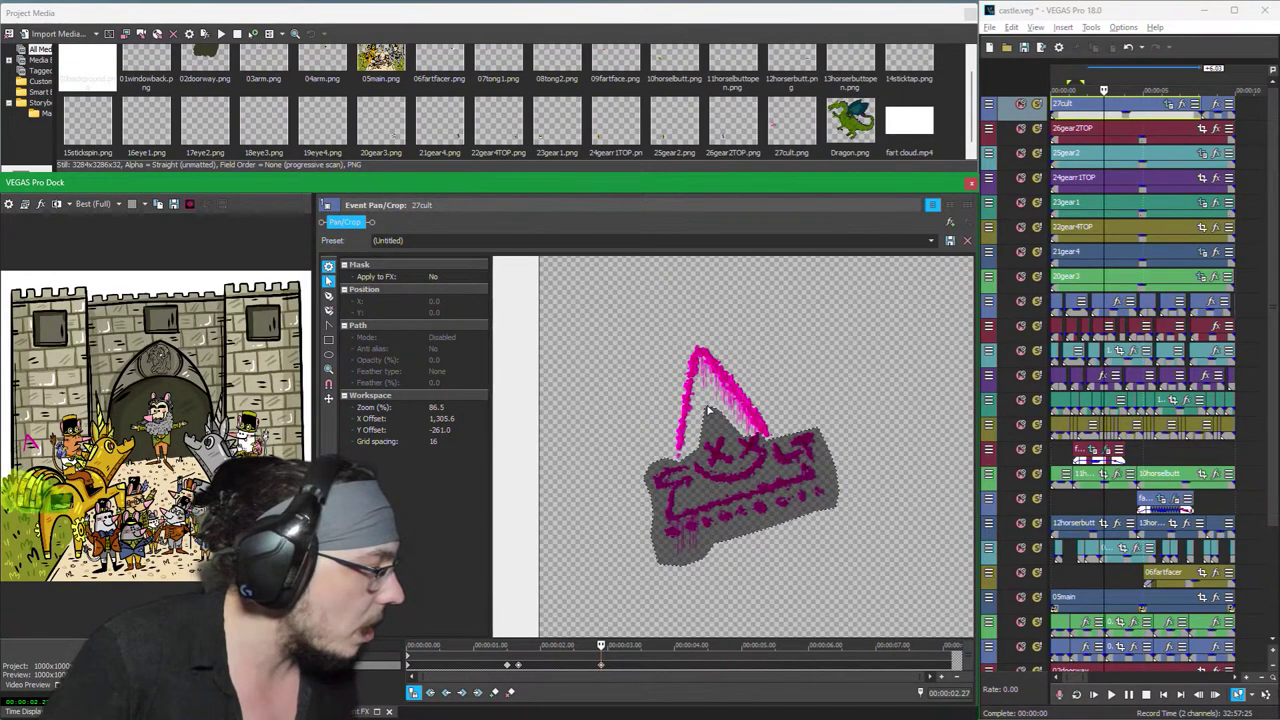
pyautogui.click(712, 449)
pyautogui.moveTo(707, 461)
pyautogui.mouseDown()
pyautogui.moveTo(700, 452)
pyautogui.moveTo(686, 469)
pyautogui.mouseUp()
pyautogui.scroll(5, 700, 478)
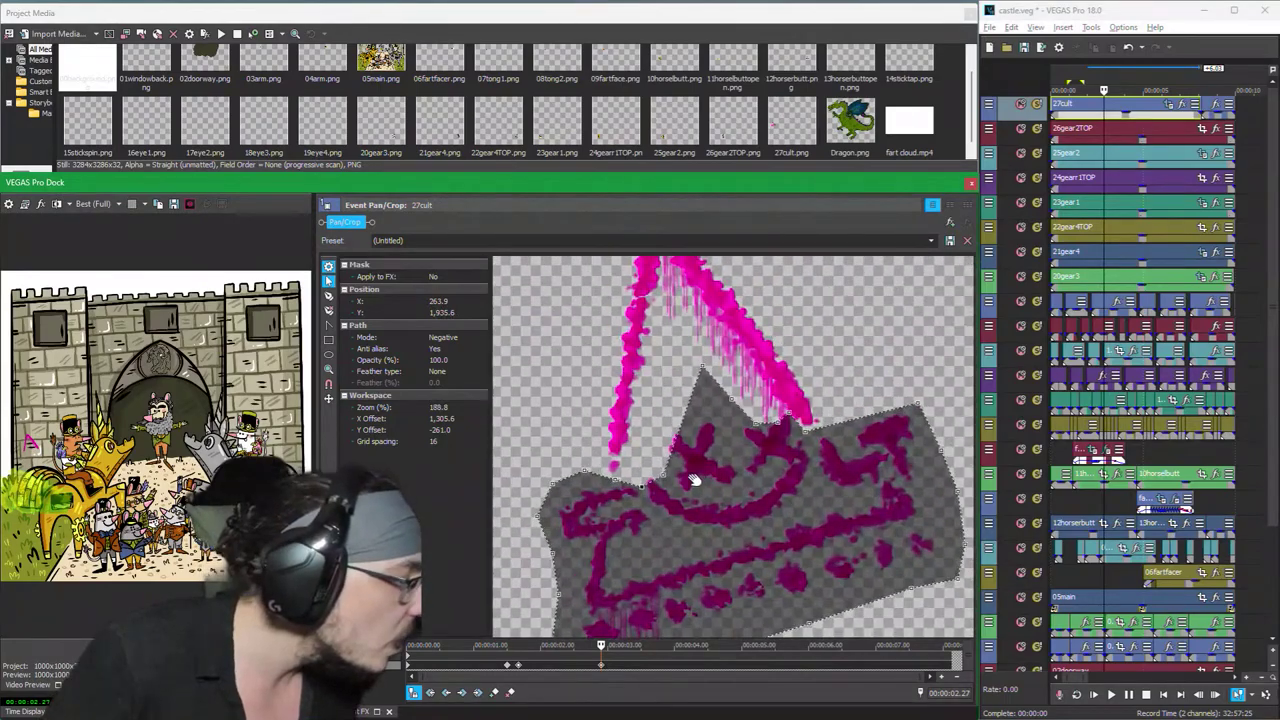
pyautogui.moveTo(661, 480); pyautogui.dragTo(656, 524)
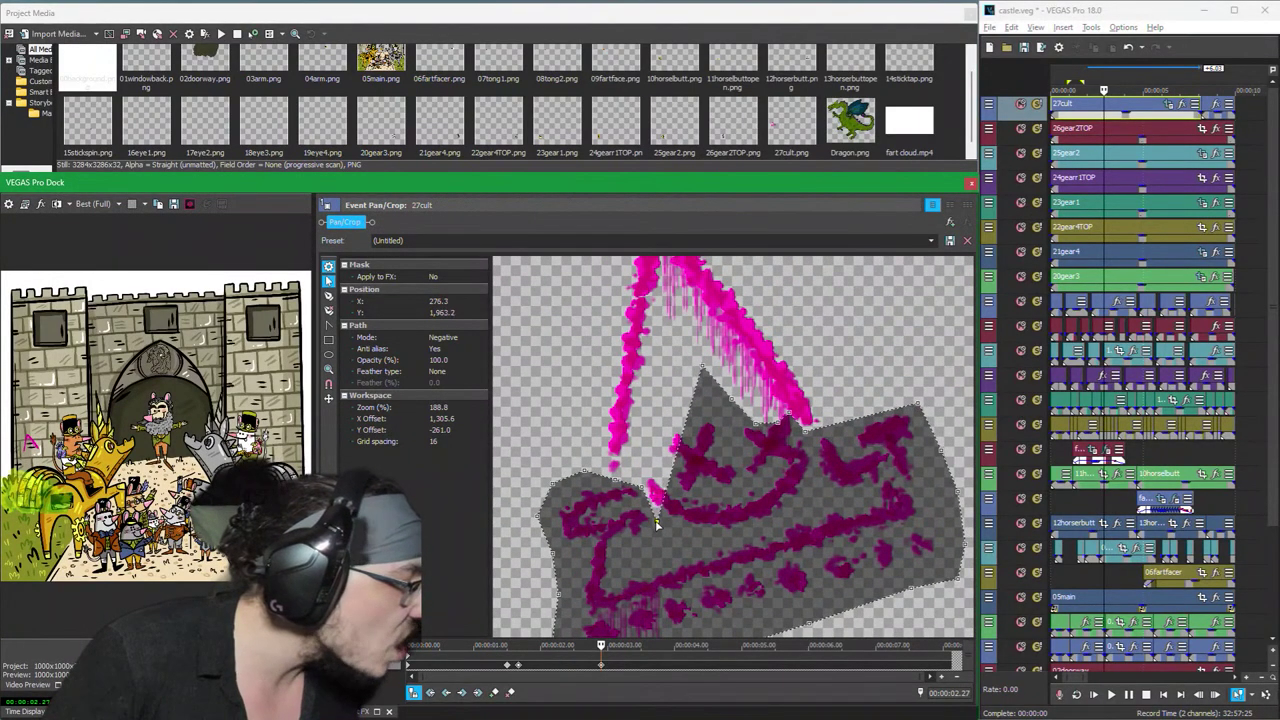
pyautogui.moveTo(704, 369); pyautogui.dragTo(697, 540)
pyautogui.moveTo(733, 401); pyautogui.dragTo(817, 487)
pyautogui.moveTo(794, 419); pyautogui.dragTo(818, 430)
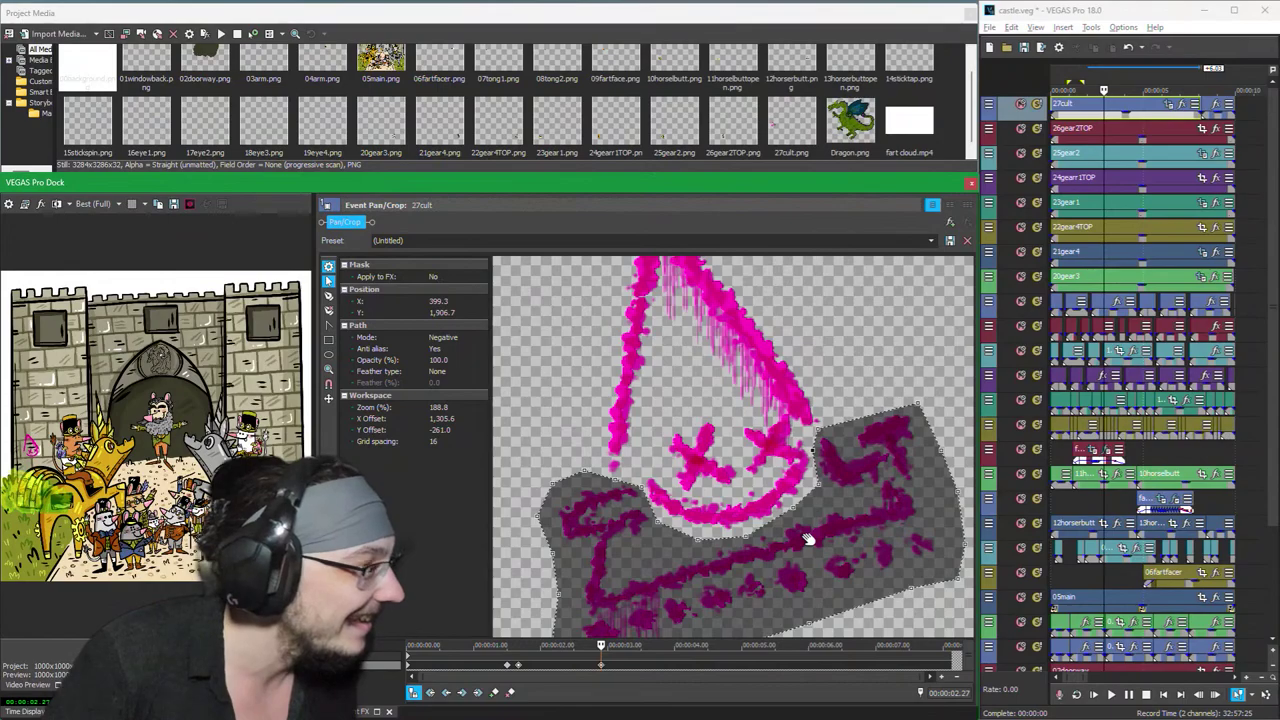
# Step: Add a mask keyframe at 00:00:03.05 to hold the shape that leaves the hat and face uncovered
pyautogui.scroll(-4, 800, 525)
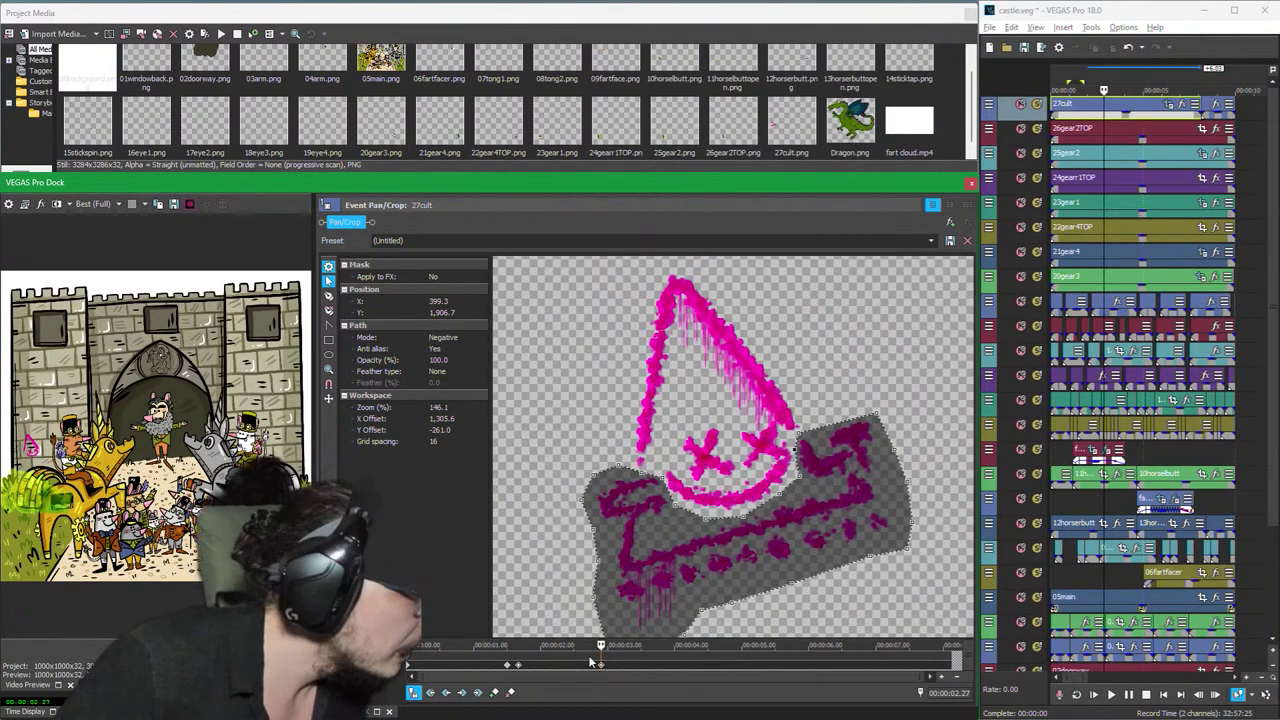
pyautogui.moveTo(601, 645); pyautogui.dragTo(618, 645)
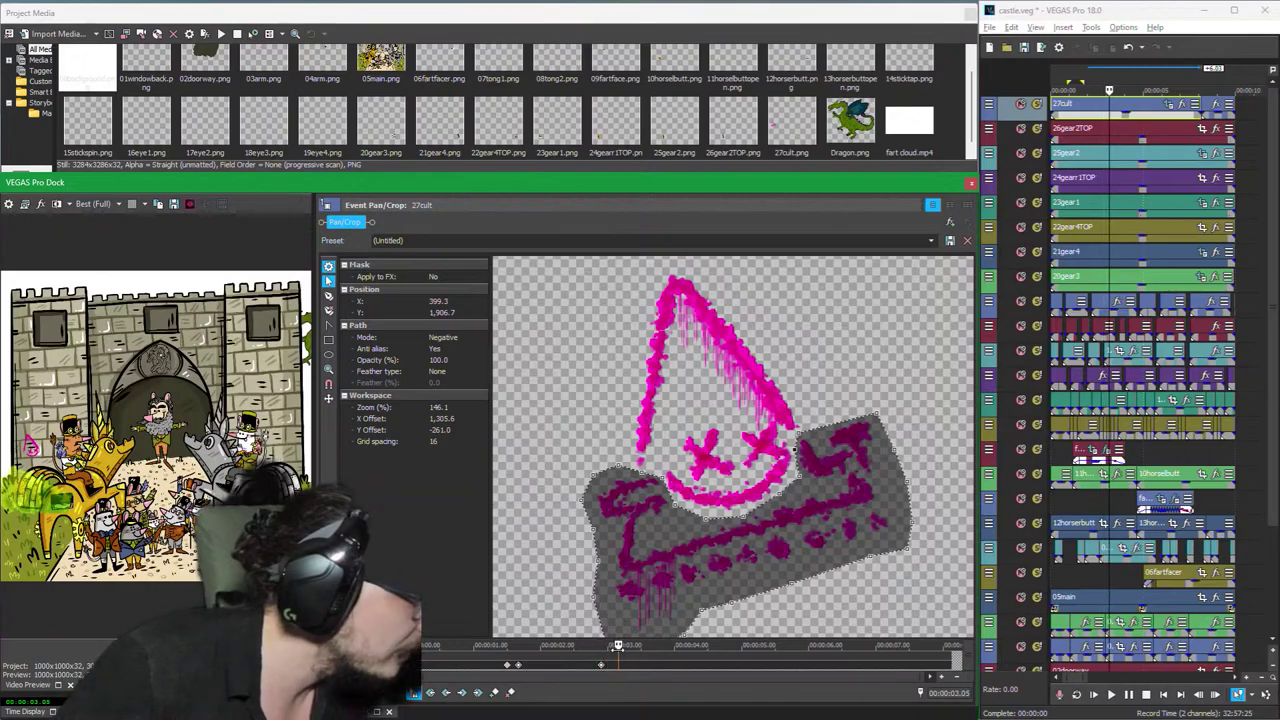
pyautogui.click(497, 692)
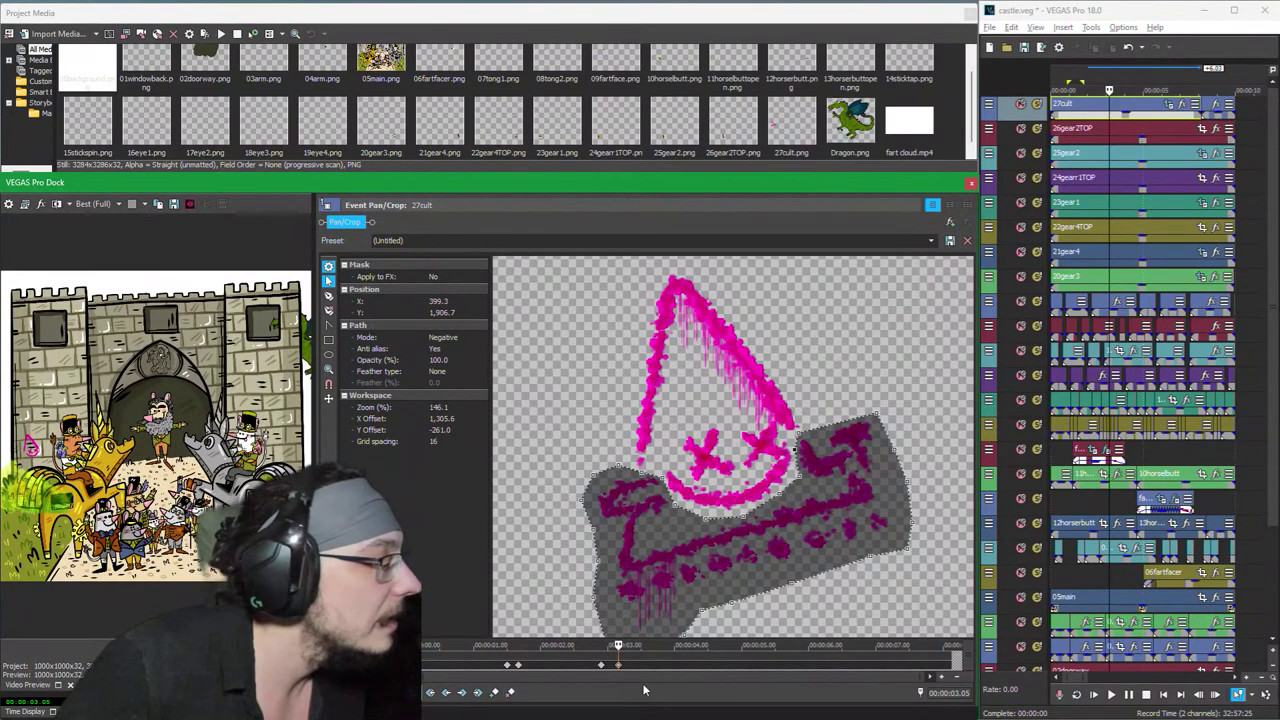
# Step: At 00:00:05.10, move the mask's left-side points inward below the lower outline, leaving the symbol's left curl and upright stroke outside the path
pyautogui.click(694, 668)
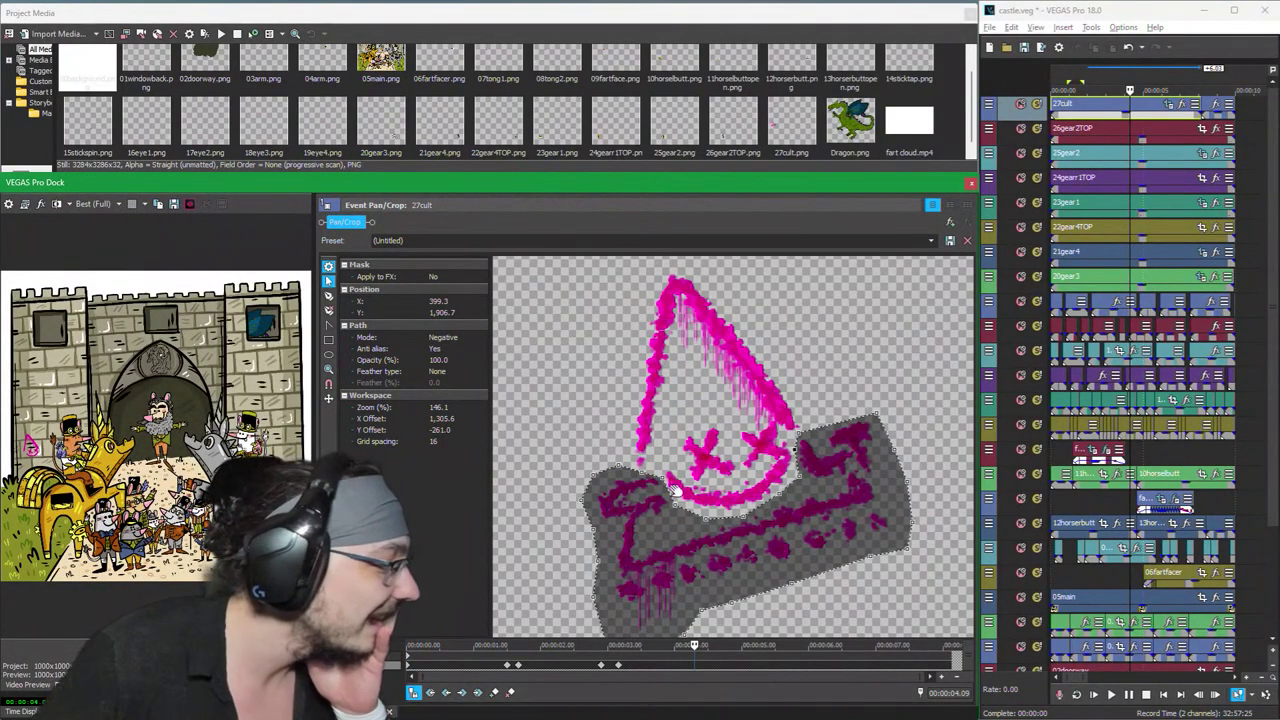
pyautogui.moveTo(724, 653); pyautogui.dragTo(764, 650)
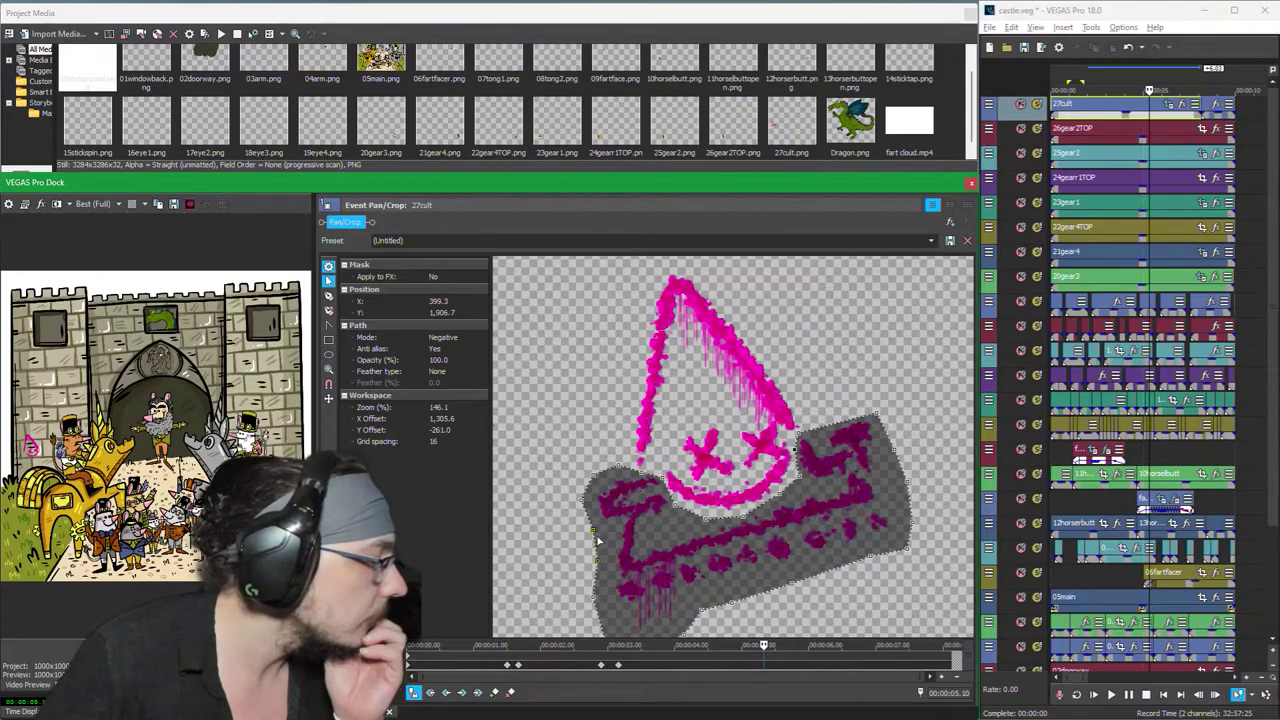
pyautogui.moveTo(598, 565); pyautogui.dragTo(615, 580)
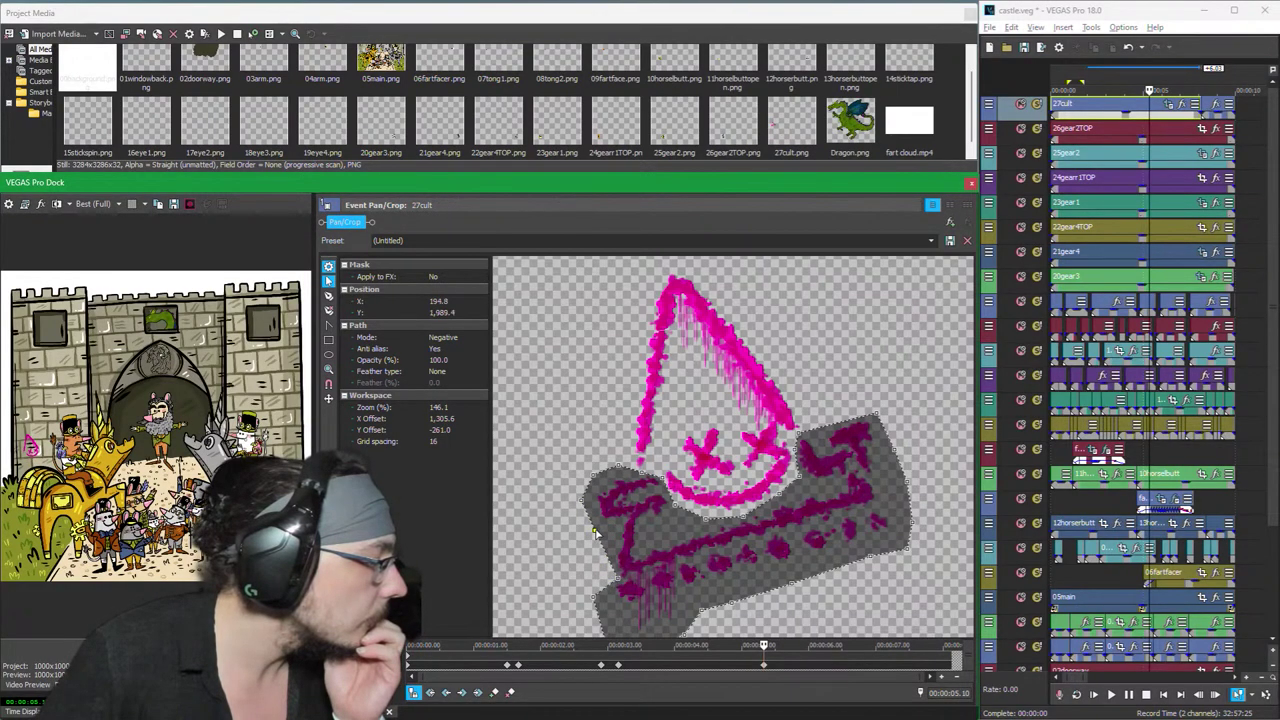
pyautogui.moveTo(595, 533); pyautogui.dragTo(637, 577)
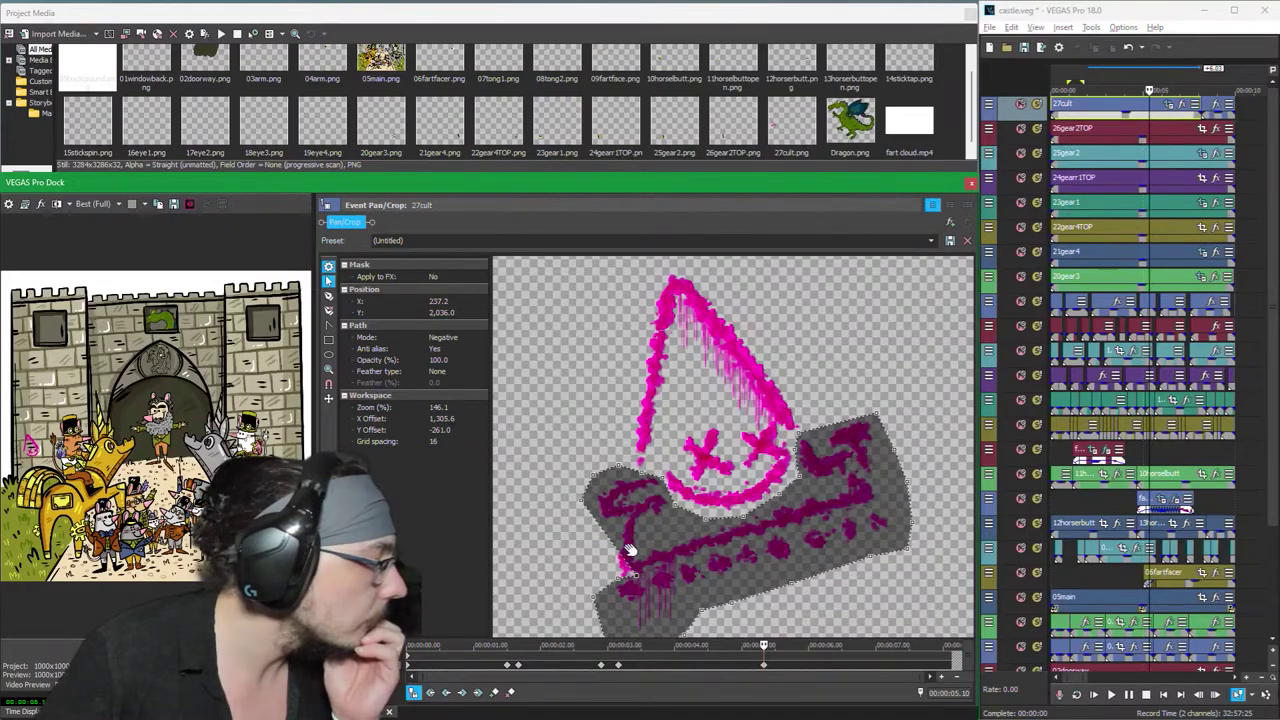
pyautogui.moveTo(585, 506); pyautogui.dragTo(650, 578)
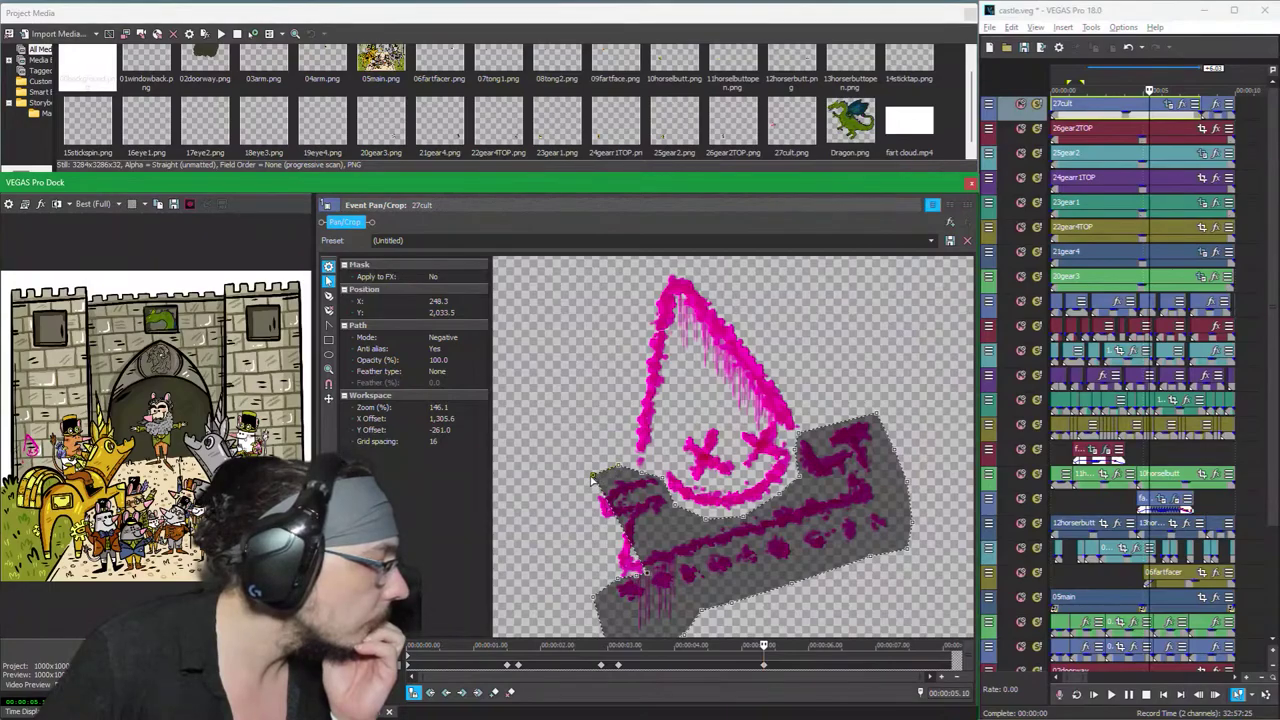
pyautogui.moveTo(593, 480); pyautogui.dragTo(660, 568)
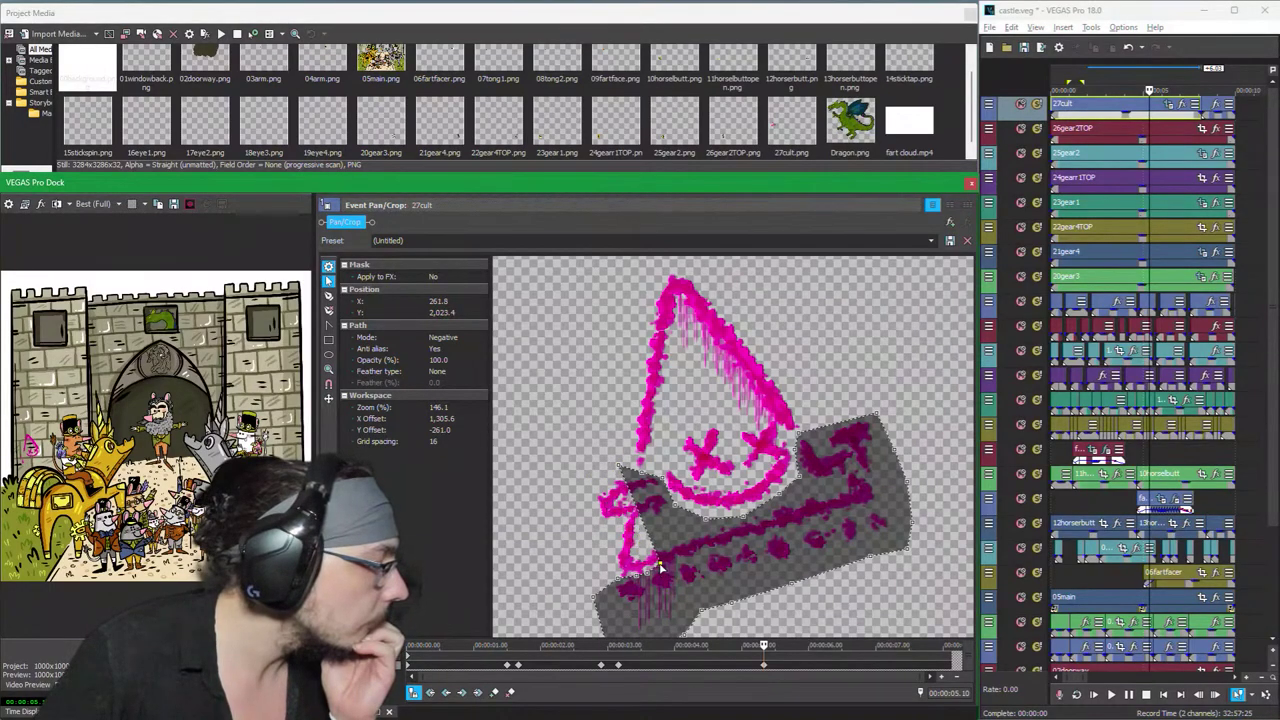
pyautogui.moveTo(620, 466); pyautogui.dragTo(675, 572)
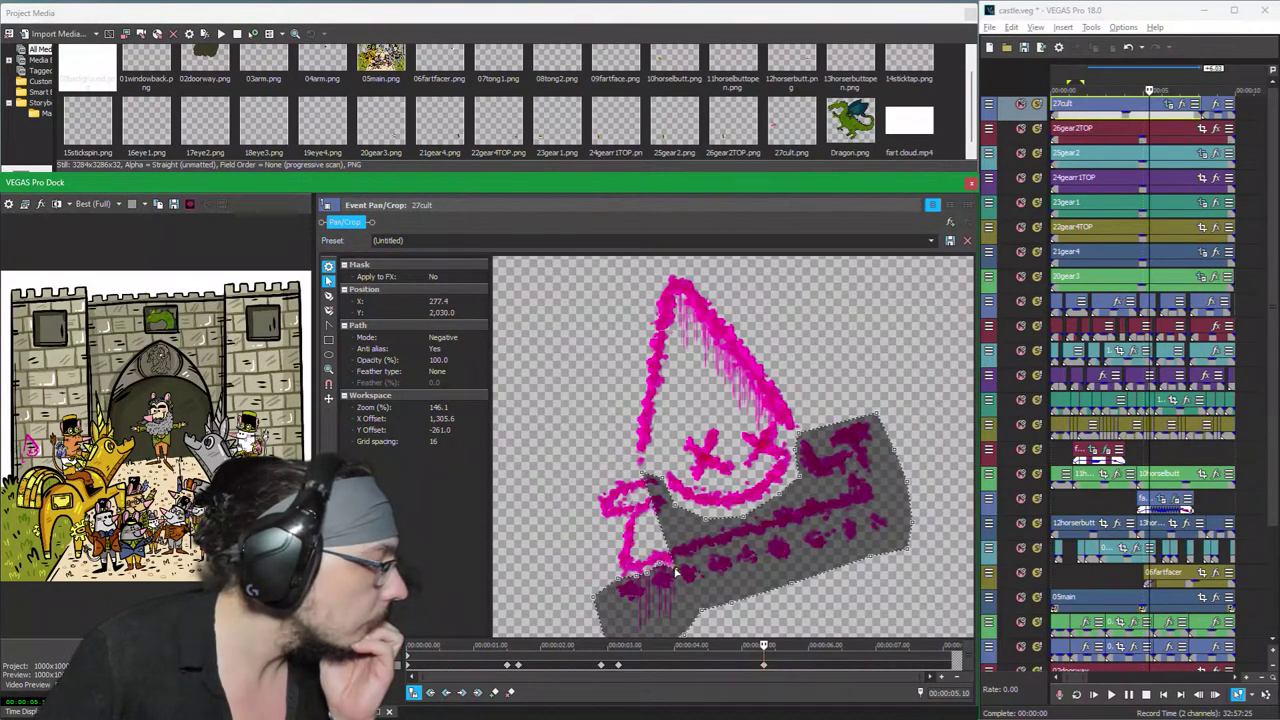
pyautogui.moveTo(643, 474); pyautogui.dragTo(679, 568)
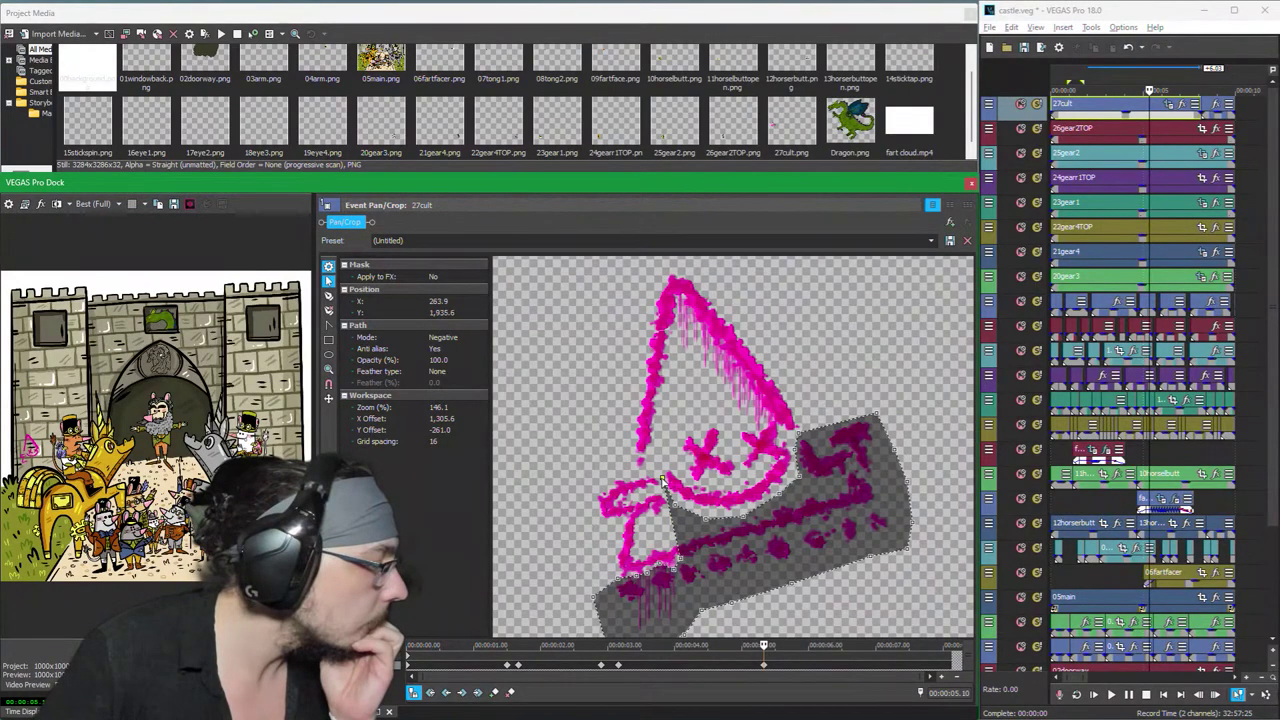
pyautogui.moveTo(665, 478); pyautogui.dragTo(697, 566)
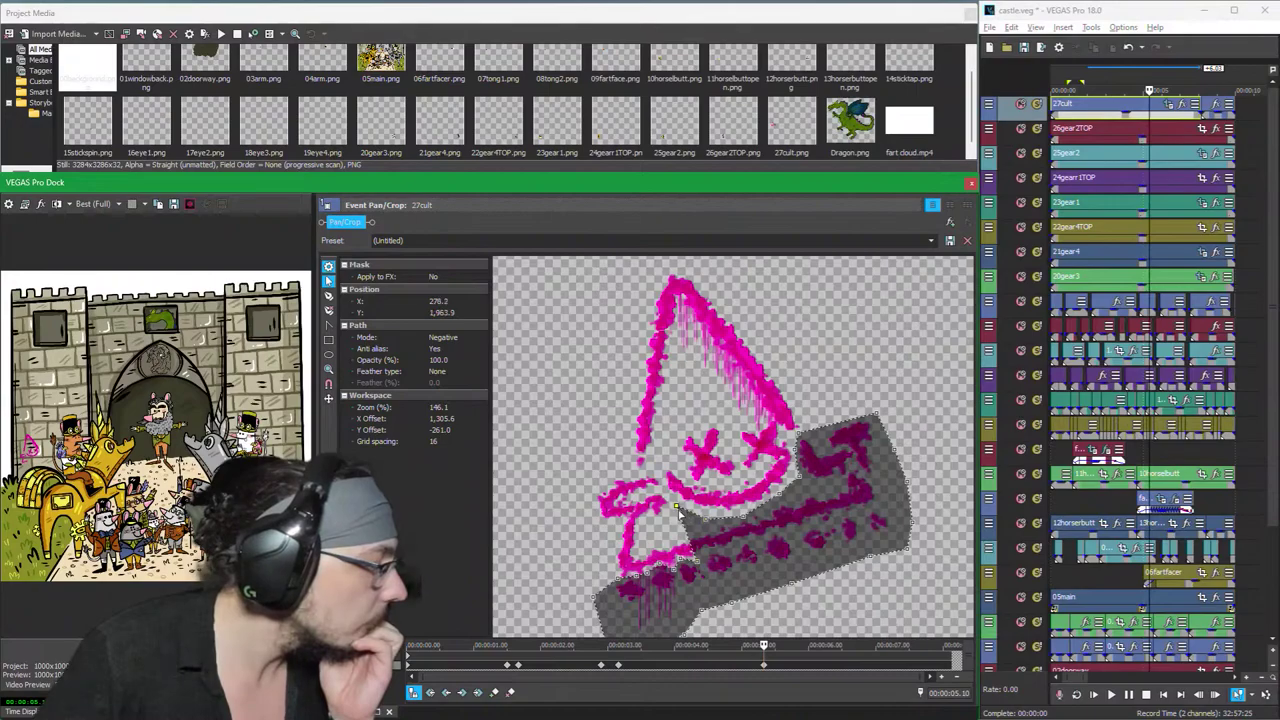
# Step: Pull the mask's remaining upper points down to just above the row of dots, and add a hold keyframe shortly after 00:00:05.10
pyautogui.moveTo(676, 510); pyautogui.dragTo(766, 542)
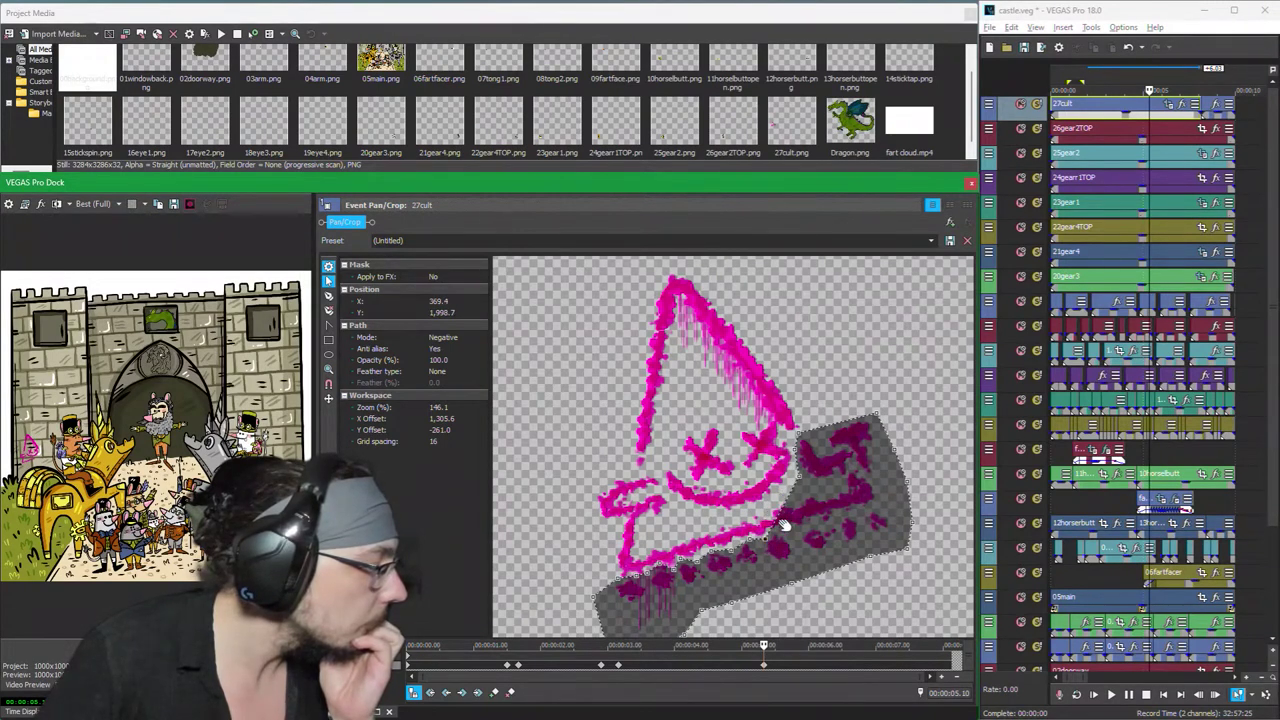
pyautogui.moveTo(798, 483); pyautogui.dragTo(778, 537)
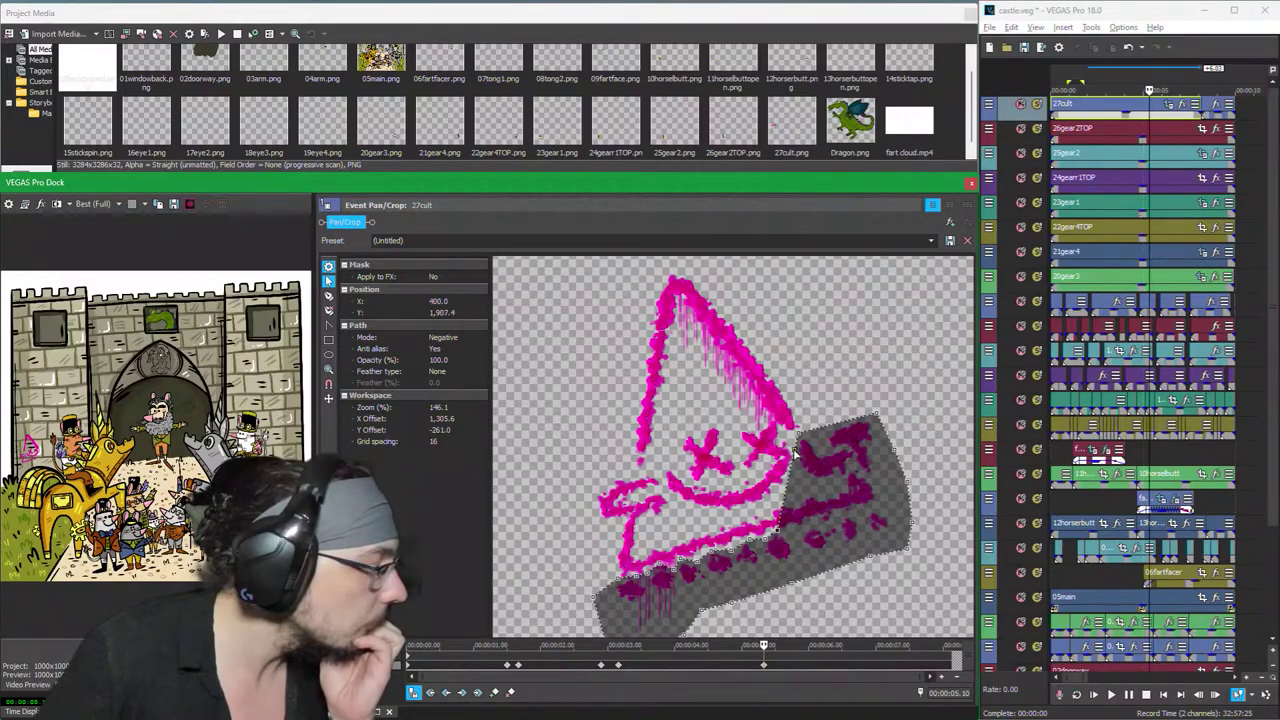
pyautogui.moveTo(793, 451); pyautogui.dragTo(845, 470)
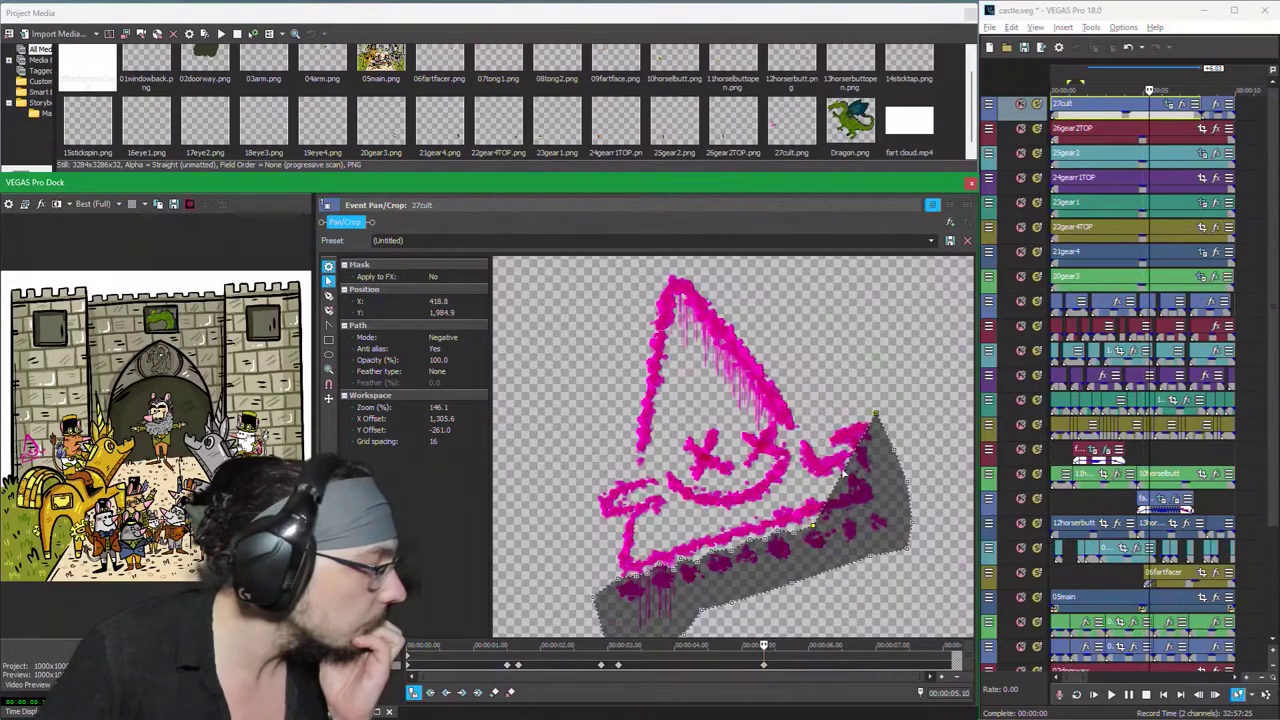
pyautogui.moveTo(876, 418); pyautogui.dragTo(911, 529)
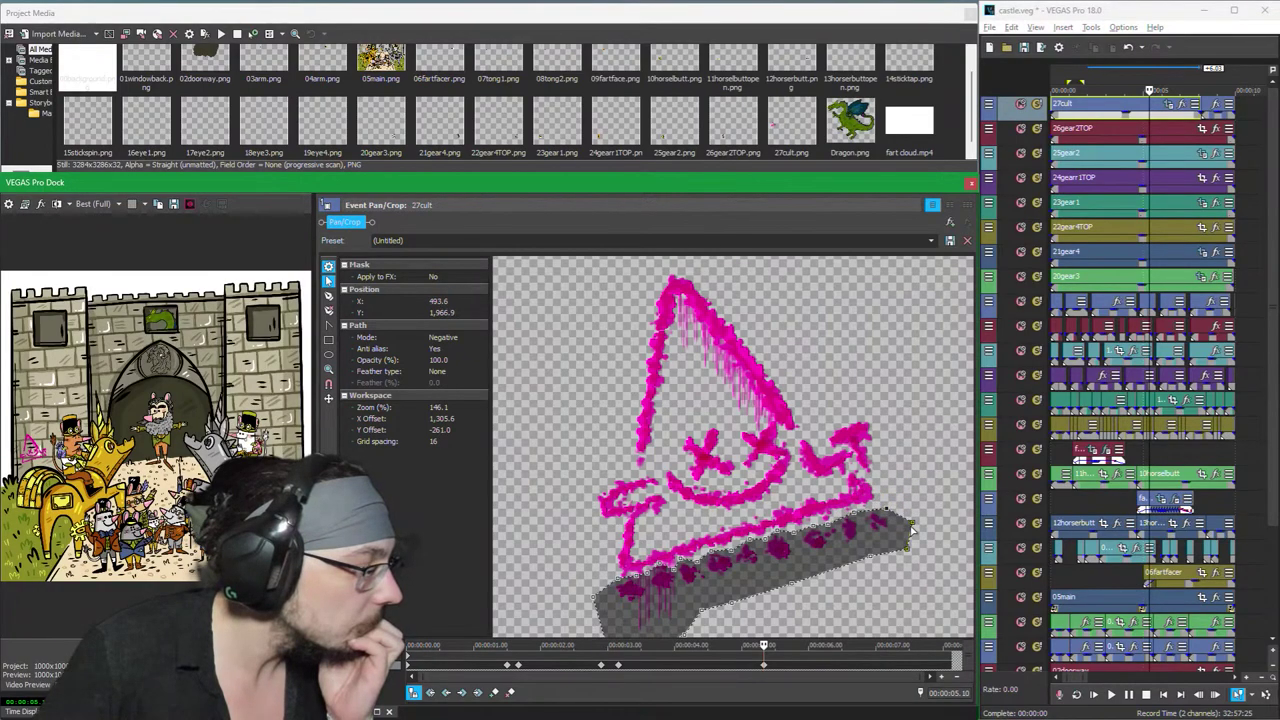
pyautogui.click(782, 663)
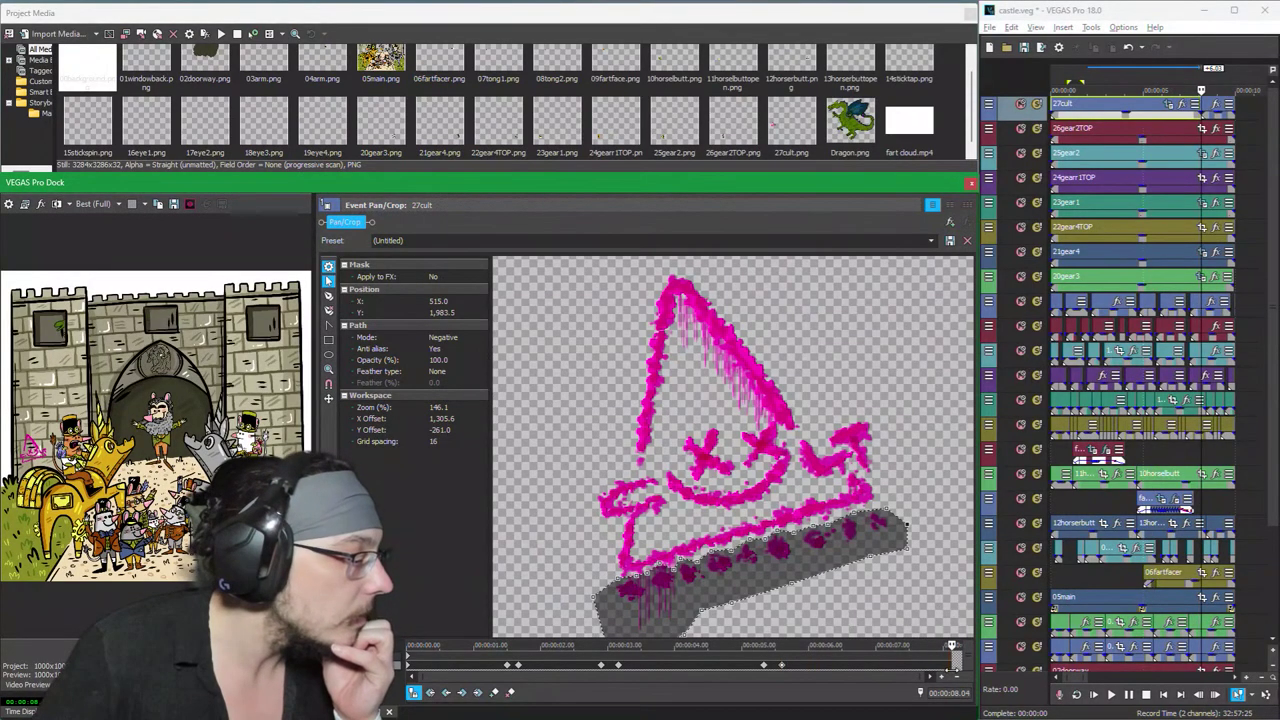
# Step: At 00:00:08.04, move the points at the mask's left end rightward past the leftmost dot, leaving it outside the path
pyautogui.scroll(-1, 828, 522)
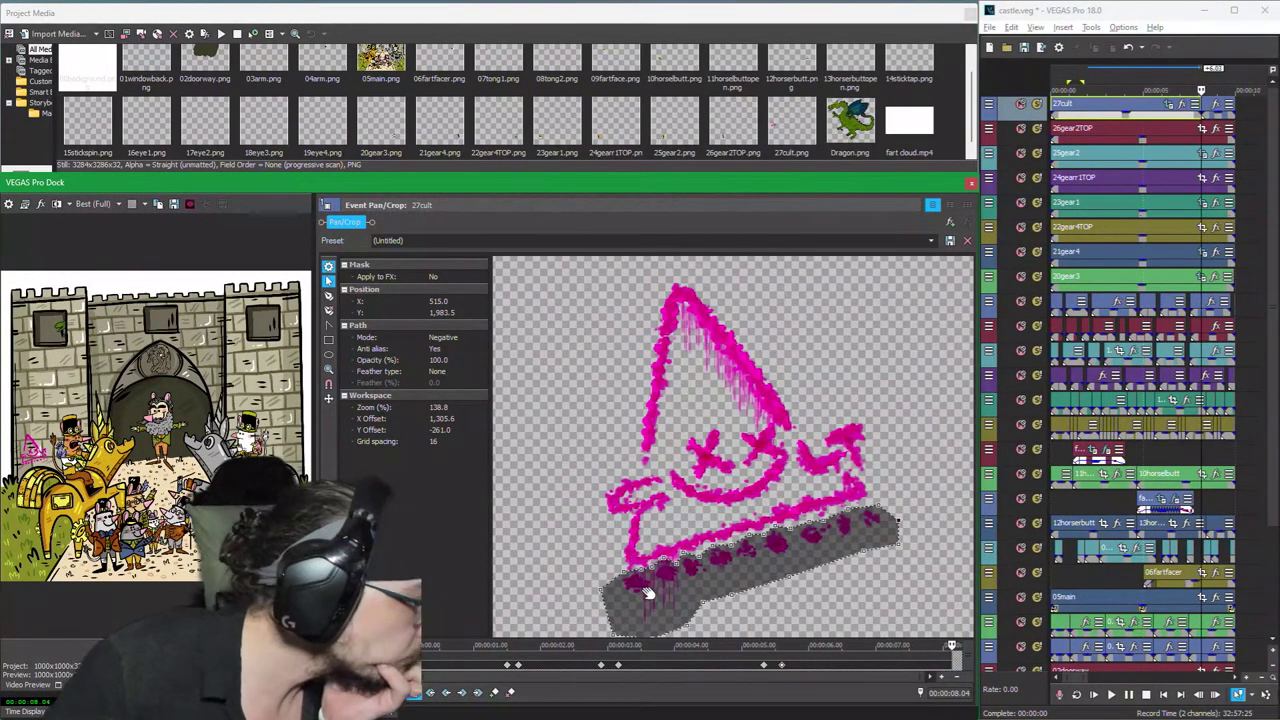
pyautogui.scroll(-2, 843, 582)
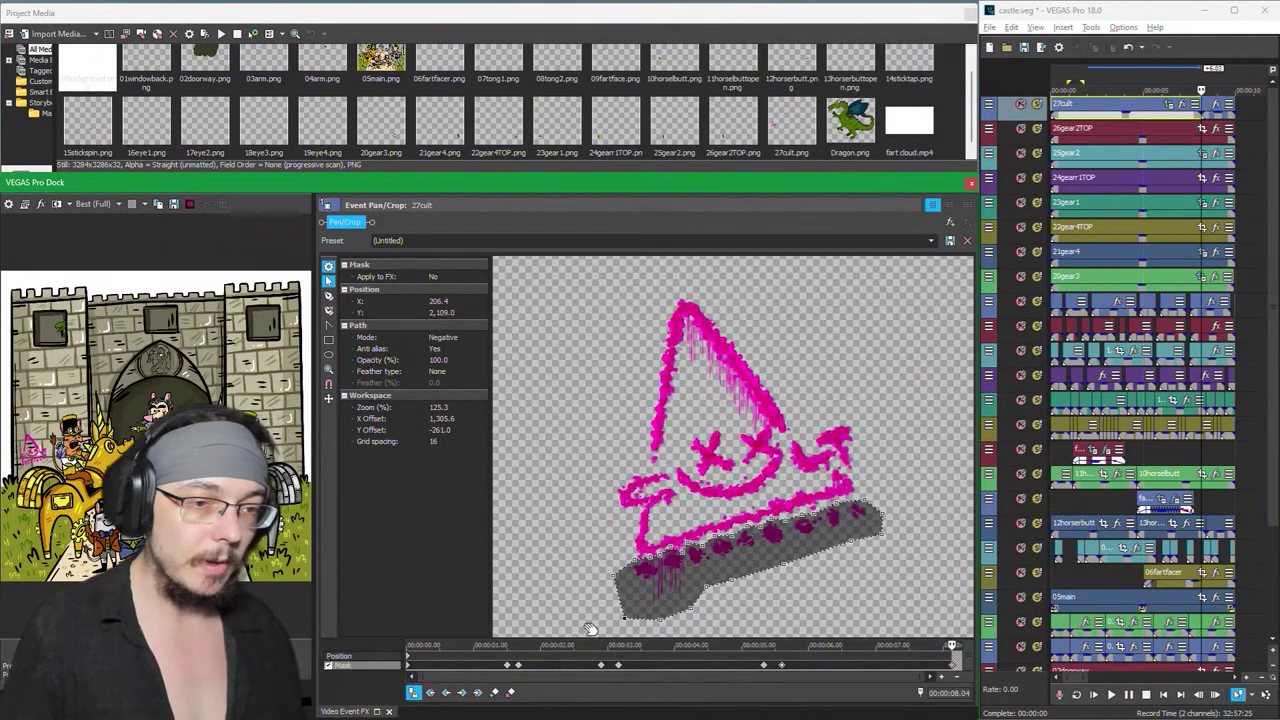
pyautogui.click(632, 592)
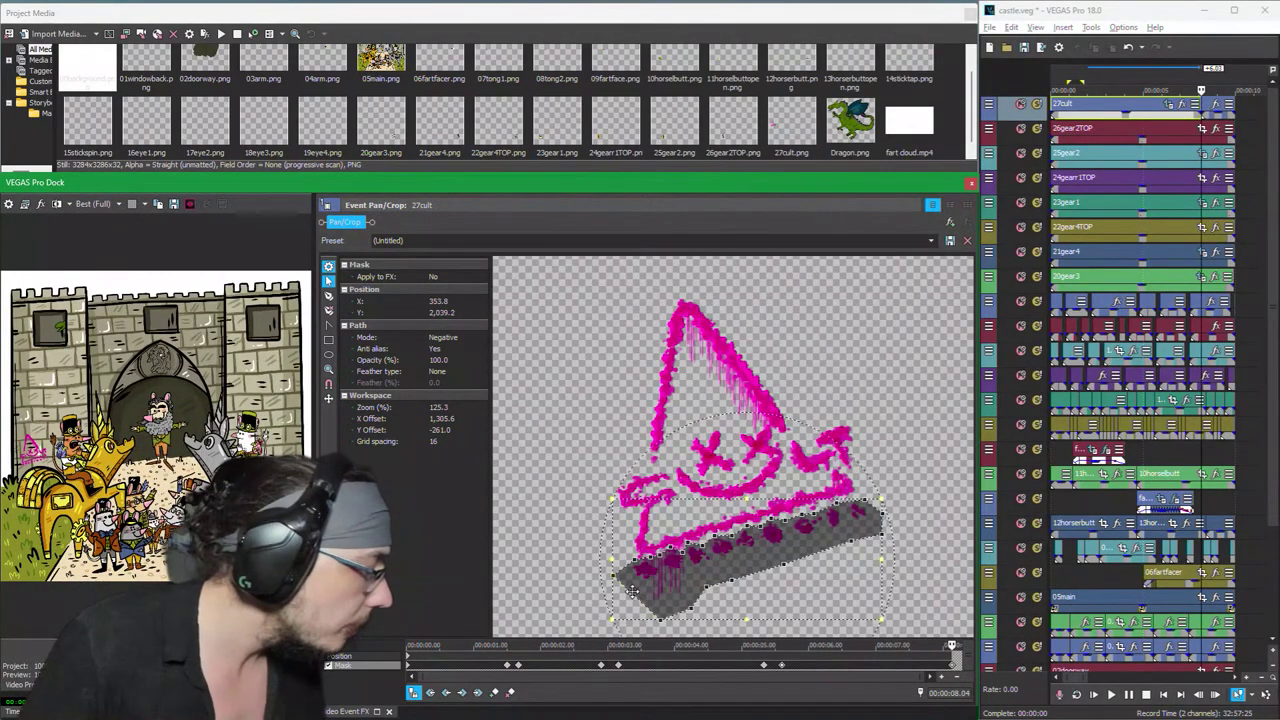
pyautogui.click(607, 573)
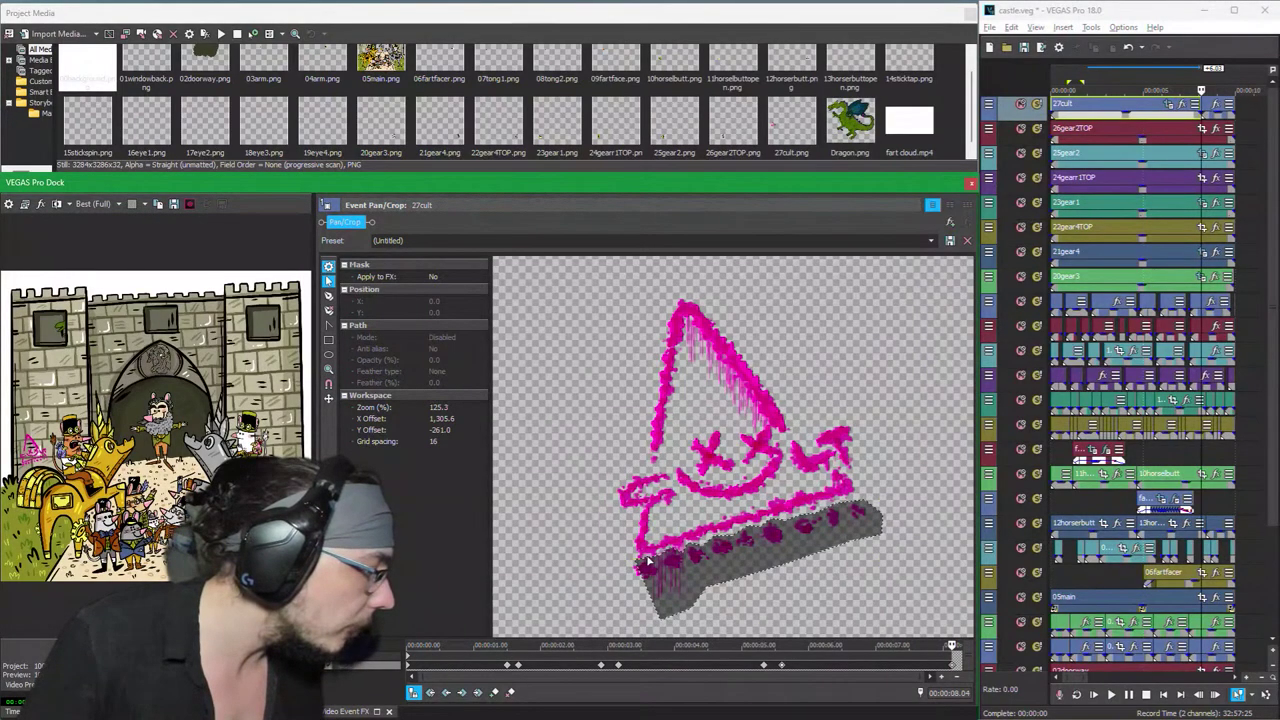
pyautogui.click(640, 575)
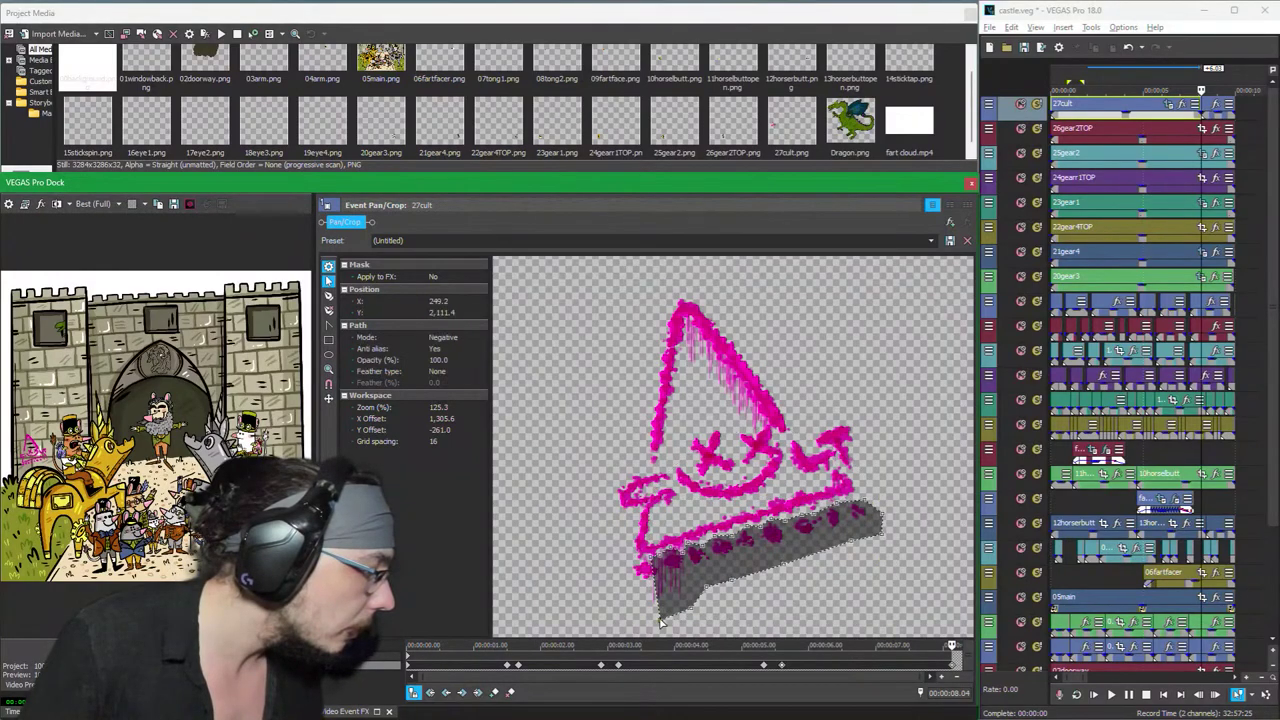
pyautogui.moveTo(654, 620); pyautogui.dragTo(654, 602)
# Step: At 00:00:08.04, move the points at the mask's left end rightward past the drips and the third dot, leaving them outside the path
pyautogui.click(632, 557)
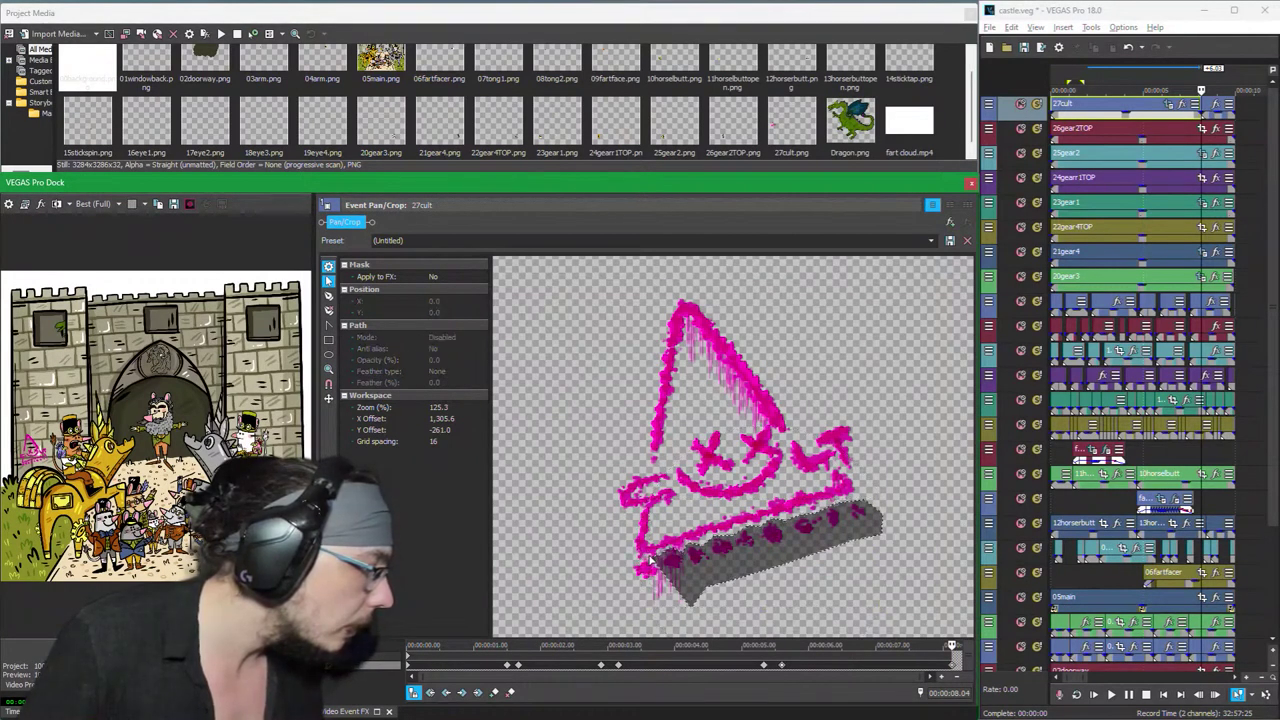
pyautogui.click(678, 590)
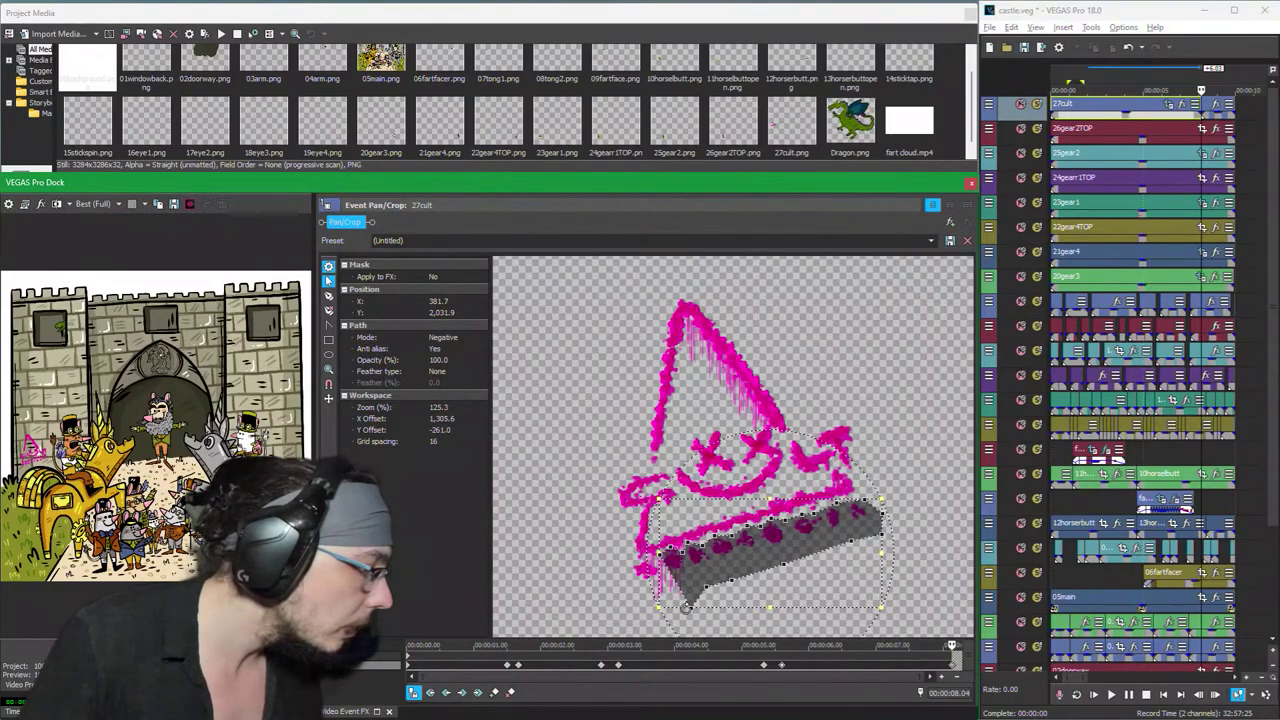
pyautogui.click(689, 609)
pyautogui.moveTo(693, 611); pyautogui.dragTo(682, 585)
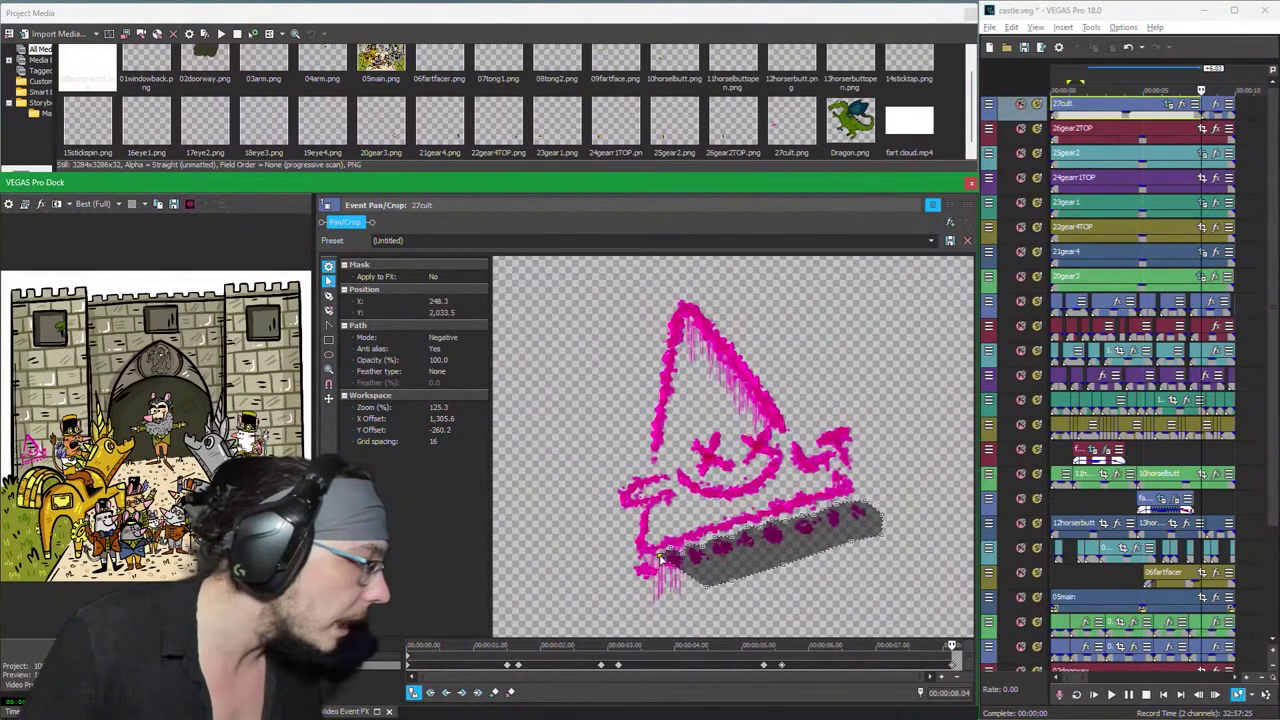
pyautogui.moveTo(620, 523); pyautogui.dragTo(680, 559)
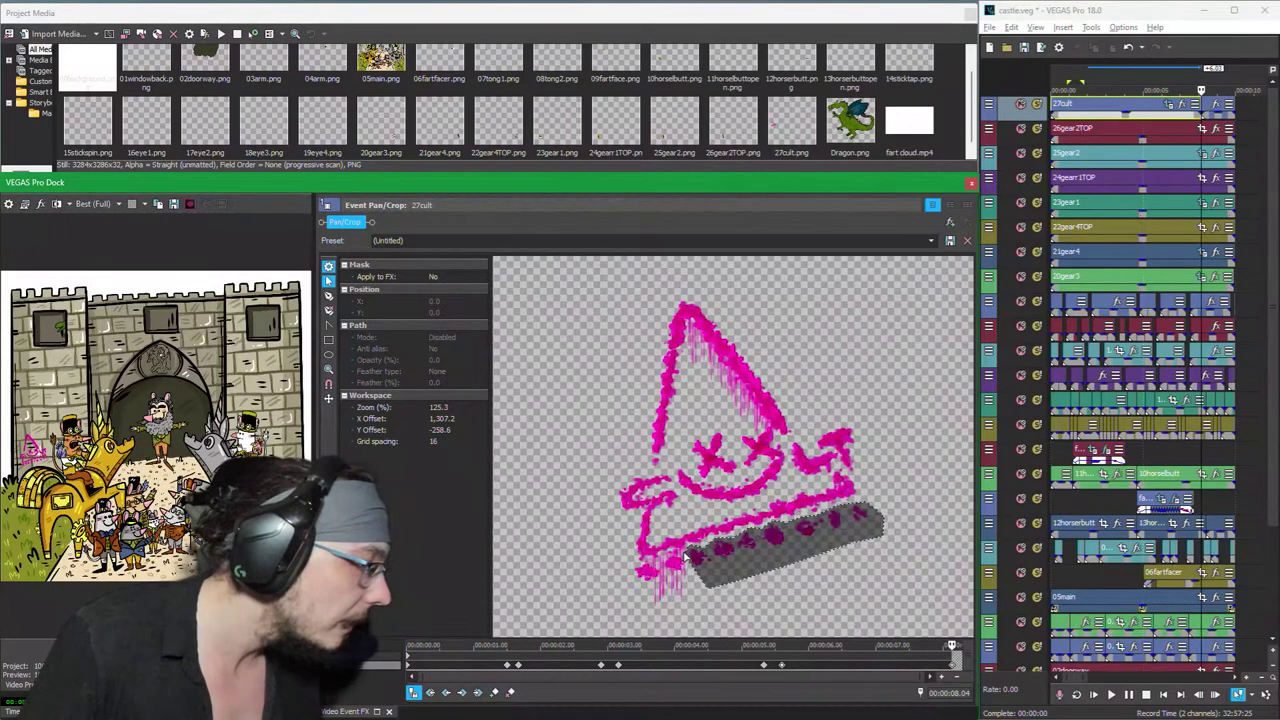
pyautogui.click(682, 555)
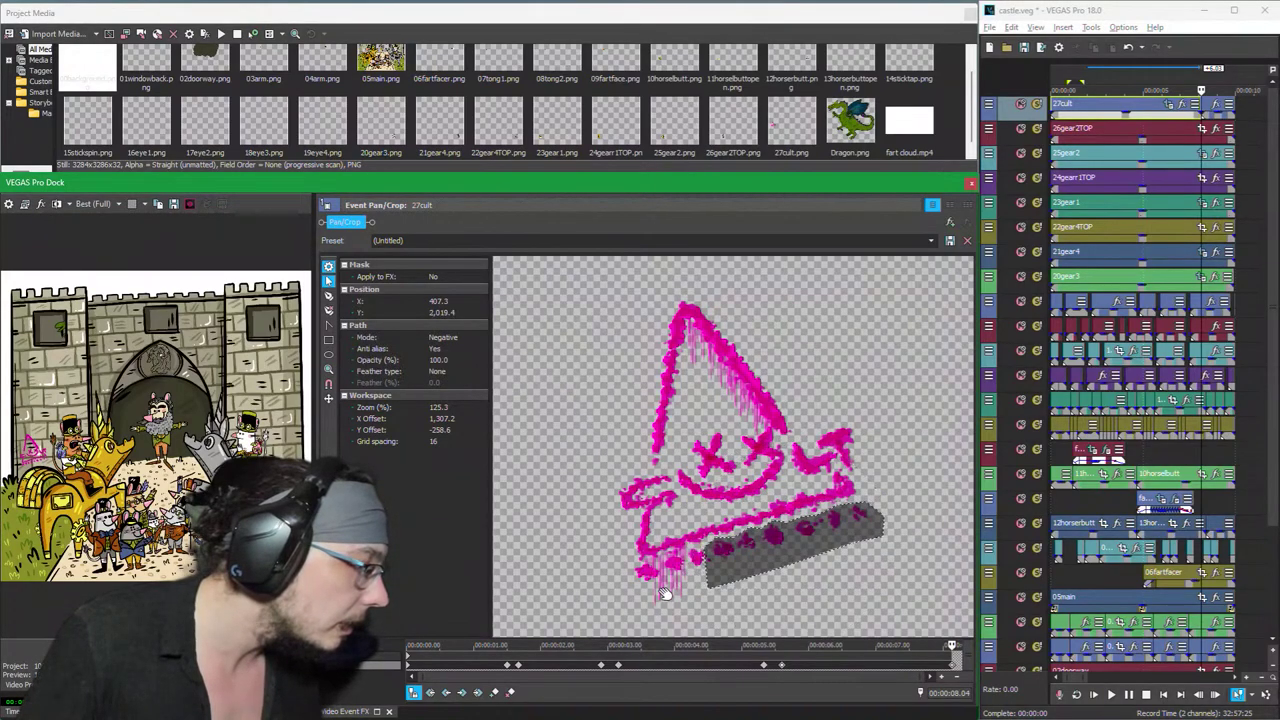
# Step: Pull the mask's left-end points farther right past the fourth and fifth dots, leaving both outside the path
pyautogui.press('Delete')
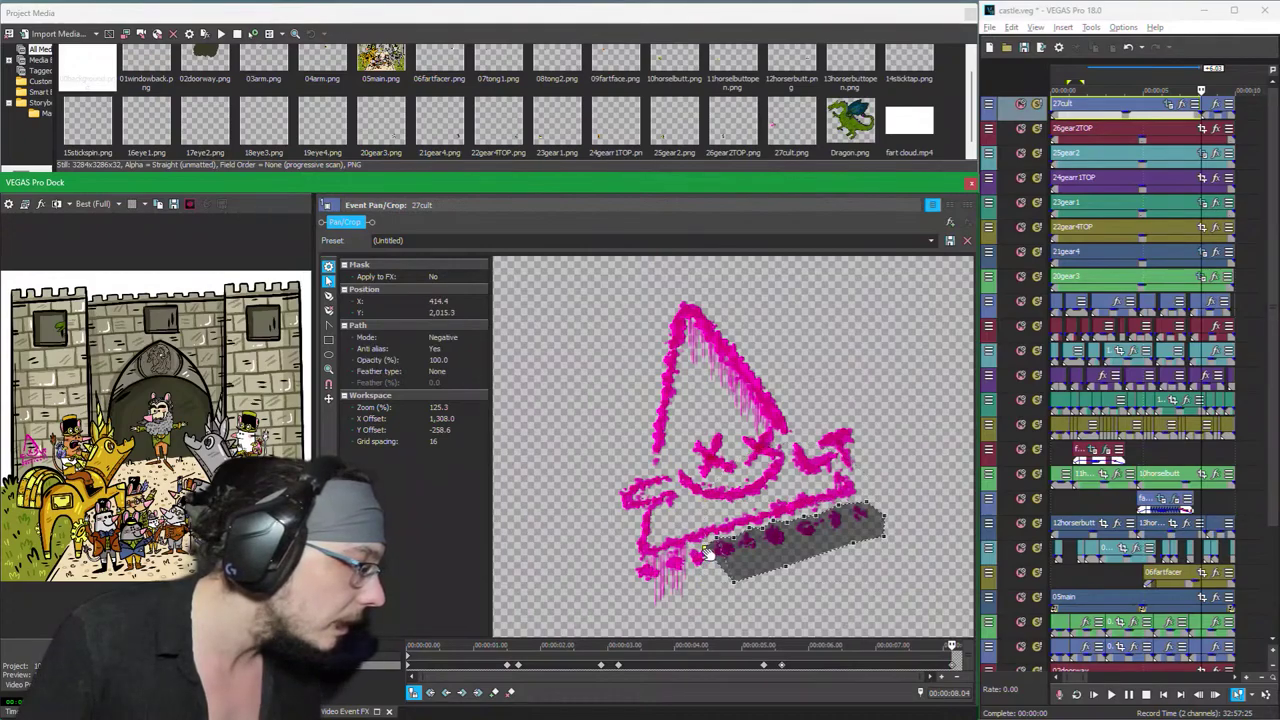
pyautogui.click(704, 594)
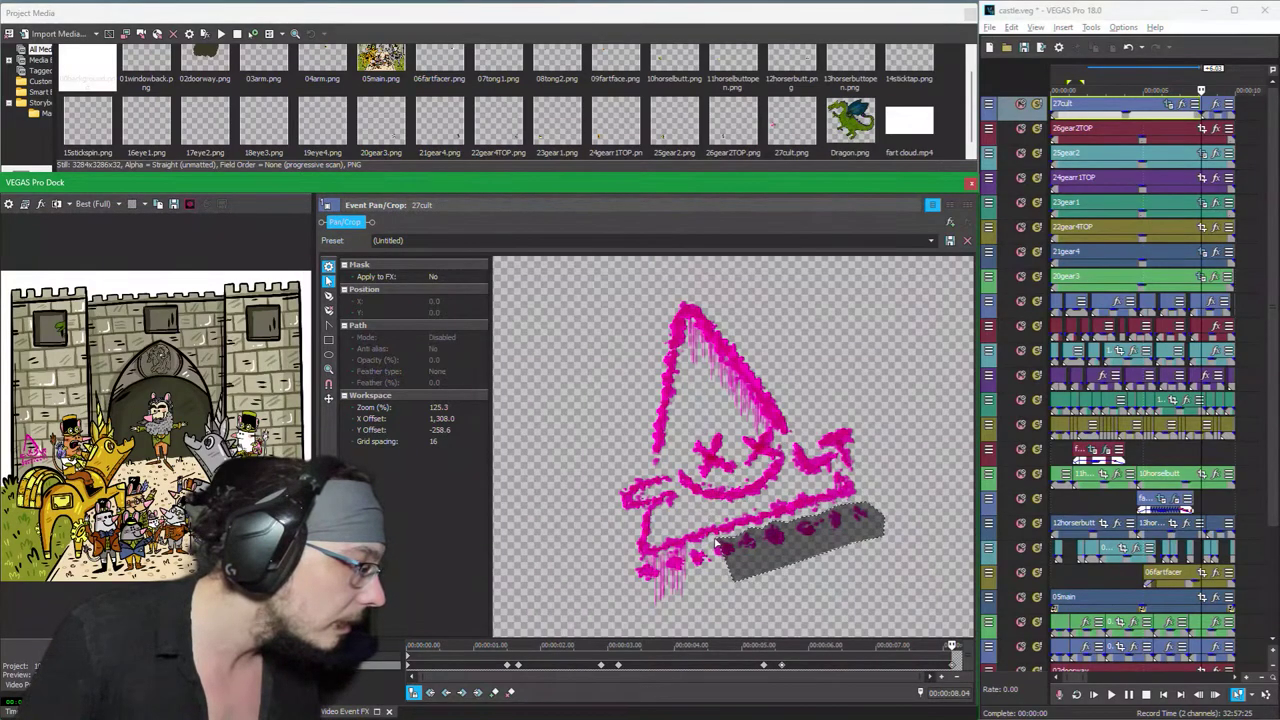
pyautogui.click(719, 583)
pyautogui.click(719, 597)
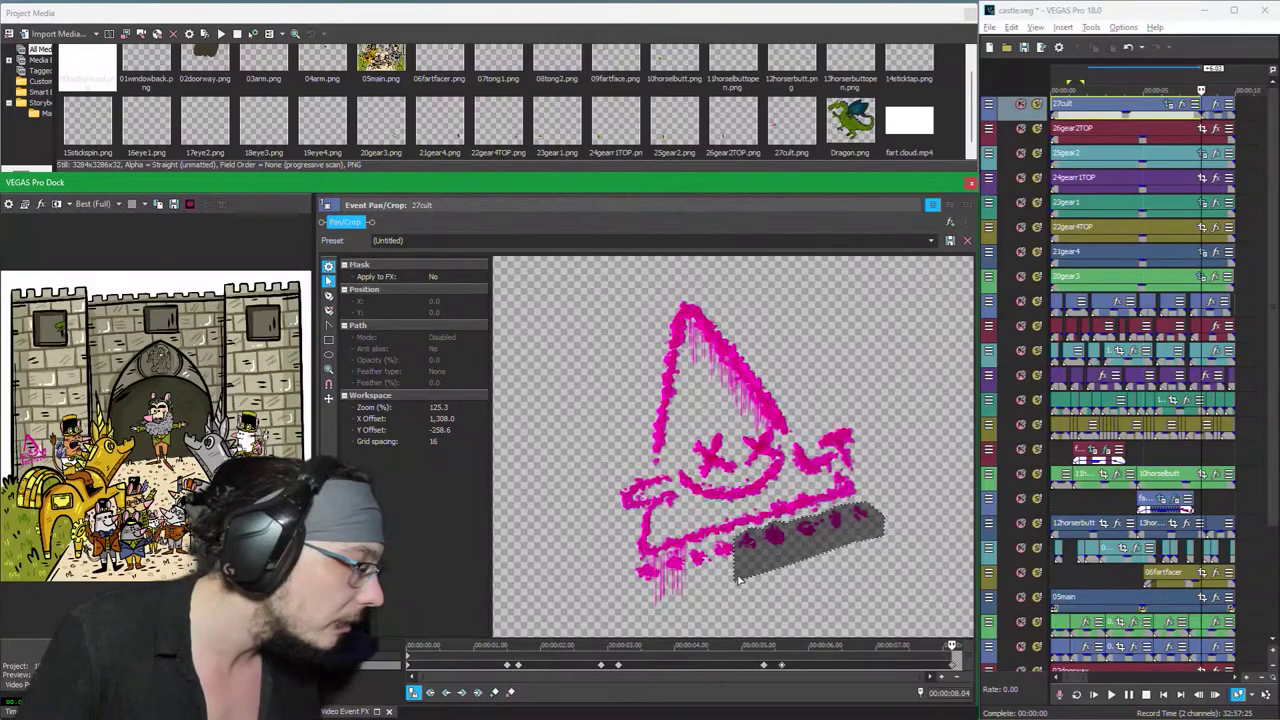
pyautogui.click(727, 576)
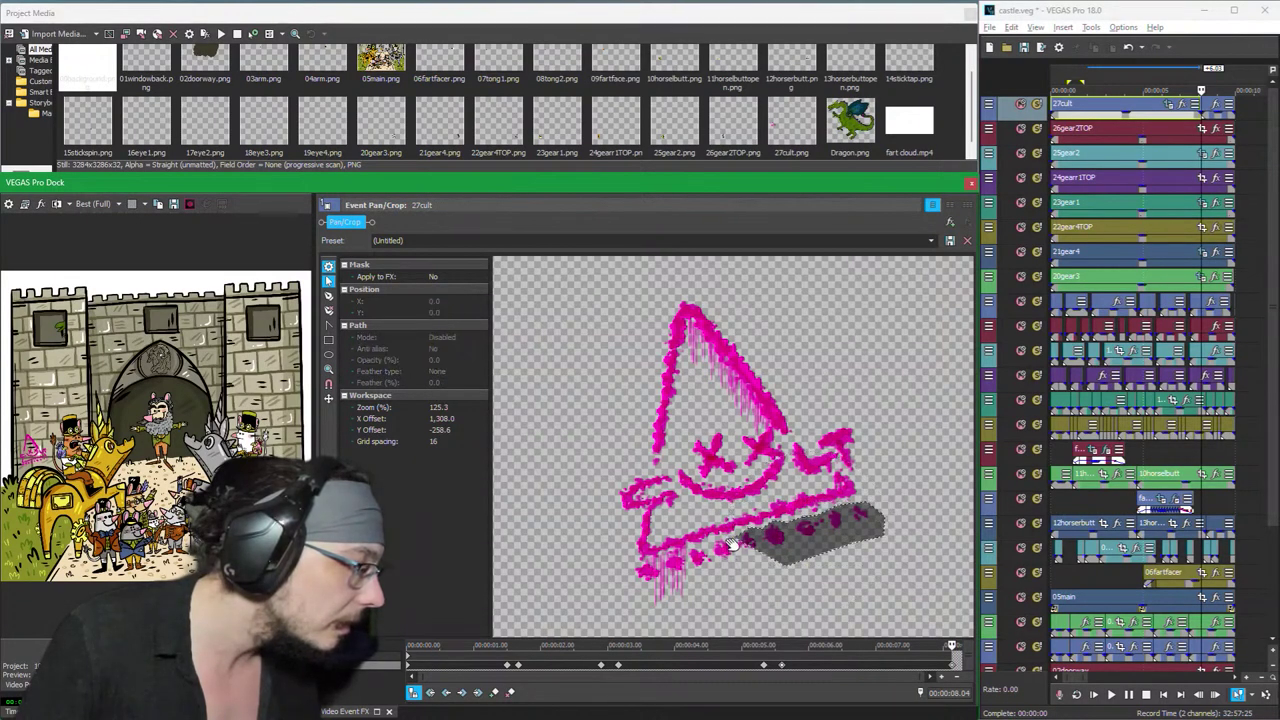
pyautogui.click(734, 545)
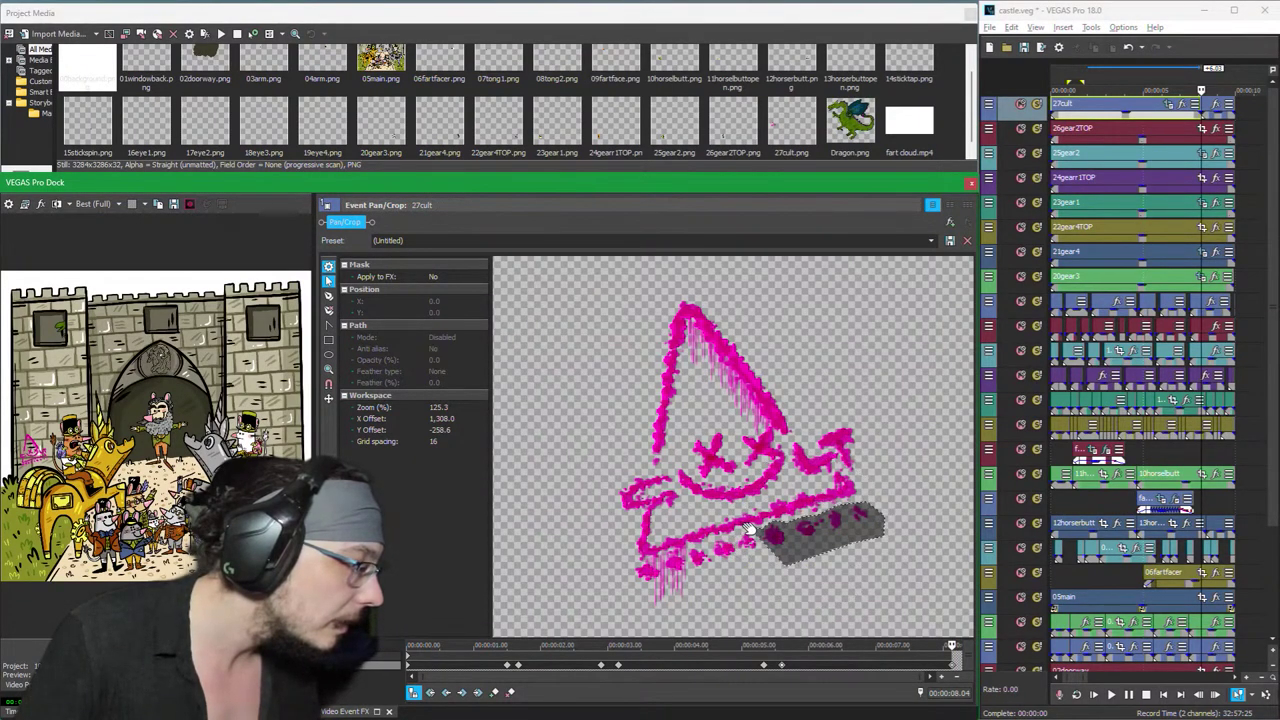
pyautogui.click(751, 533)
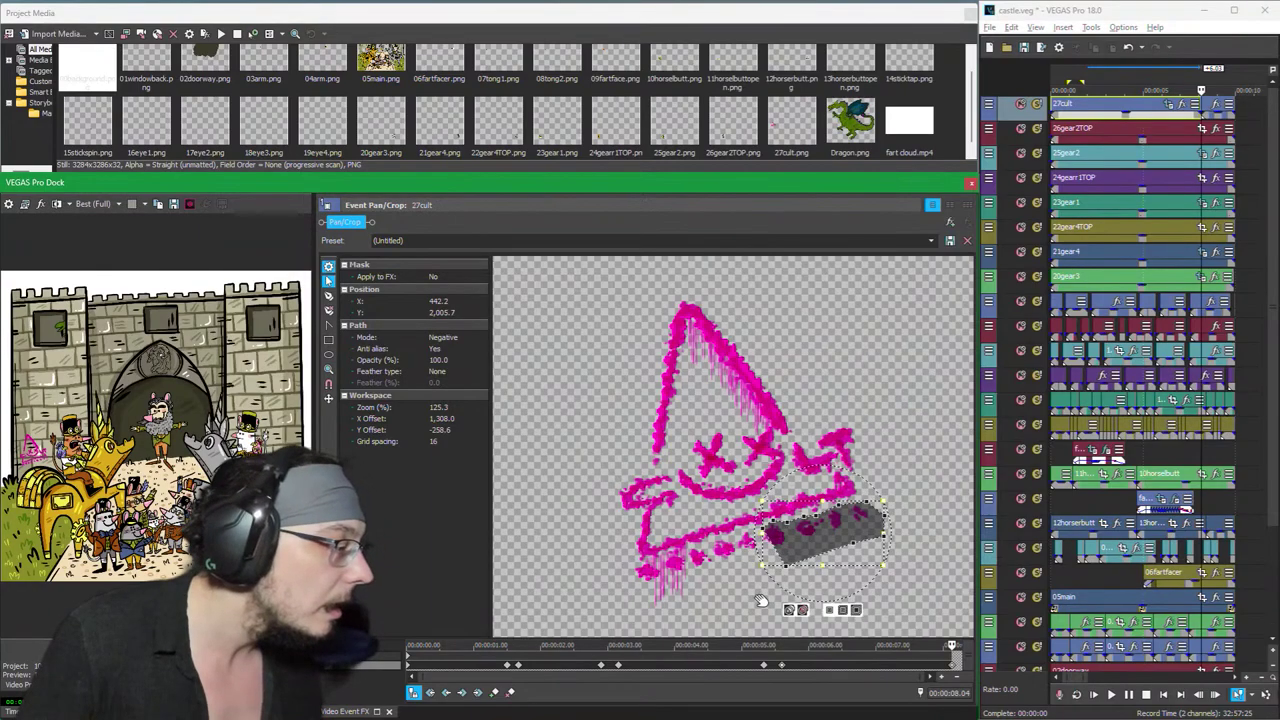
# Step: Move the mask's lower and left points rightward past the sixth and seventh dots, leaving both outside the path
pyautogui.click(792, 563)
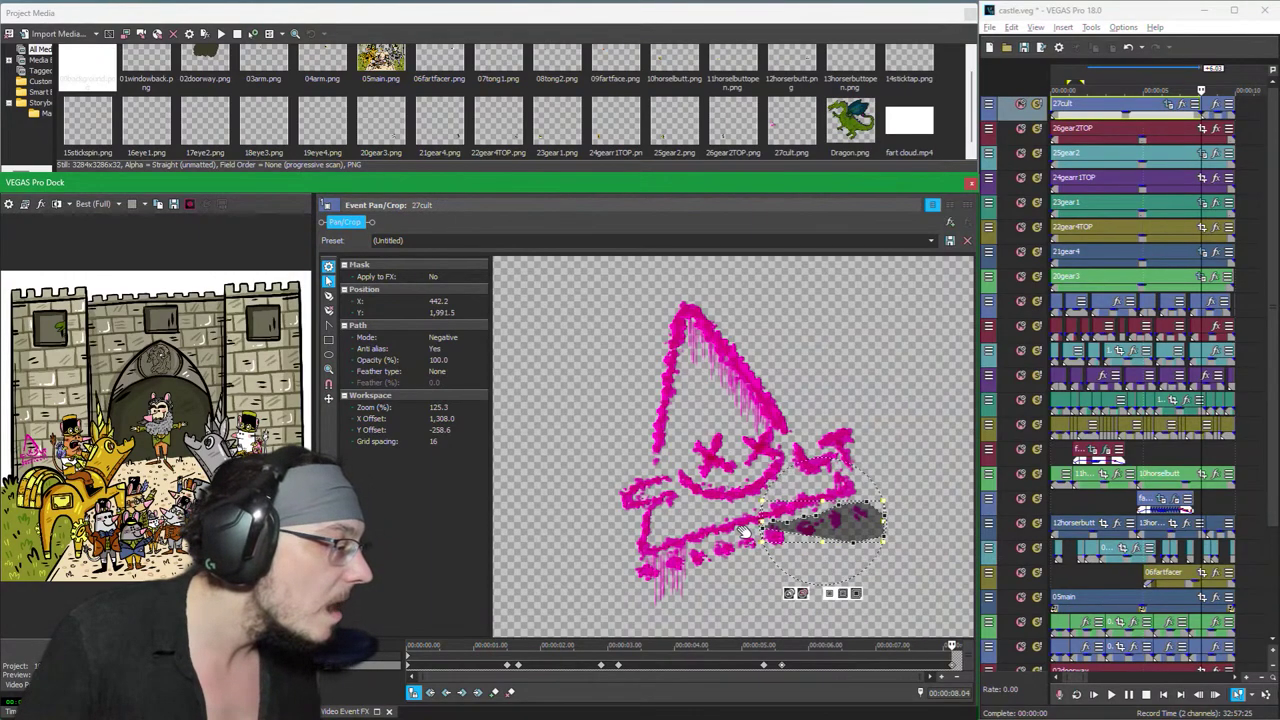
pyautogui.click(762, 535)
pyautogui.click(770, 533)
pyautogui.click(752, 515)
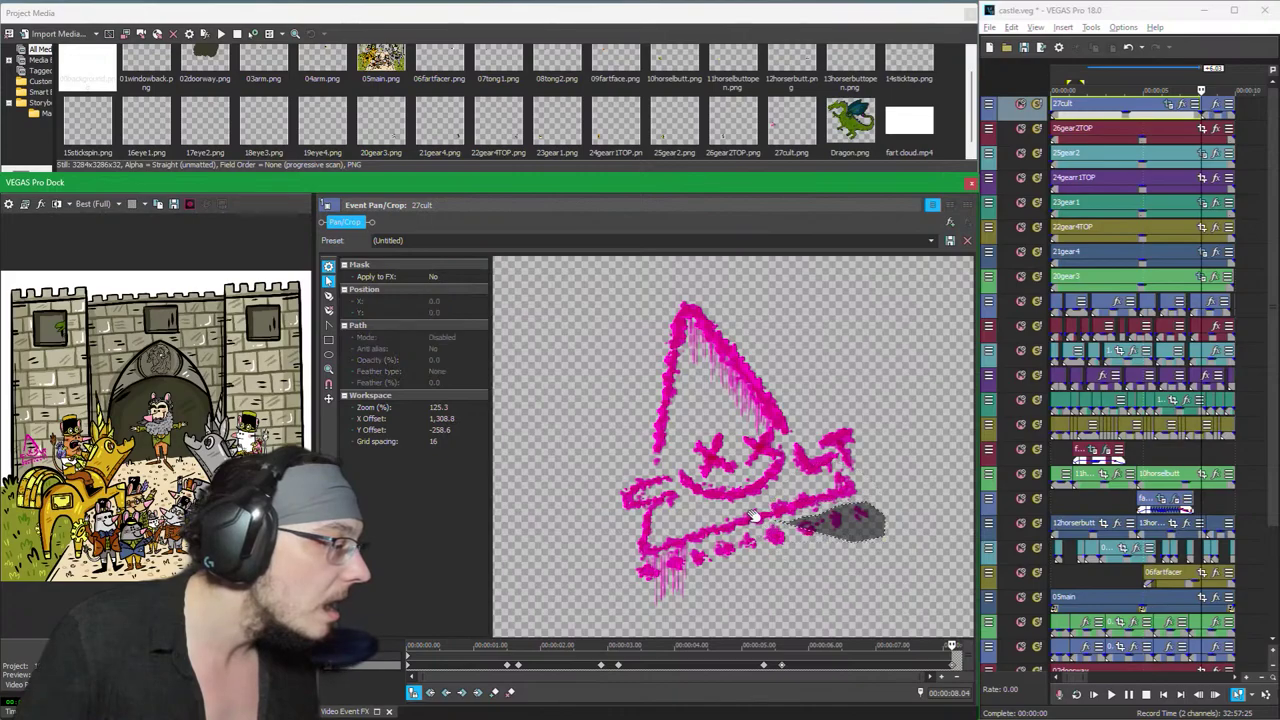
pyautogui.click(776, 522)
pyautogui.click(787, 522)
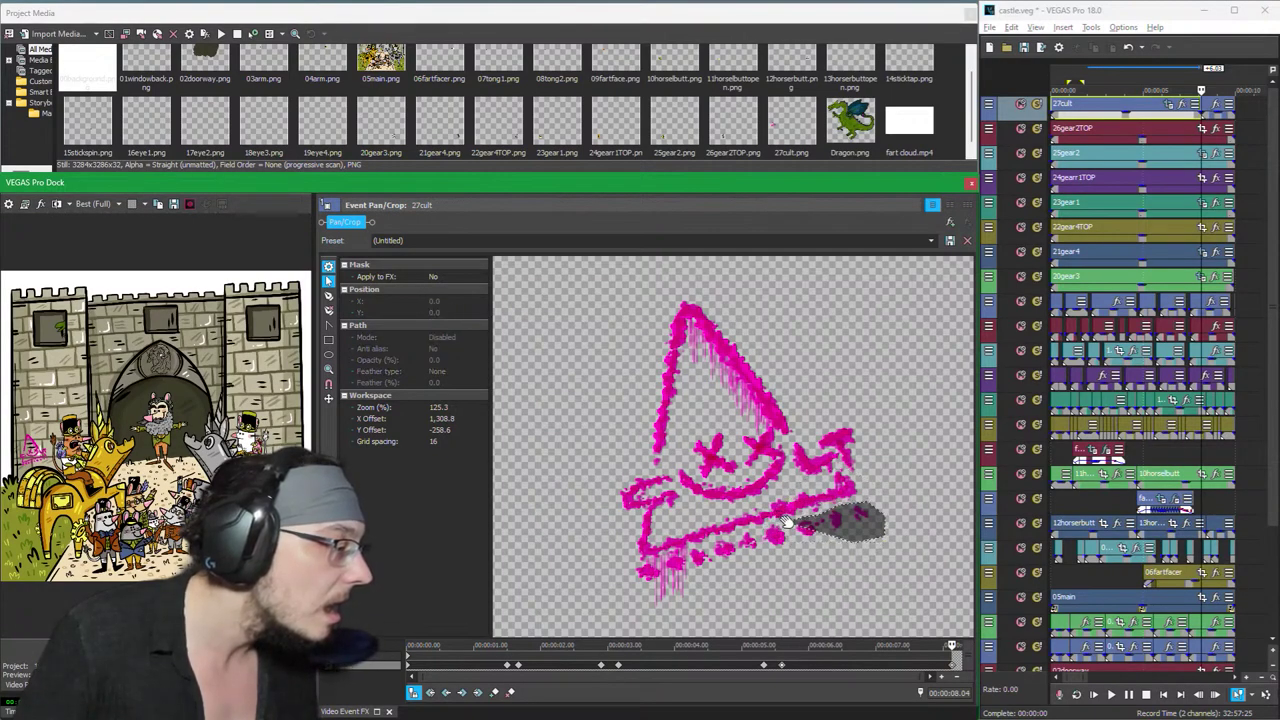
pyautogui.click(789, 525)
pyautogui.click(787, 527)
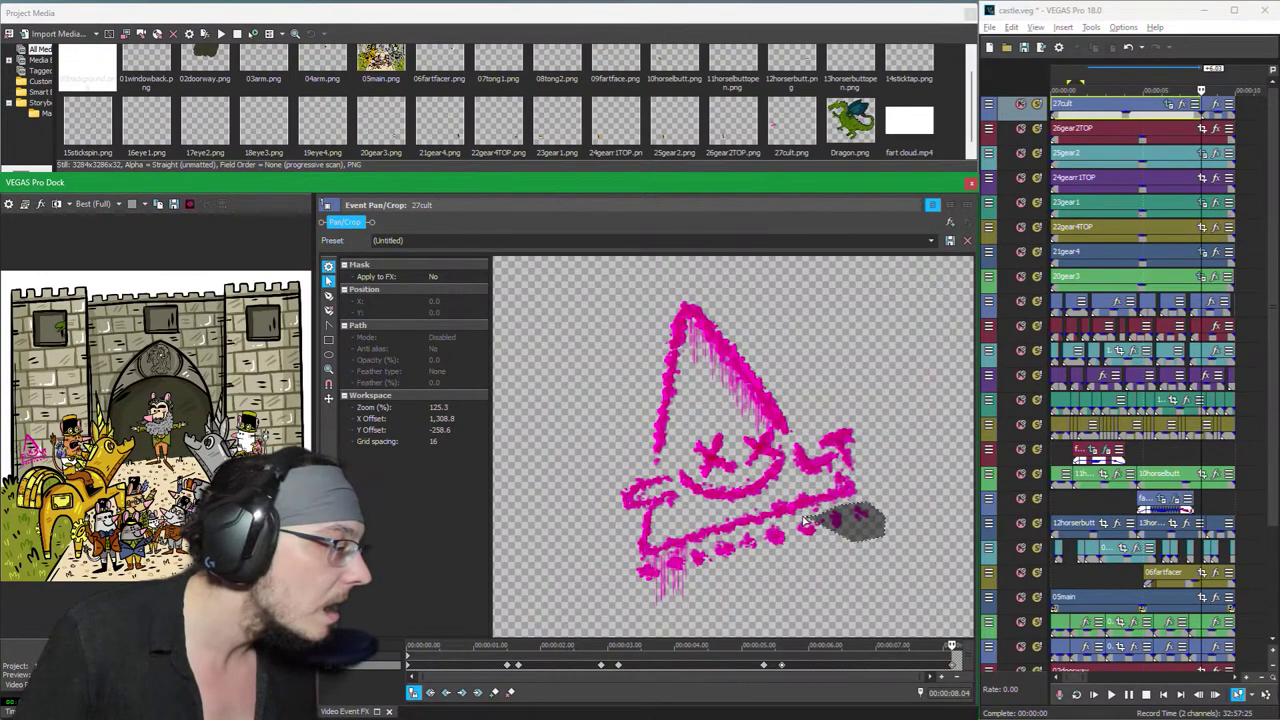
# Step: Gather all remaining mask points into a tiny cluster beyond the rightmost dot, leaving the whole symbol outside the path
pyautogui.click(805, 519)
pyautogui.click(813, 520)
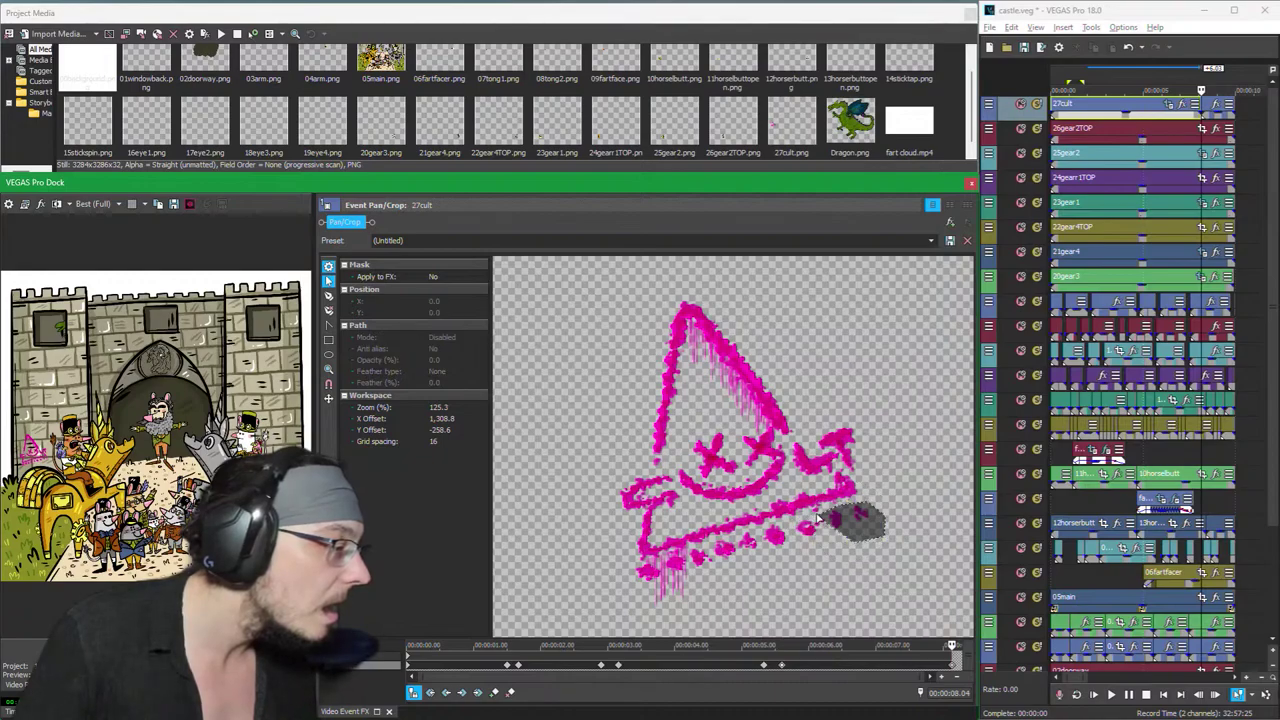
pyautogui.click(817, 520)
pyautogui.click(801, 513)
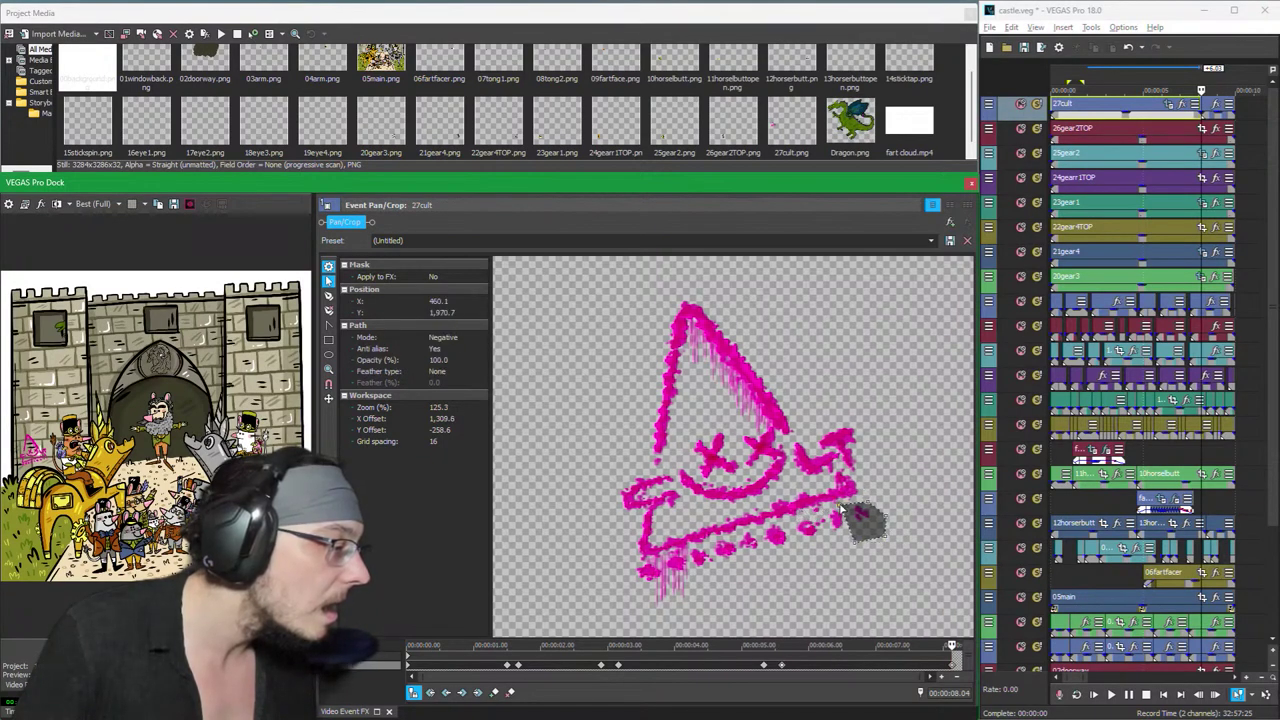
pyautogui.click(843, 512)
pyautogui.click(851, 537)
pyautogui.click(858, 541)
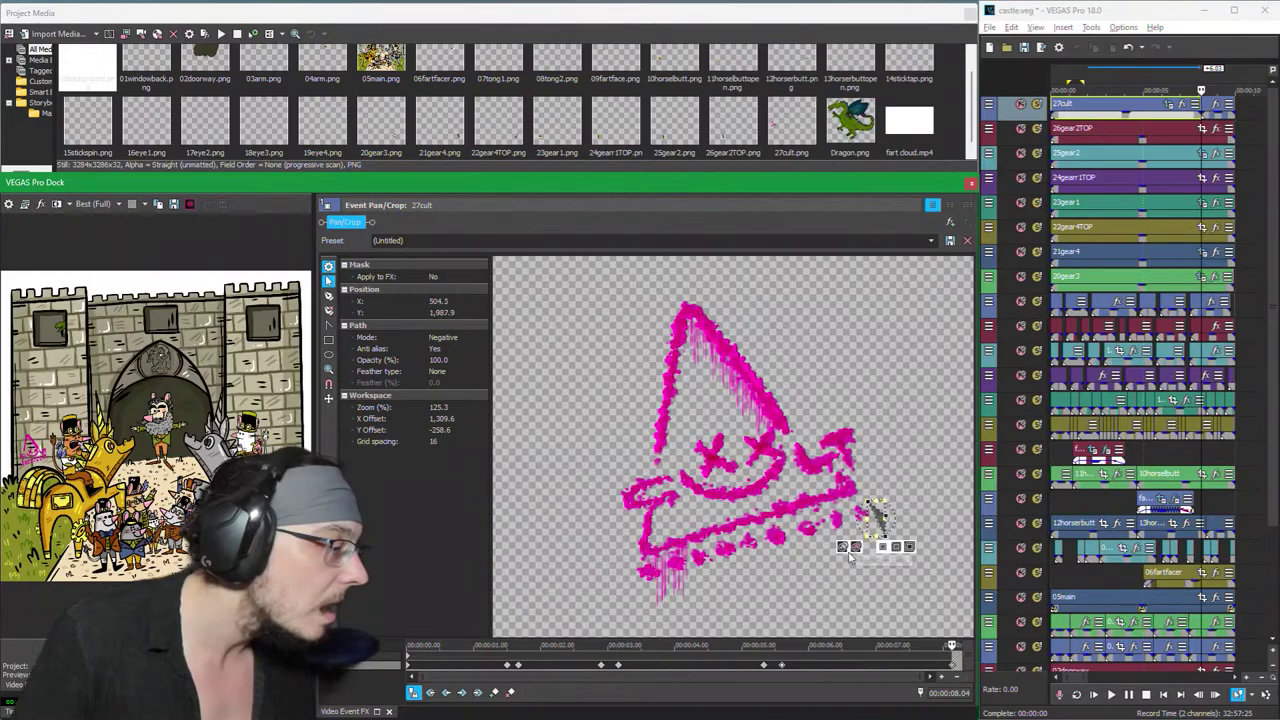
pyautogui.click(850, 562)
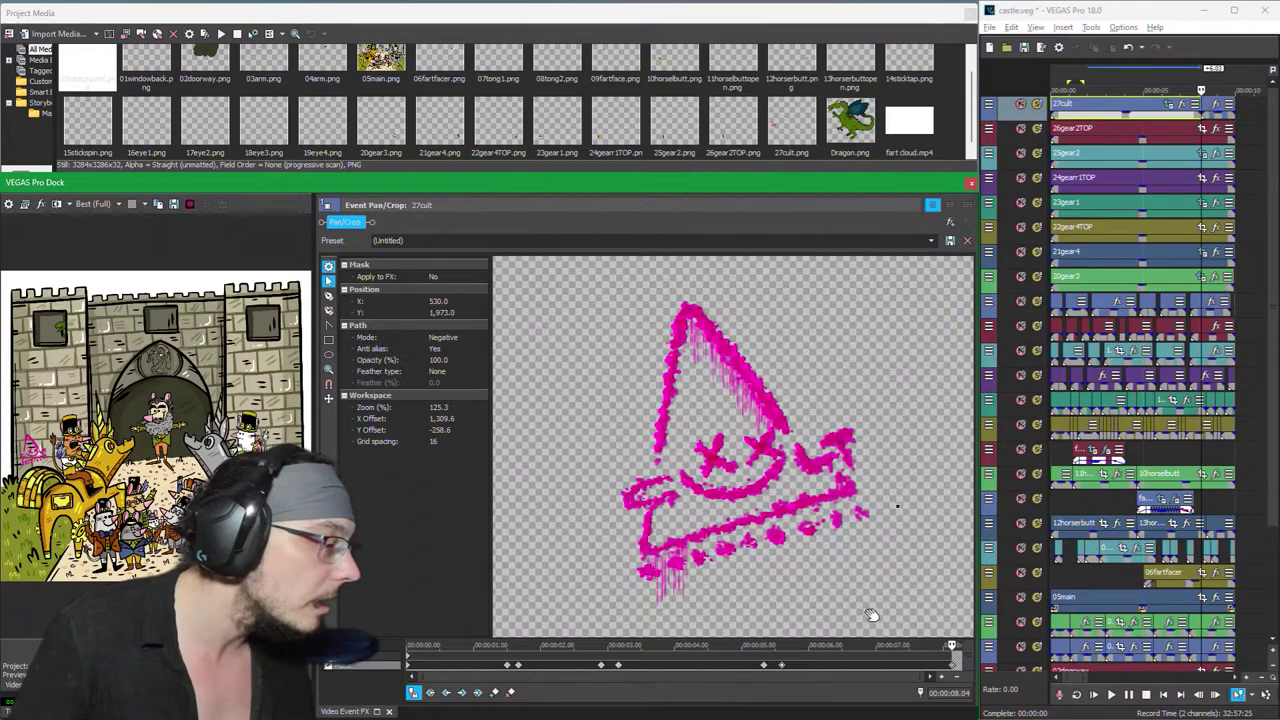
# Step: At 00:00:06.13, shift the whole mask slightly upward over the dots still hidden, adding a mask keyframe
pyautogui.moveTo(918, 644); pyautogui.dragTo(838, 644)
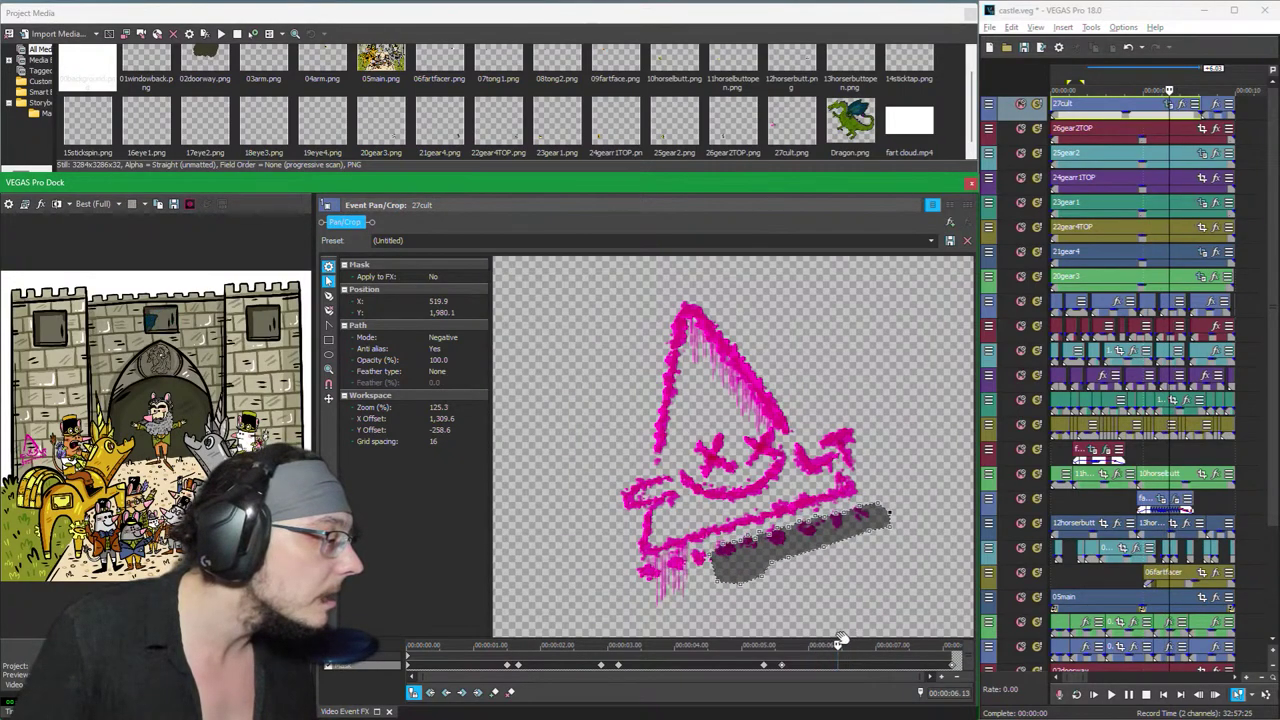
pyautogui.click(786, 528)
pyautogui.click(786, 528)
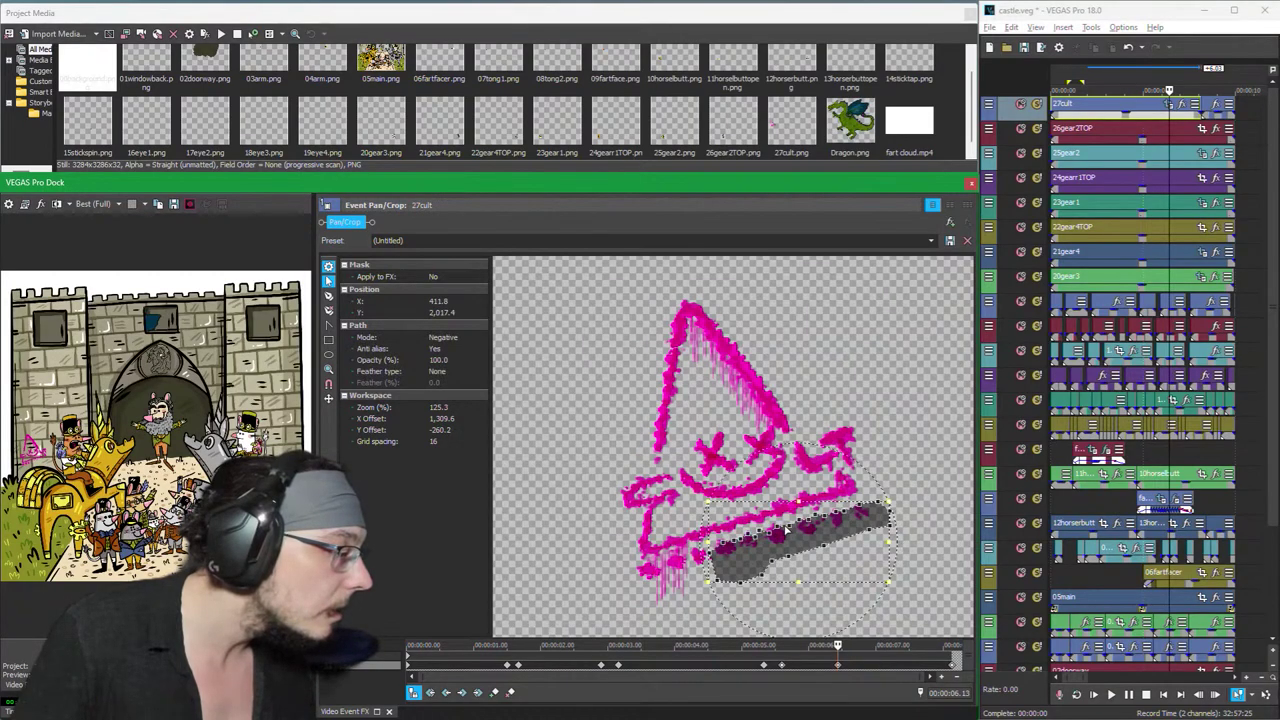
pyautogui.moveTo(782, 523); pyautogui.dragTo(782, 520)
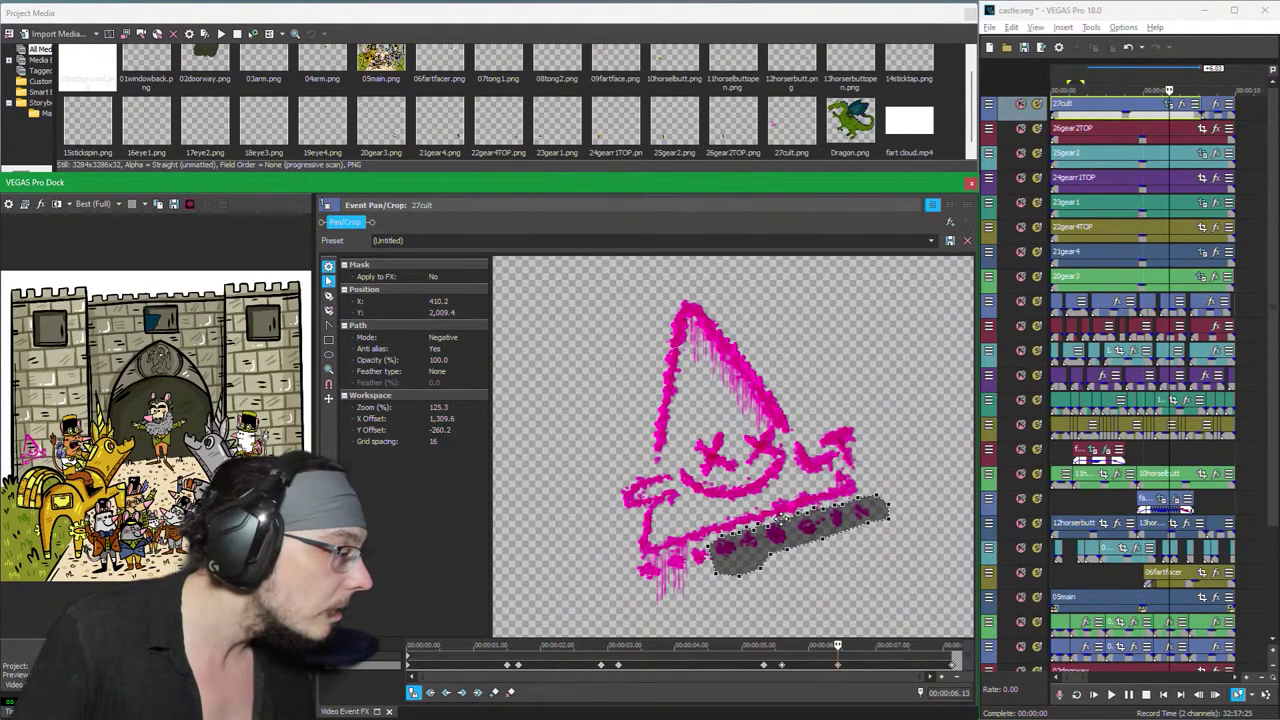
# Step: At 00:00:06.27, raise the whole mask slightly over the remaining dots as another keyframe, and check the shape at 00:00:08.03
pyautogui.moveTo(837, 645); pyautogui.dragTo(869, 645)
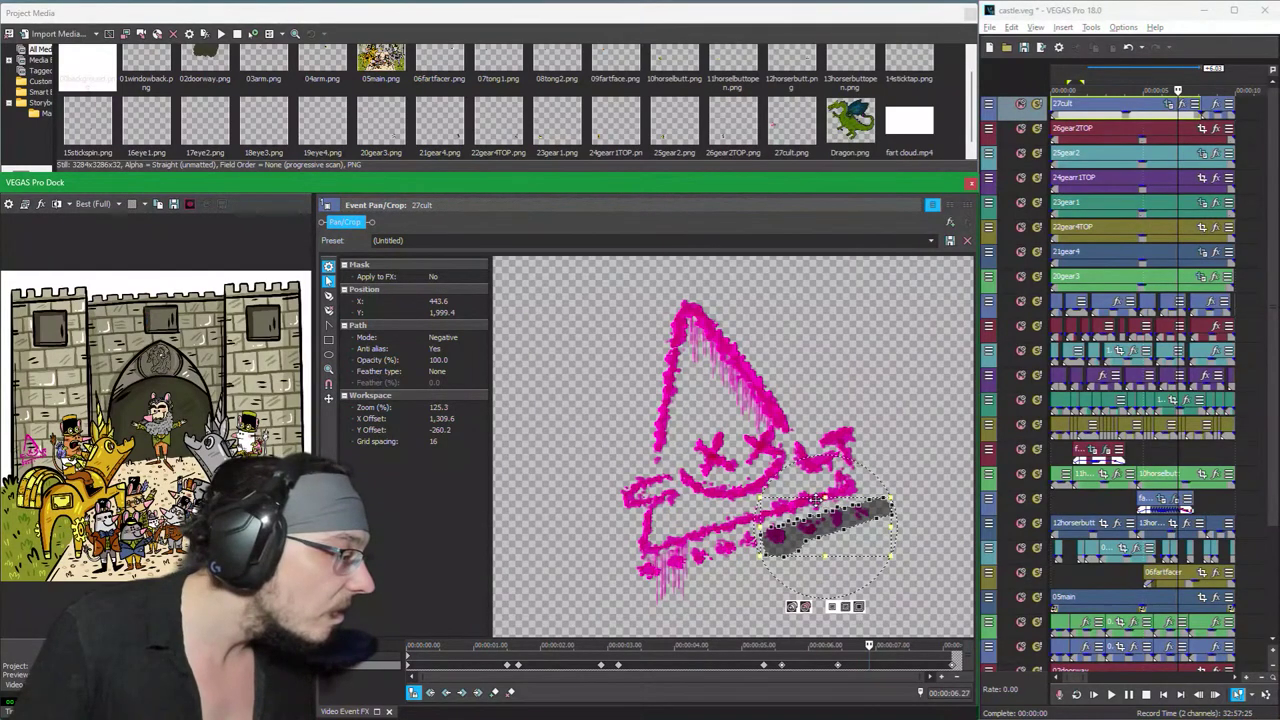
pyautogui.moveTo(815, 499); pyautogui.dragTo(817, 497)
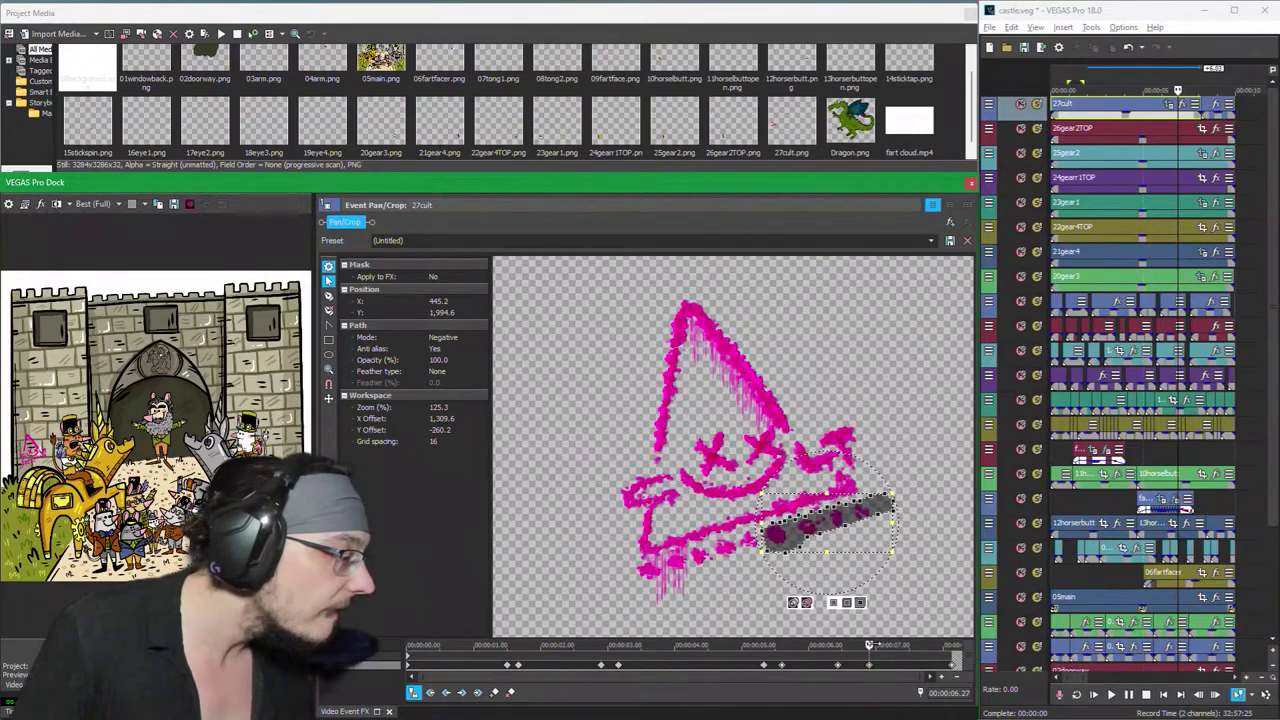
pyautogui.moveTo(869, 645); pyautogui.dragTo(949, 645)
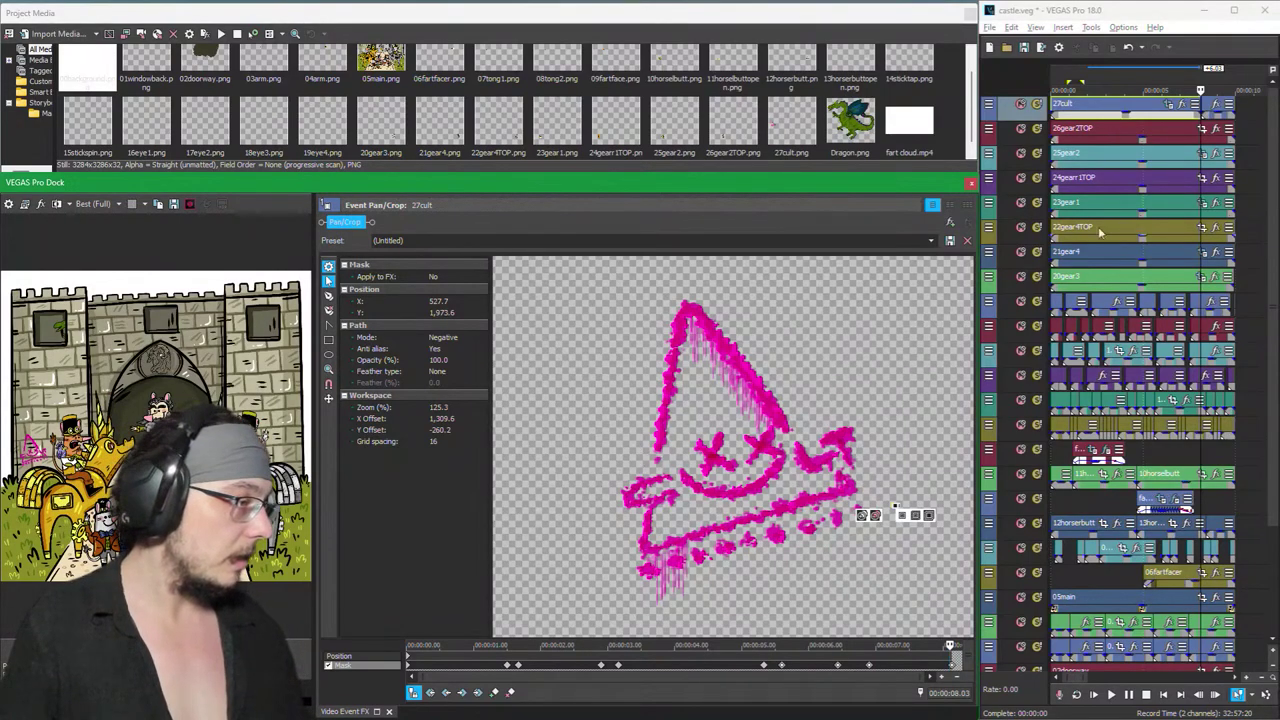
# Step: Enlarge the video preview and play the castle animation from the first frame to review the symbol's reveal
pyautogui.click(1057, 112)
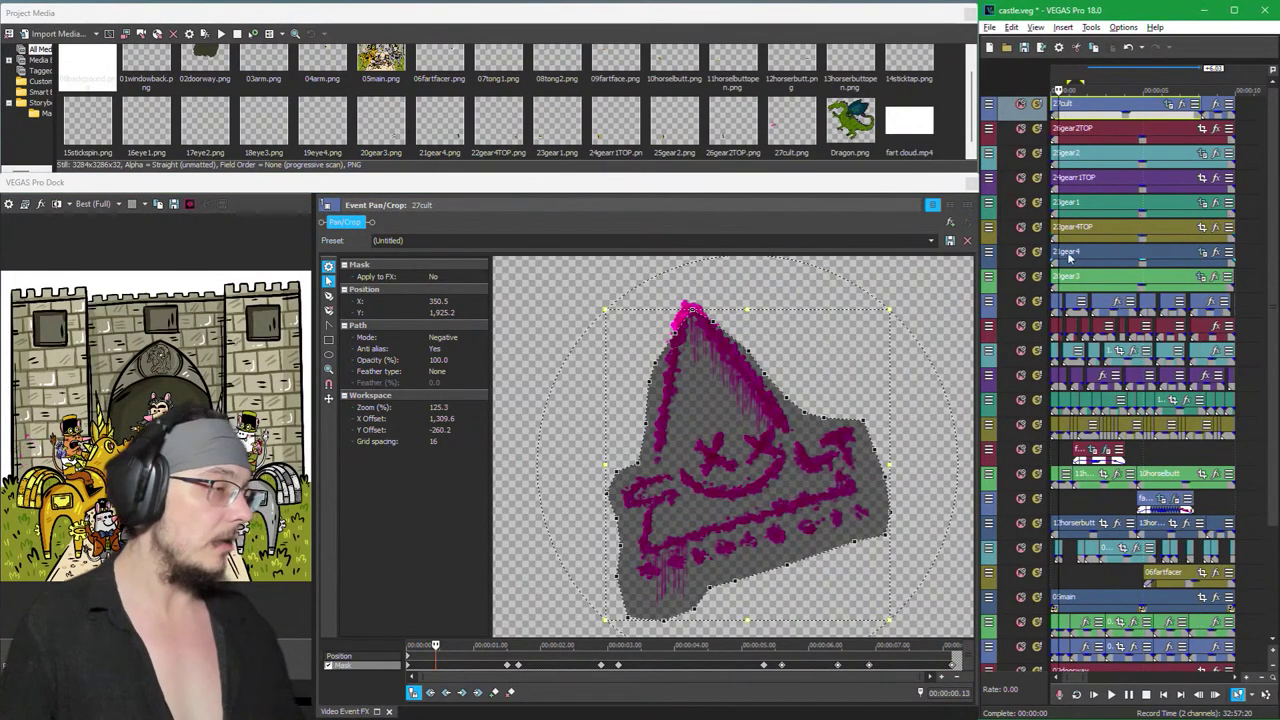
pyautogui.moveTo(305, 420); pyautogui.dragTo(840, 397)
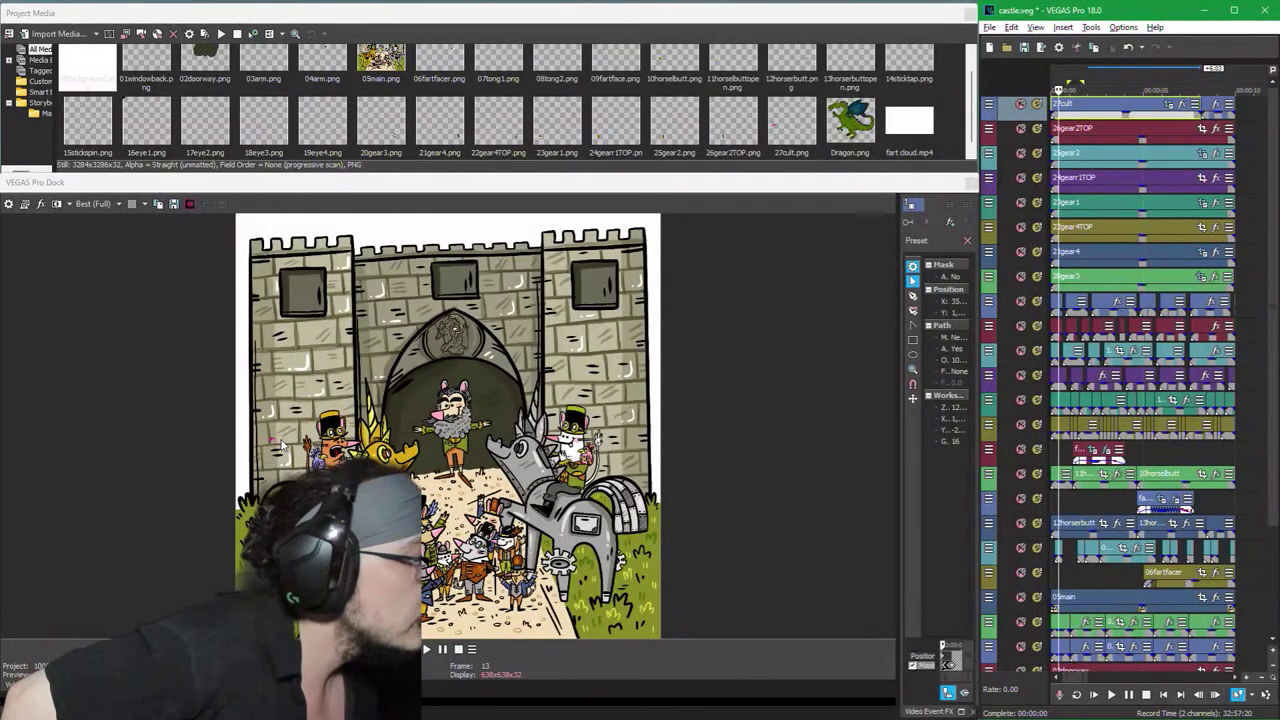
pyautogui.press('Home')
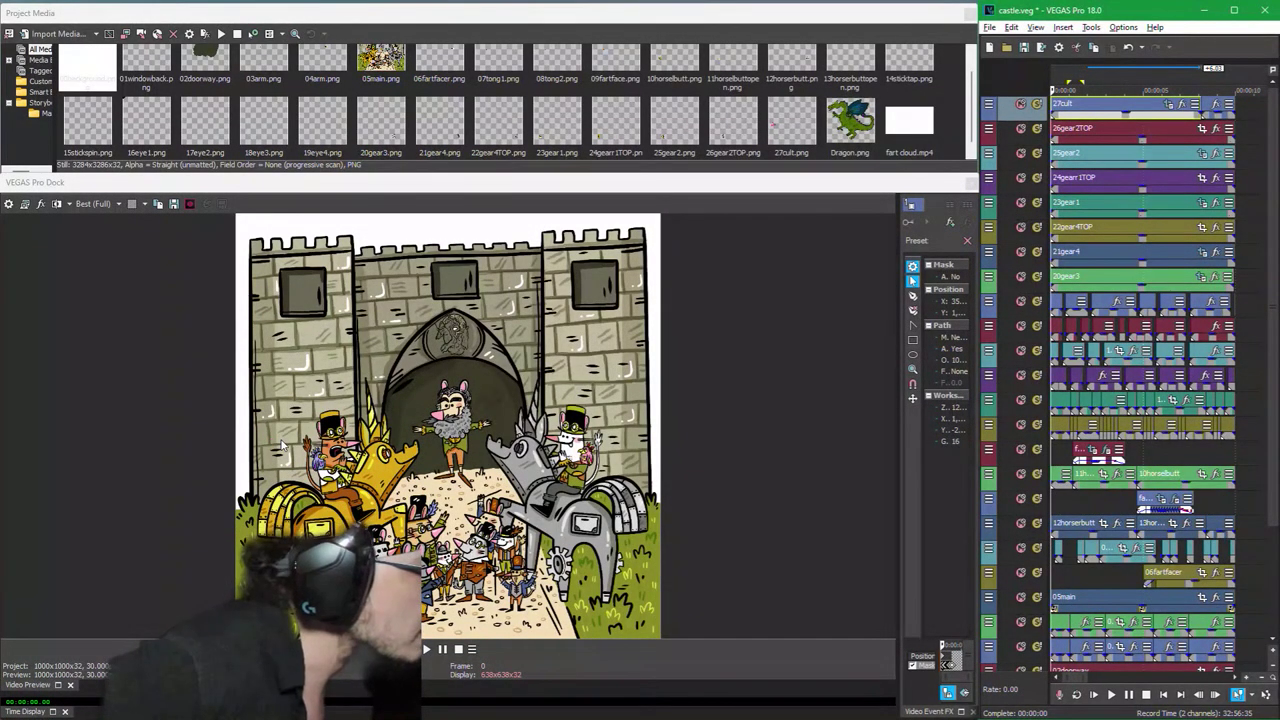
pyautogui.press('space')
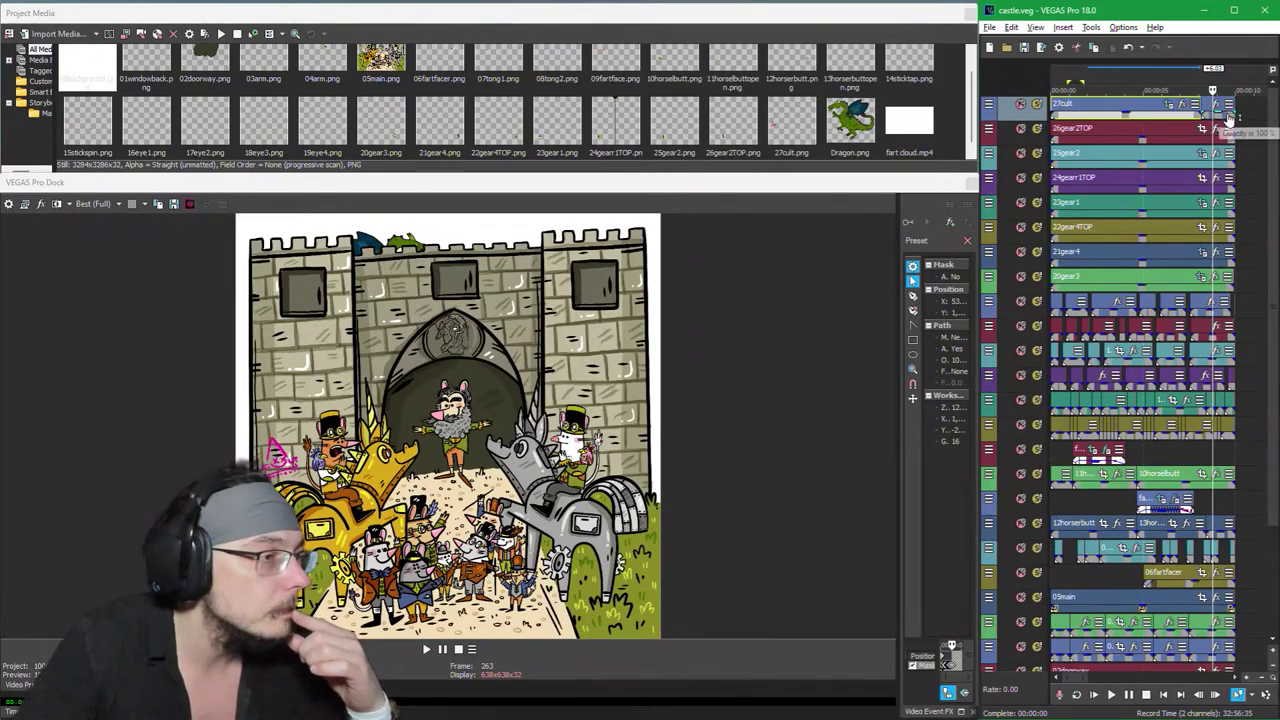
# Step: Add a long fade-out over roughly the second half of the last 27cult event
pyautogui.scroll(3, 1210, 114)
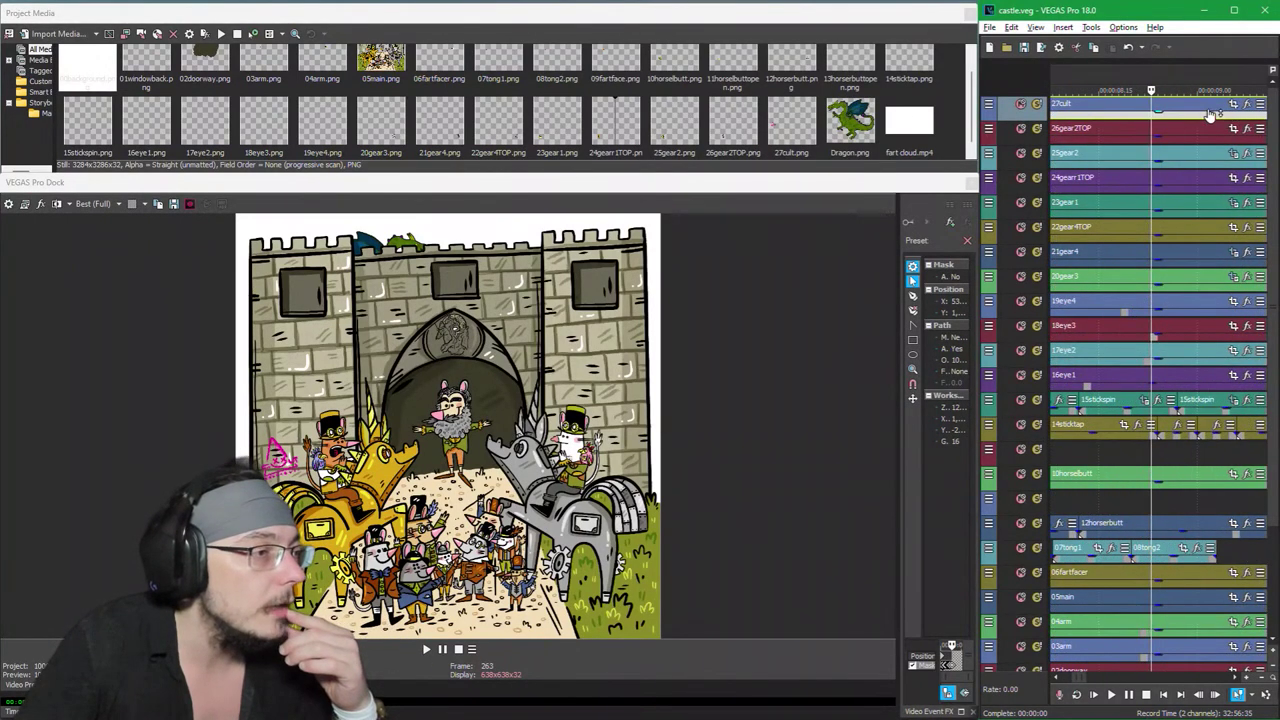
pyautogui.scroll(-2, 1216, 112)
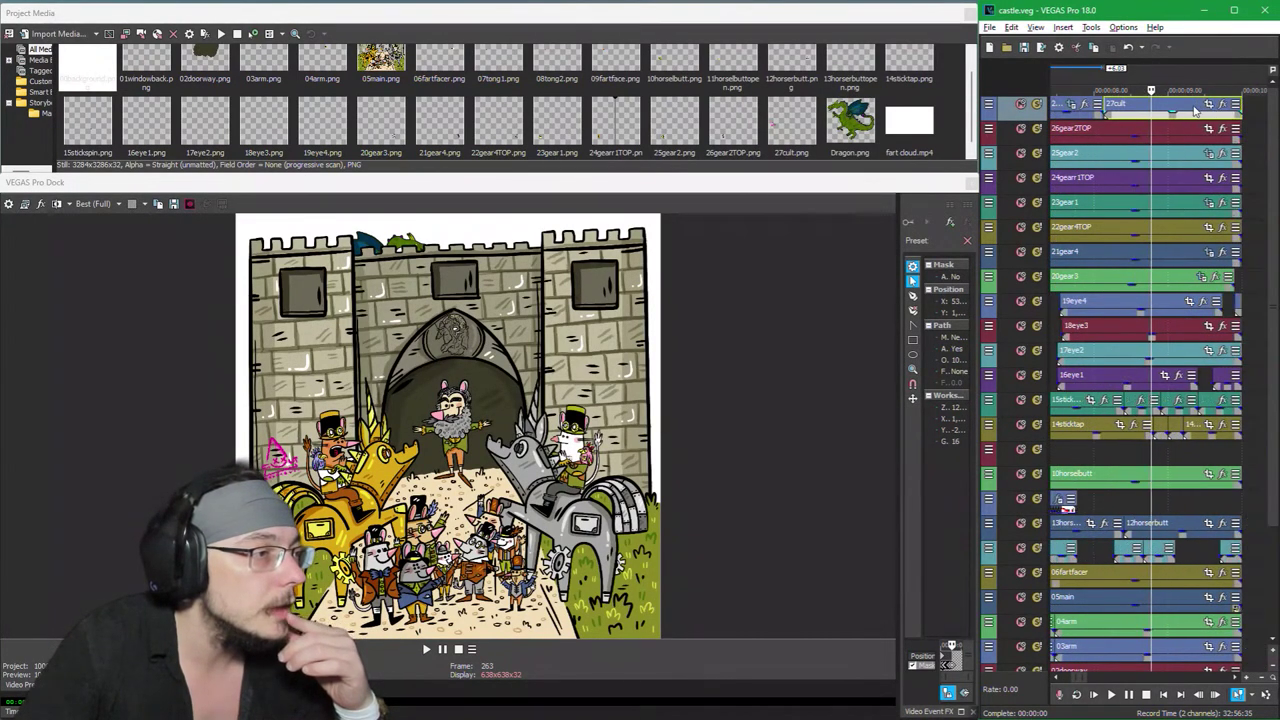
pyautogui.click(1197, 112)
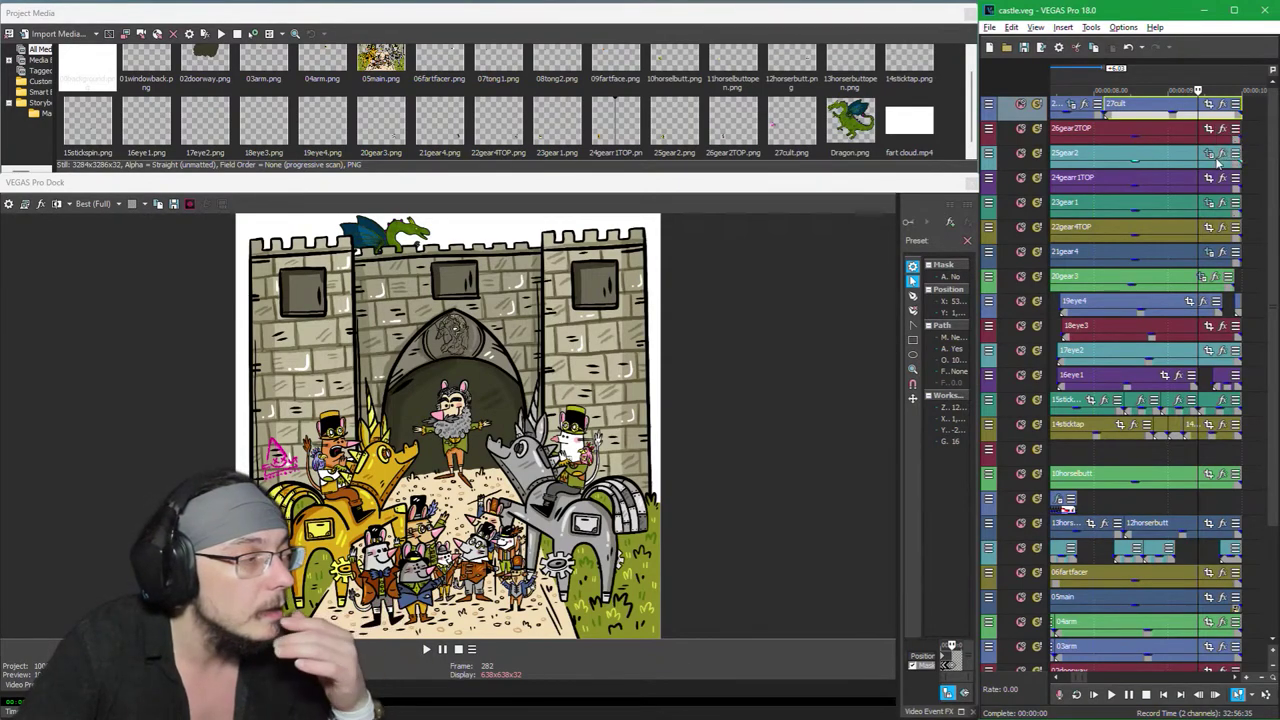
pyautogui.moveTo(1237, 119); pyautogui.dragTo(1197, 115)
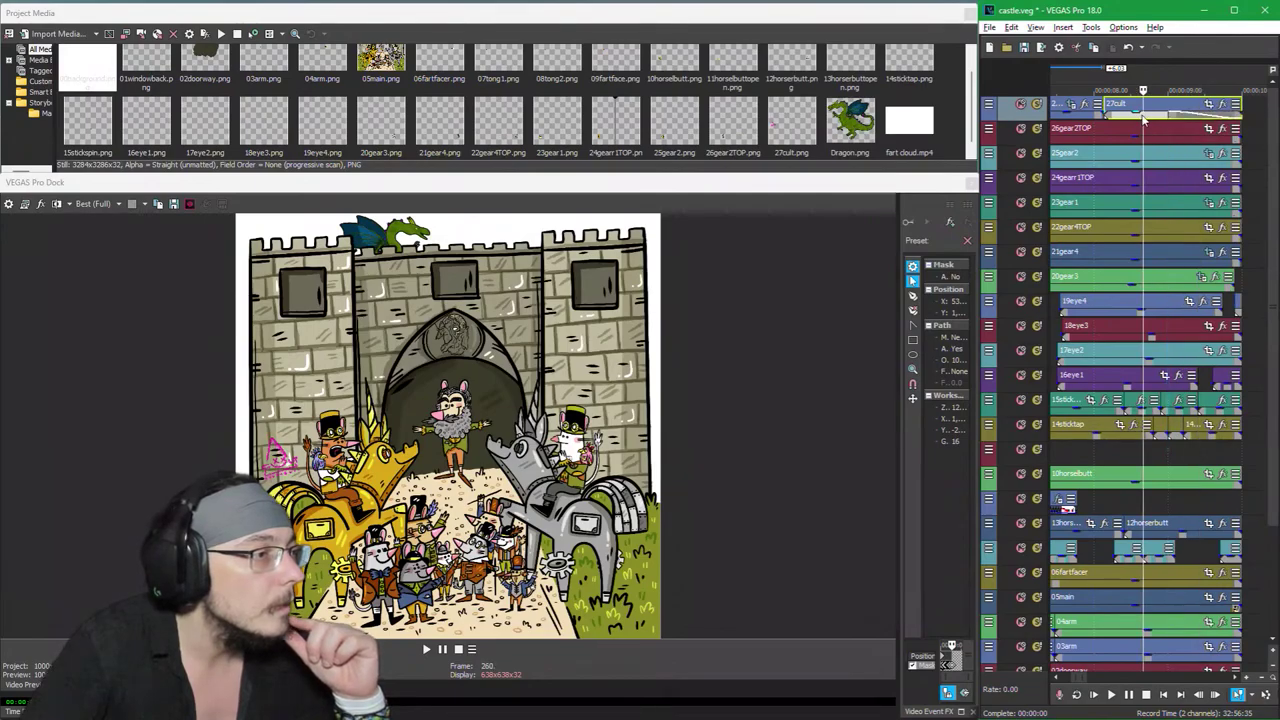
# Step: Set the timeline's time selection to the length of the last 27cult event
pyautogui.doubleClick(1145, 119)
pyautogui.scroll(-5, 1155, 140)
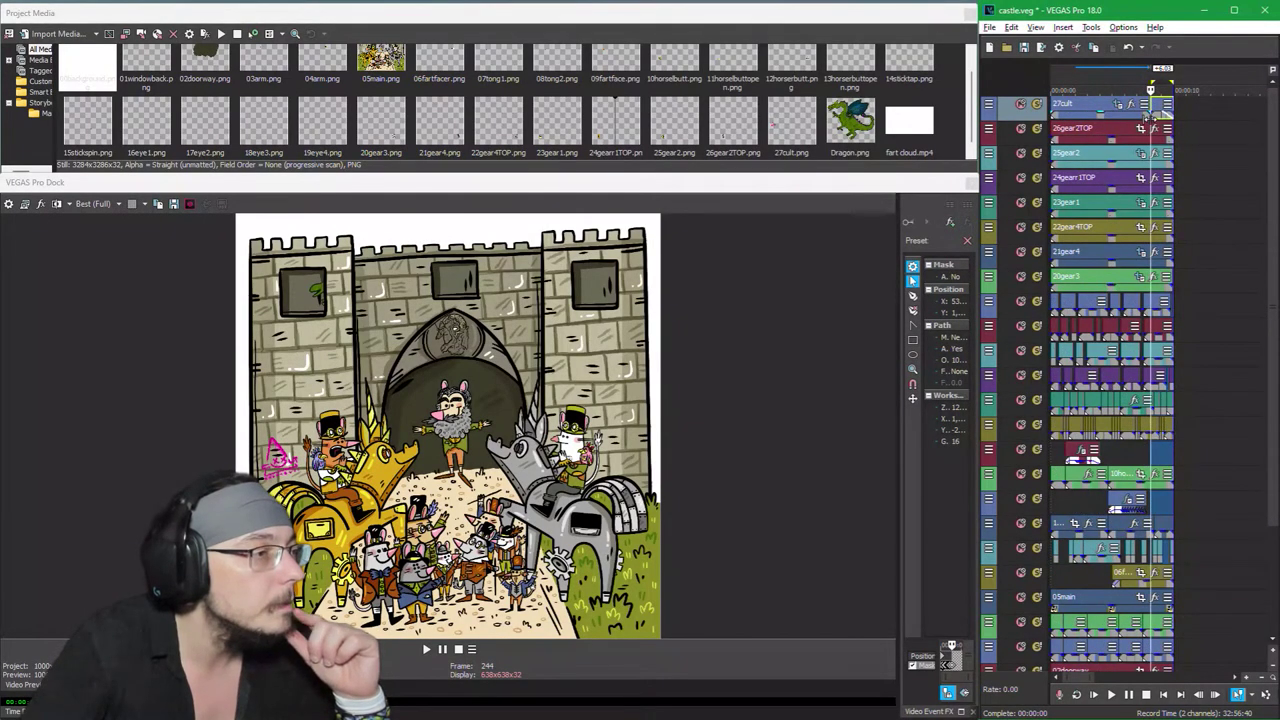
pyautogui.scroll(4, 1165, 170)
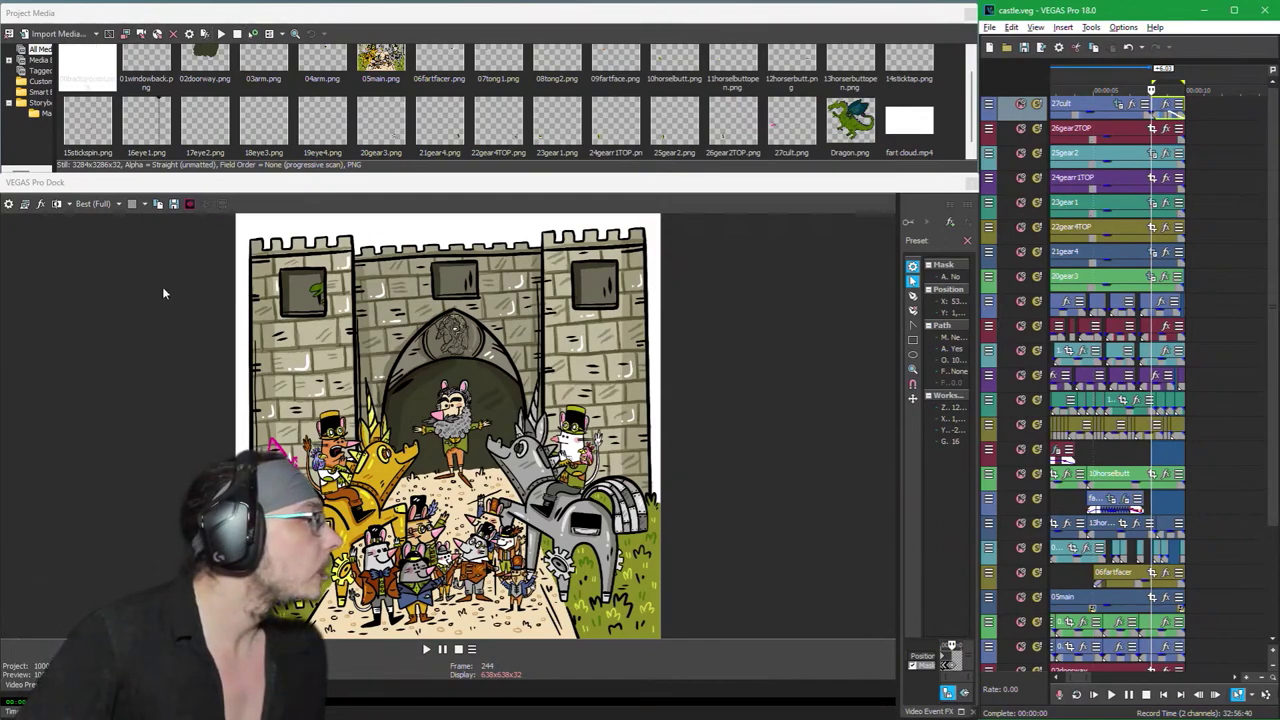
# Step: Lower the video preview quality from Best to Preview for smoother playback
pyautogui.click(93, 204)
pyautogui.moveTo(119, 232)
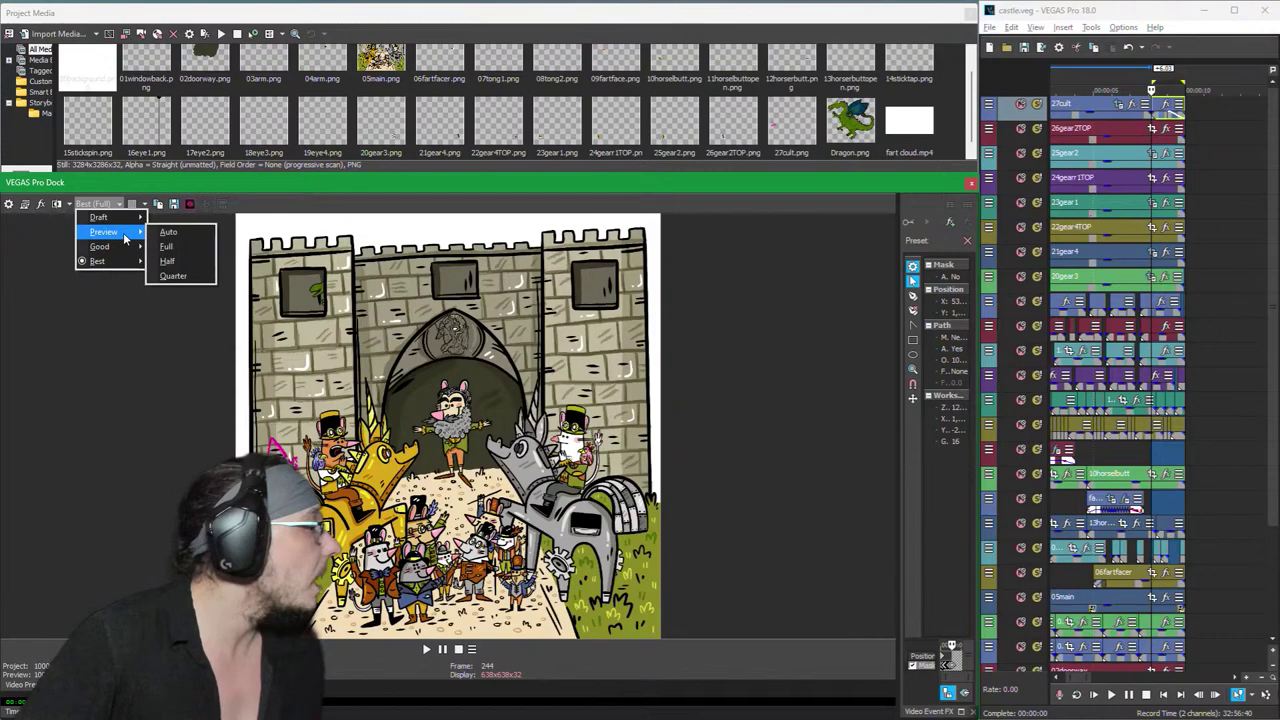
pyautogui.click(166, 260)
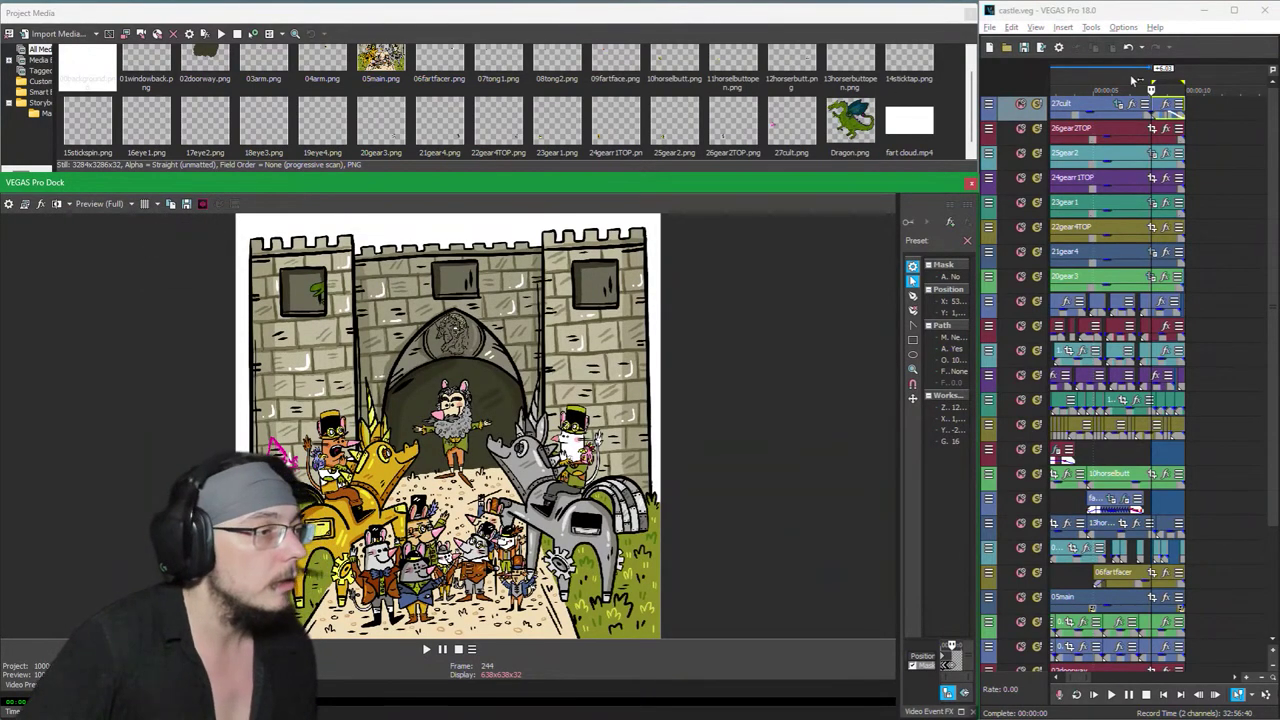
# Step: Turn on loop playback for the full length of the 26gear2TOP event and play the castle animation to review it
pyautogui.click(1103, 127)
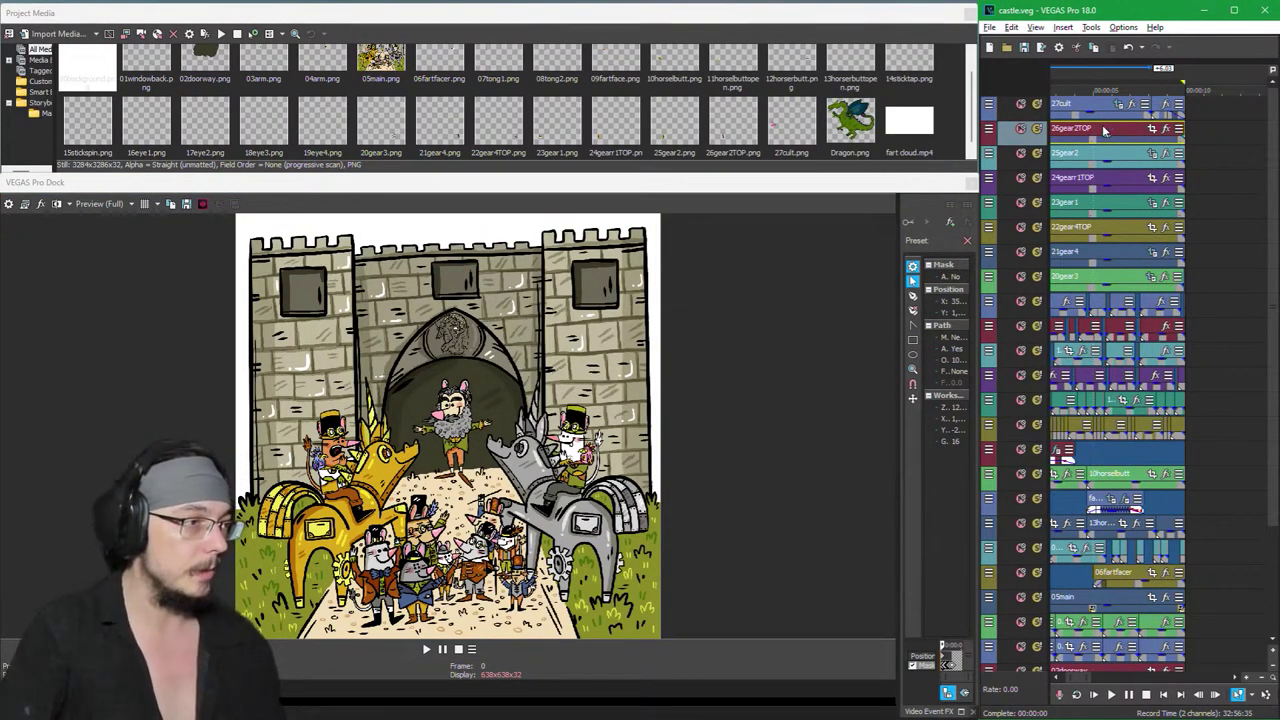
pyautogui.press('q')
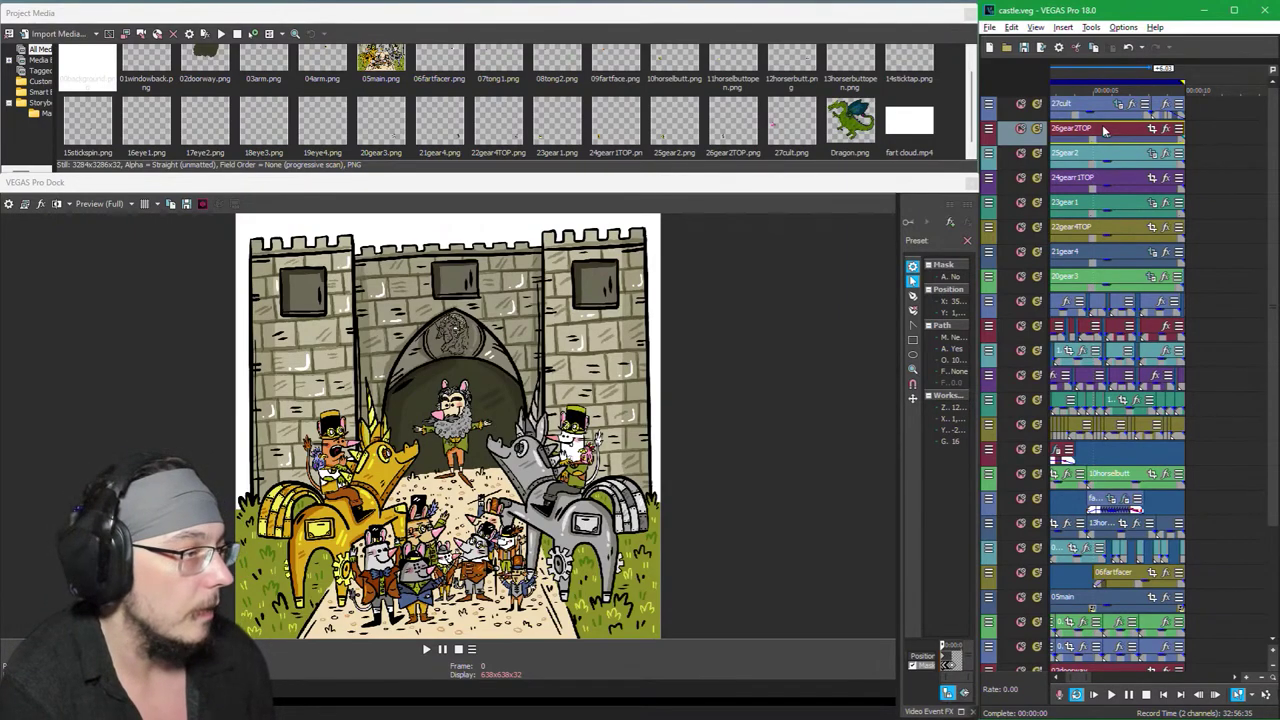
pyautogui.press('Up')
pyautogui.press('space')
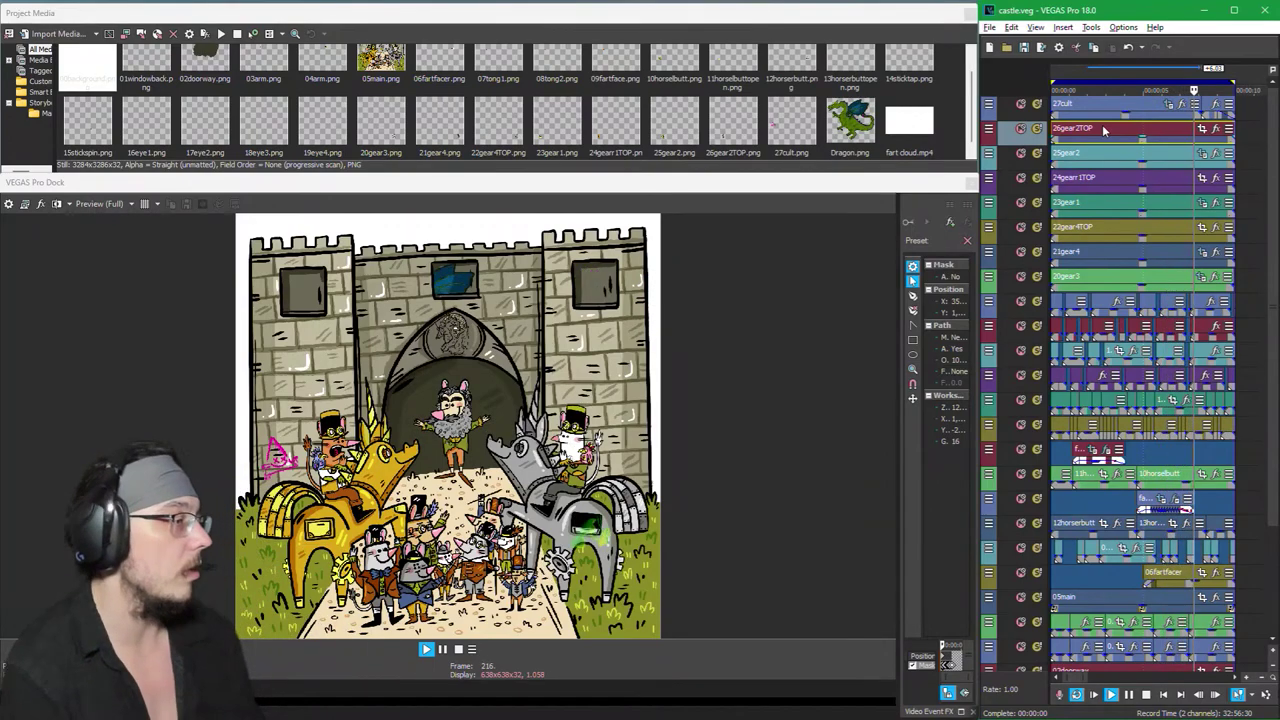
pyautogui.press('space')
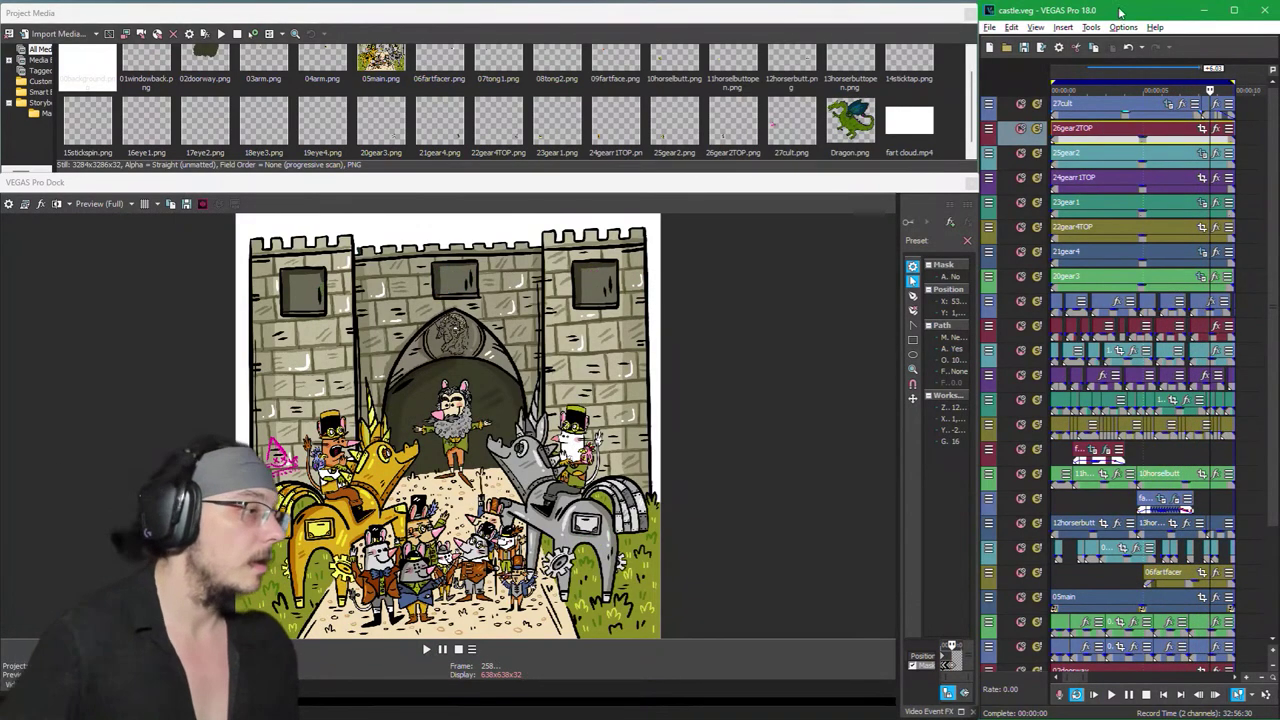
# Step: Locate the first Dragon event, check the frame at its start, and open its Pan/Crop settings in a widened panel
pyautogui.scroll(3, 1137, 480)
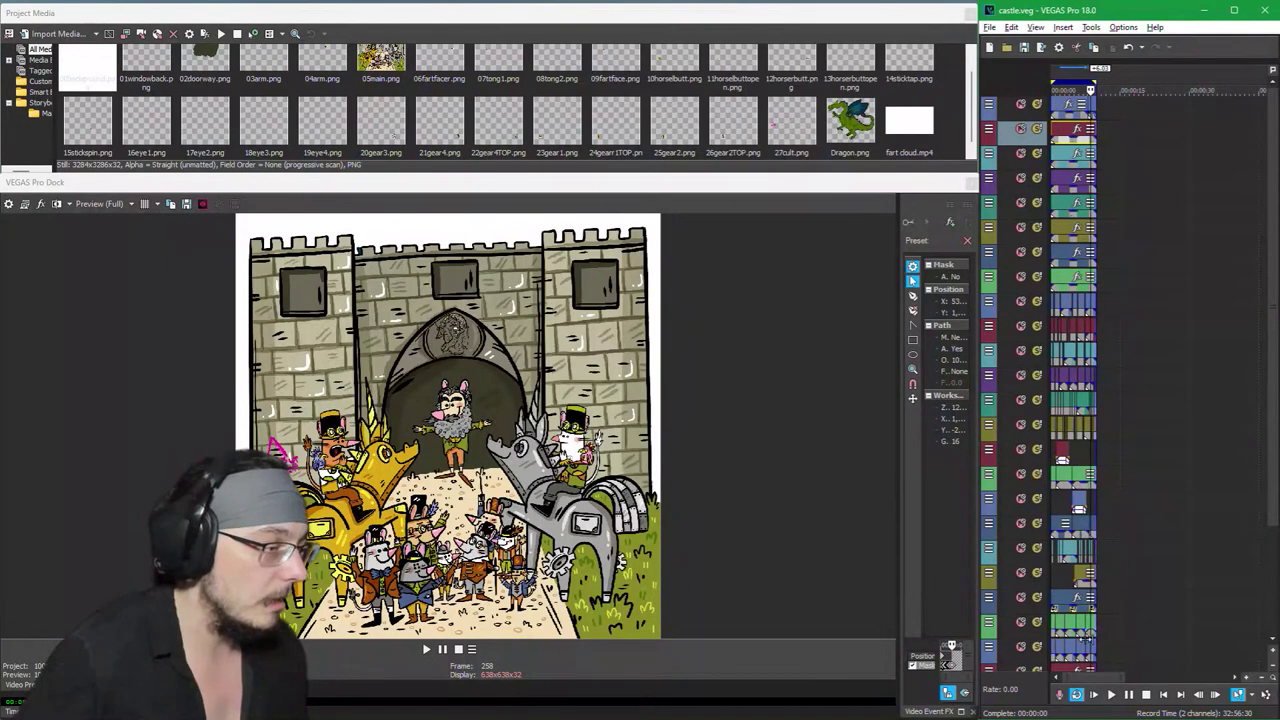
pyautogui.scroll(-5, 1096, 591)
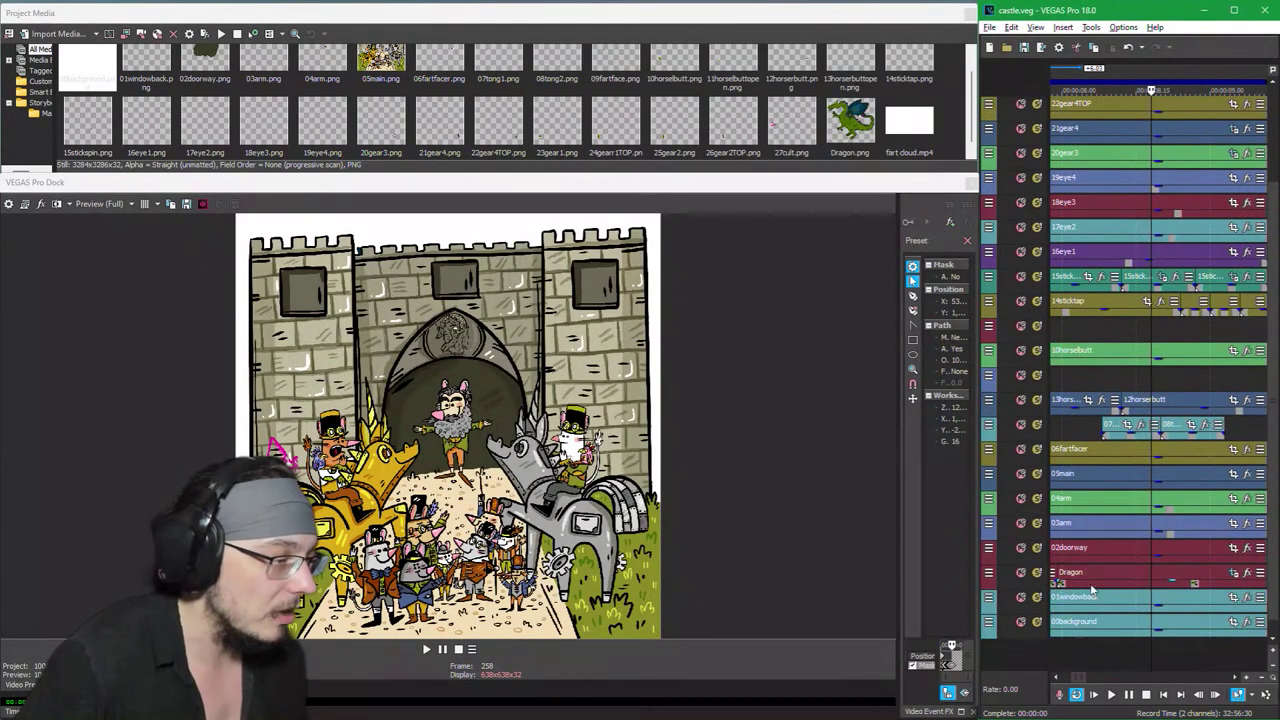
pyautogui.click(1088, 578)
pyautogui.scroll(-3, 1090, 573)
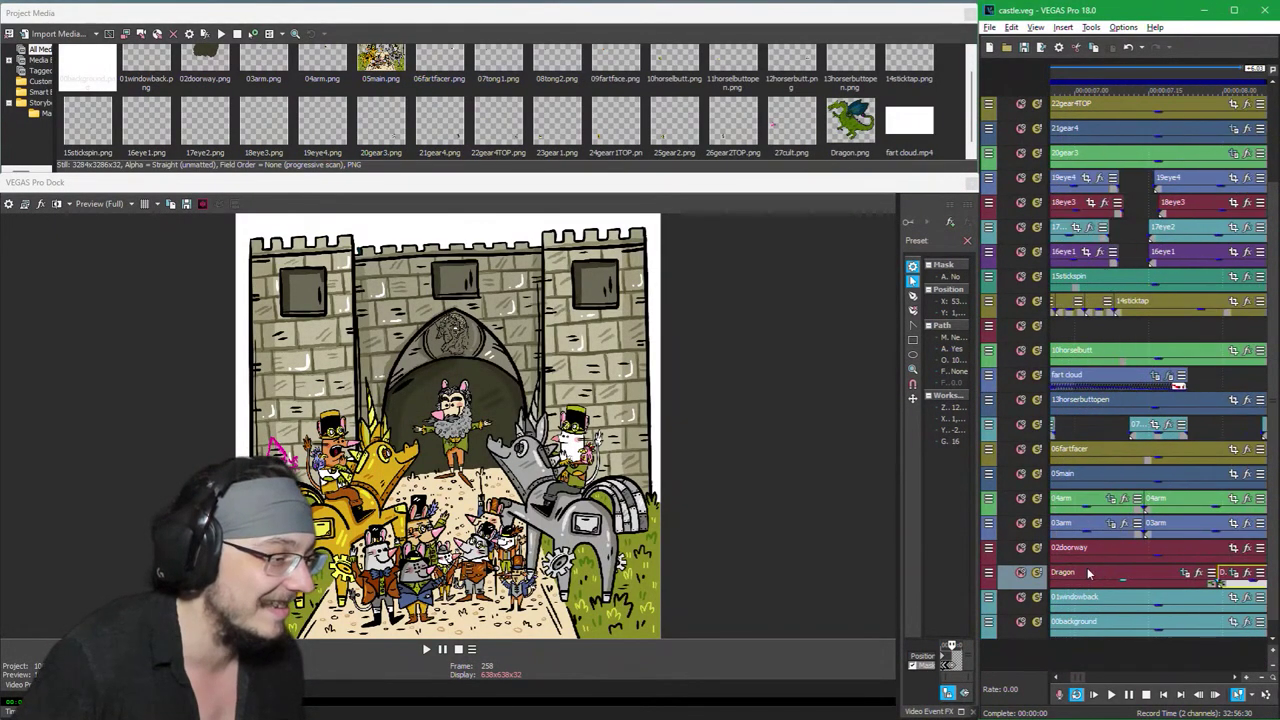
pyautogui.scroll(3, 1088, 575)
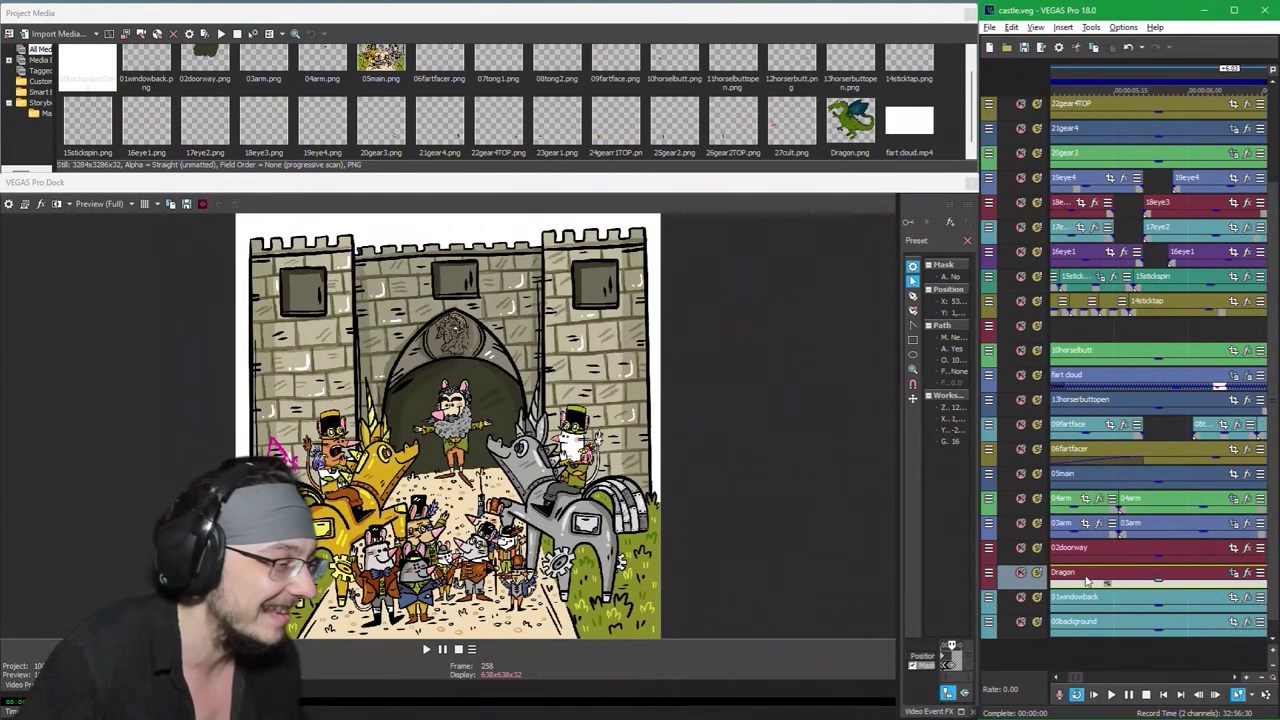
pyautogui.scroll(-3, 1085, 577)
pyautogui.scroll(-5, 1084, 572)
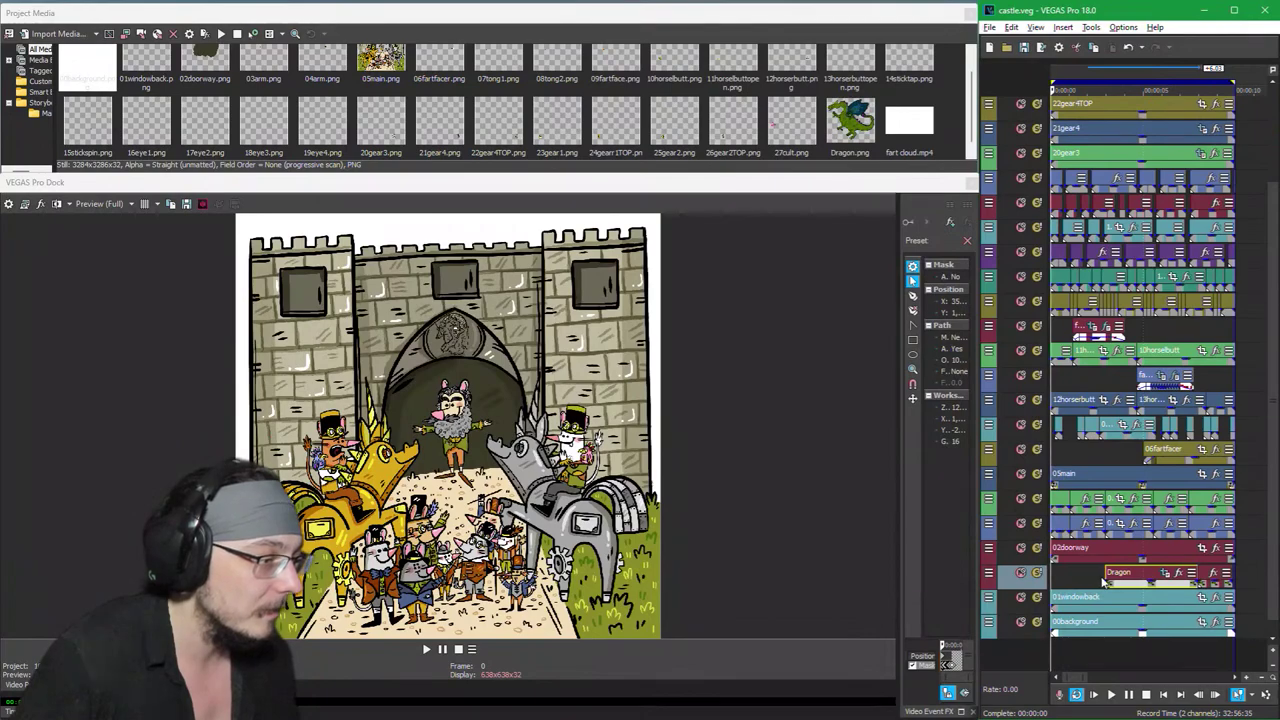
pyautogui.click(1105, 575)
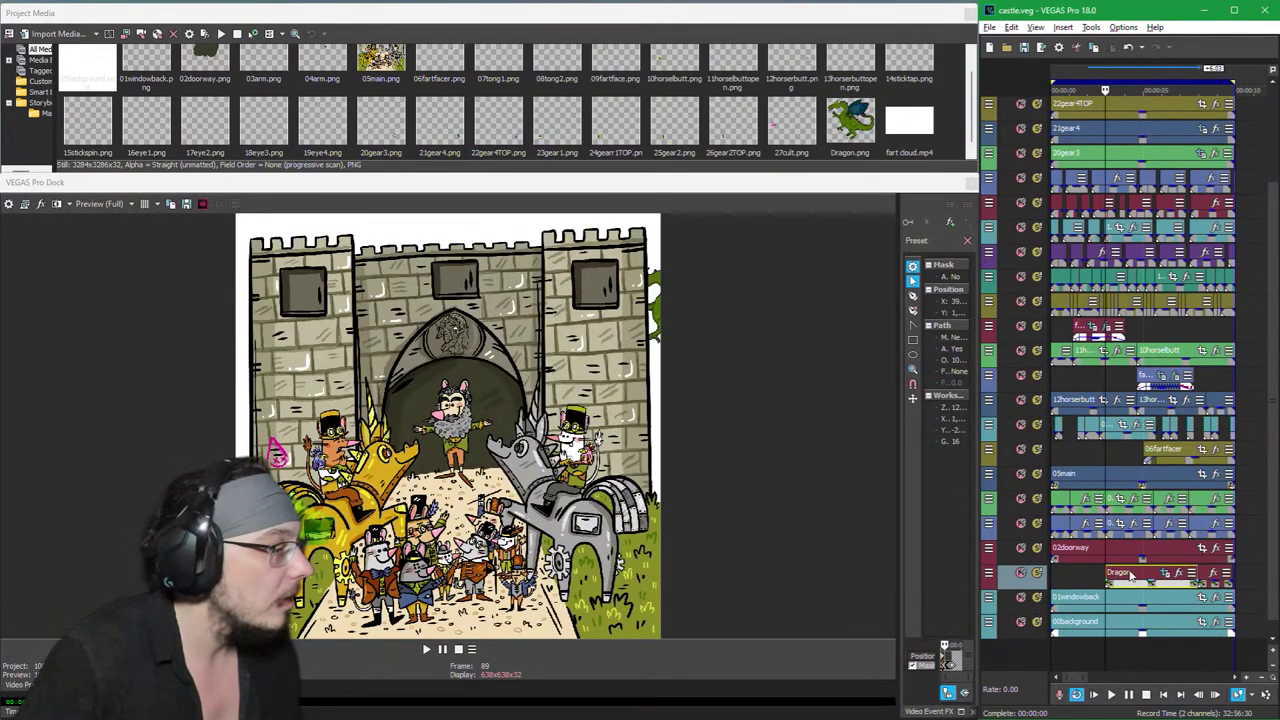
pyautogui.click(1166, 577)
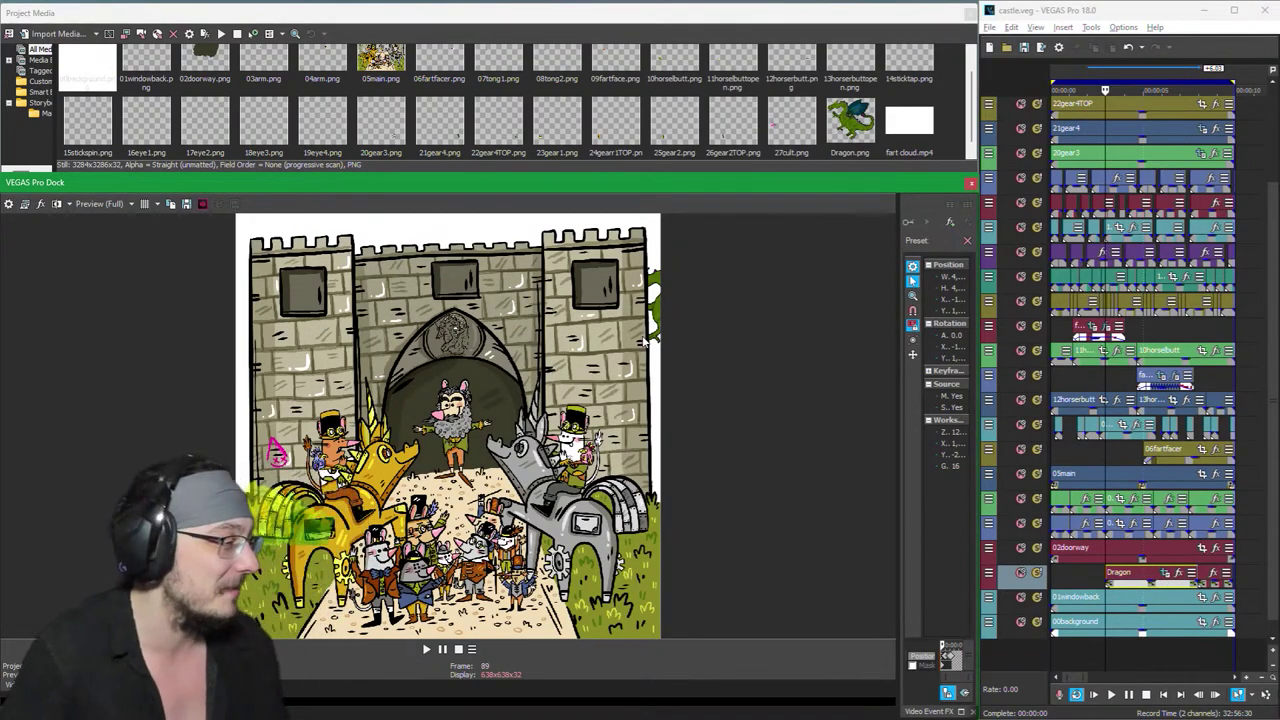
pyautogui.moveTo(902, 405); pyautogui.dragTo(340, 403)
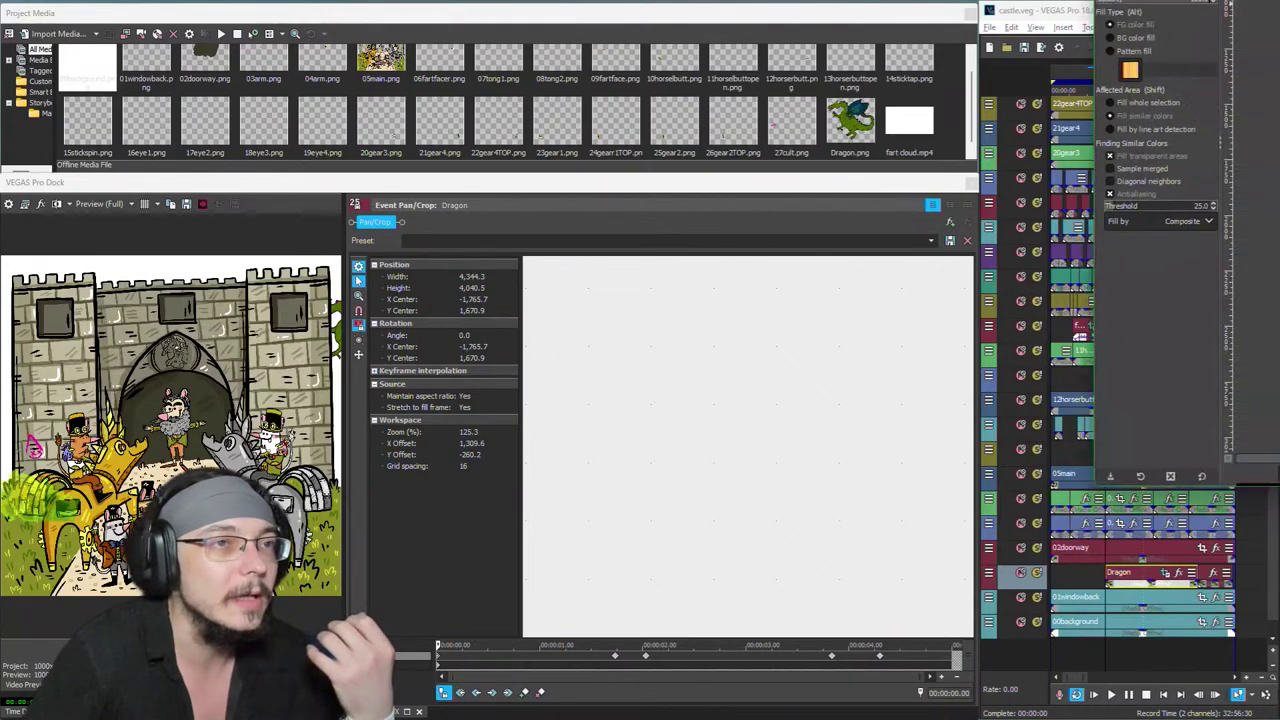
# Step: Switch to GIMP with PartyGerbil_v1.xcf maximized and show the main layer over the background
pyautogui.moveTo(1279, 8); pyautogui.dragTo(826, 8)
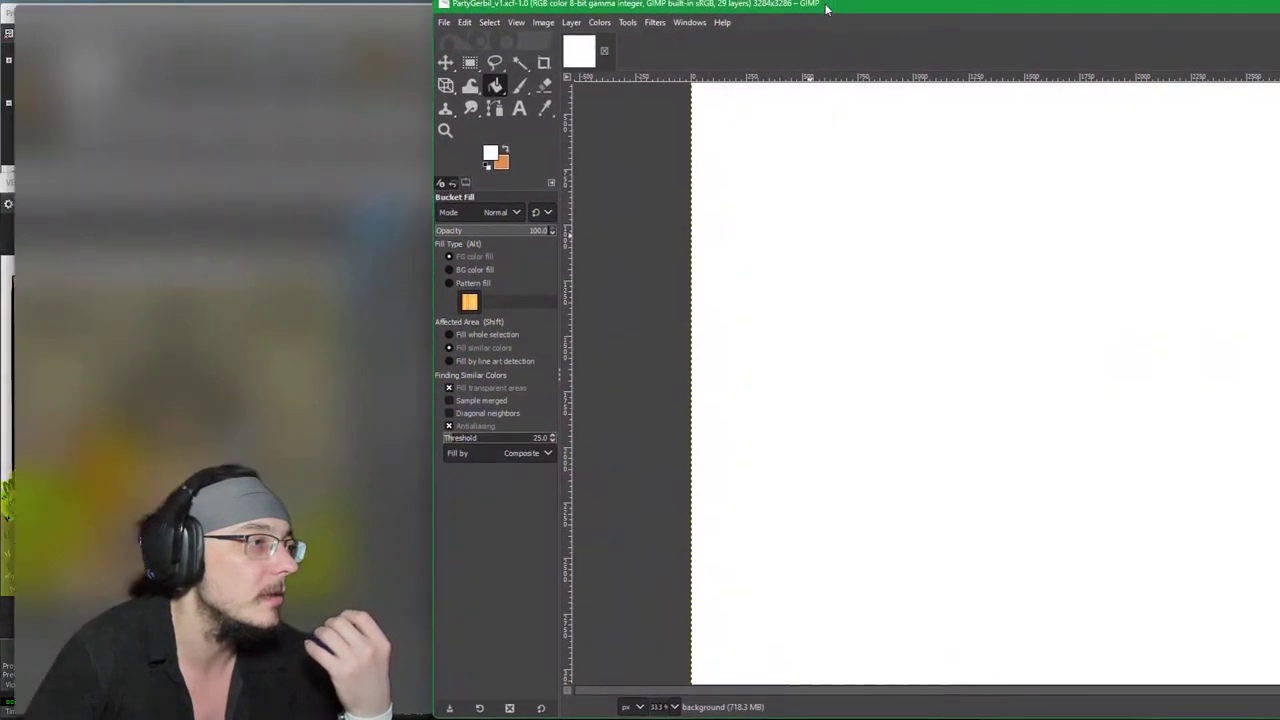
pyautogui.doubleClick(826, 8)
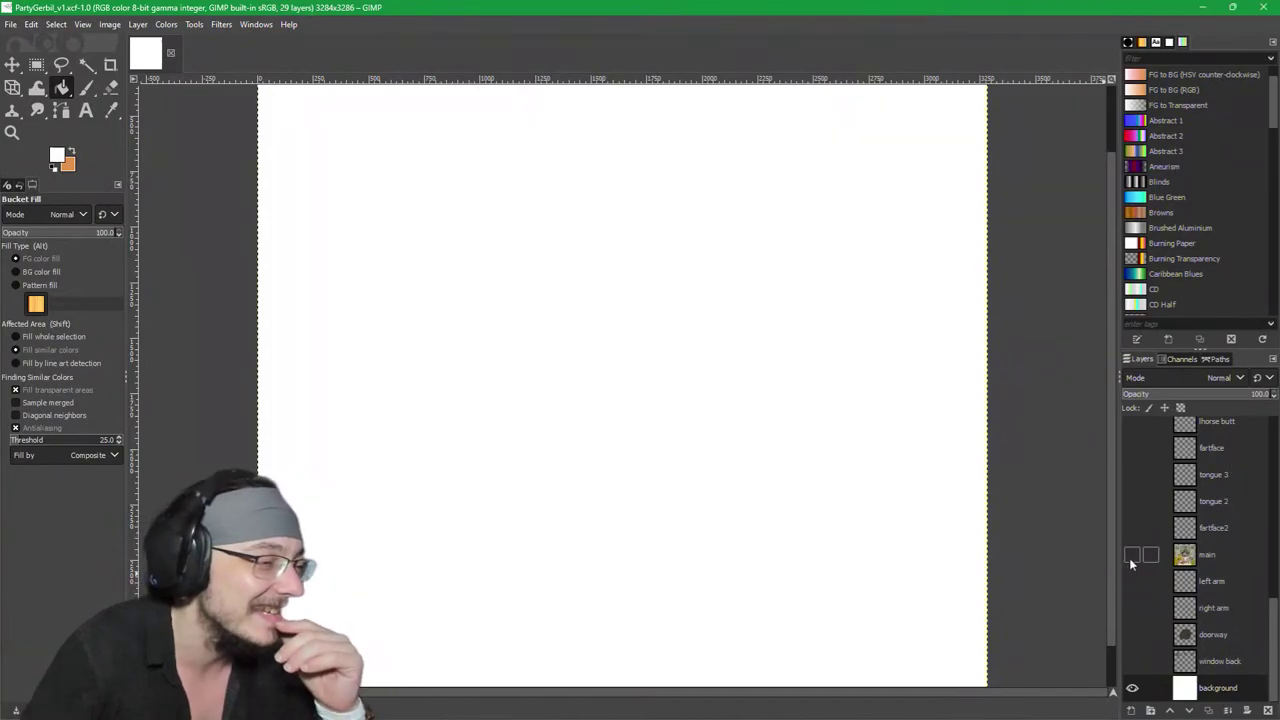
pyautogui.click(1132, 555)
# Step: Make a rectangular selection along the castle's right edge from above the tower to the grass, about 618 × 2313 px
pyautogui.scroll(2, 955, 200)
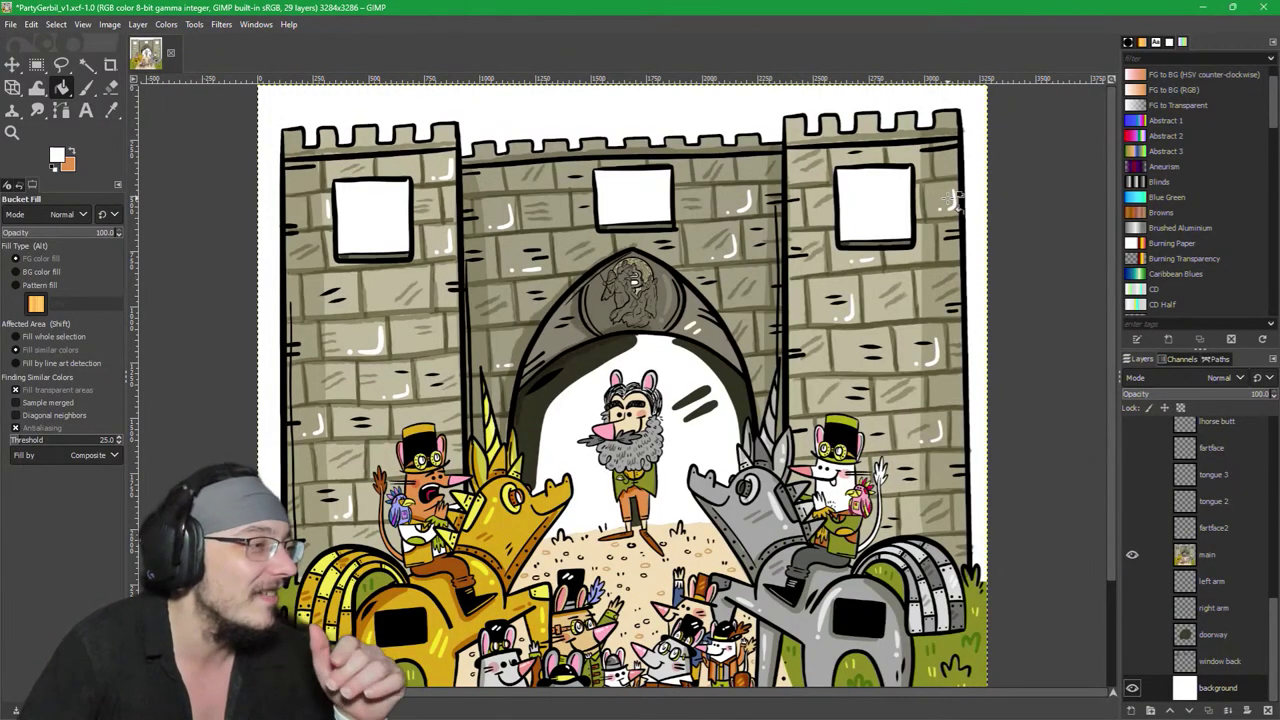
pyautogui.click(36, 64)
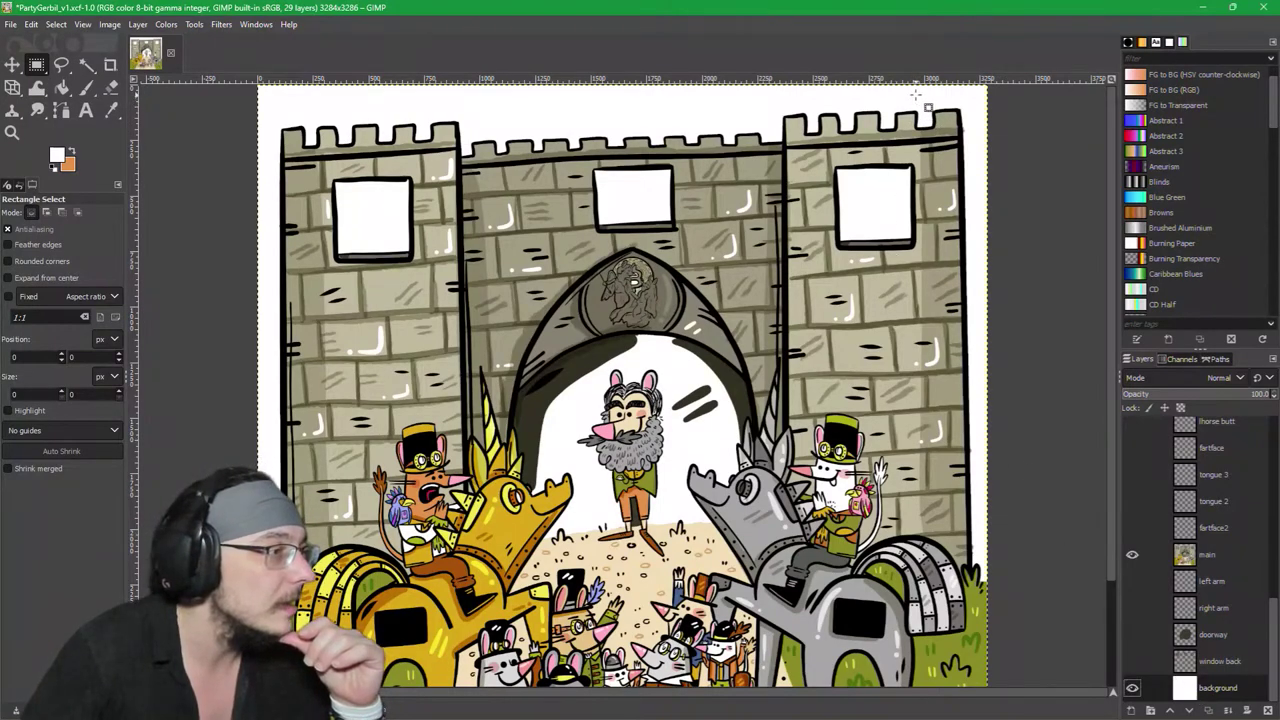
pyautogui.scroll(2, 938, 168)
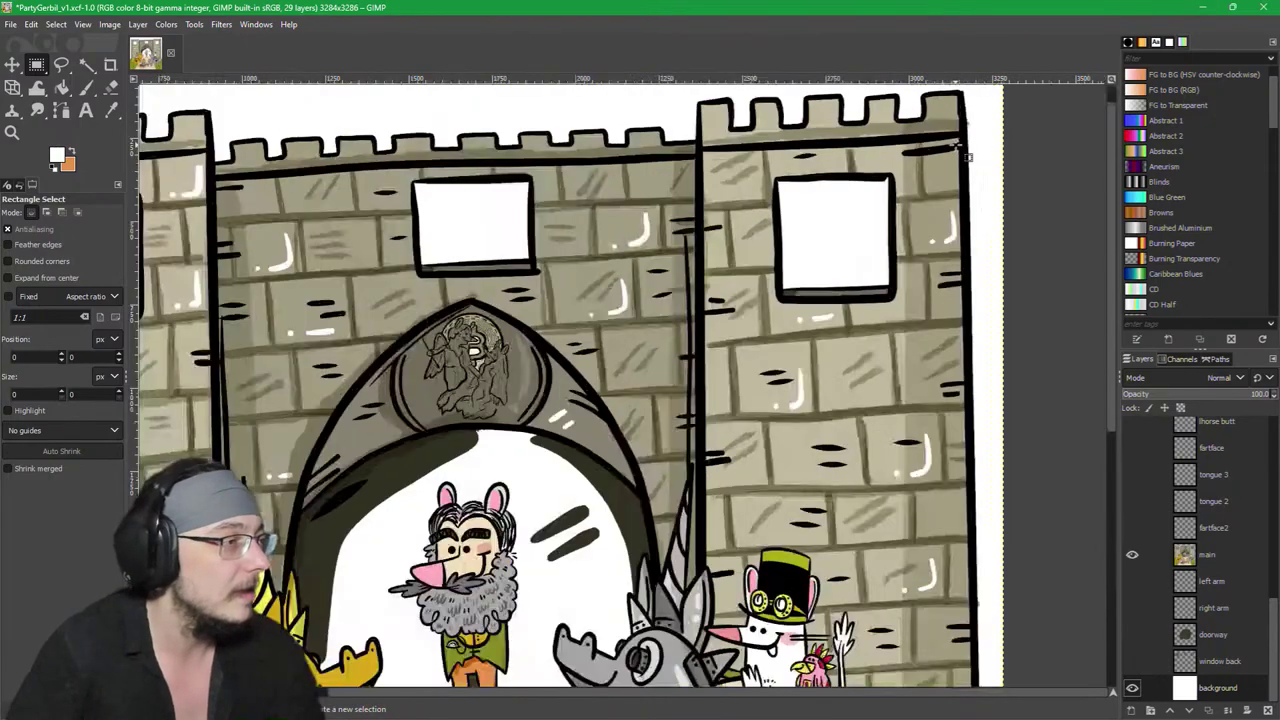
pyautogui.scroll(-5, 944, 172)
pyautogui.scroll(3, 943, 172)
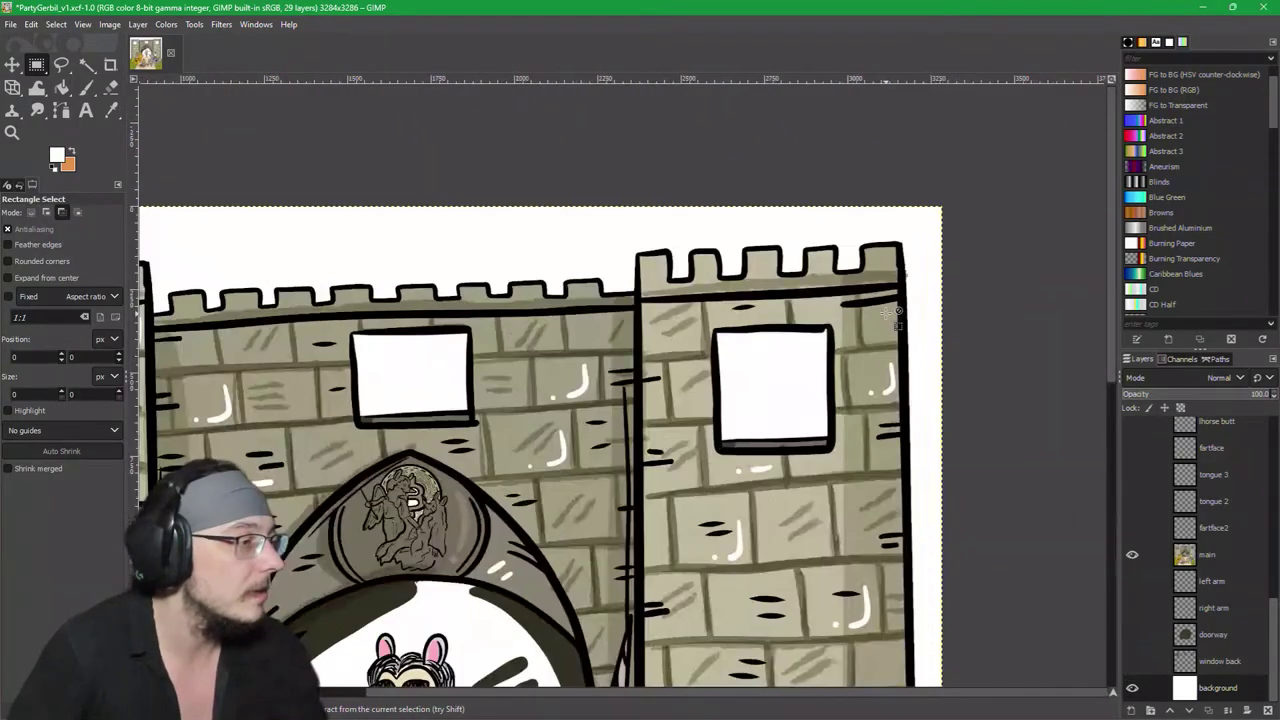
pyautogui.moveTo(838, 196); pyautogui.dragTo(1044, 641)
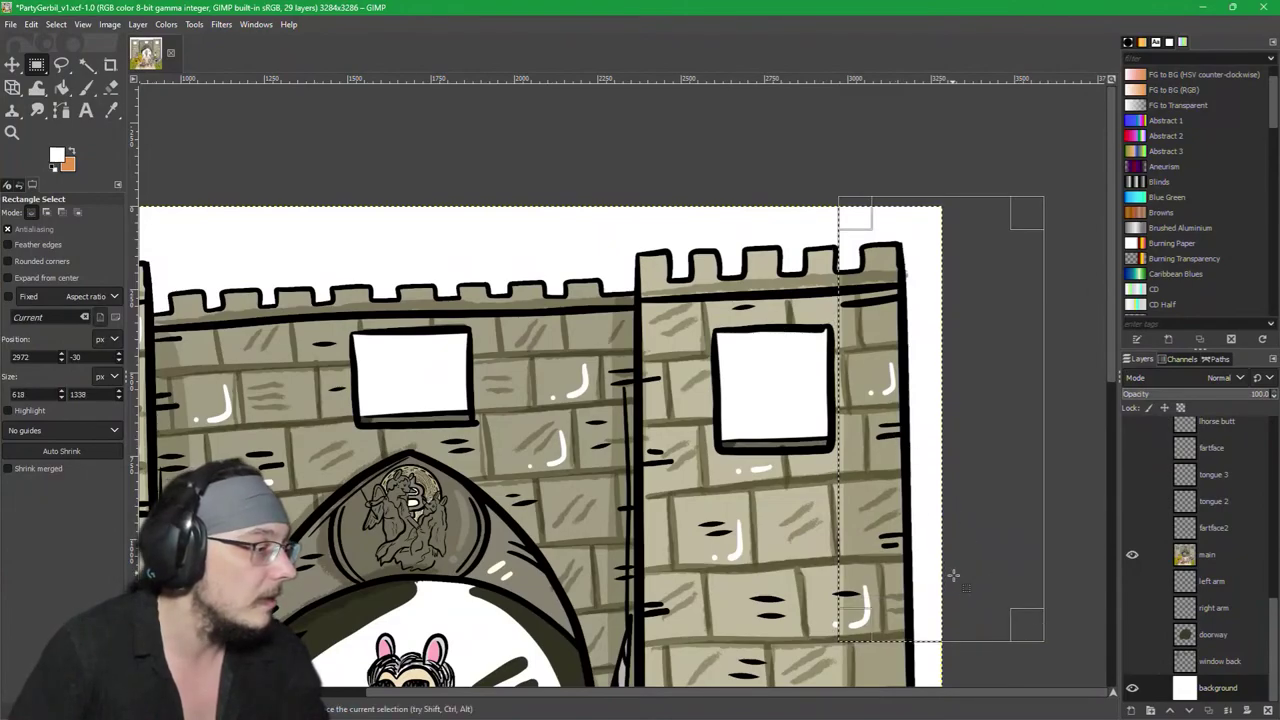
pyautogui.scroll(-4, 955, 580)
pyautogui.scroll(3, 957, 585)
pyautogui.scroll(-5, 1006, 565)
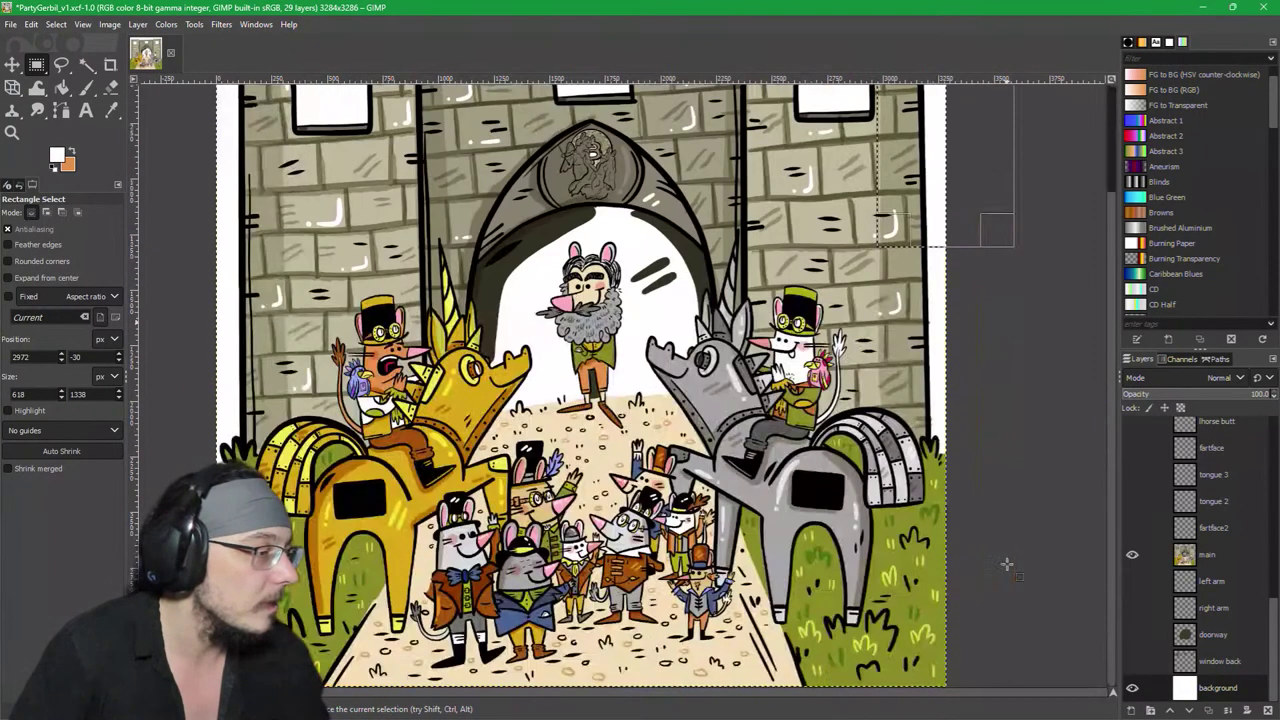
pyautogui.scroll(2, 1000, 540)
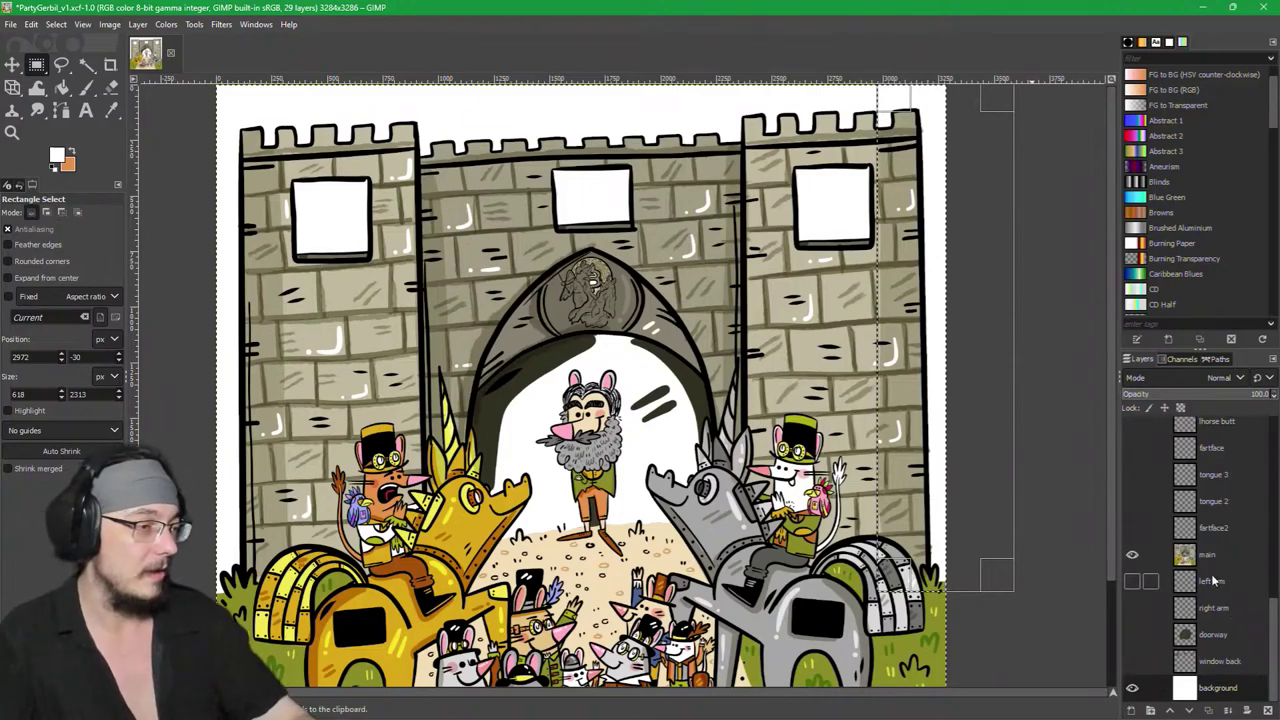
# Step: Copy the selected white background area onto a new layer above the background and anchor the pasted pixels
pyautogui.keyDown('shift'); pyautogui.click(1133, 710); pyautogui.keyUp('shift')
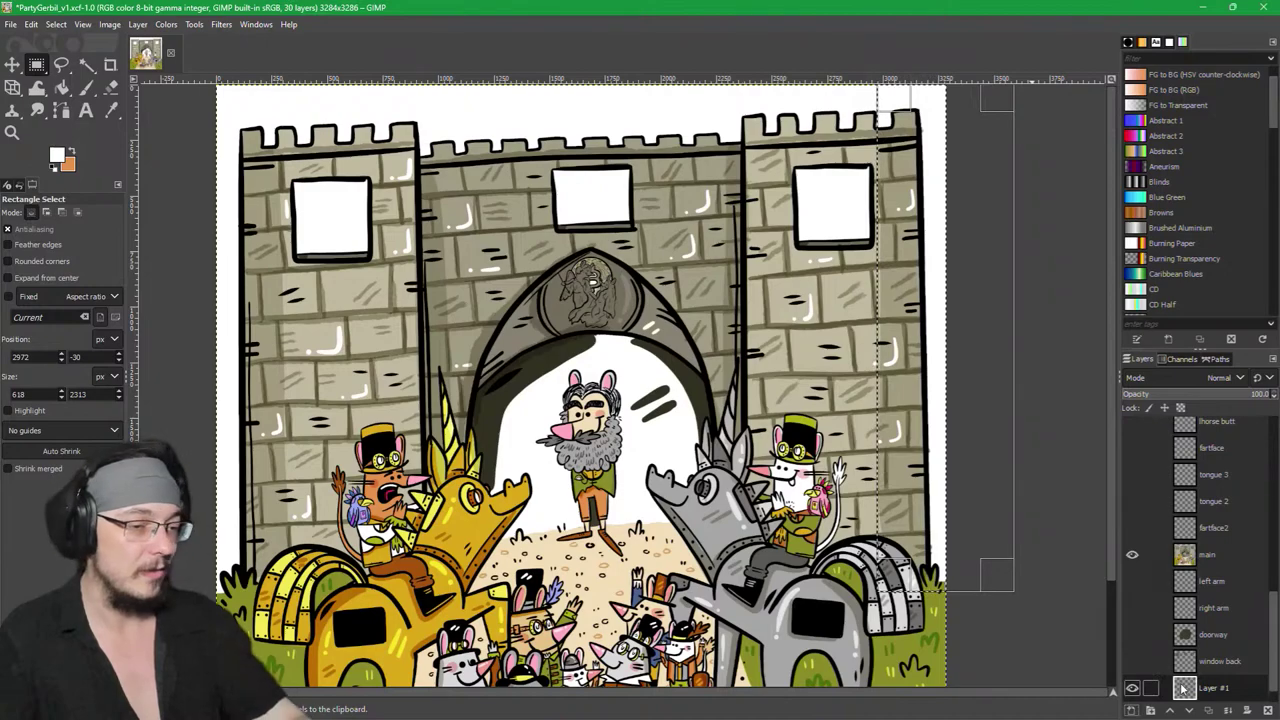
pyautogui.hotkey('ctrl', 'v')
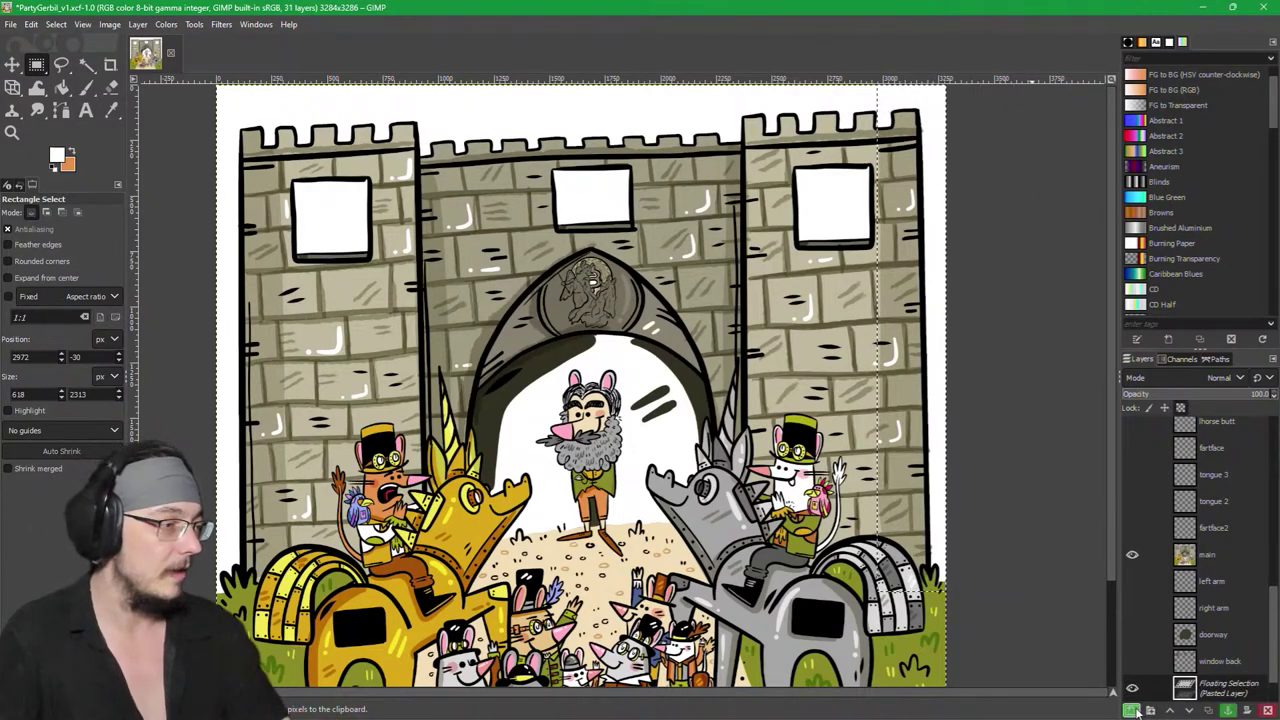
pyautogui.click(1228, 710)
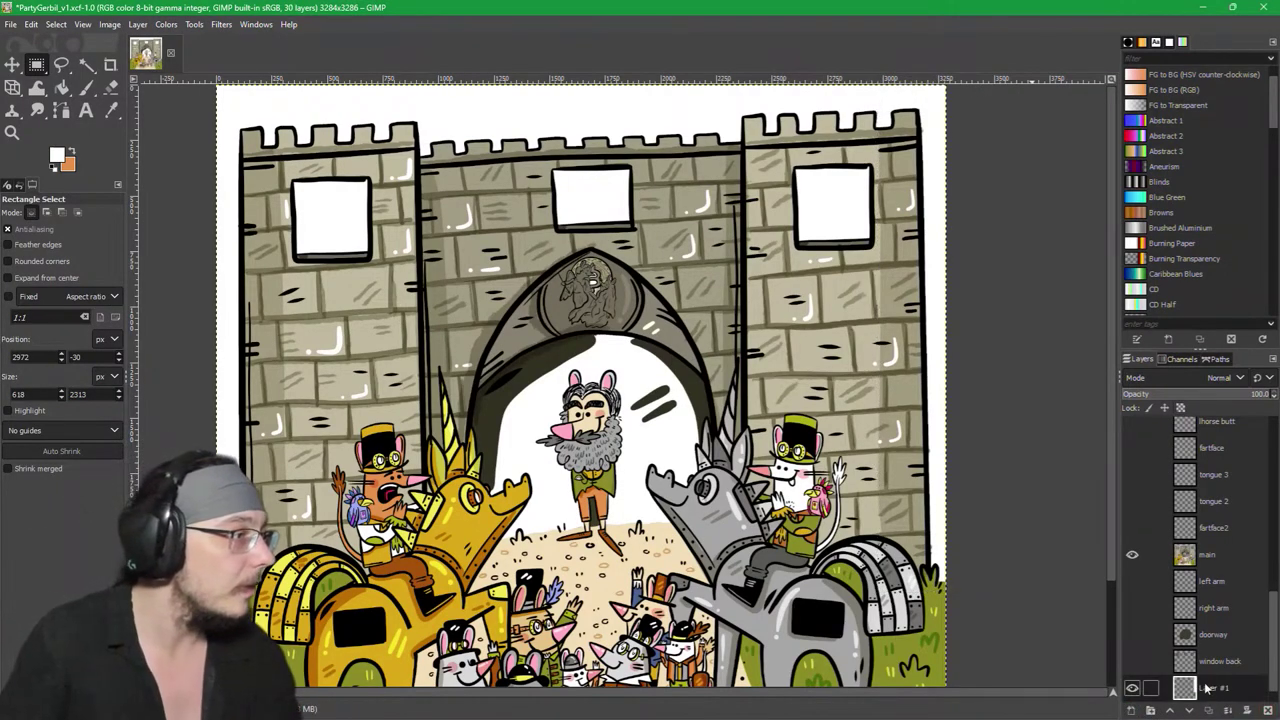
# Step: Select the main layer and toggle the visibility of the main and background layers to check the copied white strip
pyautogui.click(1209, 558)
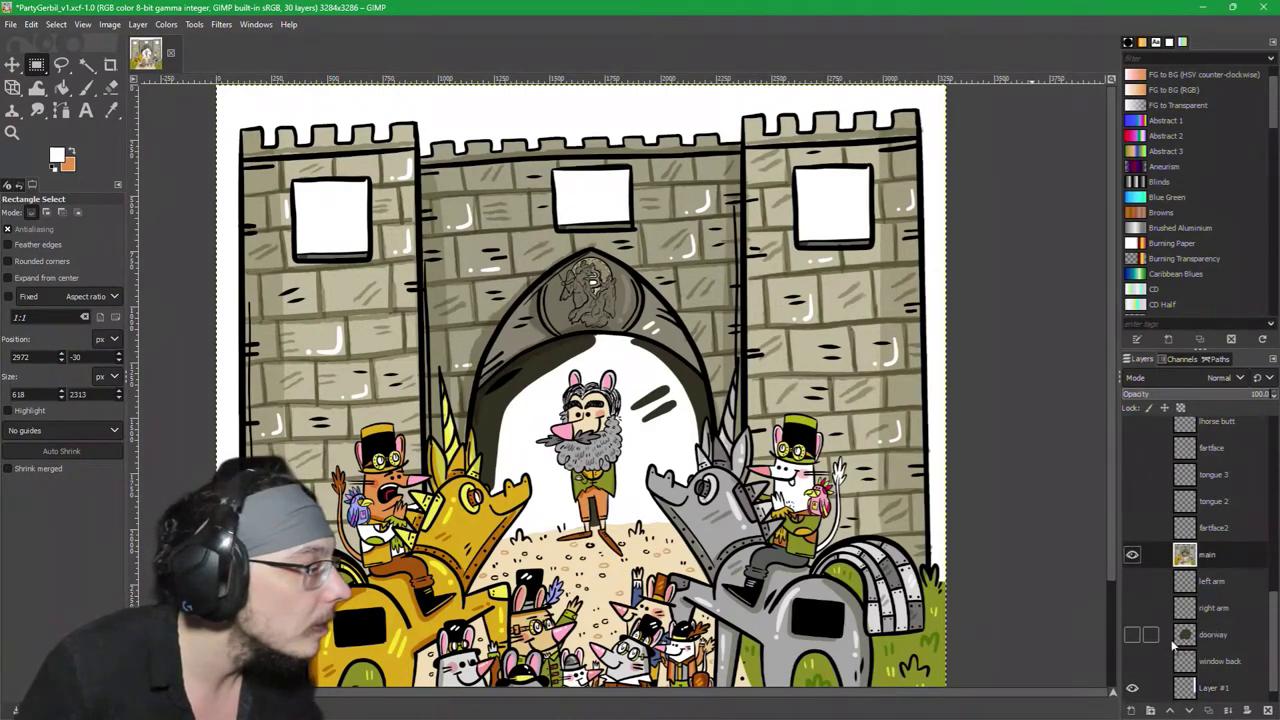
pyautogui.scroll(-1, 1172, 654)
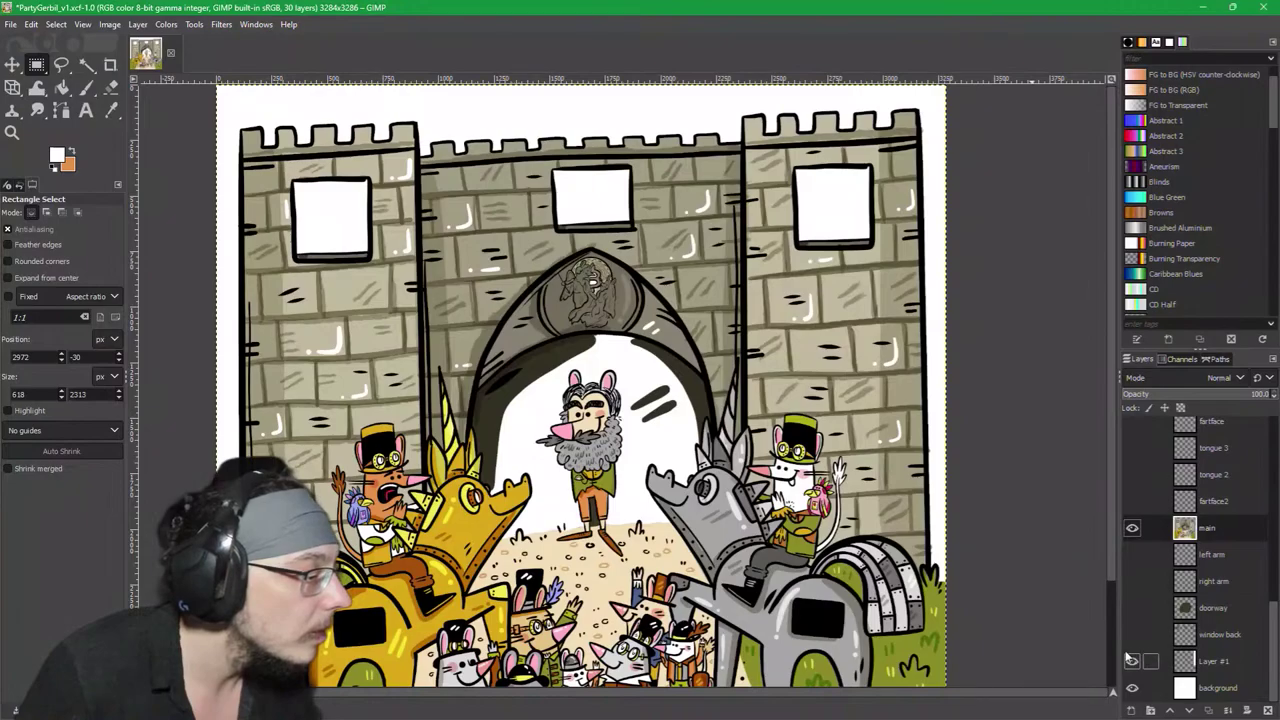
pyautogui.click(1131, 528)
pyautogui.click(1131, 528)
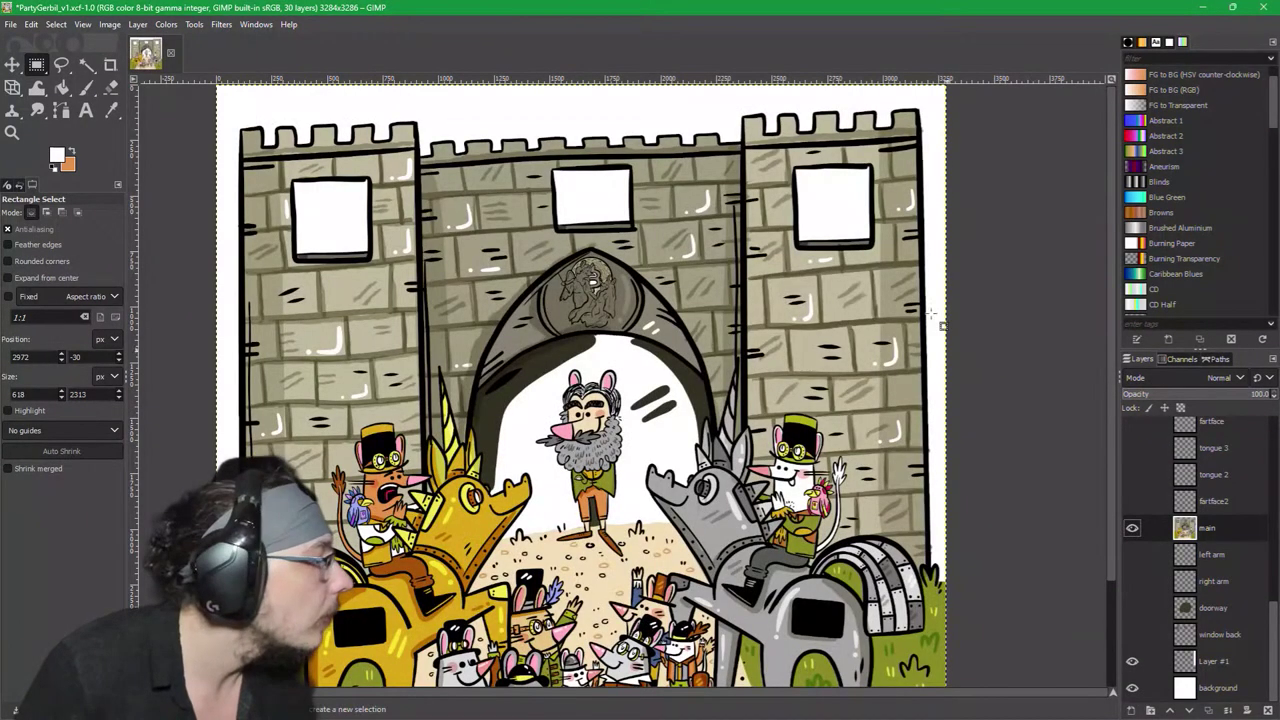
pyautogui.click(1133, 689)
pyautogui.click(1133, 689)
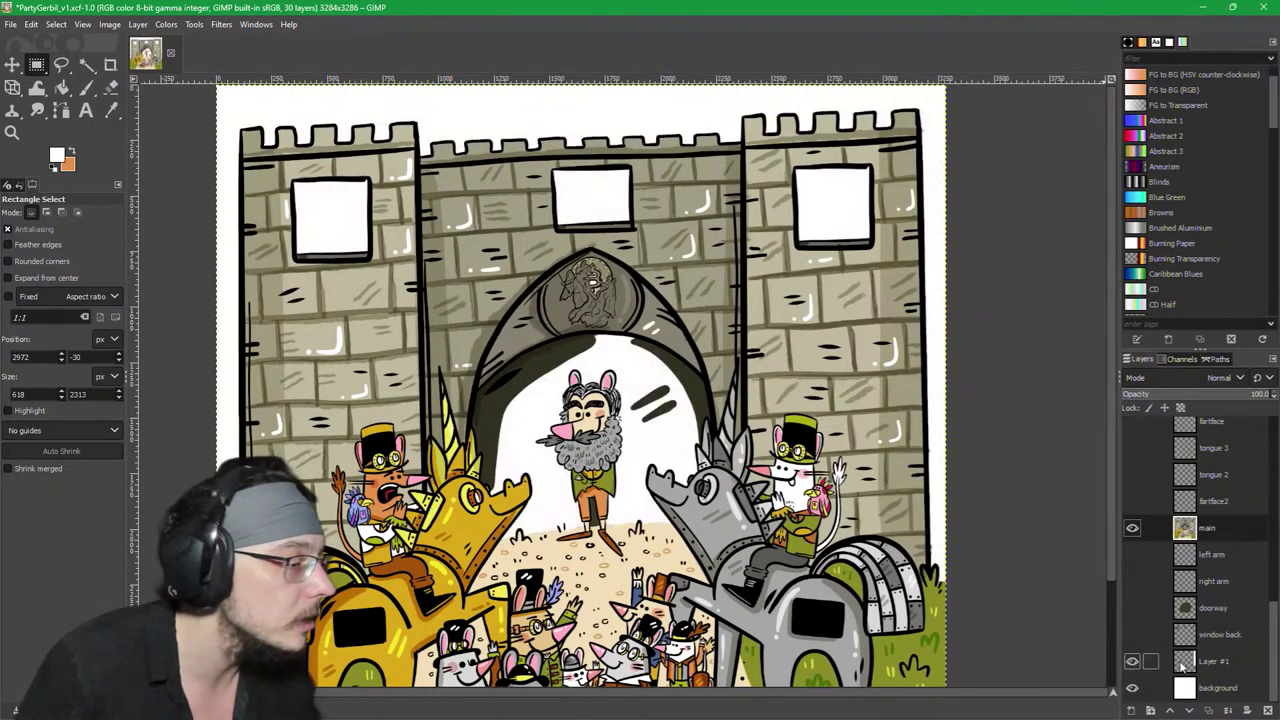
# Step: Place Layer #1 directly beneath the main layer, merge main down into it, and name the merged layer main
pyautogui.moveTo(1183, 665); pyautogui.dragTo(1200, 548)
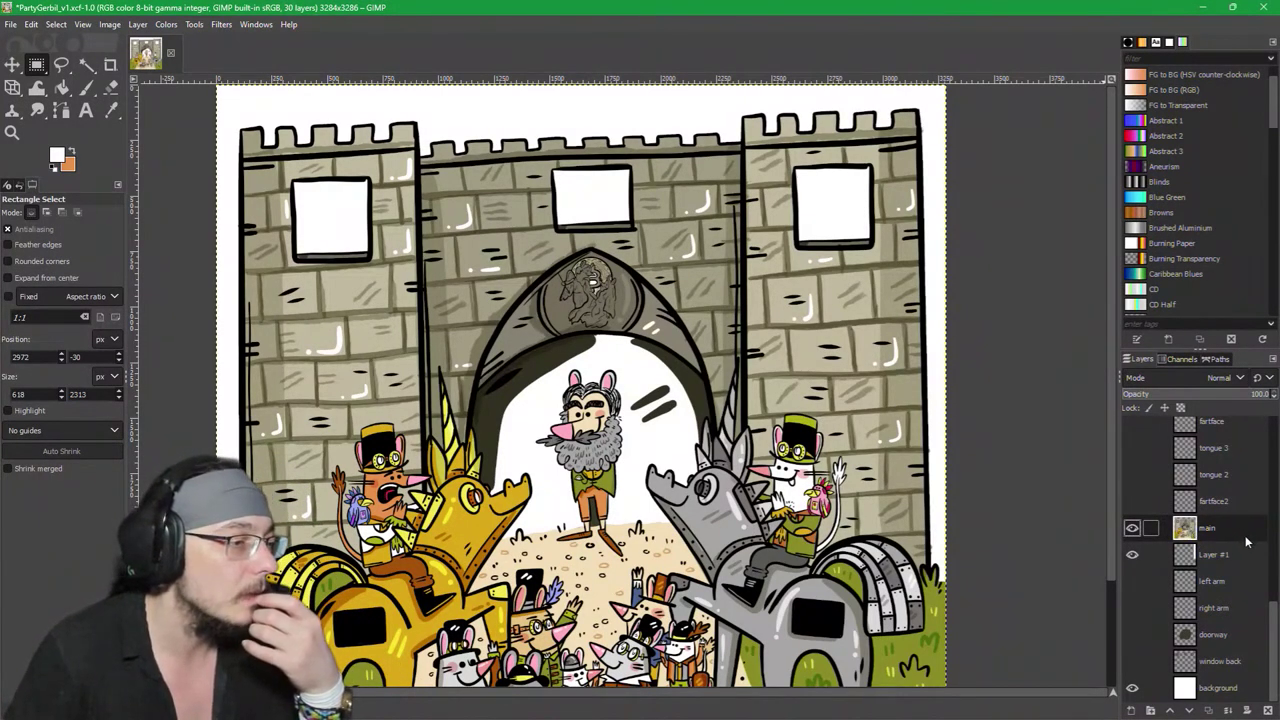
pyautogui.click(1228, 711)
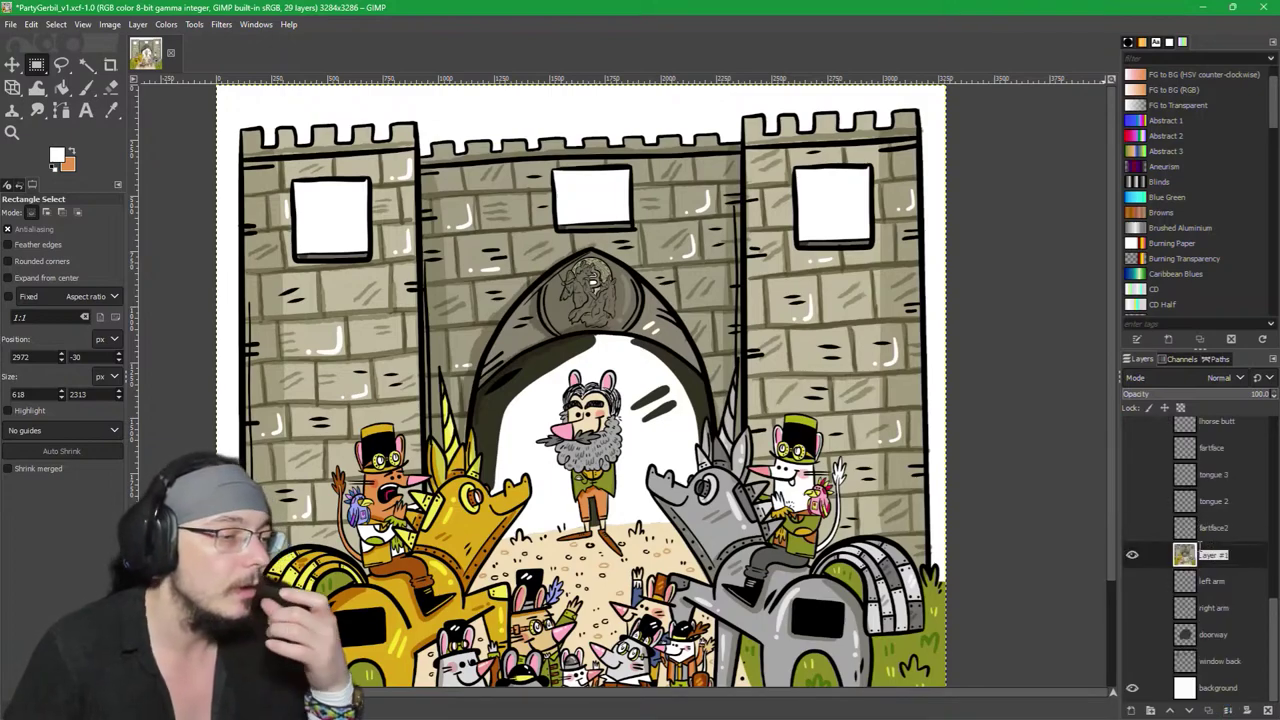
pyautogui.write('main')
pyautogui.press('Return')
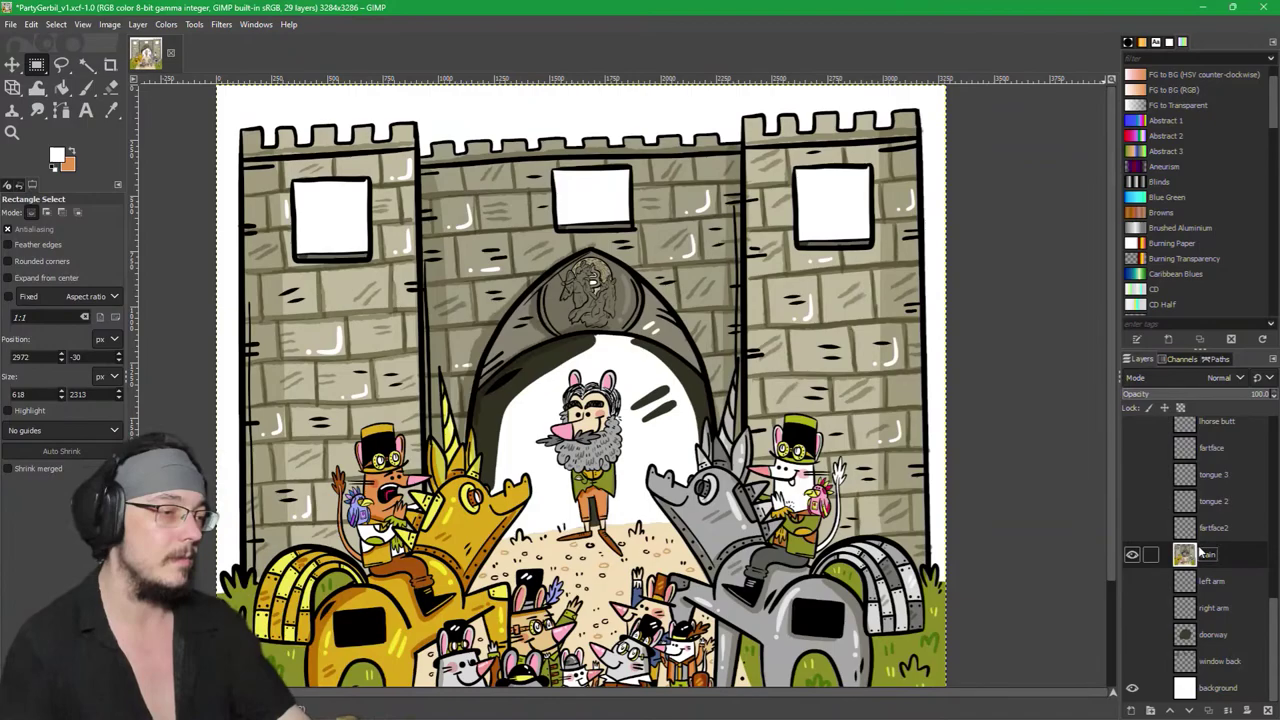
# Step: Show only the main layer and export it over 05main.png in the finals folder, keeping the export options
pyautogui.keyDown('shift'); pyautogui.click(1132, 555); pyautogui.keyUp('shift')
pyautogui.hotkey('ctrl', 'shift', 'e')
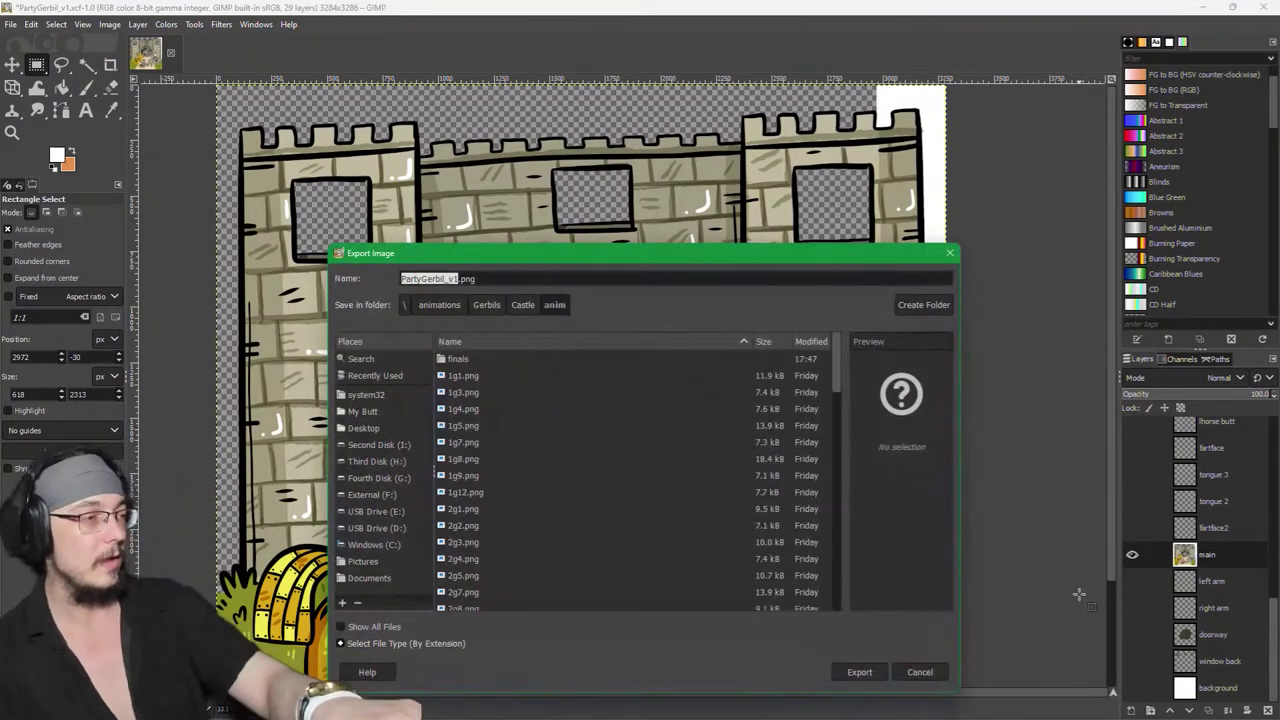
pyautogui.doubleClick(459, 361)
pyautogui.click(475, 443)
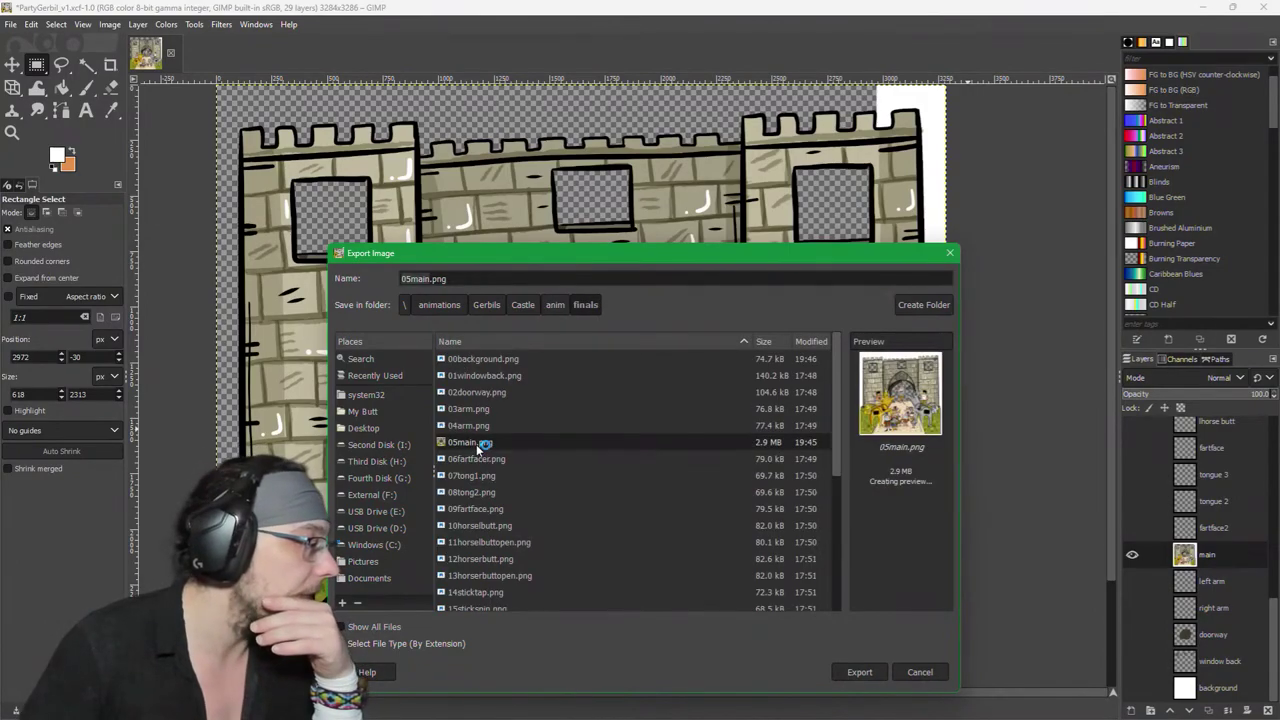
pyautogui.click(859, 672)
pyautogui.click(682, 536)
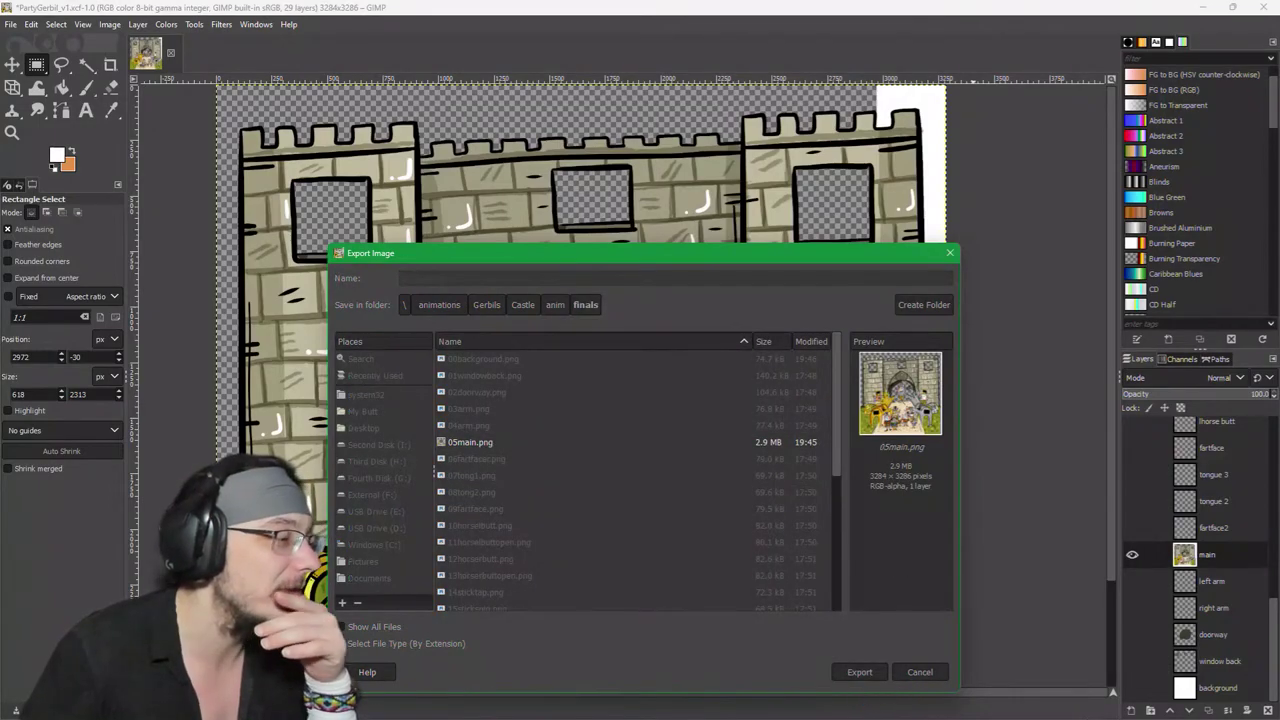
pyautogui.click(638, 517)
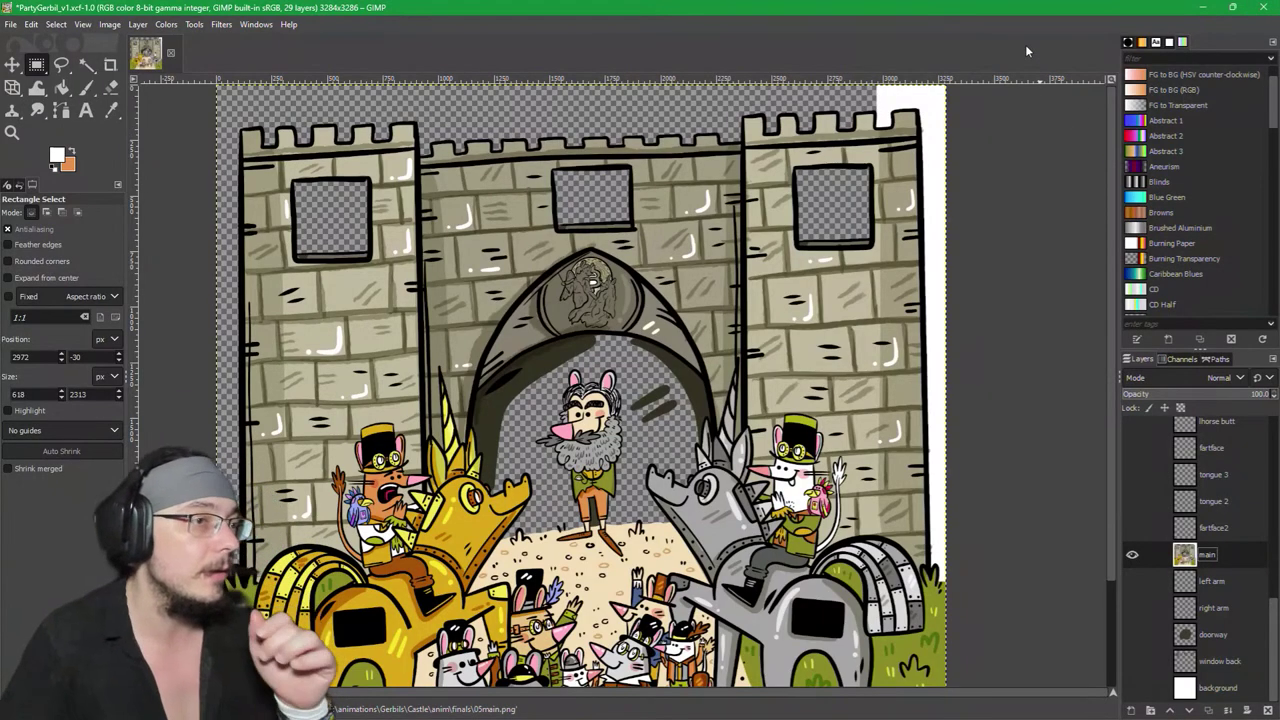
# Step: Save PartyGerbil_v1.xcf and close GIMP to return to the castle project in VEGAS Pro
pyautogui.hotkey('ctrl', 's')
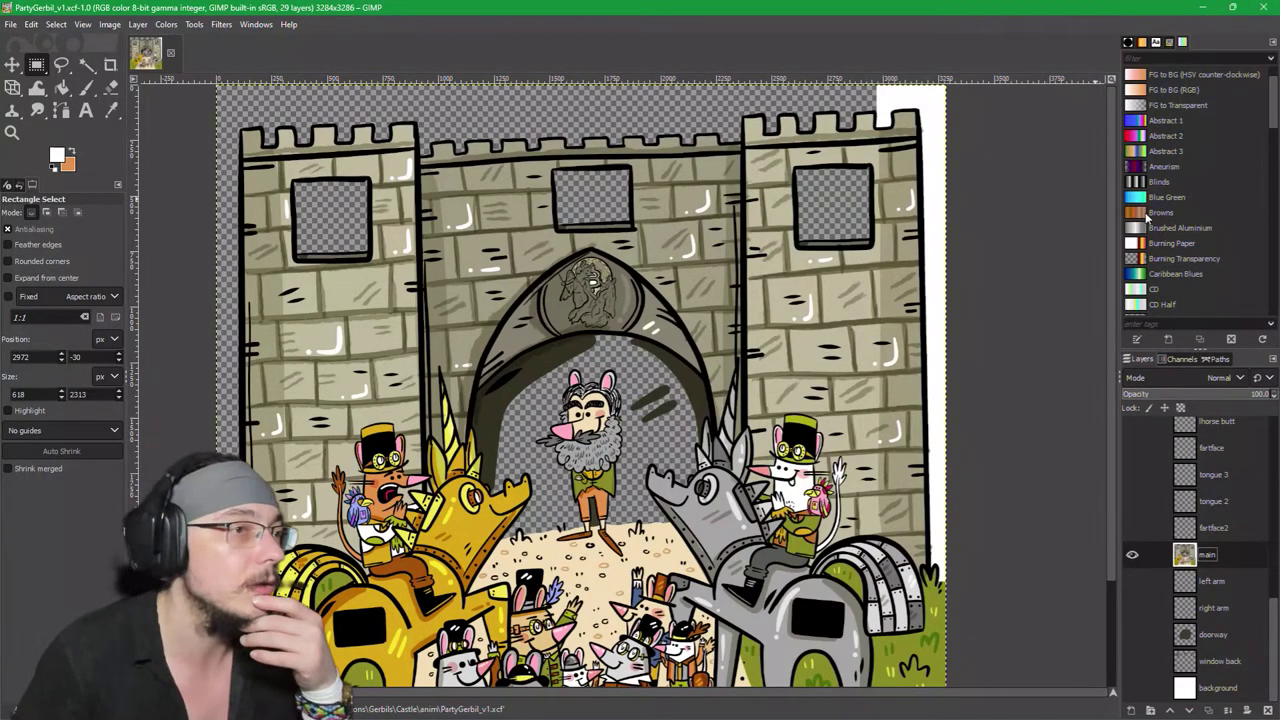
pyautogui.click(1264, 10)
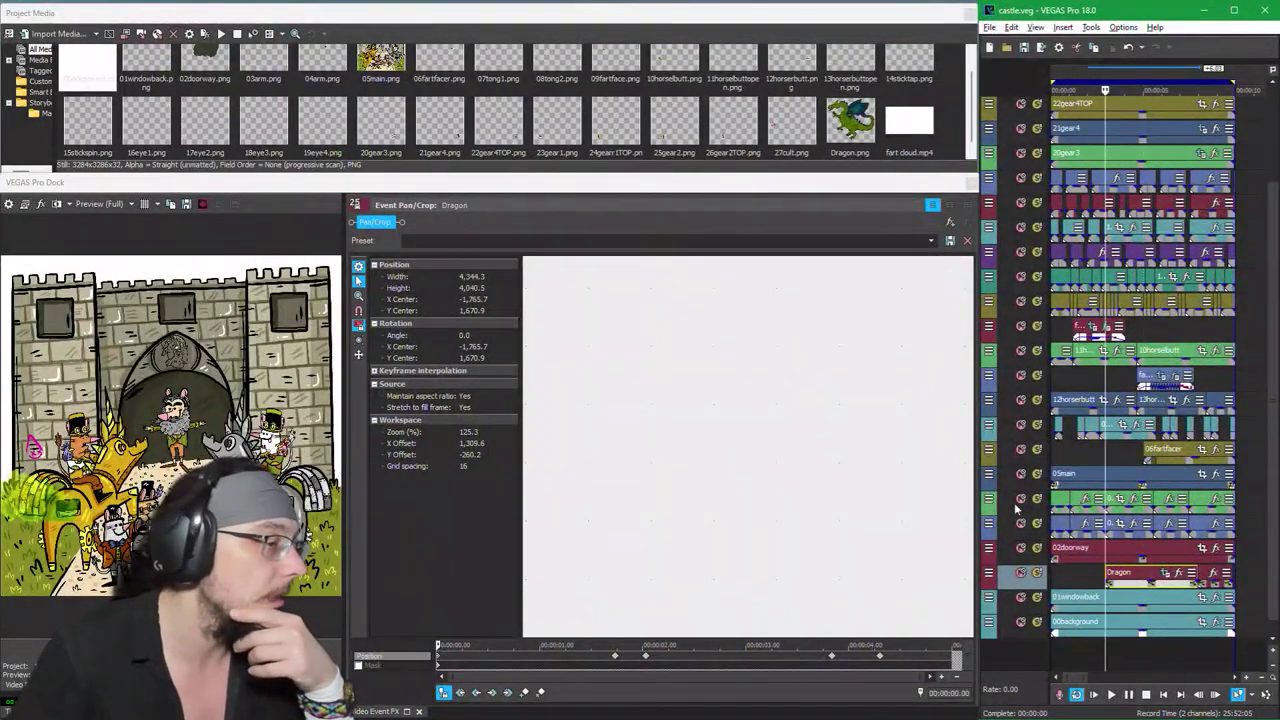
# Step: Scrub through the Dragon event to check its flight behind the castle windows and past the tower with the updated artwork
pyautogui.moveTo(1098, 575); pyautogui.dragTo(1117, 580)
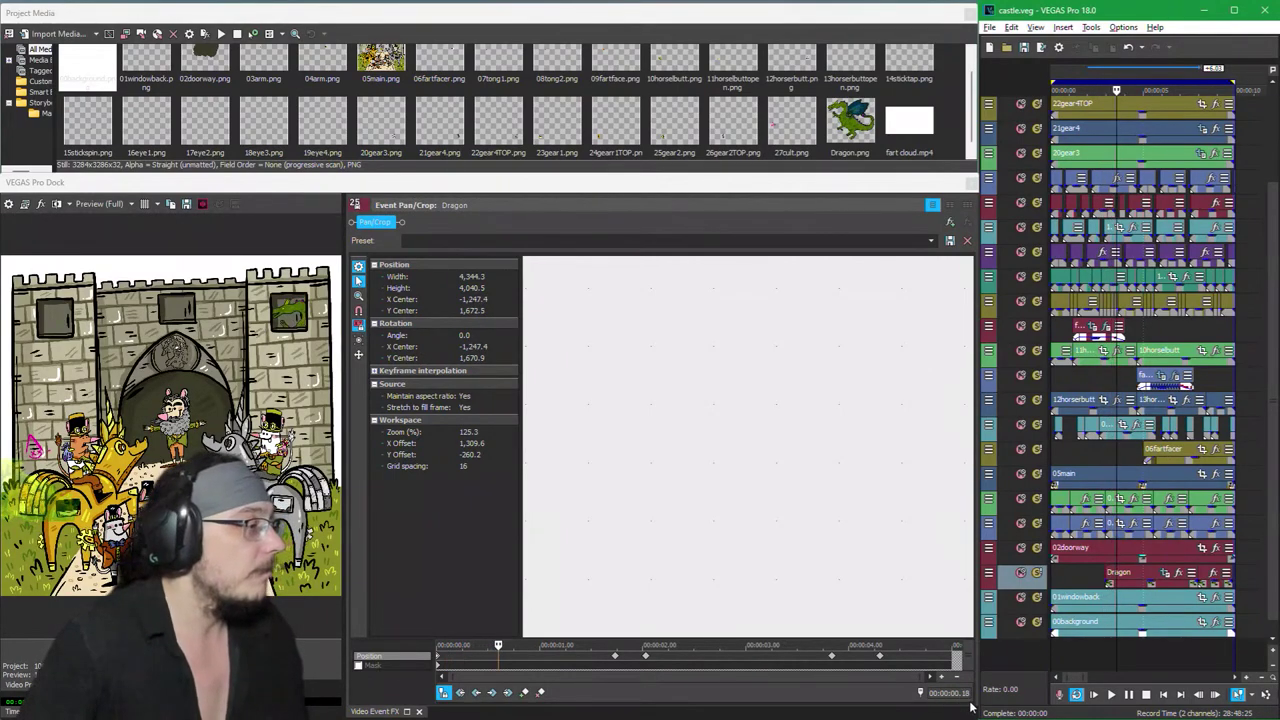
pyautogui.press('Right')
pyautogui.press('Right')
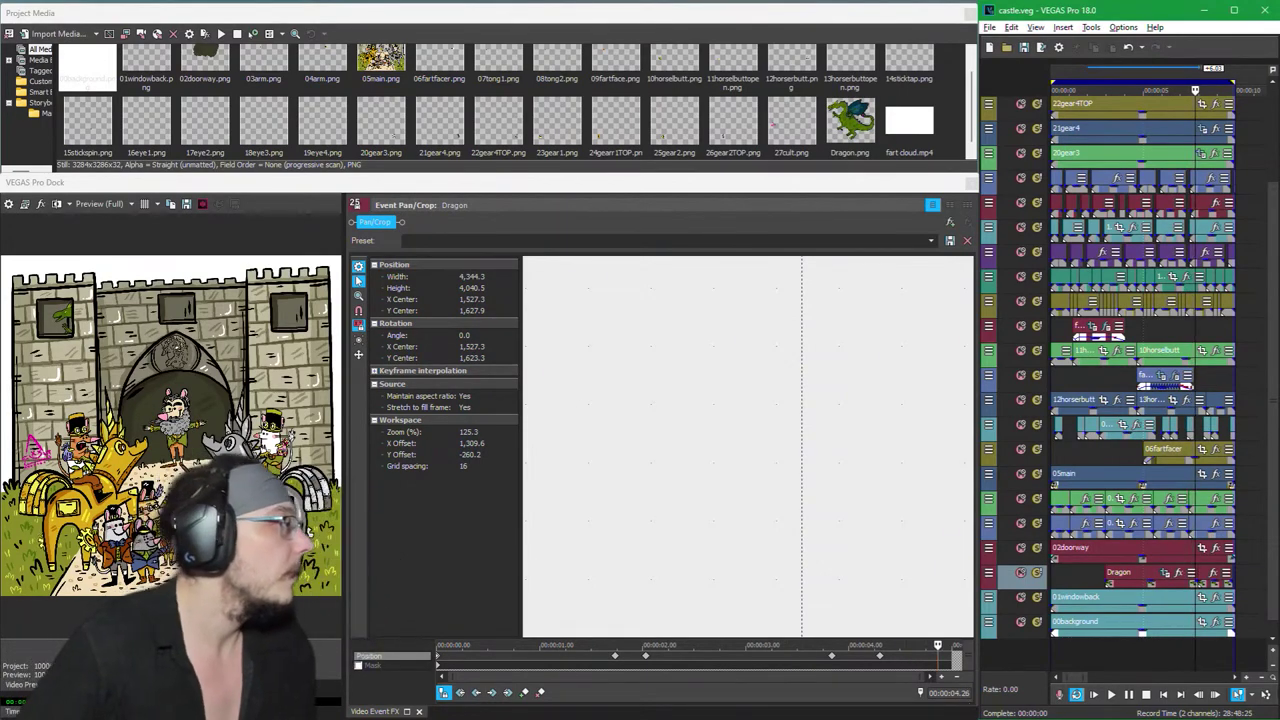
# Step: Set the video preview quality to Draft (Full)
pyautogui.click(118, 205)
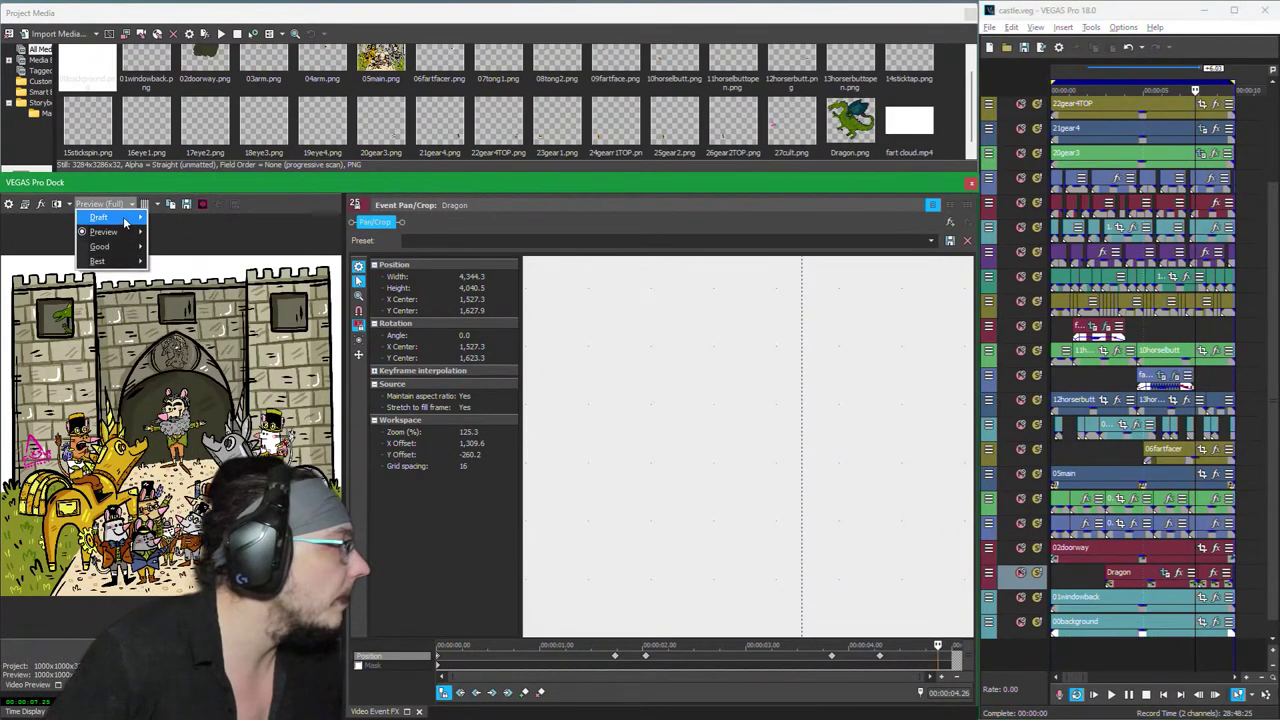
pyautogui.moveTo(123, 221)
pyautogui.click(213, 232)
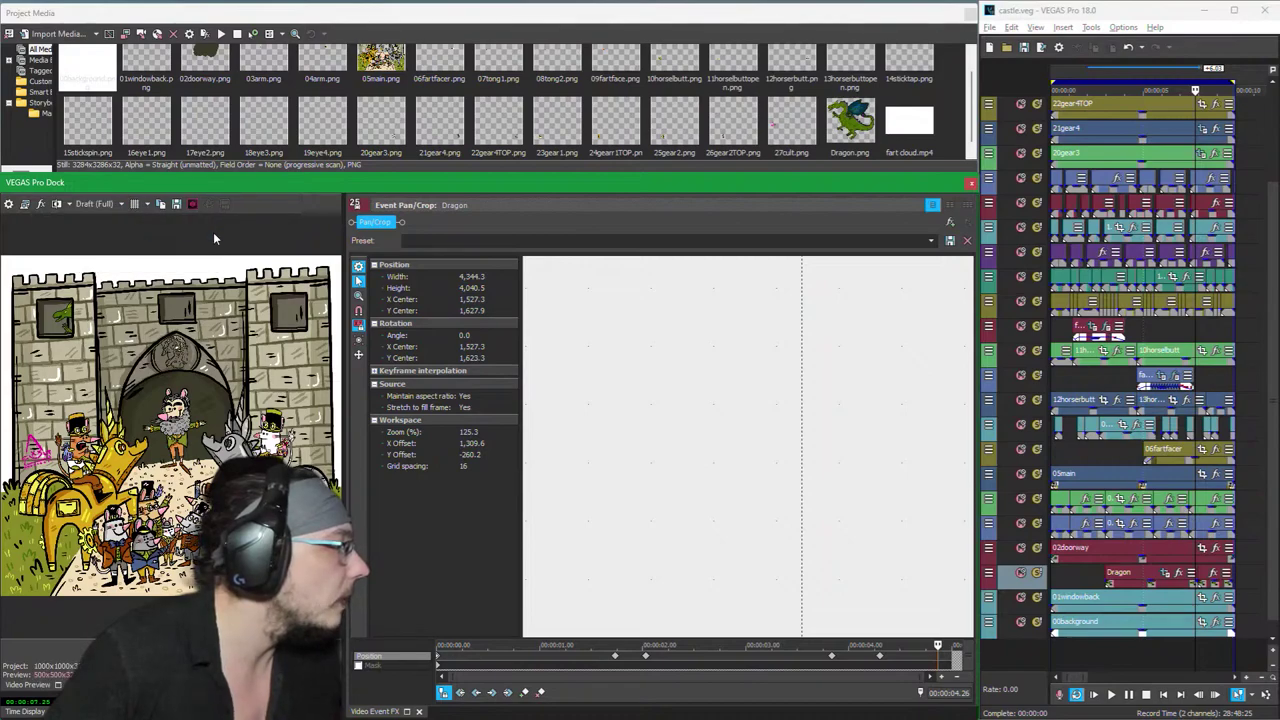
# Step: Play the castle animation from the start in an enlarged video preview, then stop playback
pyautogui.click(1054, 108)
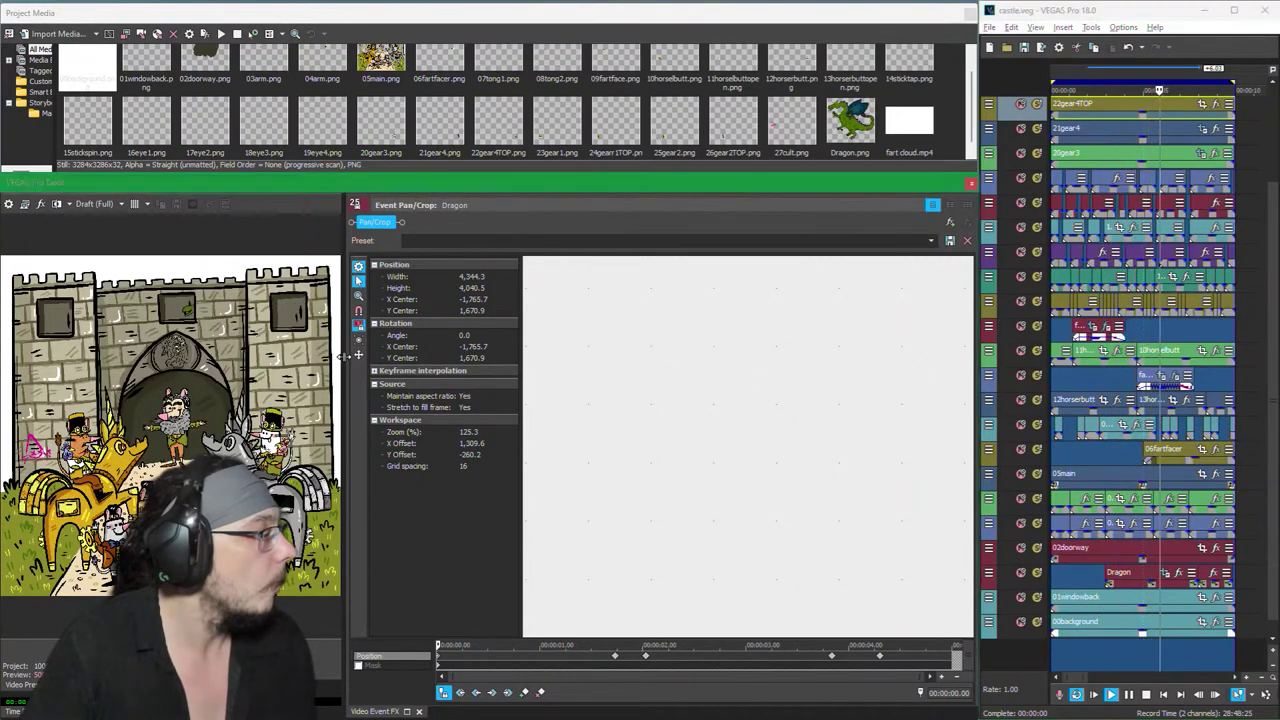
pyautogui.moveTo(381, 371); pyautogui.dragTo(880, 399)
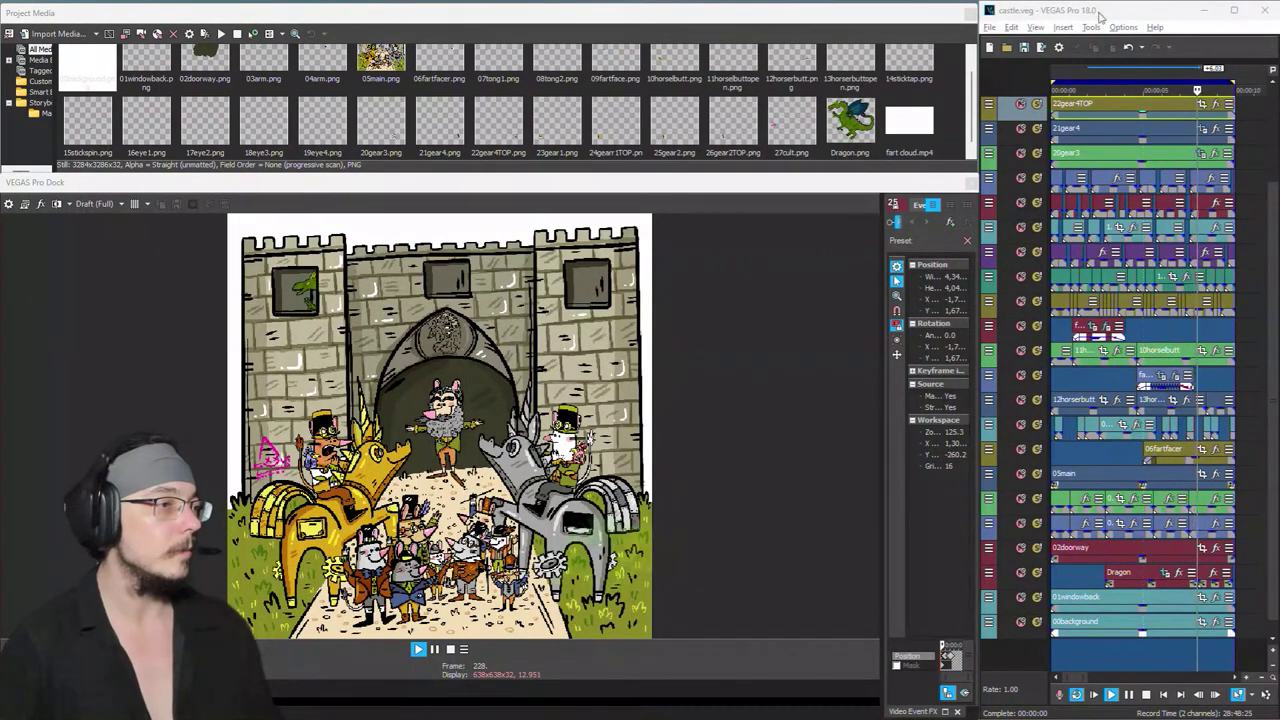
pyautogui.press('space')
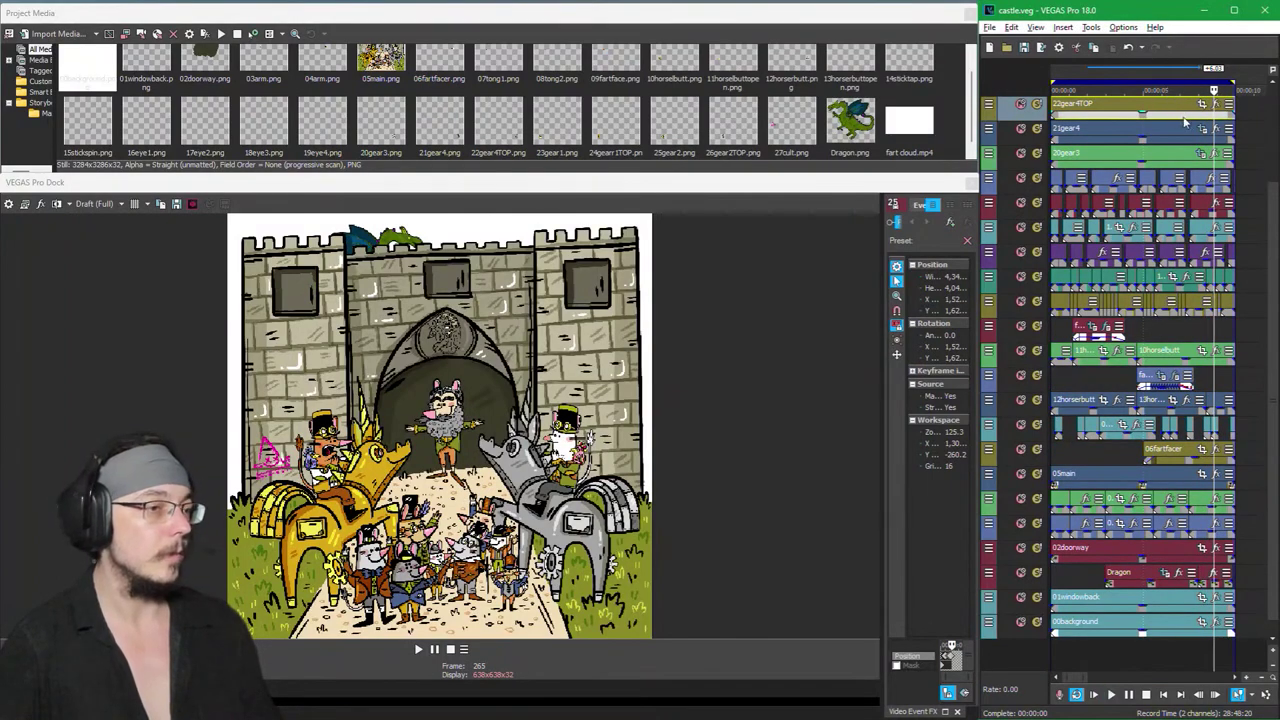
# Step: Open the pan/crop settings of the 20gear3 event in a widened panel and go to its last rotation keyframe
pyautogui.scroll(3, 1180, 128)
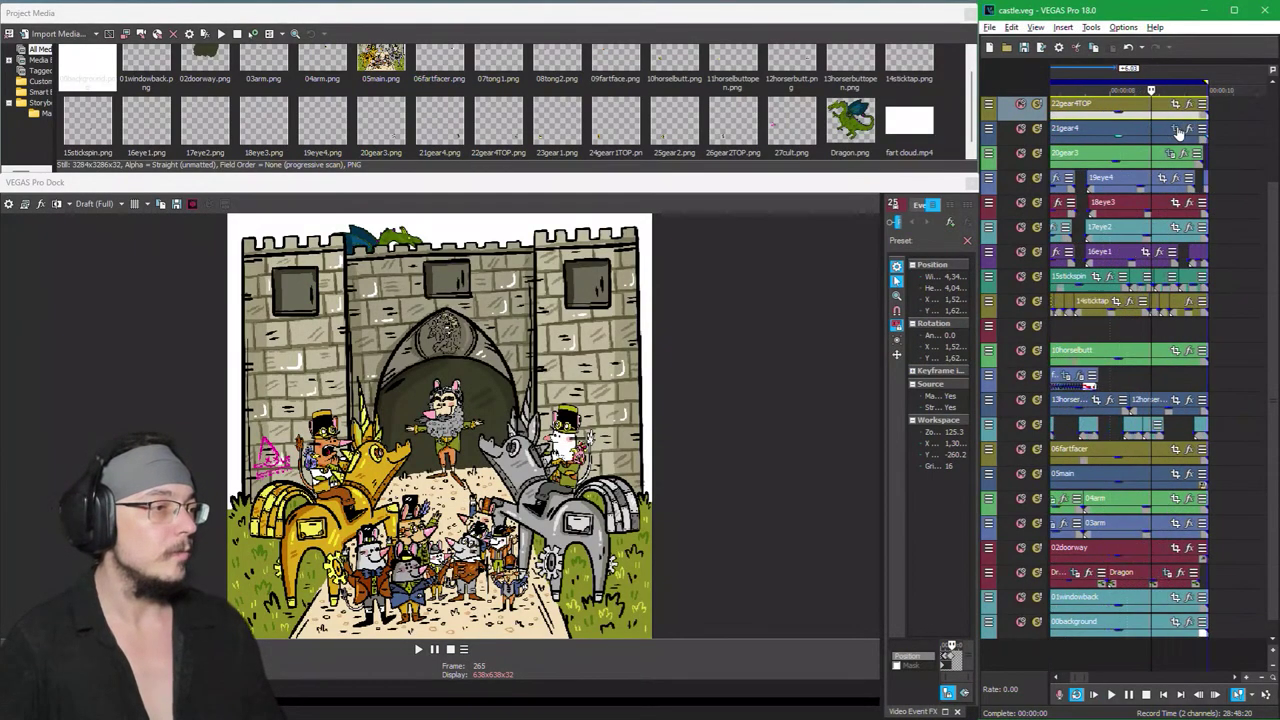
pyautogui.scroll(1, 1180, 128)
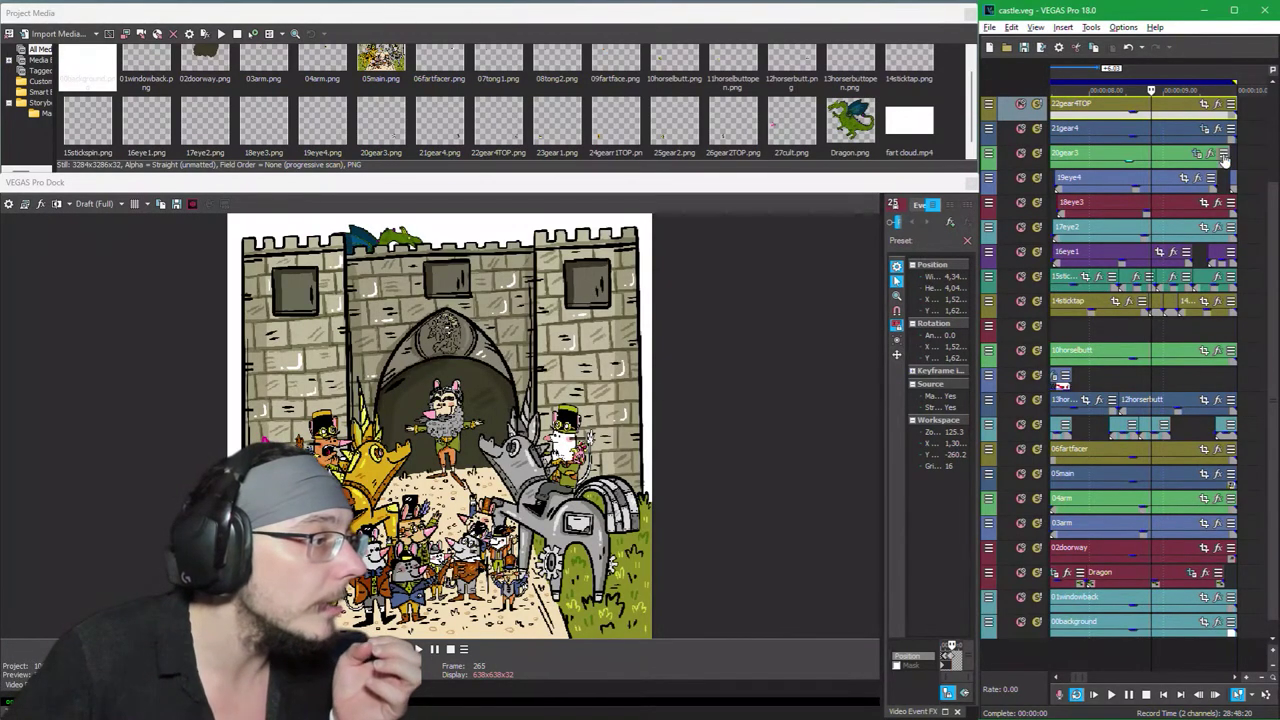
pyautogui.click(1222, 155)
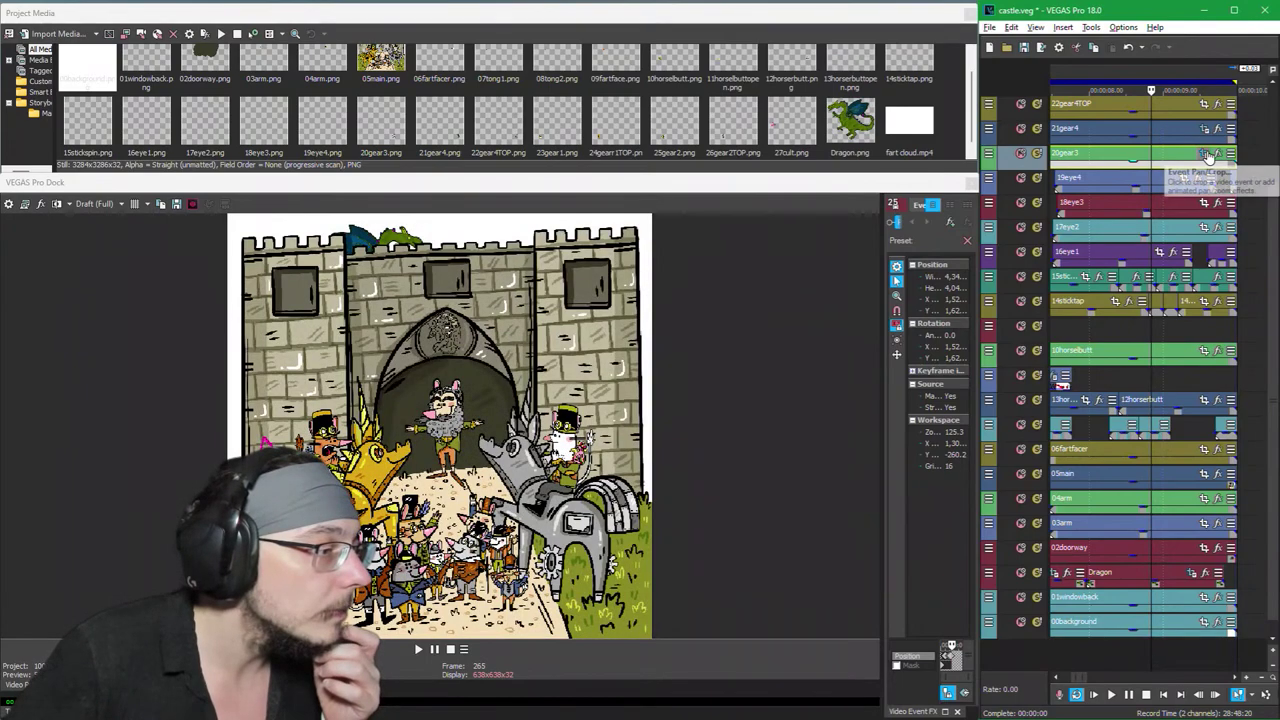
pyautogui.click(1207, 155)
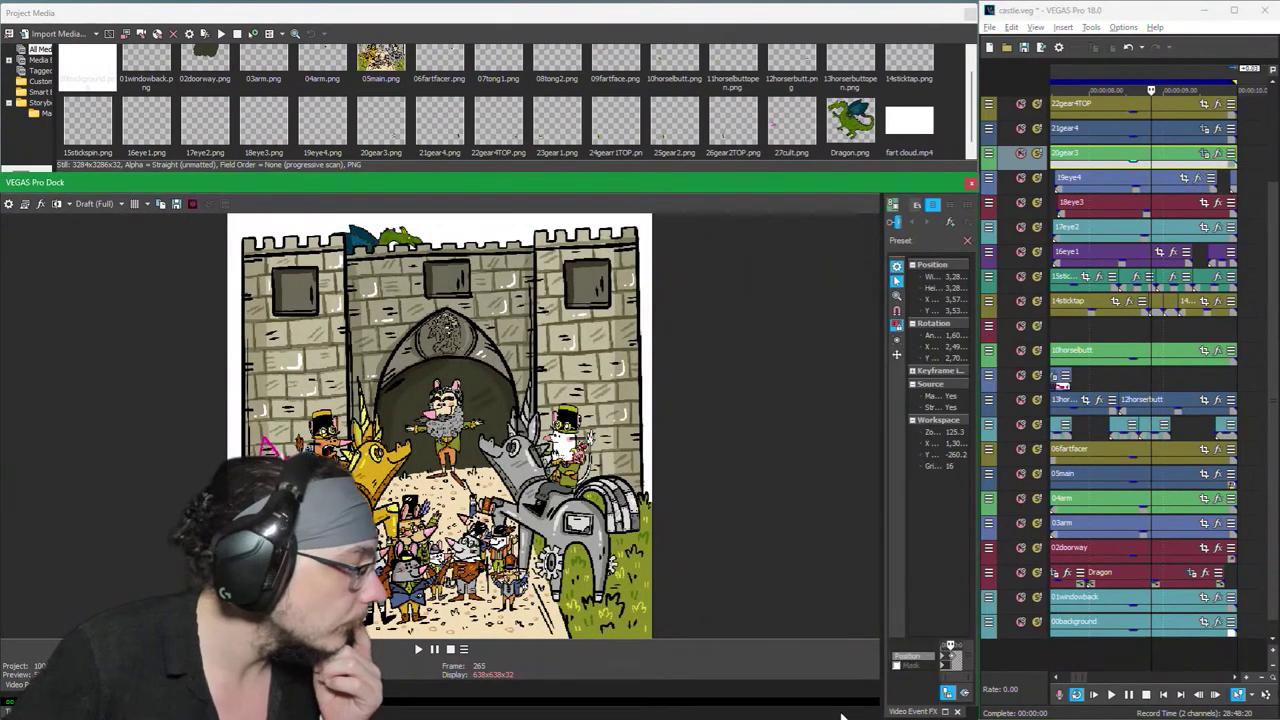
pyautogui.moveTo(882, 511); pyautogui.dragTo(356, 511)
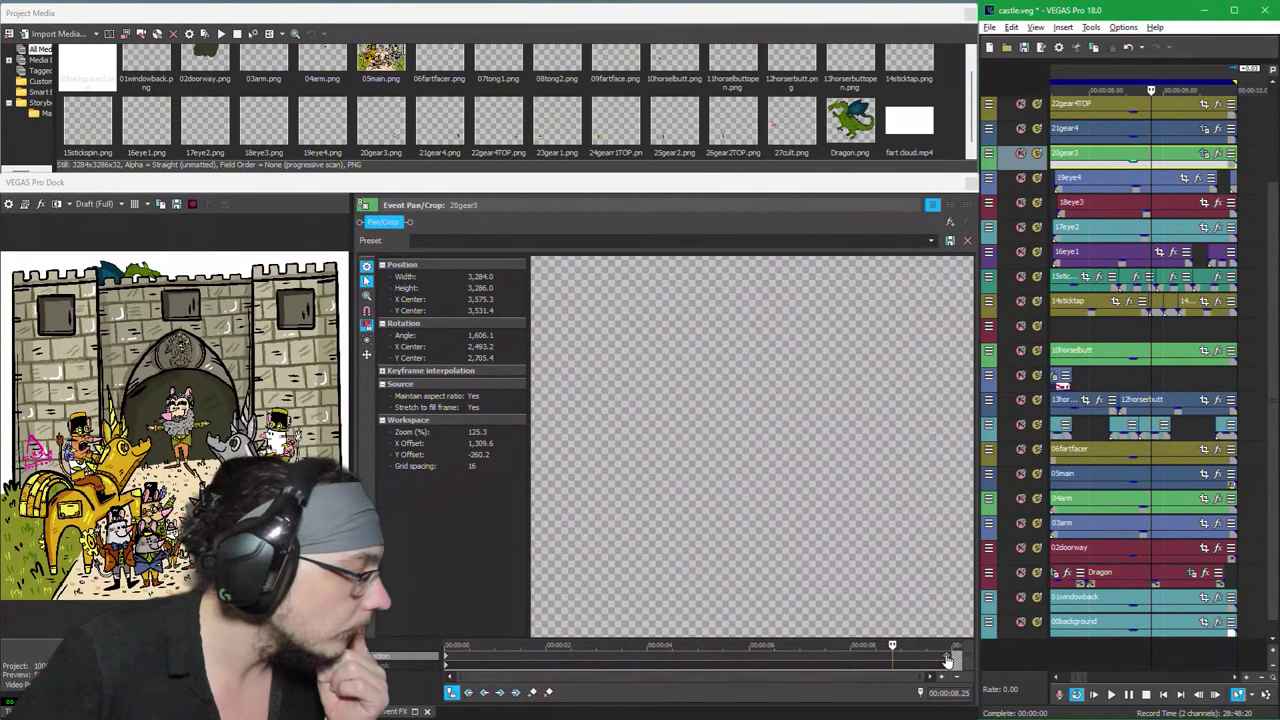
pyautogui.click(948, 658)
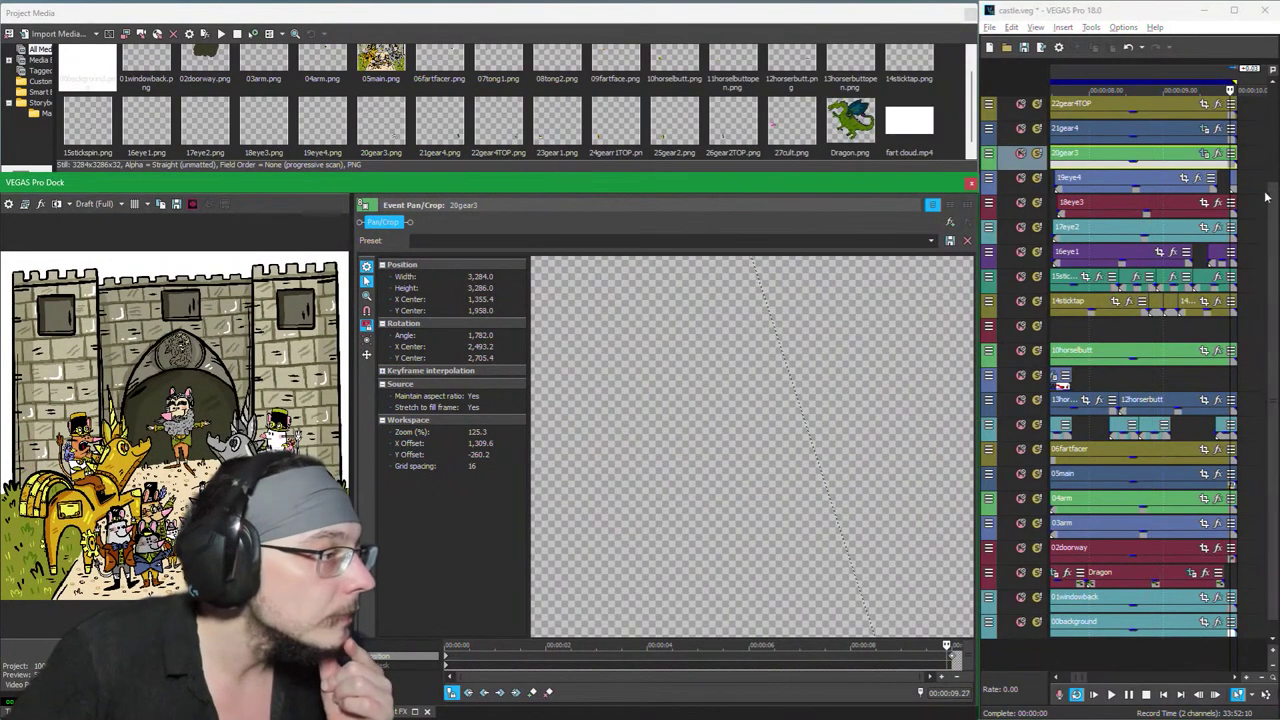
# Step: Examine where the gear, eye and cult events end on the timeline, then return to the start of the project
pyautogui.scroll(-3, 1223, 155)
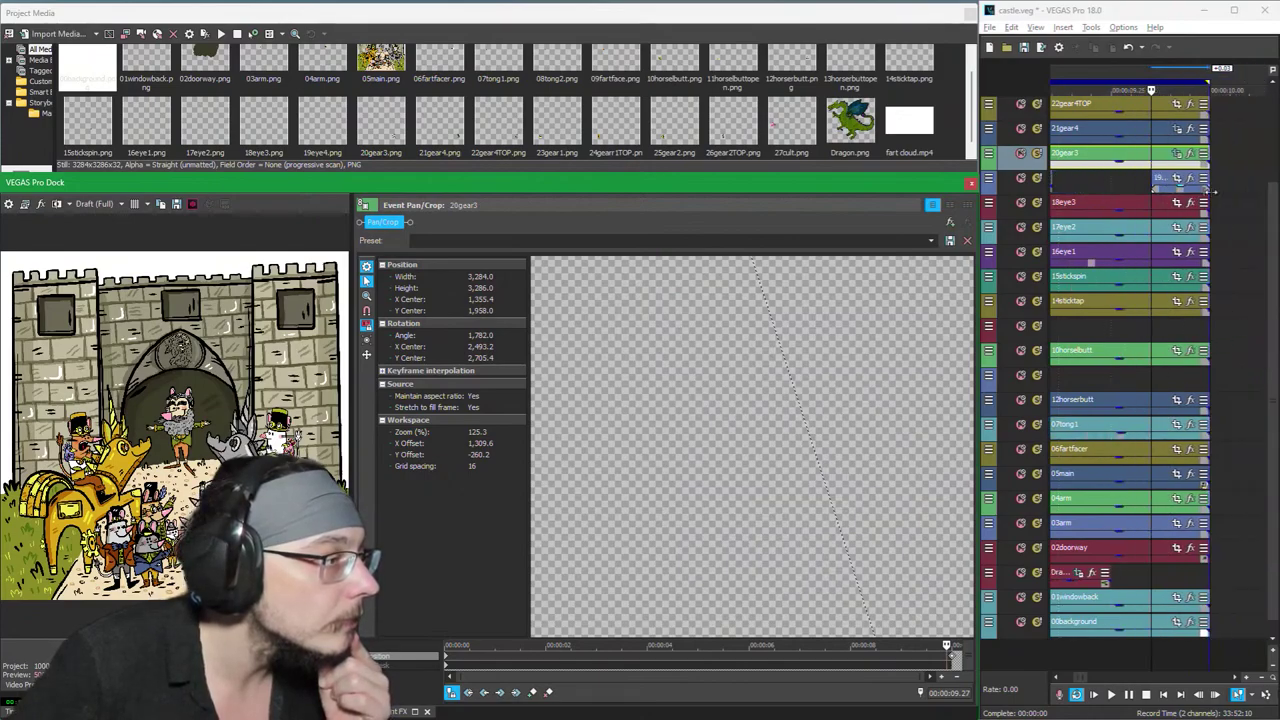
pyautogui.scroll(-3, 1210, 190)
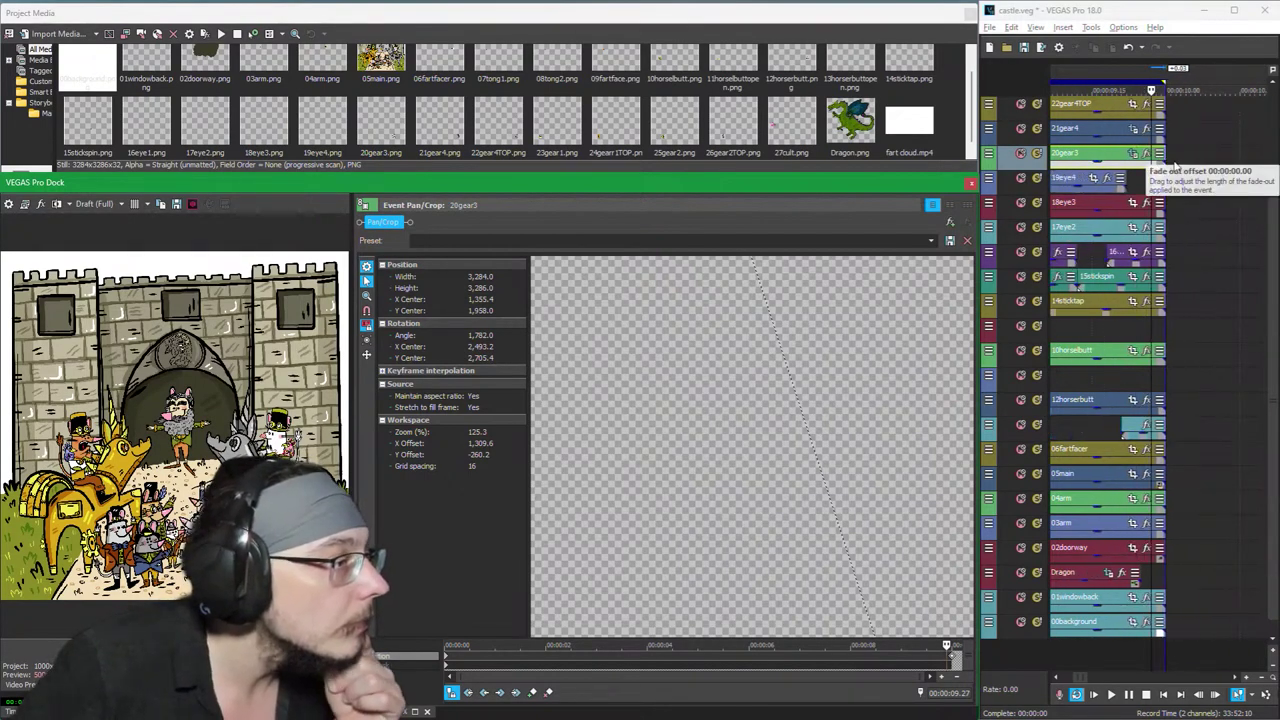
pyautogui.moveTo(1272, 180); pyautogui.dragTo(1257, 76)
pyautogui.scroll(5, 1199, 165)
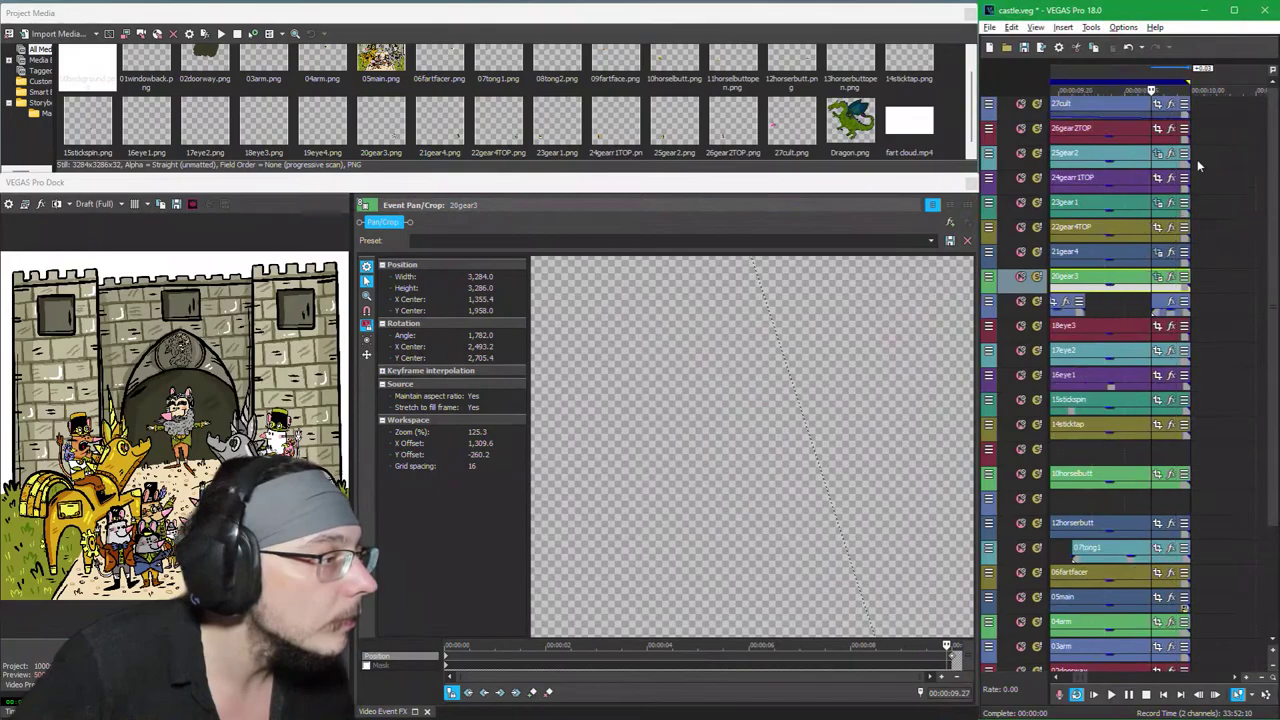
pyautogui.scroll(-5, 1200, 184)
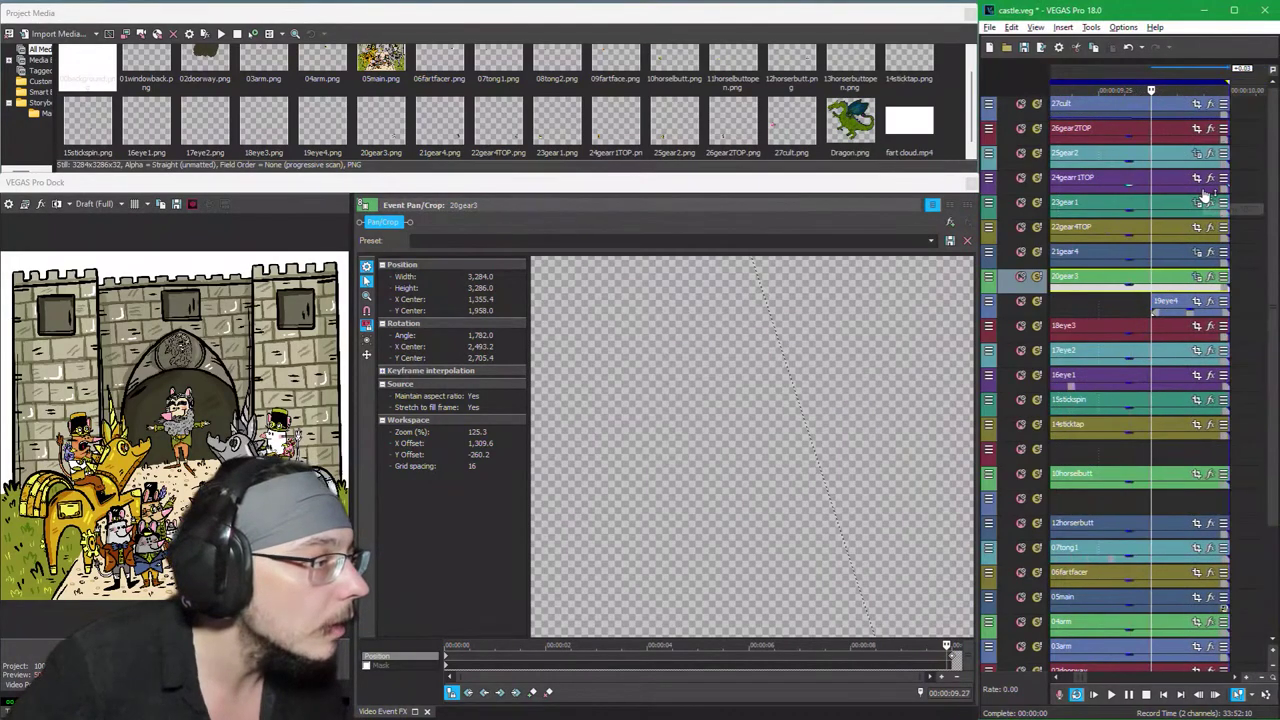
pyautogui.click(1170, 192)
pyautogui.scroll(-2, 1172, 200)
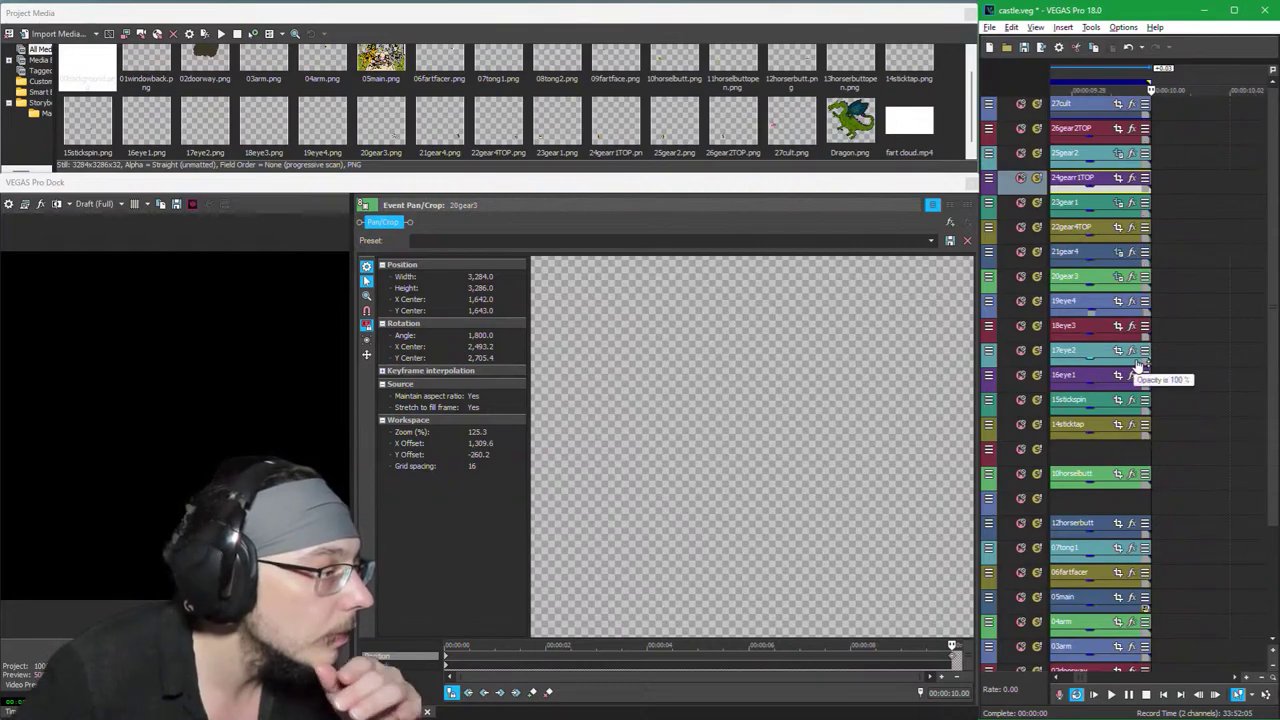
pyautogui.scroll(-2, 1136, 330)
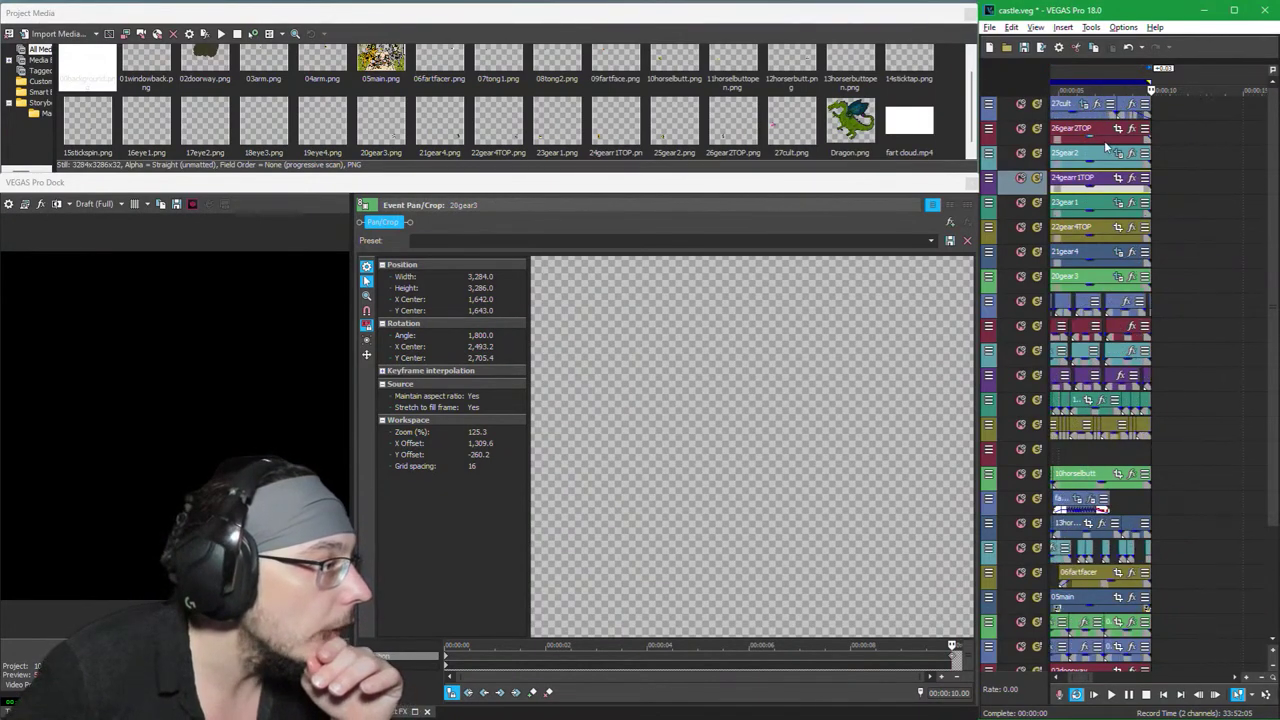
pyautogui.click(1062, 128)
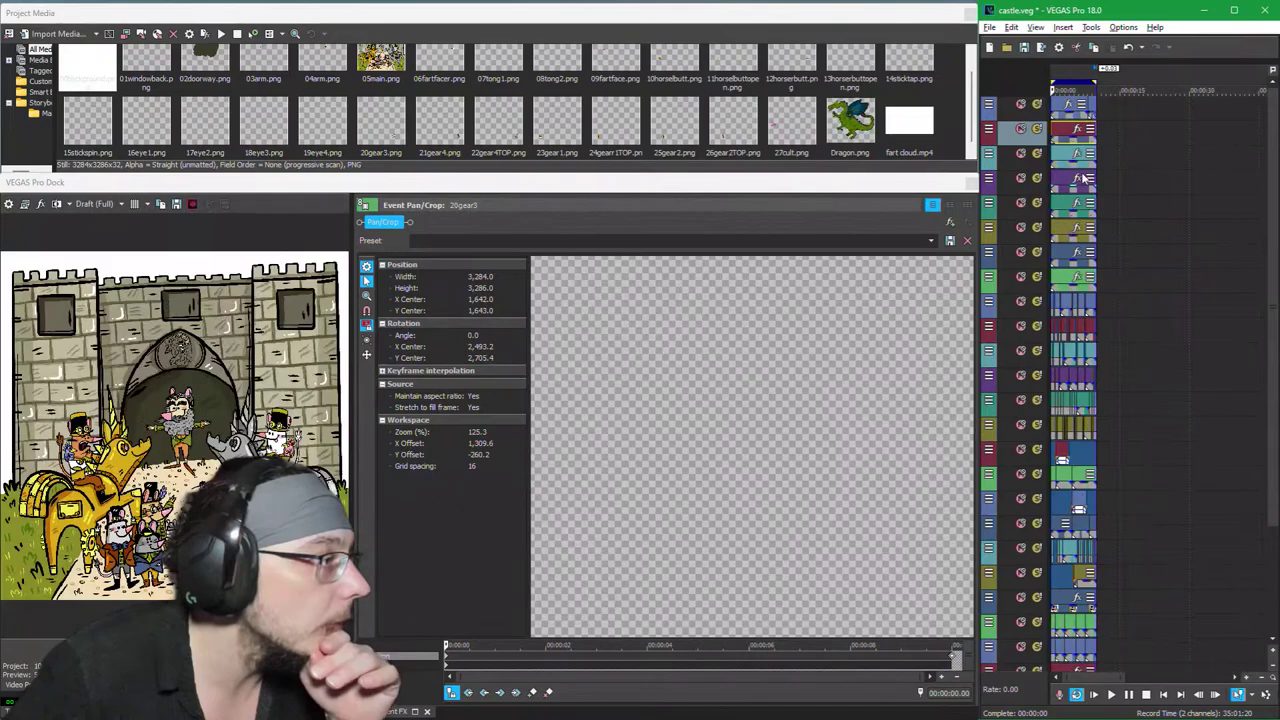
pyautogui.scroll(2, 1078, 192)
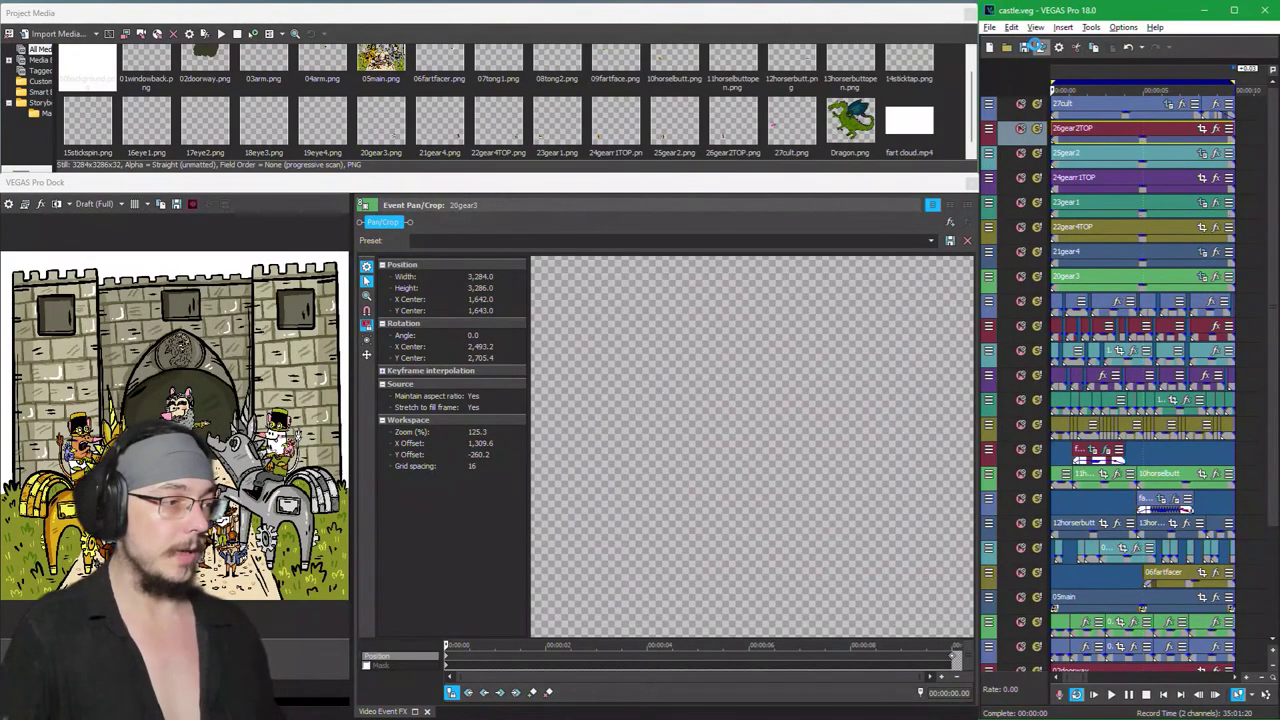
# Step: Set up a render in the MAGIX HEVC/AAC MP4 format with the Avastar animations template
pyautogui.click(1038, 47)
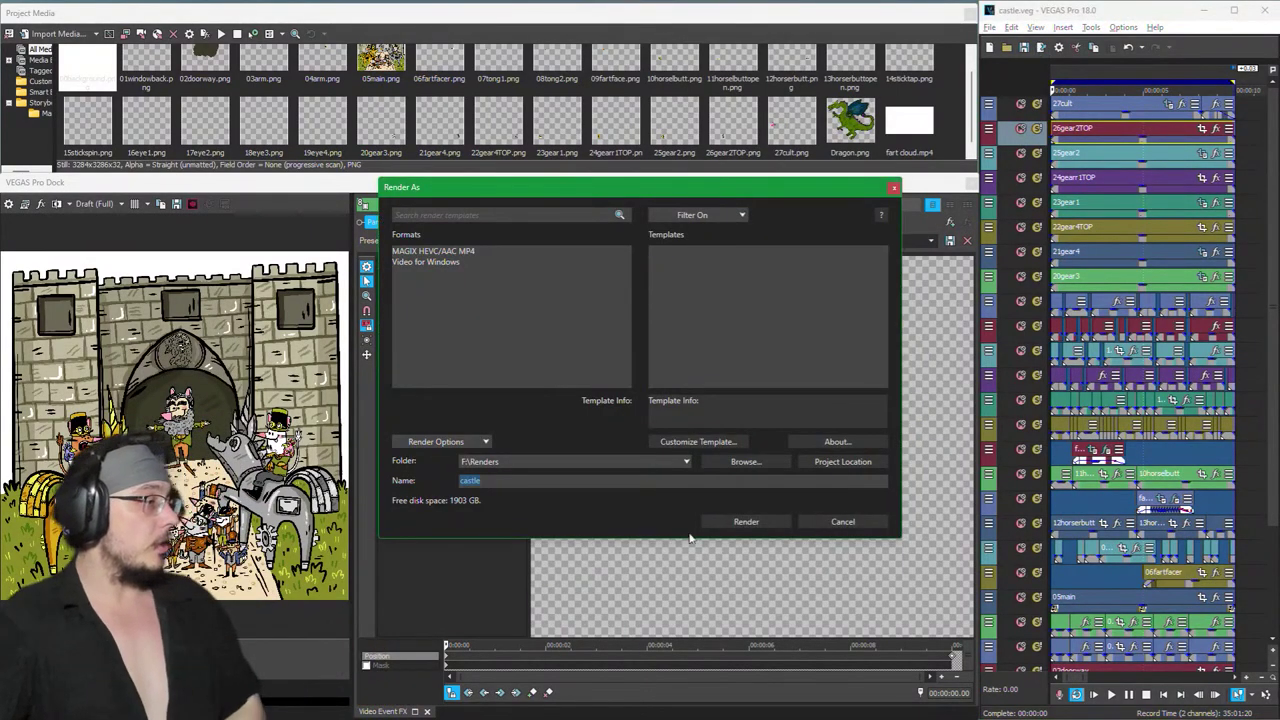
pyautogui.click(440, 252)
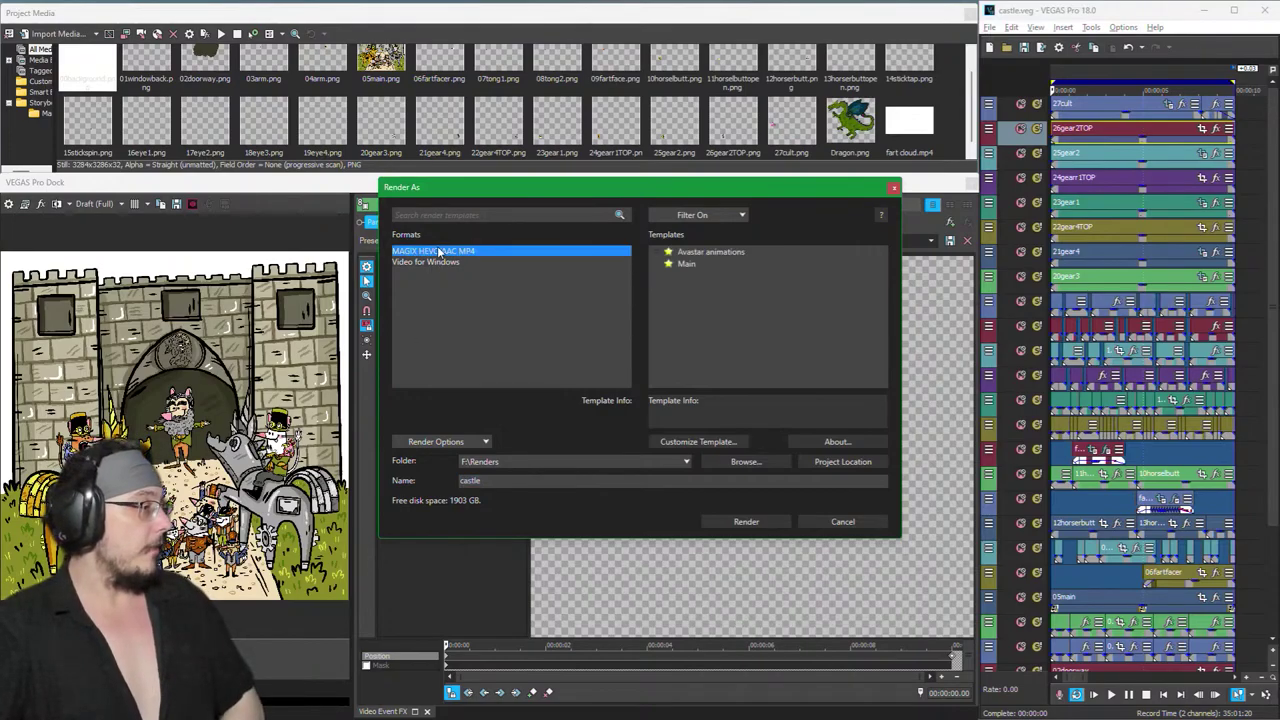
pyautogui.click(509, 262)
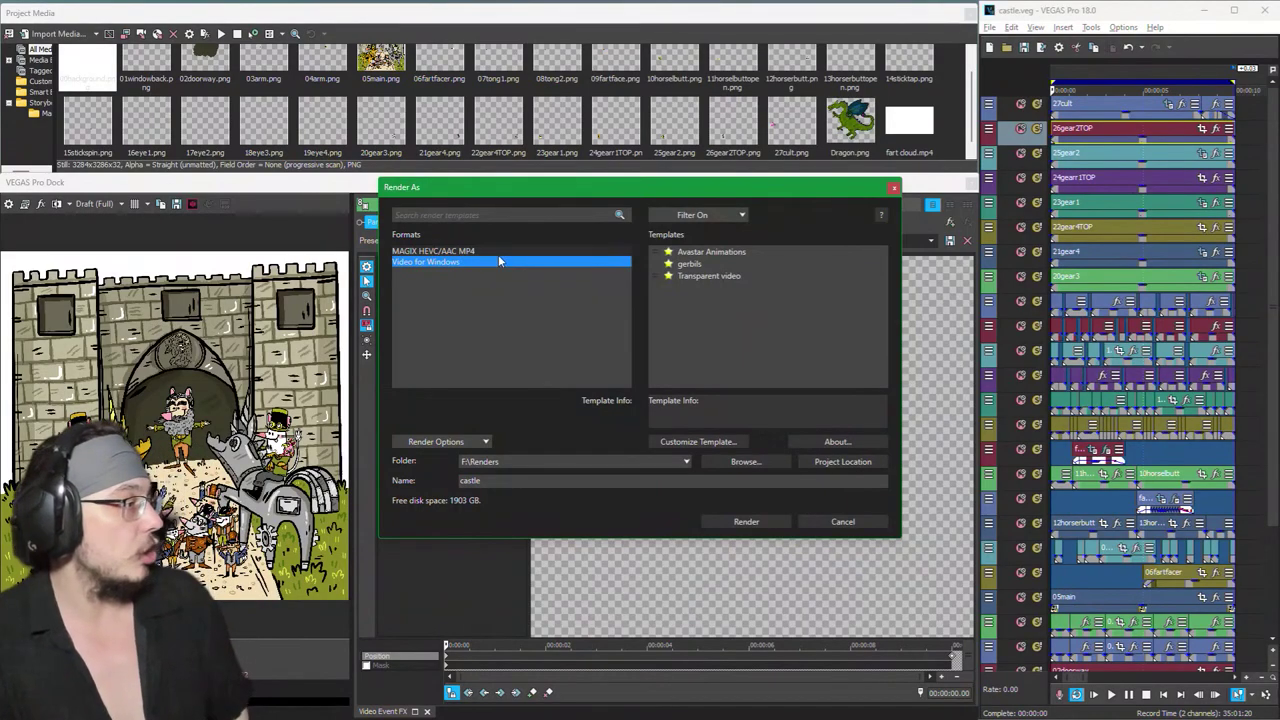
pyautogui.click(494, 250)
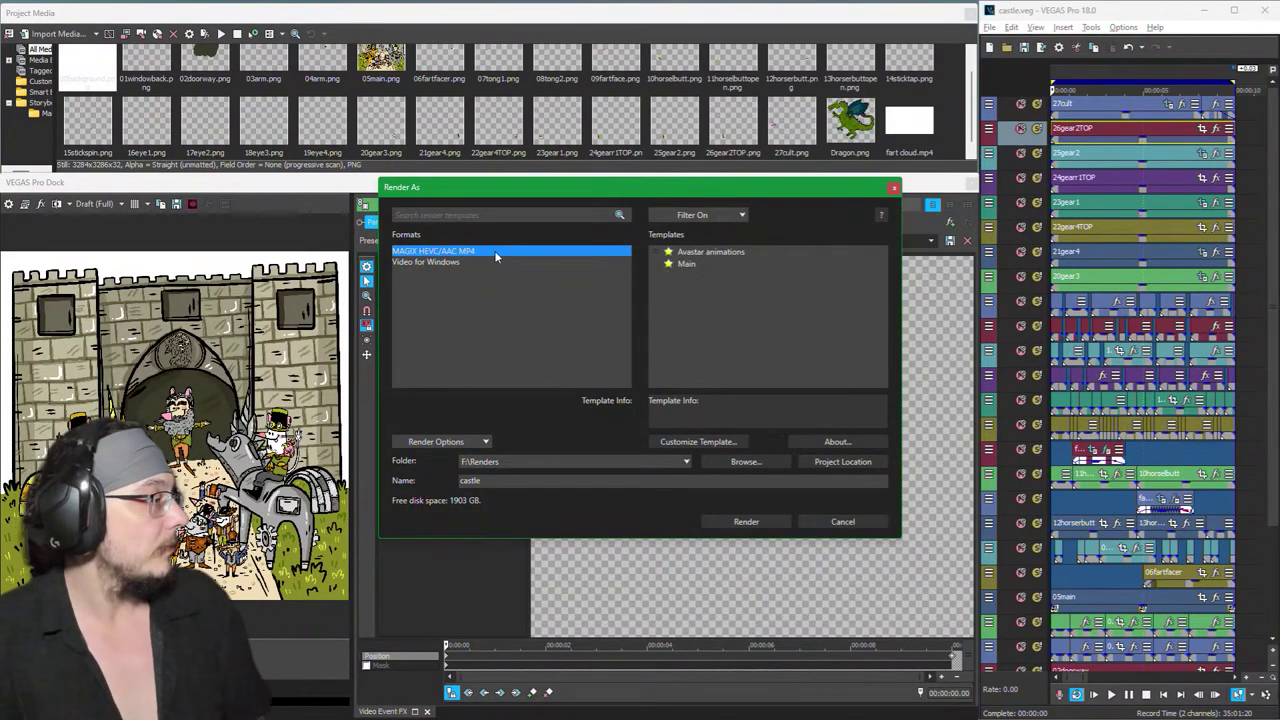
pyautogui.click(697, 265)
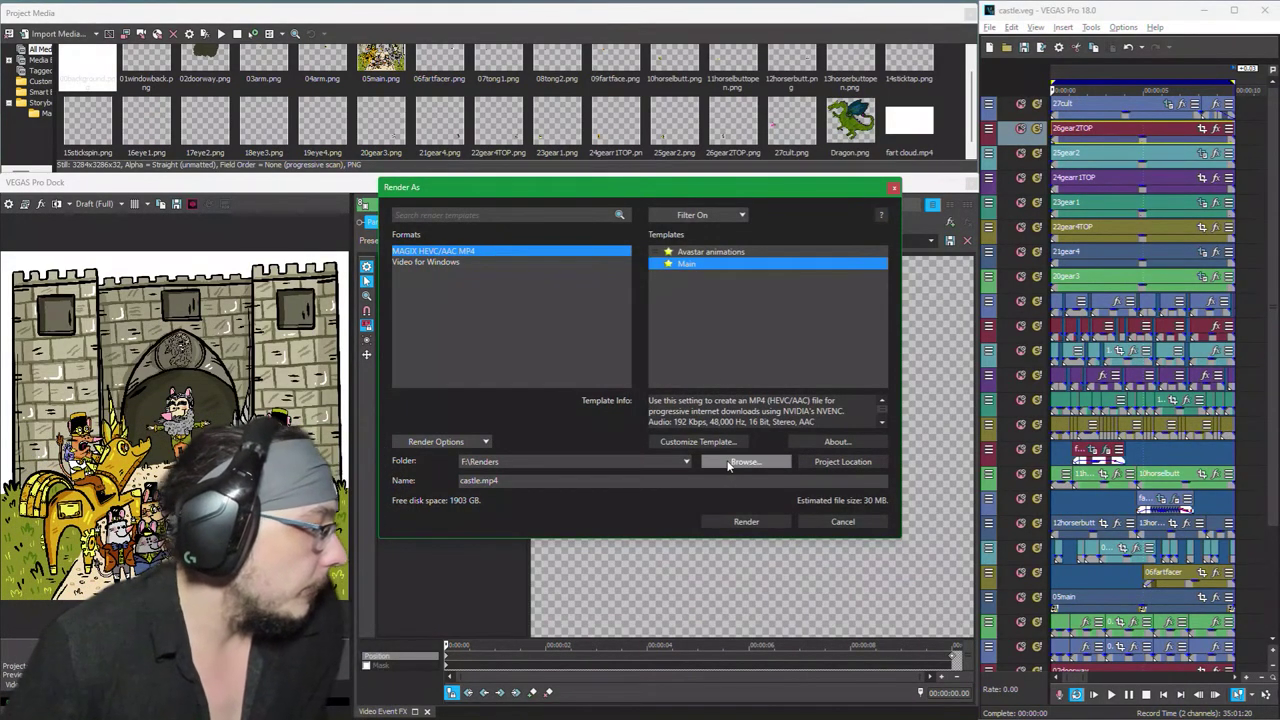
pyautogui.click(710, 253)
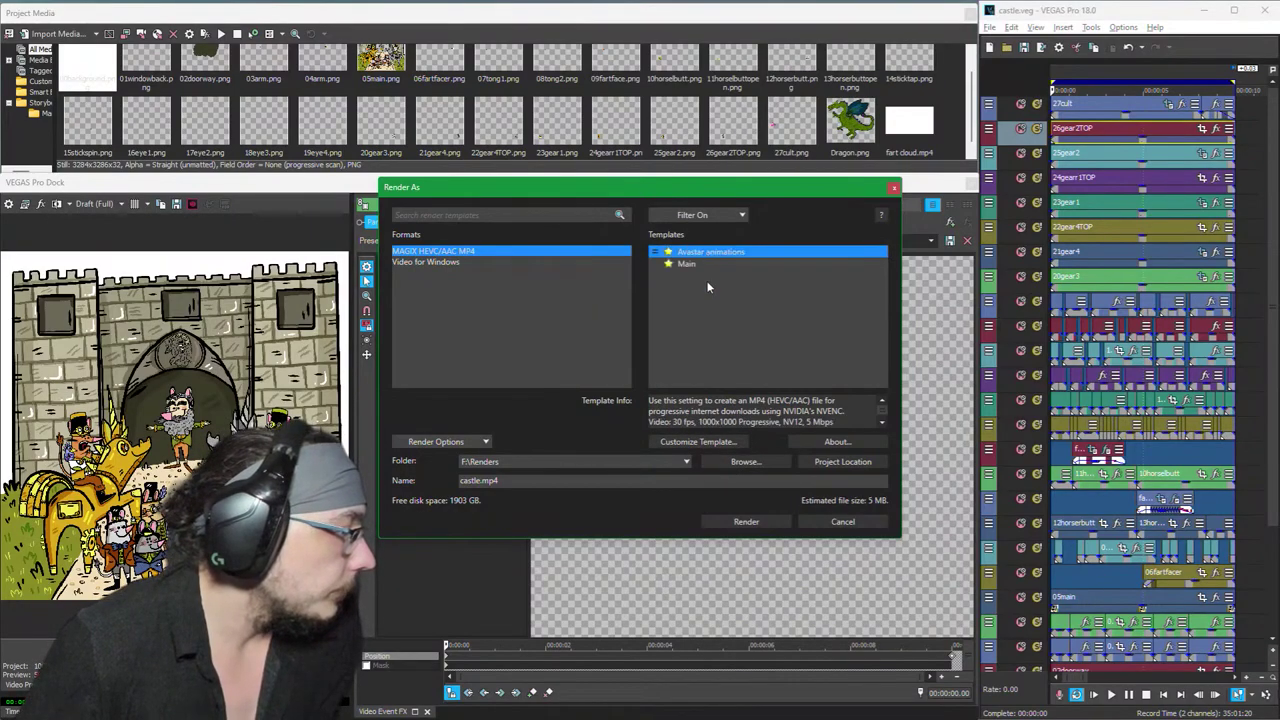
# Step: Set the render destination to castle.mp4 in the F:\Renders folder
pyautogui.click(740, 464)
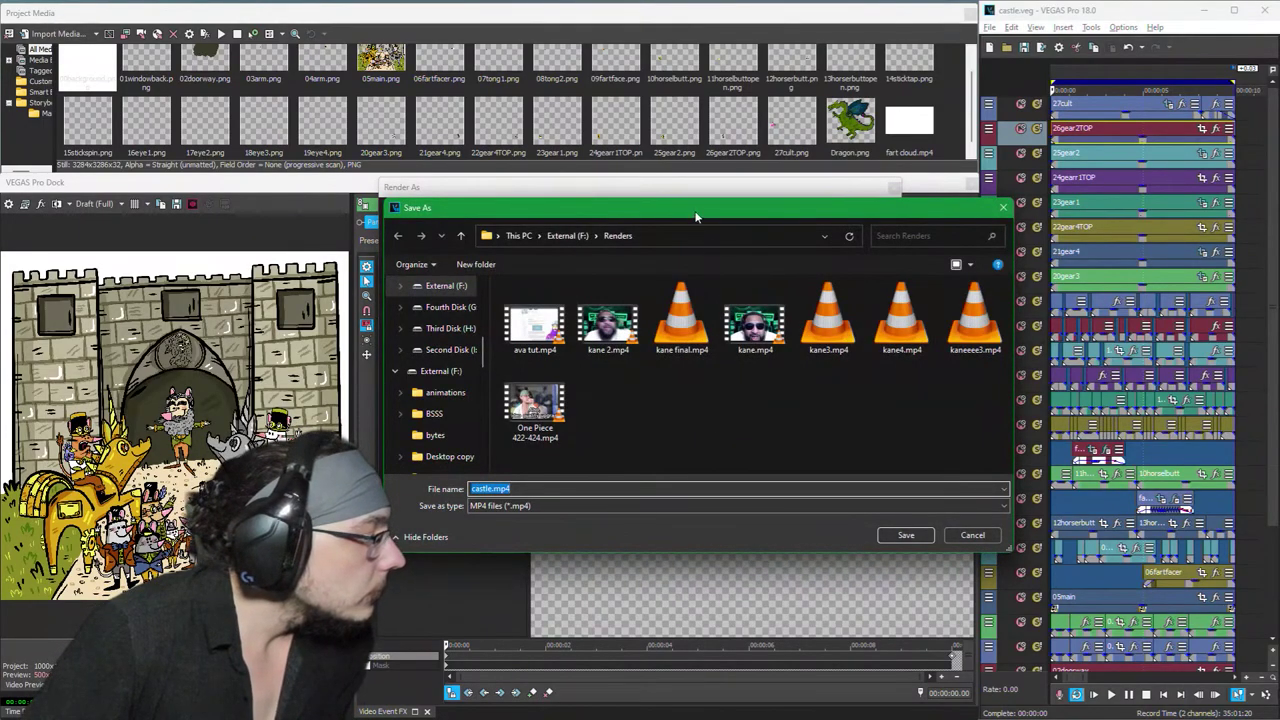
pyautogui.press('Return')
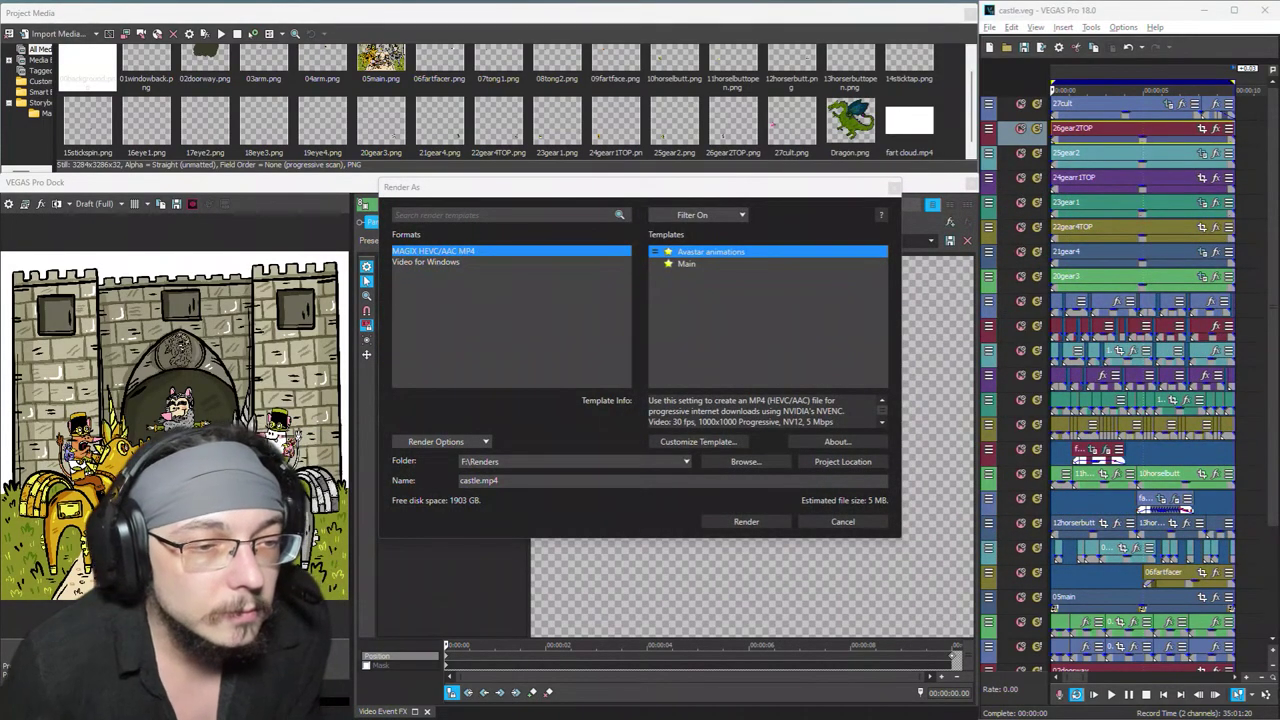
pyautogui.click(888, 302)
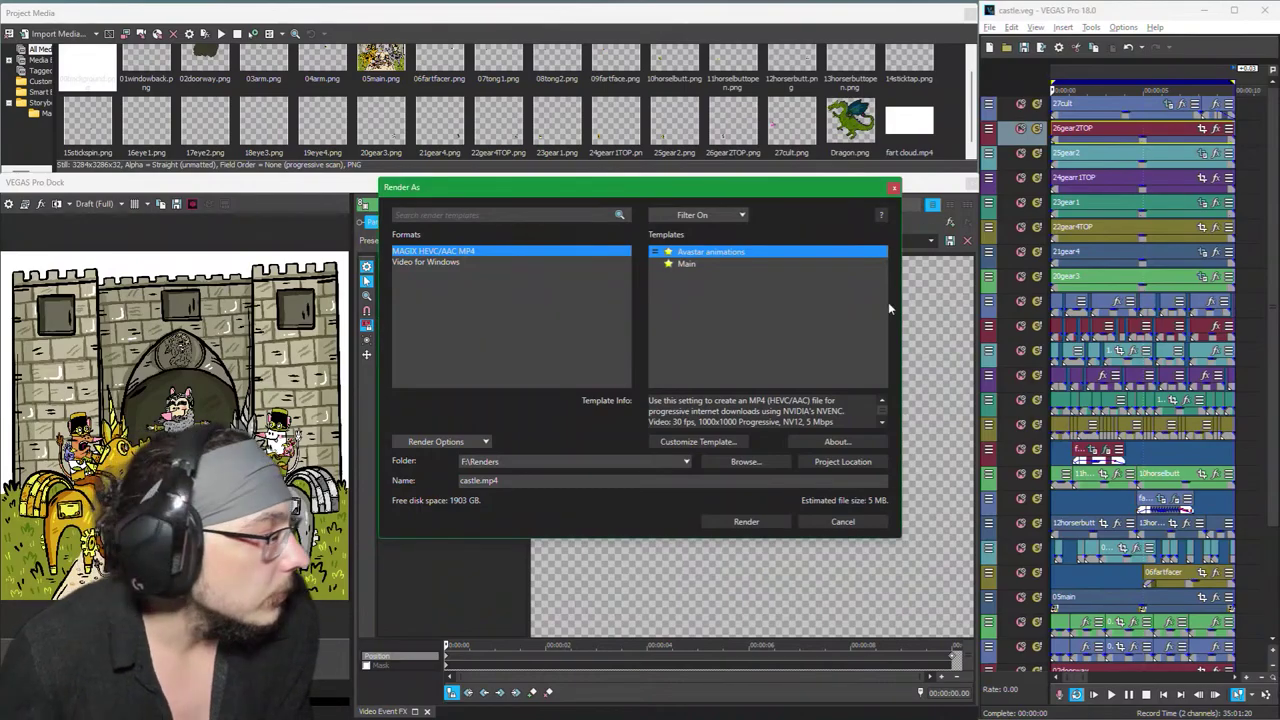
# Step: Check the template's custom video settings, then render the animation at 1000x1000 and open its output folder
pyautogui.click(722, 441)
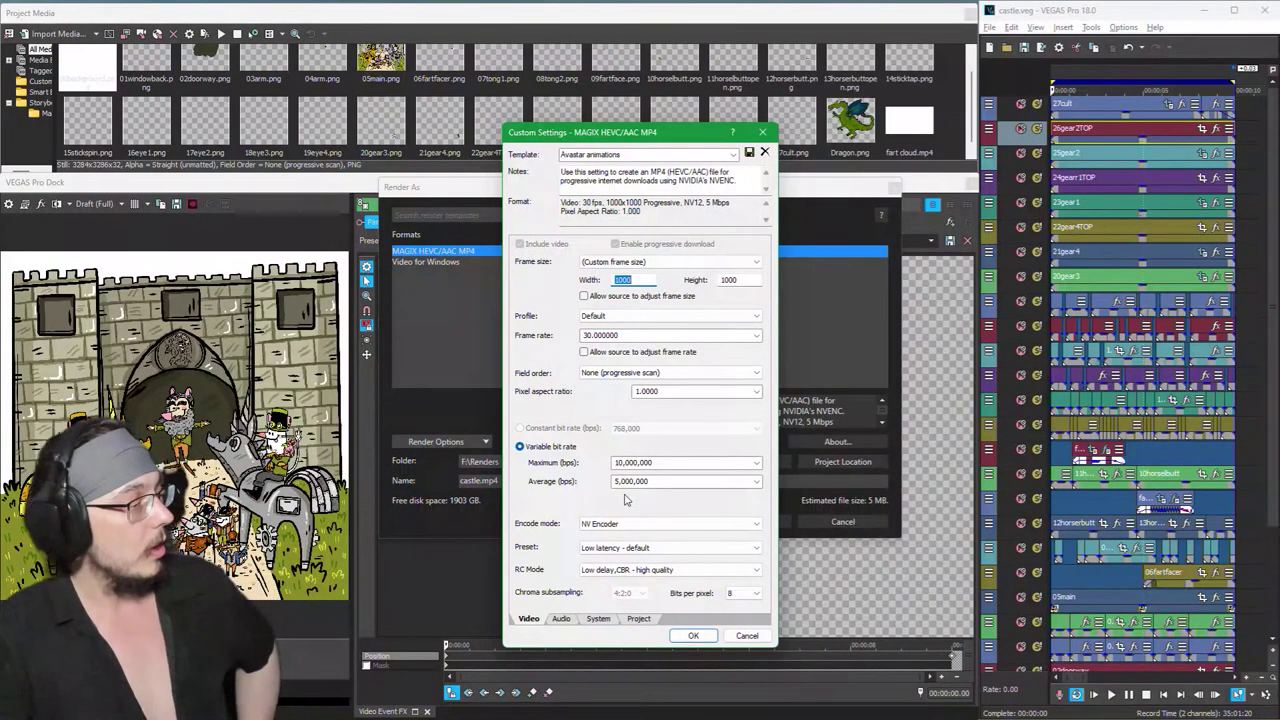
pyautogui.click(692, 637)
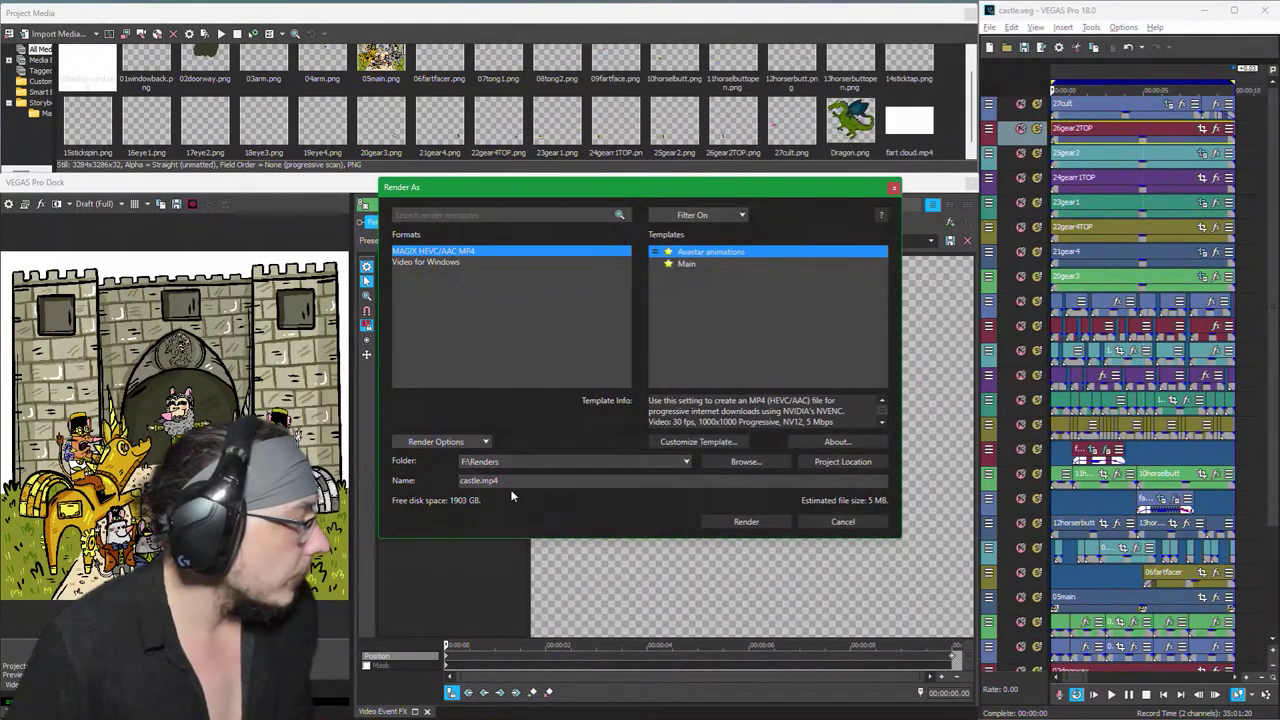
pyautogui.click(752, 523)
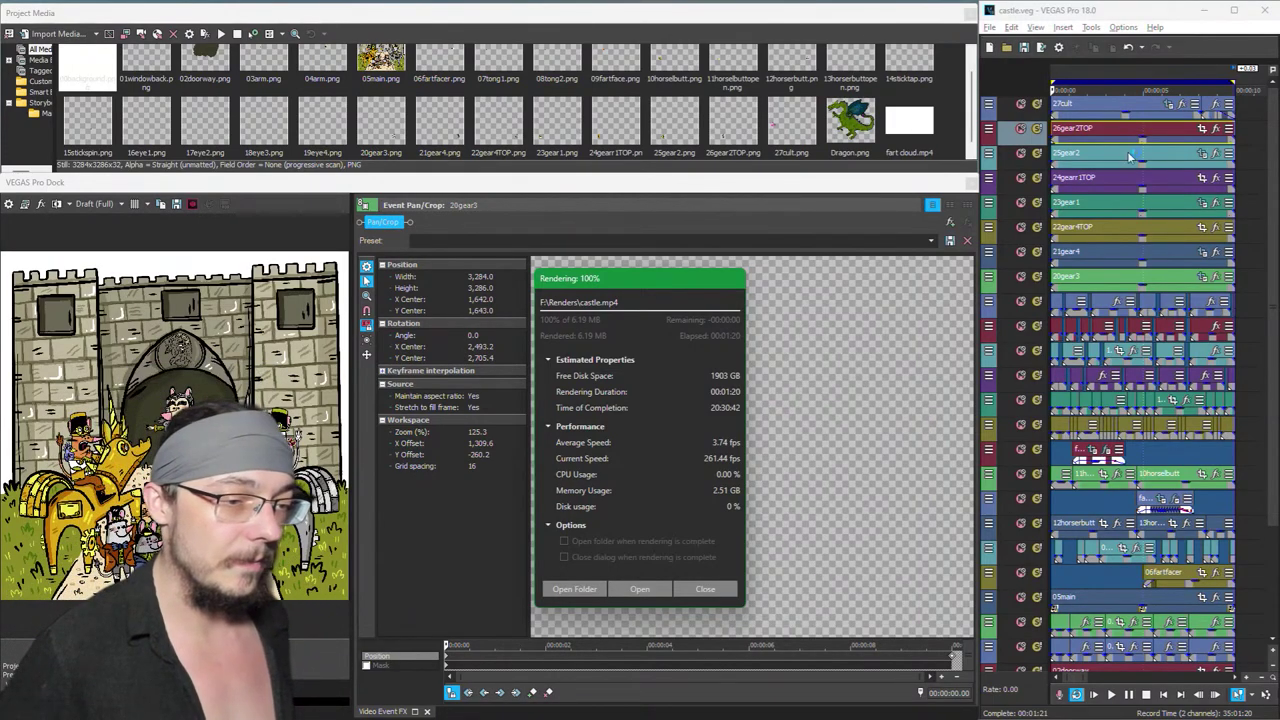
pyautogui.click(1020, 129)
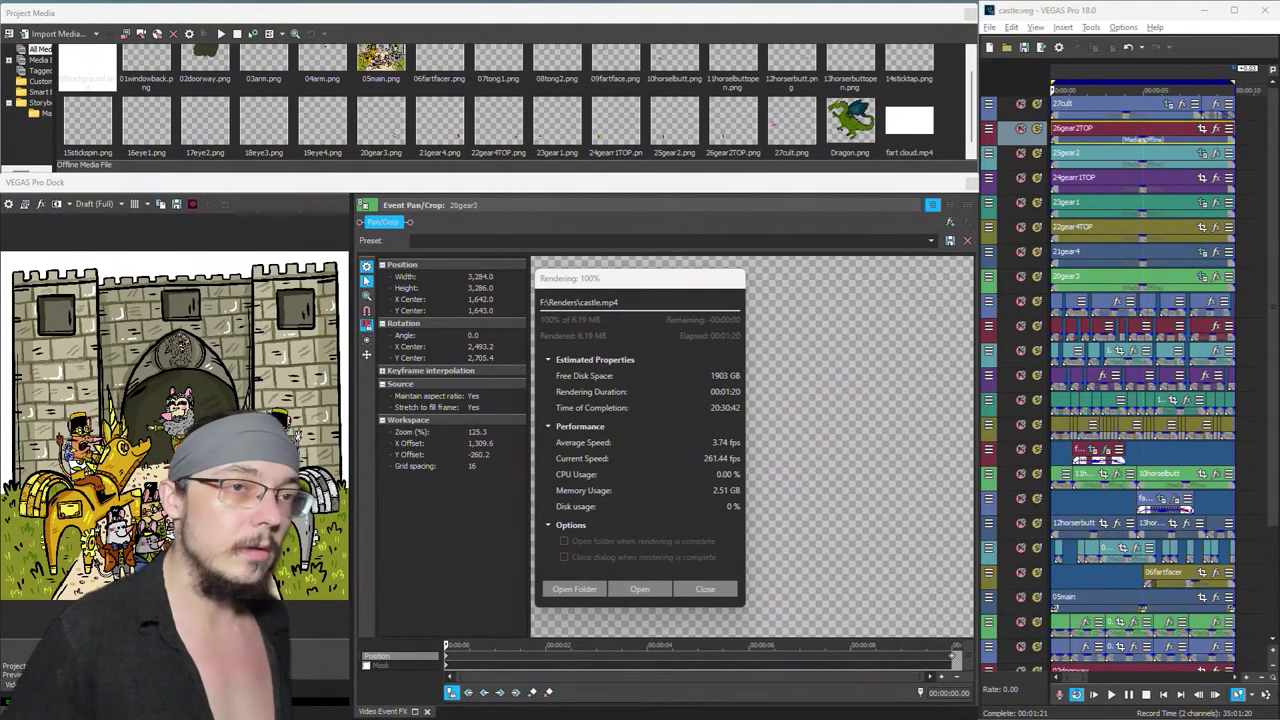
pyautogui.click(575, 589)
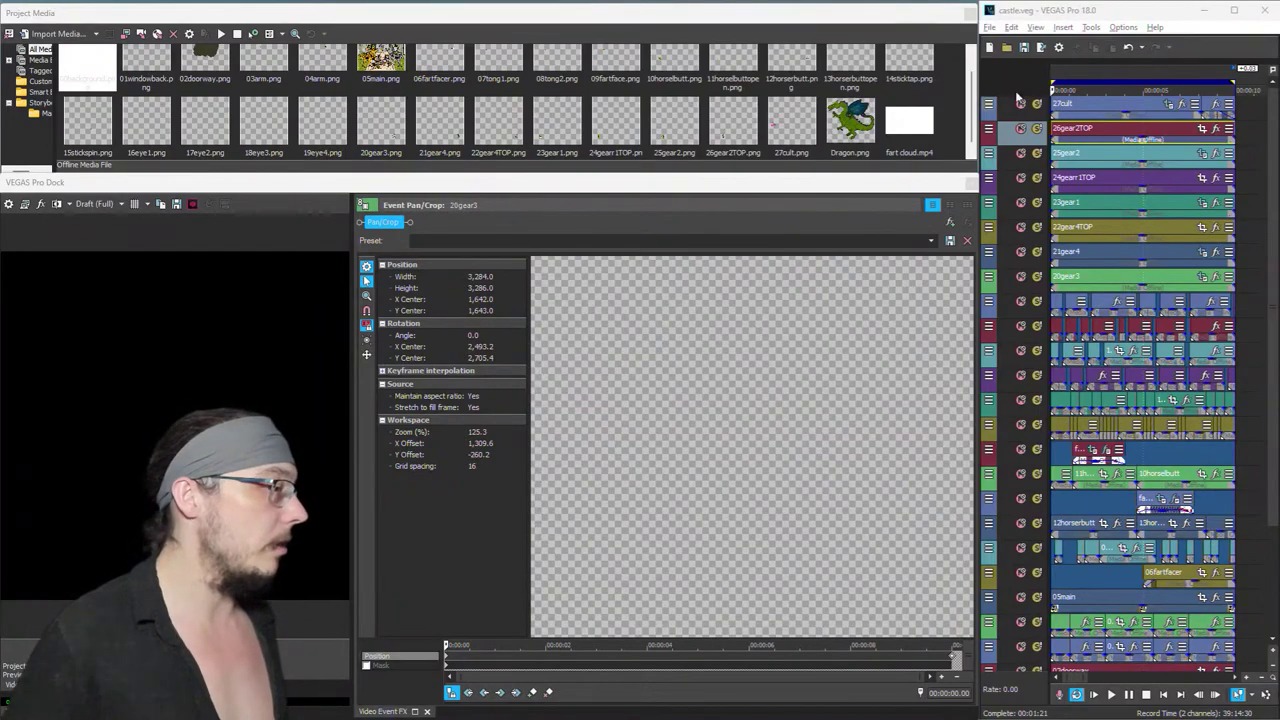
# Step: Examine the encoder preset and RC mode options in the Avastar animations template's custom settings, then cancel the render setup
pyautogui.click(1040, 52)
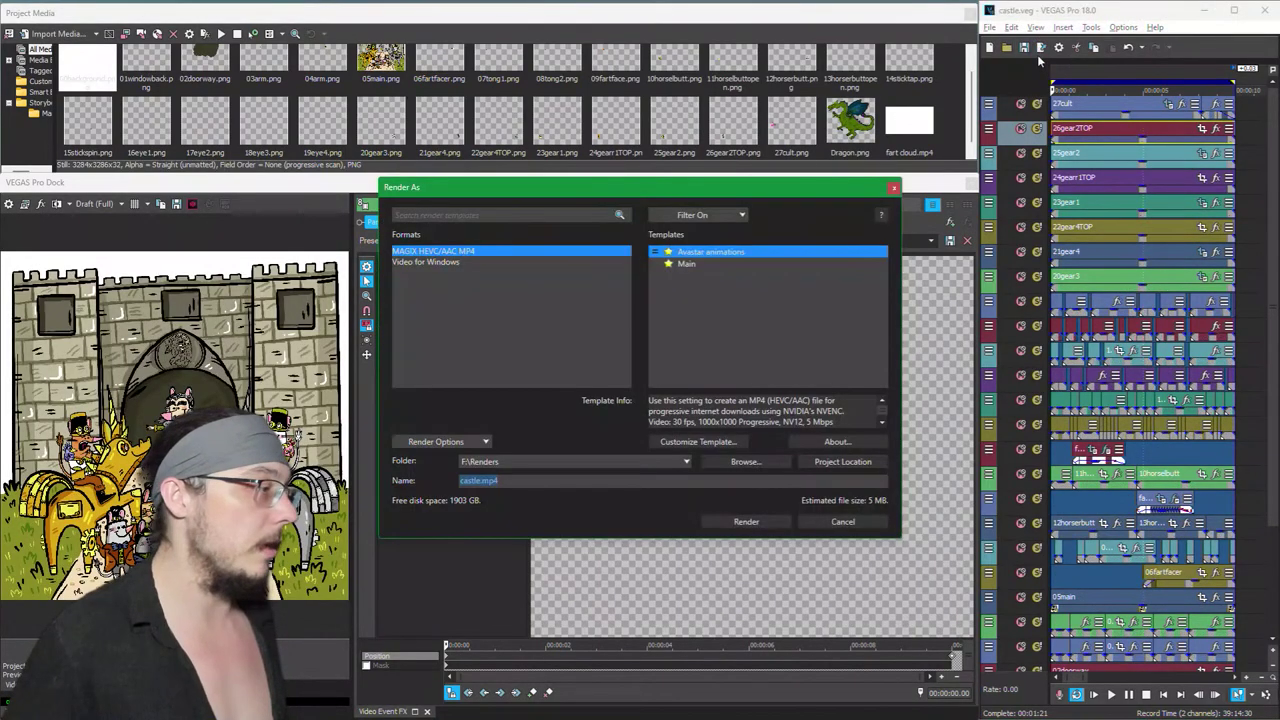
pyautogui.click(708, 441)
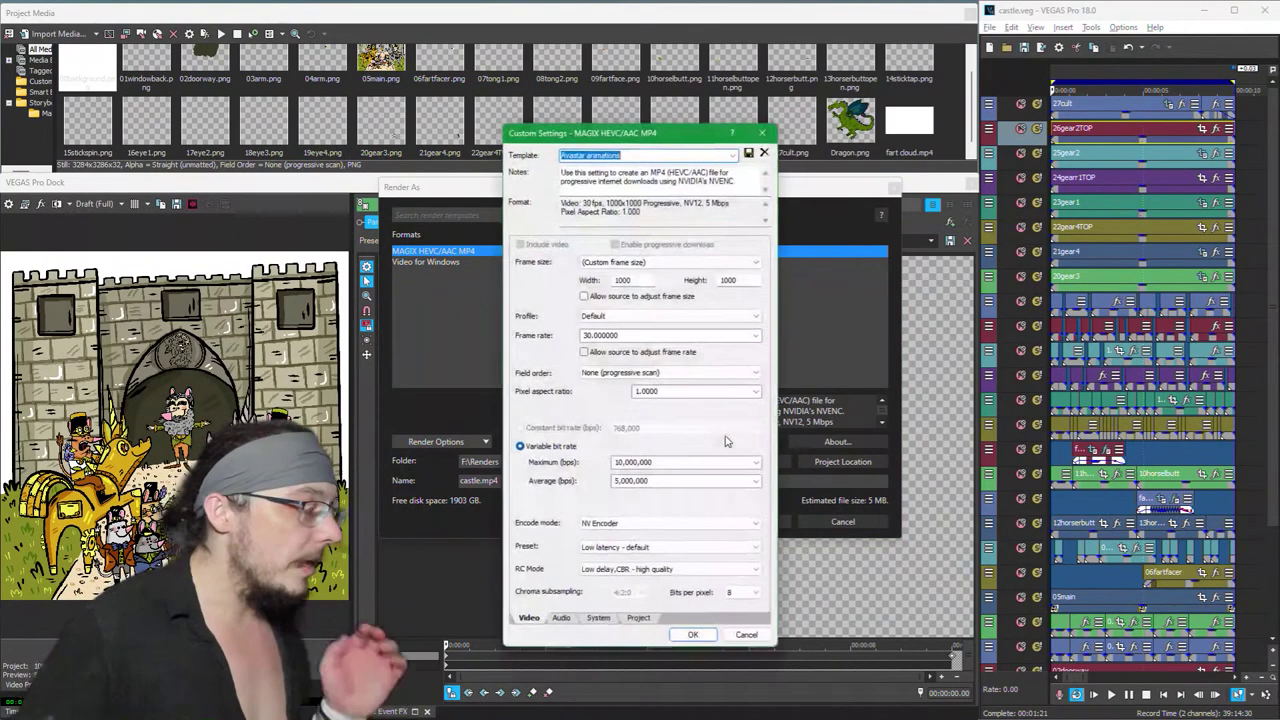
pyautogui.click(639, 548)
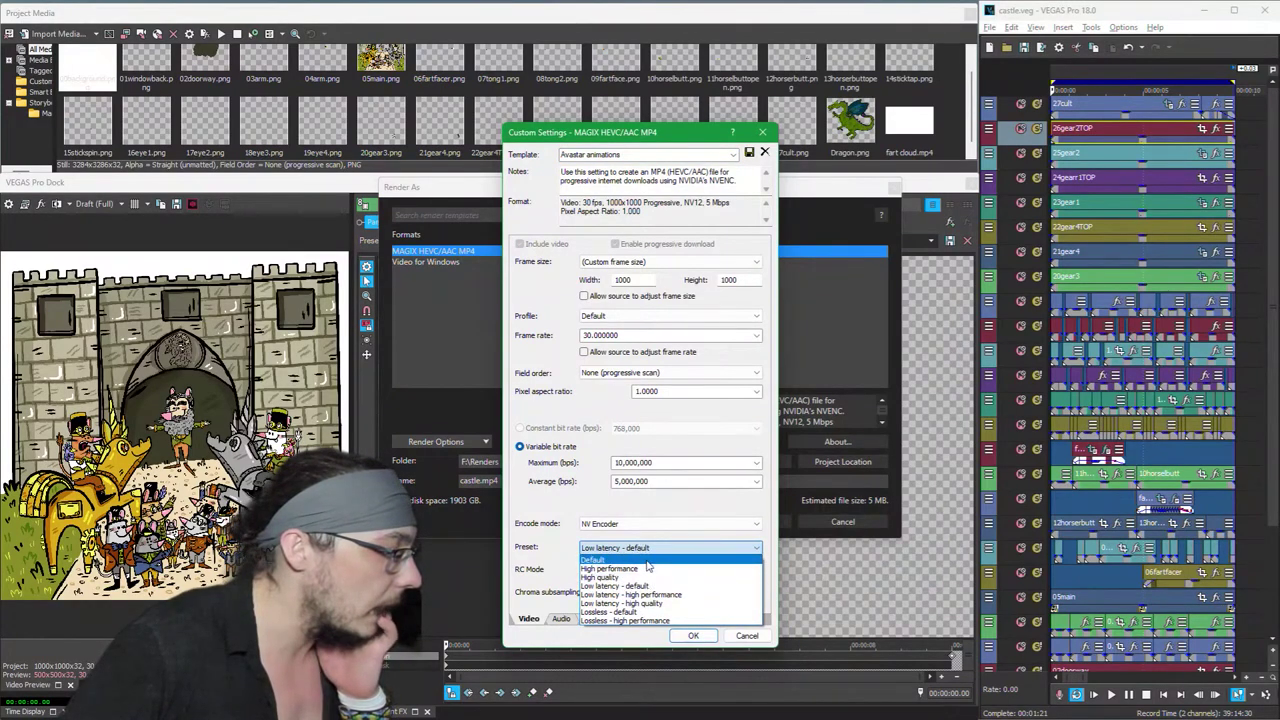
pyautogui.click(640, 550)
pyautogui.click(630, 570)
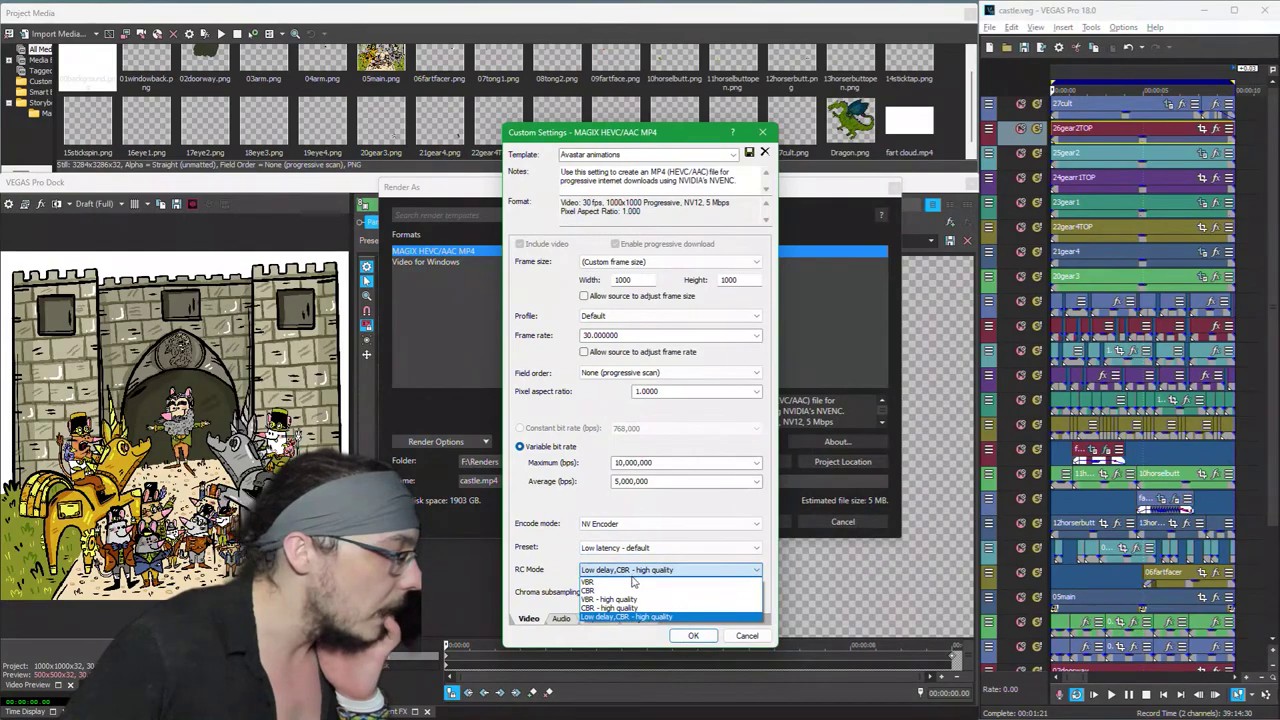
pyautogui.click(633, 570)
pyautogui.click(643, 548)
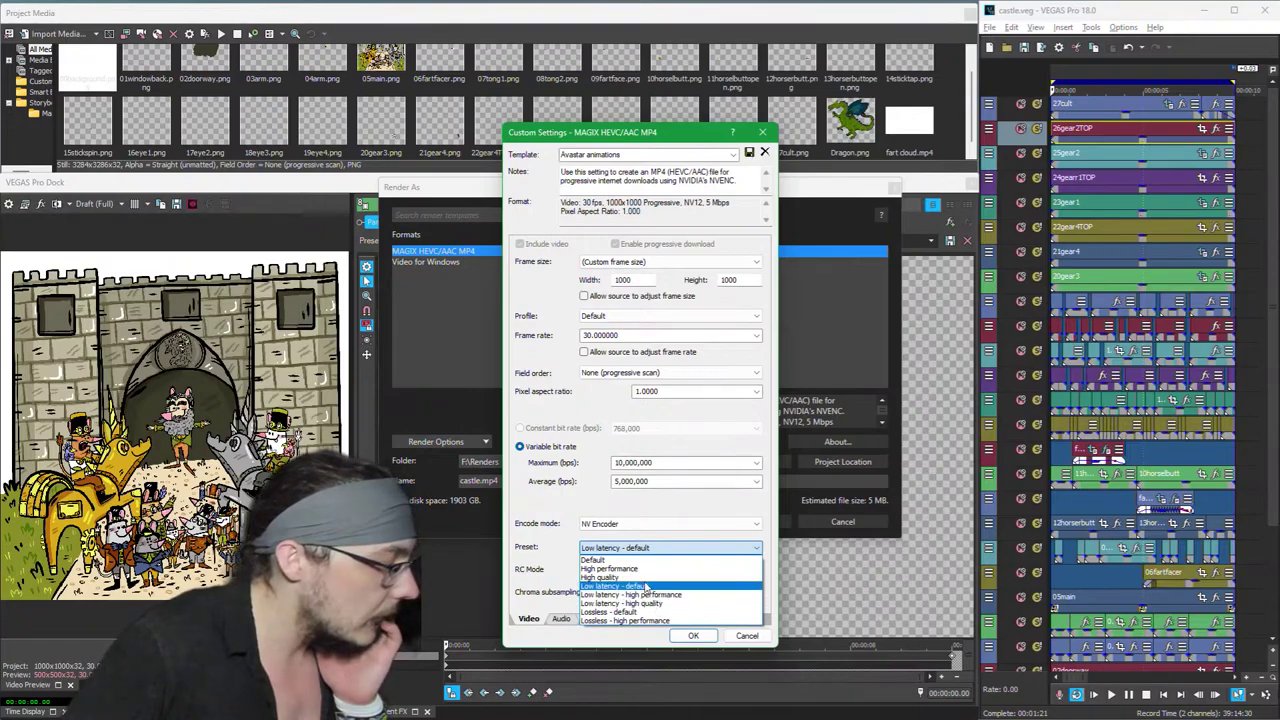
pyautogui.press('Up')
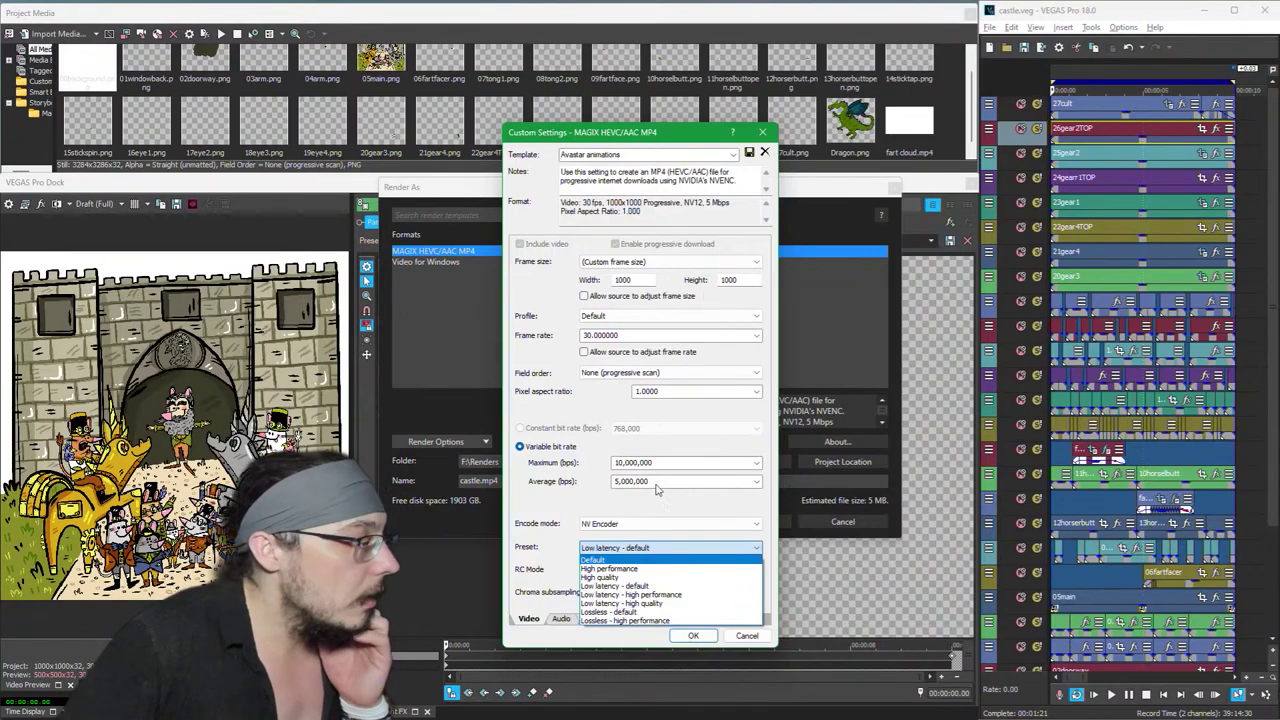
pyautogui.click(735, 633)
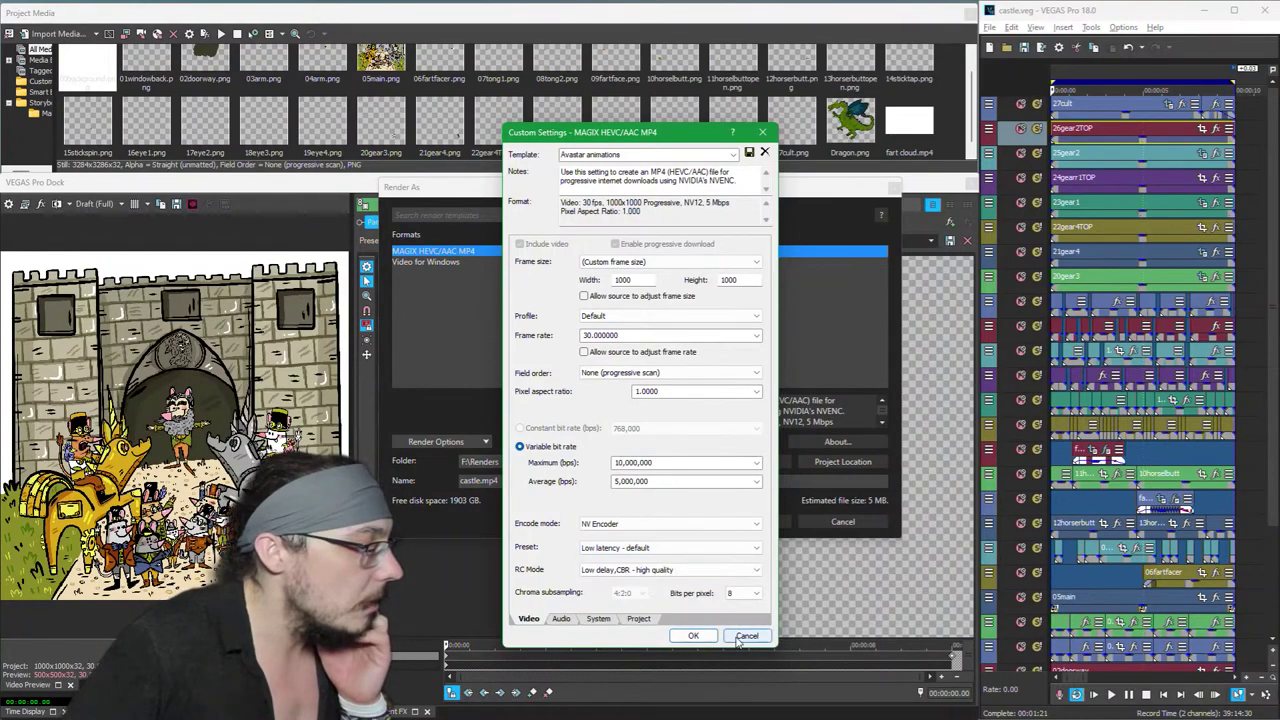
pyautogui.click(737, 634)
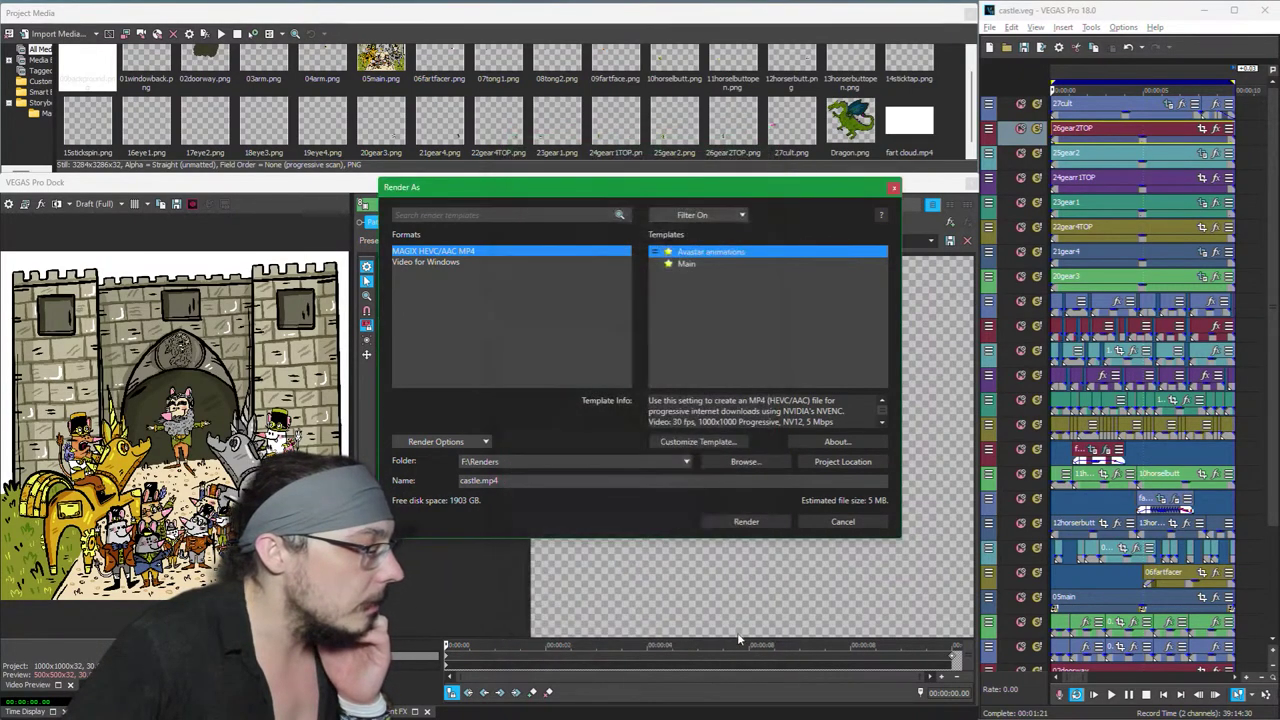
pyautogui.click(838, 522)
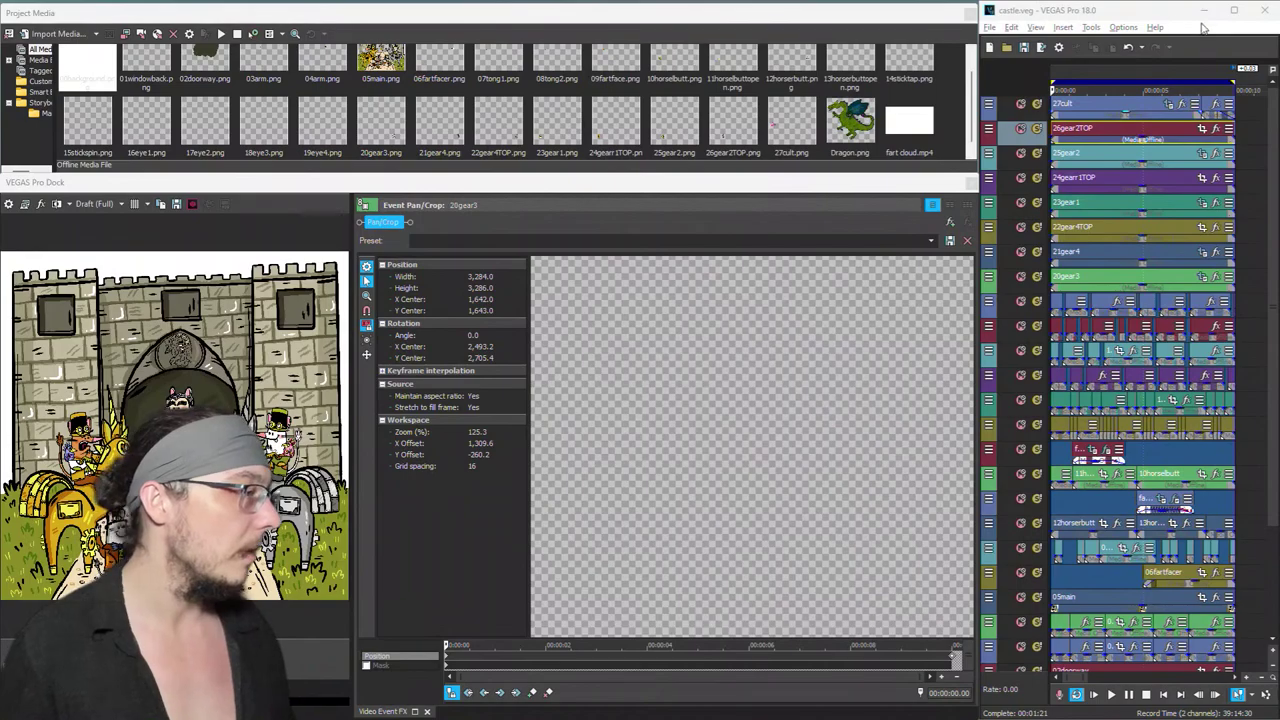
# Step: Customize the Avastar animations render template to a frame size of 800 x 800
pyautogui.click(1043, 48)
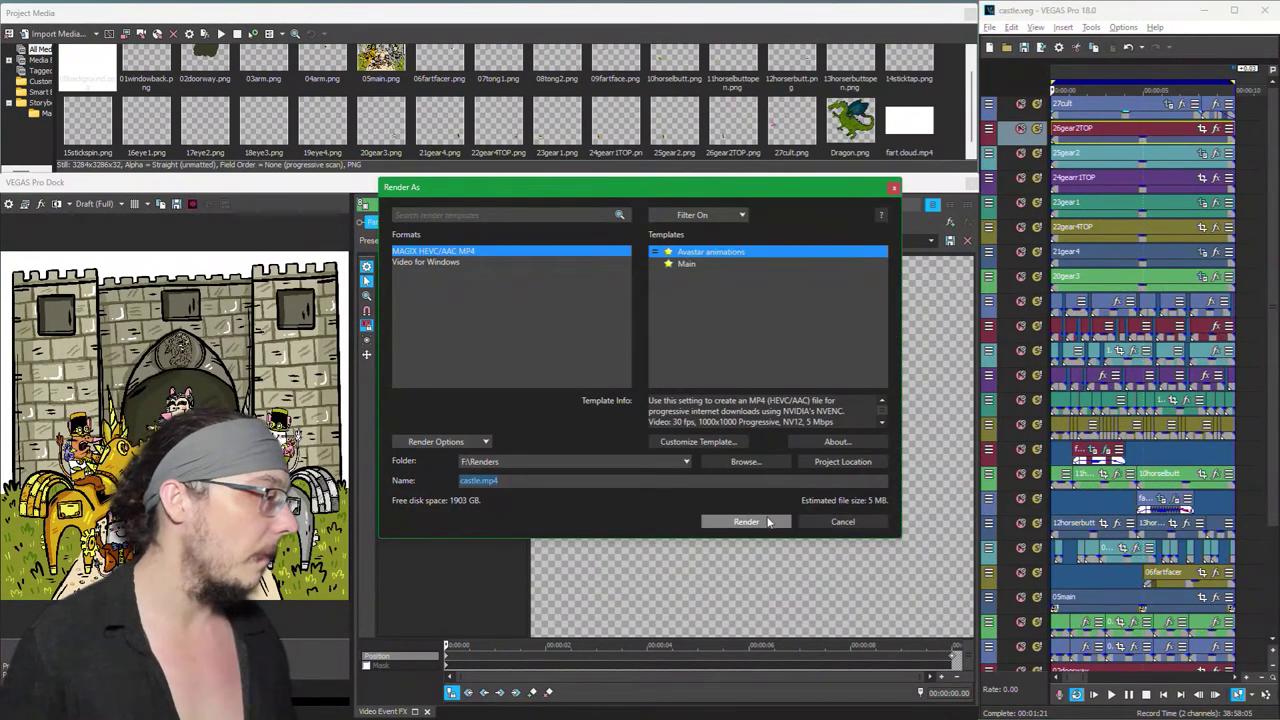
pyautogui.click(731, 443)
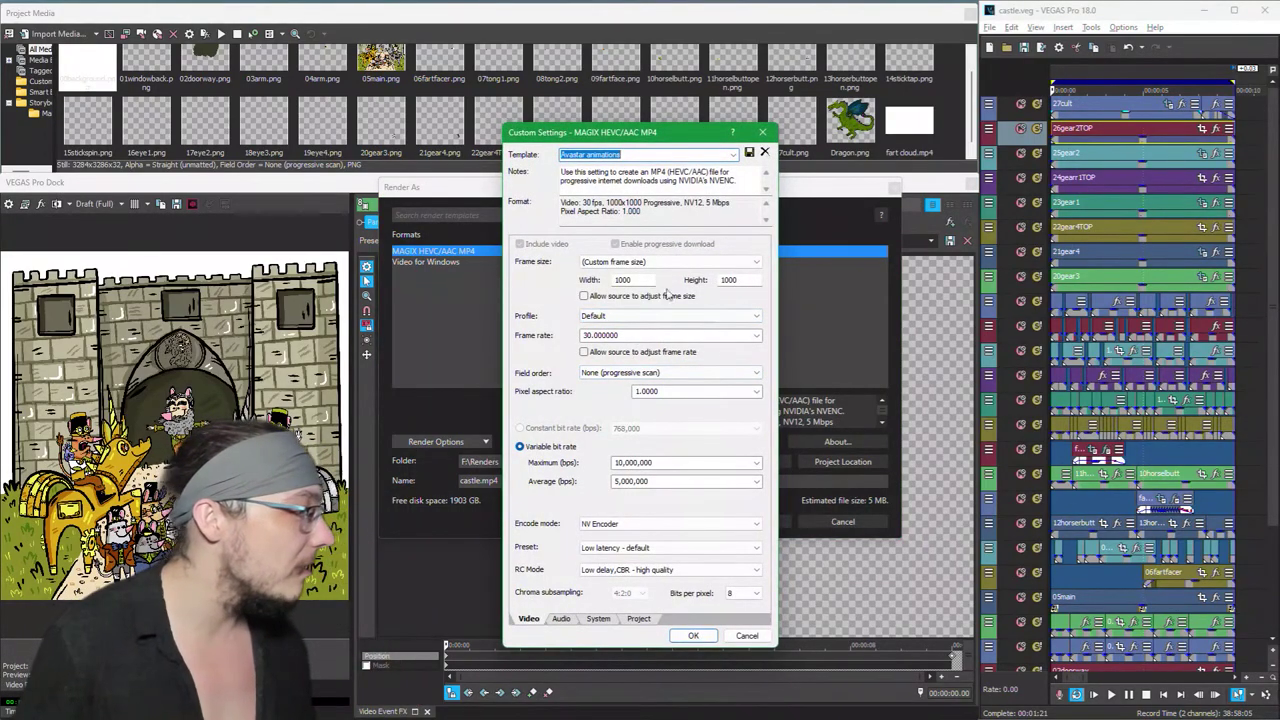
pyautogui.doubleClick(636, 279)
pyautogui.write('800')
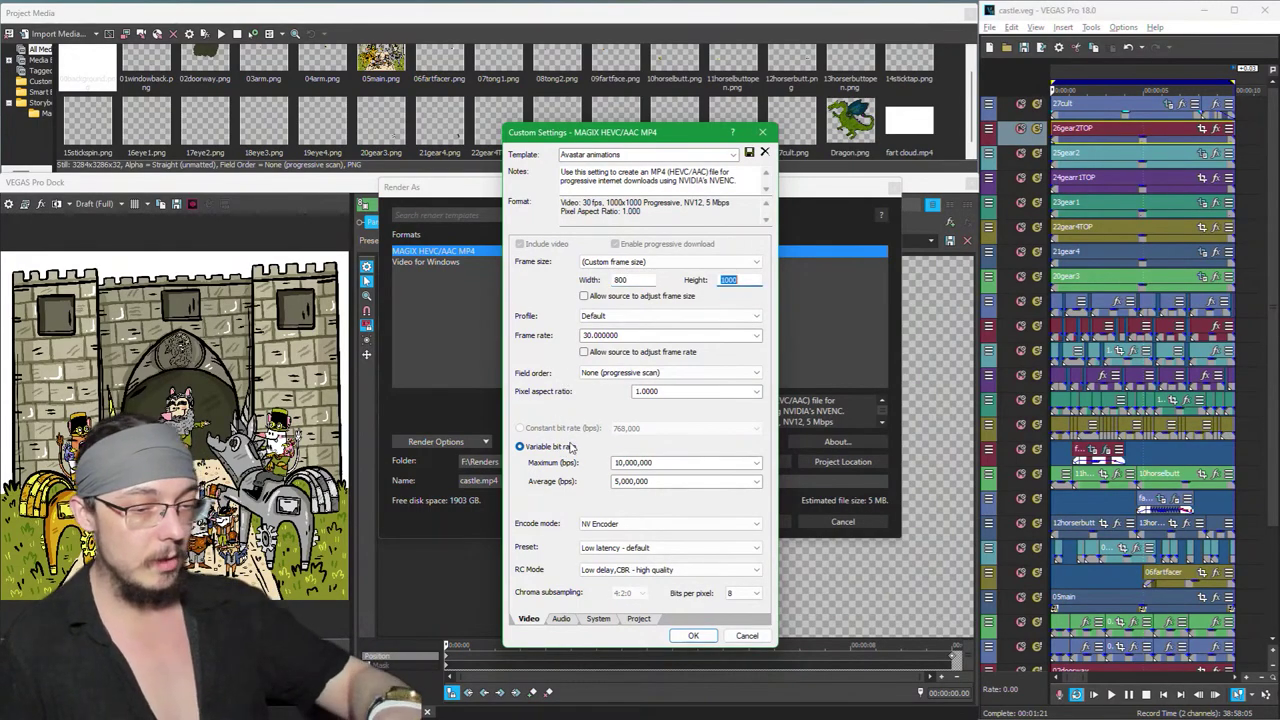
pyautogui.press('Tab')
pyautogui.write('800')
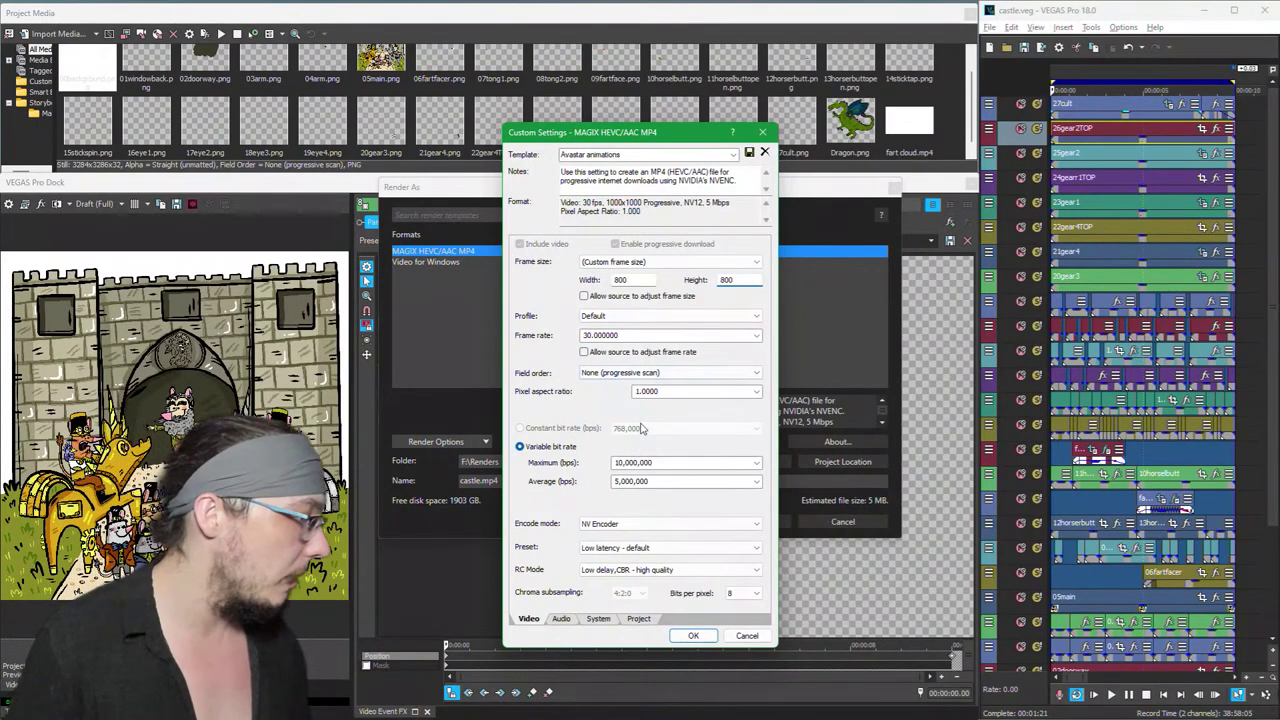
# Step: Review the encoder preset and the project, system and audio settings of the render template, then accept the customized settings
pyautogui.click(645, 551)
pyautogui.click(645, 555)
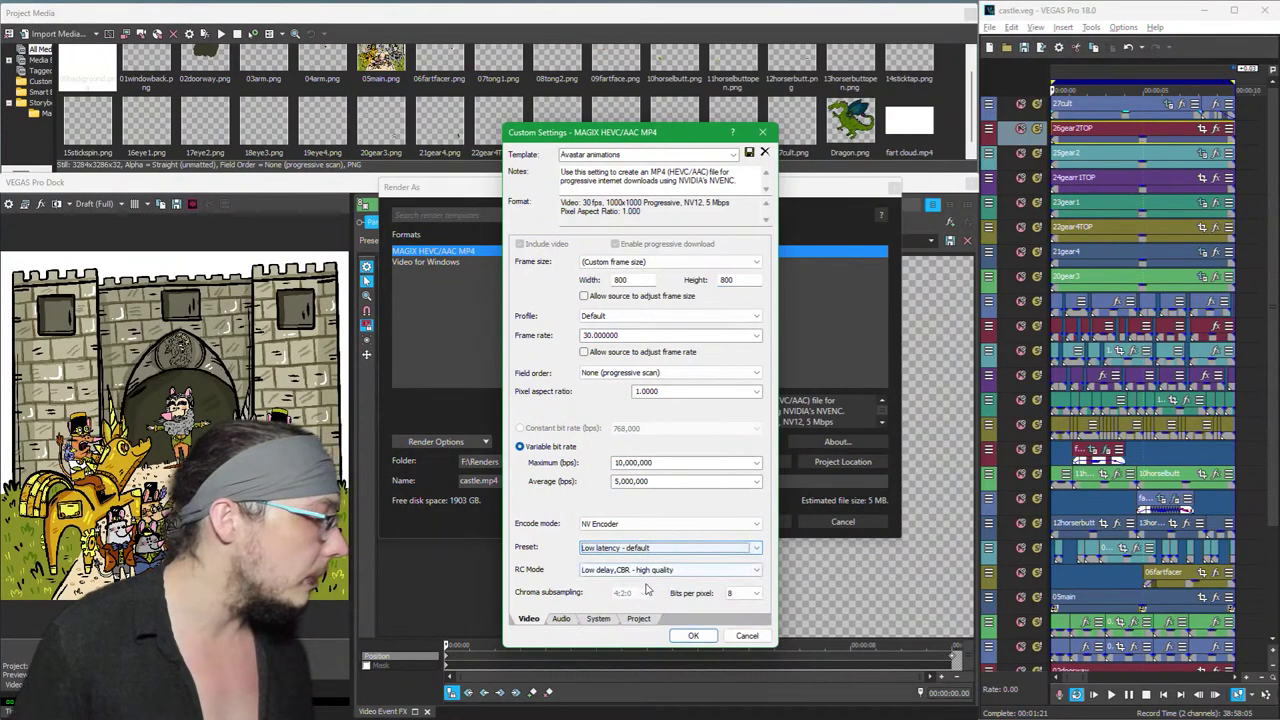
pyautogui.click(636, 619)
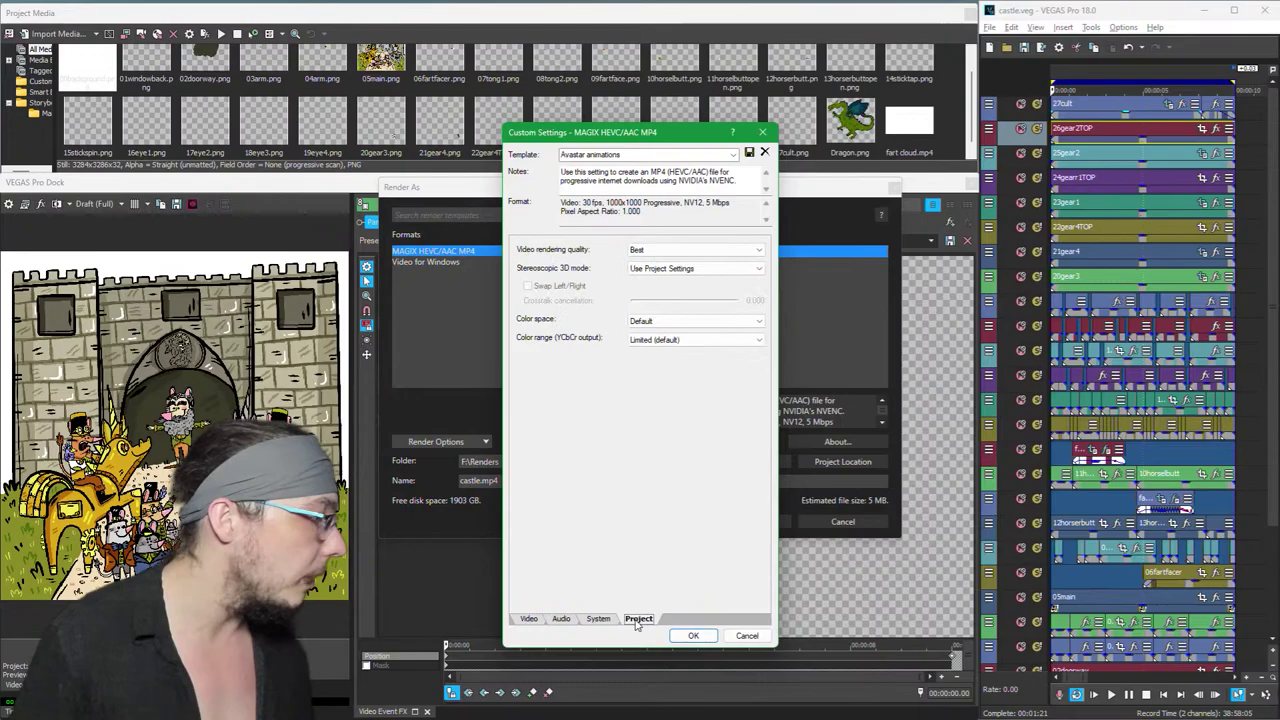
pyautogui.click(598, 619)
pyautogui.click(562, 620)
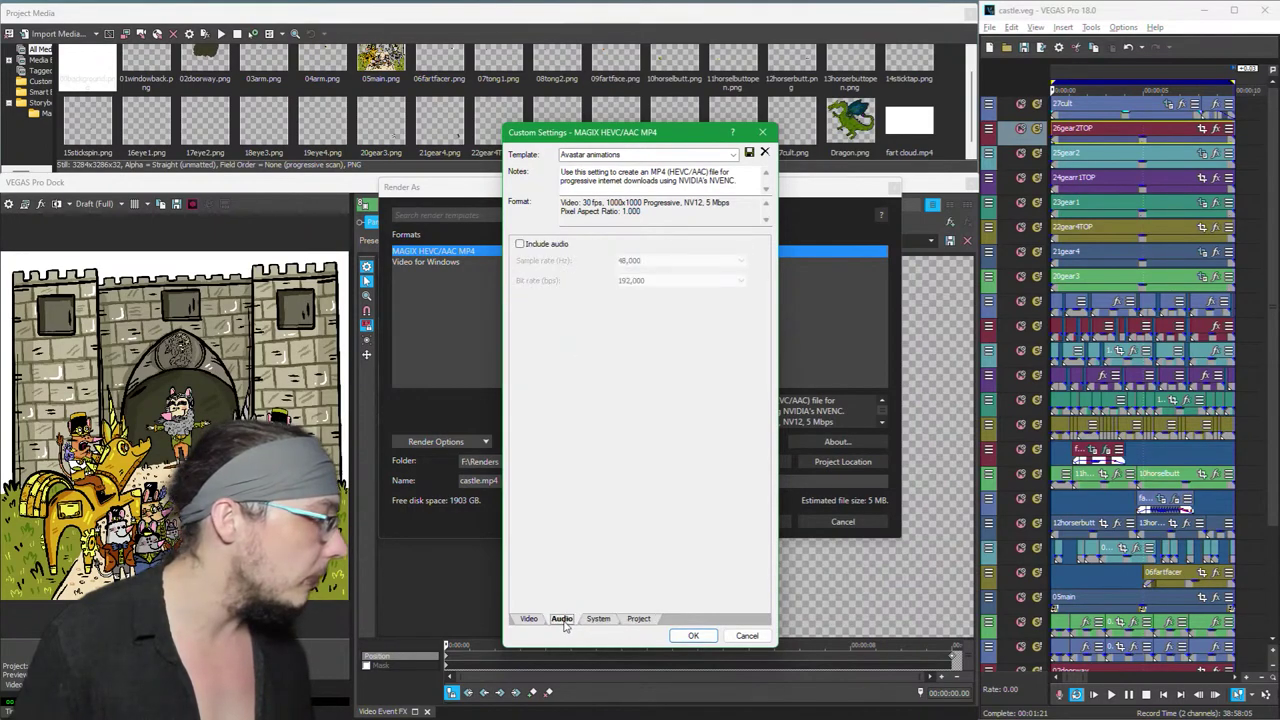
pyautogui.click(532, 620)
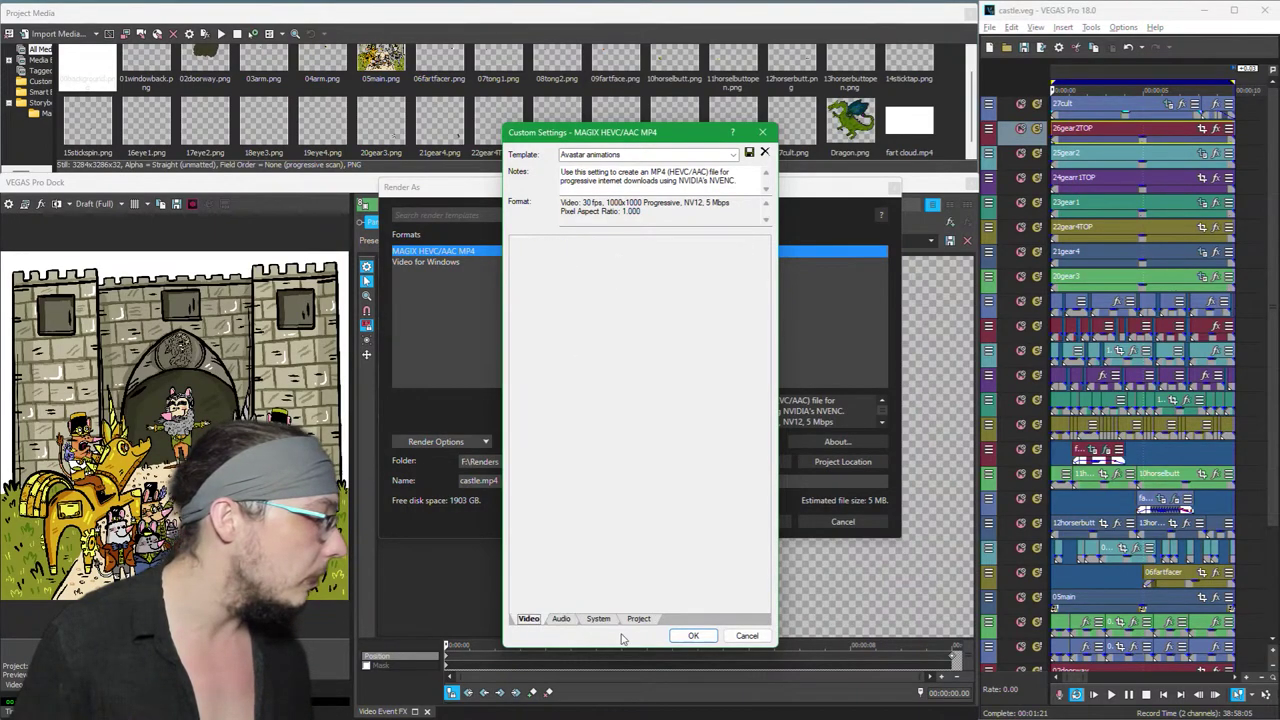
pyautogui.click(706, 638)
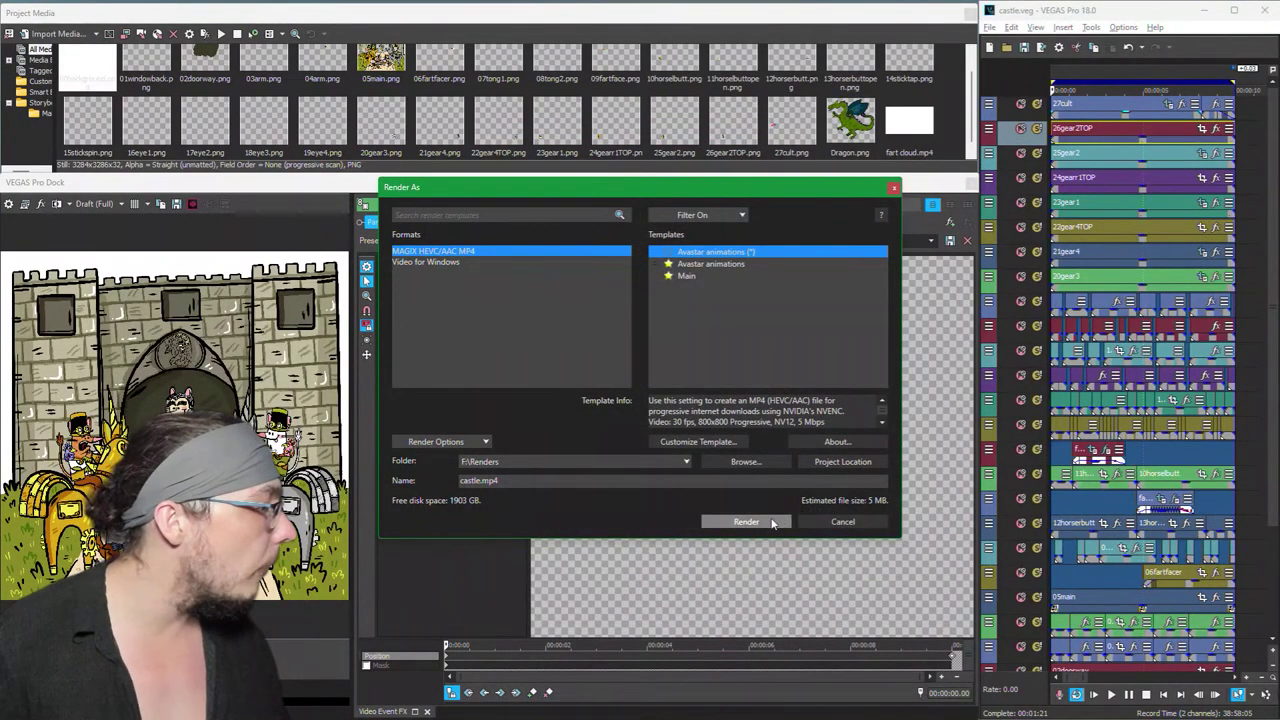
# Step: Render the animation with the customized template, overwriting the existing castle.mp4, and close the finished render's progress window
pyautogui.click(740, 524)
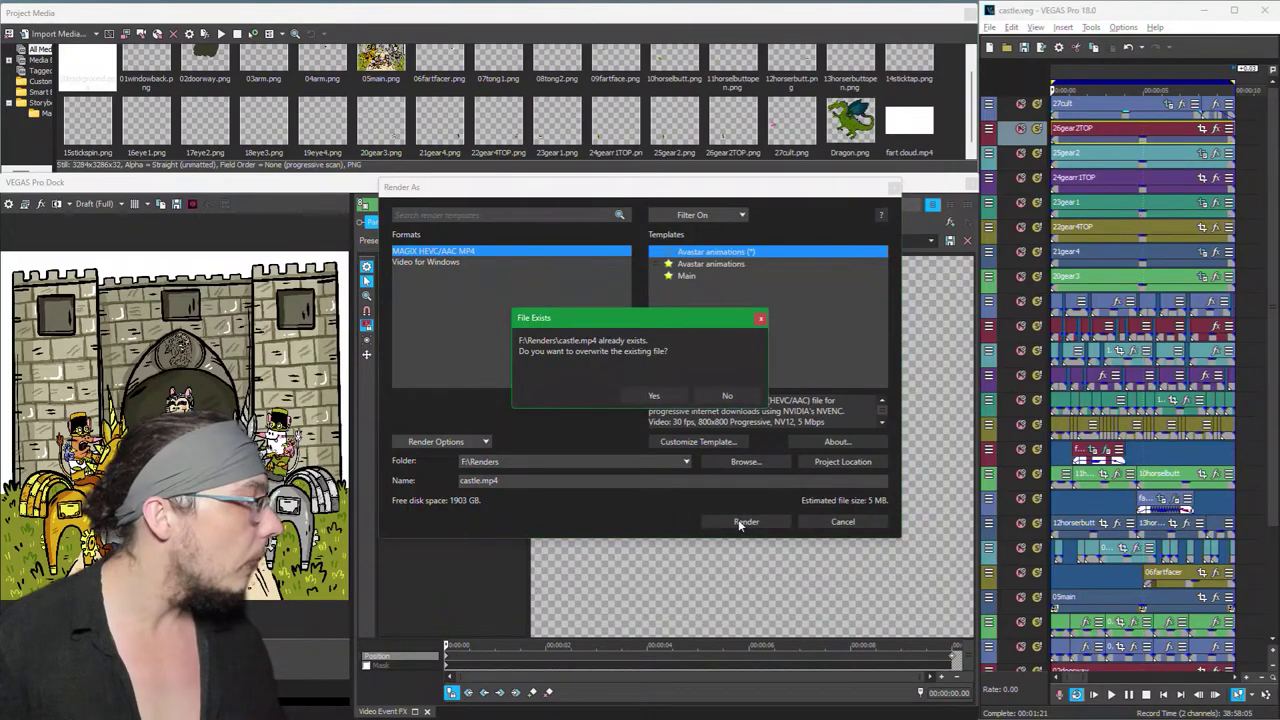
pyautogui.click(645, 397)
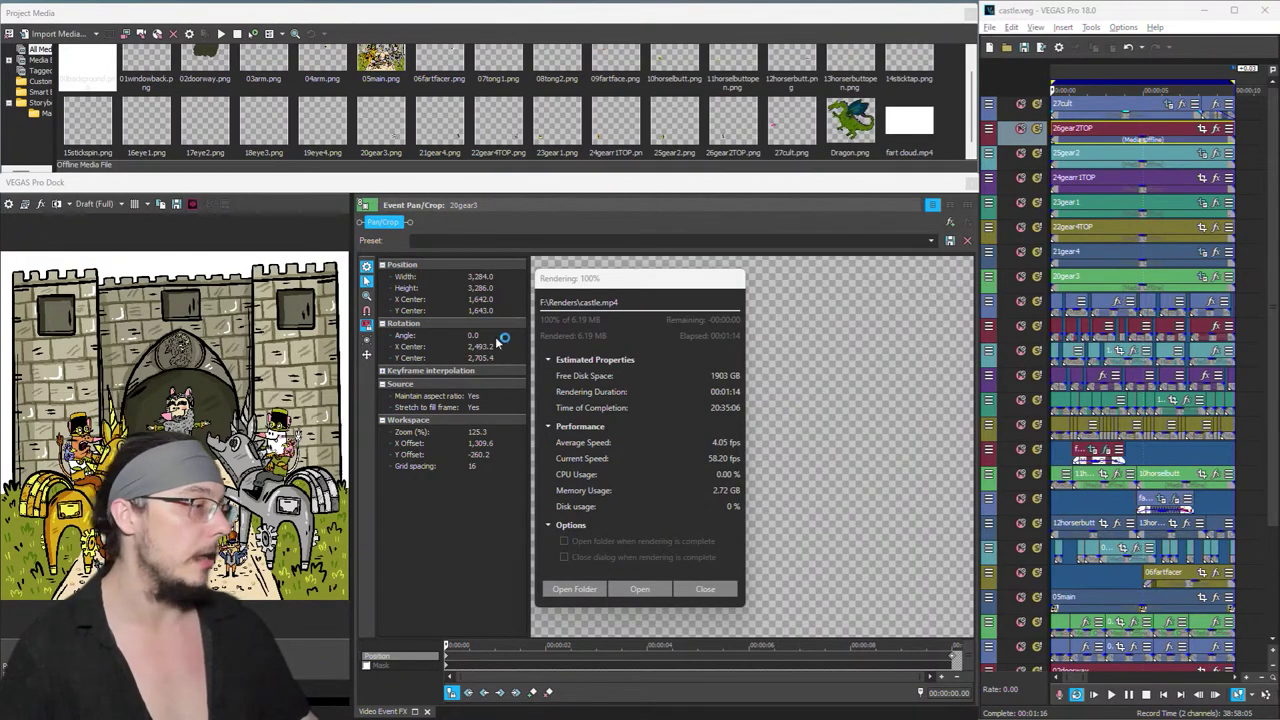
pyautogui.click(706, 589)
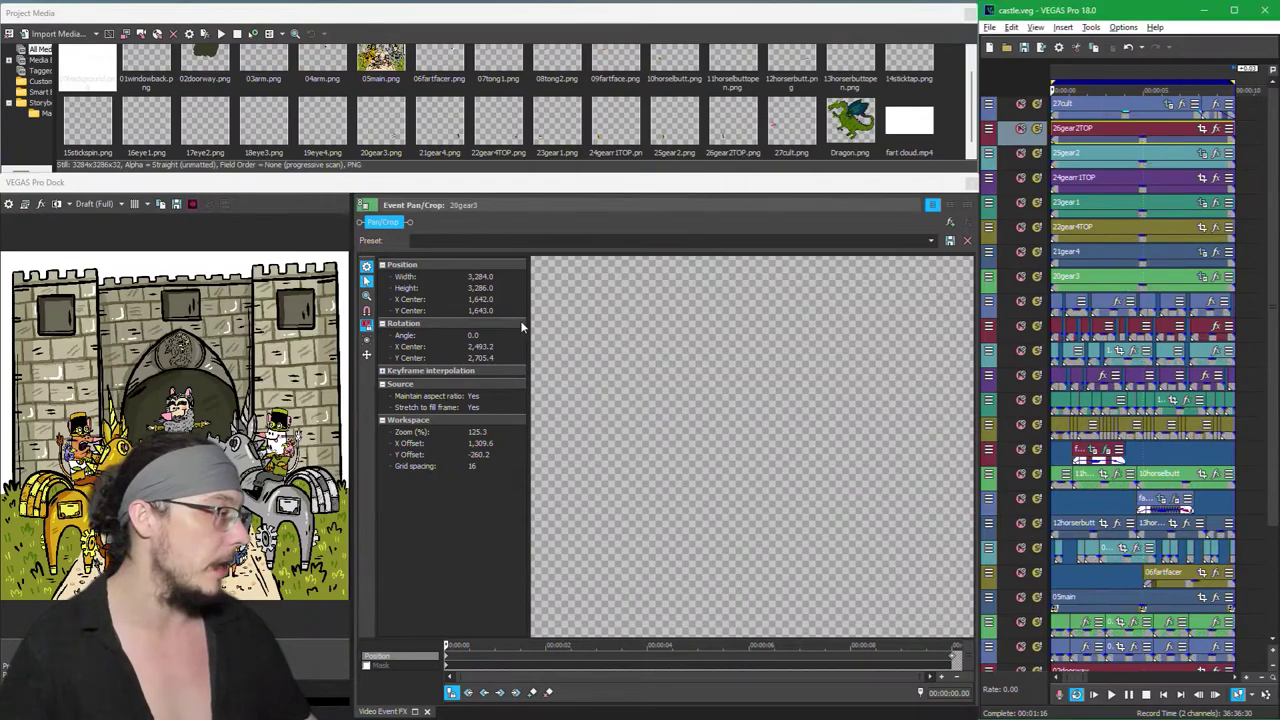
# Step: Start a new render setup and examine the Main MP4 template's video encoding settings, leaving them unmodified
pyautogui.click(1048, 46)
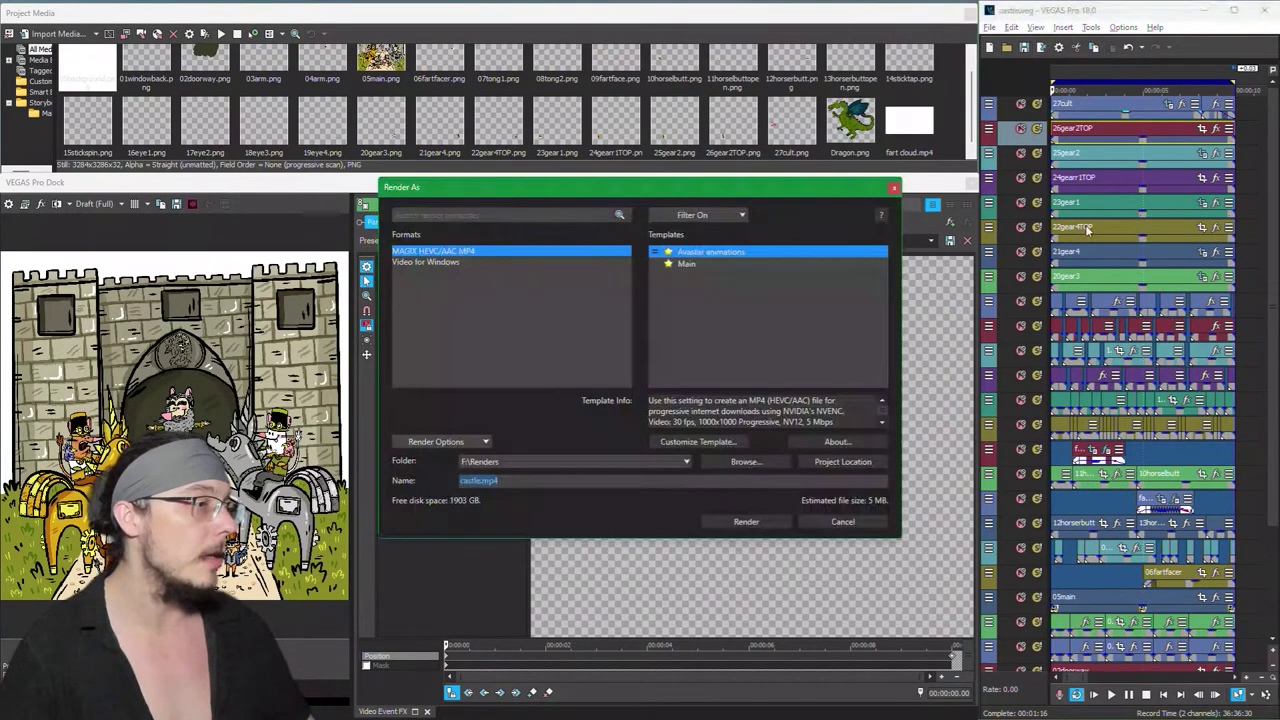
pyautogui.click(688, 264)
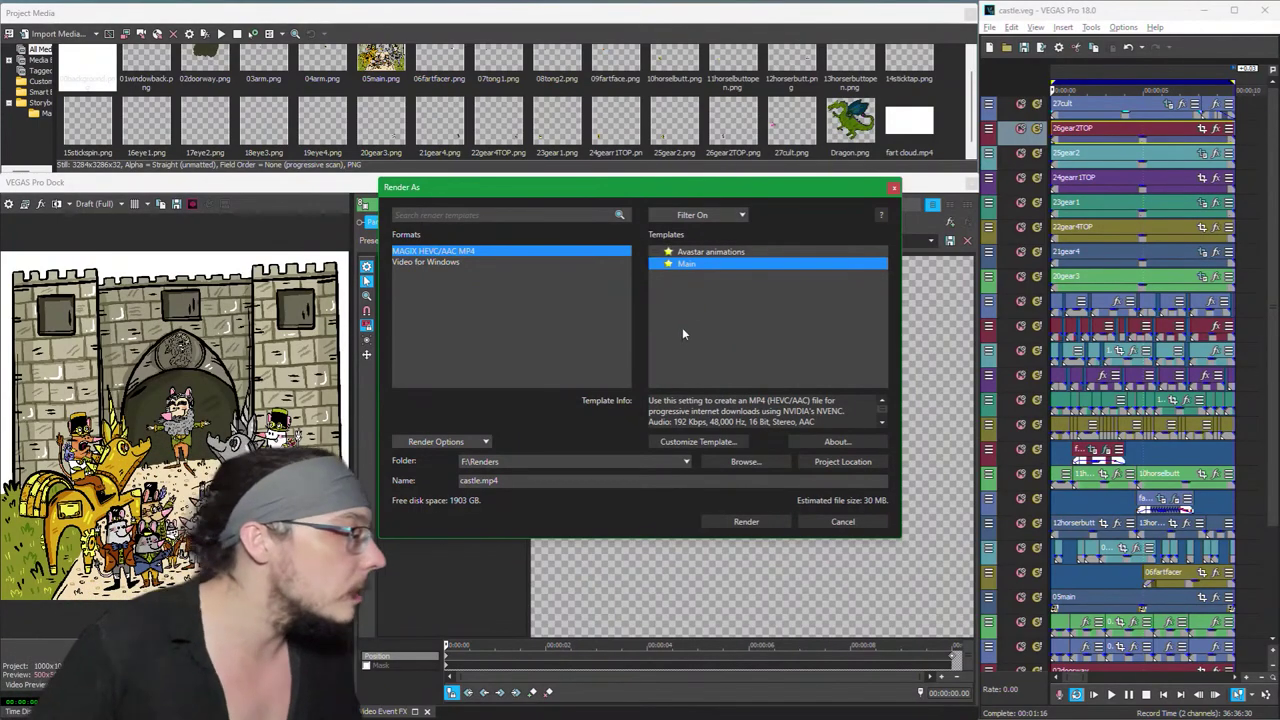
pyautogui.click(733, 441)
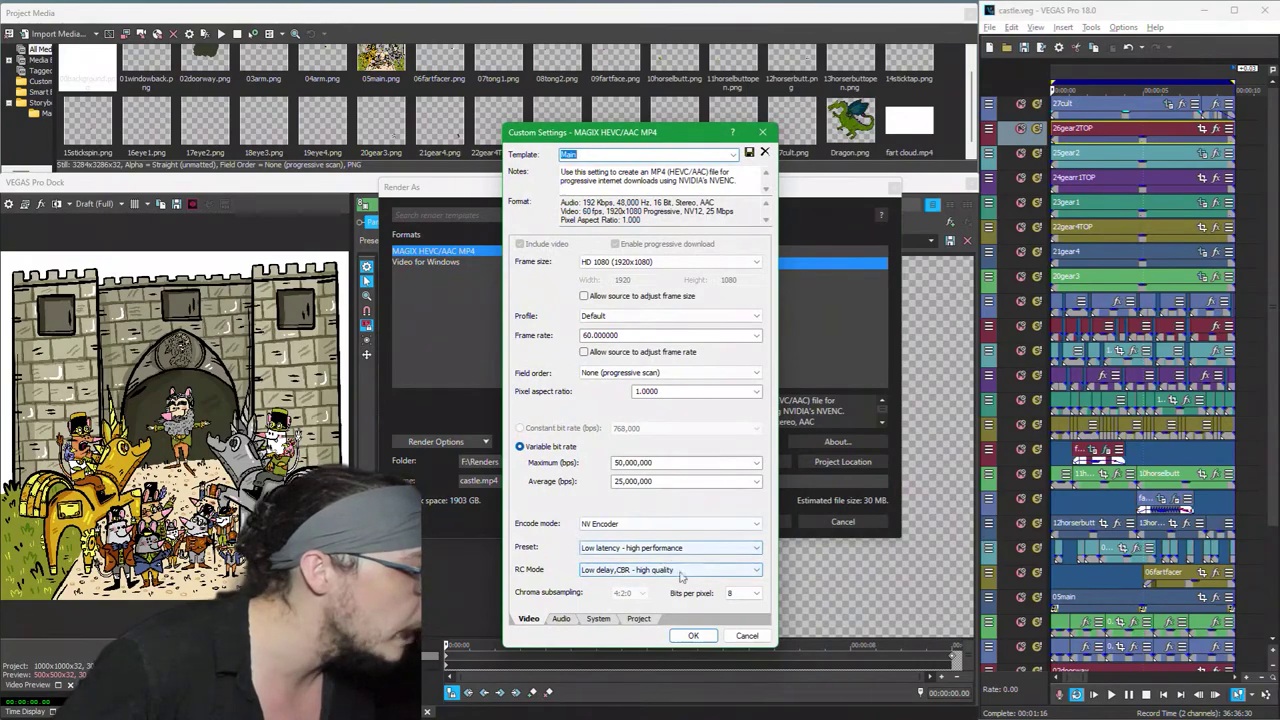
pyautogui.click(747, 635)
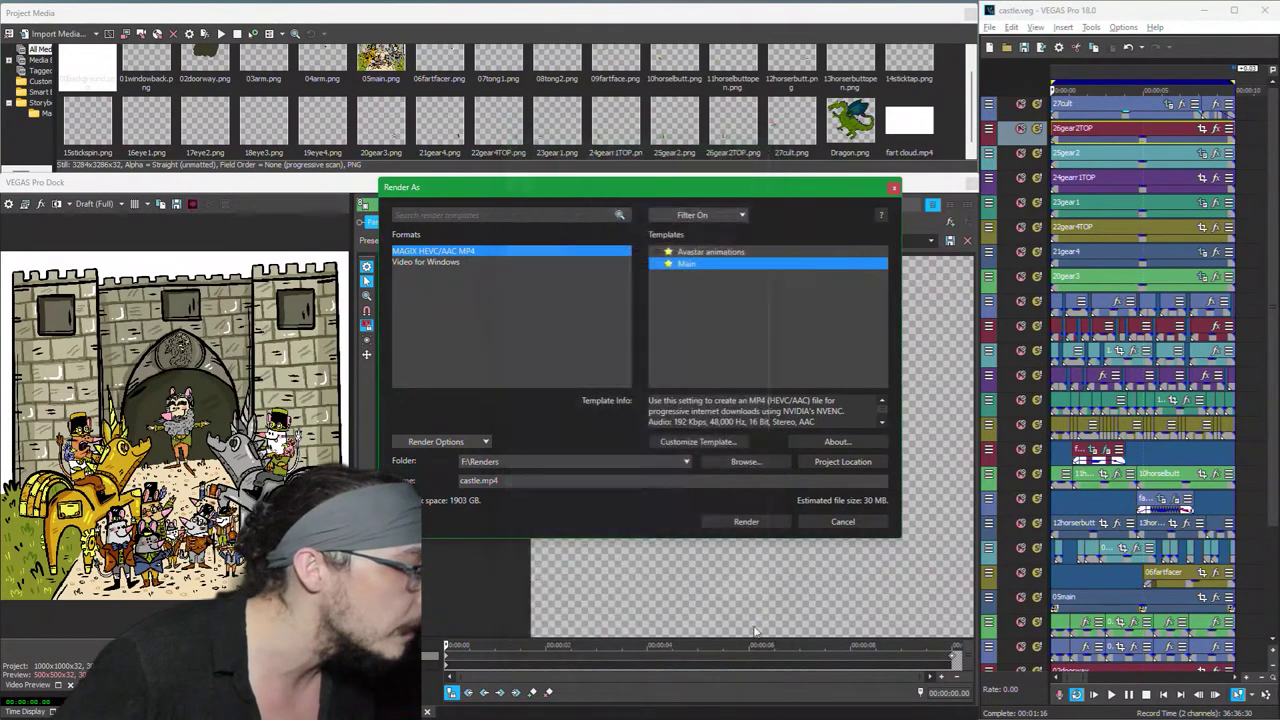
# Step: Customize the Avastar animations MP4 template to a frame size of 800 x 800
pyautogui.click(697, 252)
pyautogui.click(717, 441)
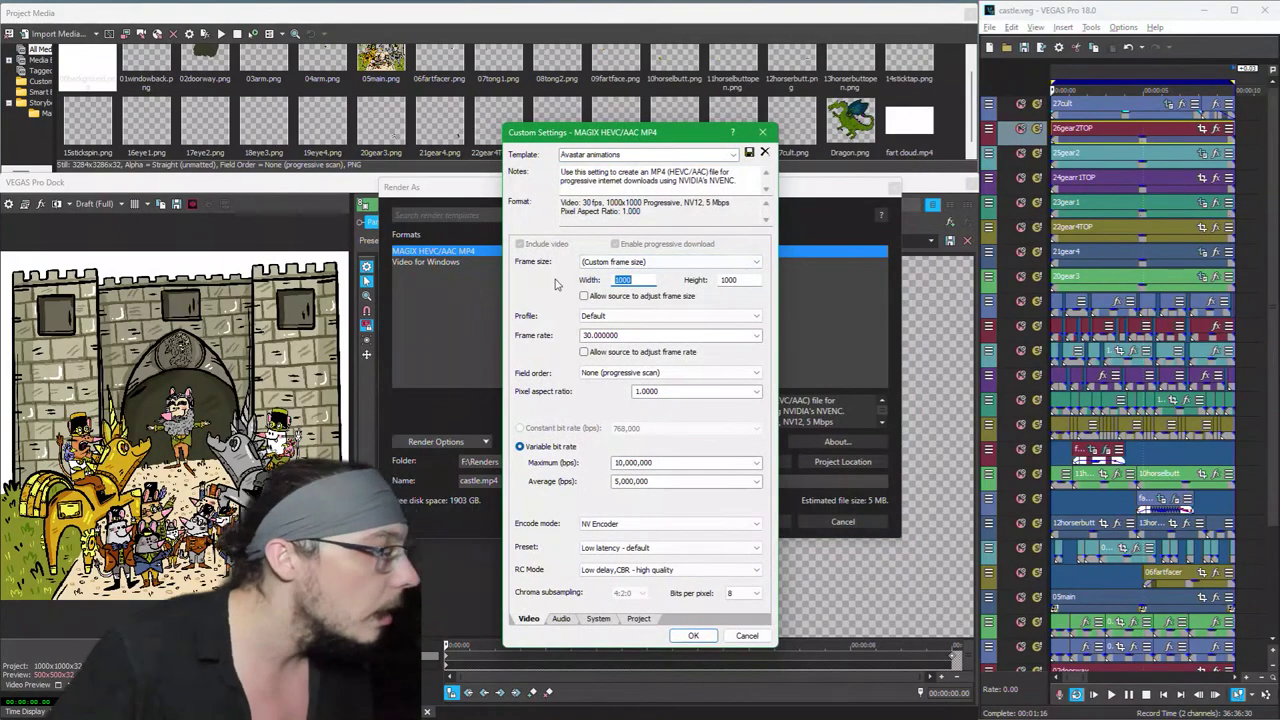
pyautogui.write('800')
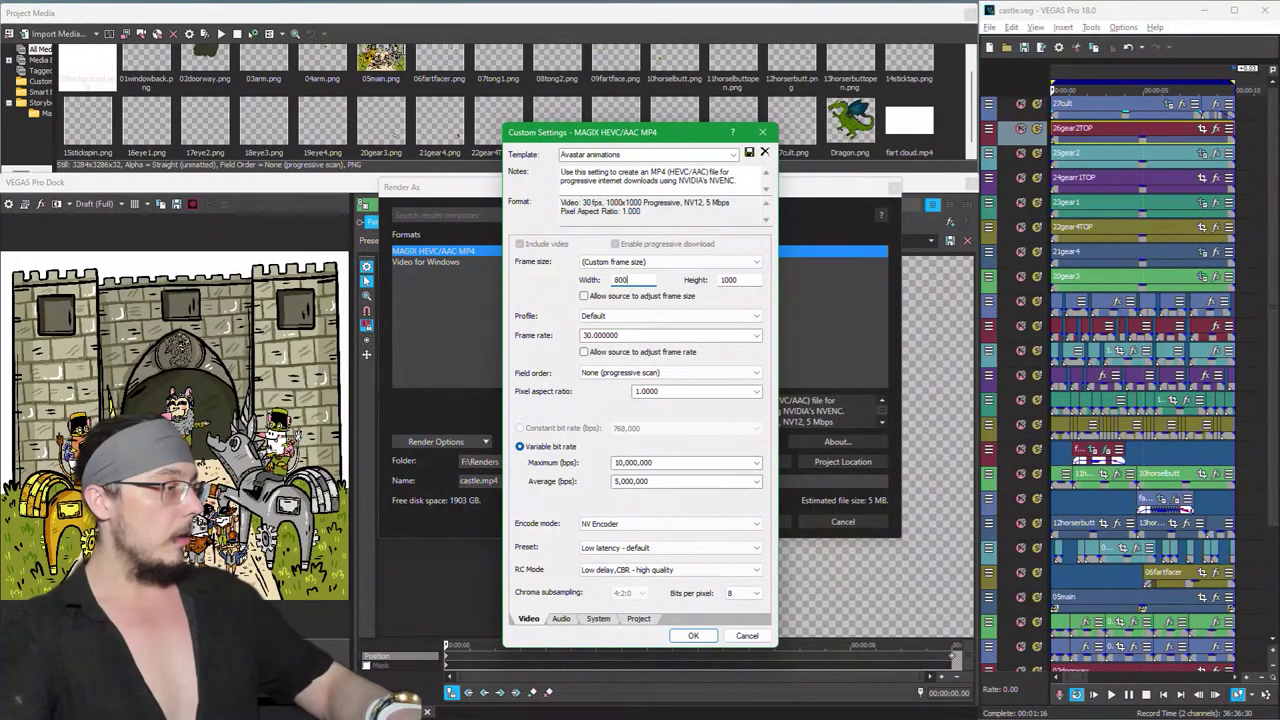
pyautogui.press('Tab')
pyautogui.write('800')
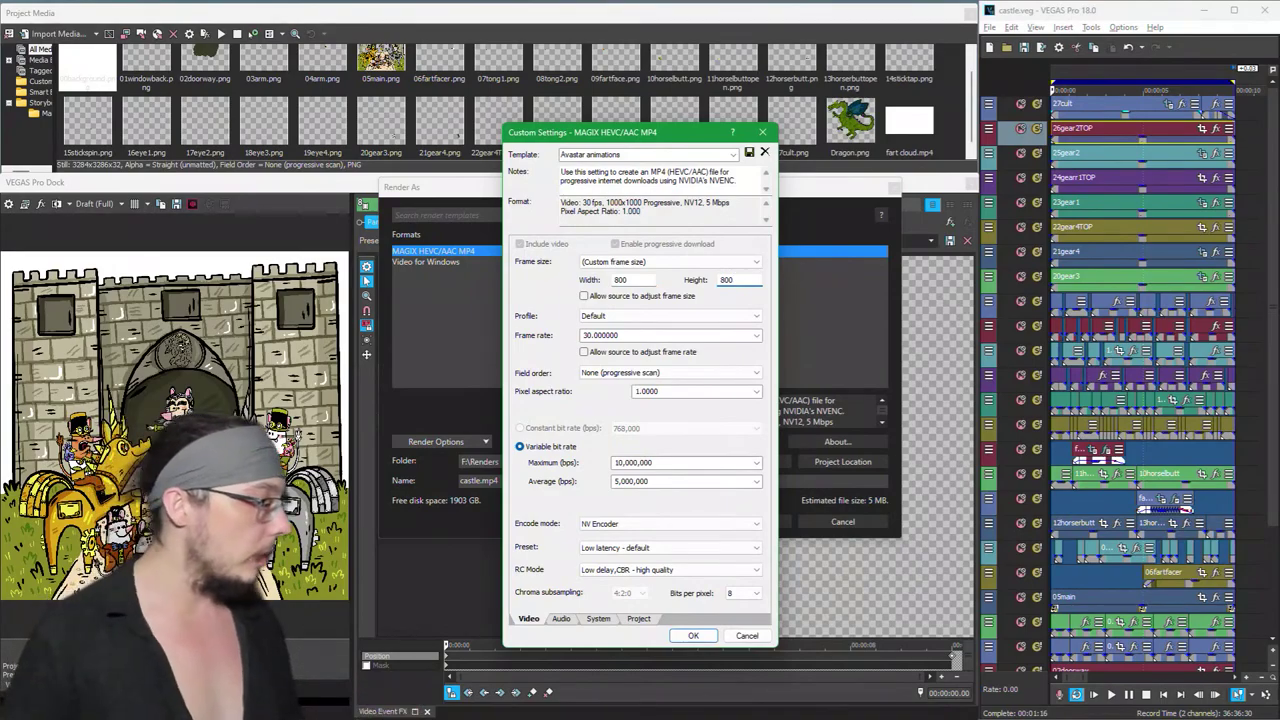
# Step: Set the encoder preset to Low latency - high performance and the RC mode to CBR, then accept the custom settings
pyautogui.click(648, 548)
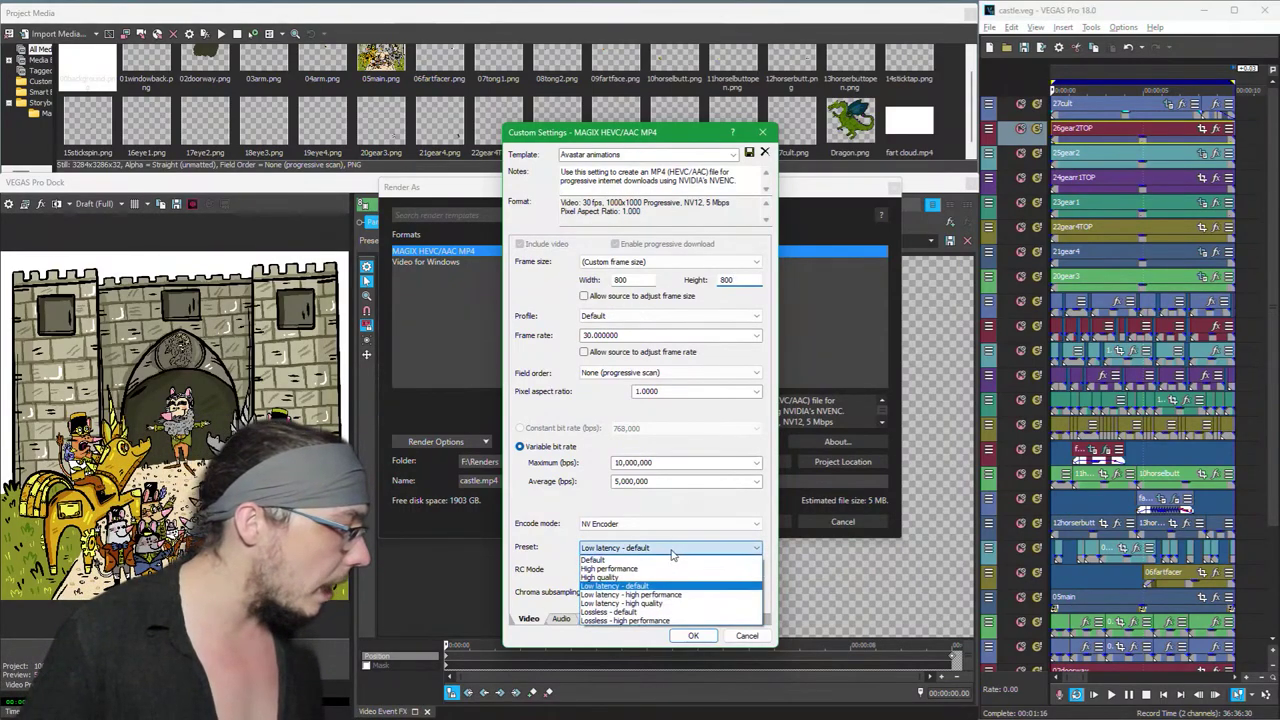
pyautogui.click(640, 594)
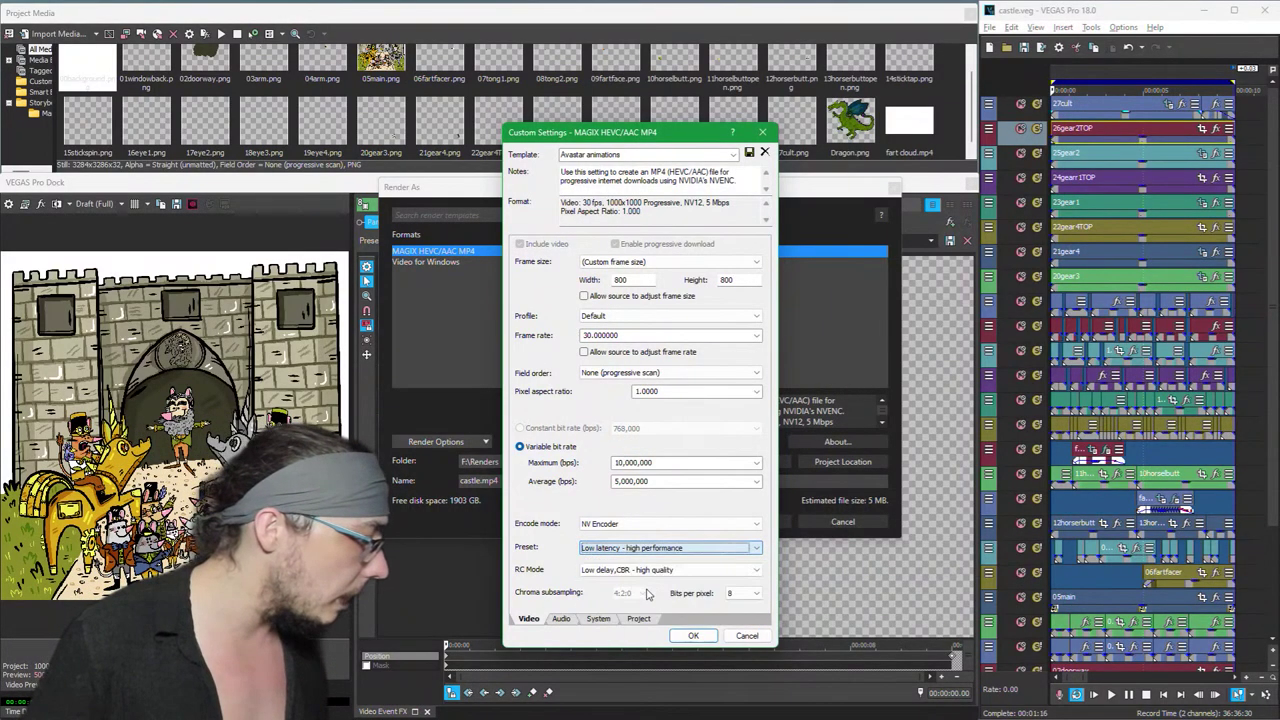
pyautogui.click(641, 572)
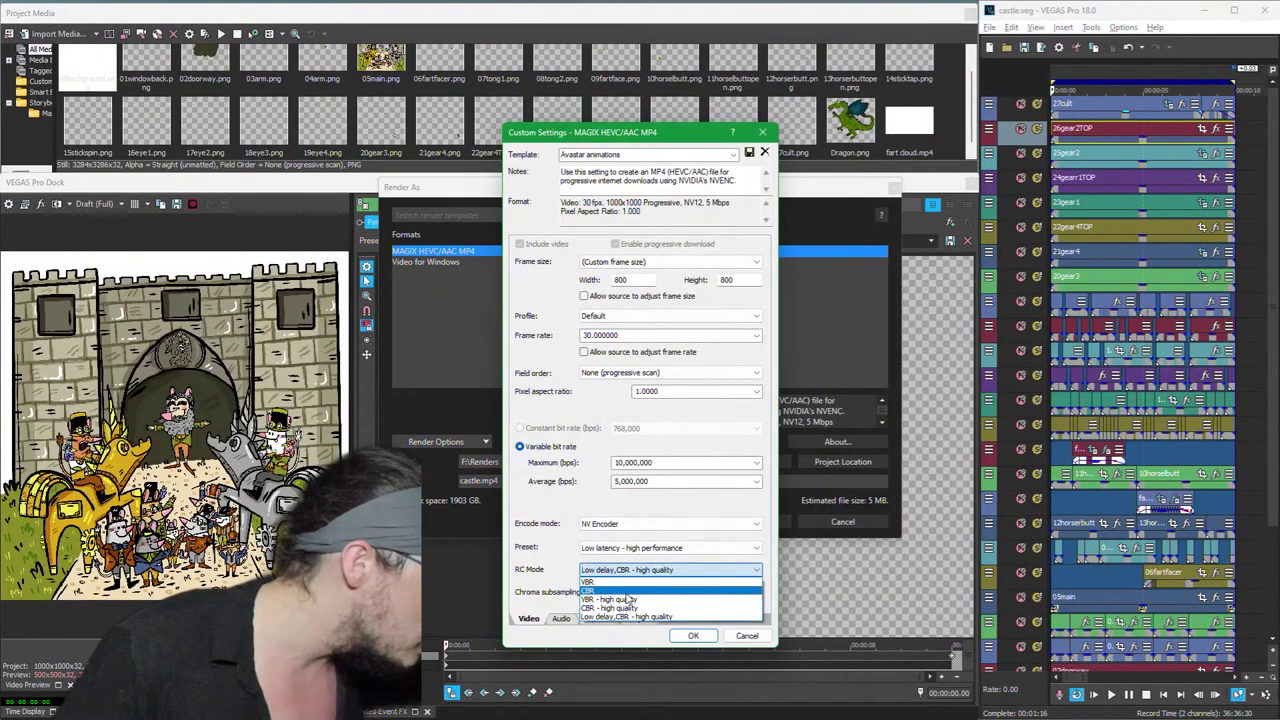
pyautogui.click(625, 590)
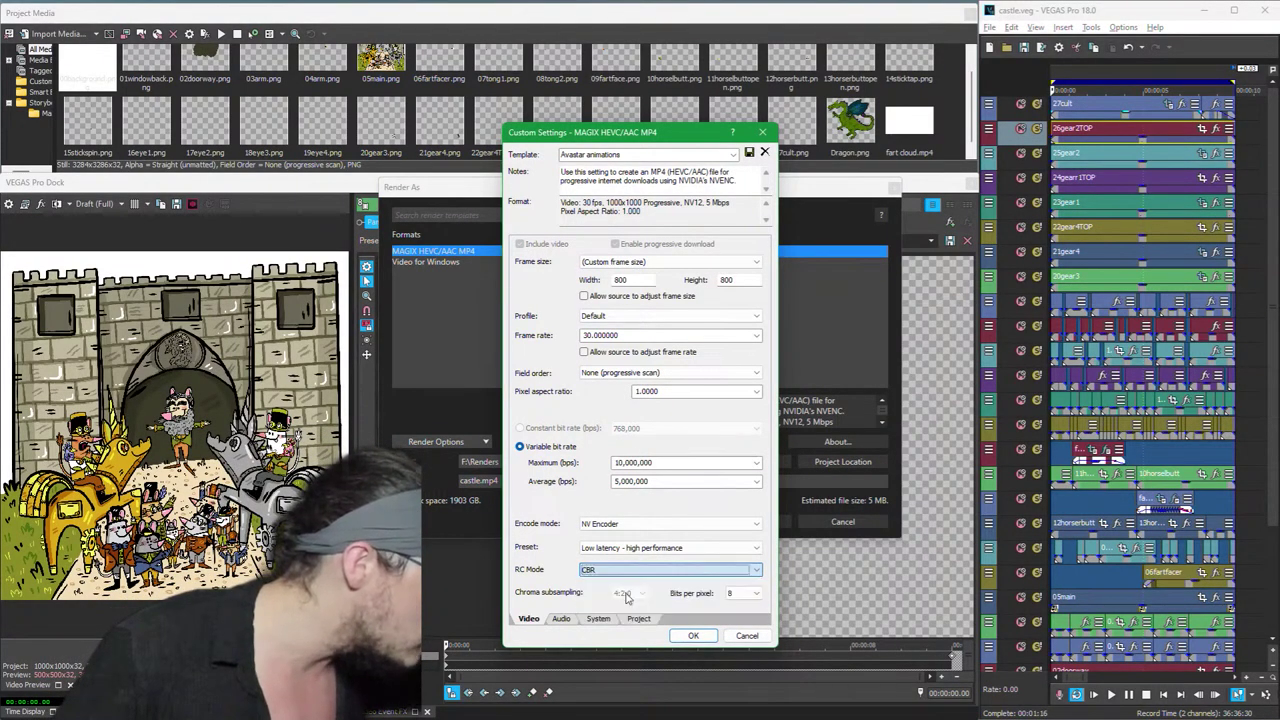
pyautogui.click(693, 636)
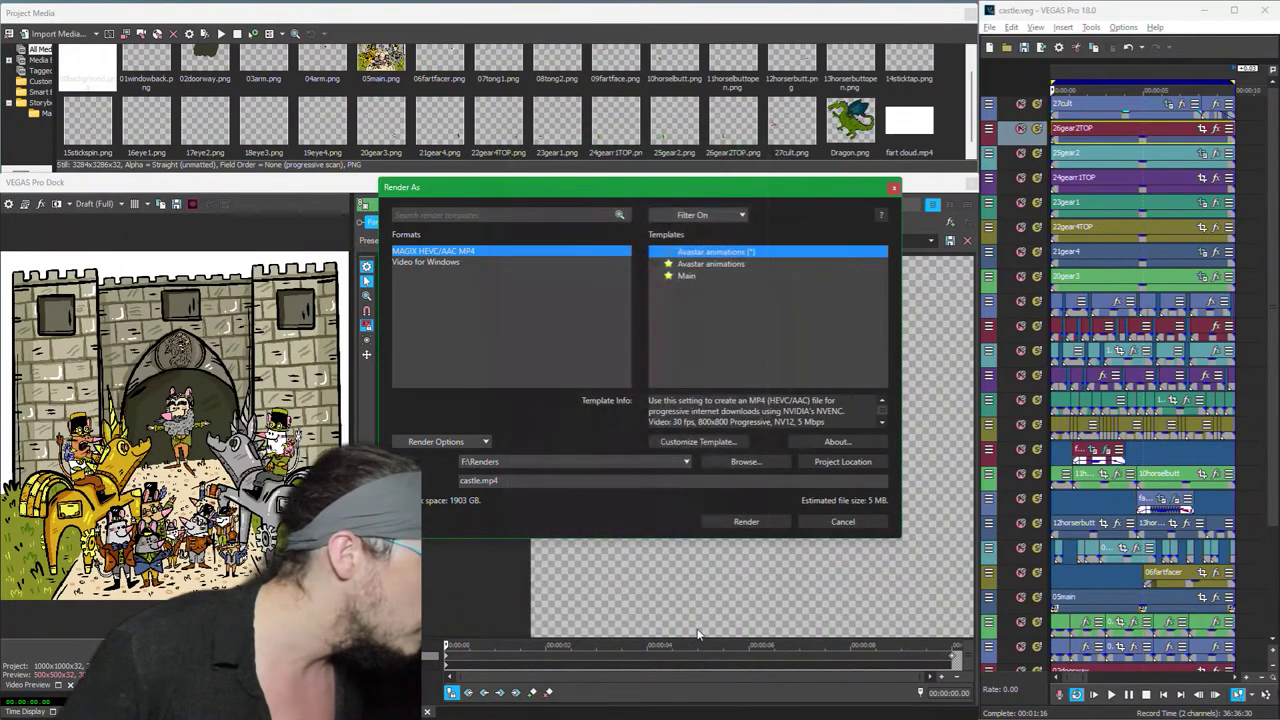
# Step: Render the animation with the customized template, overwriting the existing castle.mp4, and open the render's output folder
pyautogui.click(739, 523)
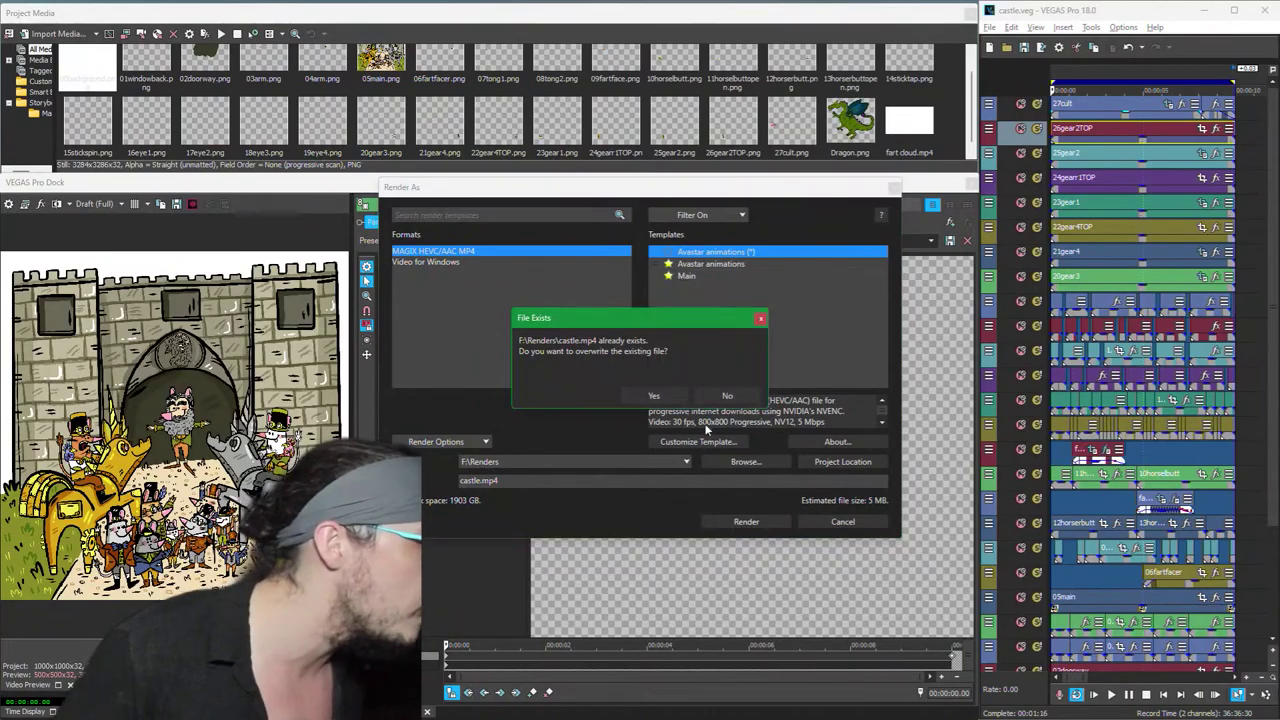
pyautogui.click(637, 399)
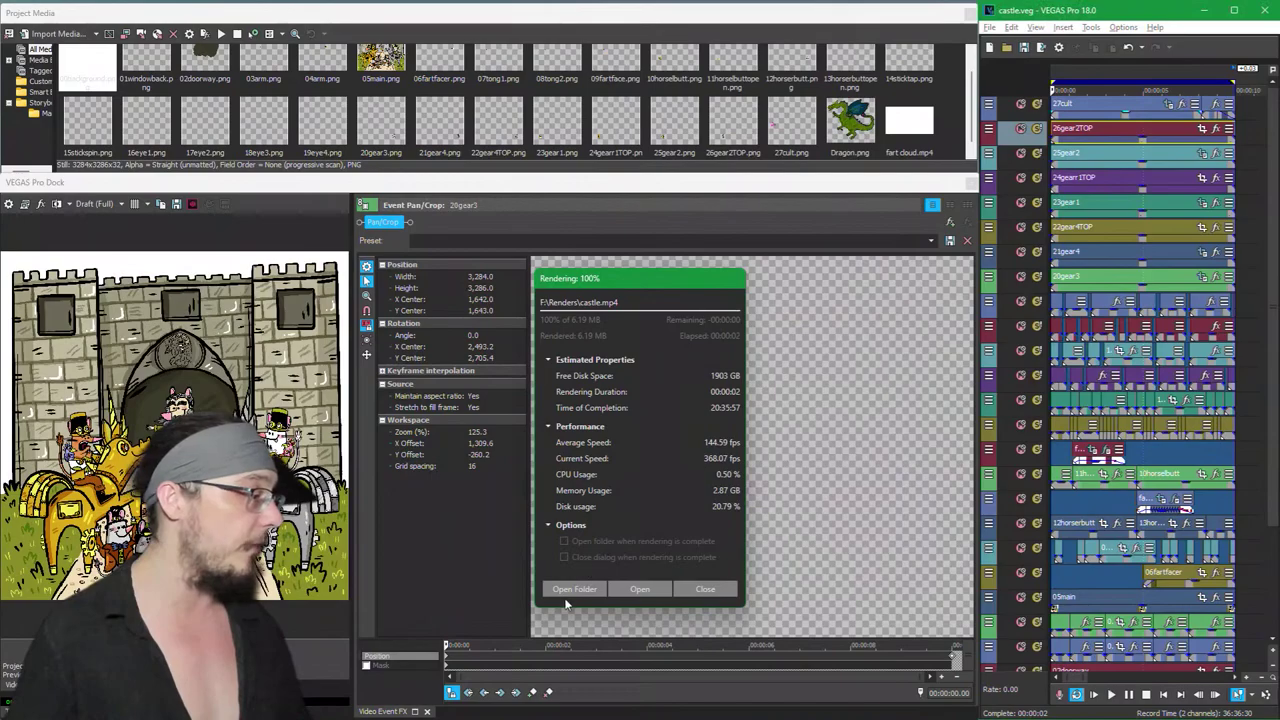
pyautogui.click(570, 592)
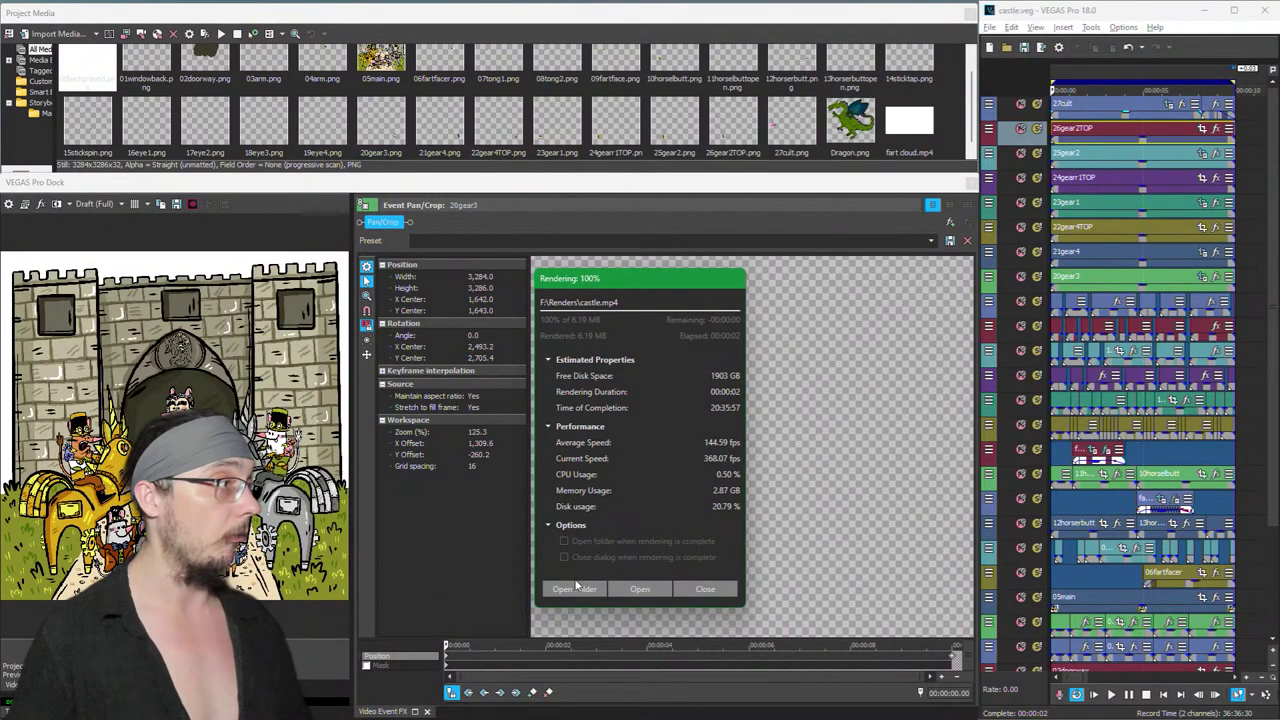
pyautogui.click(584, 590)
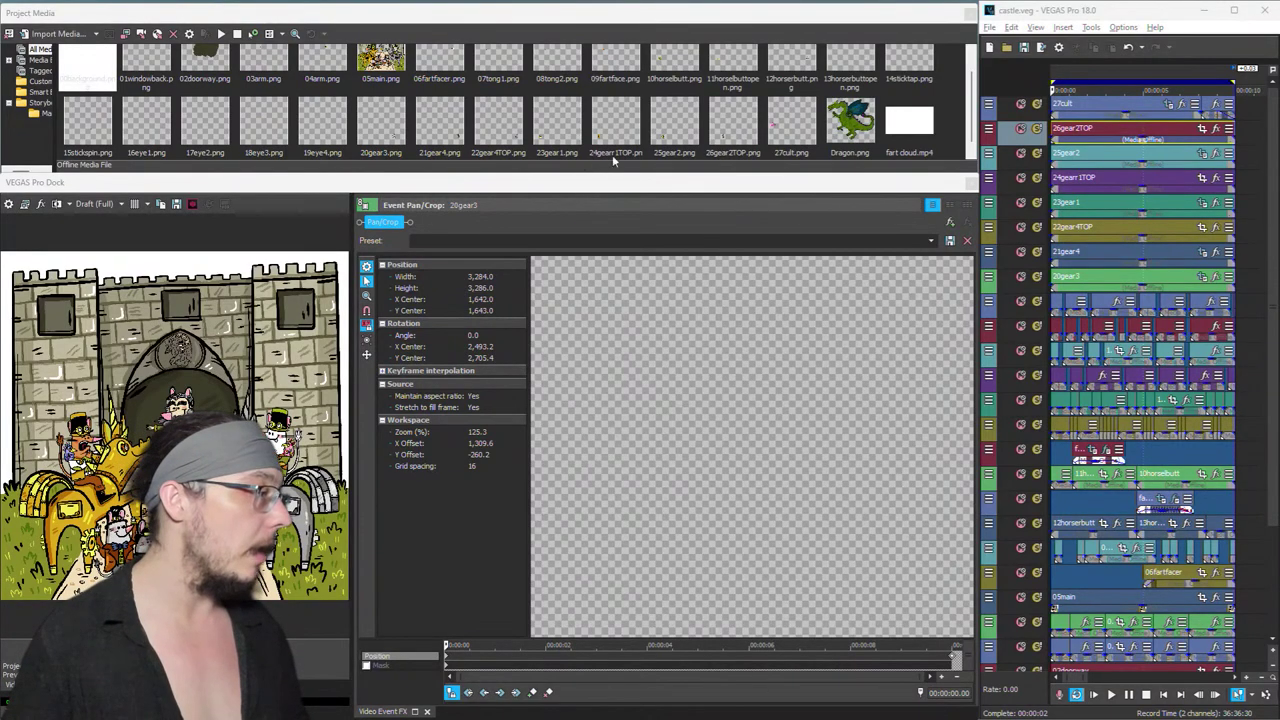
# Step: Set up a Video for Windows render with the Avastar Animations template, customized to a frame size of 800 x 800
pyautogui.click(1058, 47)
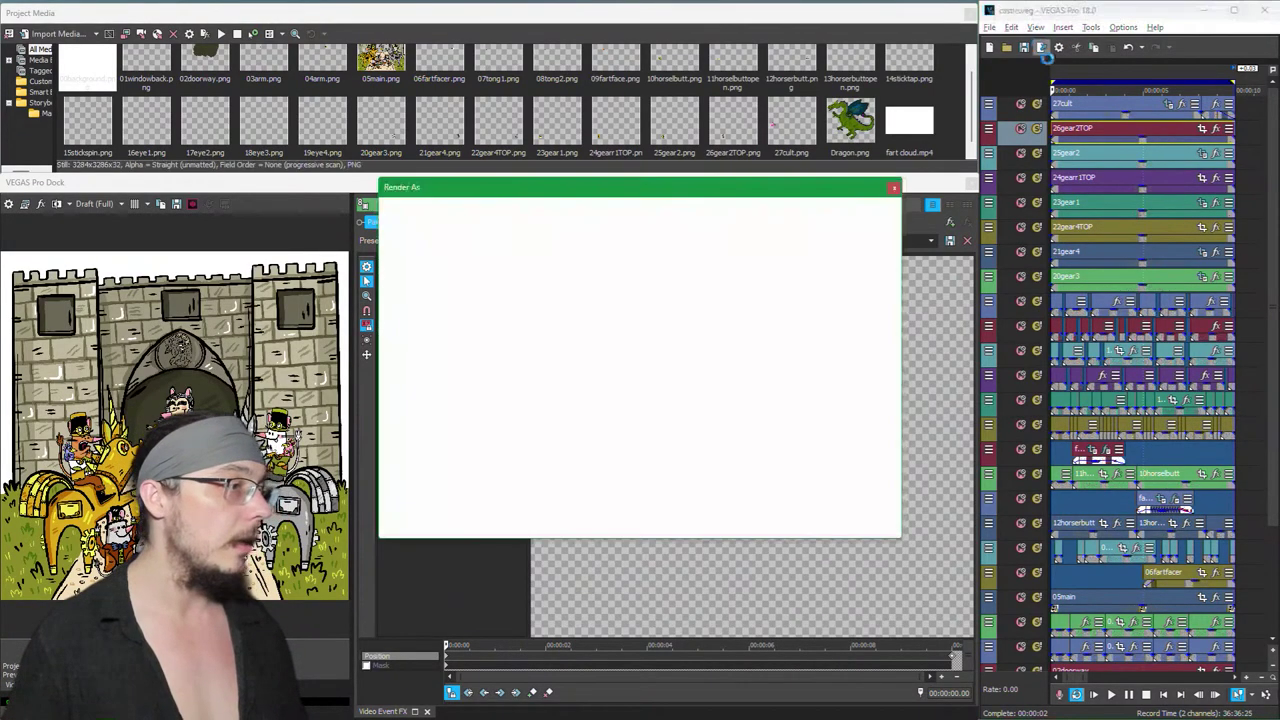
pyautogui.click(402, 262)
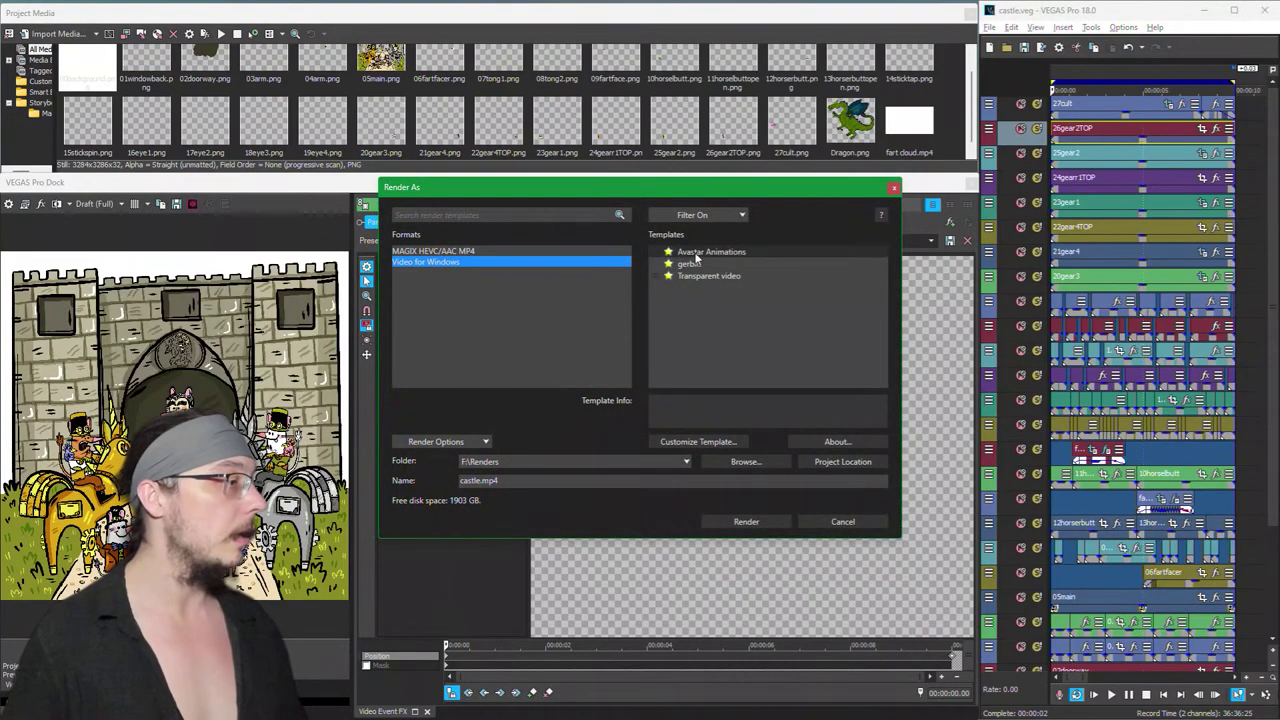
pyautogui.click(722, 446)
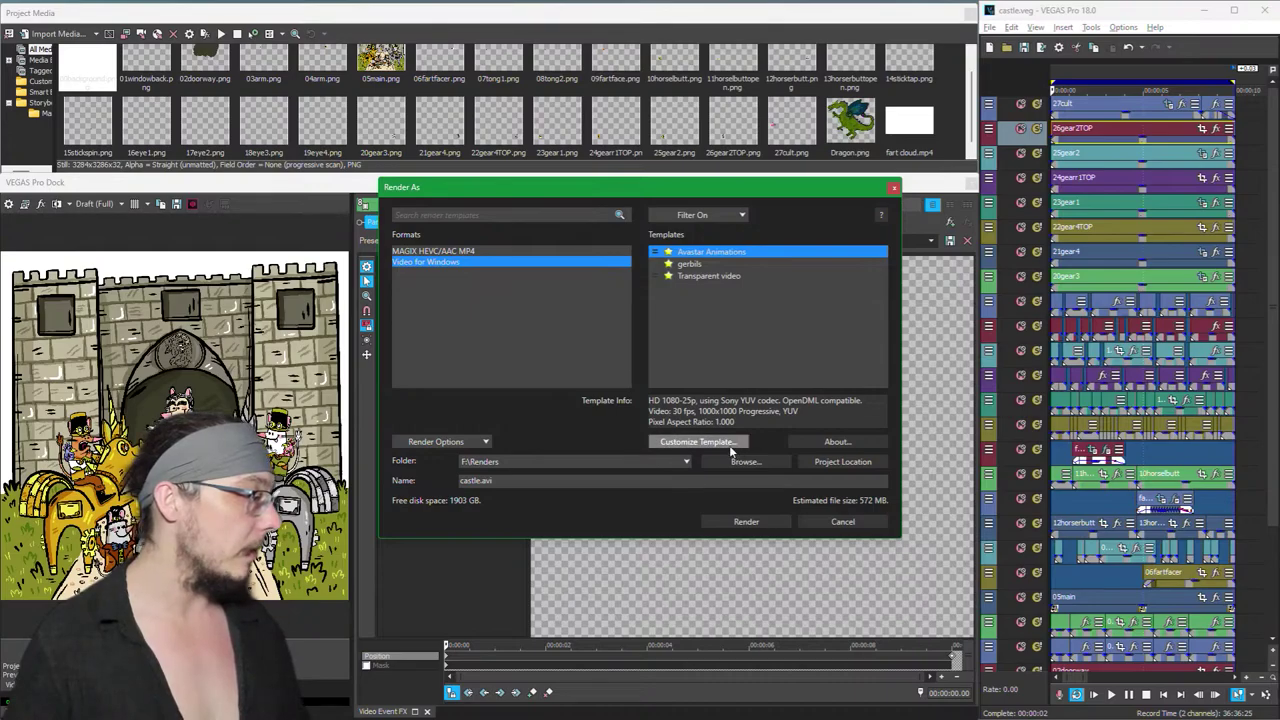
pyautogui.click(737, 460)
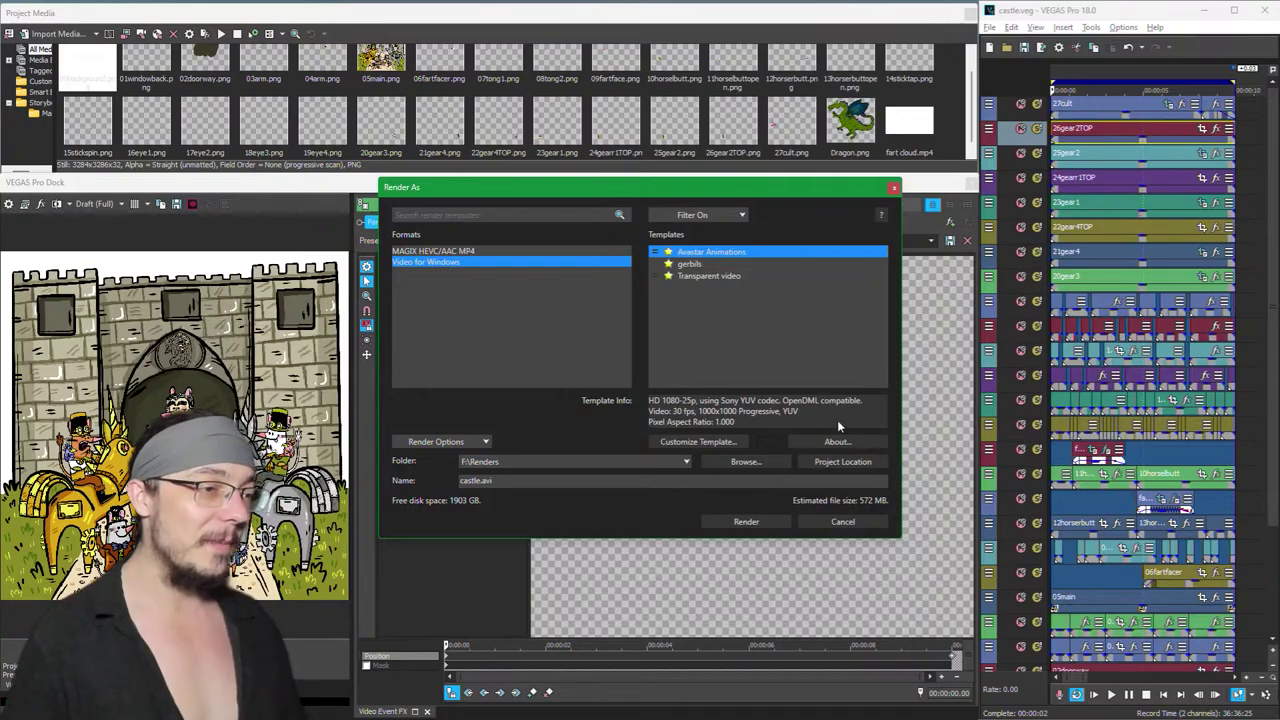
pyautogui.click(722, 442)
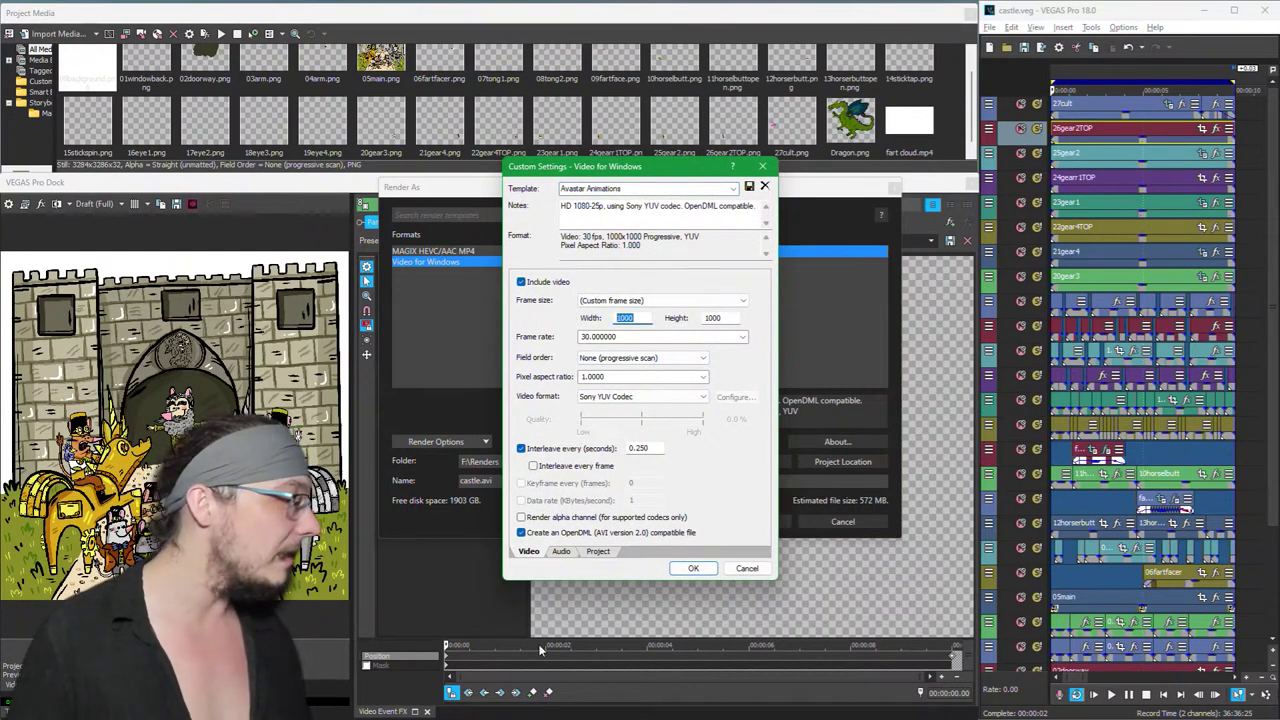
pyautogui.write('800')
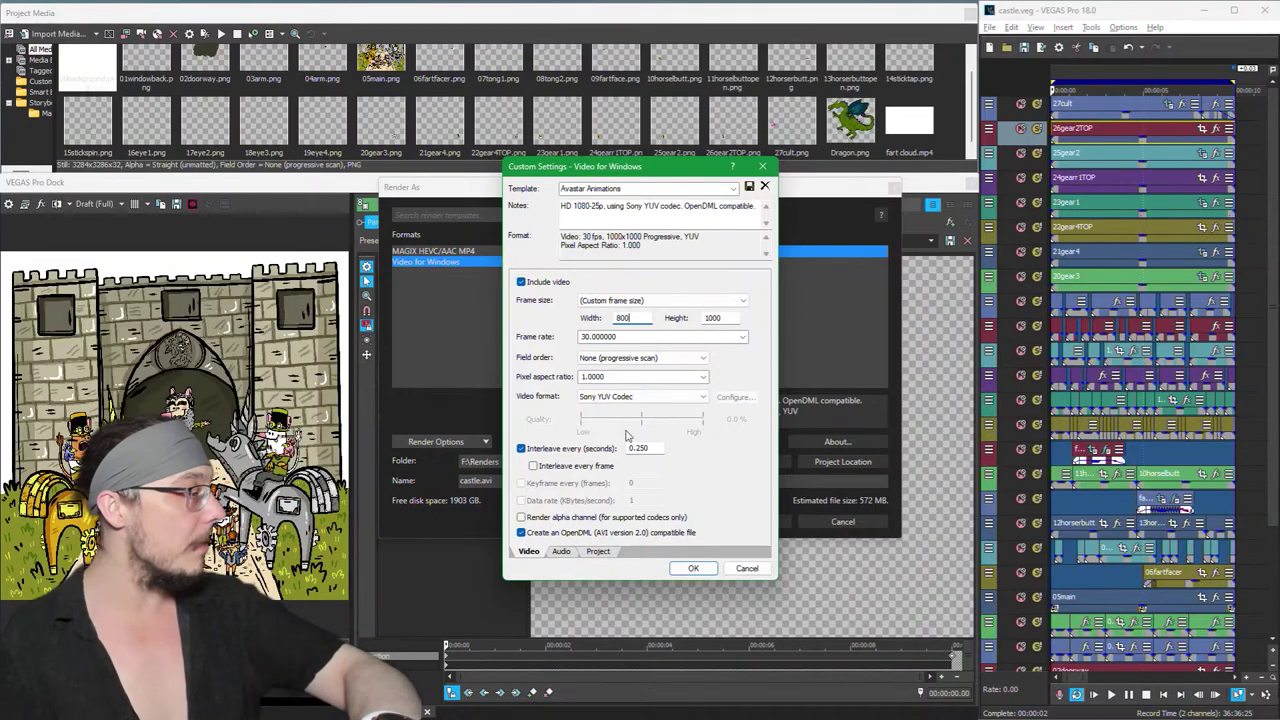
pyautogui.write('800')
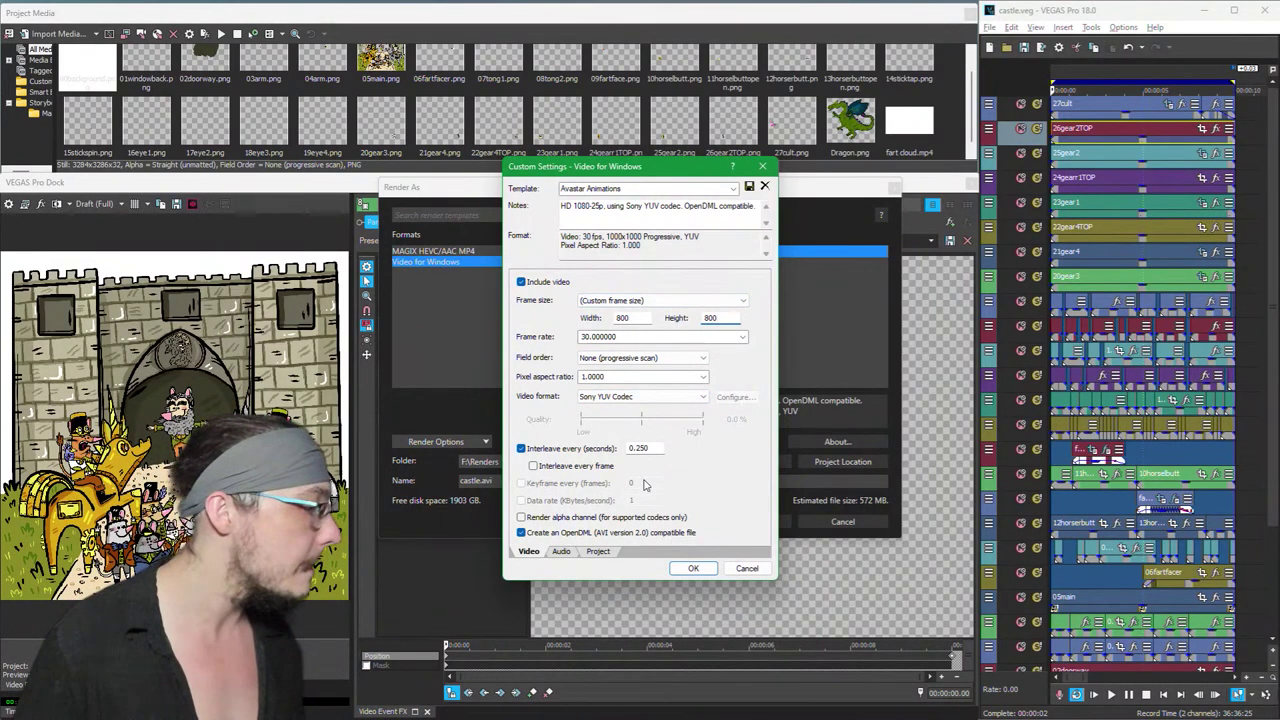
# Step: Check the template's audio and project settings, accept the customized settings, and render the animation as castle.avi
pyautogui.click(561, 551)
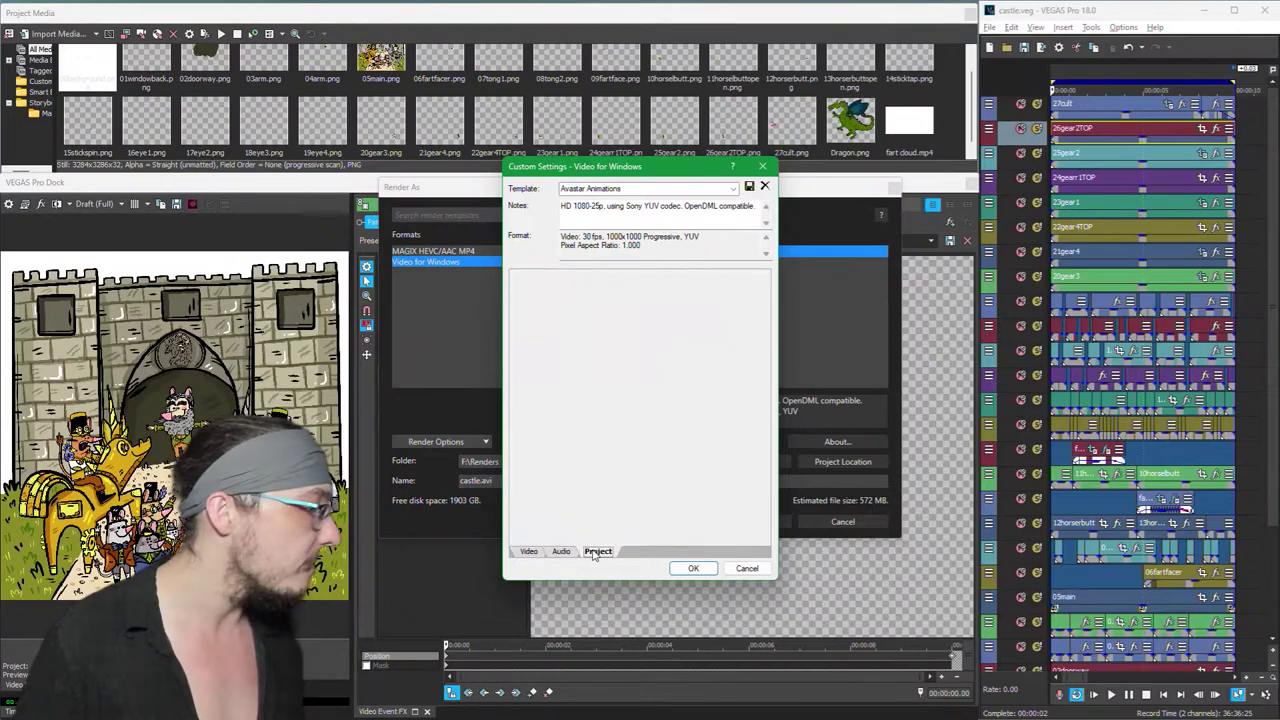
pyautogui.click(598, 551)
pyautogui.click(561, 551)
pyautogui.click(524, 552)
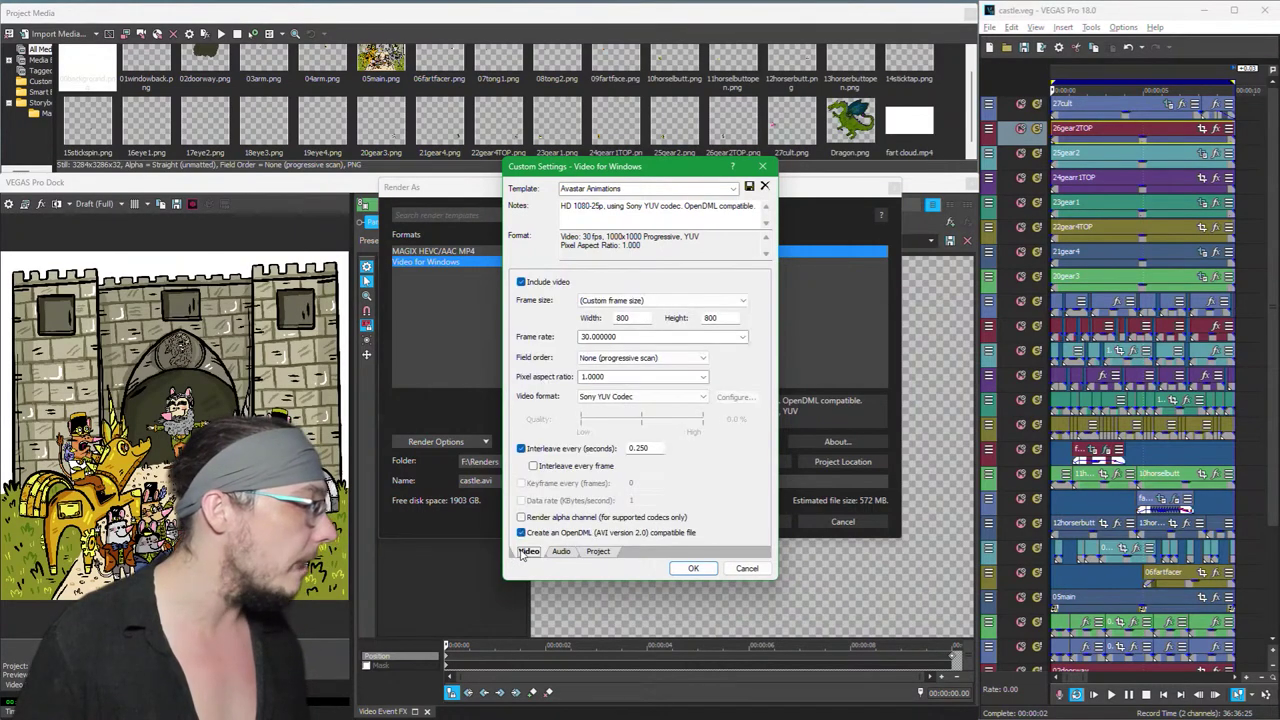
pyautogui.click(695, 568)
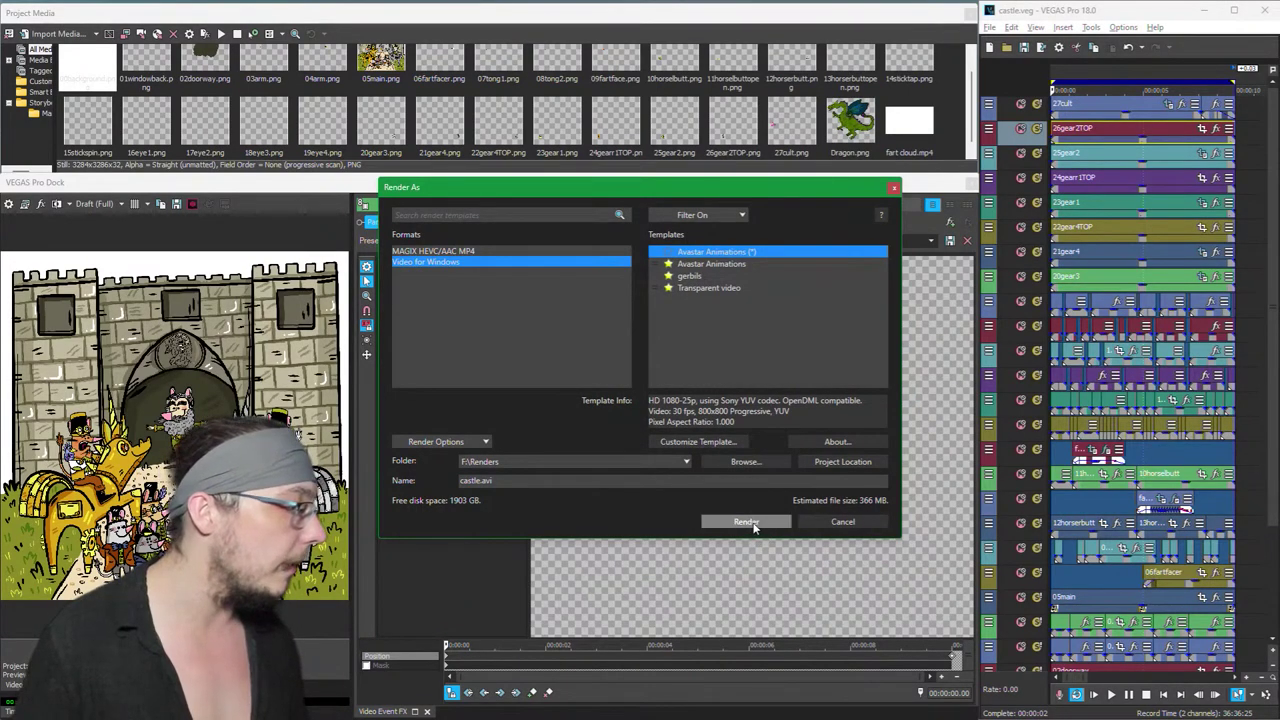
pyautogui.click(746, 522)
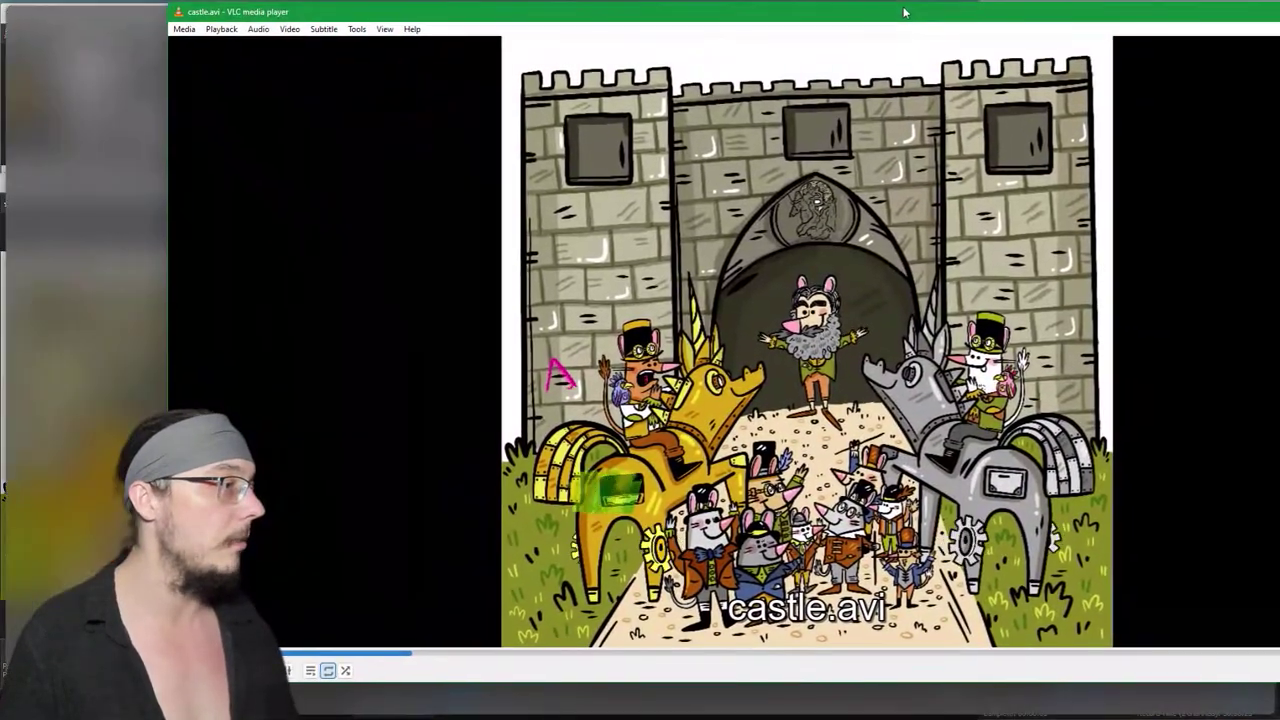
# Step: Review the looping castle.avi in a maximized VLC media player with the volume raised to 125%, then close the player and the render progress window
pyautogui.doubleClick(903, 12)
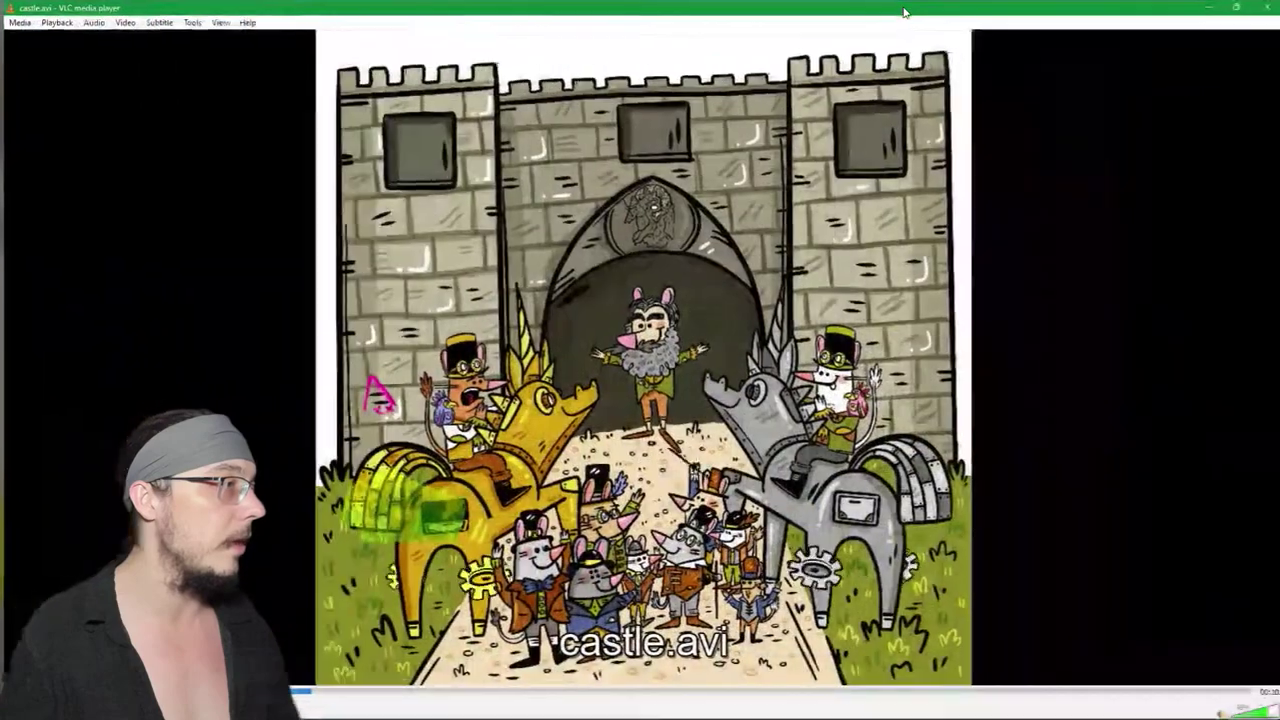
pyautogui.rightClick(1110, 337)
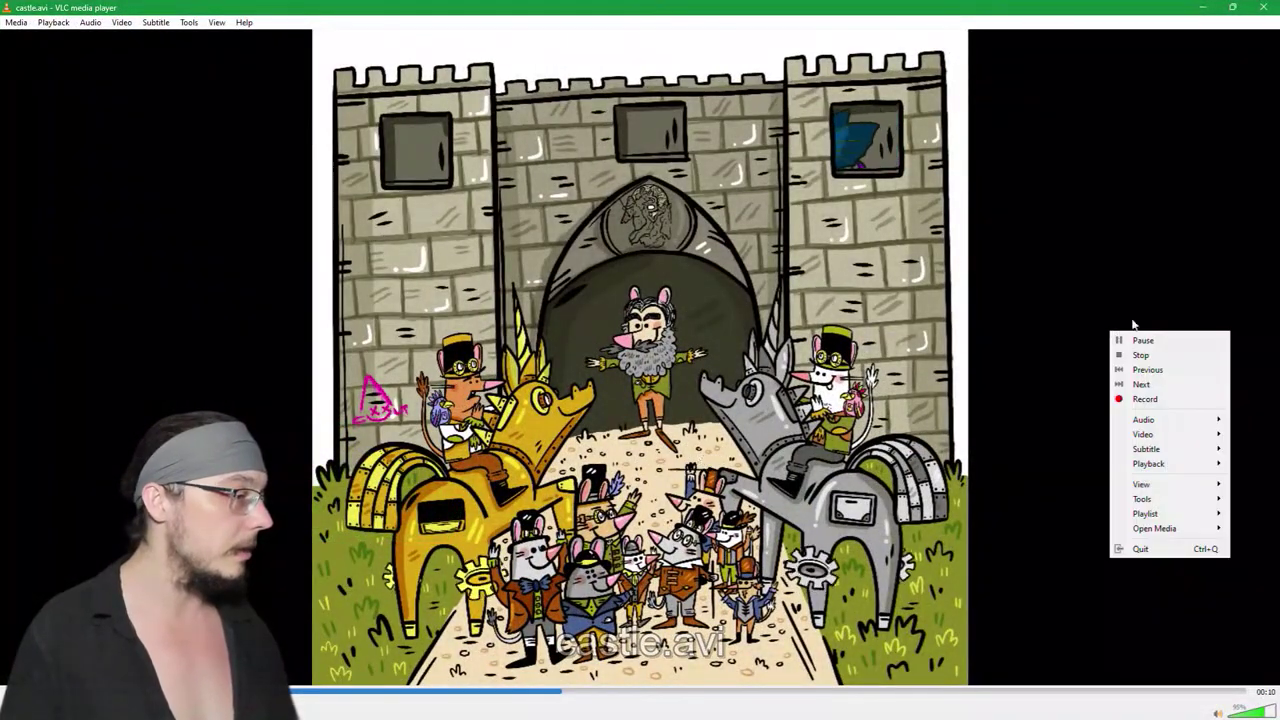
pyautogui.click(1183, 317)
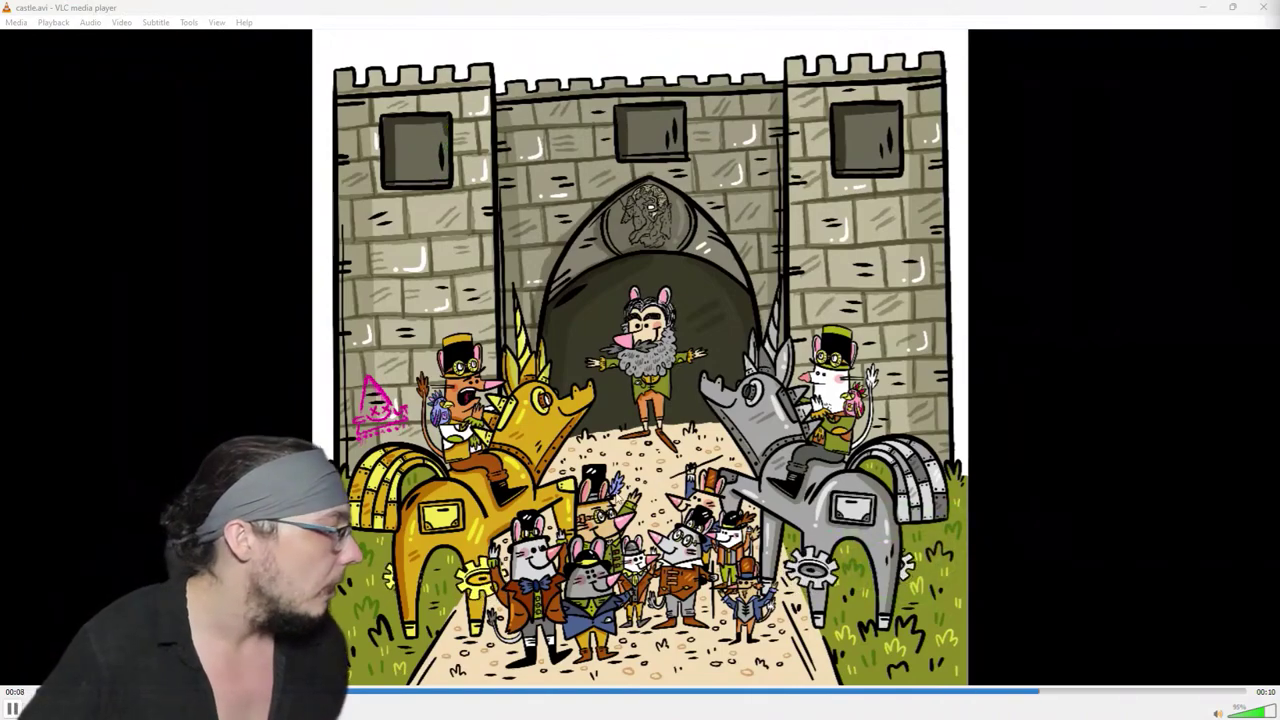
pyautogui.click(432, 560)
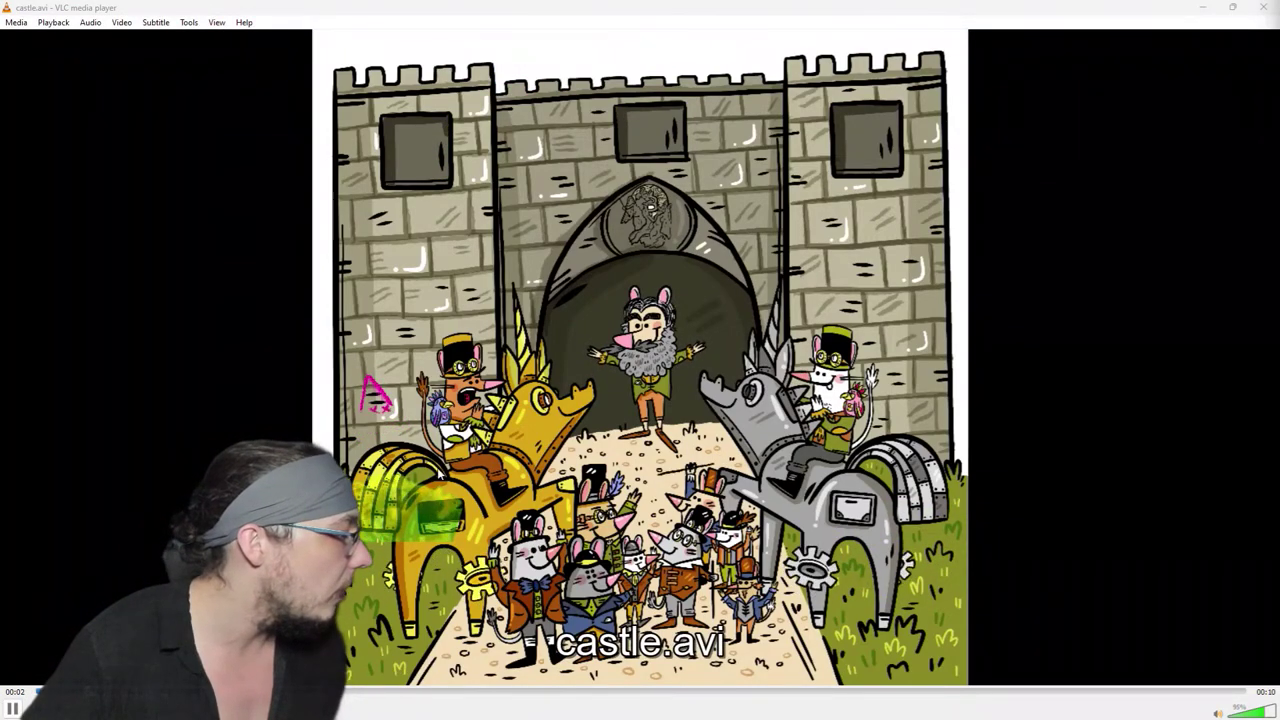
pyautogui.scroll(13, 378, 405)
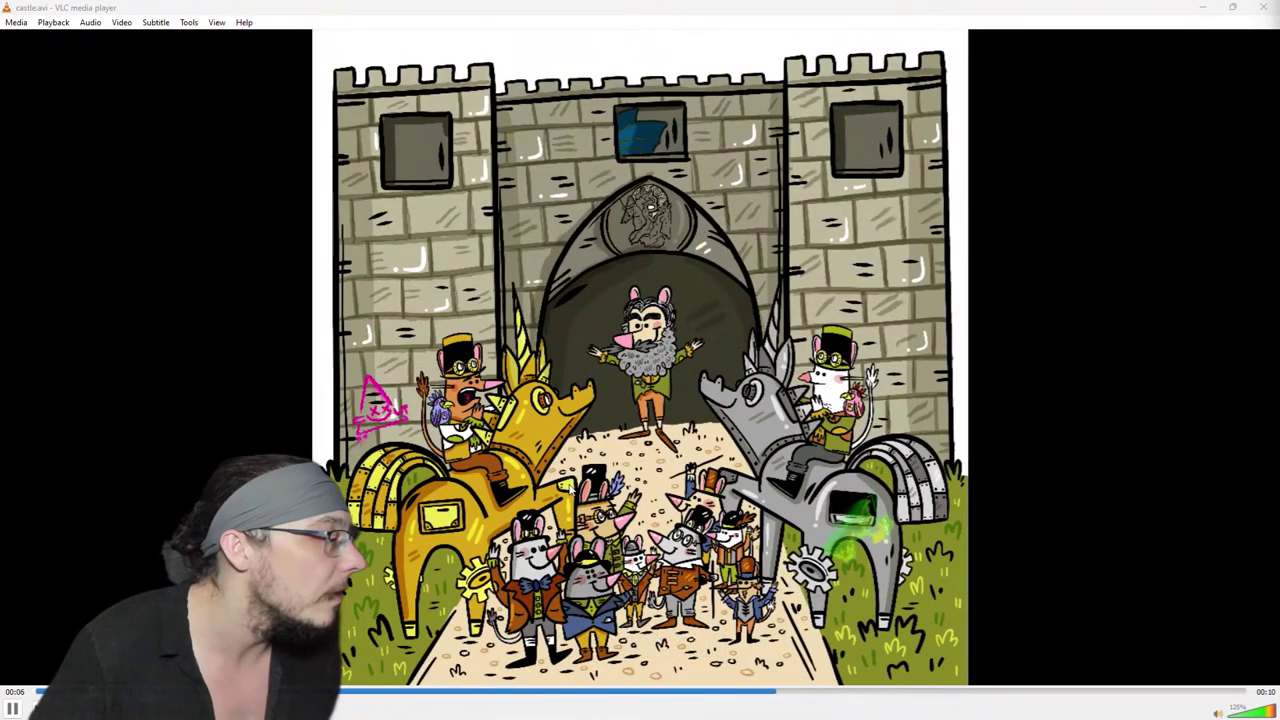
pyautogui.click(986, 263)
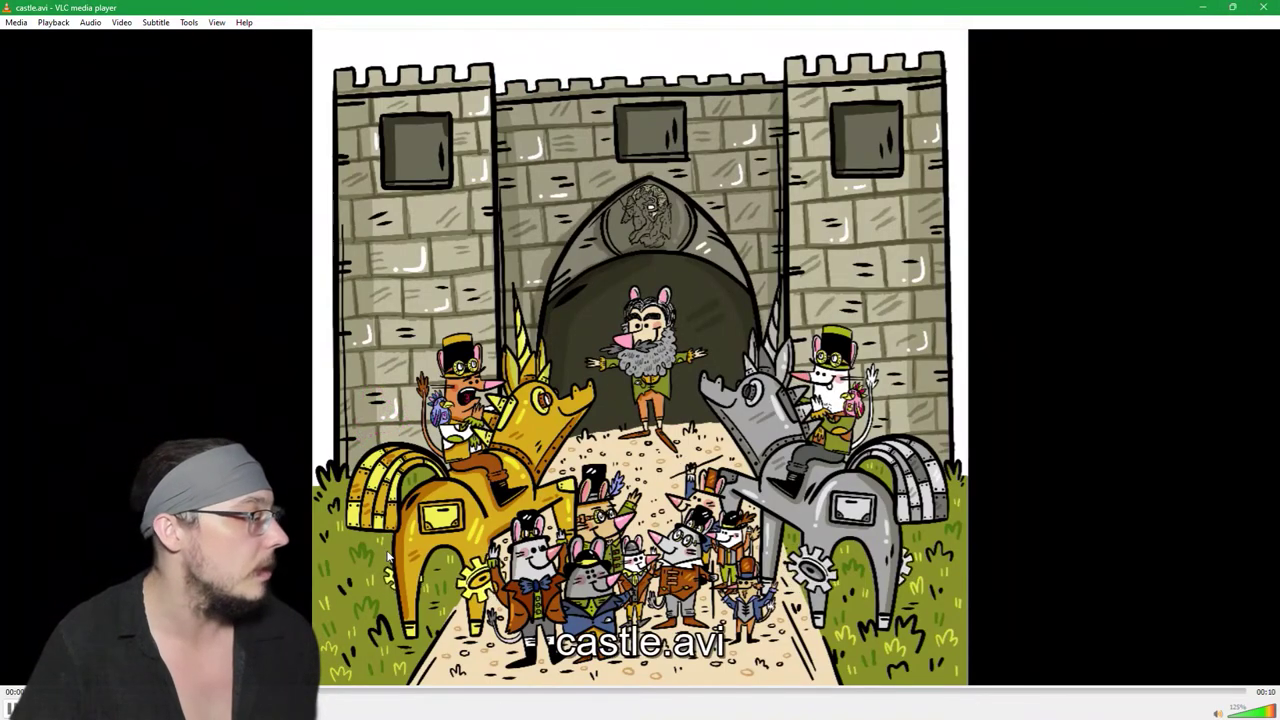
pyautogui.click(1263, 7)
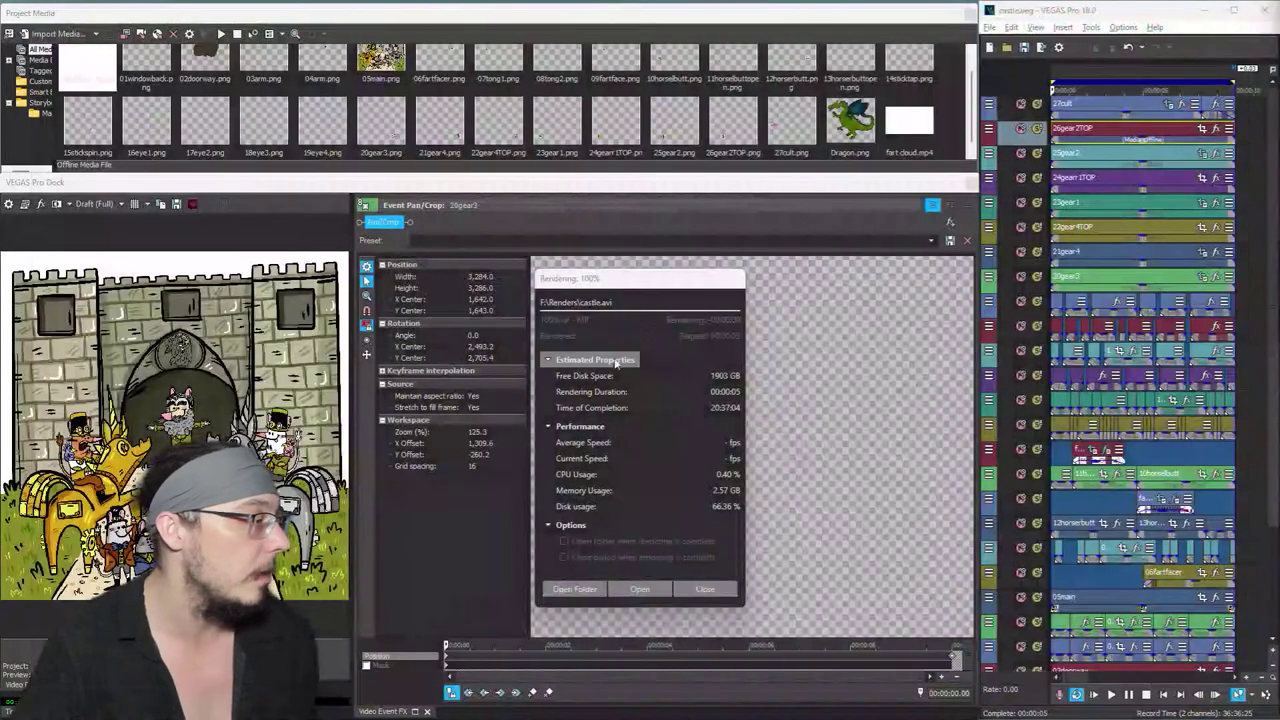
pyautogui.click(704, 589)
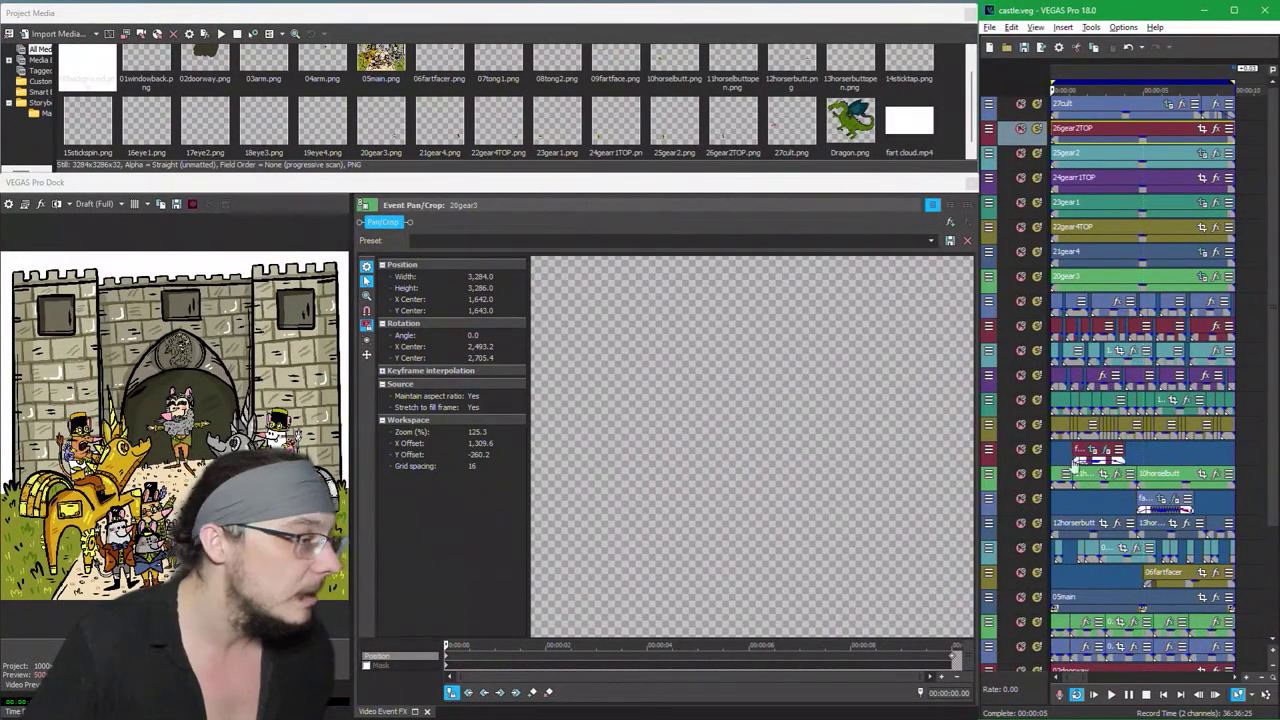
# Step: Open the Pan/Crop settings of the first fart cloud event on the timeline
pyautogui.scroll(-2, 1074, 463)
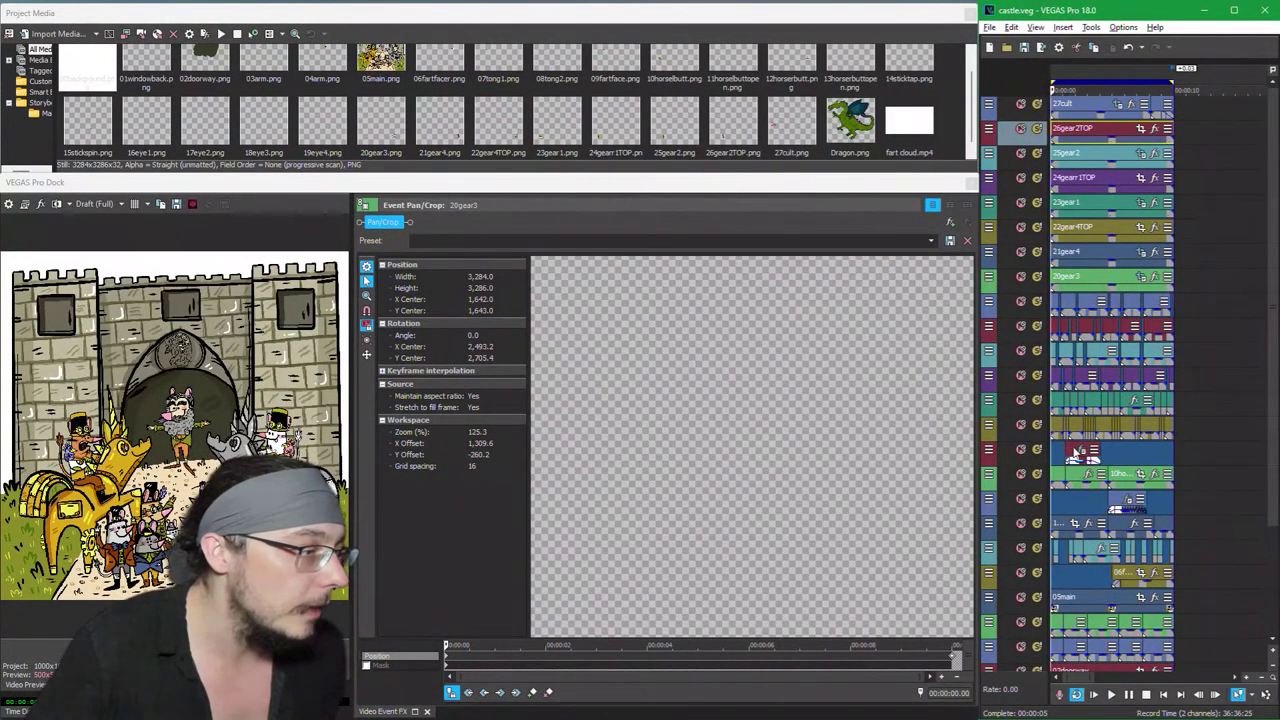
pyautogui.click(1075, 452)
pyautogui.scroll(3, 1080, 452)
pyautogui.scroll(2, 1087, 452)
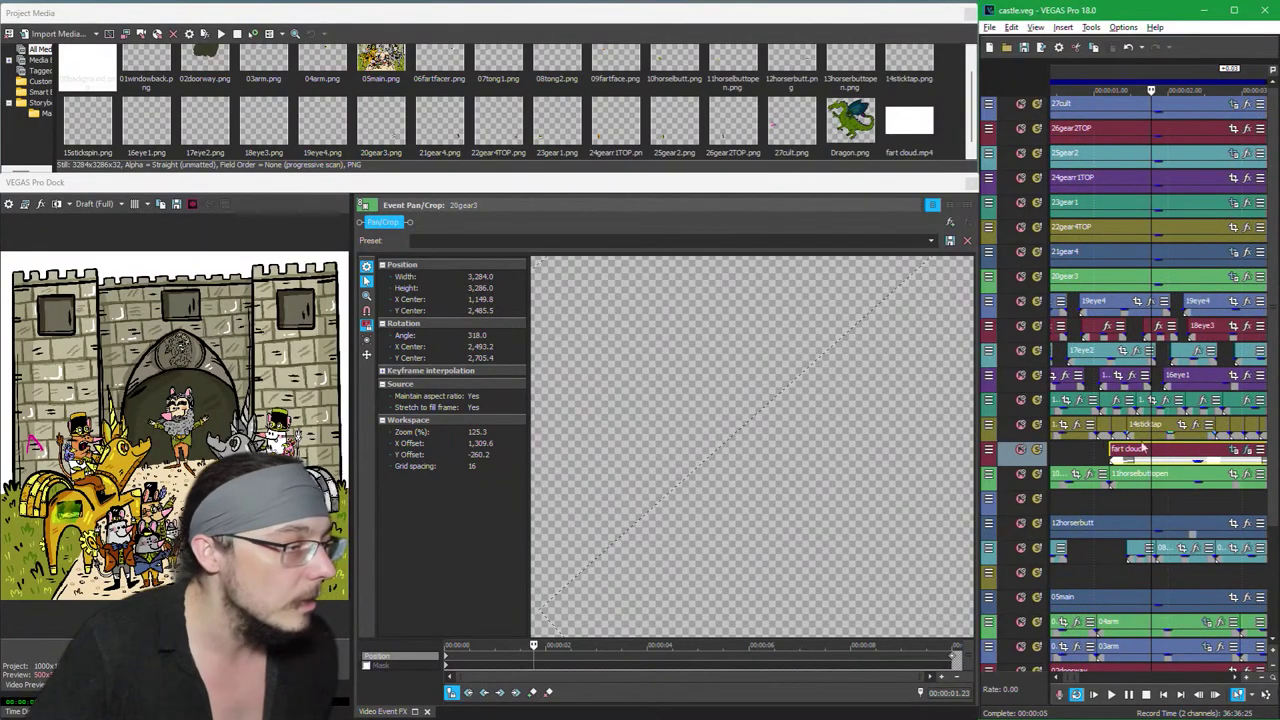
pyautogui.click(1233, 452)
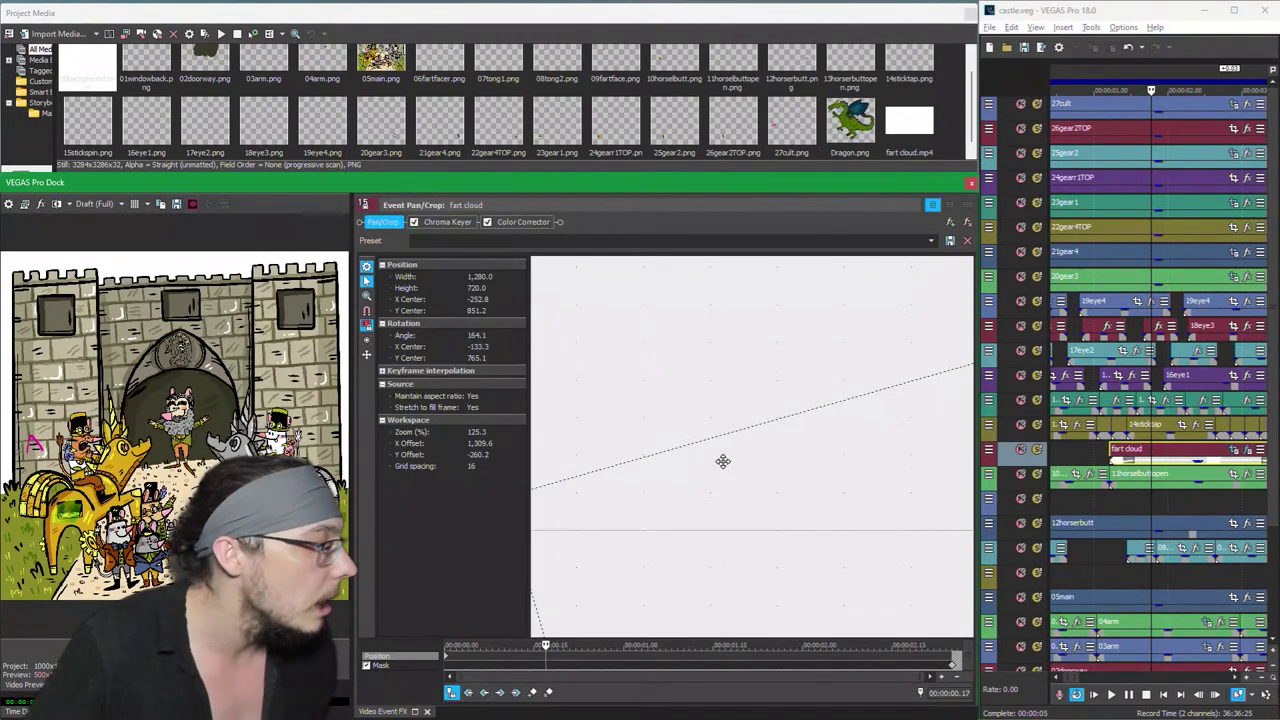
# Step: Match the fart cloud's crop frame to the output aspect at the start of the event
pyautogui.scroll(-5, 680, 478)
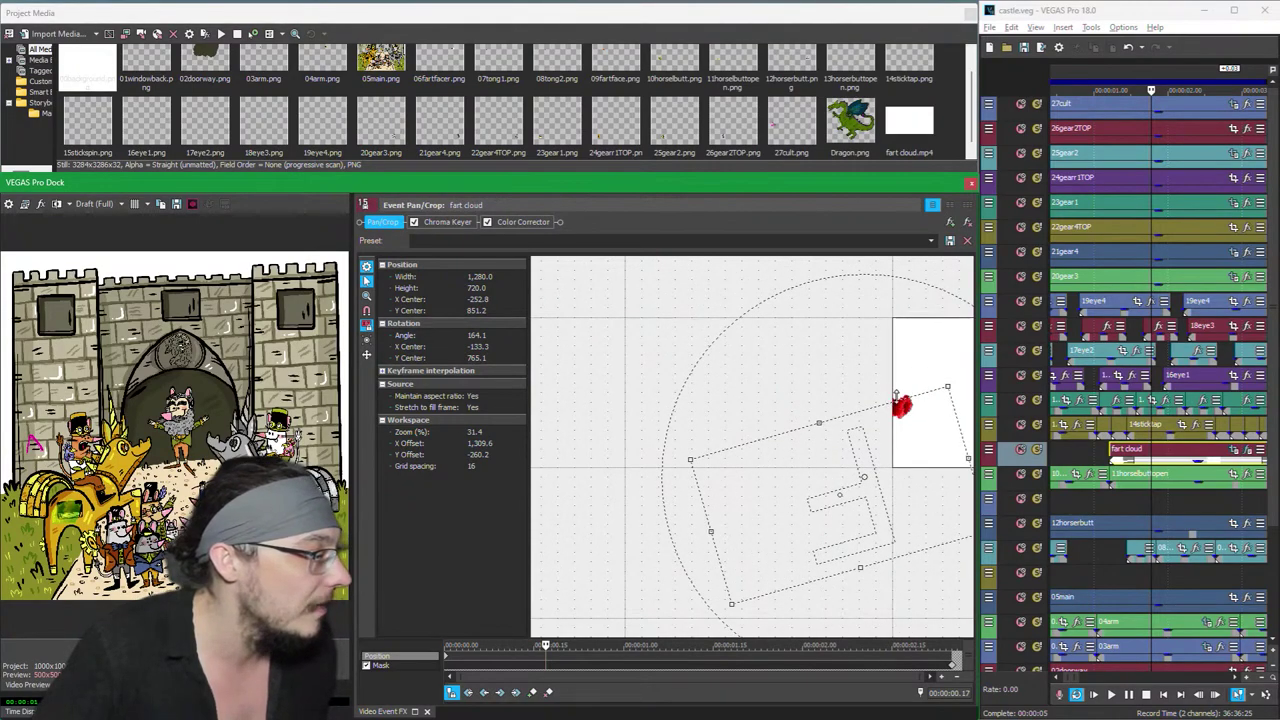
pyautogui.scroll(2, 894, 383)
pyautogui.moveTo(638, 335); pyautogui.dragTo(425, 543)
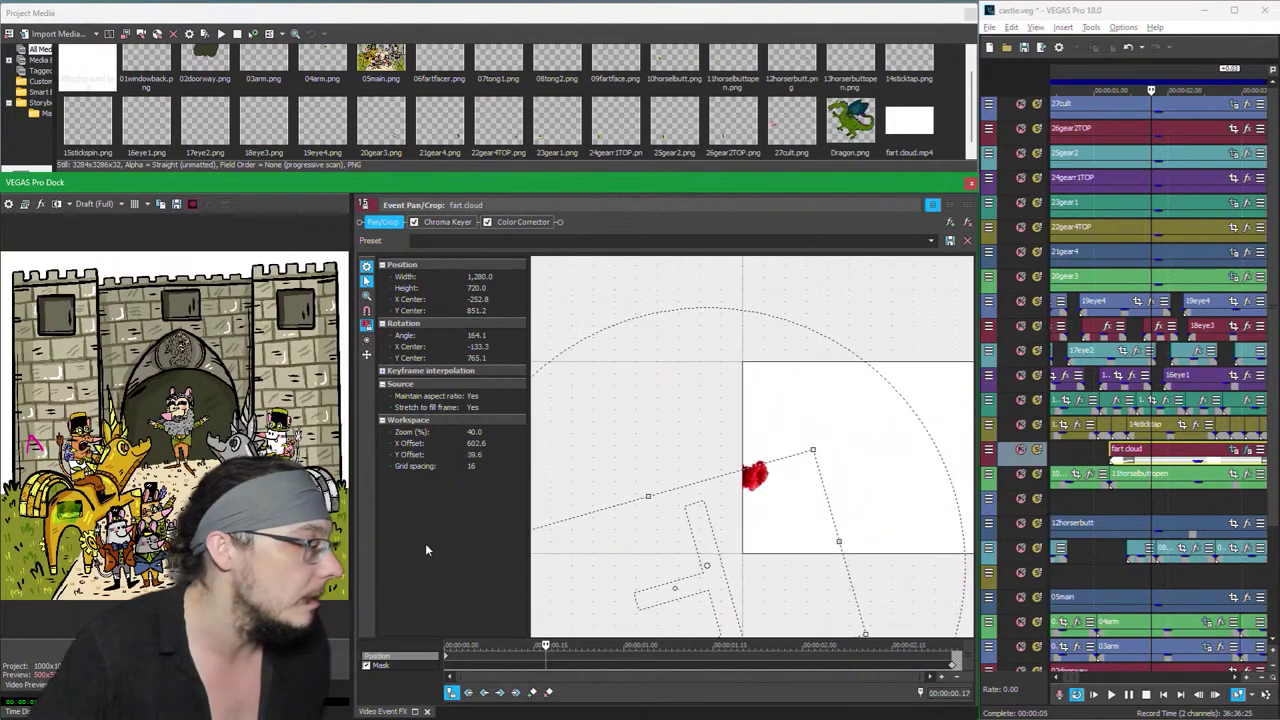
pyautogui.click(449, 662)
pyautogui.rightClick(787, 504)
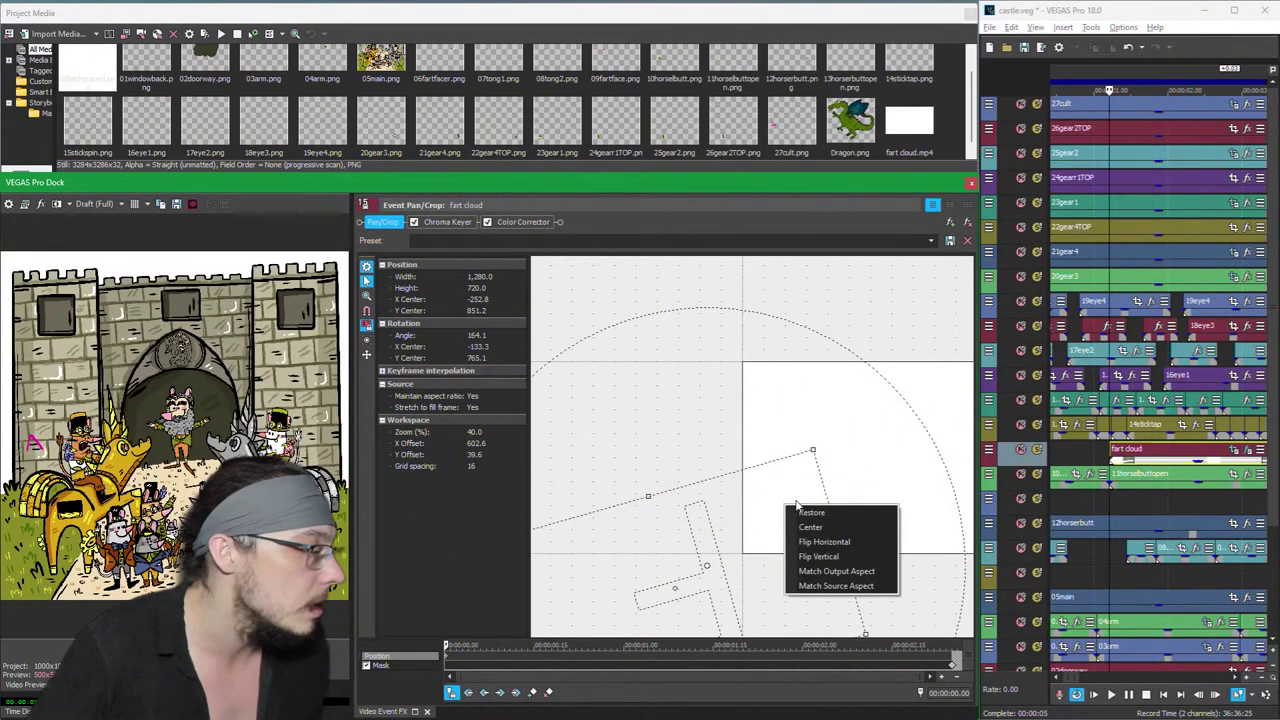
pyautogui.click(836, 571)
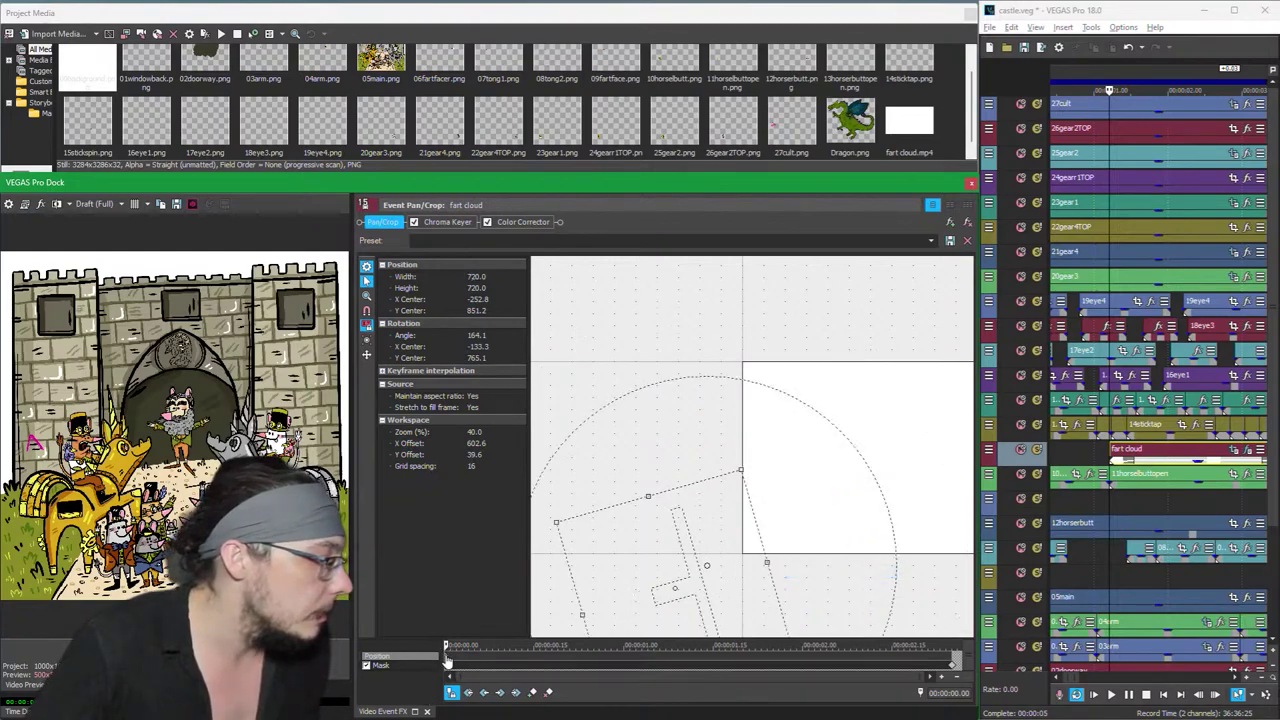
# Step: Move the position keyframe to 00:00:00.28, then resize the crop frame to about 1,635.6 square and centre it near X -249.8, Y 988.9
pyautogui.moveTo(530, 666); pyautogui.dragTo(578, 670)
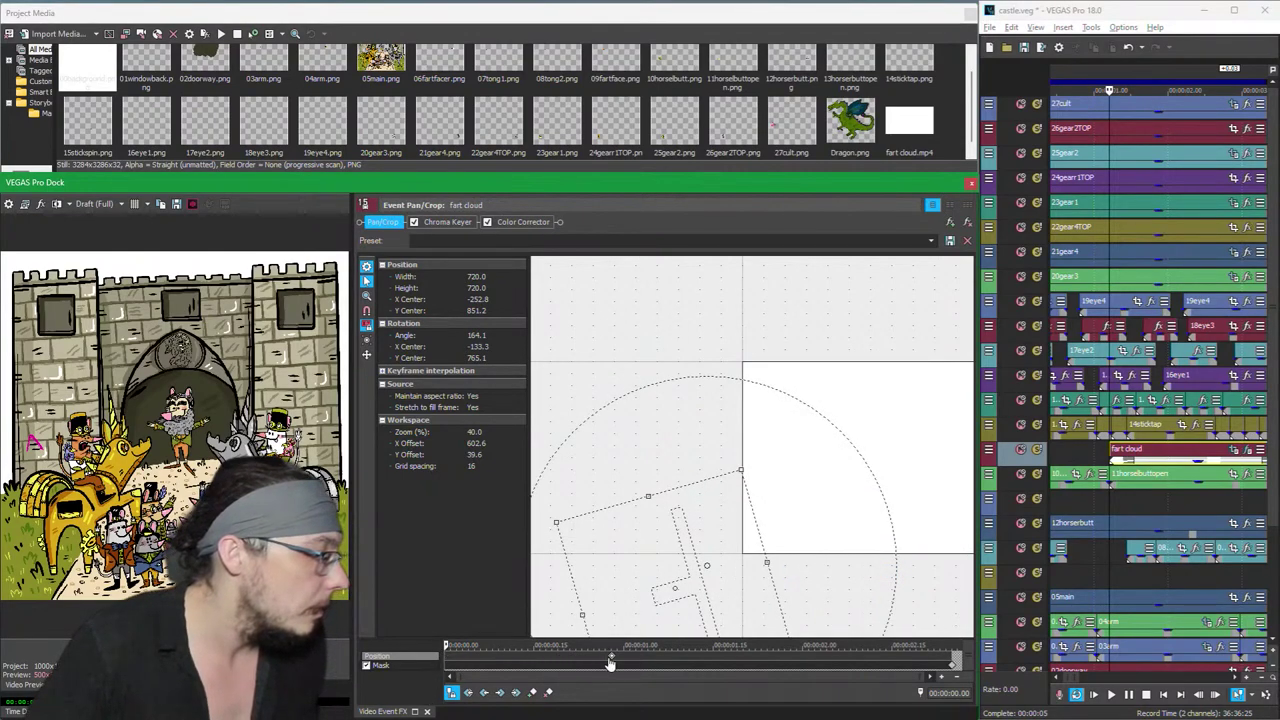
pyautogui.click(610, 663)
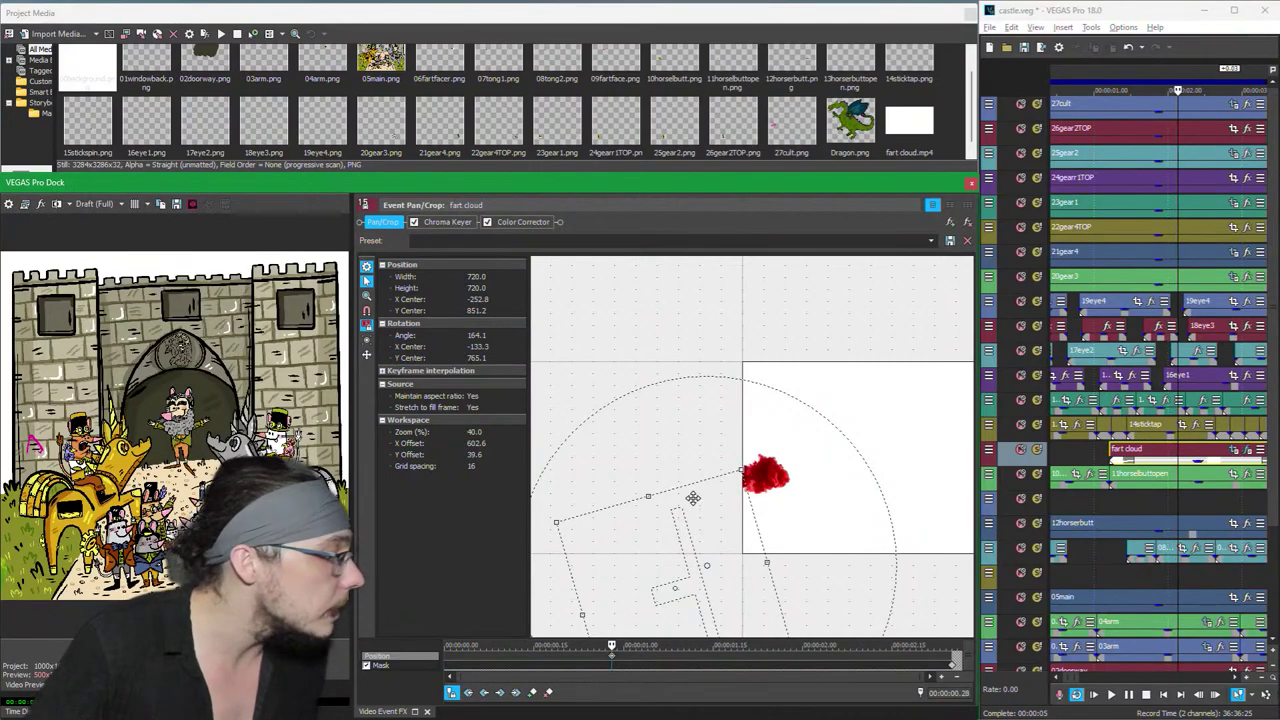
pyautogui.scroll(-4, 637, 510)
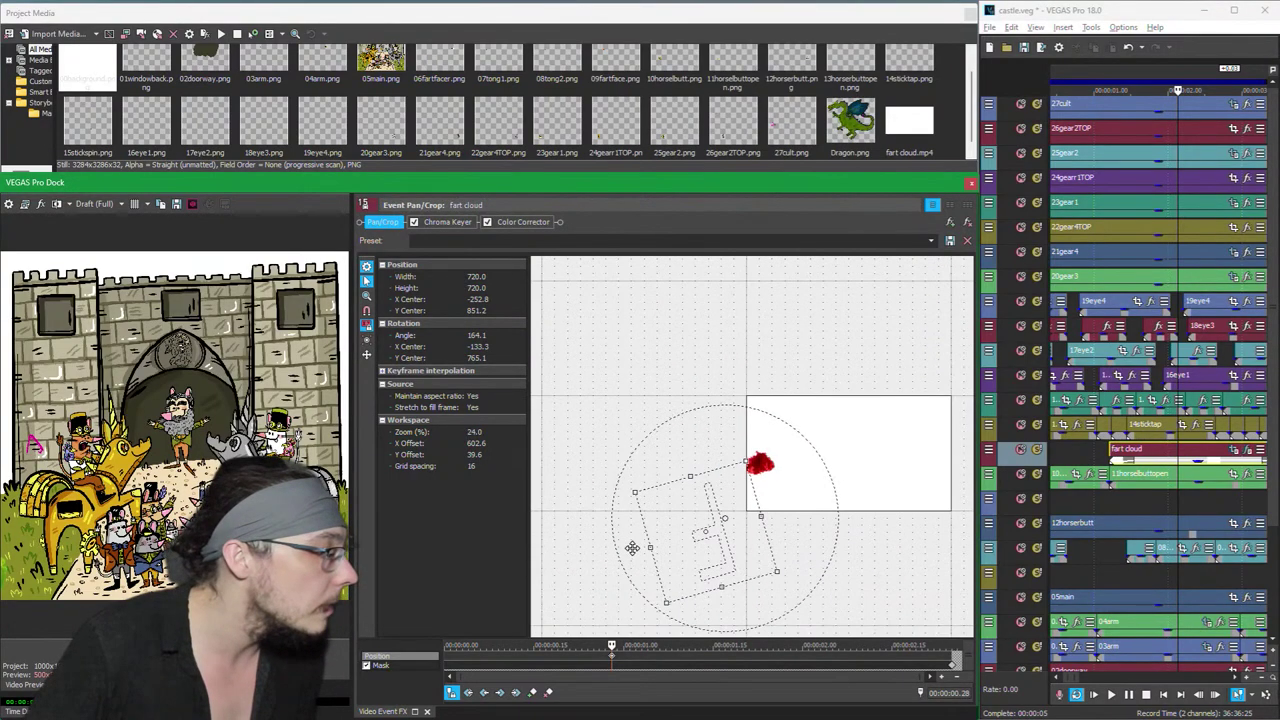
pyautogui.moveTo(632, 491); pyautogui.dragTo(562, 467)
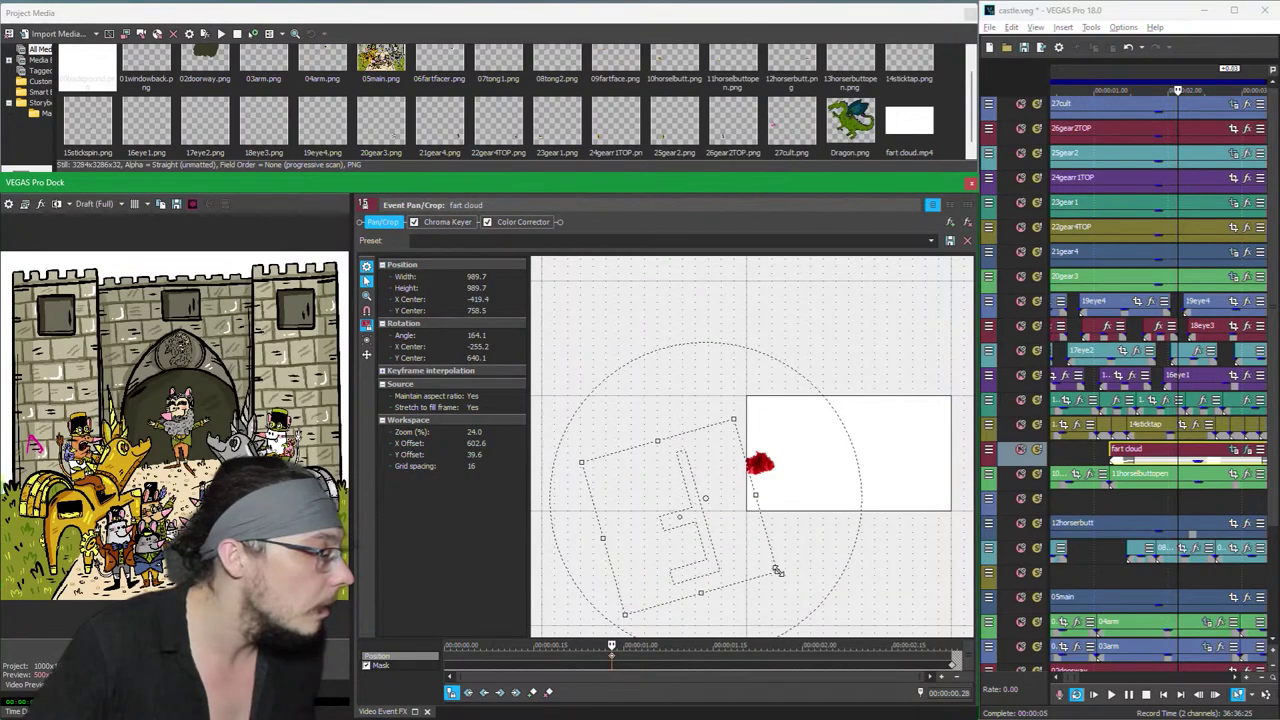
pyautogui.moveTo(778, 572); pyautogui.dragTo(900, 636)
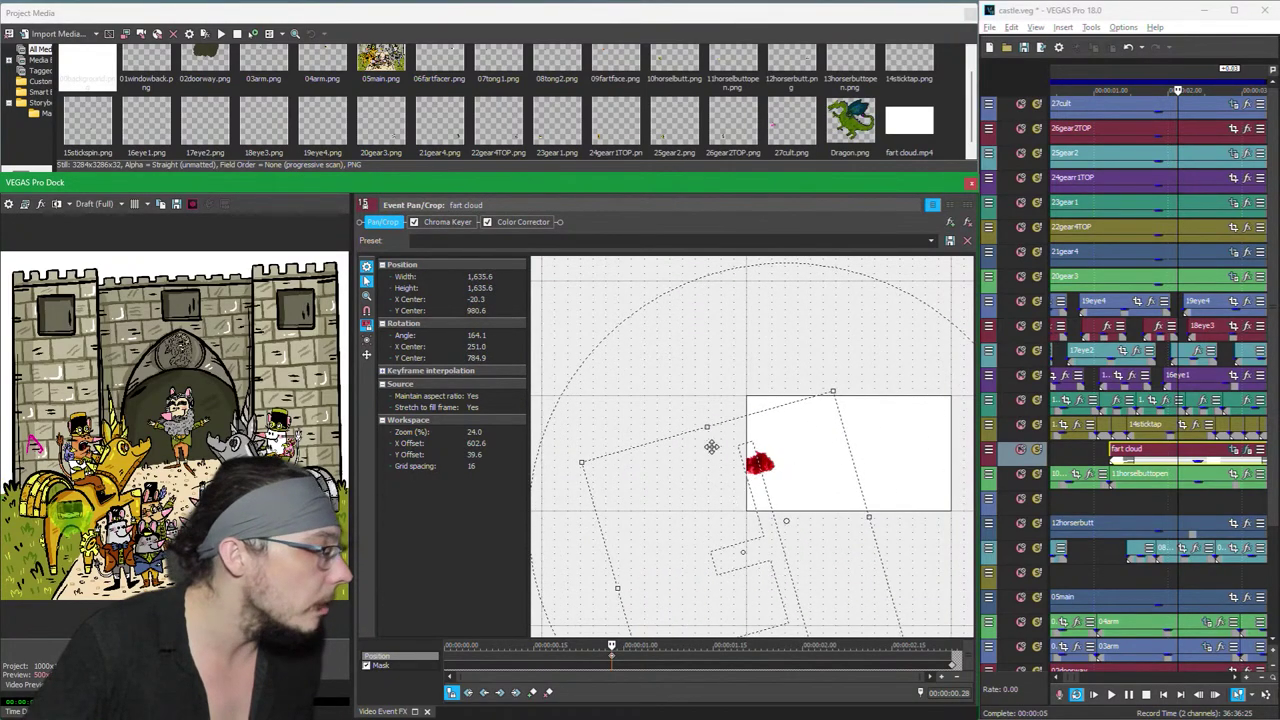
pyautogui.moveTo(811, 423); pyautogui.dragTo(736, 455)
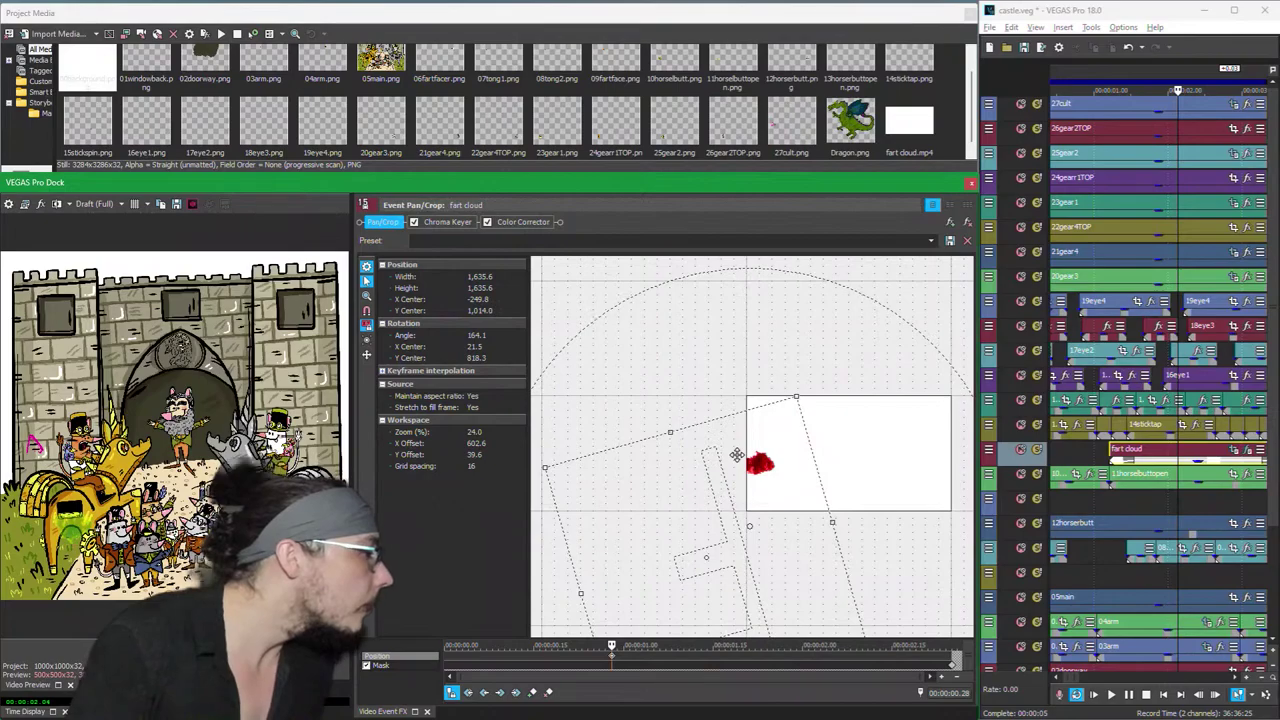
pyautogui.press('Up')
pyautogui.press('Up')
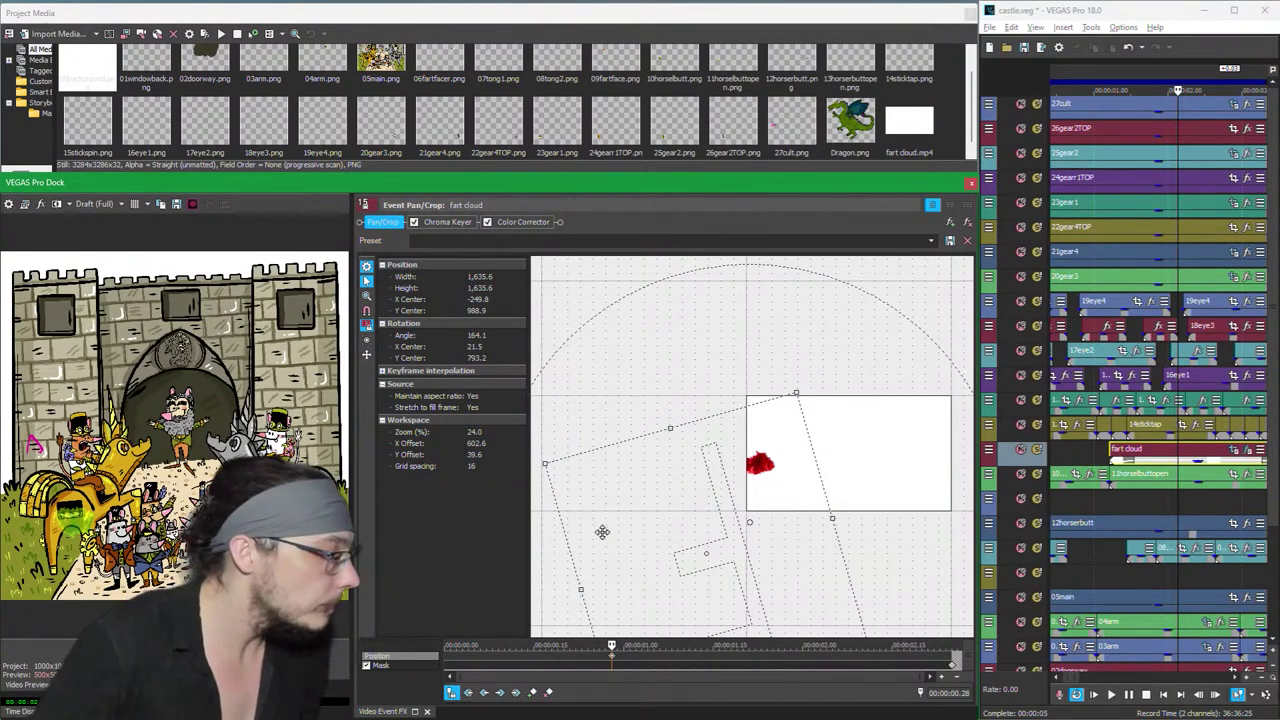
# Step: Preview the fart cloud from the start of the event and move its position keyframe to 00:00:00.21
pyautogui.click(447, 647)
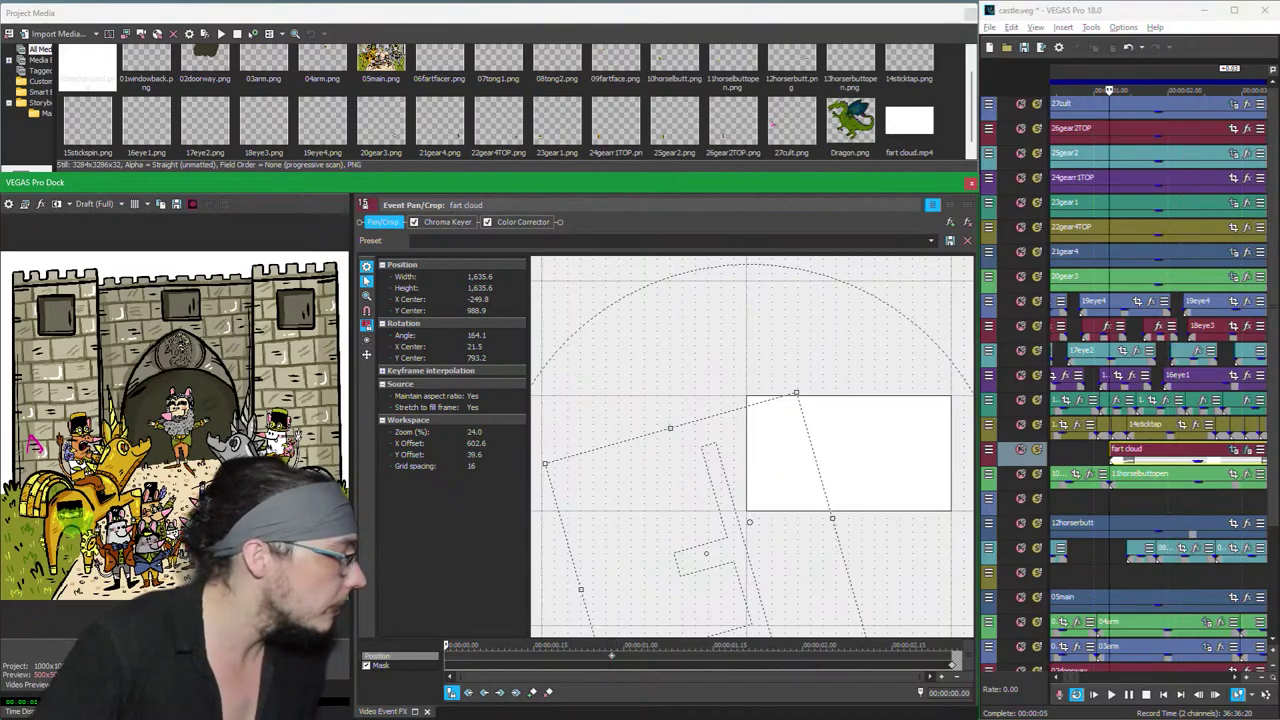
pyautogui.press('space')
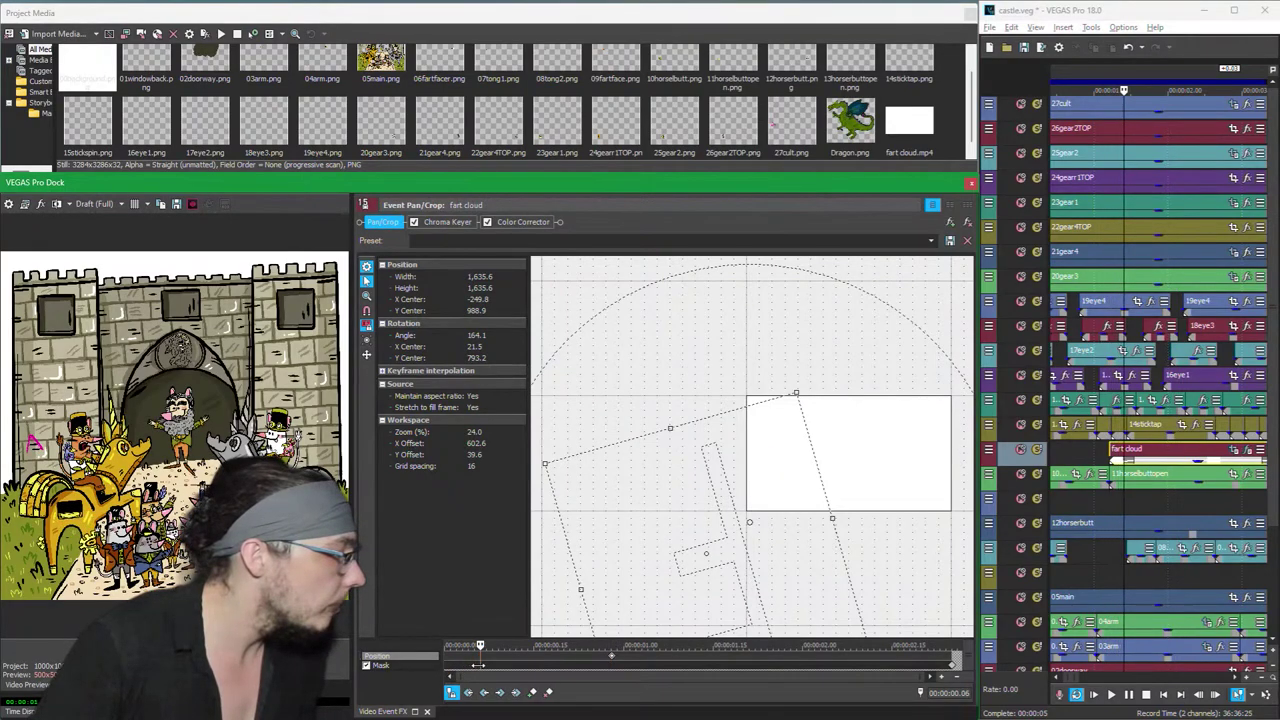
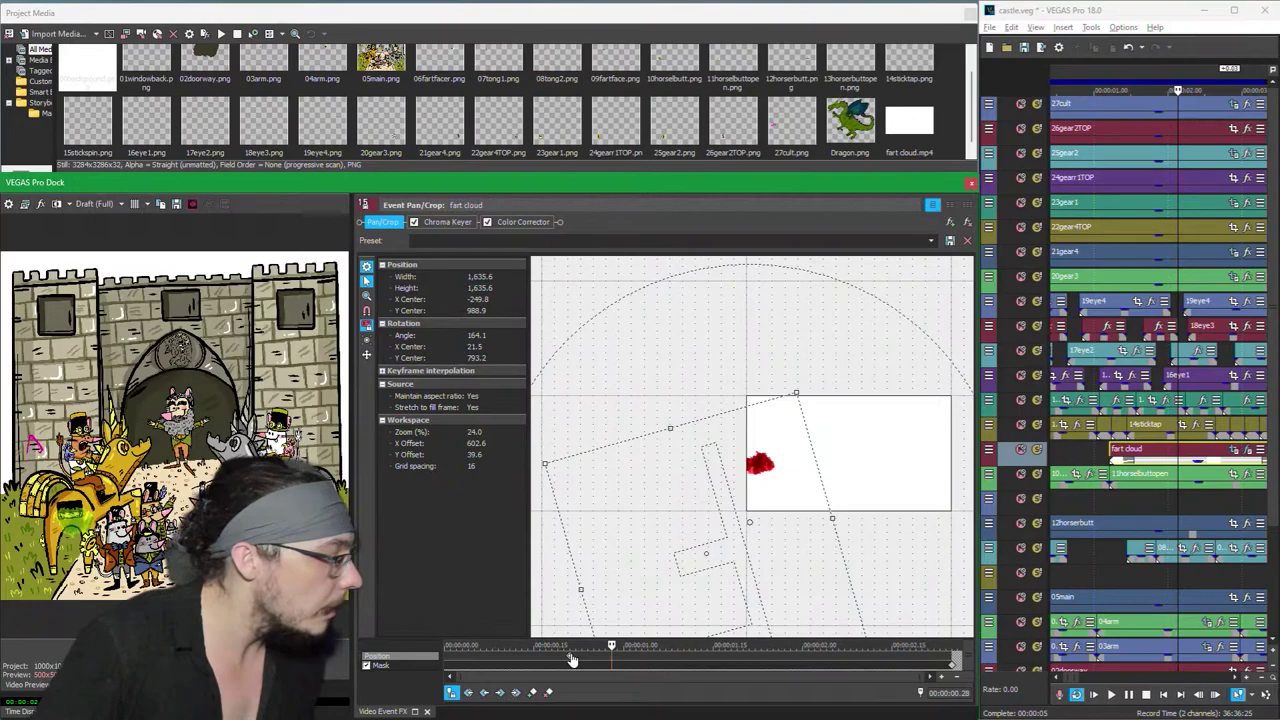
pyautogui.click(574, 659)
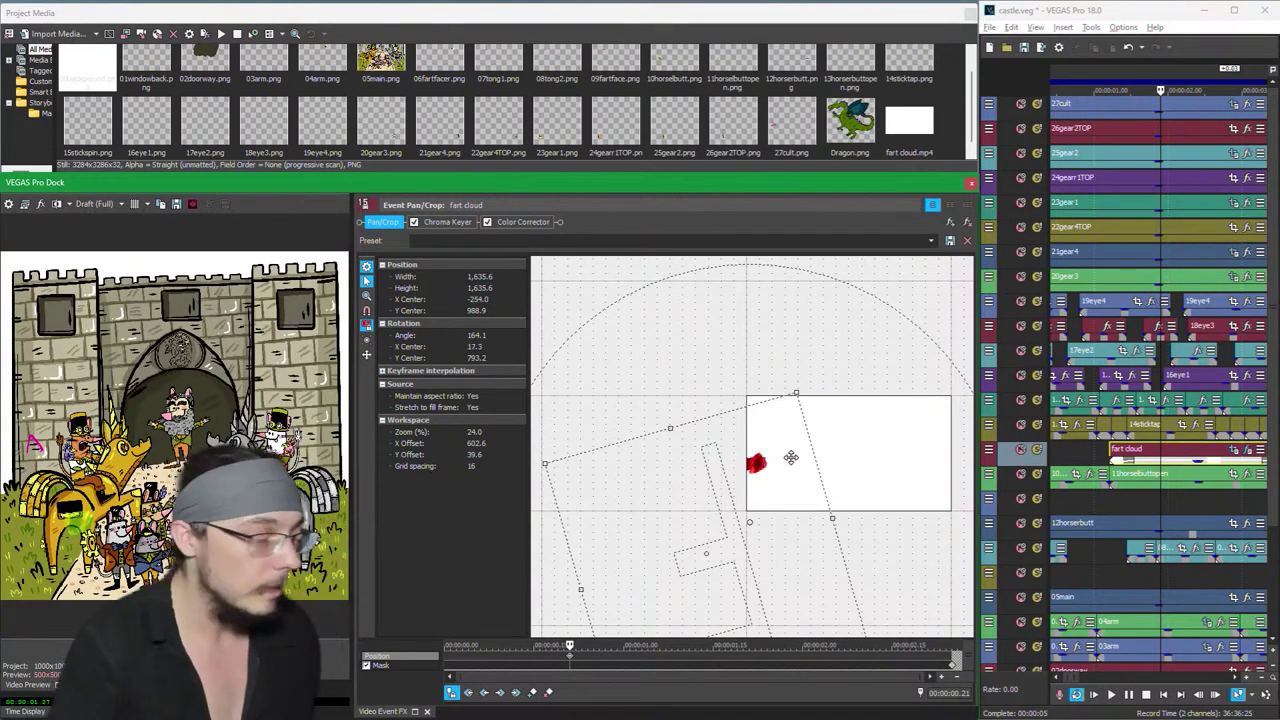
# Step: Enlarge the fart cloud's crop frame to about 1,847.7 square and reposition its centre to about X -414.4, Y 1,001.3
pyautogui.moveTo(791, 457); pyautogui.dragTo(790, 457)
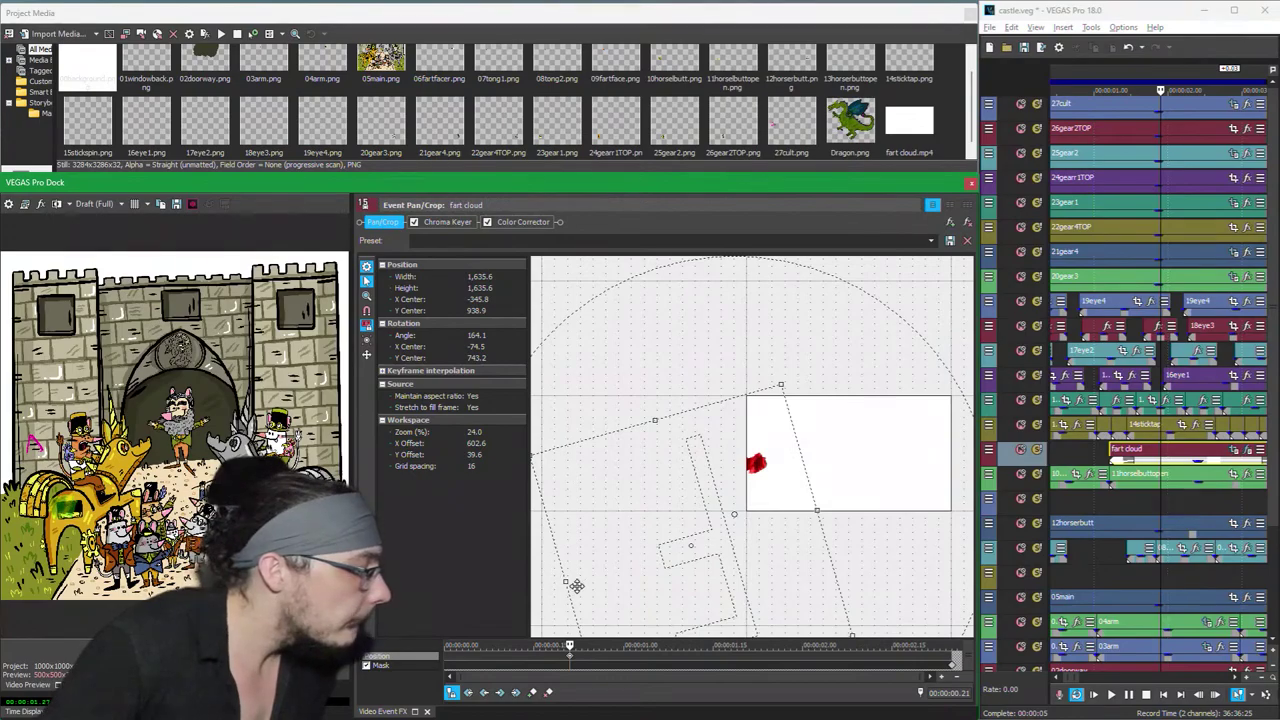
pyautogui.moveTo(563, 583); pyautogui.dragTo(535, 593)
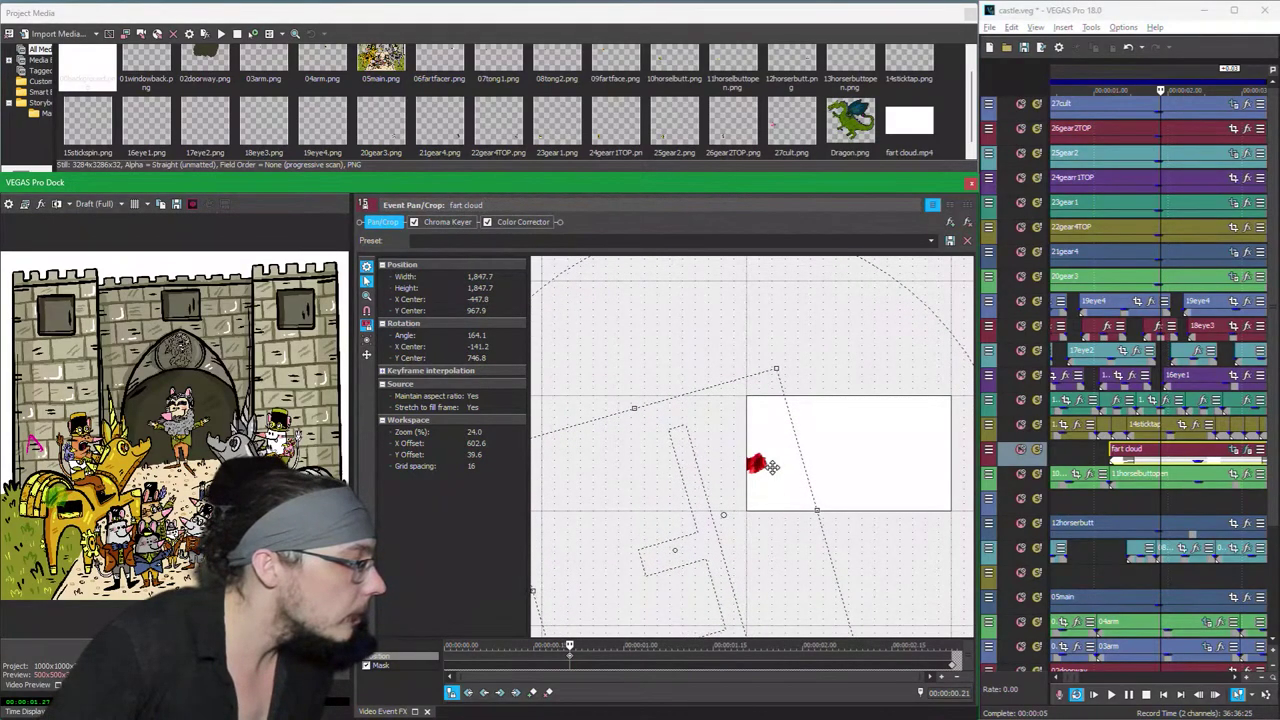
pyautogui.moveTo(773, 467); pyautogui.dragTo(773, 467)
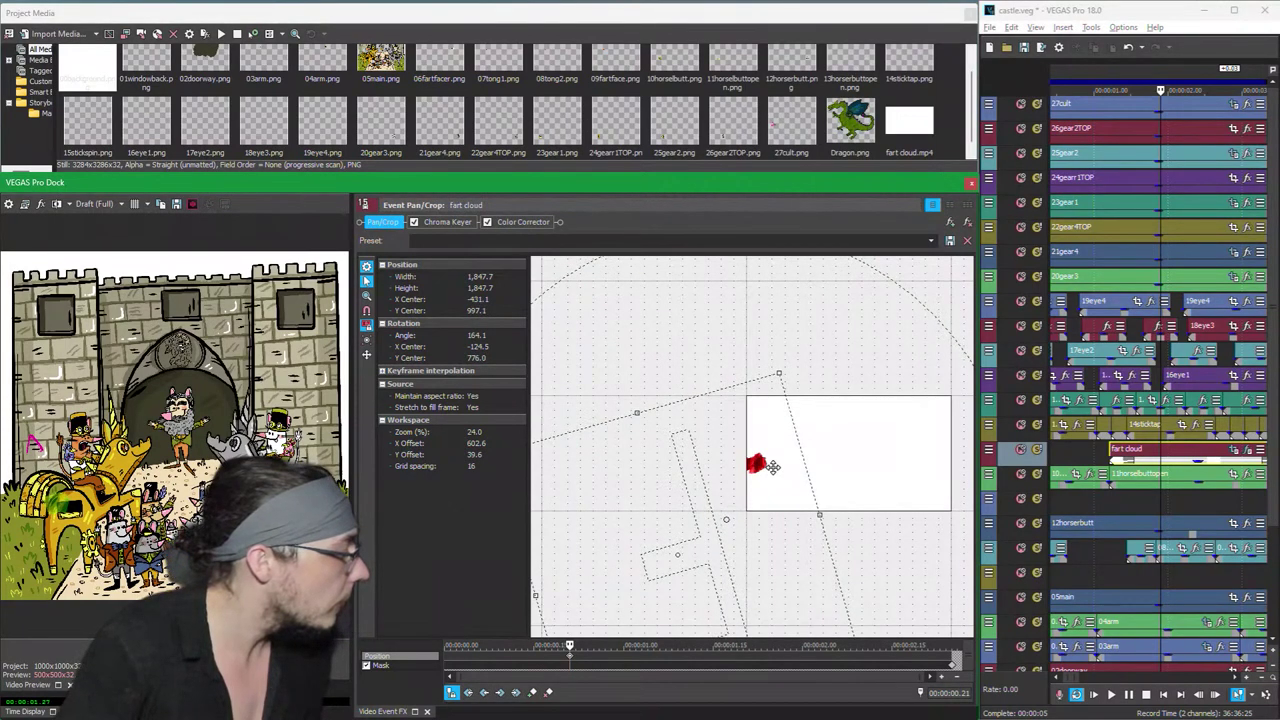
pyautogui.moveTo(773, 467); pyautogui.dragTo(773, 466)
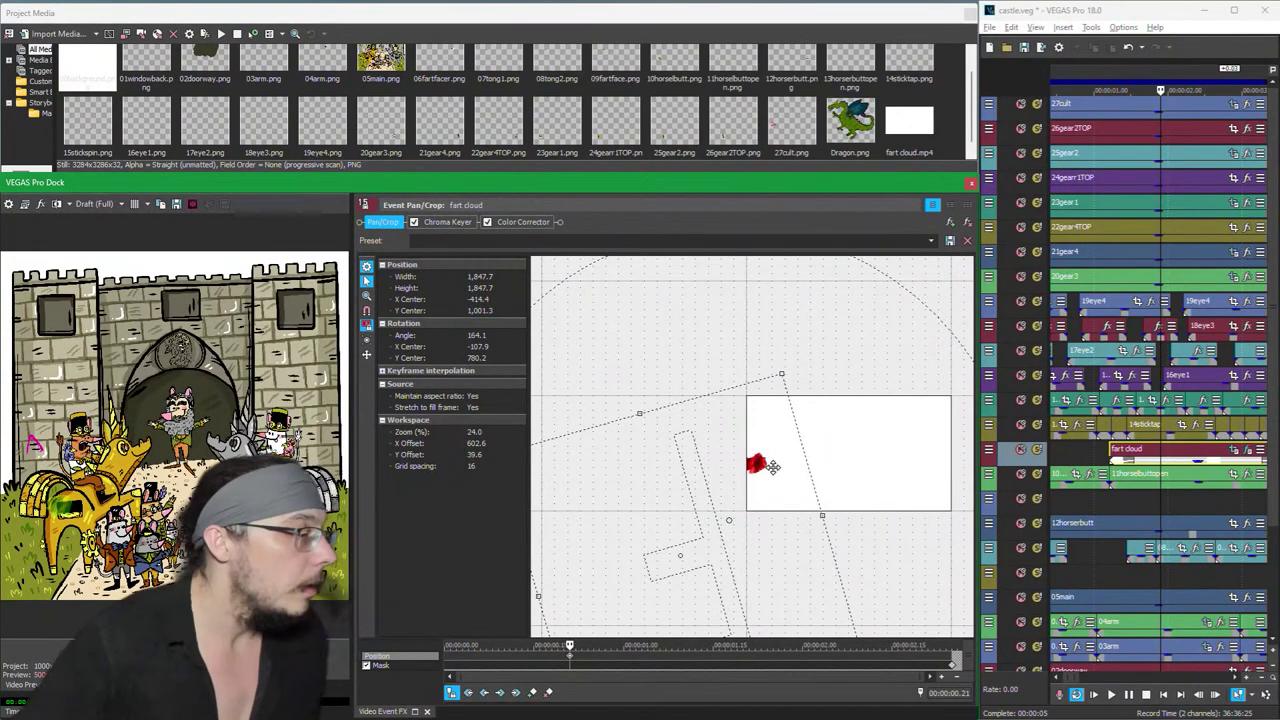
# Step: Move the mask keyframe to 00:00:02.08 and pull the mask's left edge in to the cloud's source, centring the mask at about X 331.8
pyautogui.scroll(3, 746, 461)
pyautogui.scroll(5, 746, 461)
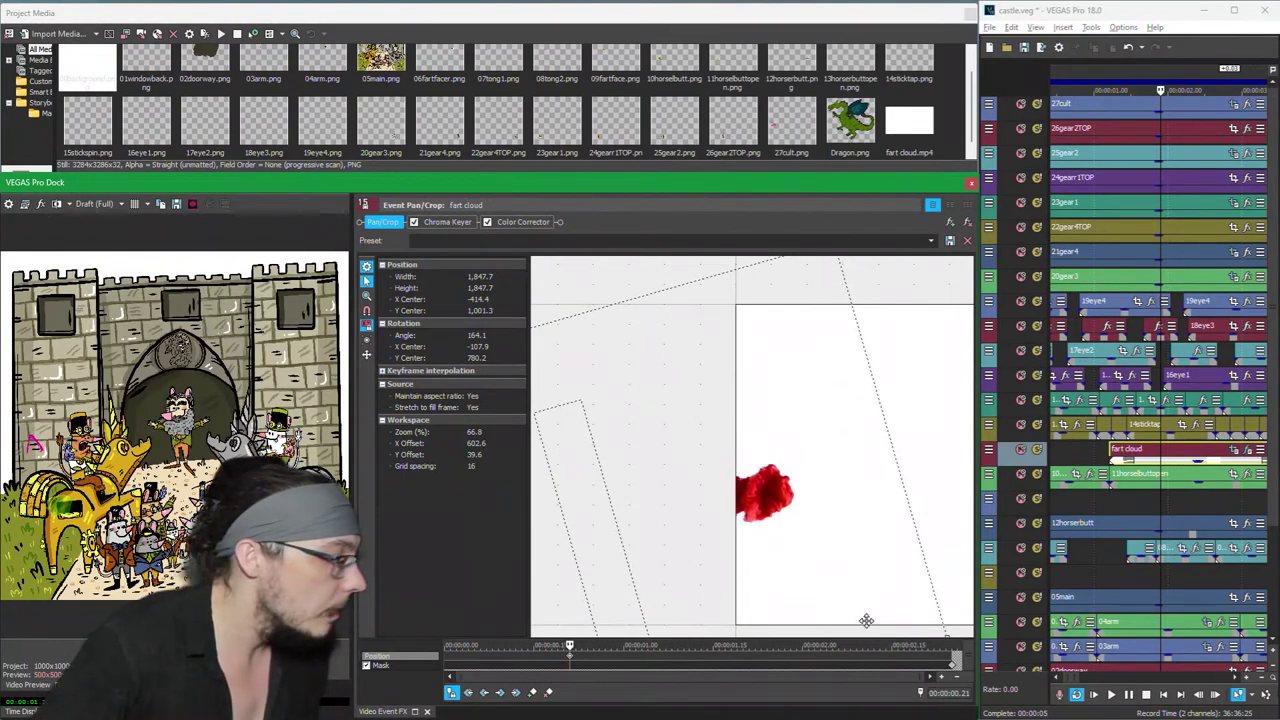
pyautogui.click(955, 667)
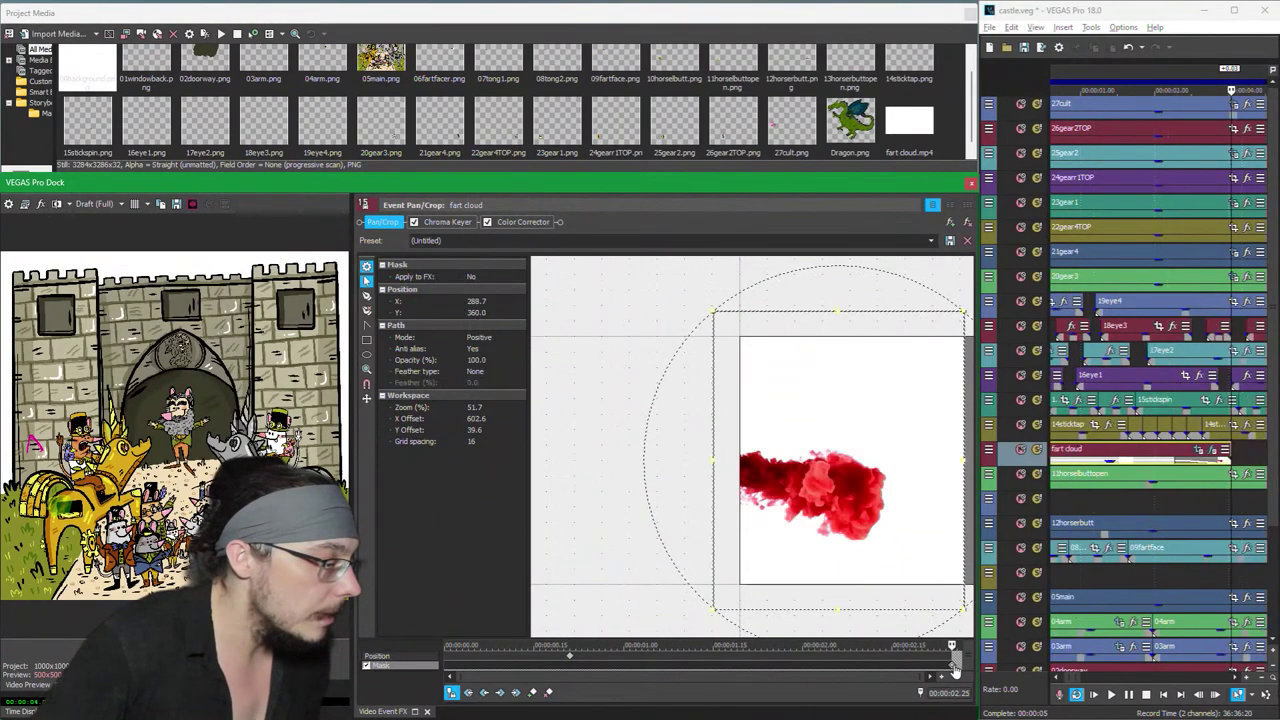
pyautogui.click(850, 670)
pyautogui.scroll(1, 708, 443)
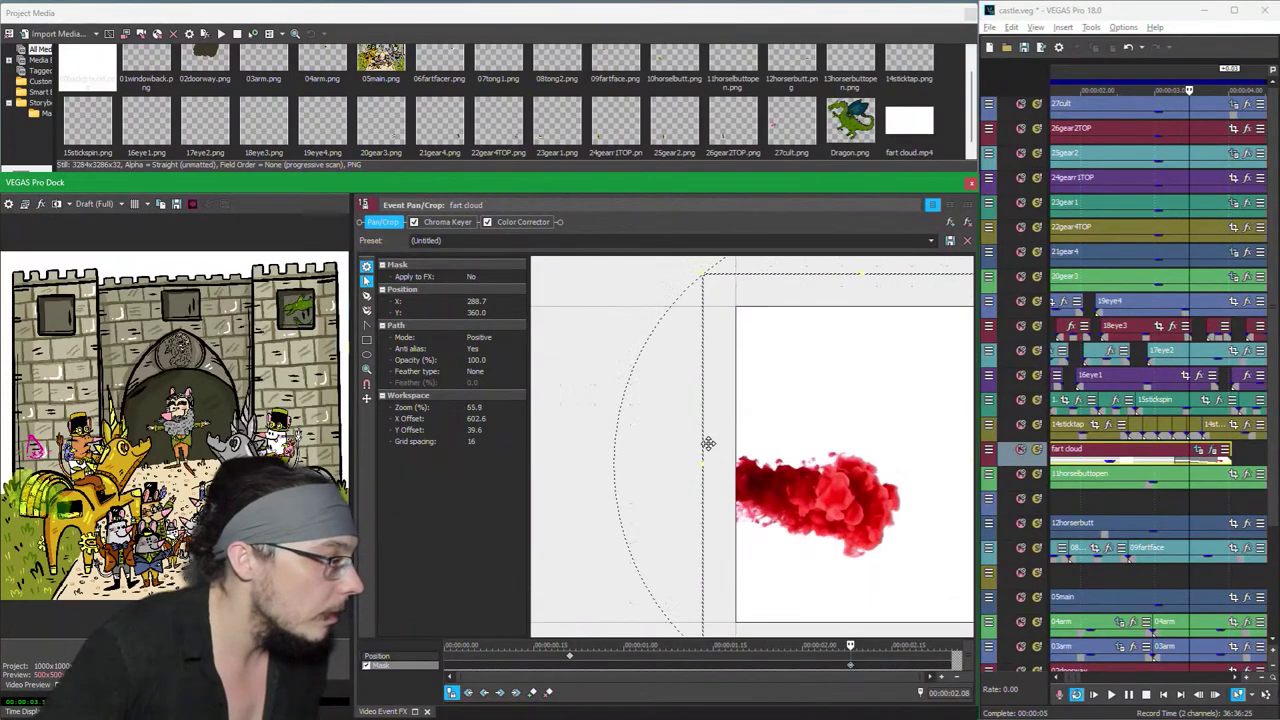
pyautogui.scroll(6, 708, 443)
pyautogui.moveTo(688, 476); pyautogui.dragTo(736, 480)
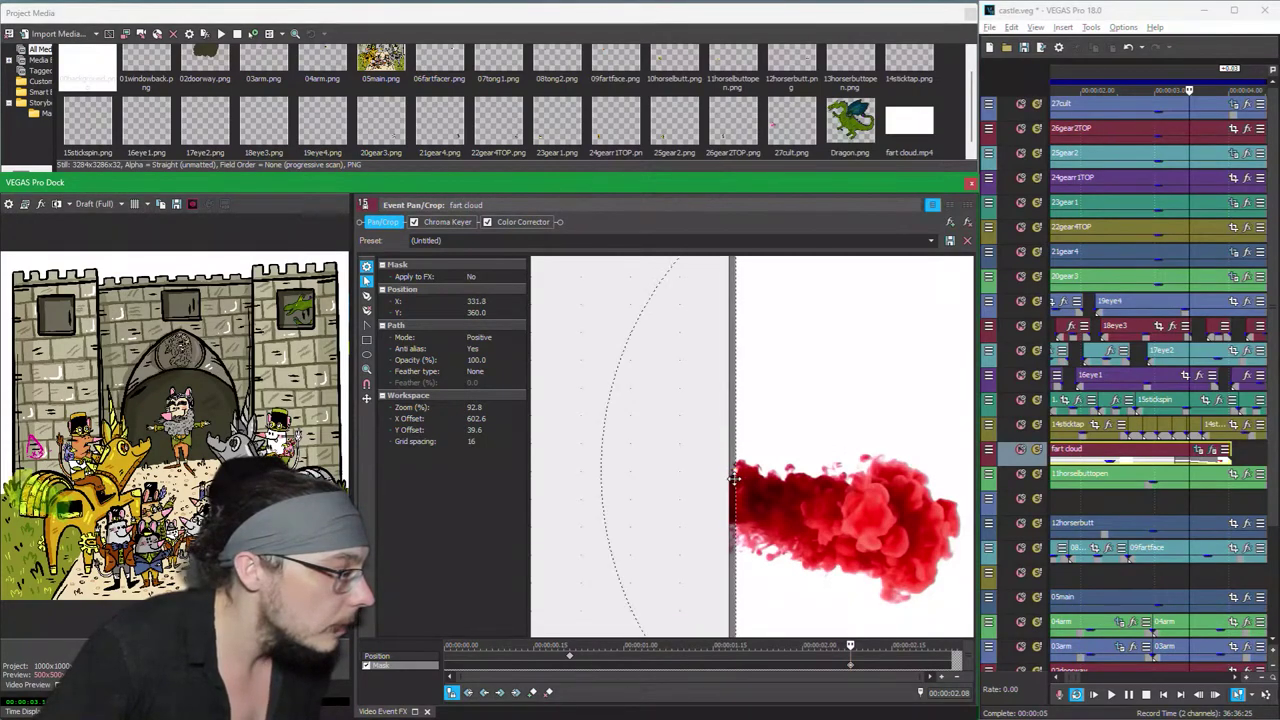
# Step: Feather the fart cloud's mask with type Both at about 3.4%
pyautogui.scroll(-1, 760, 460)
pyautogui.scroll(-8, 880, 600)
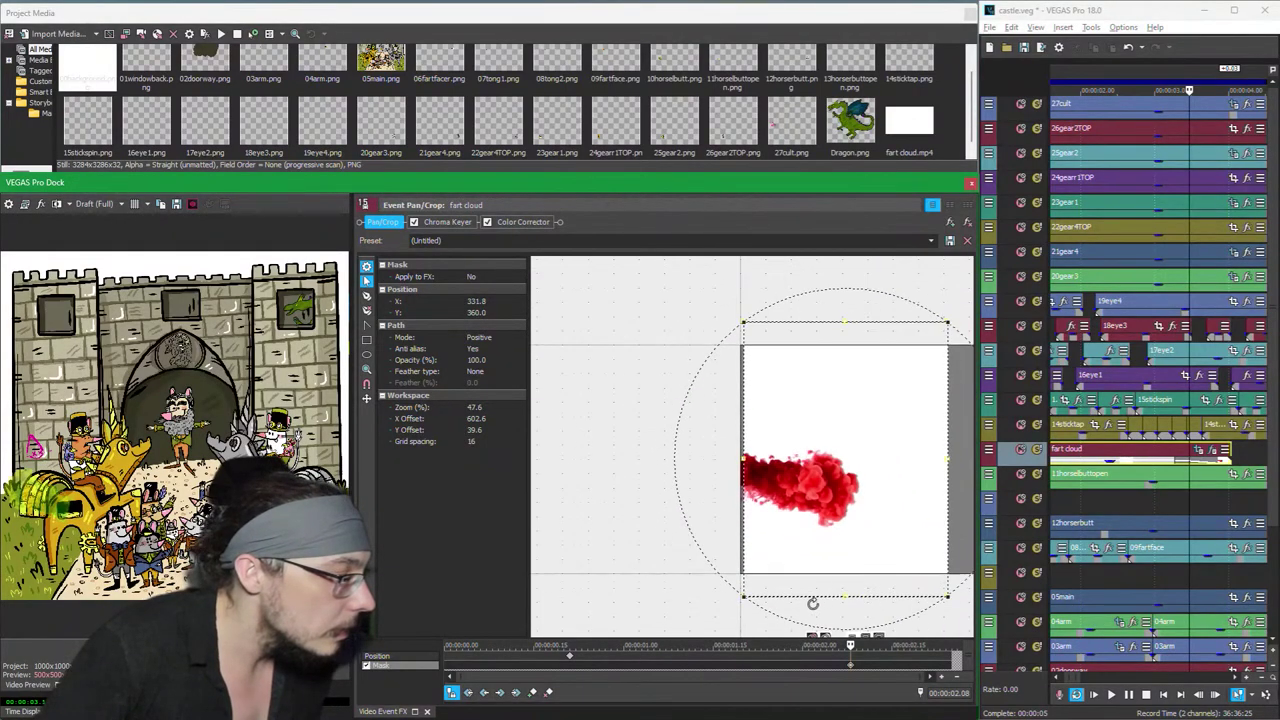
pyautogui.click(856, 622)
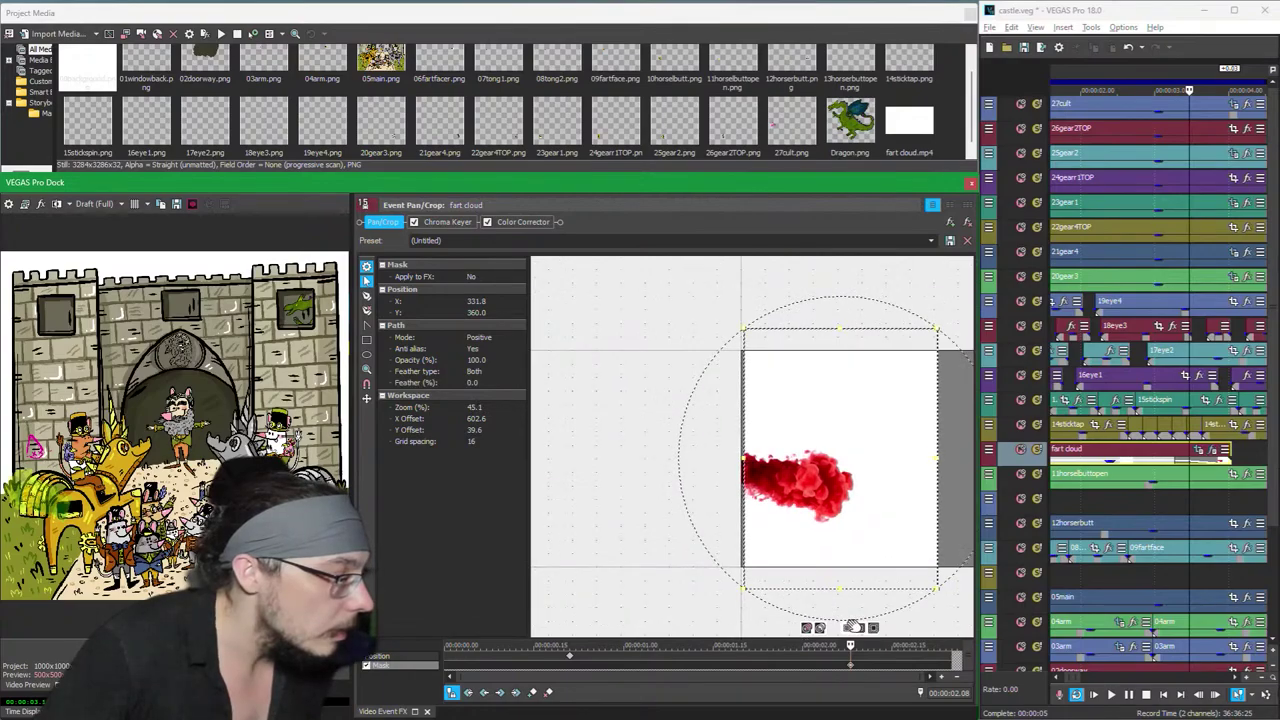
pyautogui.scroll(-1, 802, 626)
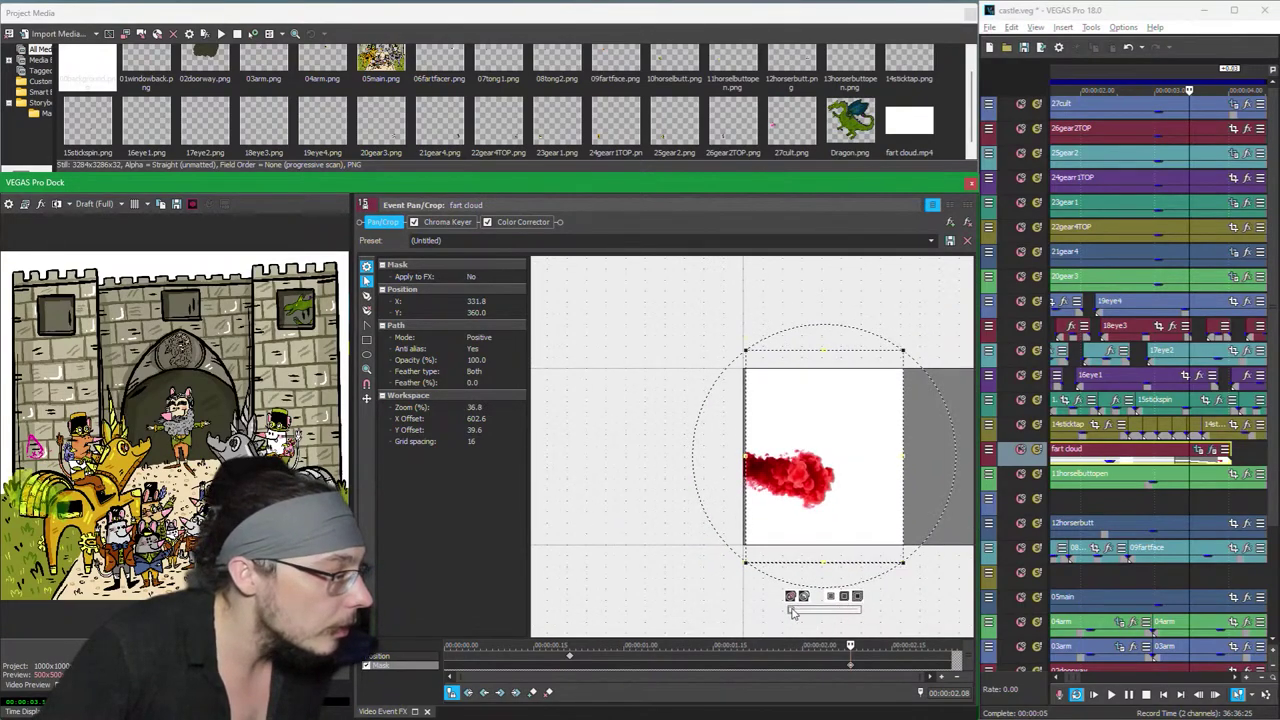
pyautogui.moveTo(793, 612); pyautogui.dragTo(795, 613)
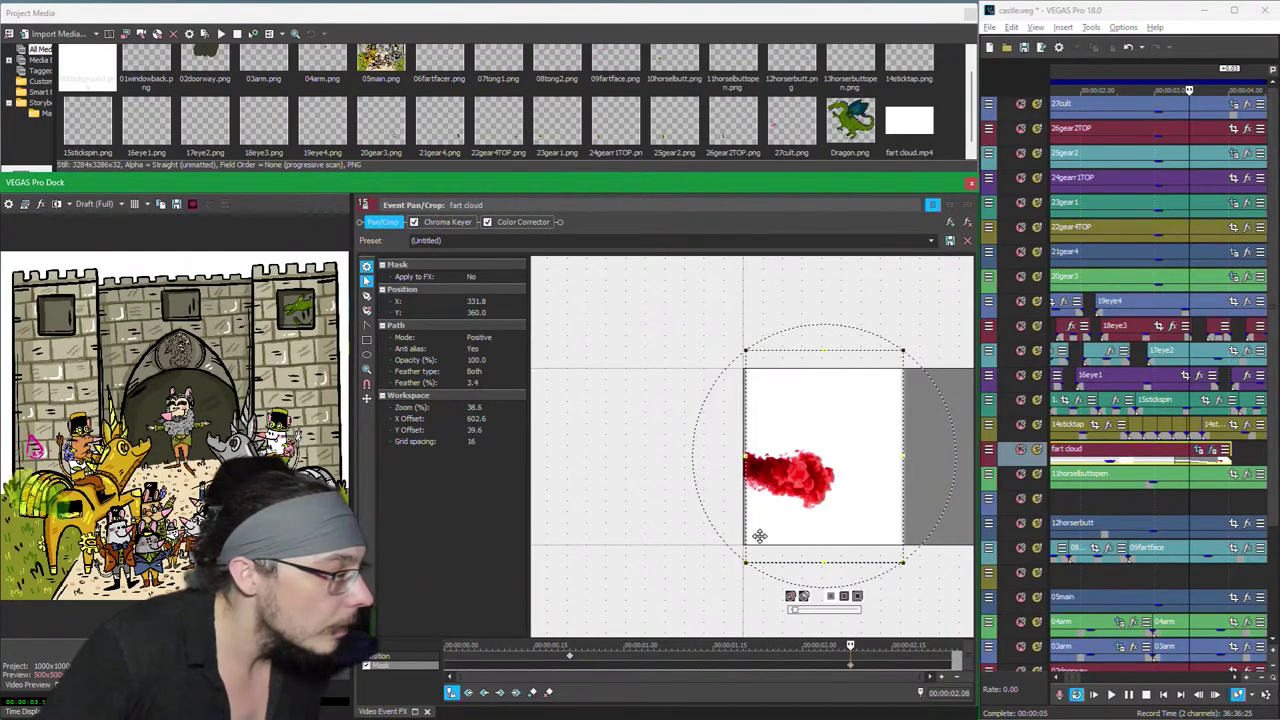
# Step: Fine-tune the mask's left edge against the cloud's source while scrubbing the event, leaving the mask centred at about X 333.1
pyautogui.scroll(7, 757, 500)
pyautogui.scroll(1, 727, 480)
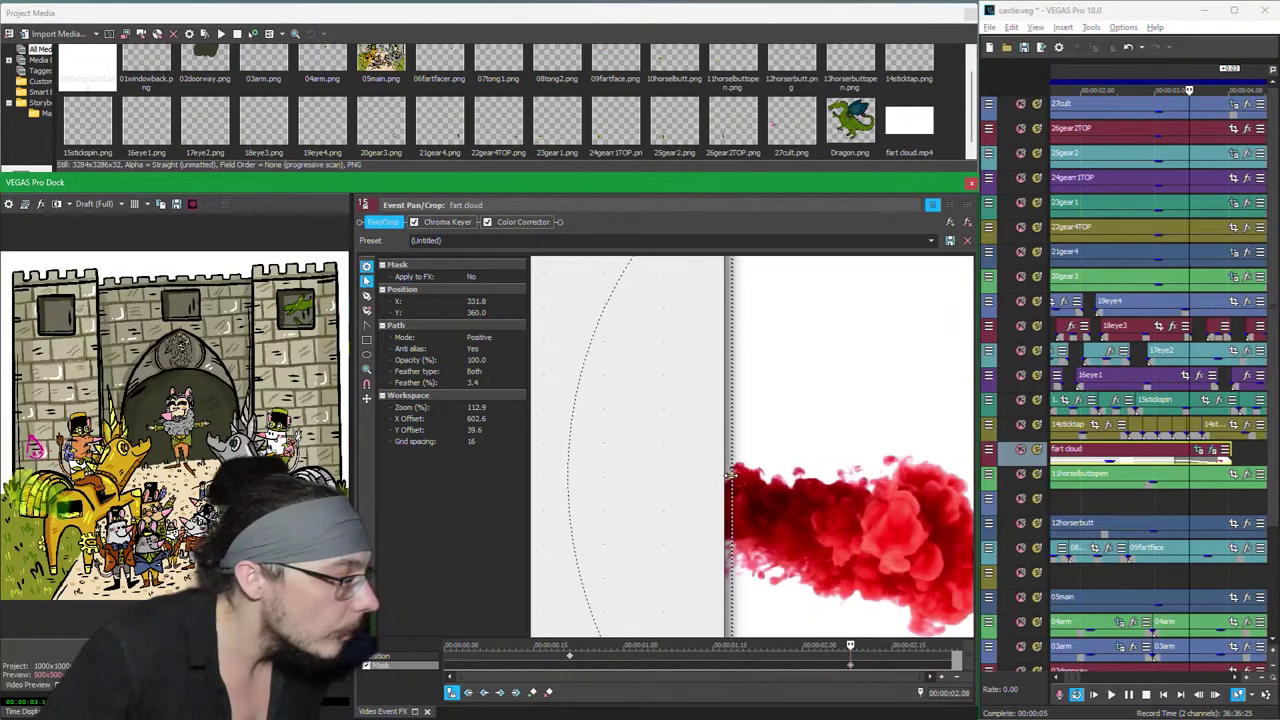
pyautogui.moveTo(729, 476); pyautogui.dragTo(734, 479)
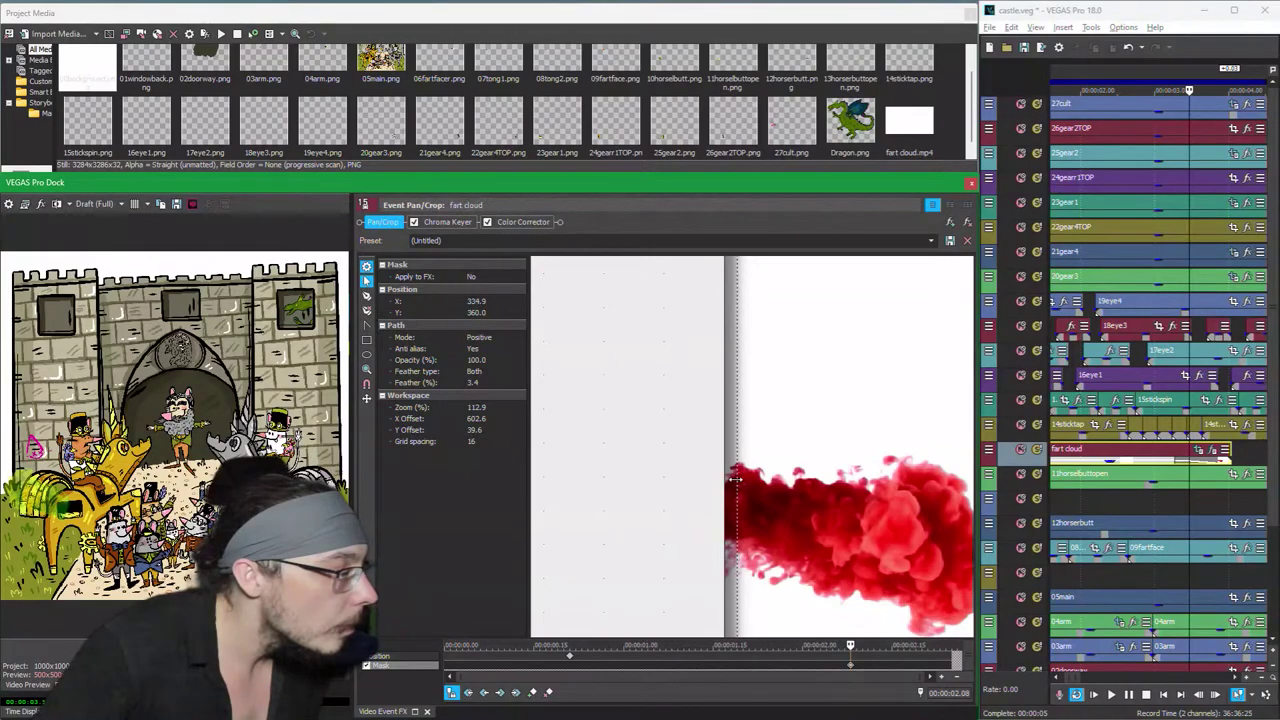
pyautogui.click(535, 657)
pyautogui.moveTo(535, 647); pyautogui.dragTo(820, 647)
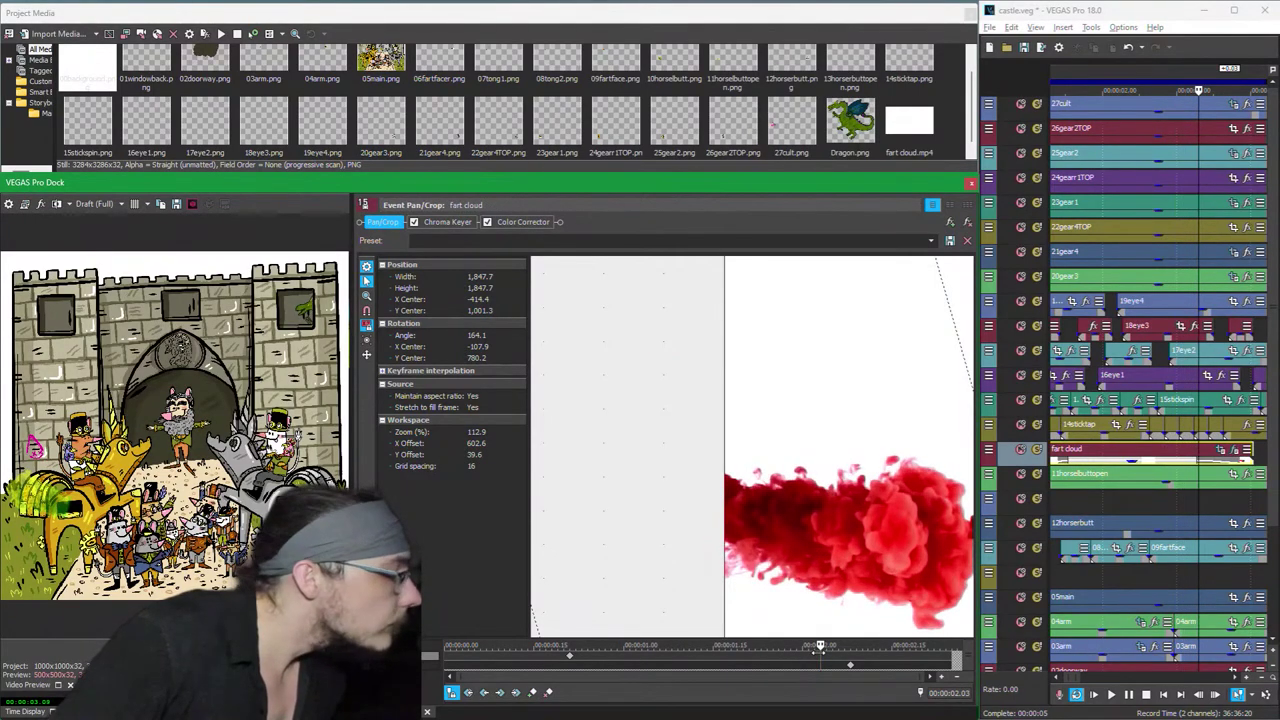
pyautogui.click(850, 665)
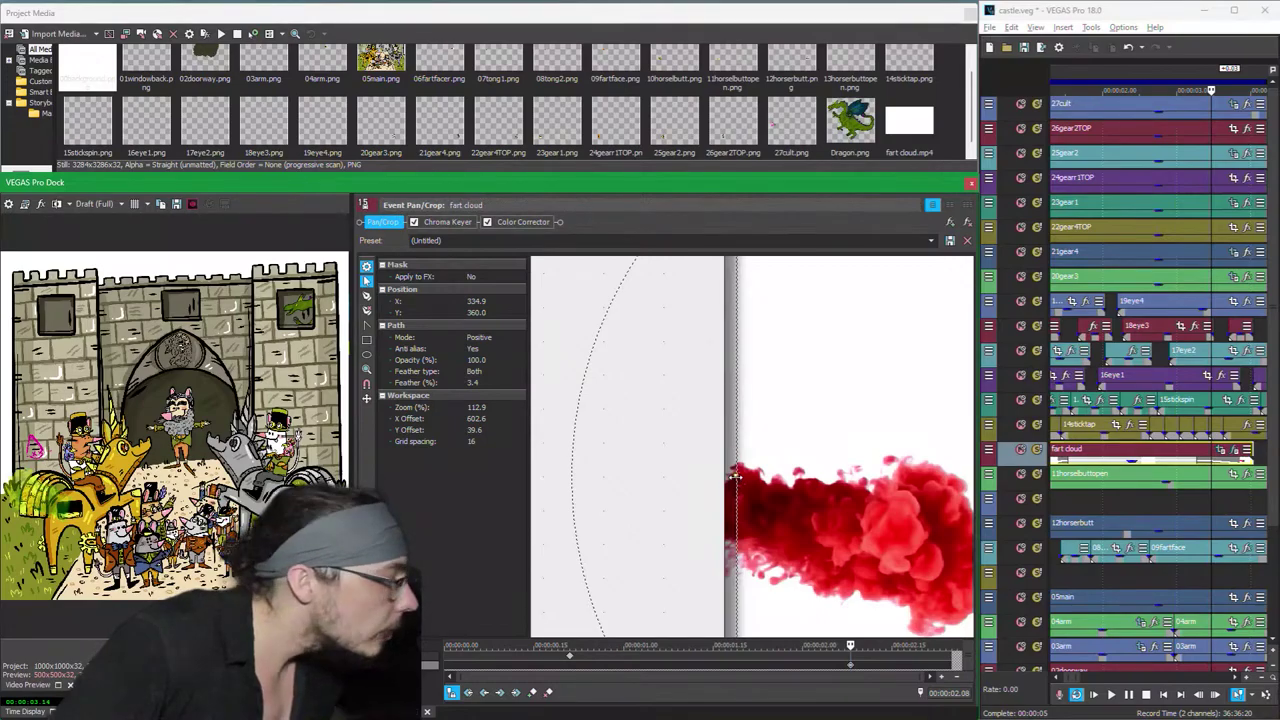
pyautogui.moveTo(735, 477)
pyautogui.mouseDown()
pyautogui.moveTo(749, 477)
pyautogui.moveTo(733, 477)
pyautogui.mouseUp()
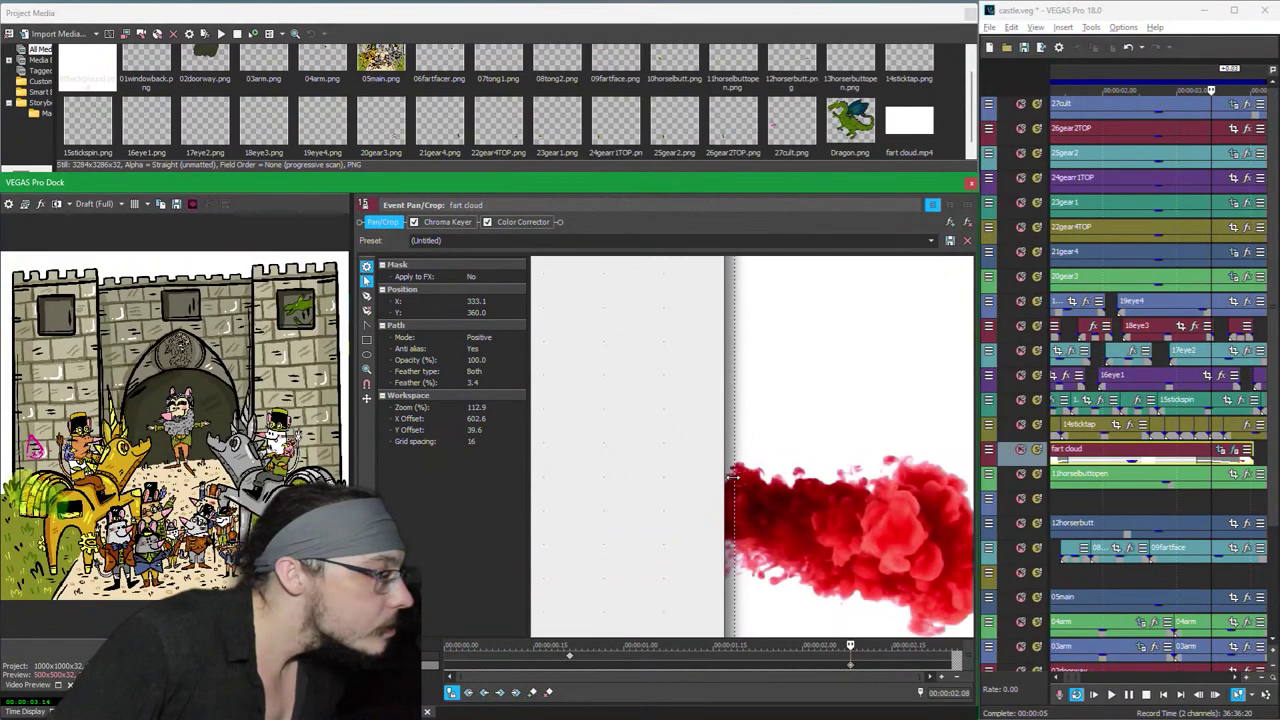
# Step: Move the mask's upper-left corner down to the cloud's source, at about X 11.4, Y 357.4
pyautogui.scroll(-2, 735, 477)
pyautogui.scroll(-2, 735, 477)
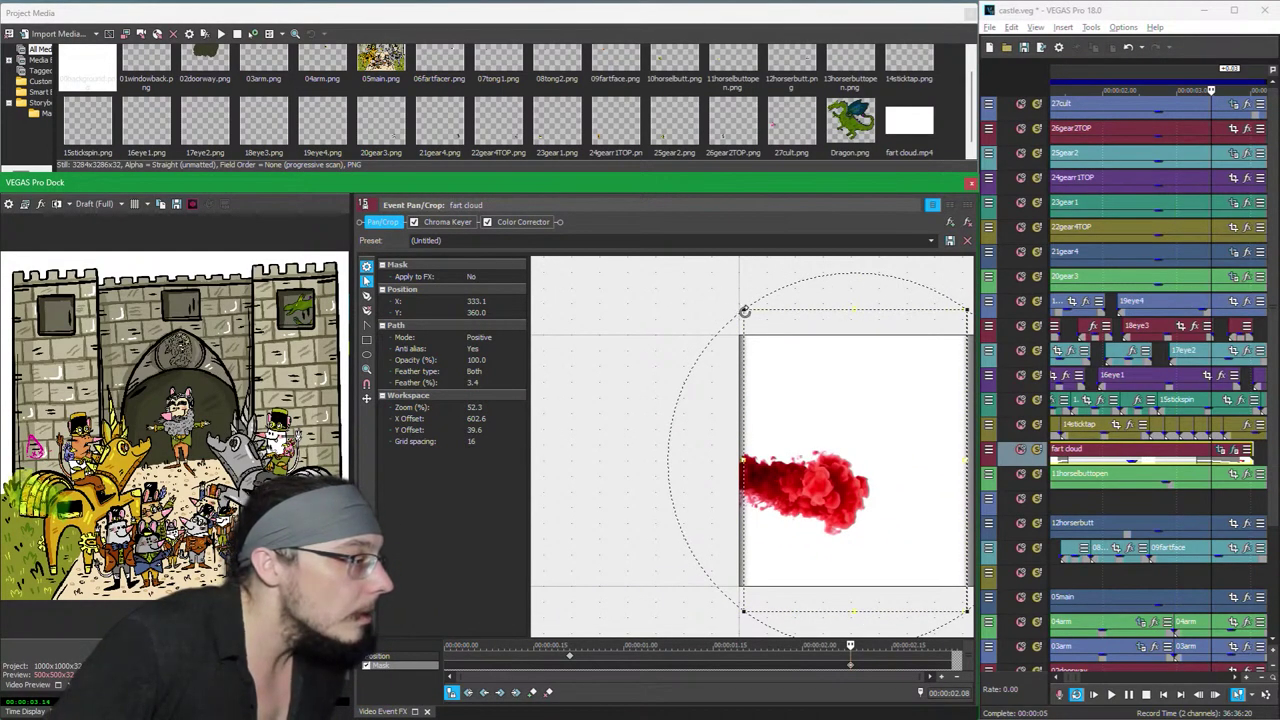
pyautogui.click(731, 300)
pyautogui.click(742, 314)
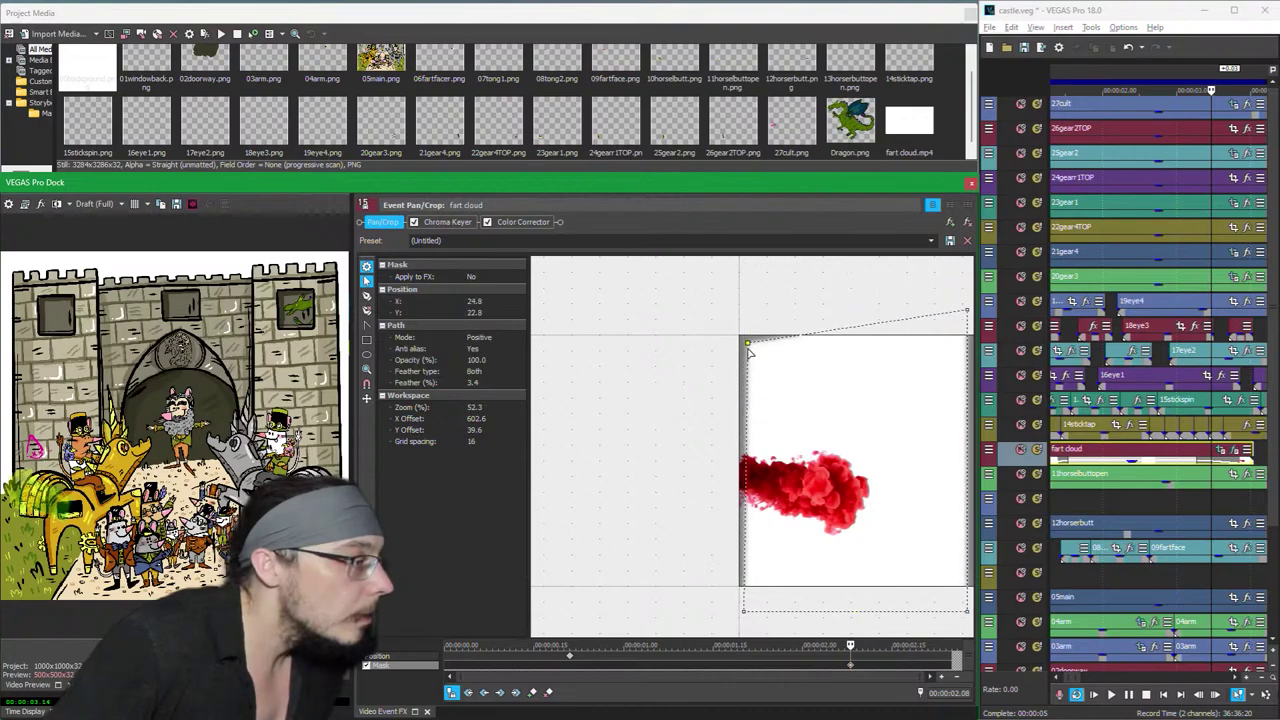
pyautogui.click(966, 310)
pyautogui.moveTo(745, 457); pyautogui.dragTo(743, 463)
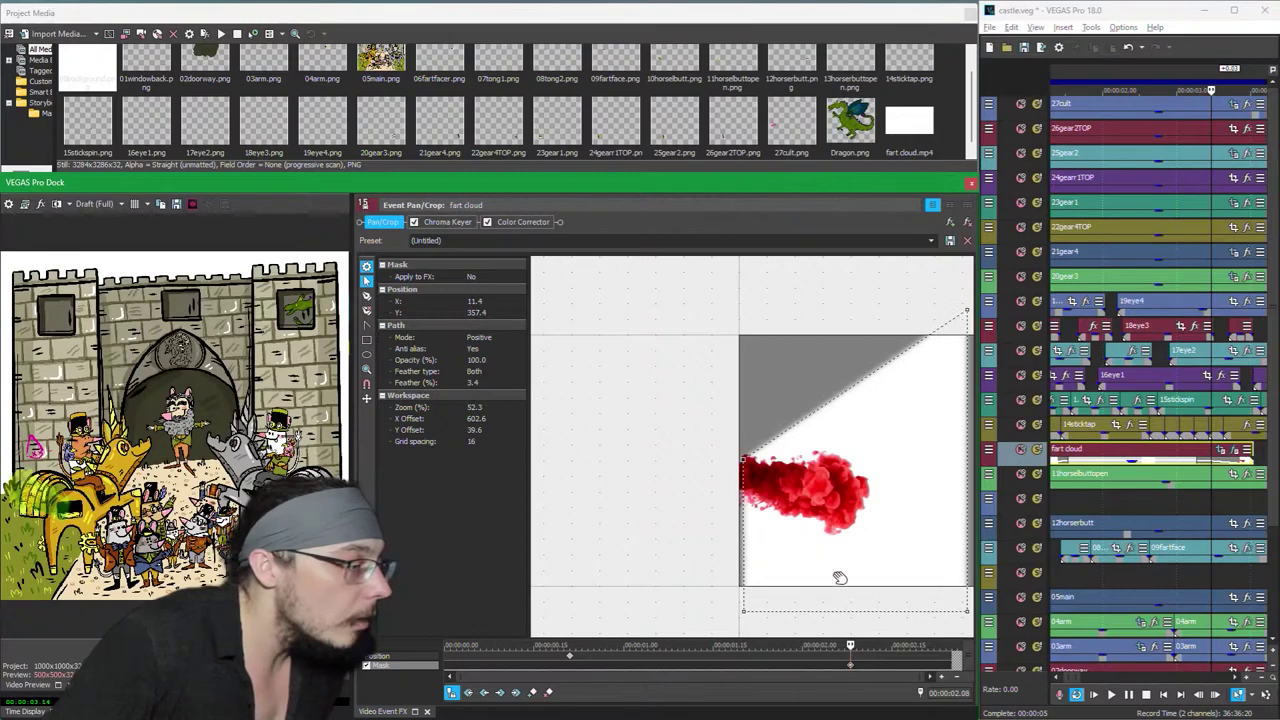
# Step: Turn the mask into a wedge by repositioning its right corners and raising the lower-left corner to the cloud's source, about X 5.6, Y 423.5
pyautogui.scroll(-3, 860, 580)
pyautogui.moveTo(910, 349)
pyautogui.mouseDown()
pyautogui.moveTo(874, 349)
pyautogui.moveTo(885, 347)
pyautogui.mouseUp()
pyautogui.moveTo(909, 569); pyautogui.dragTo(898, 626)
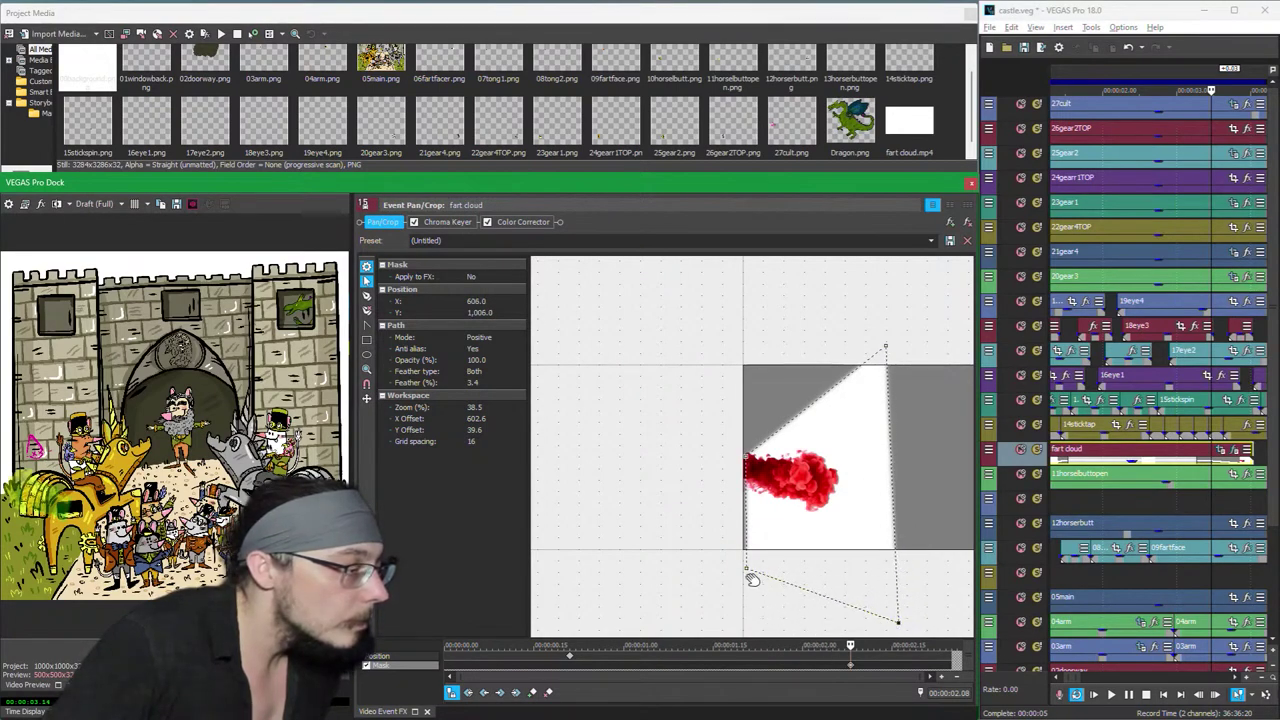
pyautogui.moveTo(748, 571); pyautogui.dragTo(744, 470)
# Step: Narrow the mask wedge's tip at the cloud's source by drawing its two anchor points together, with the upper one at about X 13.6, Y 393.9
pyautogui.scroll(4, 746, 472)
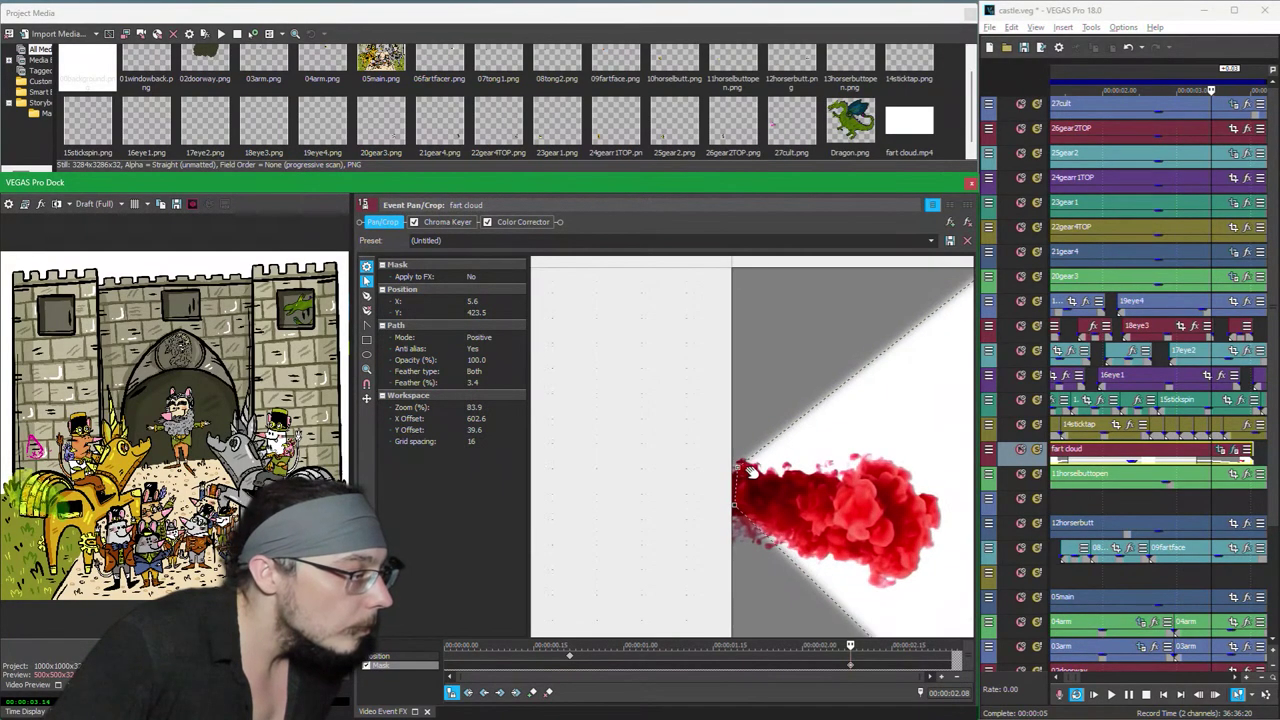
pyautogui.scroll(3, 750, 472)
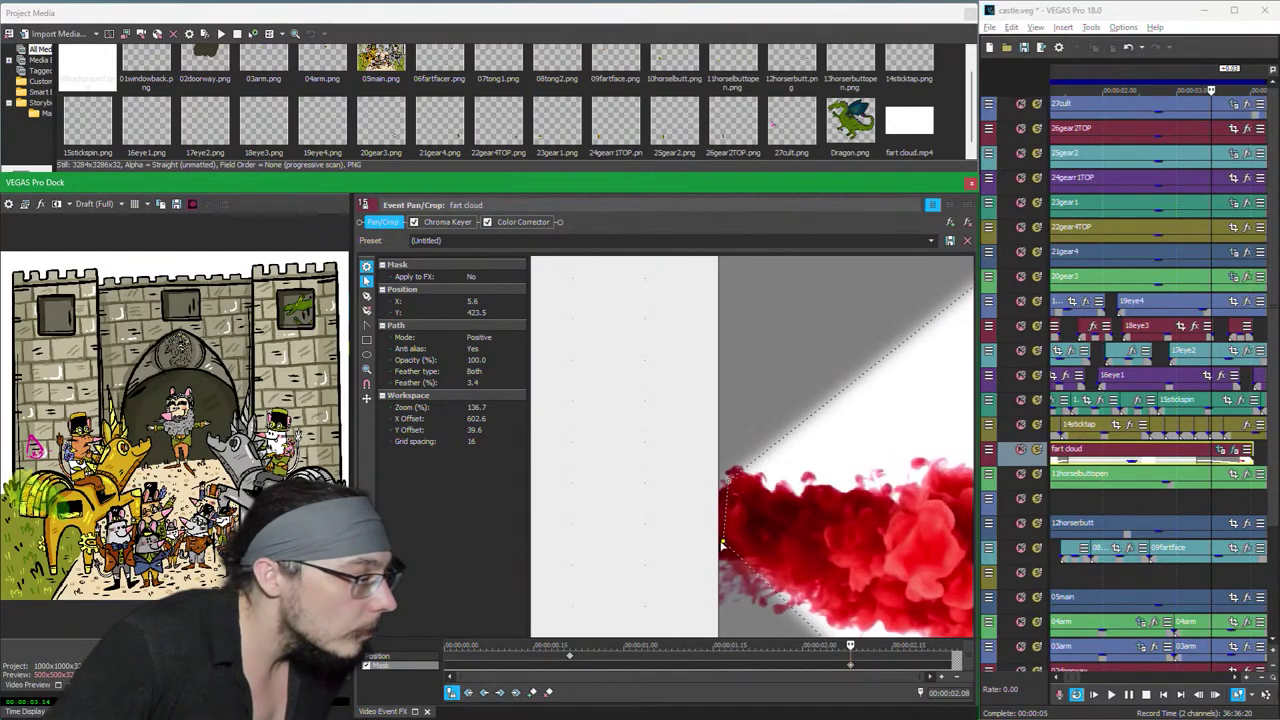
pyautogui.moveTo(722, 545); pyautogui.dragTo(728, 546)
pyautogui.moveTo(728, 486); pyautogui.dragTo(728, 538)
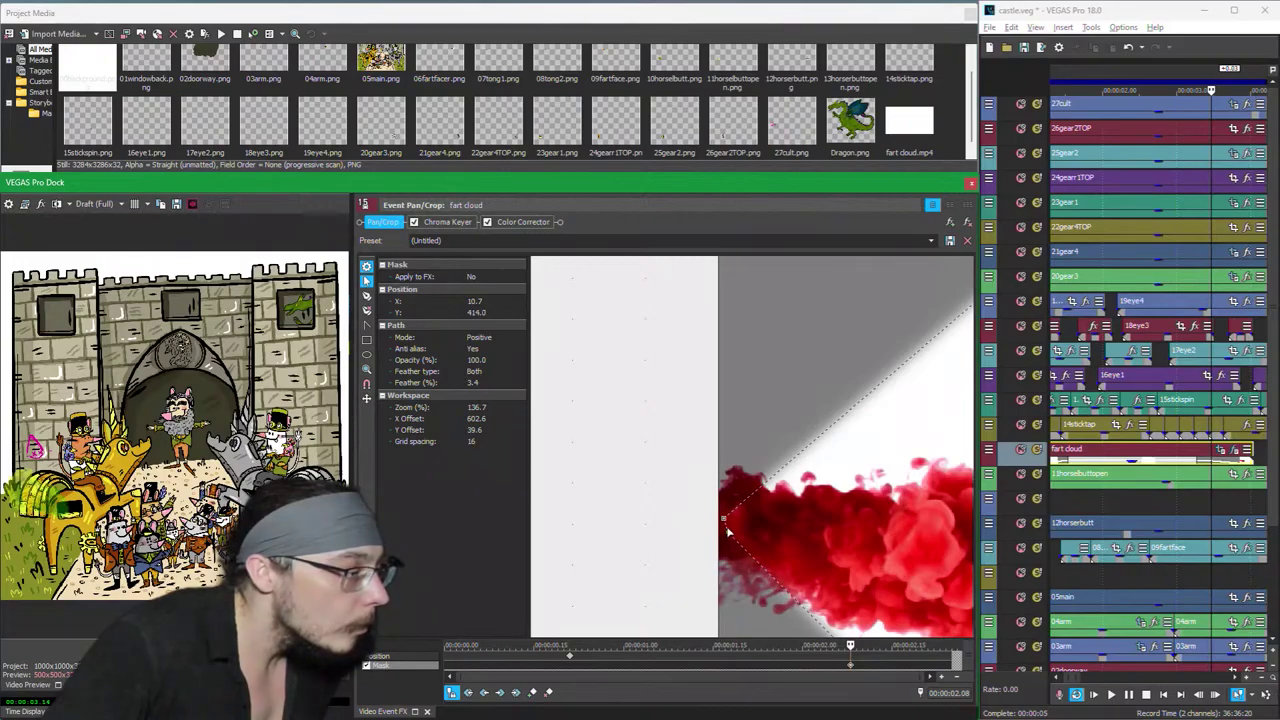
pyautogui.click(728, 523)
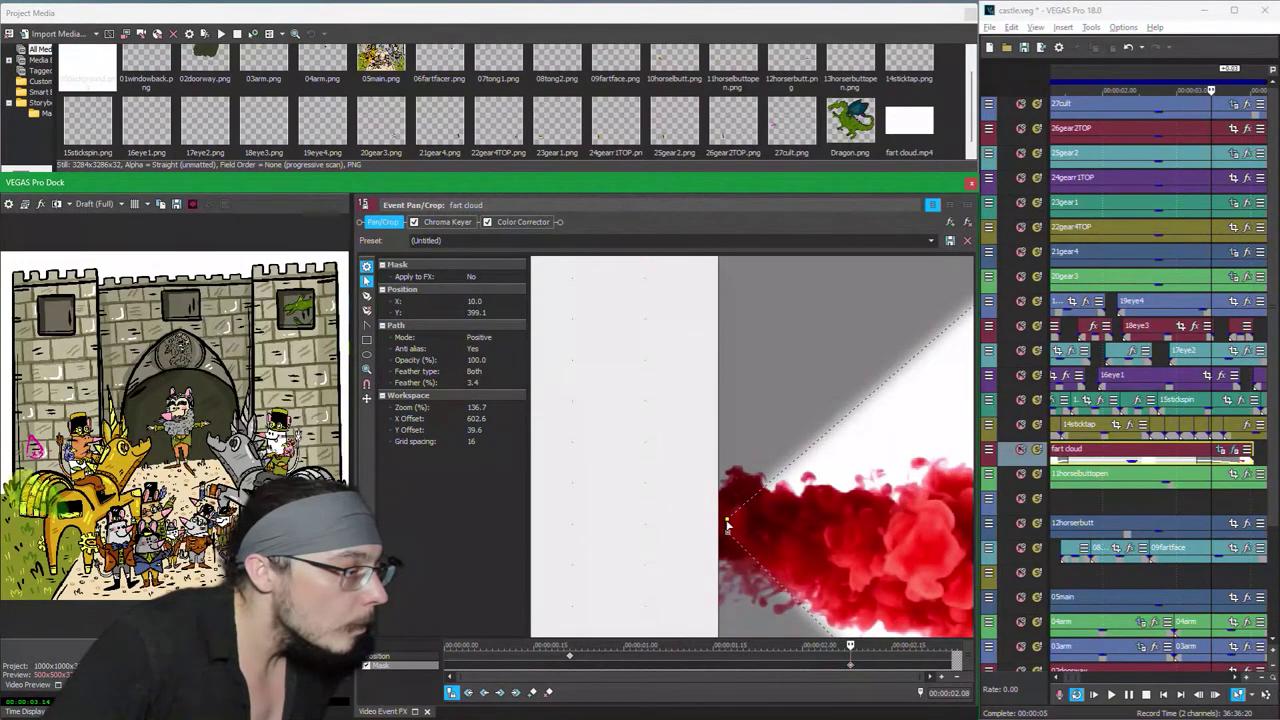
pyautogui.moveTo(728, 523)
pyautogui.mouseDown()
pyautogui.moveTo(732, 537)
pyautogui.moveTo(733, 518)
pyautogui.mouseUp()
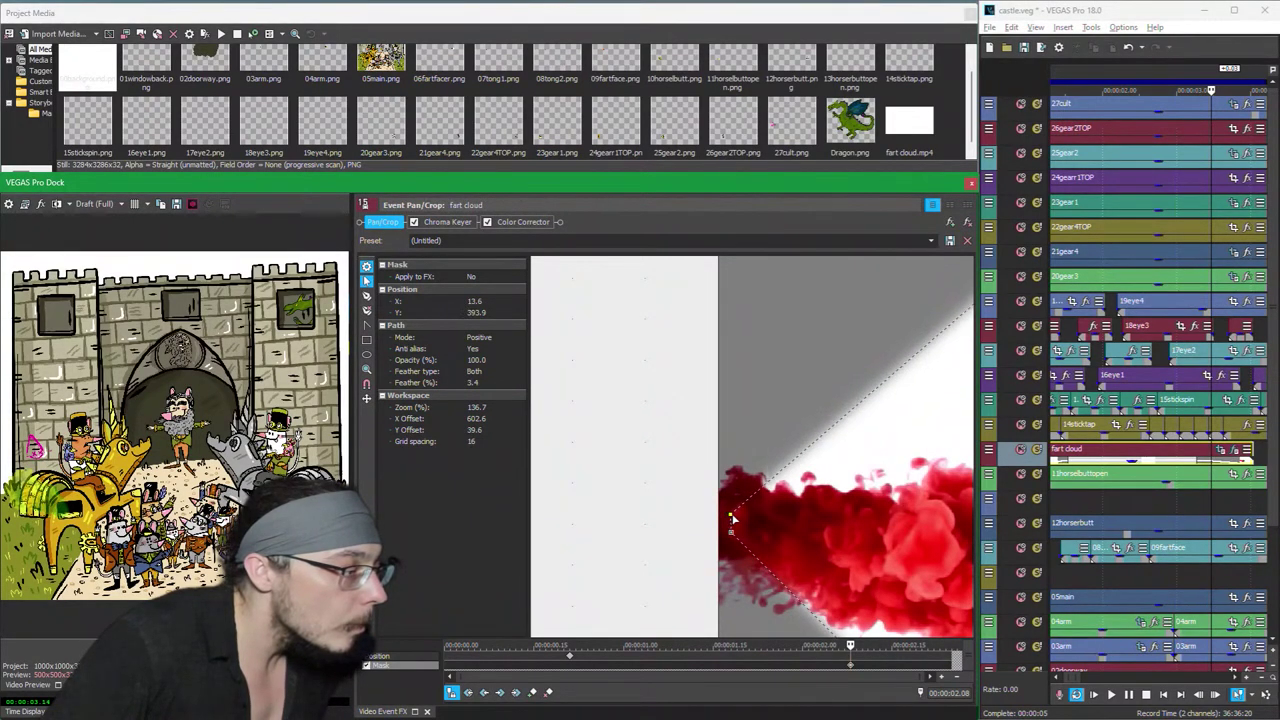
# Step: Increase the feather of the whole wedge mask to about 5.4%
pyautogui.scroll(-8, 733, 520)
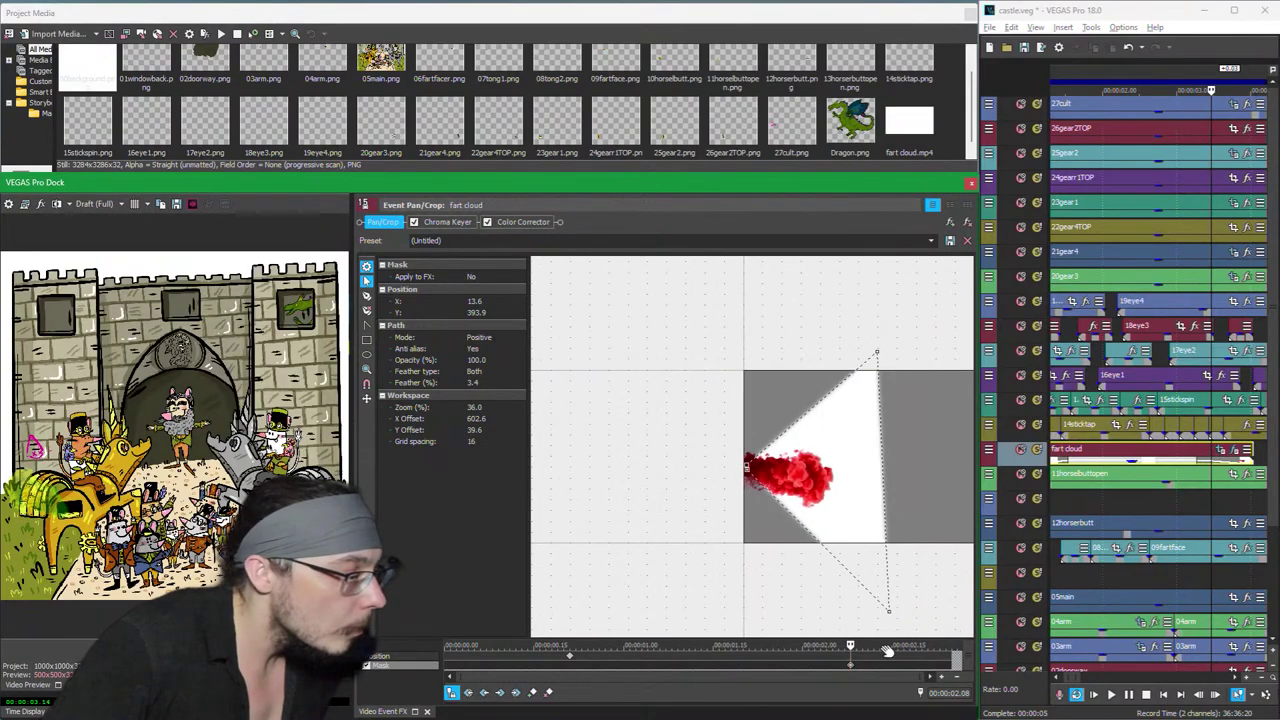
pyautogui.doubleClick(838, 553)
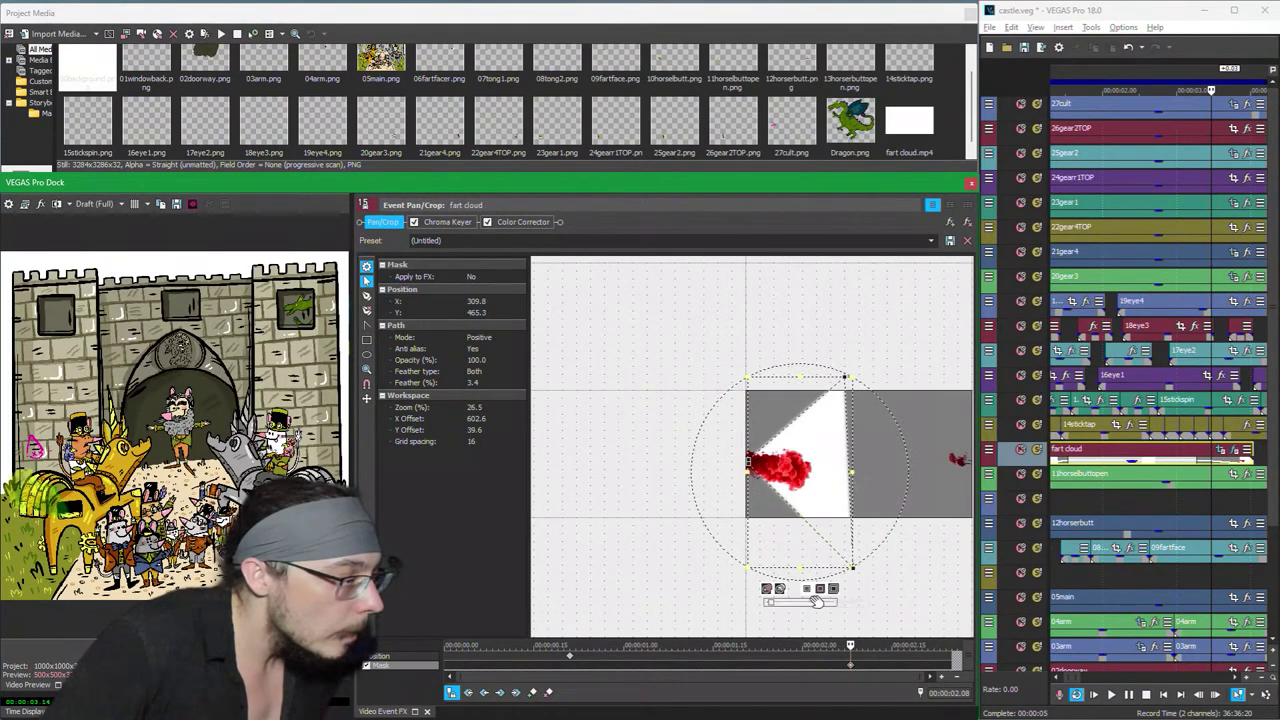
pyautogui.moveTo(770, 605); pyautogui.dragTo(770, 609)
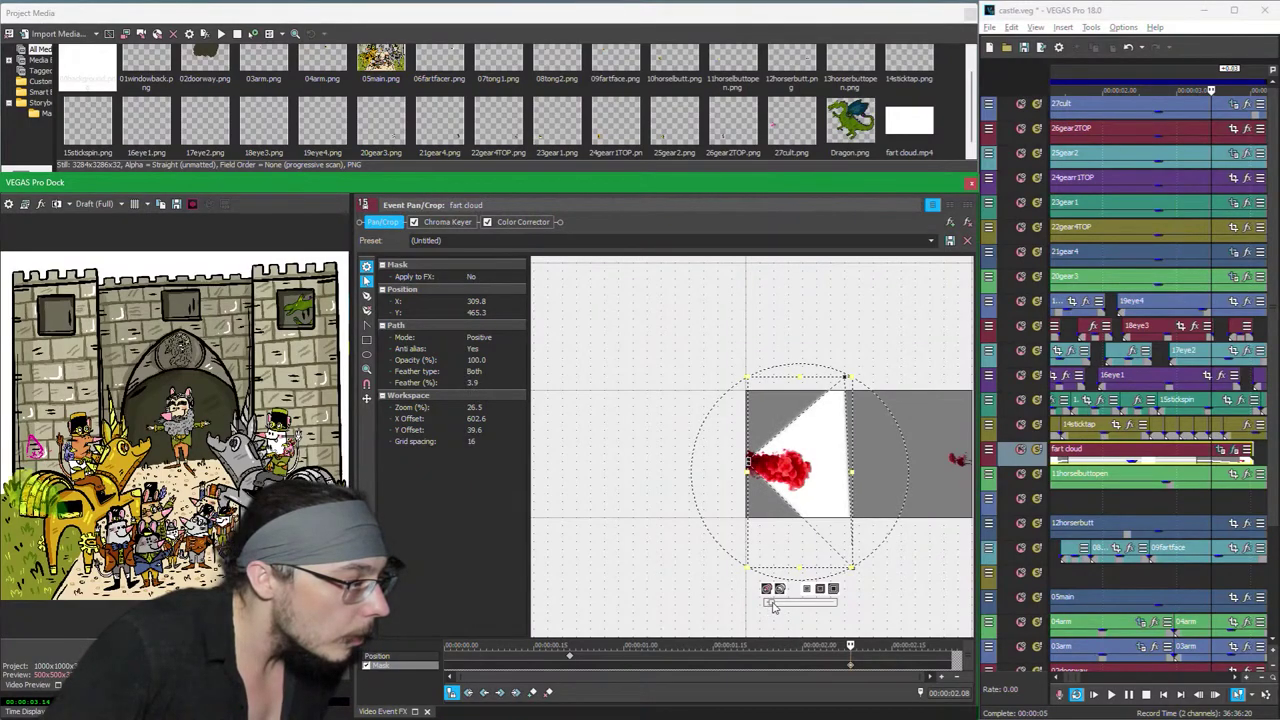
pyautogui.moveTo(775, 607); pyautogui.dragTo(778, 607)
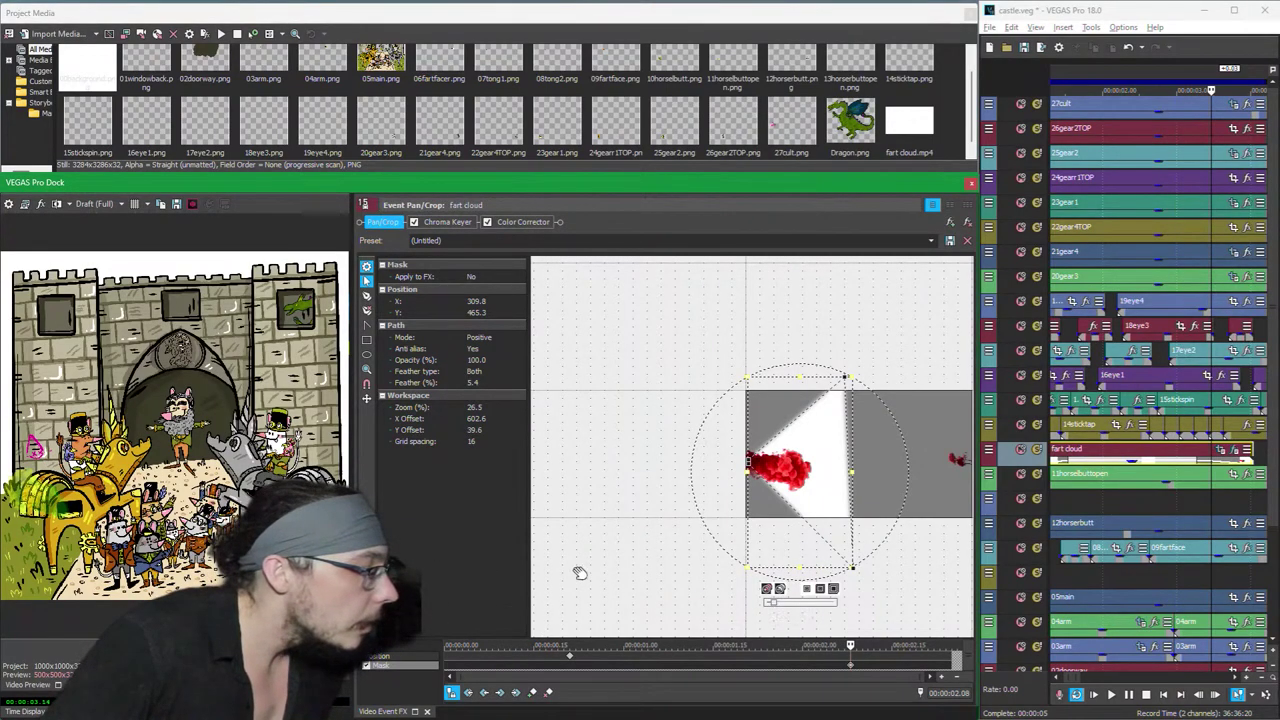
# Step: At the 00:00:00.21 position keyframe, shift the fart cloud's crop frame so its centre is at about X -395.5, Y 974.9
pyautogui.click(572, 656)
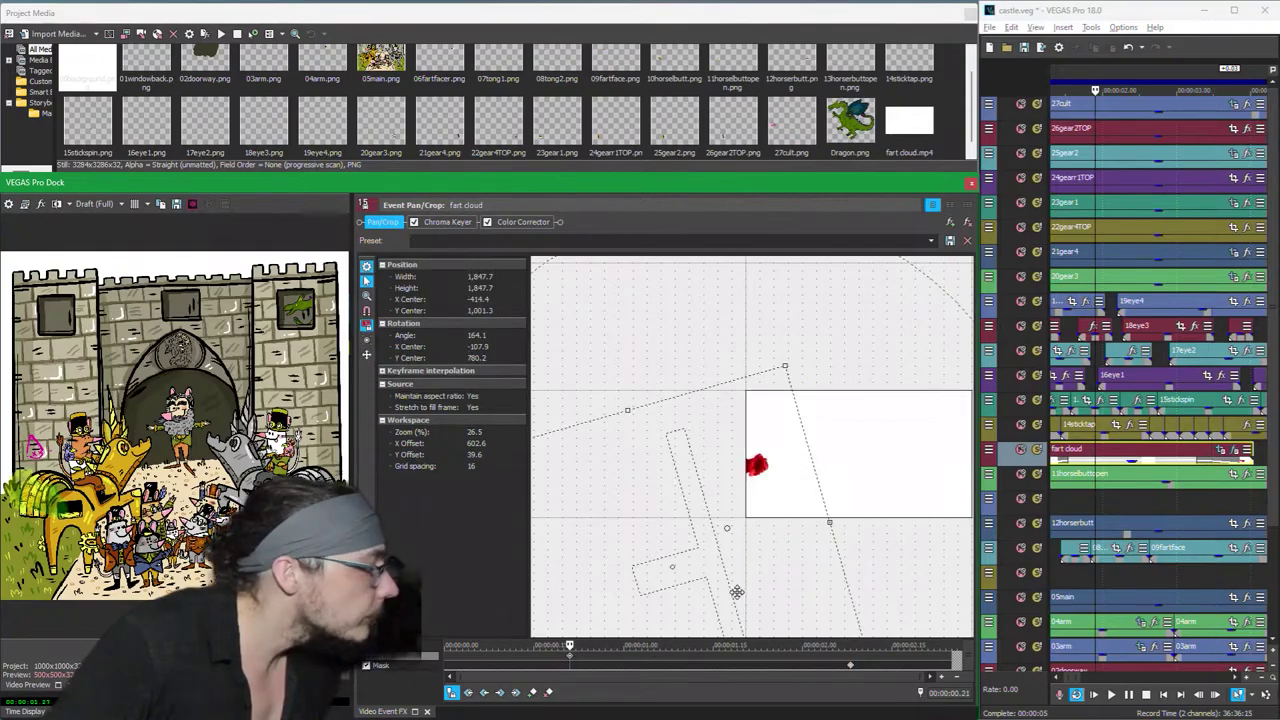
pyautogui.moveTo(765, 473); pyautogui.dragTo(766, 469)
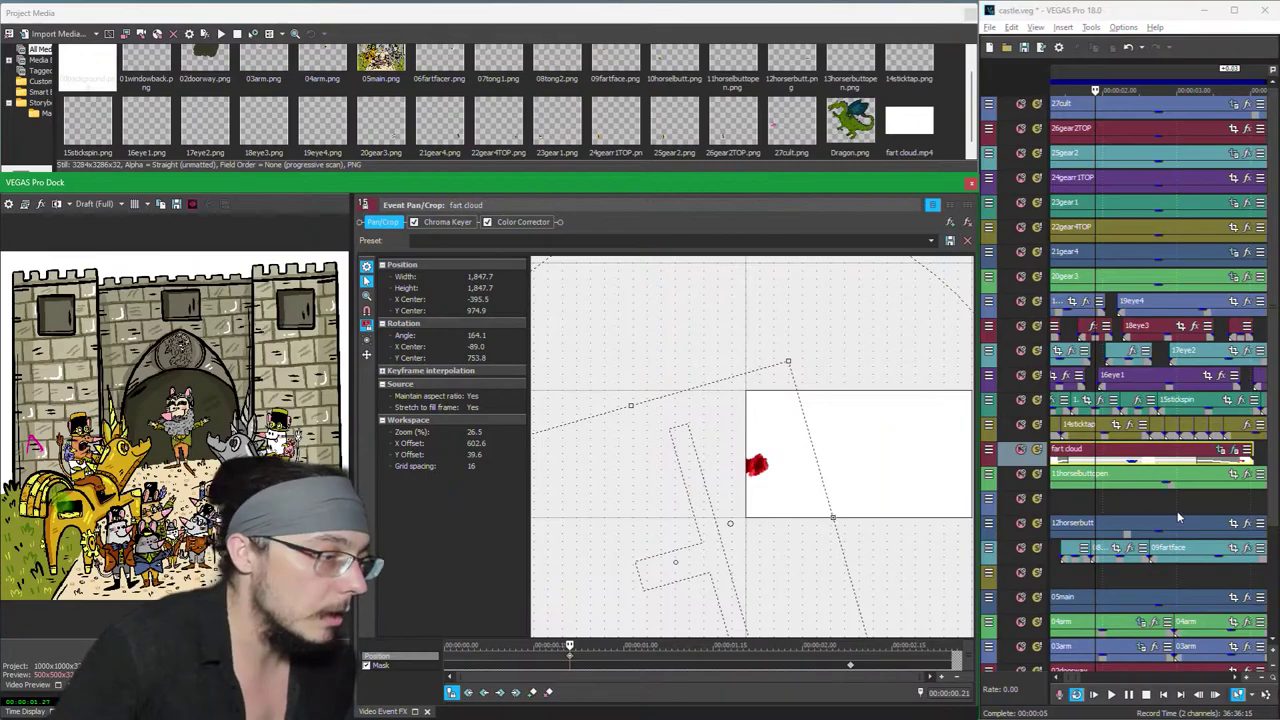
# Step: Switch to the other fart cloud event's crop mask, compare its keyframes, and delete the mask keyframe at 00:00:02.14
pyautogui.scroll(2, 1178, 517)
pyautogui.click(1210, 506)
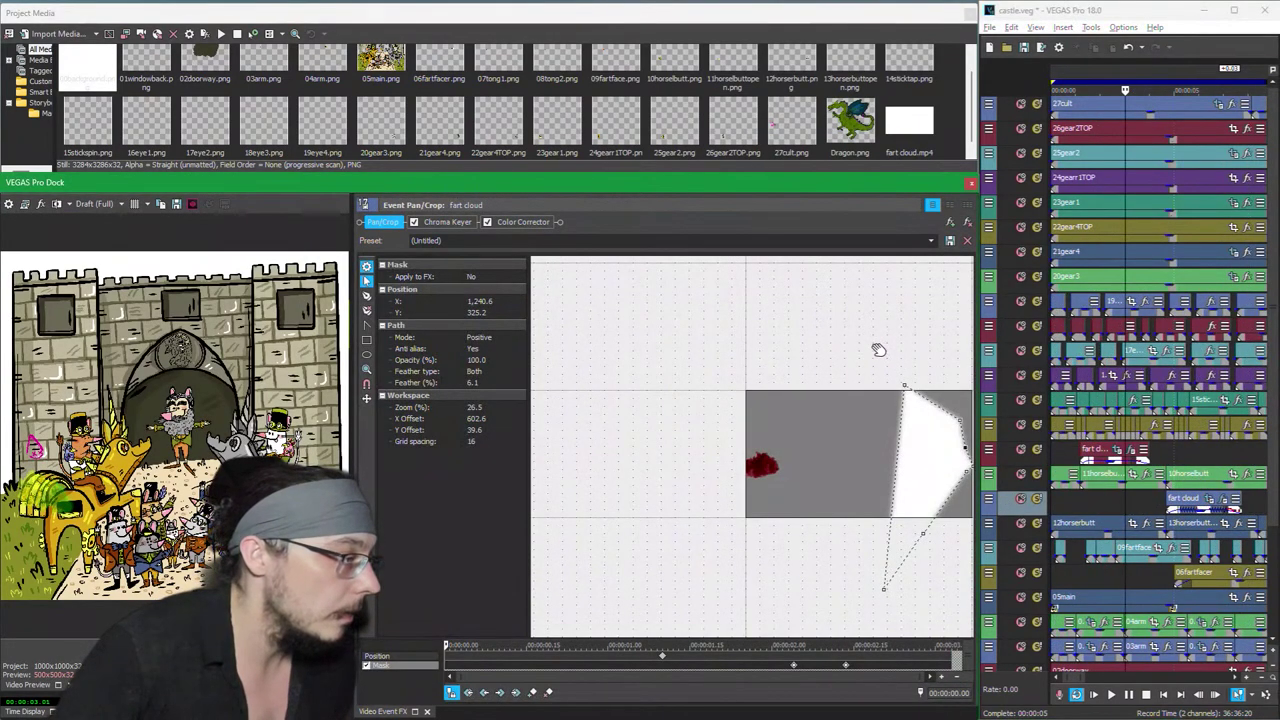
pyautogui.moveTo(880, 350); pyautogui.dragTo(678, 335)
pyautogui.scroll(3, 716, 383)
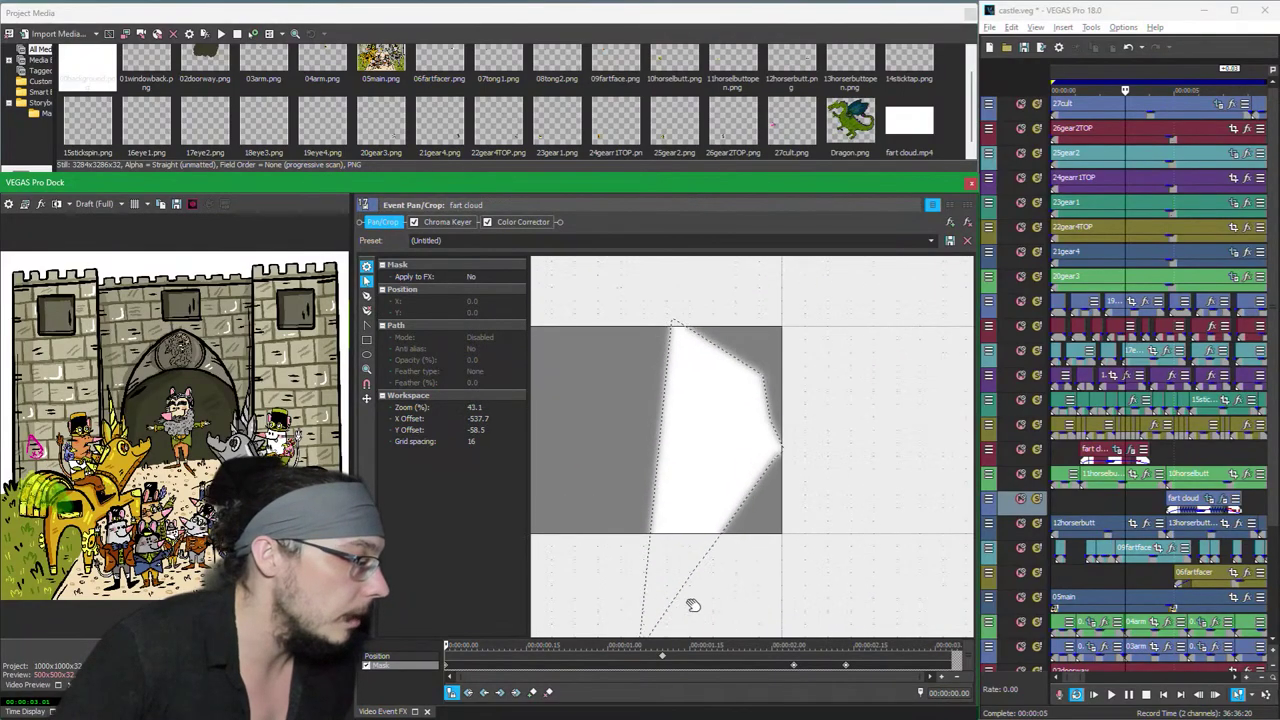
pyautogui.click(793, 665)
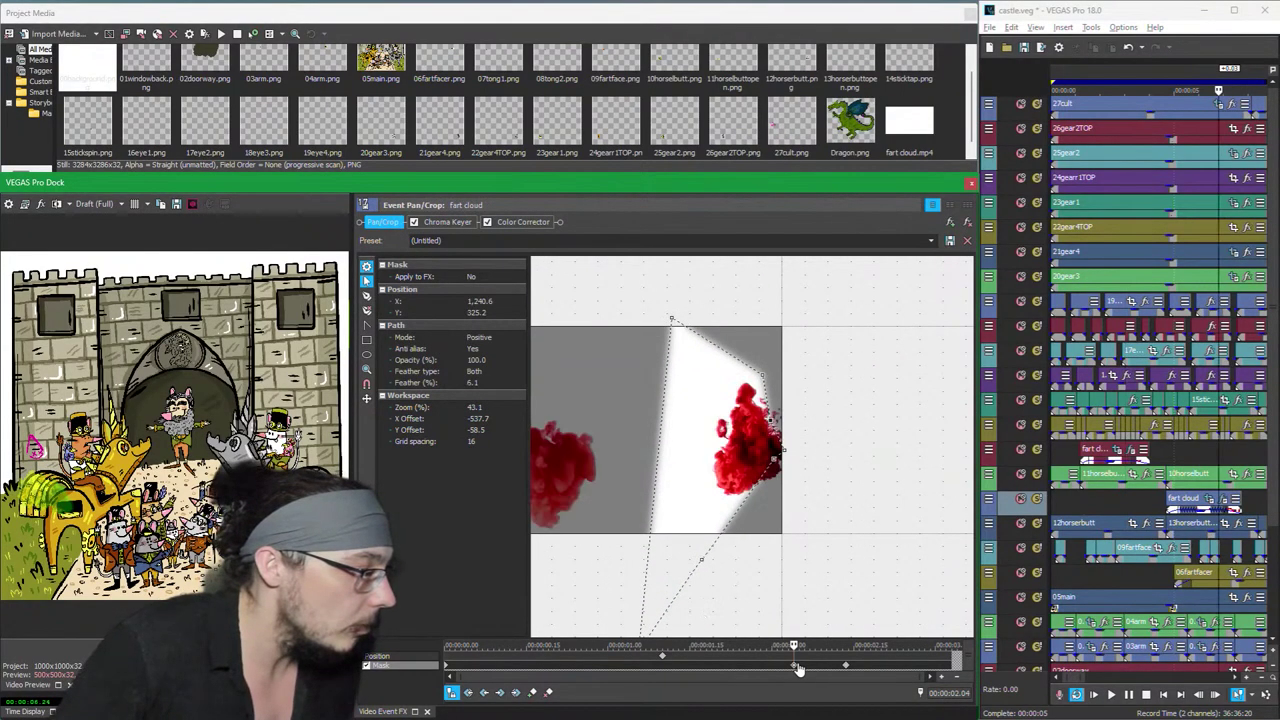
pyautogui.click(845, 666)
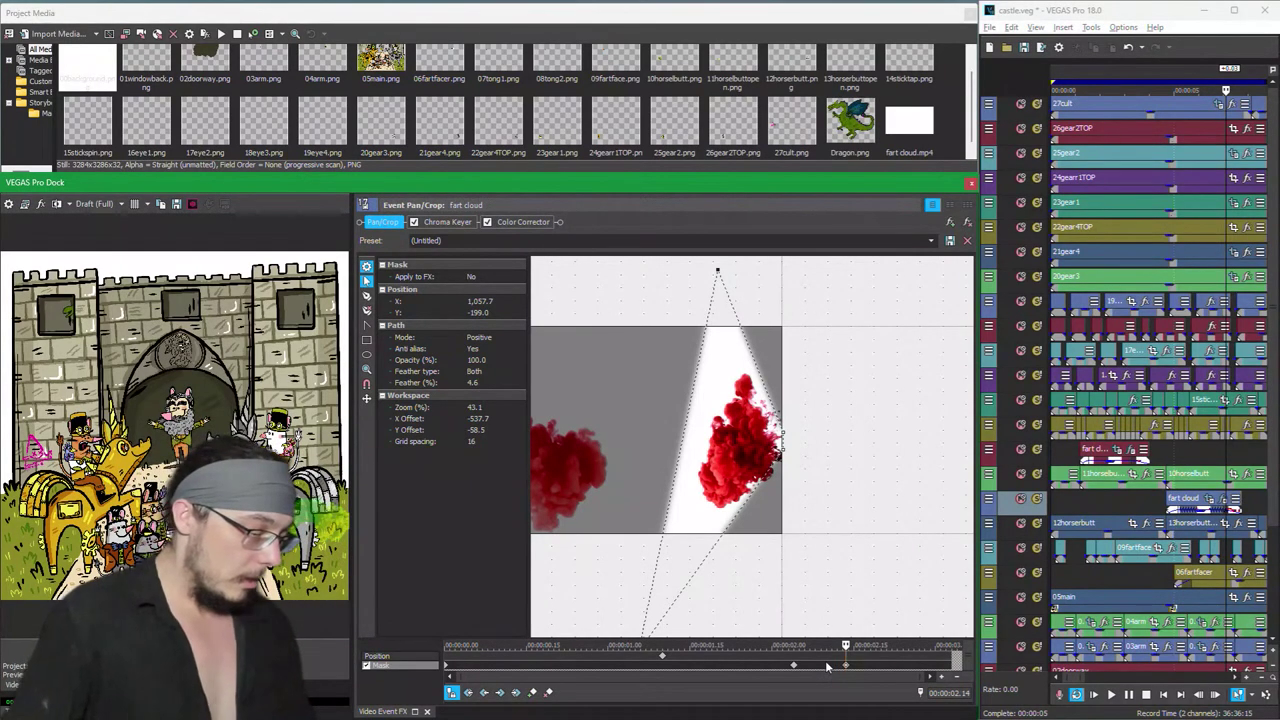
pyautogui.click(794, 666)
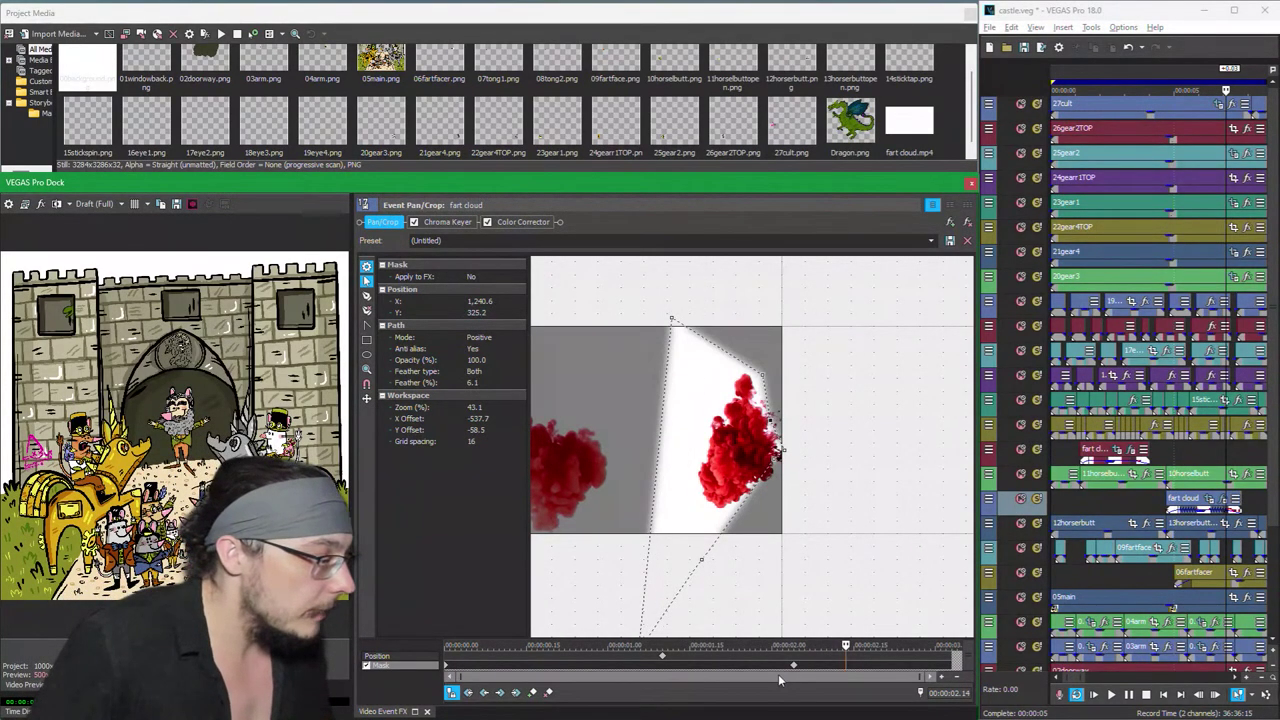
pyautogui.click(443, 665)
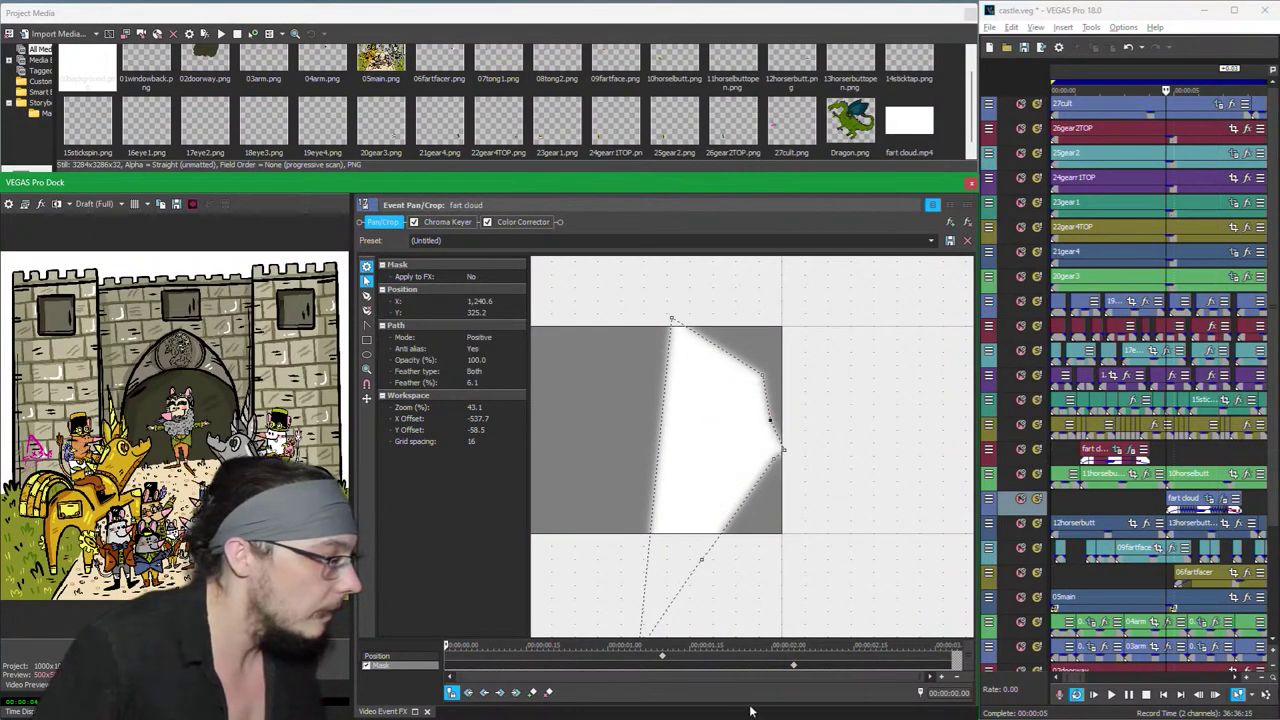
# Step: At the 00:00:02.04 mask keyframe, add anchor points along the mask's right edge above and below the cloud's source
pyautogui.click(793, 666)
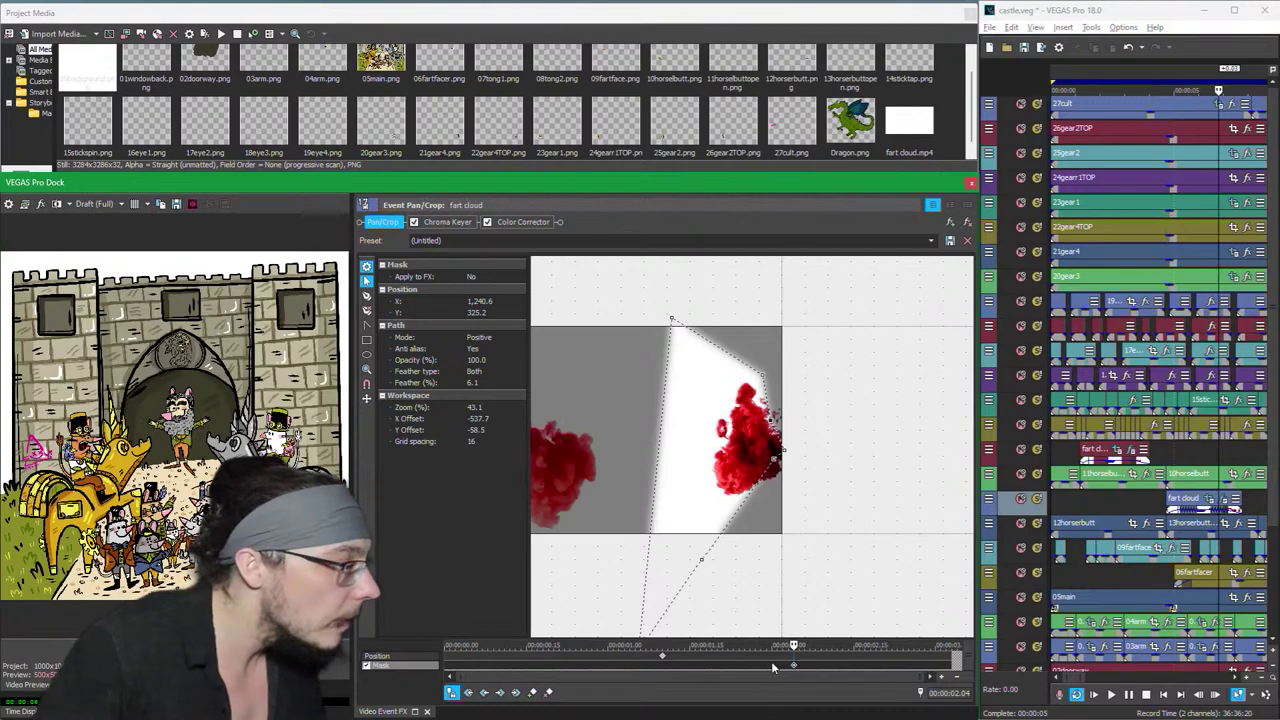
pyautogui.scroll(4, 782, 462)
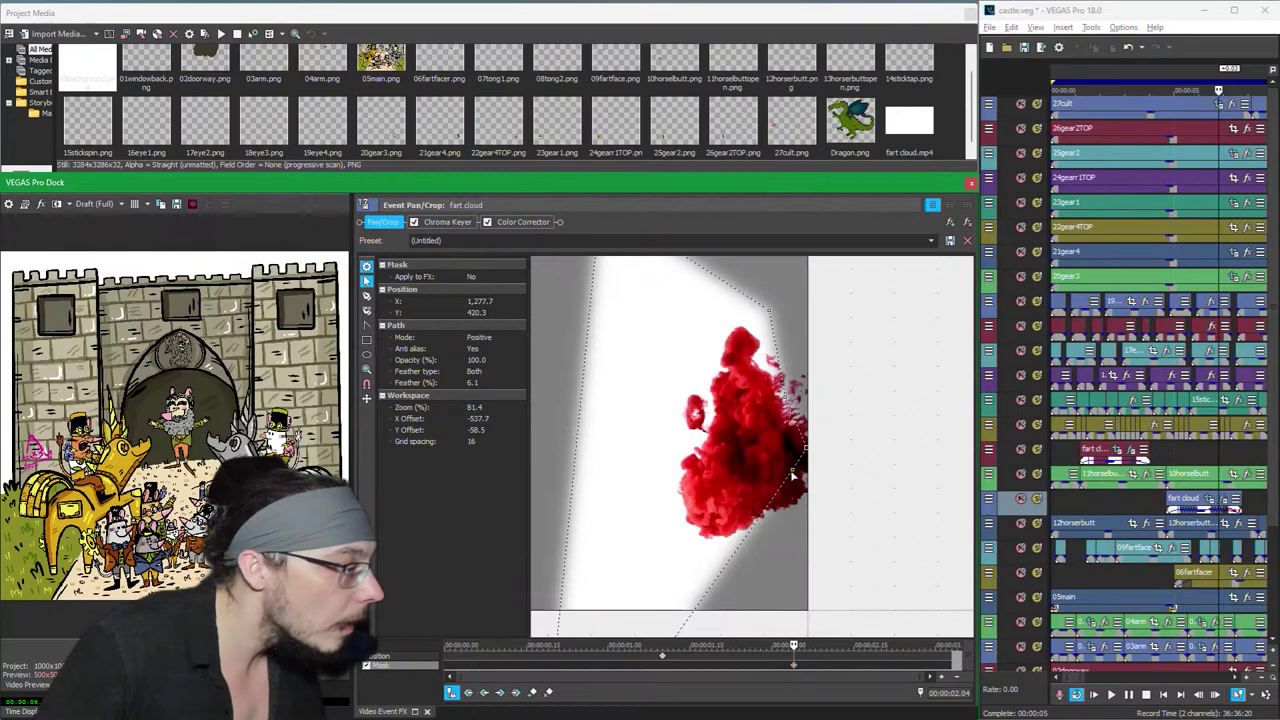
pyautogui.click(366, 295)
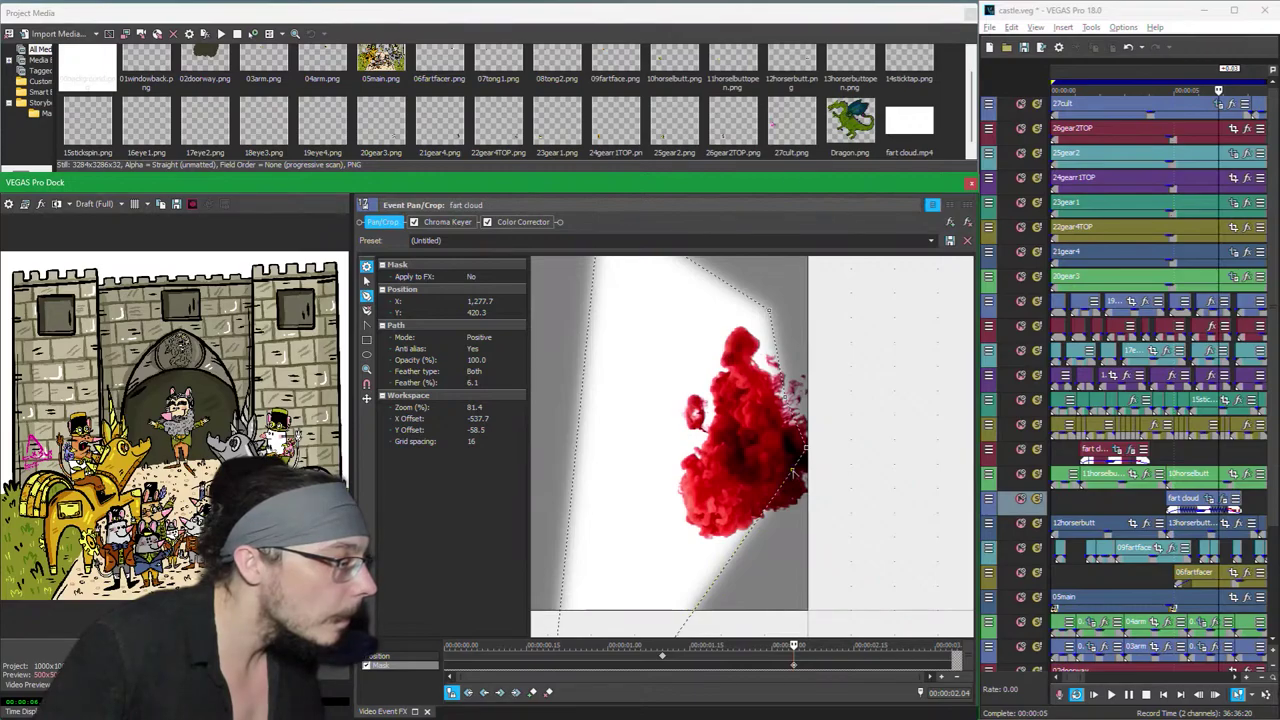
pyautogui.click(777, 506)
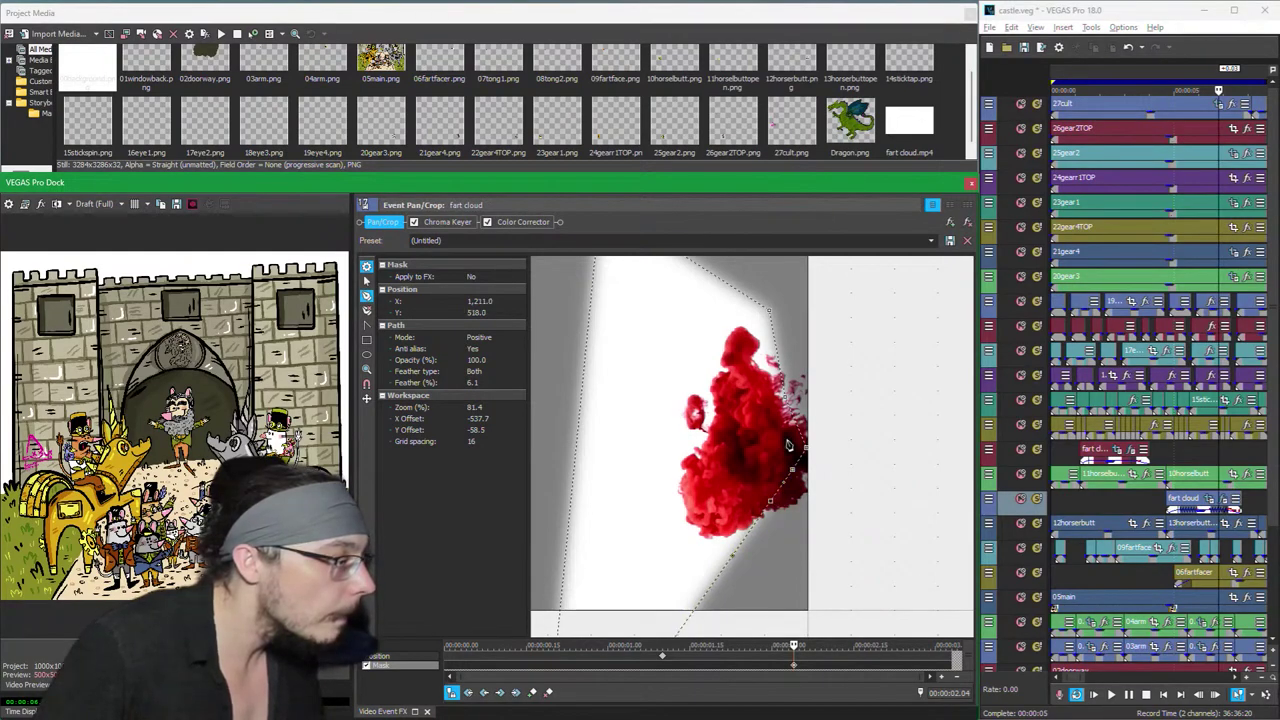
pyautogui.click(777, 354)
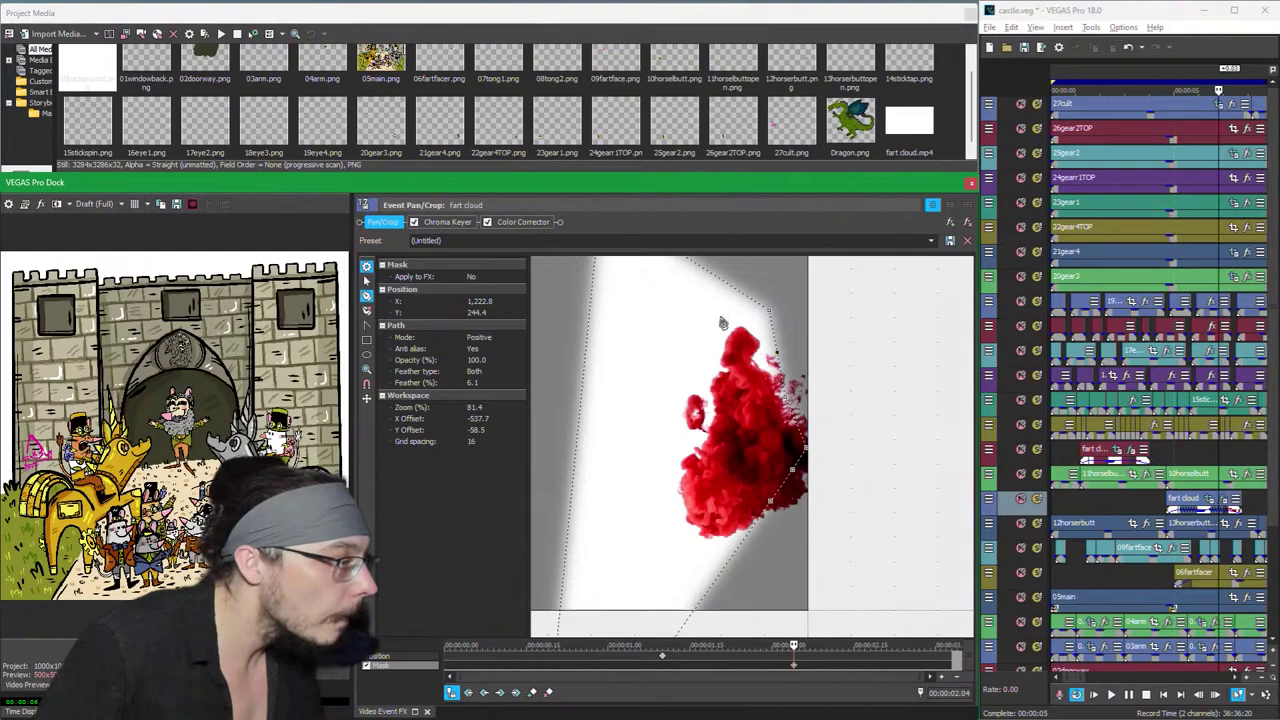
# Step: Push the new anchor points outward so the mask's right edge curves around the cloud, placing a lower point at about X 1,257.4, Y 472.7
pyautogui.click(366, 282)
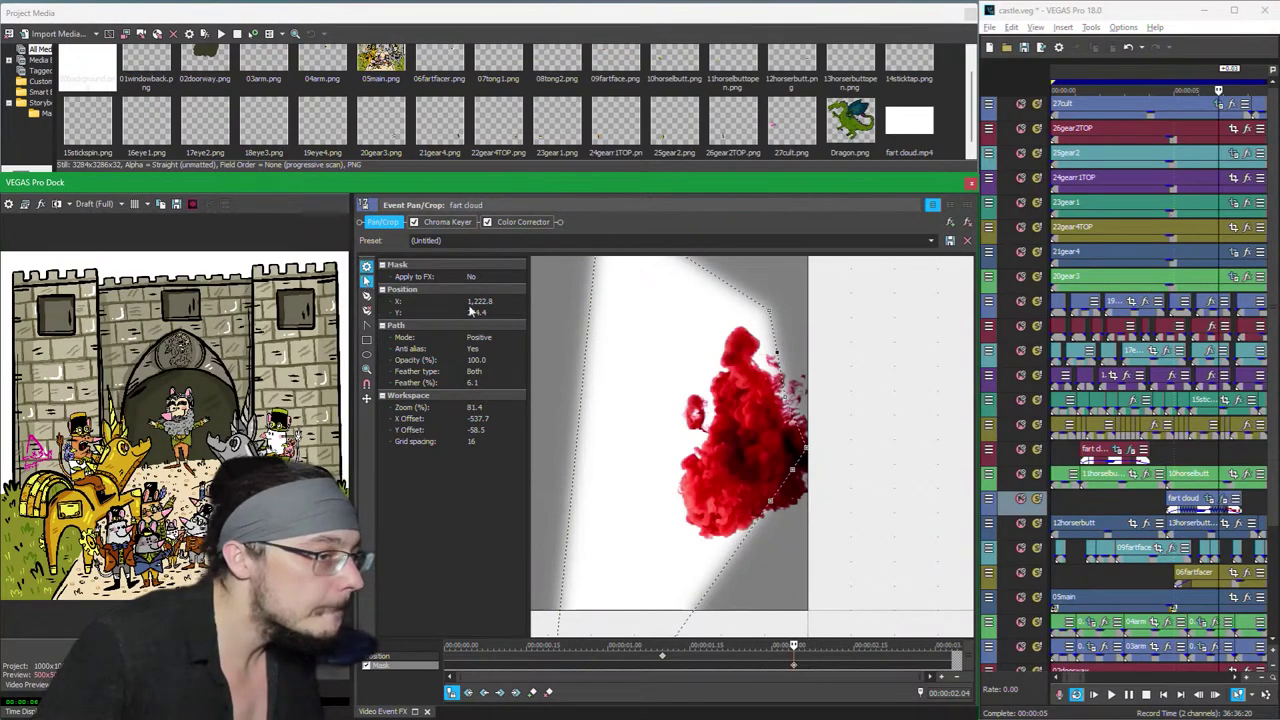
pyautogui.click(790, 408)
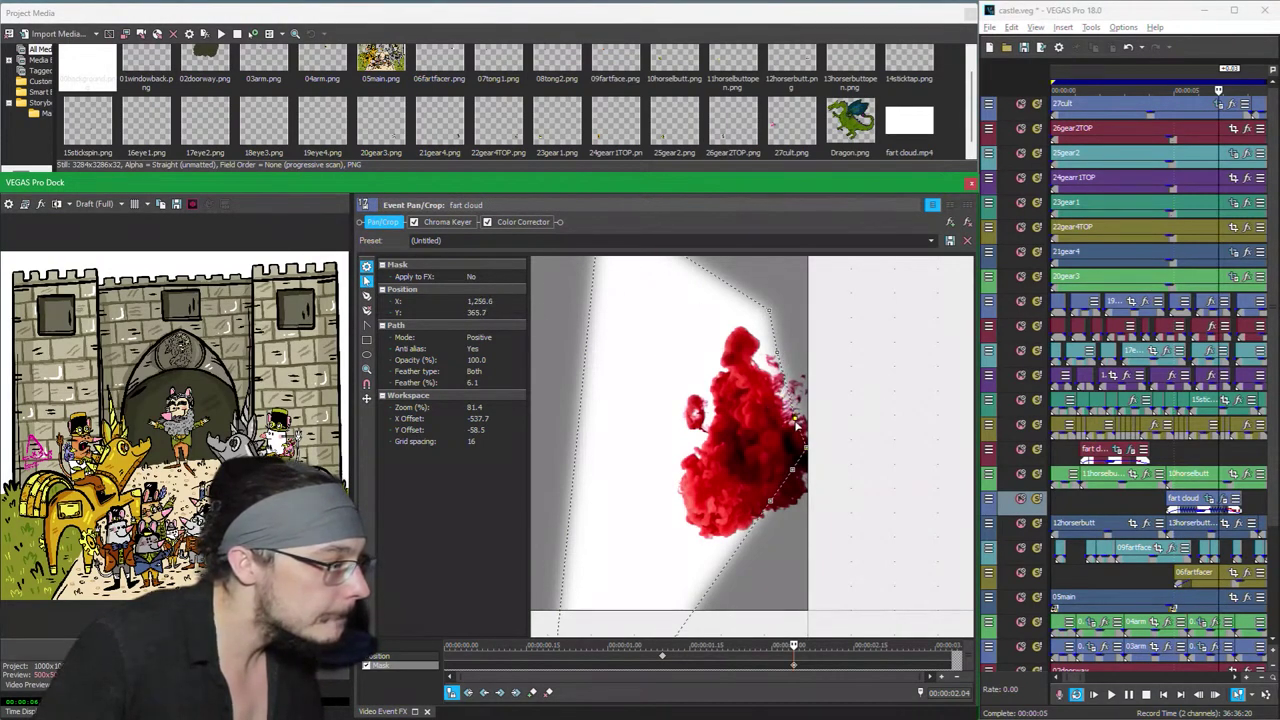
pyautogui.moveTo(778, 355); pyautogui.dragTo(788, 368)
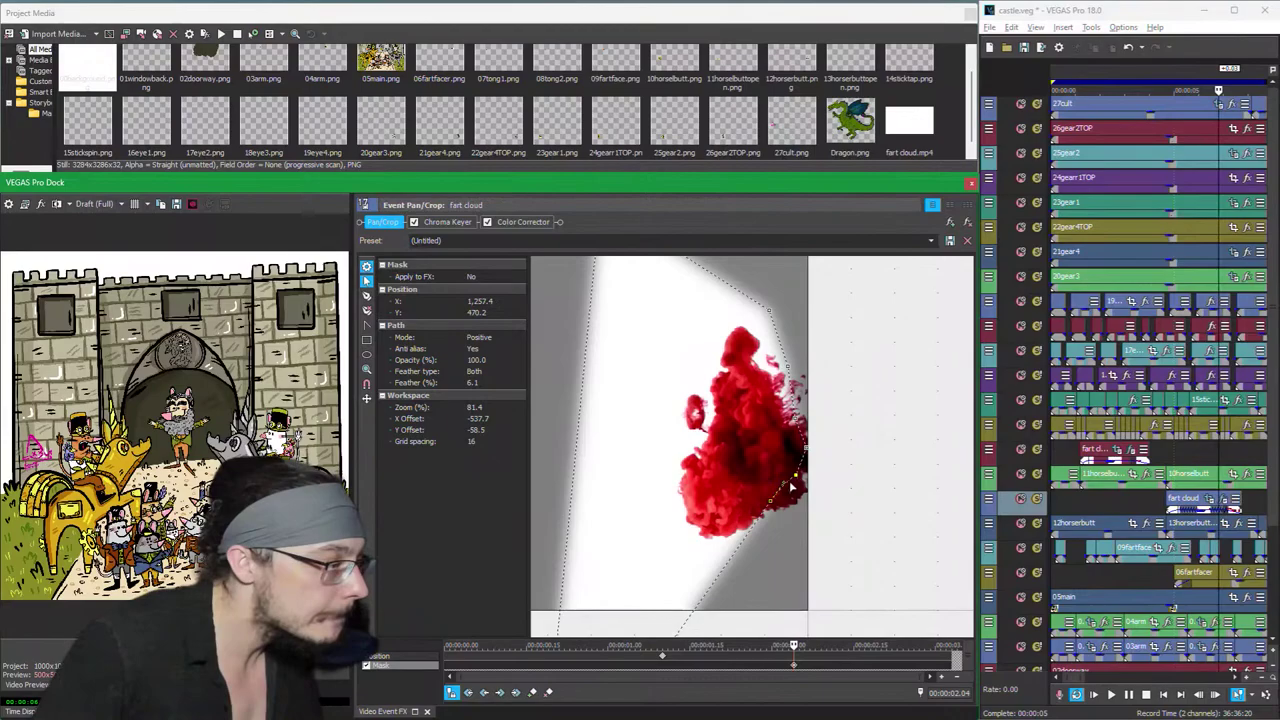
pyautogui.moveTo(769, 505); pyautogui.dragTo(768, 530)
pyautogui.click(797, 476)
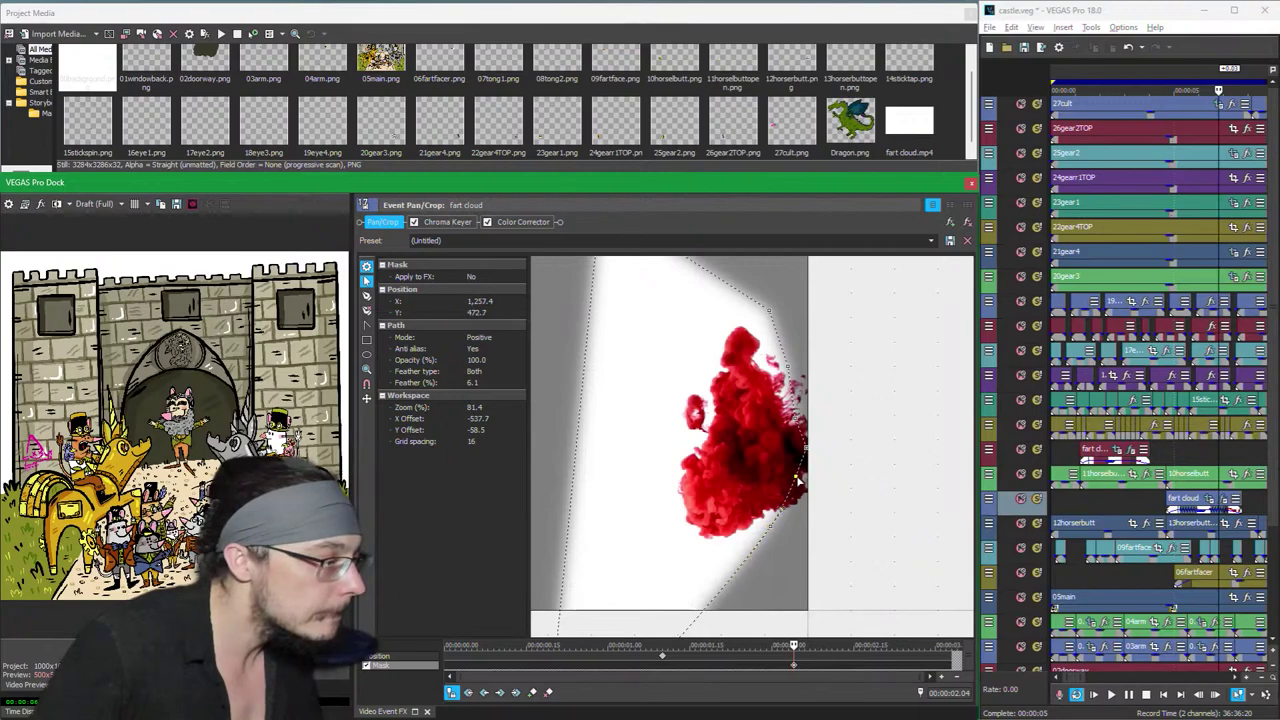
# Step: Fine-tune the mask edge around the cloud's source, pulling the lower points in to about X 1,248.1, Y 474.4 and X 1,203.6, Y 553.0
pyautogui.scroll(5, 808, 455)
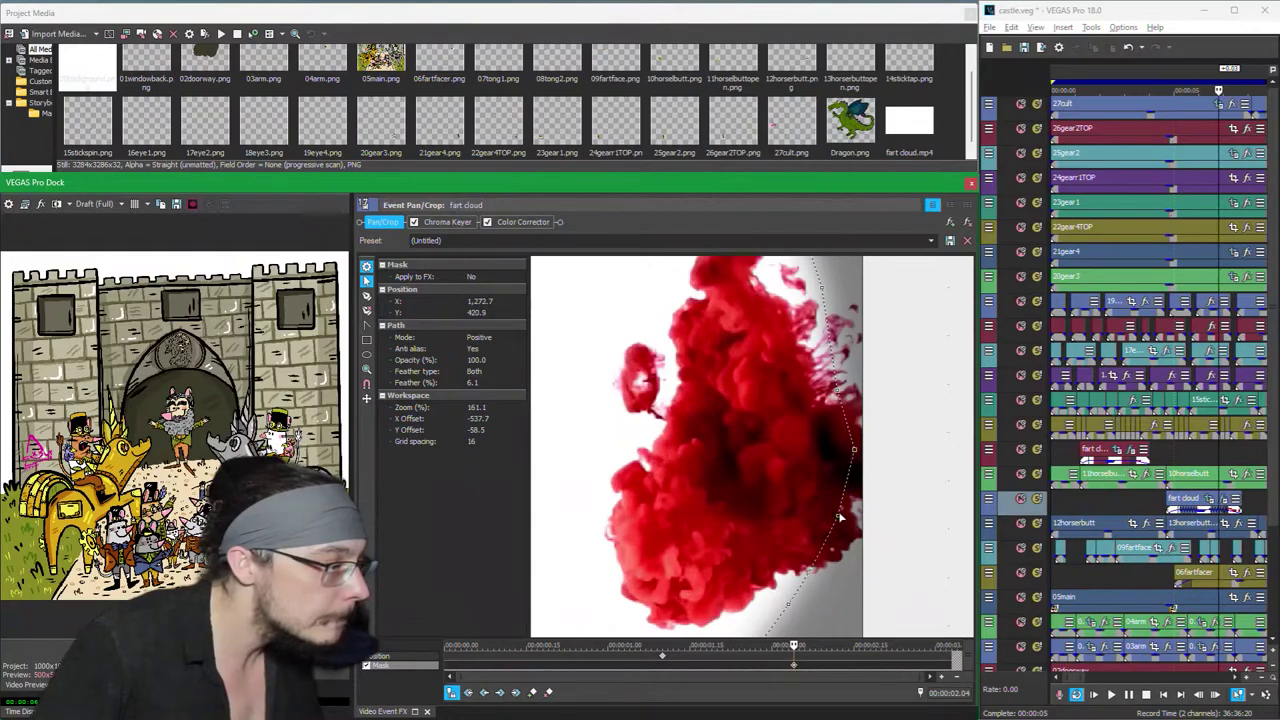
pyautogui.moveTo(836, 520); pyautogui.dragTo(822, 537)
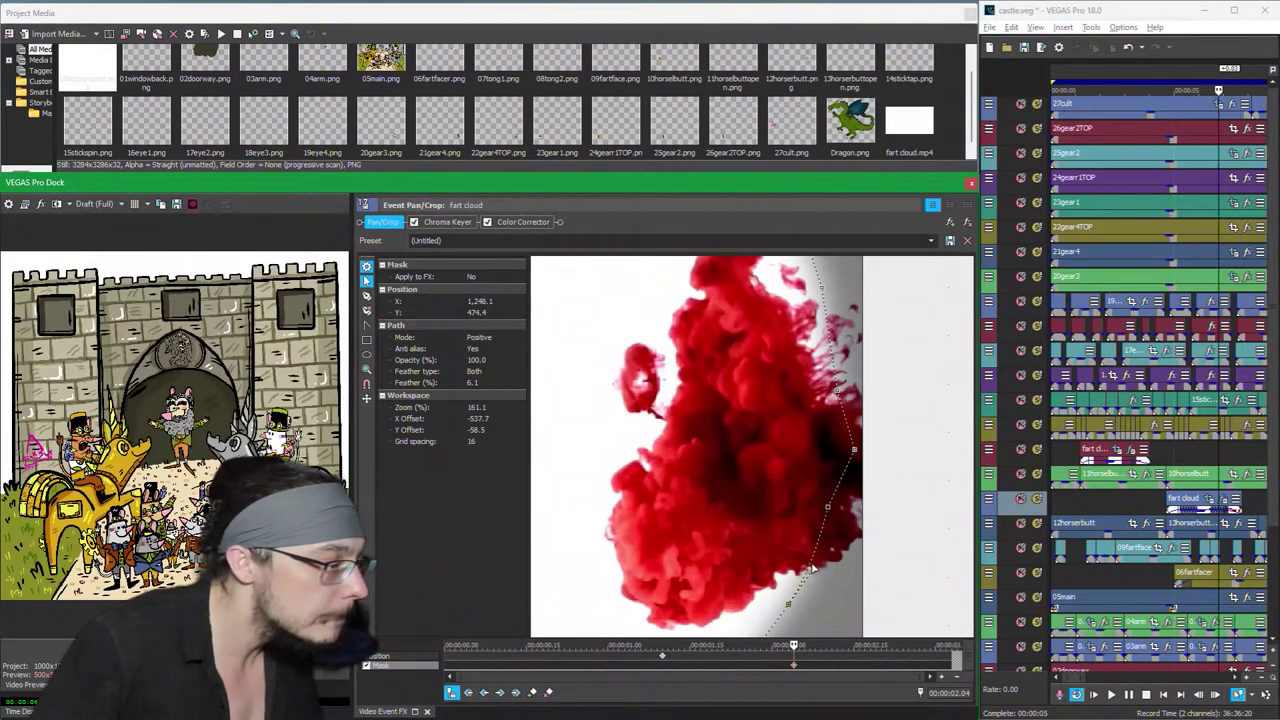
pyautogui.moveTo(789, 606); pyautogui.dragTo(783, 595)
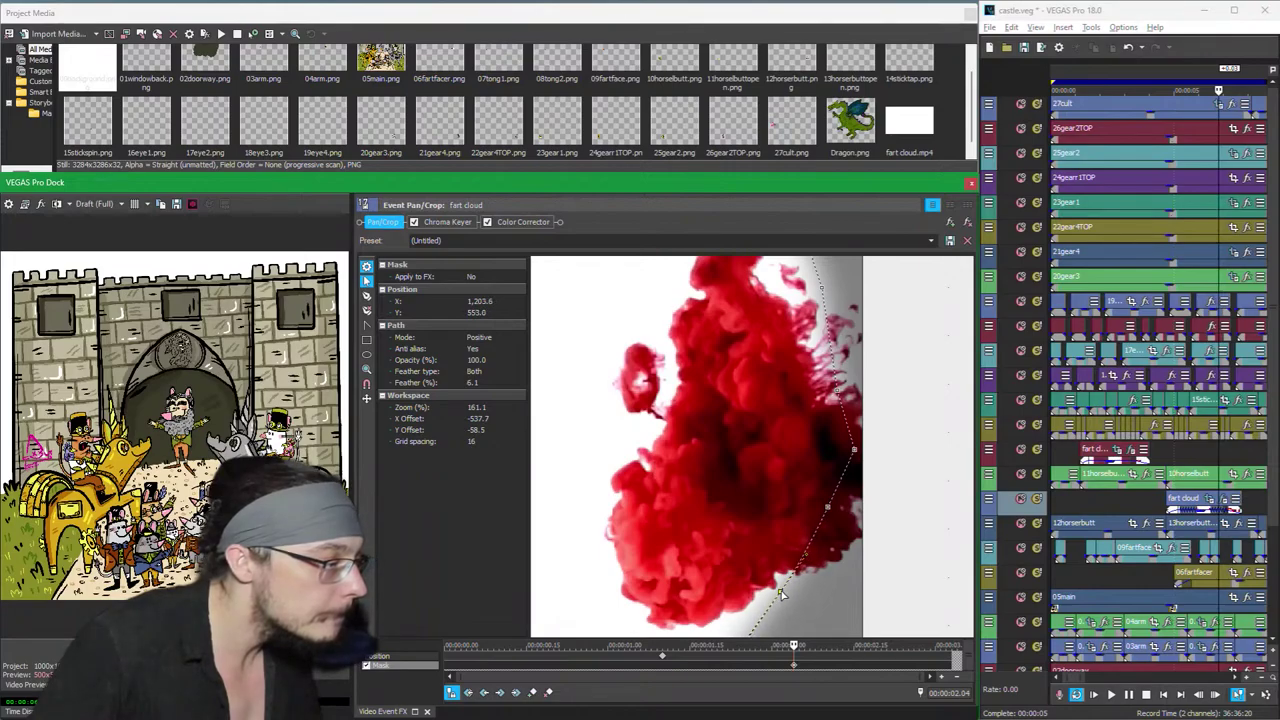
pyautogui.click(818, 289)
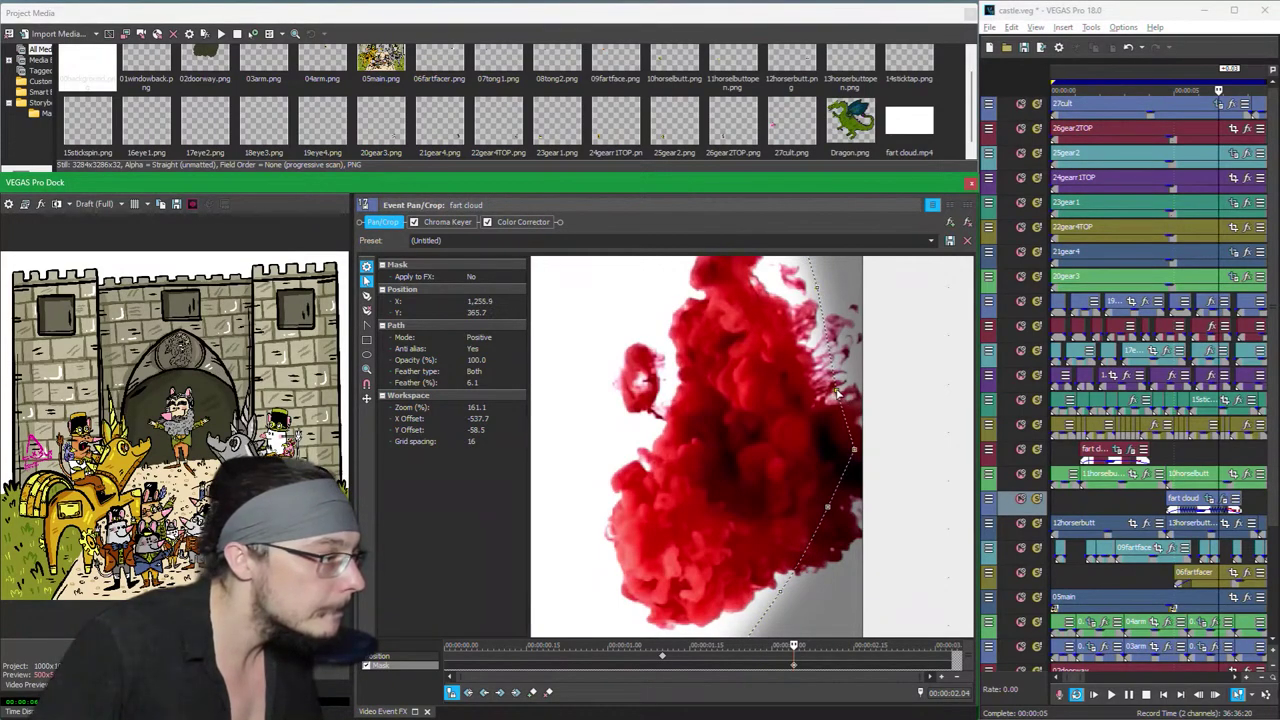
pyautogui.scroll(-5, 774, 541)
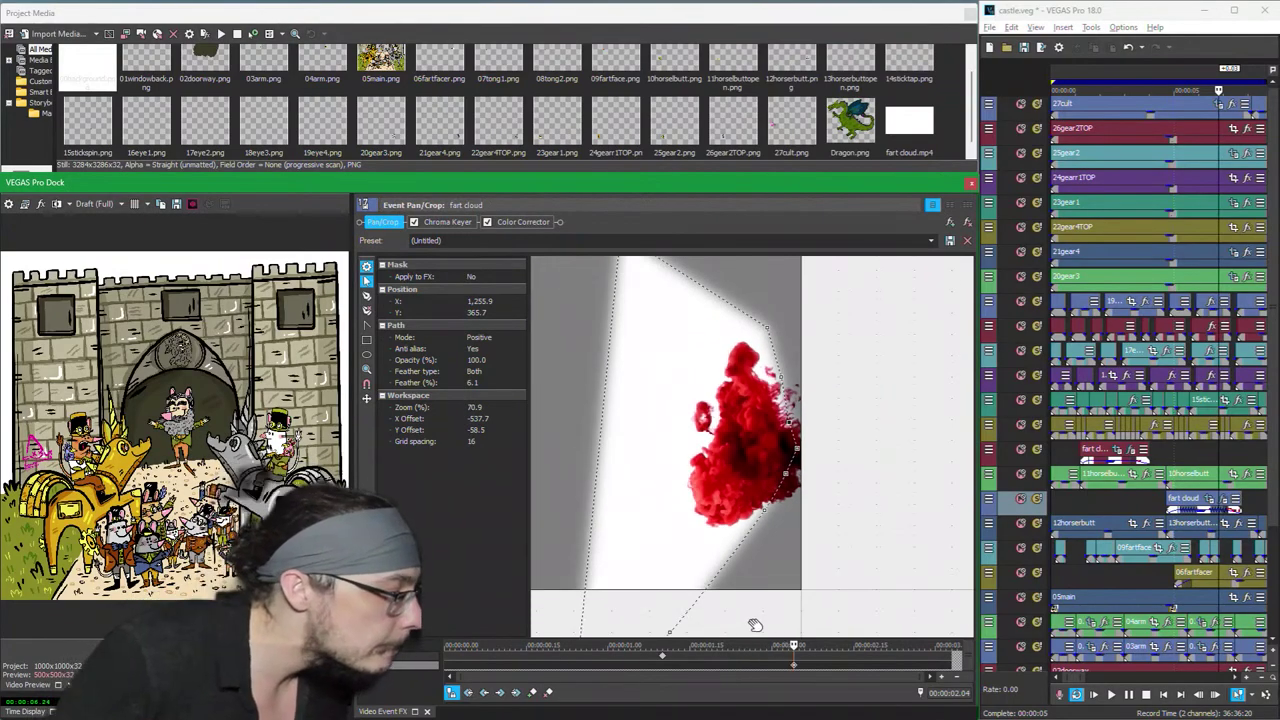
# Step: Compare the cloud with its mask at the 00:00:01.10 position keyframe, around 00:00:00.28, and at the 00:00:02.04 mask keyframe
pyautogui.scroll(-2, 757, 617)
pyautogui.scroll(-1, 715, 583)
pyautogui.hotkey('ctrl', 'a')
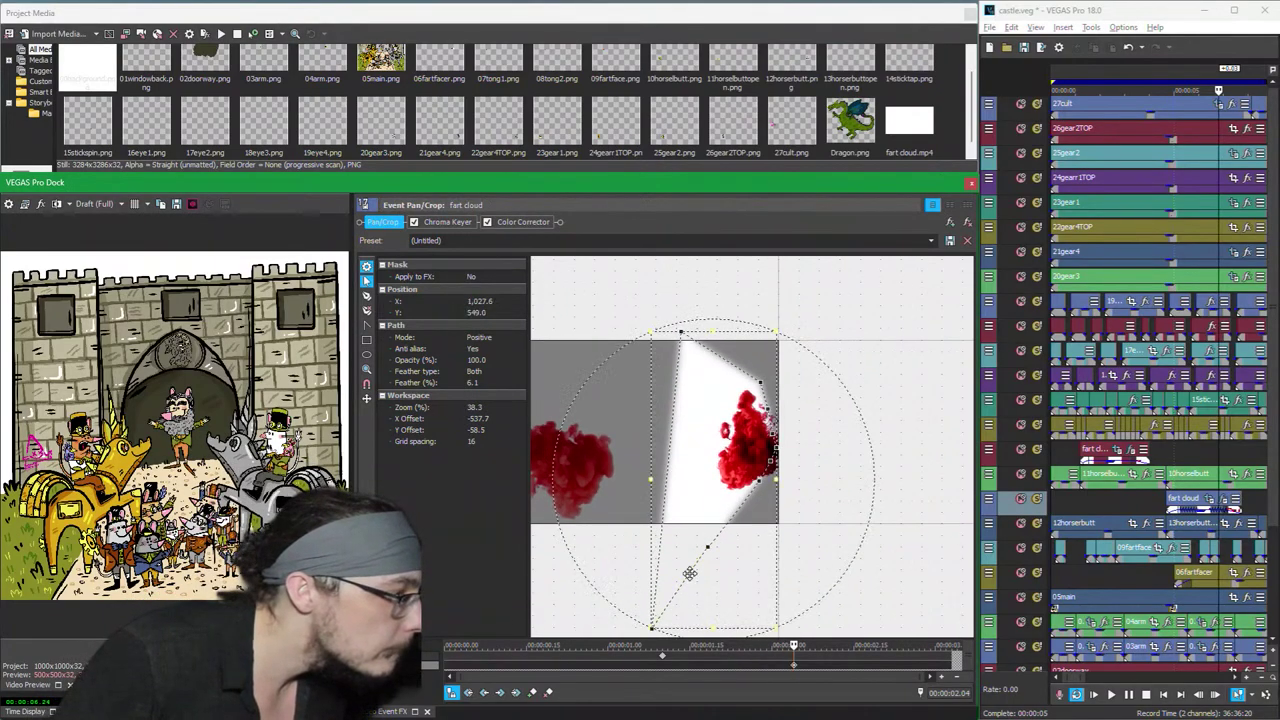
pyautogui.scroll(-1, 711, 596)
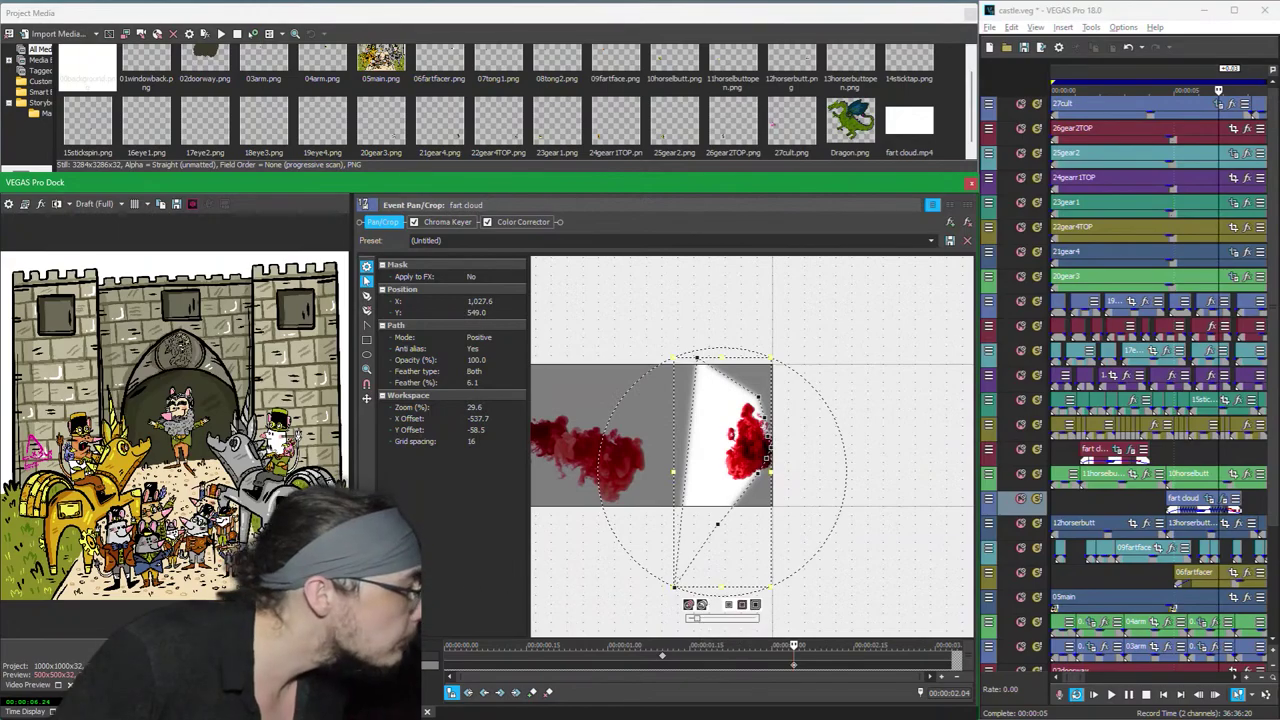
pyautogui.click(664, 657)
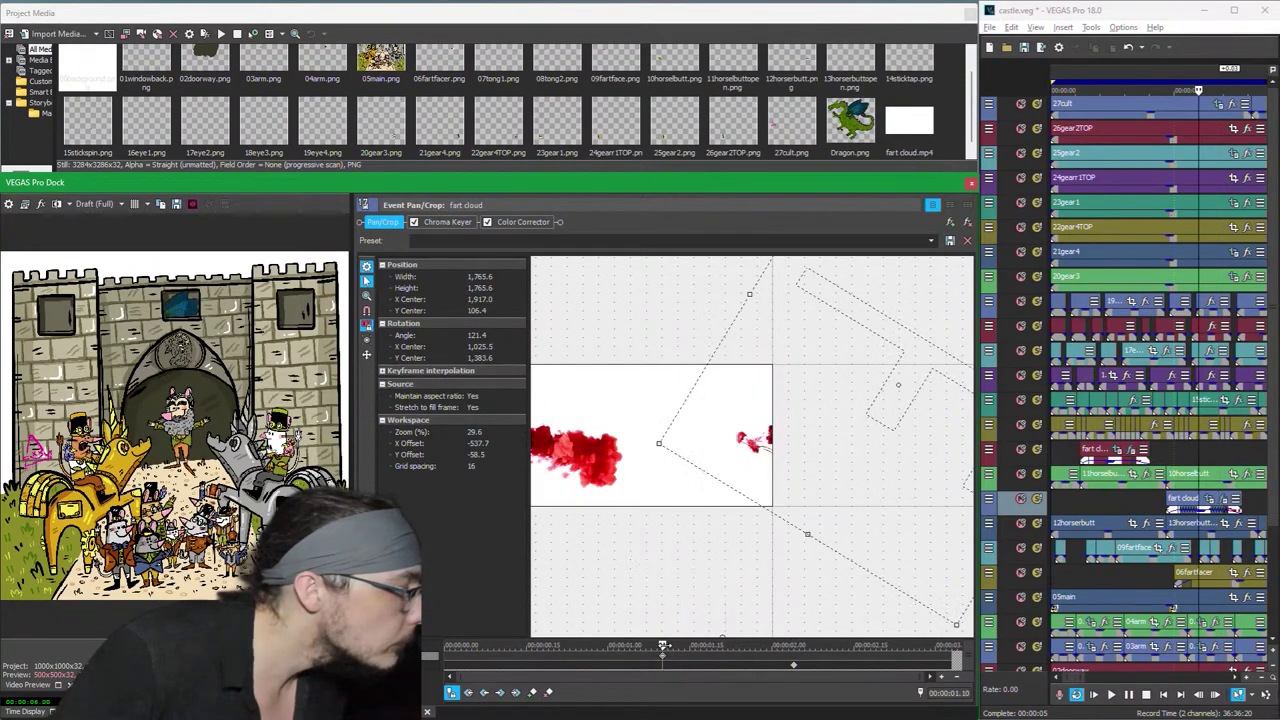
pyautogui.moveTo(663, 650); pyautogui.dragTo(755, 650)
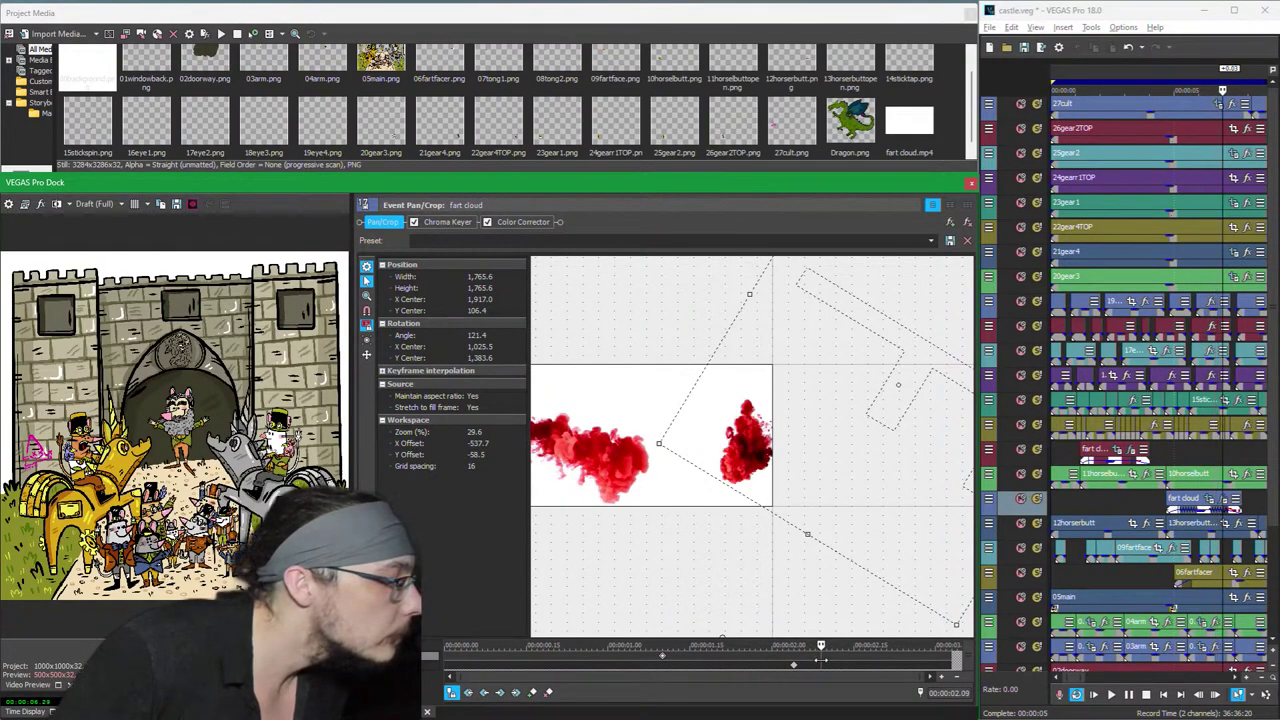
pyautogui.click(592, 666)
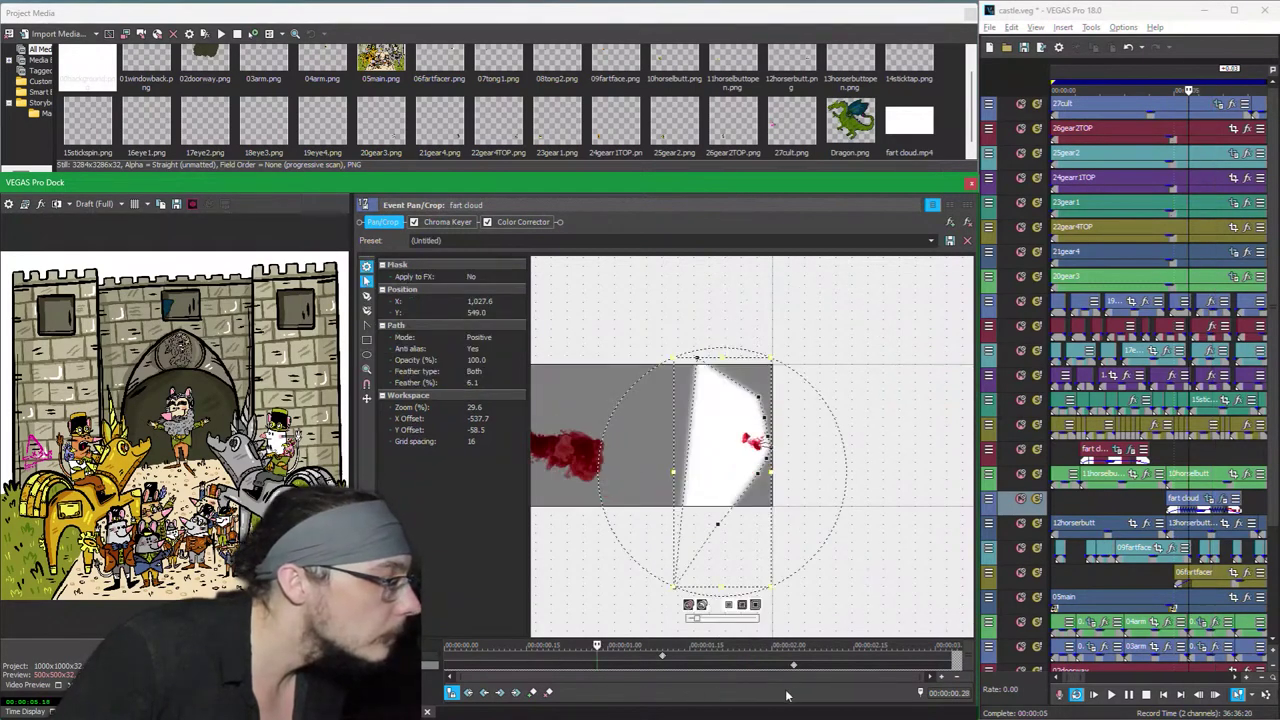
pyautogui.moveTo(795, 668)
pyautogui.mouseDown()
pyautogui.moveTo(582, 672)
pyautogui.moveTo(604, 672)
pyautogui.mouseUp()
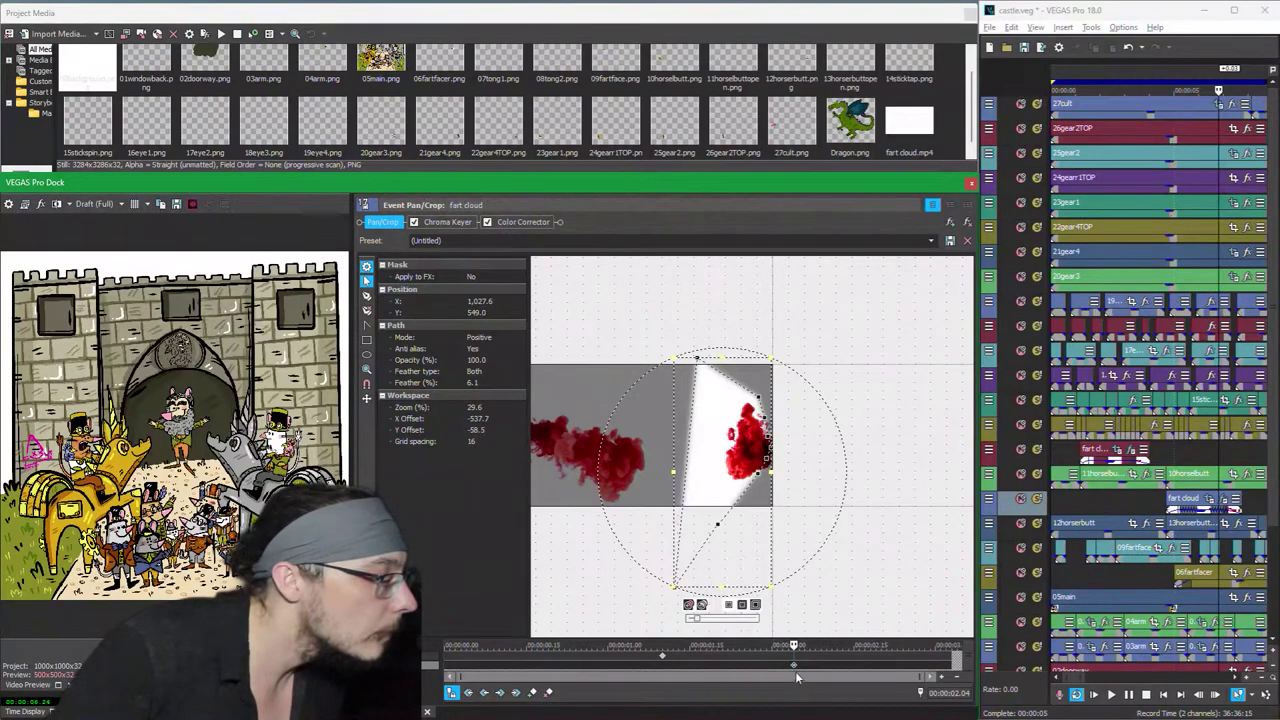
# Step: Reshape the mask's lower right edge, moving anchors to about X 1,274.5, Y 428.9 and X 1,192.1, Y 523.8 and smoothing the lower curve
pyautogui.scroll(10, 798, 491)
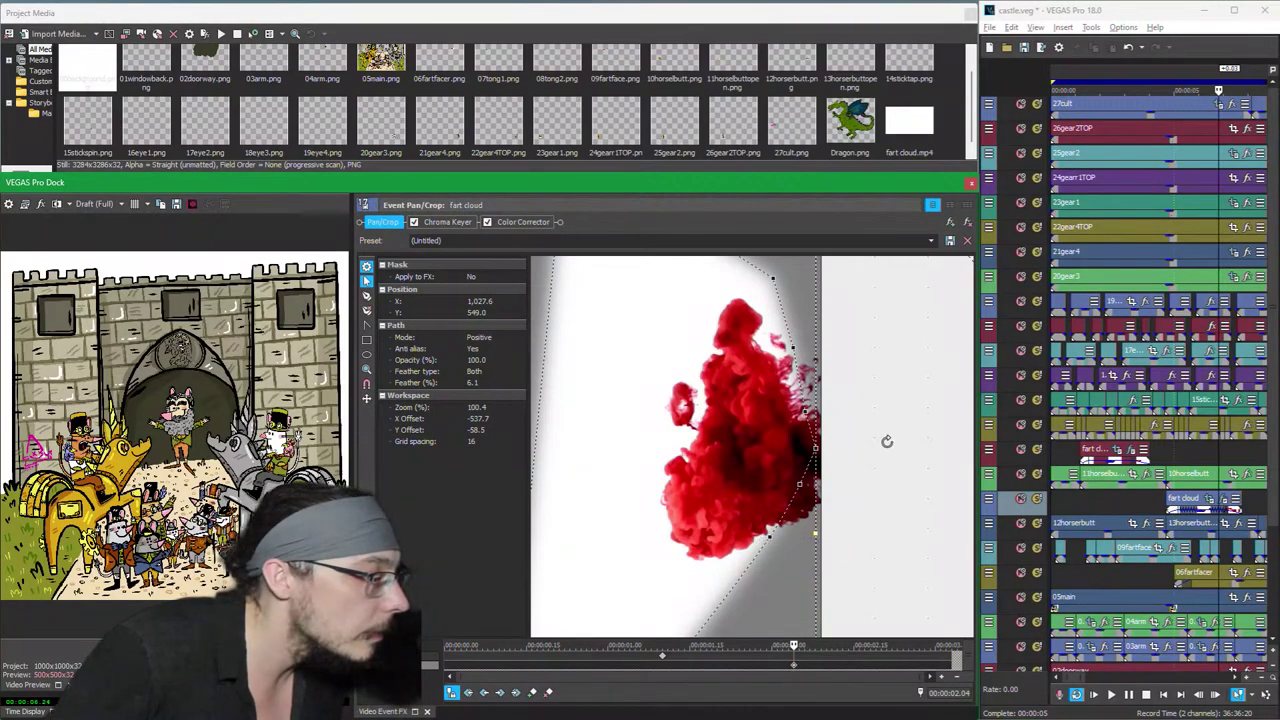
pyautogui.scroll(-5, 861, 316)
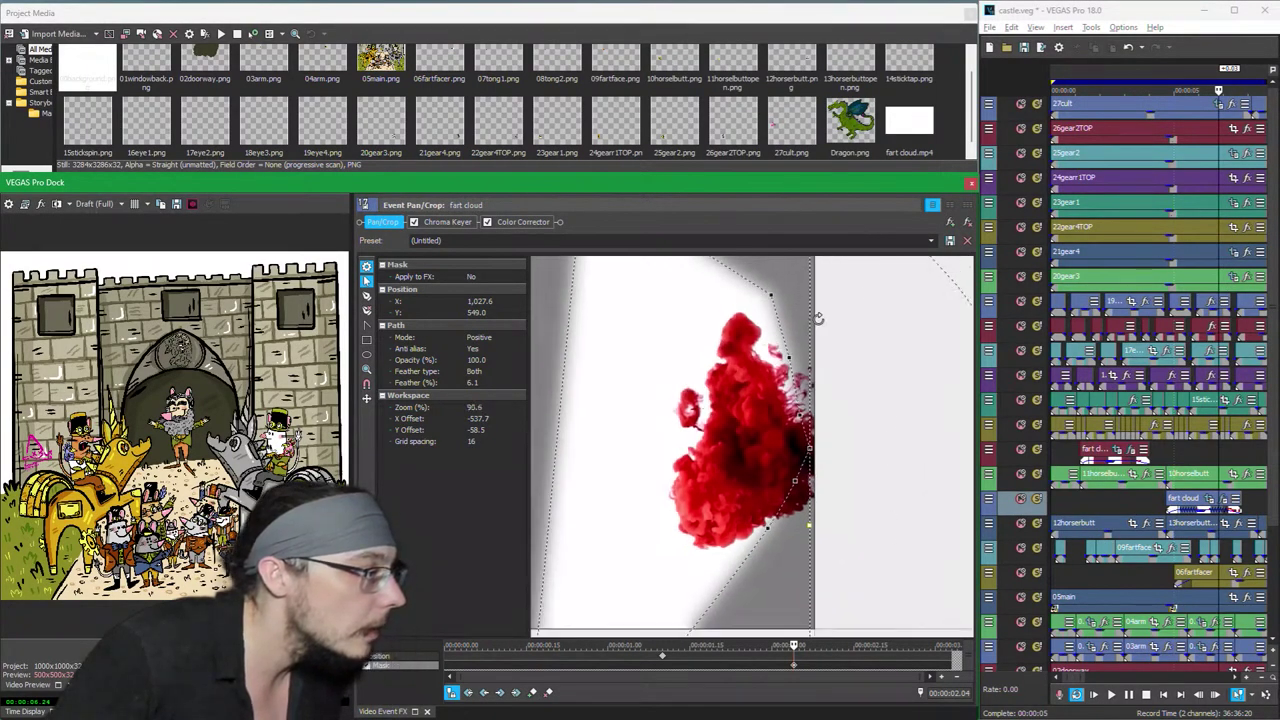
pyautogui.scroll(6, 890, 316)
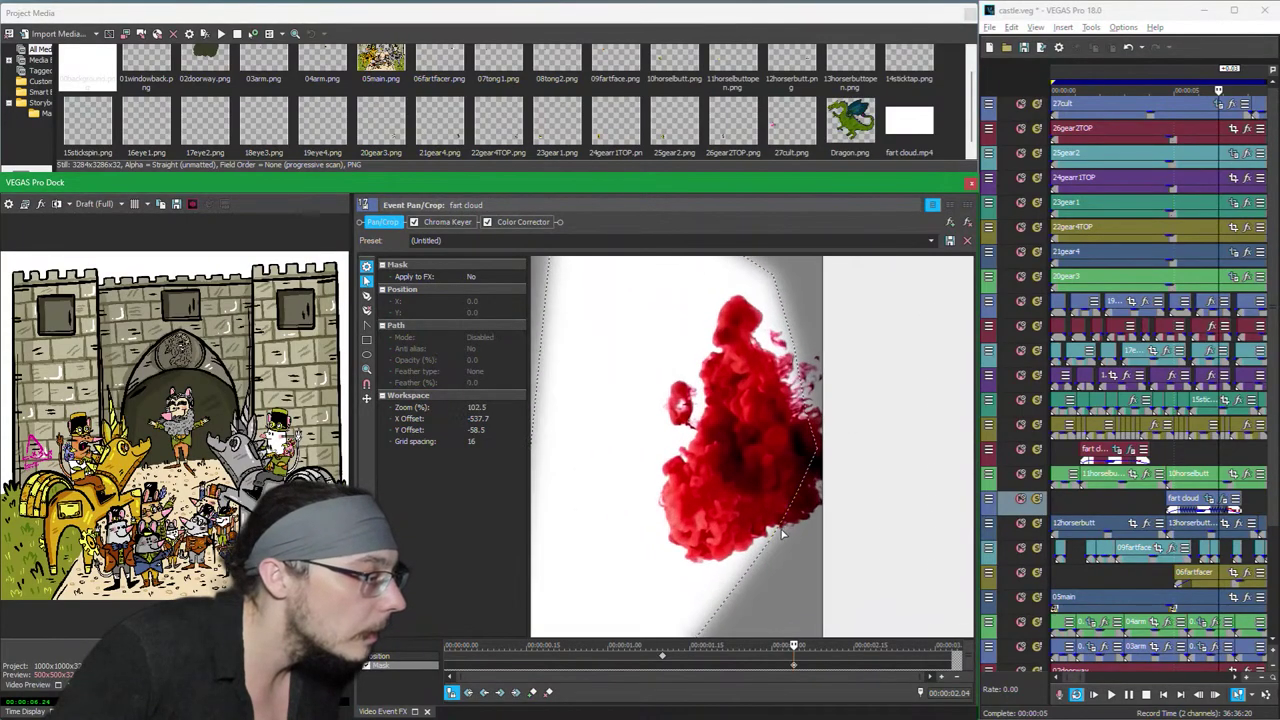
pyautogui.click(784, 538)
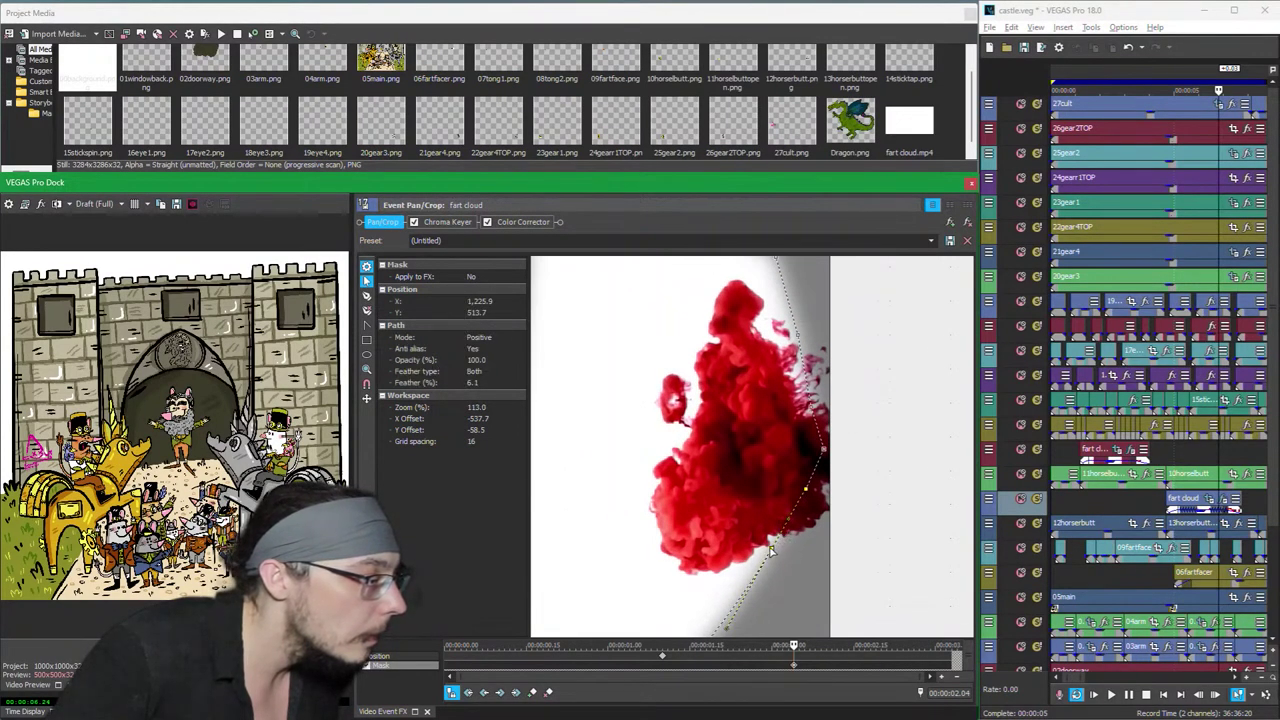
pyautogui.moveTo(770, 551); pyautogui.dragTo(823, 457)
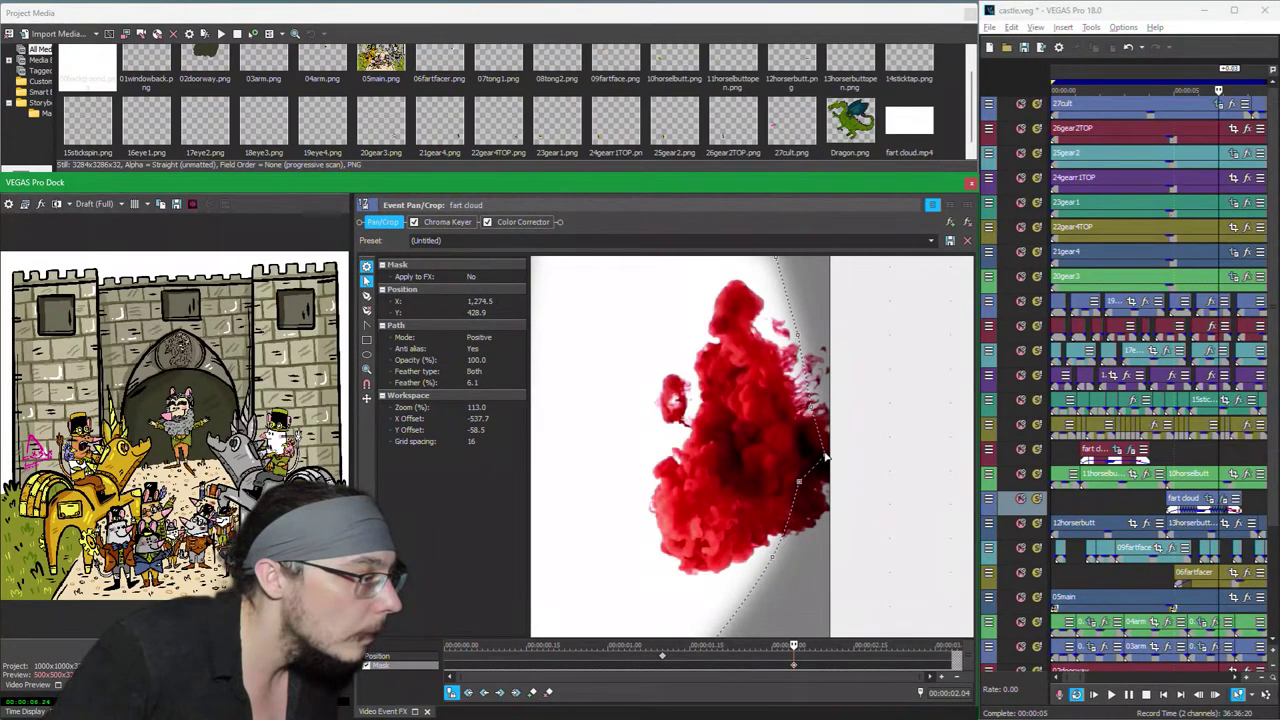
pyautogui.moveTo(775, 561); pyautogui.dragTo(763, 530)
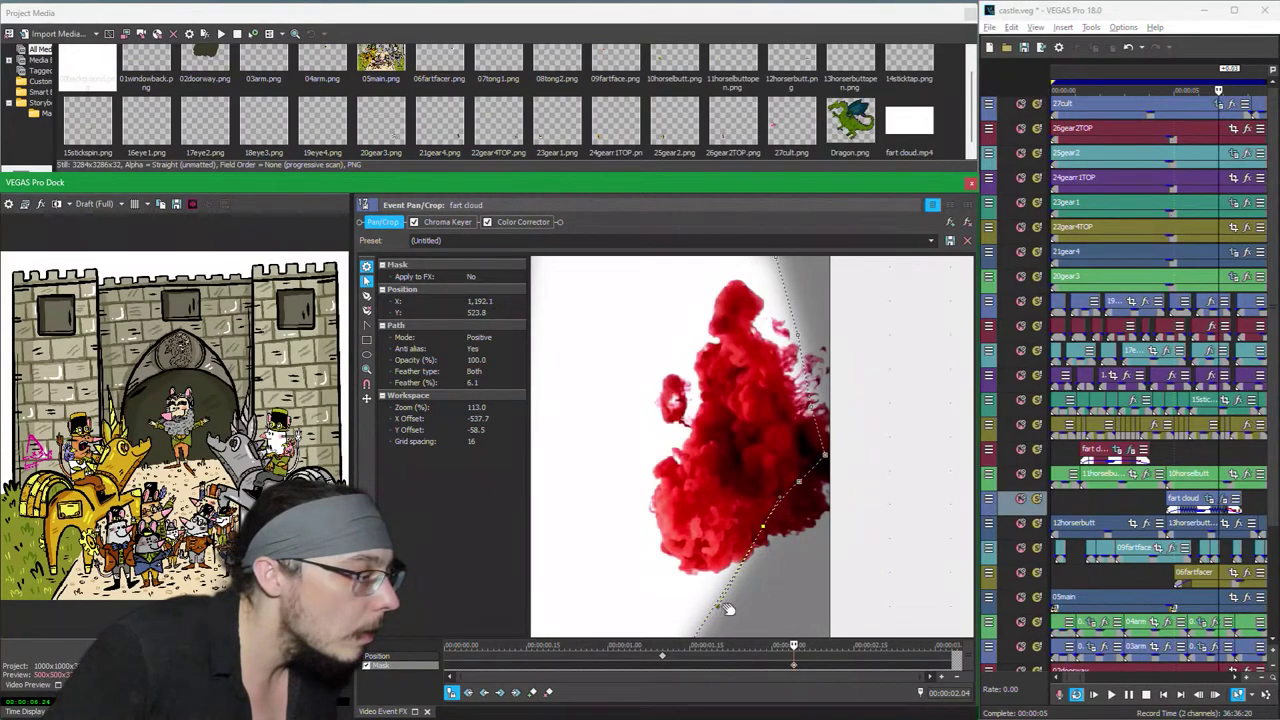
pyautogui.moveTo(718, 608); pyautogui.dragTo(675, 597)
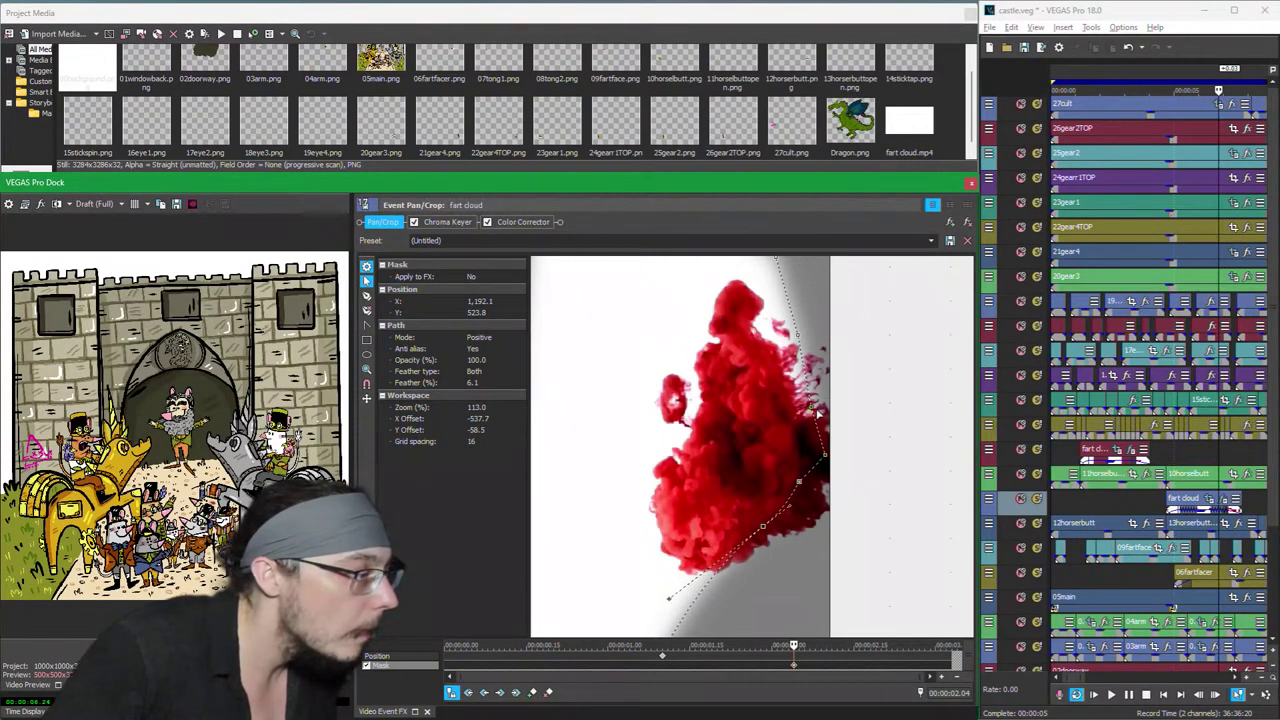
# Step: Reshape the mask's upper right edge with anchors at about X 1,248.9, Y 370.2, X 1,223.1, Y 316.6 and X 1,249.6, Y 172.2, checking 00:00:02.19
pyautogui.click(811, 409)
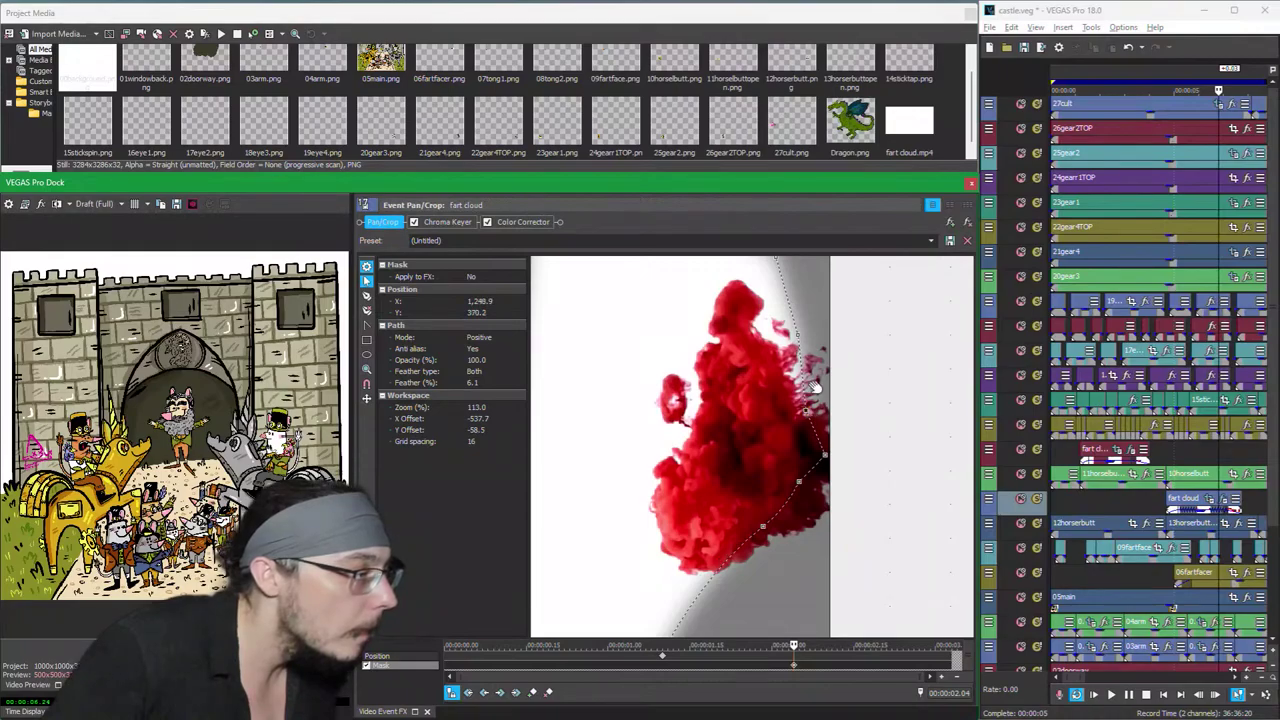
pyautogui.moveTo(795, 337)
pyautogui.mouseDown()
pyautogui.moveTo(767, 330)
pyautogui.moveTo(782, 342)
pyautogui.mouseUp()
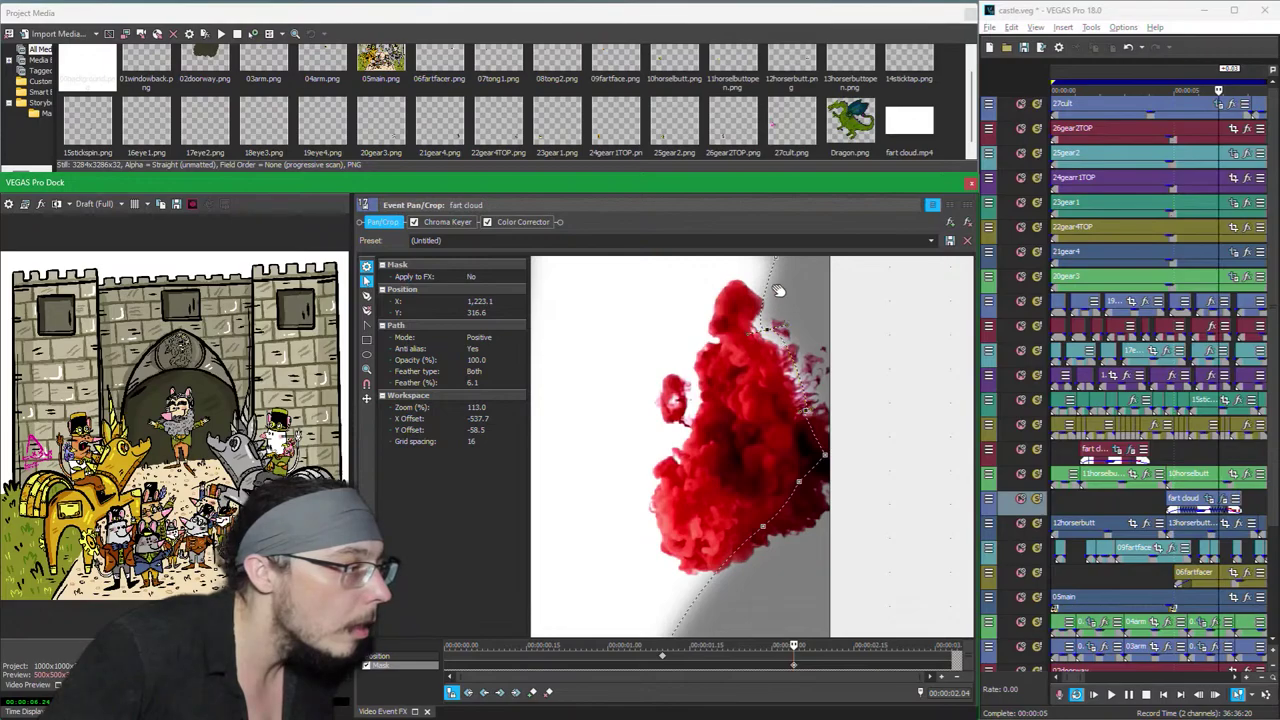
pyautogui.moveTo(773, 265); pyautogui.dragTo(805, 350)
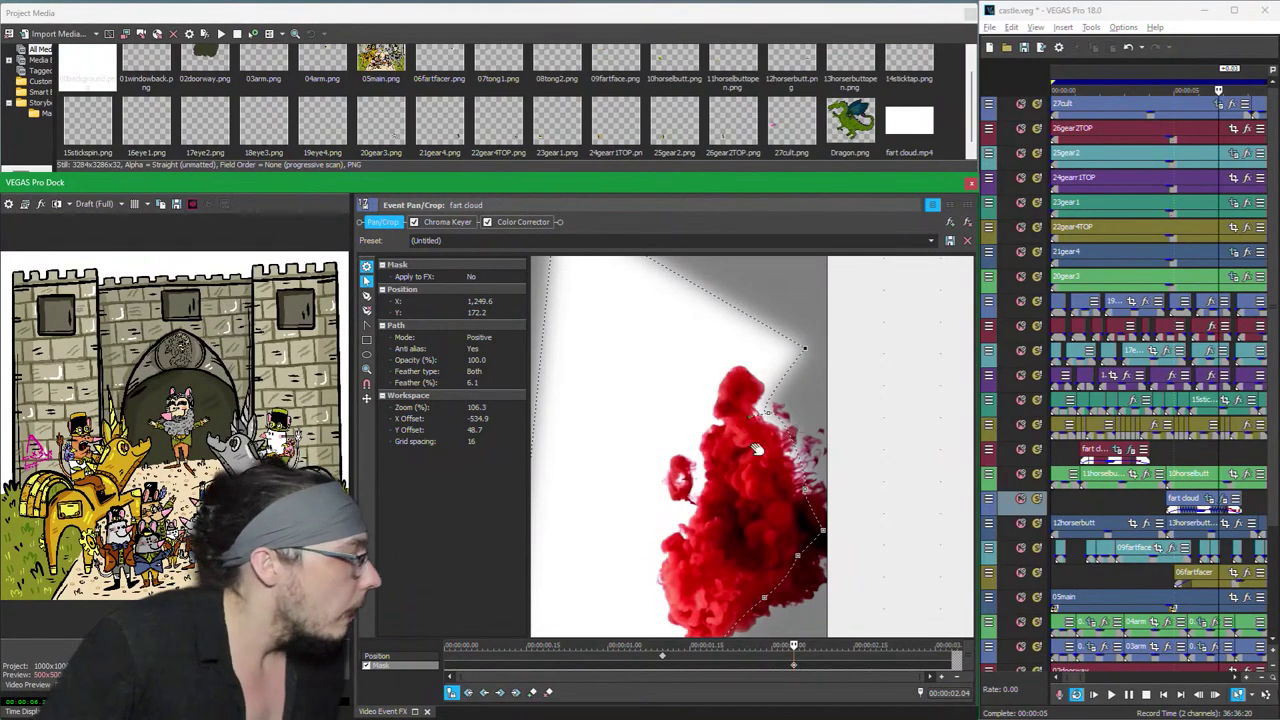
pyautogui.moveTo(795, 641); pyautogui.dragTo(875, 647)
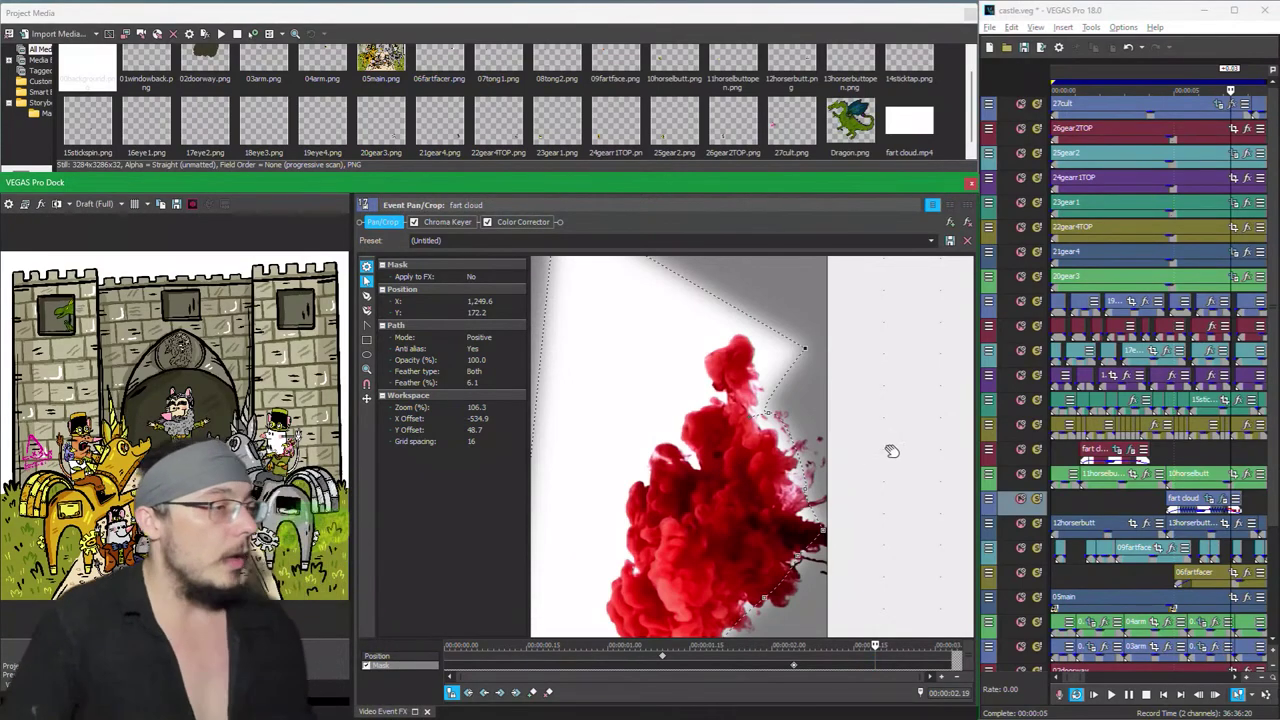
# Step: Start a render of the castle project and open the Video for Windows template Avastar Animations for customizing
pyautogui.click(1119, 112)
pyautogui.click(1119, 113)
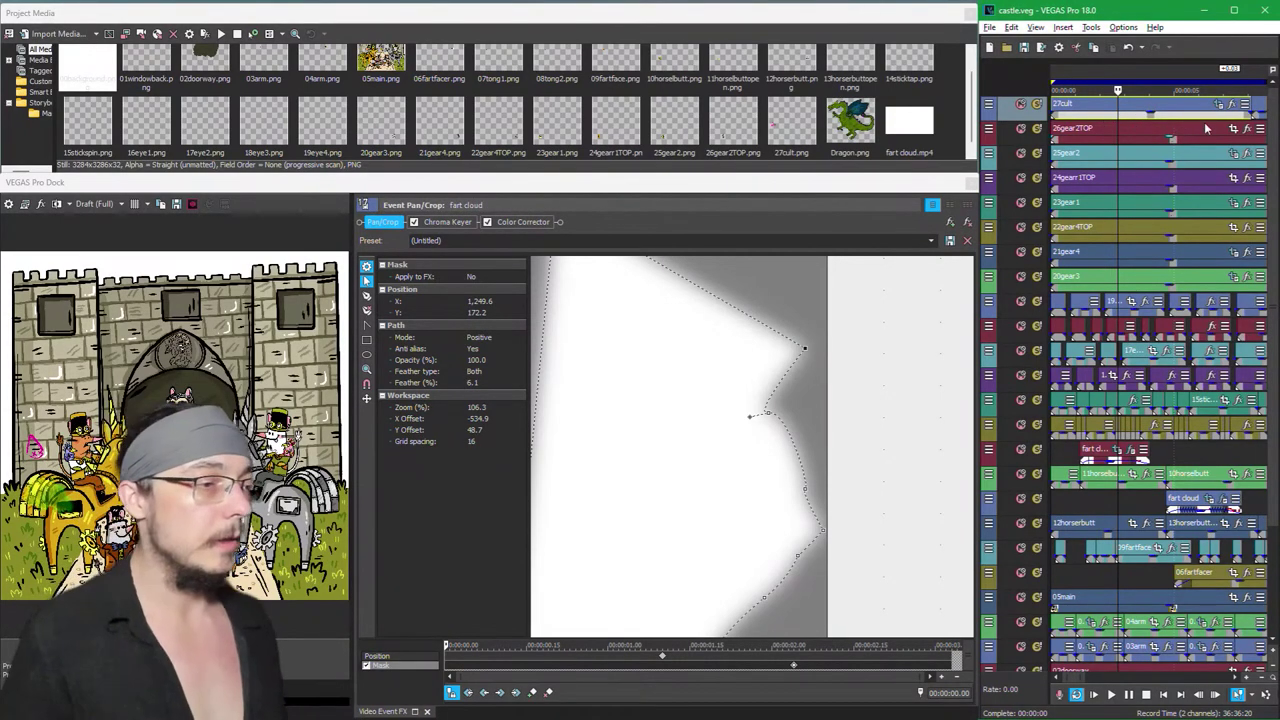
pyautogui.click(1043, 50)
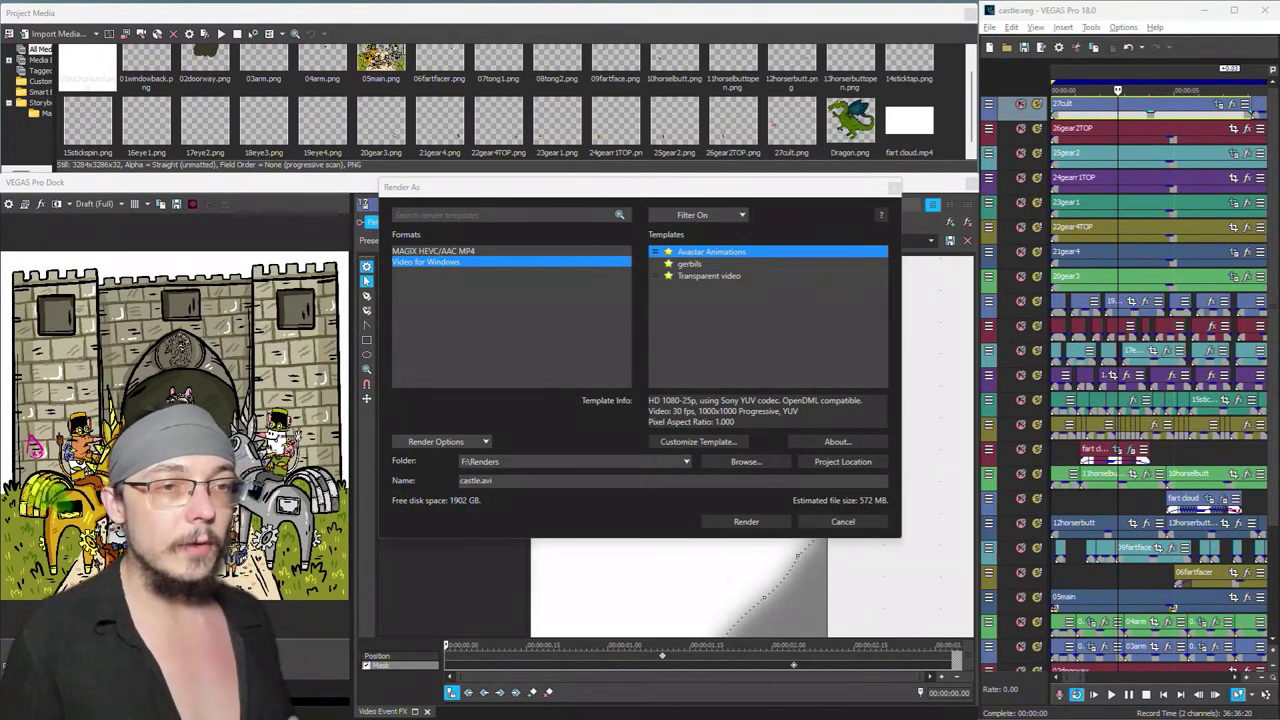
pyautogui.click(700, 443)
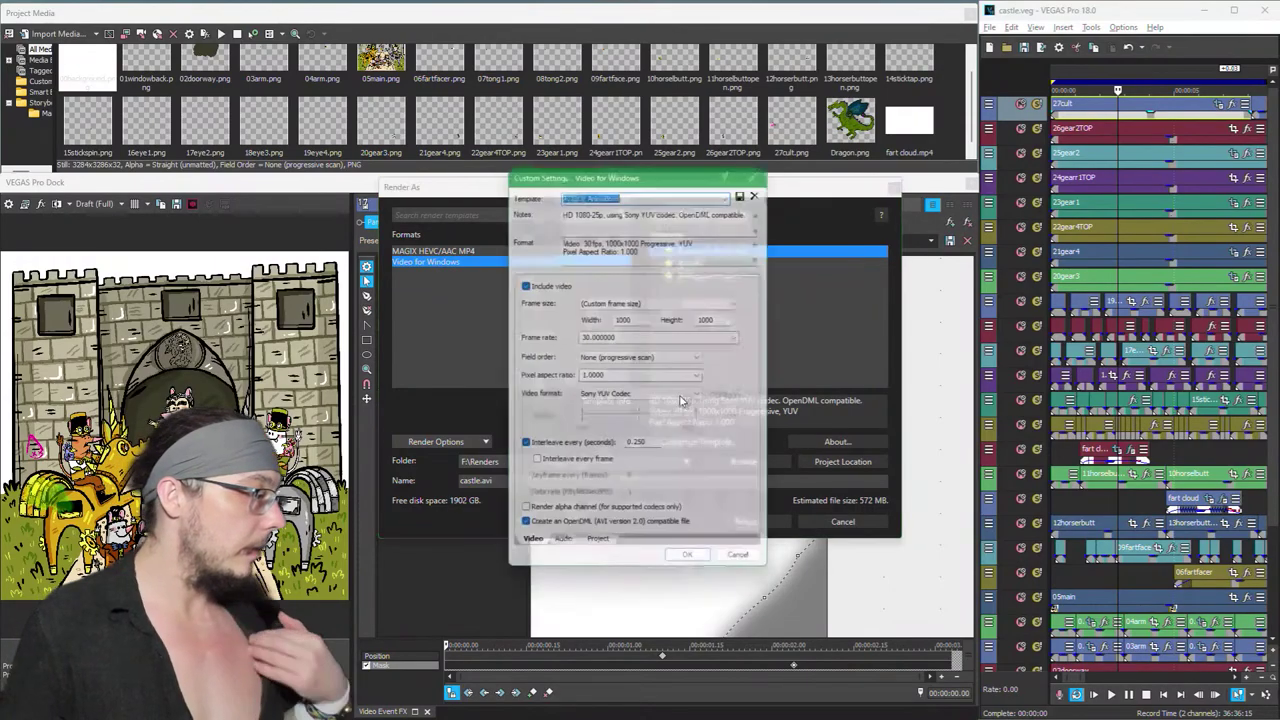
# Step: Set the render template's custom frame size to 3284 wide by 3286 high
pyautogui.doubleClick(625, 317)
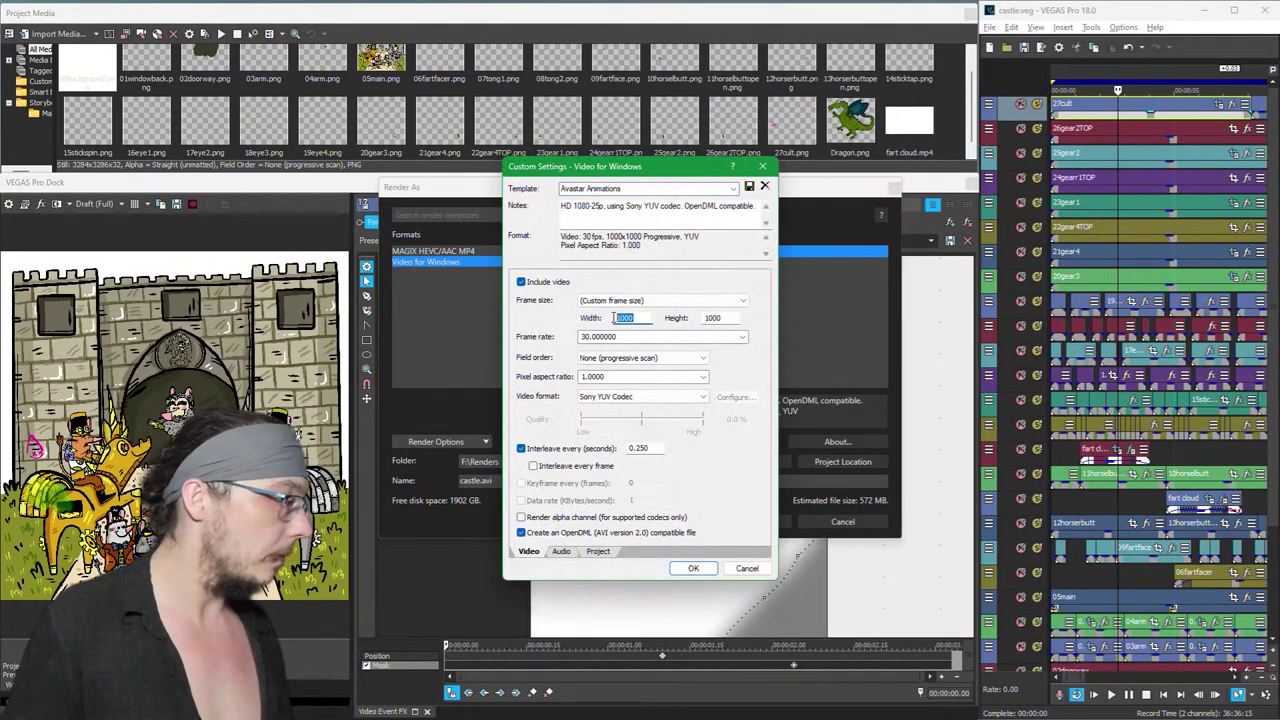
pyautogui.write('328')
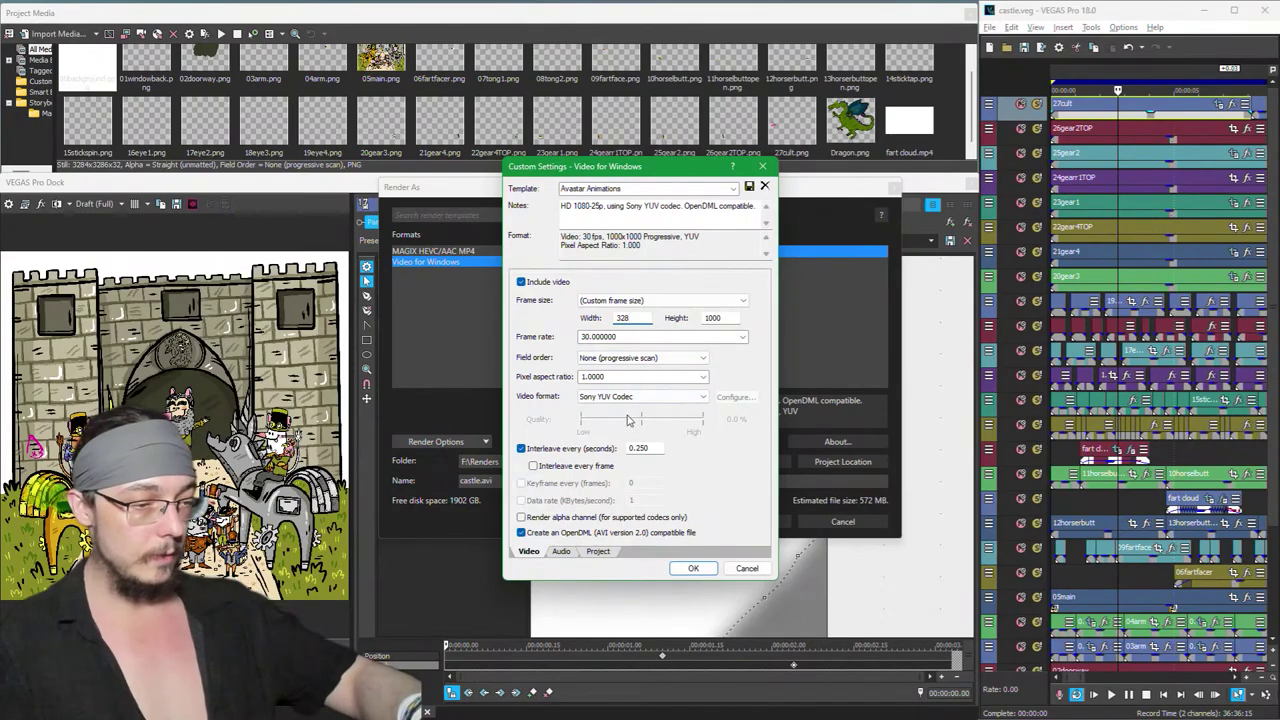
pyautogui.write('4')
pyautogui.press('Tab')
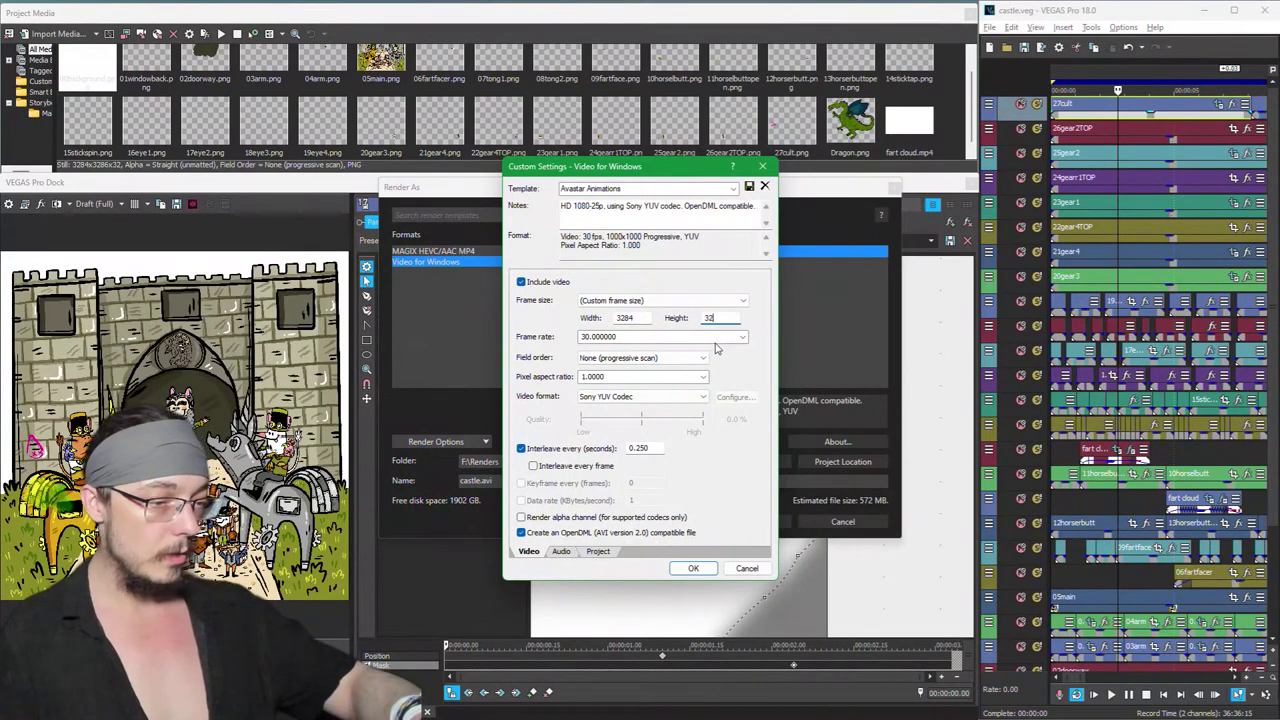
pyautogui.write('3286')
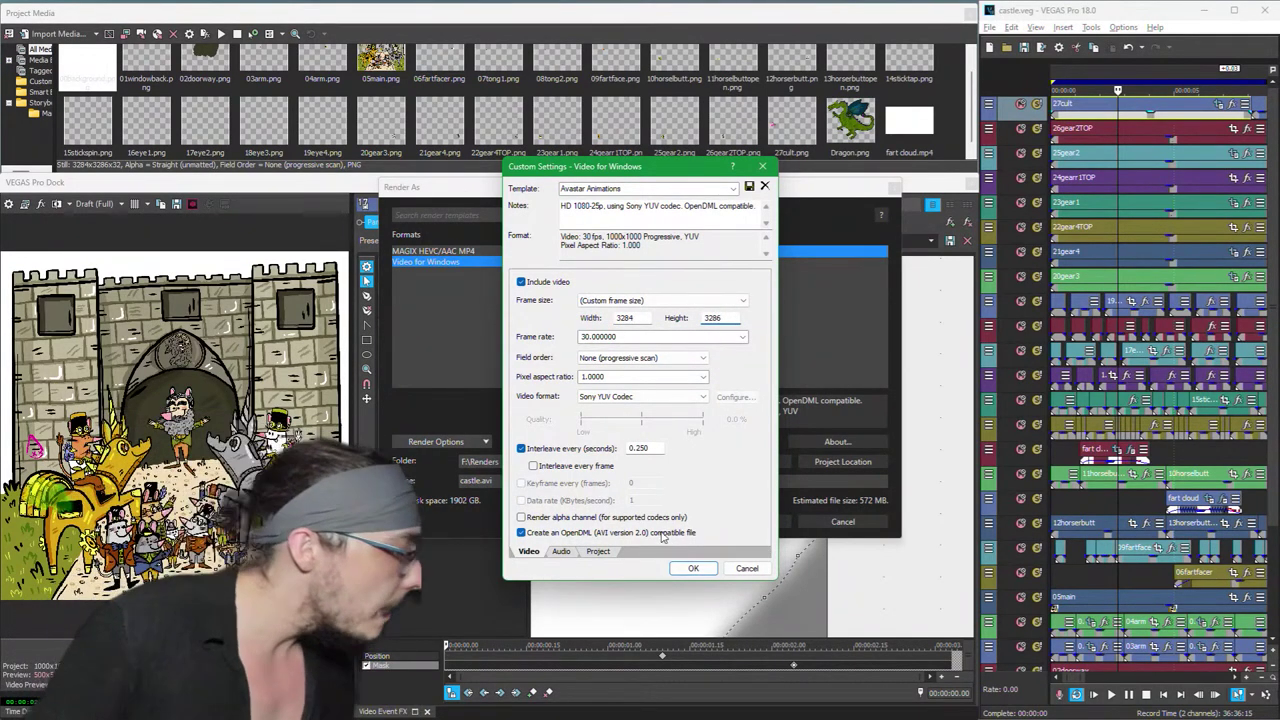
pyautogui.press('Tab')
pyautogui.press('Tab')
pyautogui.press('Tab')
pyautogui.press('Tab')
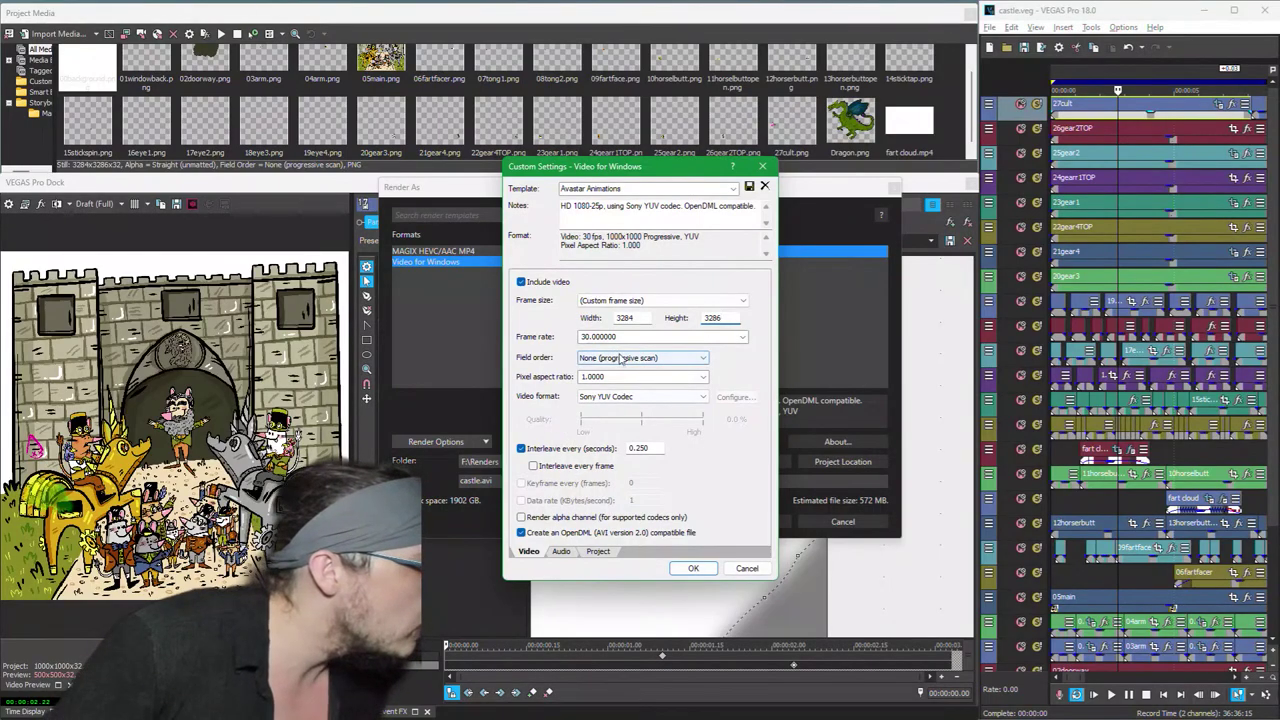
pyautogui.hotkey('shift', 'Tab')
pyautogui.hotkey('shift', 'Tab')
pyautogui.hotkey('shift', 'Tab')
pyautogui.hotkey('shift', 'Tab')
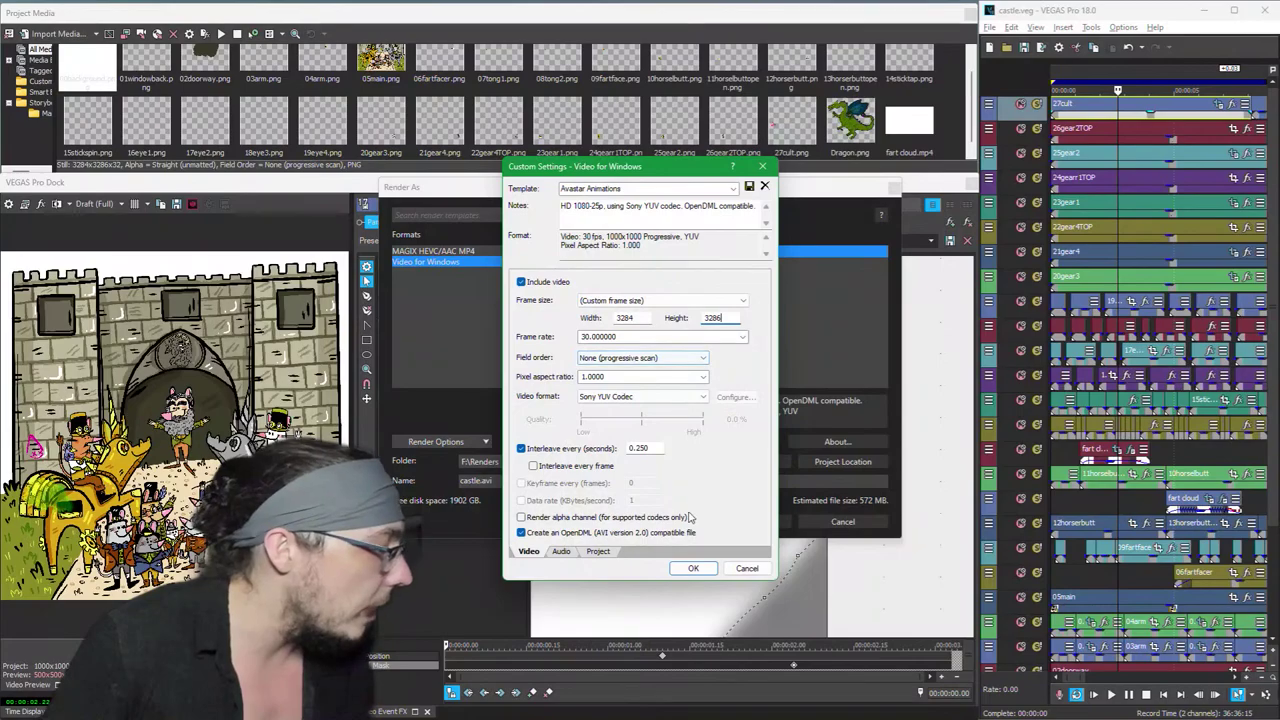
# Step: Set the template's video rendering quality to Best and keep the color range at Limited (default)
pyautogui.click(566, 553)
pyautogui.click(599, 554)
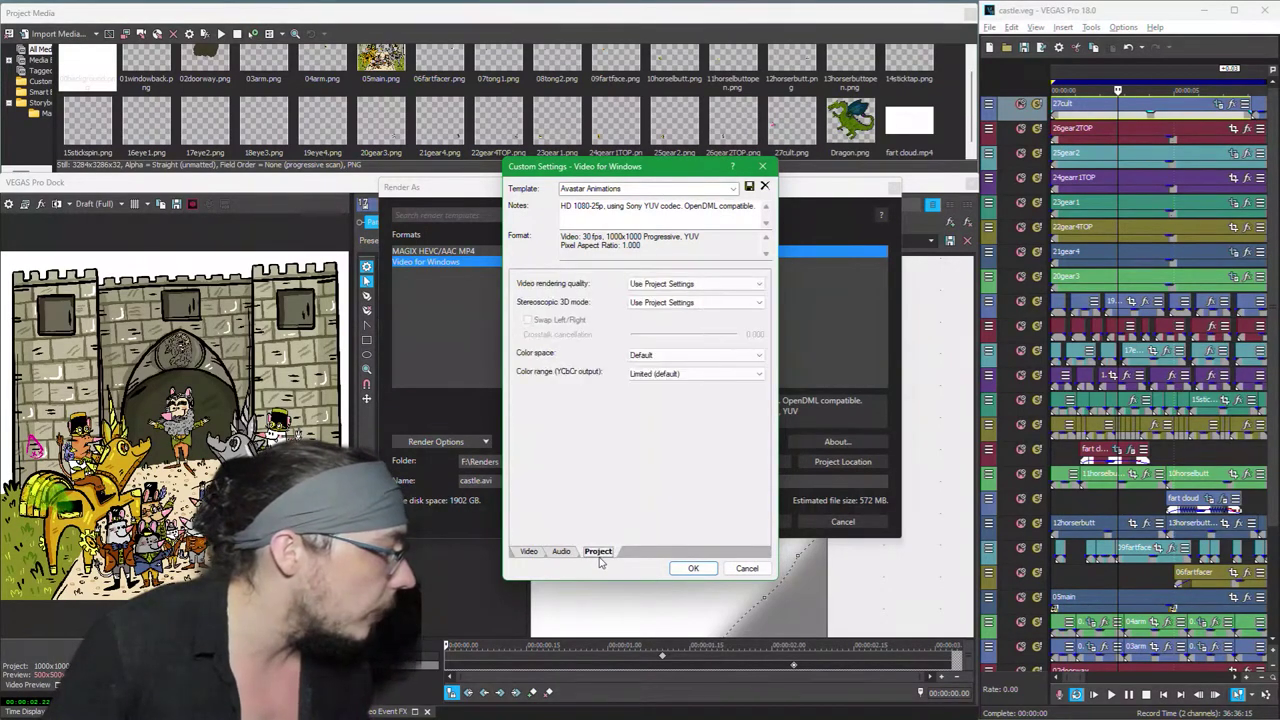
pyautogui.click(700, 284)
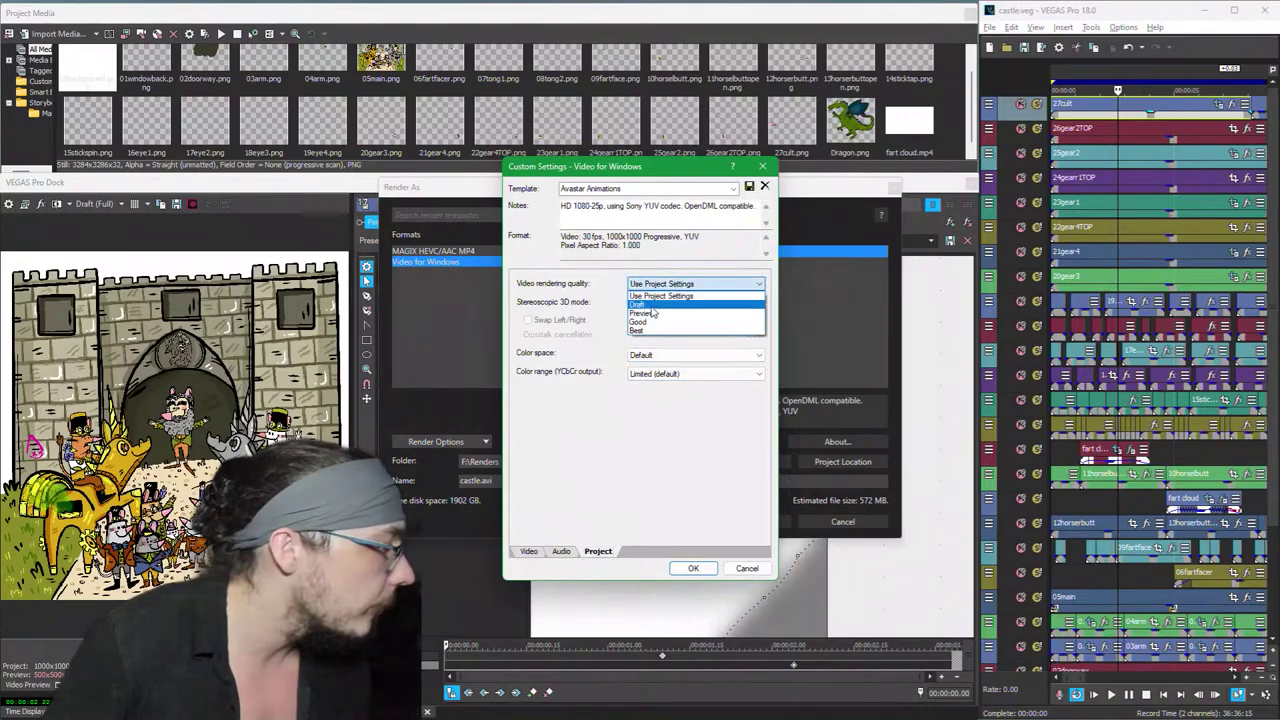
pyautogui.click(633, 337)
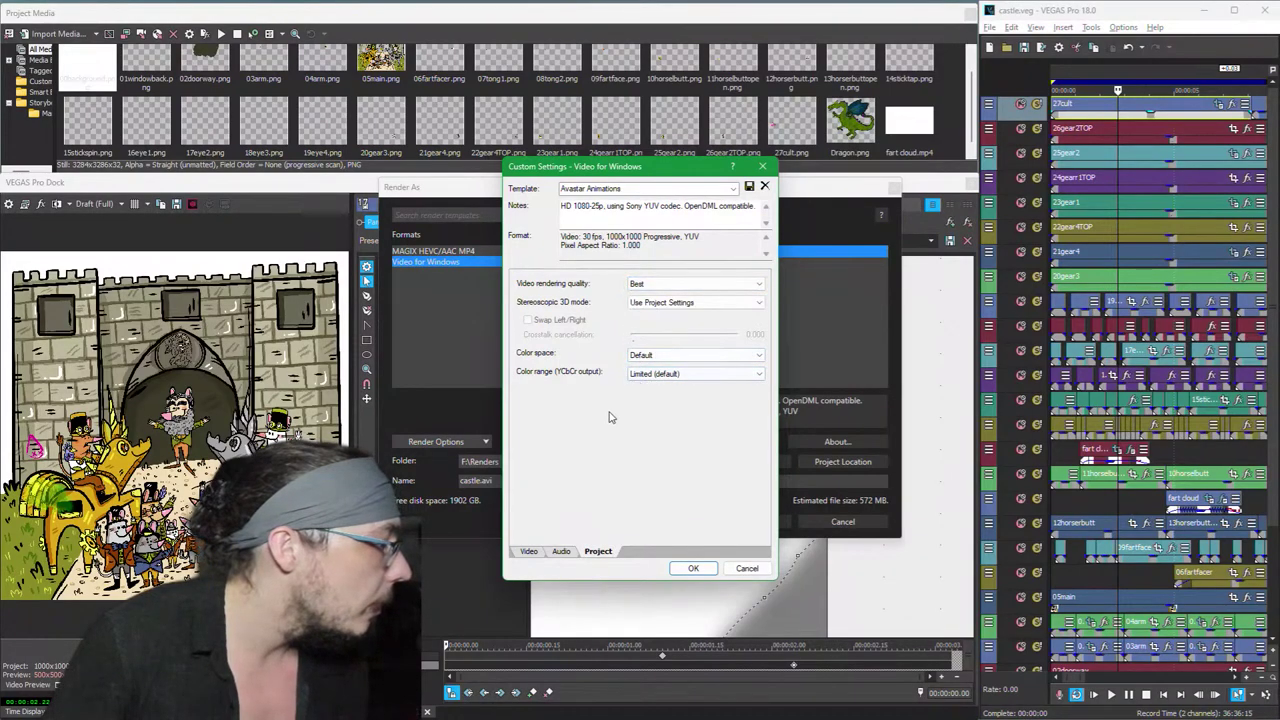
pyautogui.click(642, 376)
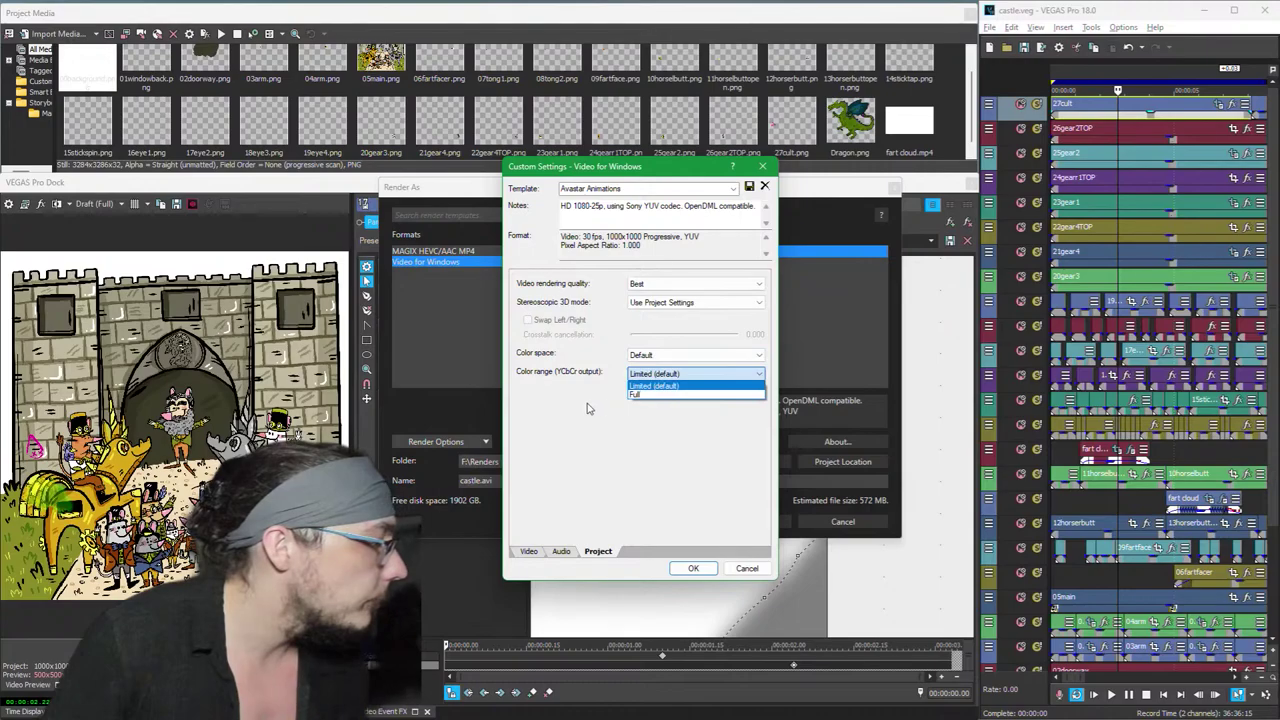
pyautogui.click(606, 409)
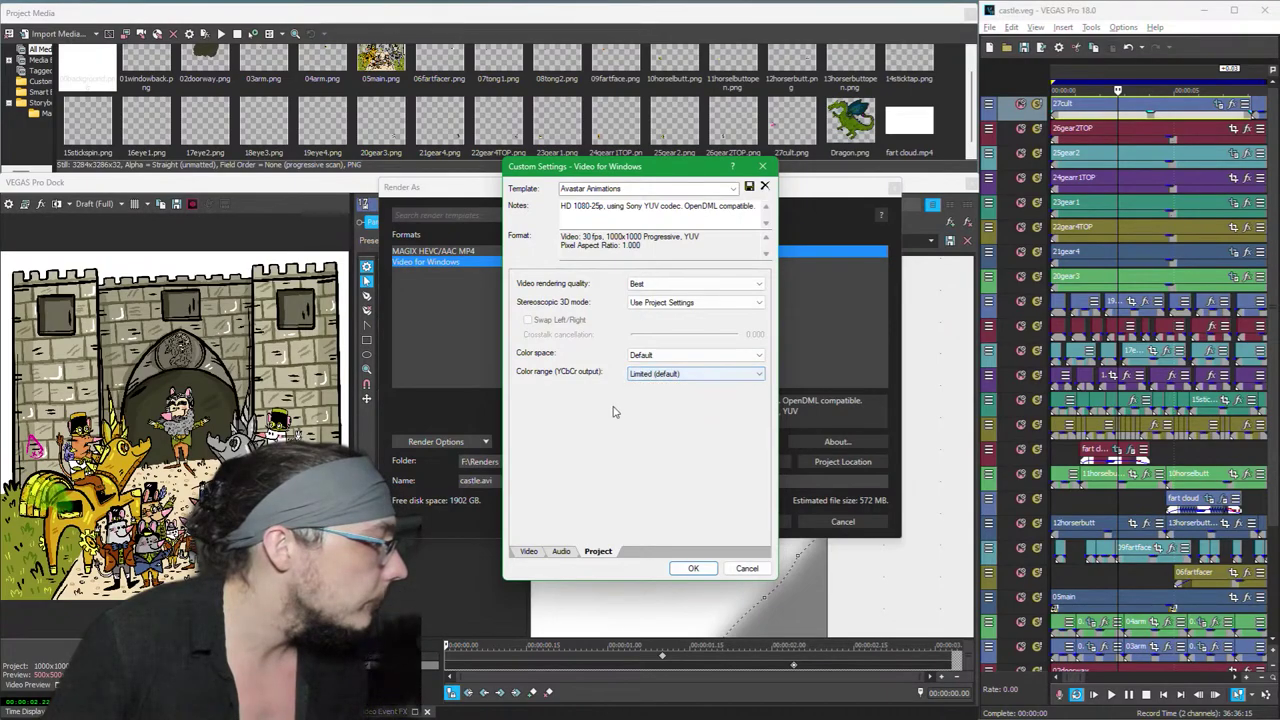
# Step: Review the available video formats, keep Sony YUV Codec, and accept the customized render settings
pyautogui.click(527, 552)
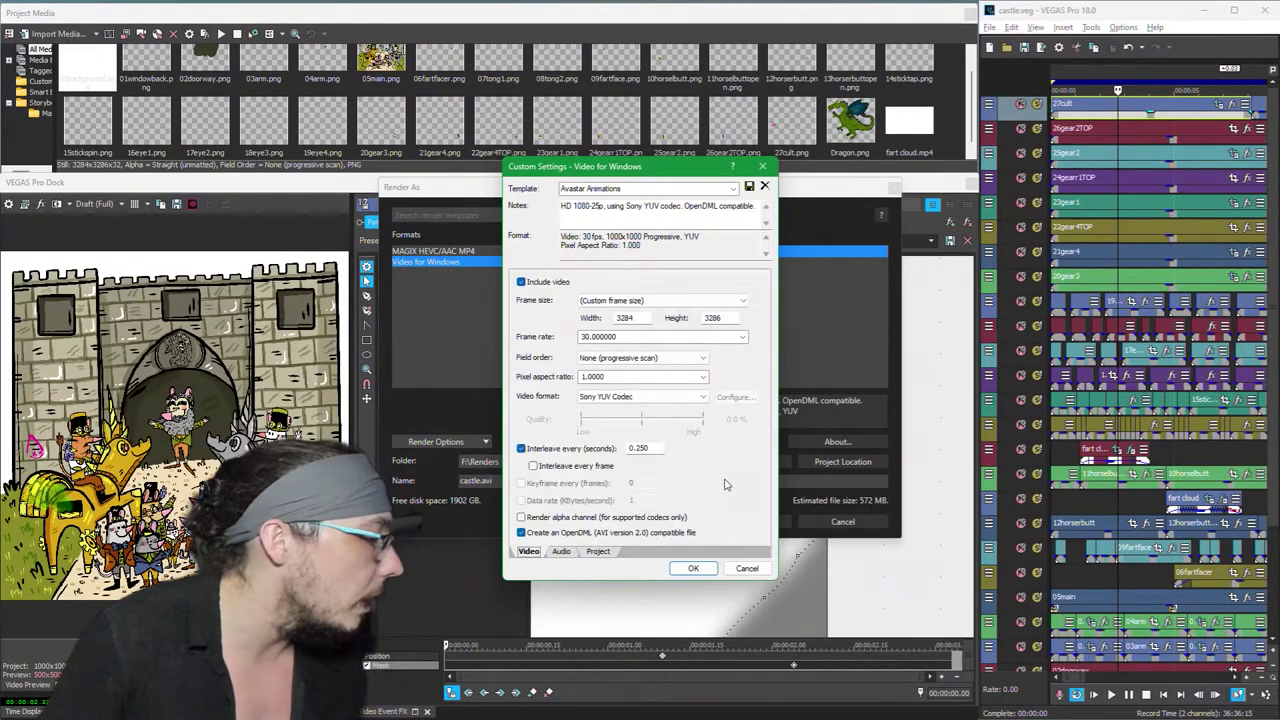
pyautogui.click(668, 400)
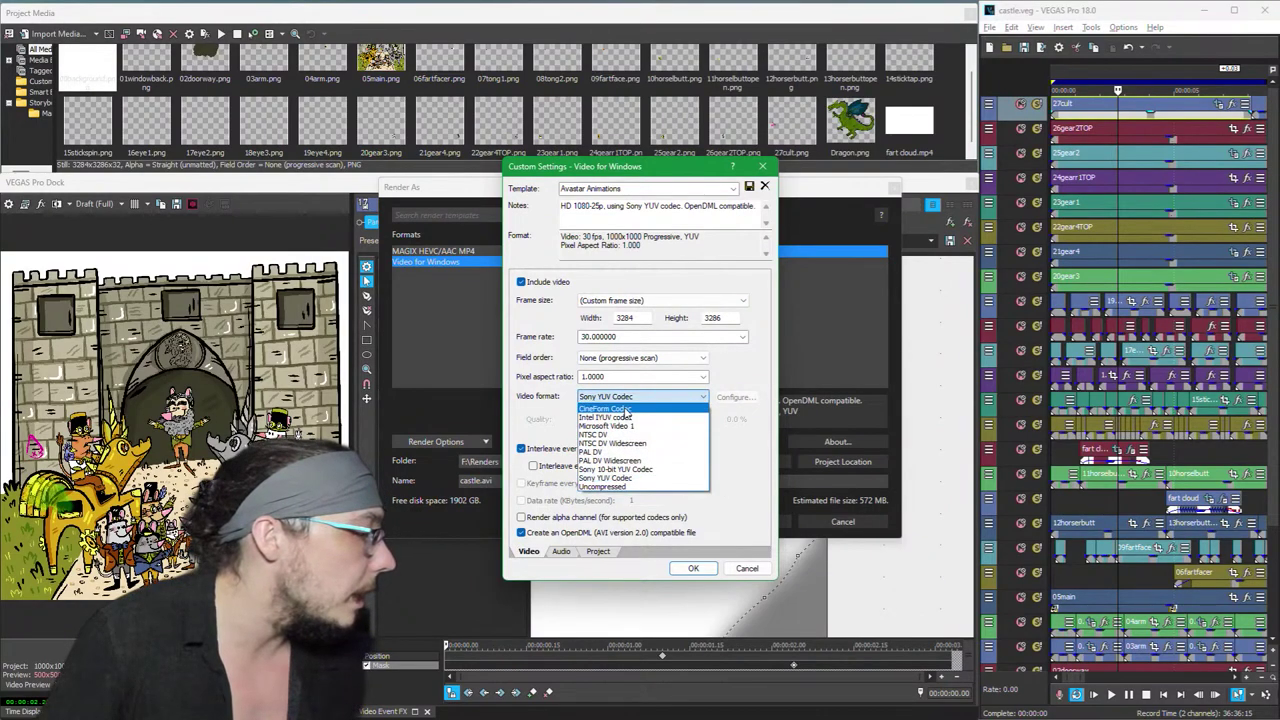
pyautogui.click(742, 468)
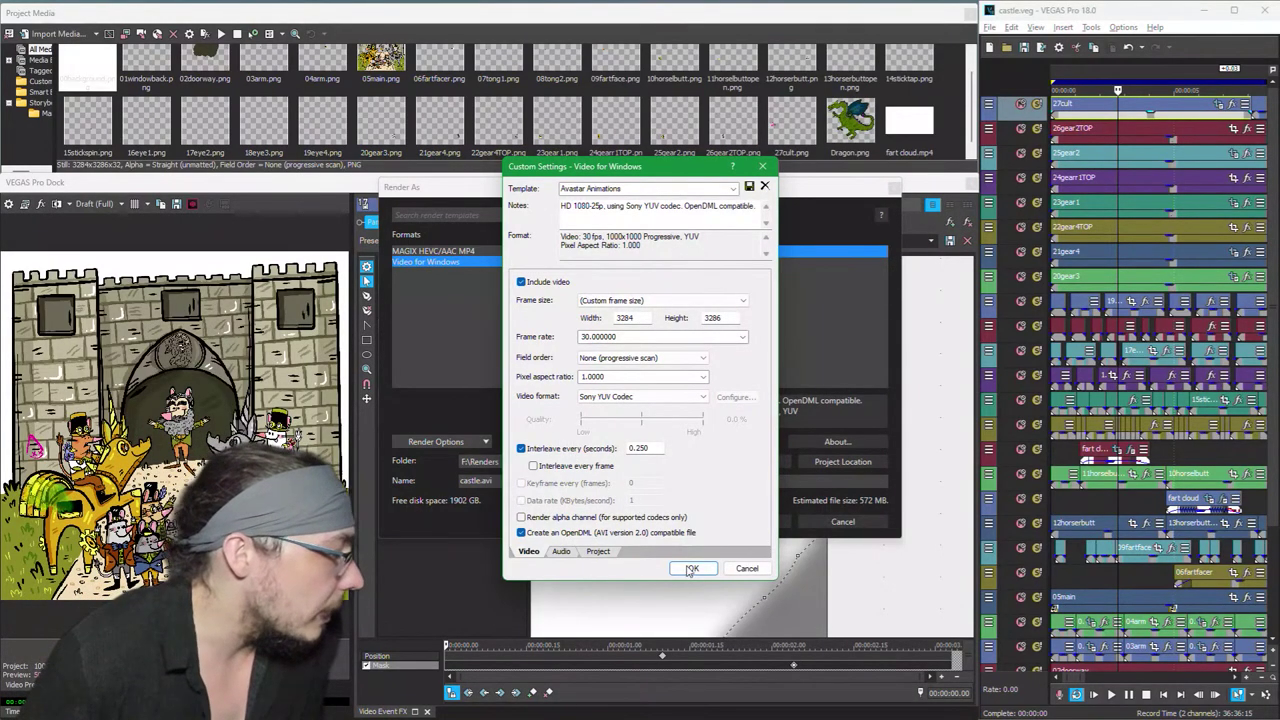
pyautogui.click(690, 569)
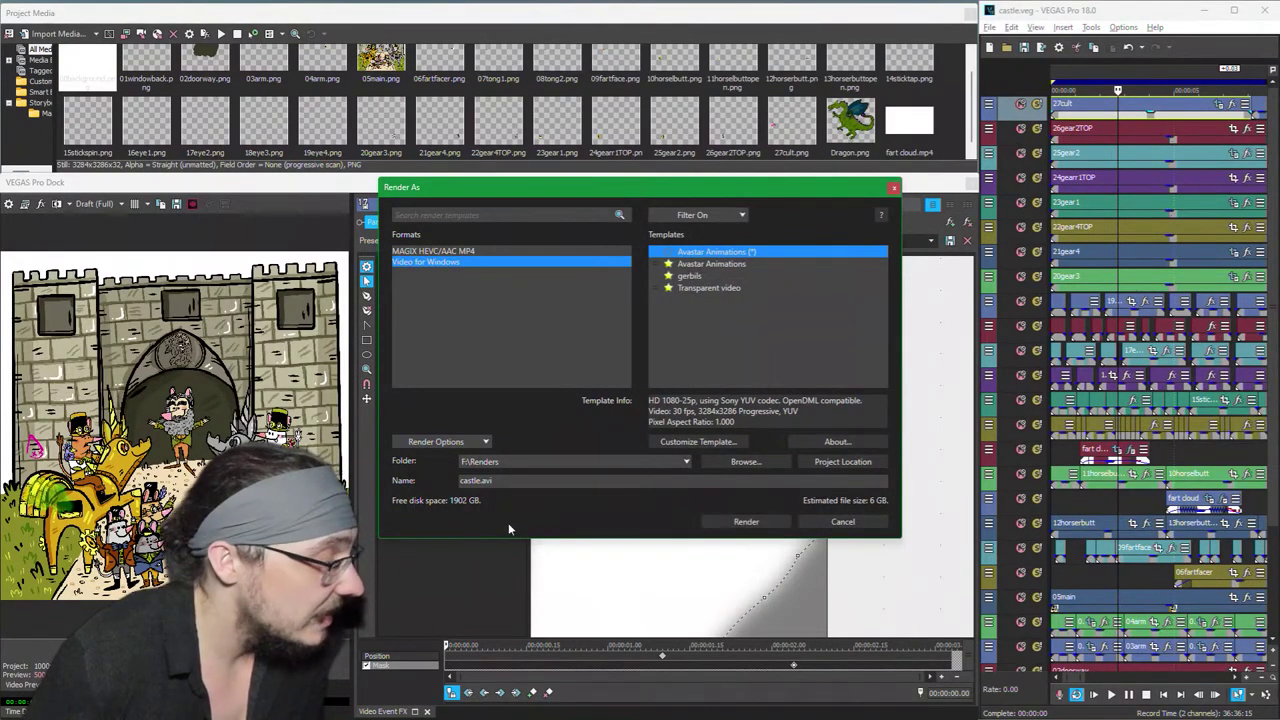
# Step: Name the render output castlefinal.avi in F:\Renders and start rendering the castle project
pyautogui.click(479, 480)
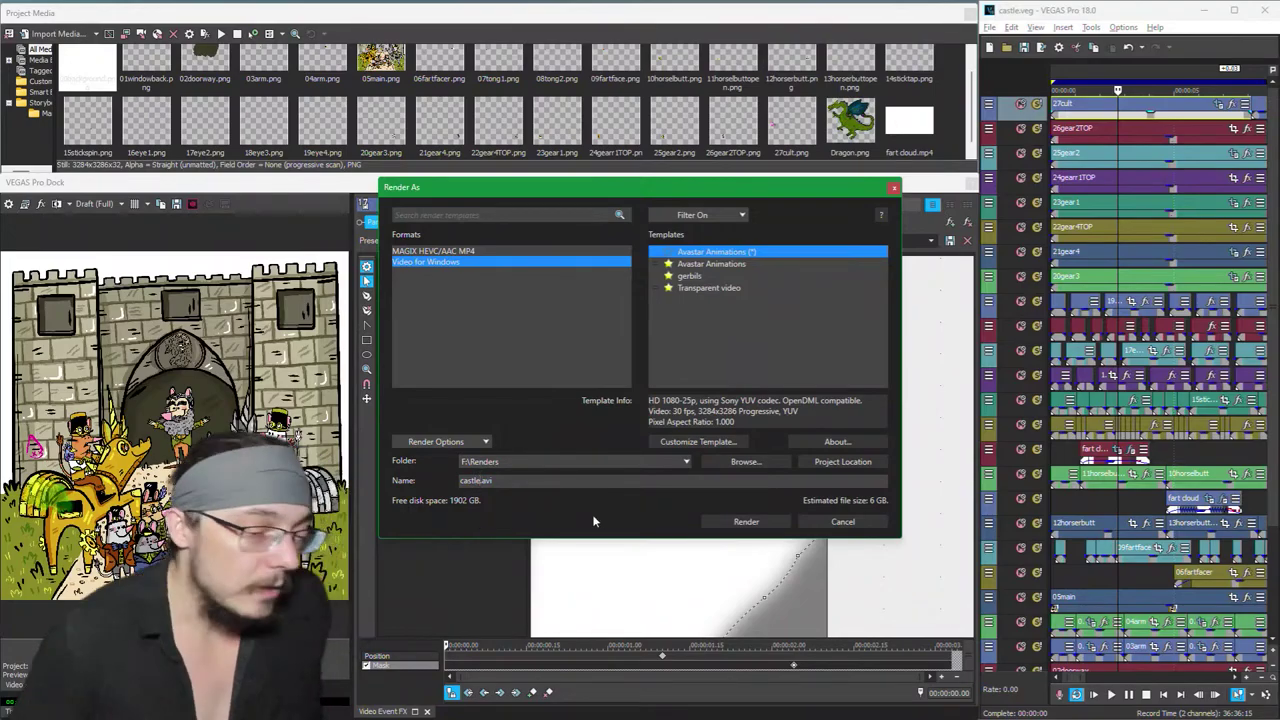
pyautogui.write('final')
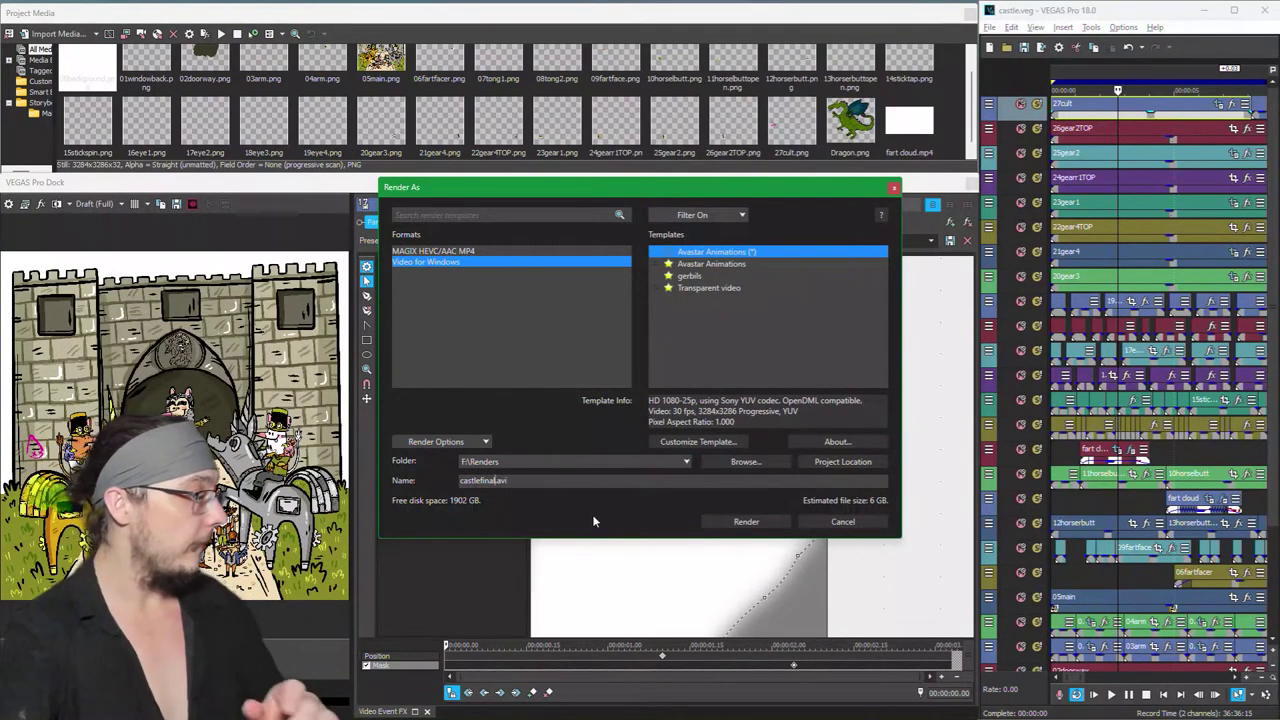
pyautogui.hotkey('ctrl', 'a')
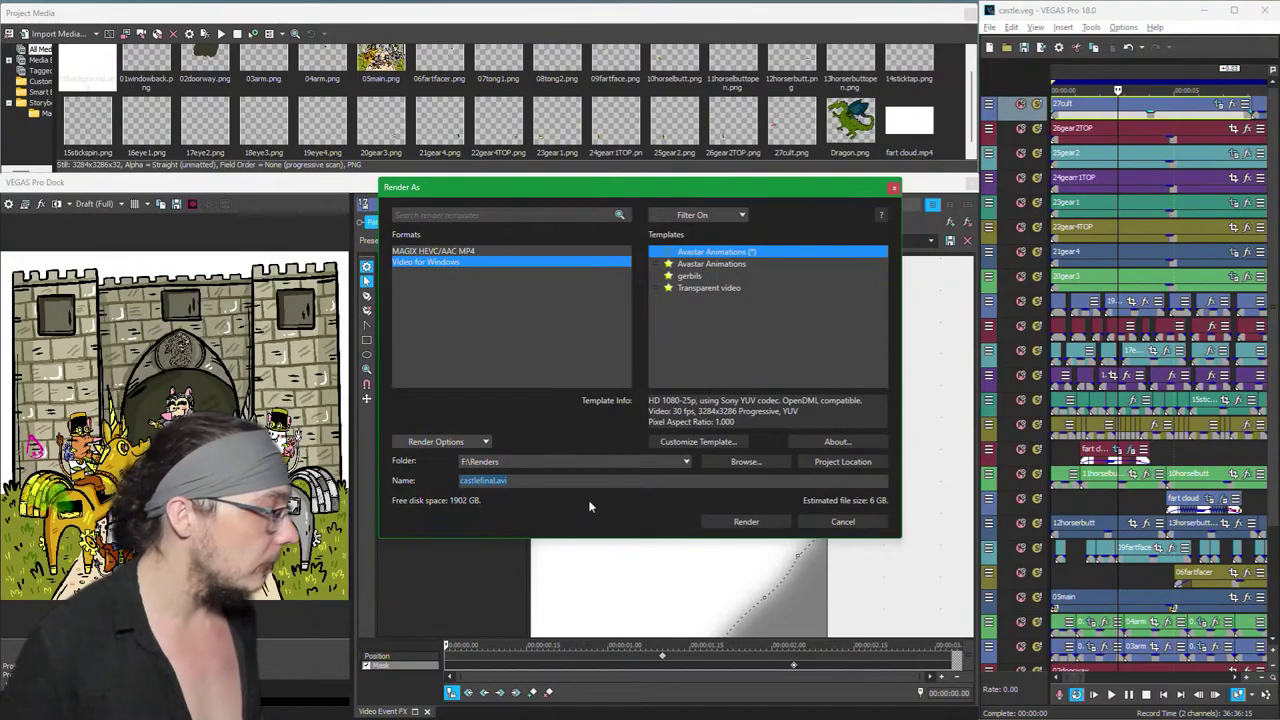
pyautogui.click(704, 524)
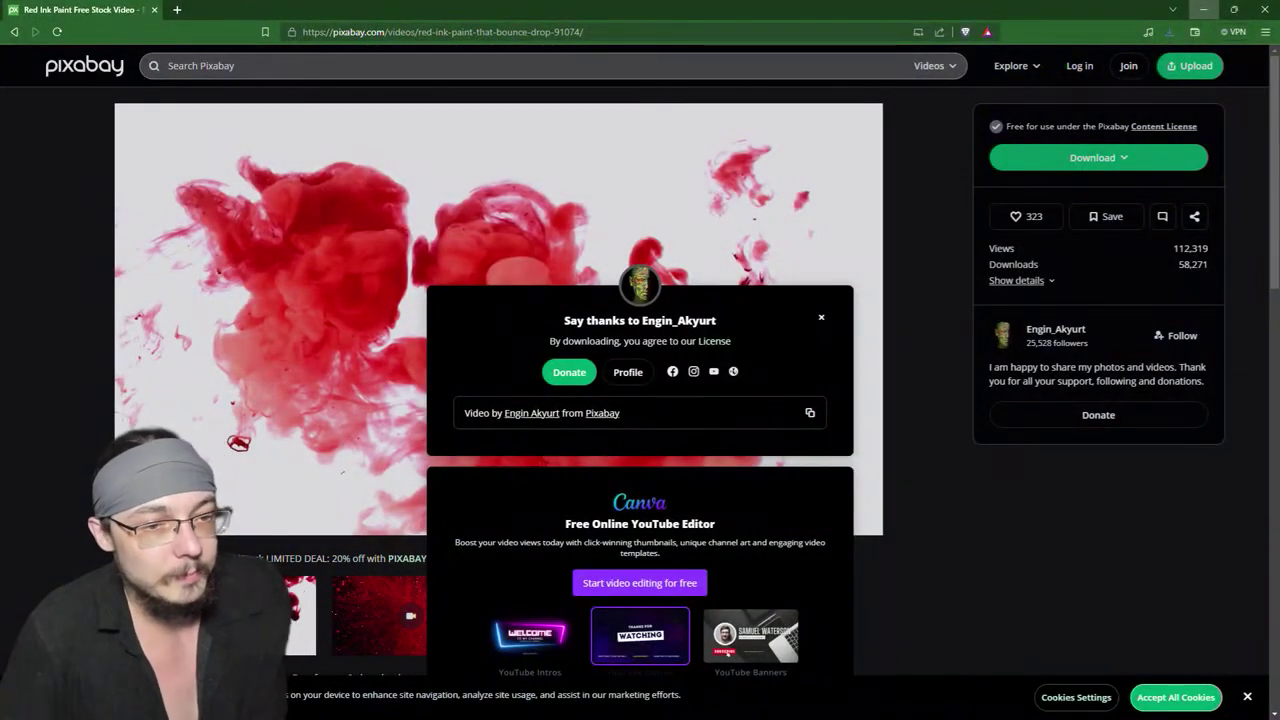
# Step: Switch to the web browser and open the YouTube home page
pyautogui.click(561, 36)
pyautogui.write('you')
pyautogui.press('Return')
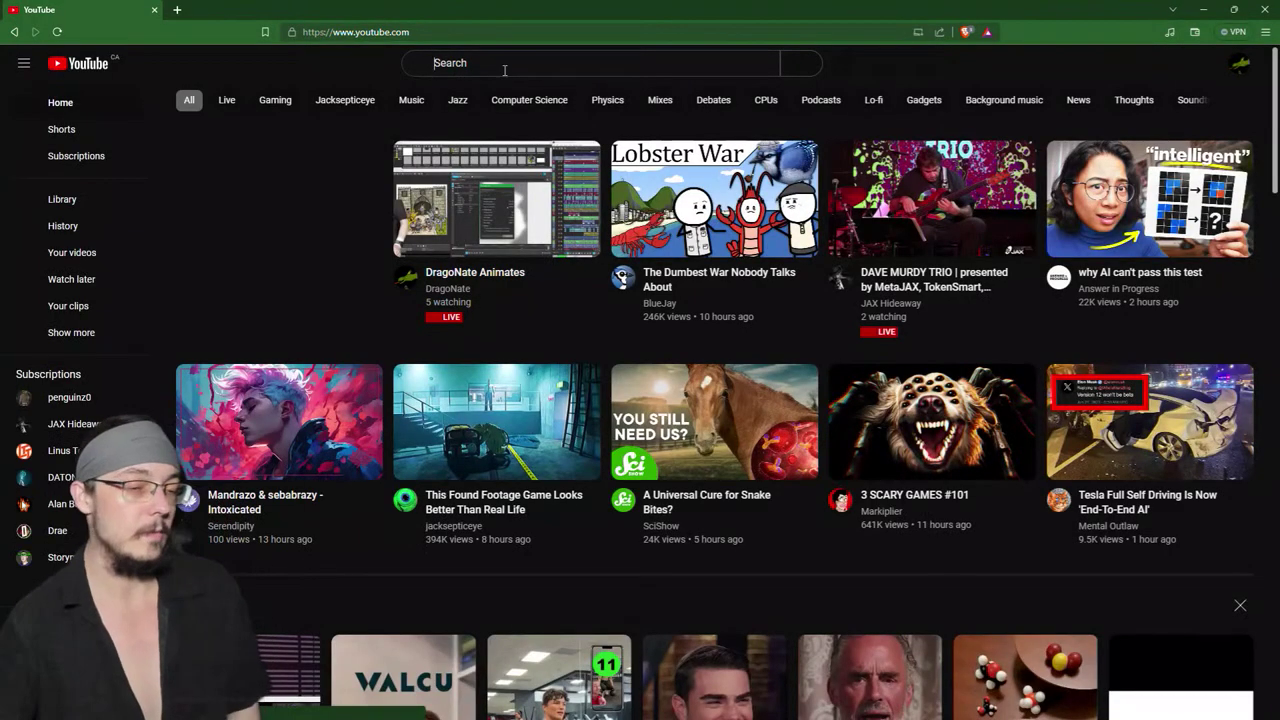
# Step: Search YouTube for "gorillas tarzan" and play the video Tarzan Gorilla (English)
pyautogui.write('gorilla')
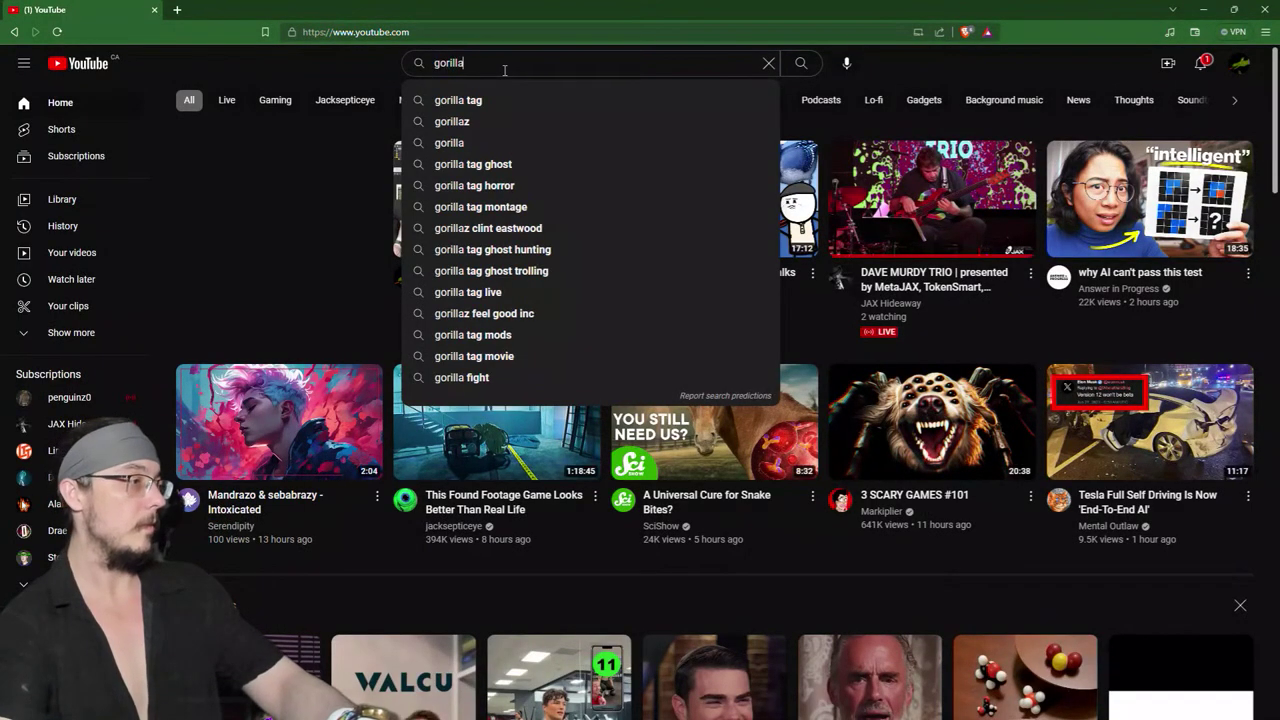
pyautogui.write('s ta')
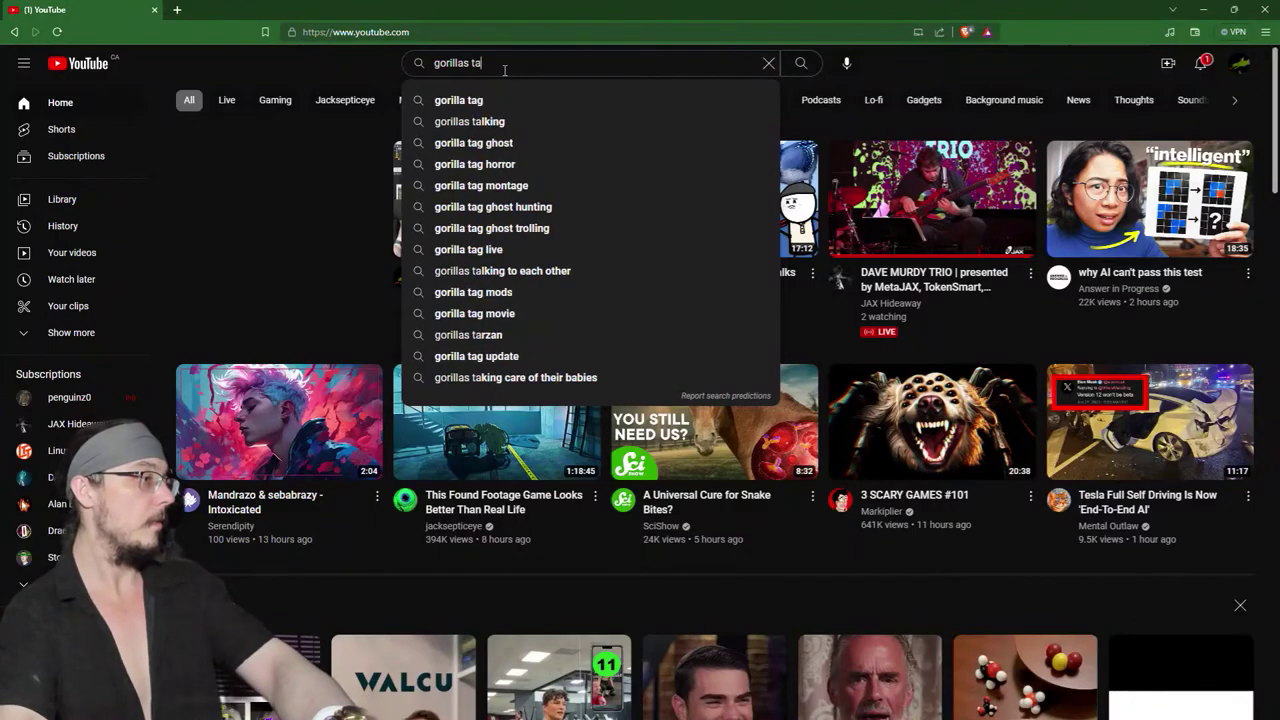
pyautogui.write('rzan')
pyautogui.press('Return')
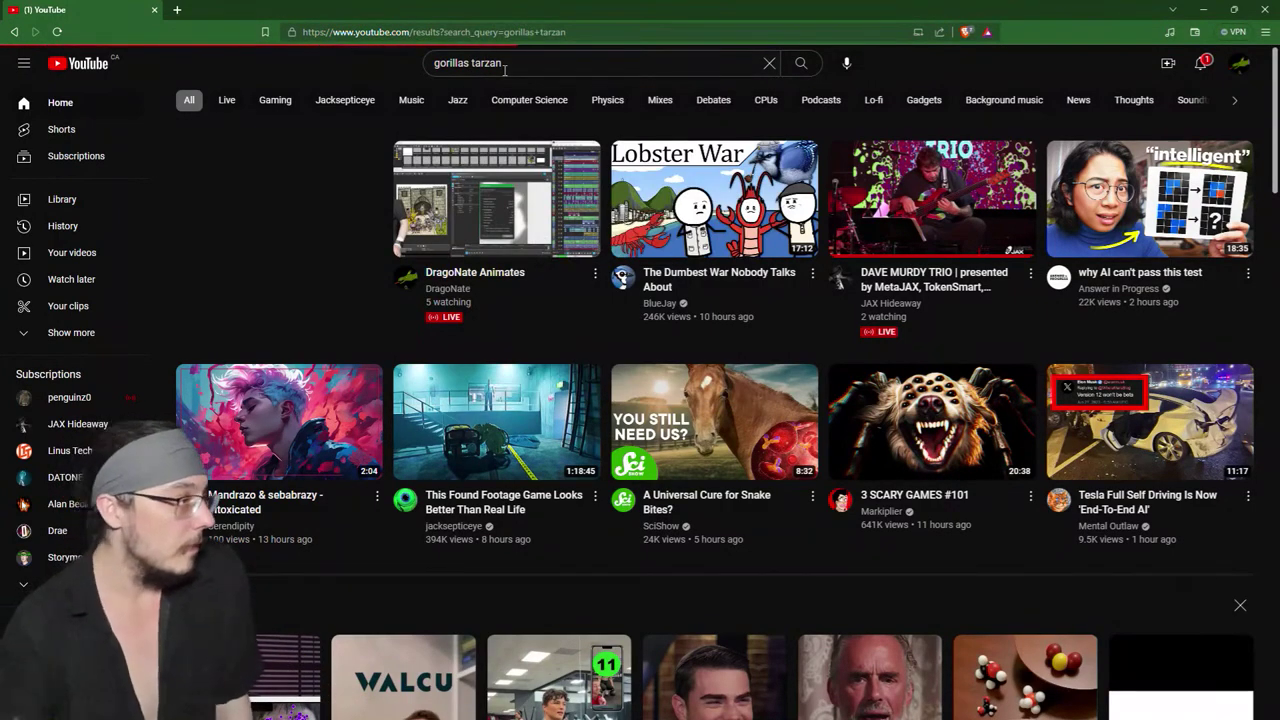
pyautogui.moveTo(496, 192)
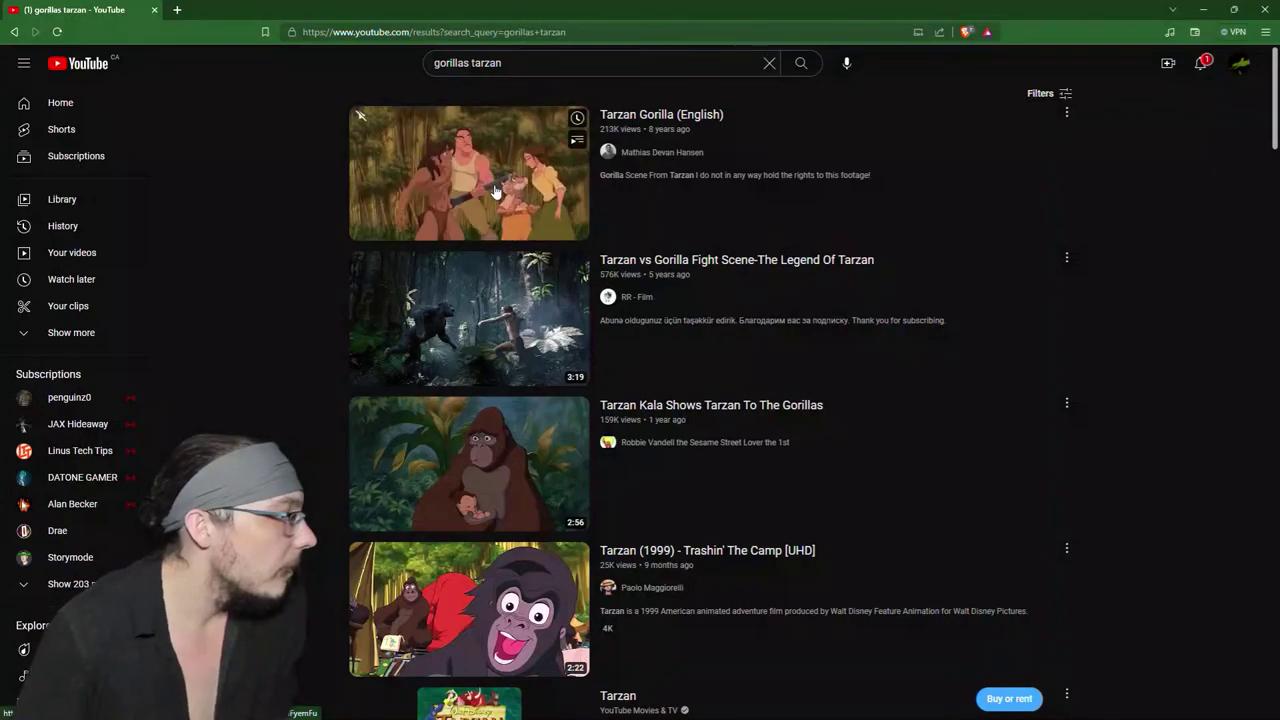
pyautogui.click(496, 192)
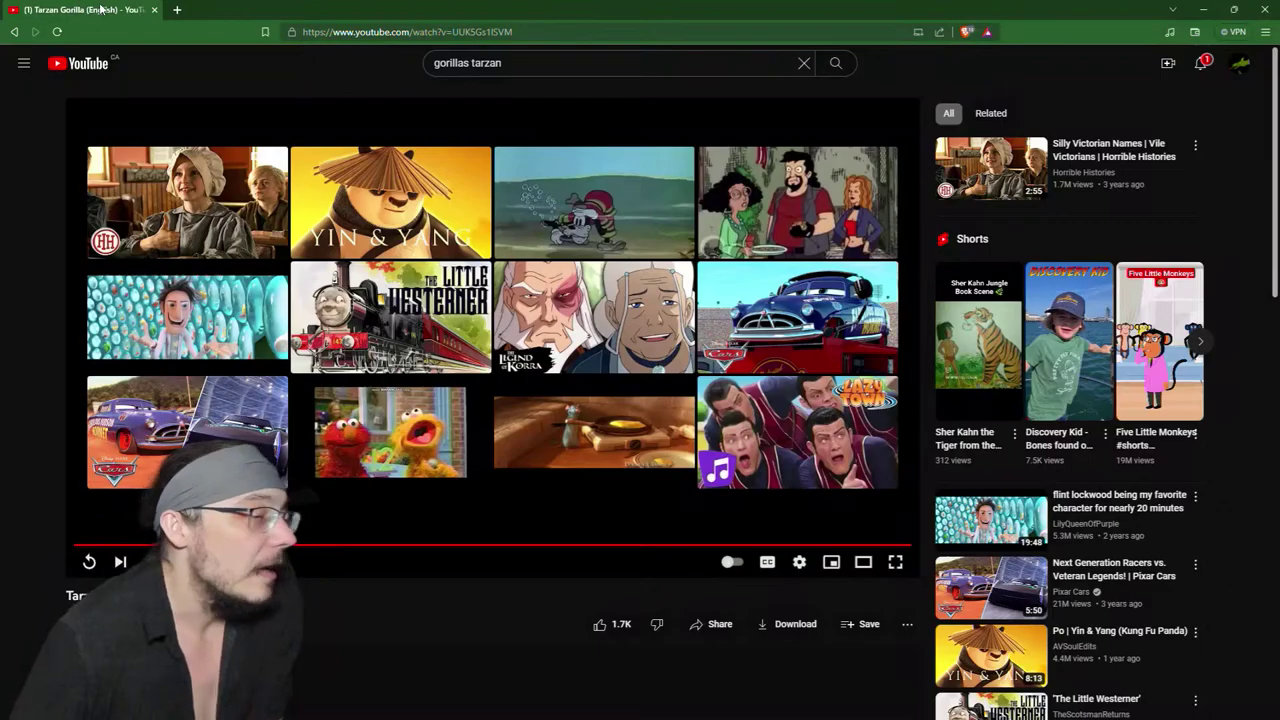
# Step: Switch back to VEGAS Pro and review the rendered castlefinal.avi in VLC media player, closing the player after playback
pyautogui.hotkey('alt', 'Tab')
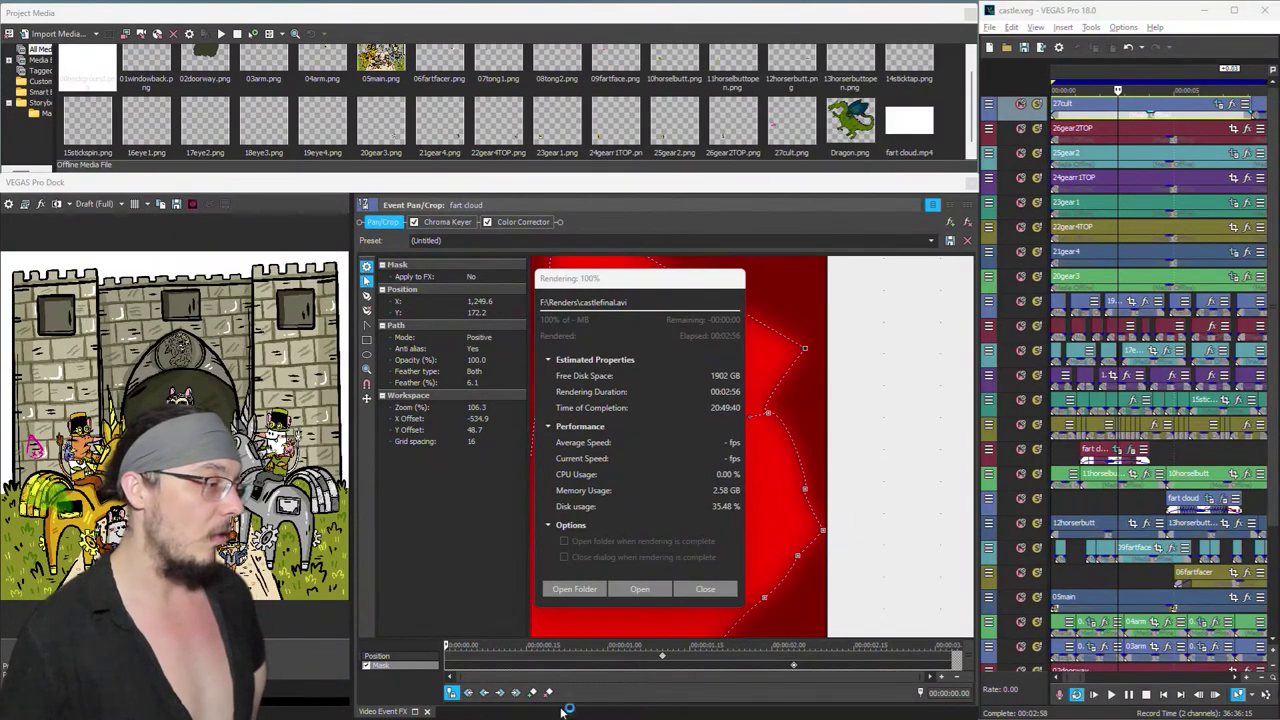
pyautogui.click(578, 589)
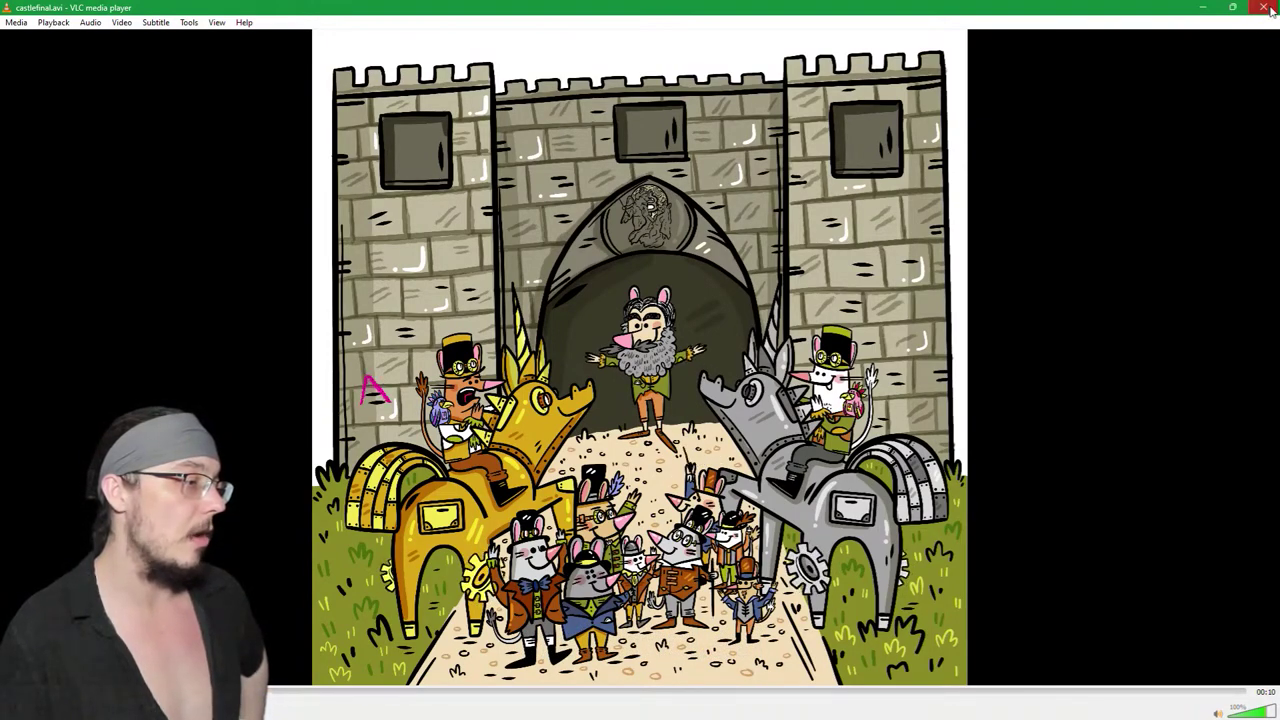
pyautogui.click(1266, 8)
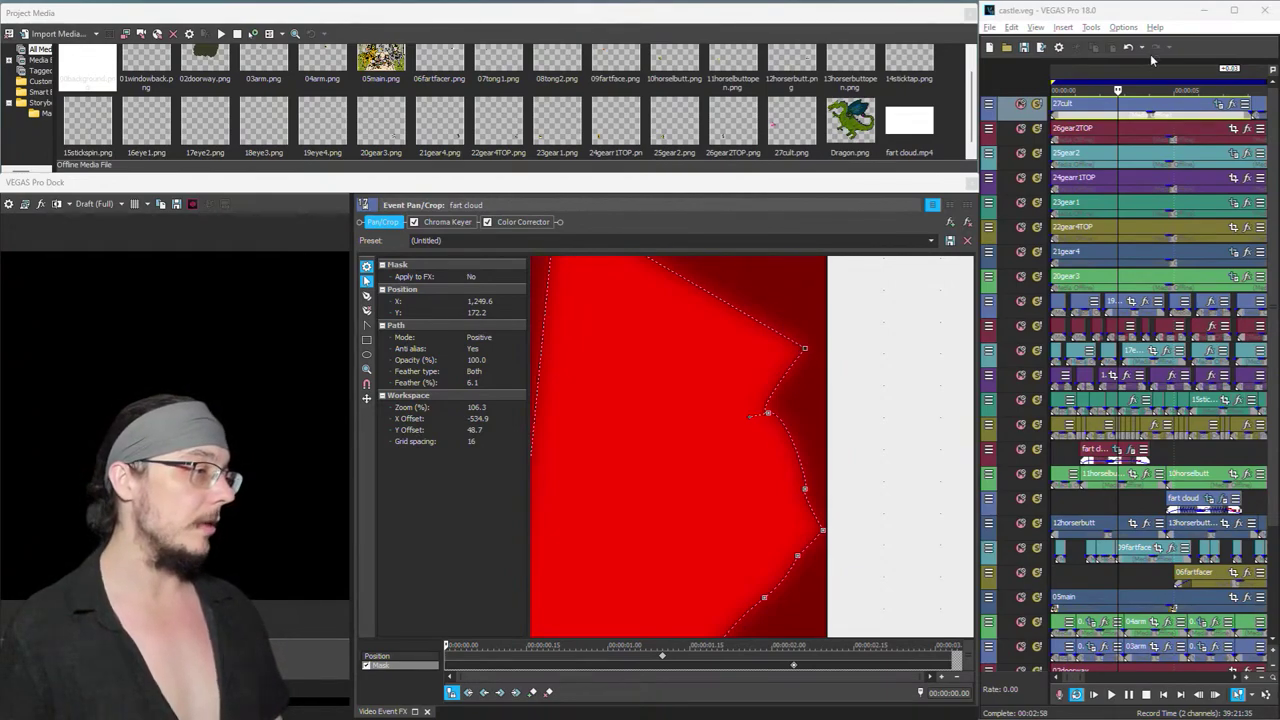
pyautogui.click(1094, 118)
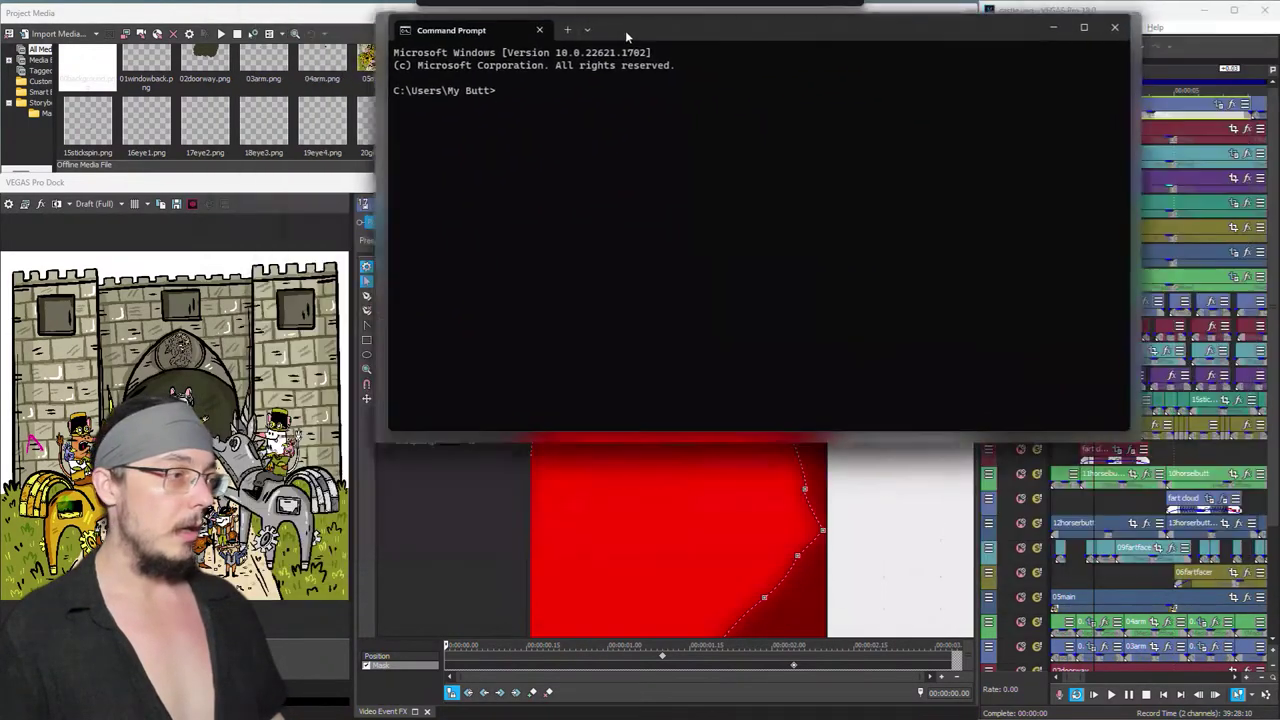
# Step: In Command Prompt, write ffmpeg -i F:\Renders\castlefinal.avi -vf "fps=30,scale=1920:-1:flags=lanczos,palettegen" palette.png
pyautogui.moveTo(625, 30); pyautogui.dragTo(448, 102)
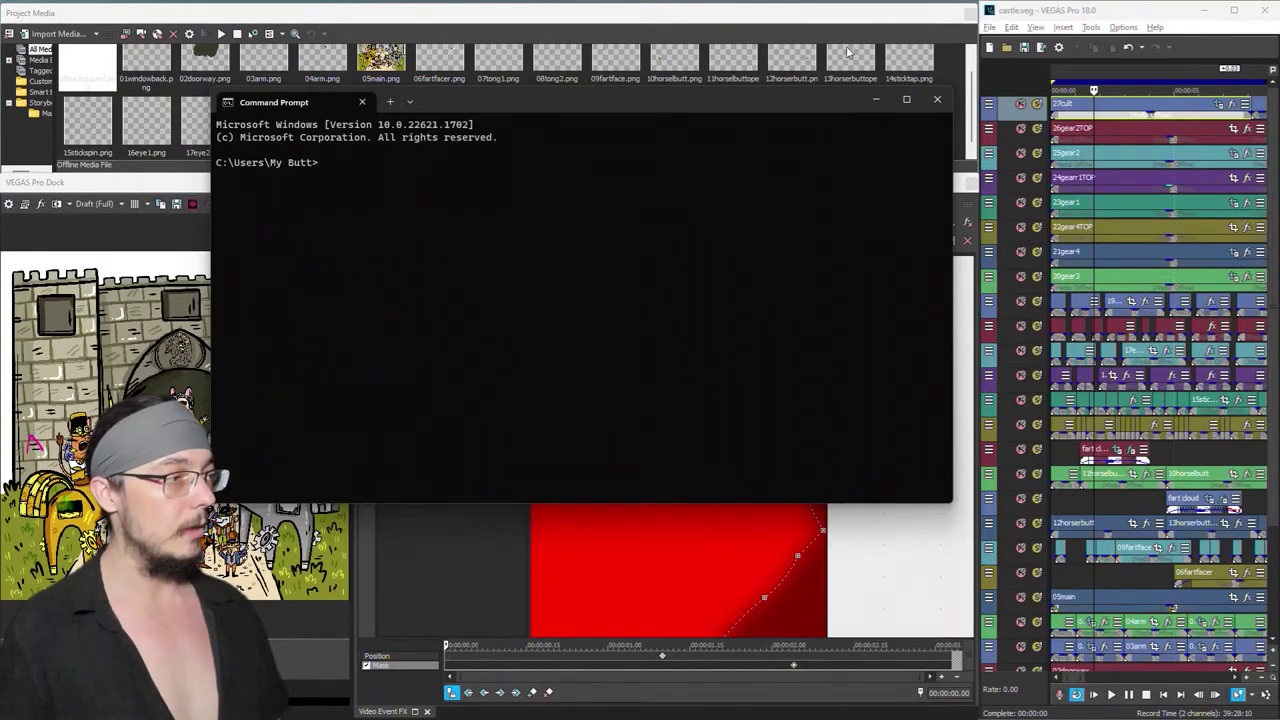
pyautogui.moveTo(811, 100); pyautogui.dragTo(1146, 90)
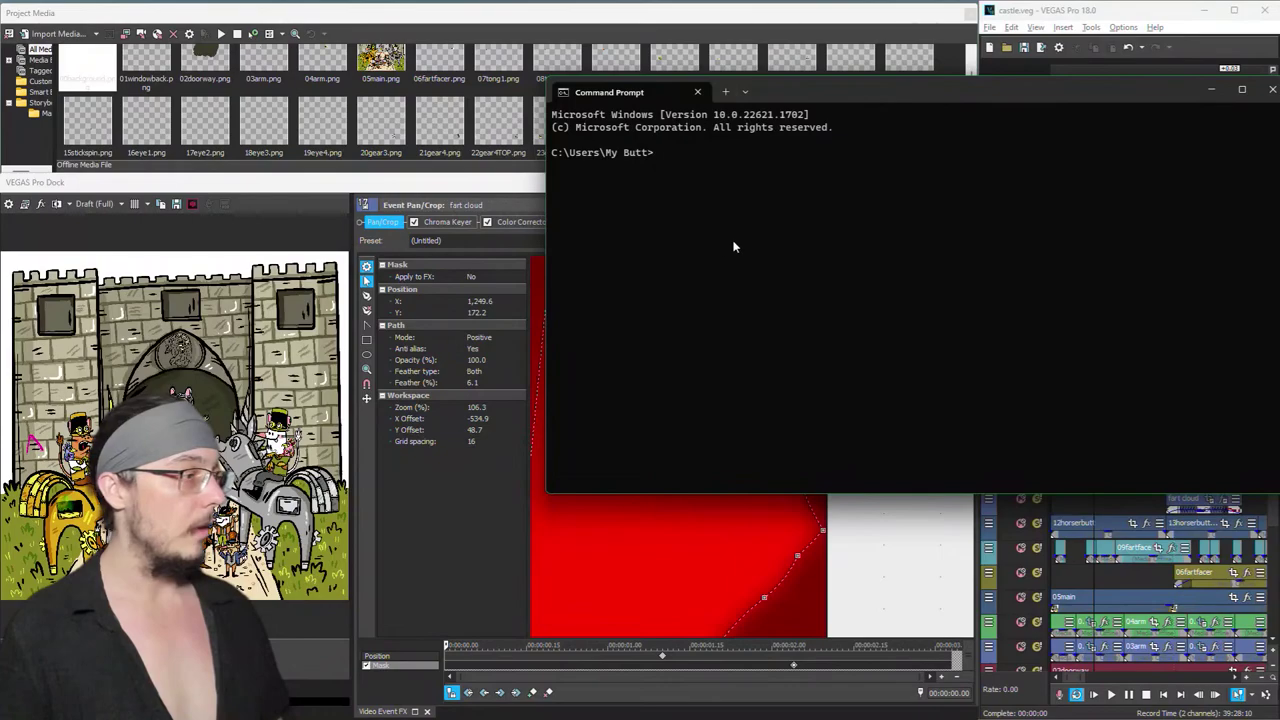
pyautogui.write('ff')
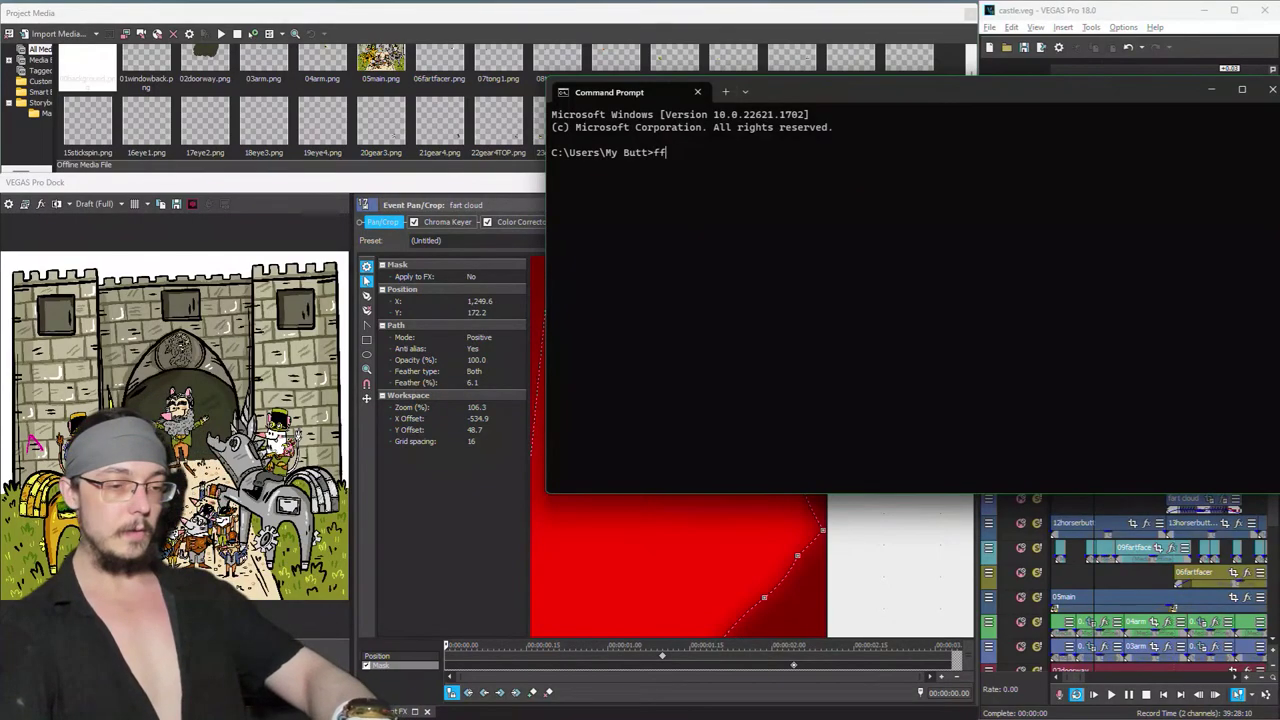
pyautogui.write('mpeg ')
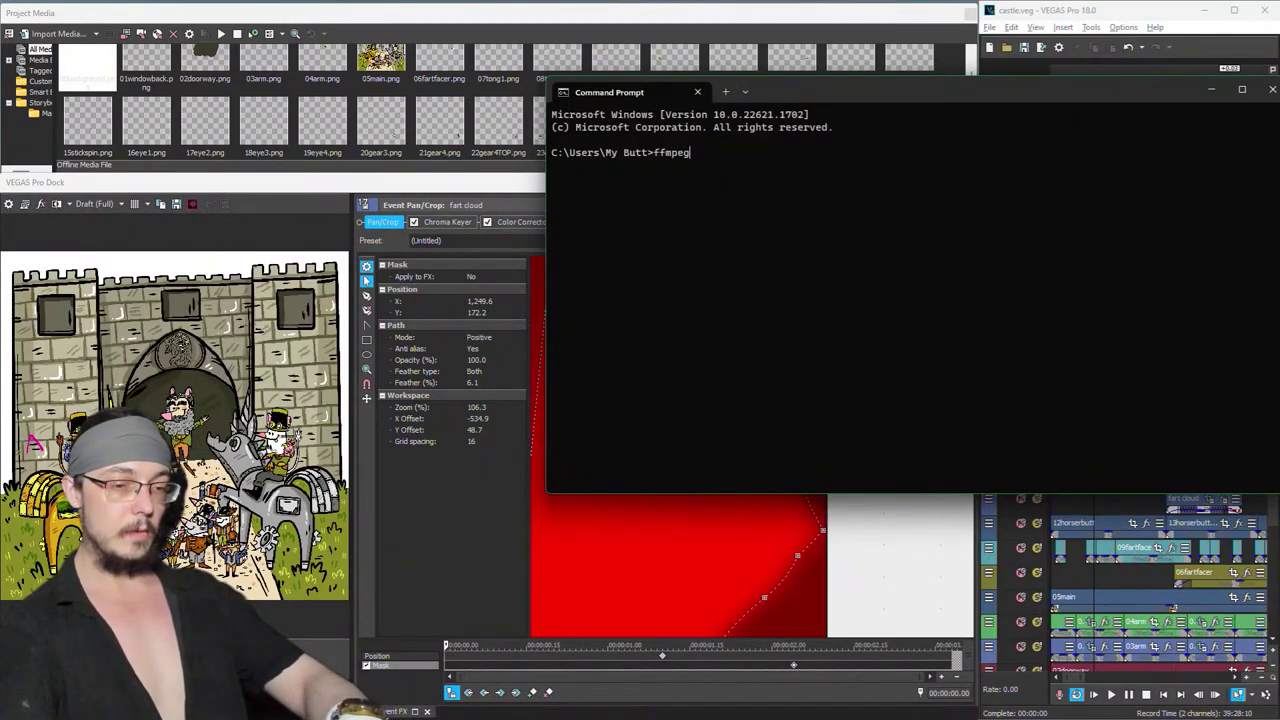
pyautogui.write('-i')
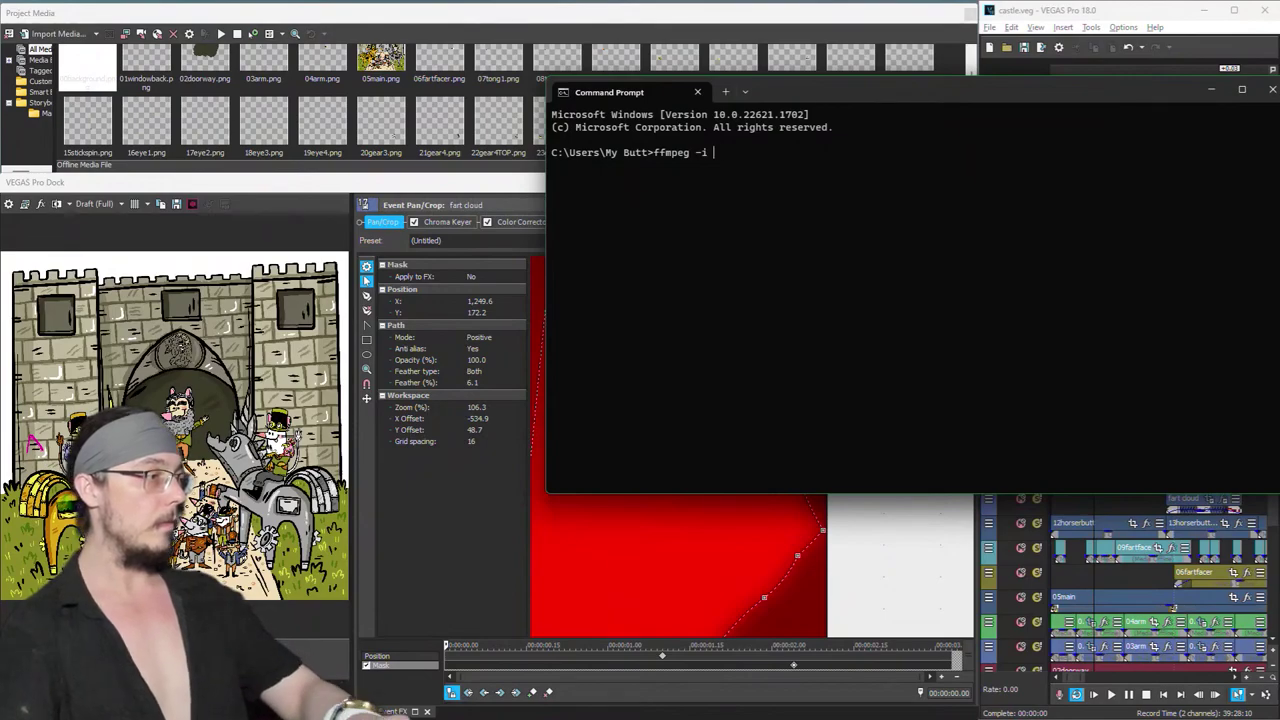
pyautogui.moveTo(1279, 210); pyautogui.dragTo(937, 234)
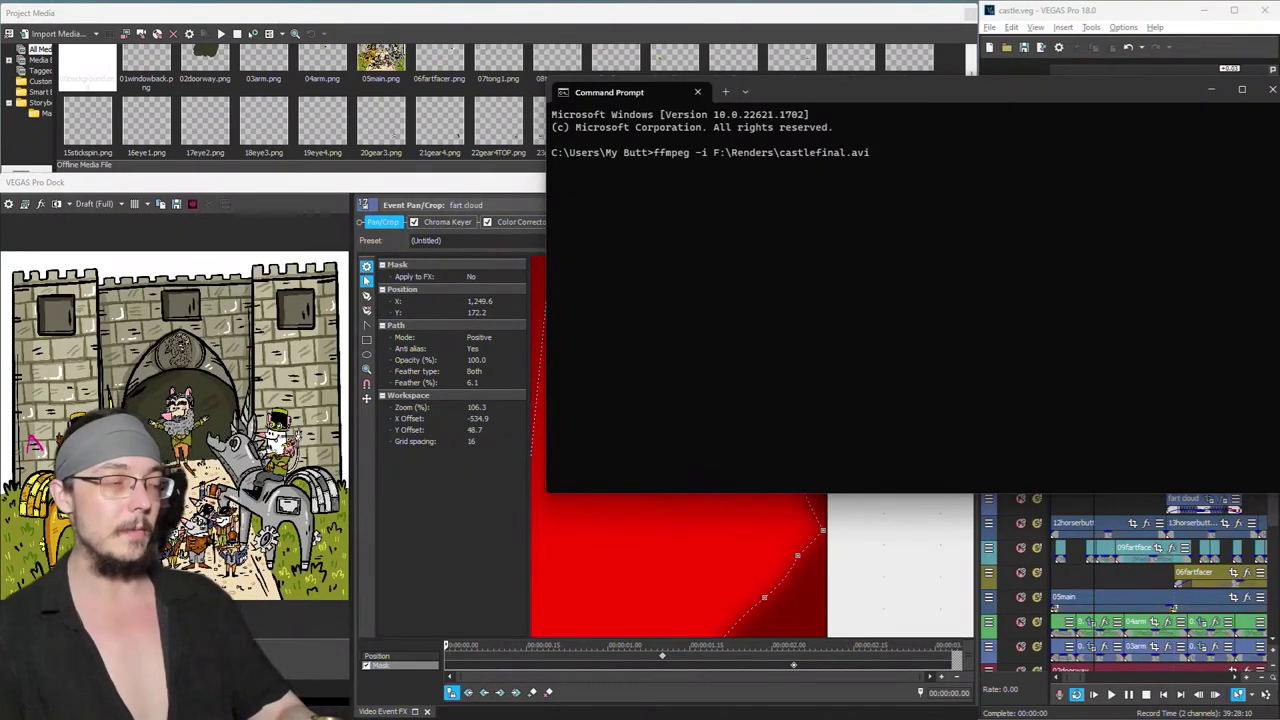
pyautogui.click(1108, 252)
pyautogui.write('-vf "fps=30,scale=1920:-1:flags=lanczos,palettegen" palette.png')
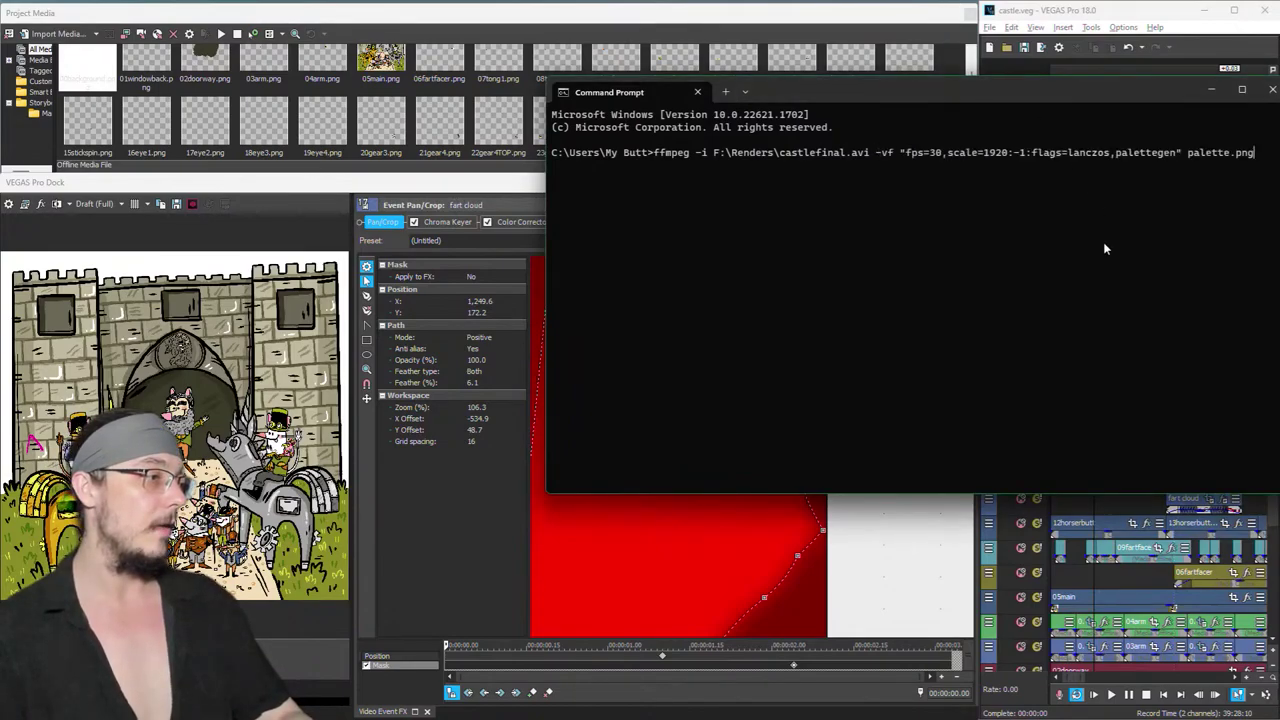